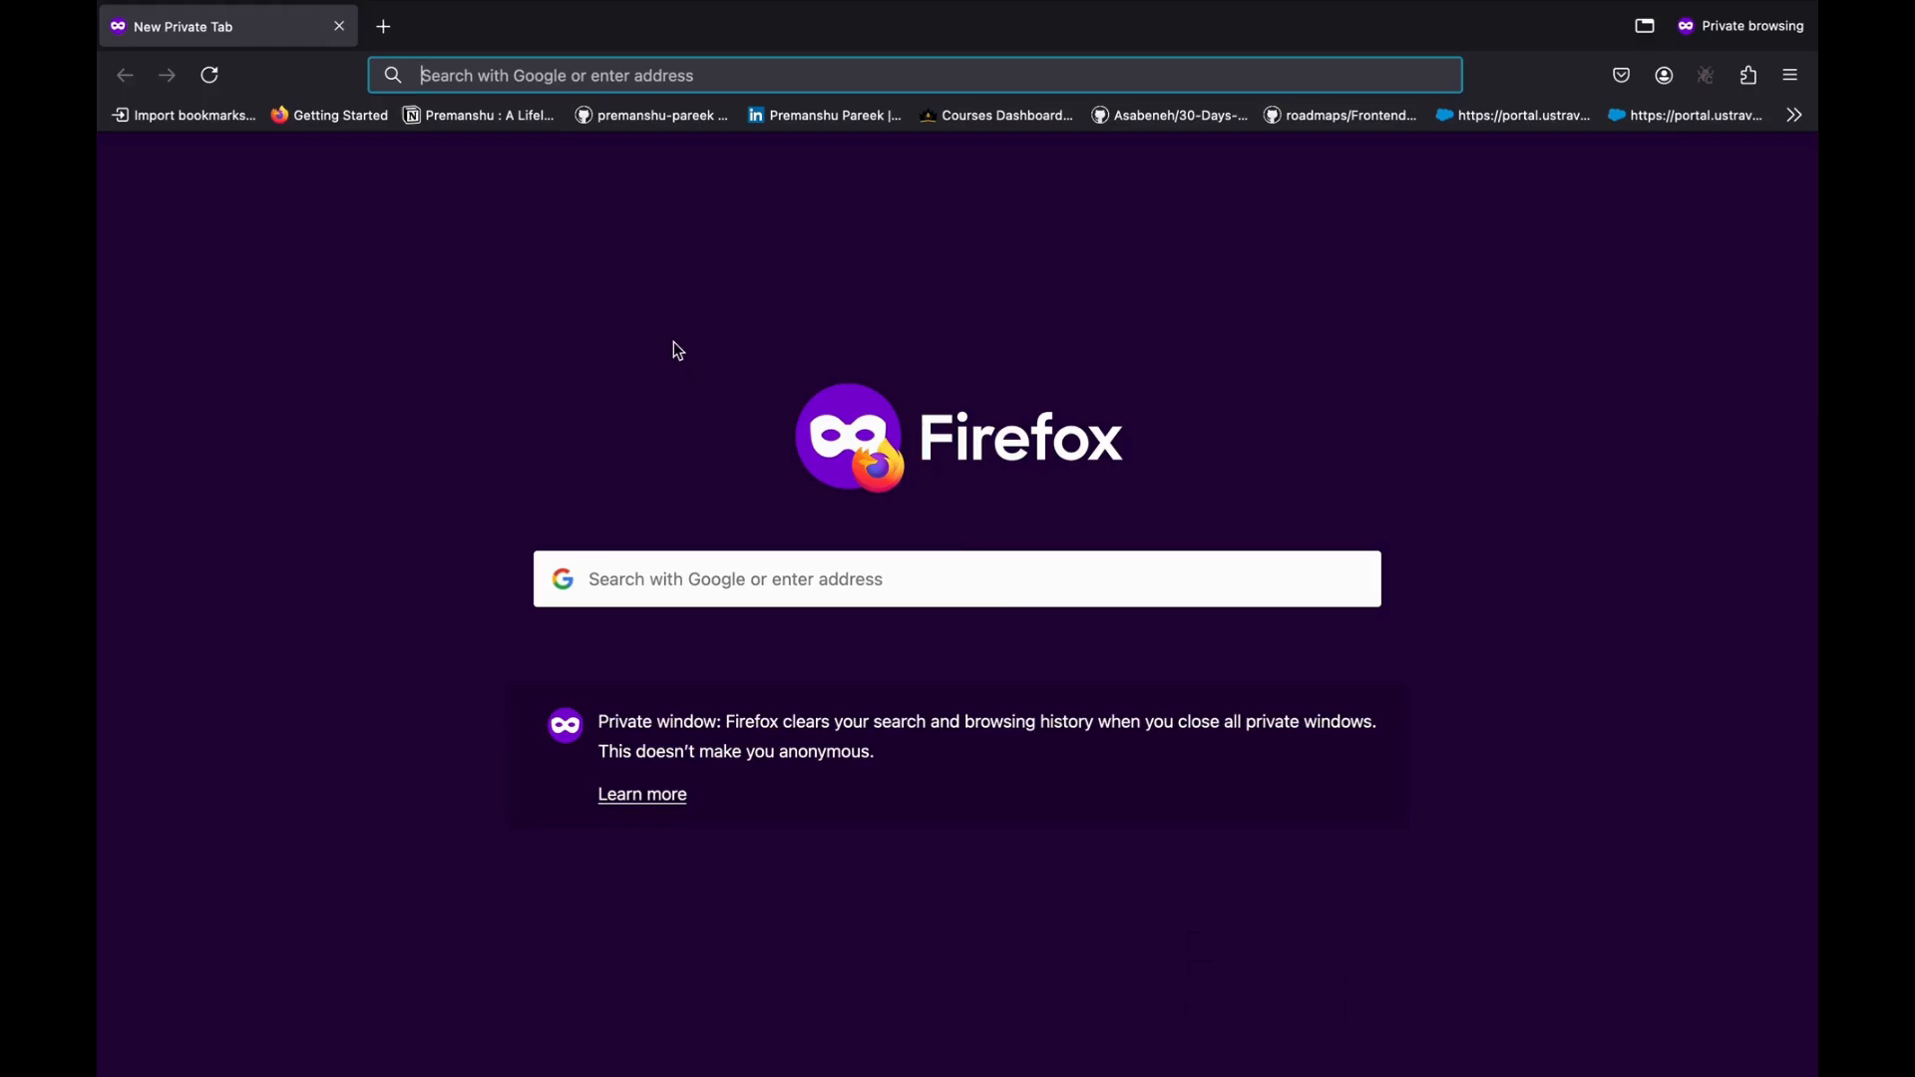
type("www.")
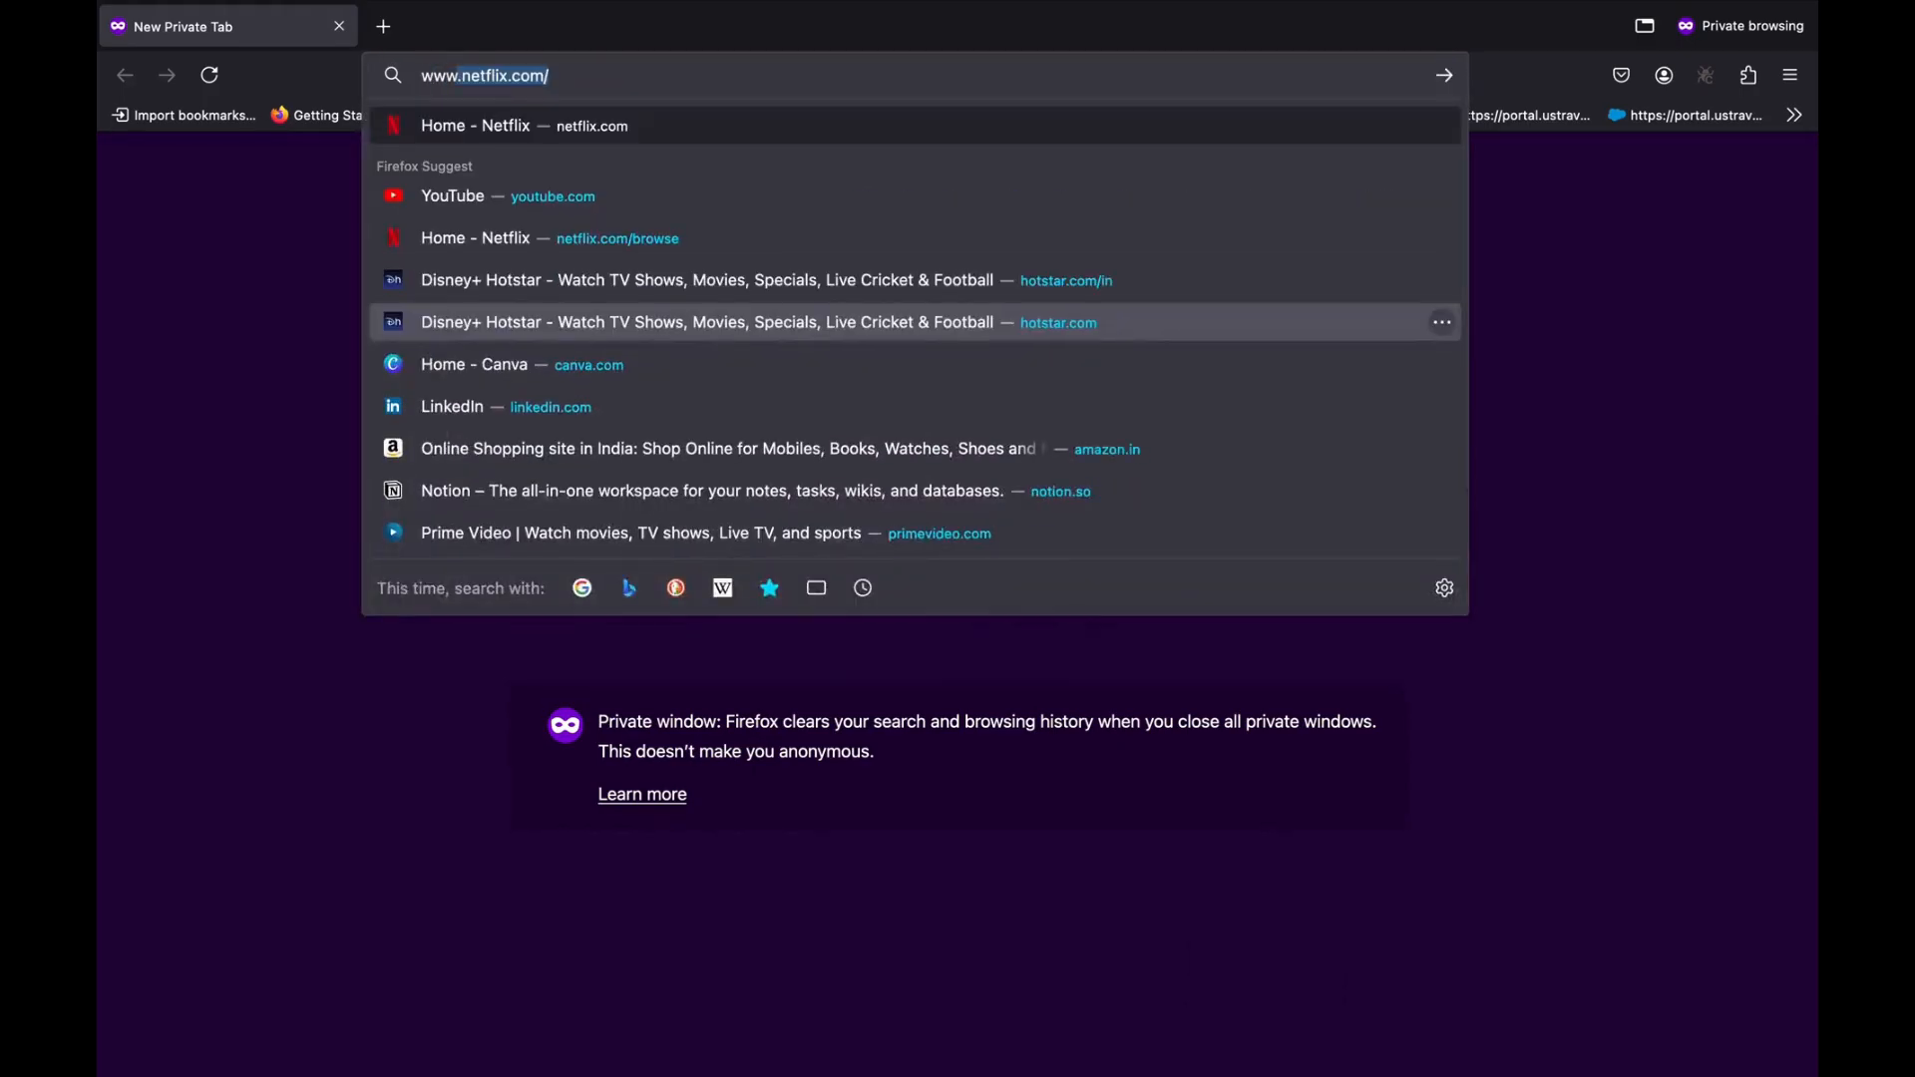
type("edredo.")
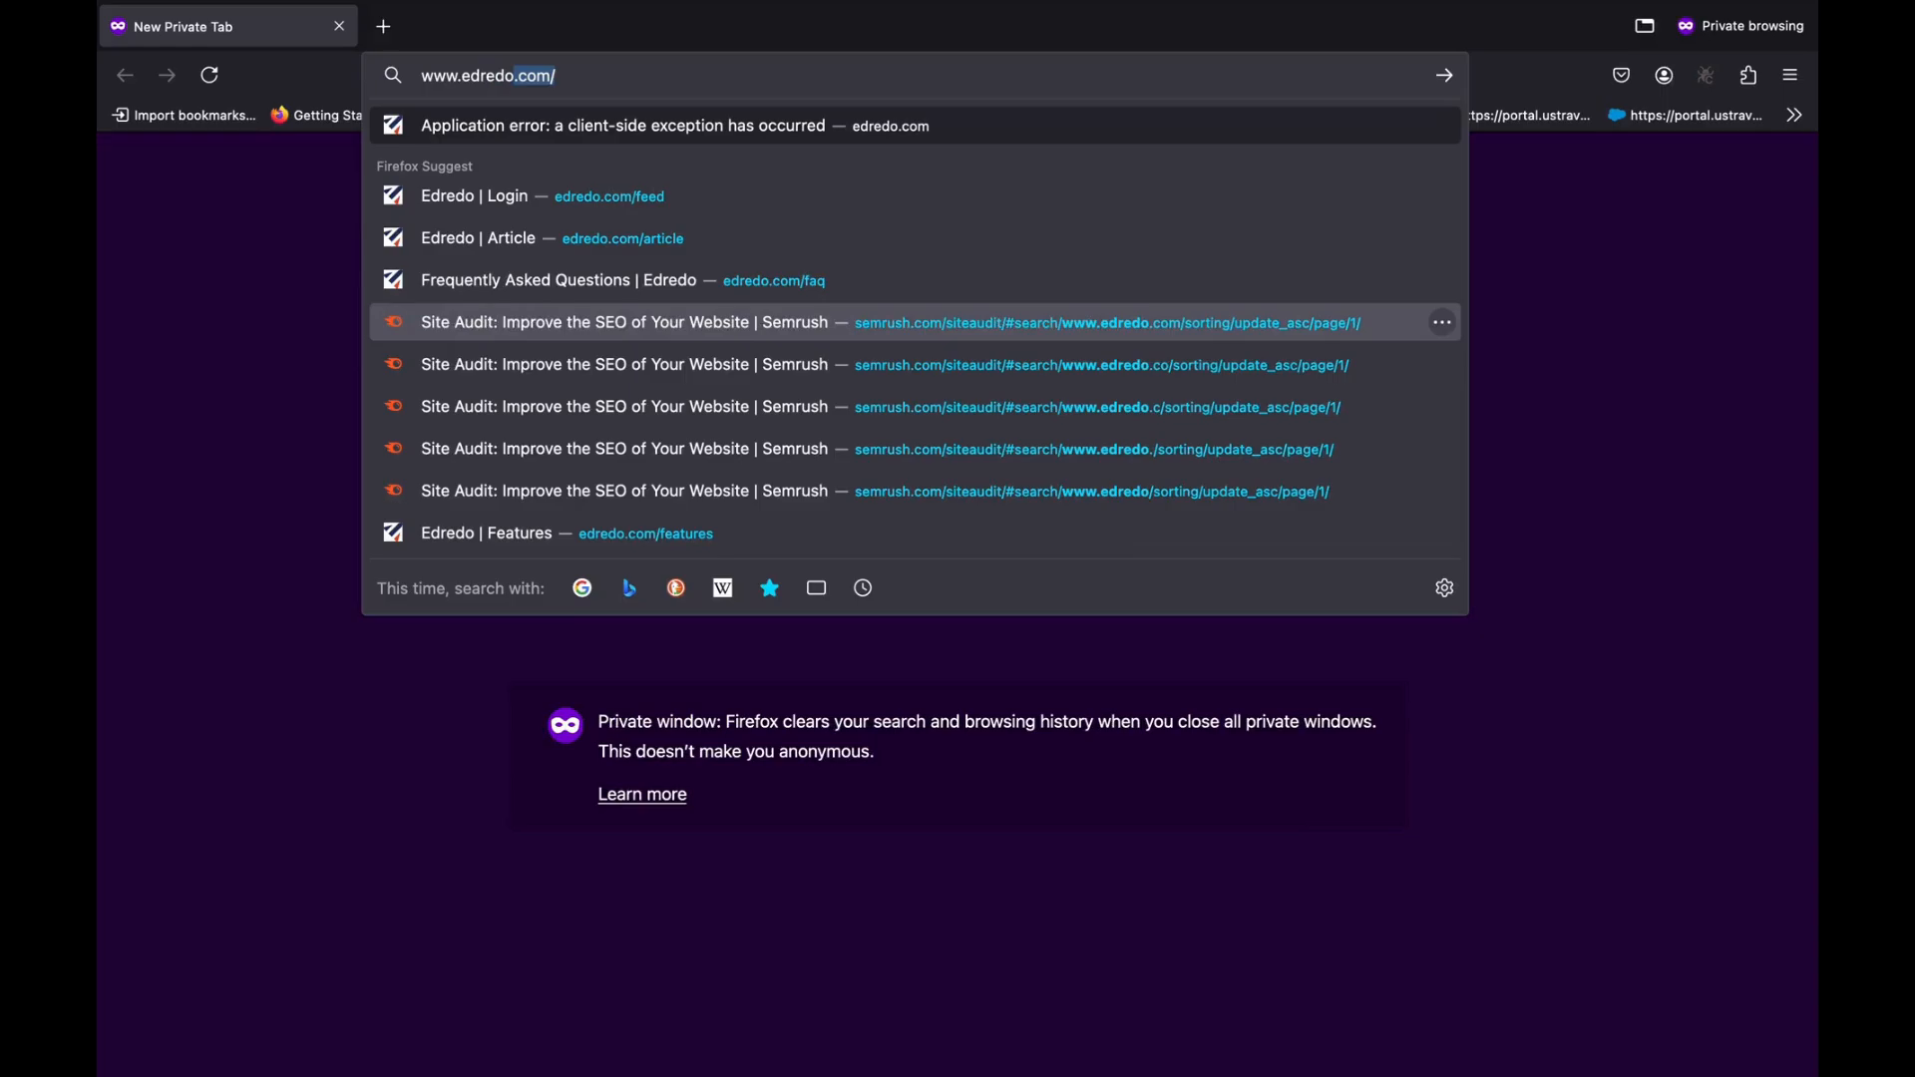
key("Return")
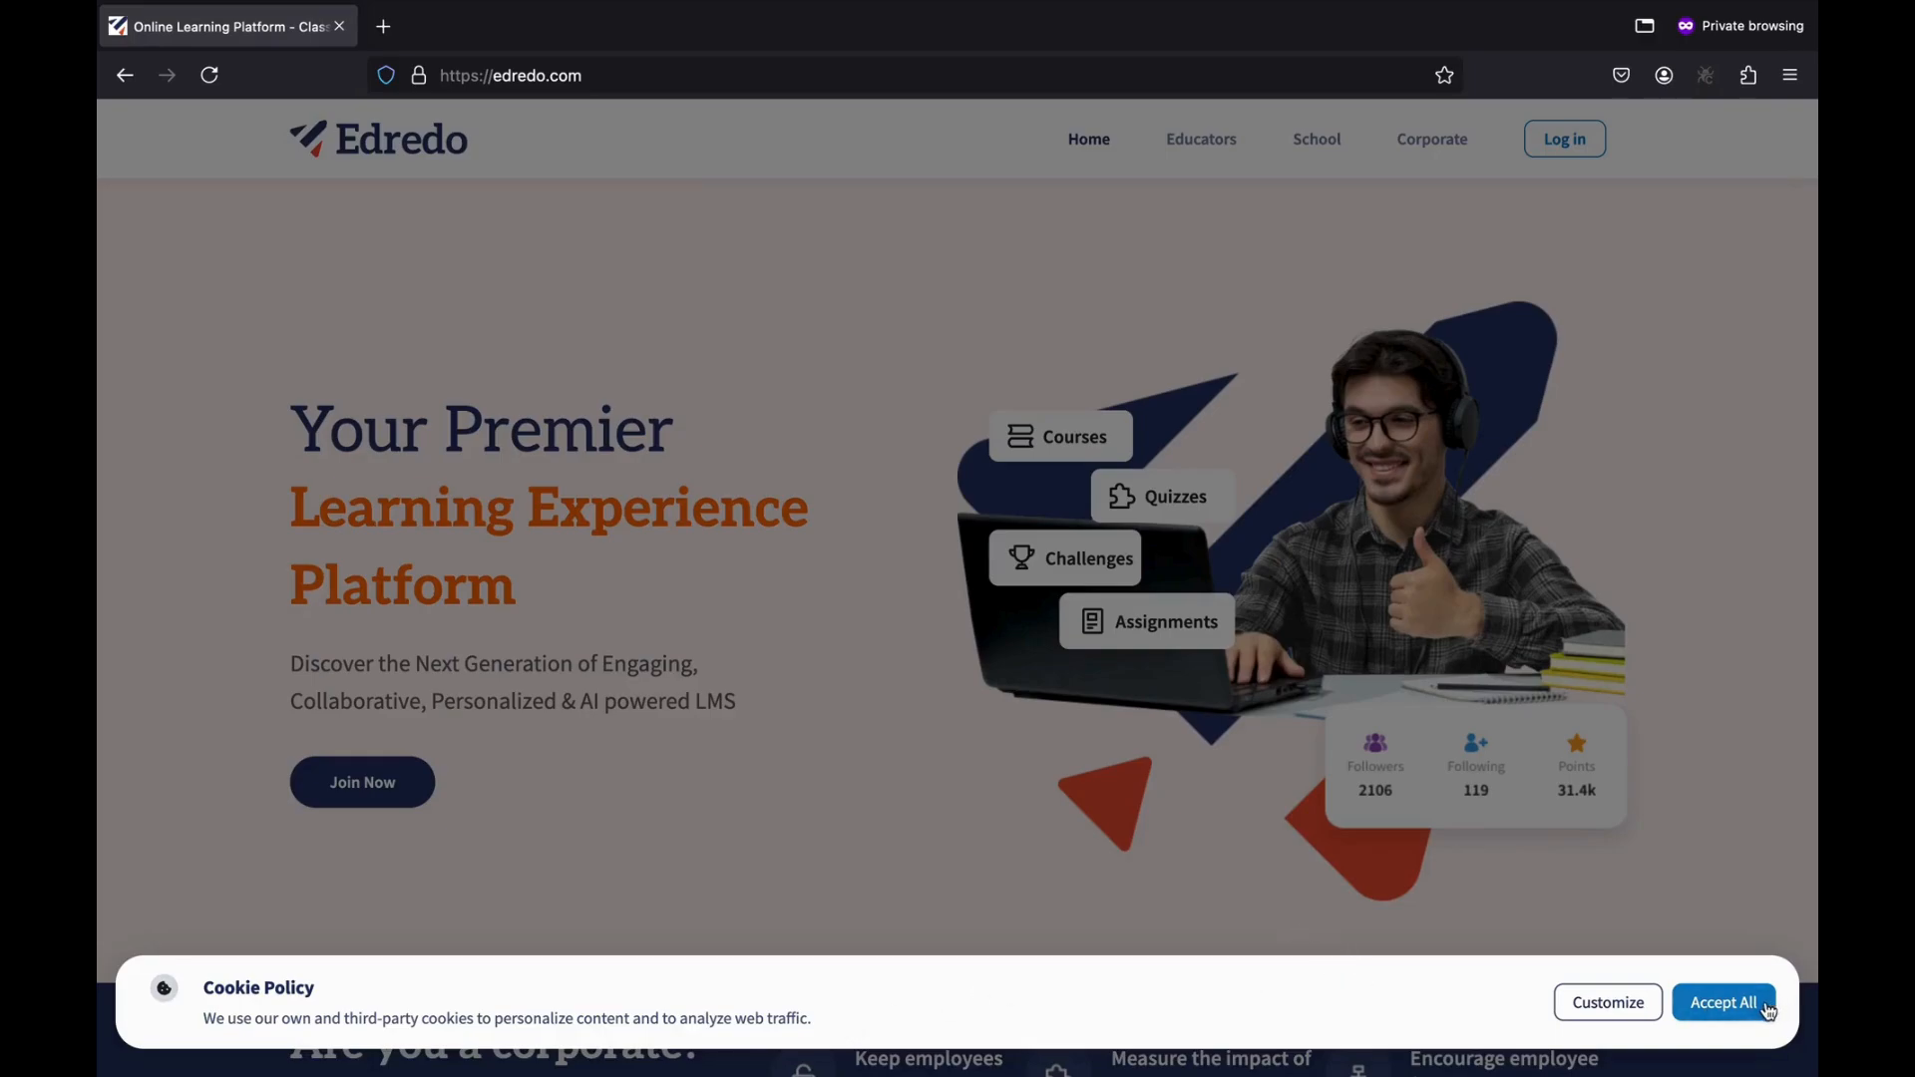
Accept all cookies after toggling Analytics off and back on under Customize.
left_click(1609, 1002)
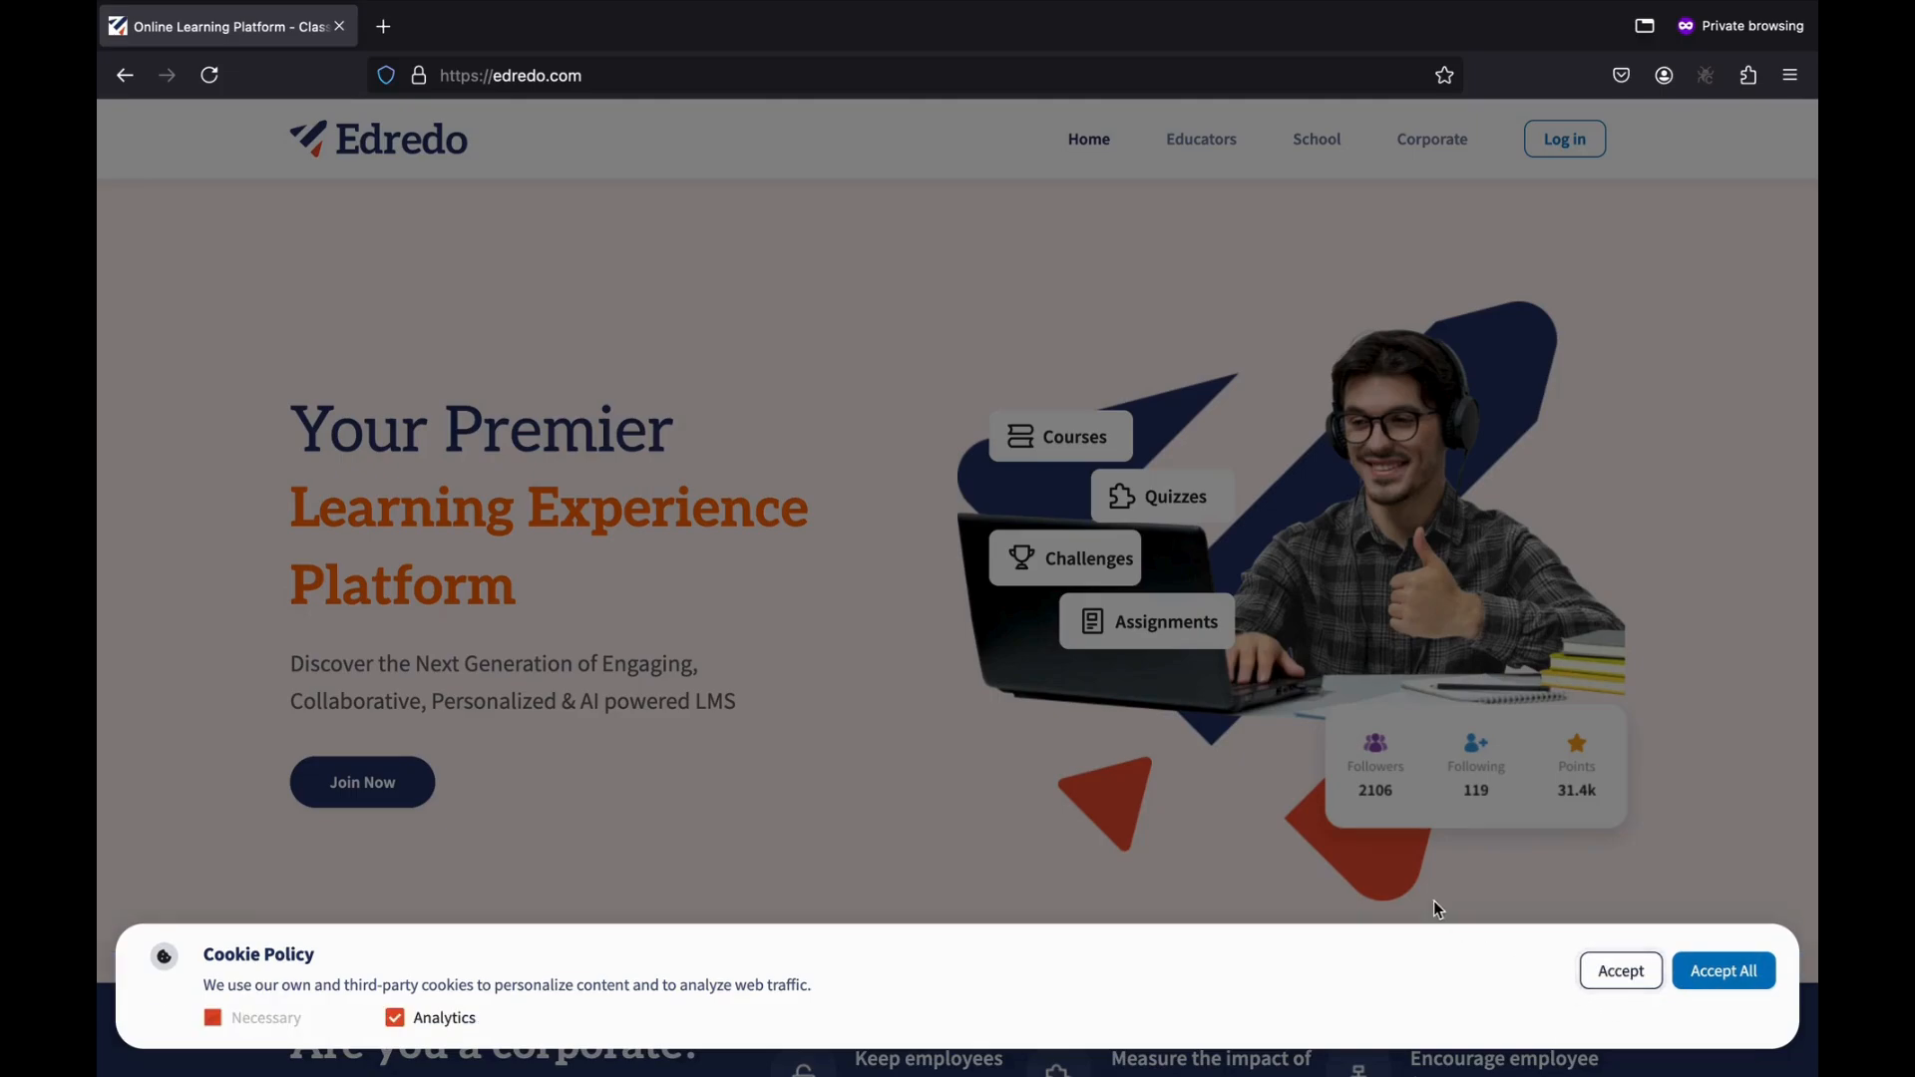
left_click(399, 1019)
left_click(396, 1019)
left_click(1742, 960)
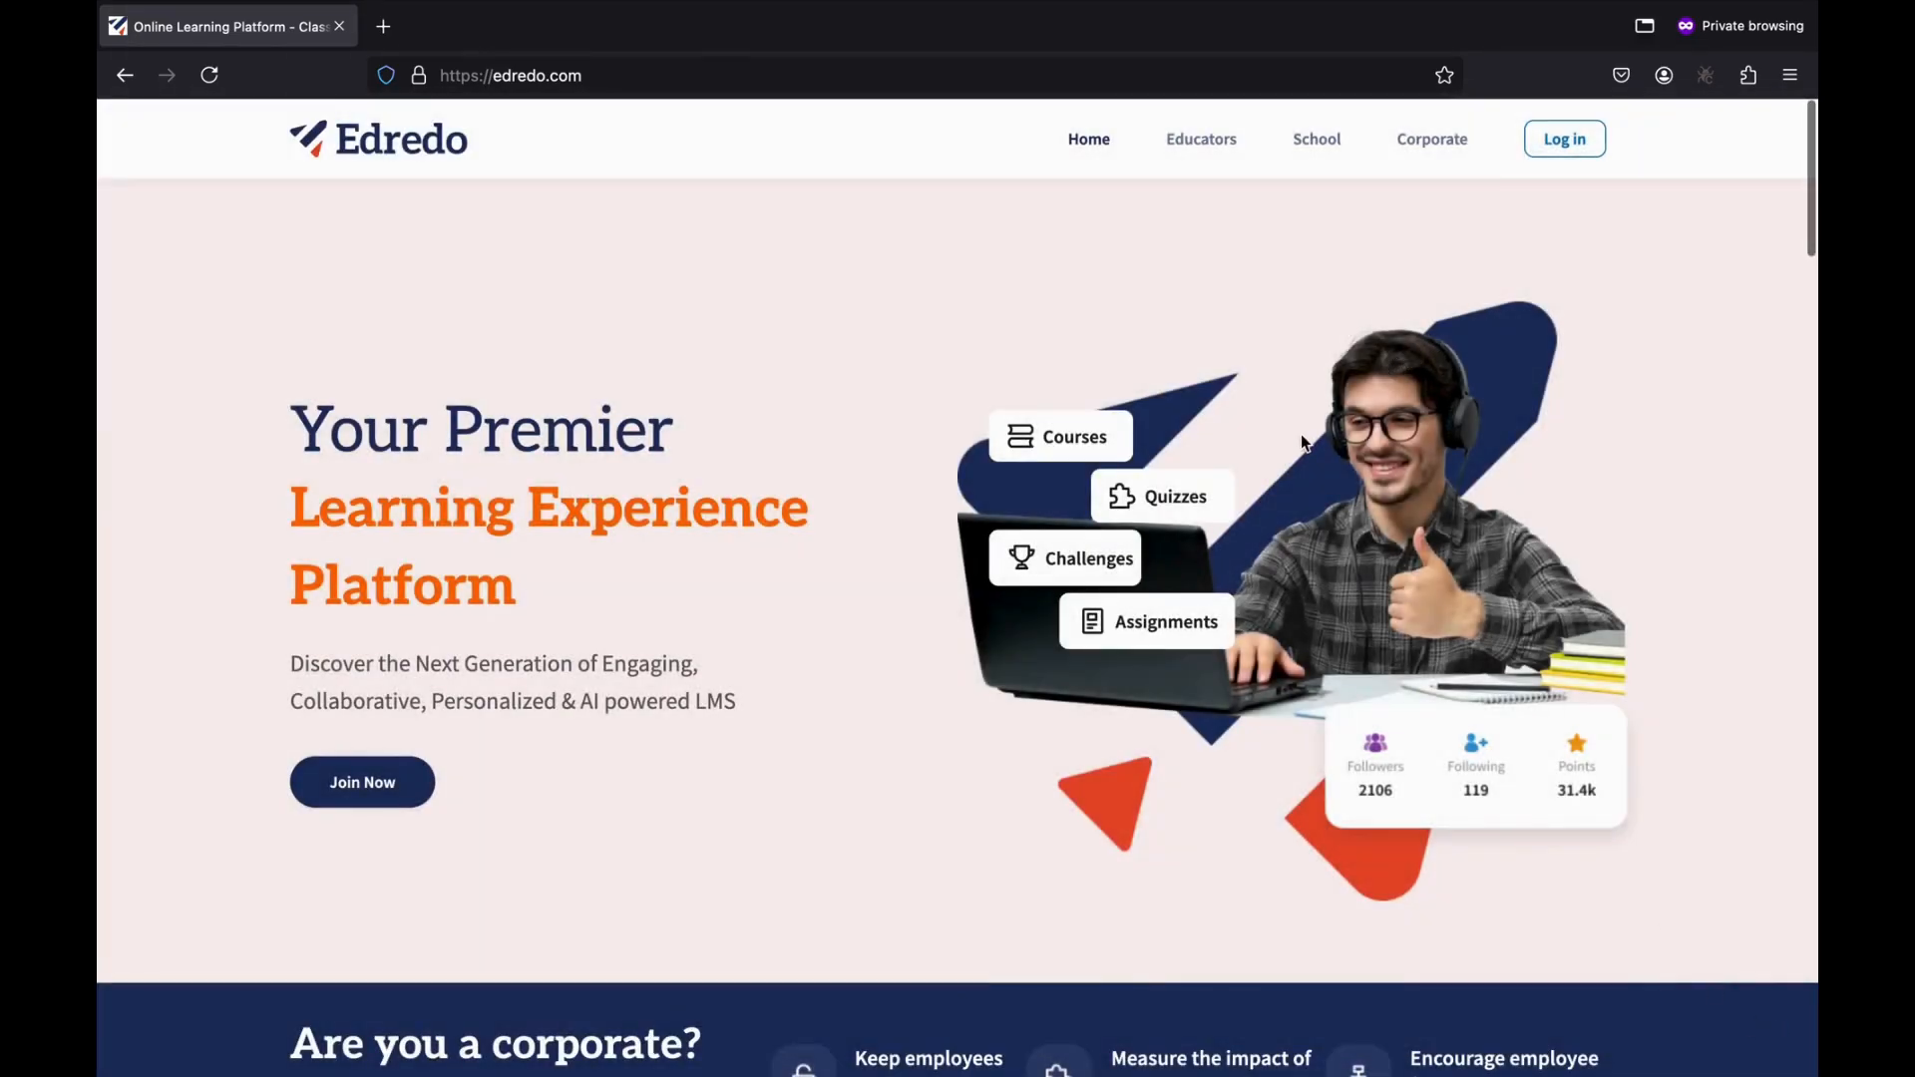
Scroll through the home page, then bring up the Login dialog.
scroll(1301, 441, "down", 20)
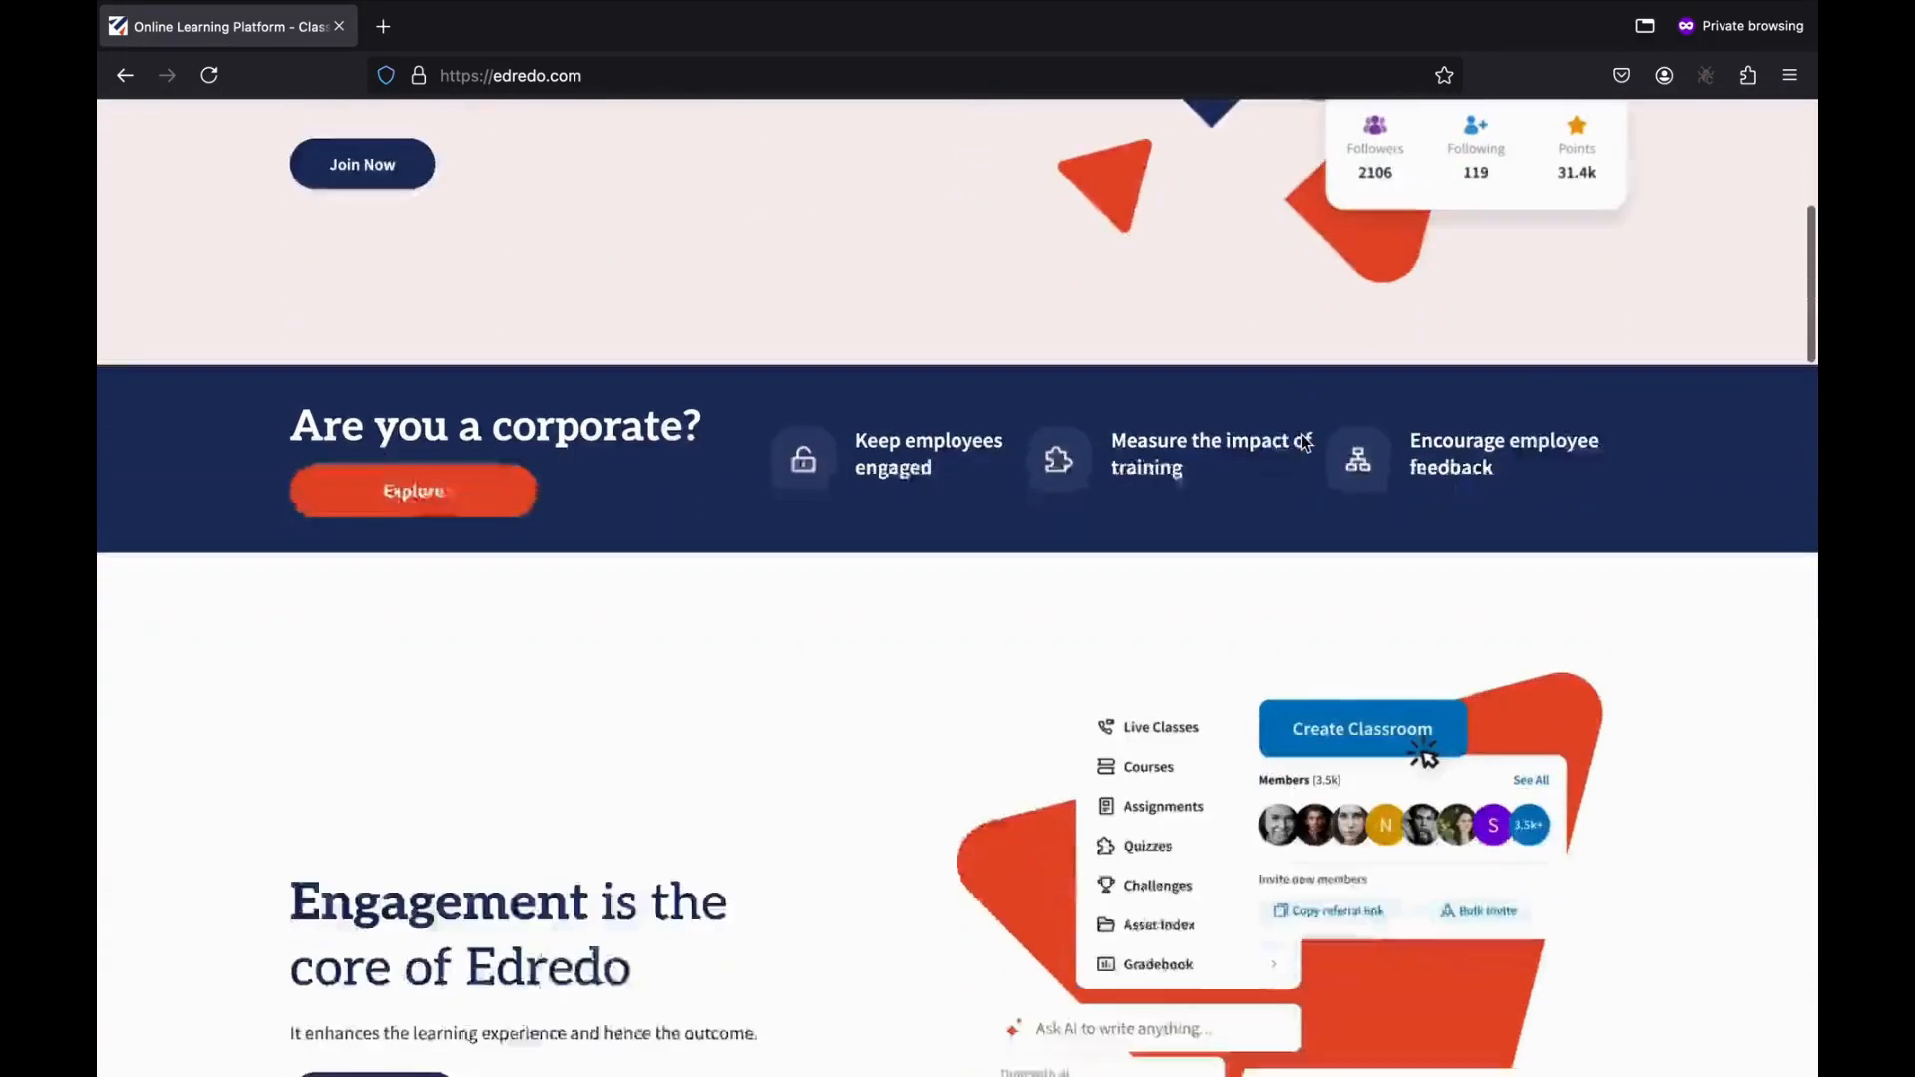
scroll(1300, 434, "down", 15)
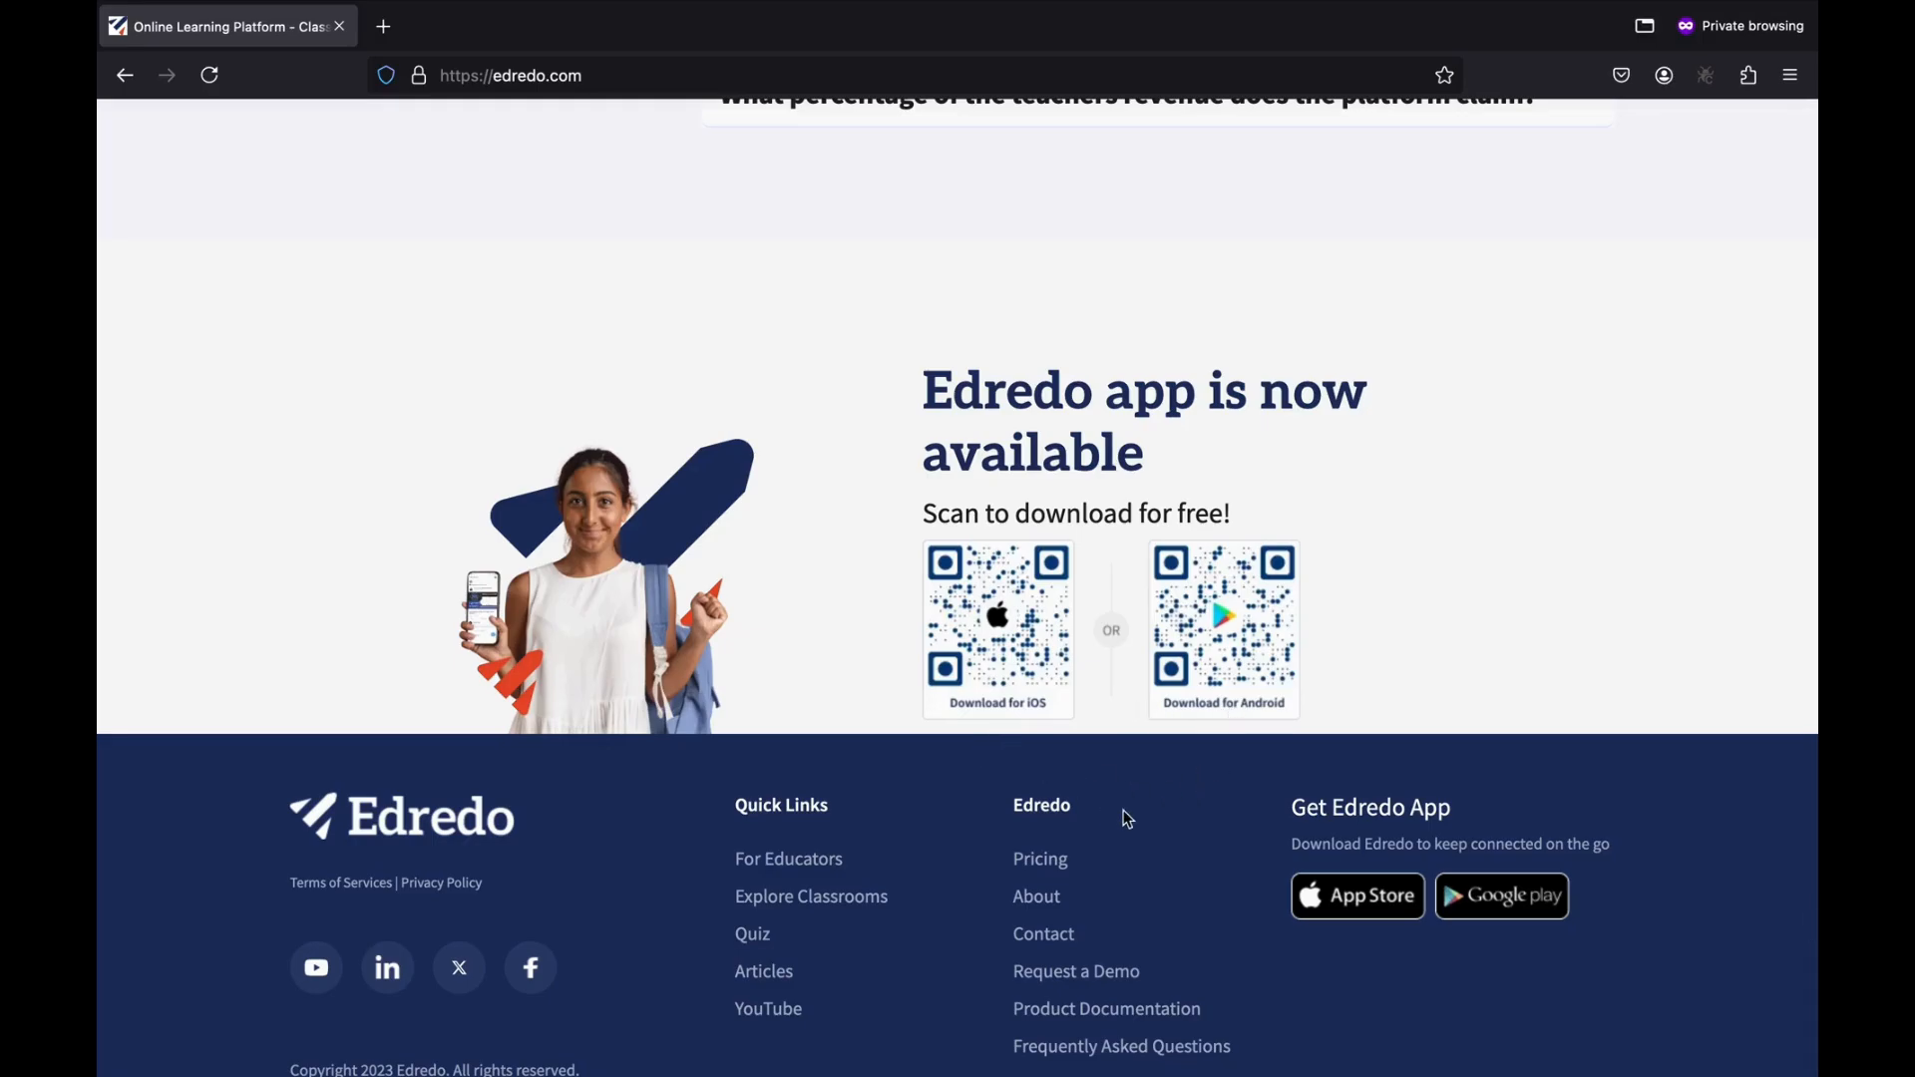
scroll(1350, 554, "up", 20)
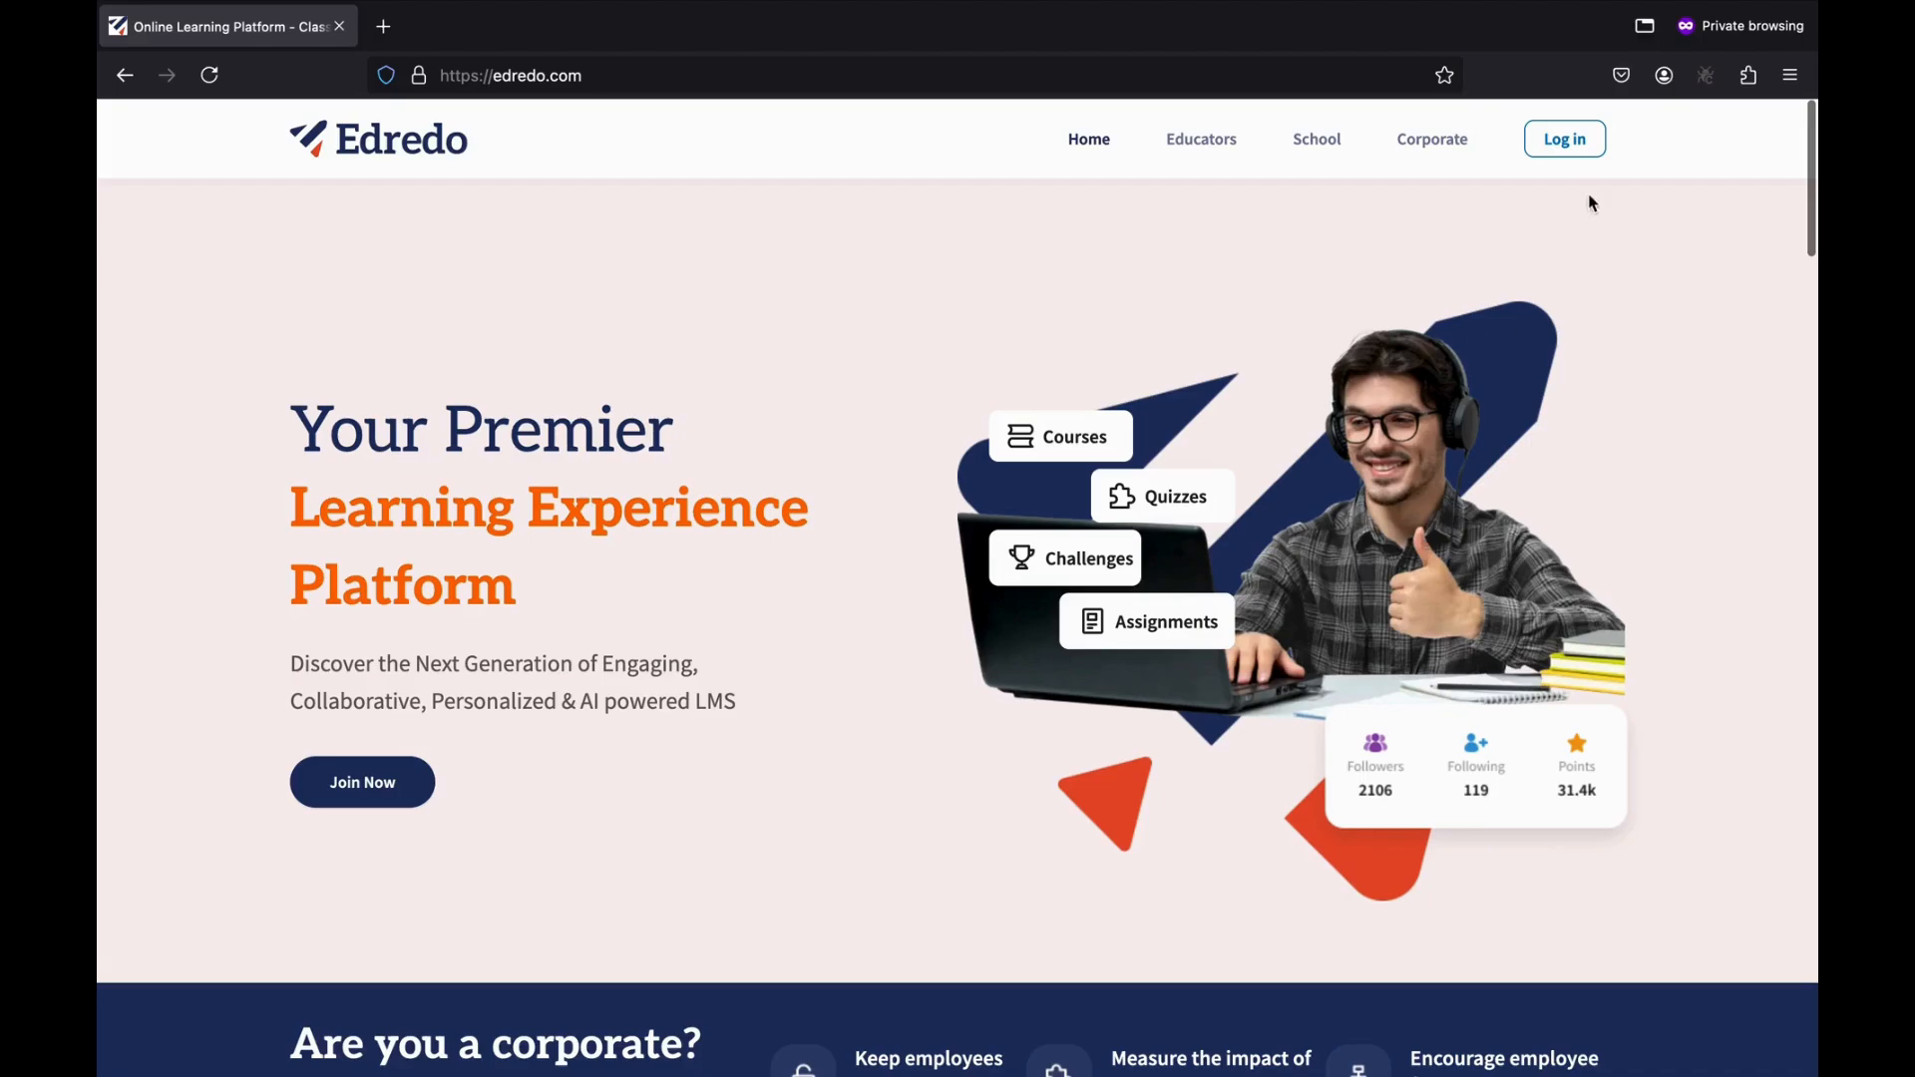
left_click(1572, 142)
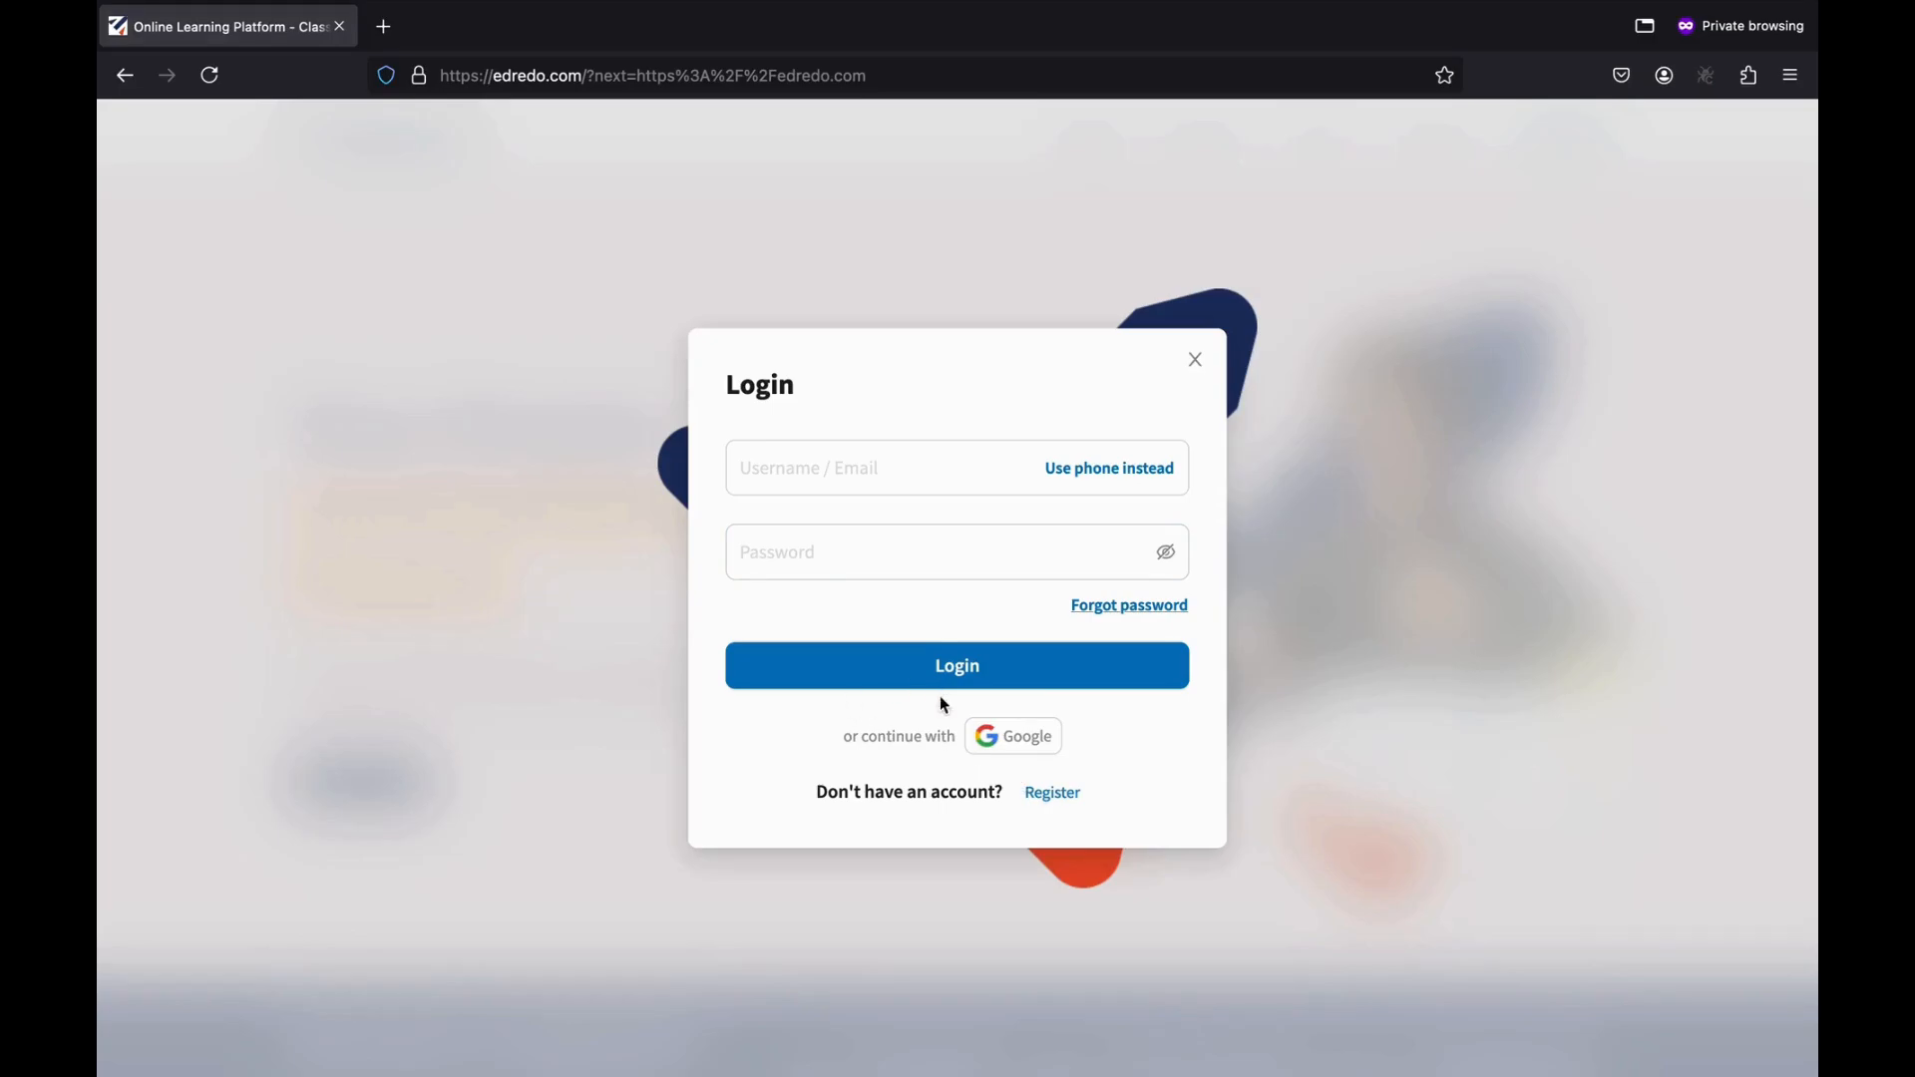
Switch to Register and choose Google to create the Edredo account.
left_click(1047, 793)
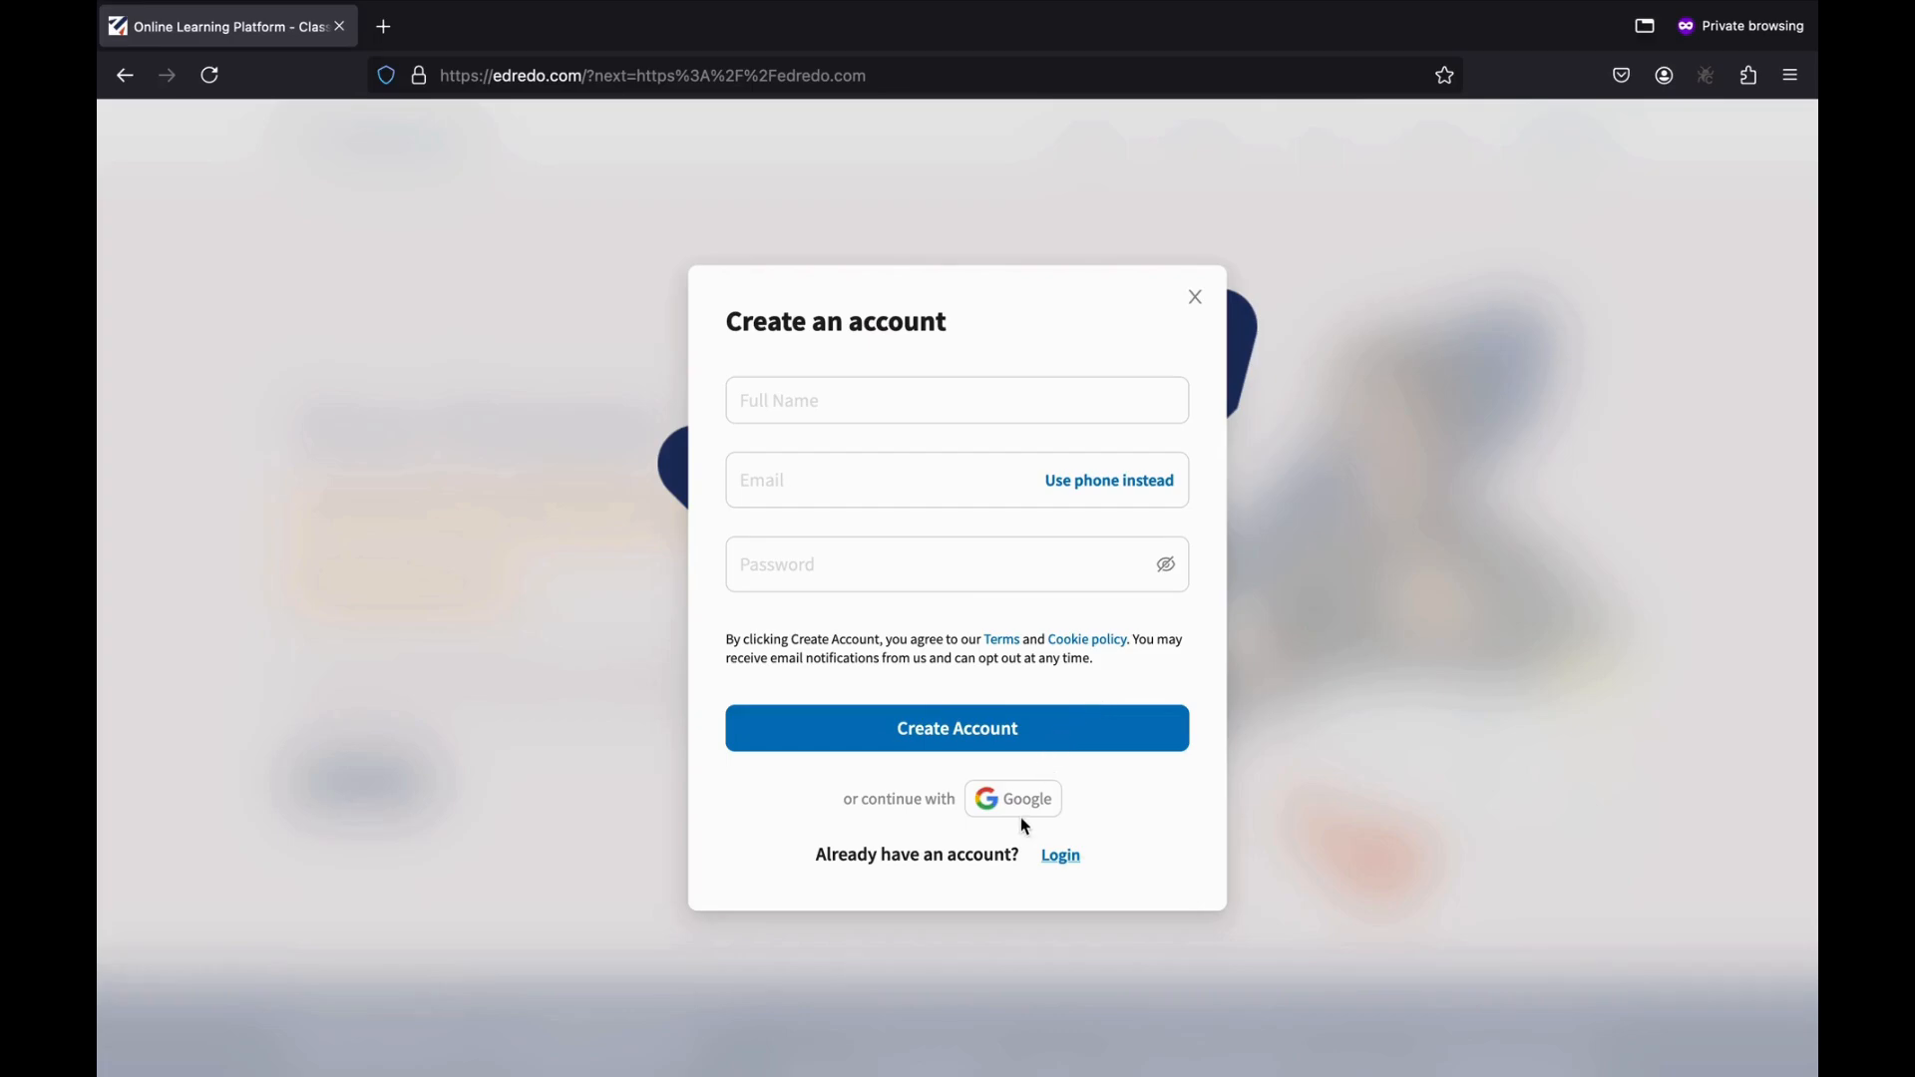
left_click(1056, 824)
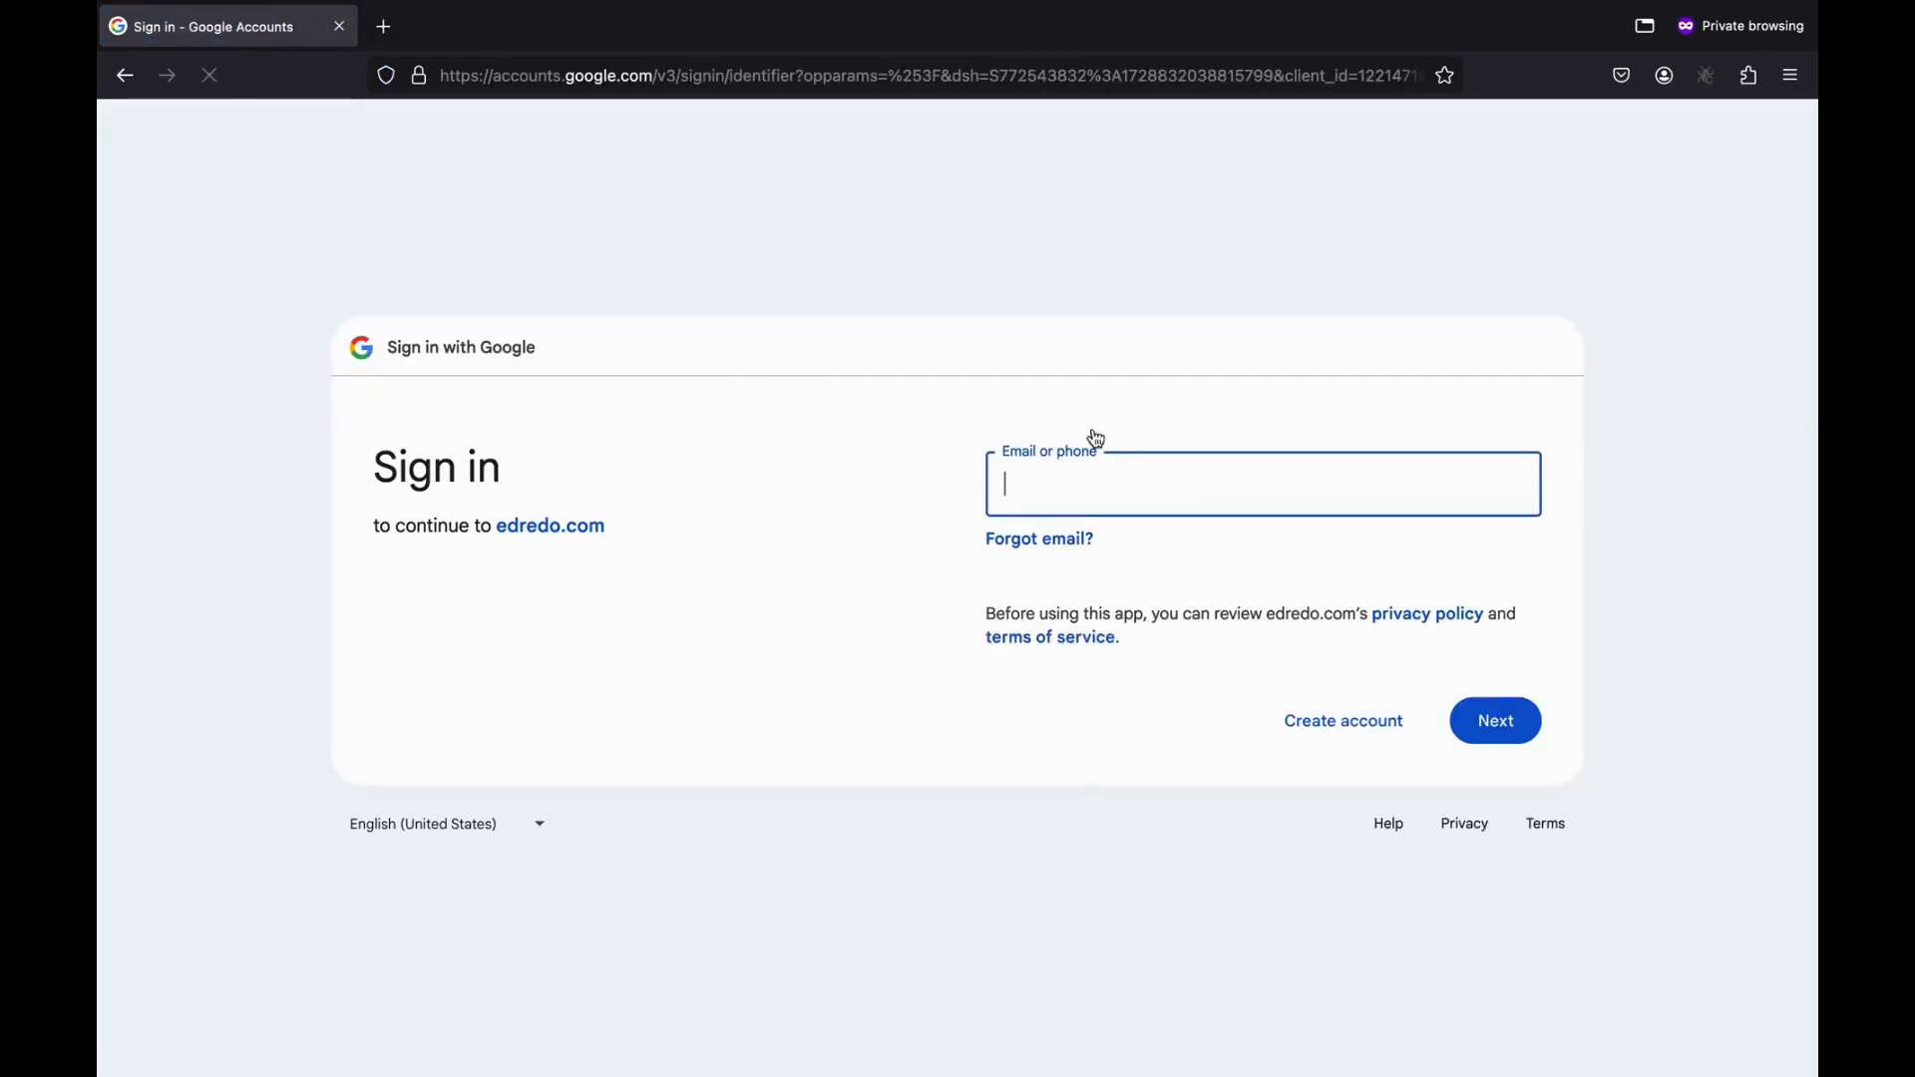
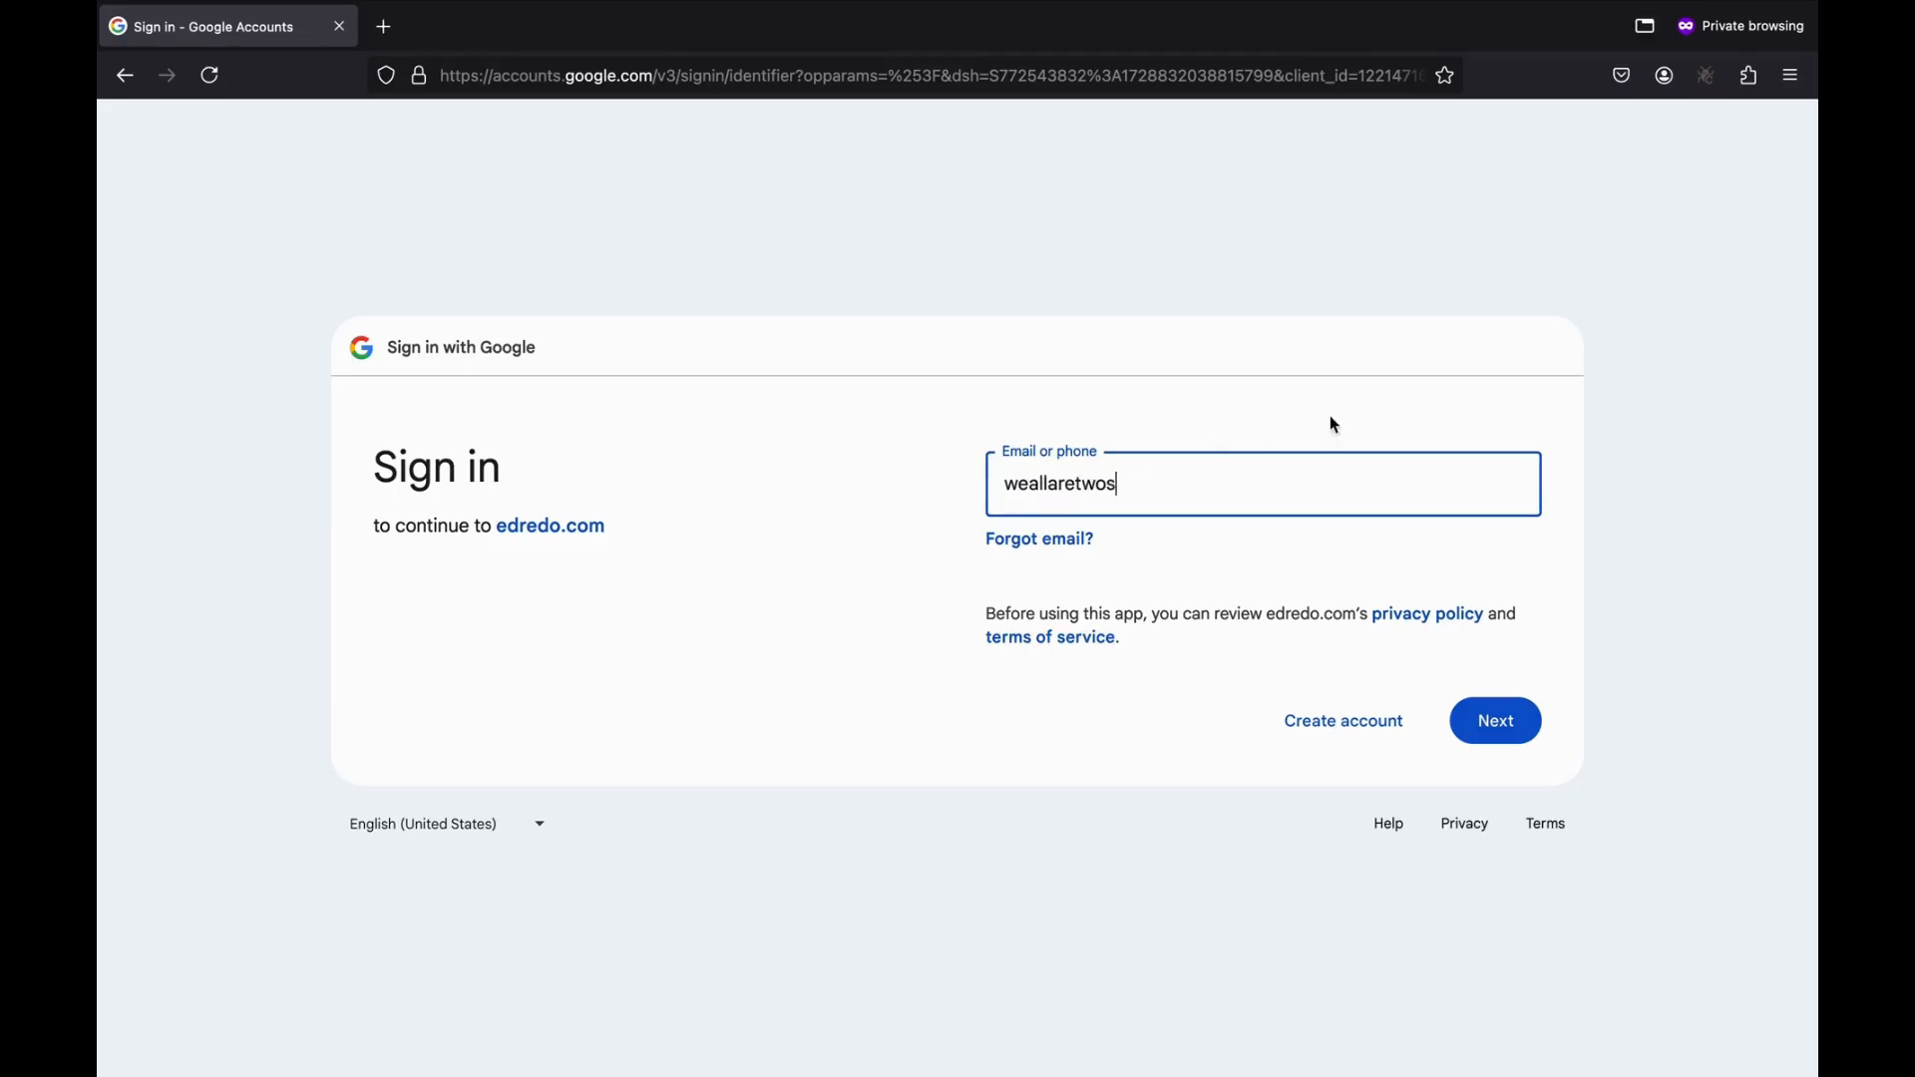
Sign in to Google with the account's e-mail and password.
left_click(1493, 722)
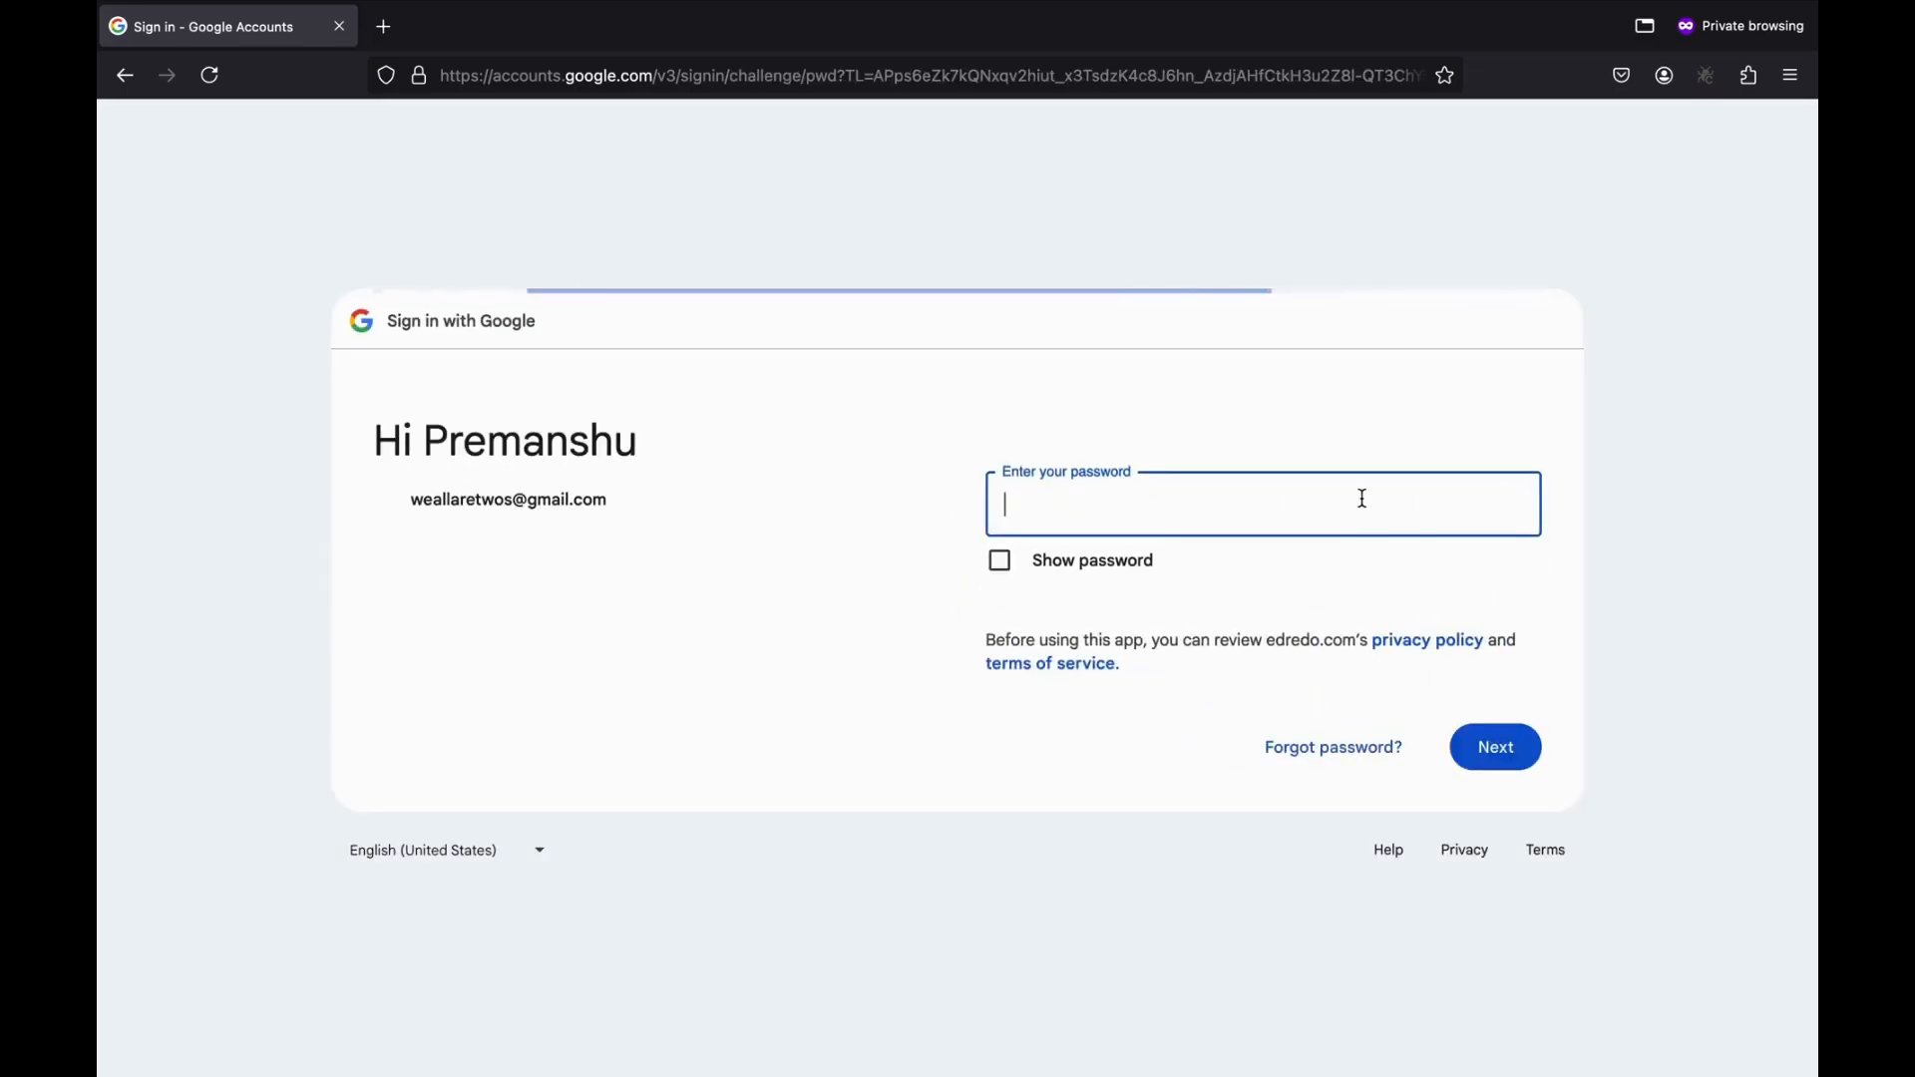
type("•")
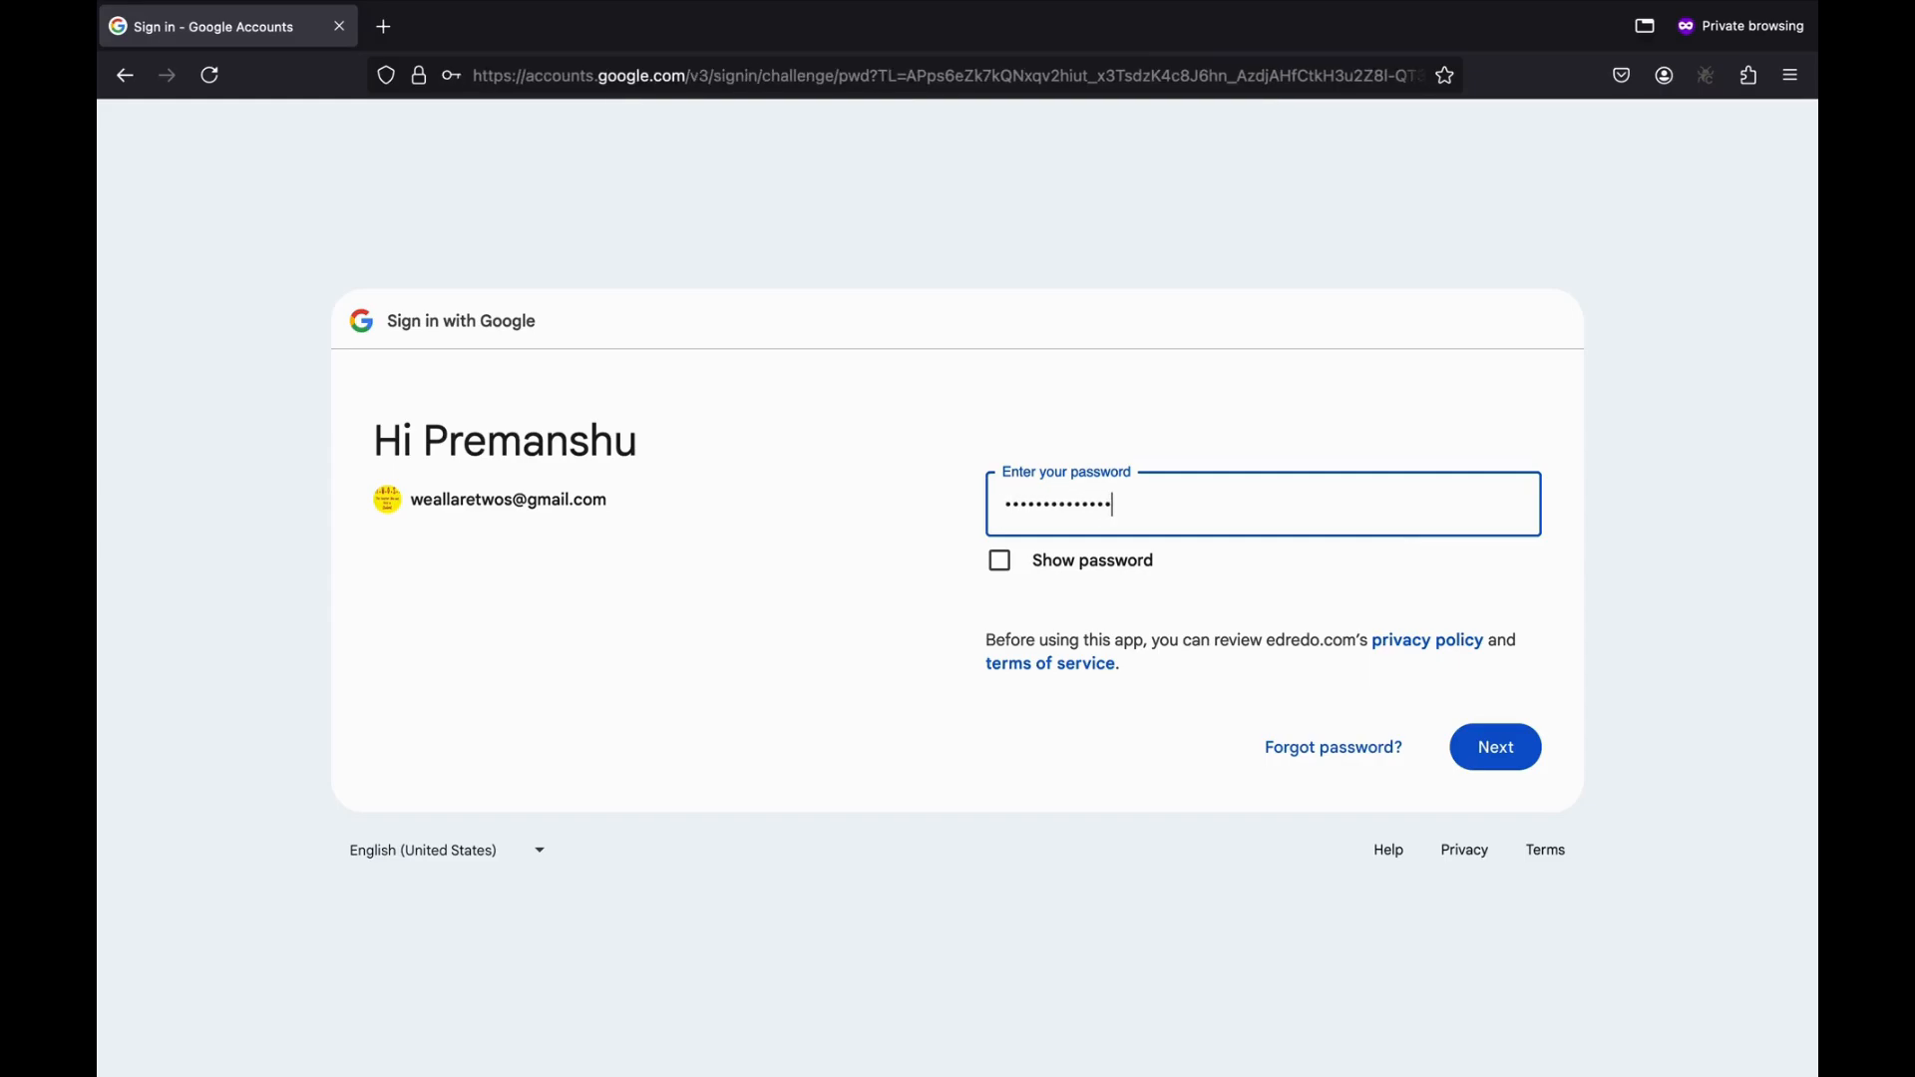
key("Return")
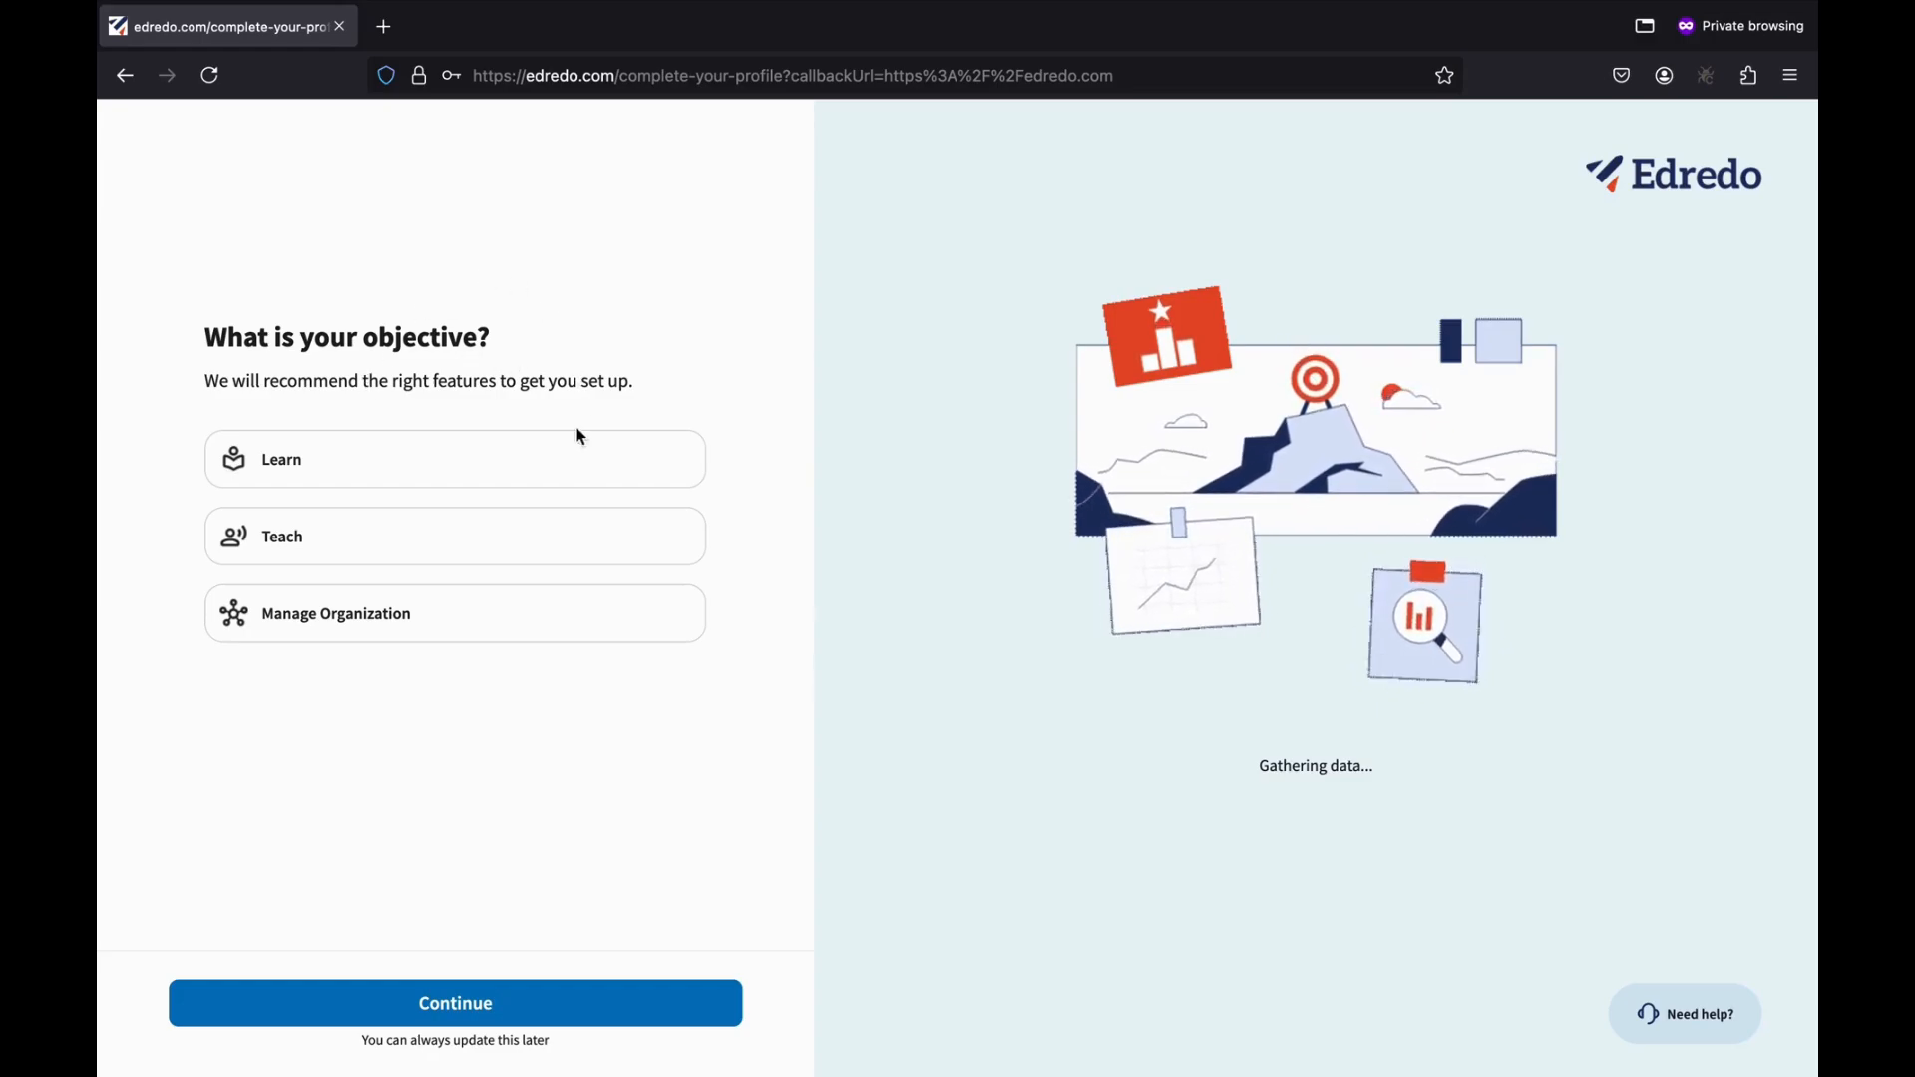
Pick Manage Organization as the objective and continue to brand setup.
left_click(332, 627)
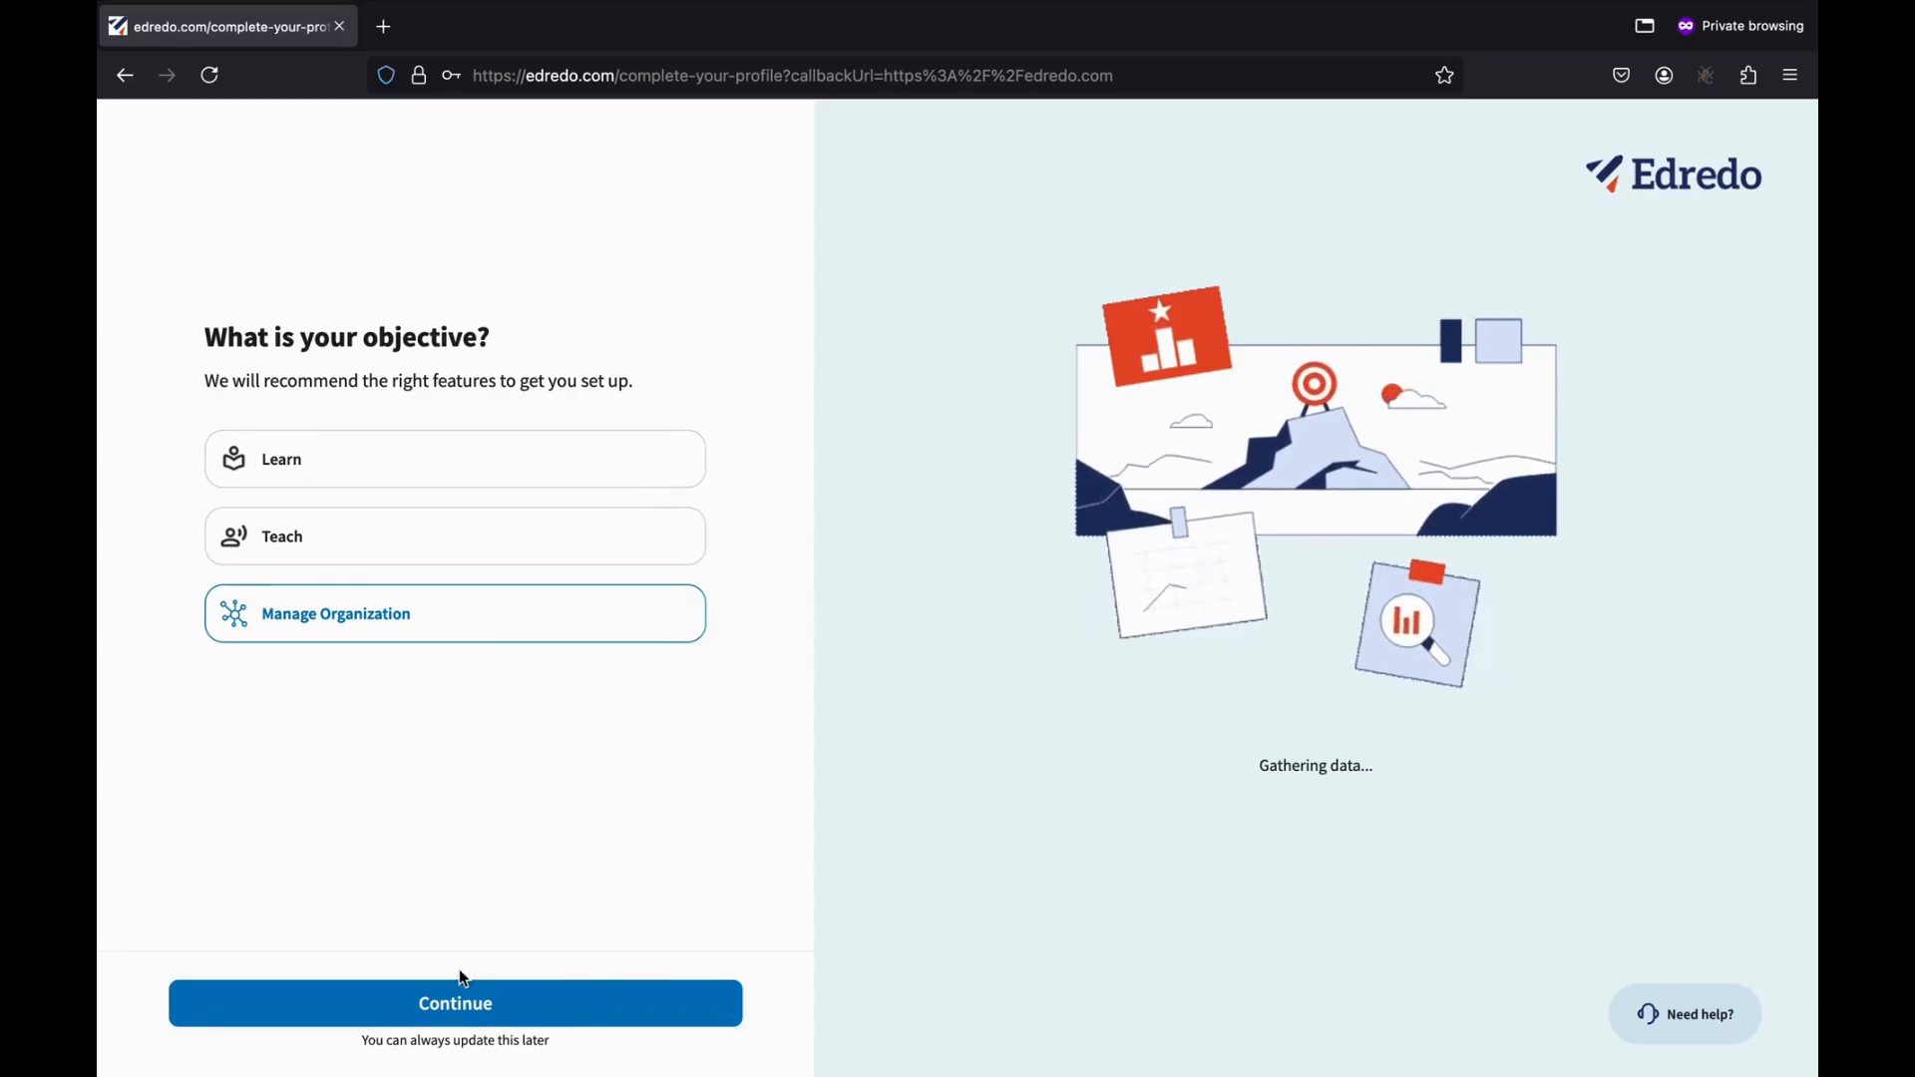
left_click(458, 1000)
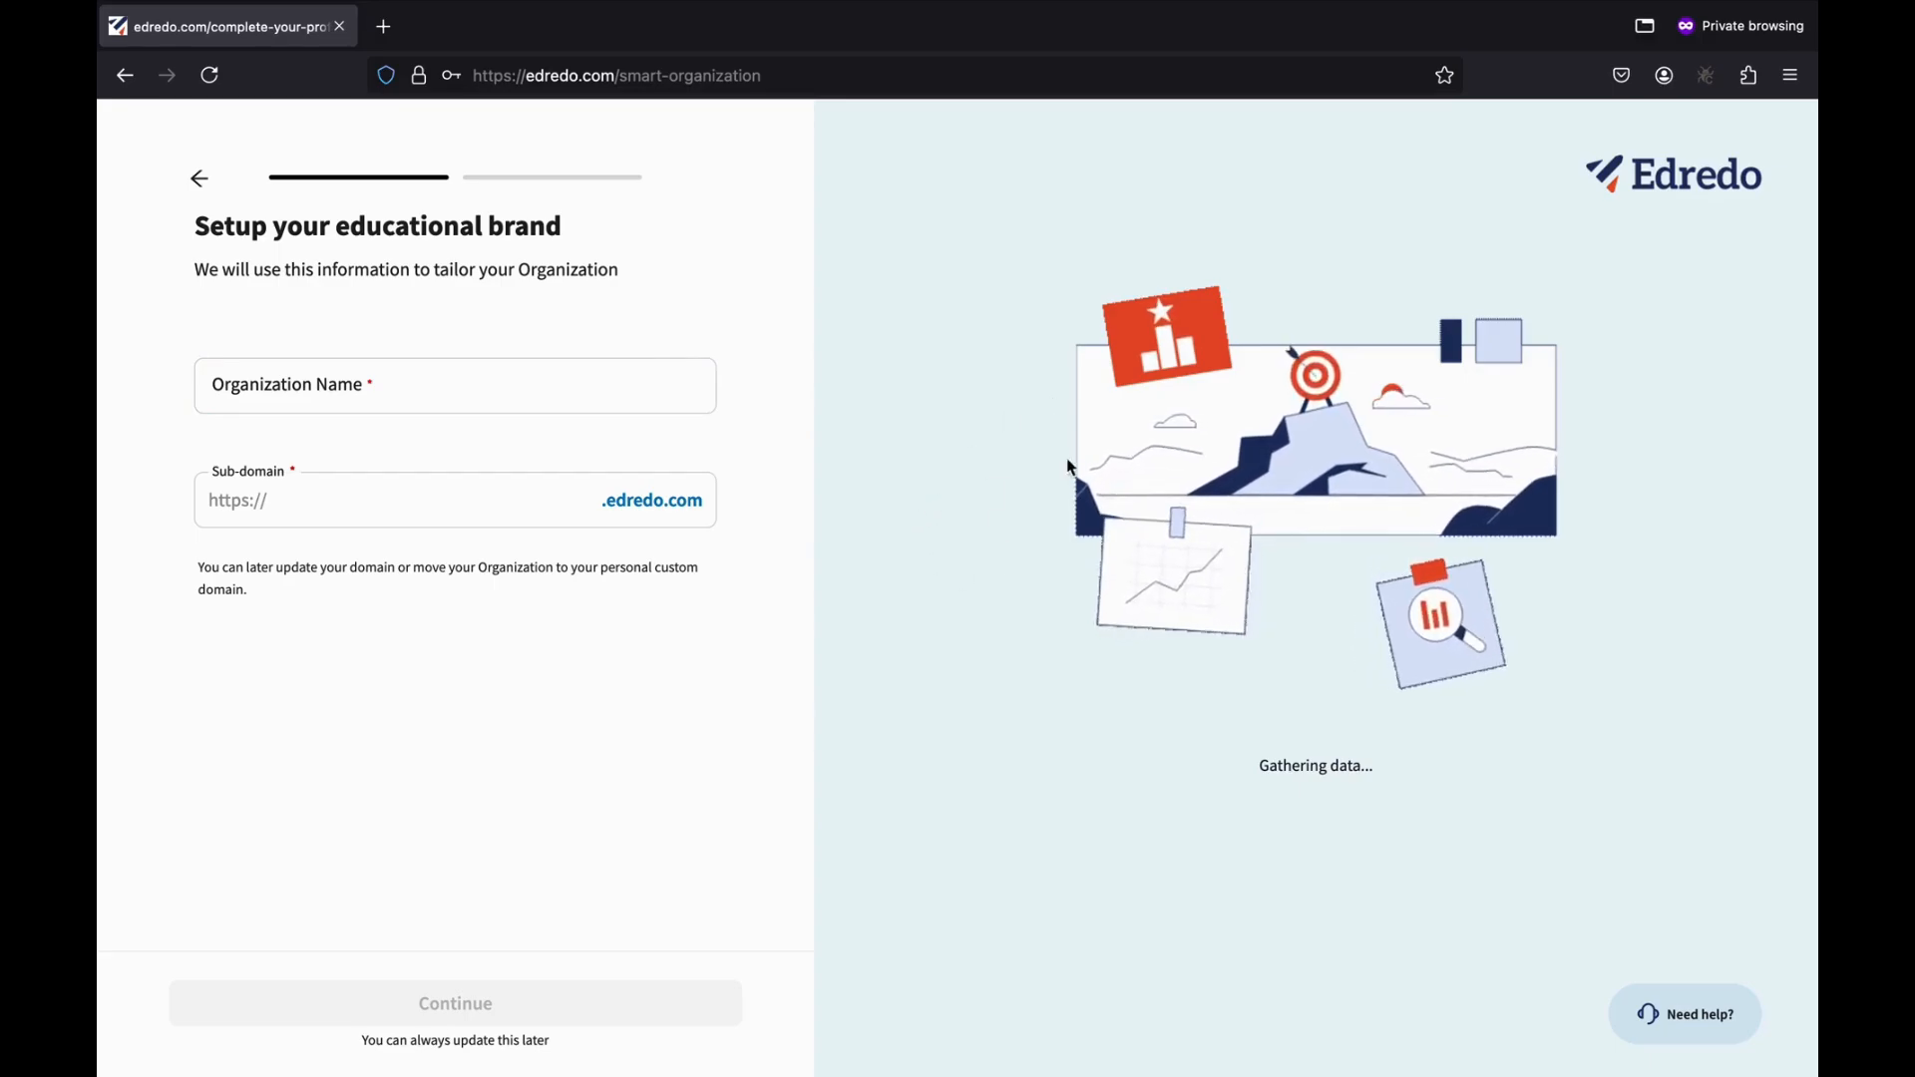
Enter 'Corporate Trainers India' as the organization name, replacing the mistyped draft.
left_click(395, 386)
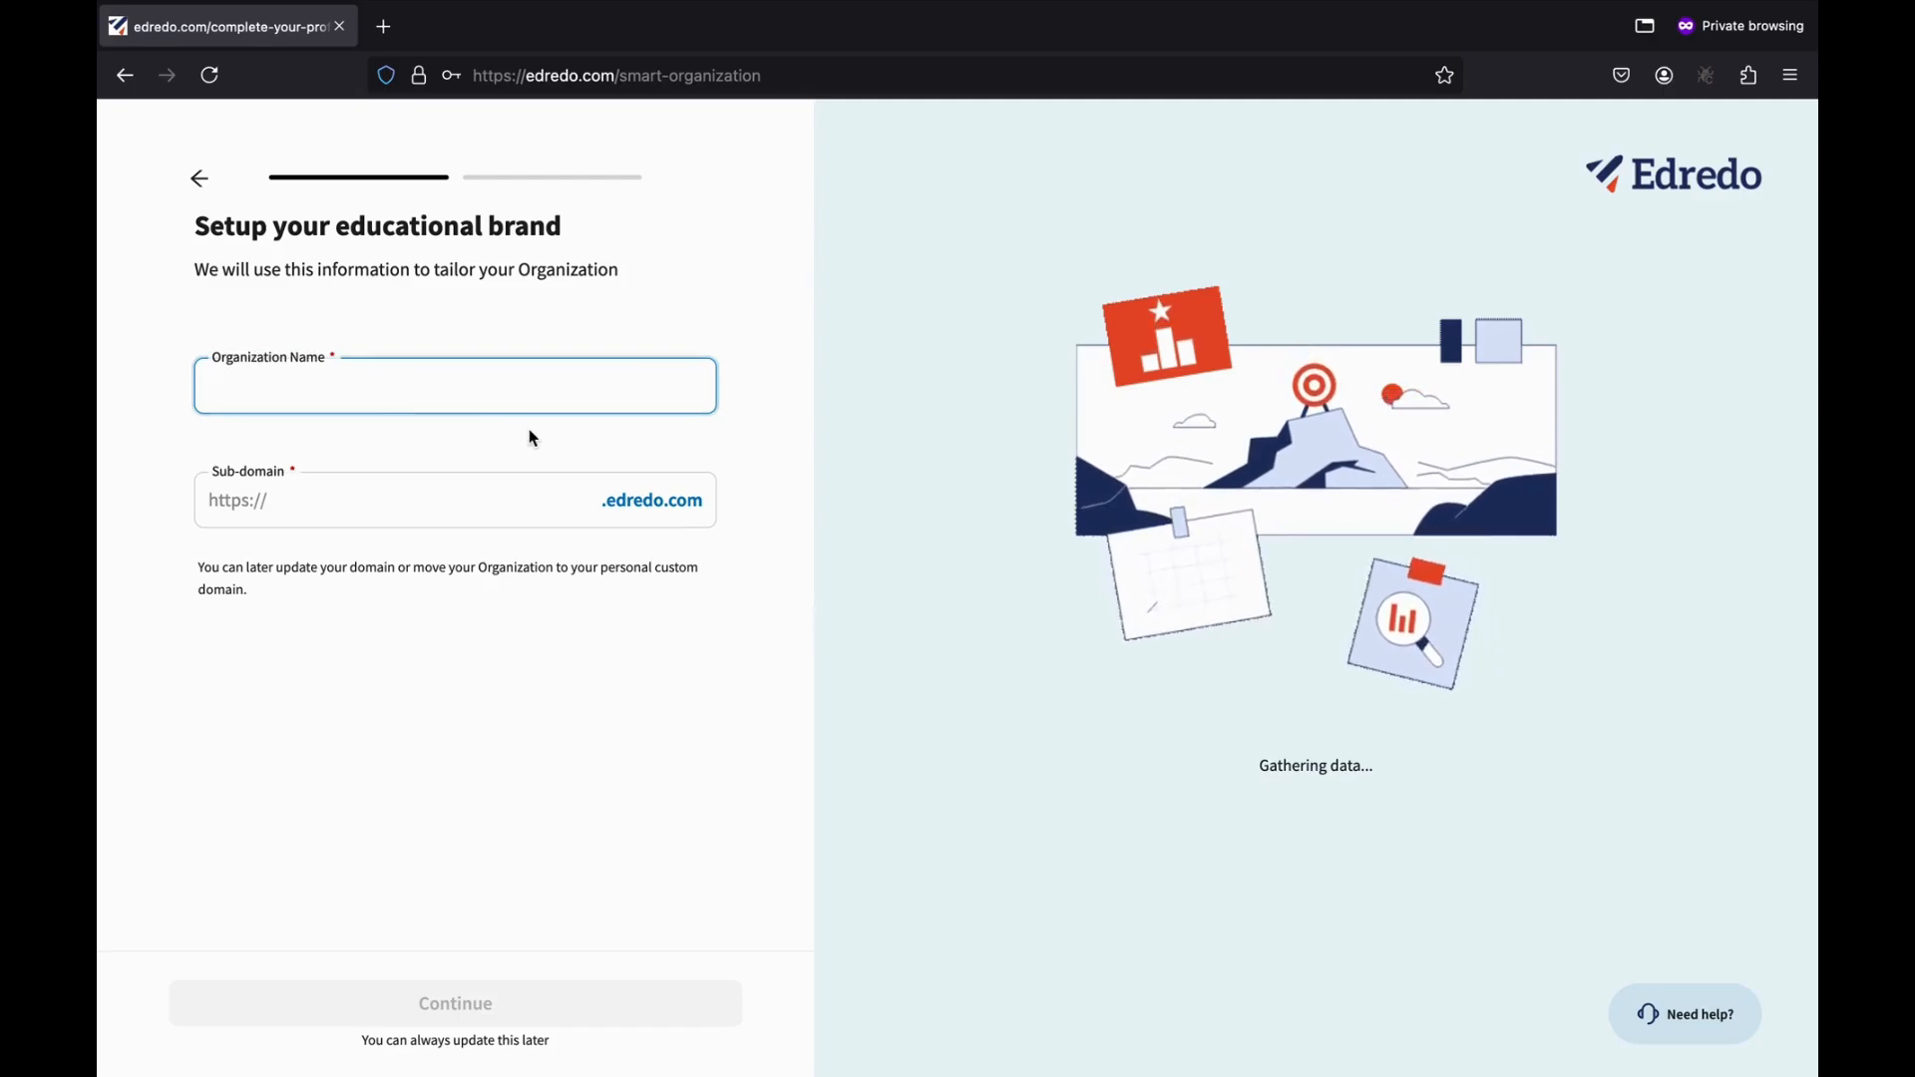
type("Tea")
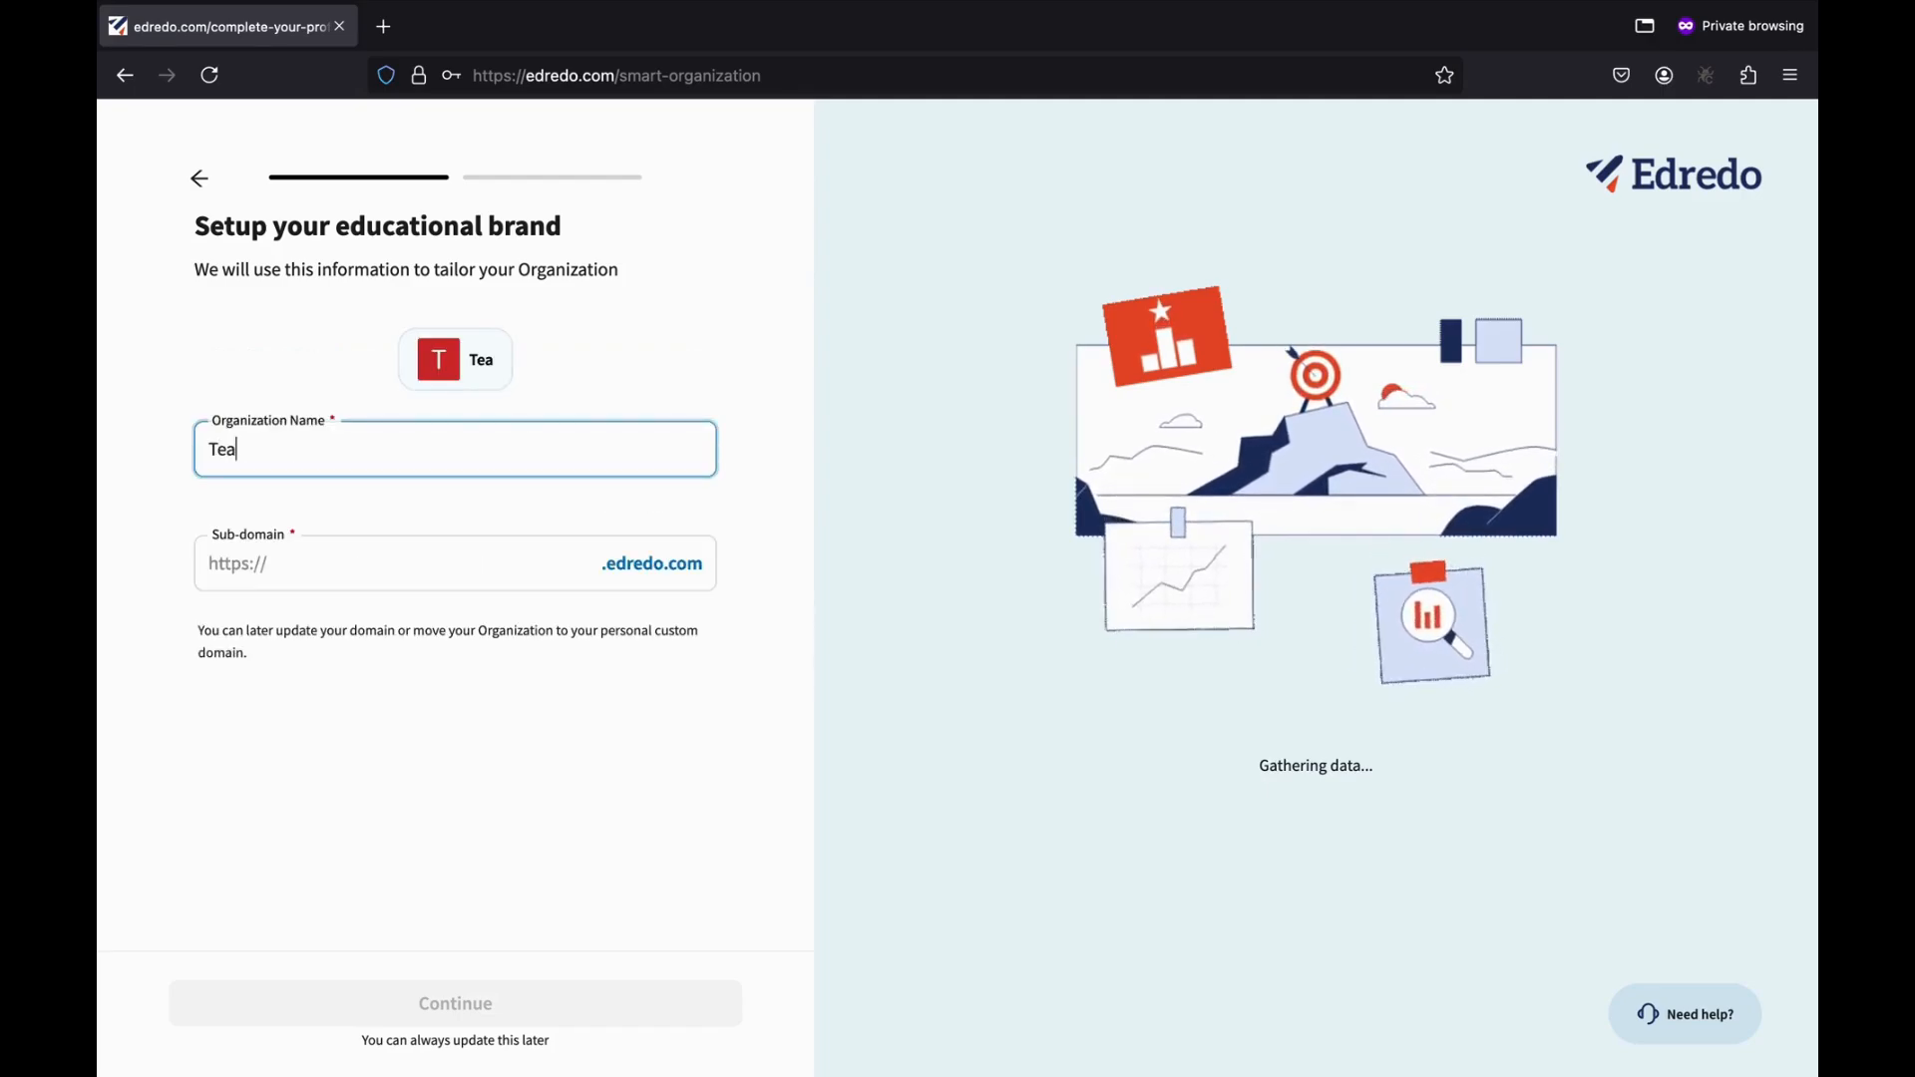
type("cher")
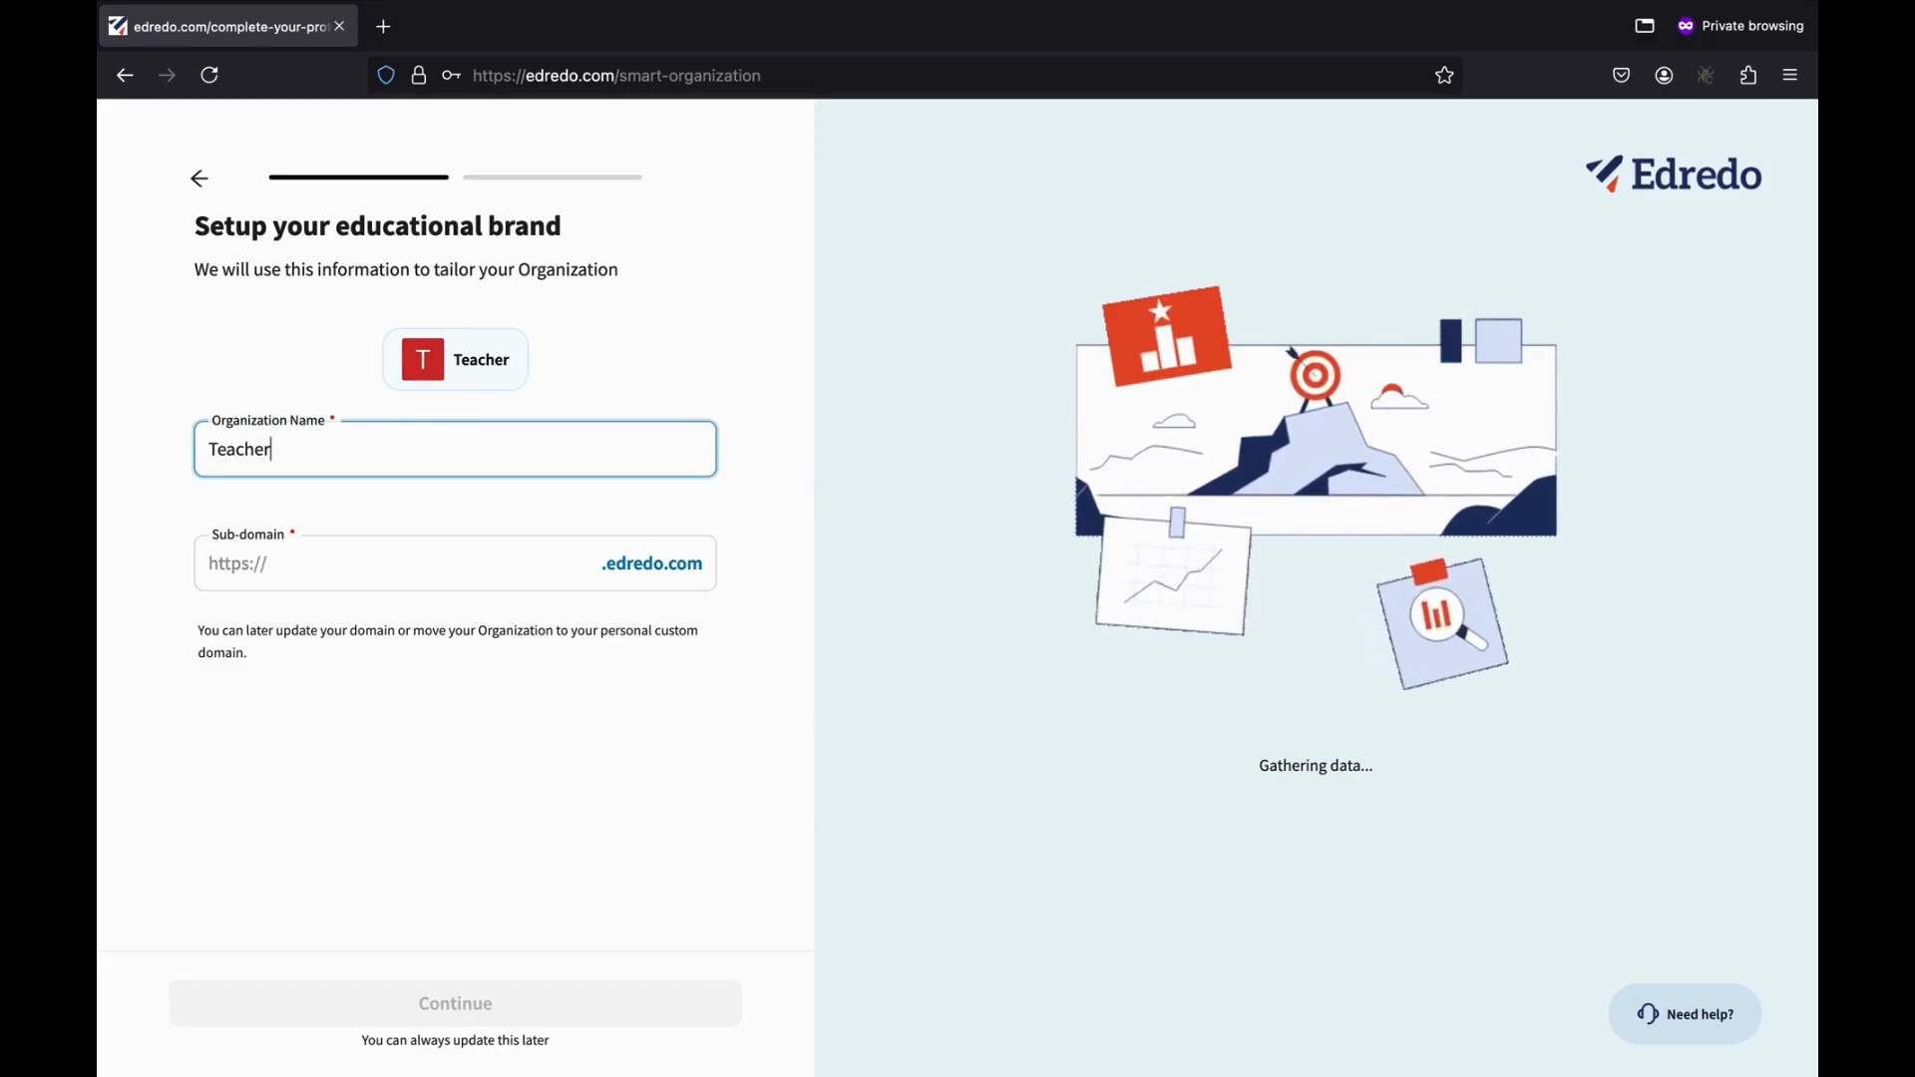
type("s Uniio")
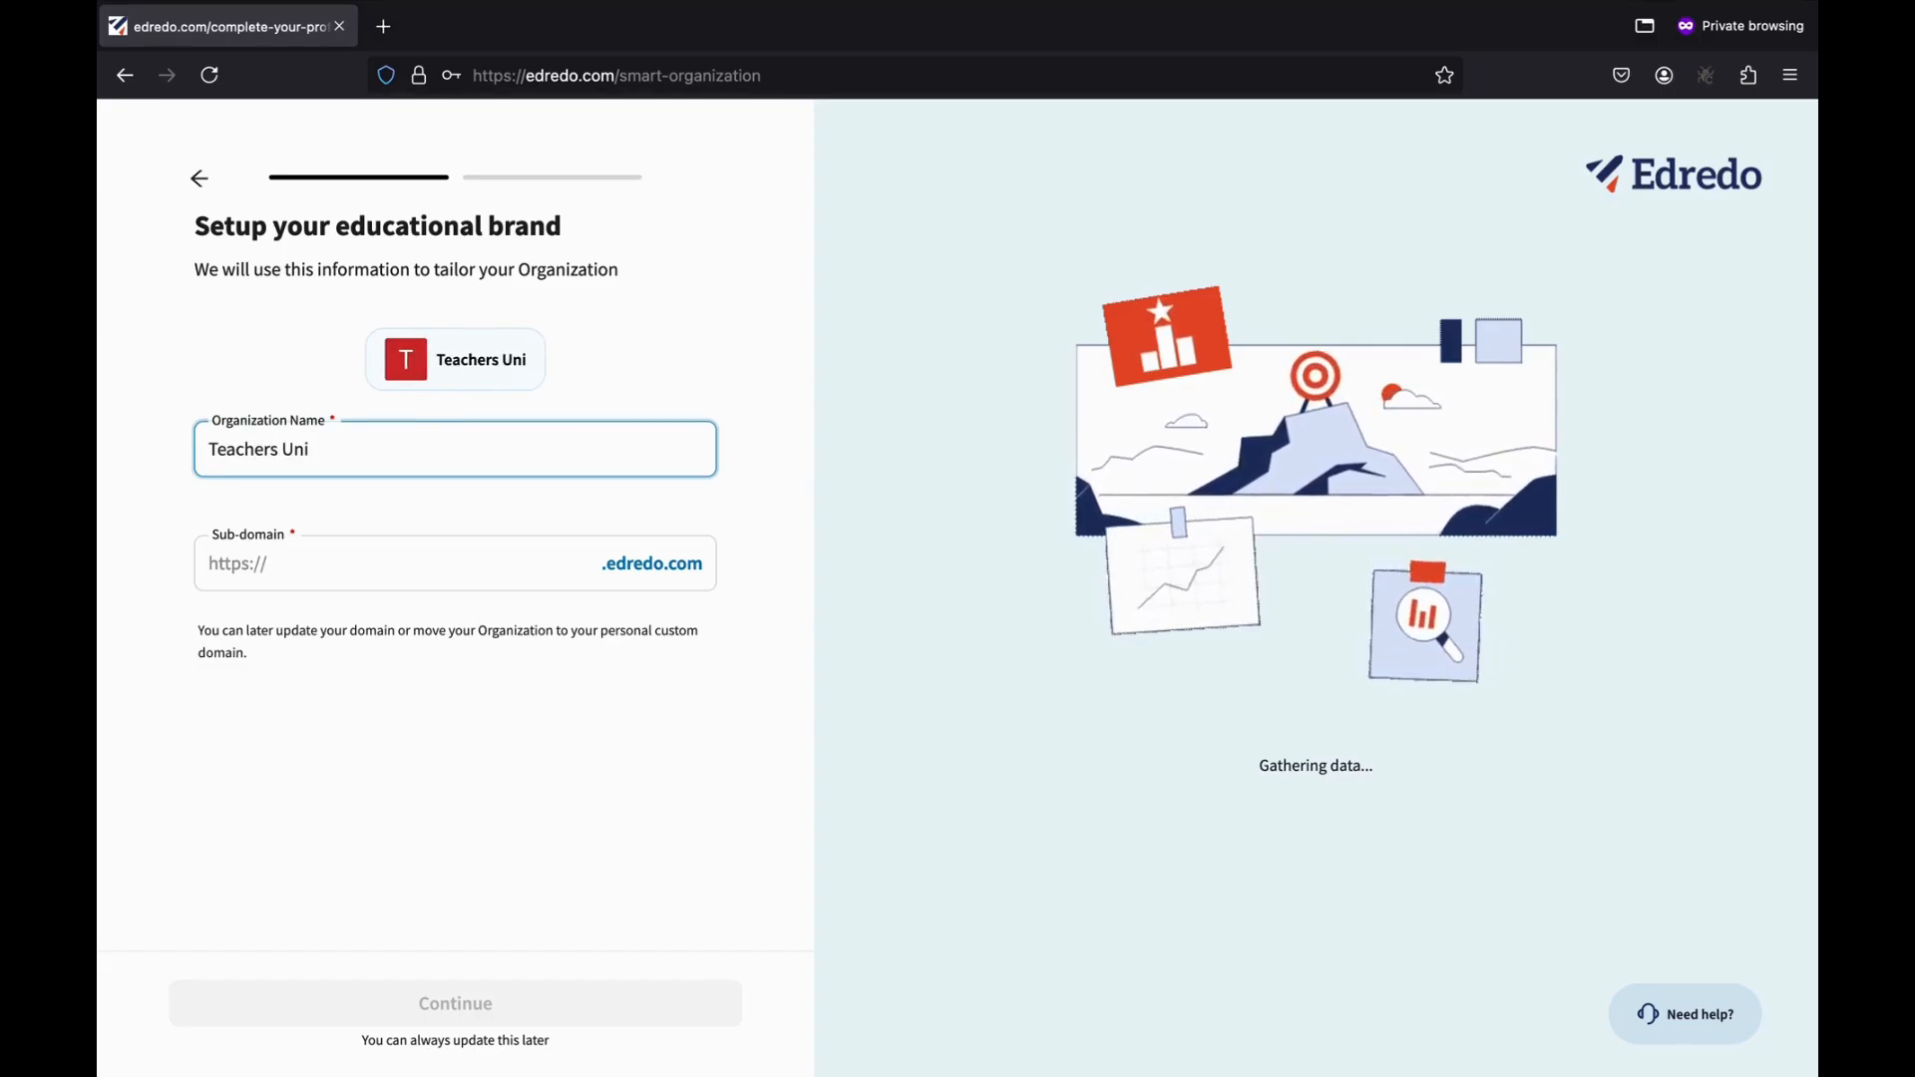
key("BackSpace")
key("BackSpace")
type("on")
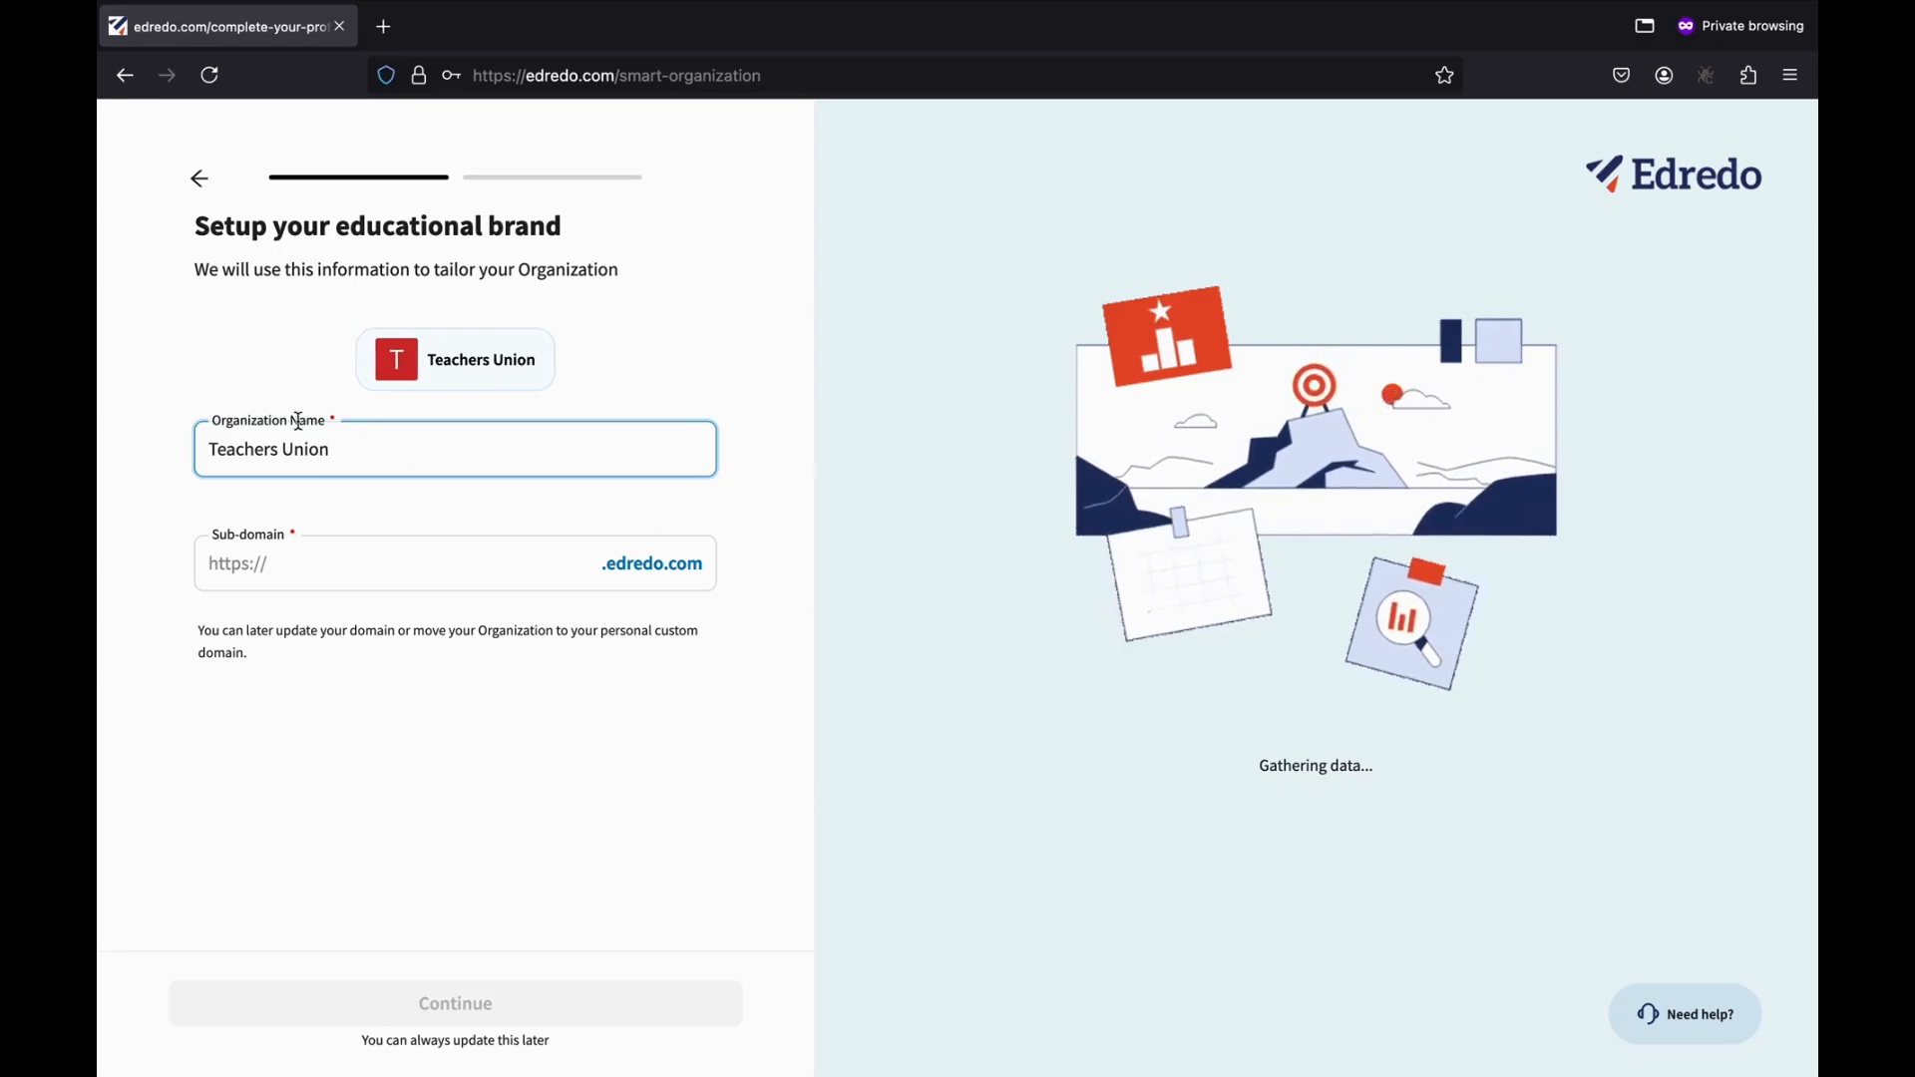
triple_click(311, 449)
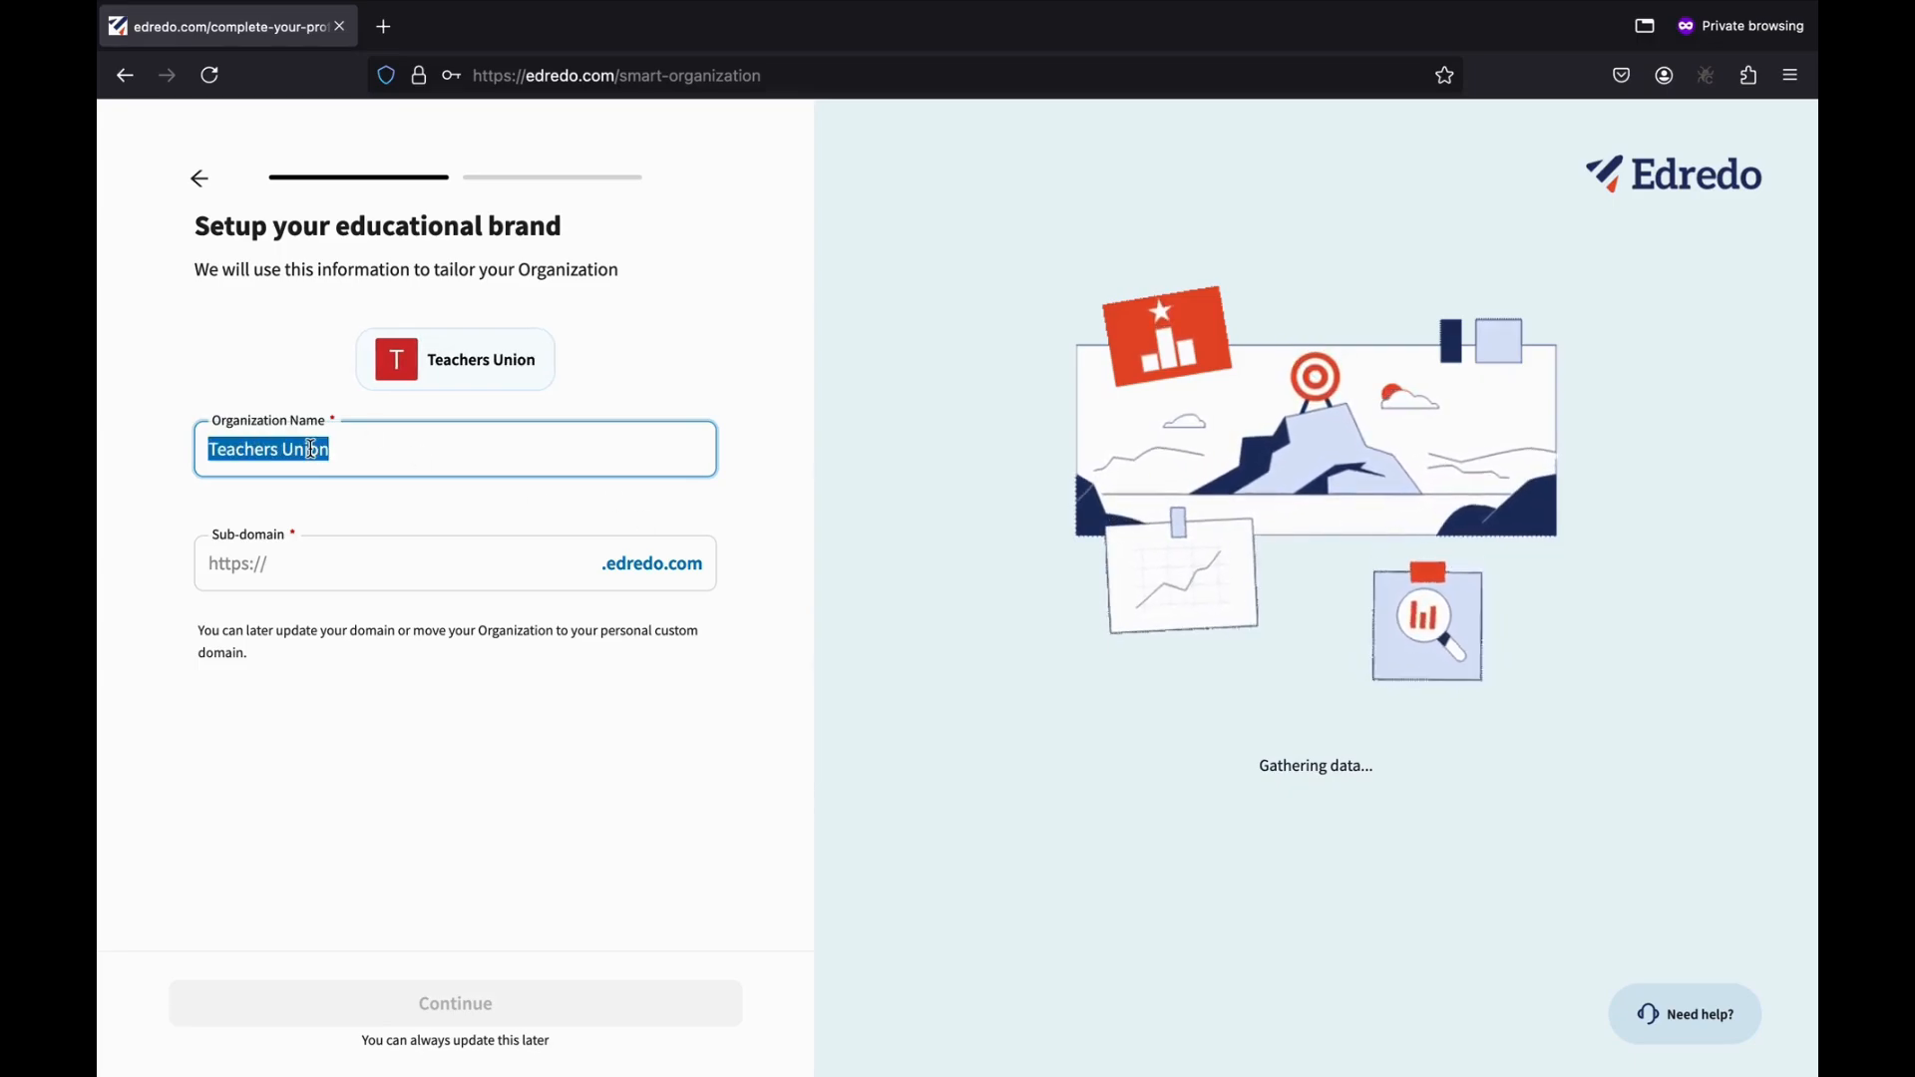
type("Corporate ")
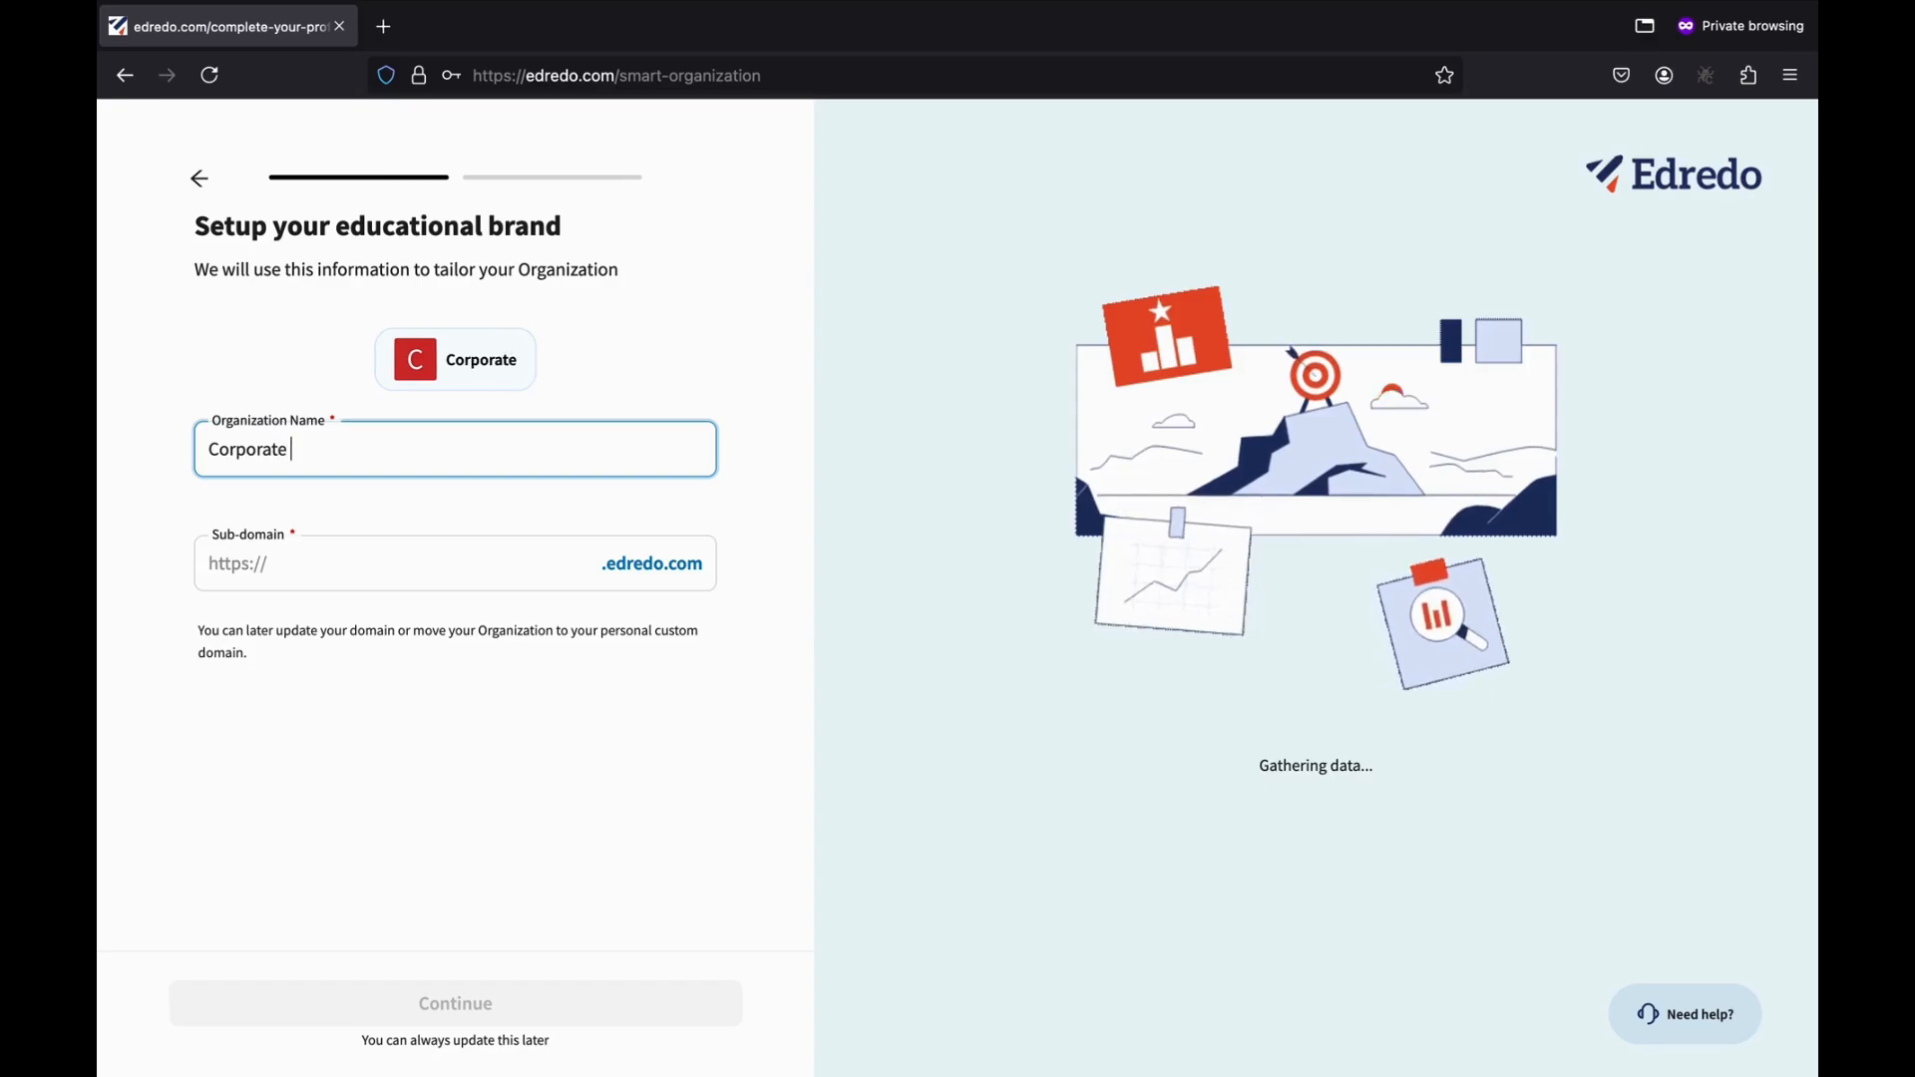
type("Trainers")
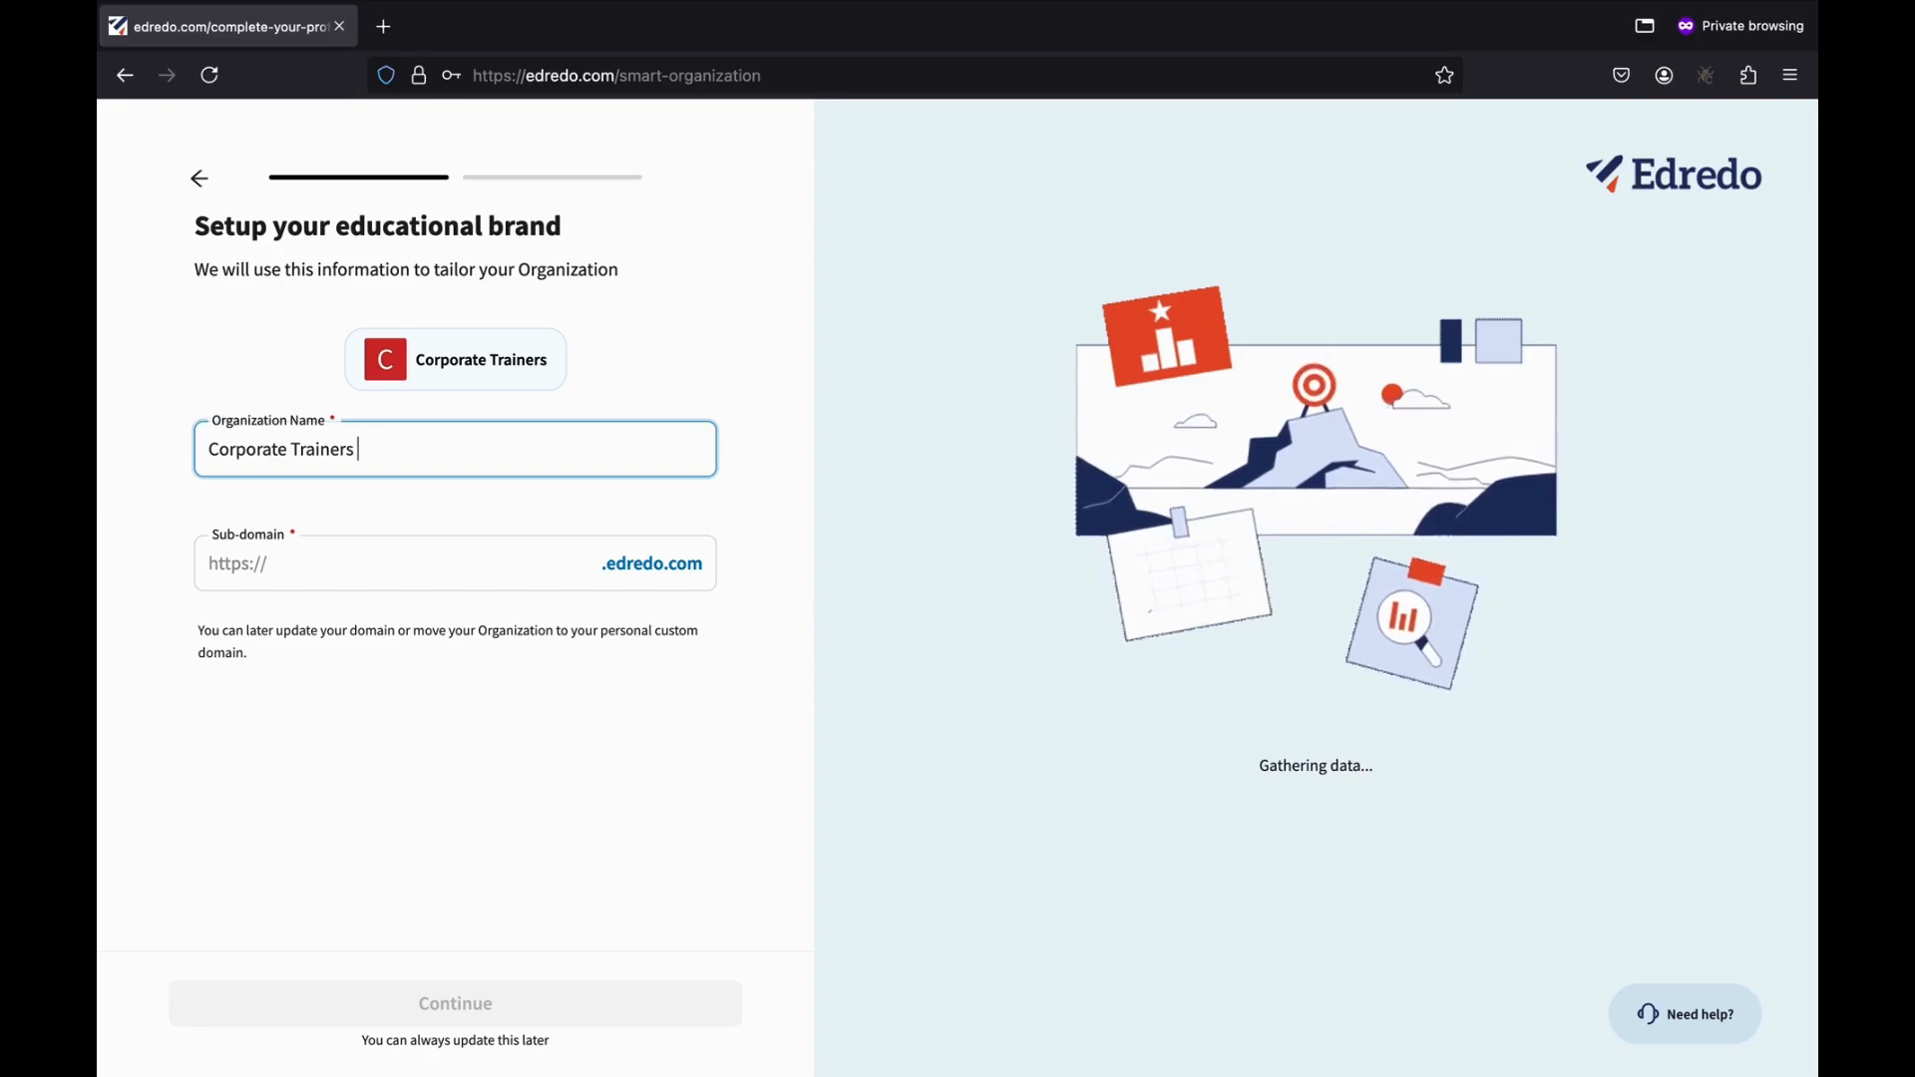
type(" India")
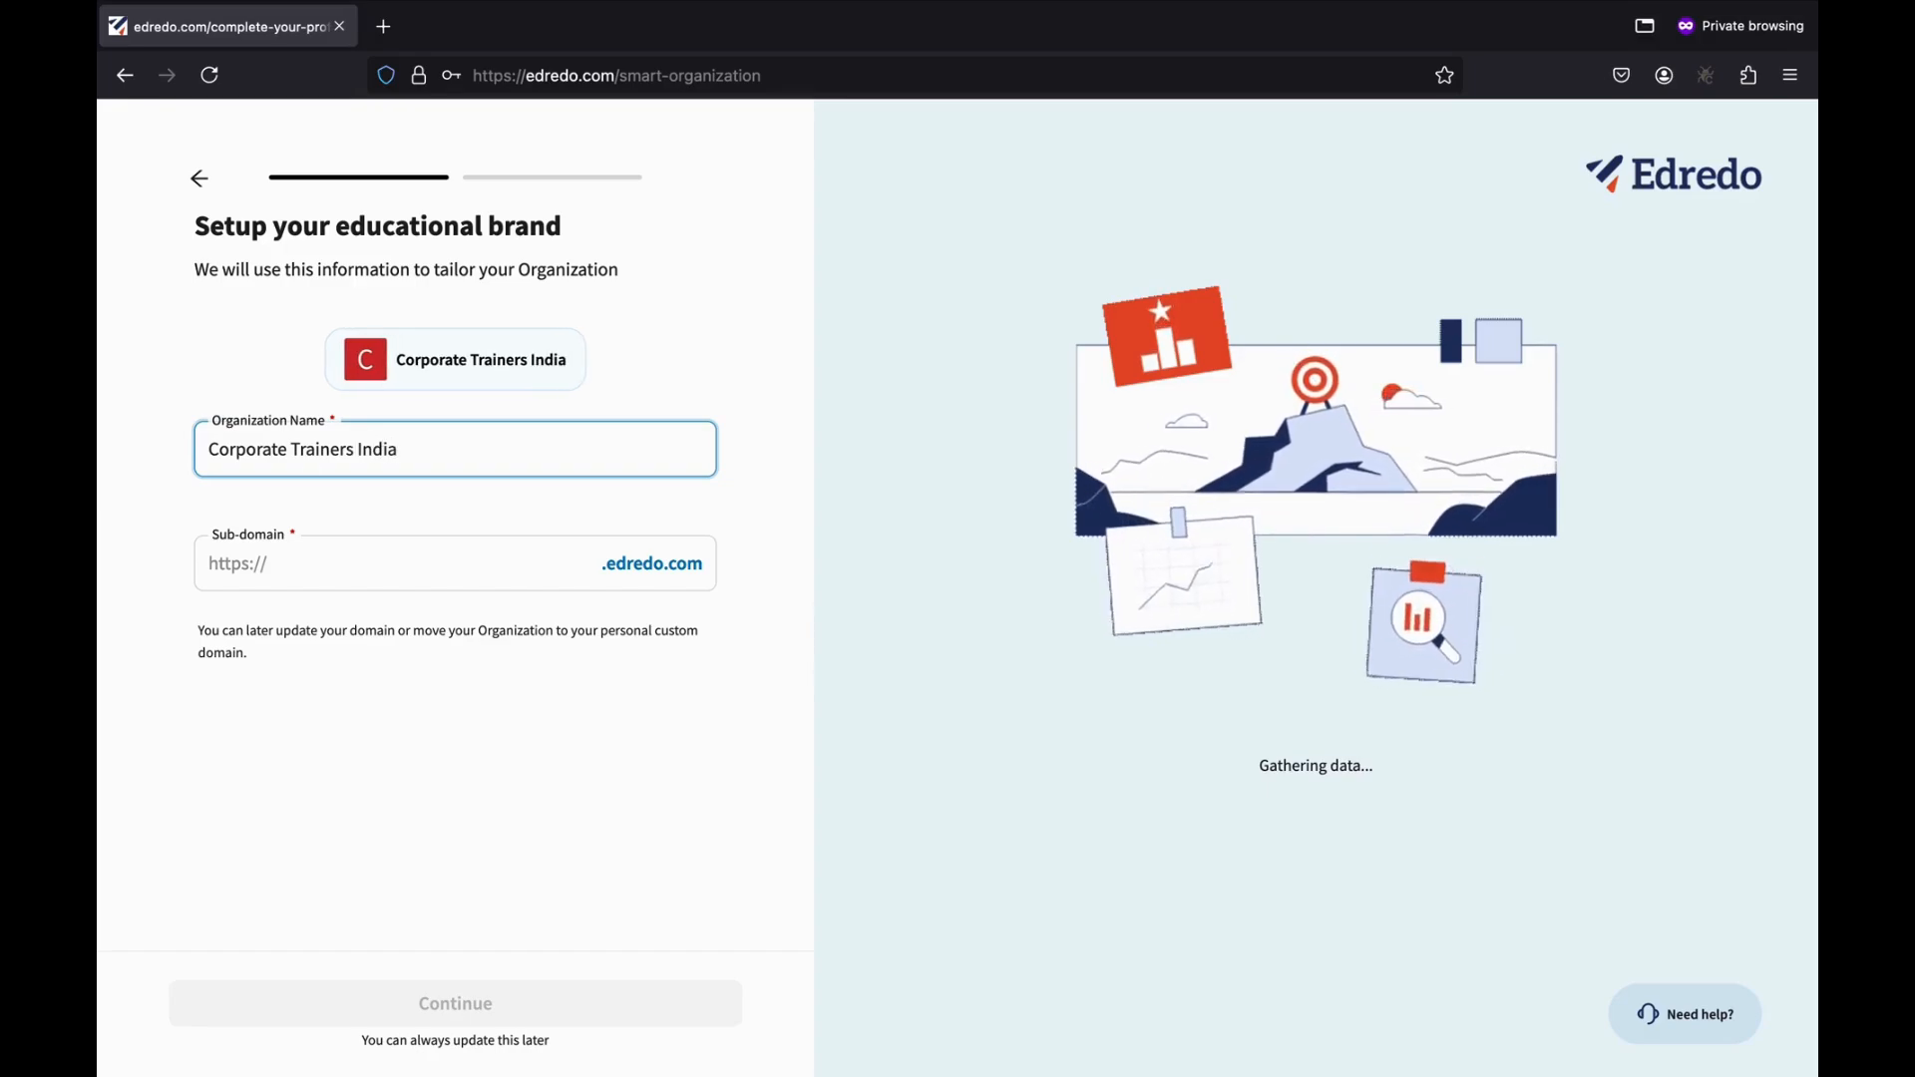
Set the sub-domain to corporatetrainerindia and continue to the introduction step.
left_click(295, 572)
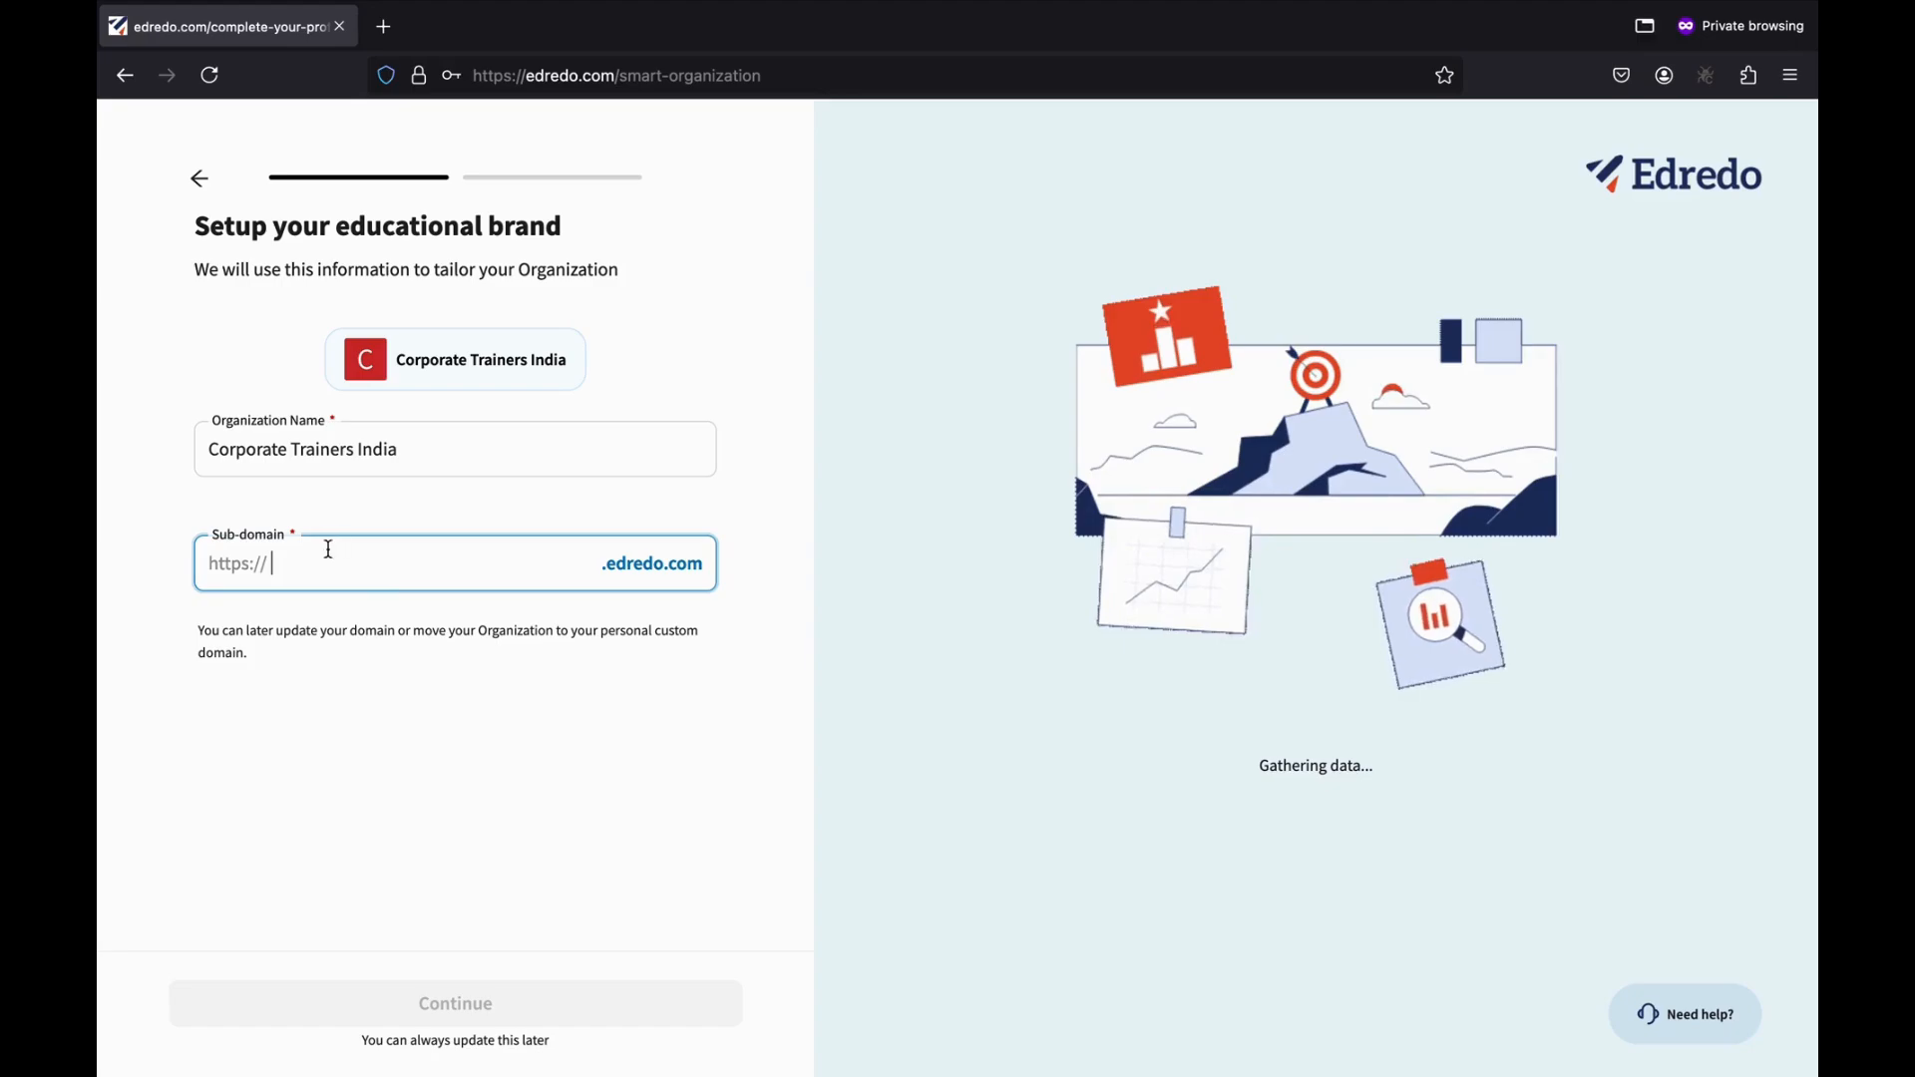
type("corporate")
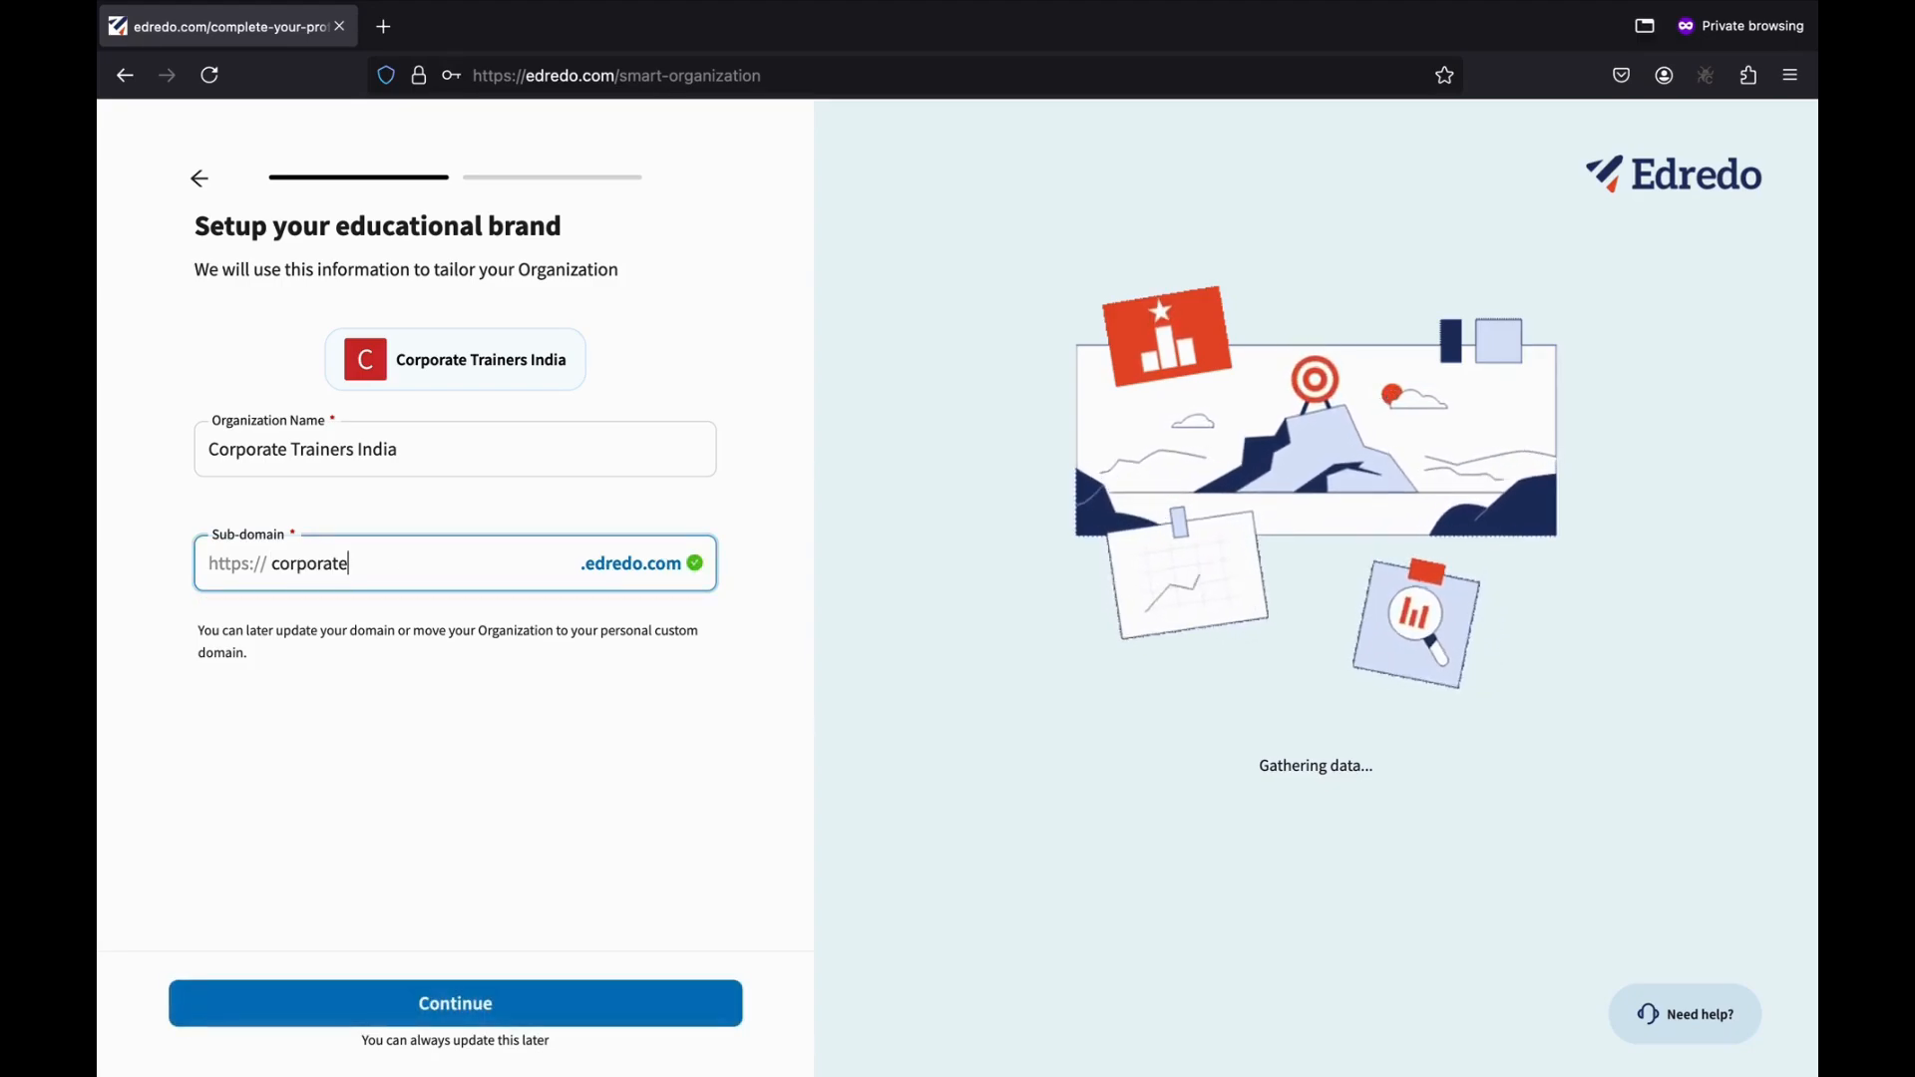
type("inerindia")
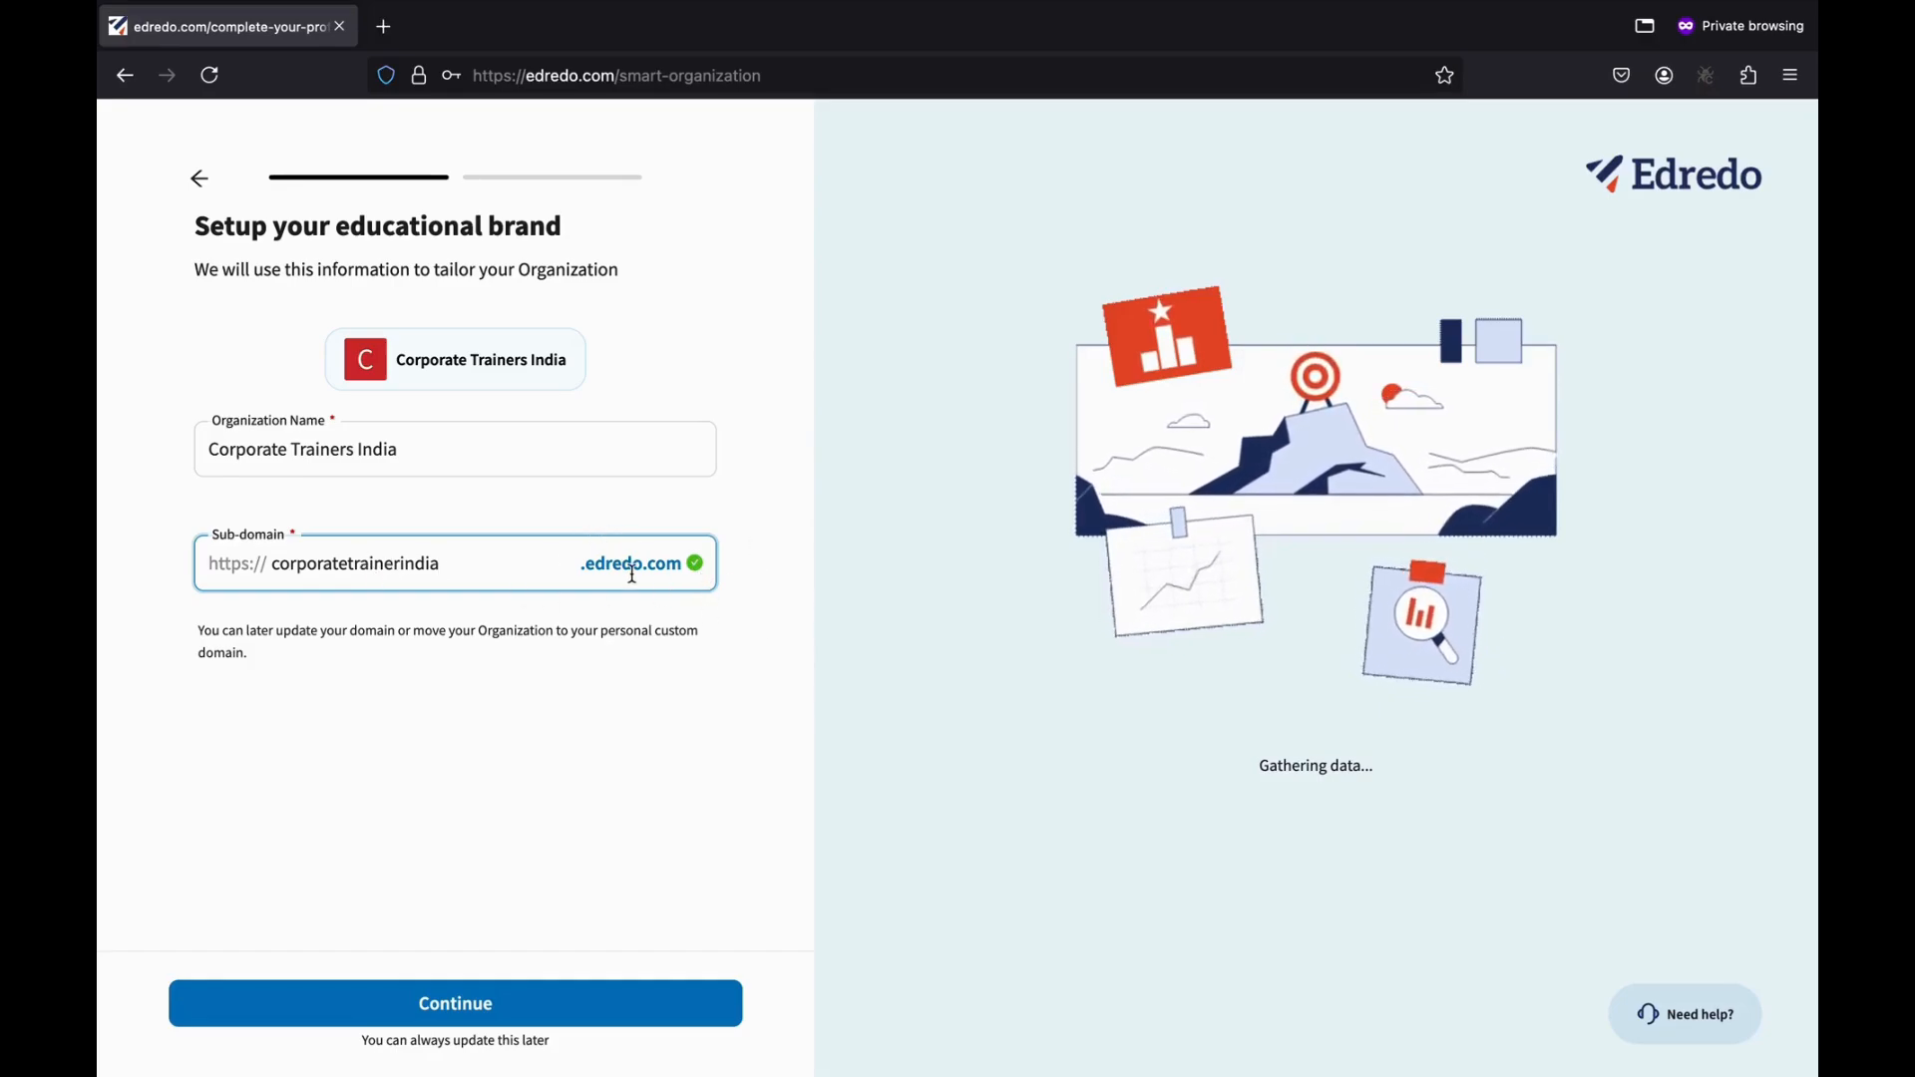
left_click(412, 1014)
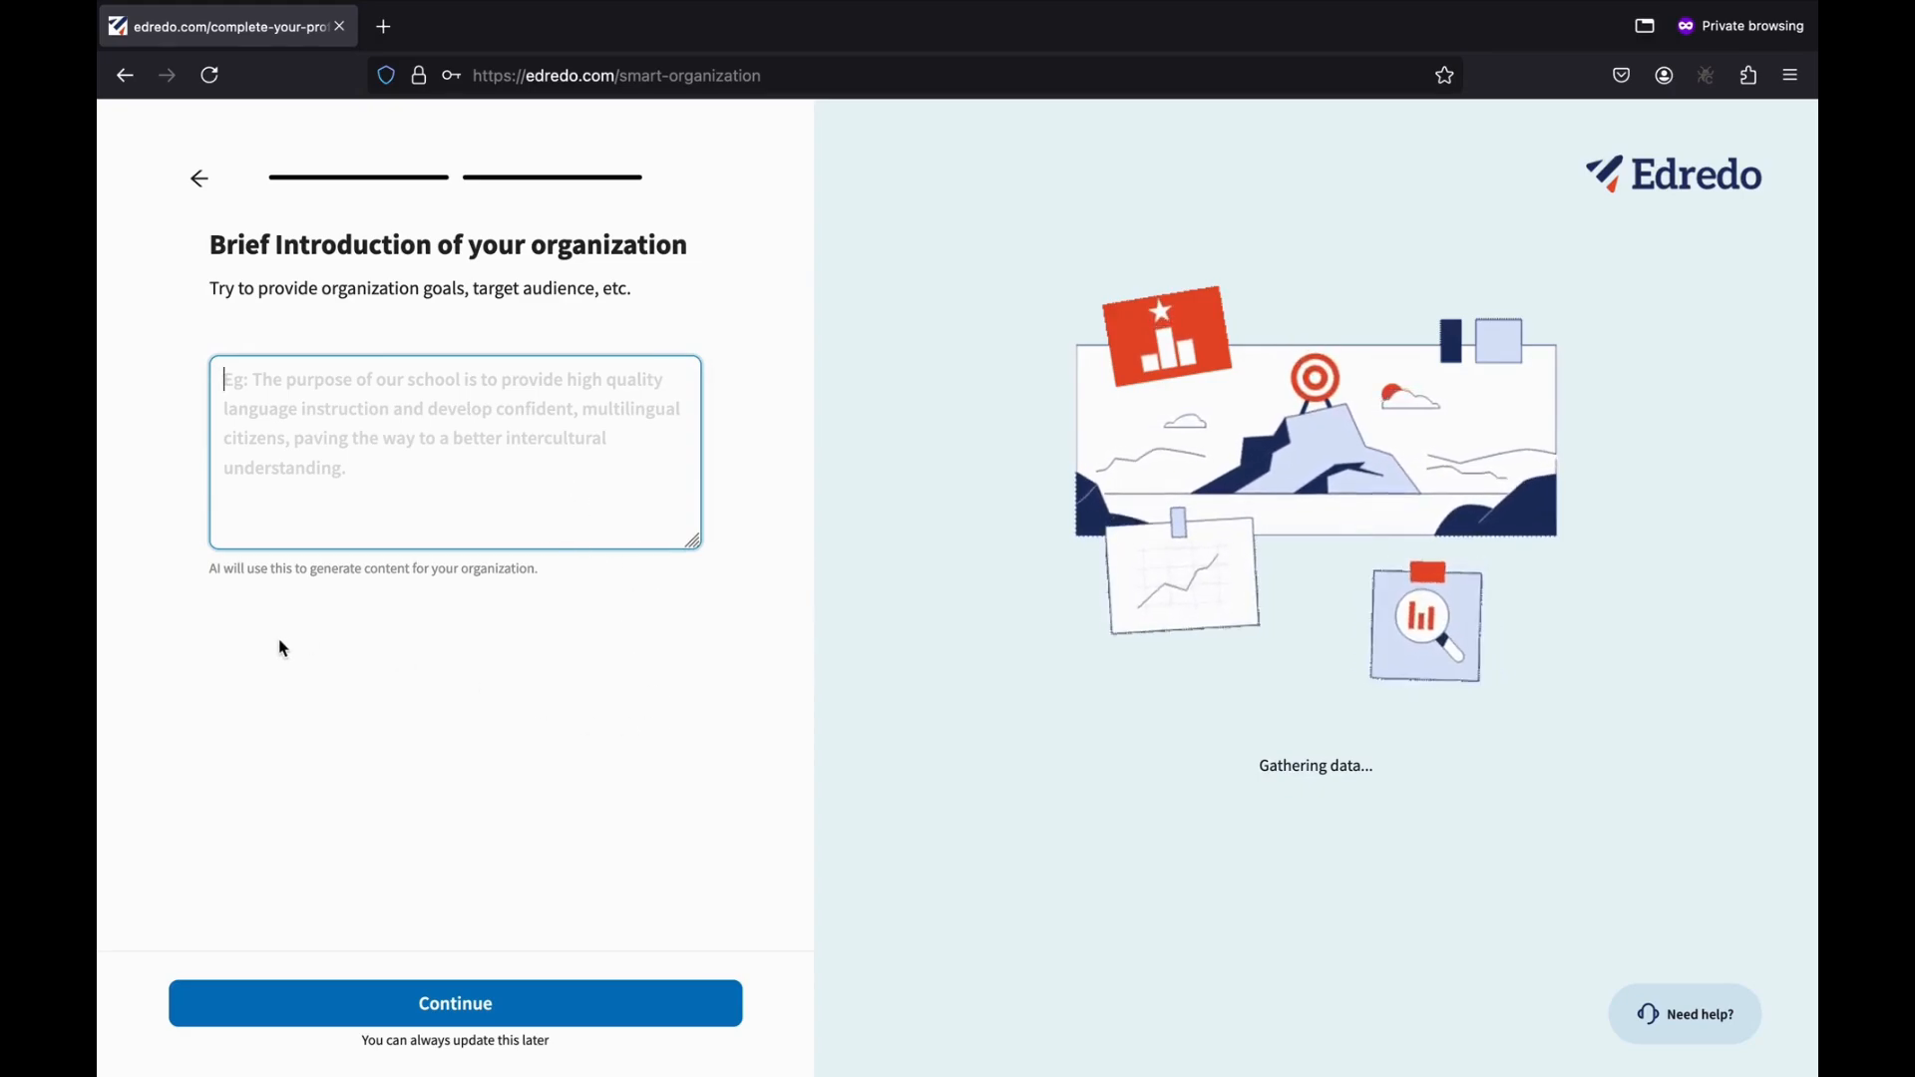
Write the introduction starting 'The Corporate Trainer India provide trainings to different domains and industries…'.
left_click_drag(208, 572, 543, 585)
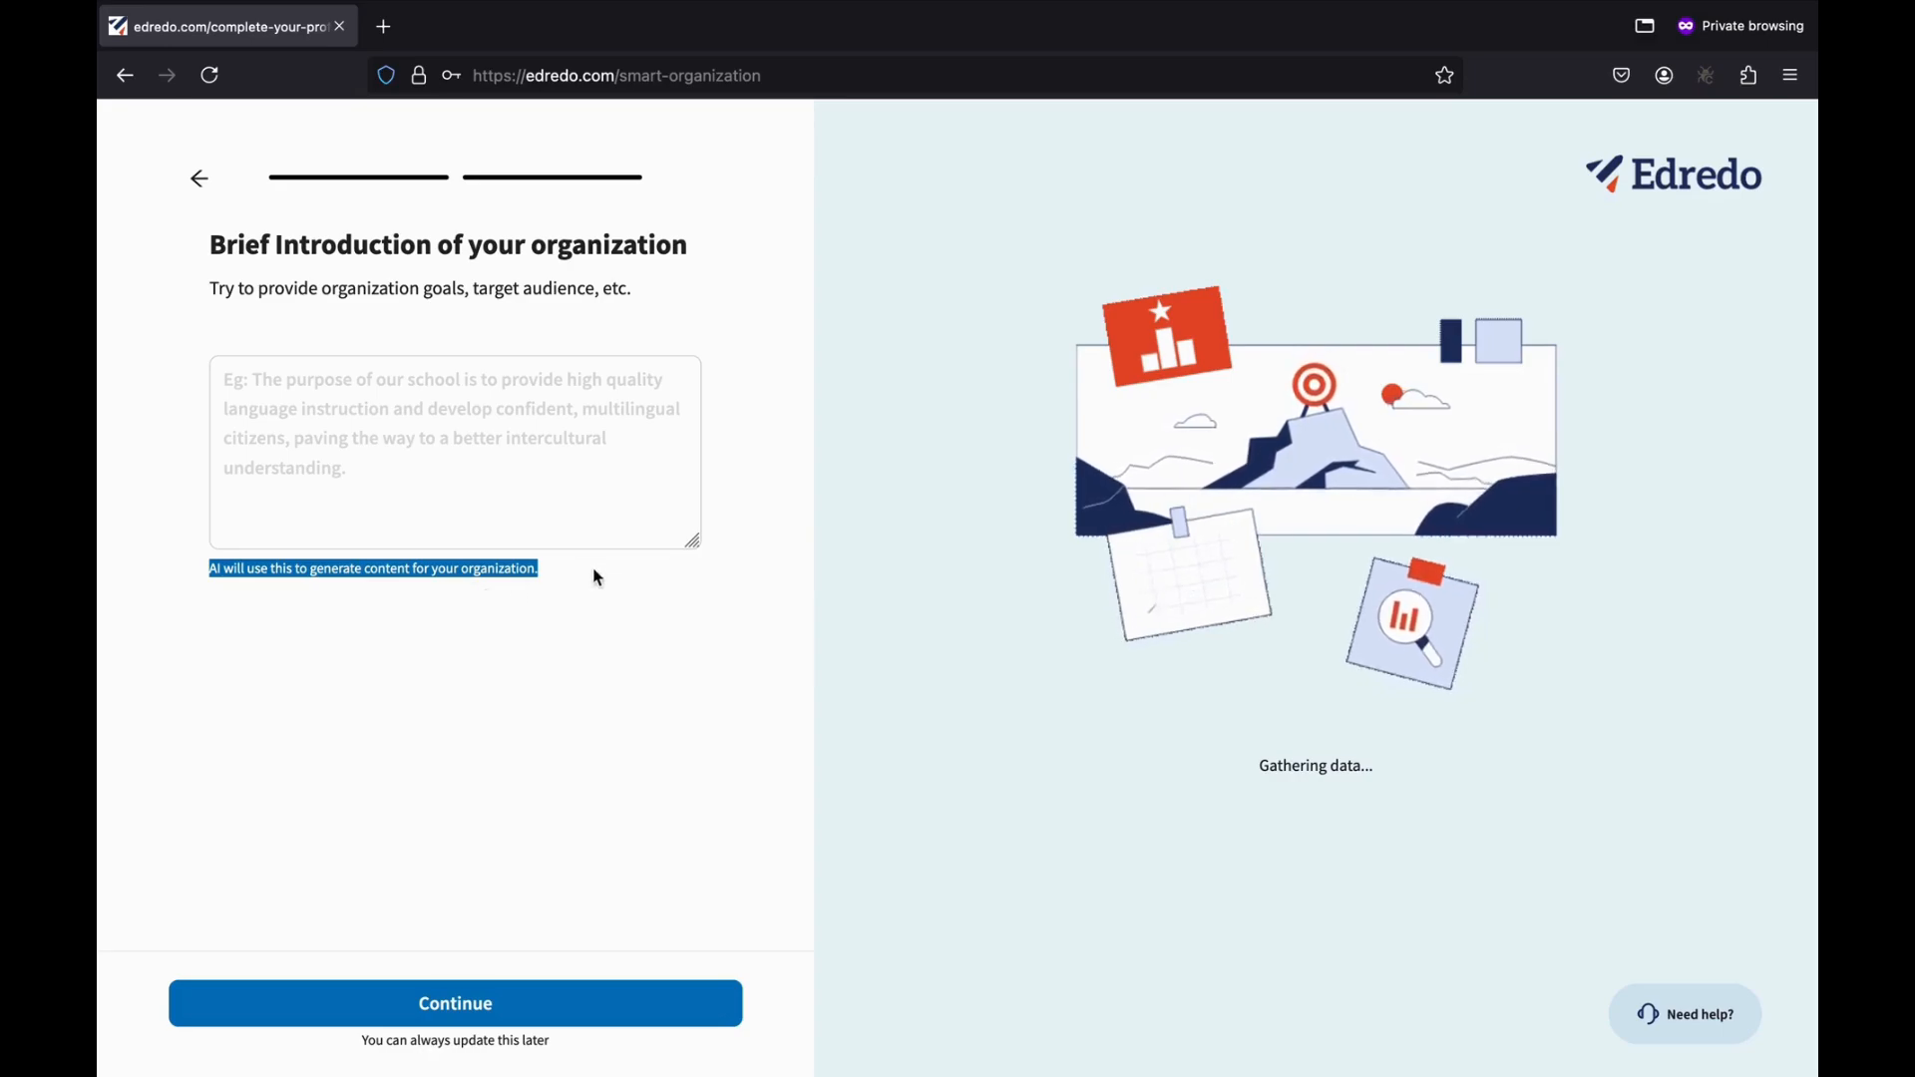
left_click(740, 592)
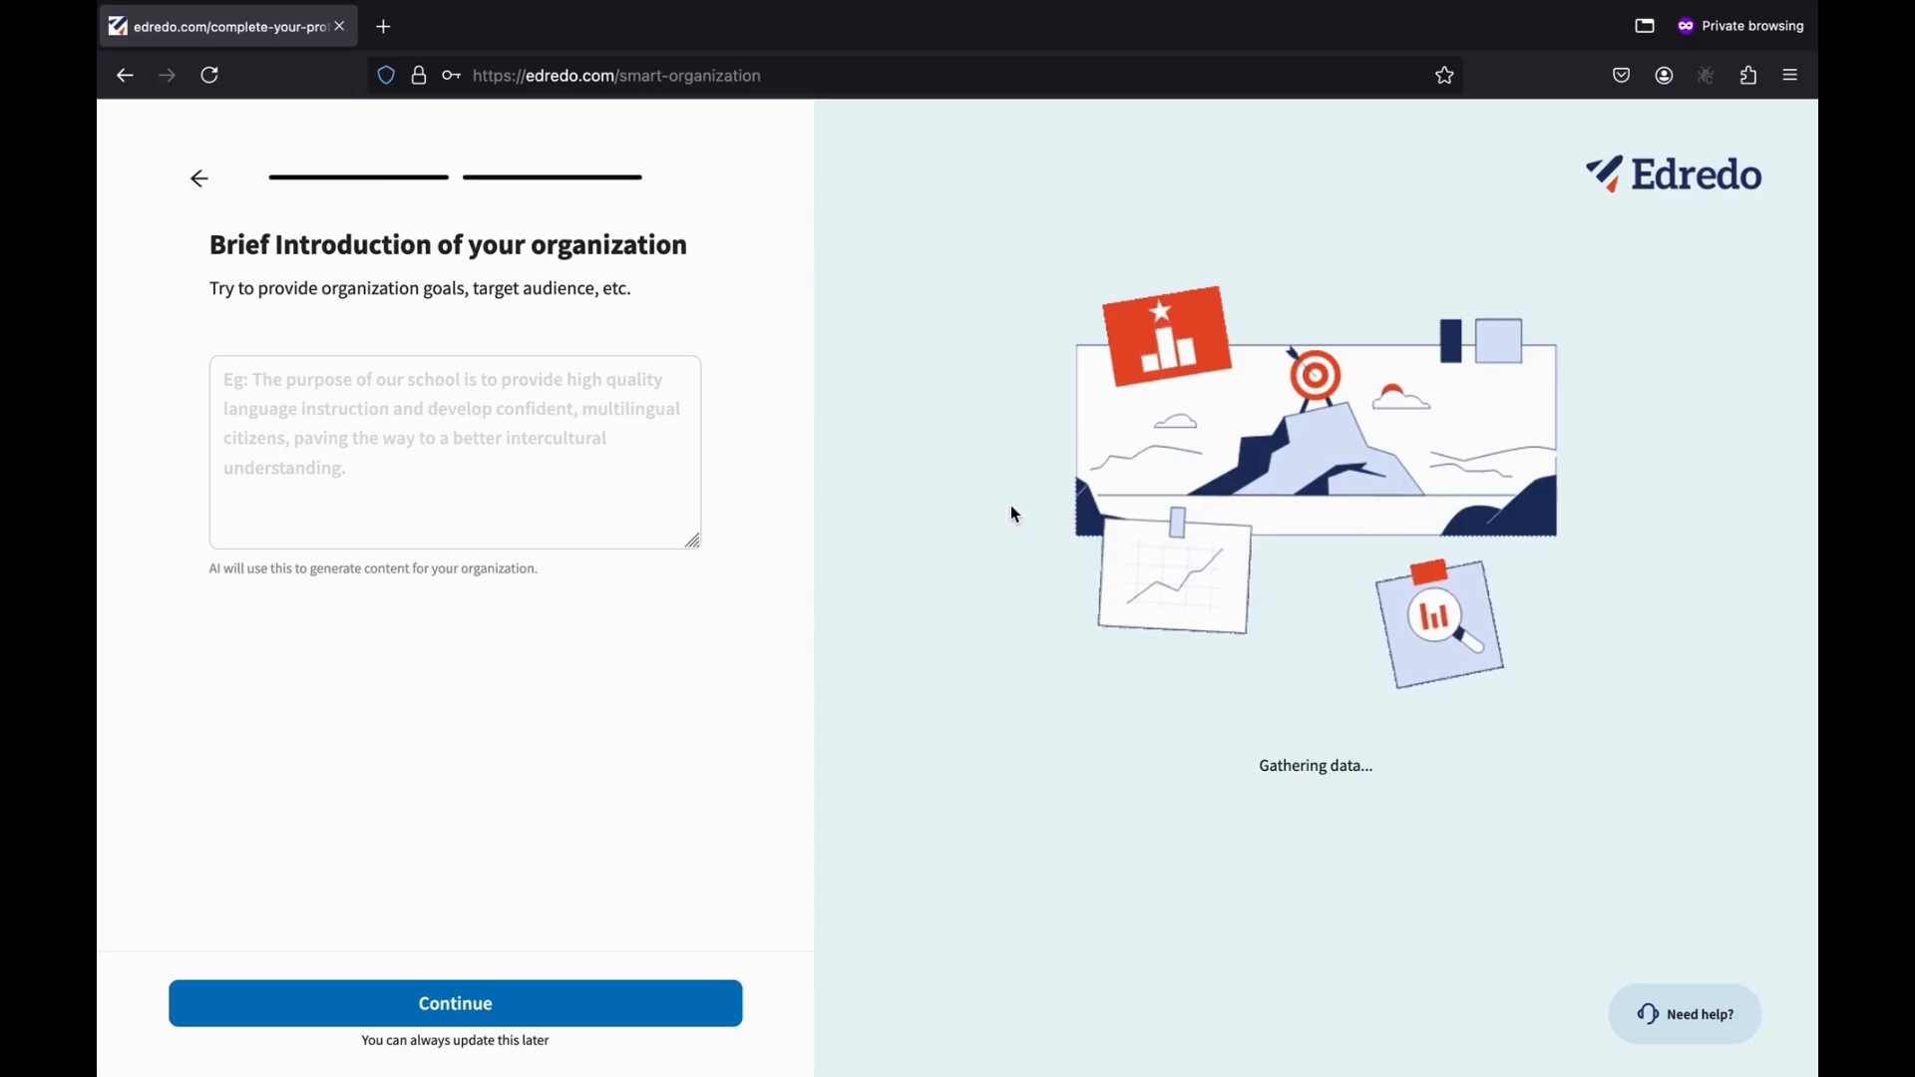
left_click(309, 410)
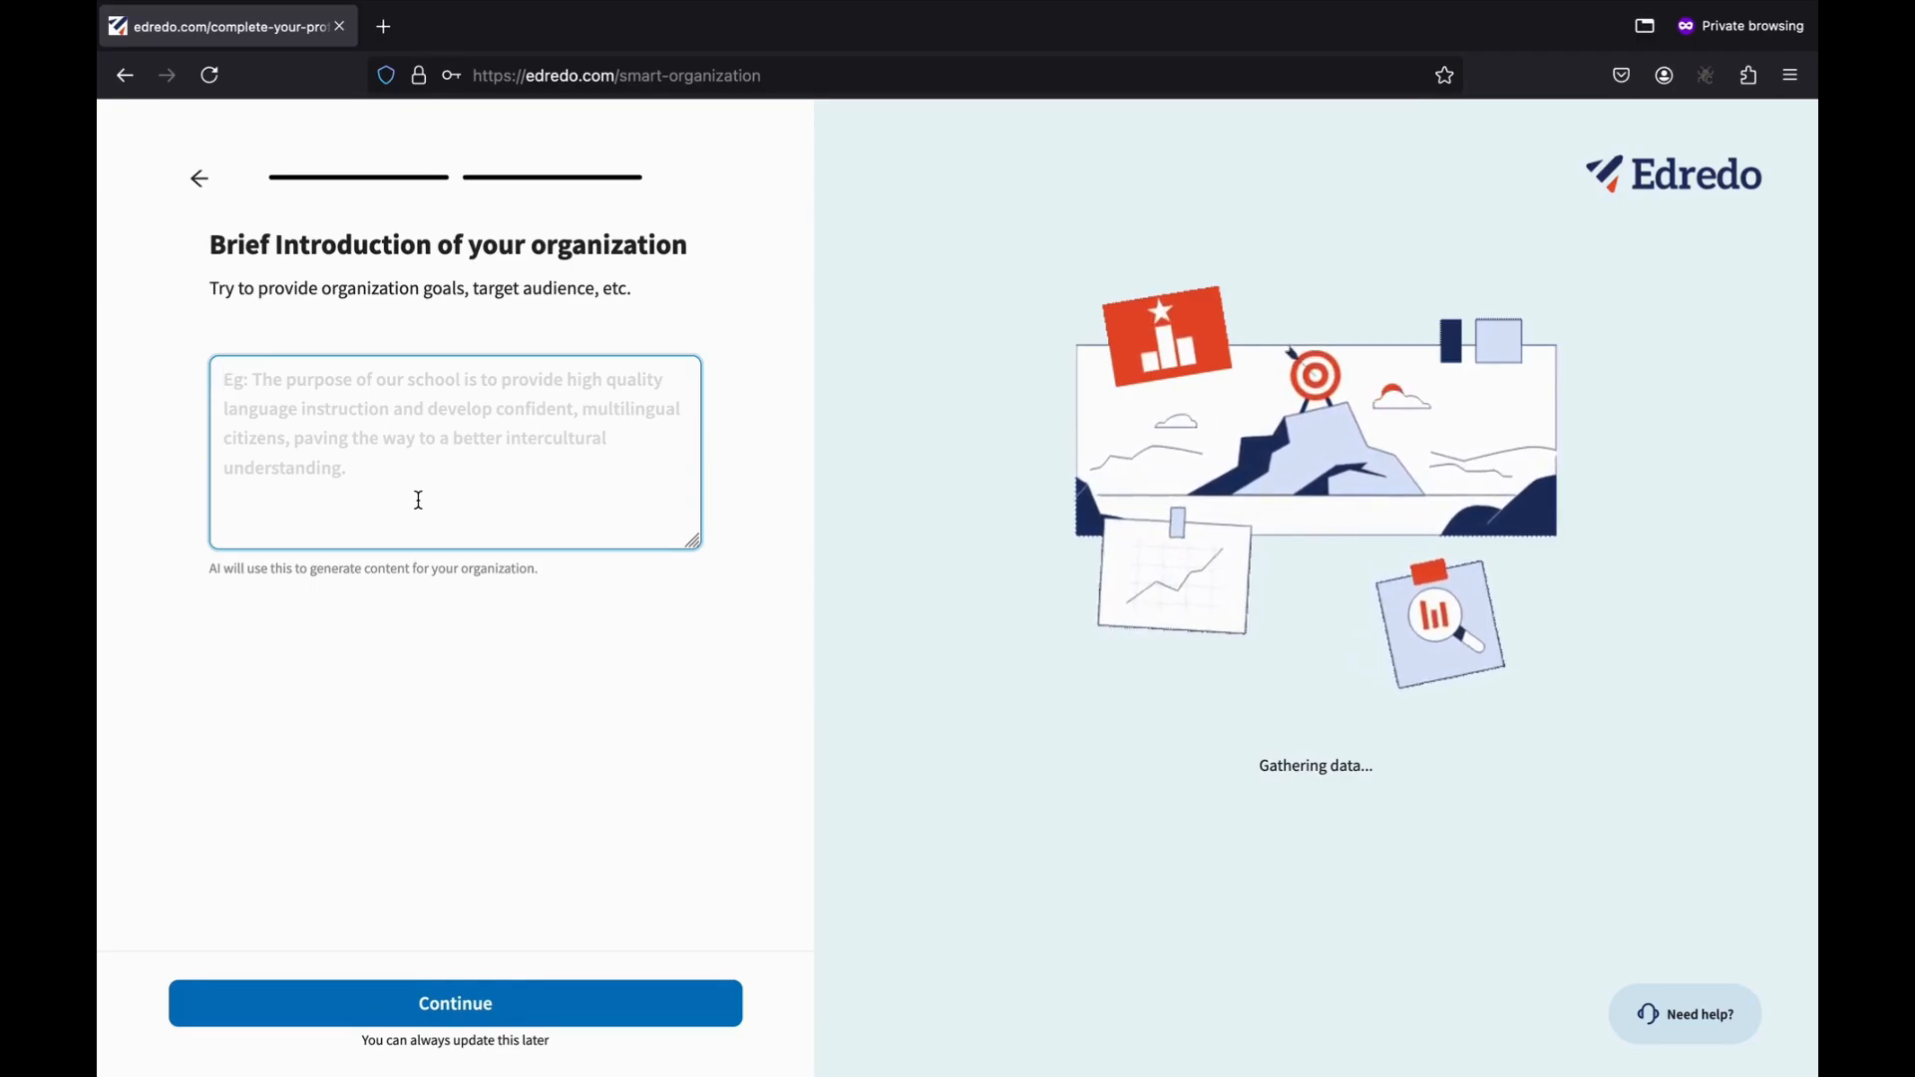
type("The")
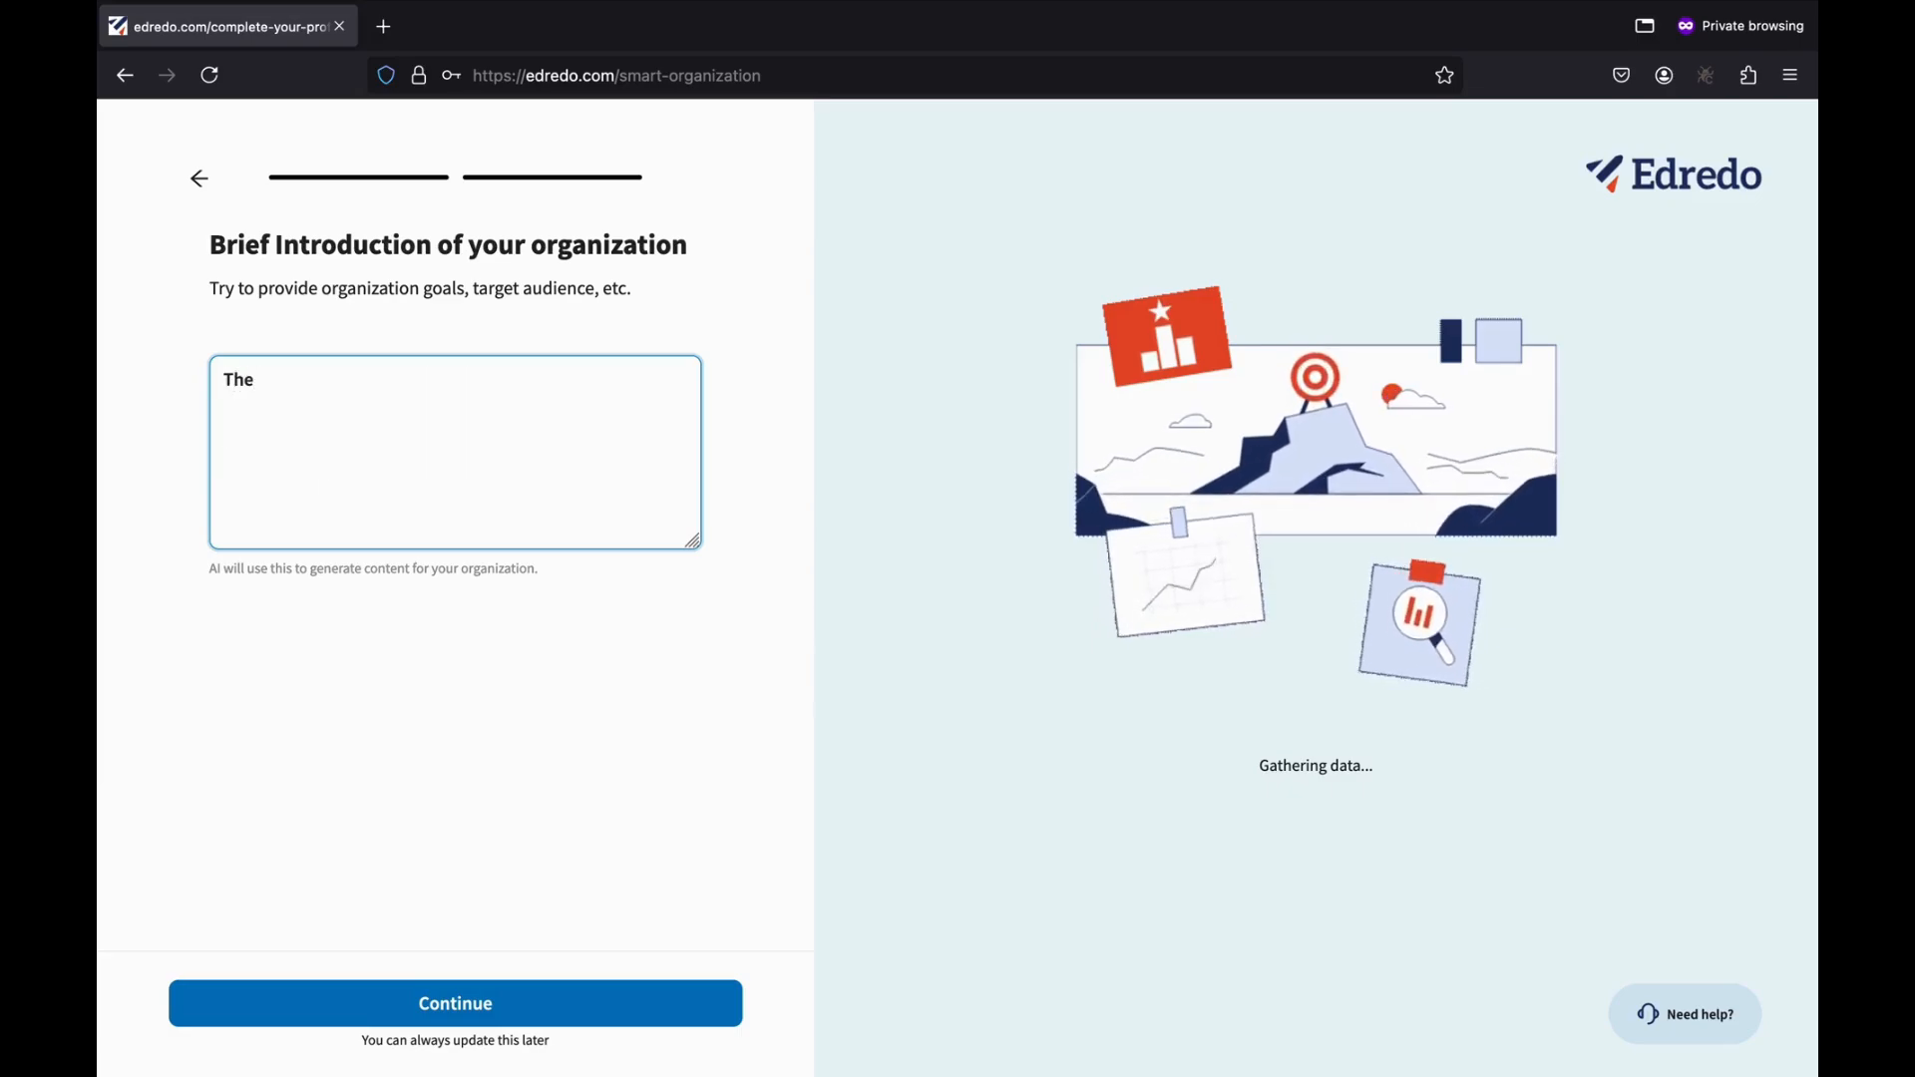
type(" Corporate T")
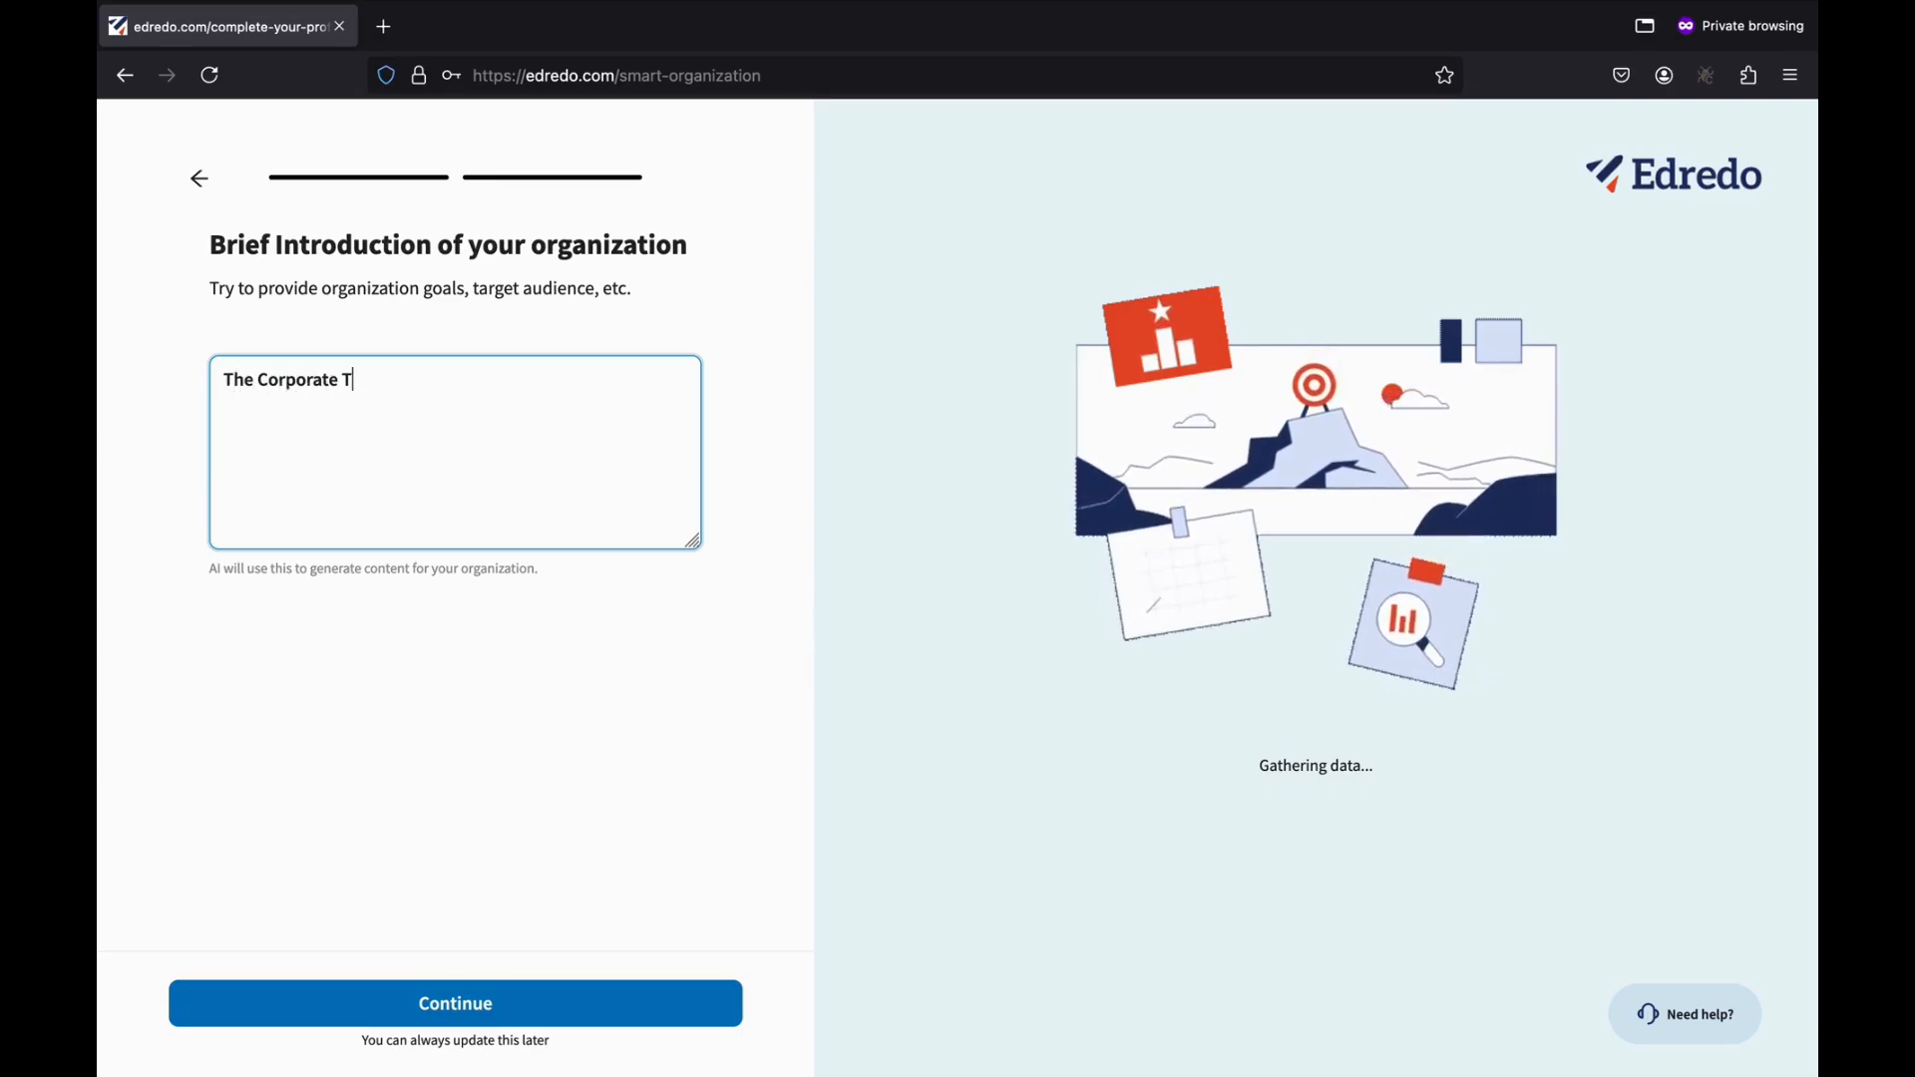
type("rainer India provide trainings to different domains and industries")
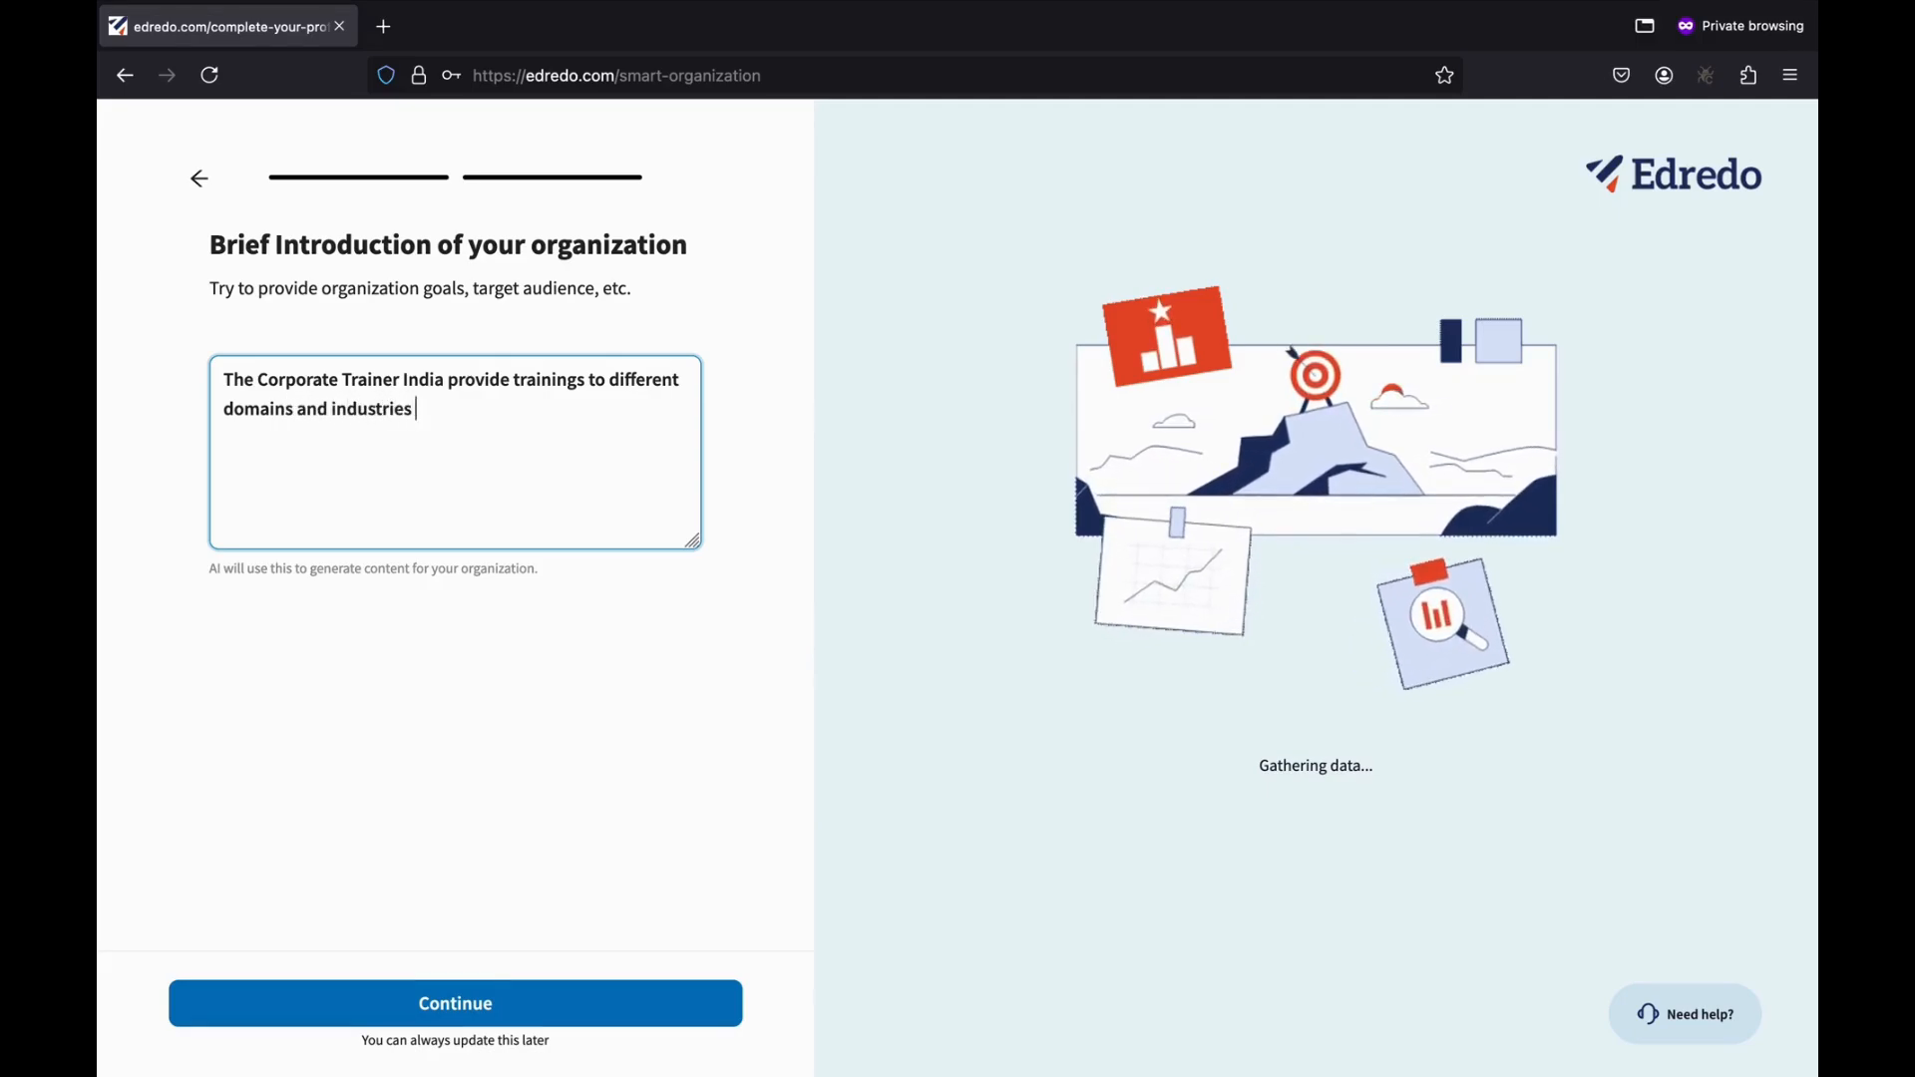
type("ify the whole on")
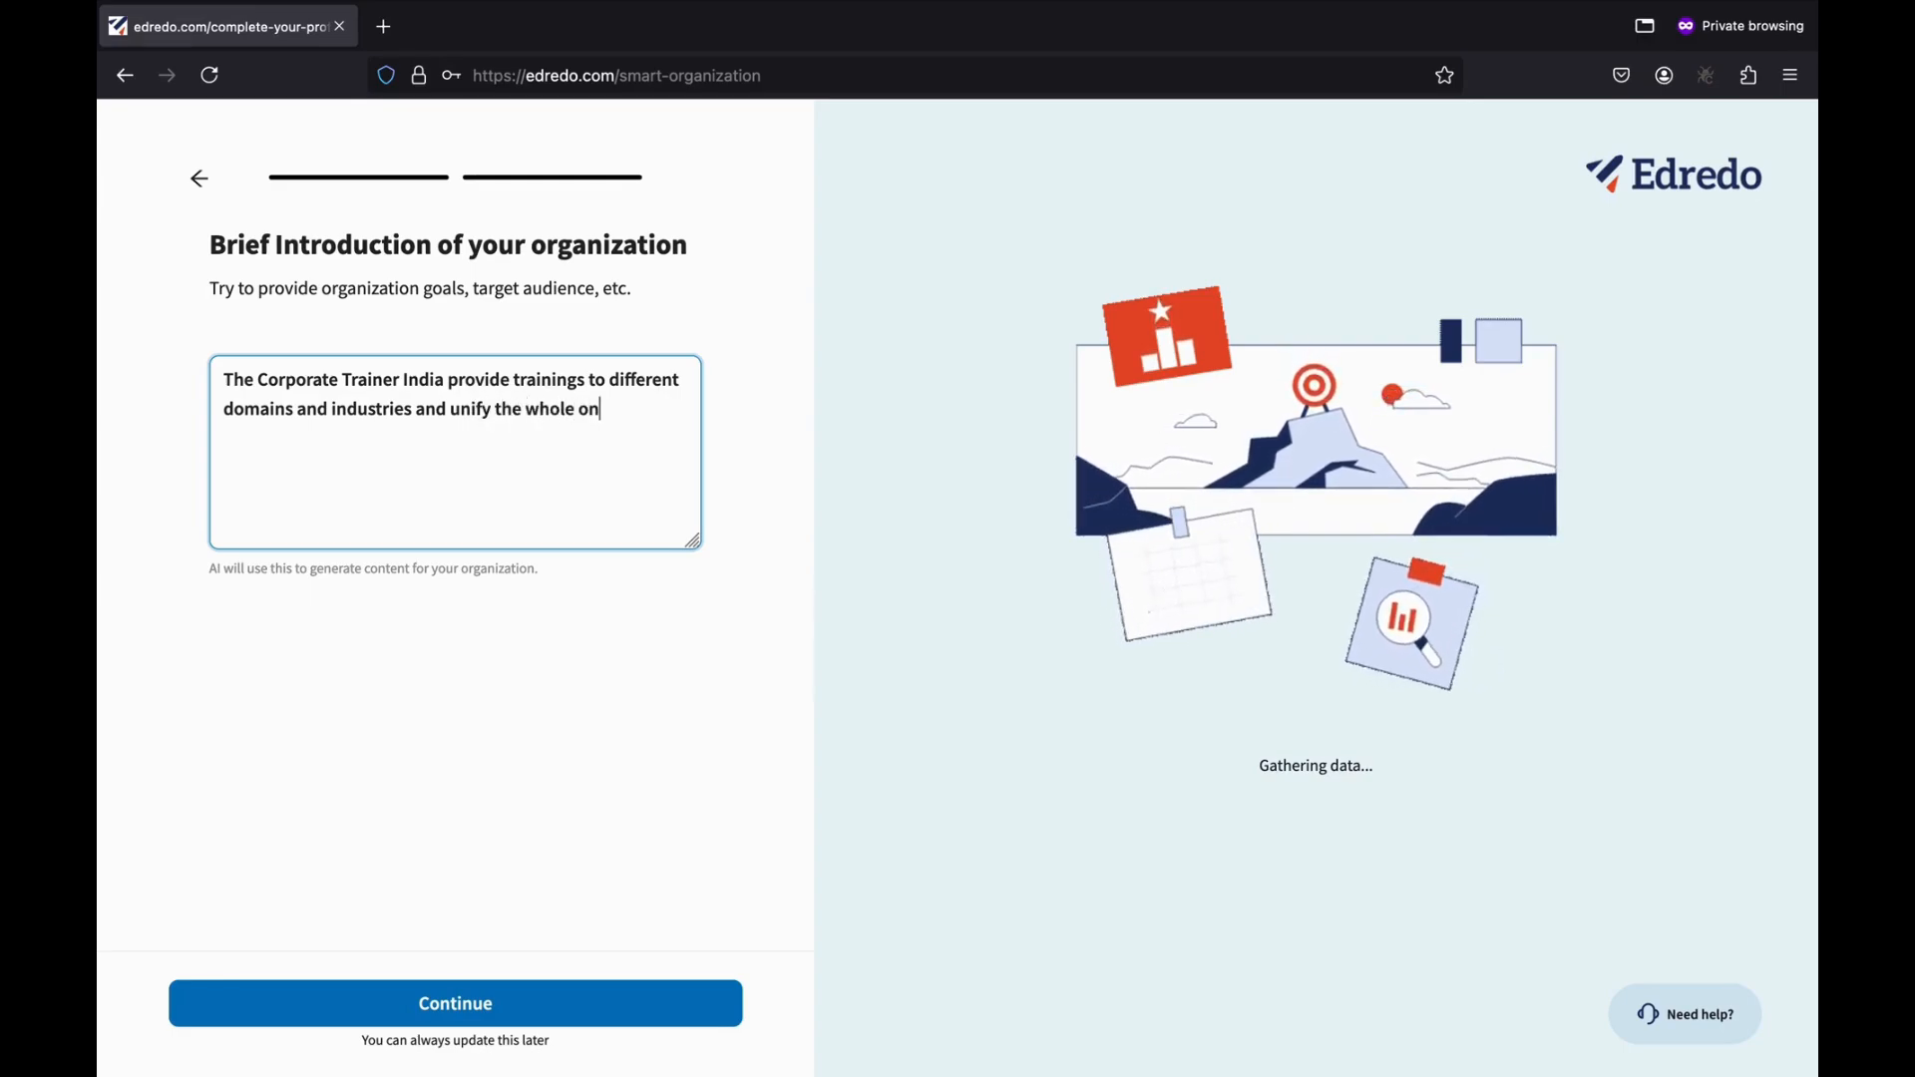
type("boarding and")
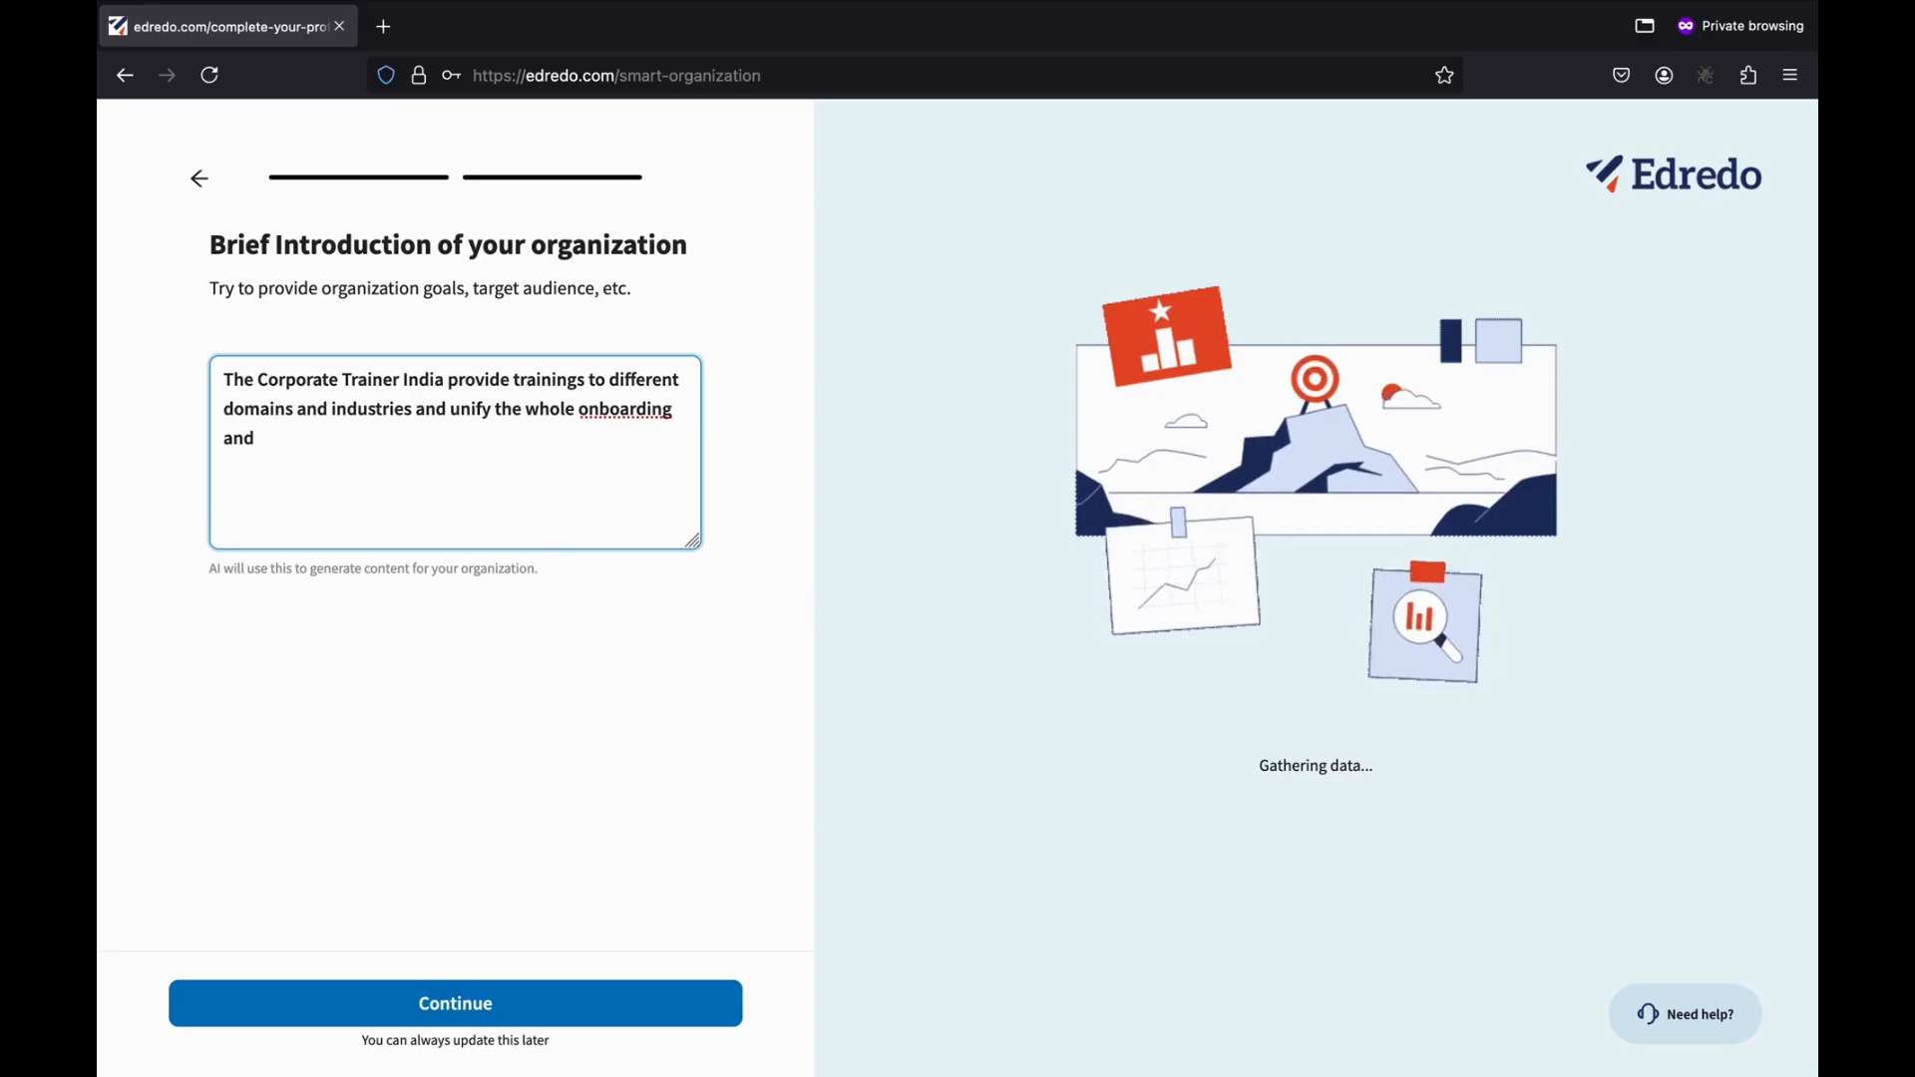
type("er")
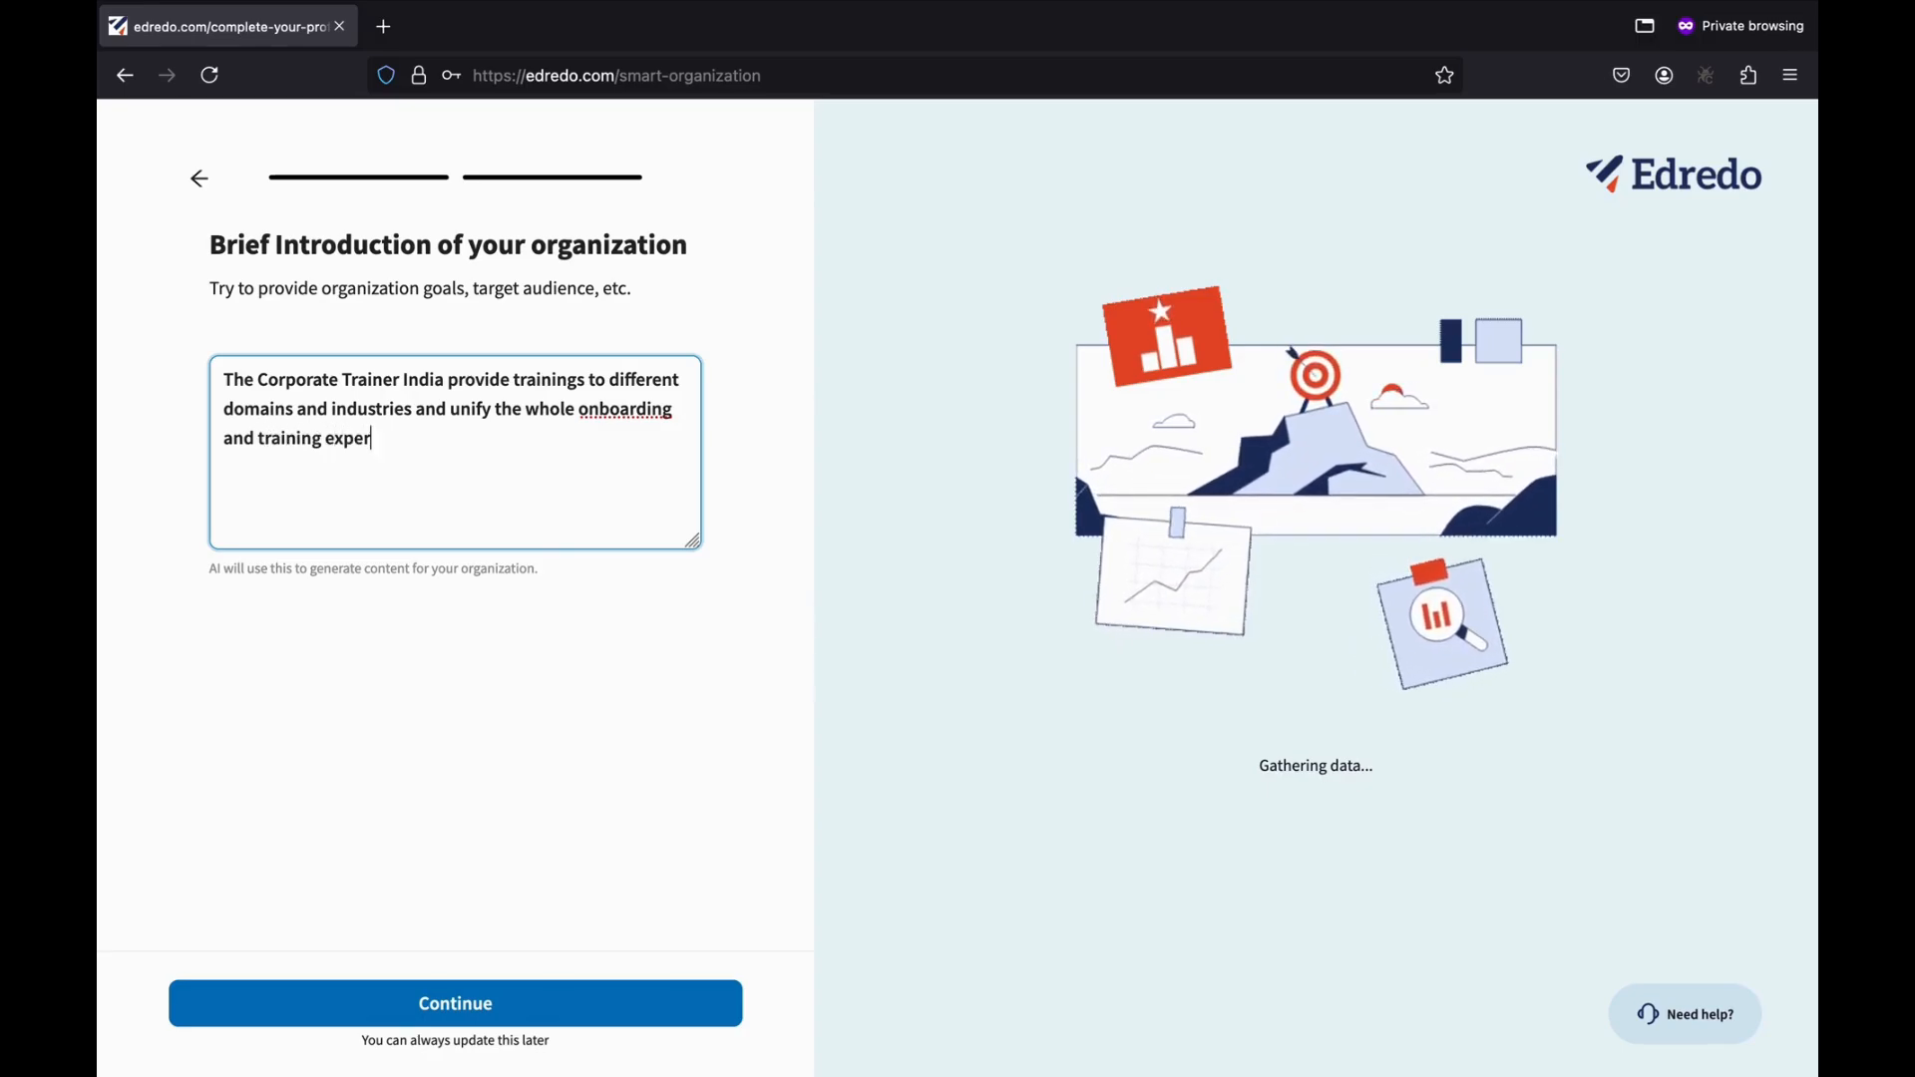
type("ience.")
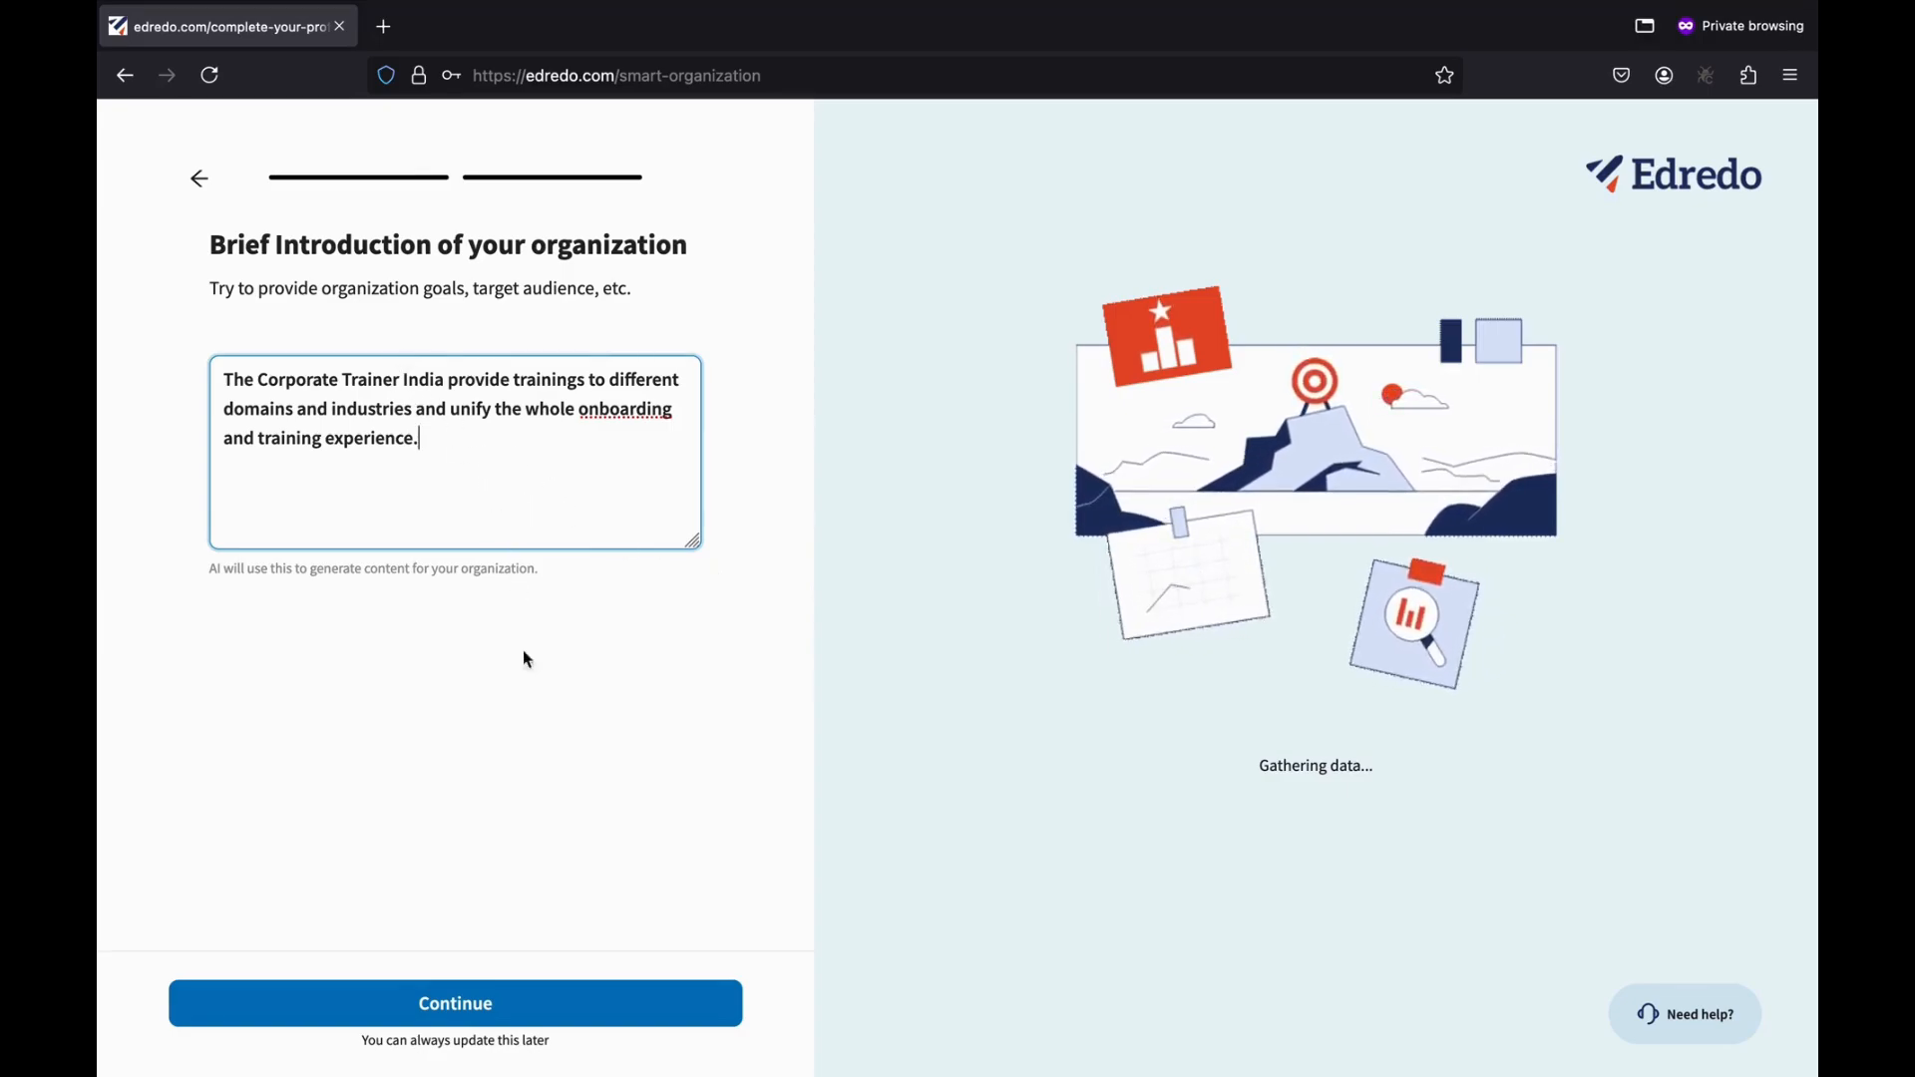
Build the organization and scroll through the Corporate Trainers India 'Empowering Professionals' site preview.
left_click(475, 1004)
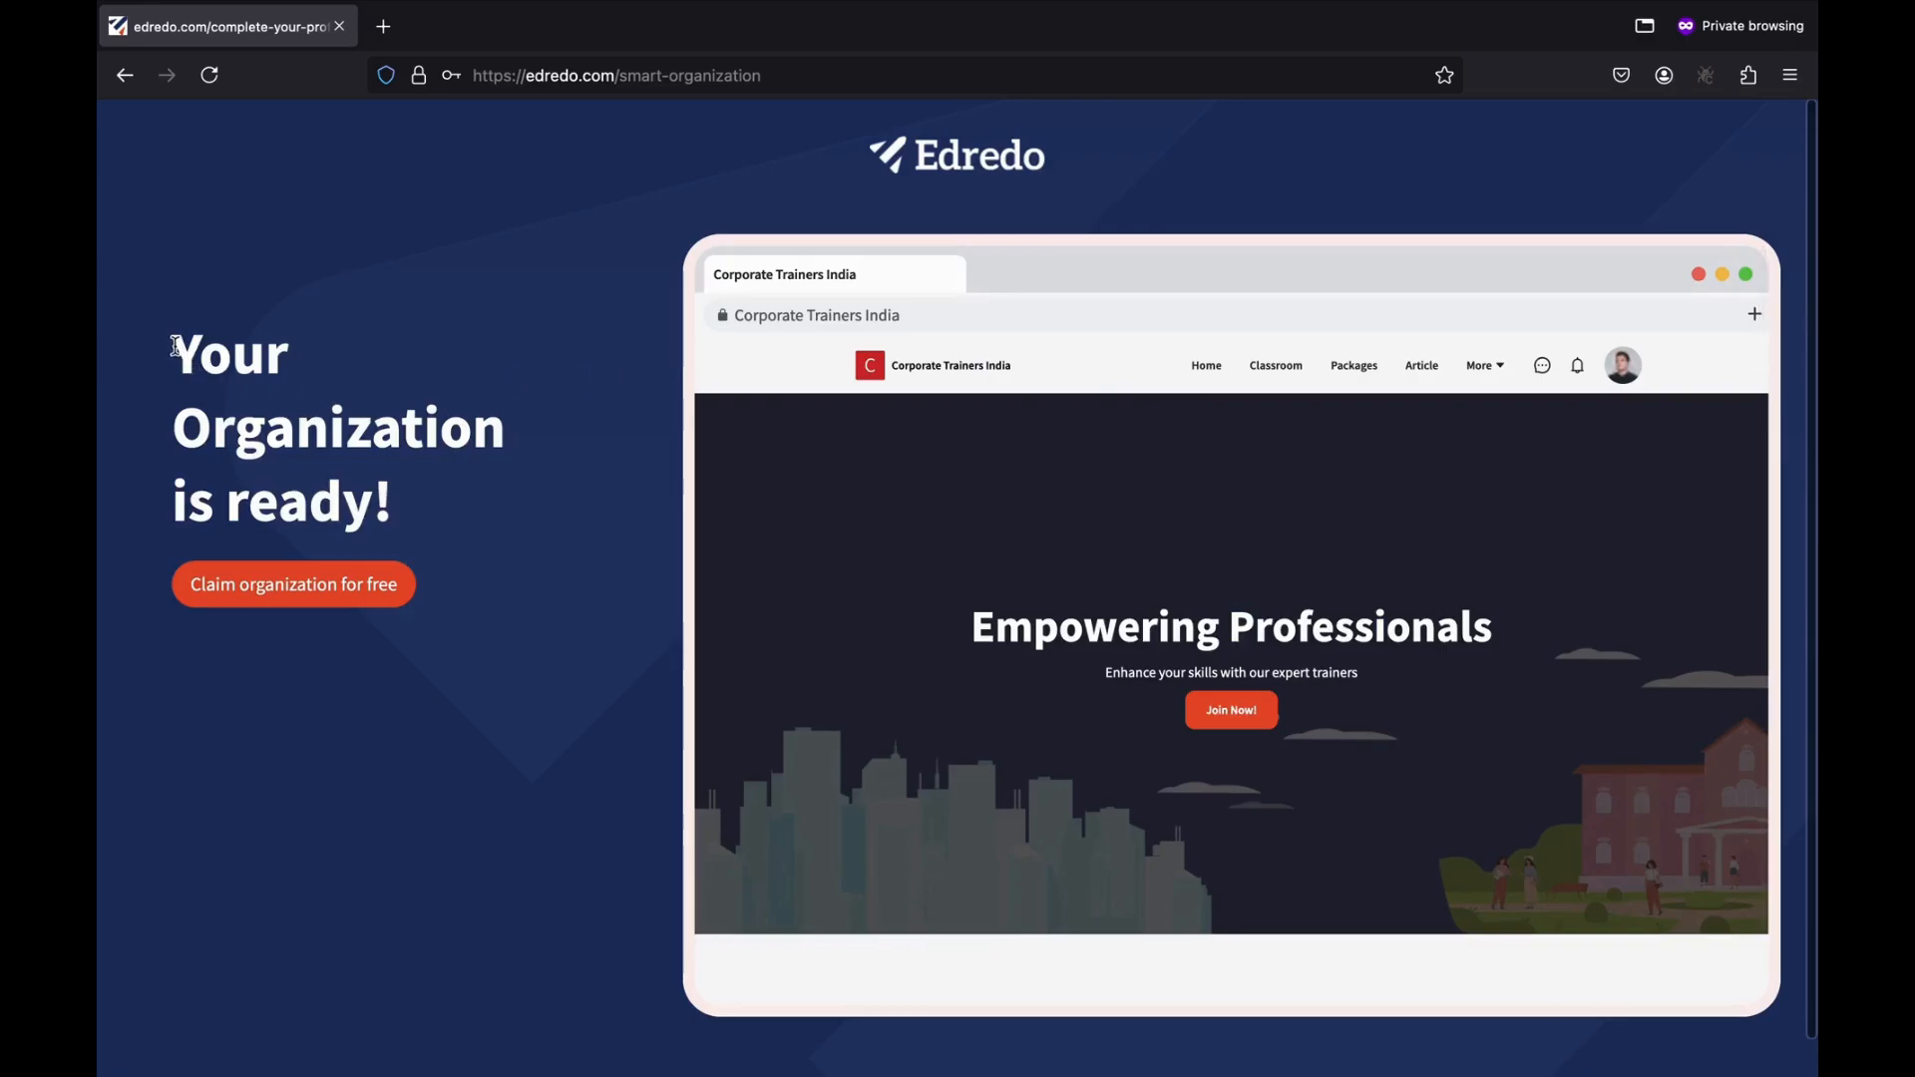
left_click_drag(171, 344, 426, 528)
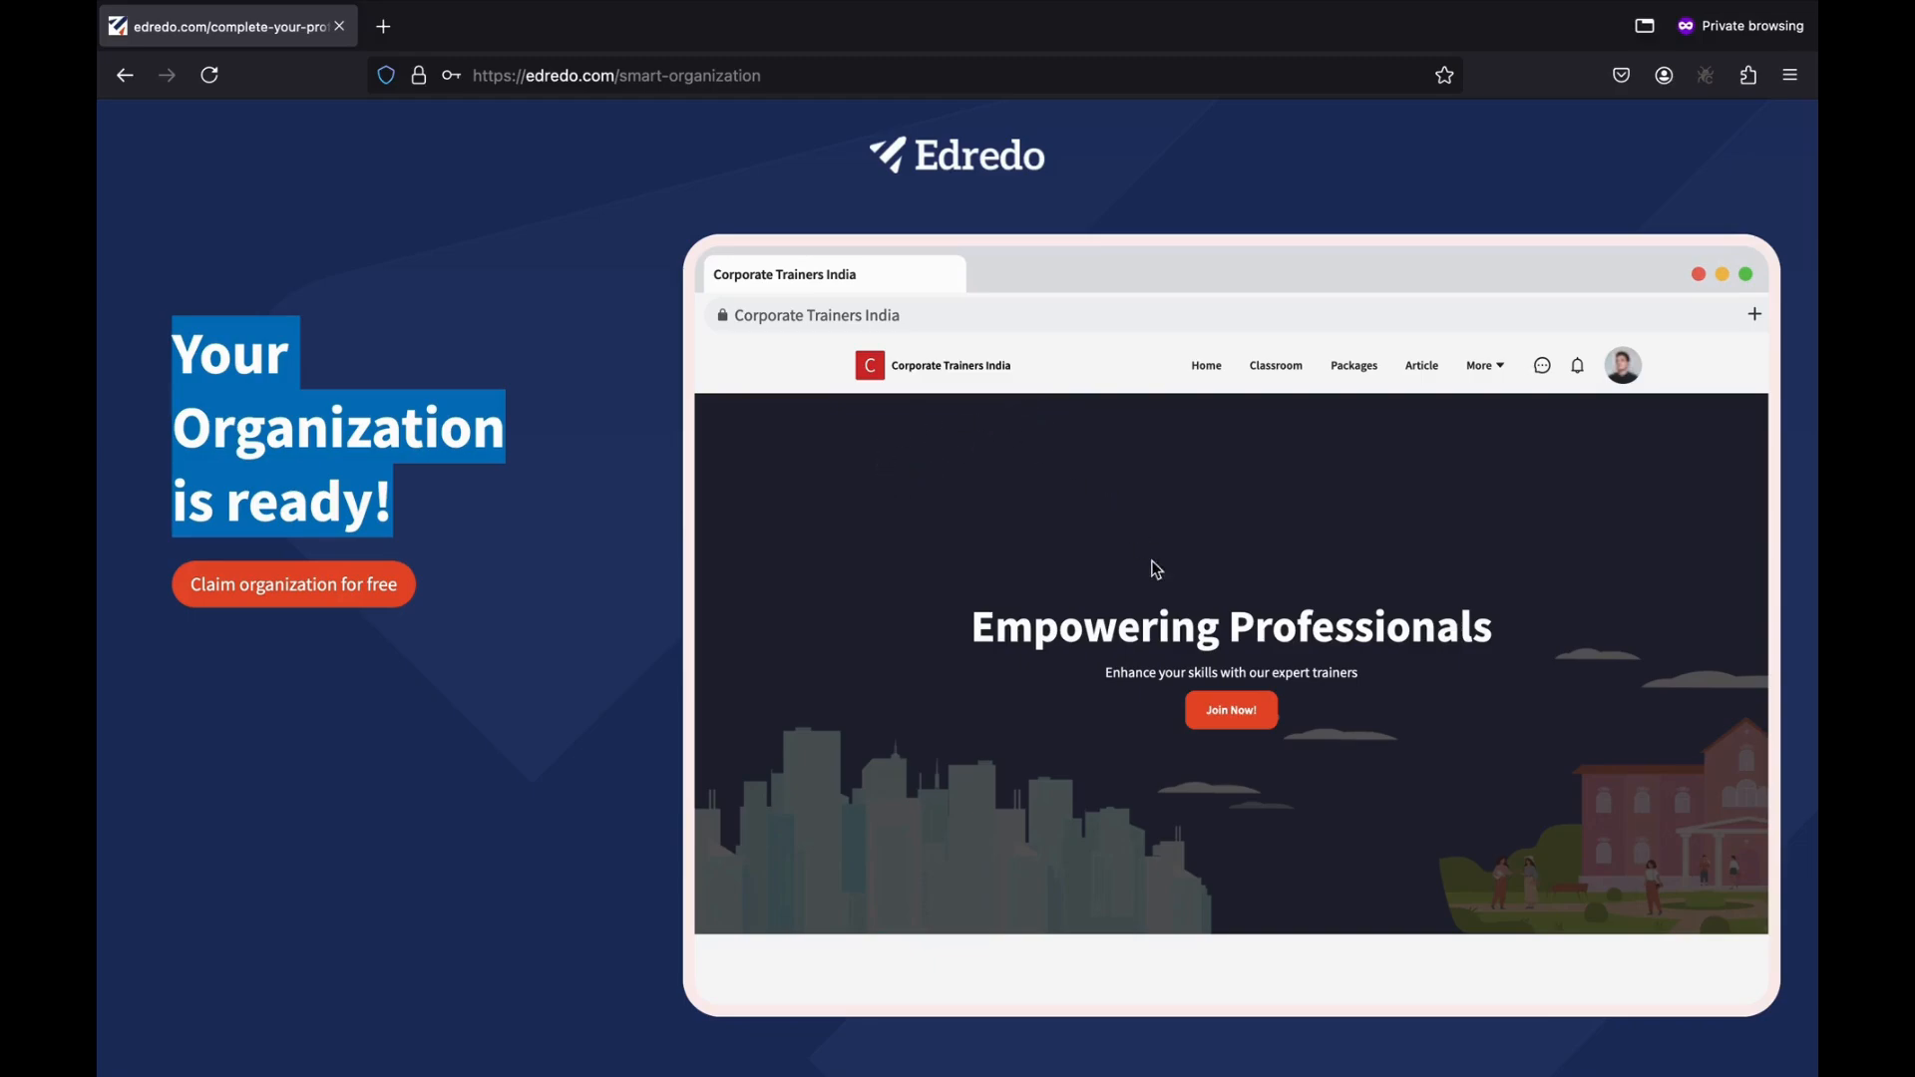
scroll(1115, 638, "down", 5)
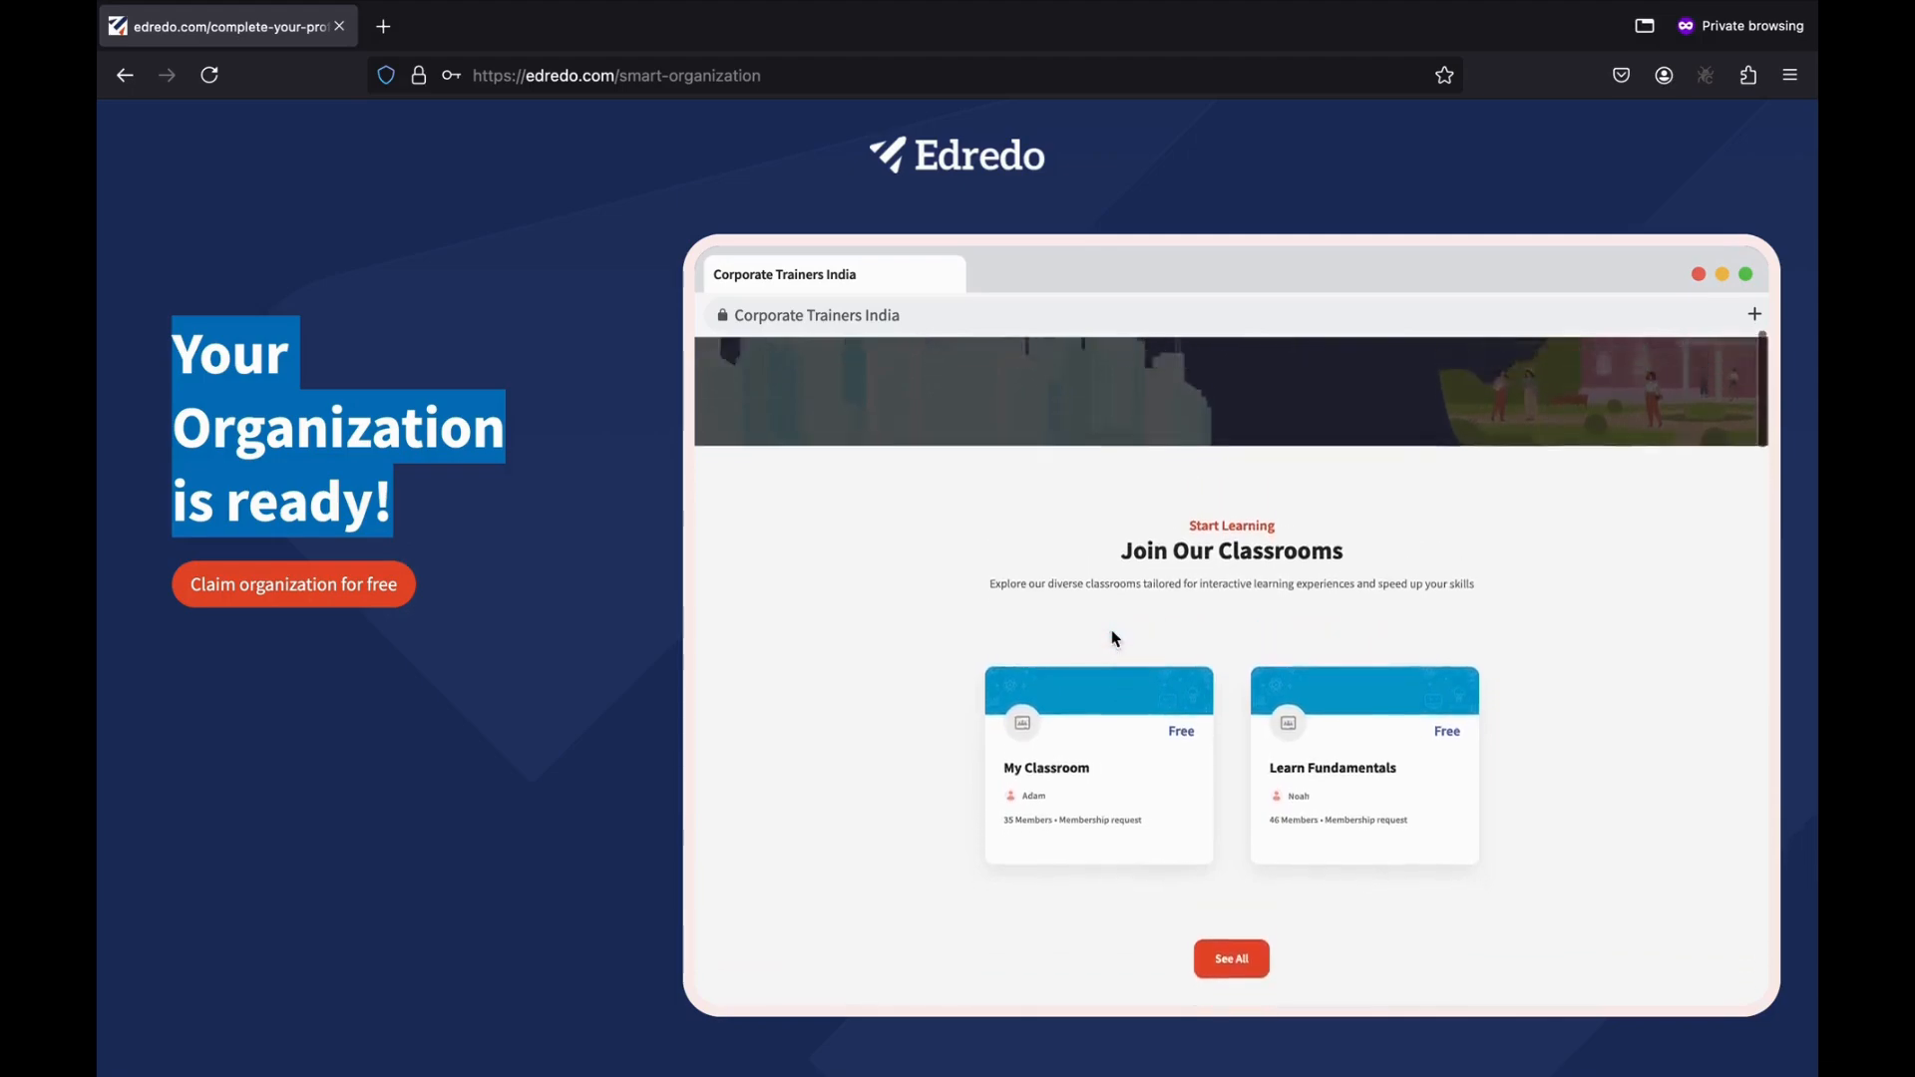
scroll(1111, 639, "up", 5)
scroll(1133, 868, "down", 10)
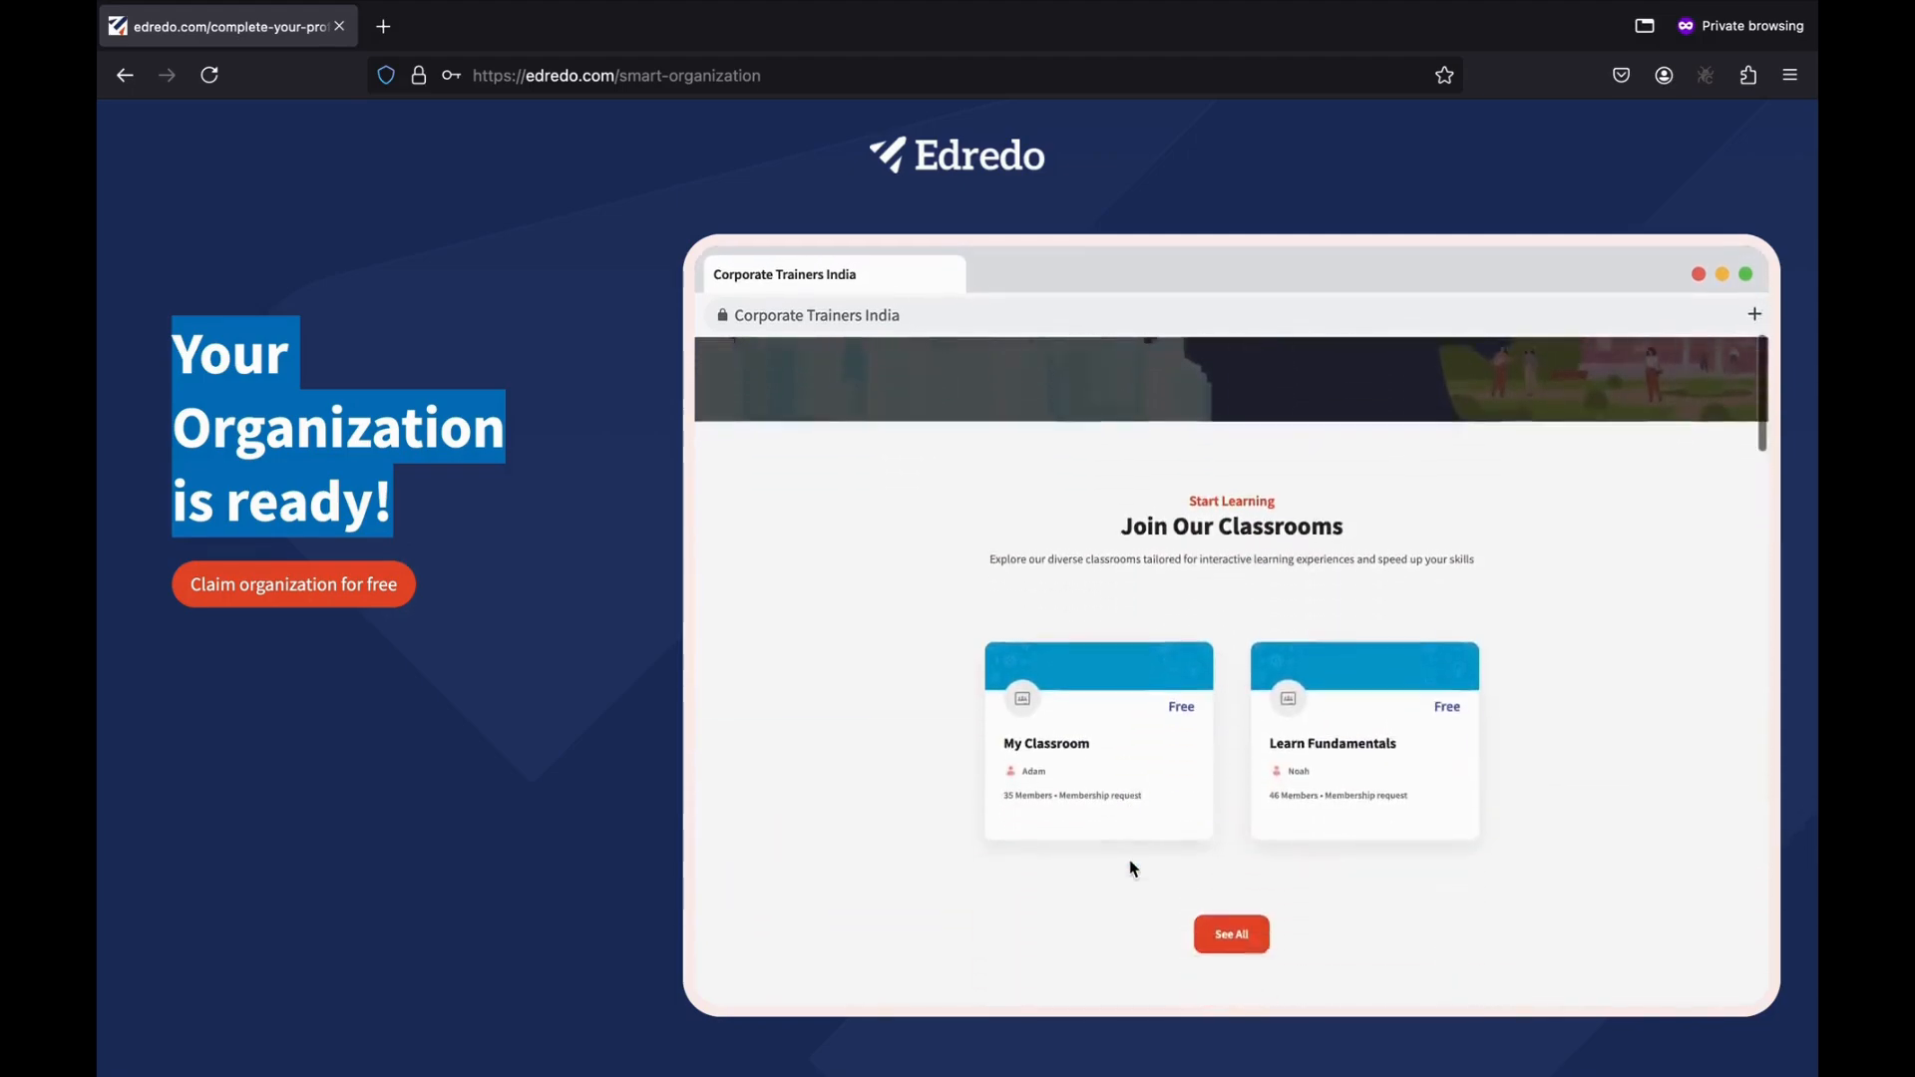
scroll(1260, 588, "up", 1)
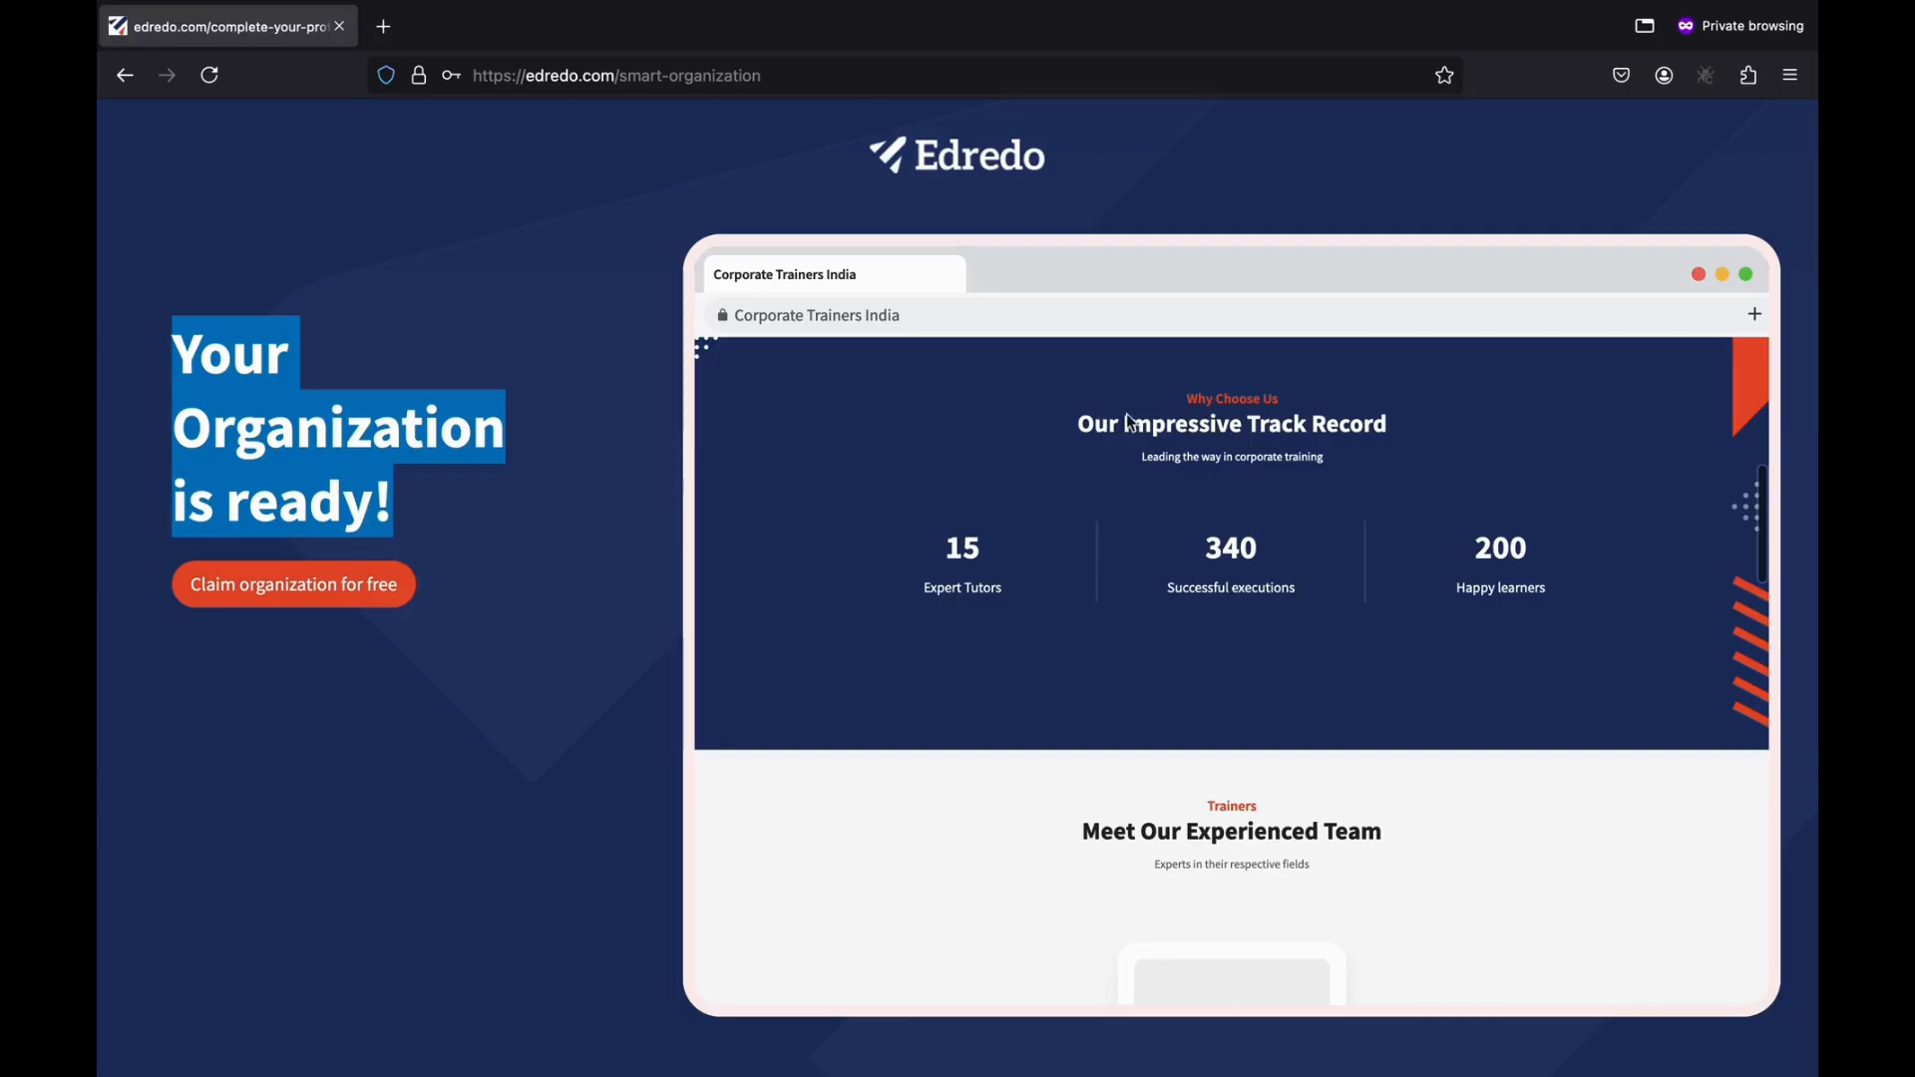
scroll(1235, 671, "down", 5)
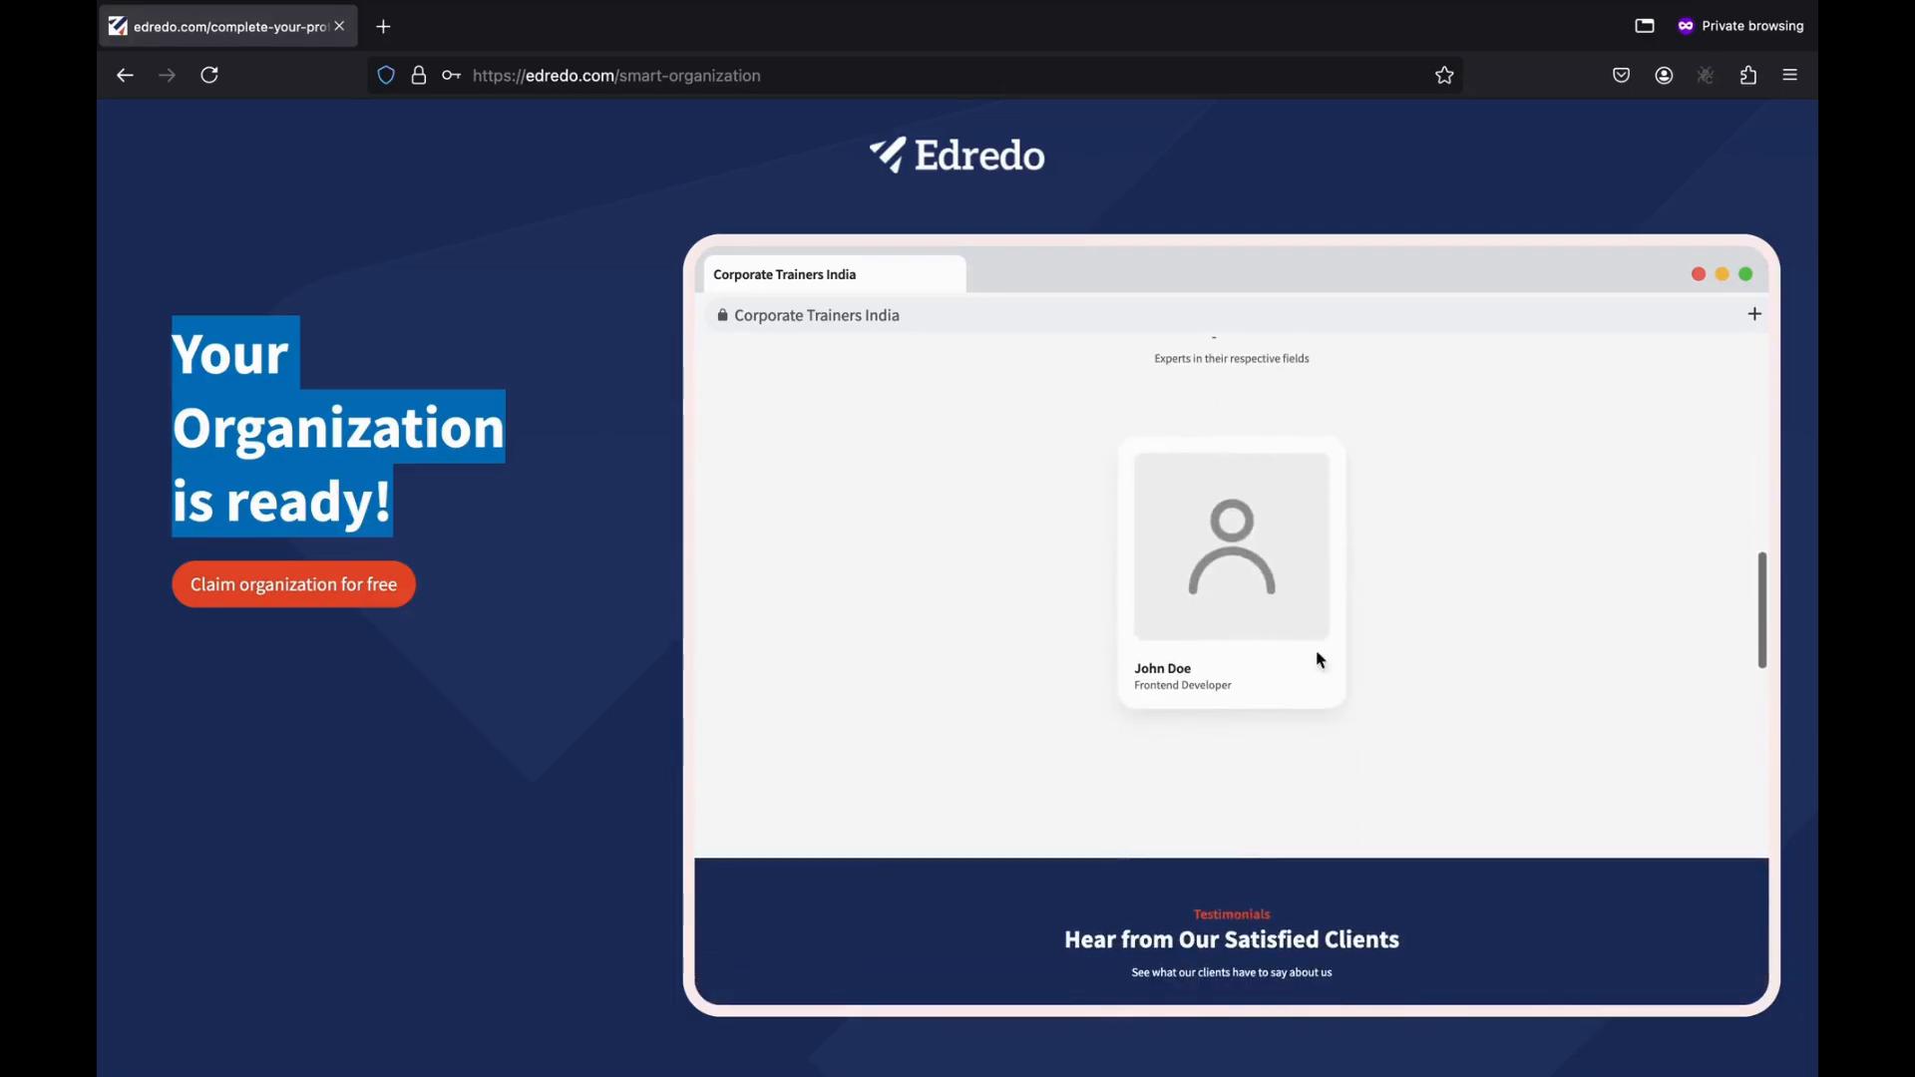
scroll(1263, 758, "down", 15)
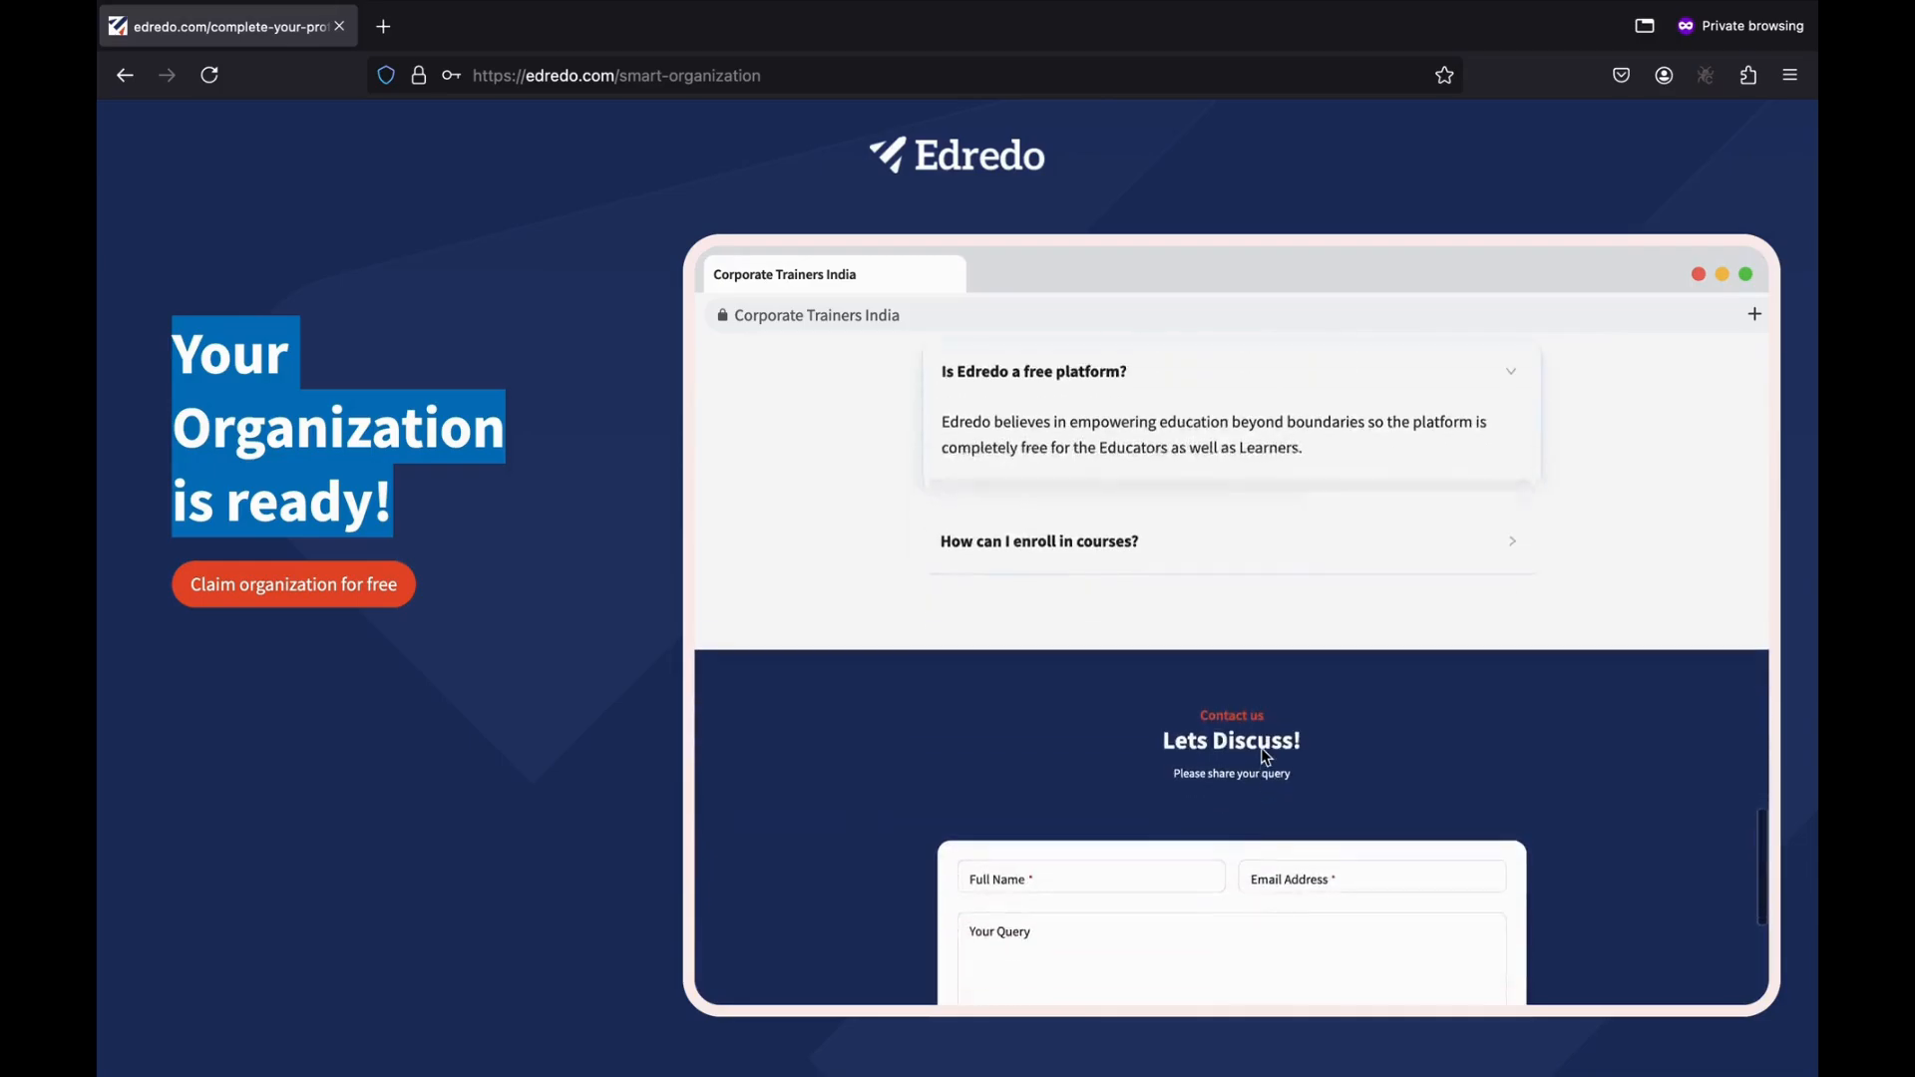
scroll(1263, 758, "down", 3)
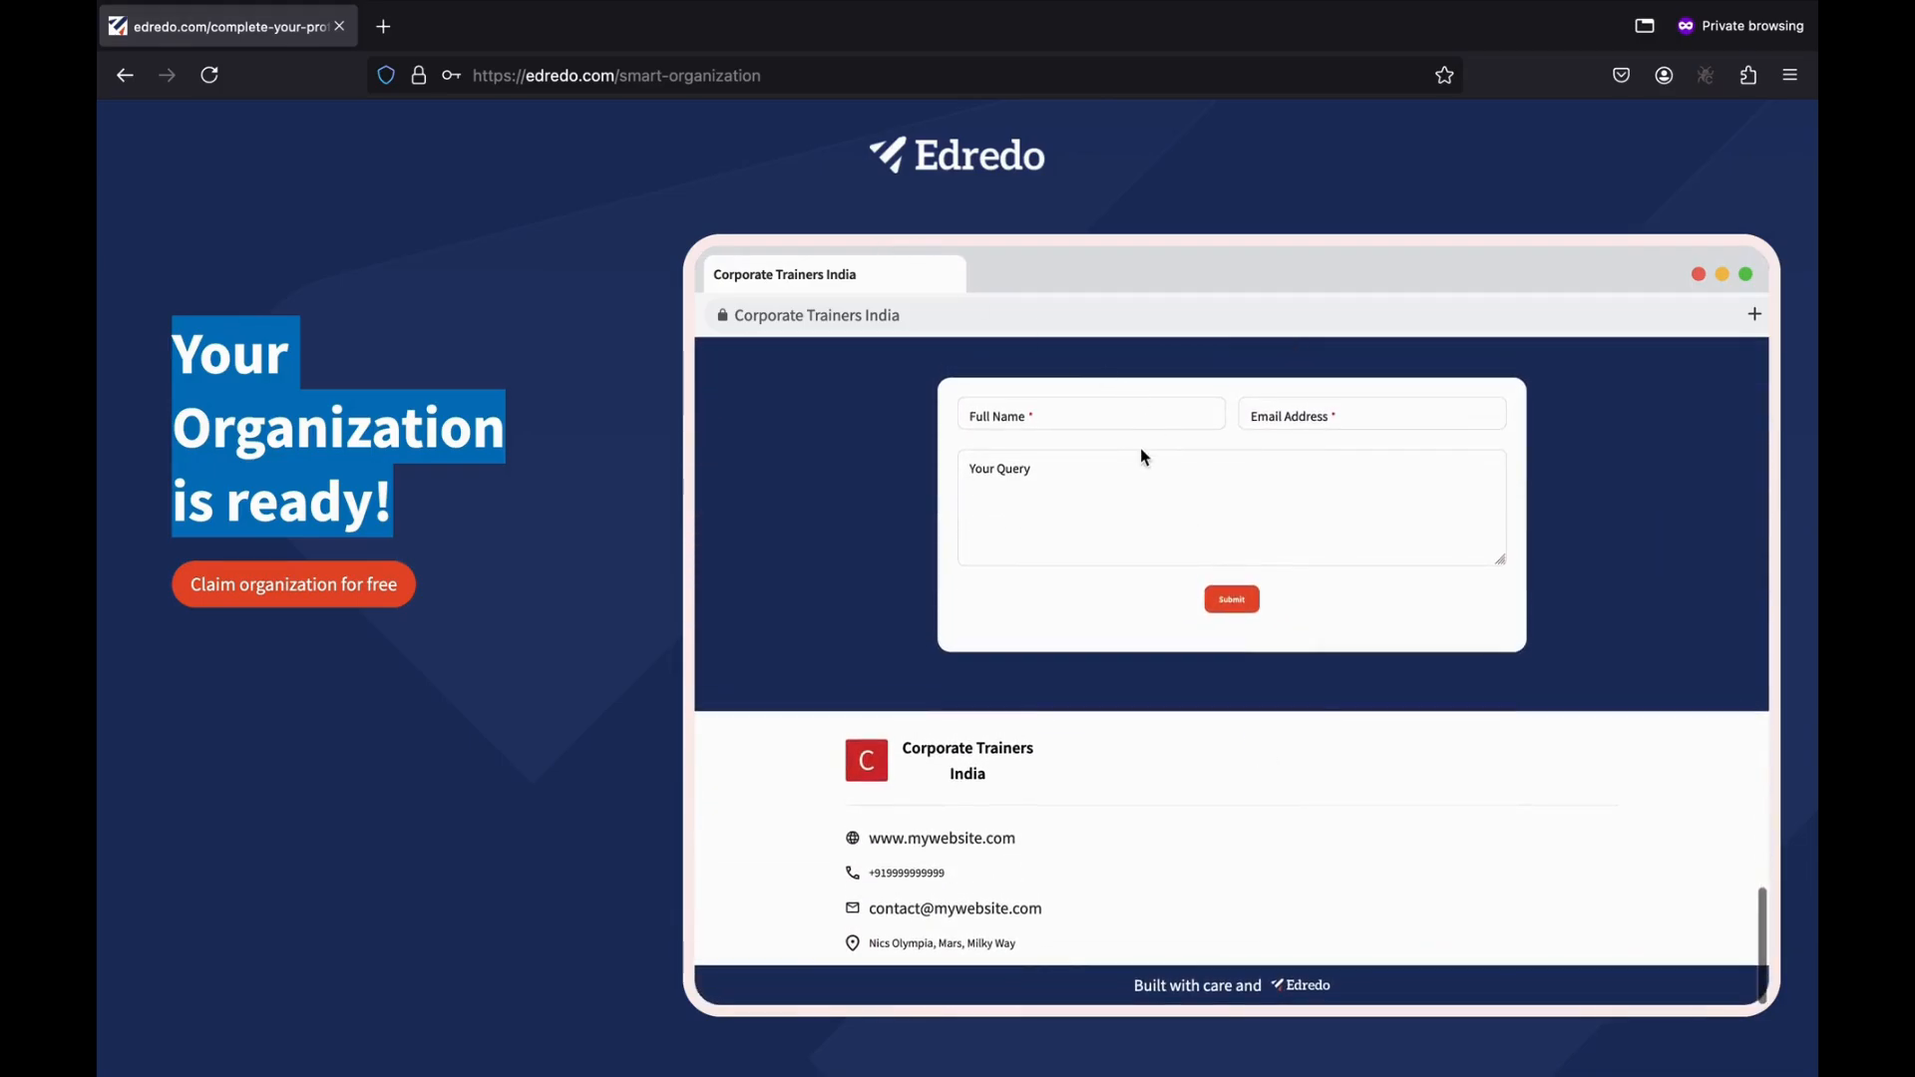
scroll(1142, 451, "up", 15)
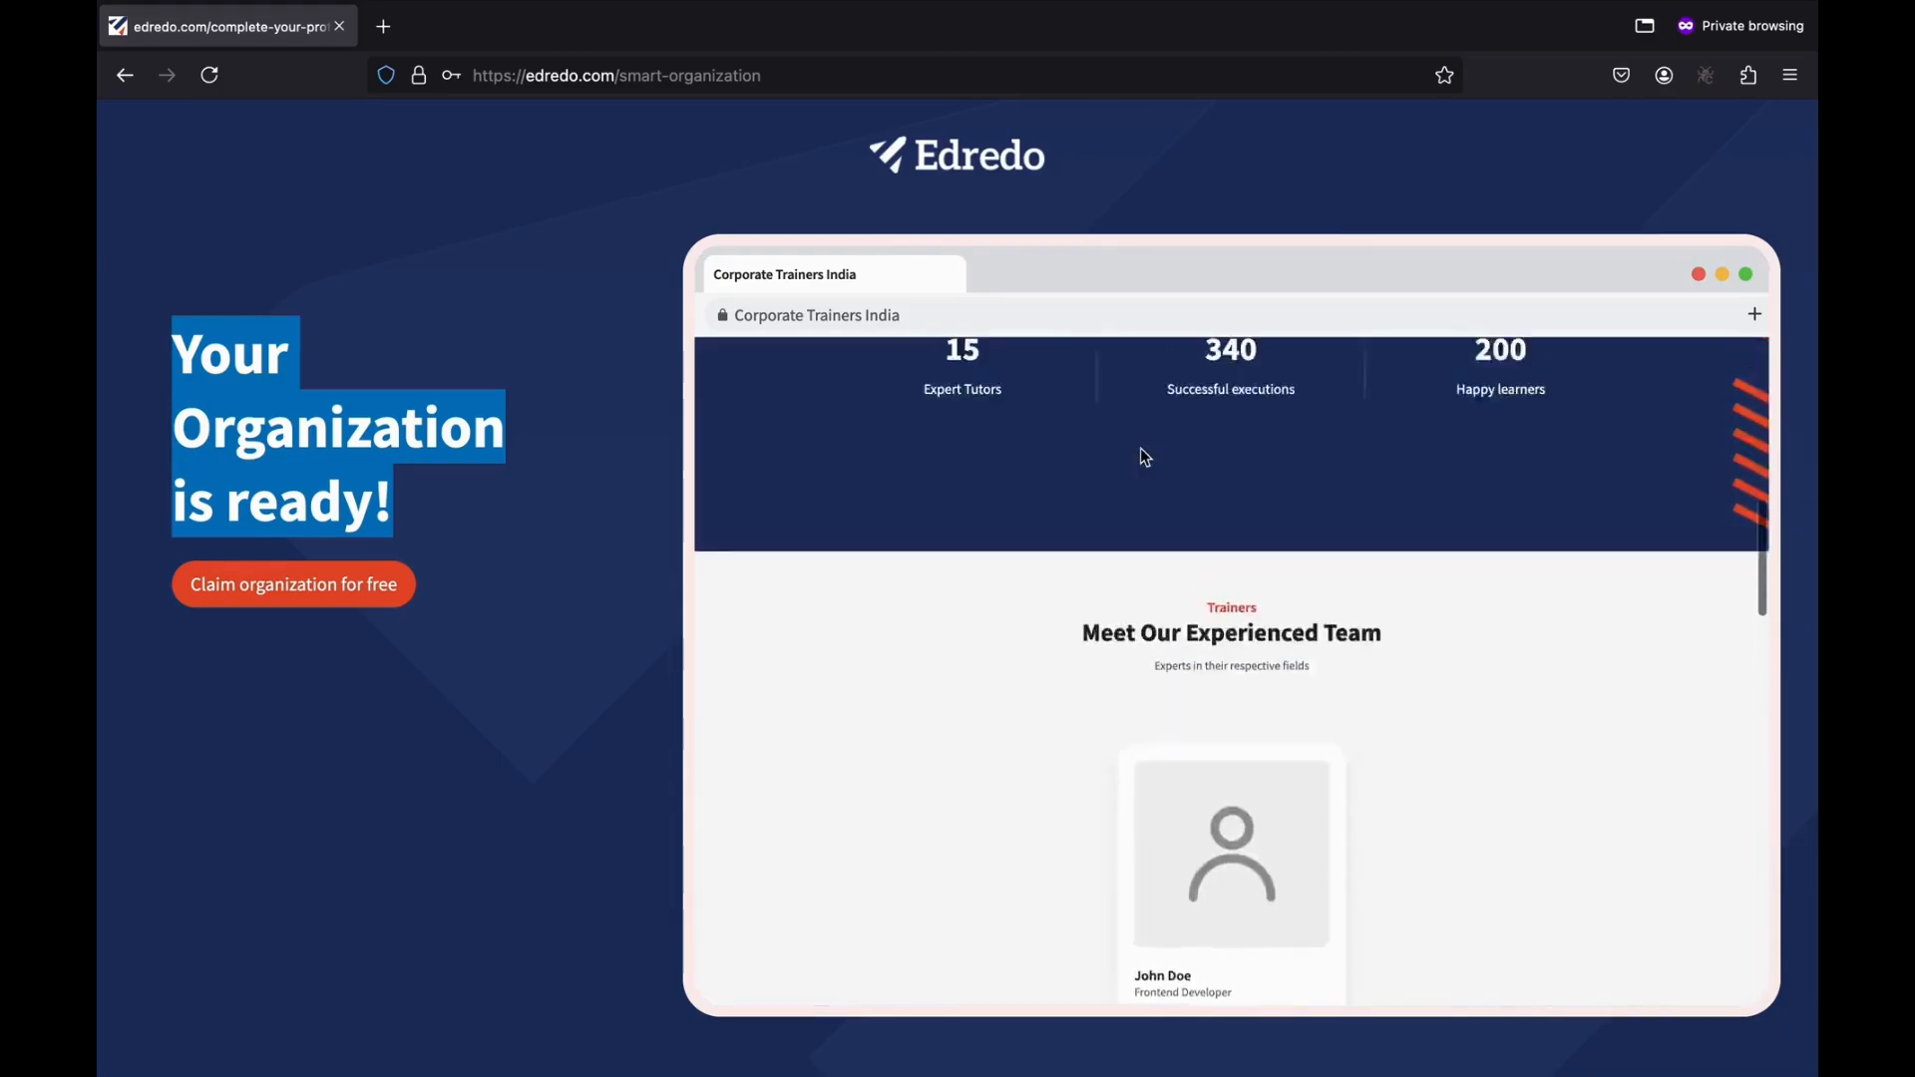
scroll(1140, 457, "up", 5)
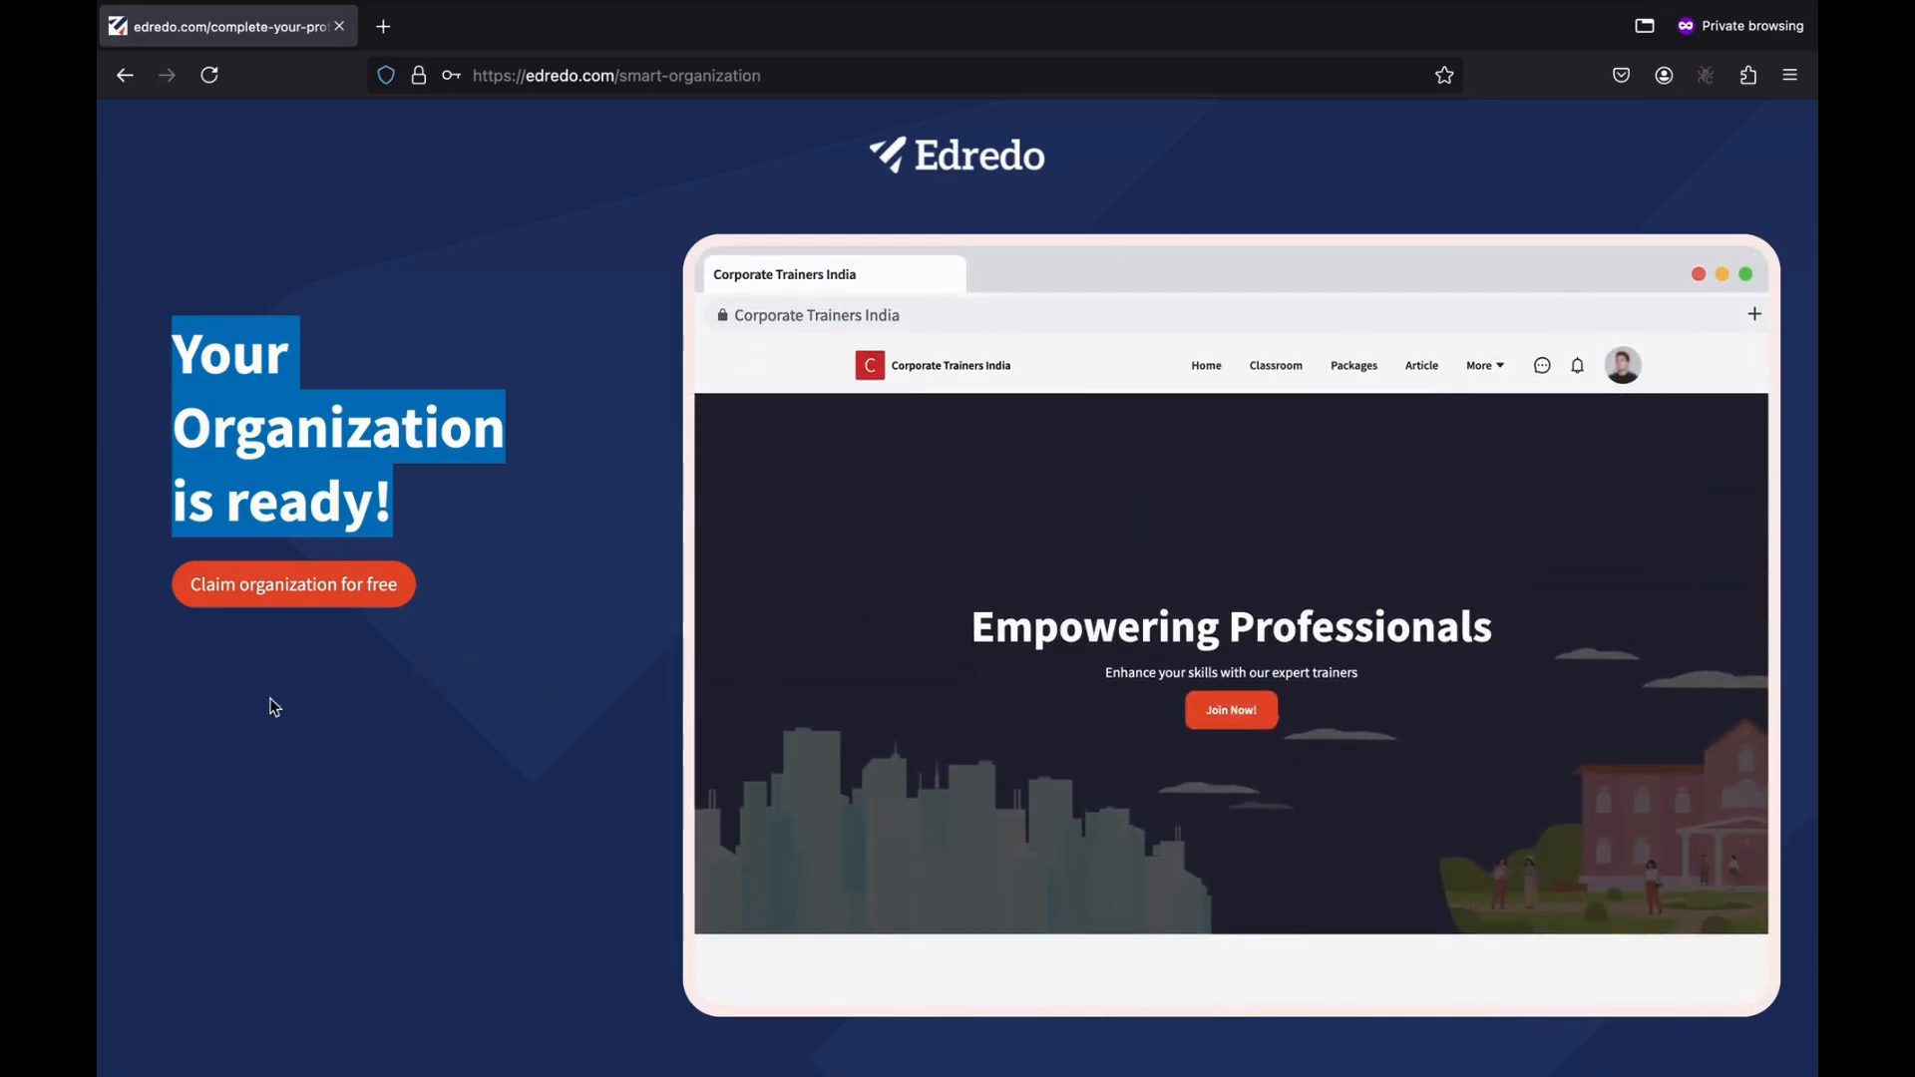
Claim Corporate Trainers India, accept its cookies, browse the site, then switch to Global Community.
left_click(289, 588)
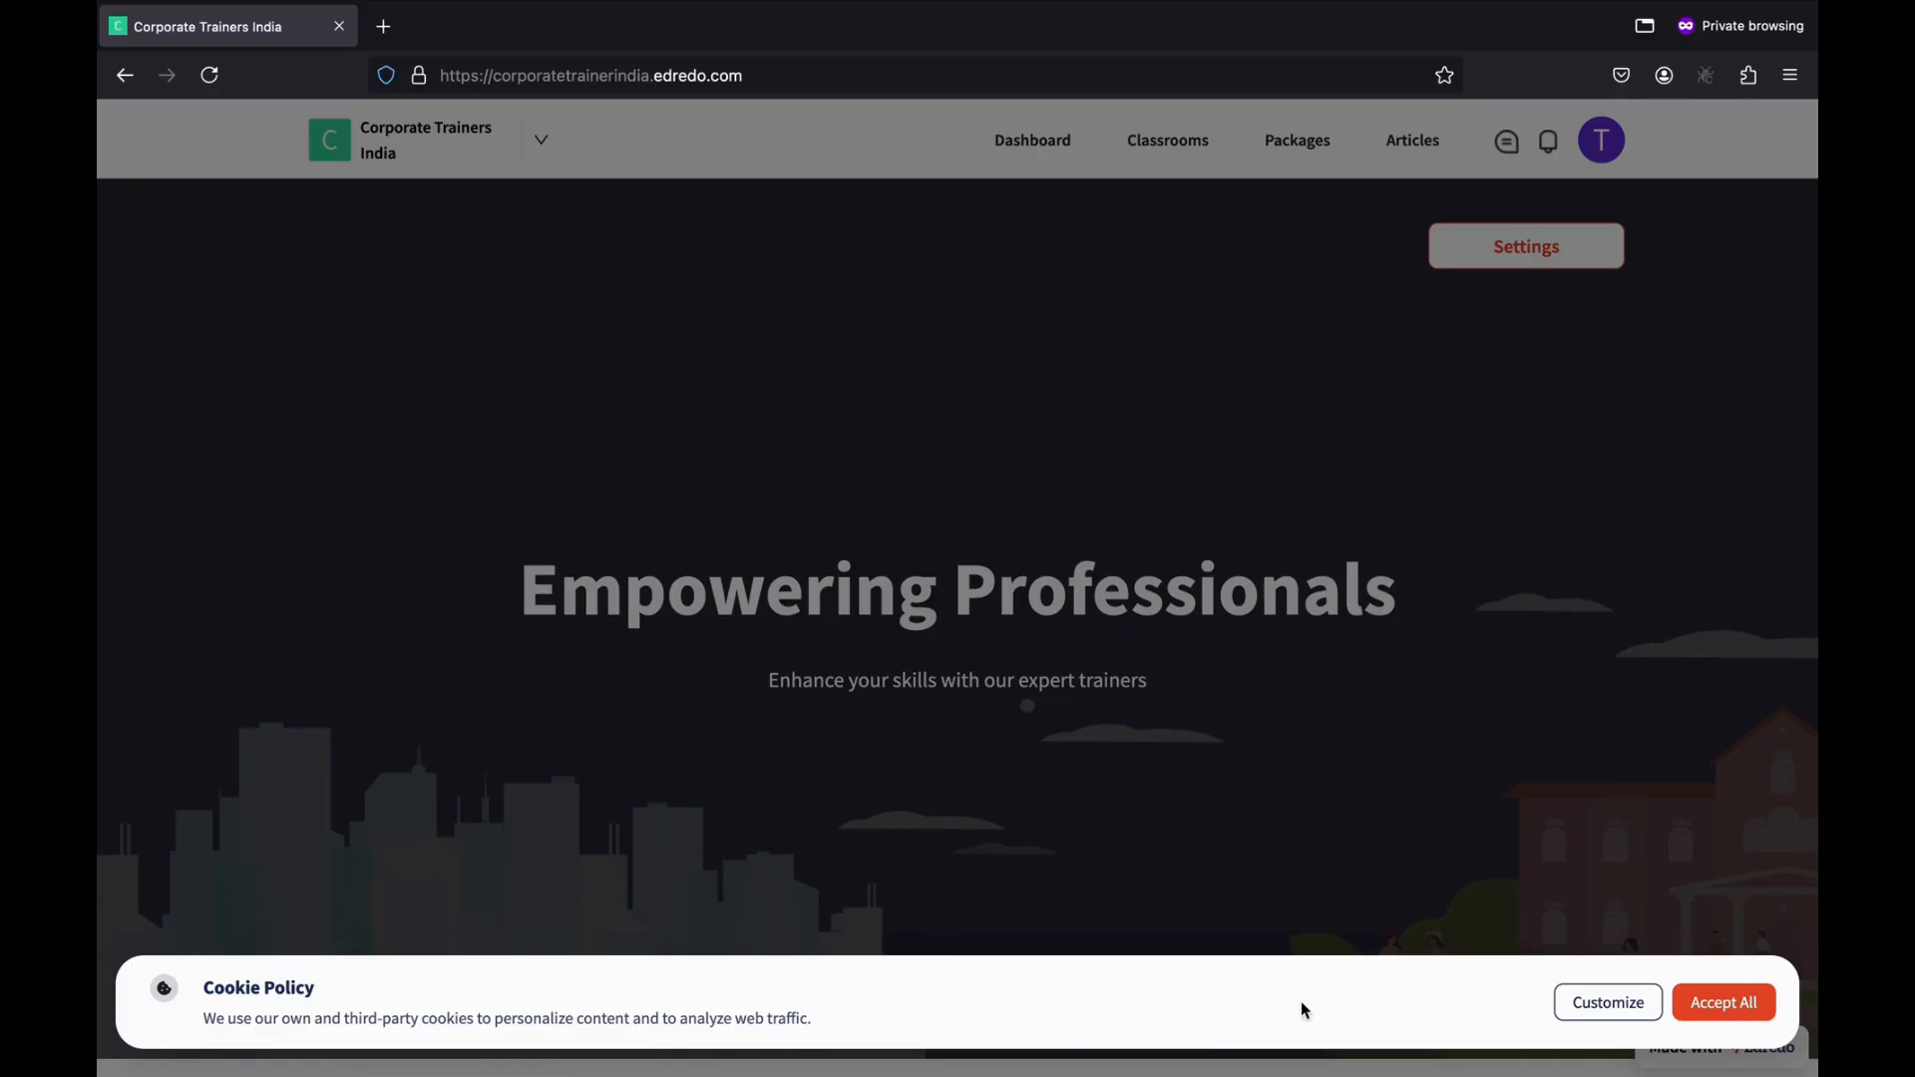
left_click(1739, 1017)
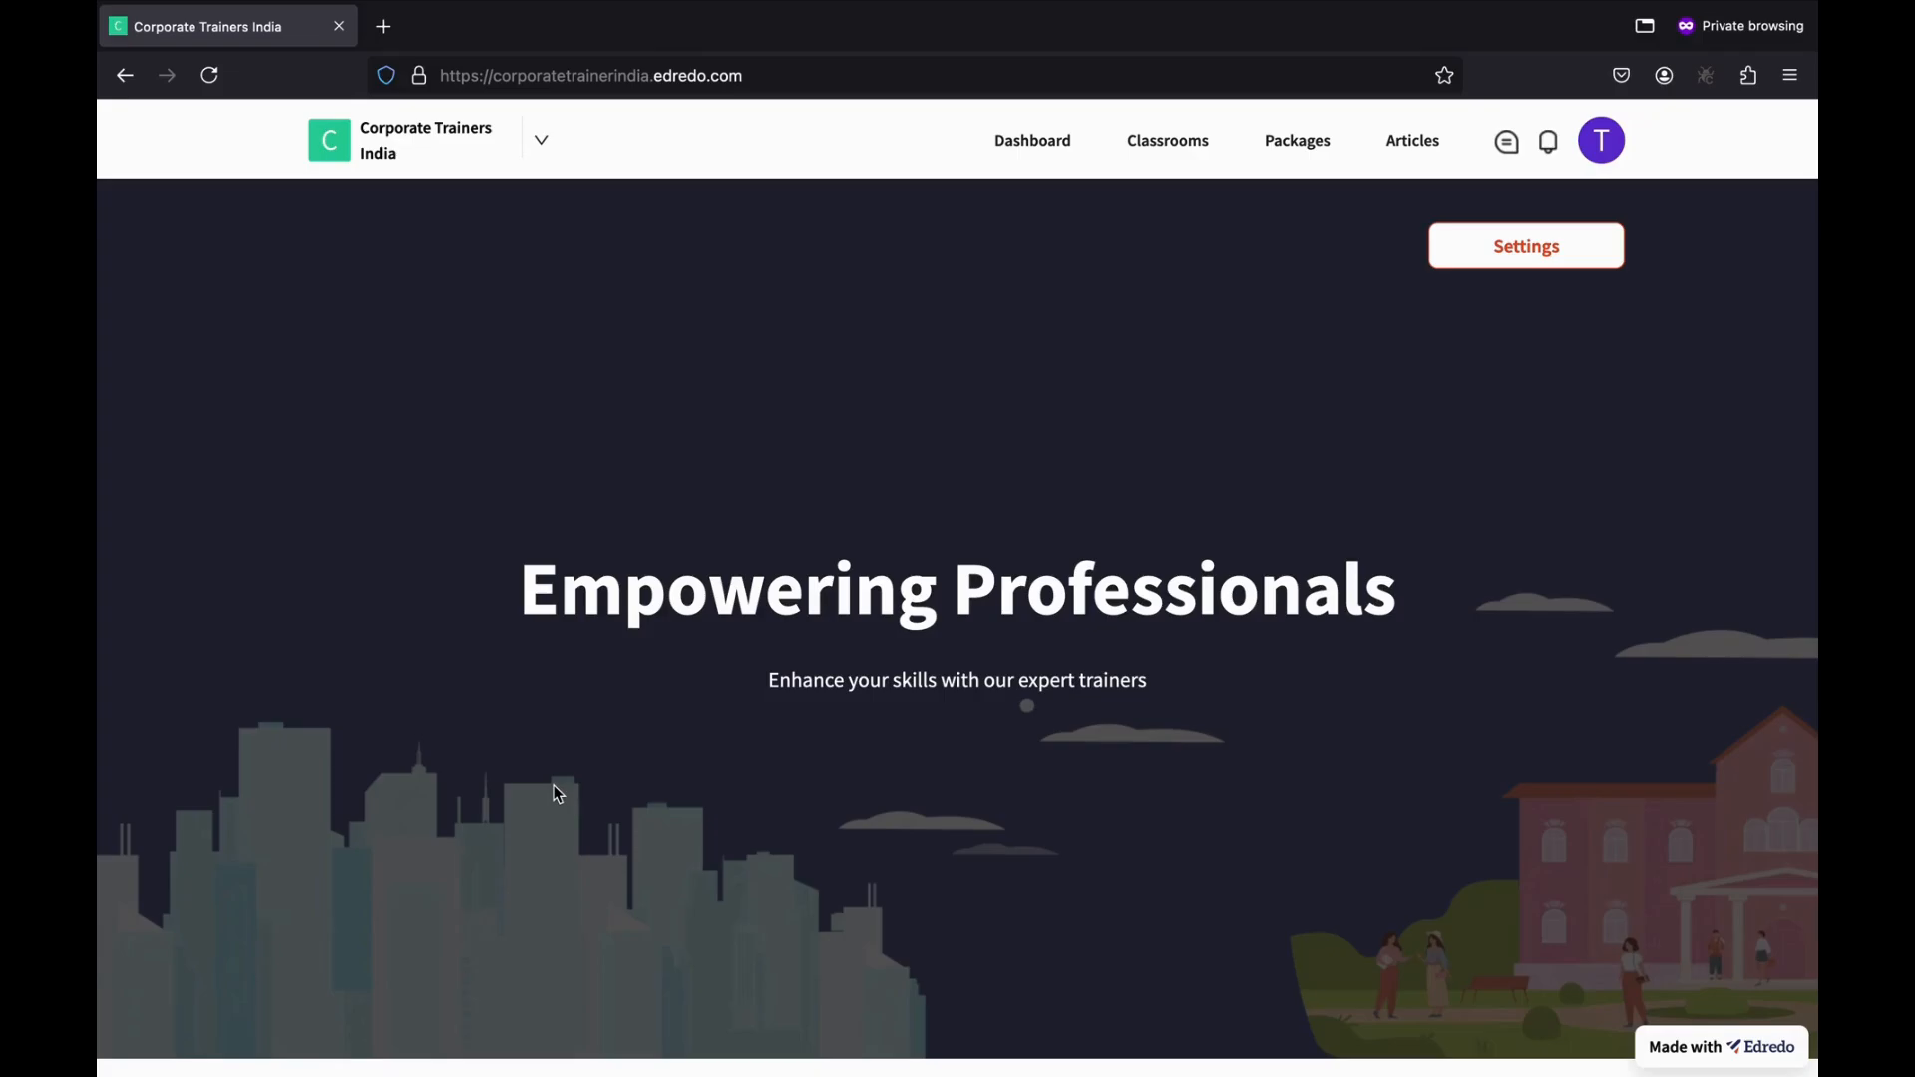
scroll(722, 626, "down", 5)
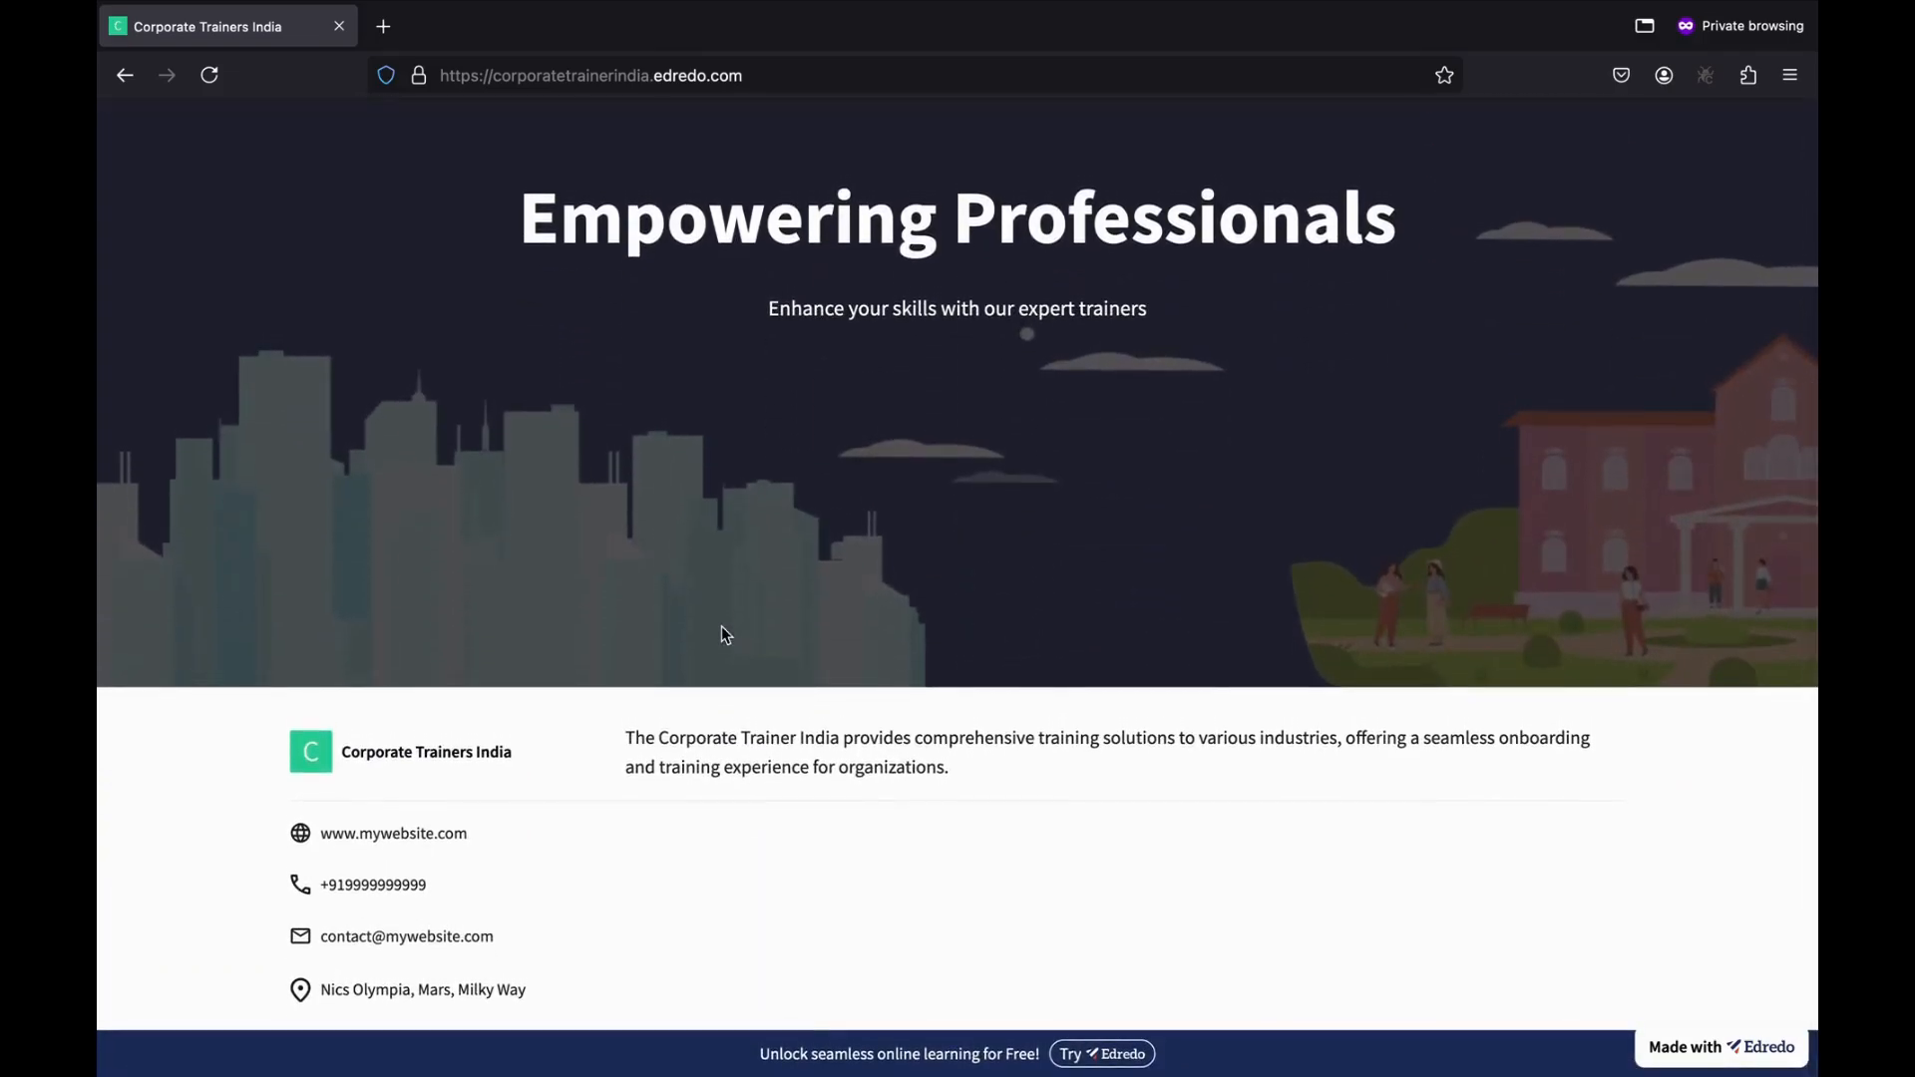
scroll(721, 625, "up", 5)
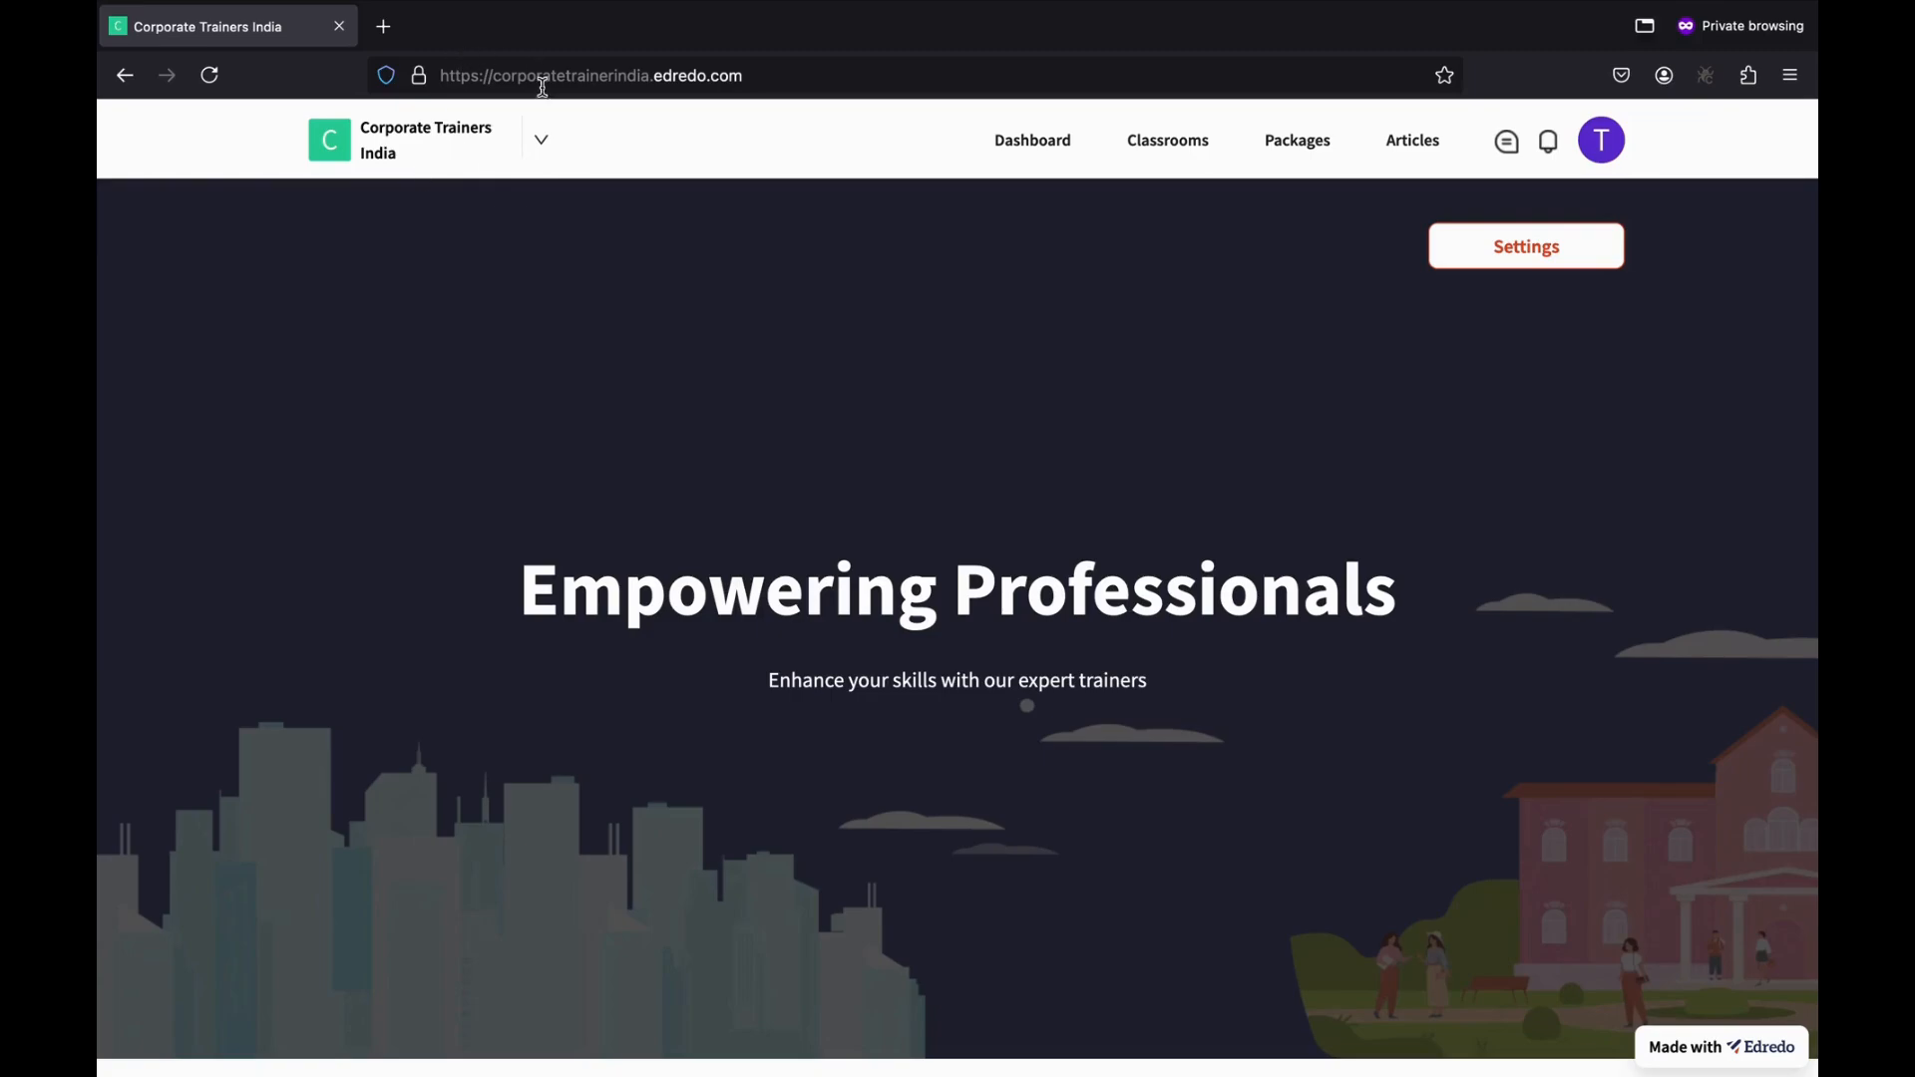
left_click(543, 147)
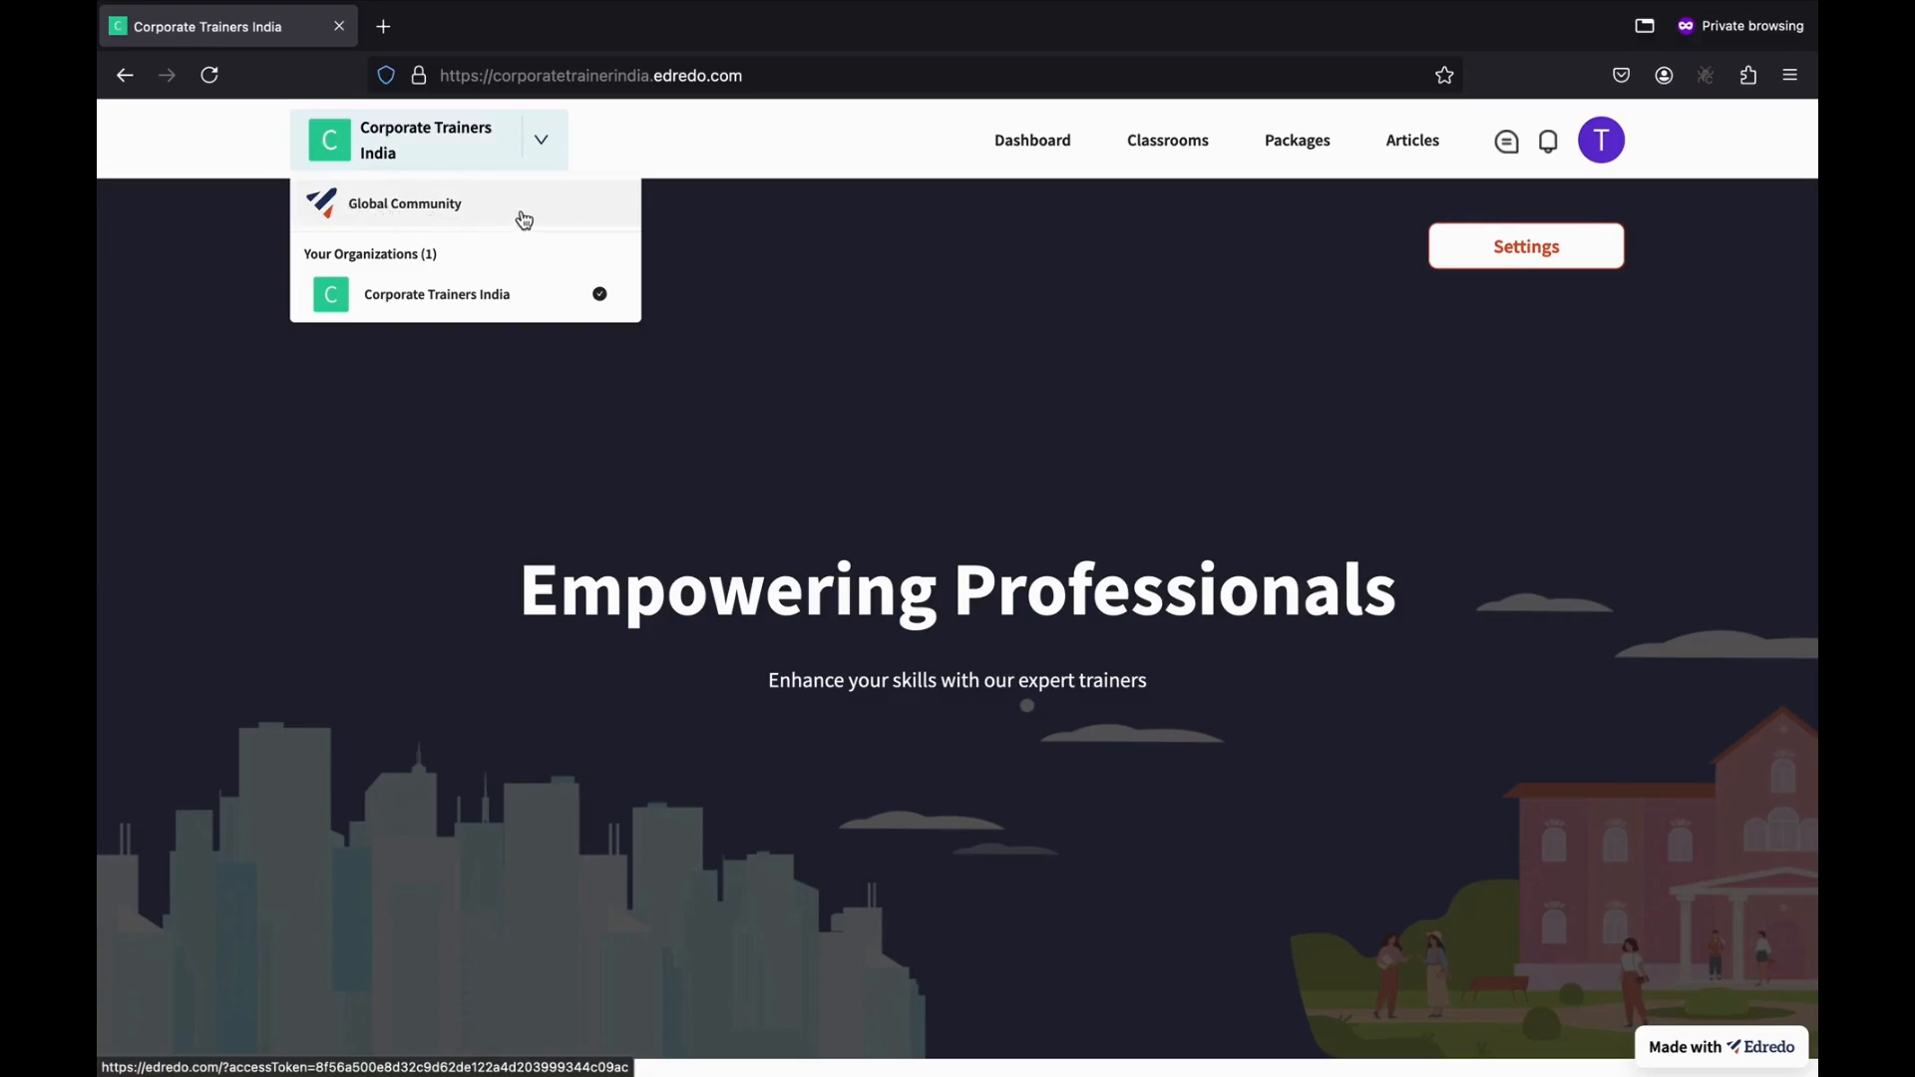
left_click(360, 206)
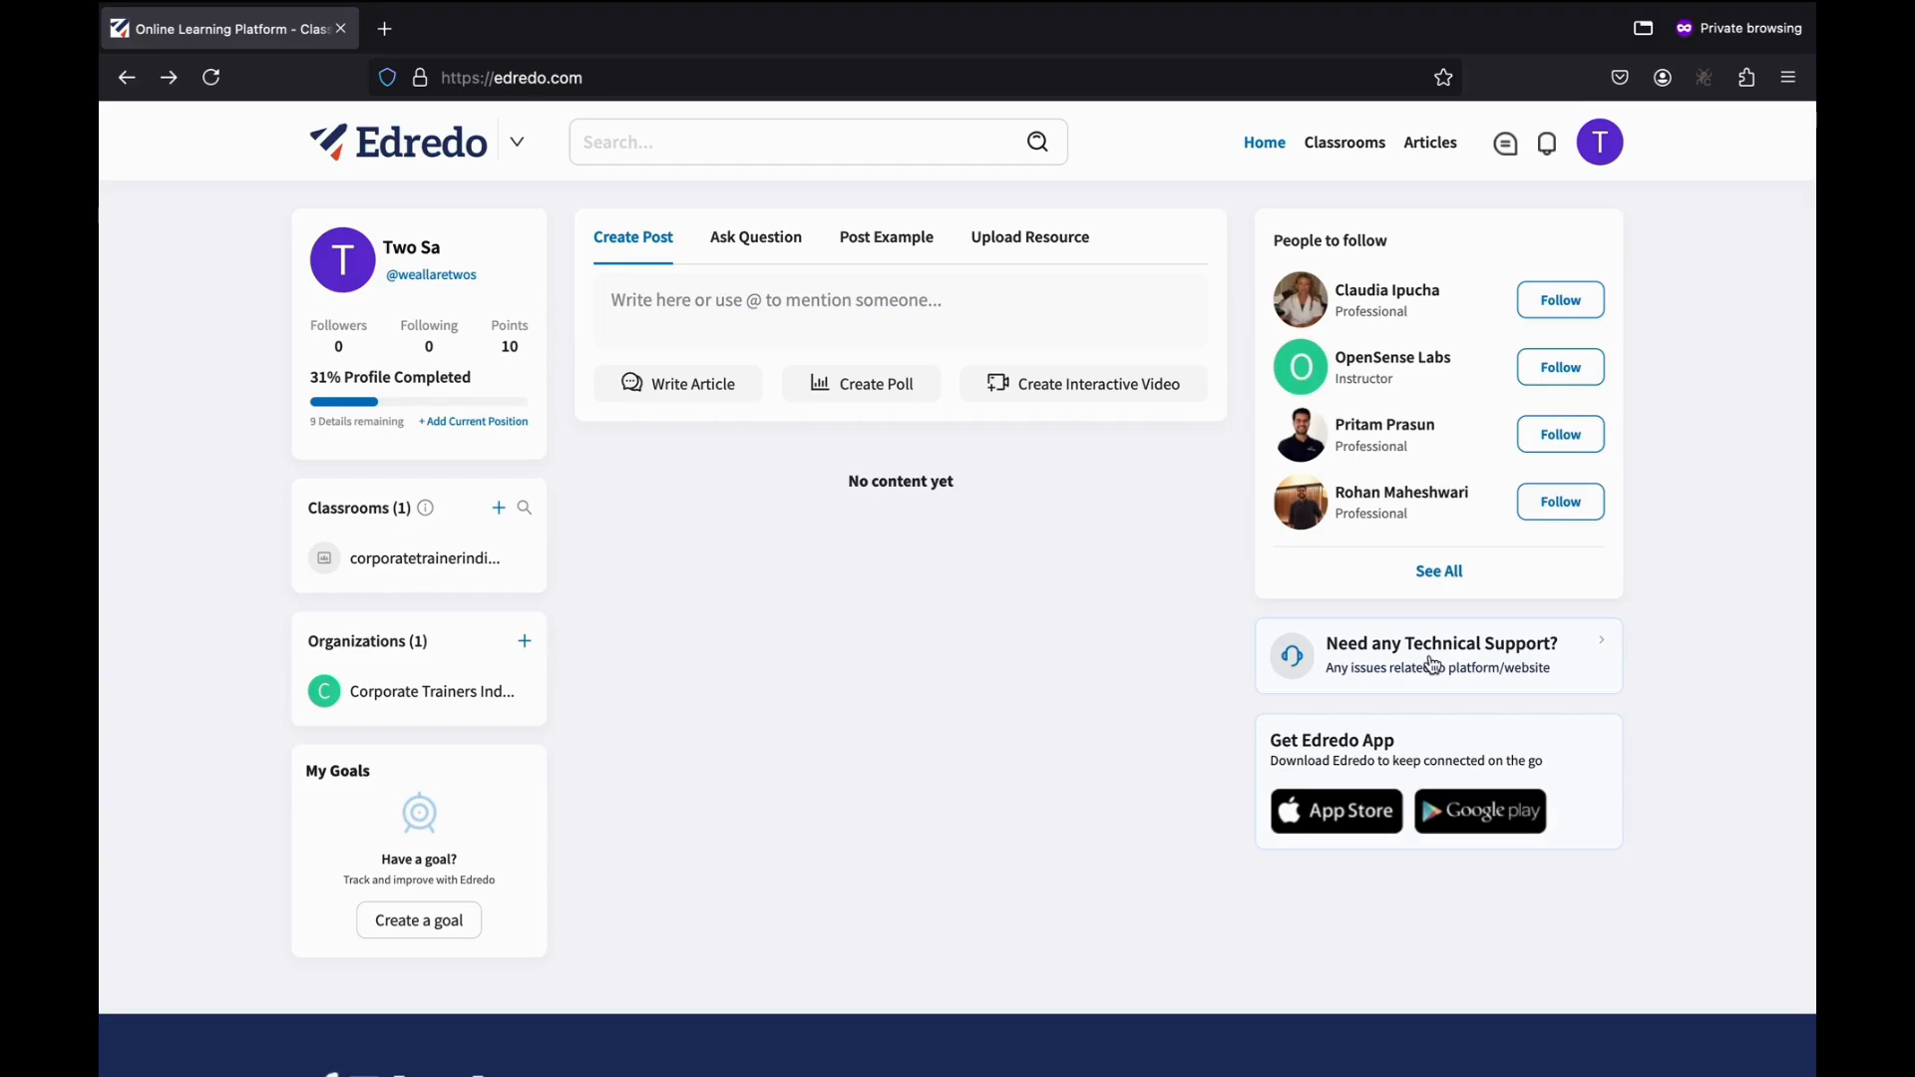
Visit the technical support Help Center, then return to the home feed.
left_click(1519, 666)
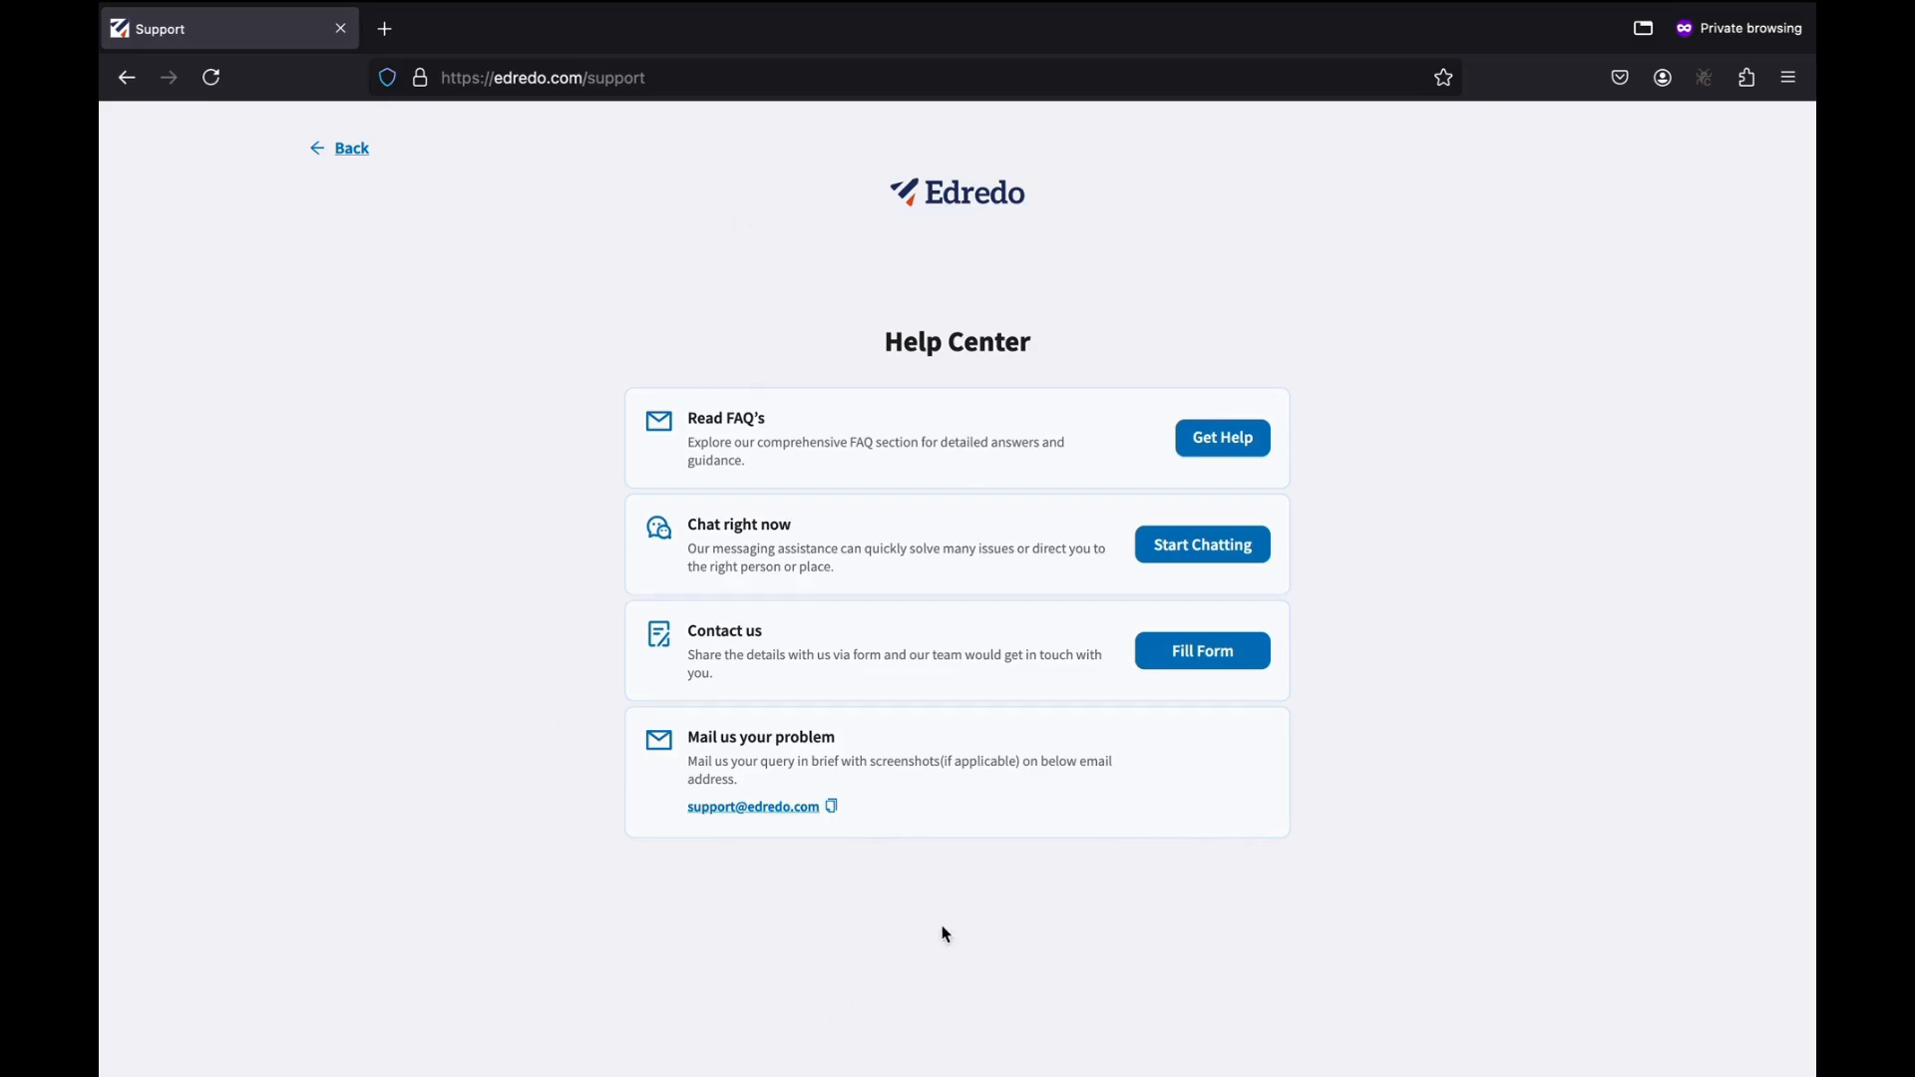
left_click(339, 149)
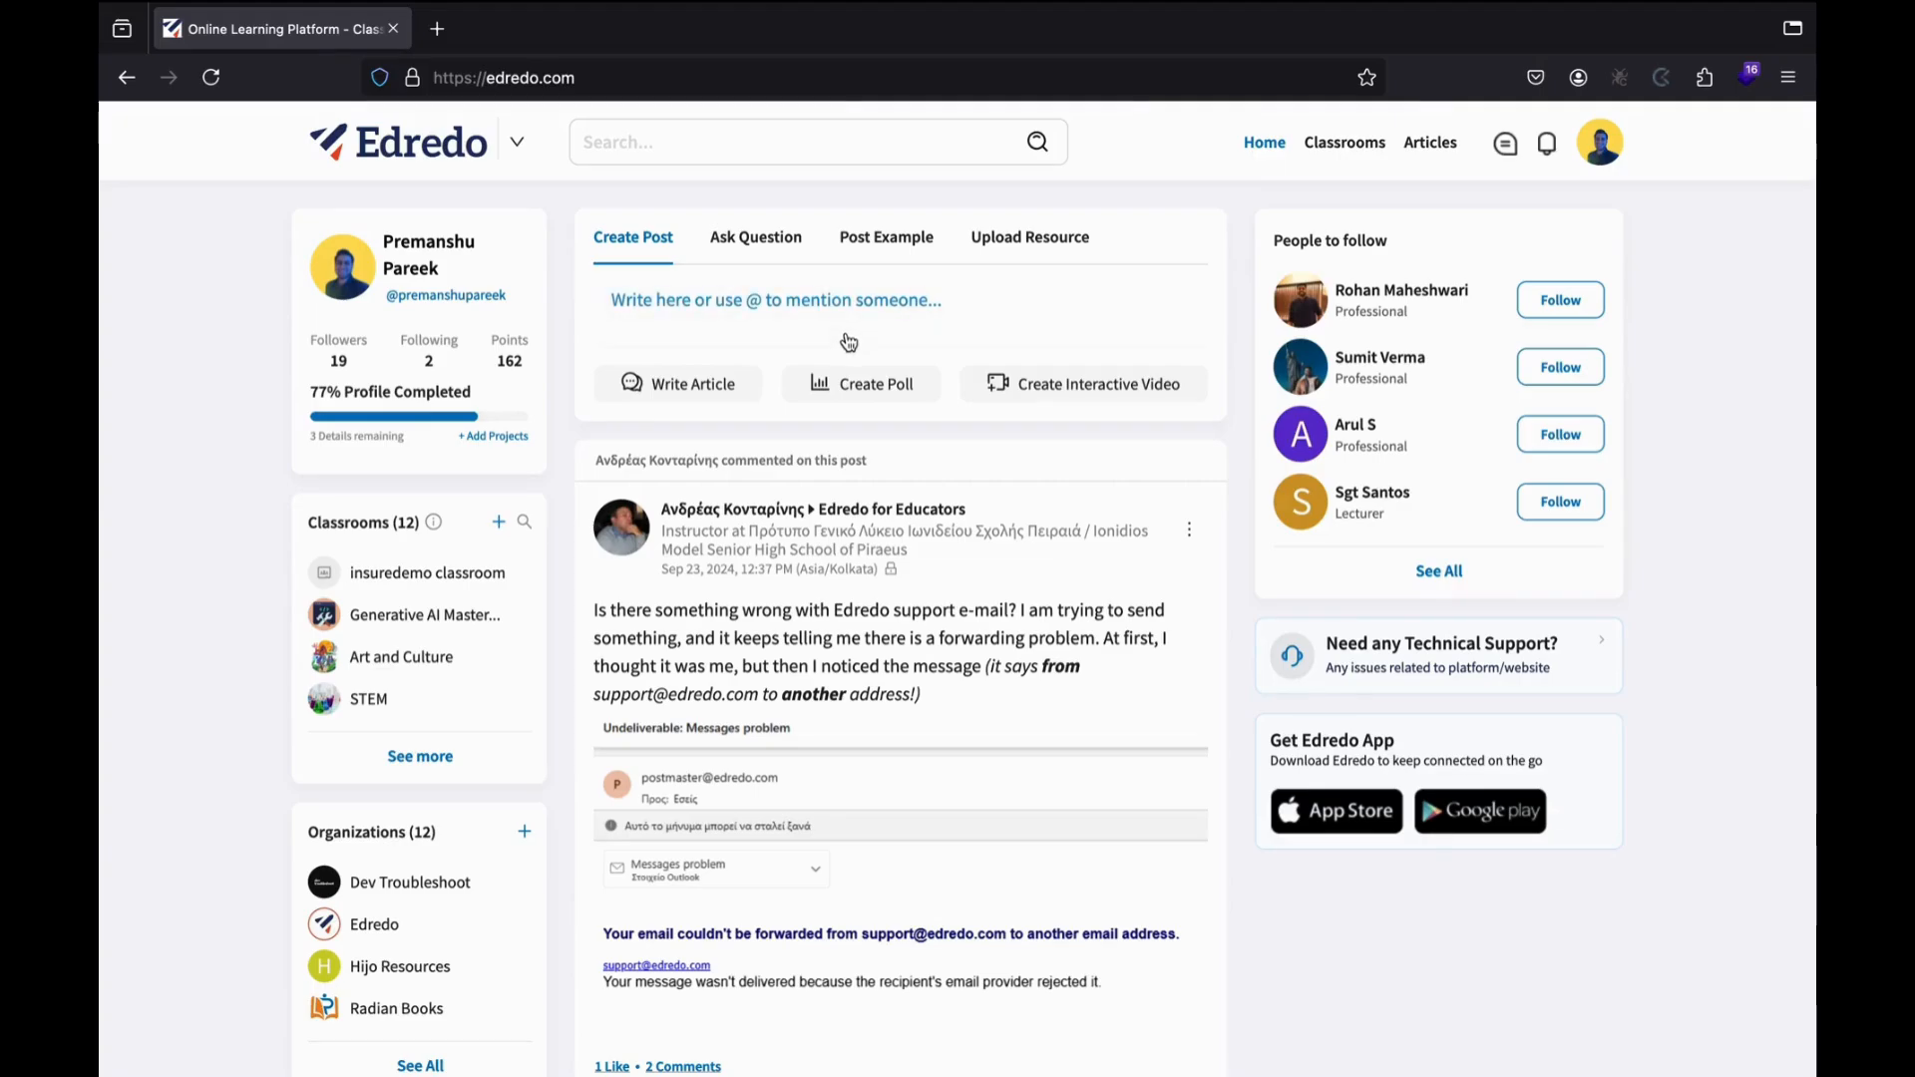
Type 'This is my first post on Edredo!' as the post body, fixing a typo along the way.
left_click(750, 325)
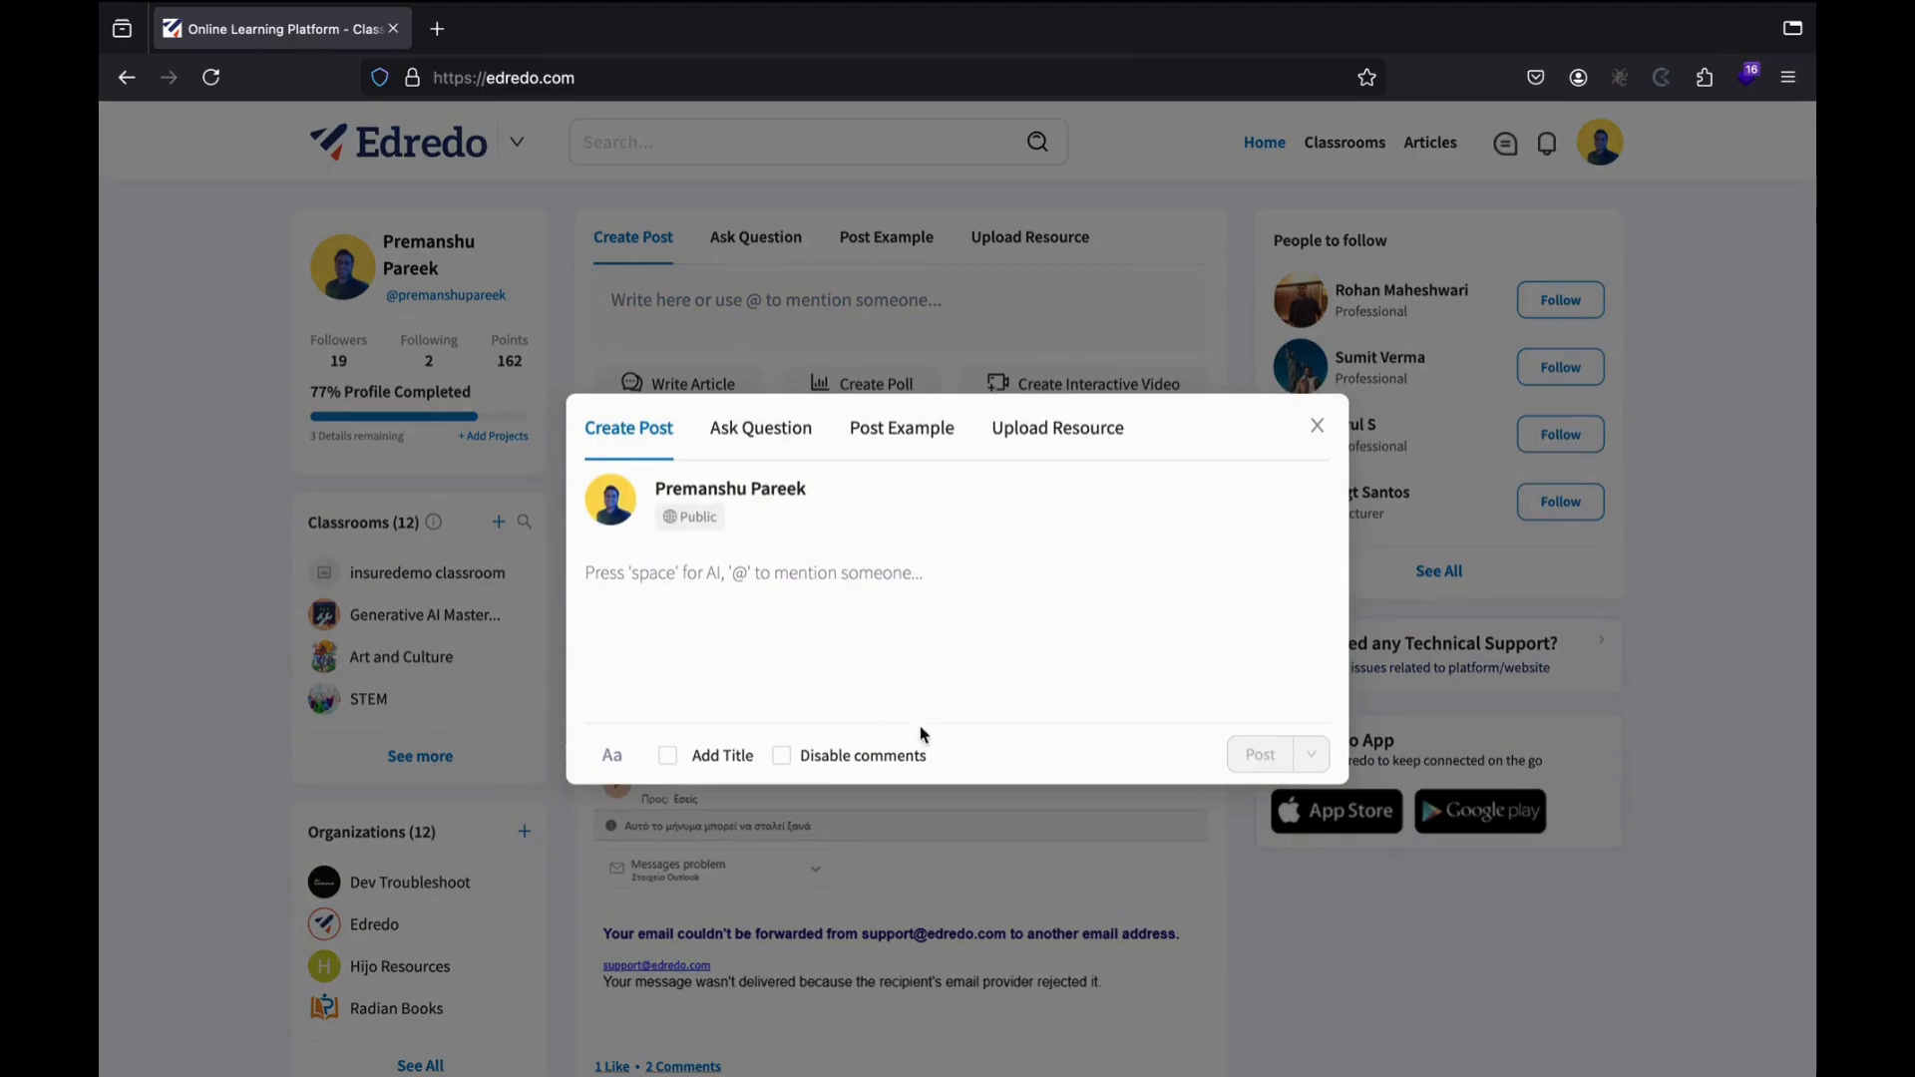
type("The is")
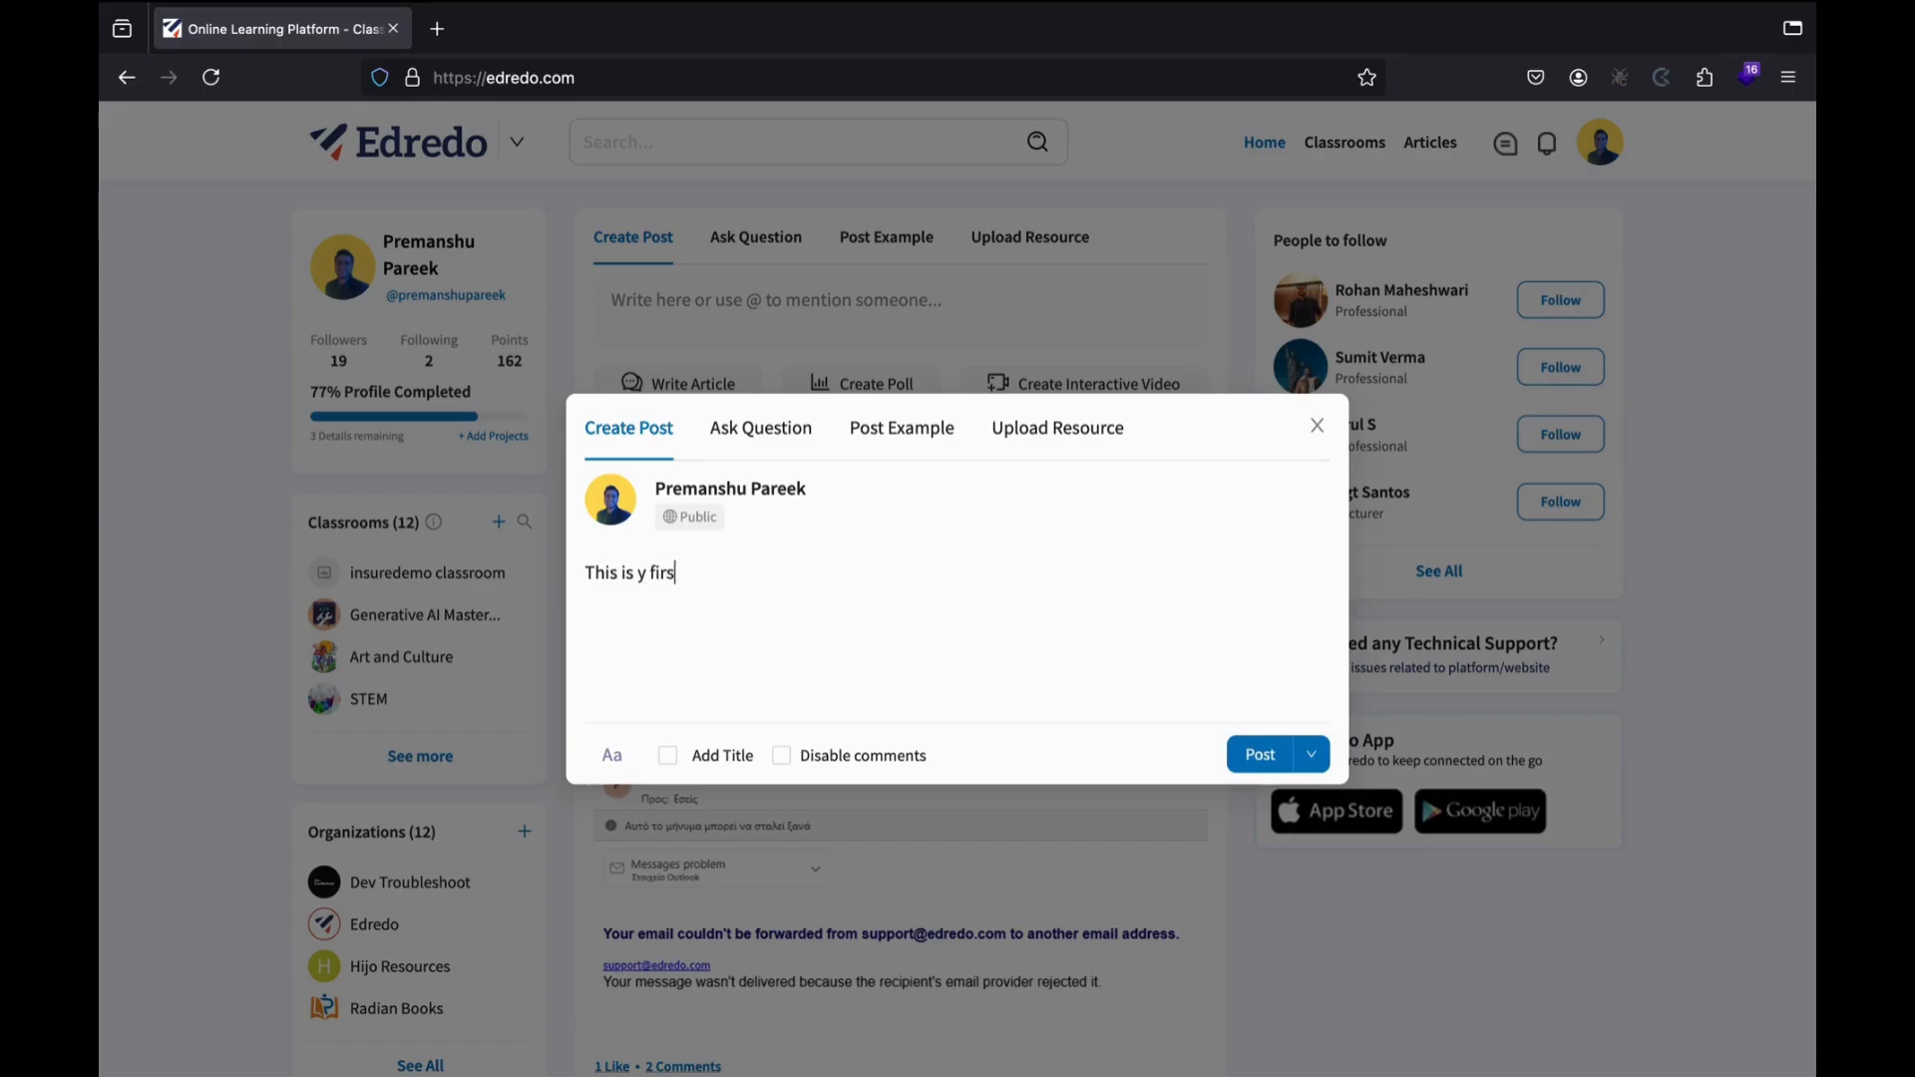
key("BackSpace")
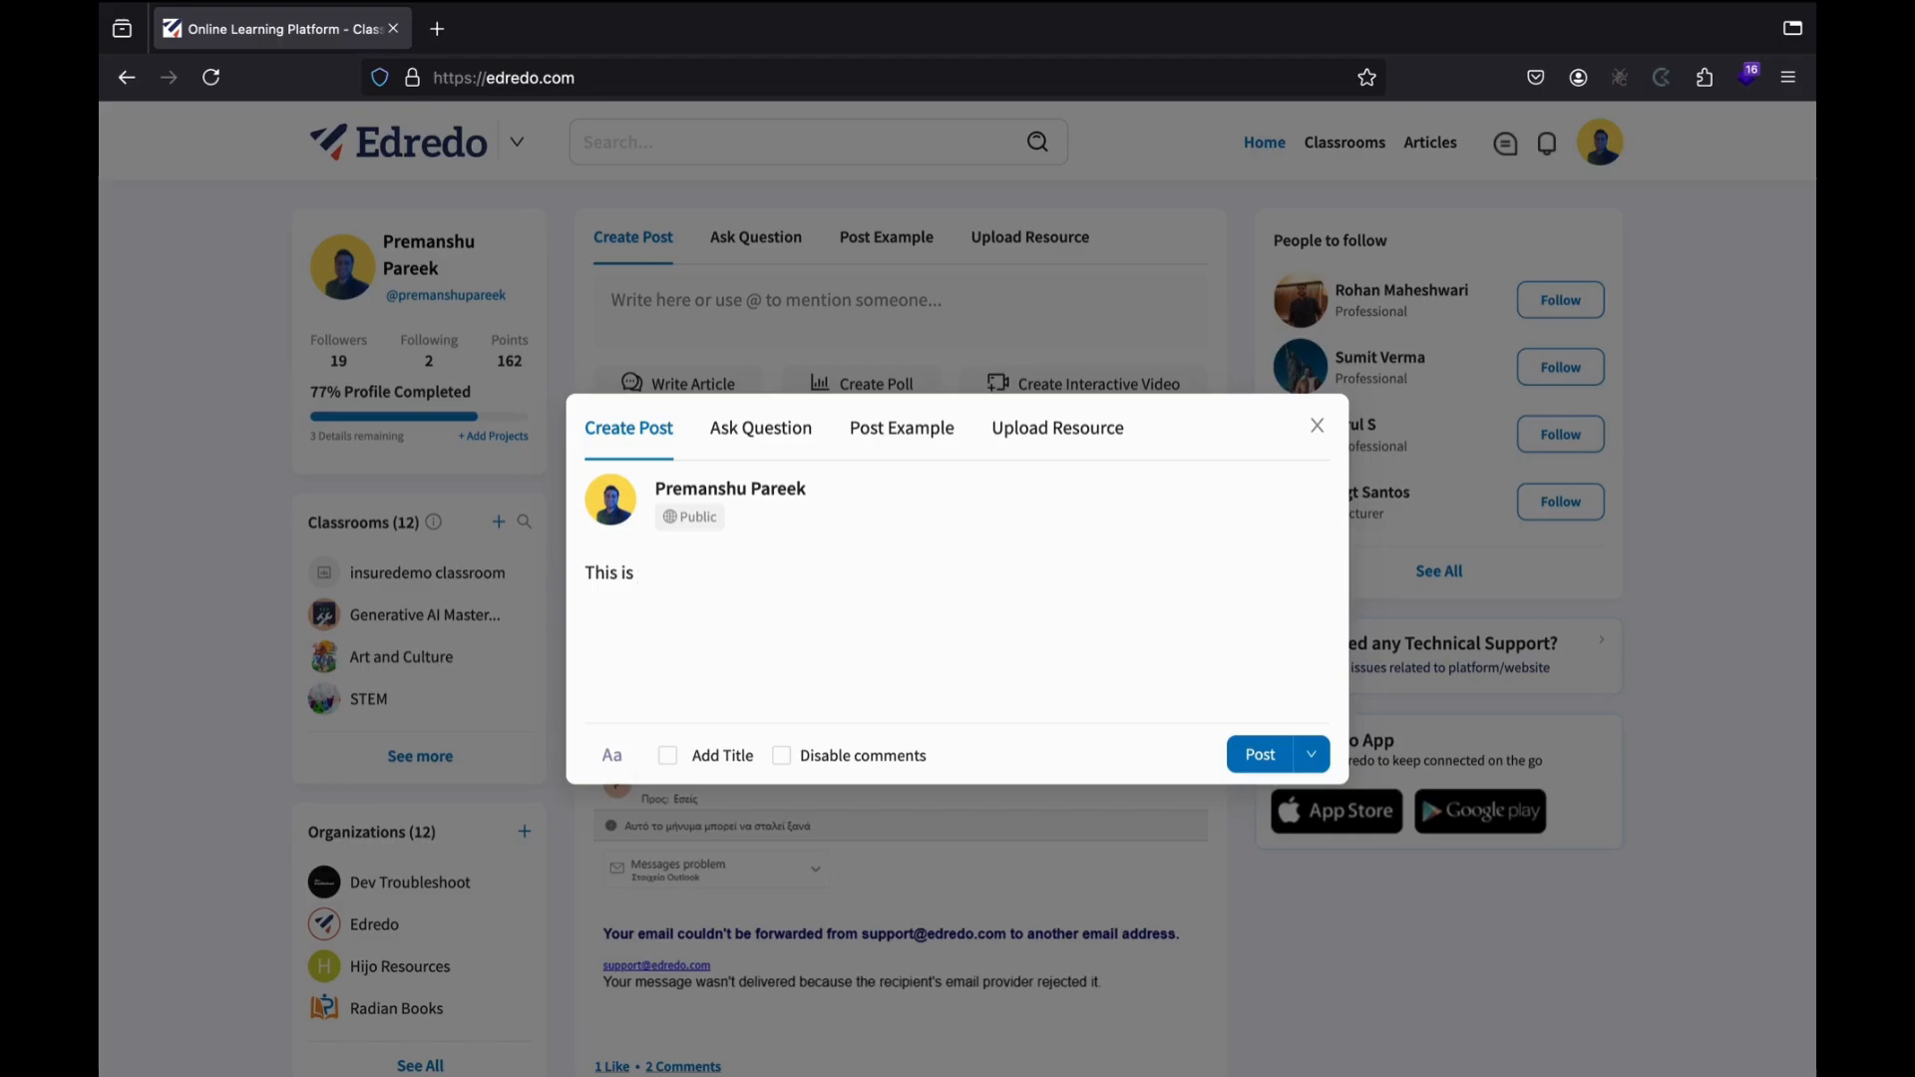
type("irst post")
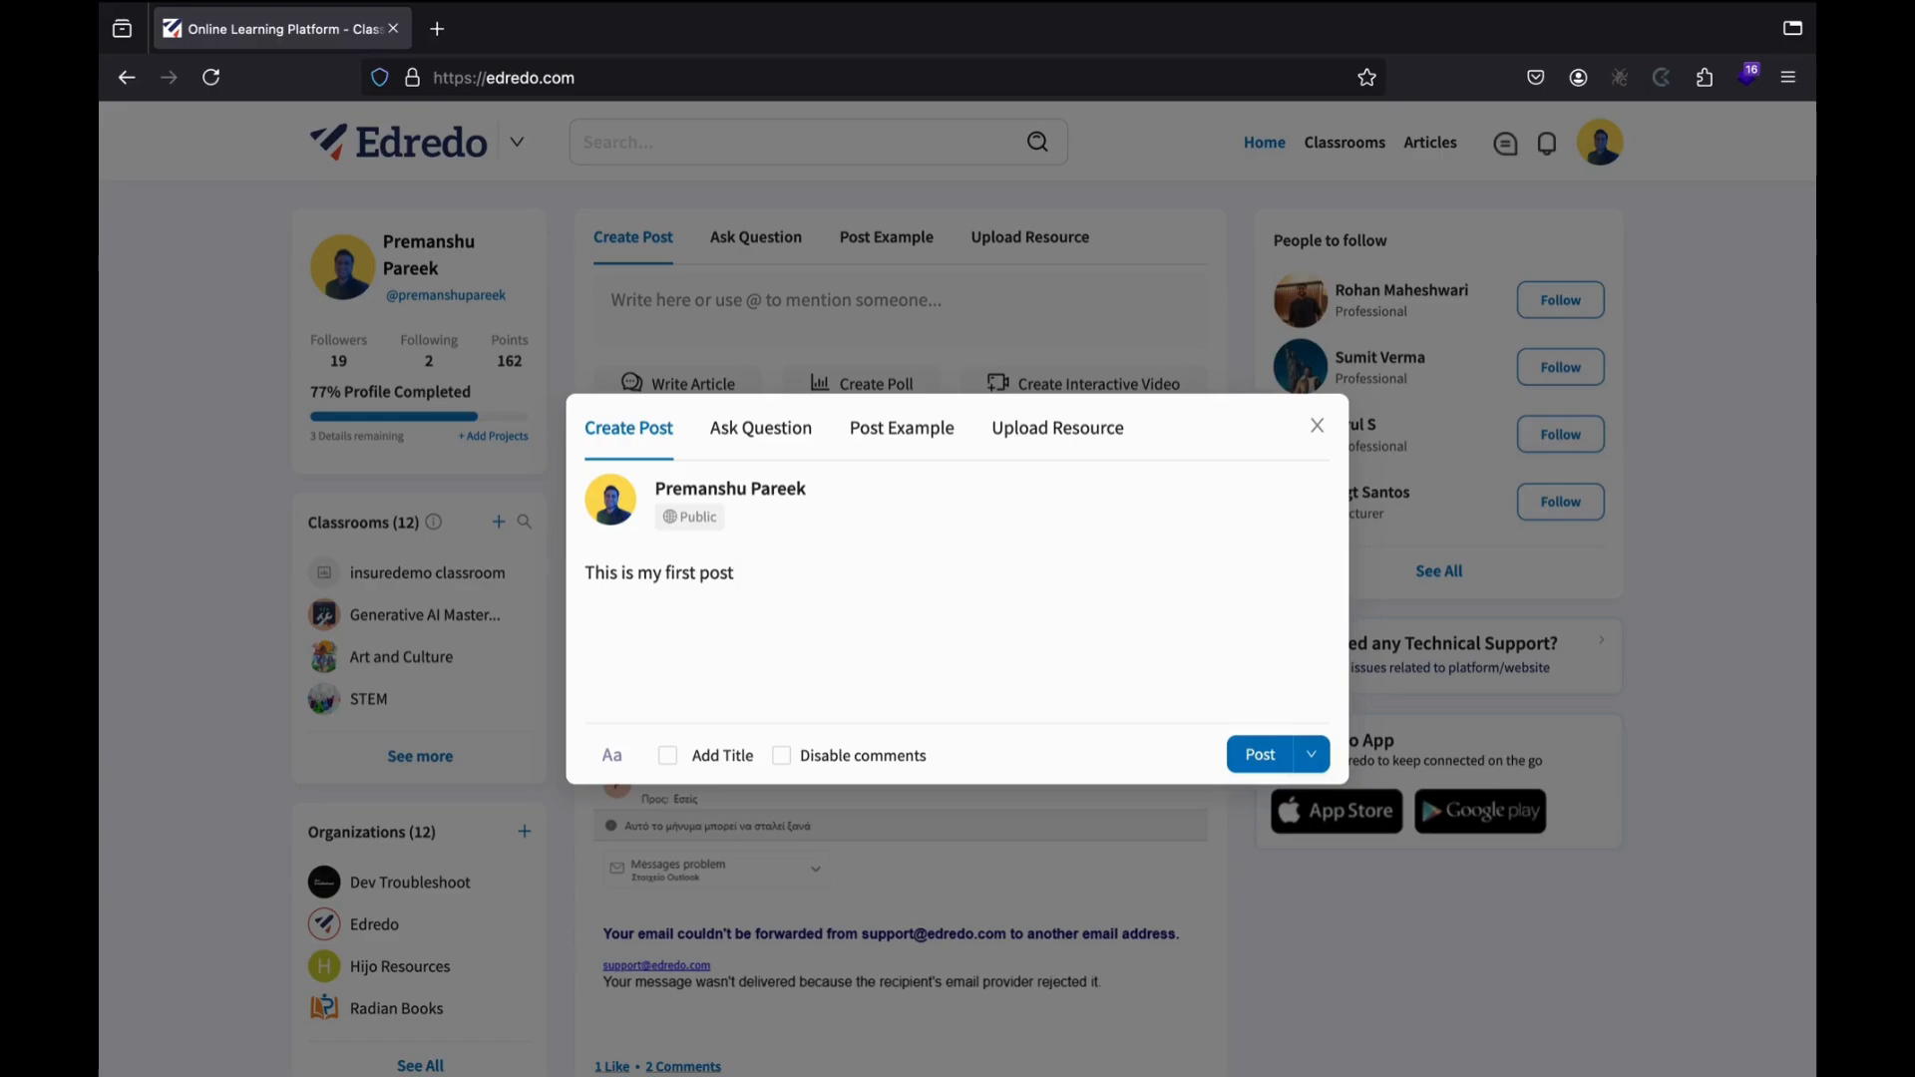
type(" in Edredo!")
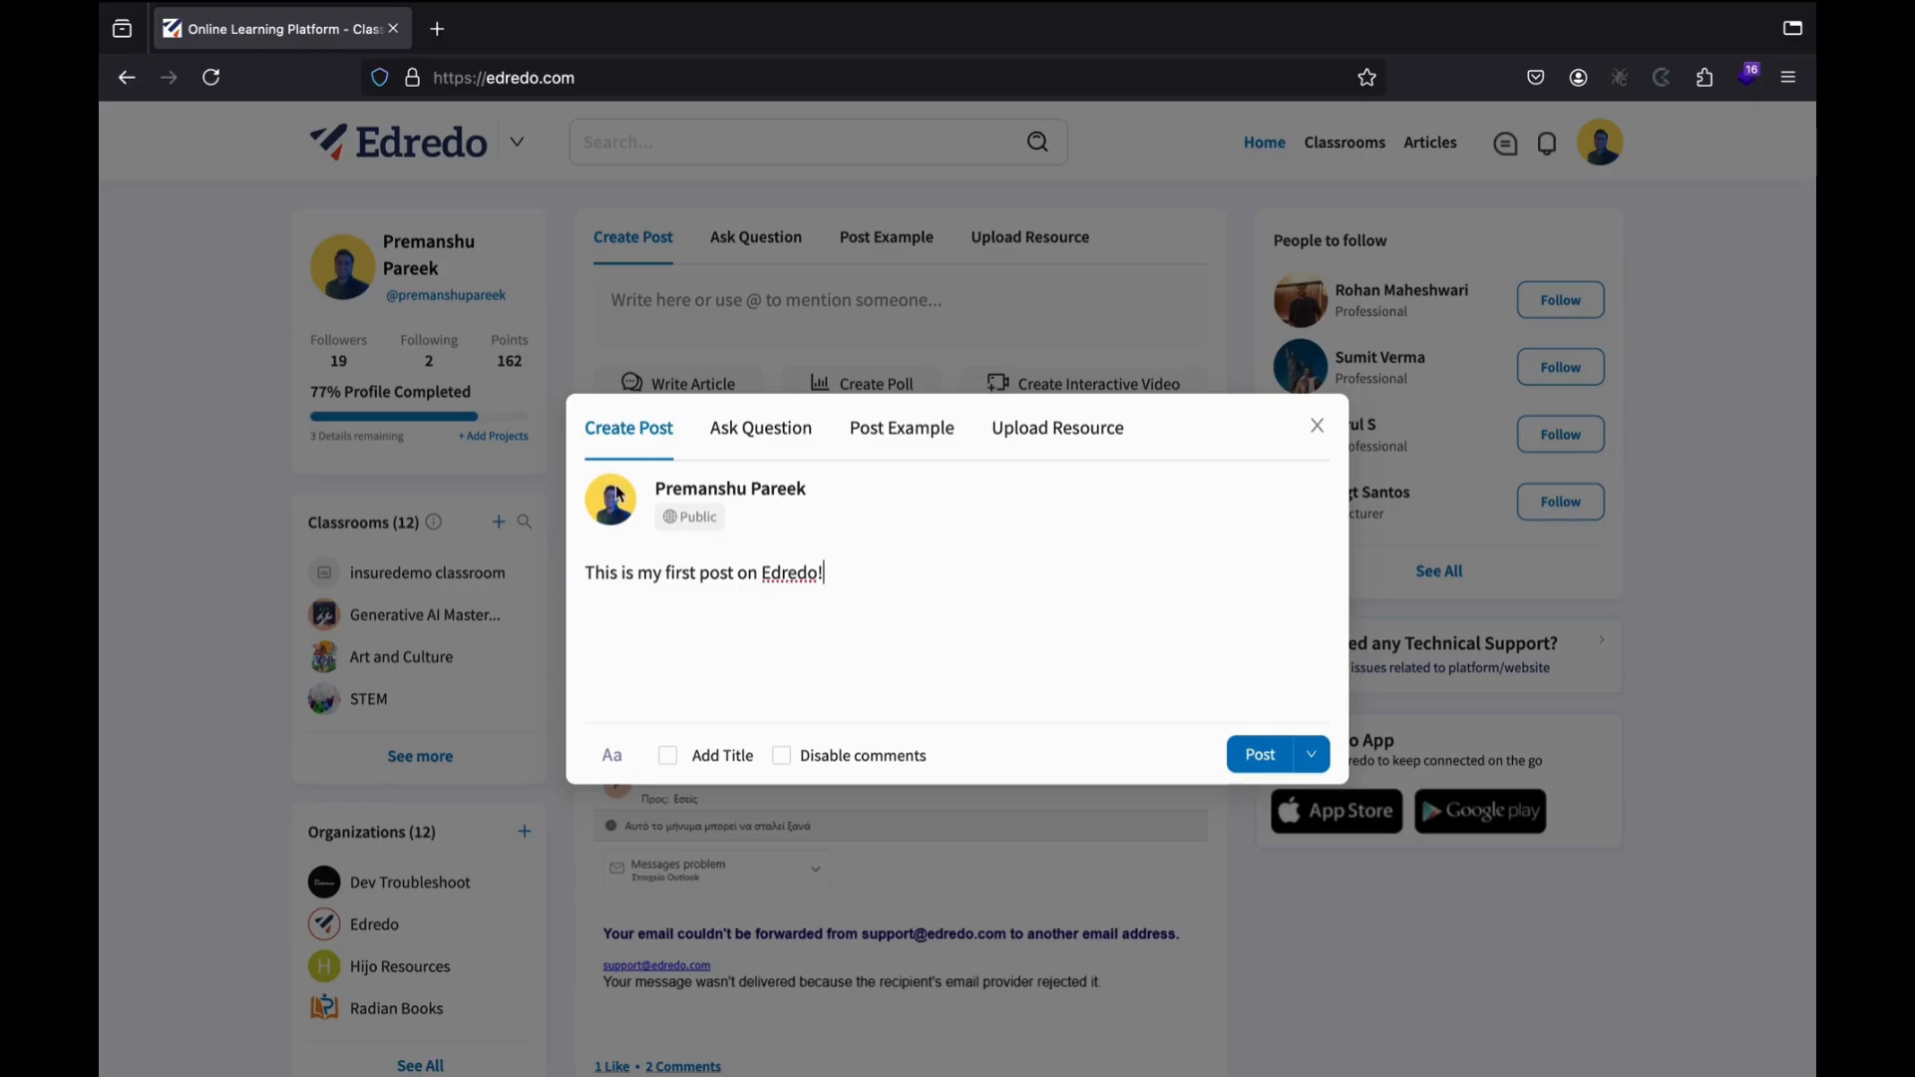
Try the Ask Question and Post Example types, then return to a plain post without a title.
left_click(766, 431)
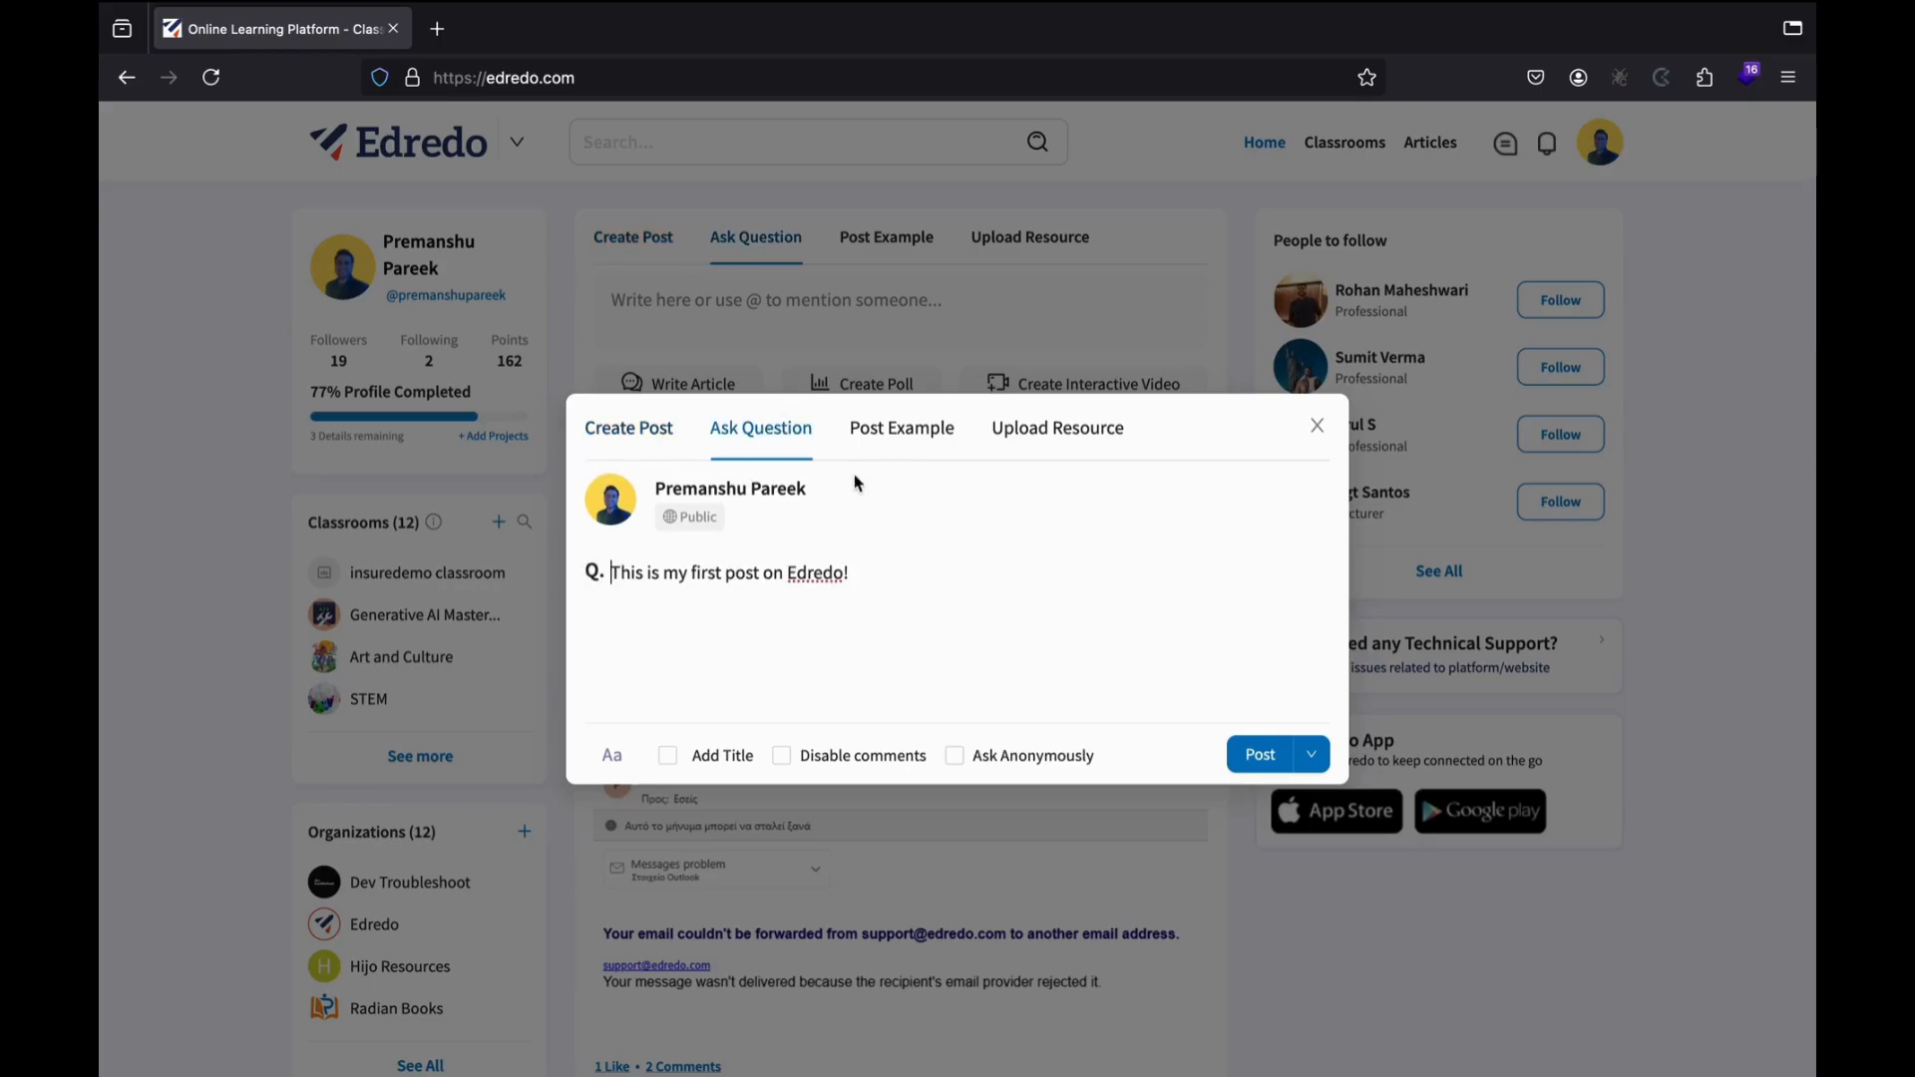
left_click(934, 439)
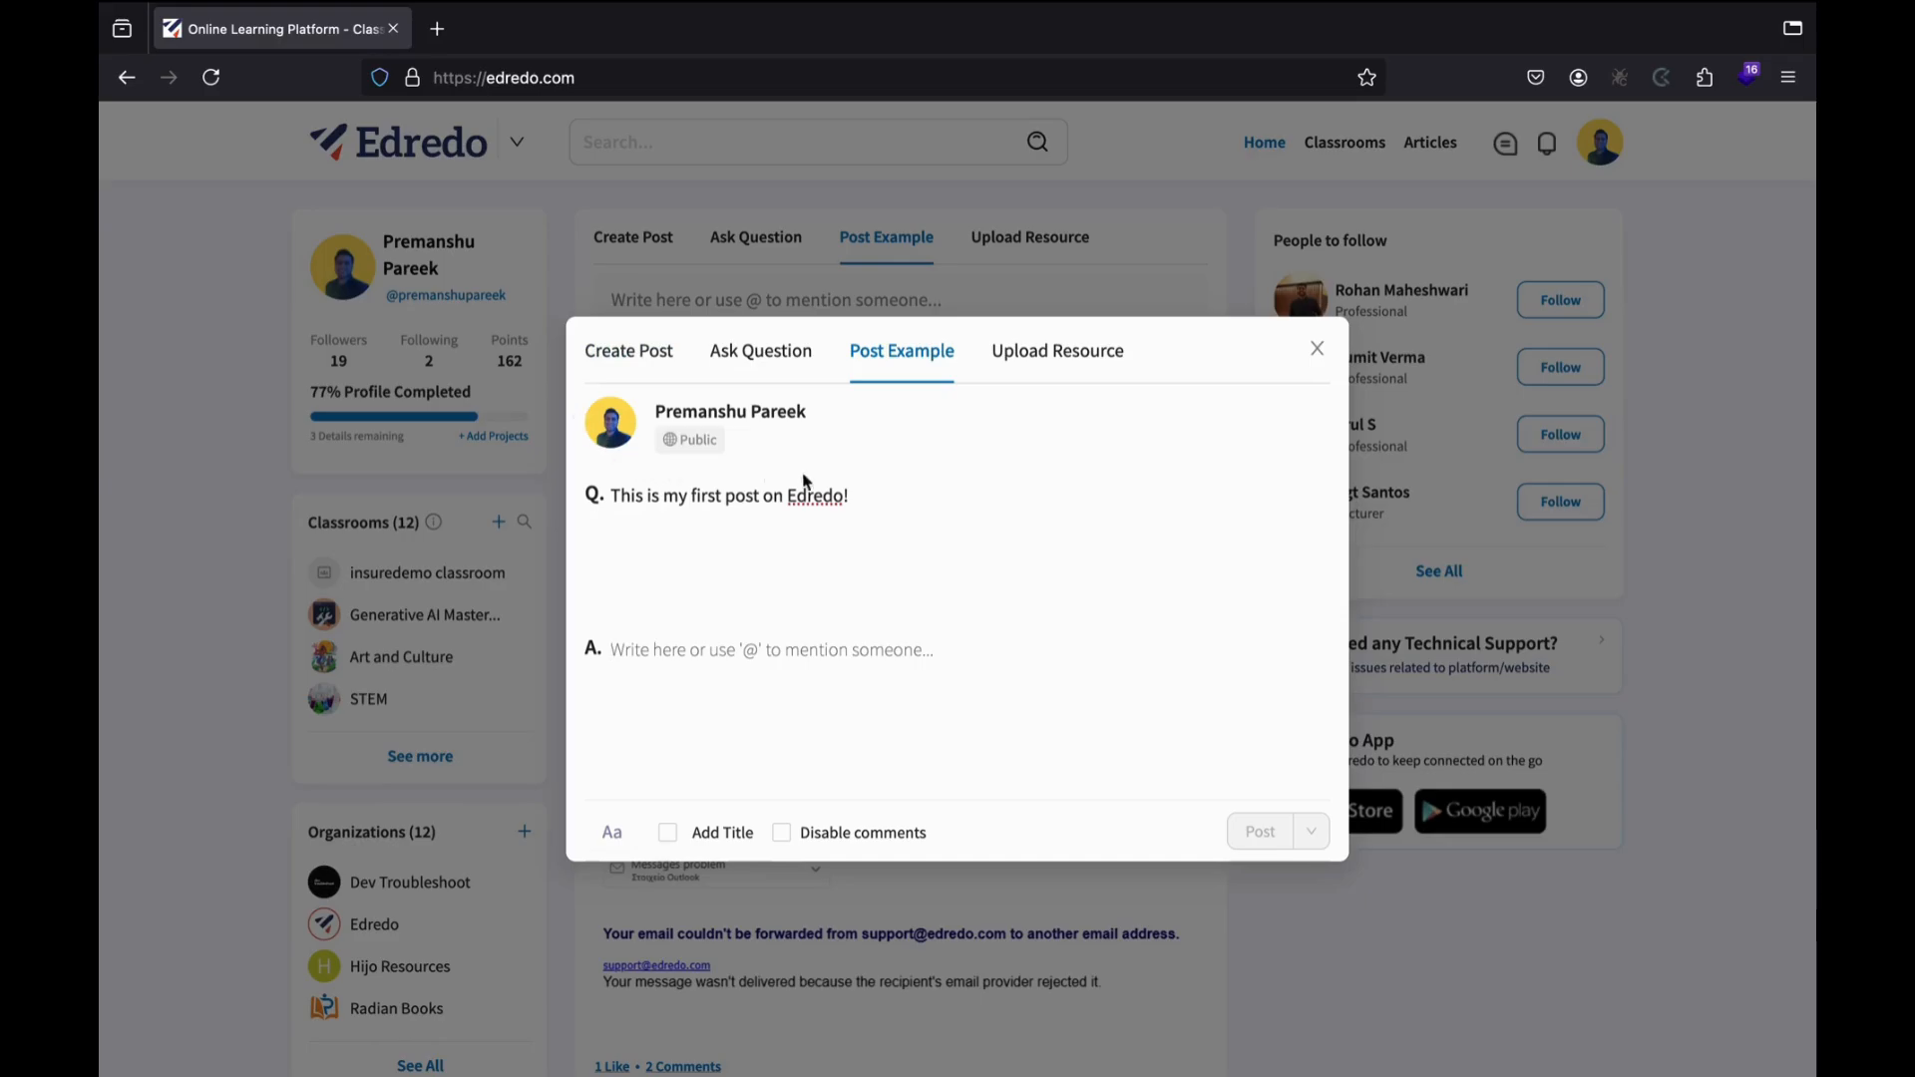
left_click(651, 356)
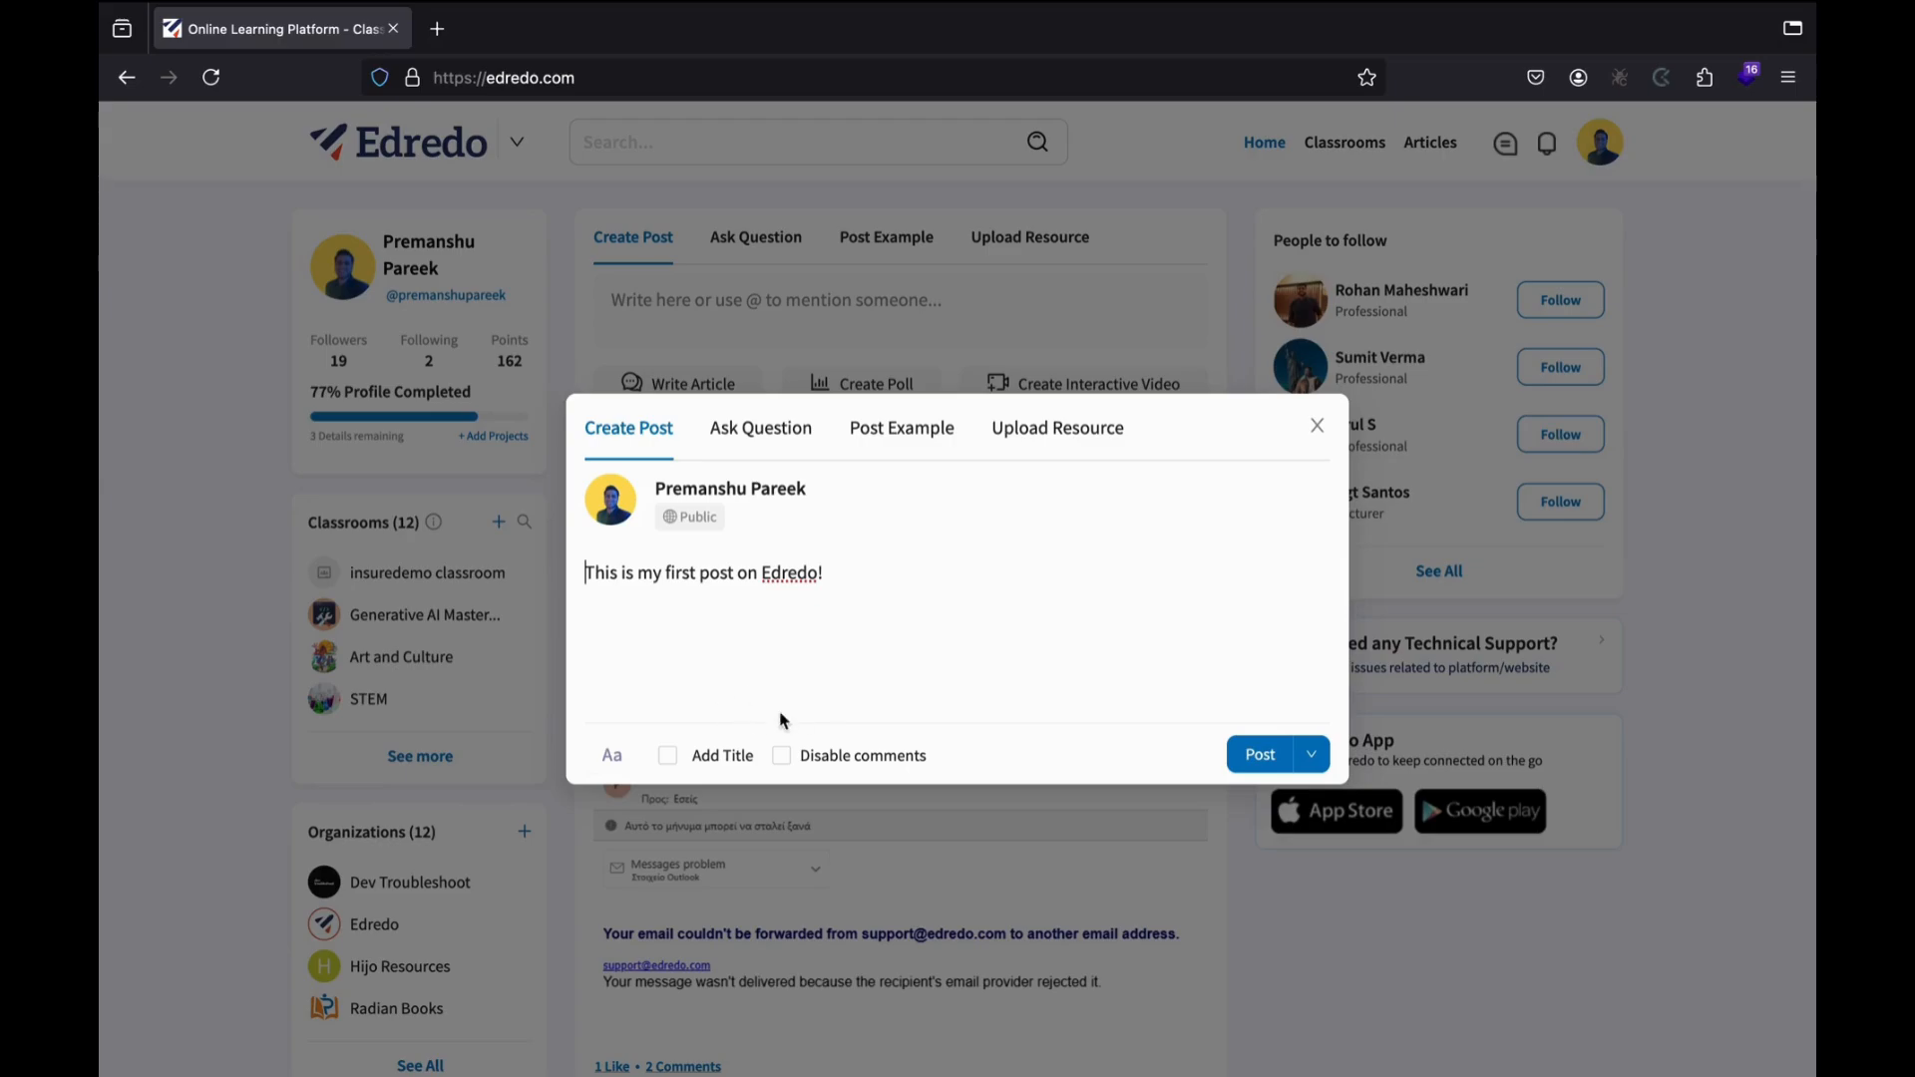
left_click(667, 756)
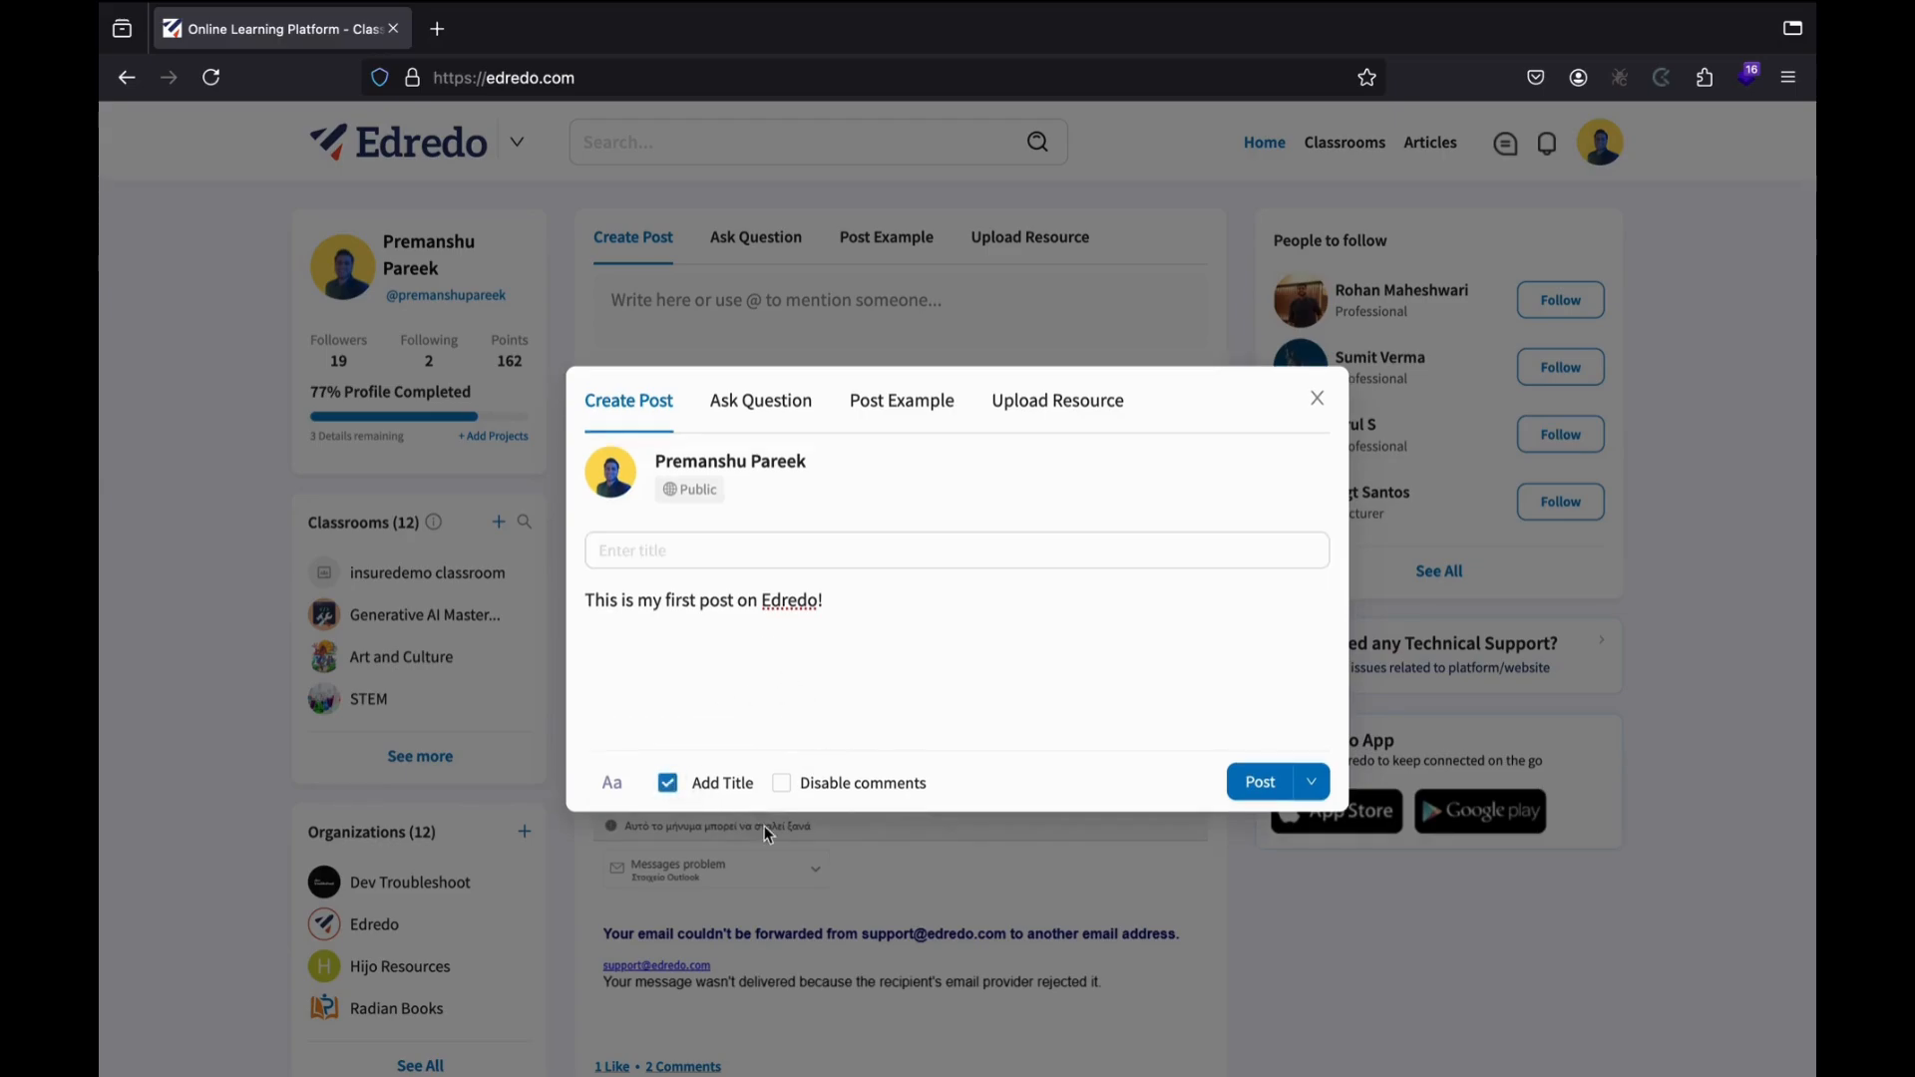
left_click(667, 783)
left_click(784, 756)
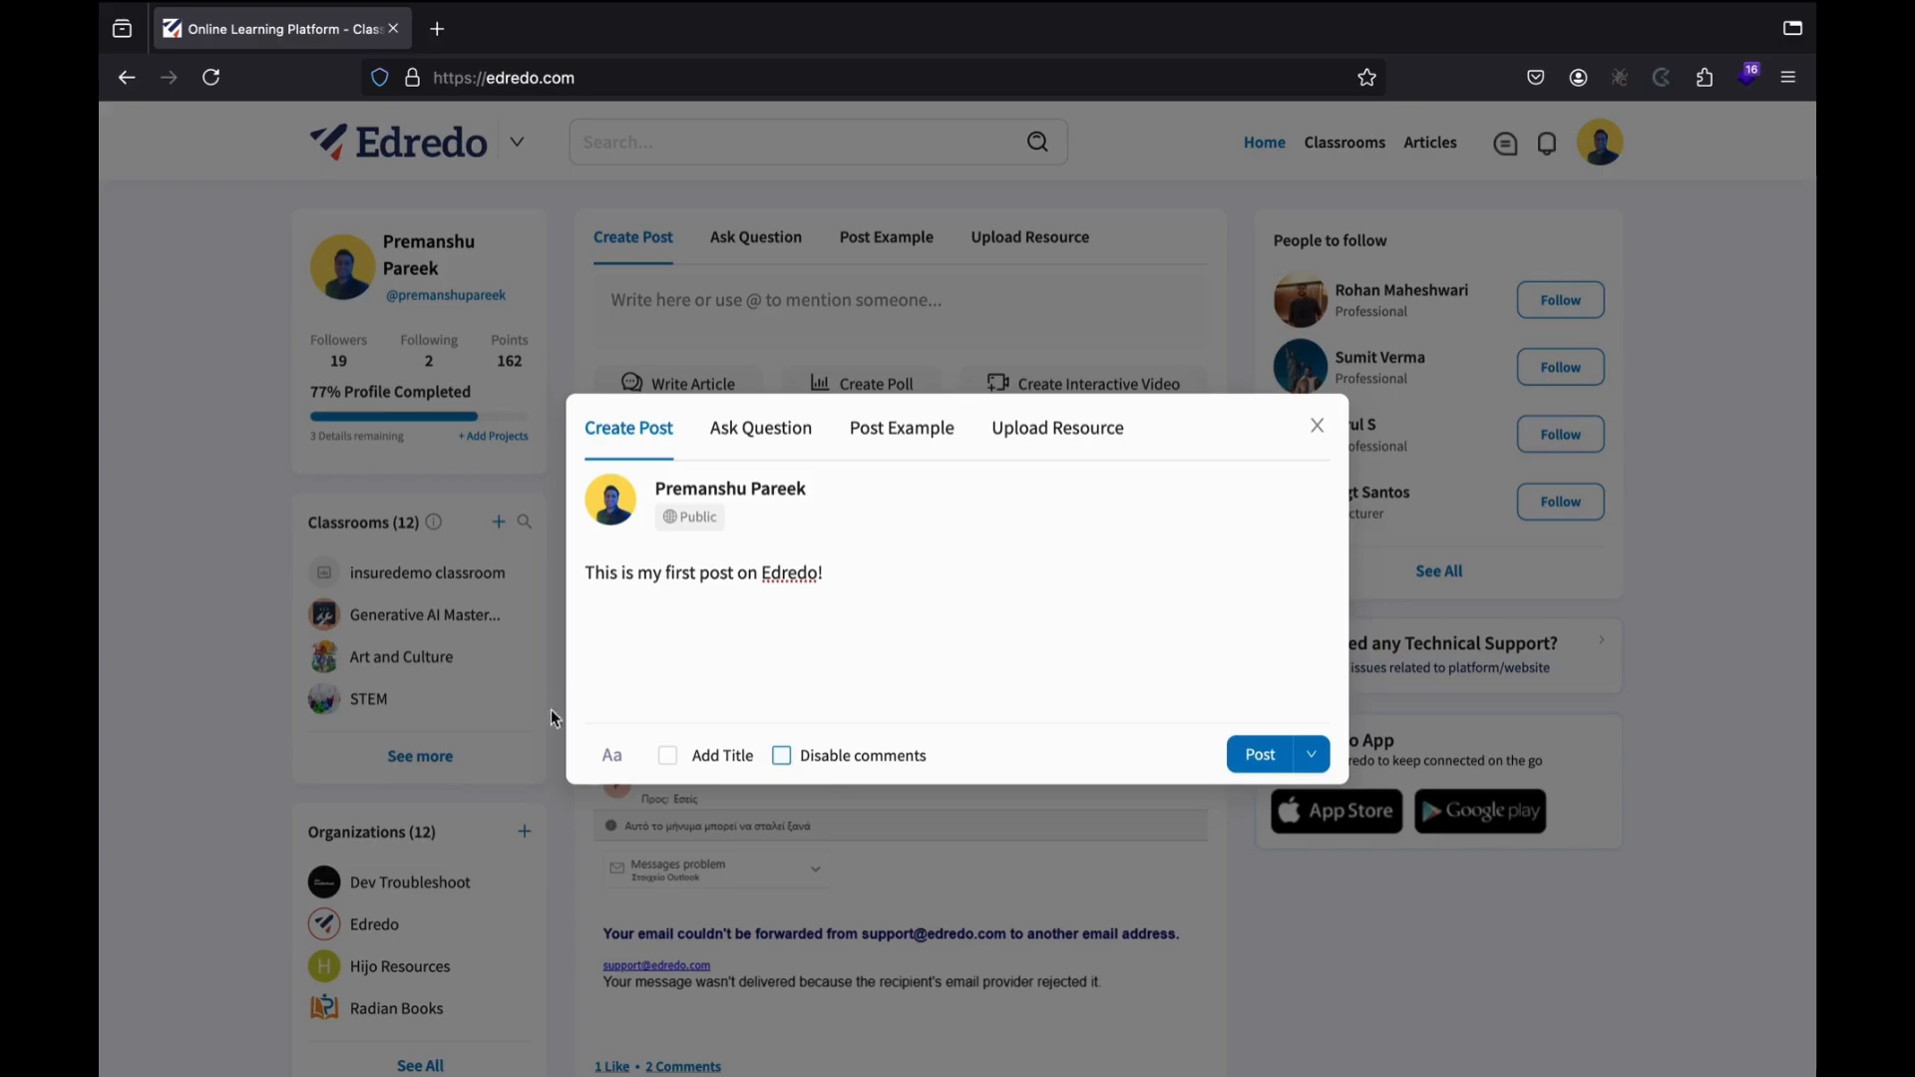
Underline the whole post sentence and publish it to the top of the home feed.
left_click(611, 755)
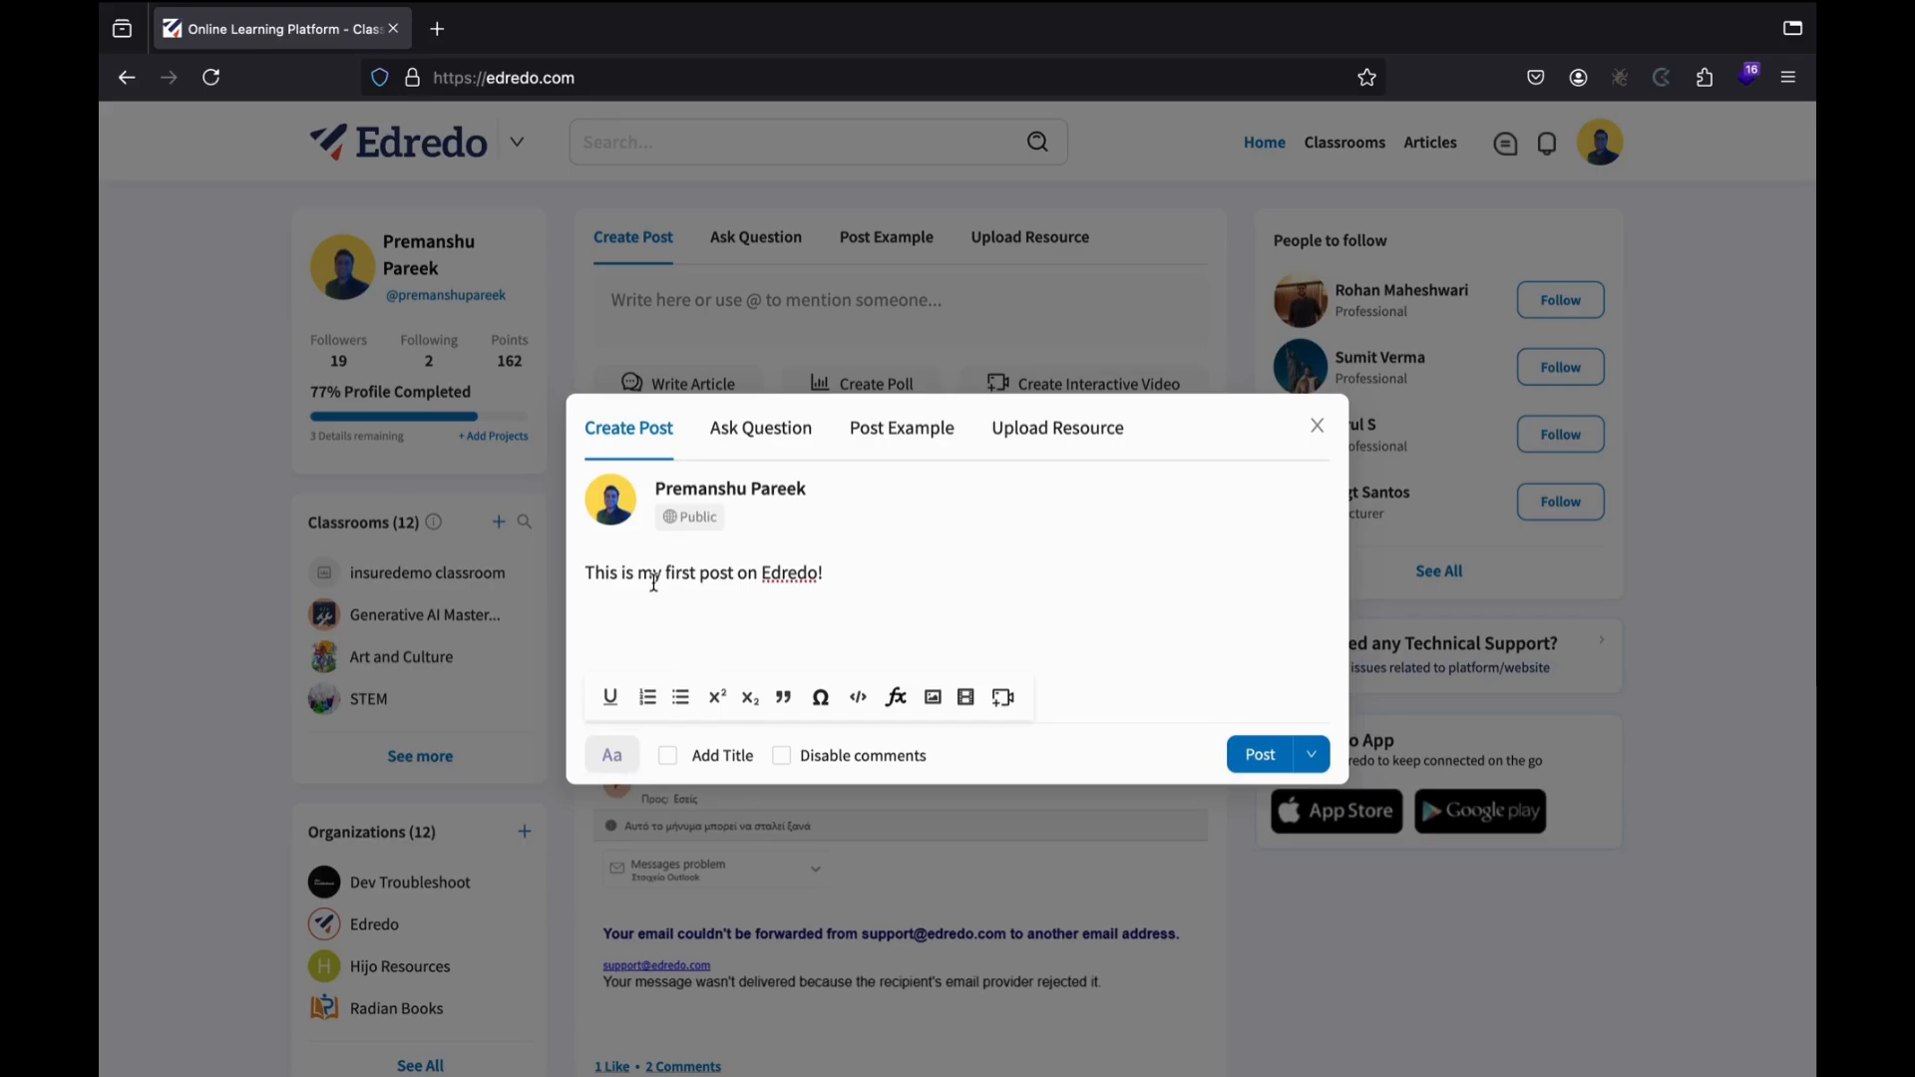
triple_click(618, 574)
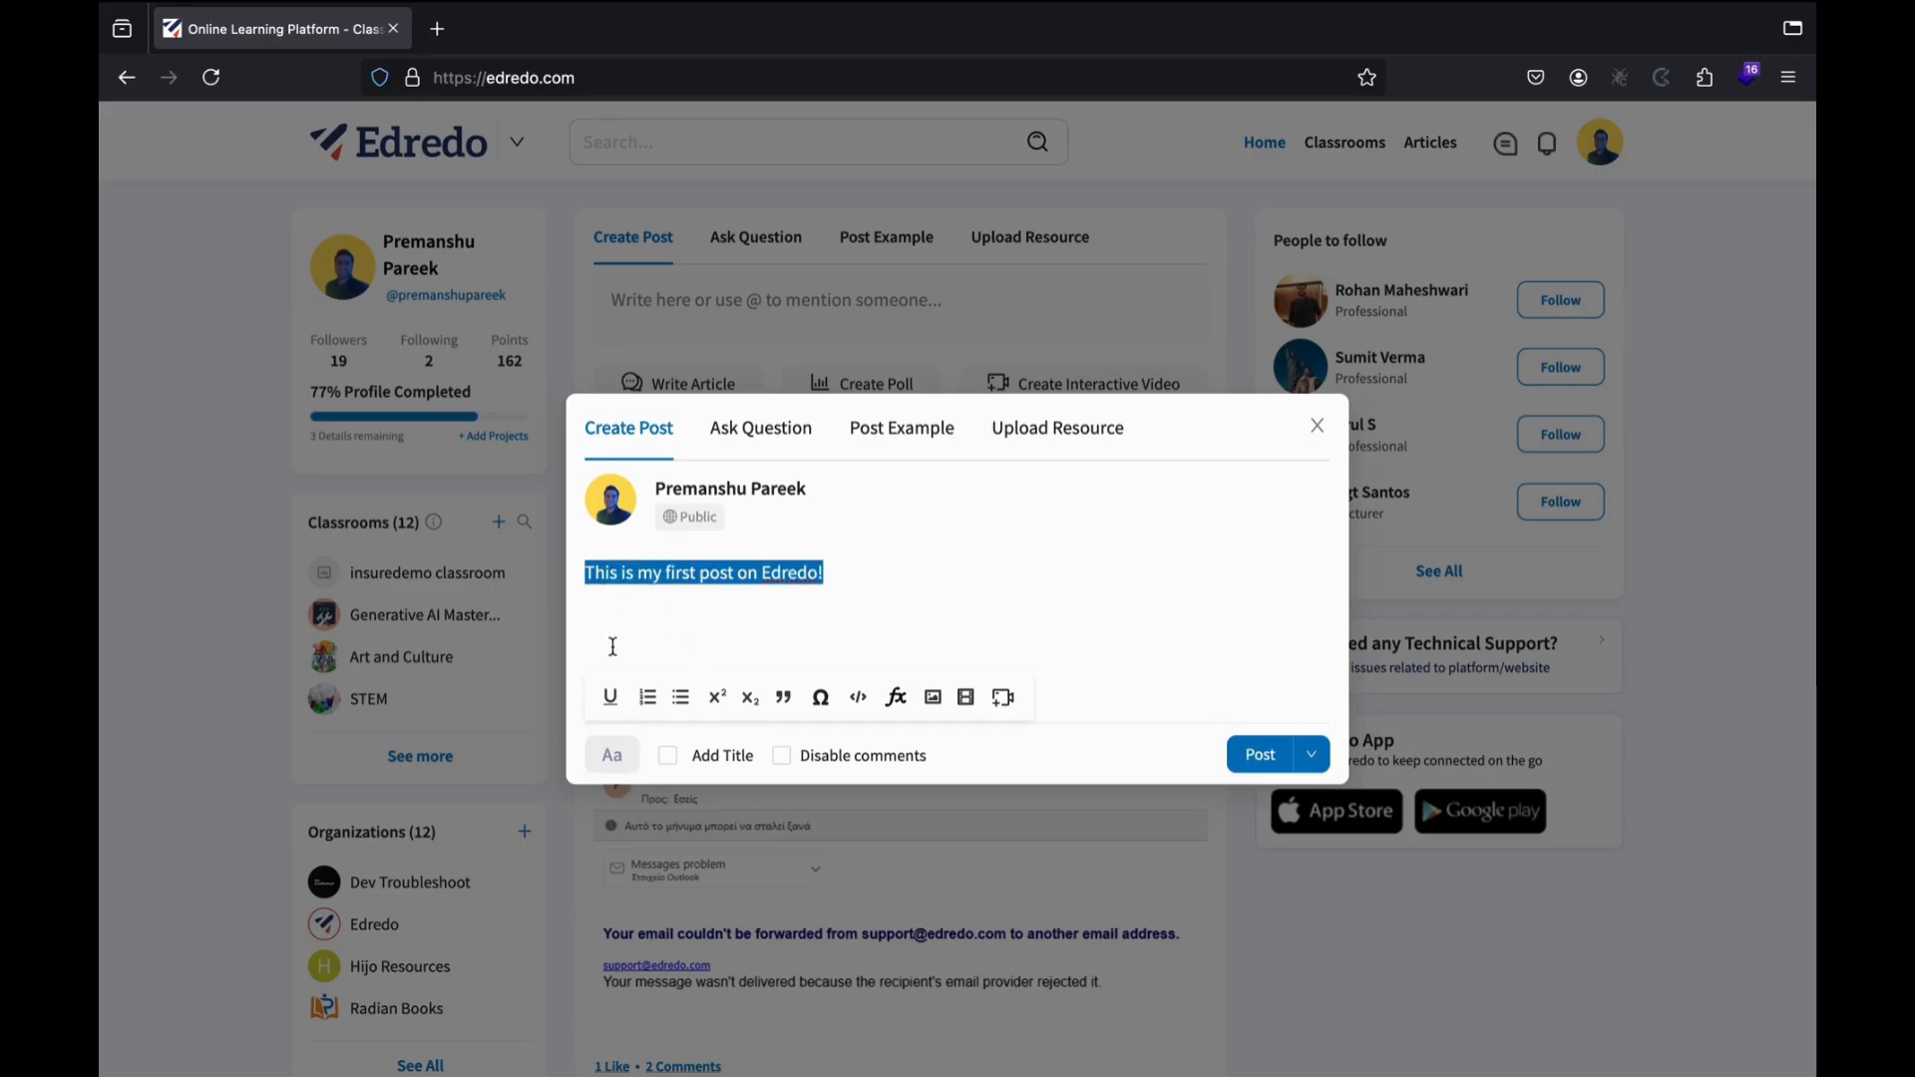
left_click(612, 698)
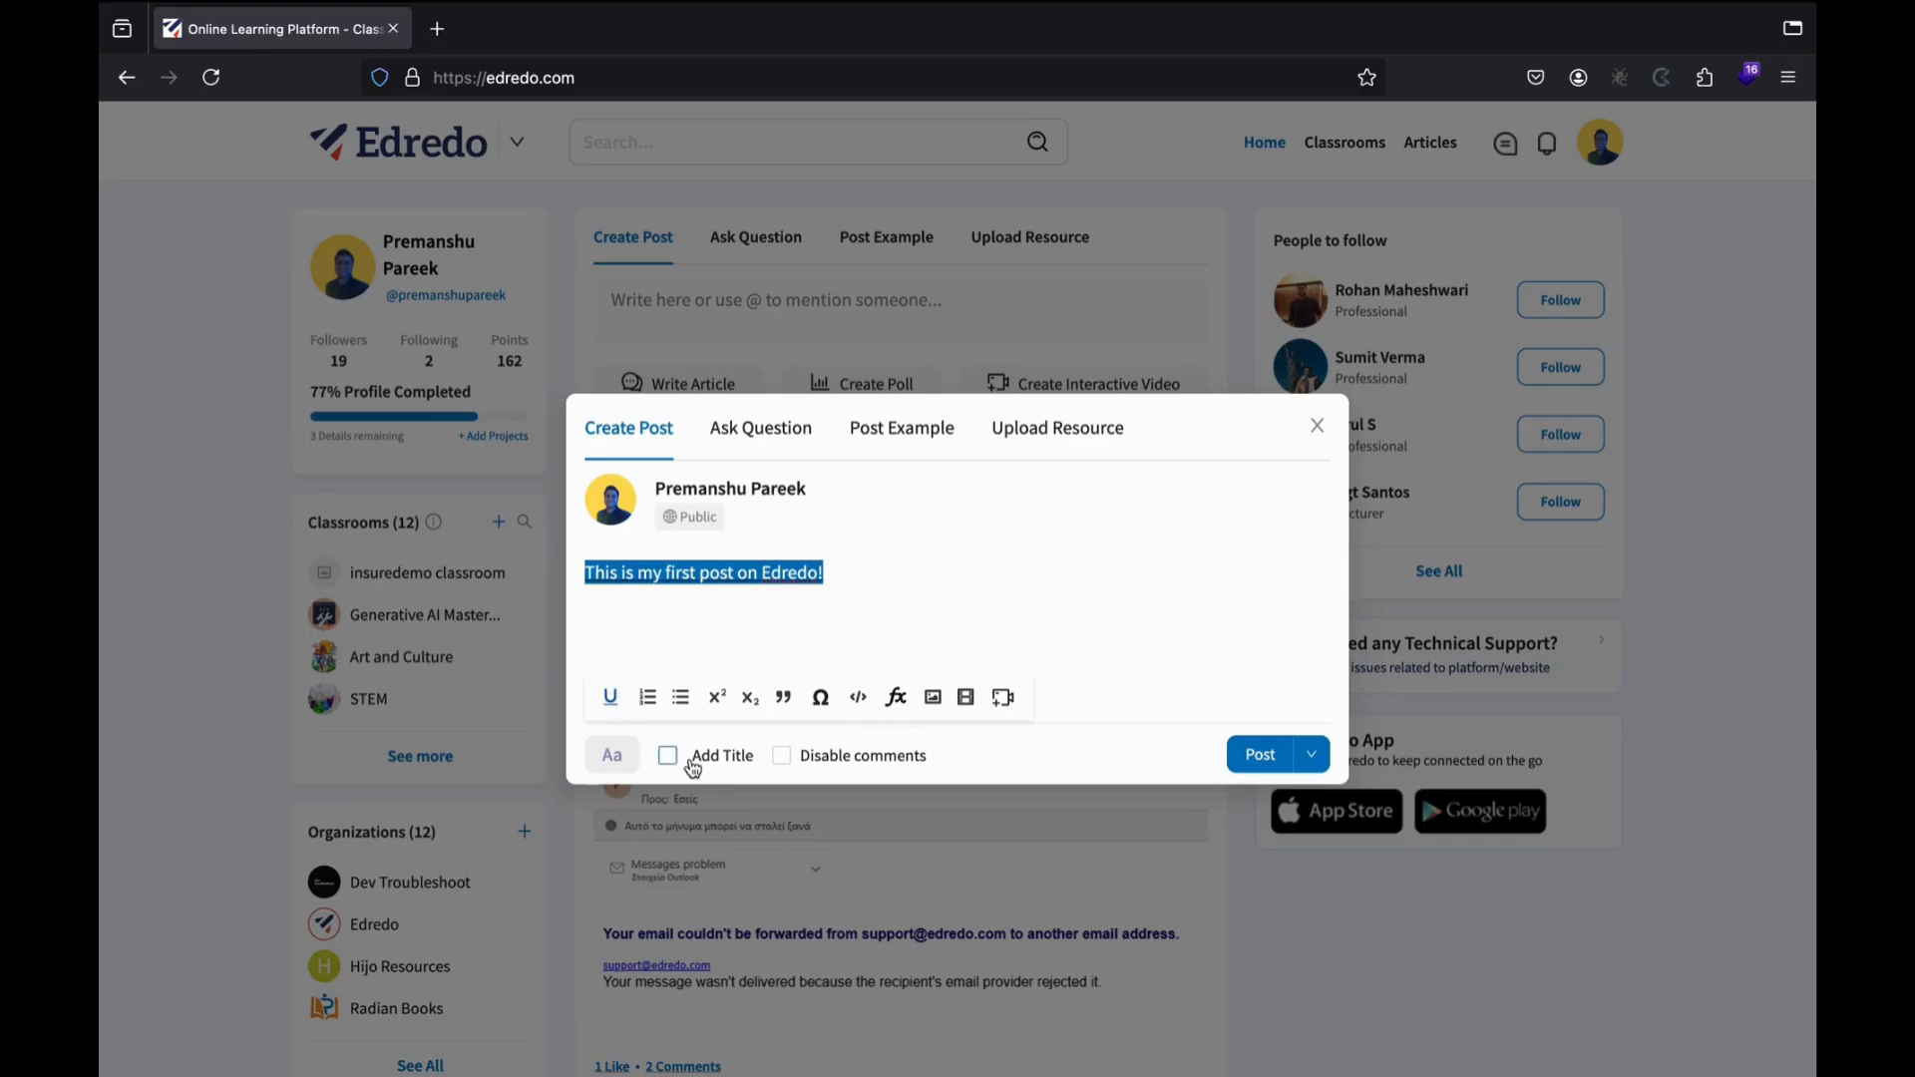
left_click(1111, 618)
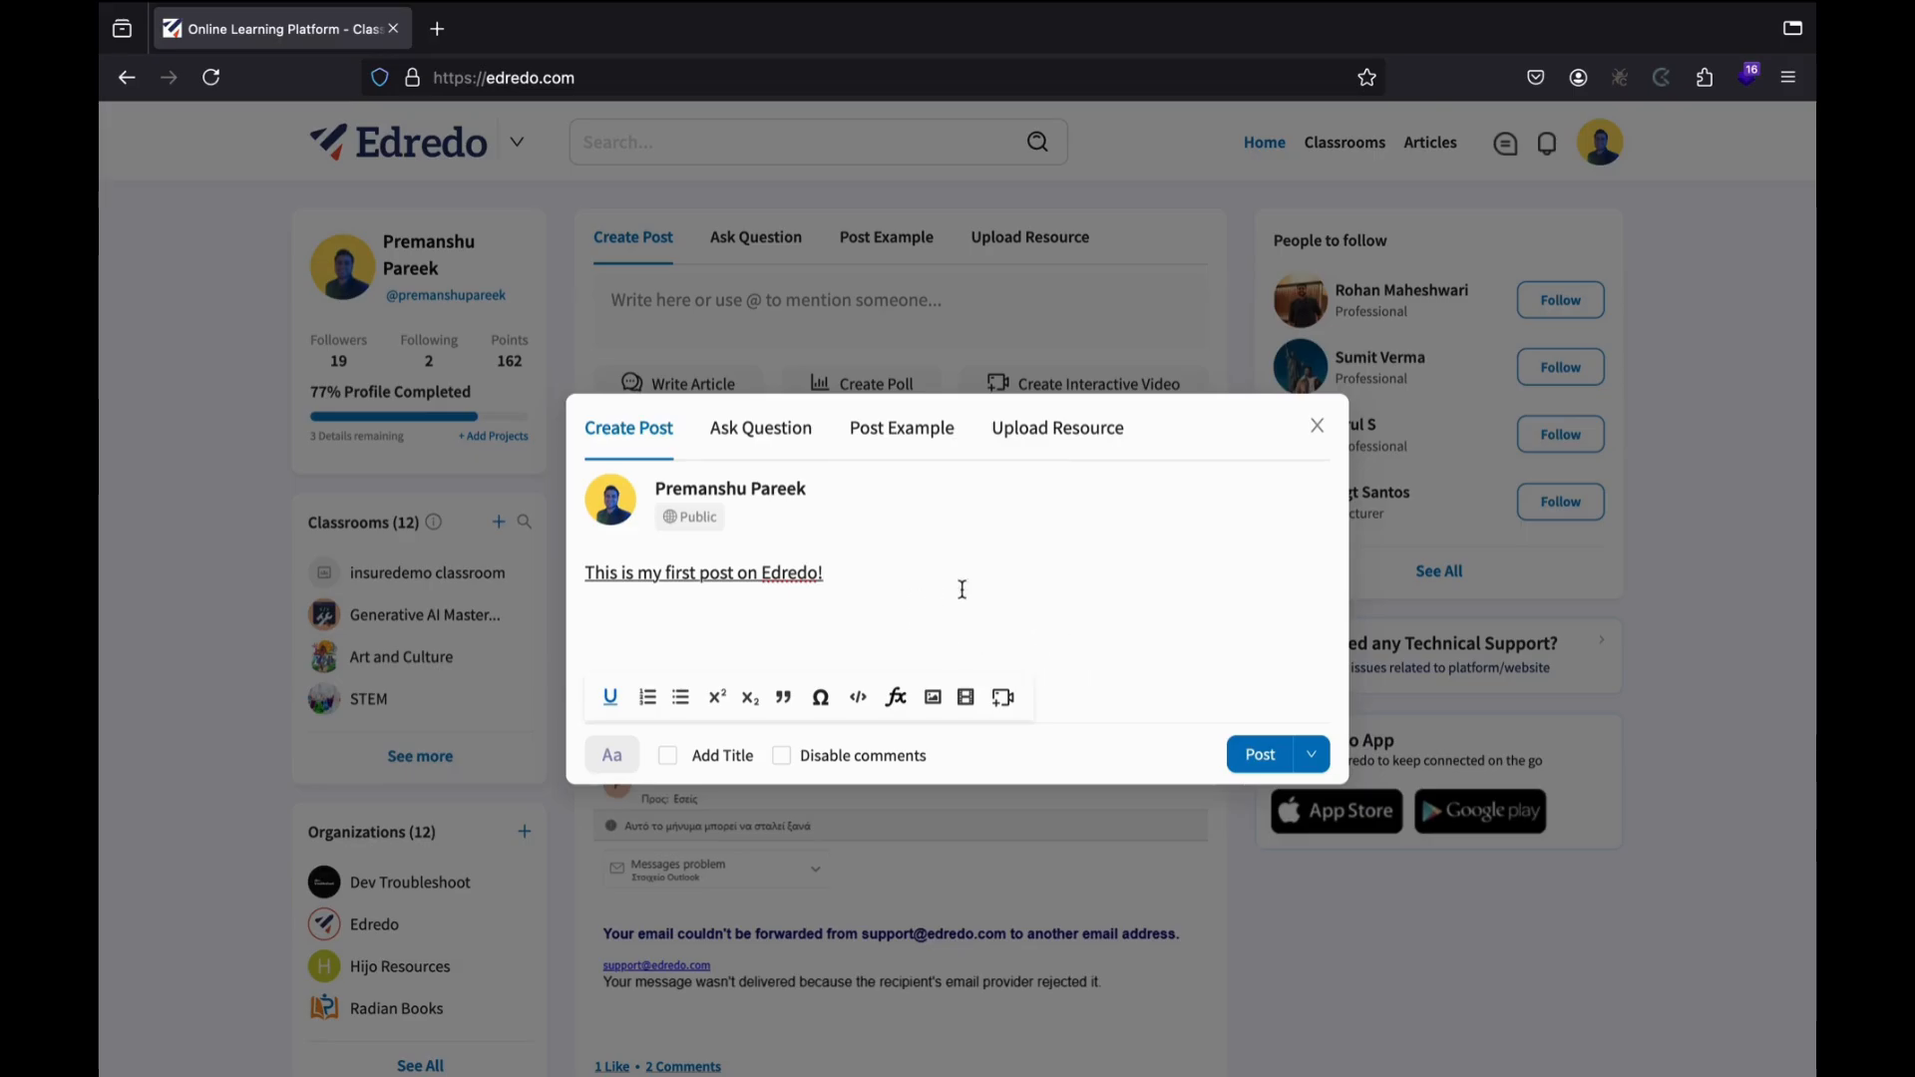
left_click(1258, 755)
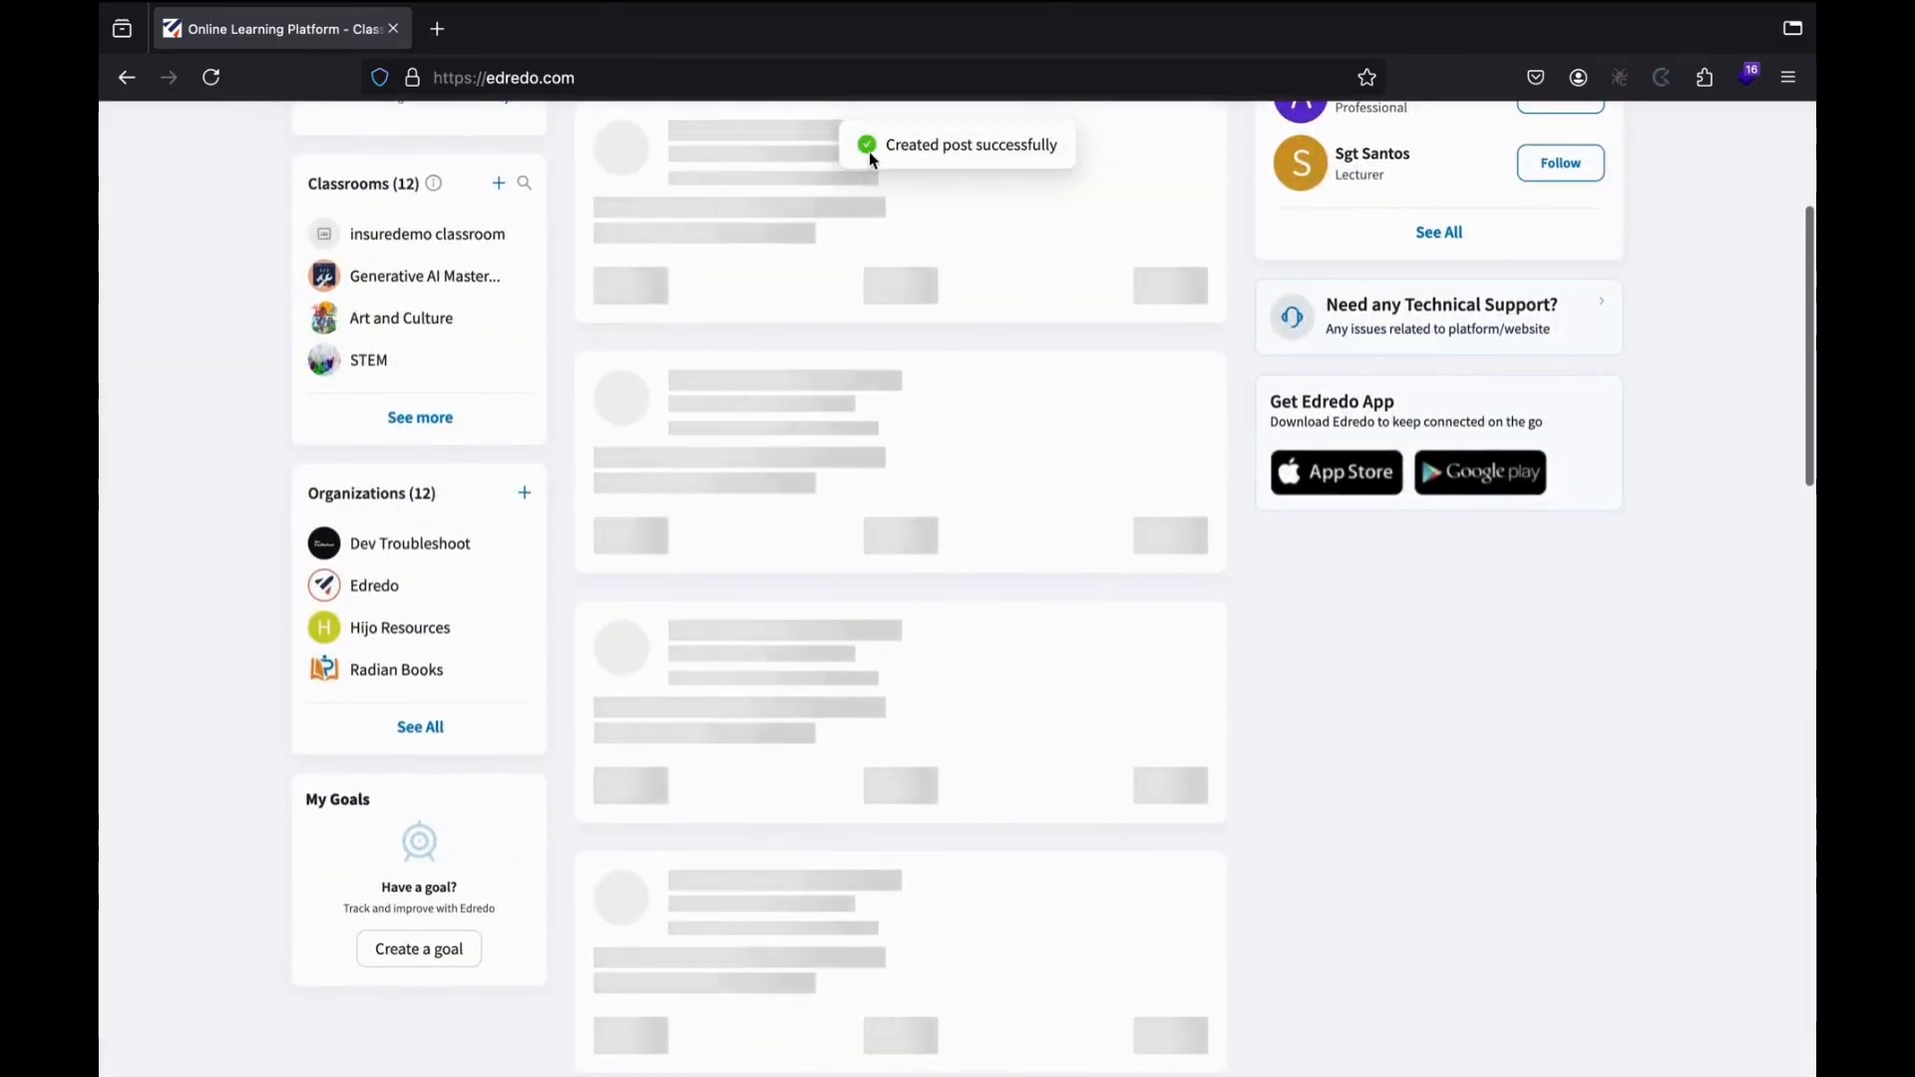
scroll(957, 459, "up", 3)
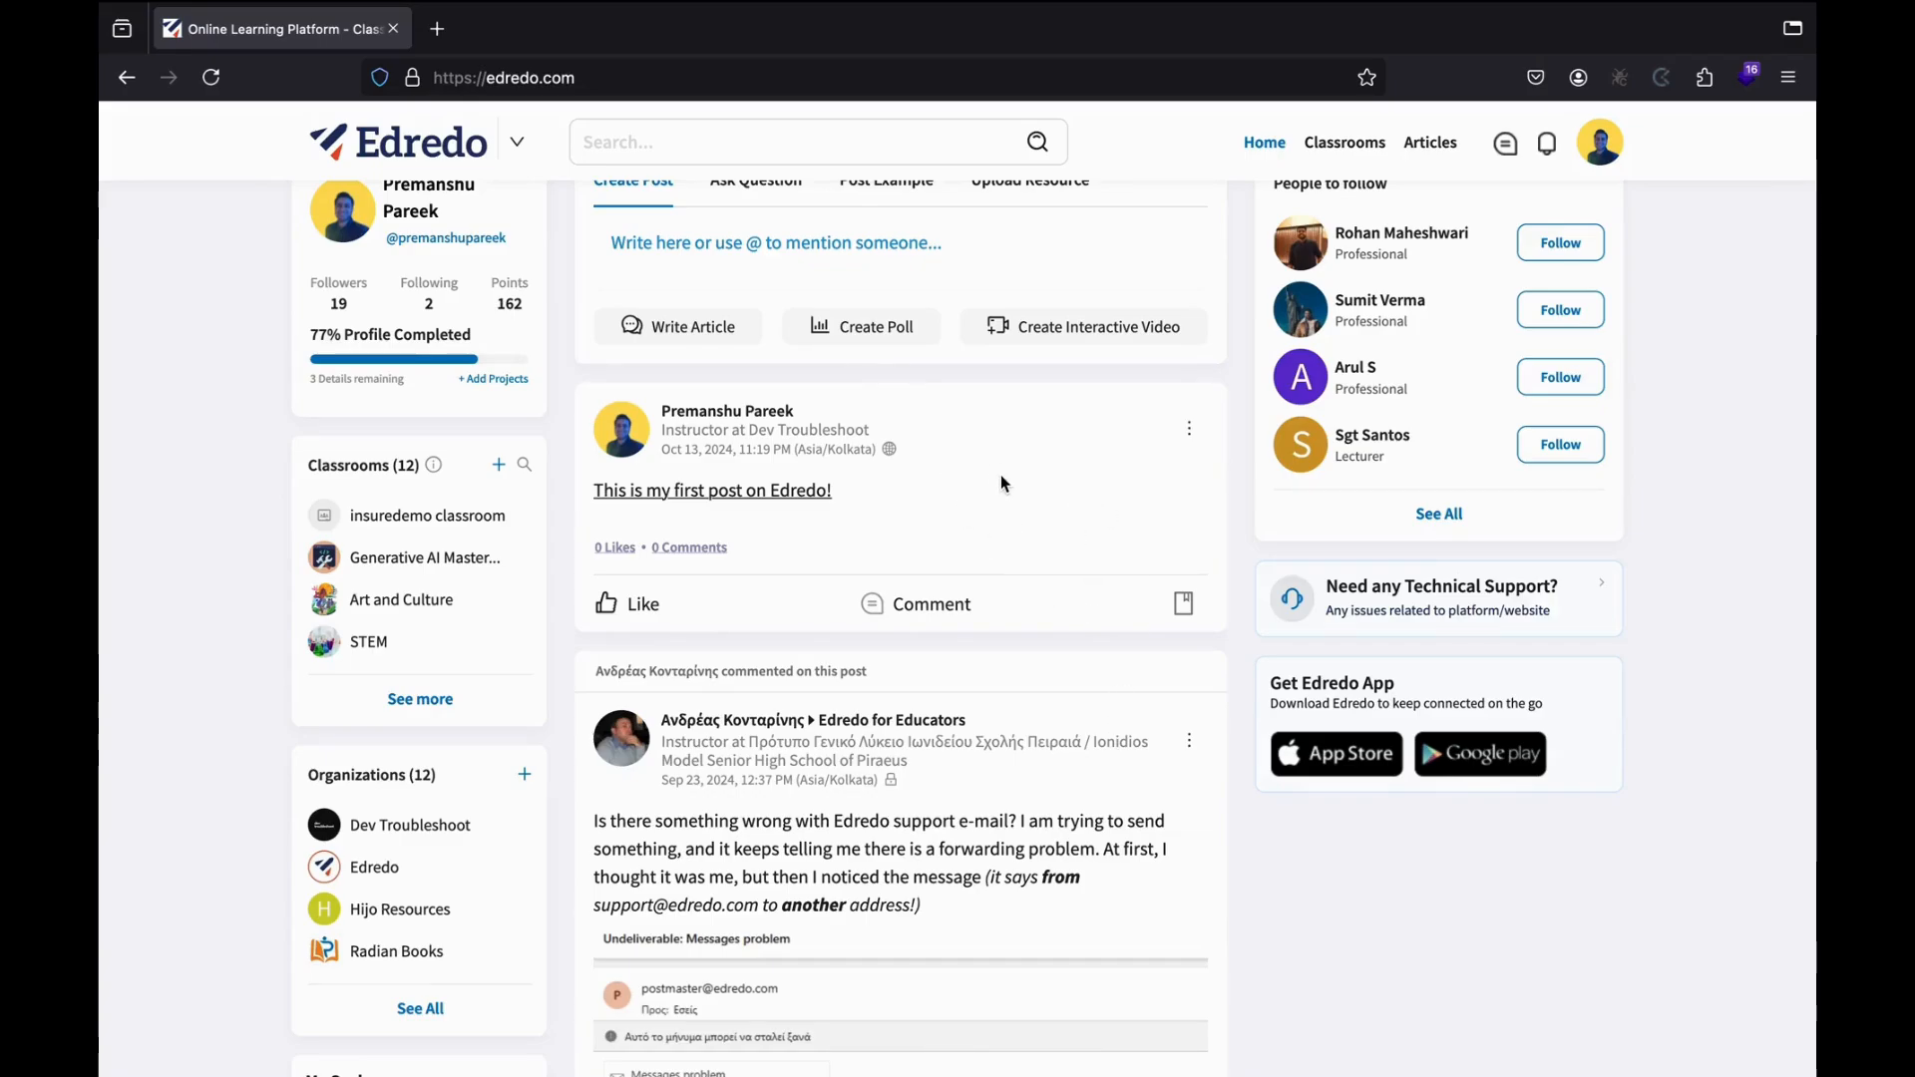
scroll(1001, 482, "up", 1)
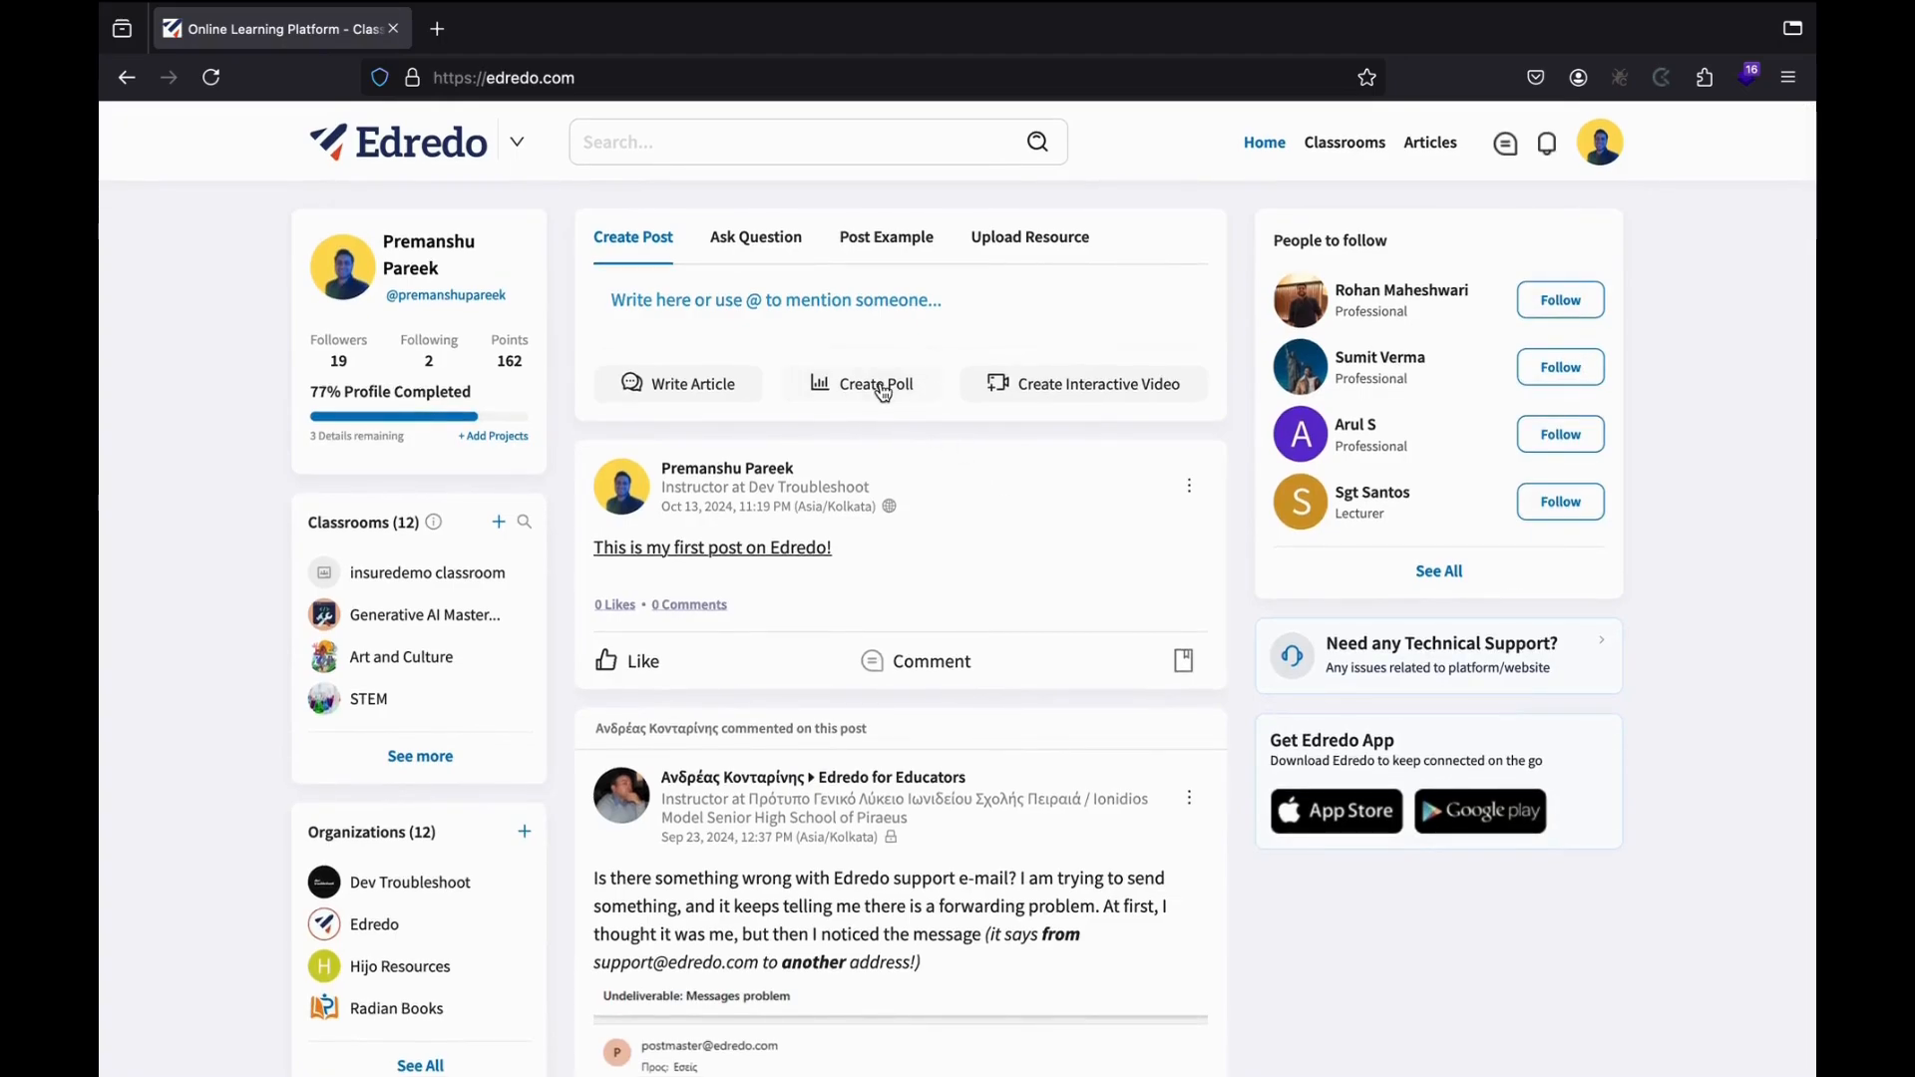
Start a new poll asking 'Are you interested in free corporate training?'.
left_click(883, 390)
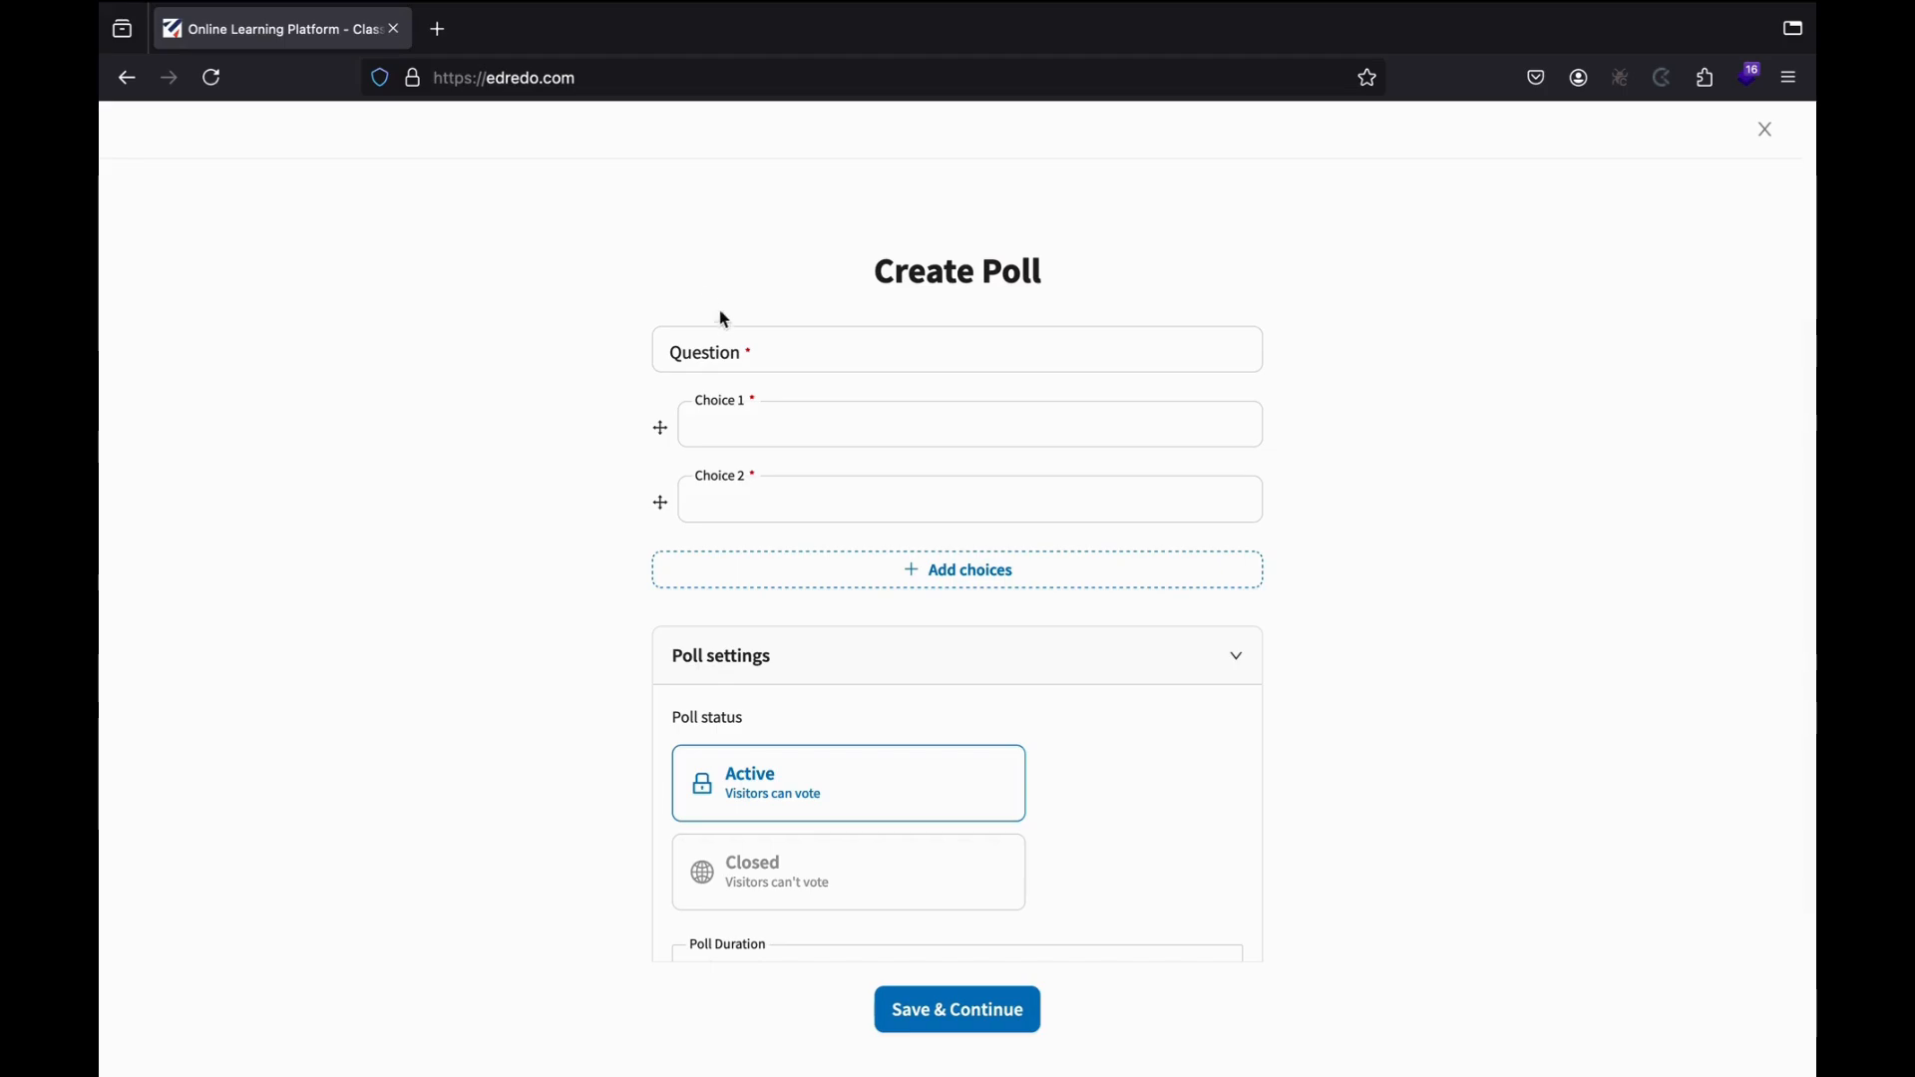
left_click(725, 336)
left_click(828, 413)
type("Are")
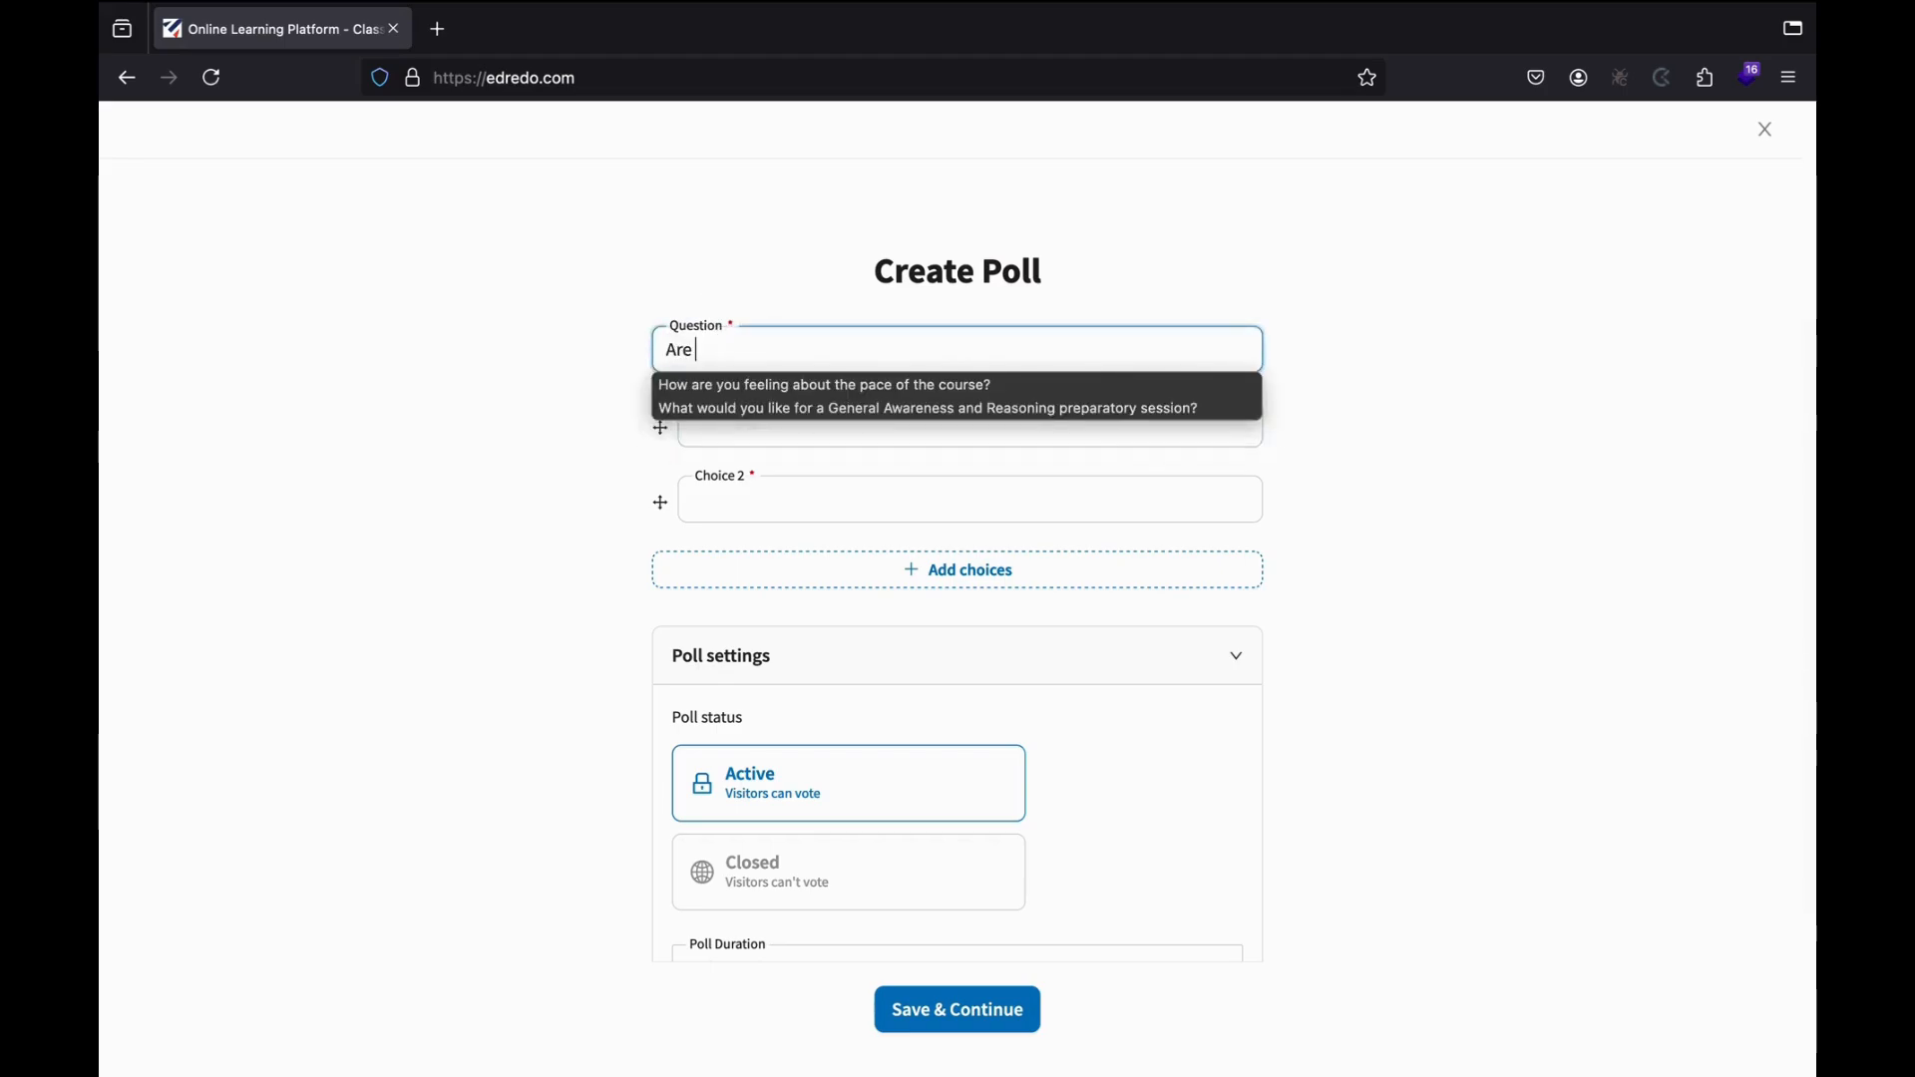
type(" you int")
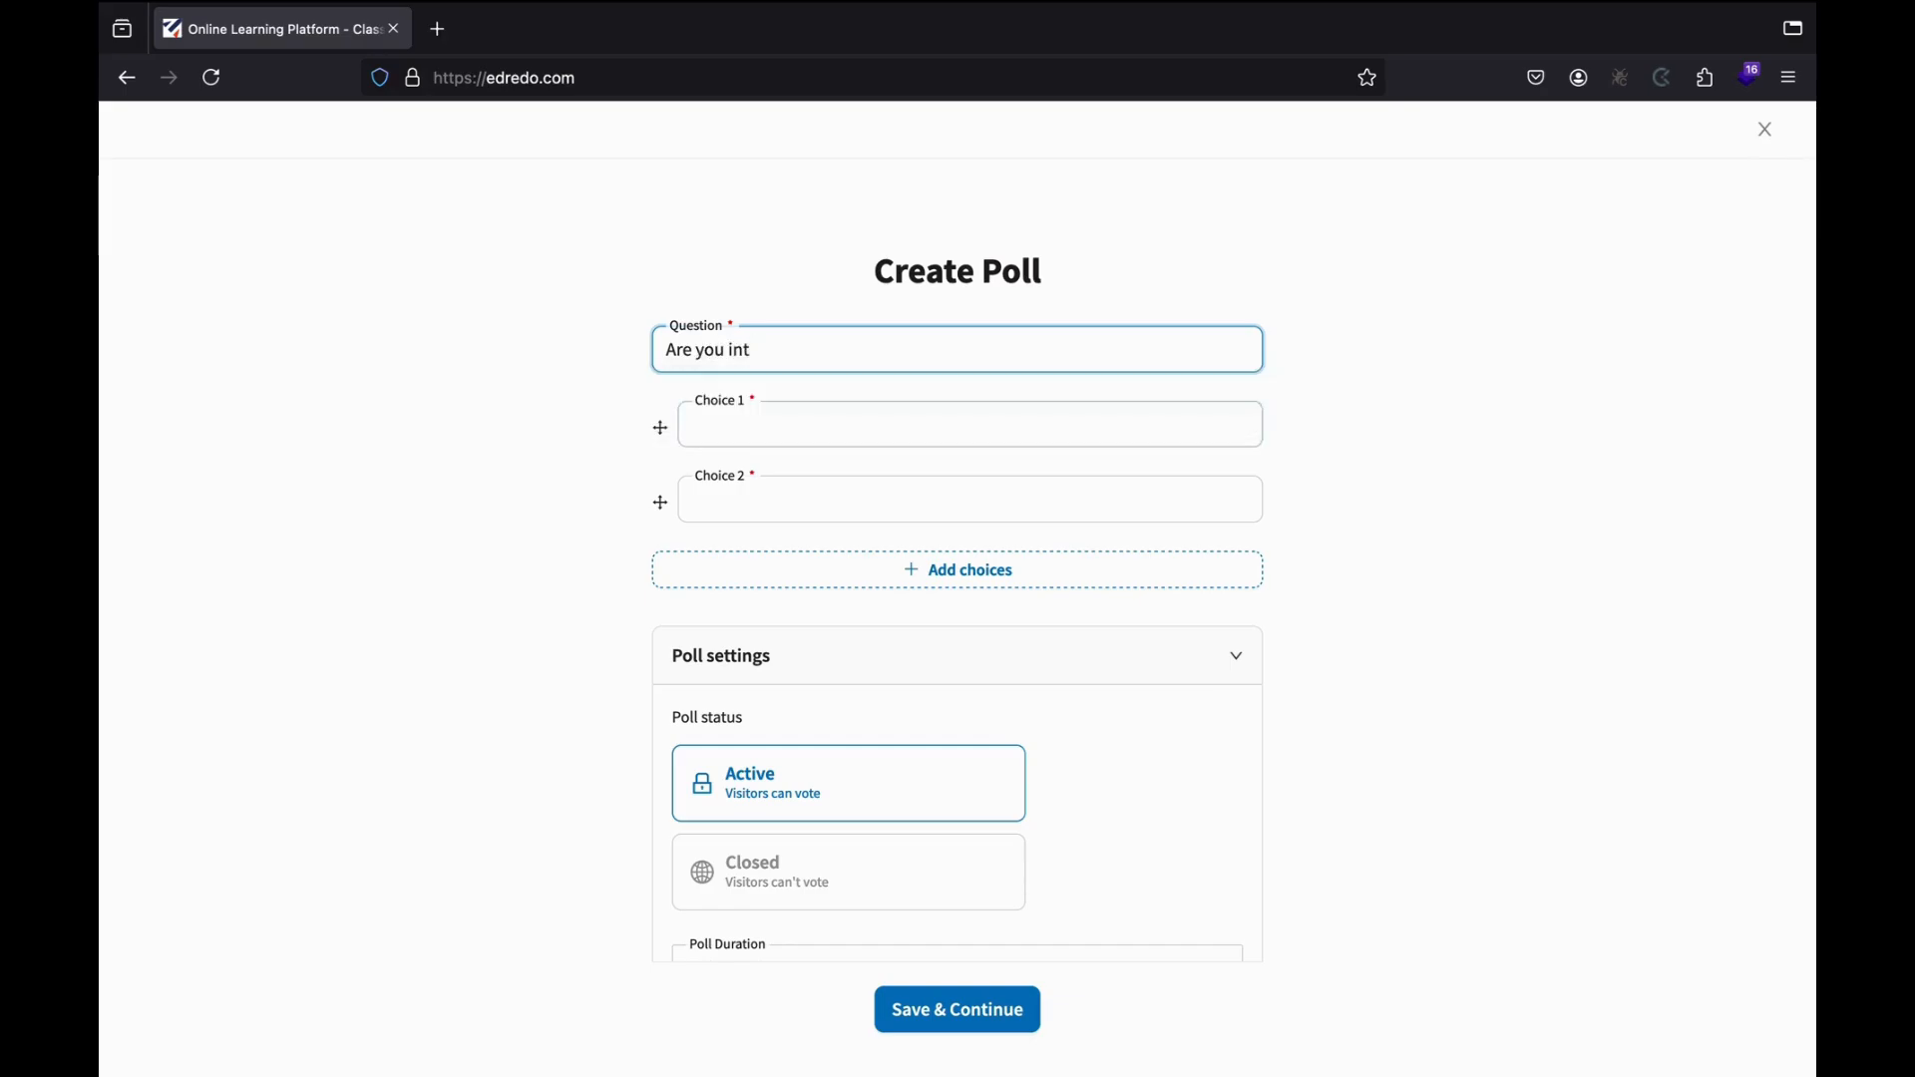
type("erested in ")
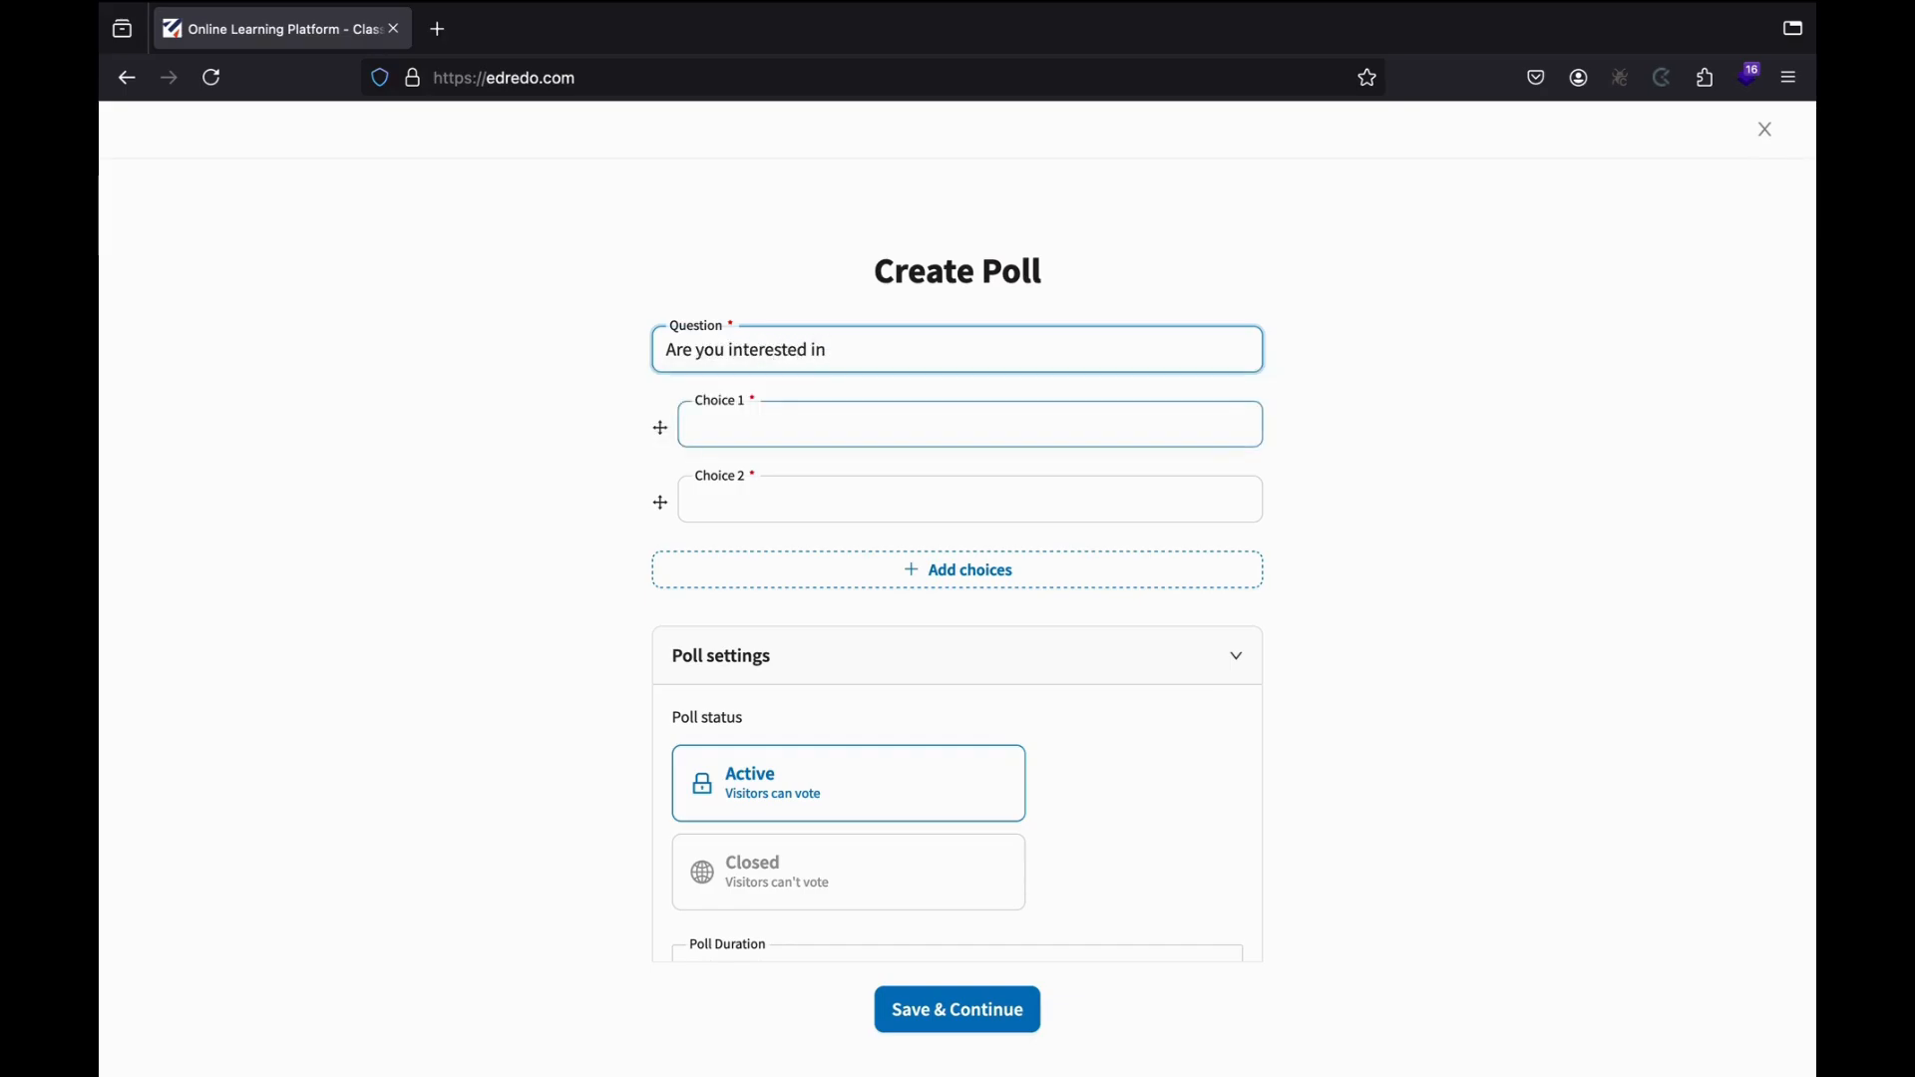
type("free cor")
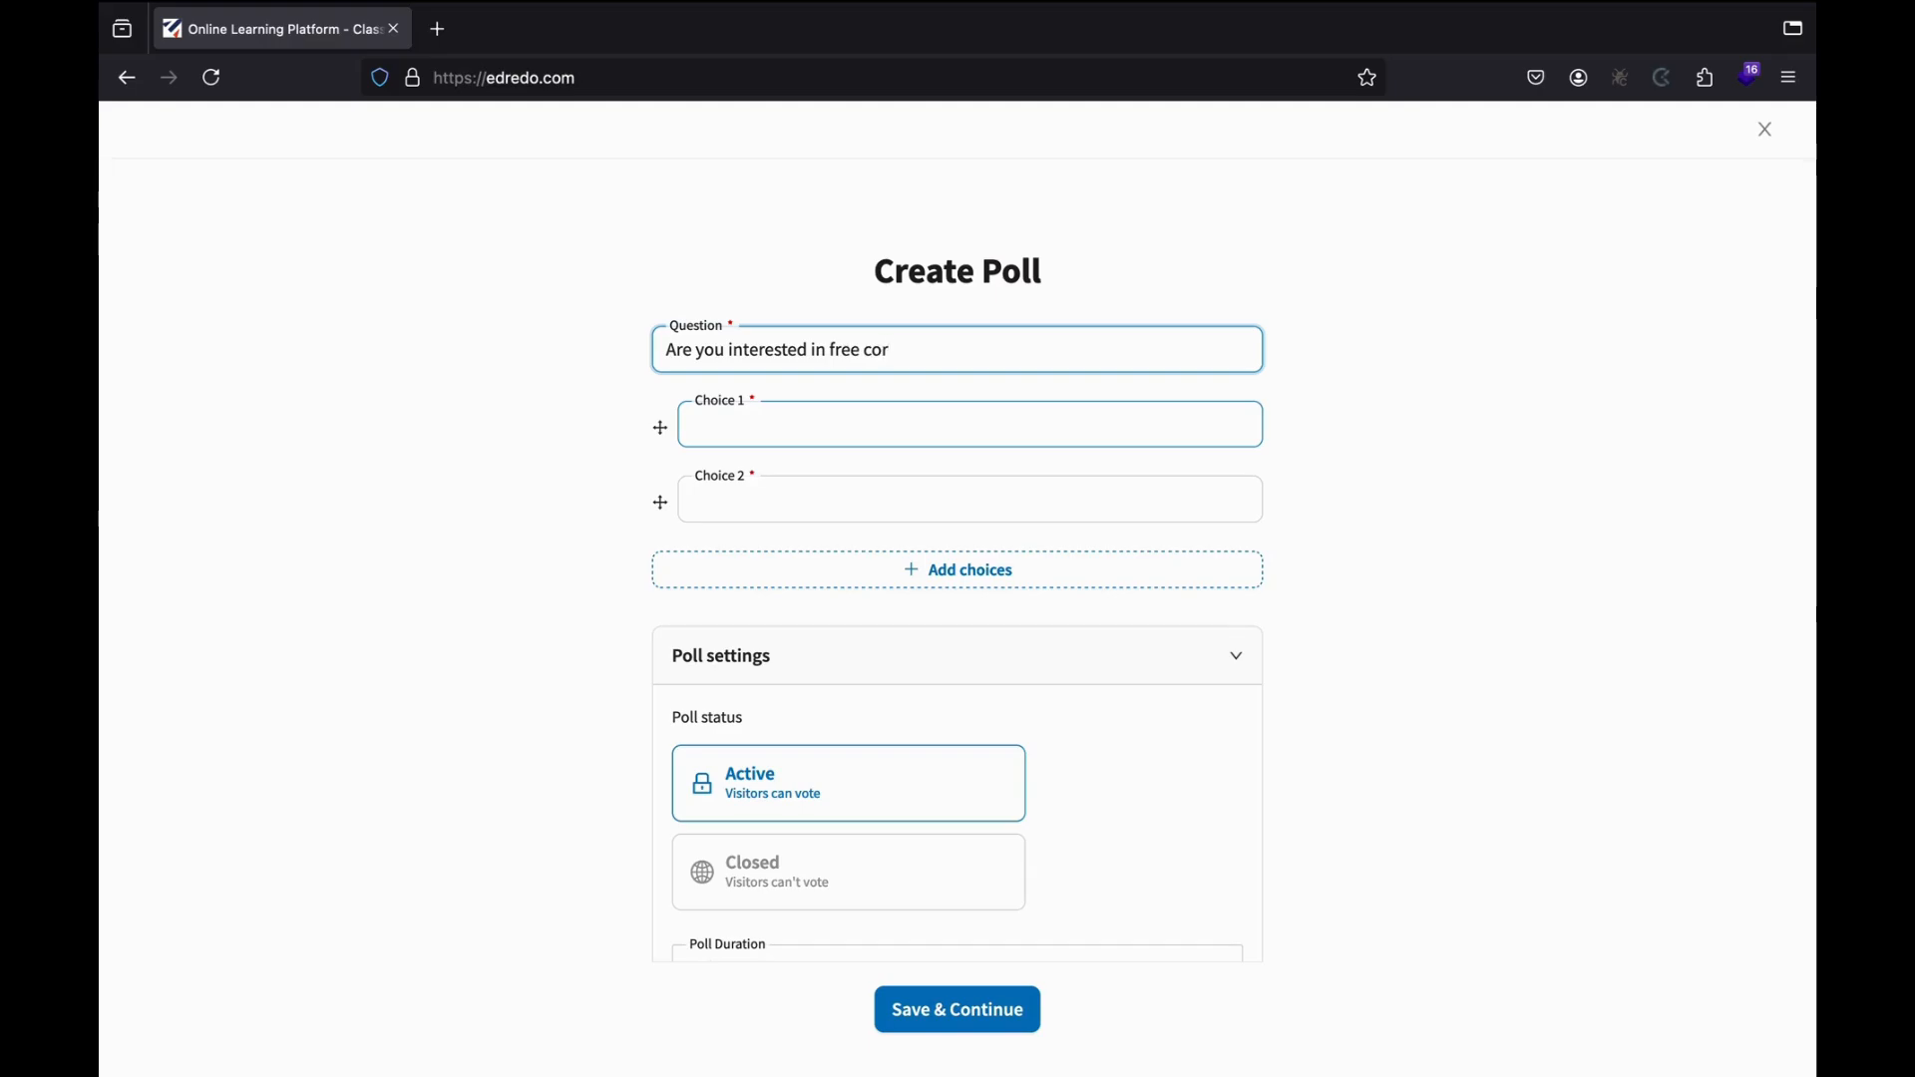
type("porate training?")
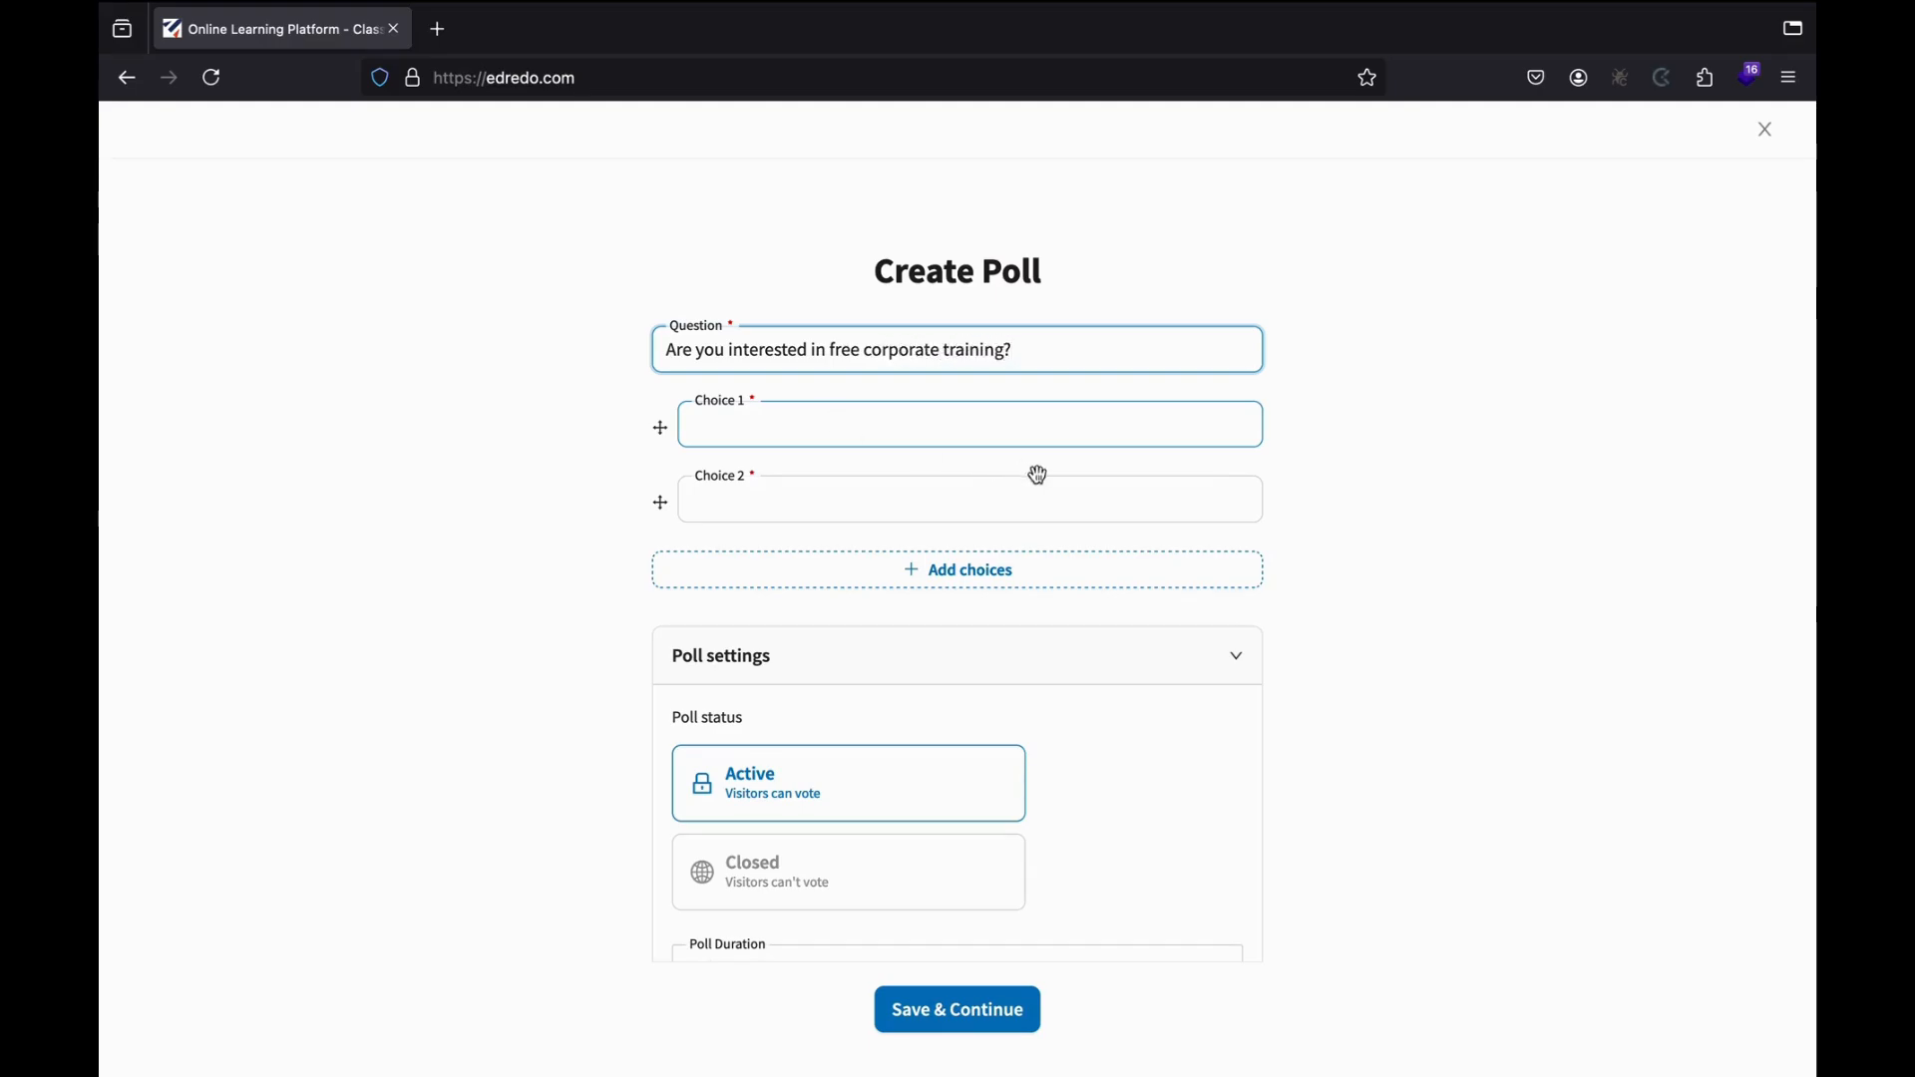
Enter Yes, No and a third choice Maybe as the poll's answers.
left_click(811, 417)
type("Yes")
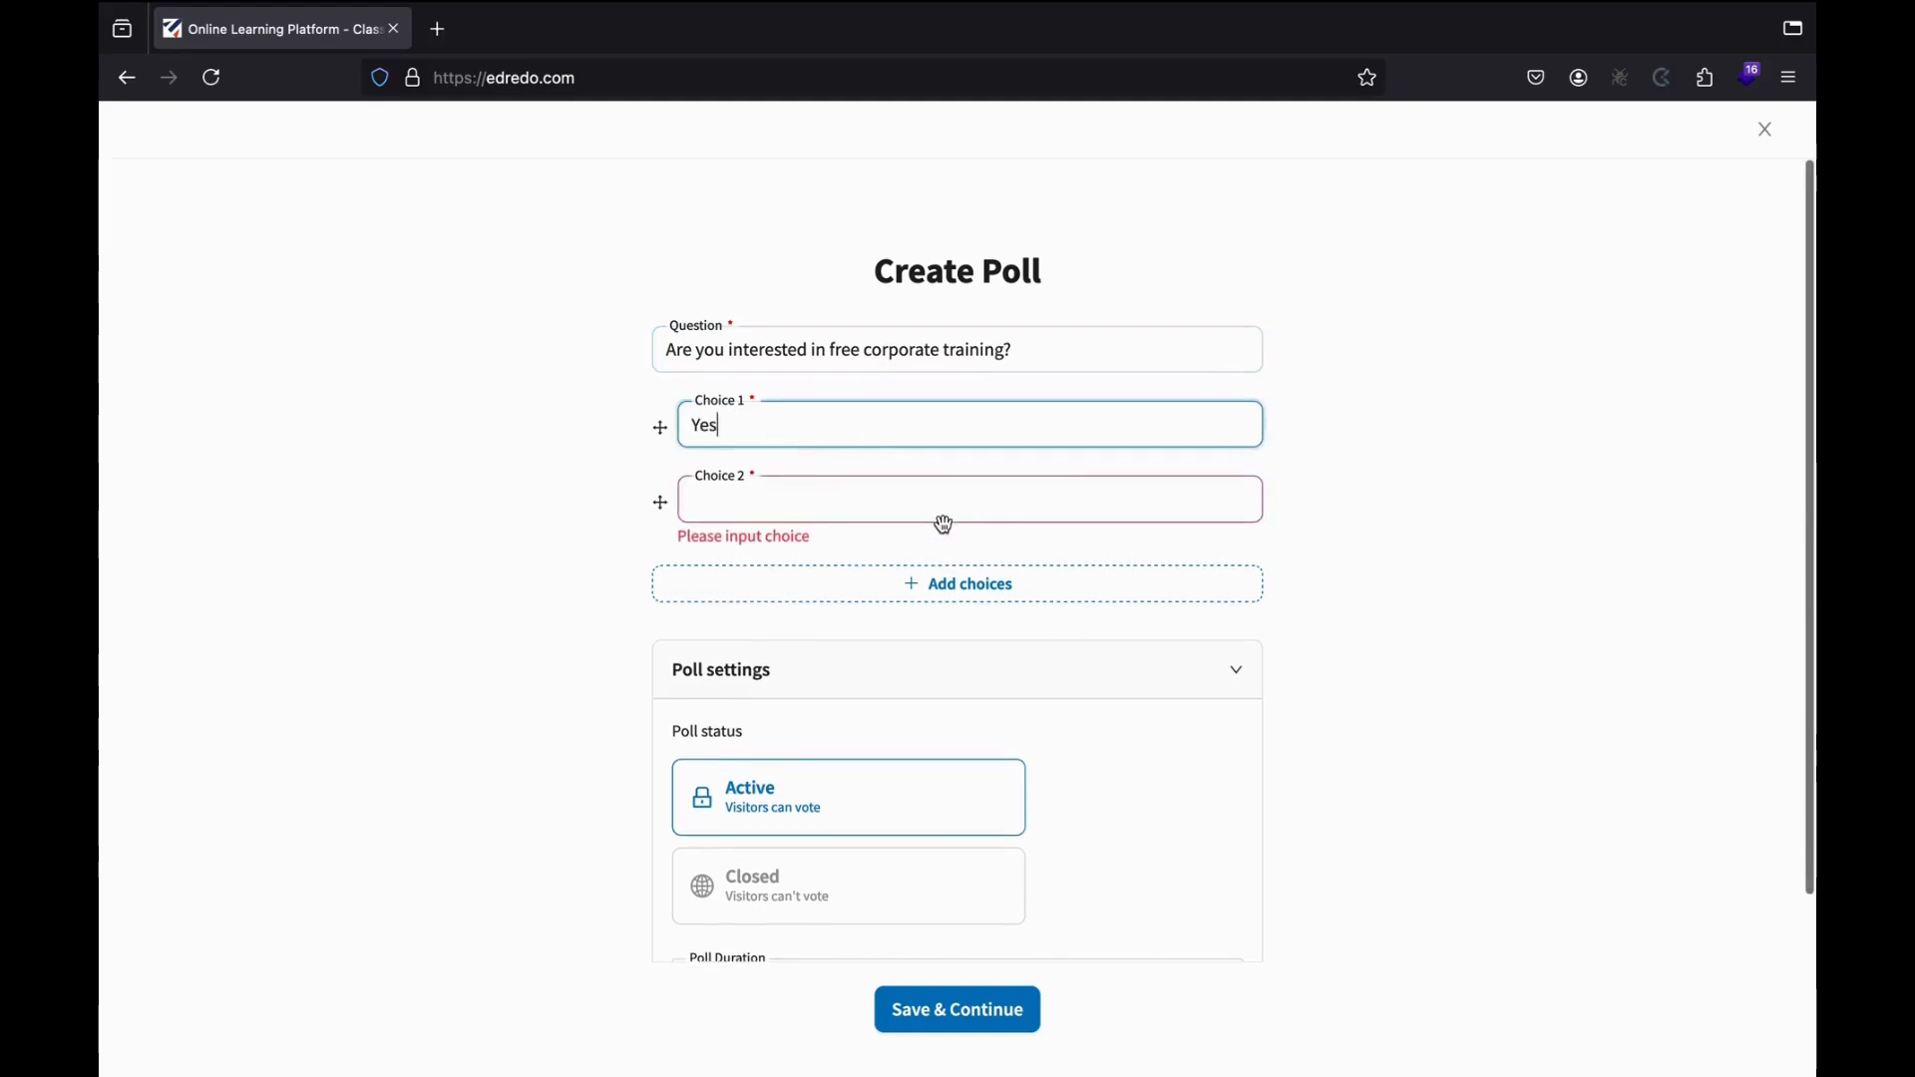
left_click(935, 513)
type("No")
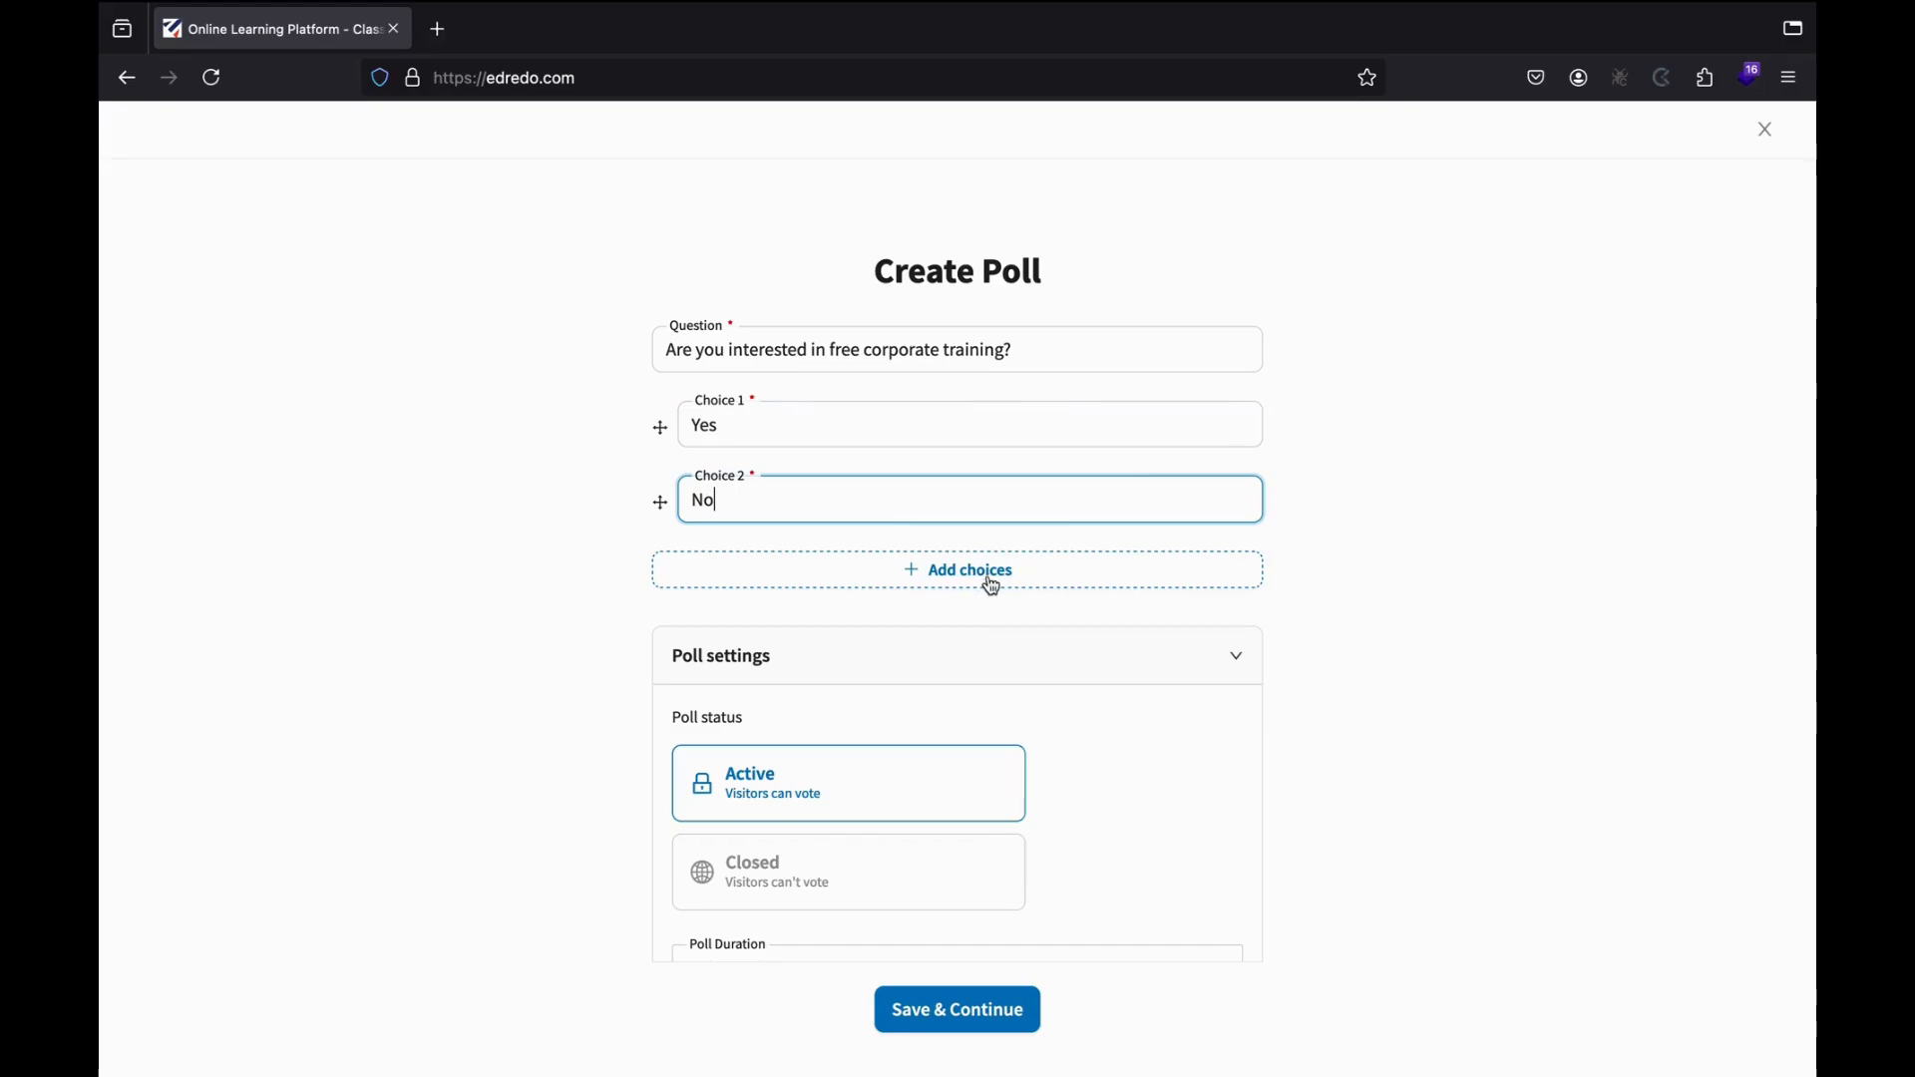
left_click(950, 582)
left_click(793, 590)
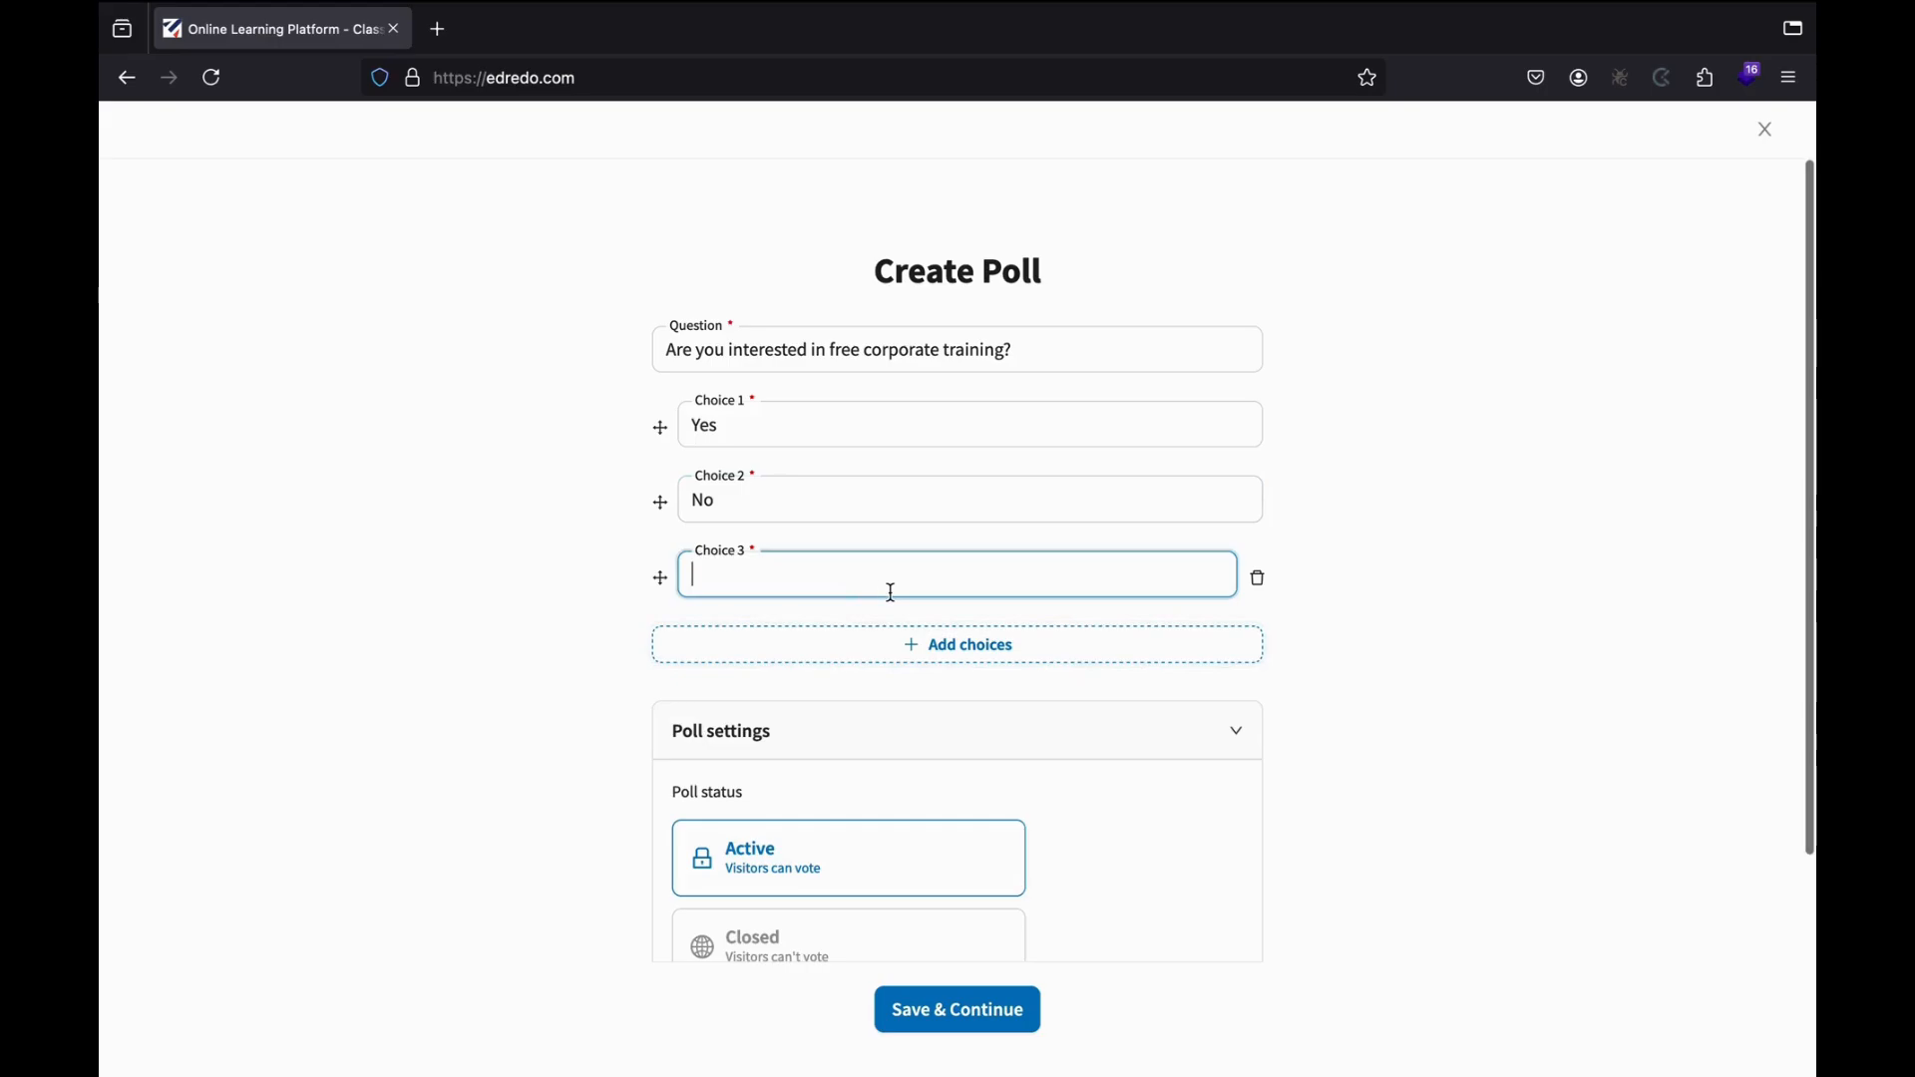
type("Maybe")
scroll(729, 655, "down", 3)
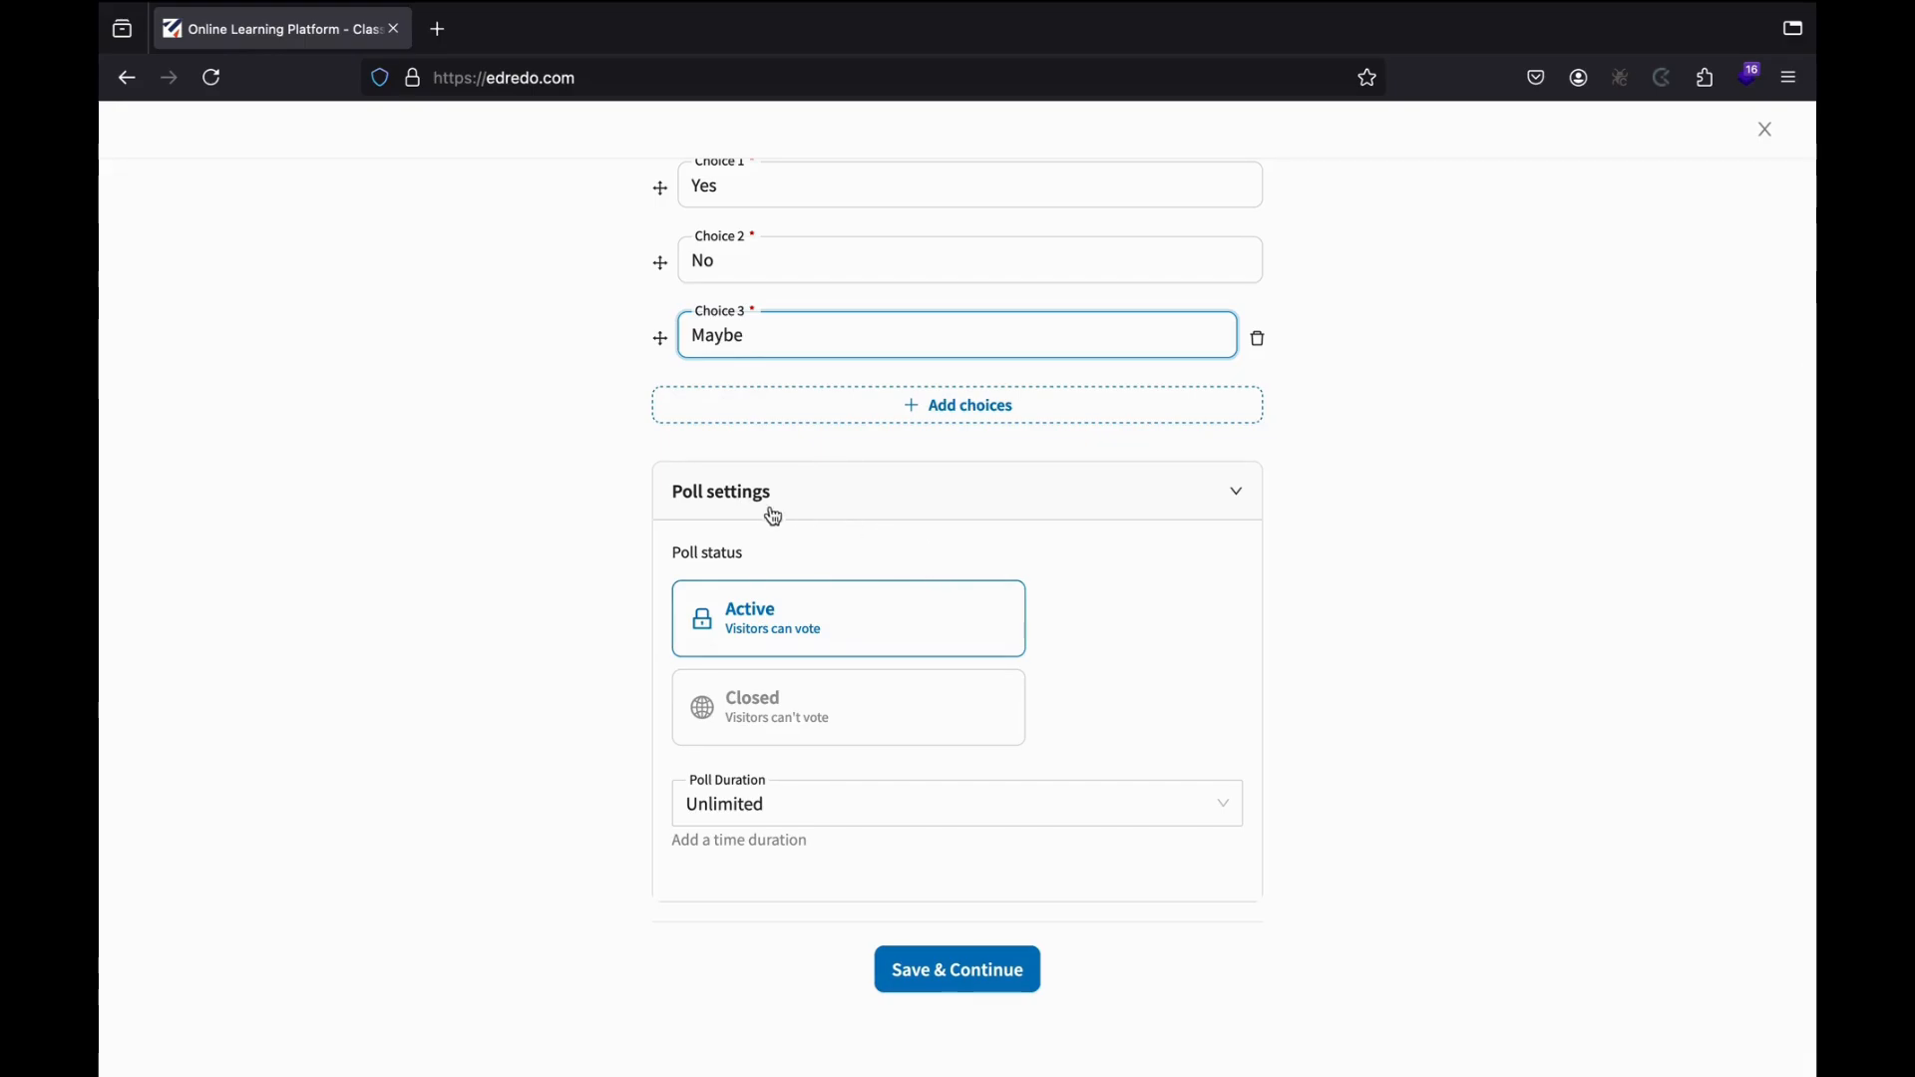
Set the poll duration to 4 days instead of 6 days, then save and publish it.
scroll(848, 629, "down", 1)
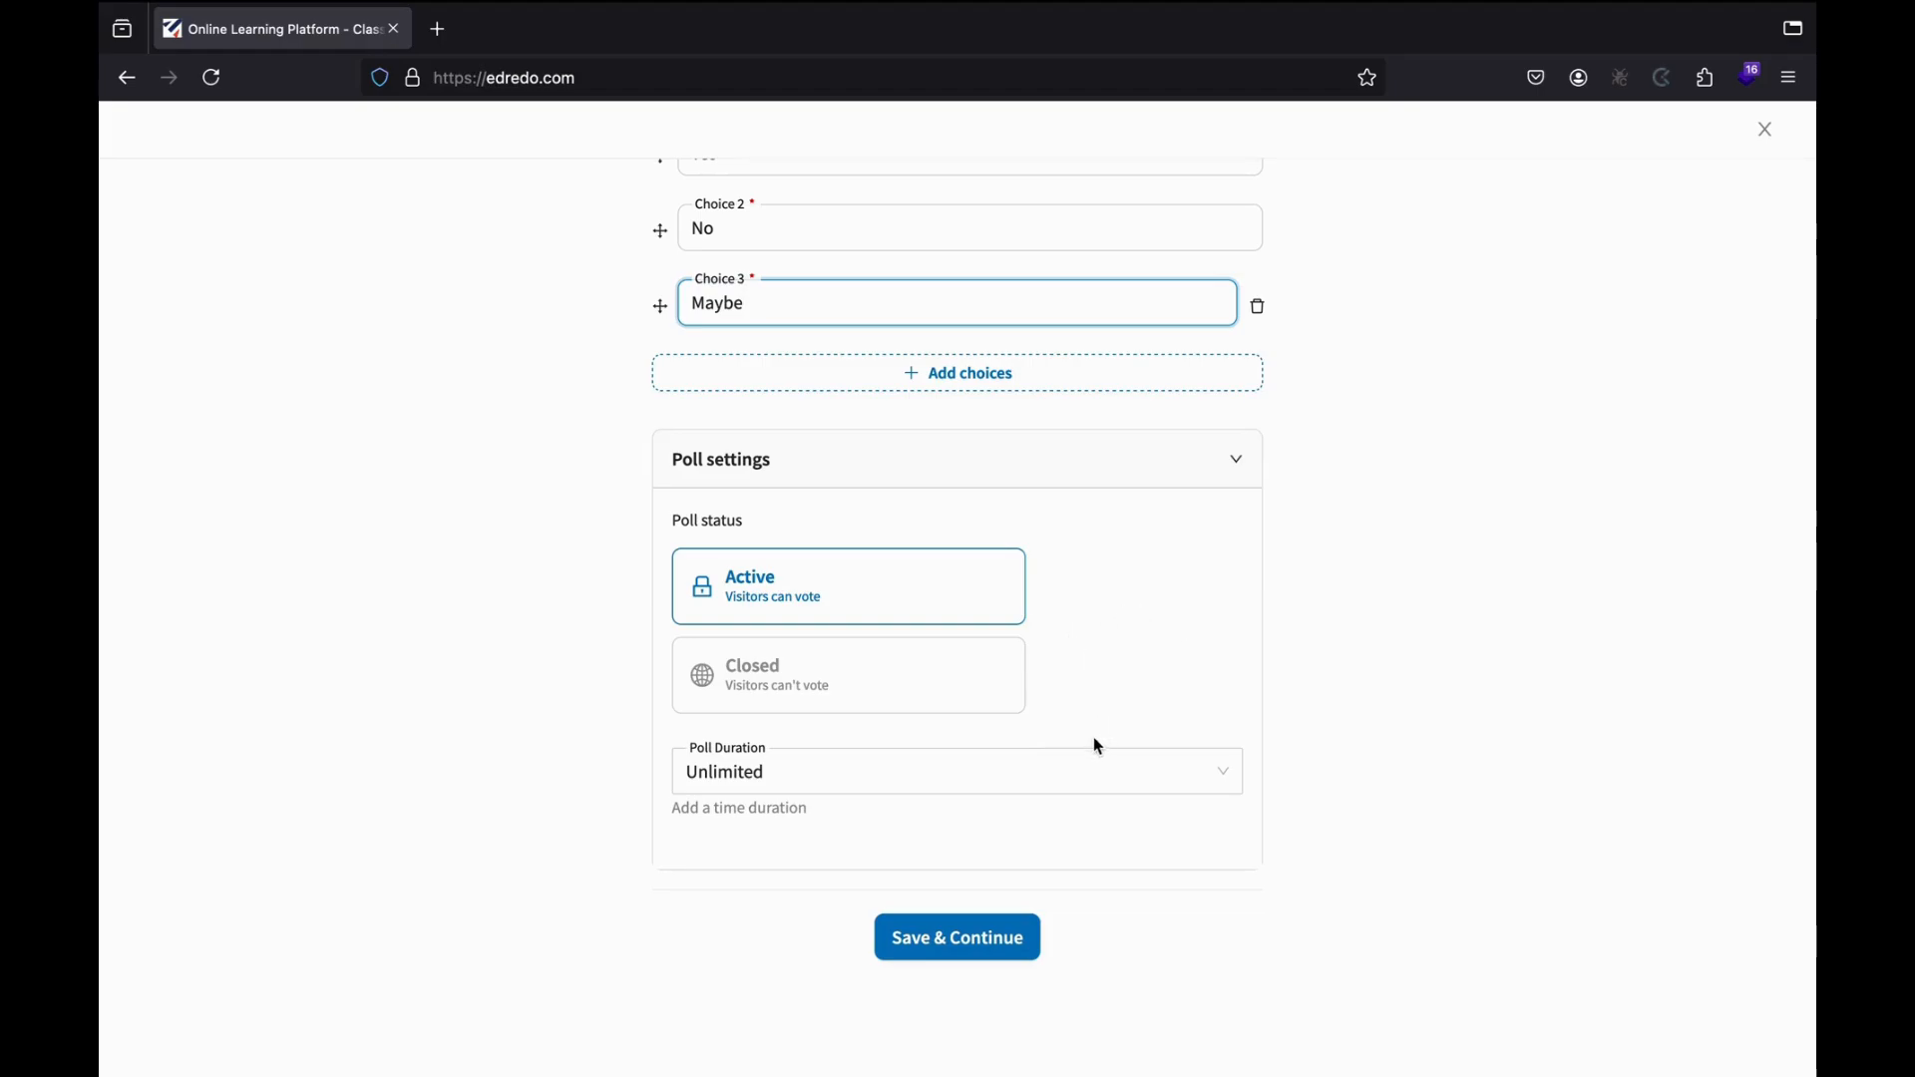
left_click(824, 771)
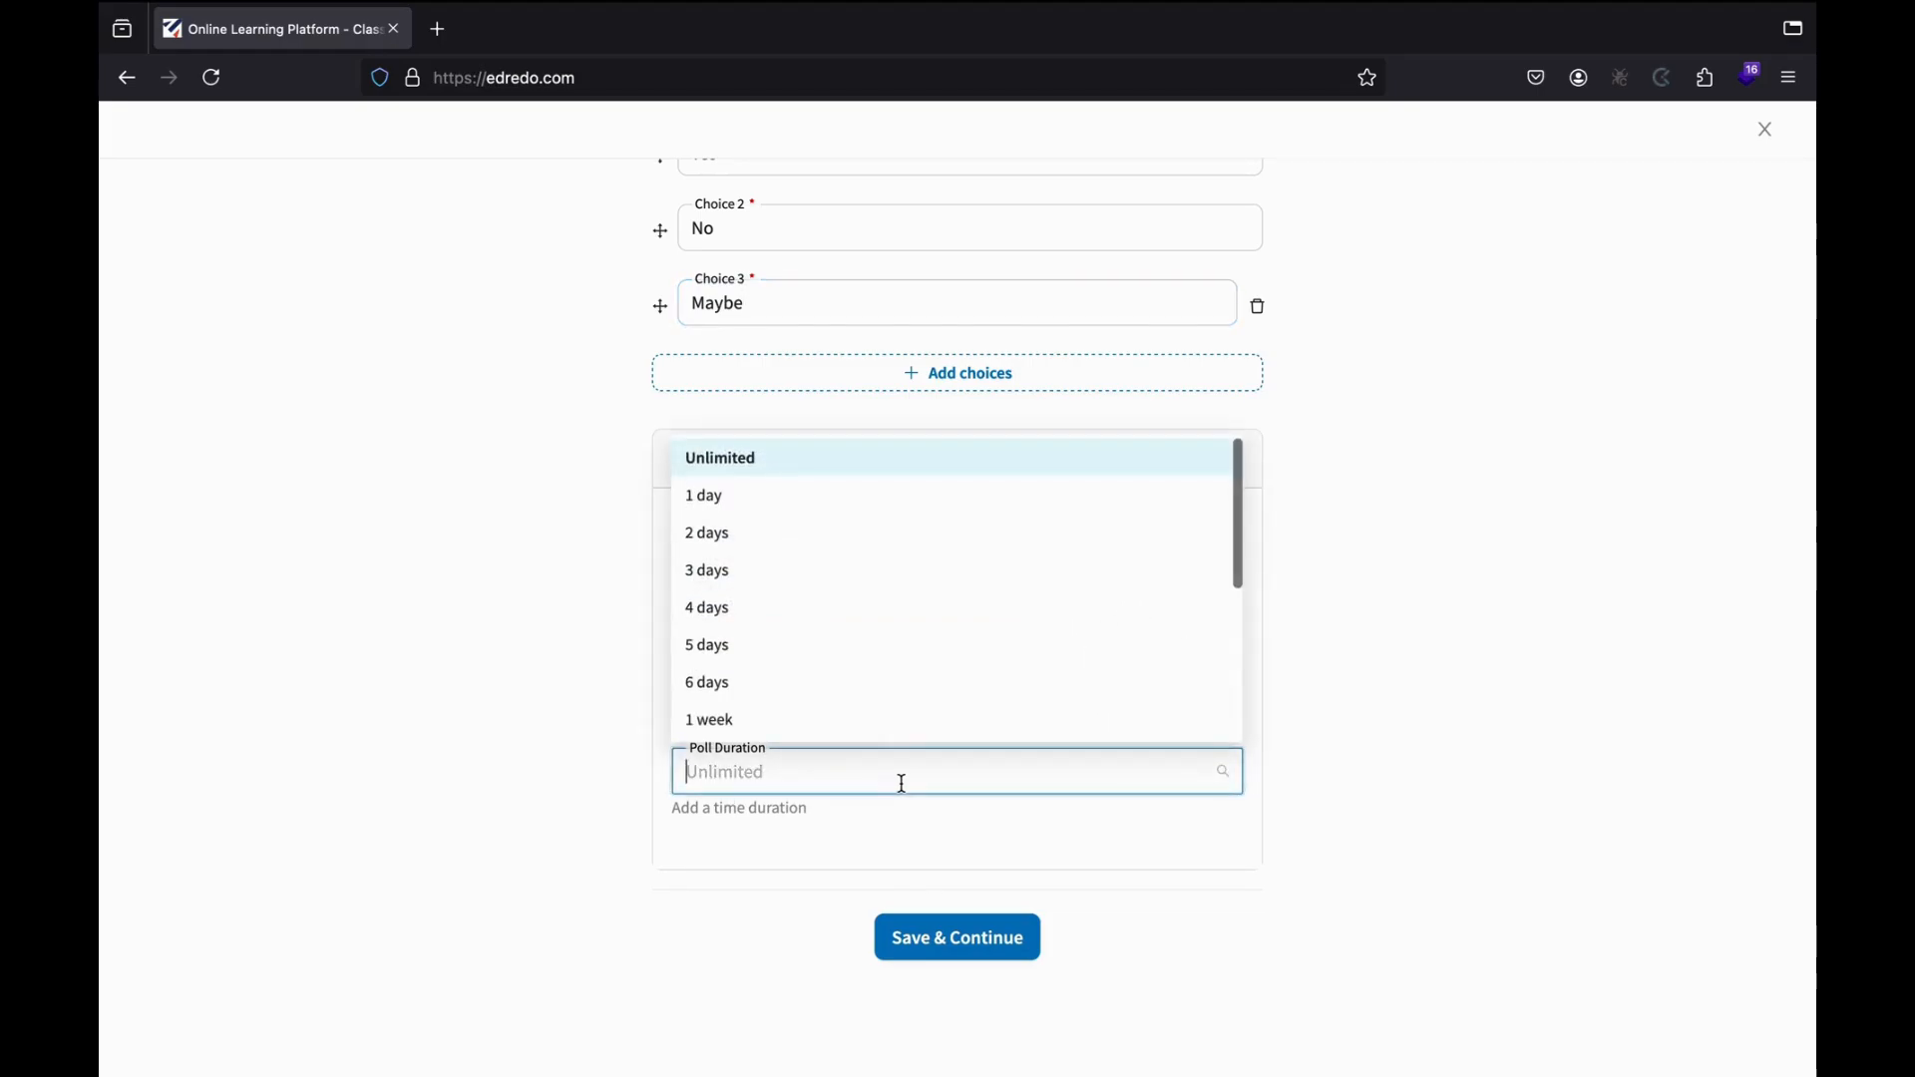
left_click(761, 685)
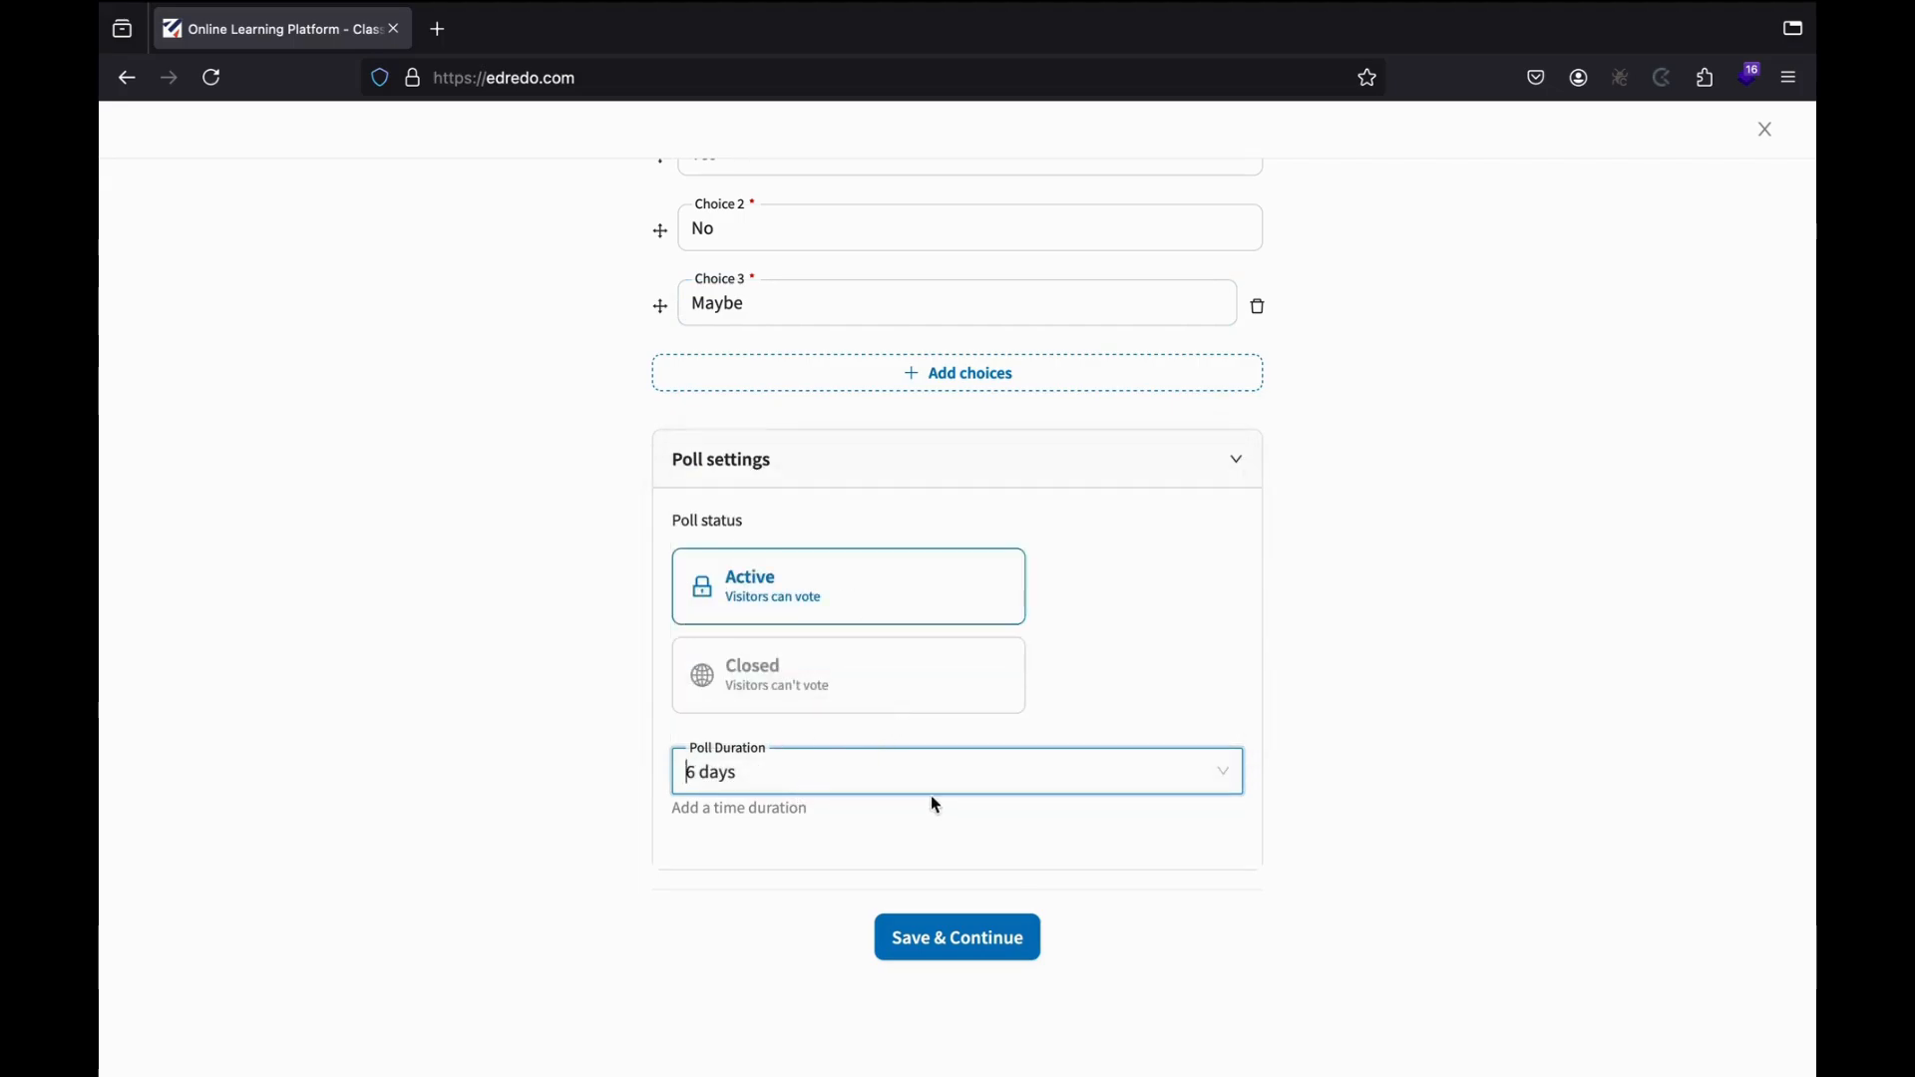
left_click(1007, 774)
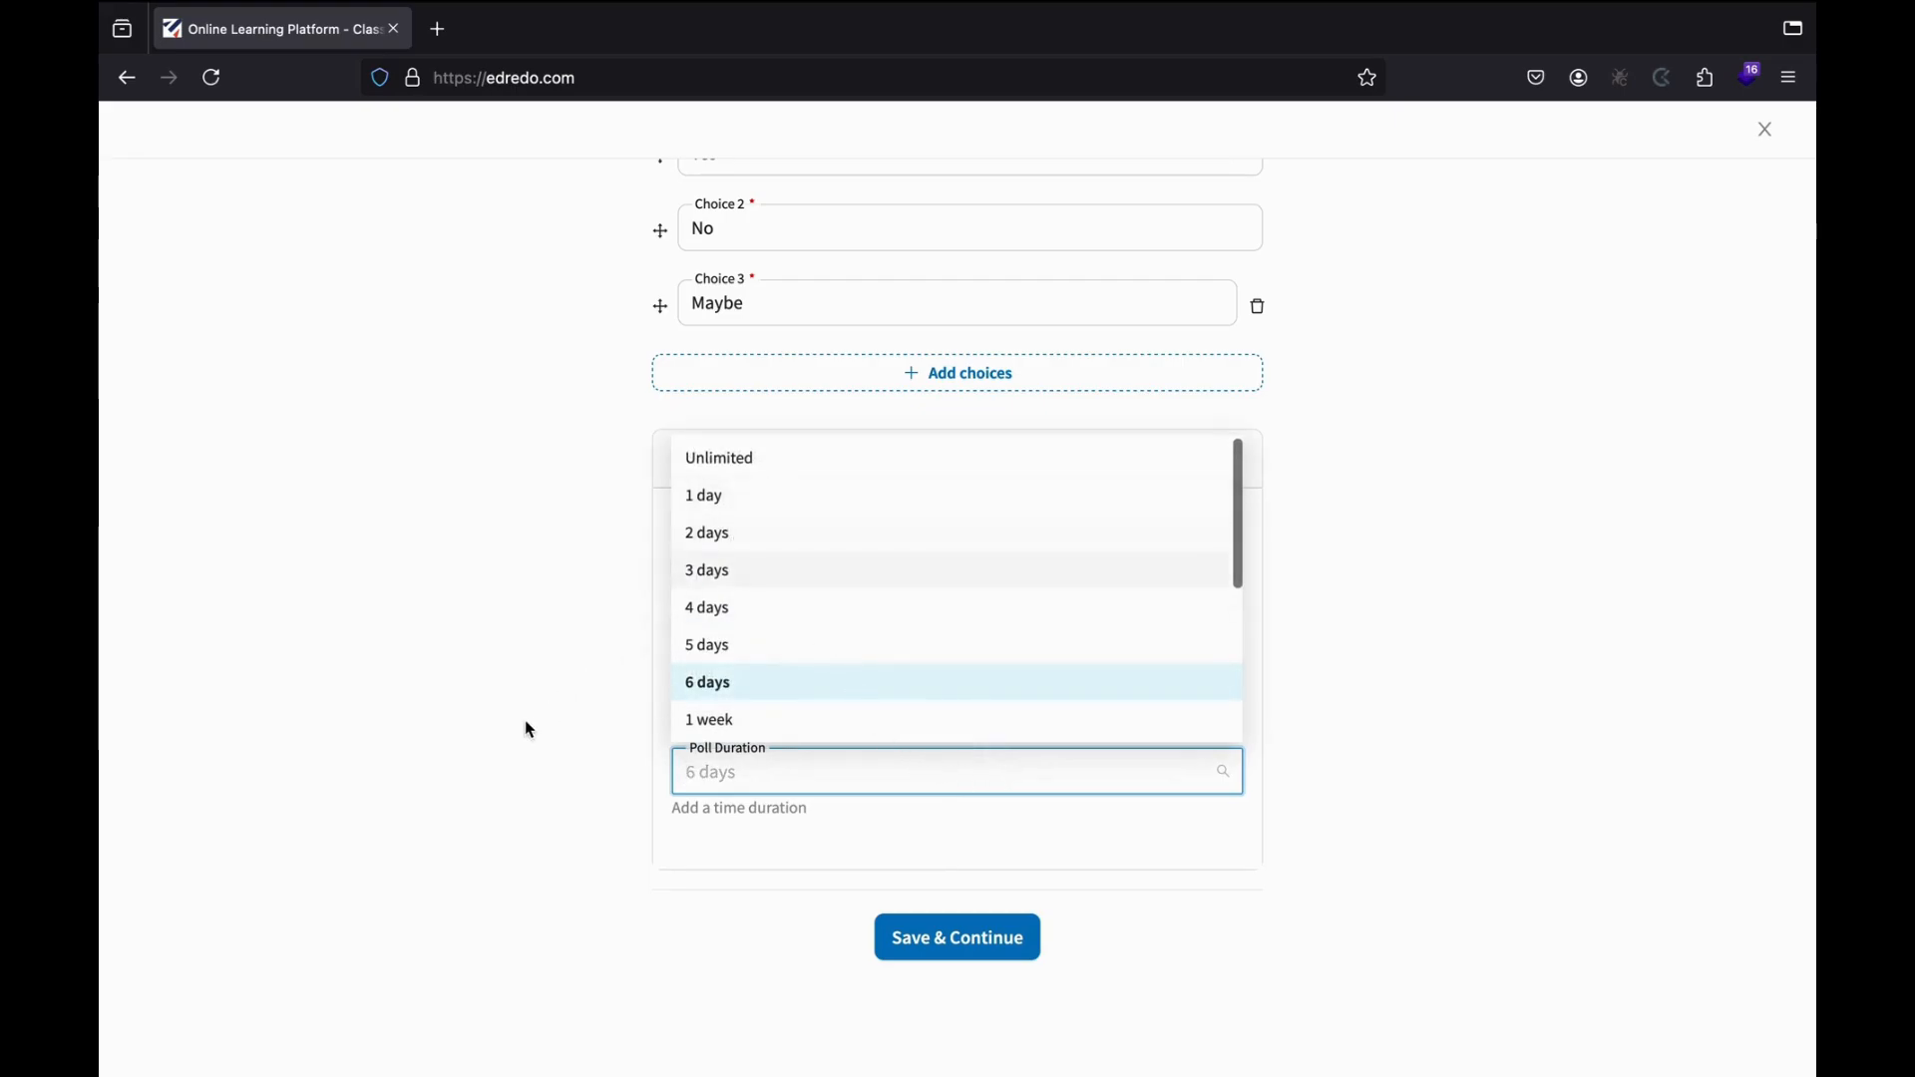
left_click(570, 800)
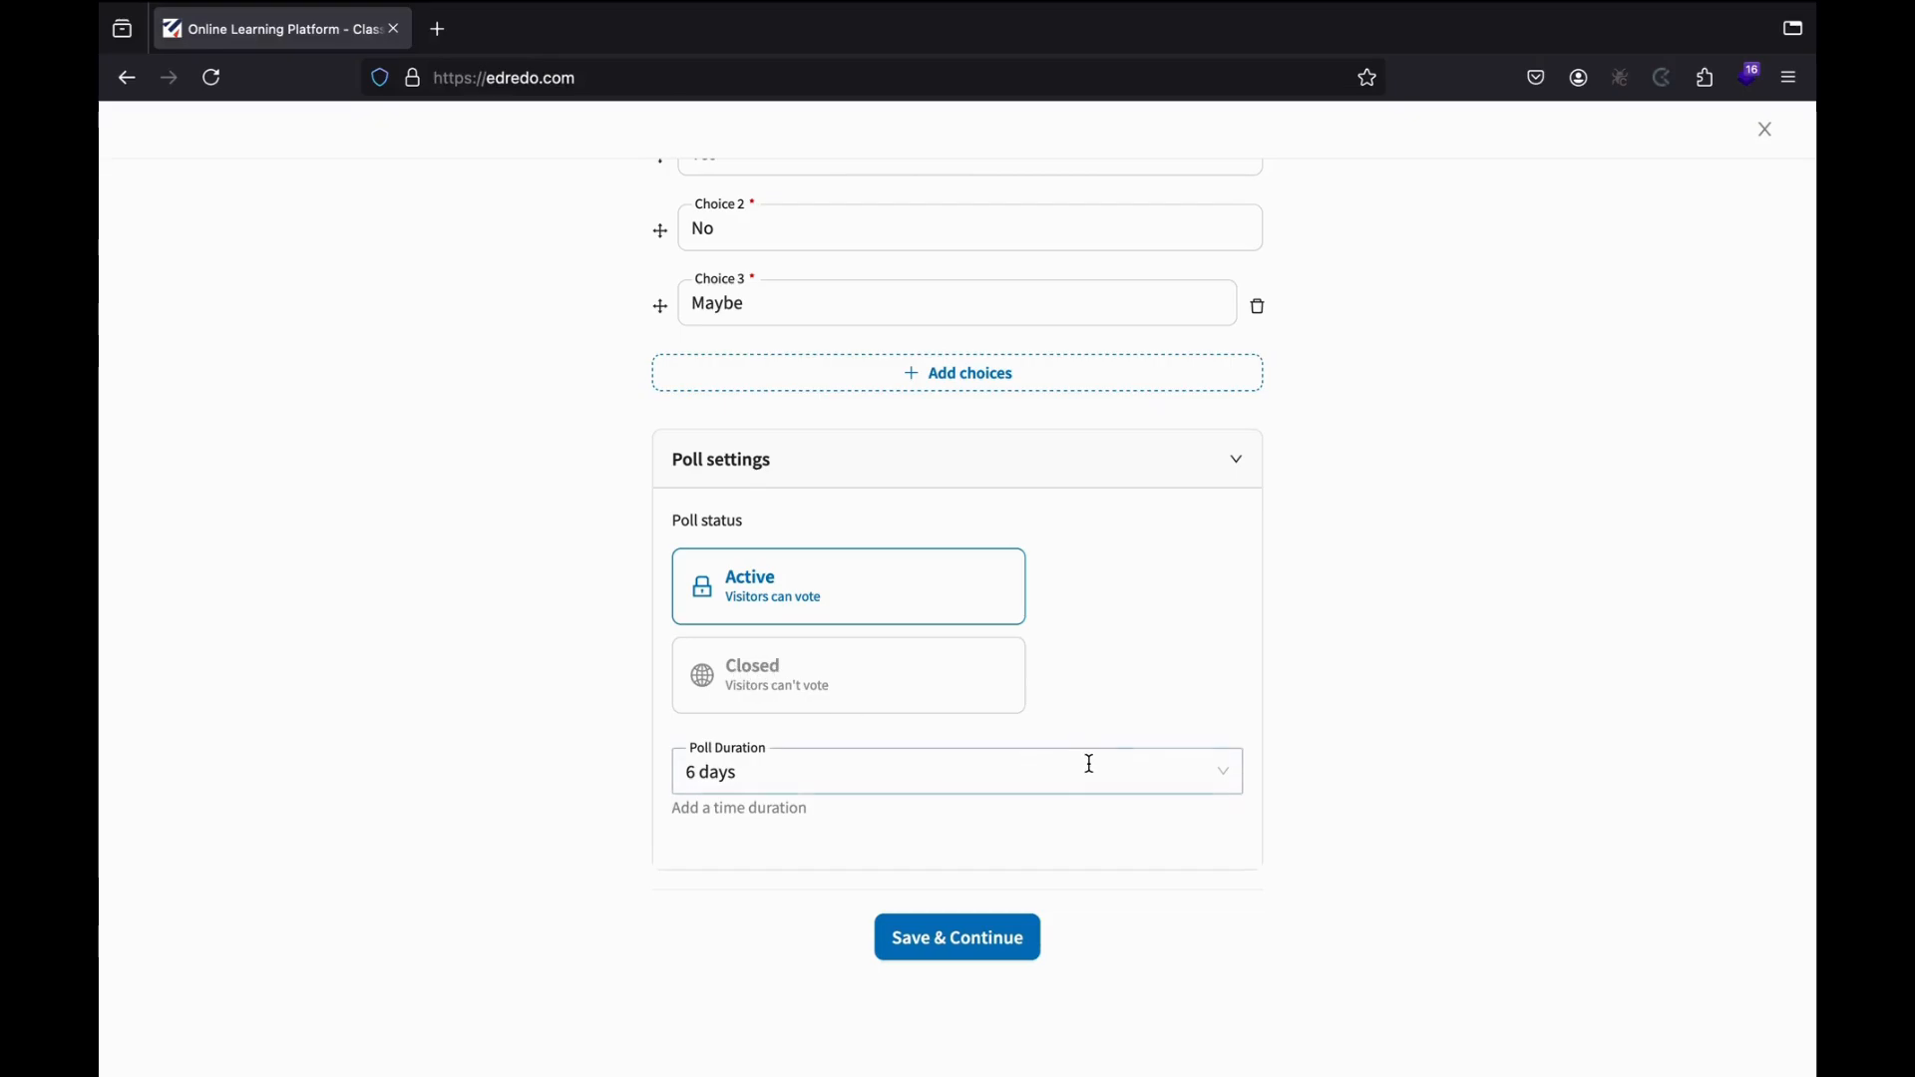
scroll(1087, 560, "up", 2)
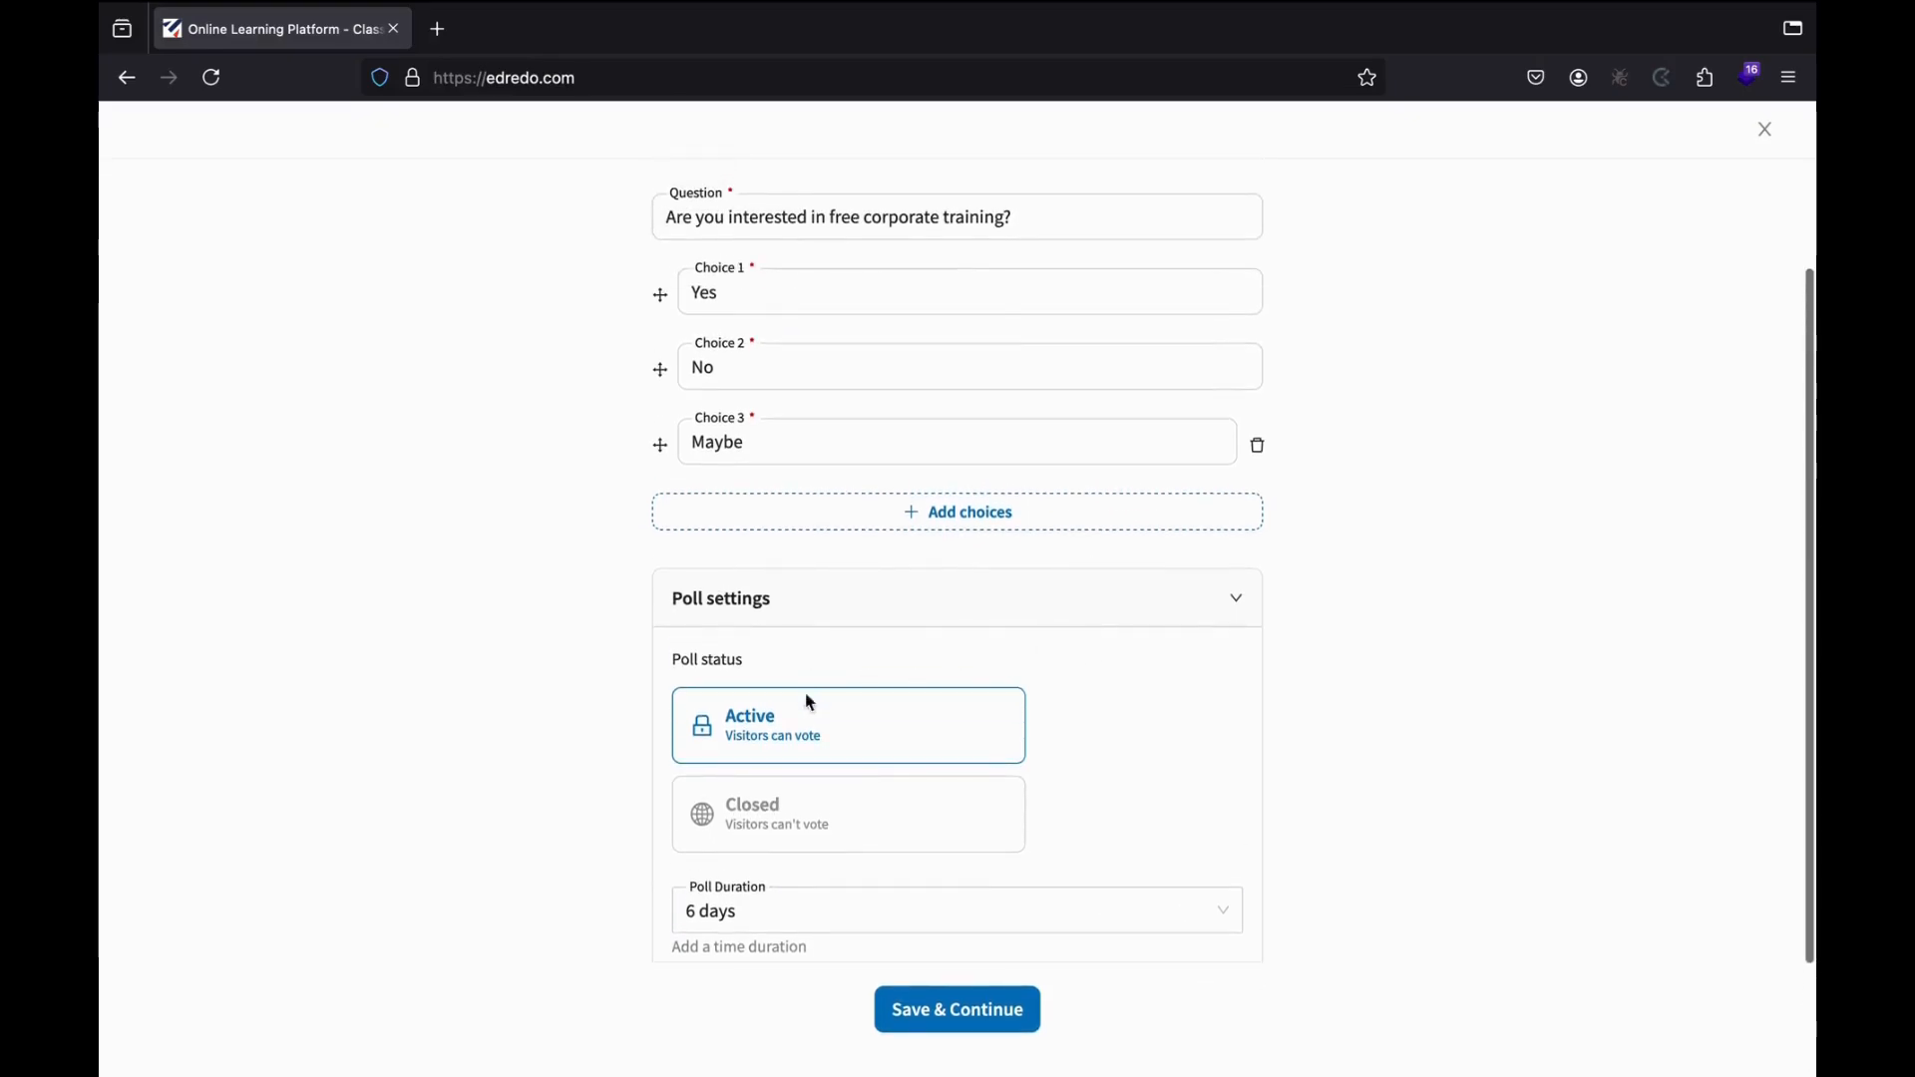
scroll(833, 902, "down", 1)
scroll(833, 902, "down", 1)
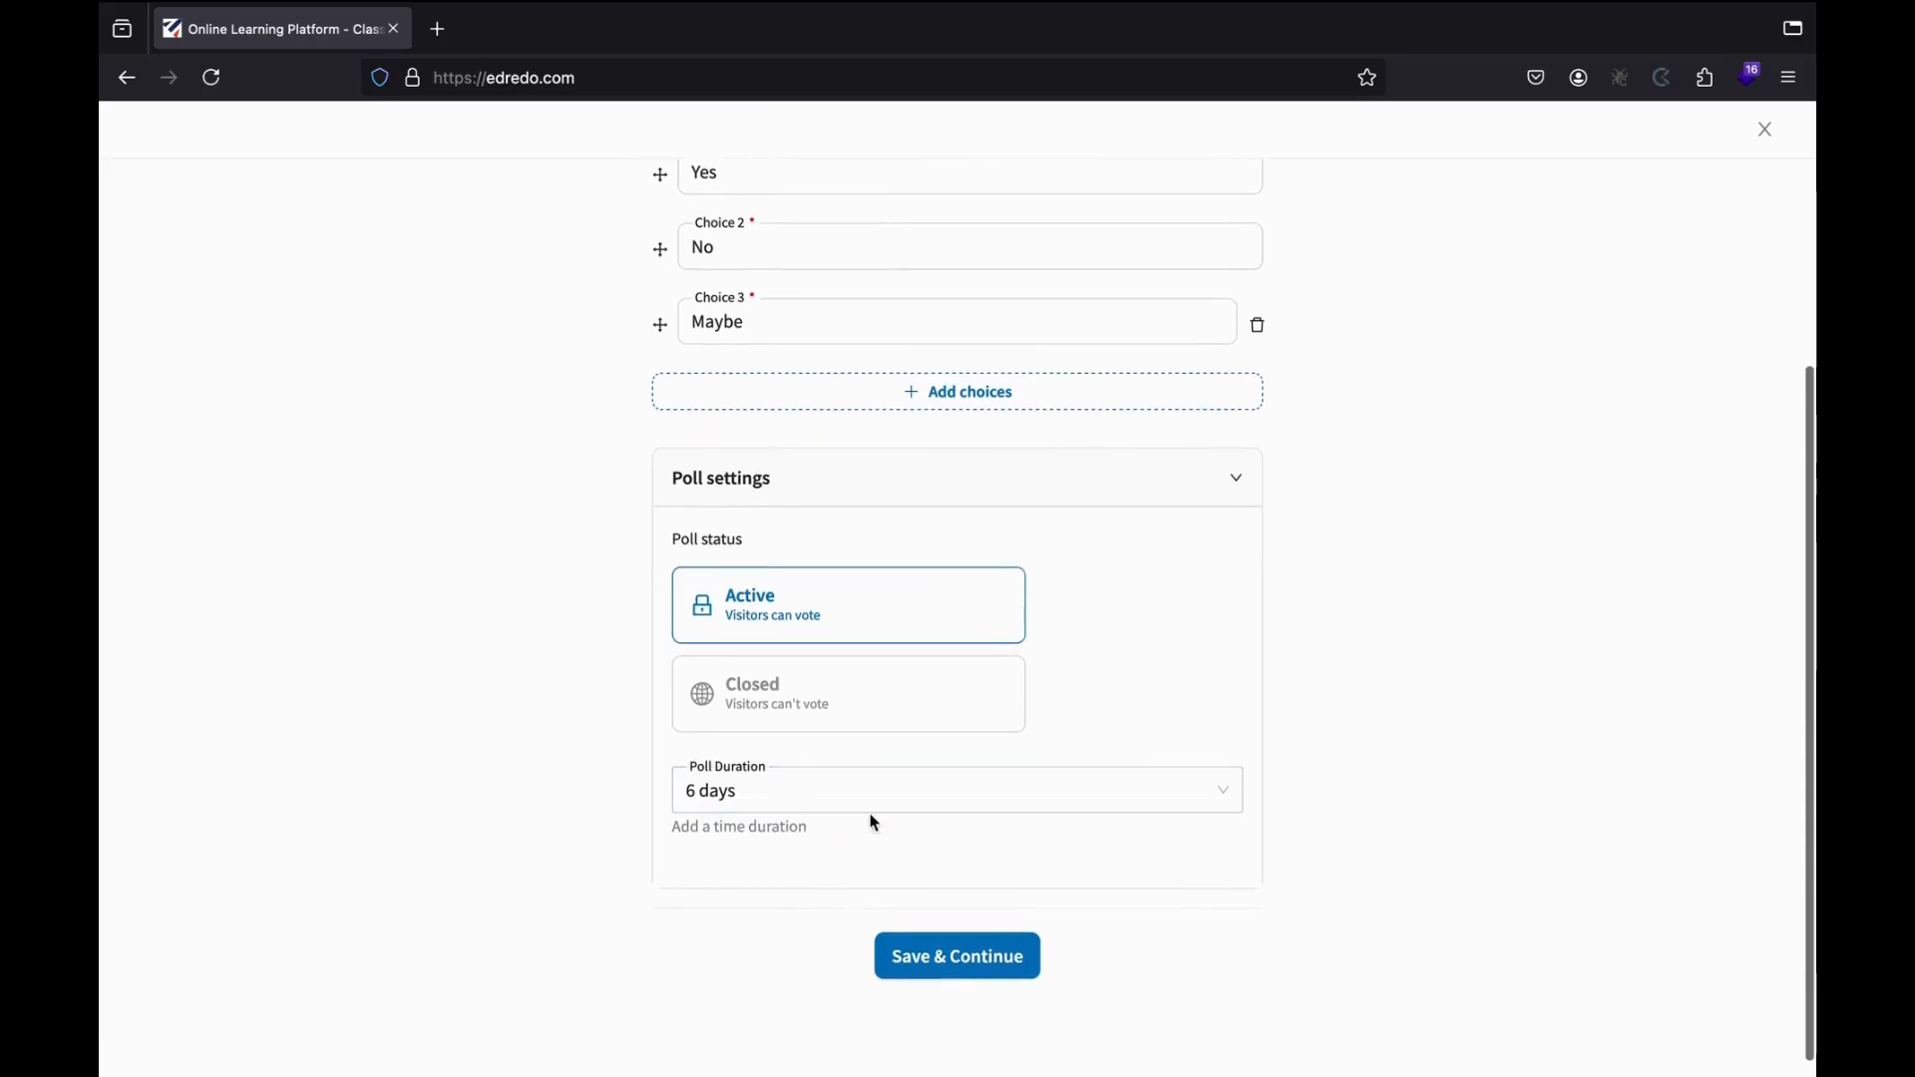
left_click(829, 799)
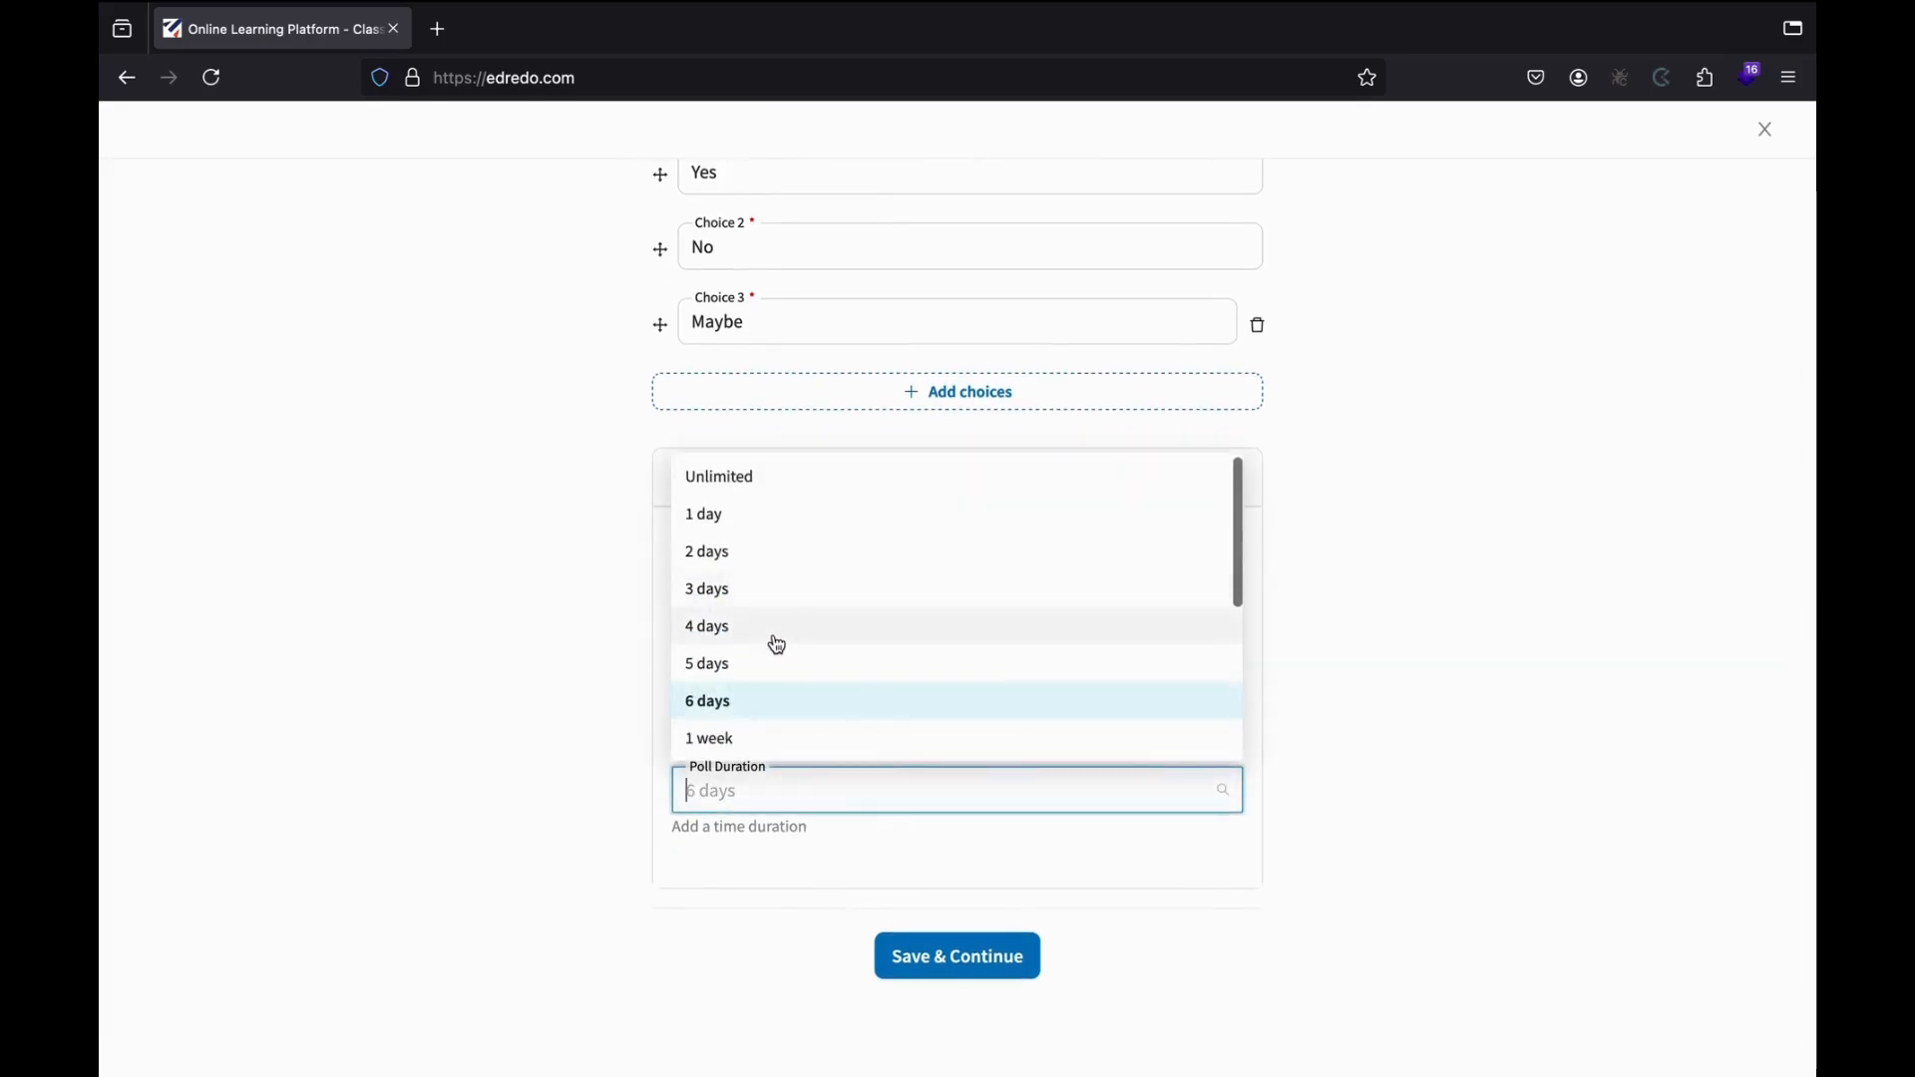
left_click(775, 629)
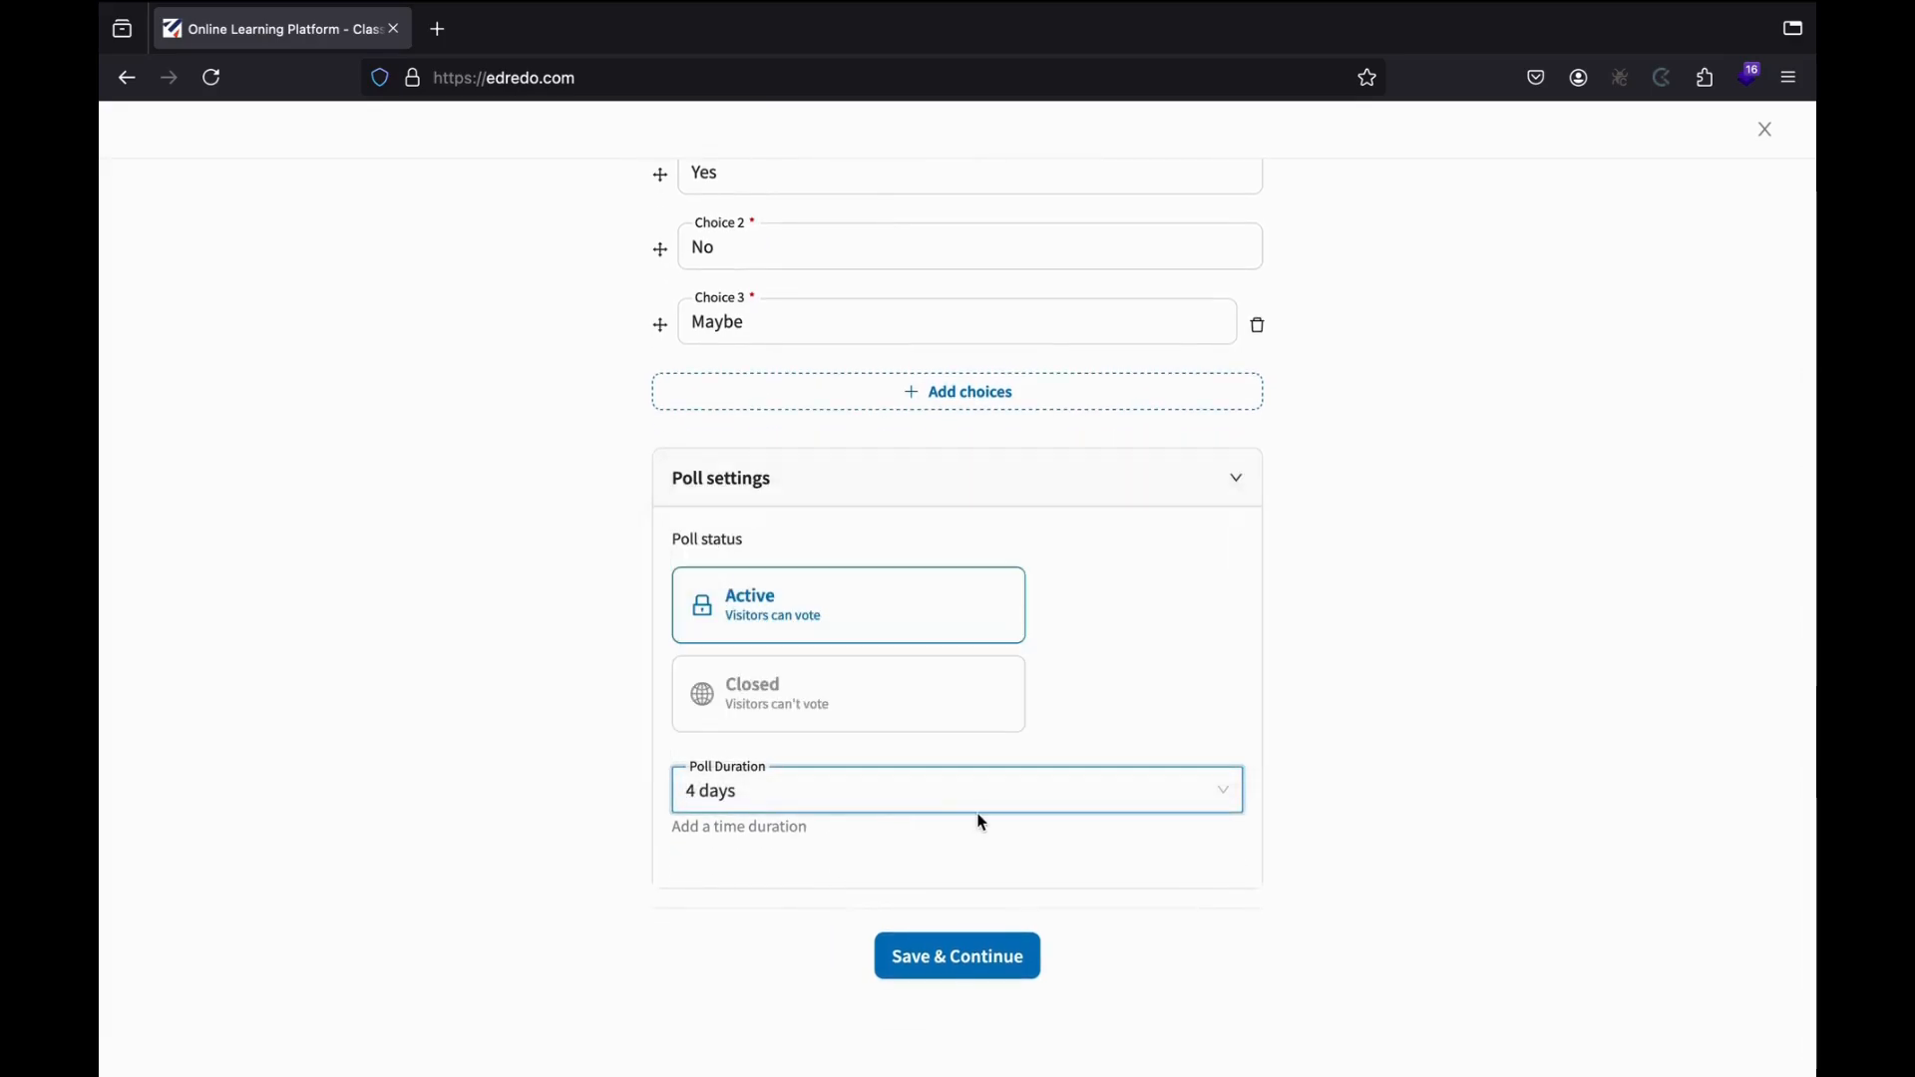
left_click(942, 973)
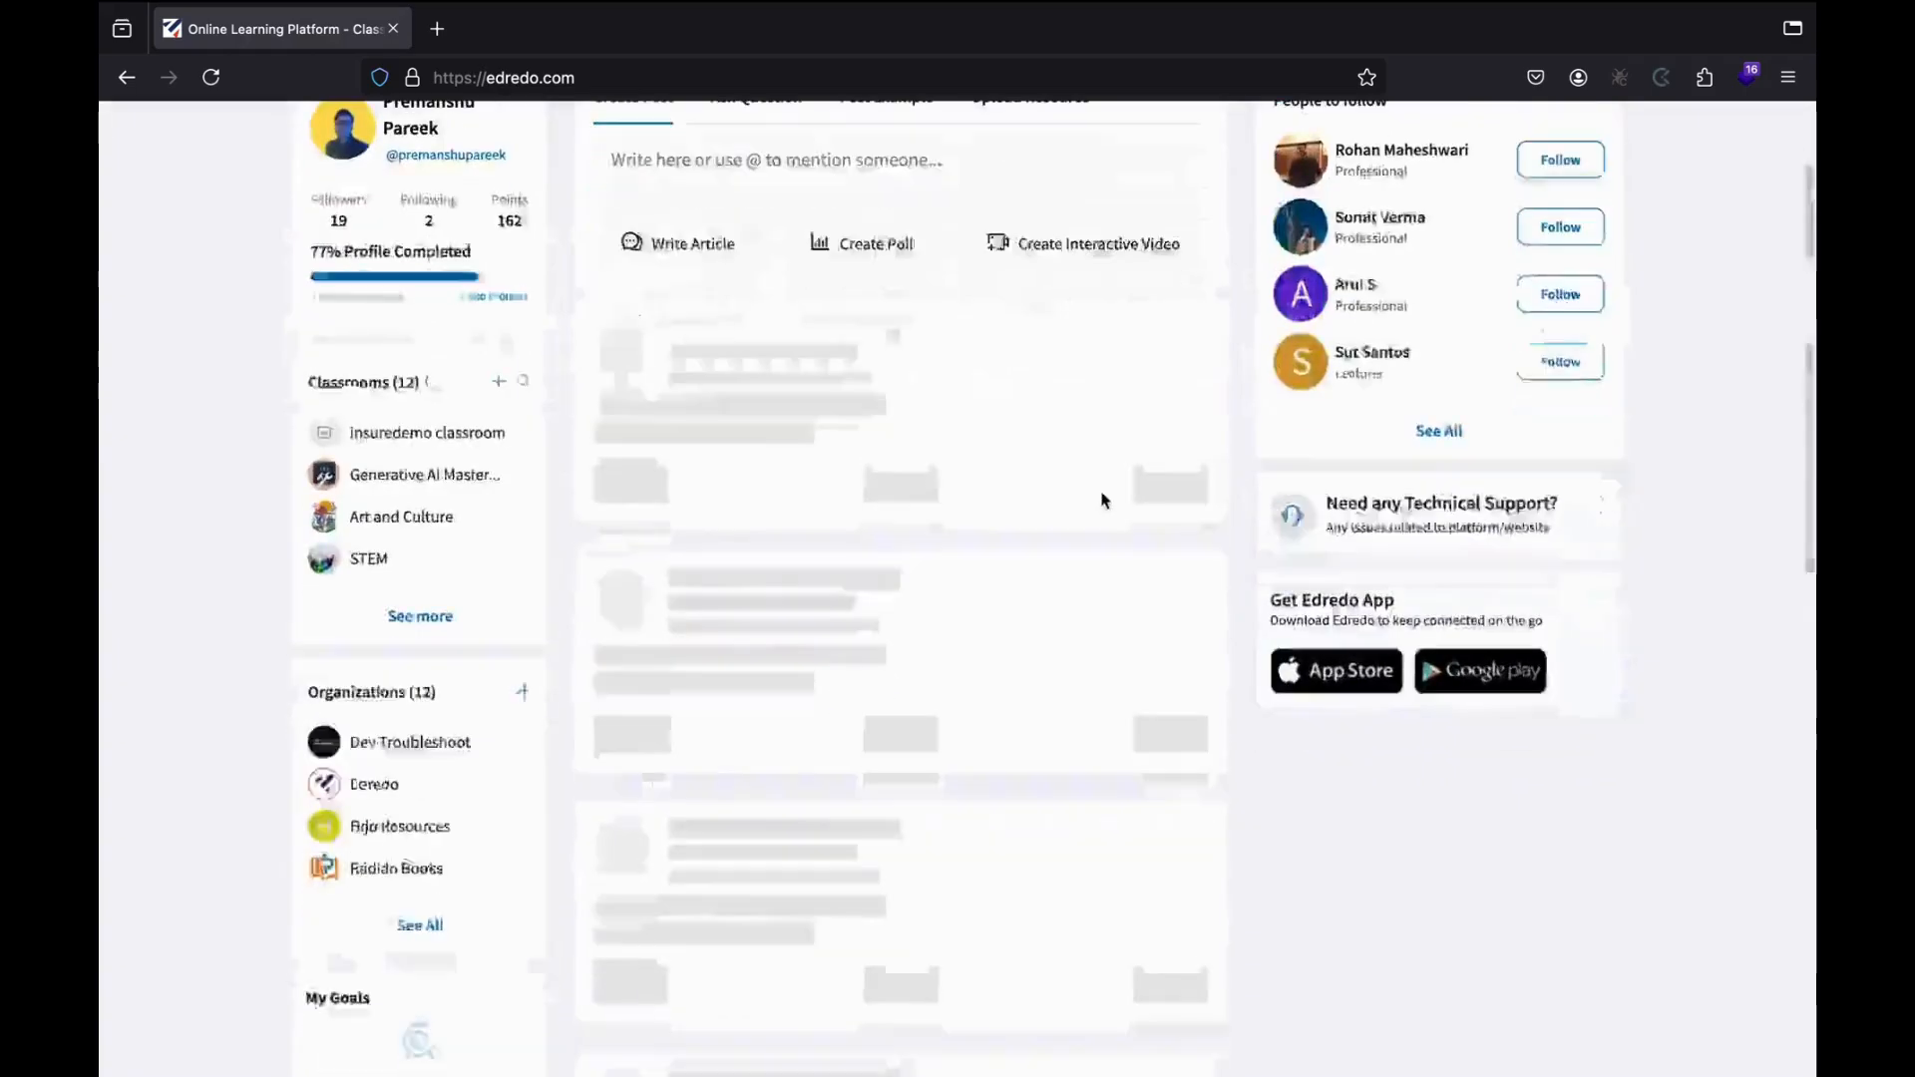
scroll(1104, 501, "down", 2)
scroll(1299, 376, "up", 1)
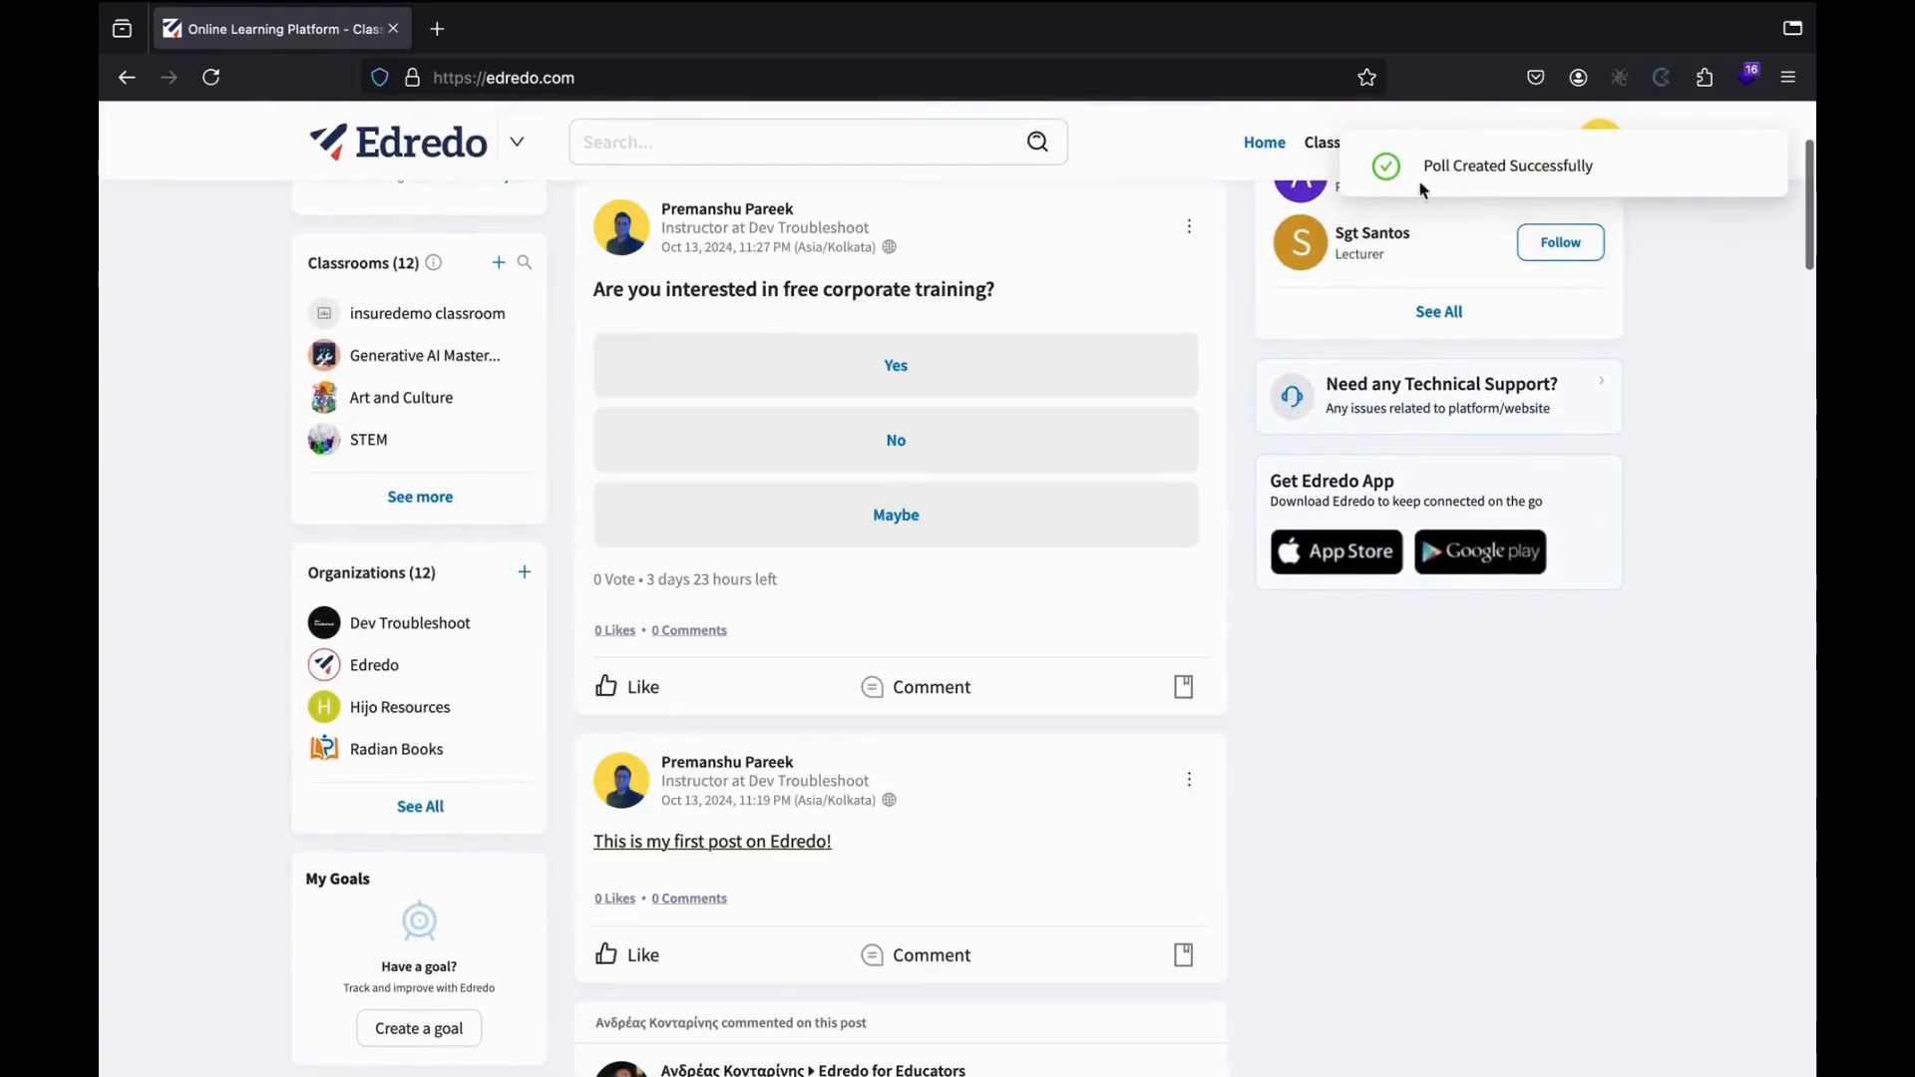
scroll(1123, 254, "up", 2)
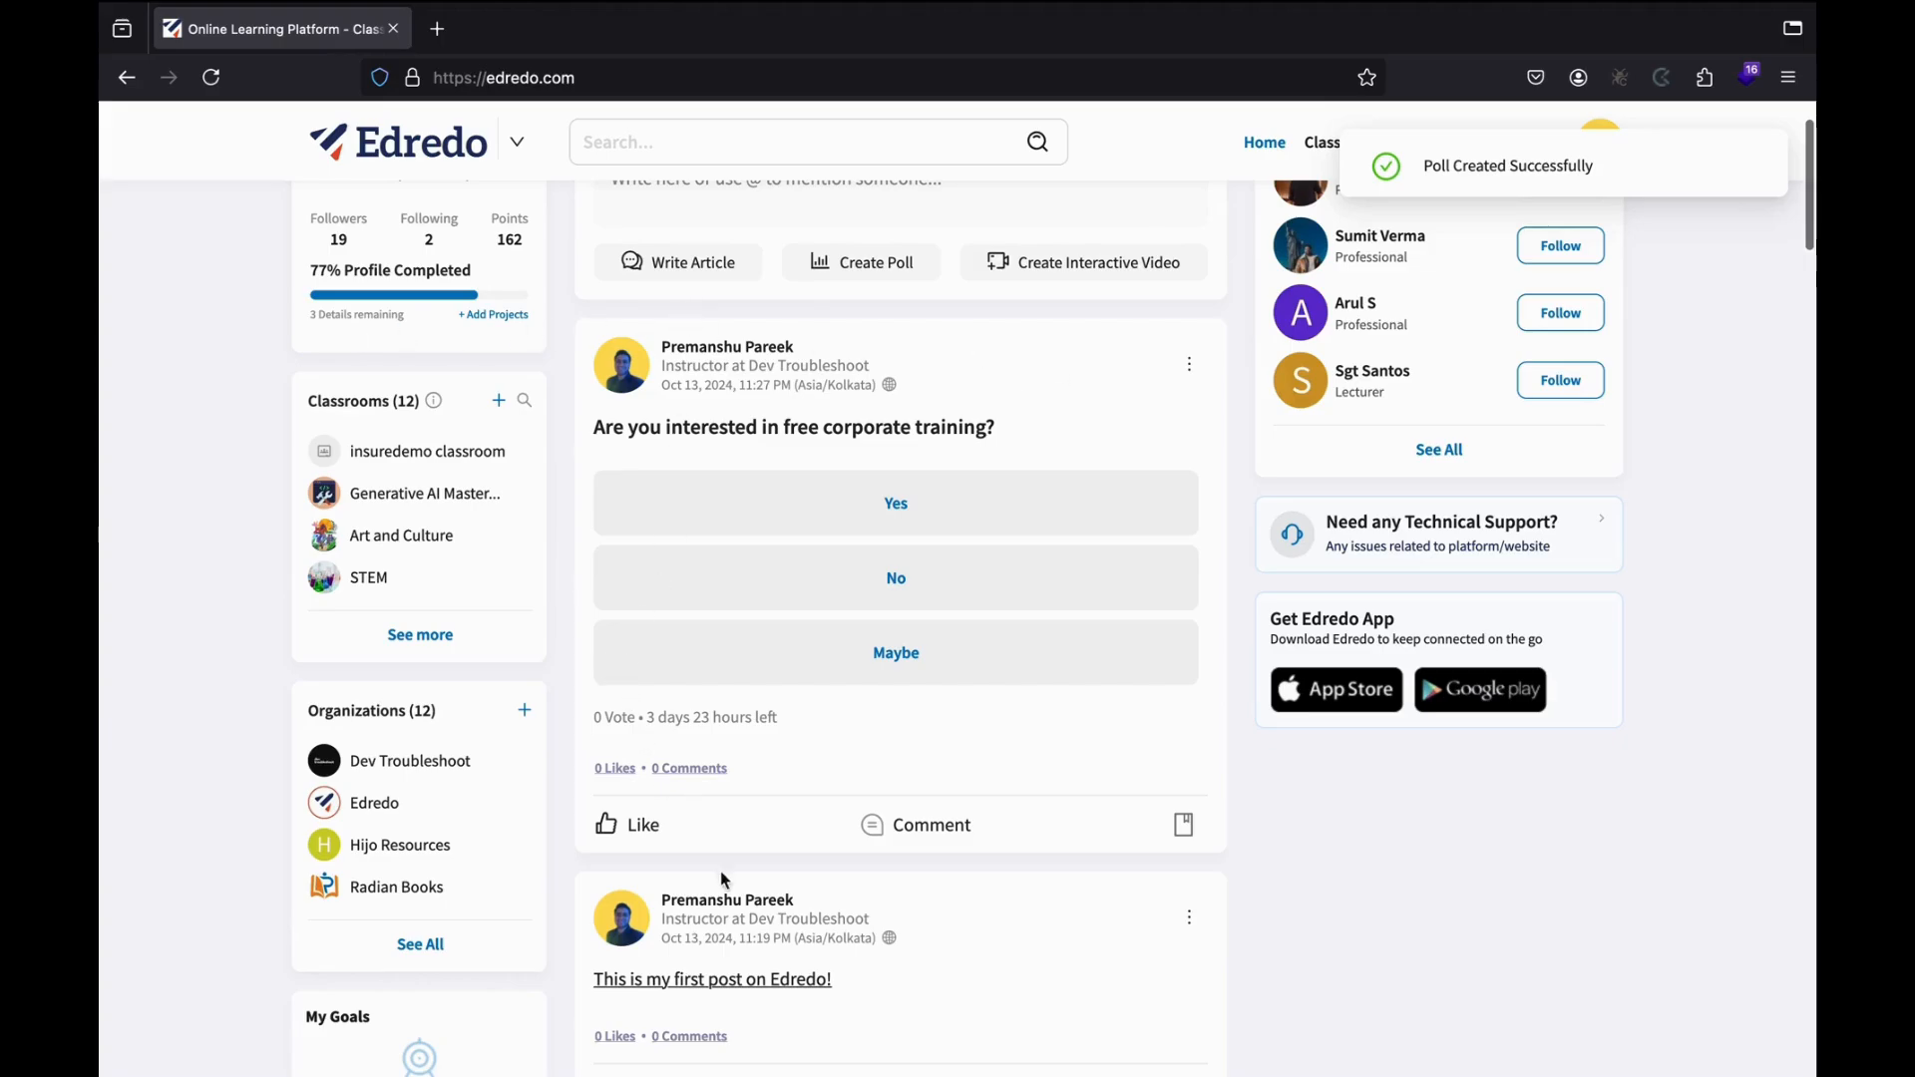
scroll(1054, 667, "up", 1)
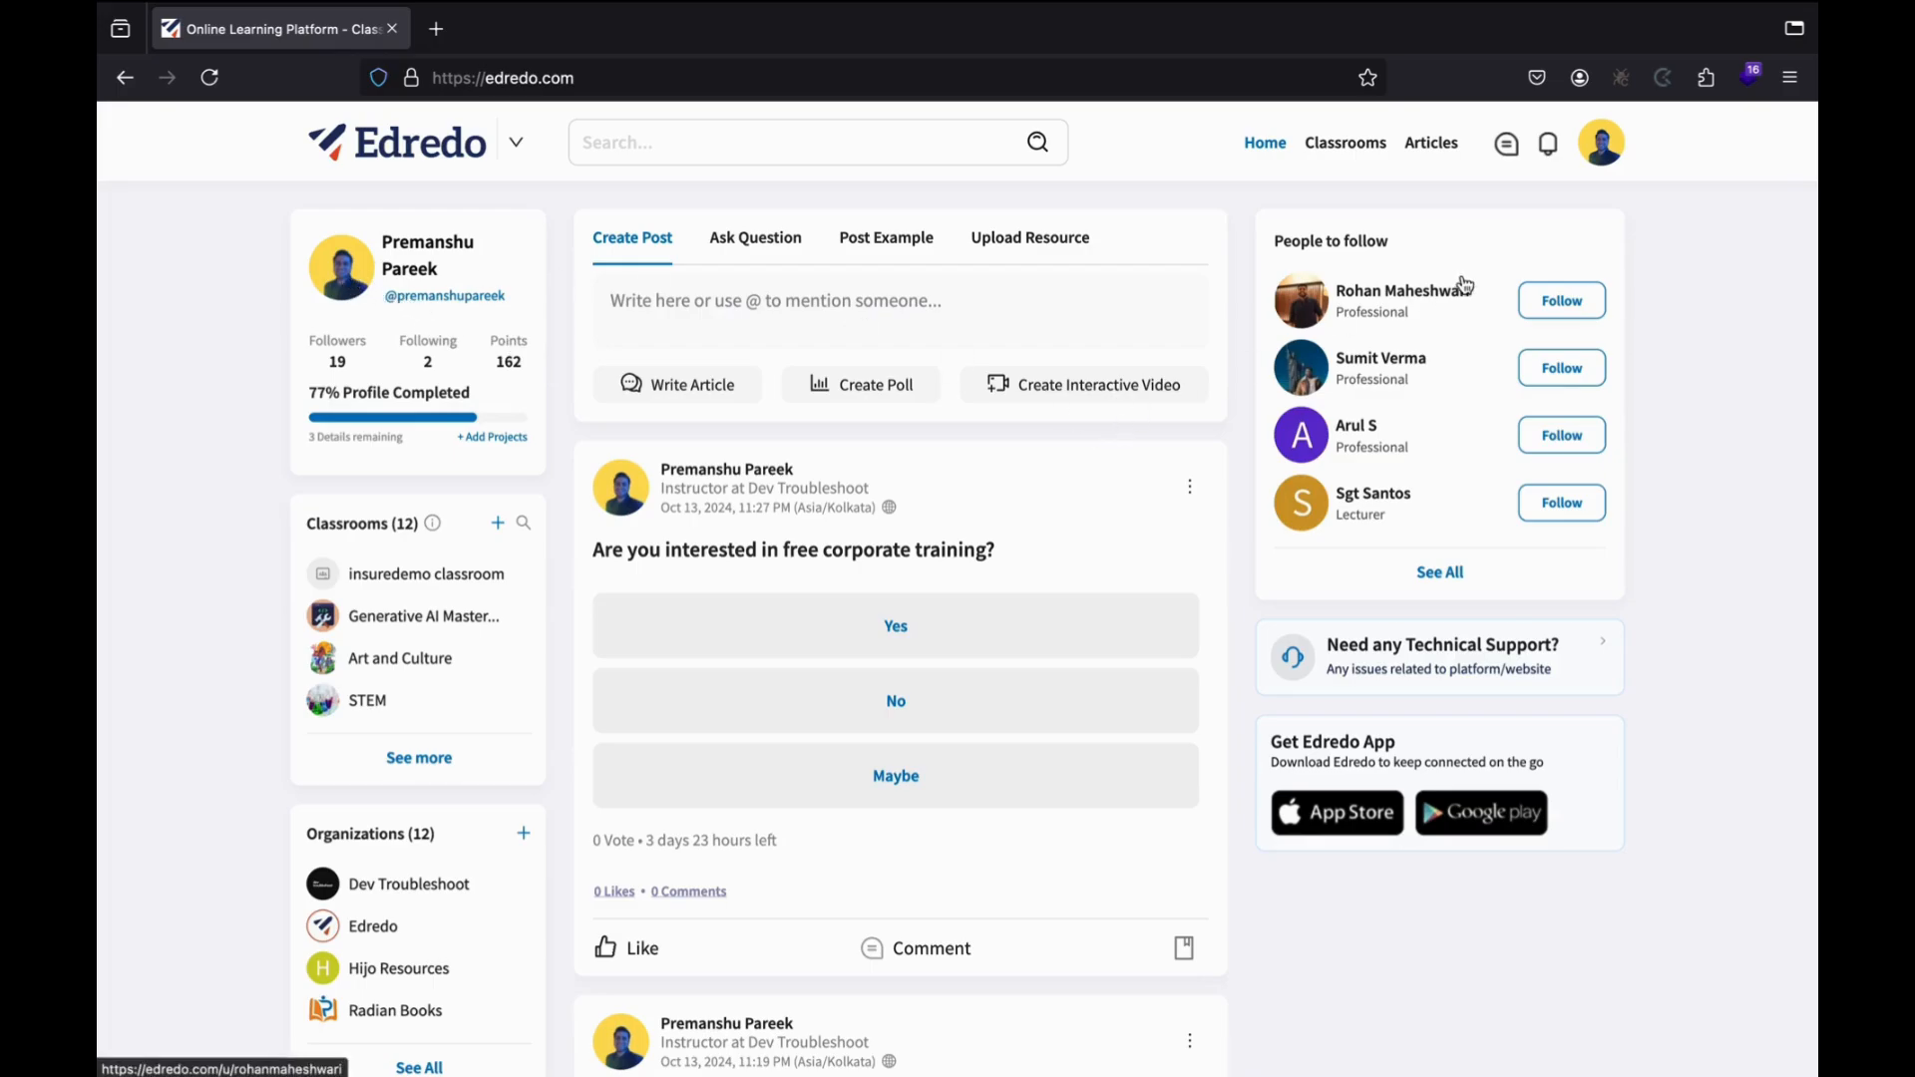
Open My Profile from the avatar menu and scroll through its About sections.
left_click(1604, 152)
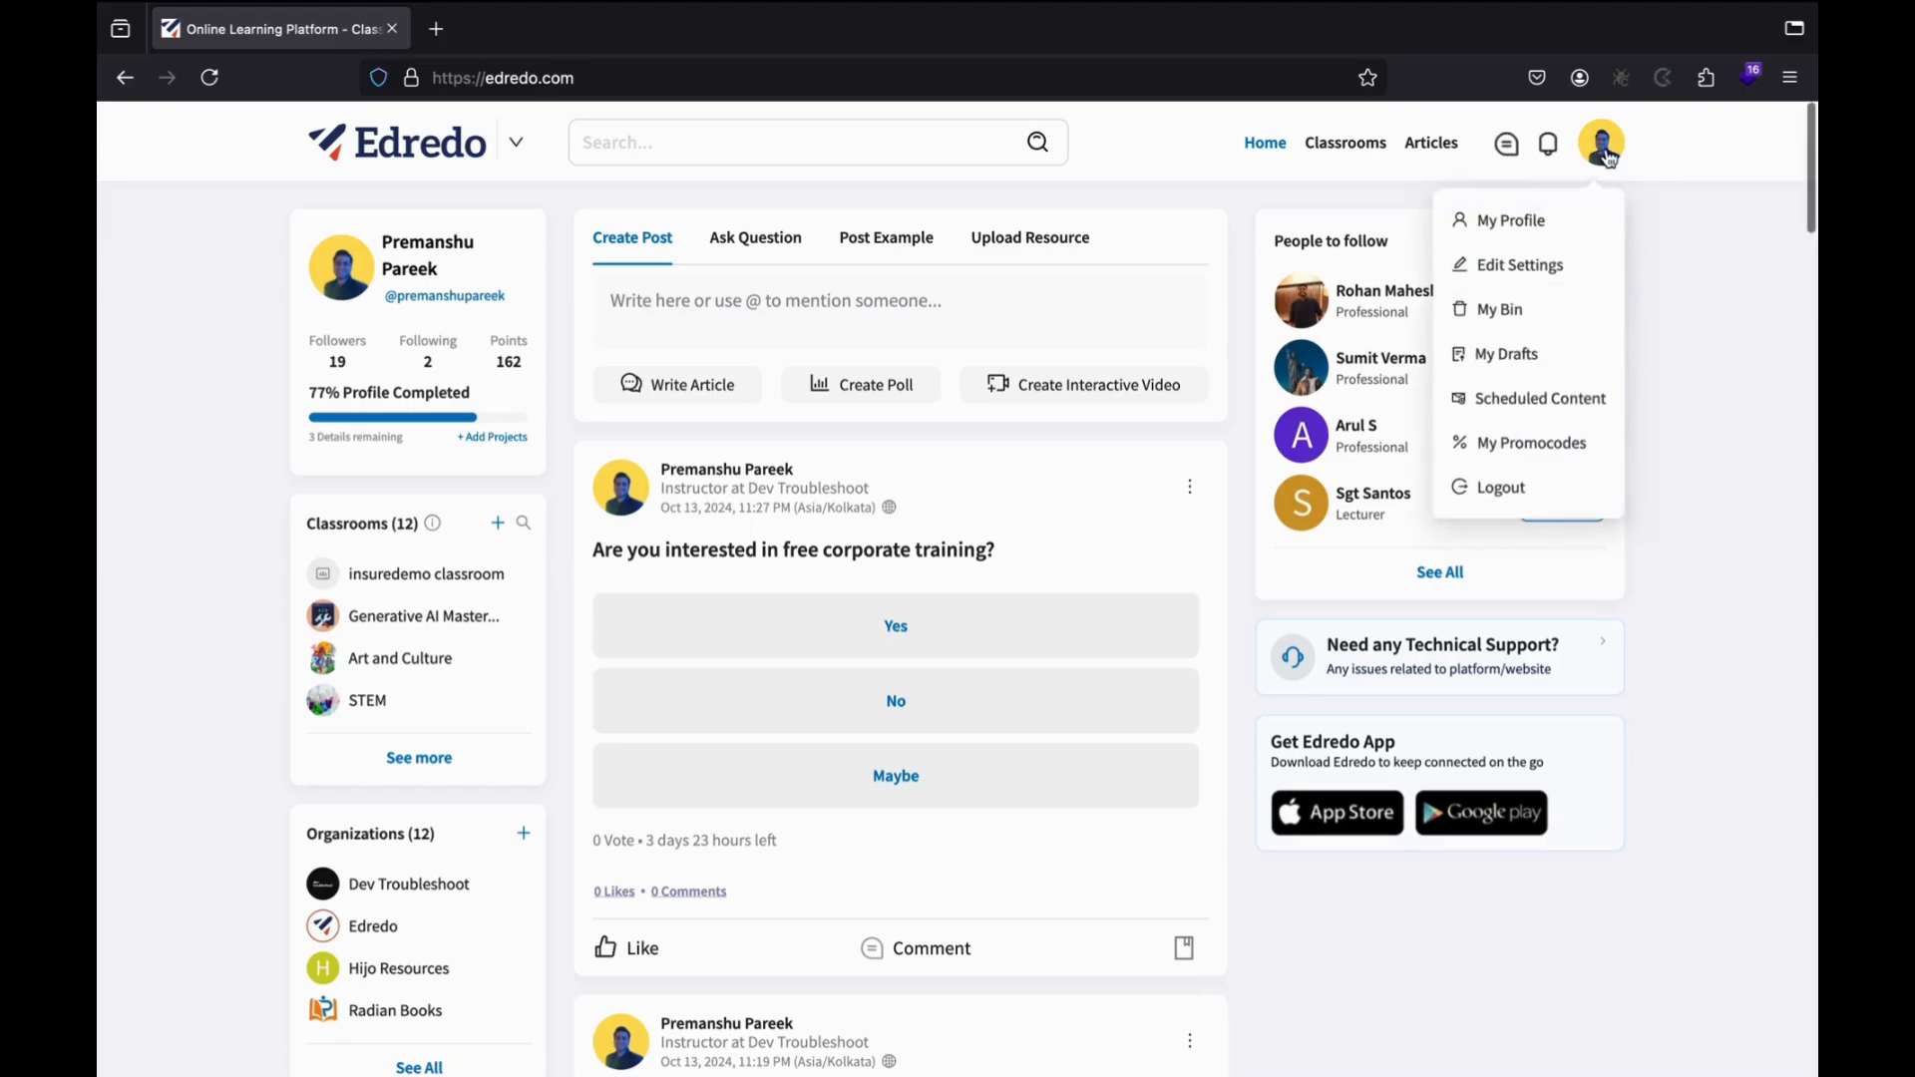
left_click(1489, 237)
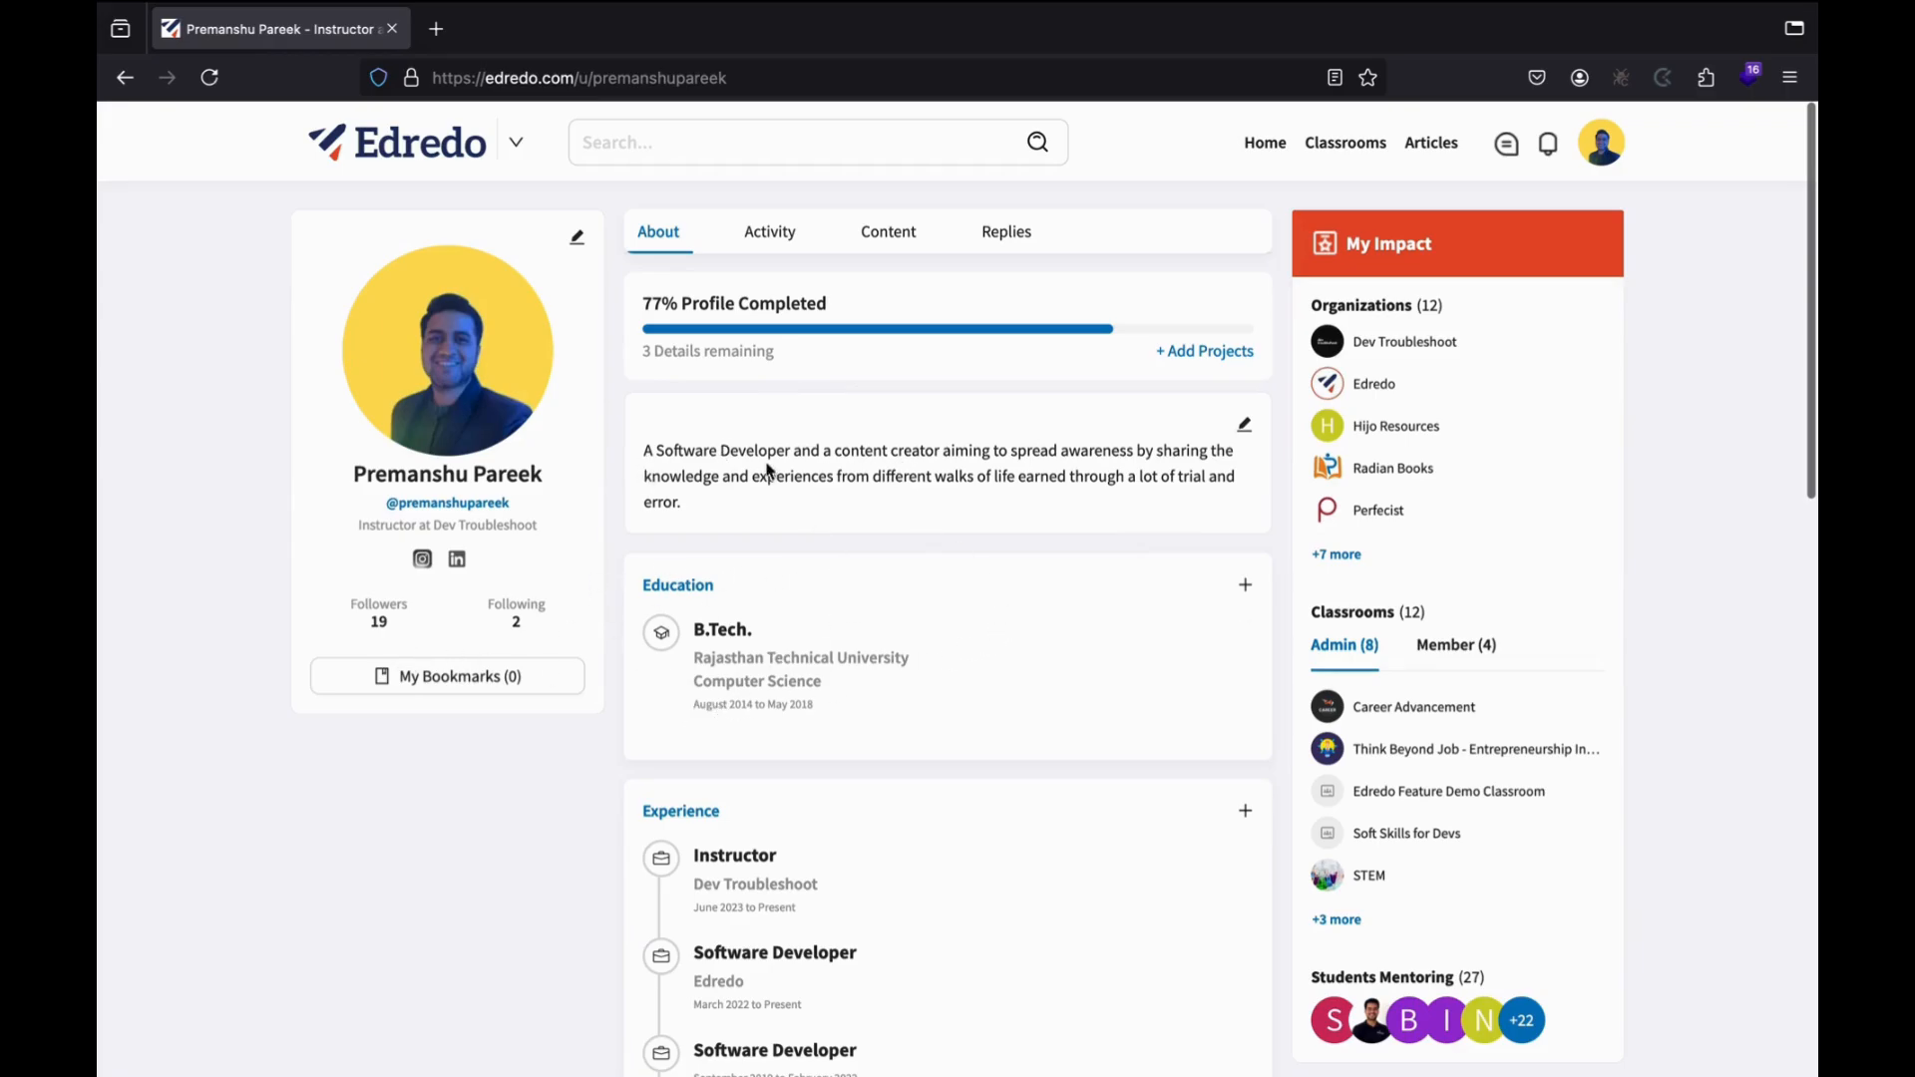
scroll(903, 518, "down", 5)
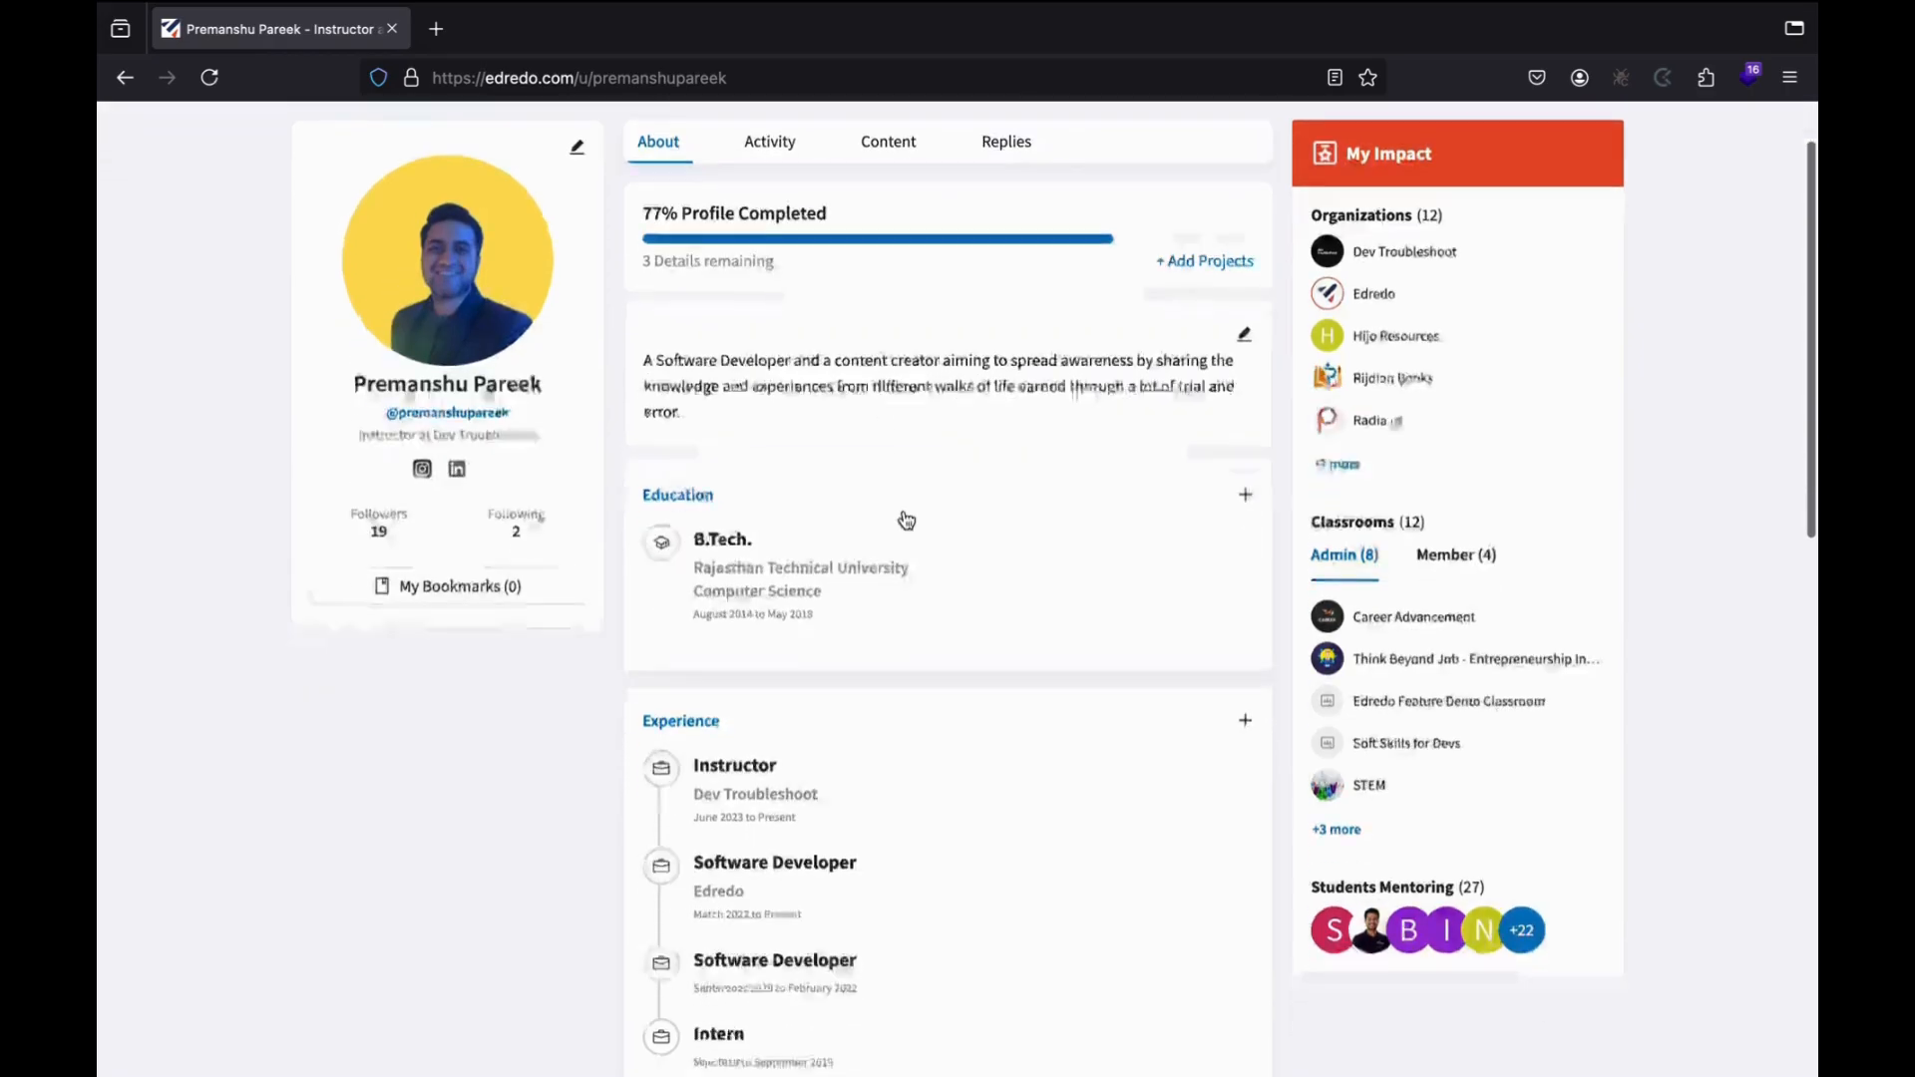
scroll(878, 510, "down", 1)
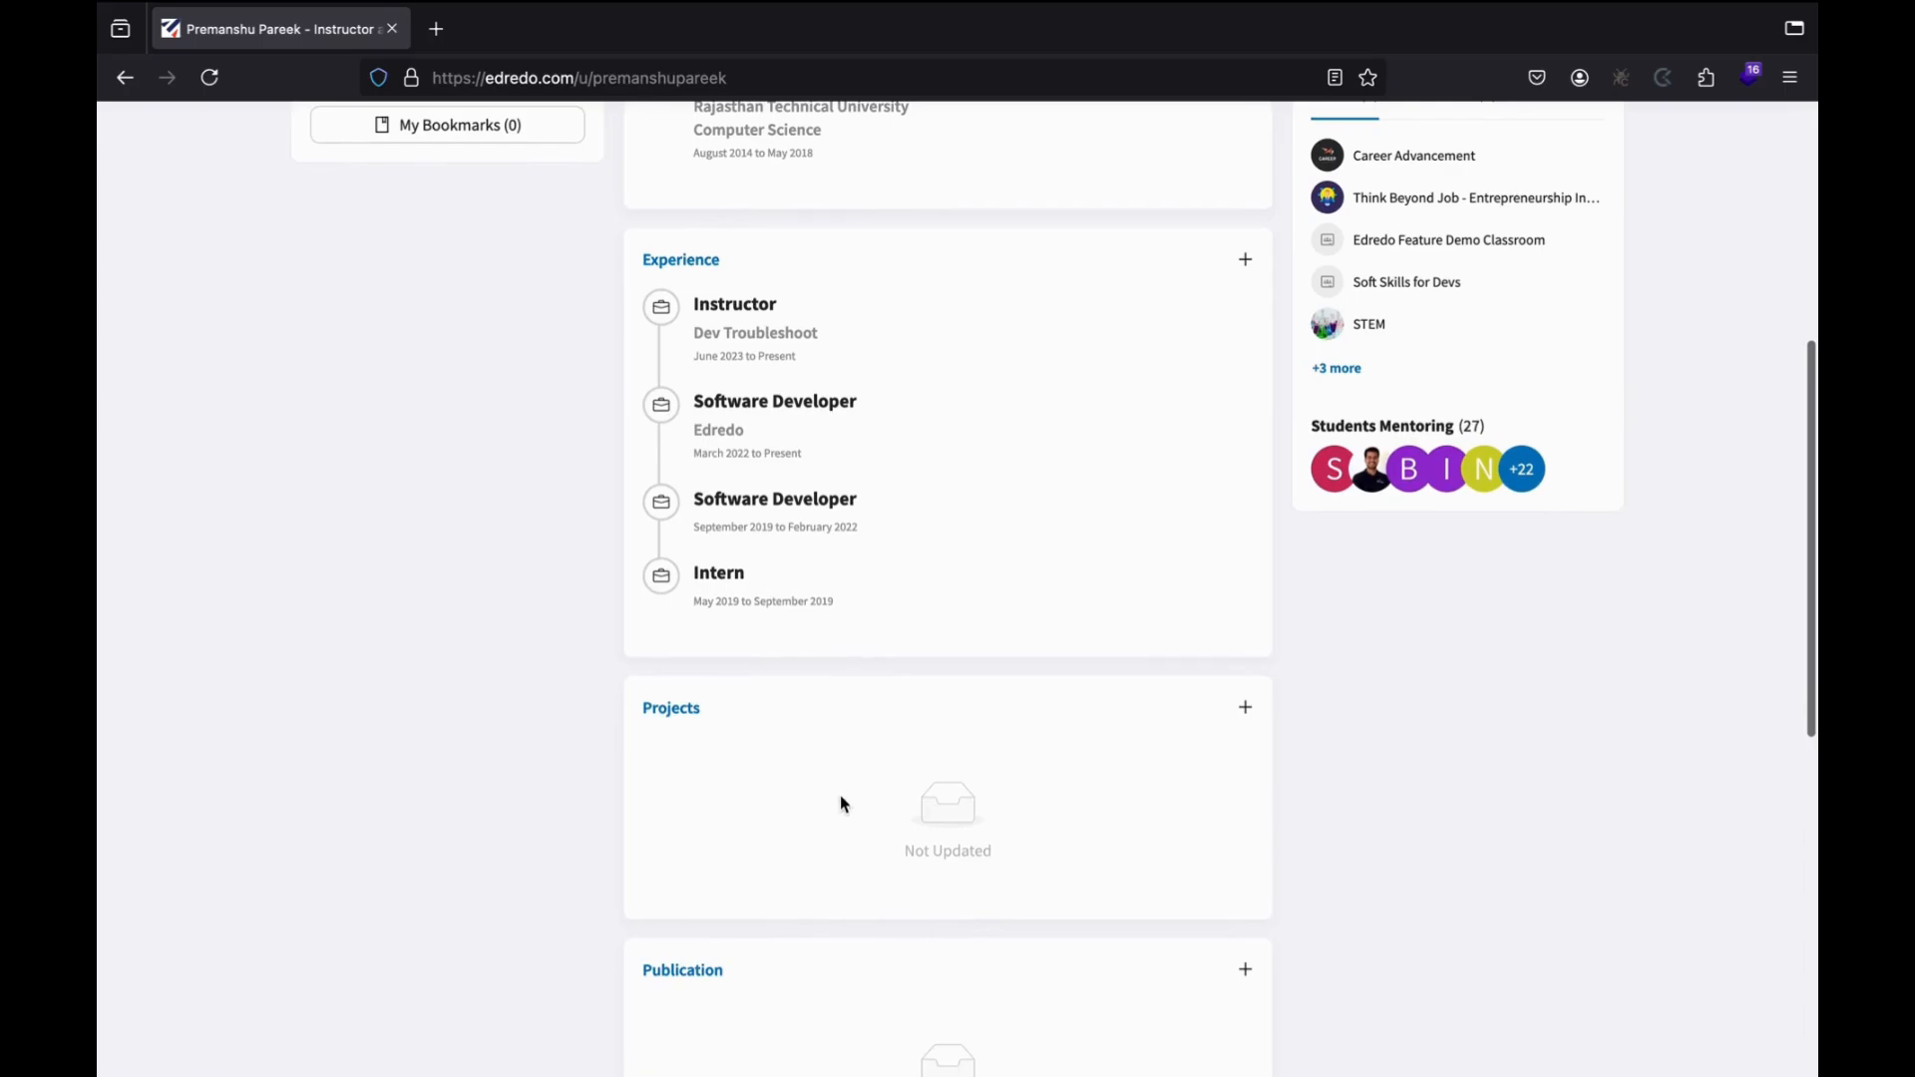
scroll(1027, 808, "down", 3)
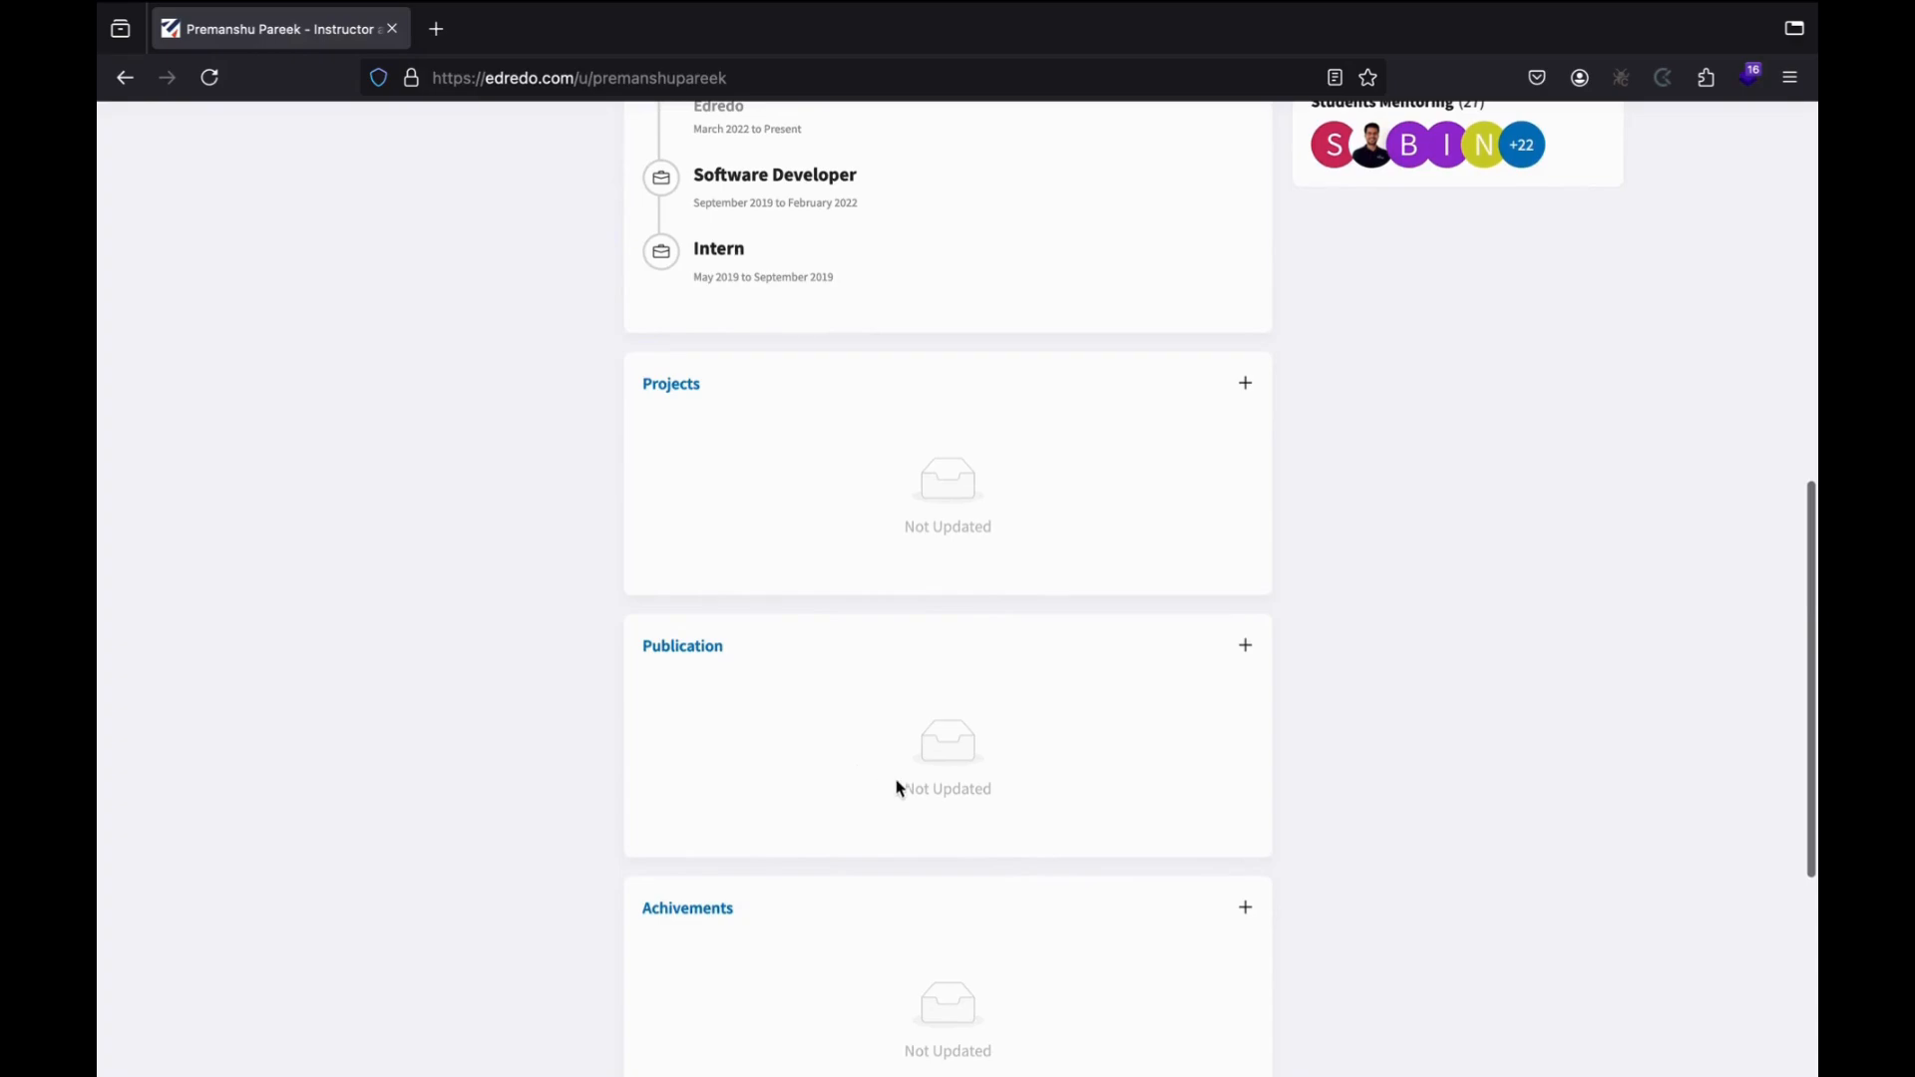
scroll(864, 838, "down", 2)
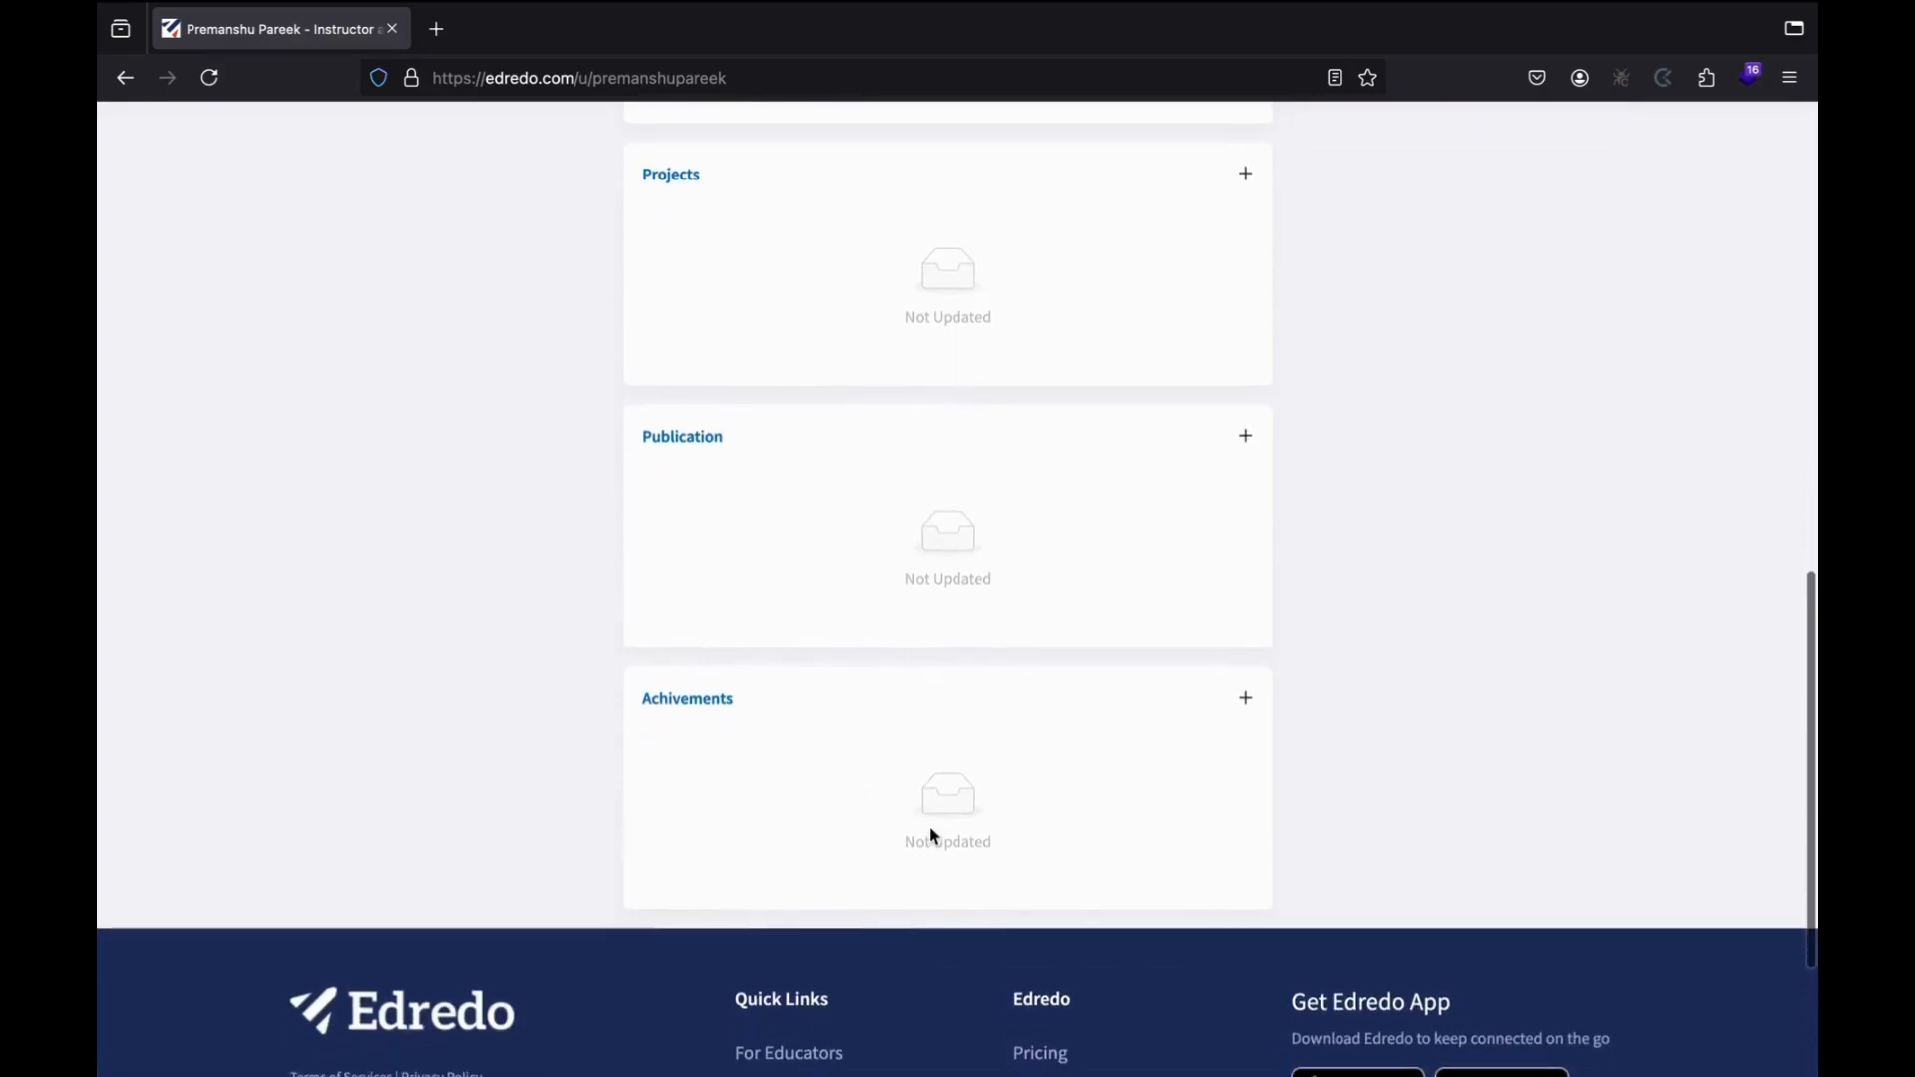
scroll(987, 677, "up", 15)
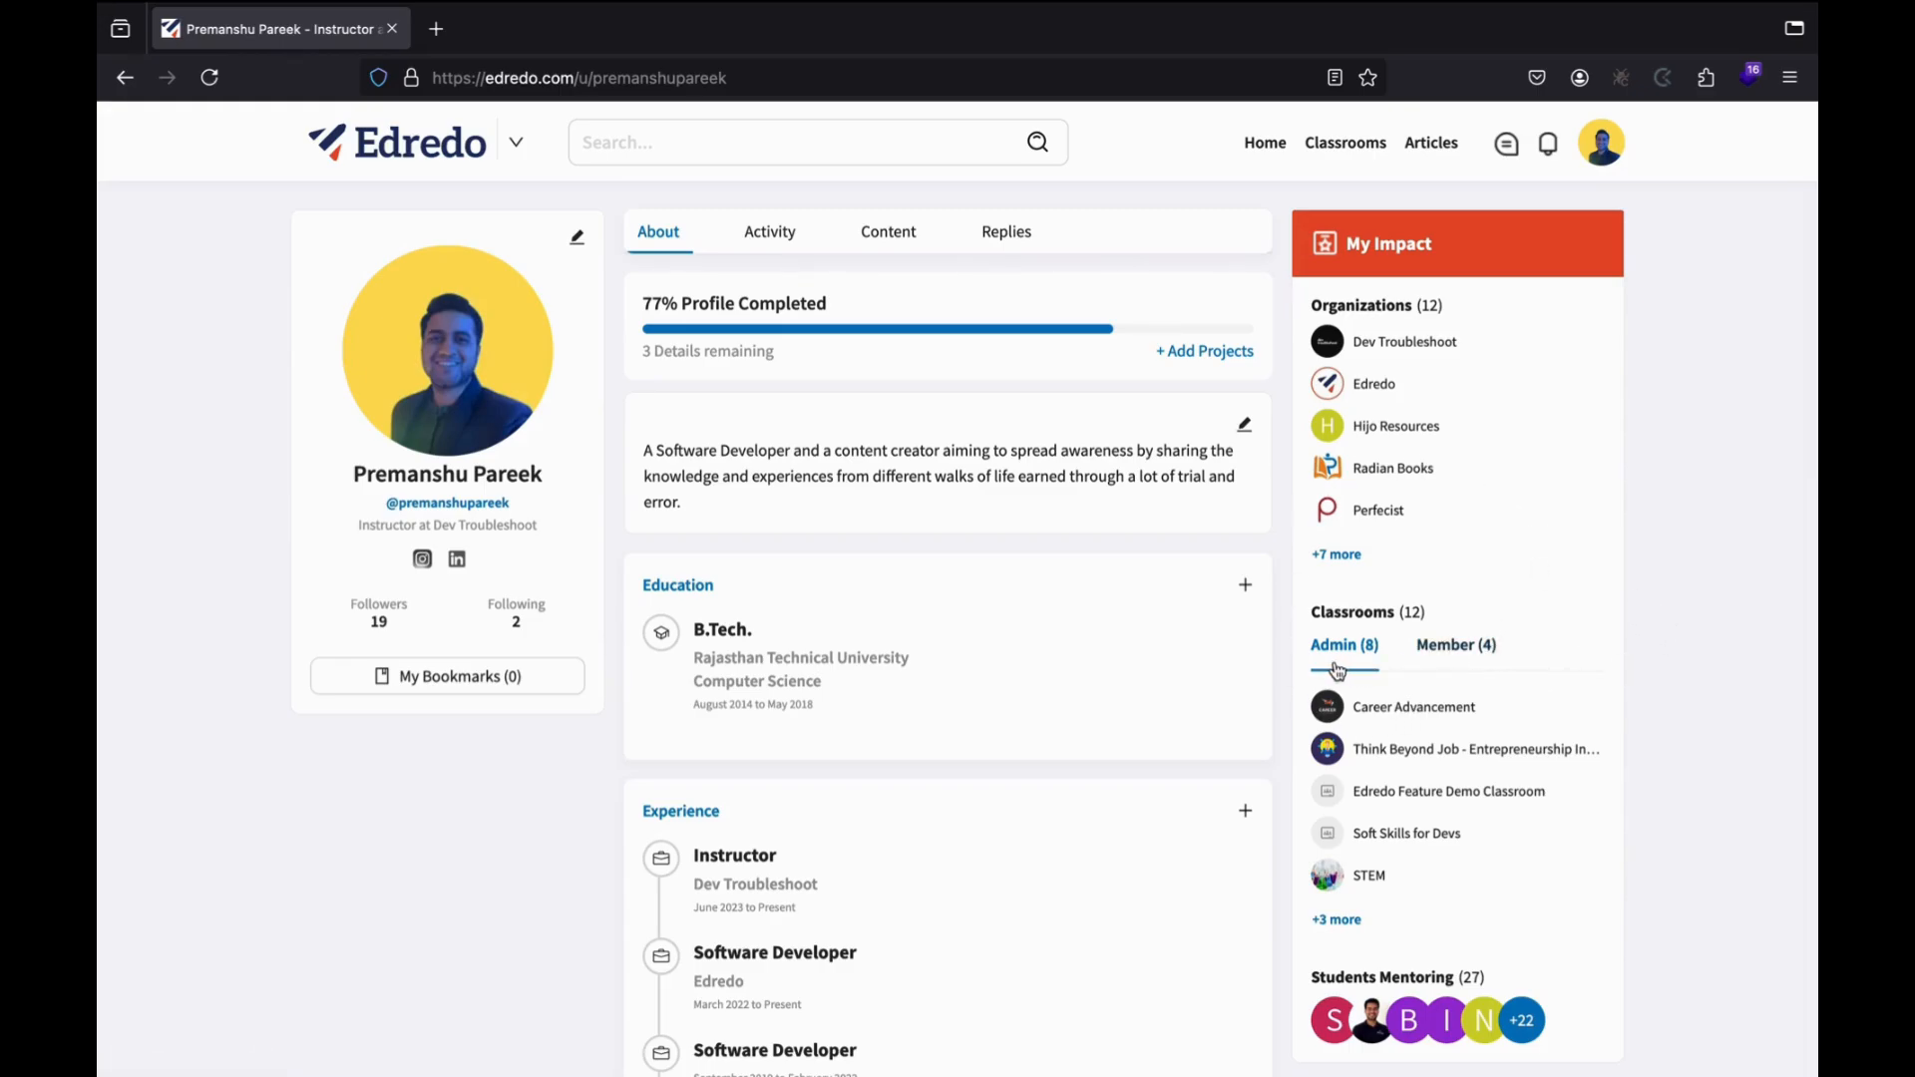
scroll(1540, 713, "down", 1)
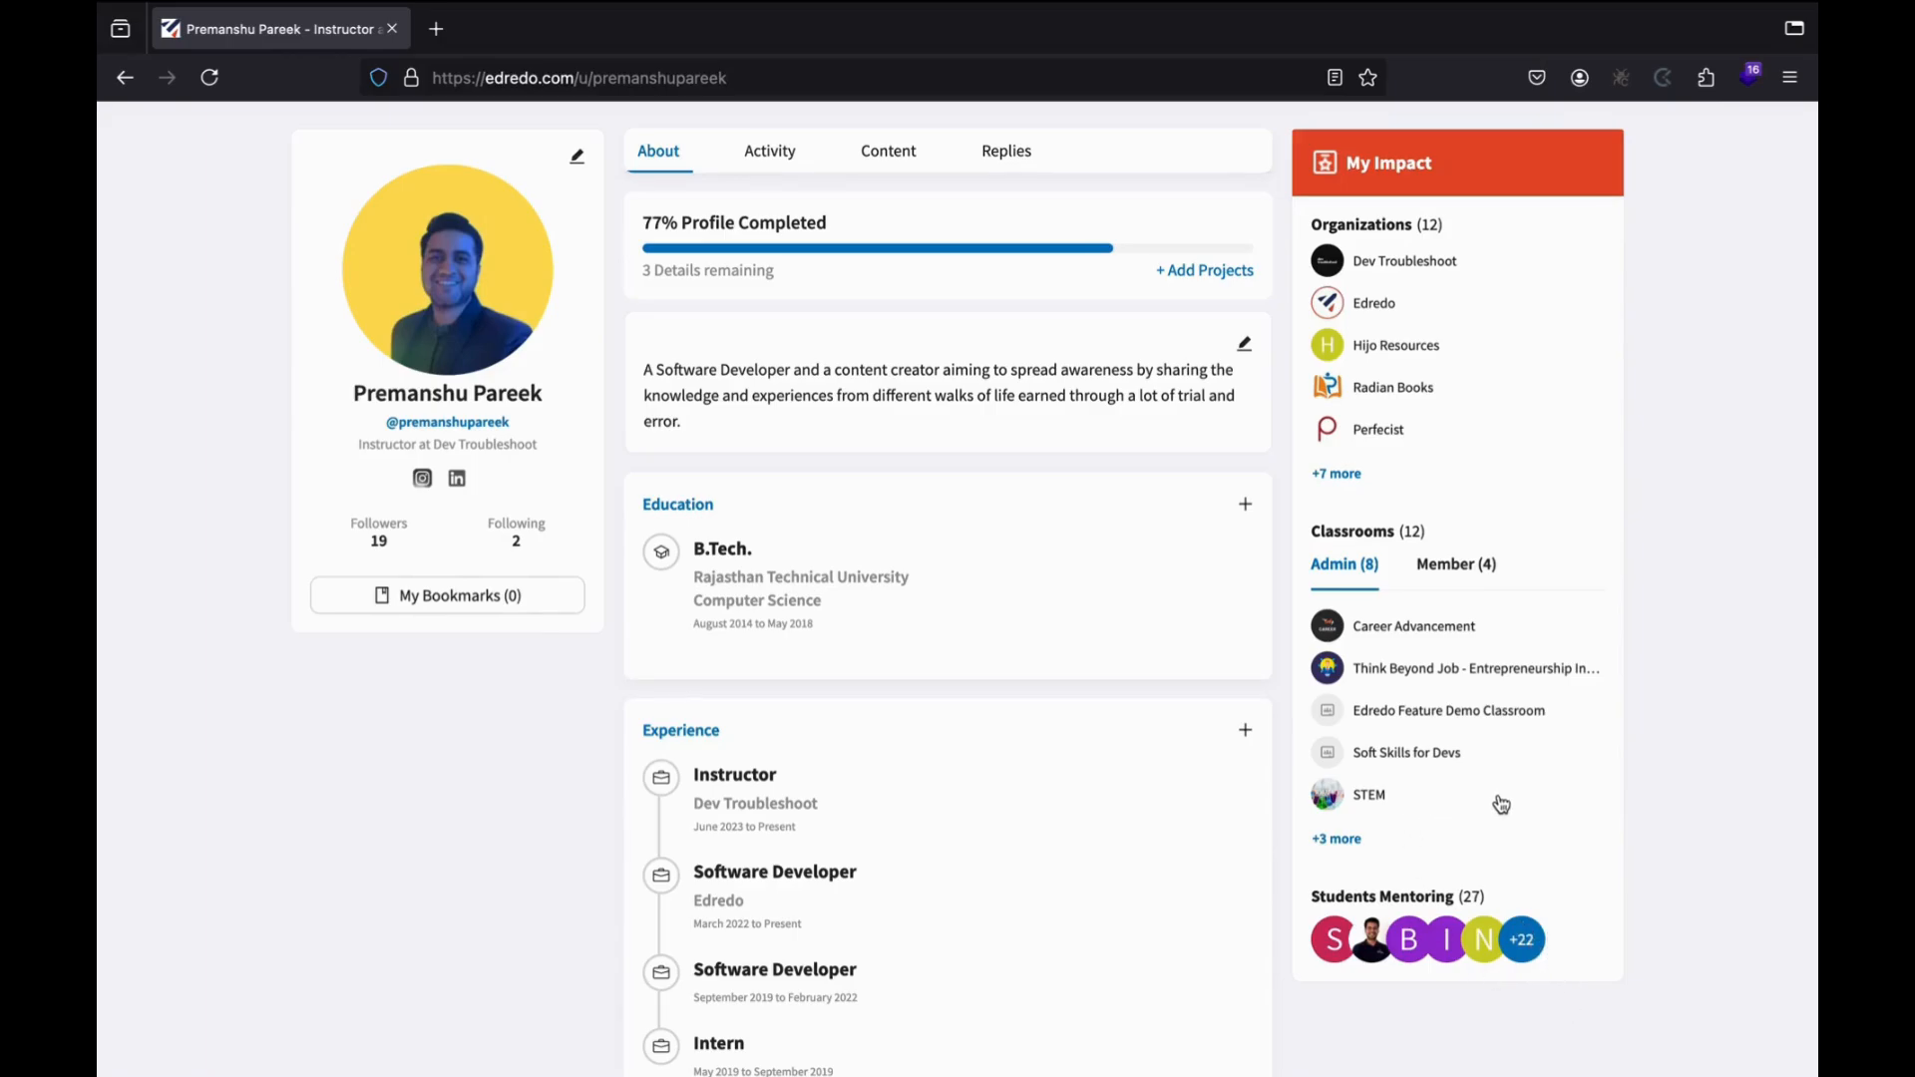
scroll(1495, 795, "up", 1)
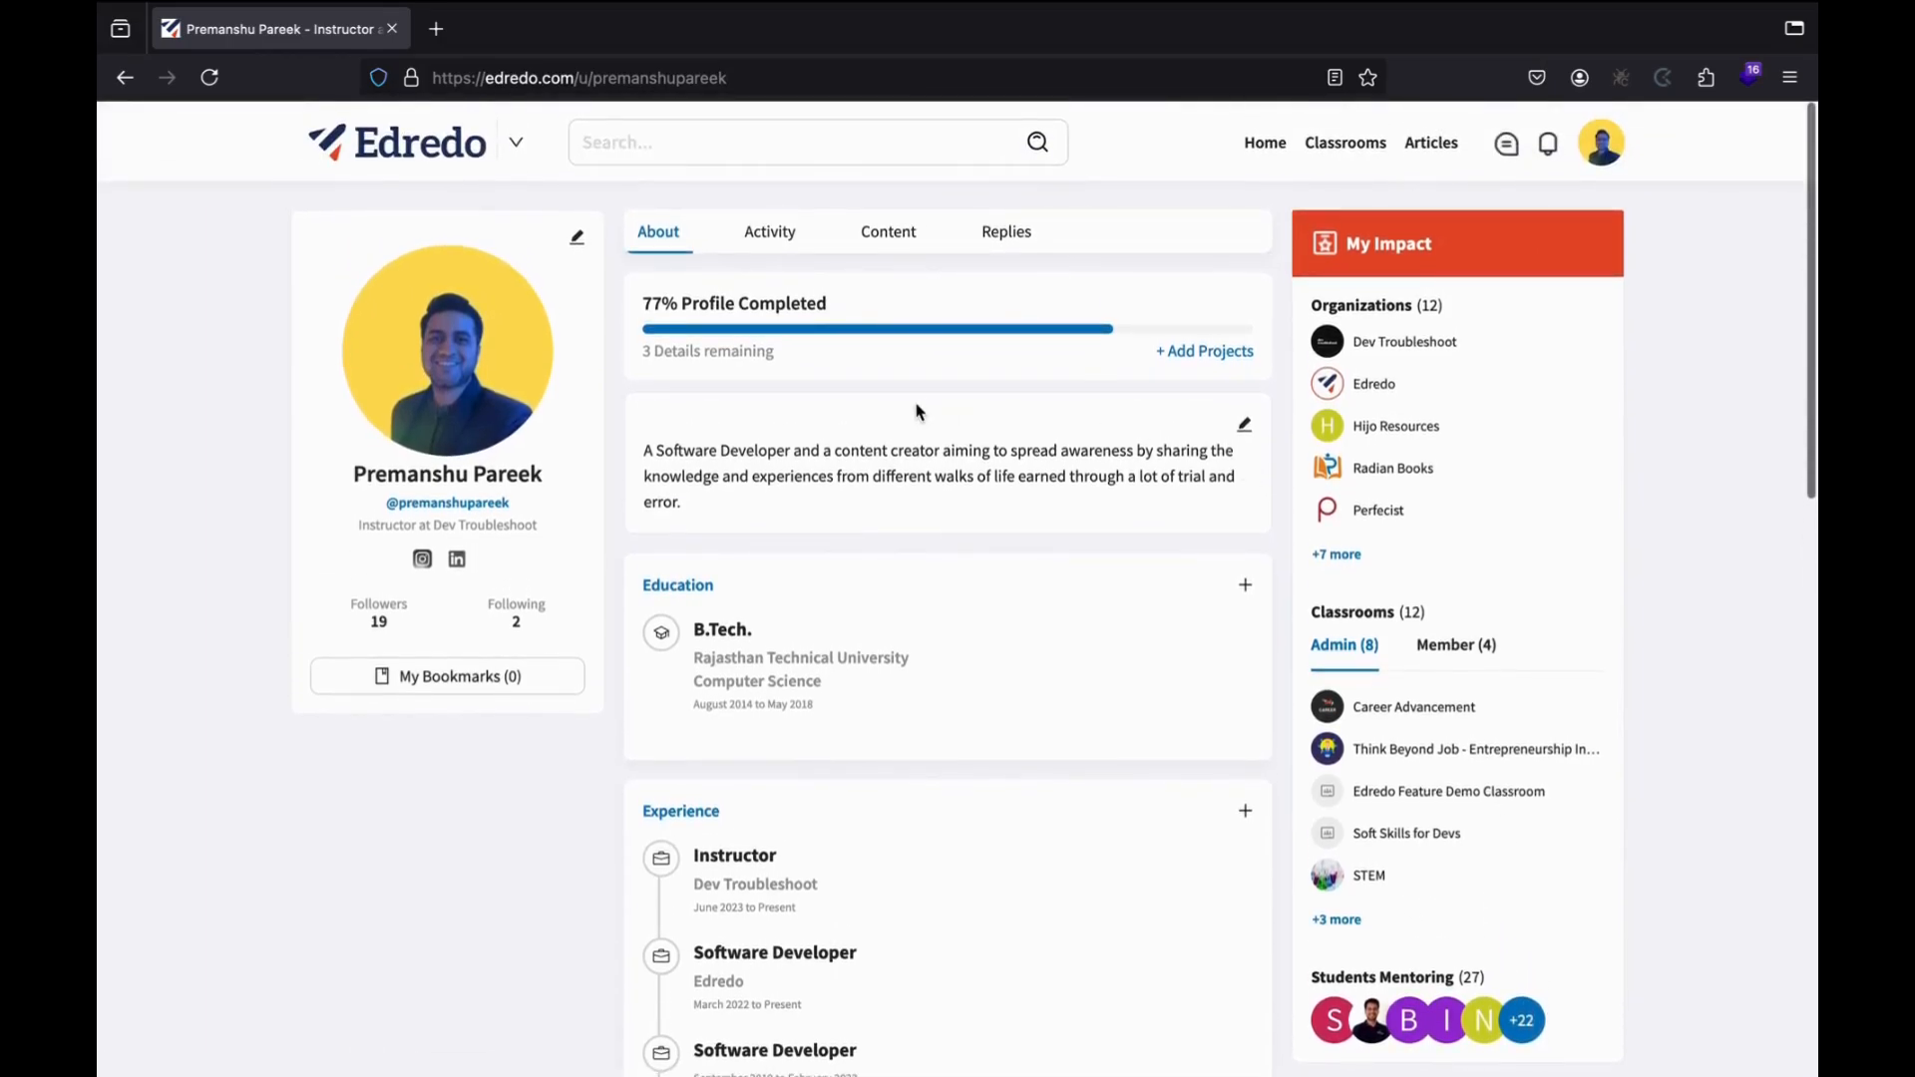
Show the profile's Activity feed, listing the corporate-training poll above the first post.
left_click(773, 239)
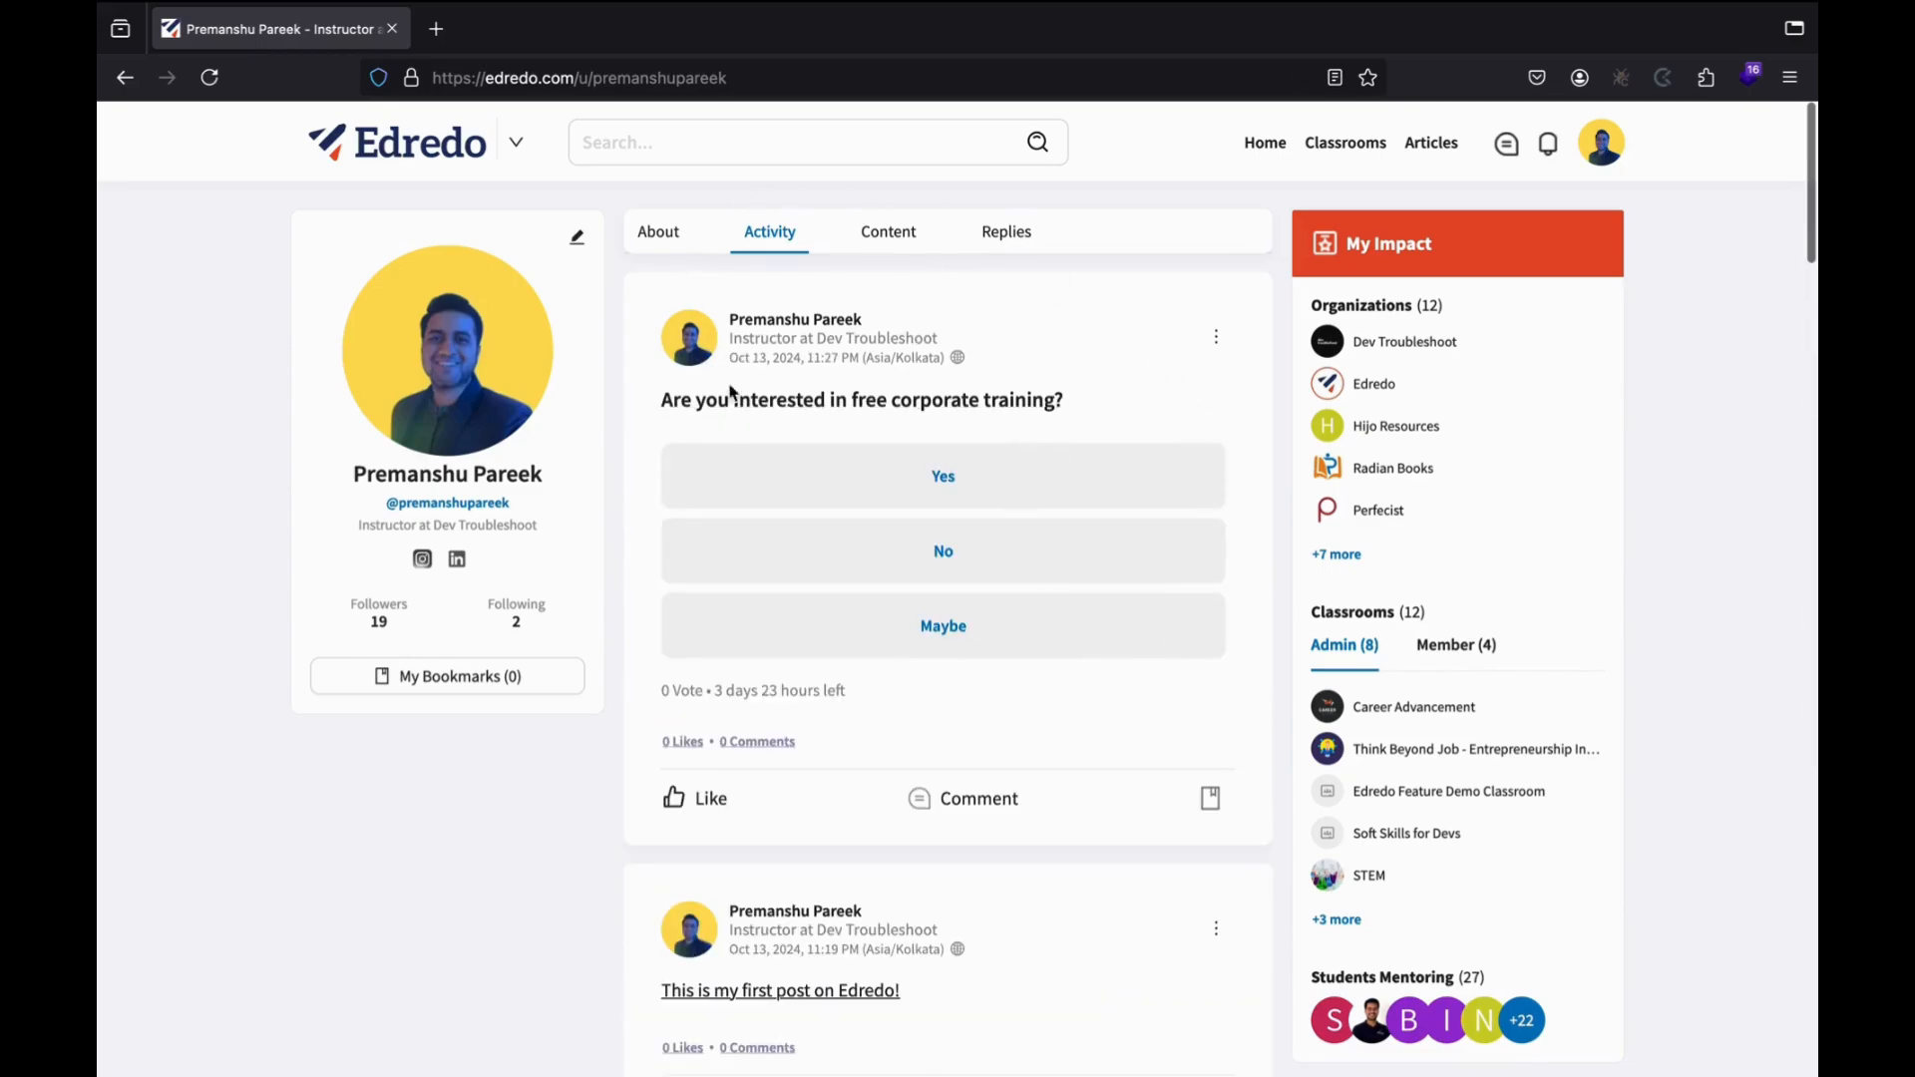
scroll(855, 519, "down", 3)
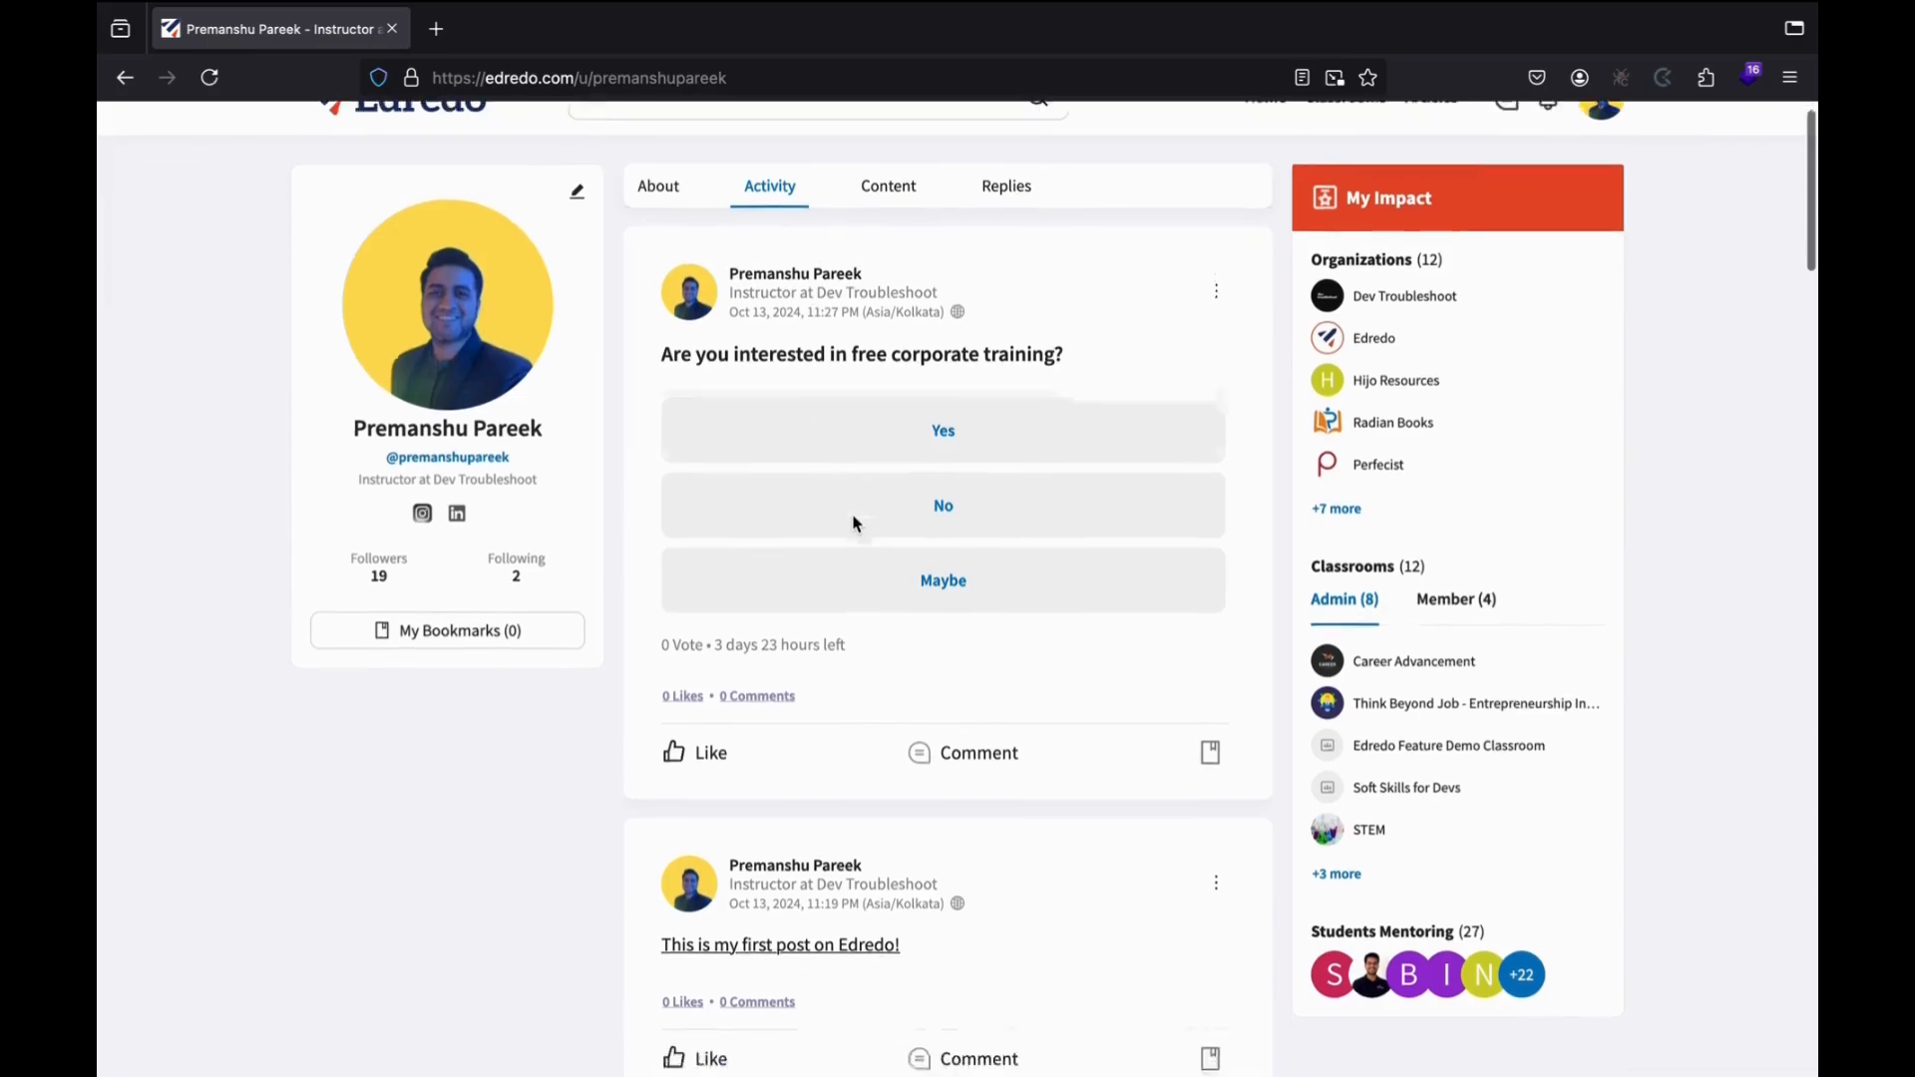
scroll(854, 522, "up", 3)
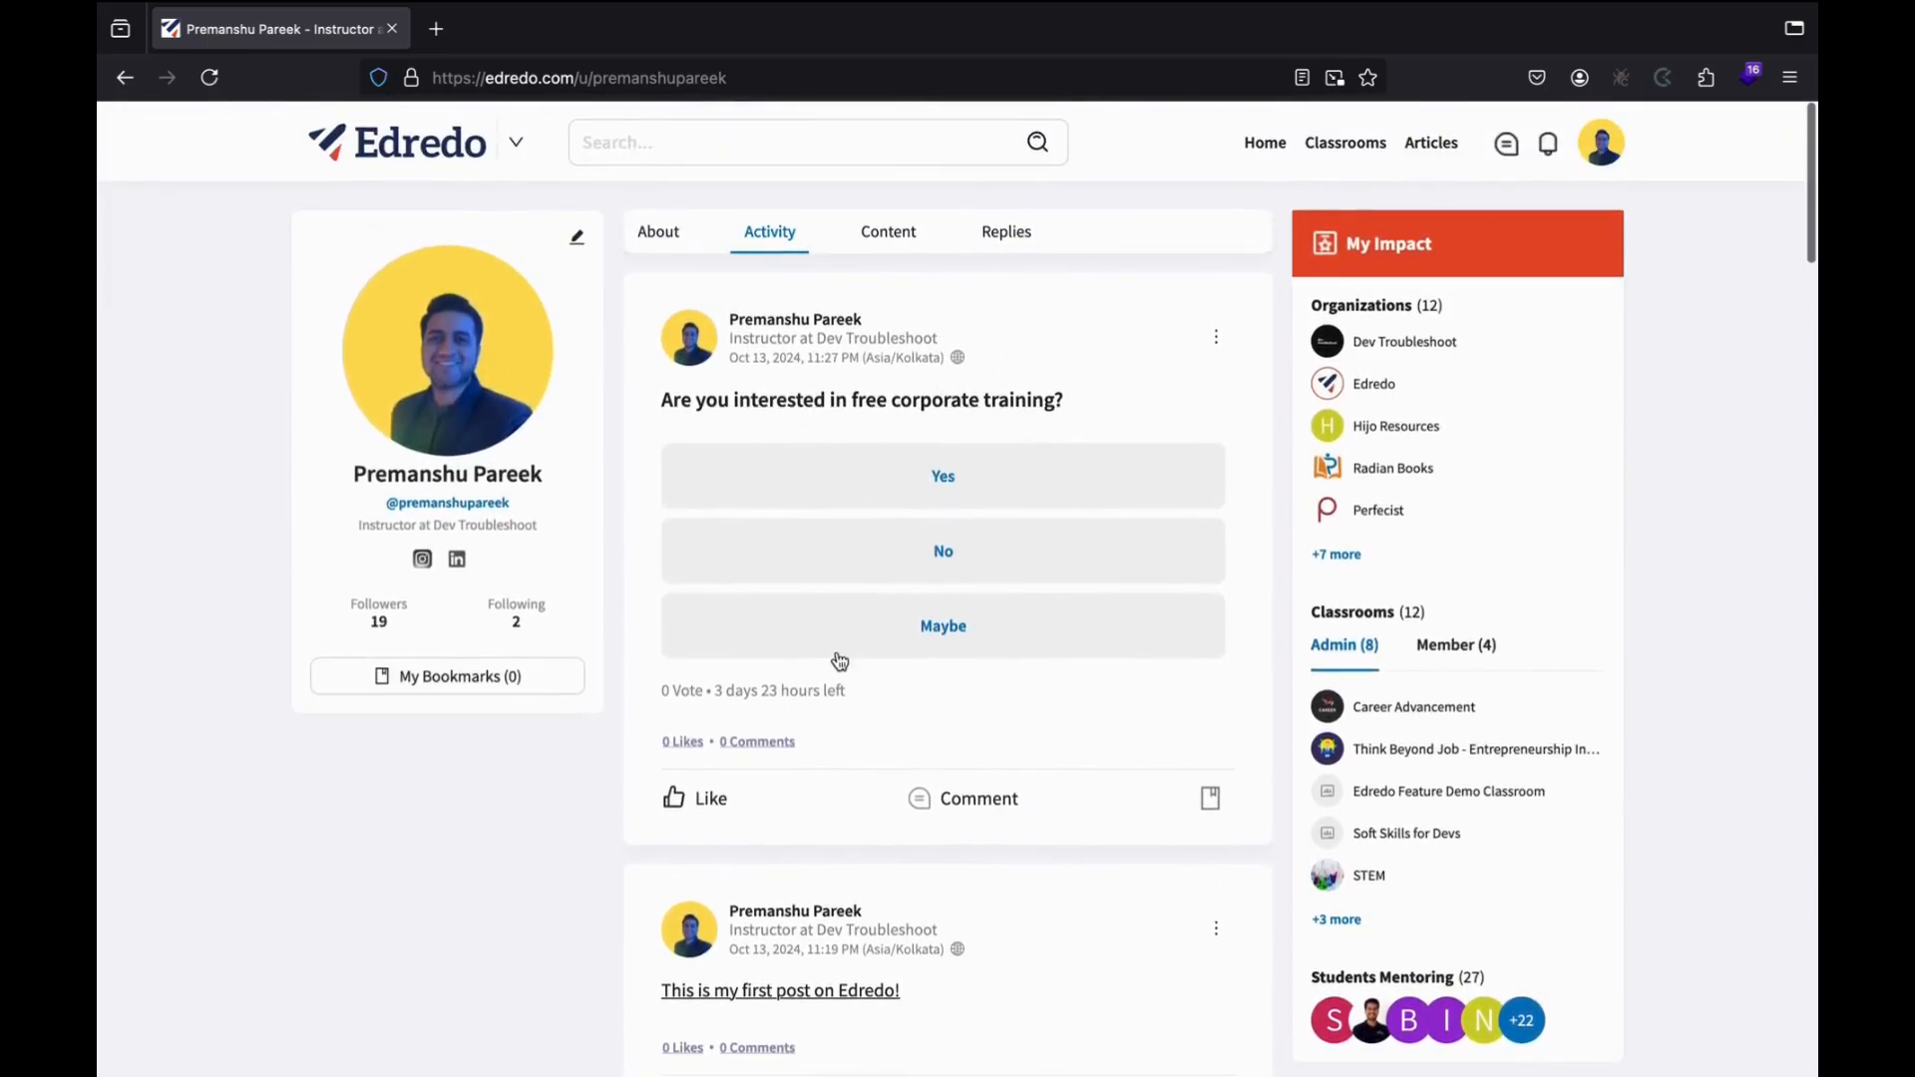
scroll(838, 658, "down", 7)
scroll(886, 733, "down", 8)
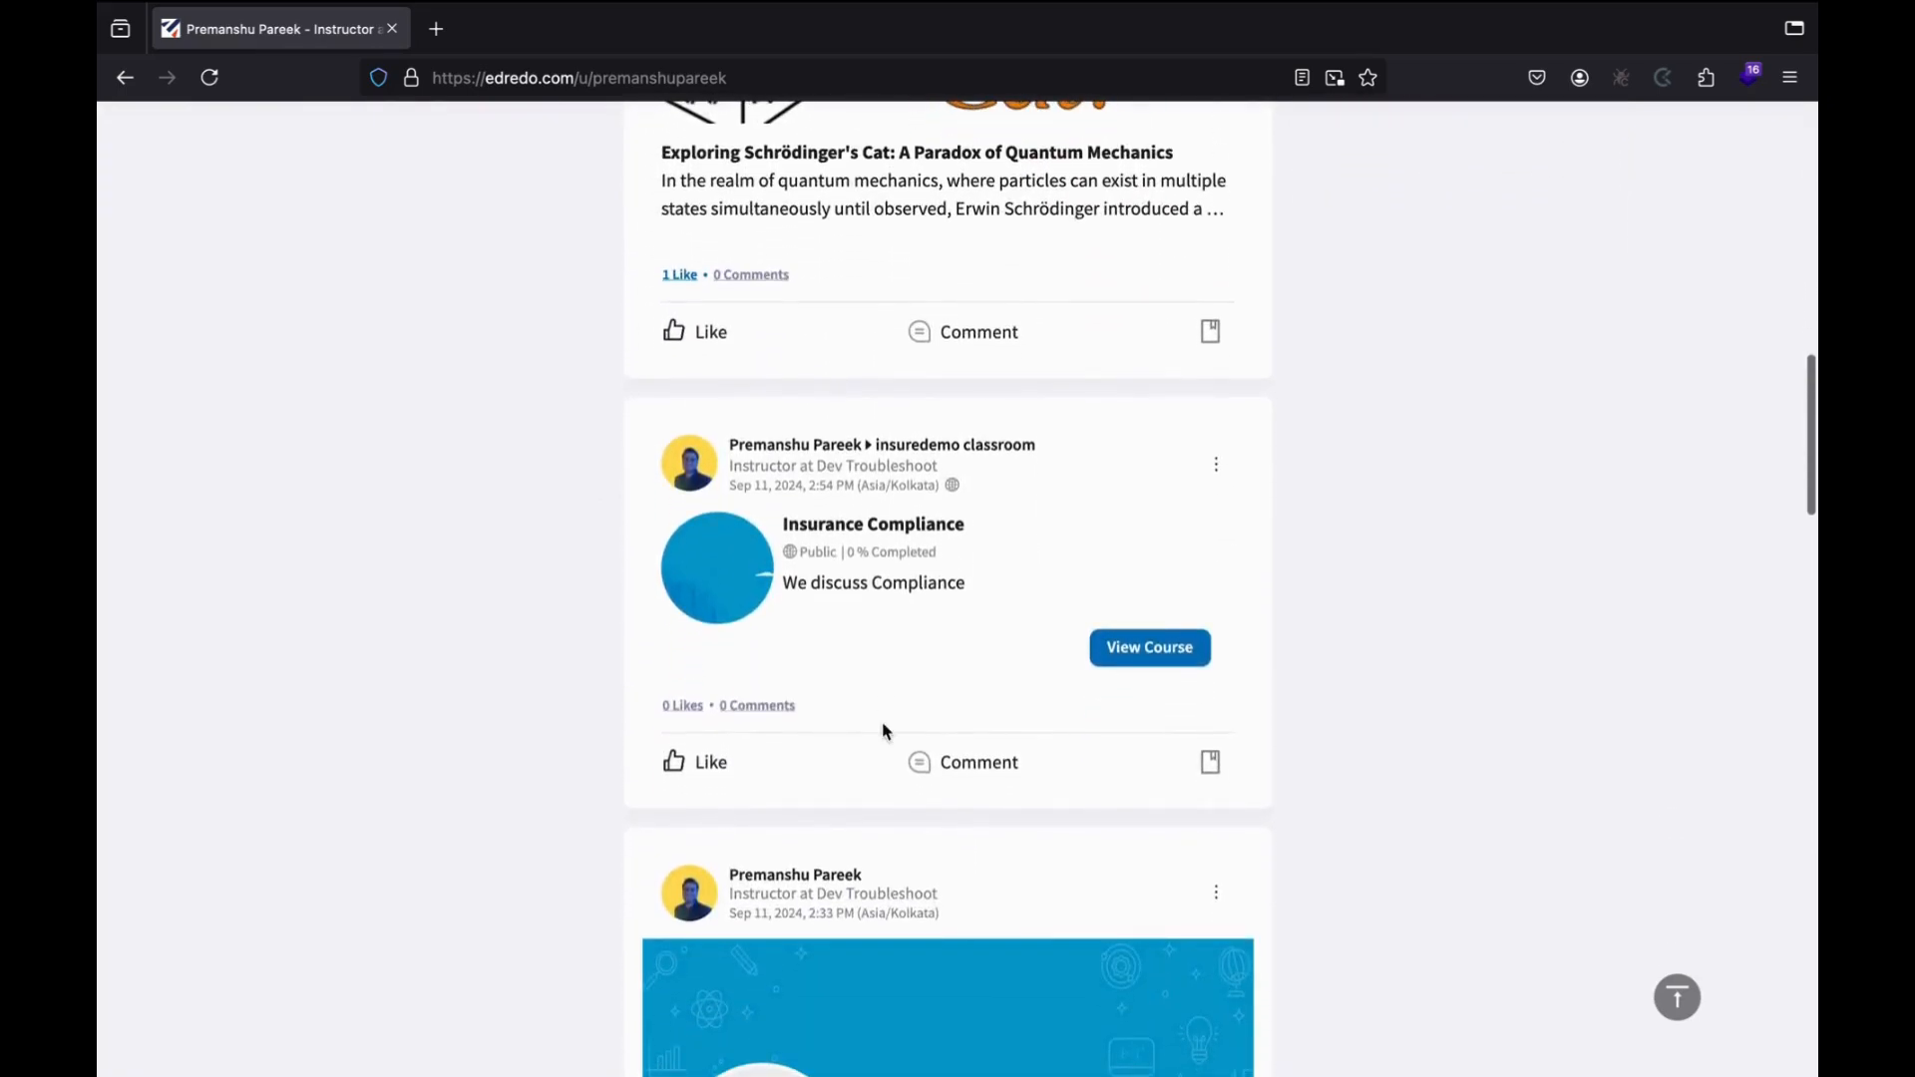
scroll(895, 680, "down", 2)
scroll(895, 680, "up", 15)
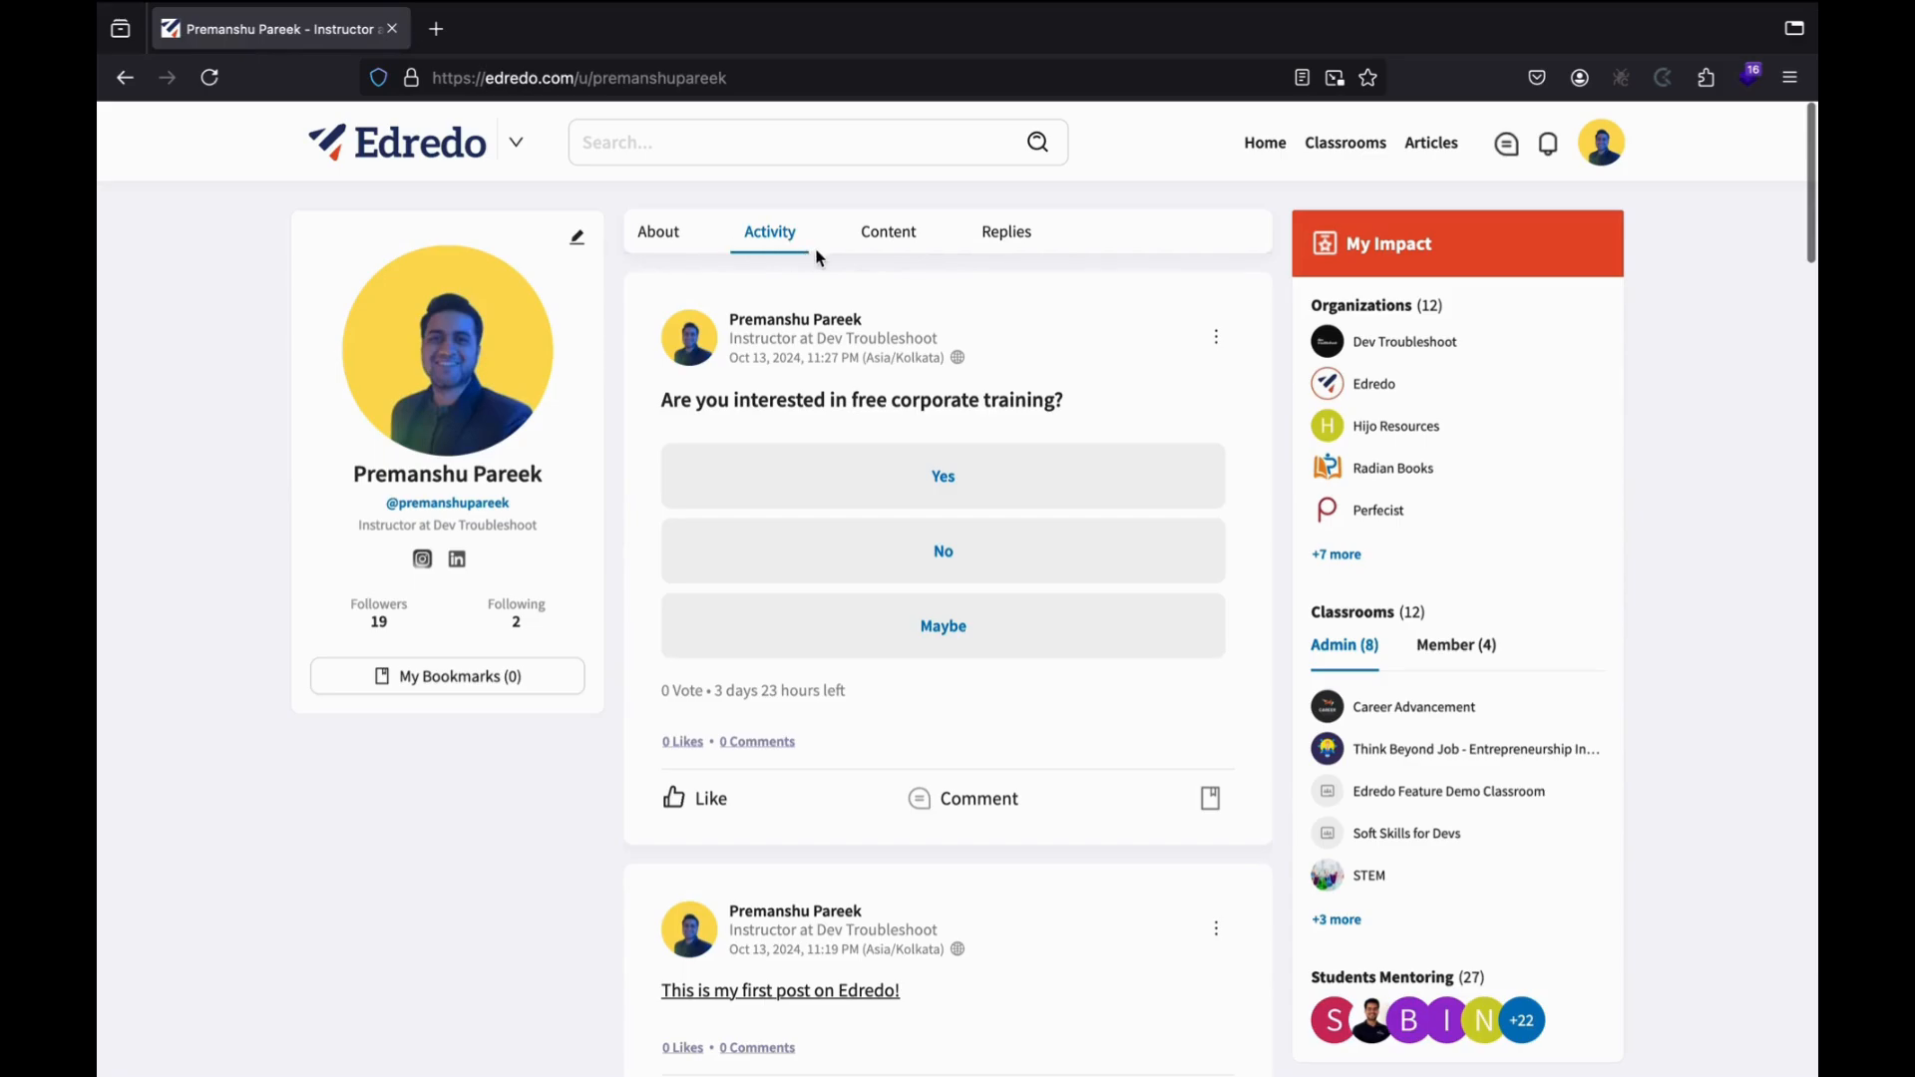
Check the Content tab's Filter by options, keep All Content, then show the empty Replies tab.
left_click(885, 232)
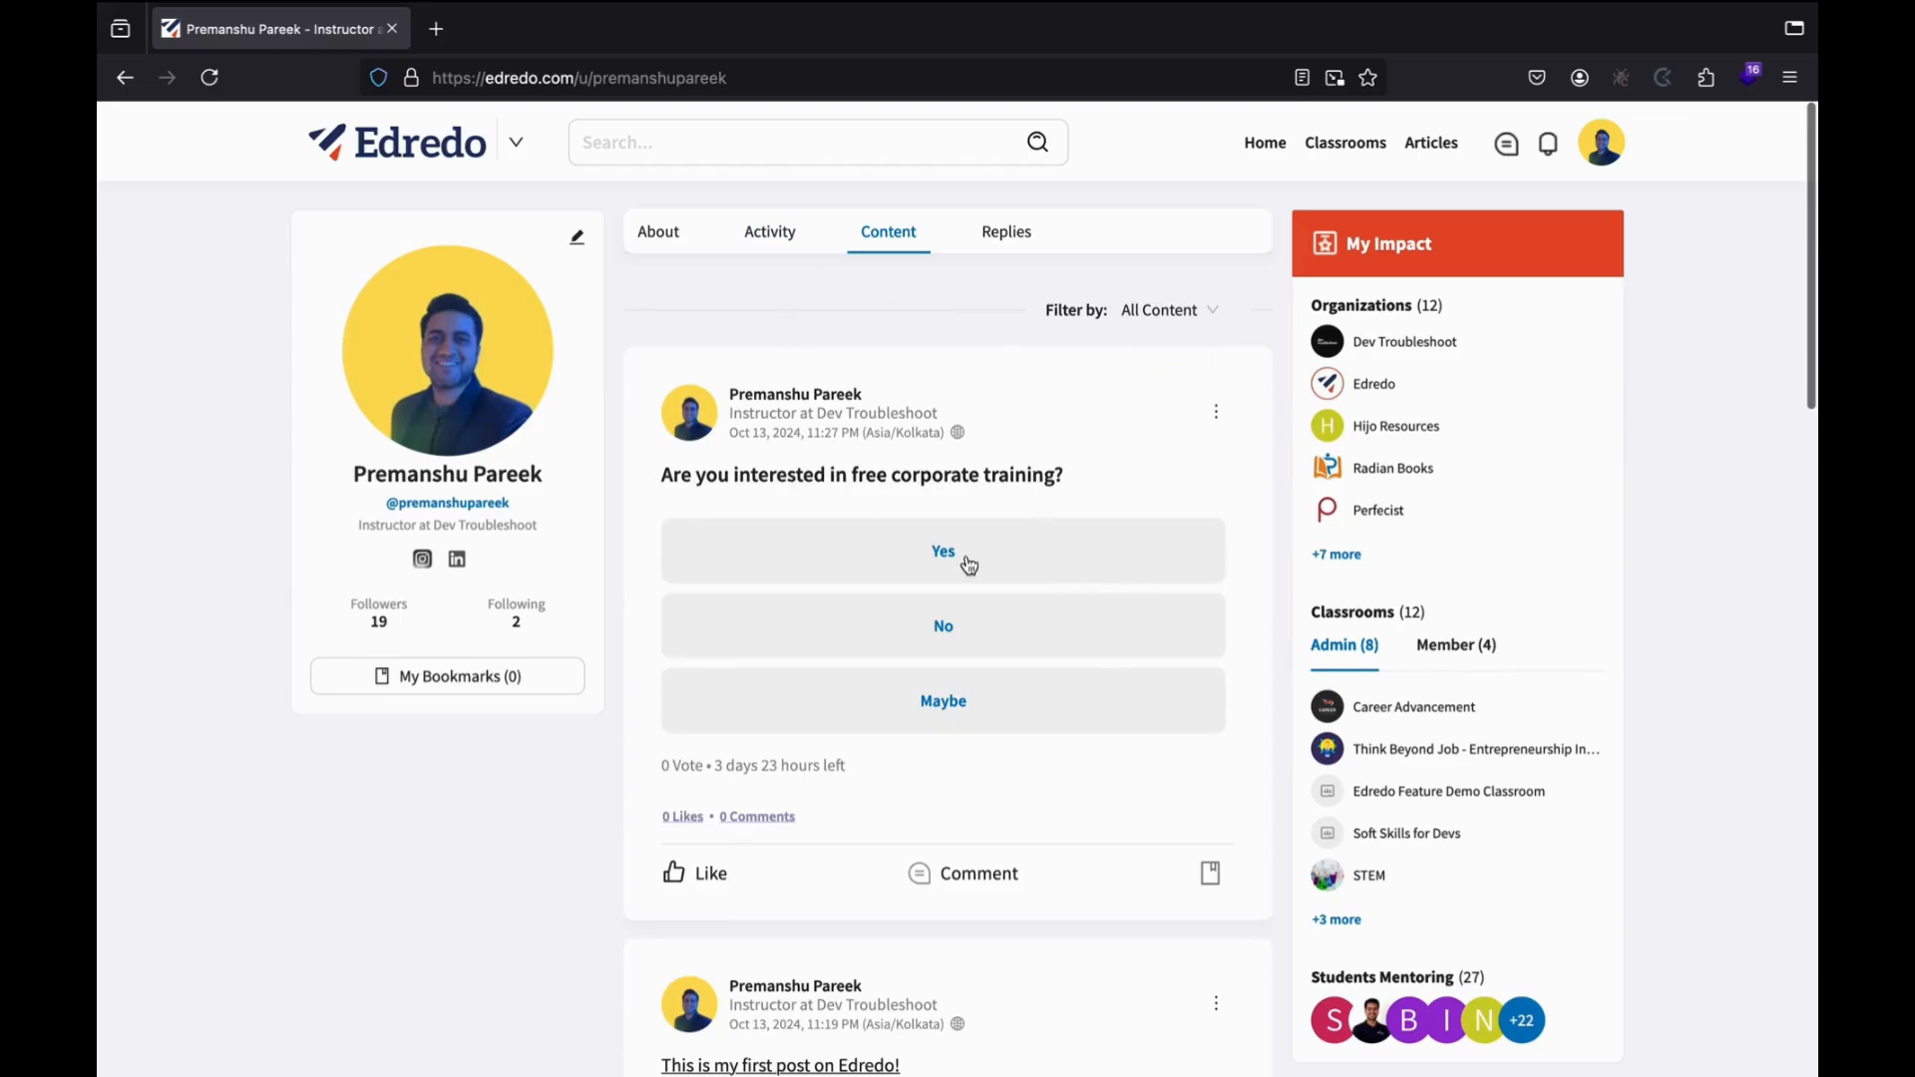
left_click(1163, 311)
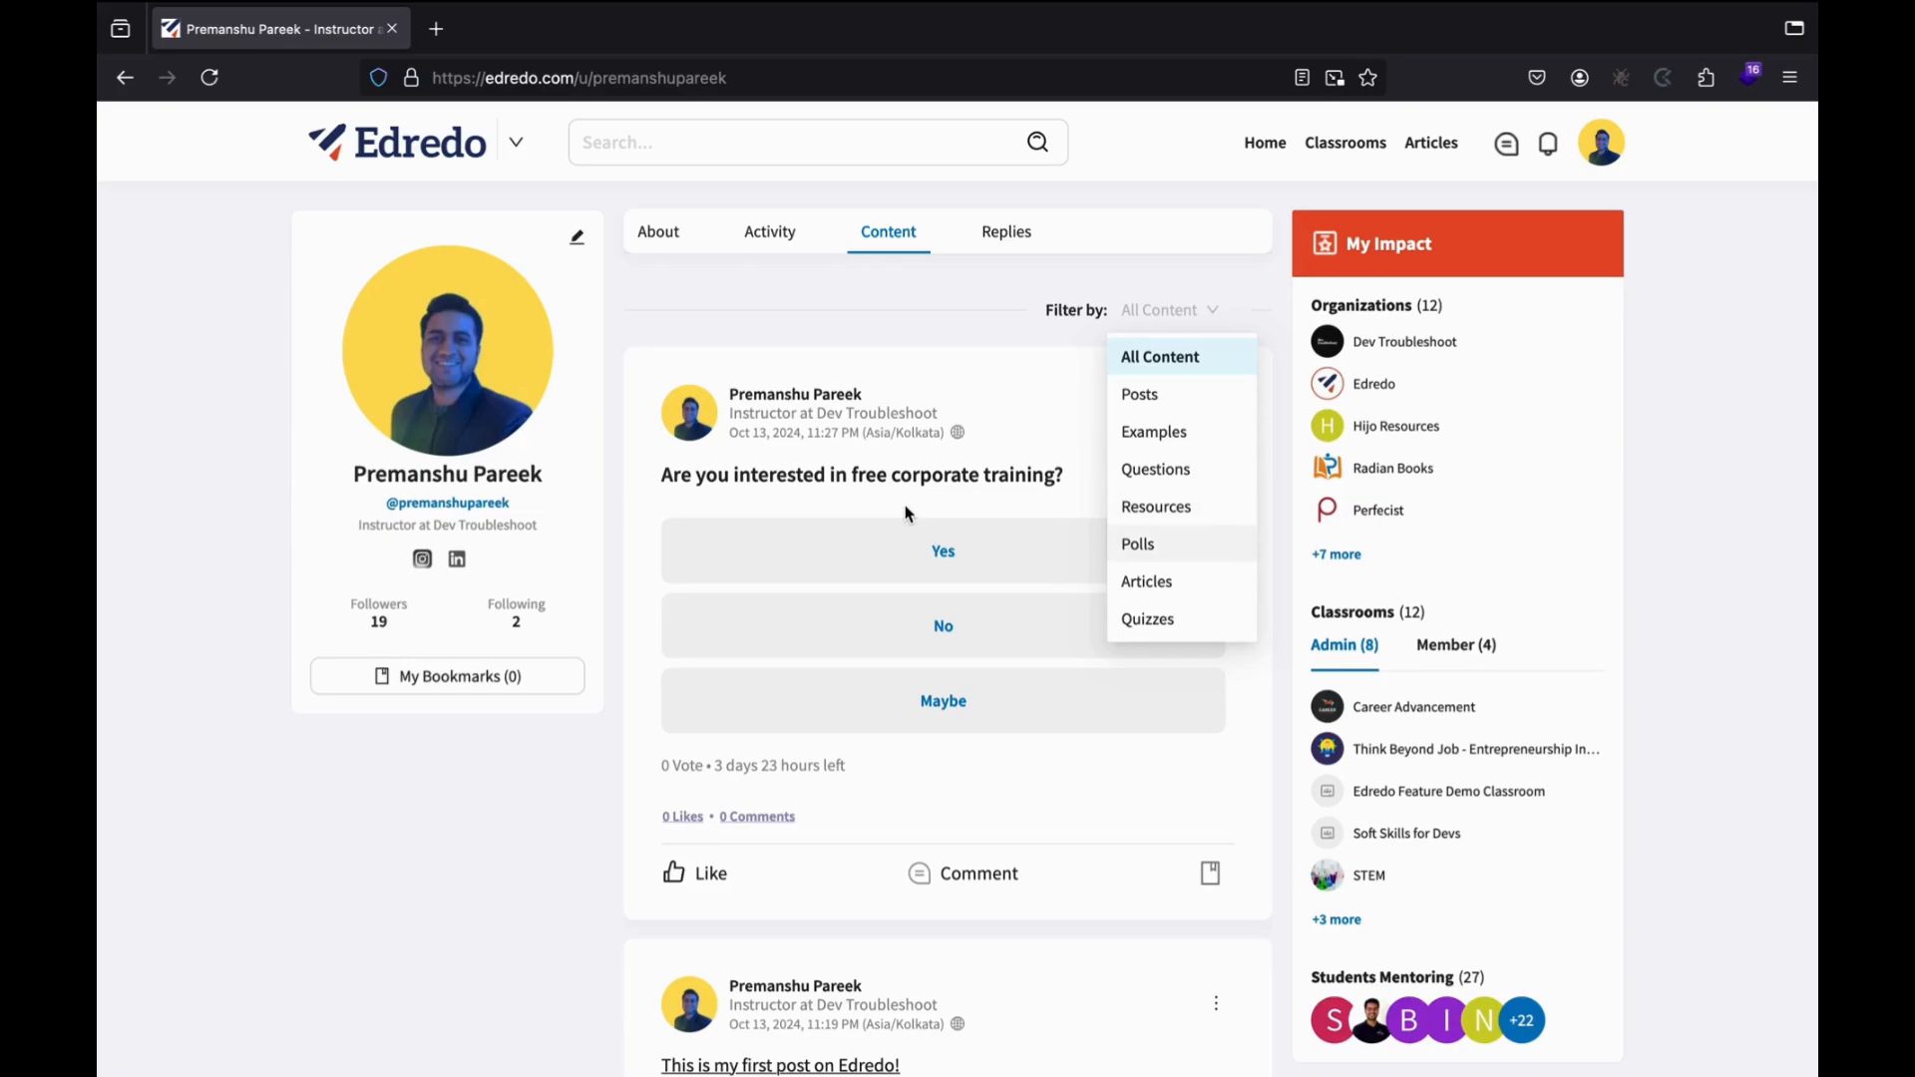
mouse_move(852, 483)
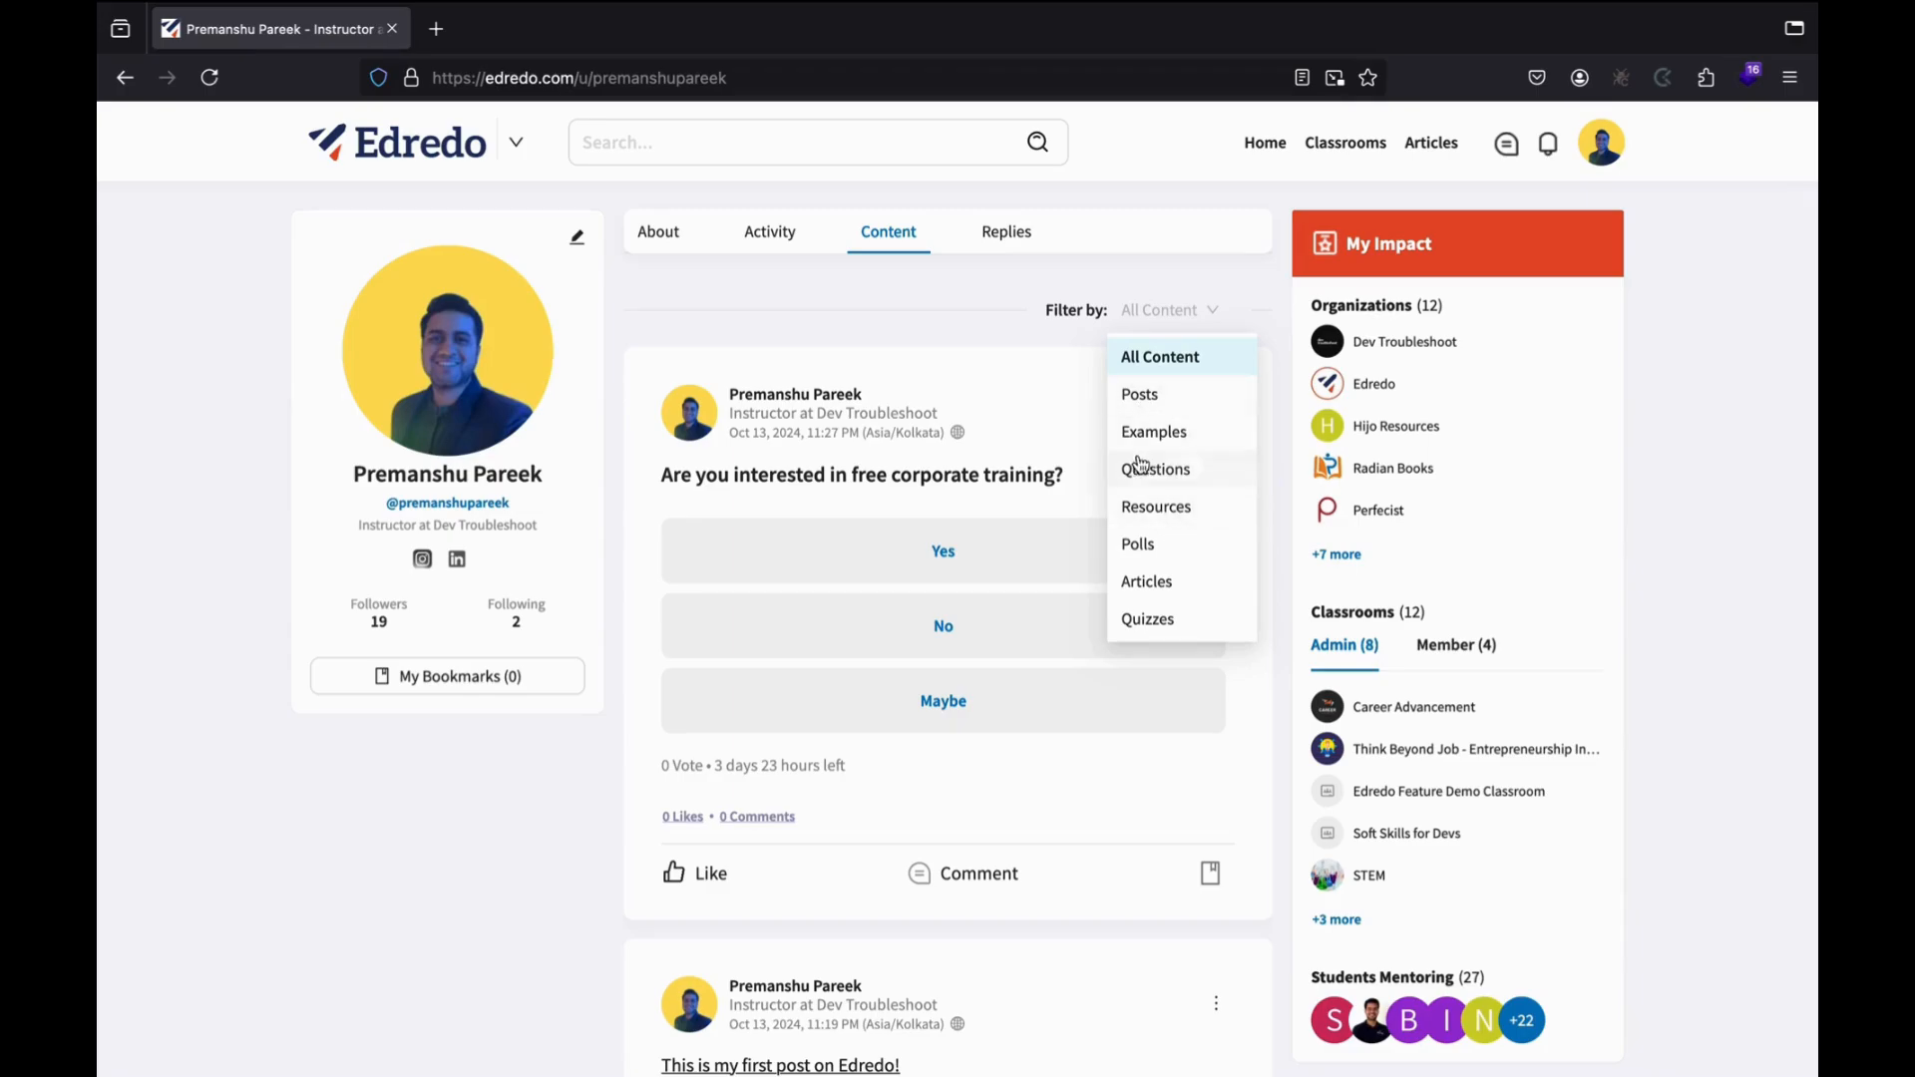
left_click(1007, 406)
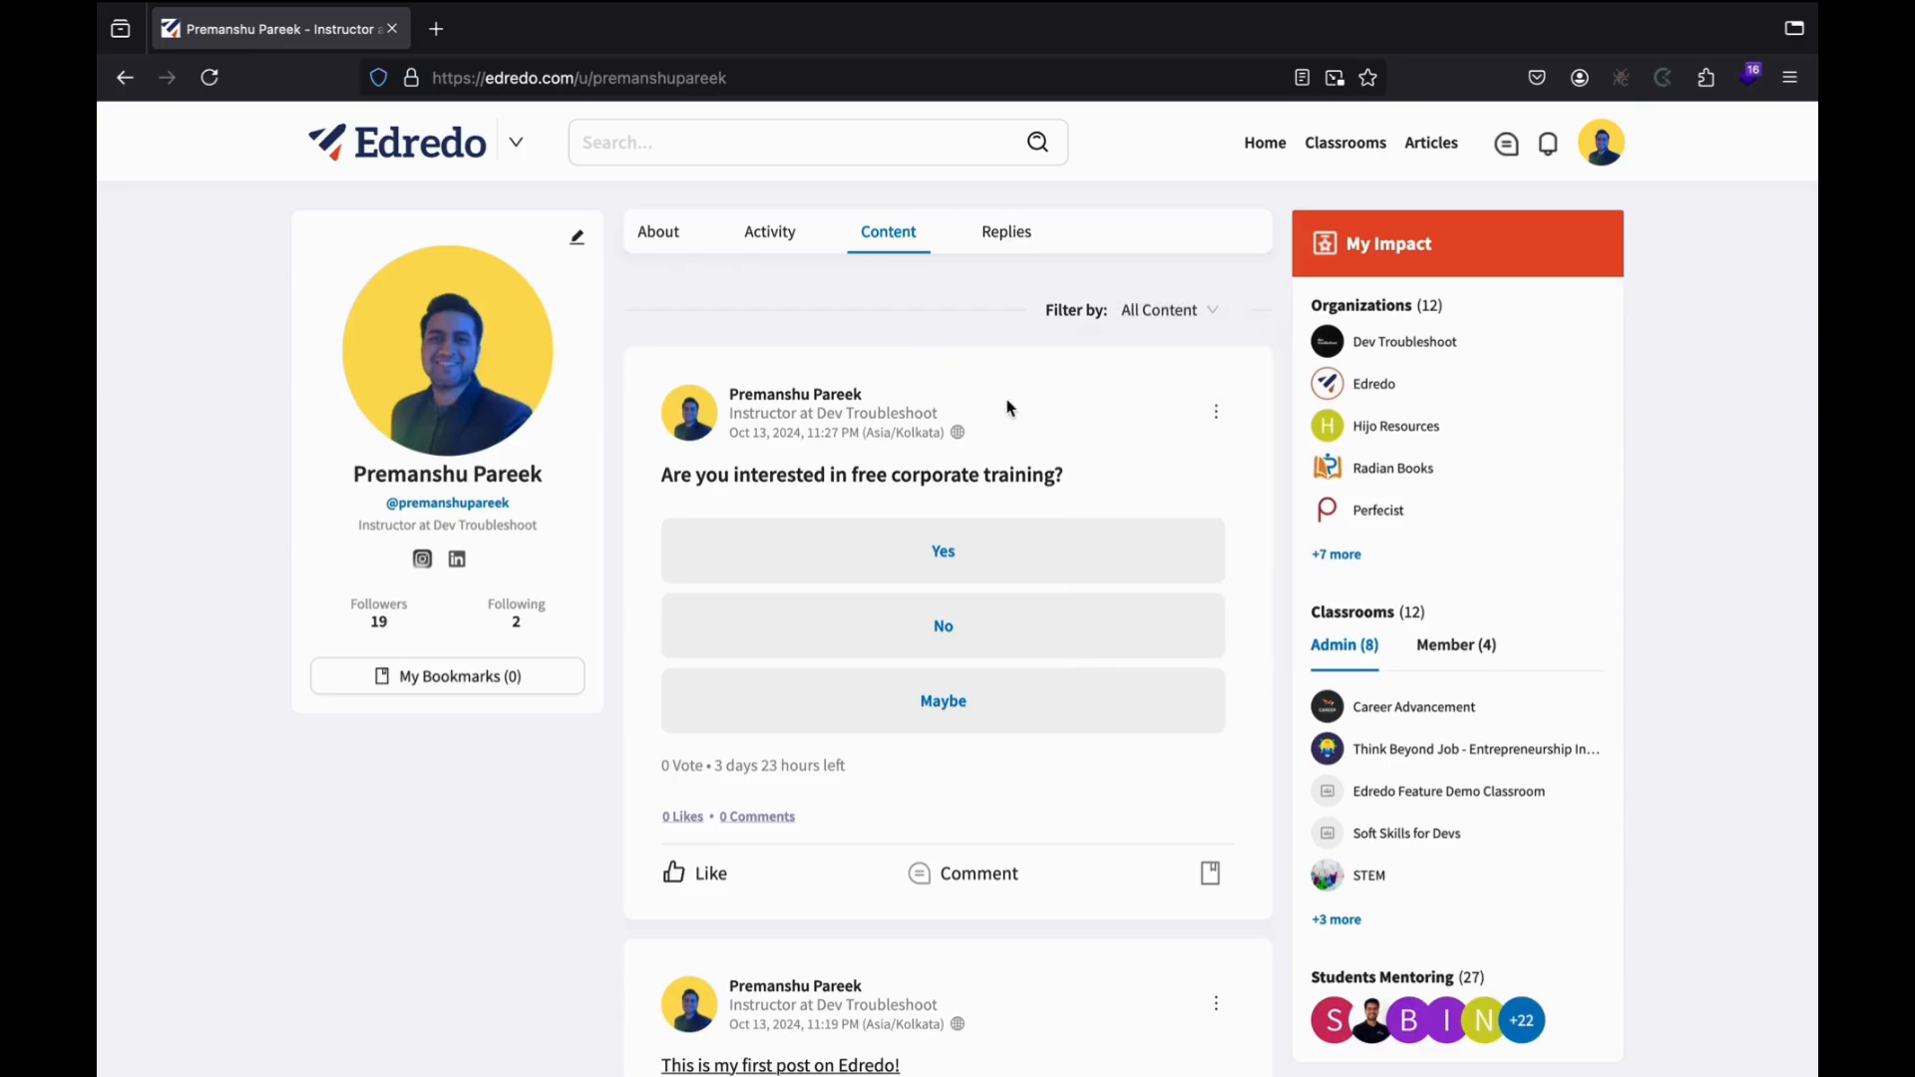
left_click(1019, 229)
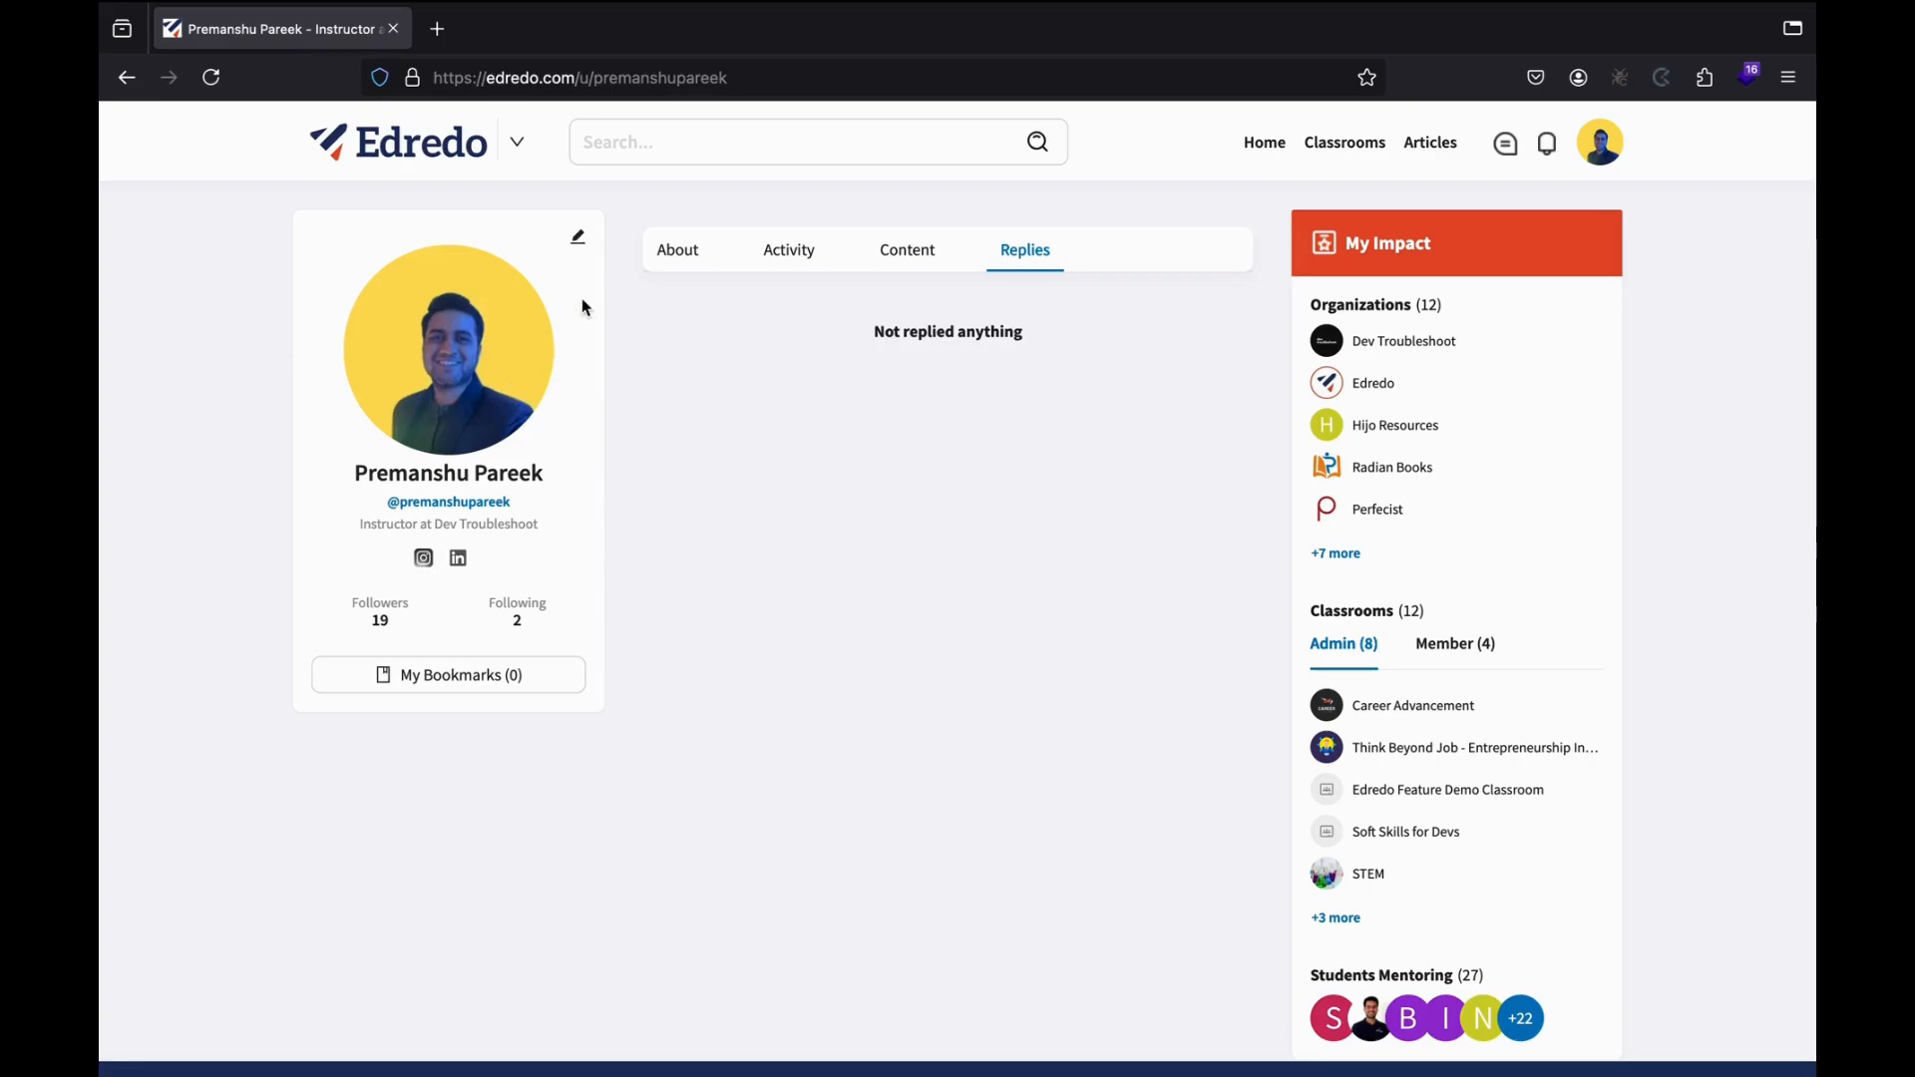
Add an empty third URL field to Social Links, below the Instagram and LinkedIn entries.
left_click(579, 242)
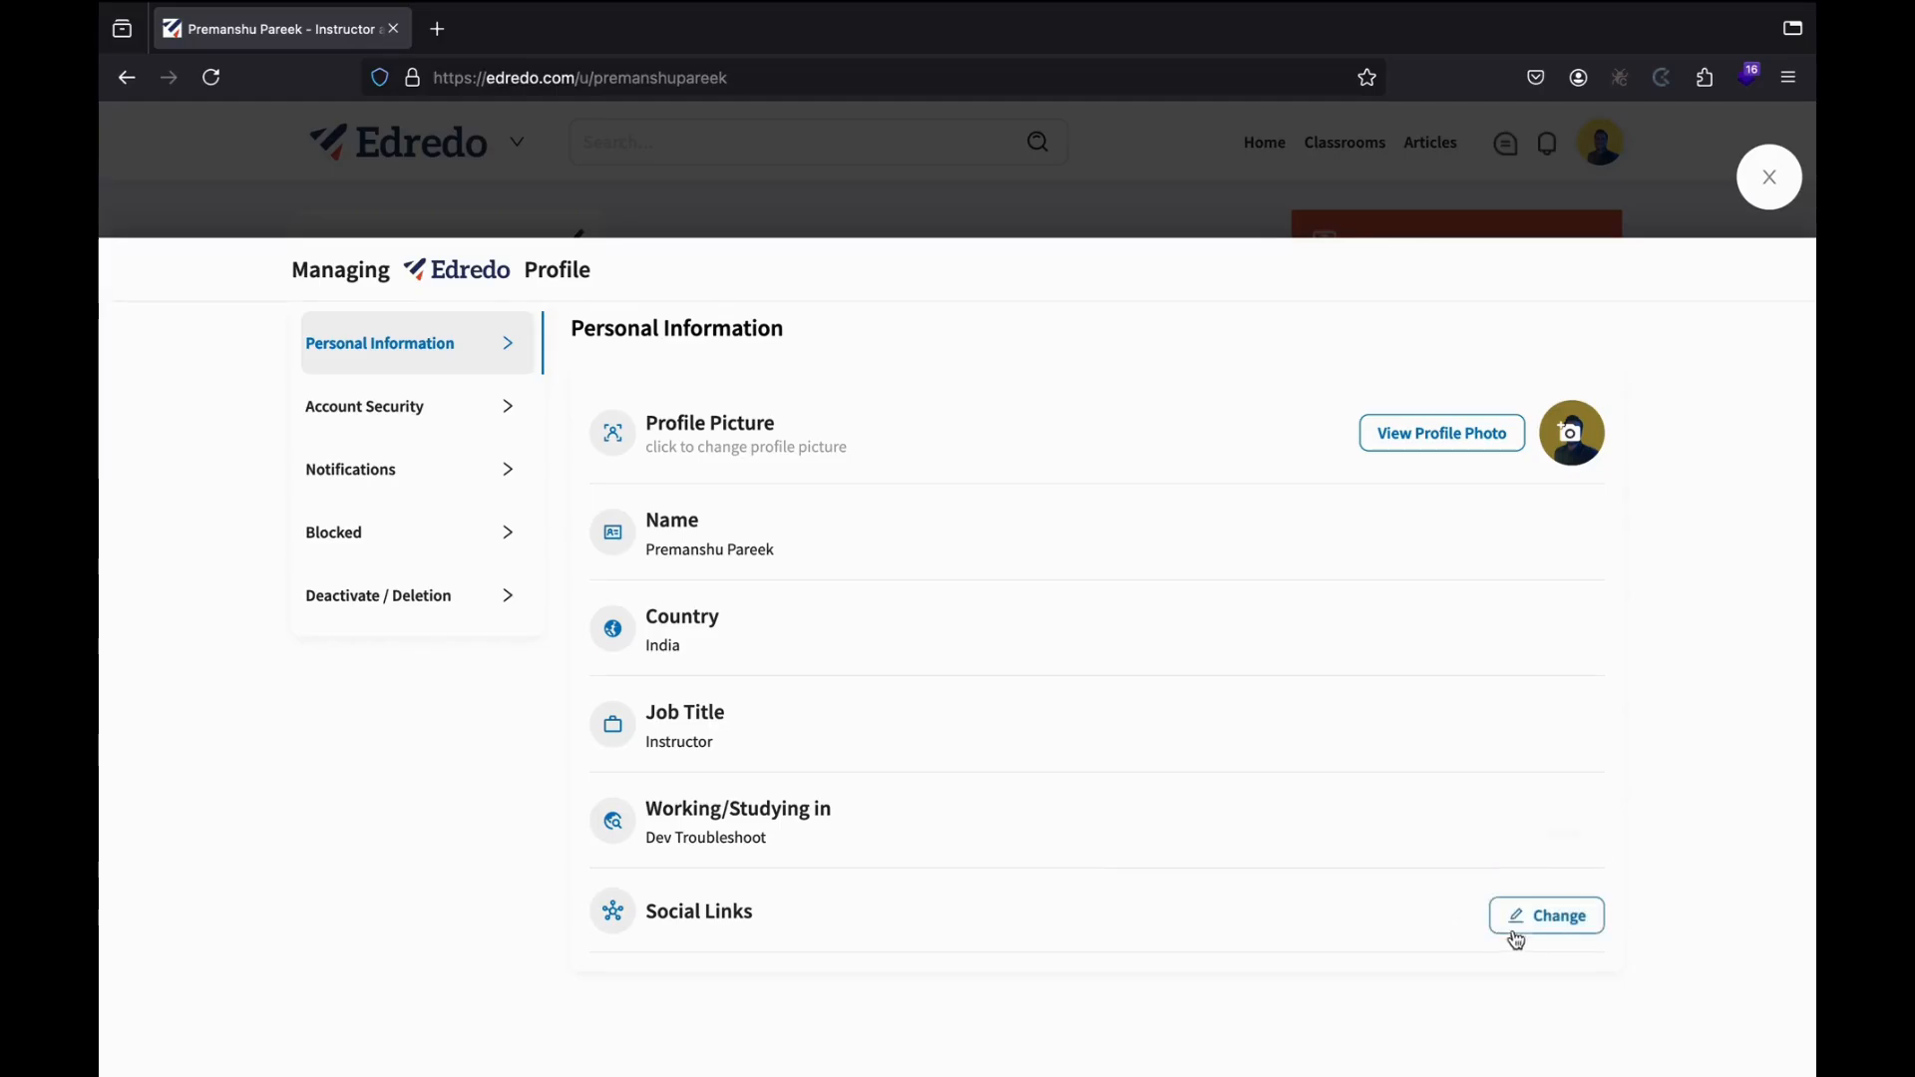
left_click(1549, 922)
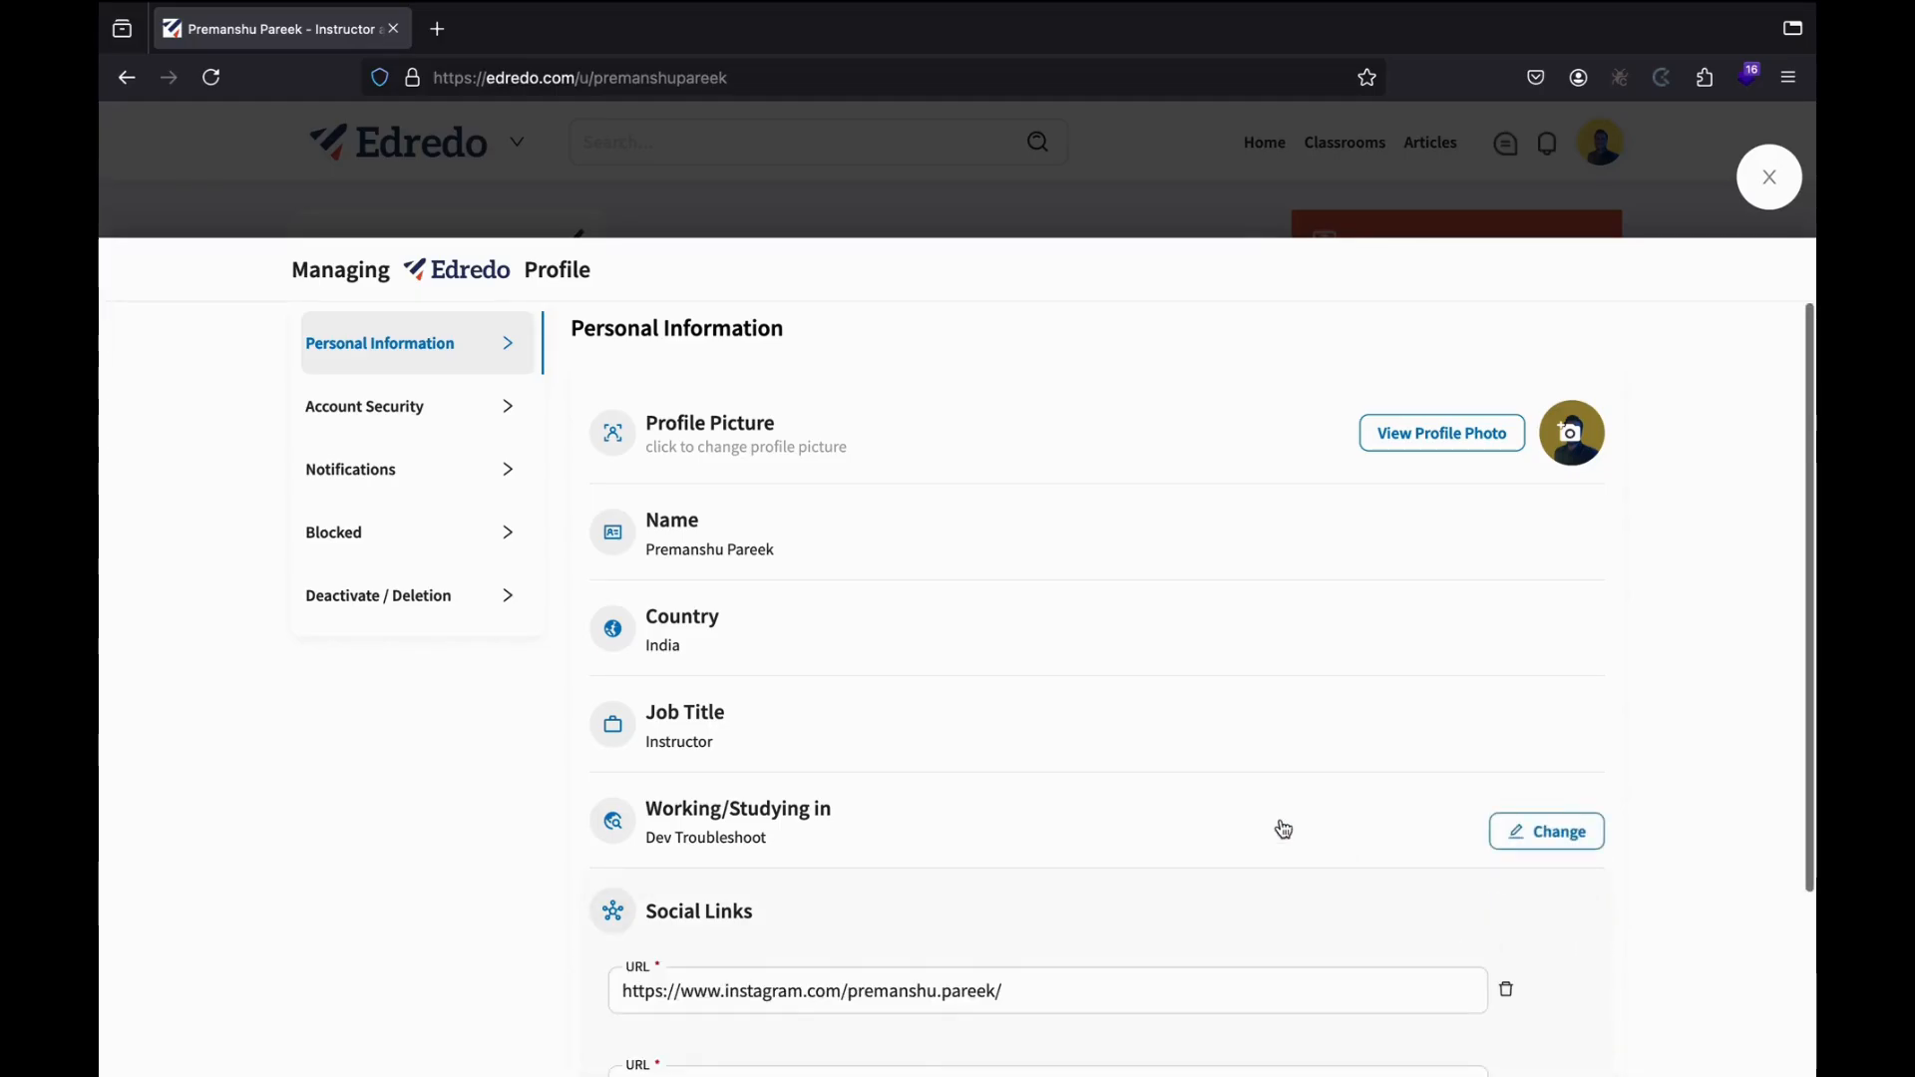
scroll(1283, 837, "down", 2)
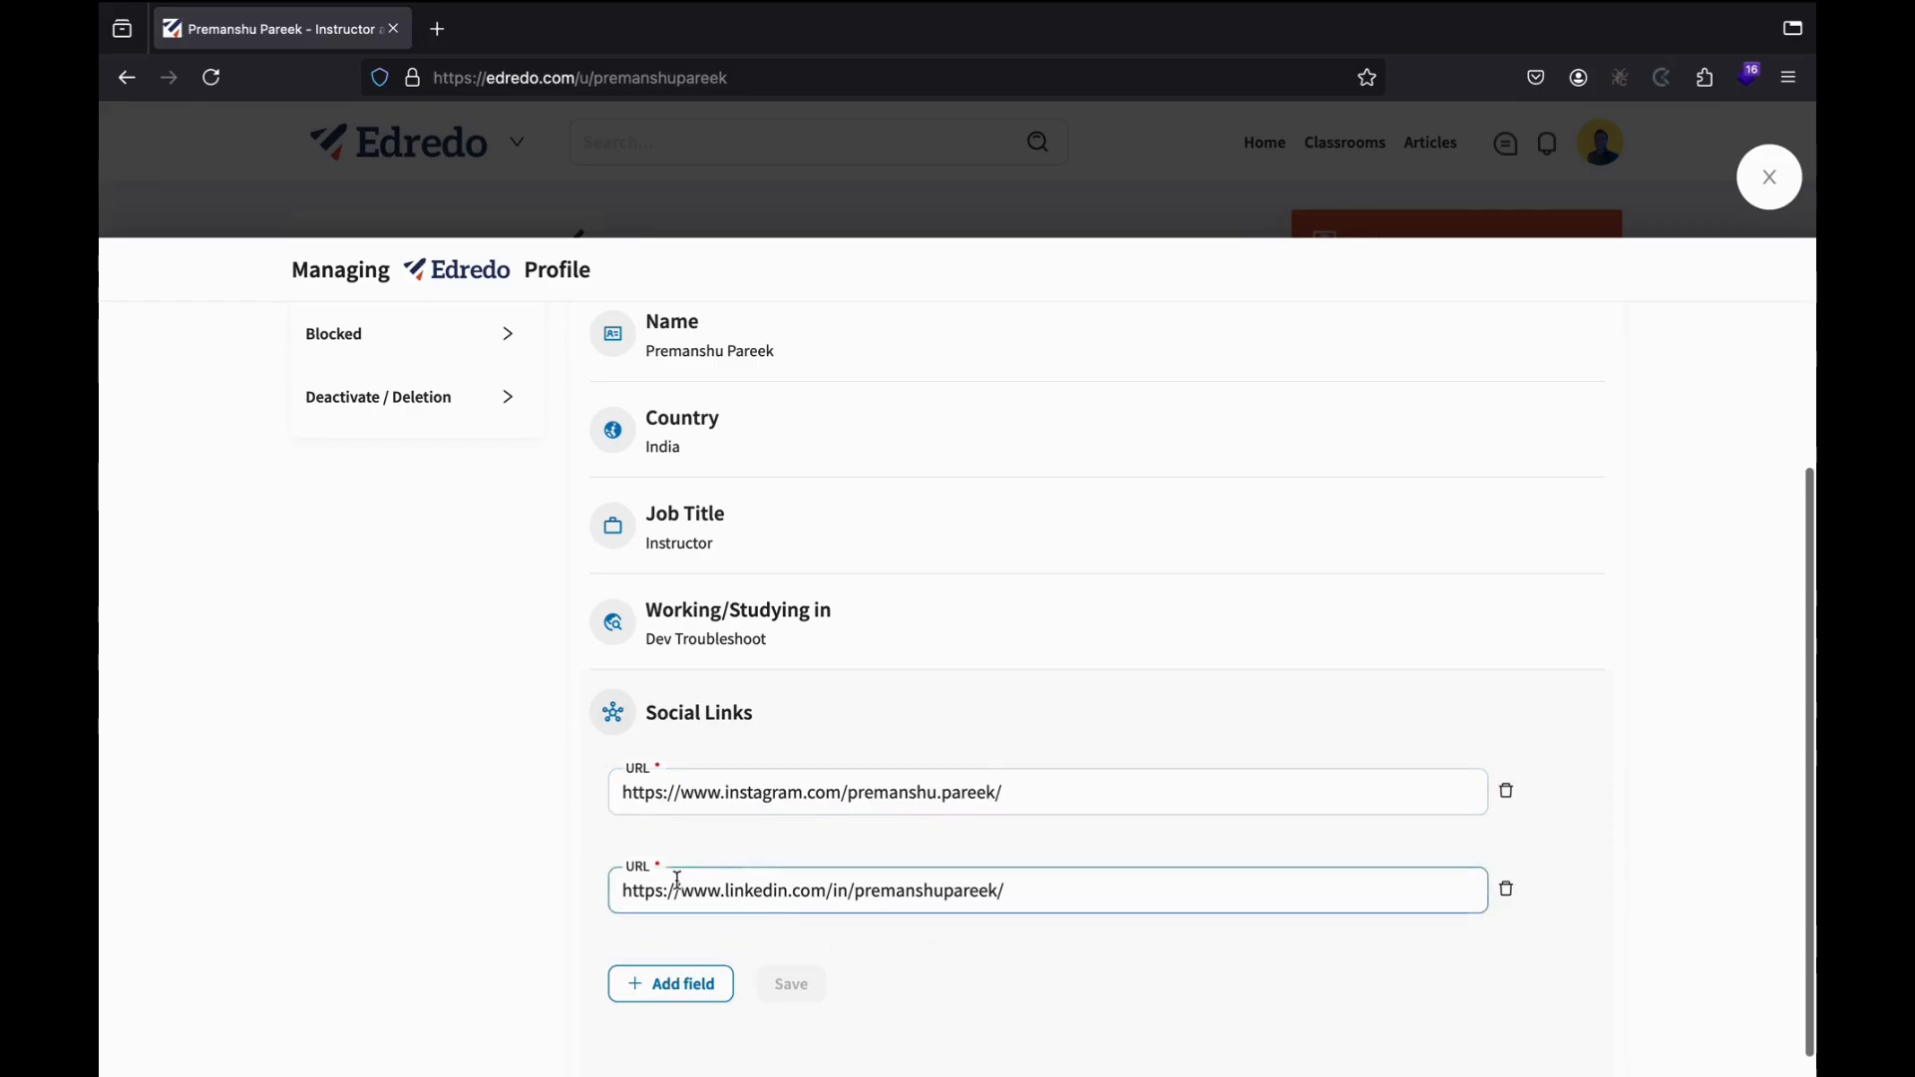
left_click(671, 988)
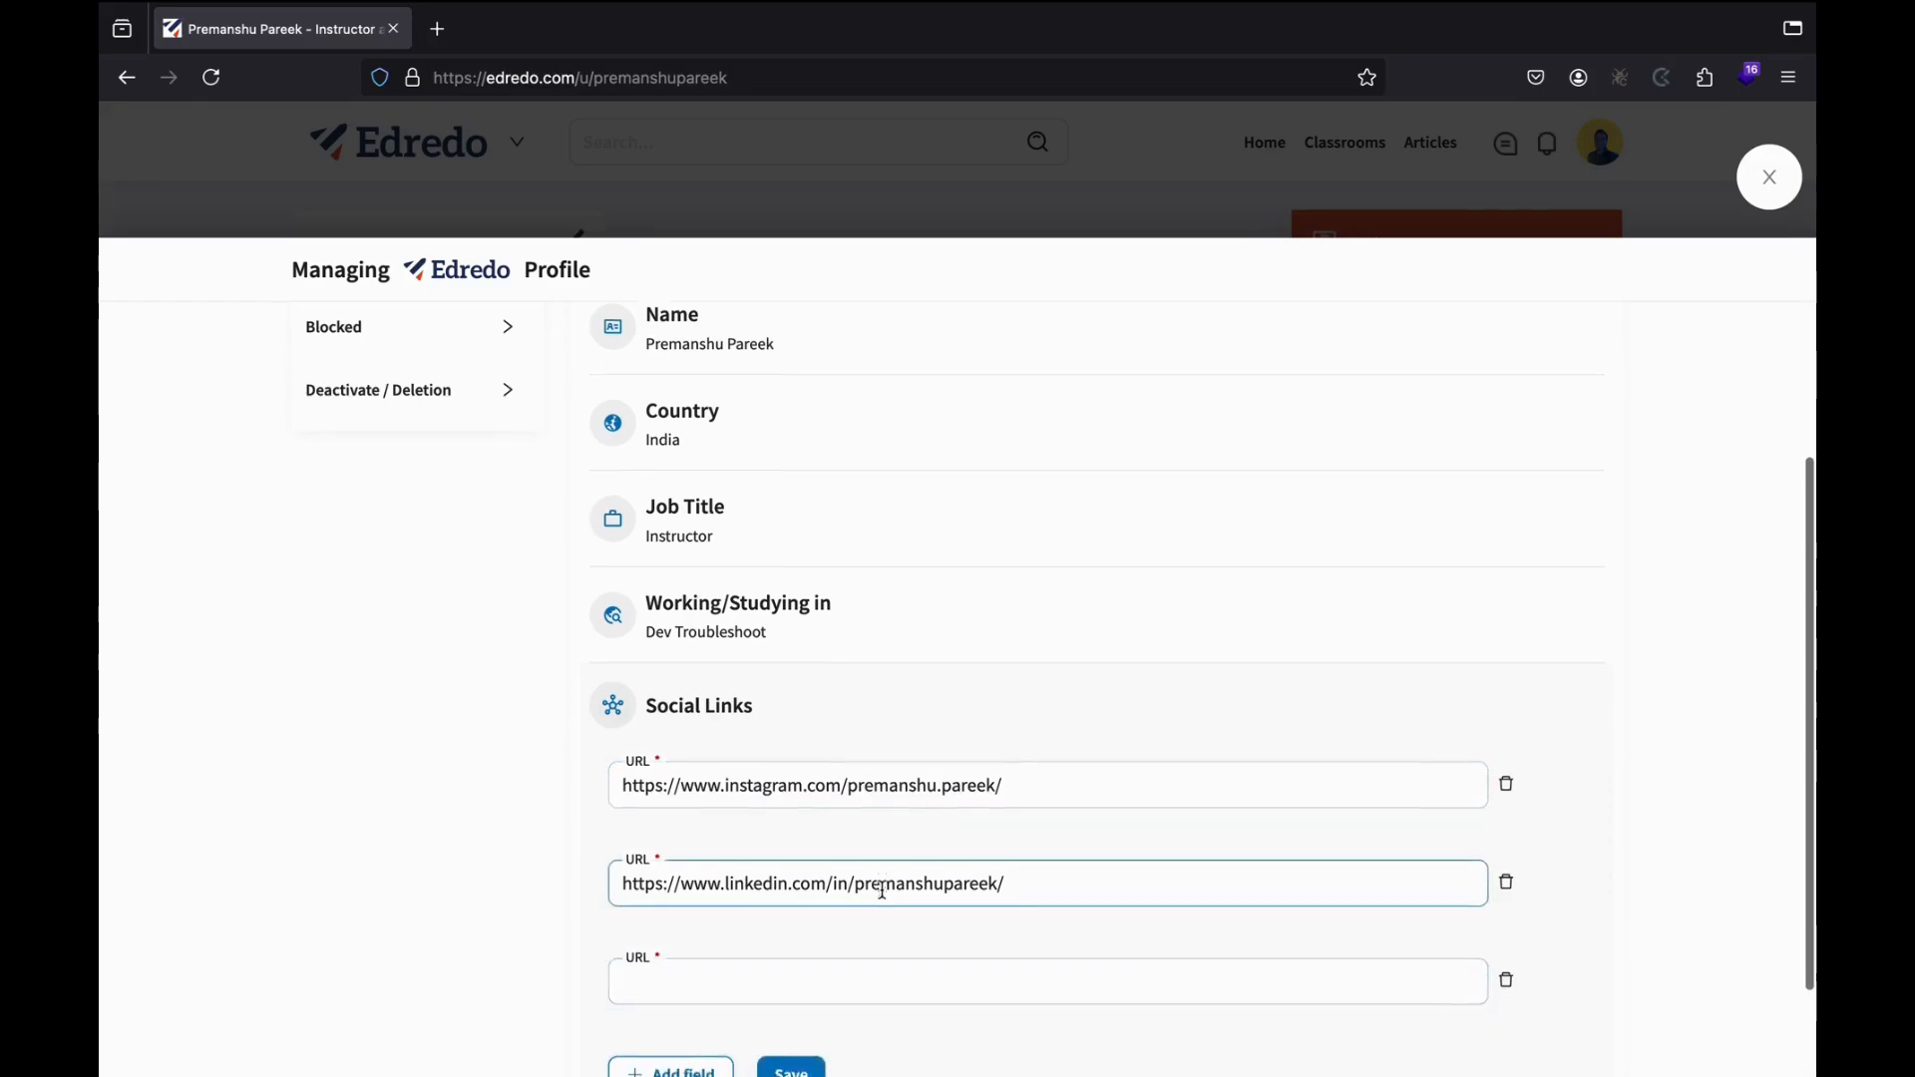
scroll(798, 883, "down", 1)
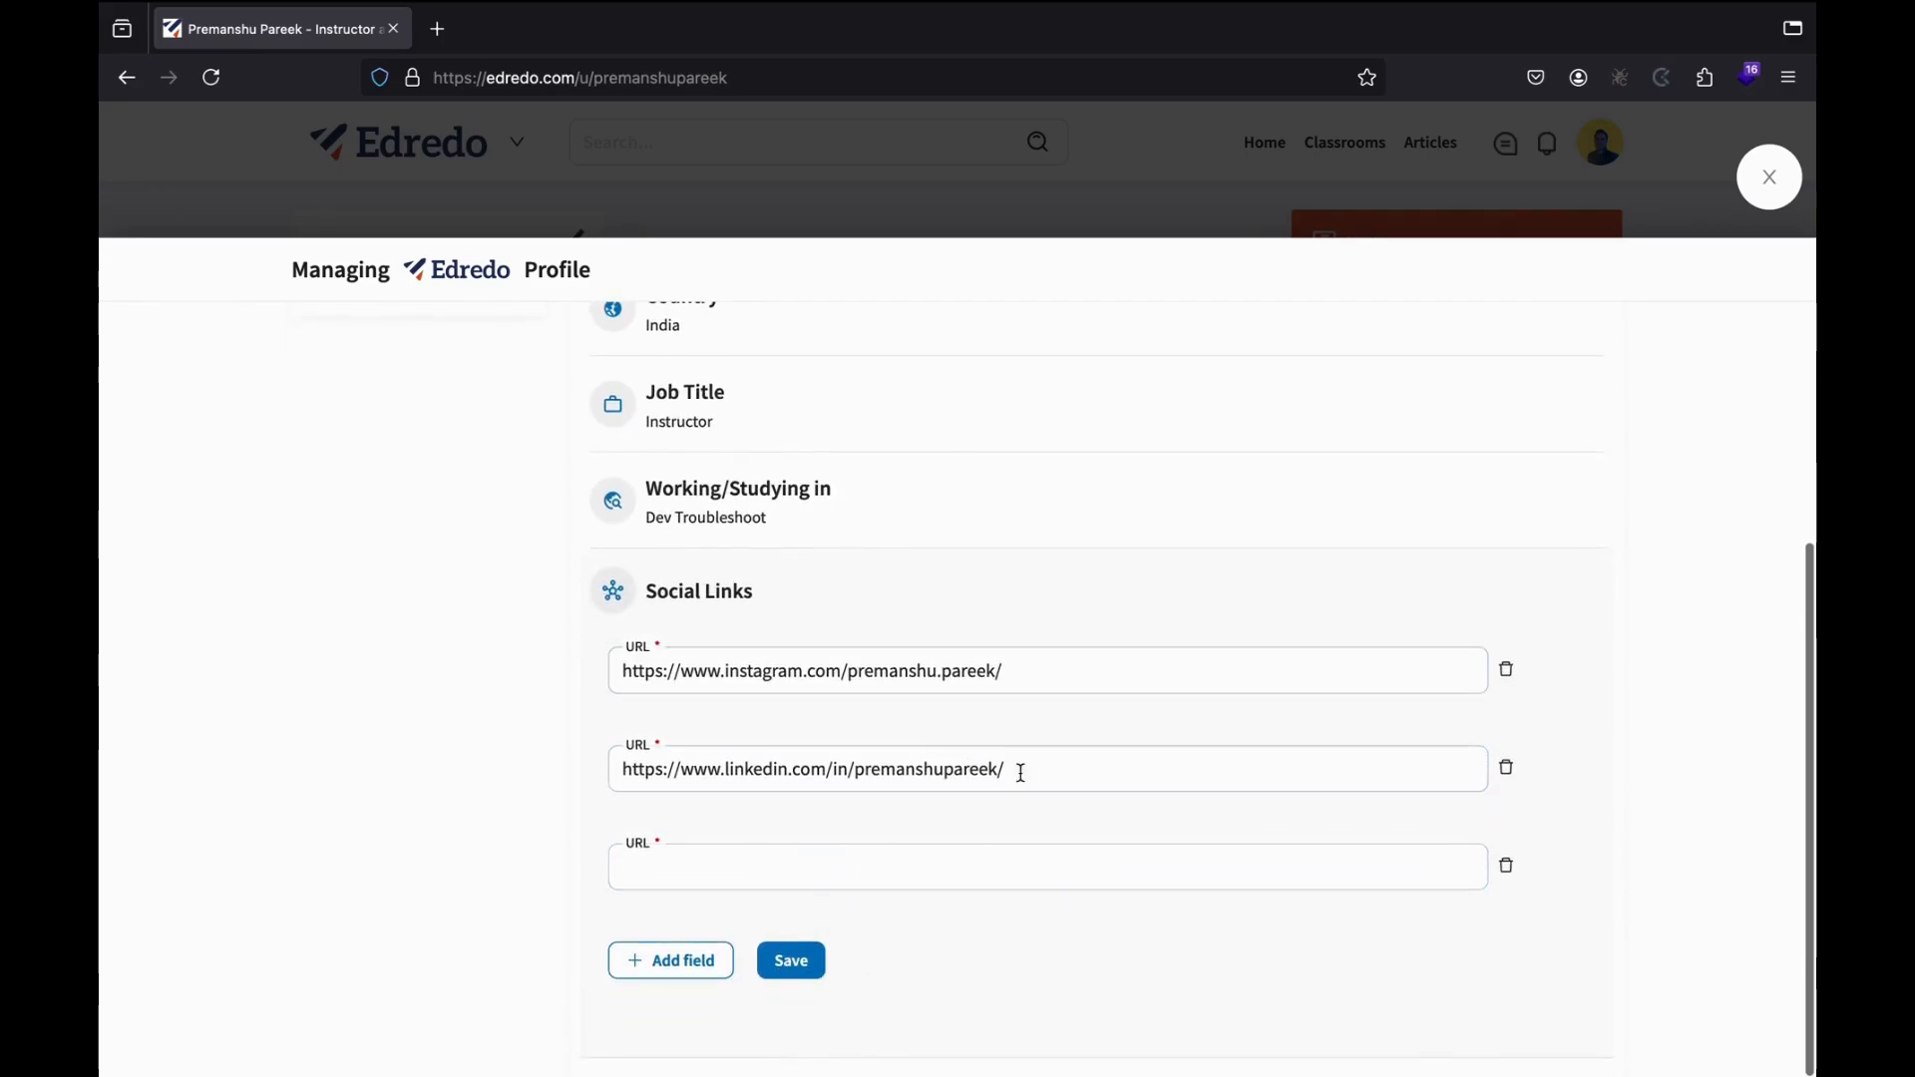
scroll(795, 641, "up", 4)
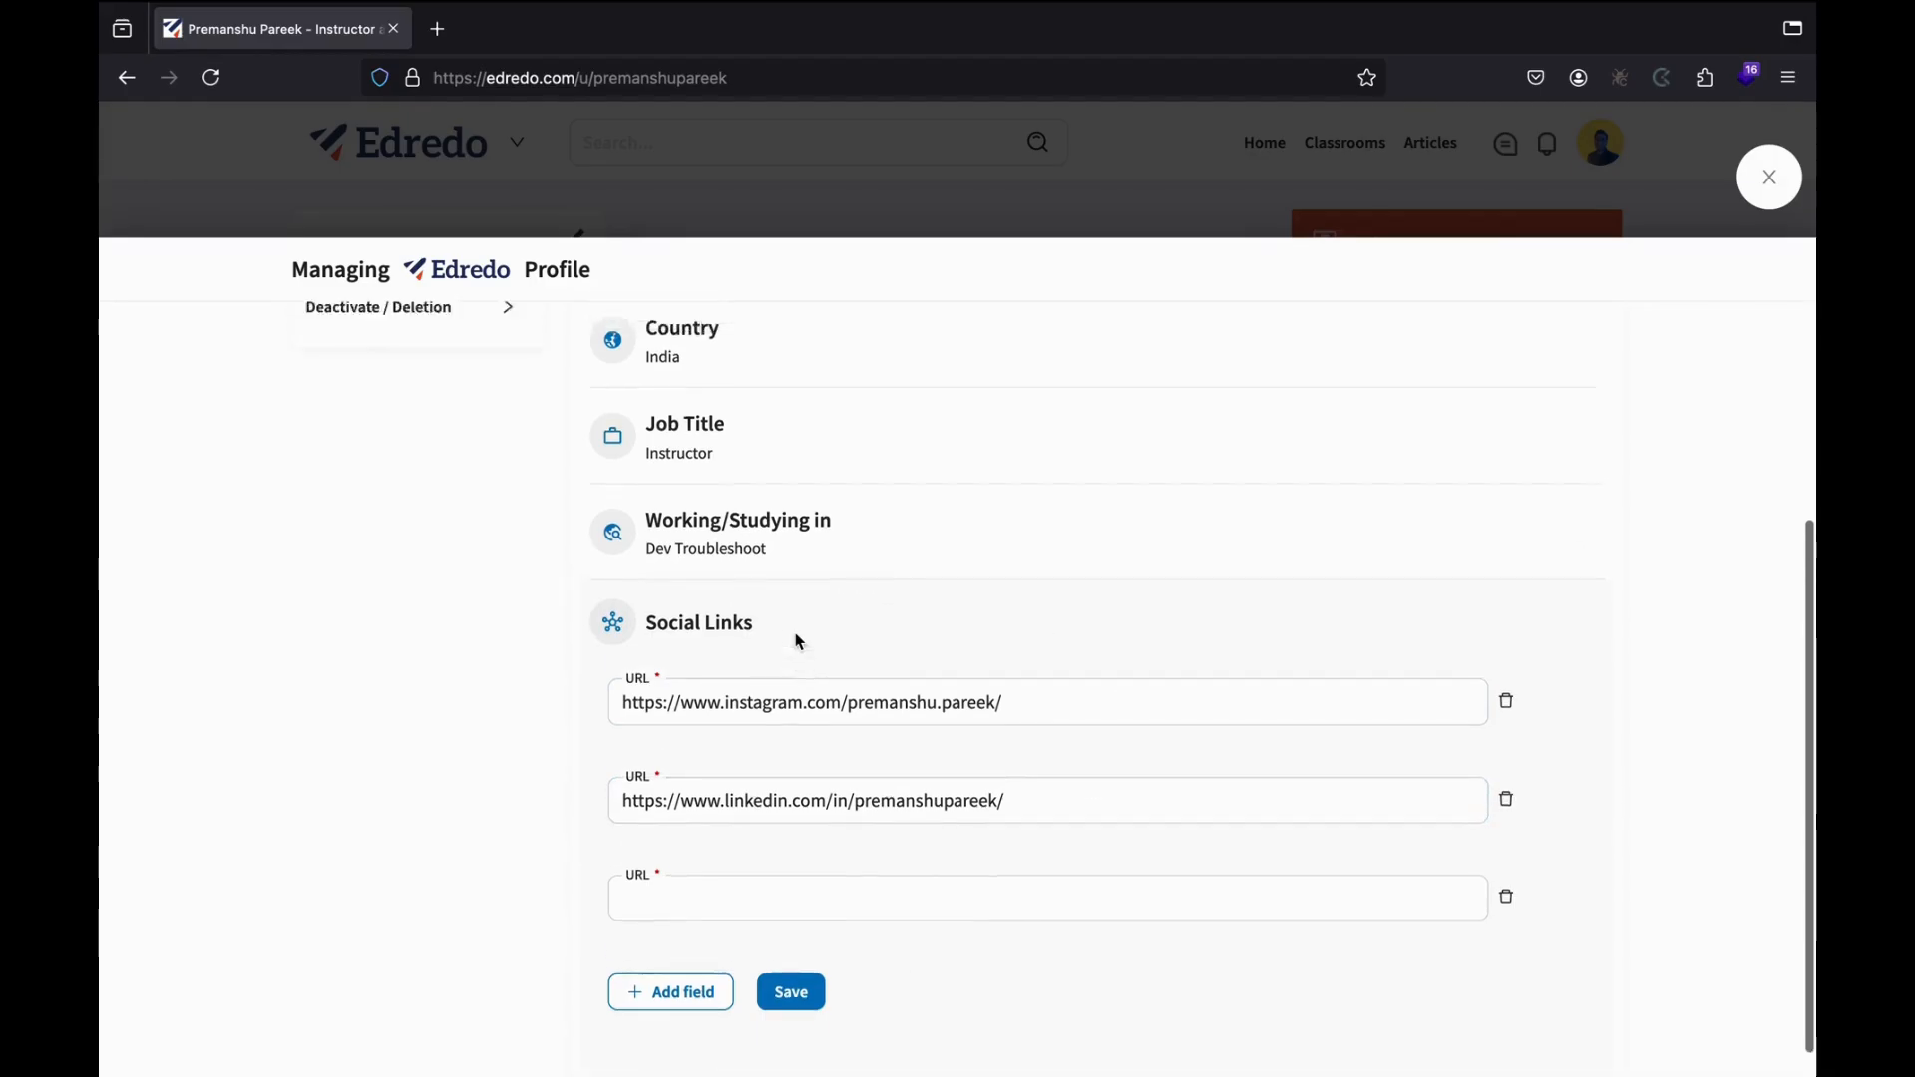
Scroll through the Account Security settings, then switch to the Notifications settings.
left_click(420, 413)
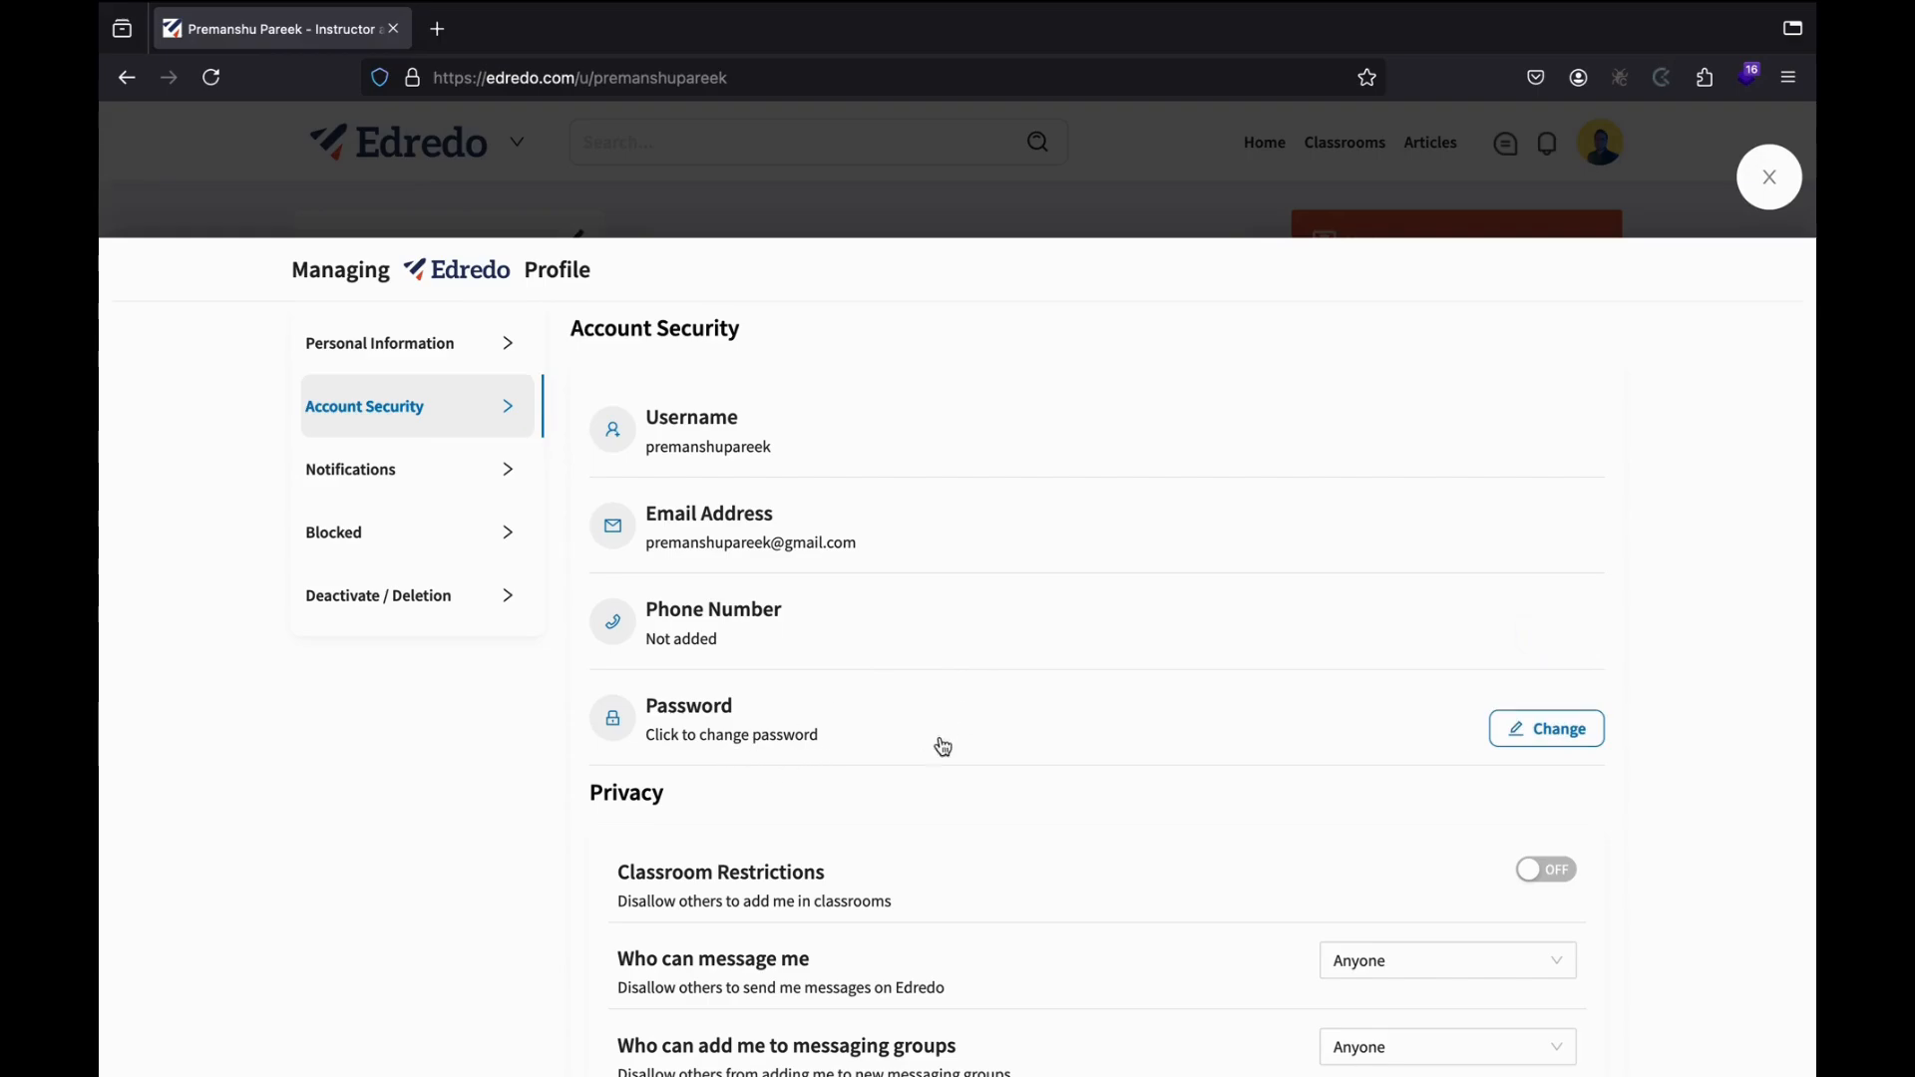
scroll(889, 735, "down", 1)
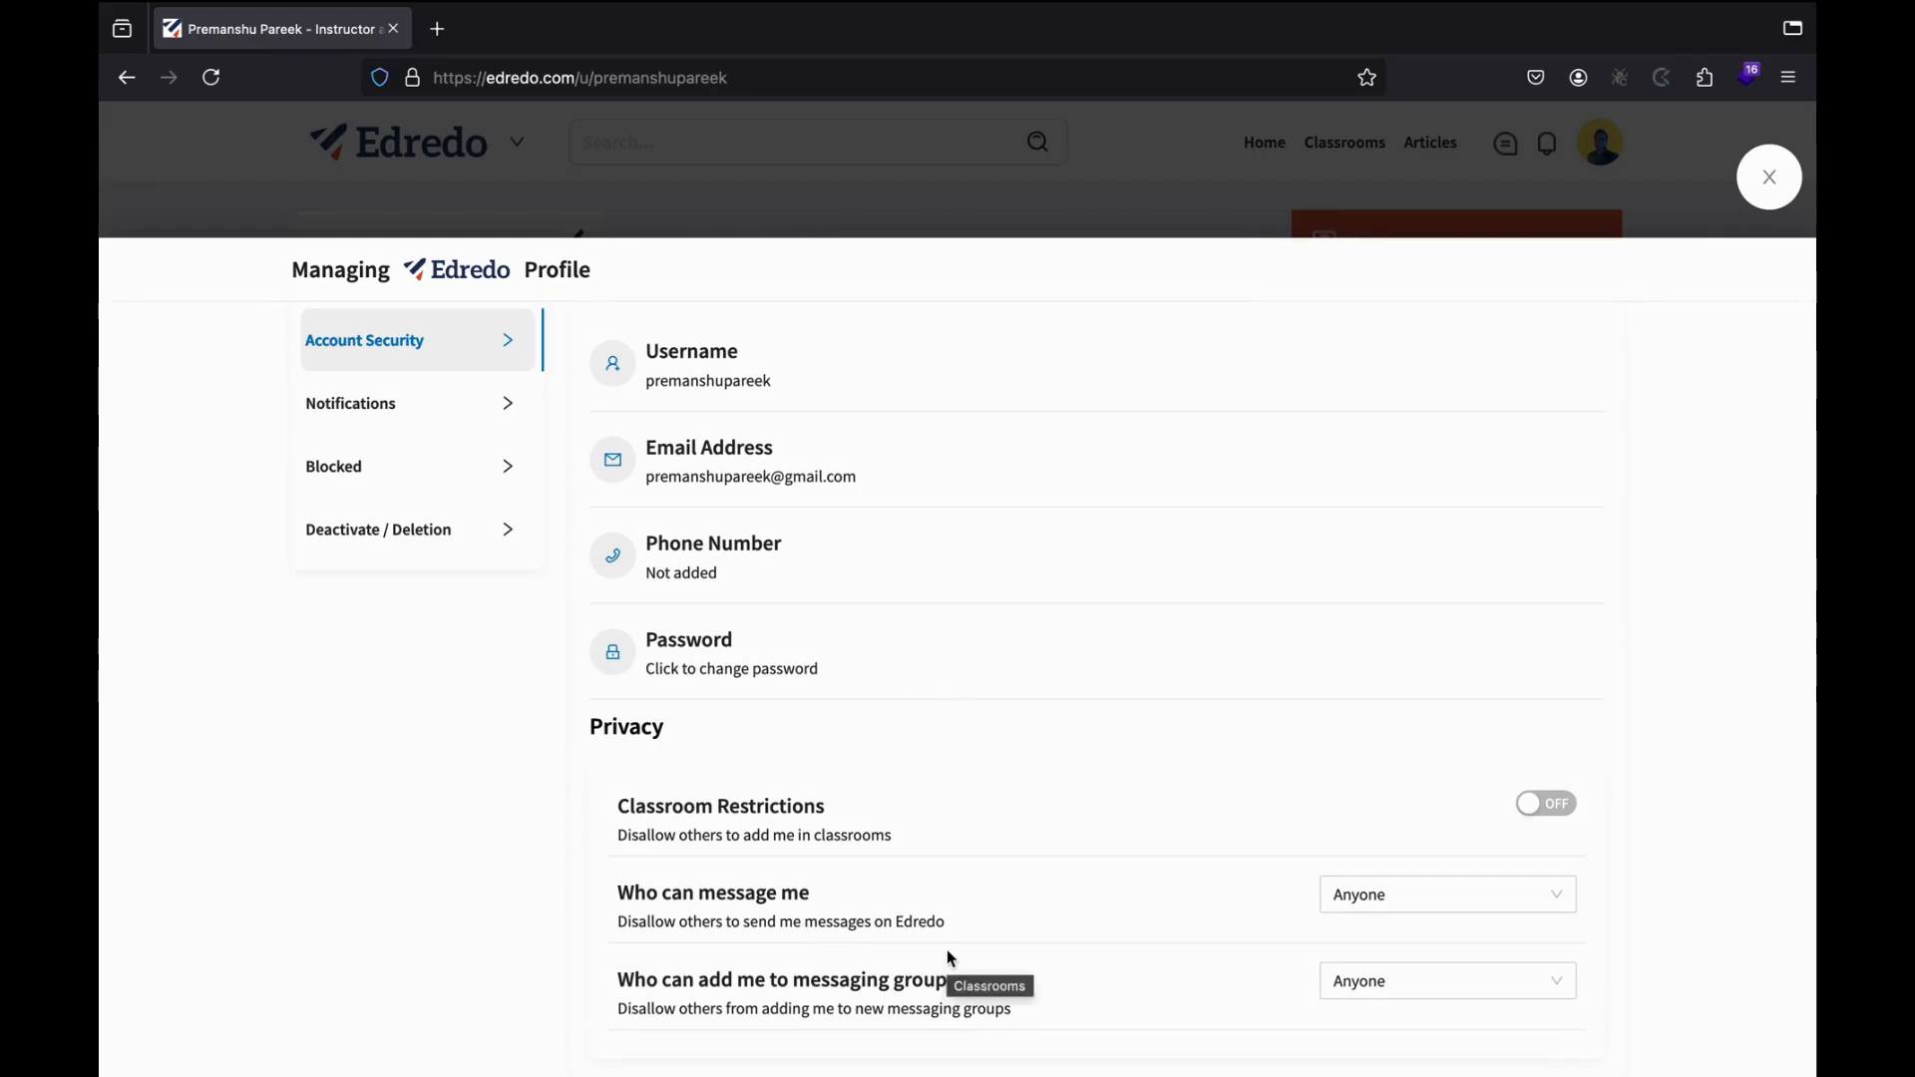
scroll(966, 654, "up", 1)
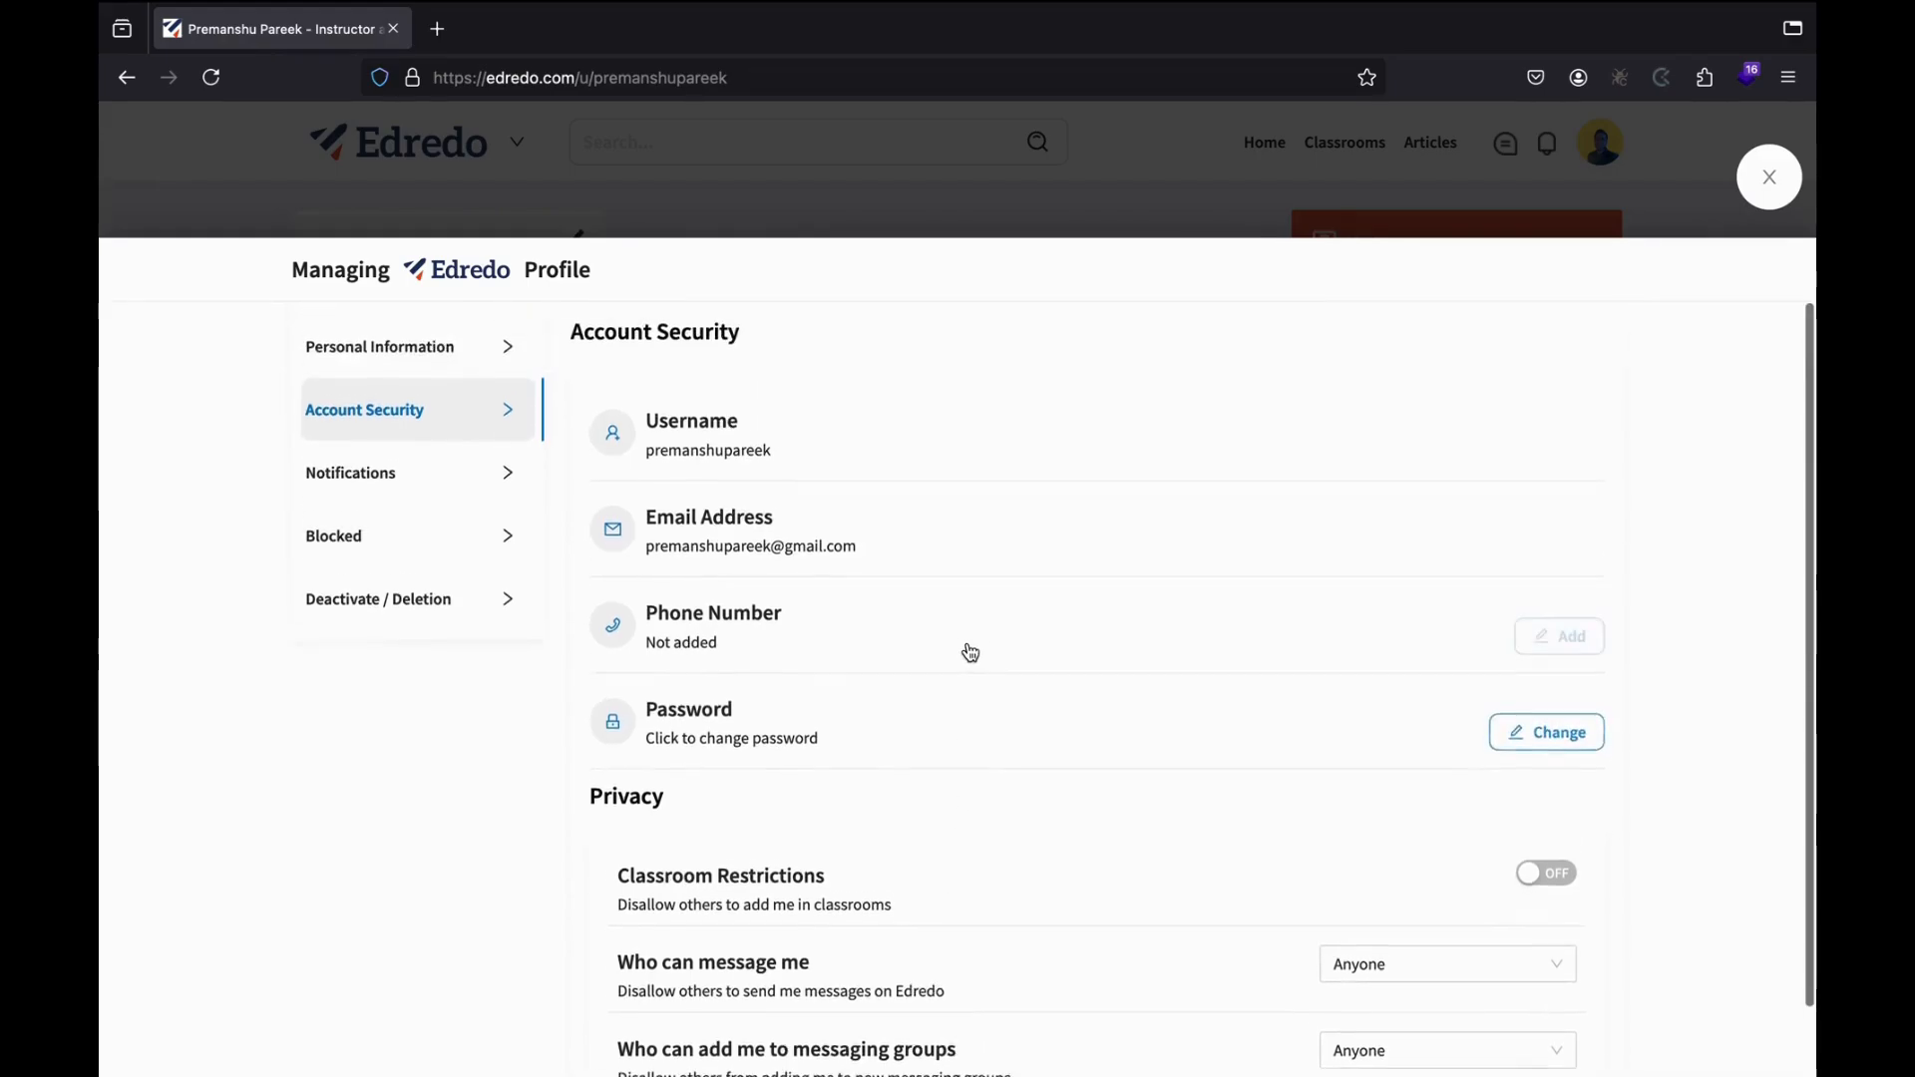
left_click(431, 476)
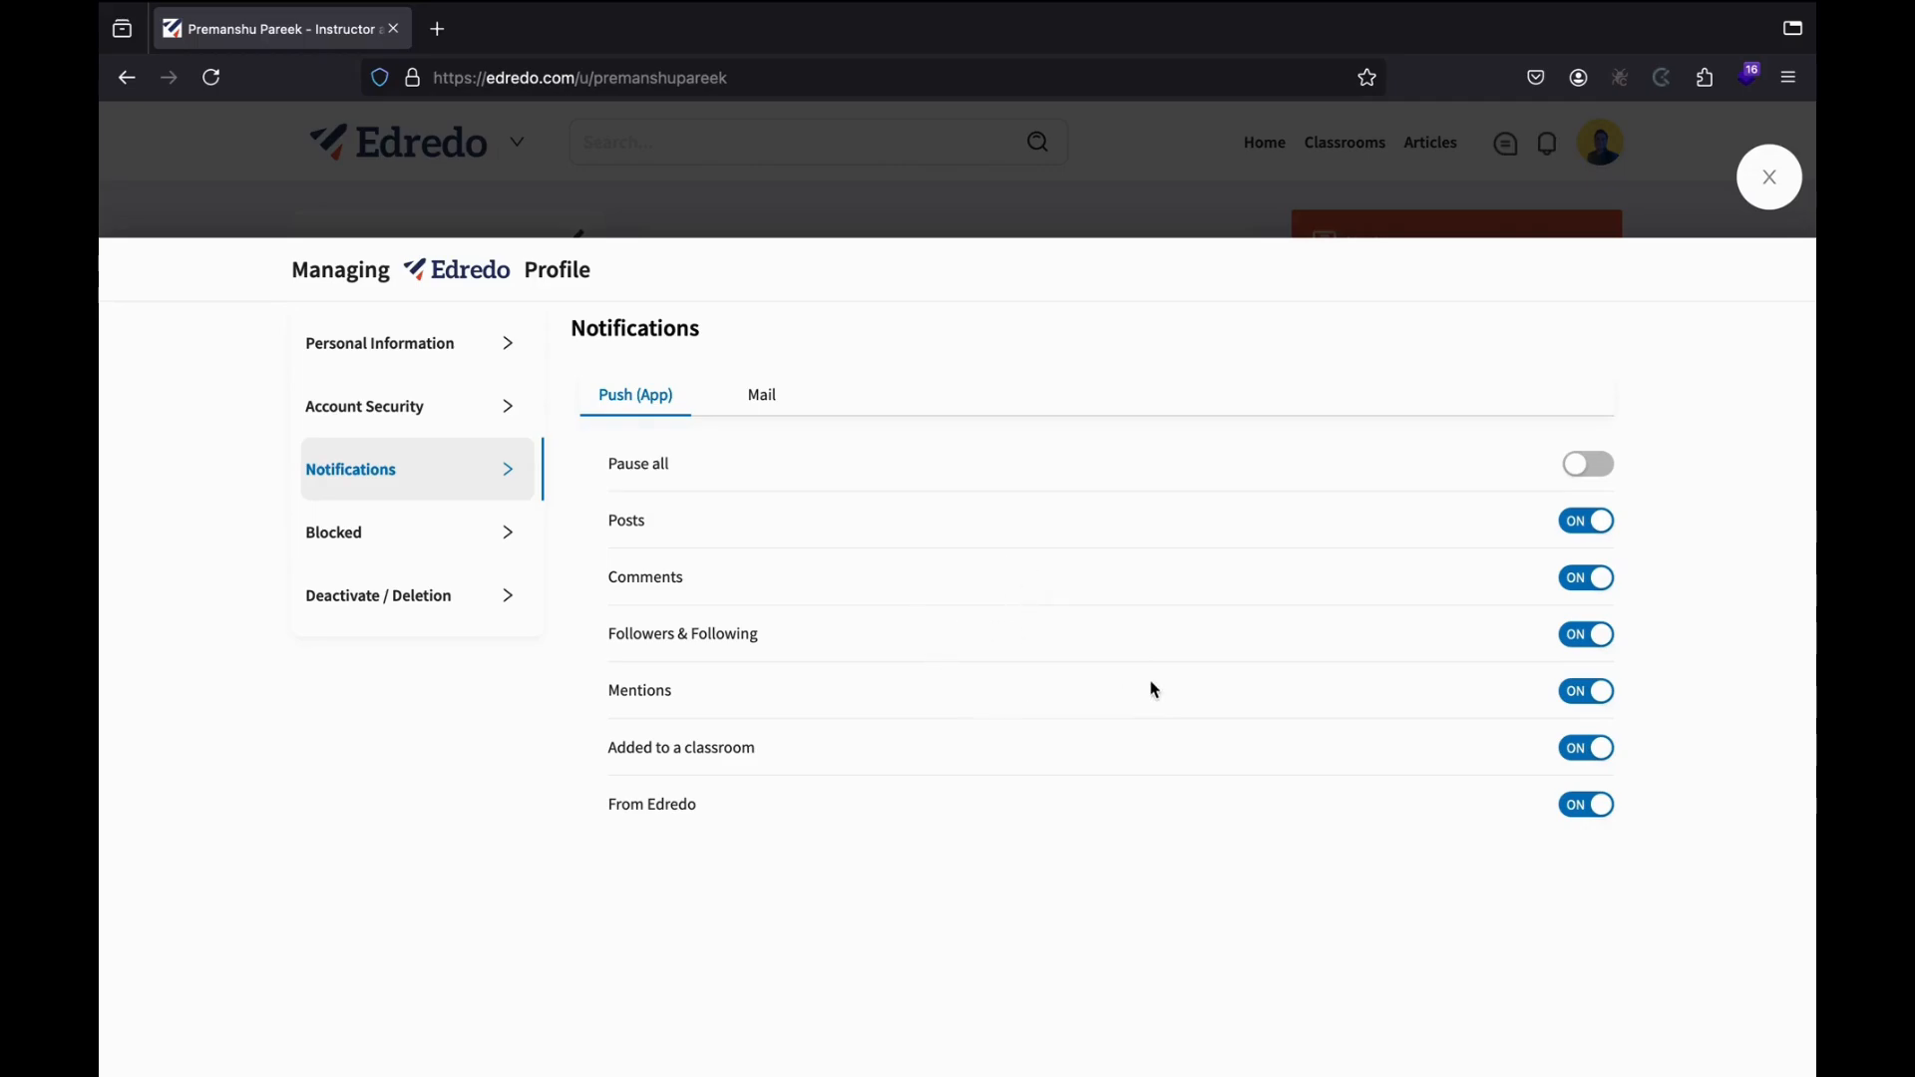
Toggle Comments and Mentions push notifications off and back on, then view the empty Blocked Users list.
left_click(1590, 583)
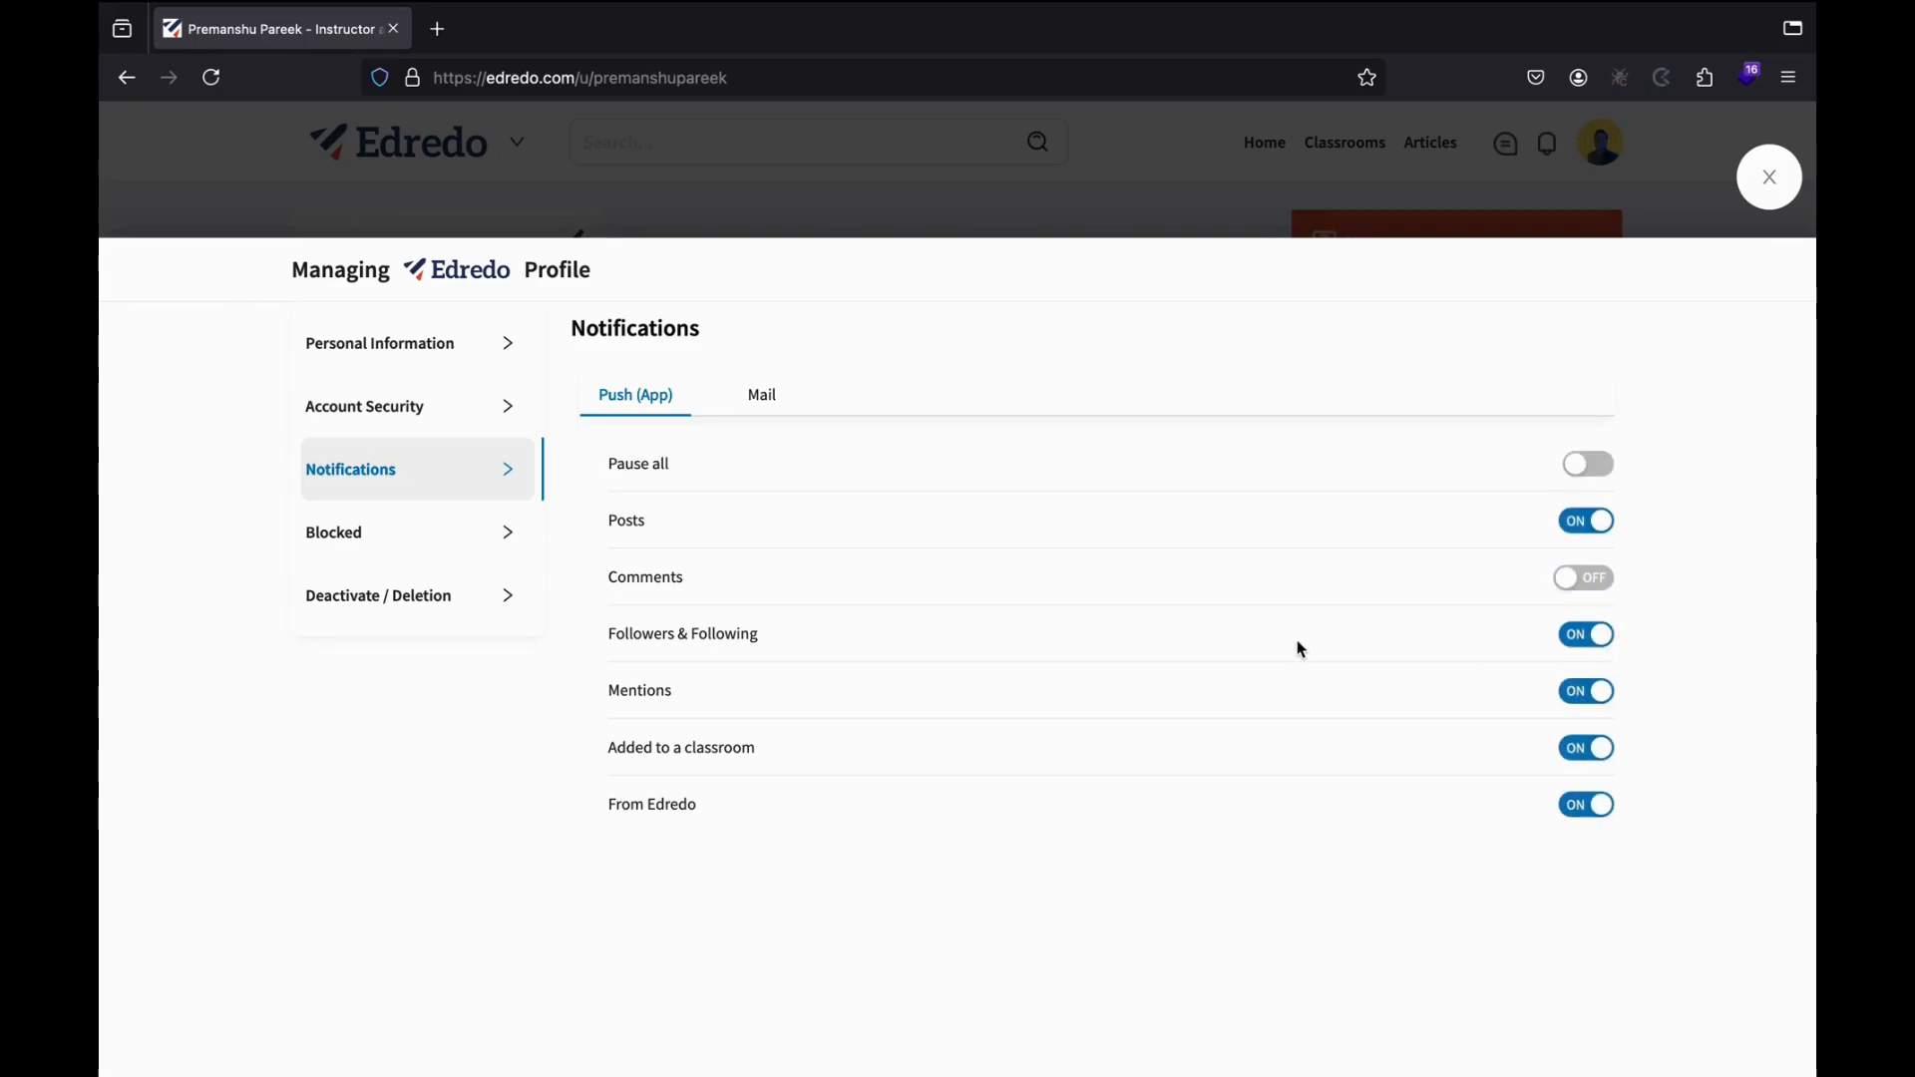
left_click(1590, 693)
left_click(1600, 704)
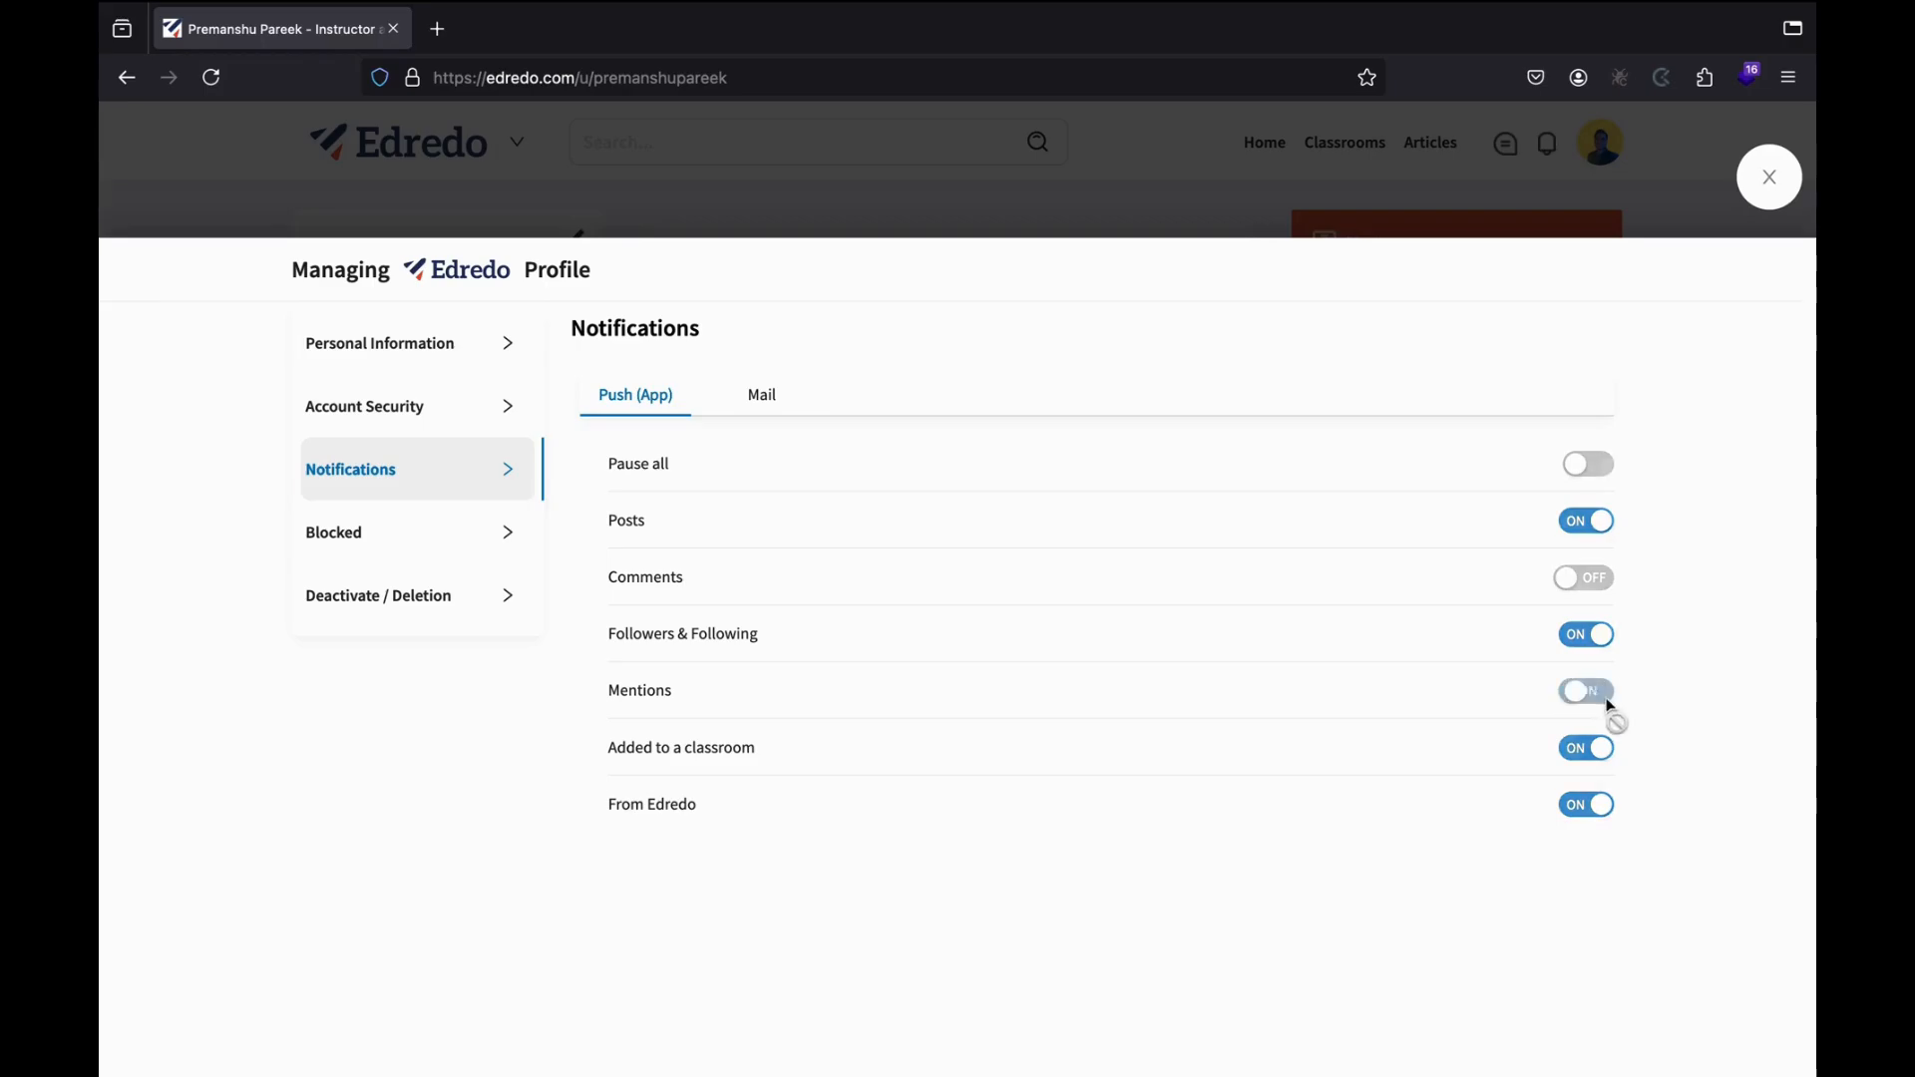
left_click(1594, 587)
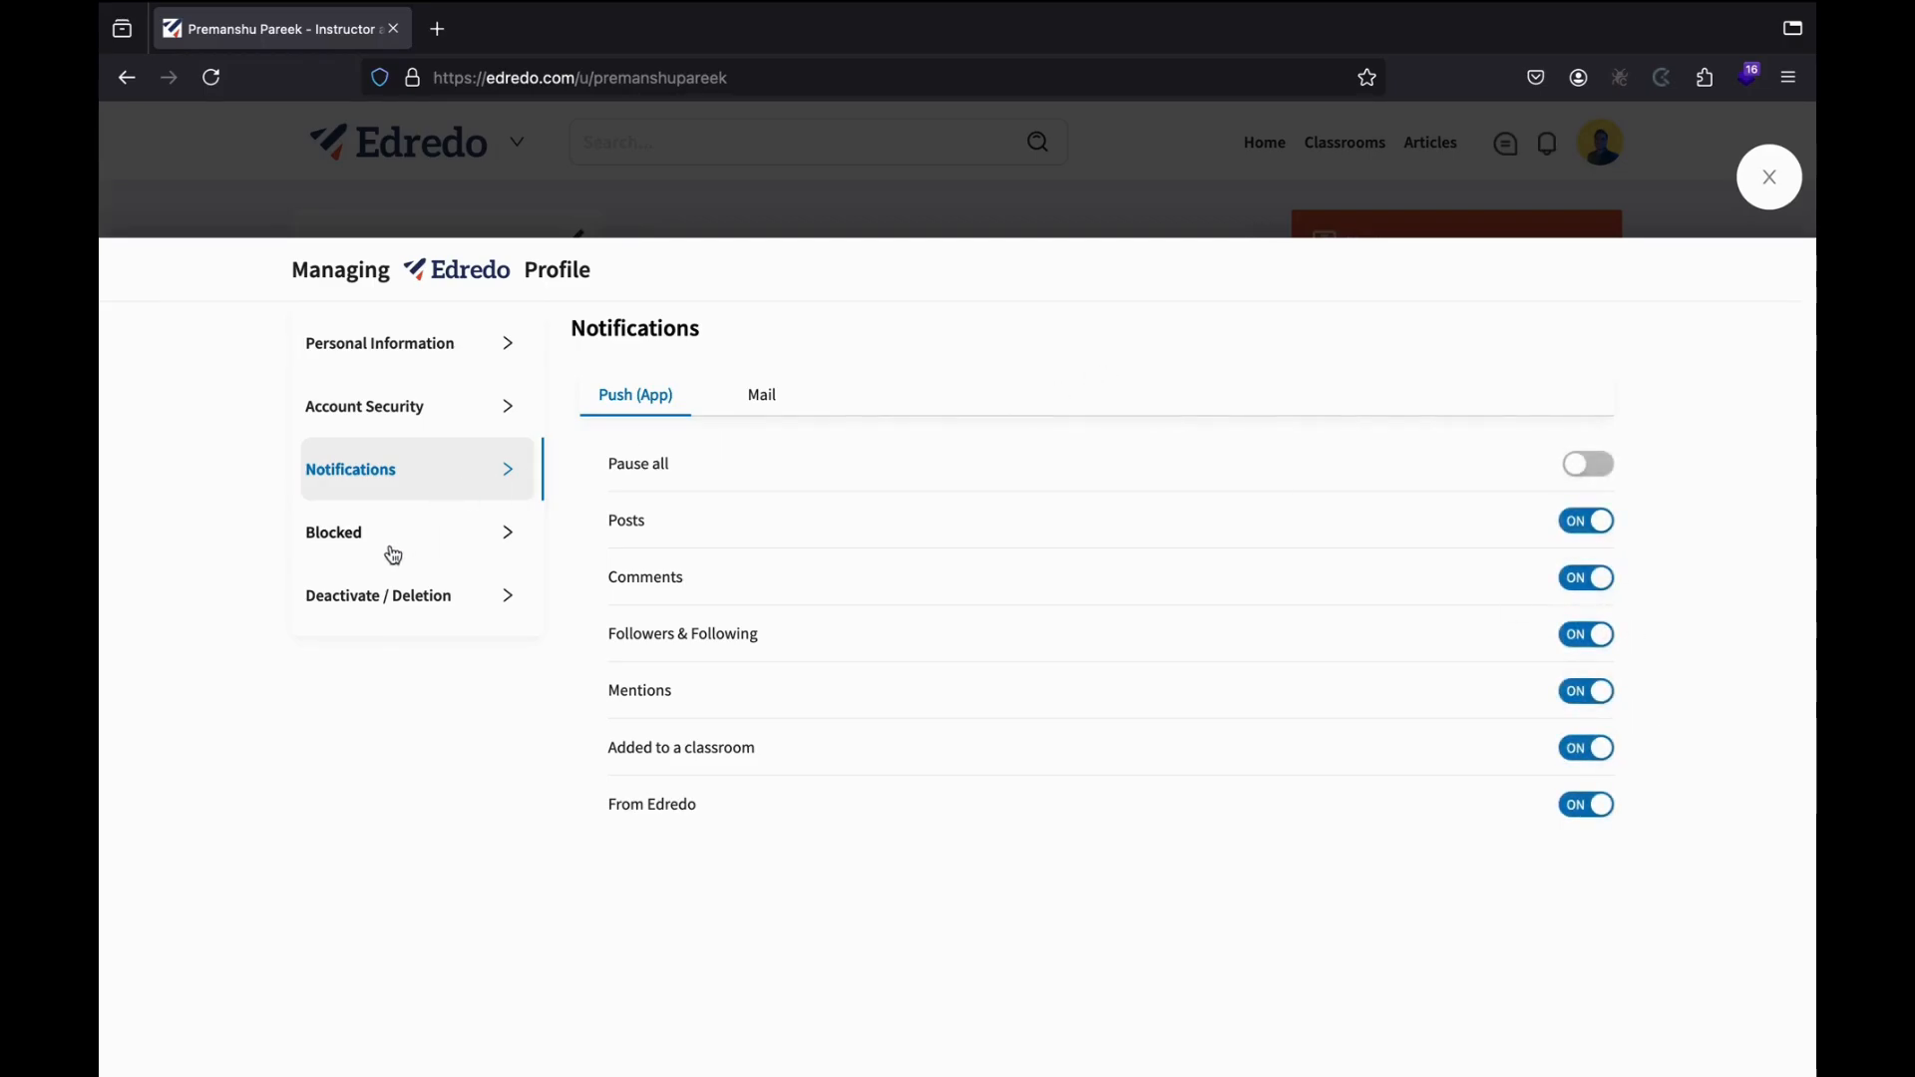
left_click(432, 542)
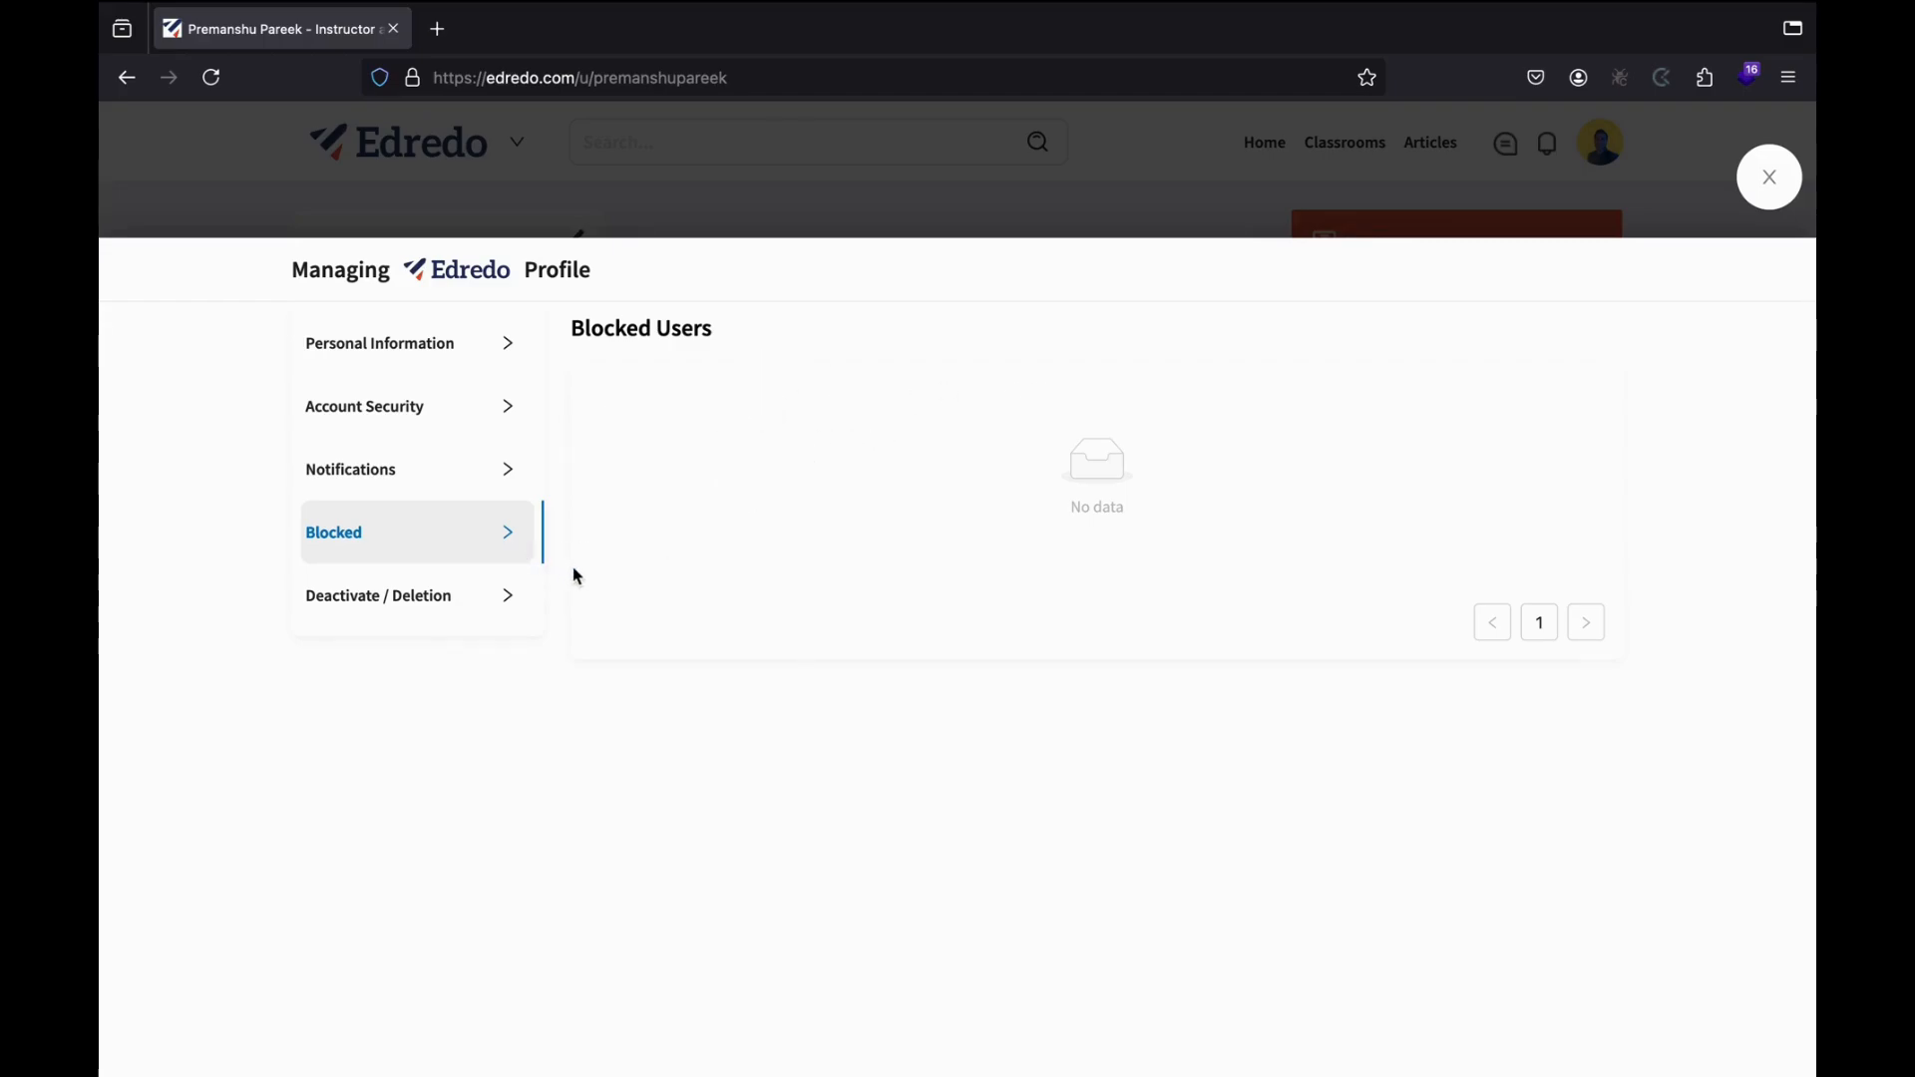
Review the Deactivate / Deletion options, then close profile management back to the profile page.
left_click(404, 607)
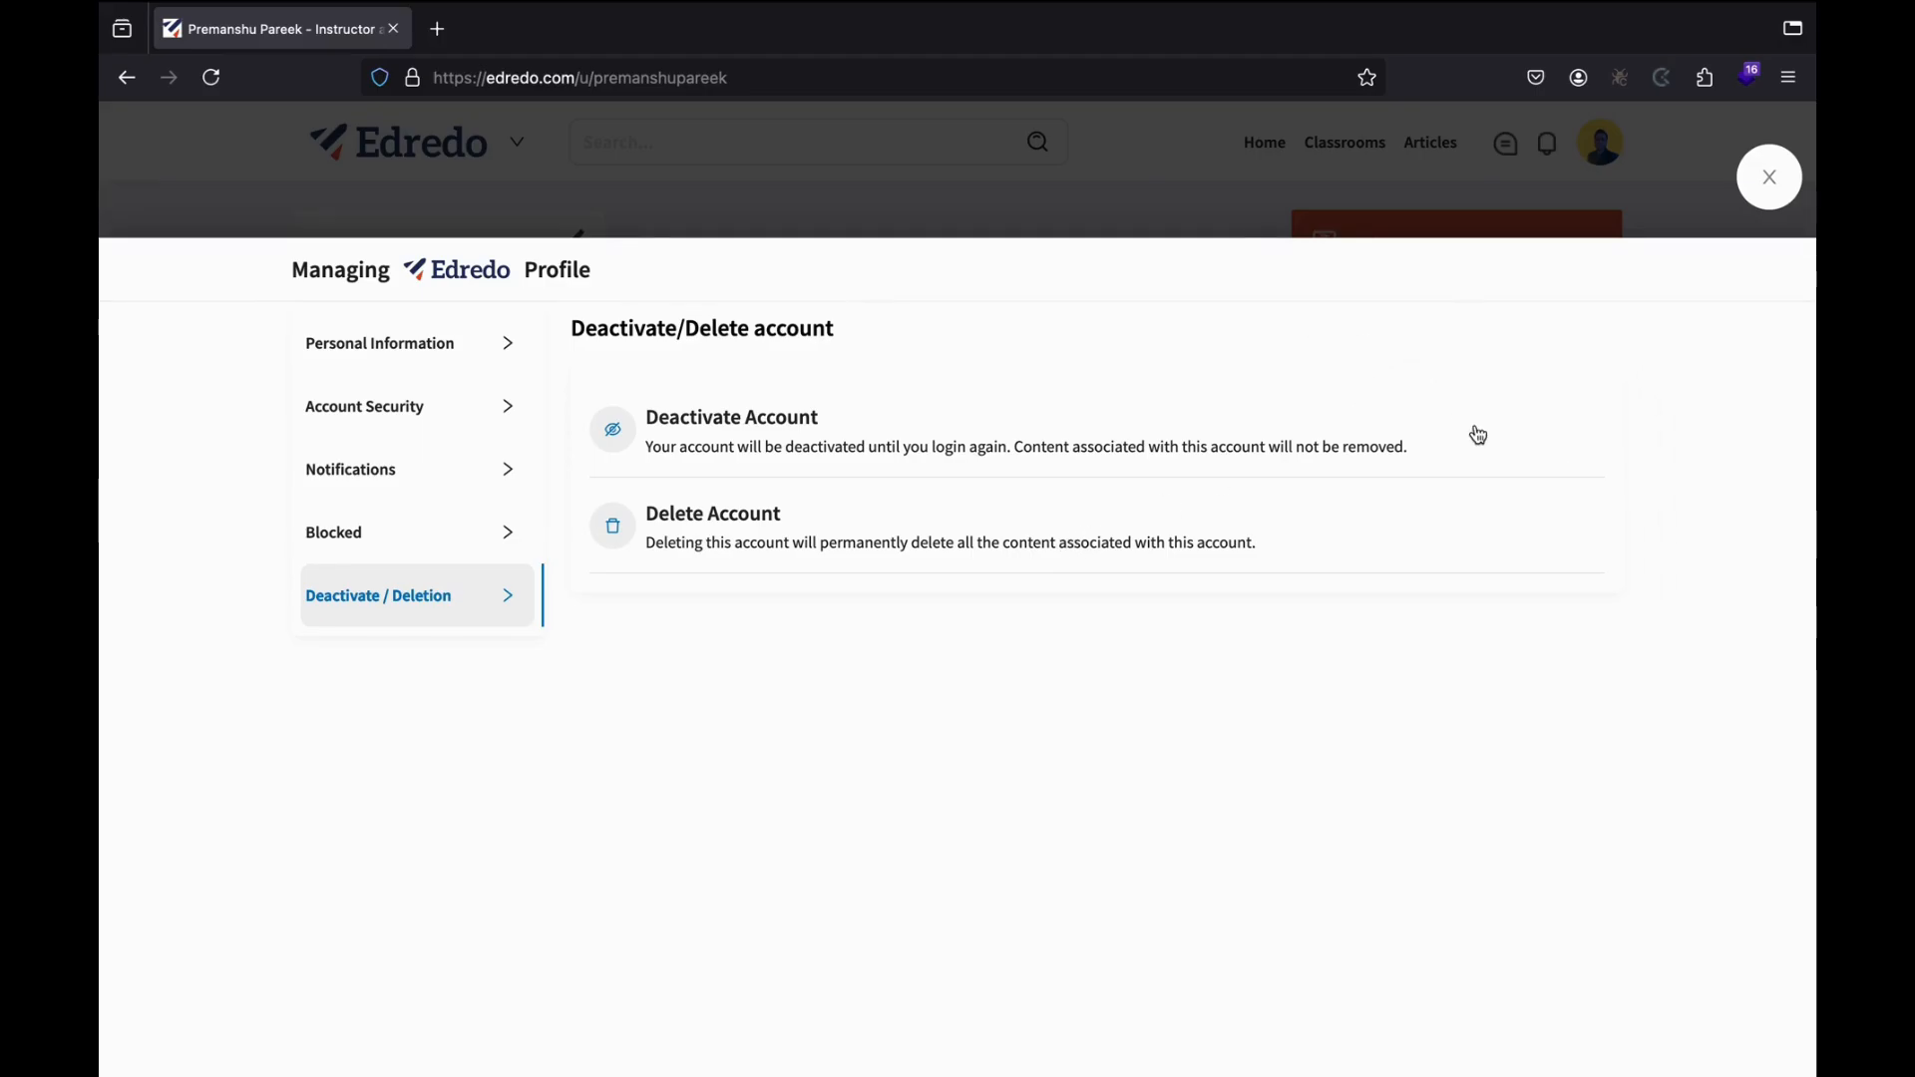
left_click(1770, 176)
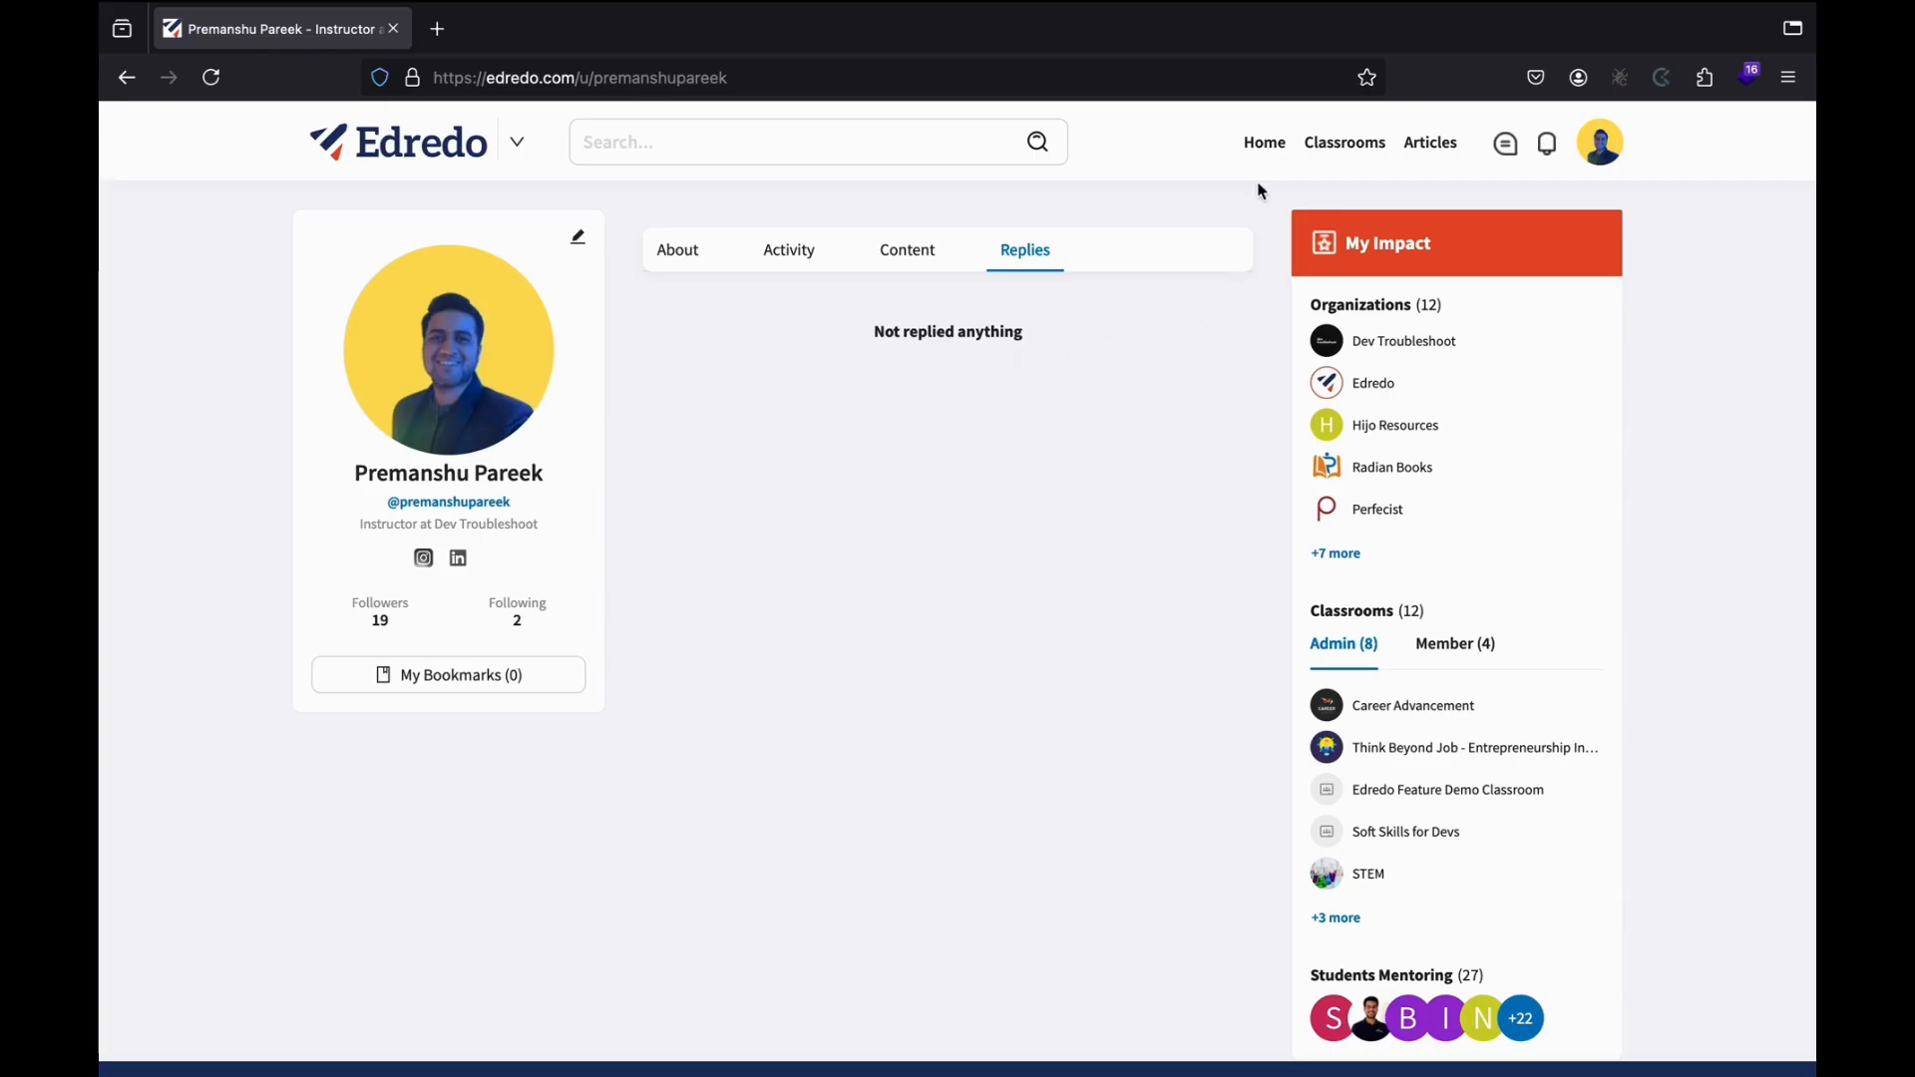
Return to the home feed and open the organization list beside the Edredo logo.
left_click(1263, 148)
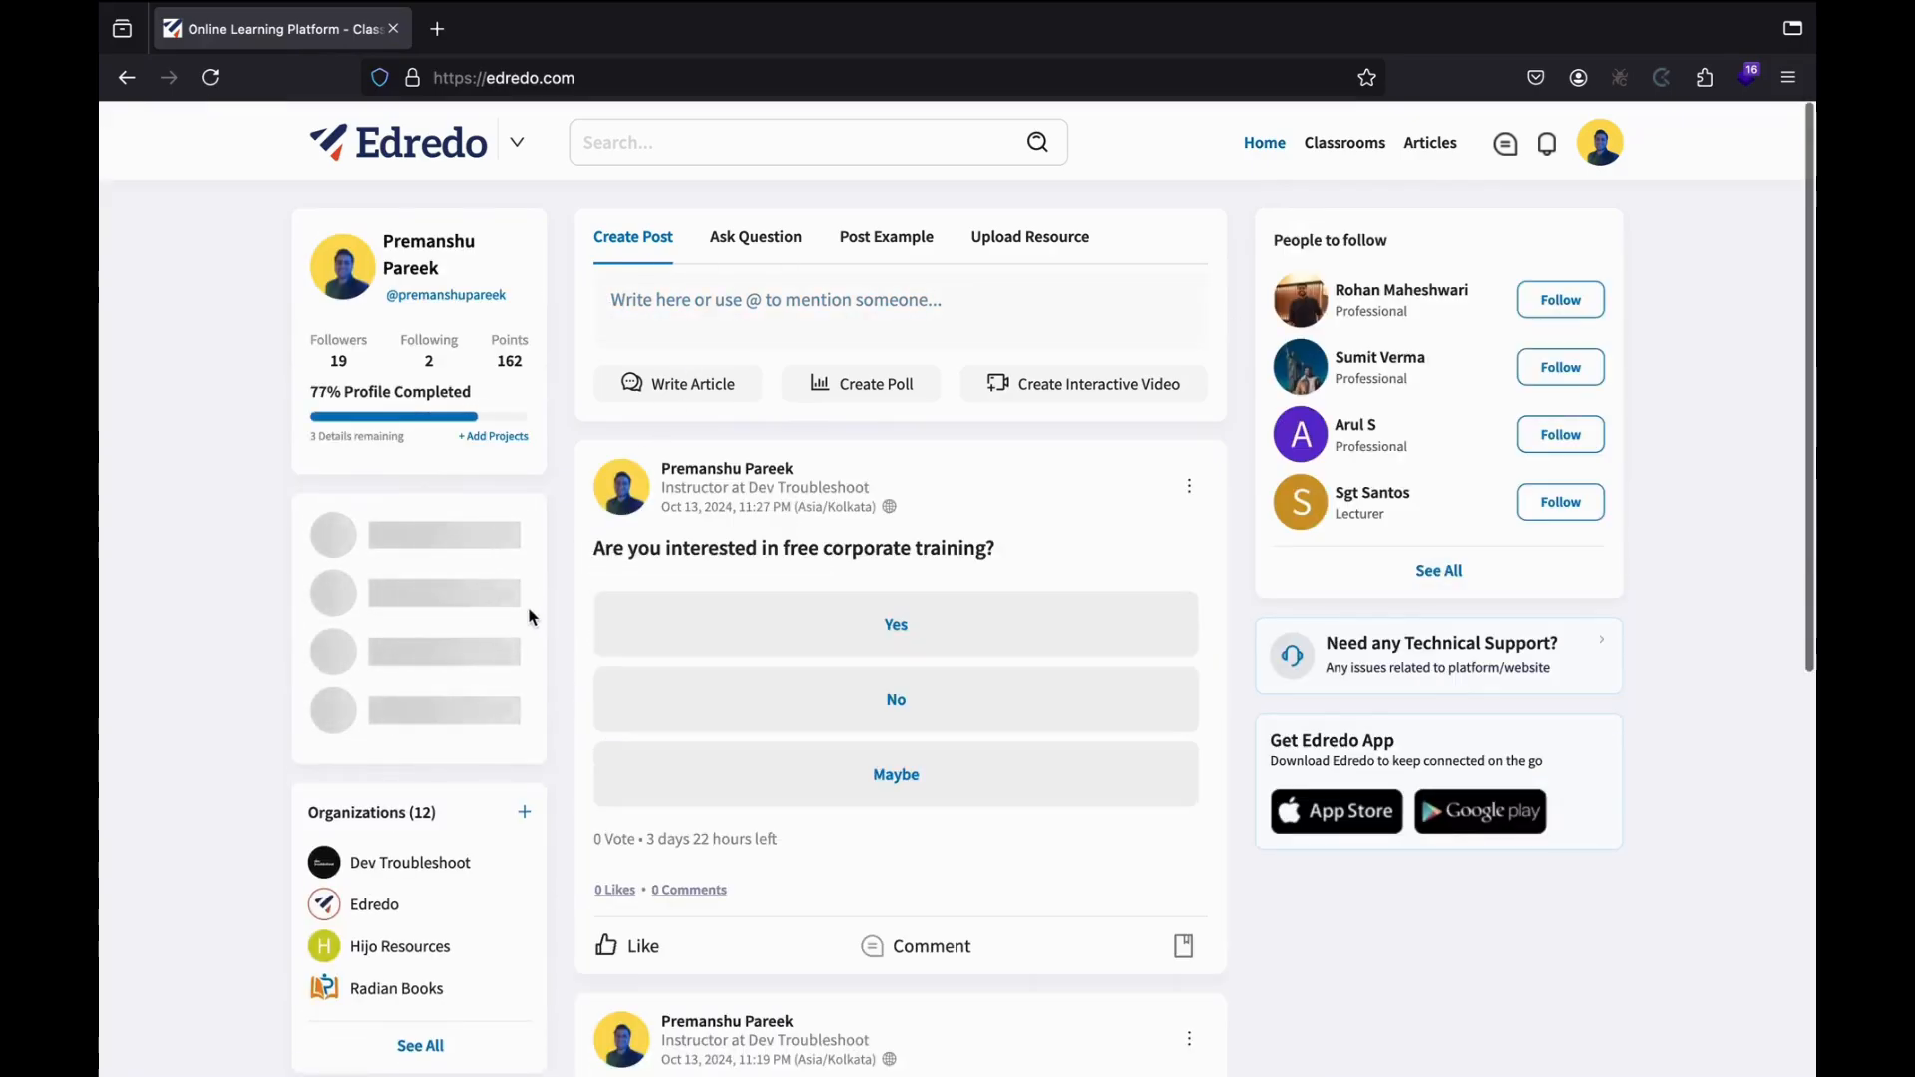
scroll(531, 618, "down", 3)
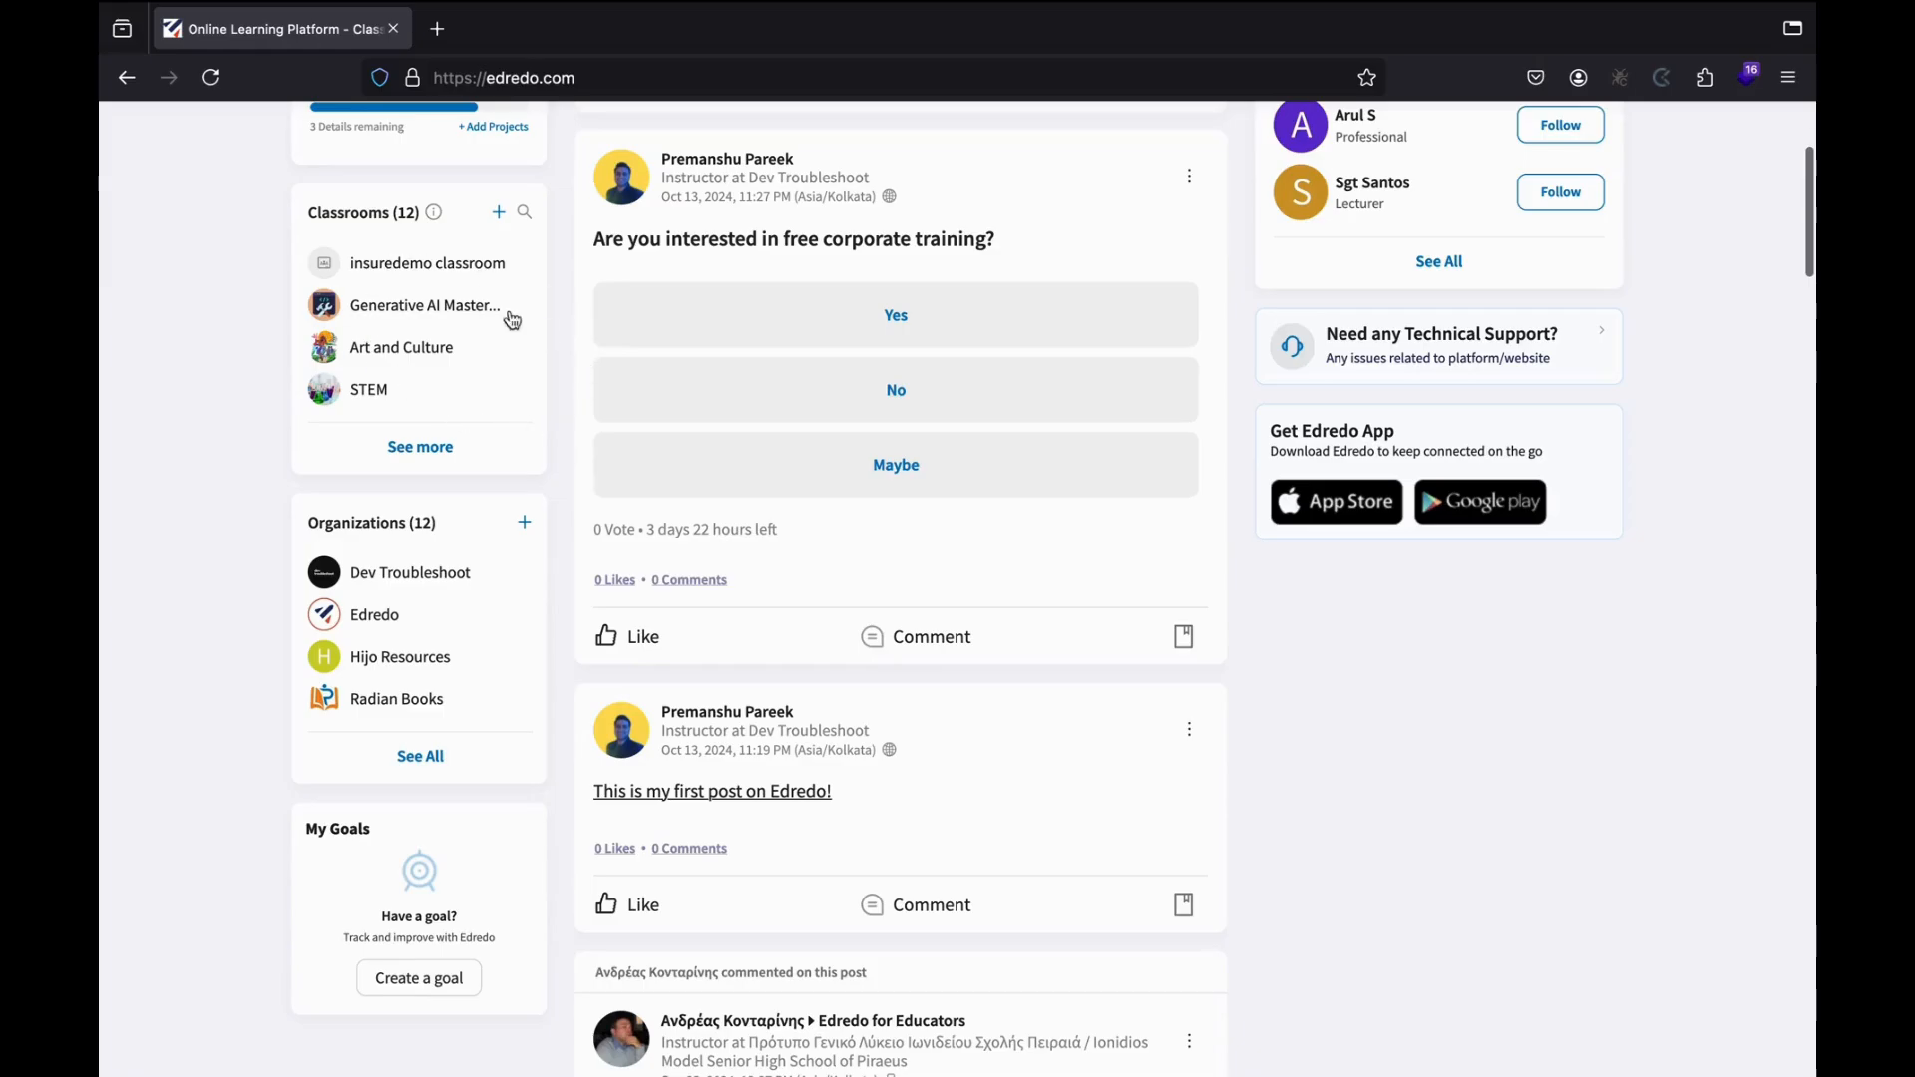
scroll(555, 300, "up", 3)
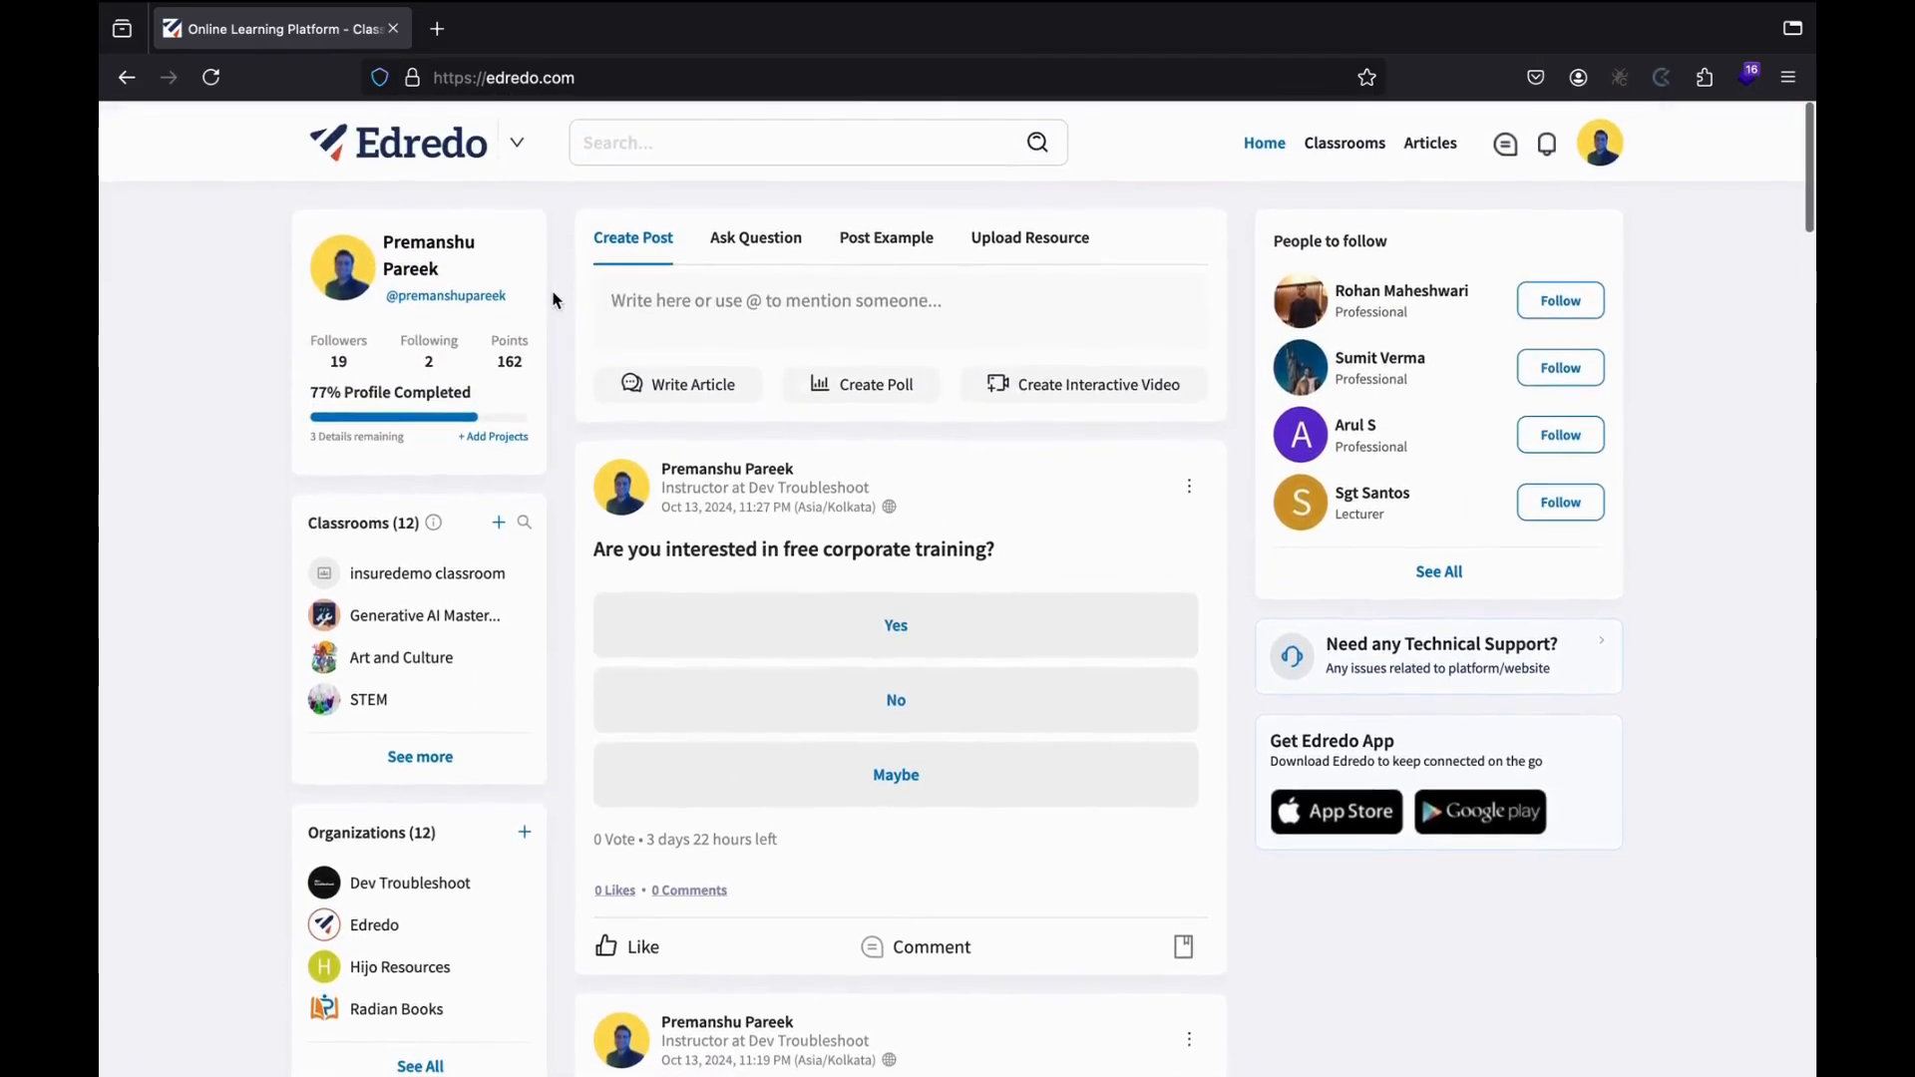
scroll(610, 420, "down", 1)
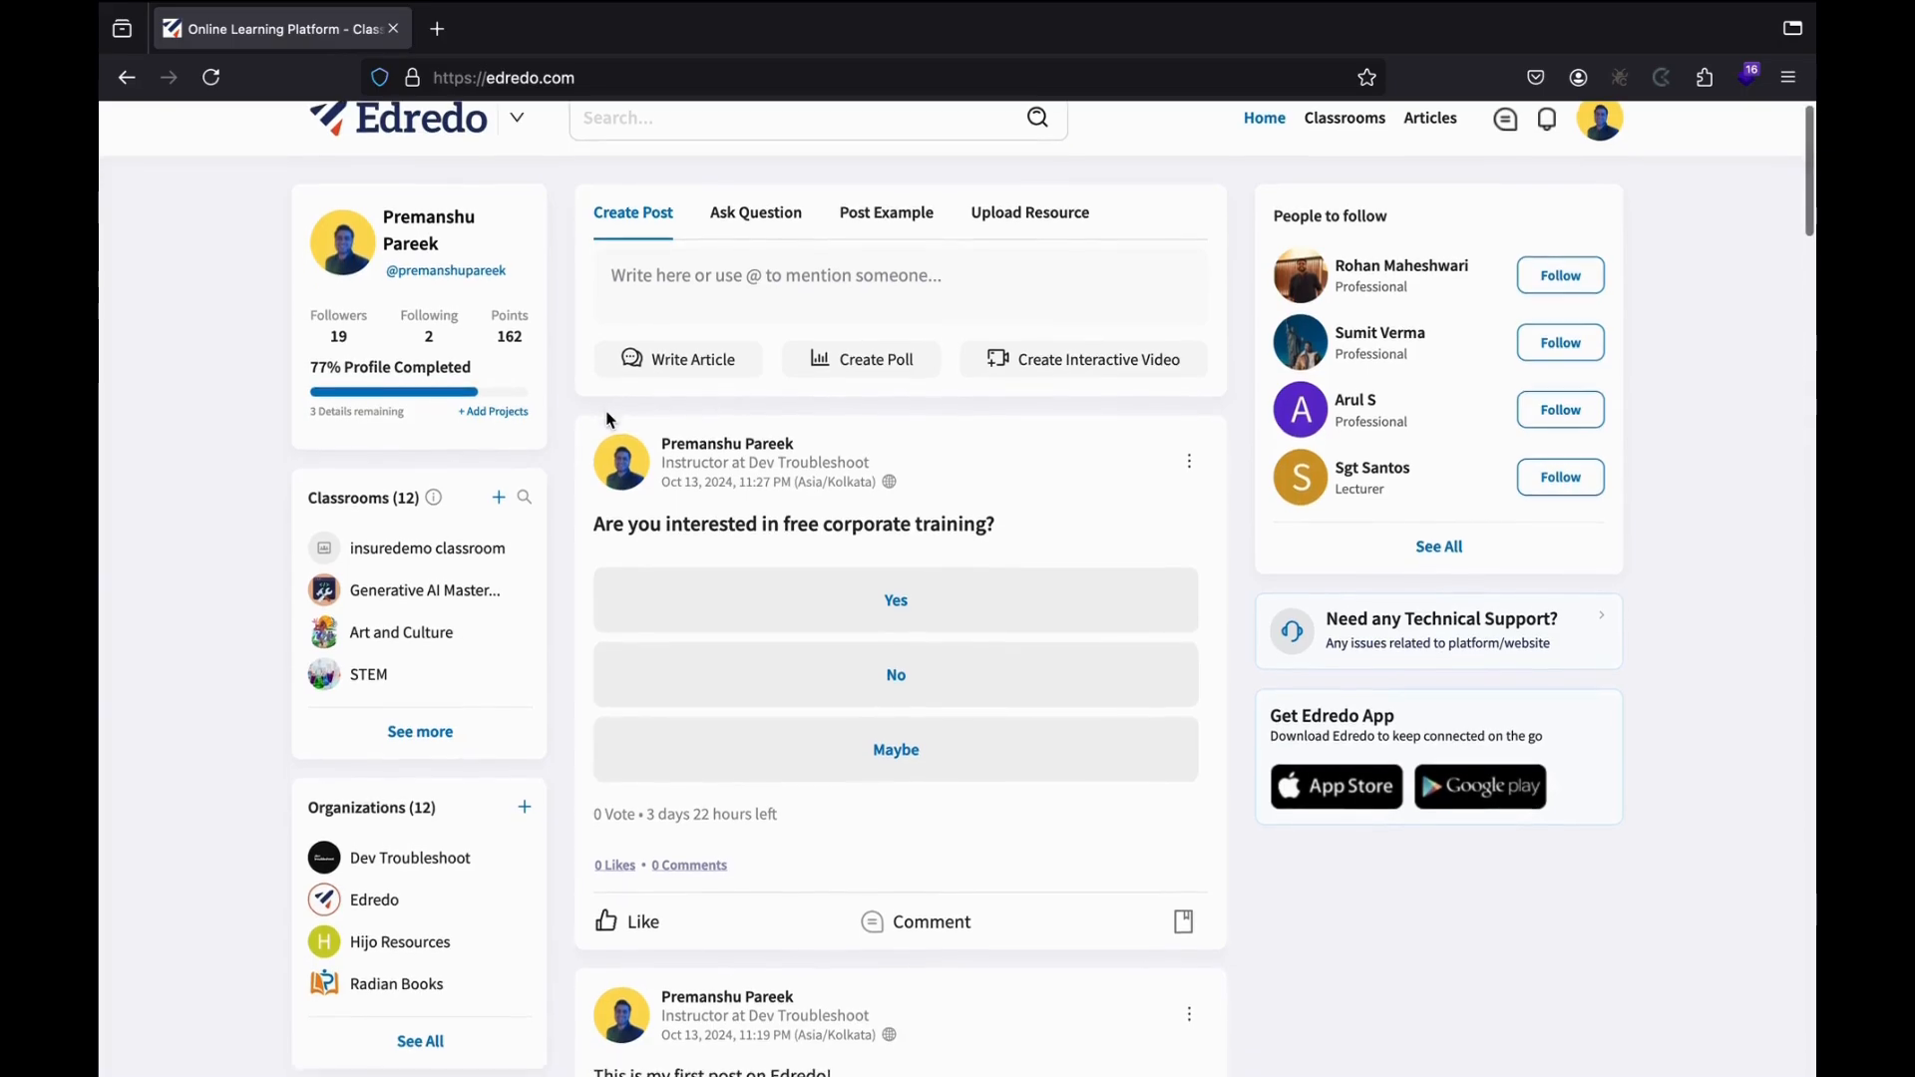
scroll(611, 420, "down", 3)
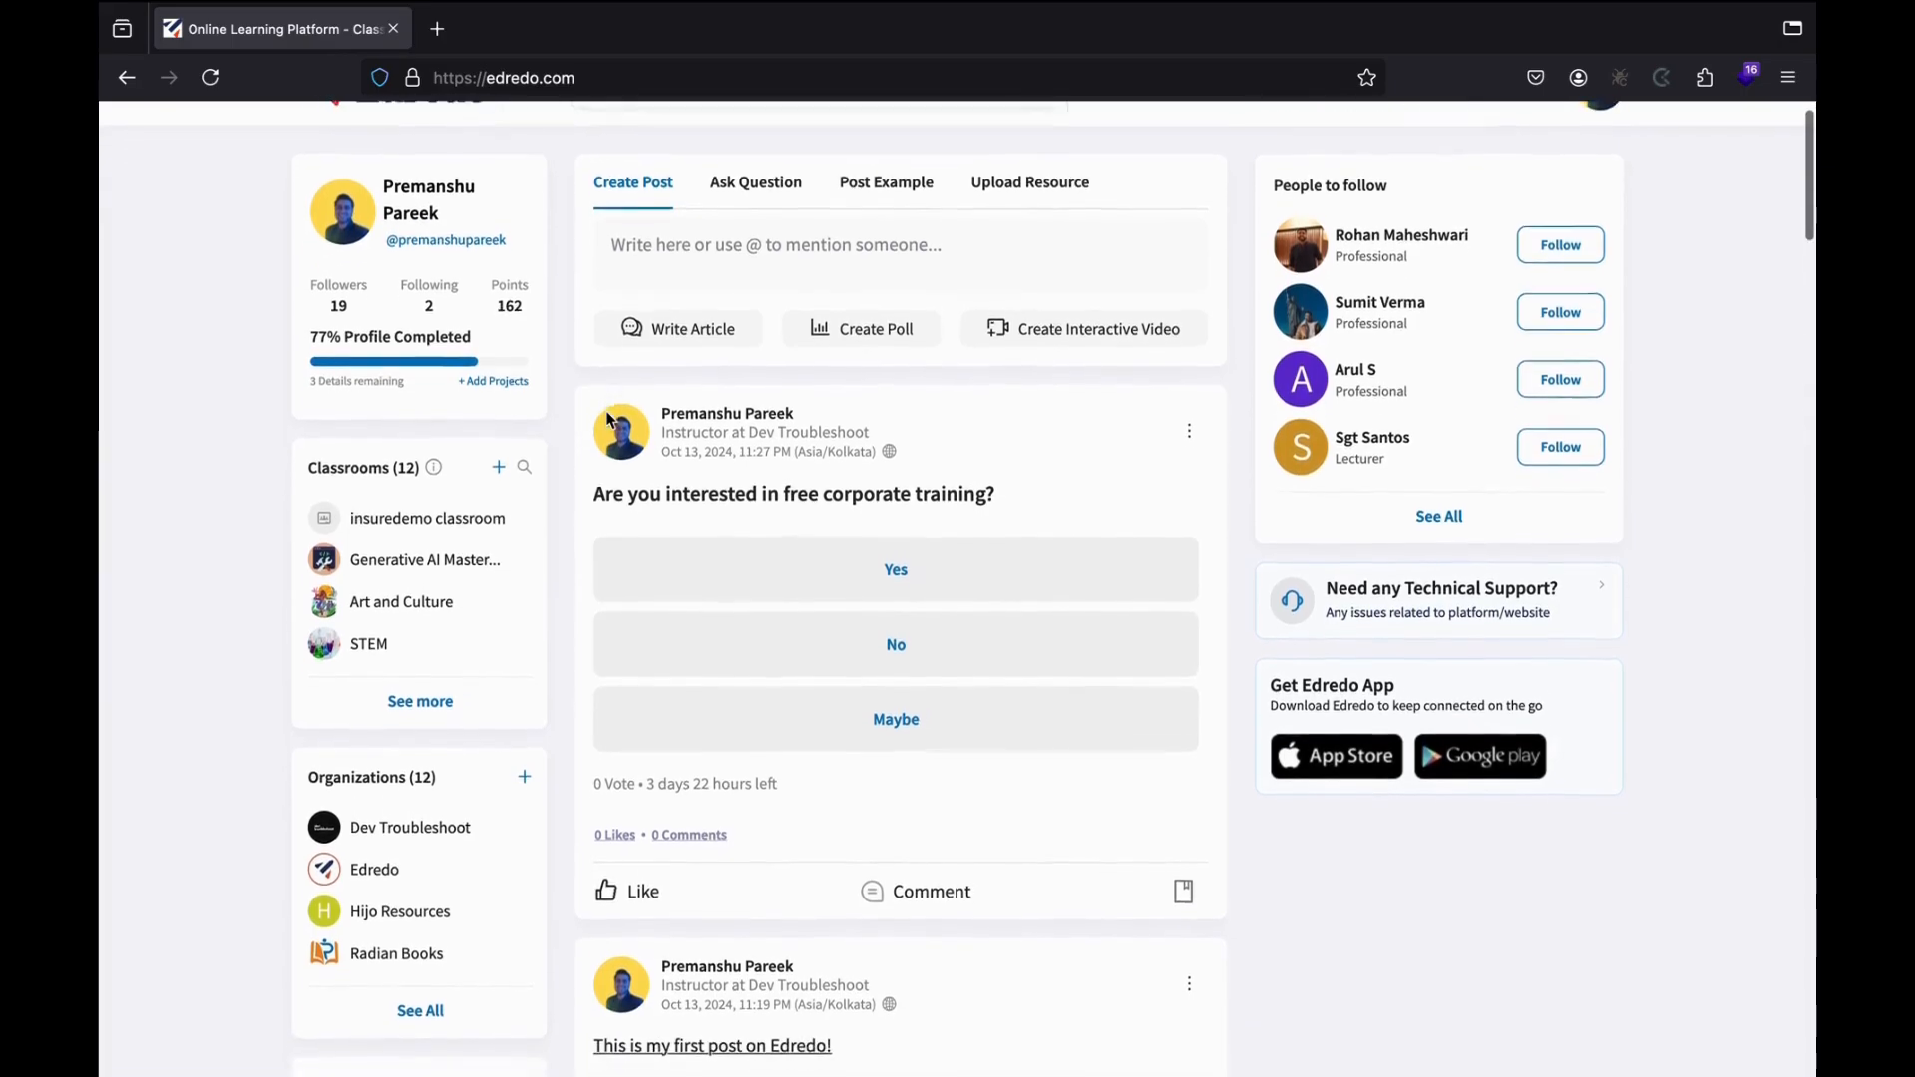
scroll(528, 359, "up", 3)
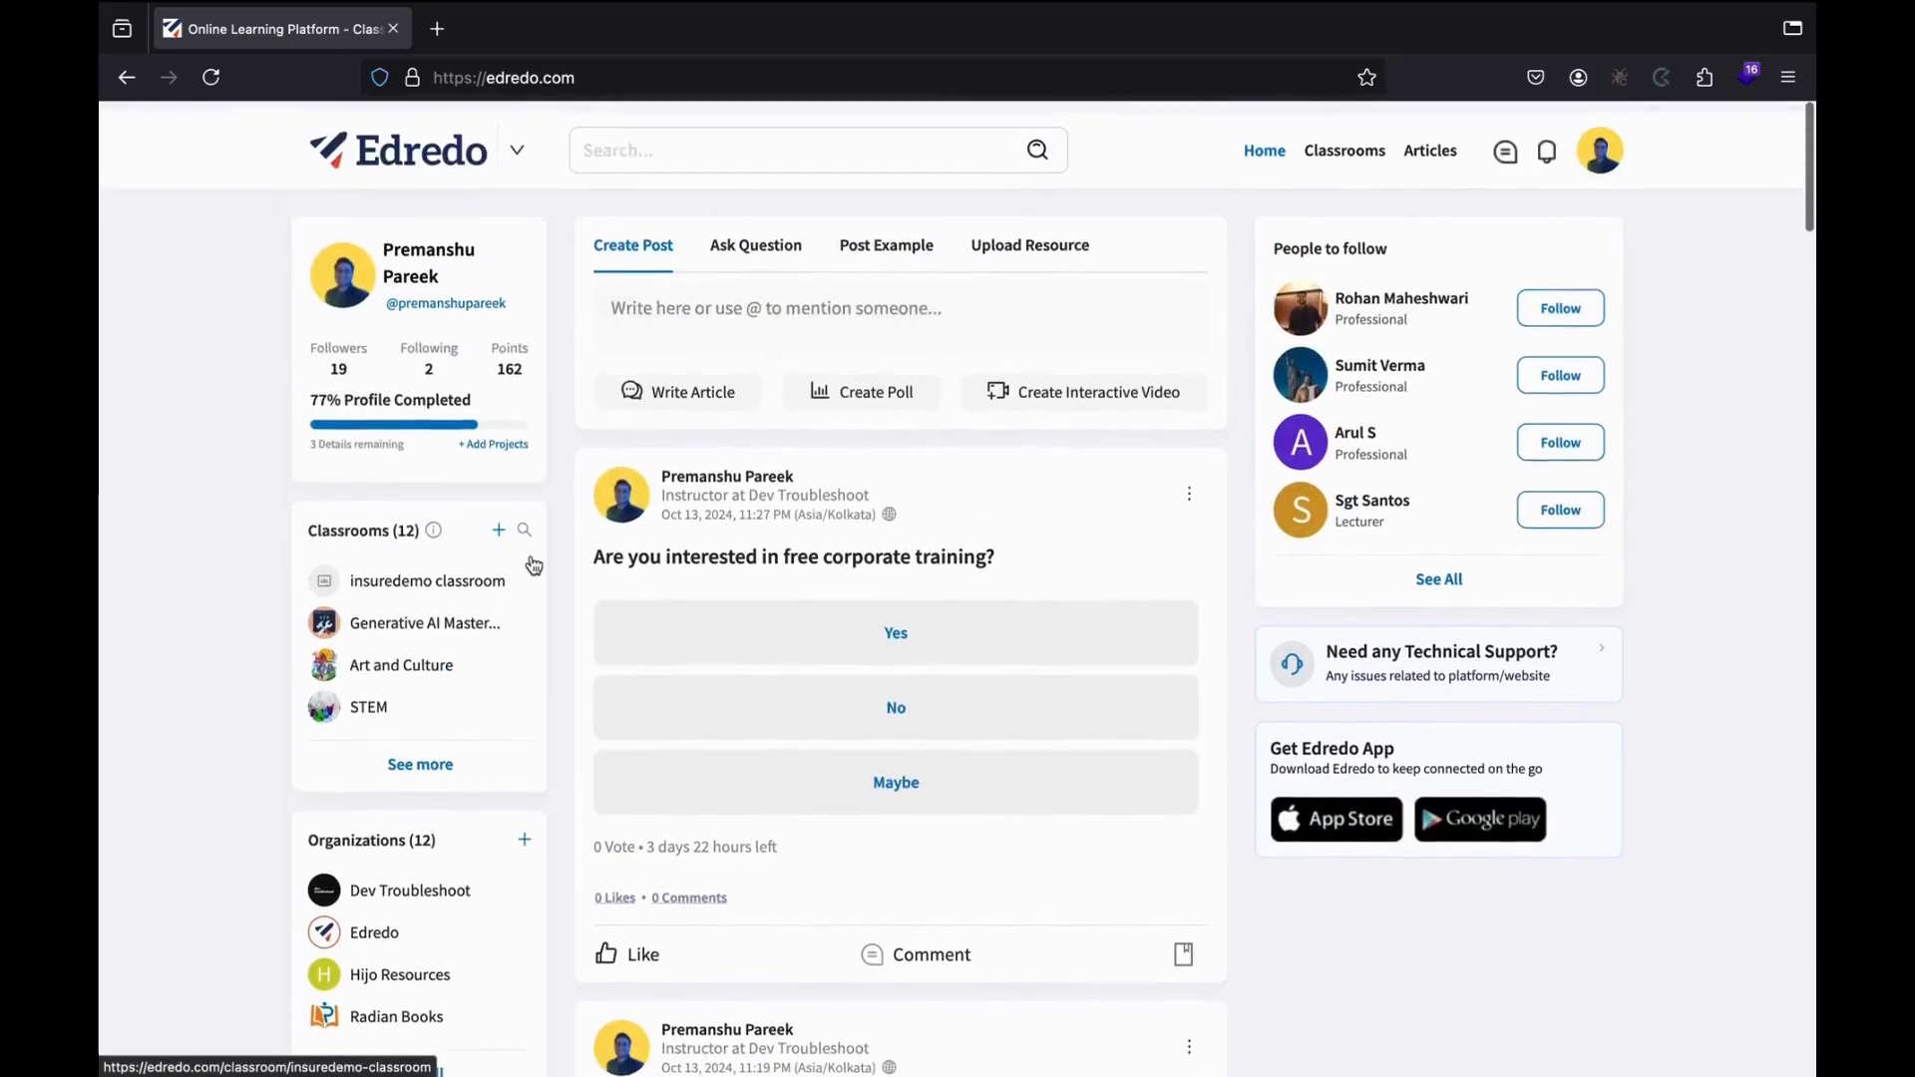
left_click(518, 146)
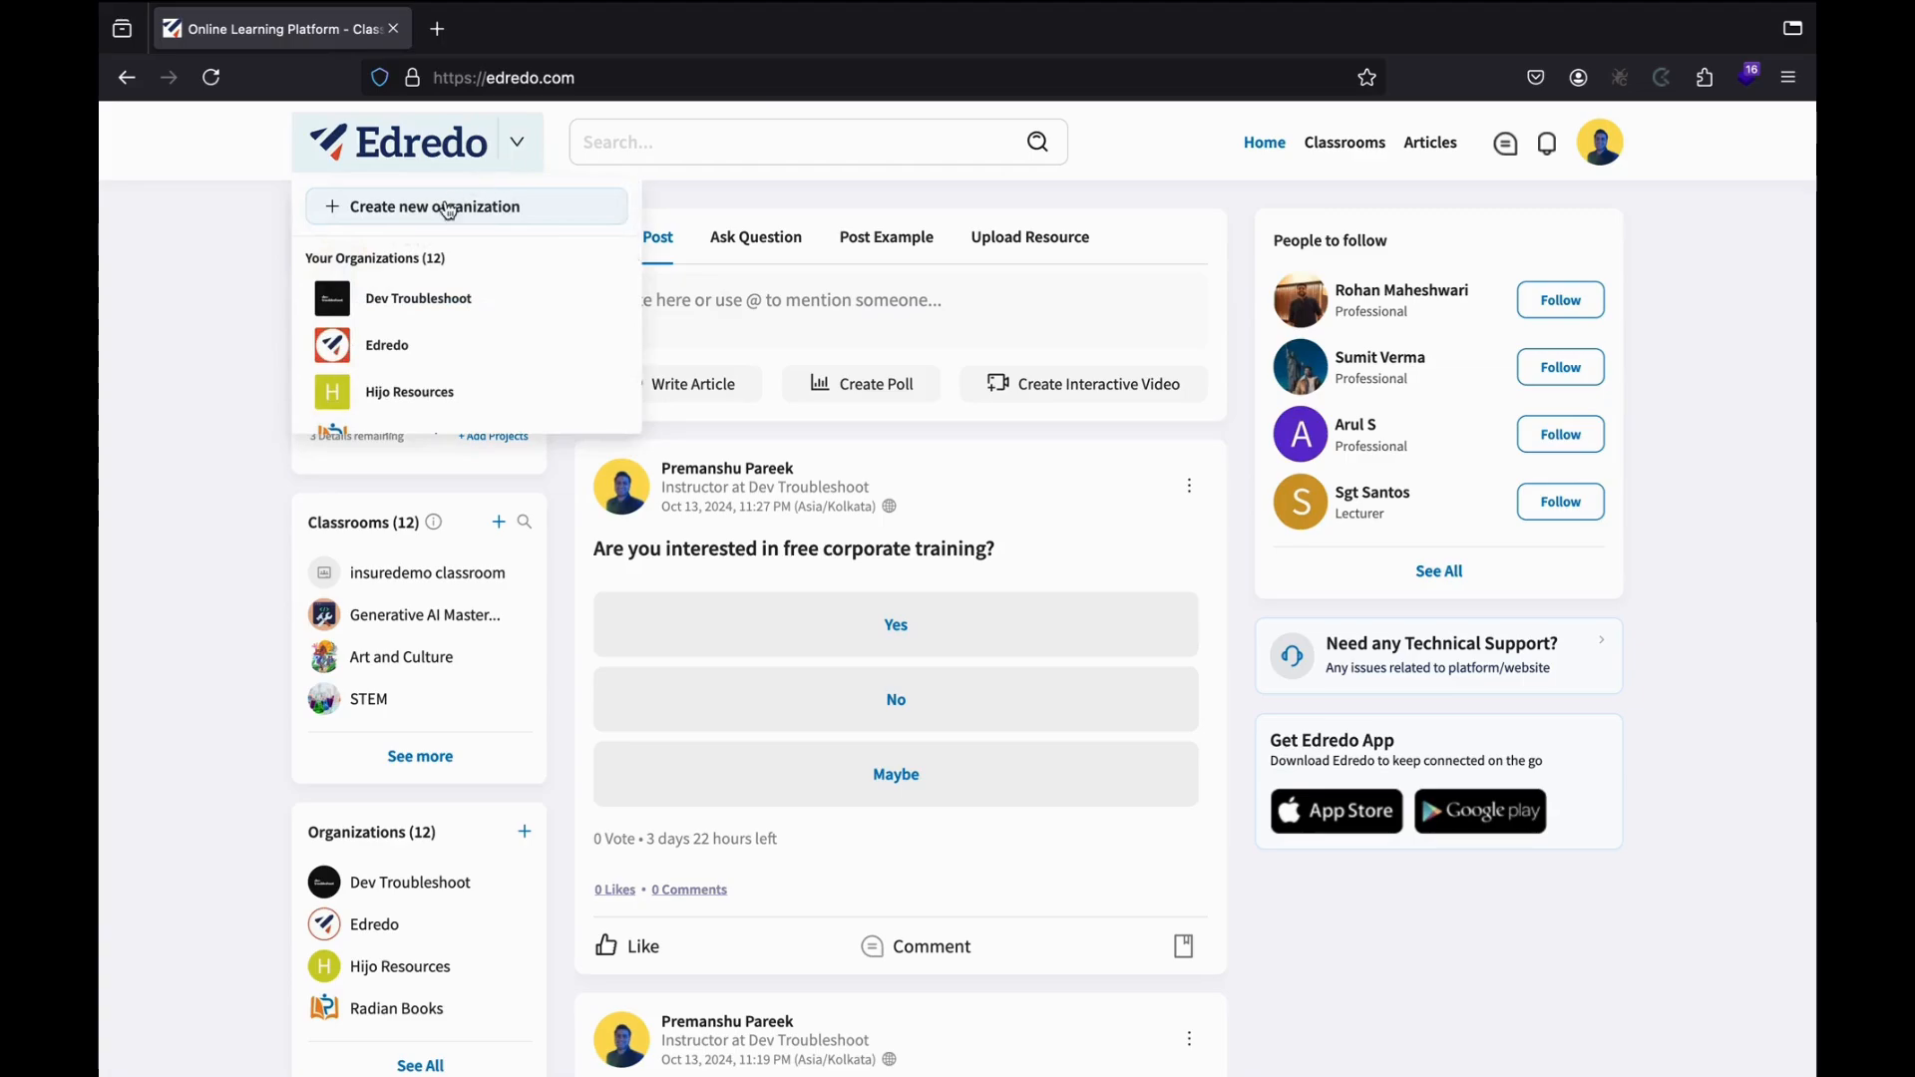
Create organization 'New Corporate Trainers' with sub-domain 'newcorporatetrainers' and continue to the introduction.
left_click(578, 223)
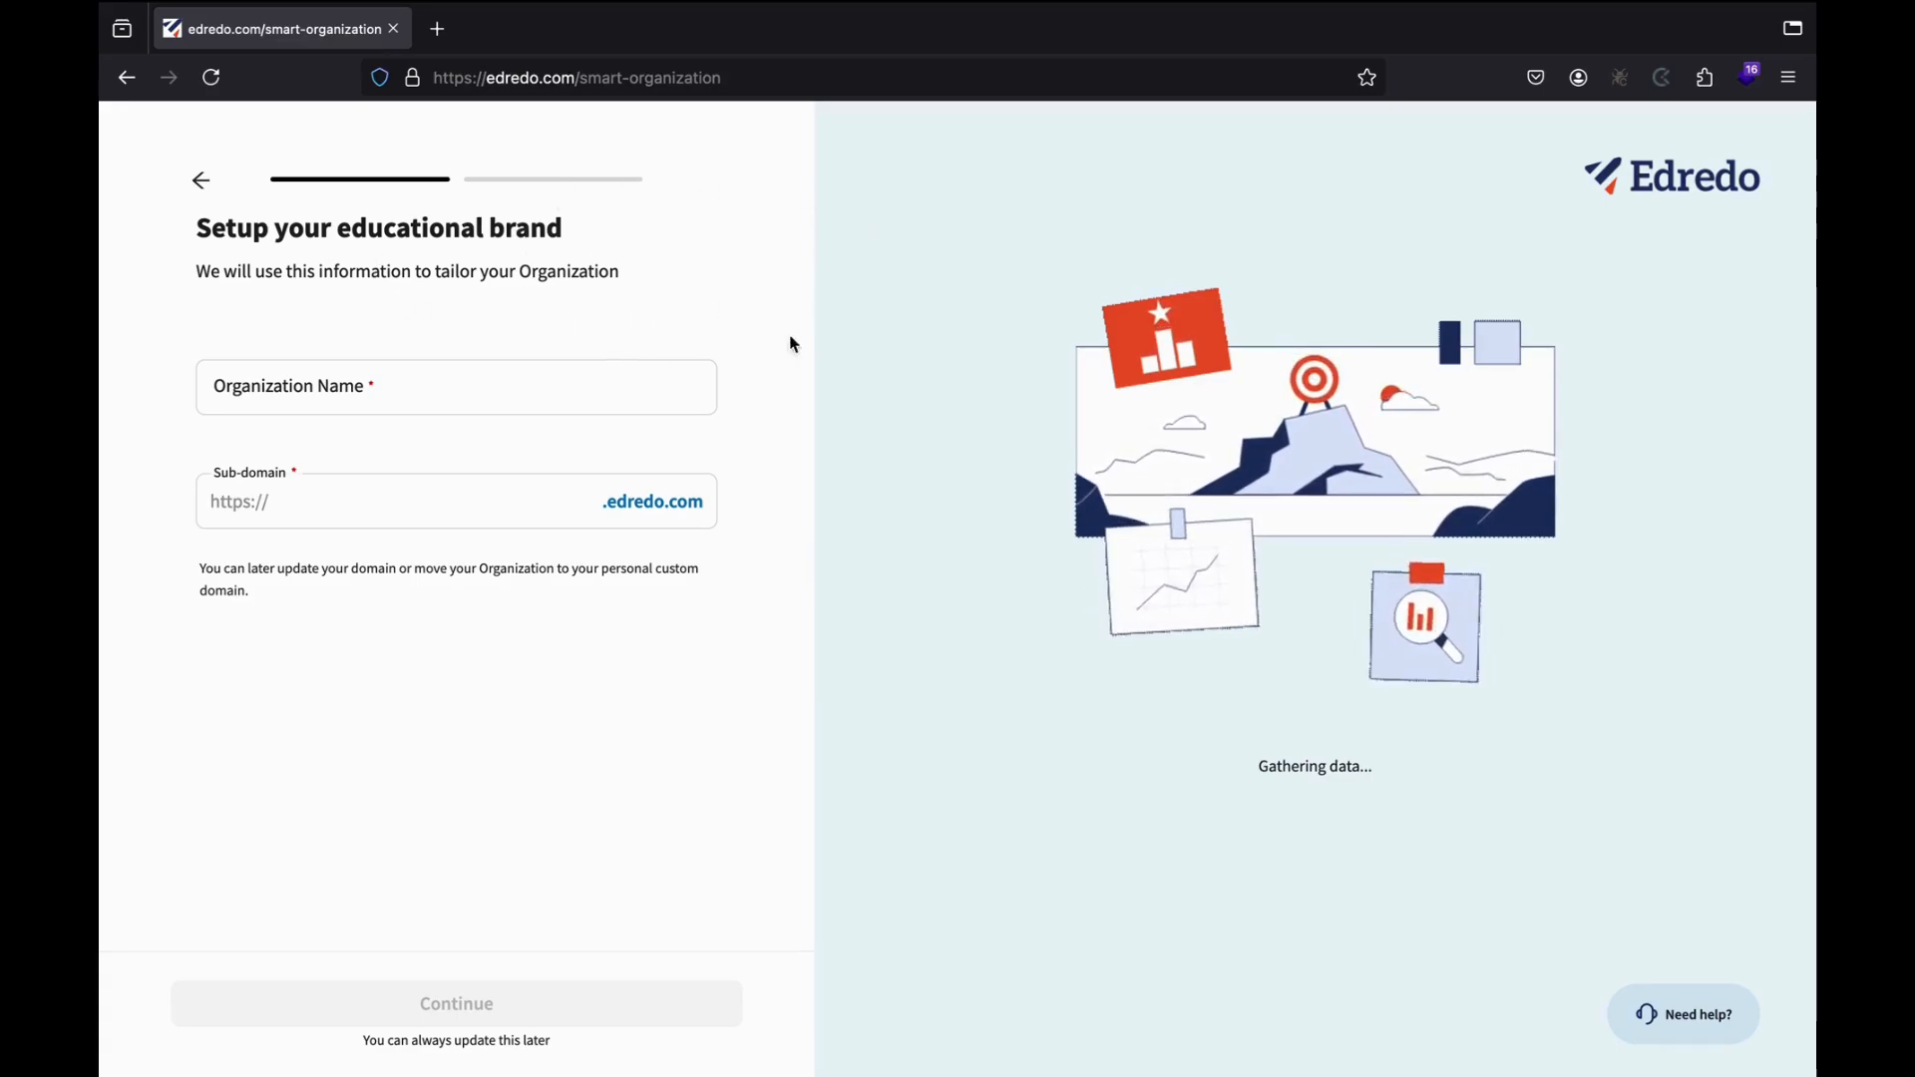
left_click(398, 403)
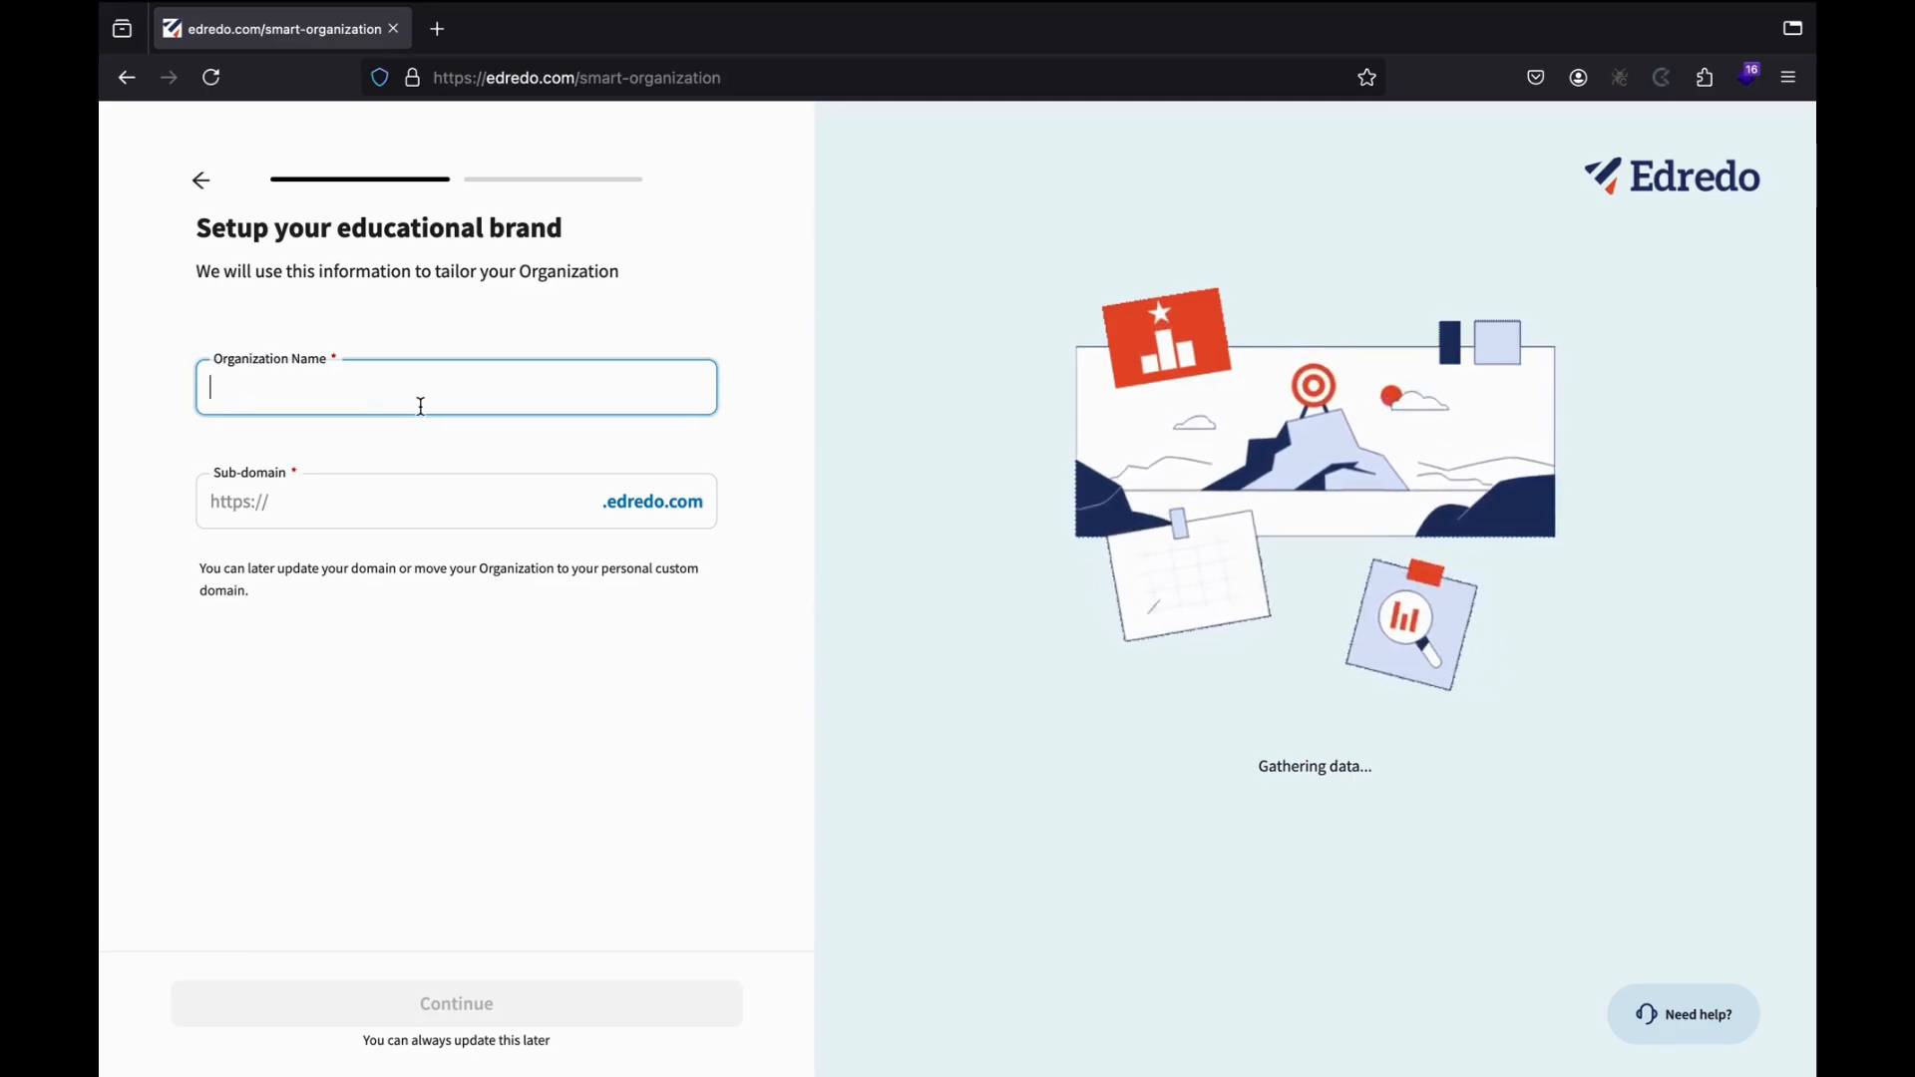
type("New Co")
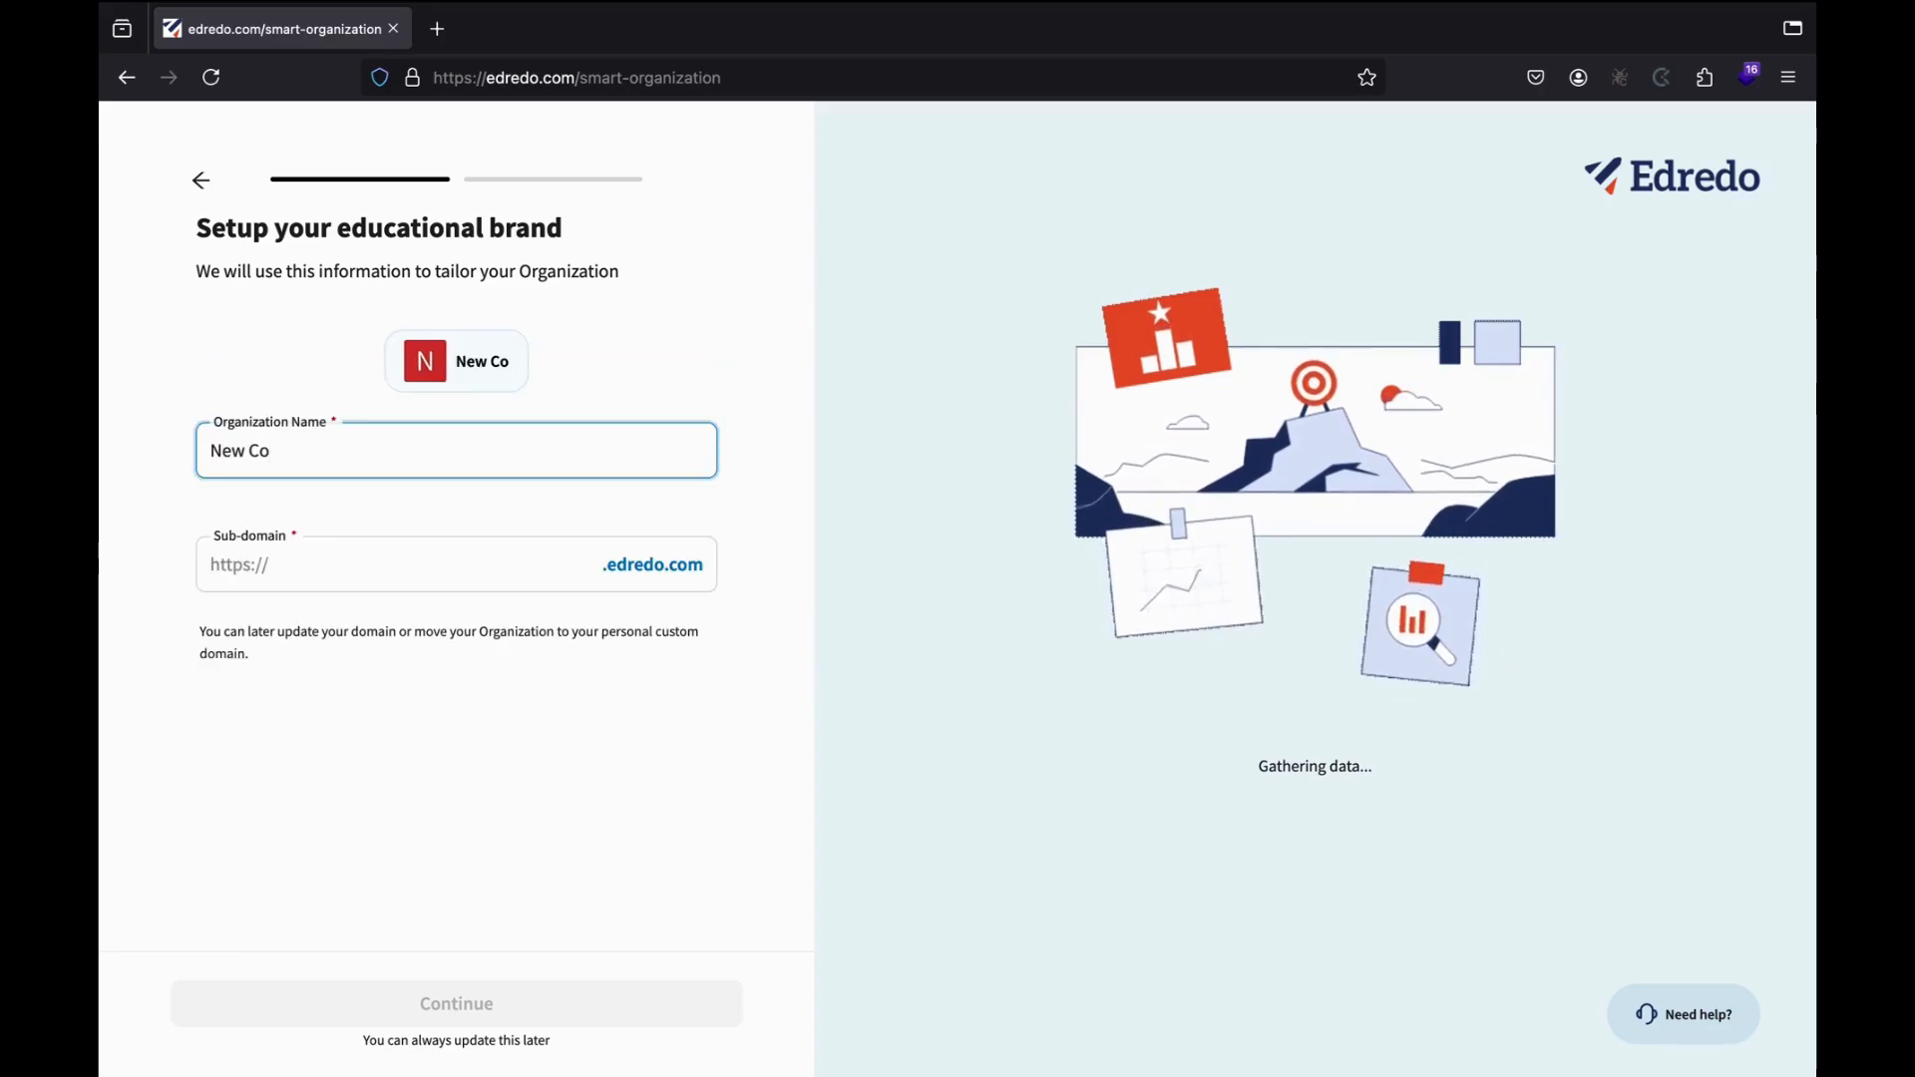
type("rporate ")
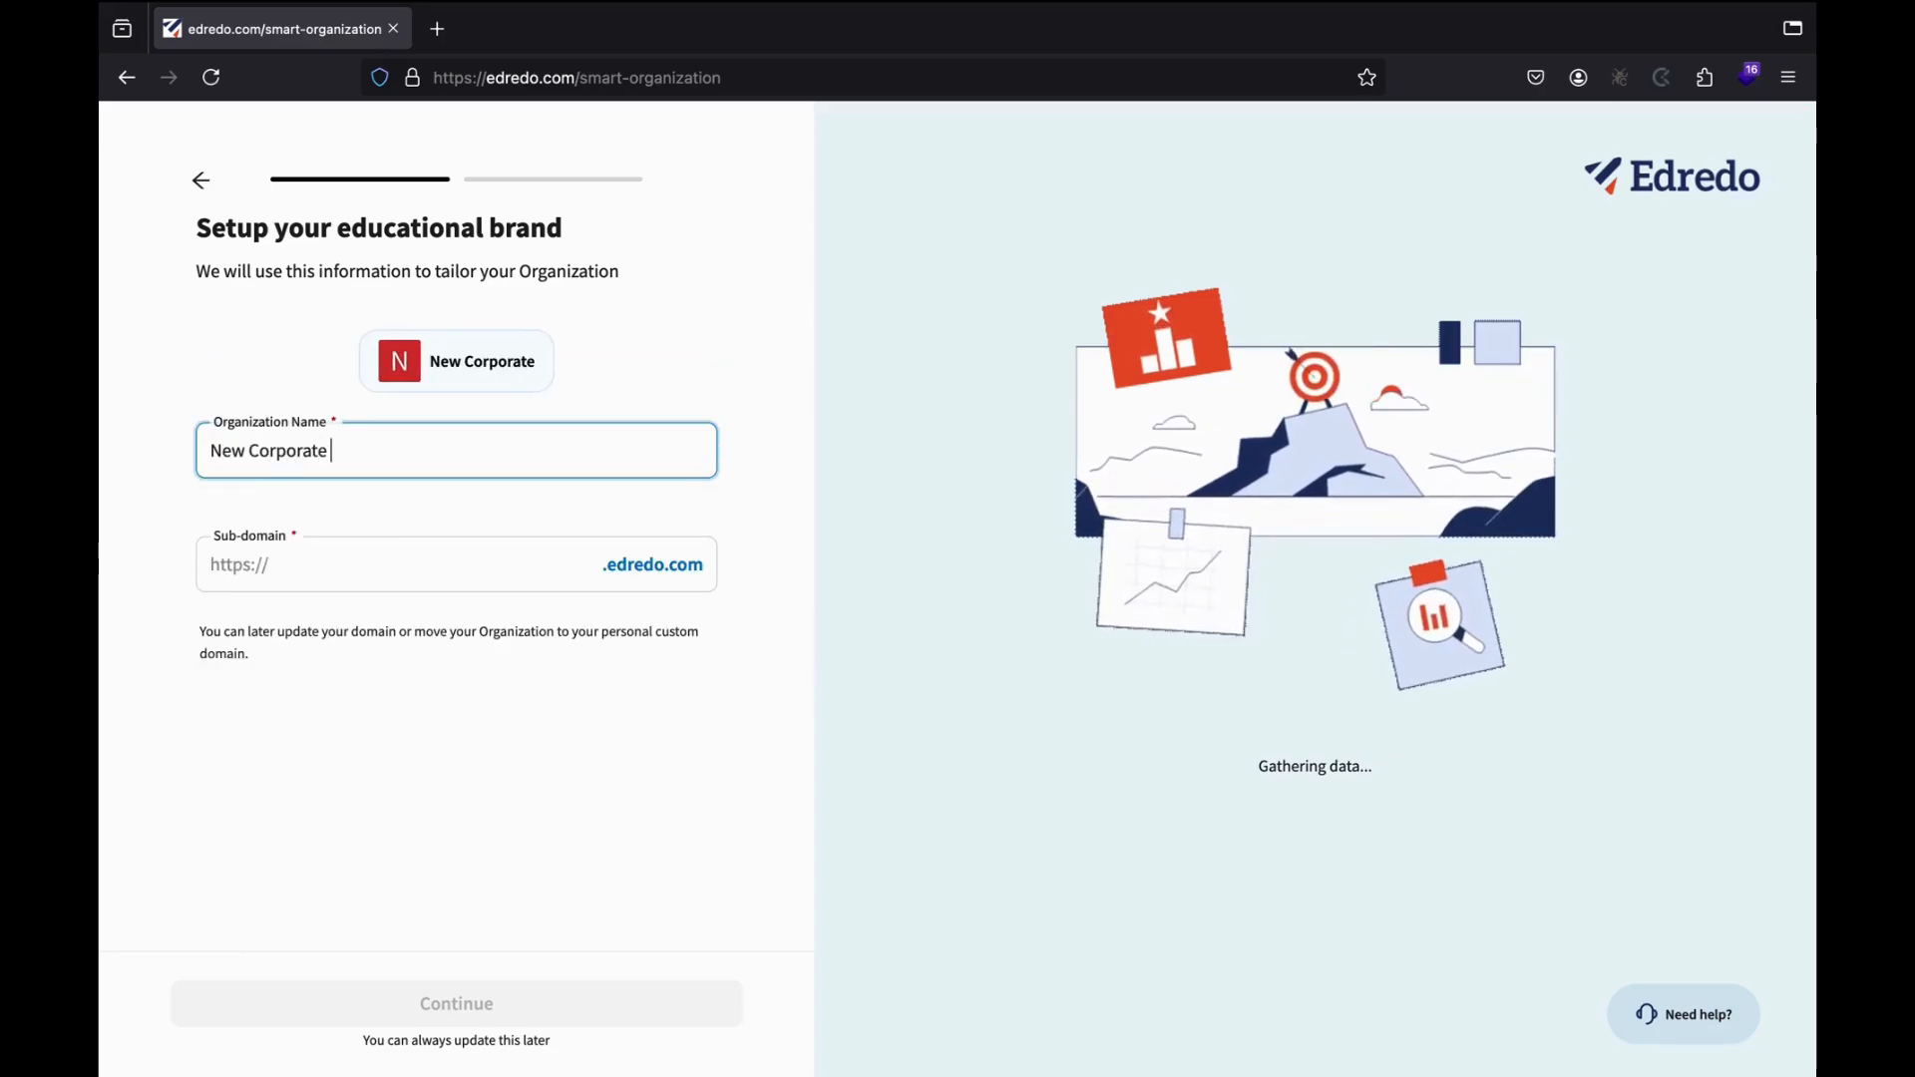
type("Trainers")
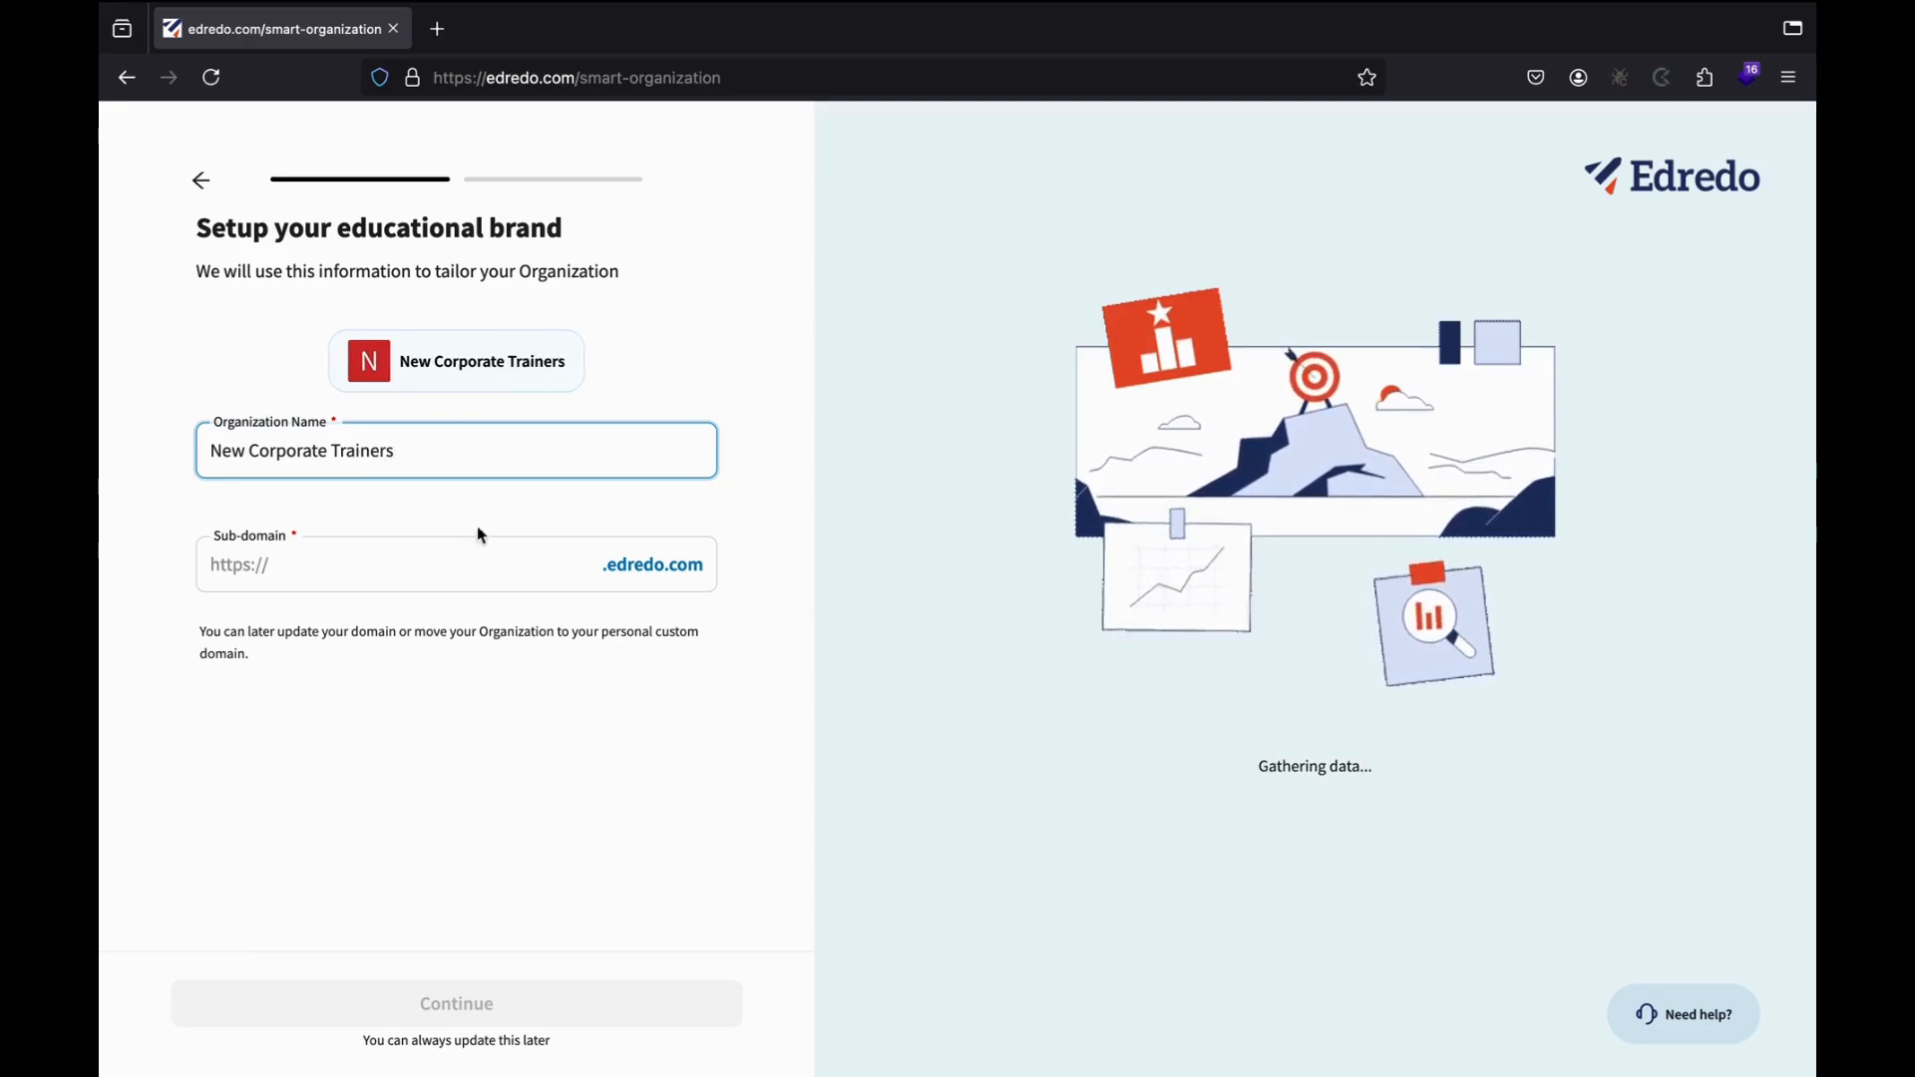
left_click(339, 579)
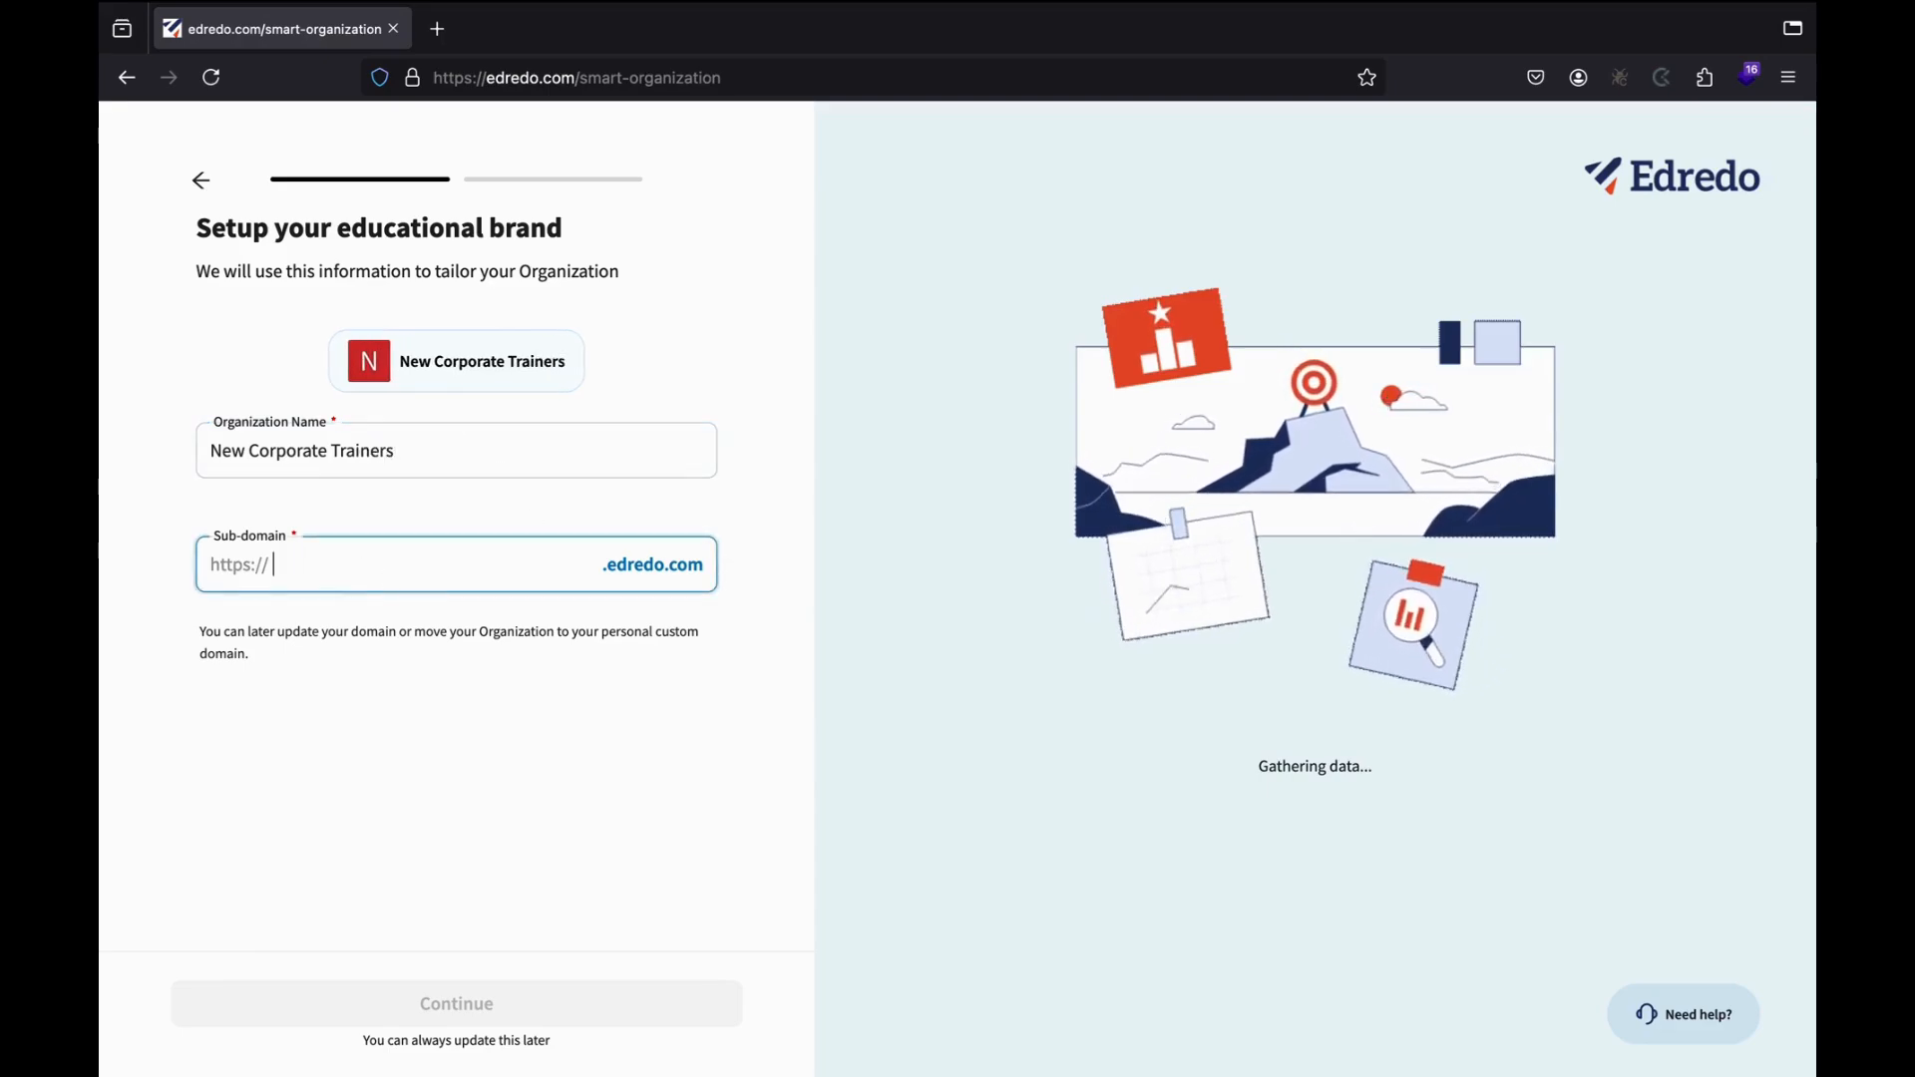
type("New")
key("BackSpace")
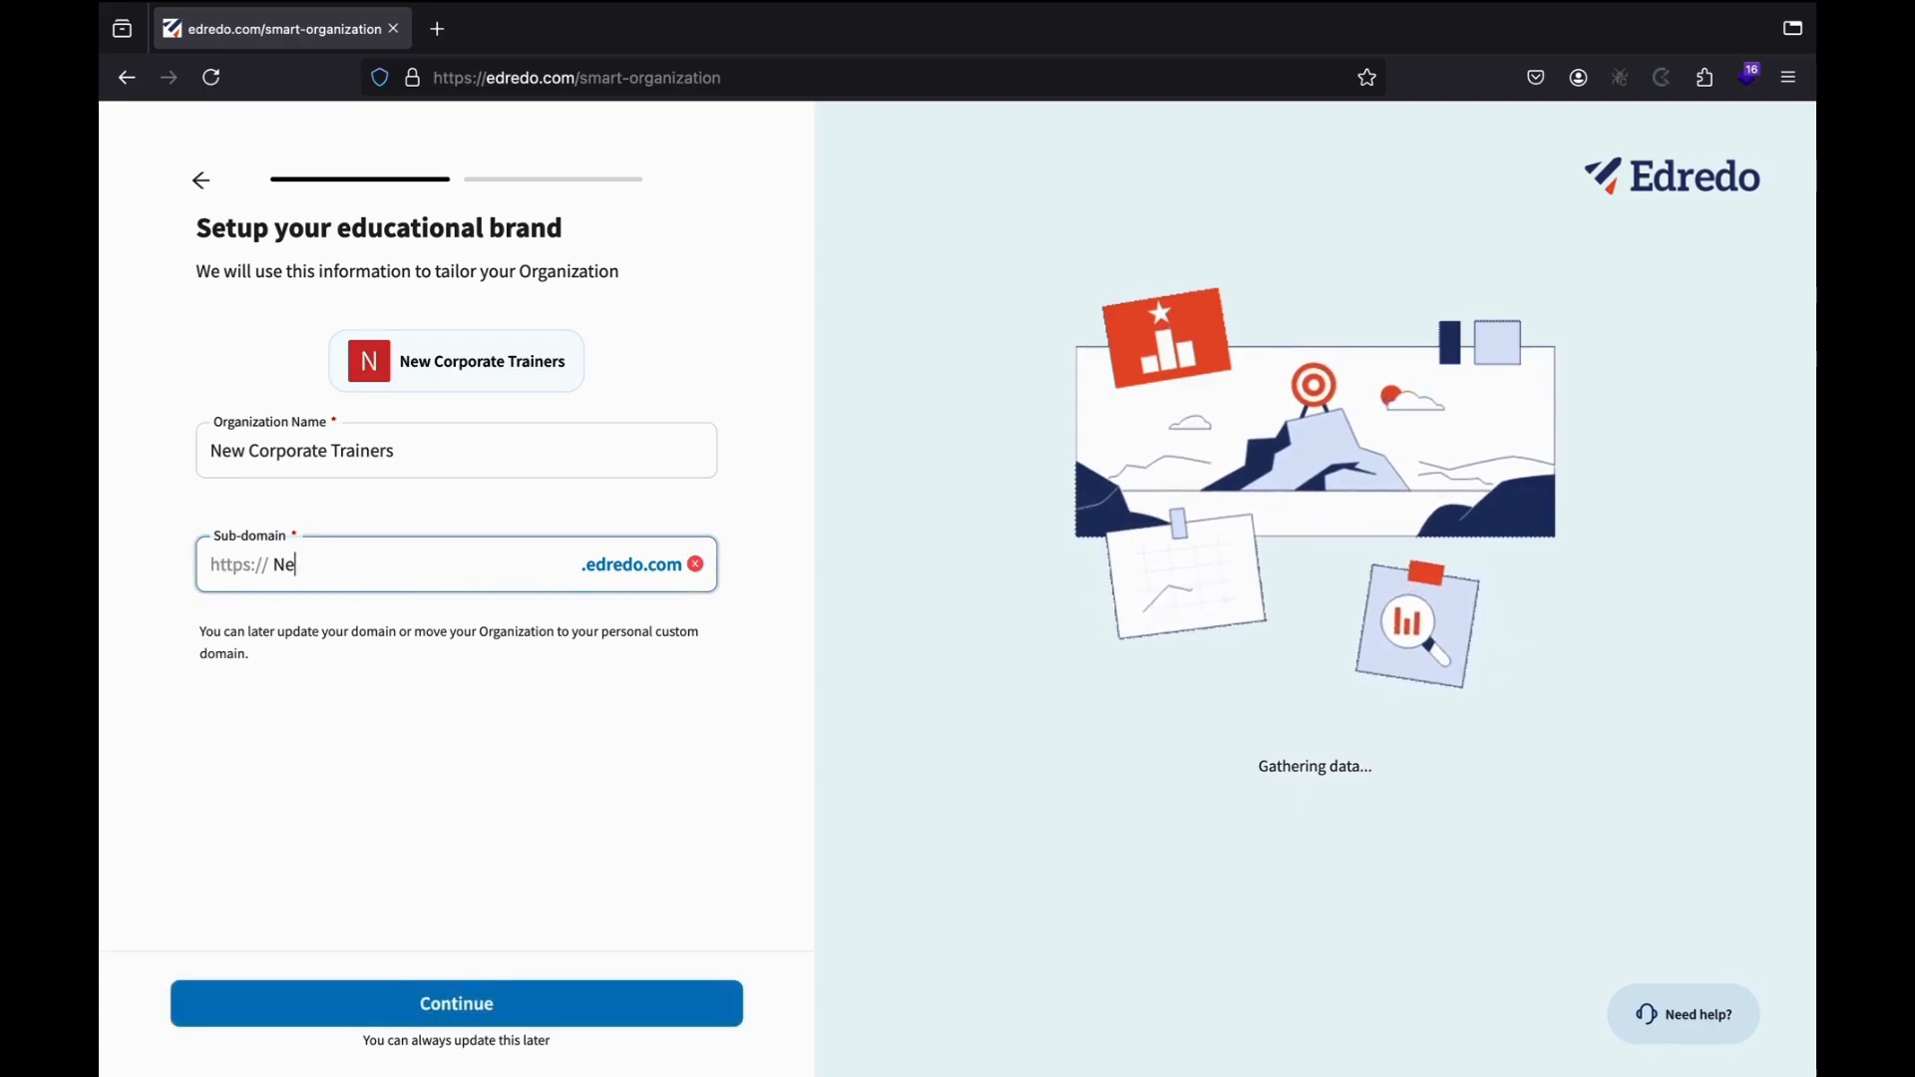
key("BackSpace")
key("BackSpace")
type("newco")
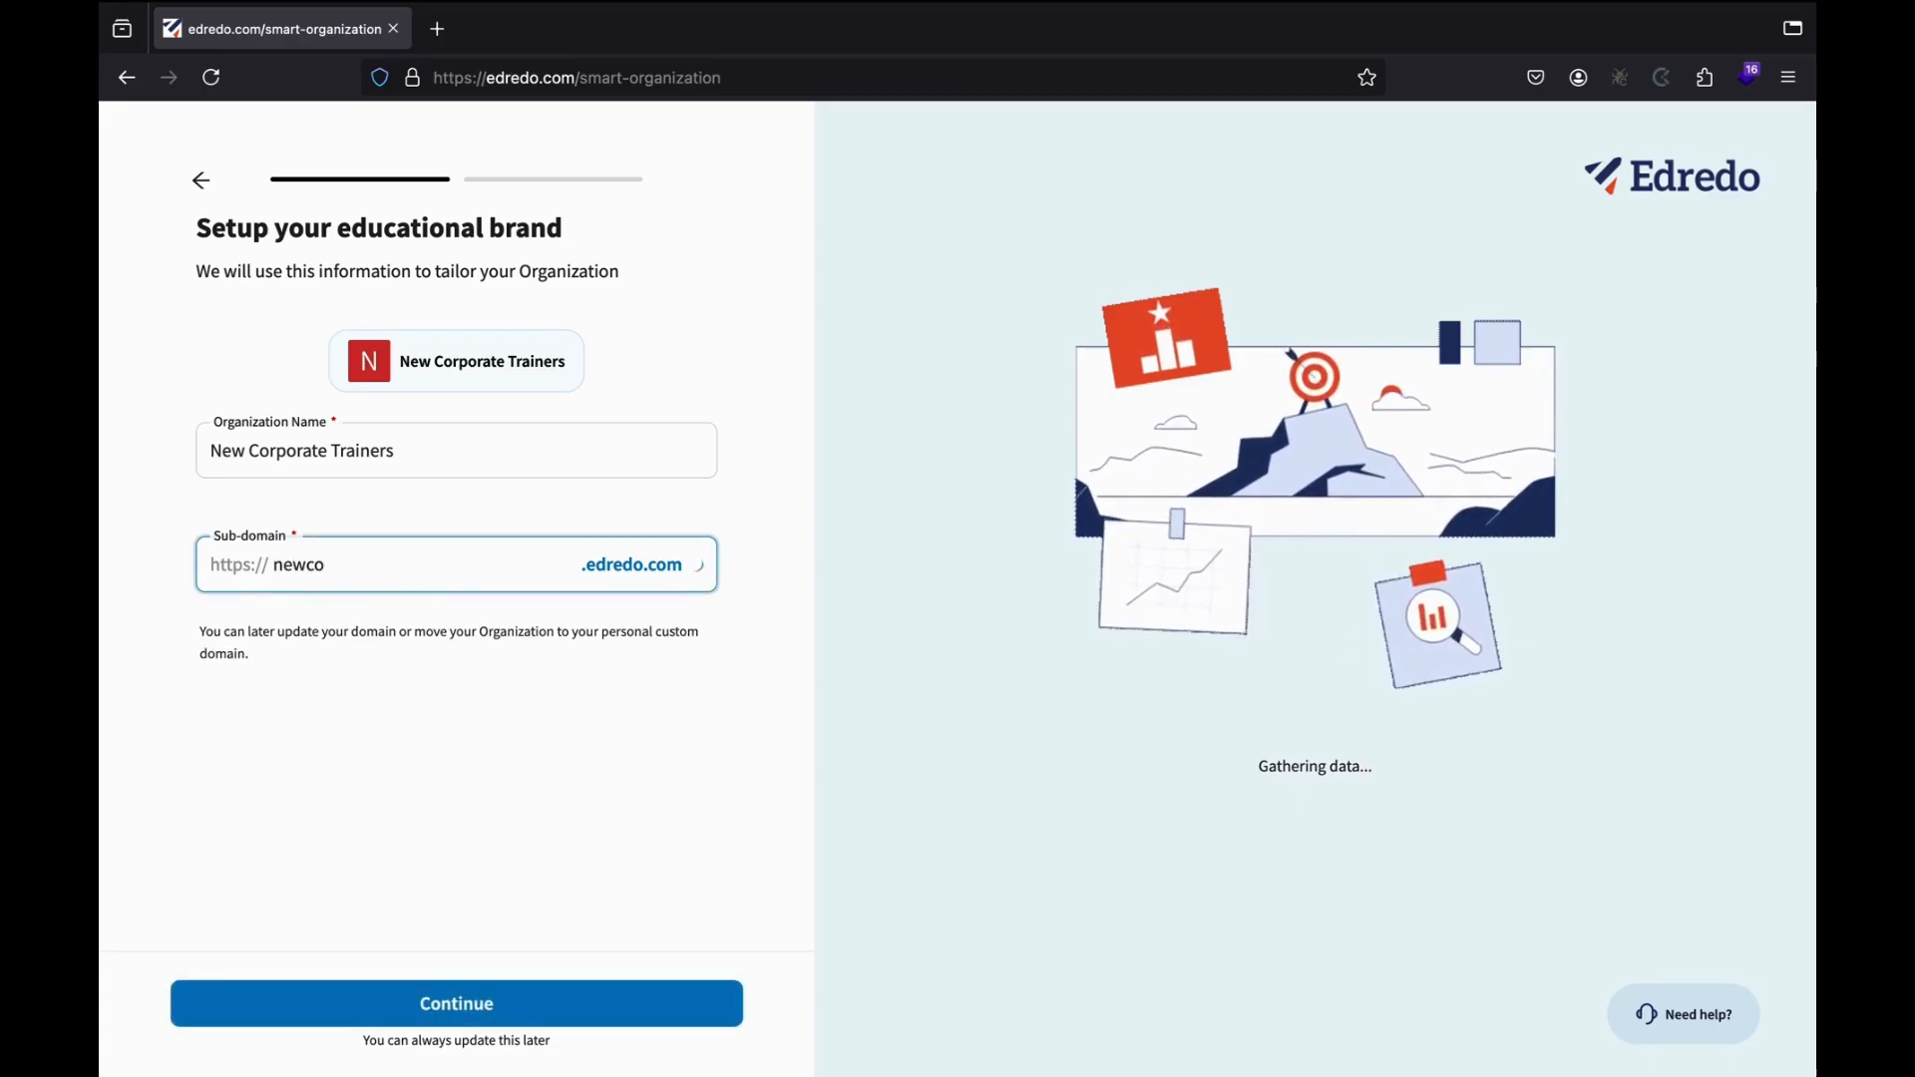
type("rporate")
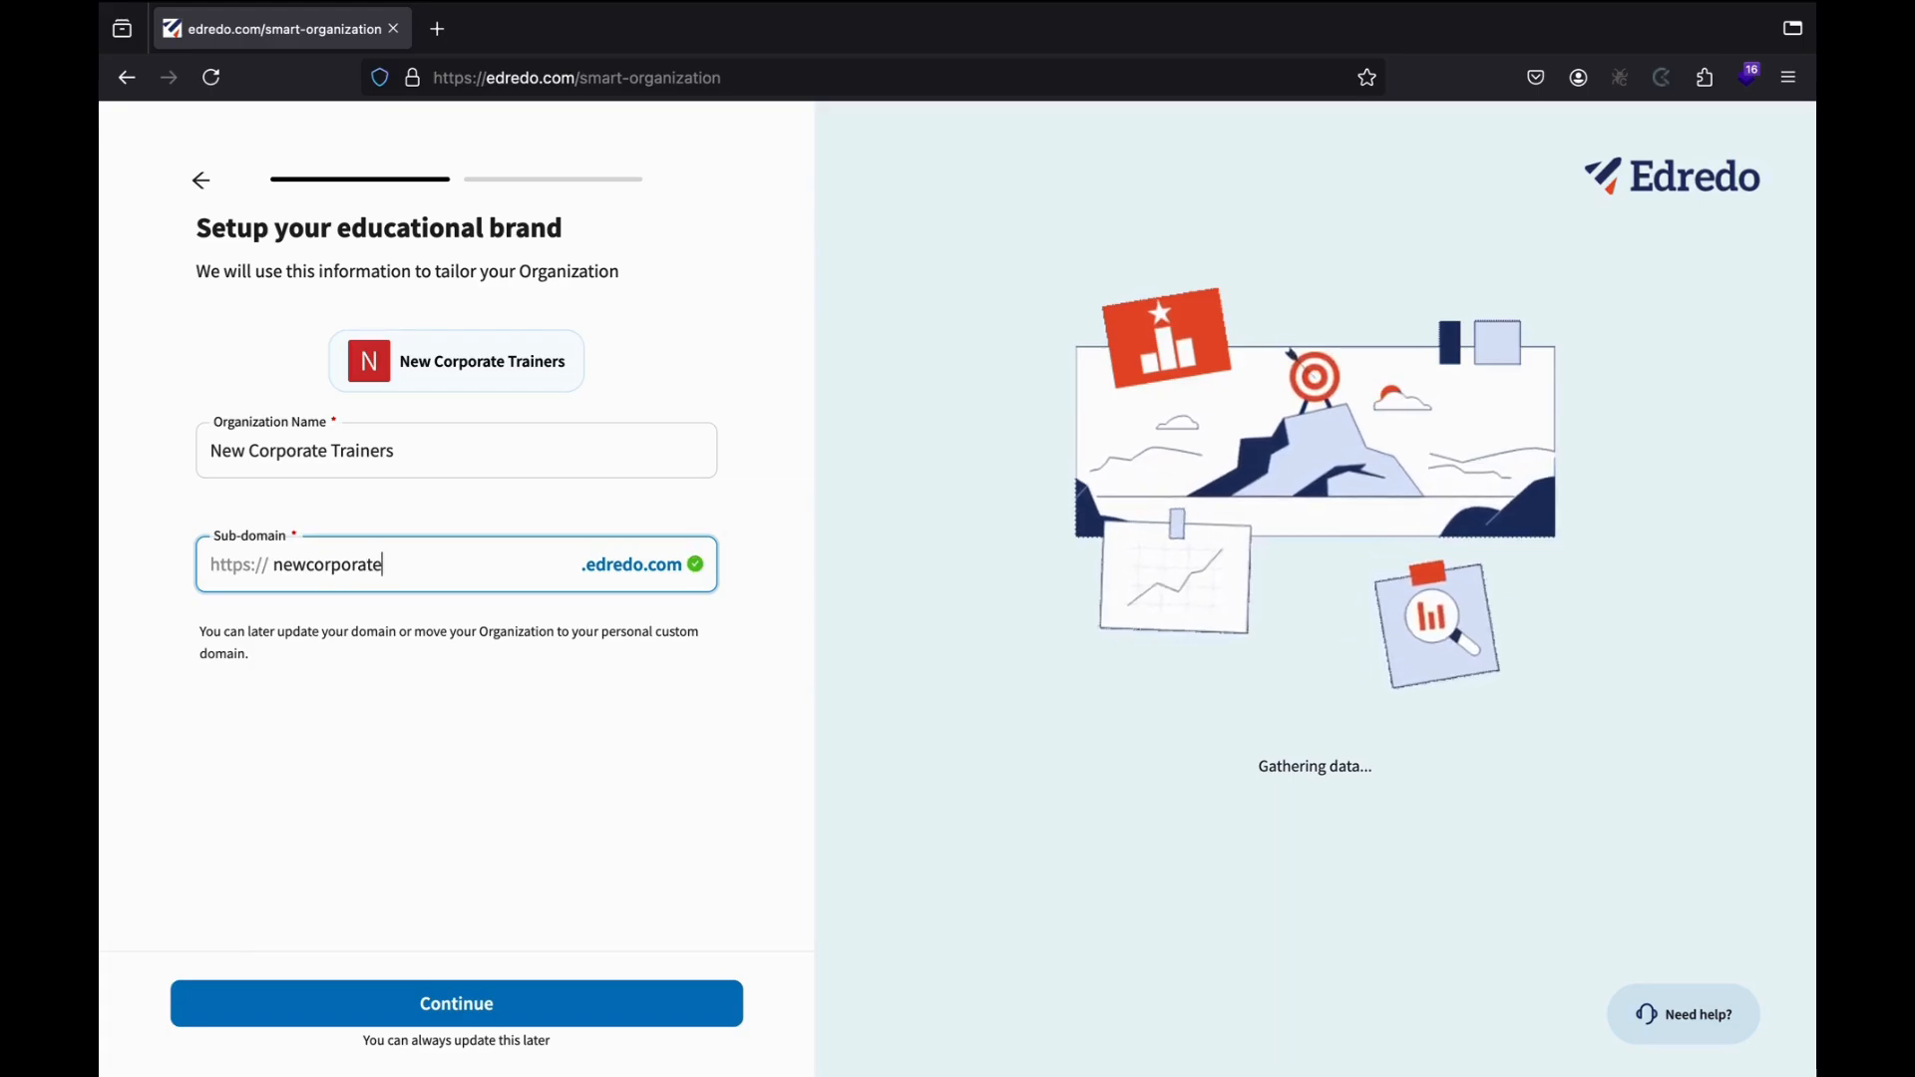
type("trainer")
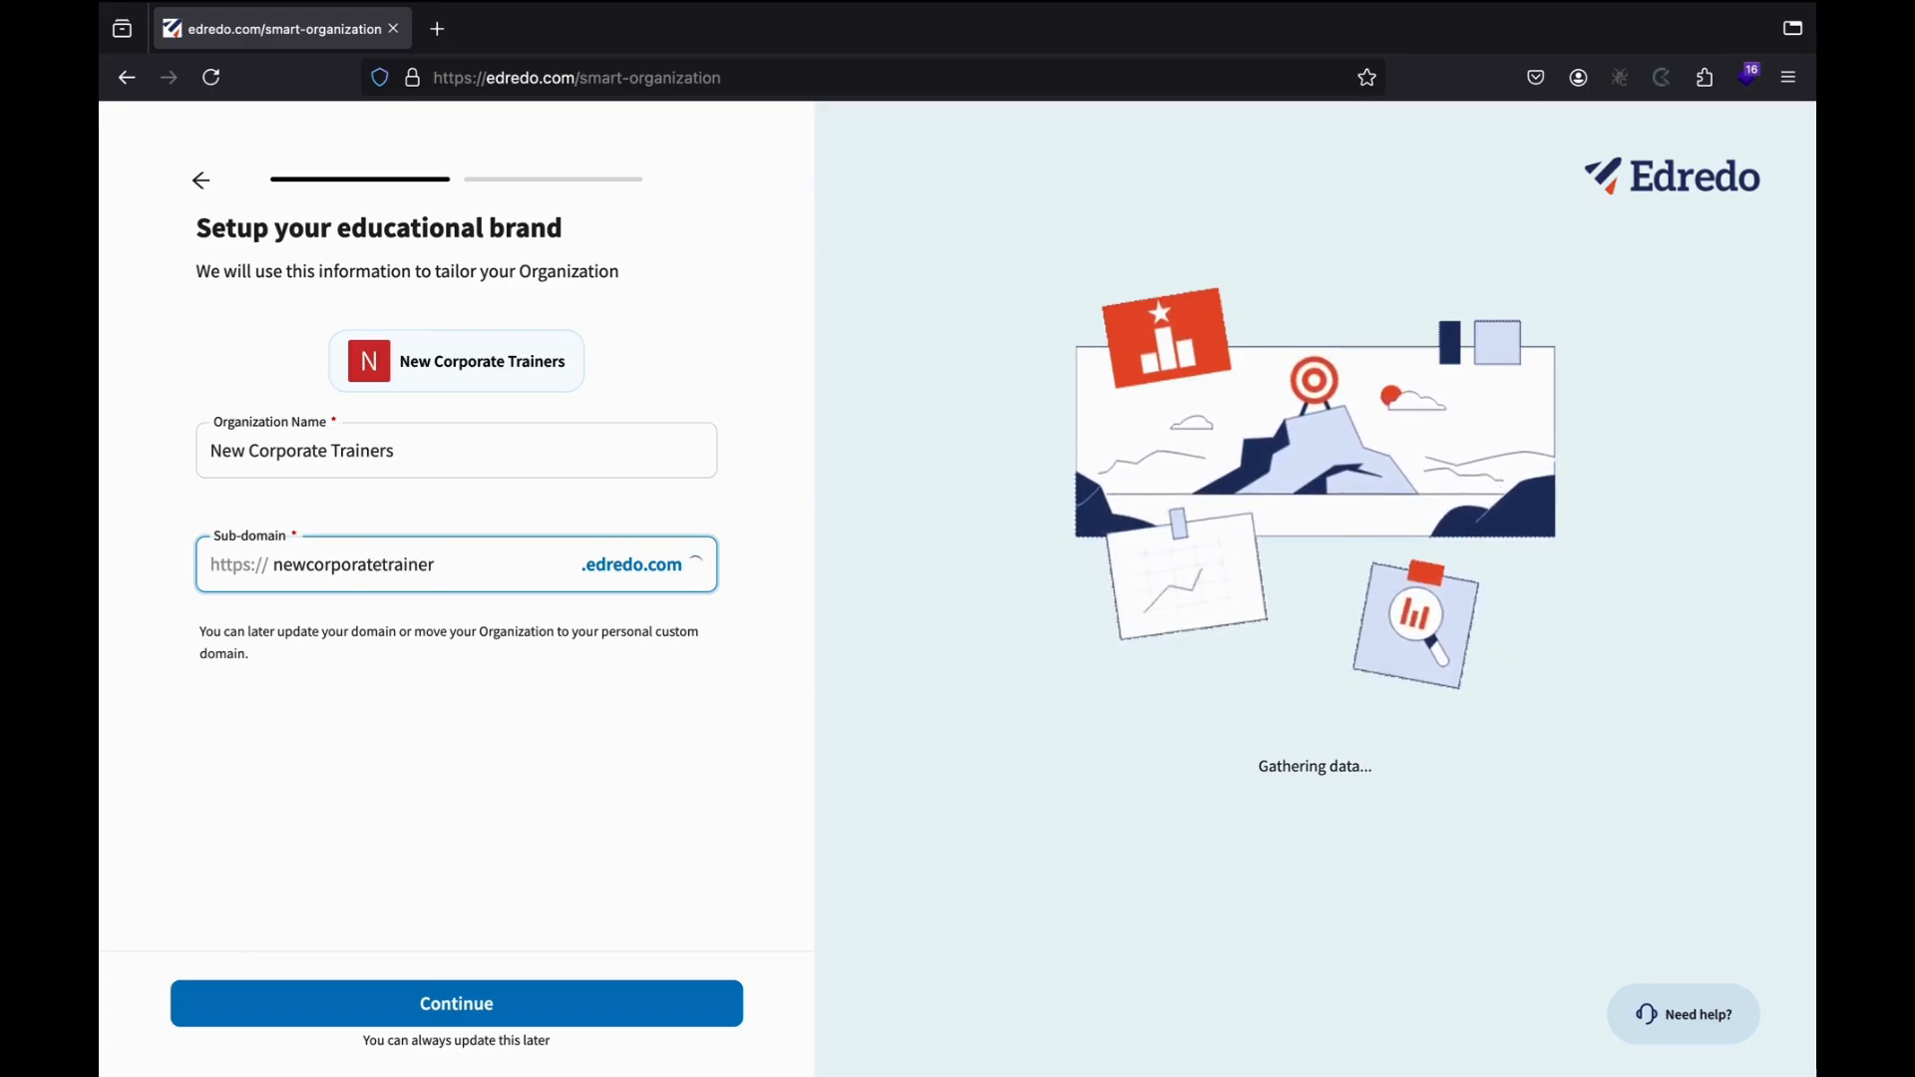
type("s")
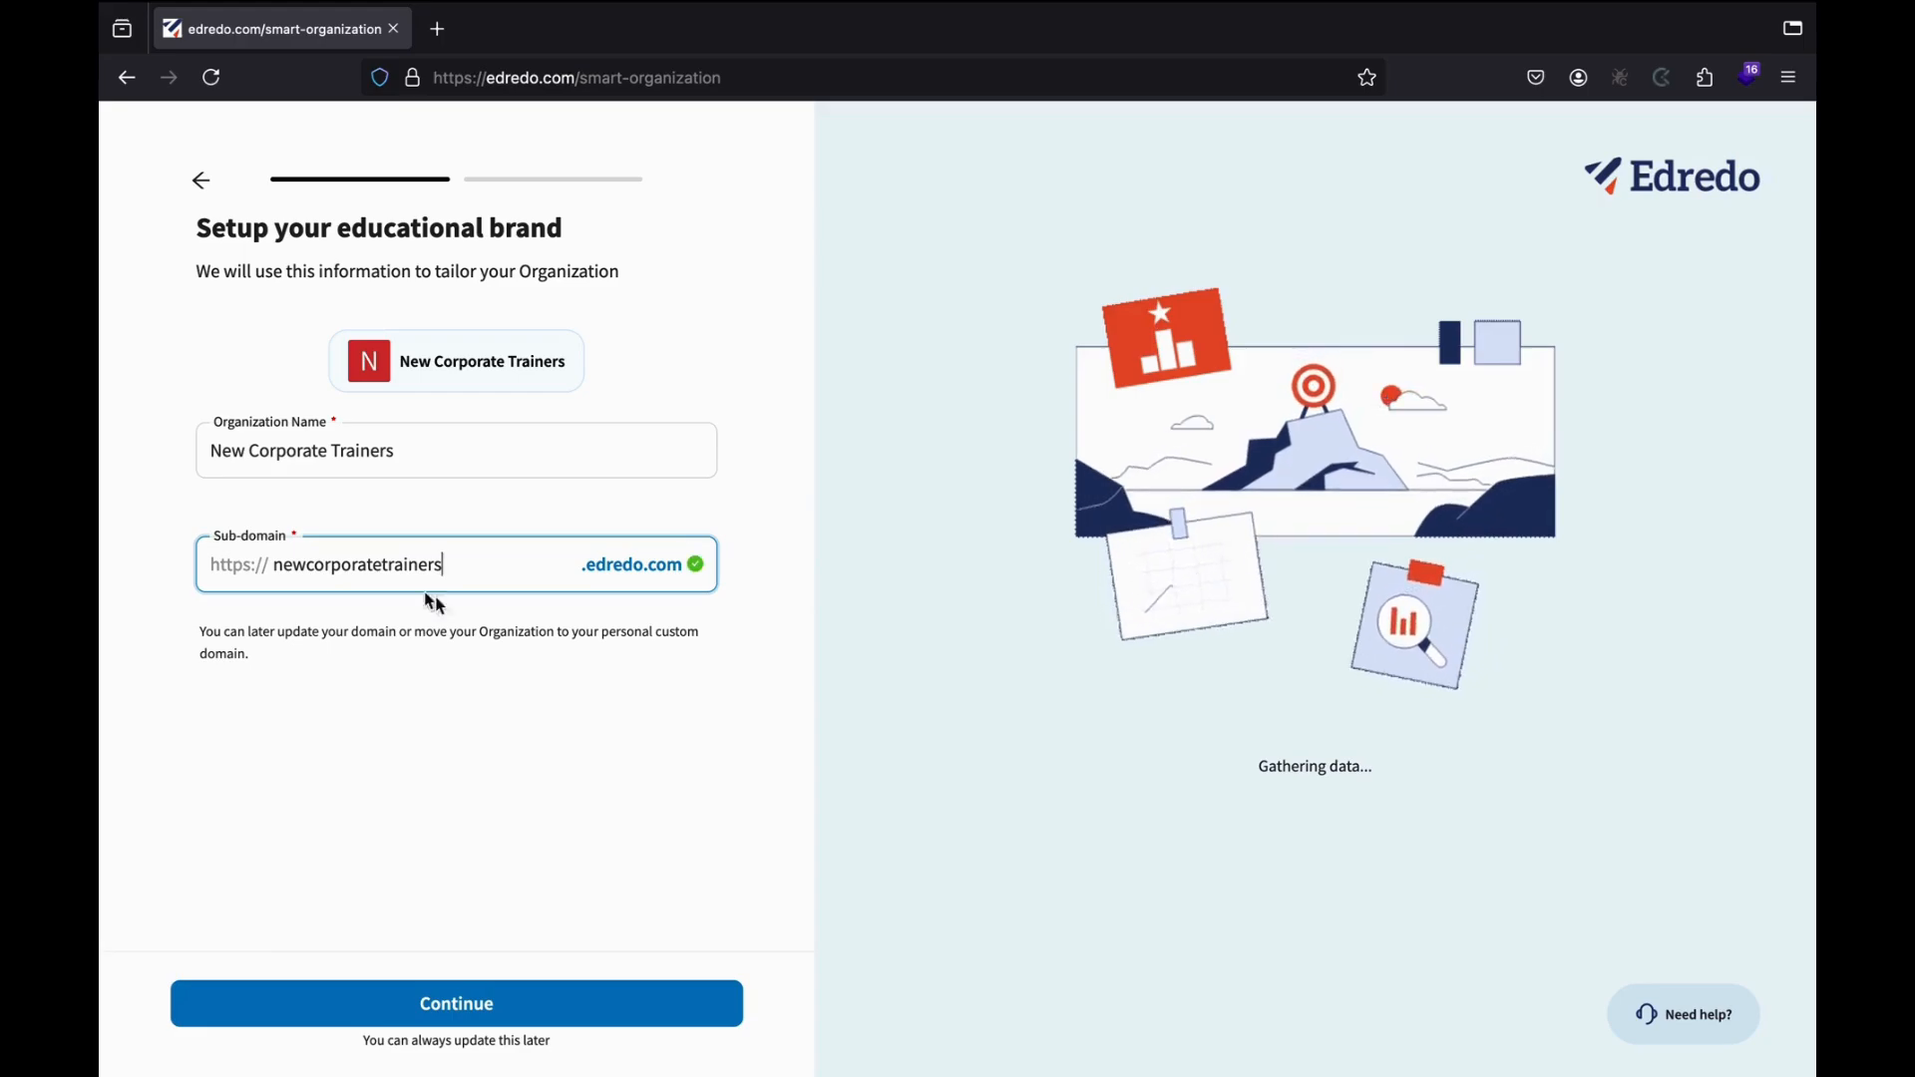
left_click(429, 1017)
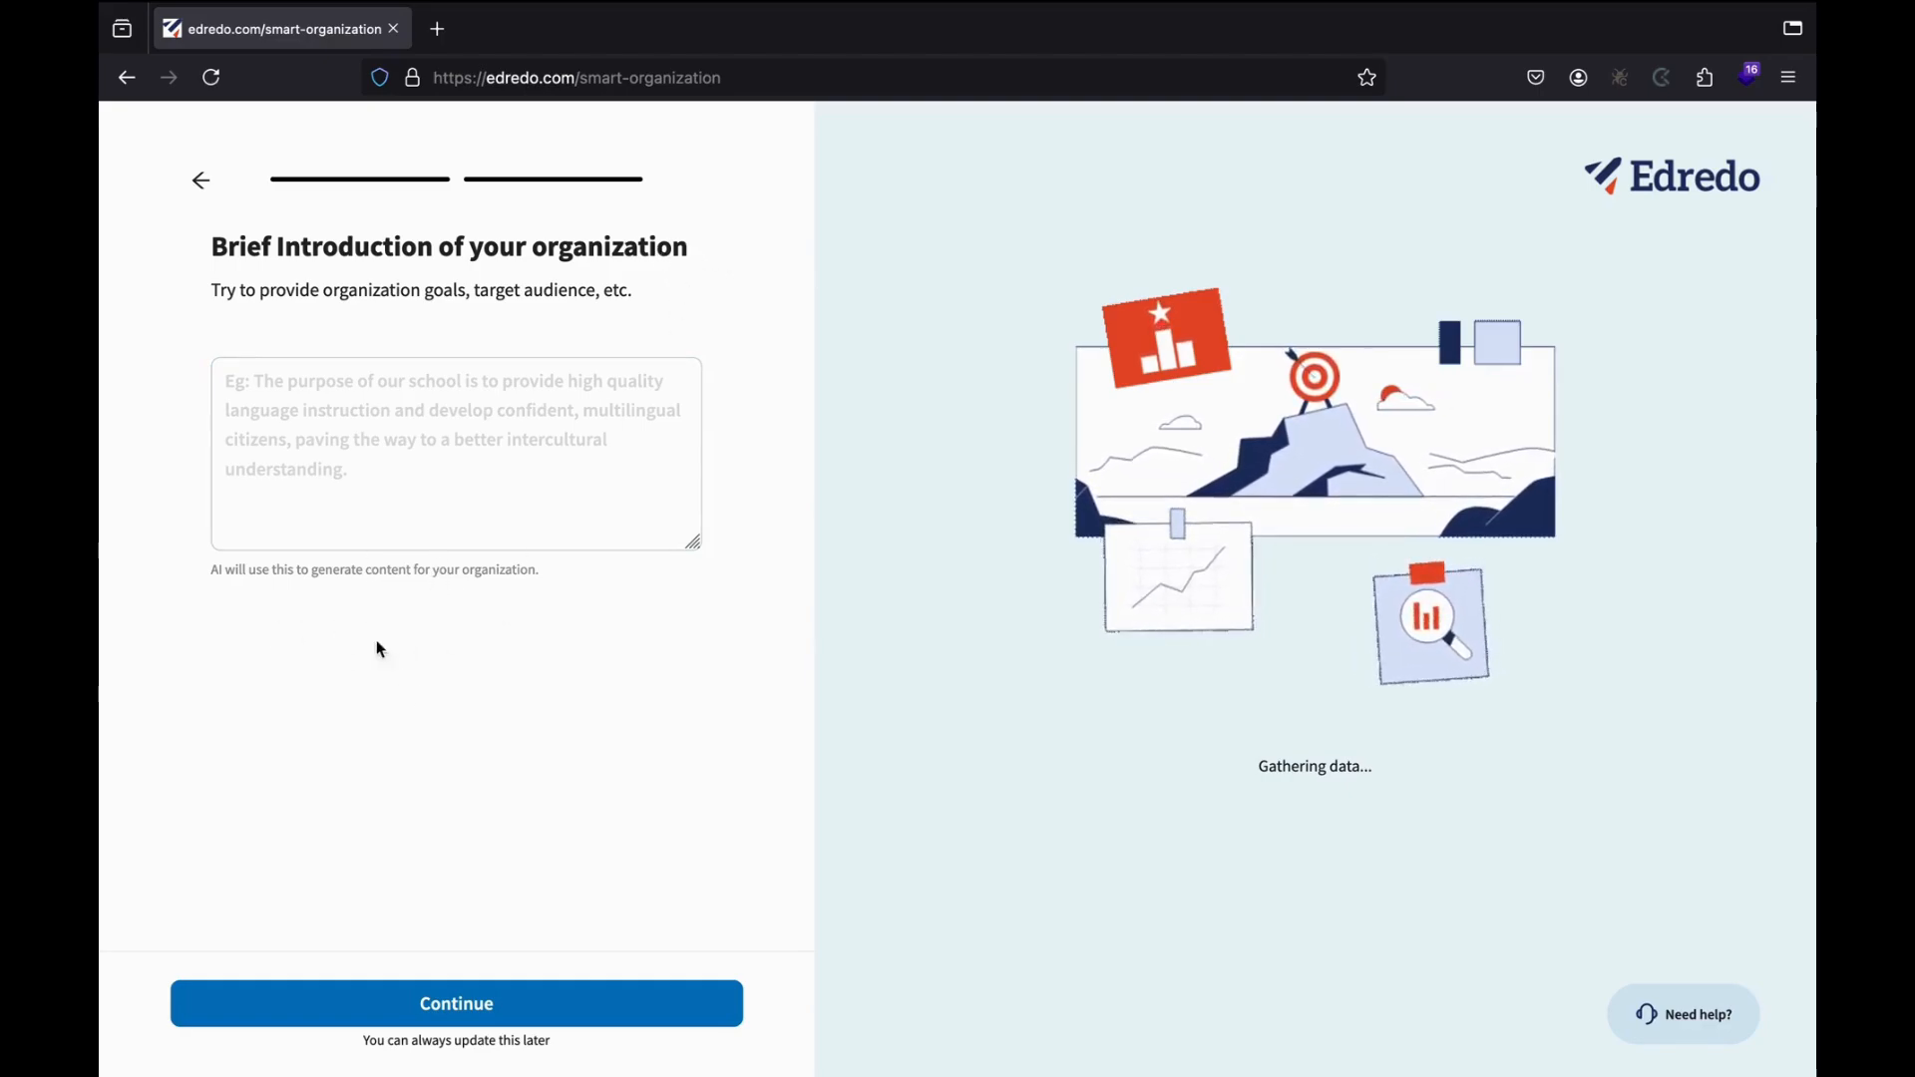
Write the introduction: corporate training is a key investment, simplified through training and process optimization.
left_click(363, 387)
type("The")
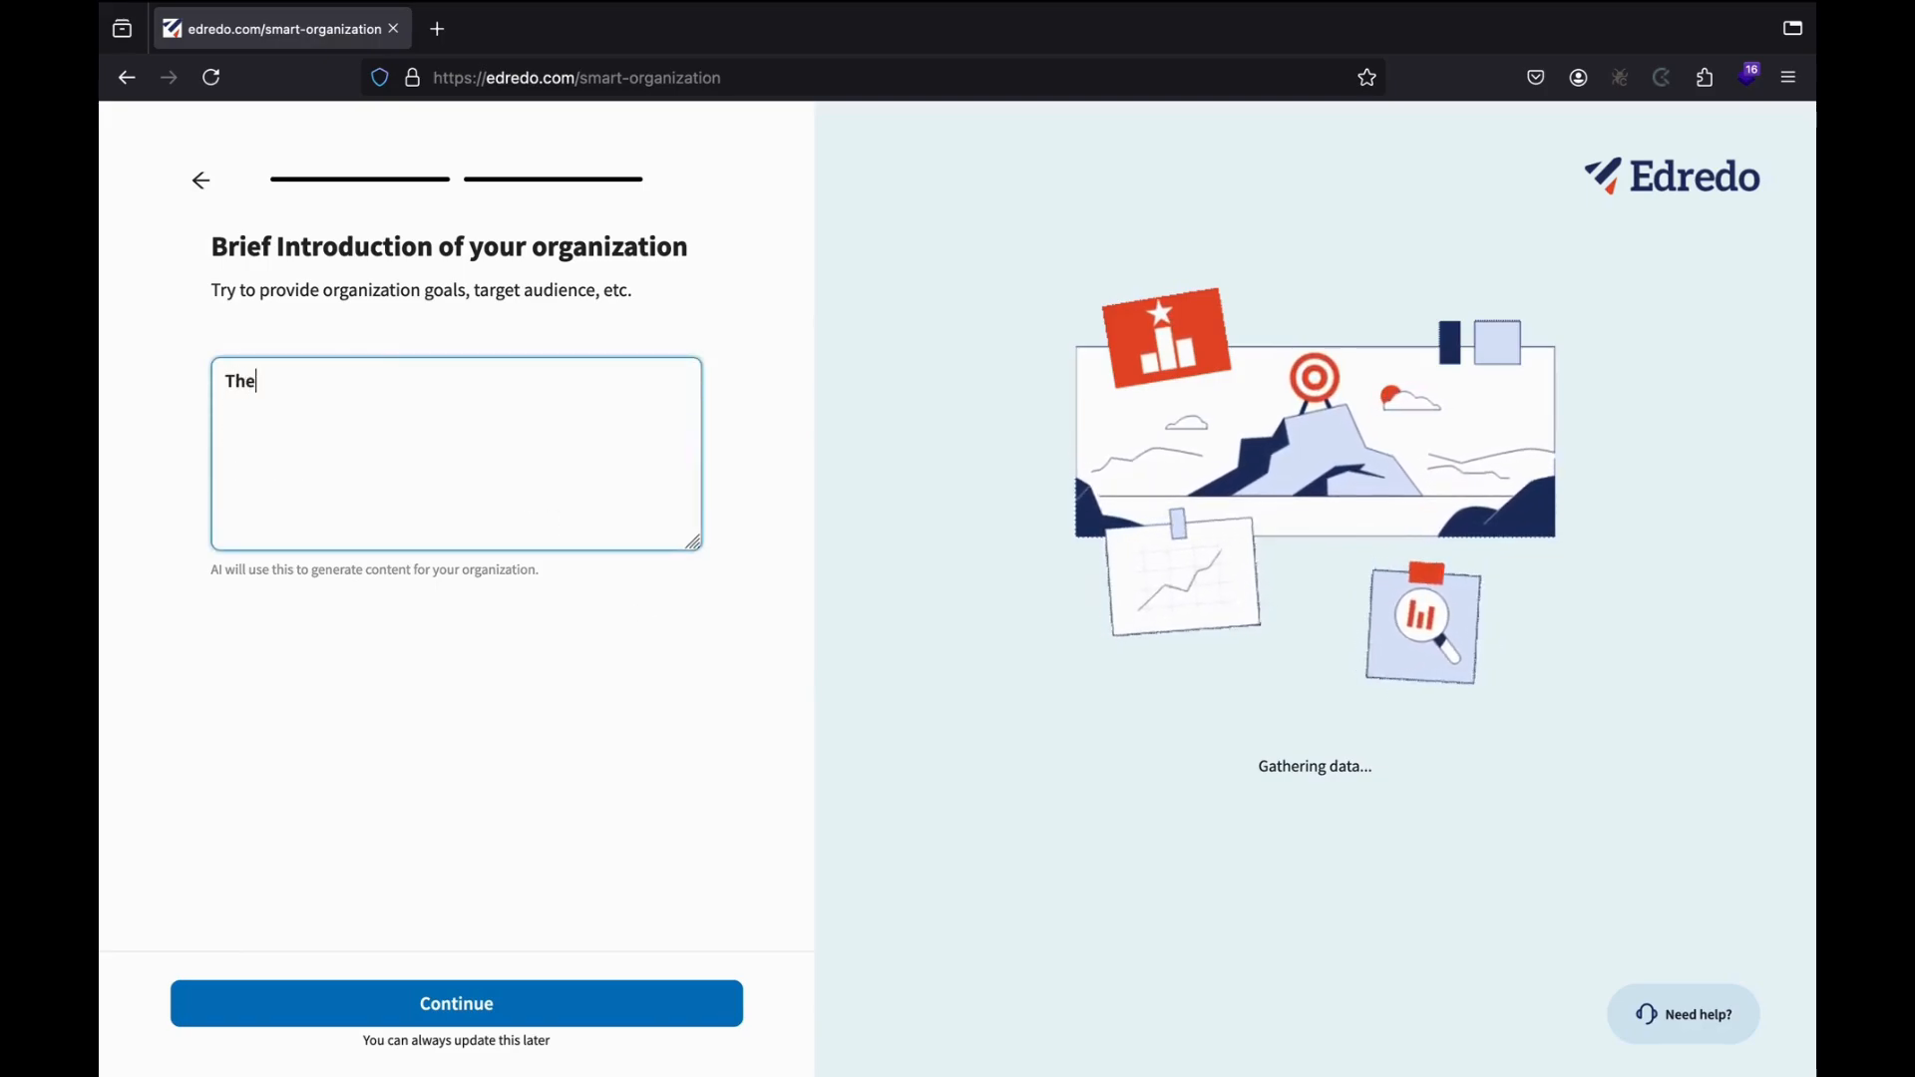
type(" Corporat")
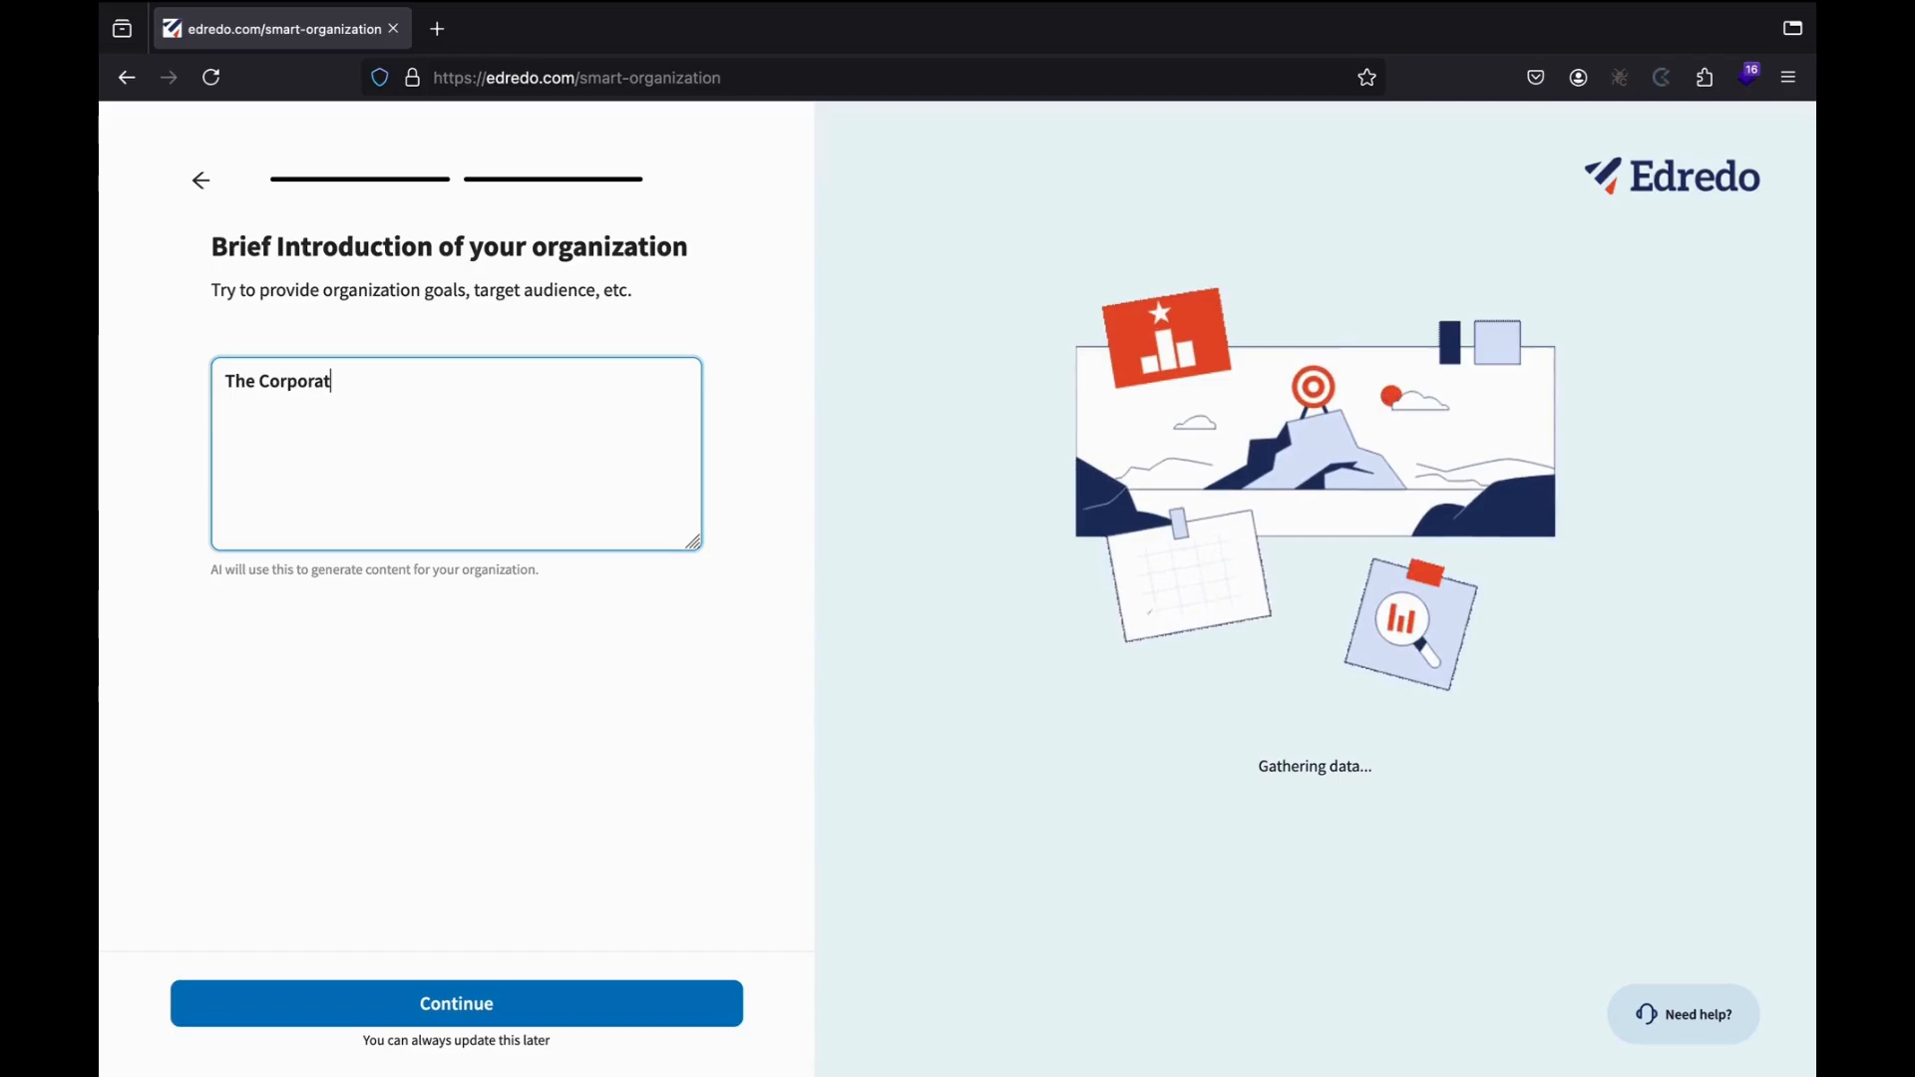
type("e trainini")
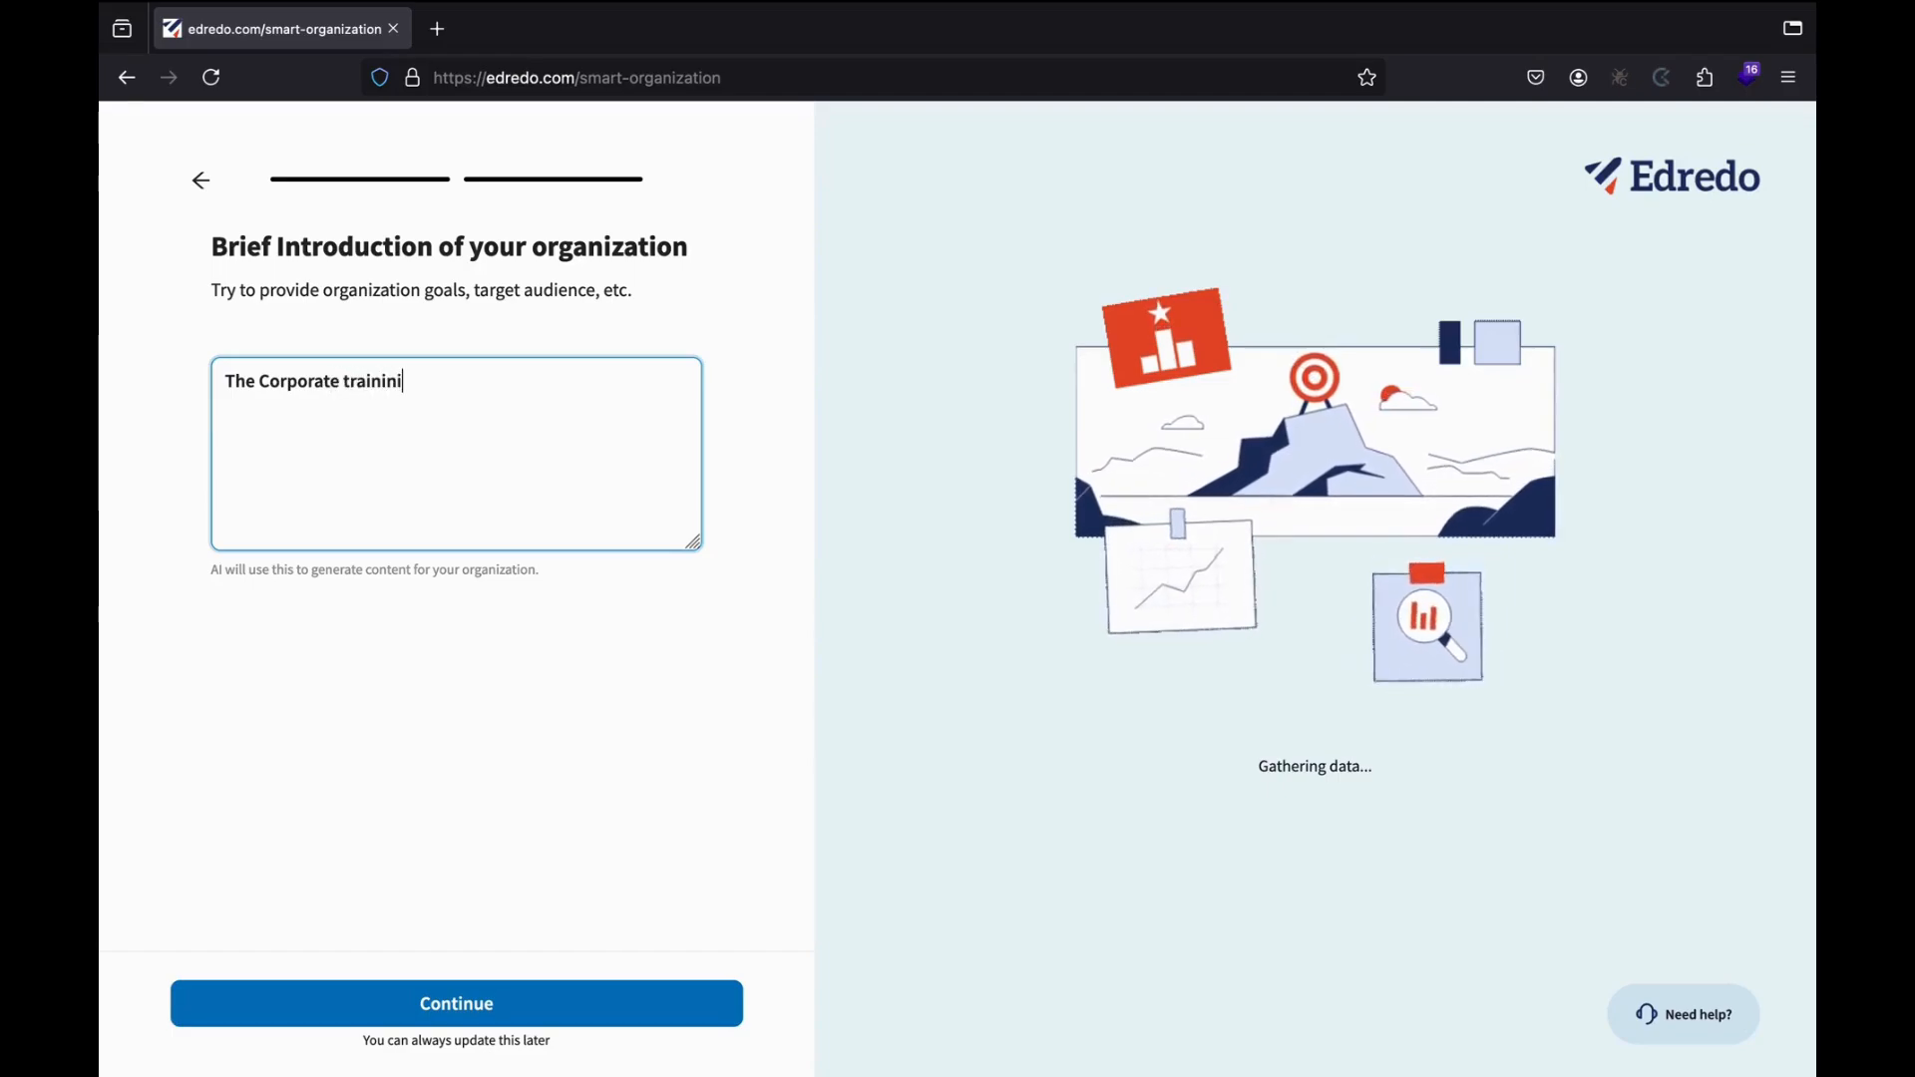
type("ng")
key("BackSpace")
key("BackSpace")
key("BackSpace")
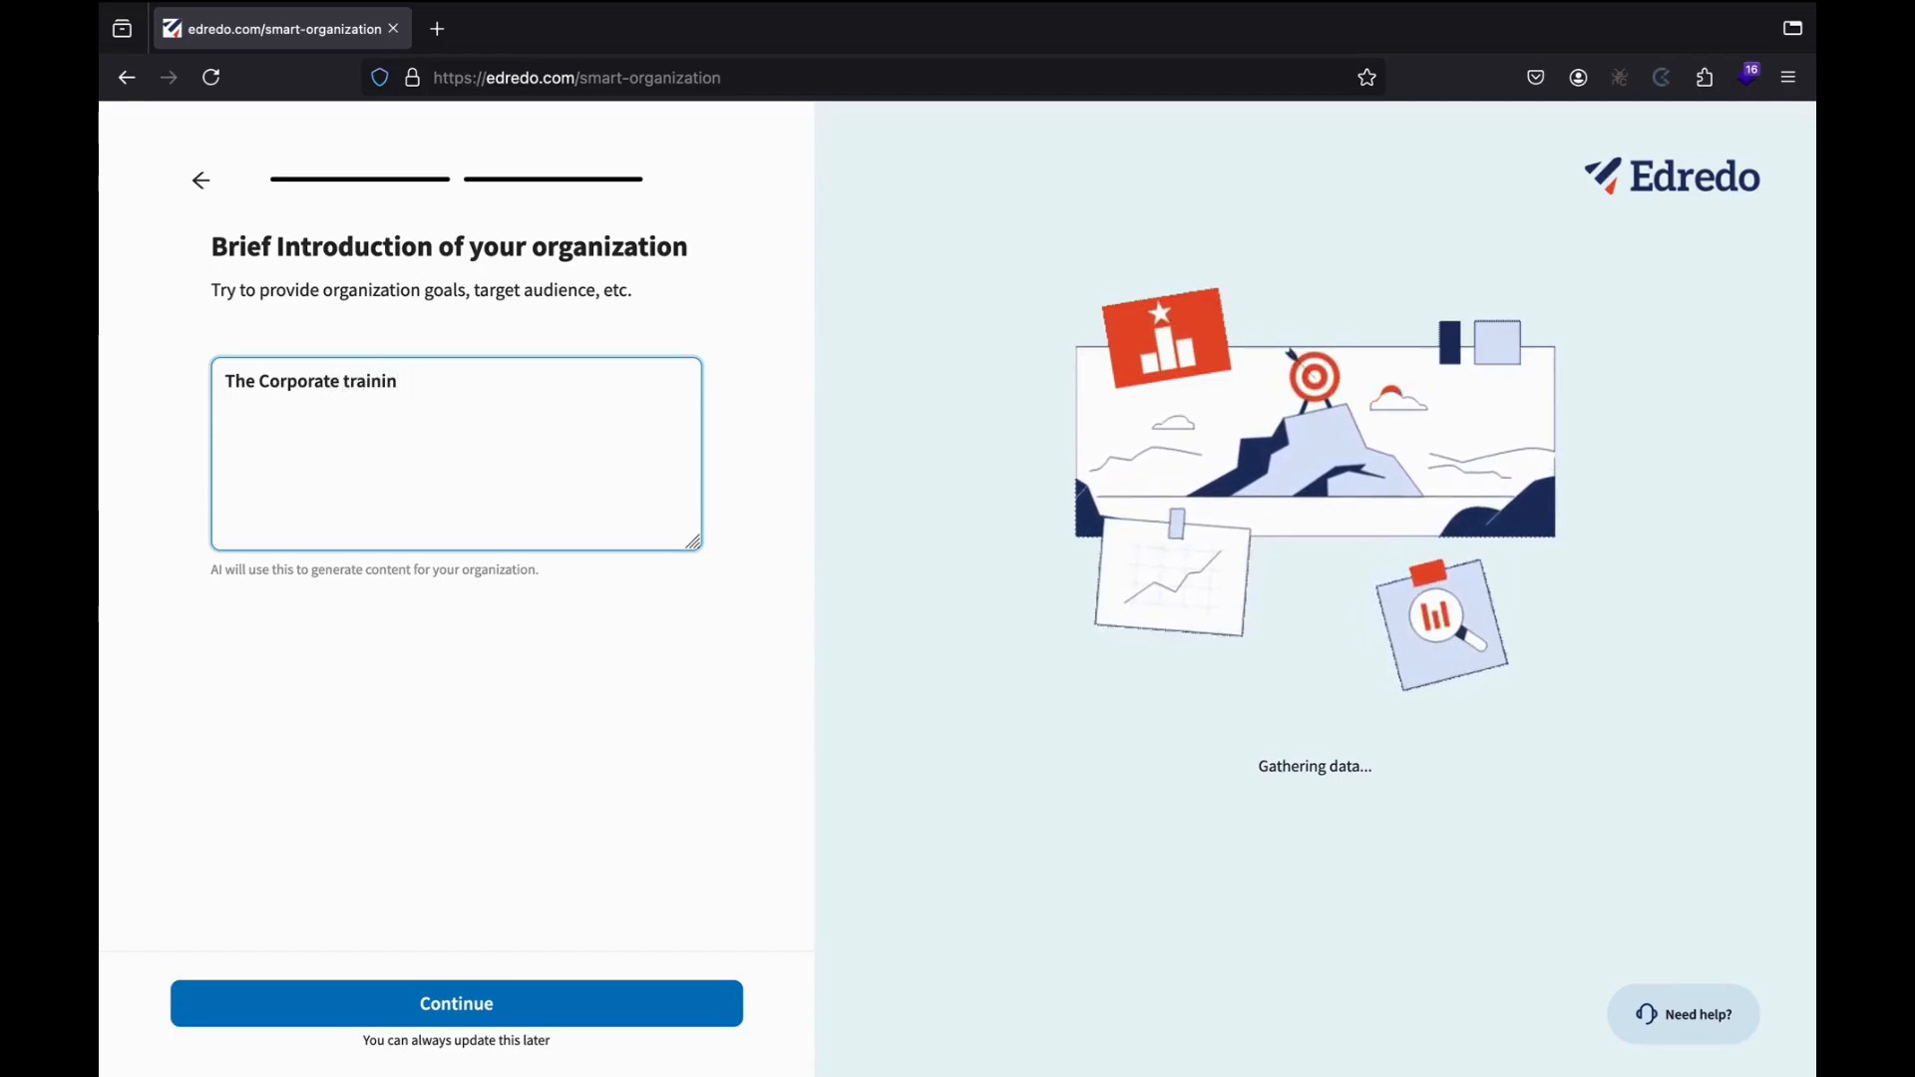
type("g is one ")
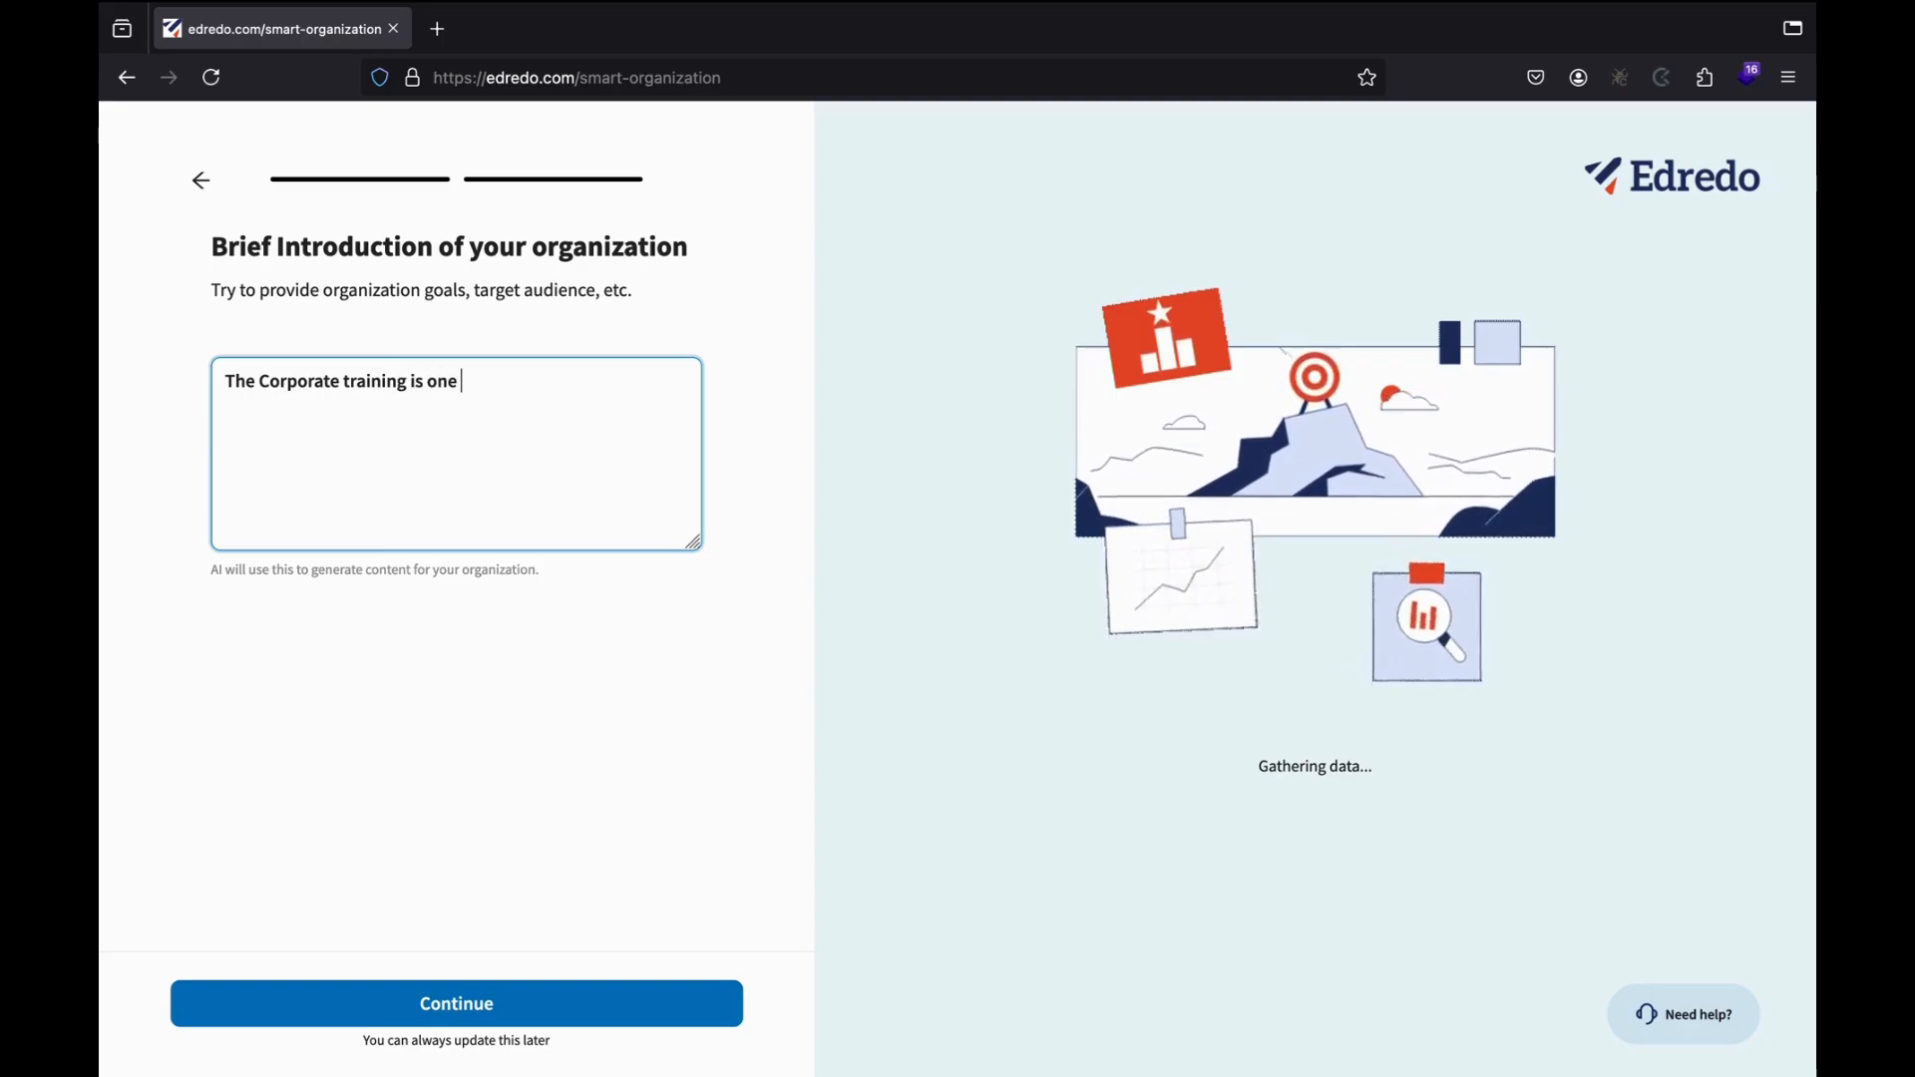
type("of the most ")
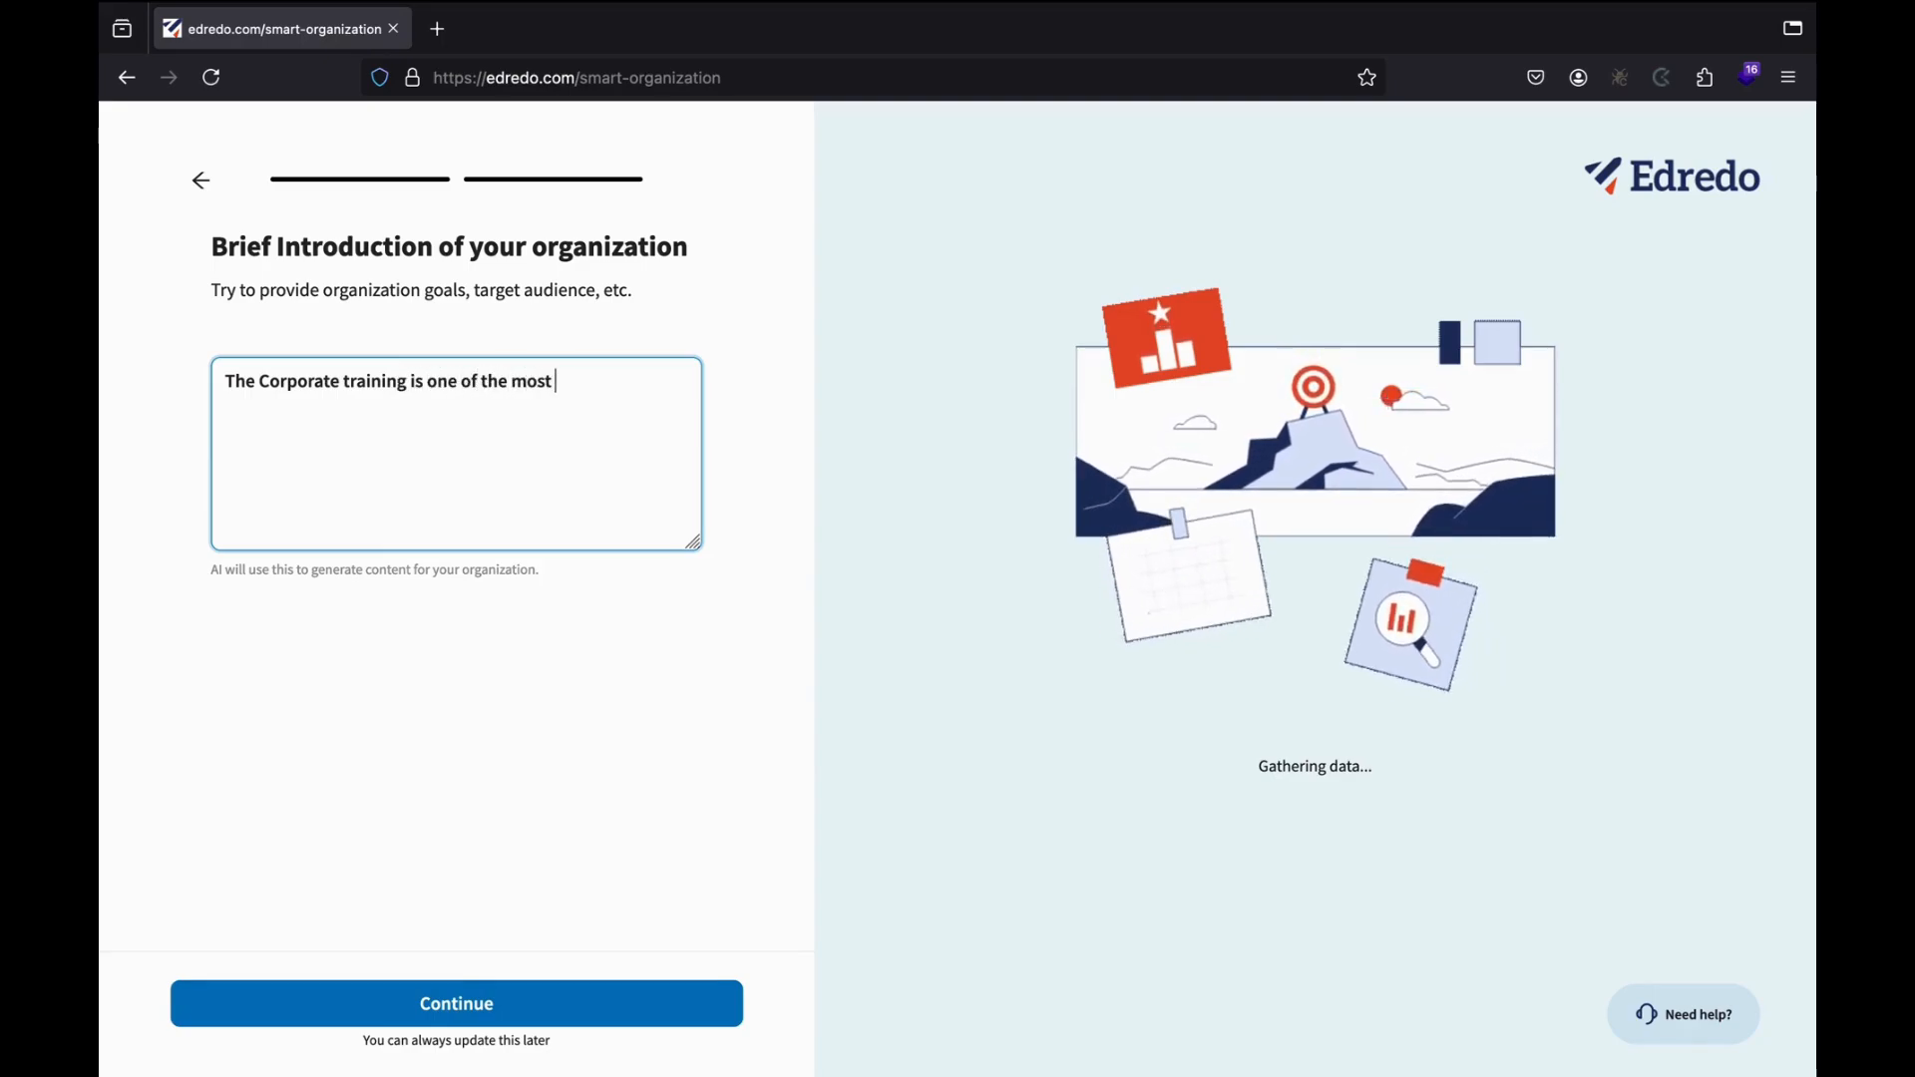
type("import")
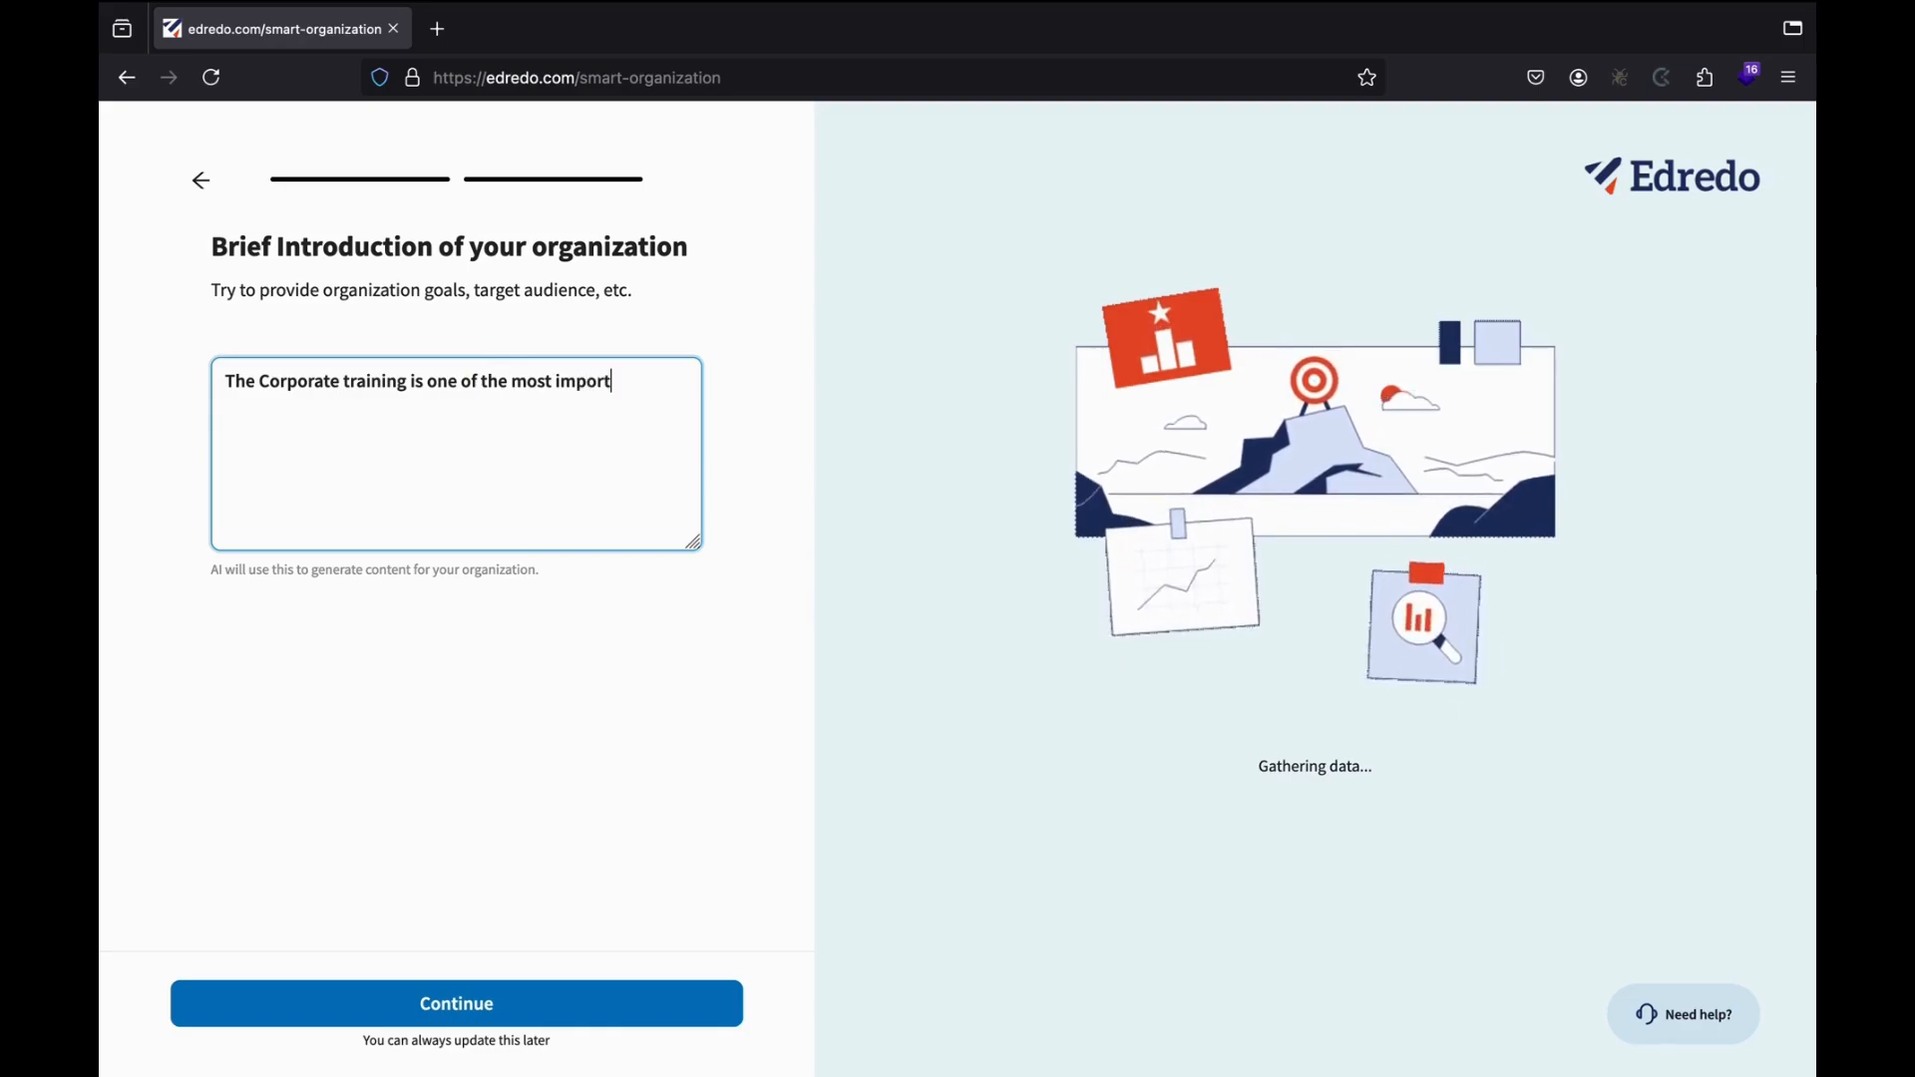
type("amnt")
key("BackSpace")
key("BackSpace")
type("t ")
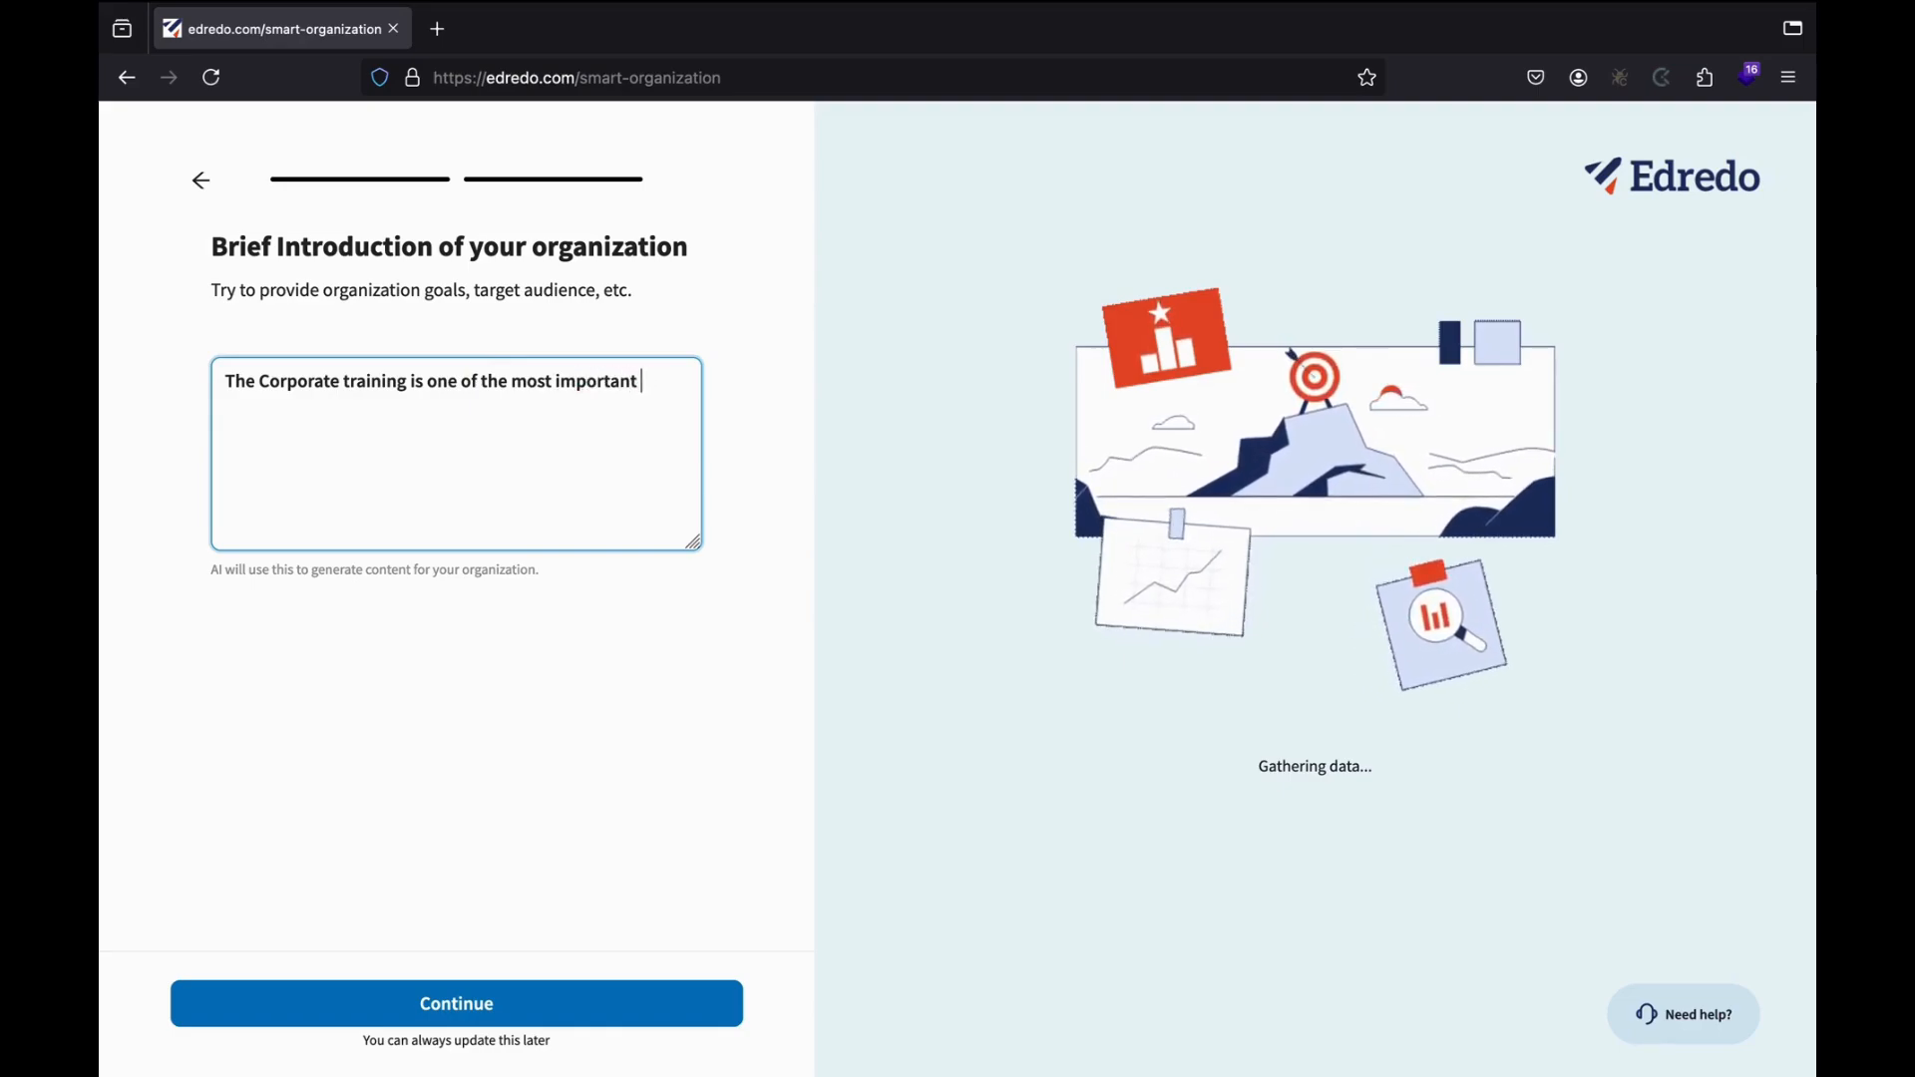
type("investments")
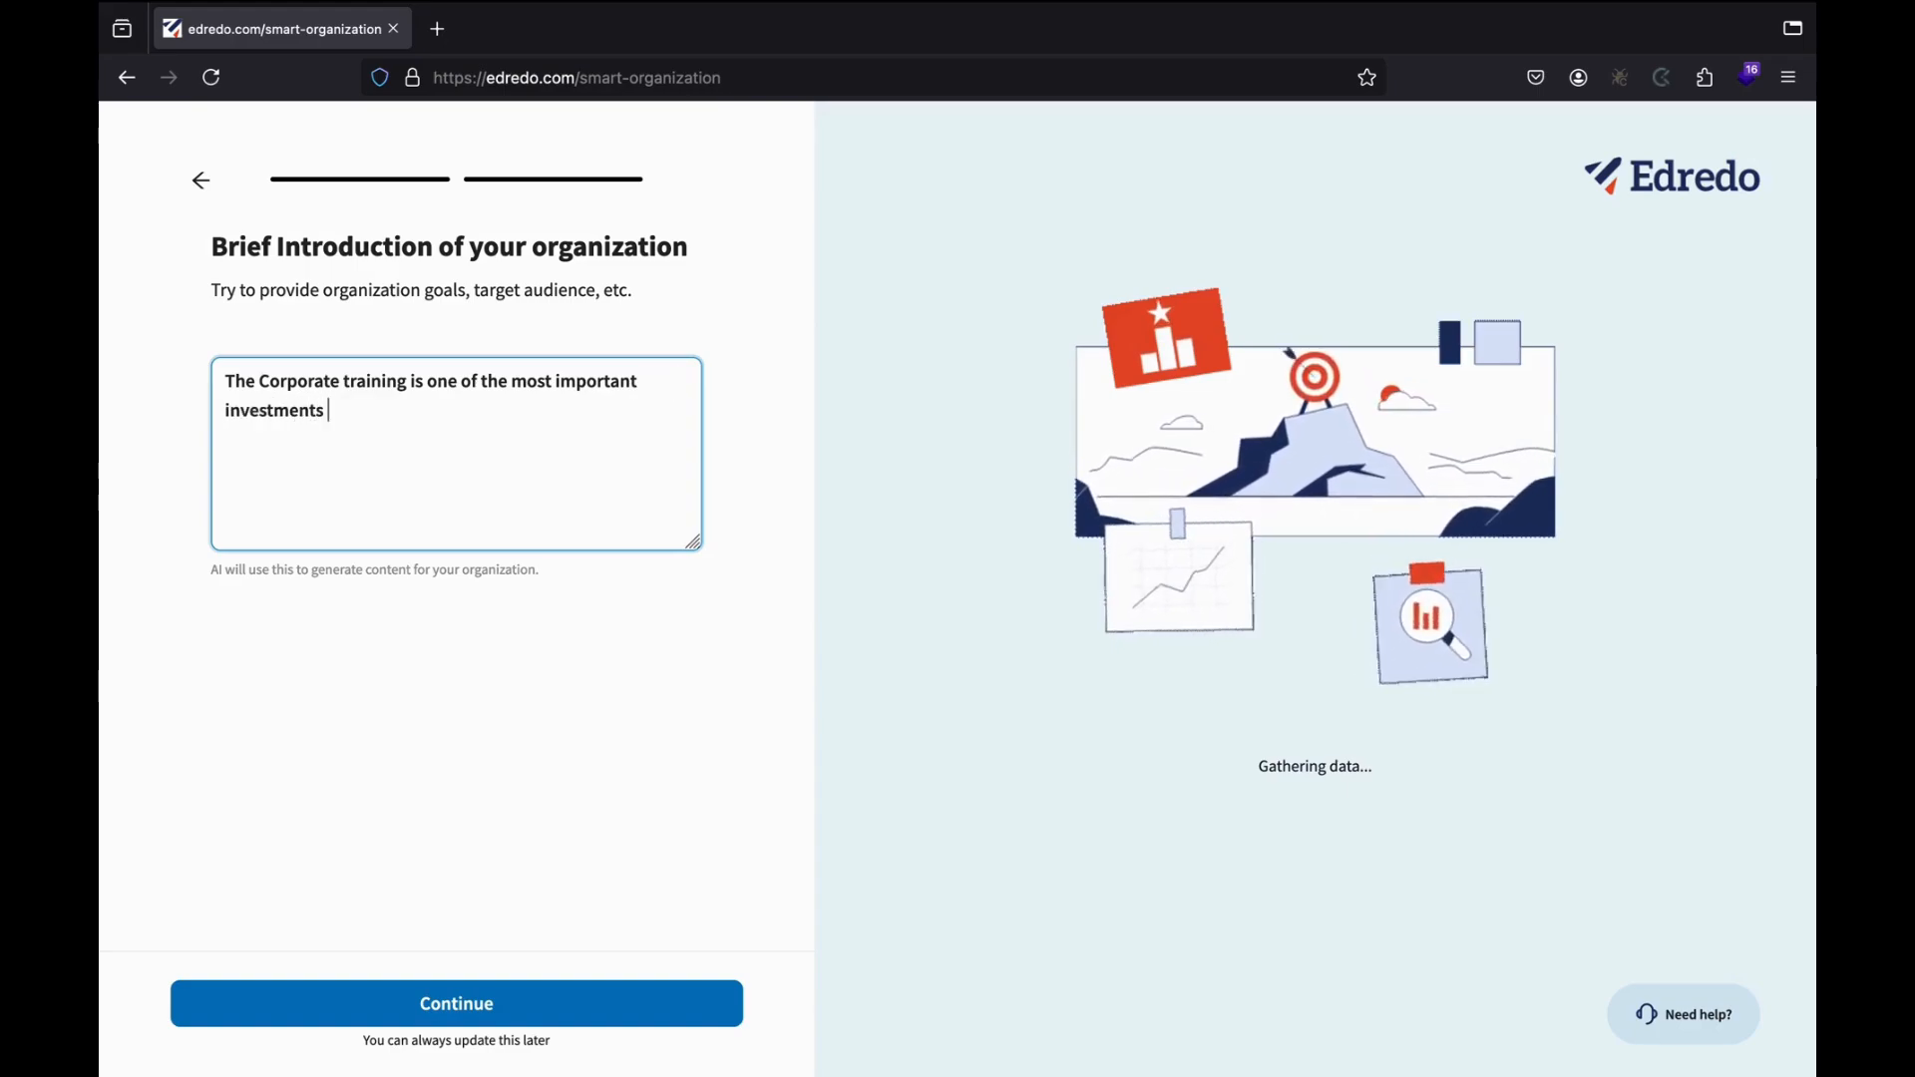
type(" for organiza")
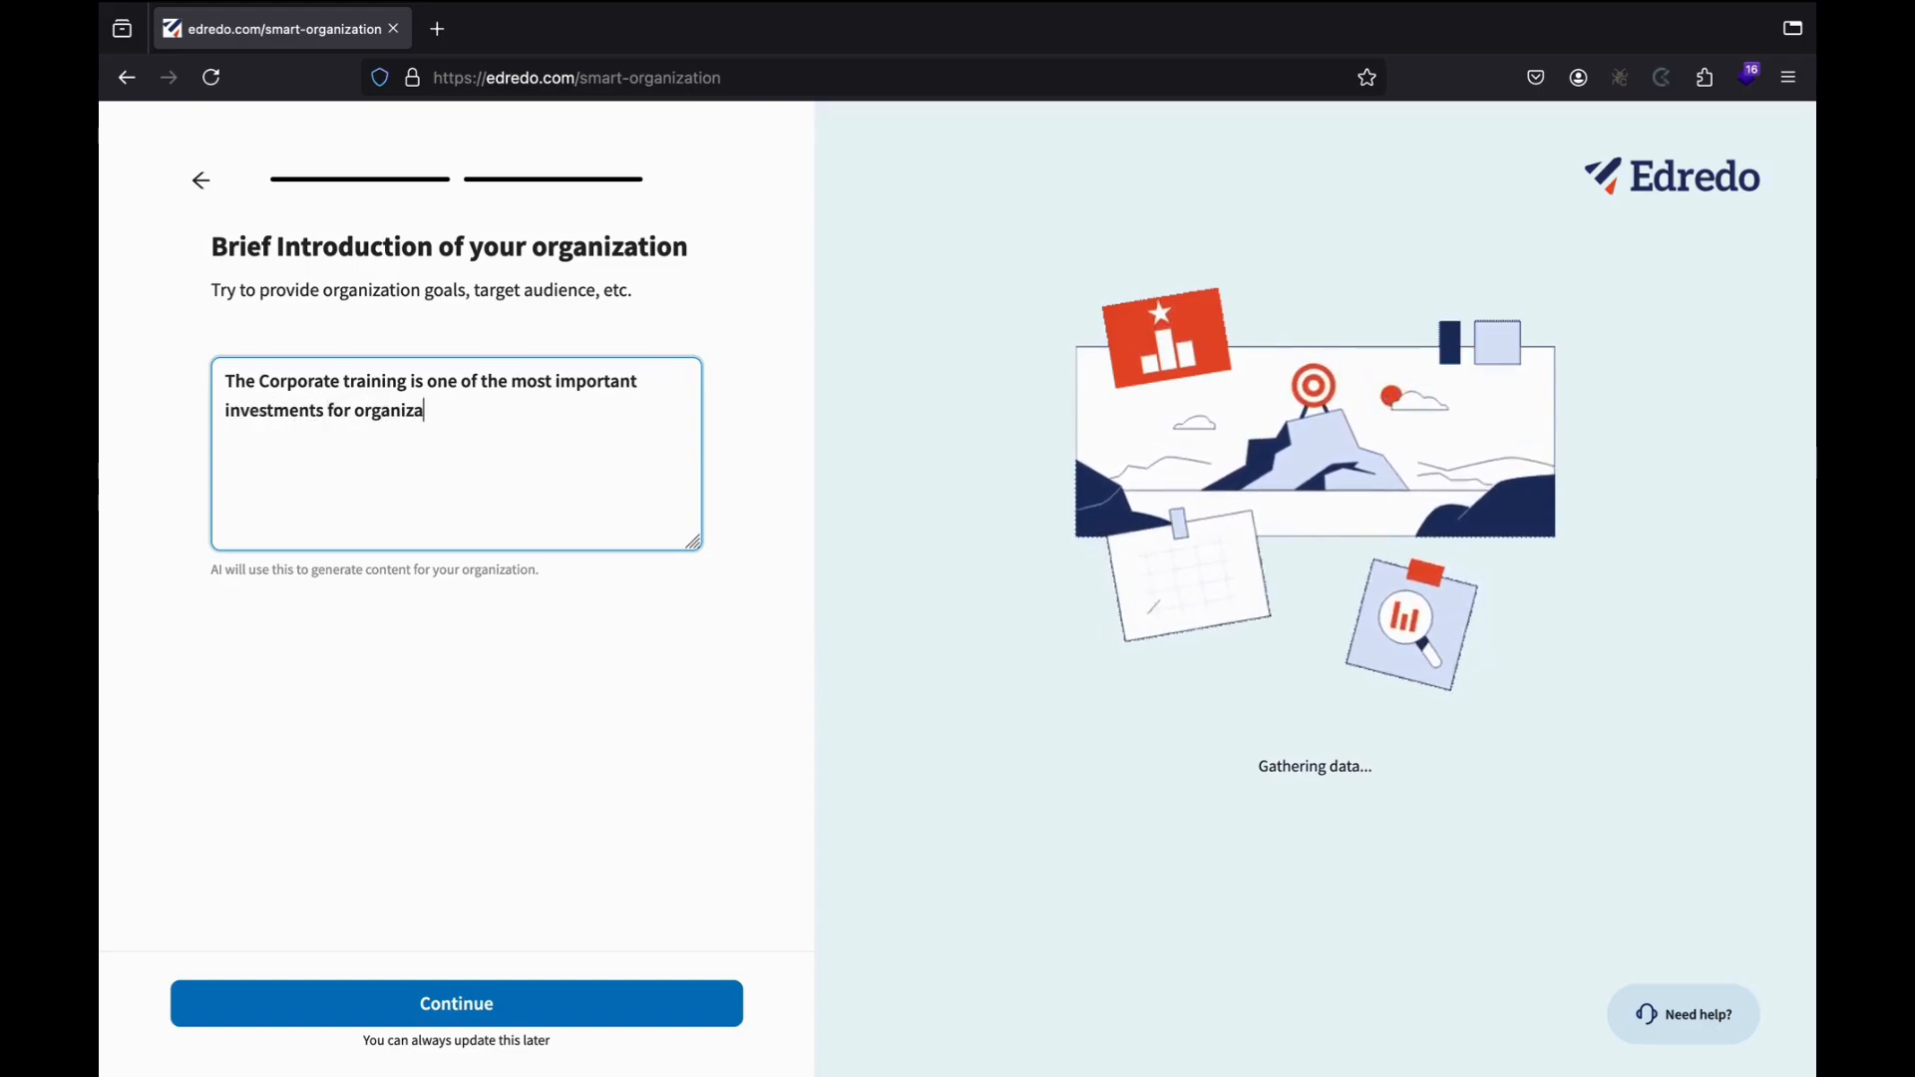
type("tions. W")
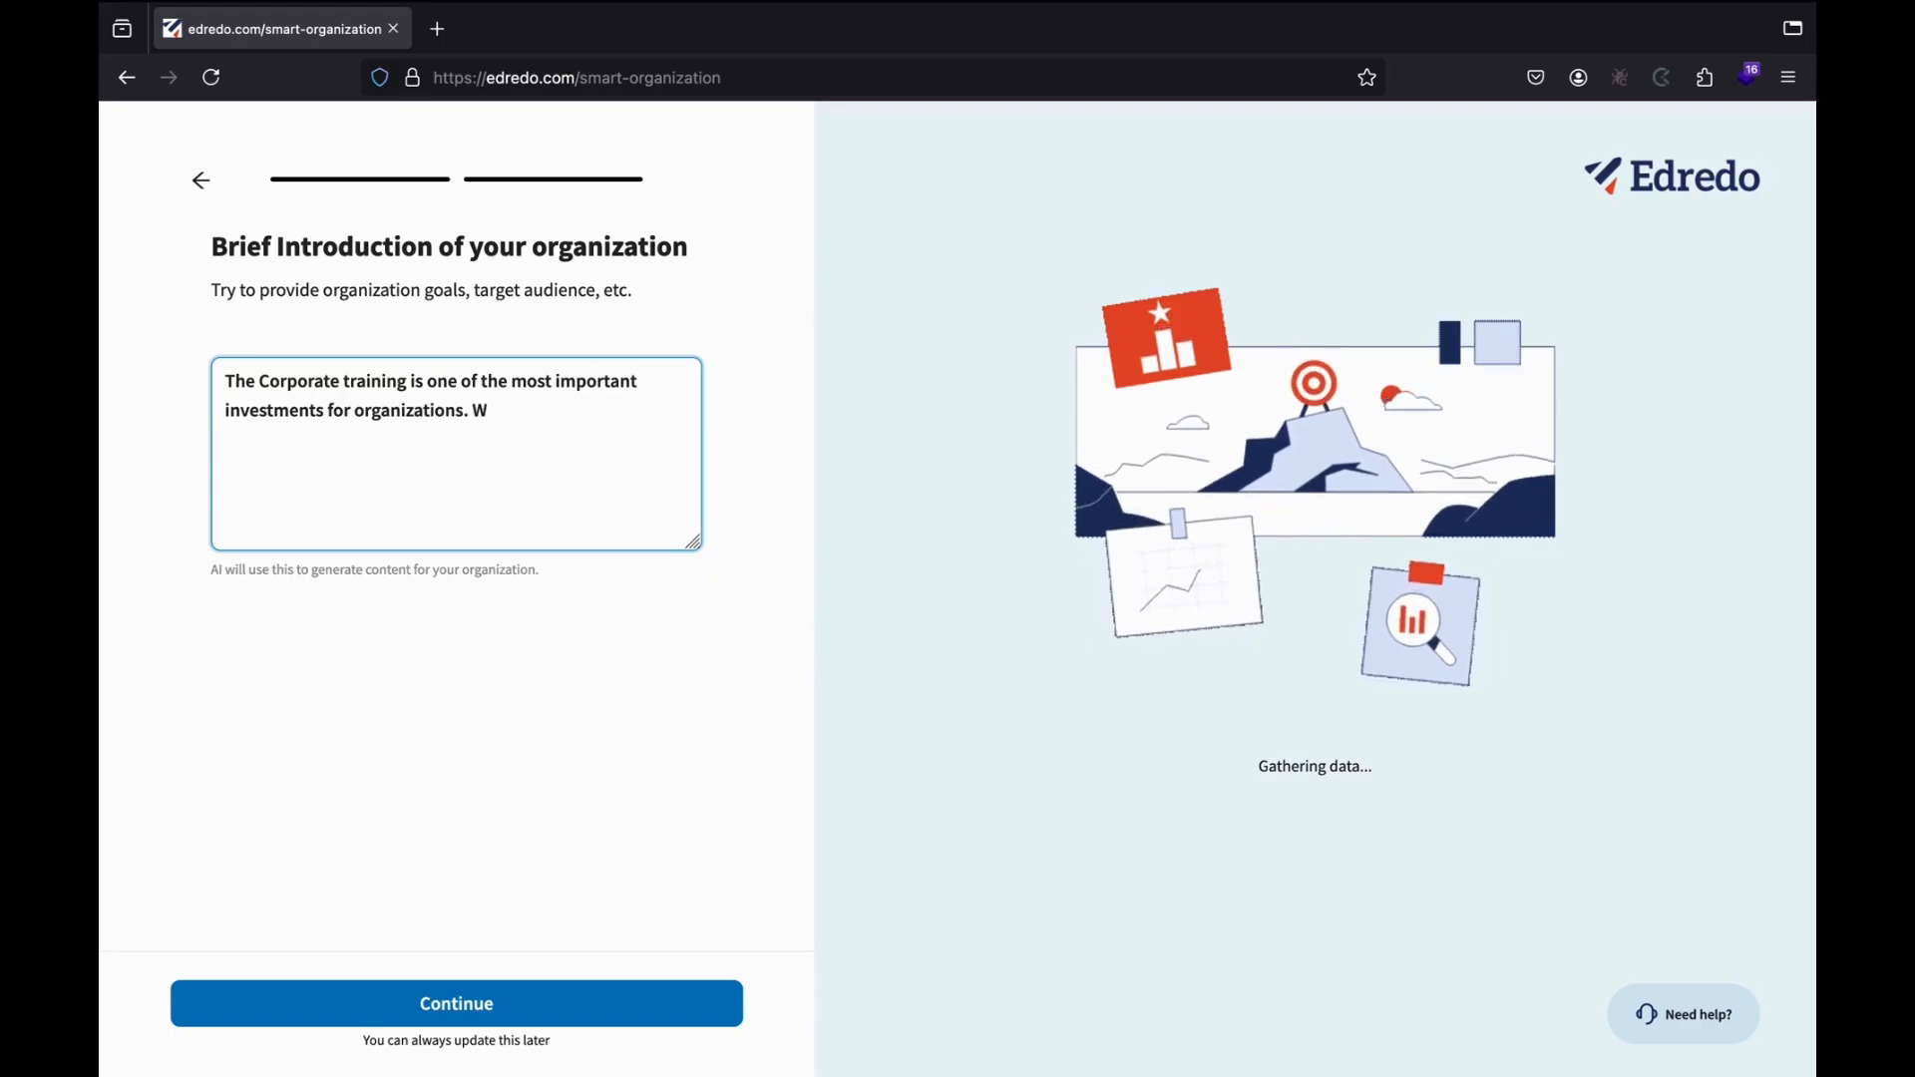
type("e help s")
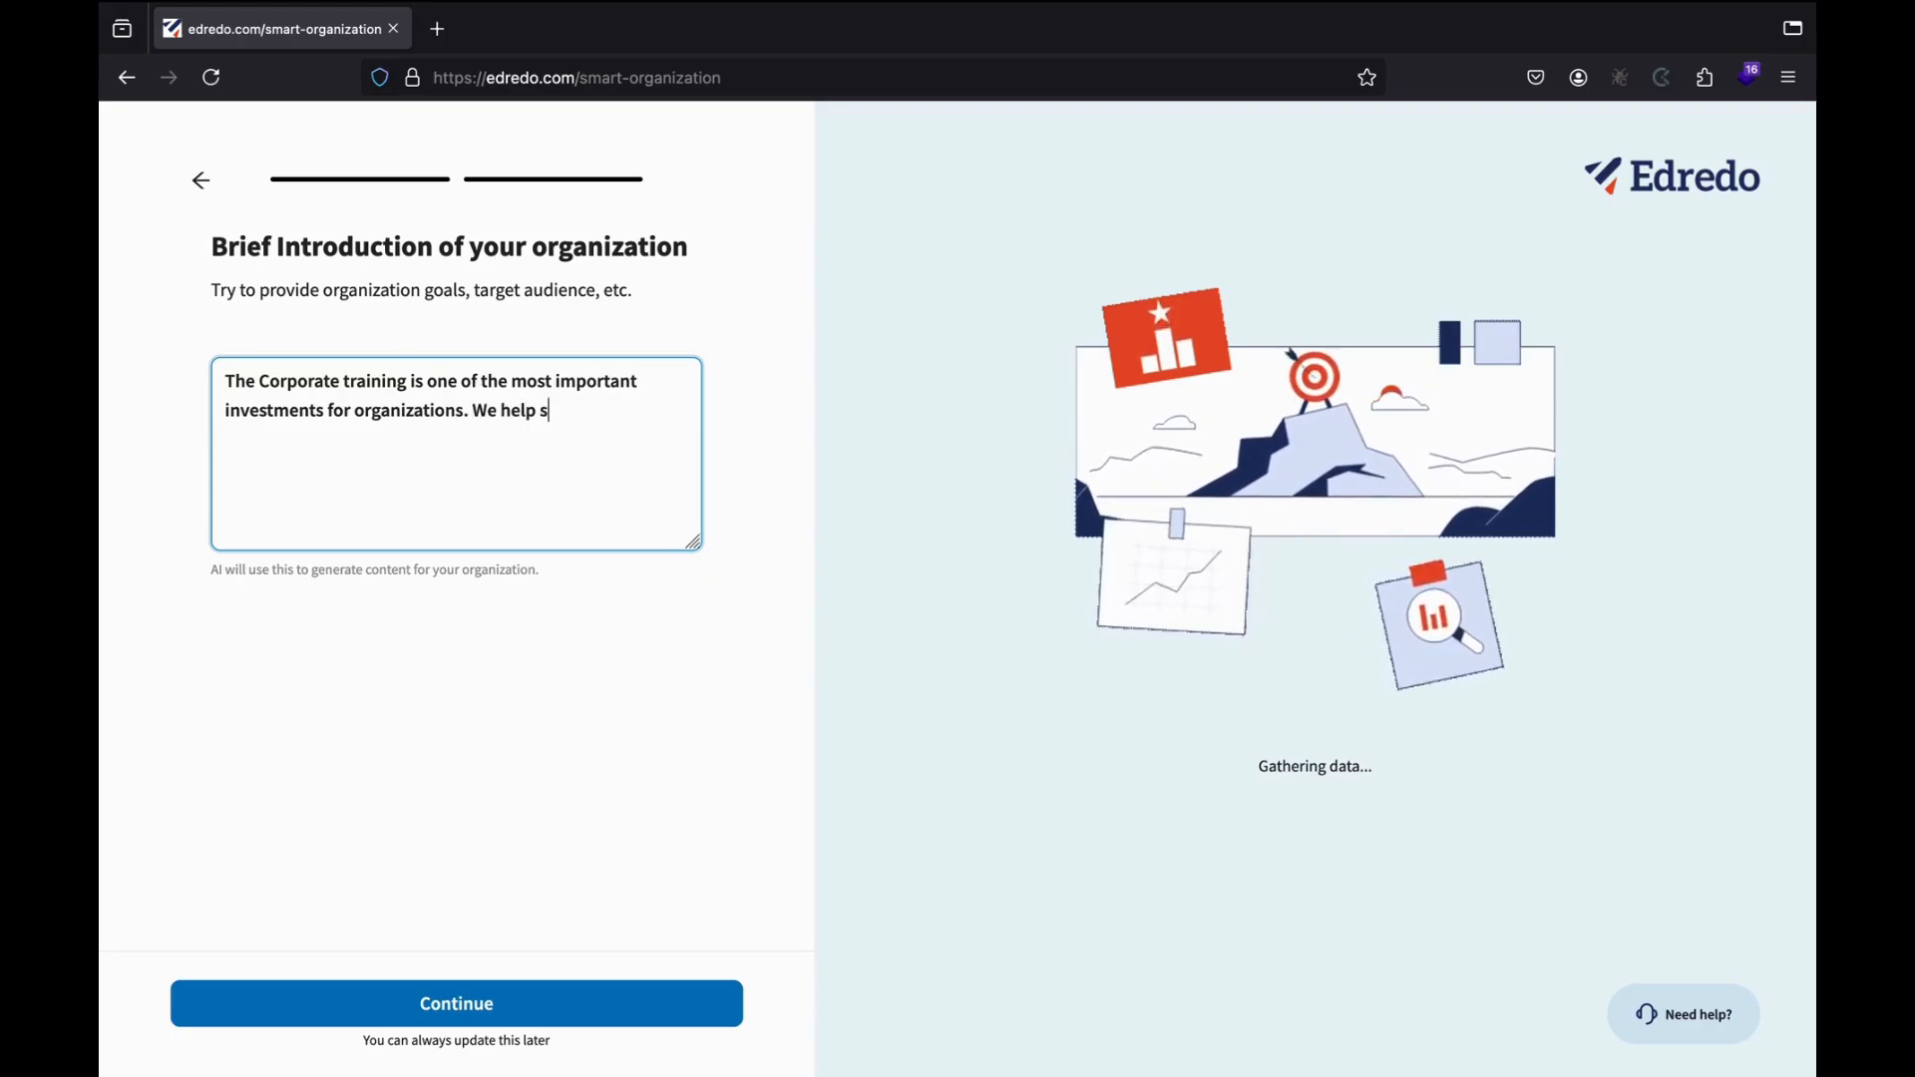
type("implify it ")
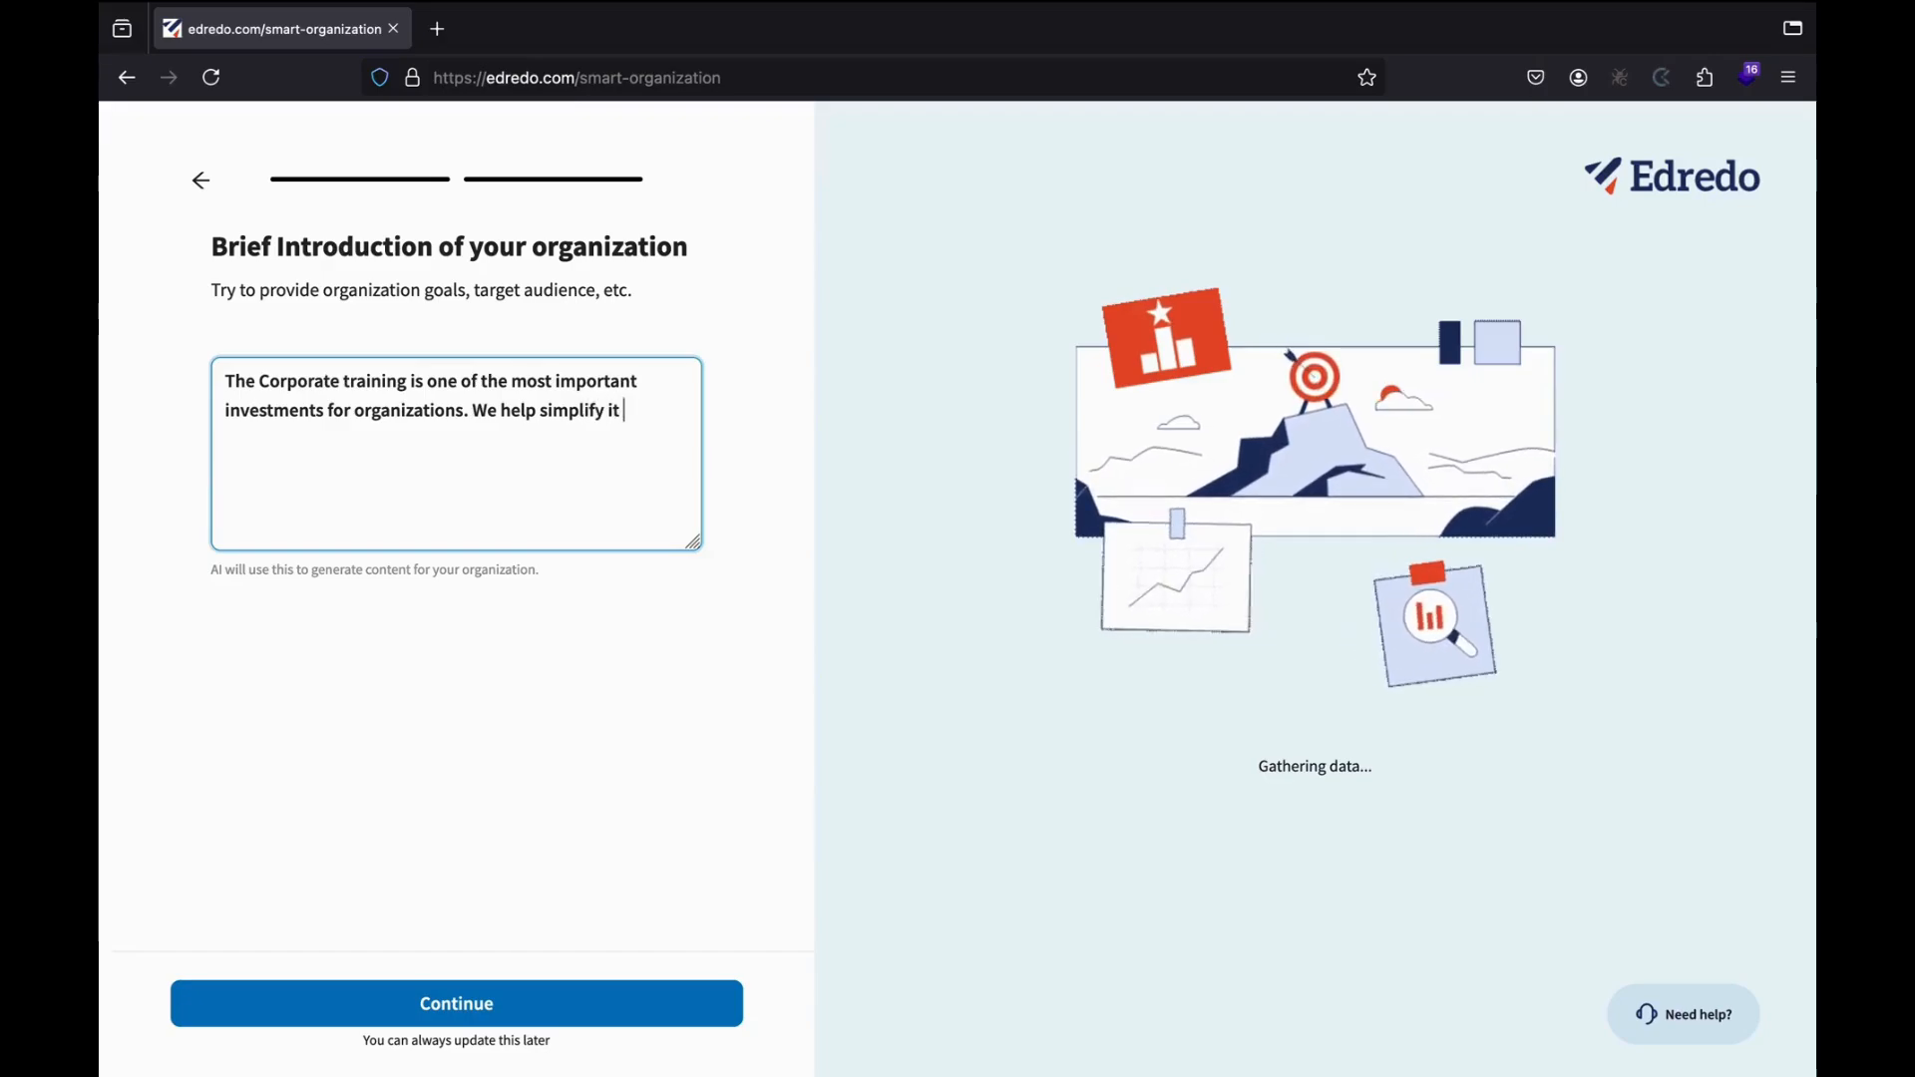
type("throu")
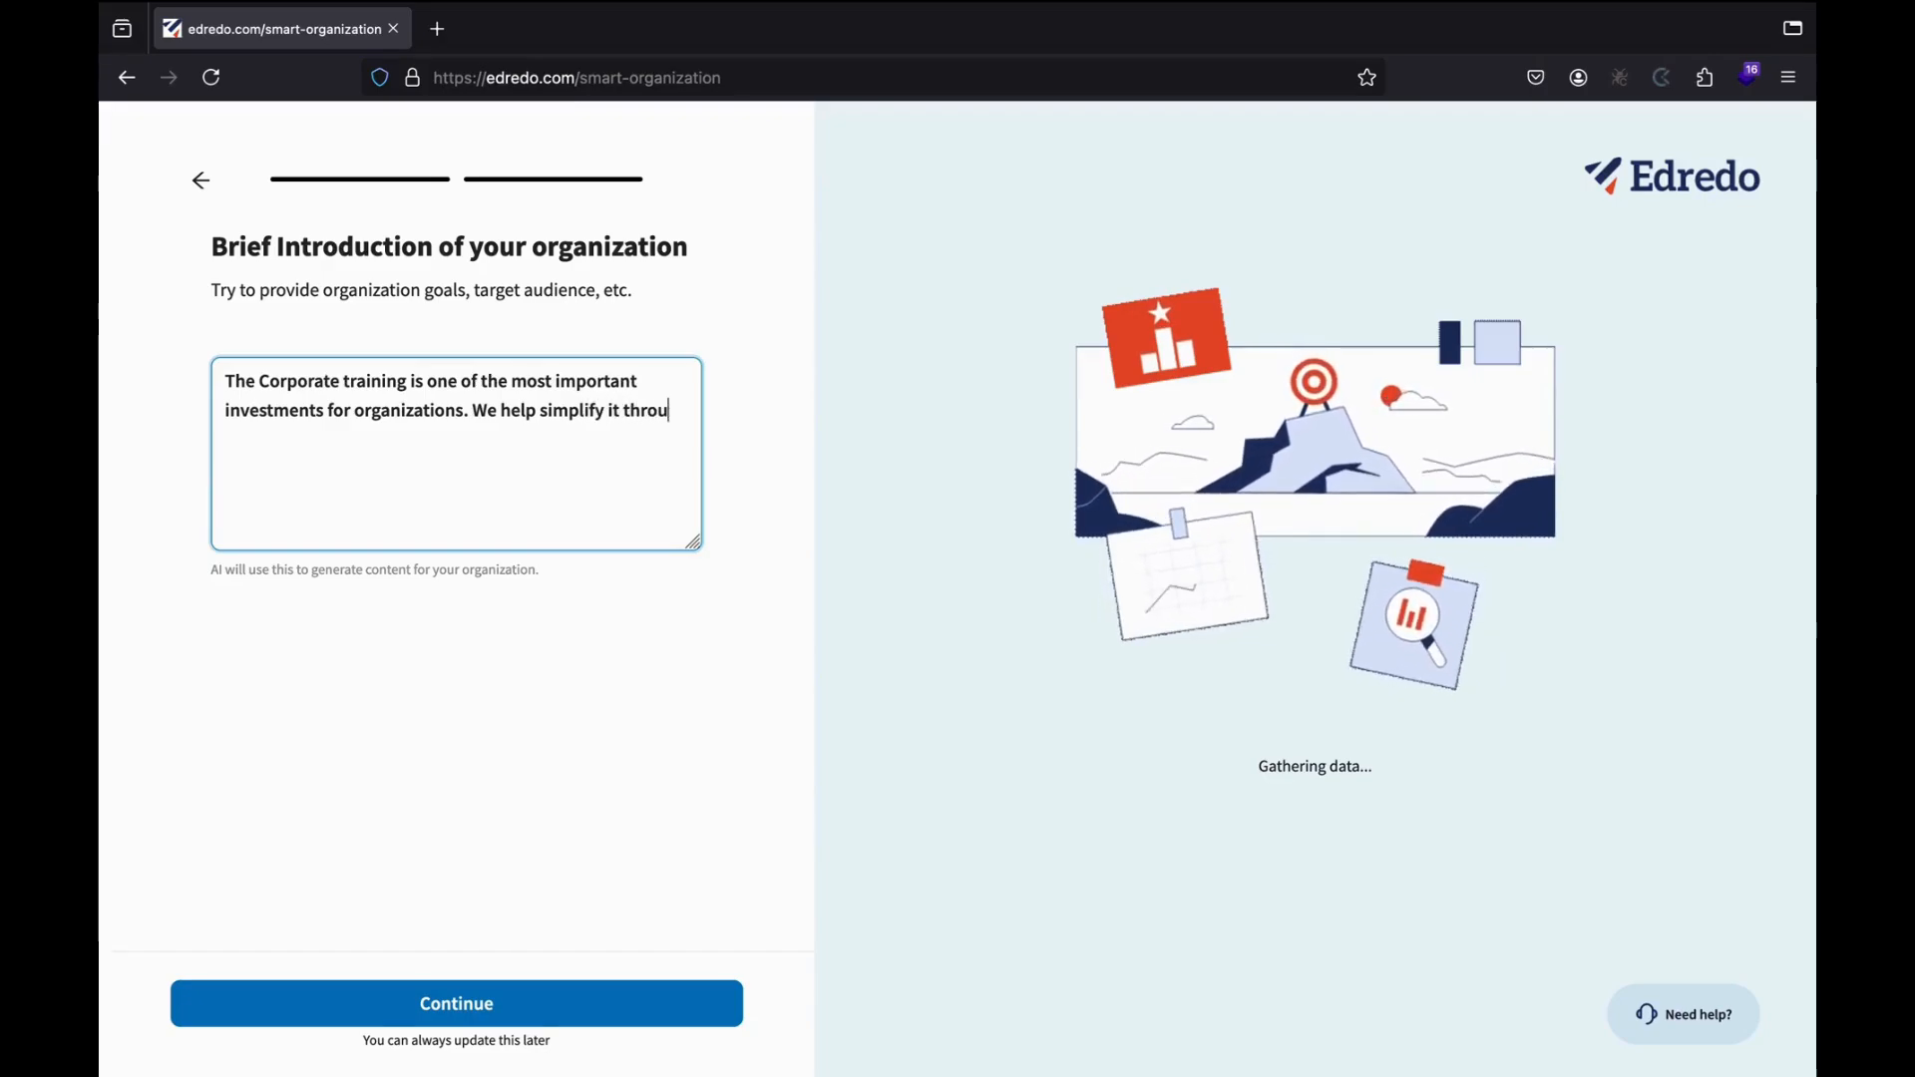
type("ighj tra")
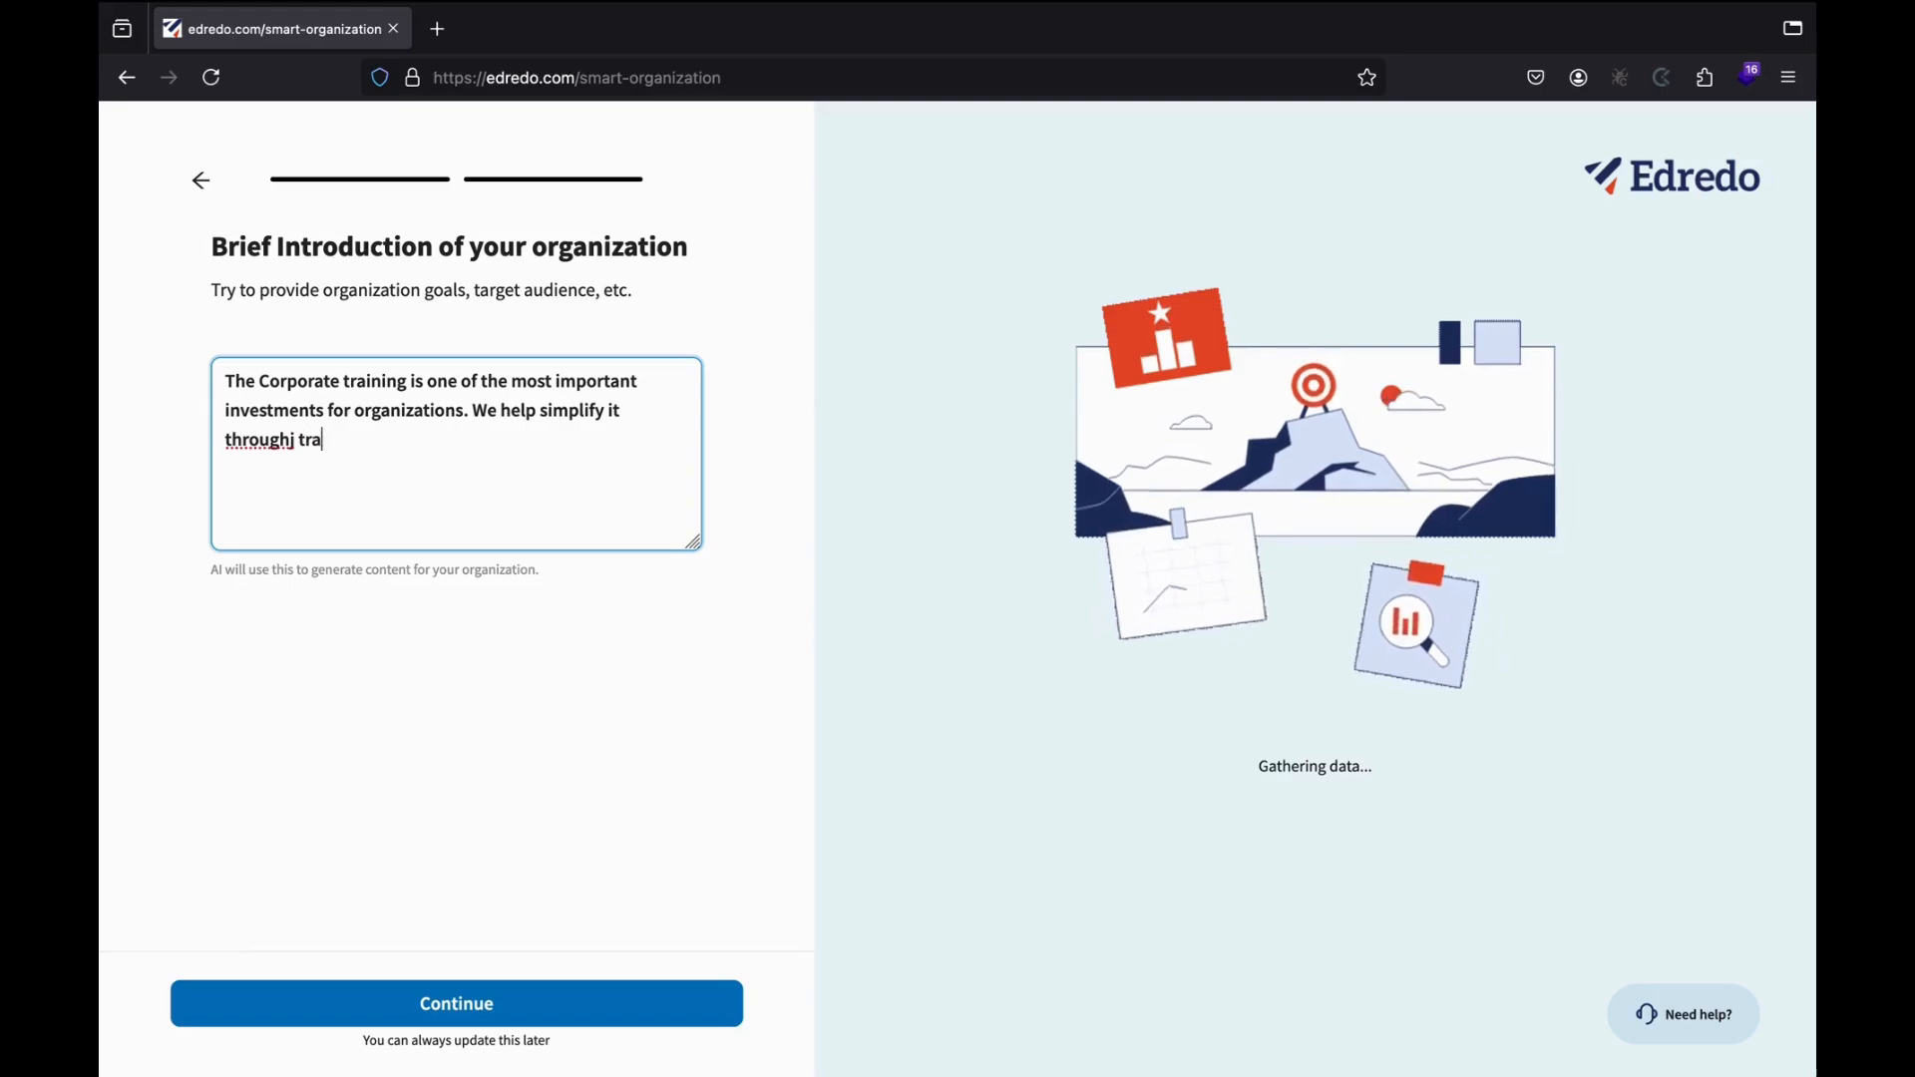
key("BackSpace")
key("BackSpace")
type("training a d")
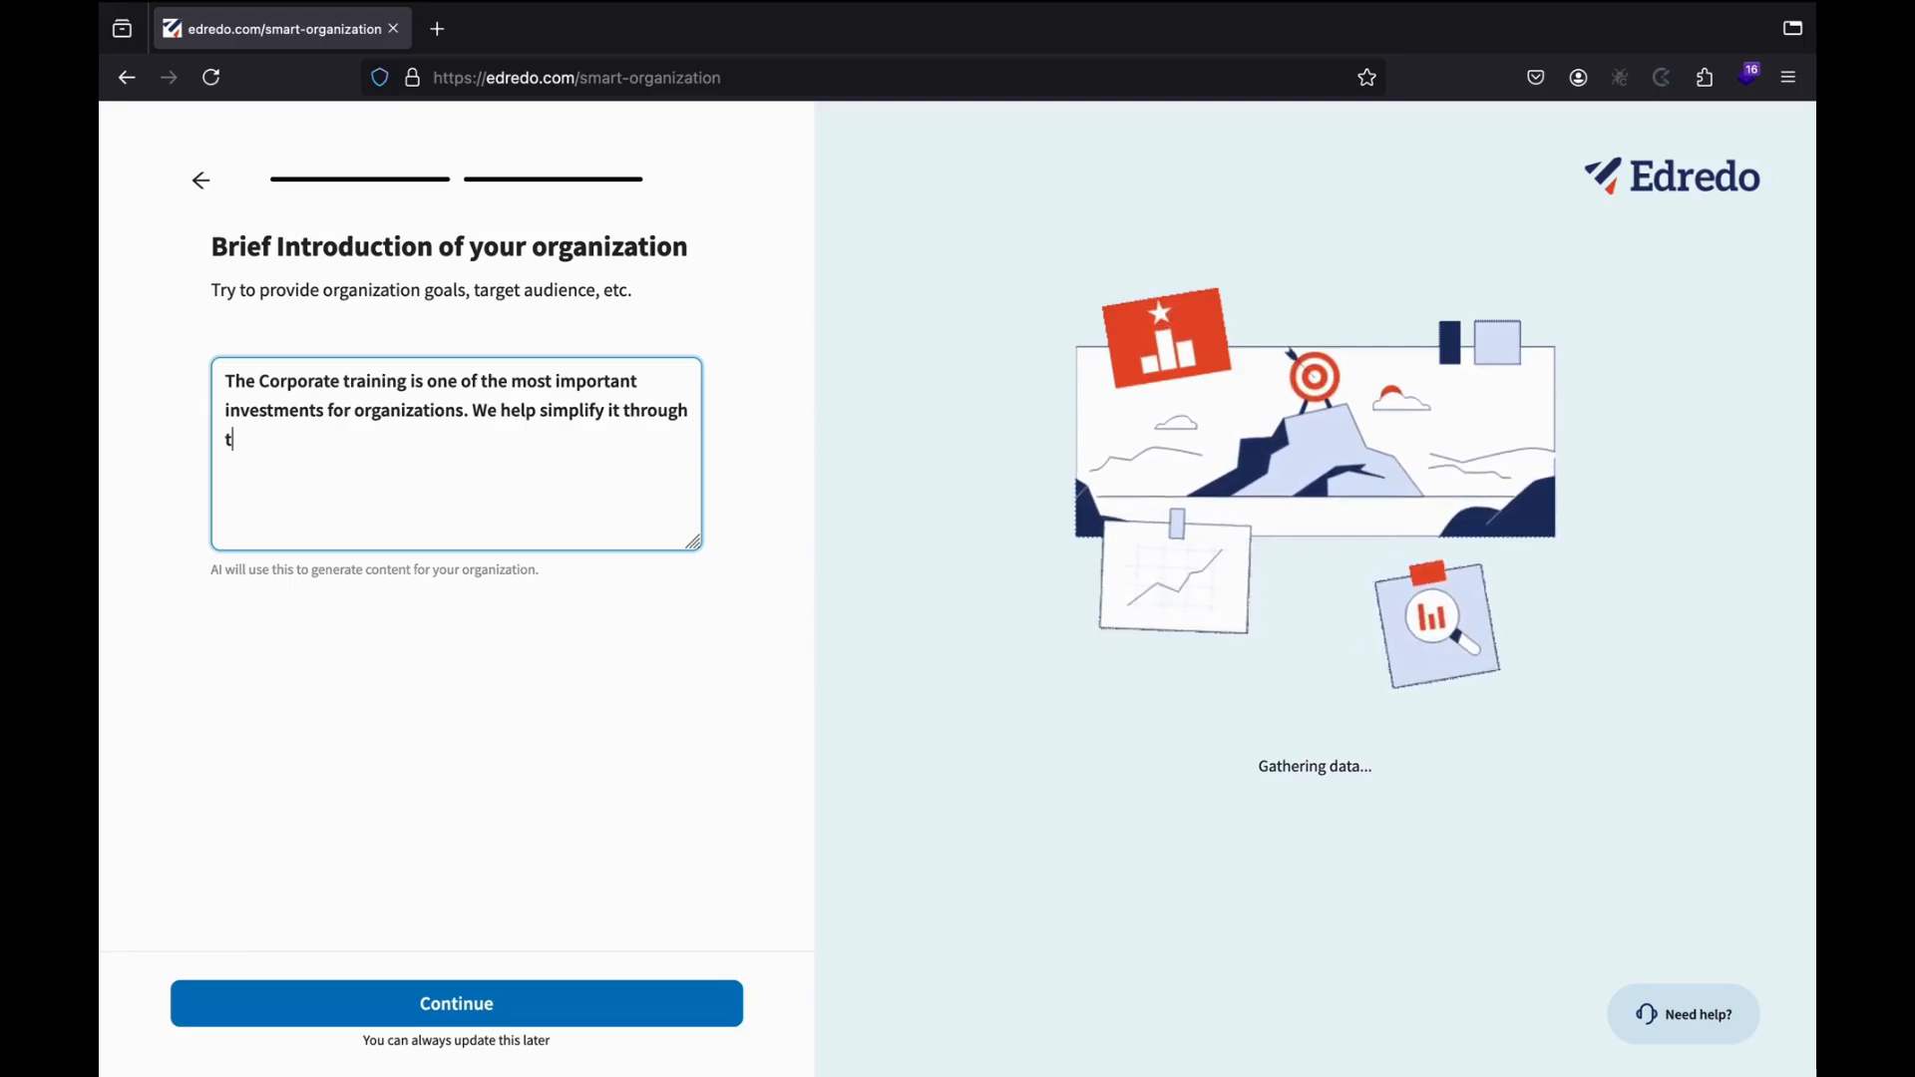
key("BackSpace")
key("BackSpace")
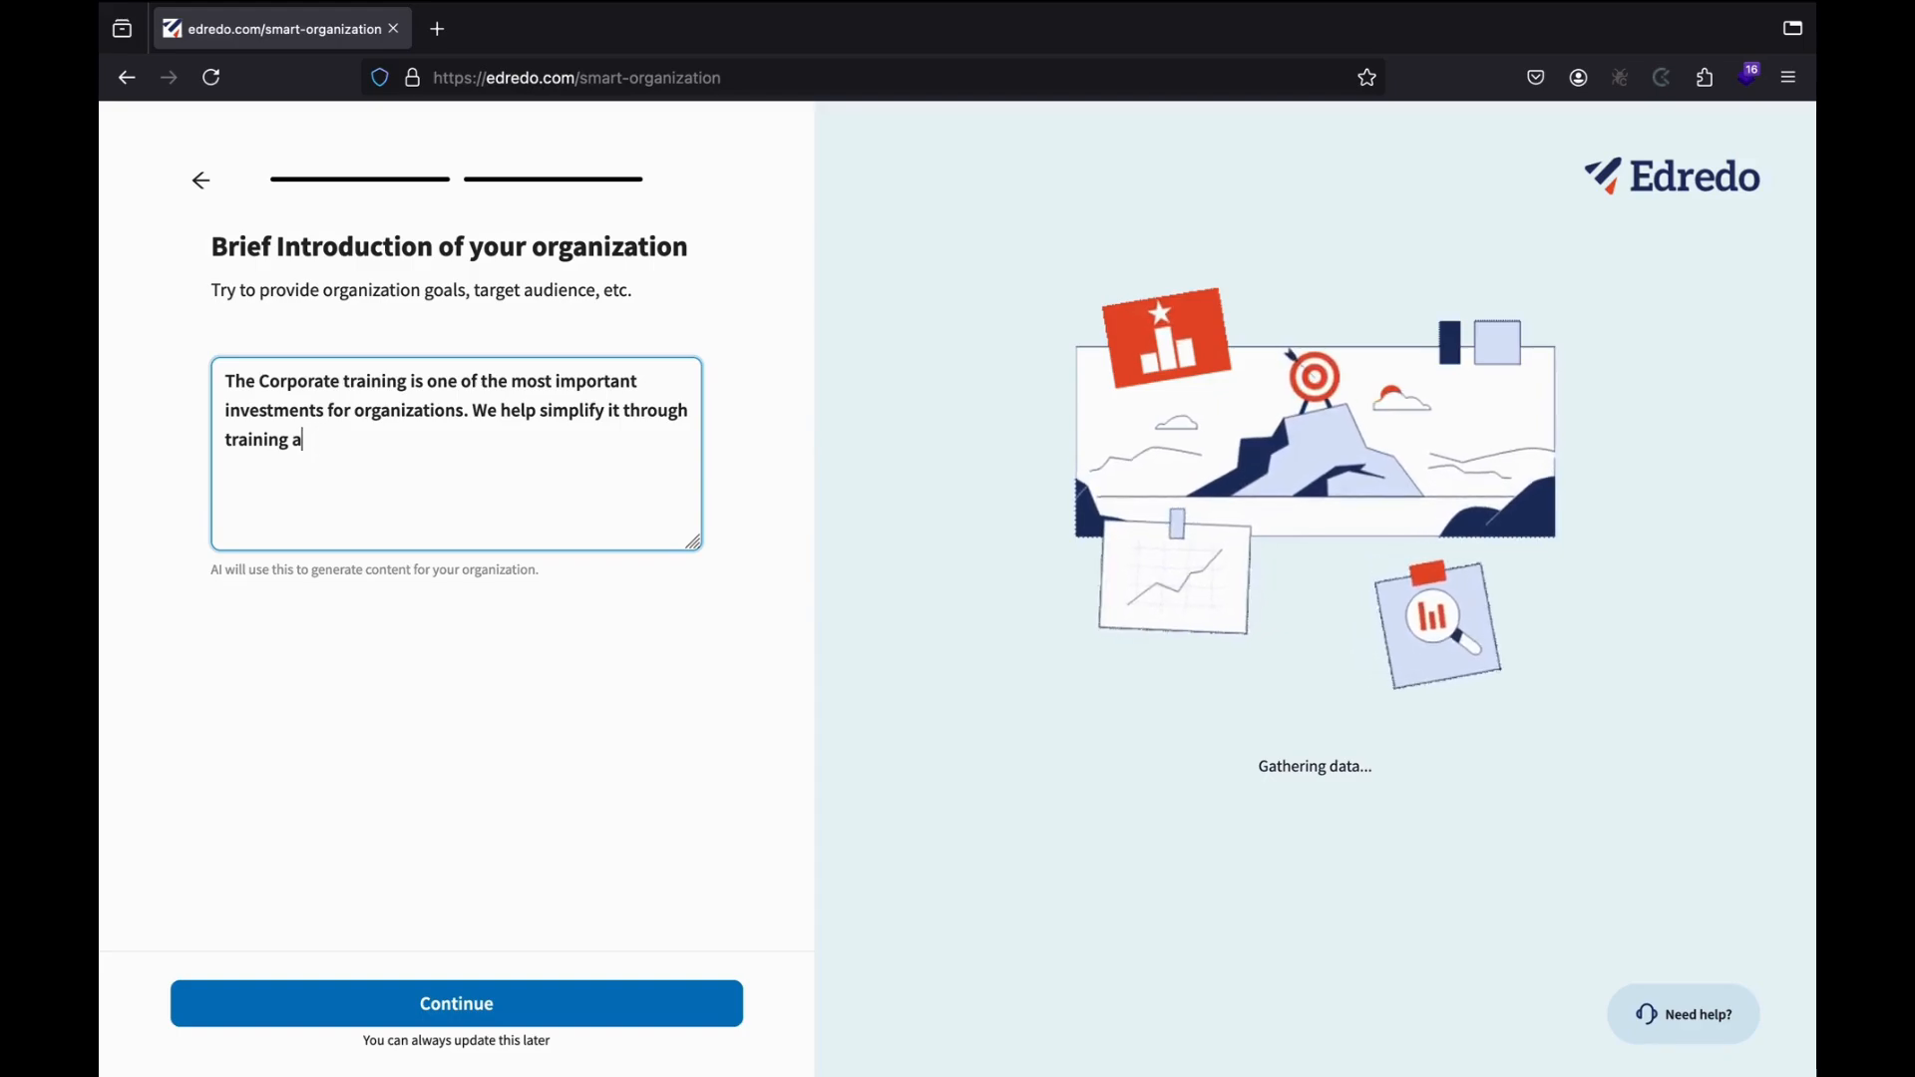
type("nd process")
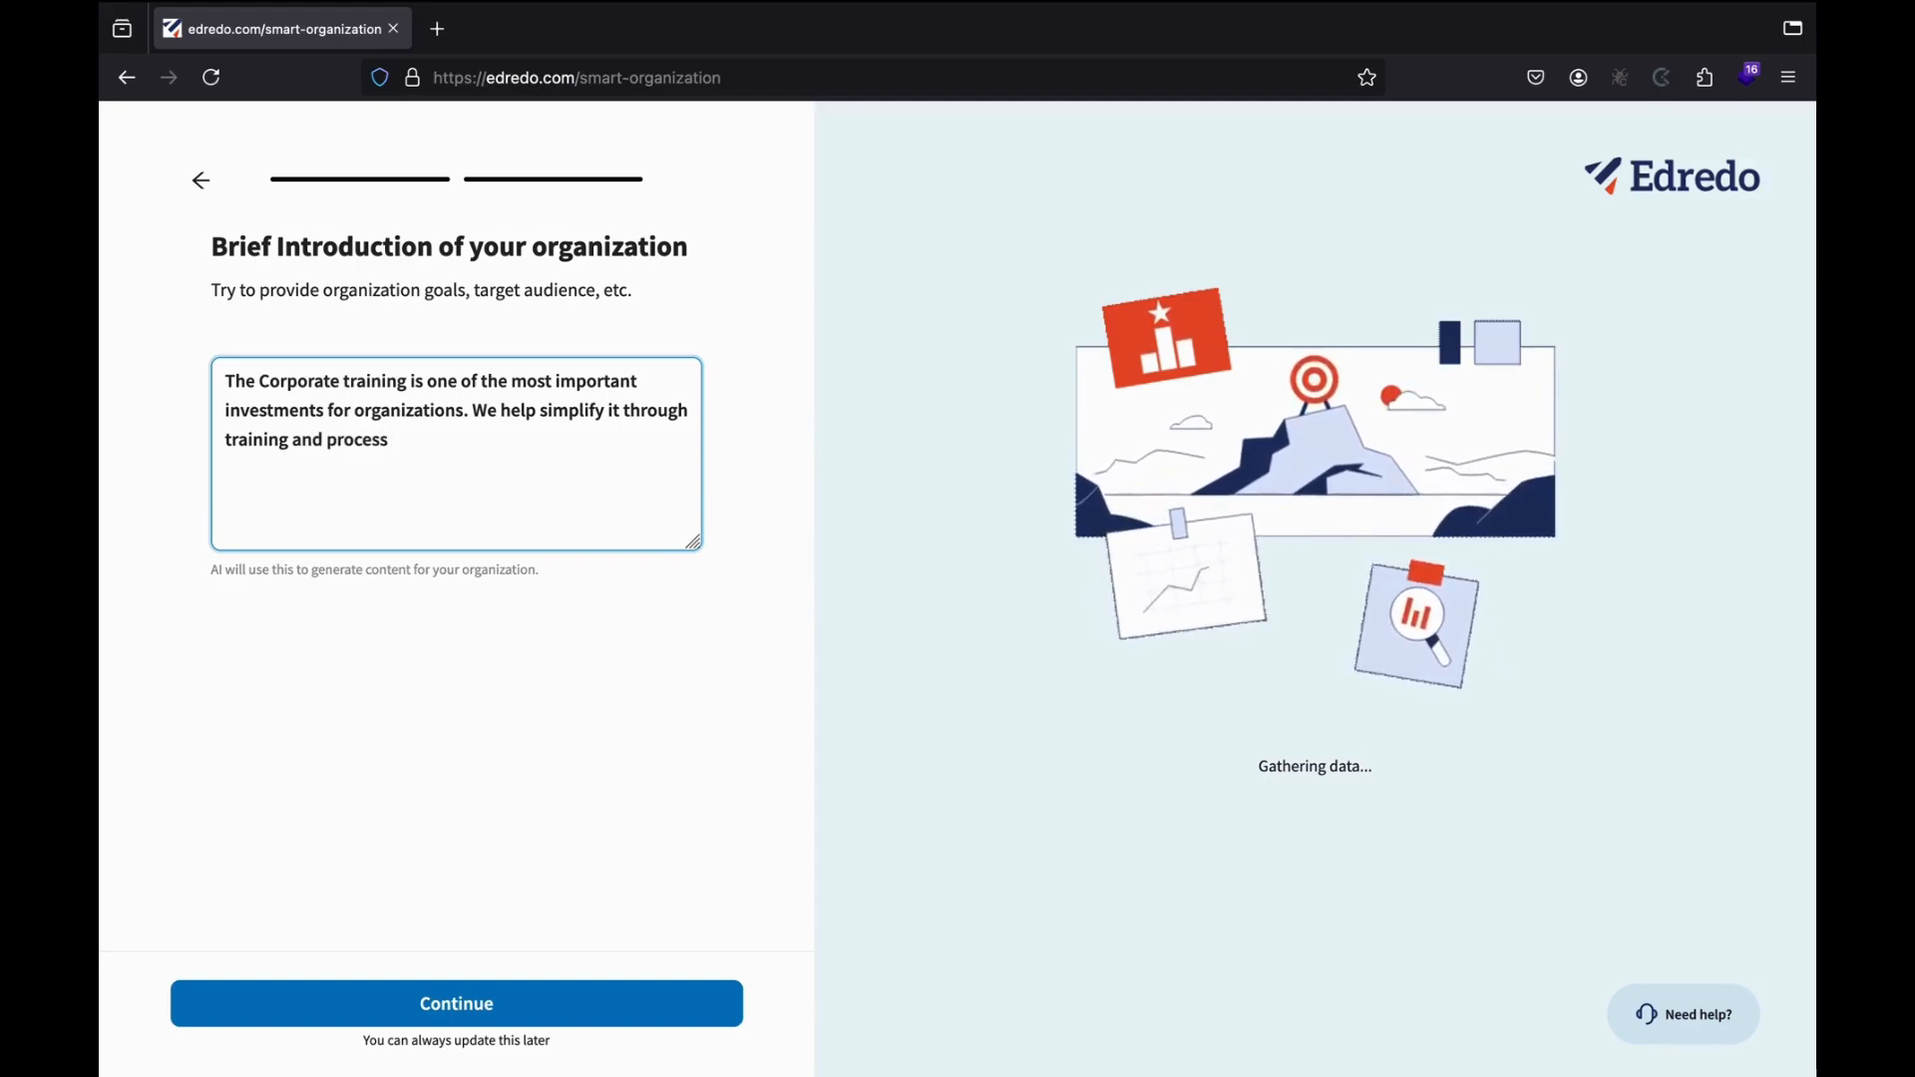
type(" optimizat")
type("ion")
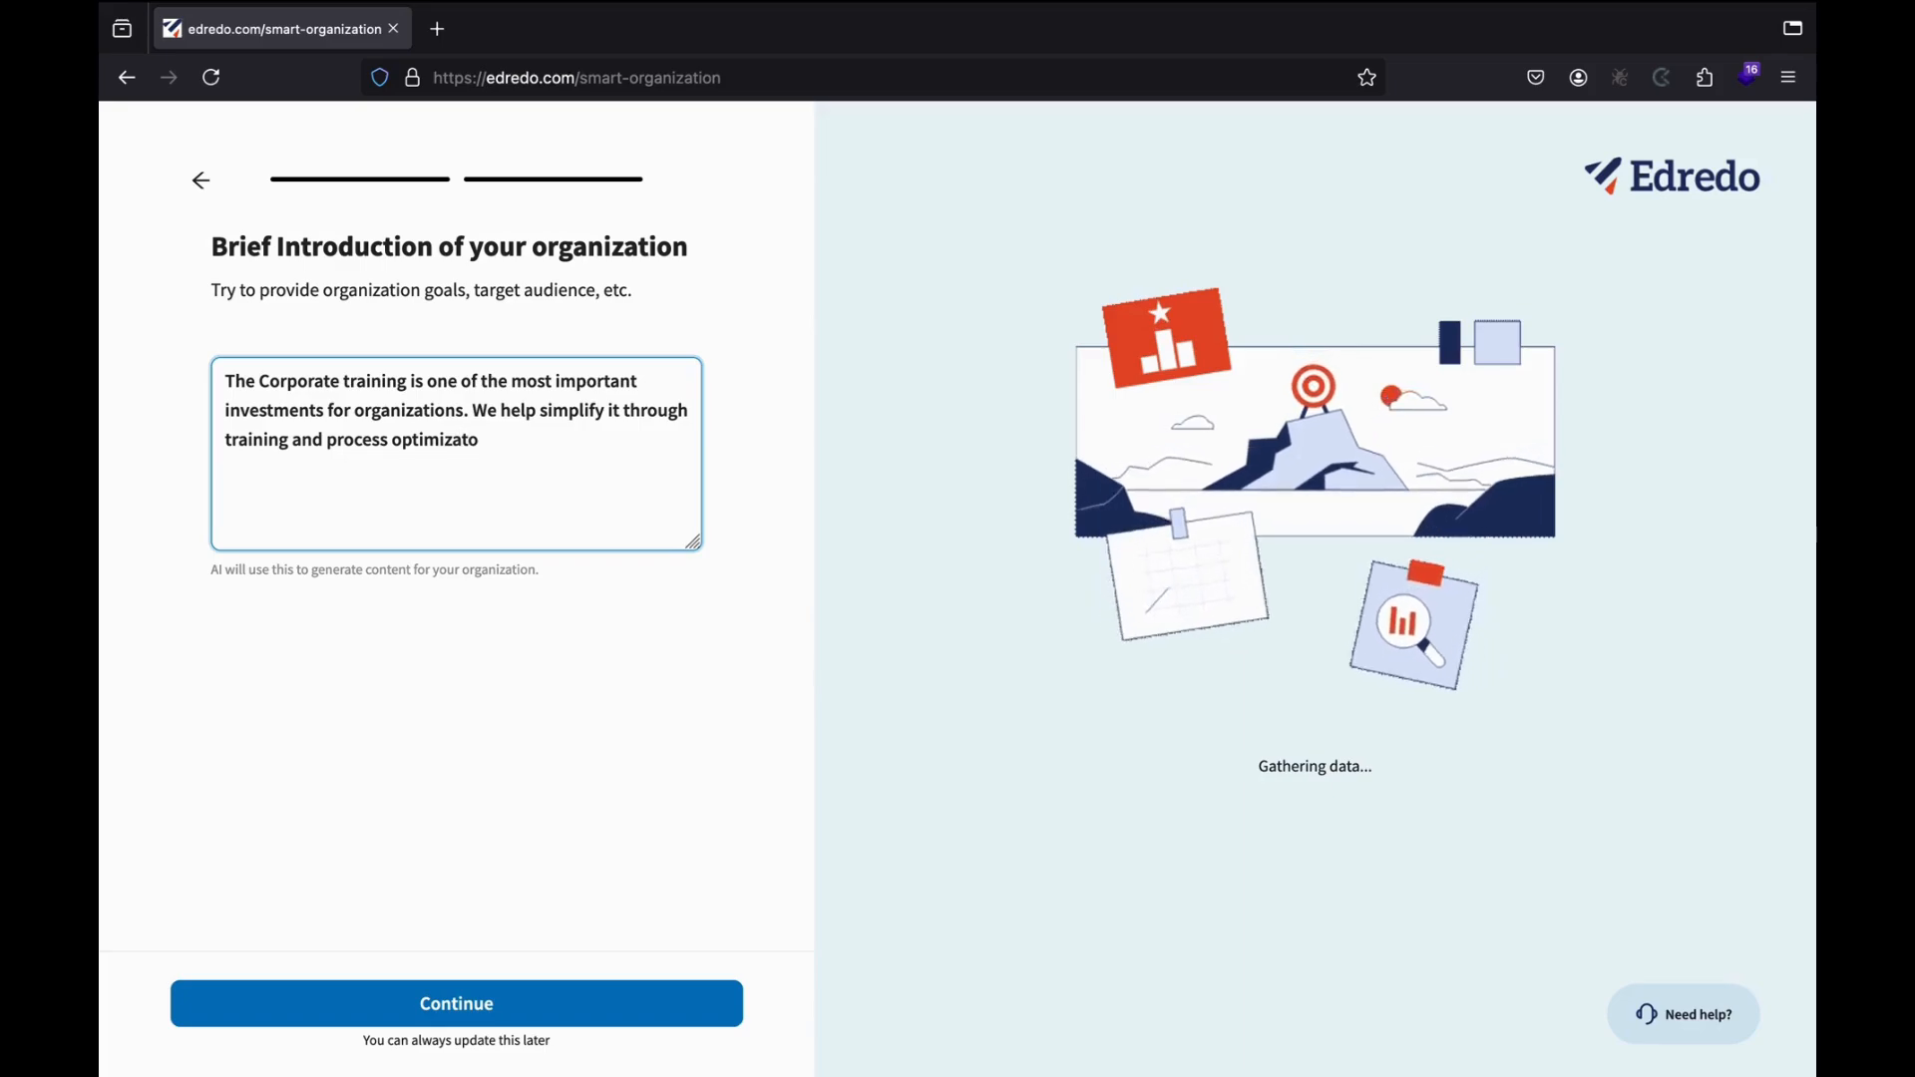
type(".")
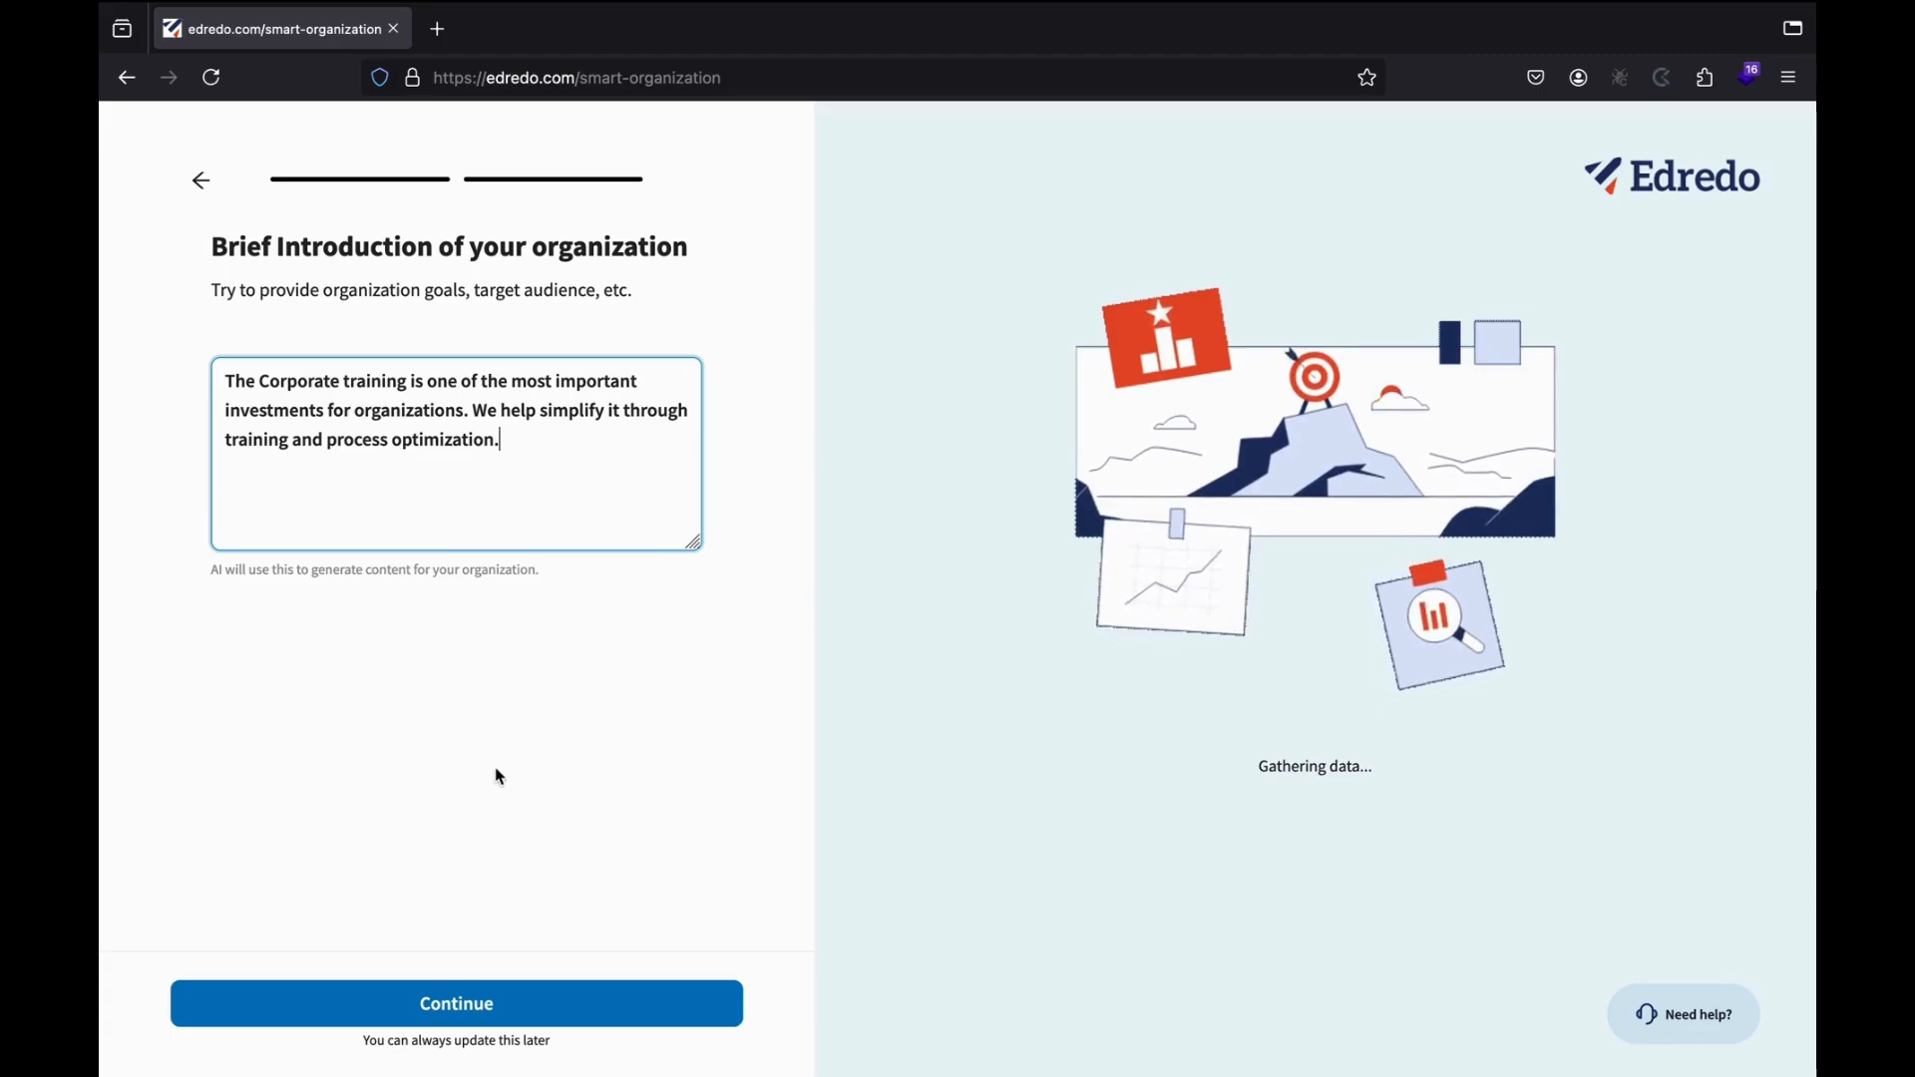
Submit the introduction and scroll the generated website preview down to the contact footer.
left_click(387, 1005)
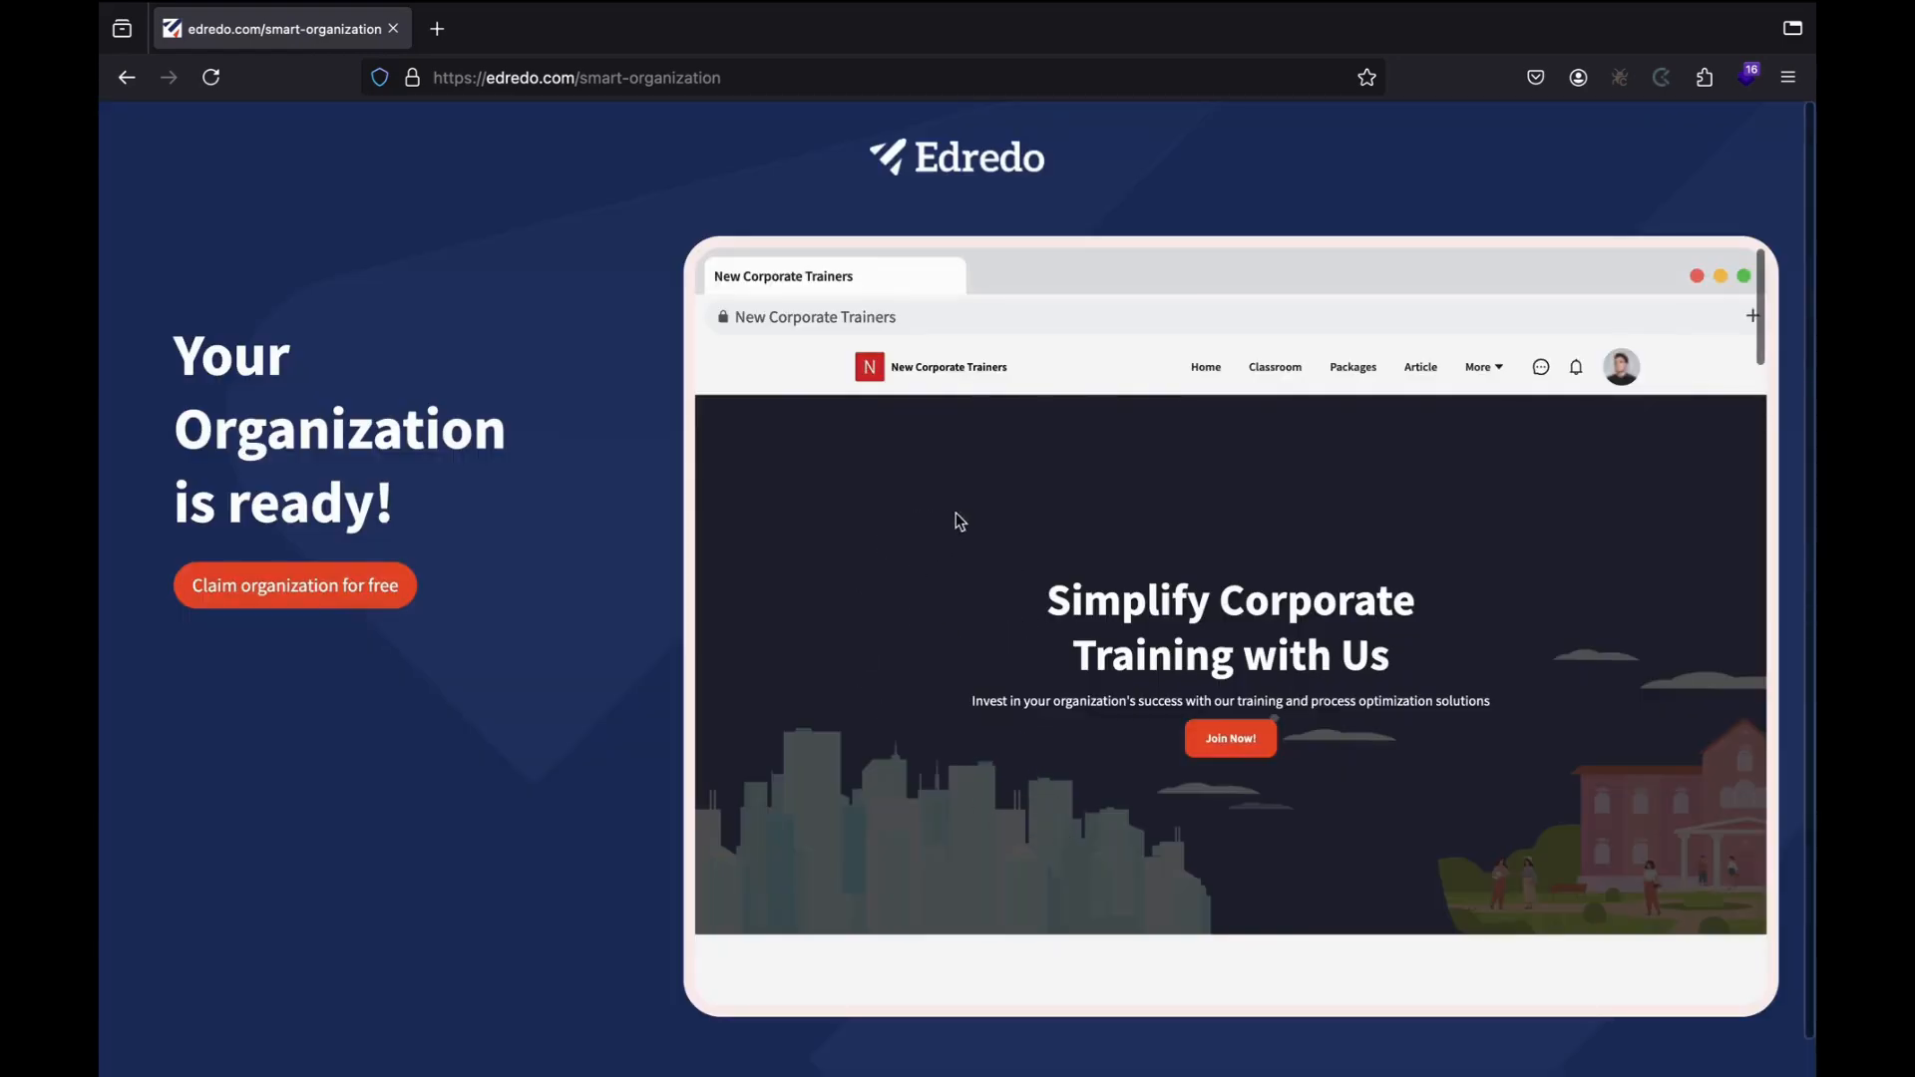
scroll(1168, 598, "down", 8)
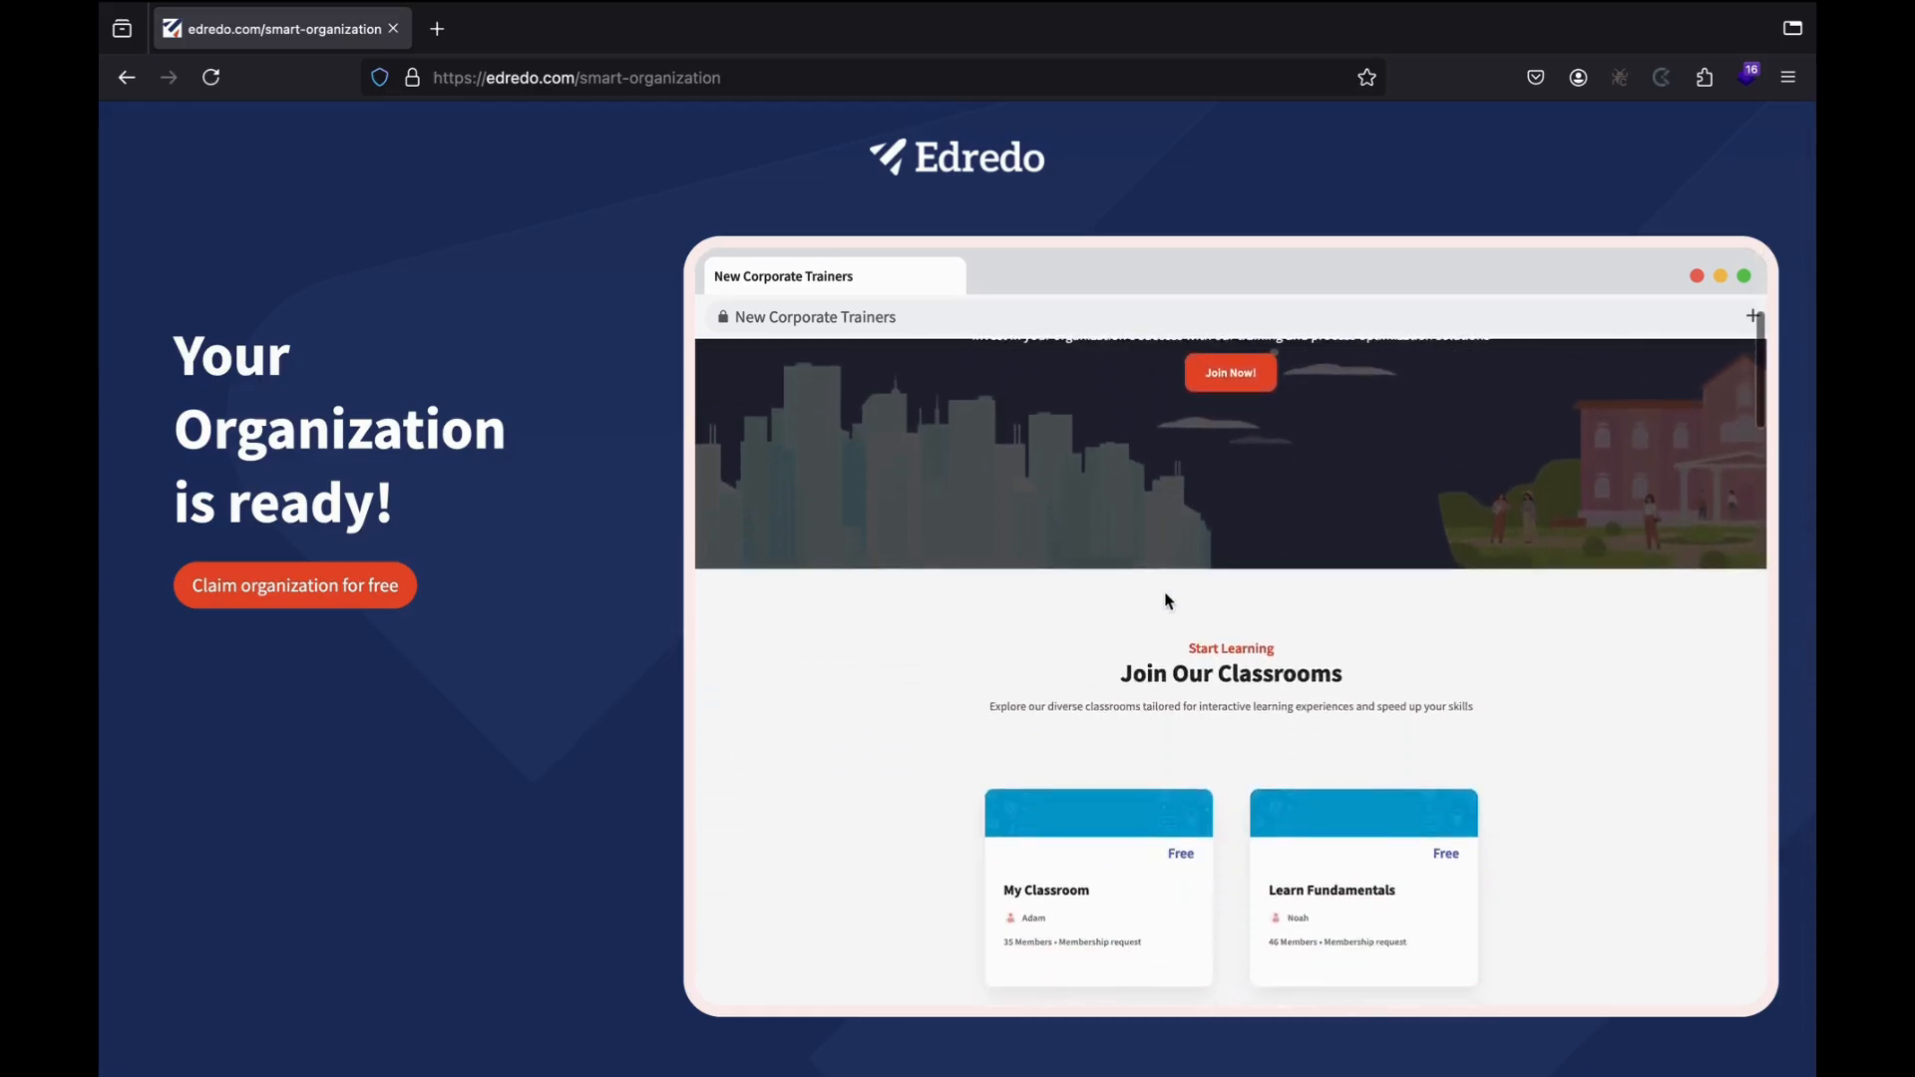
scroll(1167, 596, "down", 10)
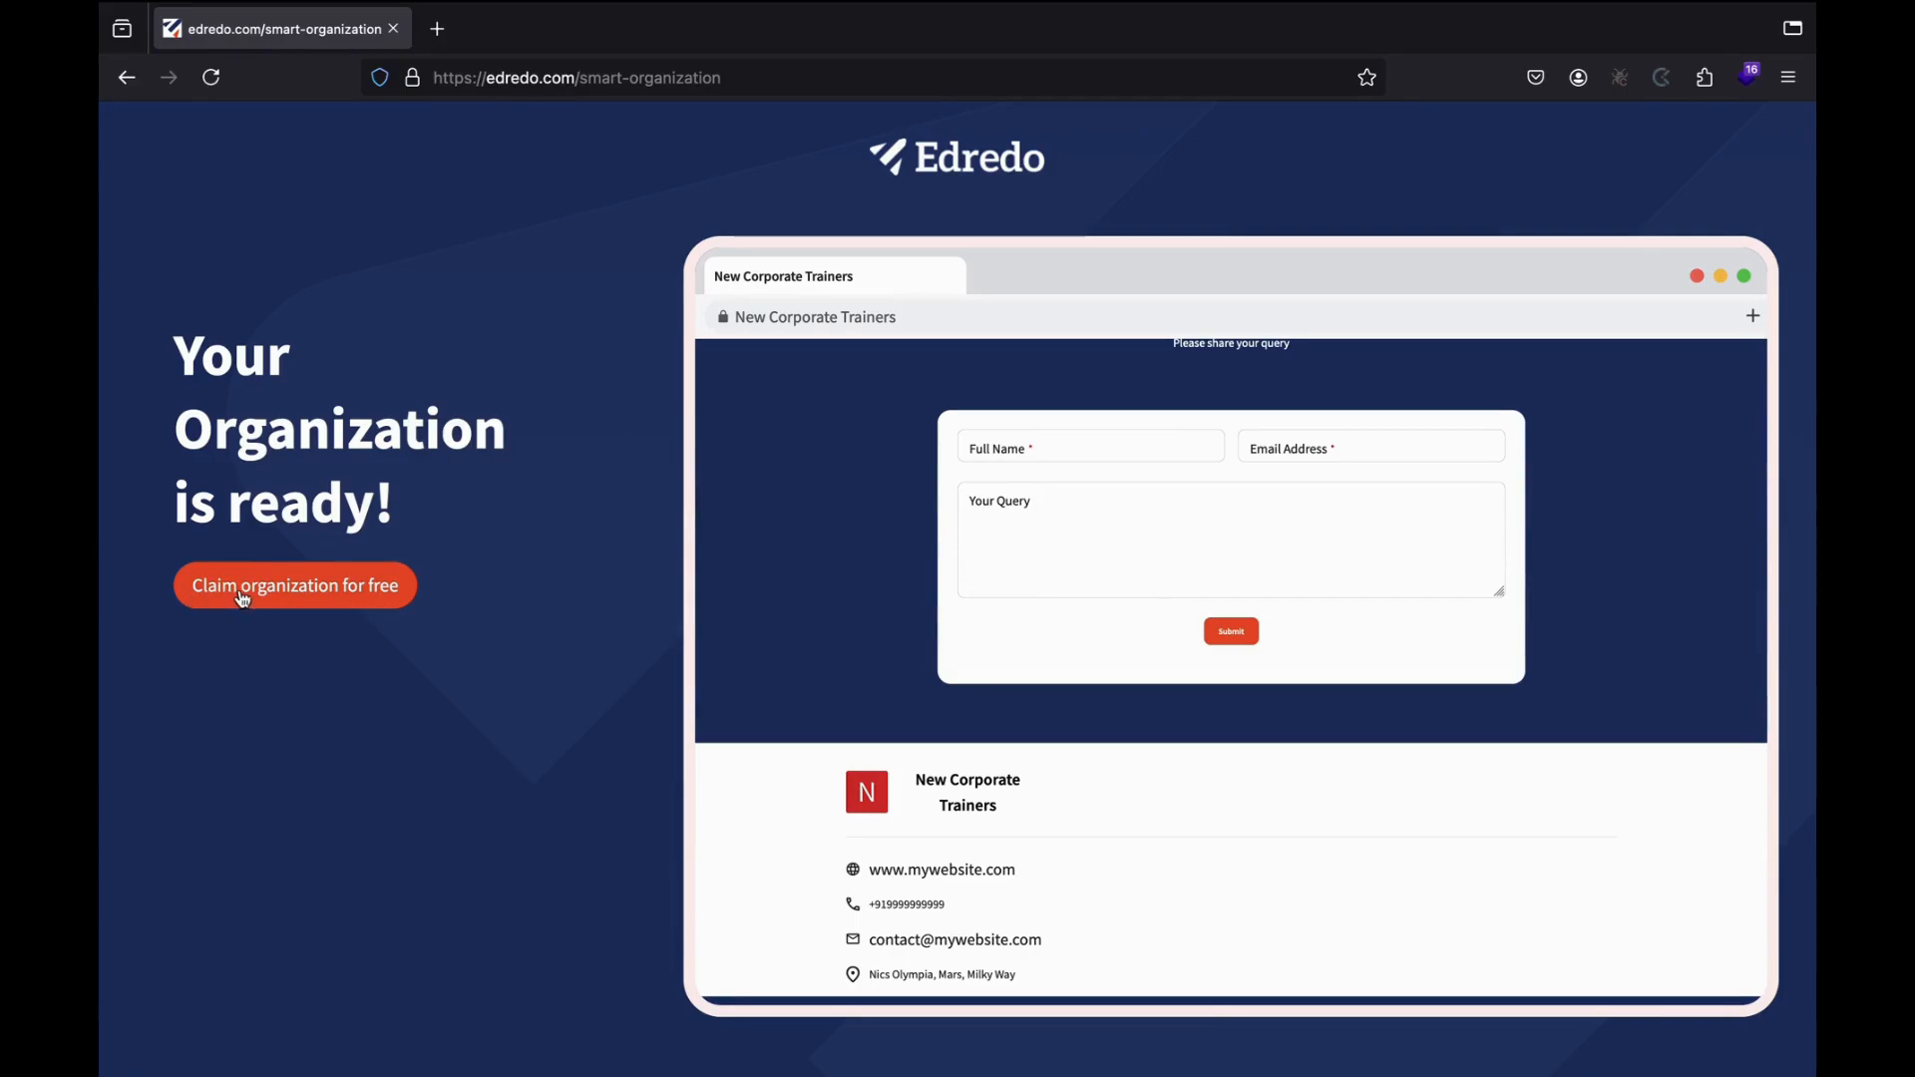
Claim the organization for free, accept all cookies, and browse the new home page.
left_click(324, 595)
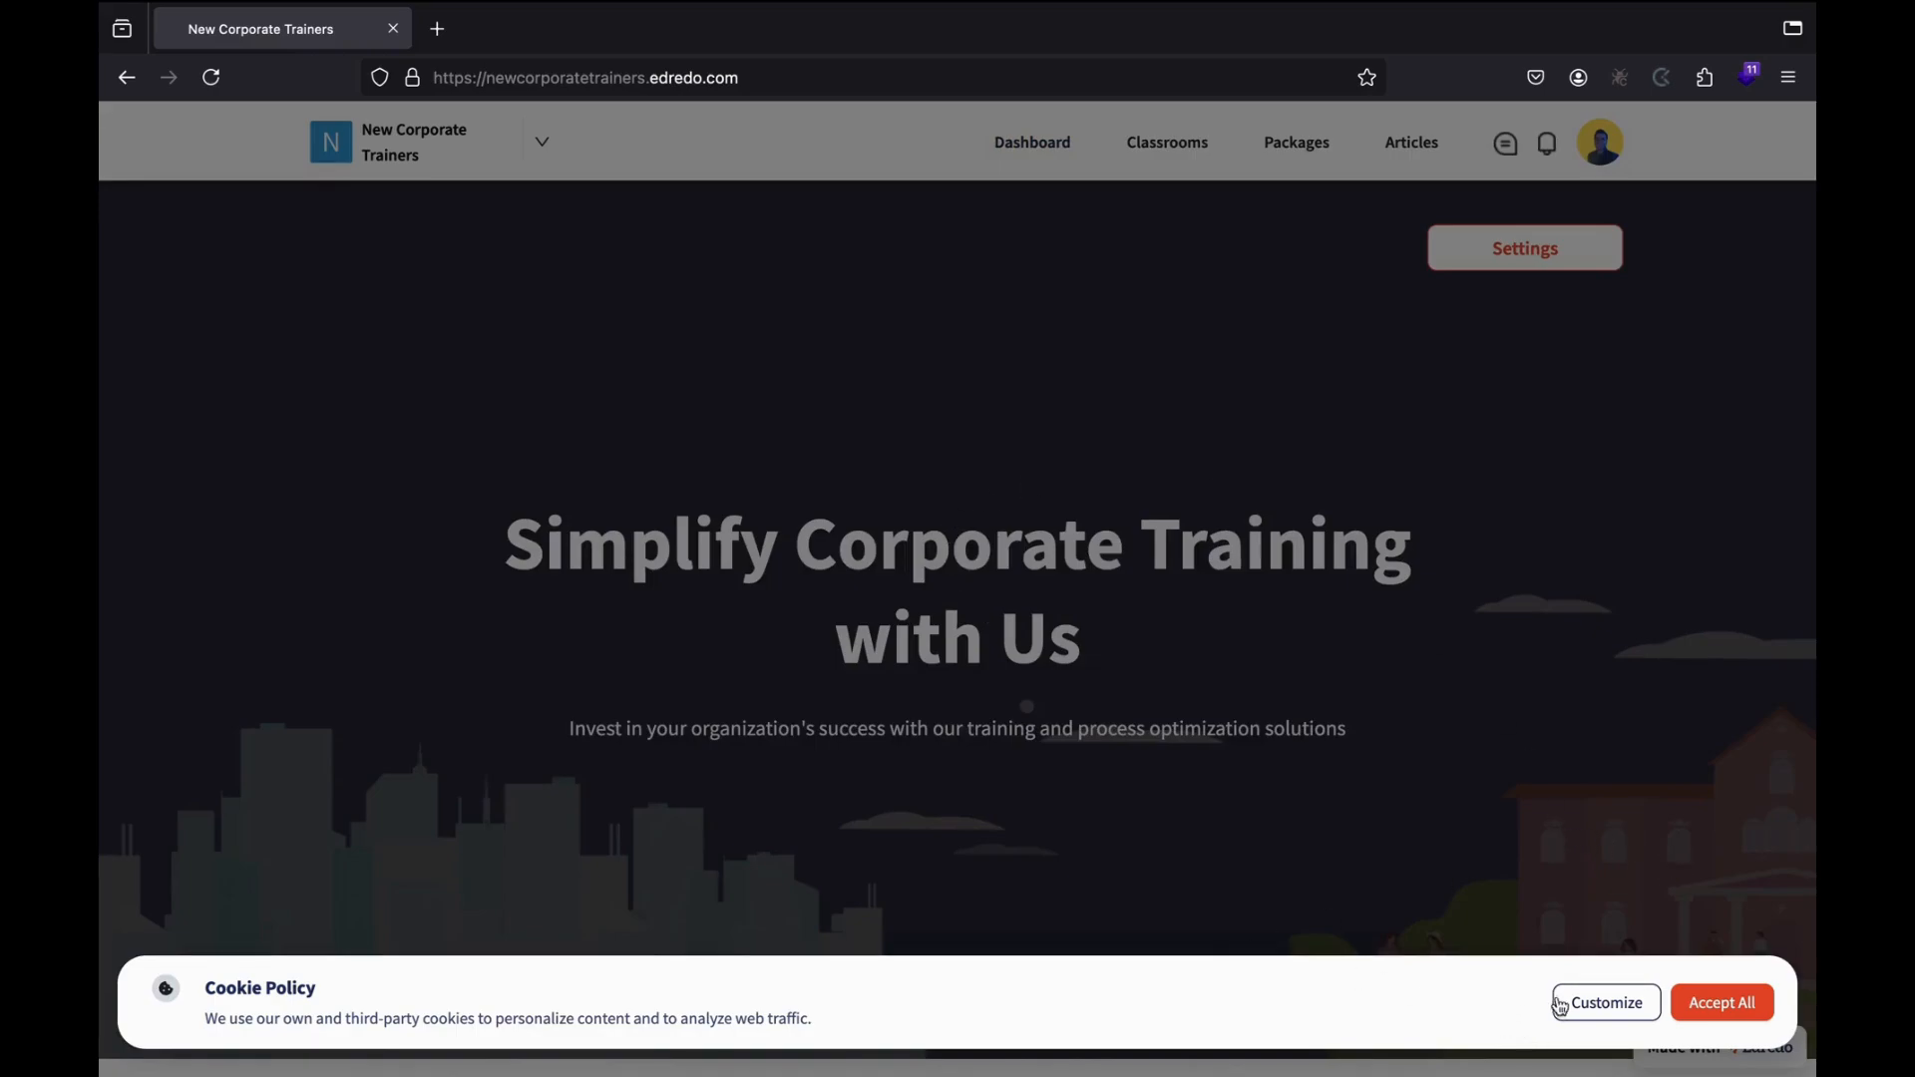
left_click(1742, 1015)
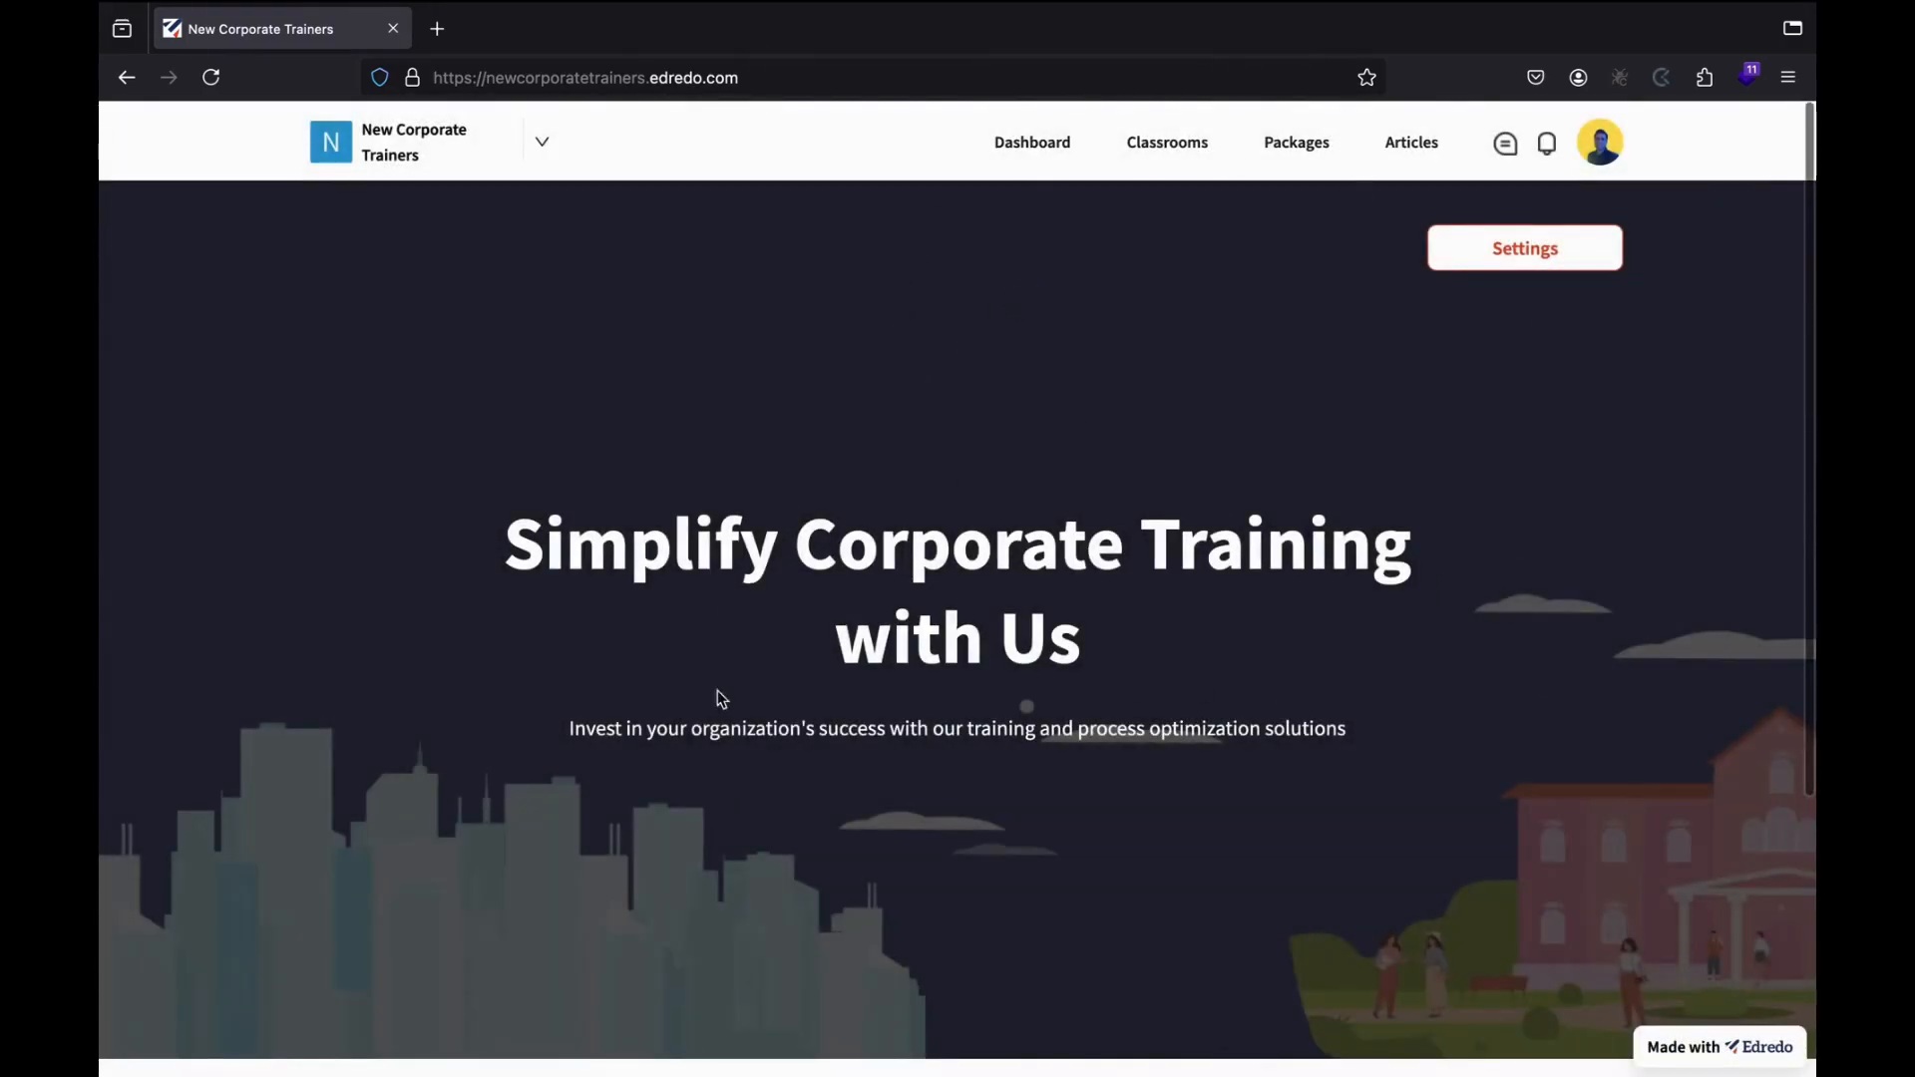
scroll(834, 895, "down", 4)
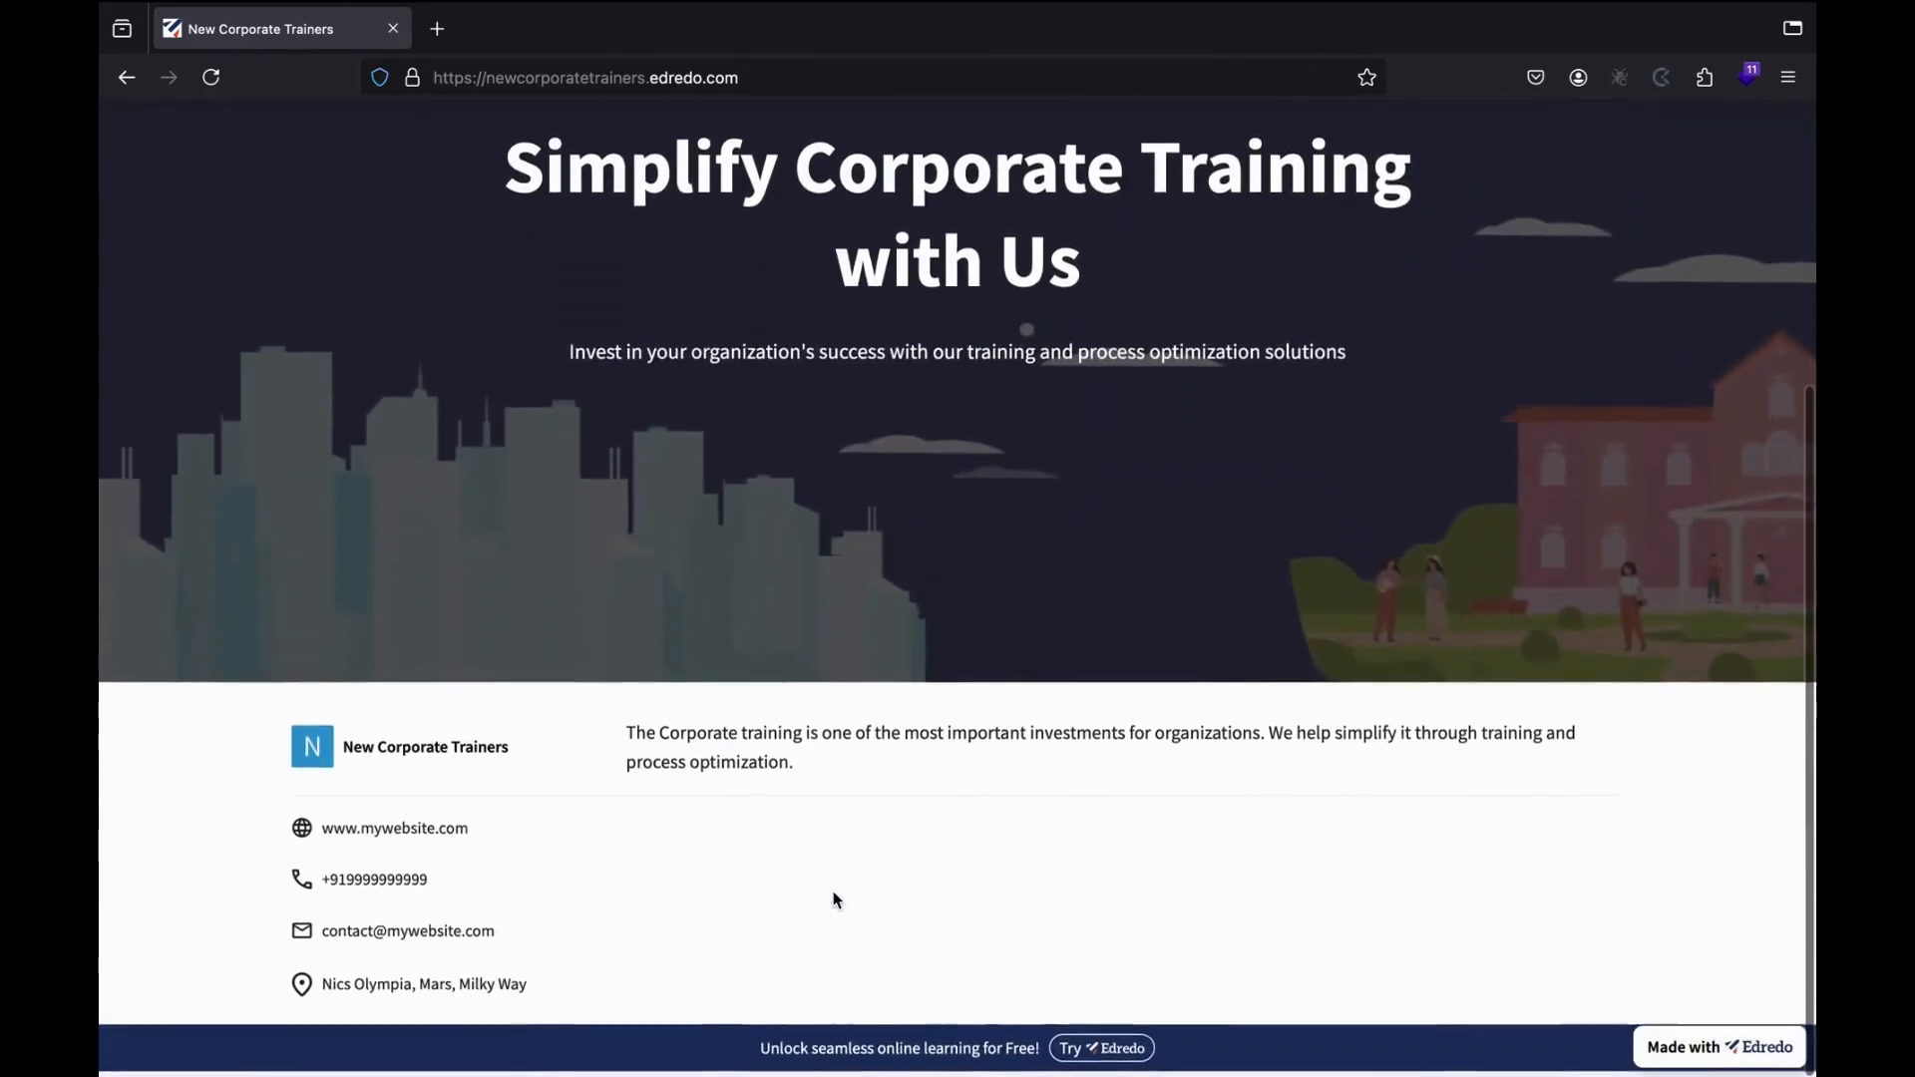
scroll(833, 897, "up", 4)
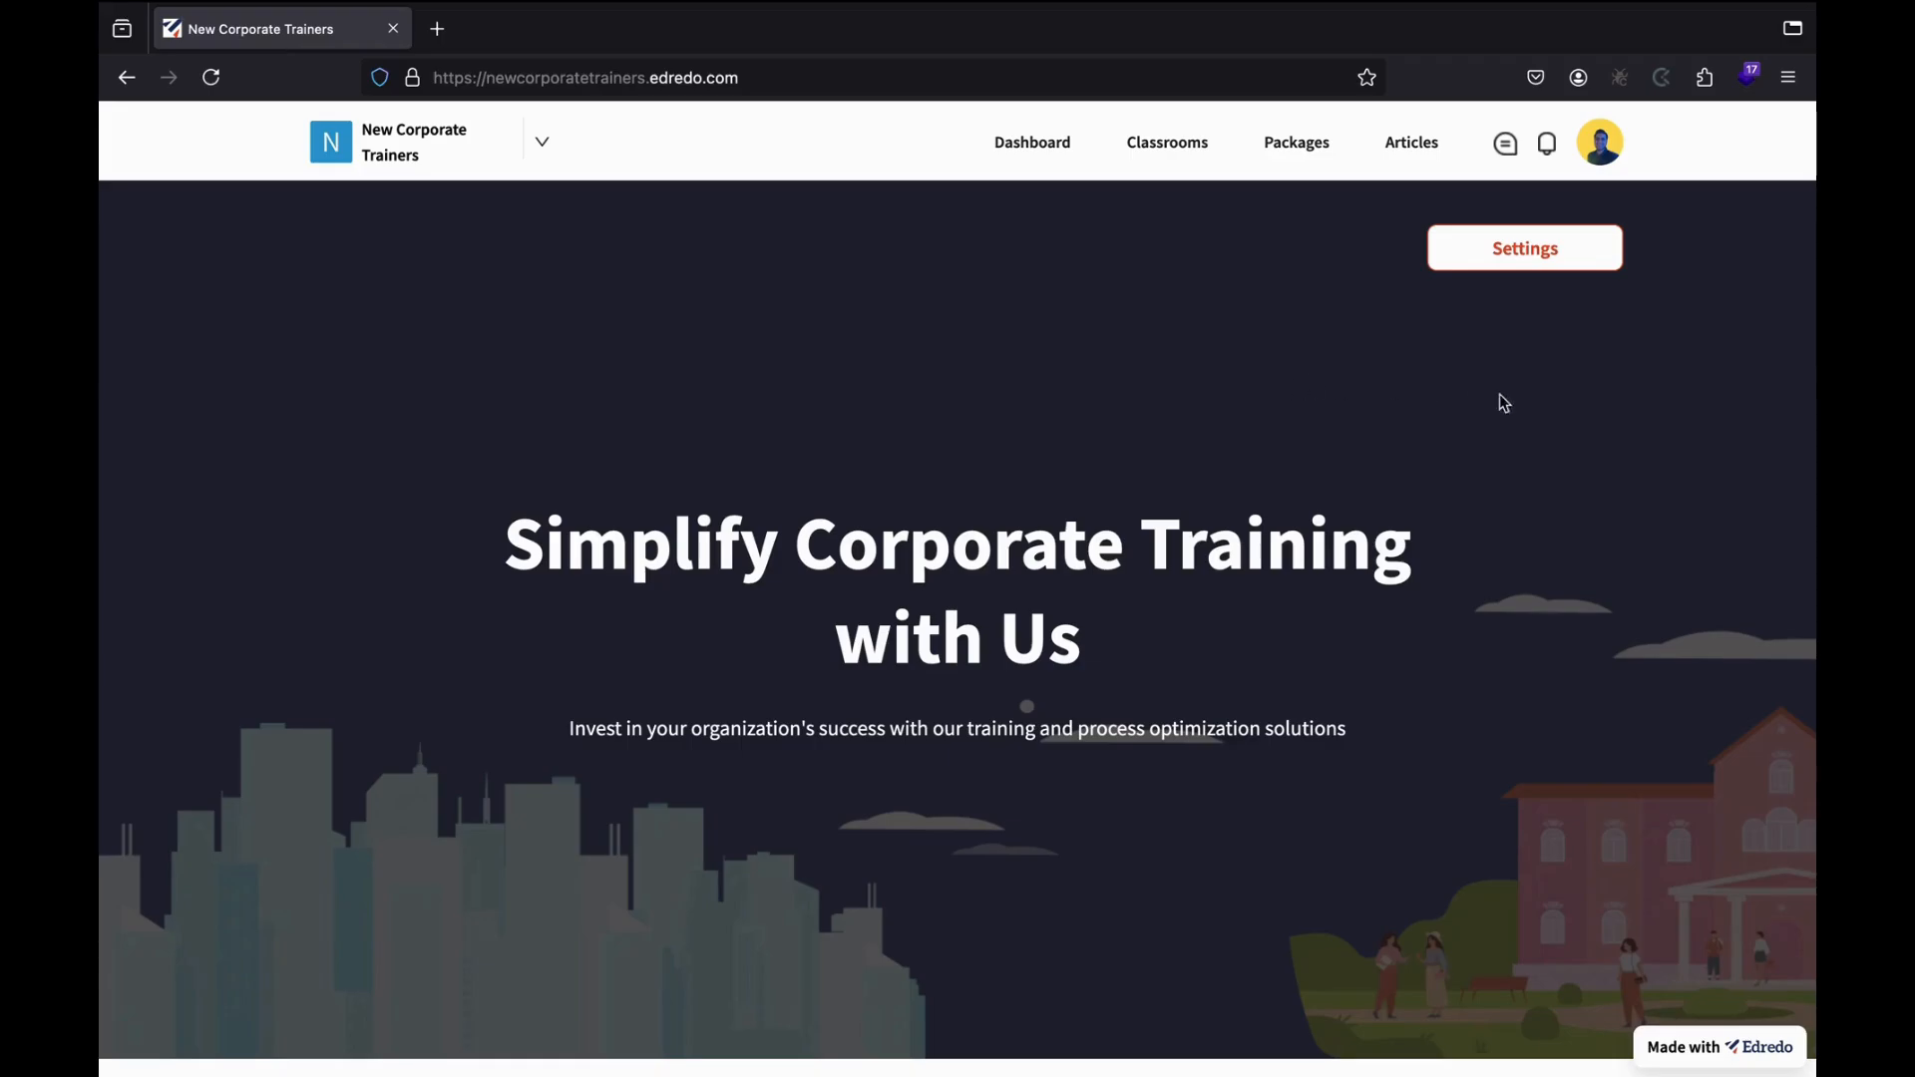
Review the Organization Details and Social Links settings, then go to Branding & Theme.
left_click(1509, 258)
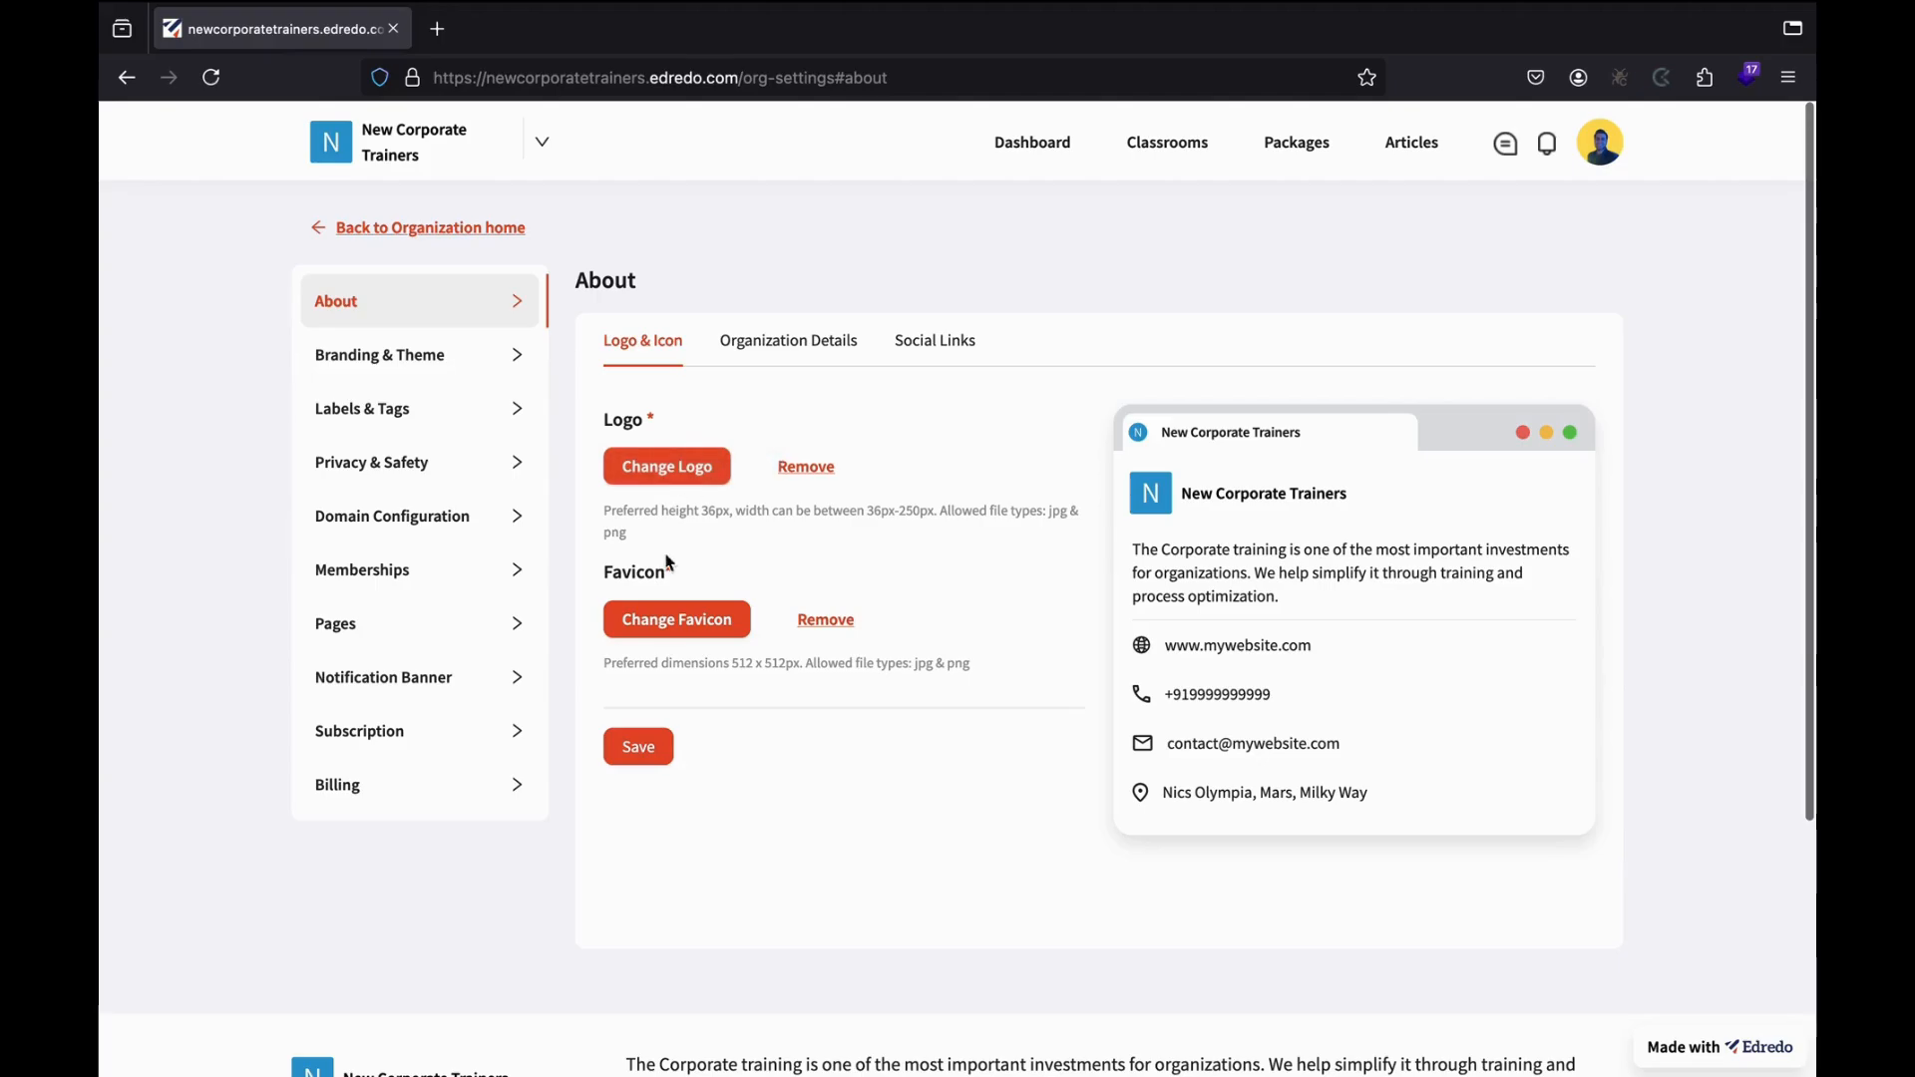
left_click(816, 346)
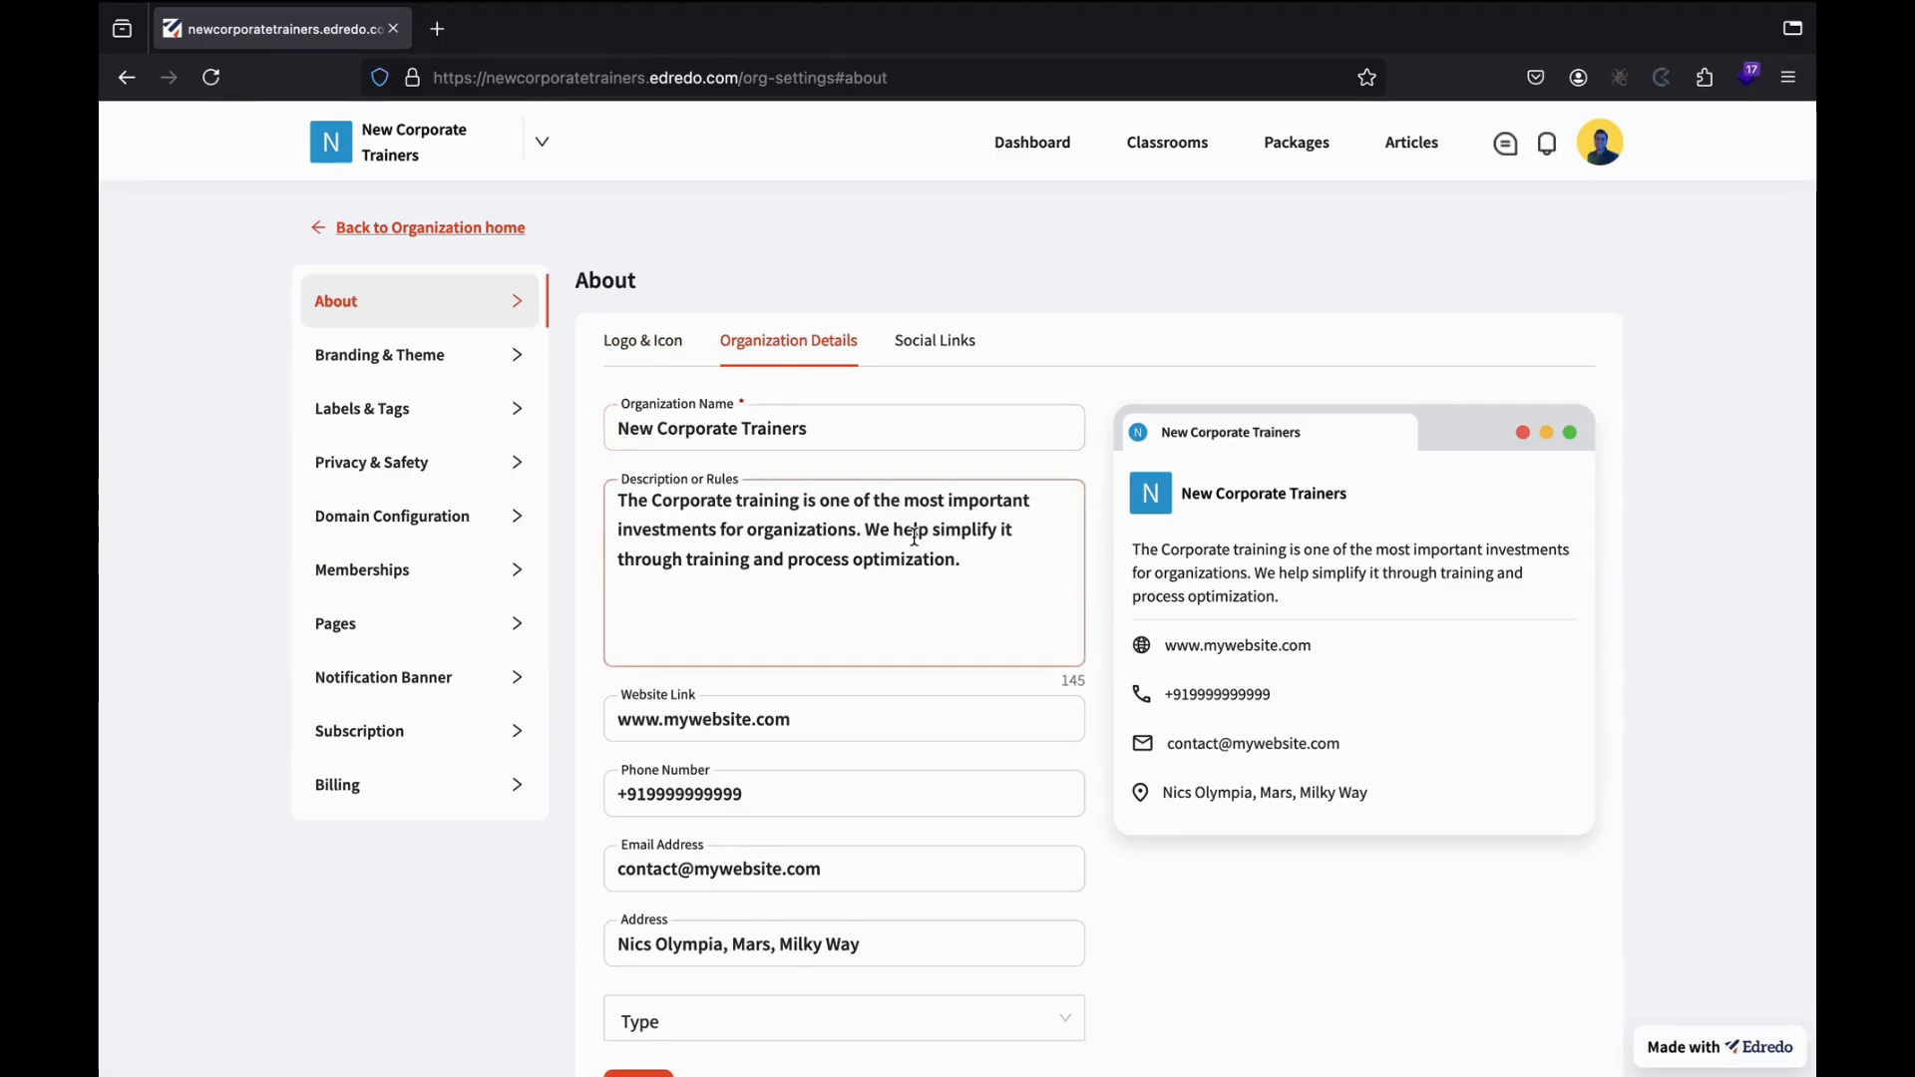
scroll(915, 536, "down", 1)
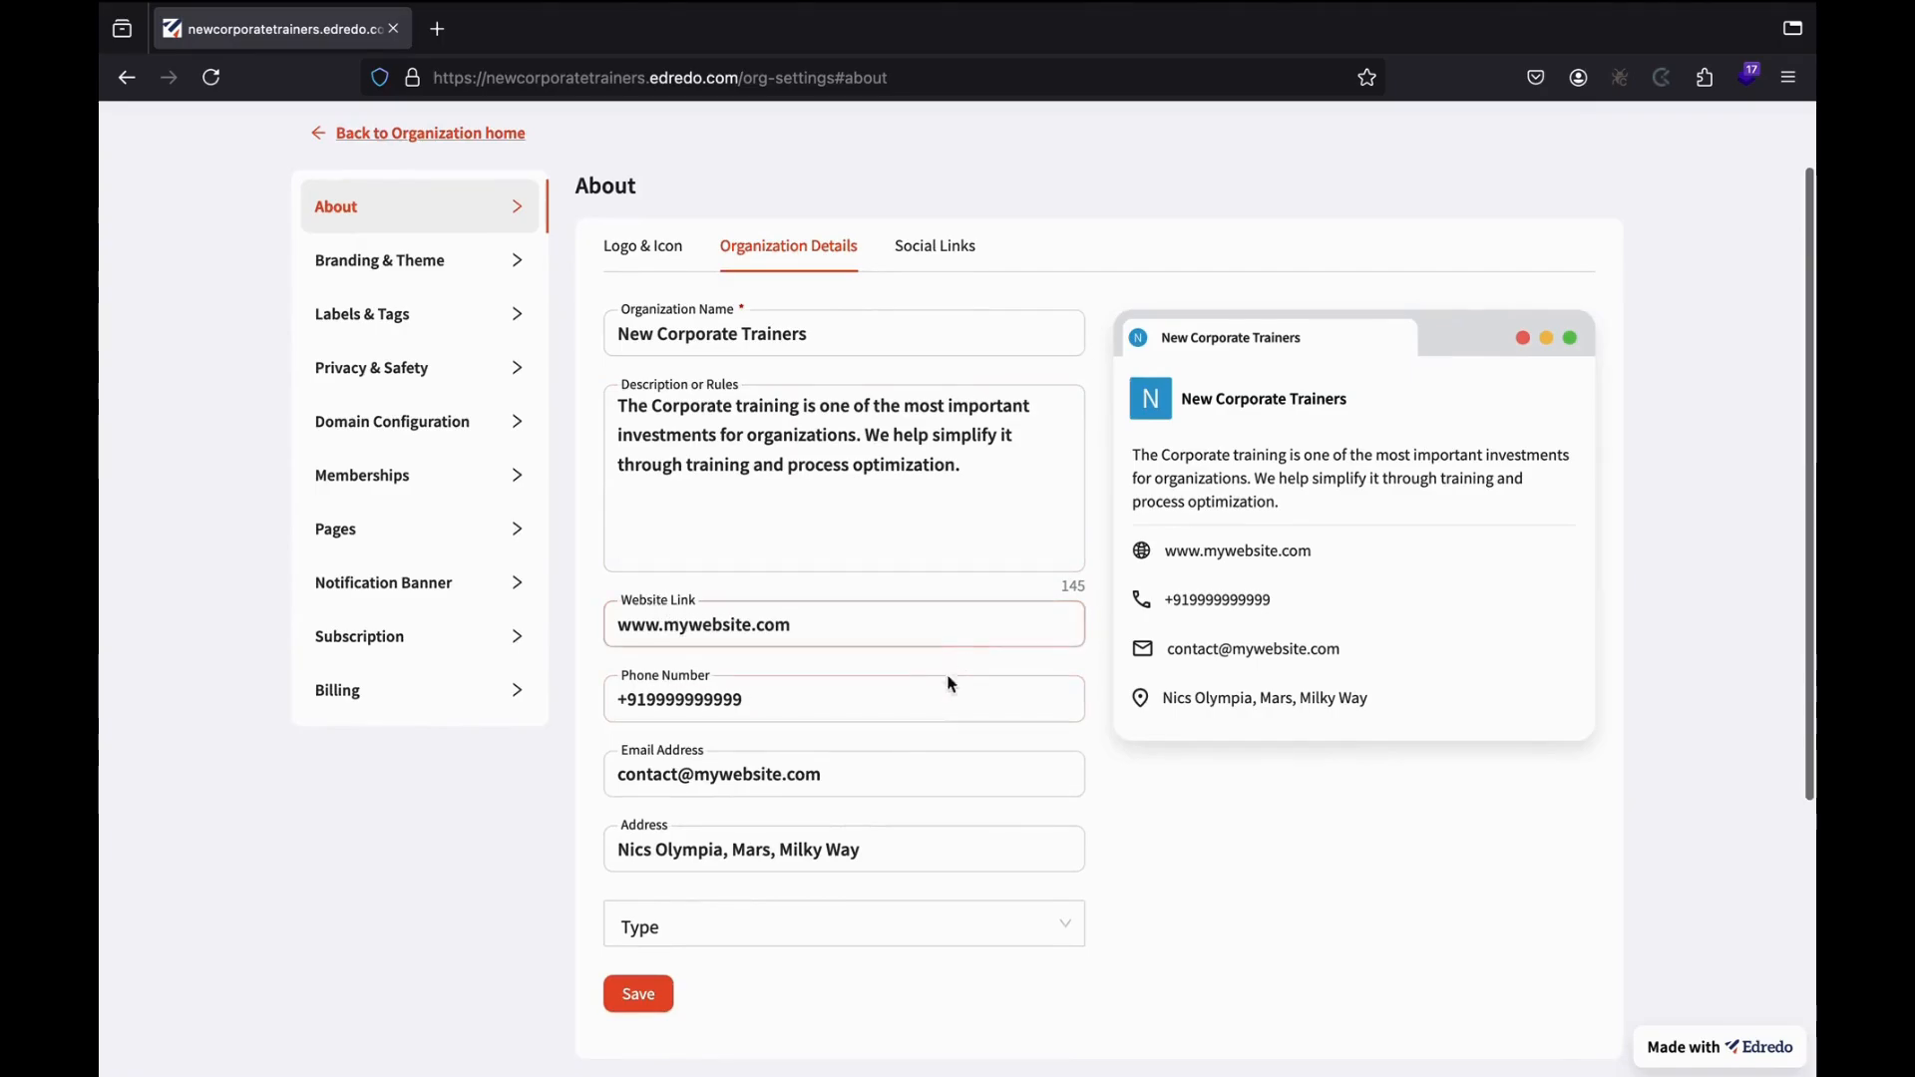
left_click(941, 253)
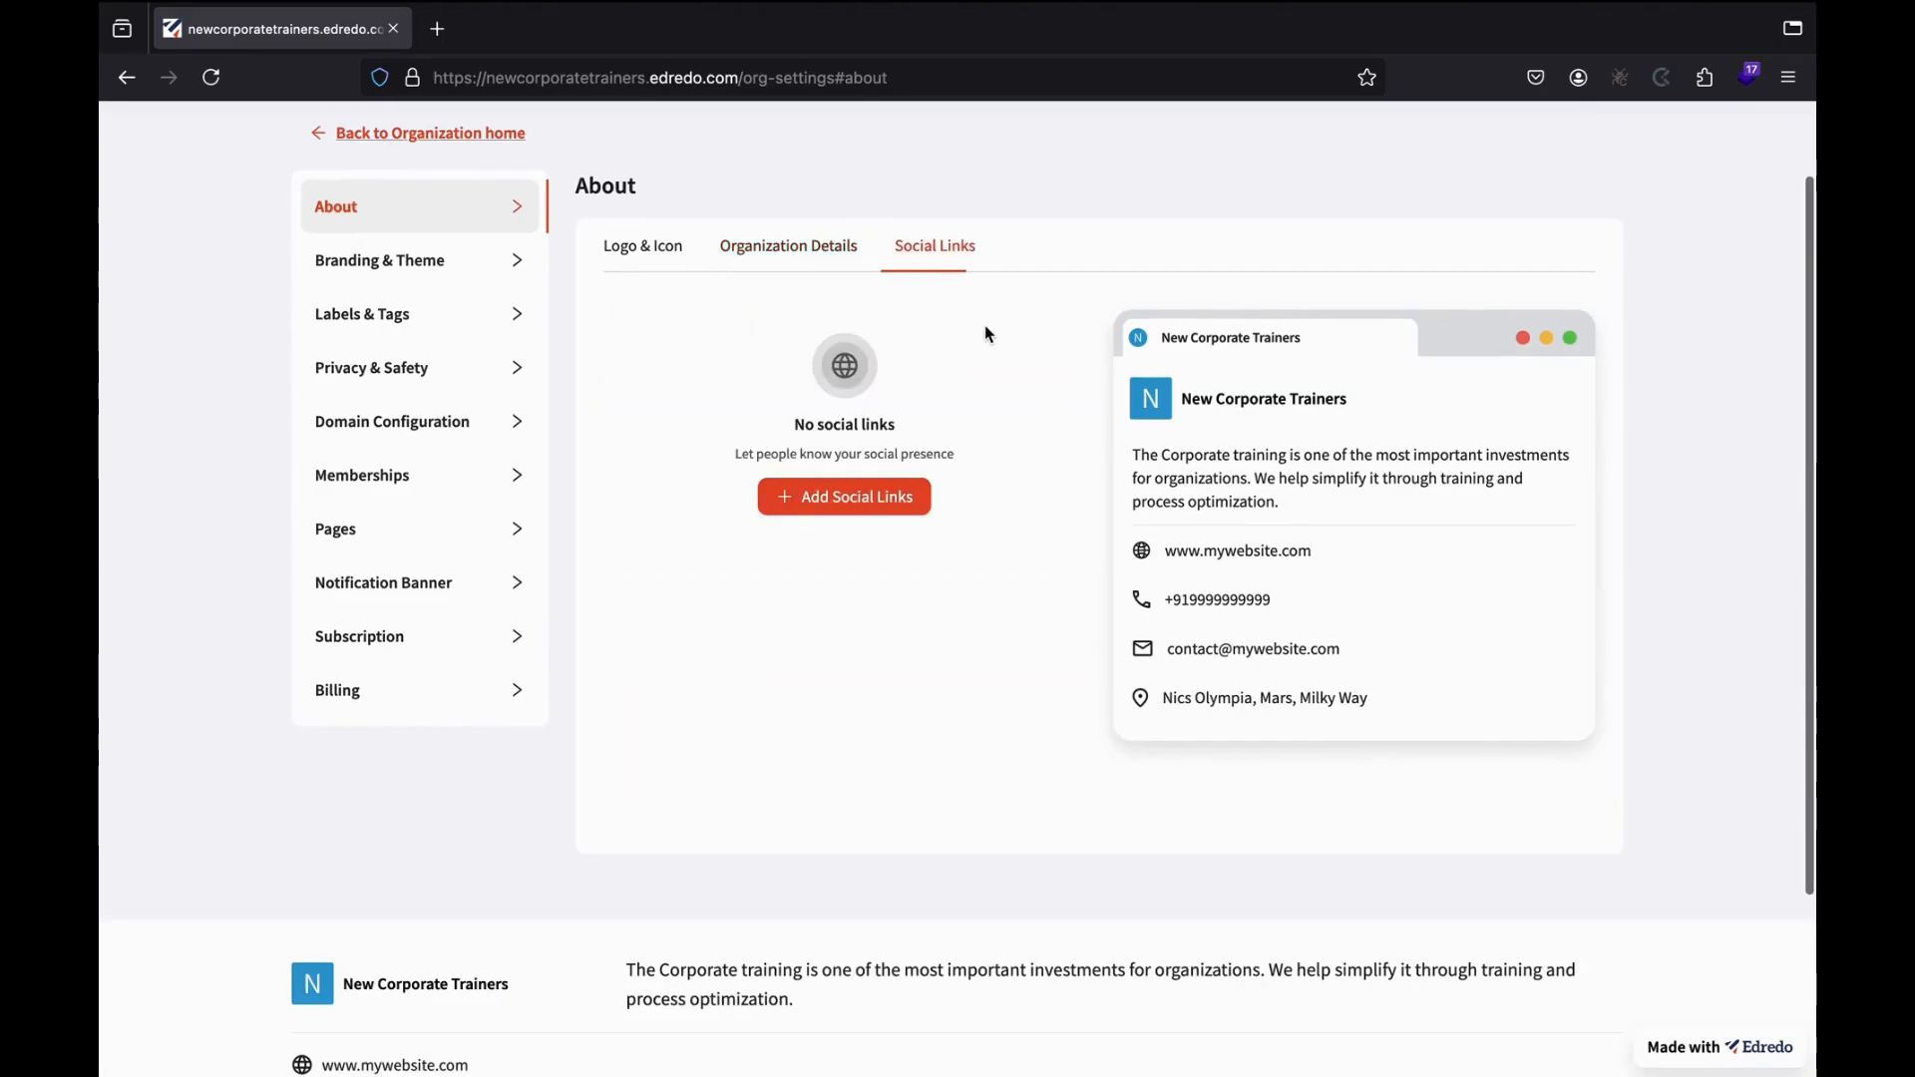
scroll(901, 521, "down", 2)
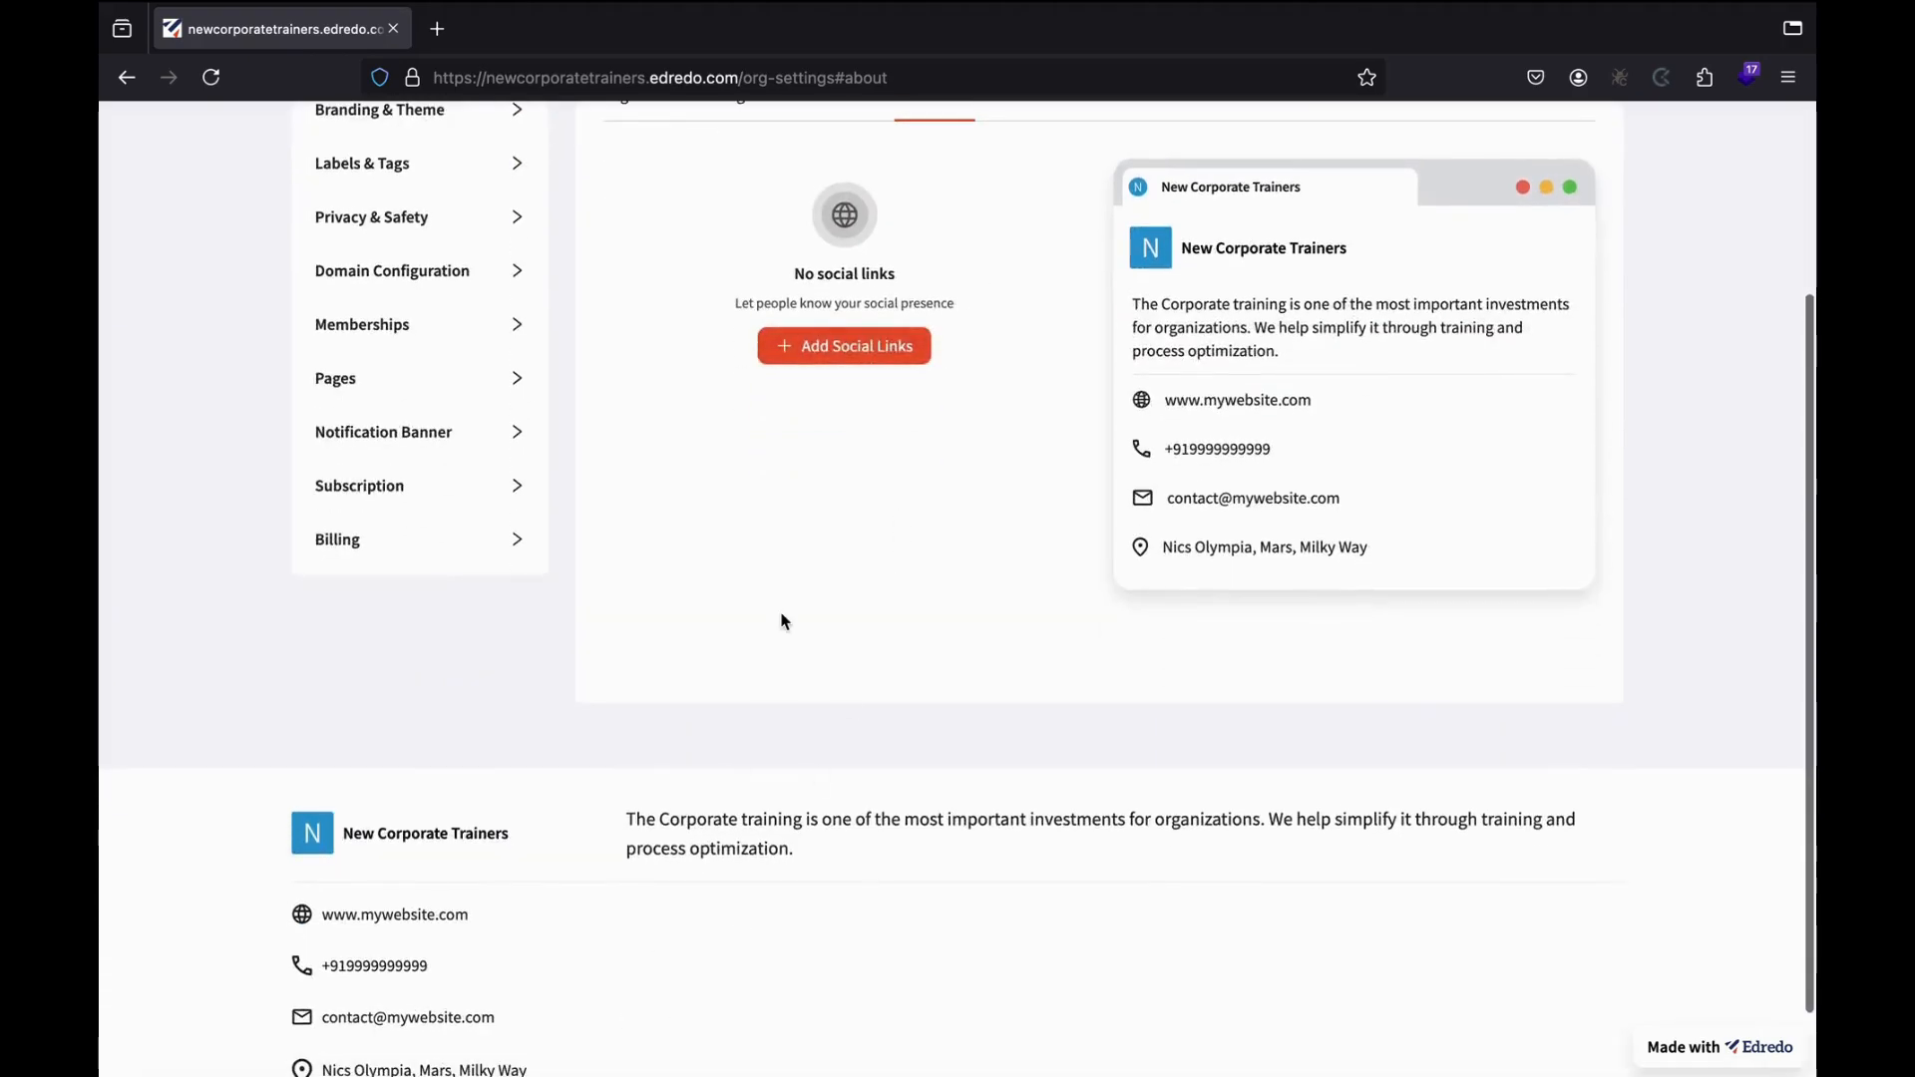
scroll(784, 619, "up", 2)
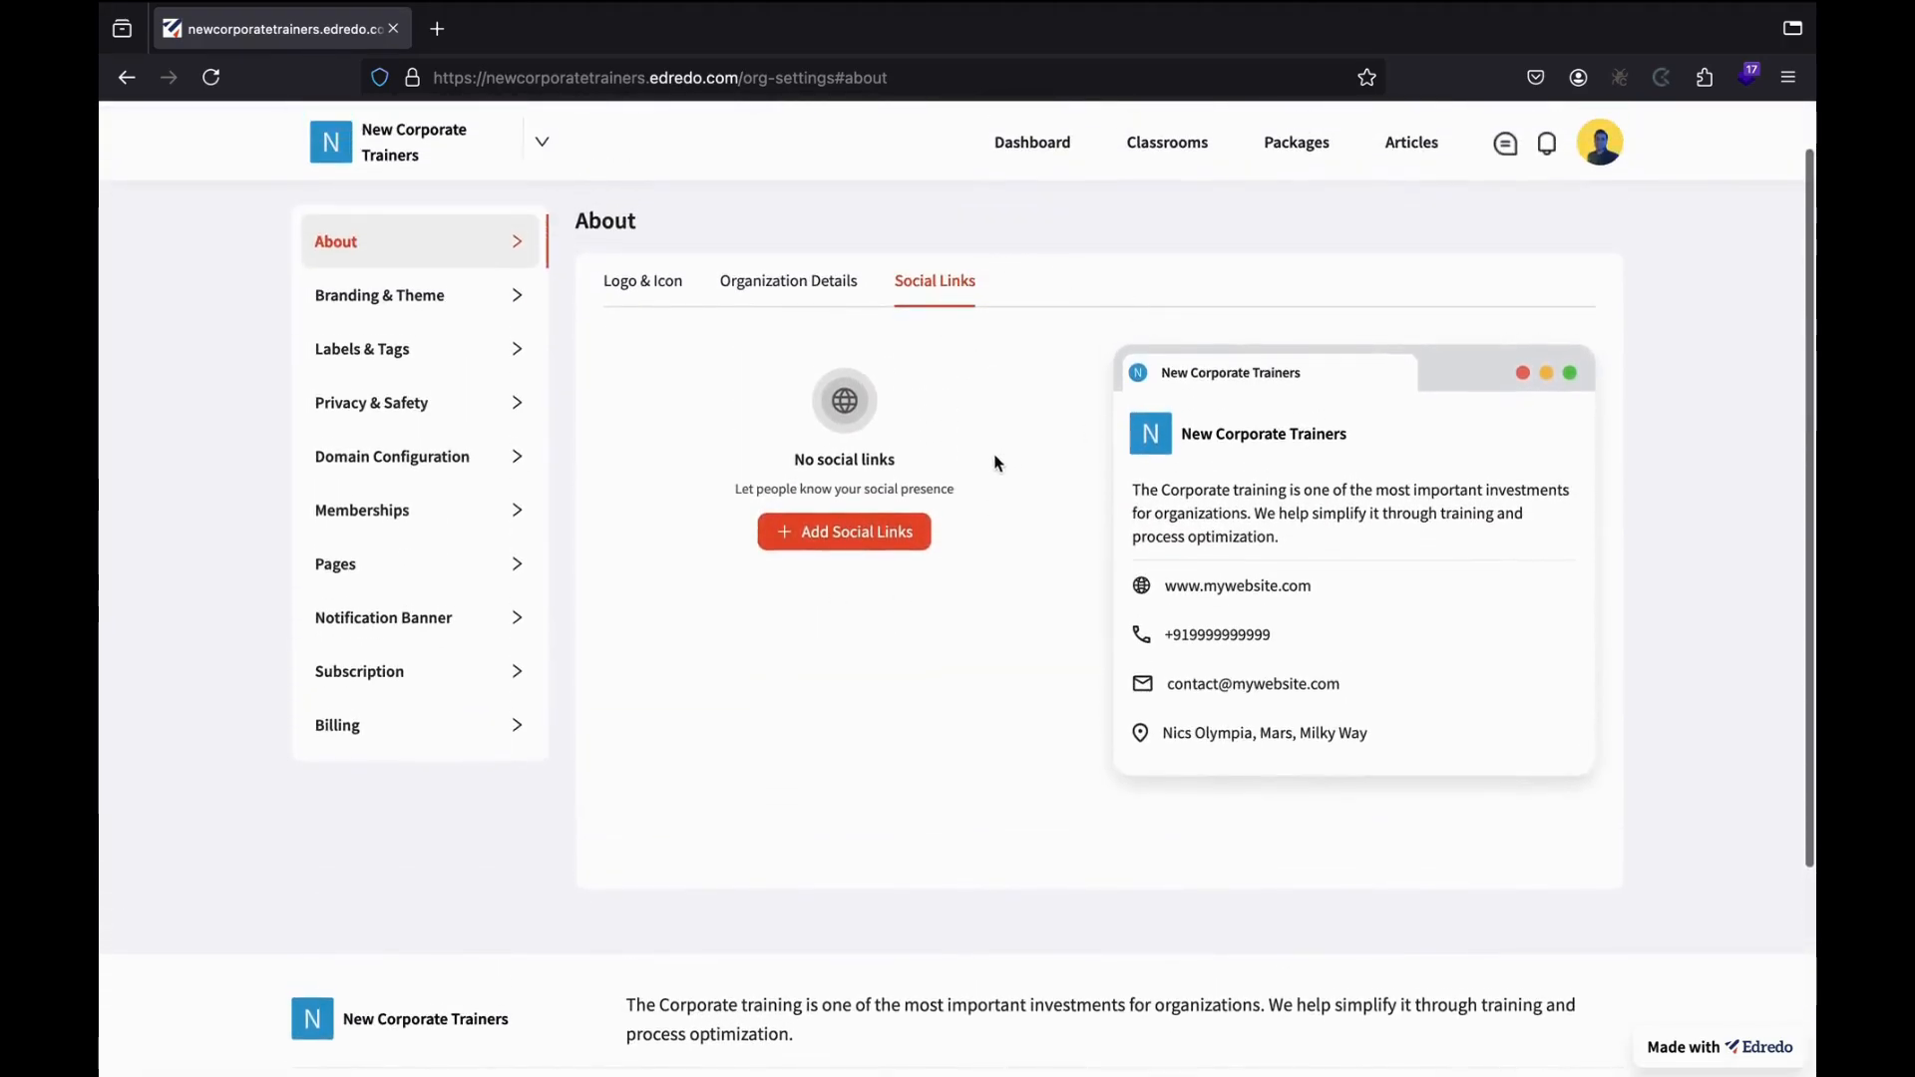
left_click(469, 301)
scroll(1017, 560, "up", 1)
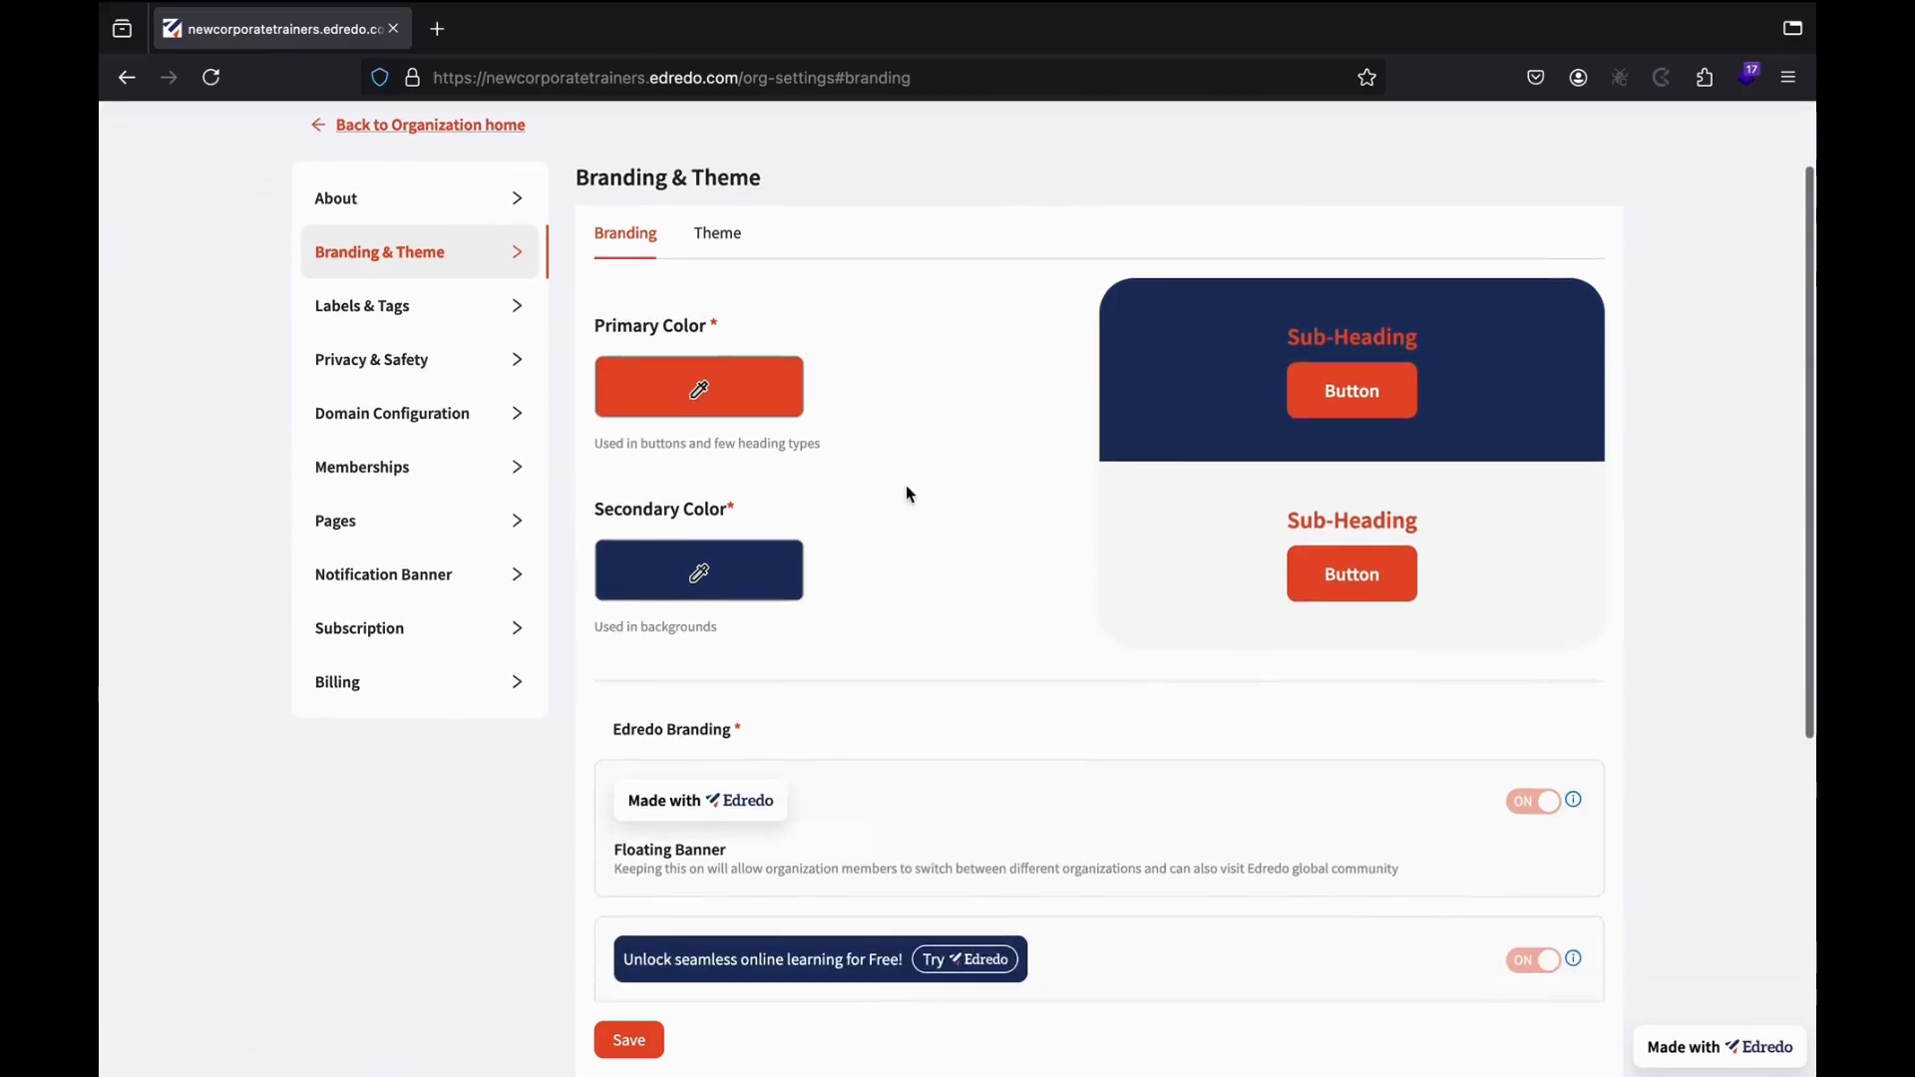
scroll(1073, 649, "down", 5)
scroll(1073, 653, "down", 2)
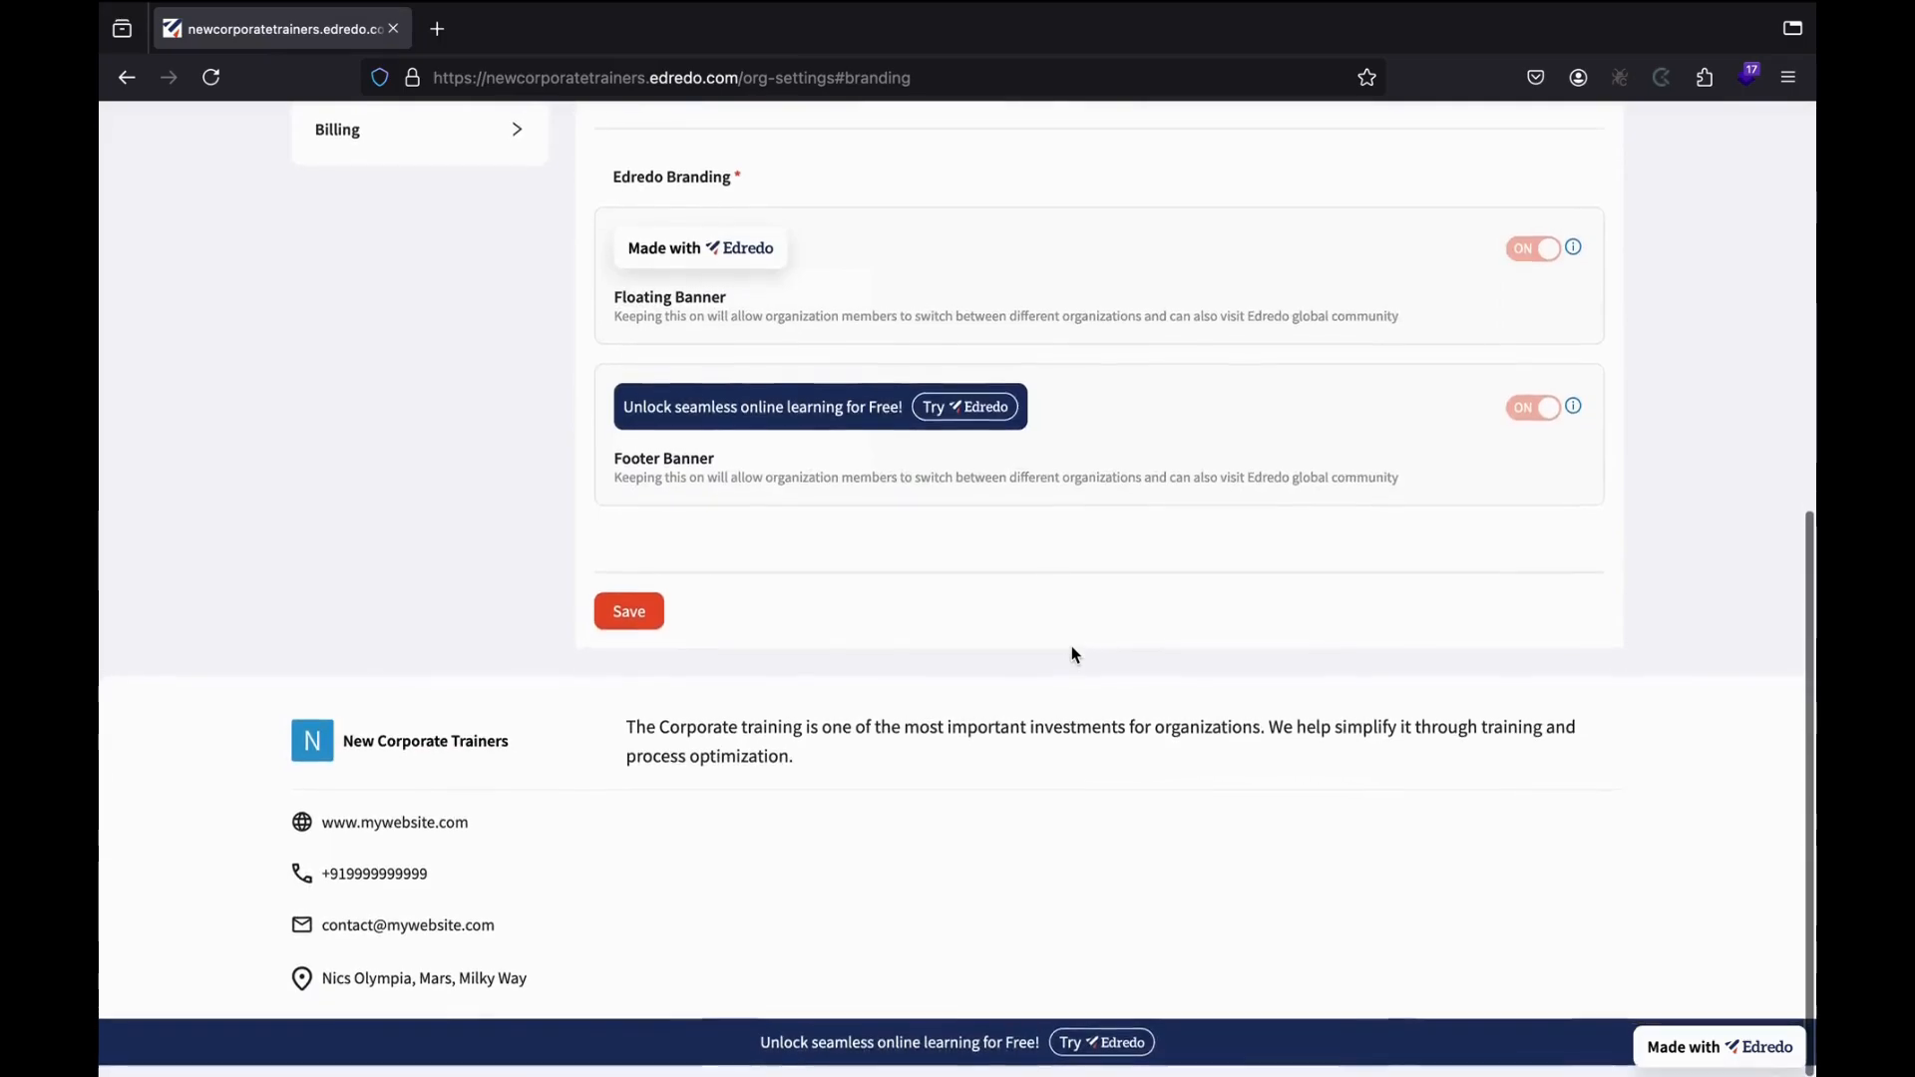
scroll(1142, 761, "up", 7)
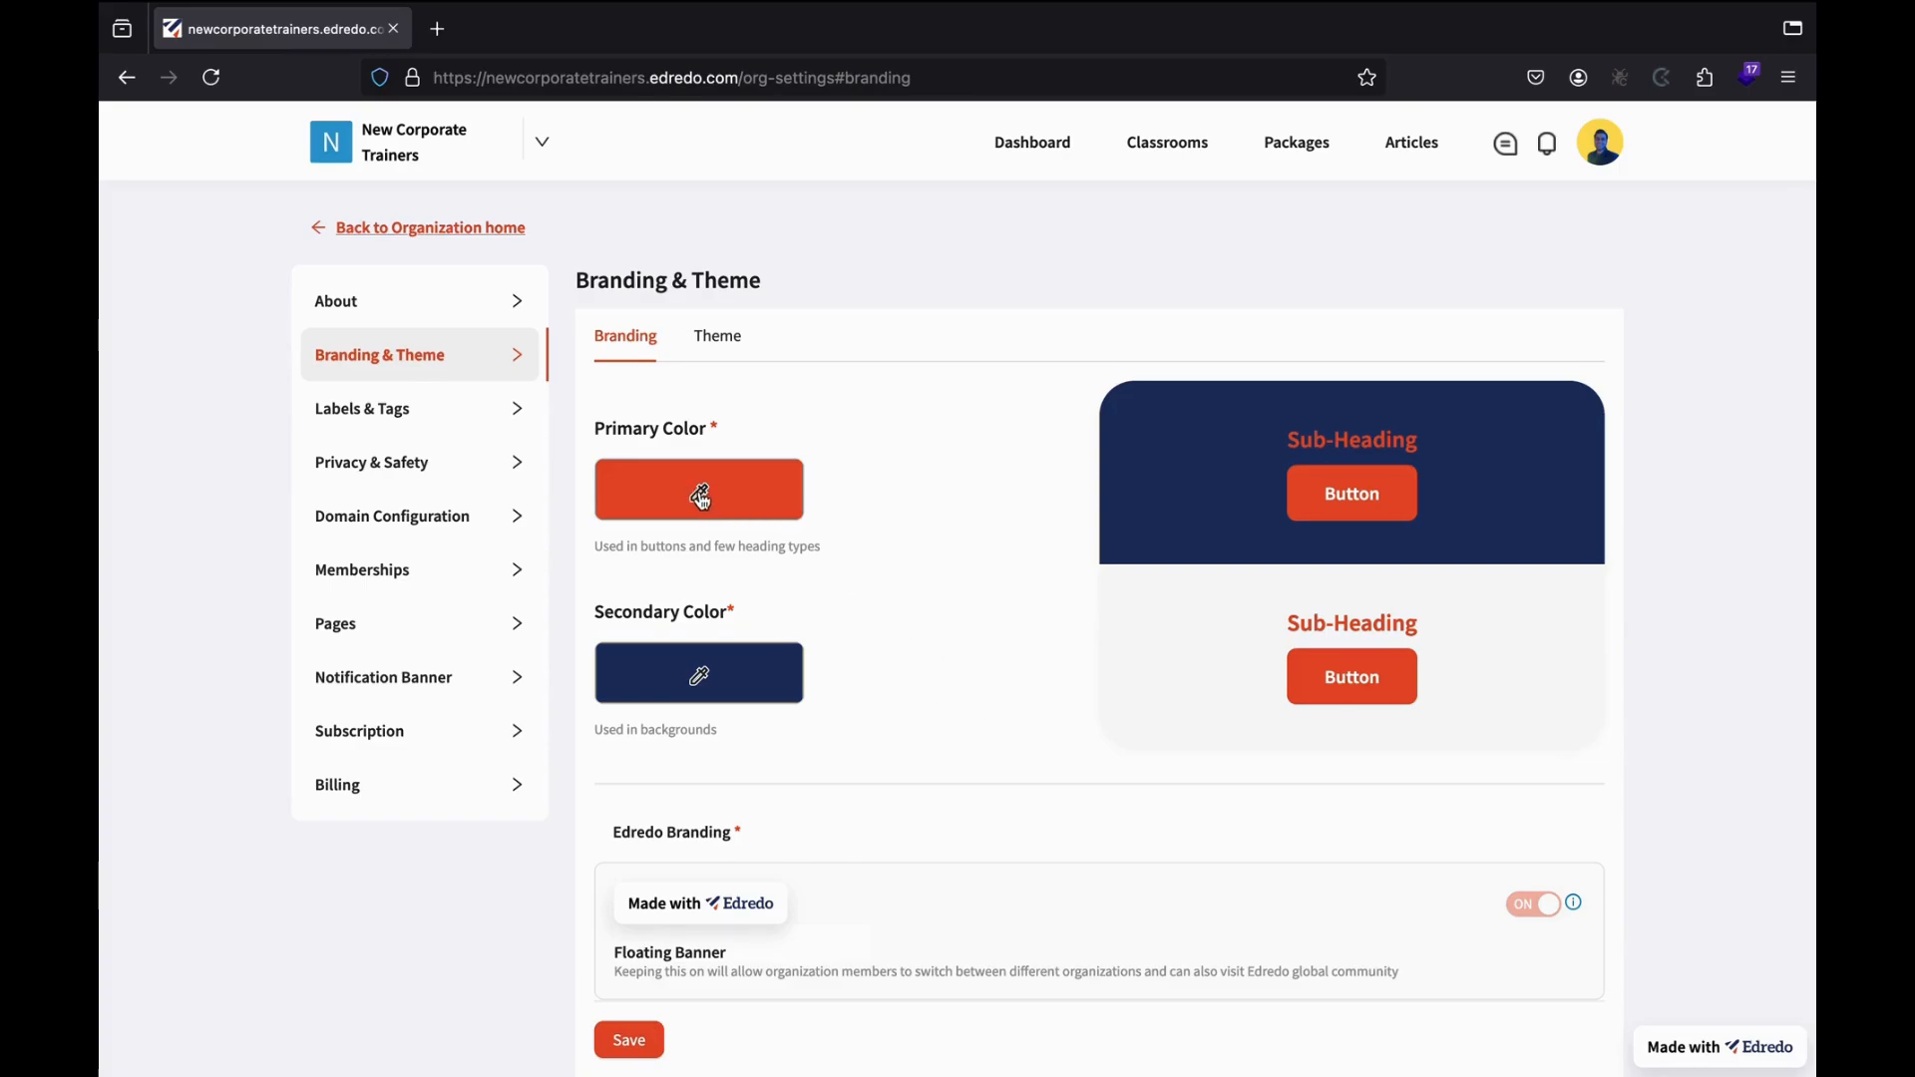
left_click(703, 499)
Set the branding primary colour to Black and the secondary colour to White.
scroll(831, 293, "up", 3)
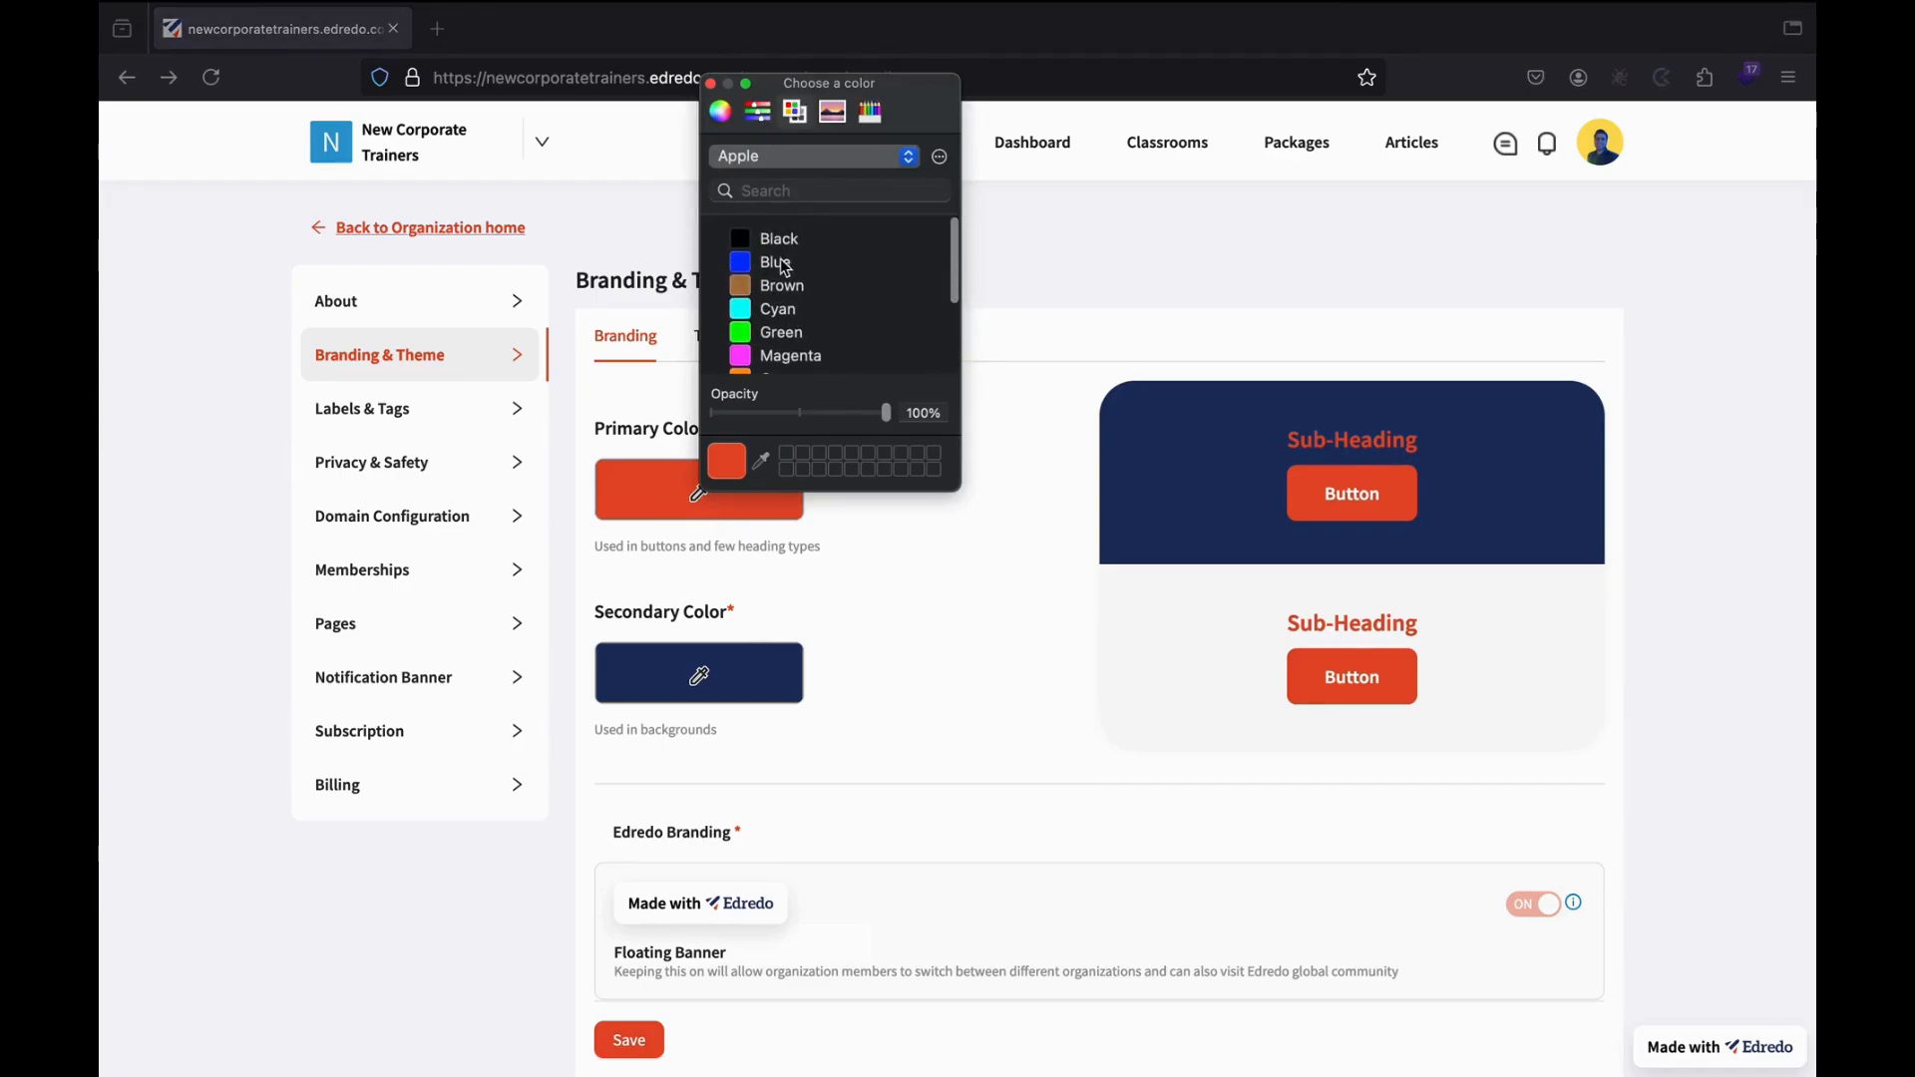
left_click(804, 239)
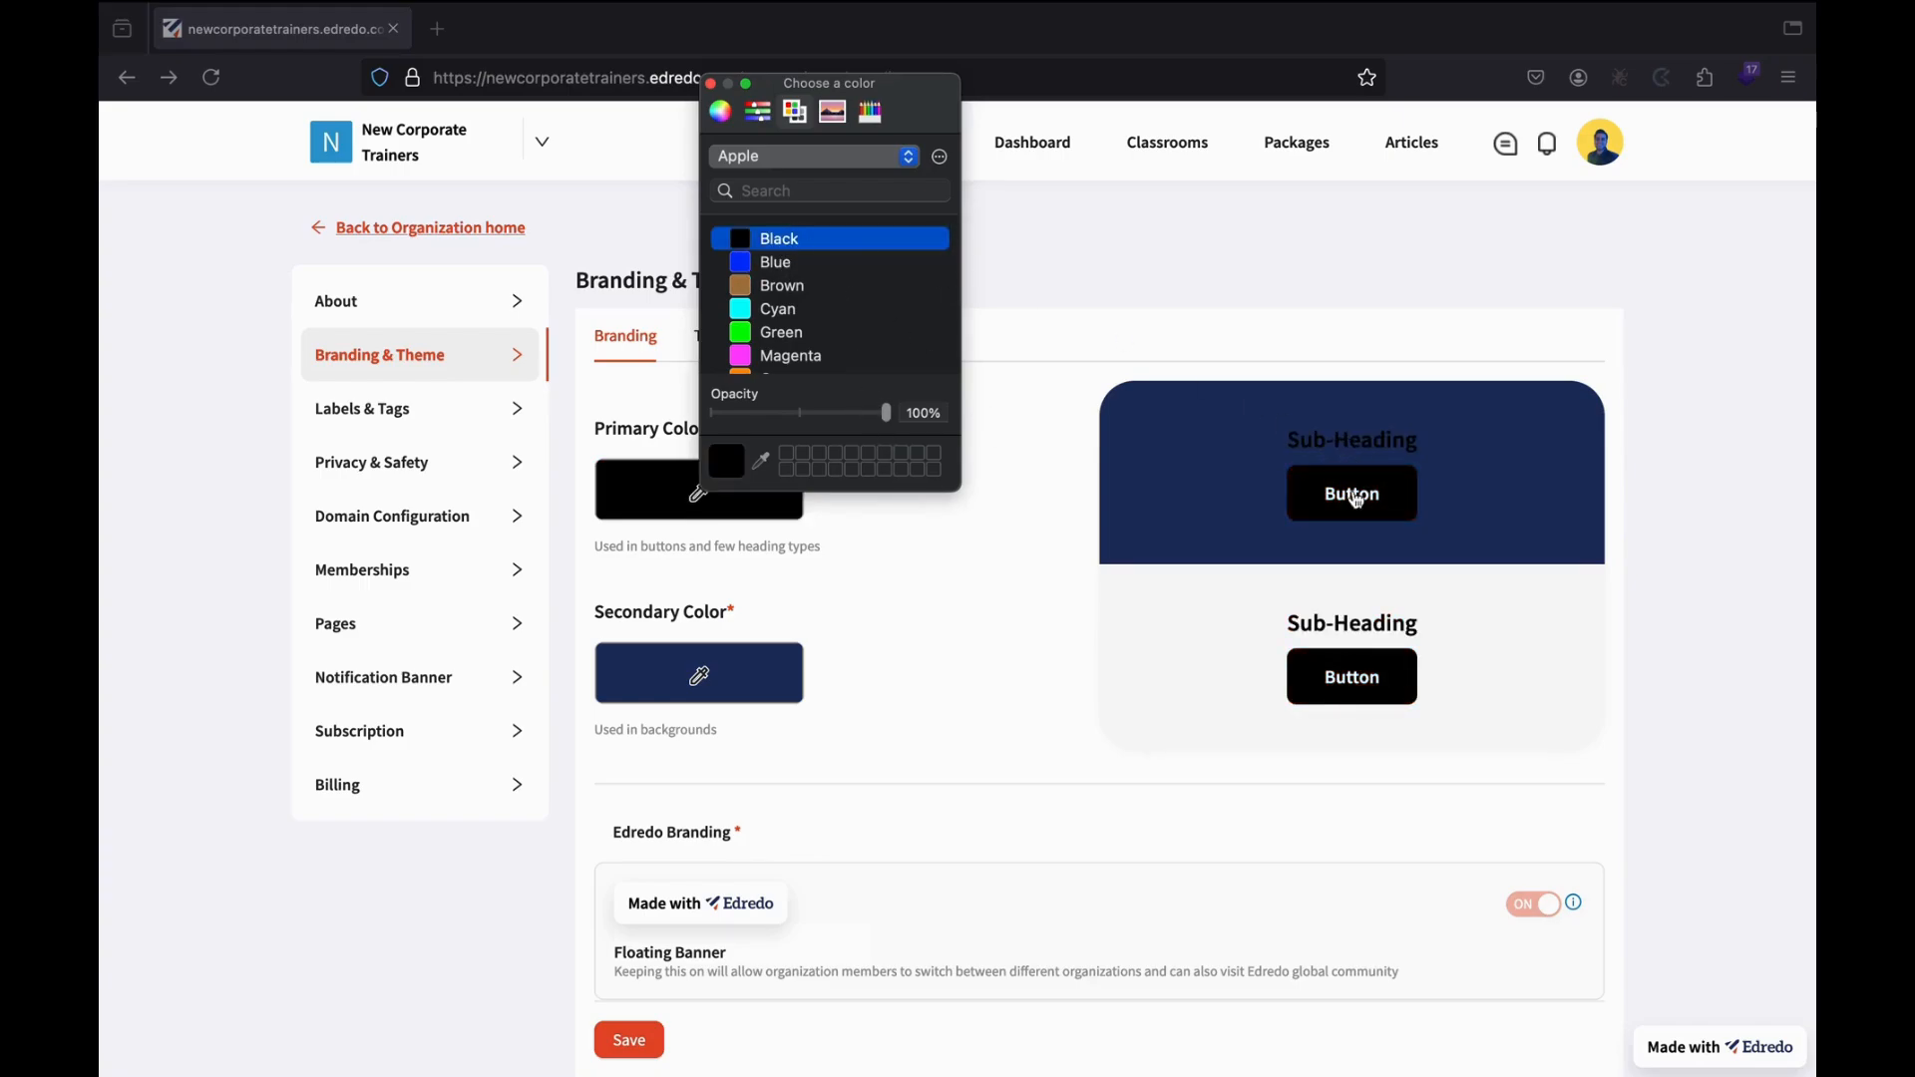
left_click(709, 84)
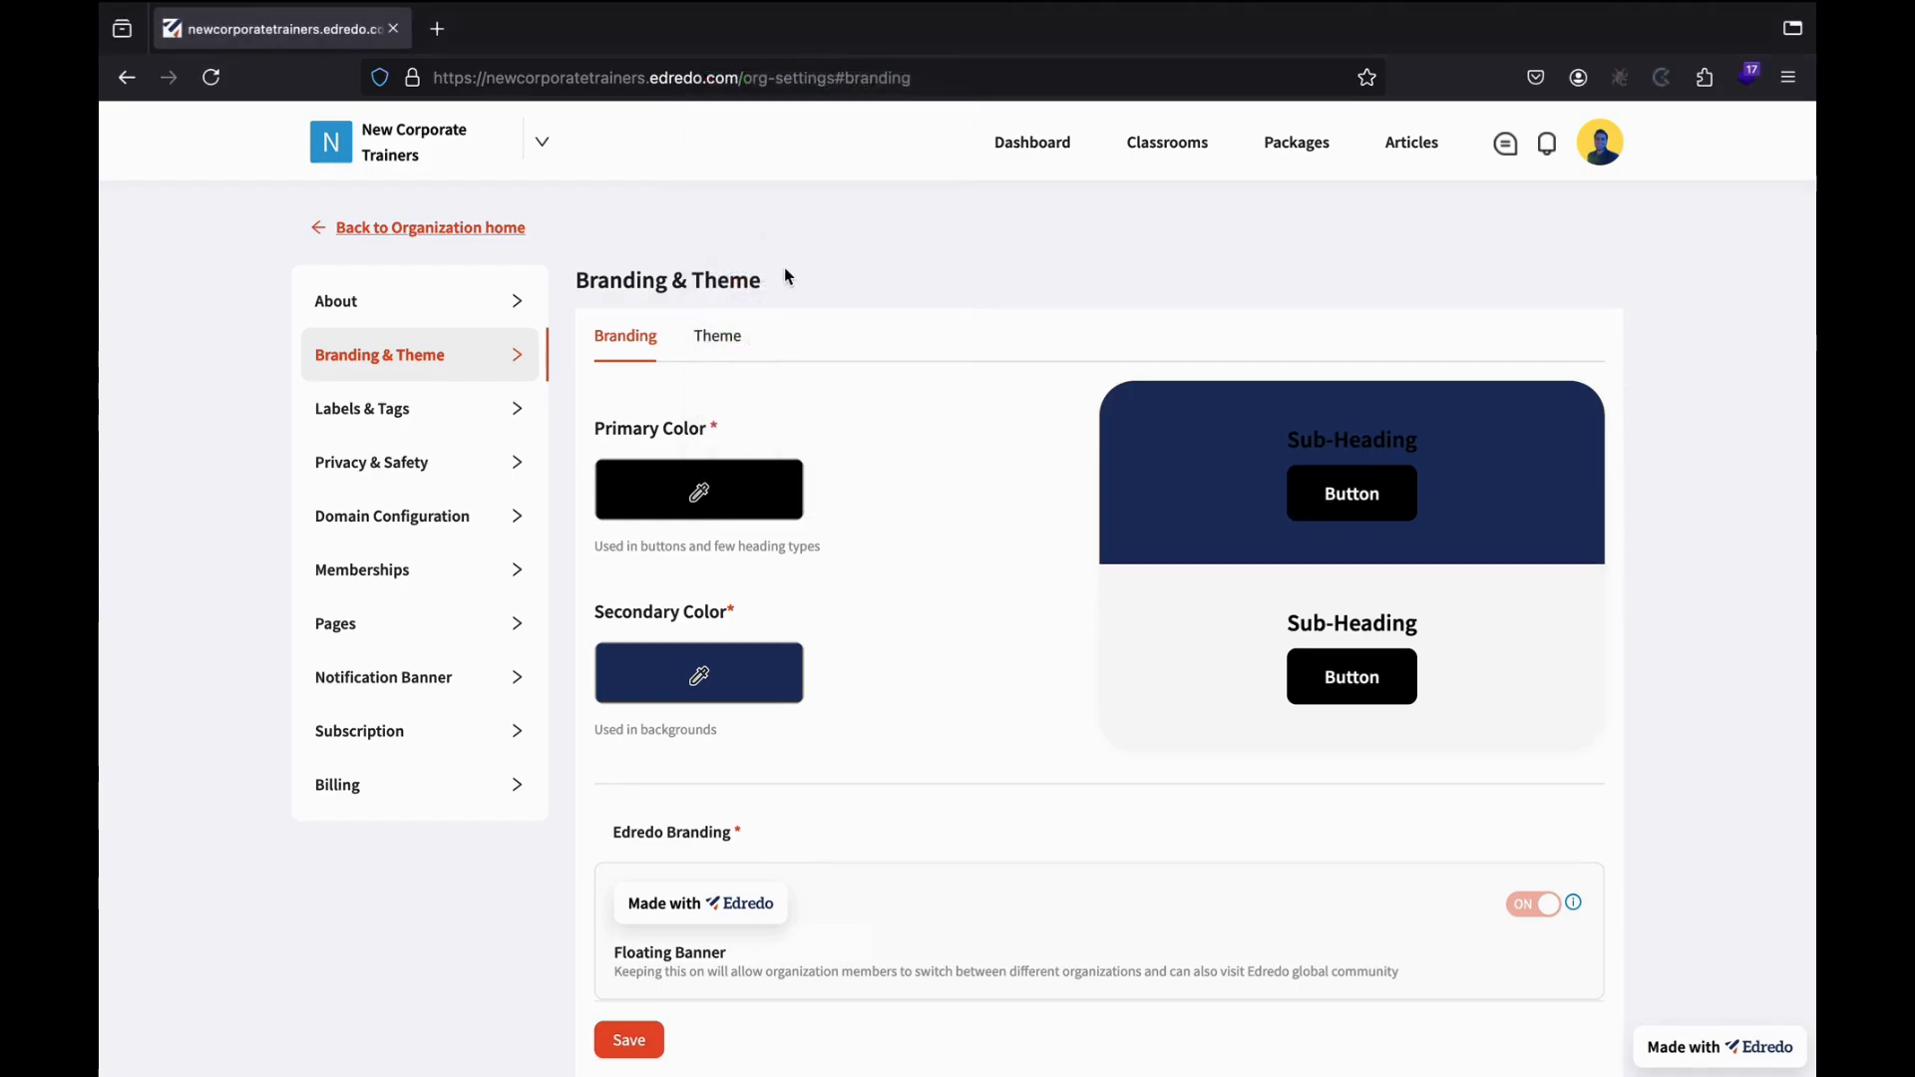
left_click(701, 673)
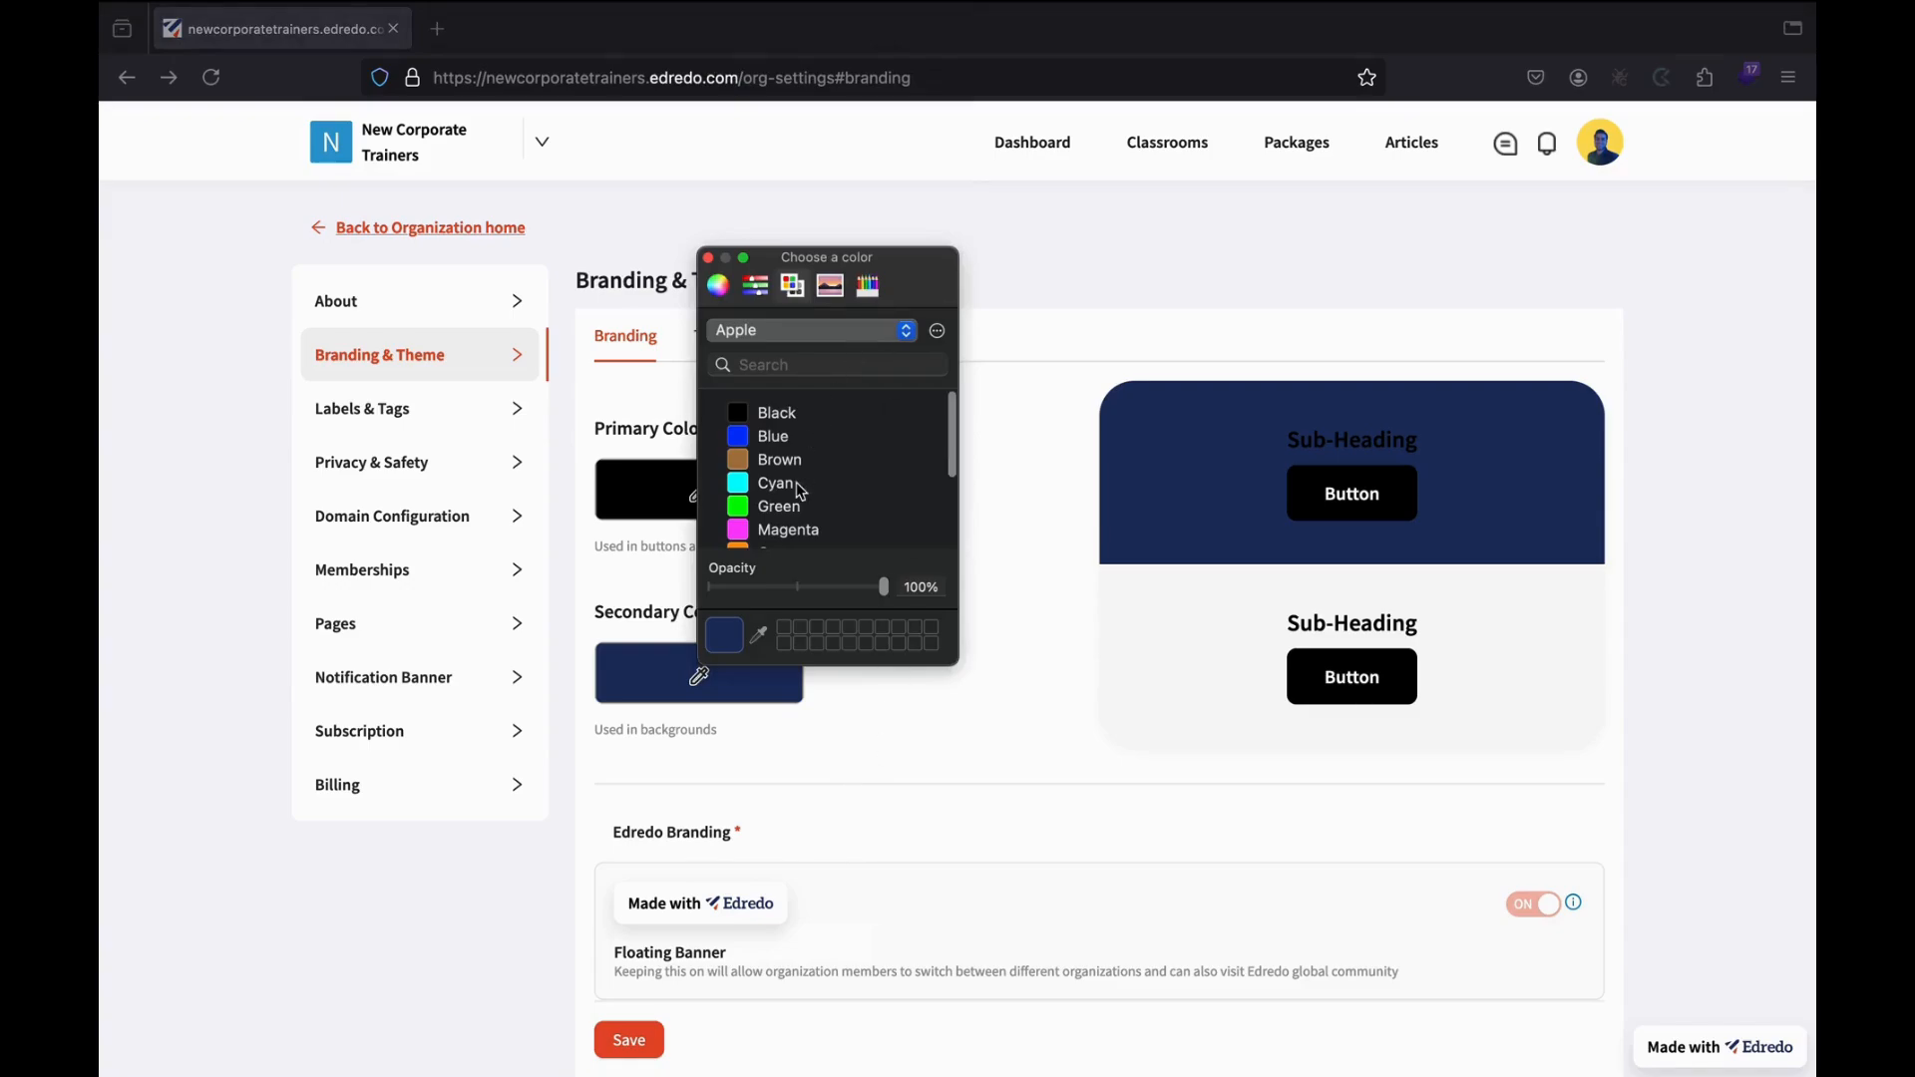
scroll(796, 482, "down", 3)
scroll(796, 482, "up", 1)
left_click(803, 529)
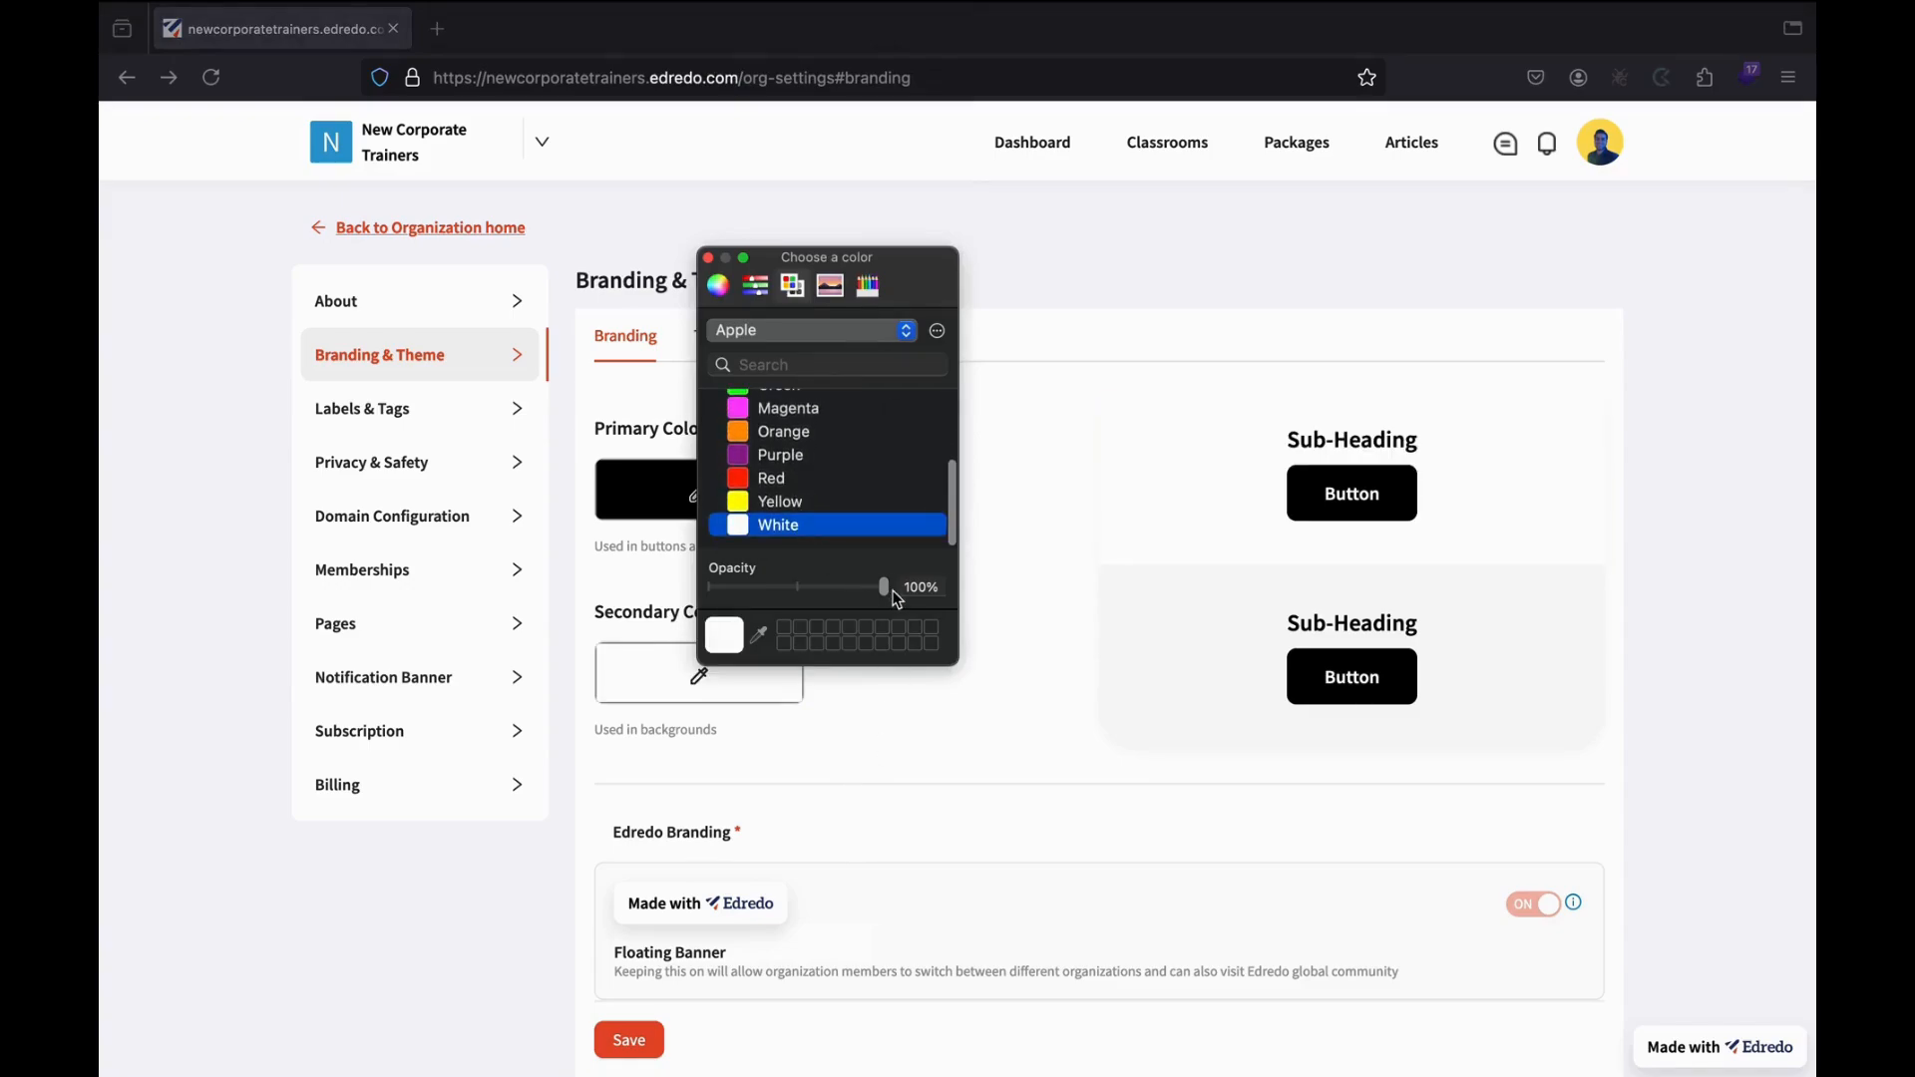
left_click(709, 258)
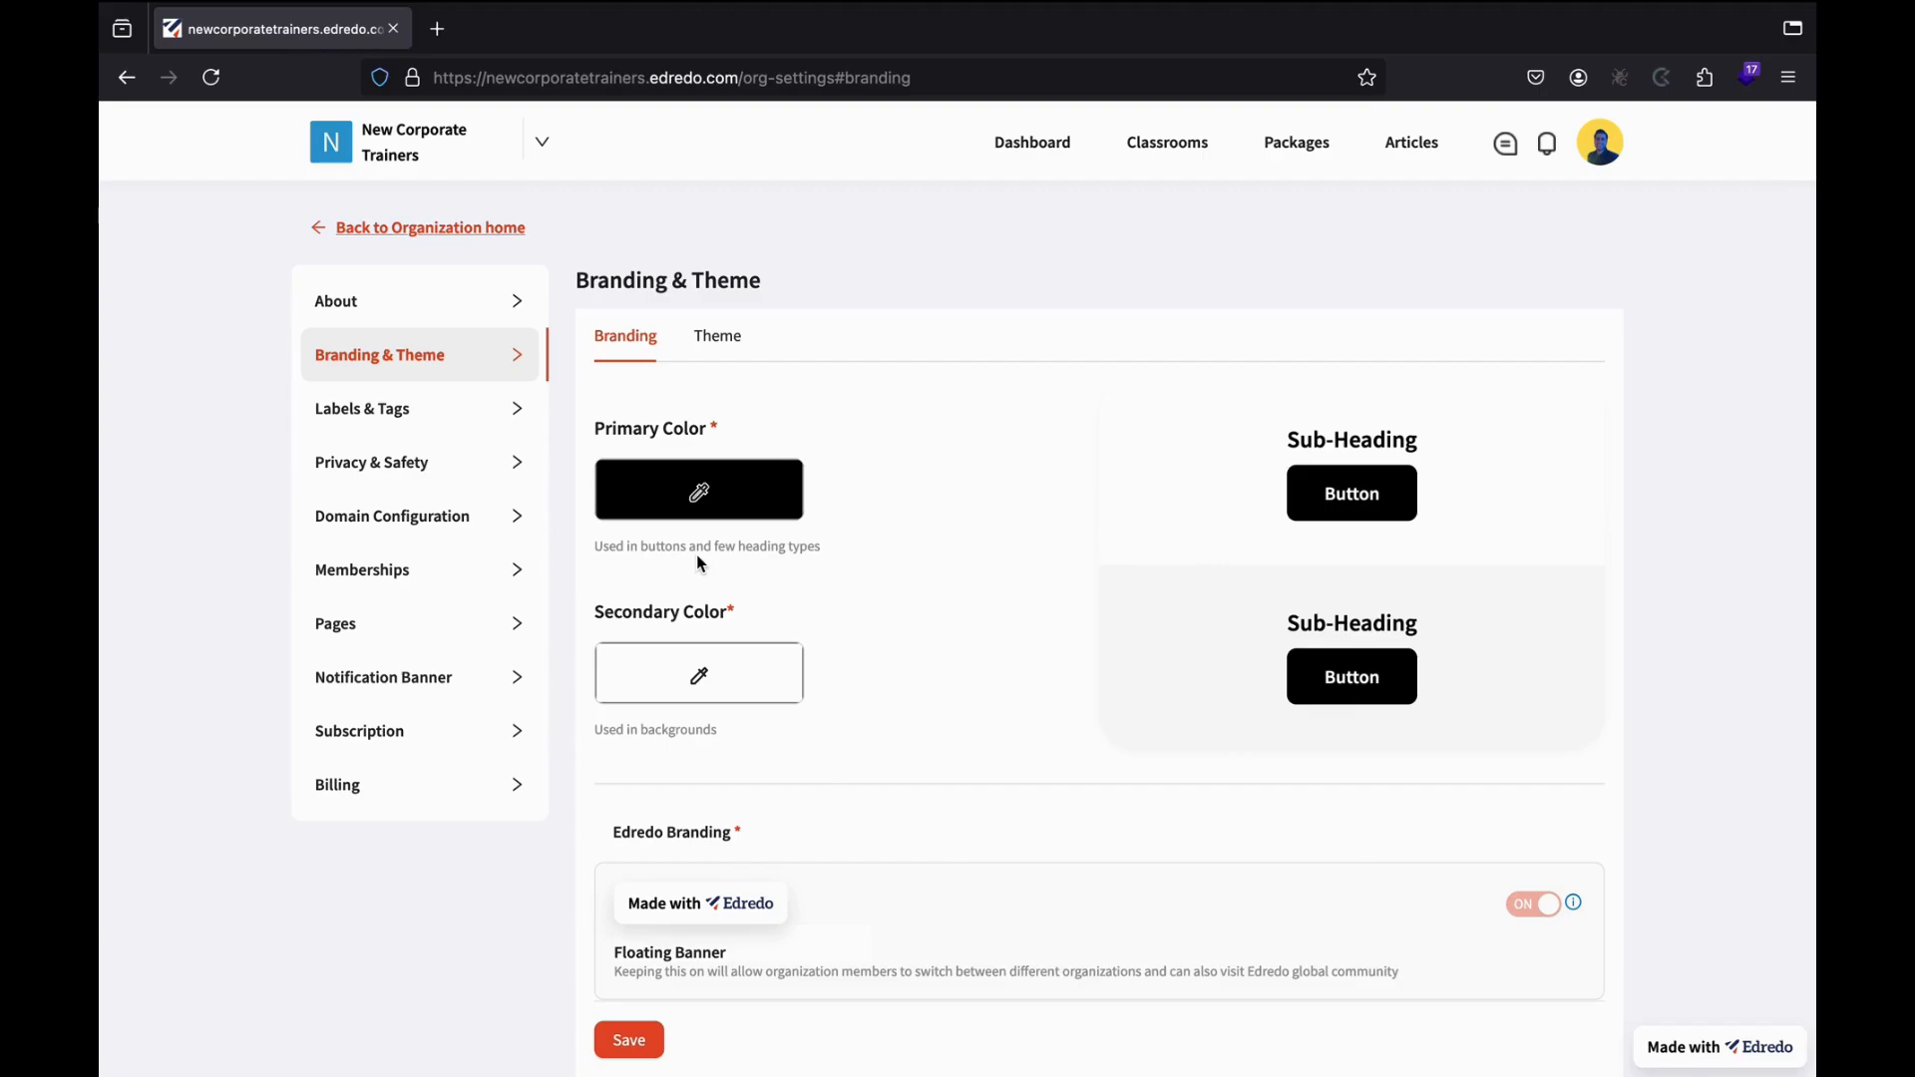
Look over the Floating and Footer Banner options, then go to Labels & Tags.
scroll(951, 756, "down", 2)
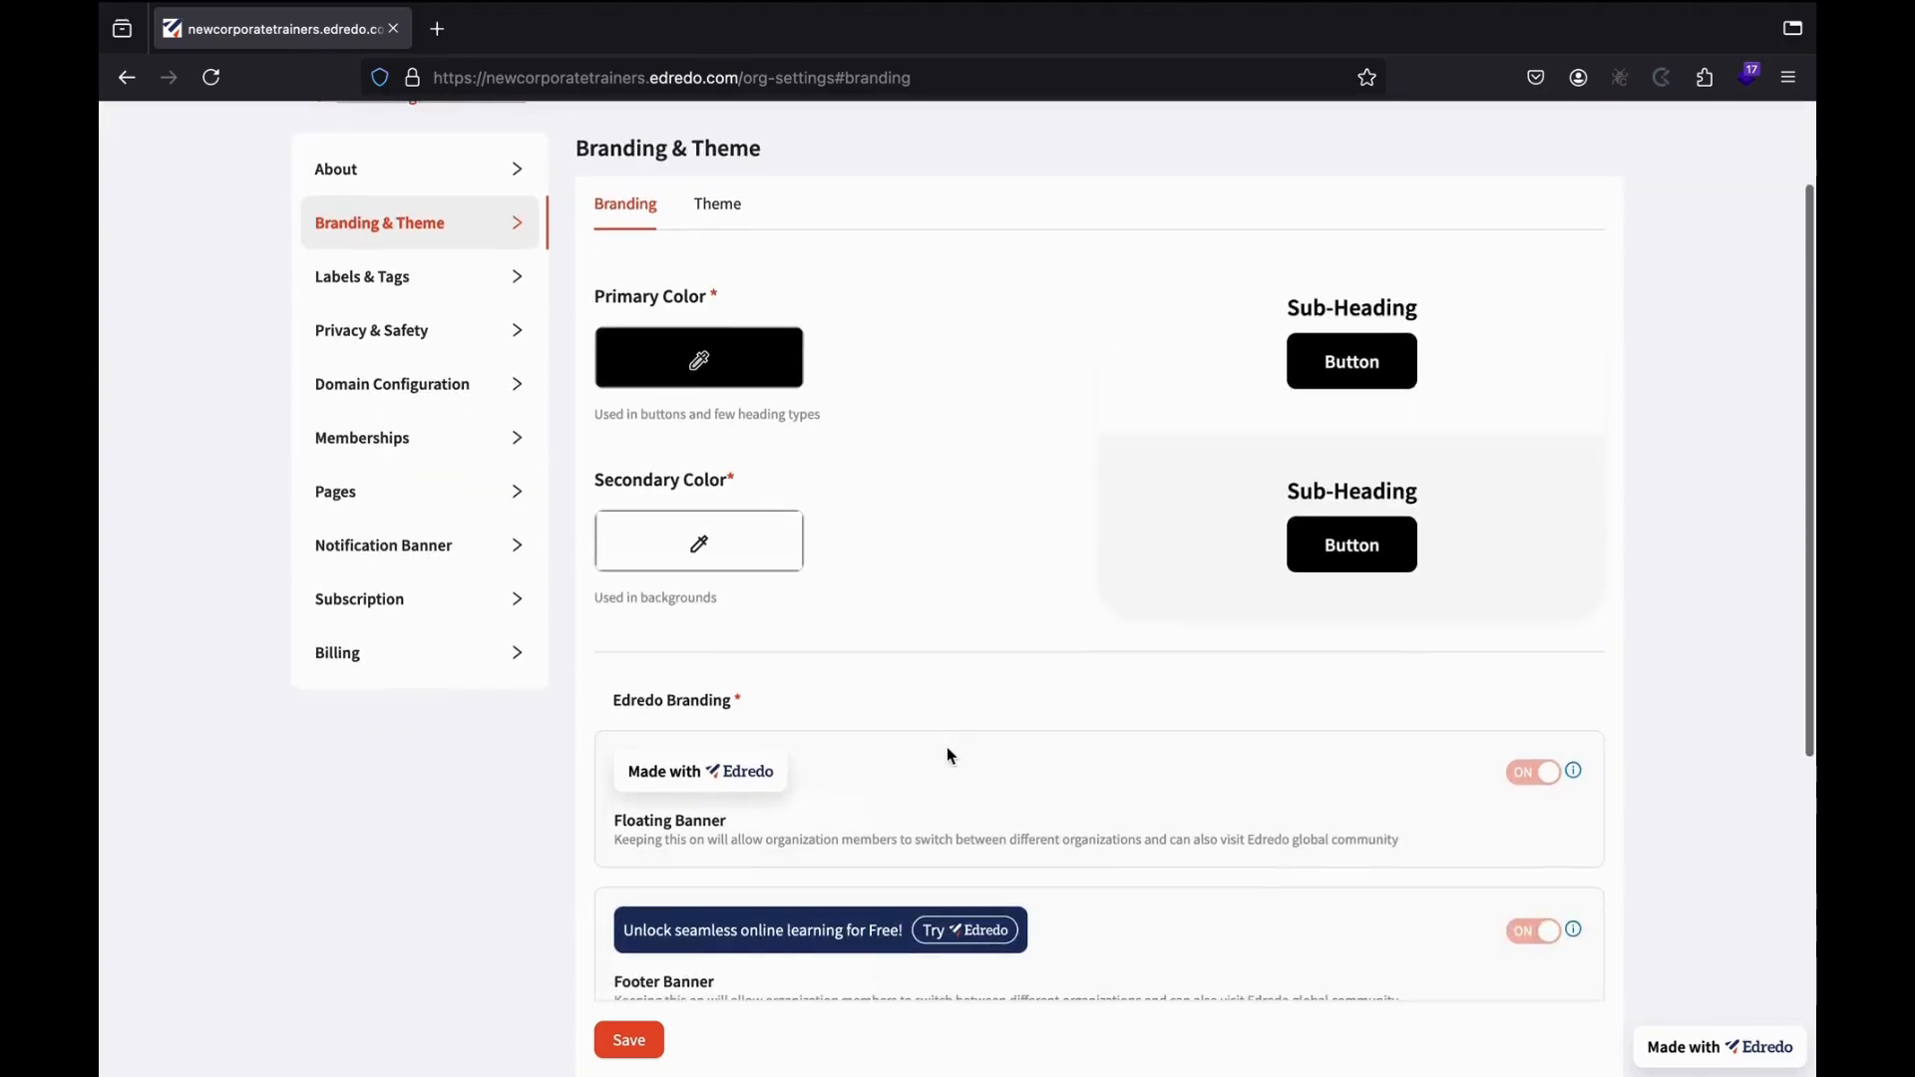
scroll(898, 765, "down", 5)
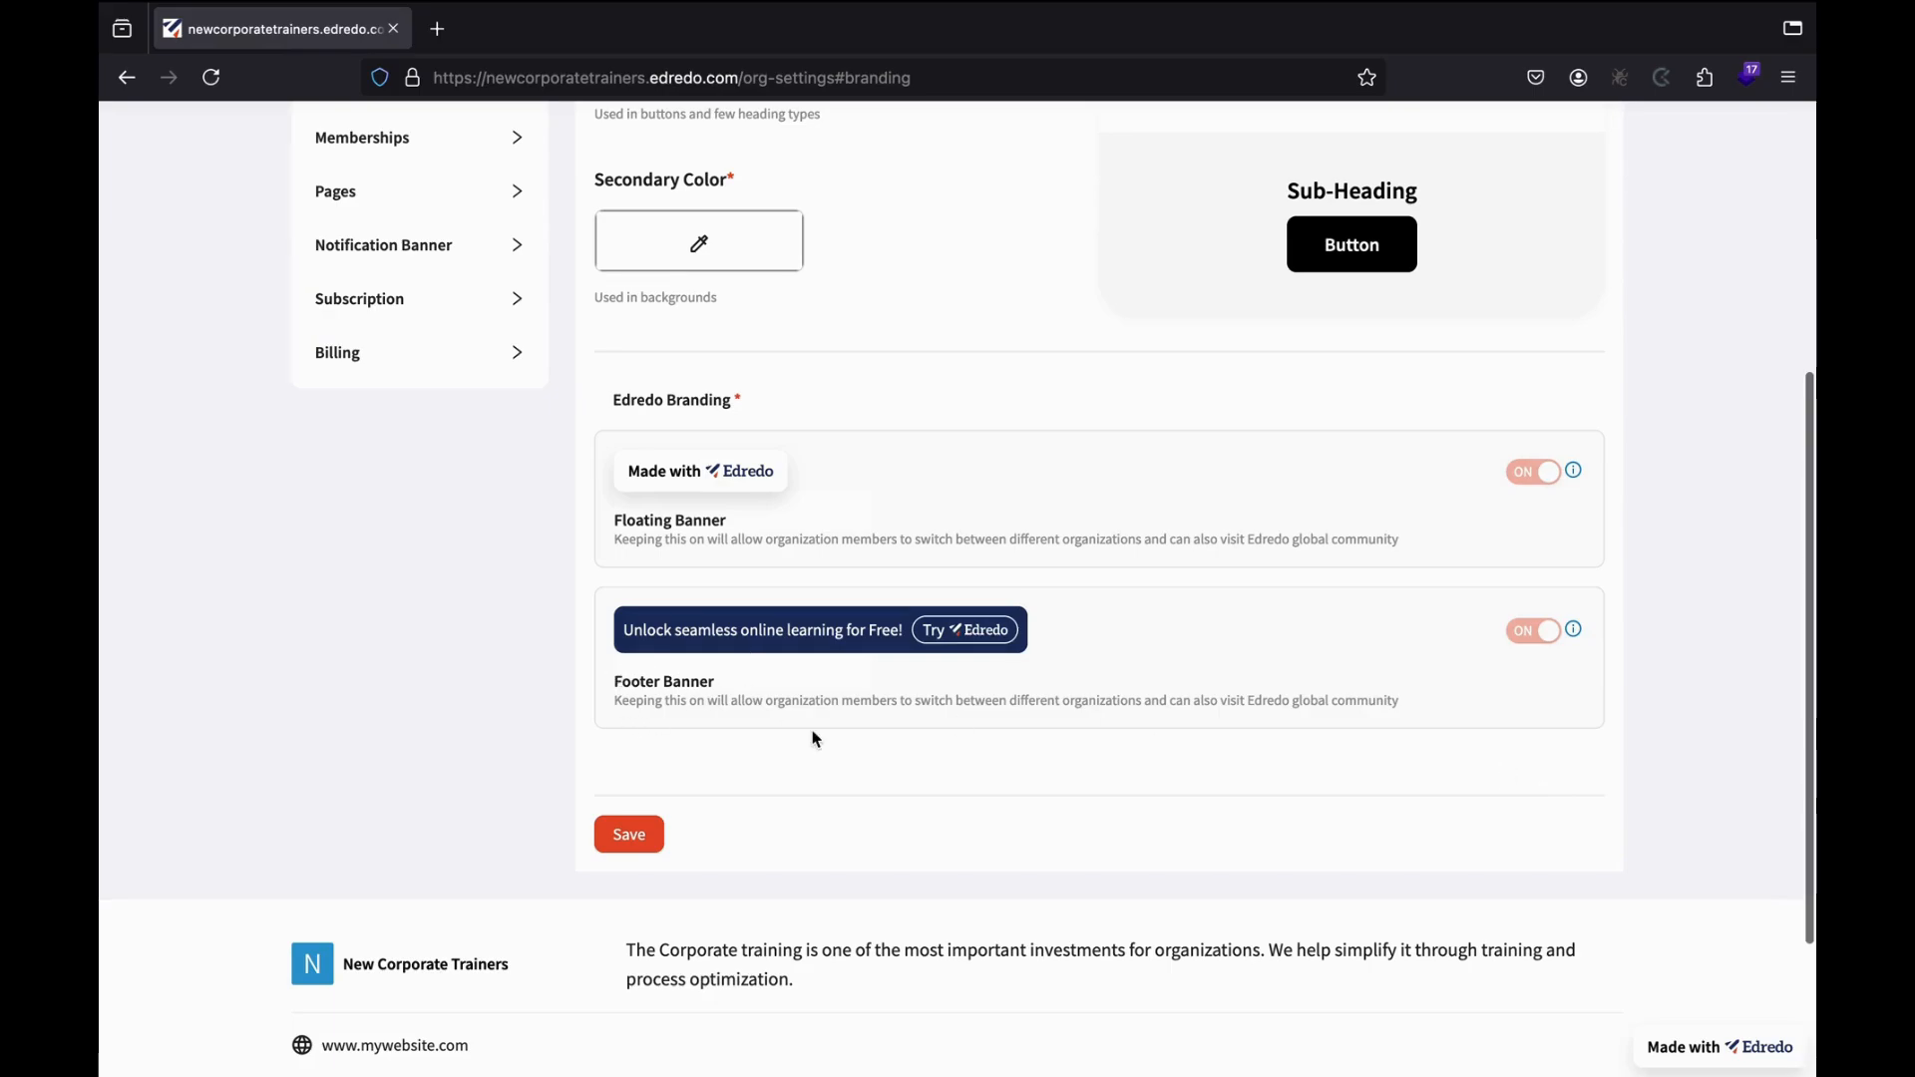
scroll(816, 739, "down", 2)
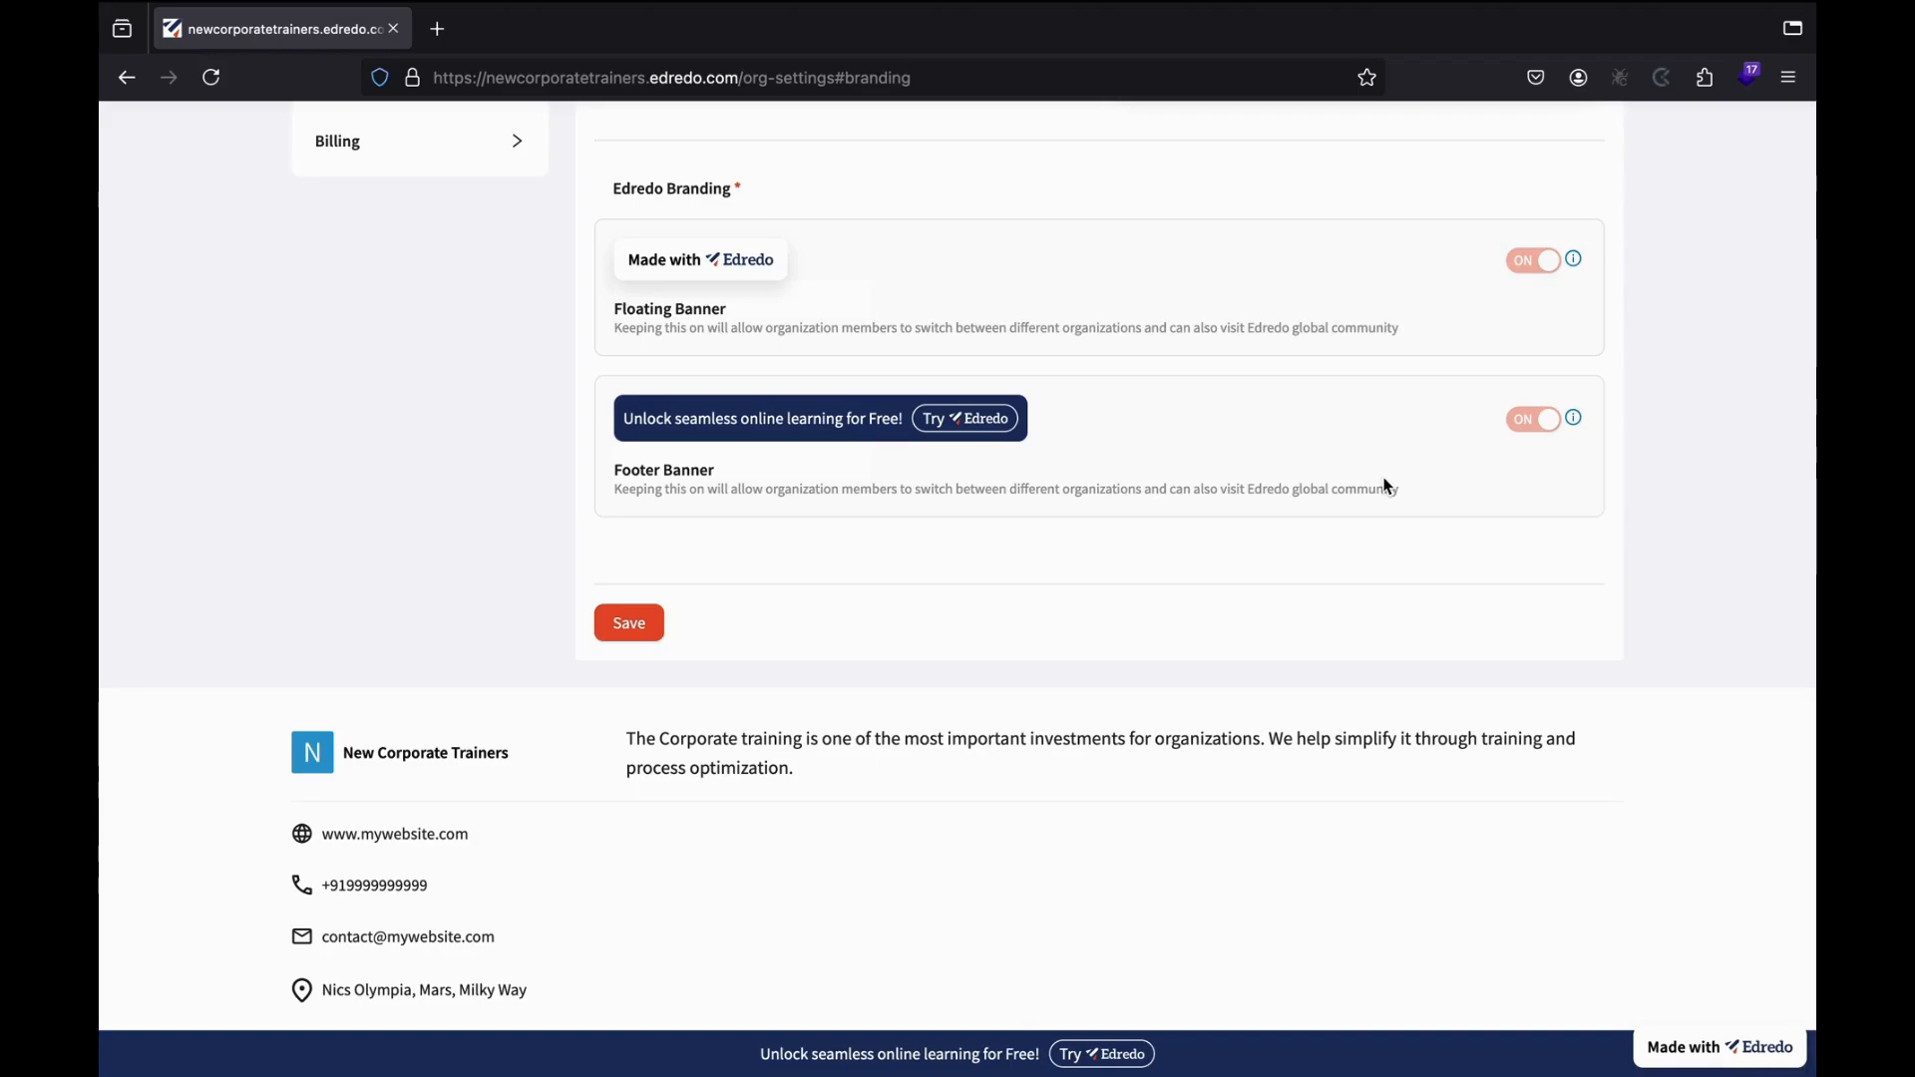
scroll(1391, 488, "up", 1)
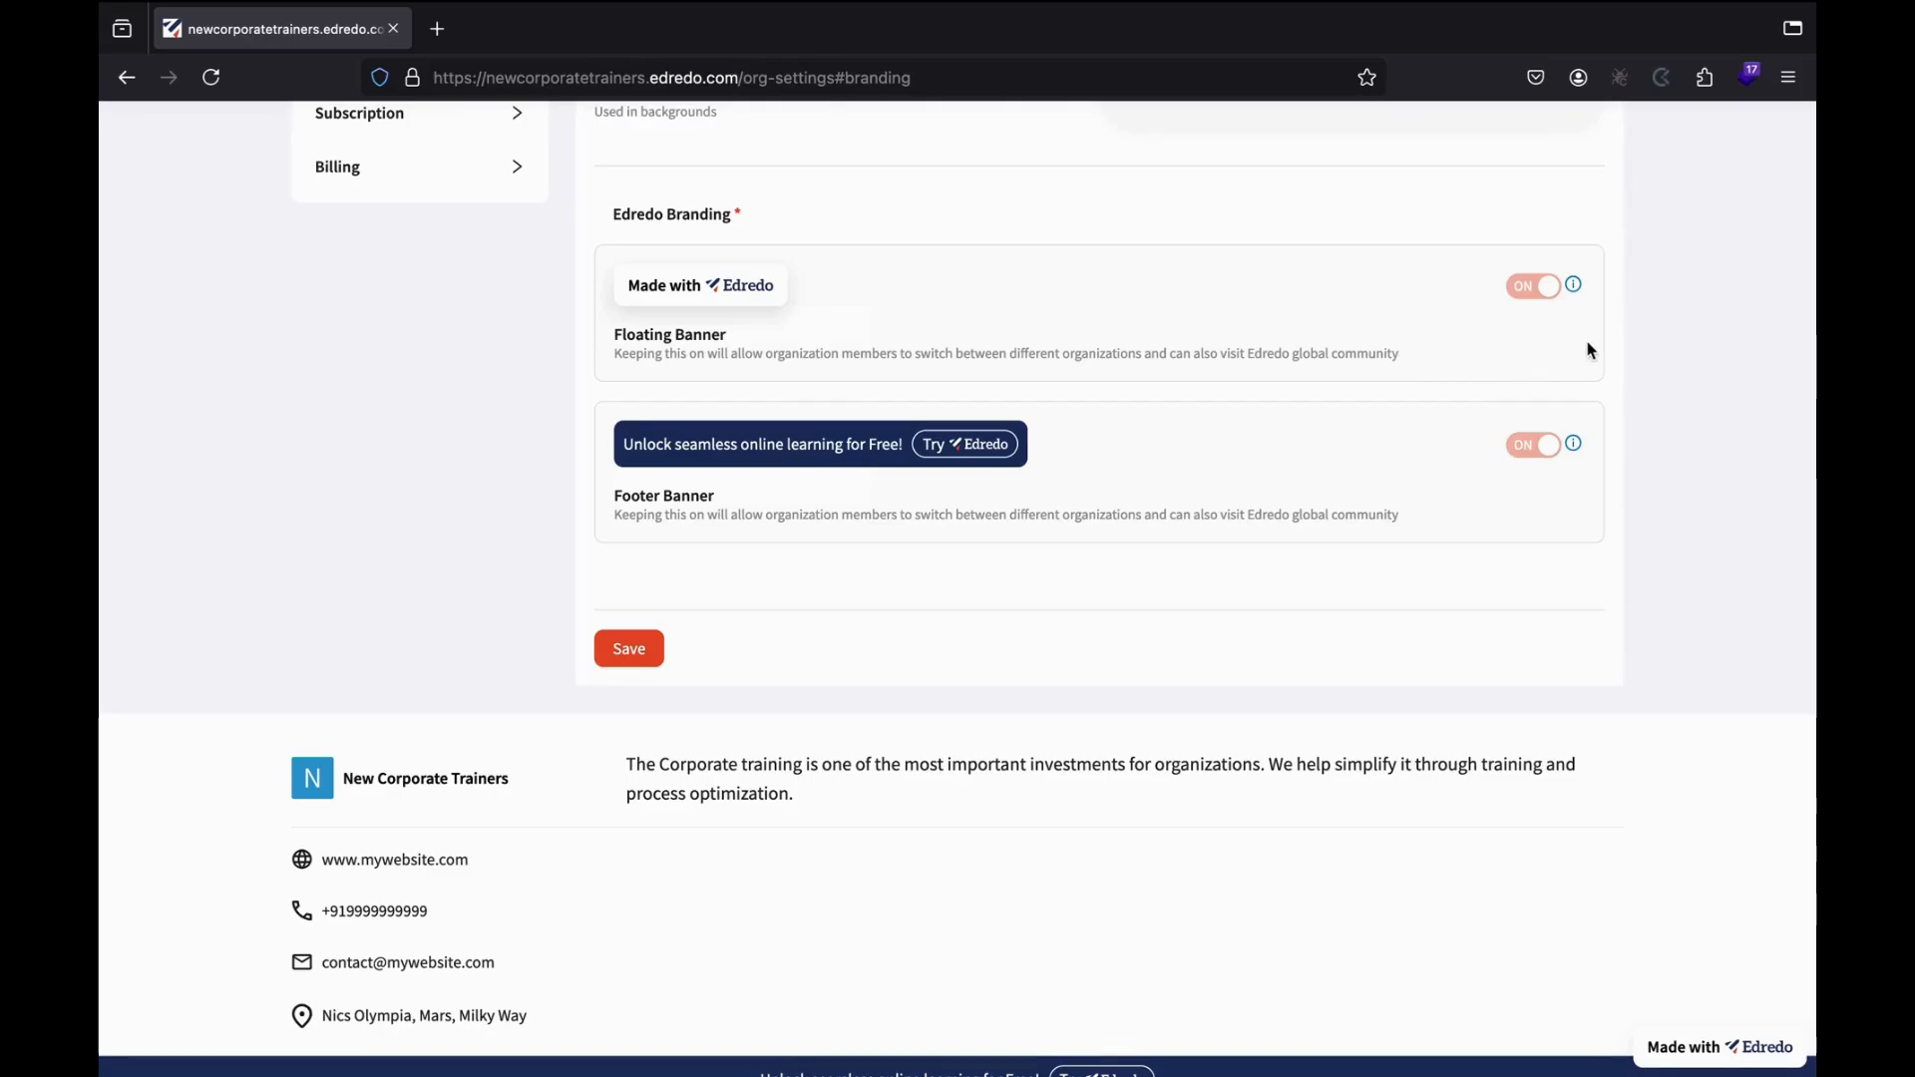
mouse_move(1576, 289)
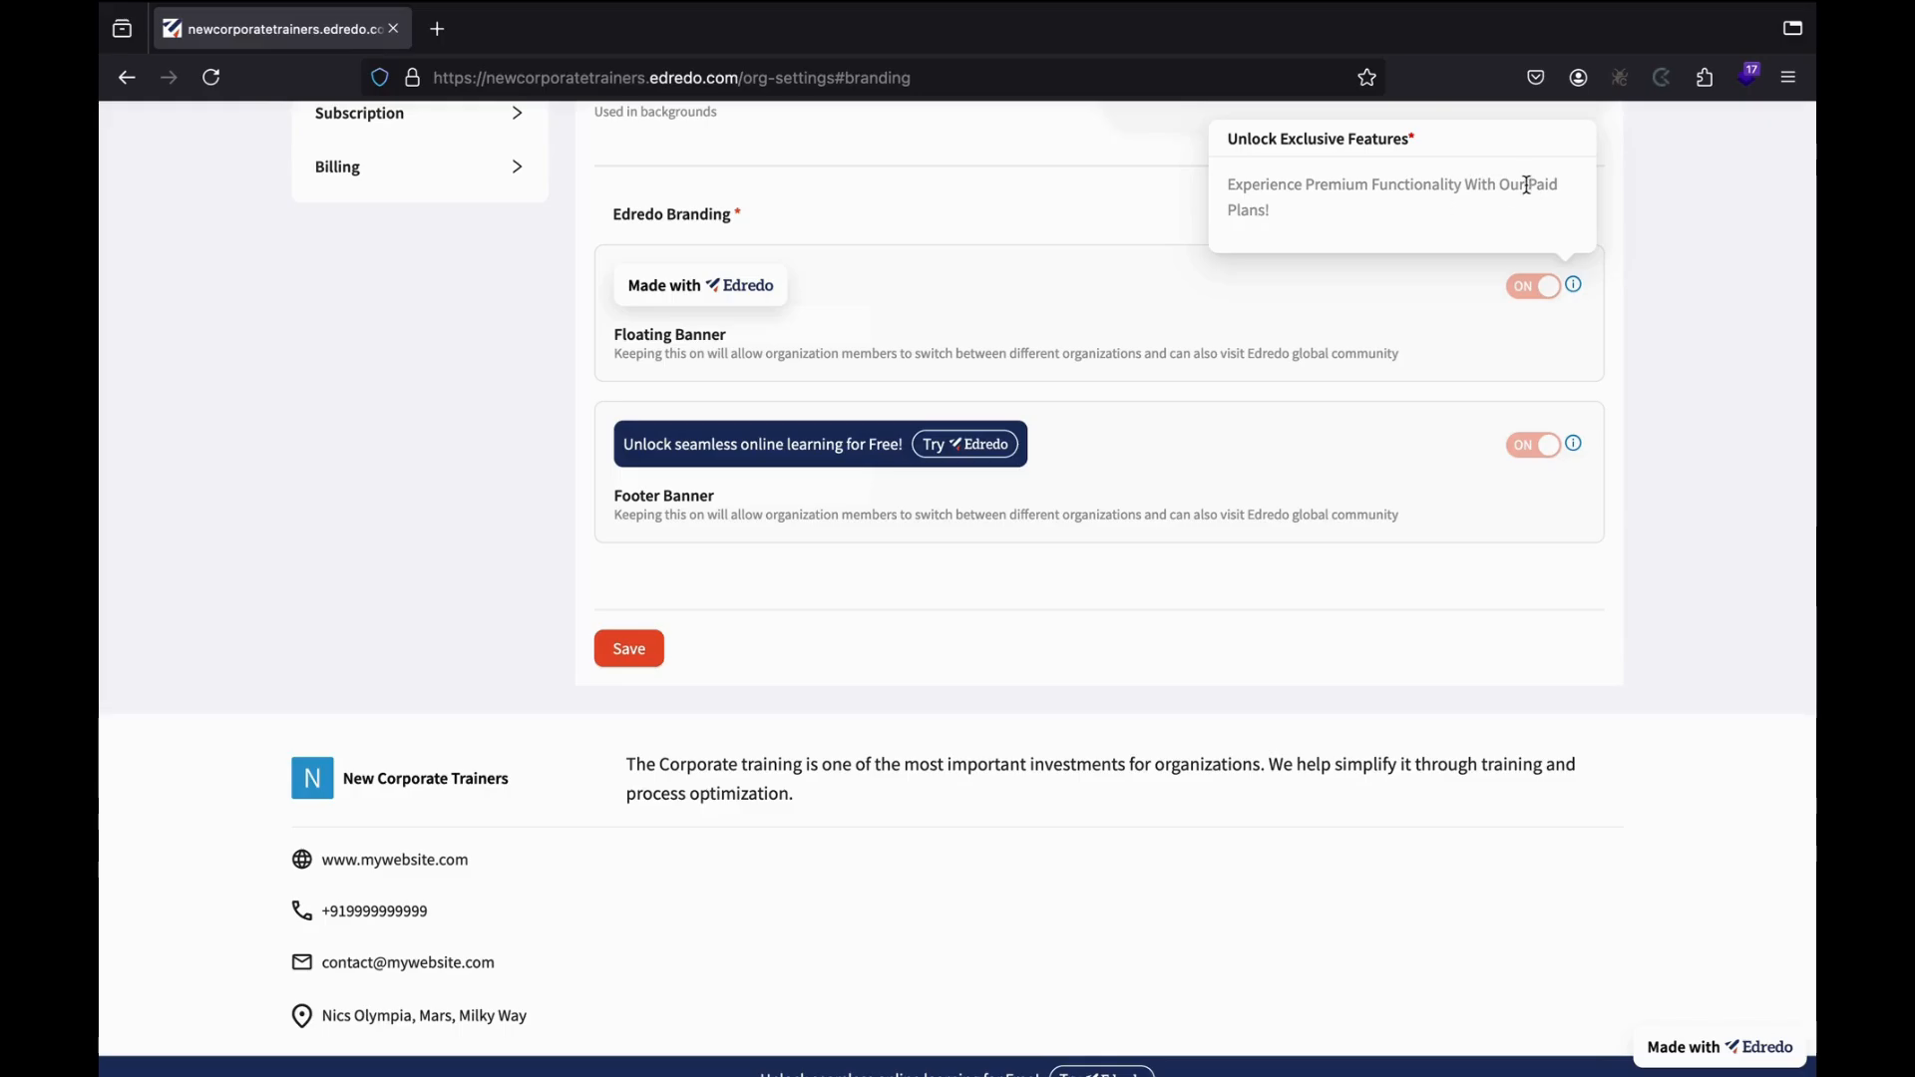
scroll(1324, 406, "up", 3)
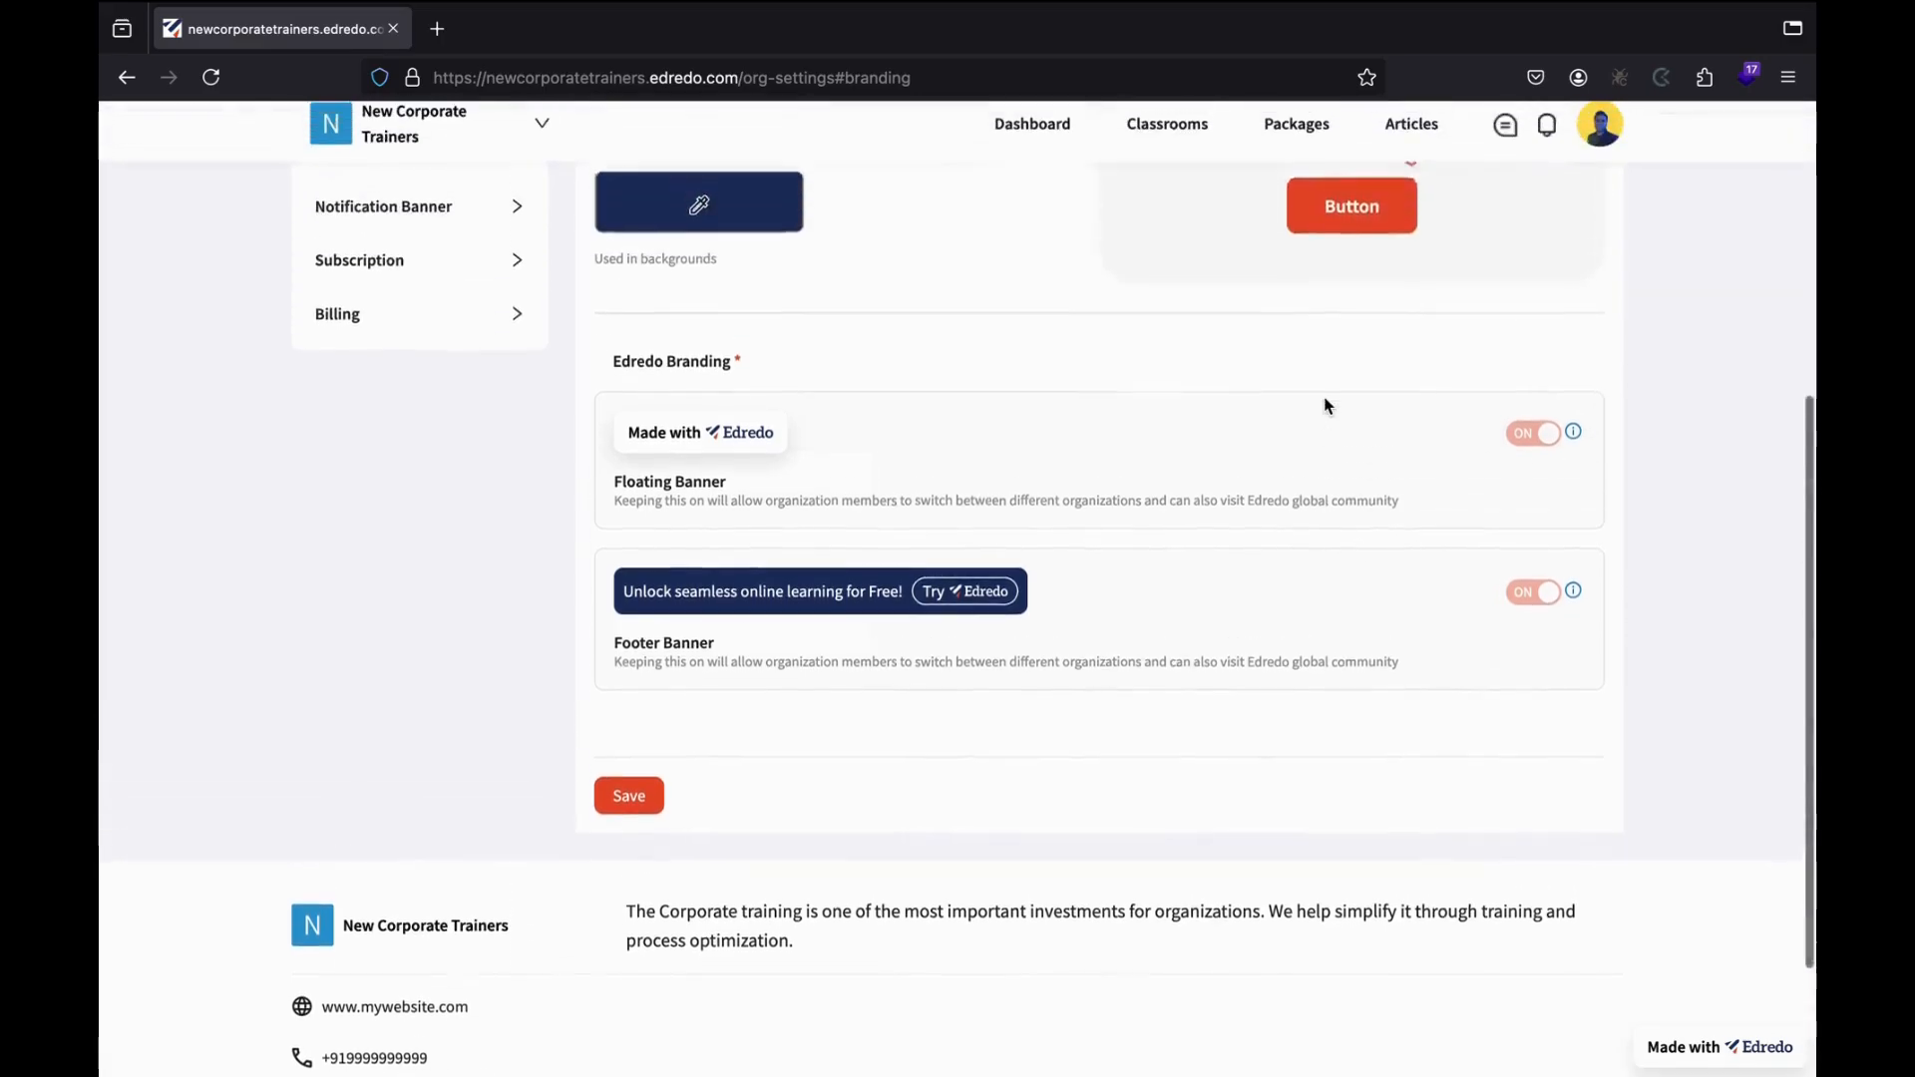
scroll(1326, 404, "up", 3)
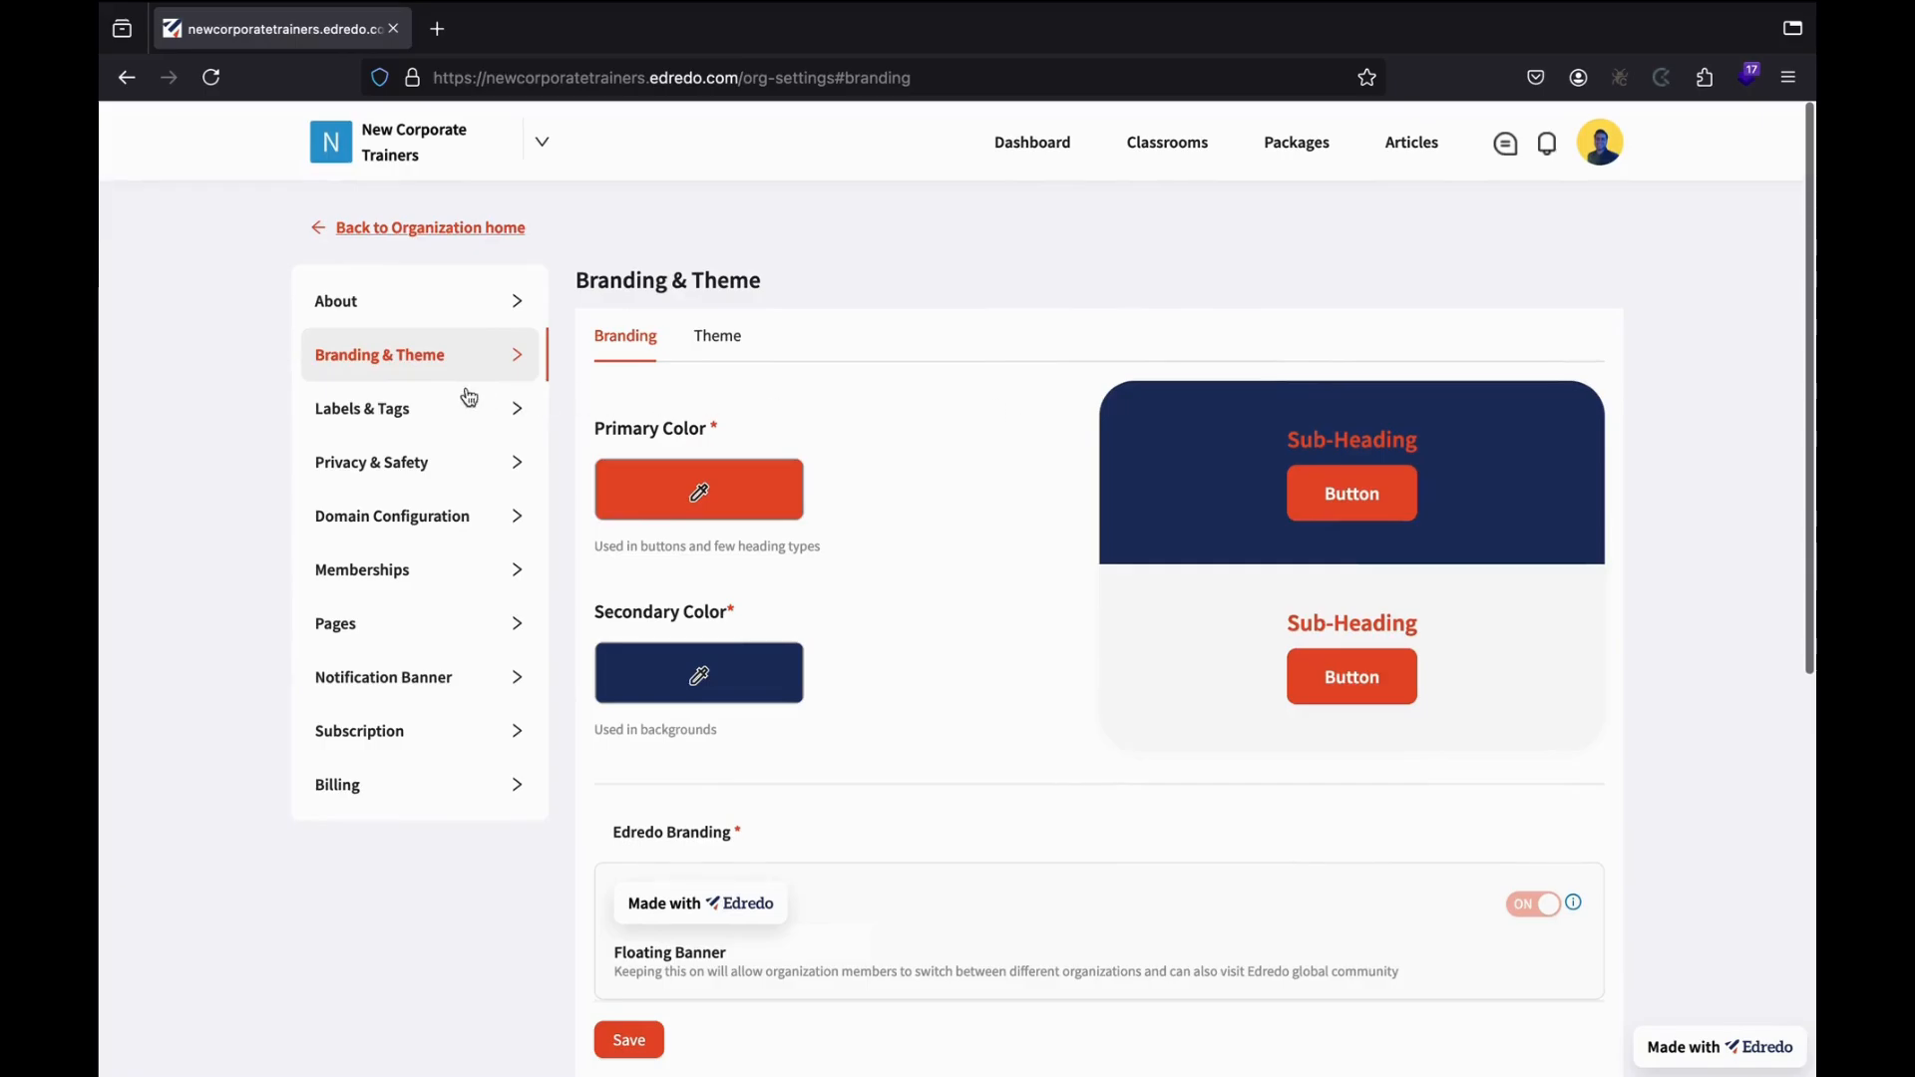
left_click(383, 411)
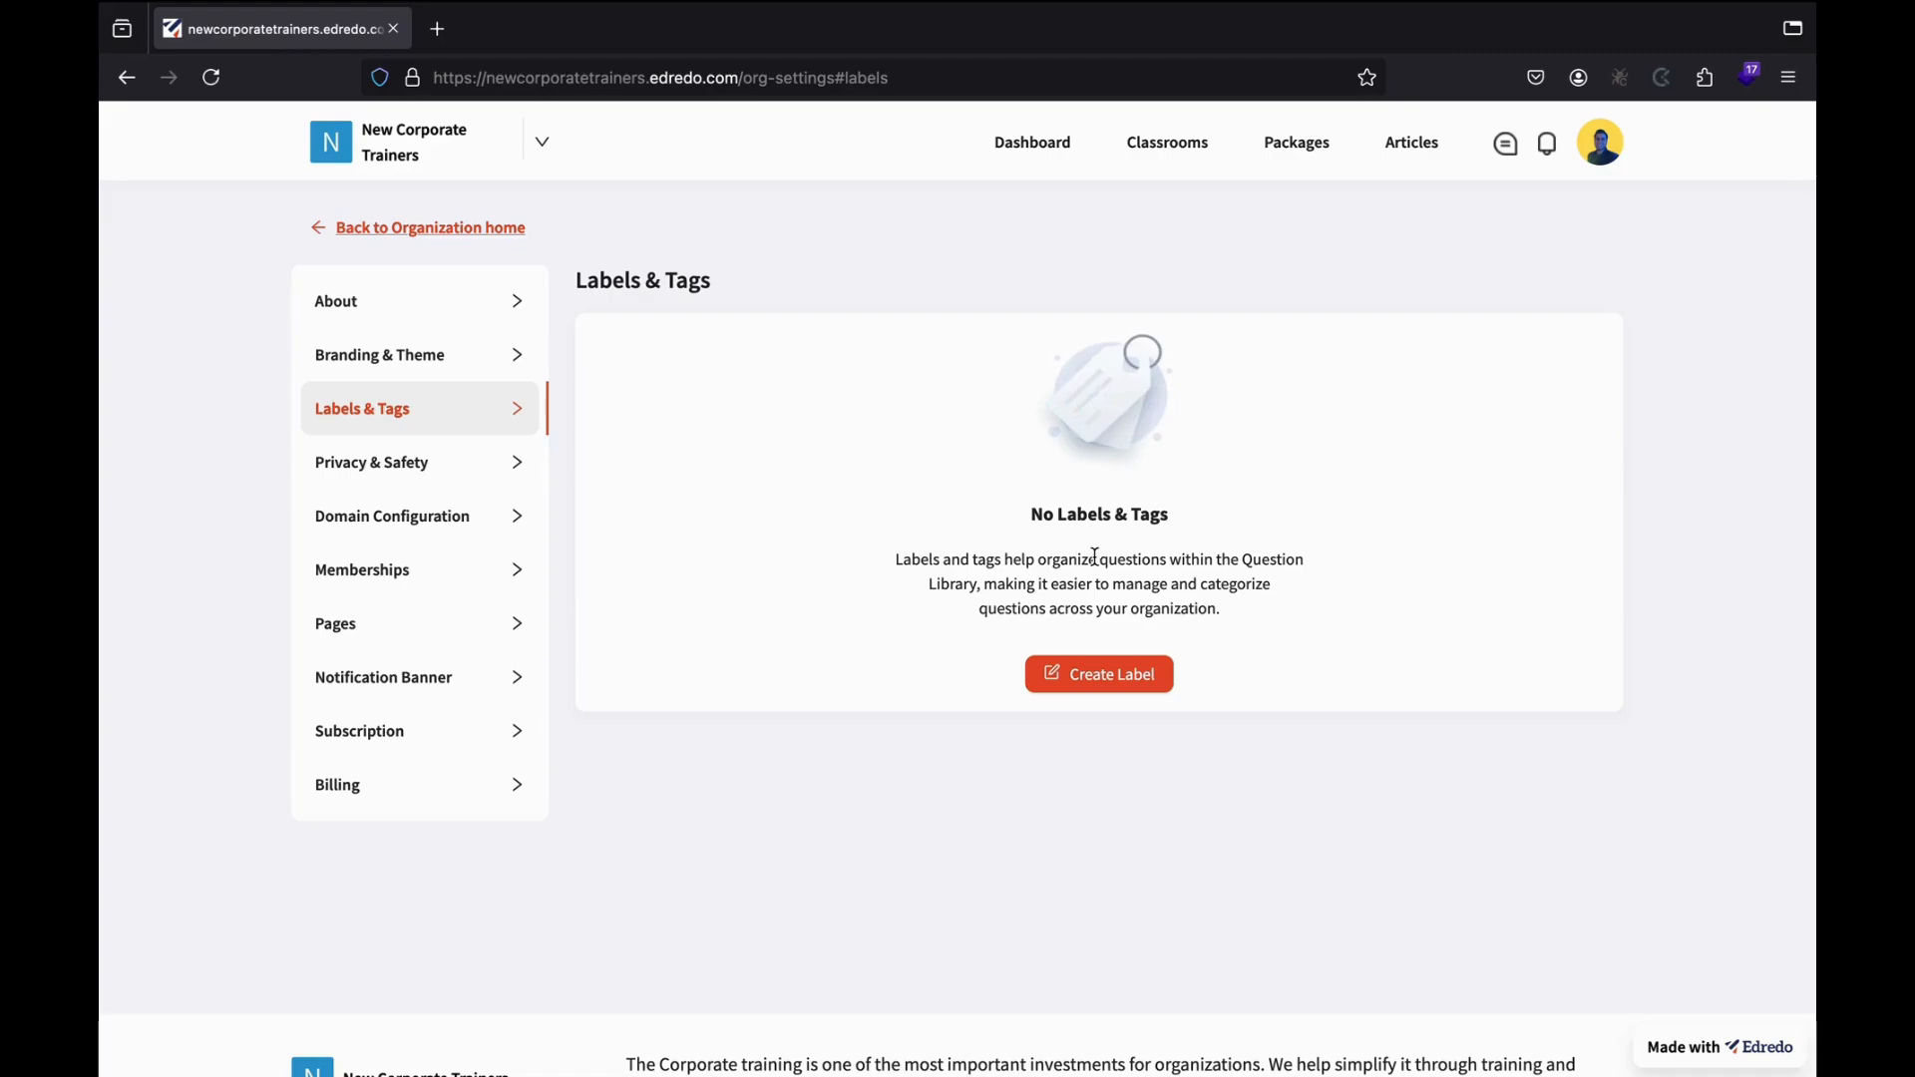
Create a new label titled 'Hr Training'.
left_click(1085, 686)
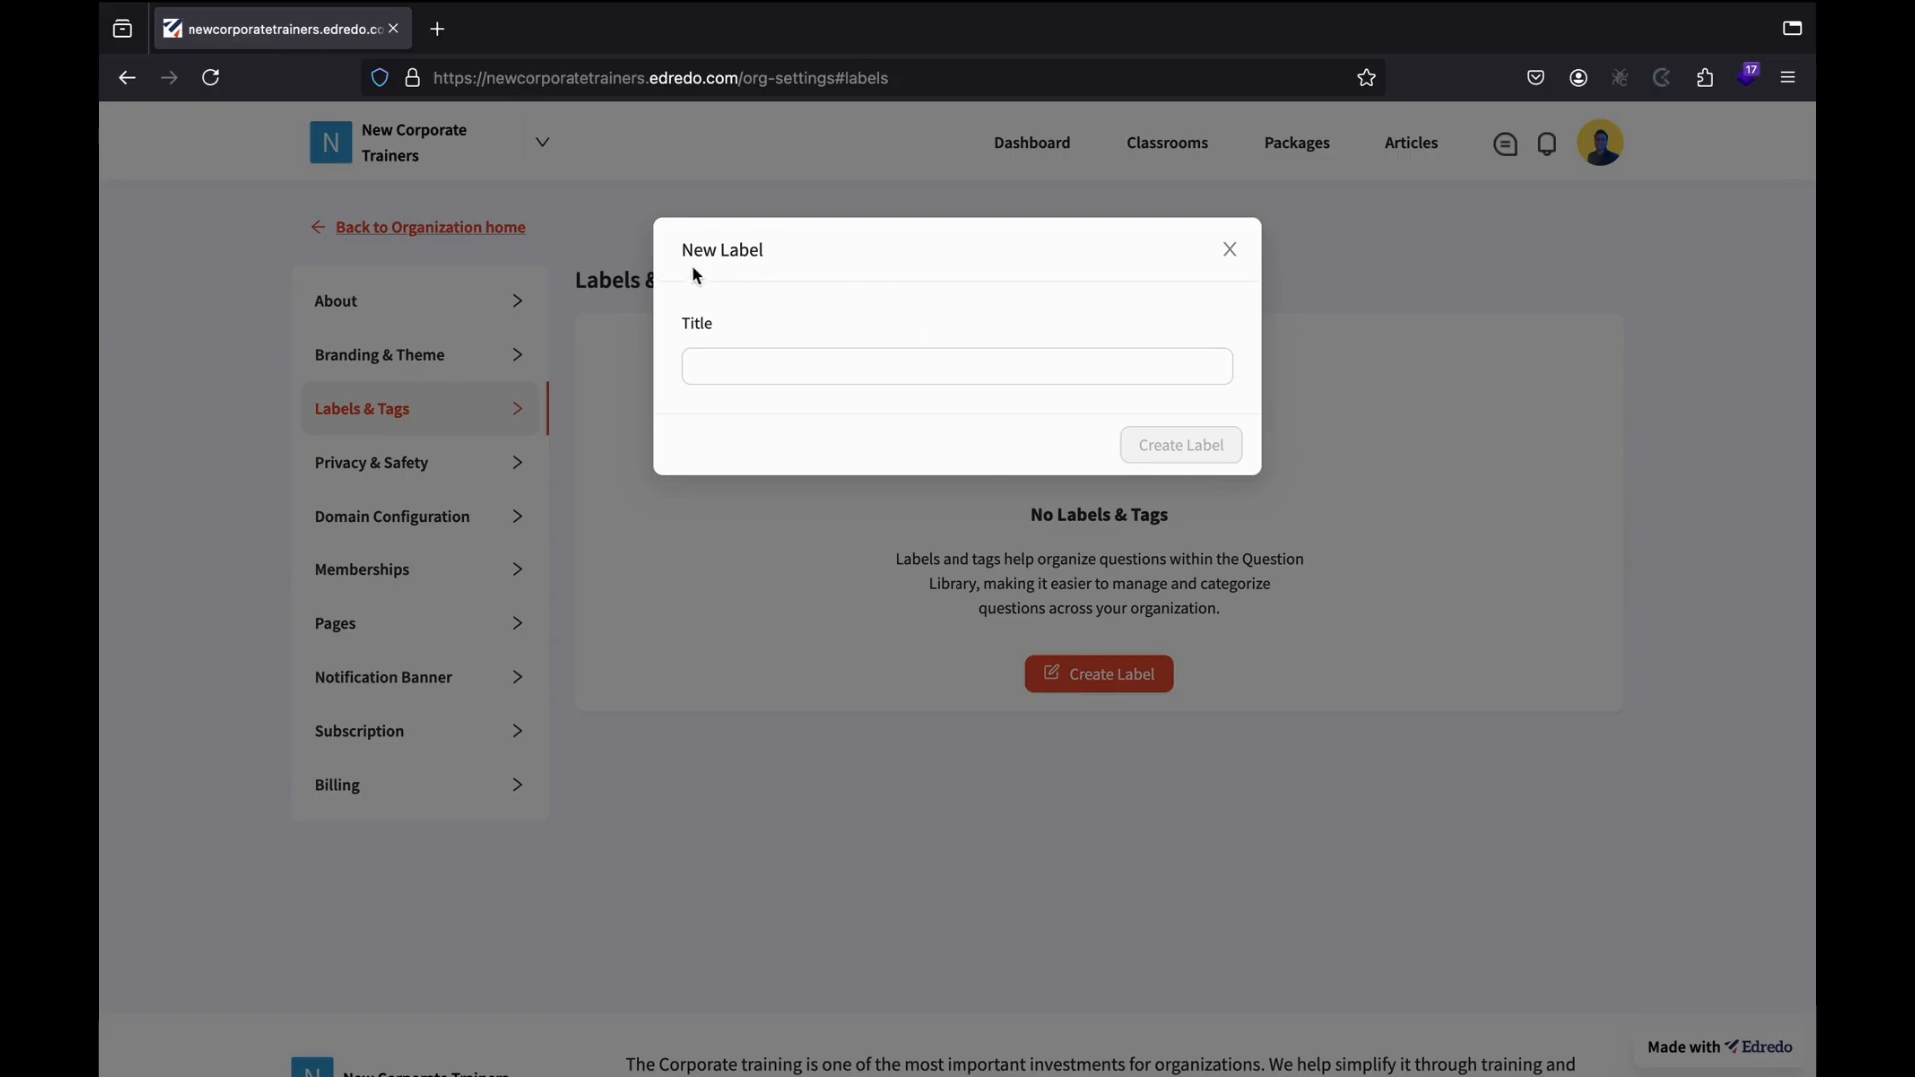
left_click(738, 363)
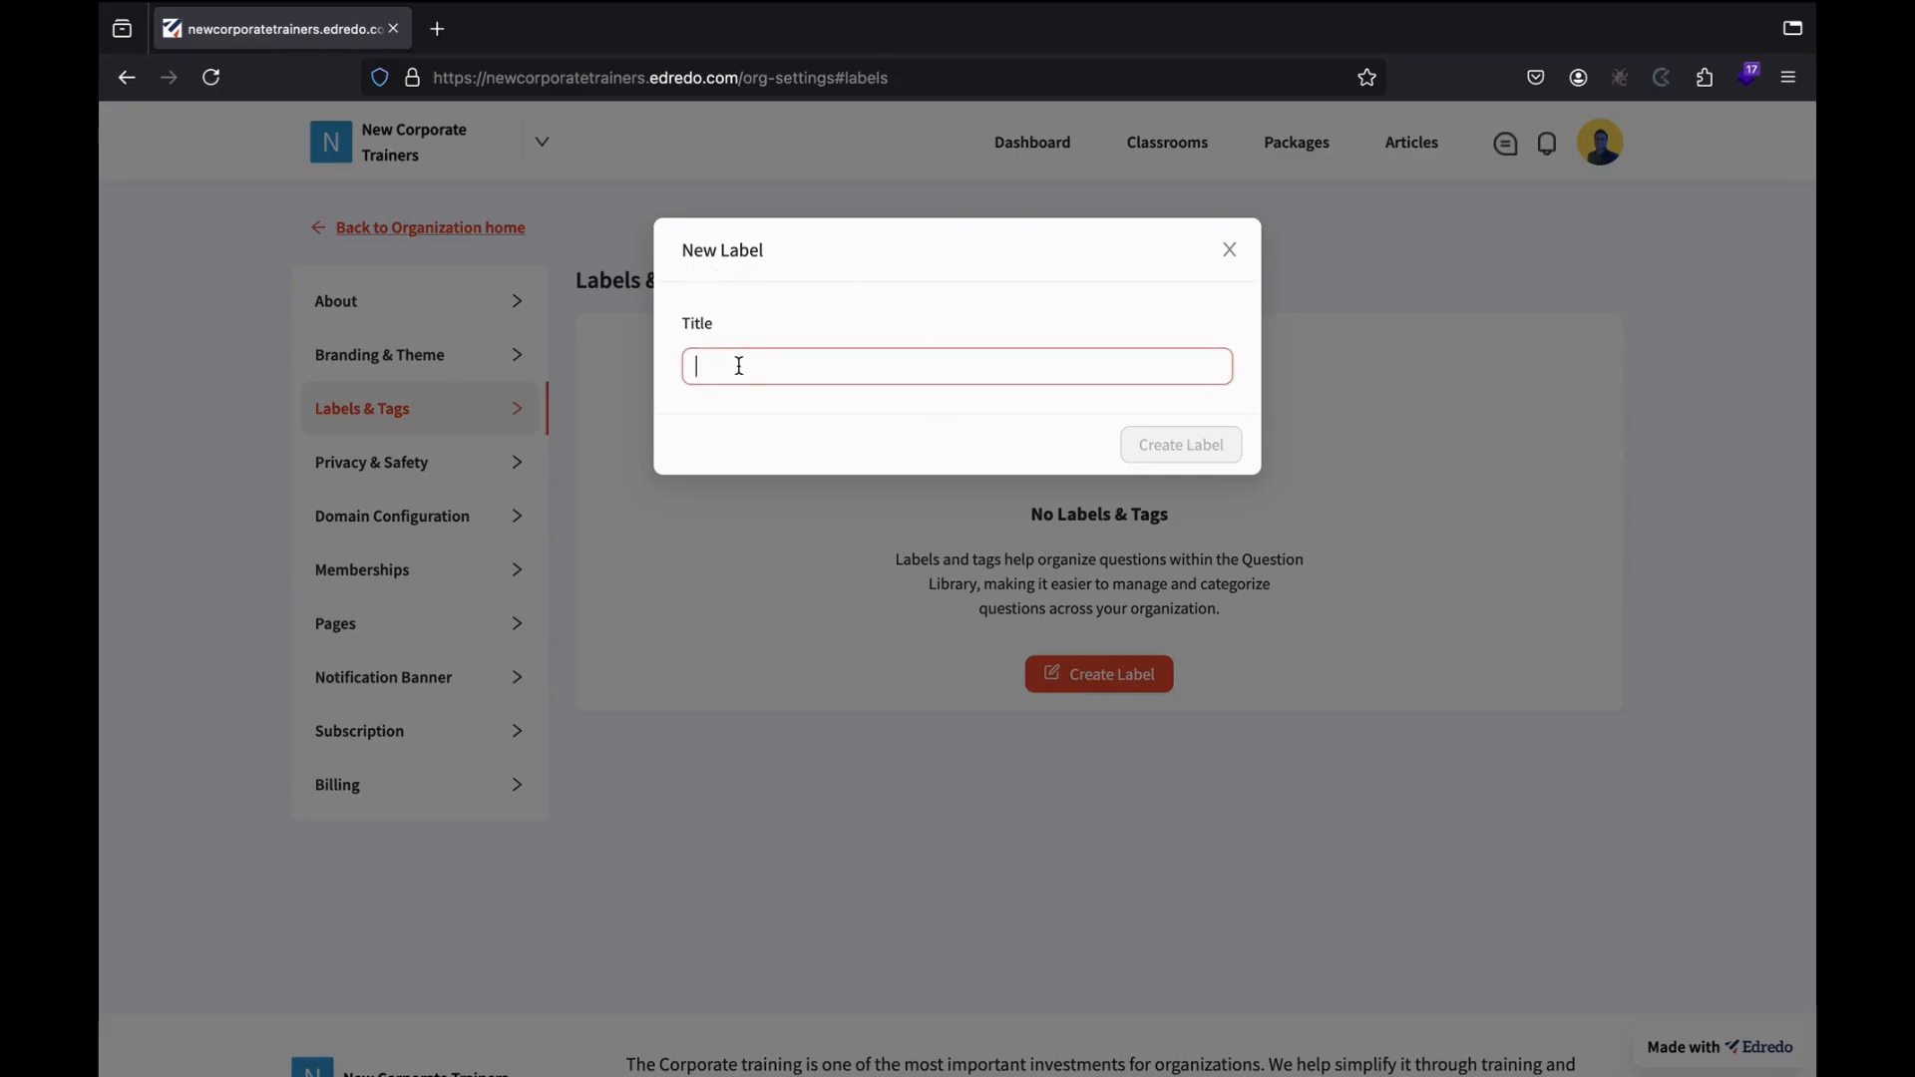
type("Hr")
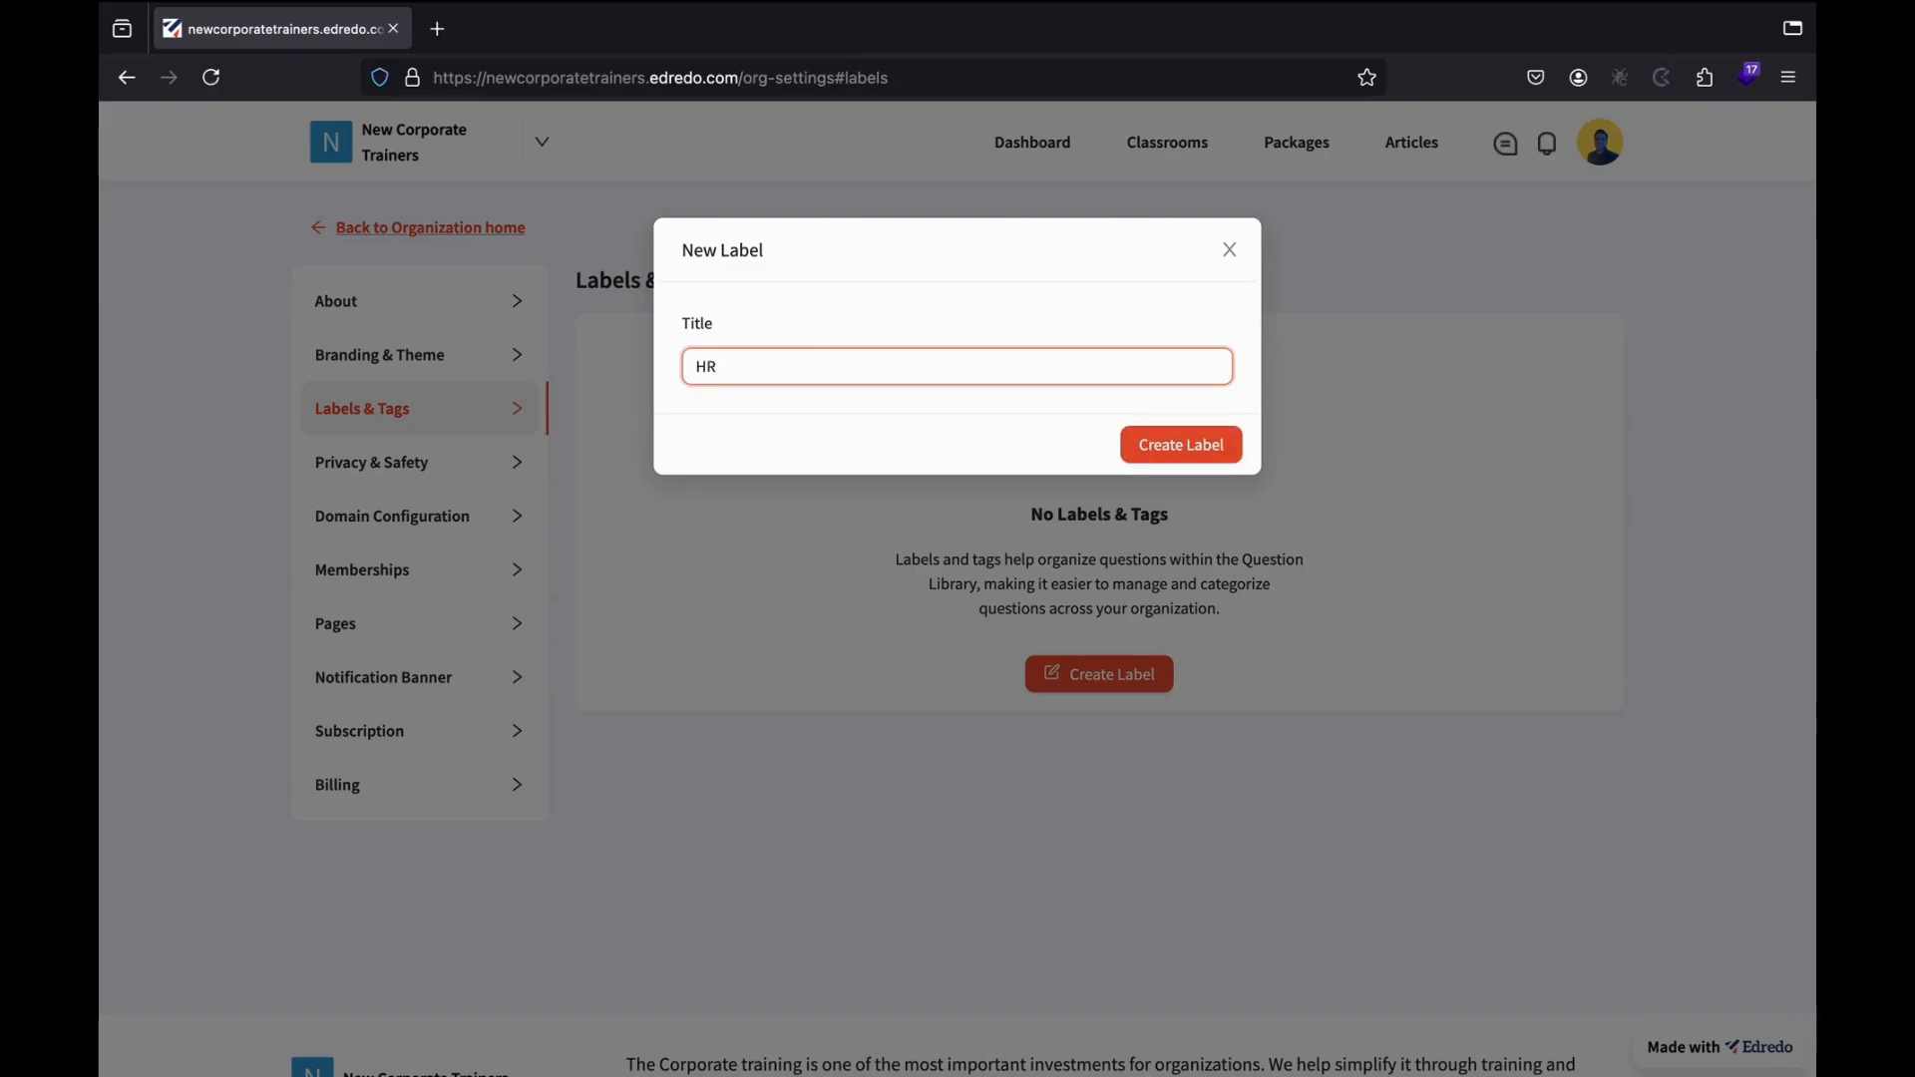
type(" Training")
left_click(1165, 452)
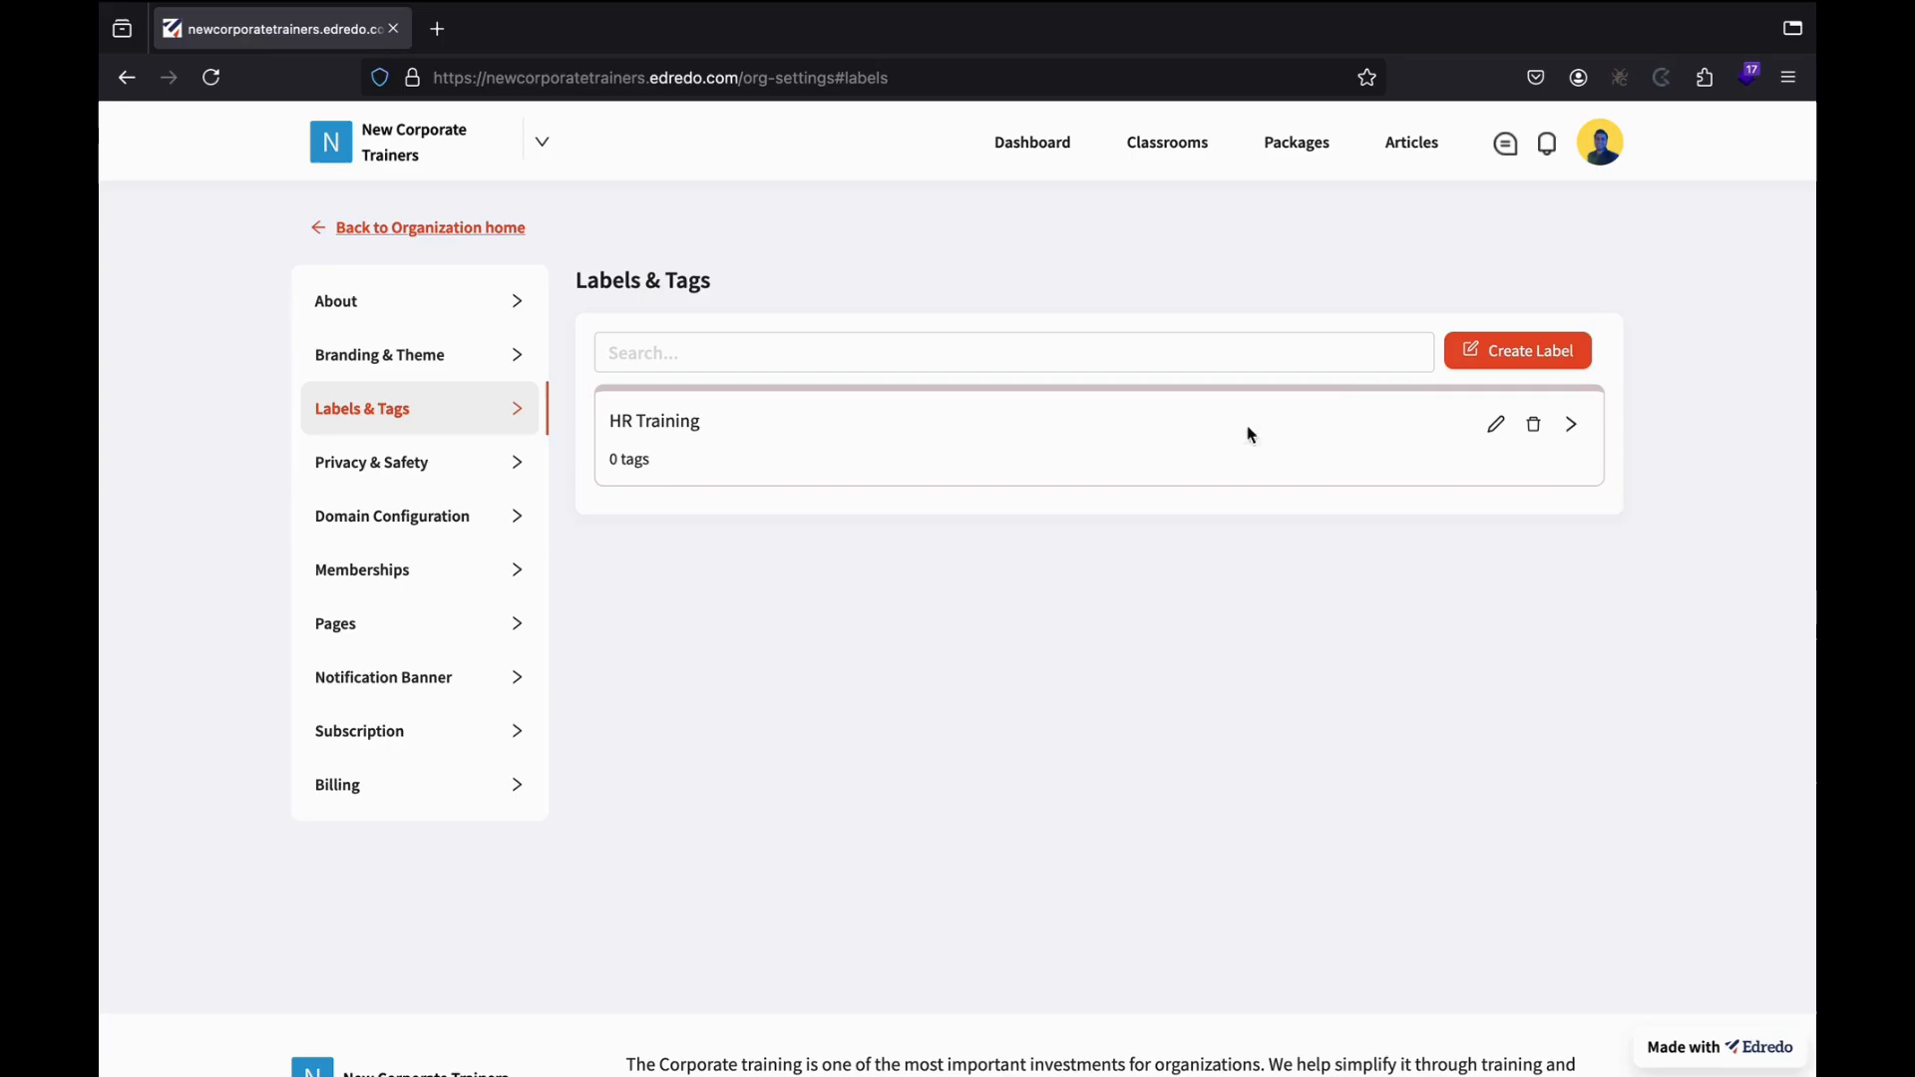
Add tags 'Soft Skills Training' and 'Technical Skills Training' to HR Training, then open Privacy & Safety.
left_click(1574, 431)
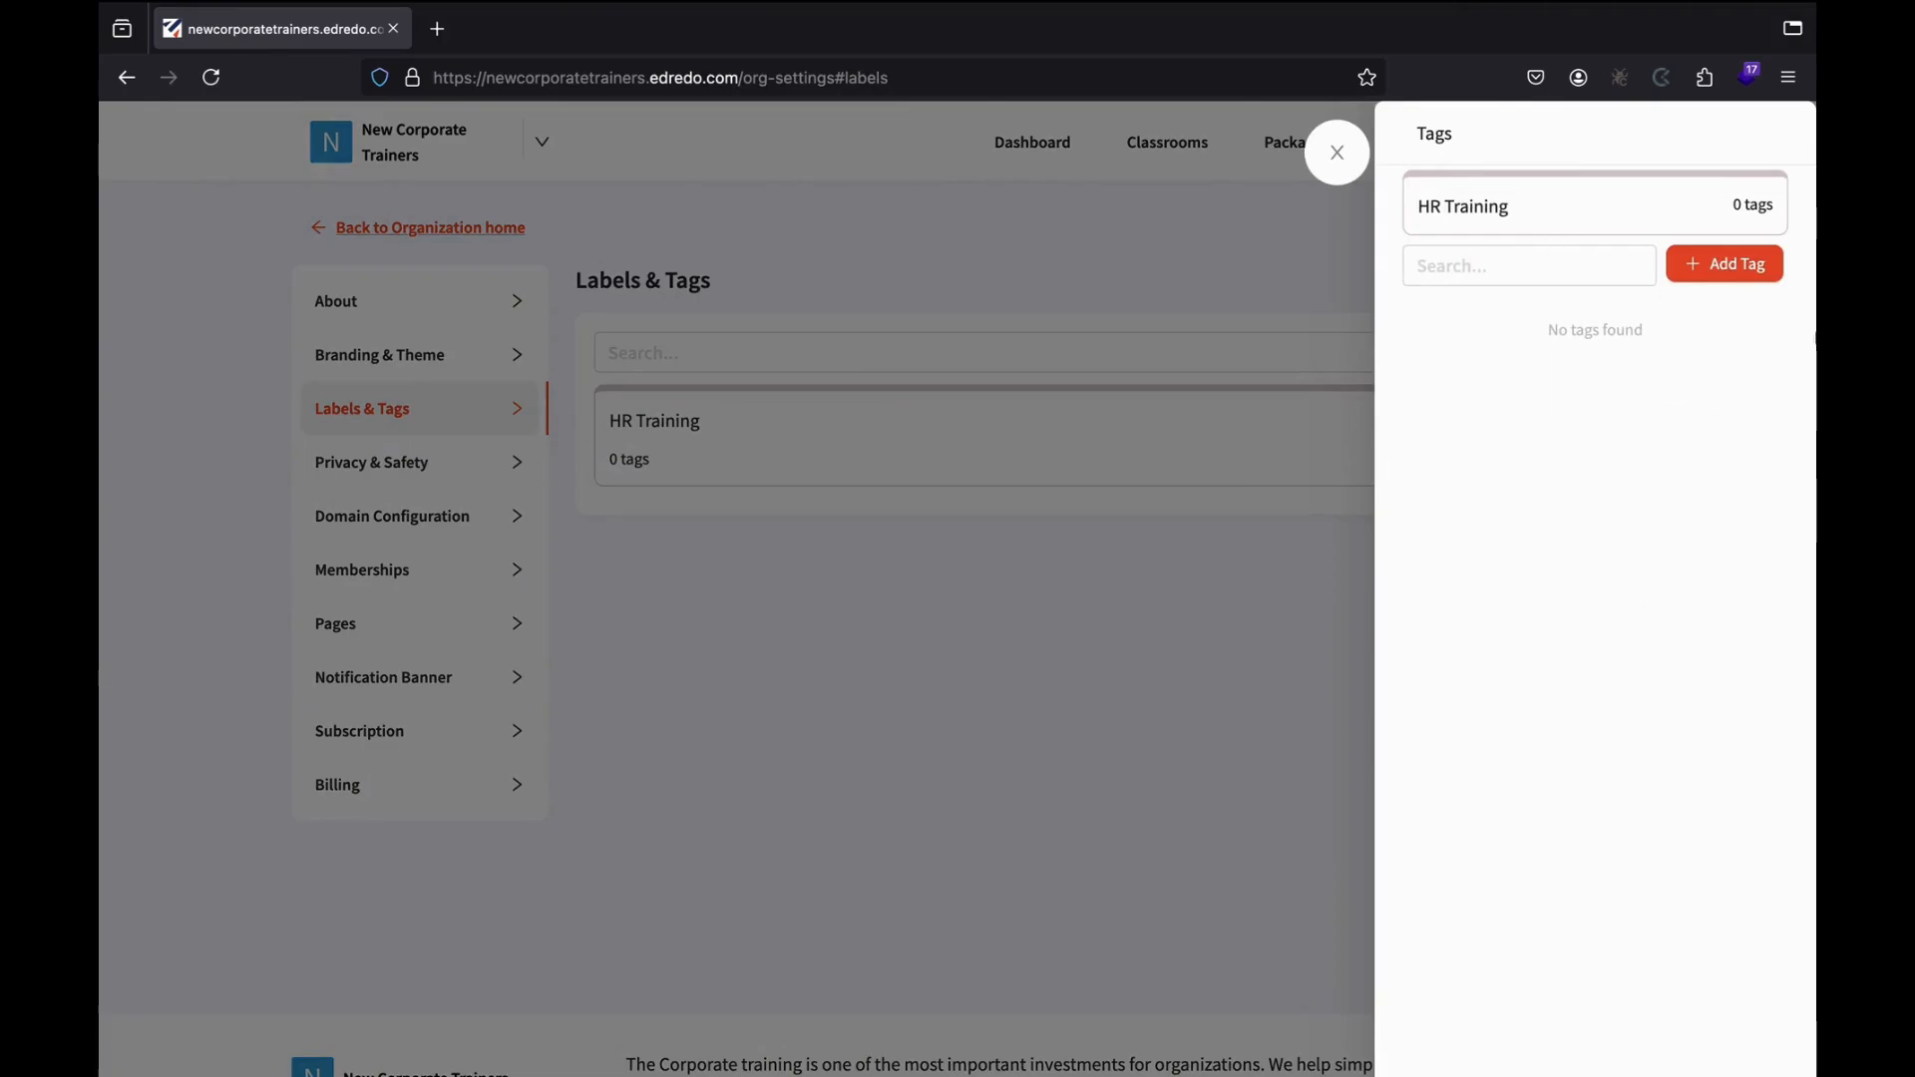
left_click(1726, 276)
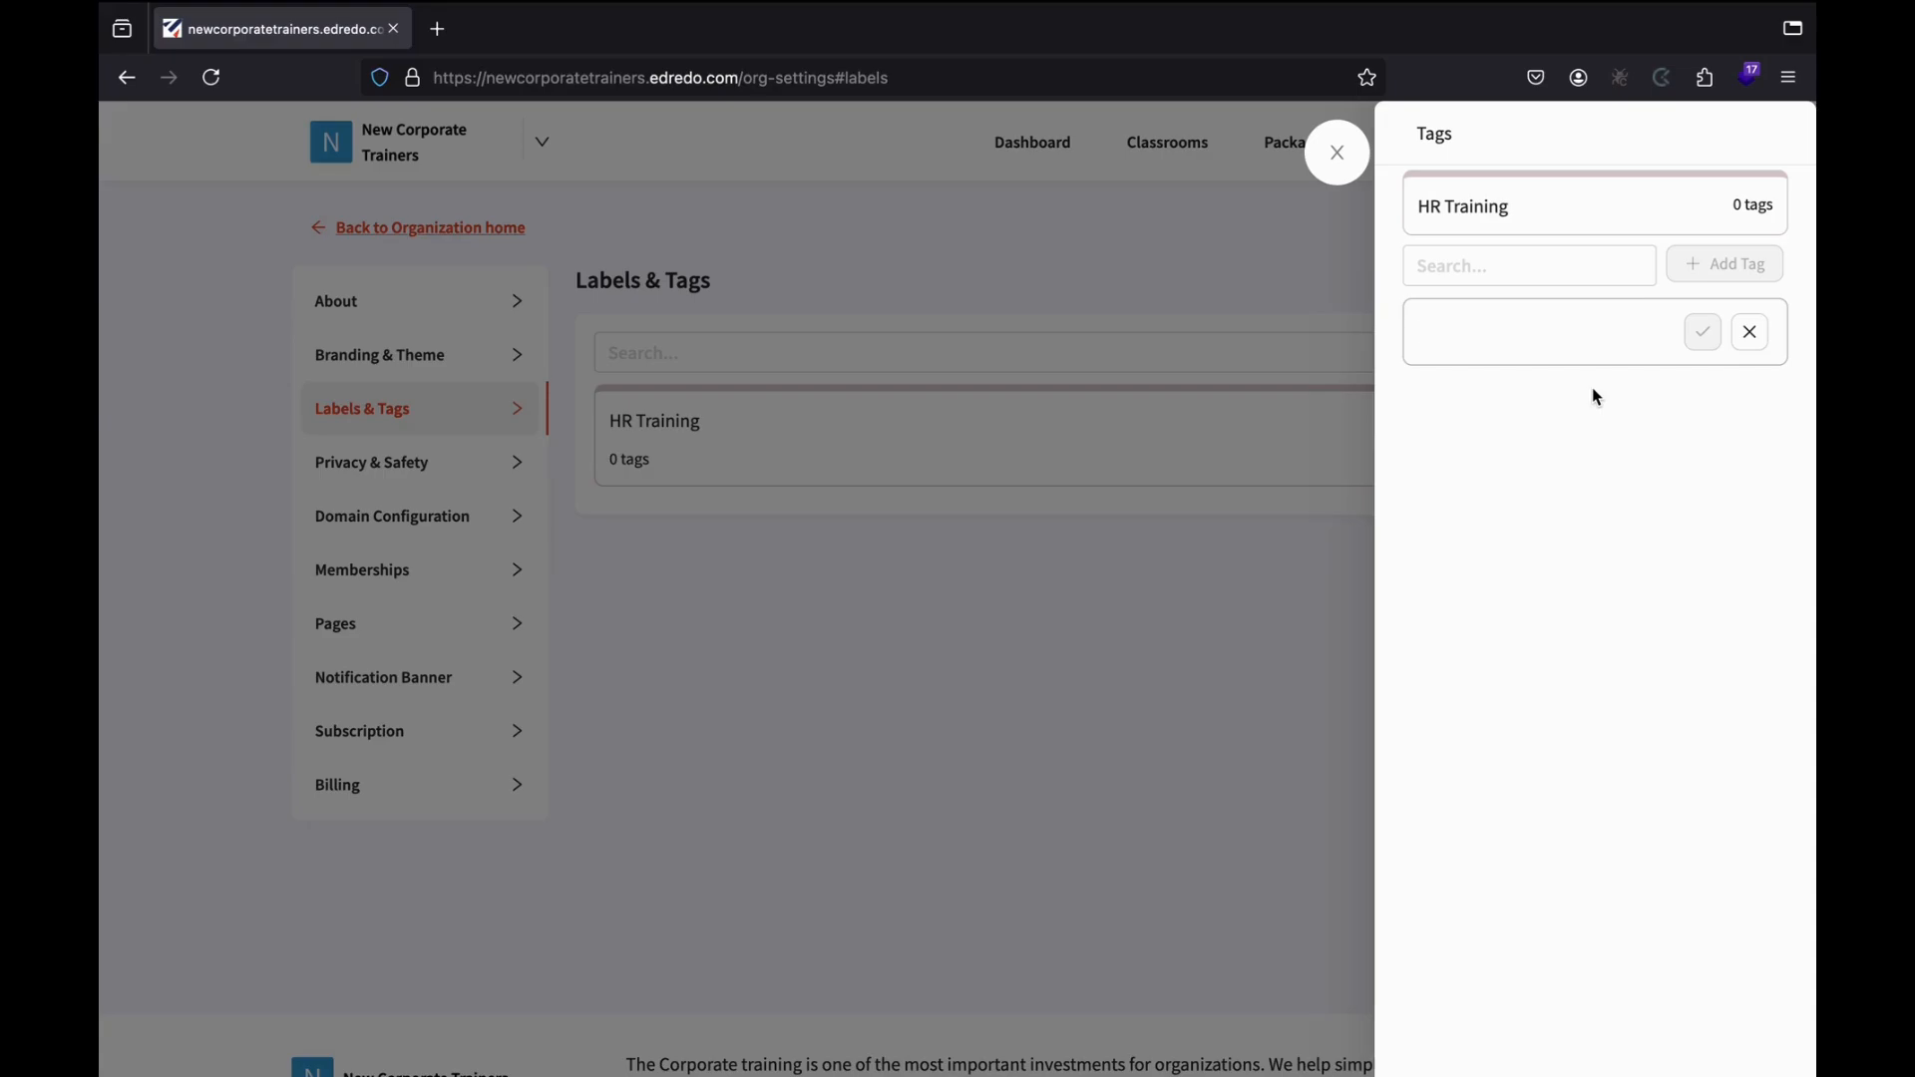
type("Soft Skills Training")
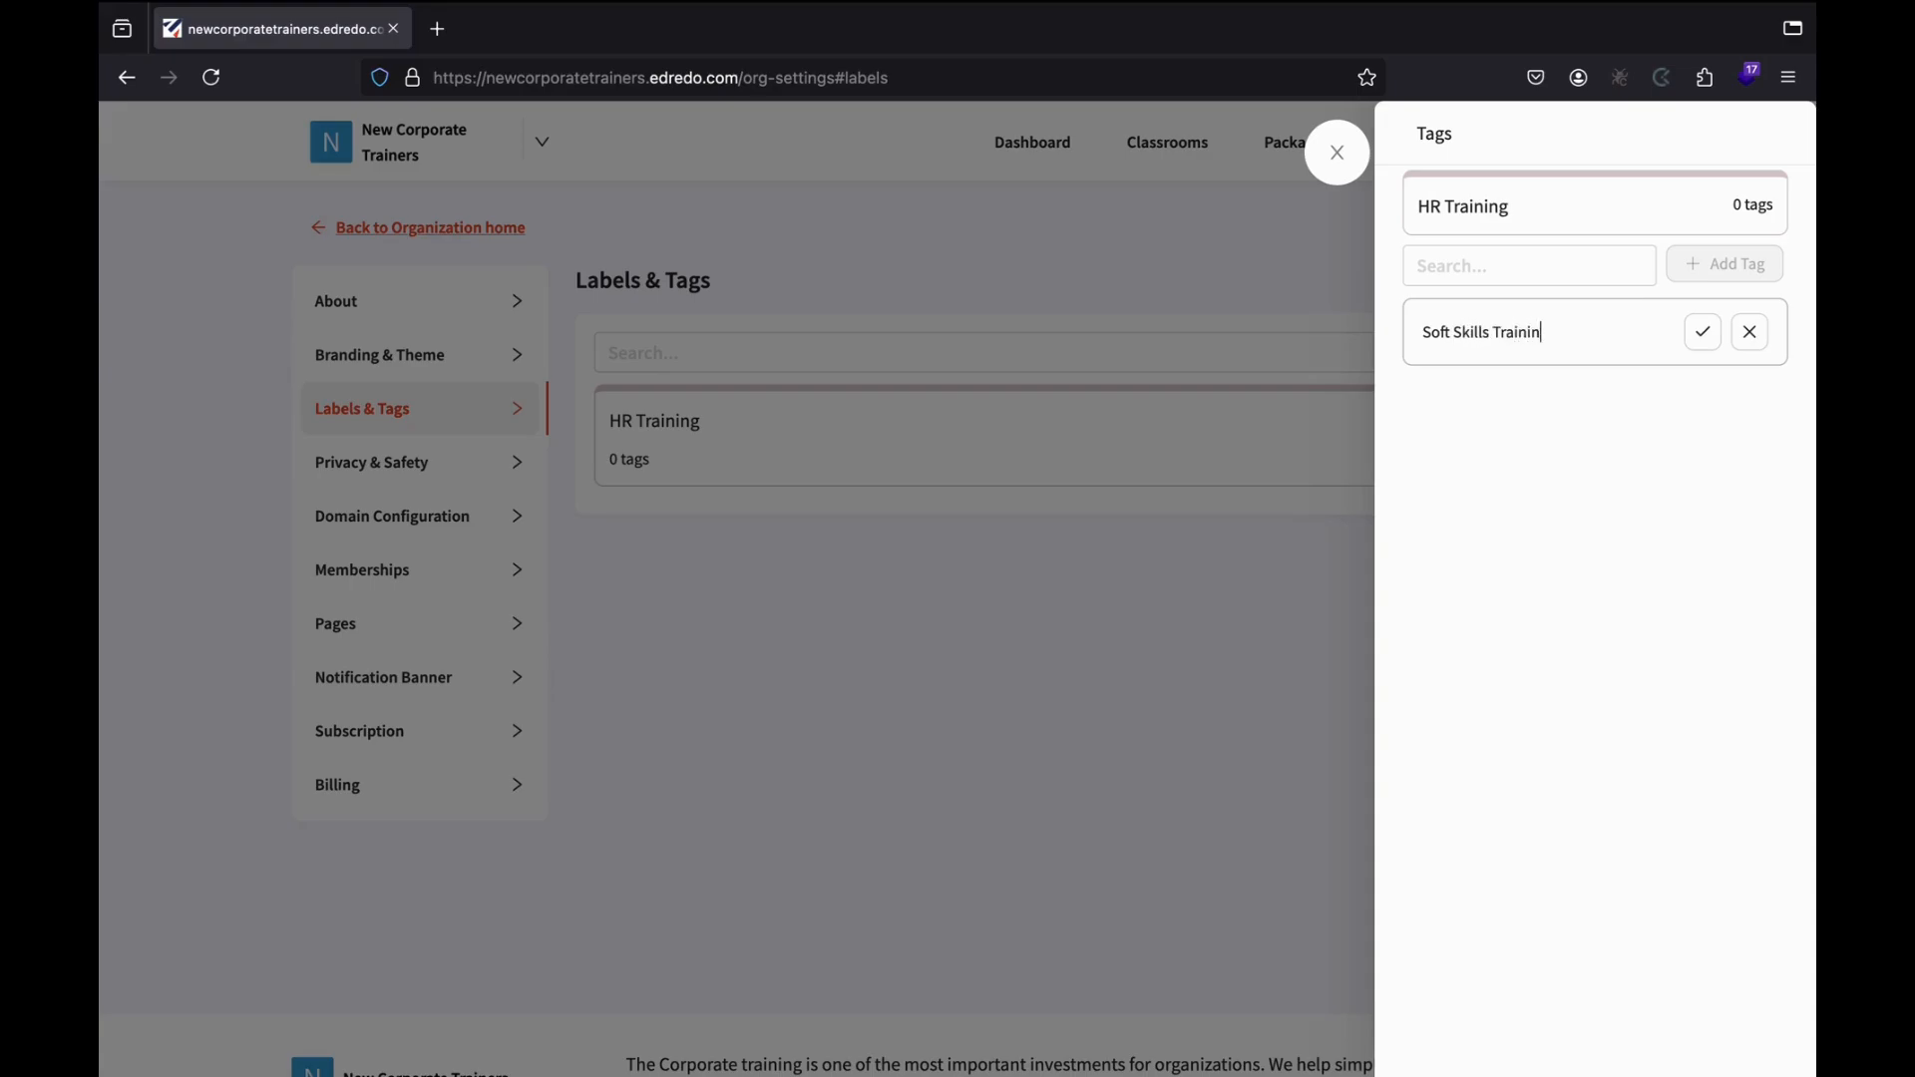
left_click(1712, 337)
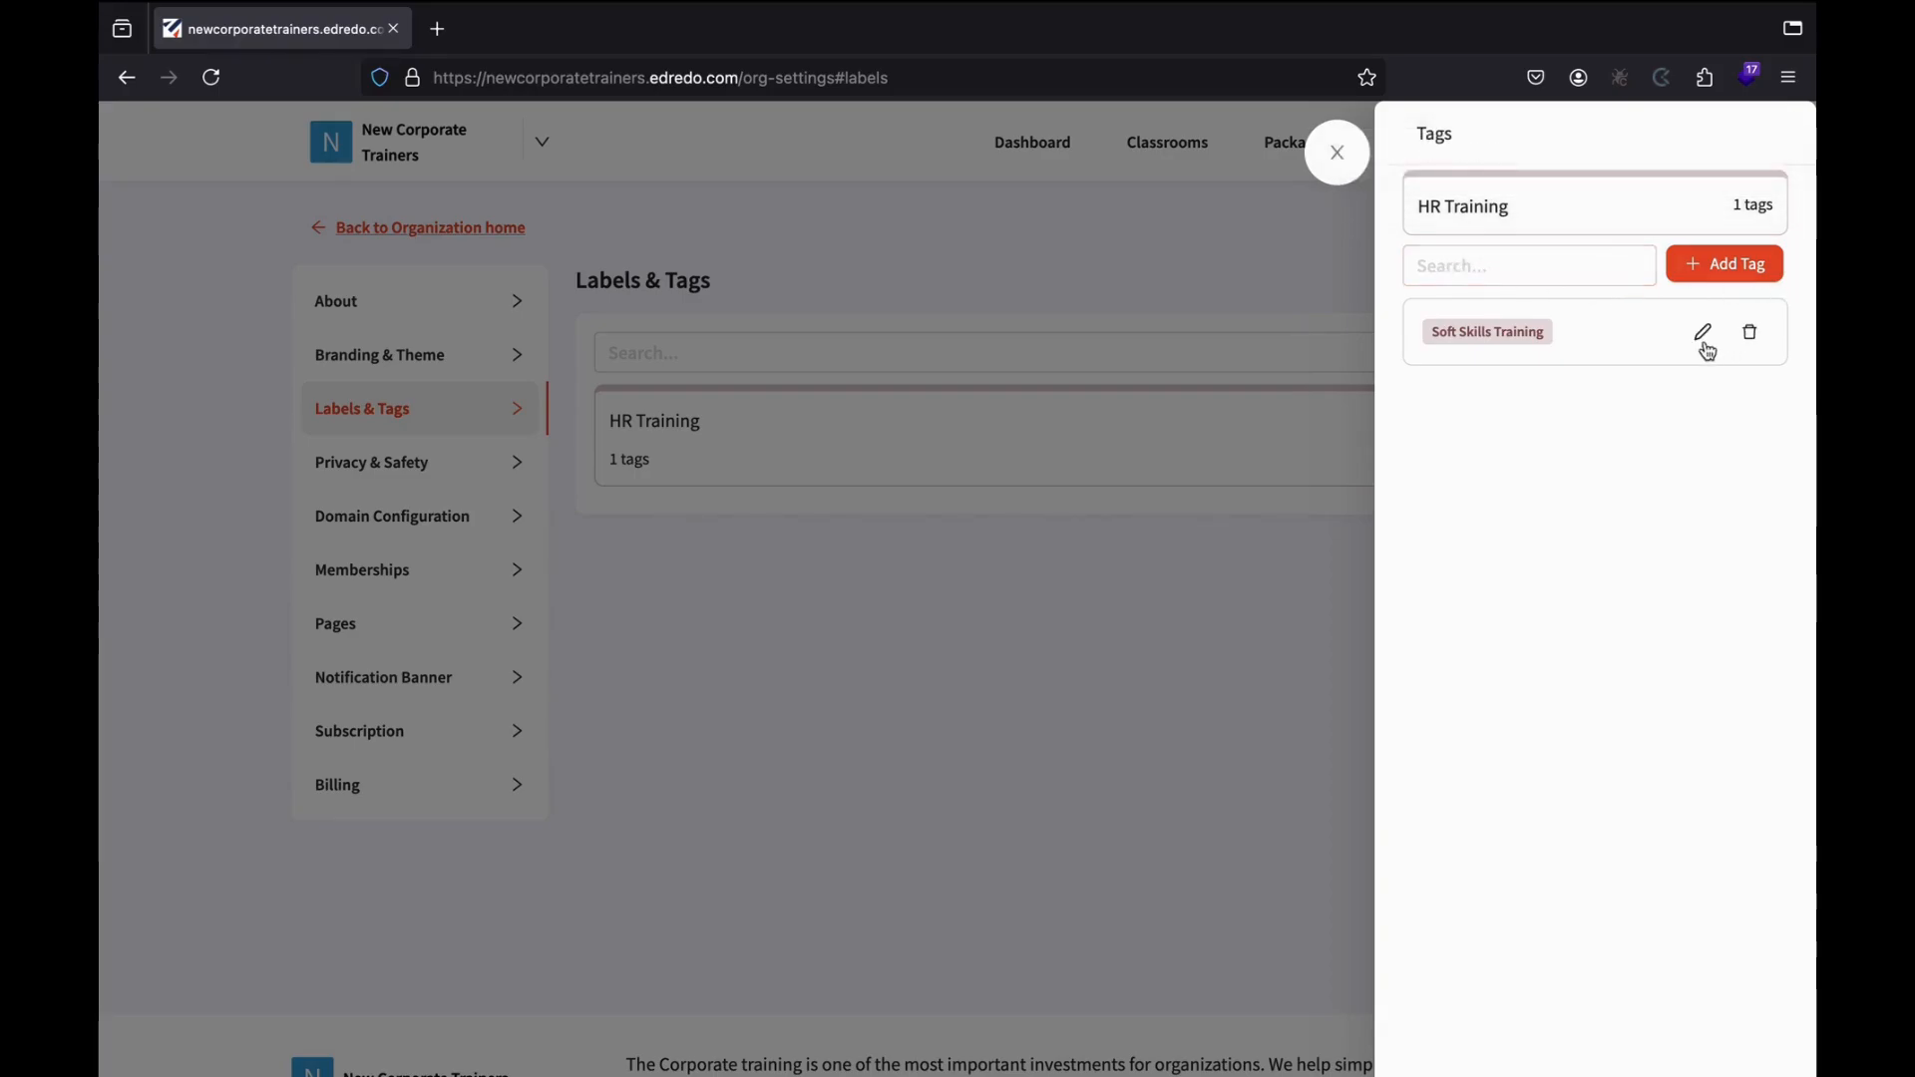
left_click(1725, 279)
left_click(1463, 332)
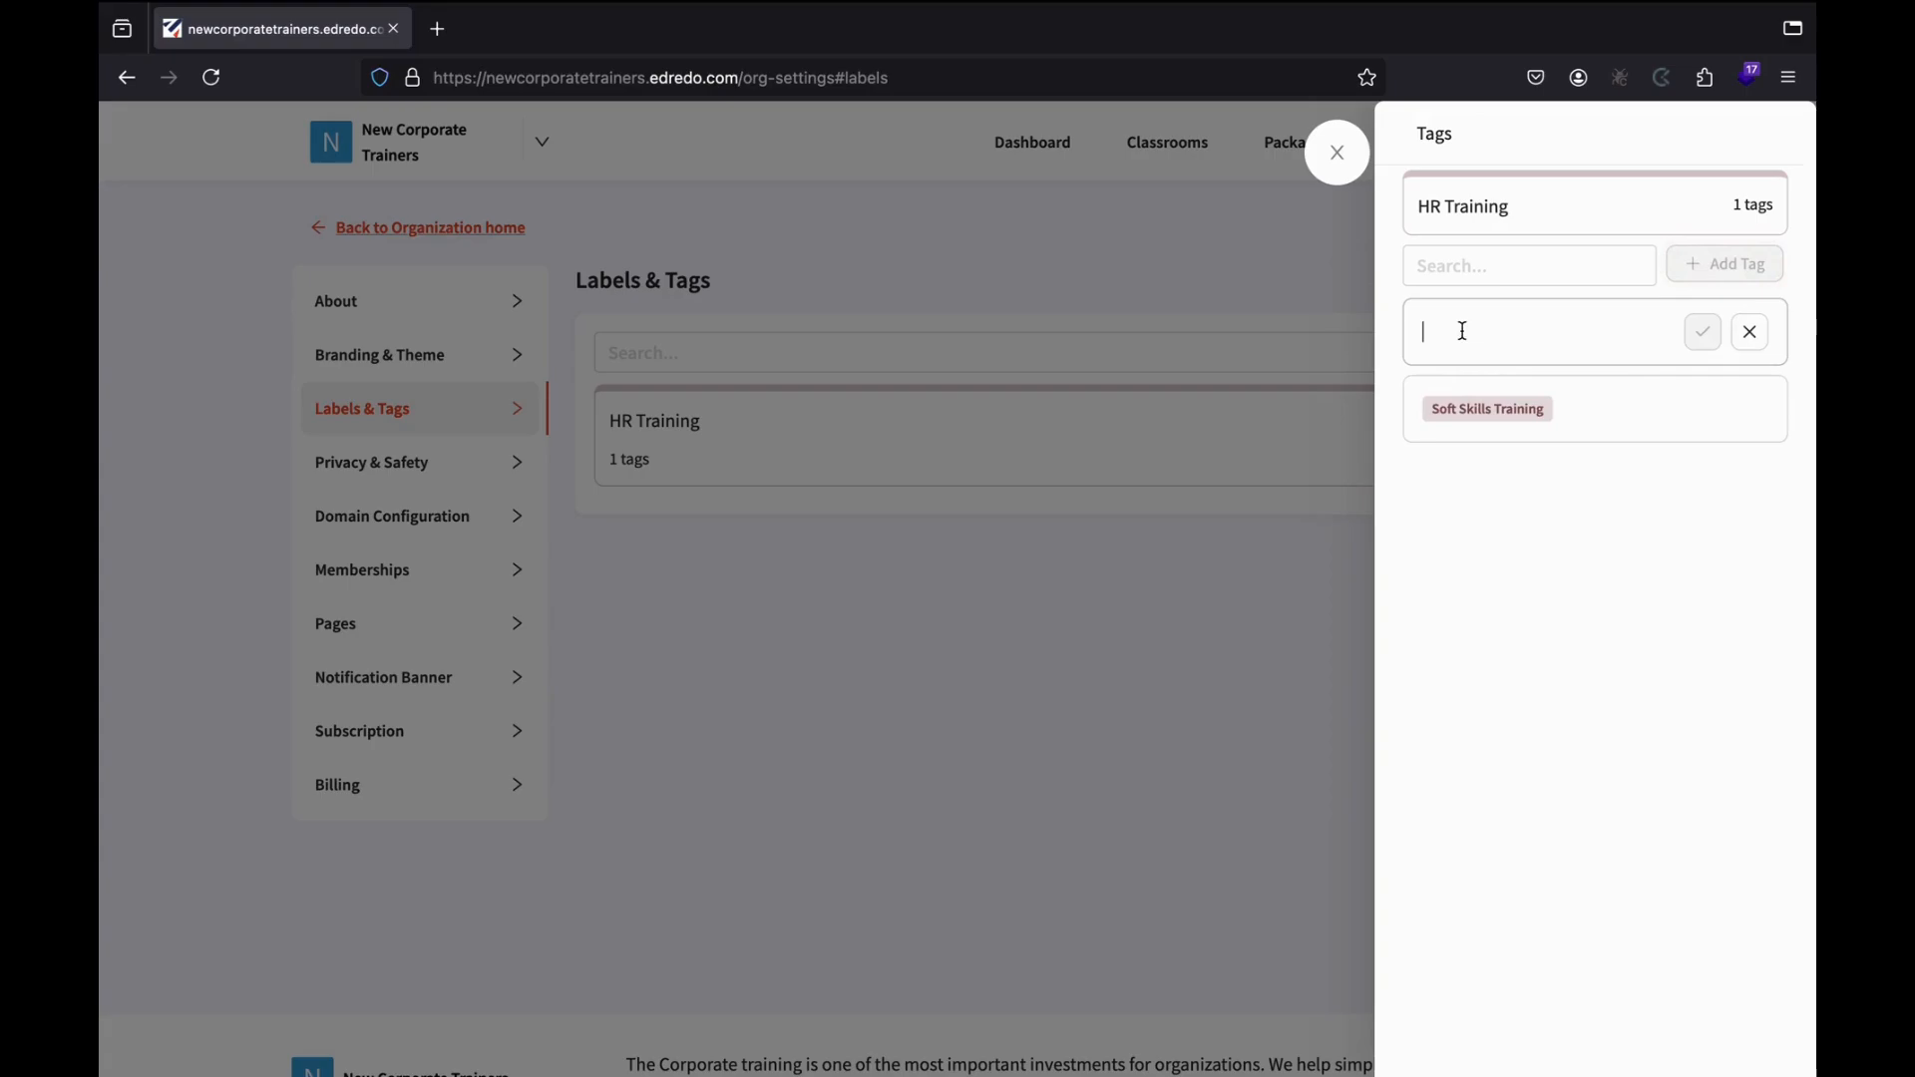
type("Technical Skills Training")
left_click(1705, 339)
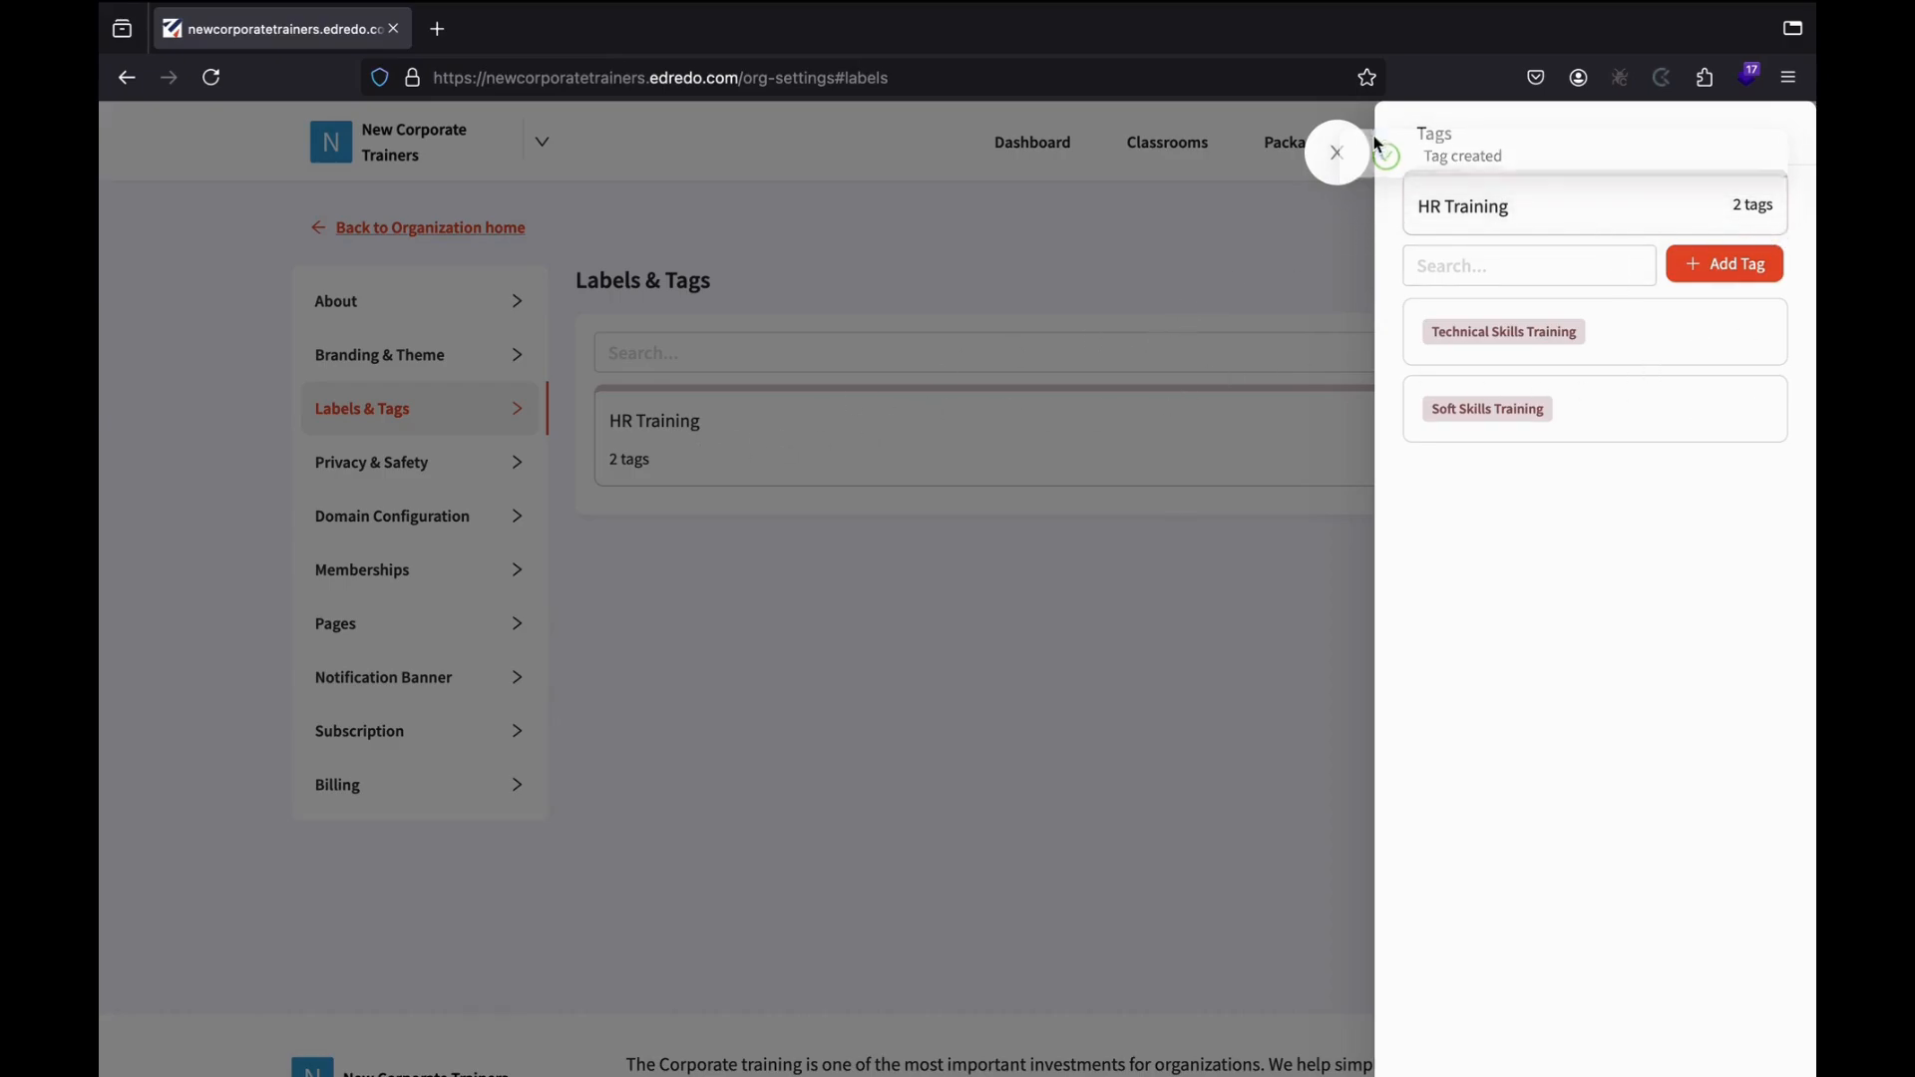
left_click(1336, 151)
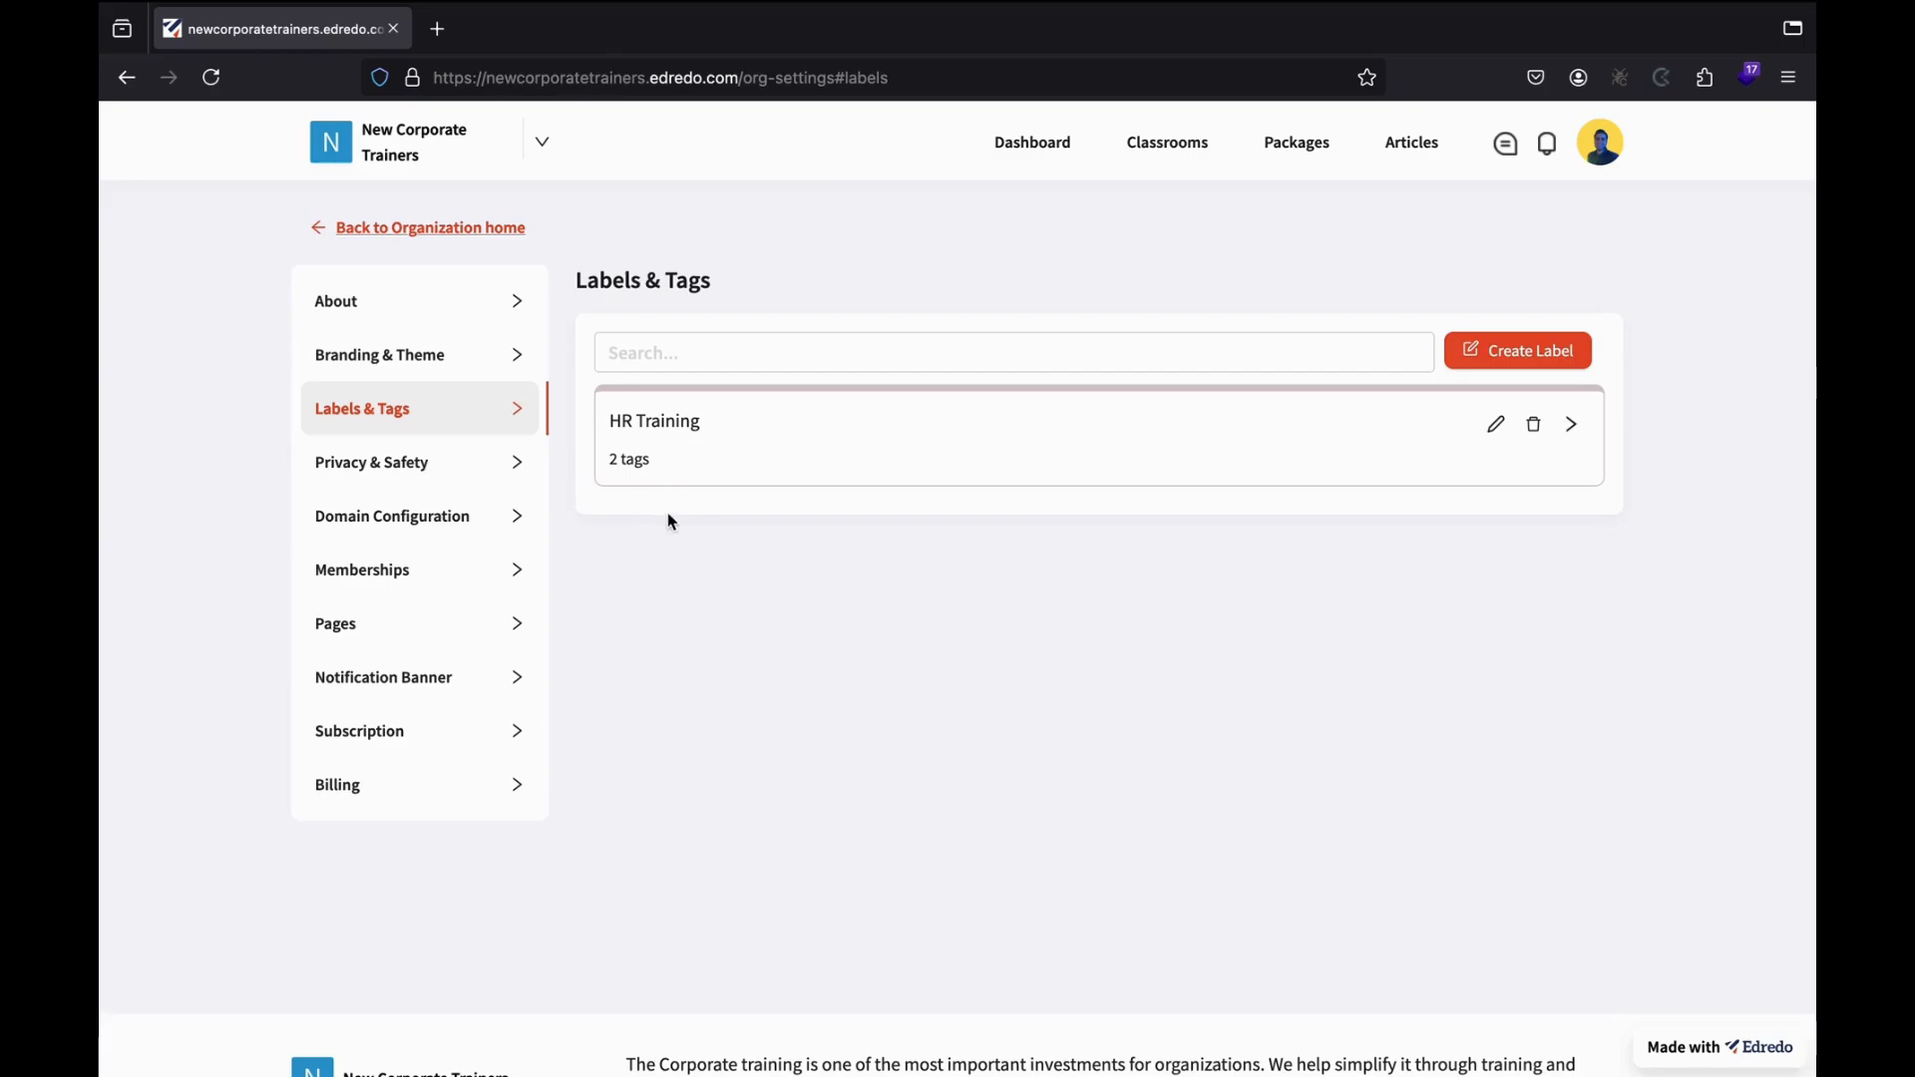
left_click(465, 467)
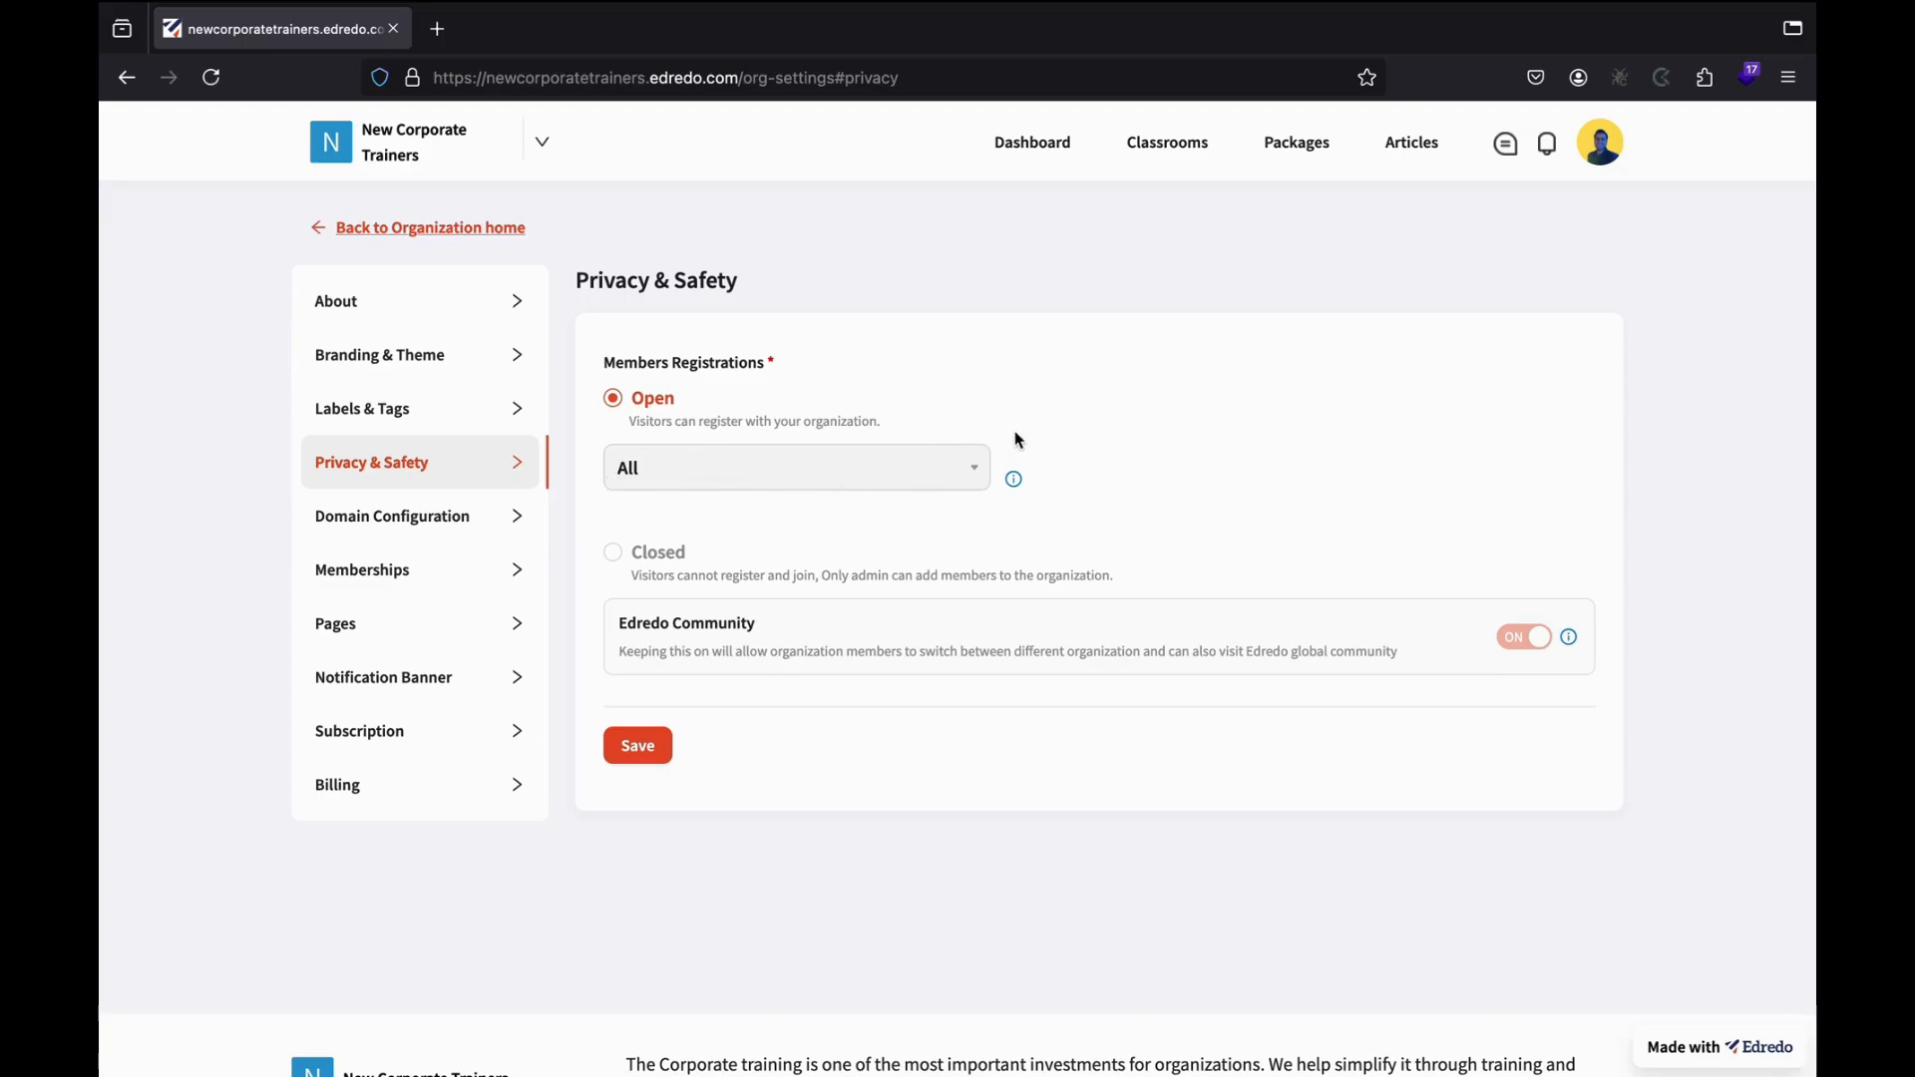
Try limiting registration to certain company email domains, then glance at the organization list without switching.
mouse_move(1014, 484)
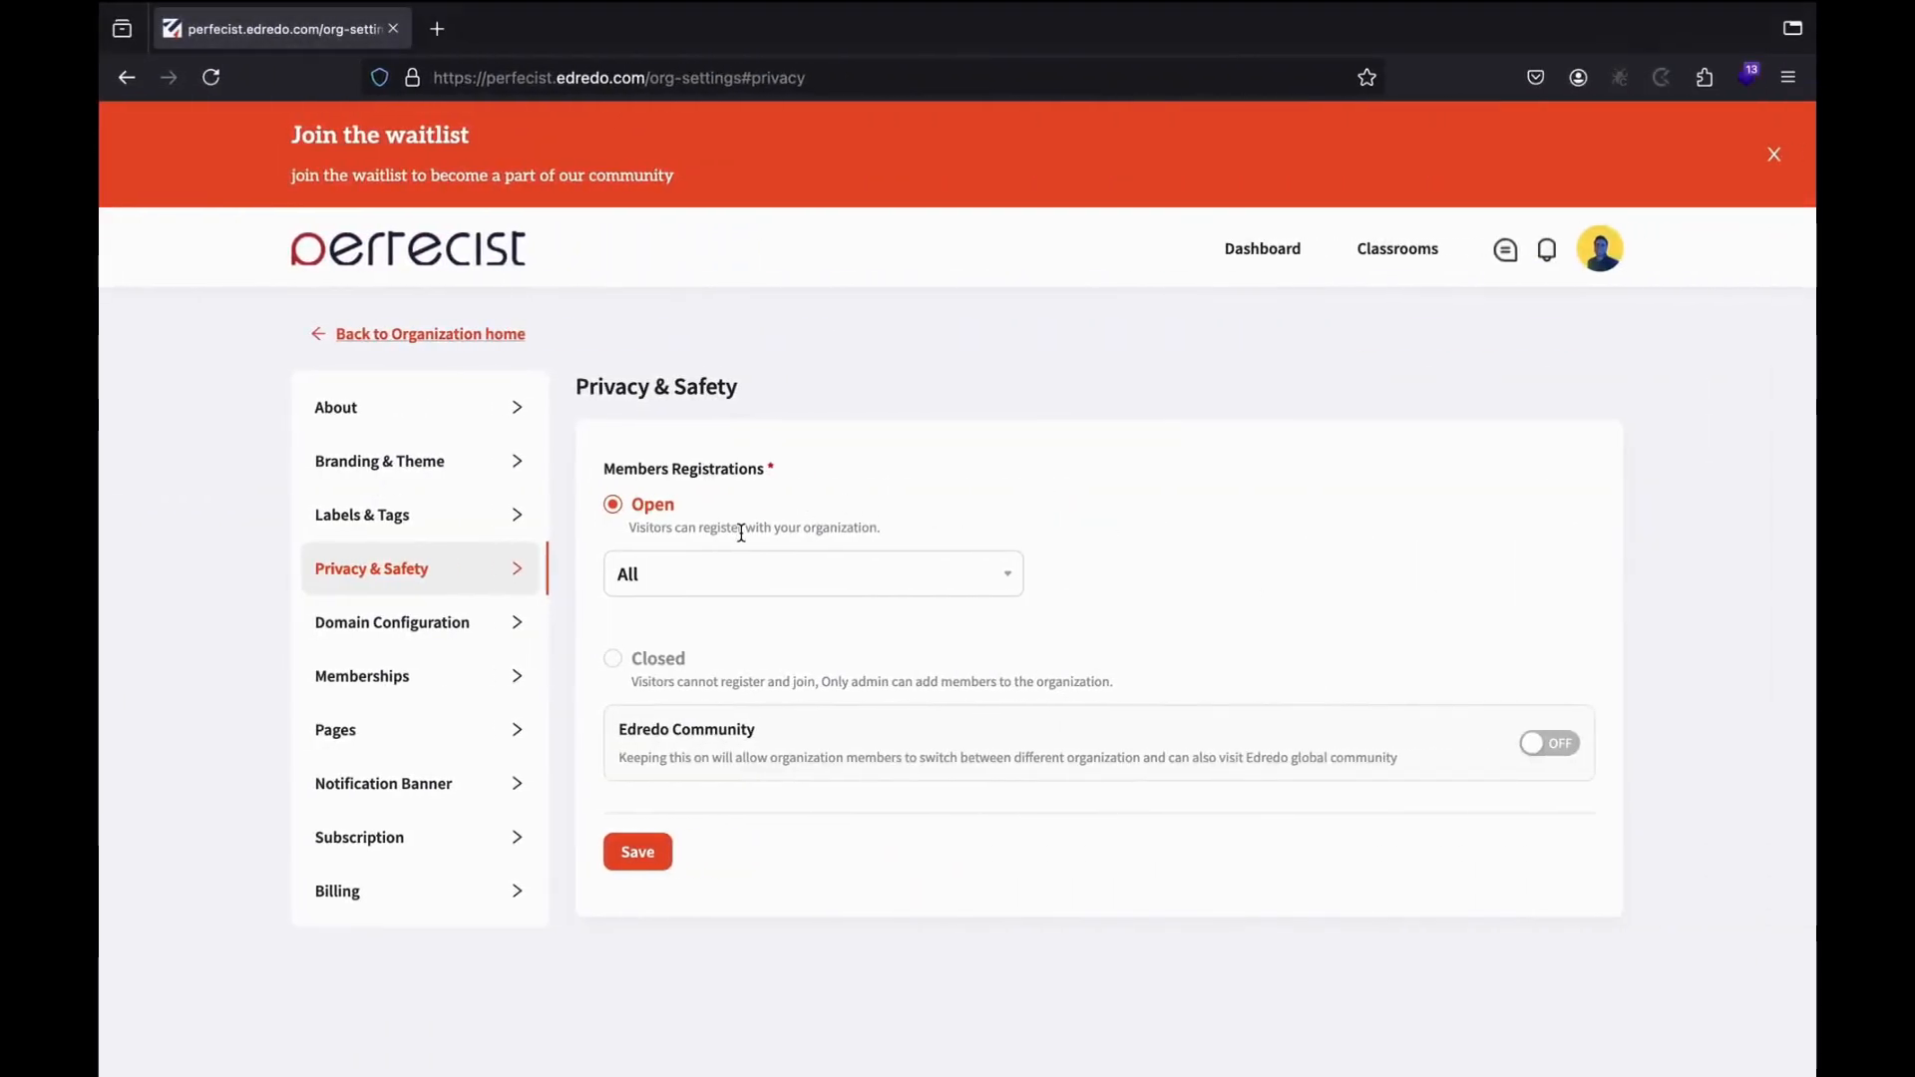
left_click(825, 578)
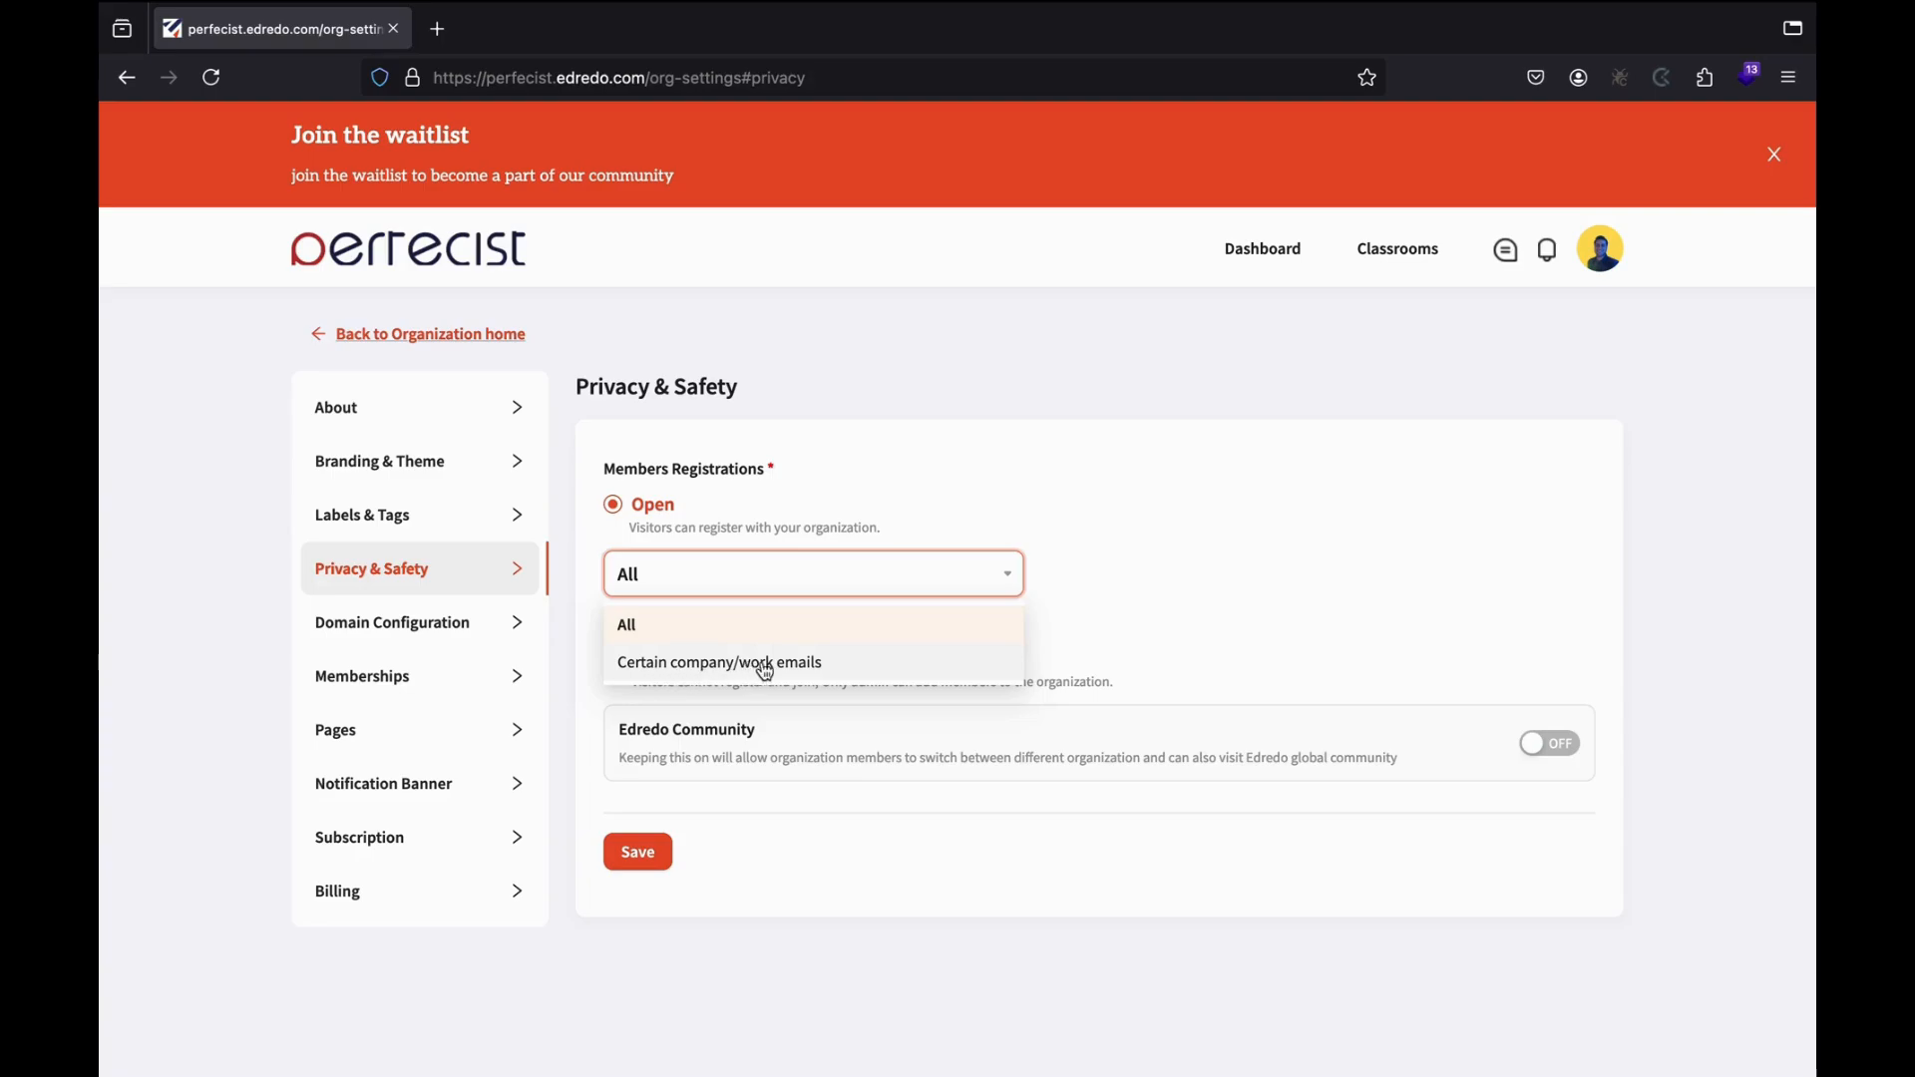
left_click(838, 671)
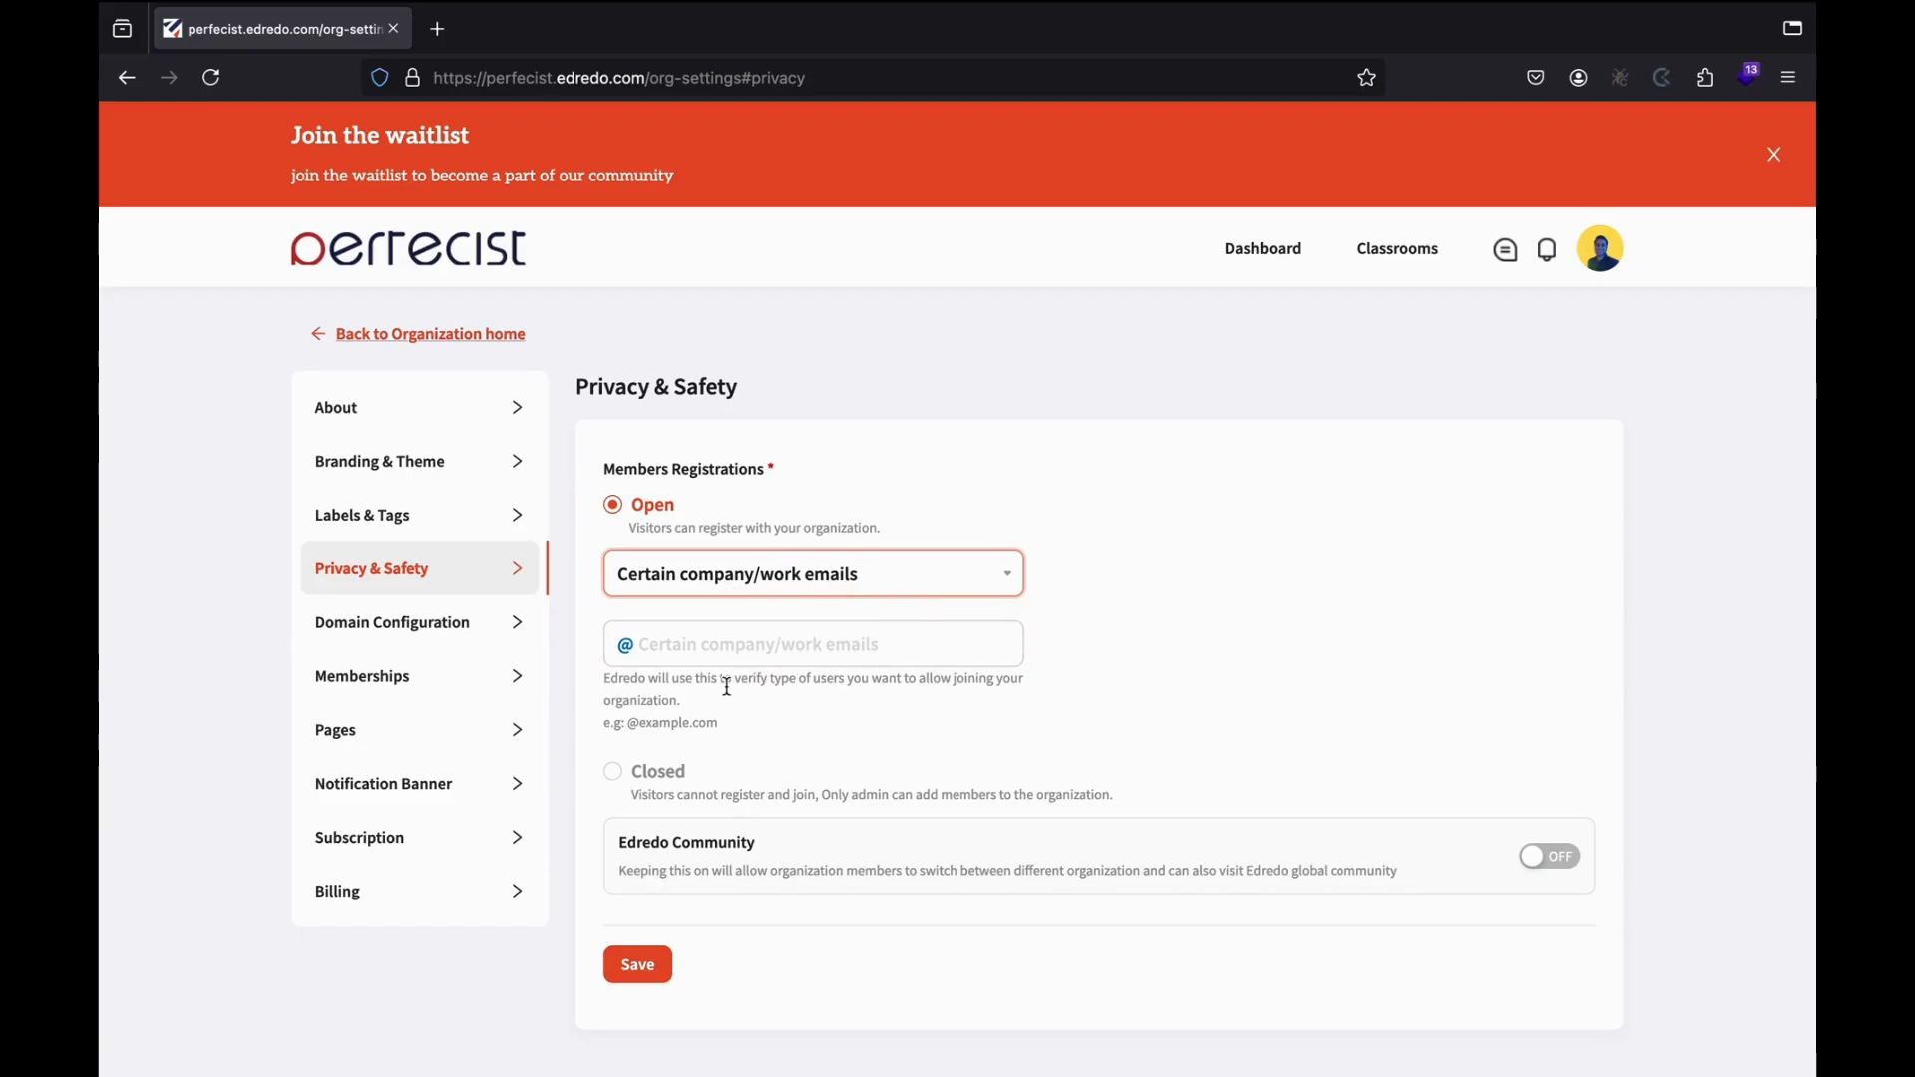
left_click_drag(630, 729, 716, 726)
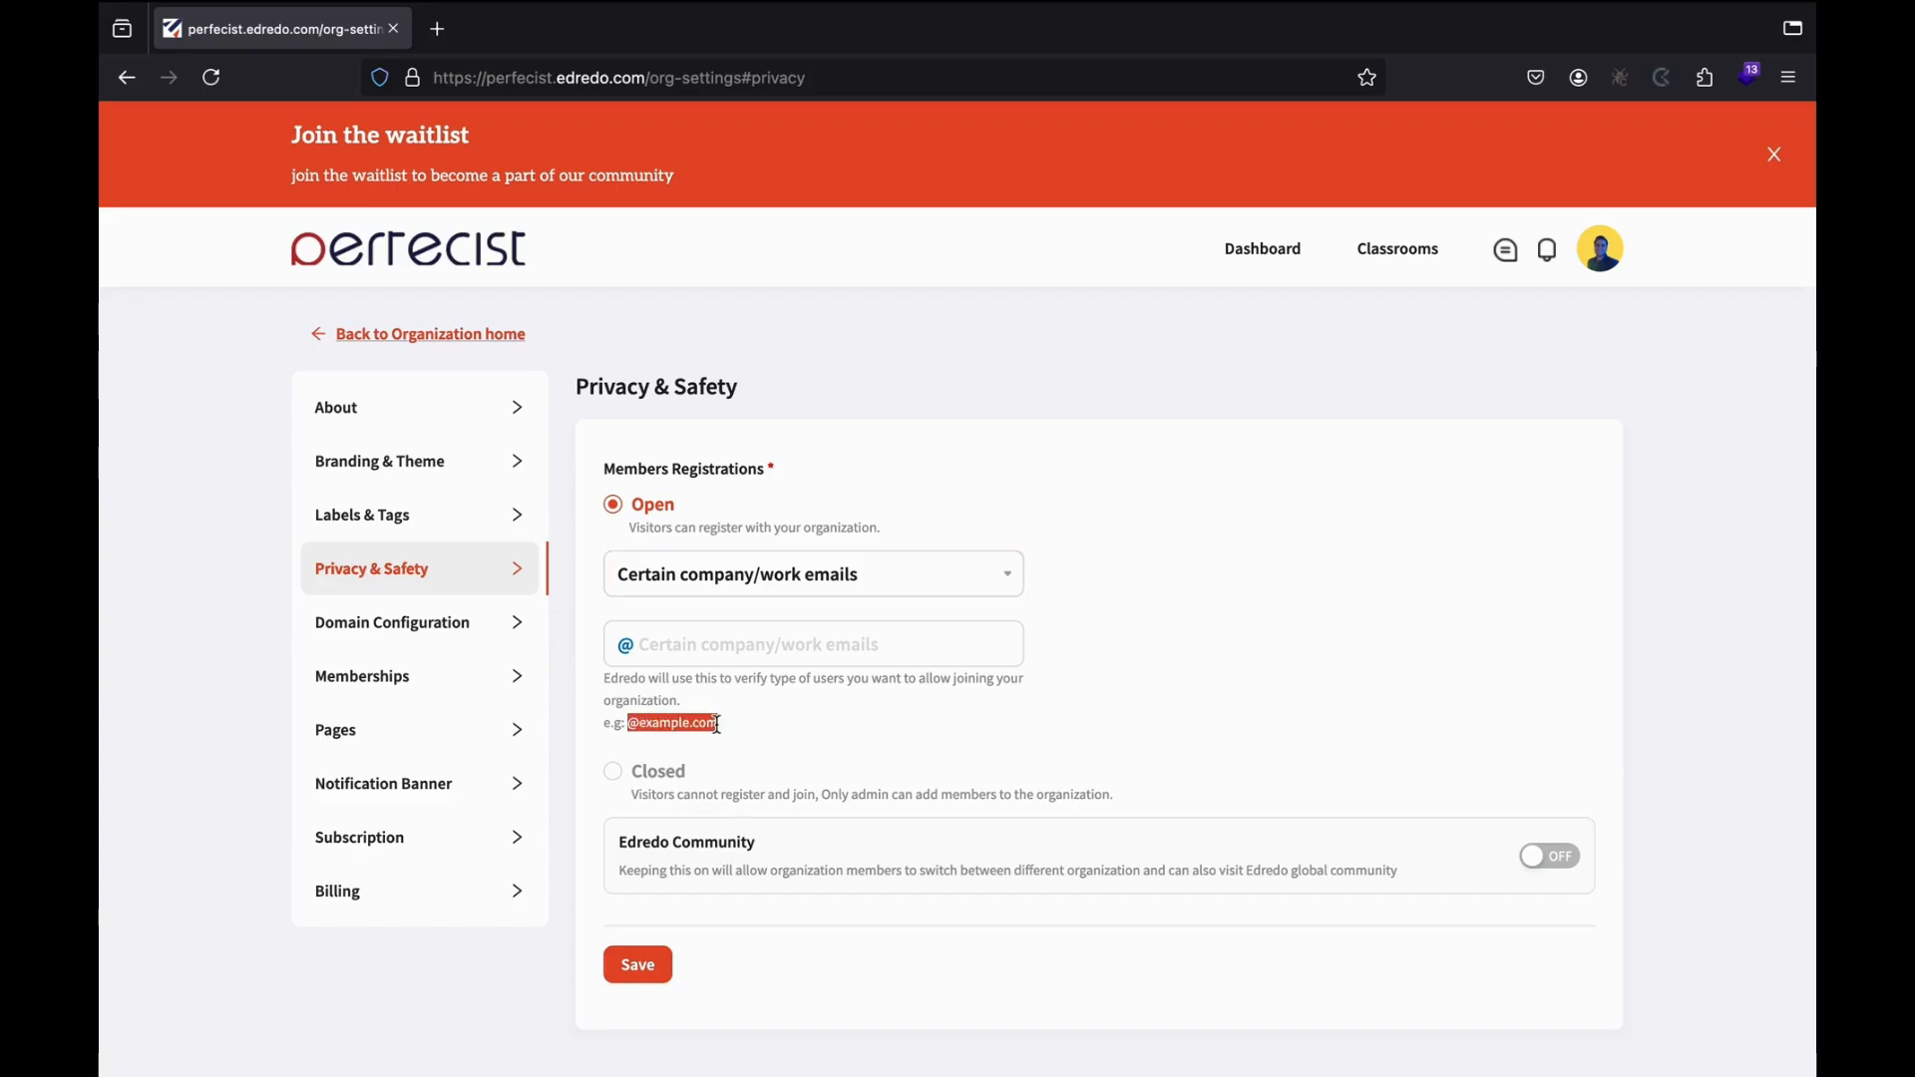
left_click(824, 733)
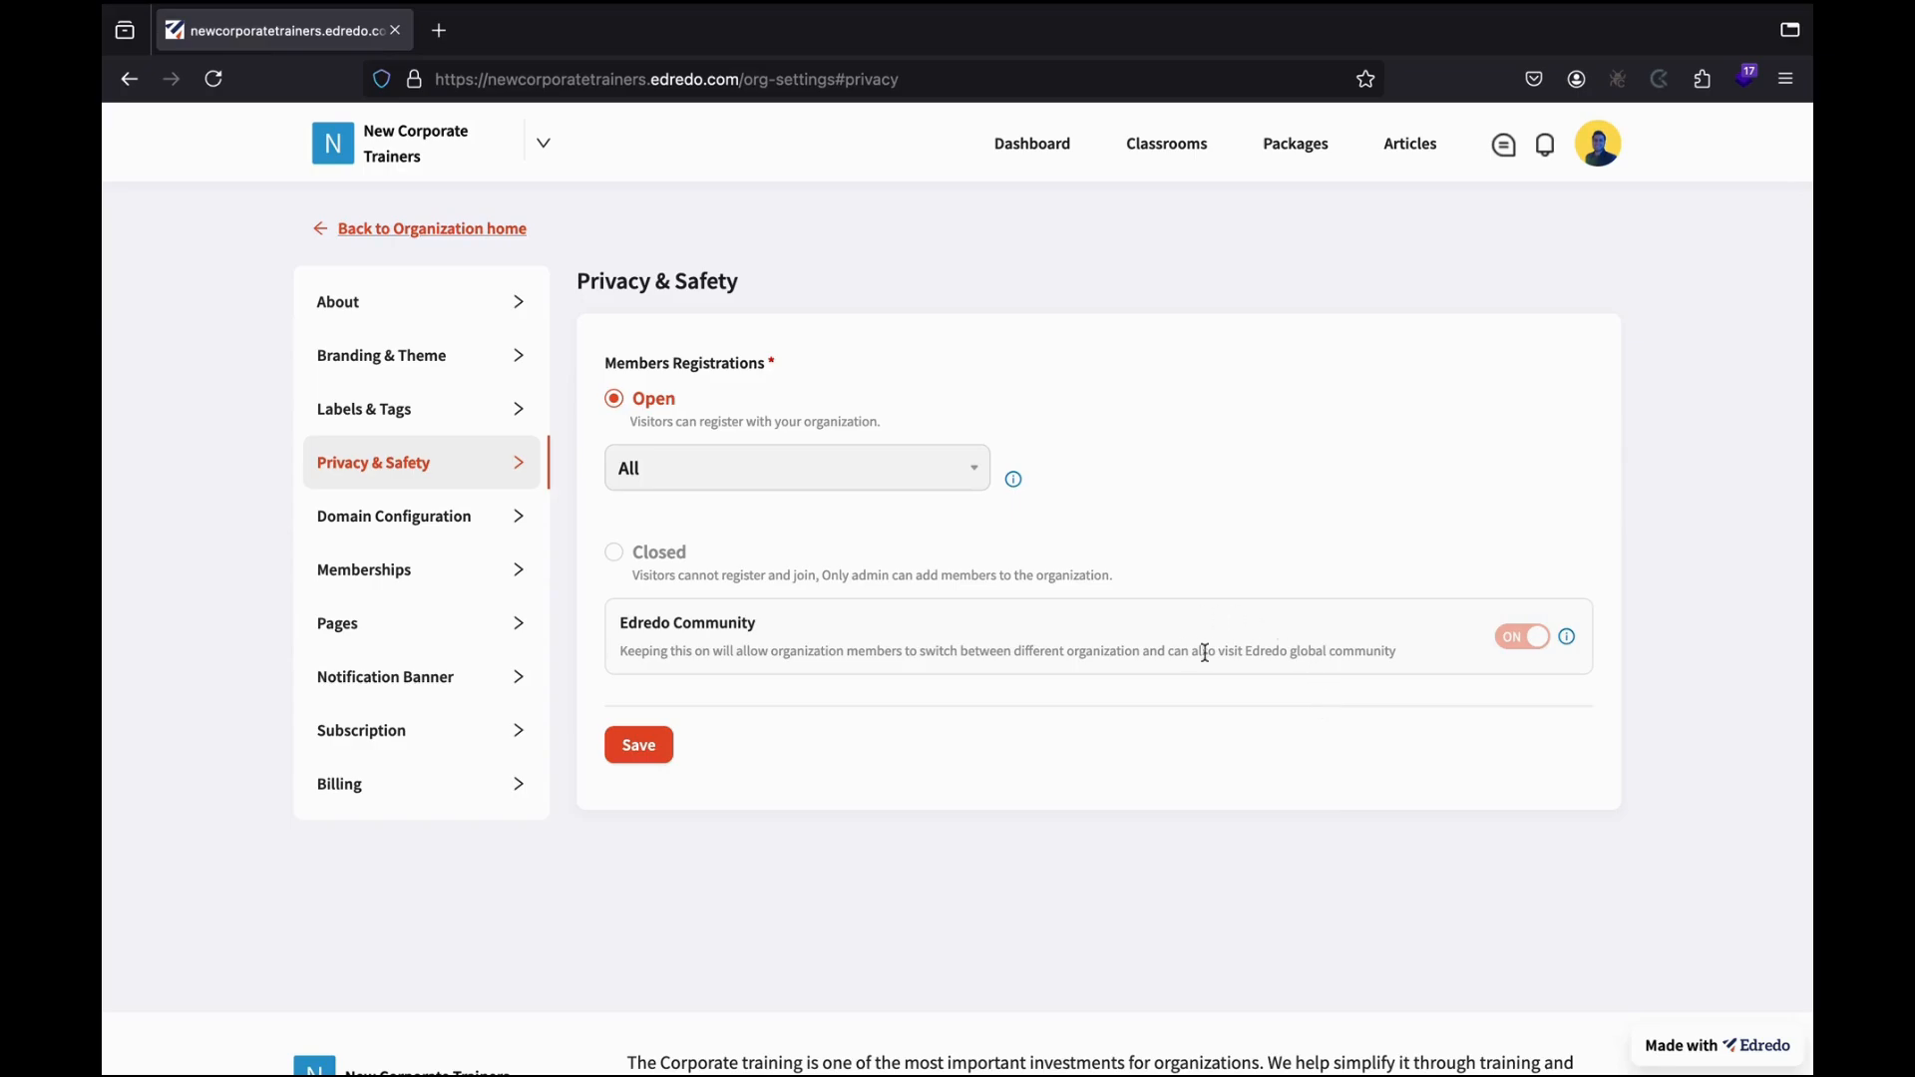
left_click(547, 145)
scroll(469, 219, "up", 3)
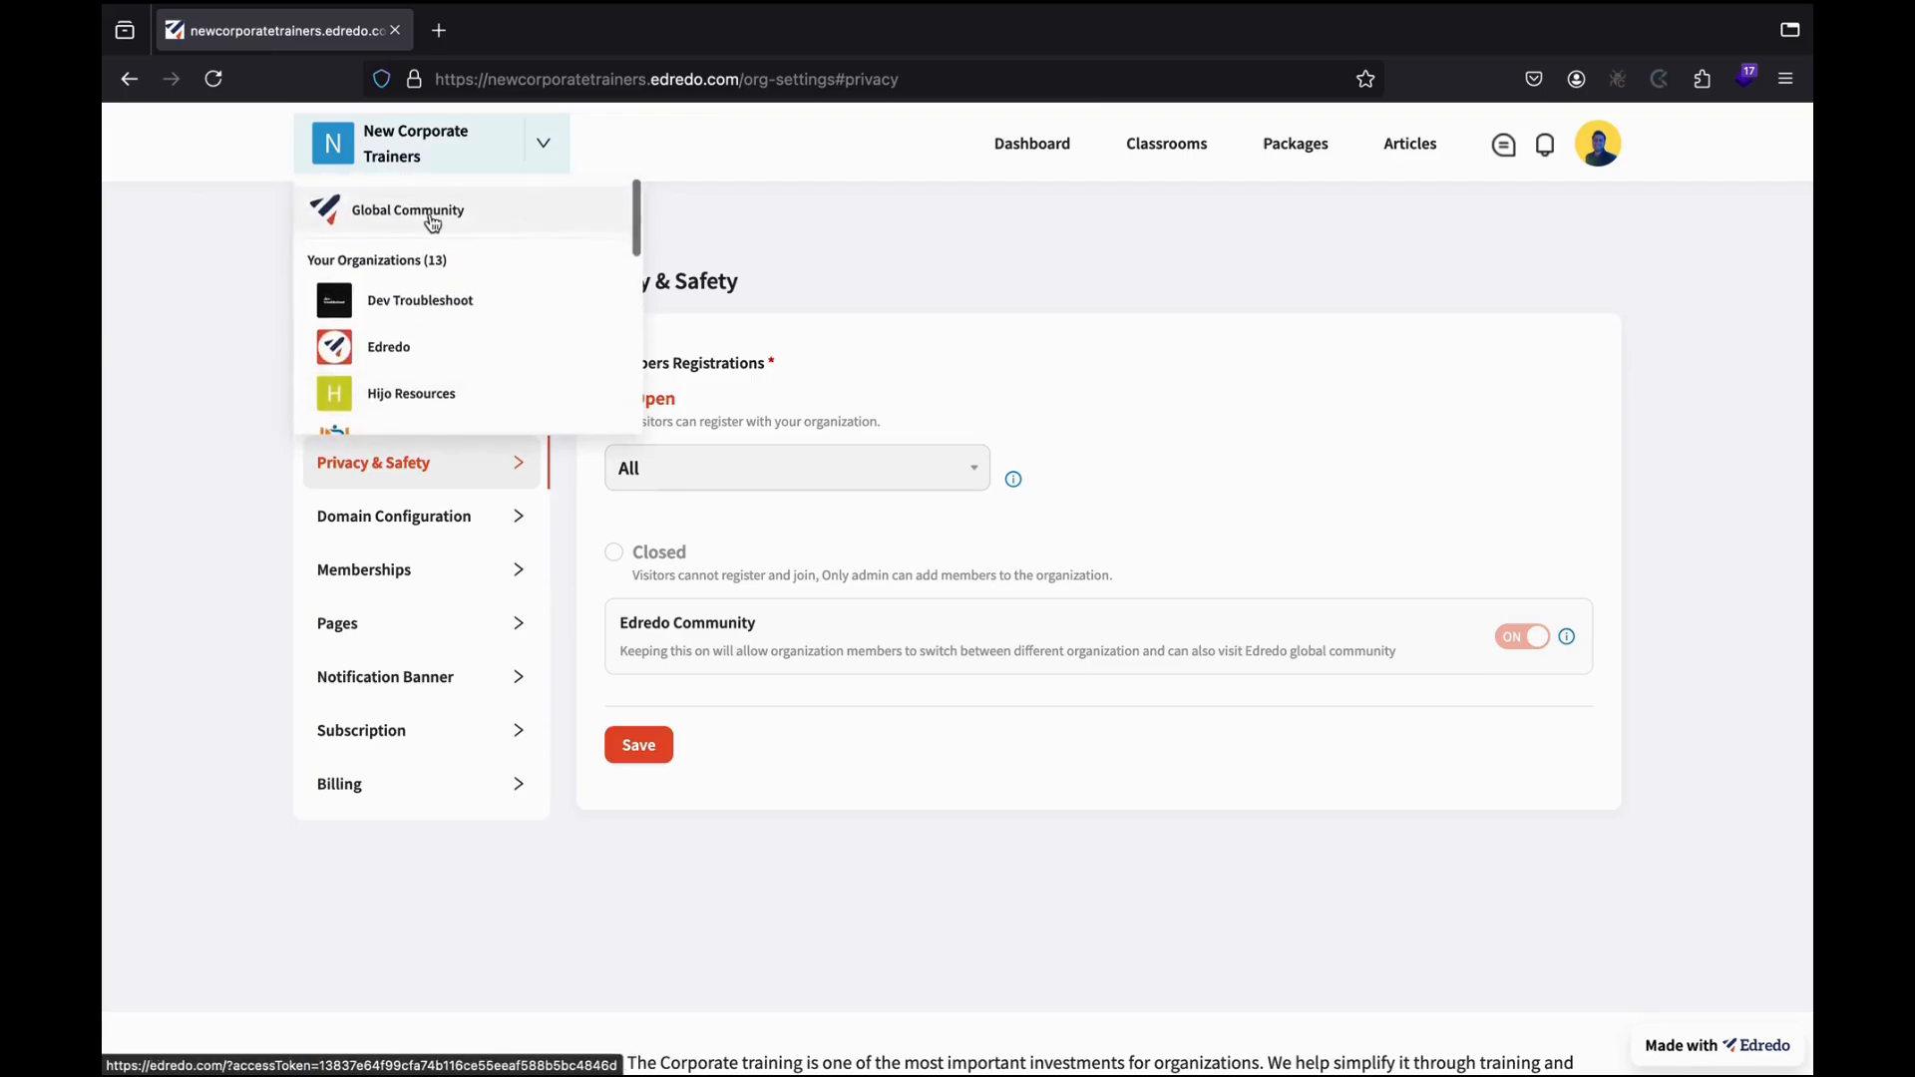
left_click(1130, 359)
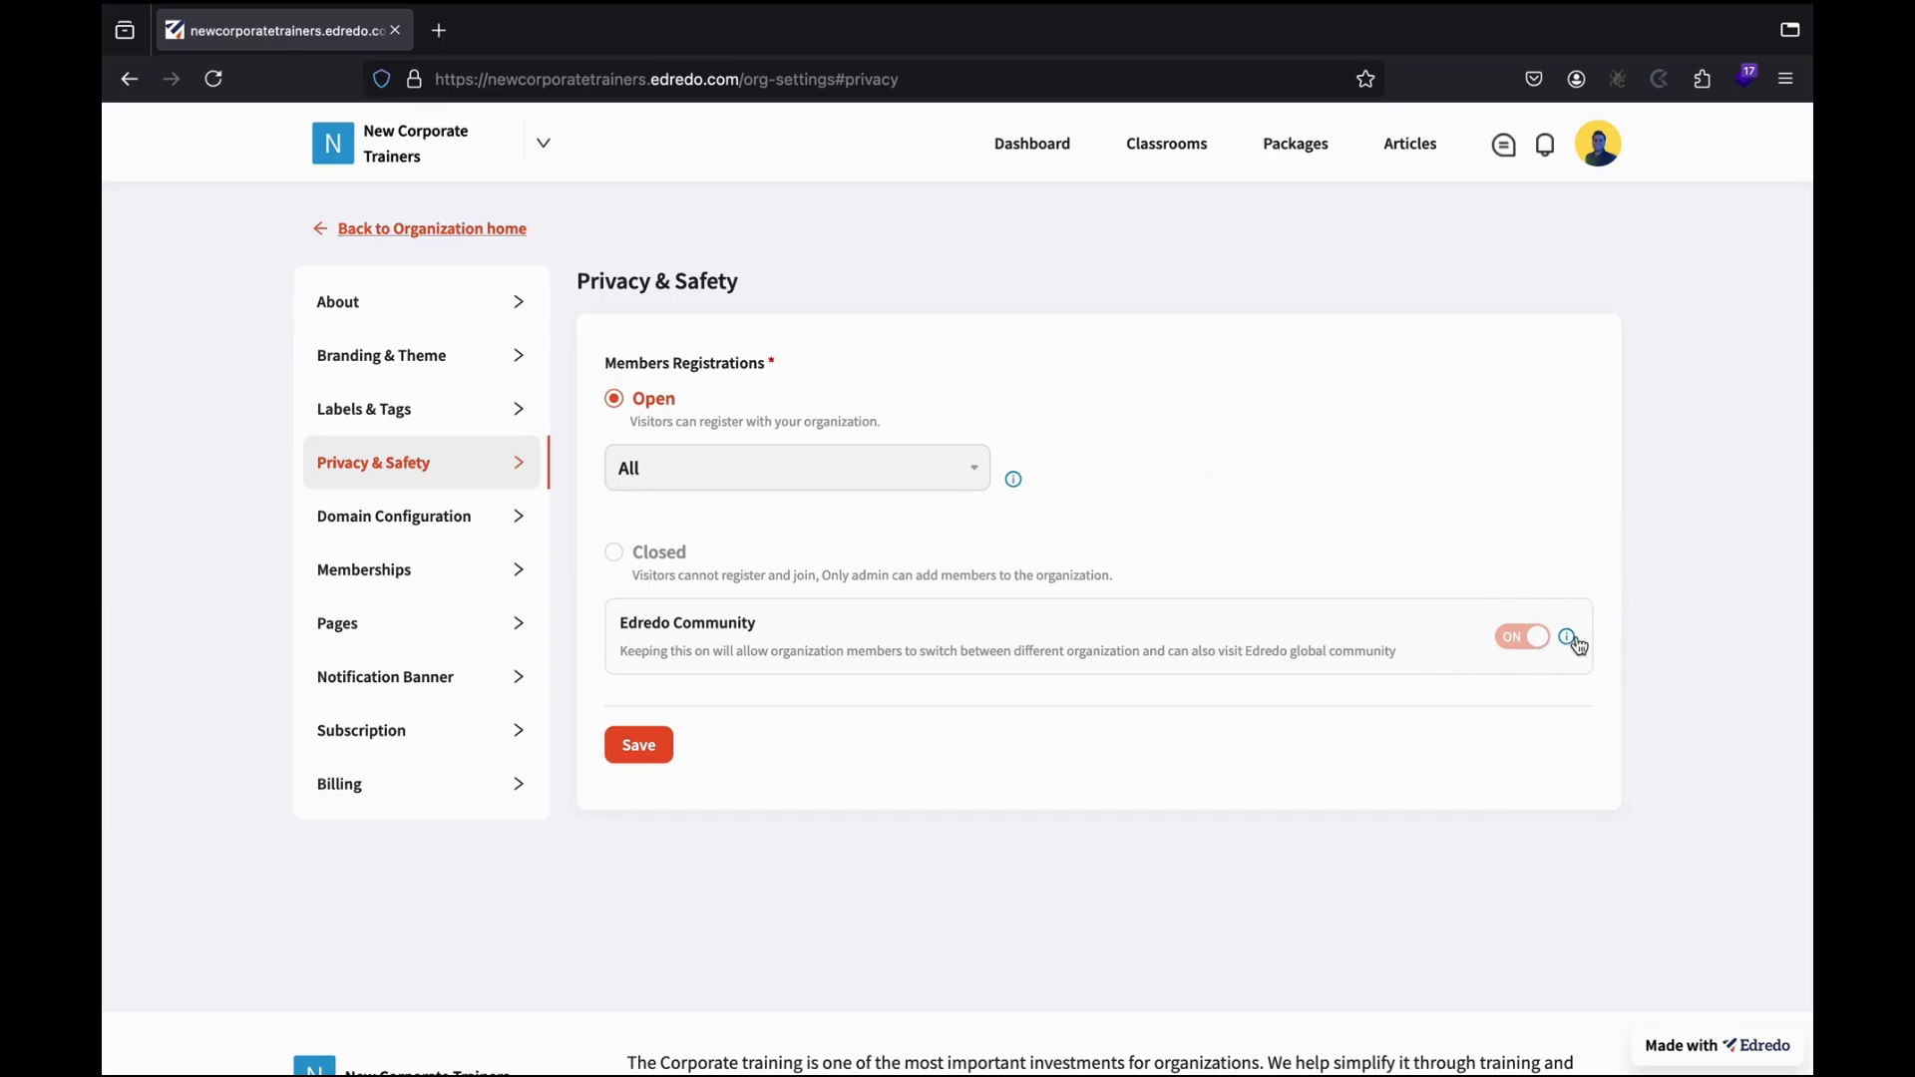
Keep registration open to All, turn Edredo Community on, and save the privacy settings.
mouse_move(1576, 642)
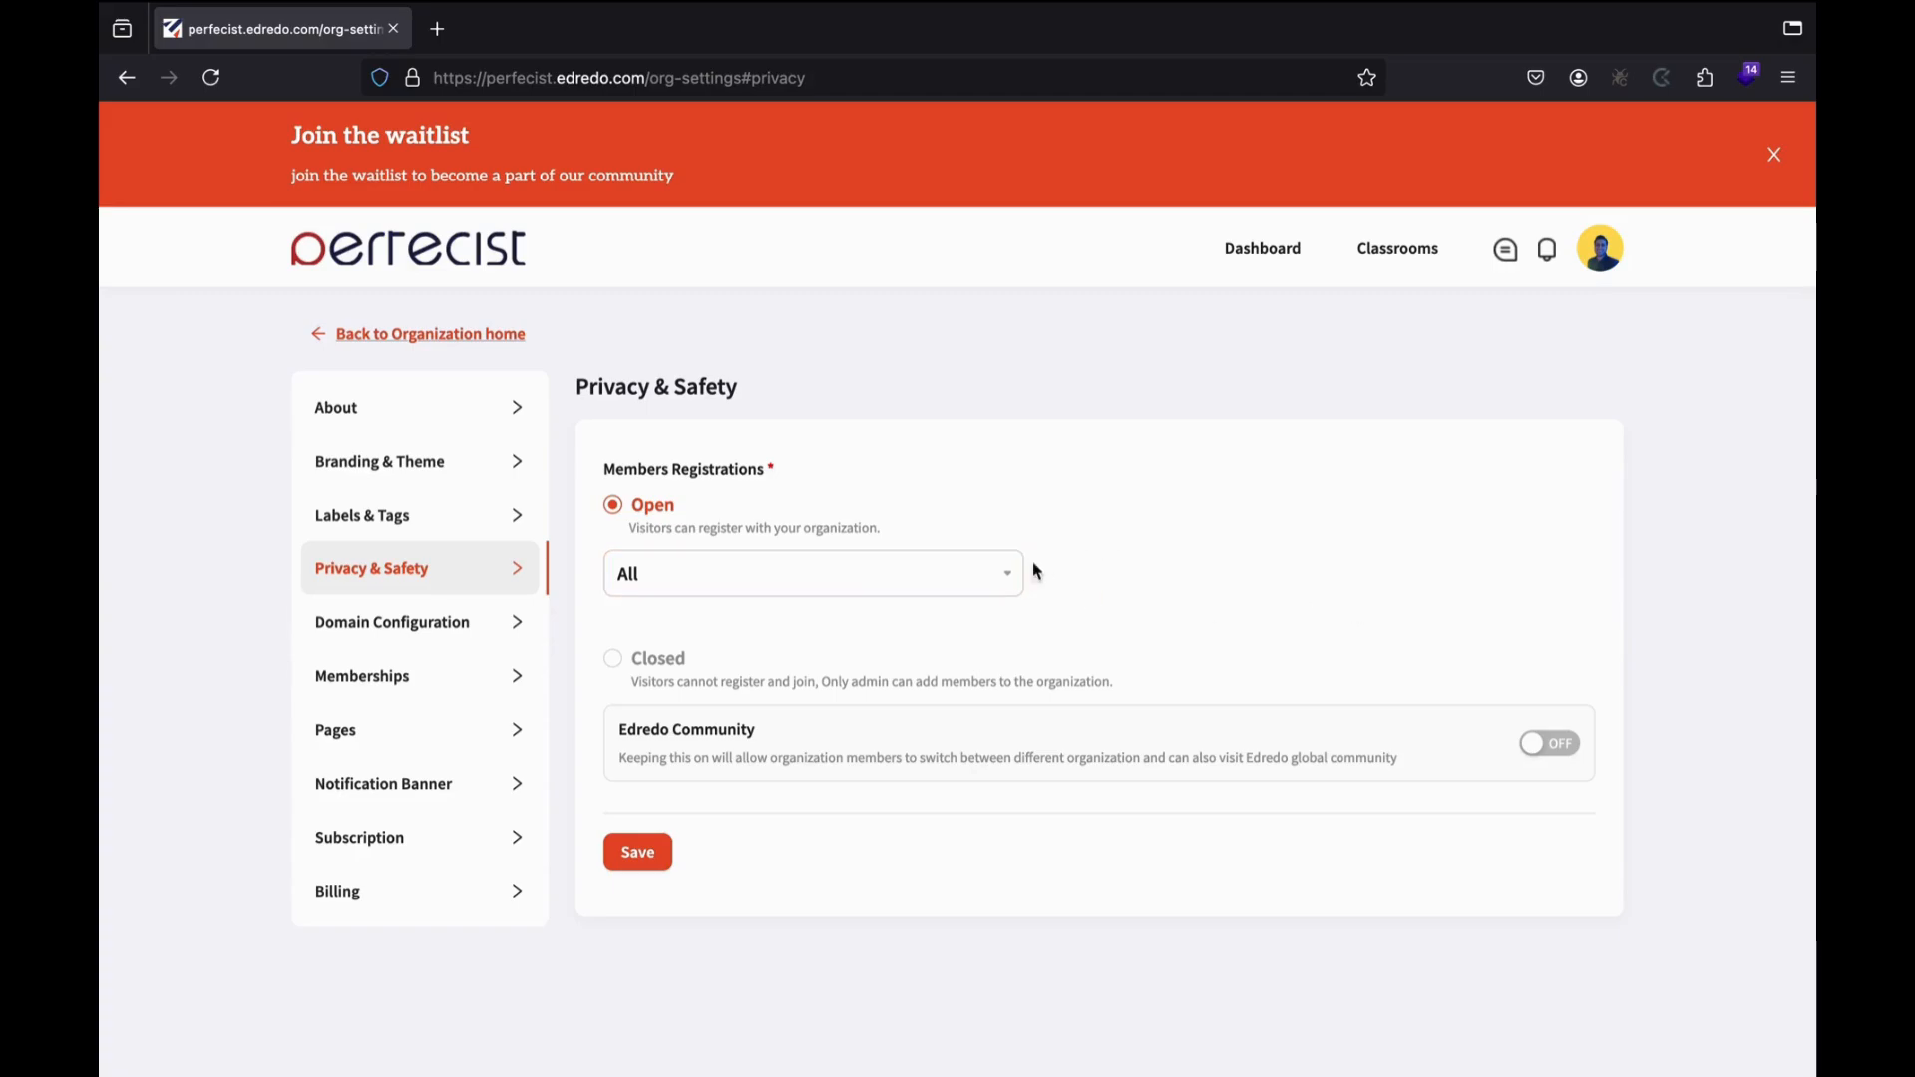
left_click(1003, 578)
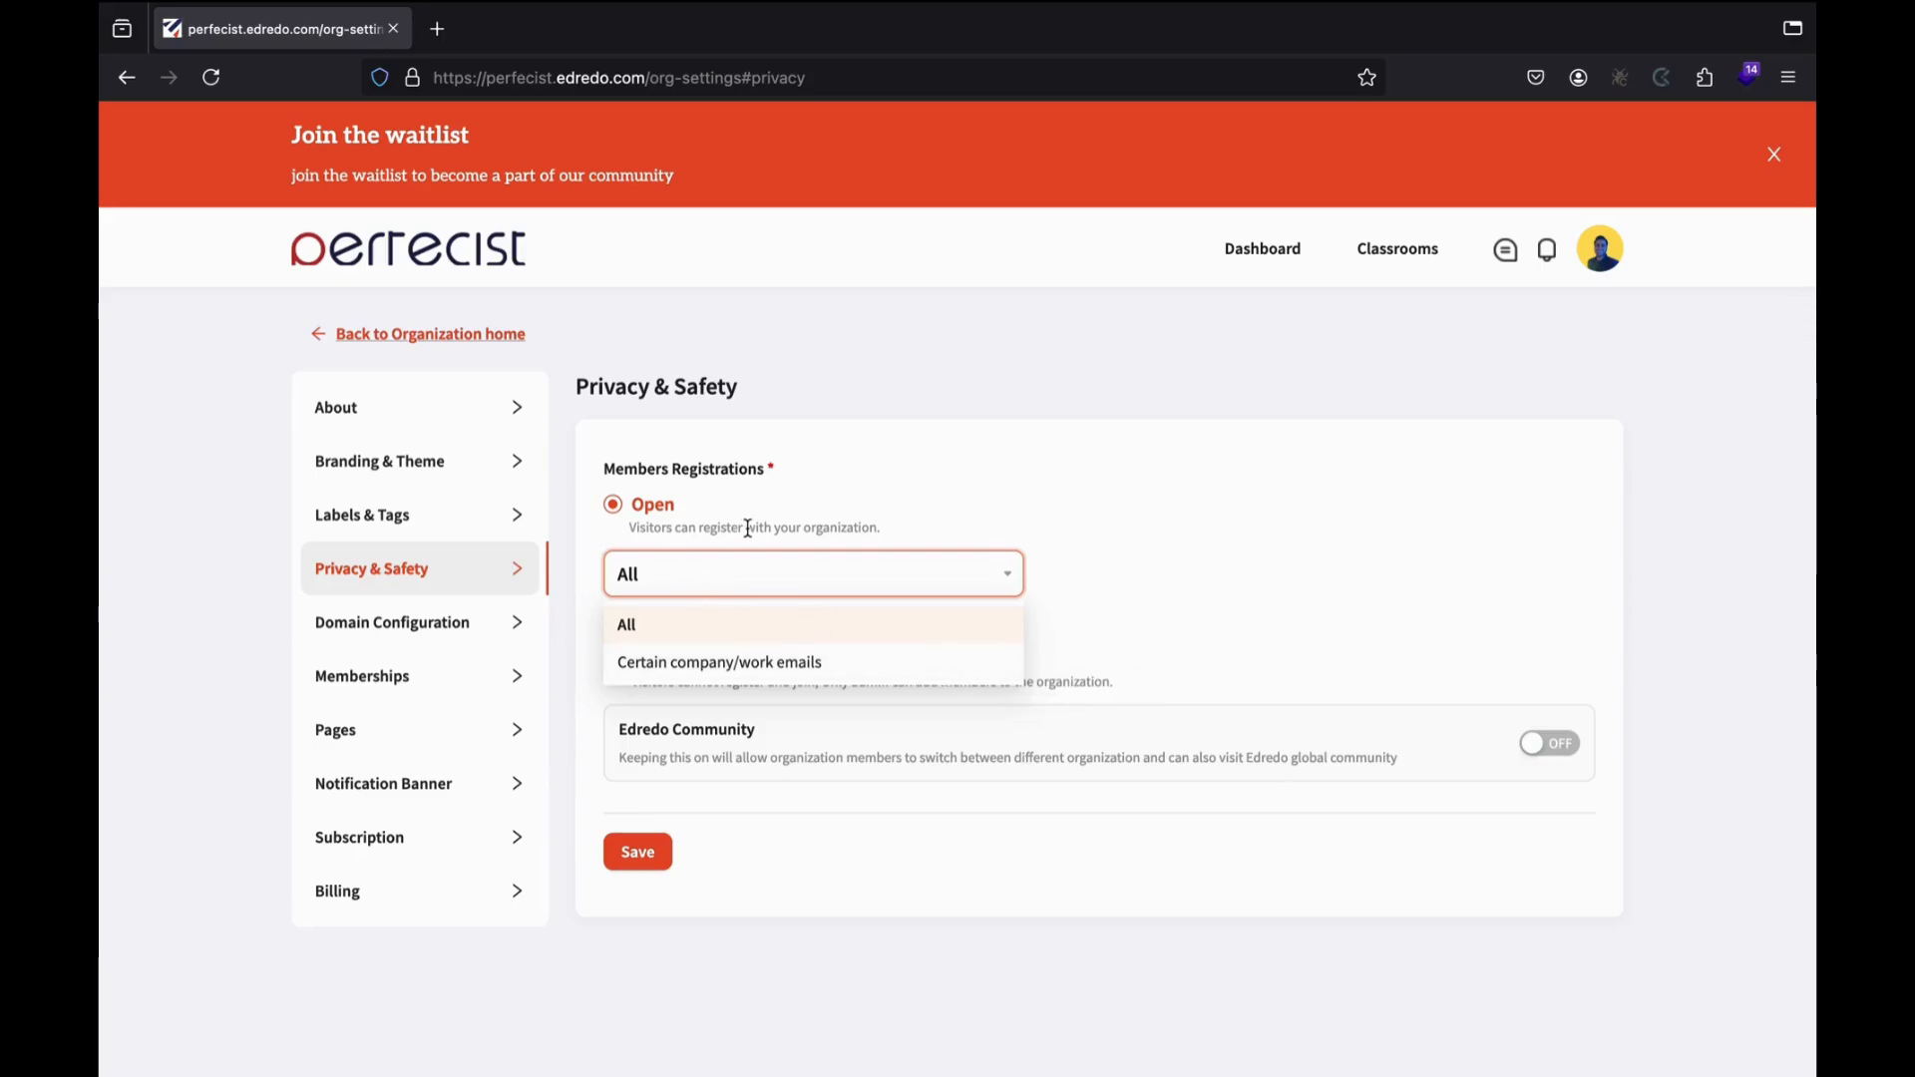
double_click(962, 424)
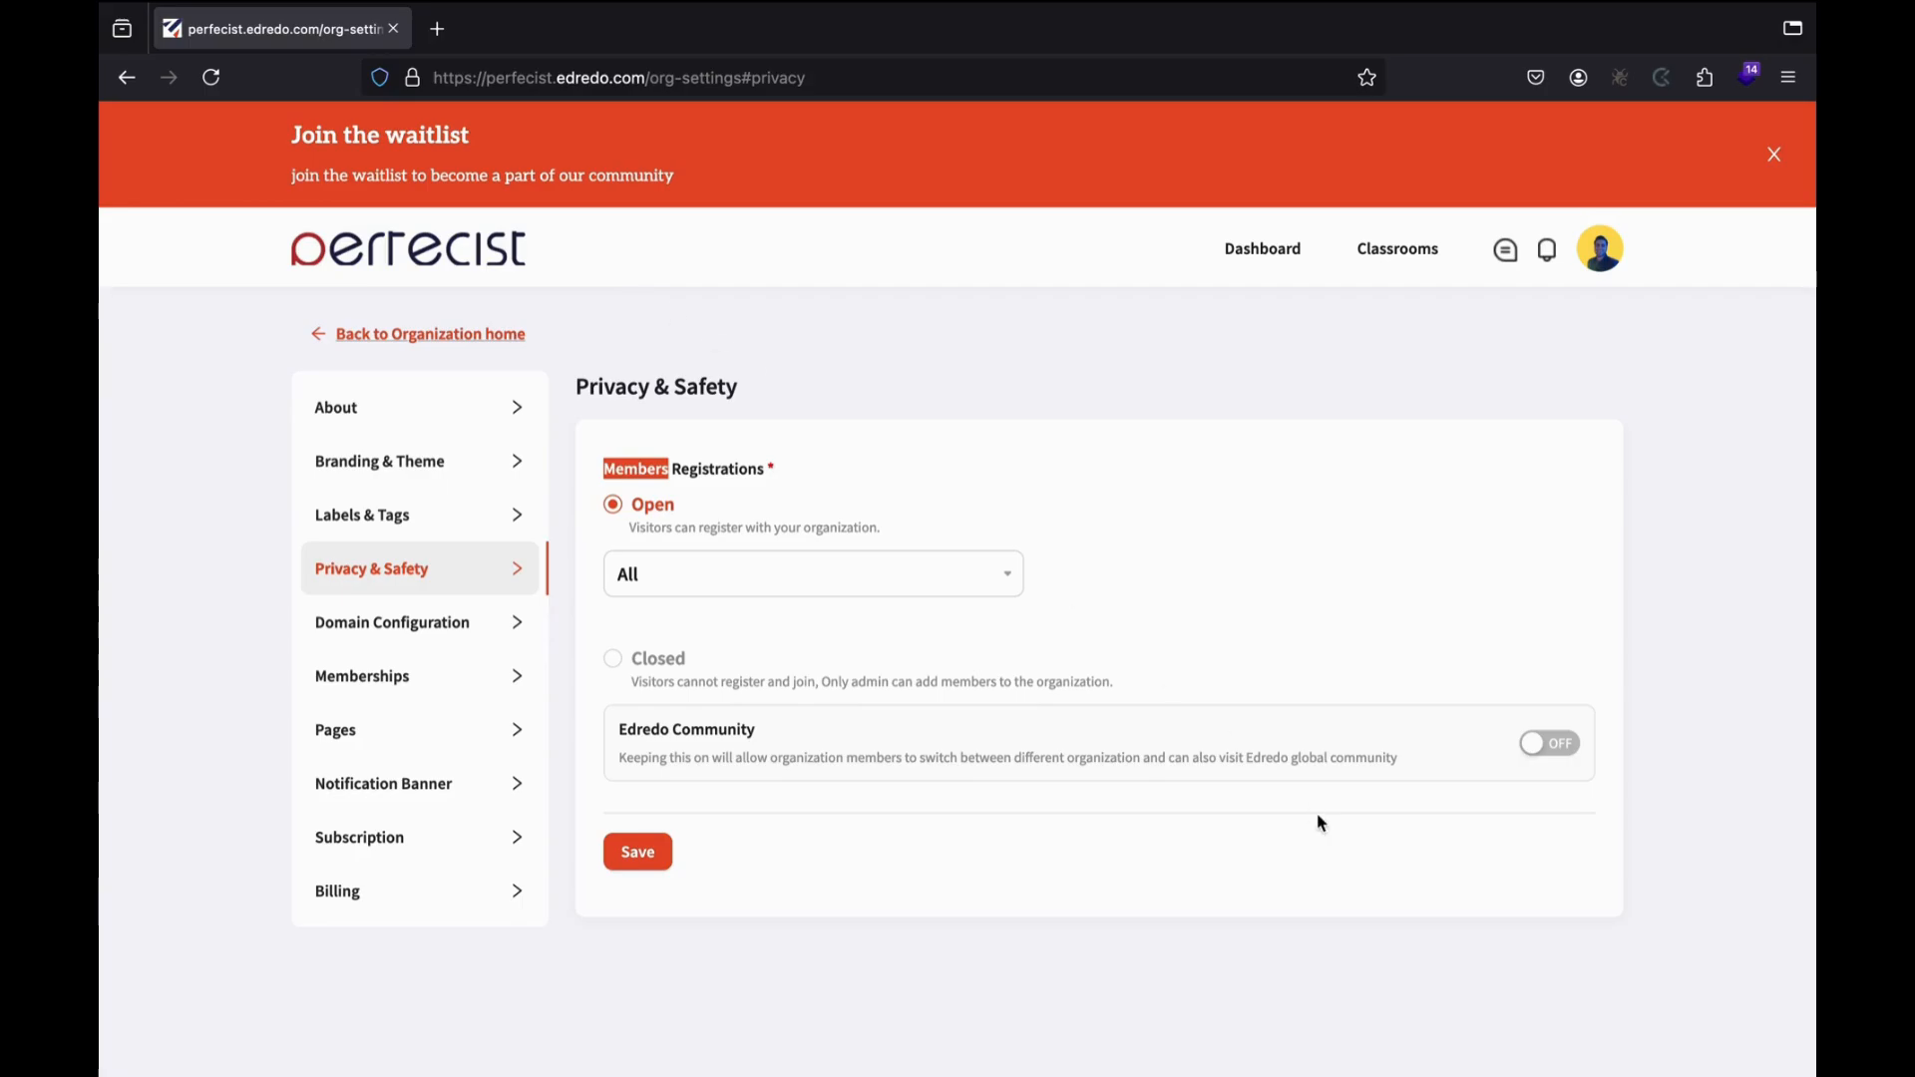
left_click(1546, 742)
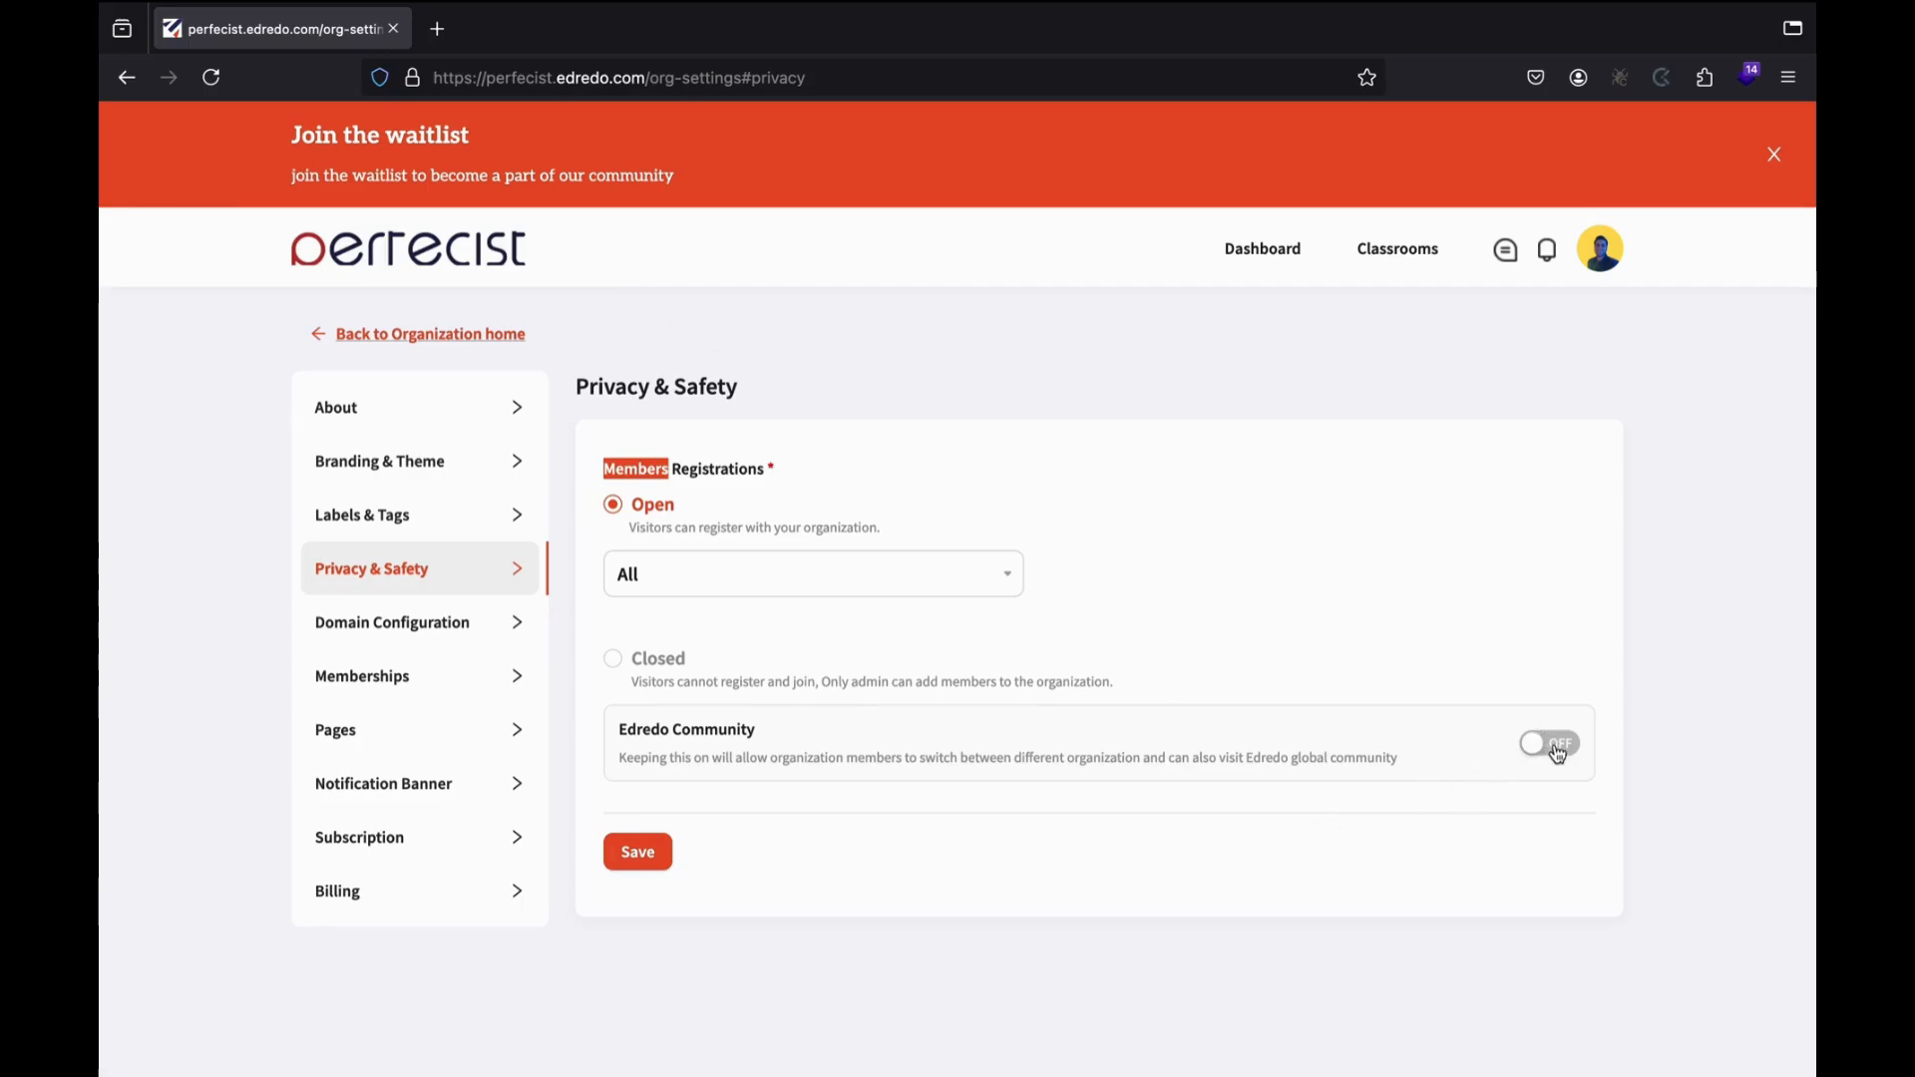
left_click(654, 866)
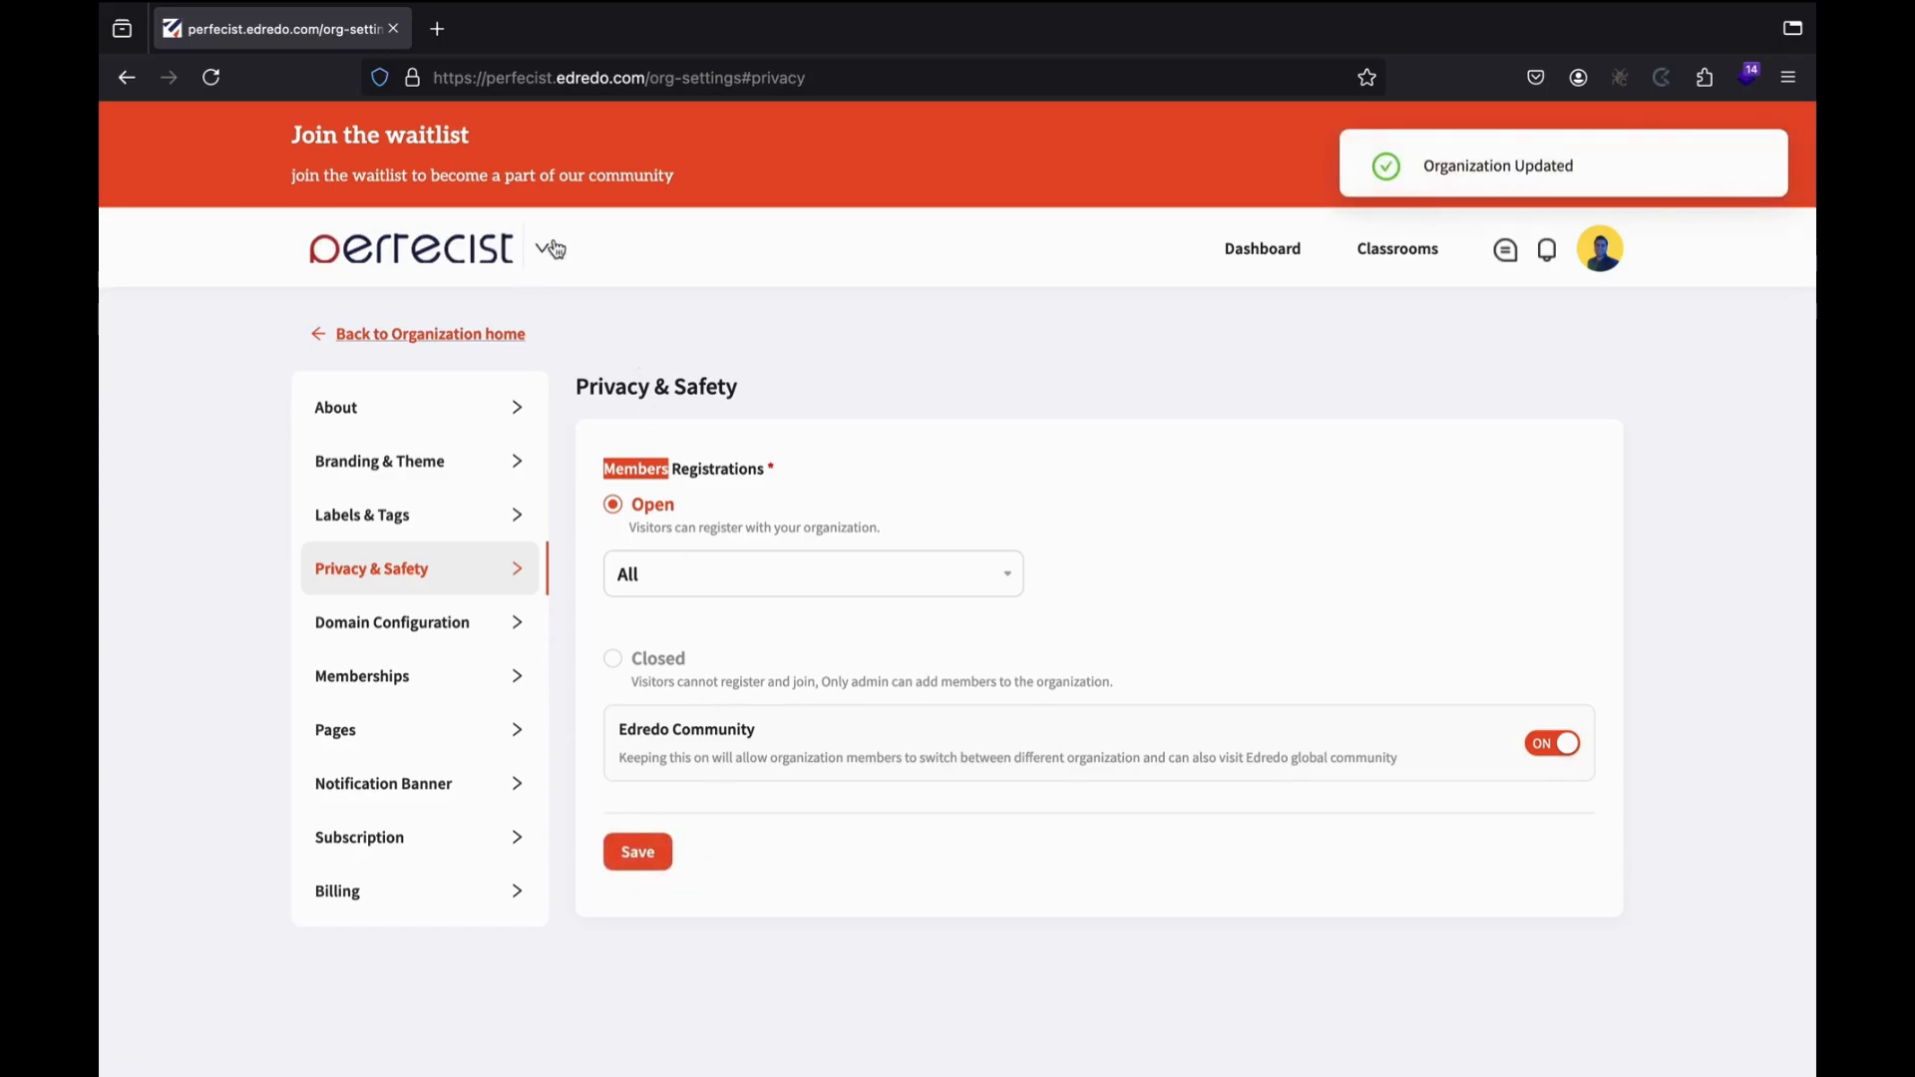
Check the organization list again, then turn Edredo Community back off and save.
left_click(542, 248)
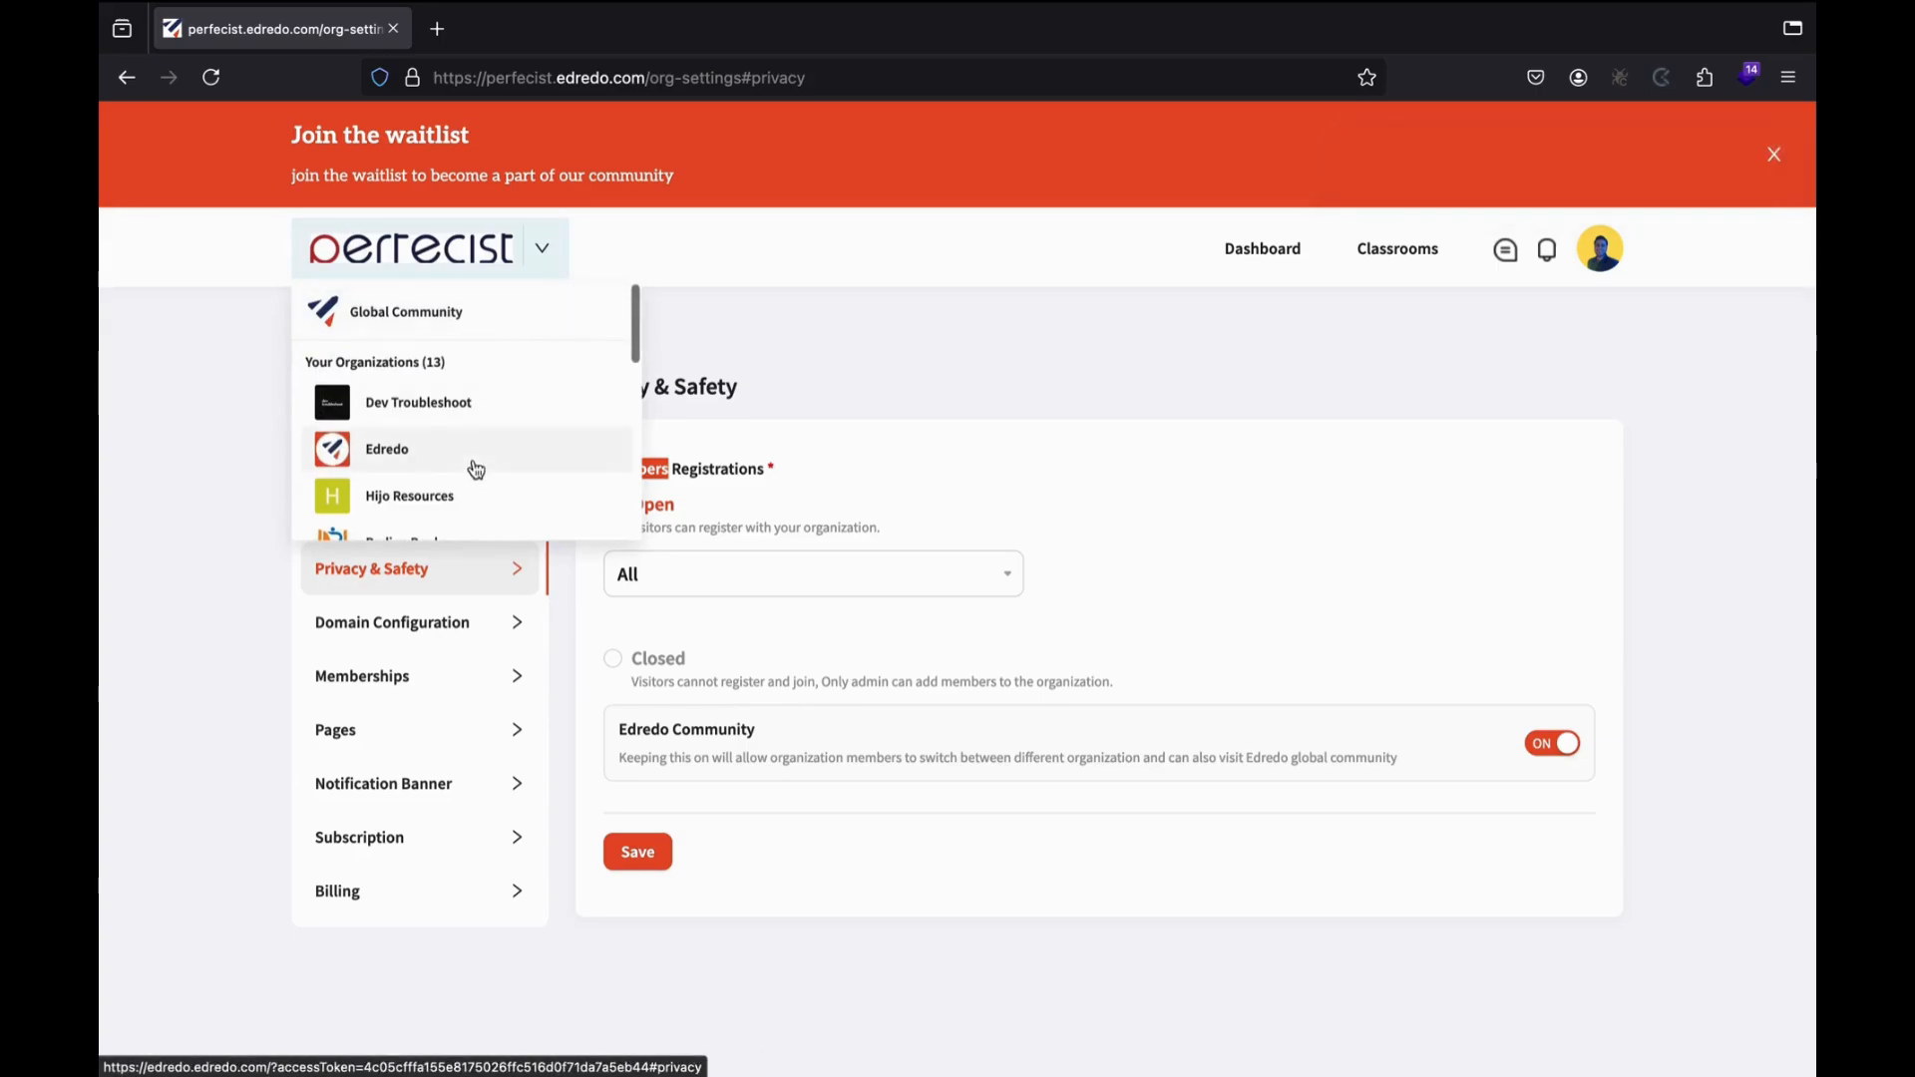
scroll(475, 466, "down", 1)
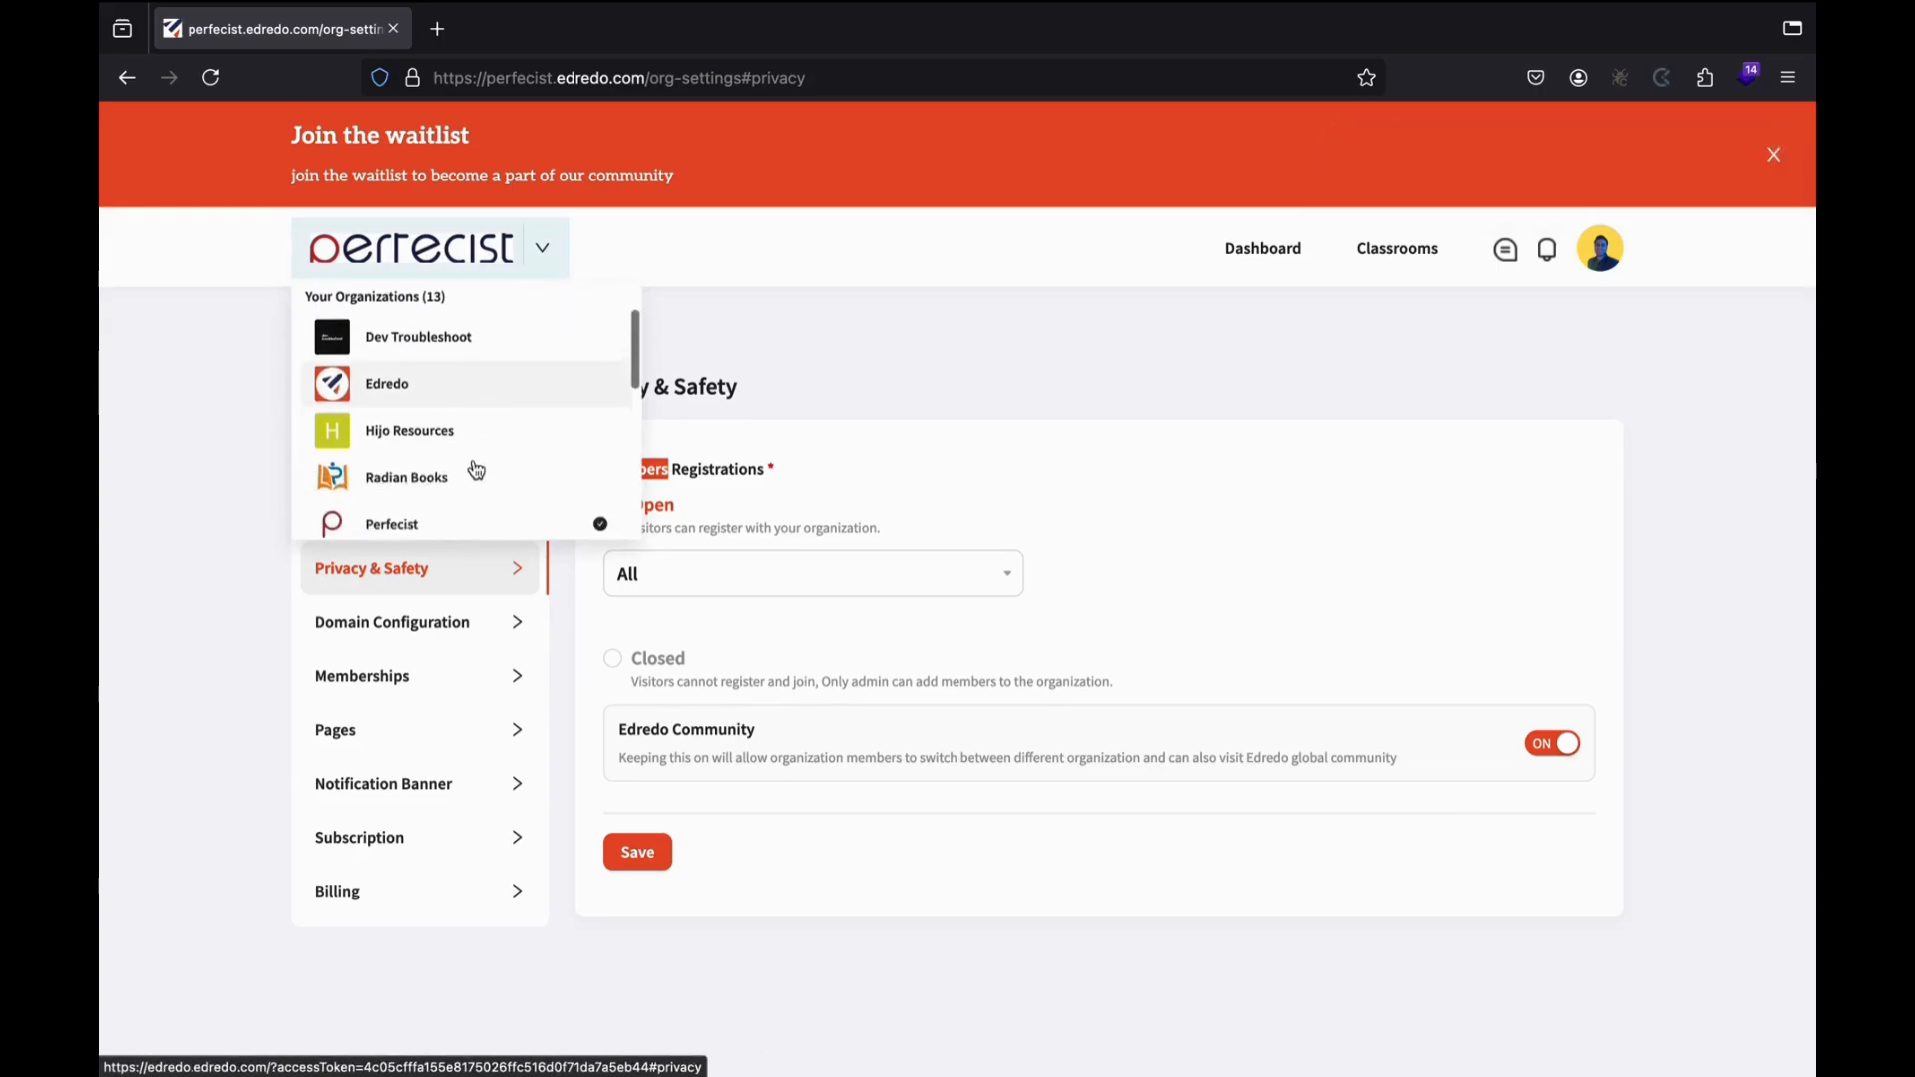
left_click(1137, 419)
left_click(1569, 758)
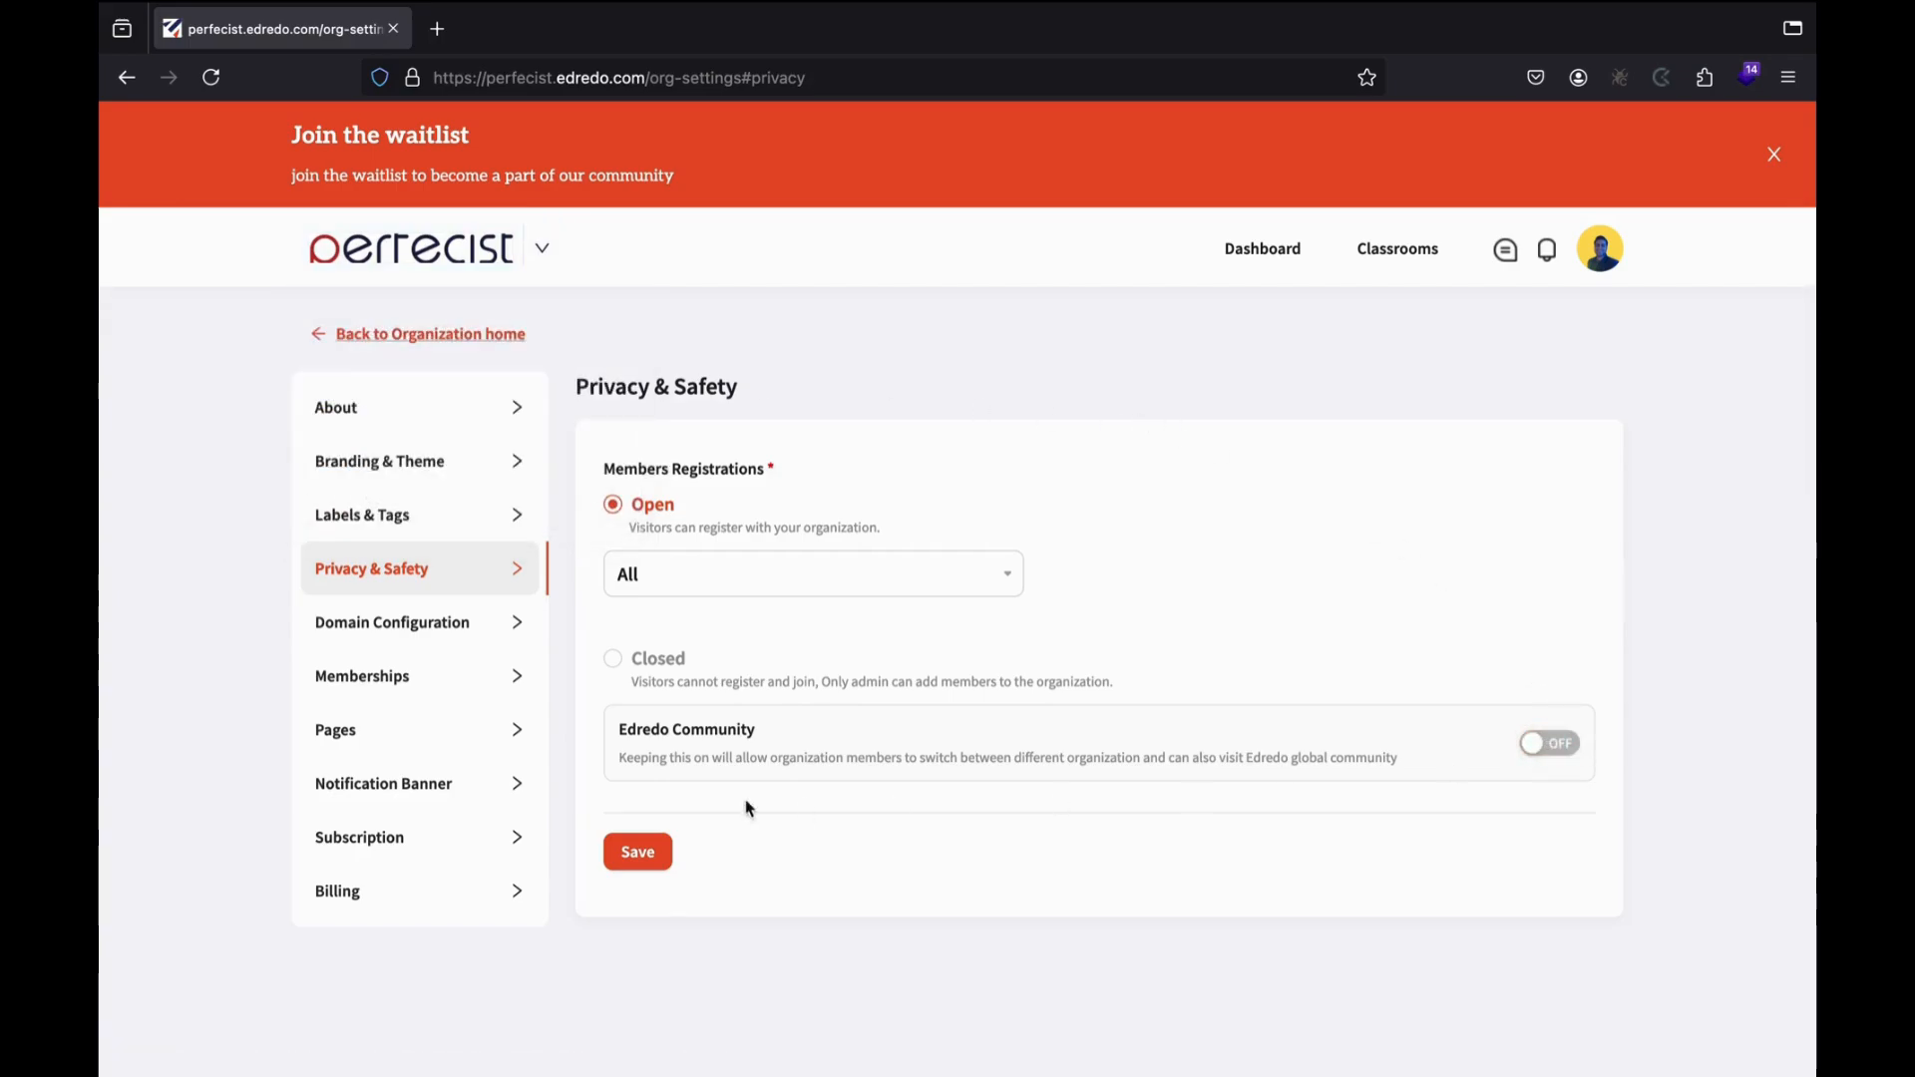
left_click(642, 851)
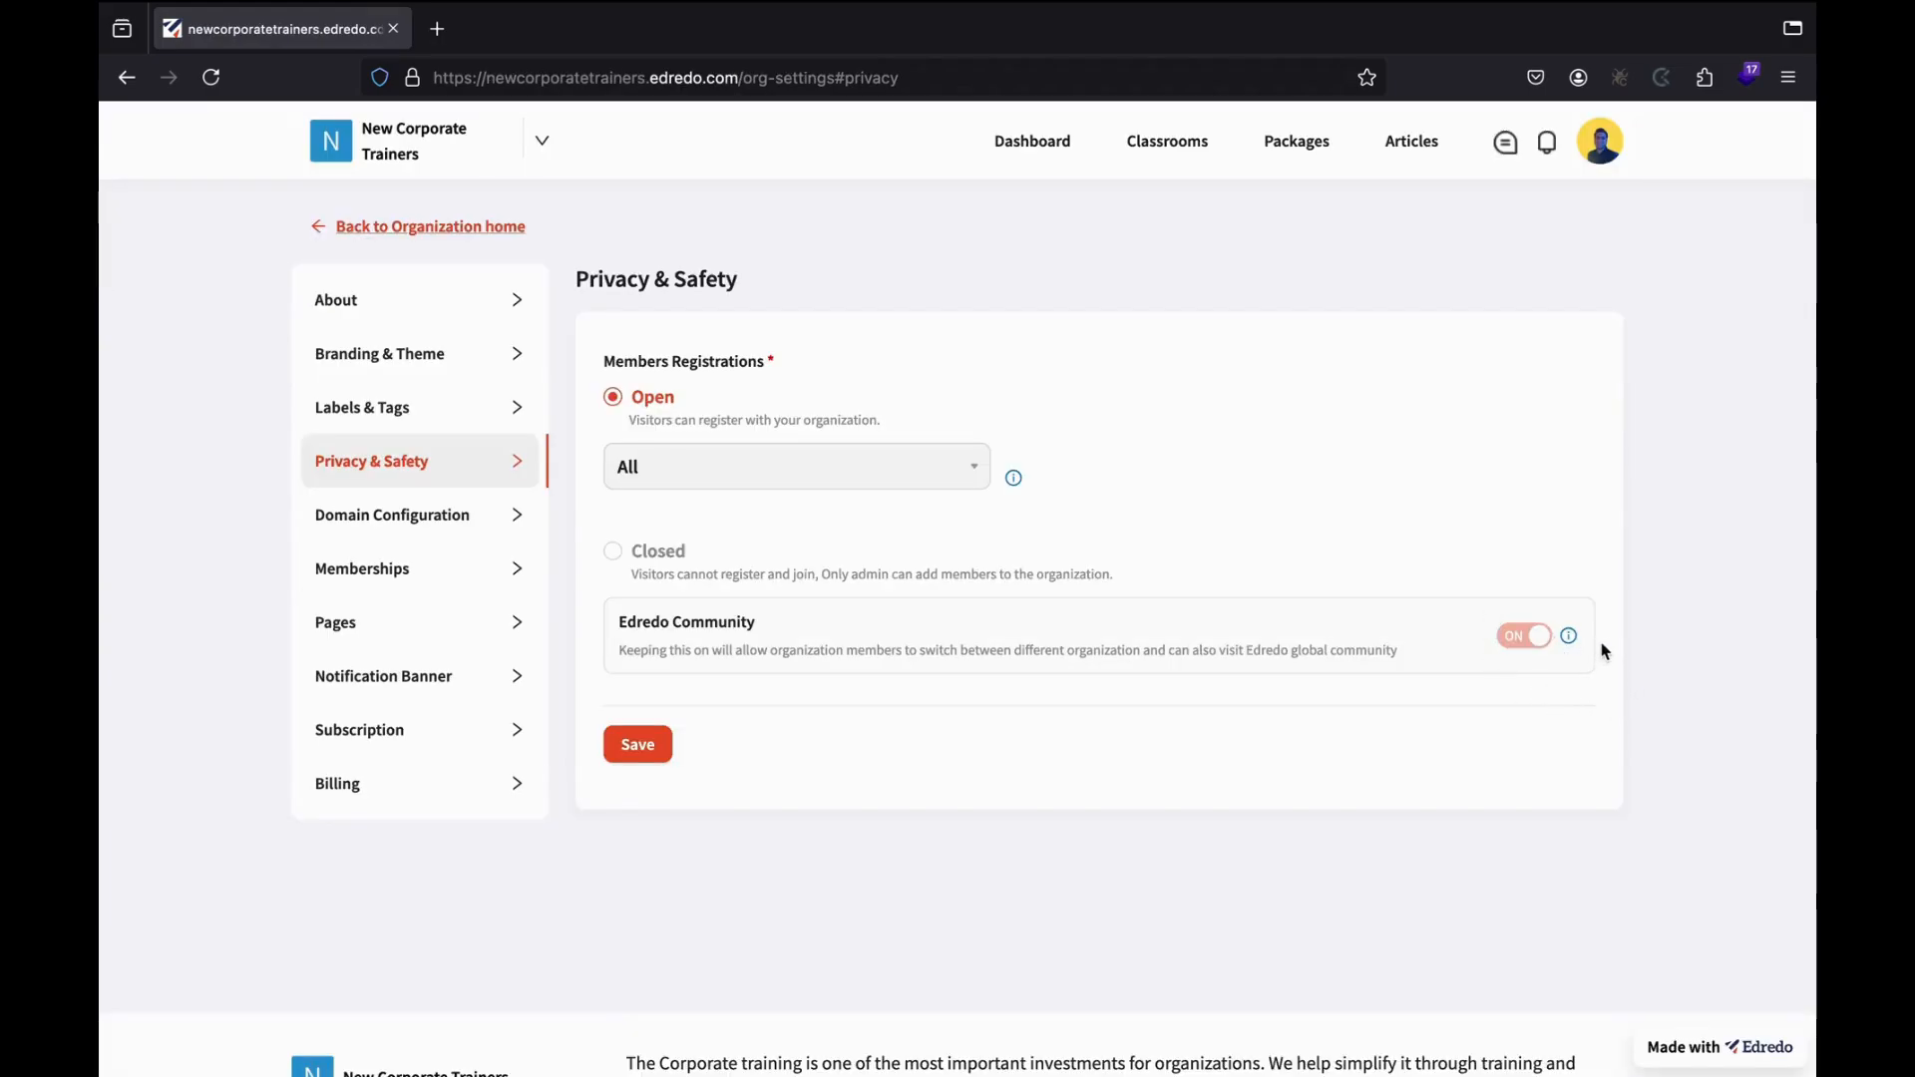
View New Corporate Trainers' Domain Configuration with its active edredo.com sub-domain.
mouse_move(1562, 639)
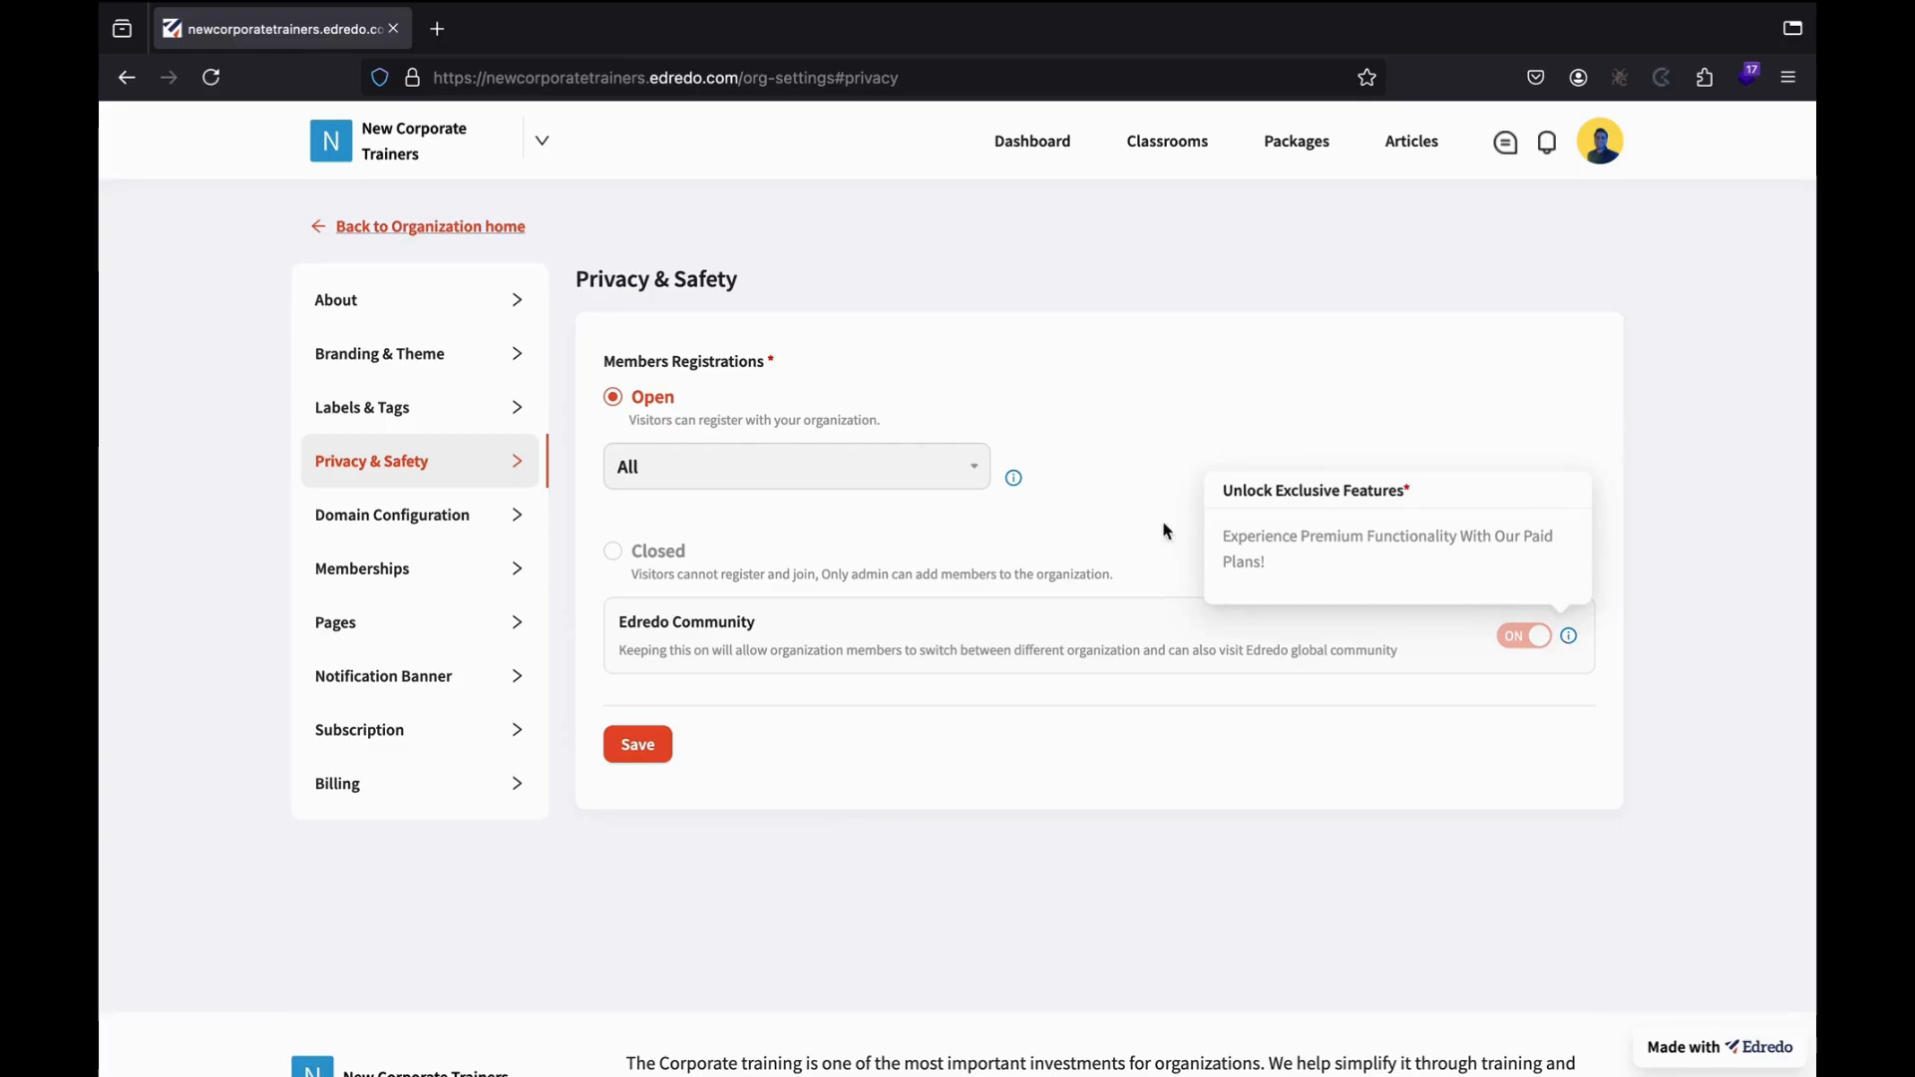
left_click(443, 525)
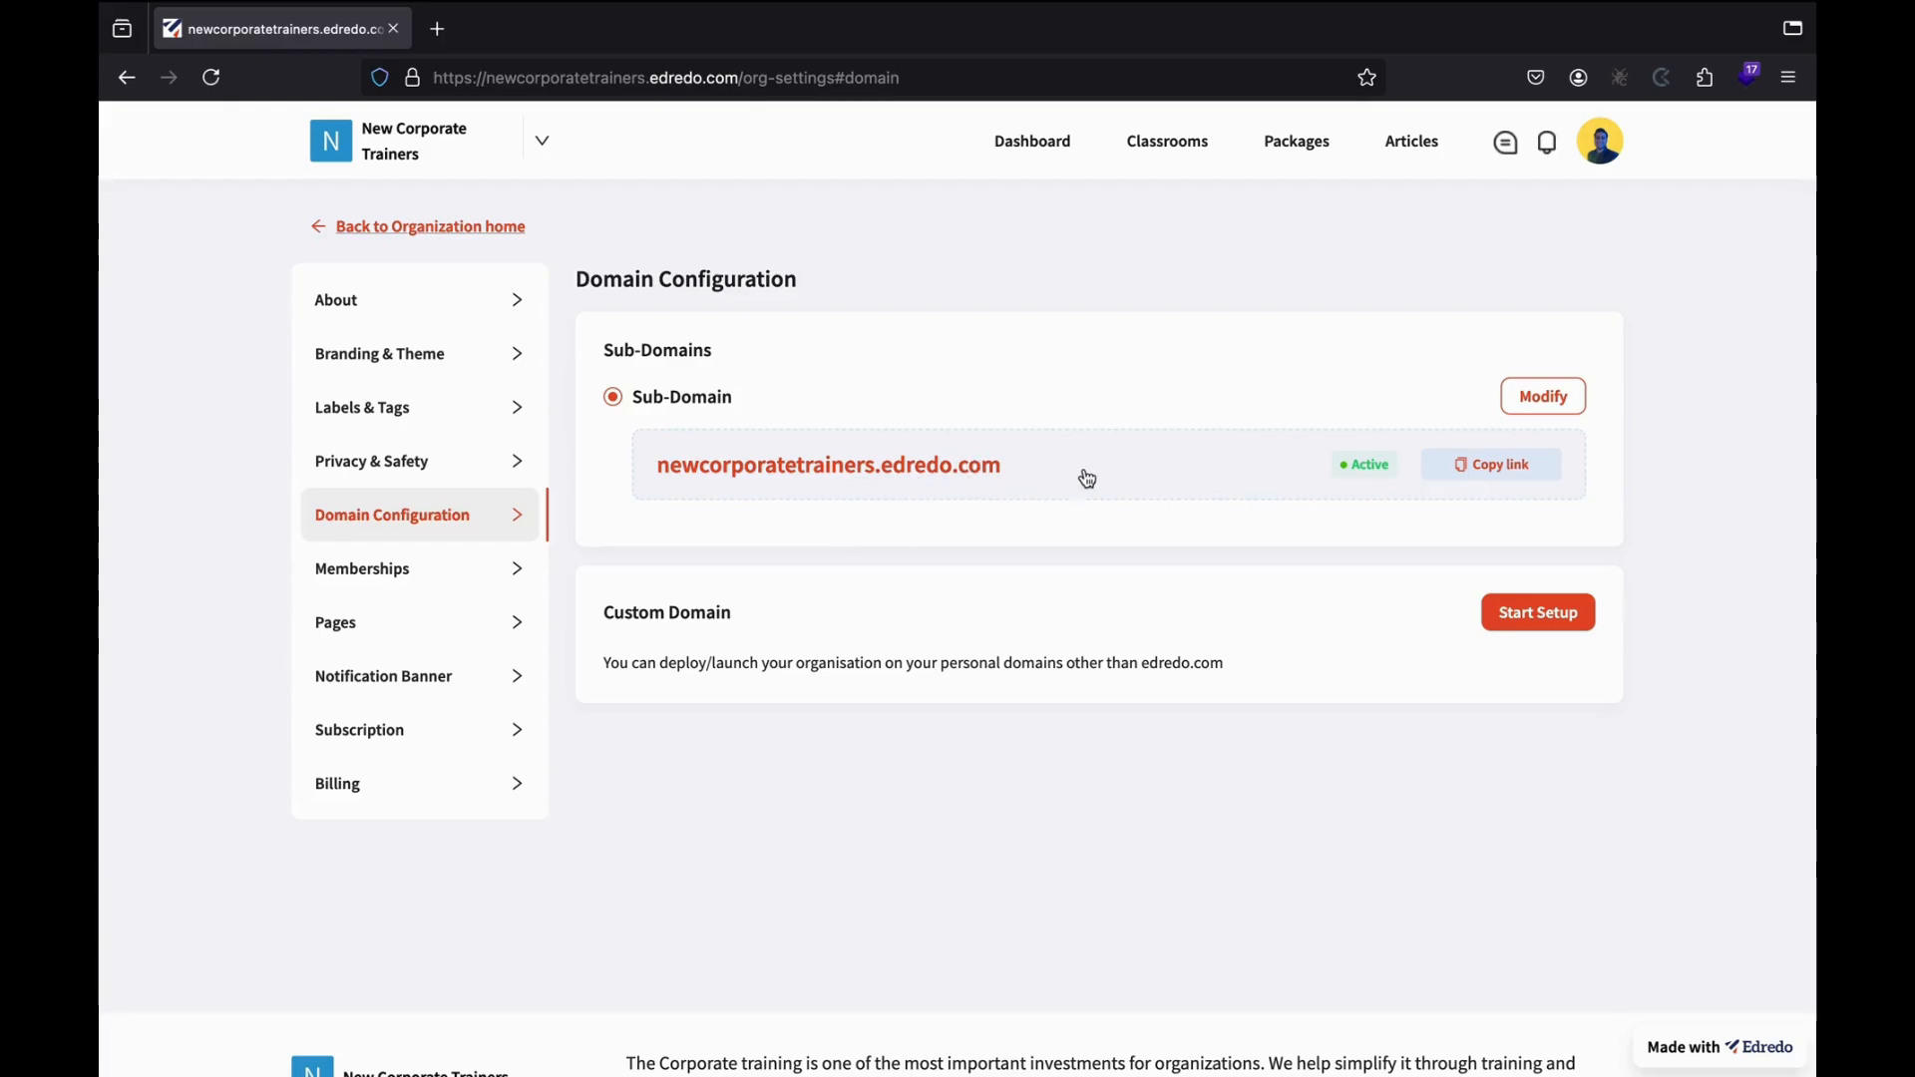
Type 'prime' into the sub-domain editor but discard it, then go to Memberships.
left_click(1529, 403)
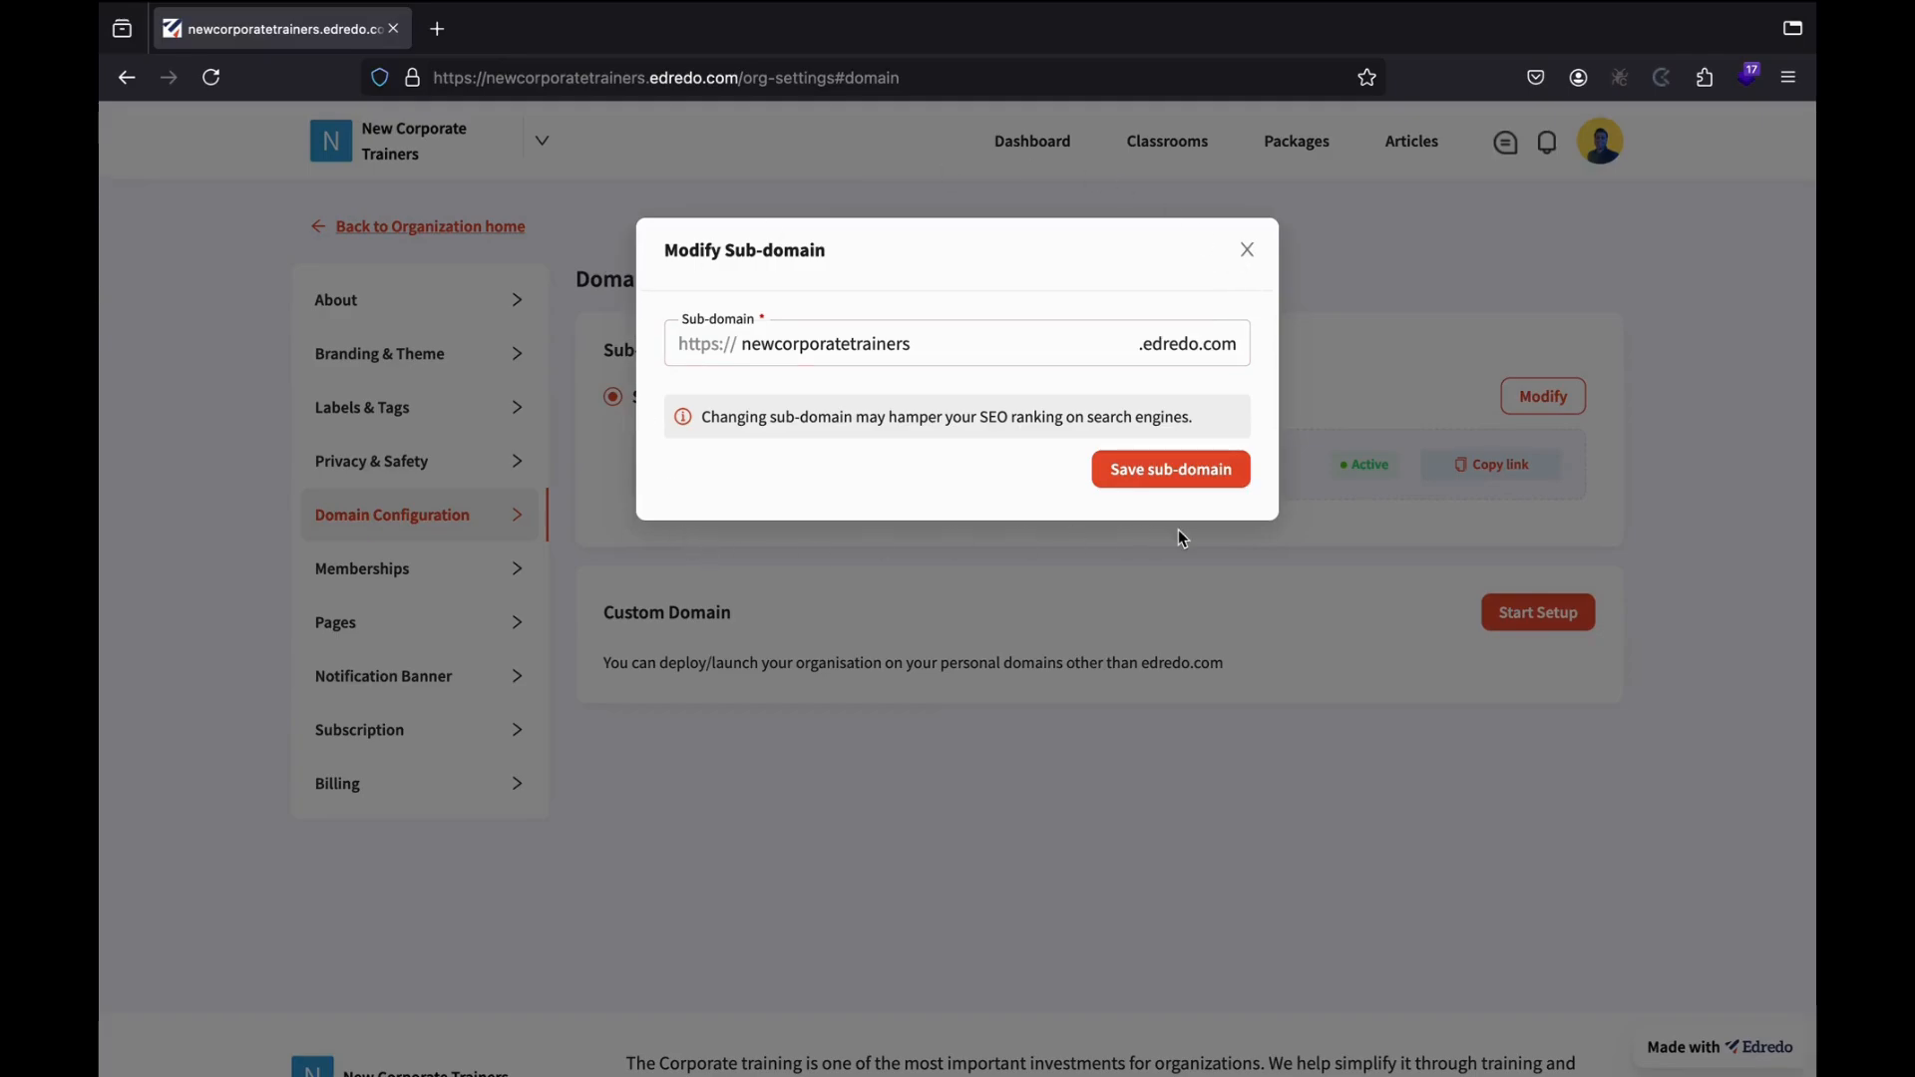
left_click(969, 332)
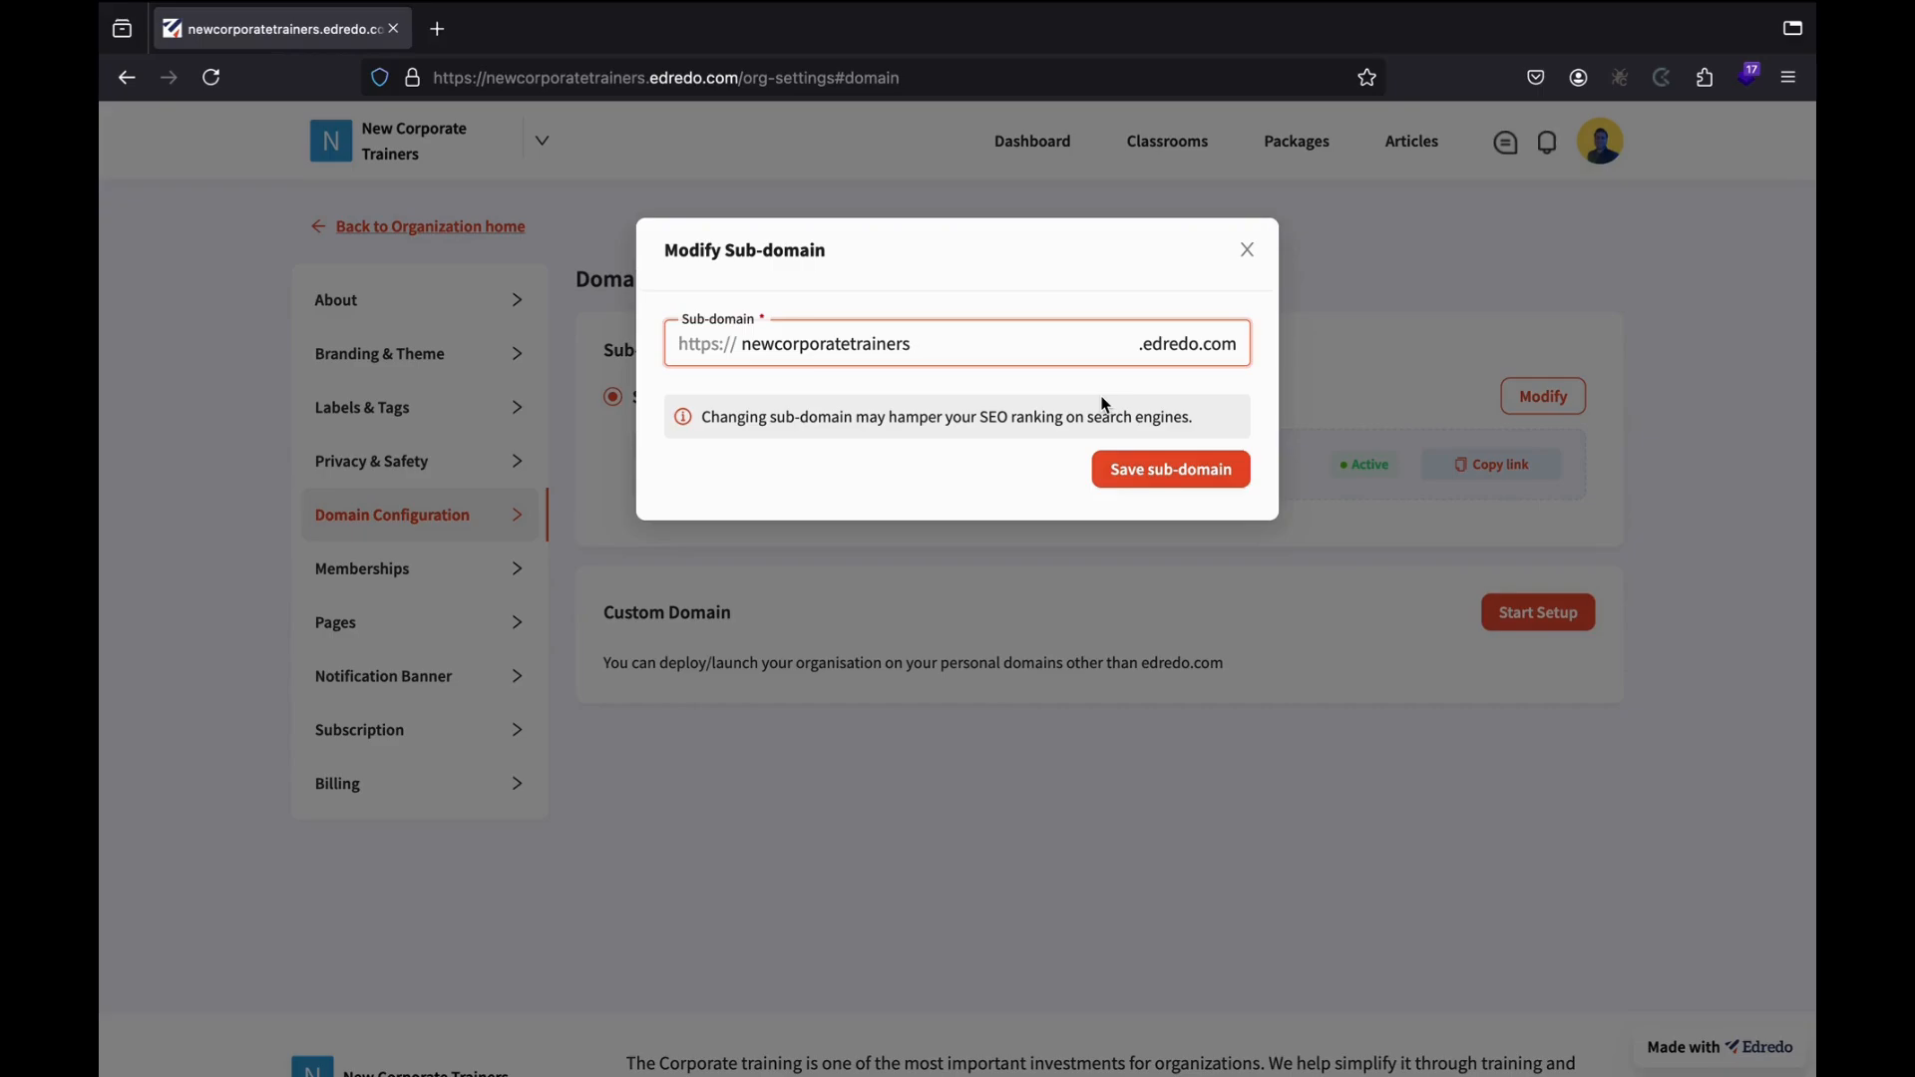
type("prime")
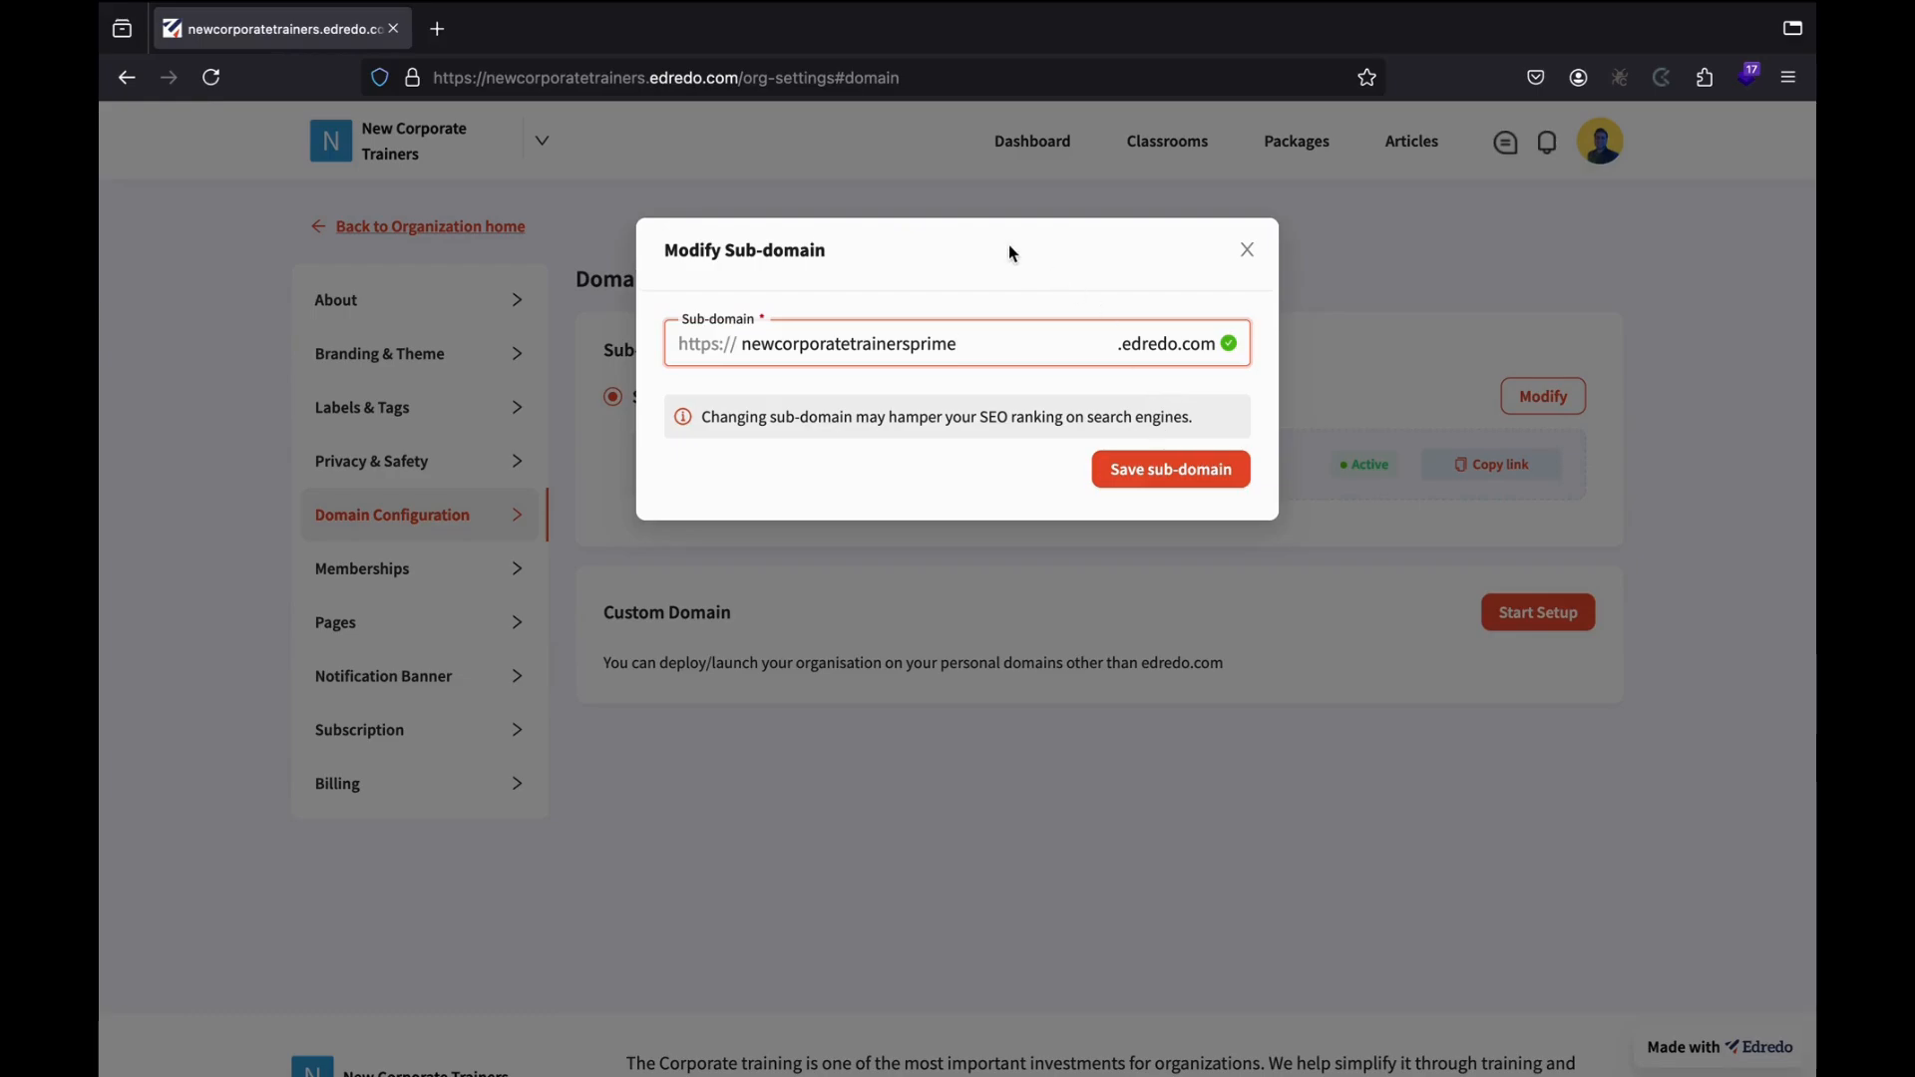
left_click(1247, 250)
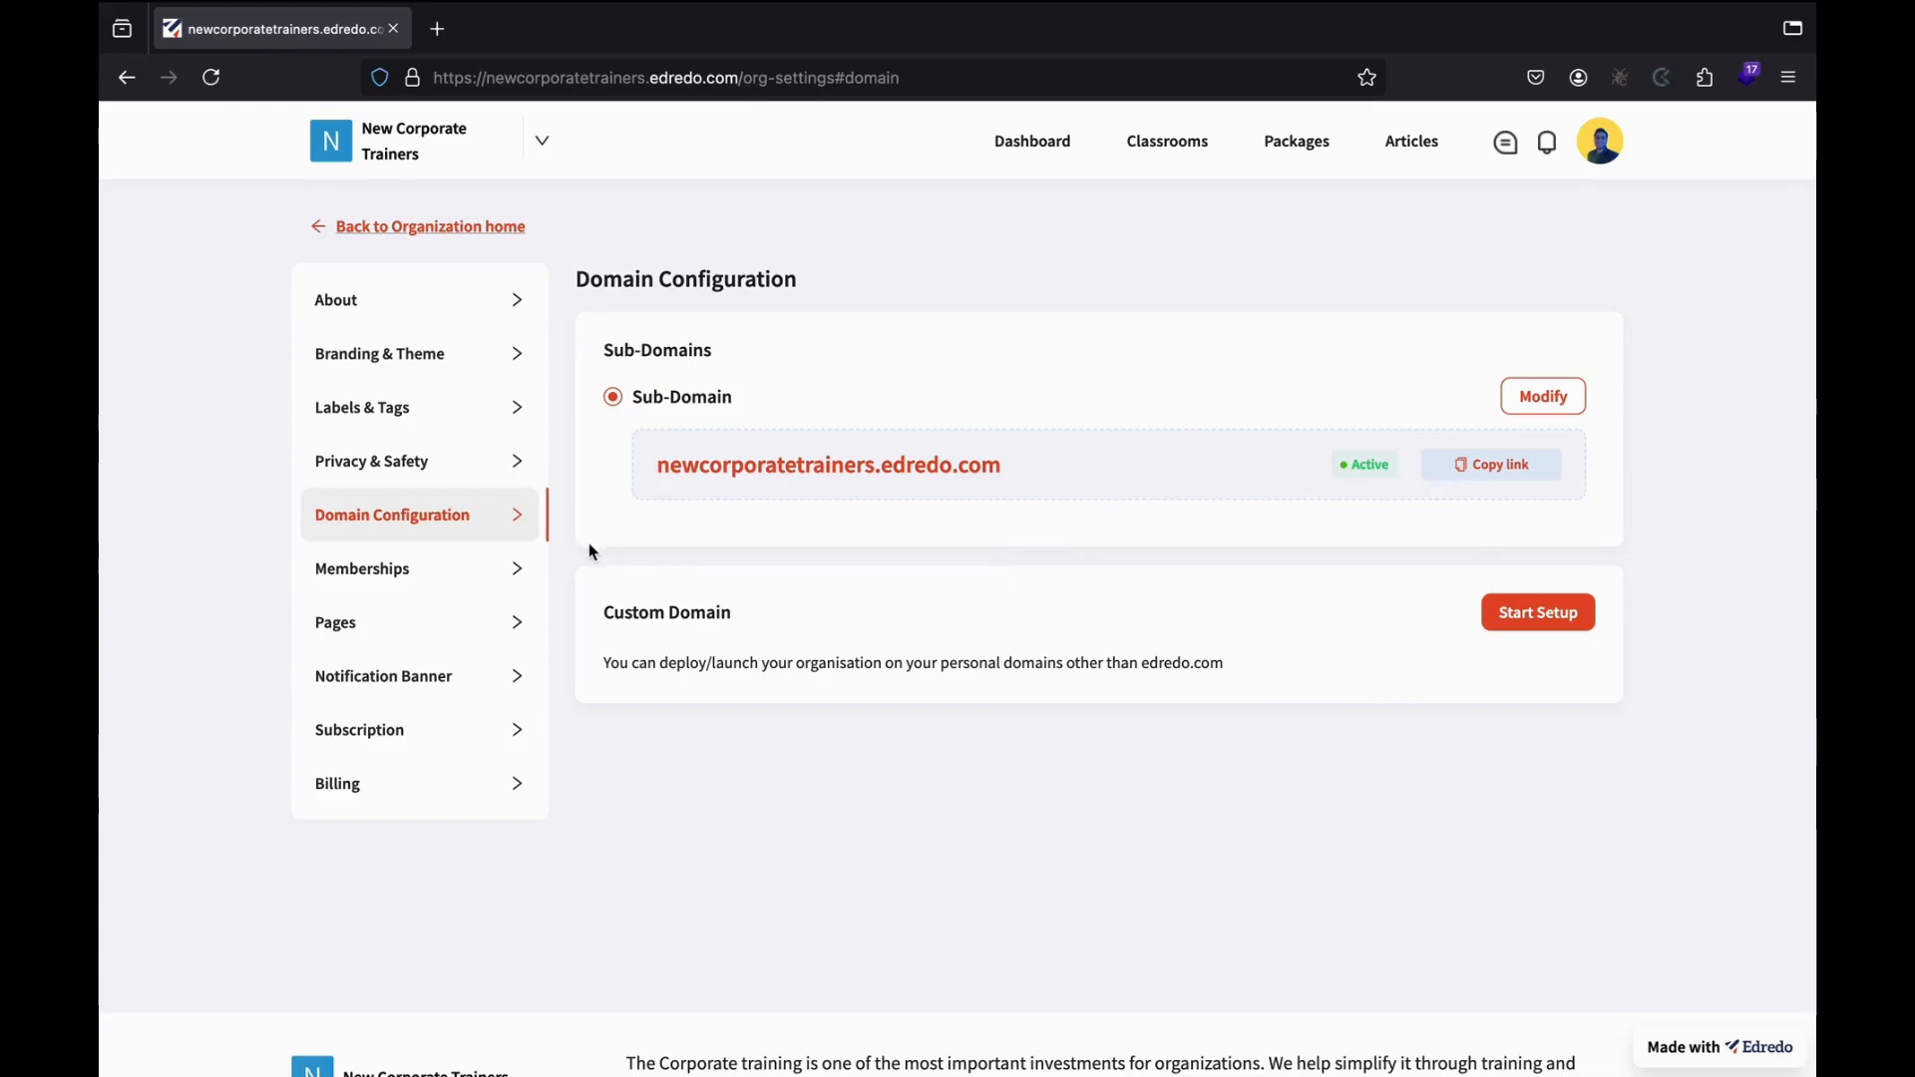
left_click(423, 575)
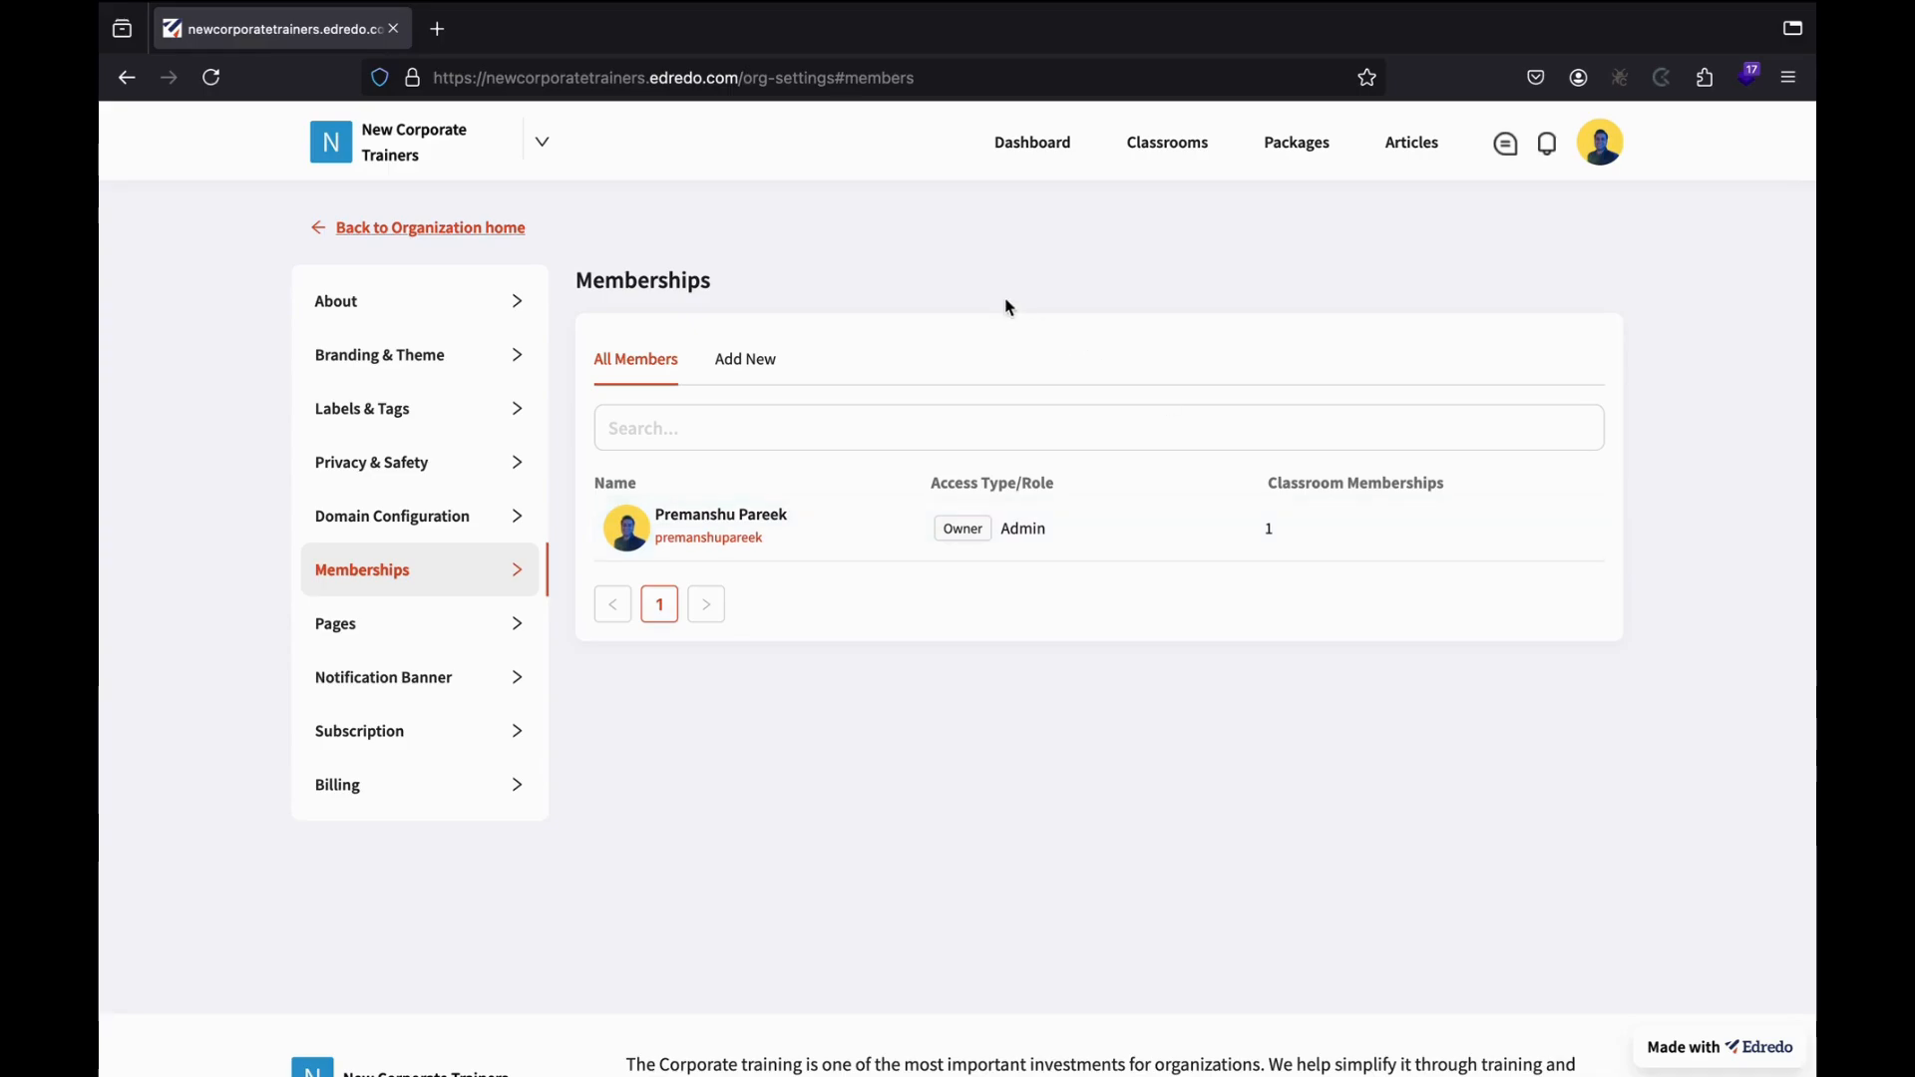
Find a user by username, add them to the organization, and return to All Members.
left_click(743, 360)
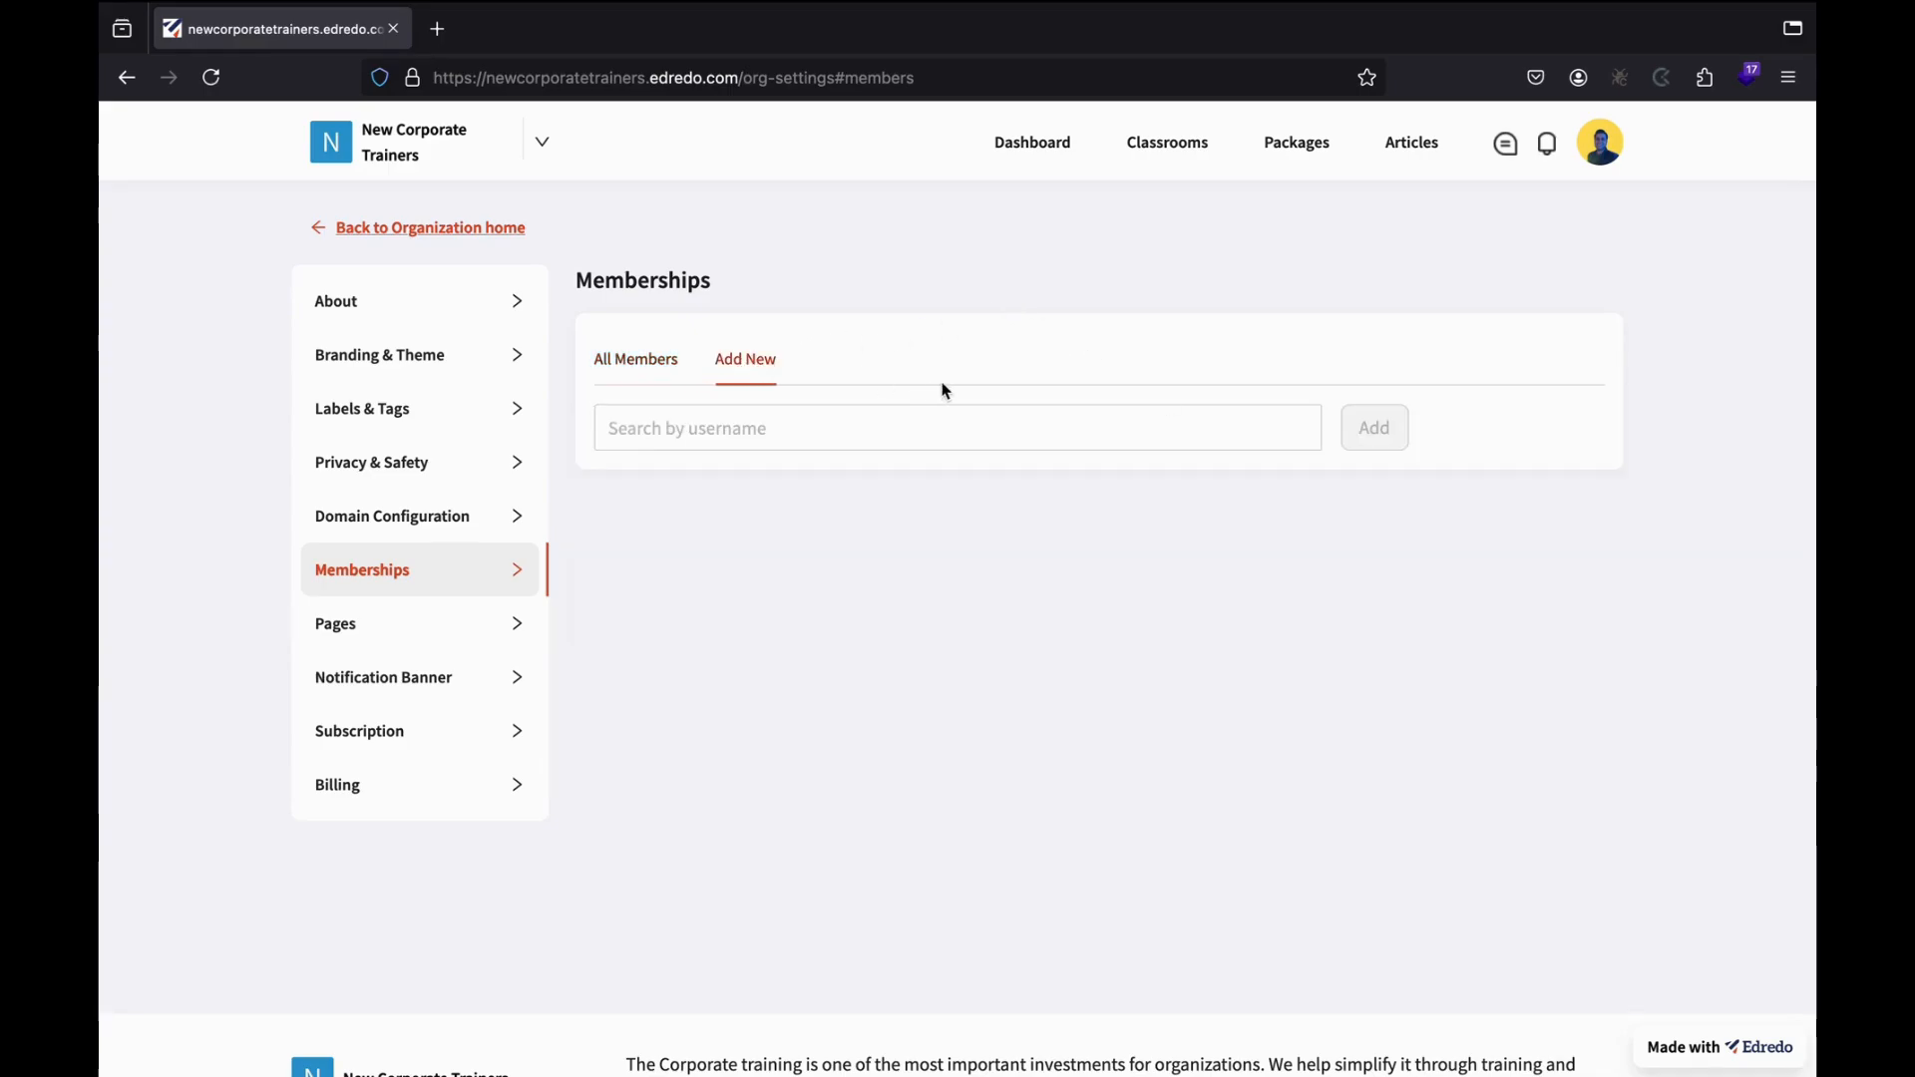
left_click(726, 437)
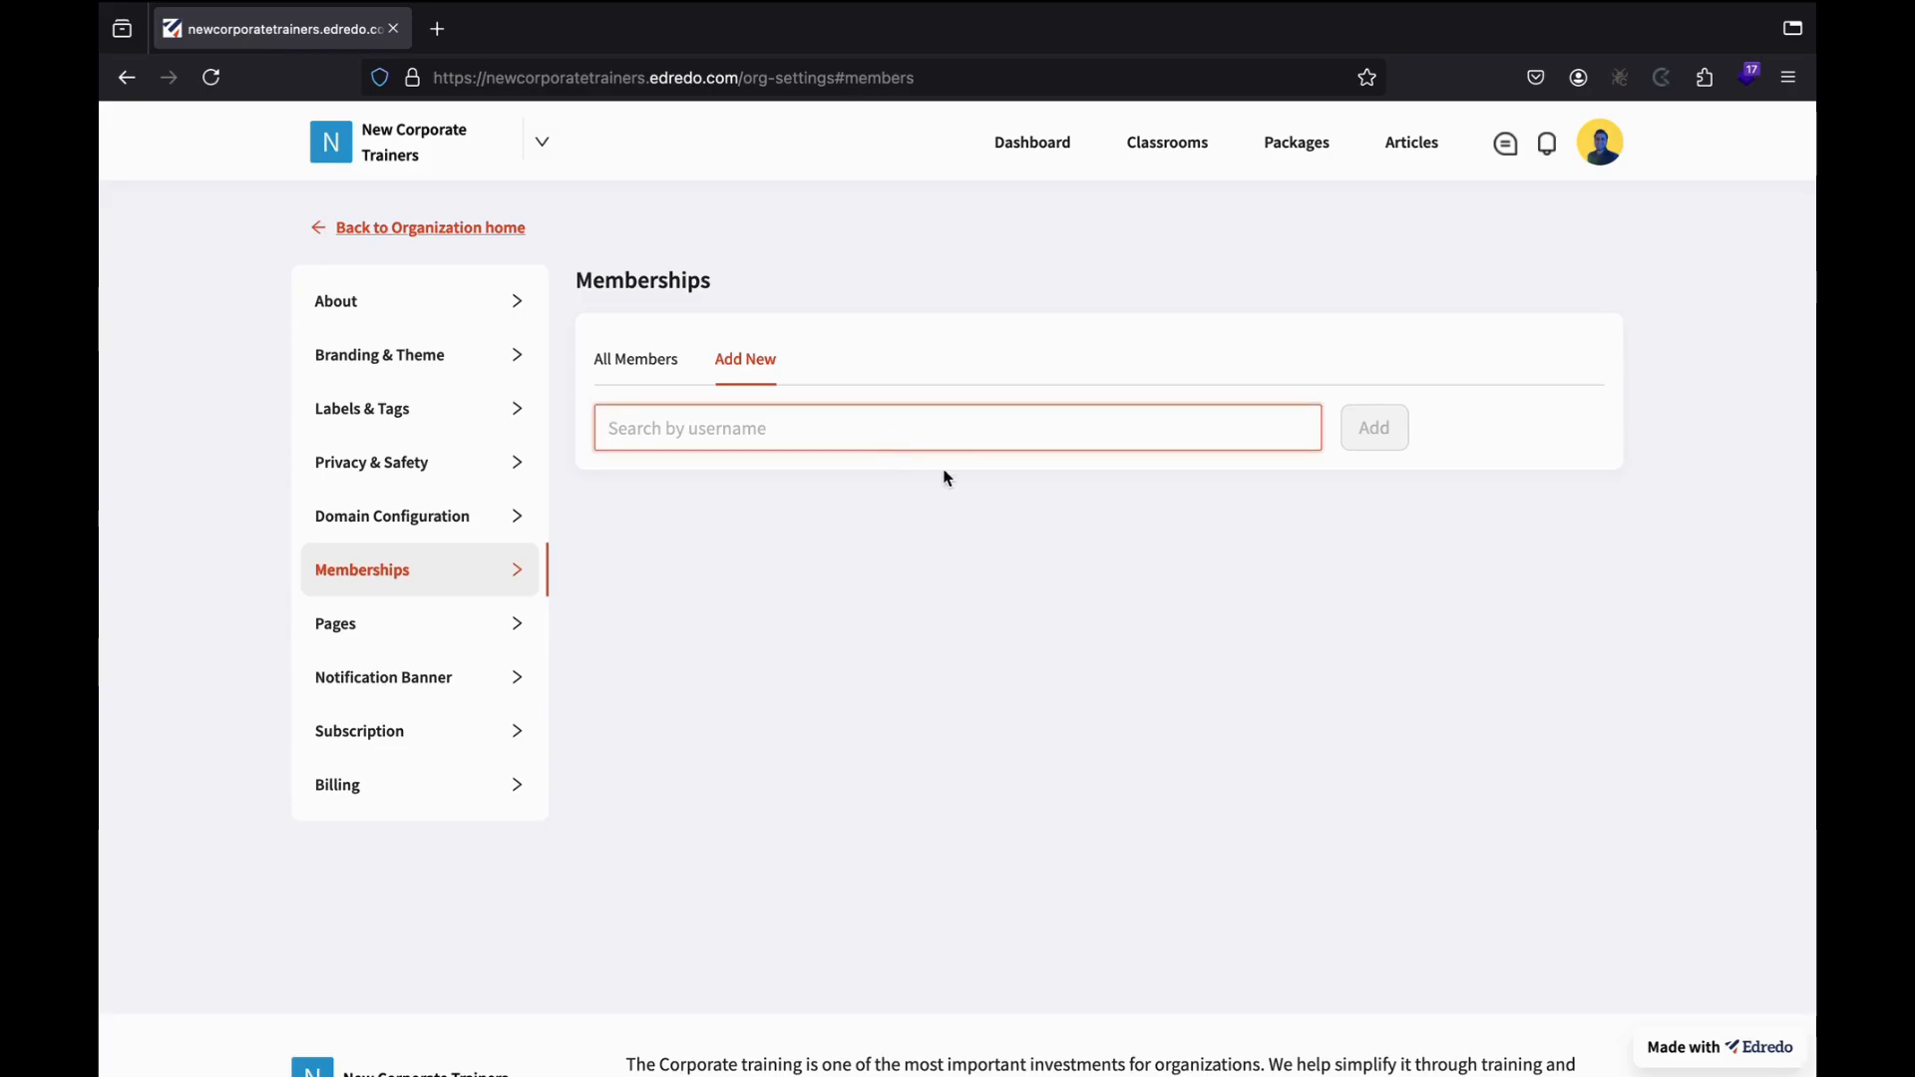
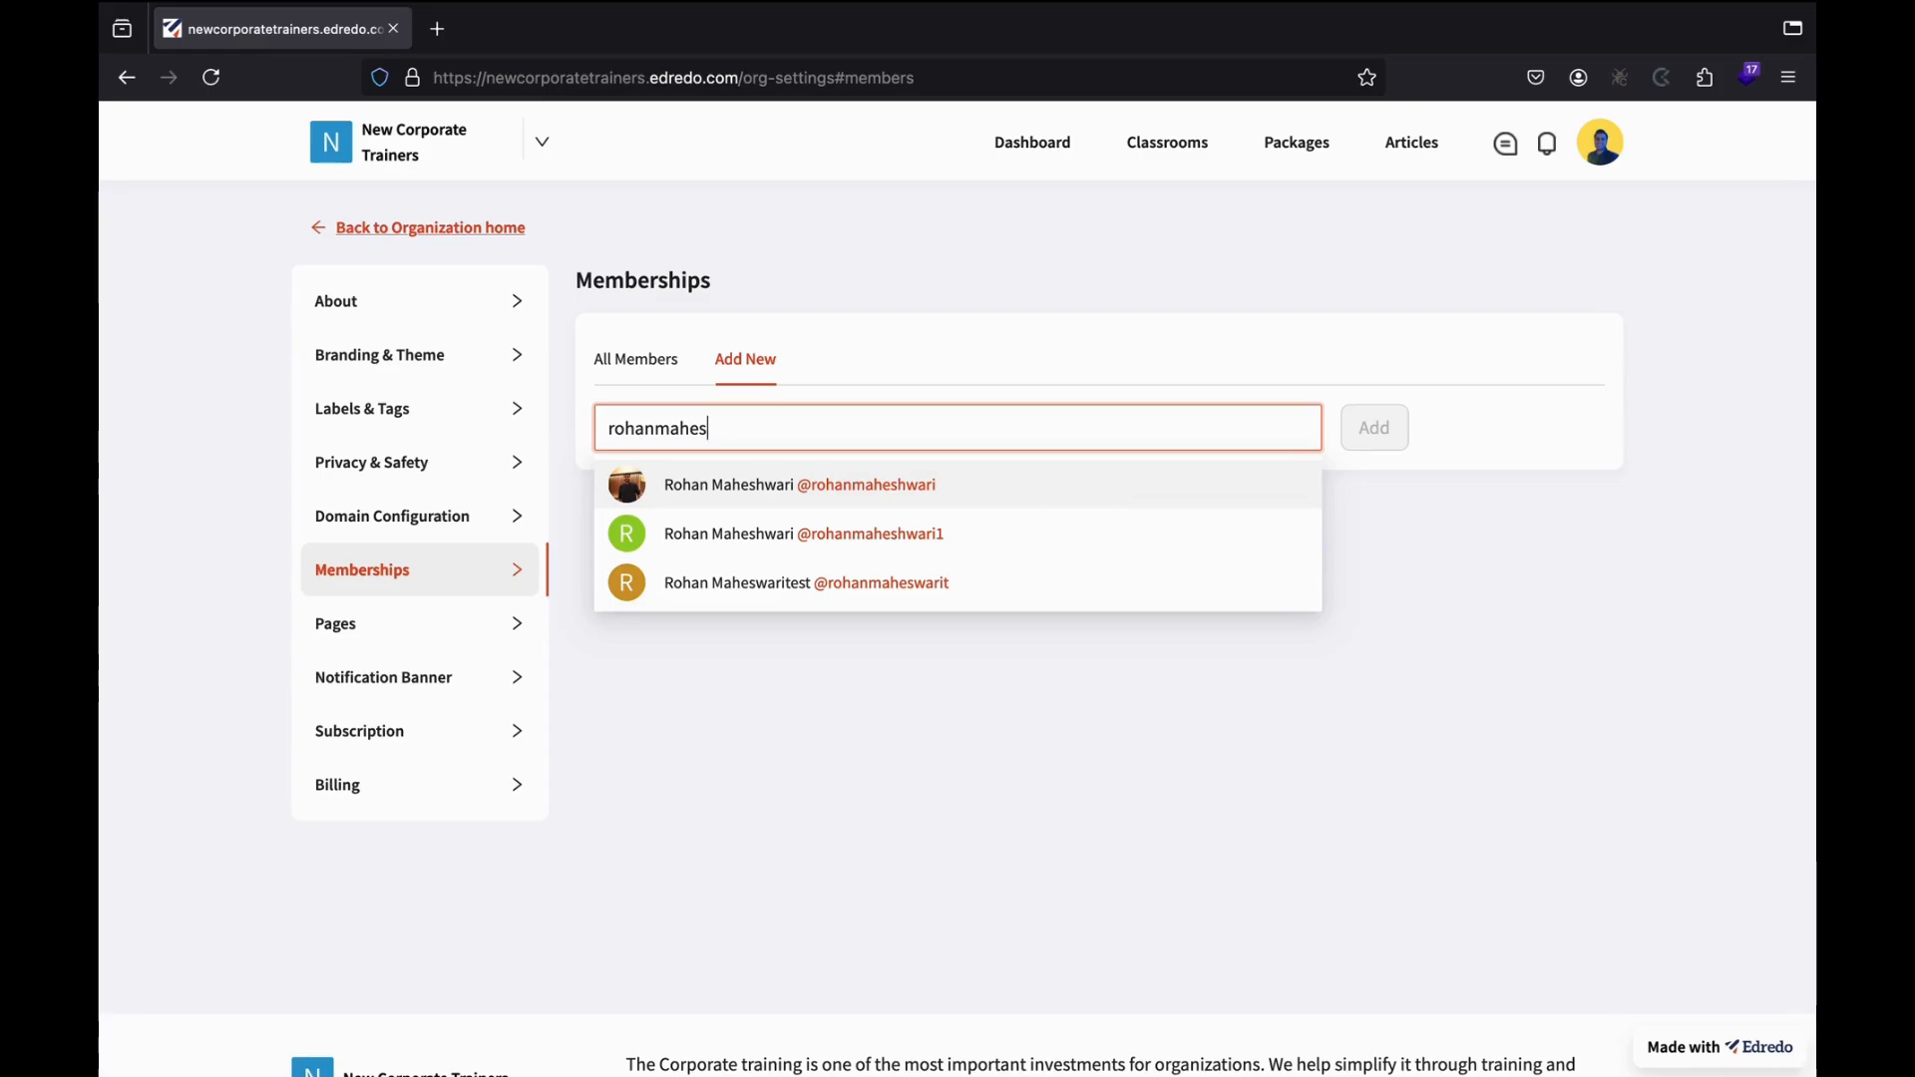
left_click(794, 489)
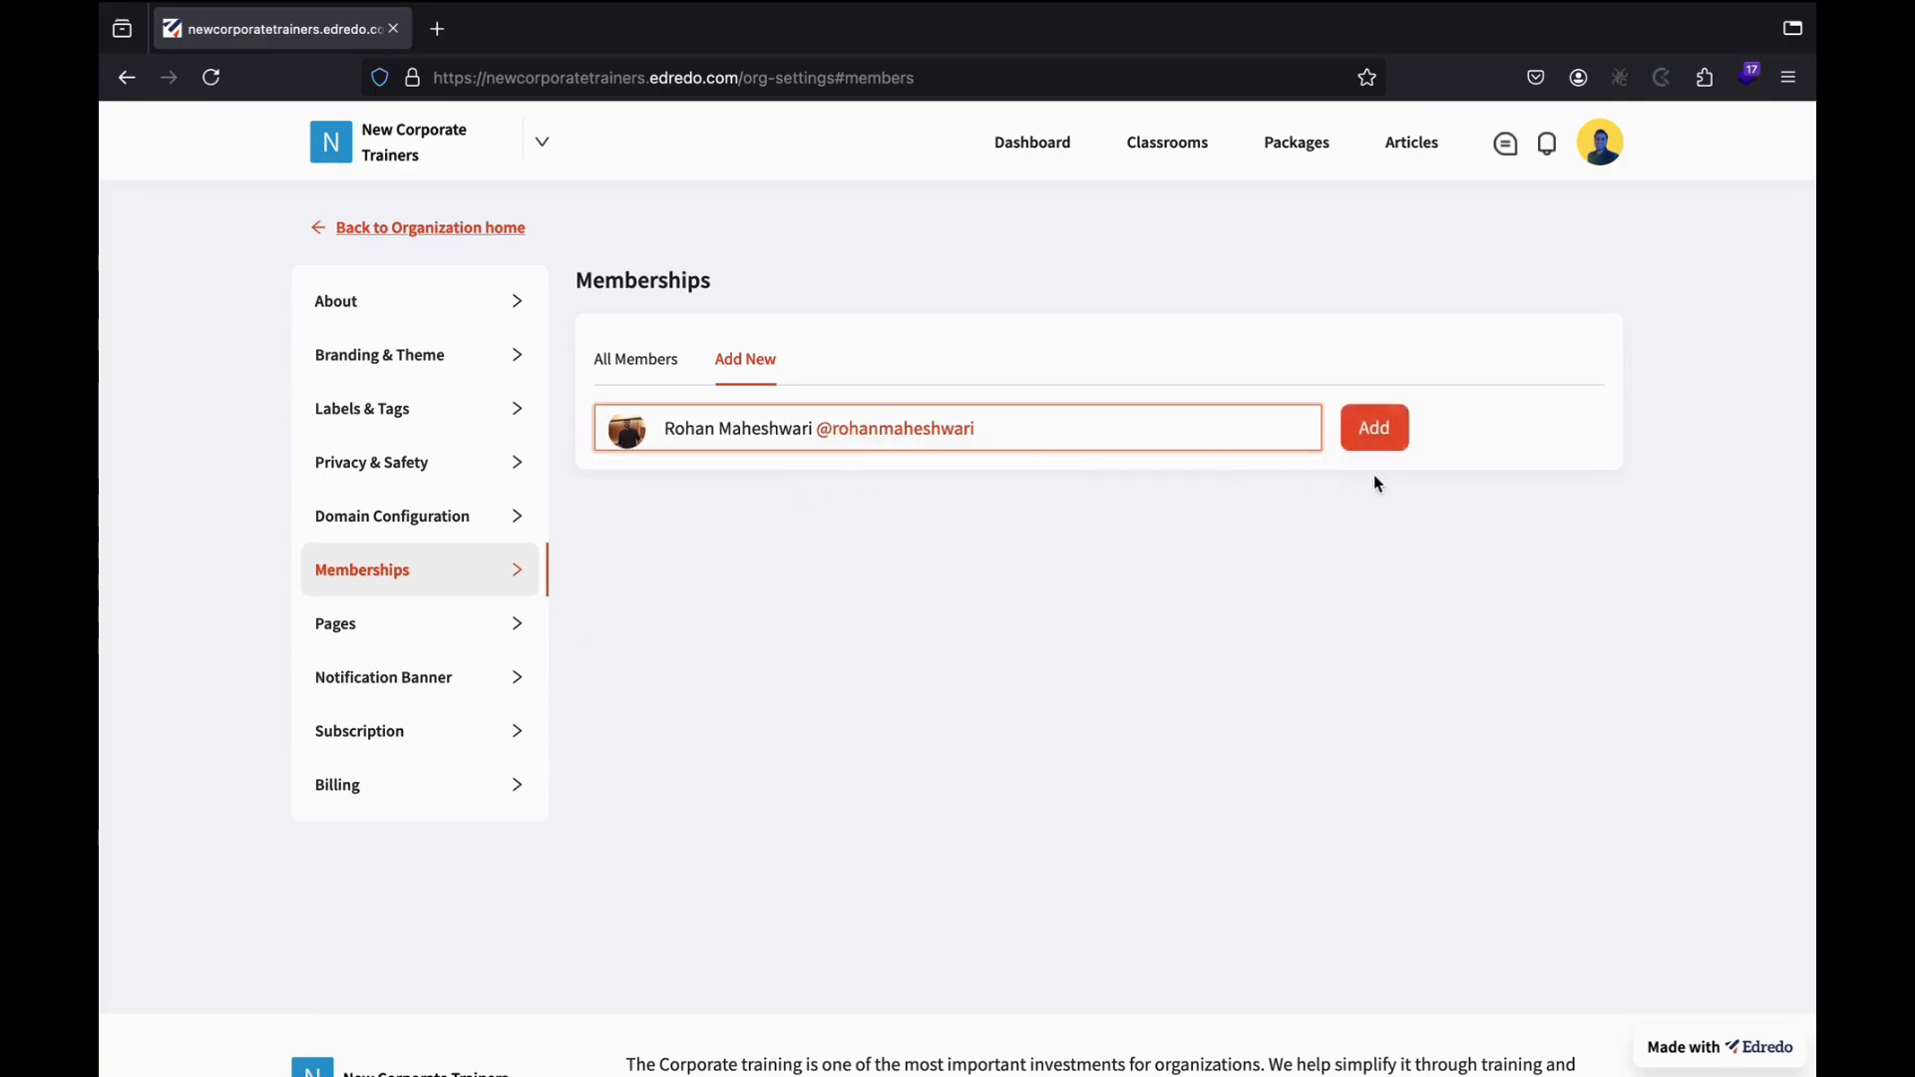
left_click(1404, 444)
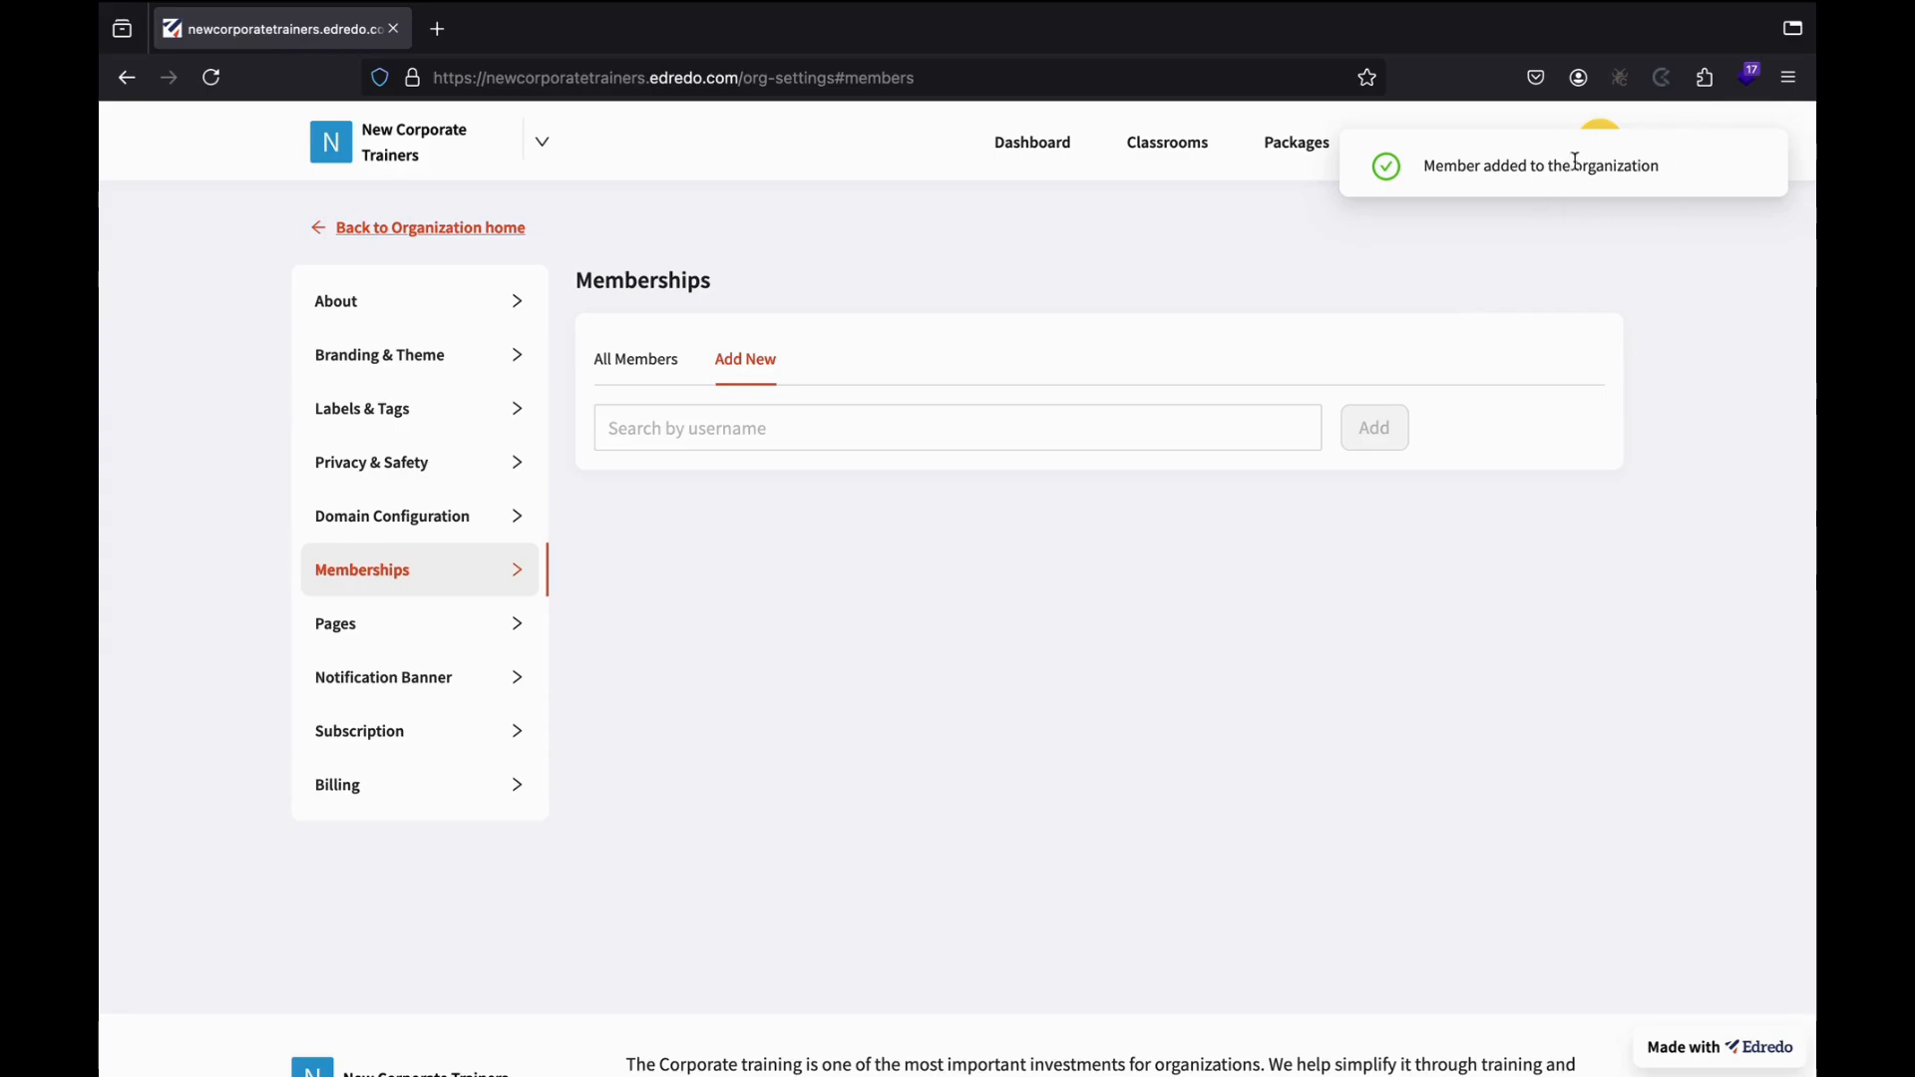
left_click(717, 423)
left_click(638, 359)
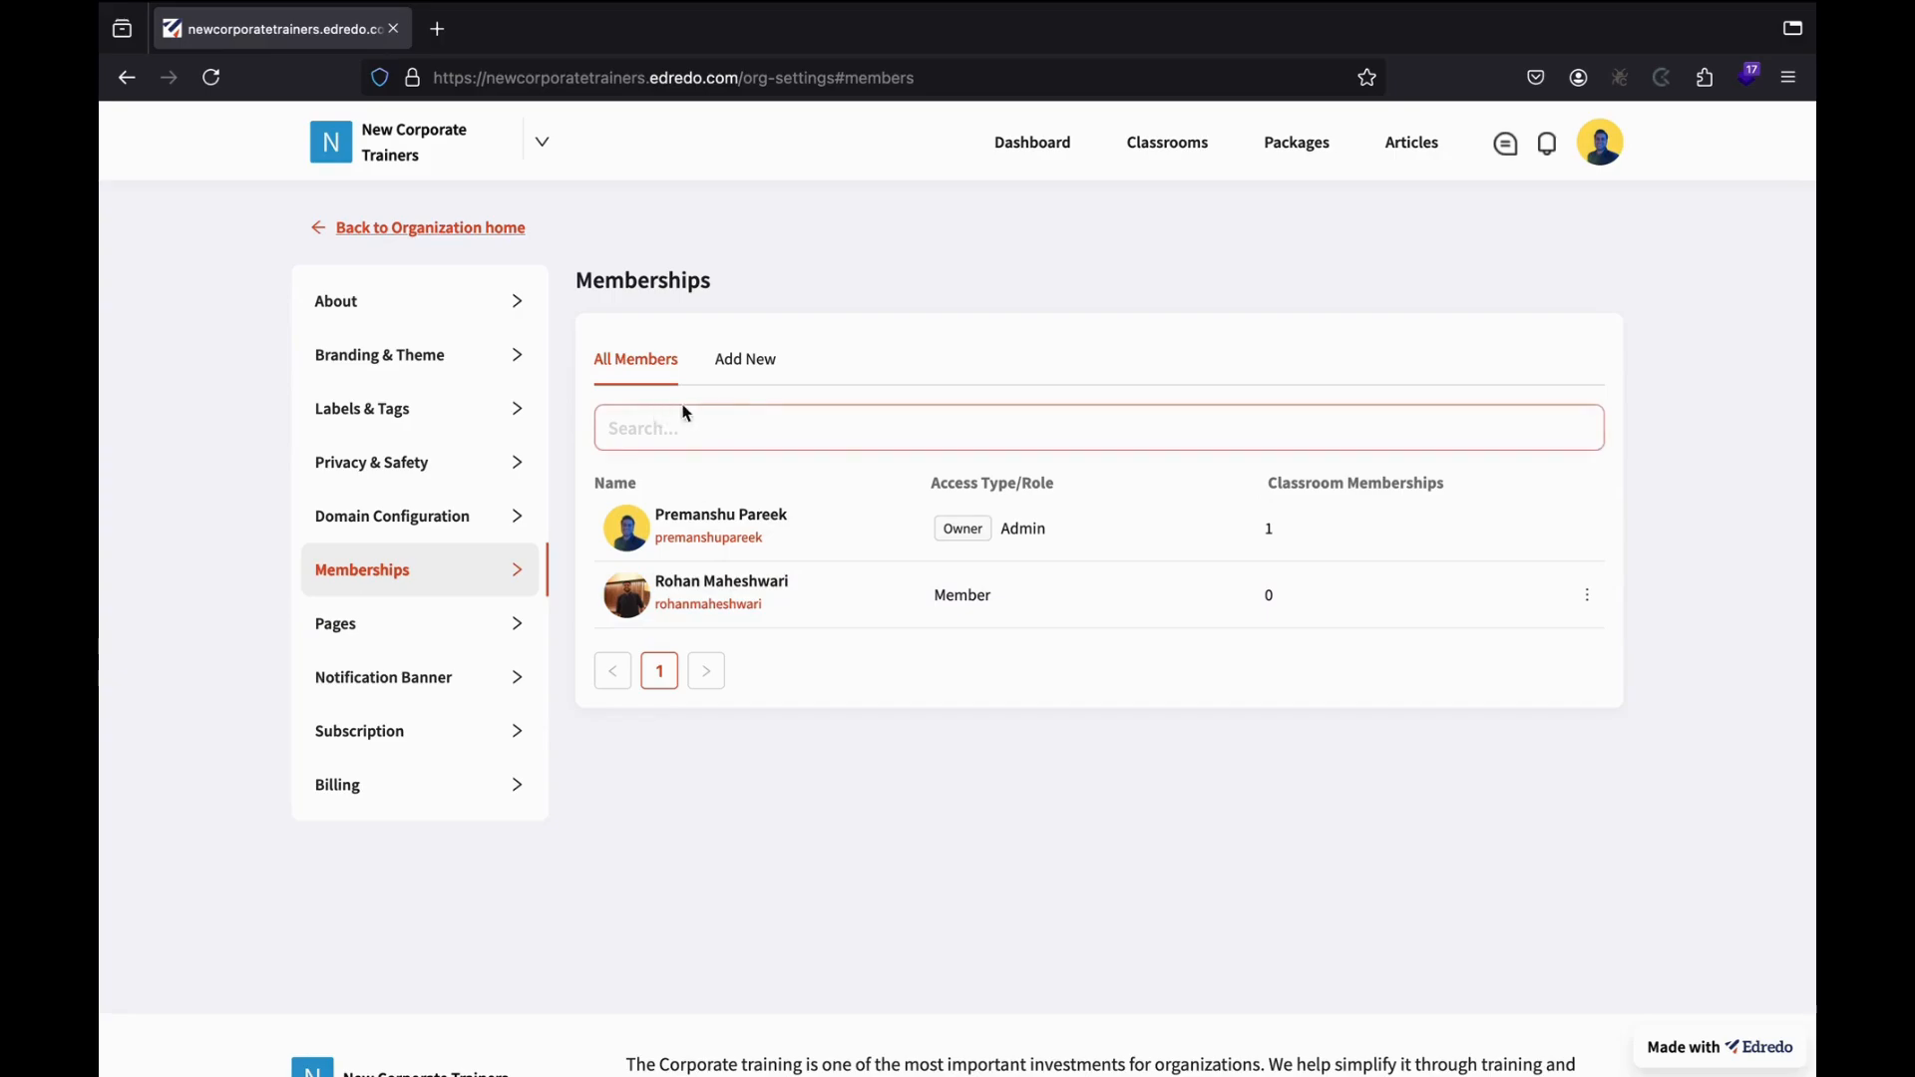
Add two more users found by username search as organization Members.
left_click(750, 361)
left_click(823, 438)
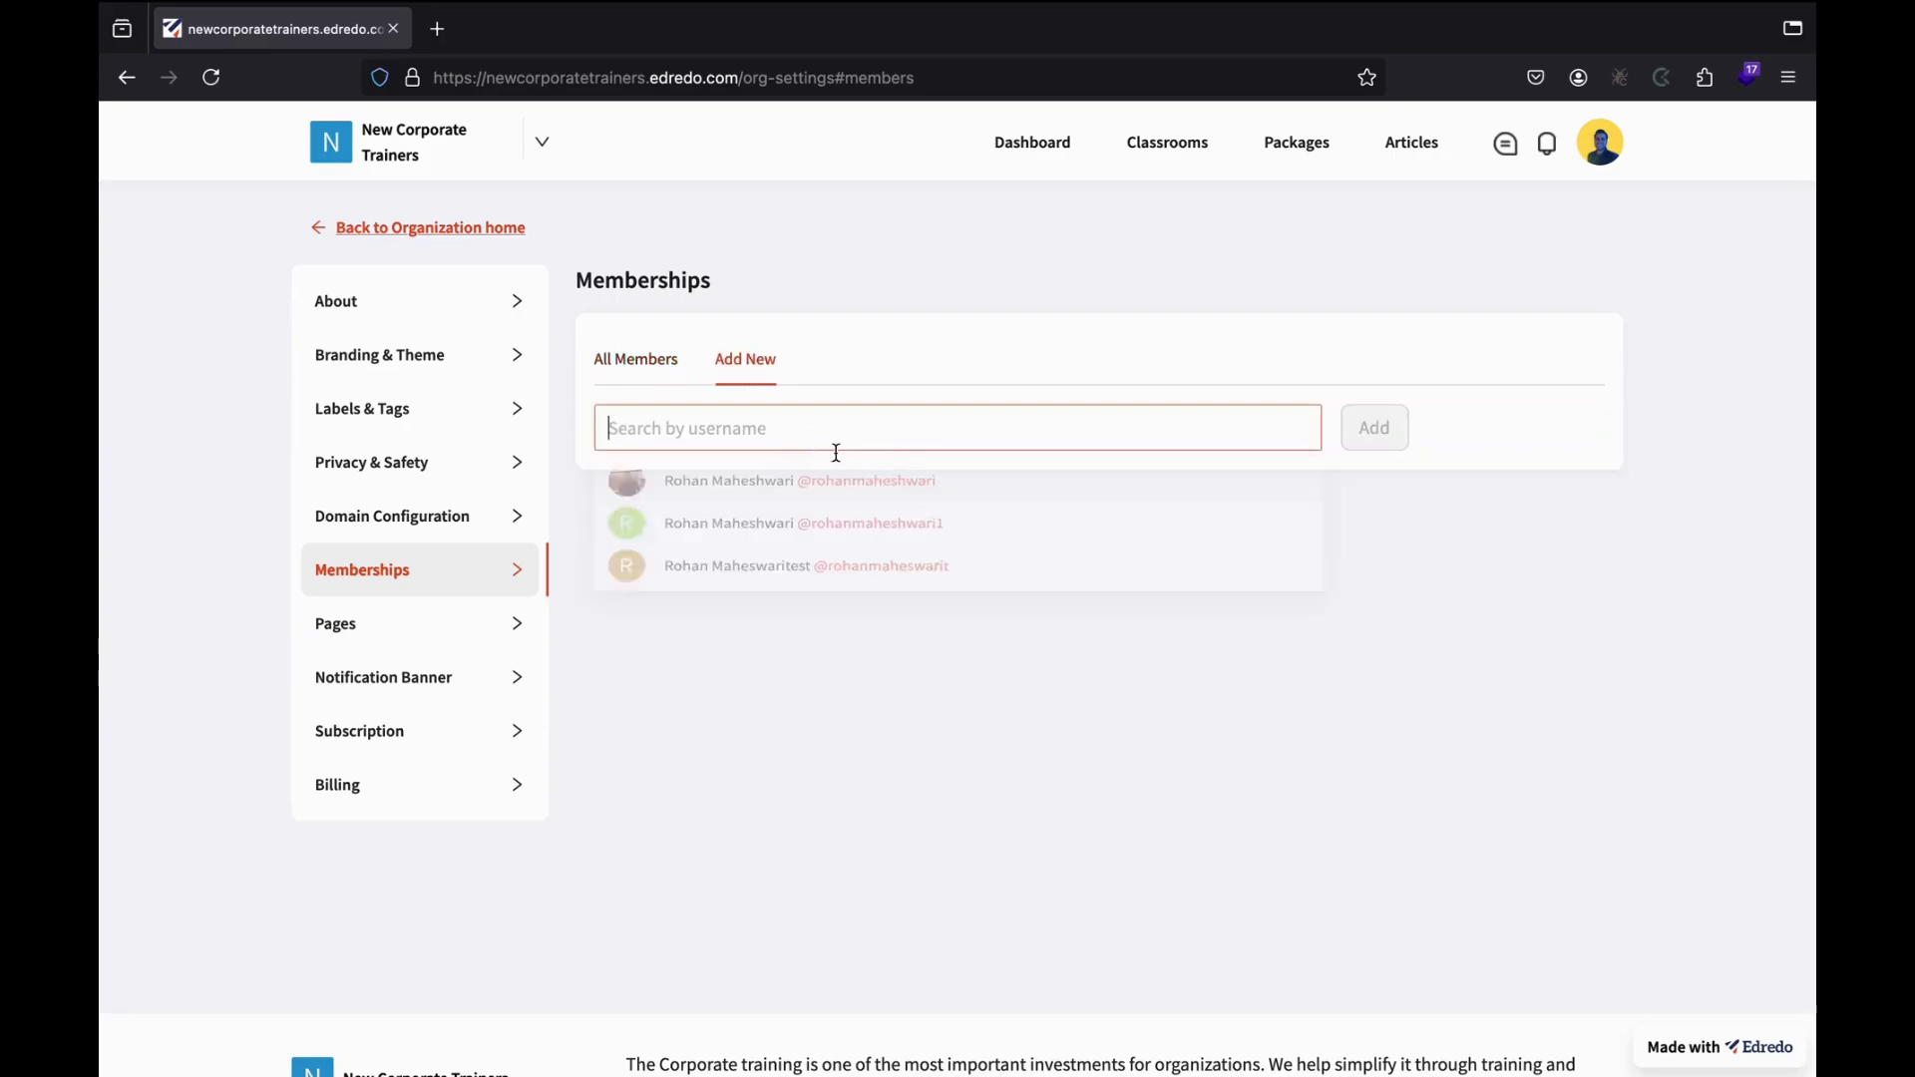
type("isma")
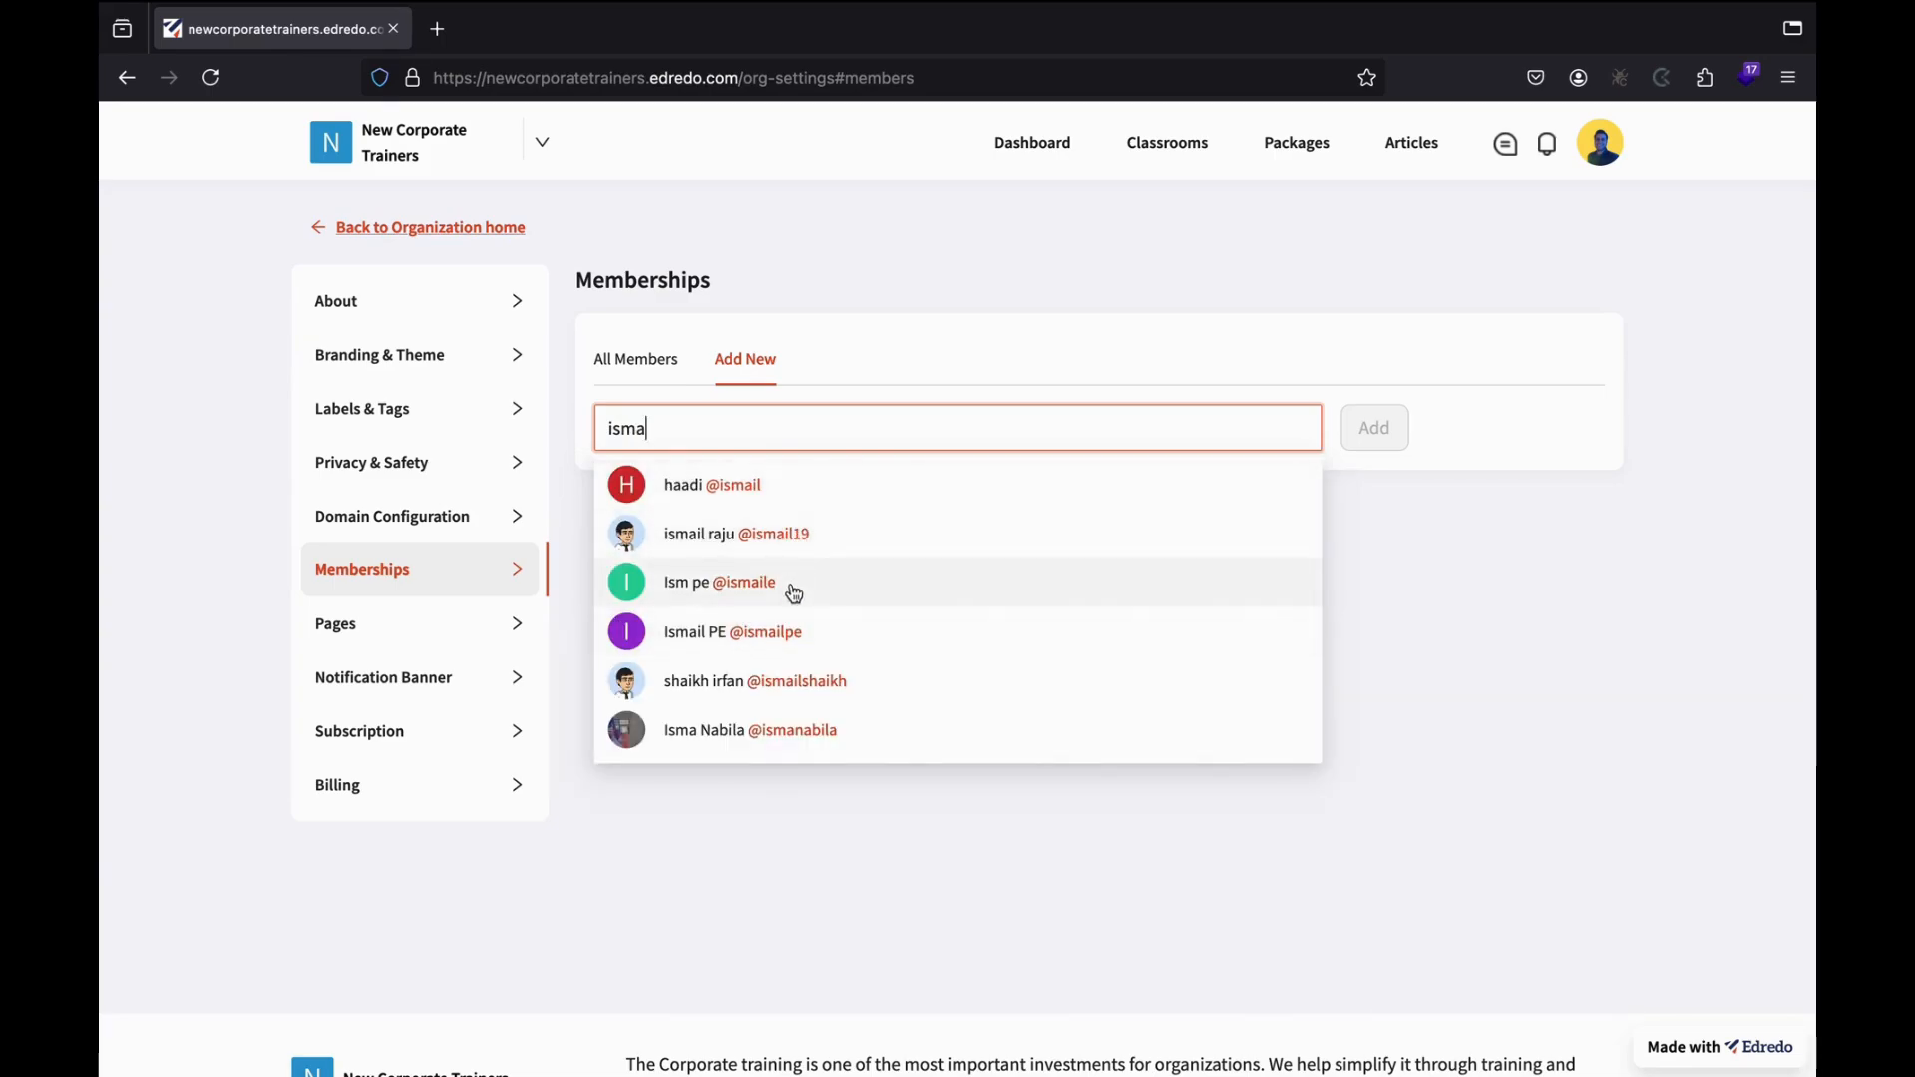
left_click(795, 630)
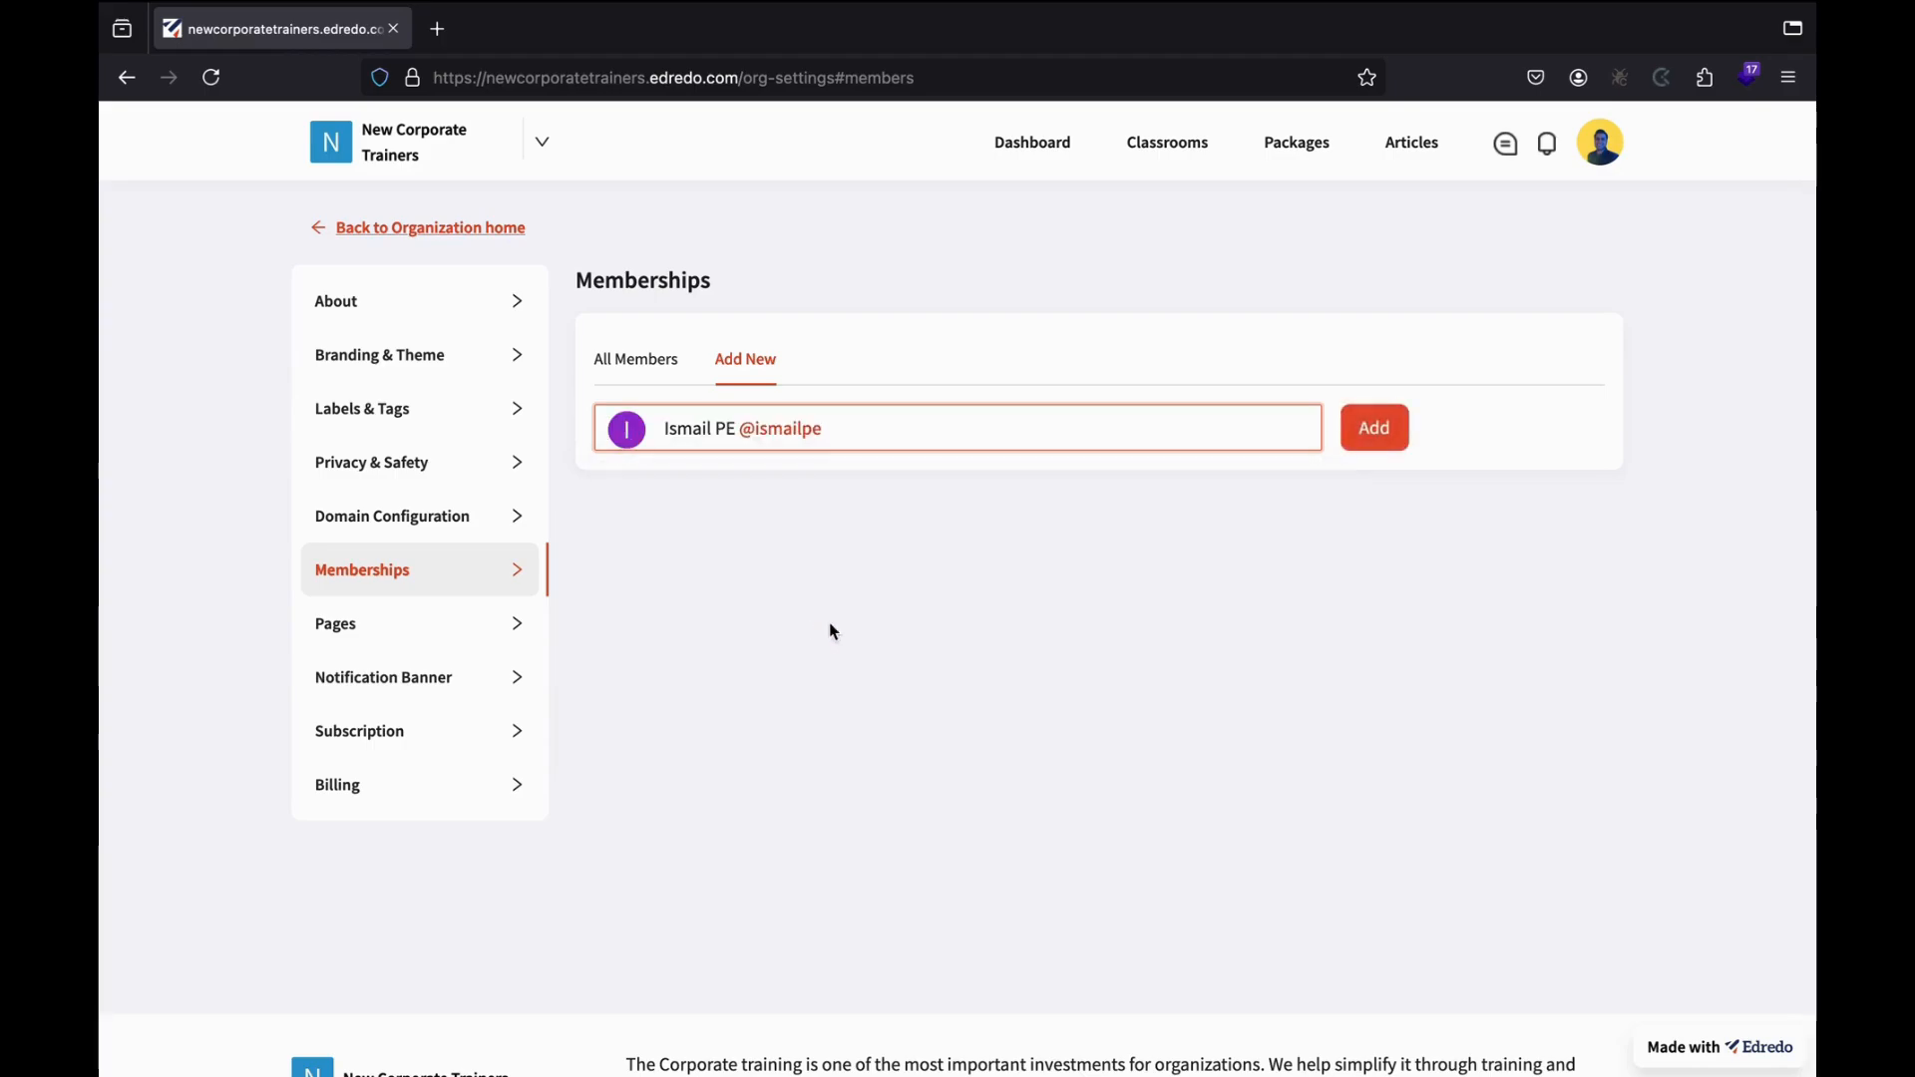
left_click(1395, 444)
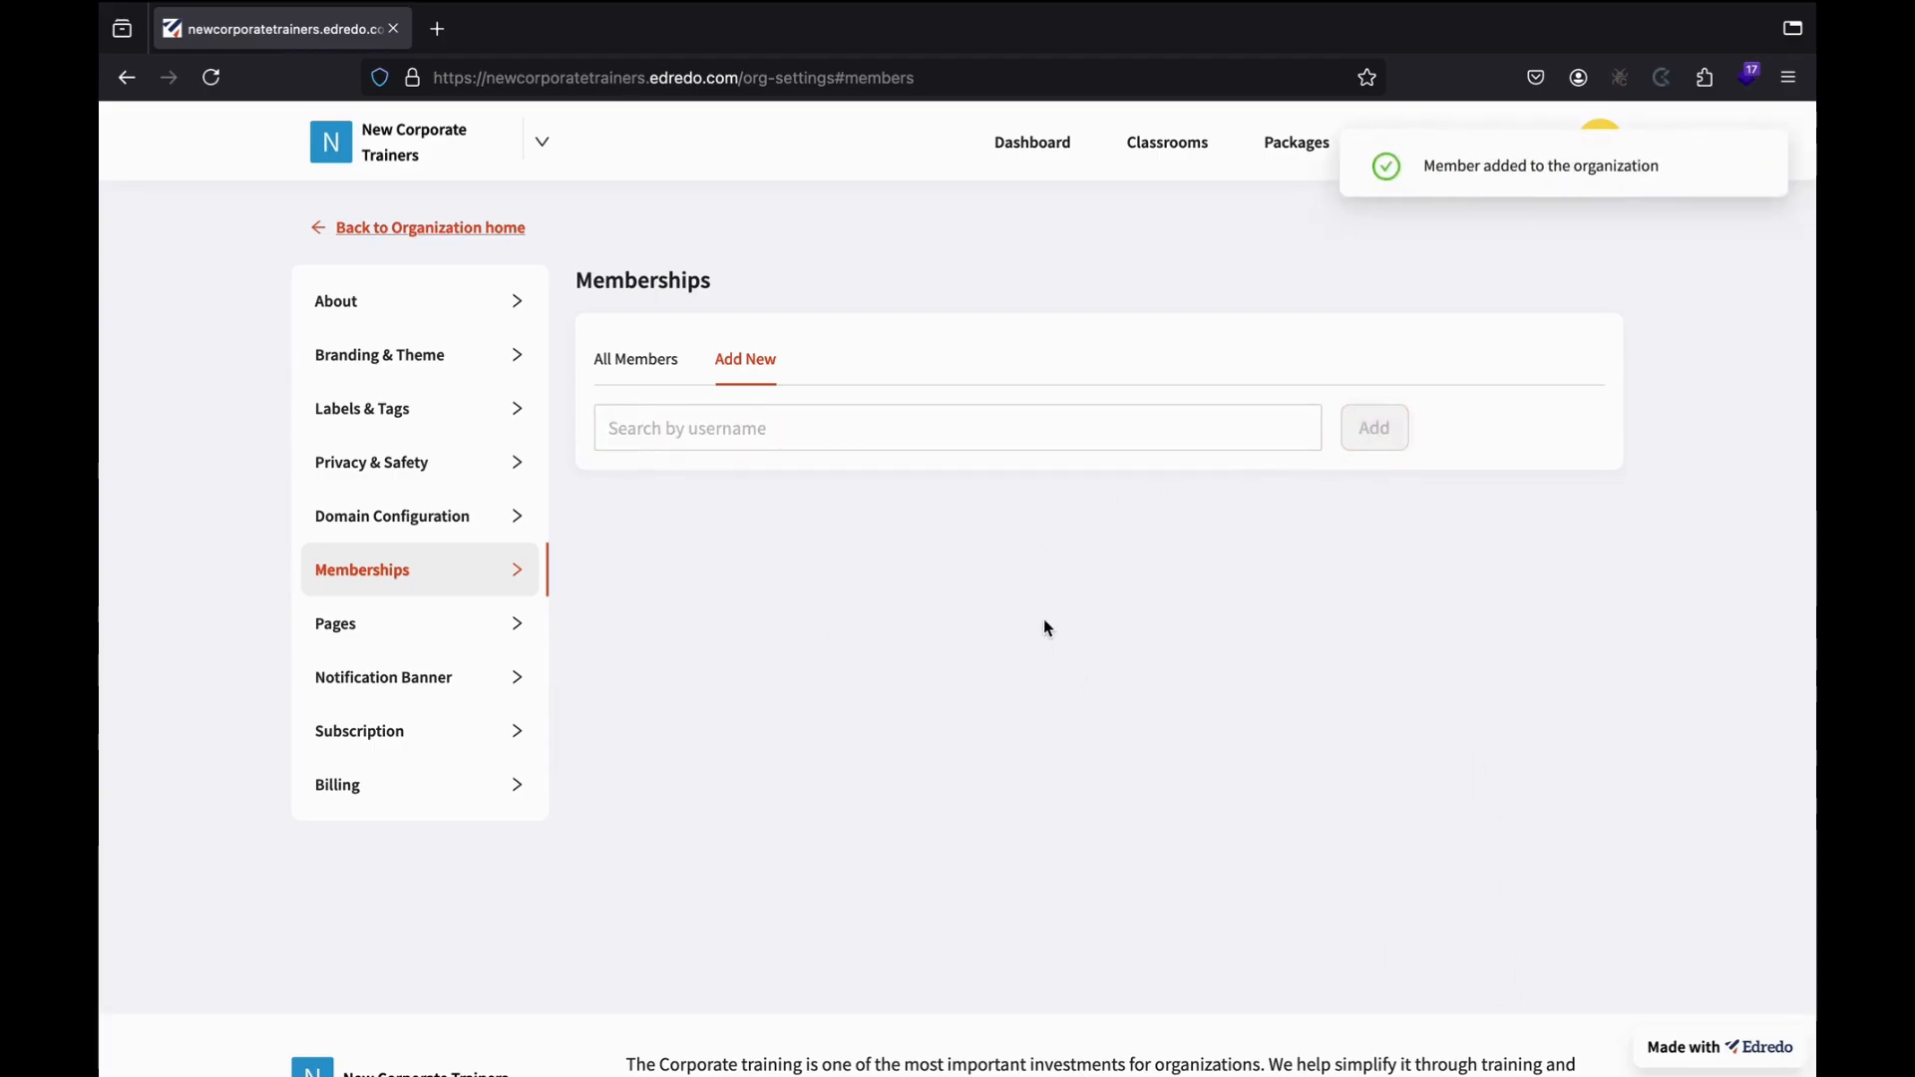
left_click(806, 431)
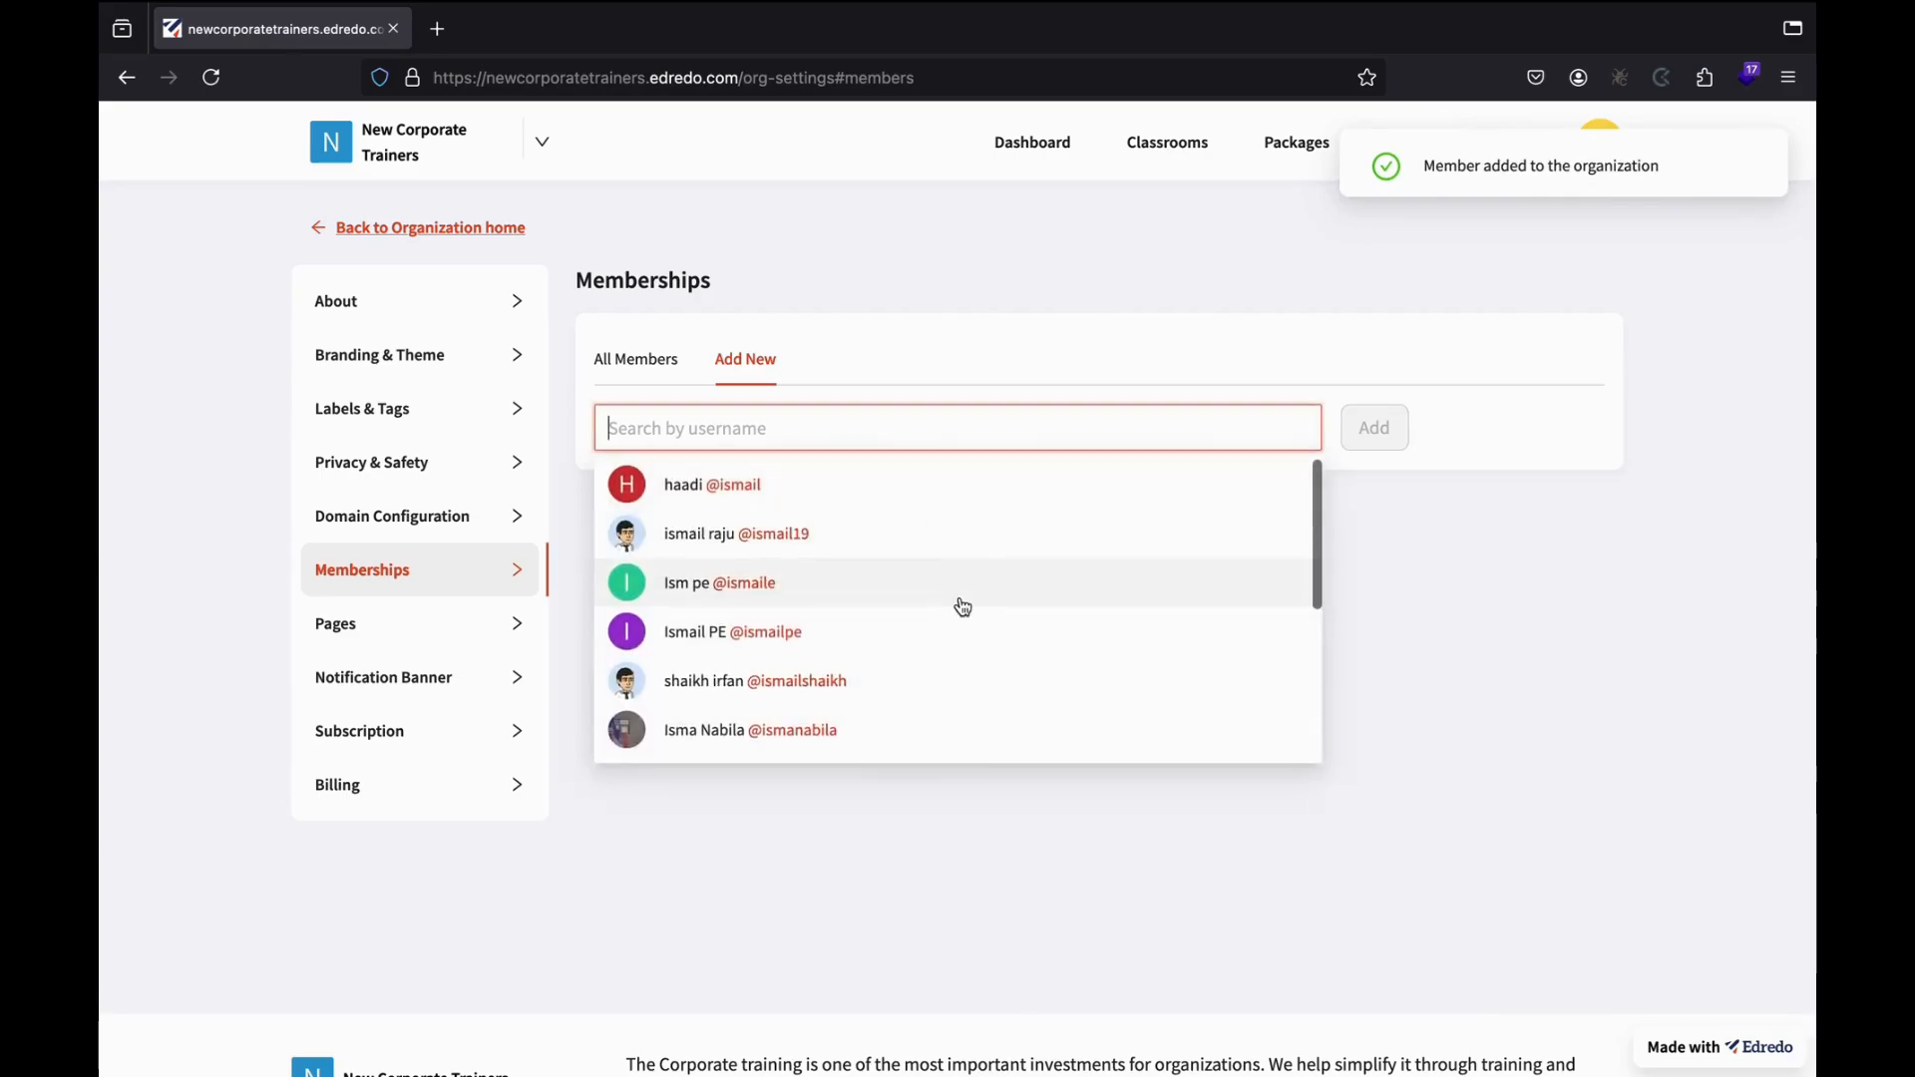
type("adesh")
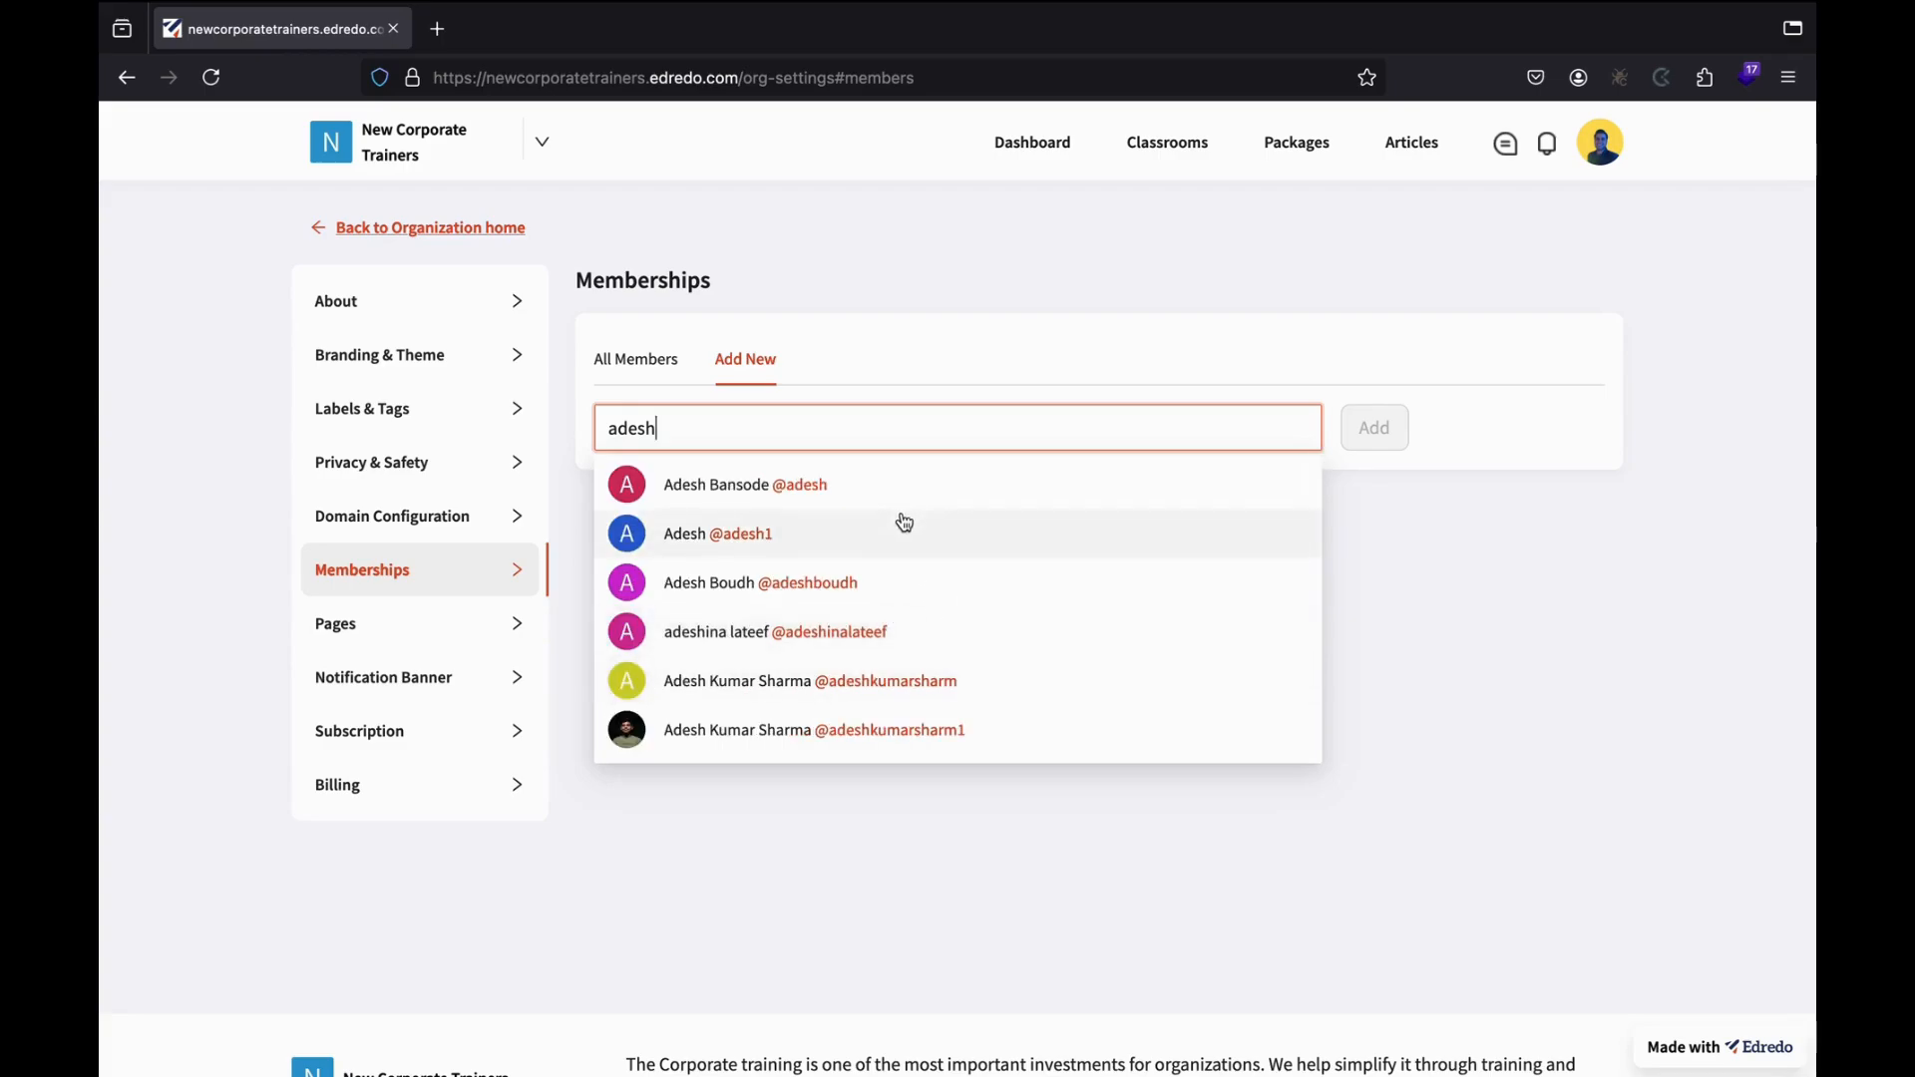
left_click(897, 731)
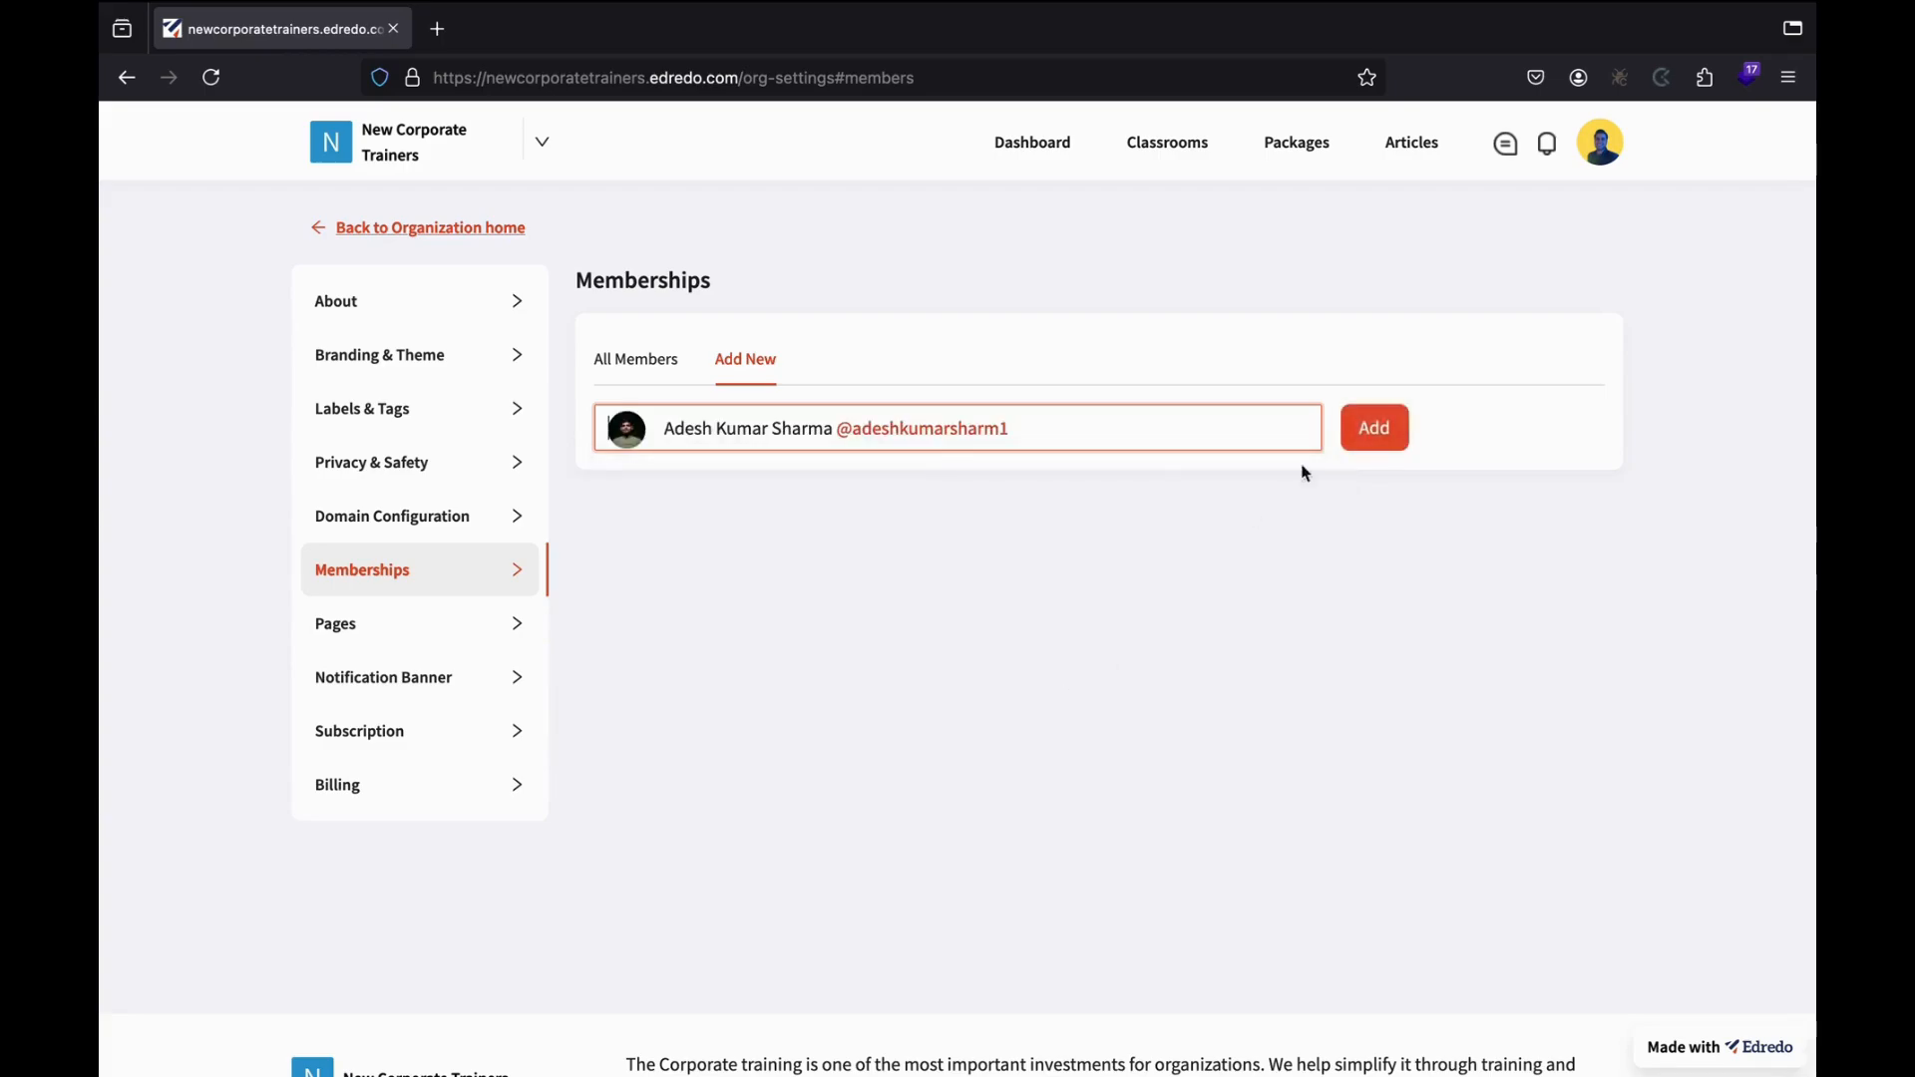
left_click(1380, 444)
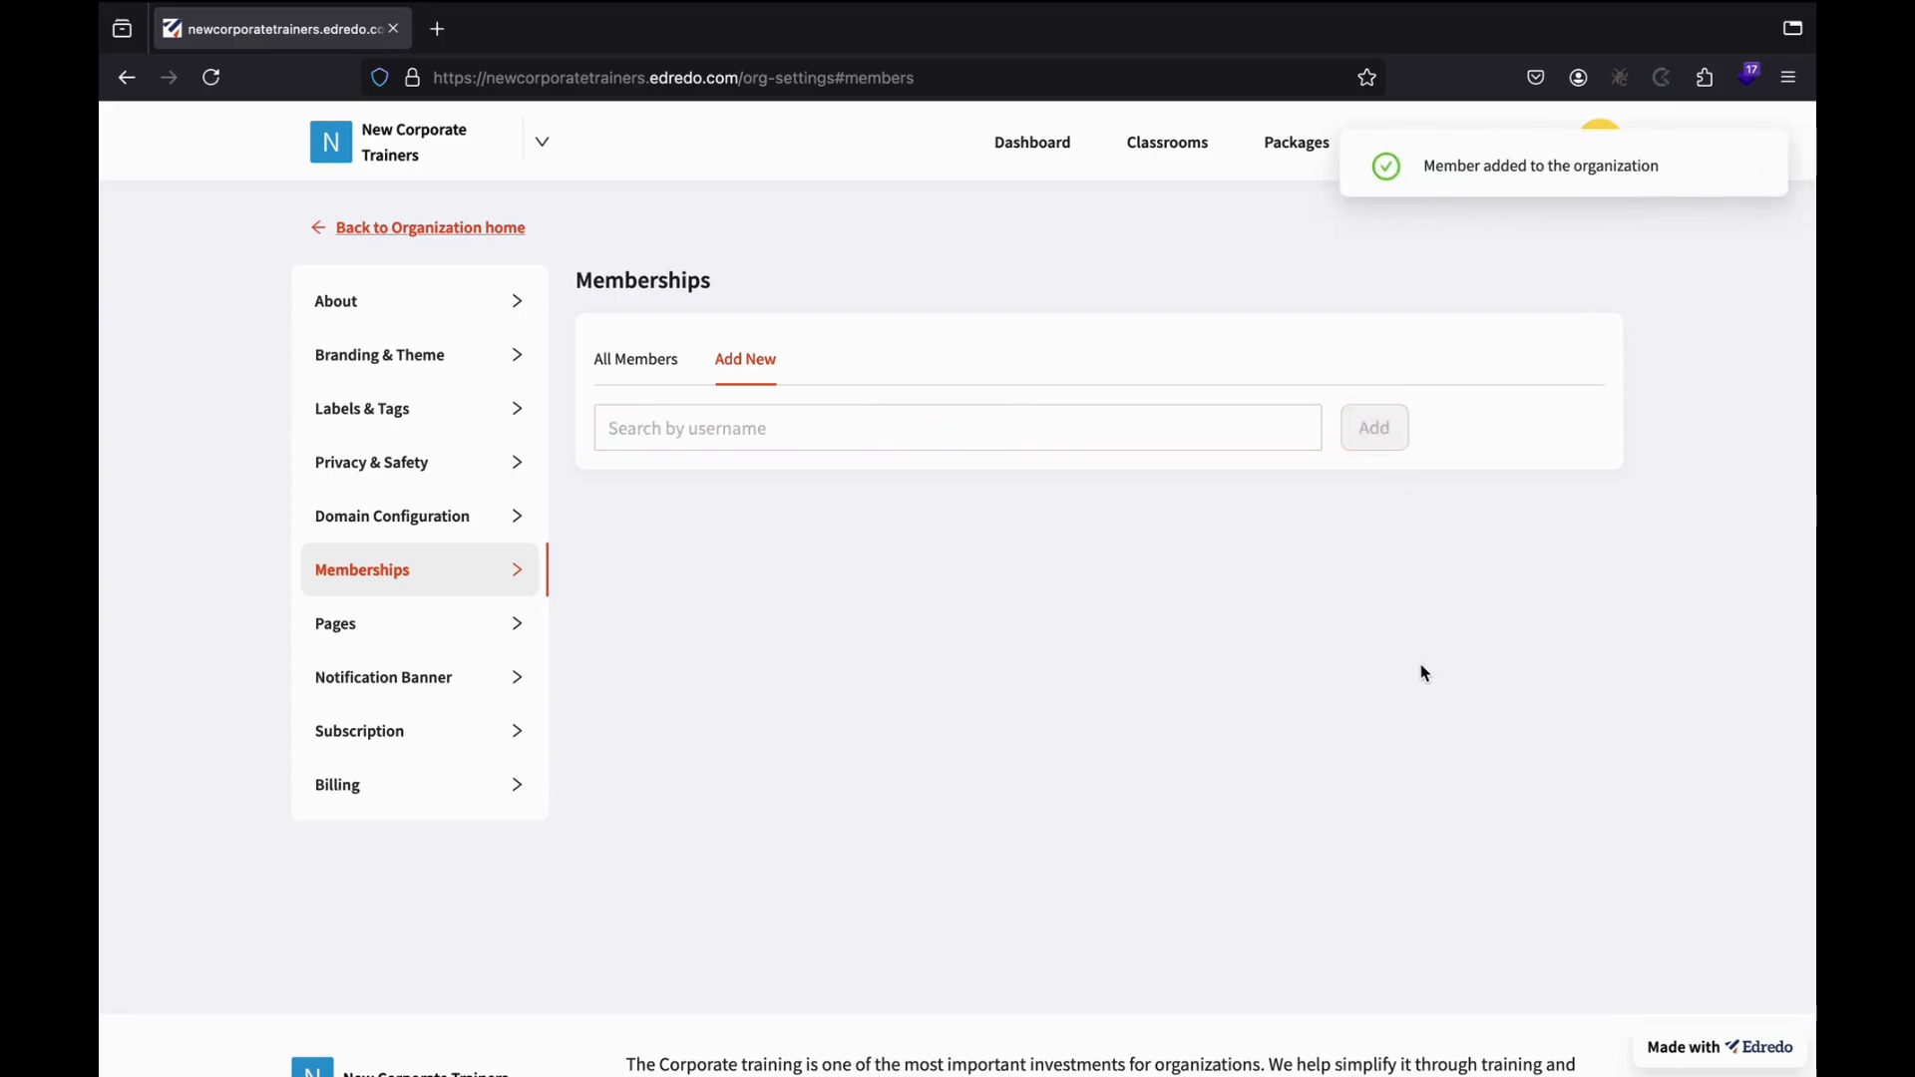
left_click(599, 357)
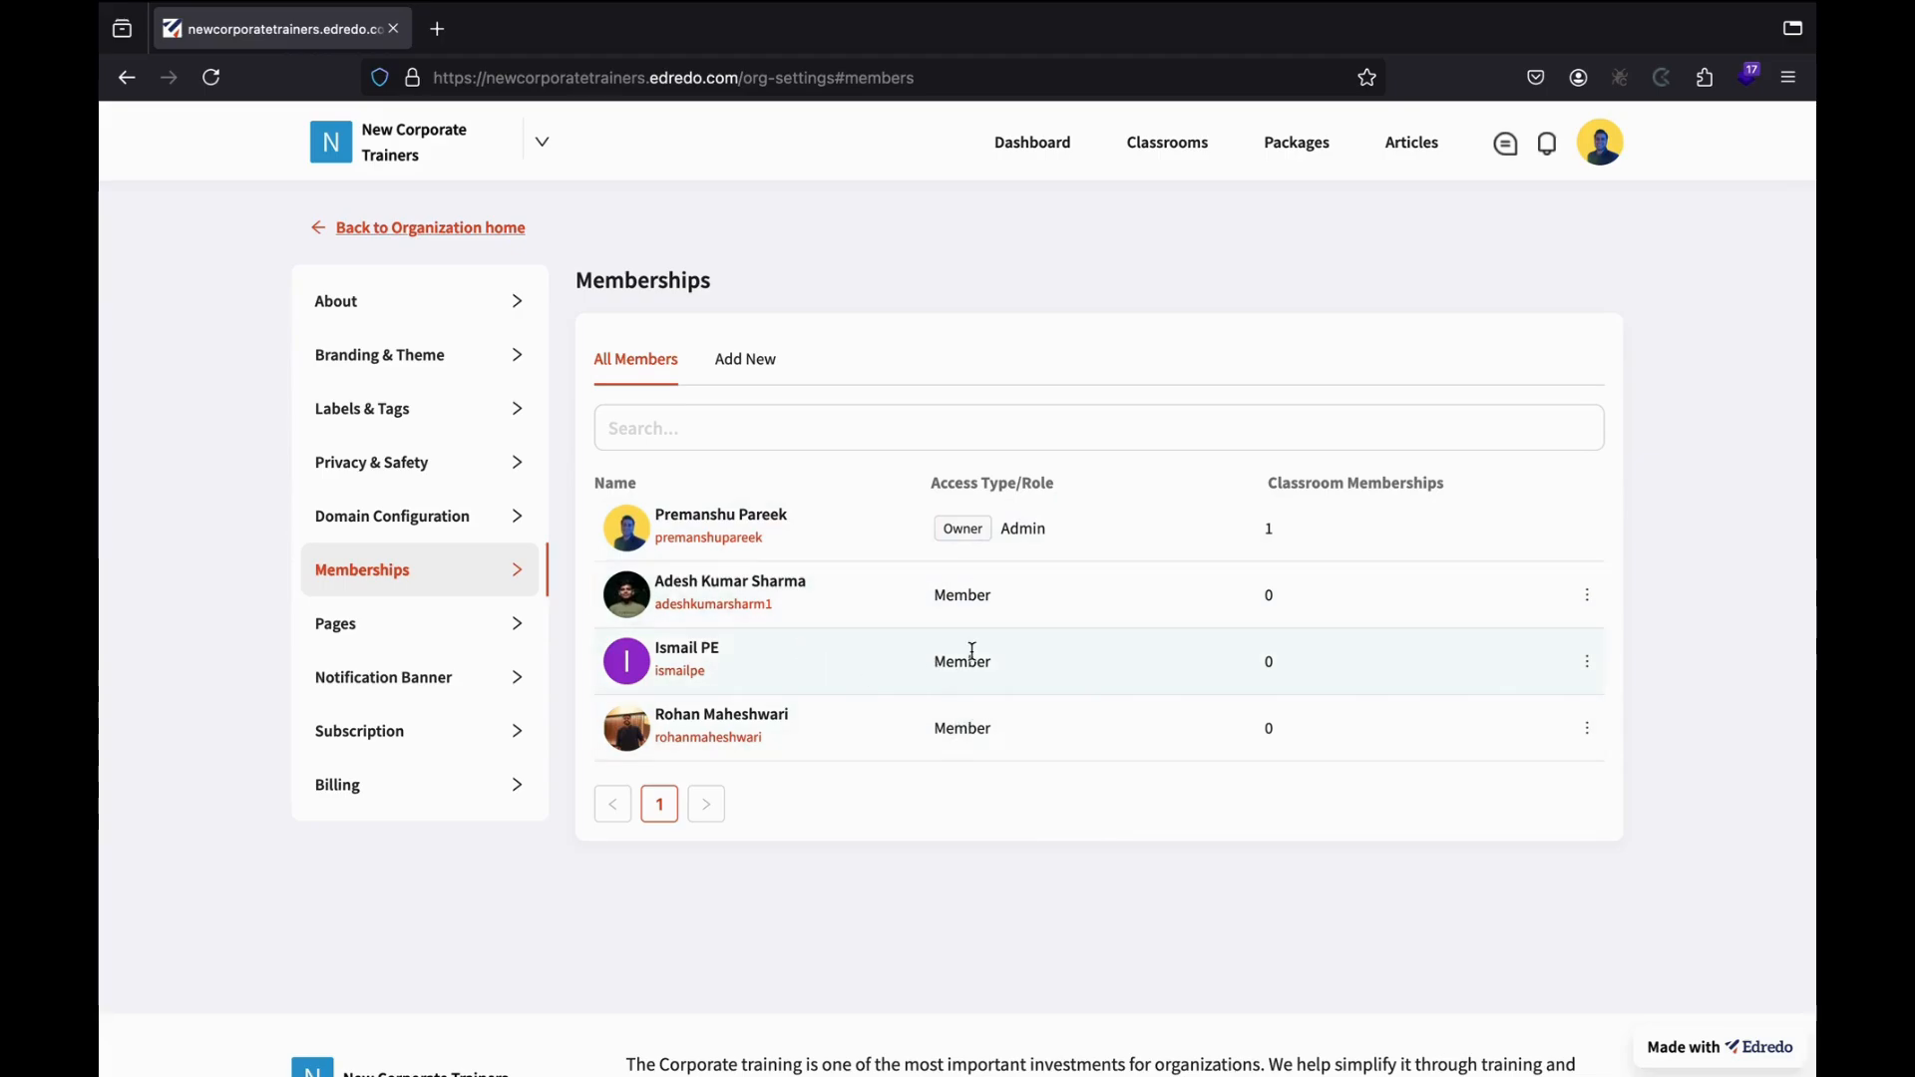
left_click(1588, 601)
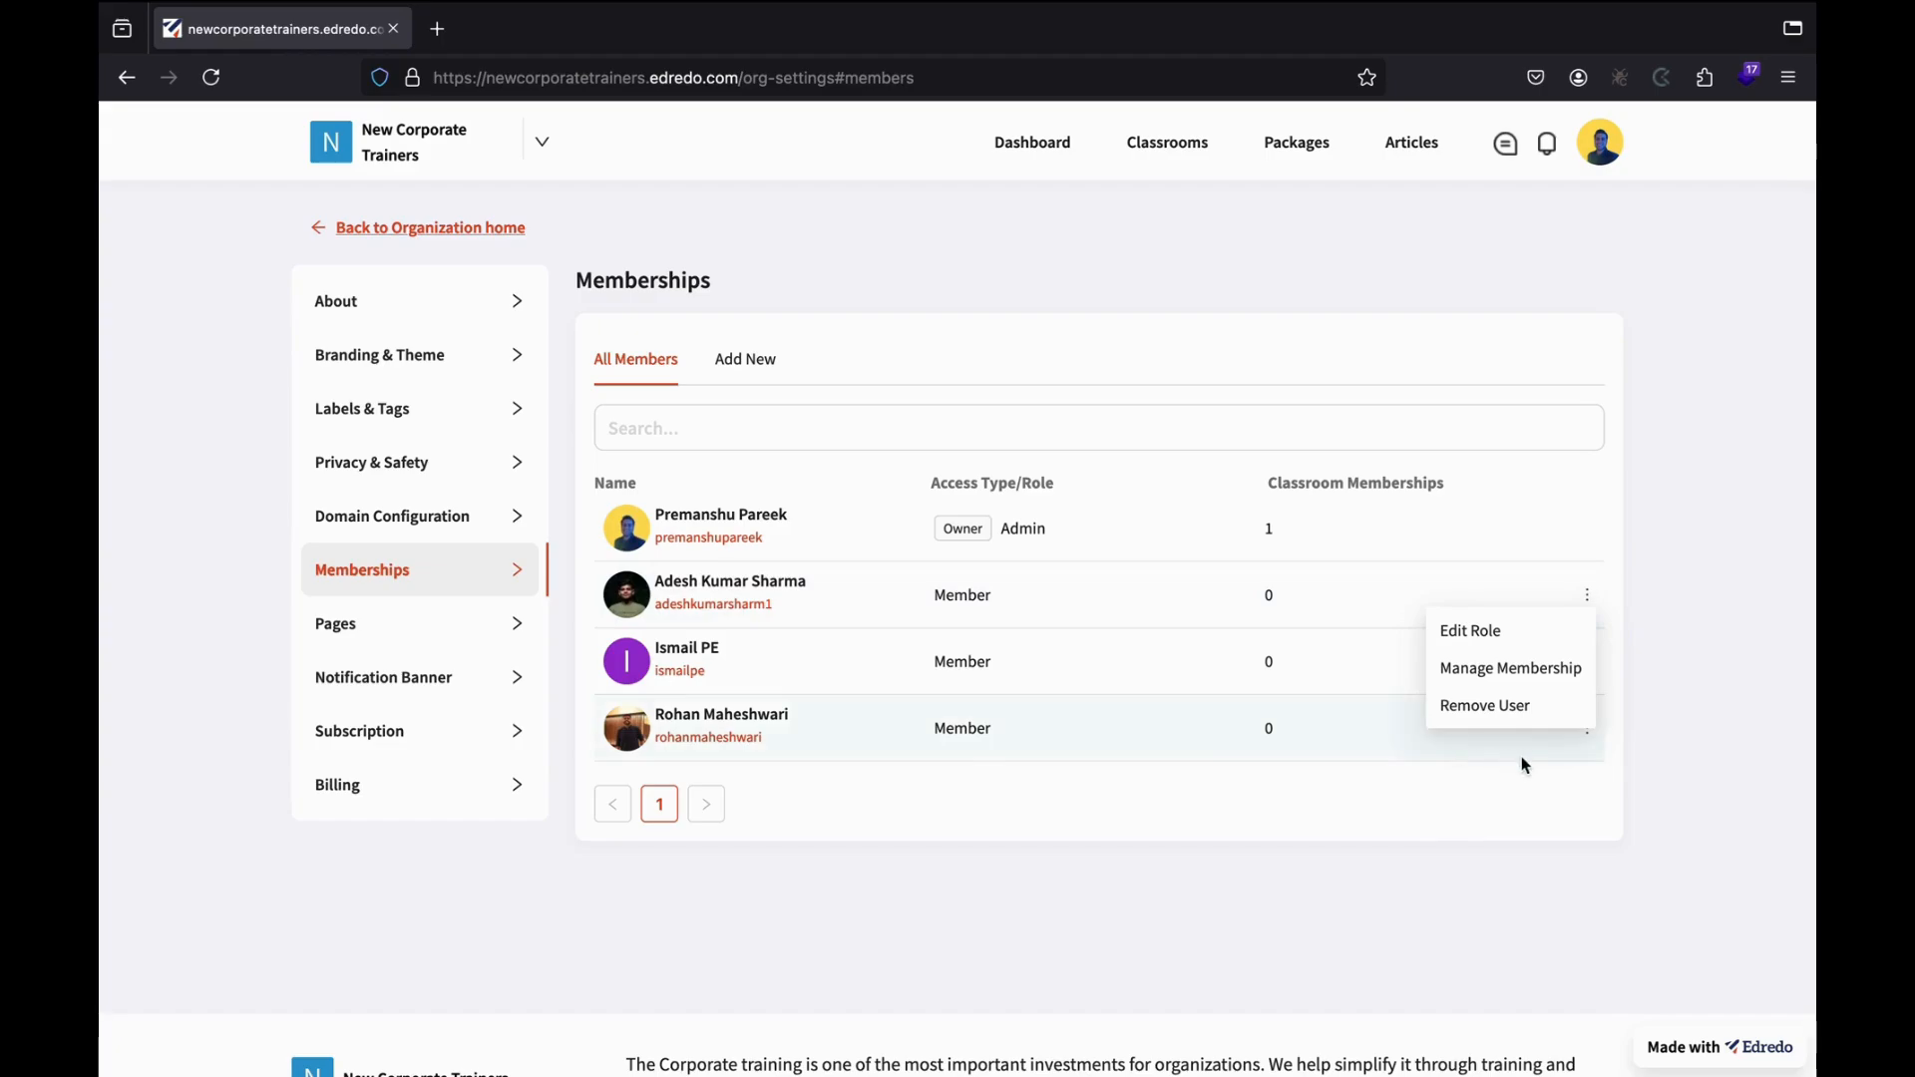
Change the newest member's role from Member to Moderator.
left_click(1510, 646)
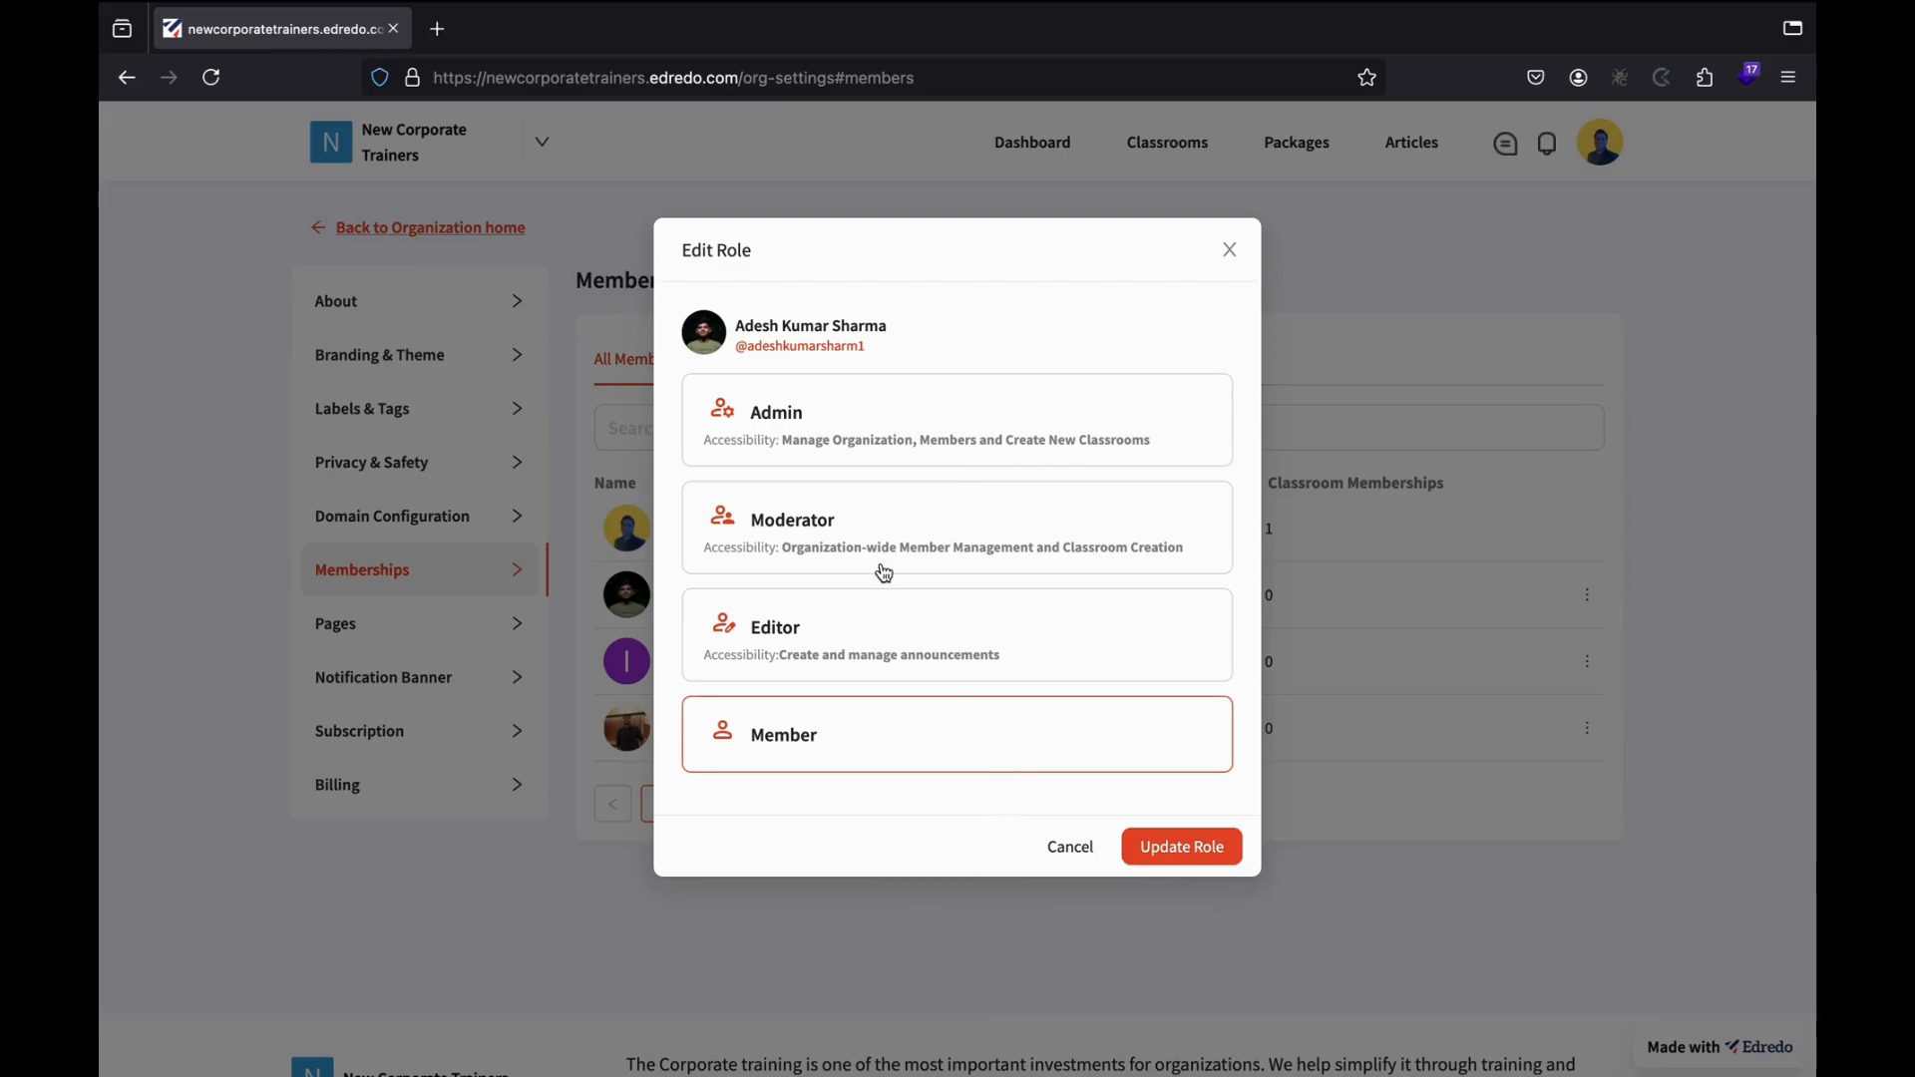
left_click(801, 550)
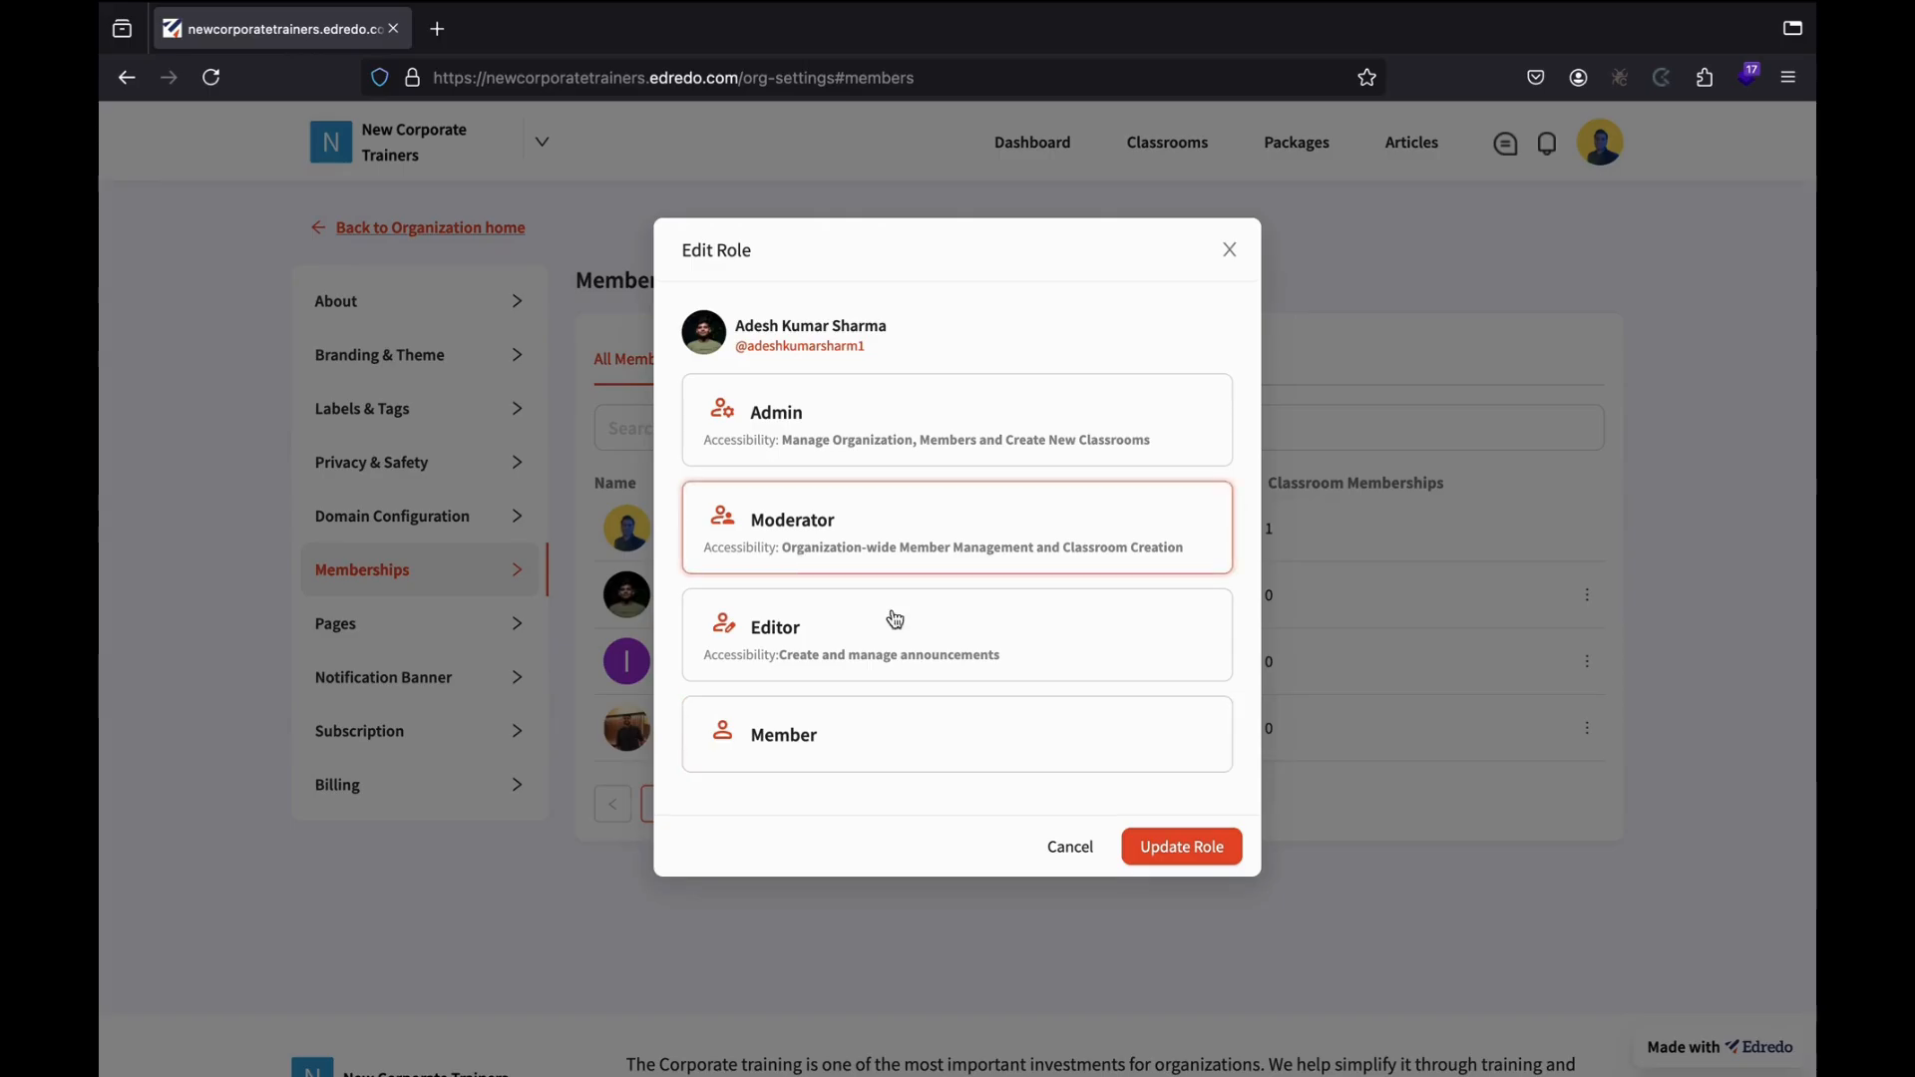
left_click(1191, 859)
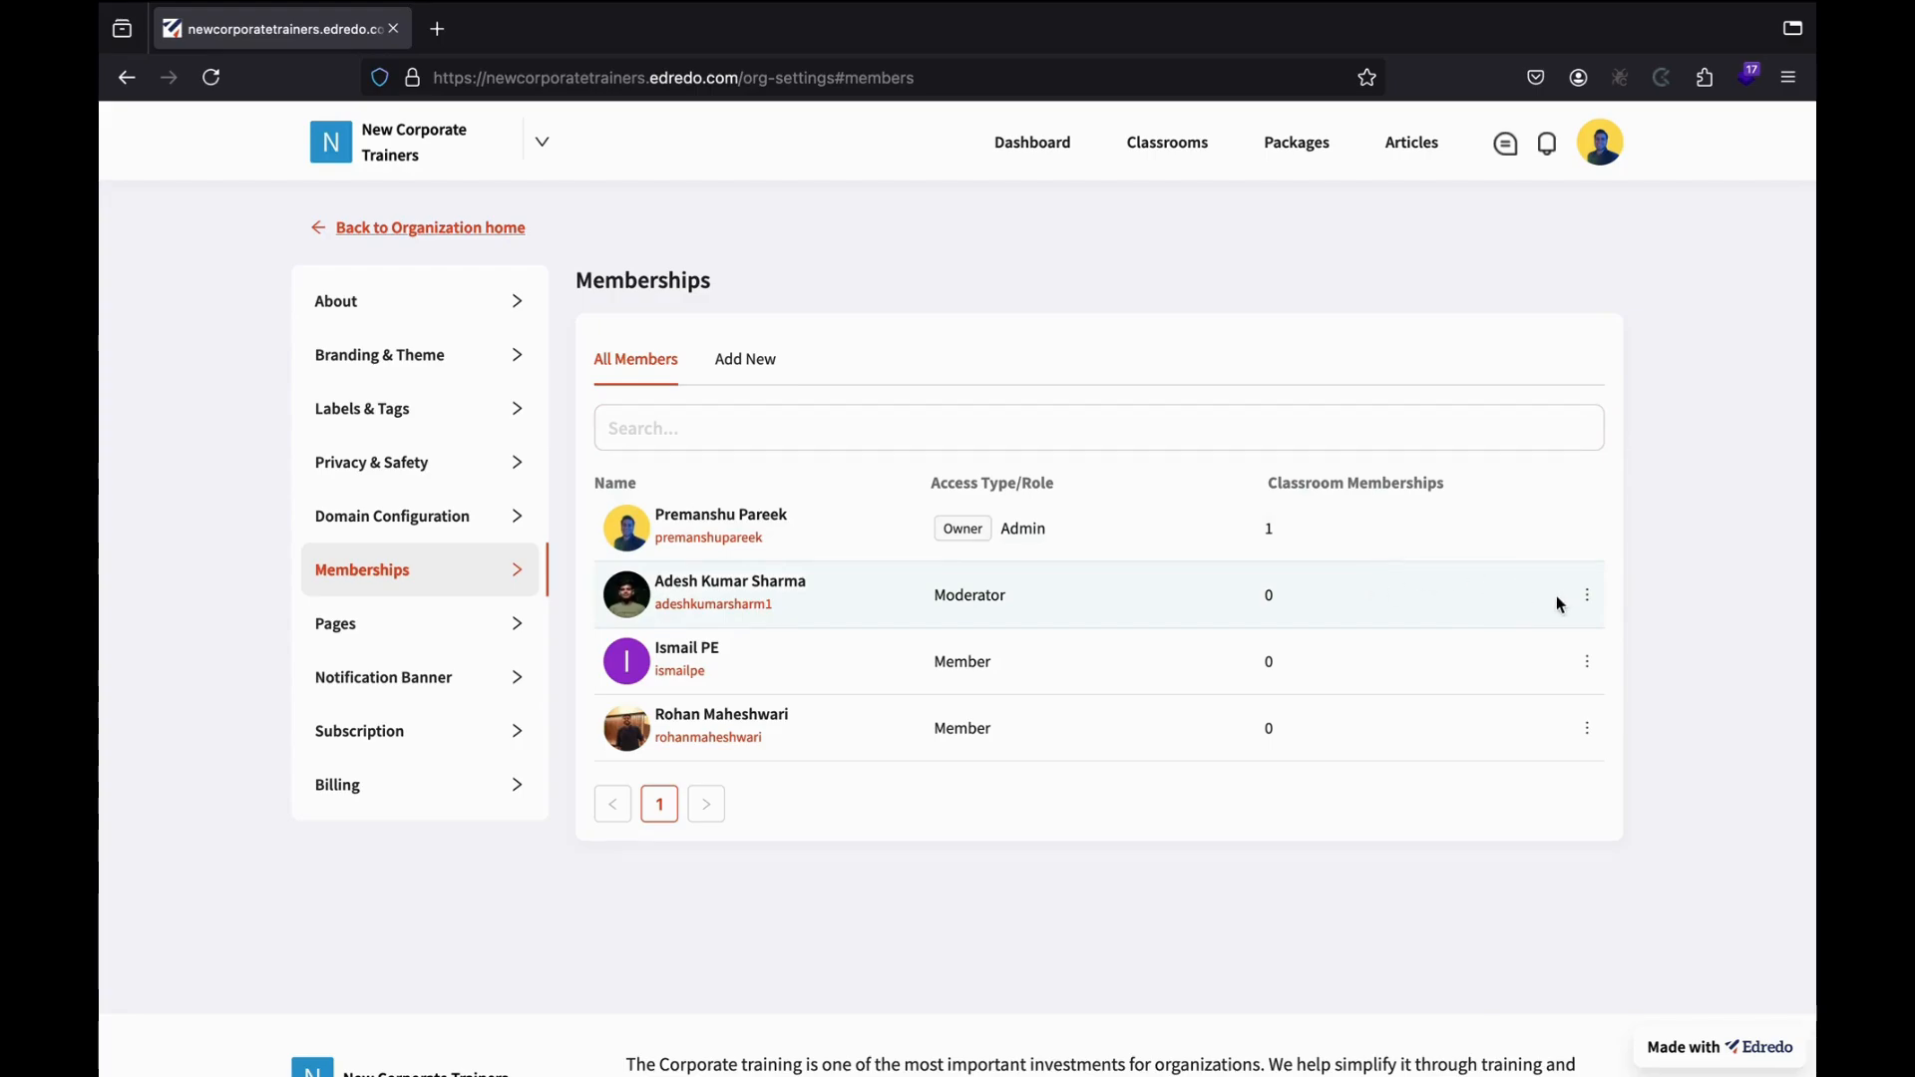
Add the Moderator to the newcorporatetrainers classroom with the Teacher role.
left_click(1588, 598)
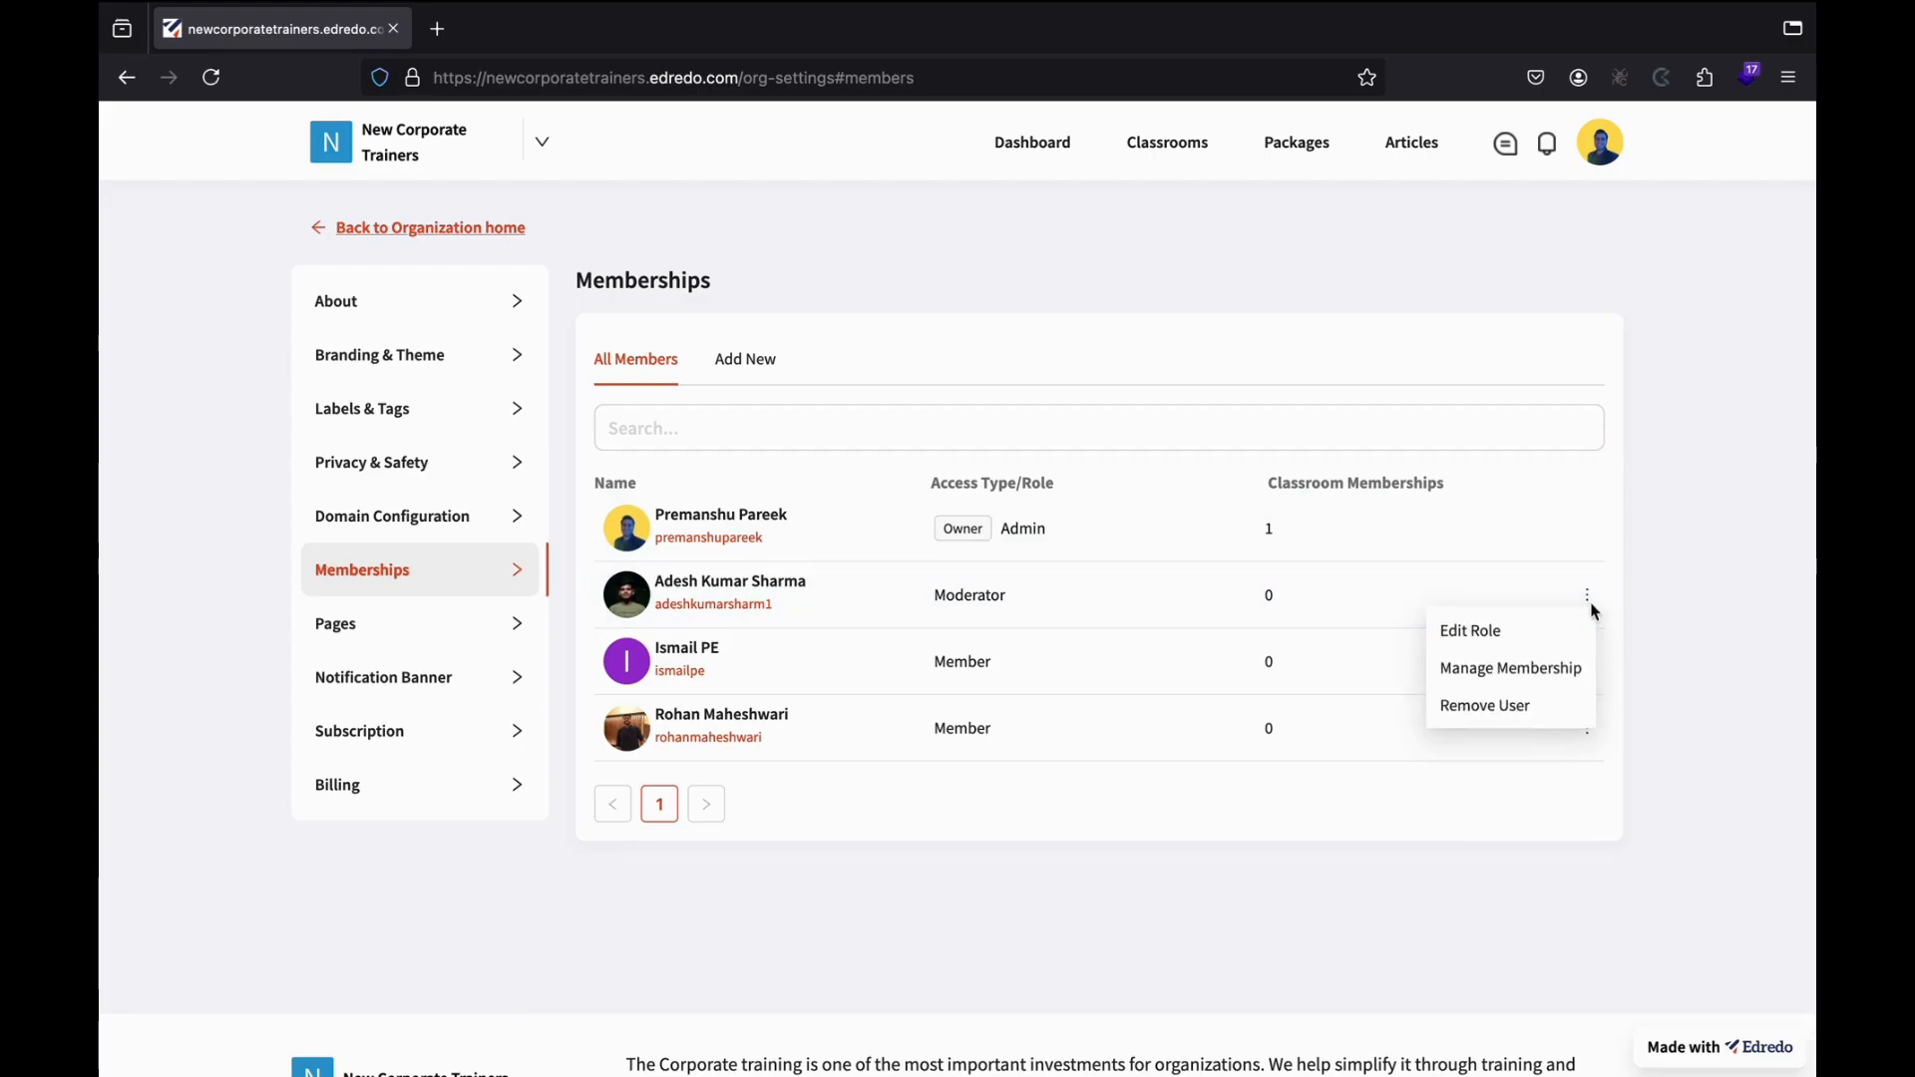
left_click(1504, 683)
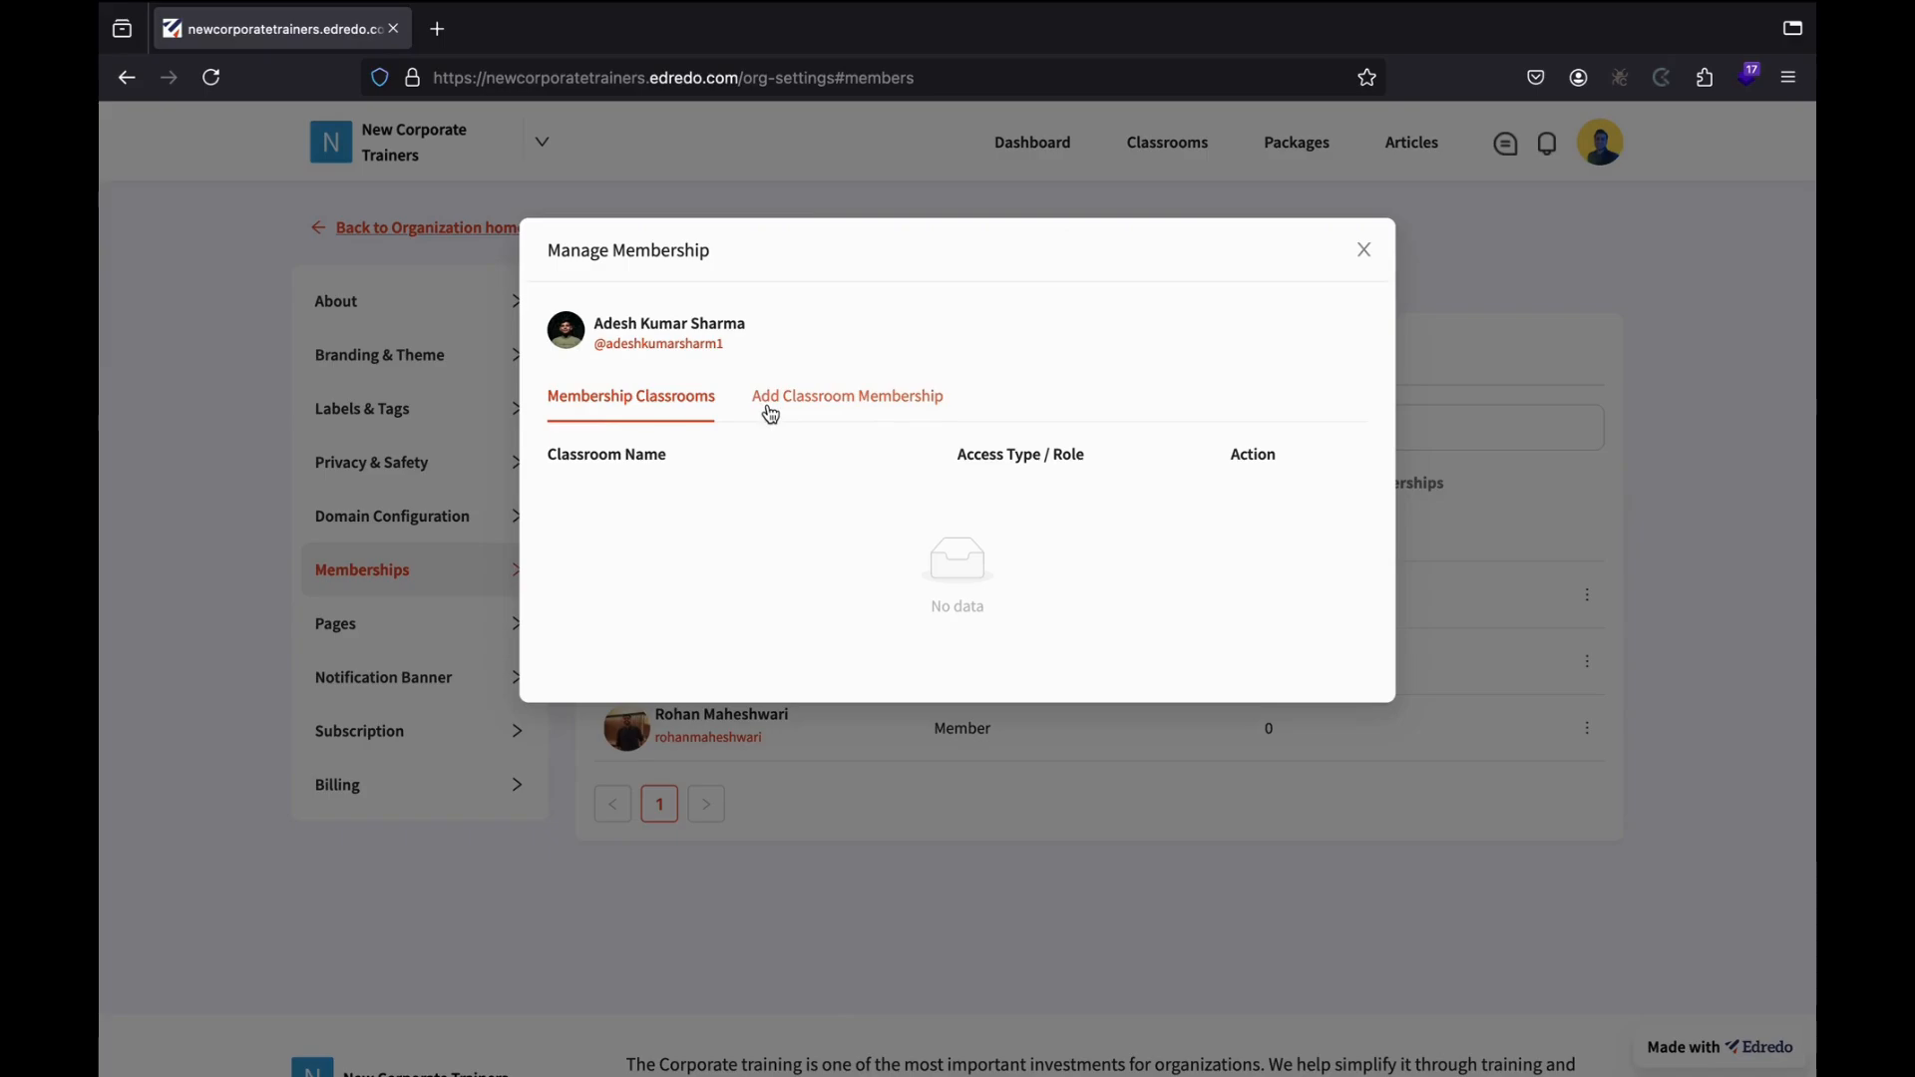
left_click(824, 404)
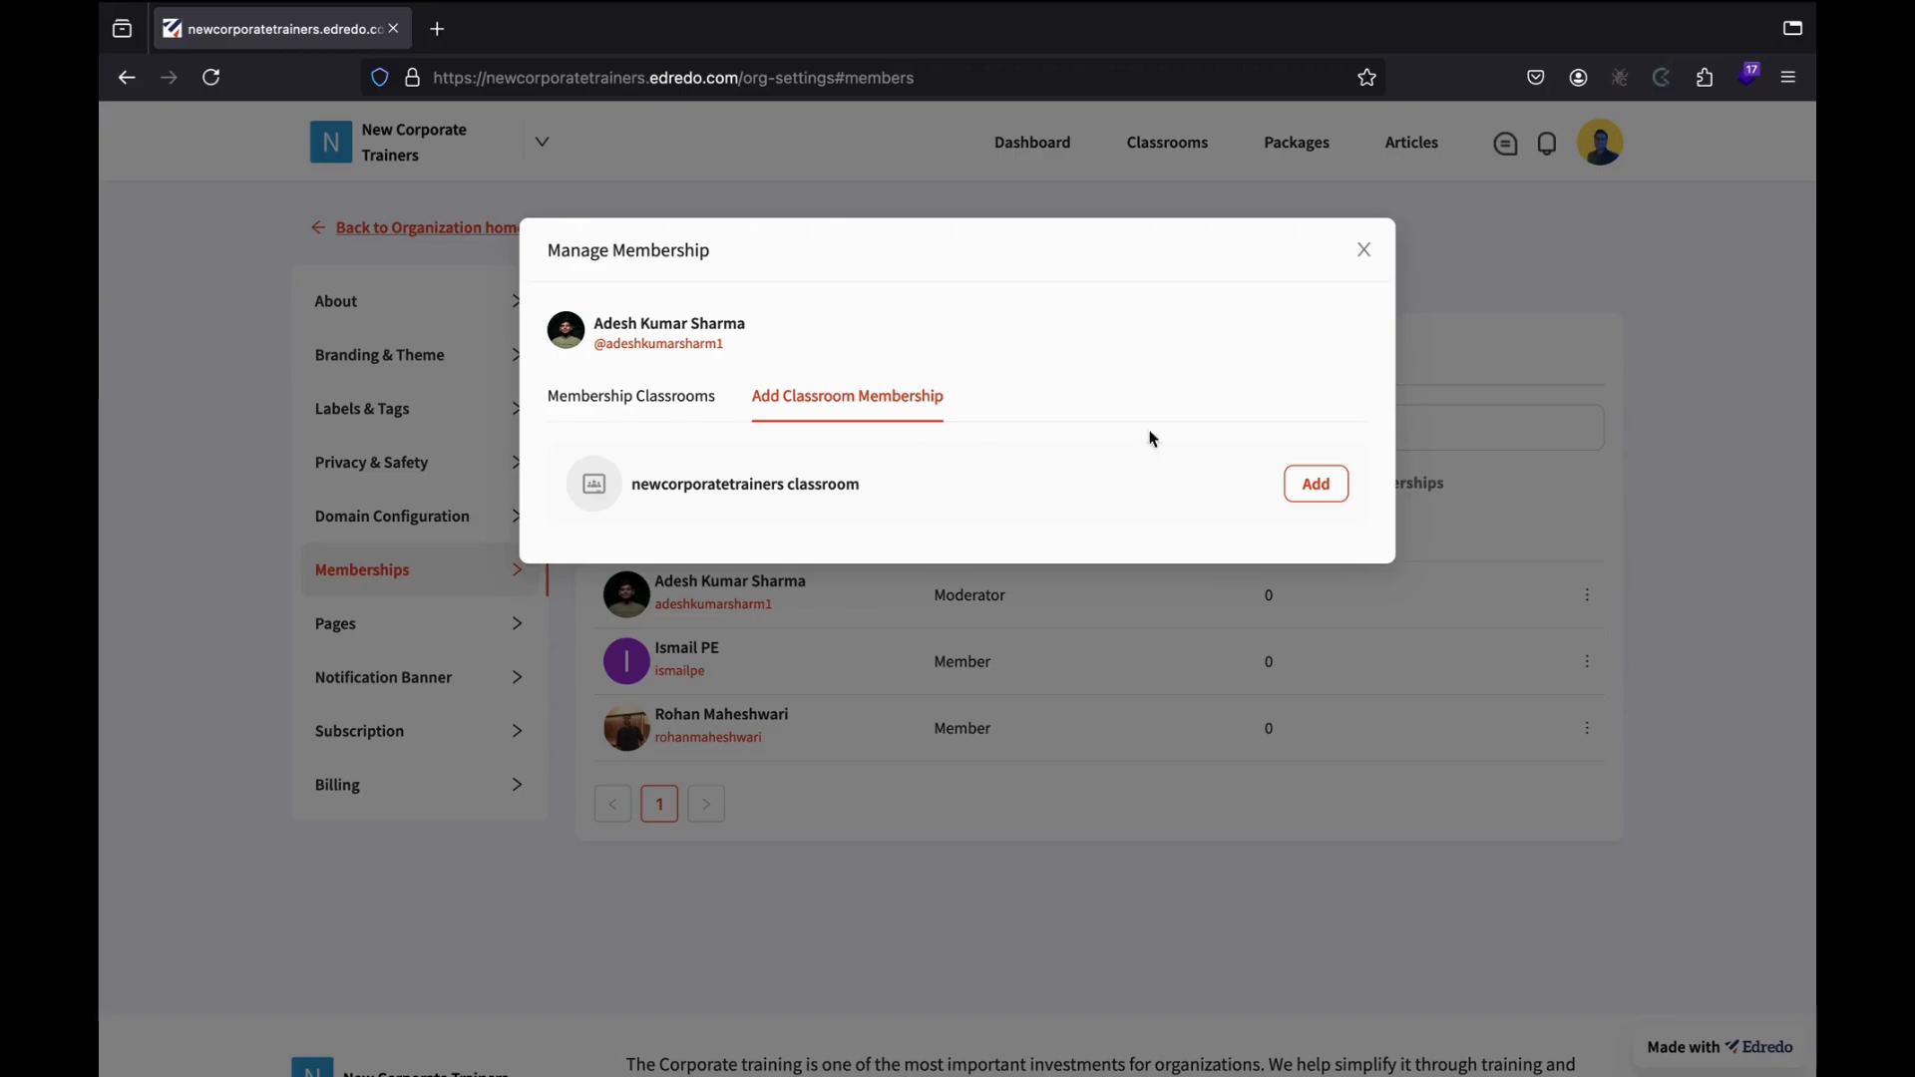
left_click(1316, 495)
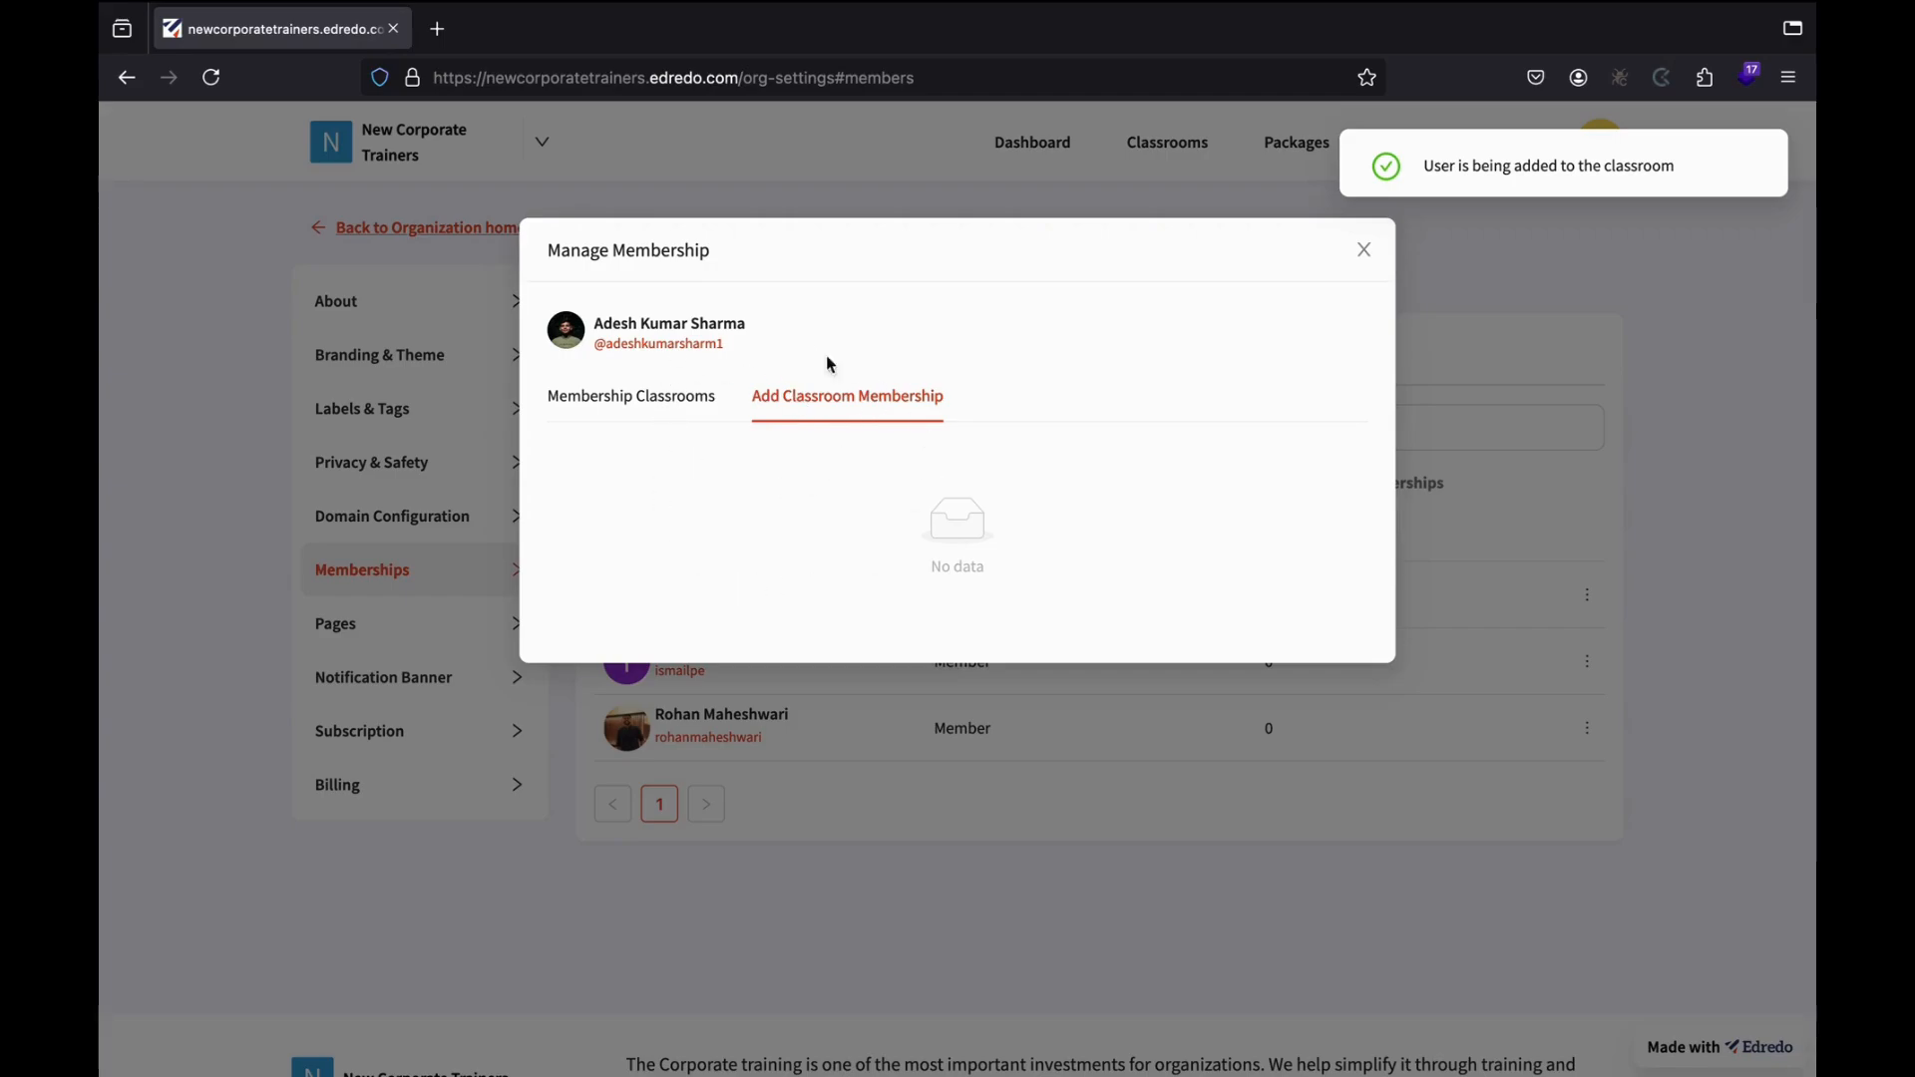
left_click(625, 411)
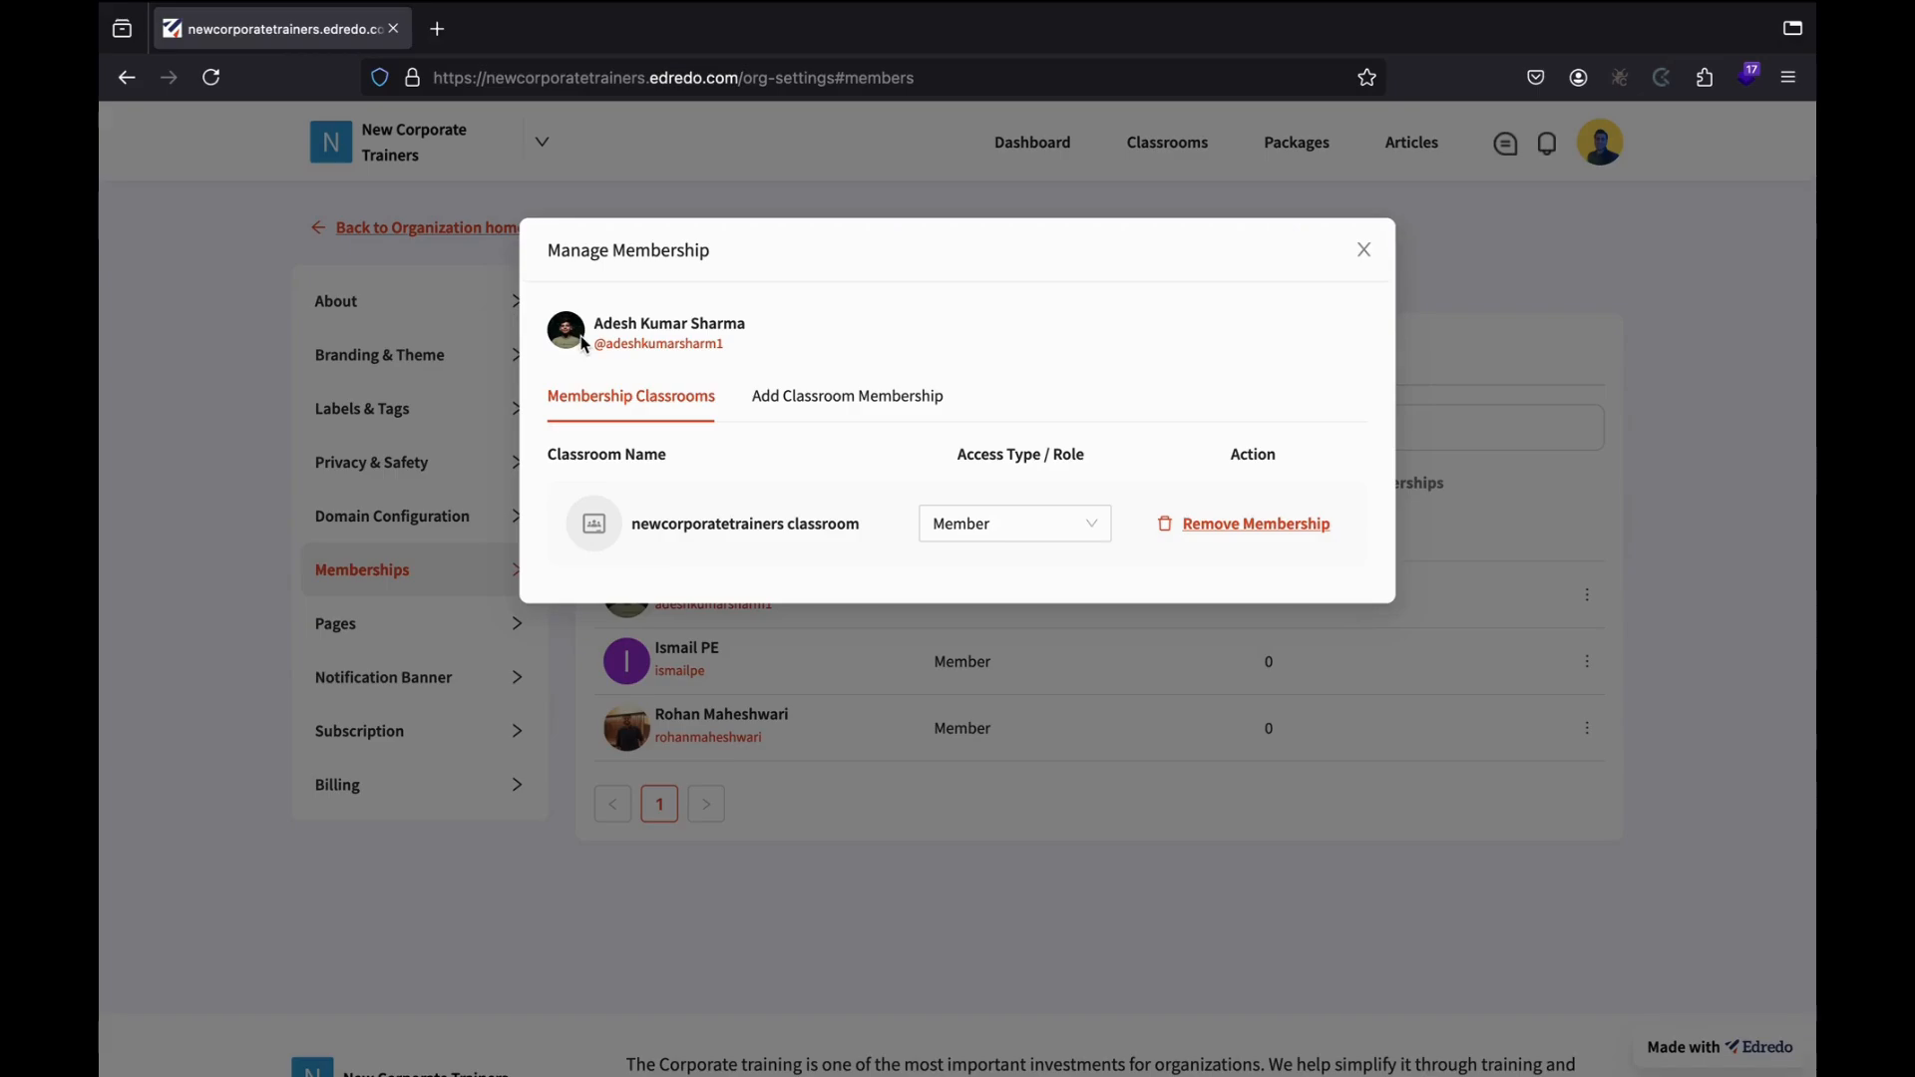
left_click(1022, 541)
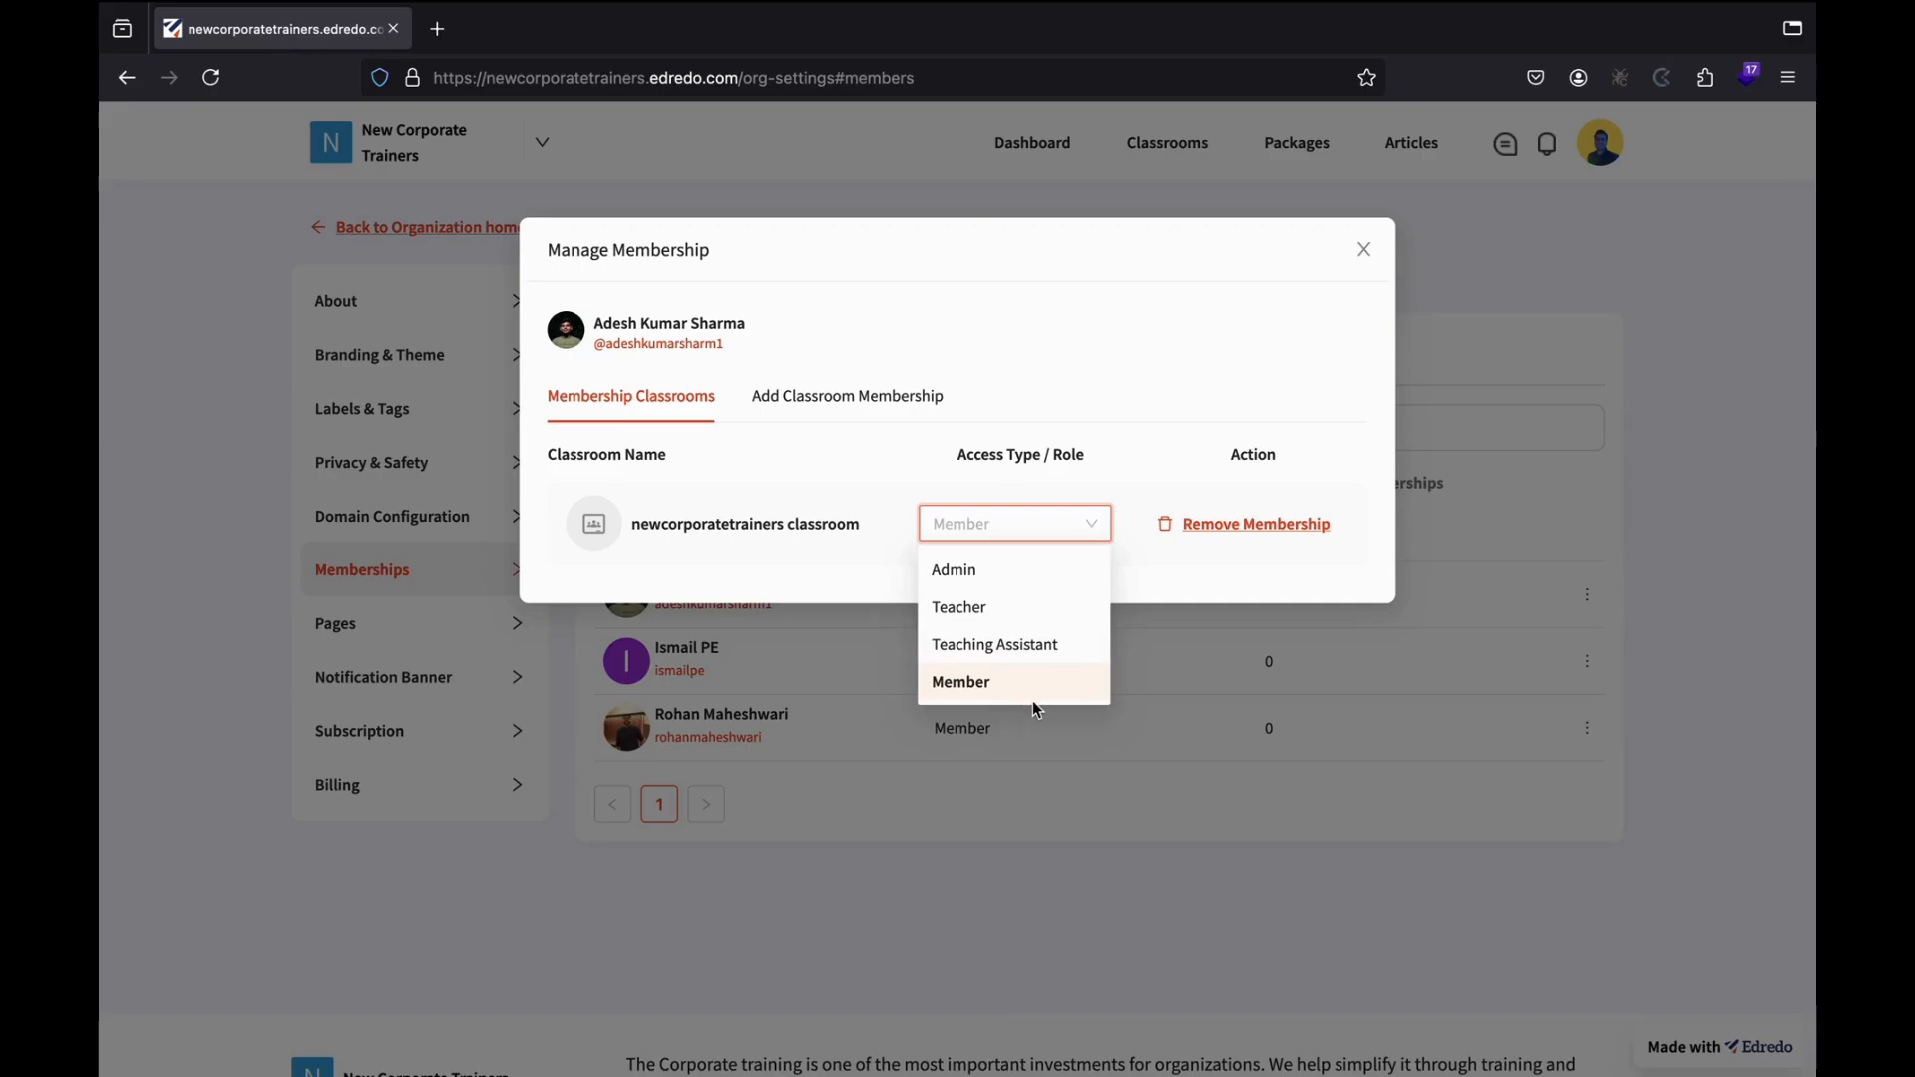
left_click(980, 620)
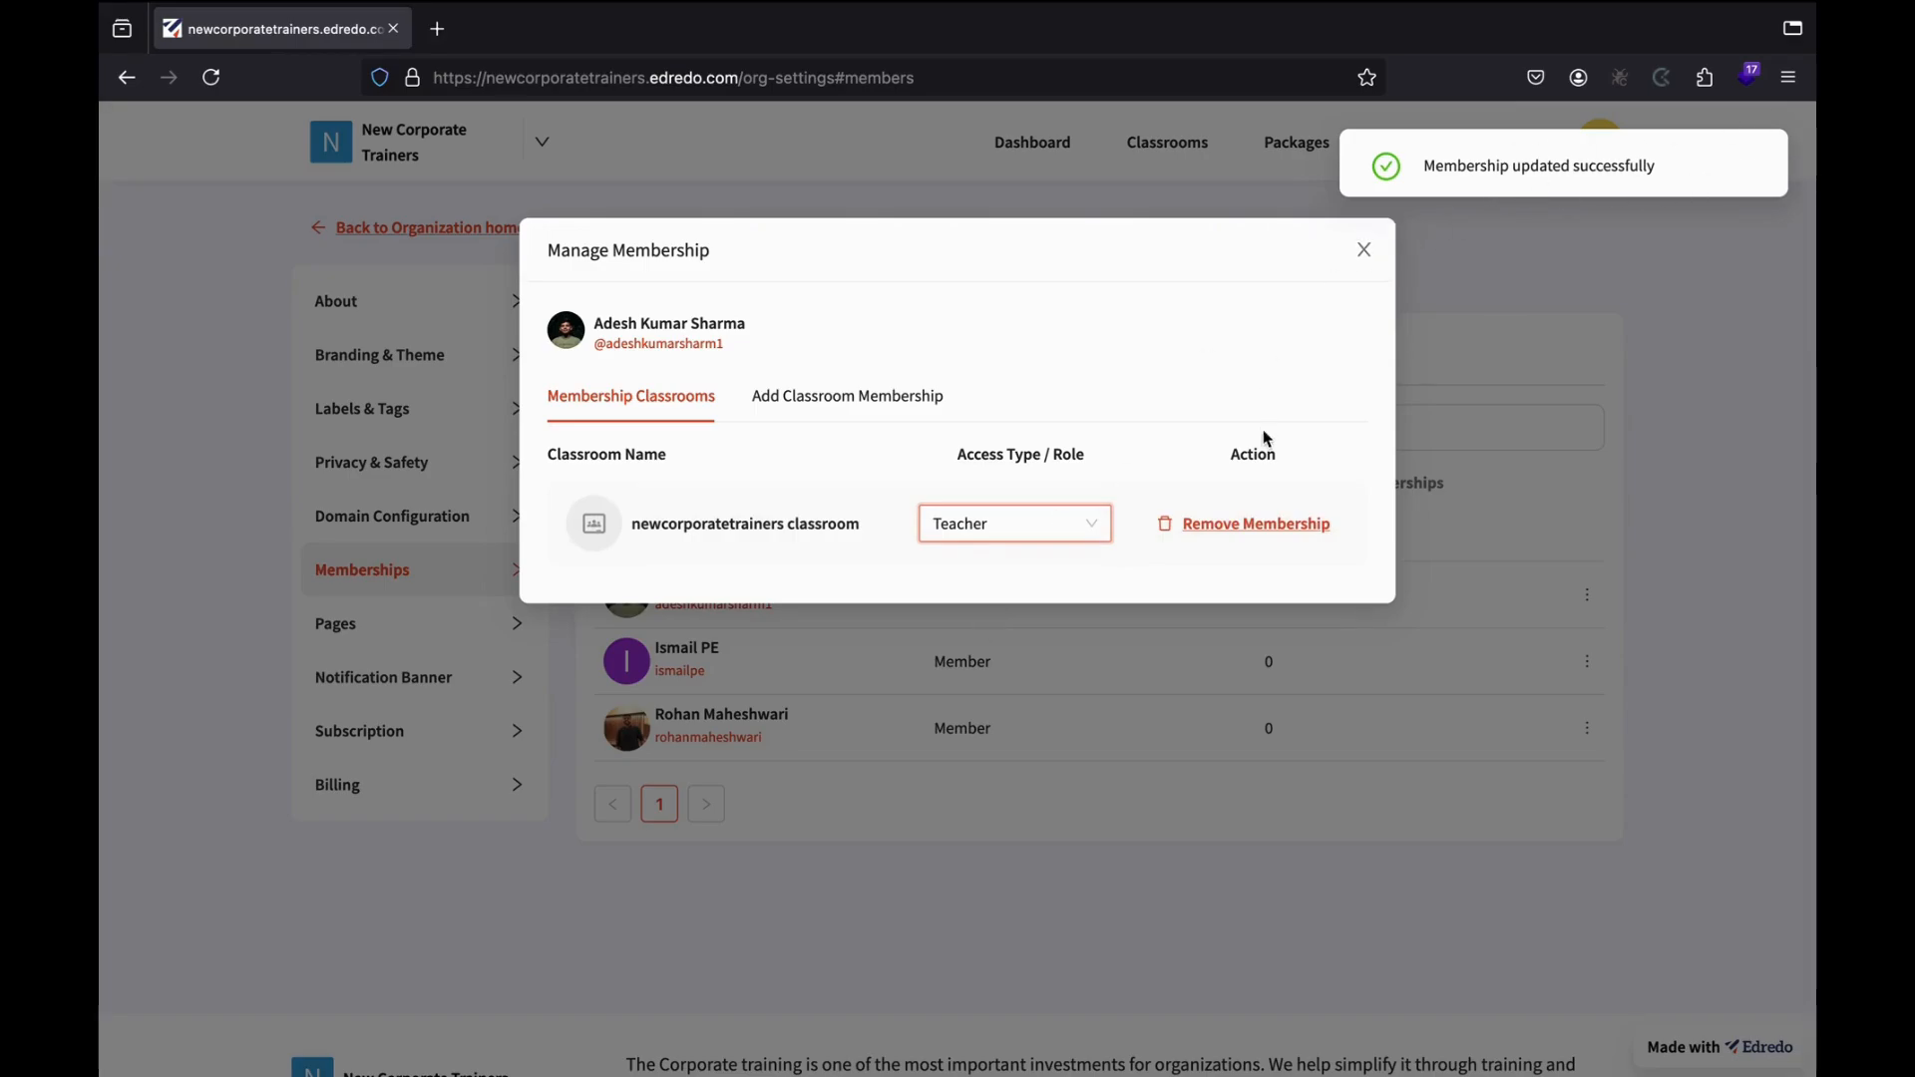
left_click(1362, 257)
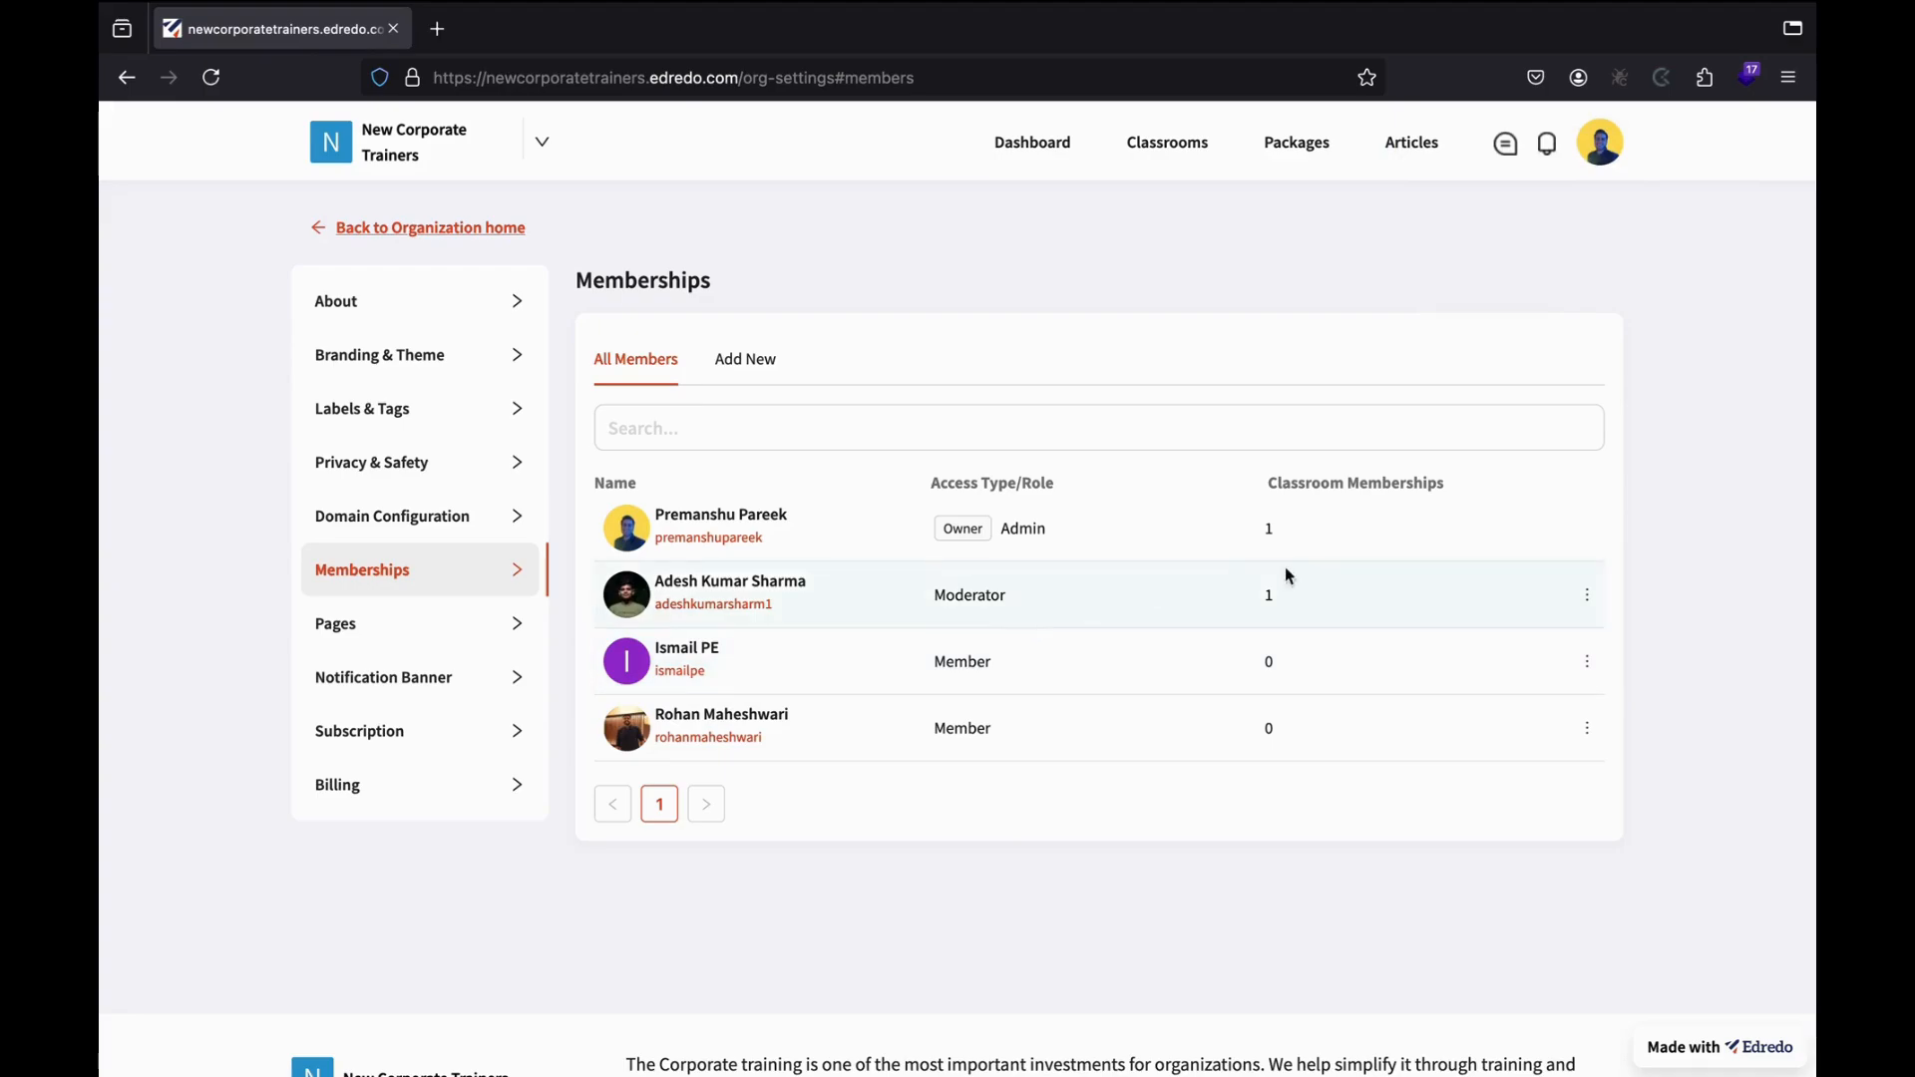
Remove the Moderator's Teacher membership from the newcorporatetrainers classroom.
left_click(1586, 598)
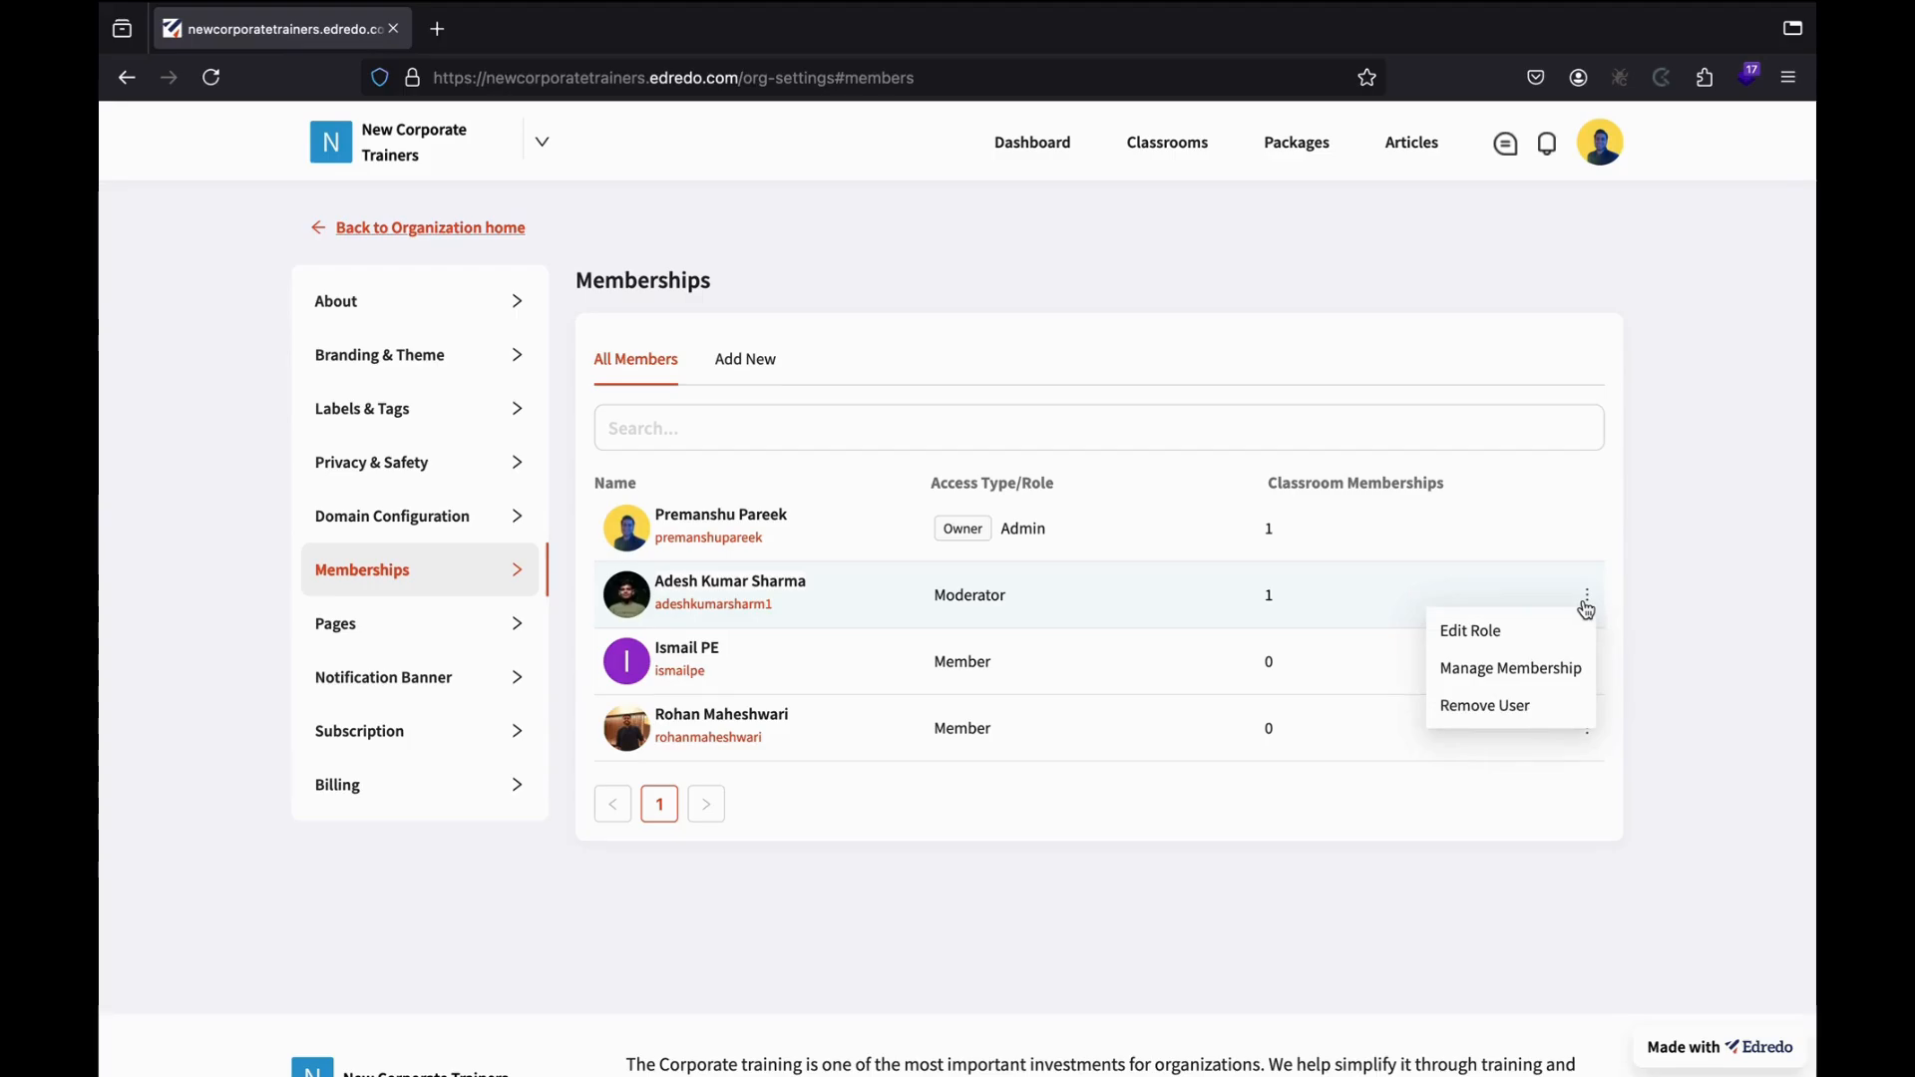
left_click(1541, 678)
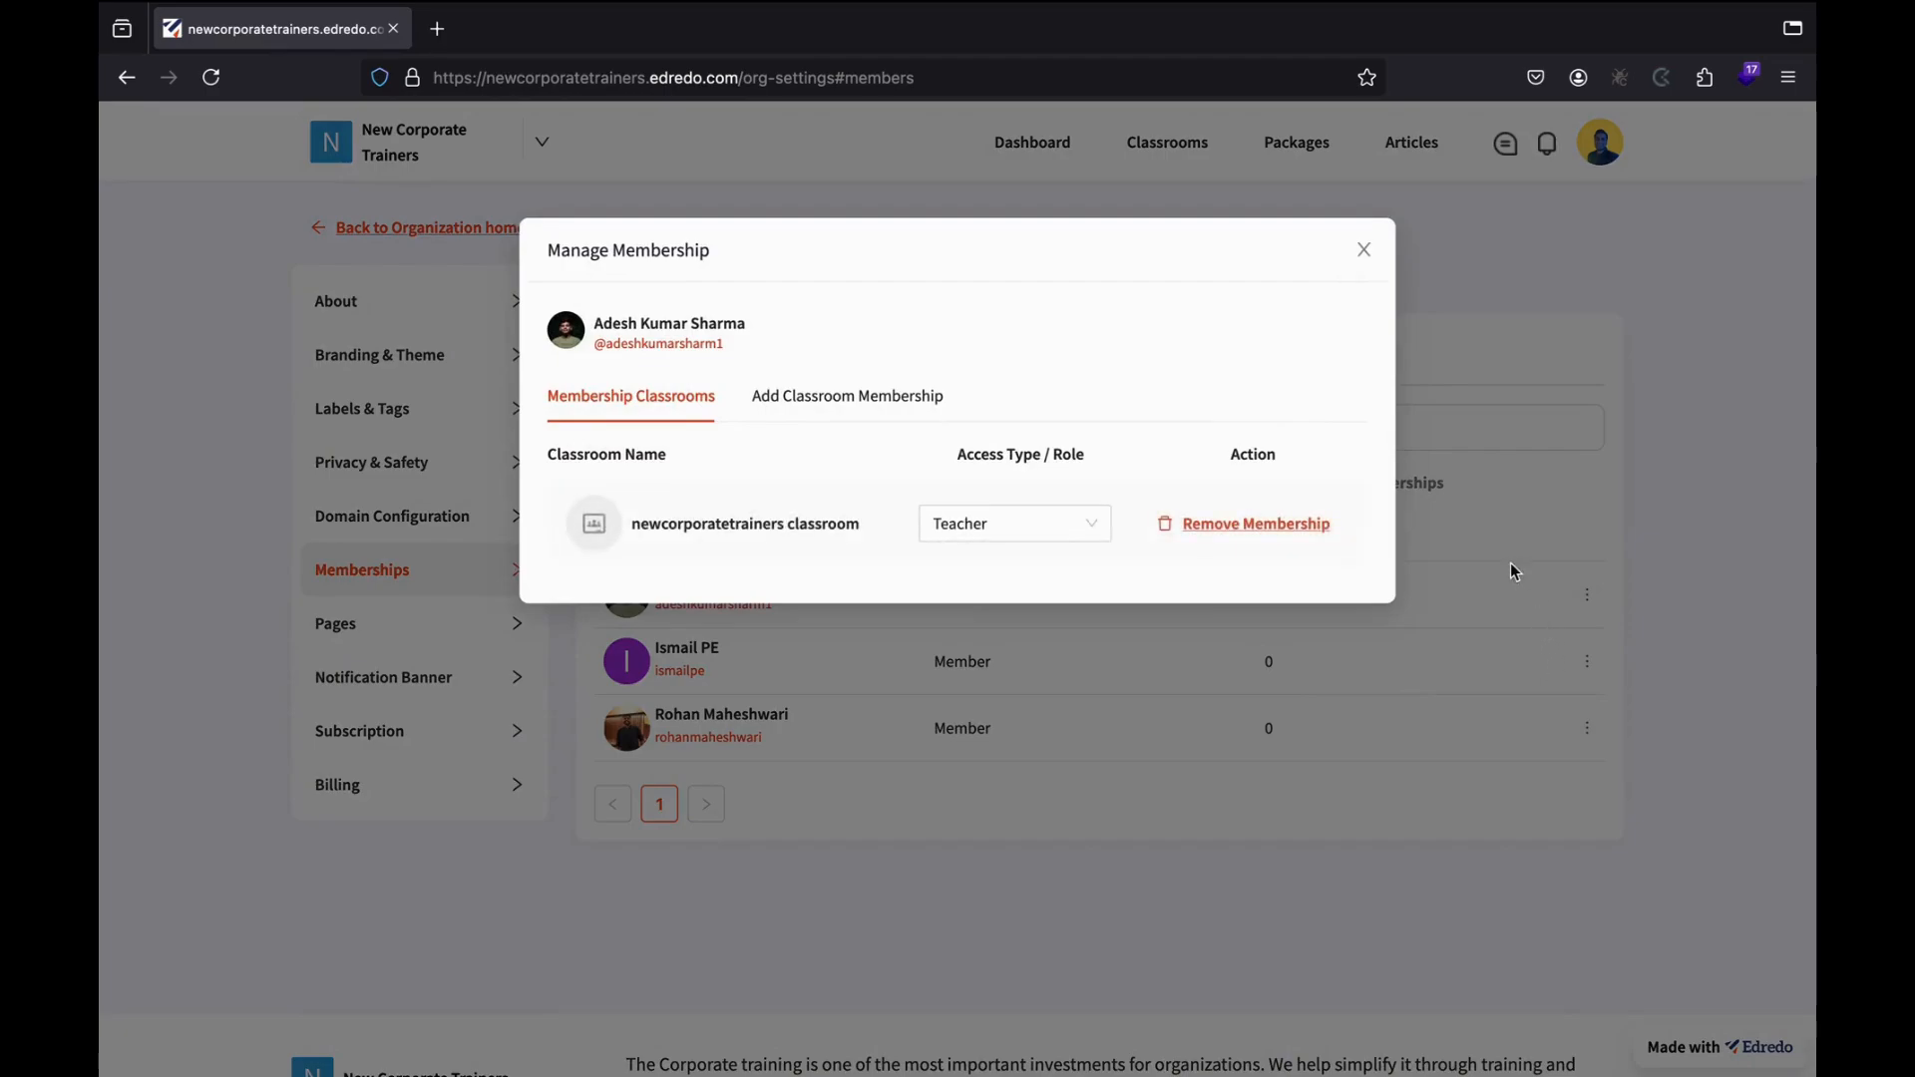
left_click(1236, 526)
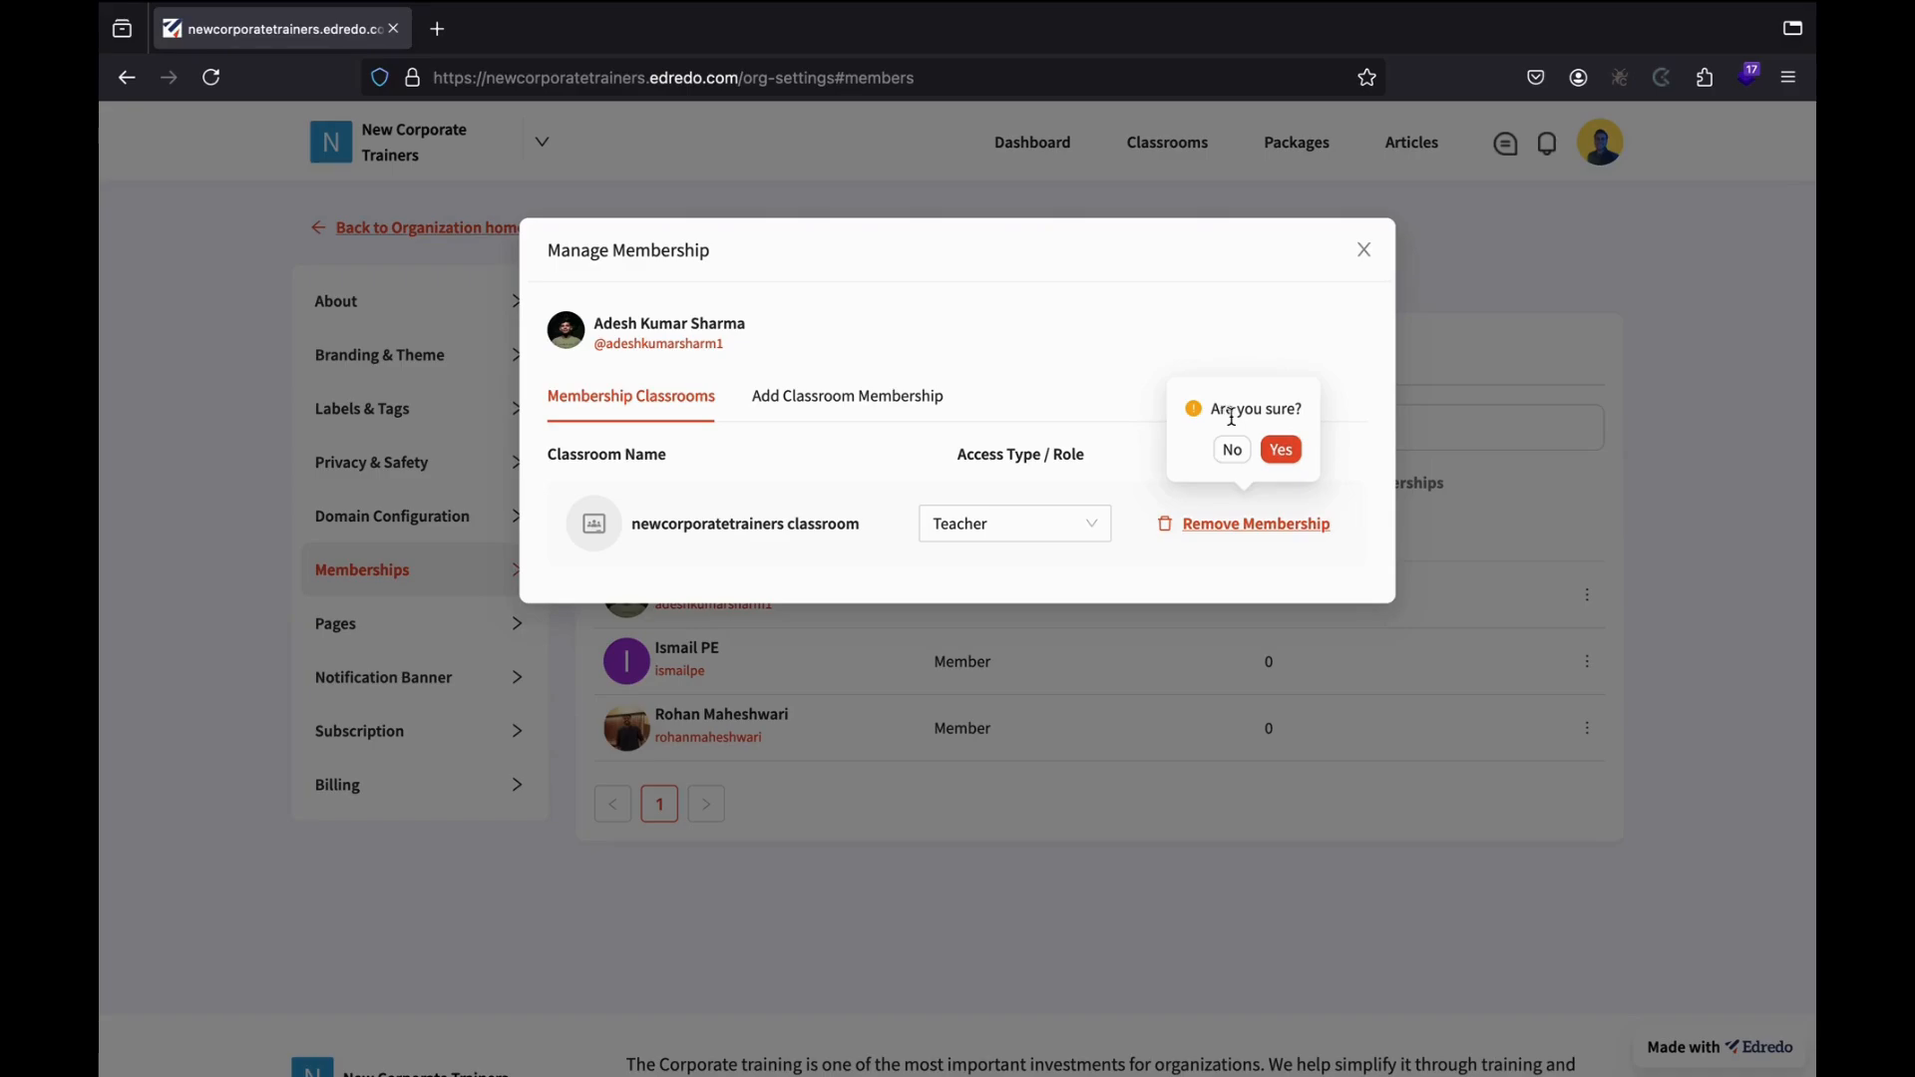
left_click(1282, 449)
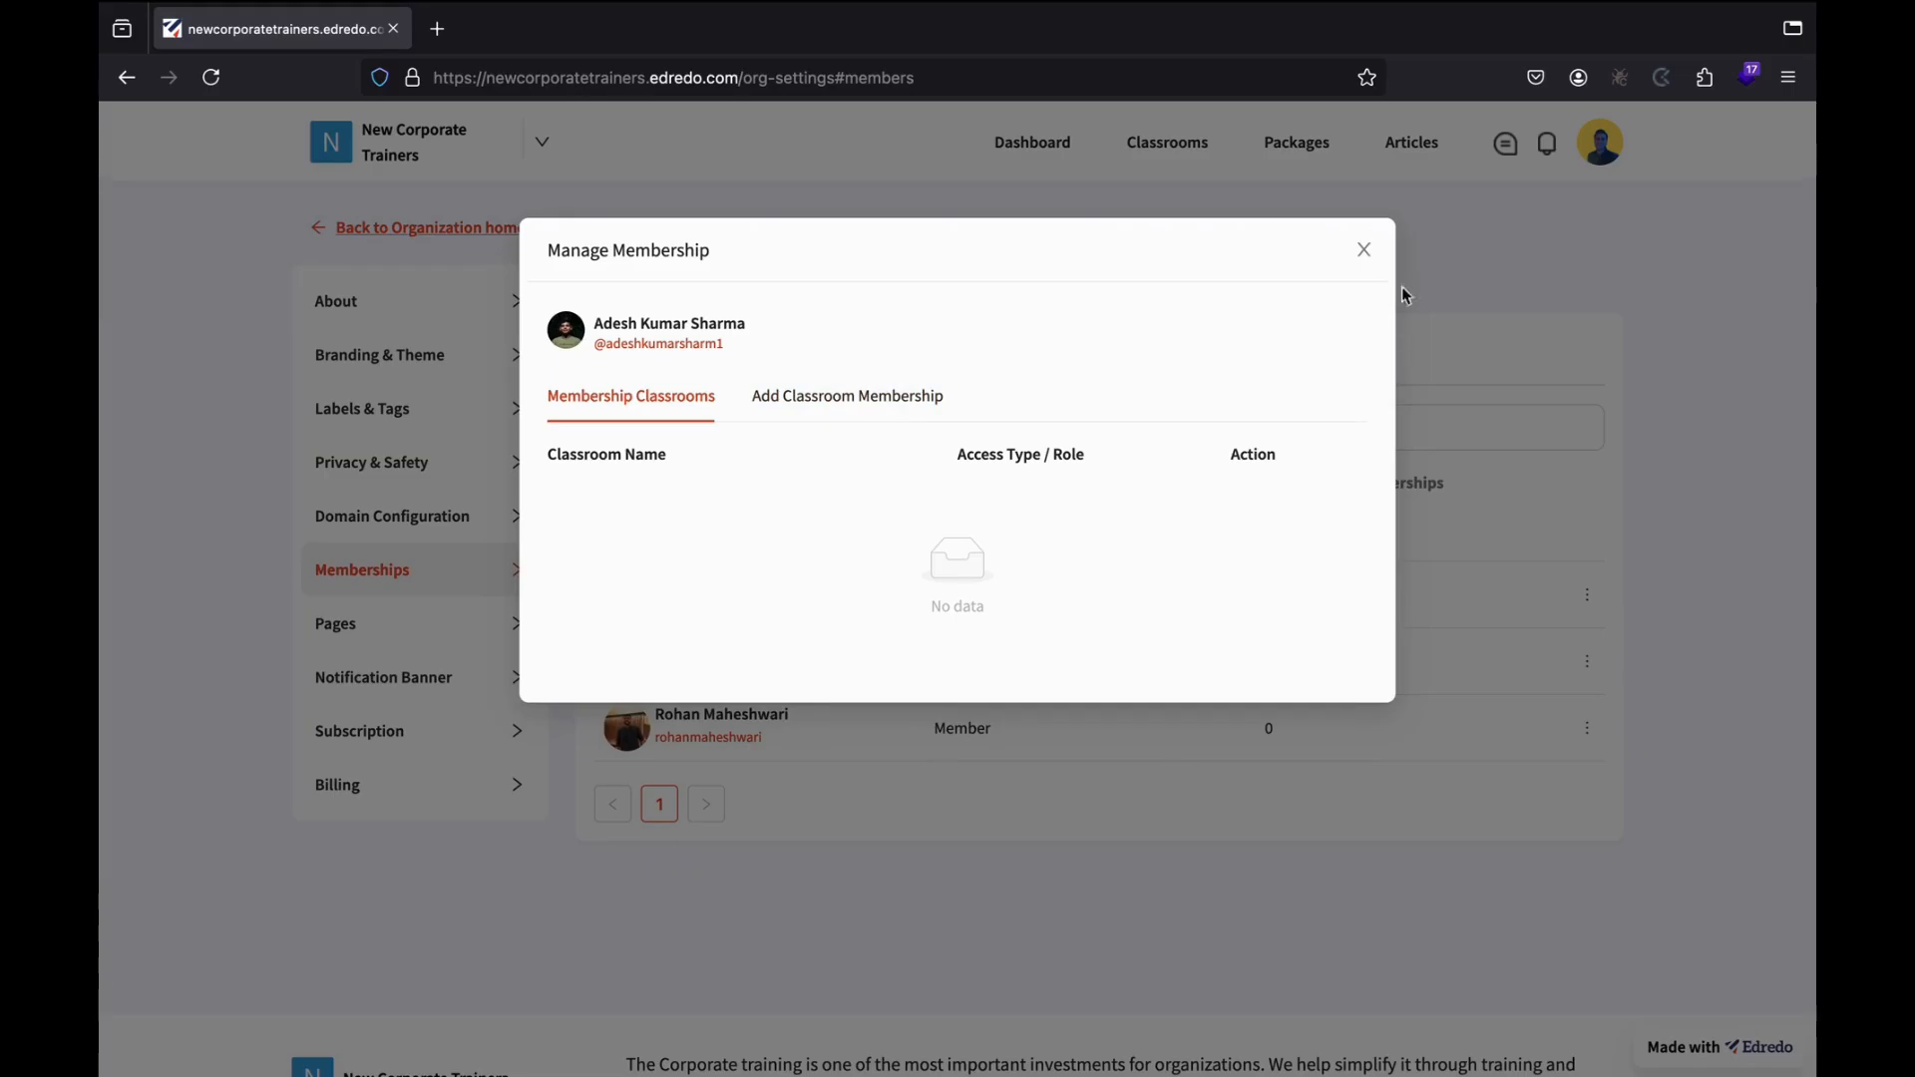
left_click(1364, 250)
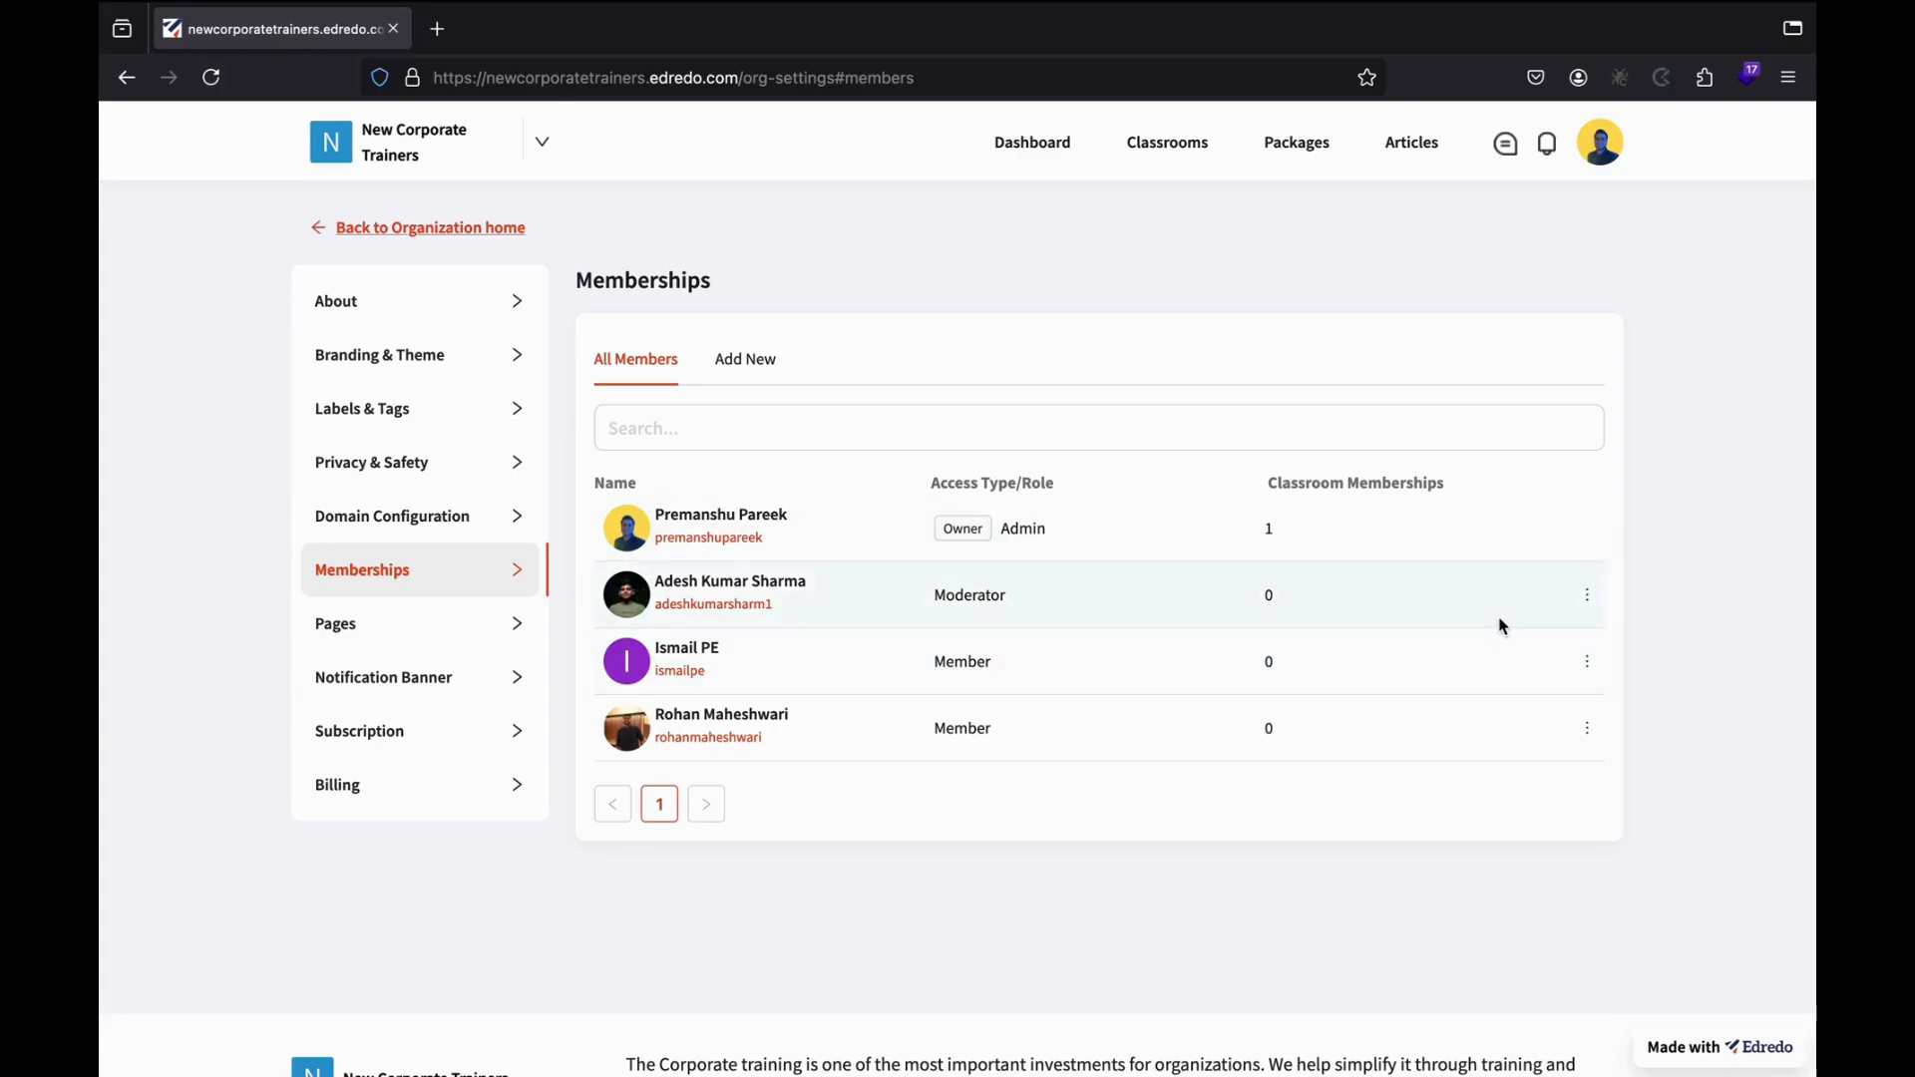
Remove the Moderator from the New Corporate Trainers organization entirely.
left_click(1592, 600)
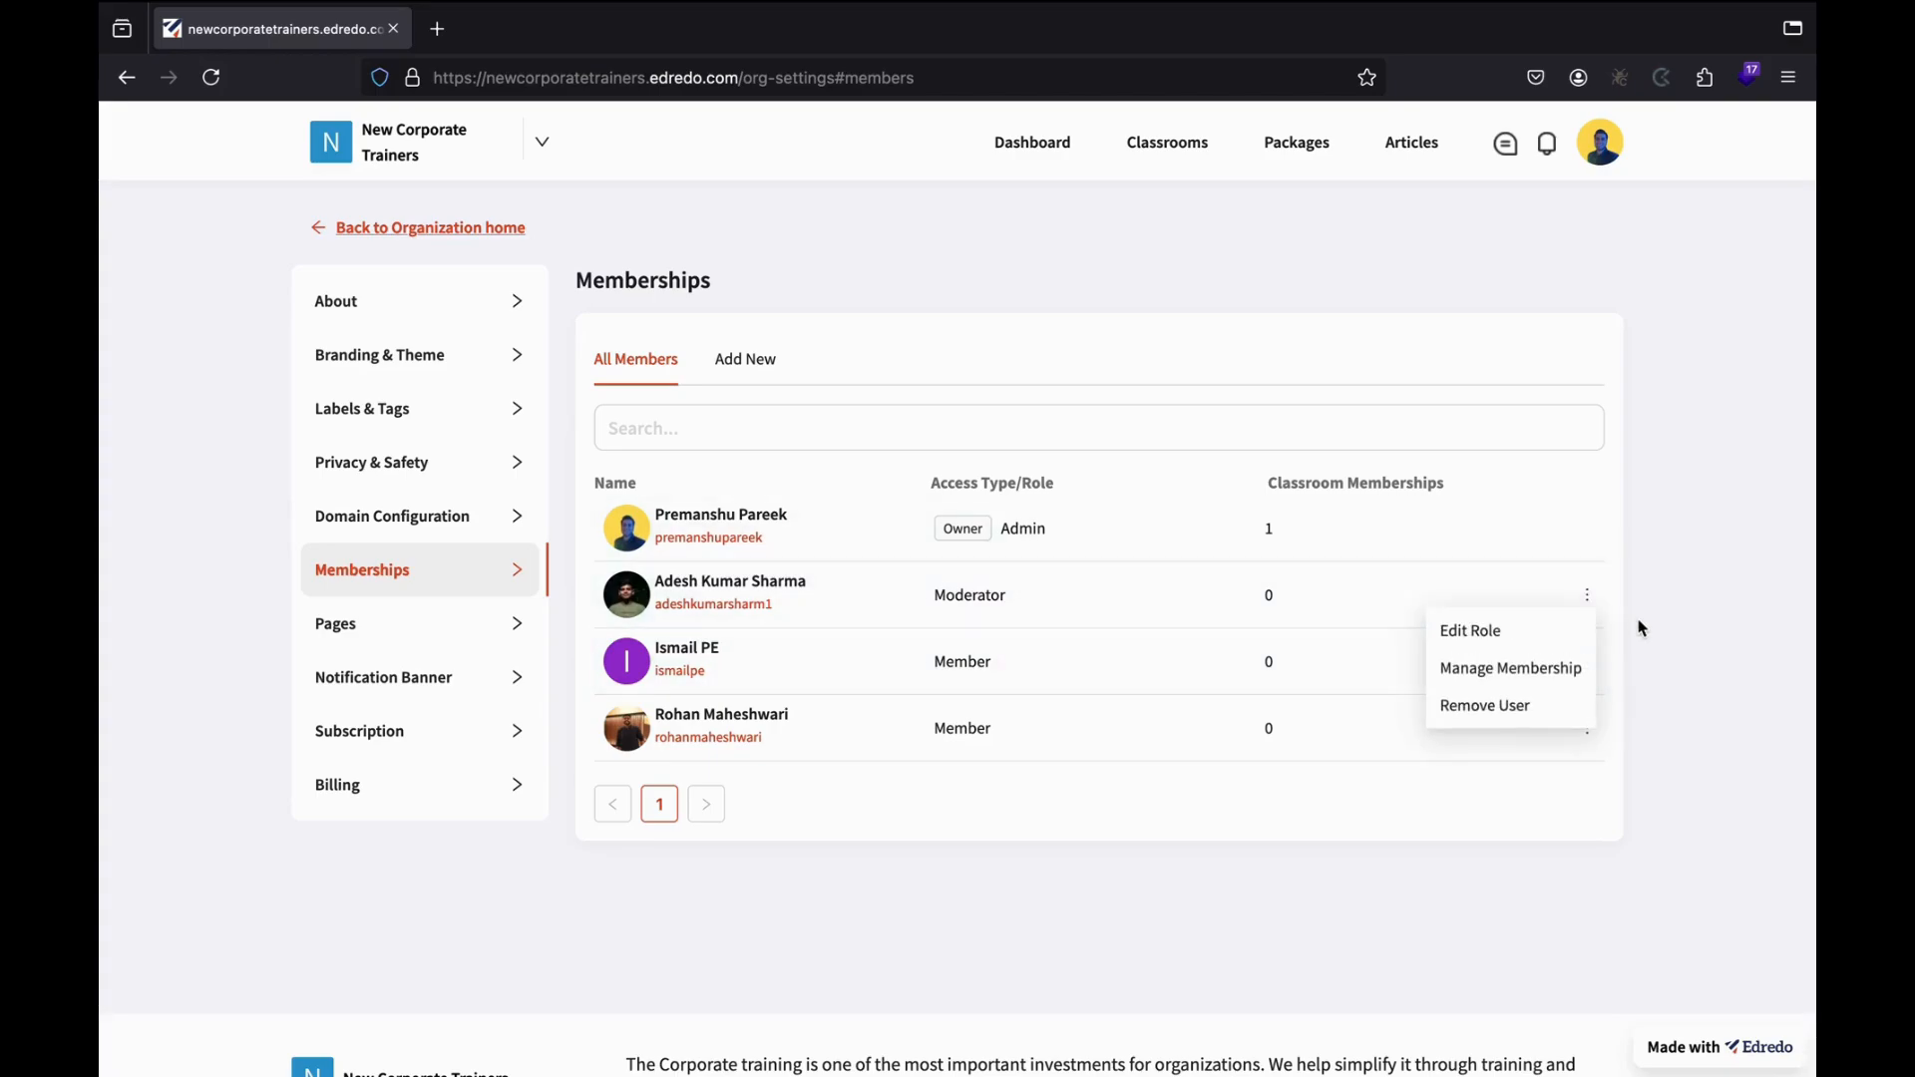
left_click(1483, 707)
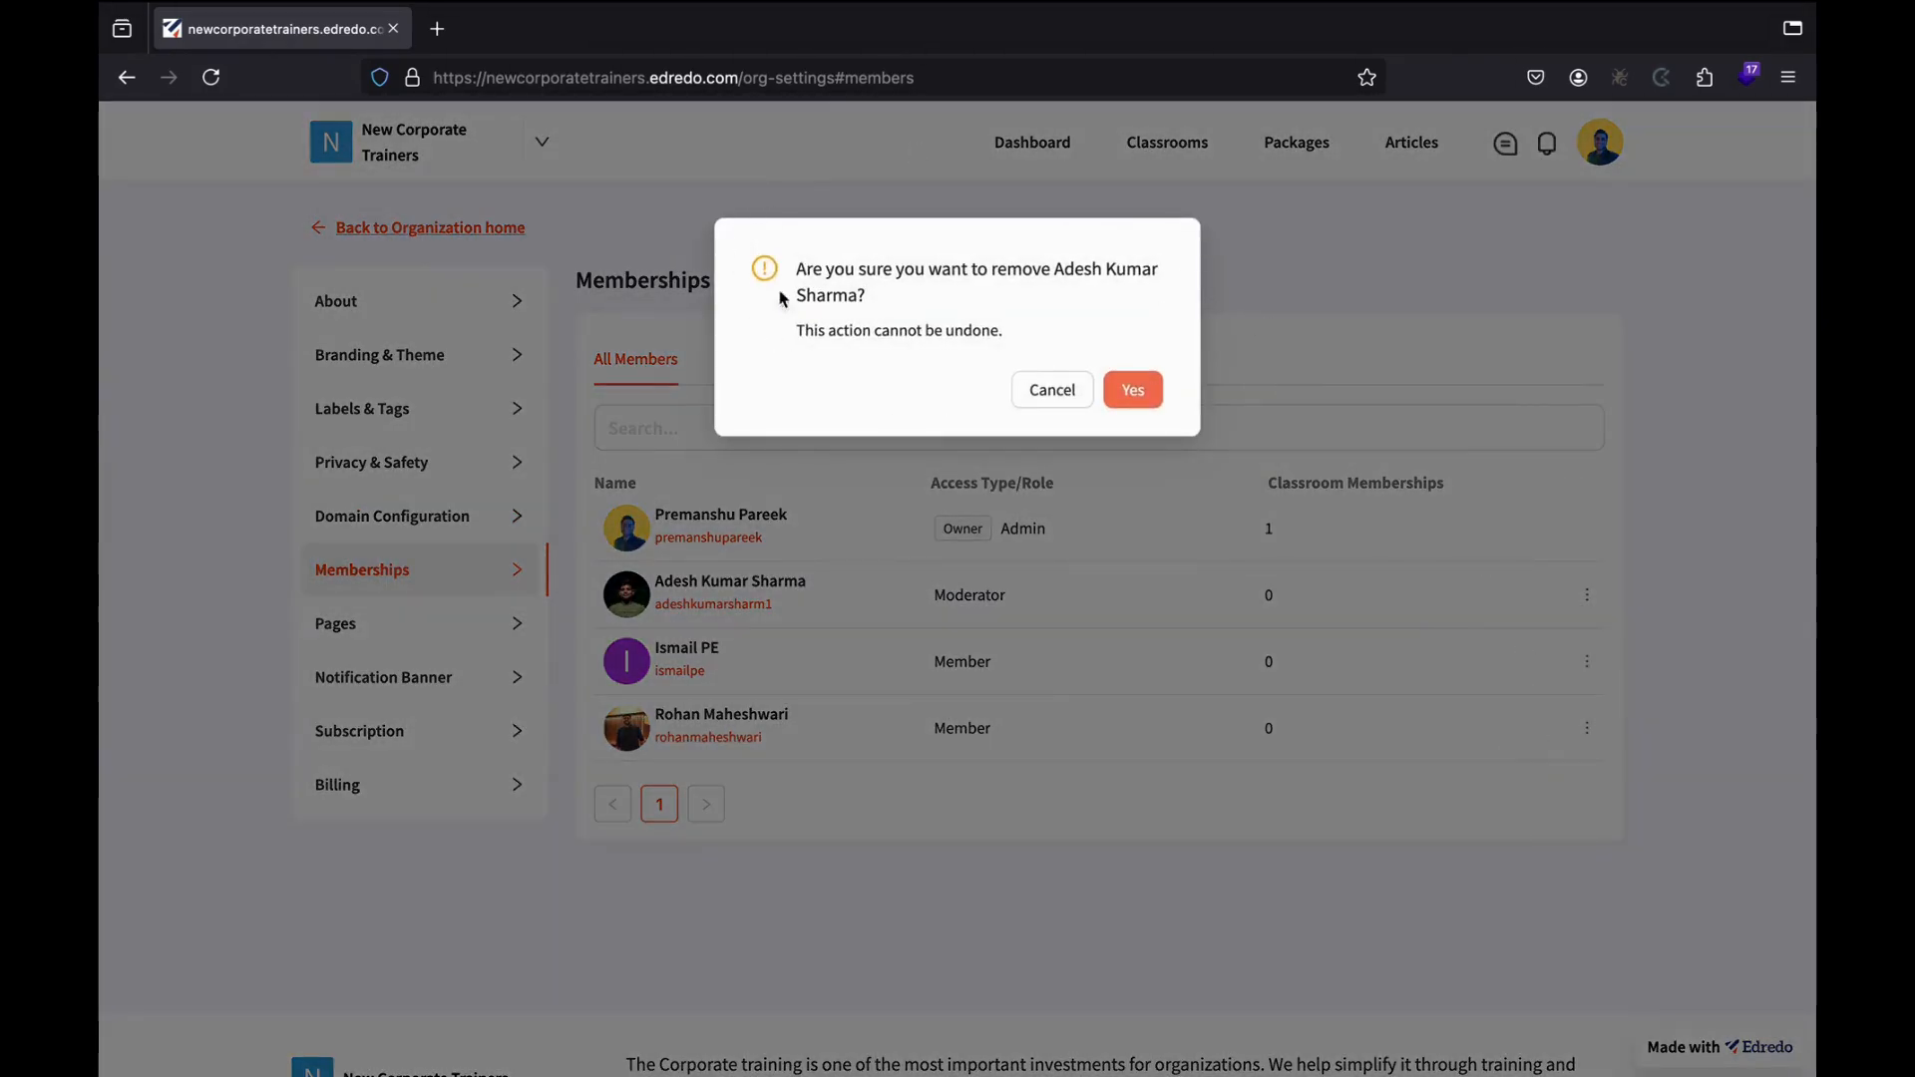
left_click(1133, 389)
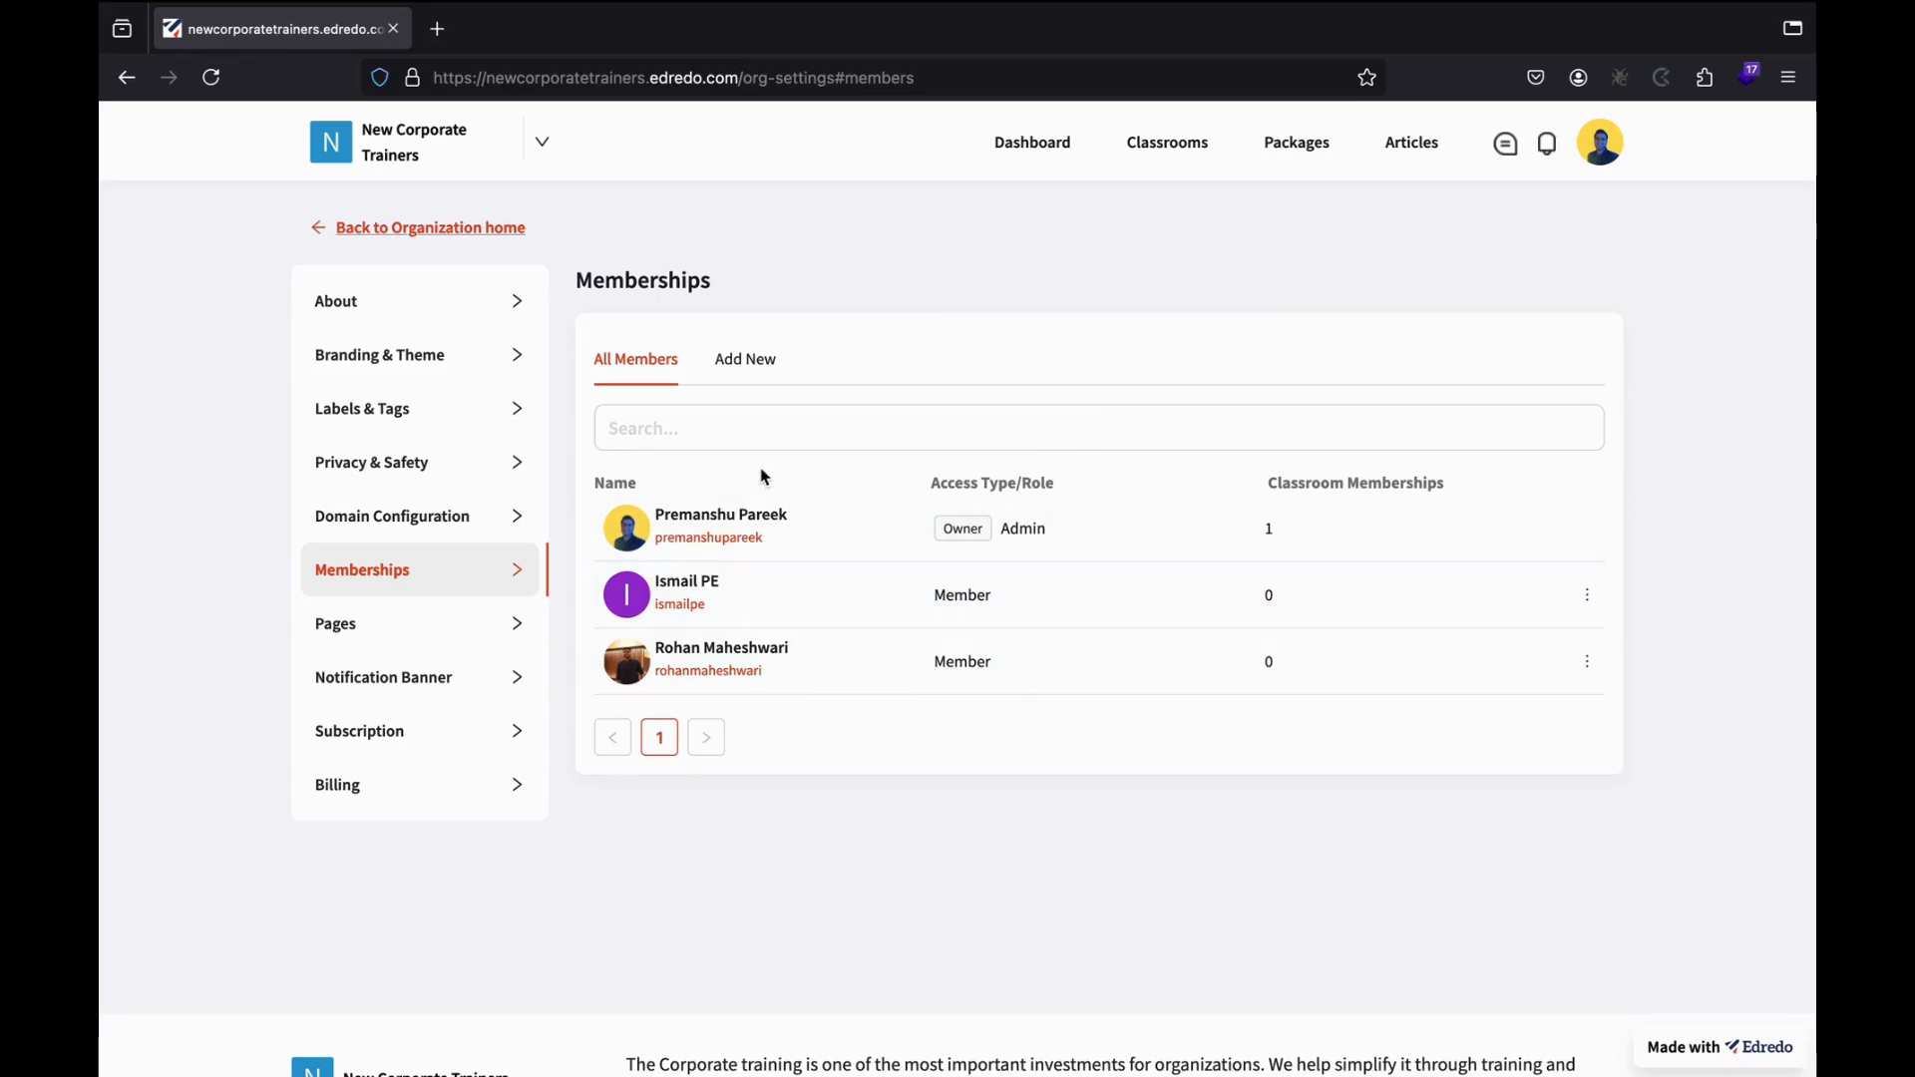
In Pages, disable the Packages and Articles header pages, then re-enable Packages.
left_click(446, 646)
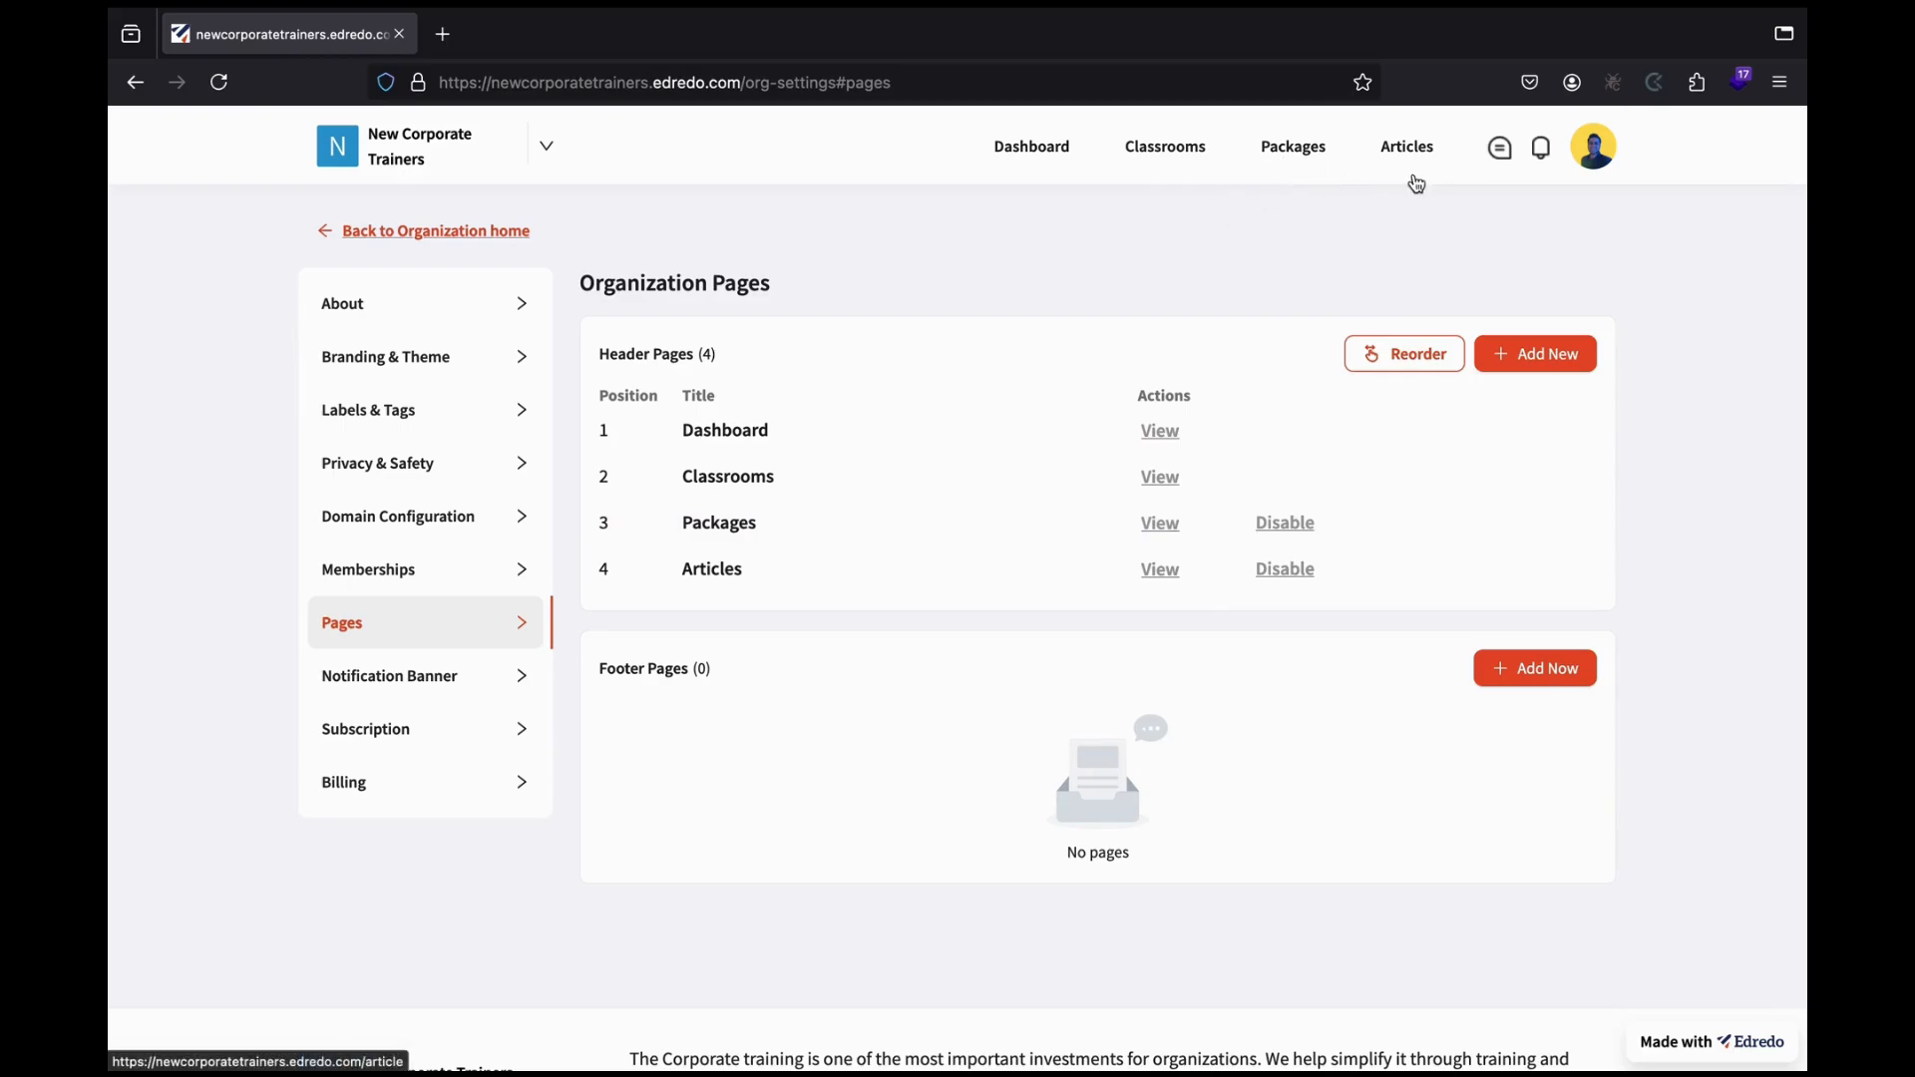
left_click(1302, 542)
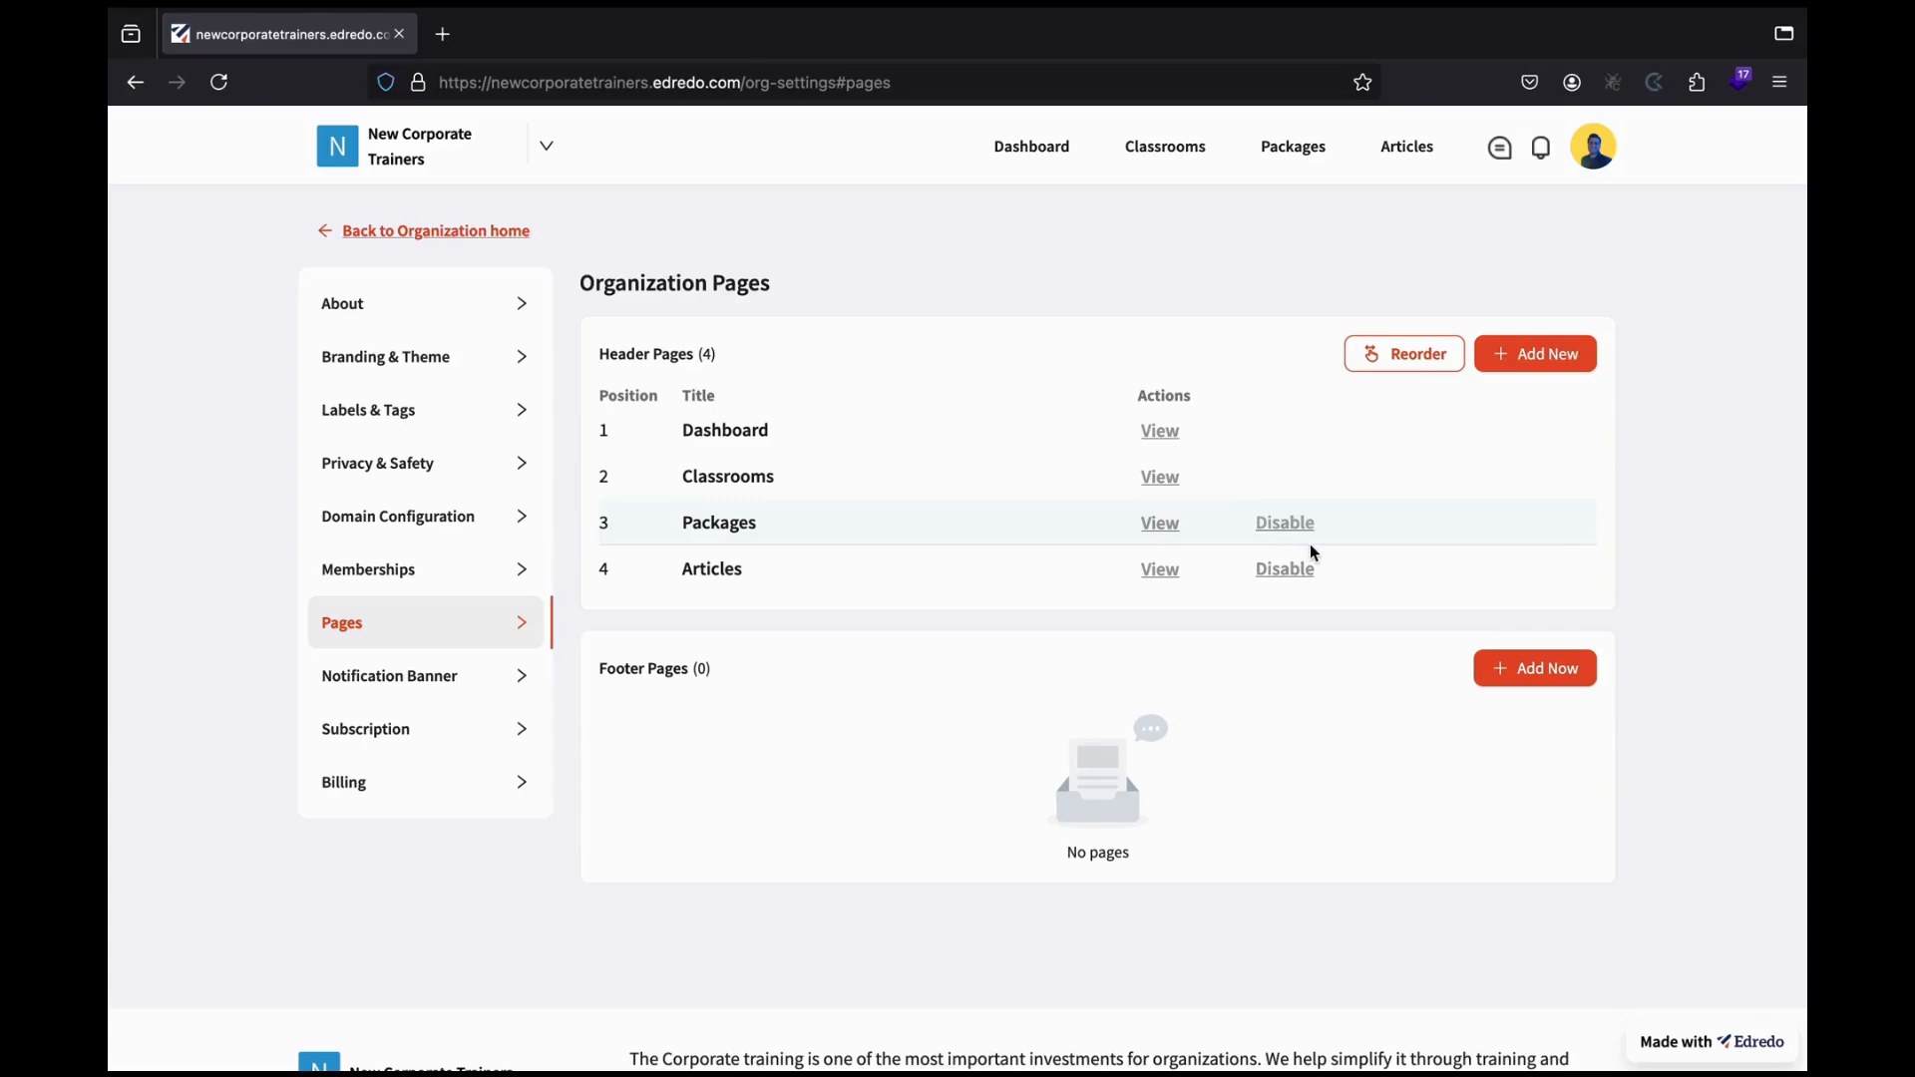
left_click(1283, 570)
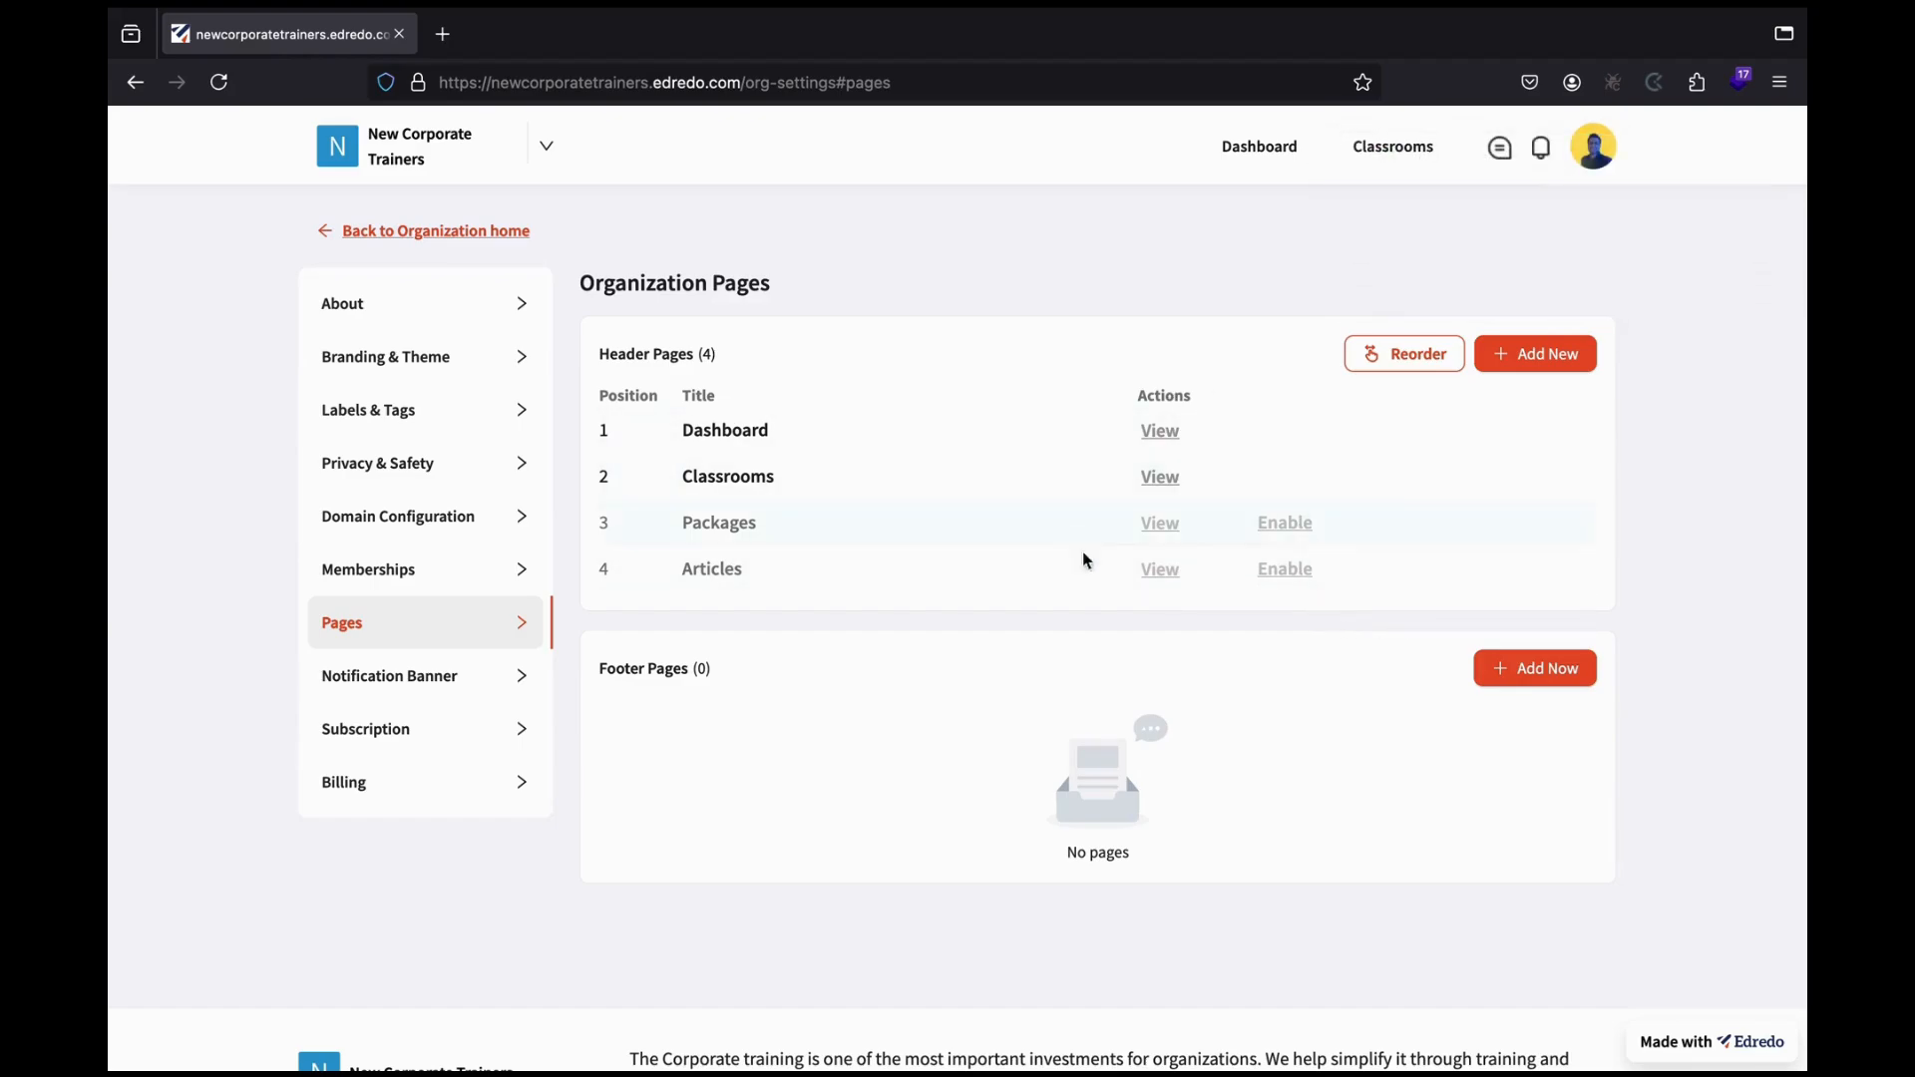
left_click(1296, 548)
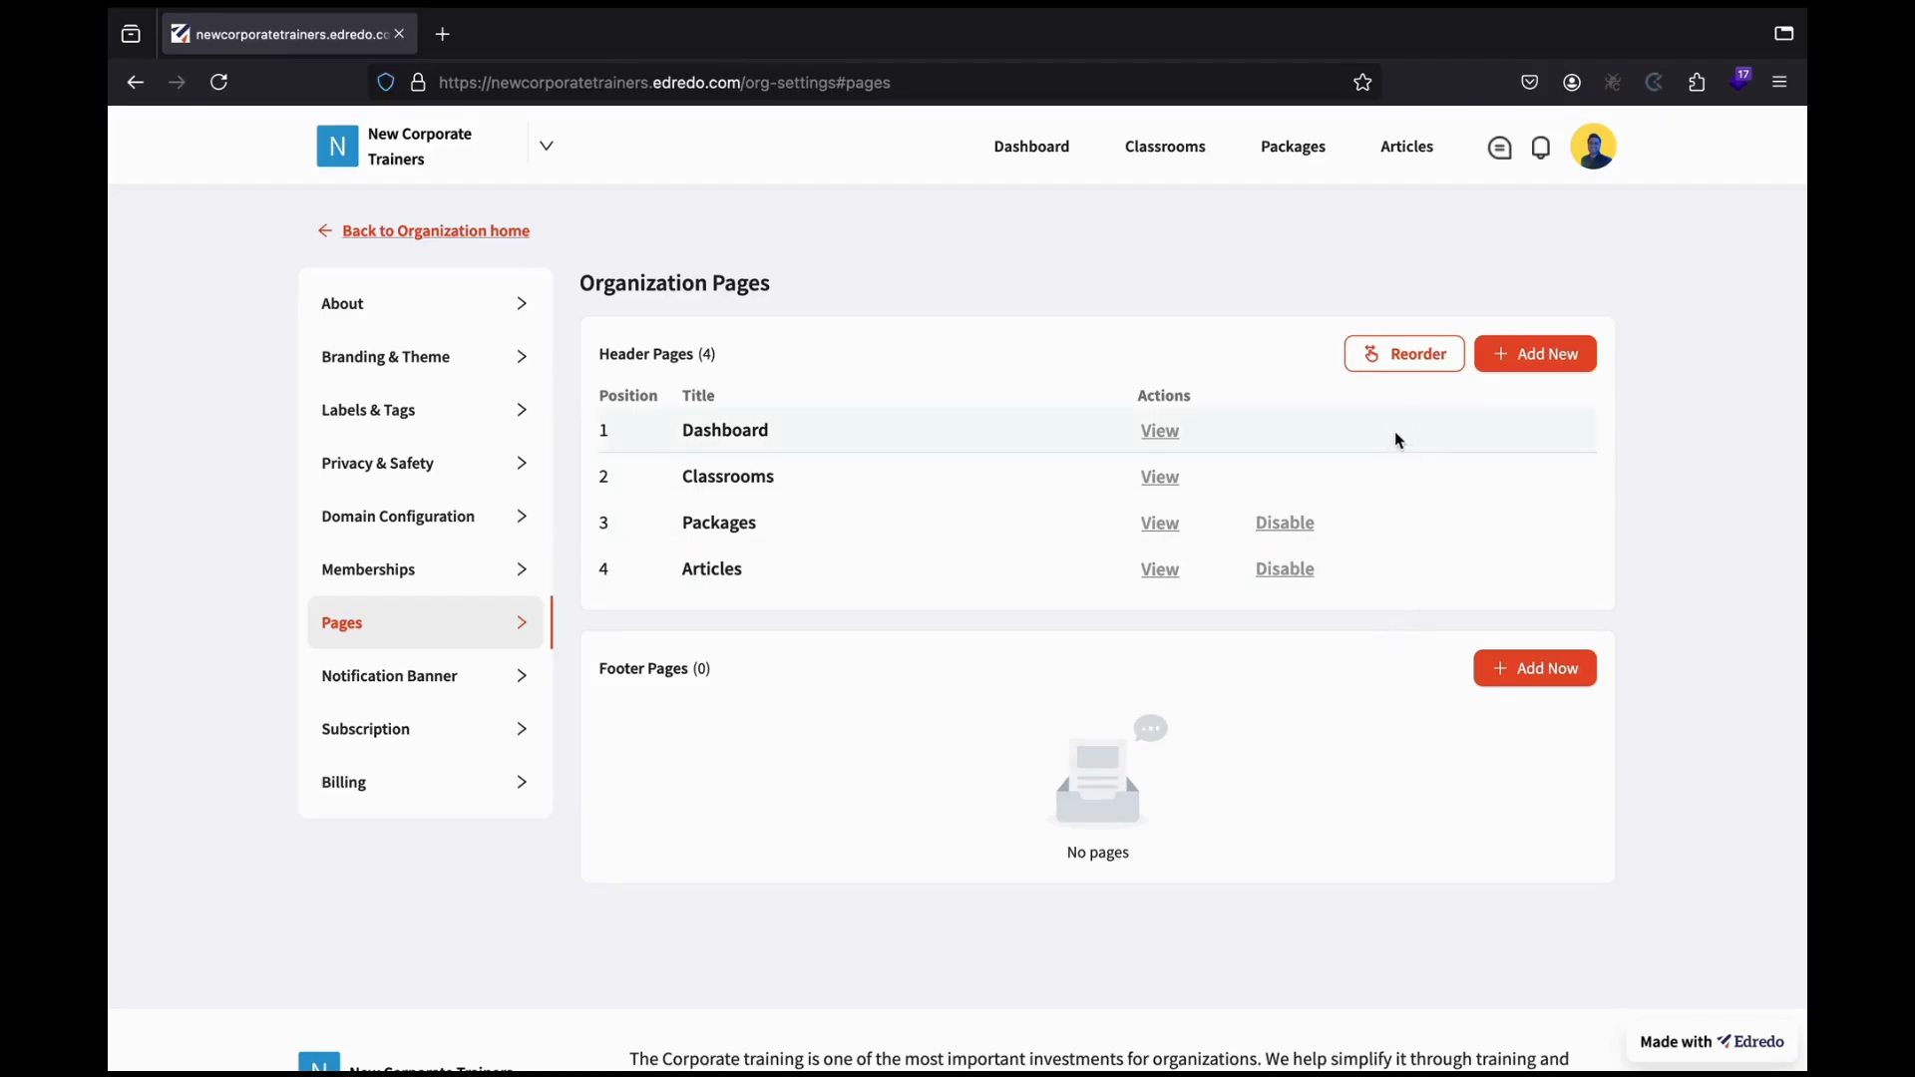
Reorder the header pages so Articles comes first, ahead of Dashboard, and save the order.
left_click(1404, 361)
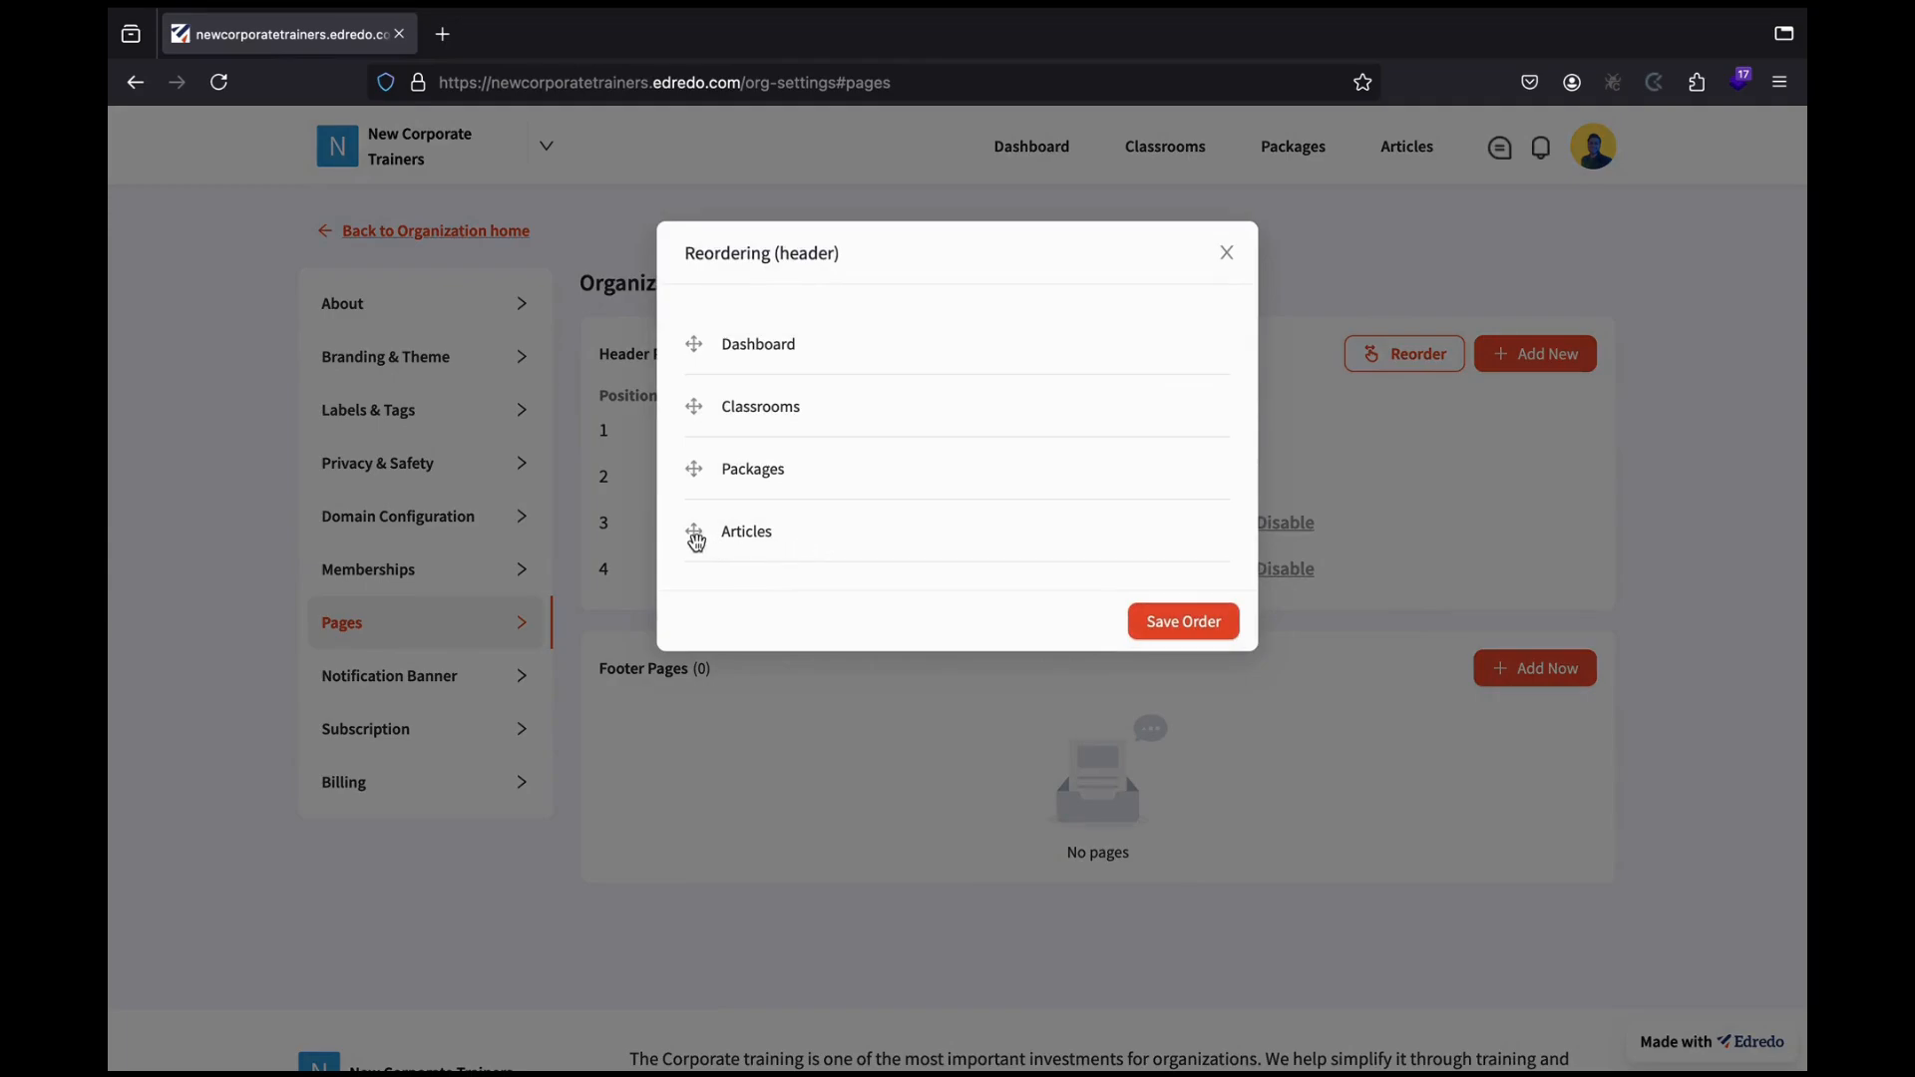
left_click_drag(697, 542, 694, 356)
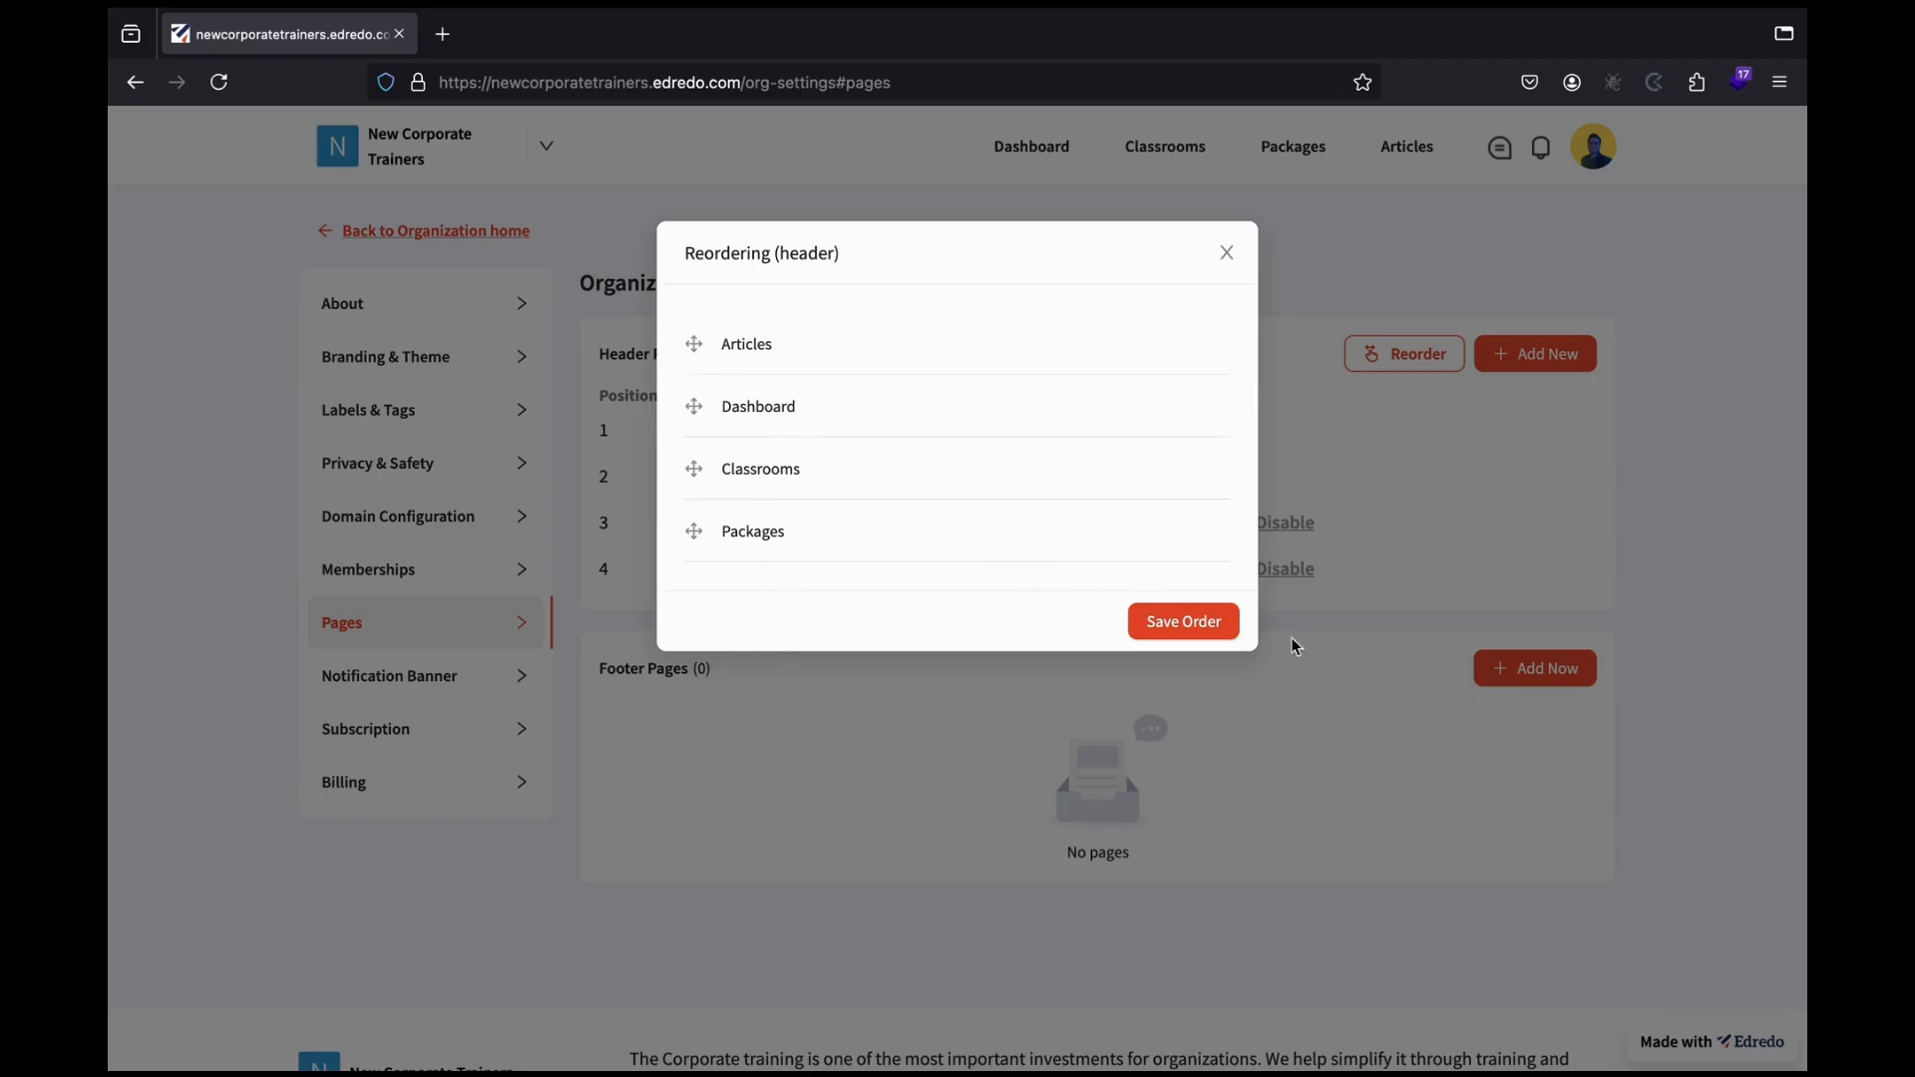
left_click(1184, 626)
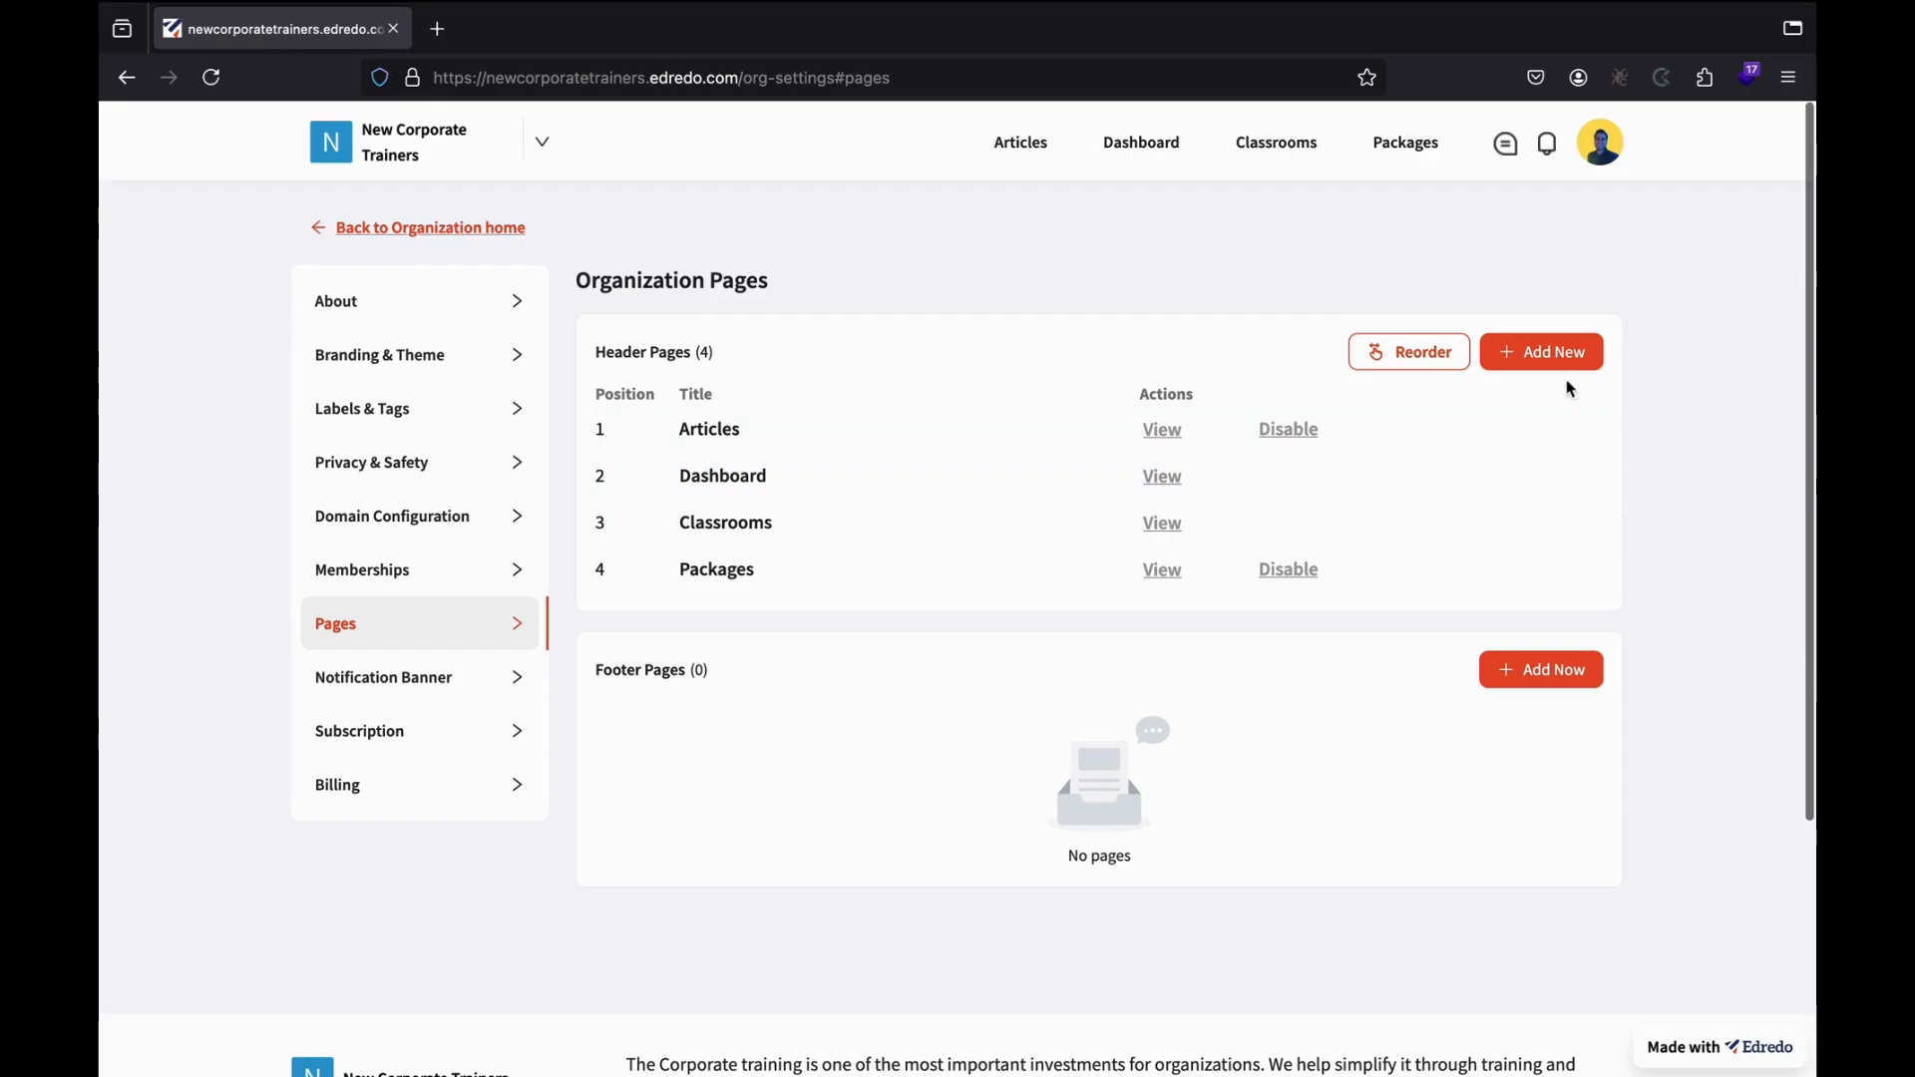
Create a new header page titled 'About Us' describing the company's training and process optimization solutions.
left_click(1523, 367)
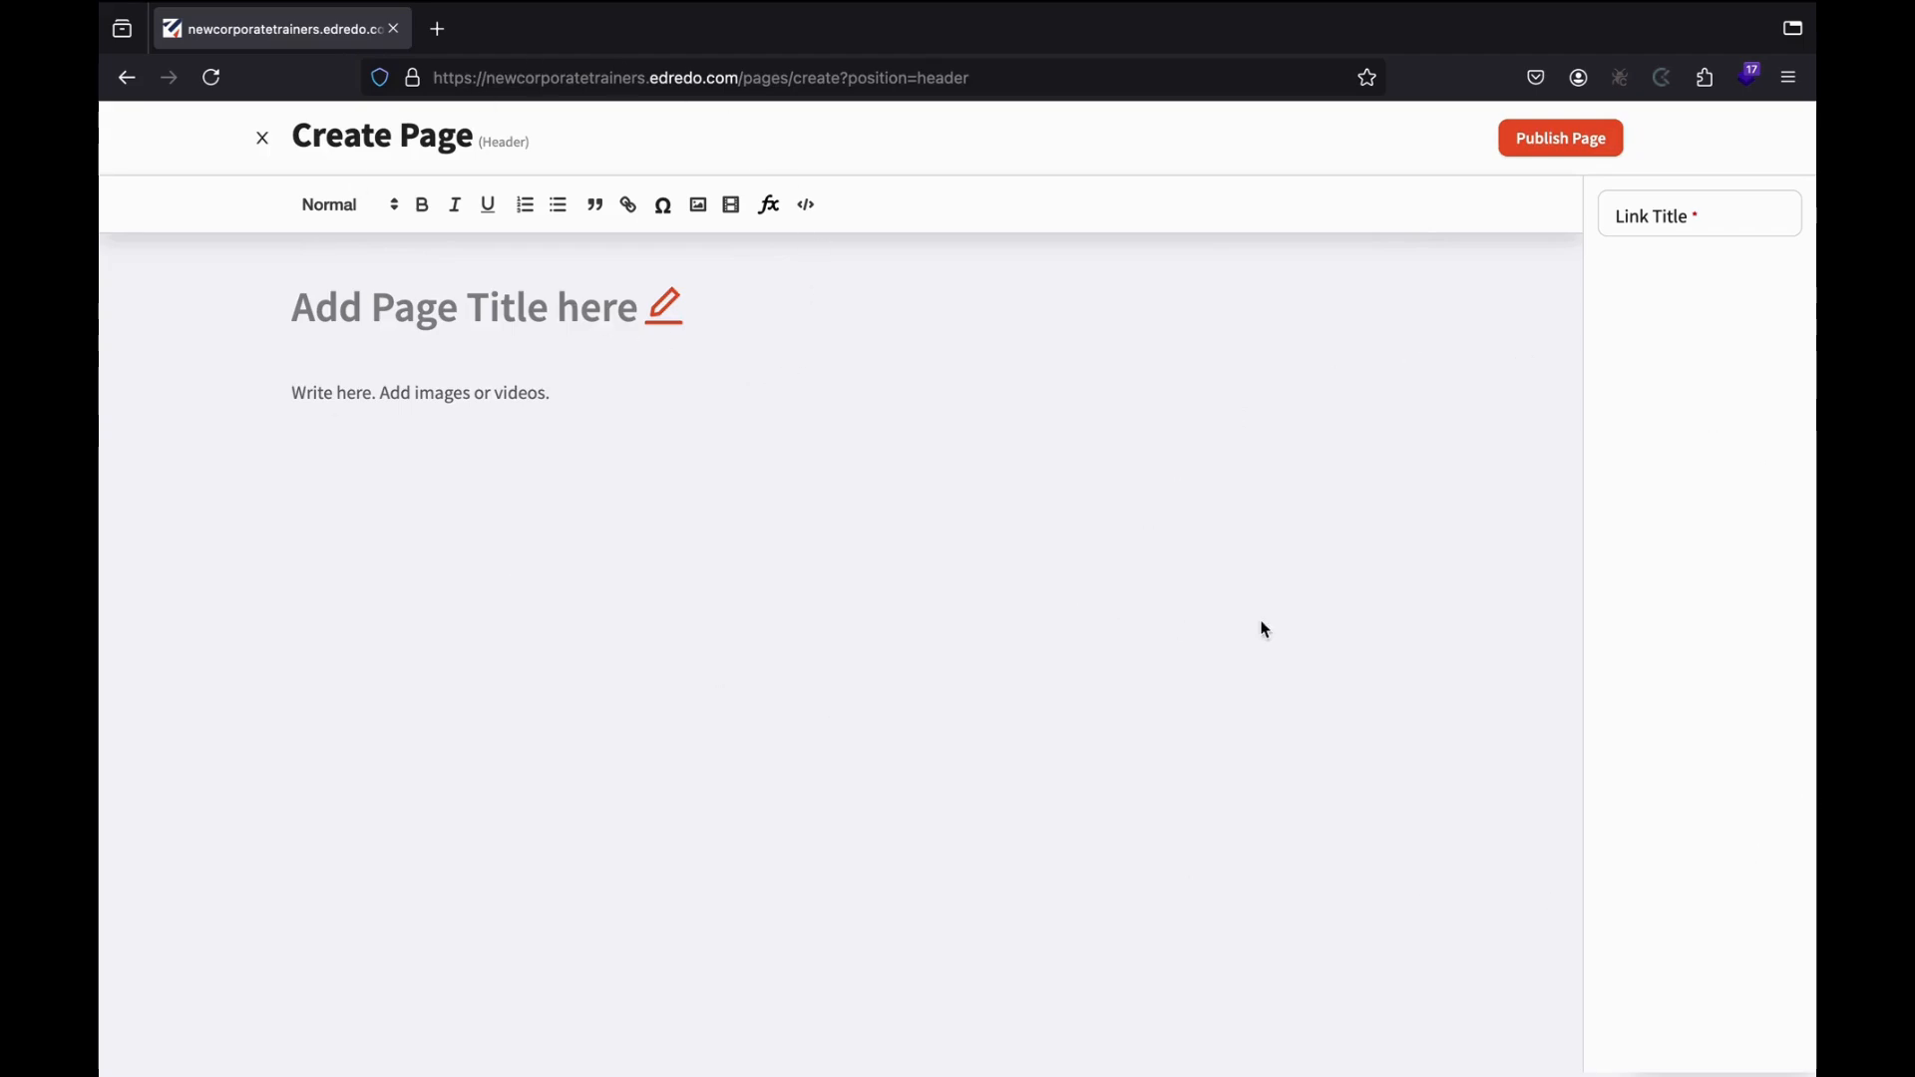
left_click(669, 318)
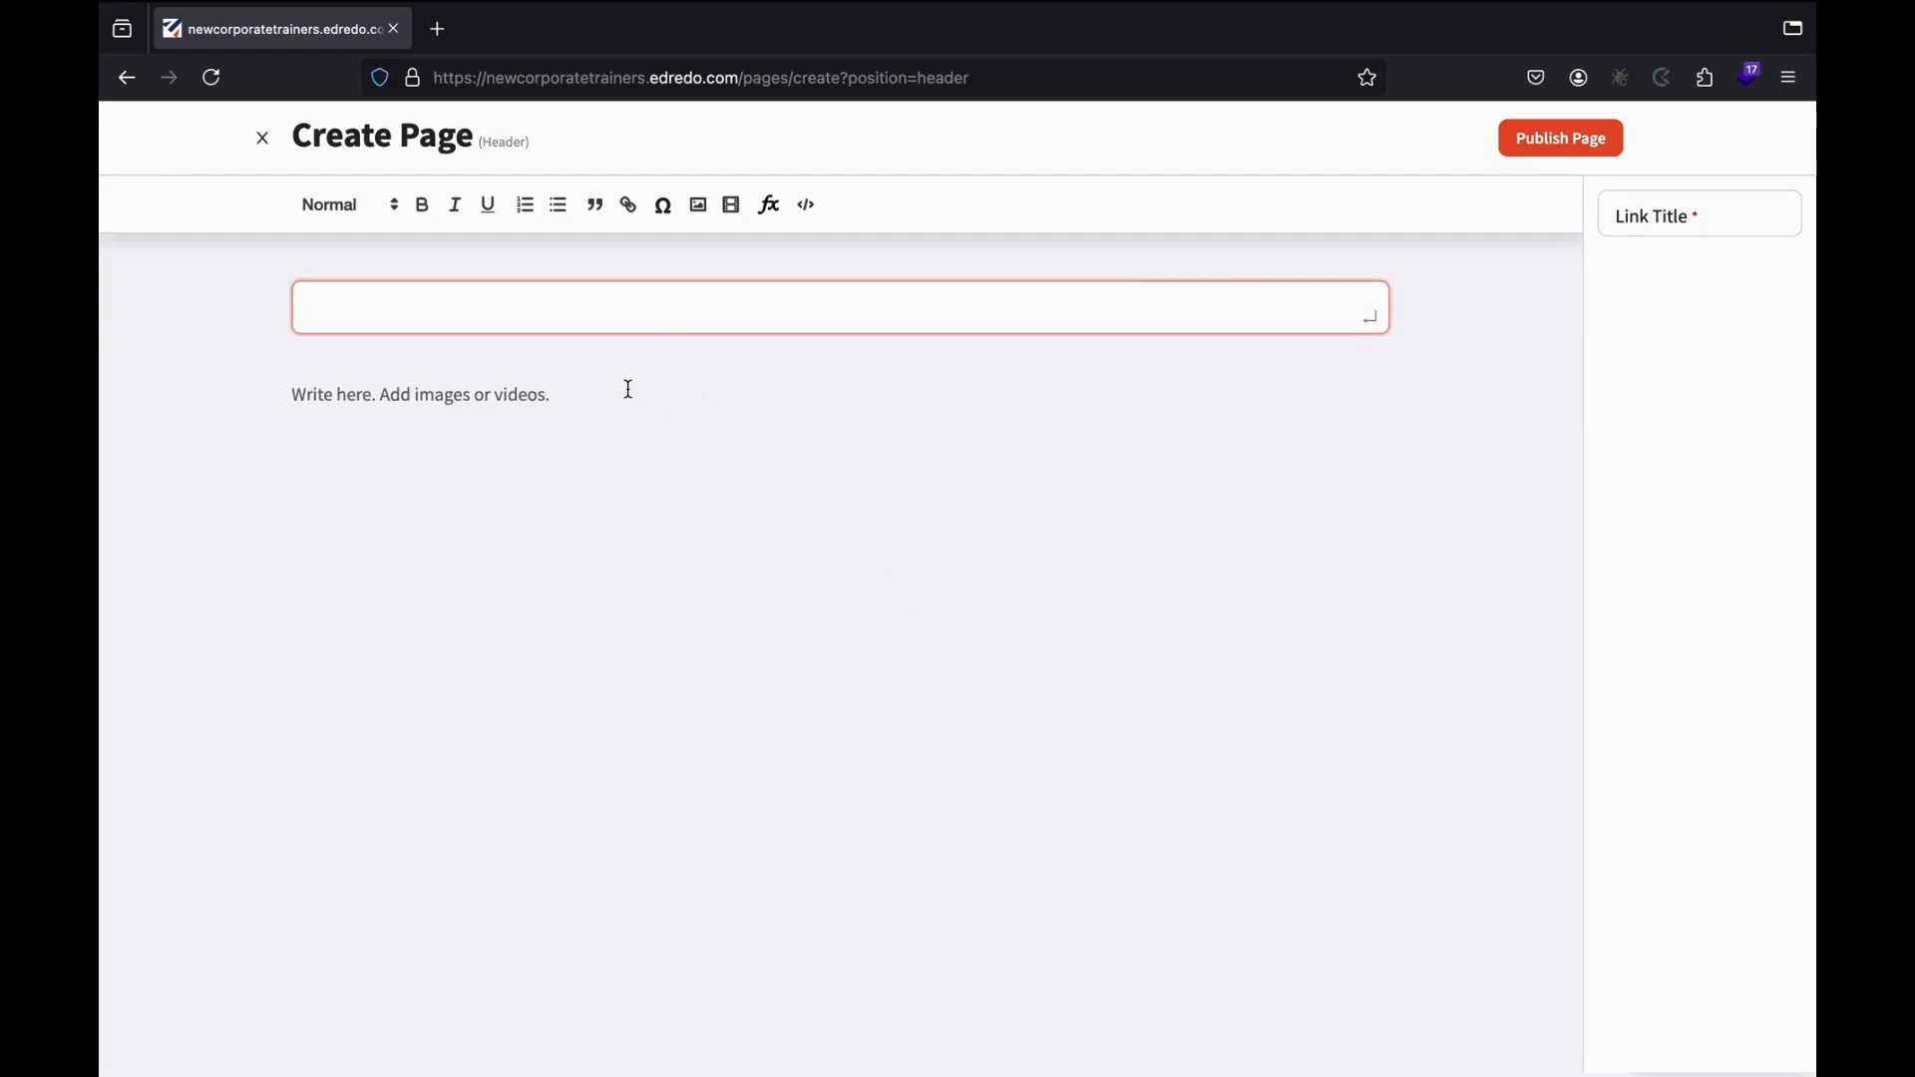
type("ABout")
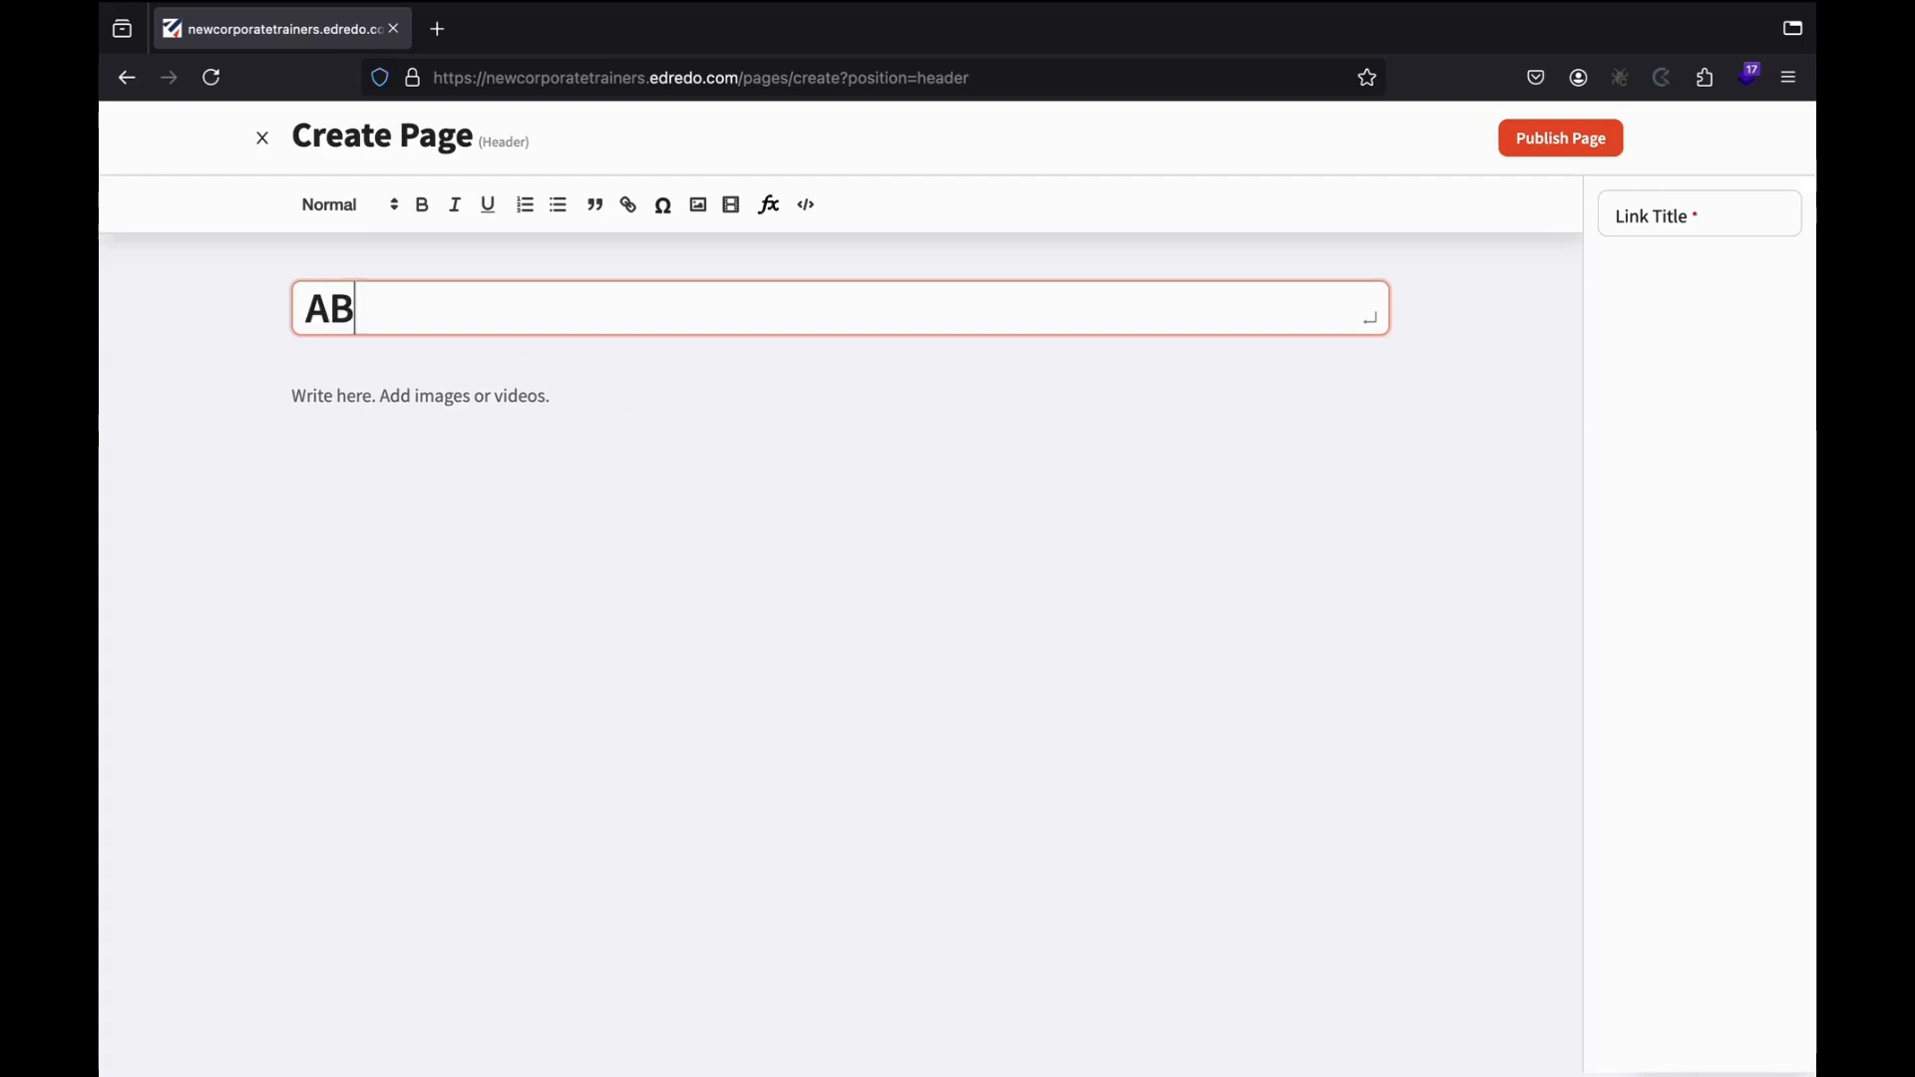
key("BackSpace")
key("BackSpace")
key("BackSpace")
key("BackSpace")
type("bout Us")
left_click(346, 385)
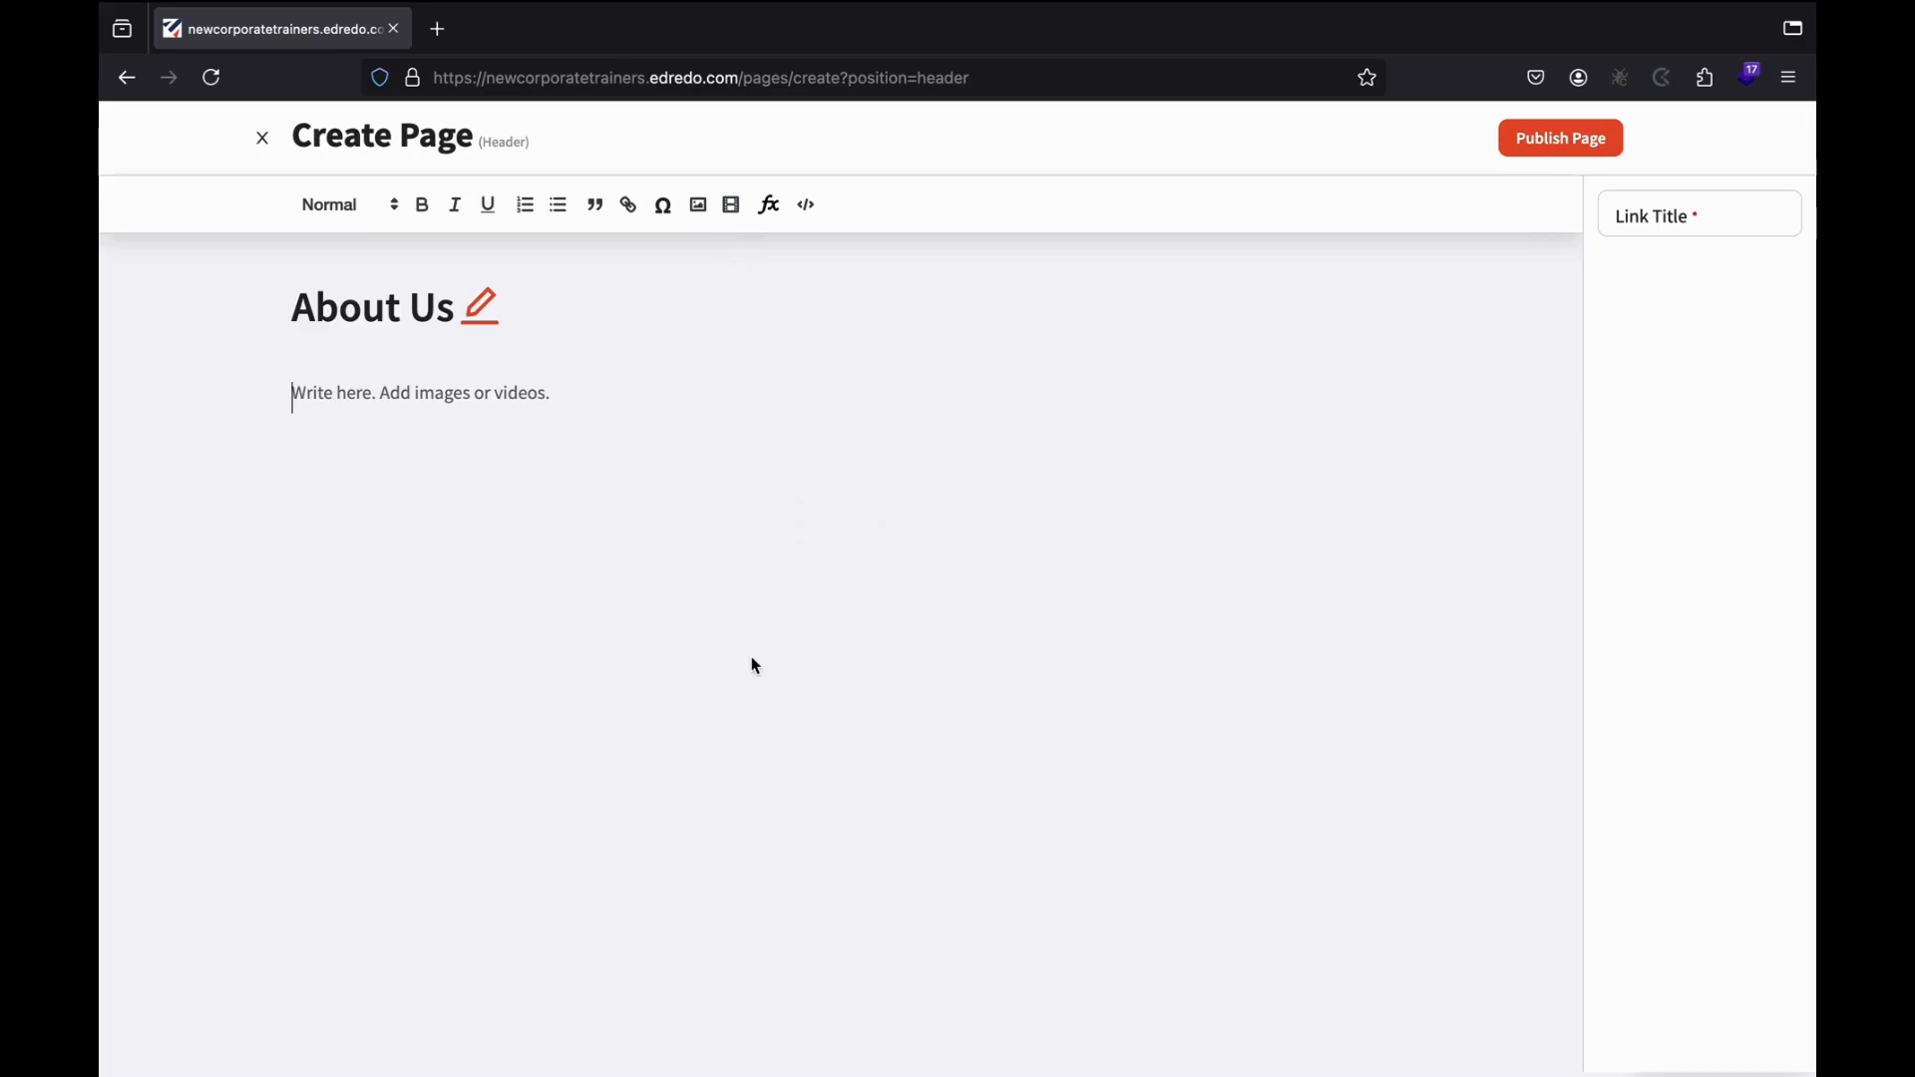
type("We provid")
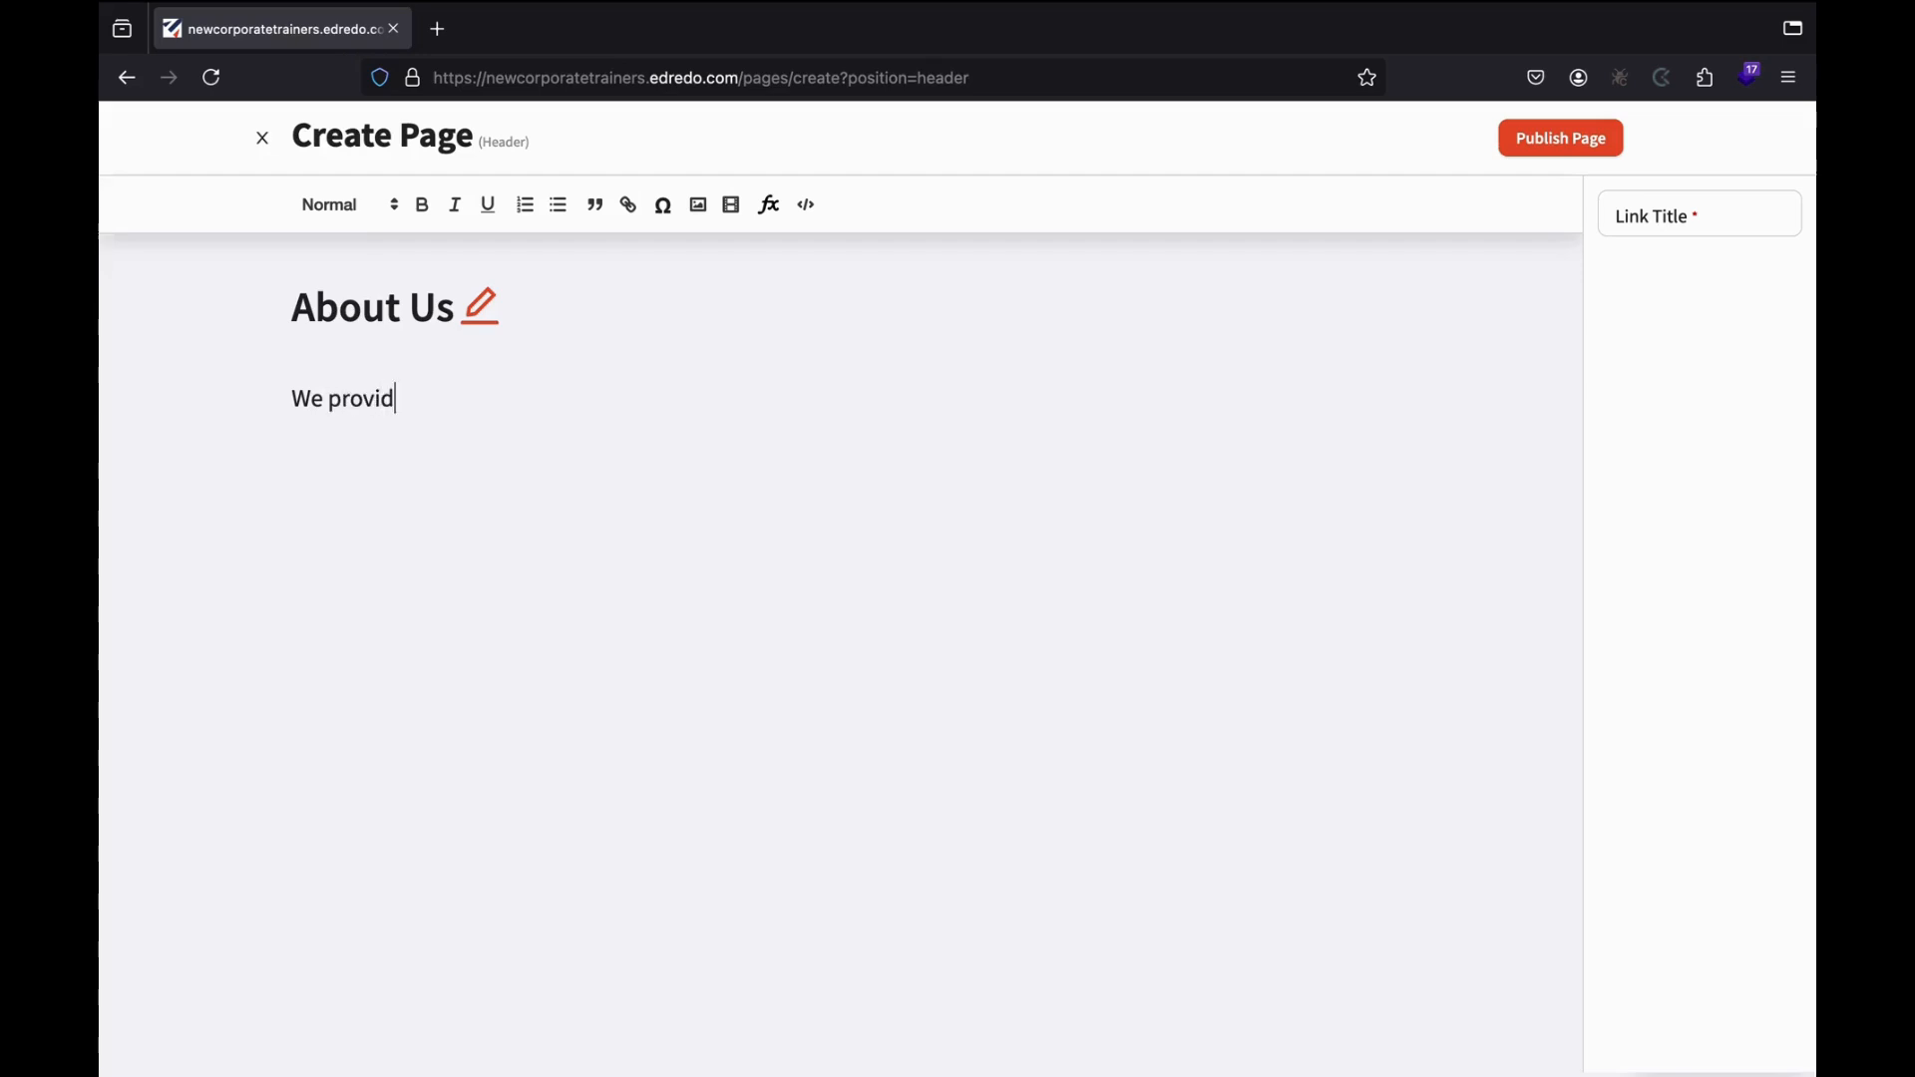
type("e training and proce")
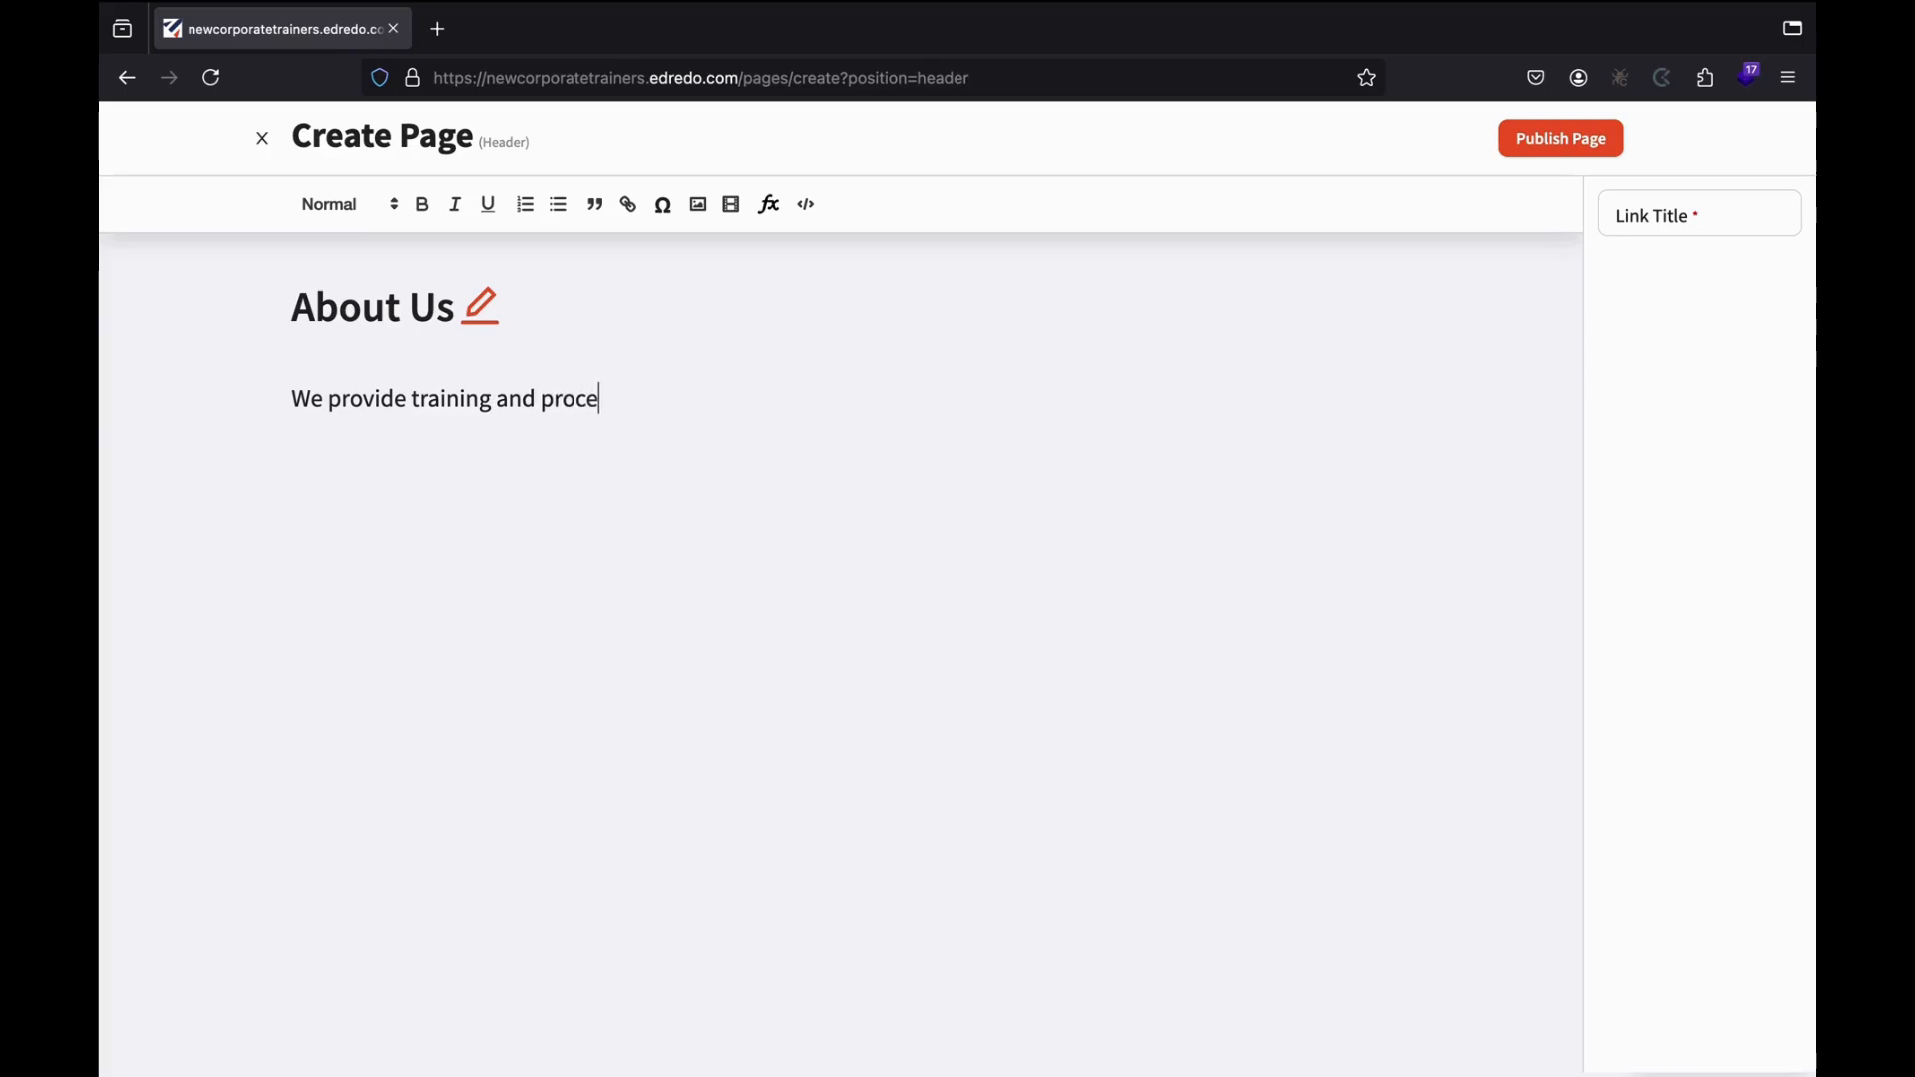
type("ss optimization sl")
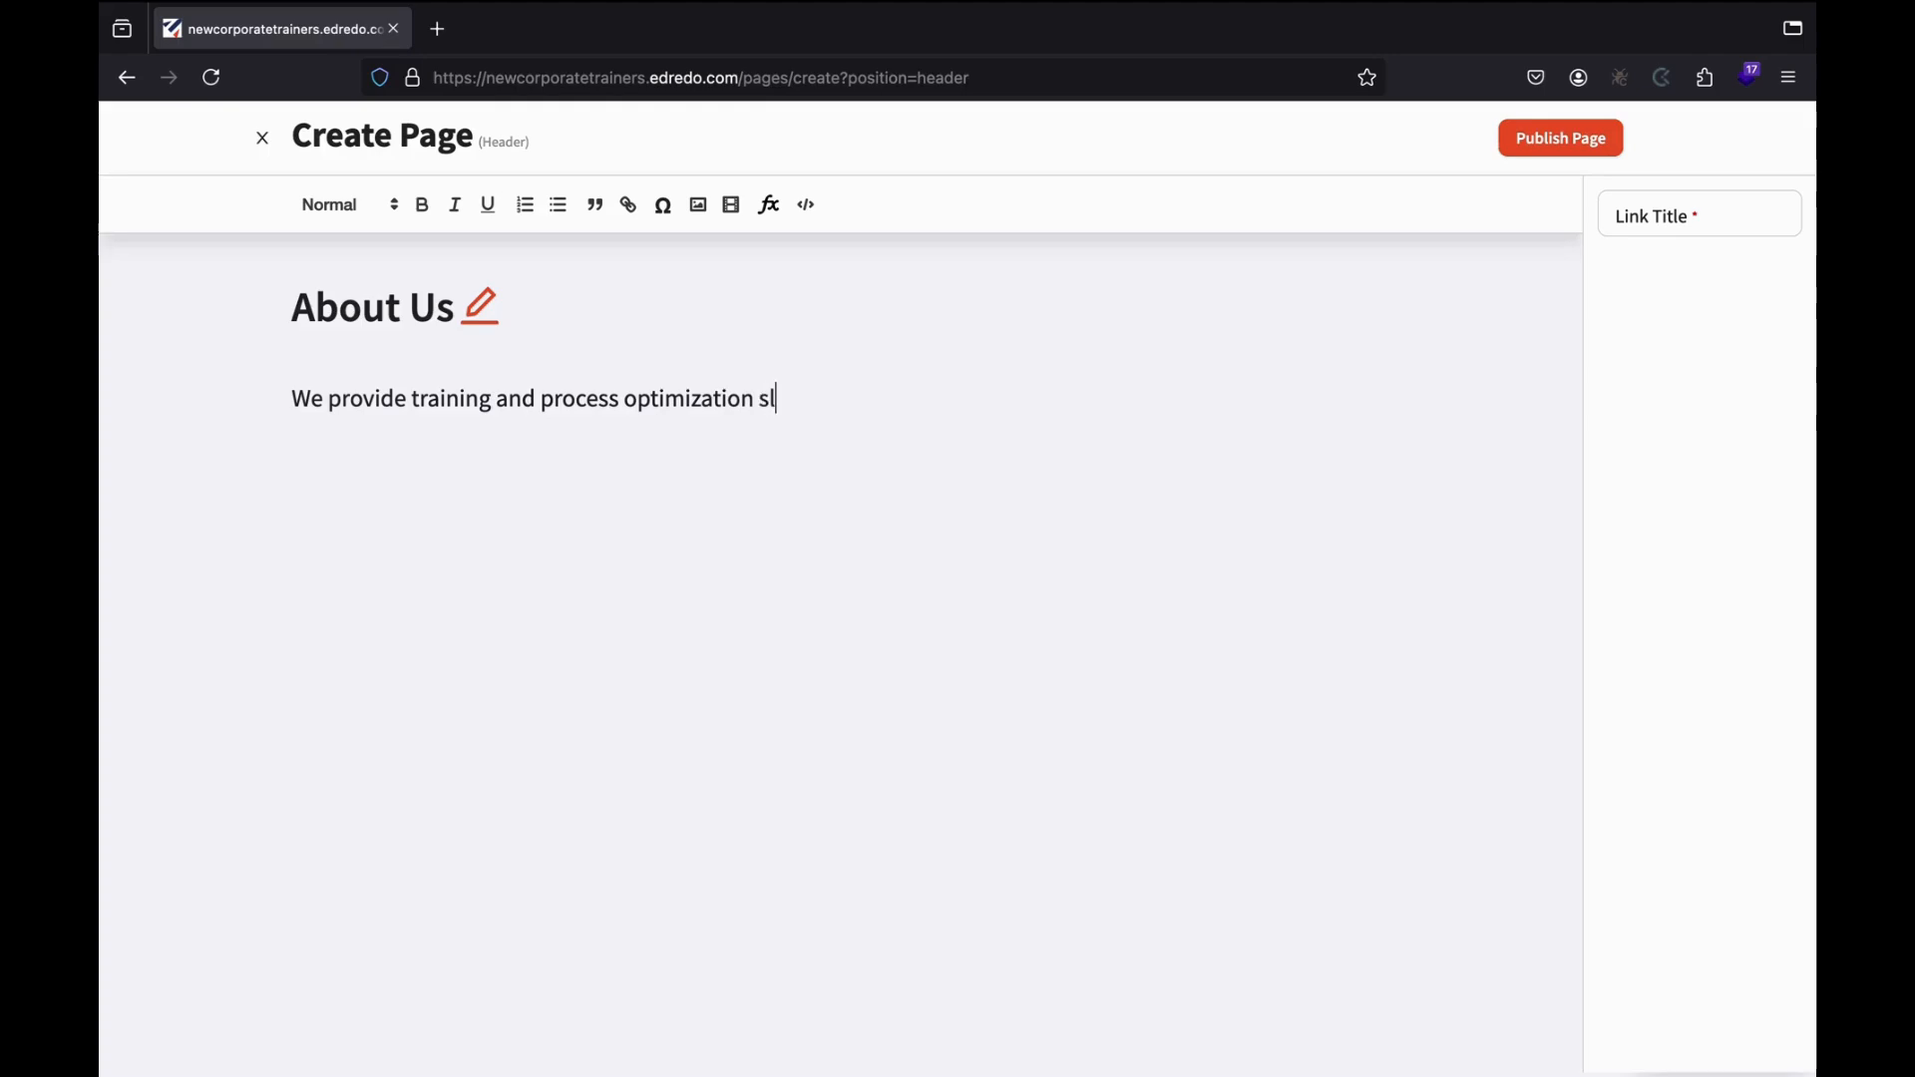
key("BackSpace")
type("olutions o")
key("BackSpace")
type("to or")
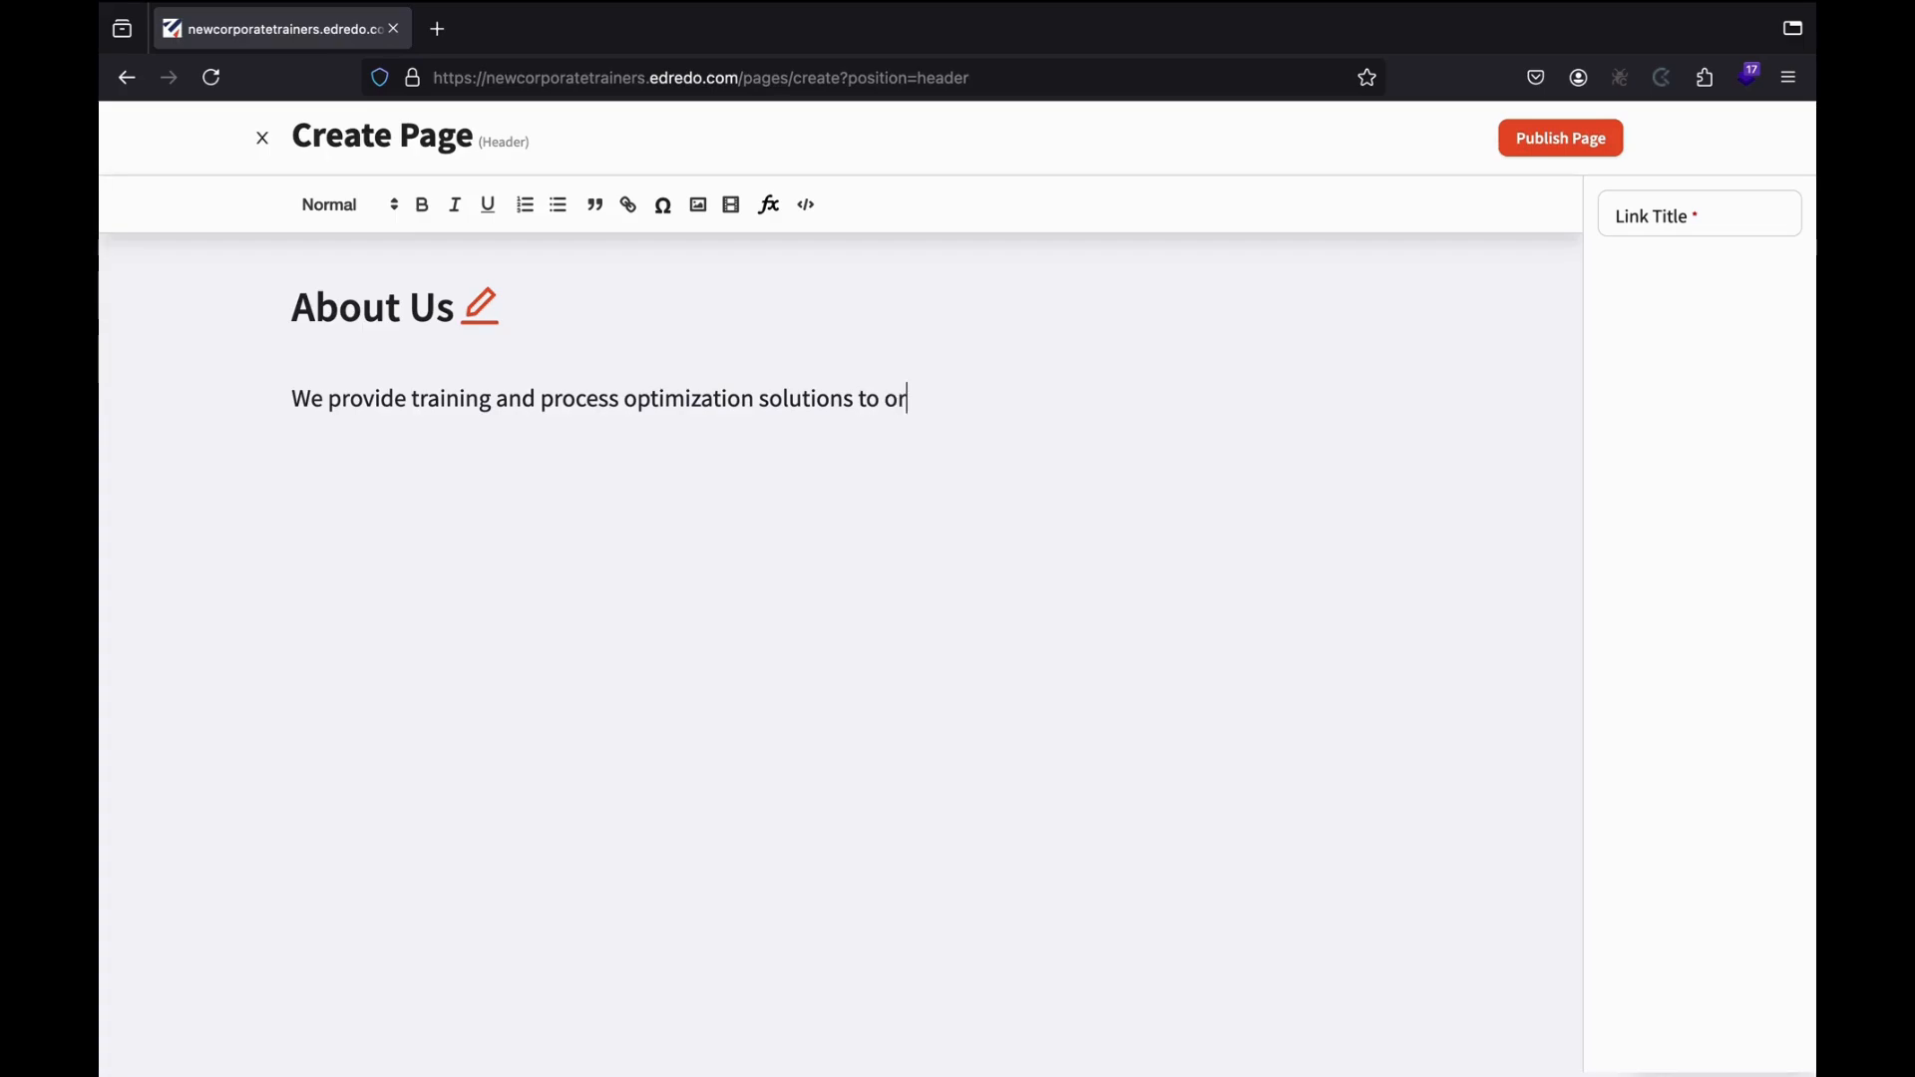
type("ganizations facing issues wi")
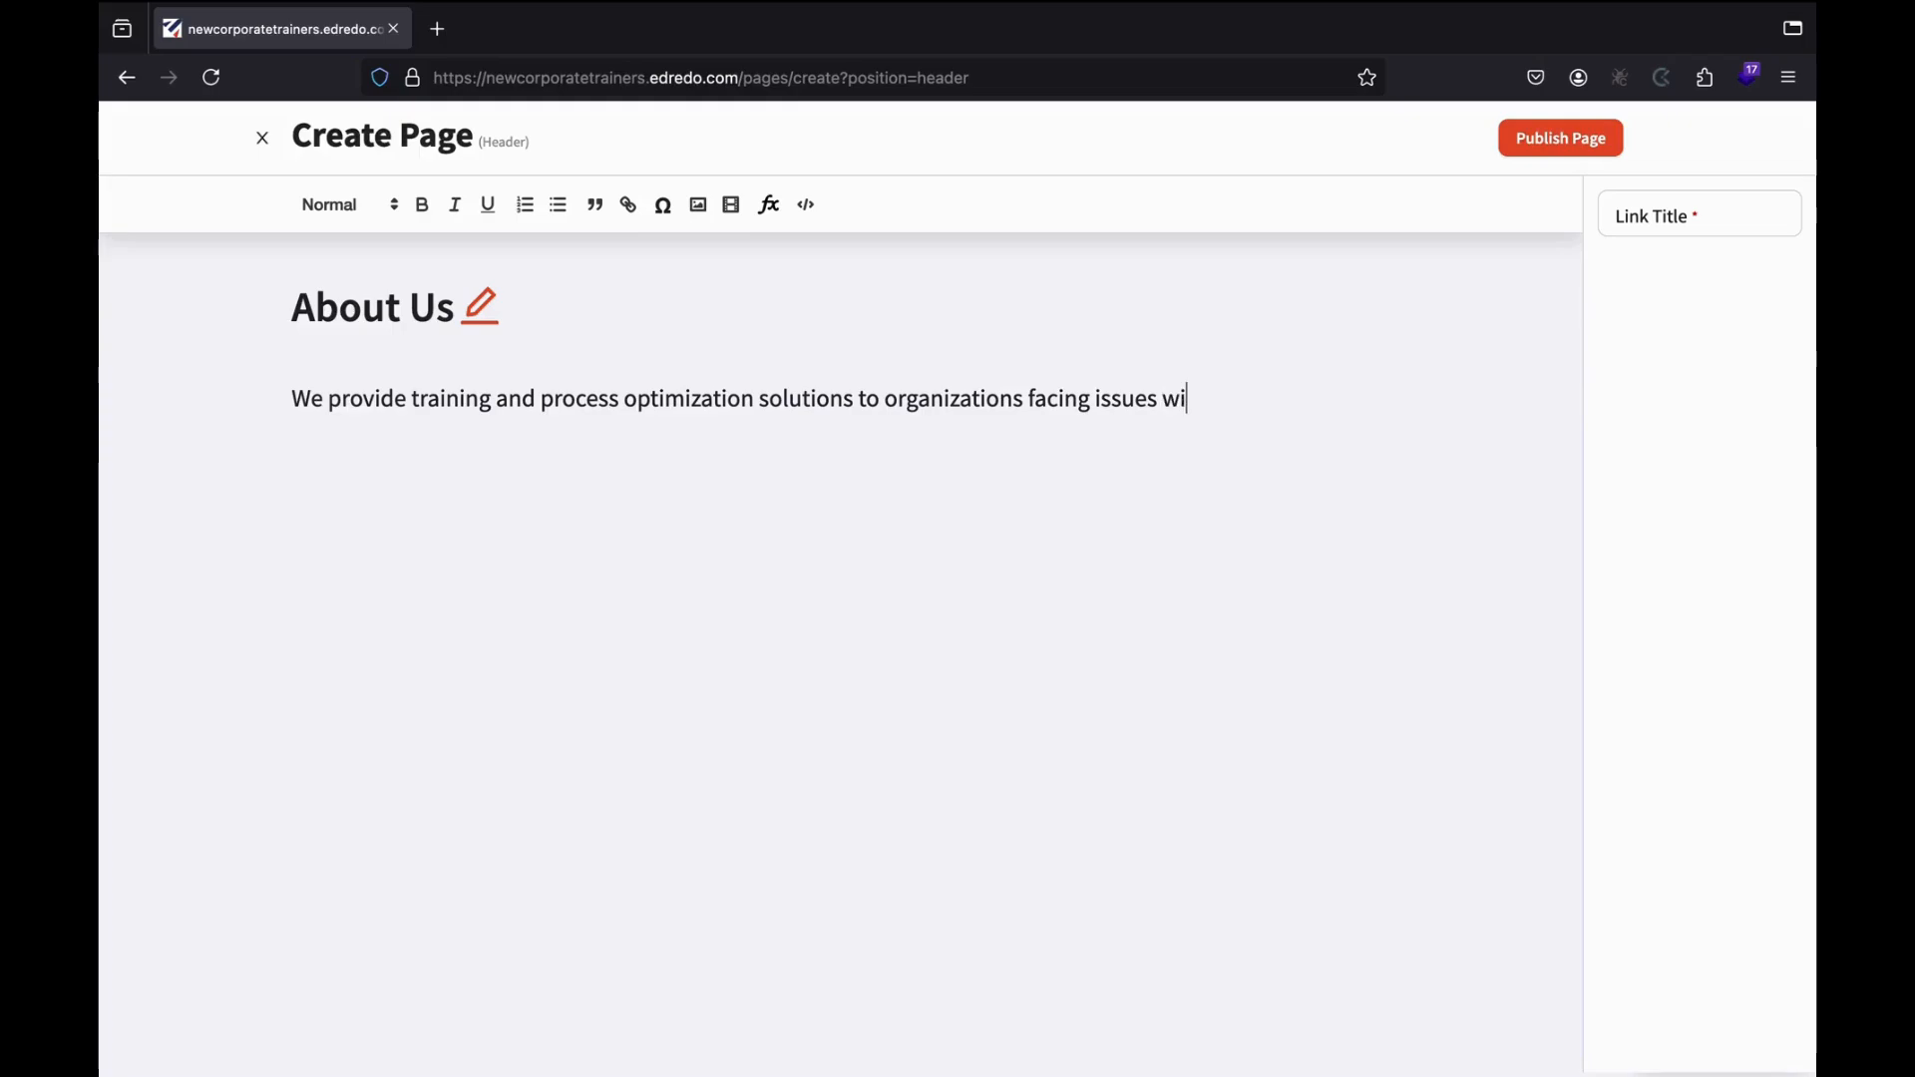
type("th it.")
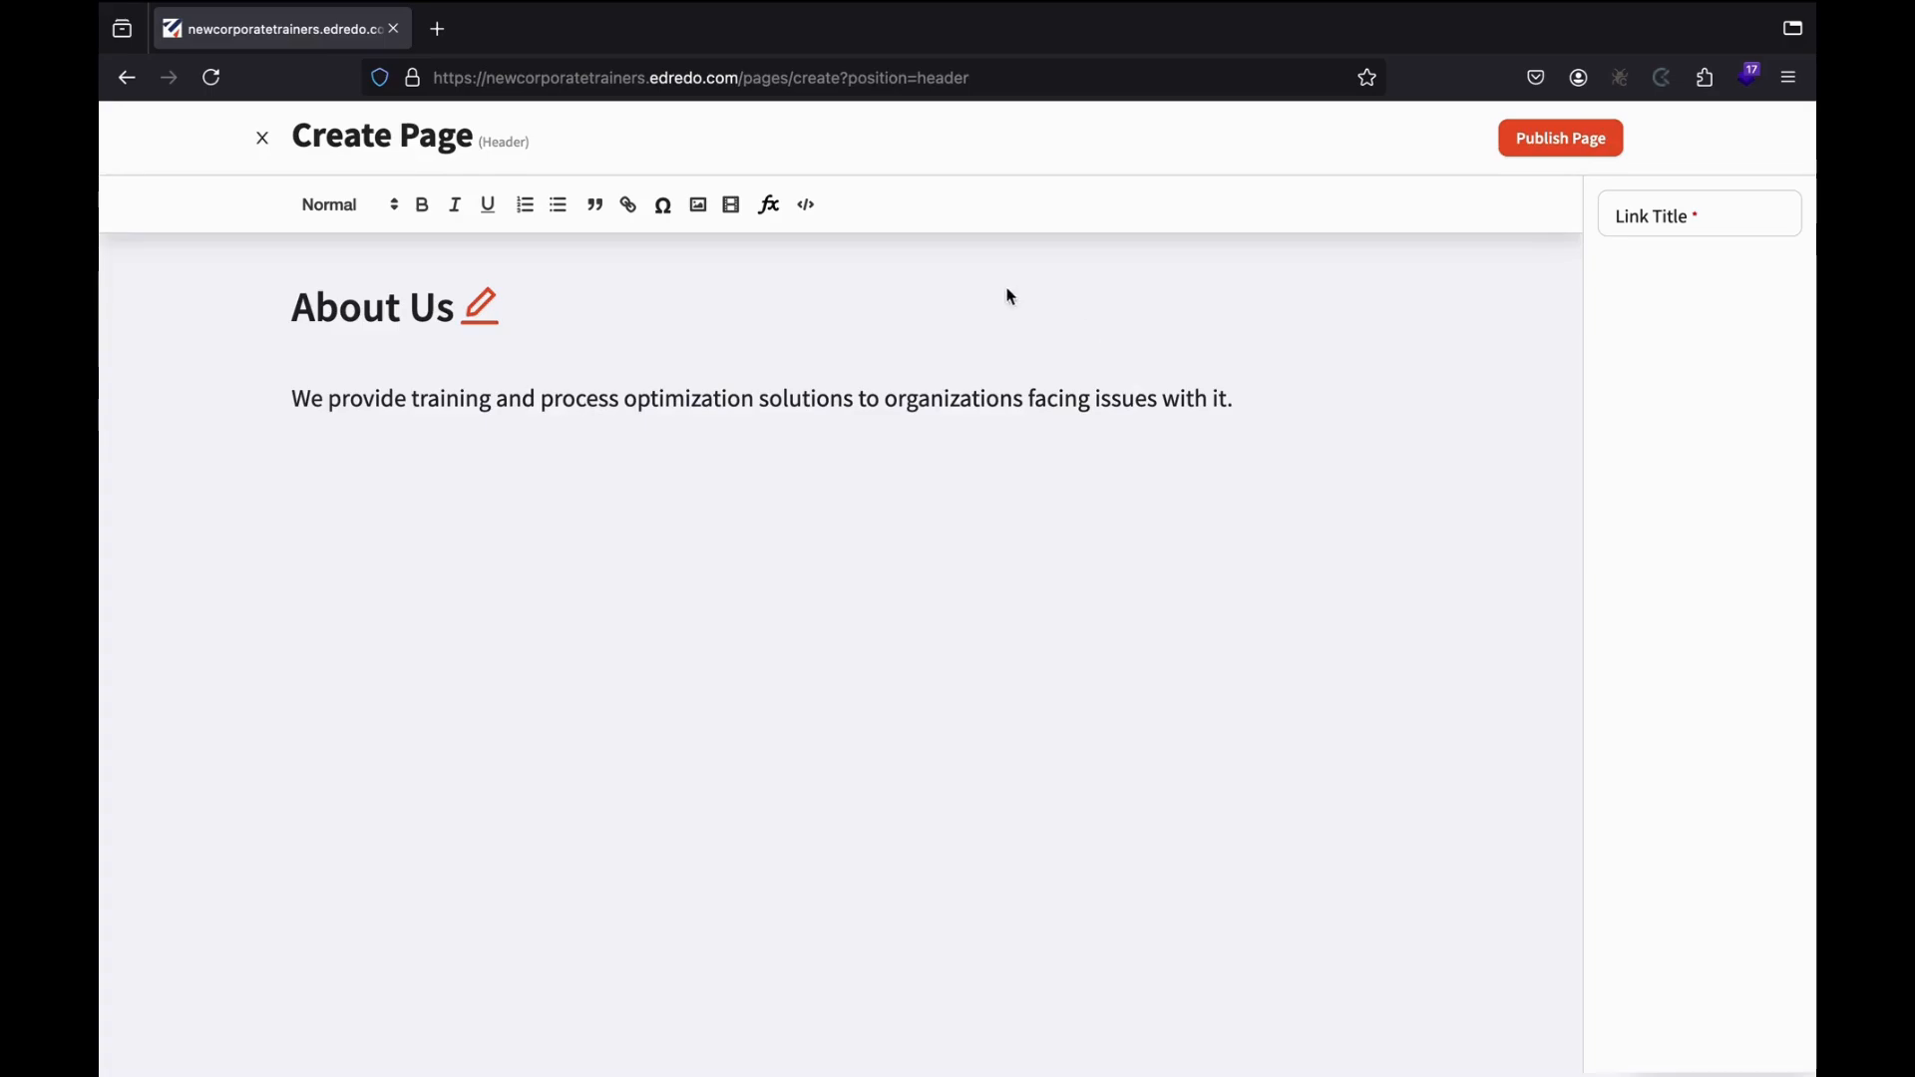
Set the page's link title to 'About Us' and publish it.
left_click(1645, 214)
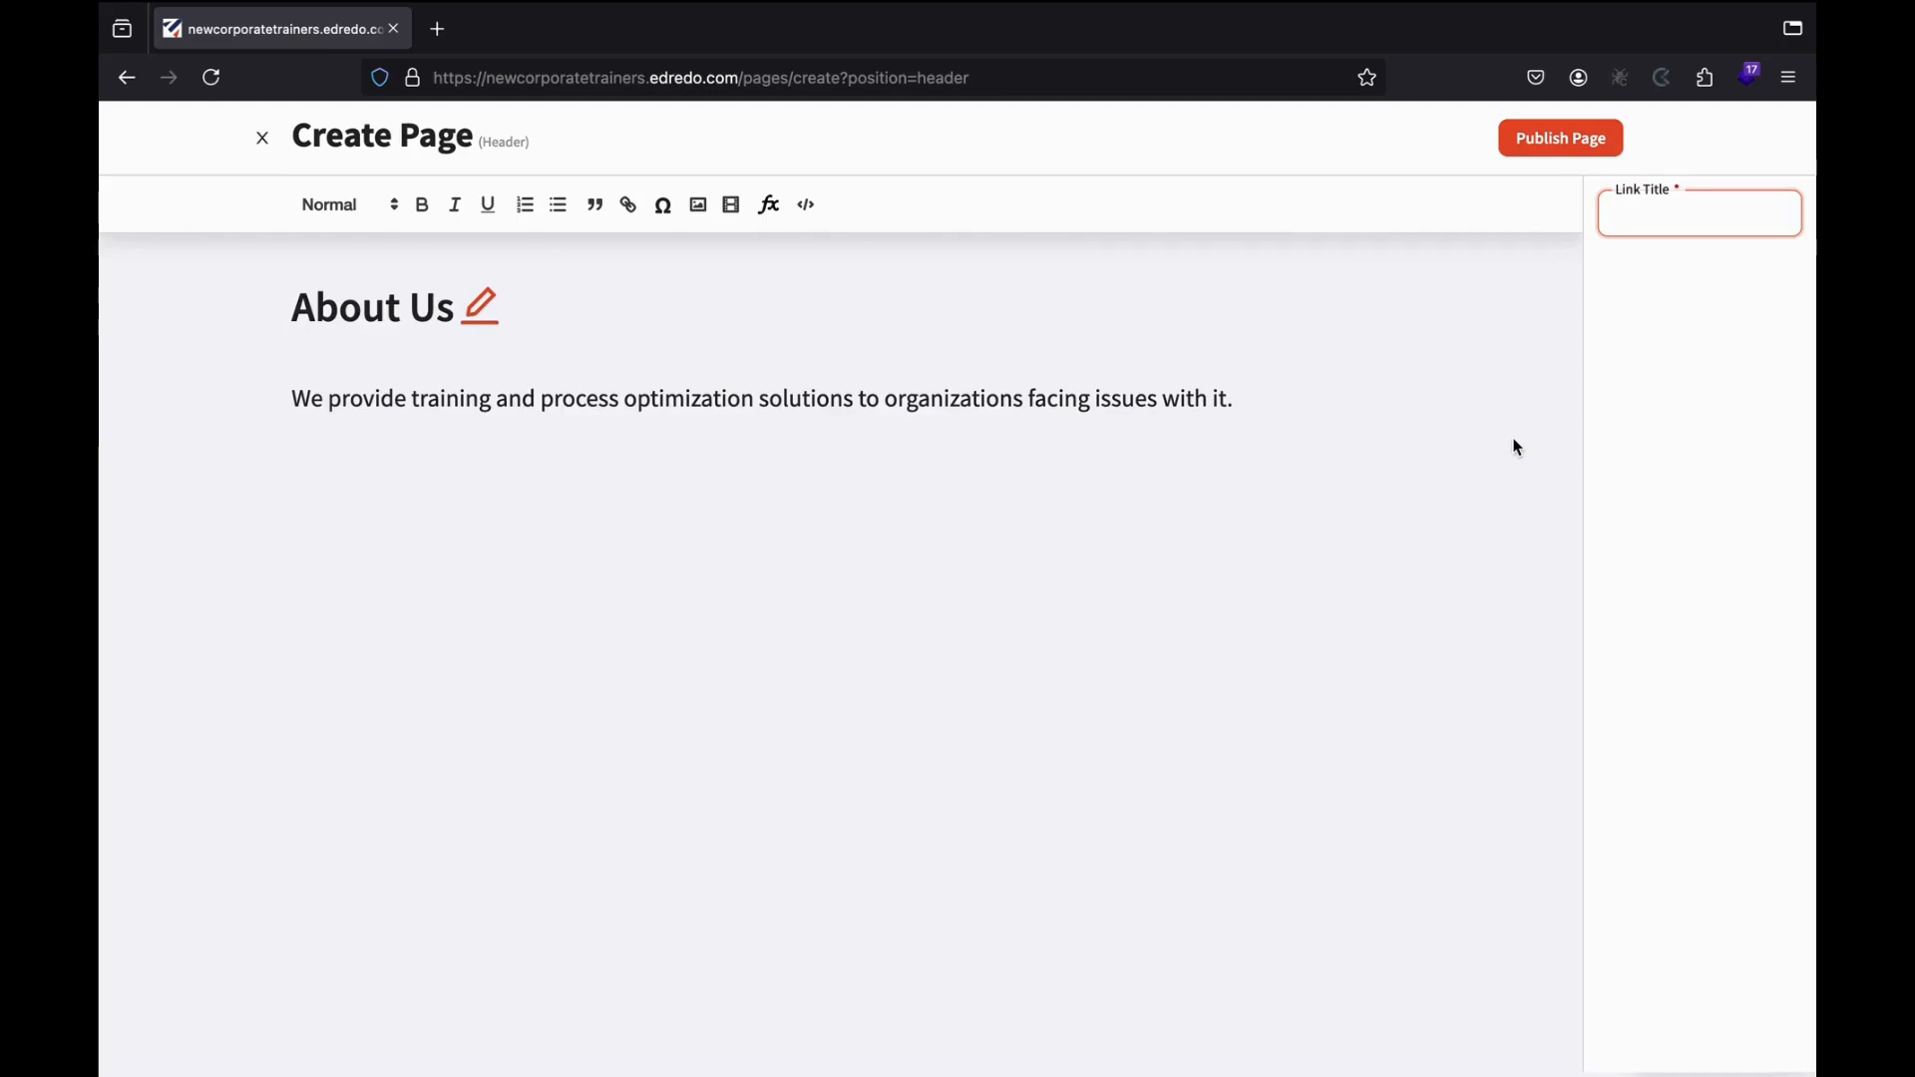
type("About Us")
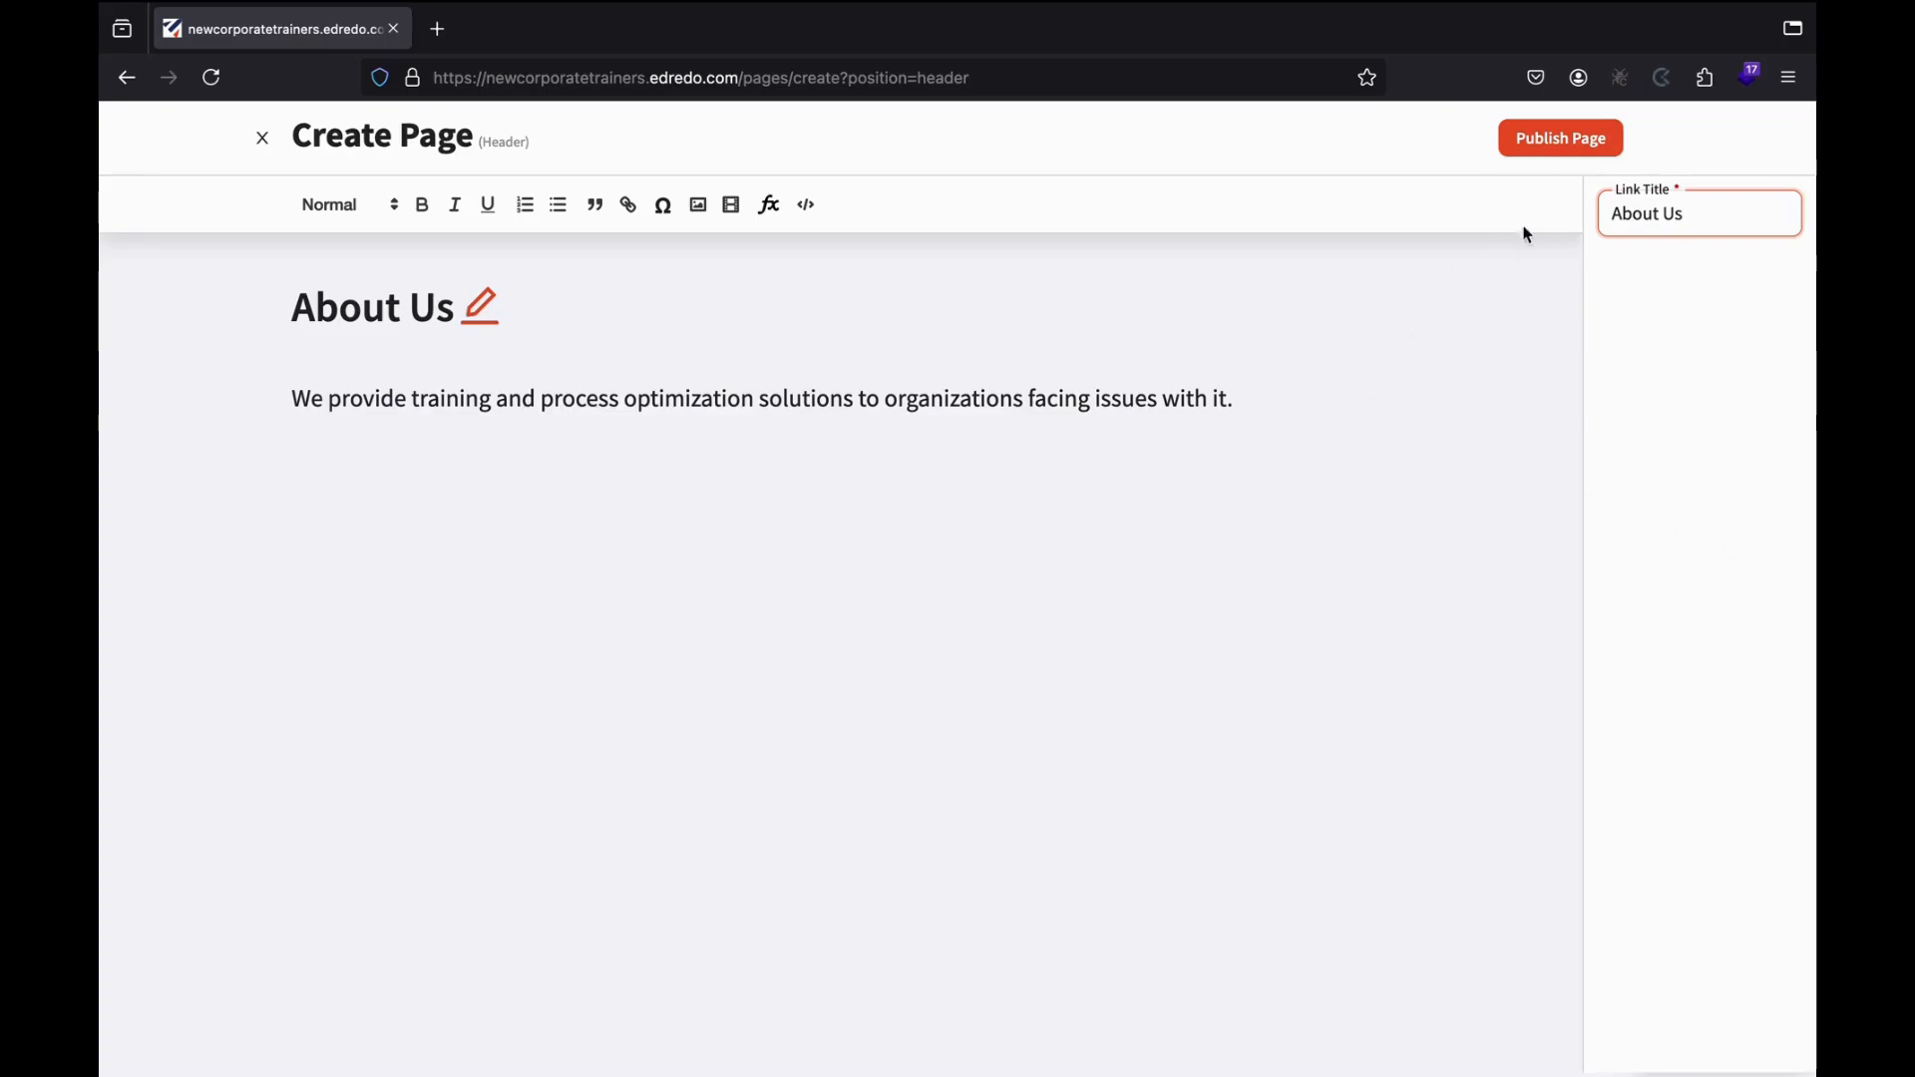
left_click(1546, 148)
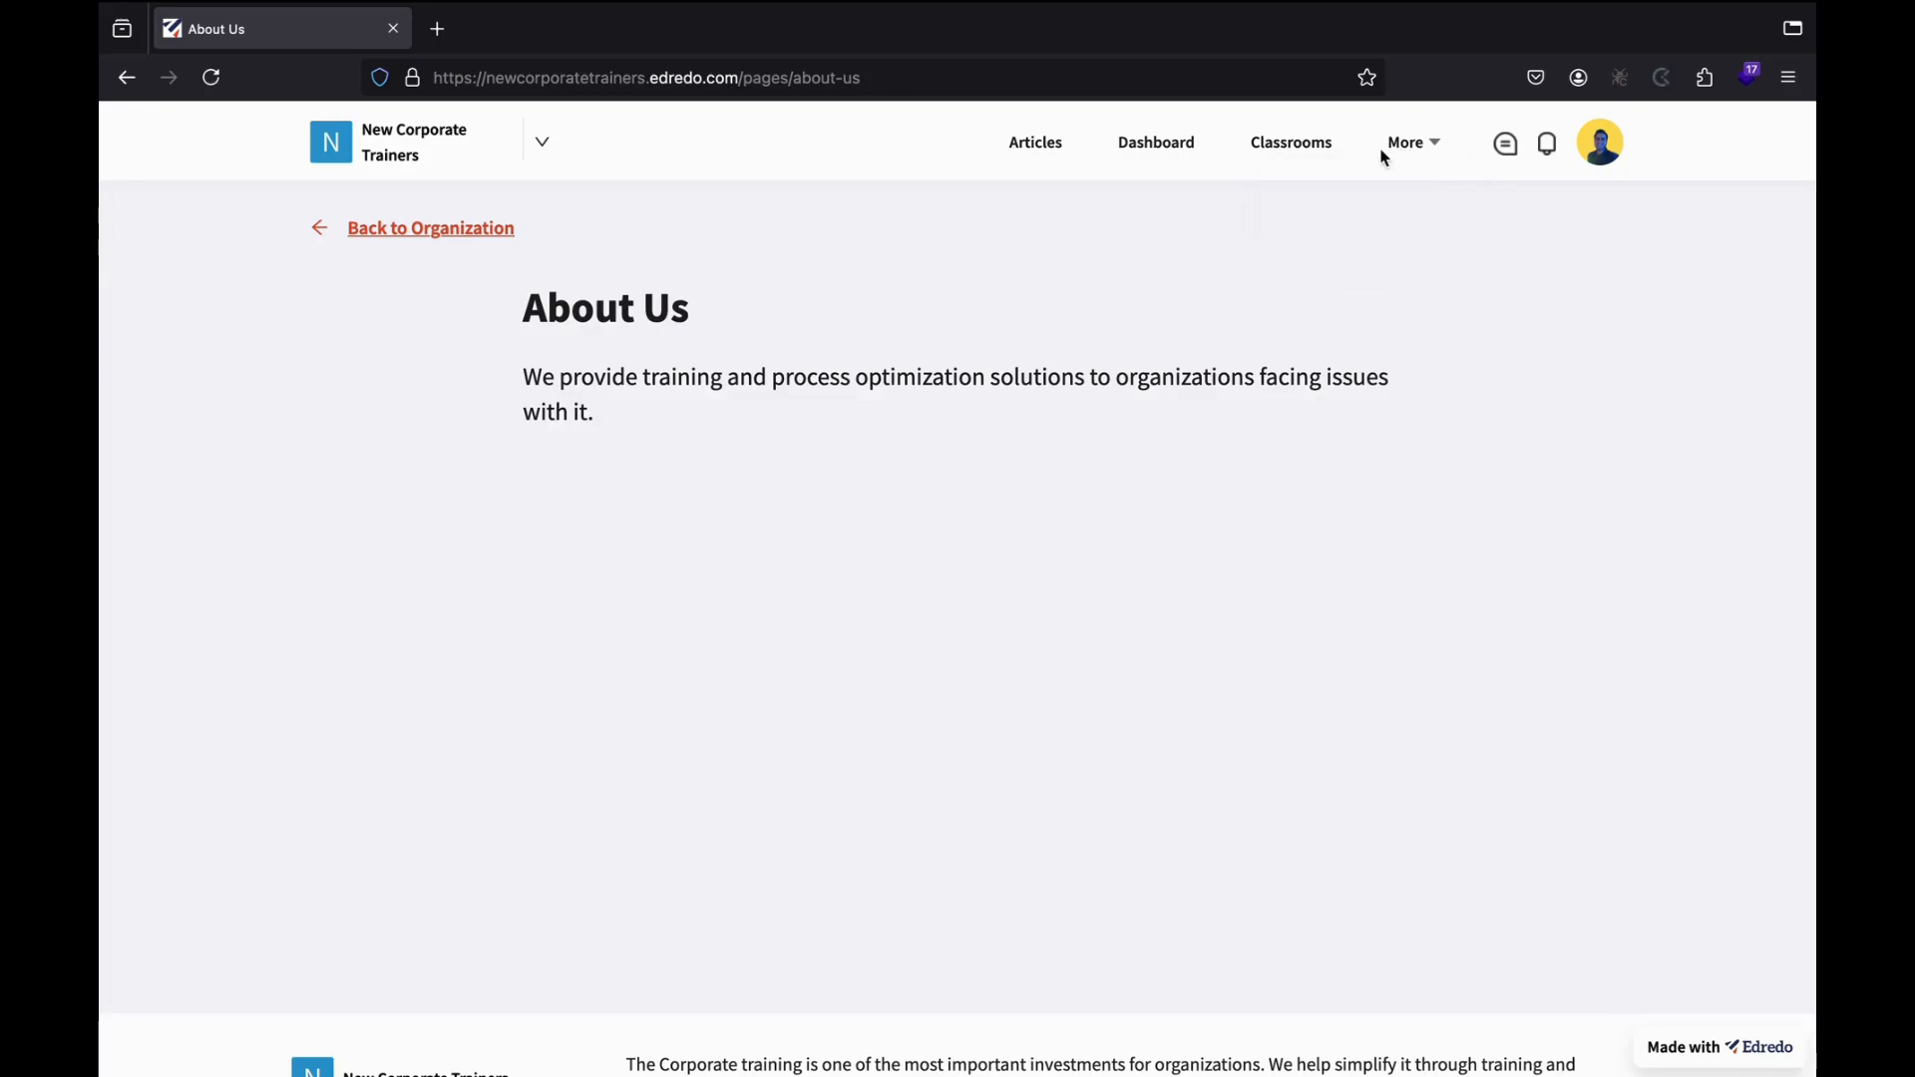
Go back to the New Corporate Trainers home page and open its organization settings.
mouse_move(1411, 153)
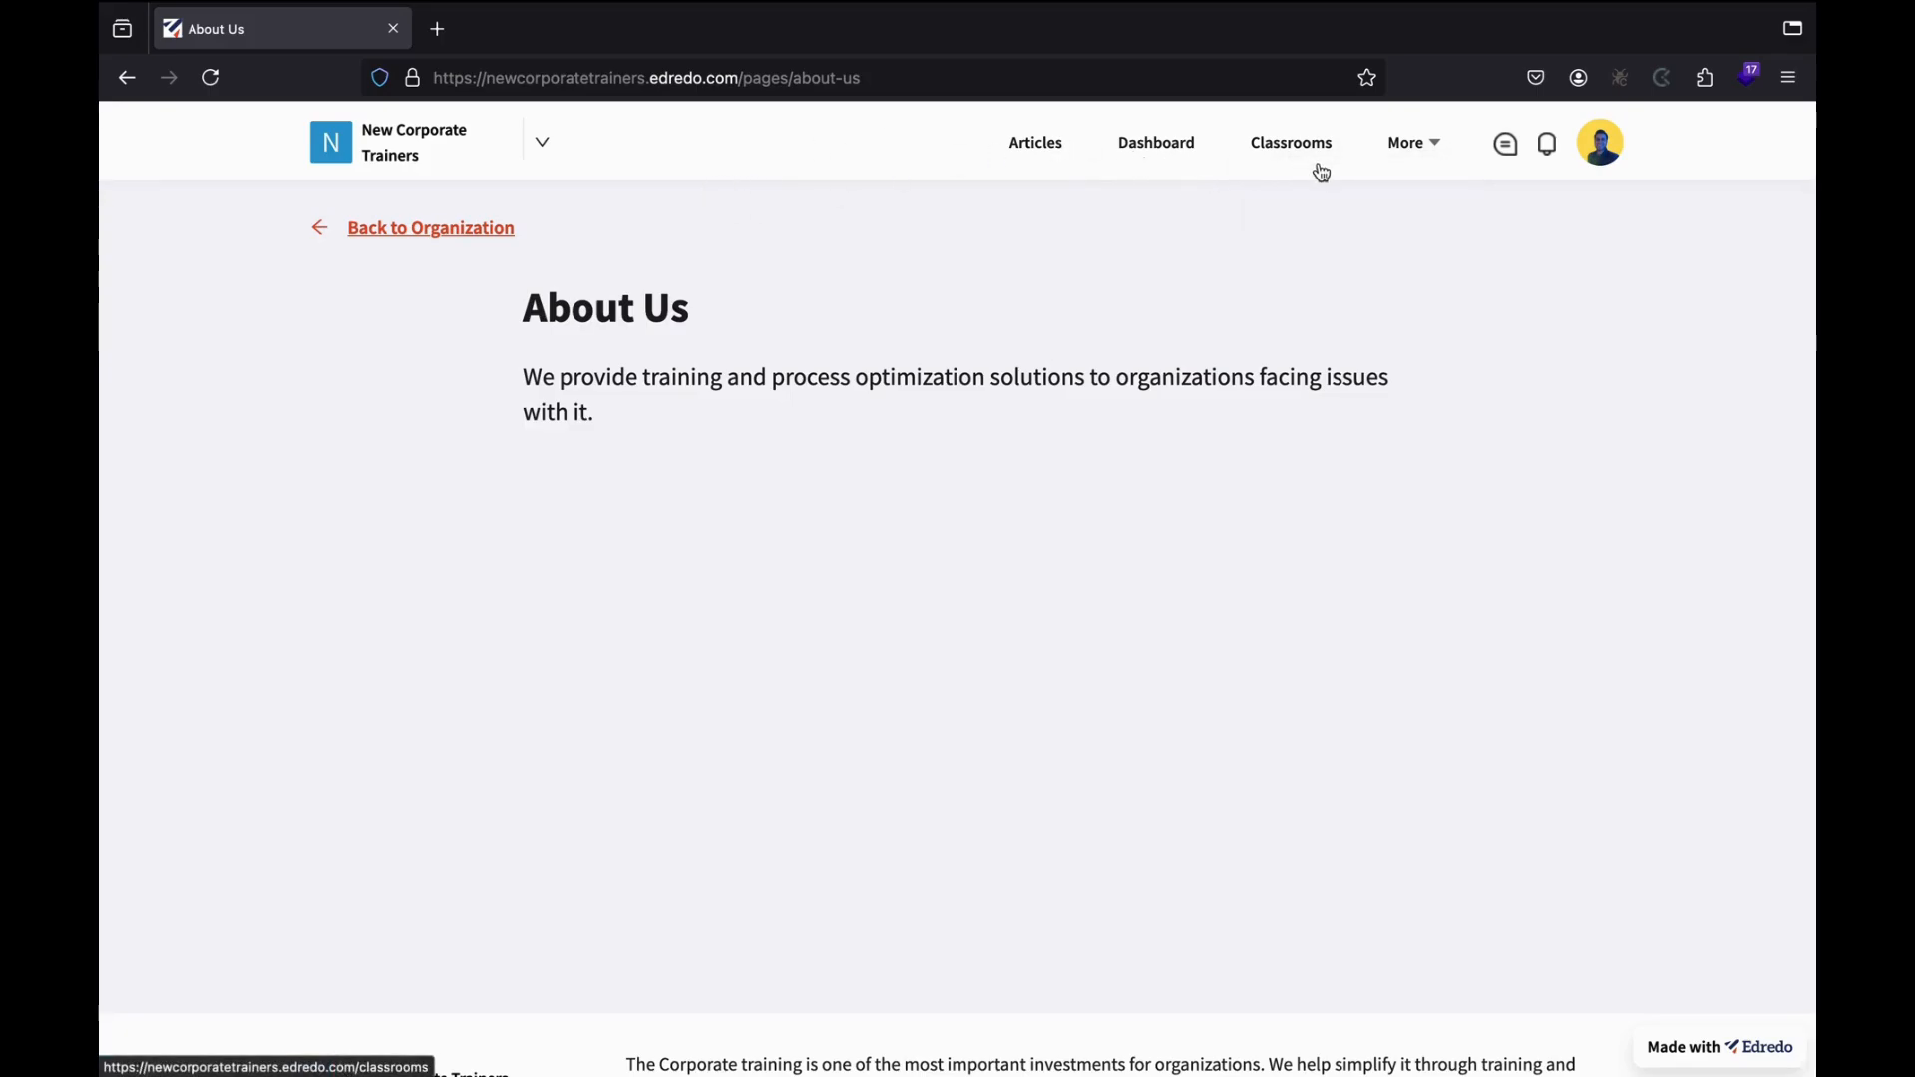
left_click(456, 245)
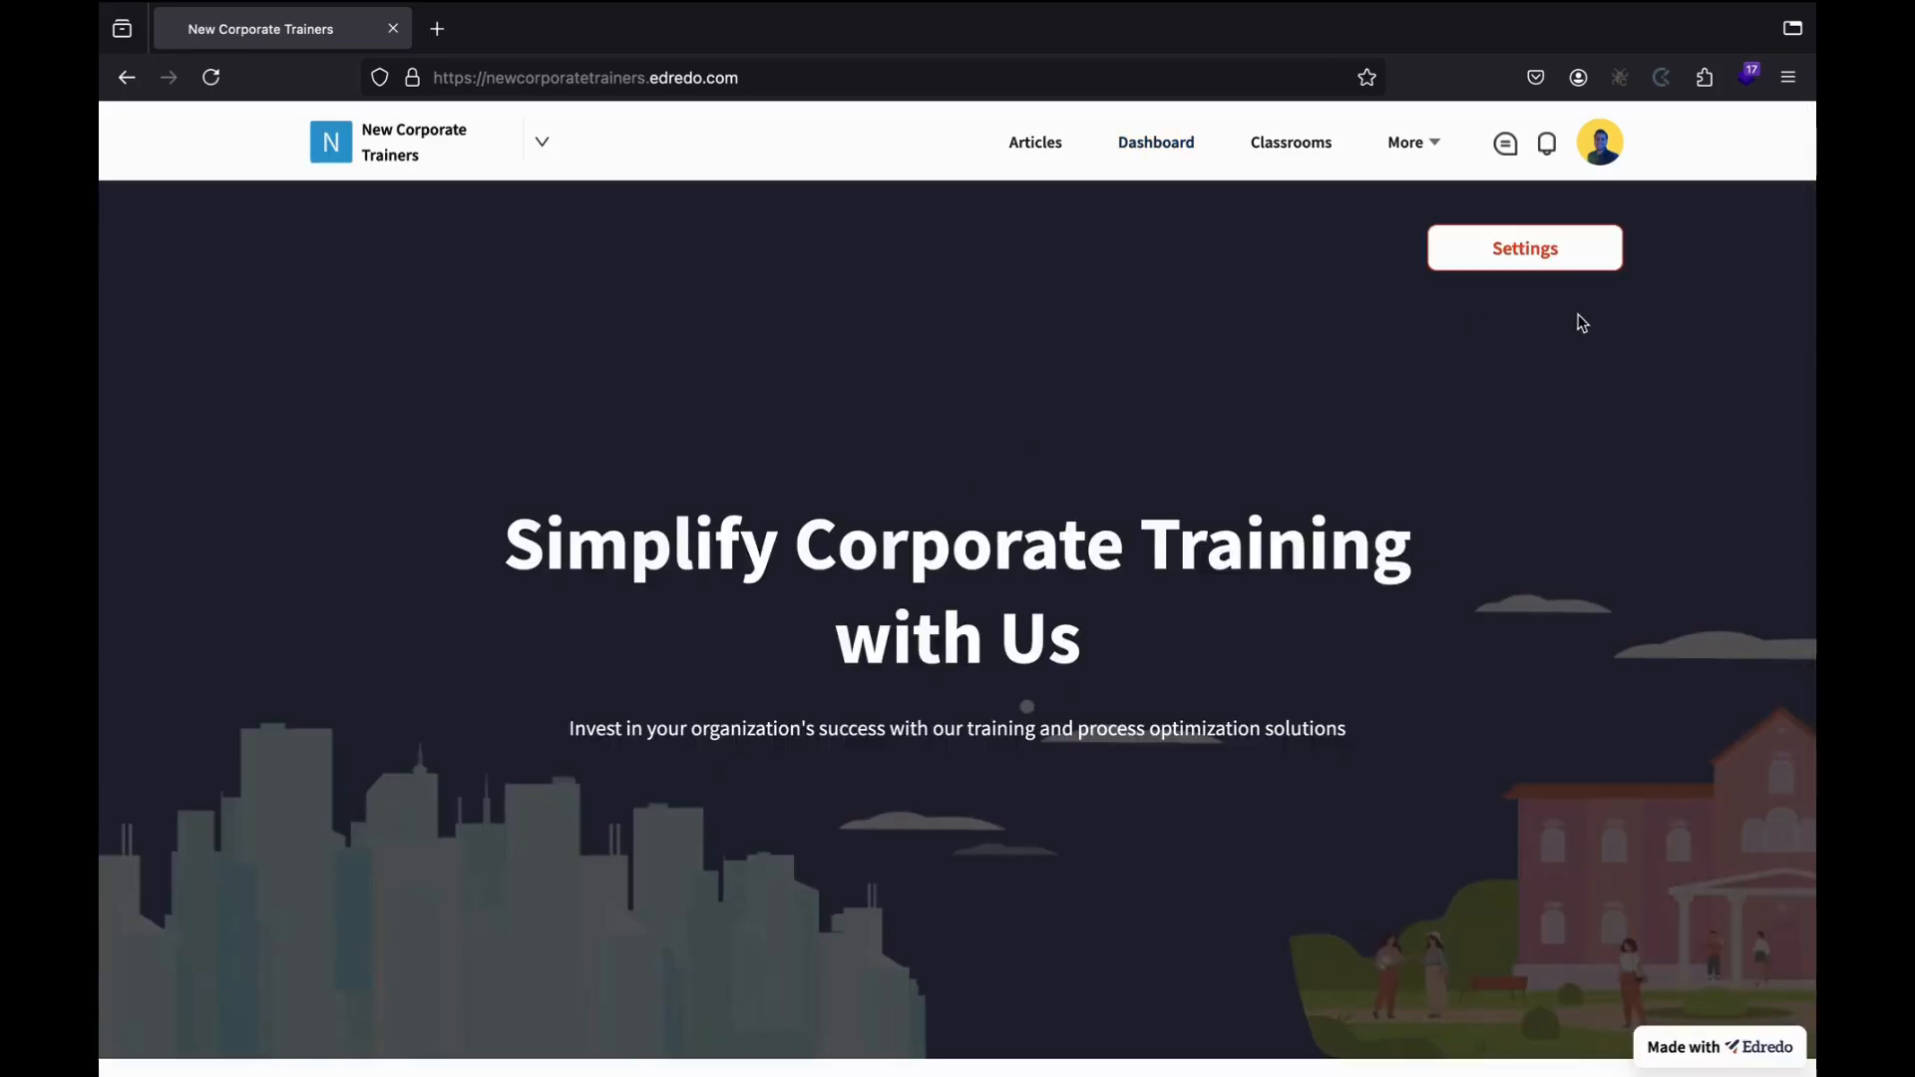
left_click(1501, 257)
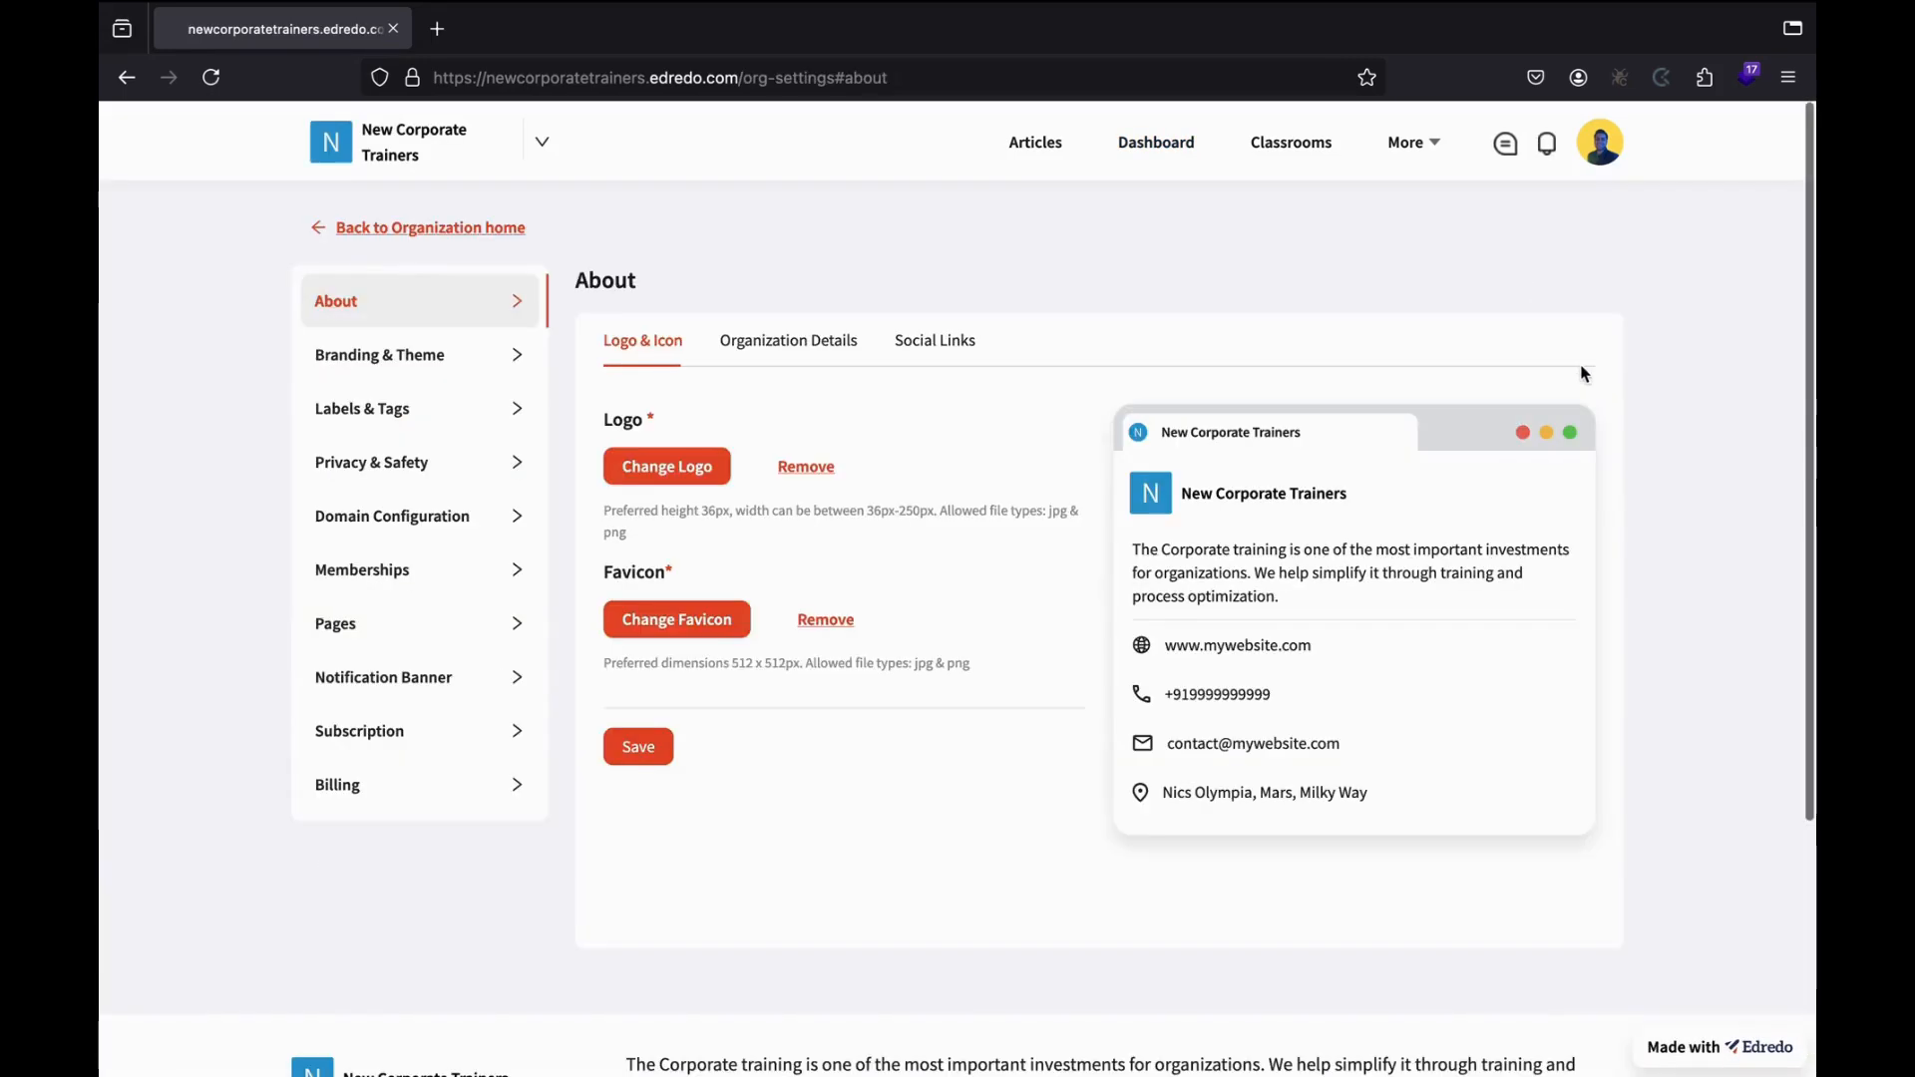
Disable the Packages header page in the organization's Pages settings.
left_click(432, 623)
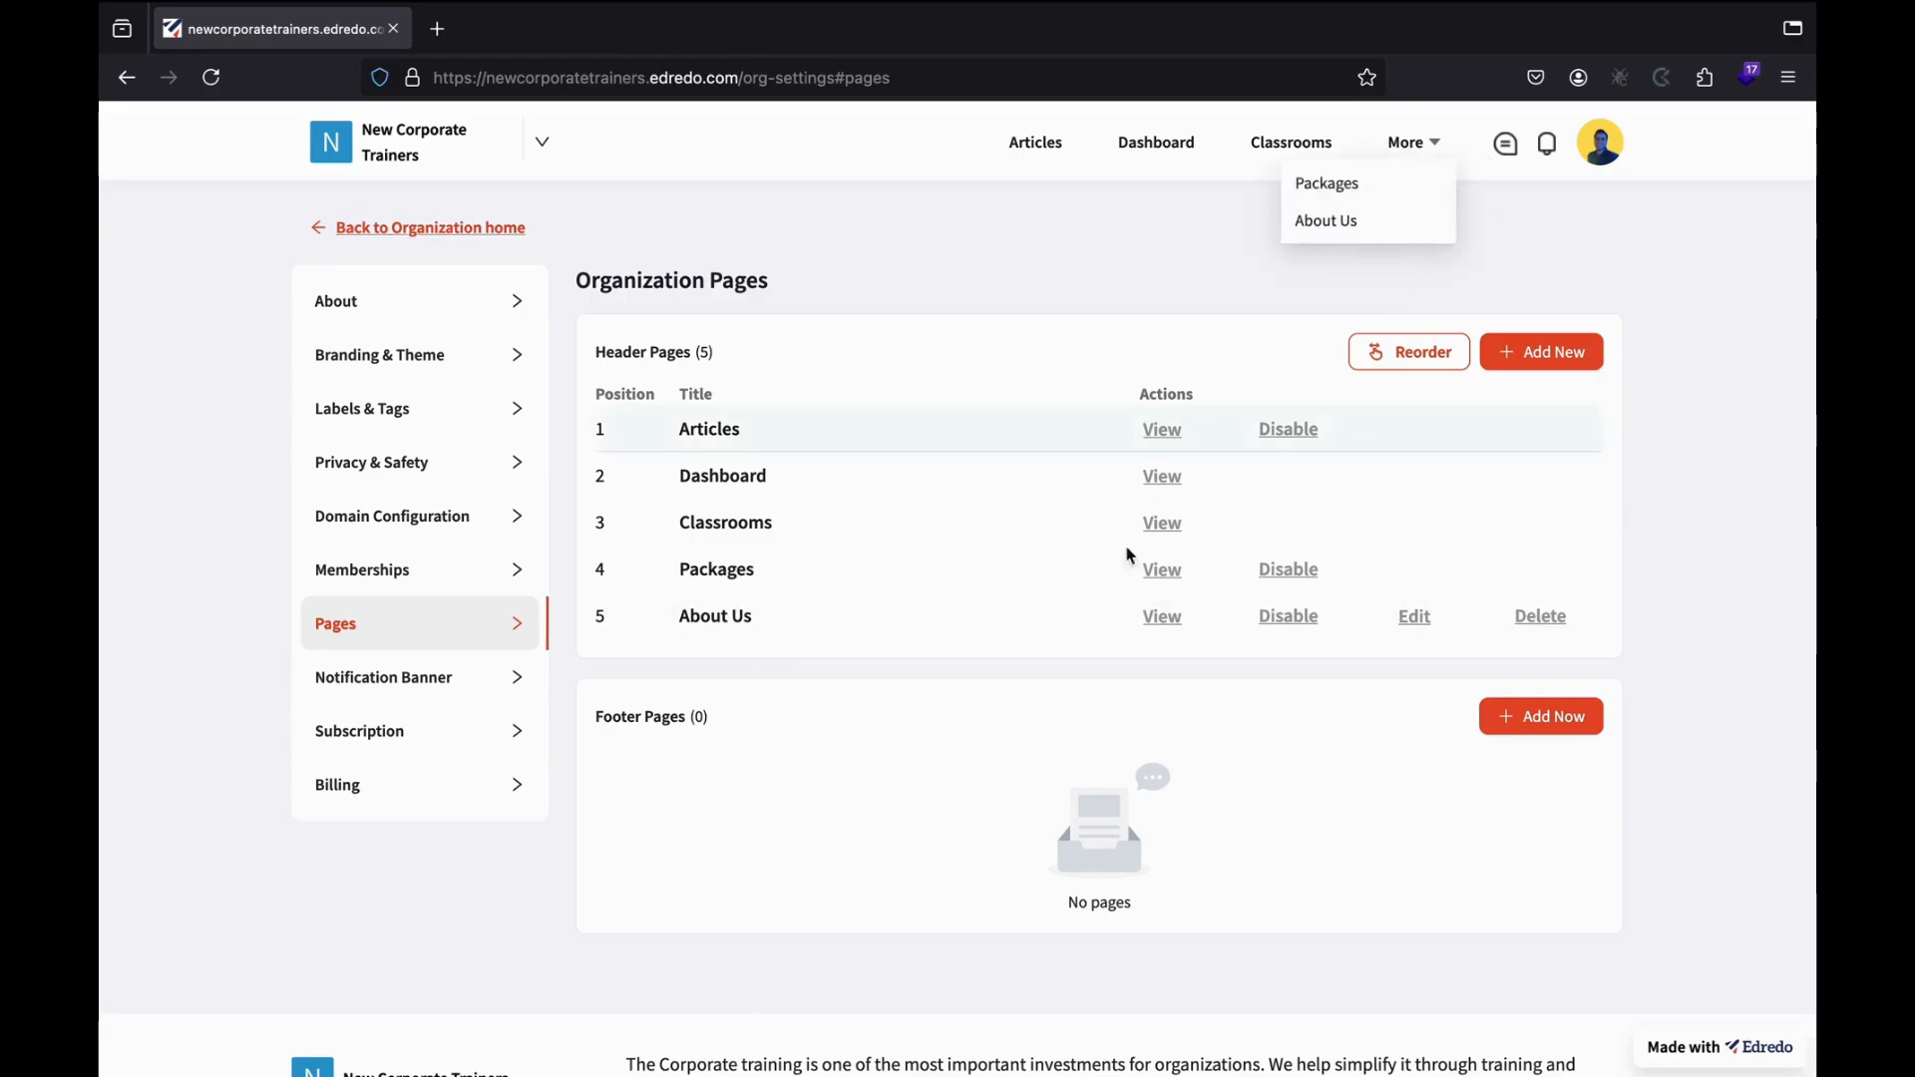
left_click(1295, 577)
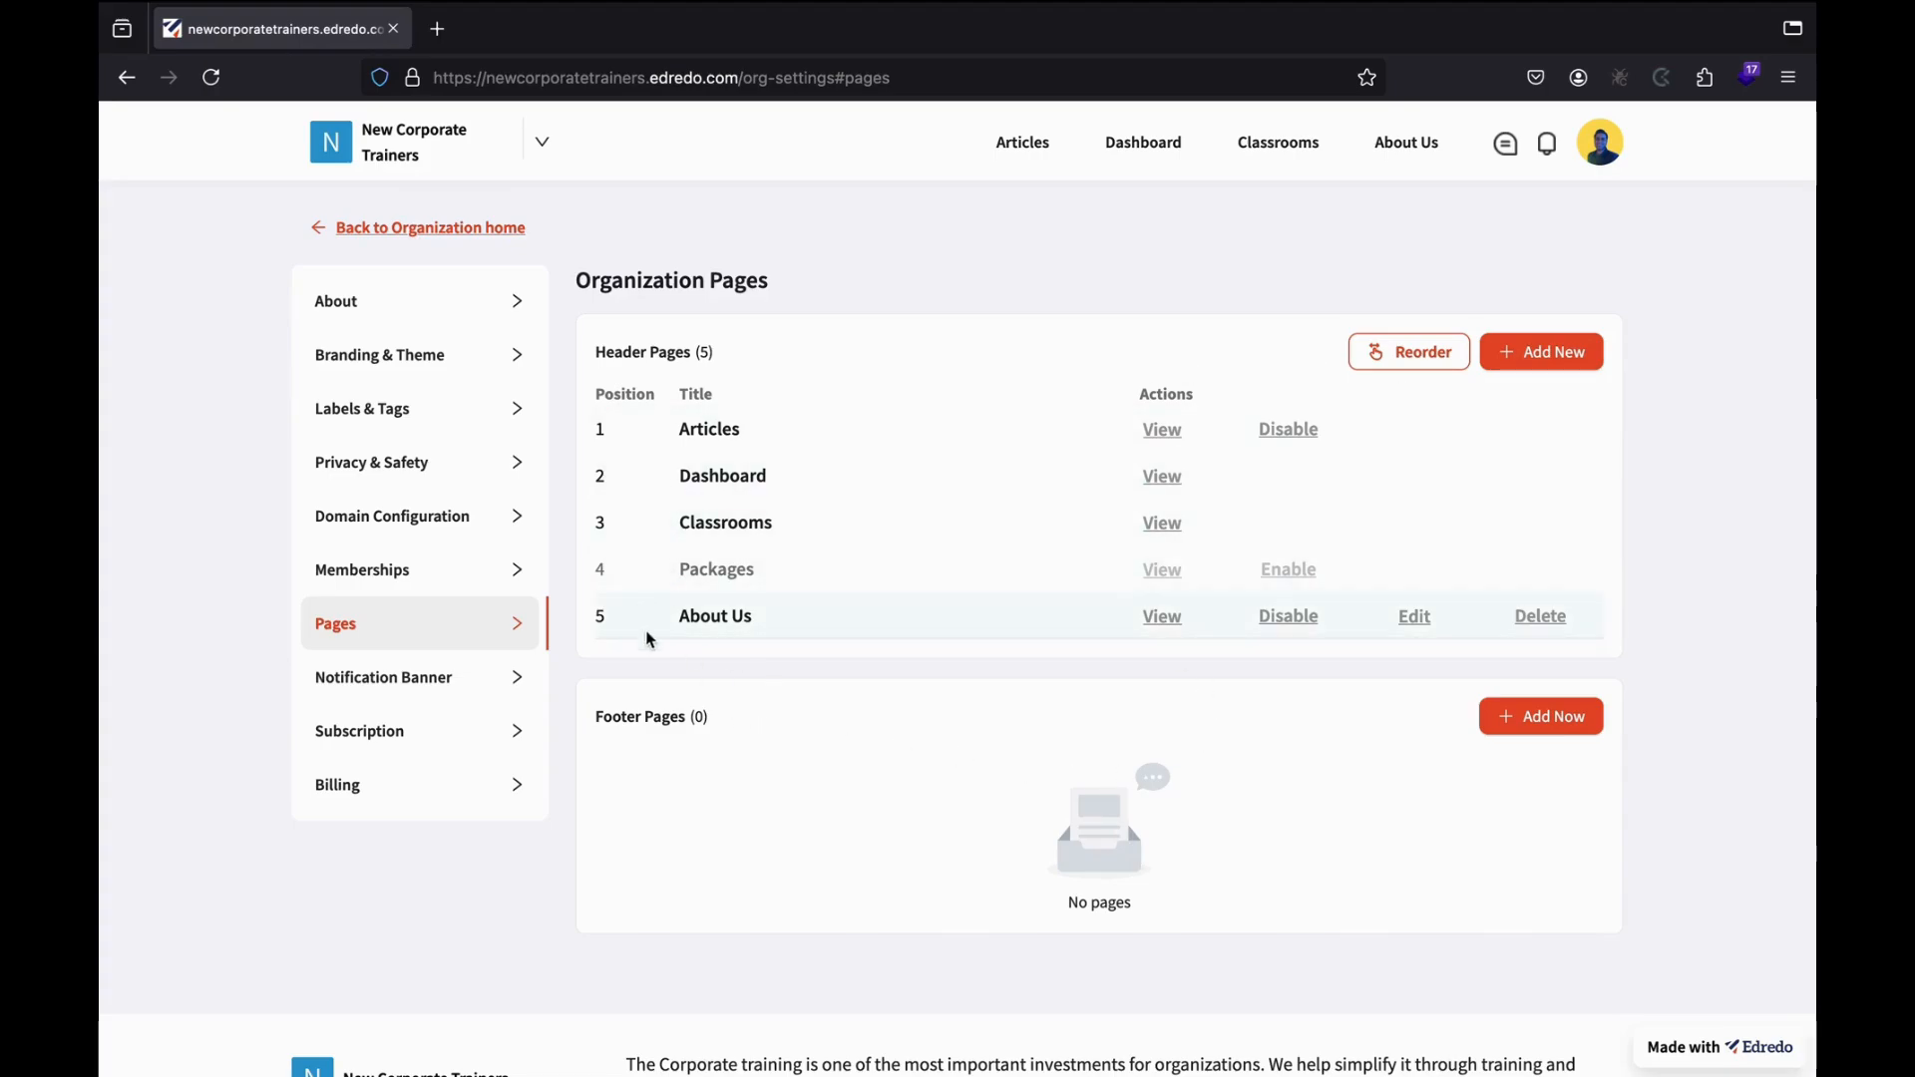
left_click(496, 687)
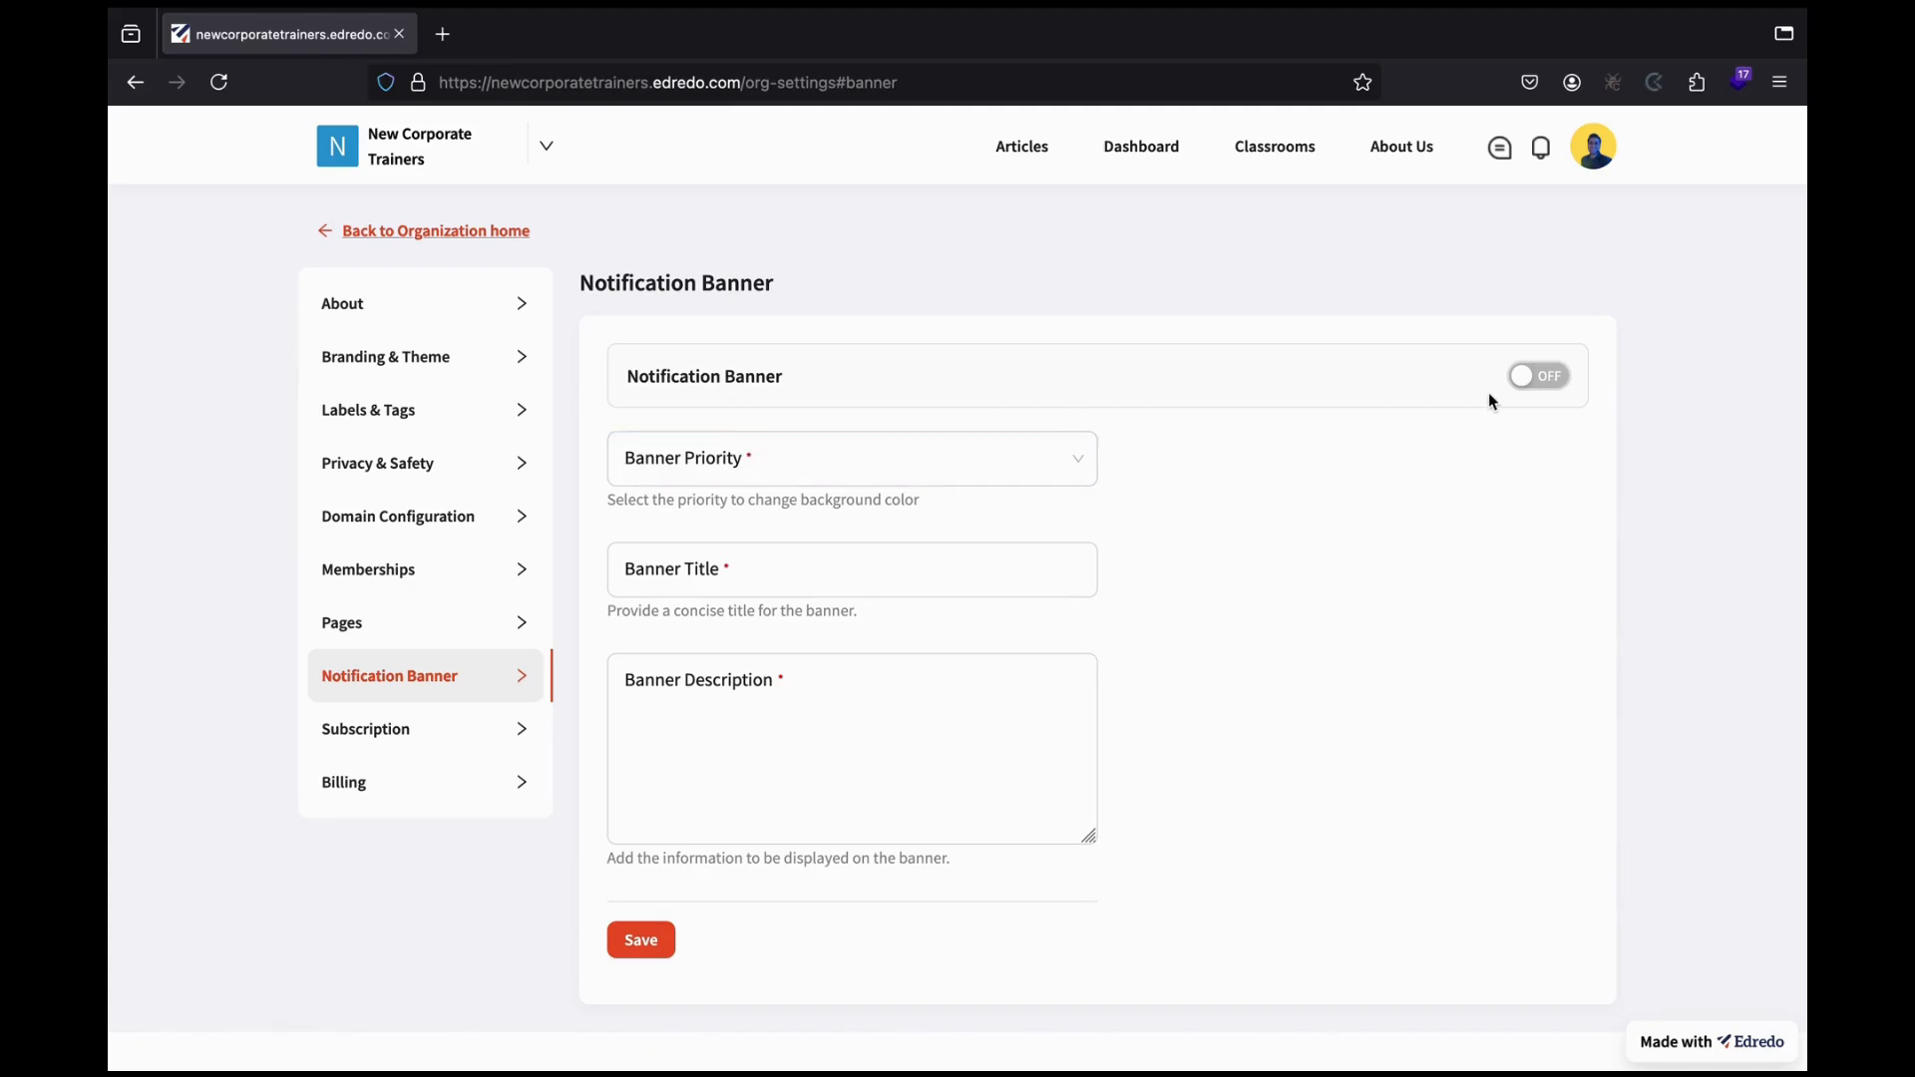
Turn the banner on with High priority and title 'Free HR Training For The Next 30 Days'.
left_click(1545, 380)
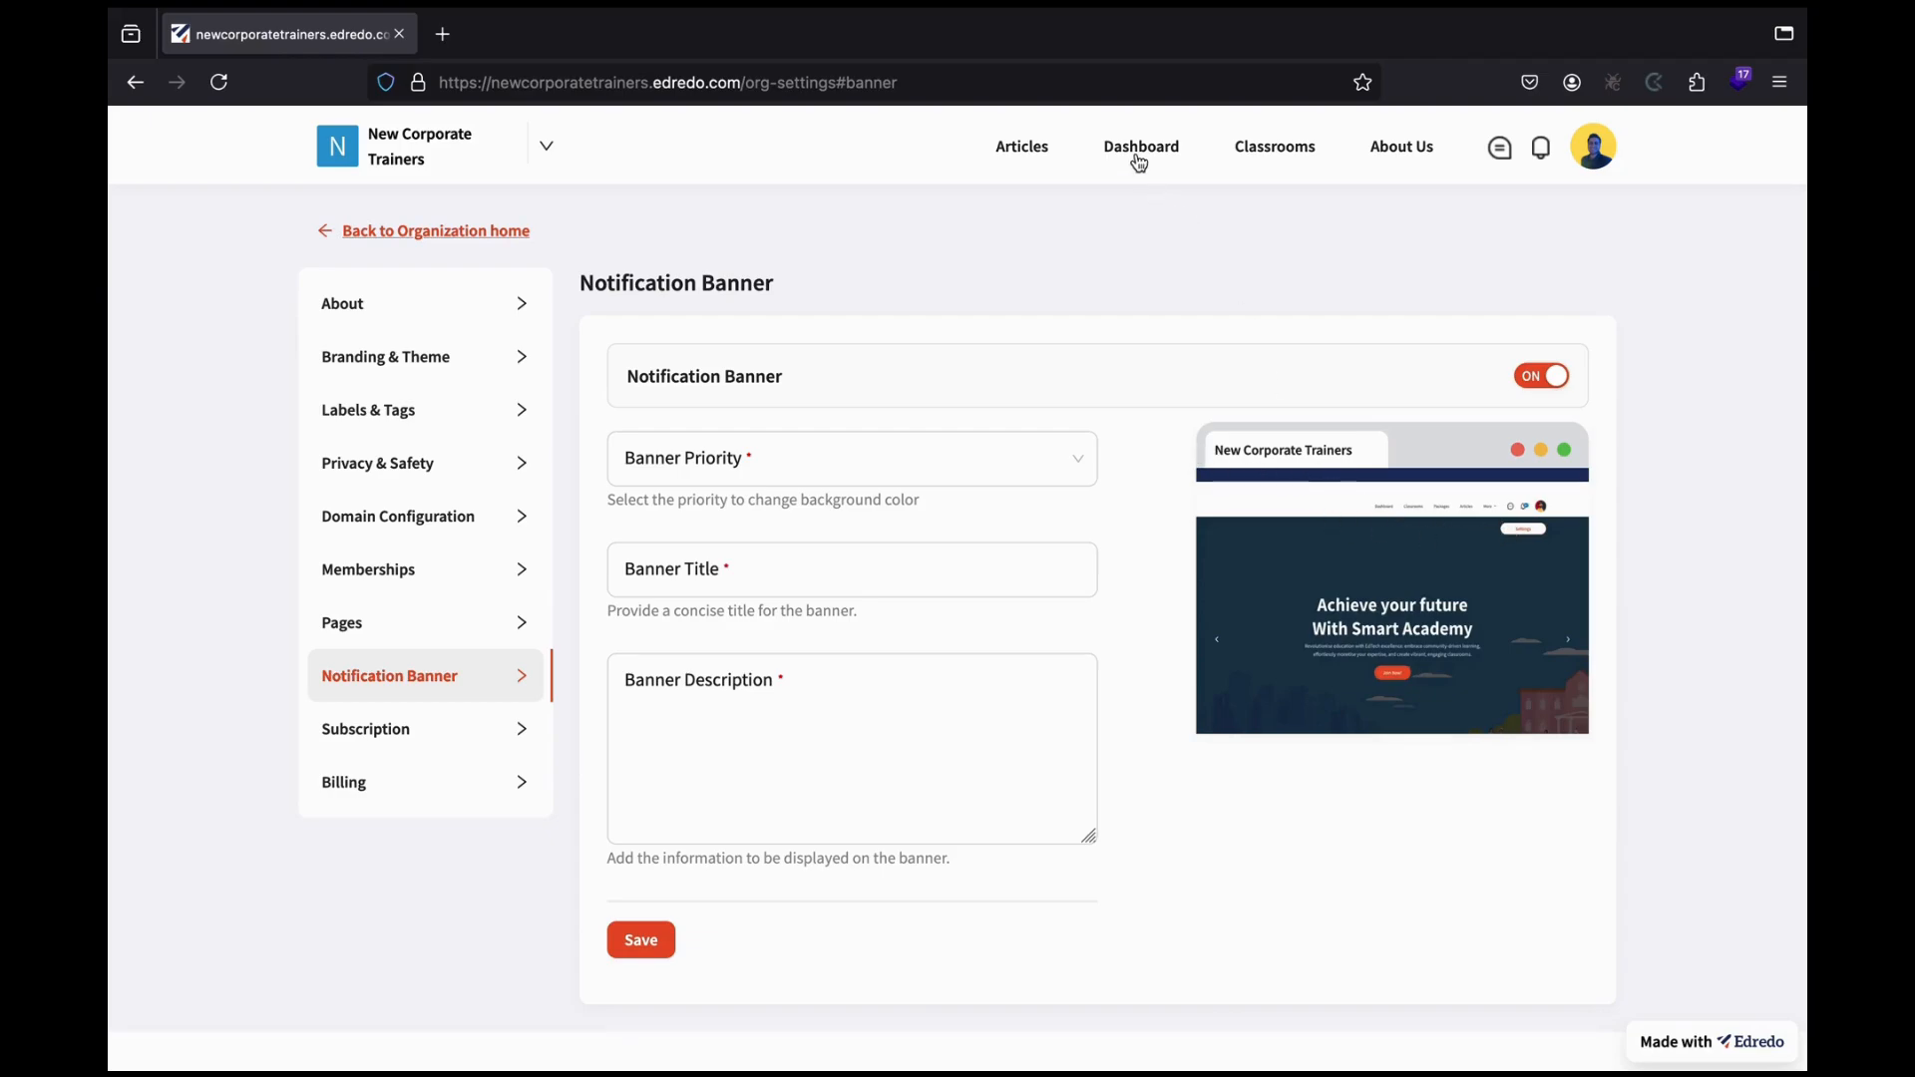
left_click(989, 450)
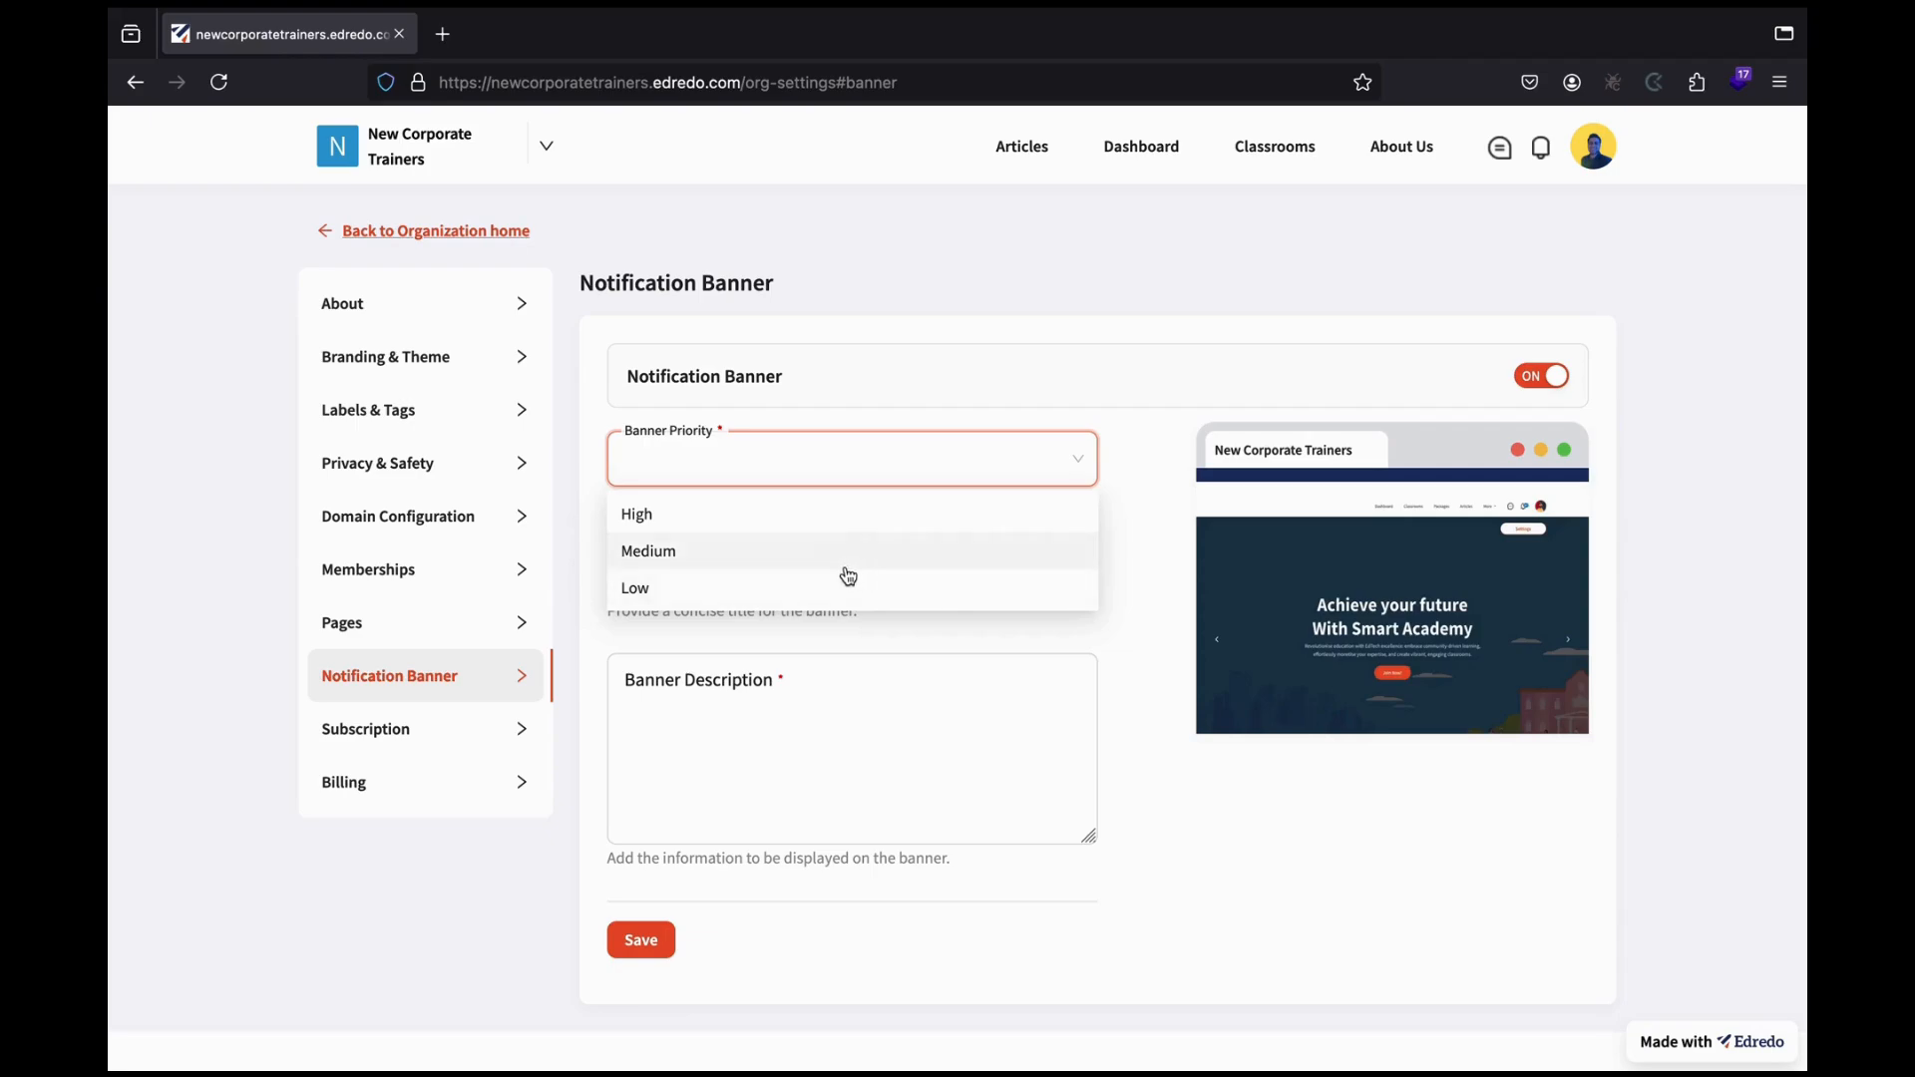
left_click(780, 521)
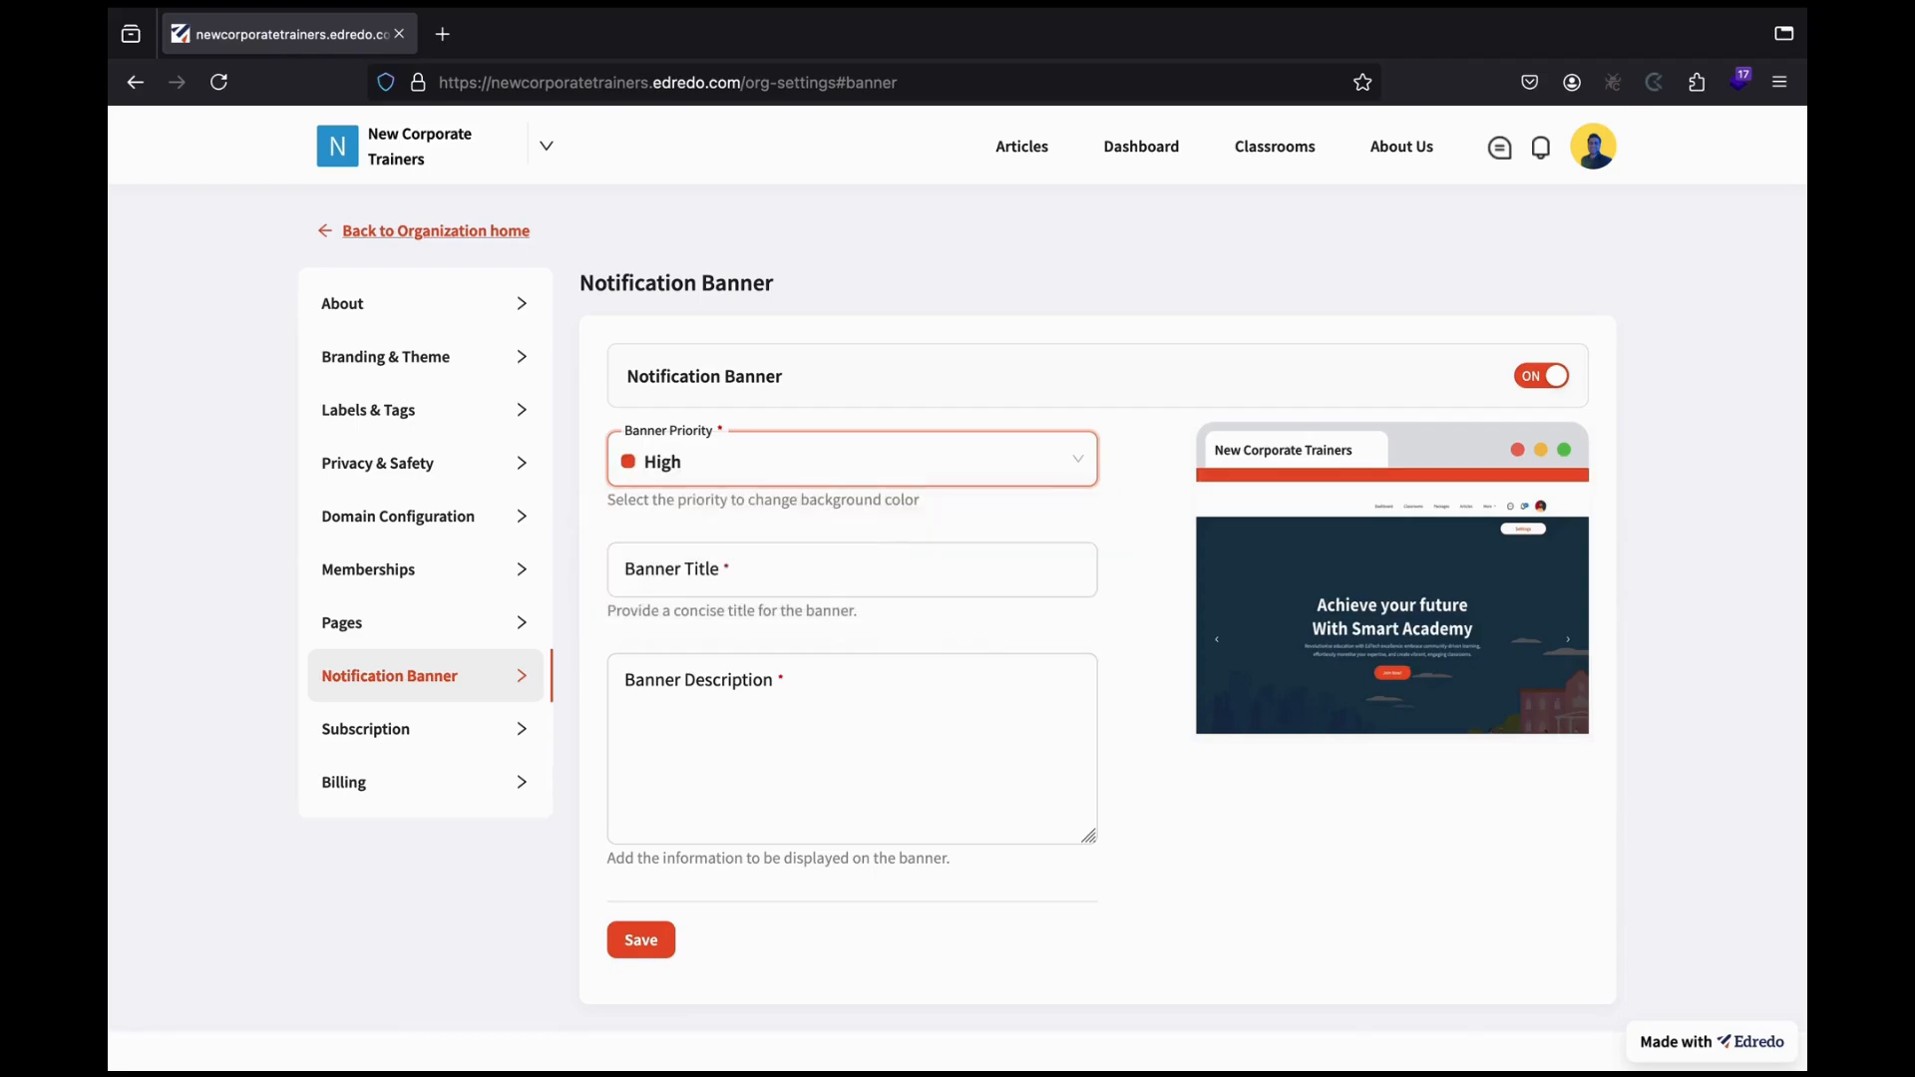
left_click(884, 571)
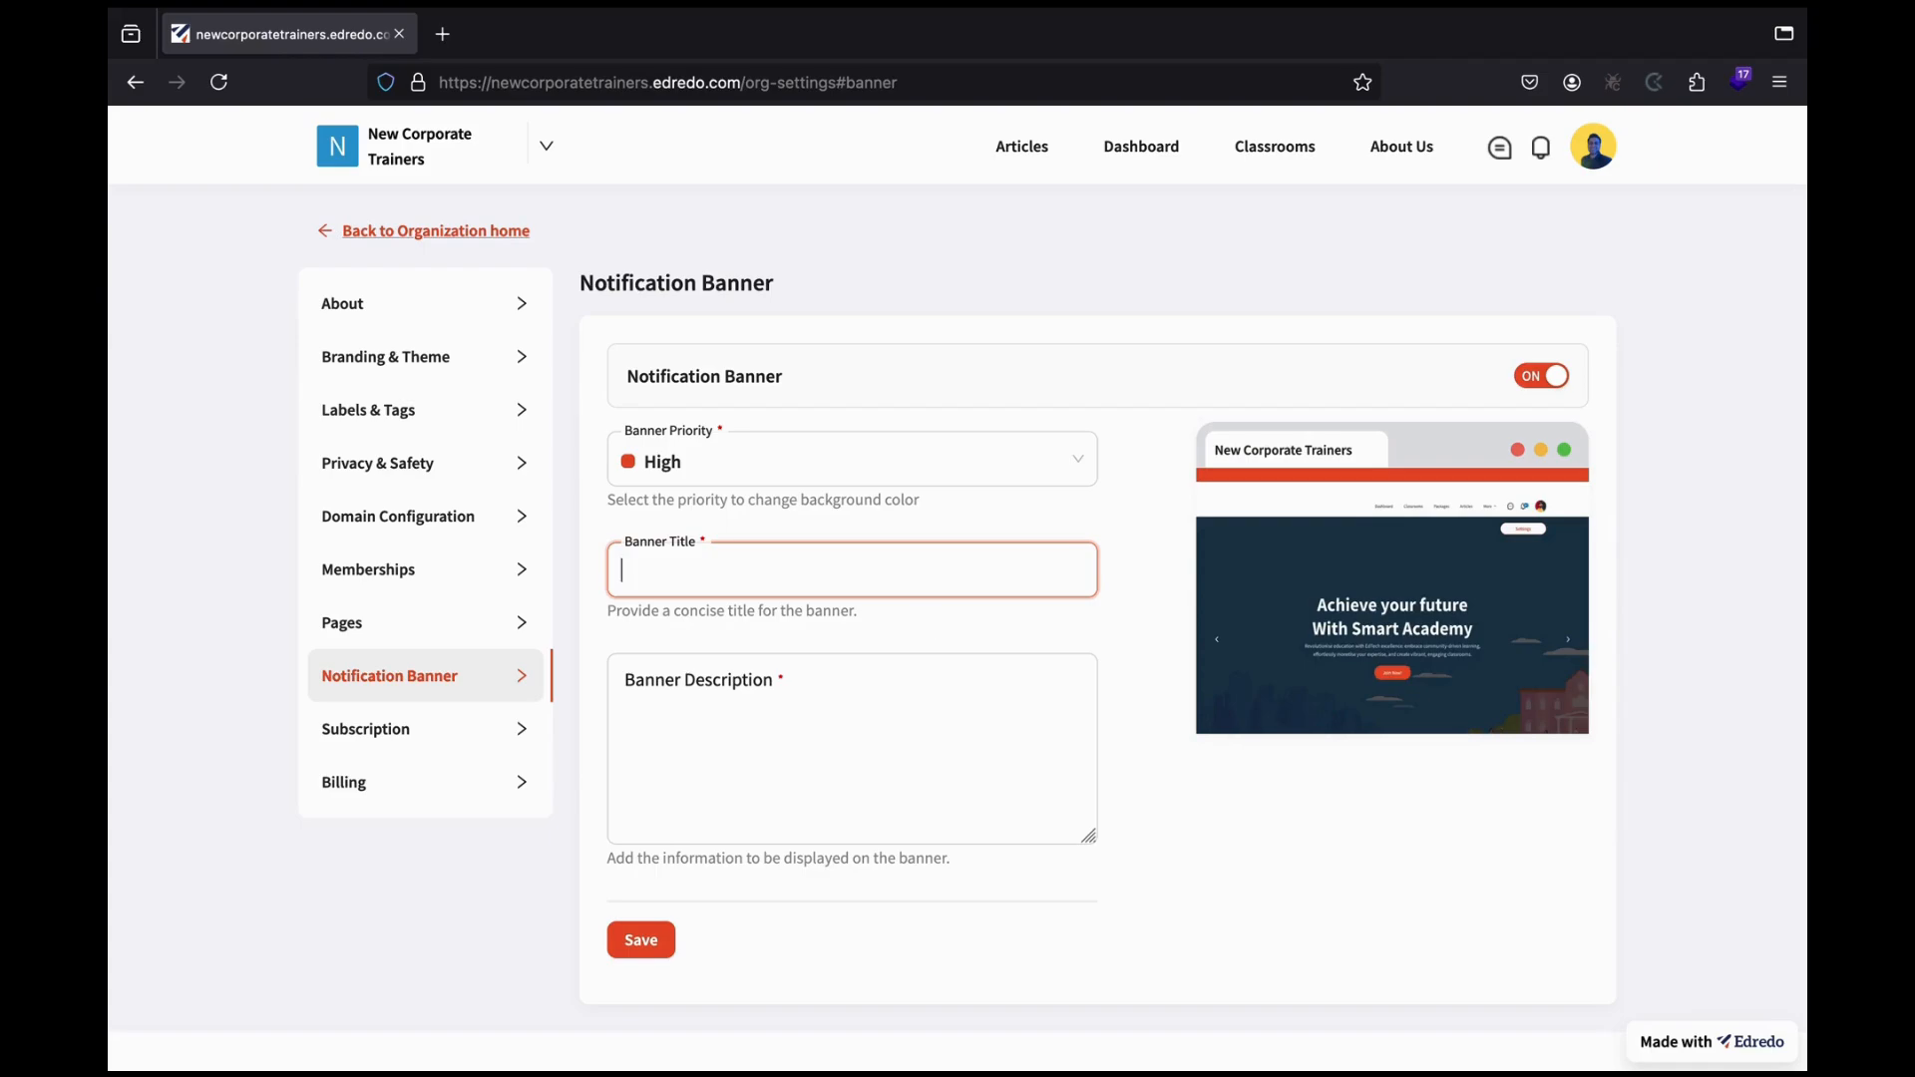
type("Free HR Training fo")
key("BackSpace")
key("BackSpace")
key("BackSpace")
type("or The")
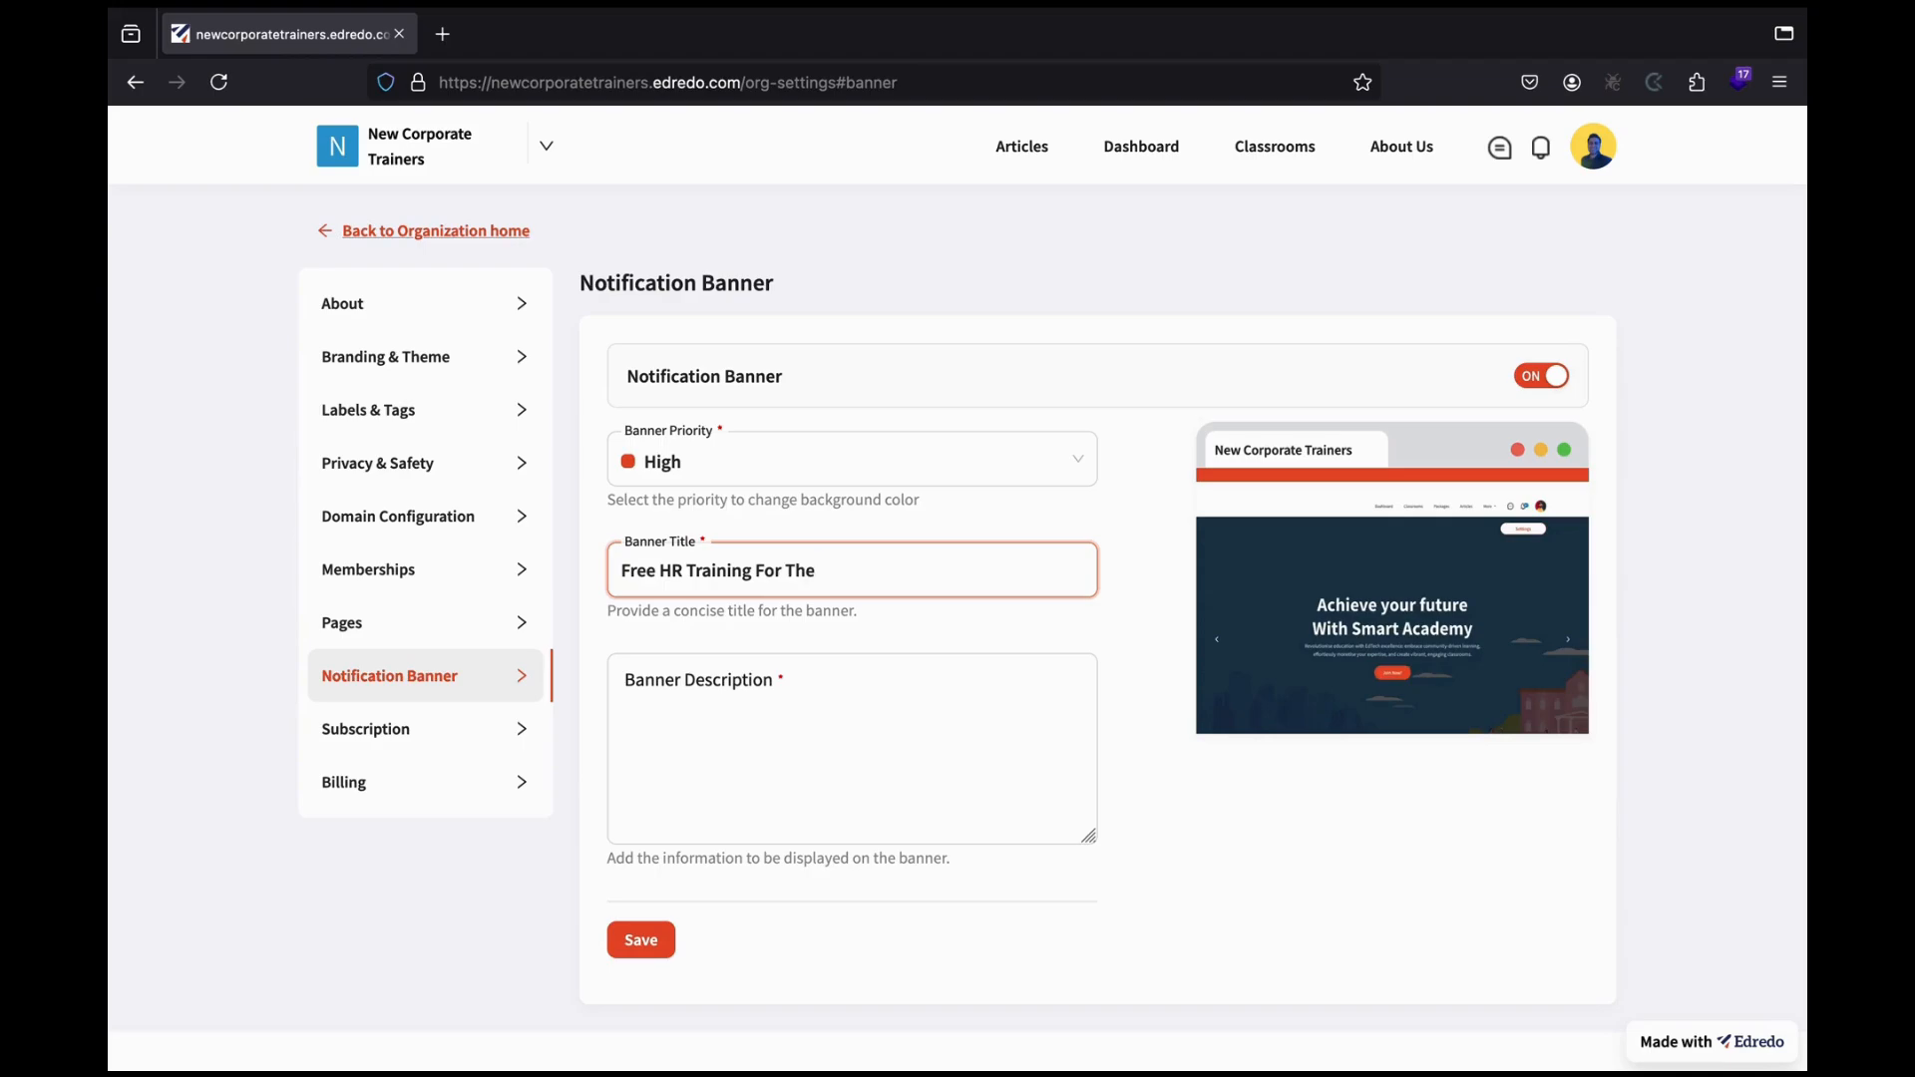
type(" NExt 30 Days")
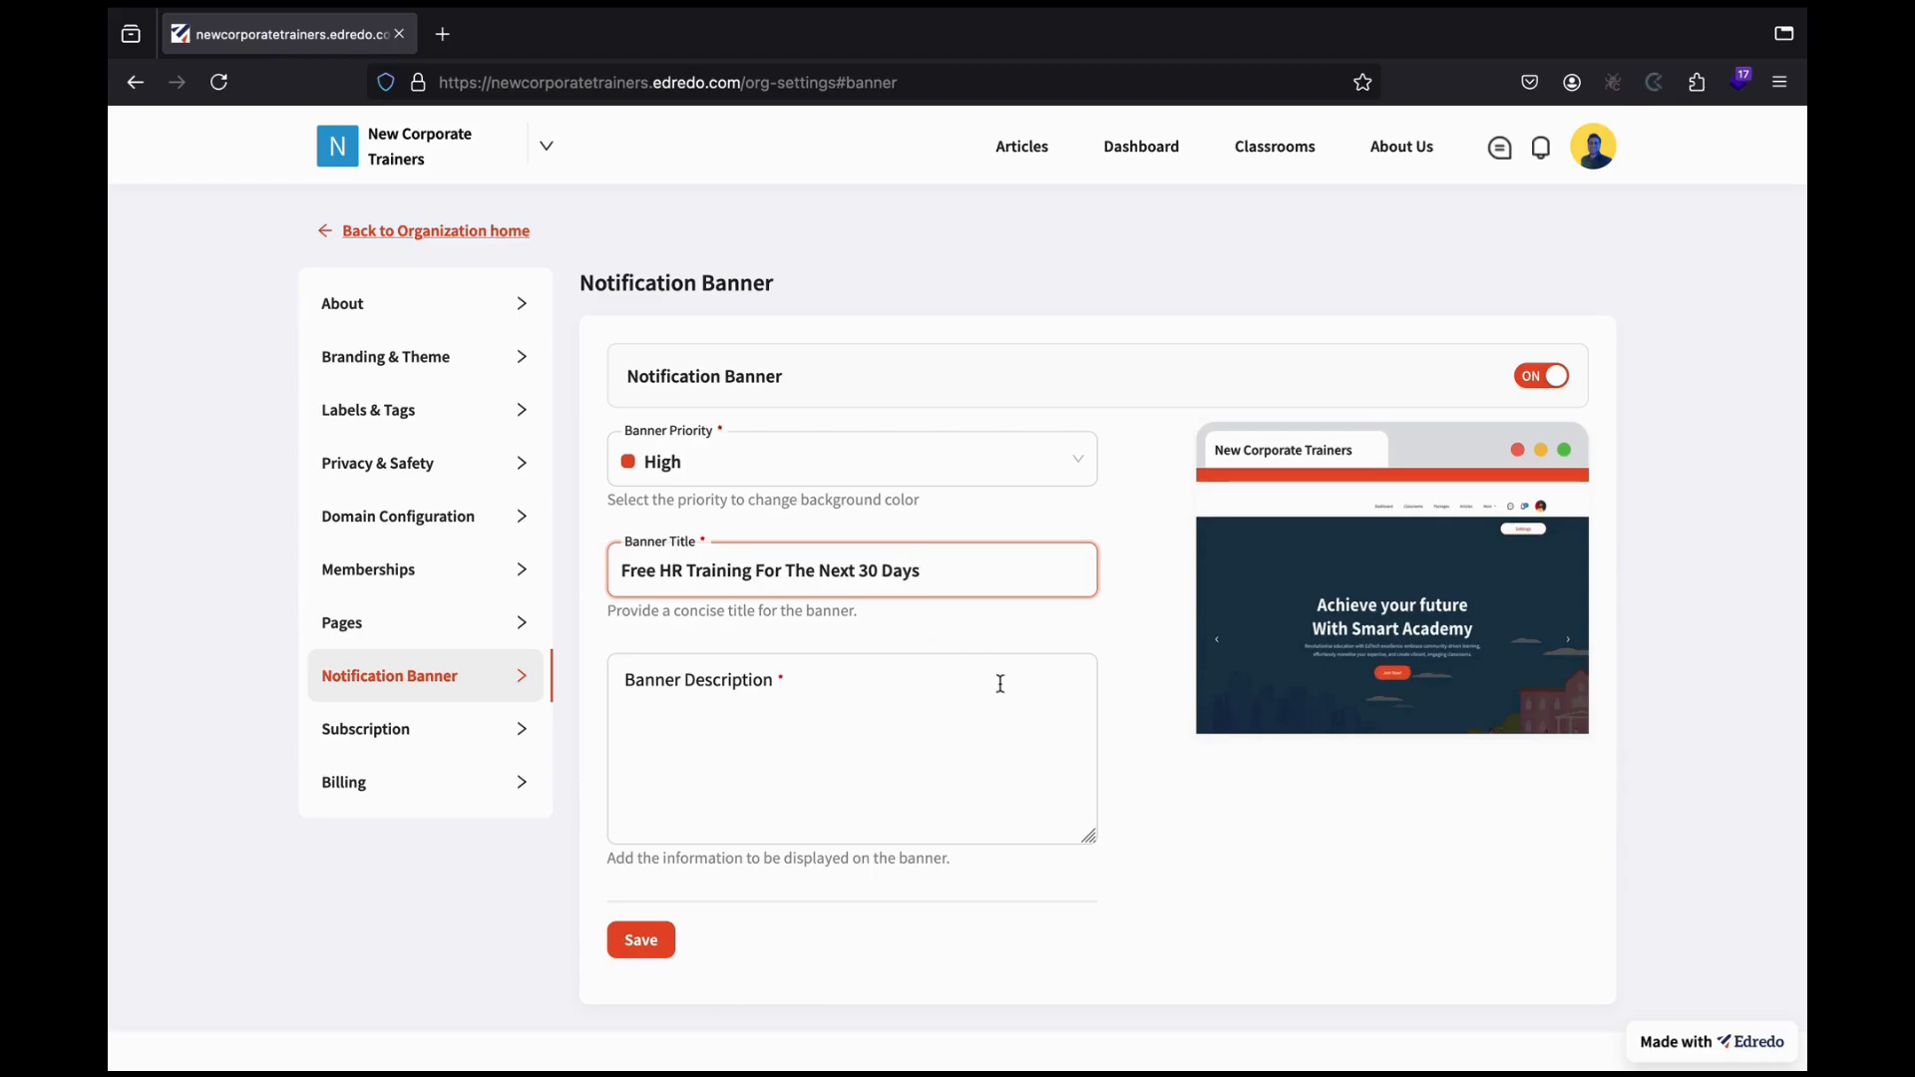
Save the banner with description 'Limited Time Offer From New Corporate Trainers. Sign up now!' and dismiss its preview.
left_click(734, 719)
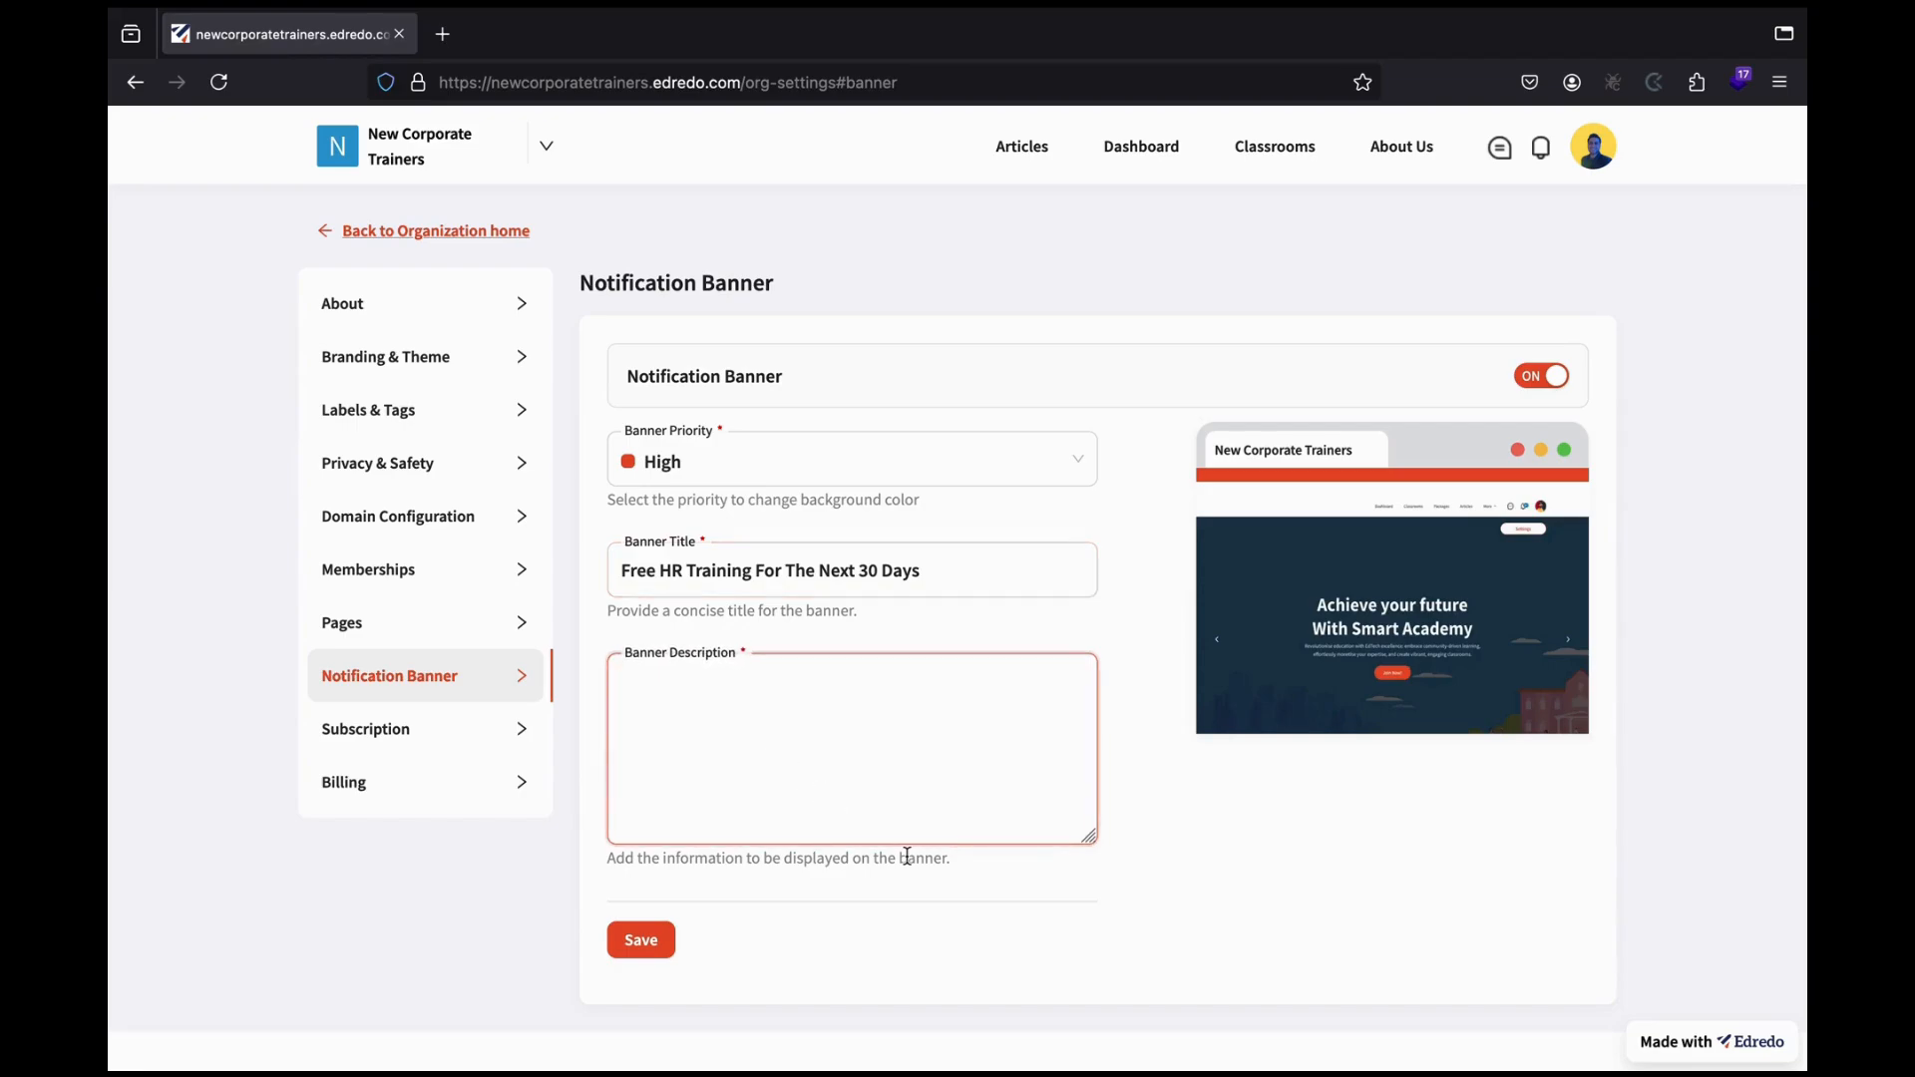
type("Limited Time O")
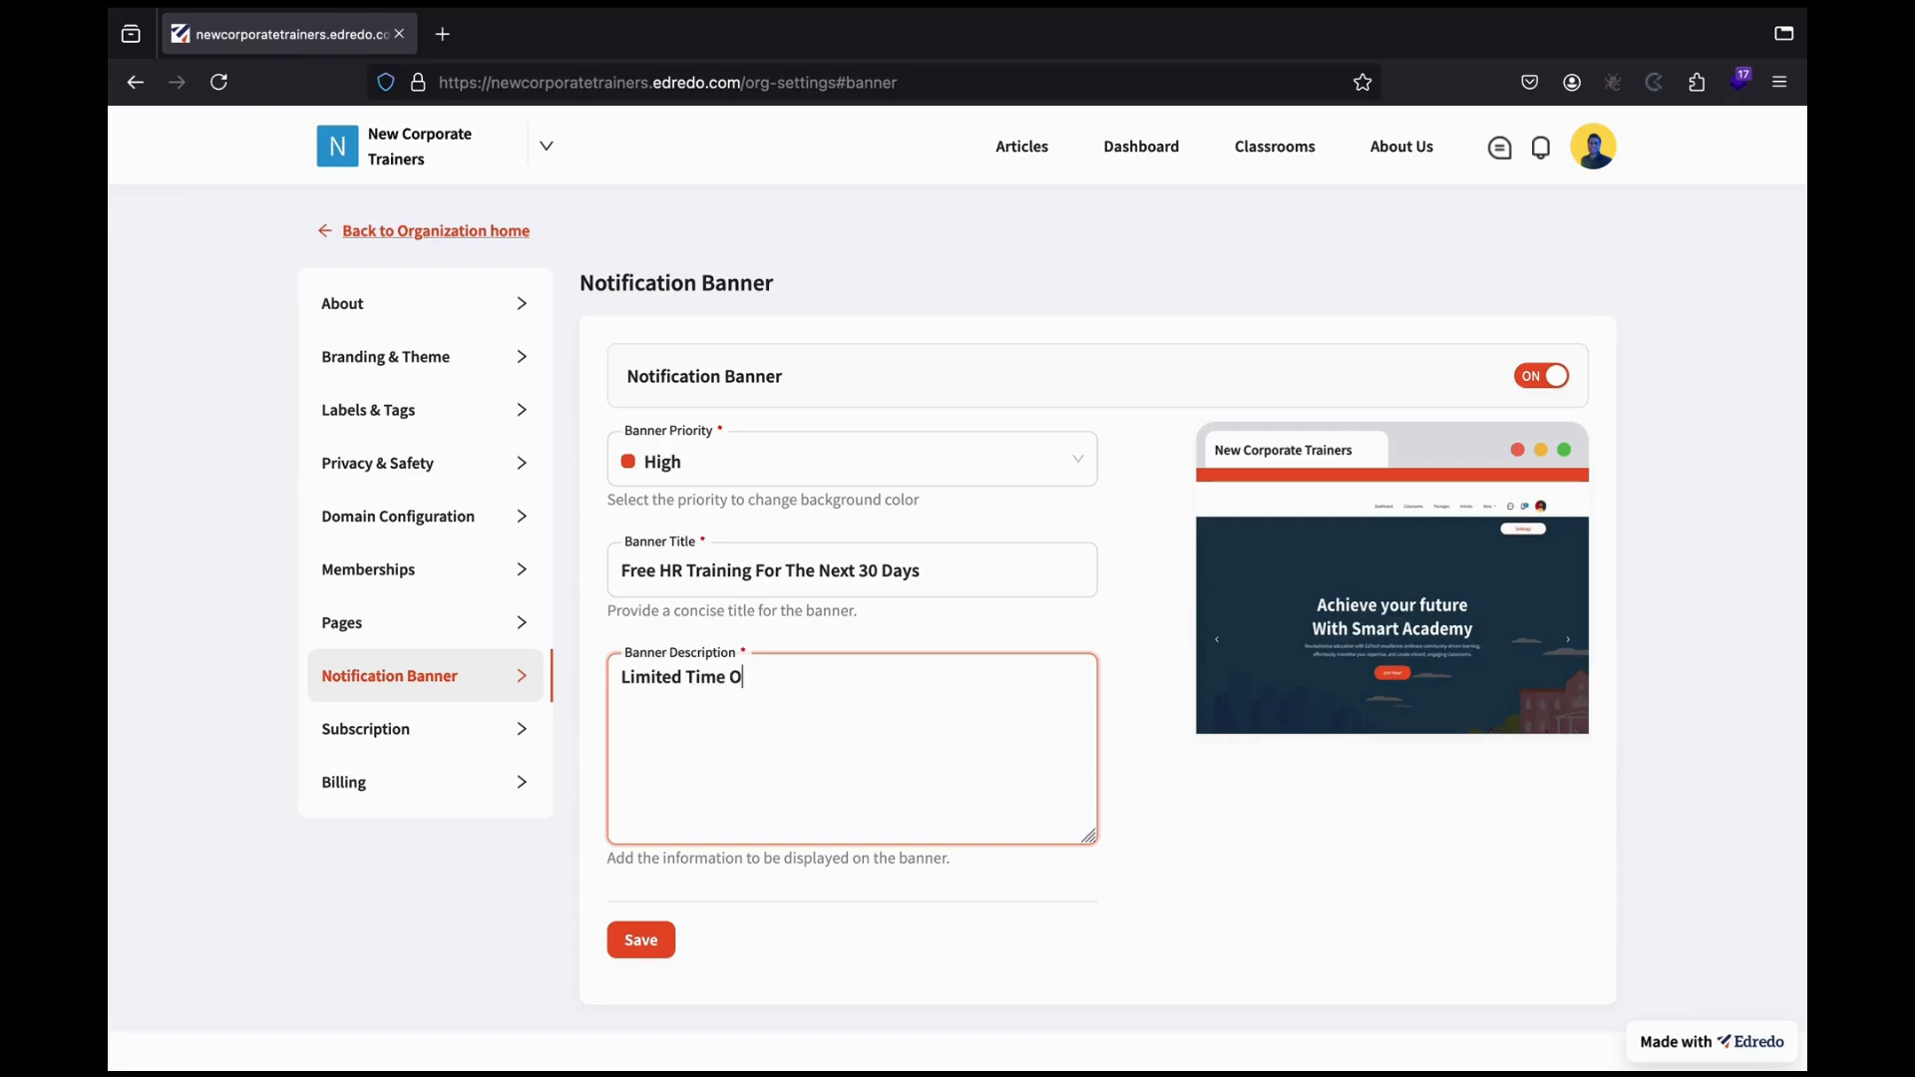
type("ffer From New Corpor")
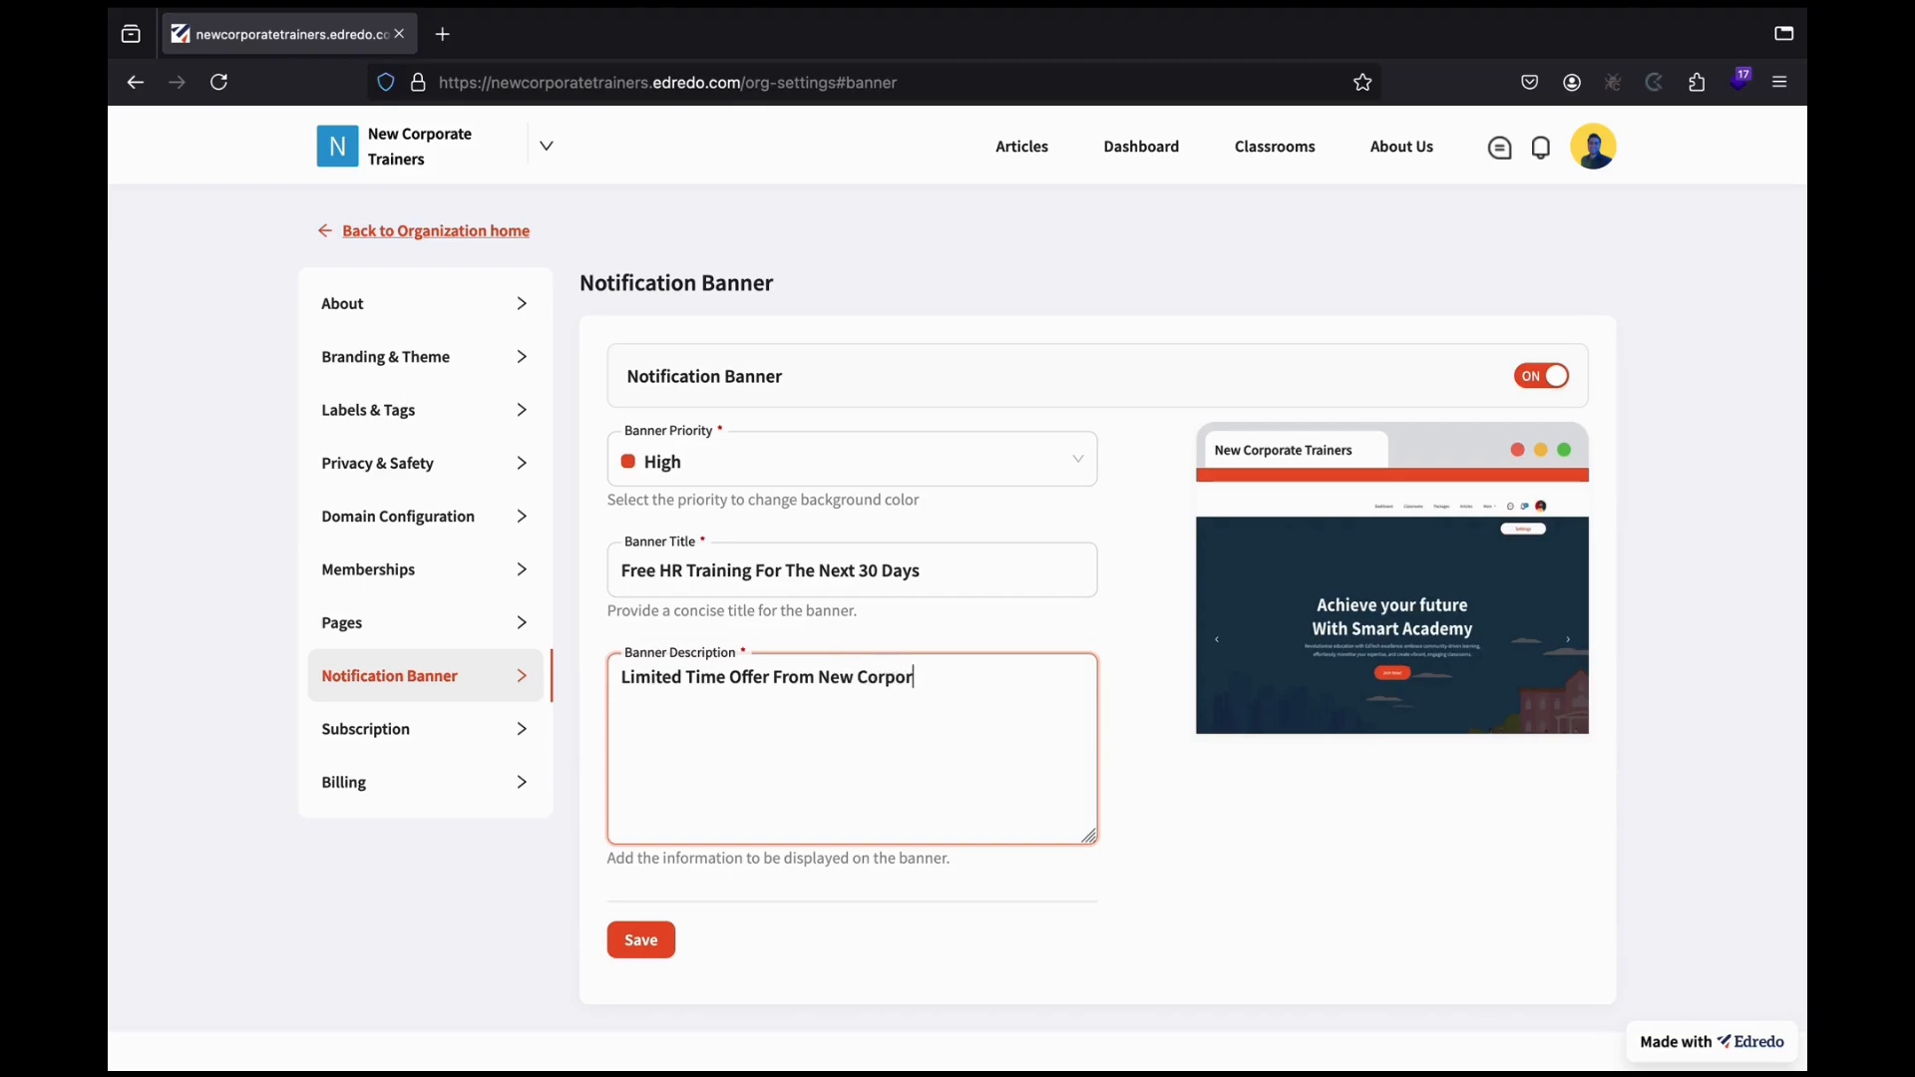
type("ate Trainers. Sign")
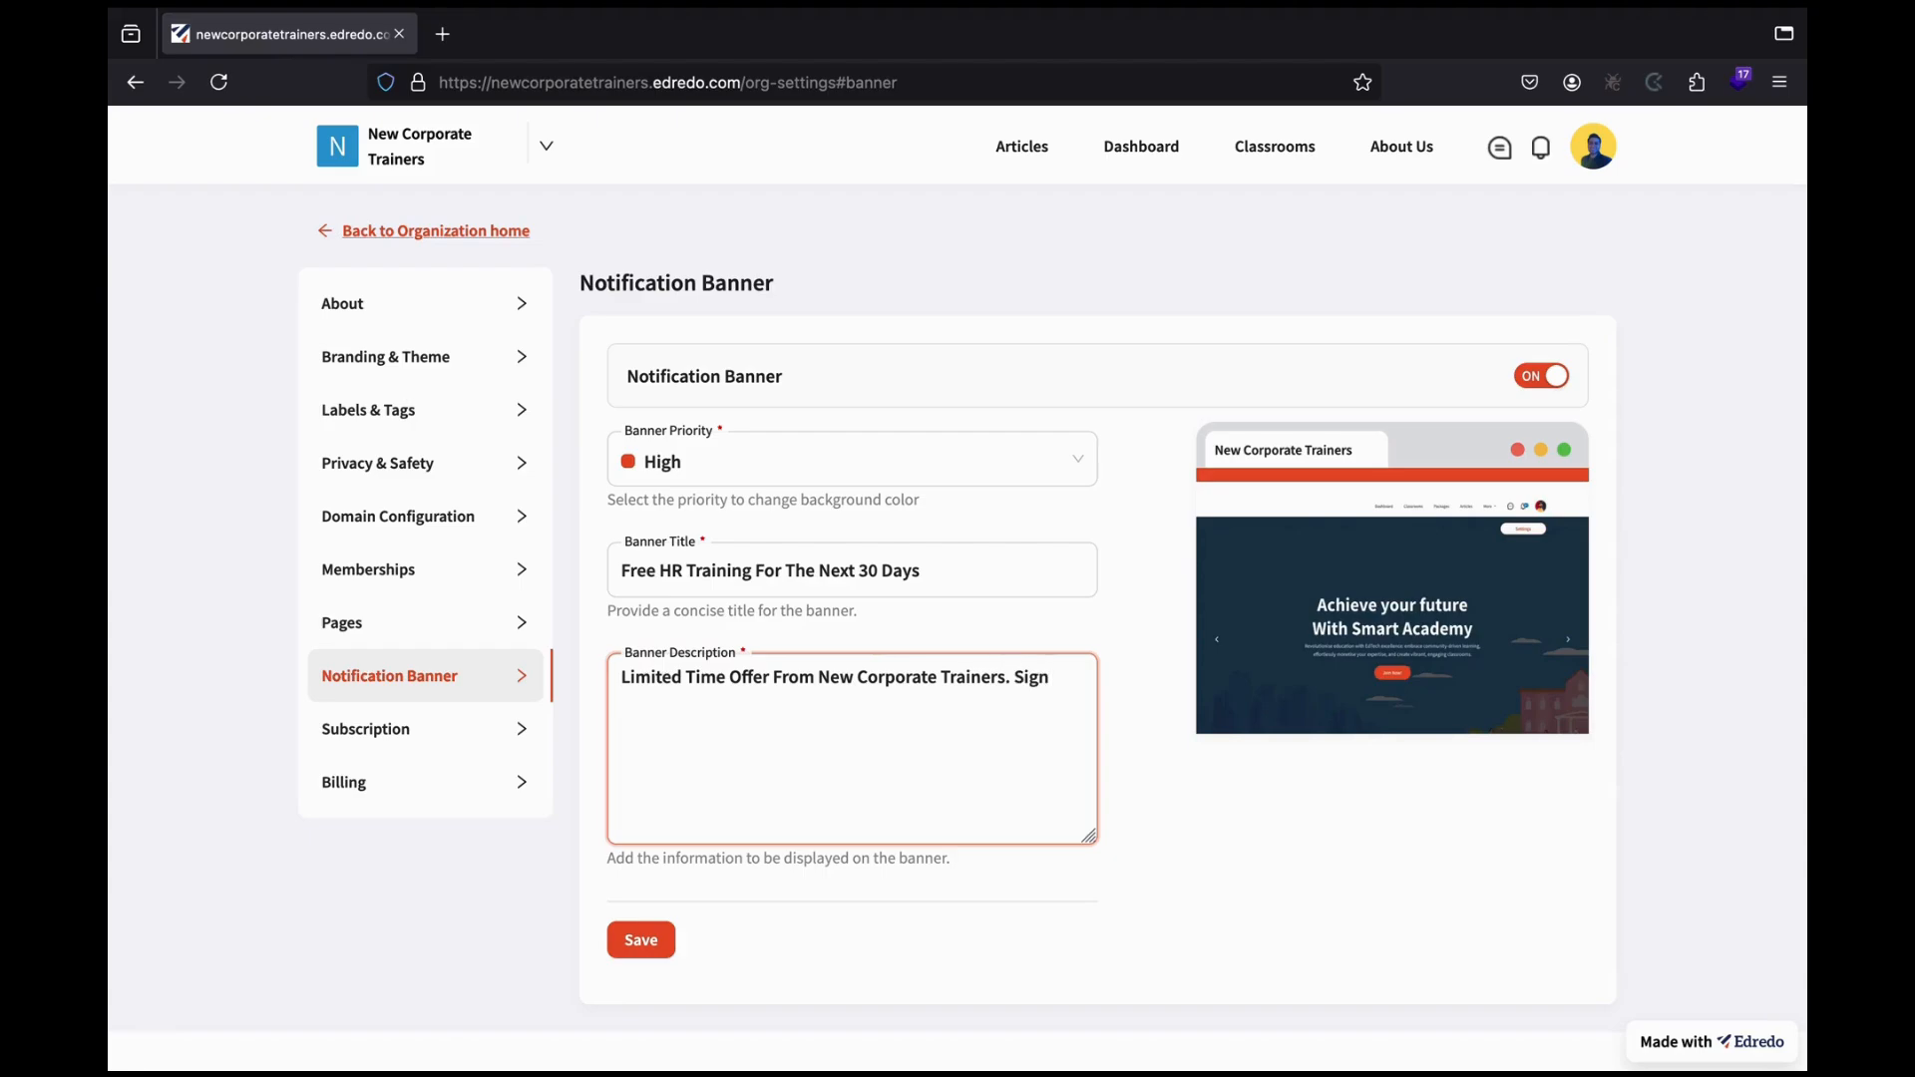
type(" up now!")
left_click(643, 950)
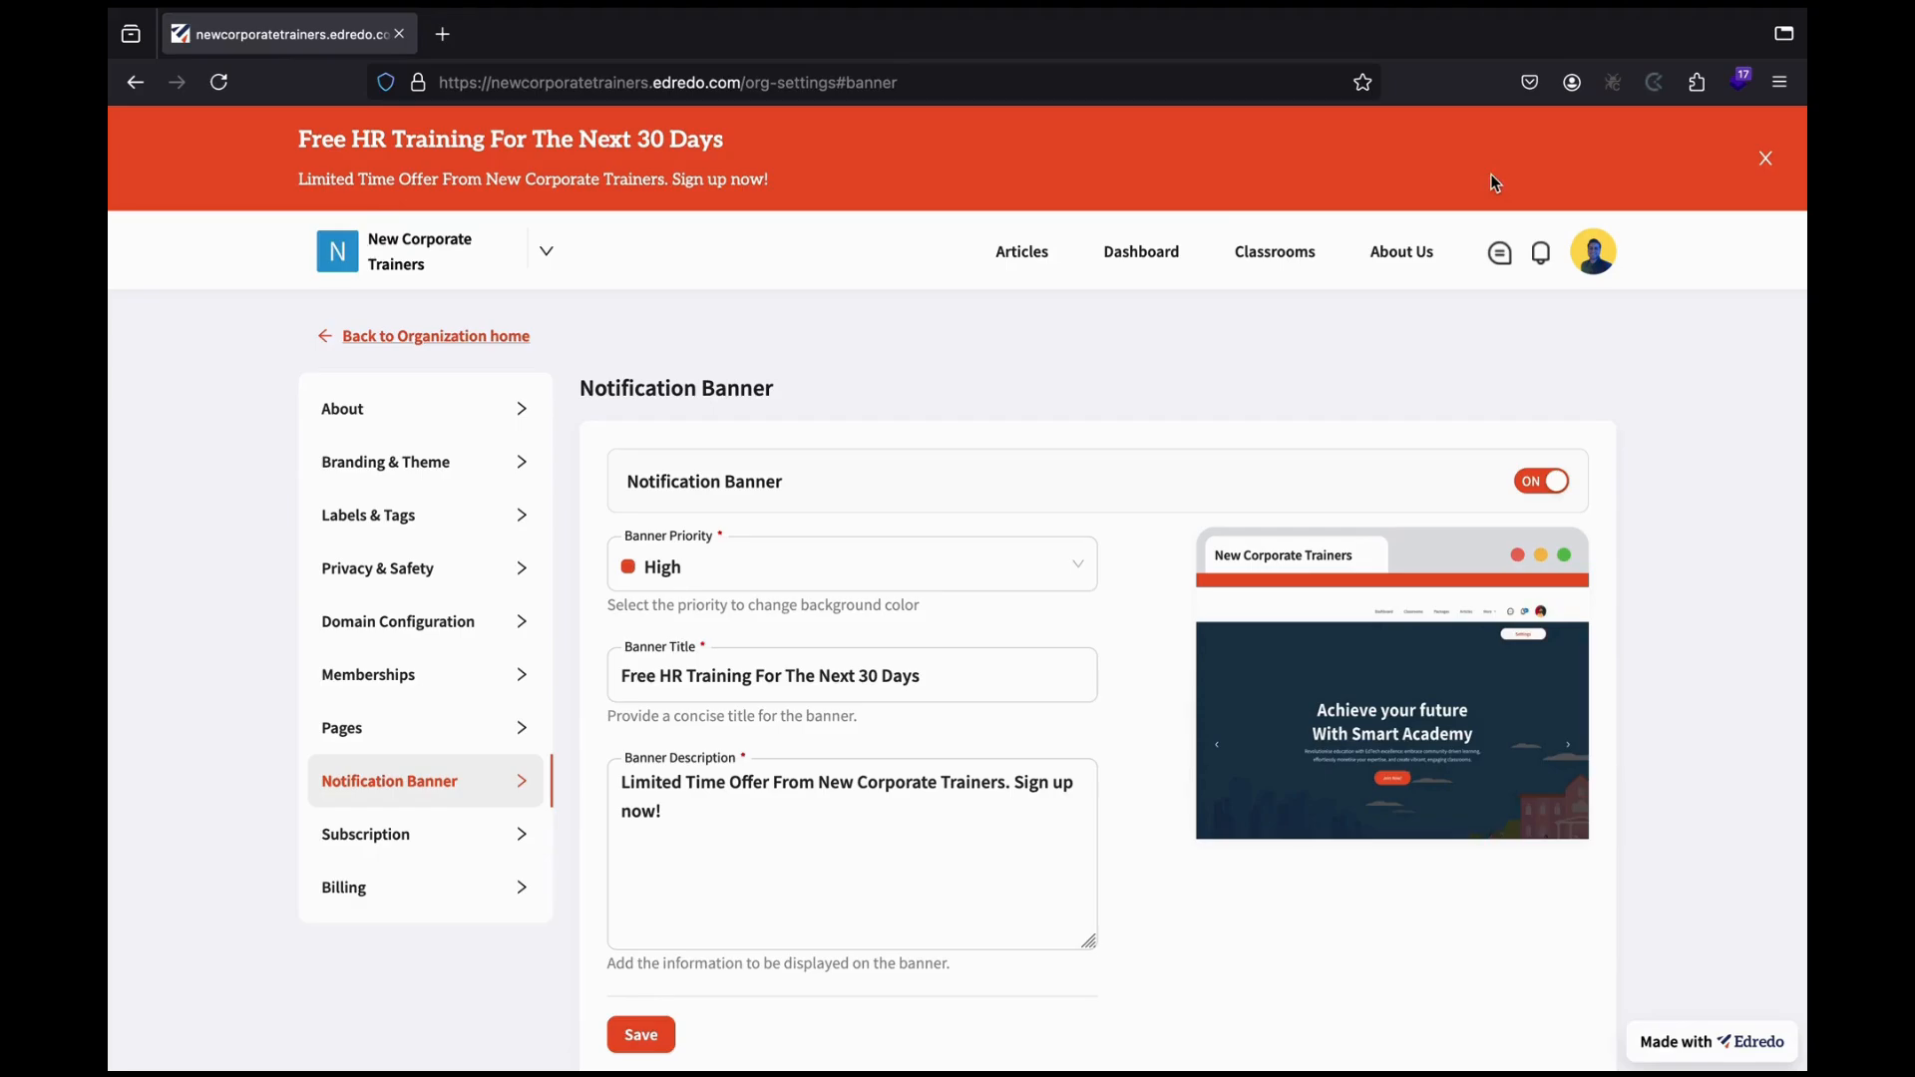
left_click(1767, 161)
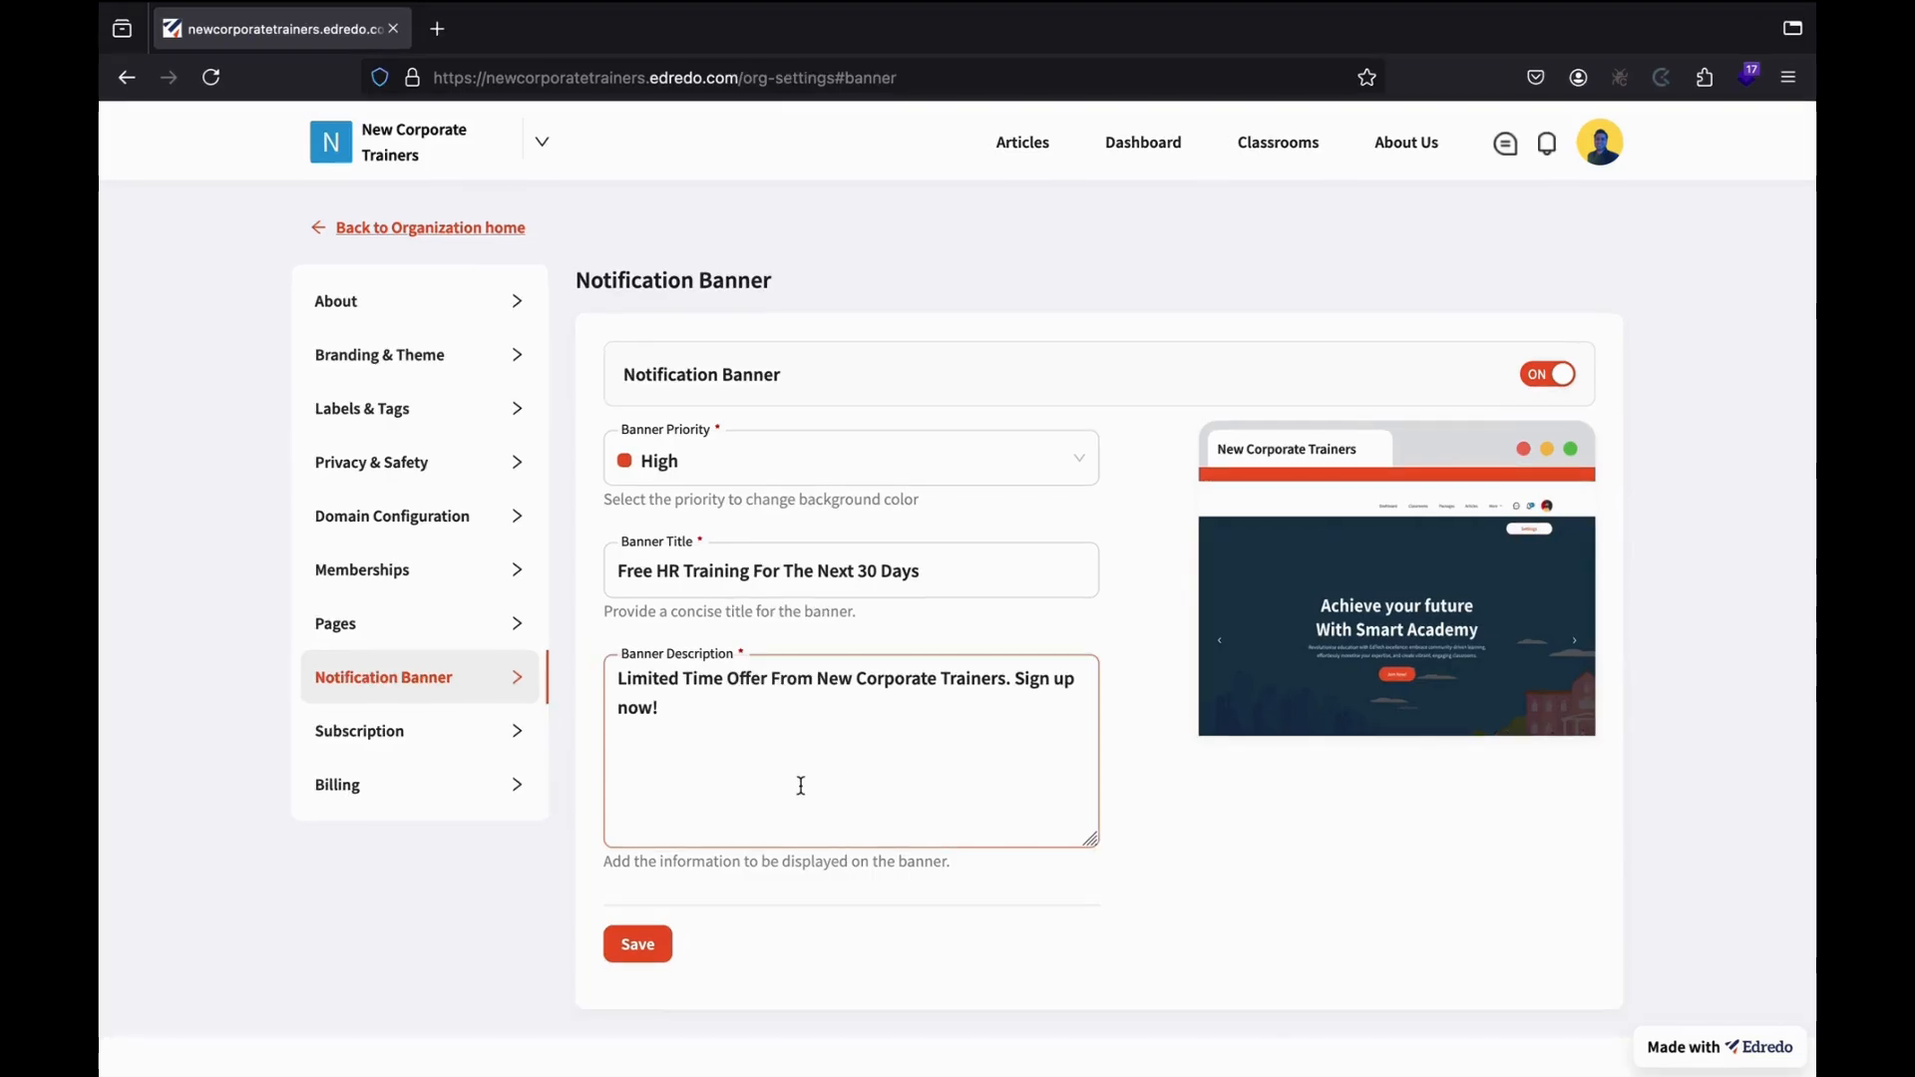
left_click(489, 747)
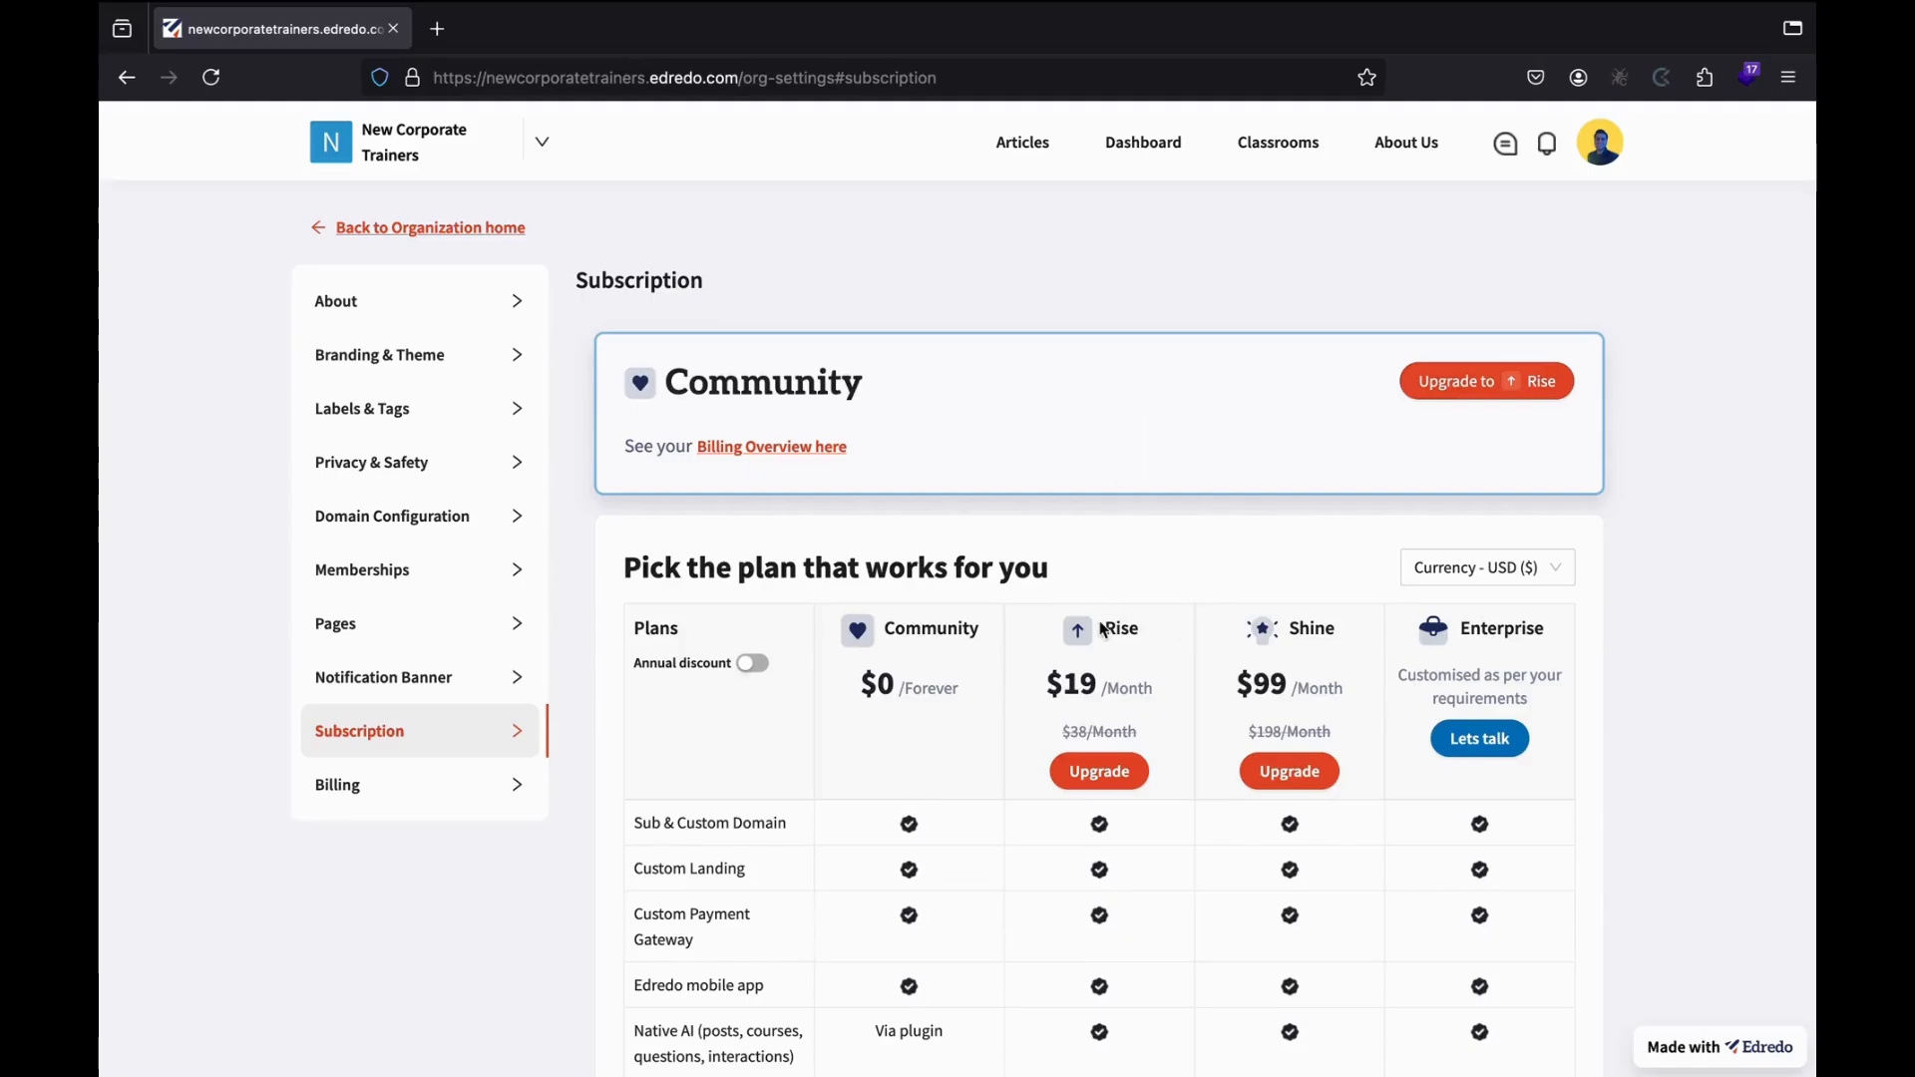
Look over the Community, Rise, Shine and Enterprise plans and the empty billing history, then return home.
scroll(1104, 630, "down", 5)
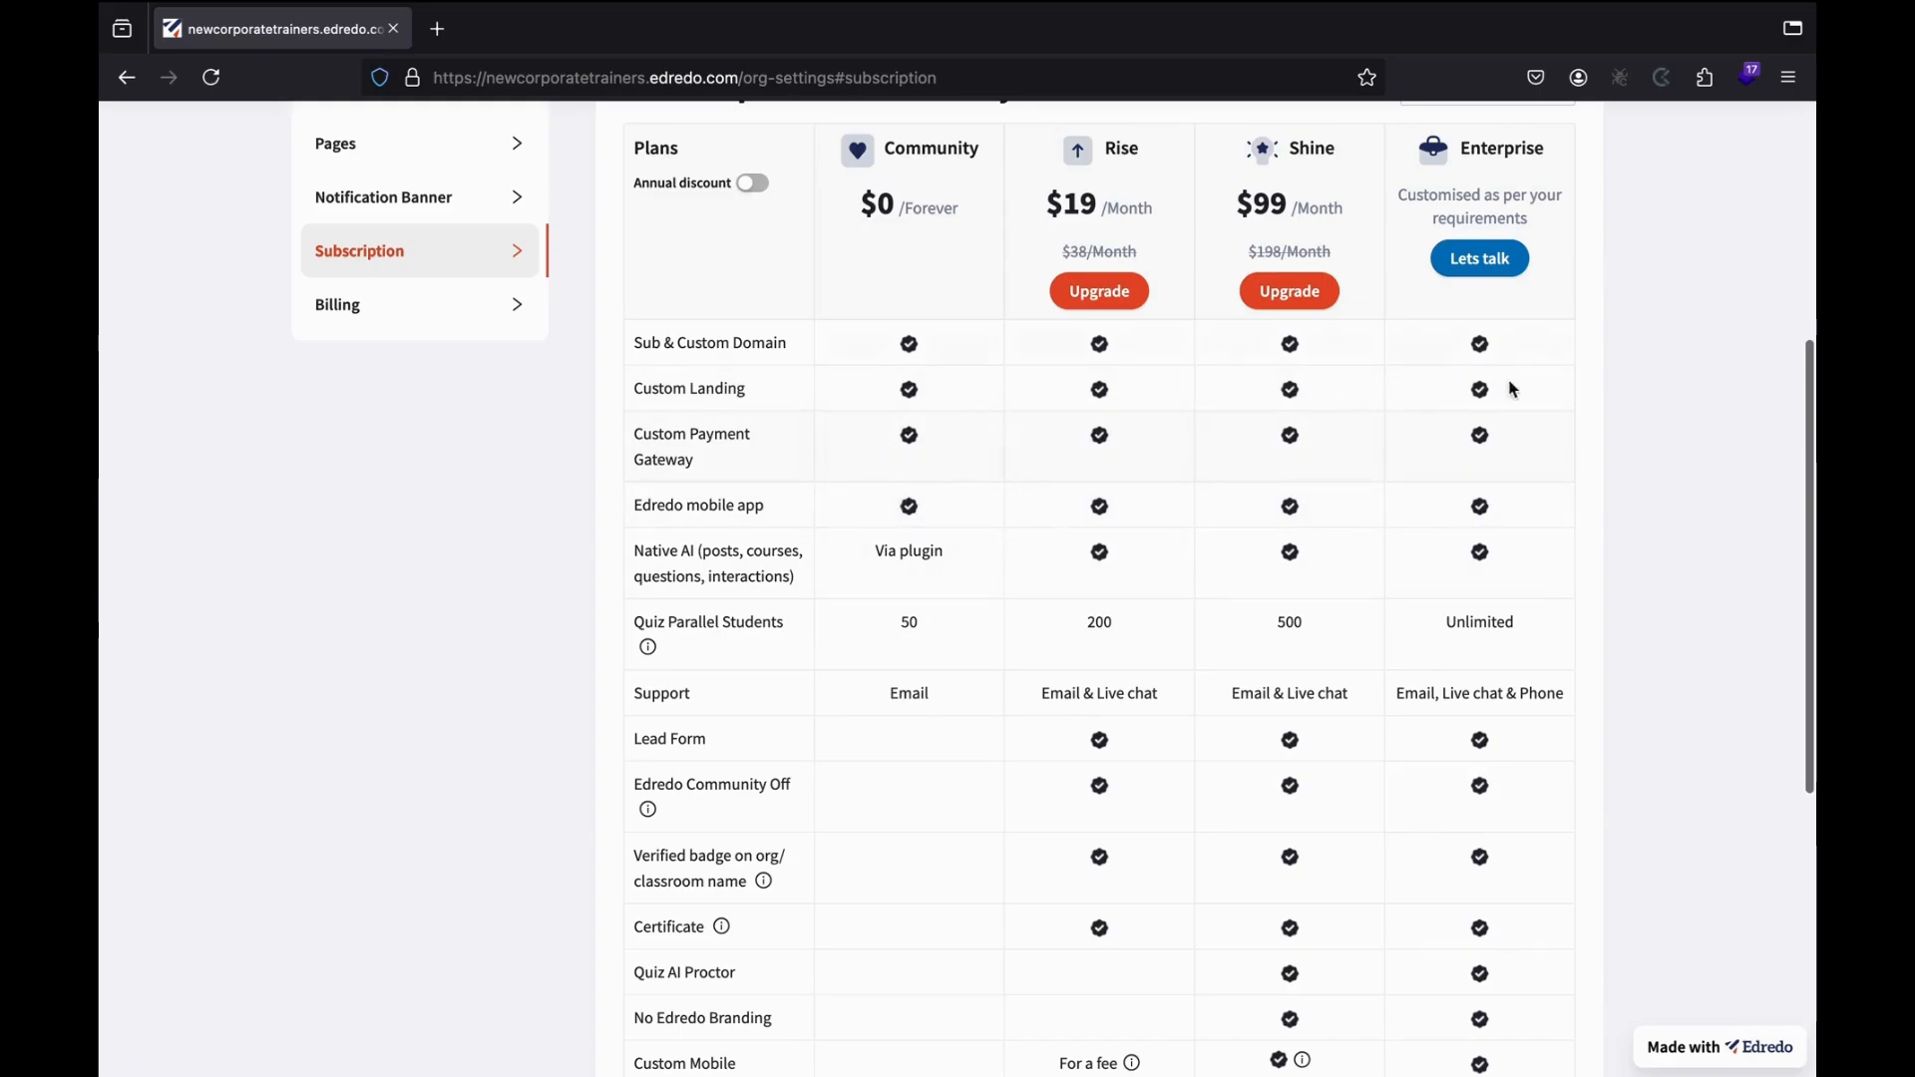
scroll(1342, 443, "up", 4)
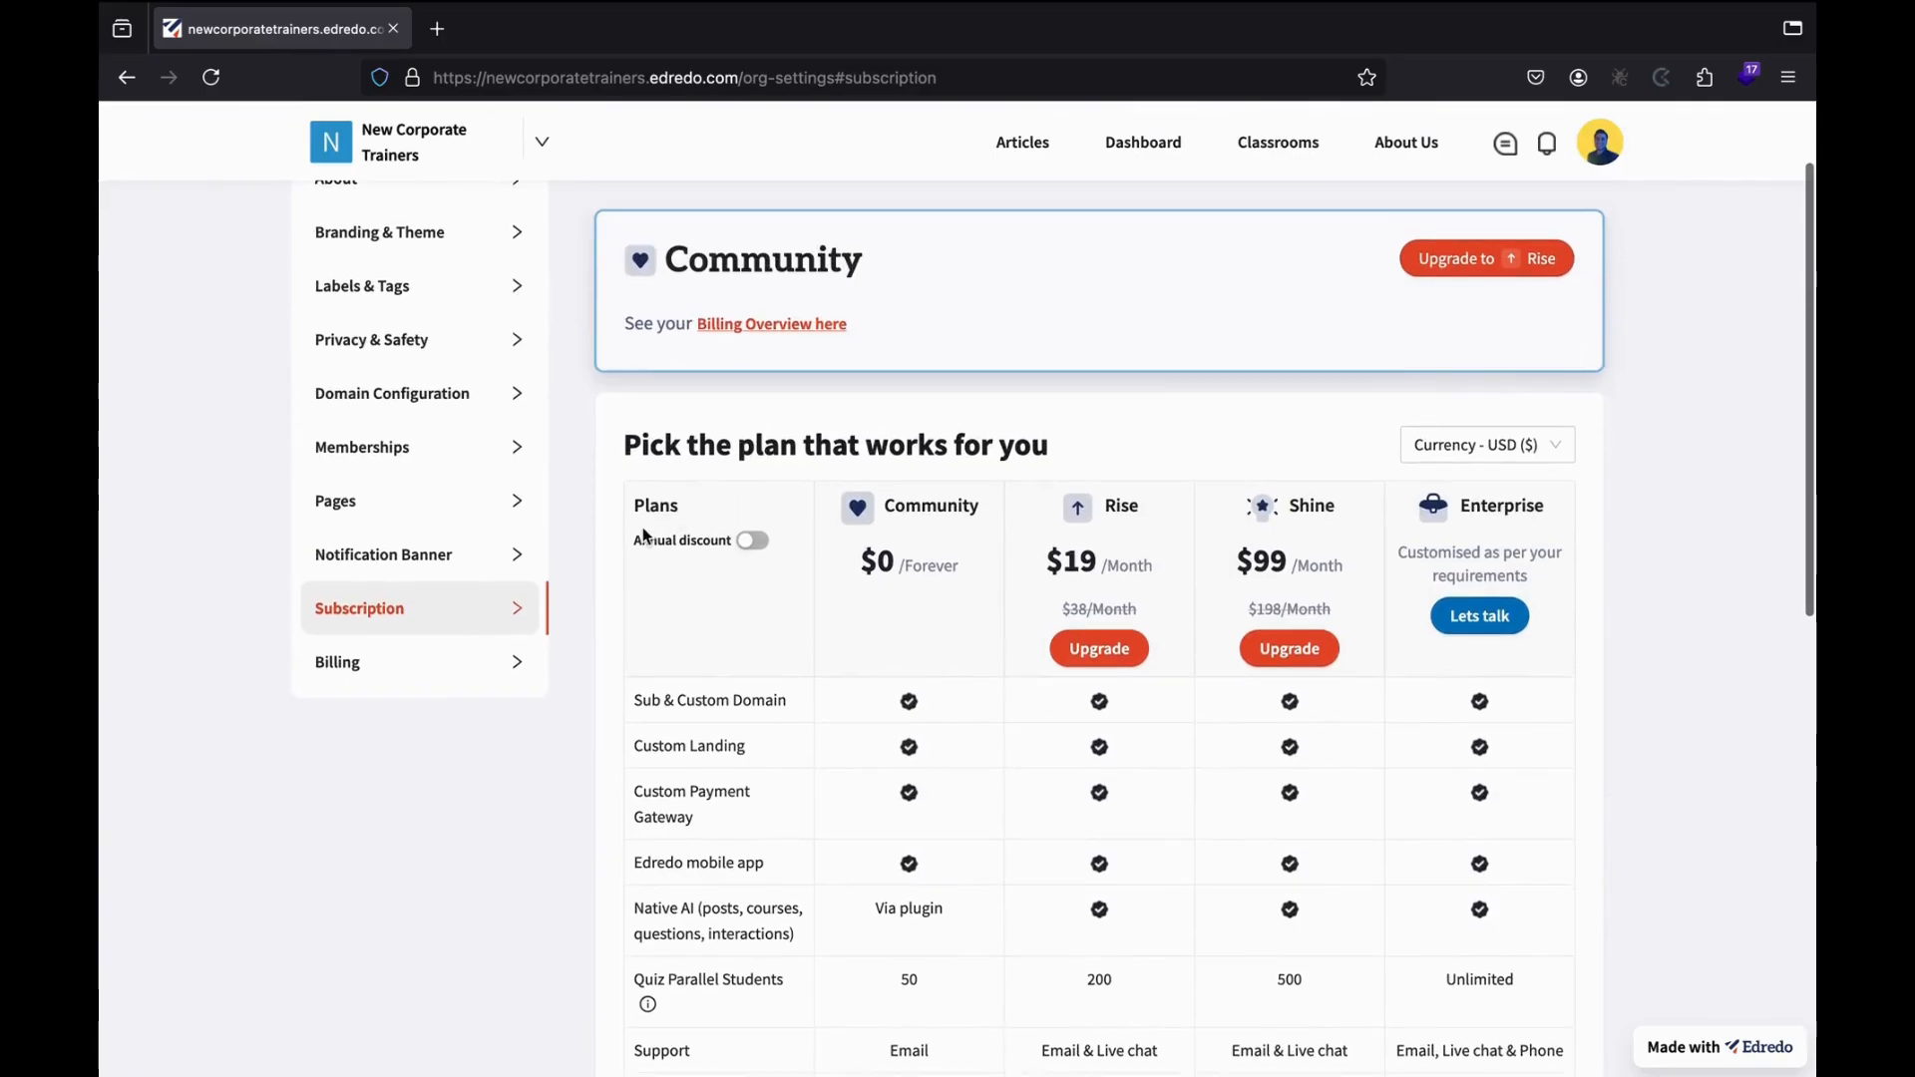
left_click(483, 676)
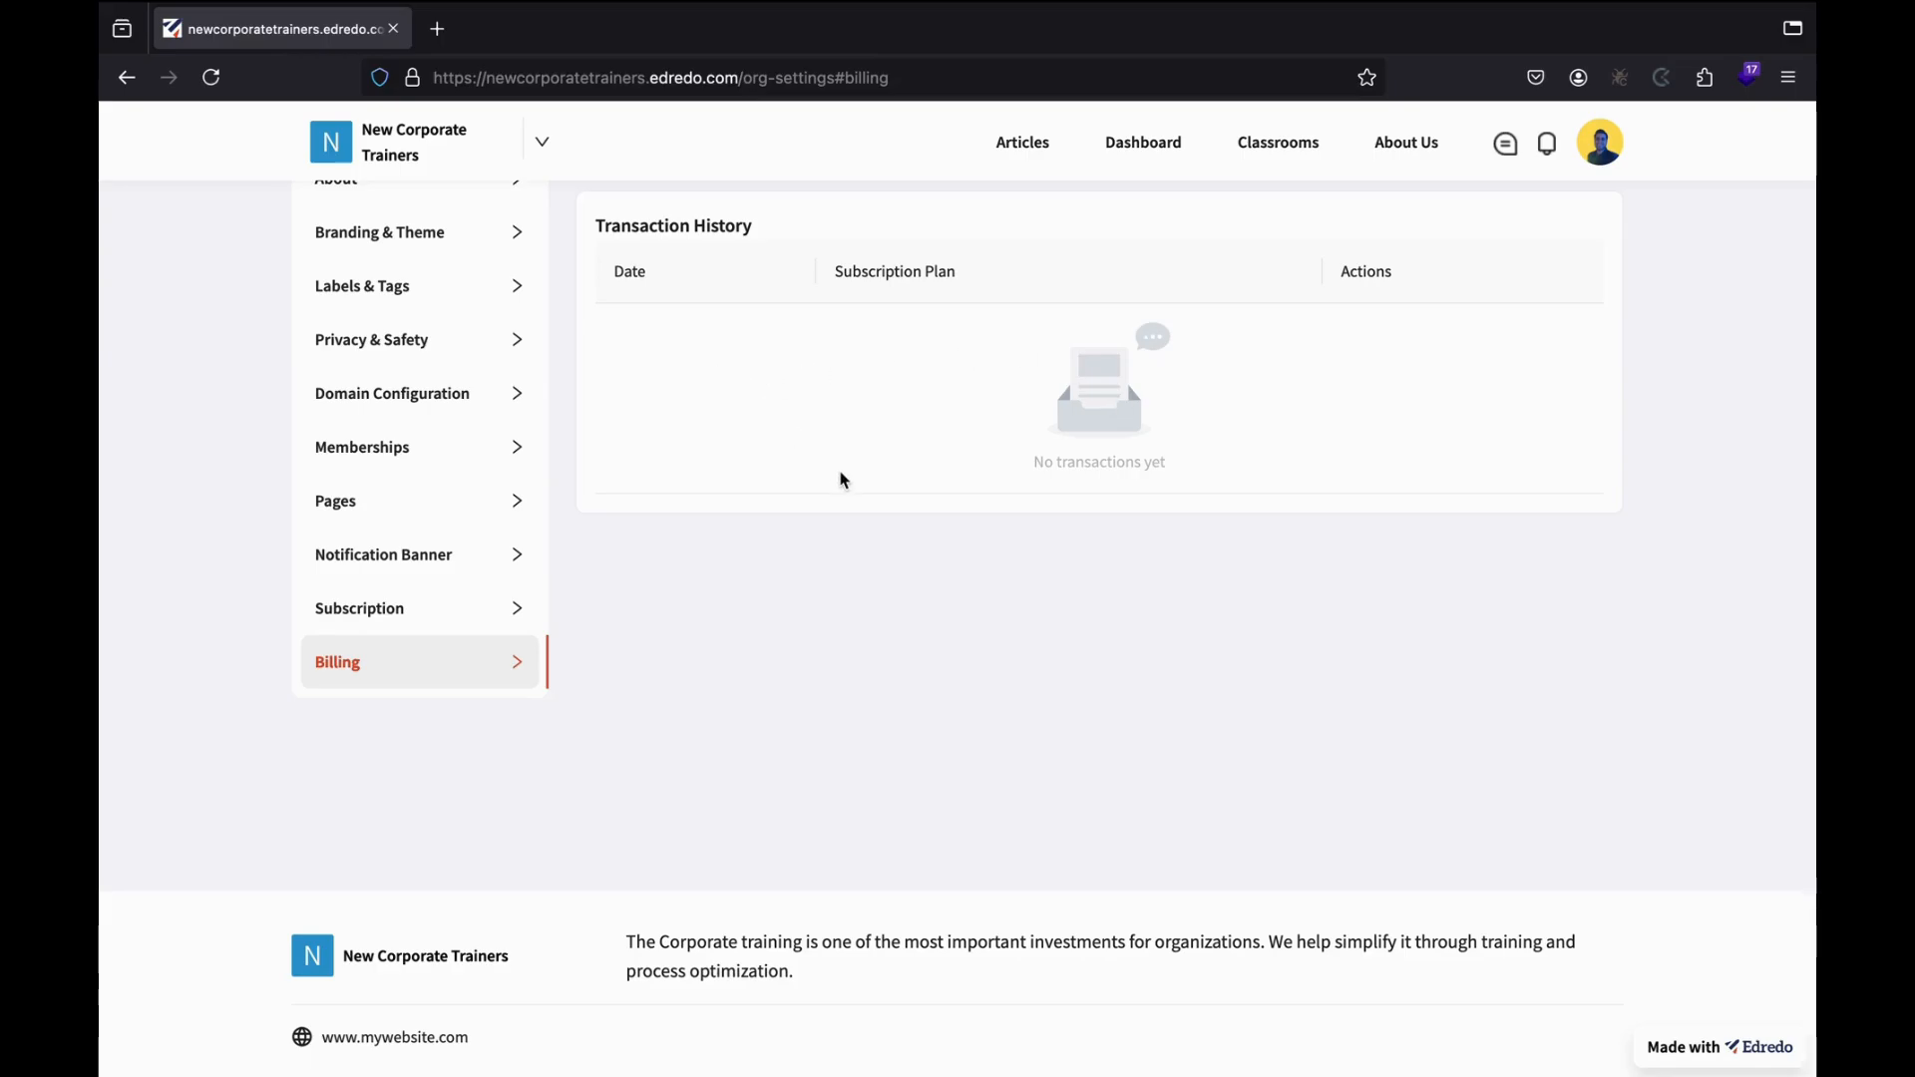
scroll(639, 489, "up", 2)
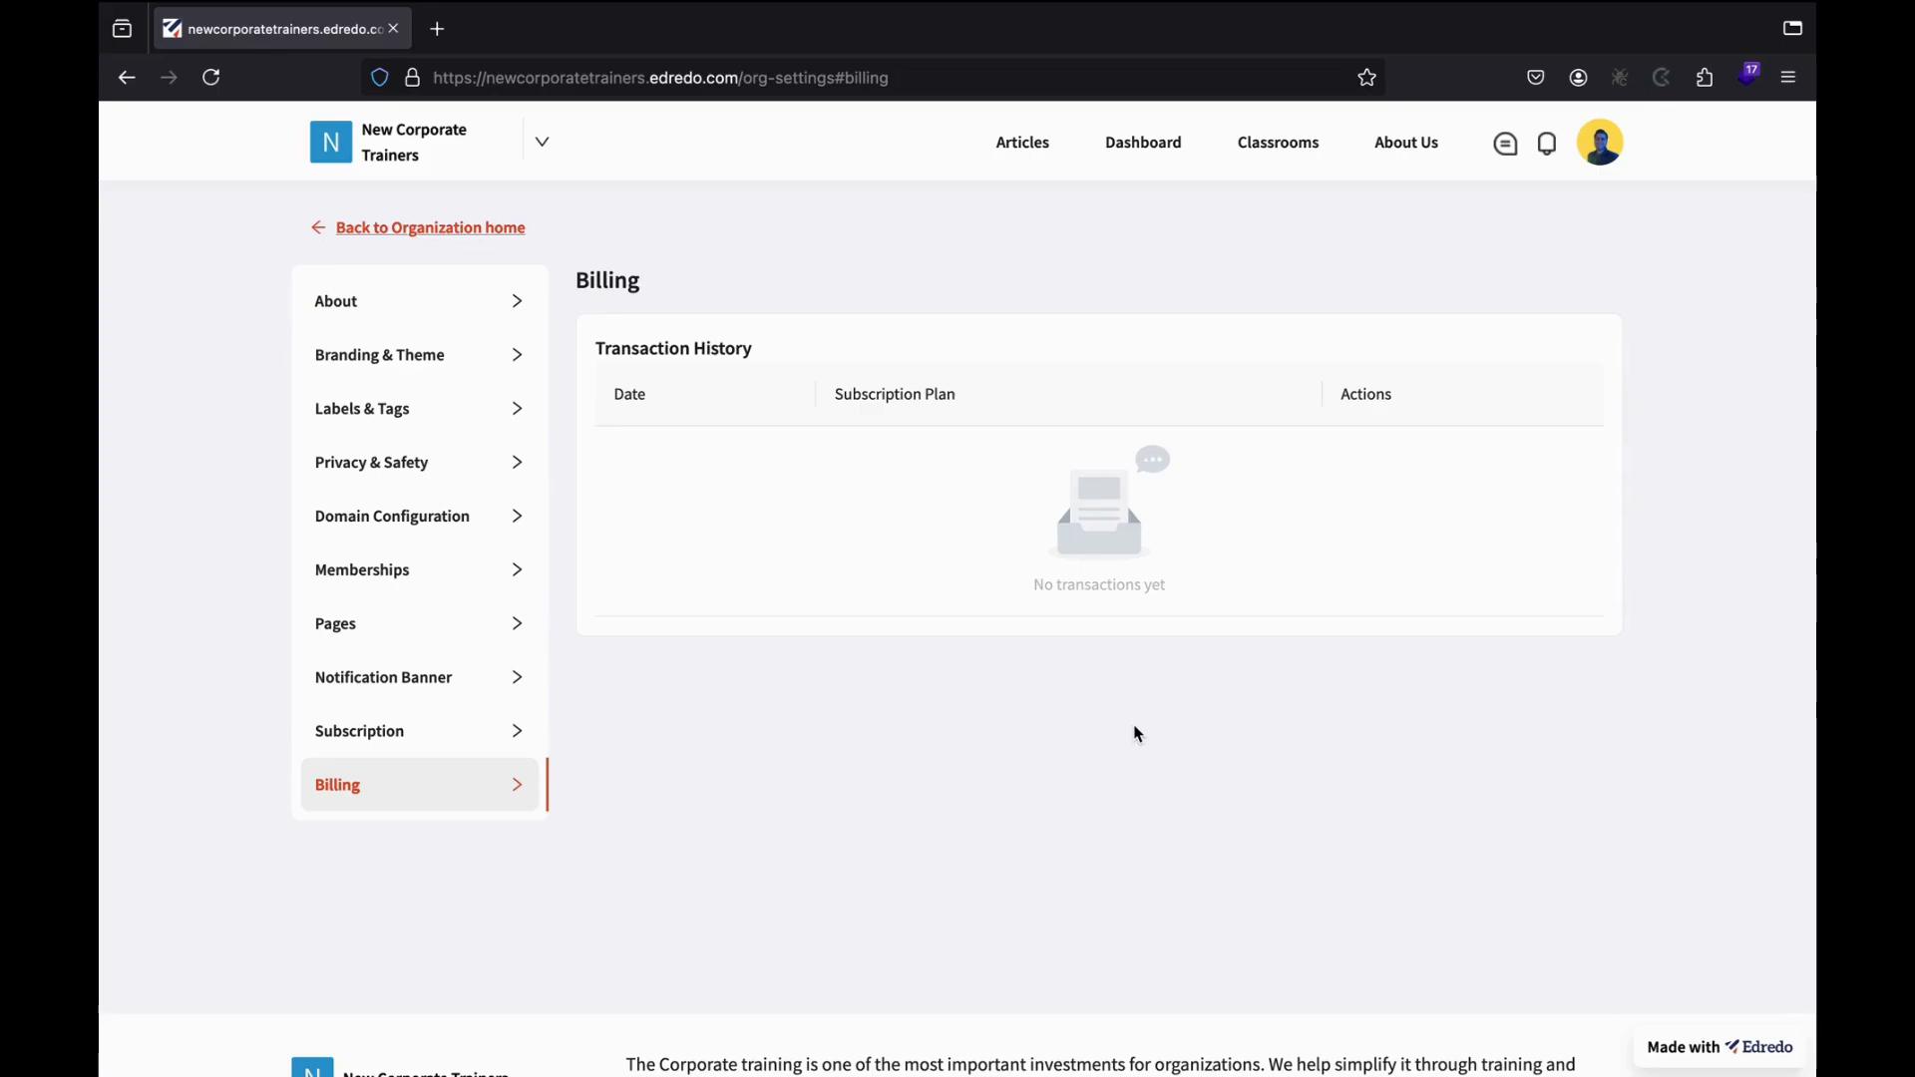
left_click(448, 231)
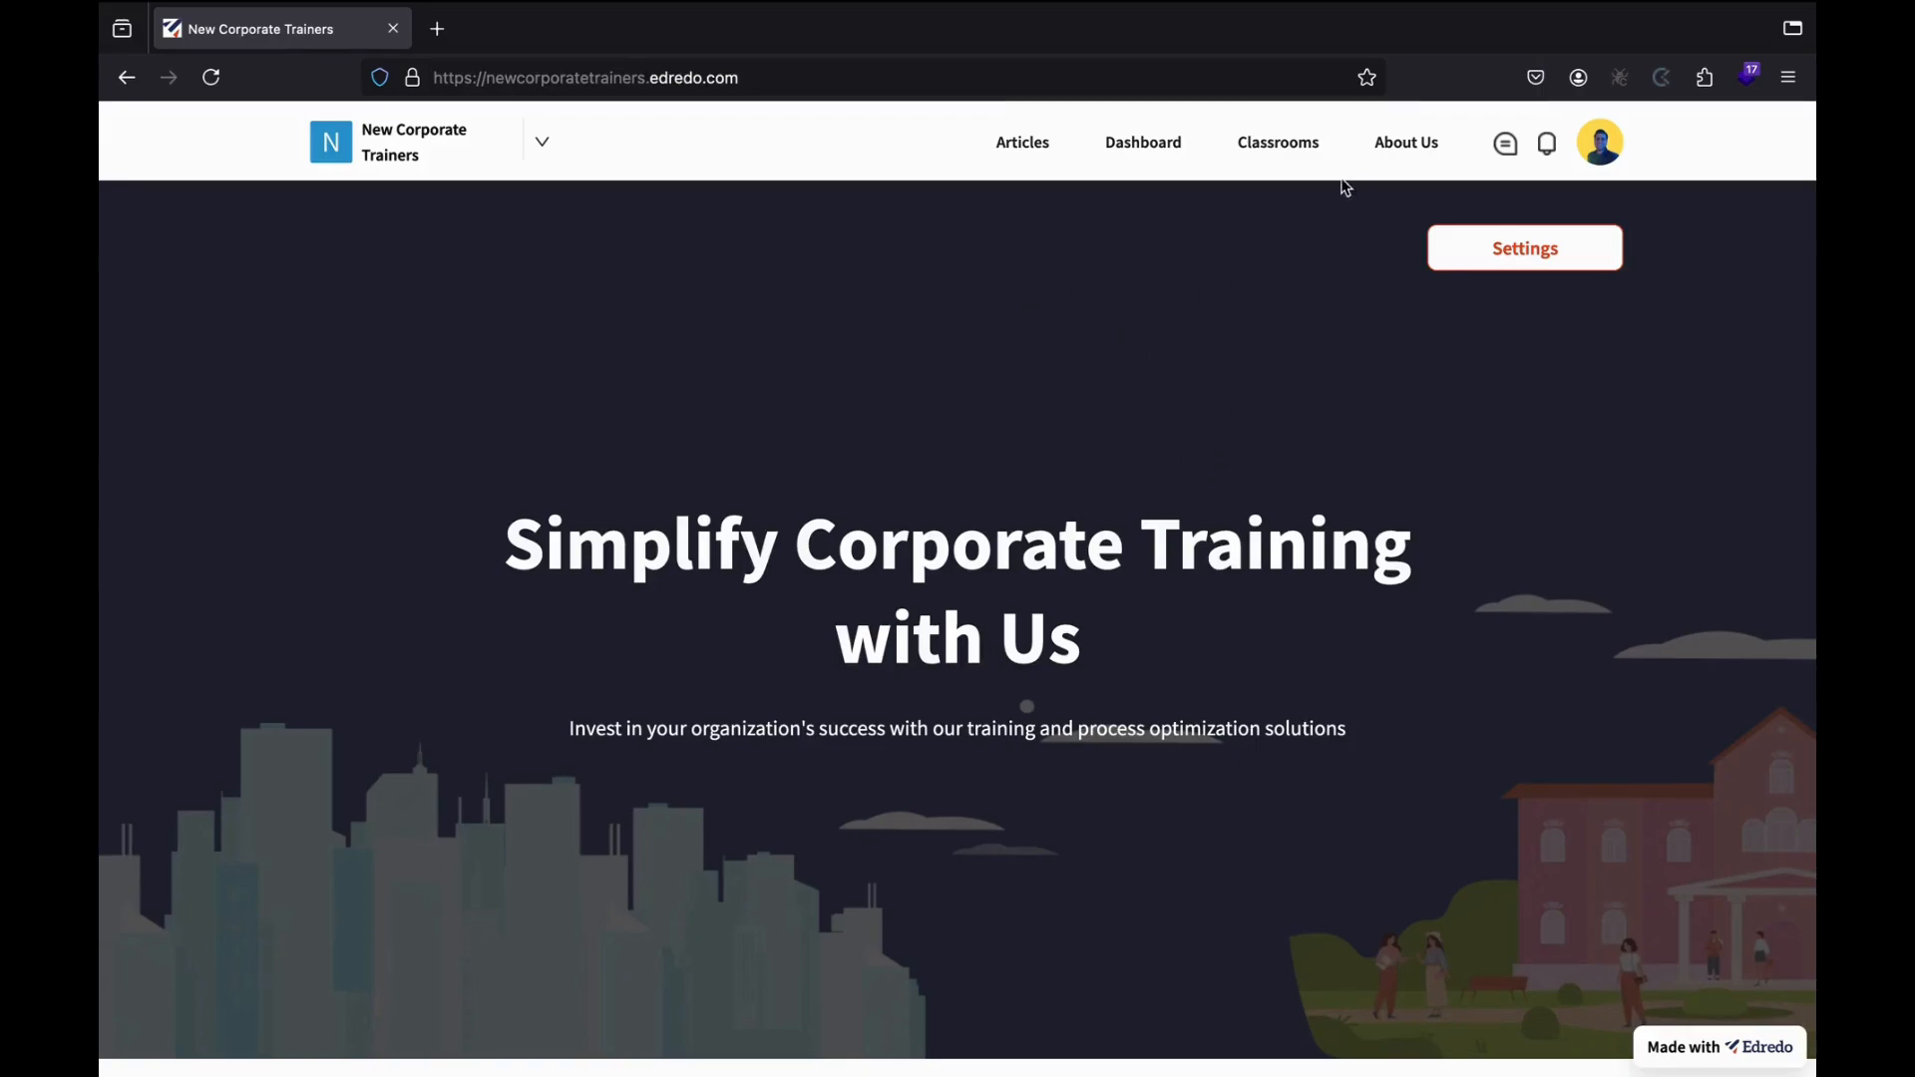
From the Classrooms page, choose Add new > New classroom.
left_click(1285, 152)
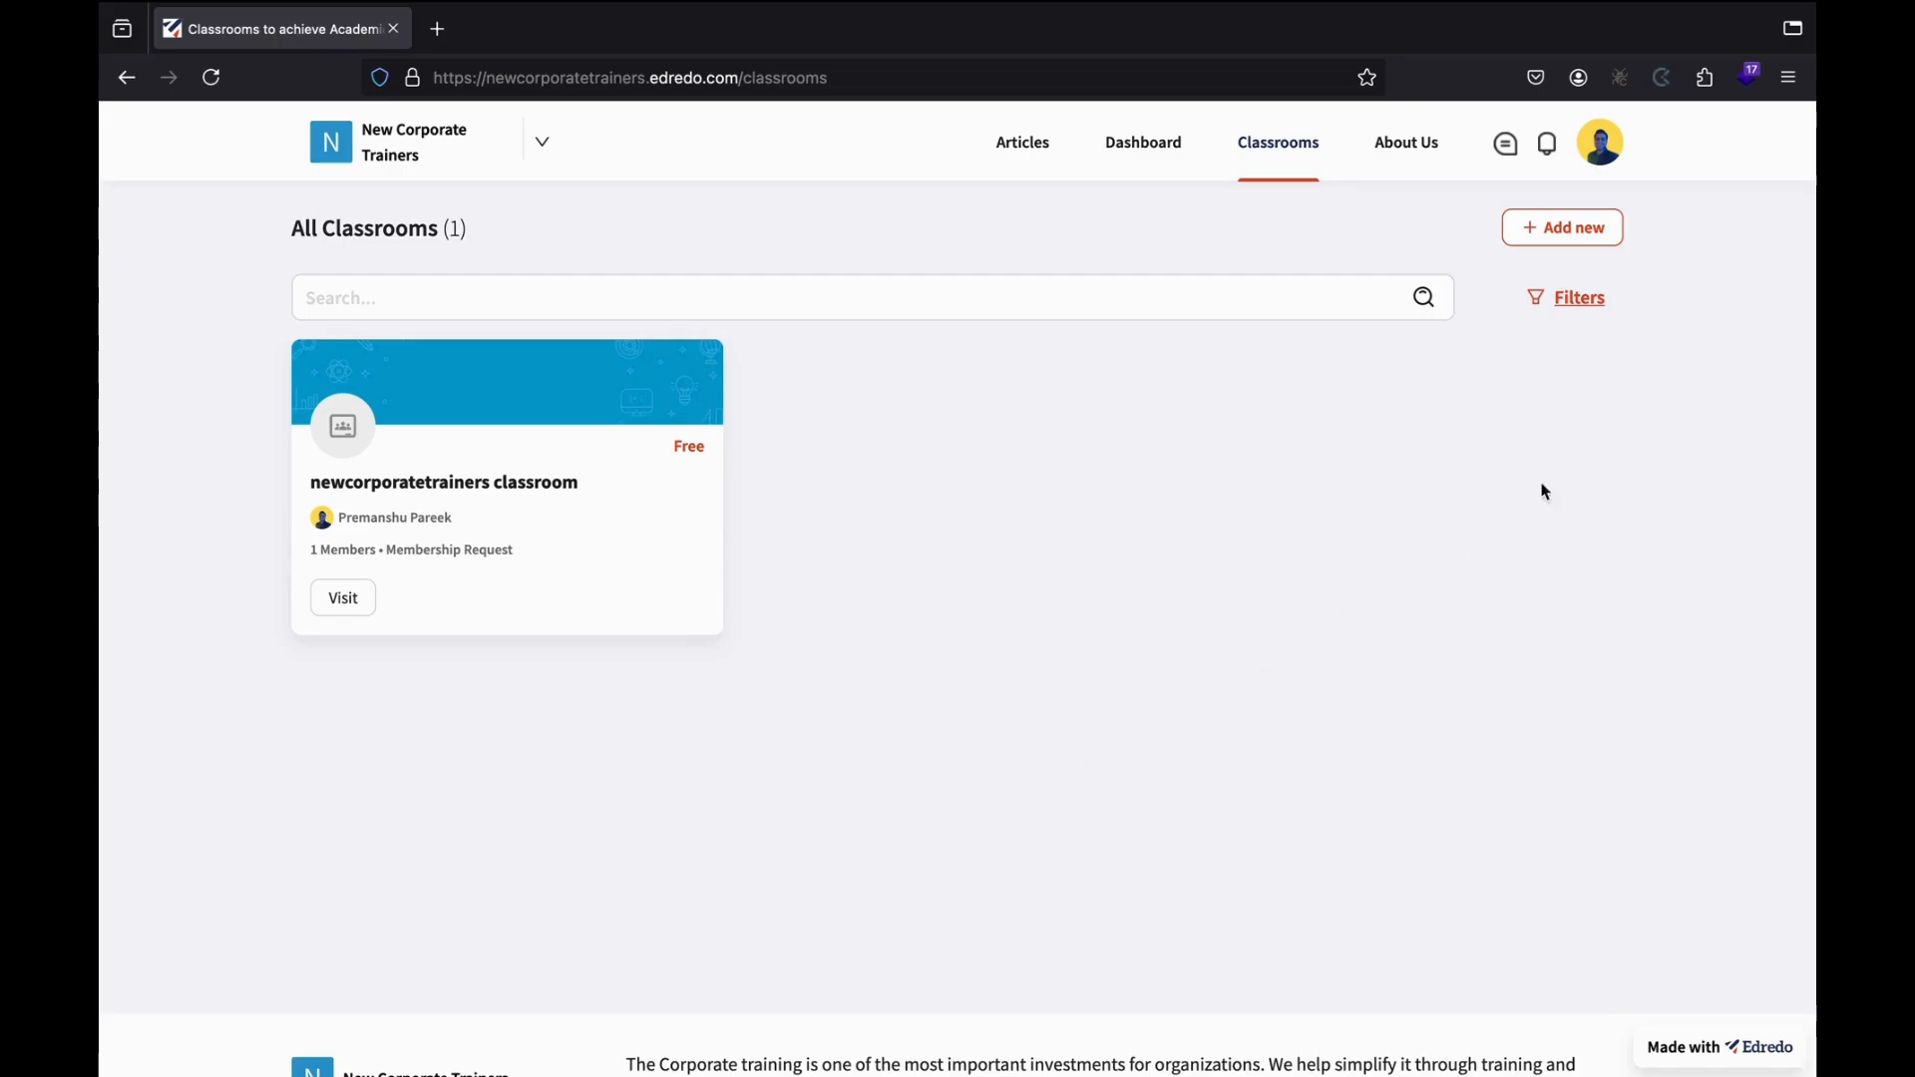
left_click(1578, 244)
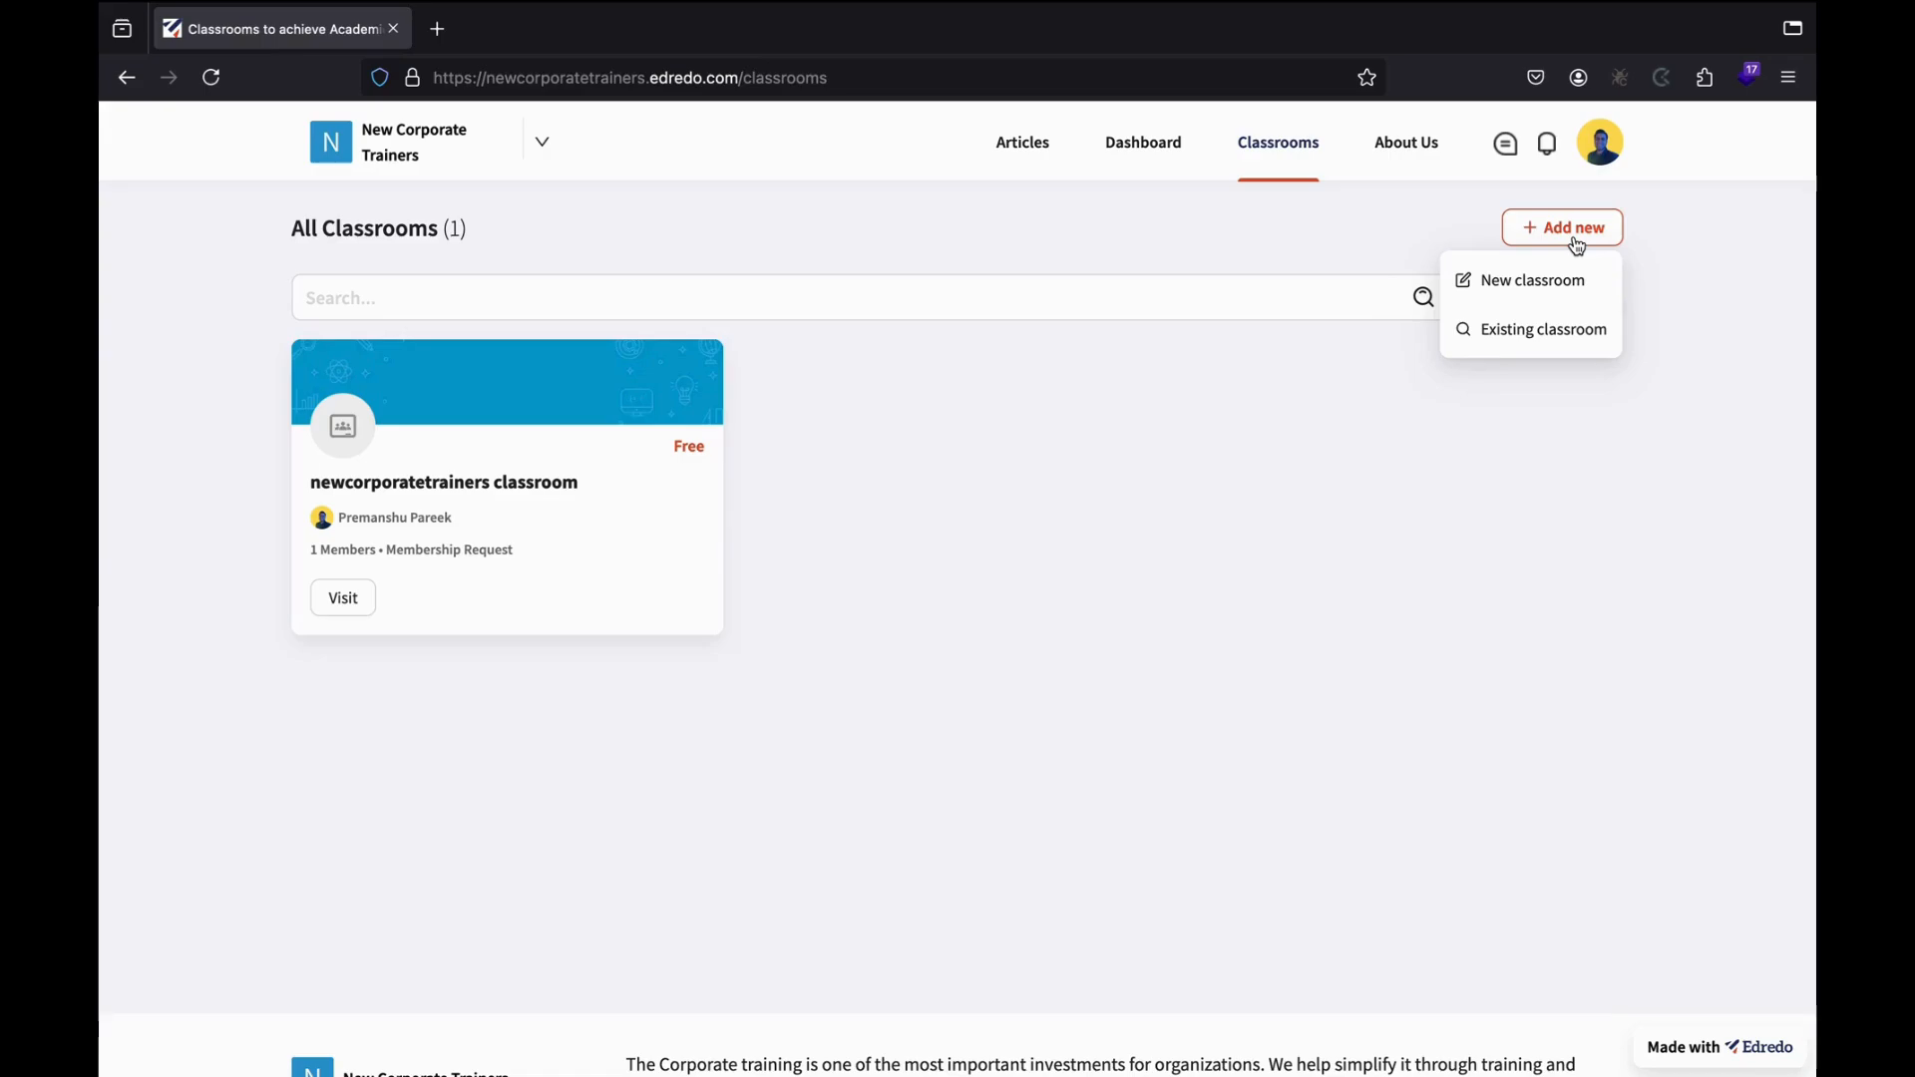
left_click(1534, 291)
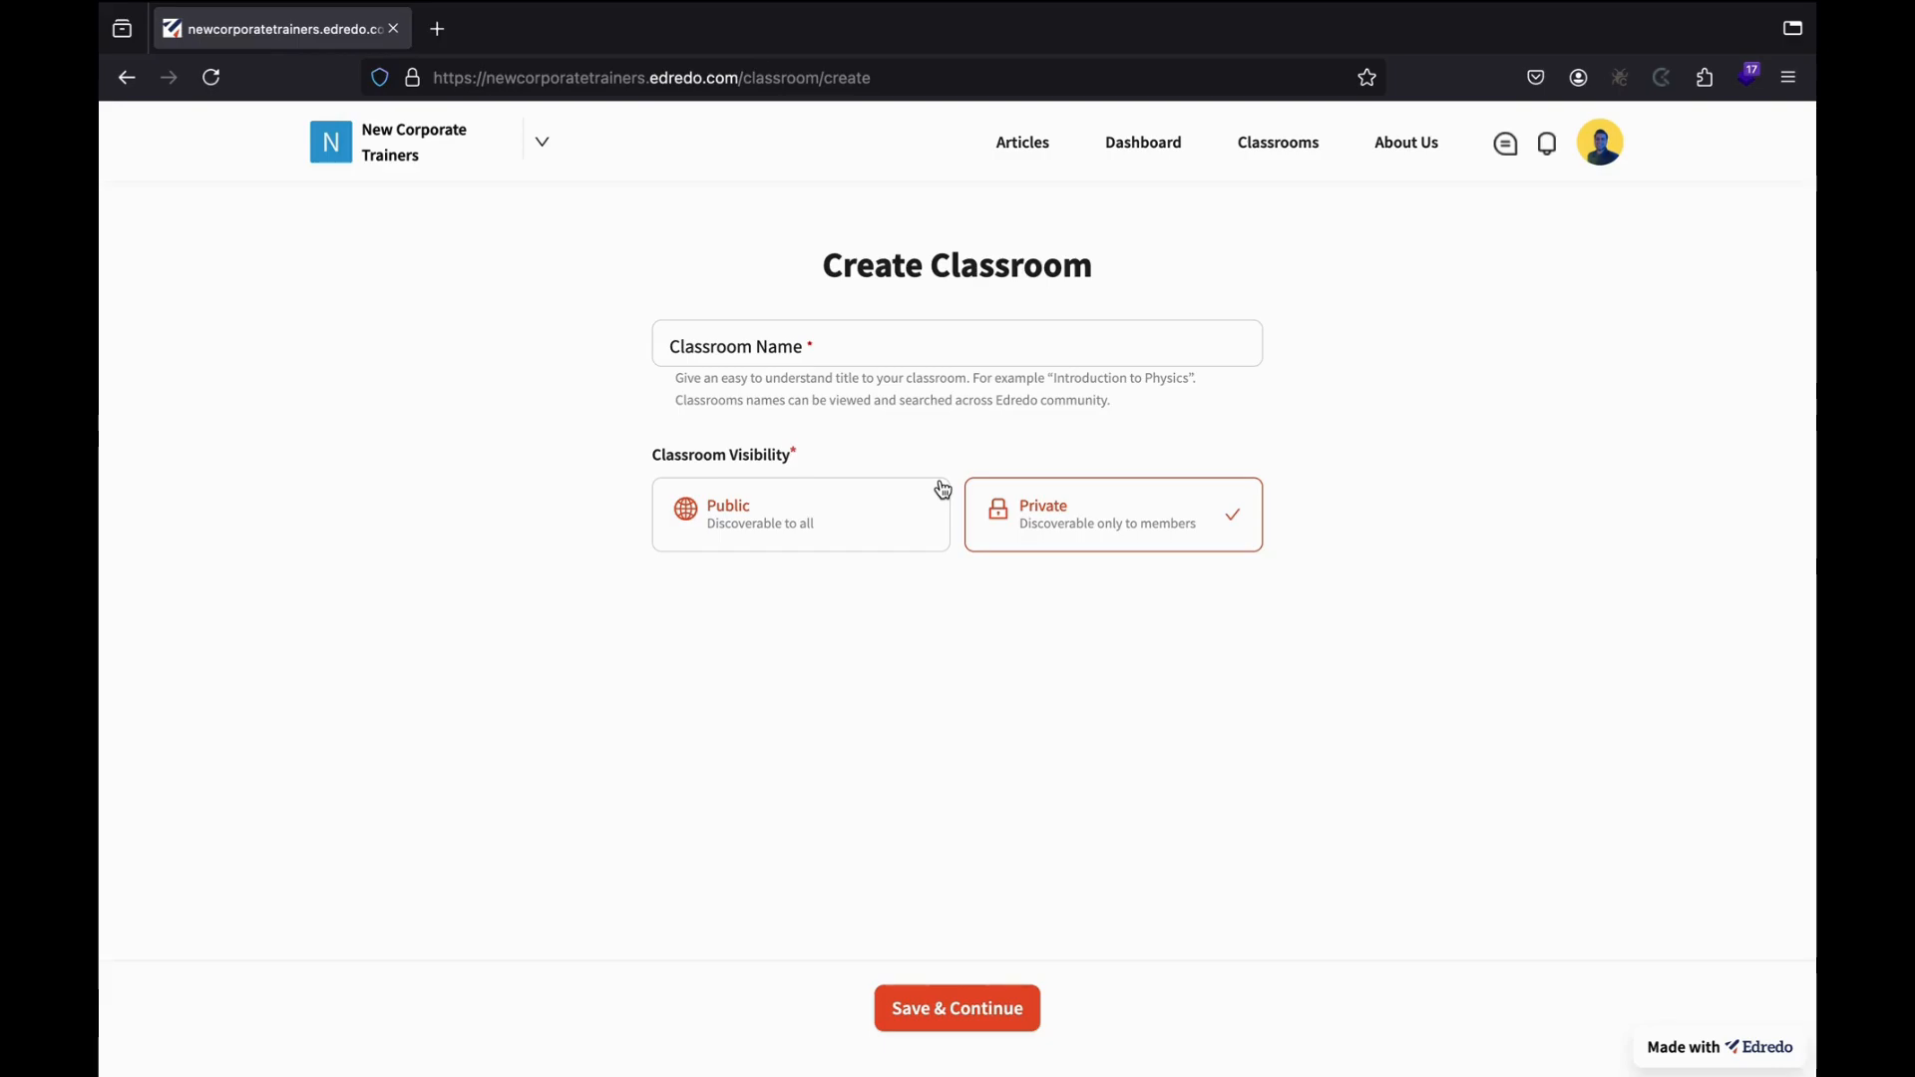
Name the classroom 'HR Training Classroom', make it Public, and save and continue.
left_click(838, 332)
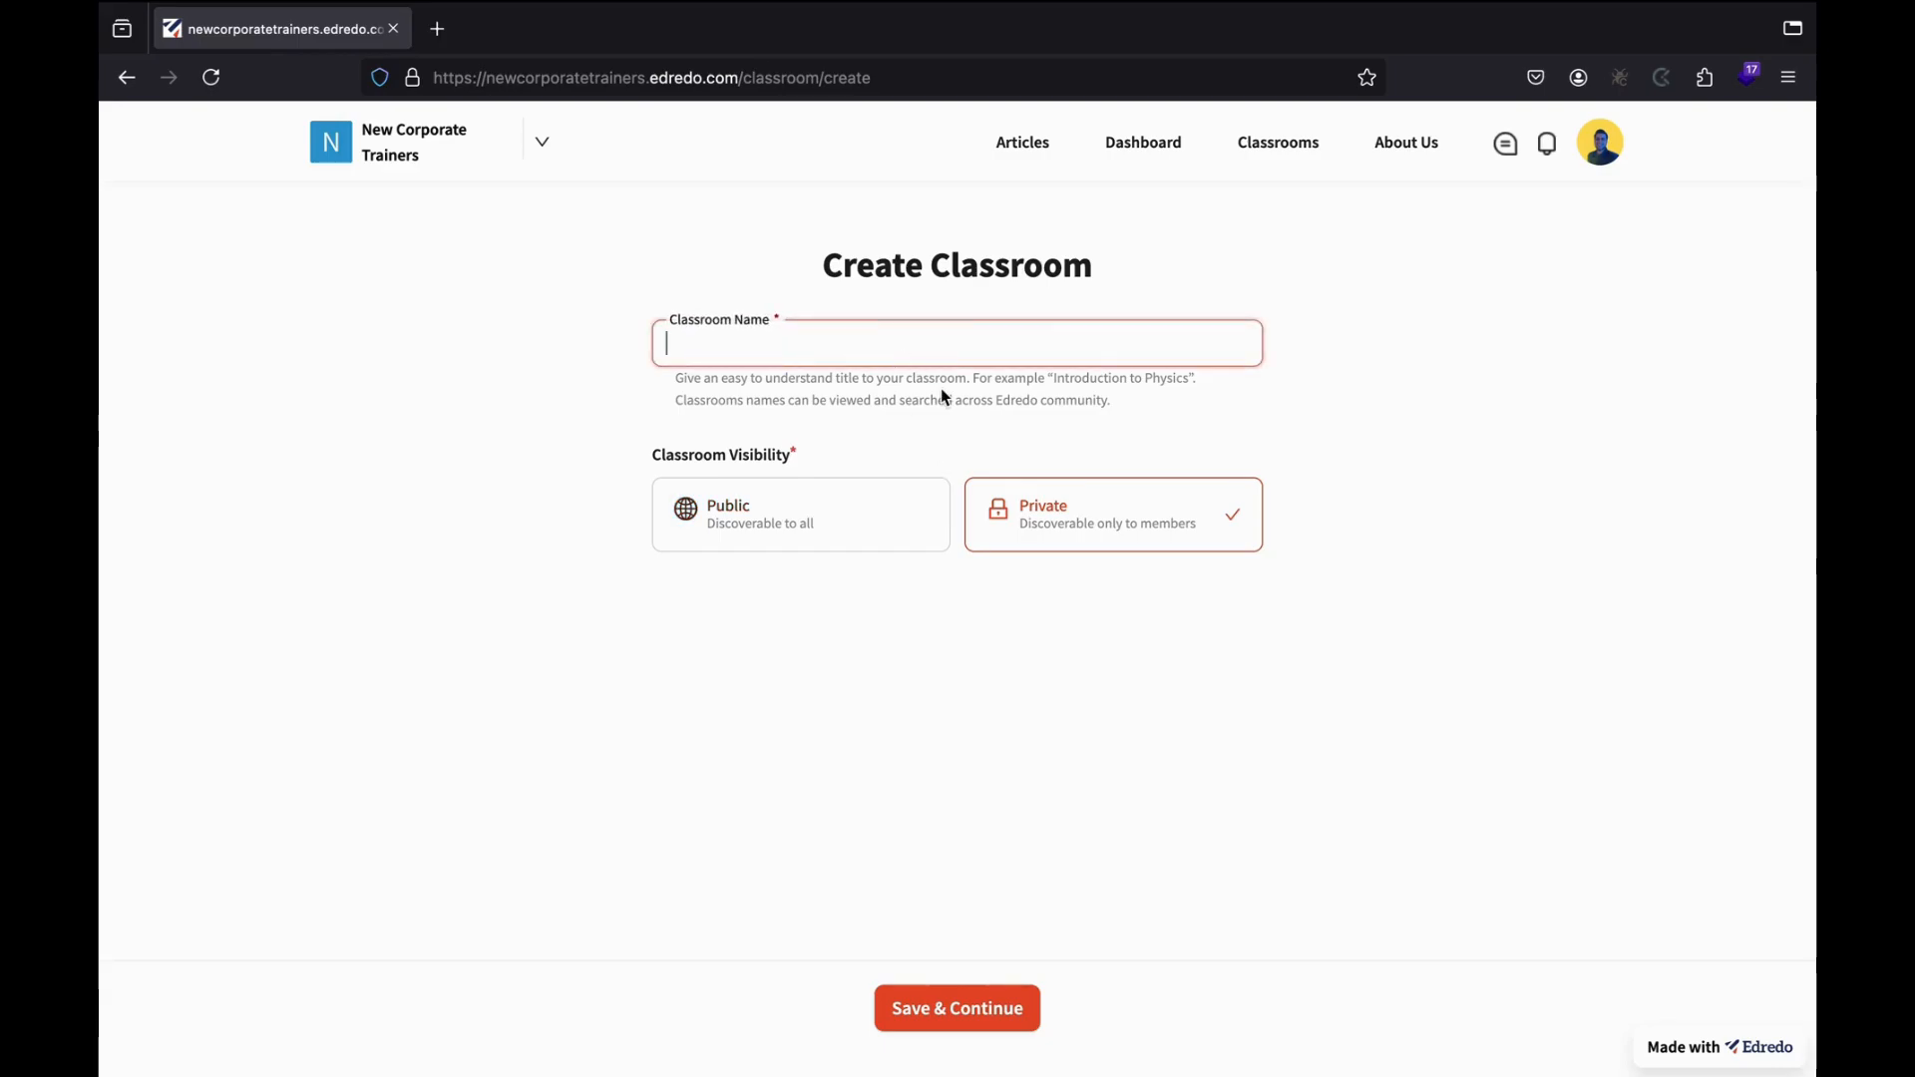
type("HR Training CLa")
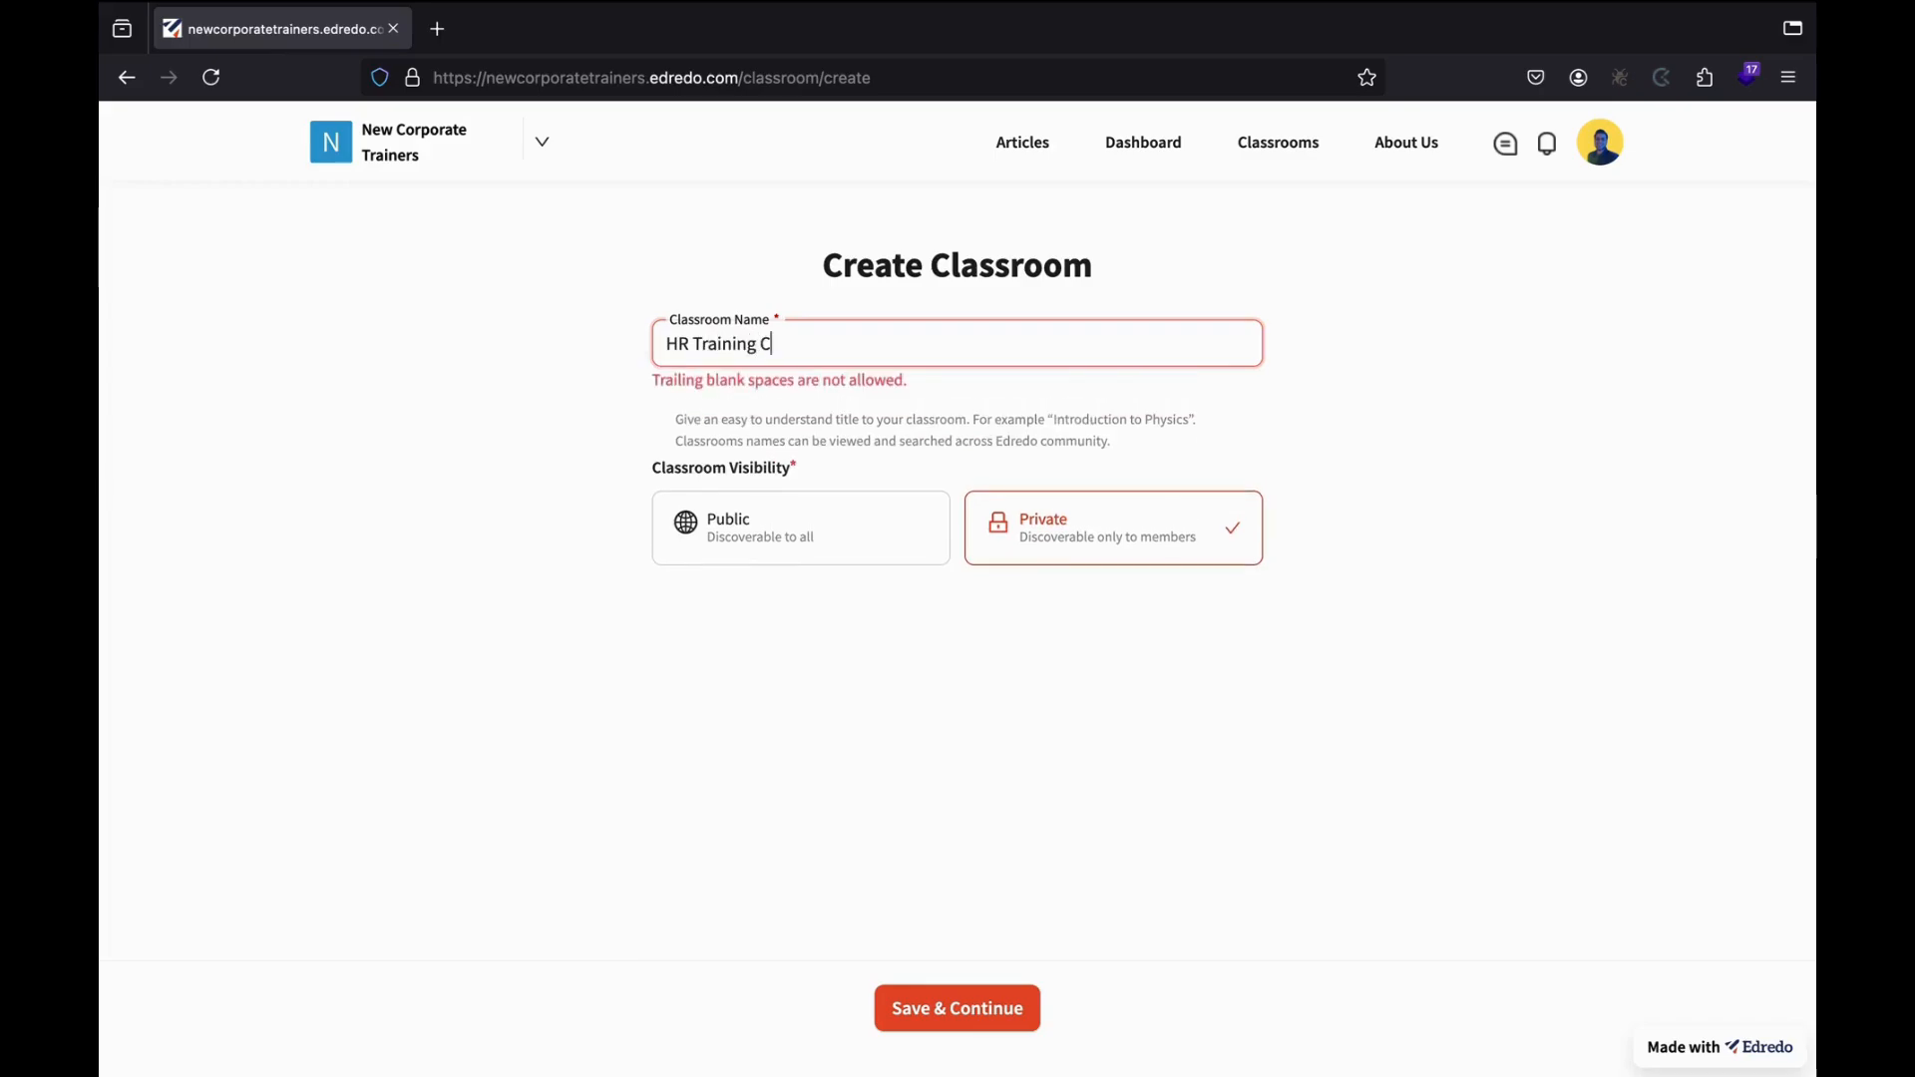
key("BackSpace")
key("BackSpace")
type("lassroom")
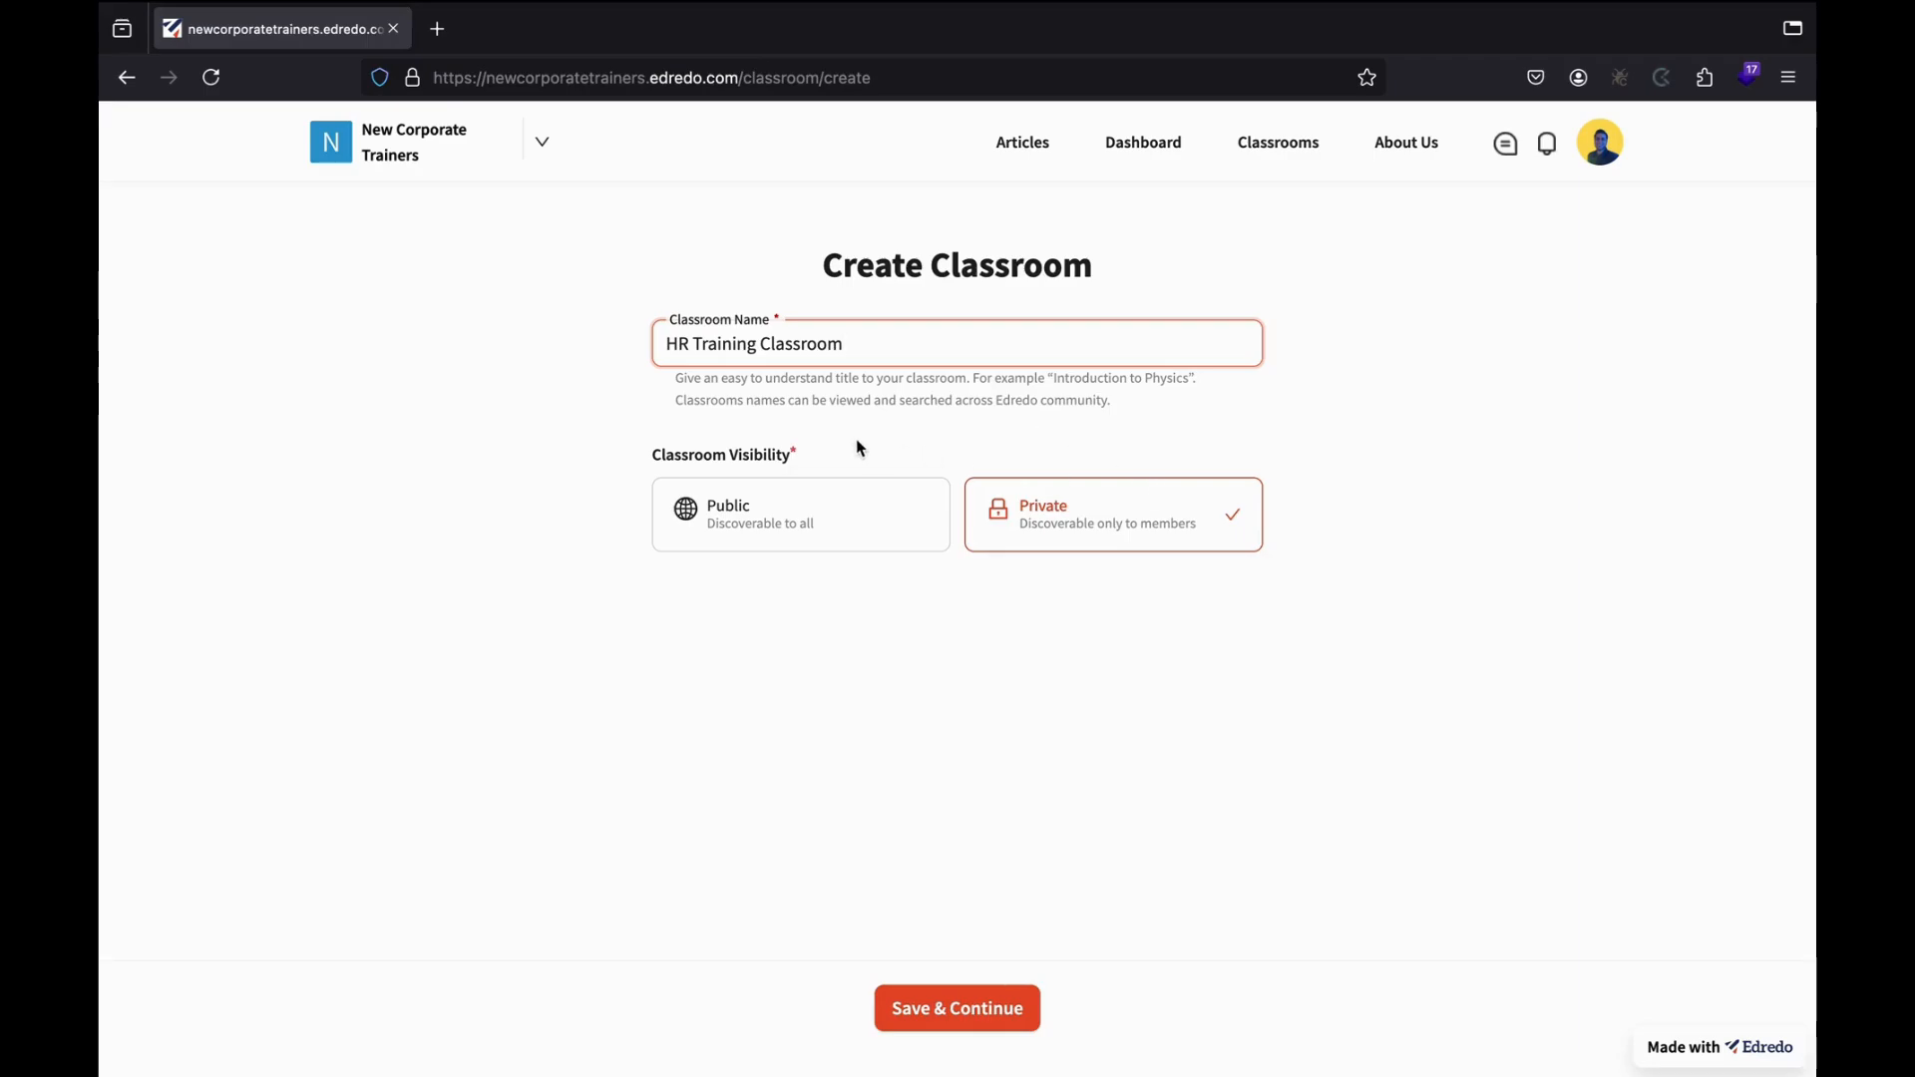
left_click(810, 517)
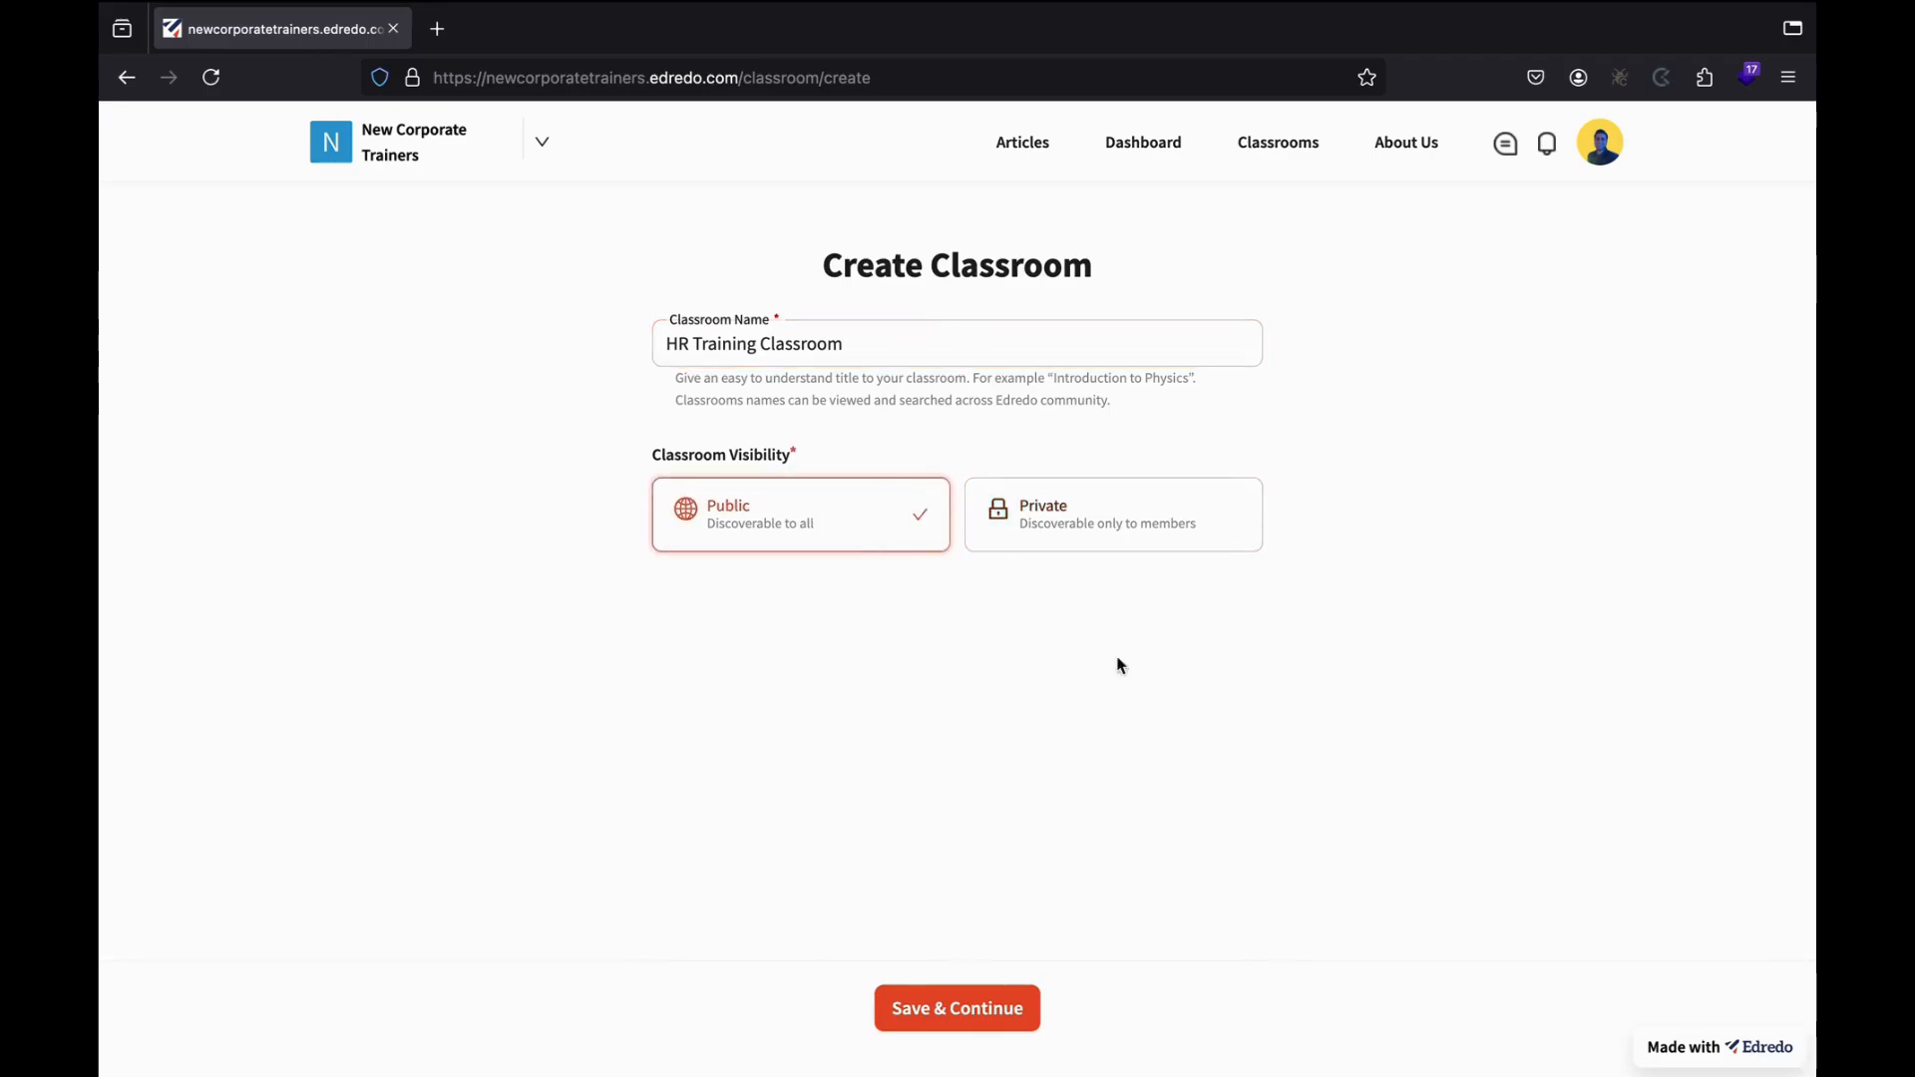
left_click(868, 347)
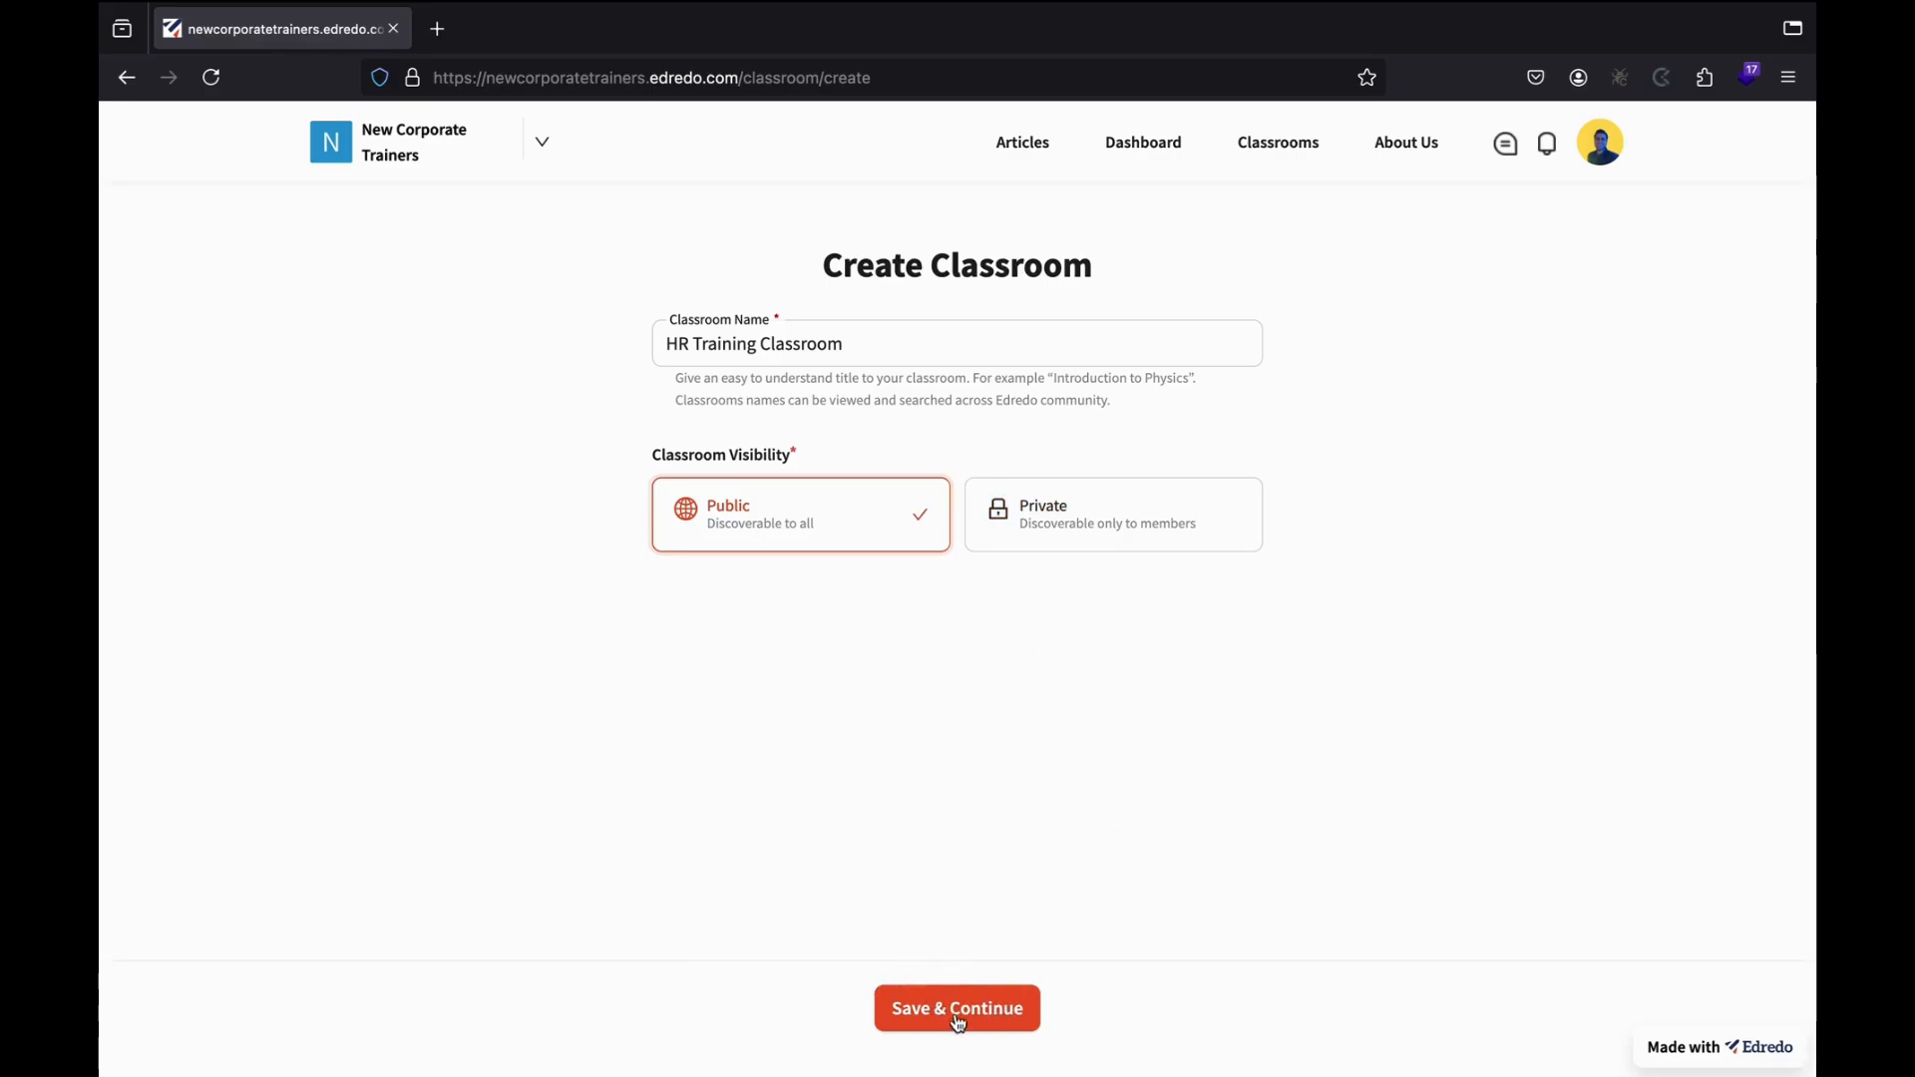
mouse_move(1111, 1057)
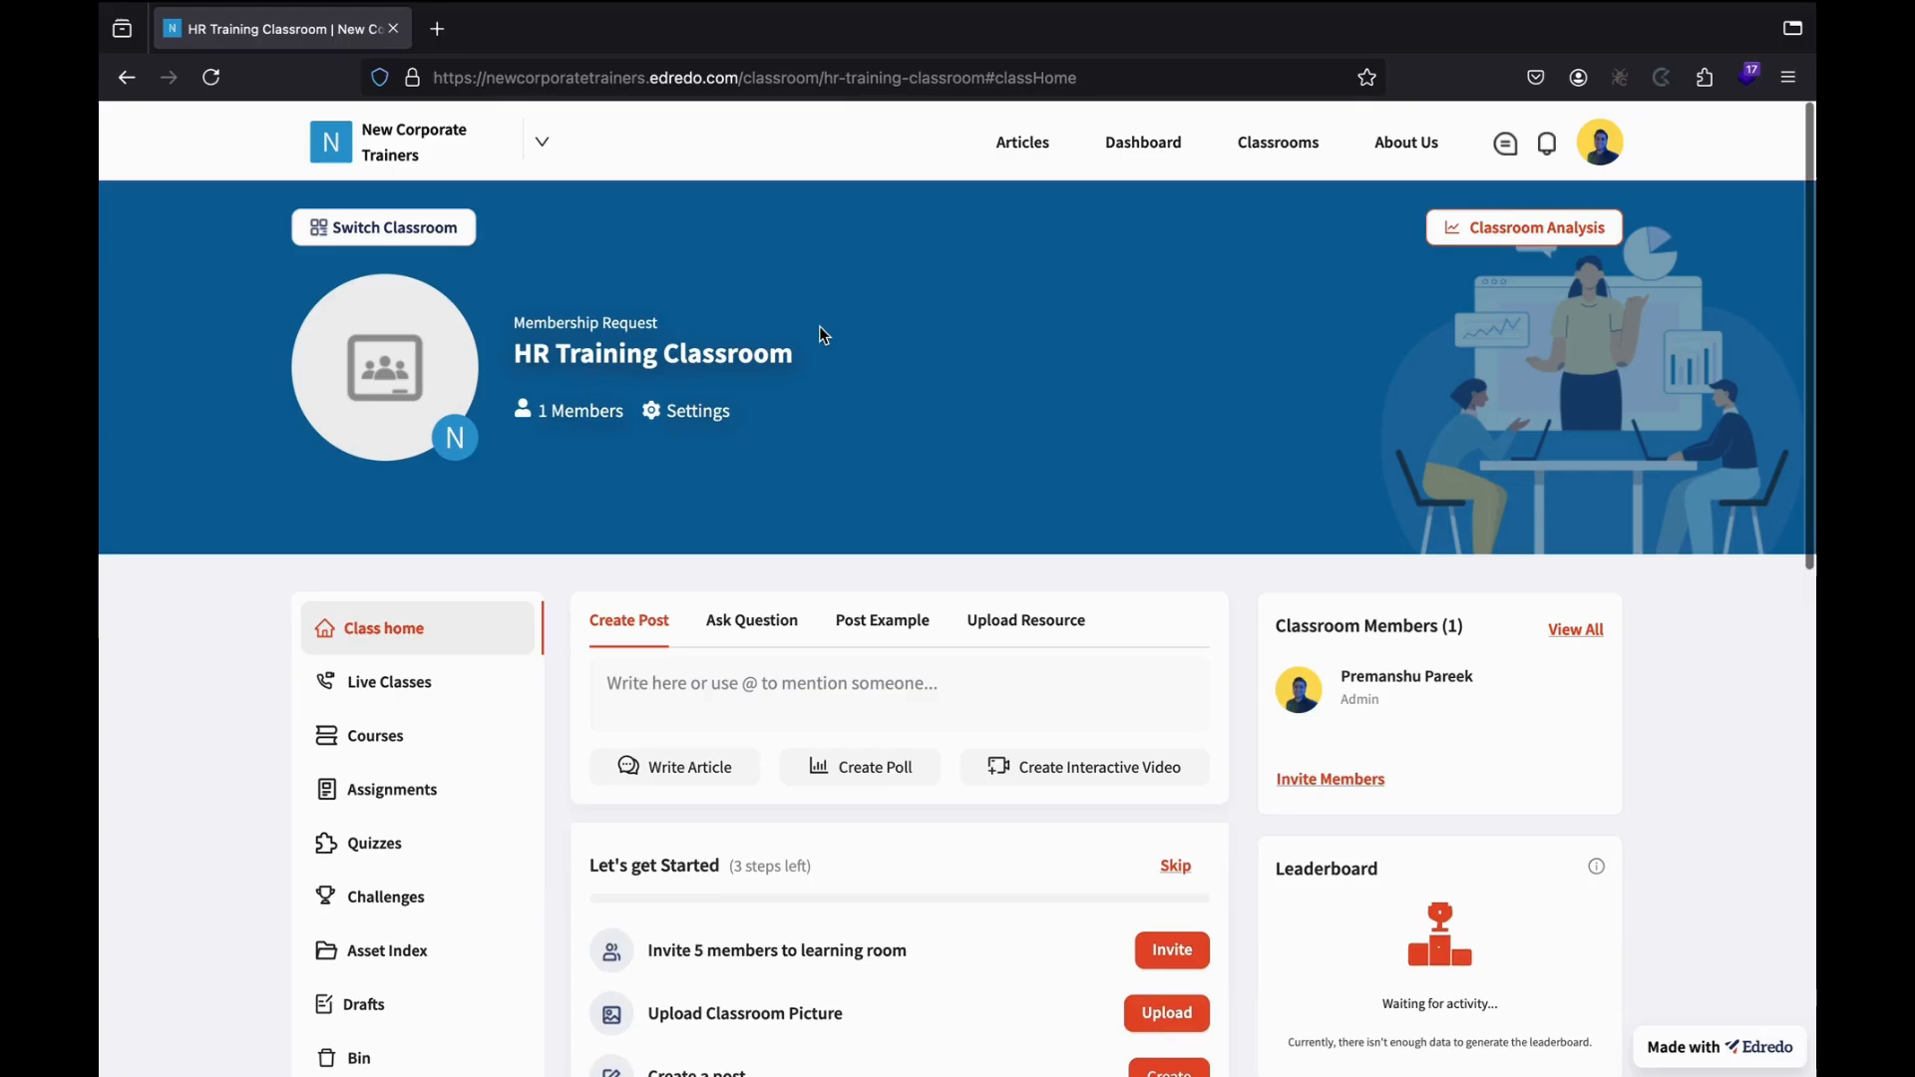
Clear the classroom path from the web address to load the New Corporate Trainers home page.
scroll(926, 649, "down", 2)
scroll(926, 648, "down", 8)
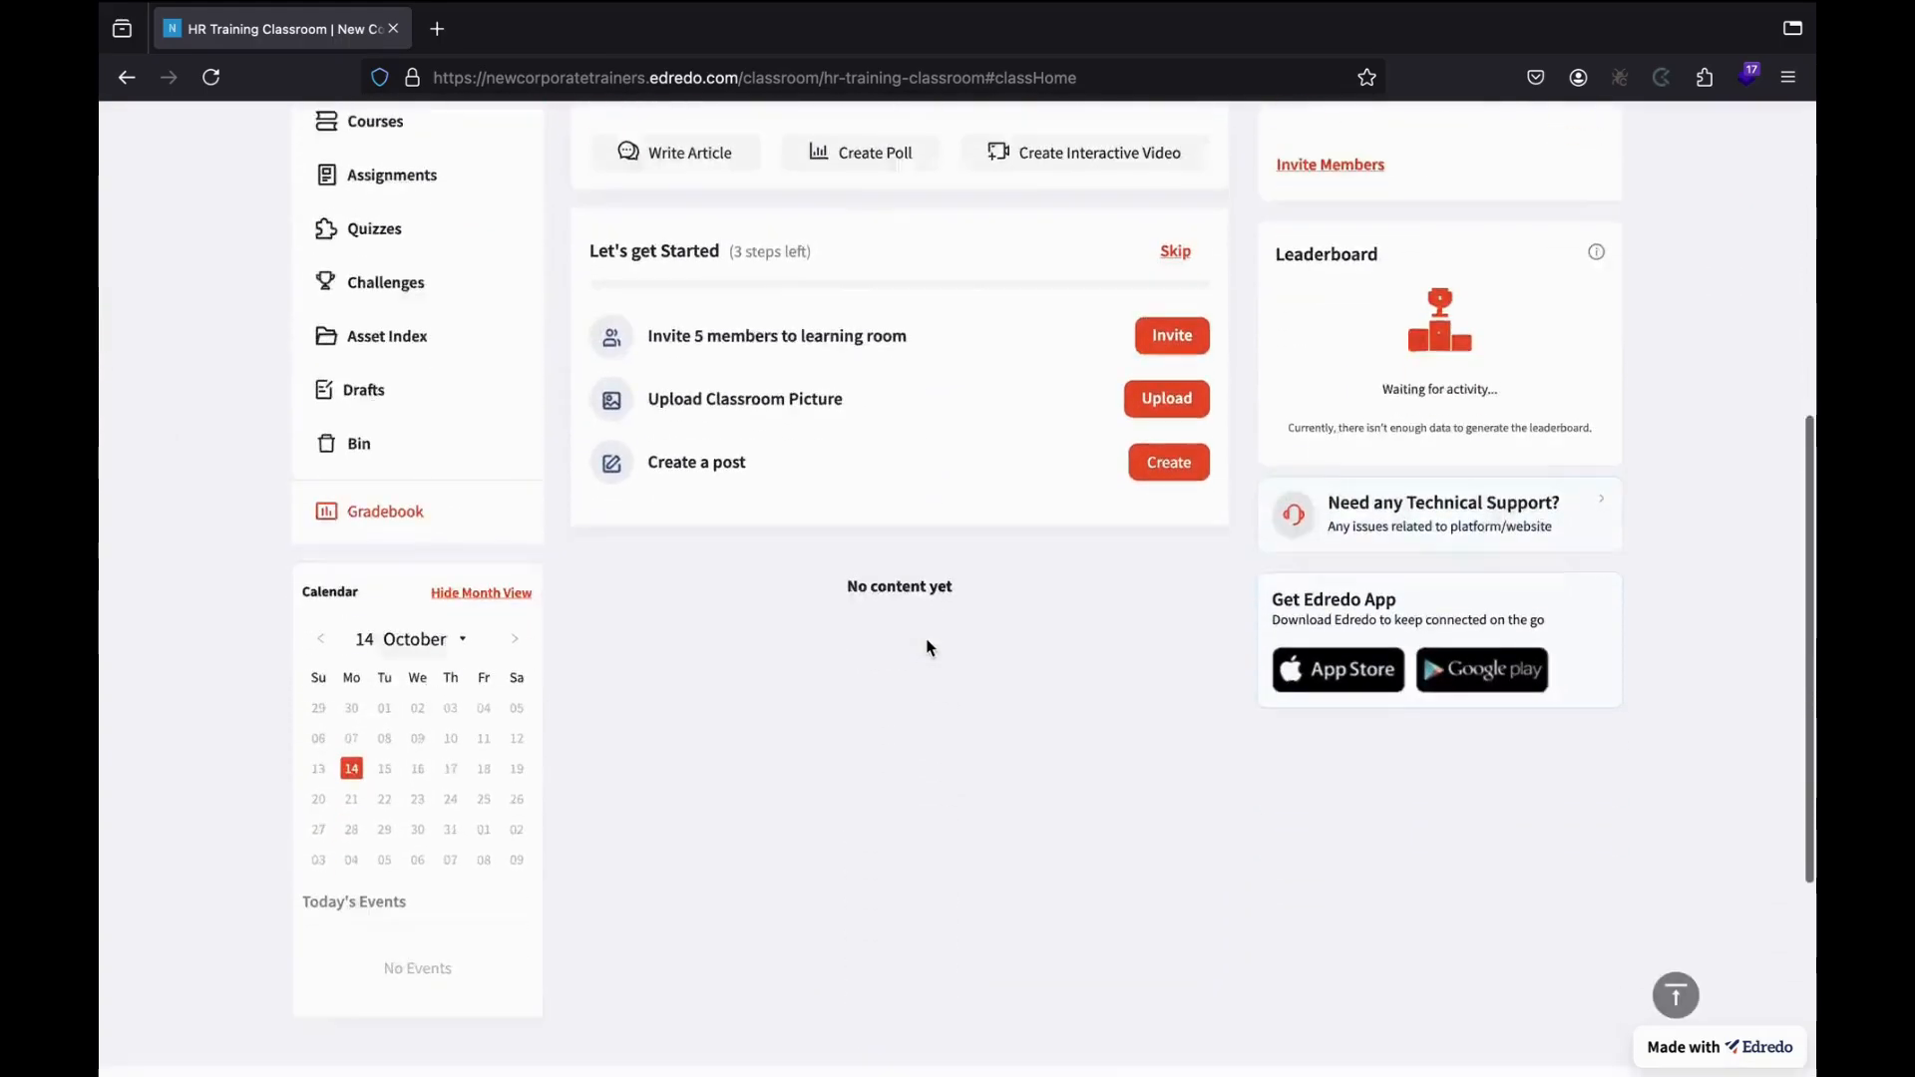
scroll(927, 648, "up", 10)
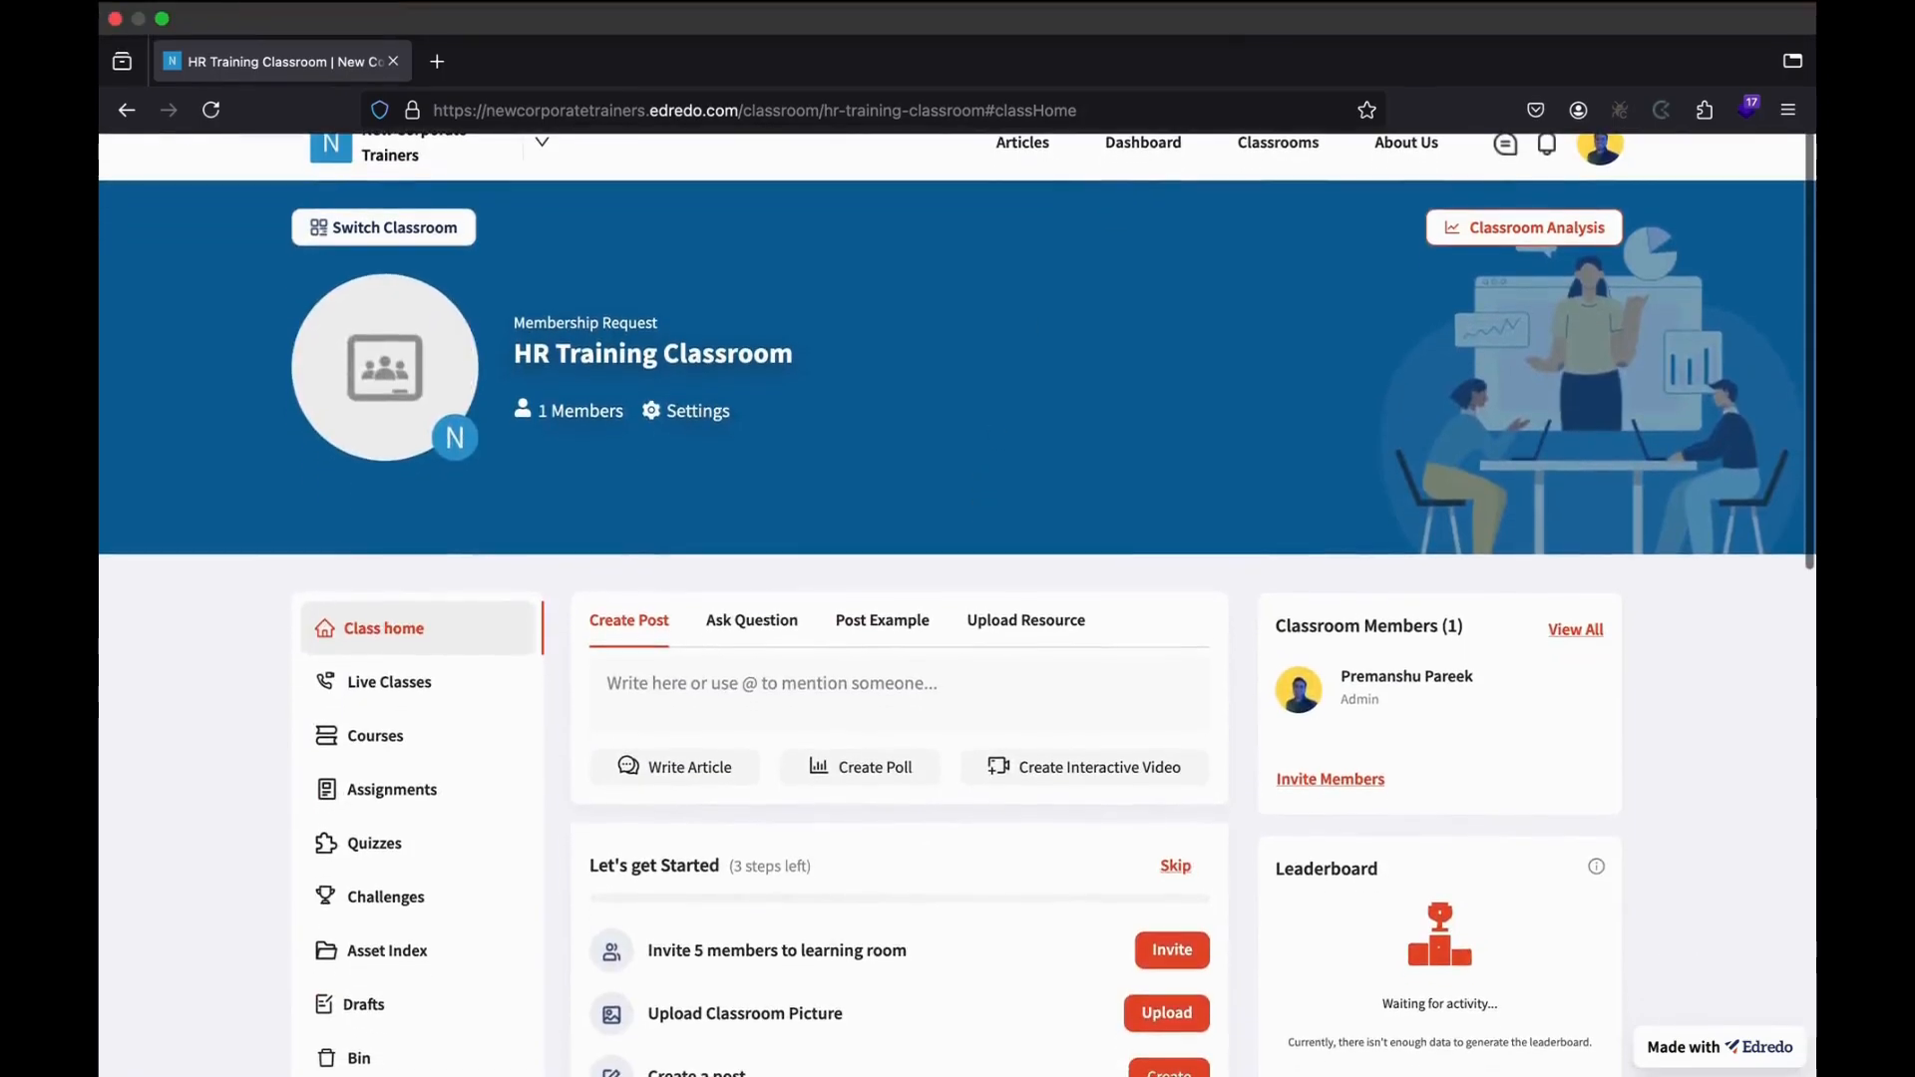
scroll(826, 603, "down", 3)
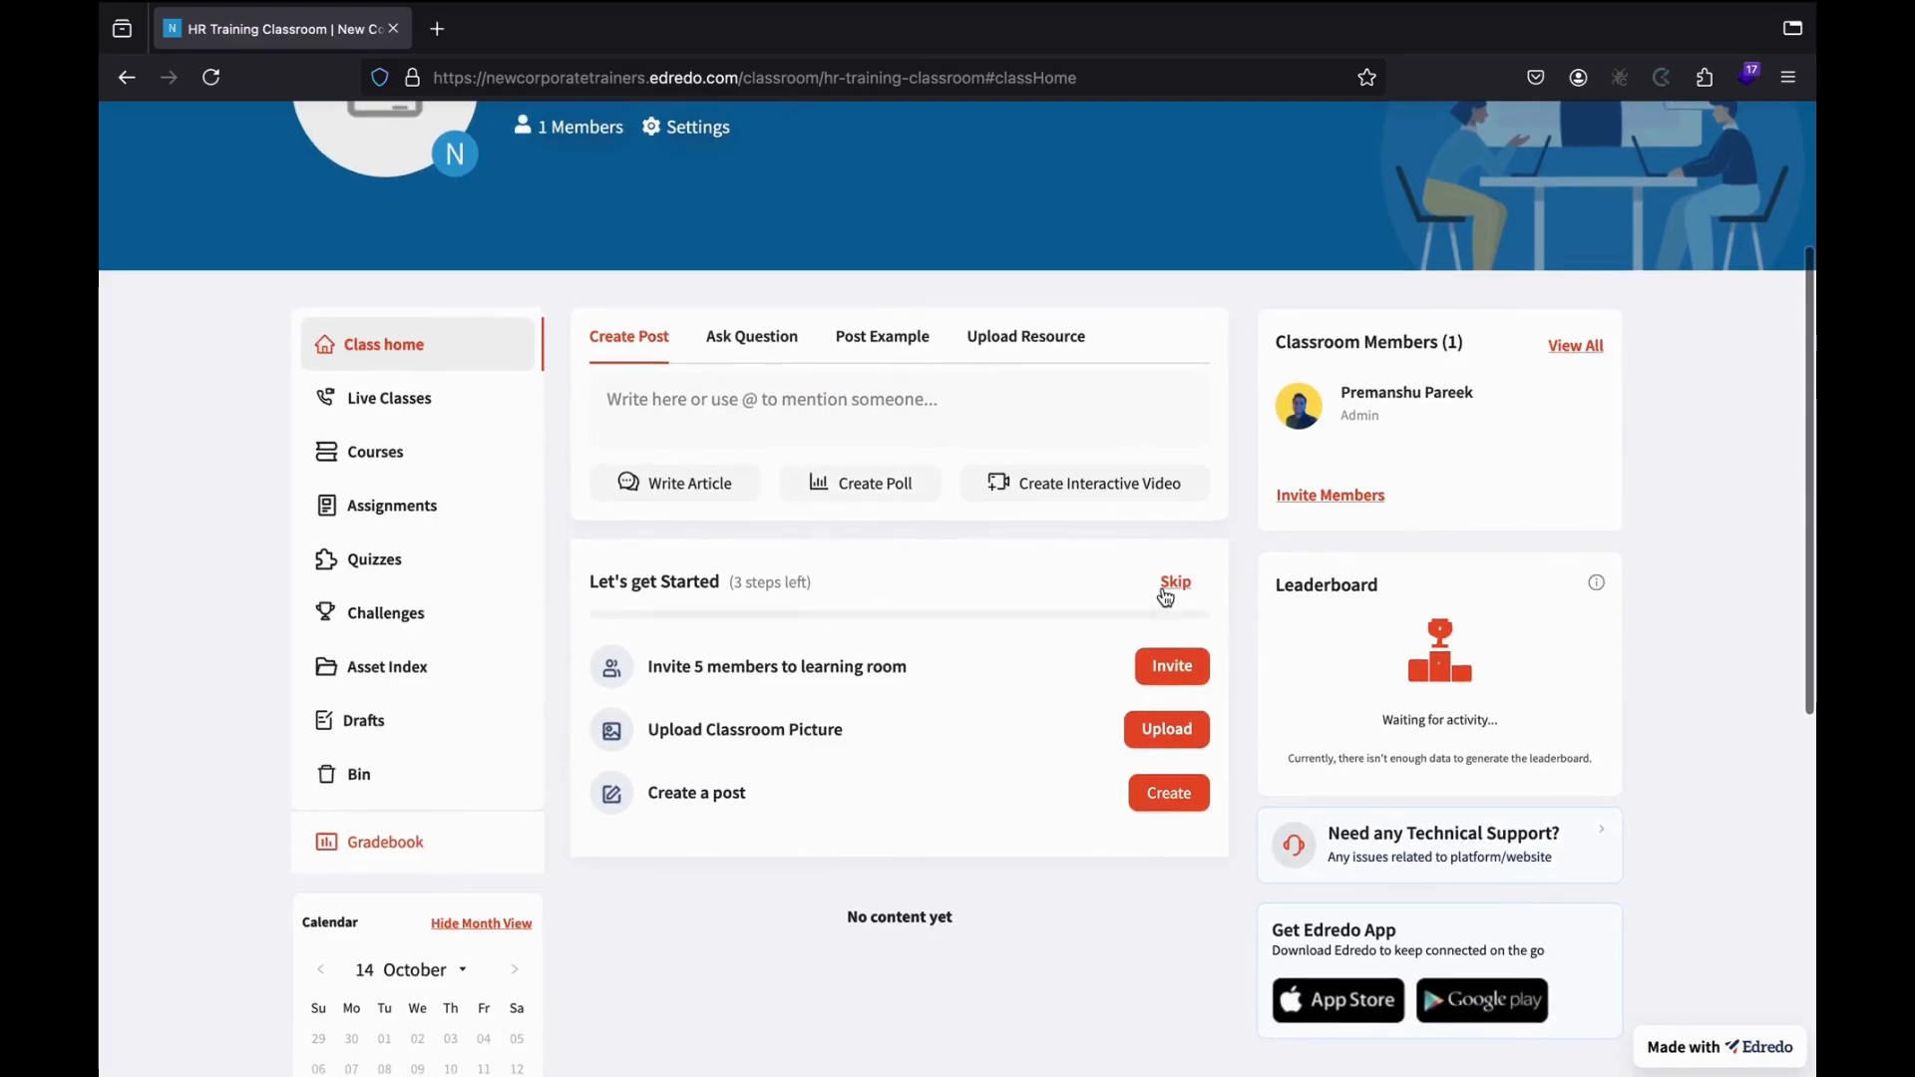
scroll(1163, 590, "up", 3)
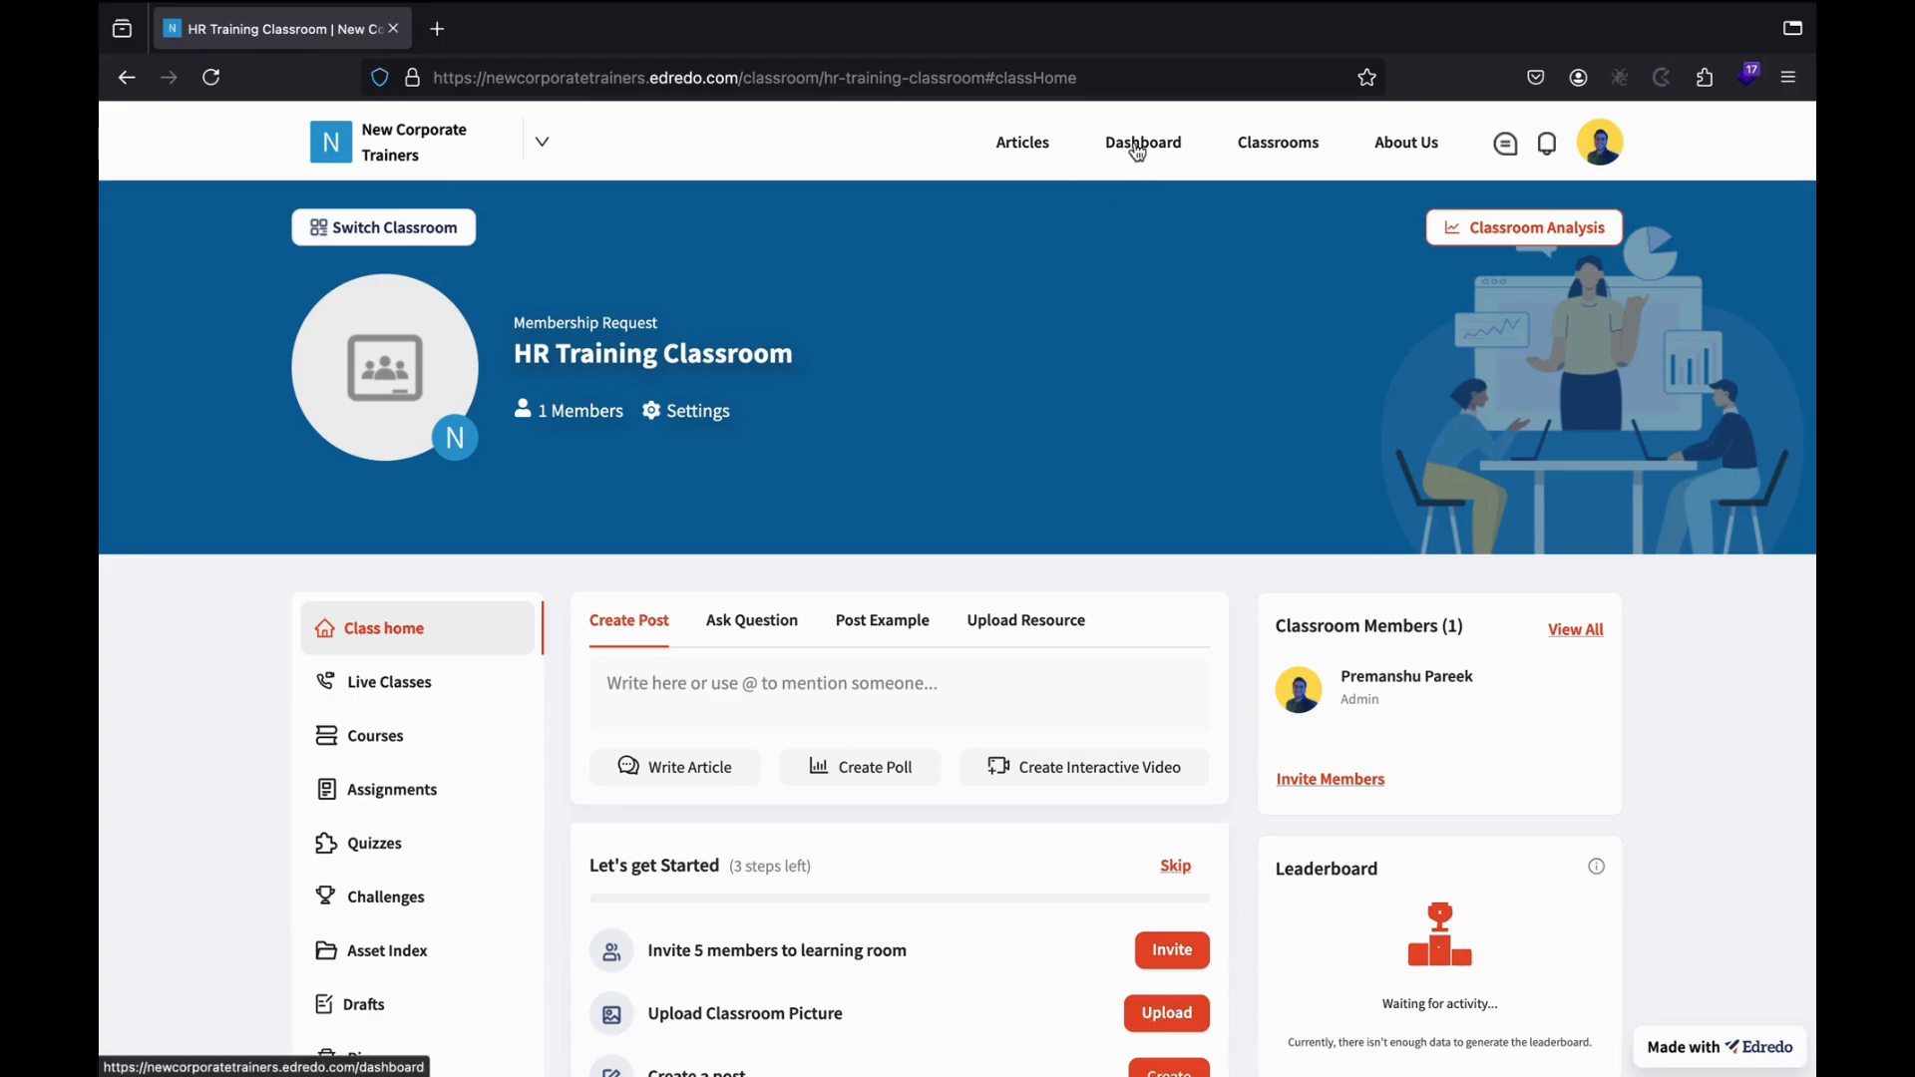
left_click_drag(743, 78, 1082, 78)
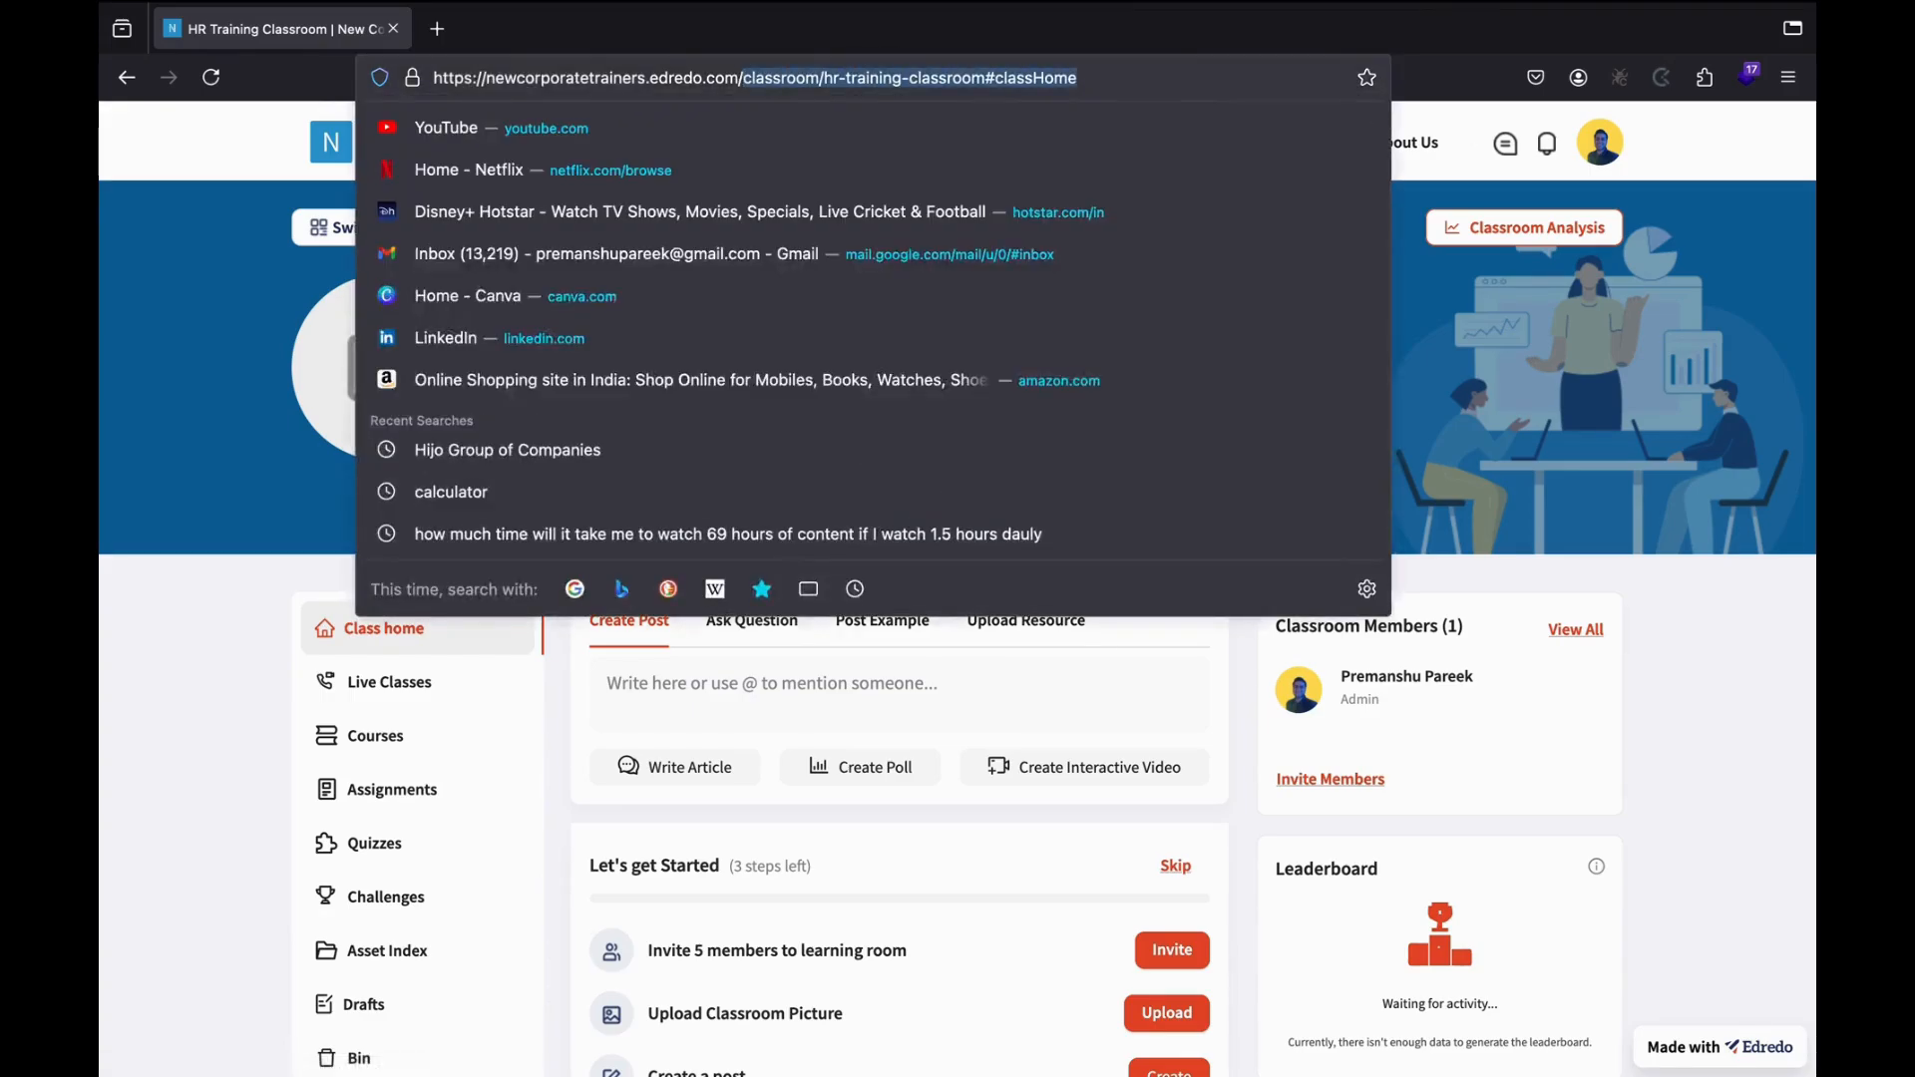
key("BackSpace")
key("Return")
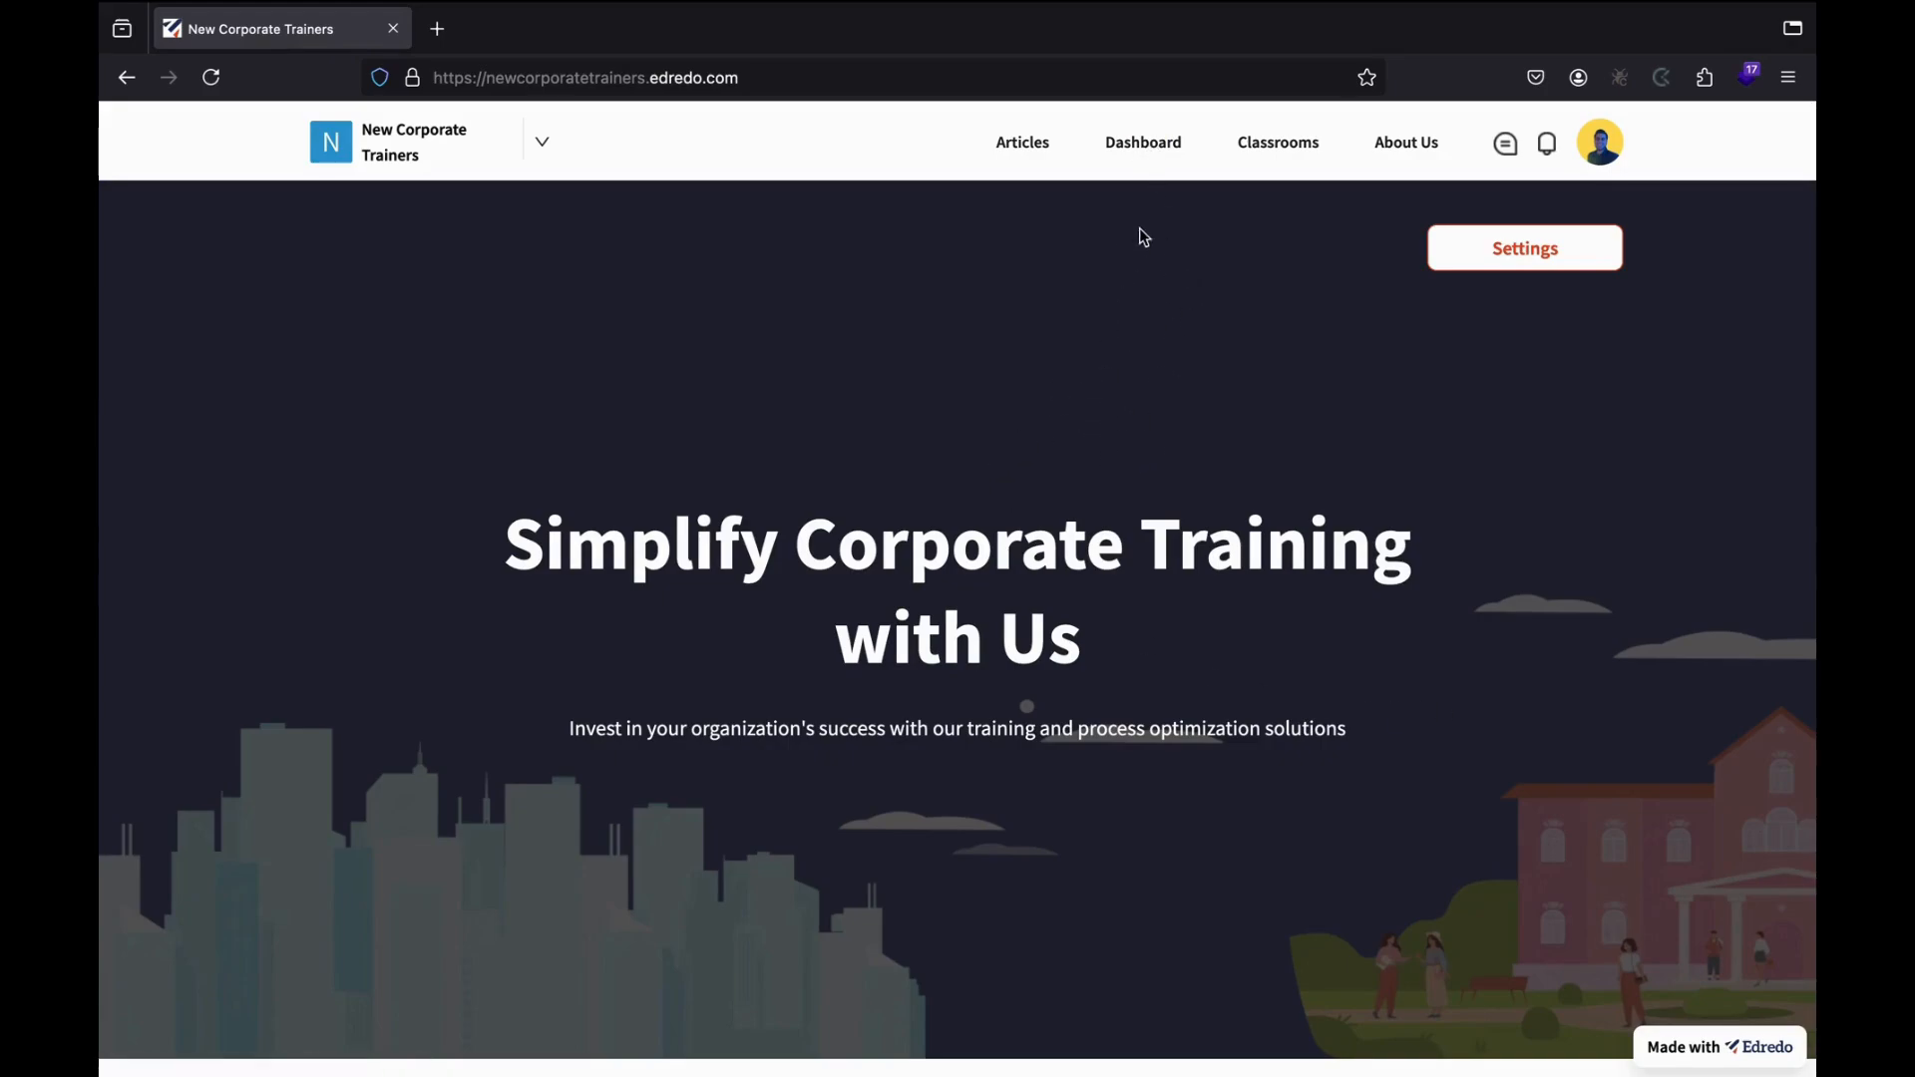
Go to the dashboard showing My Classrooms with HR Training Classroom and newcorporatetrainers classroom.
left_click(1149, 152)
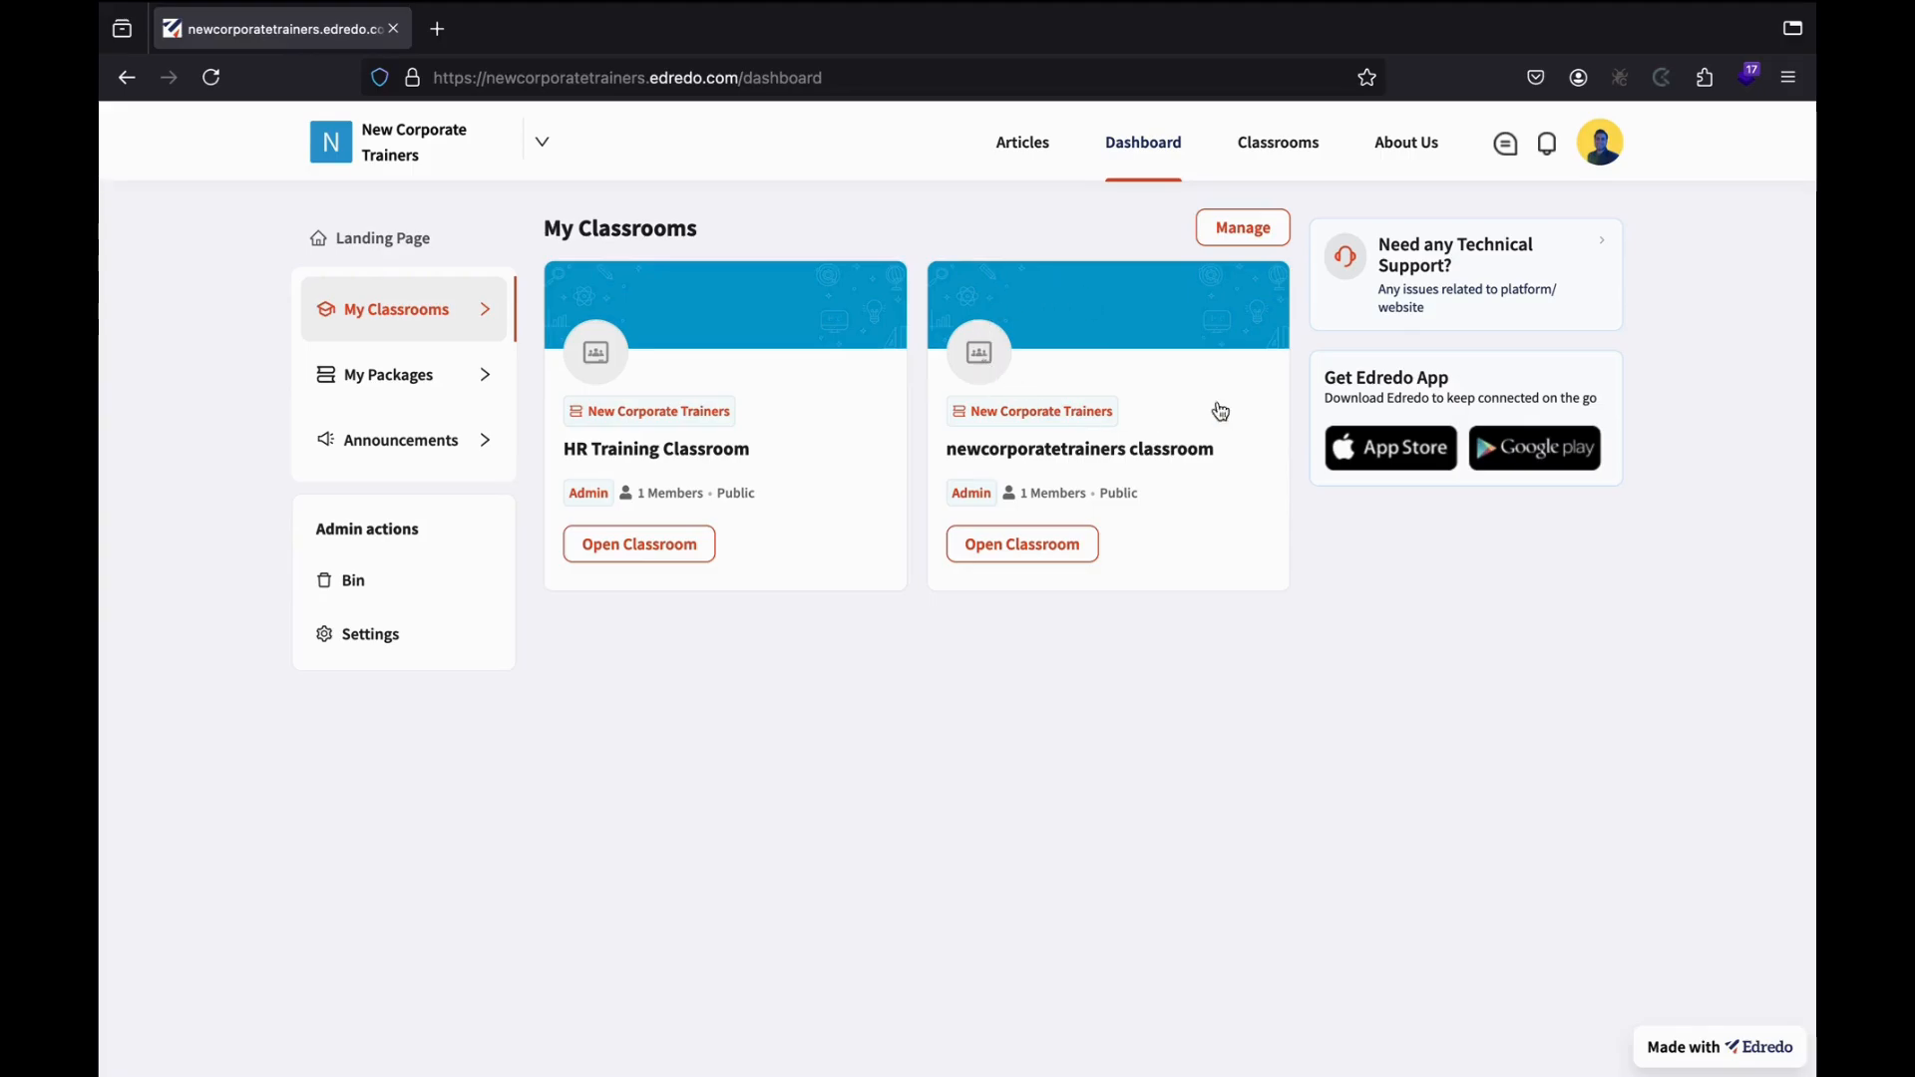
In the organisation's Pages settings, enable Packages and disable About Us in the header.
left_click(371, 660)
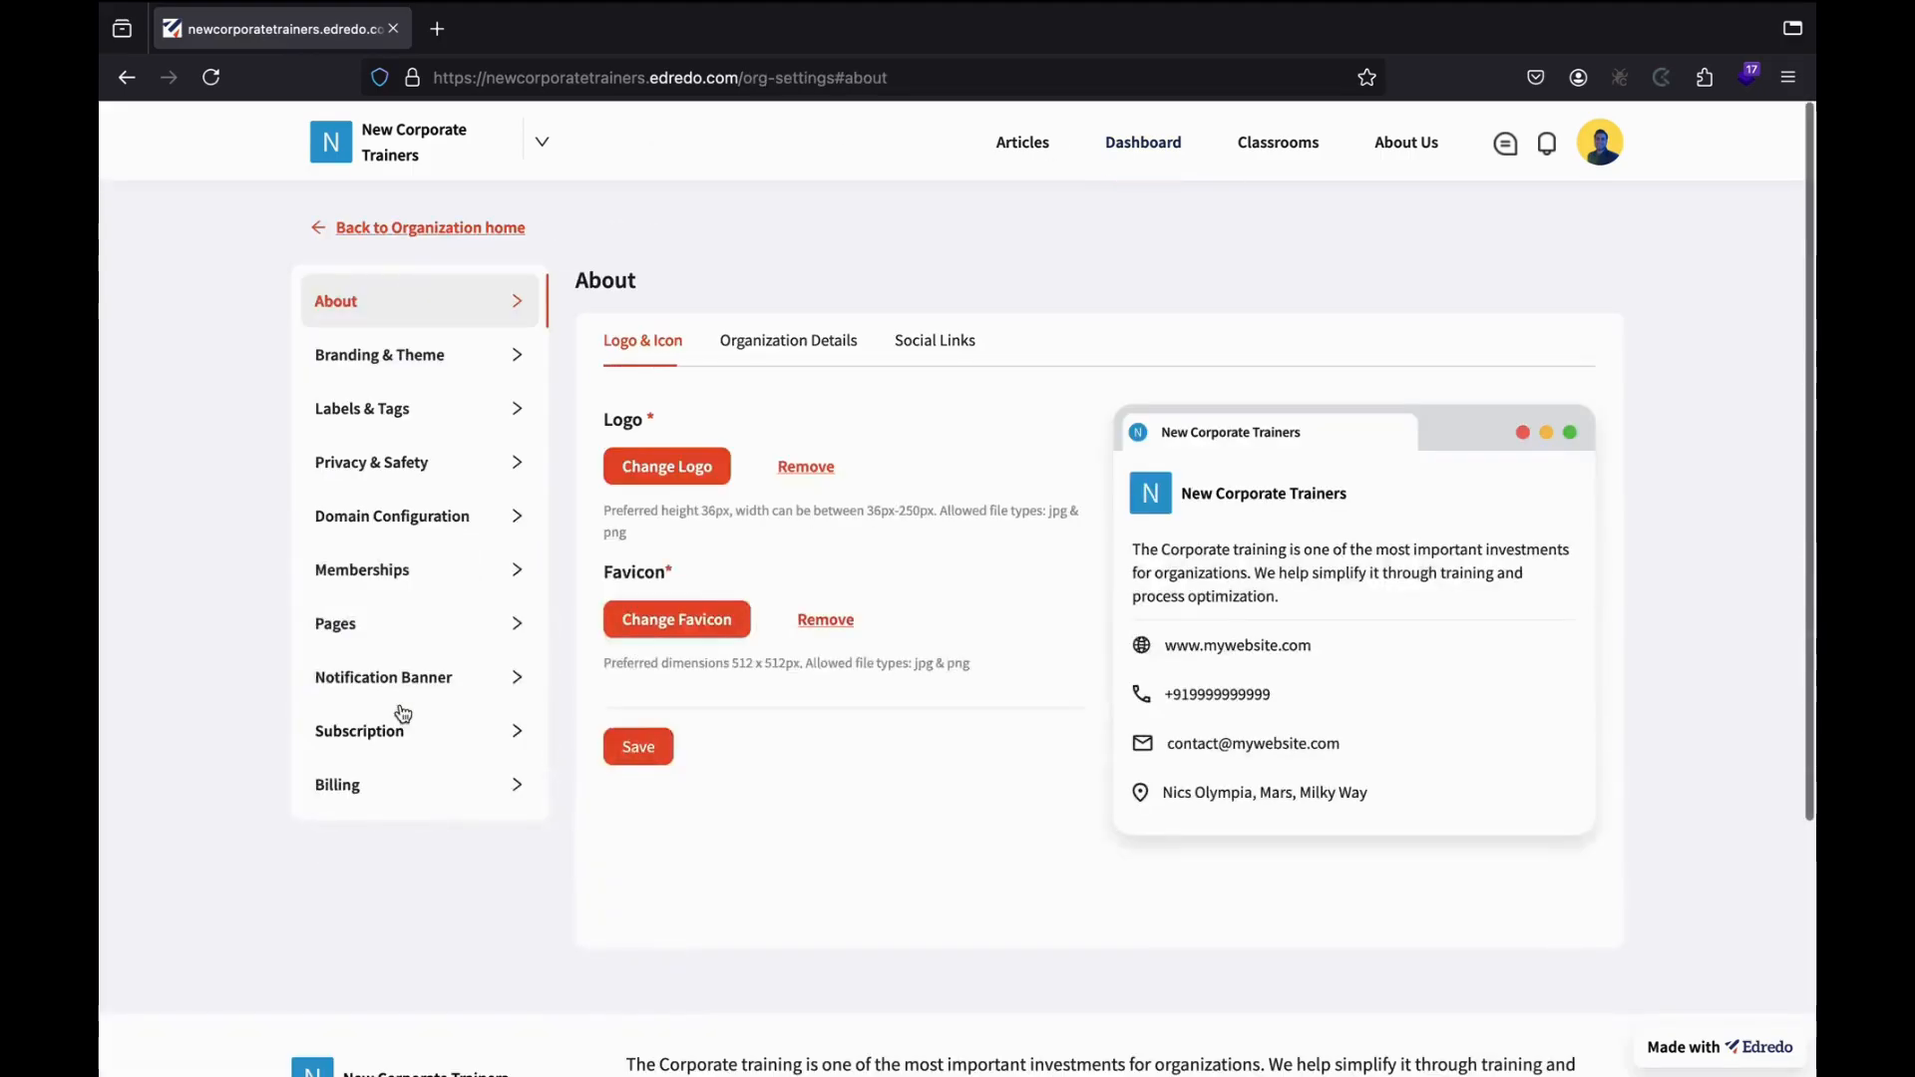
left_click(414, 636)
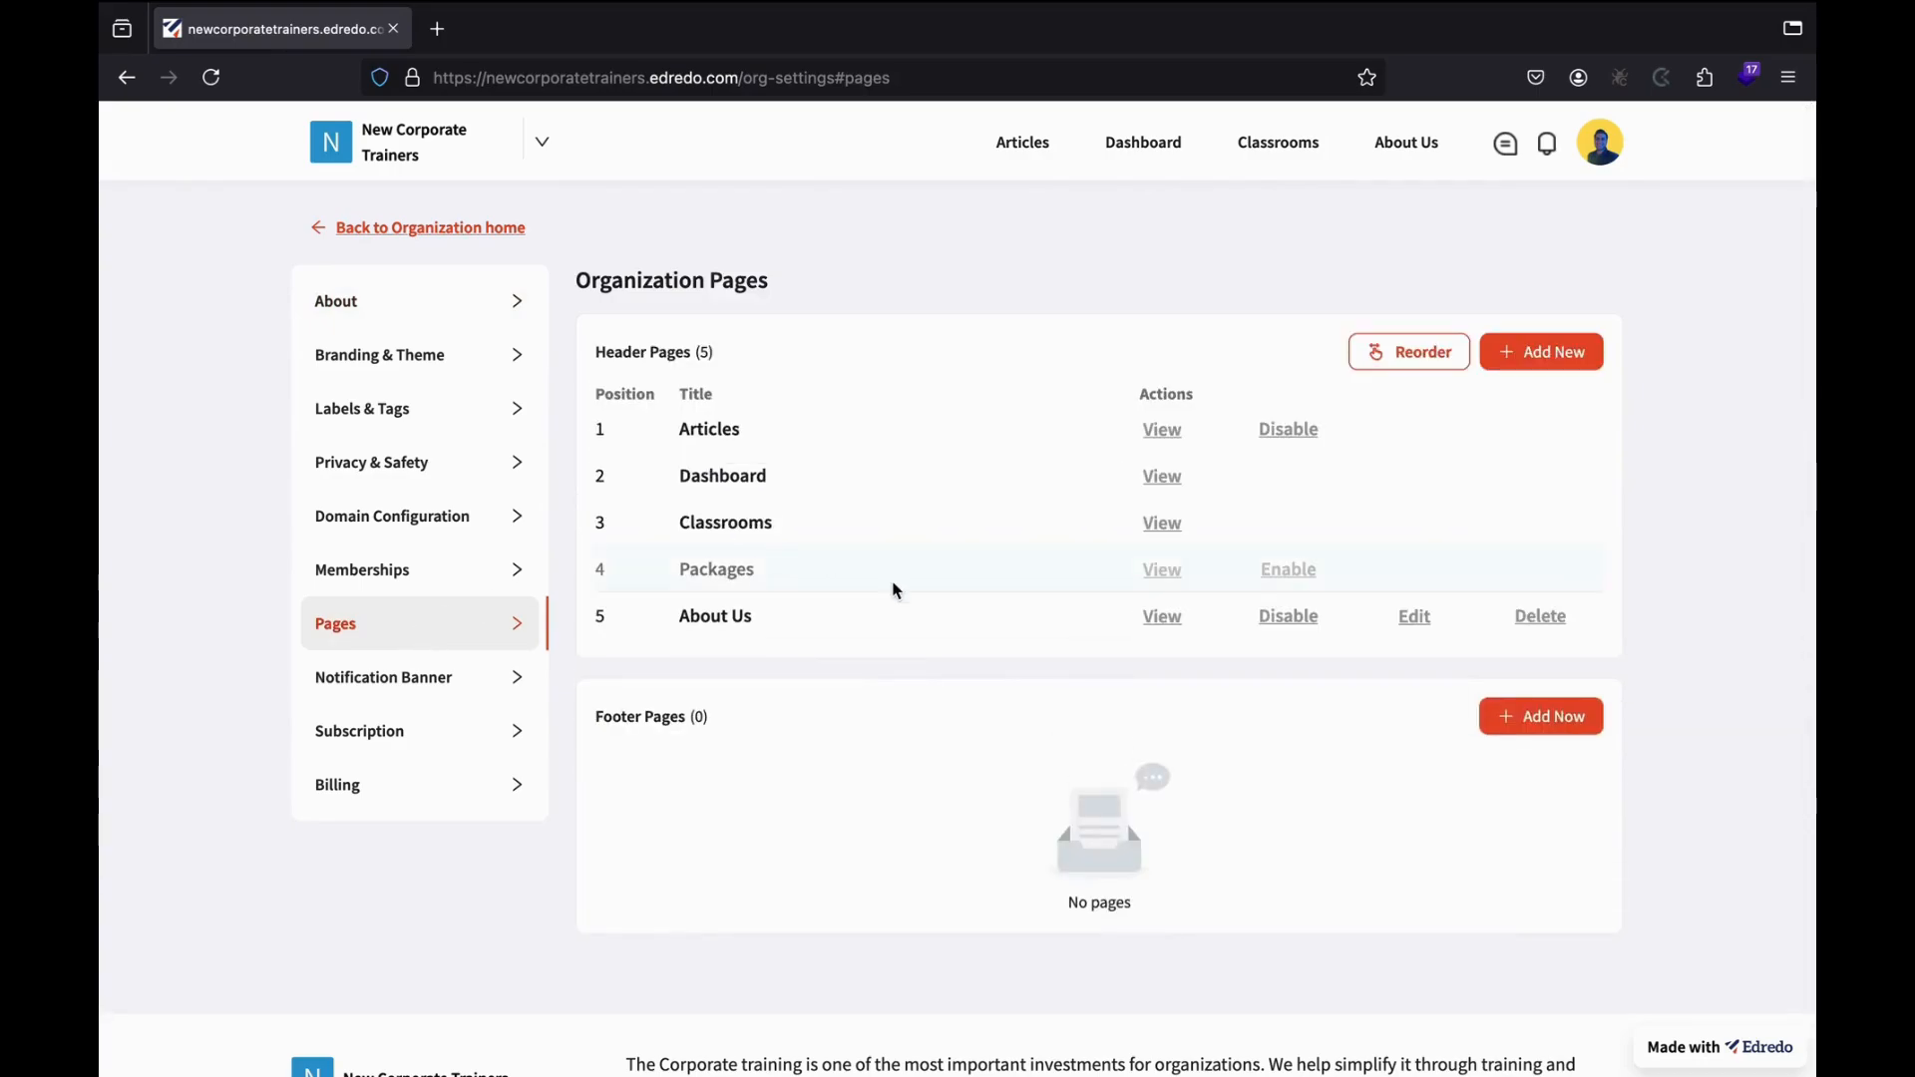
left_click(1276, 572)
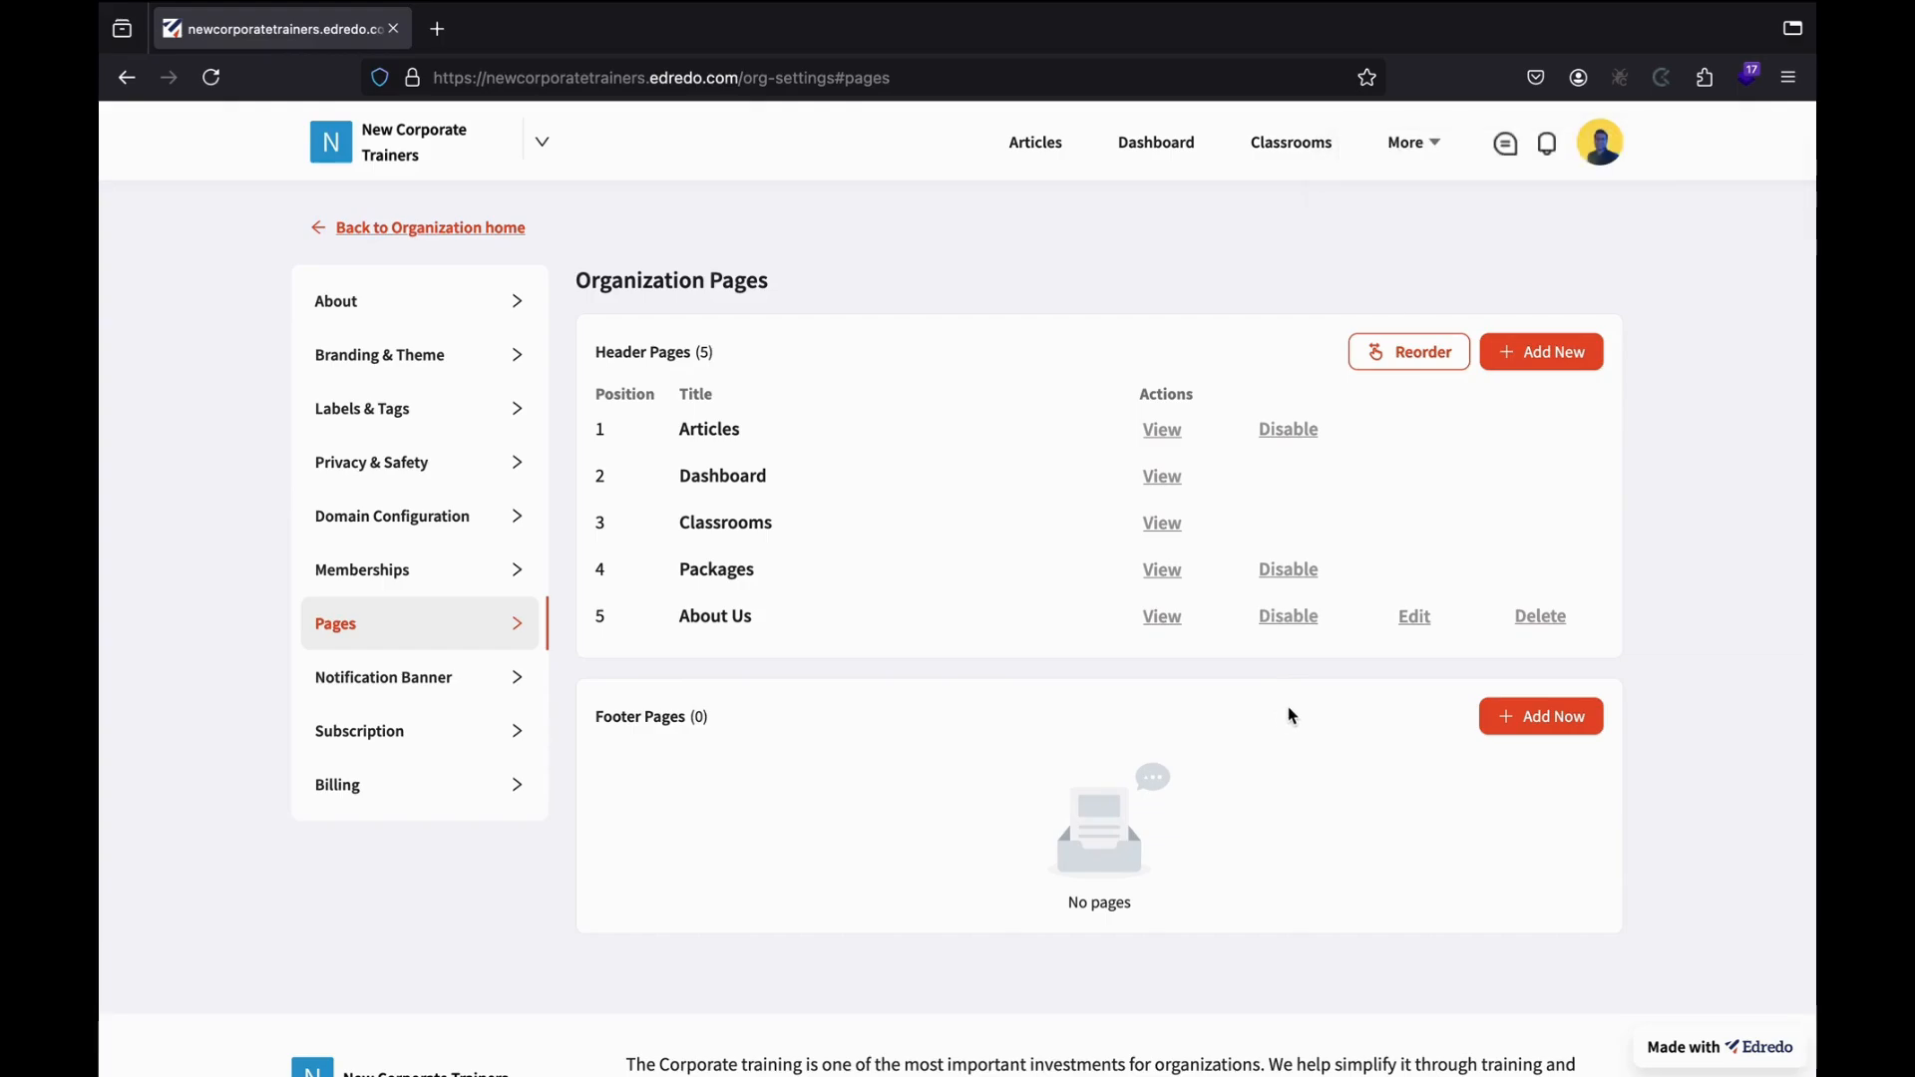
left_click(1289, 618)
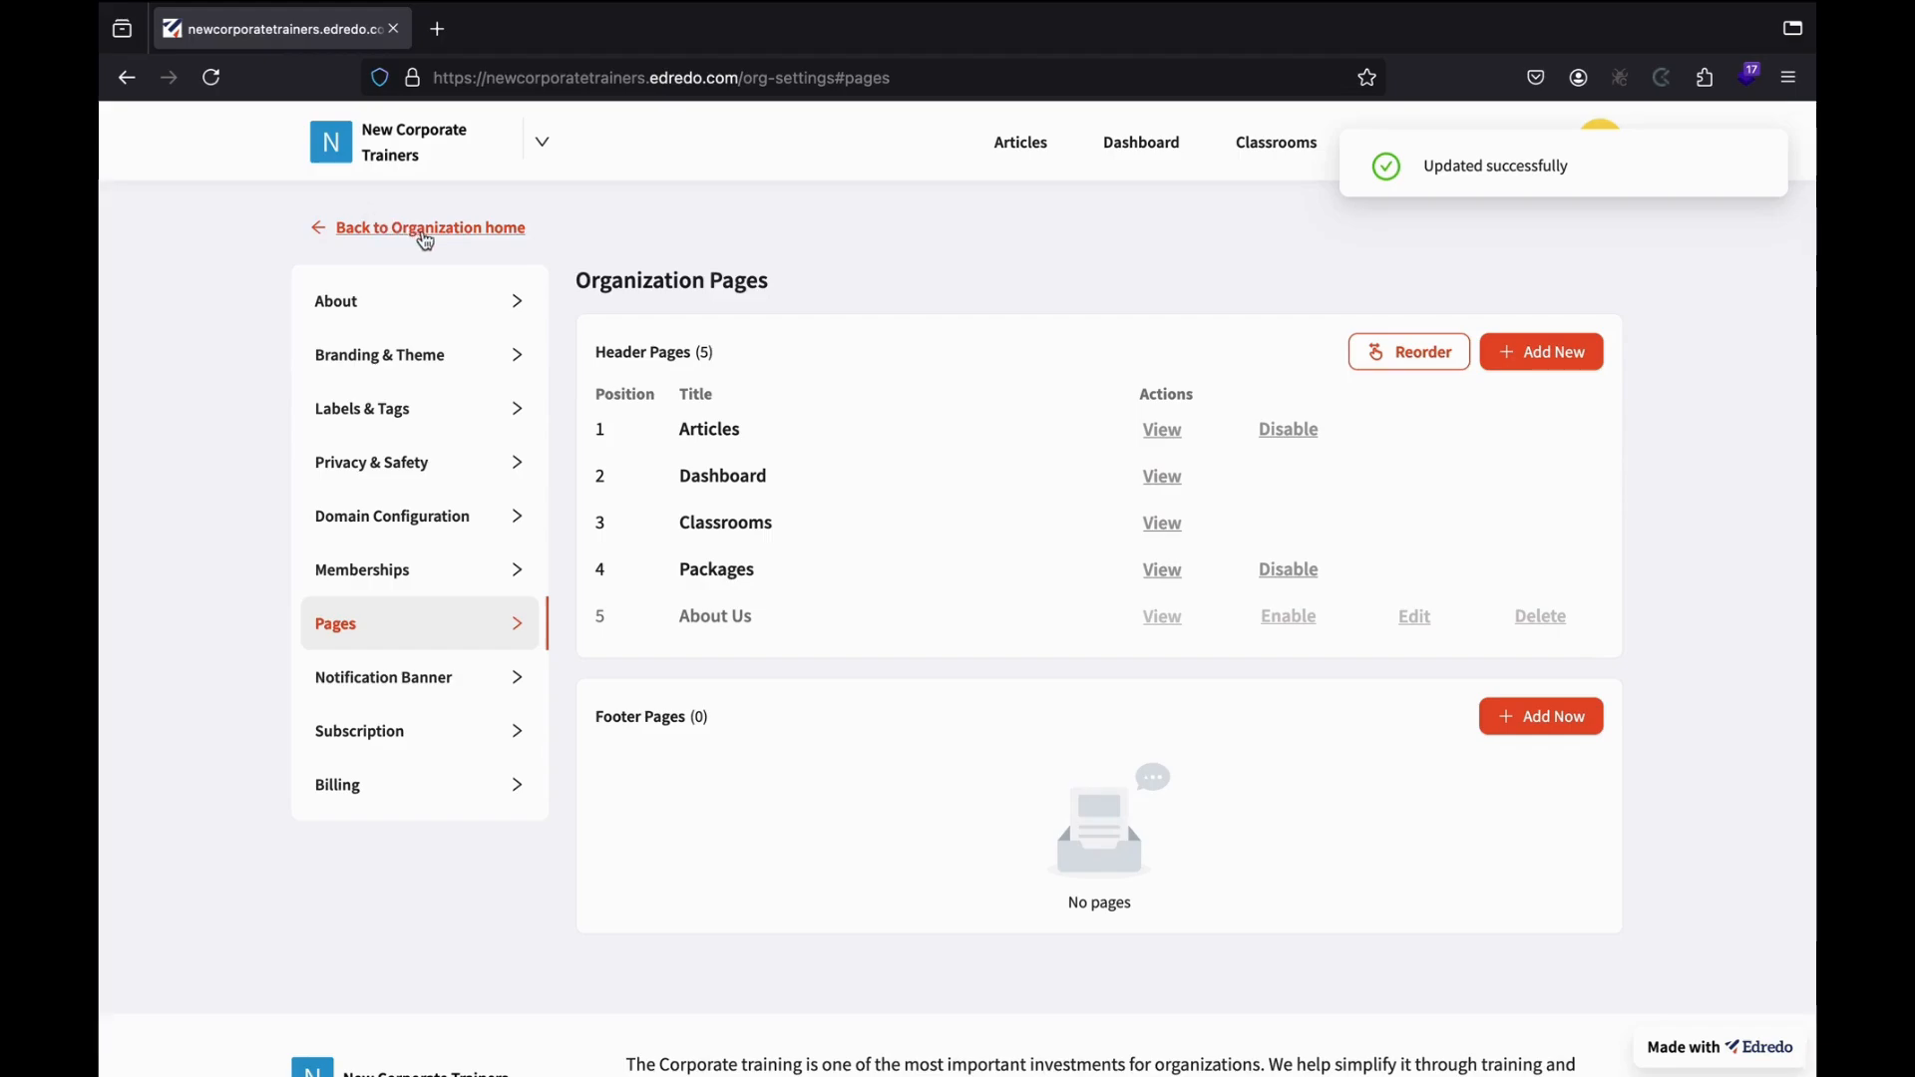
left_click(486, 231)
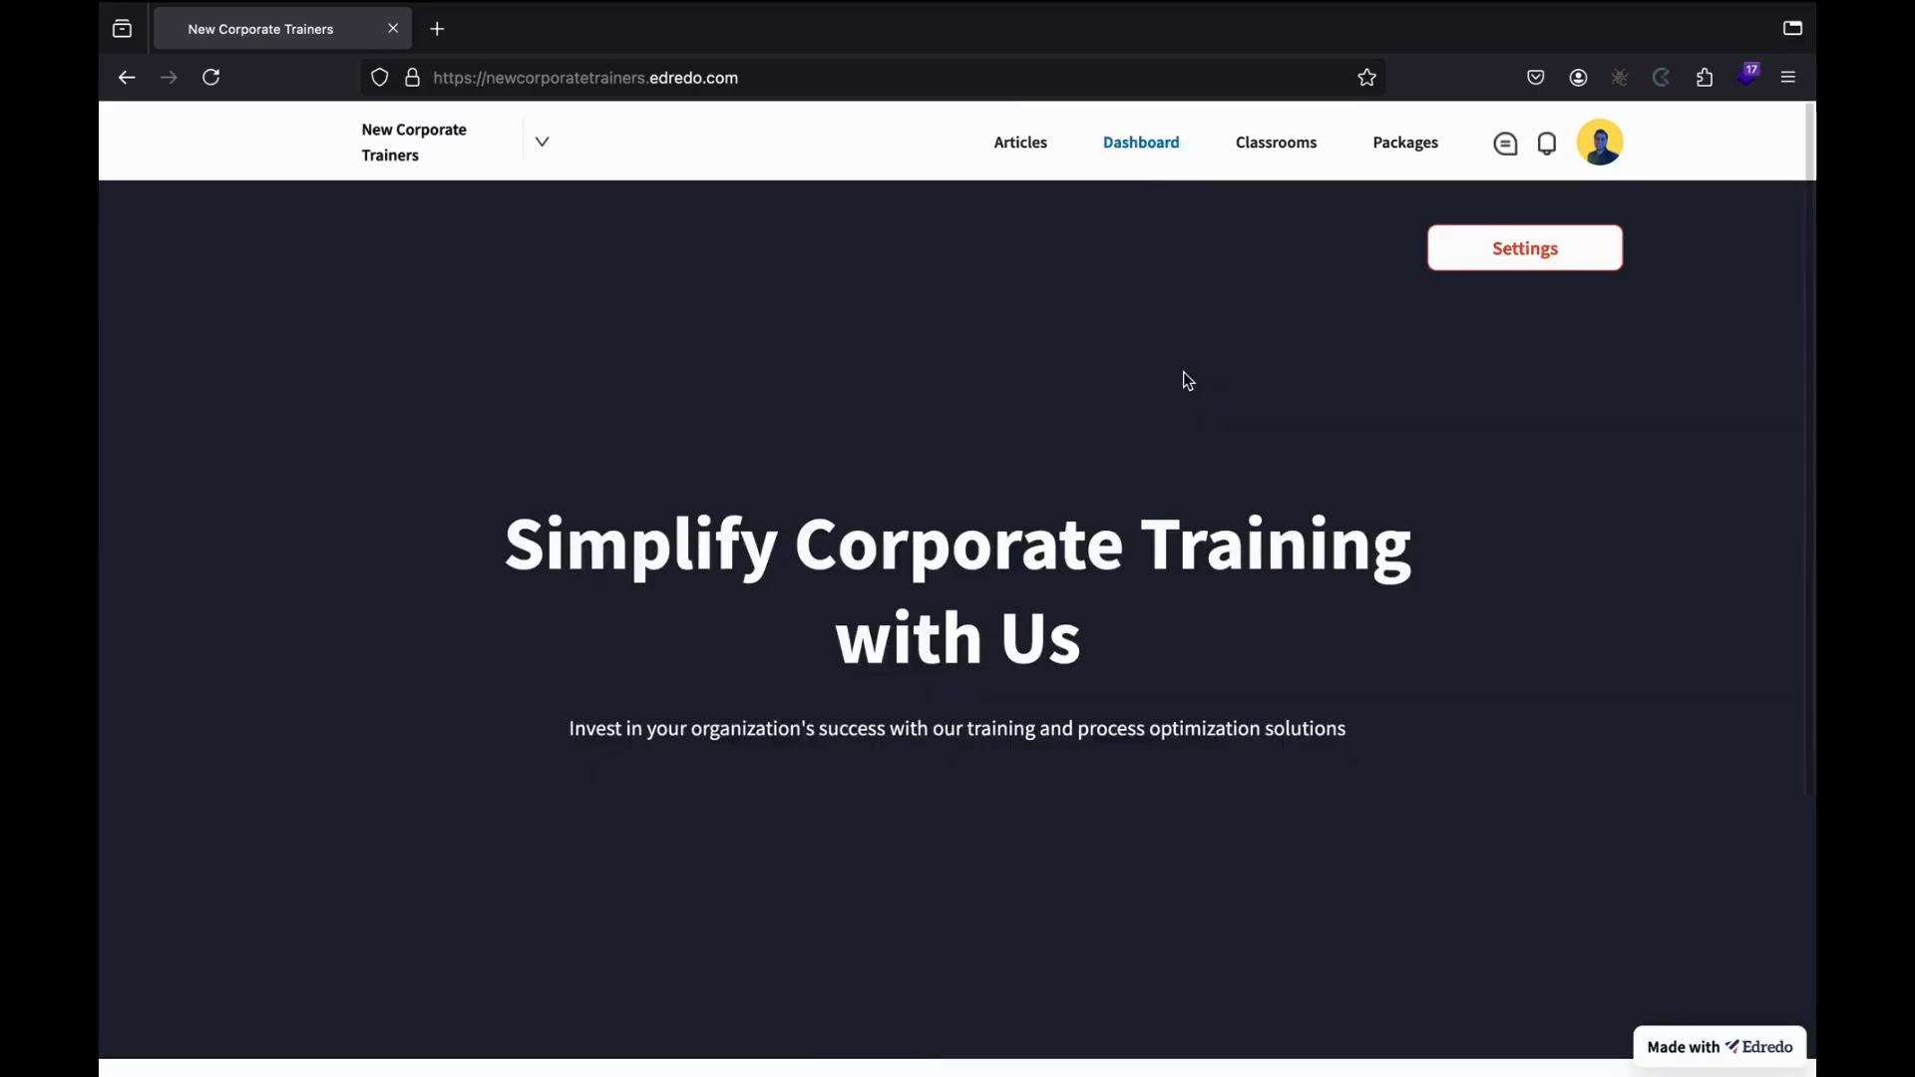
Go from the dashboard to Packages and start a new package.
left_click(1124, 162)
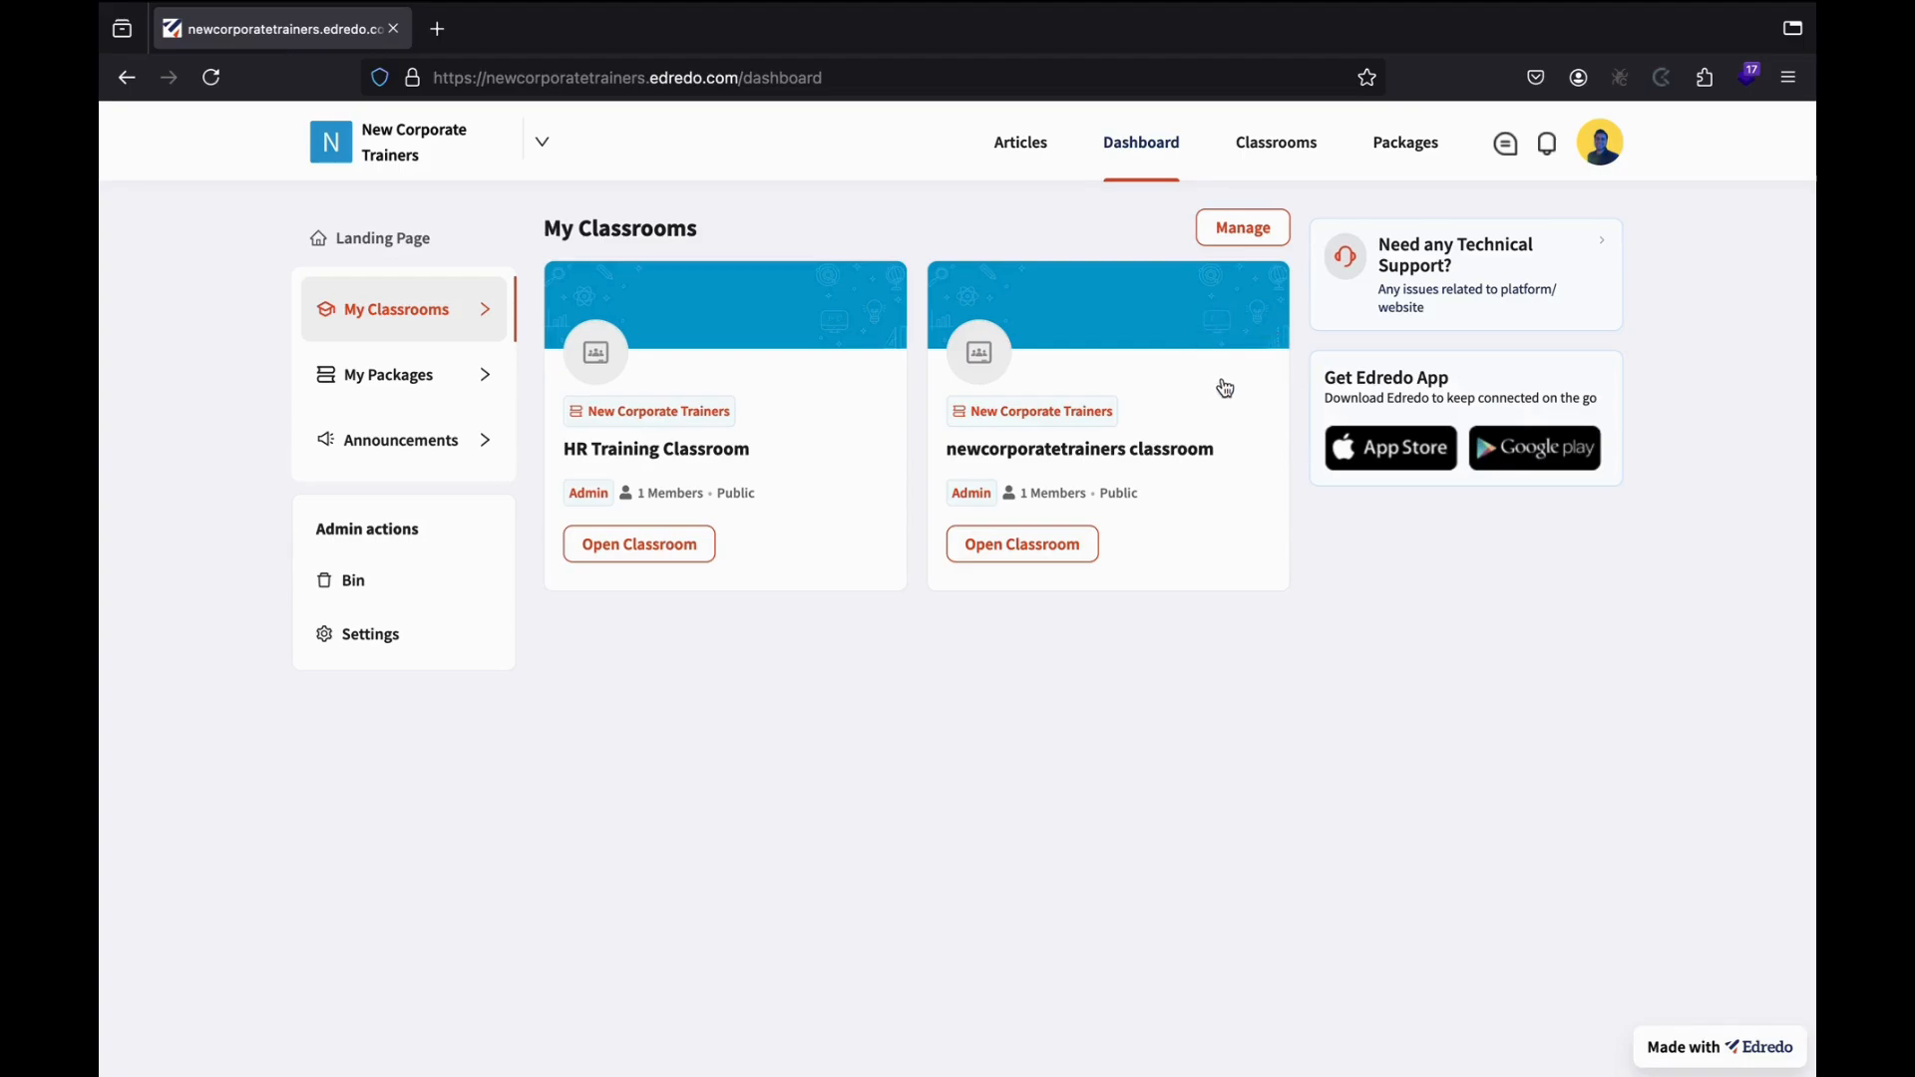
left_click(1402, 163)
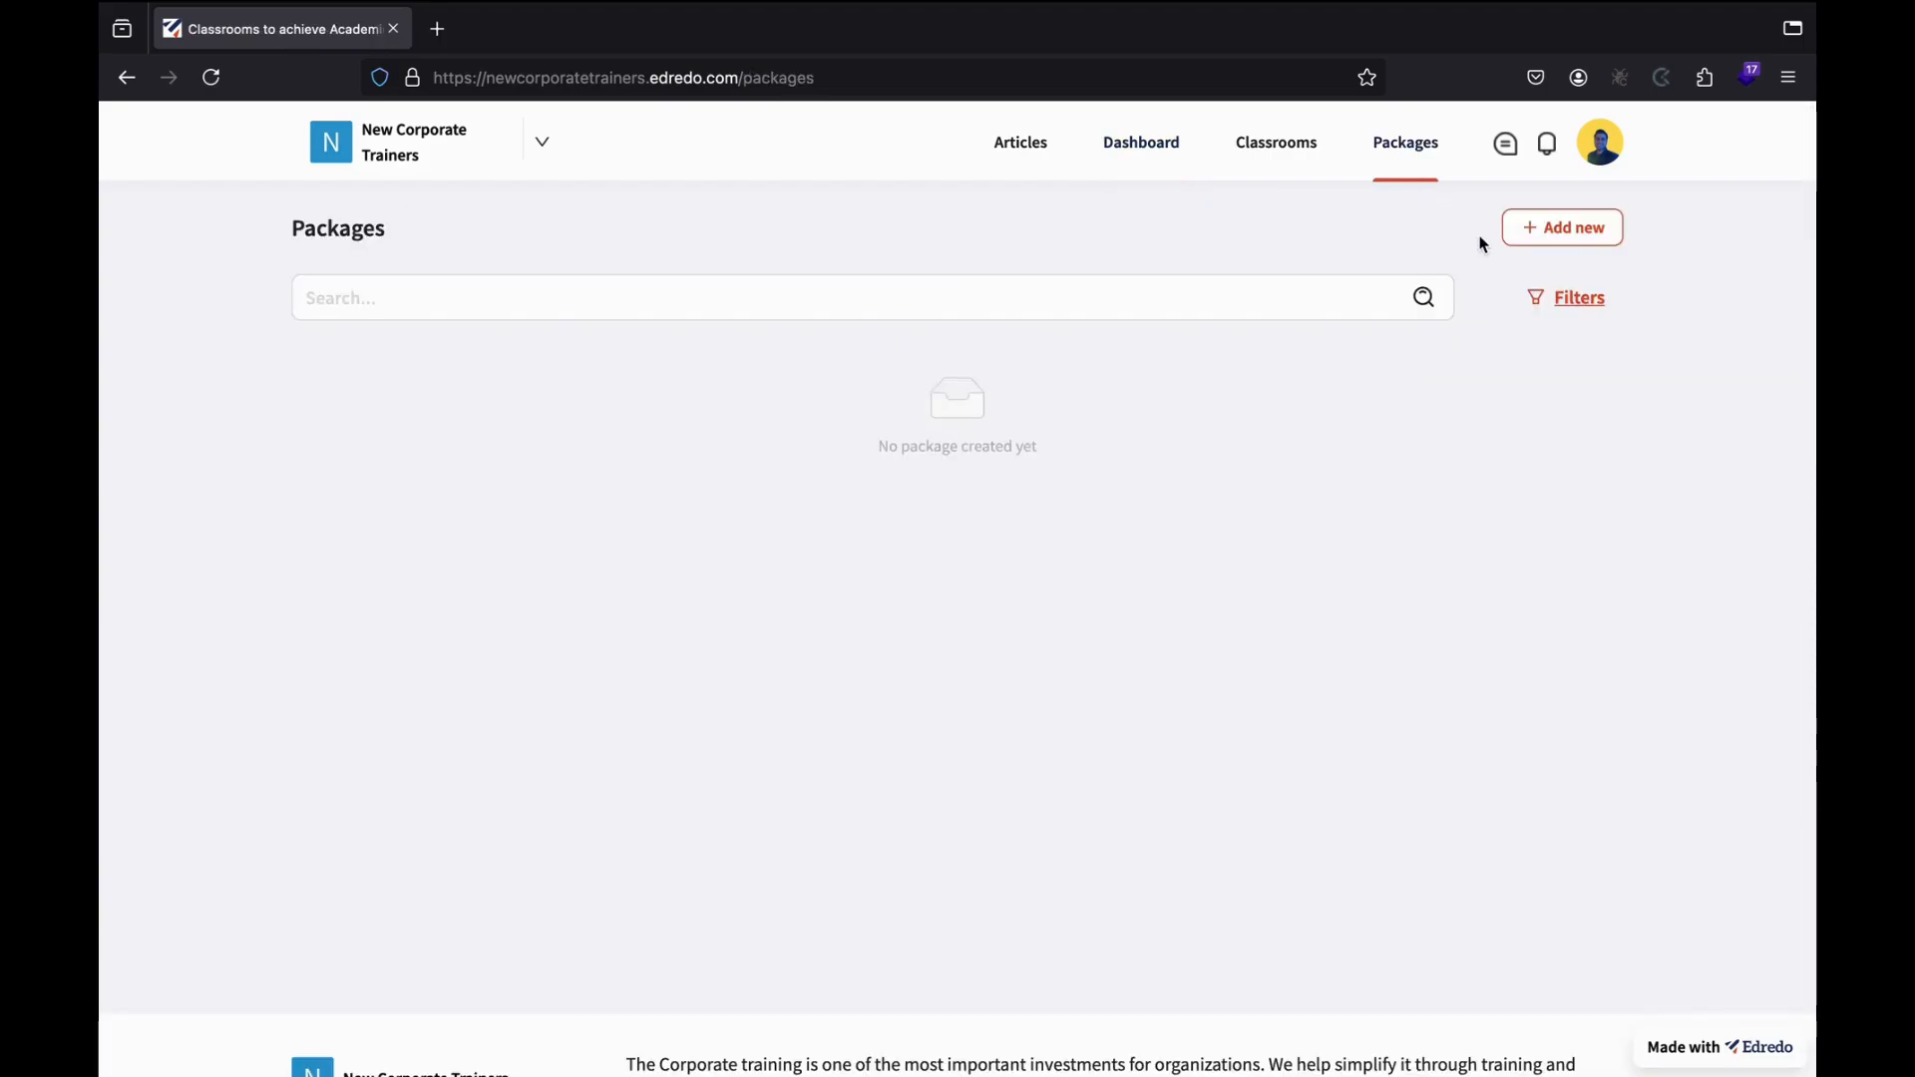
left_click(1545, 243)
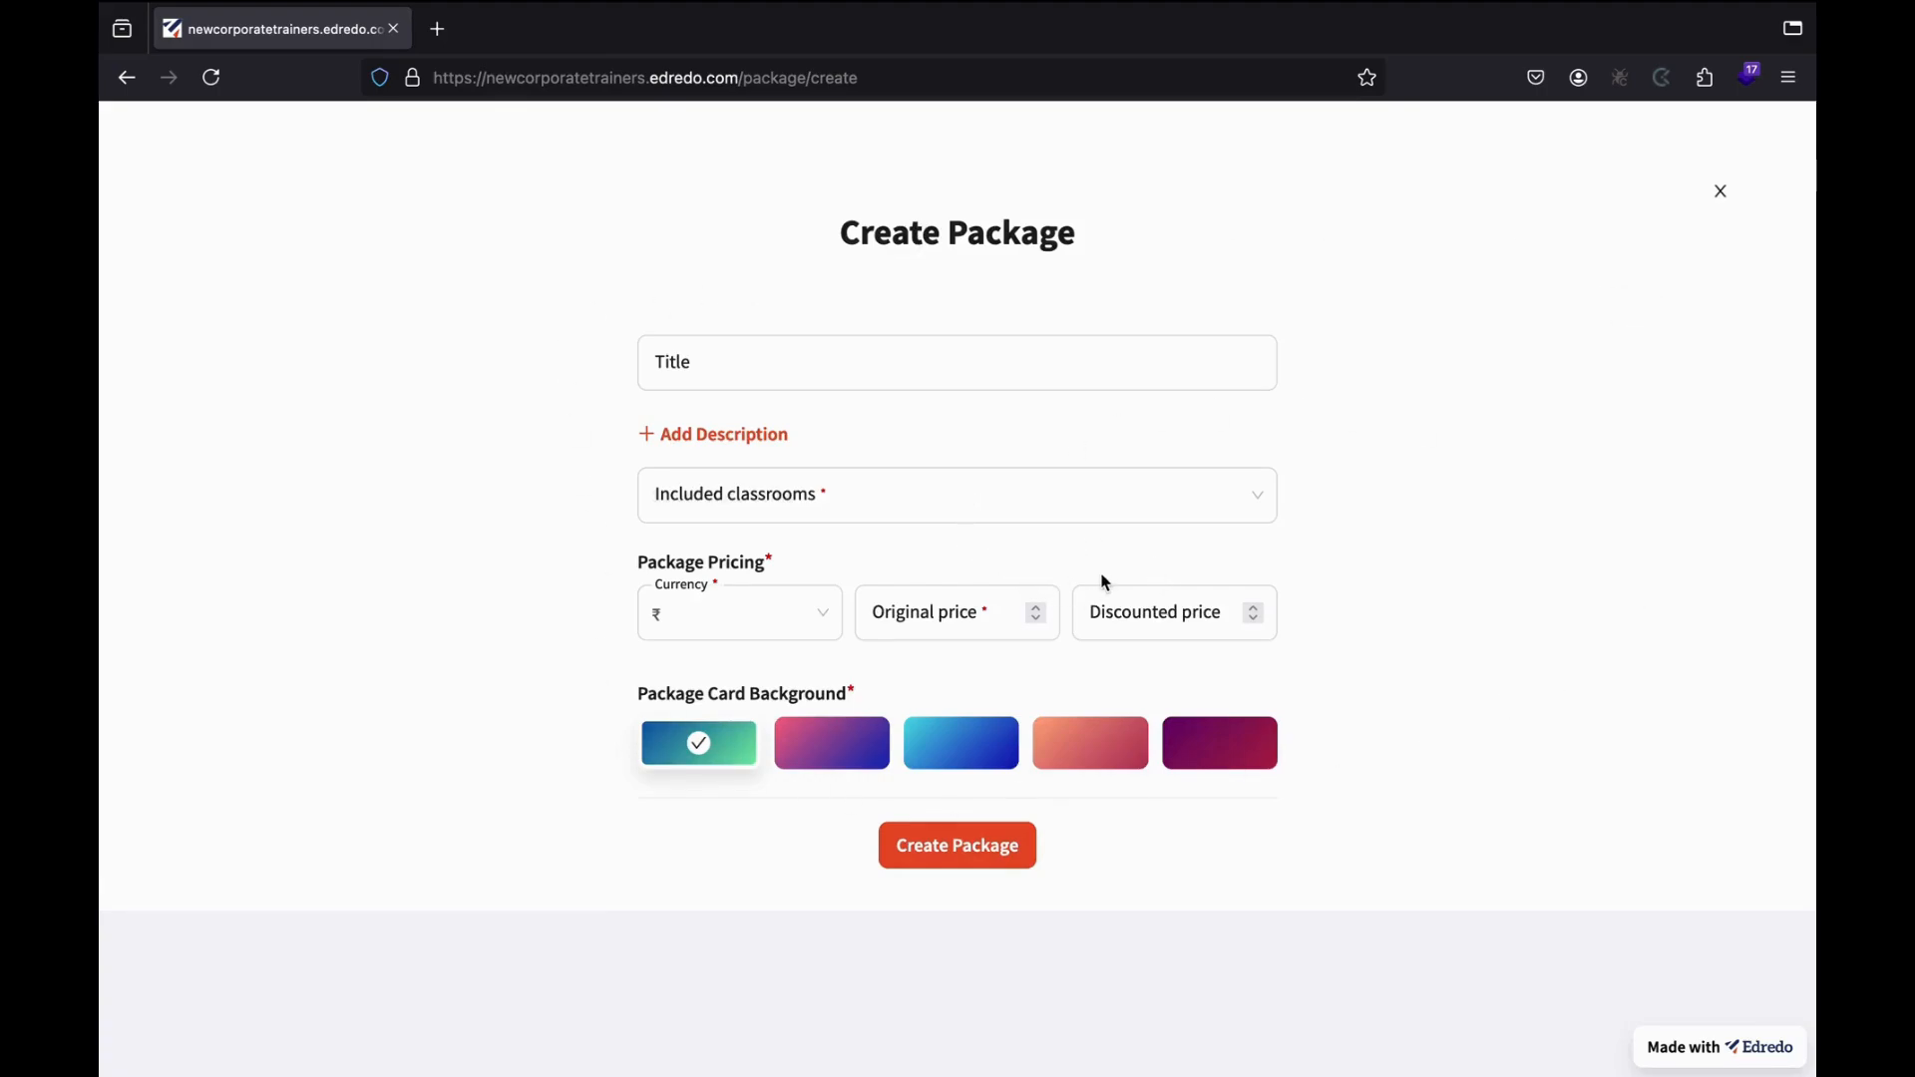
Title the package 'HR Training Package' with description 'Premium quality training for your employees'.
left_click(754, 375)
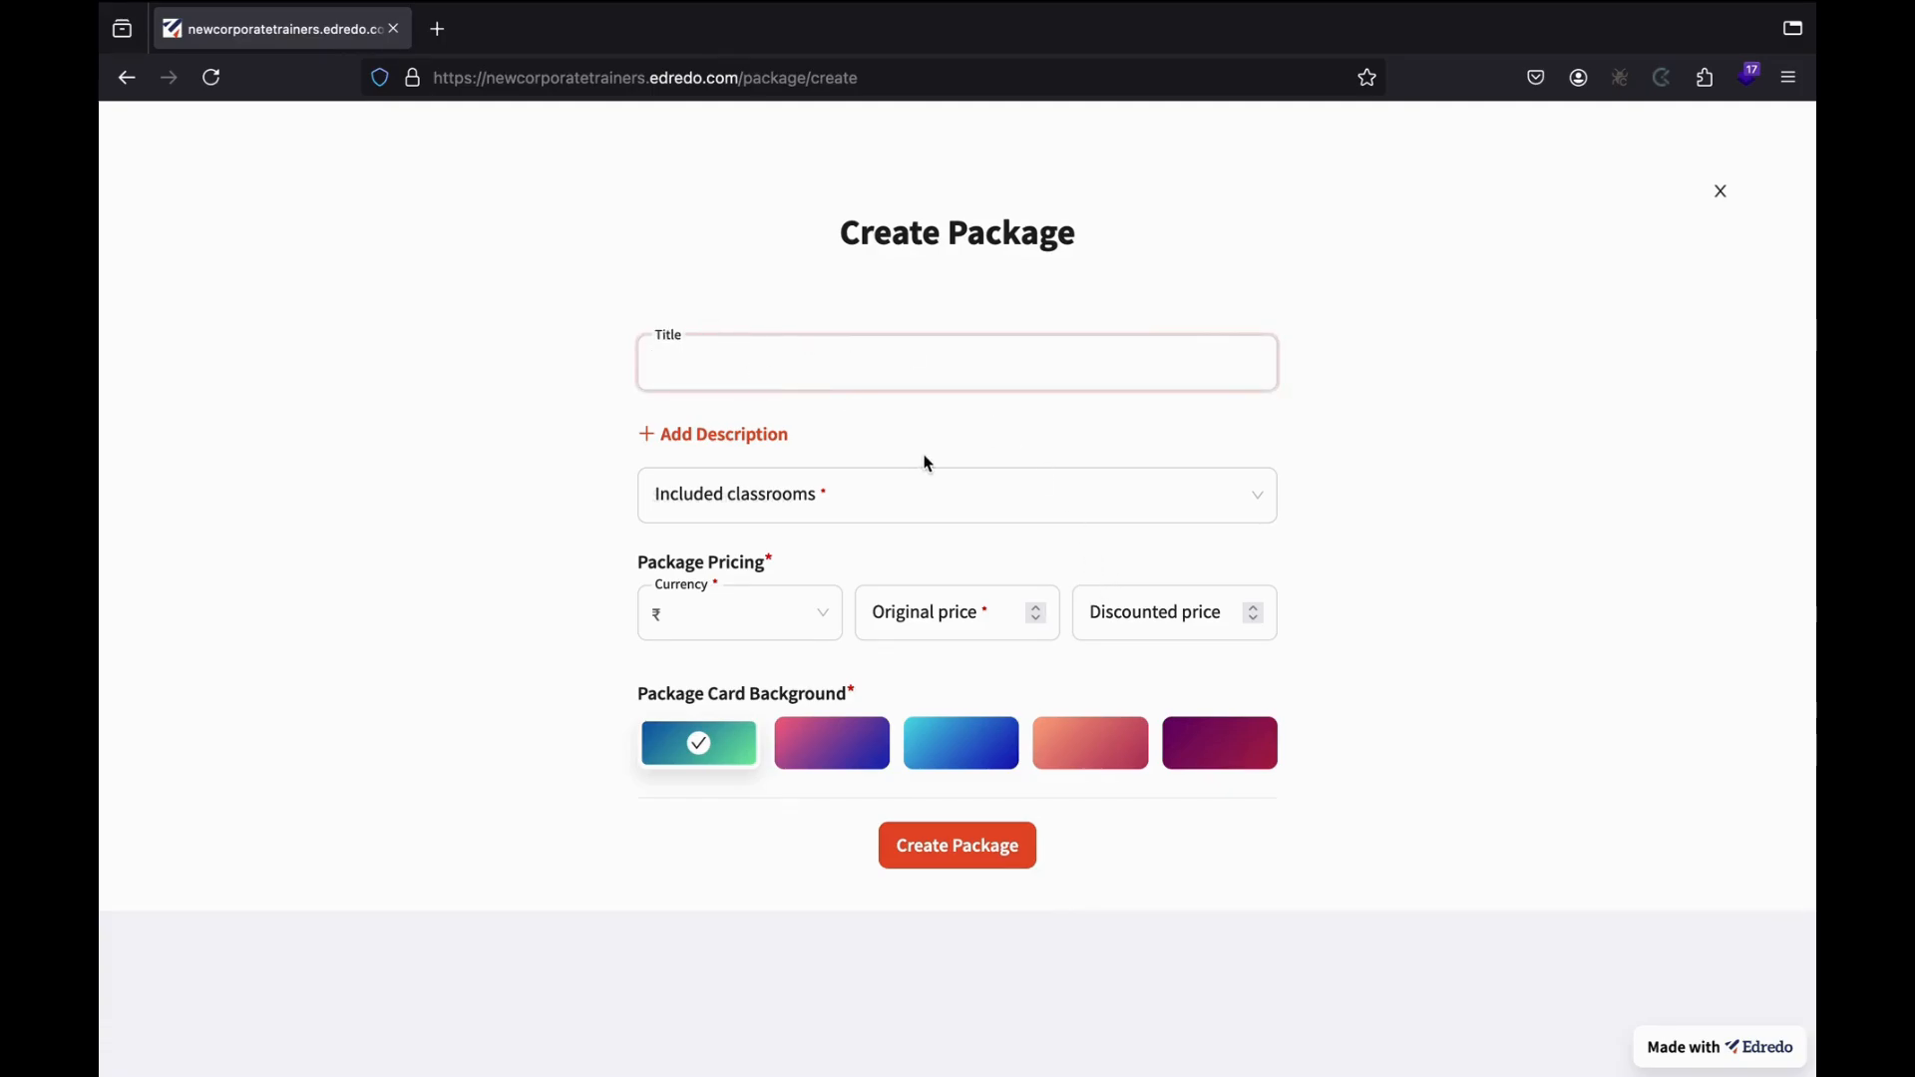
type("HR Tra")
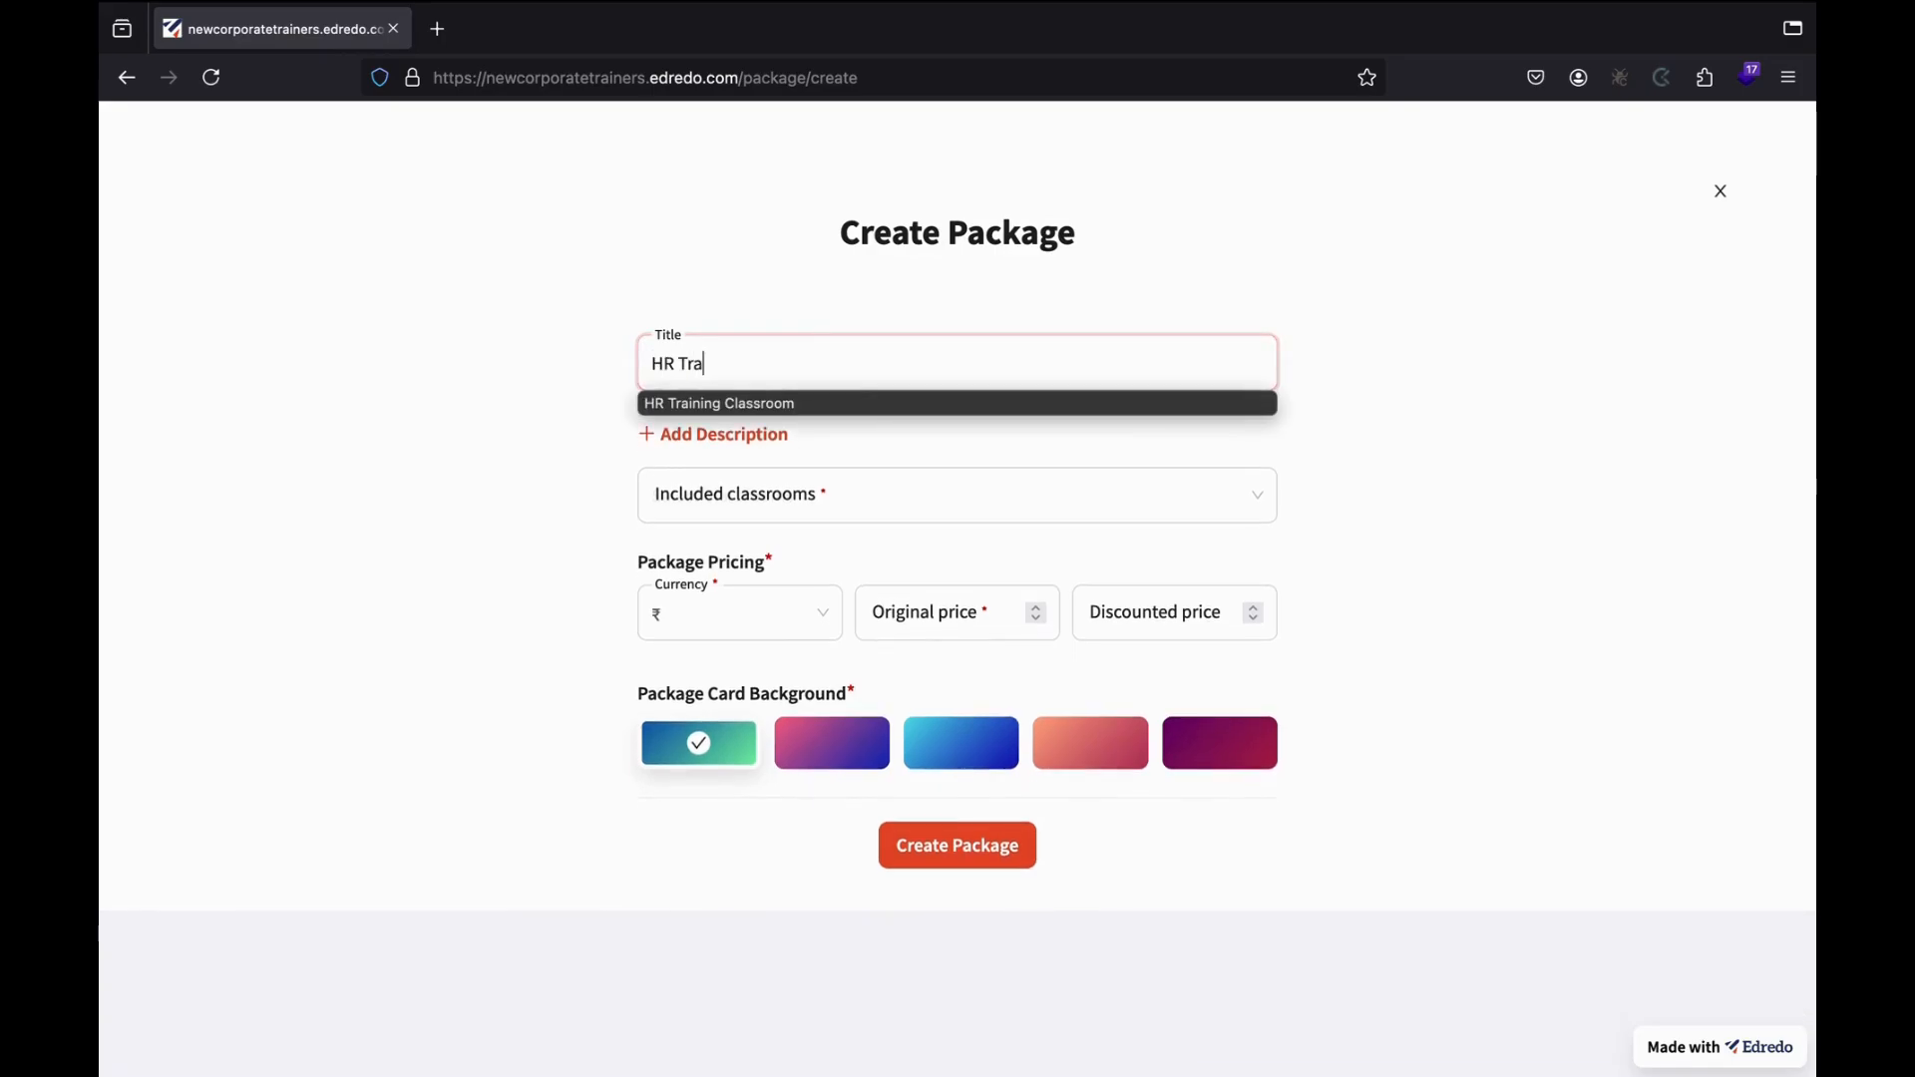
type("ining Packa")
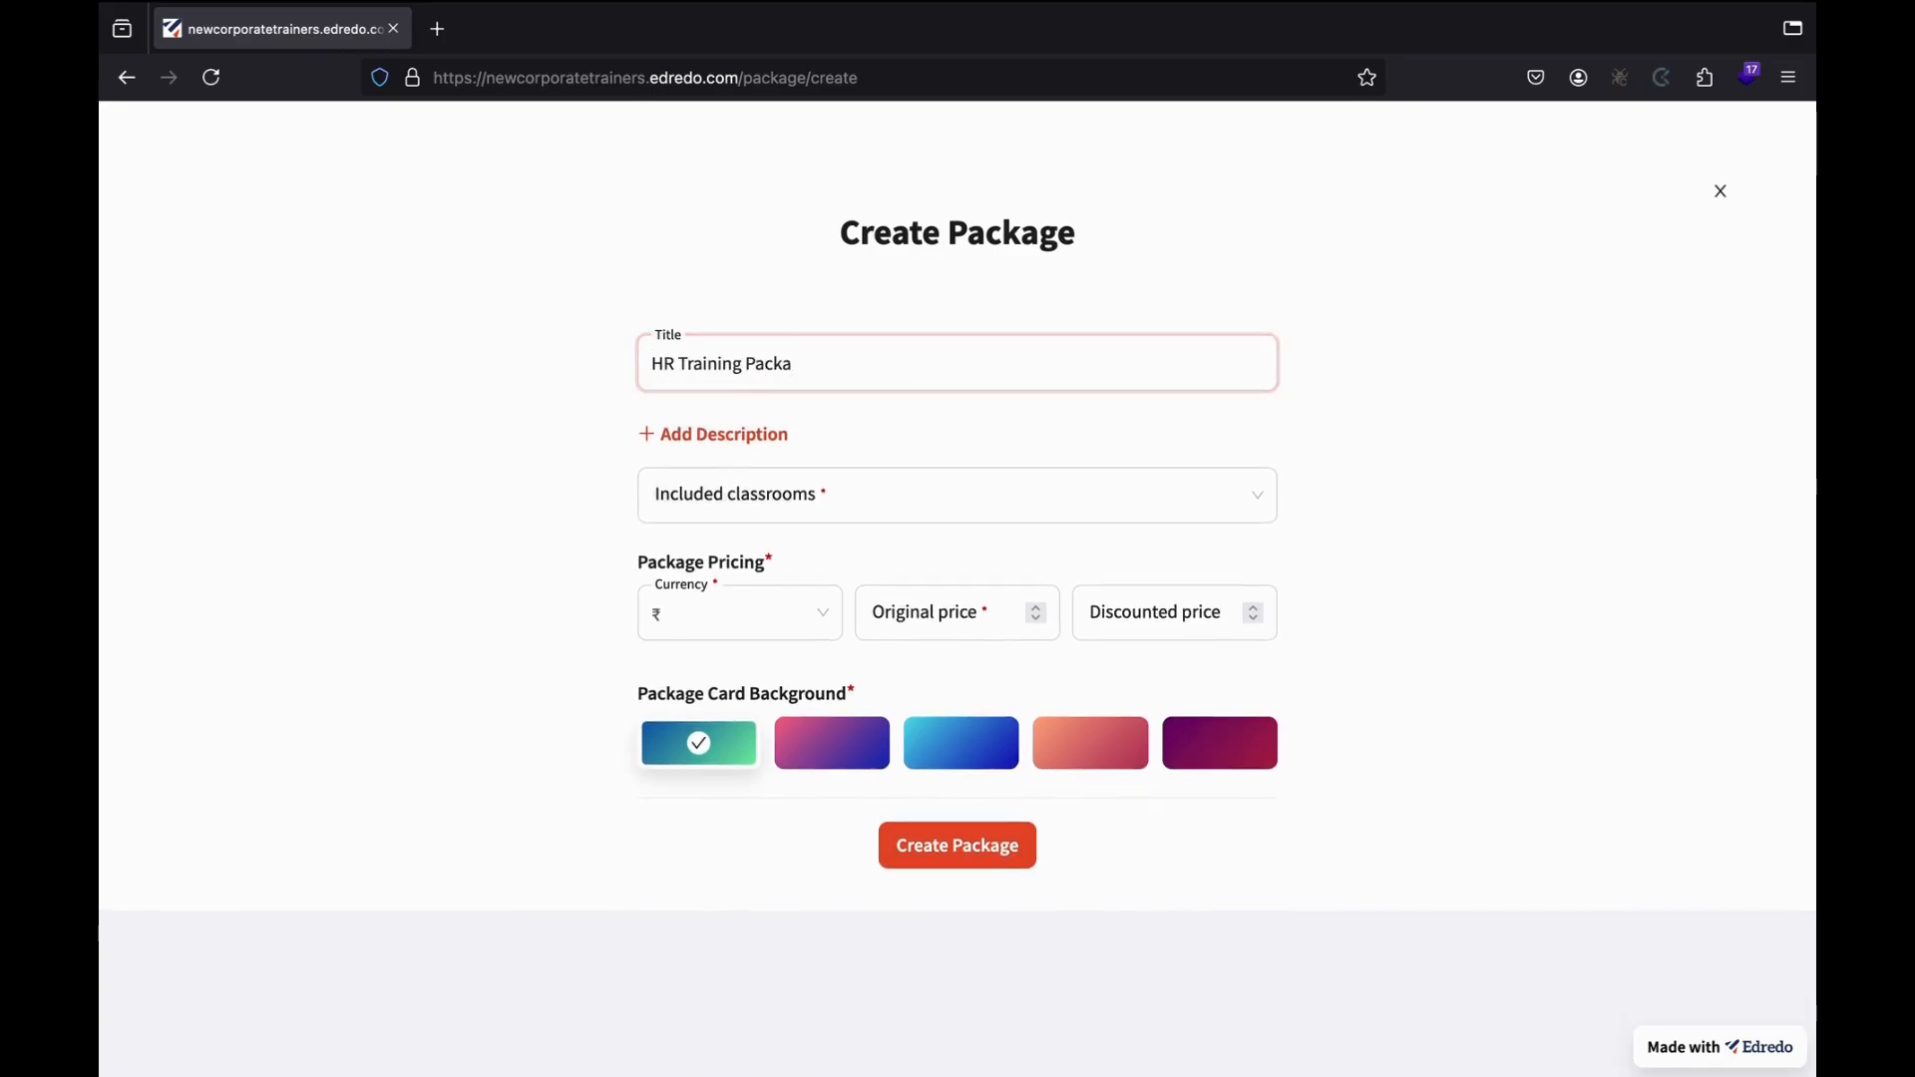
type("ge")
left_click(773, 439)
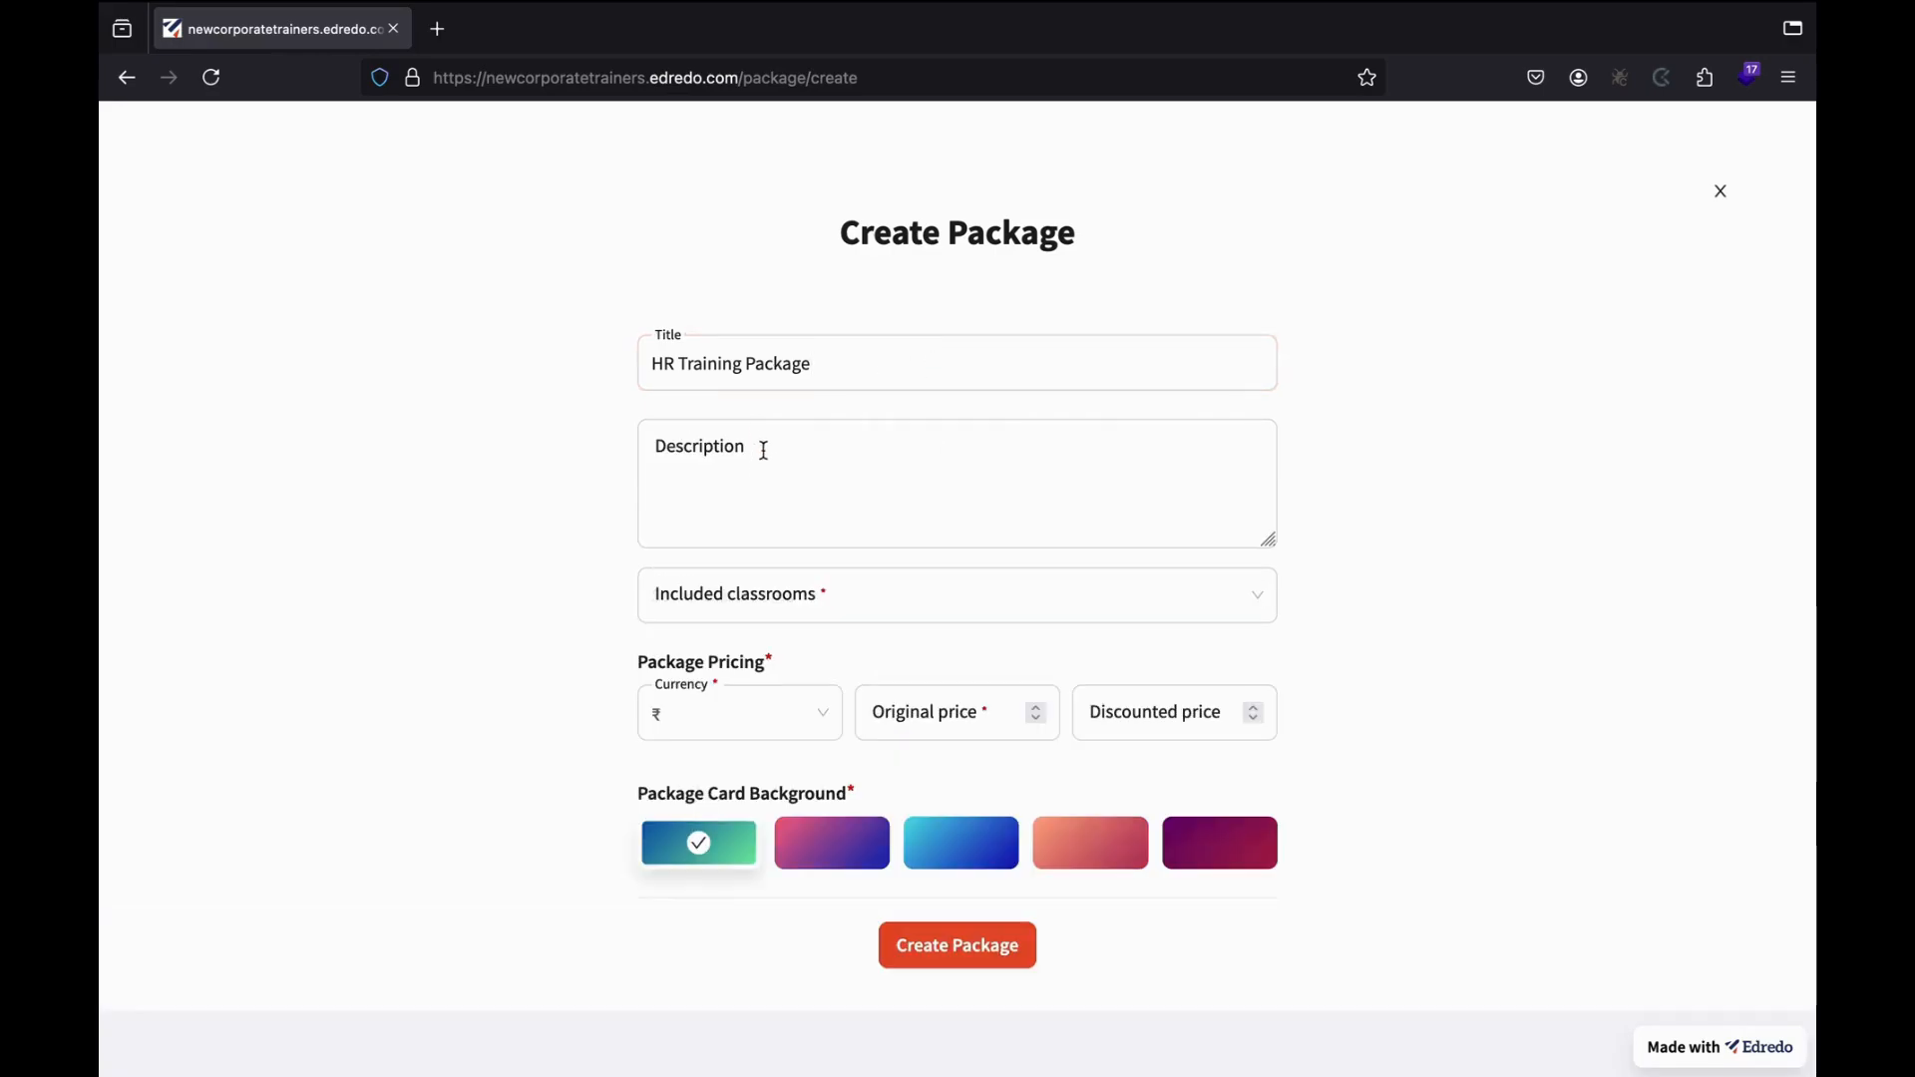
left_click(762, 447)
type("Premi")
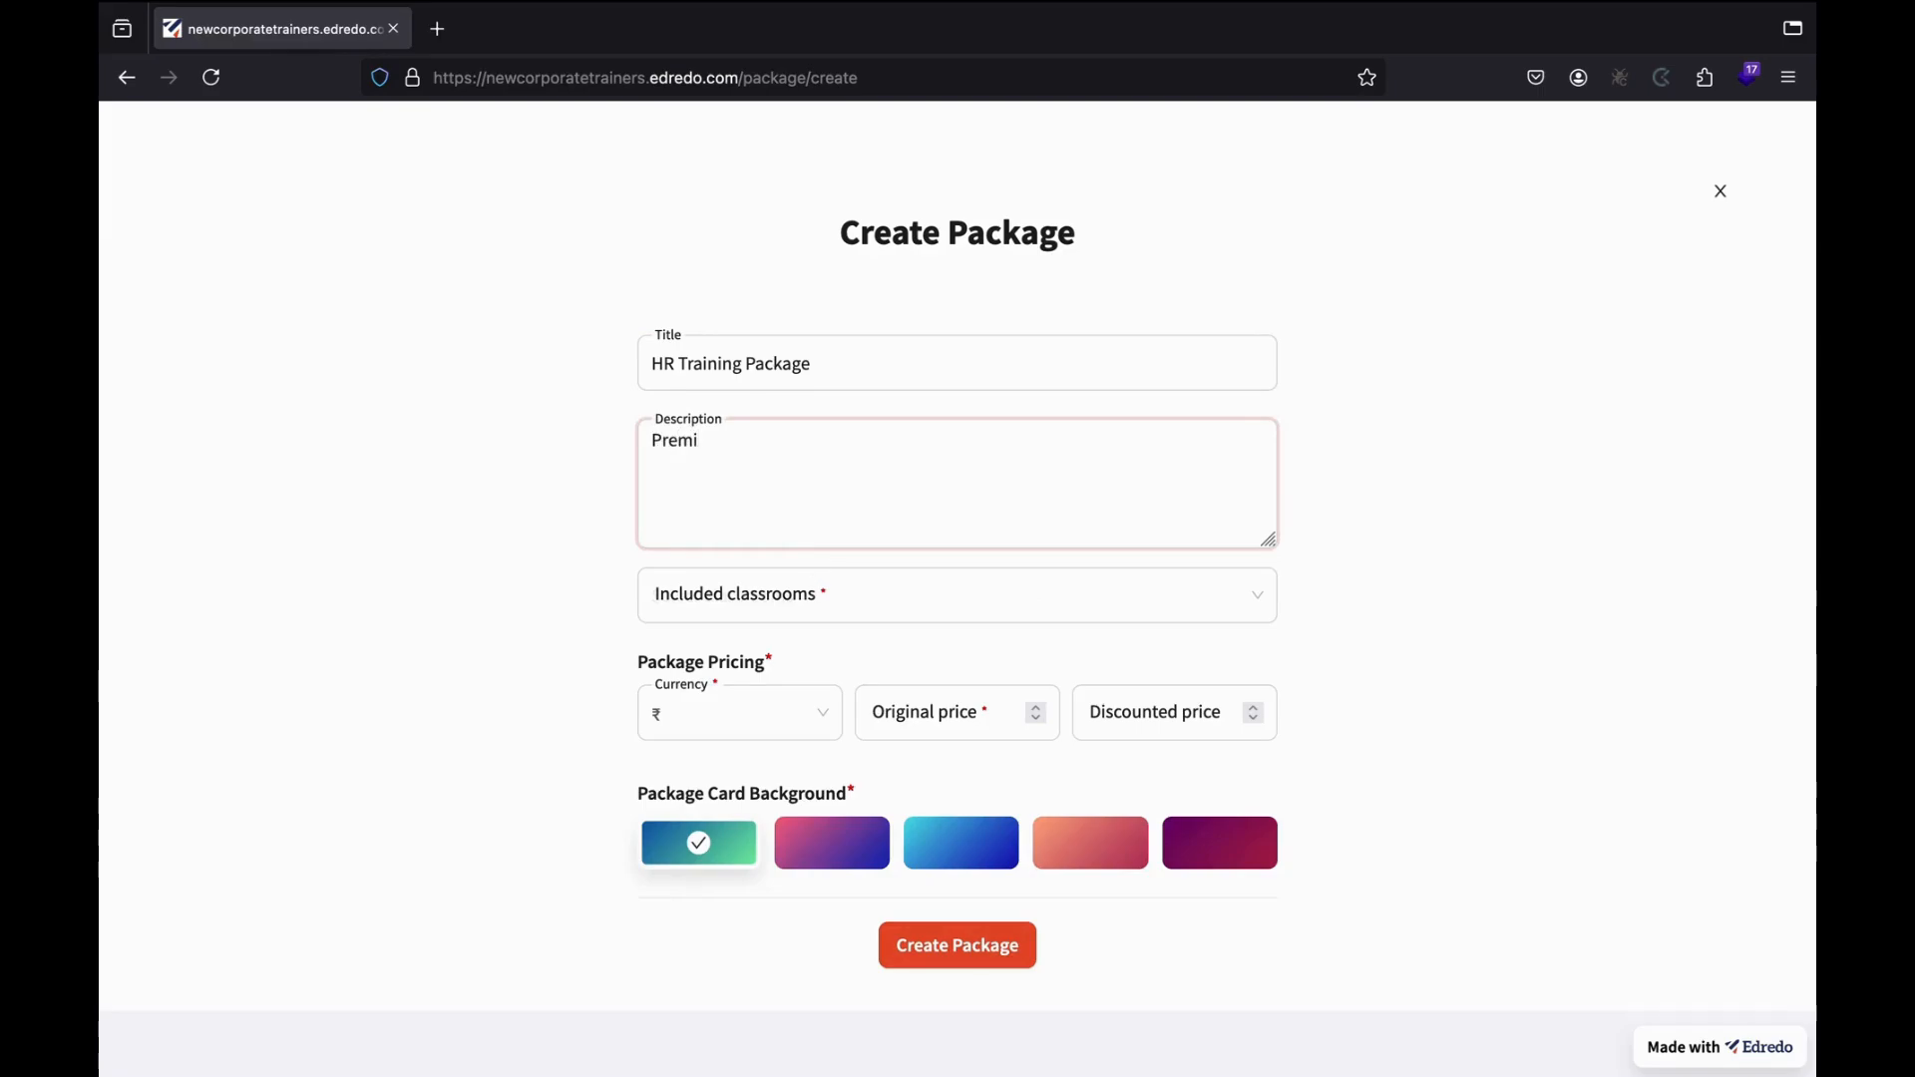
type("um quality training")
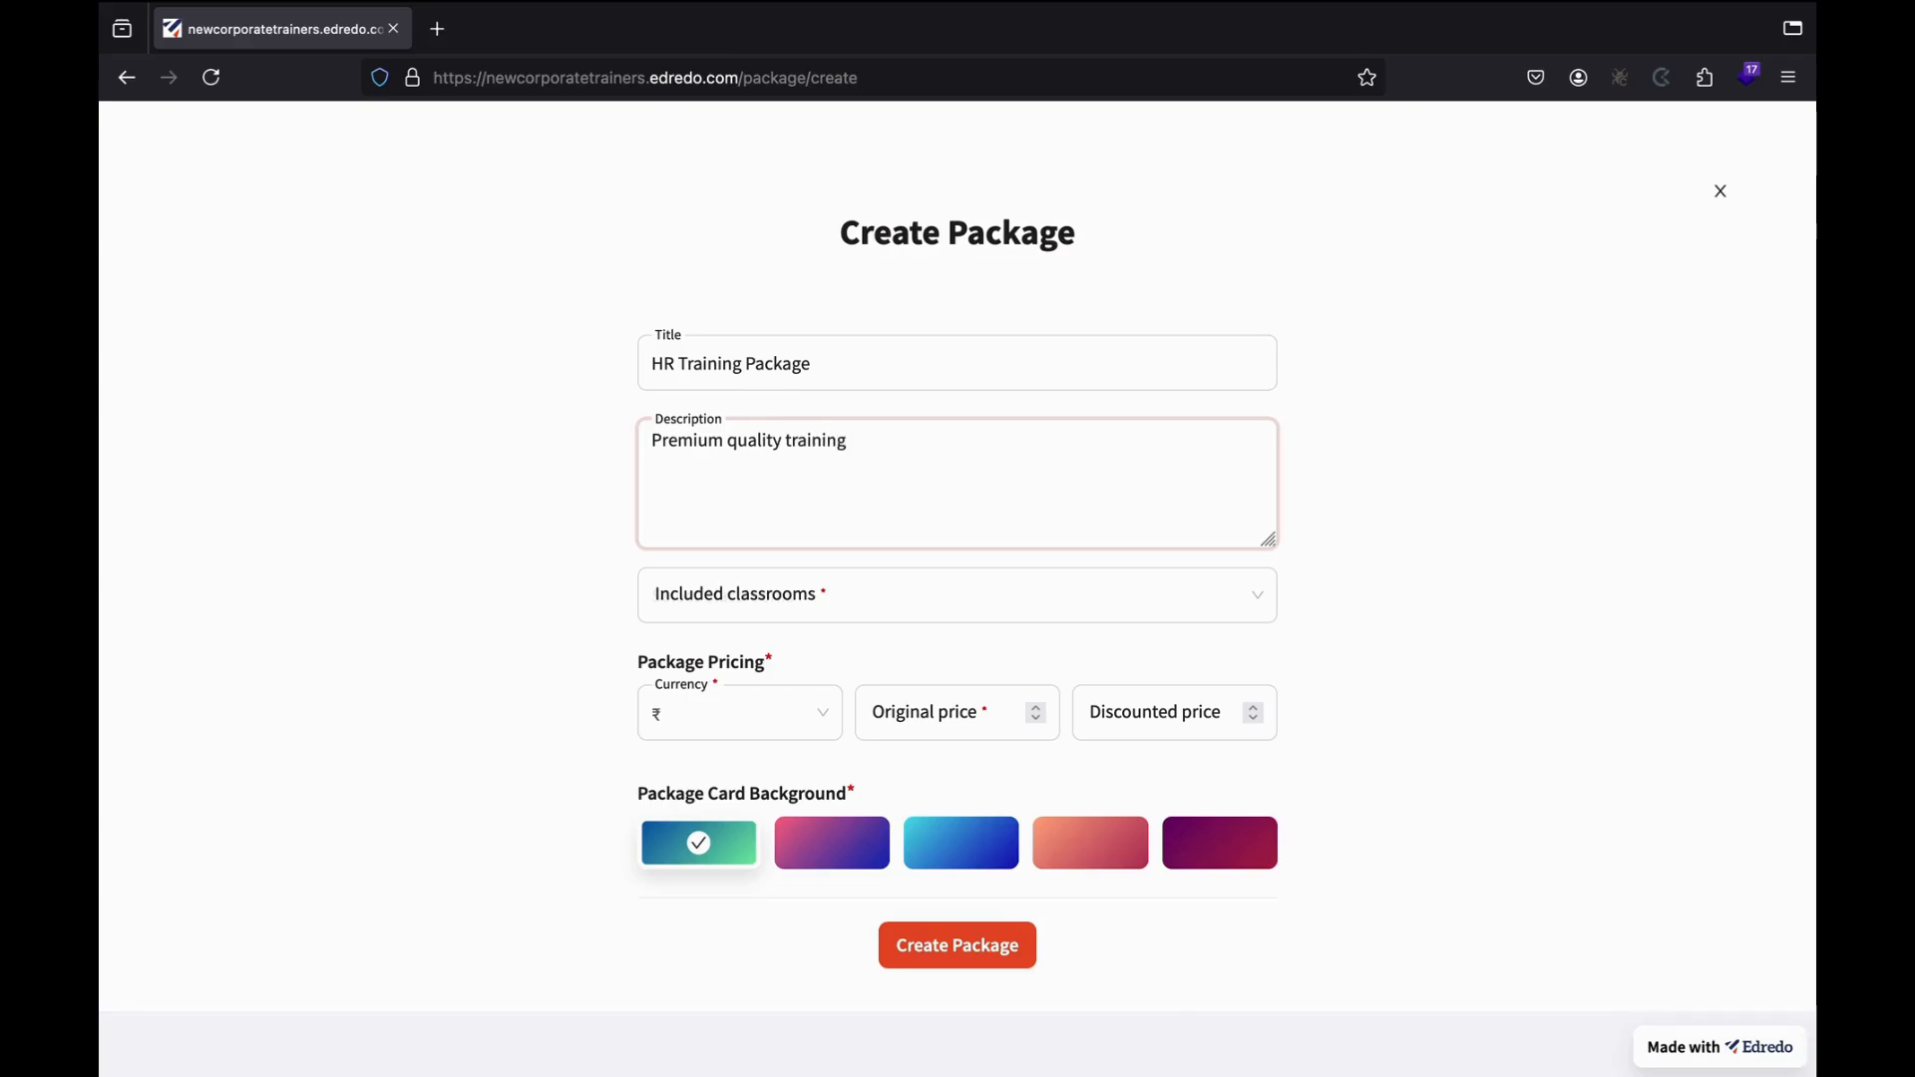
type(" for your employees")
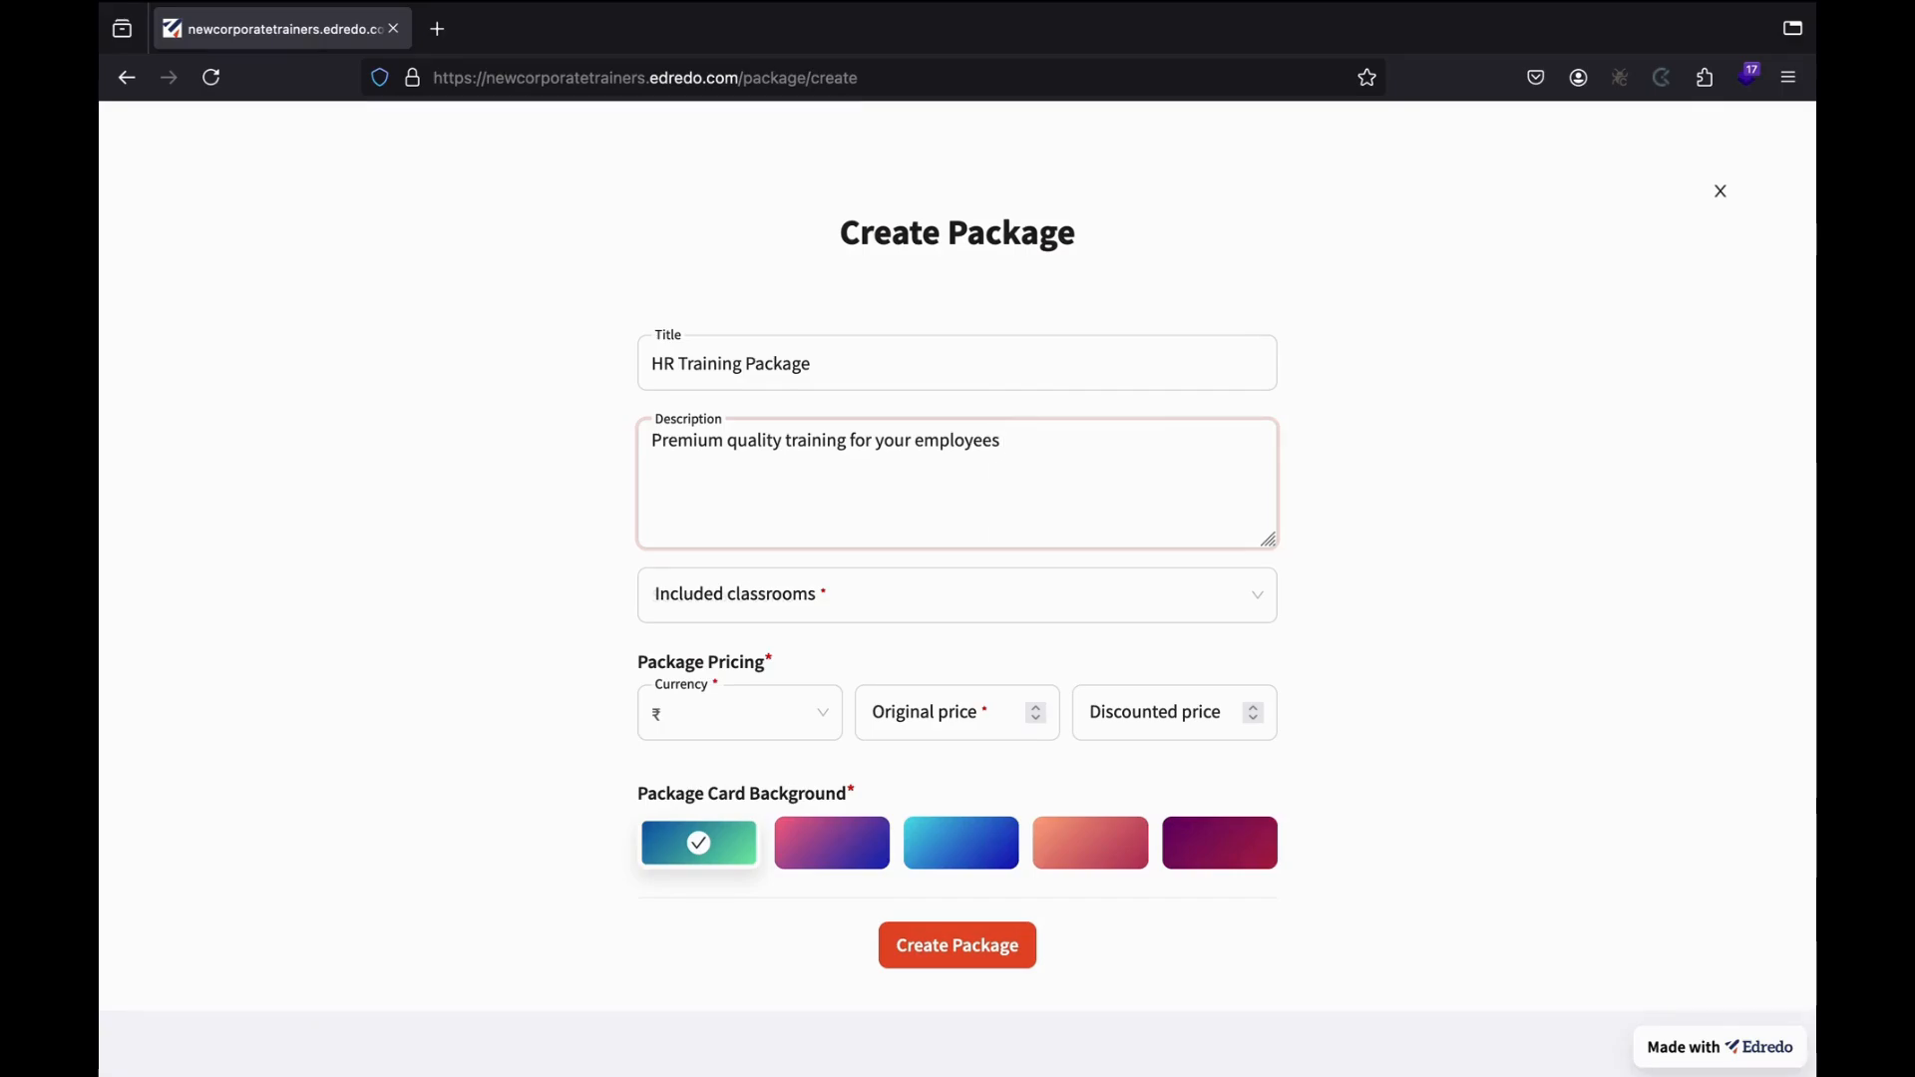
Include HR Training Classroom and newcorporatetrainers classroom in the package.
left_click(785, 592)
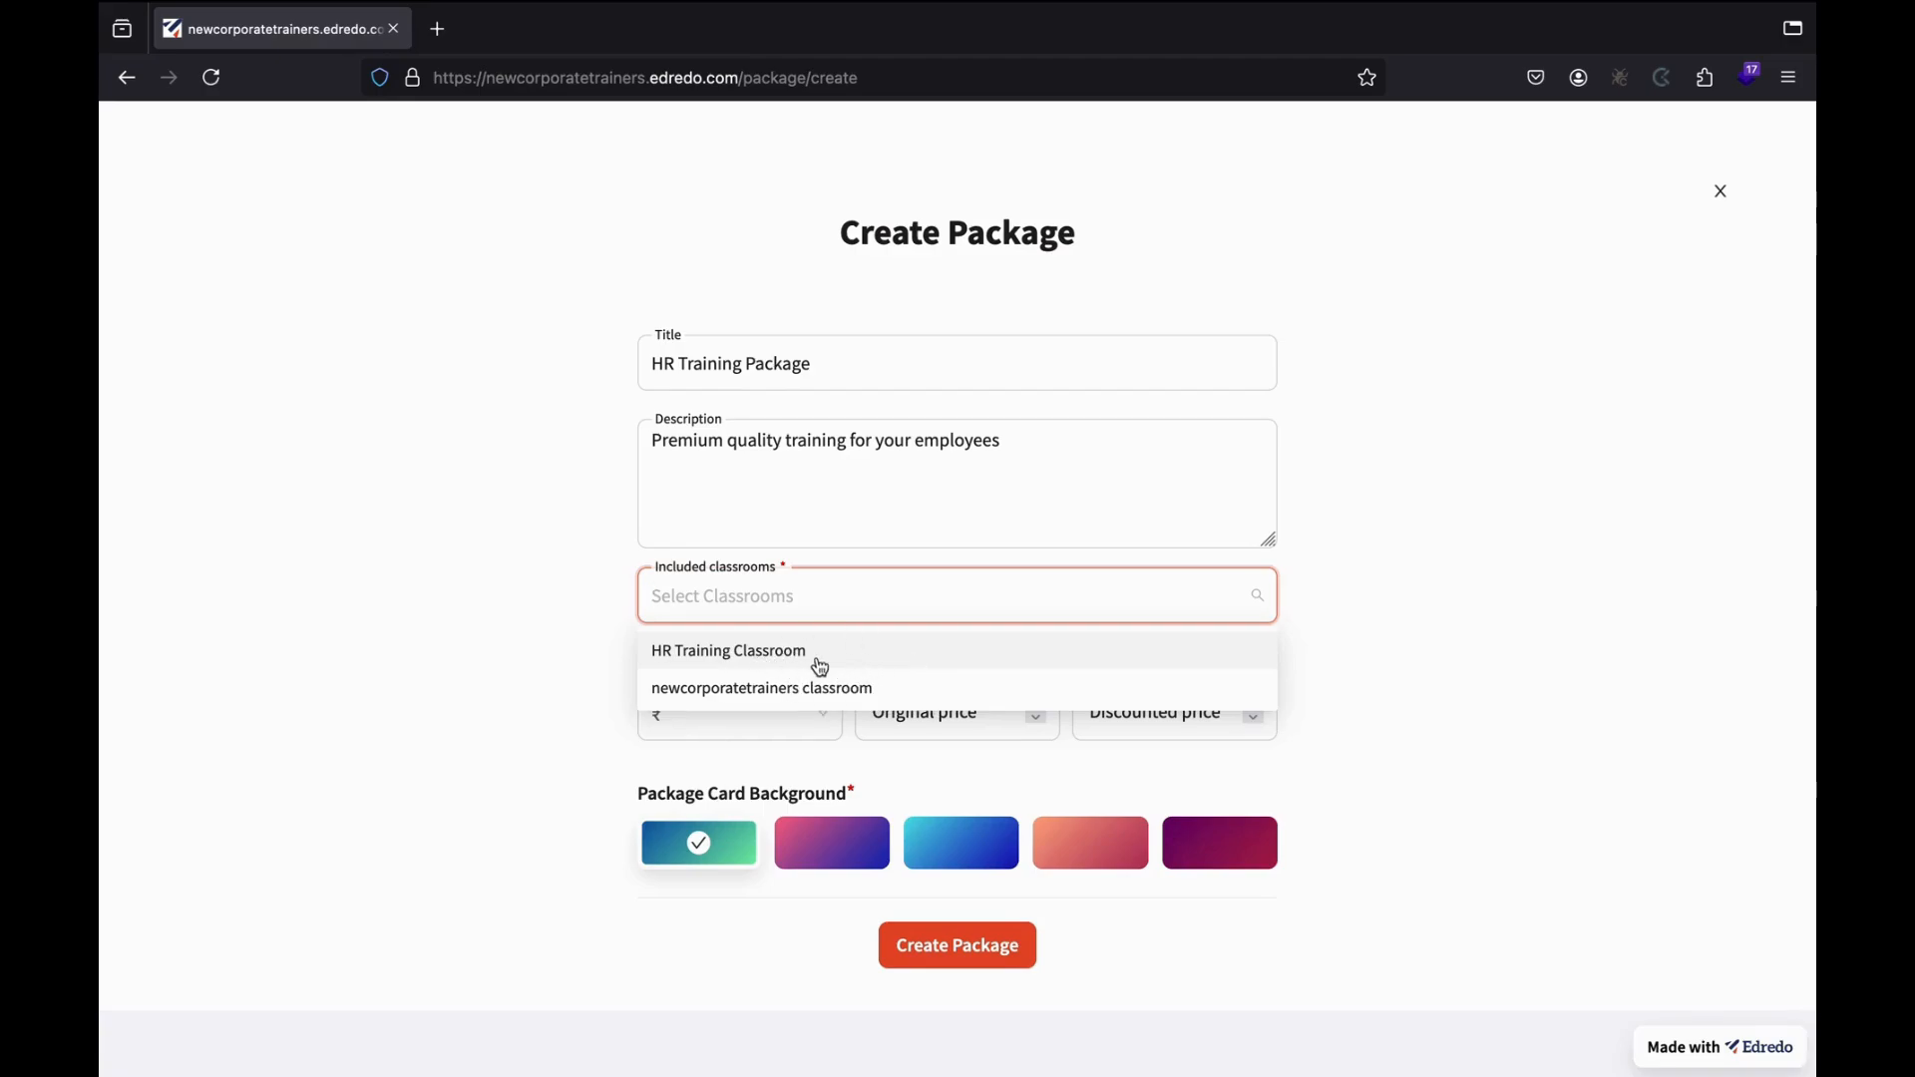
left_click(788, 664)
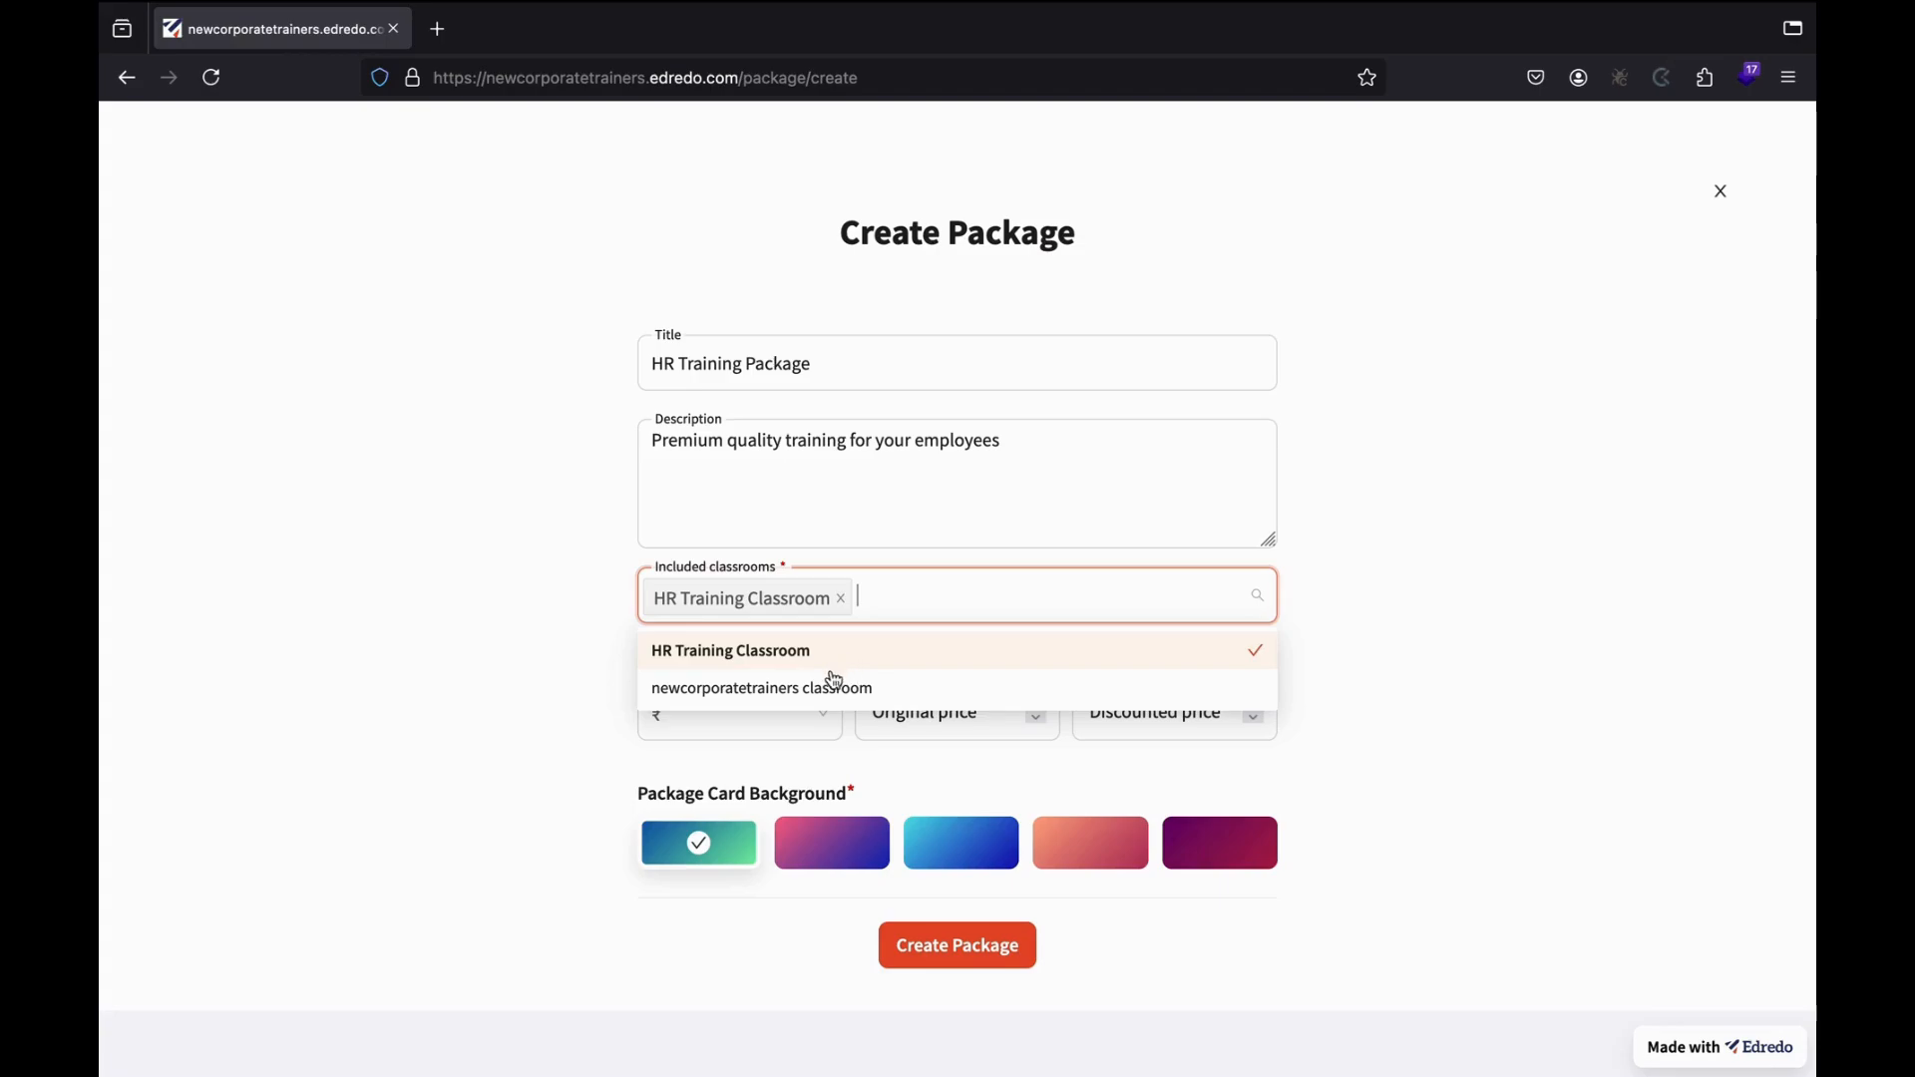
left_click(826, 686)
left_click(1496, 627)
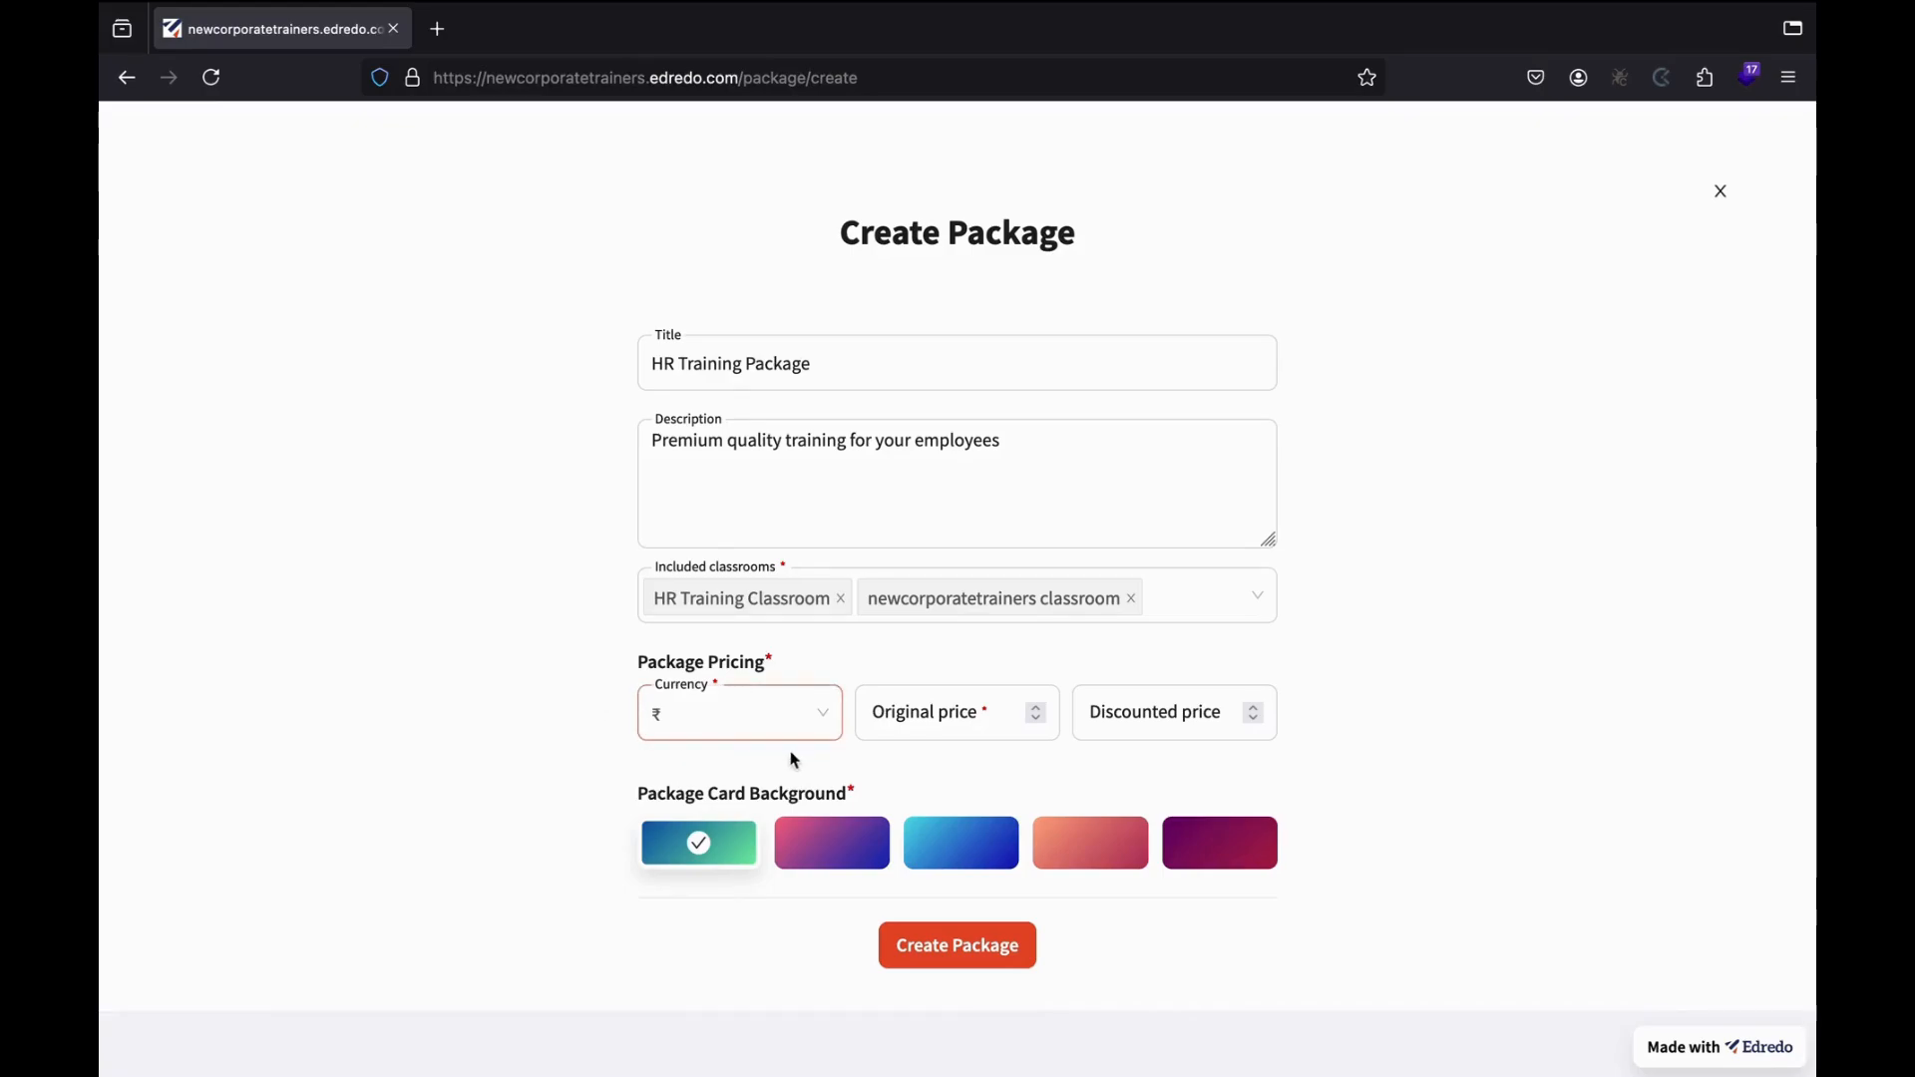
Price it in dollars at 100 discounted to 75, choose an orange card, and create it.
left_click(719, 722)
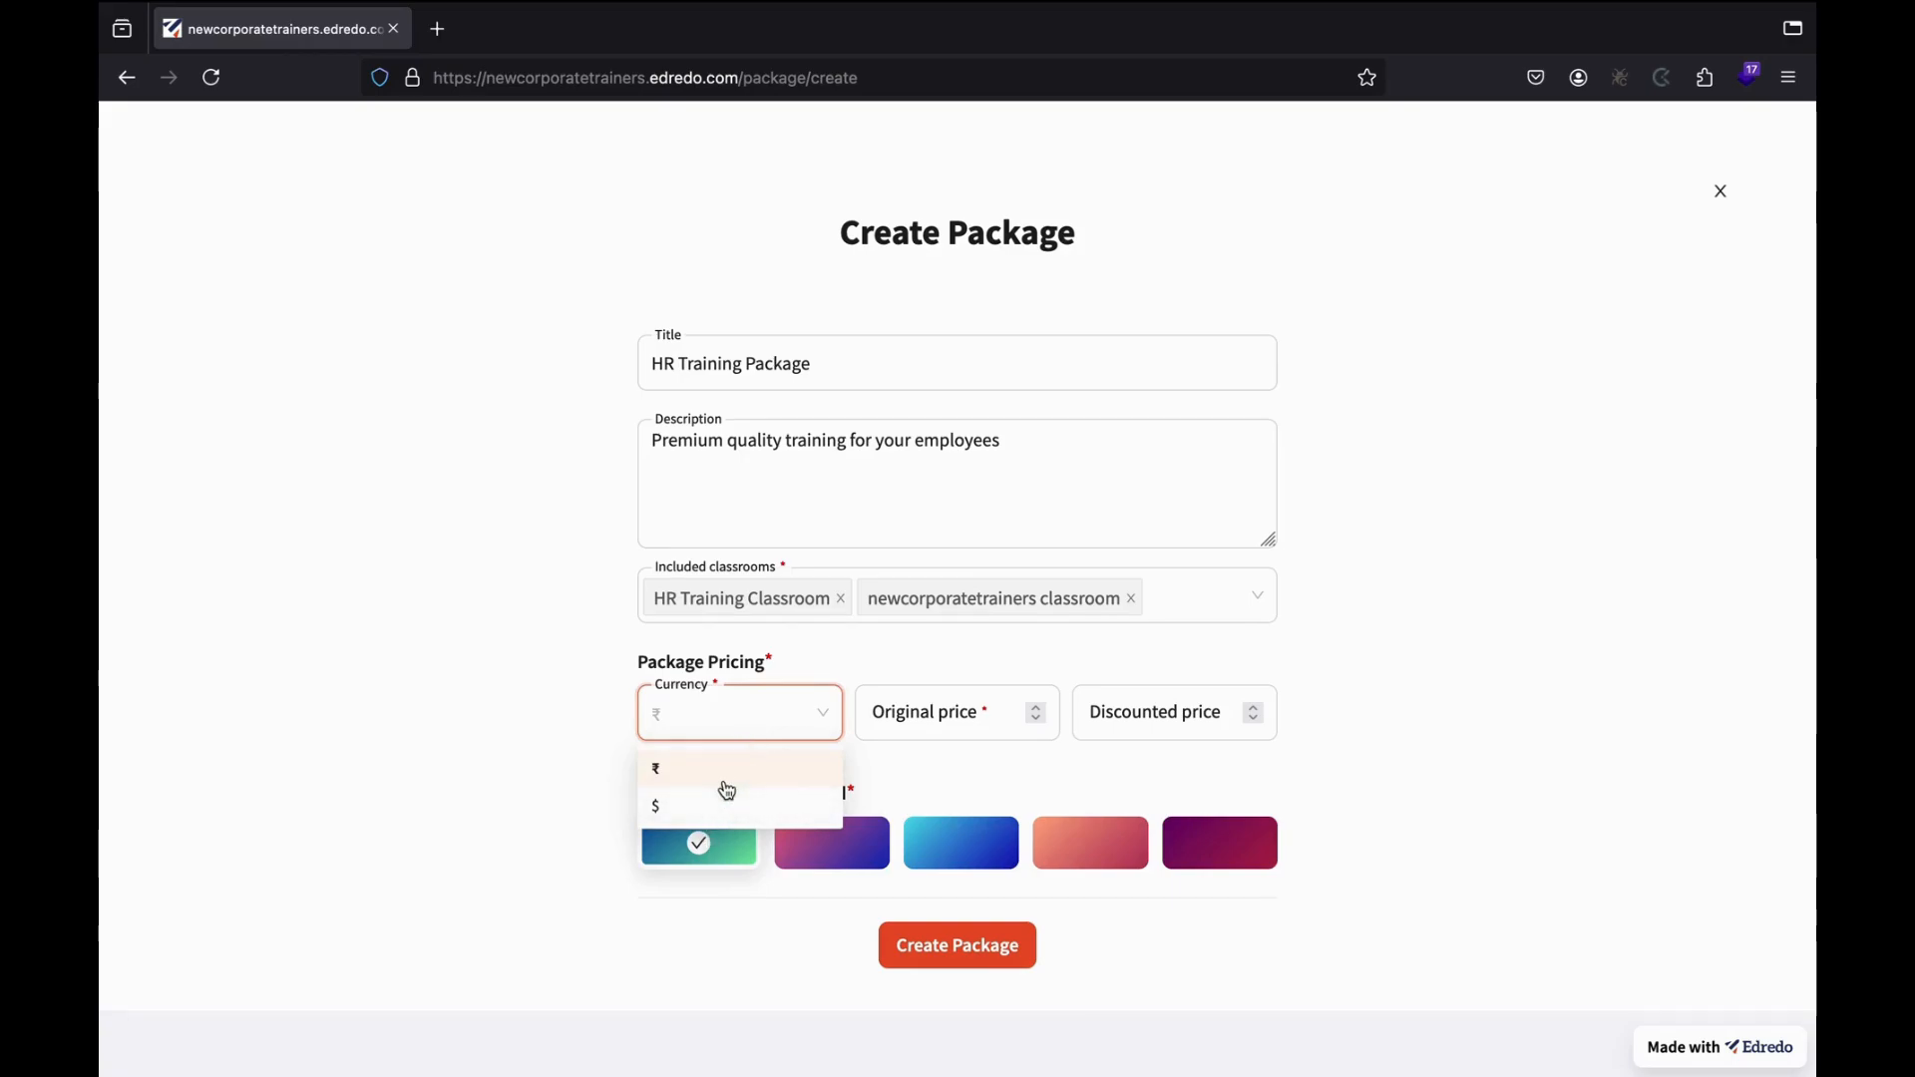
left_click(670, 804)
left_click(879, 725)
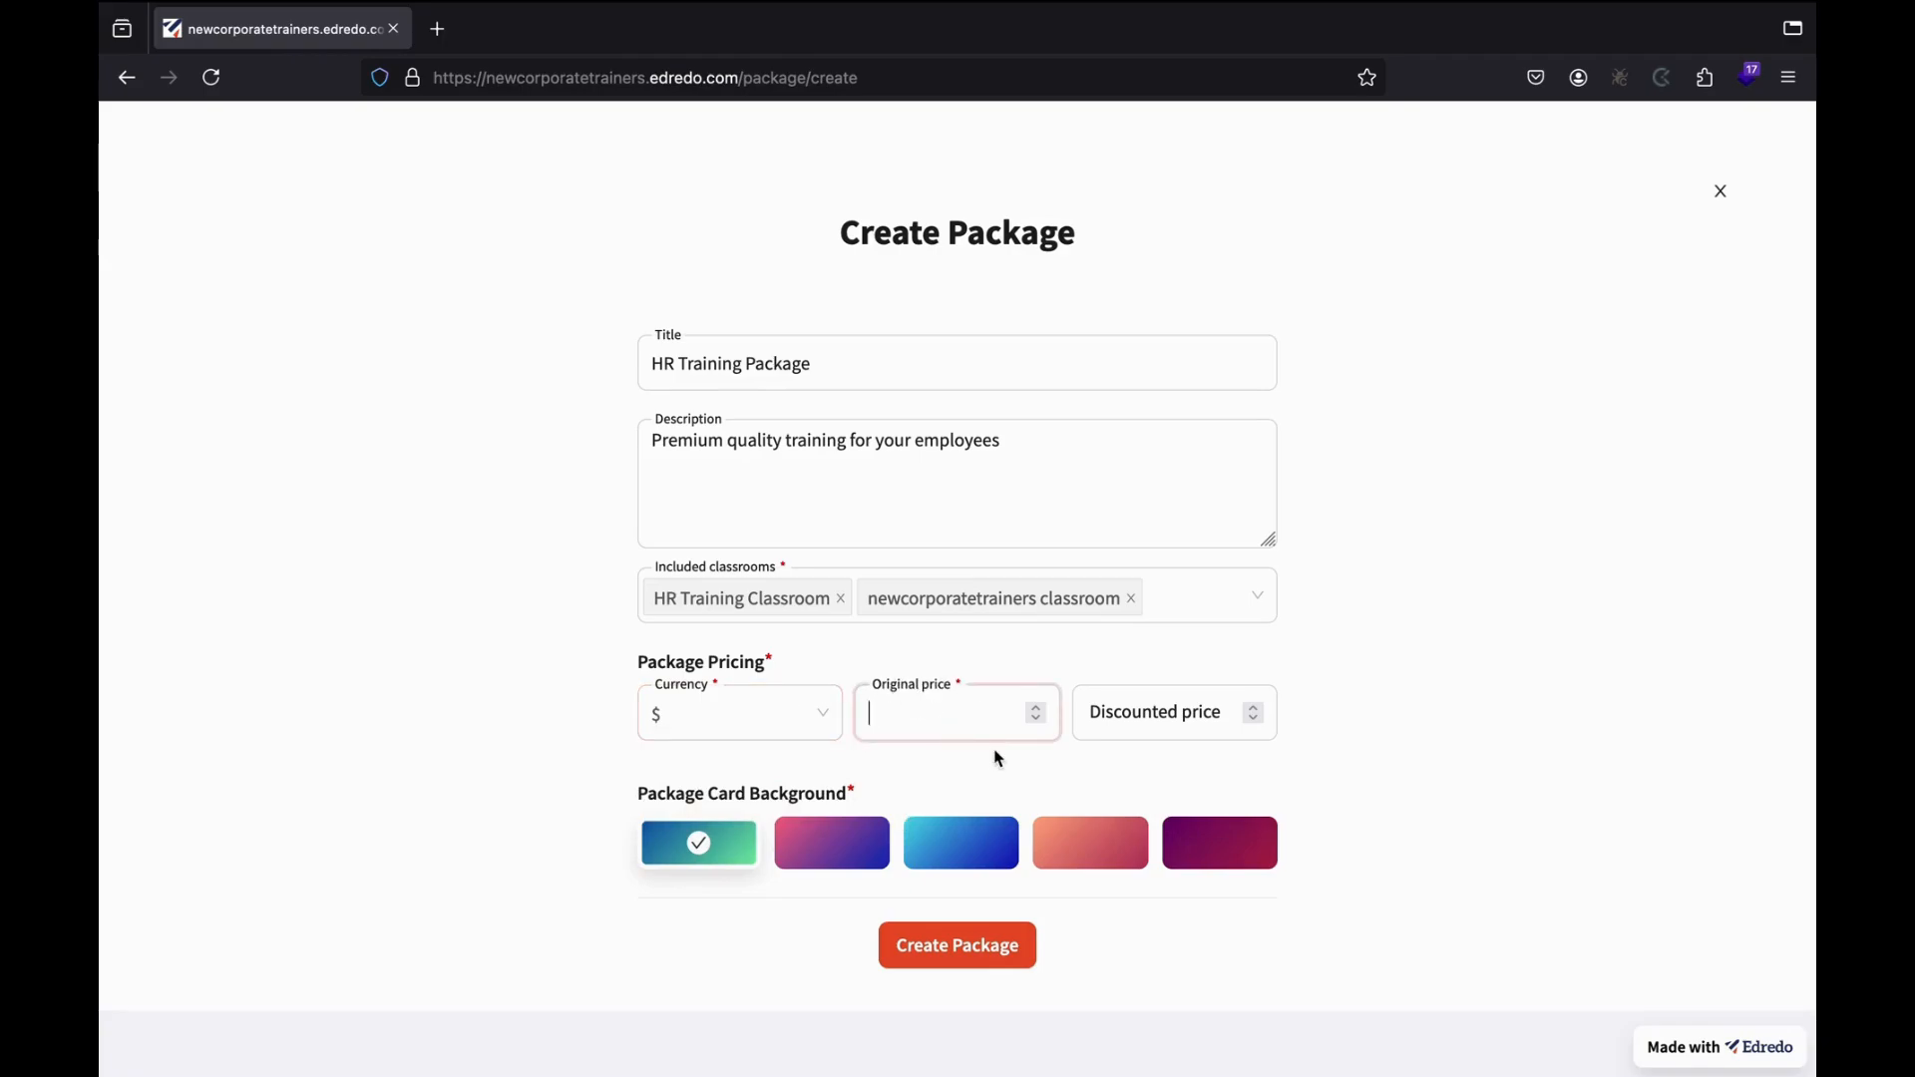
type("100")
left_click(1123, 718)
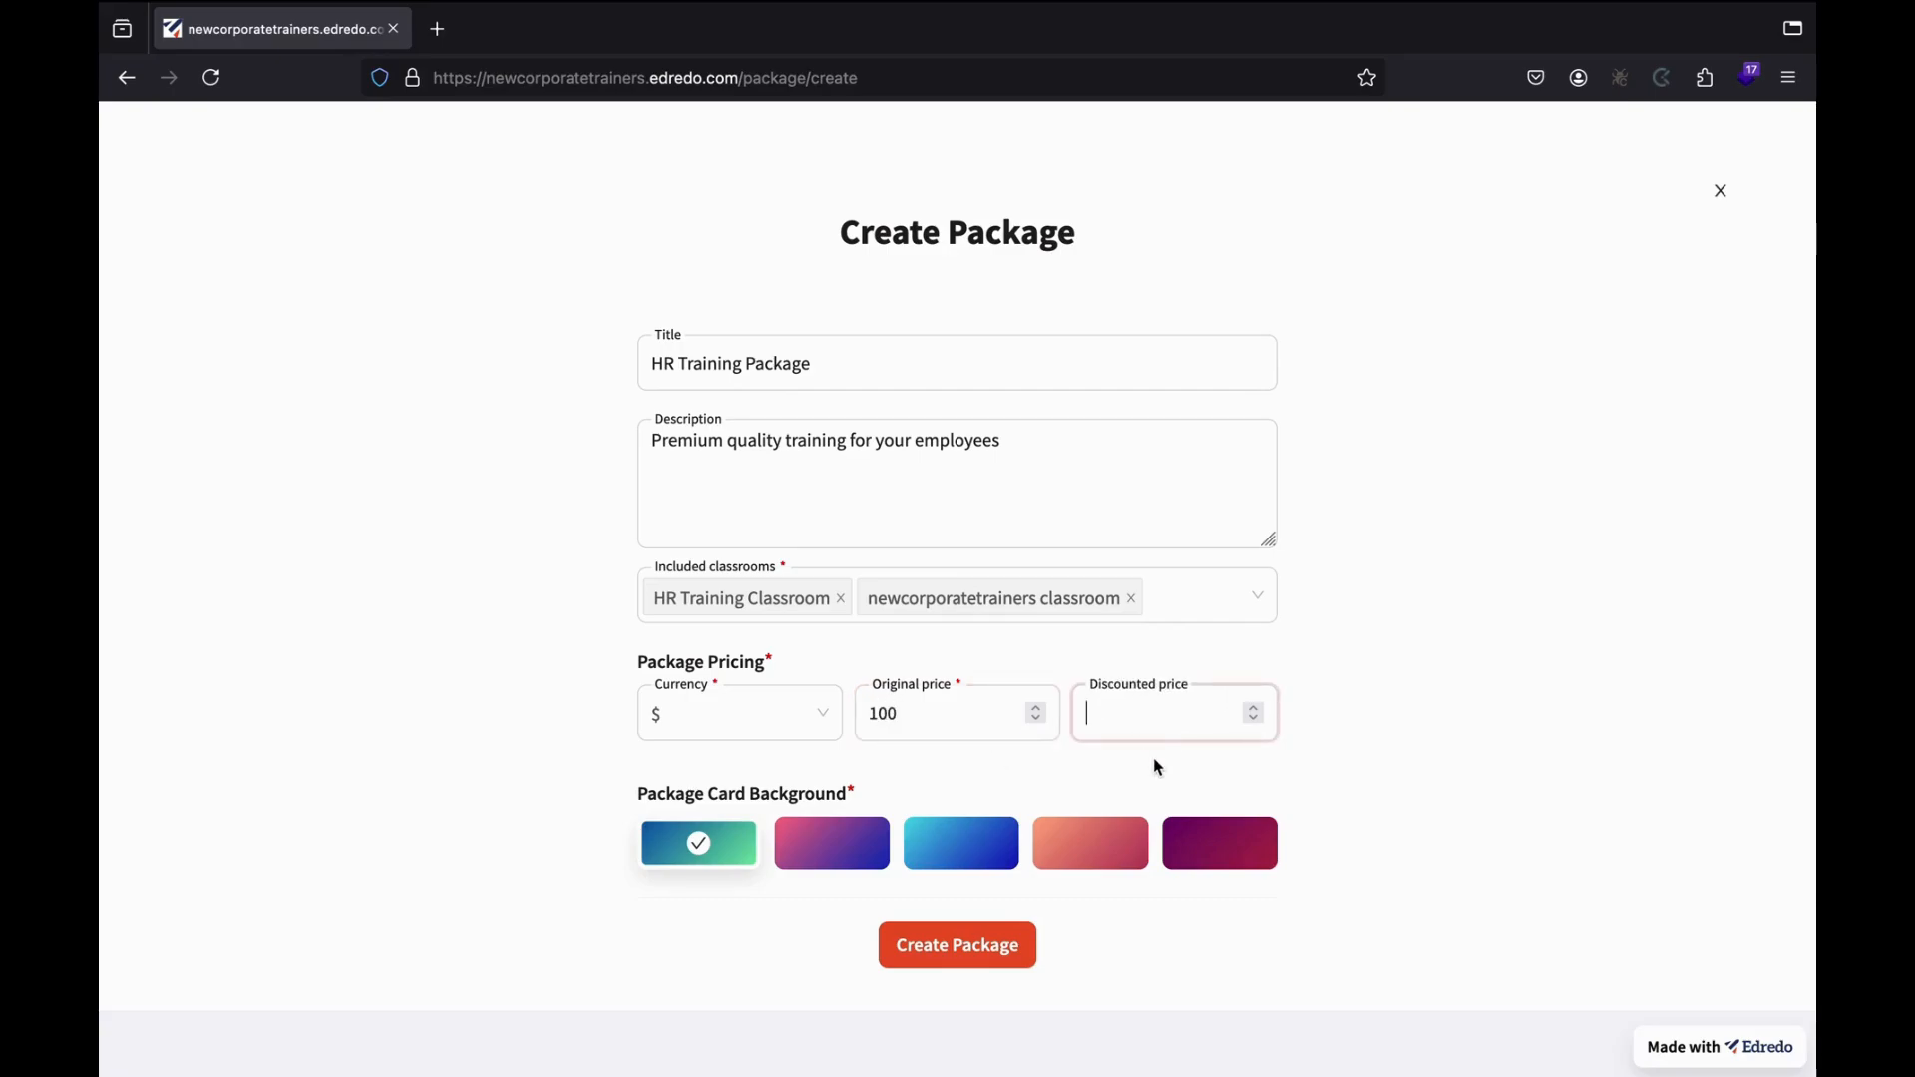
type("75")
left_click(1383, 603)
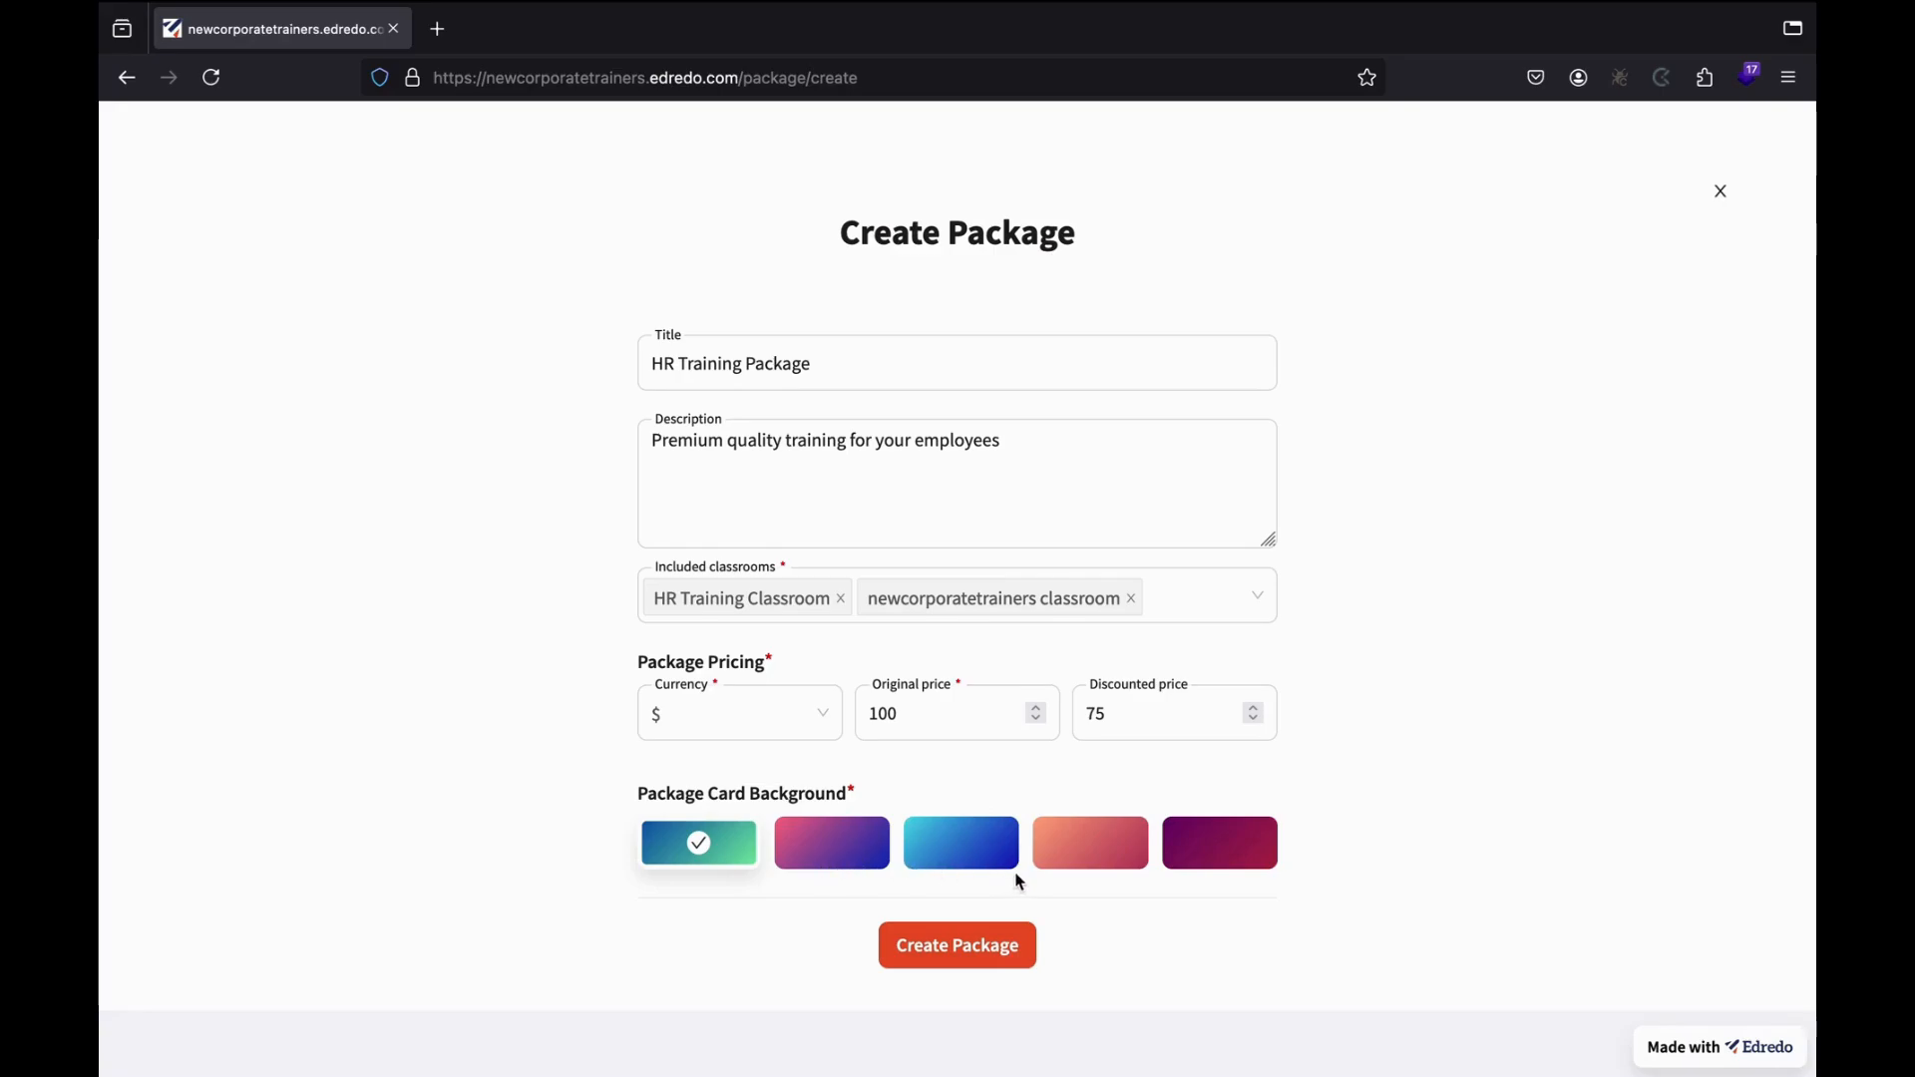
left_click(1091, 849)
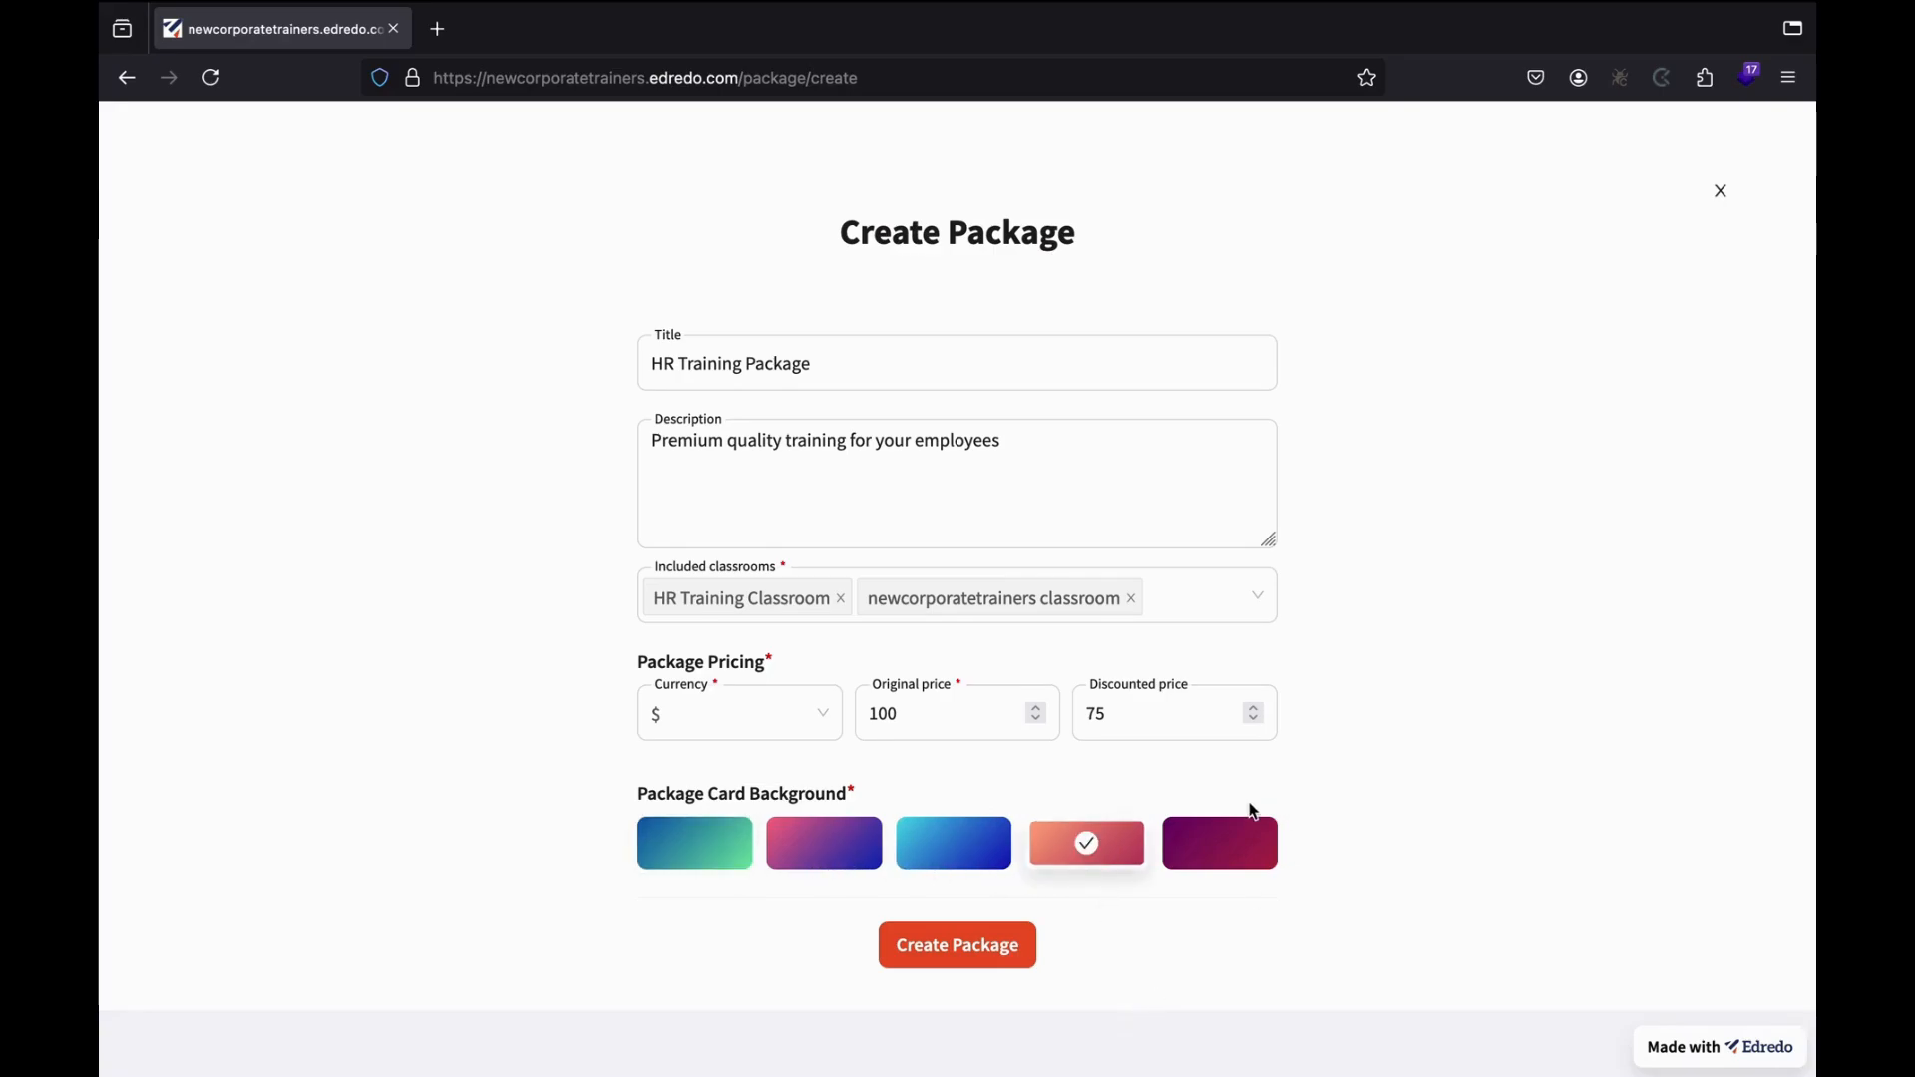
left_click(955, 960)
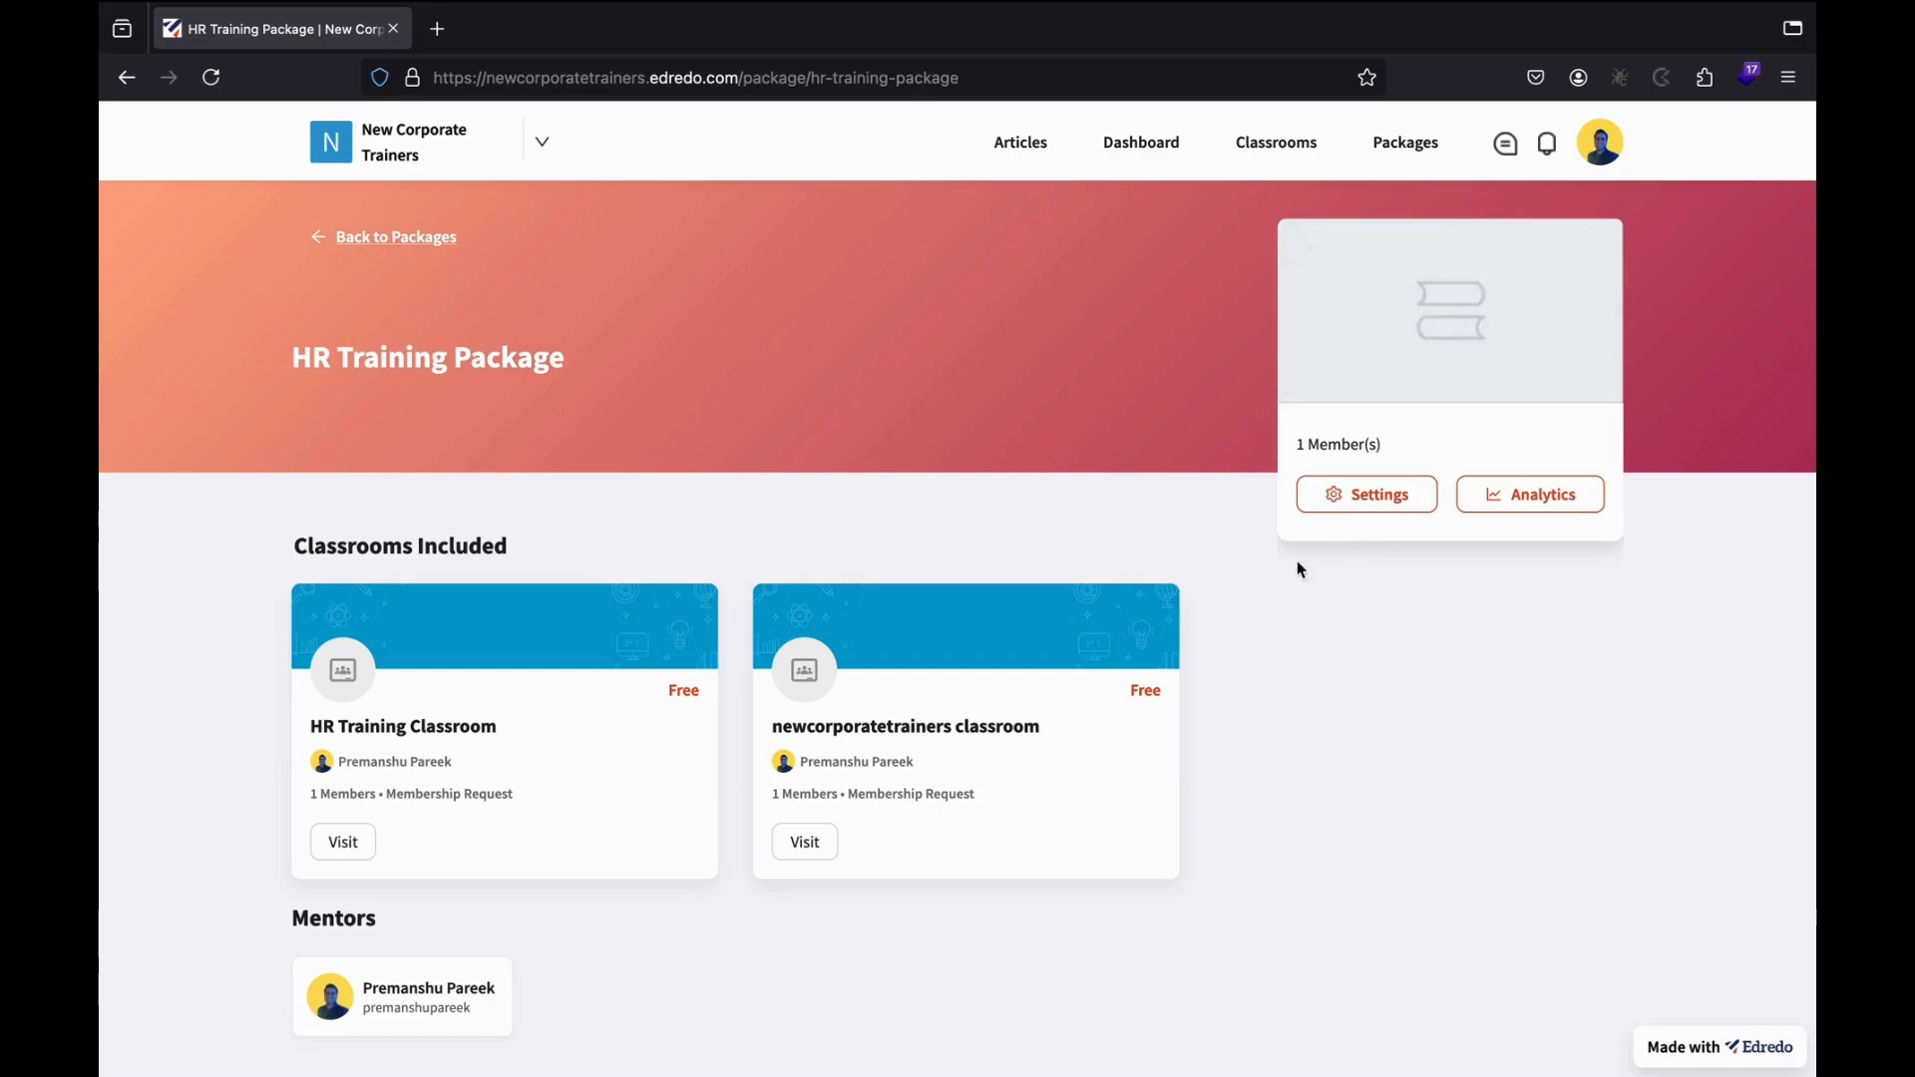
View the HR Training Package settings, then go back through Packages to the dashboard.
left_click(1340, 496)
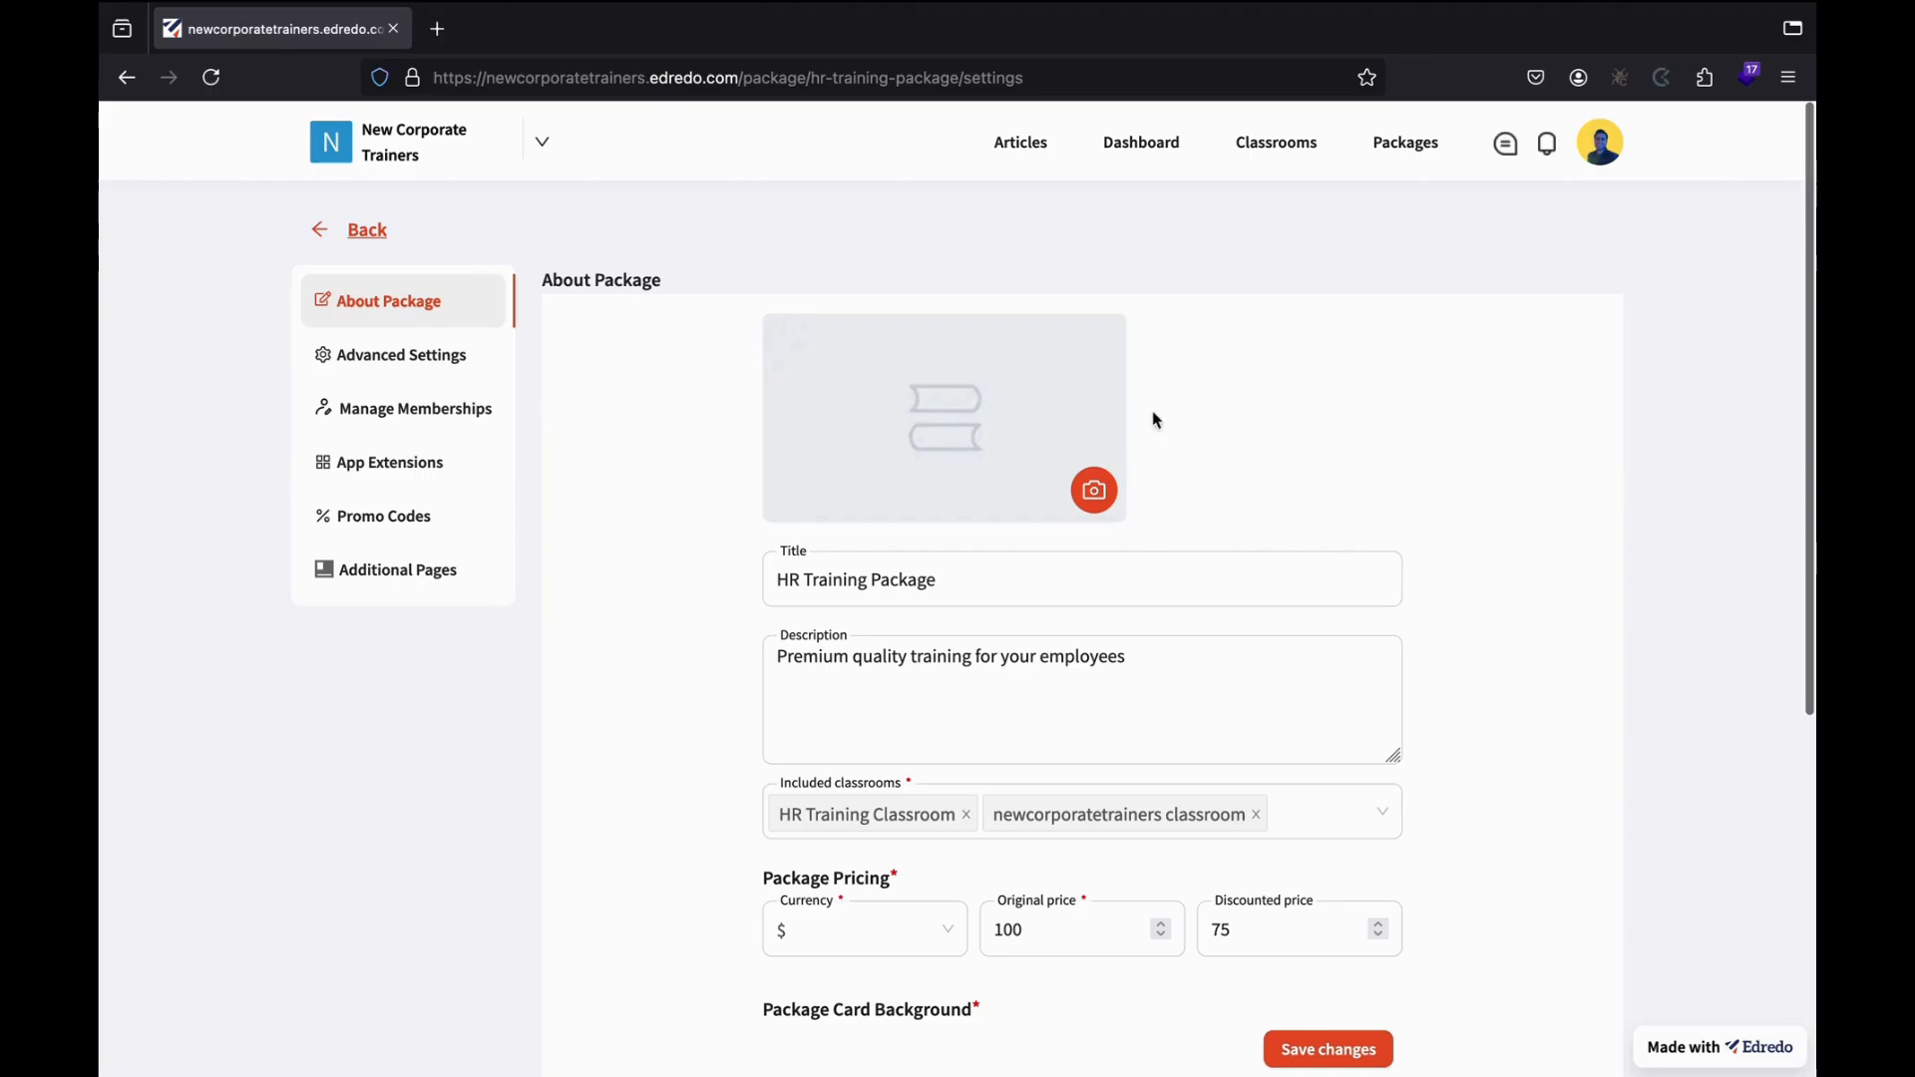
scroll(893, 574, "down", 1)
scroll(892, 574, "down", 4)
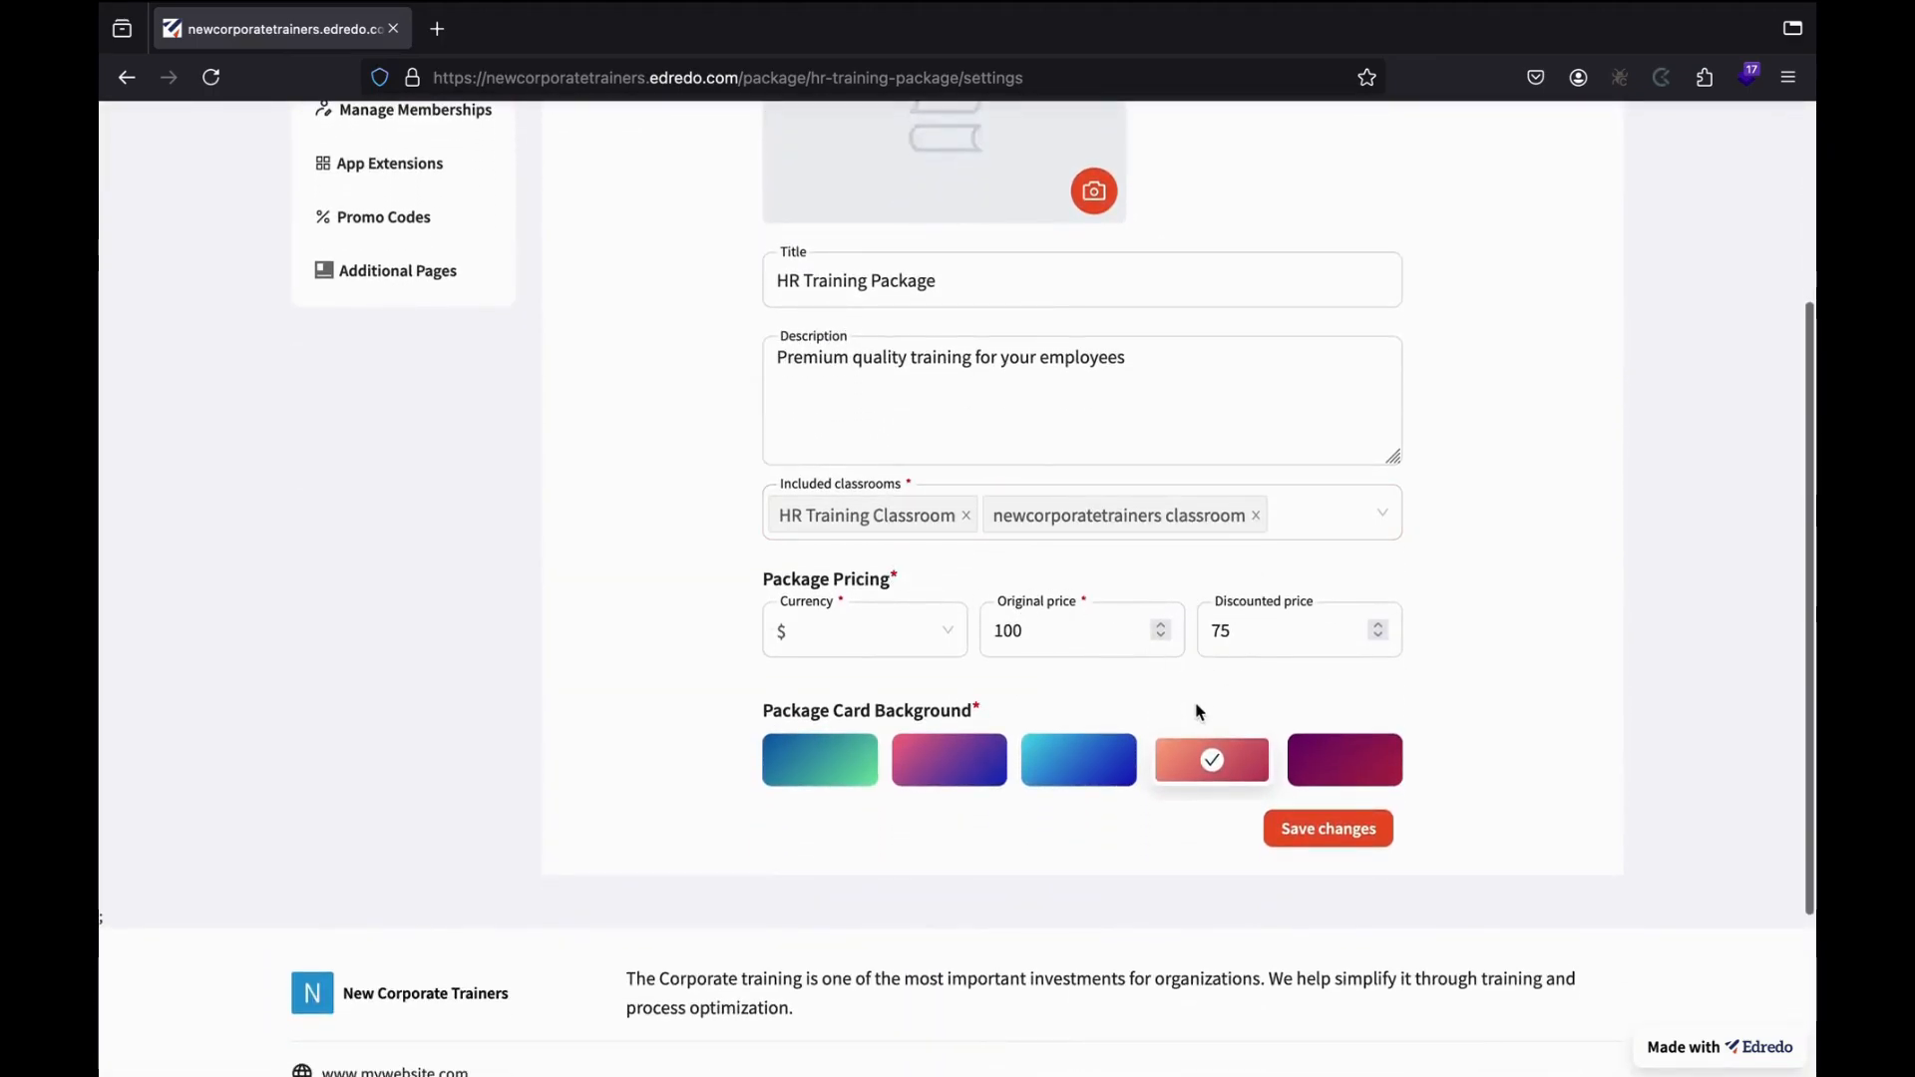
scroll(1197, 594, "up", 5)
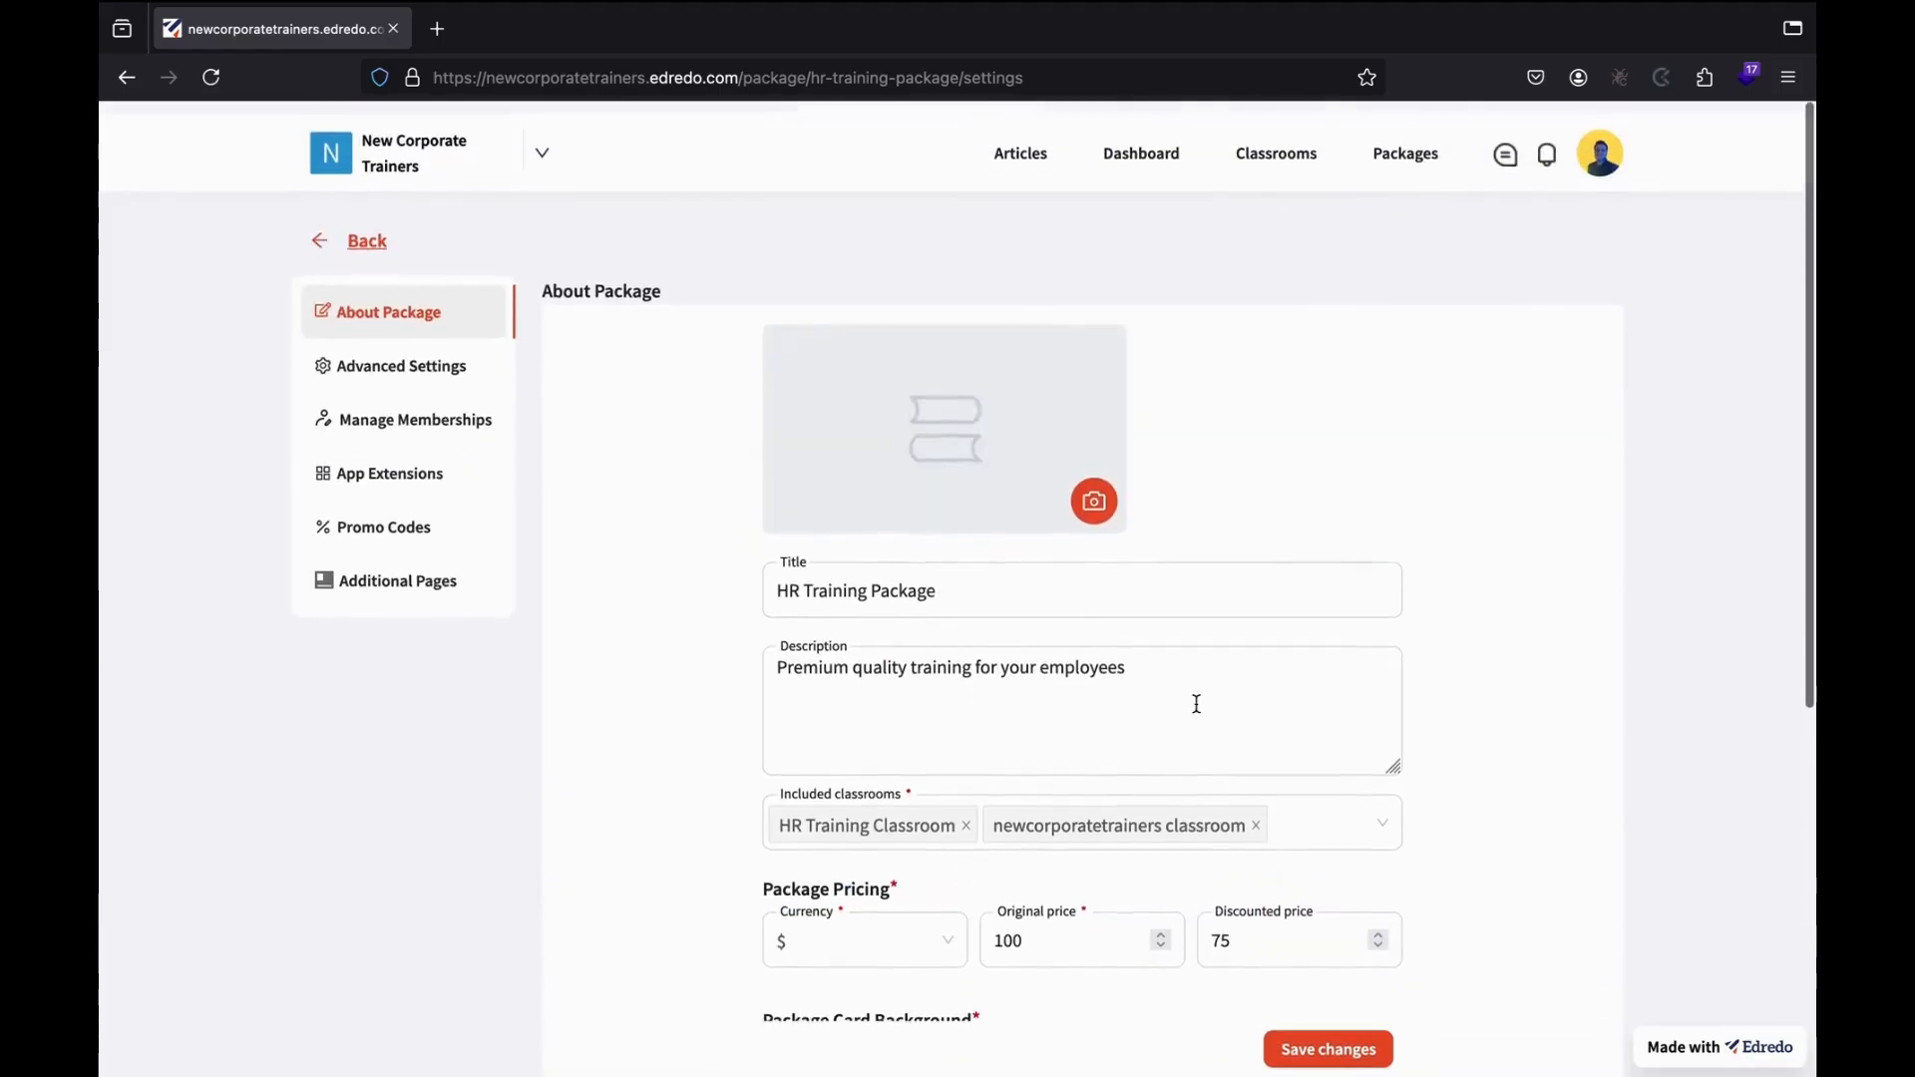
left_click(367, 231)
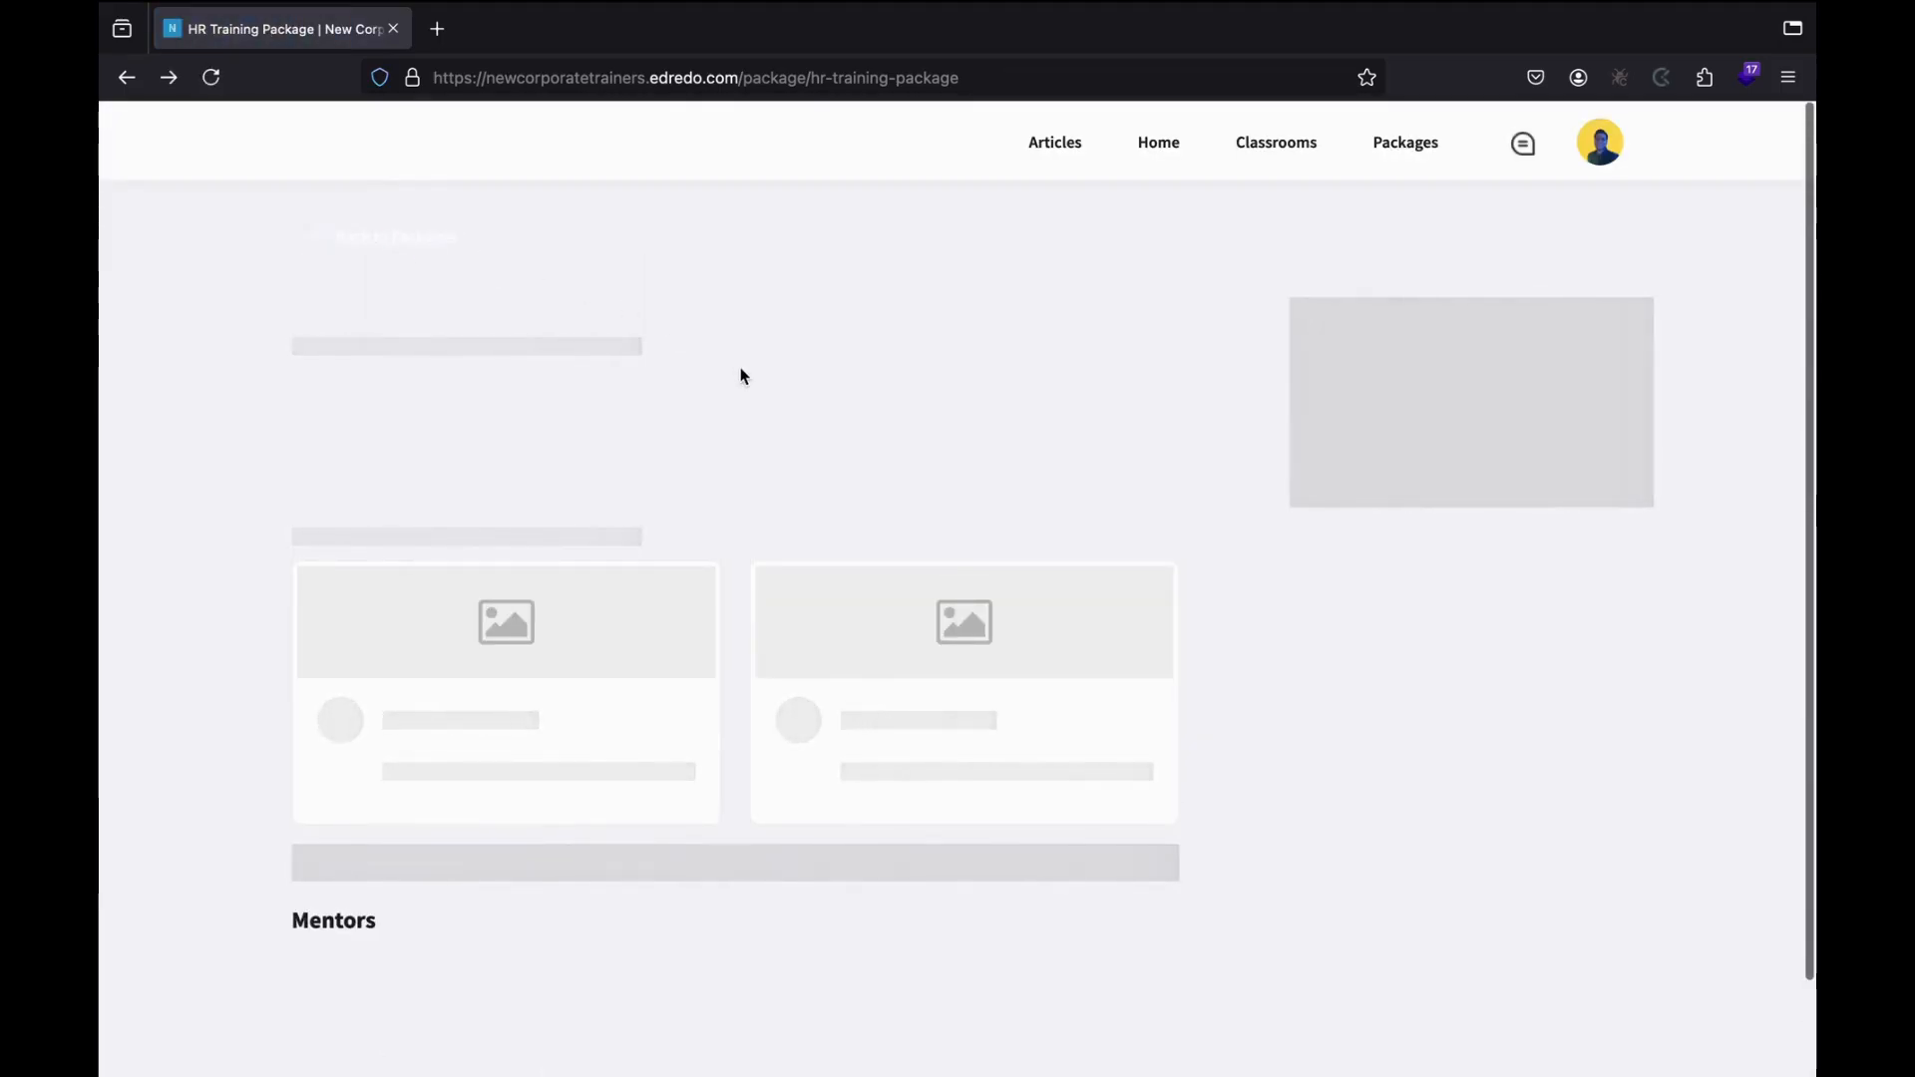
scroll(740, 375, "down", 3)
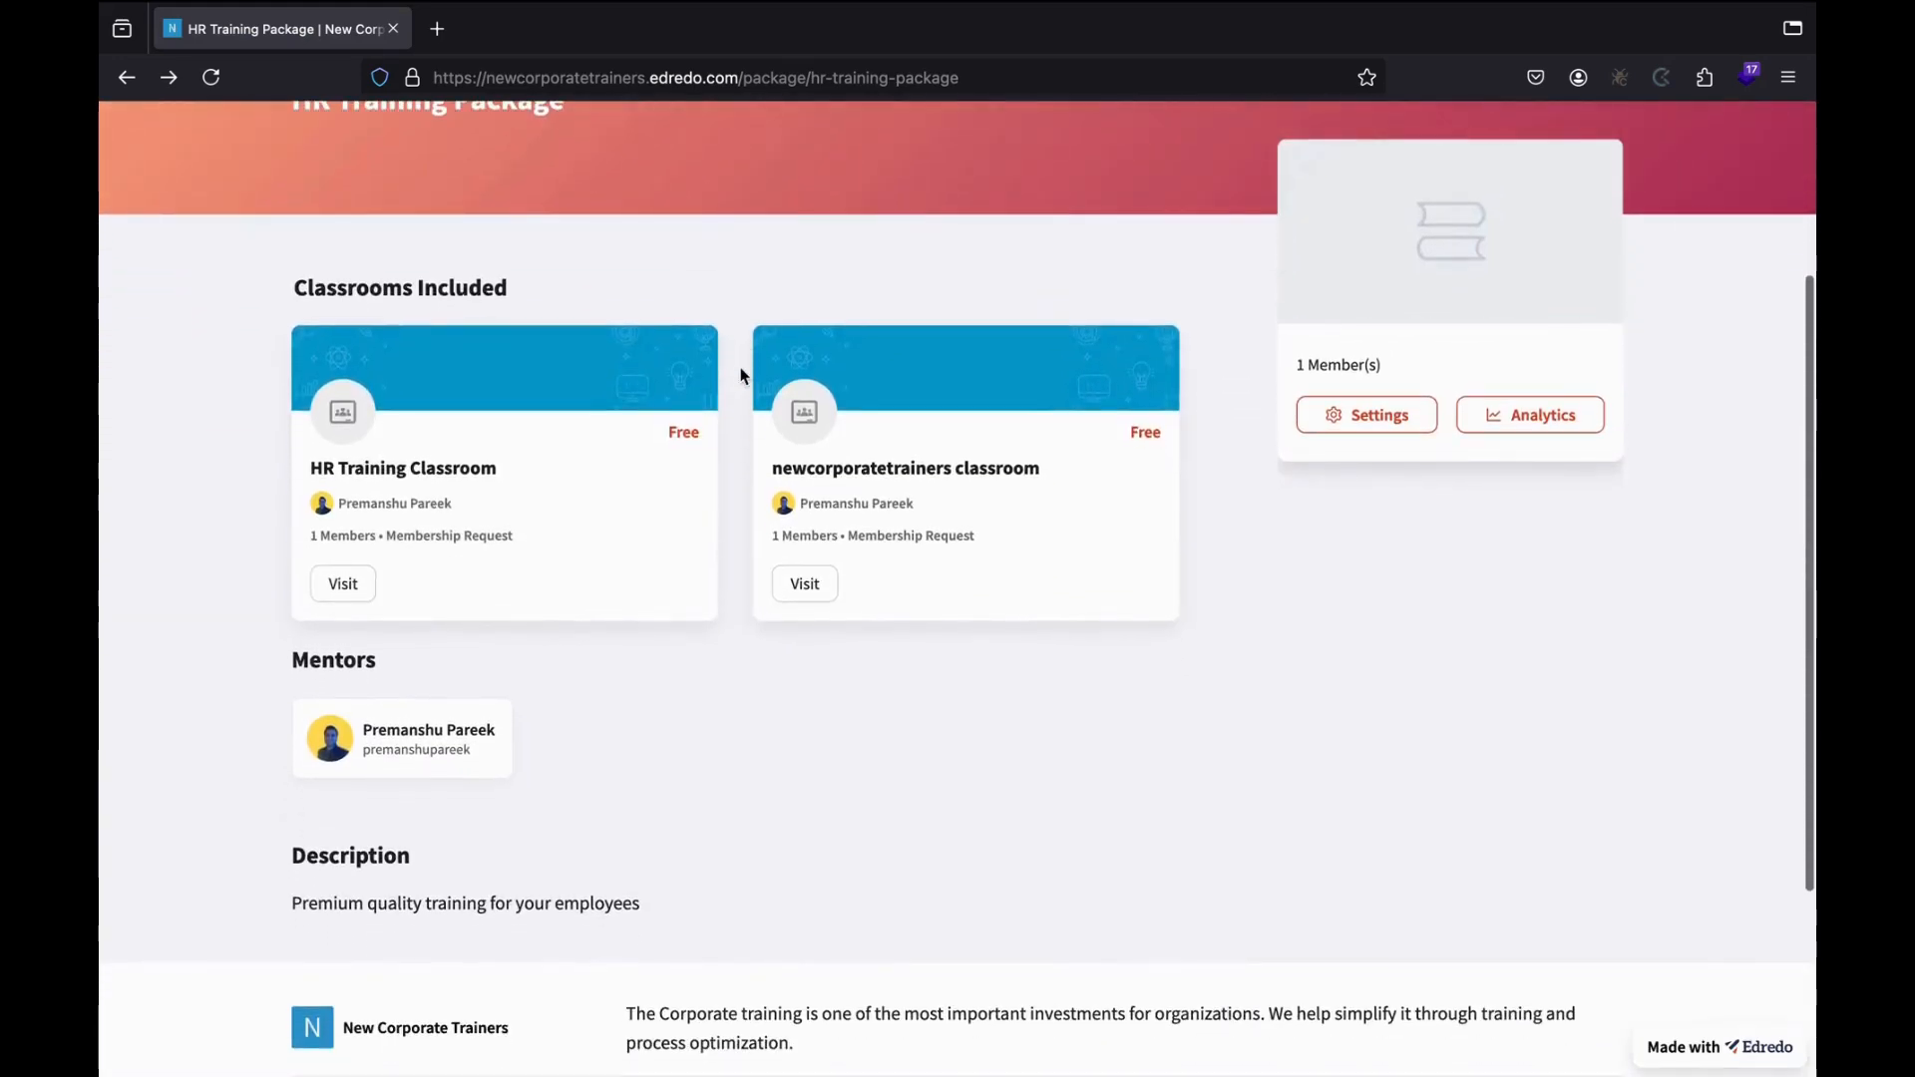
scroll(740, 375, "up", 4)
left_click(367, 231)
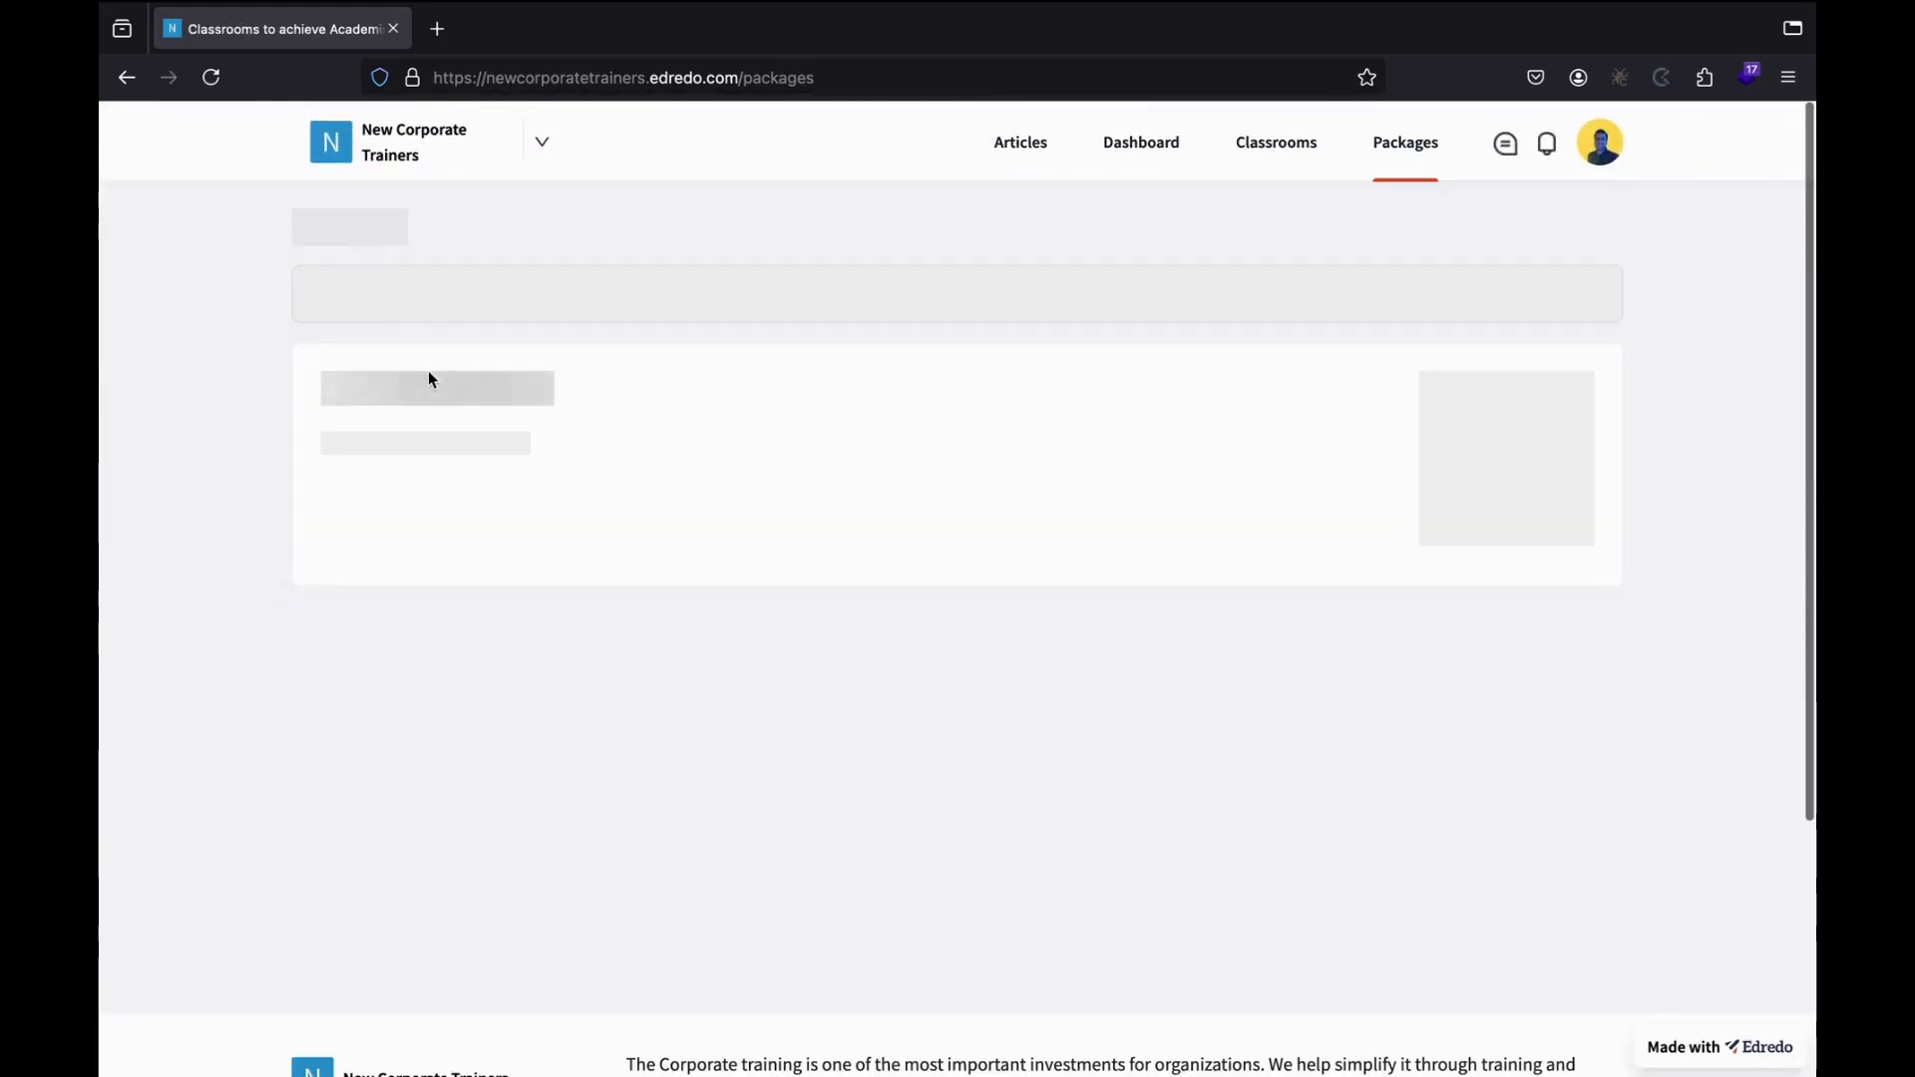
left_click(1141, 142)
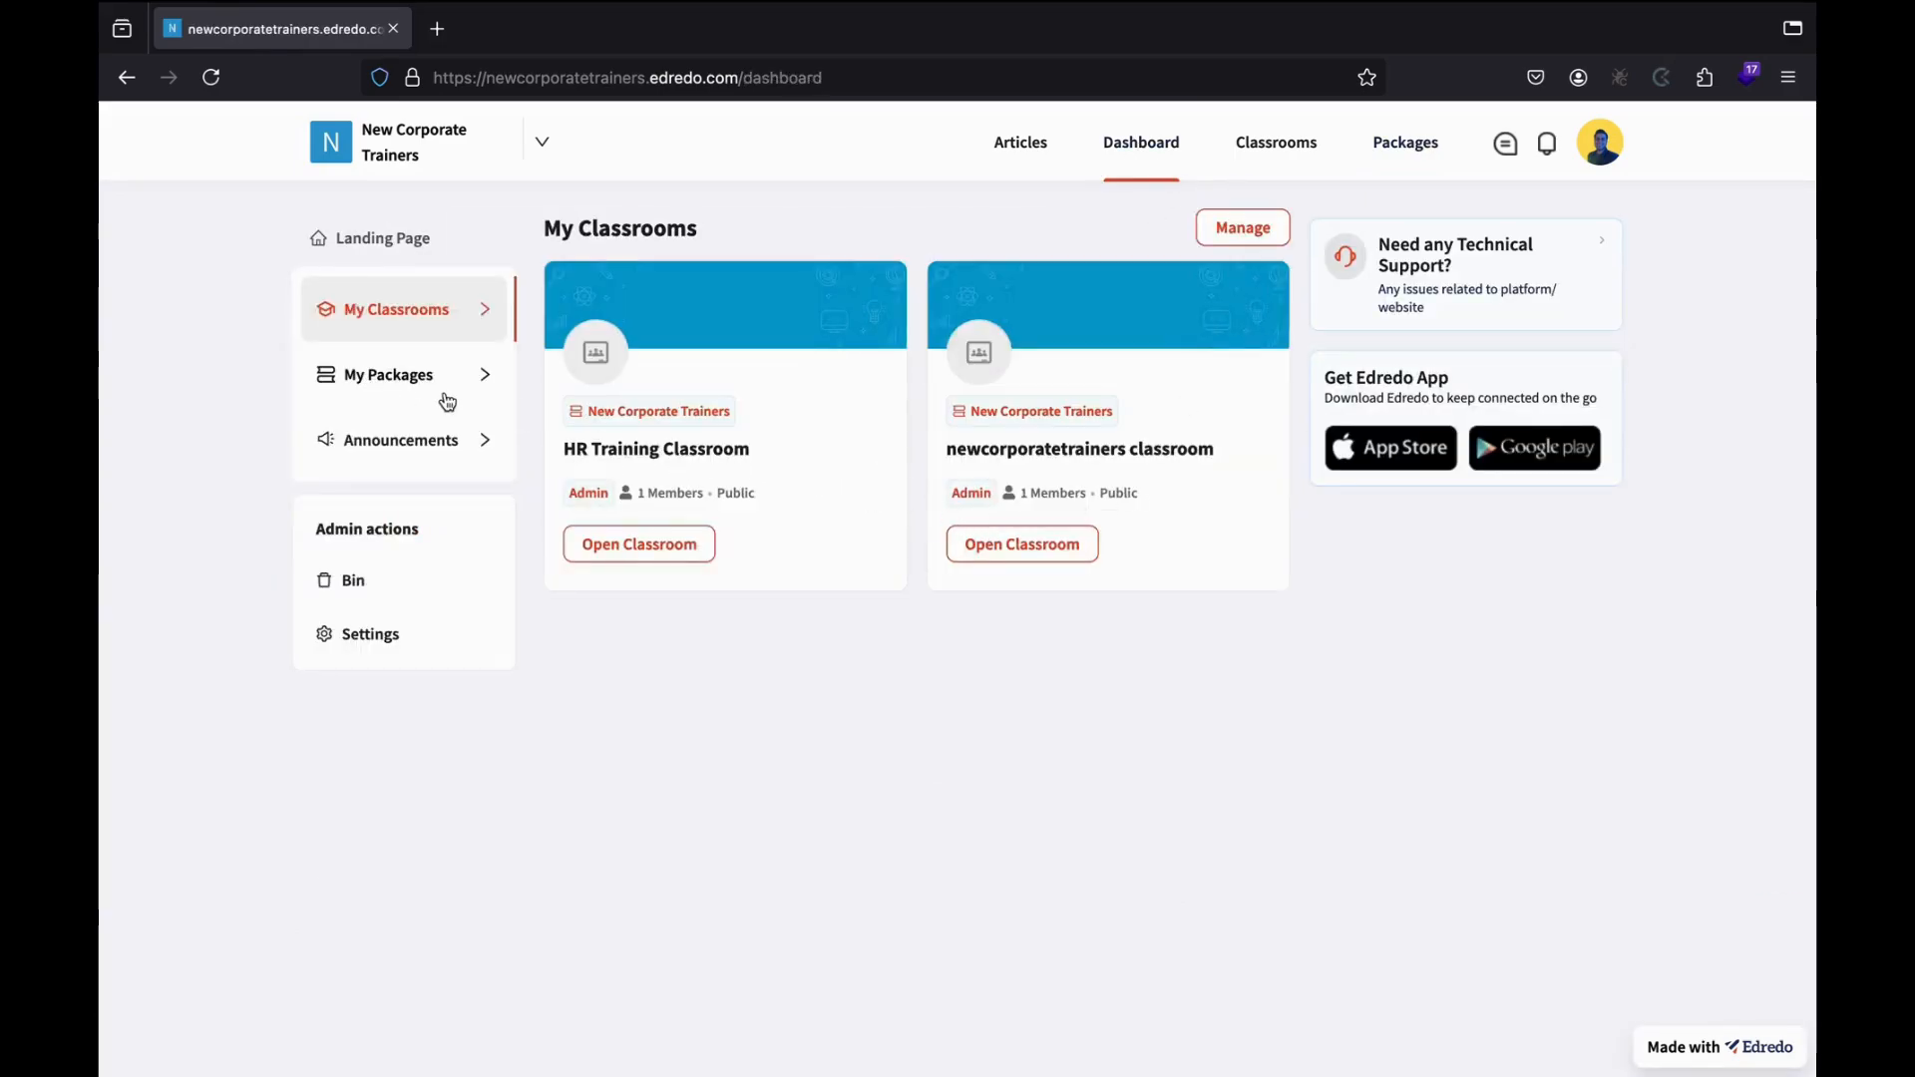
Post the announcement 'This is the first announcement.' from the Announcements section.
left_click(491, 451)
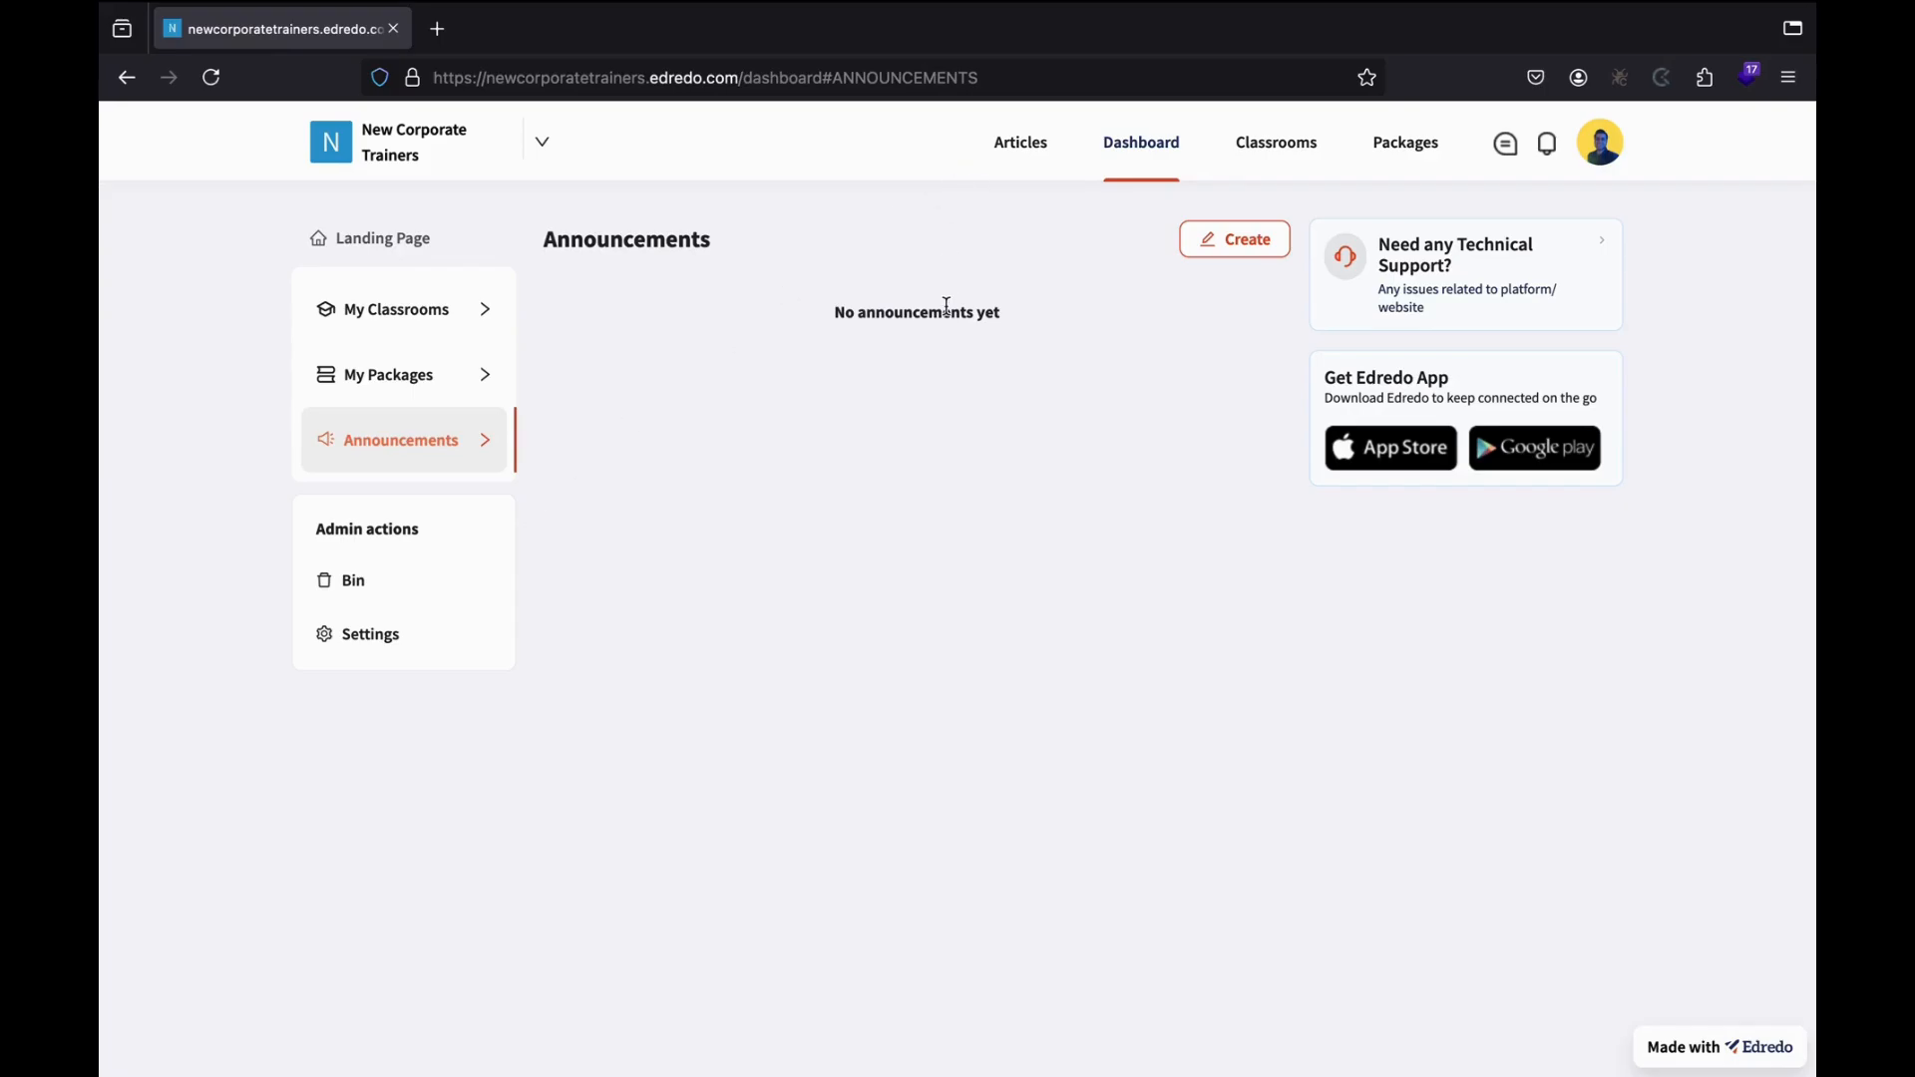
left_click(1244, 245)
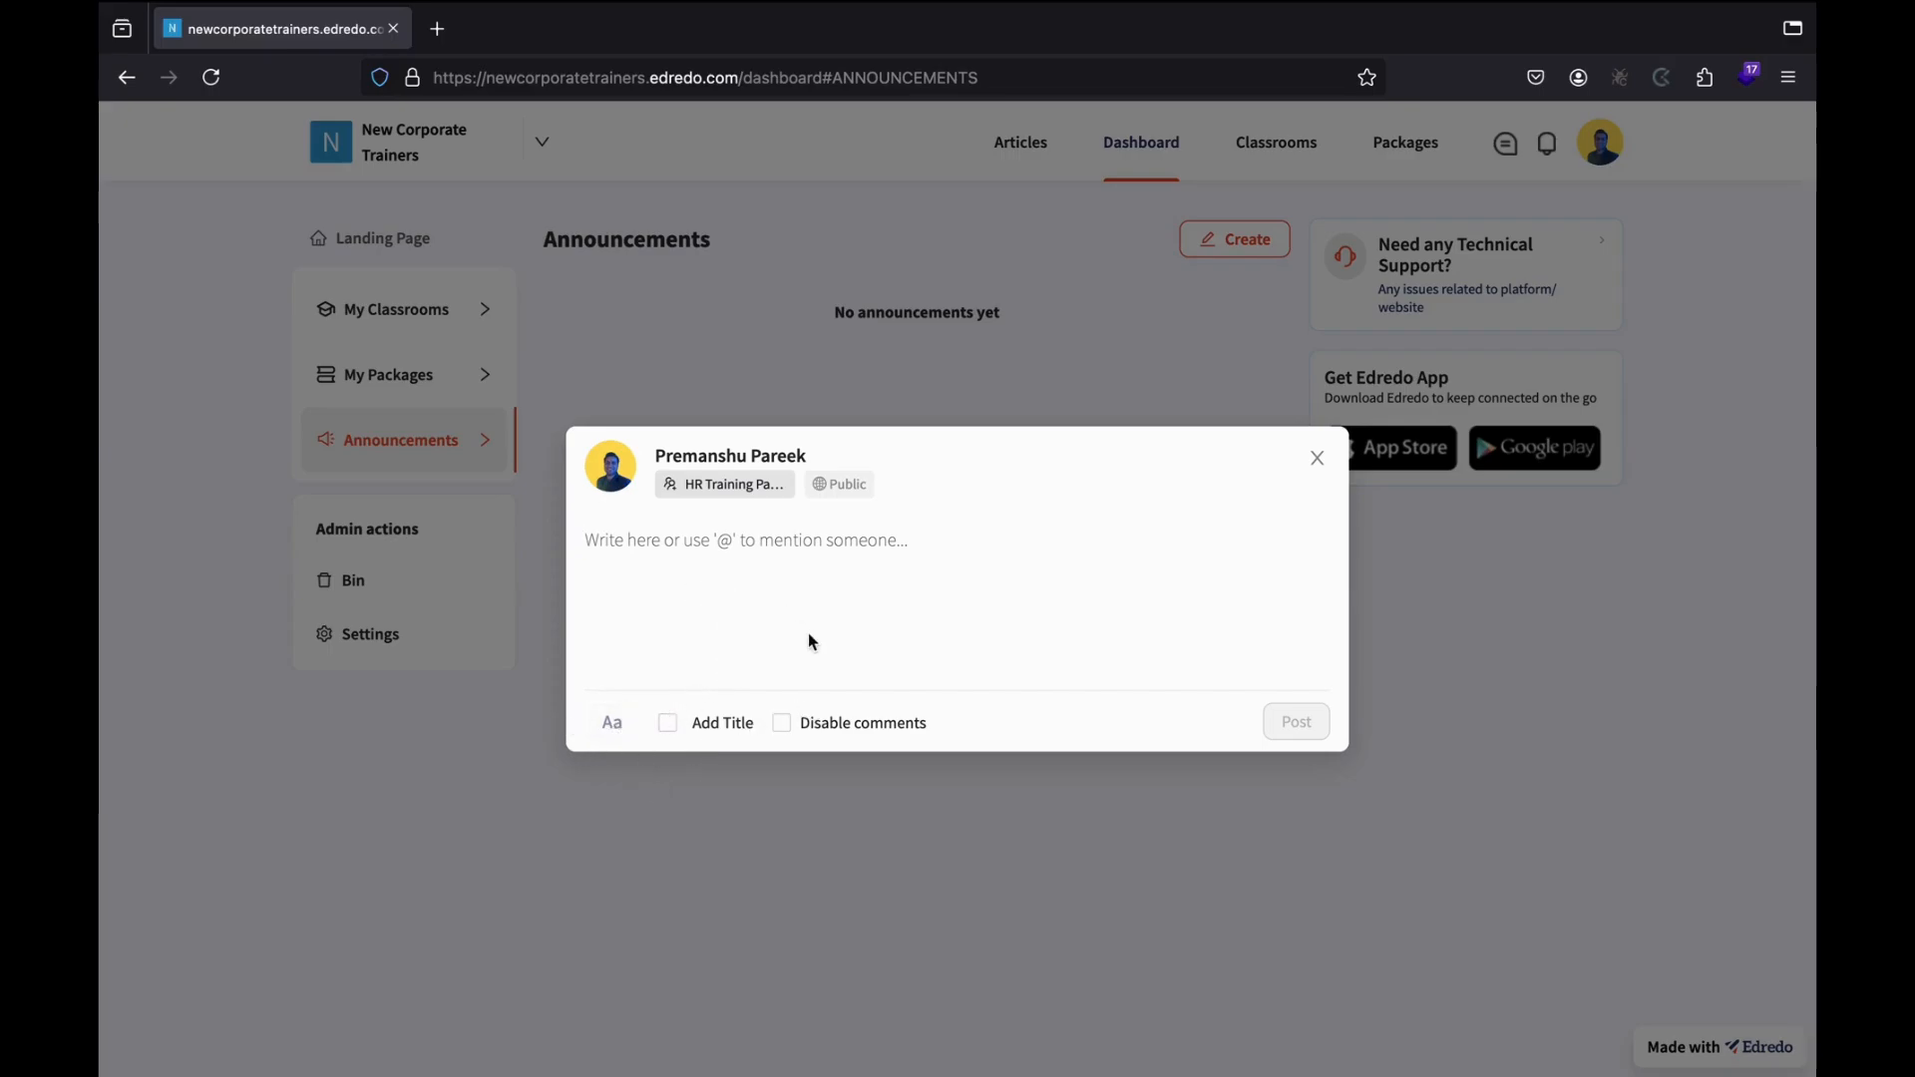
type("This")
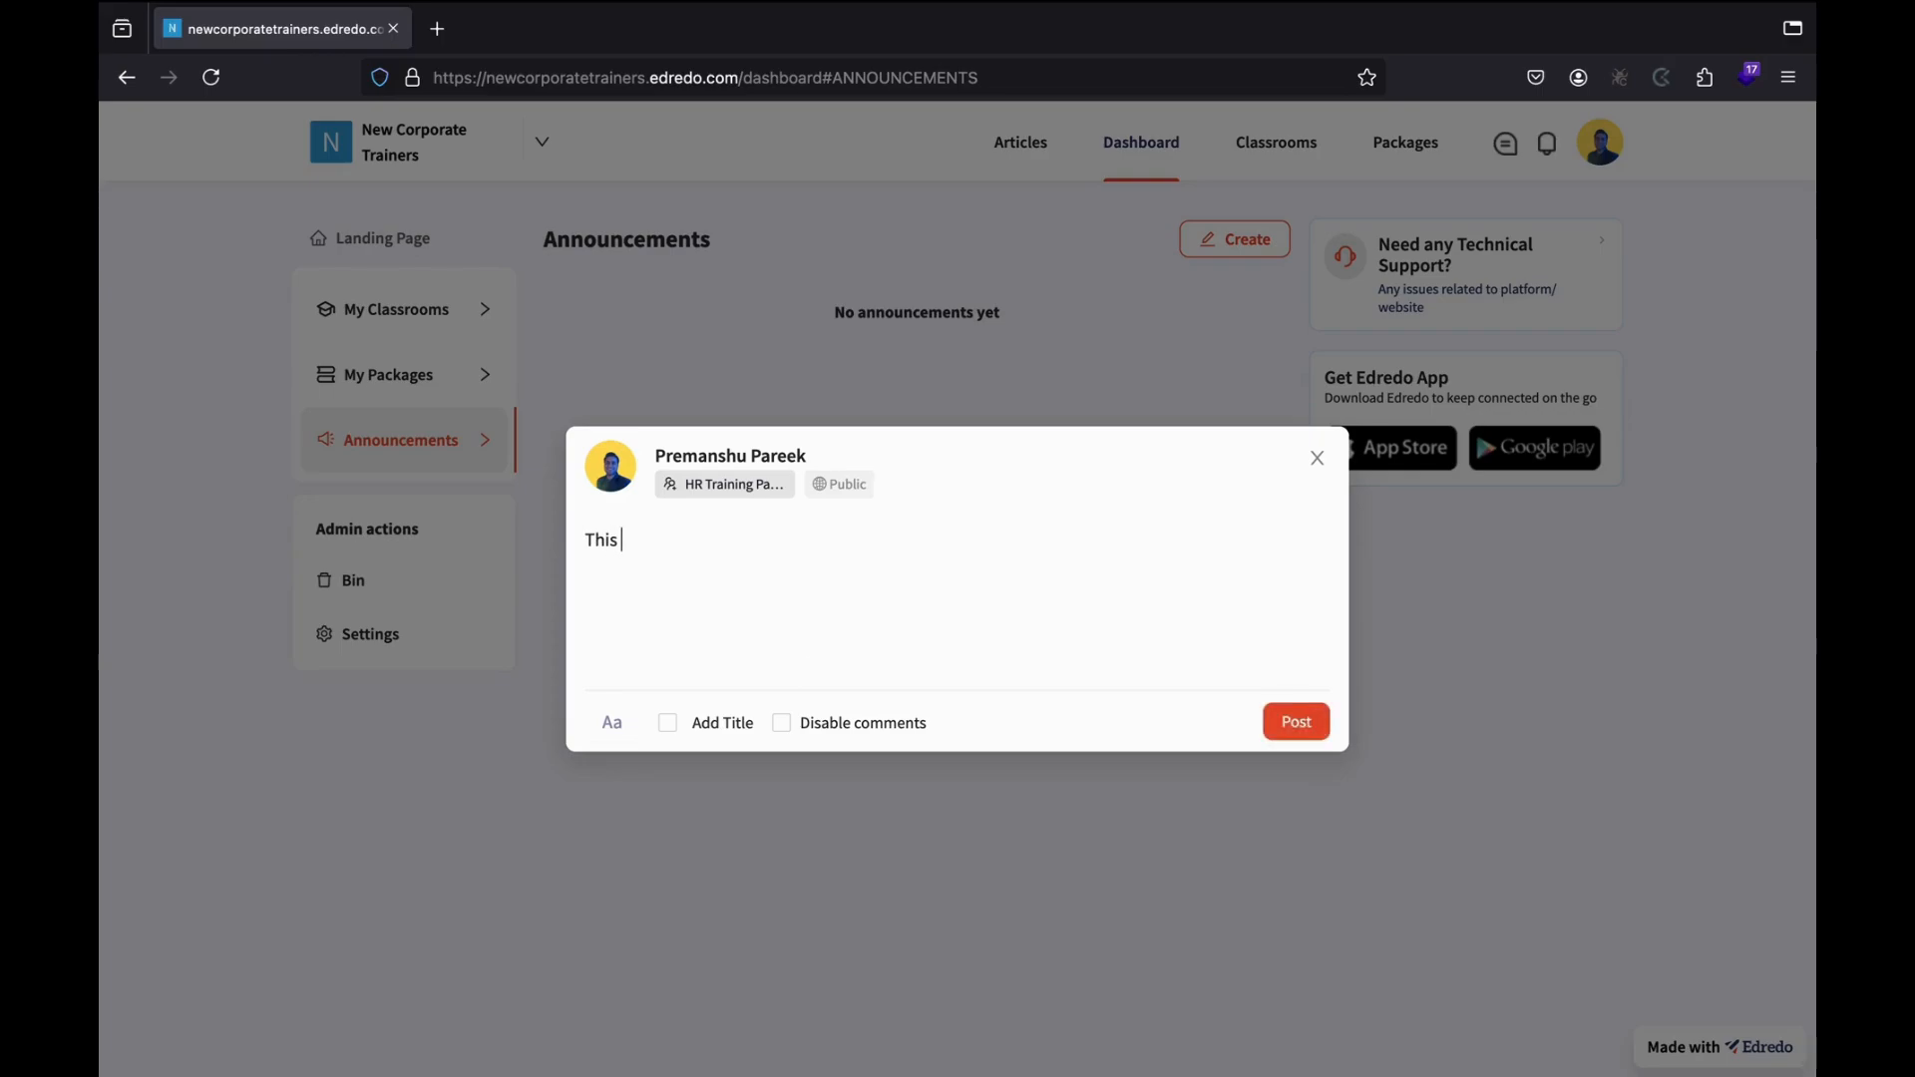
type(" is the firsy a")
type("ement.")
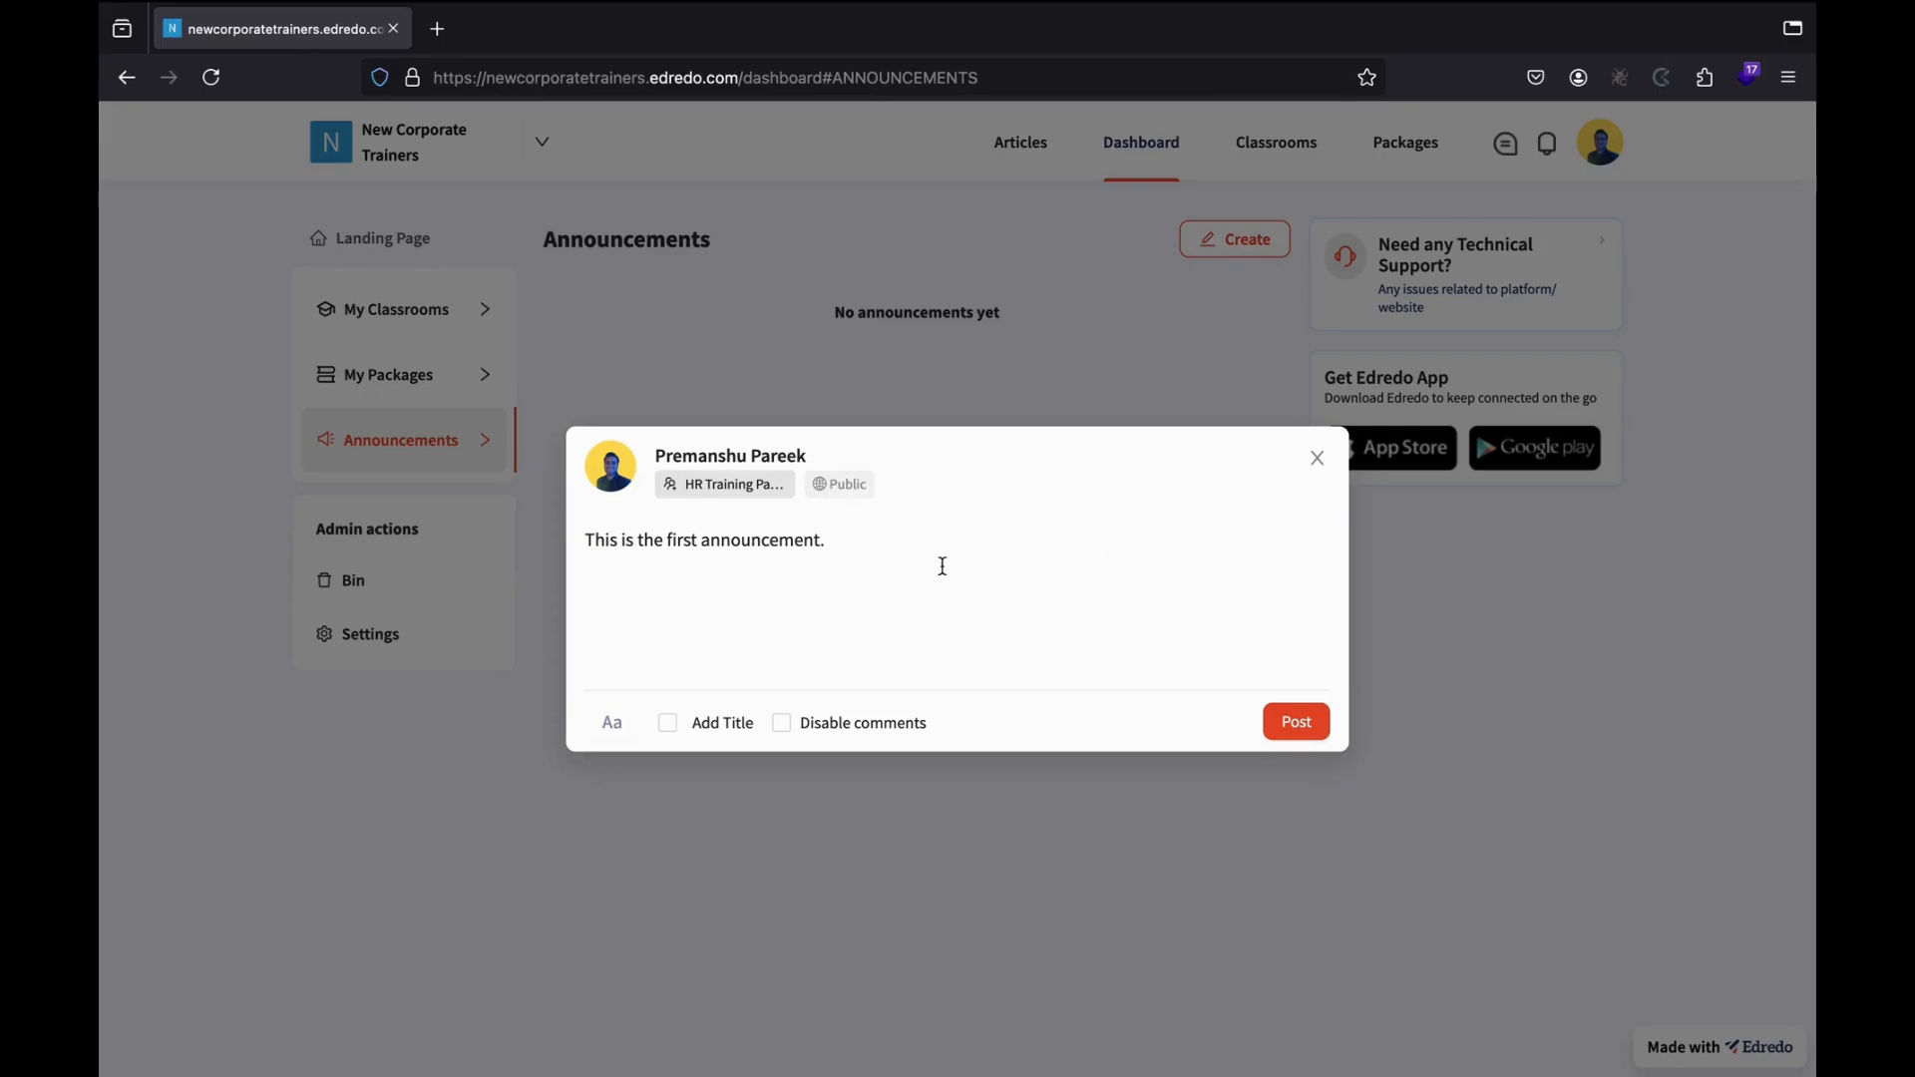
left_click(1300, 723)
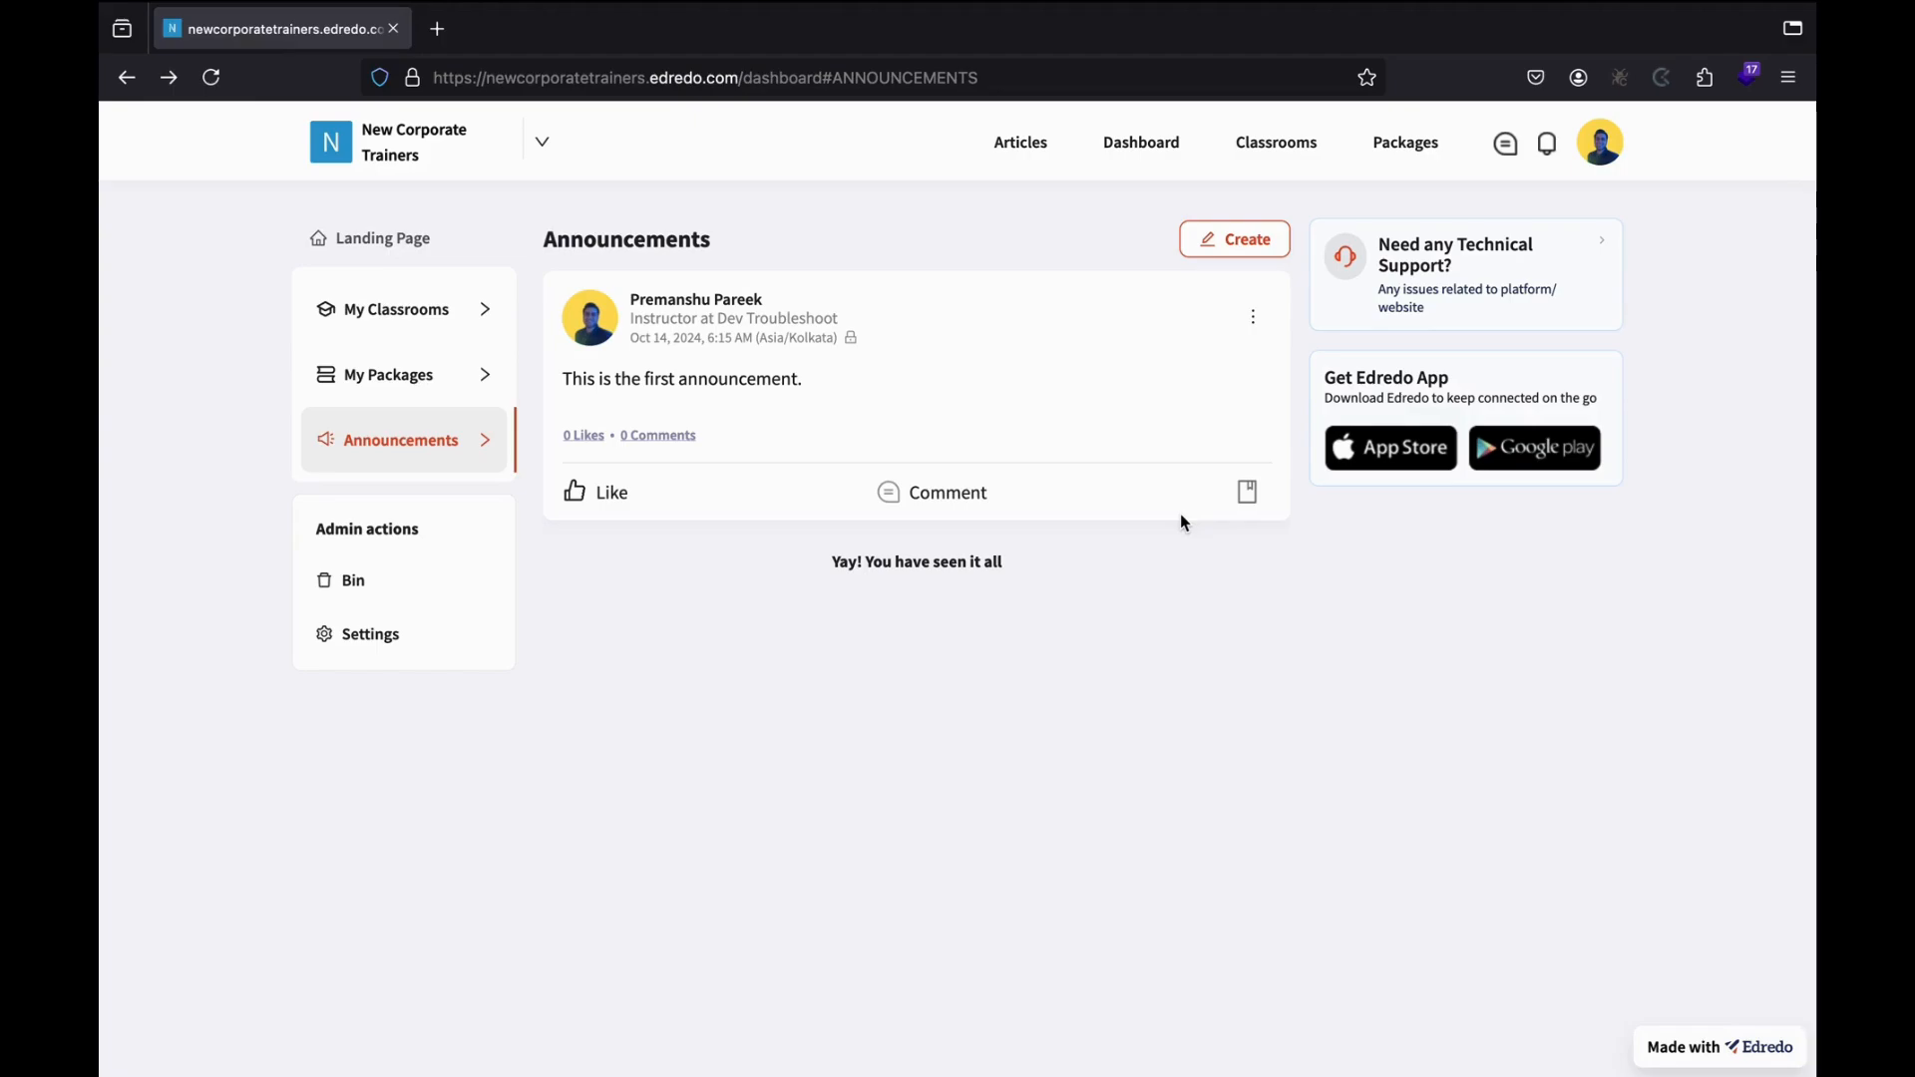
Open the Articles section and start a new blank article.
left_click(1022, 160)
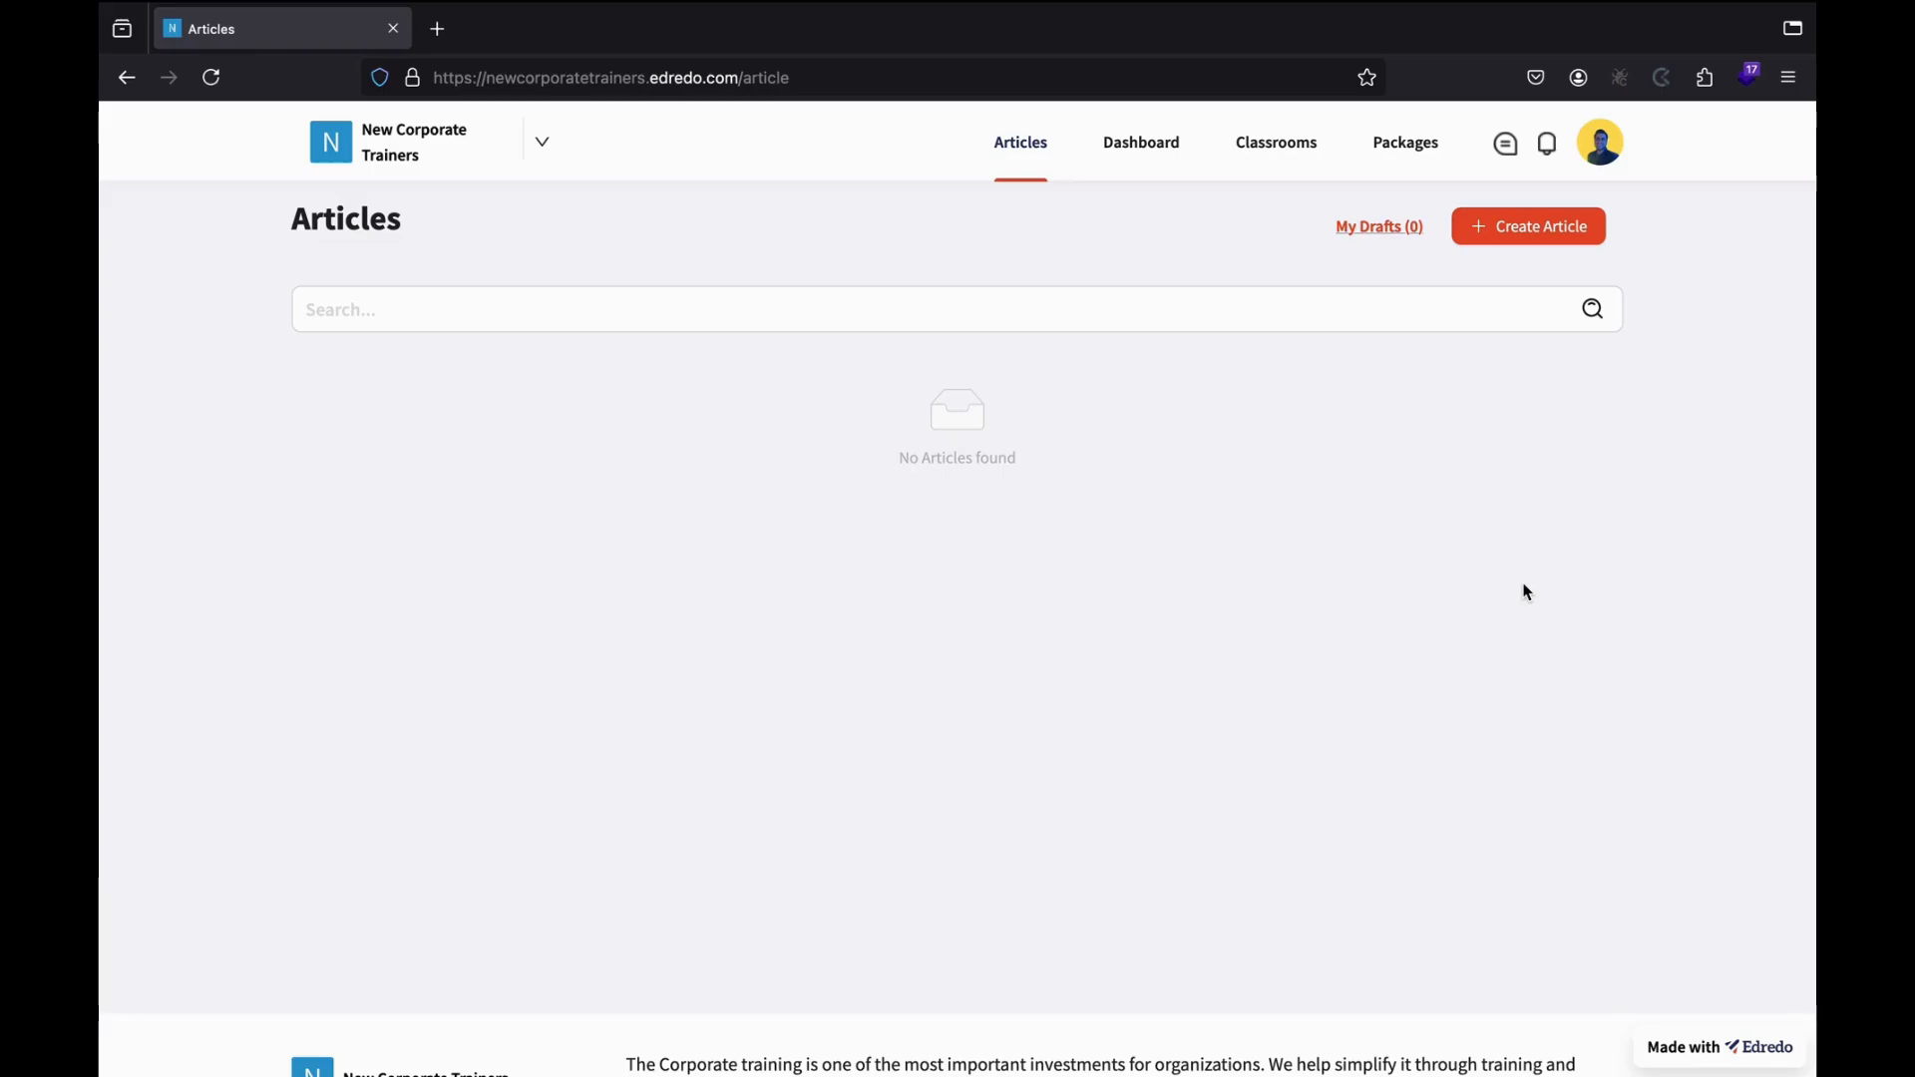
left_click(1509, 239)
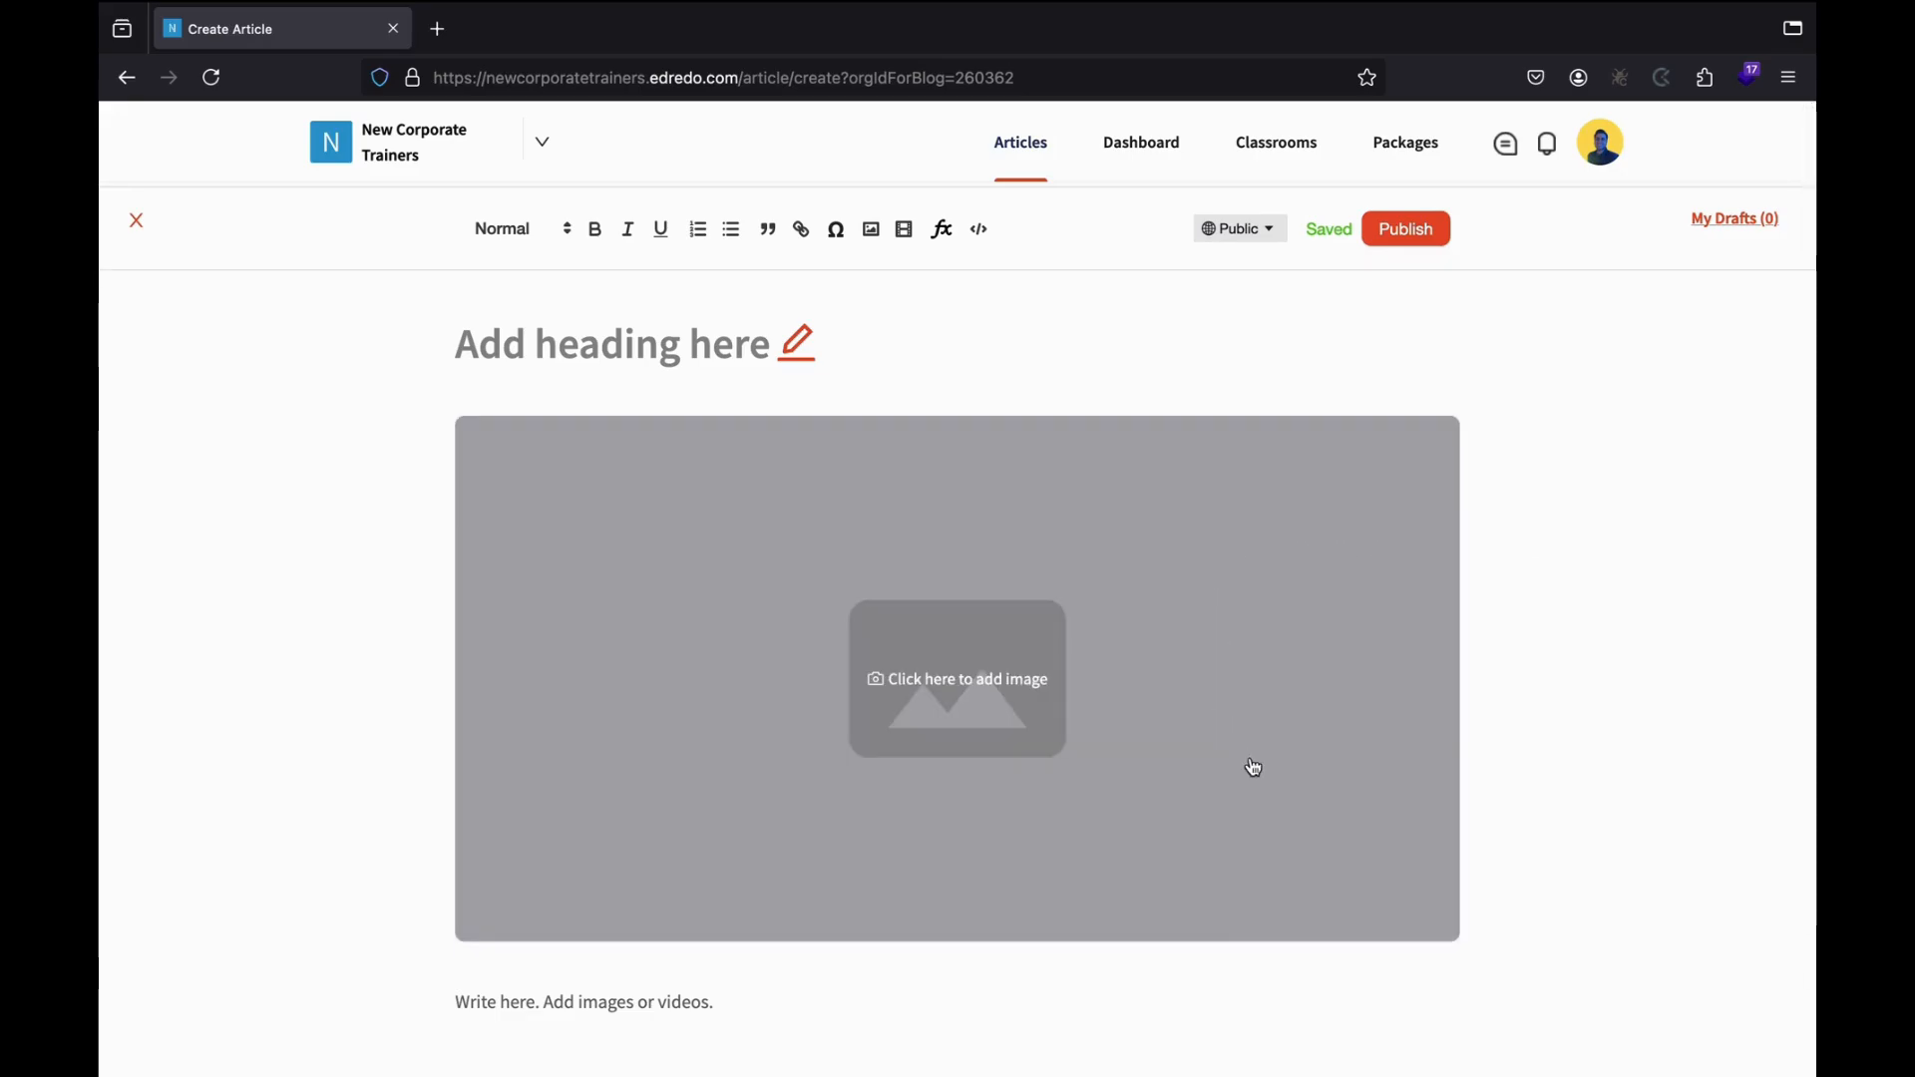
Set the article heading to 'New Article on HR Training', correcting 'Hr' to 'HR'.
left_click(803, 344)
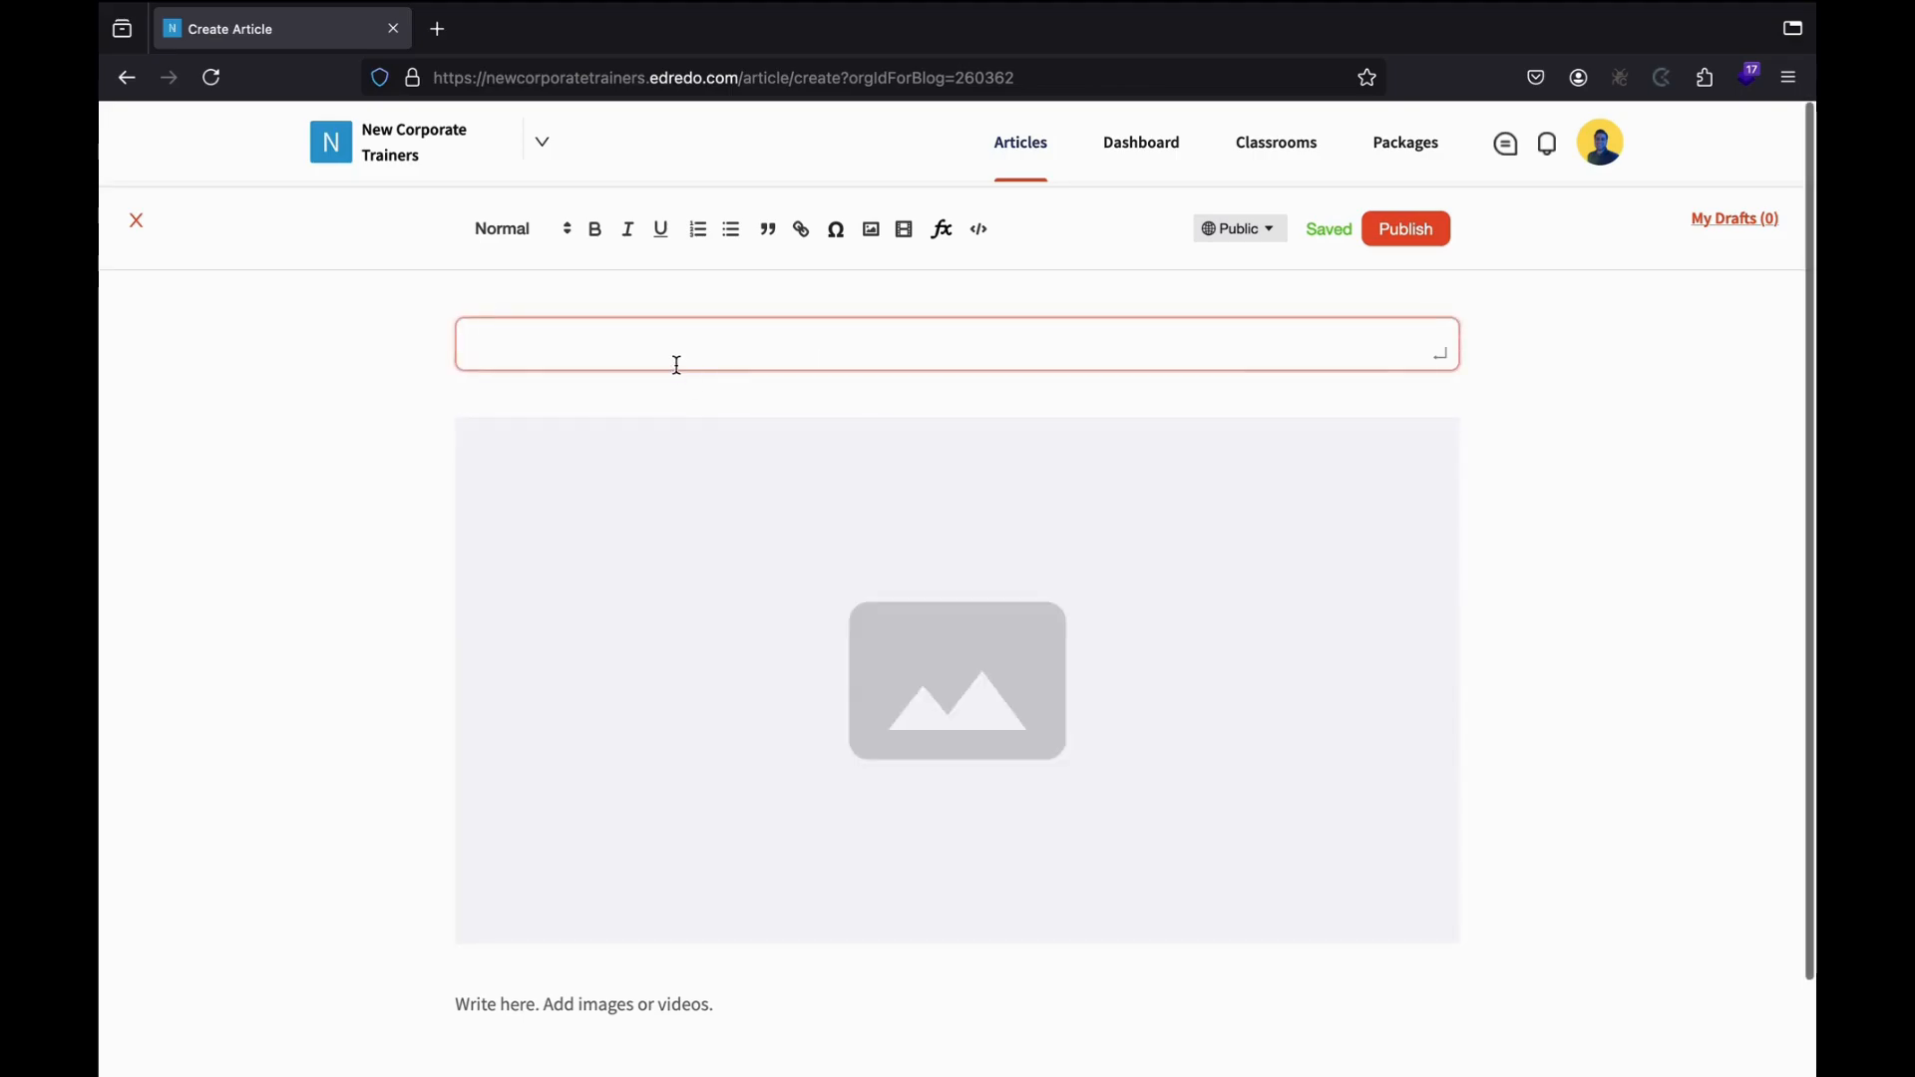
type("New ")
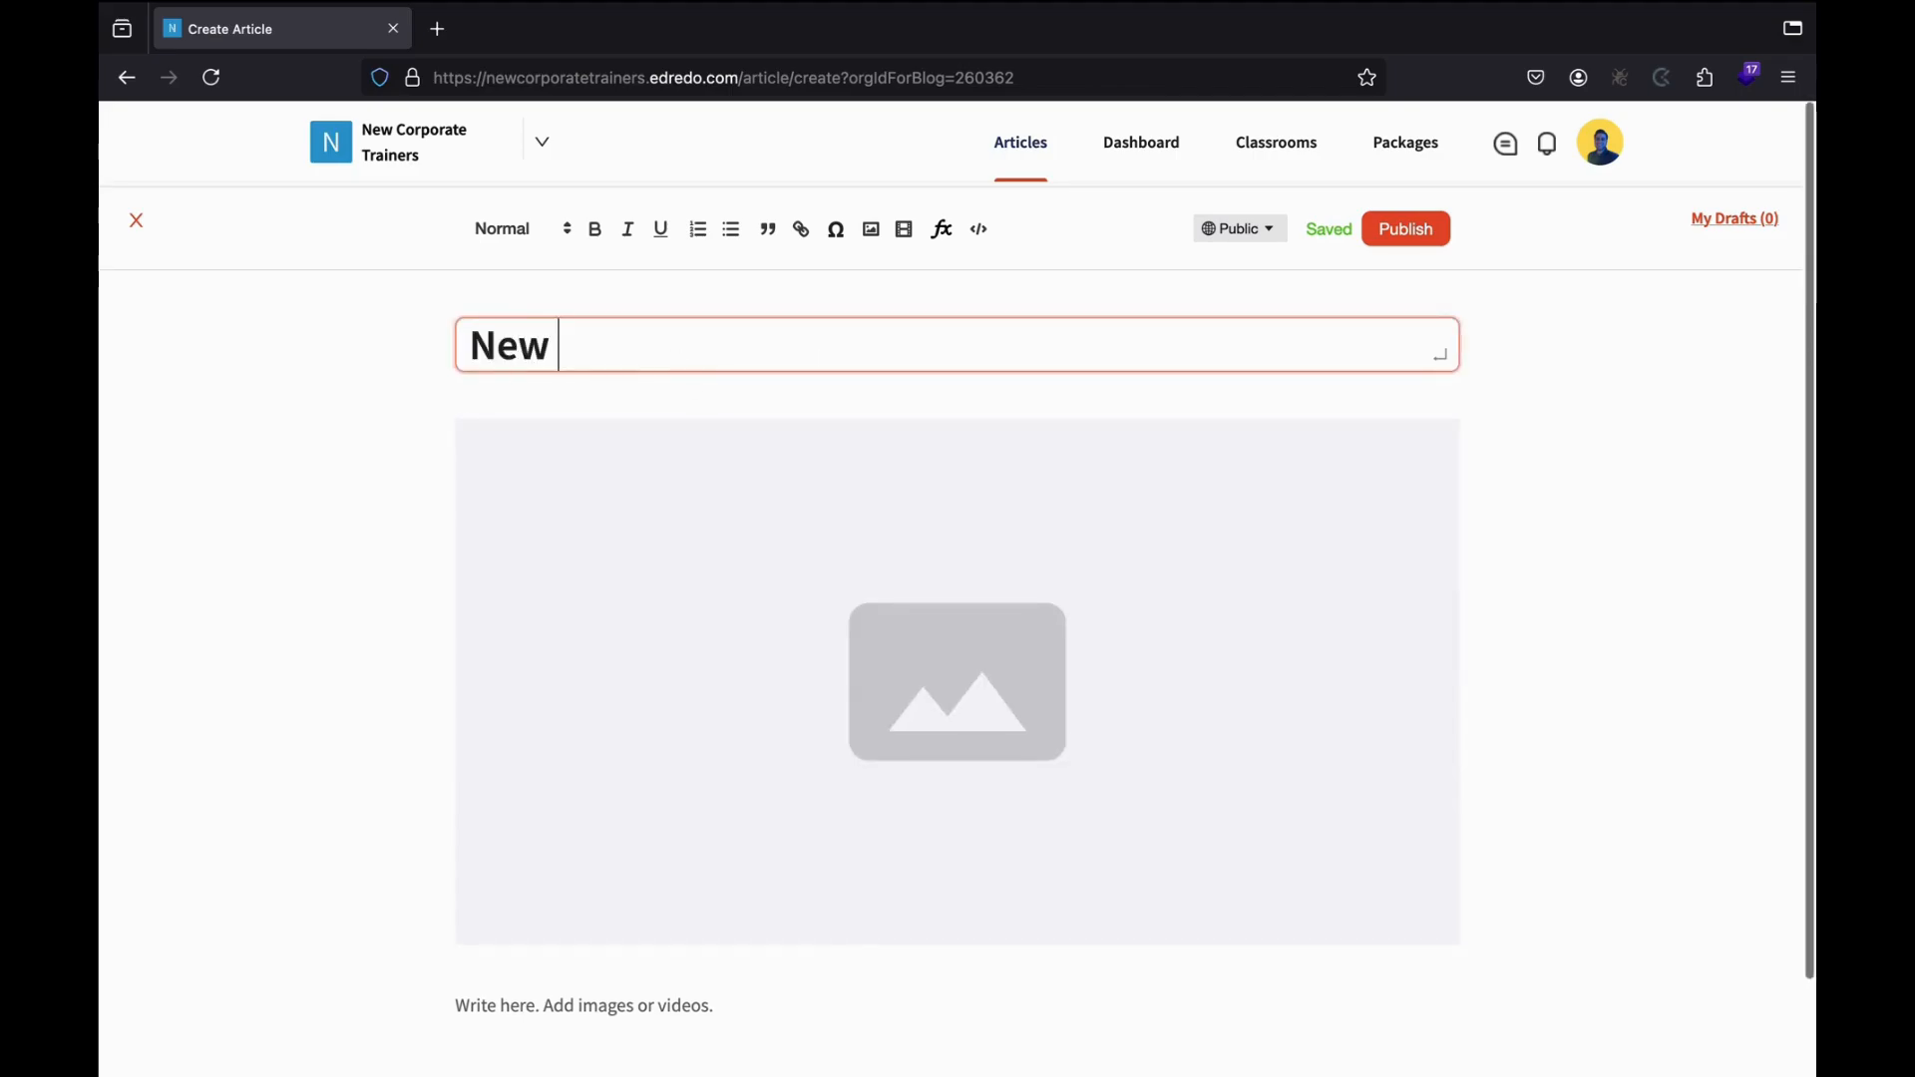
type("Article on ")
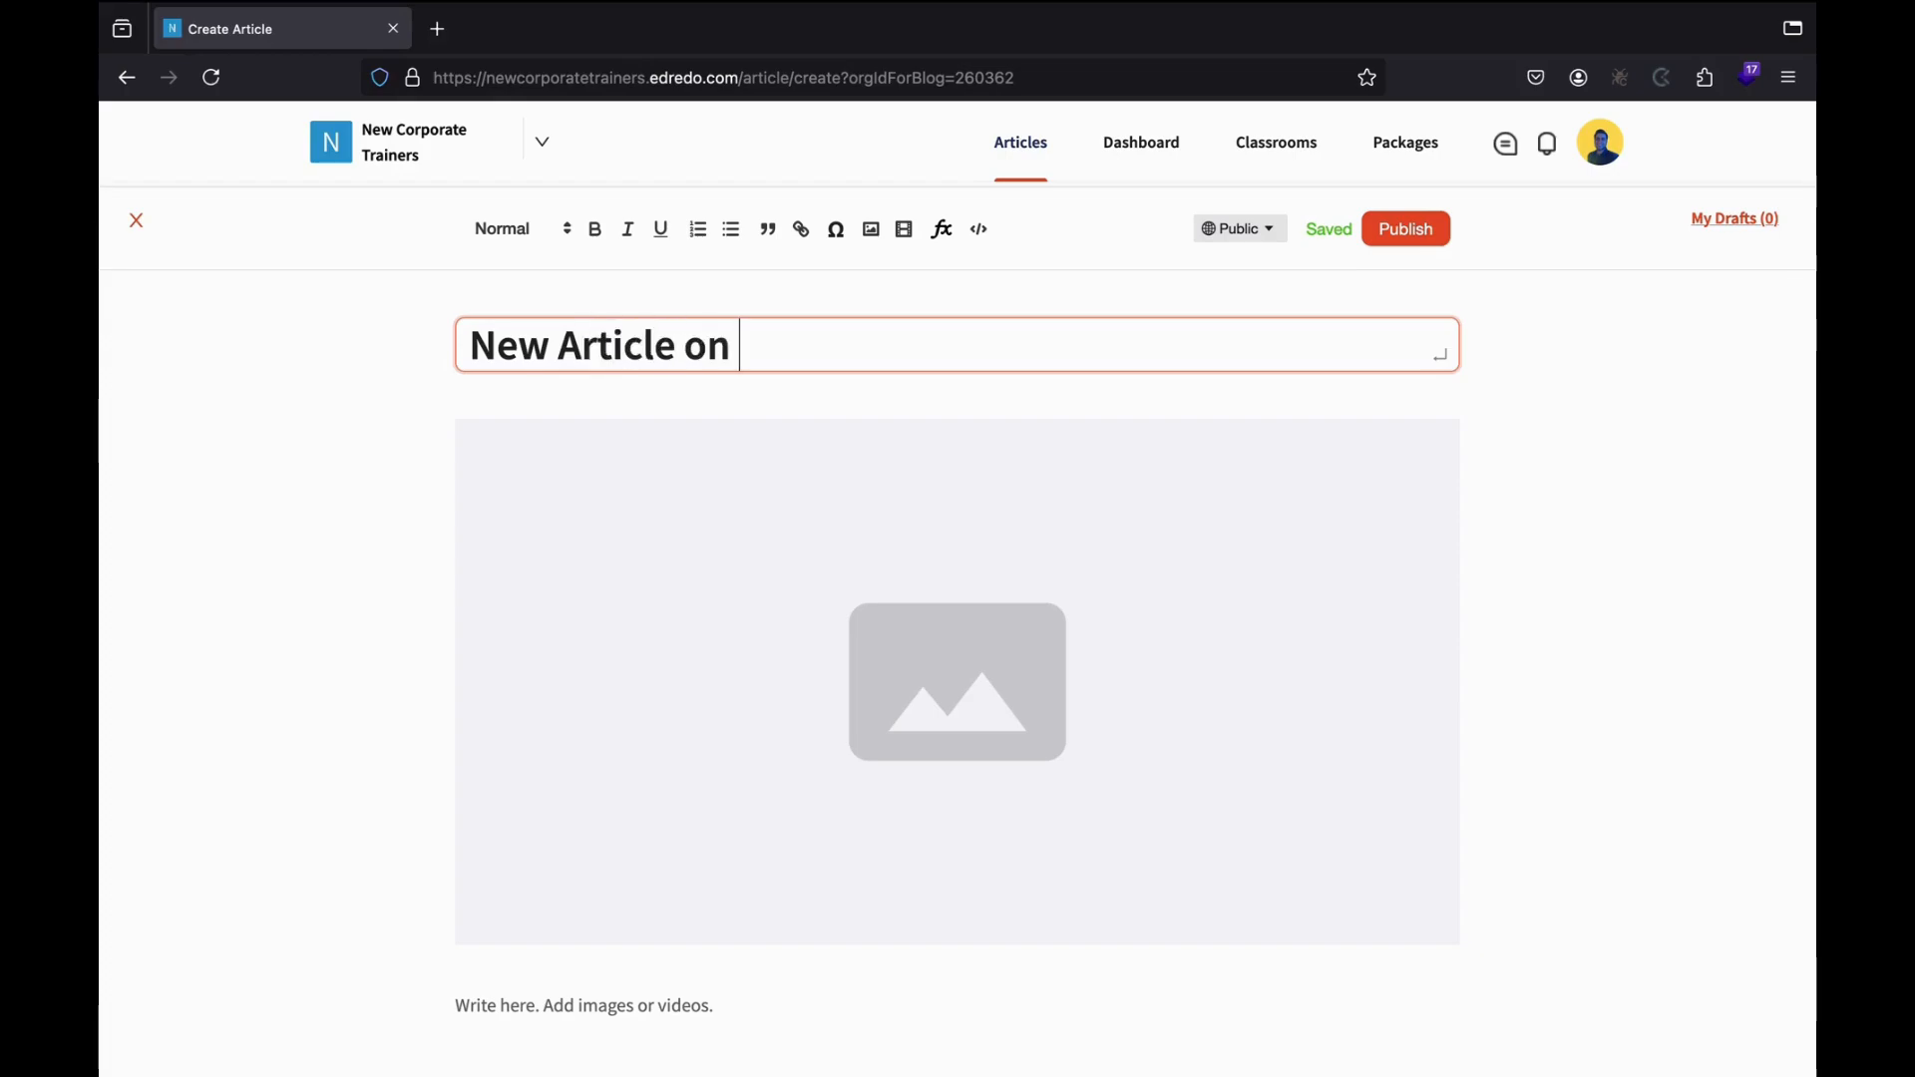
type("Hr Training")
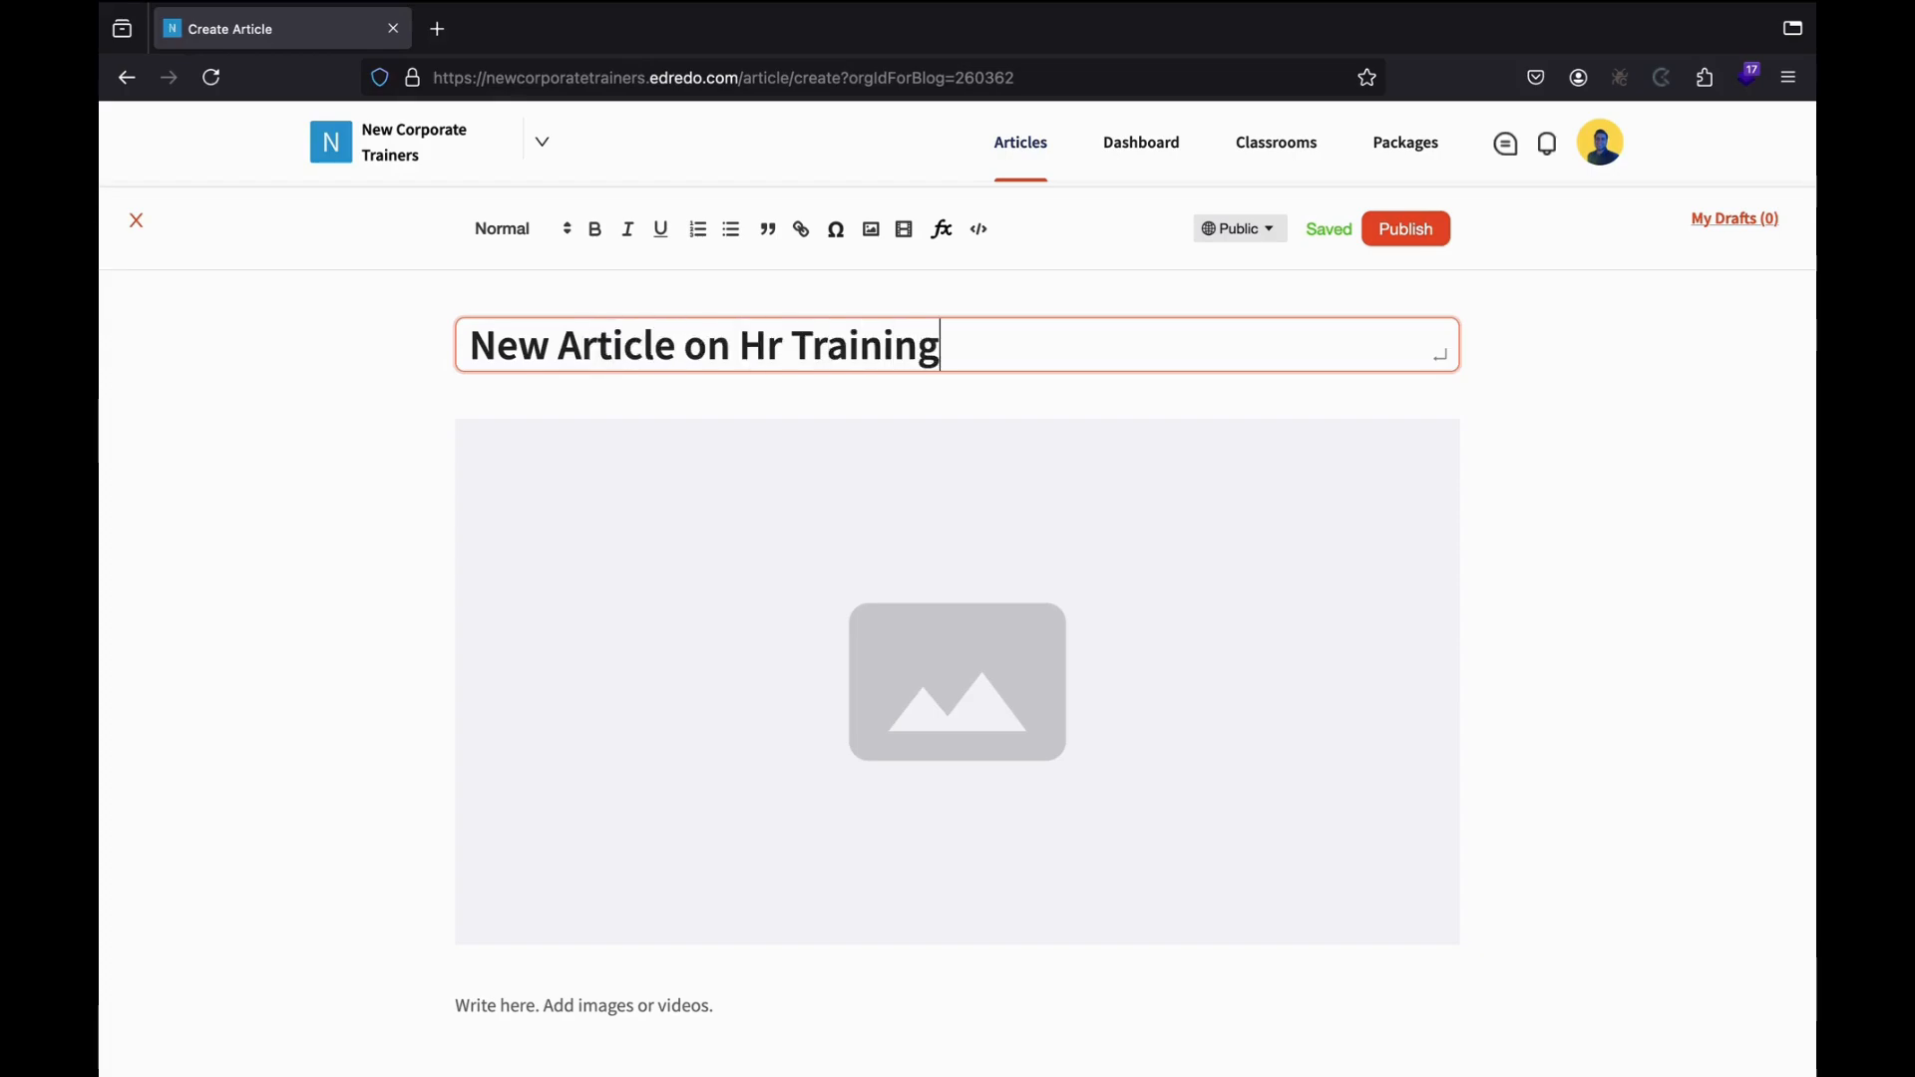
left_click(797, 346)
key("BackSpace")
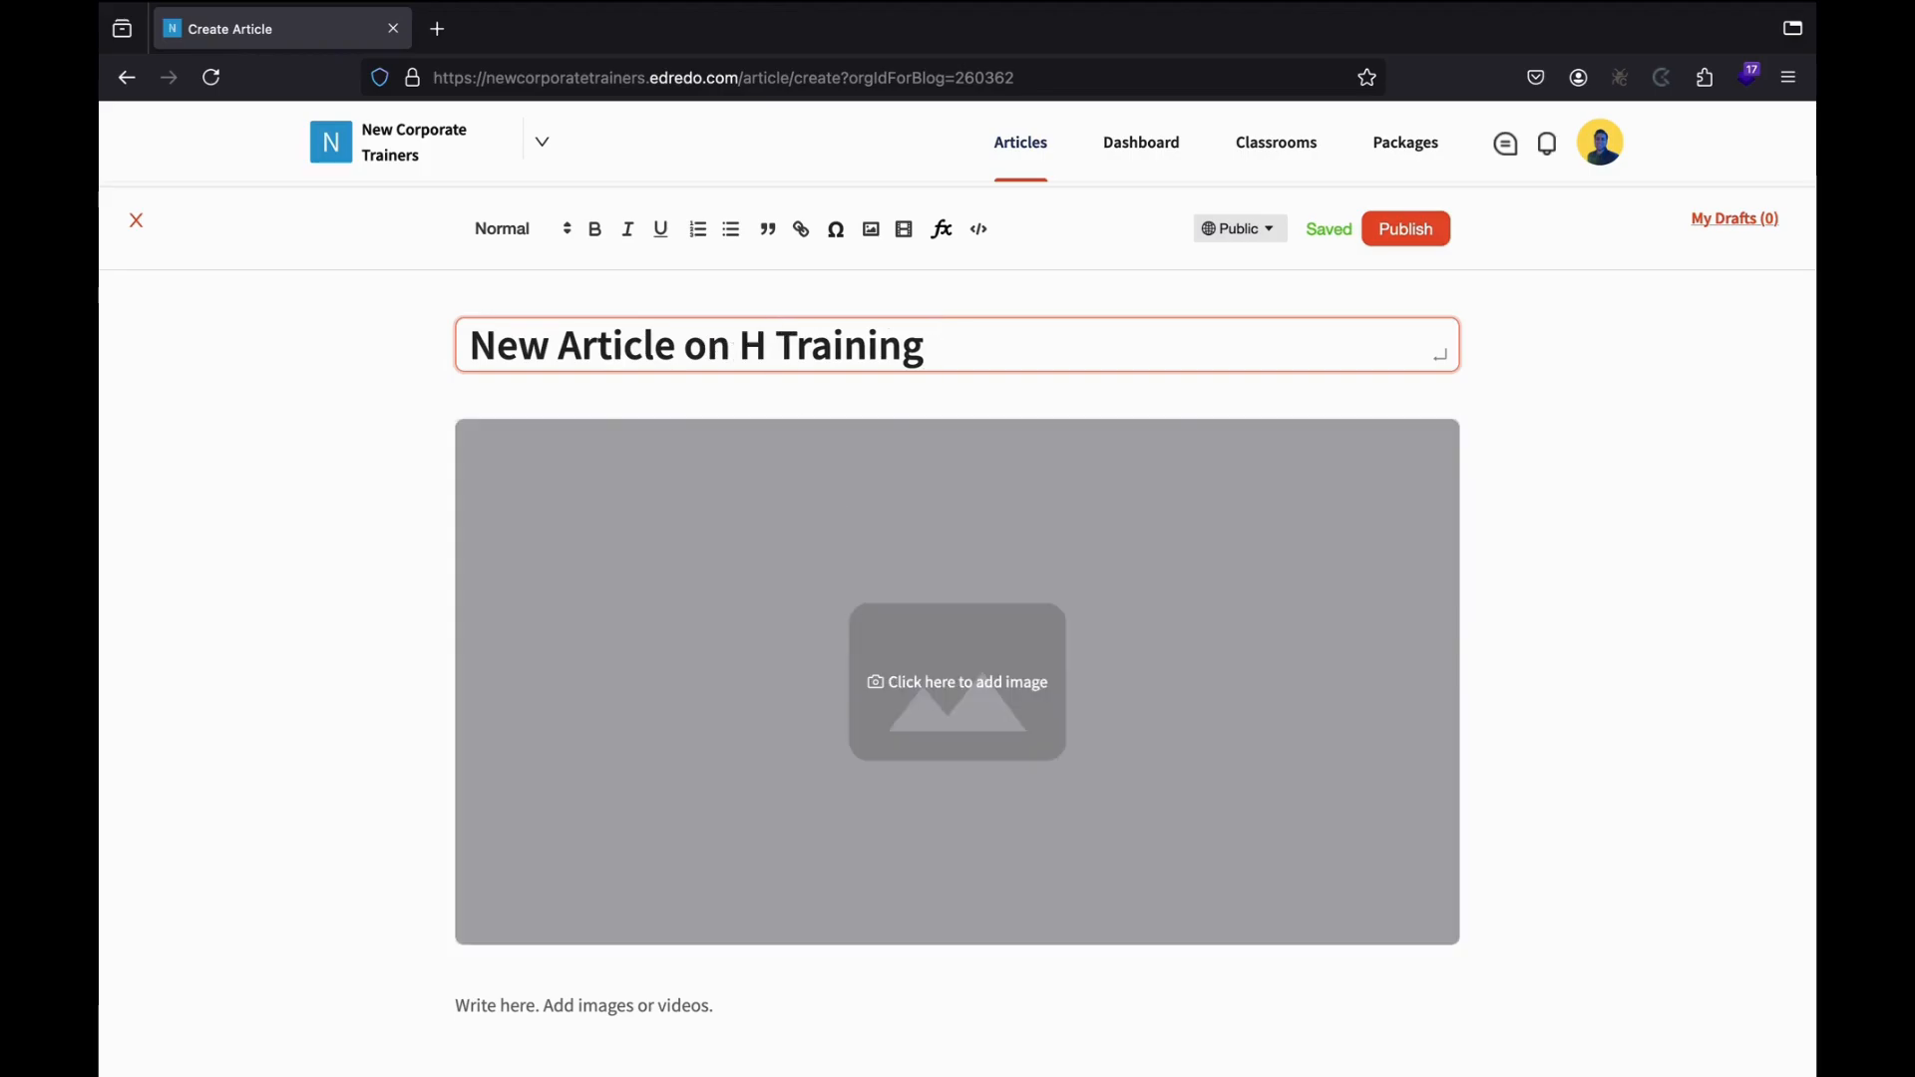
type("R")
scroll(902, 624, "down", 1)
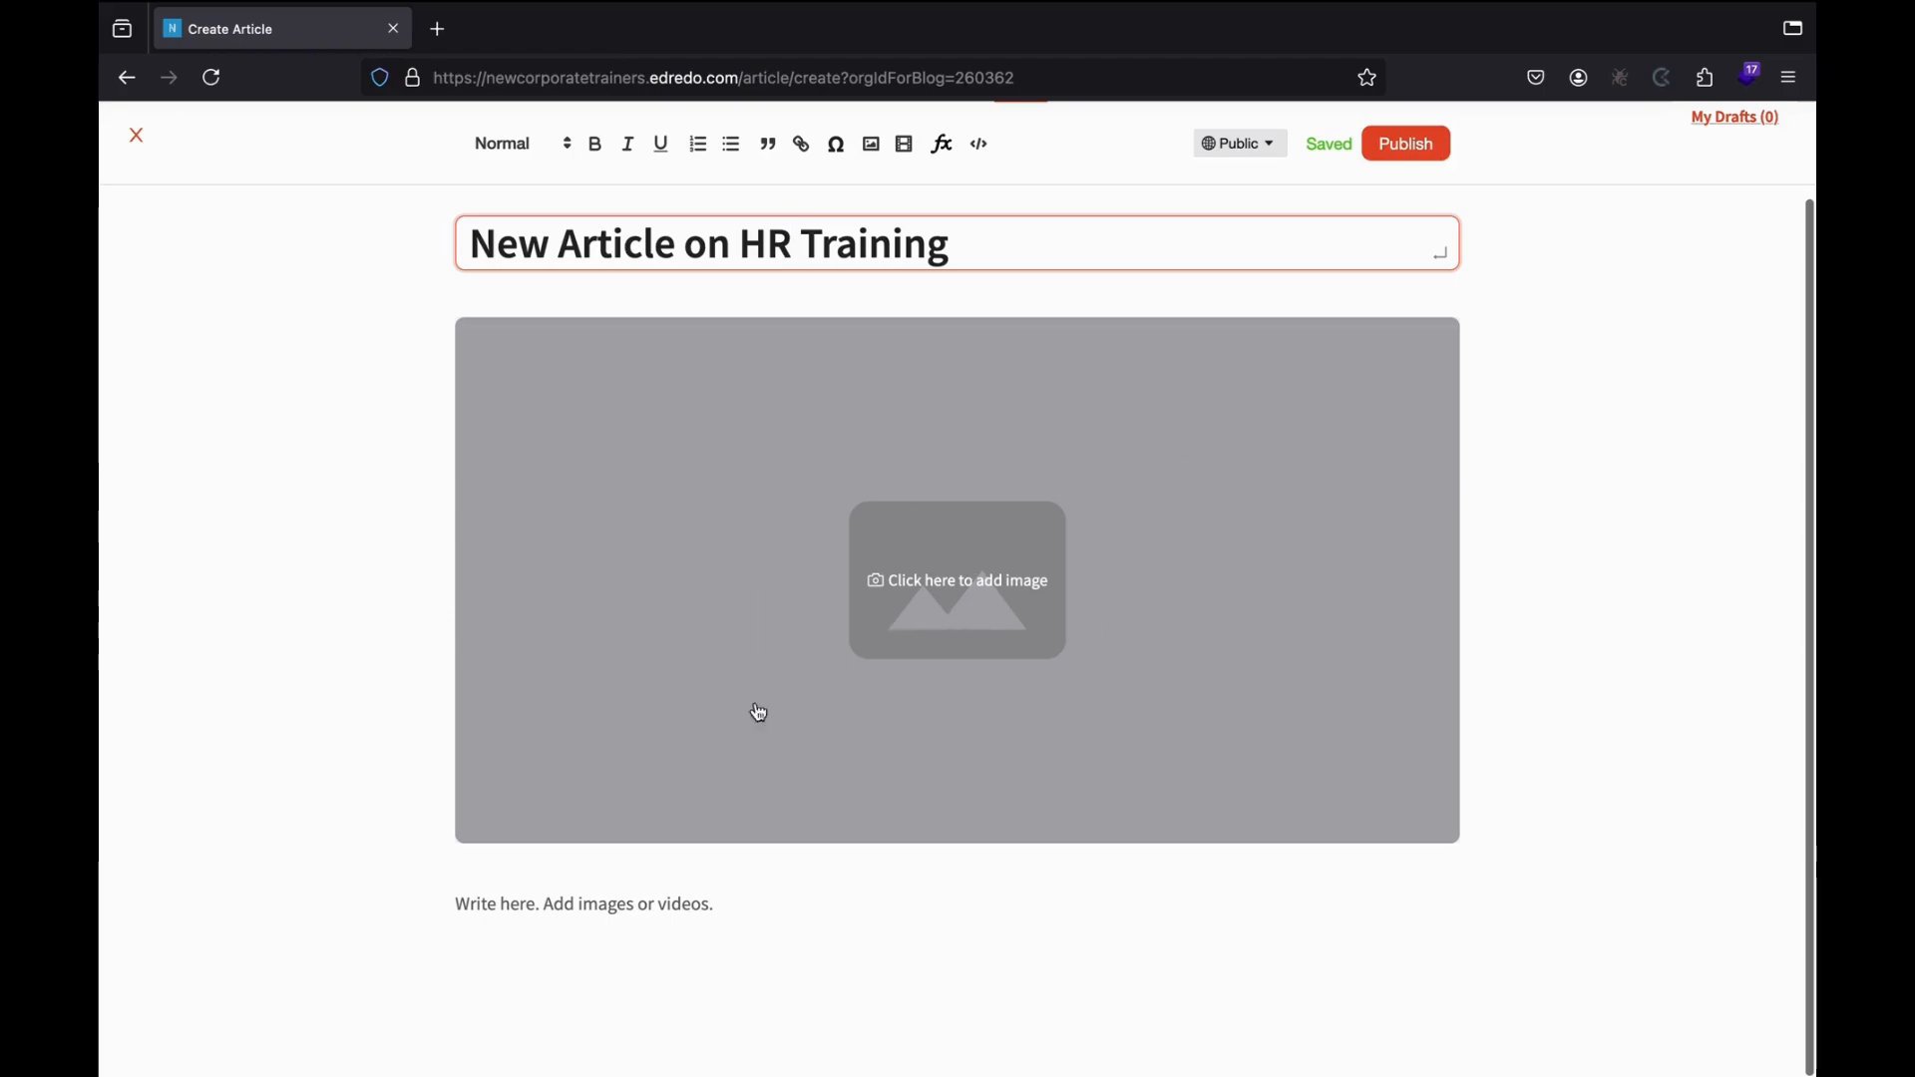
Write the body 'The HR training has become paramount in the past decade.'.
left_click(663, 948)
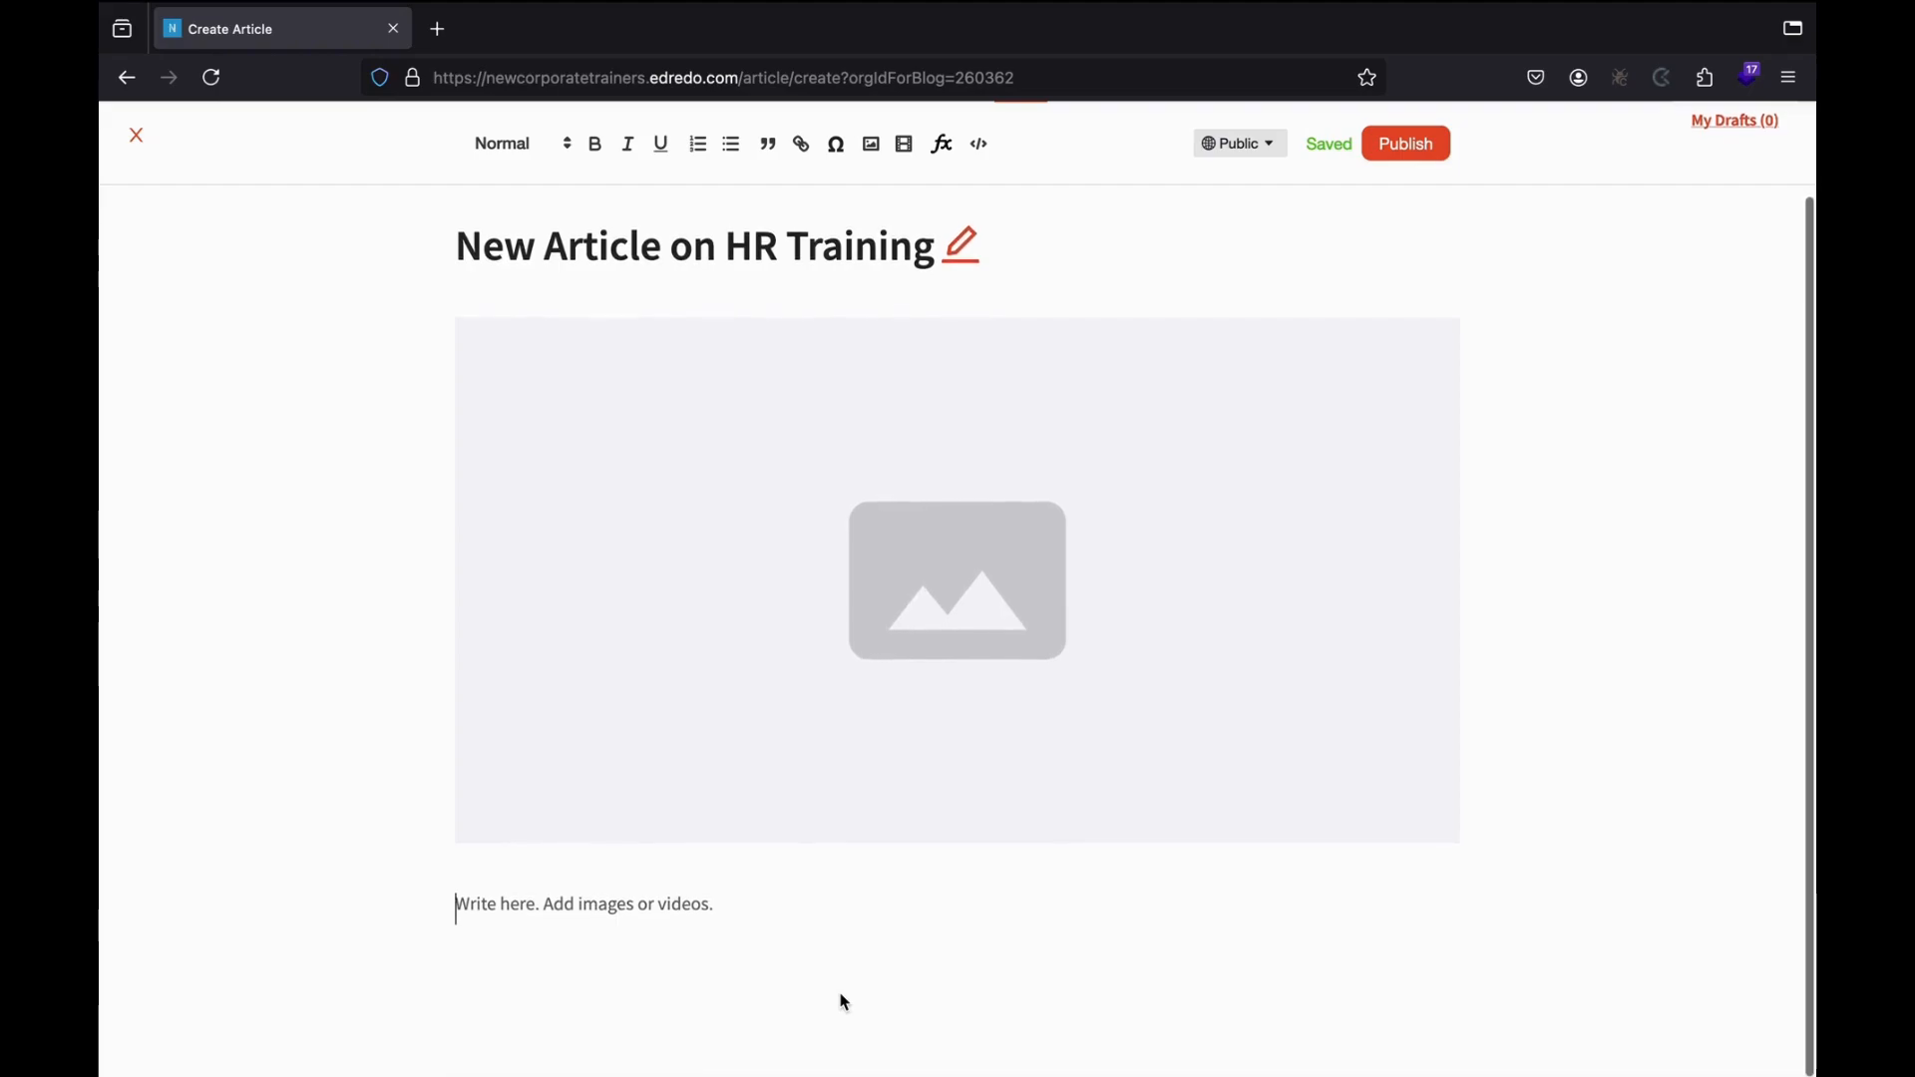
type("The H")
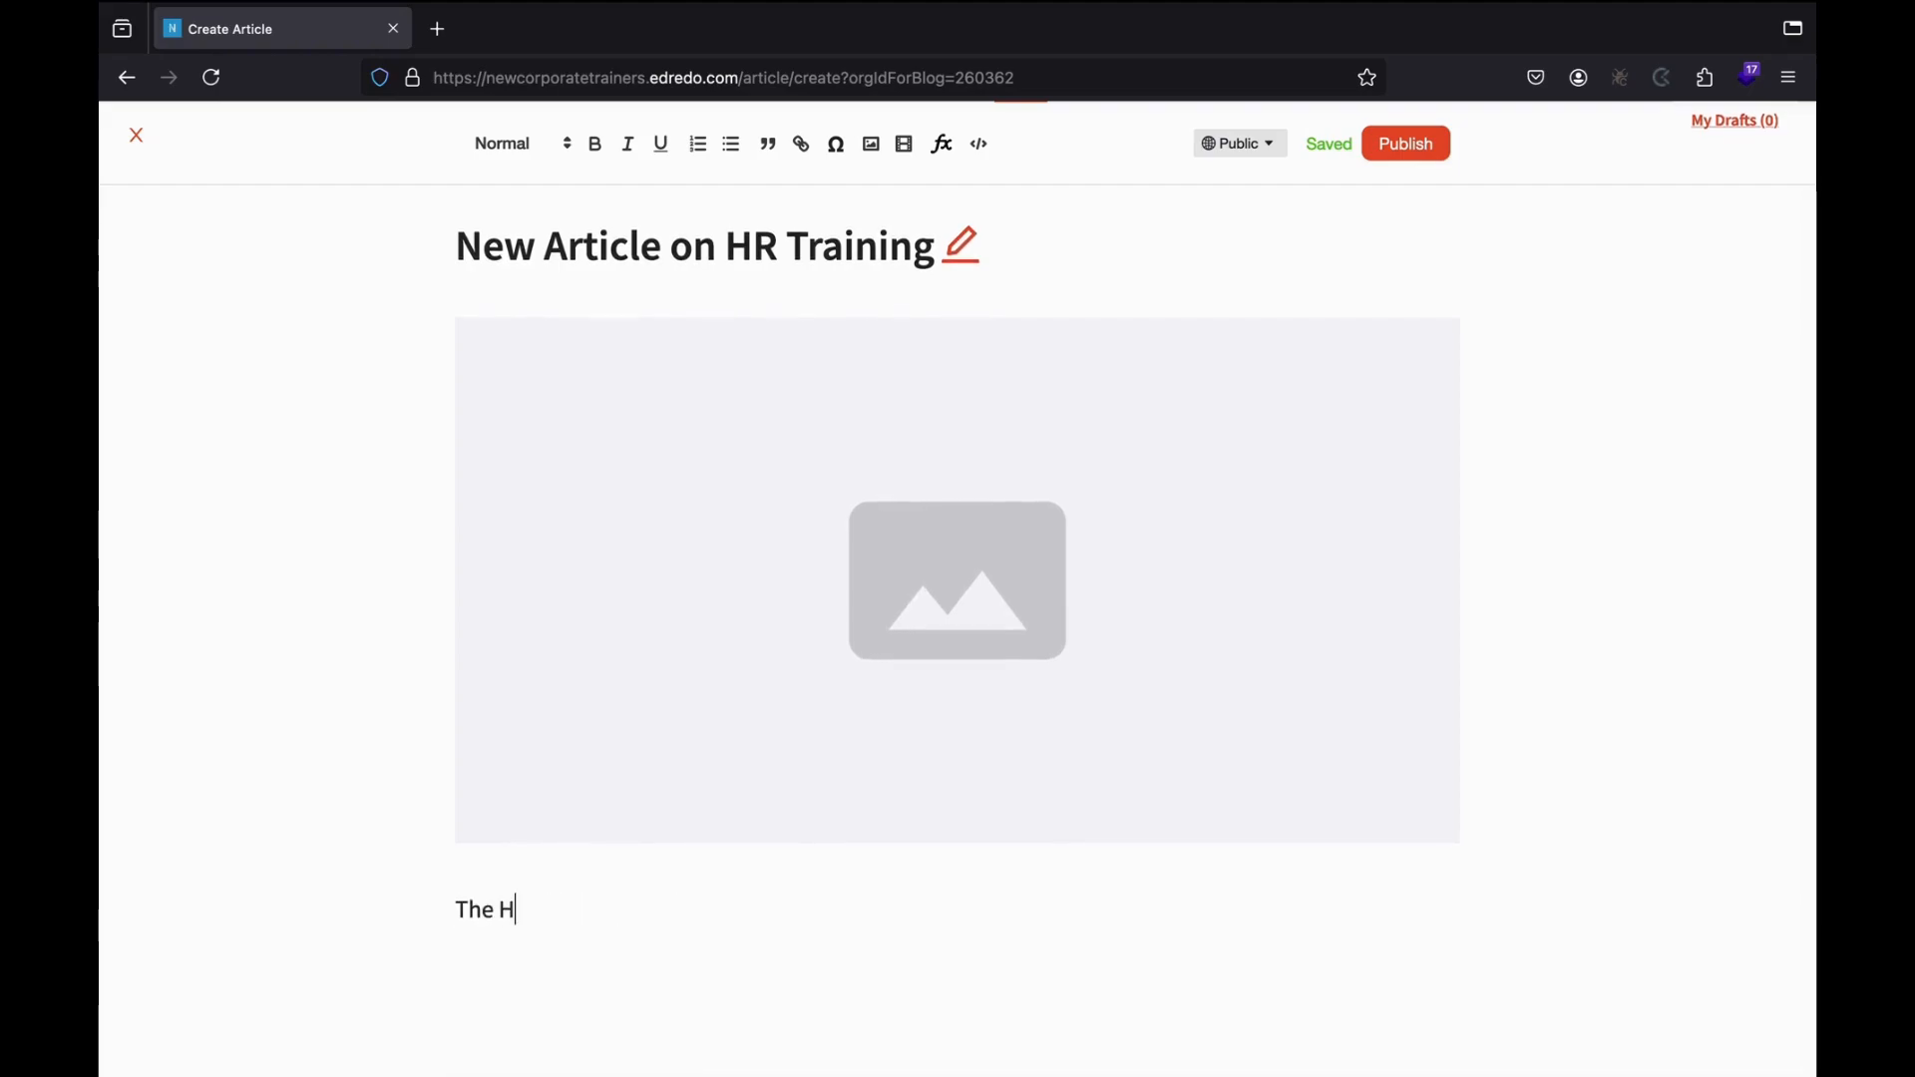
type("R training ")
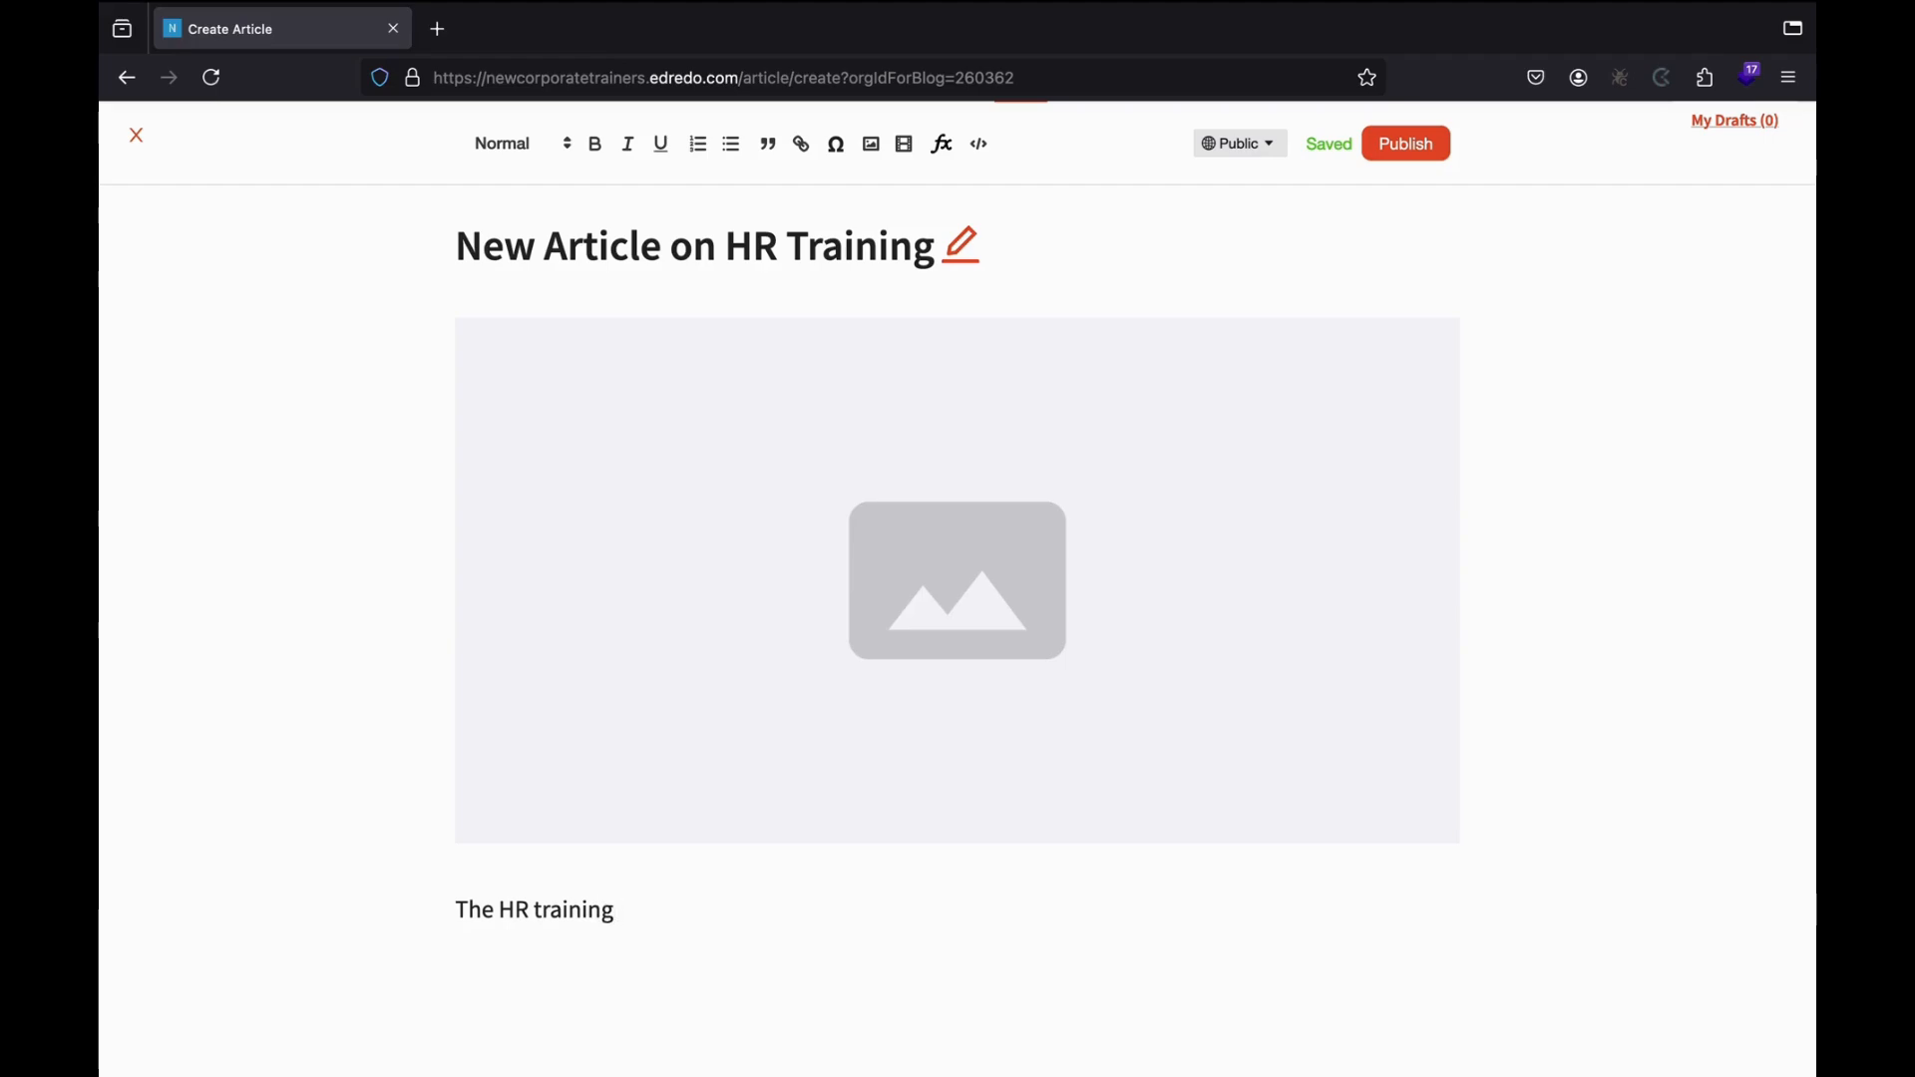
type("has become par")
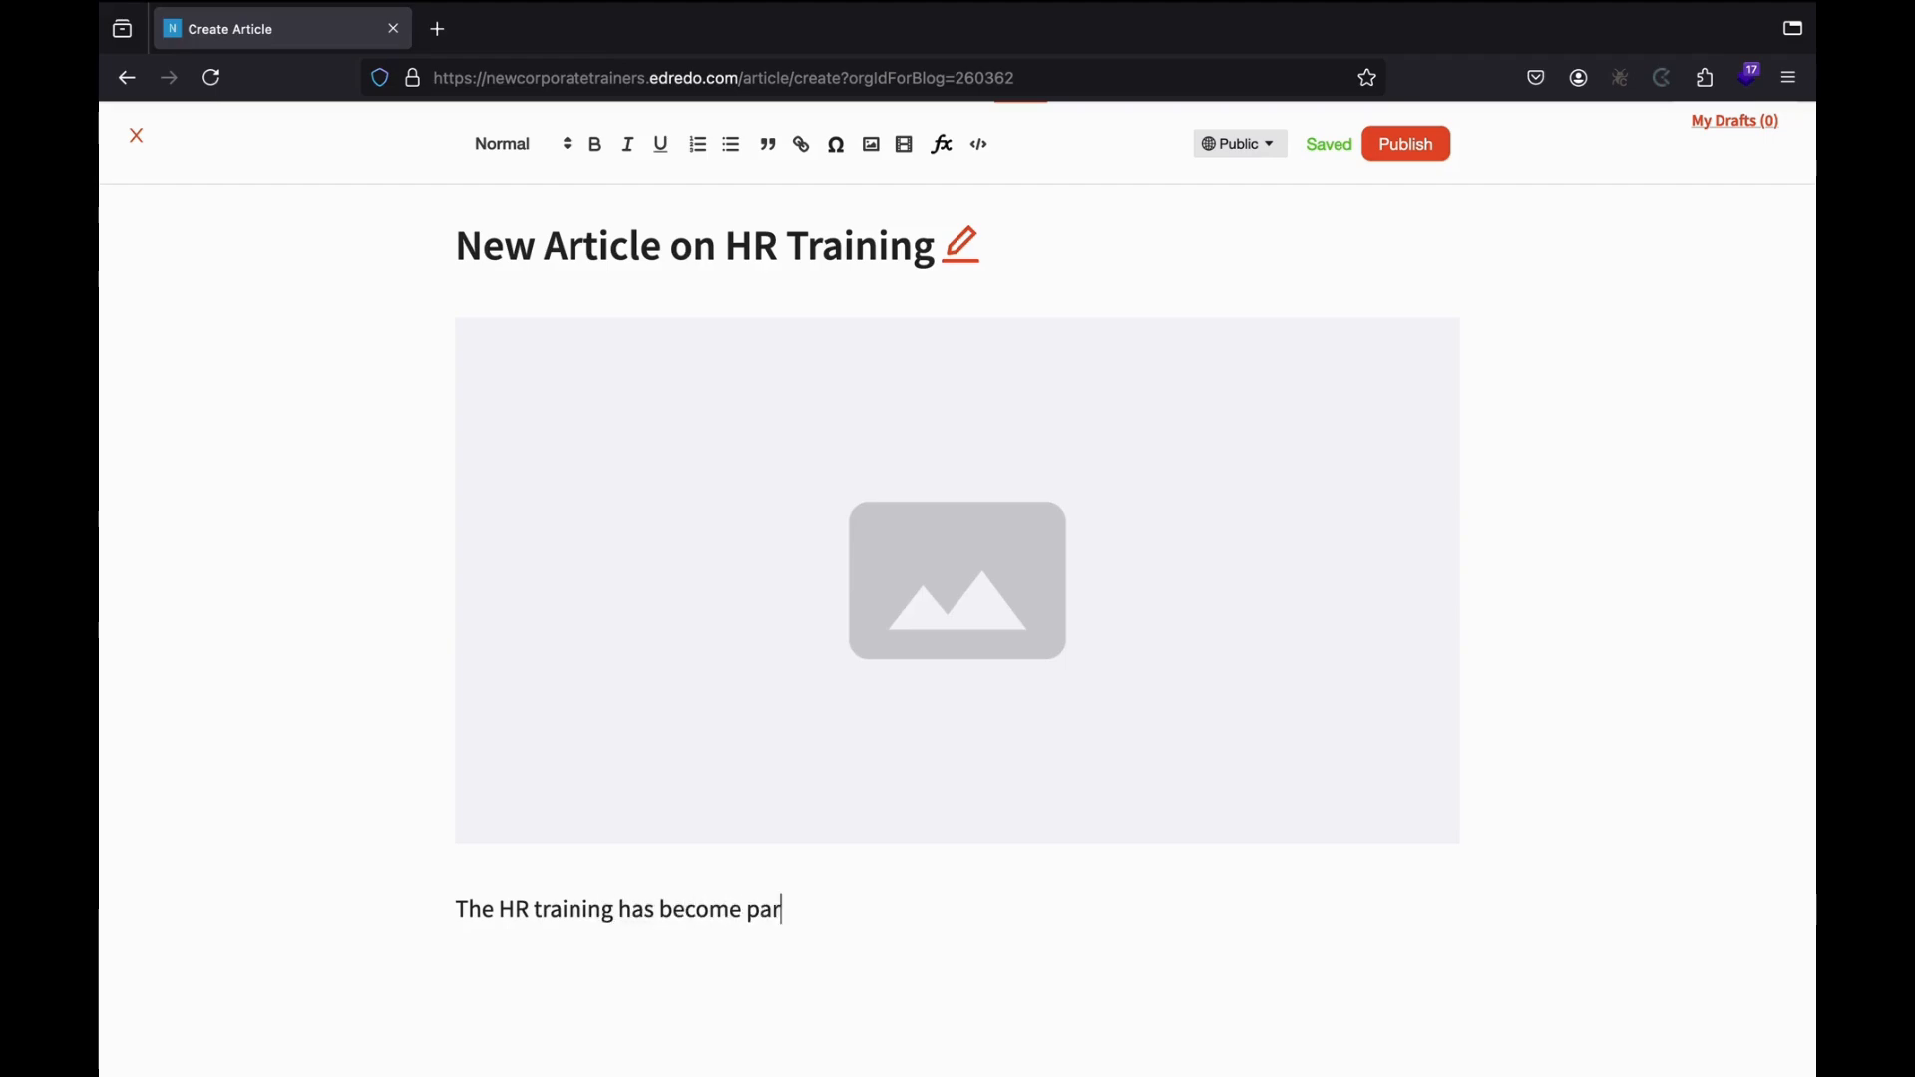
type("amount in")
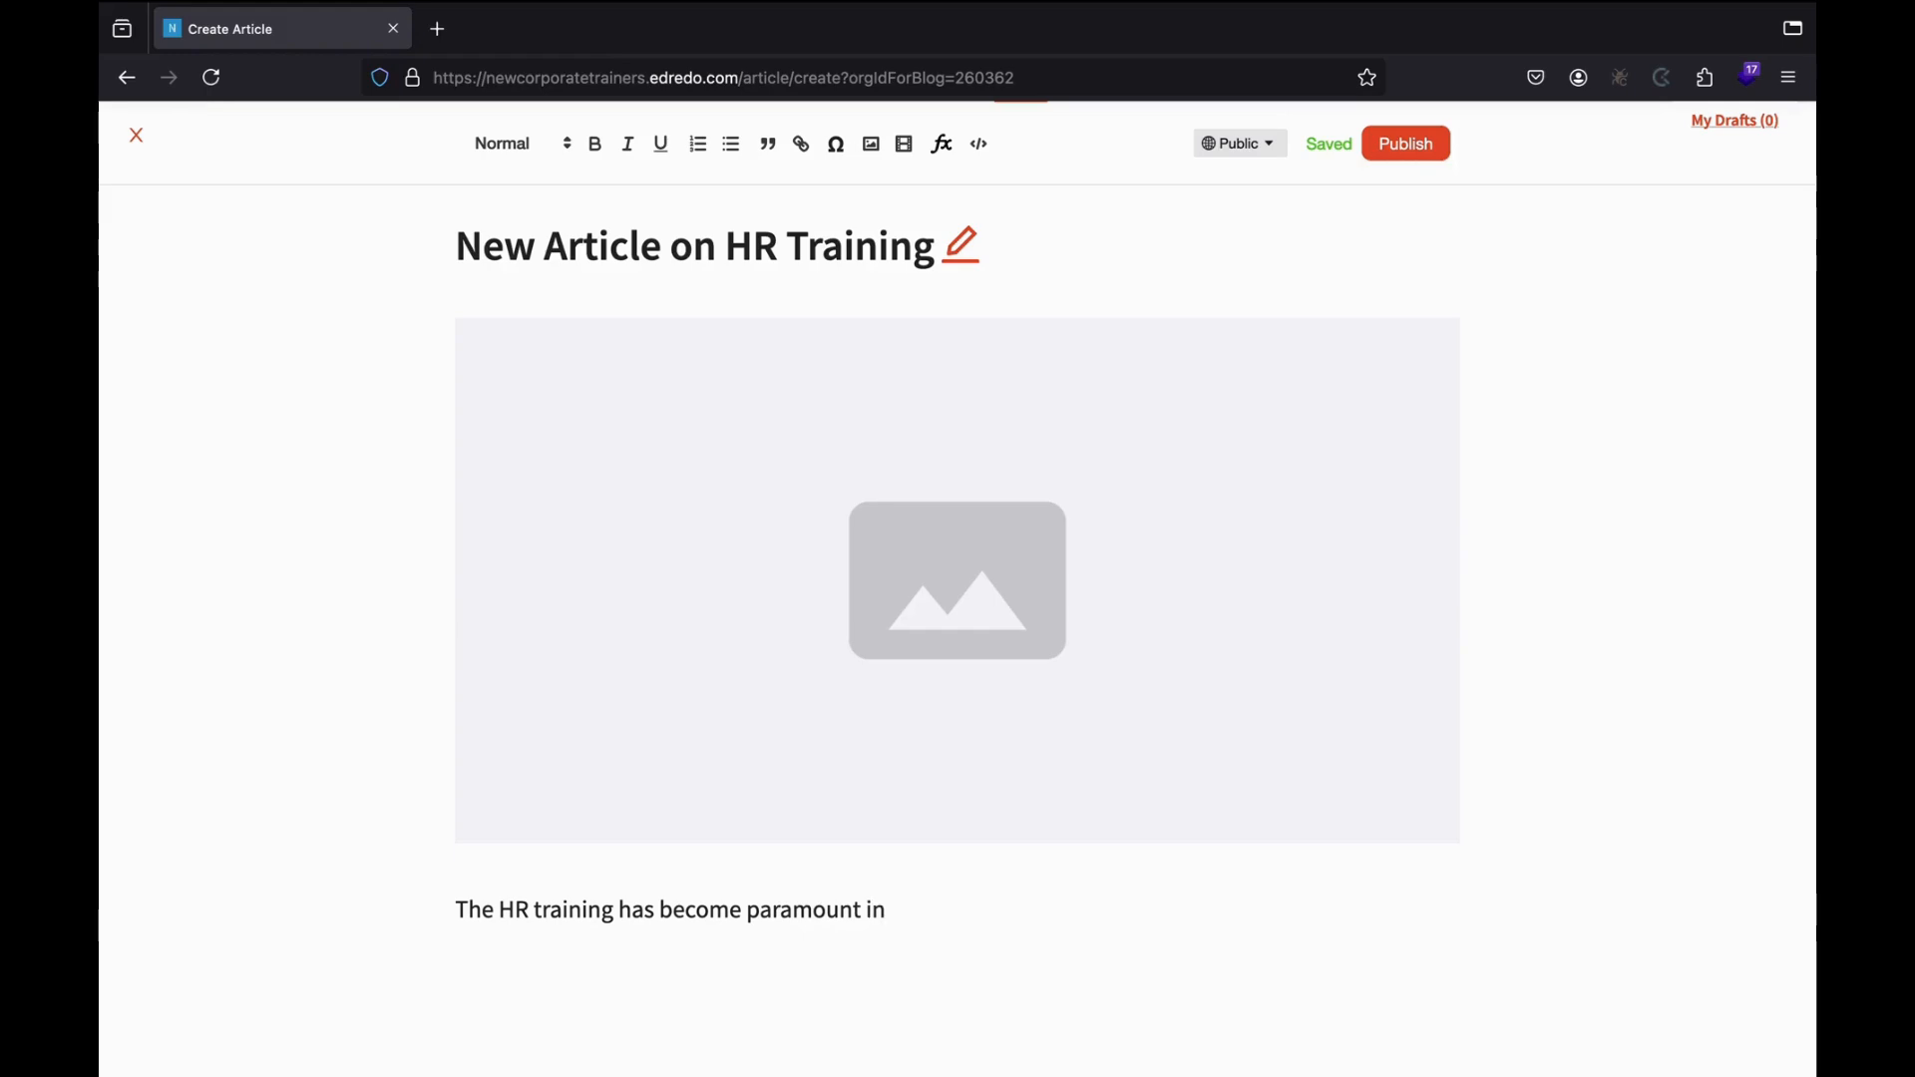
type(" the past deca")
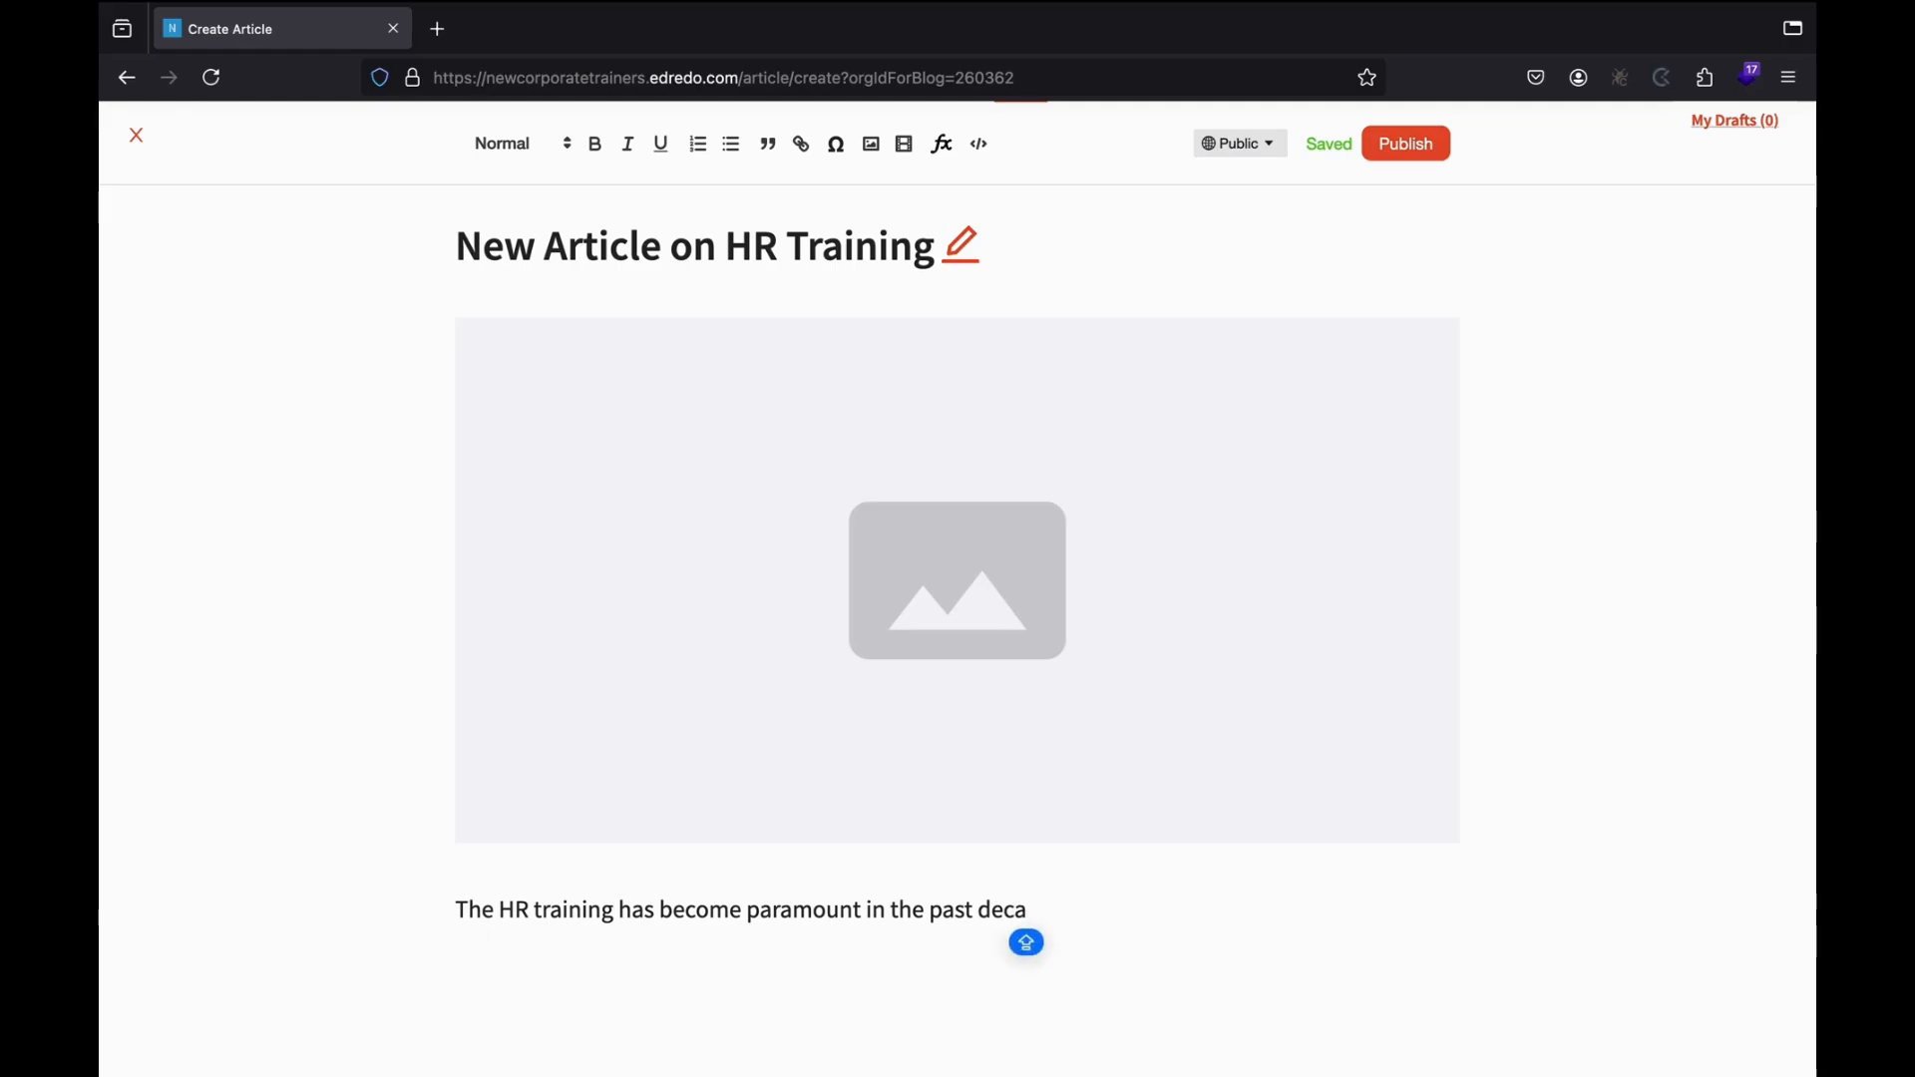
type("DE")
key("BackSpace")
key("BackSpace")
key("Caps_Lock")
type("de.")
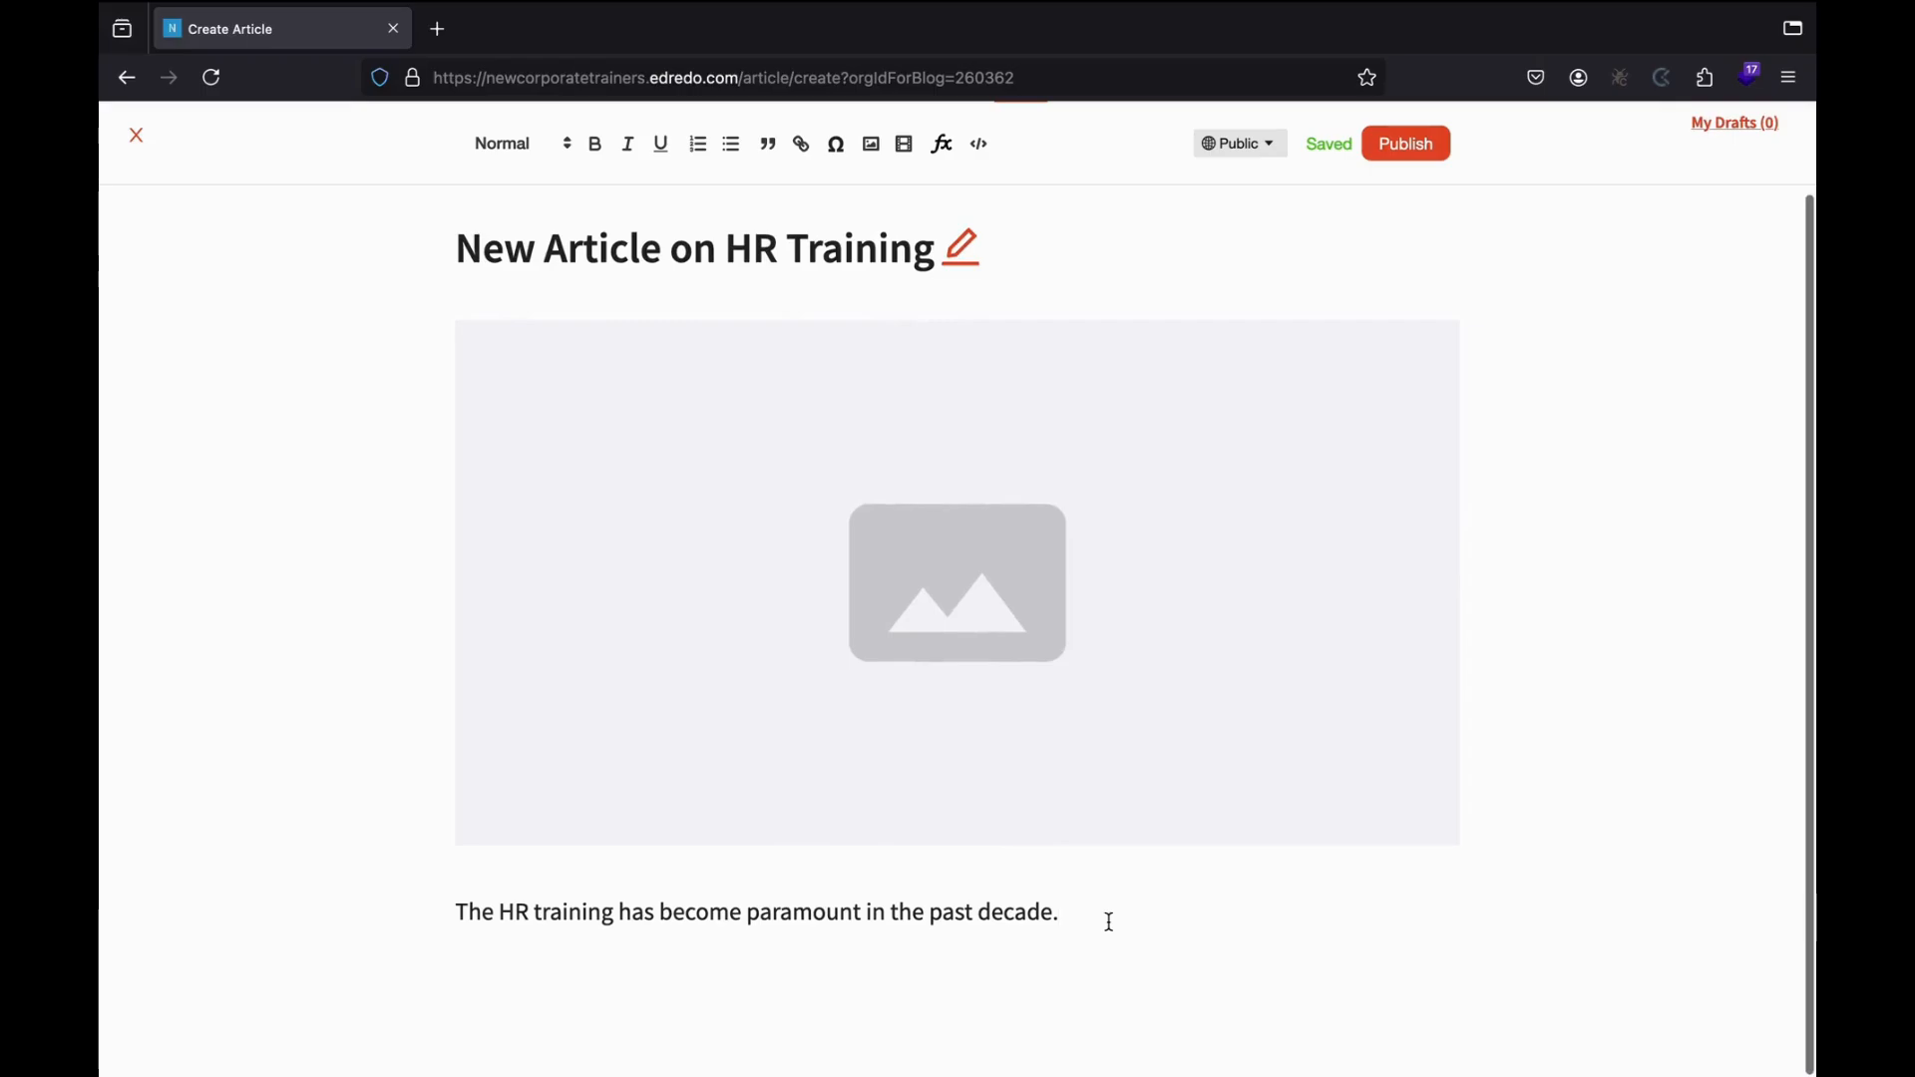
scroll(1085, 612, "up", 2)
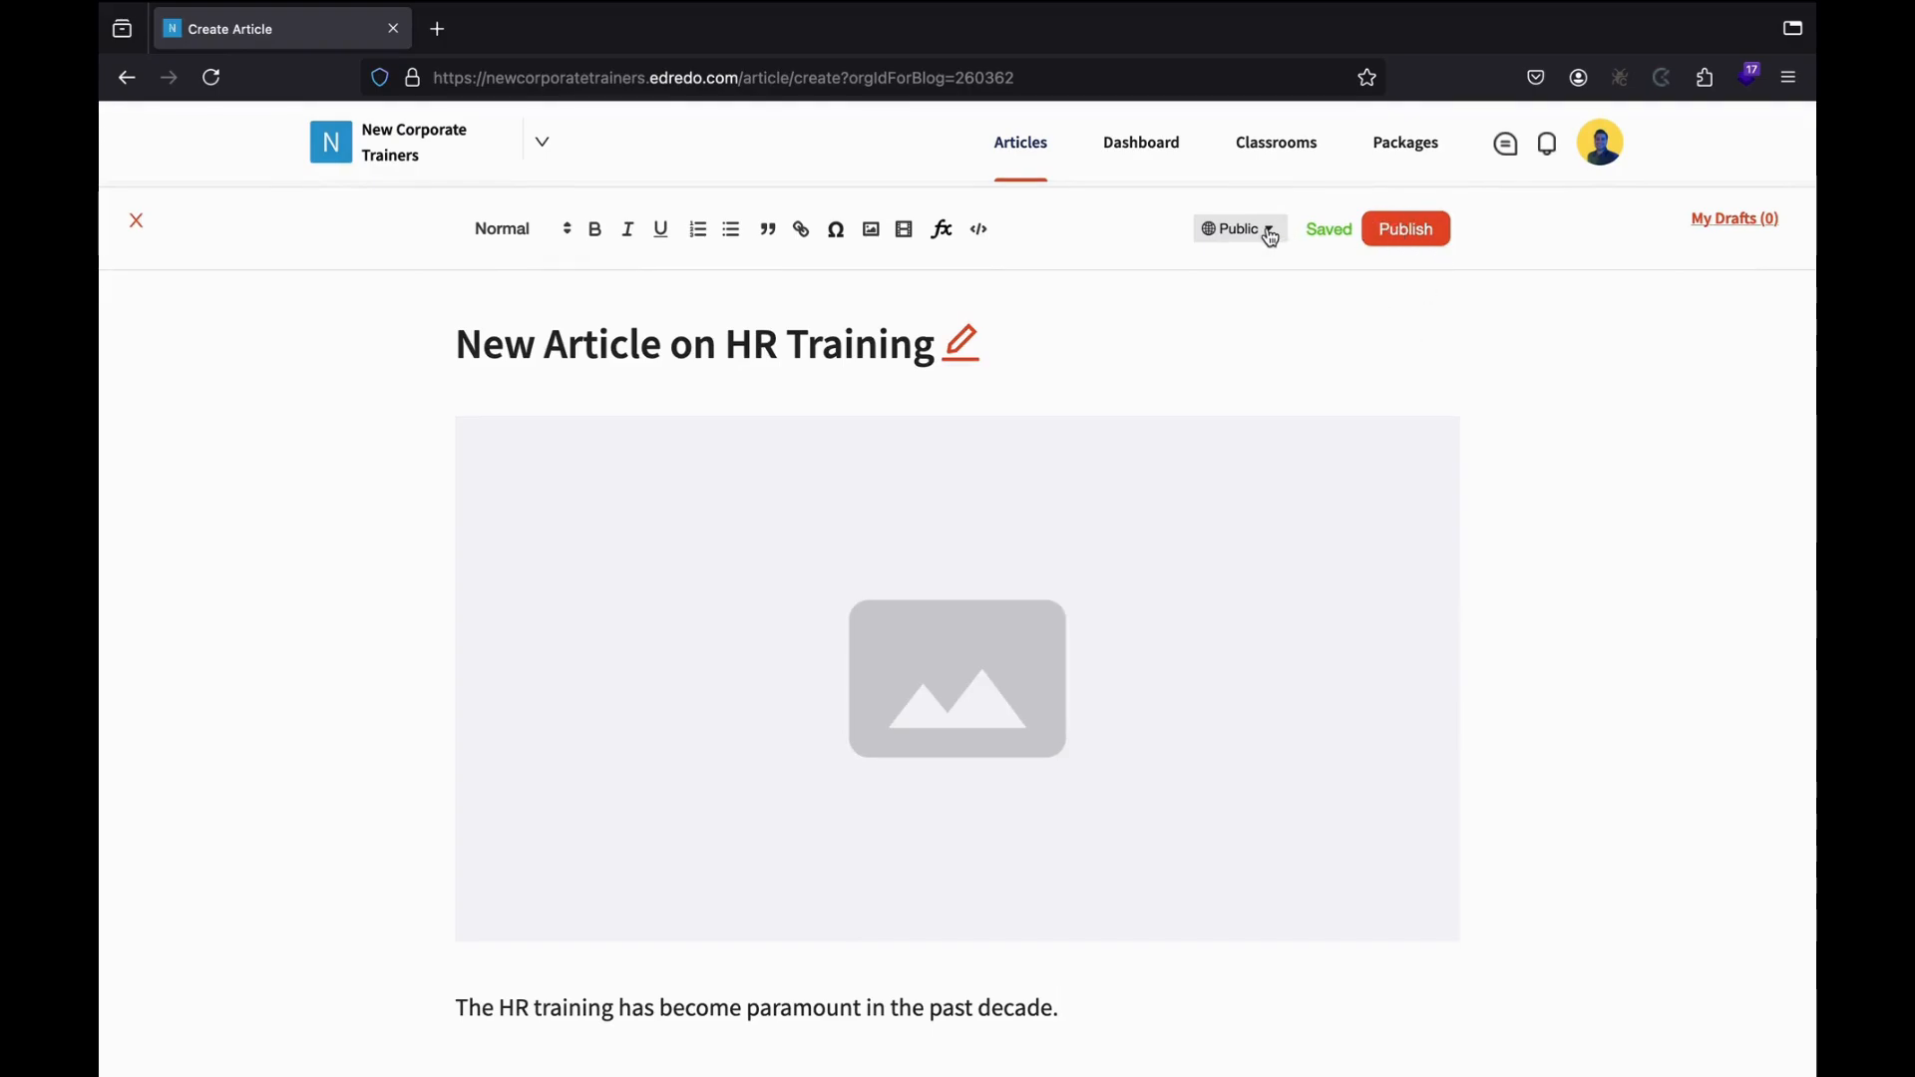
Tag the article with HR Training and publish it.
left_click(1399, 236)
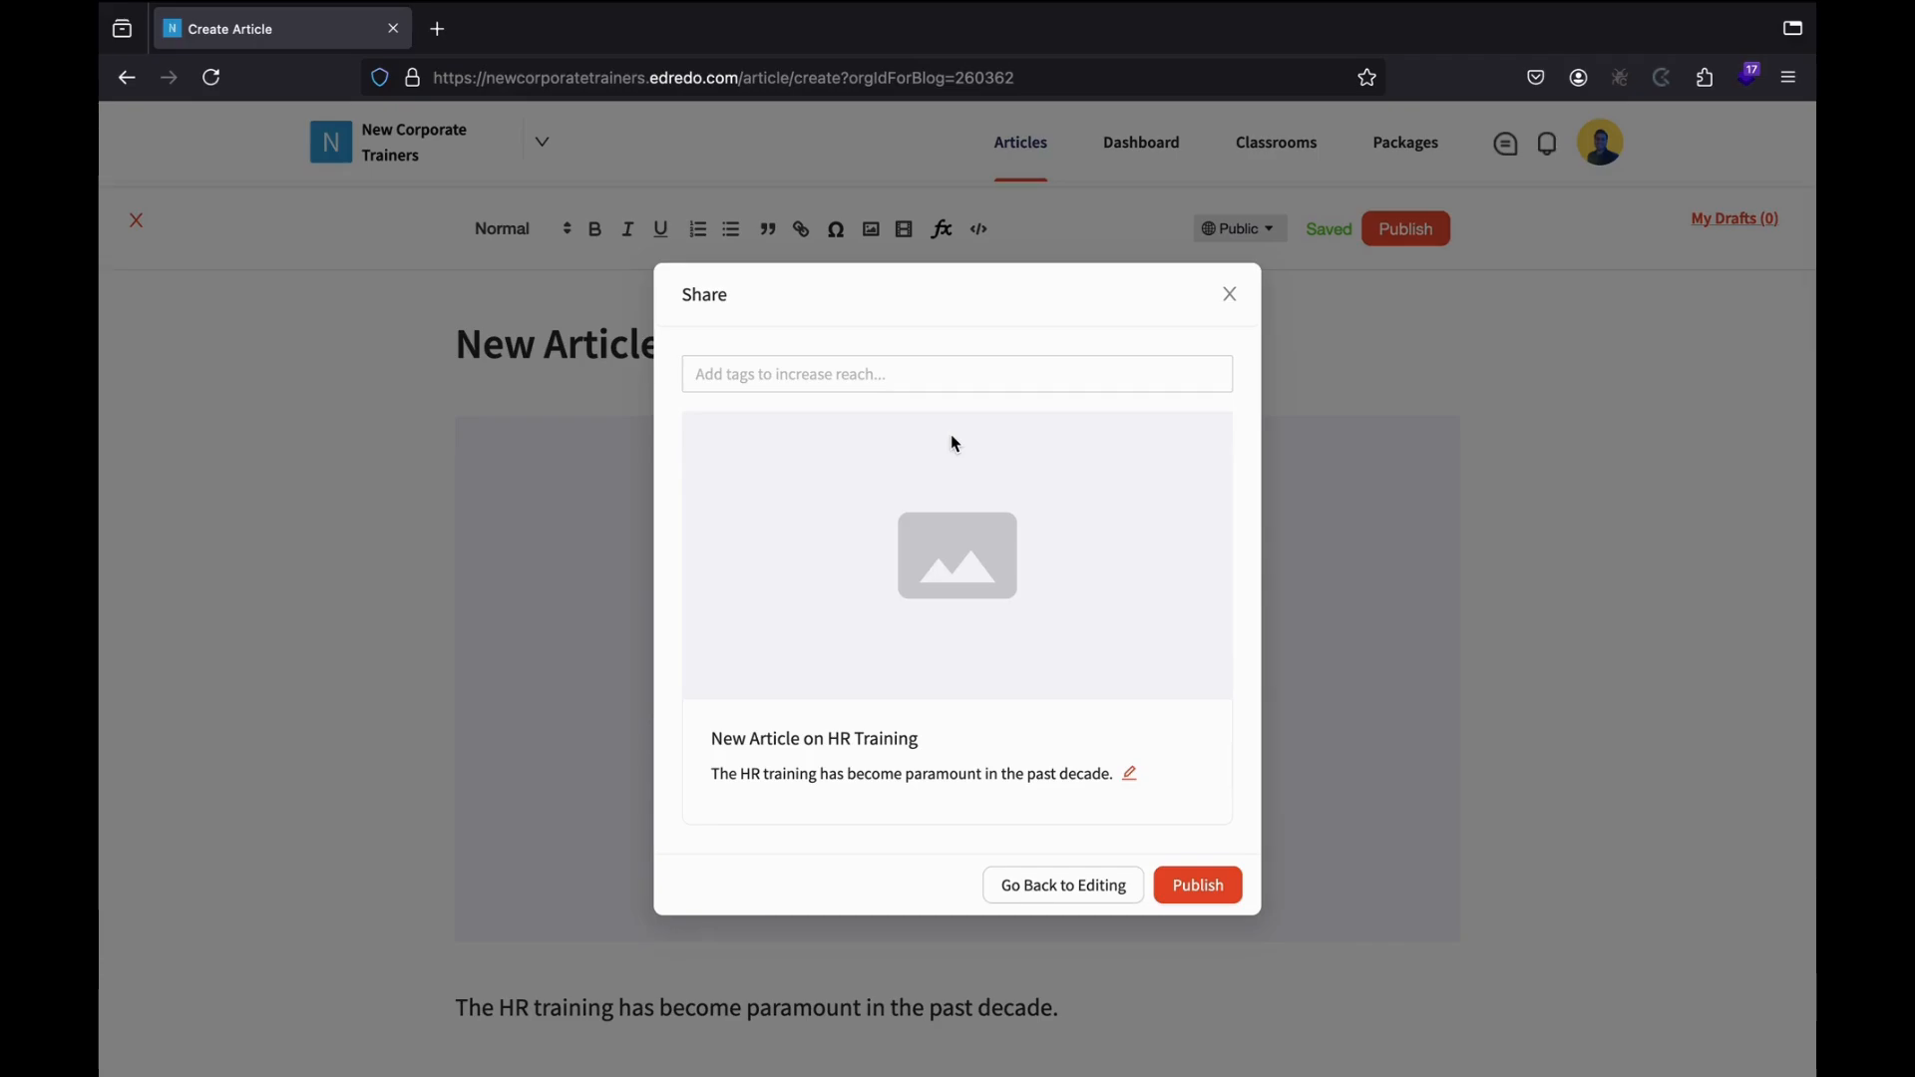
left_click(859, 371)
type("H")
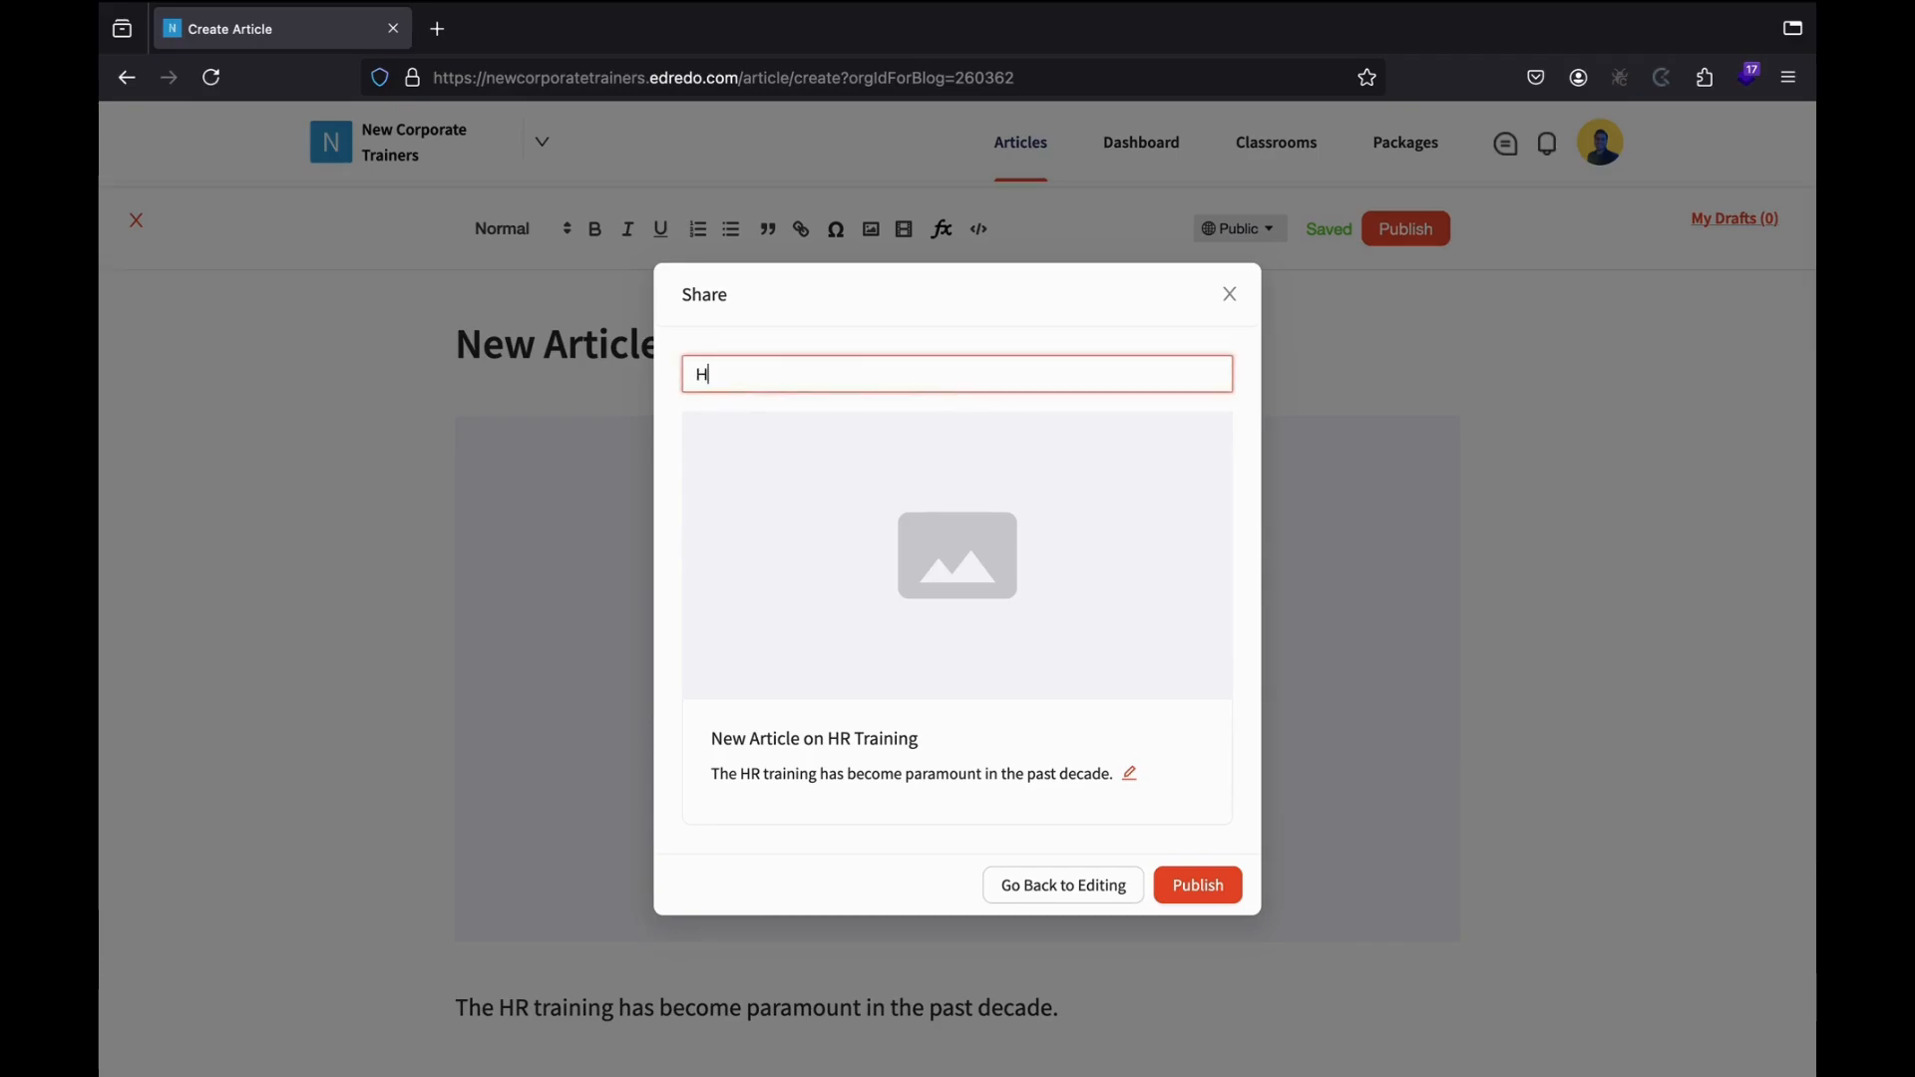
type("R Training")
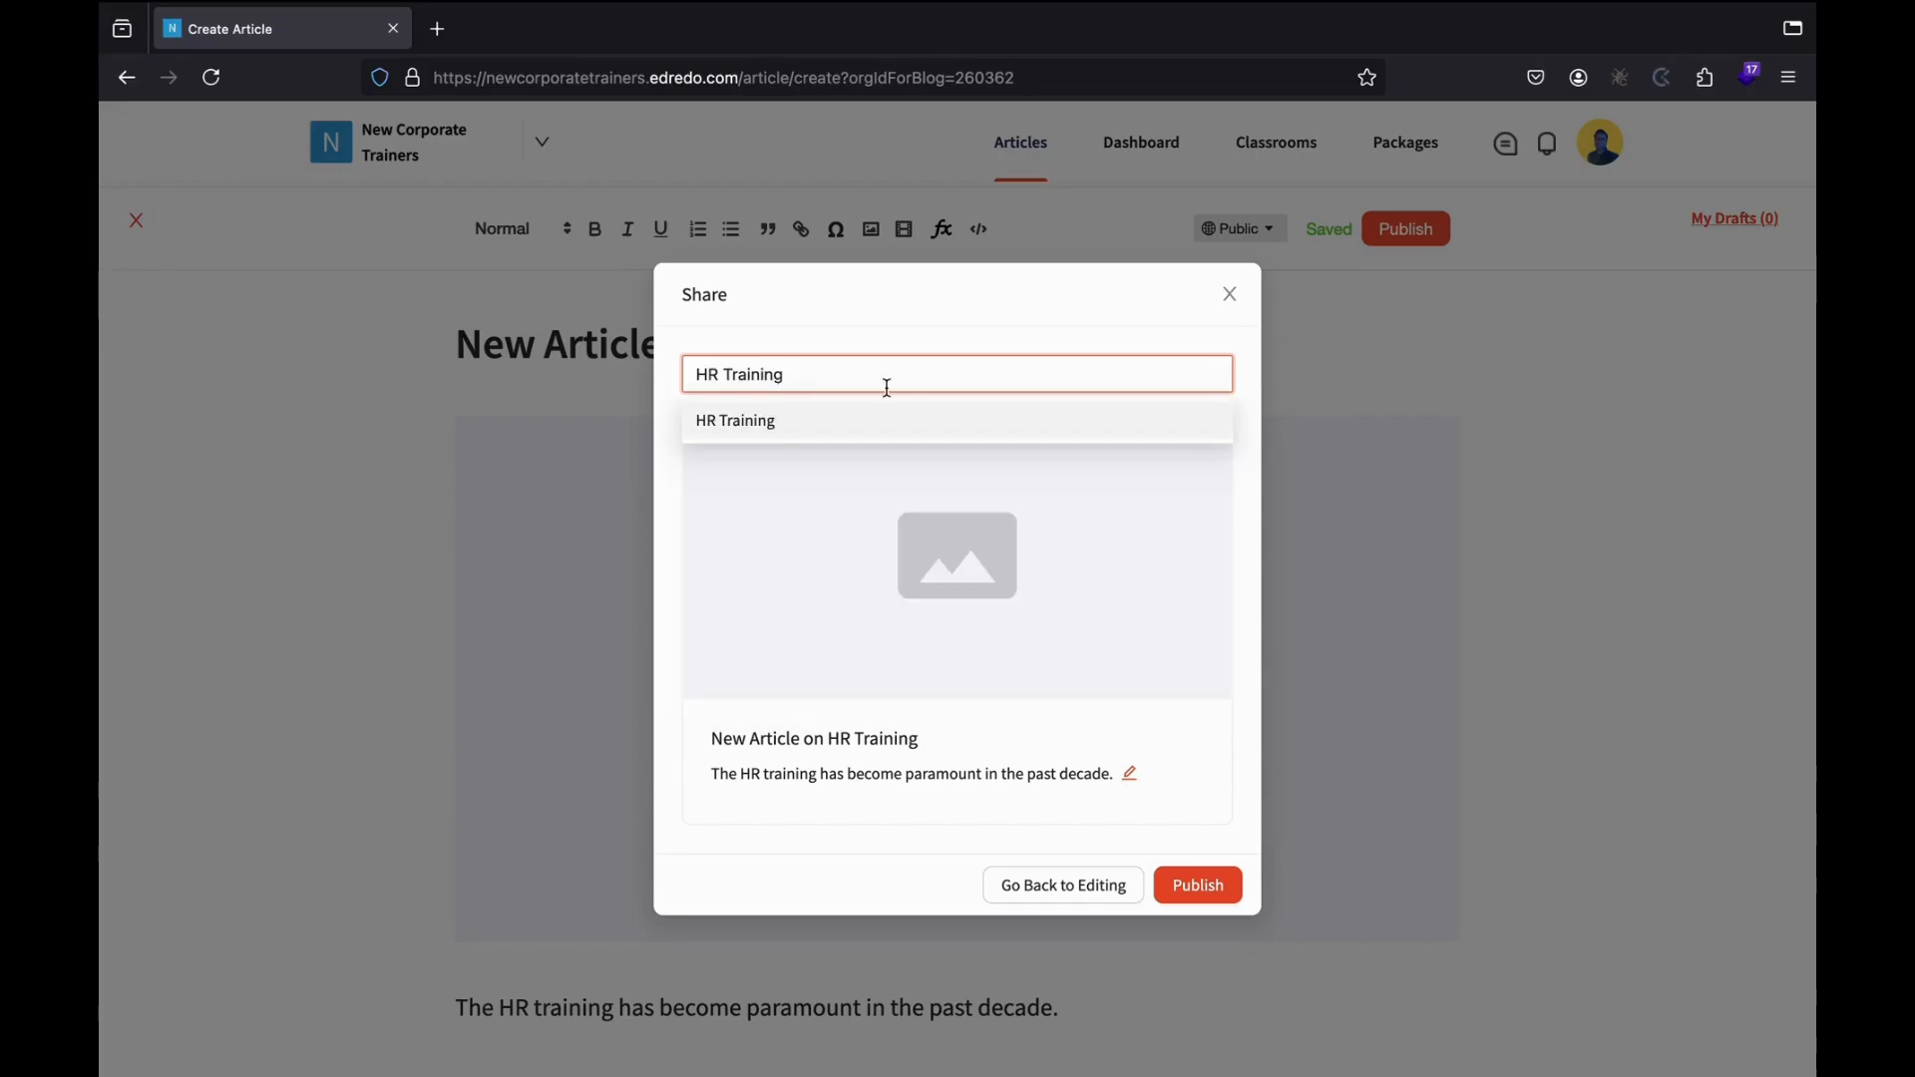
left_click(871, 423)
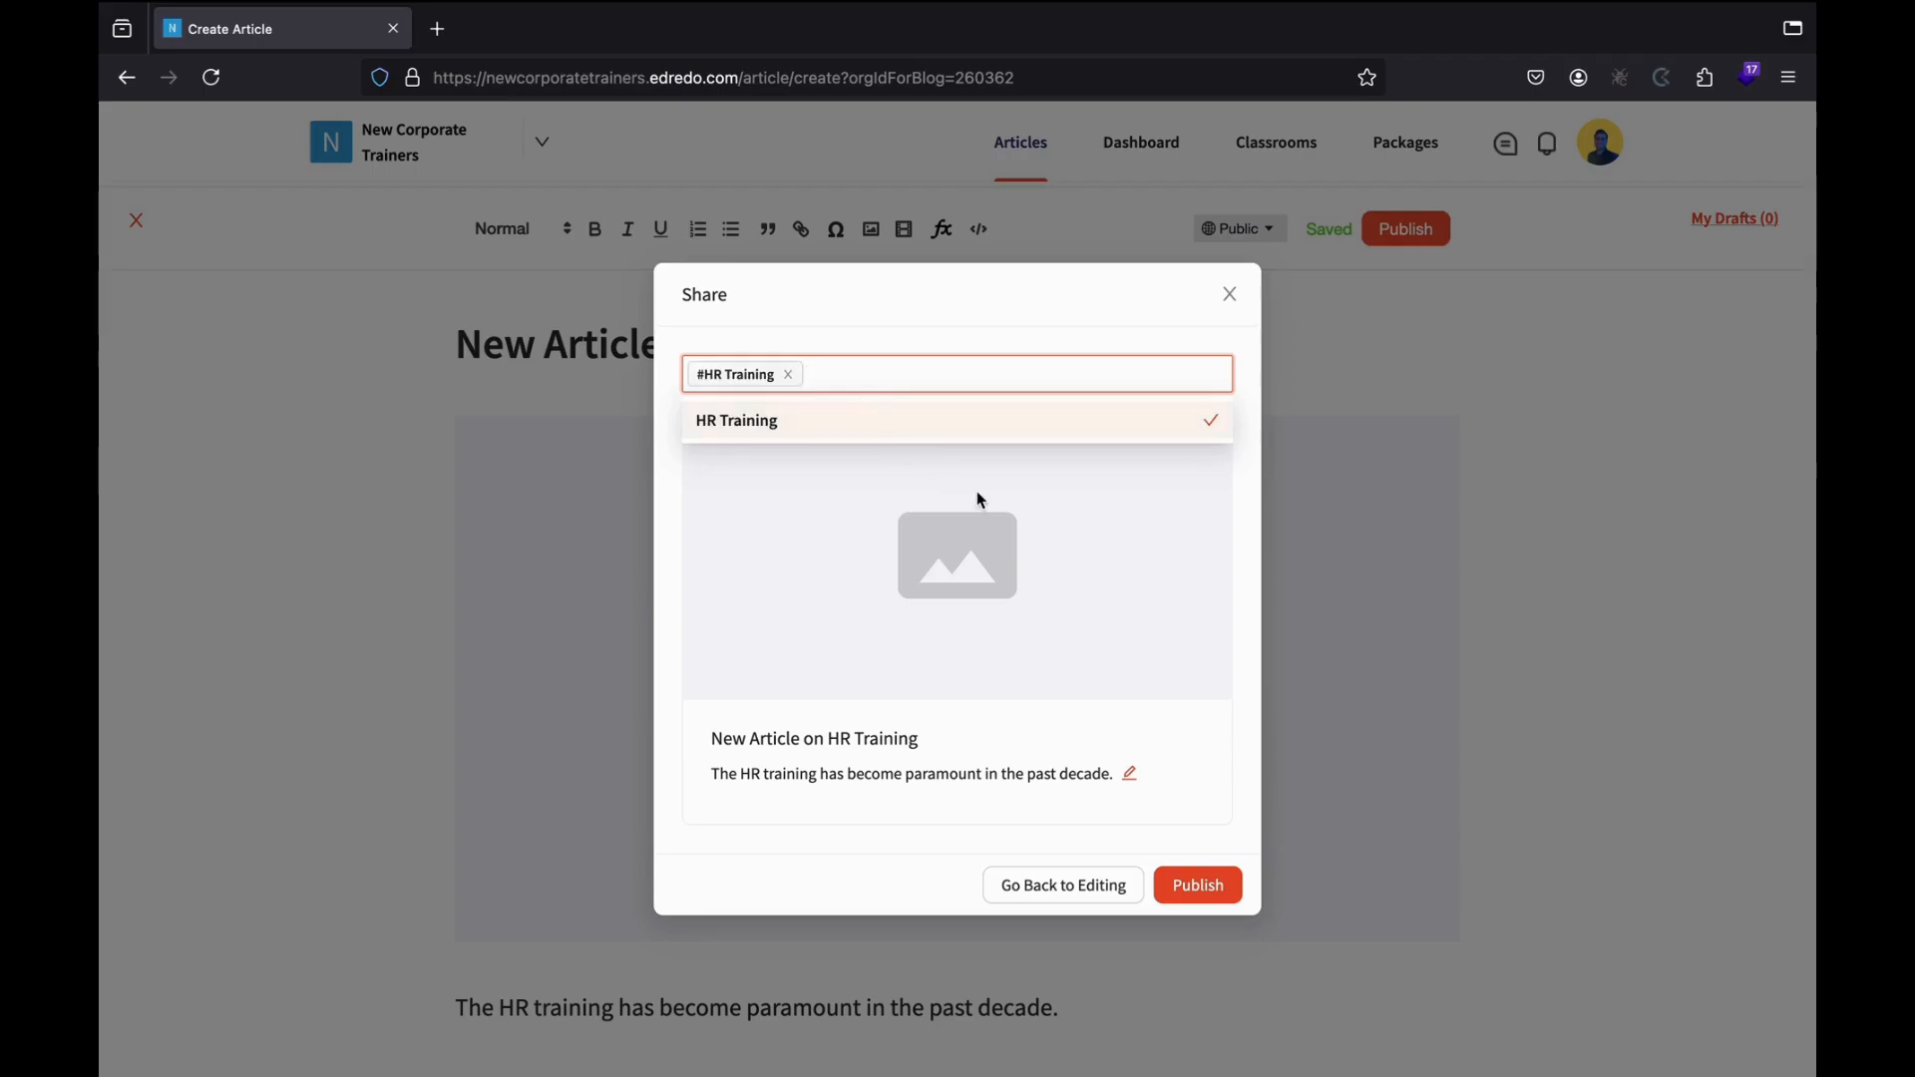
left_click(1200, 887)
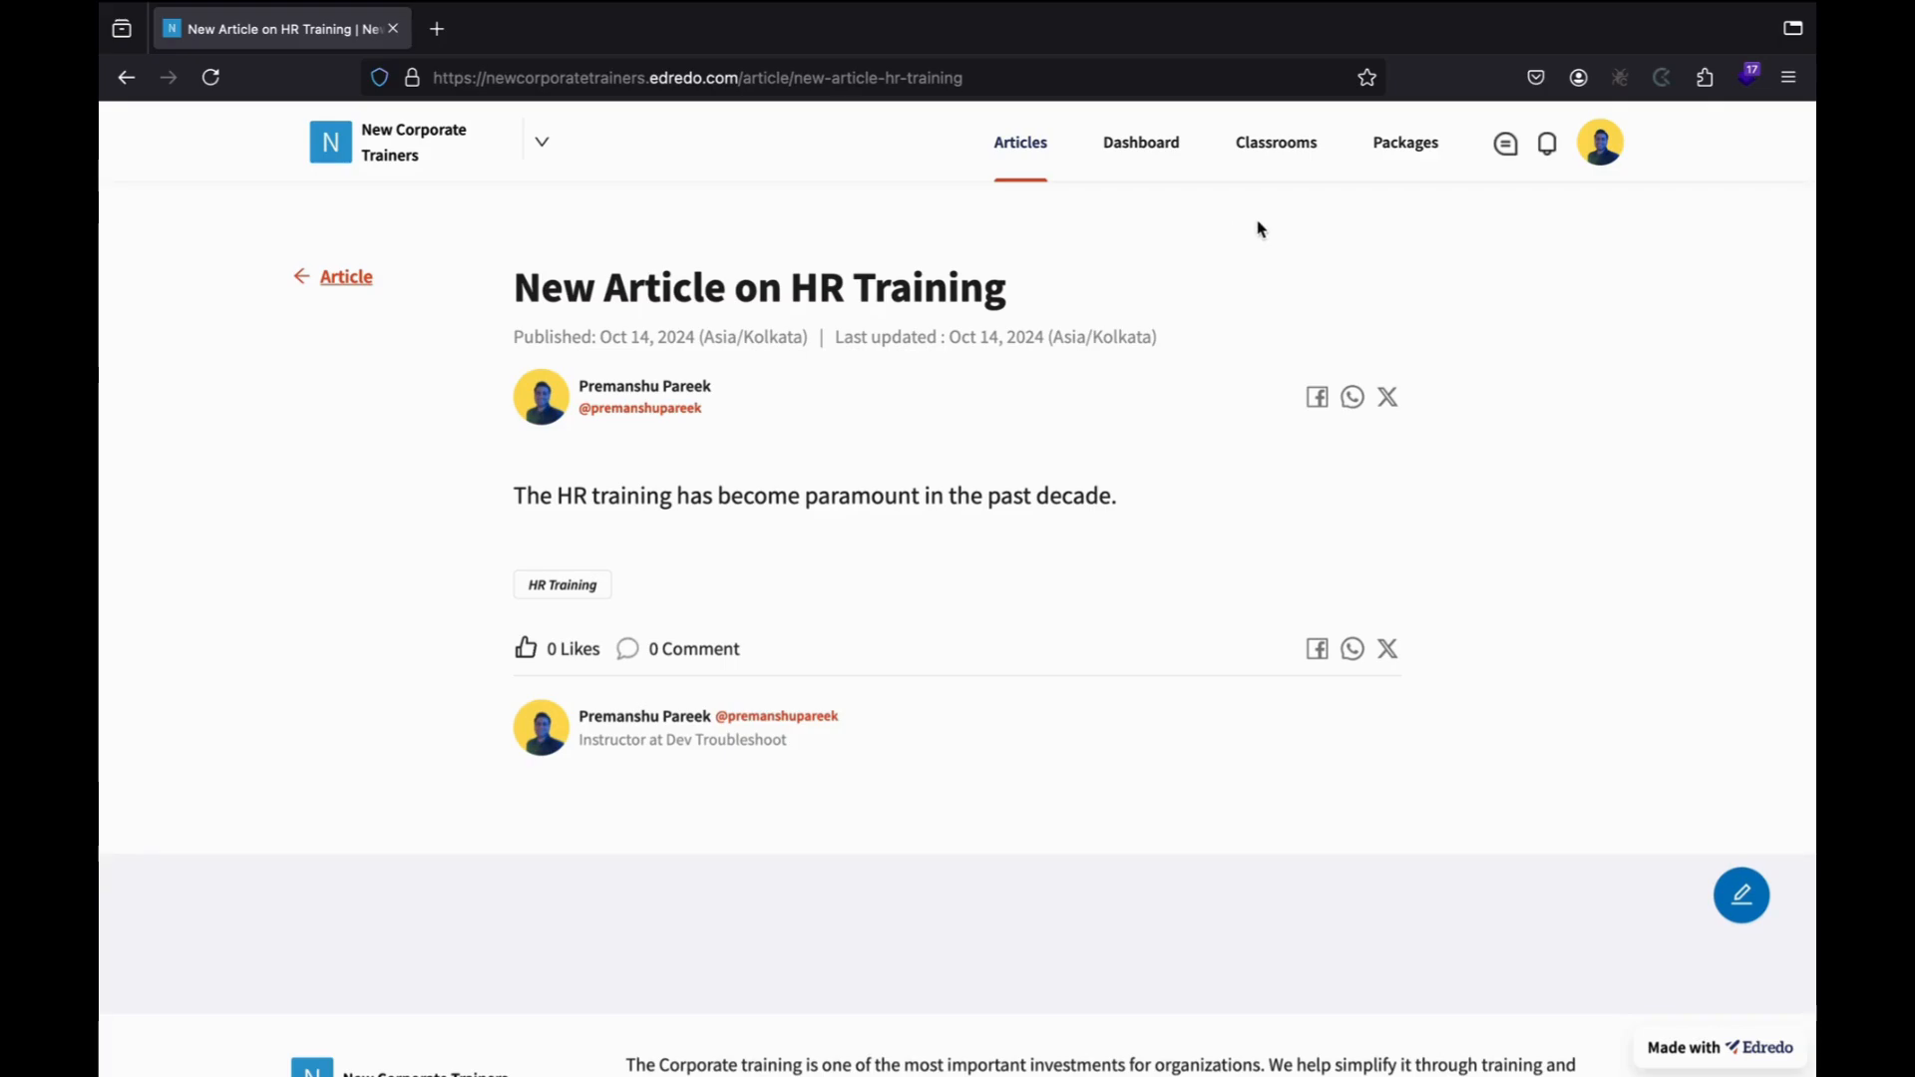
Open the HR Training Classroom from the Classrooms list.
left_click(1271, 152)
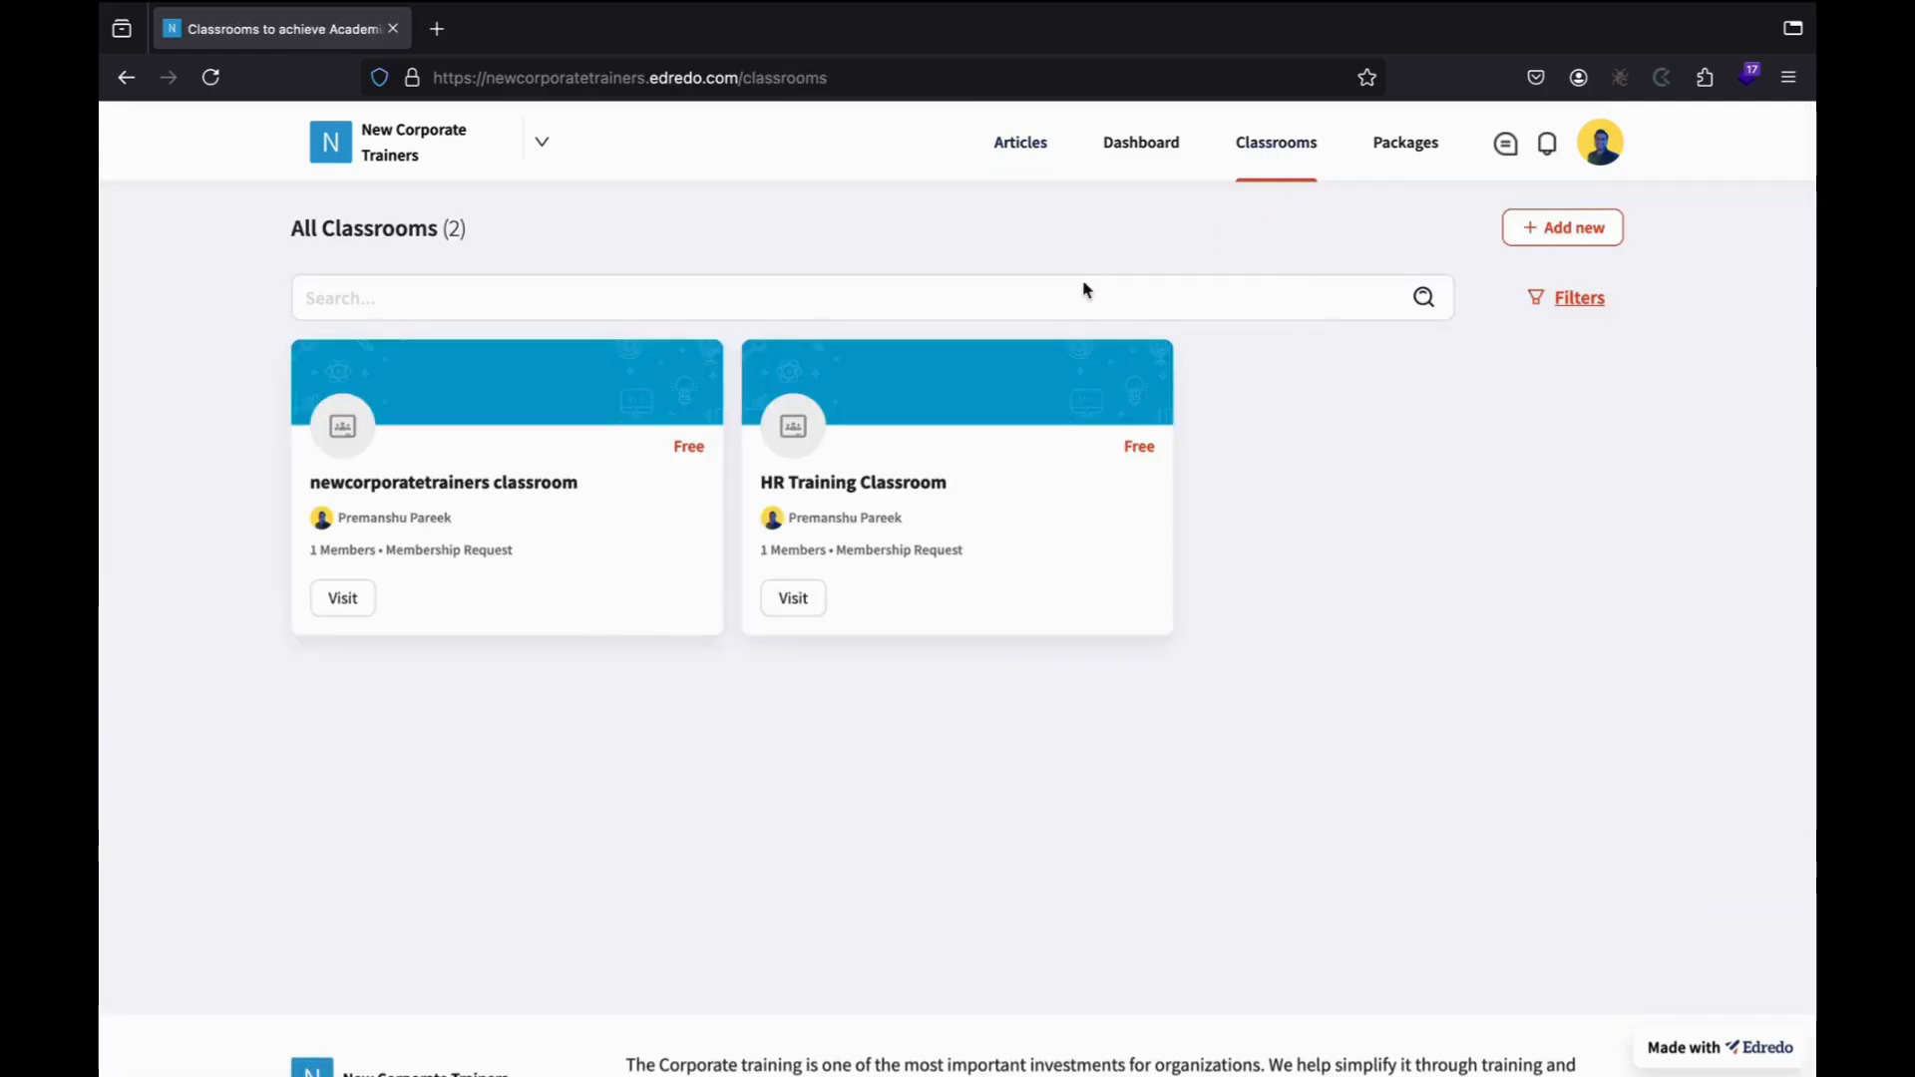
left_click(806, 602)
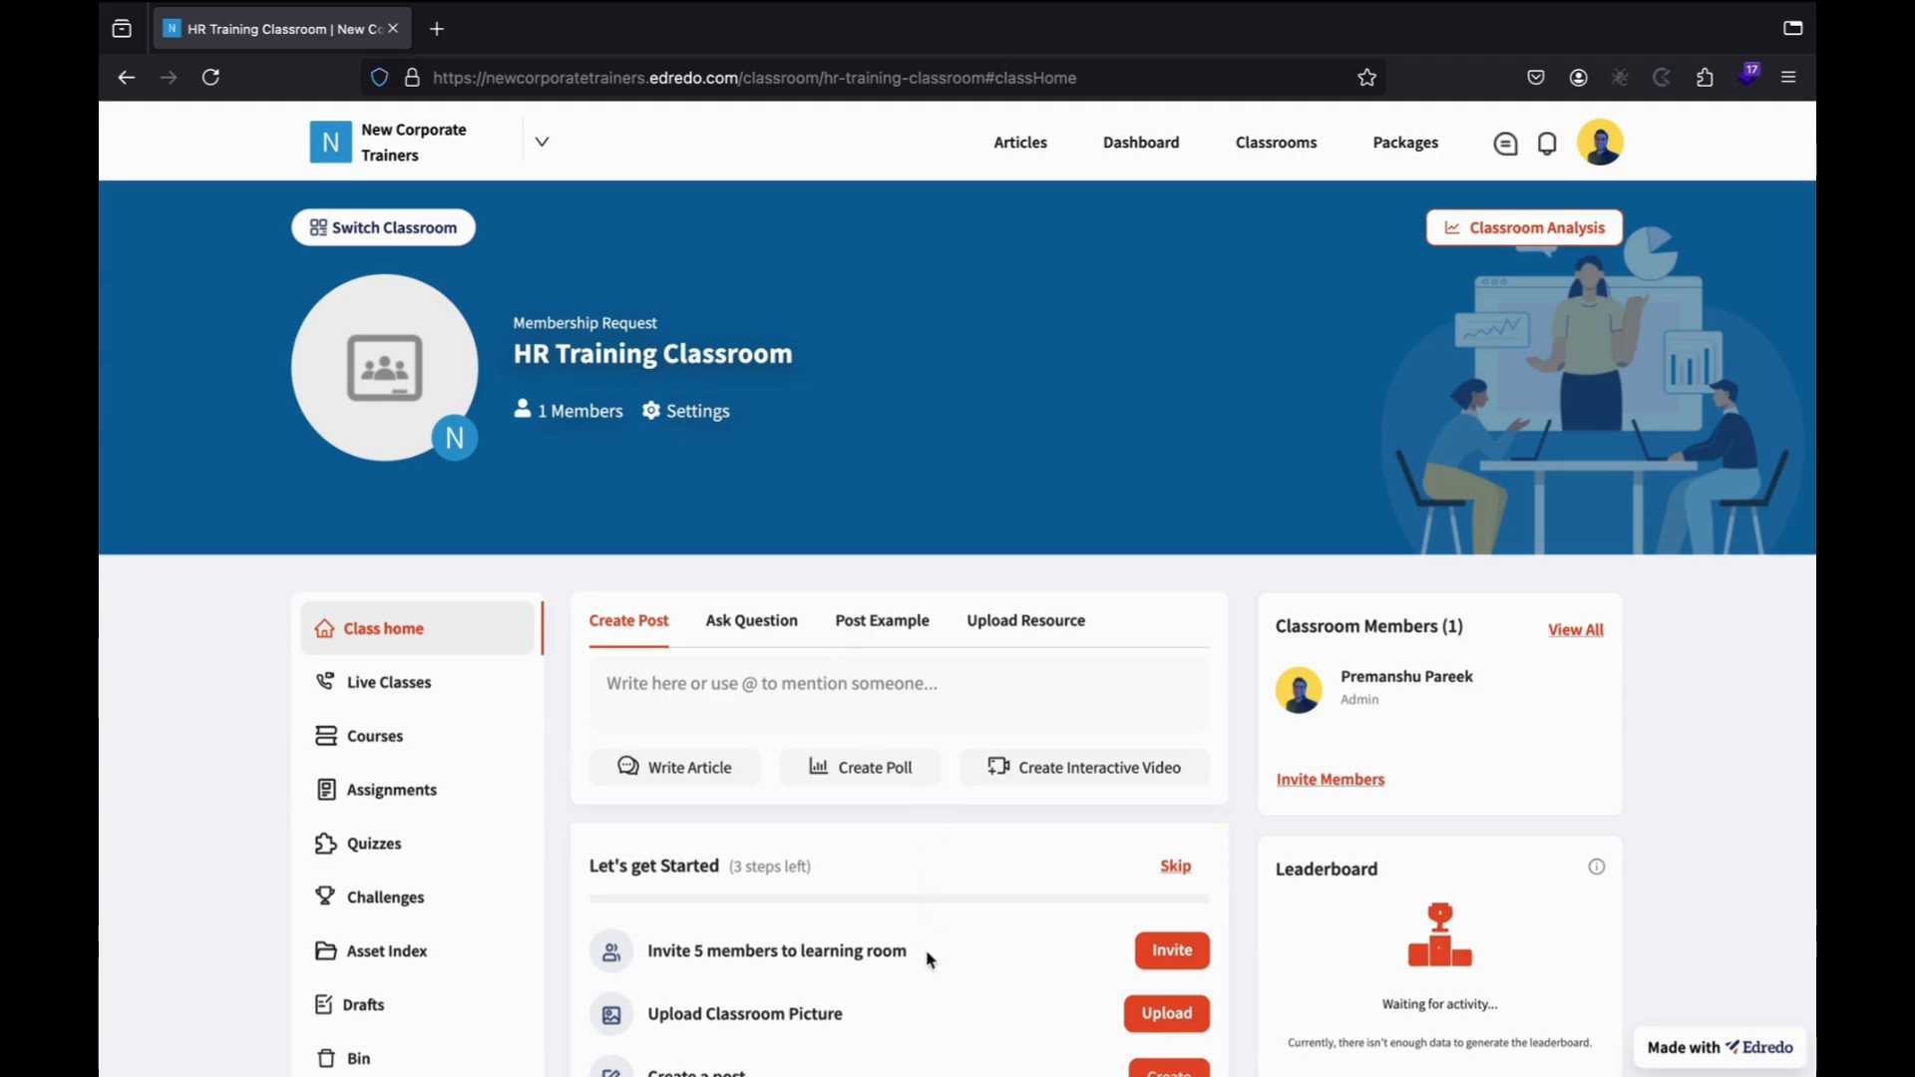
scroll(873, 1000, "down", 1)
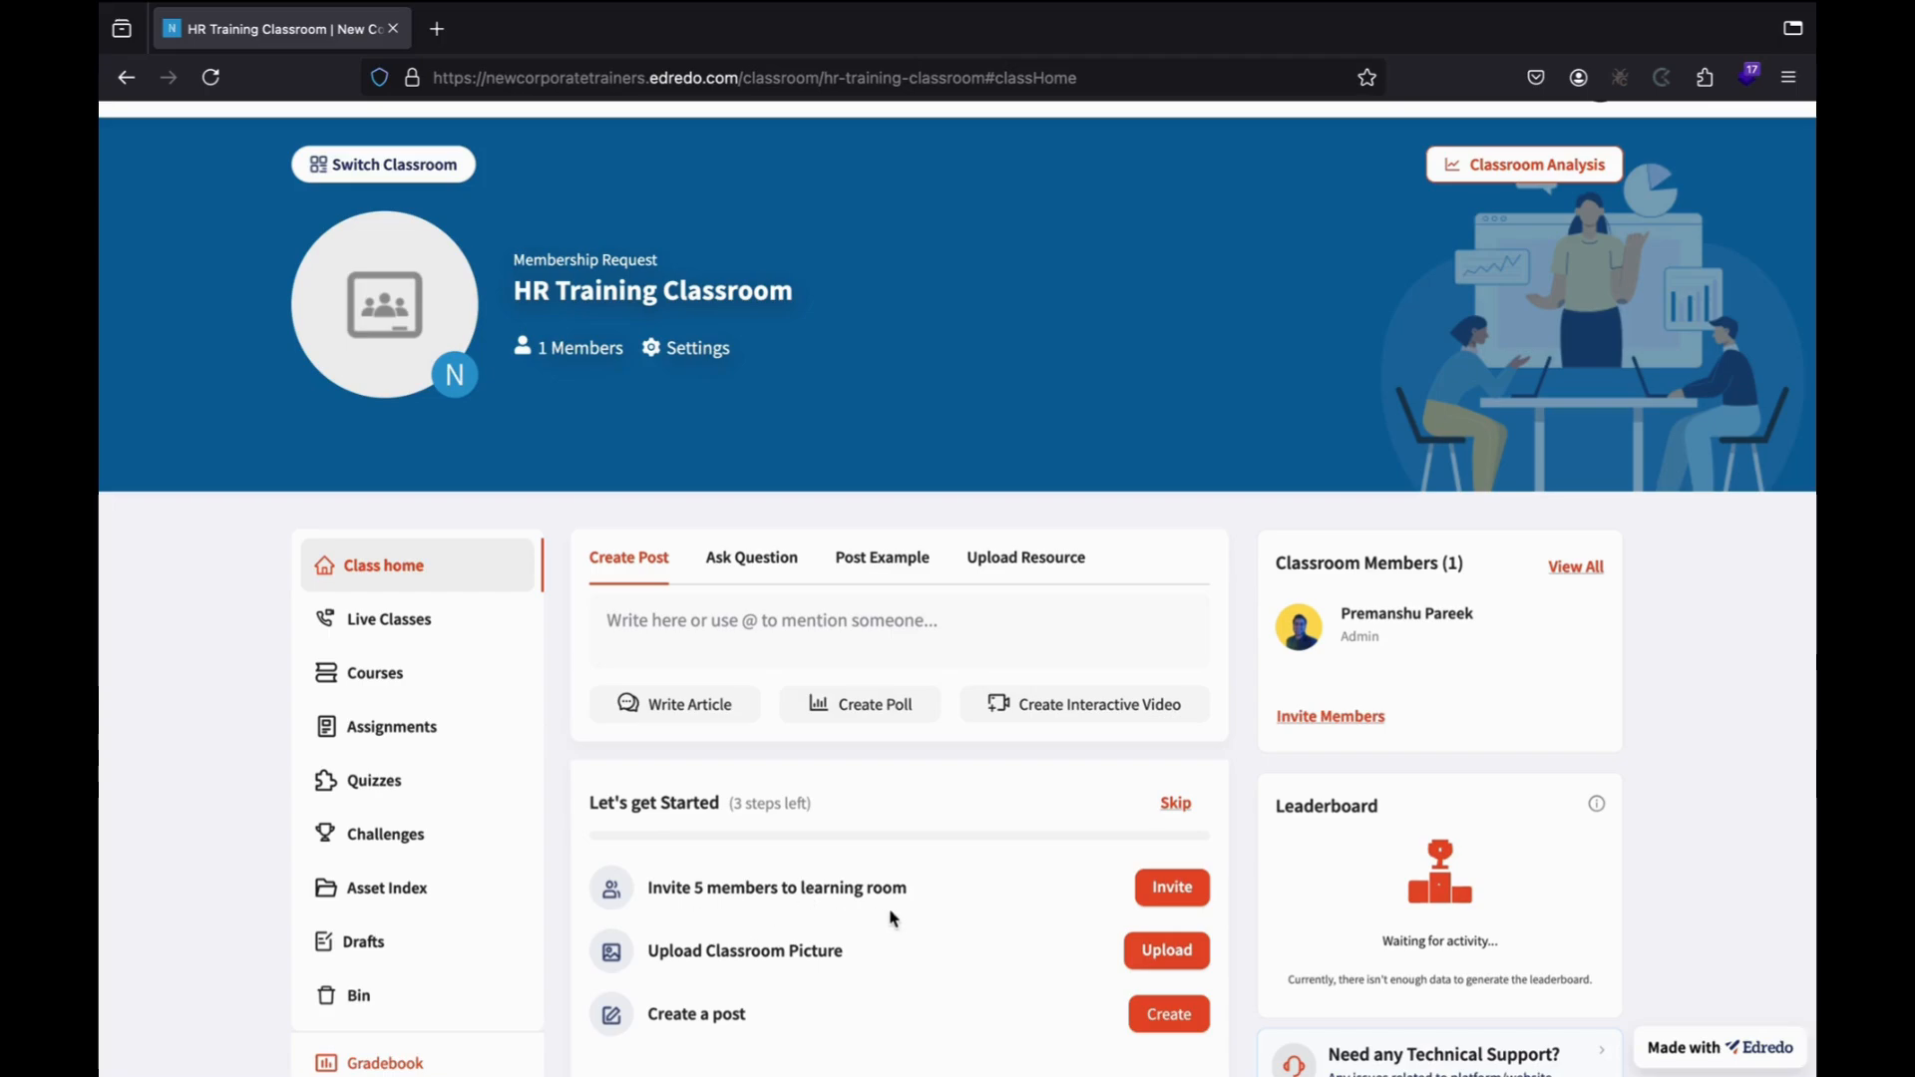
scroll(775, 979, "down", 1)
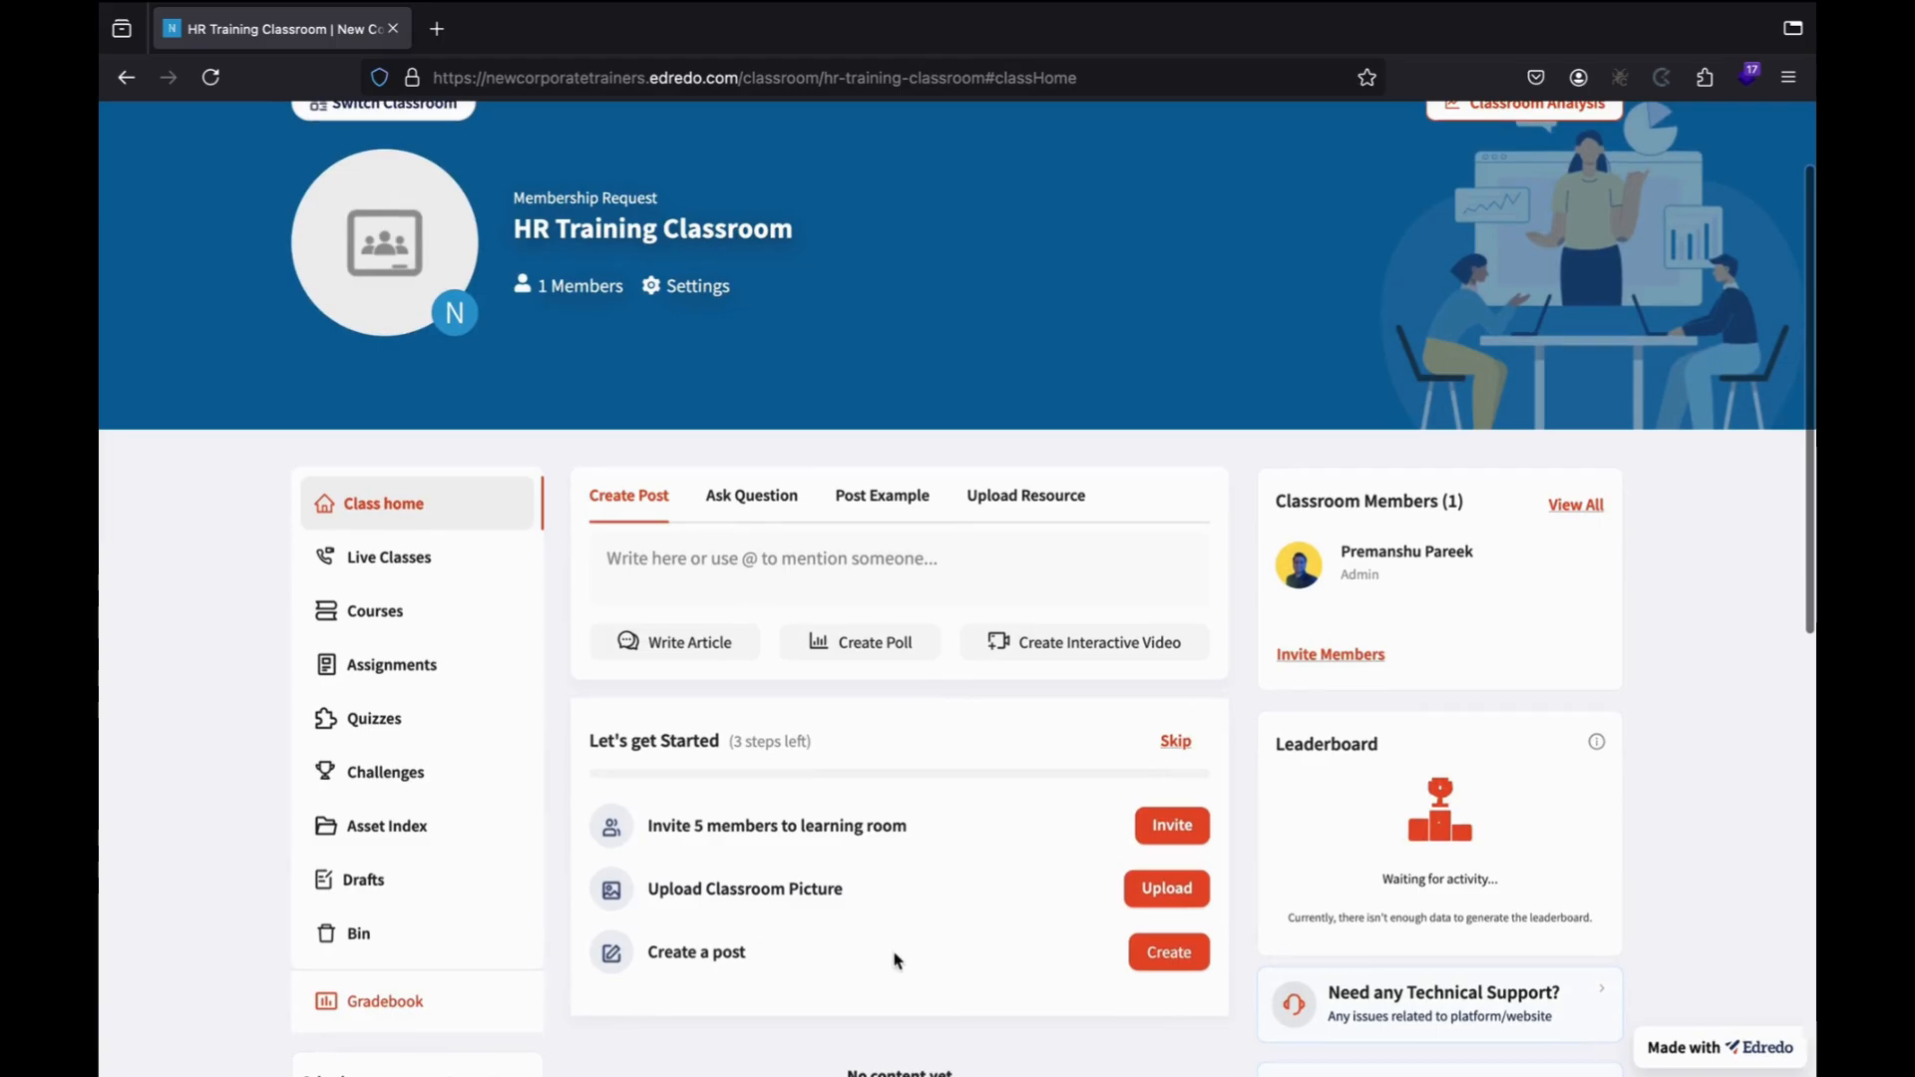
scroll(895, 960, "down", 3)
scroll(894, 958, "up", 2)
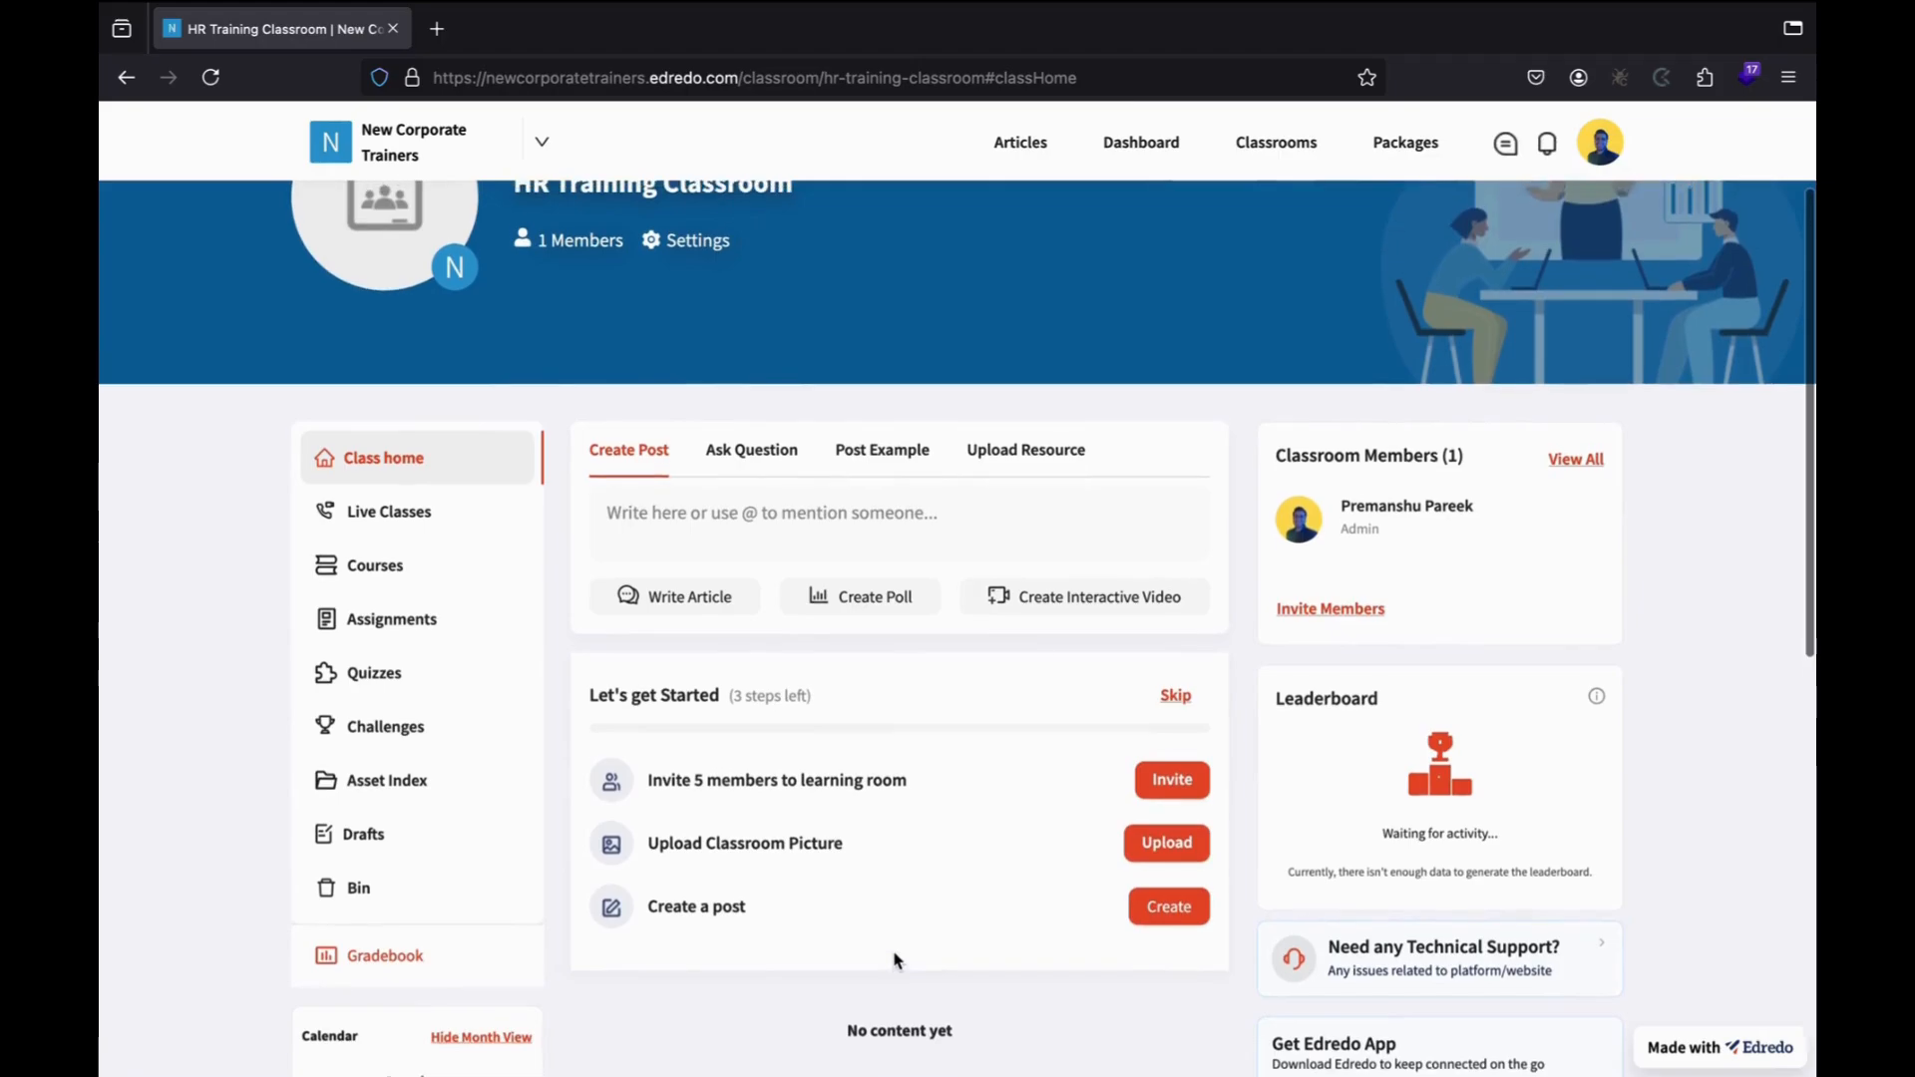
Skip the getting-started checklist and show the classroom's settings options.
left_click(1176, 696)
scroll(748, 675, "up", 3)
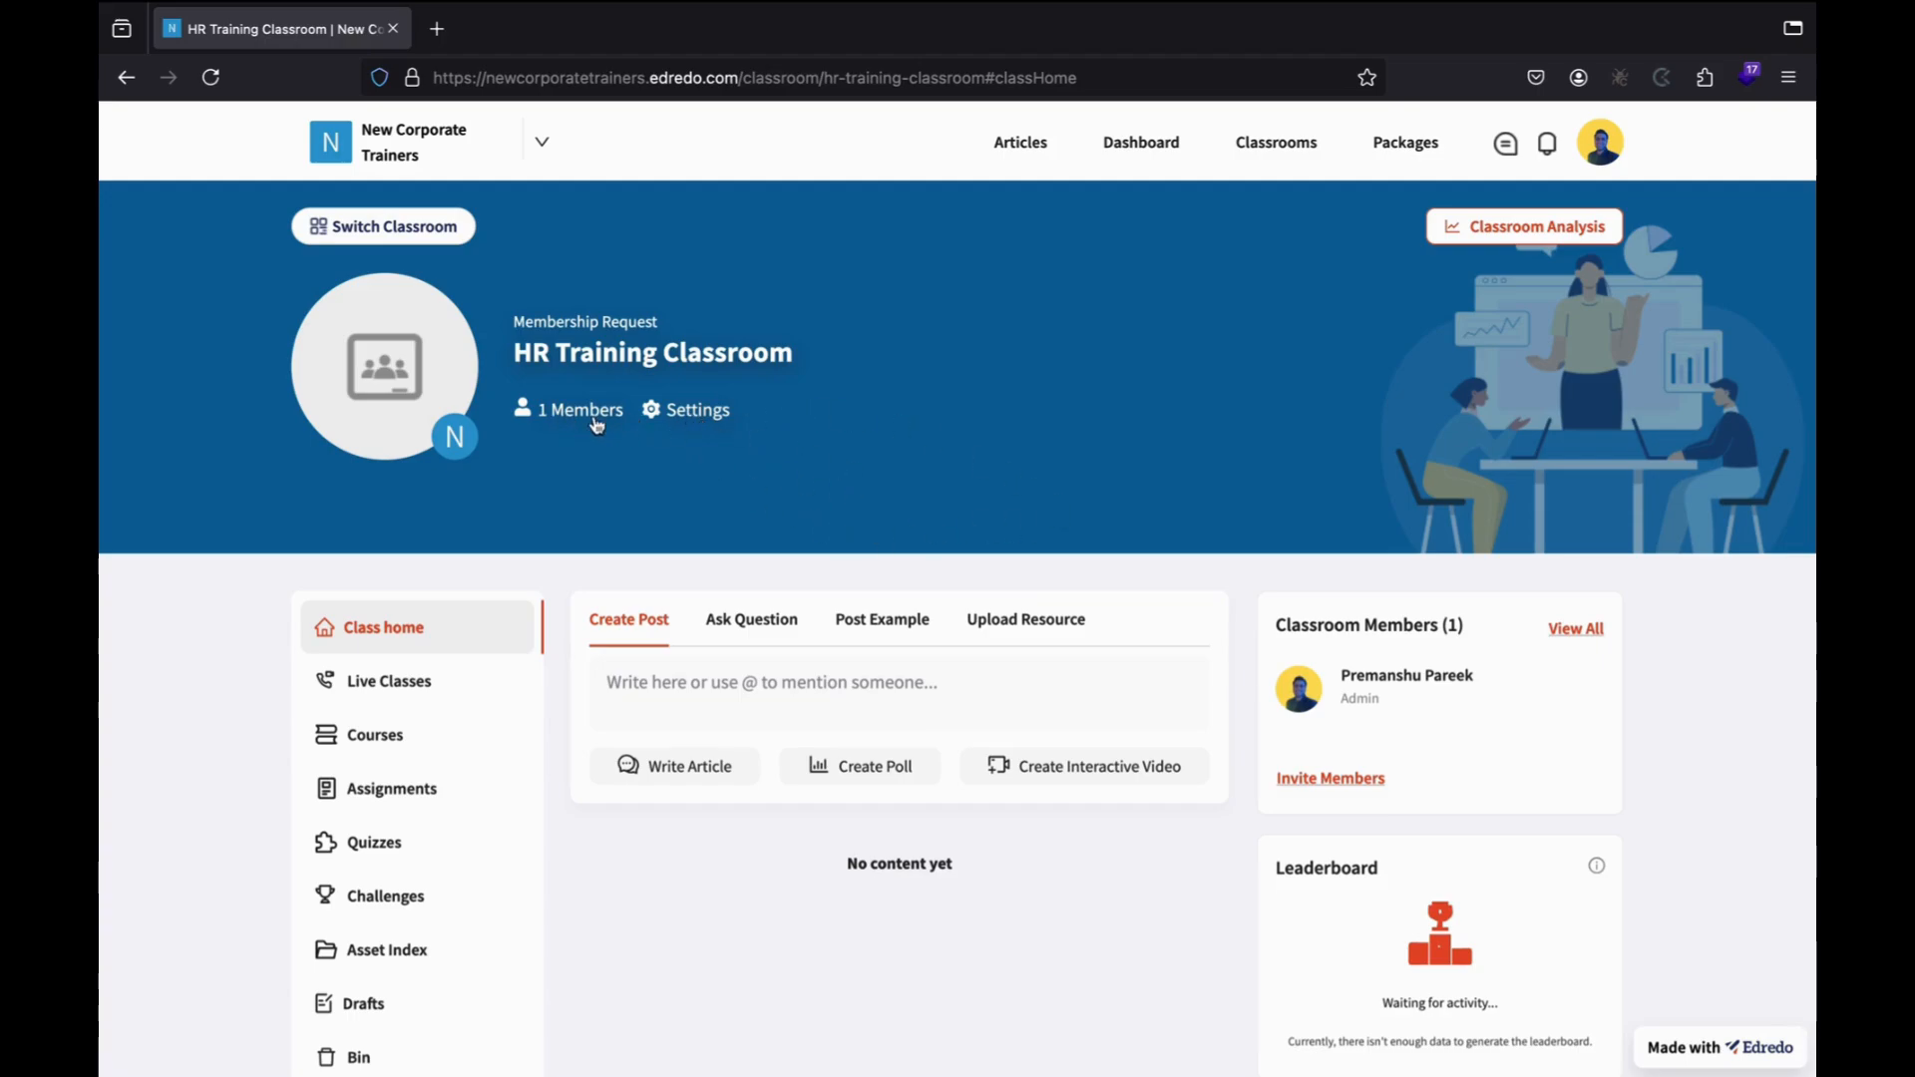
left_click(688, 414)
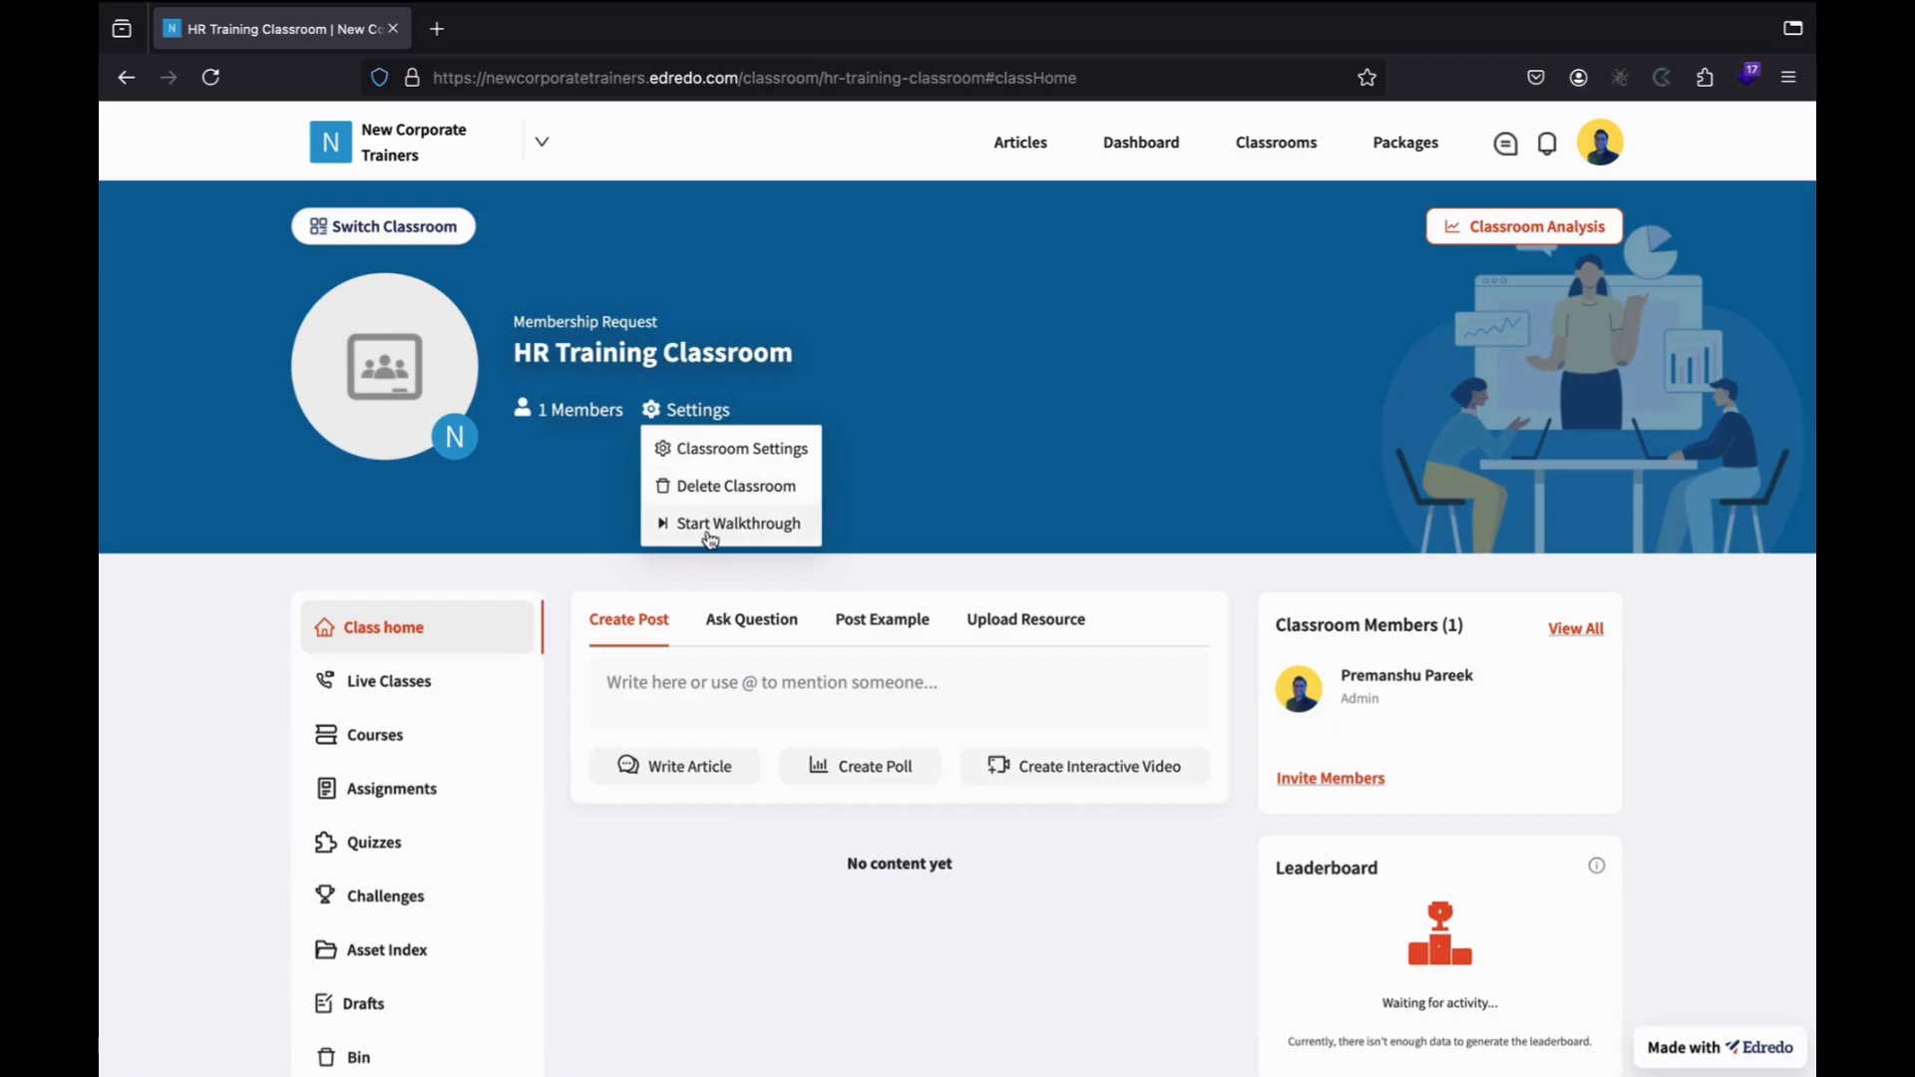
Open the HR Training Classroom settings and cancel the cover image picker twice, leaving no picture set.
left_click(726, 457)
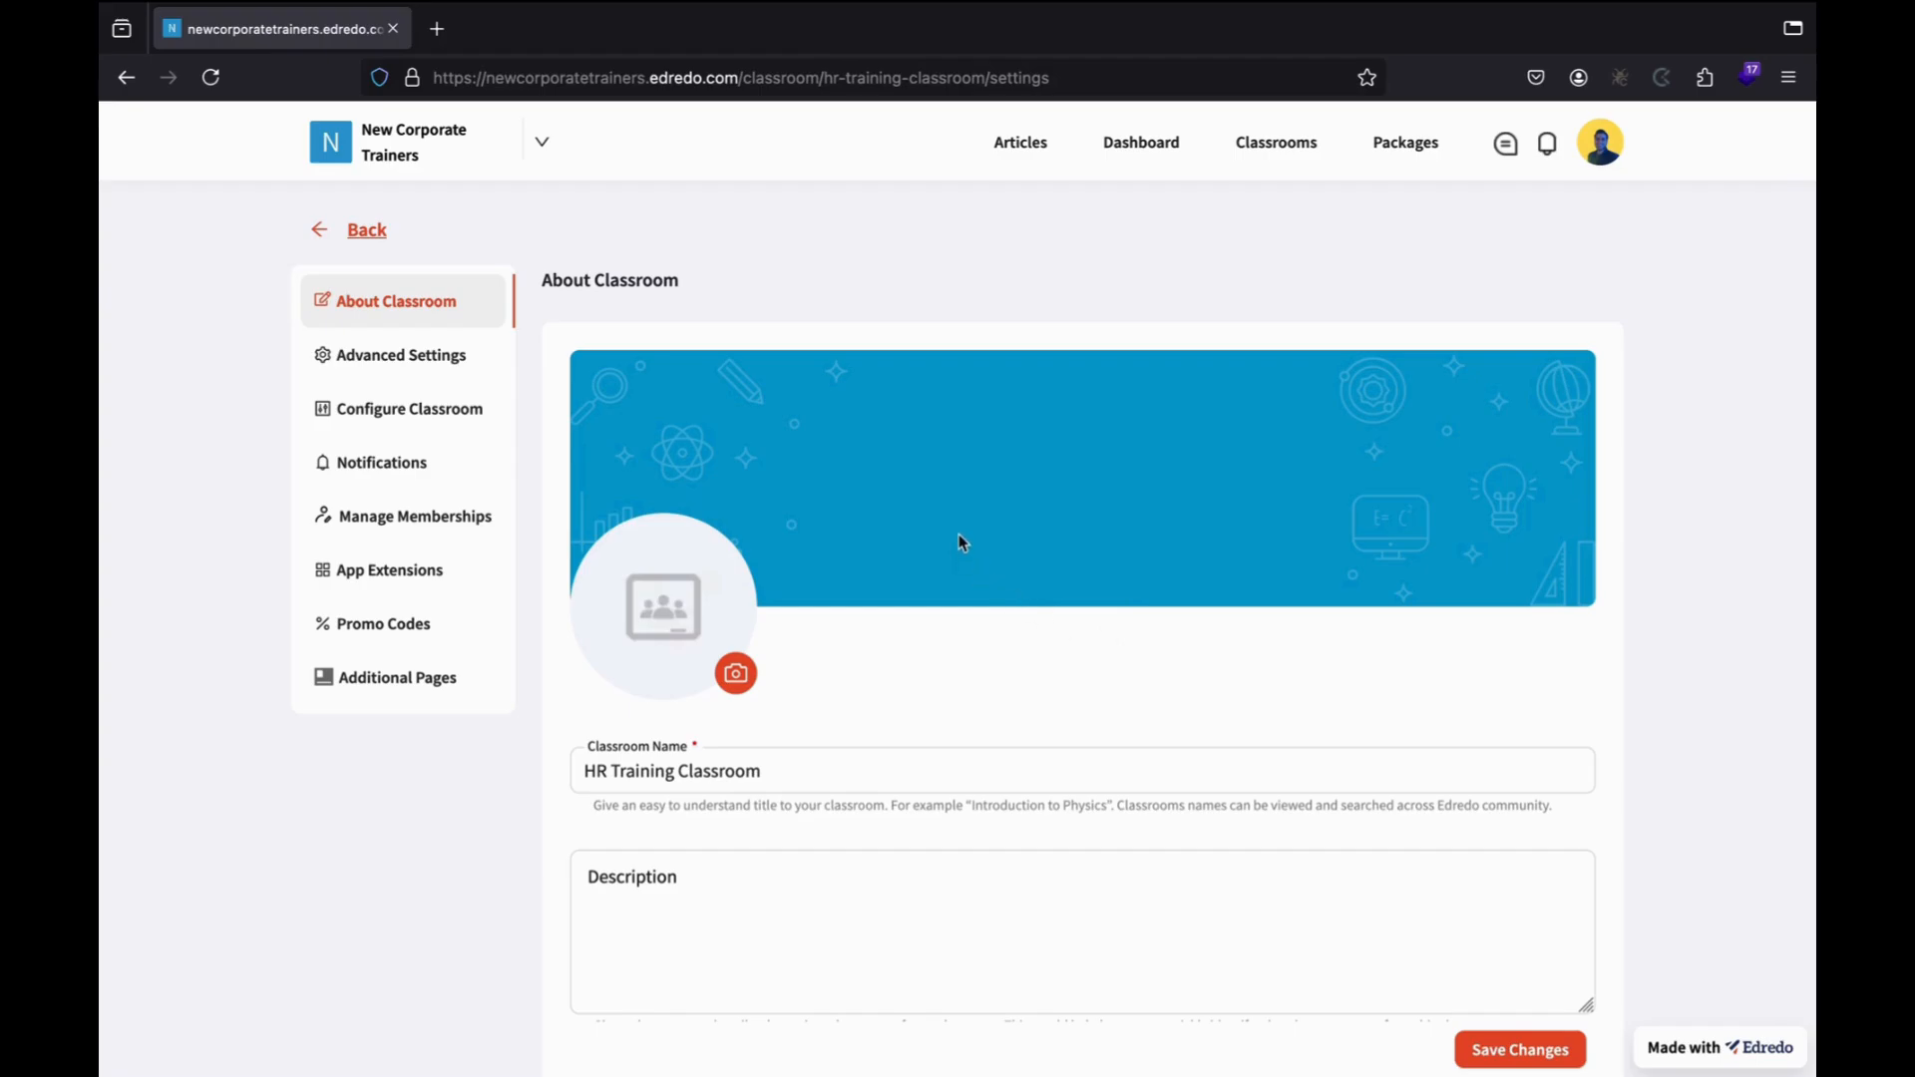
left_click(1051, 521)
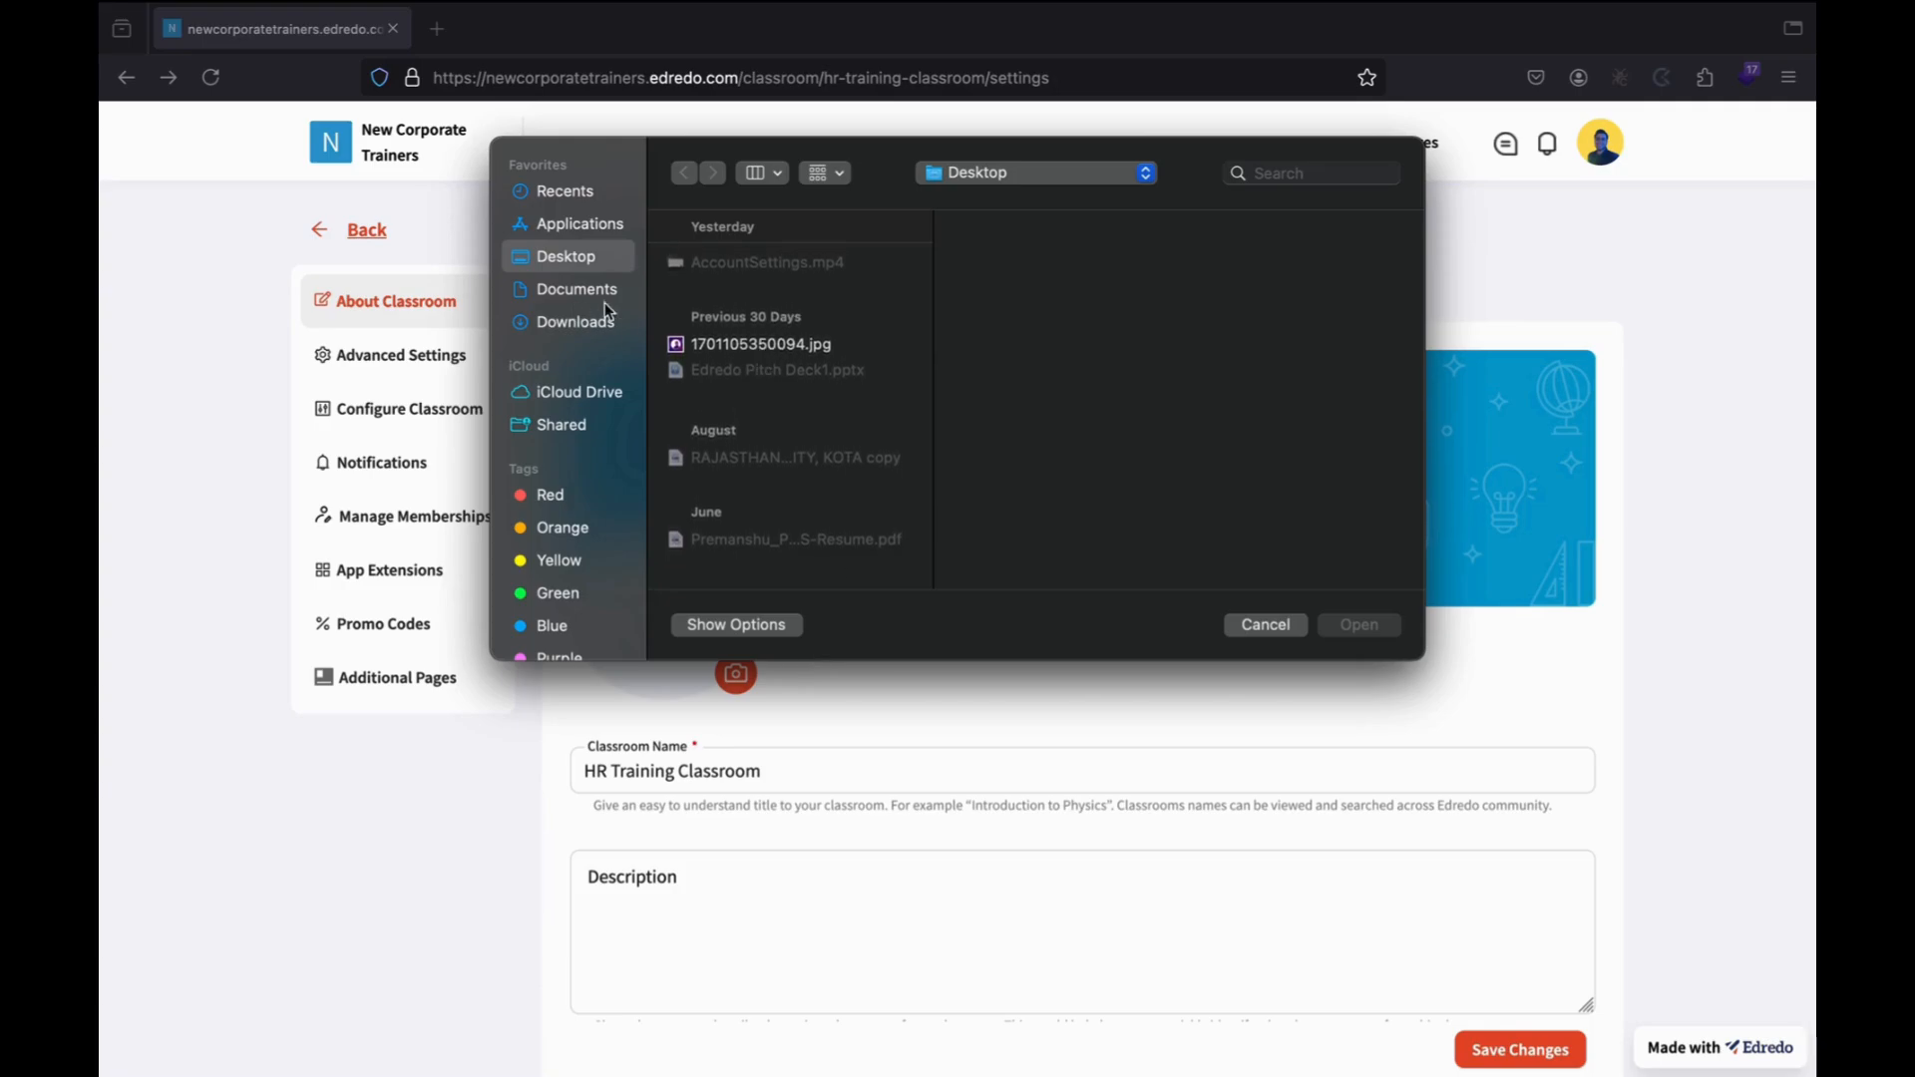
left_click(695, 349)
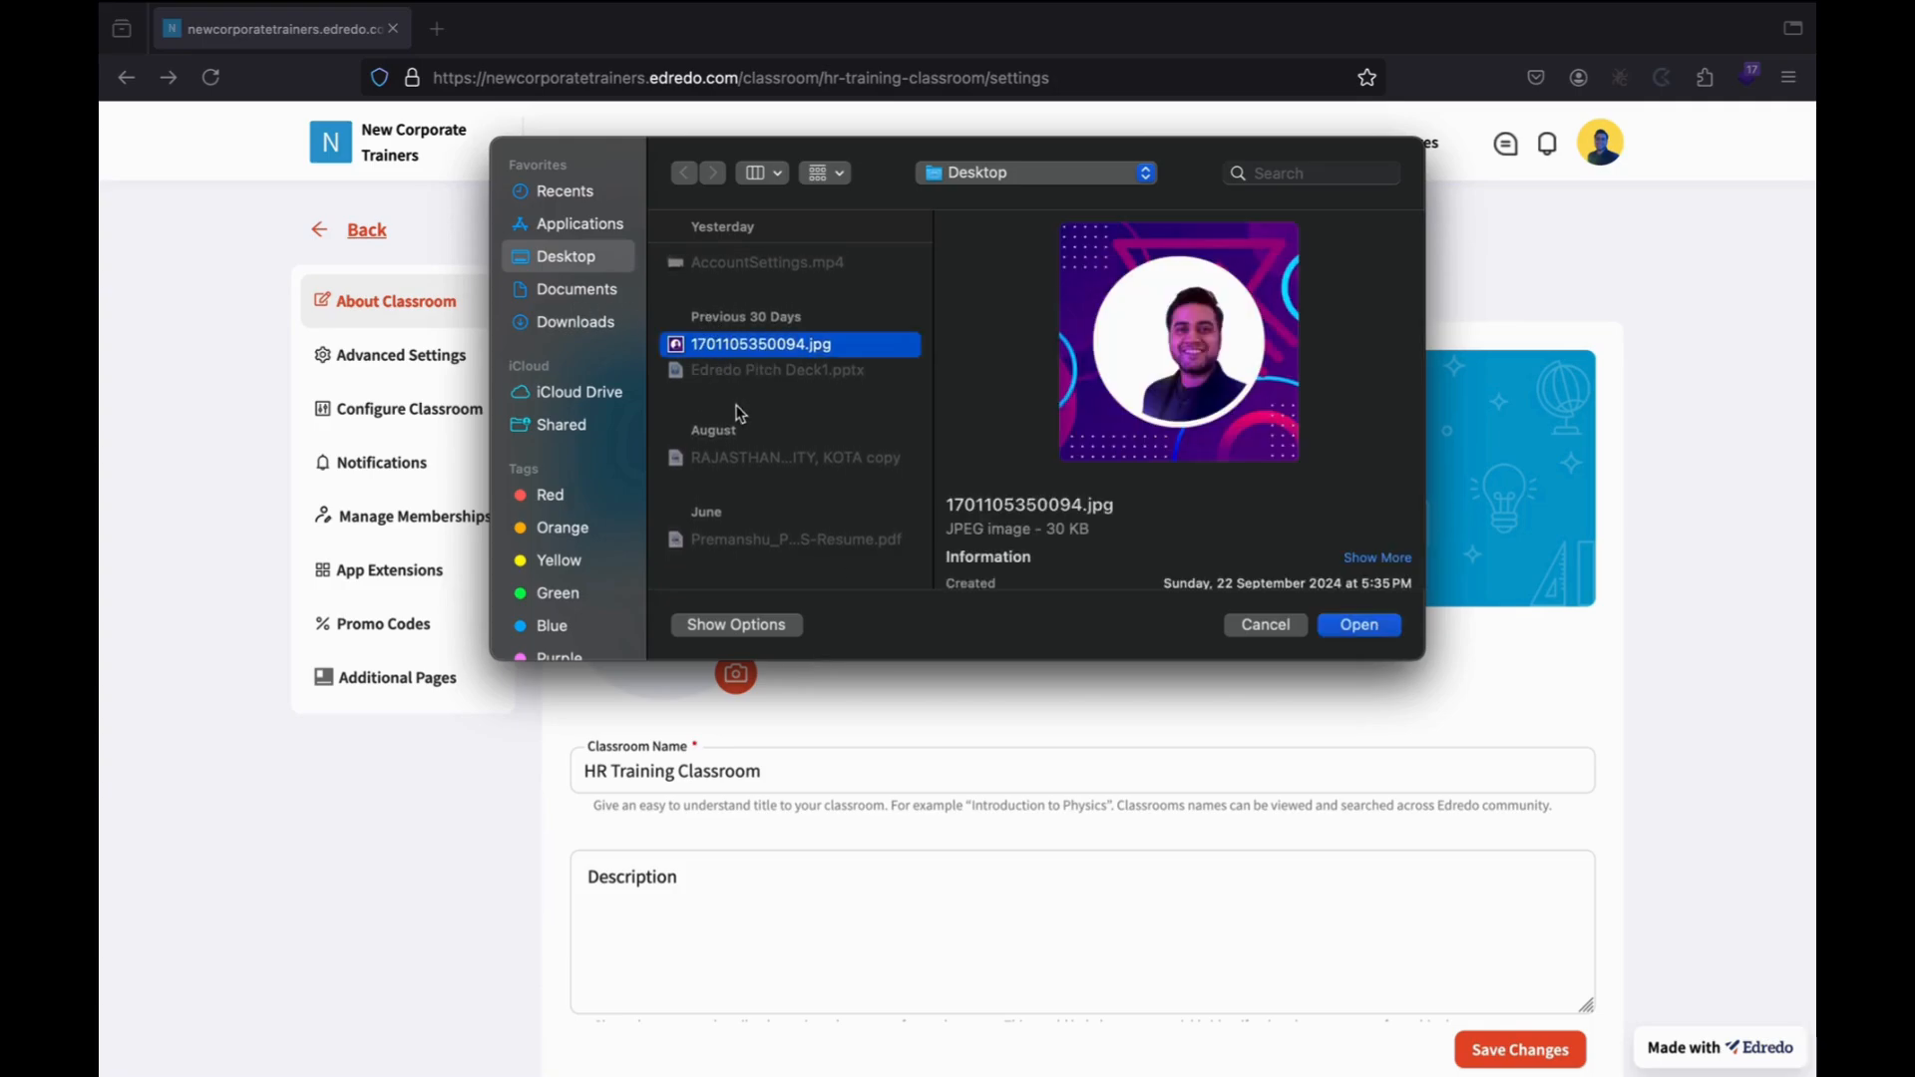
left_click(1265, 626)
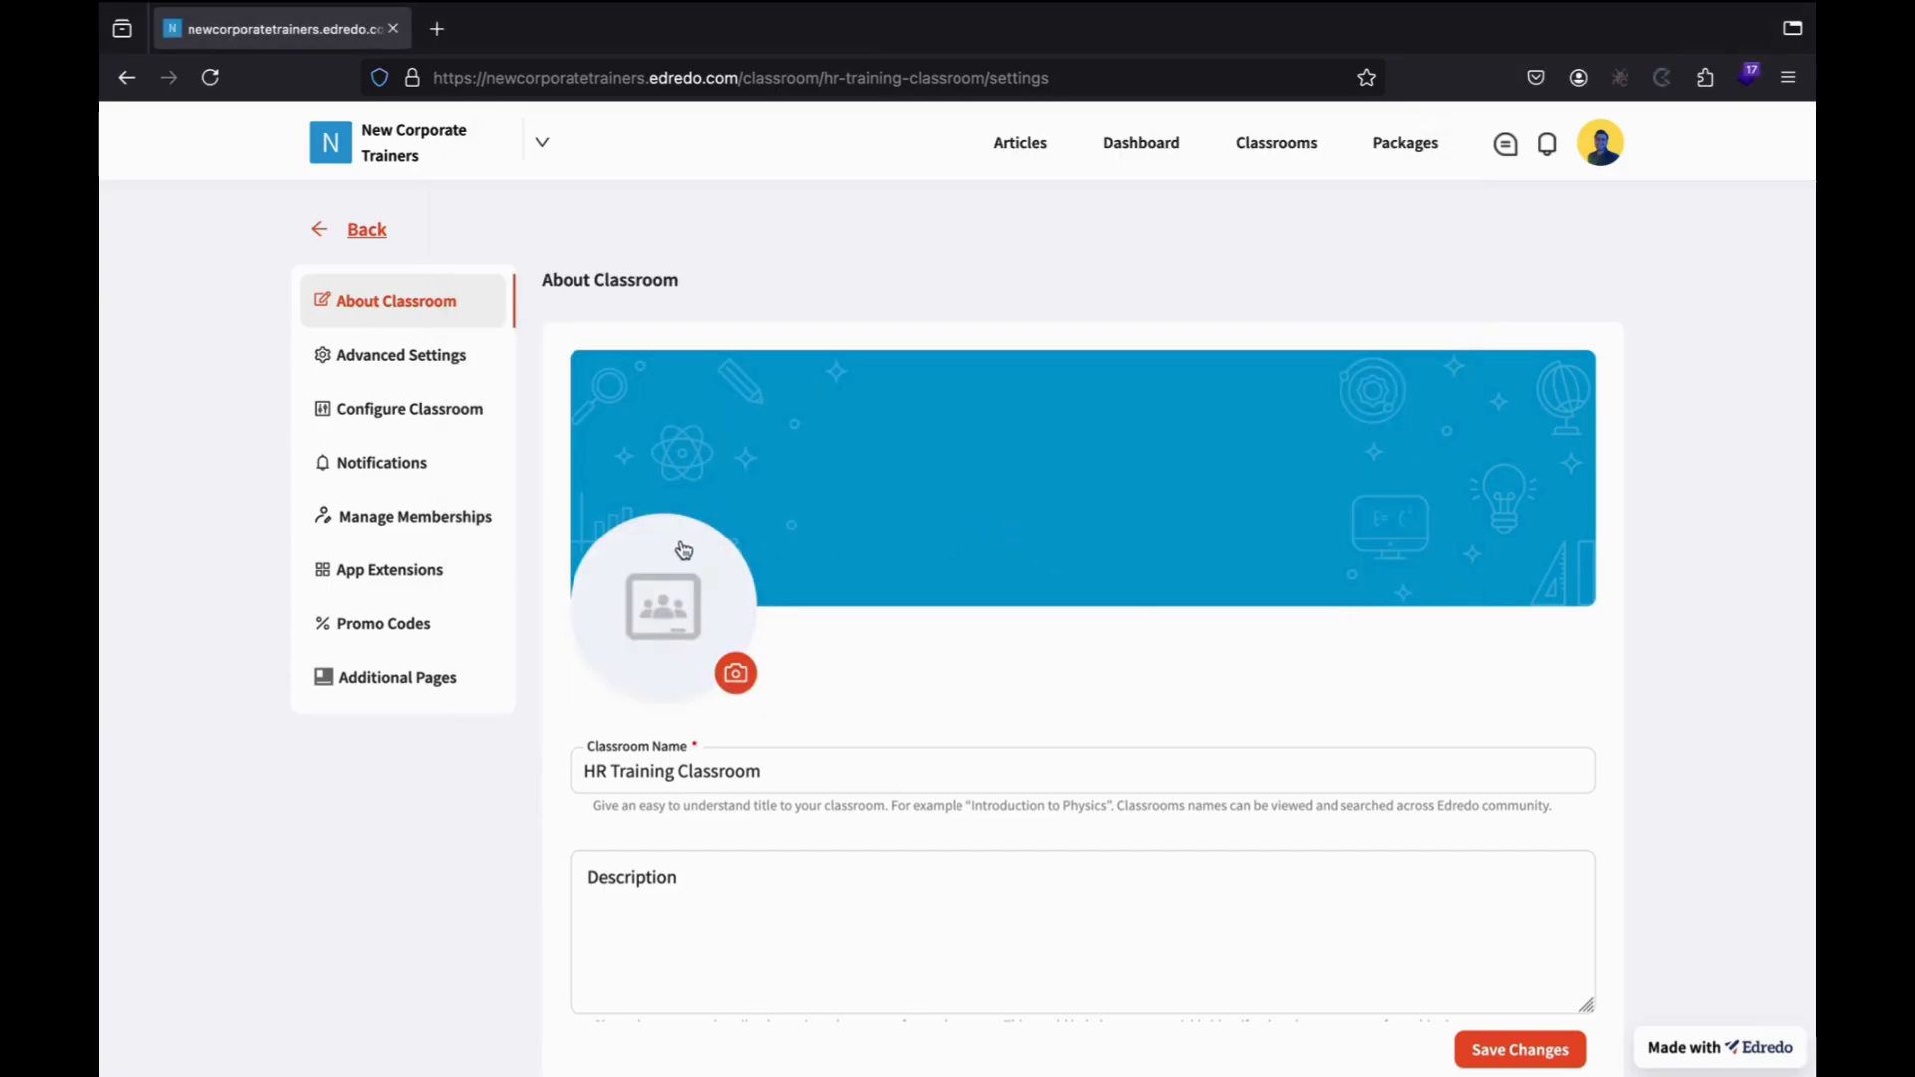
left_click(725, 654)
left_click(1262, 626)
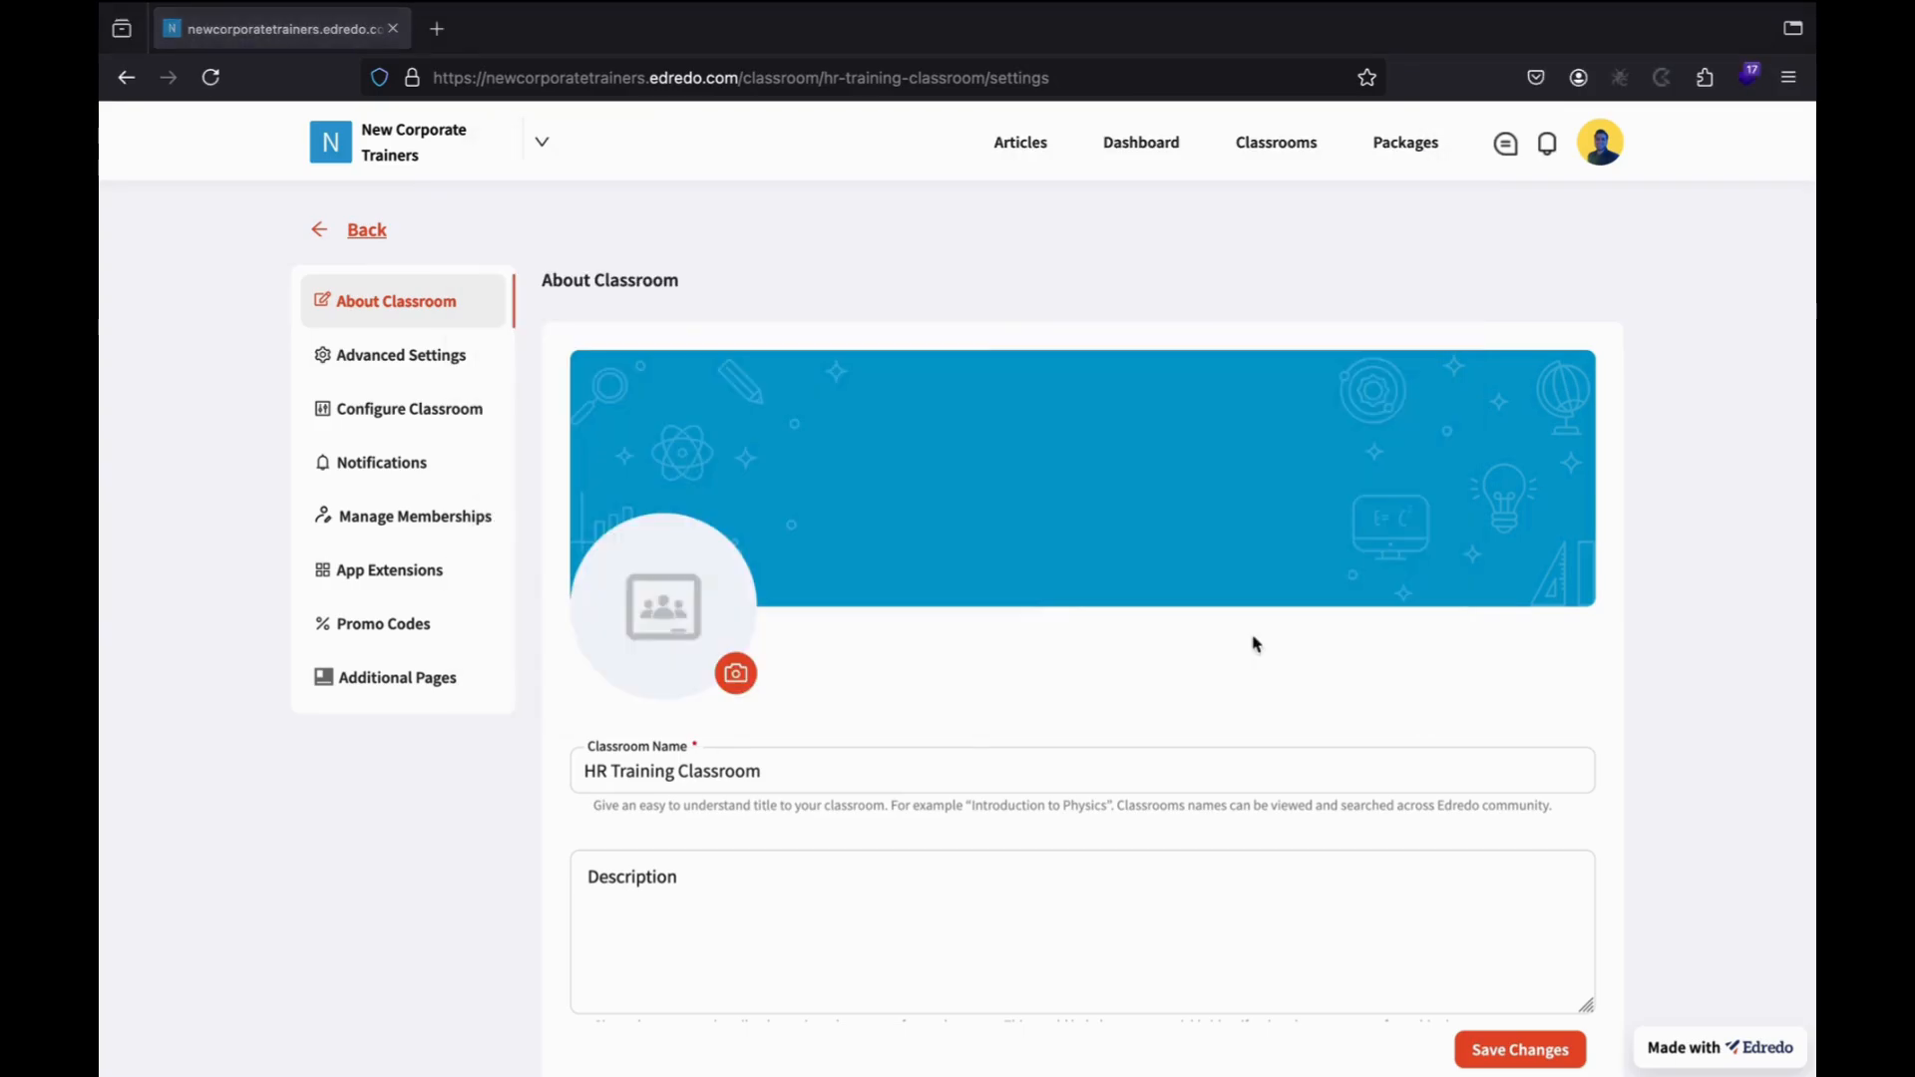
Delete ' Classroom' from the classroom name so it reads HR Training.
scroll(974, 684, "down", 2)
left_click(580, 635)
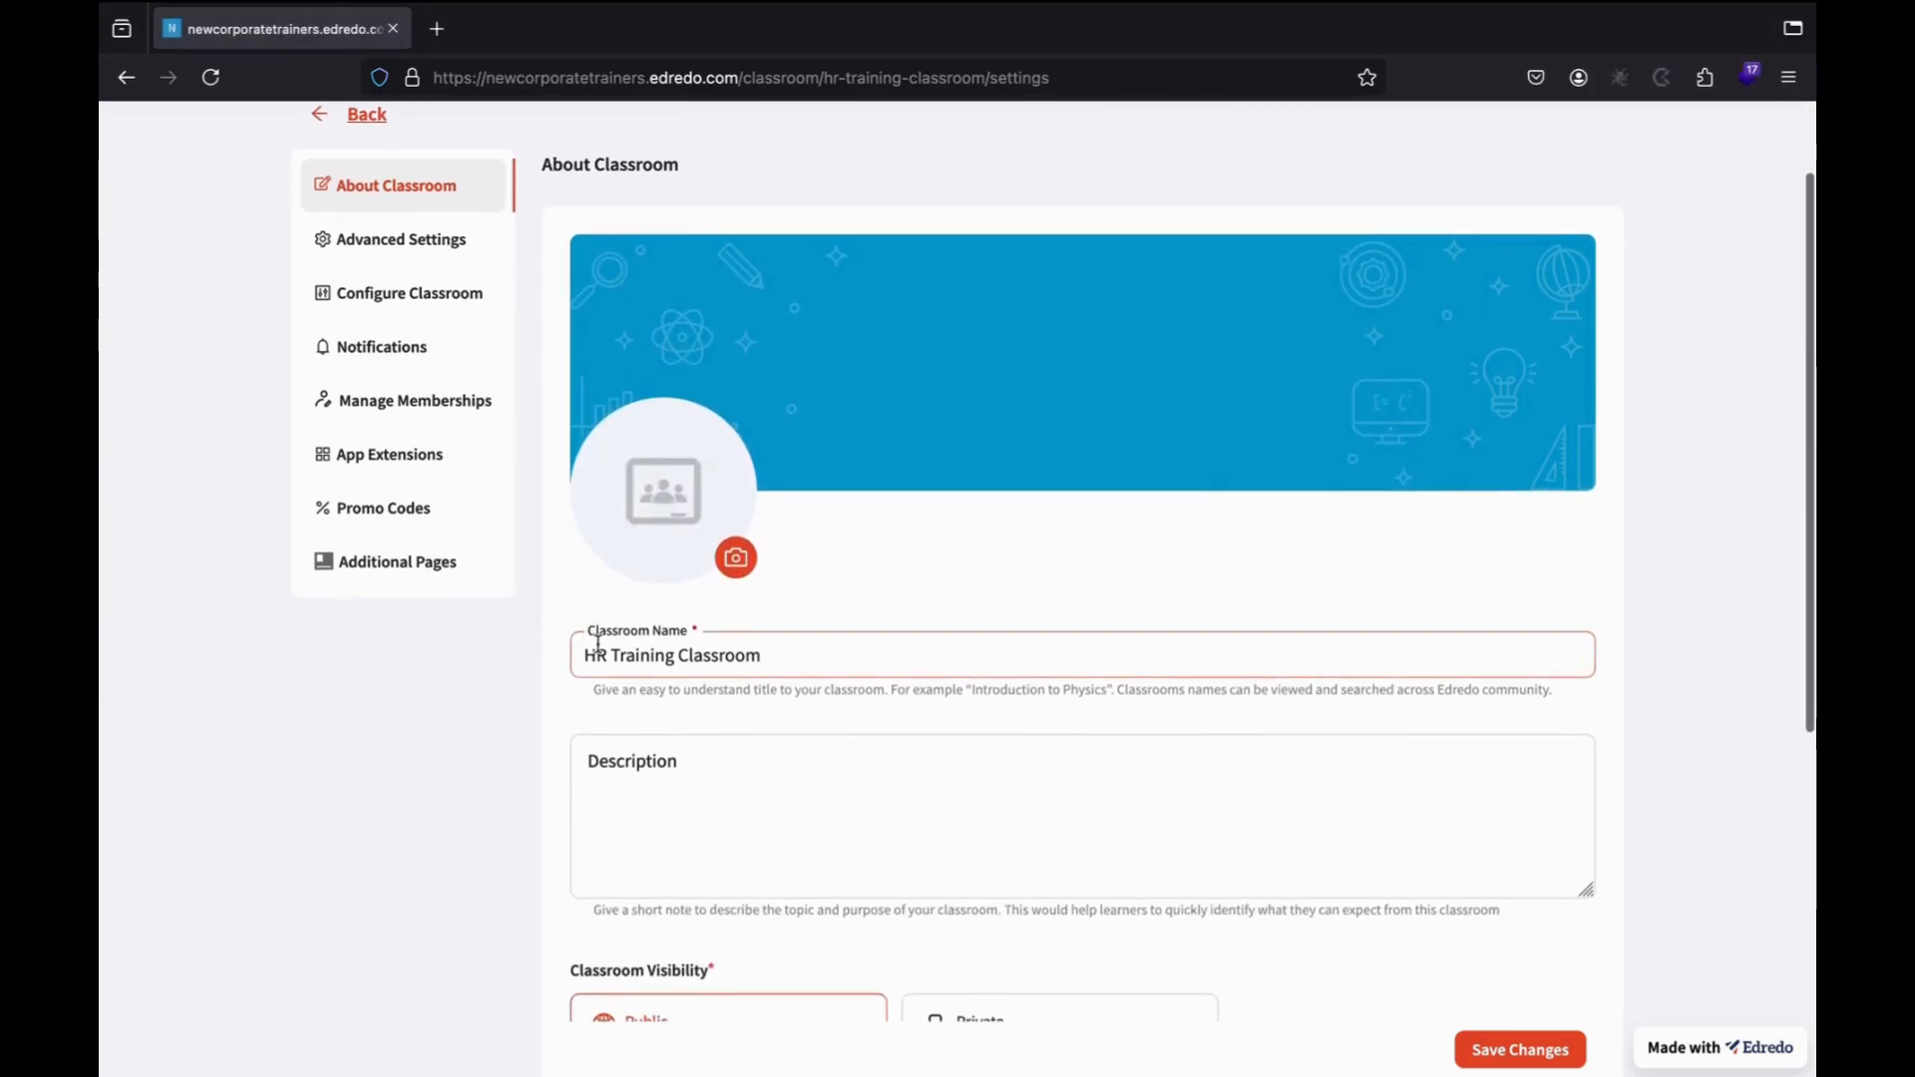
left_click(784, 688)
left_click(790, 667)
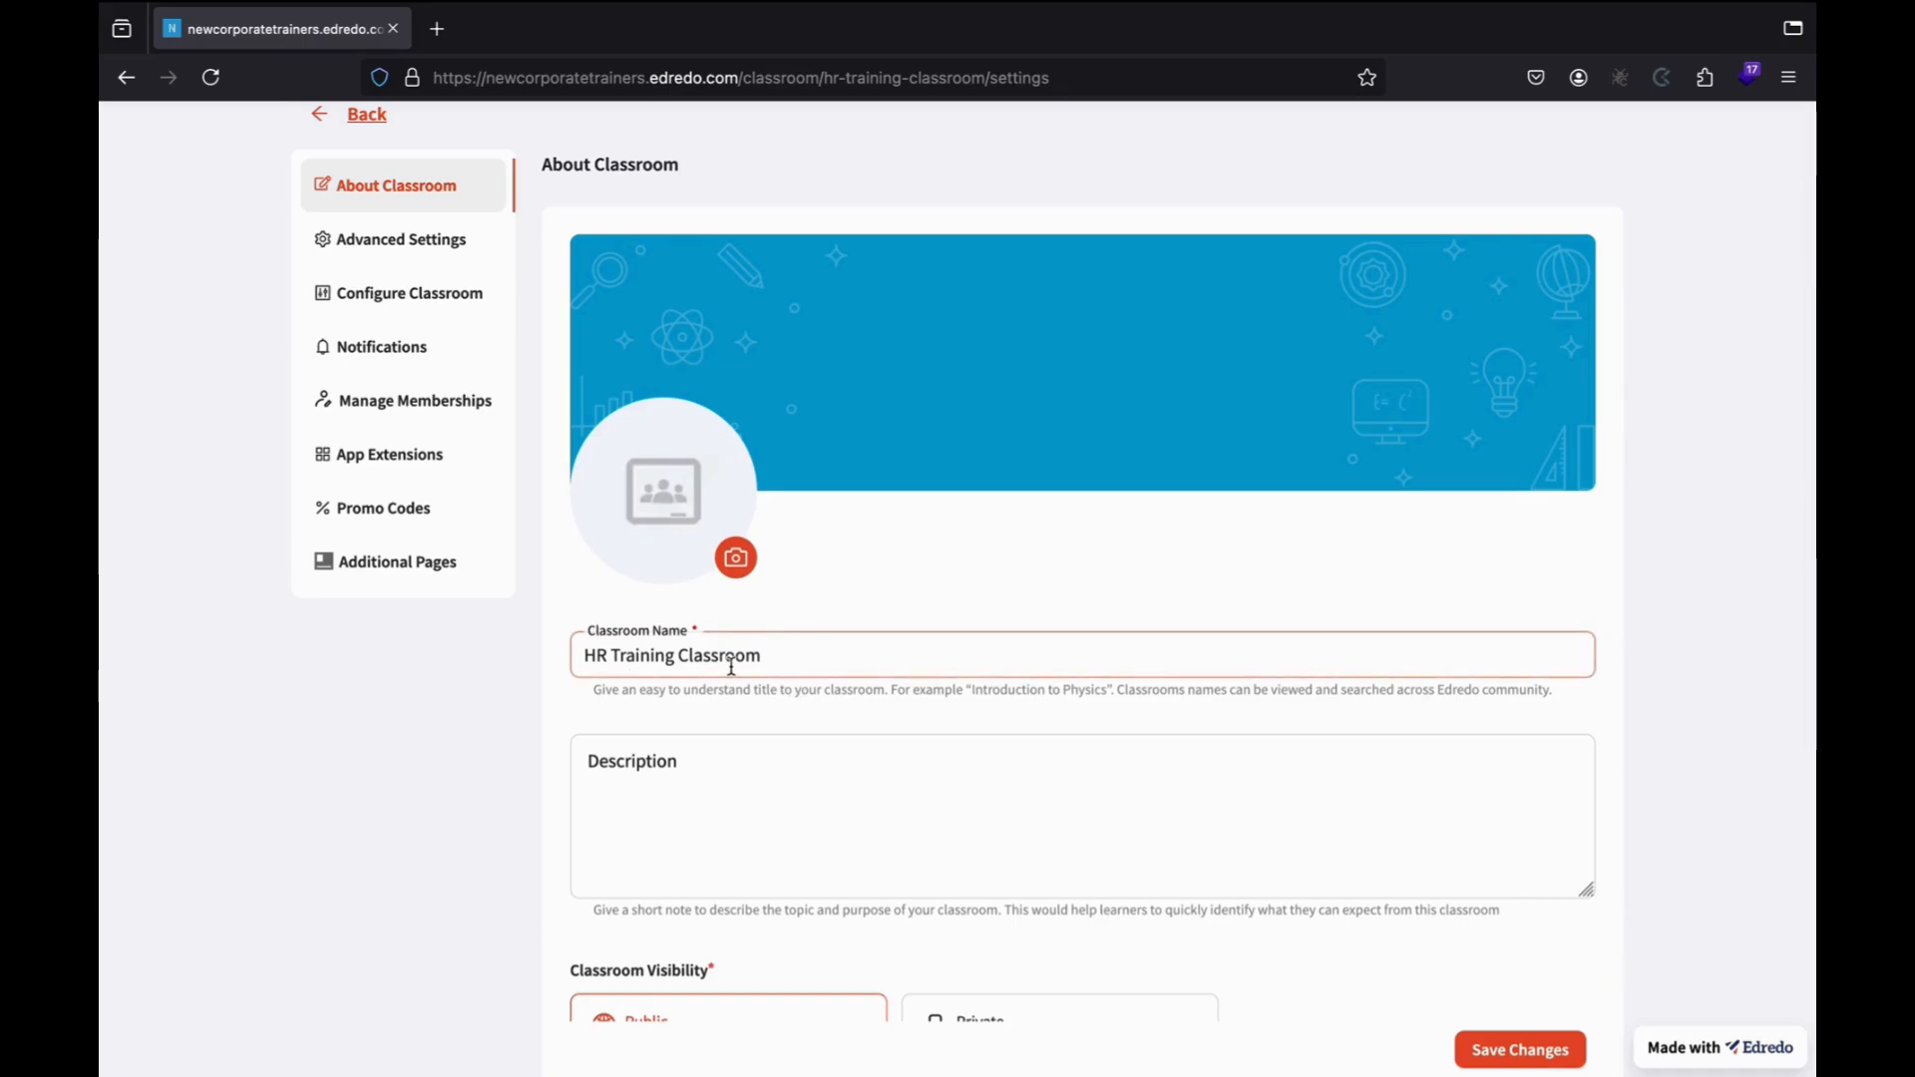
left_click_drag(676, 664, 786, 667)
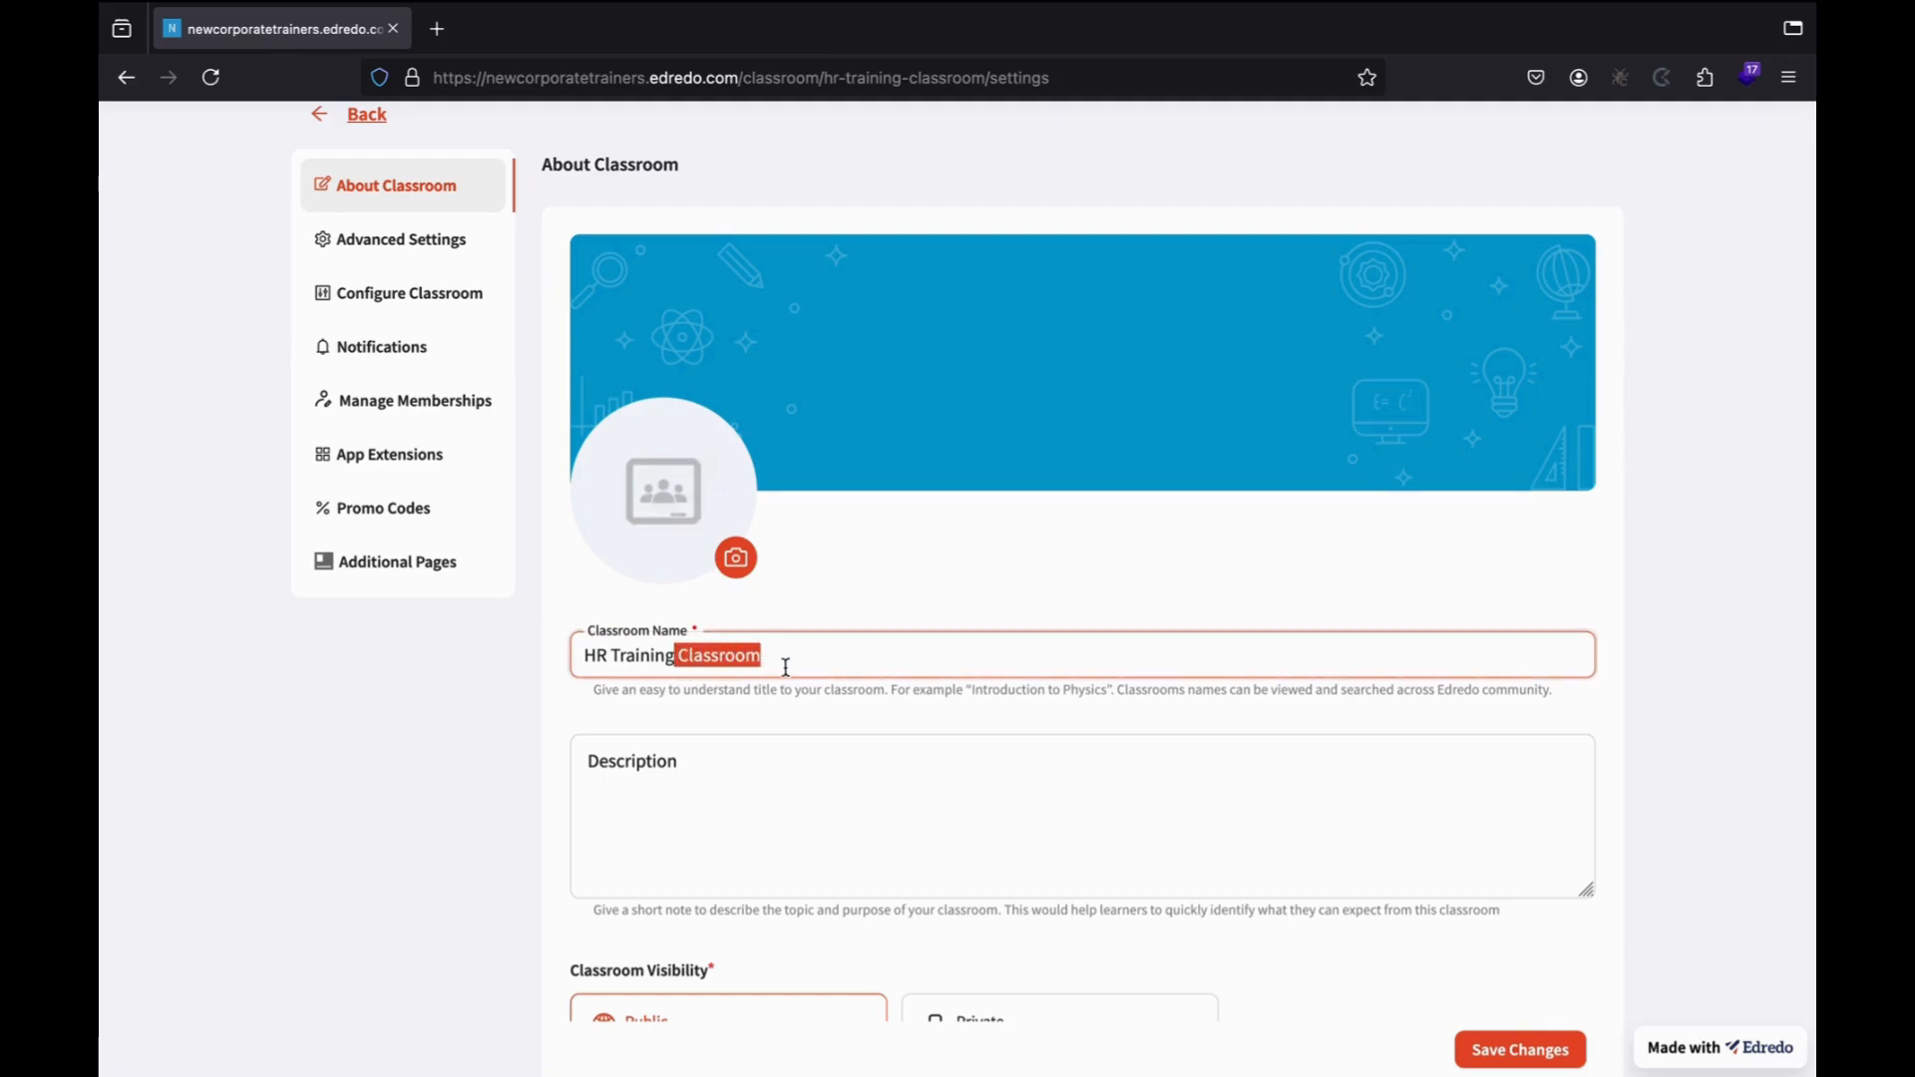
key("BackSpace")
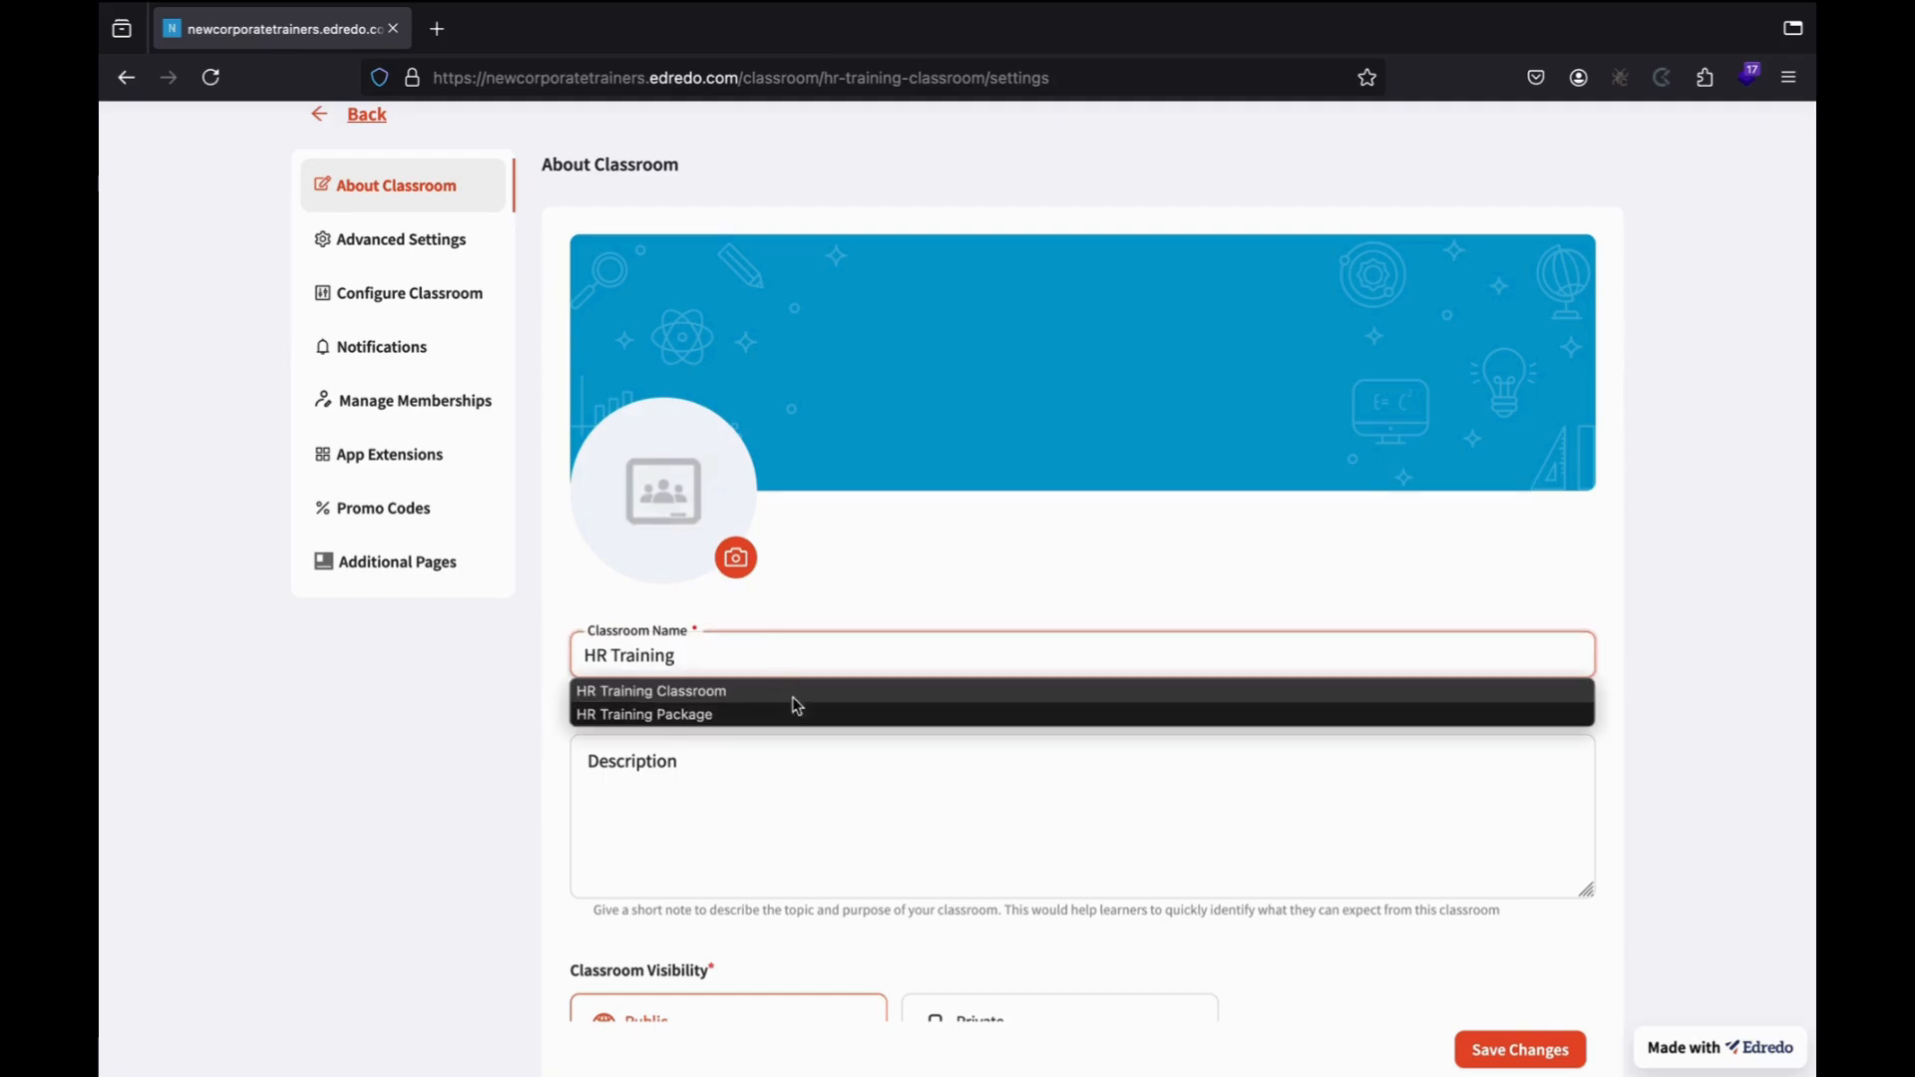
Enter the description 'This classroom provides training on HR activities and how you can excel at your organization.'.
left_click(814, 838)
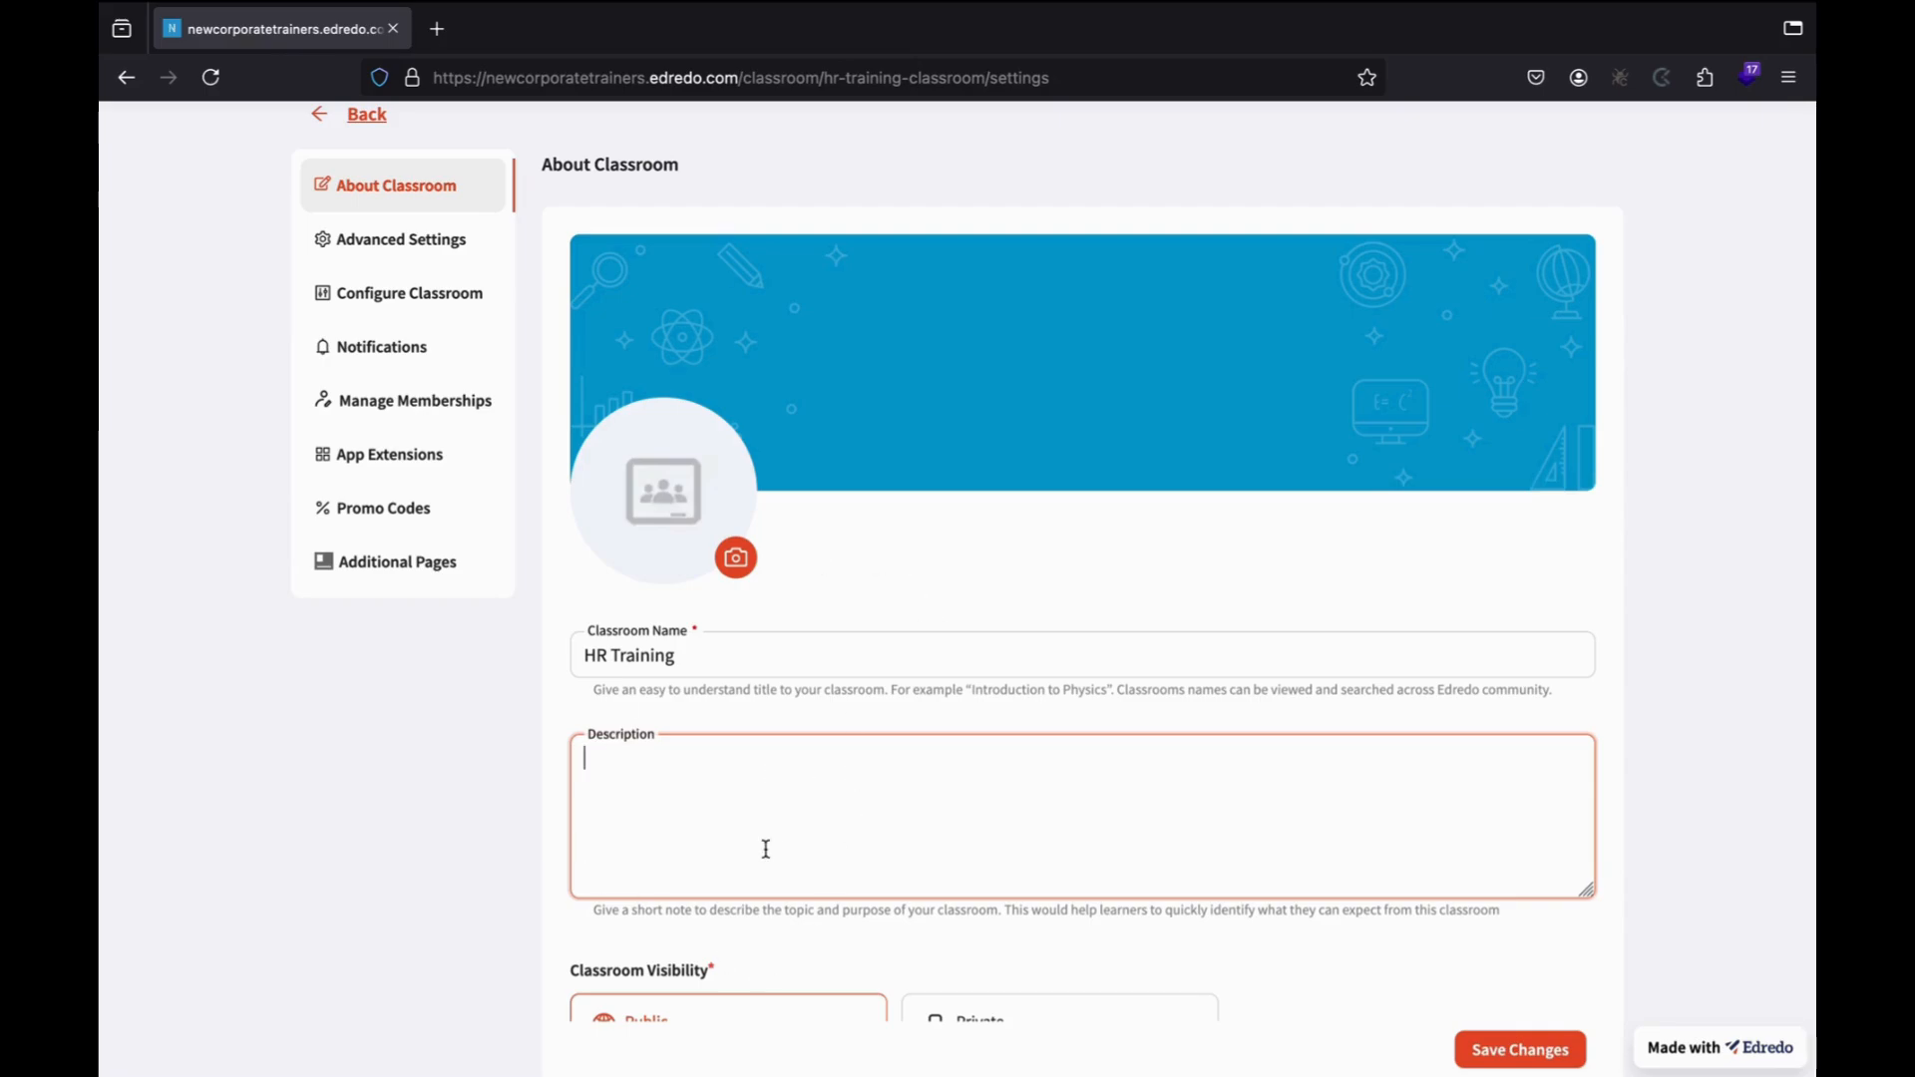
type("This classroom provid")
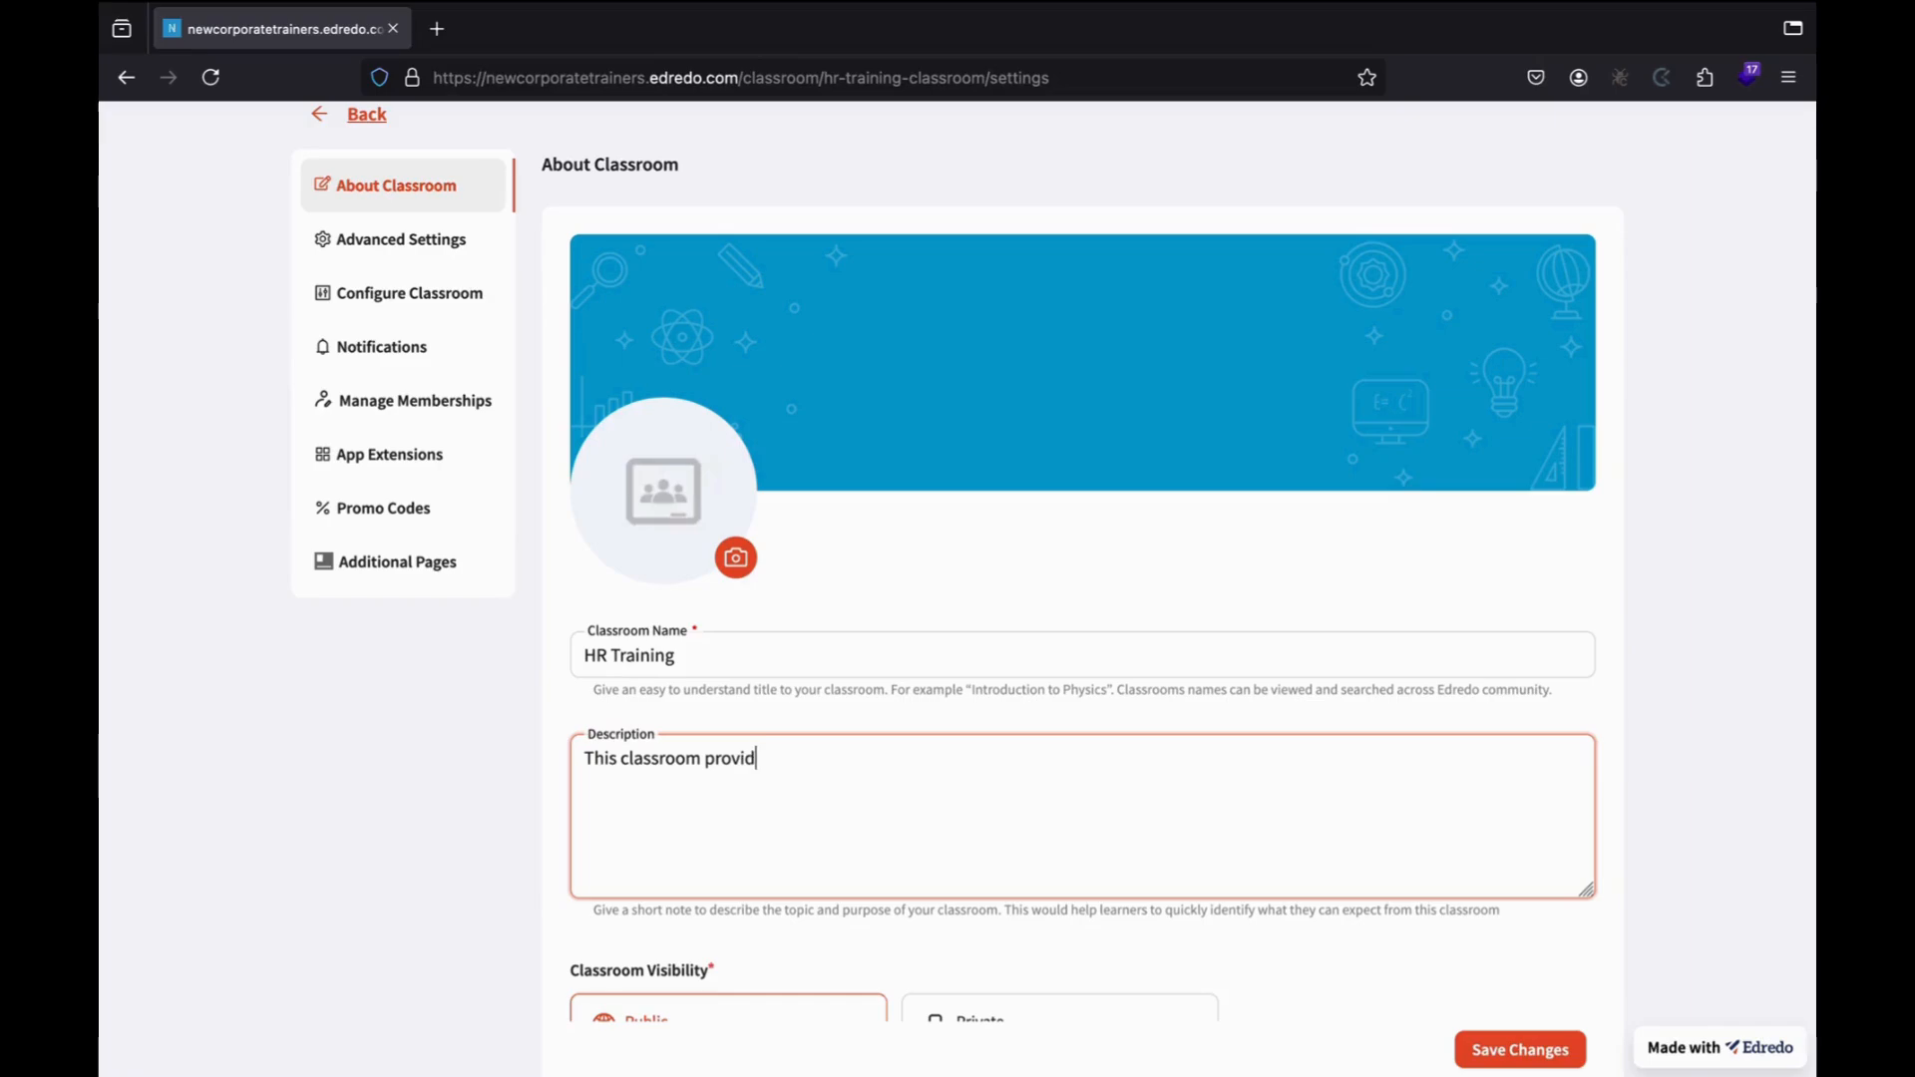
type("ed training od")
key("BackSpace")
type("n HR activit")
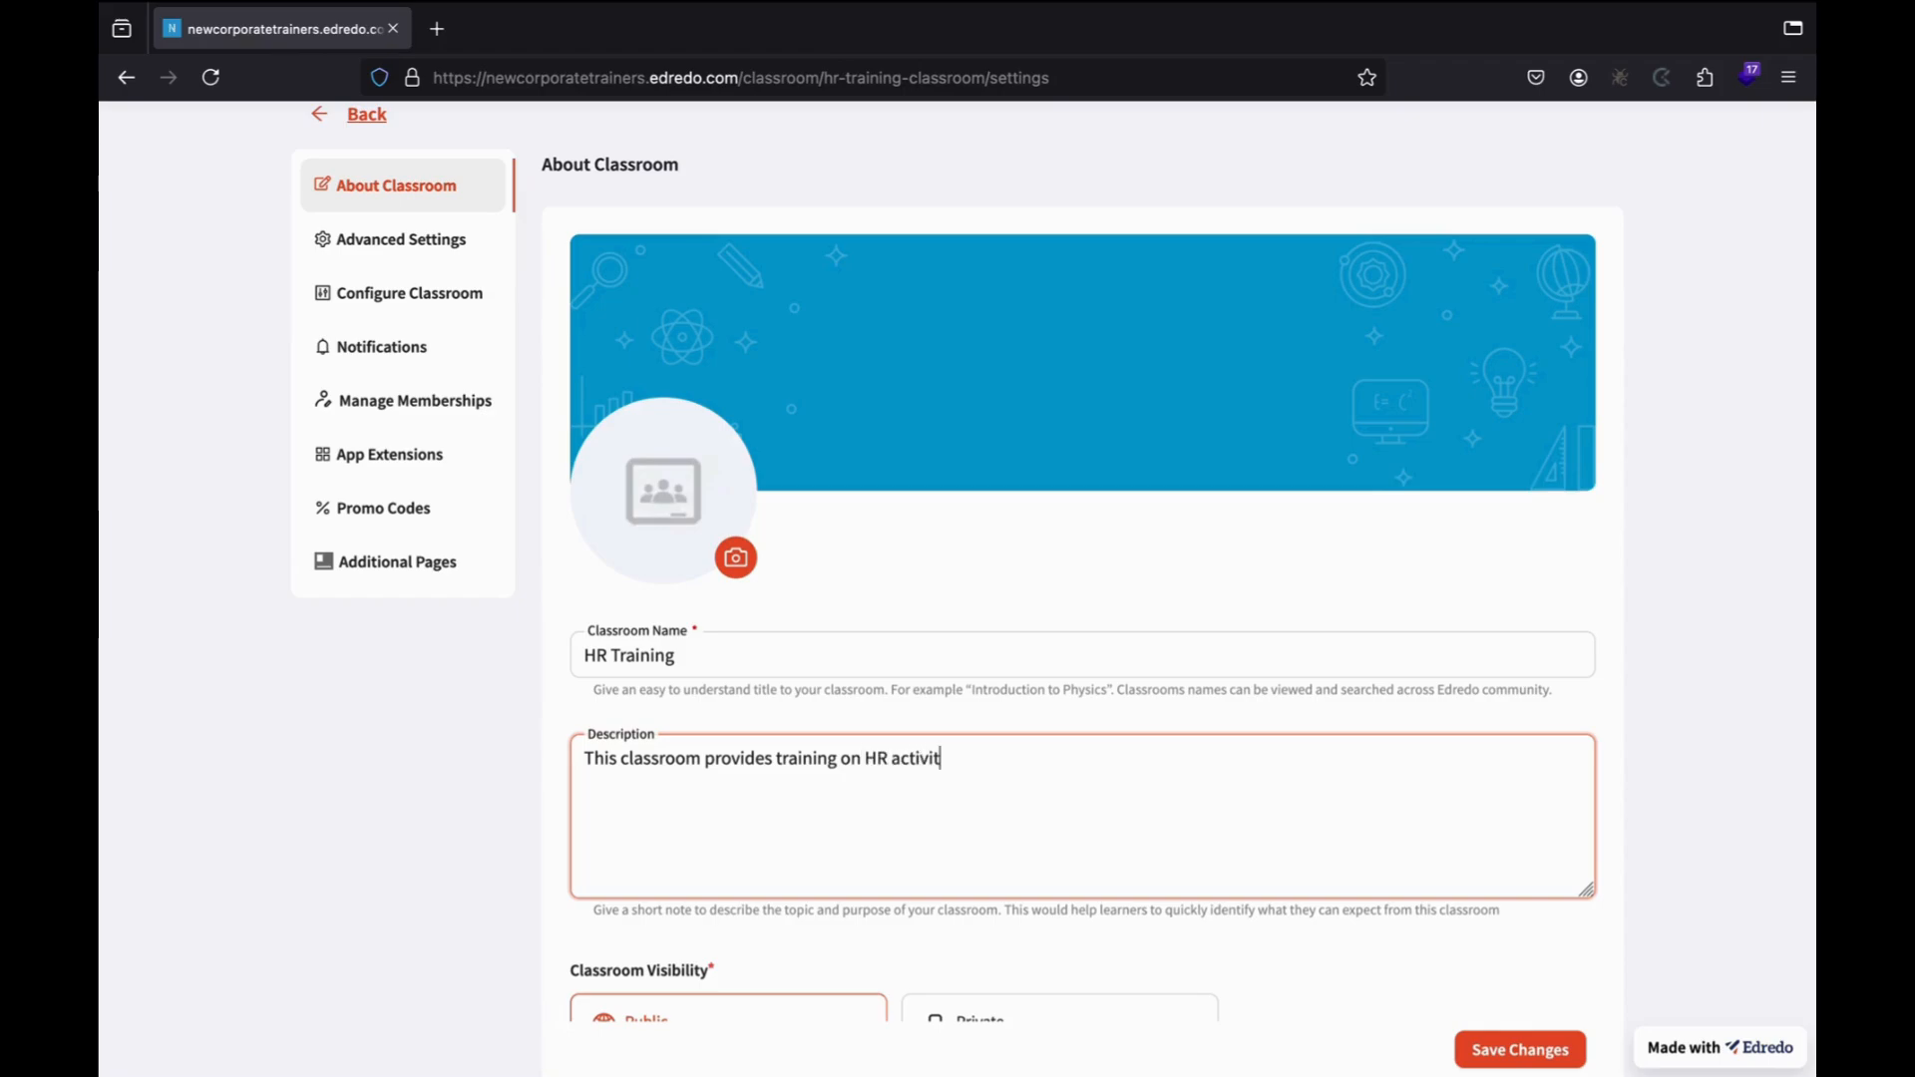
type("ies and how you can")
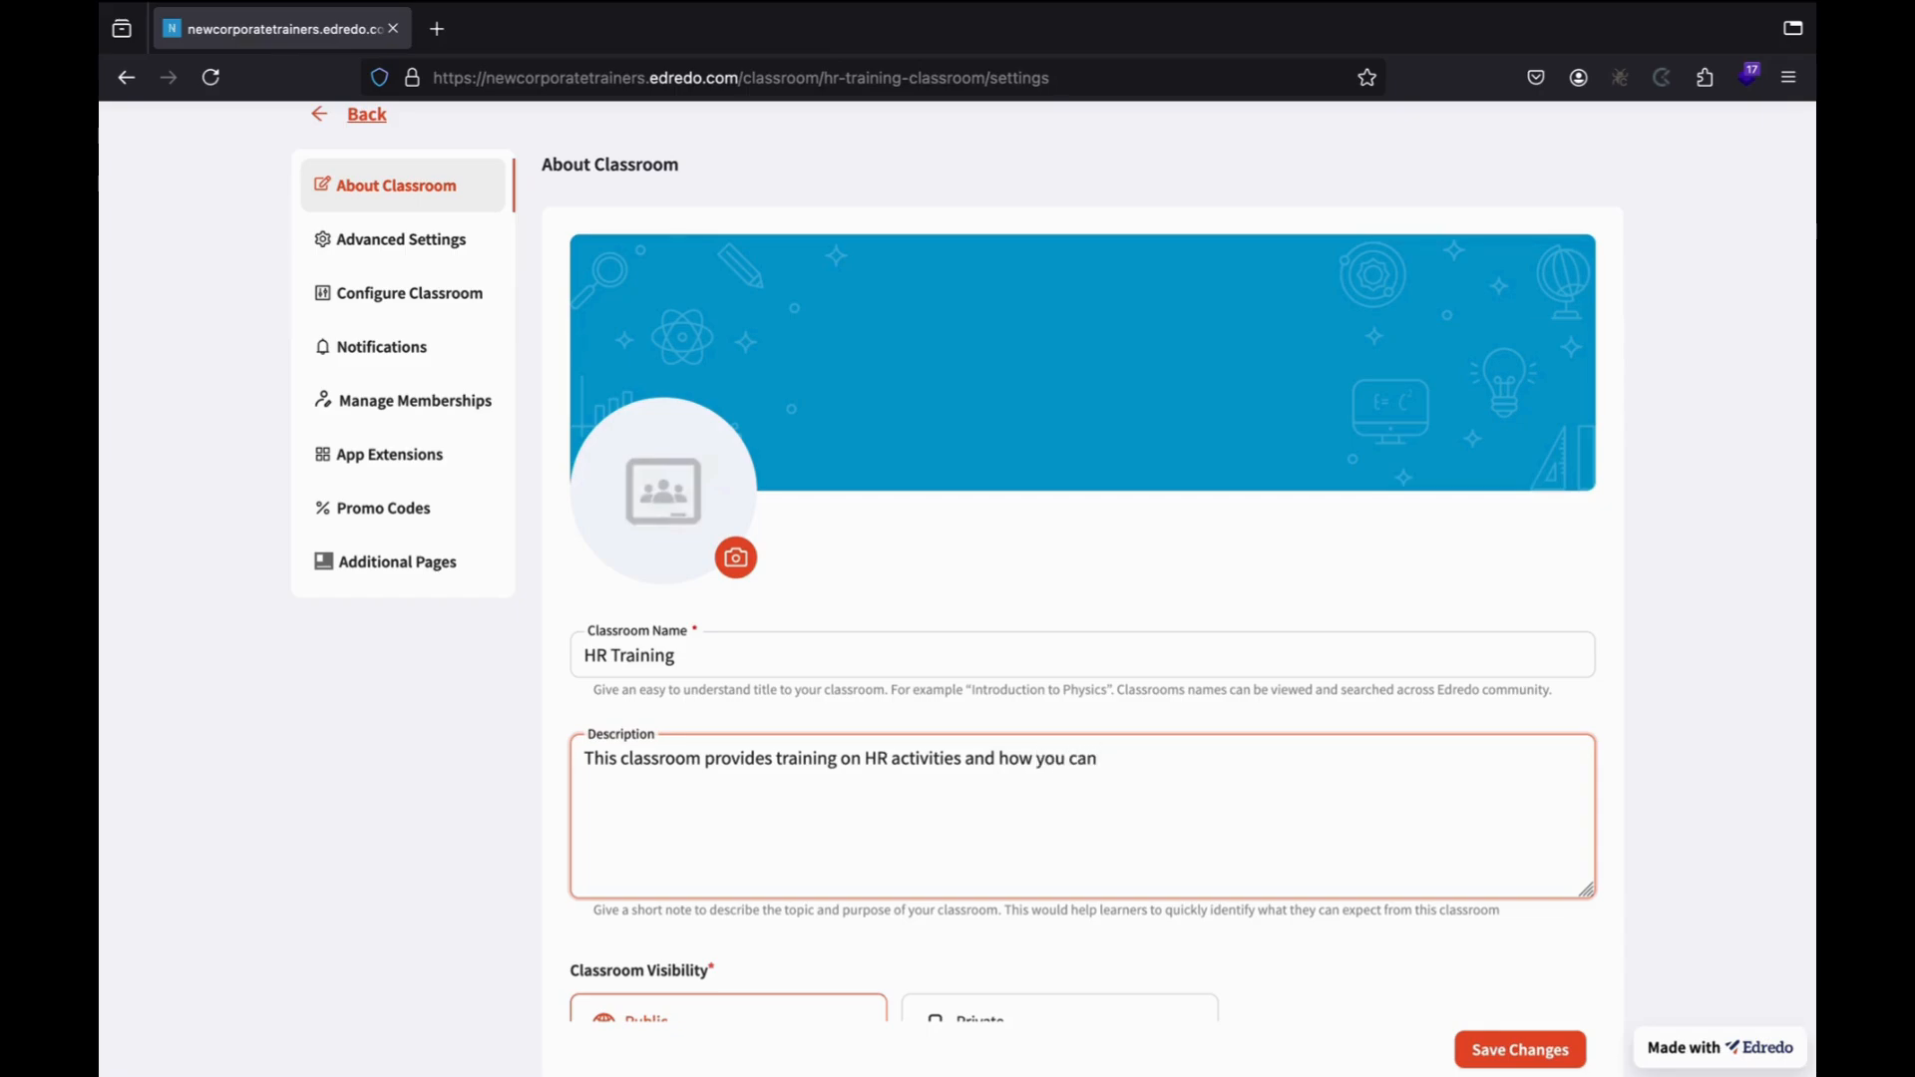
type(" excel at your organization")
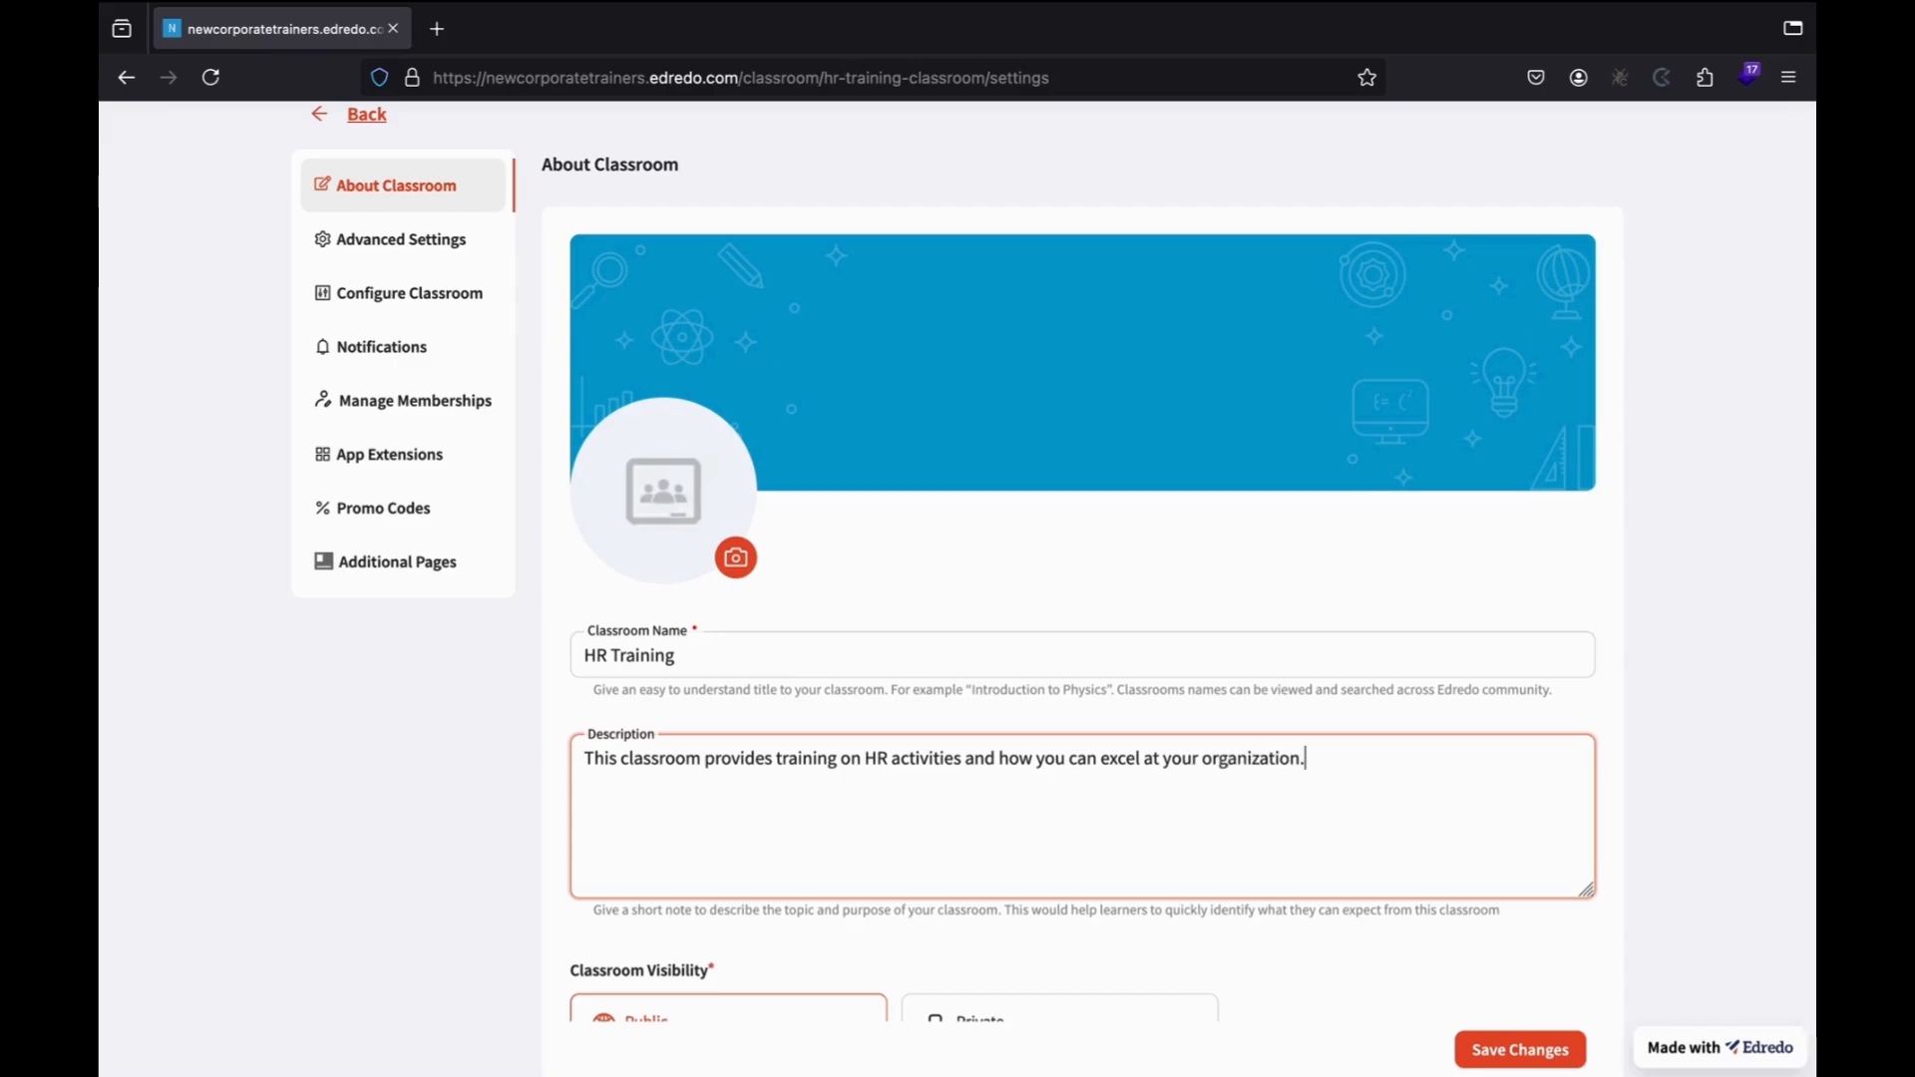
type(".")
scroll(704, 806, "down", 2)
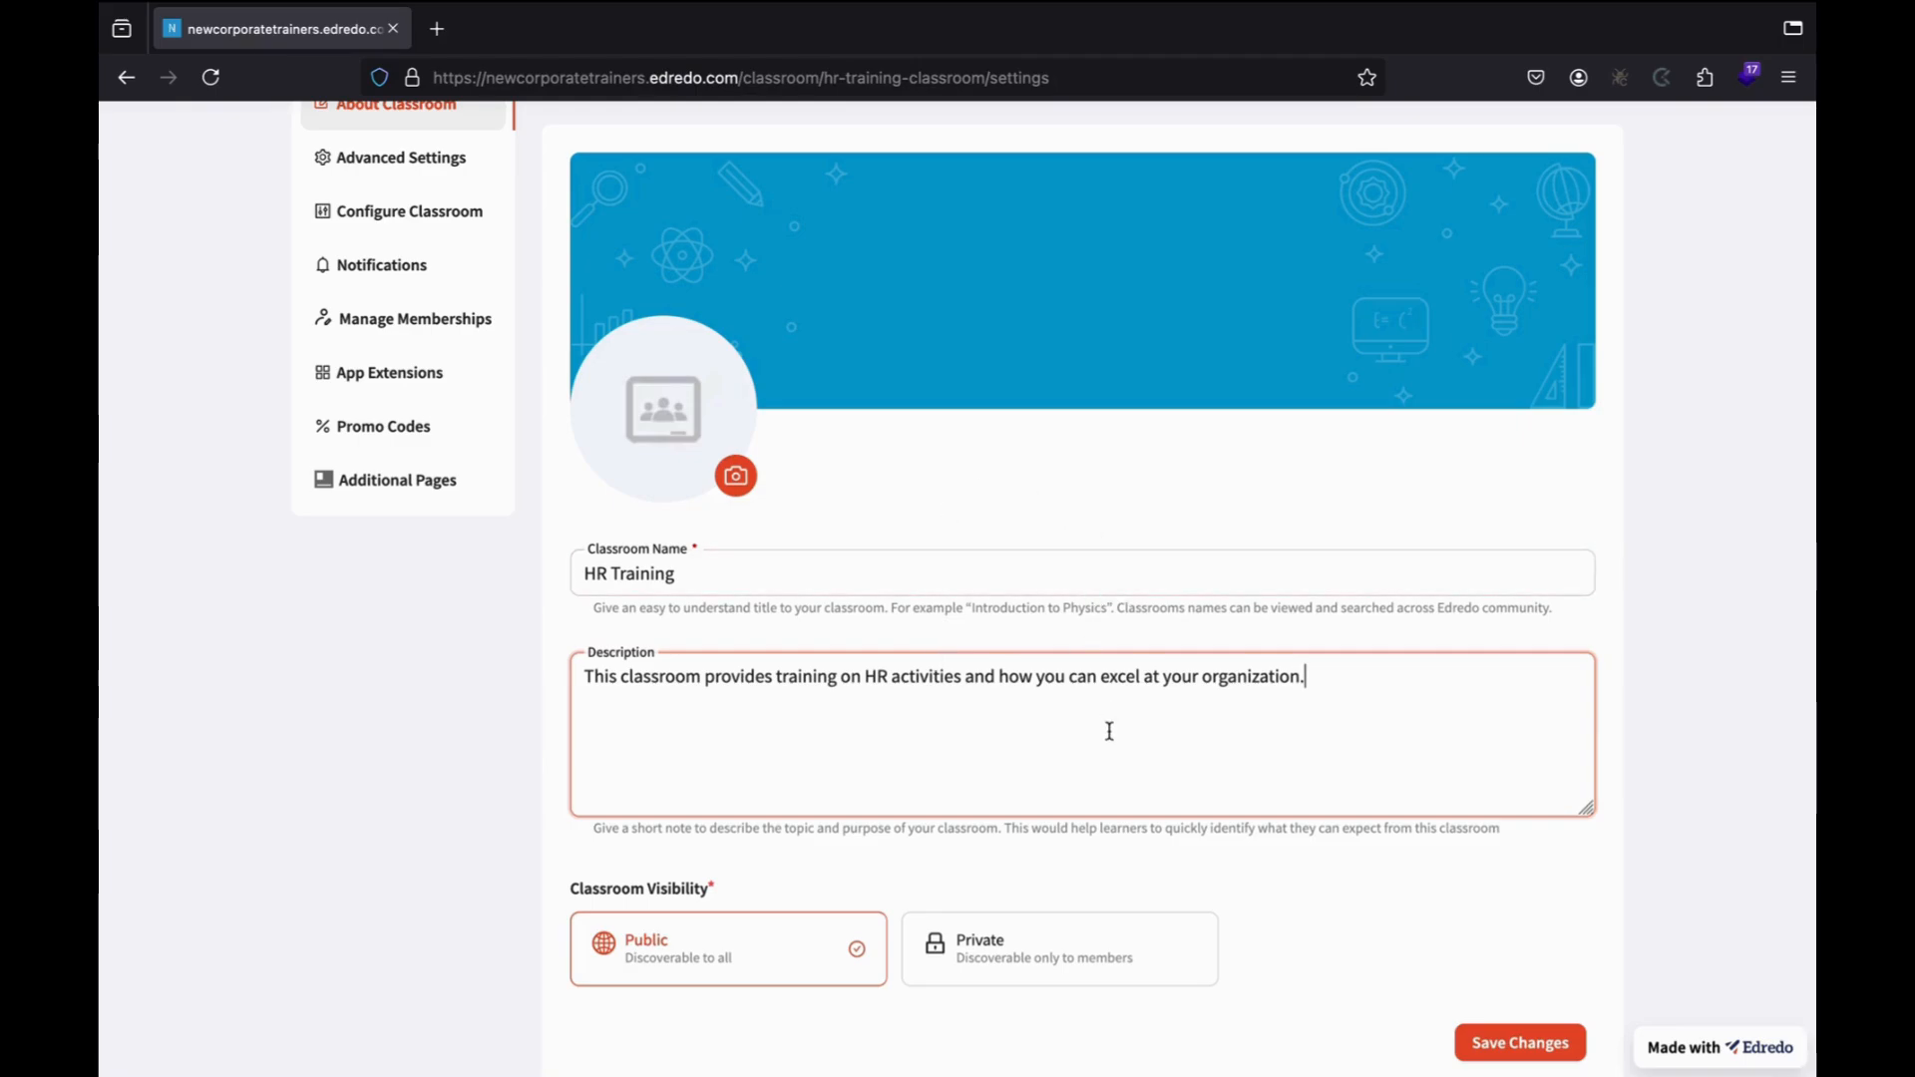
scroll(765, 780, "down", 3)
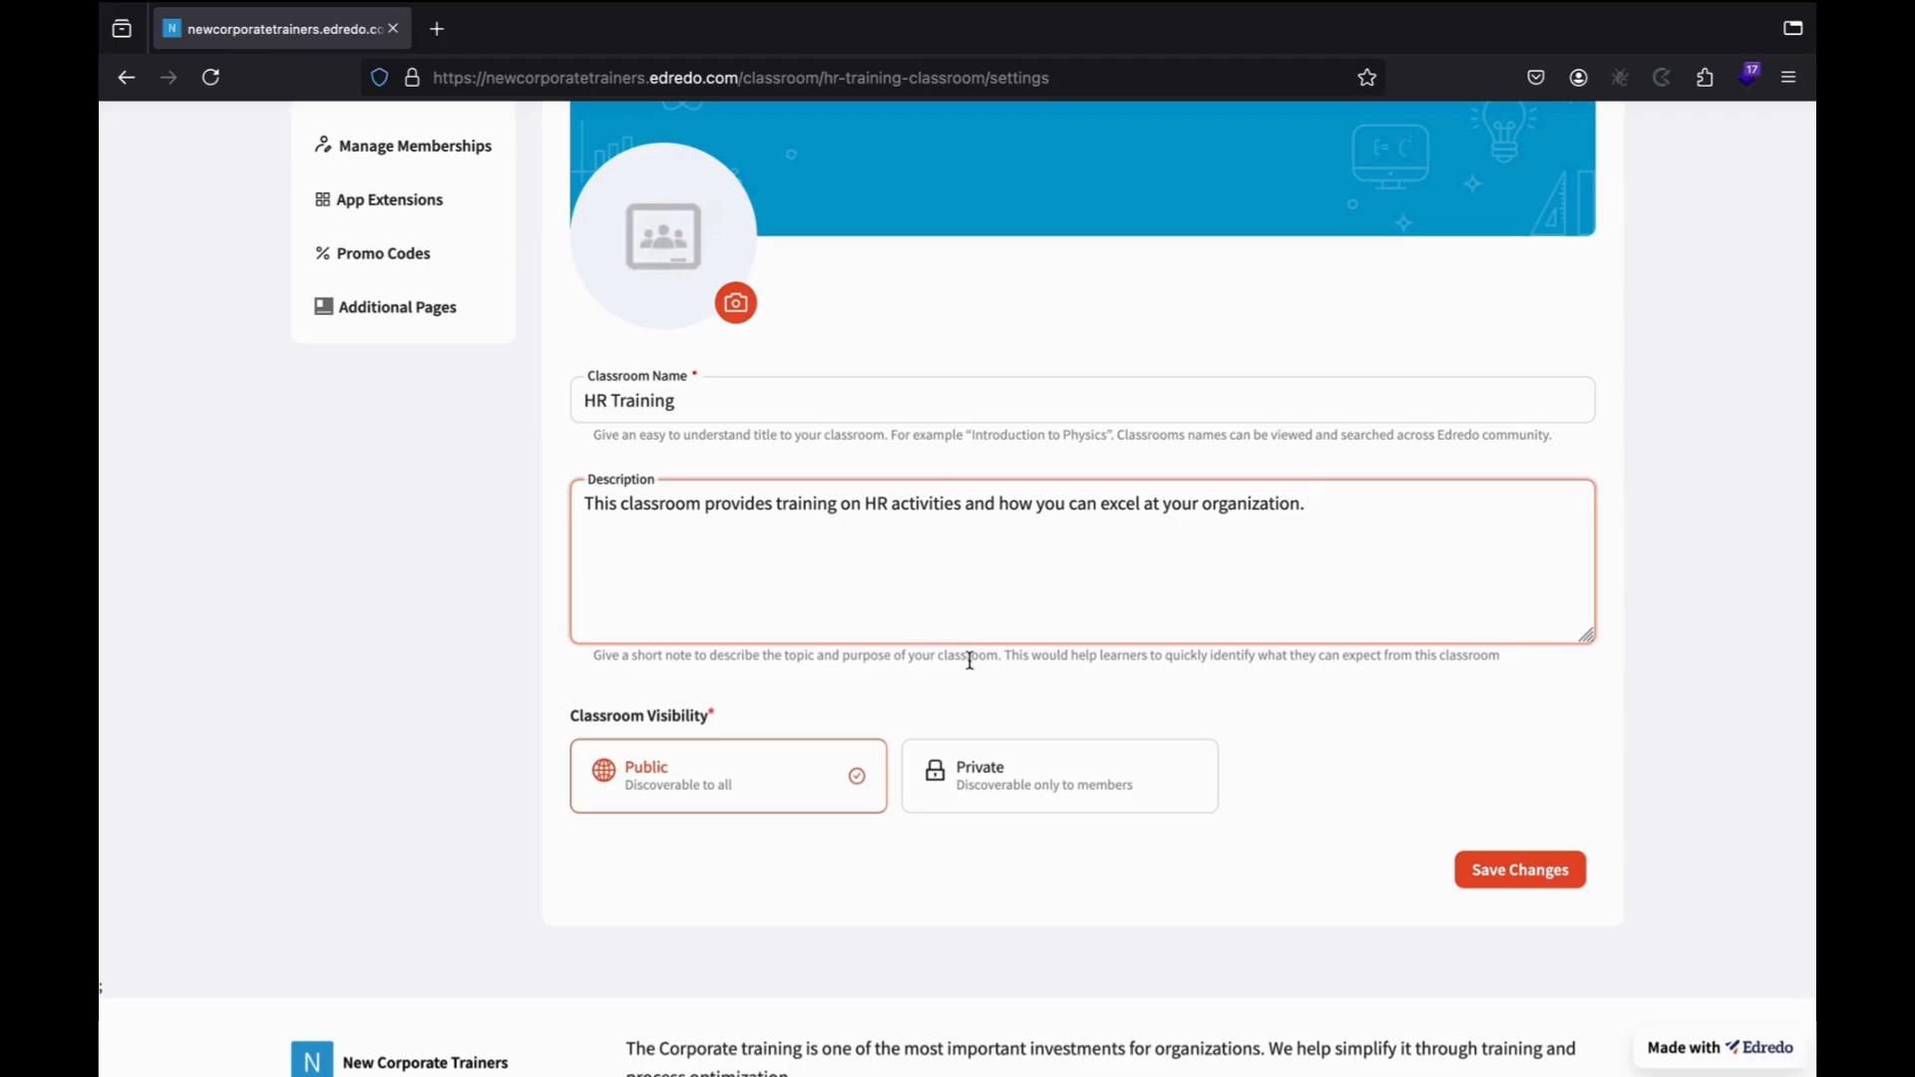
Set the classroom visibility to Private and save the classroom details.
left_click(976, 788)
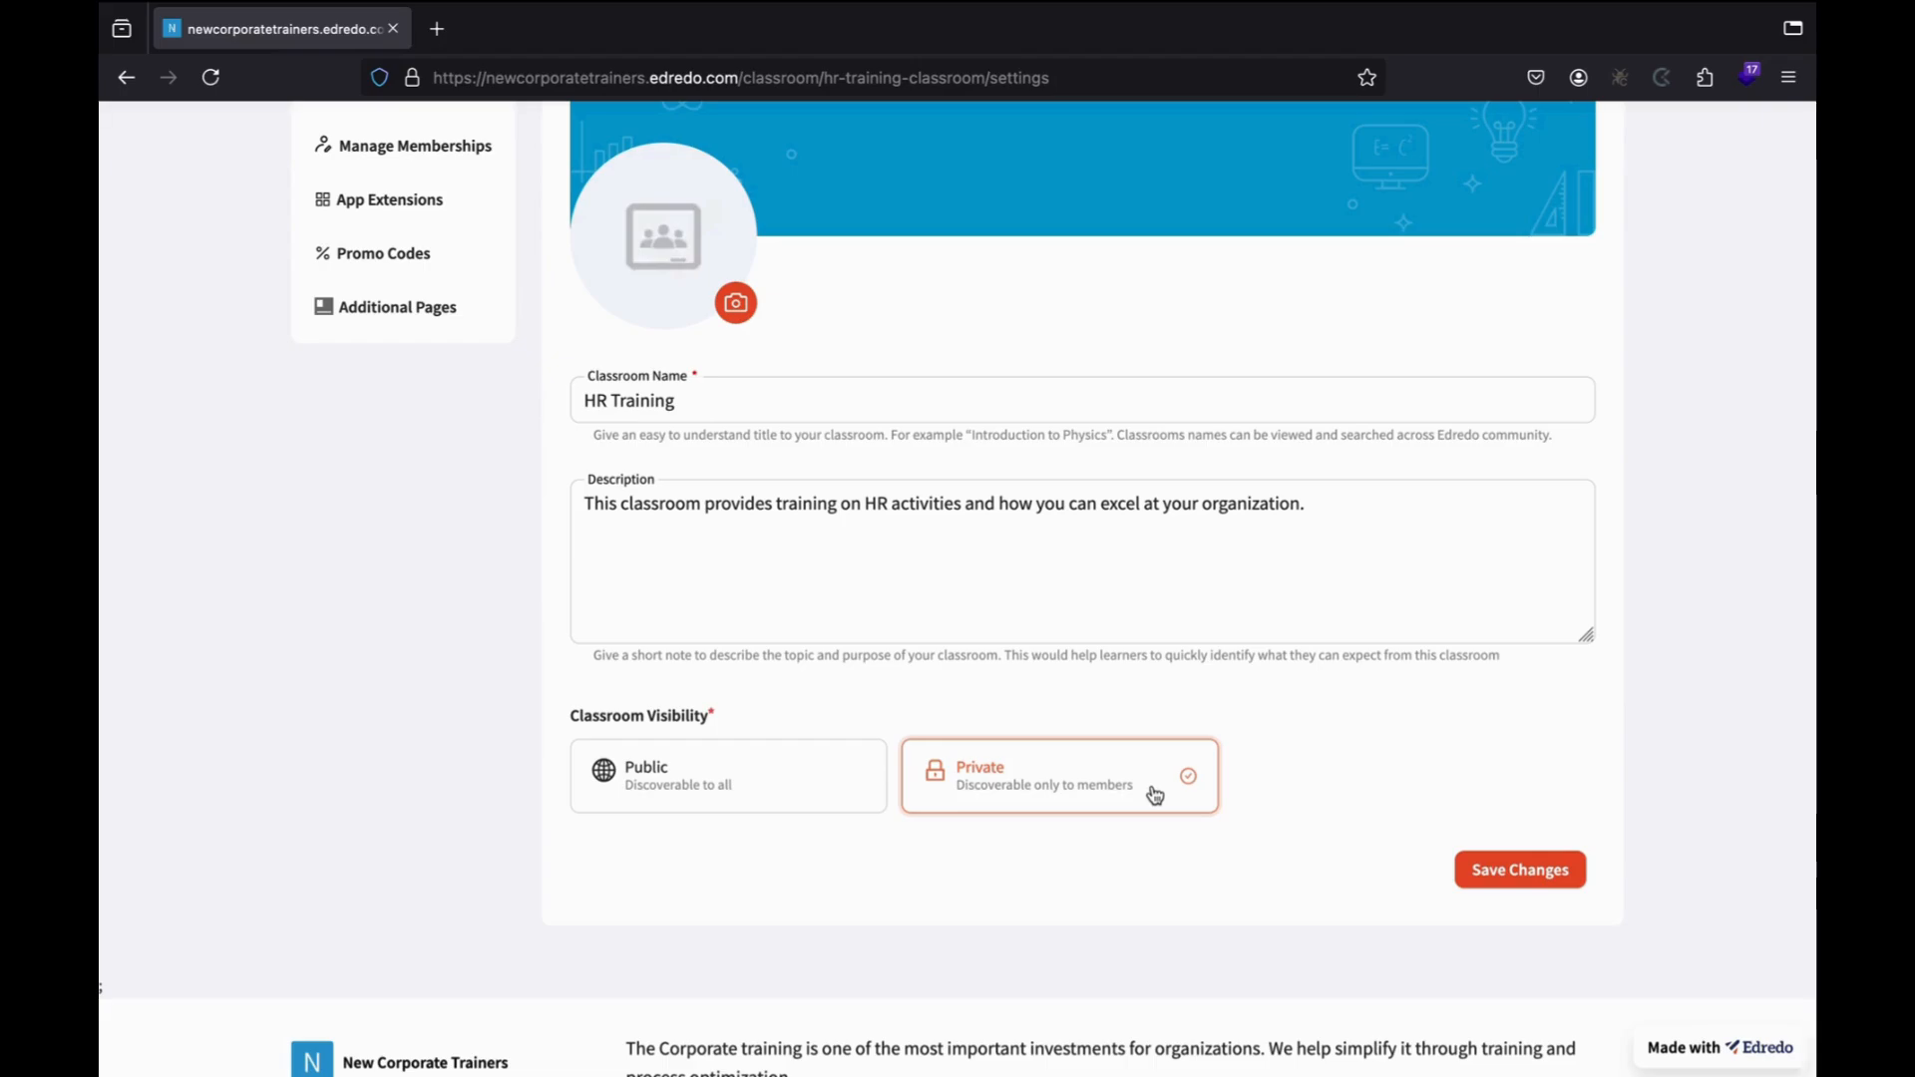
left_click(1490, 873)
left_click(1224, 613)
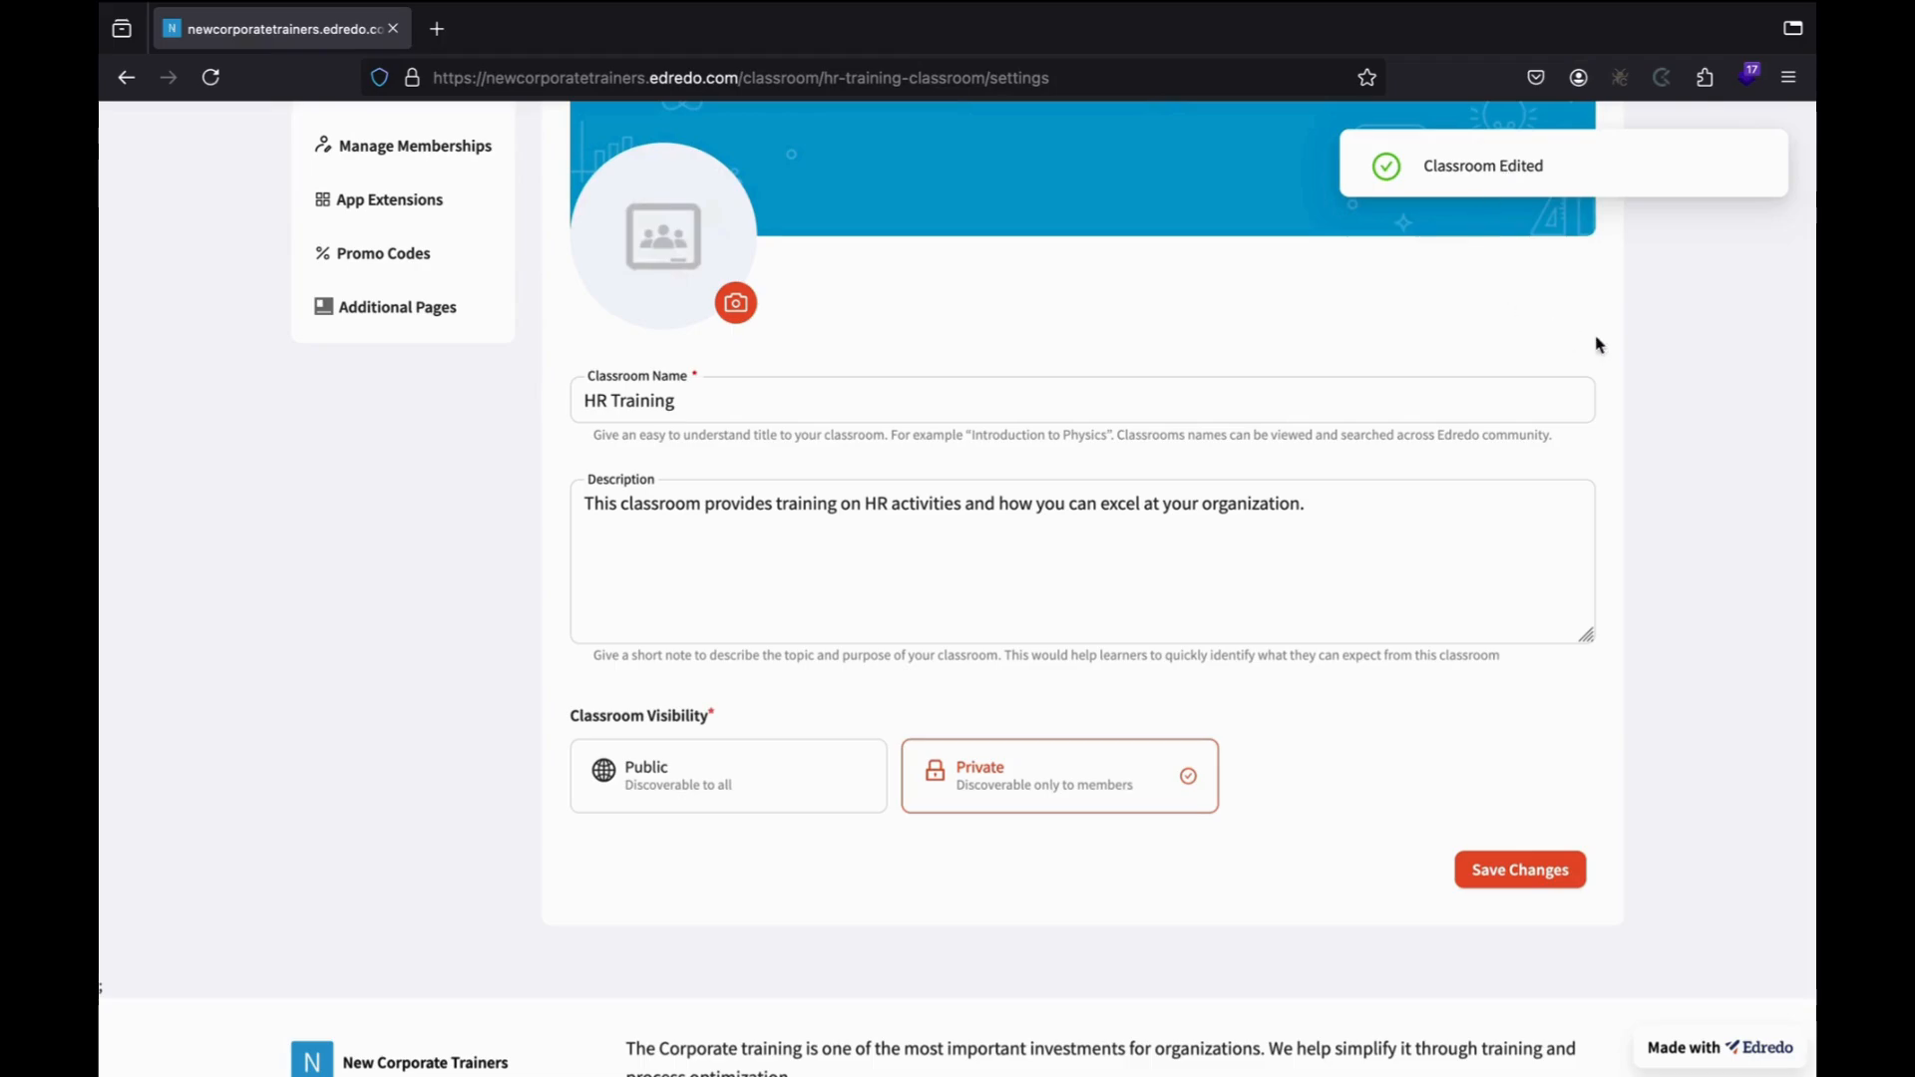
scroll(902, 379, "up", 4)
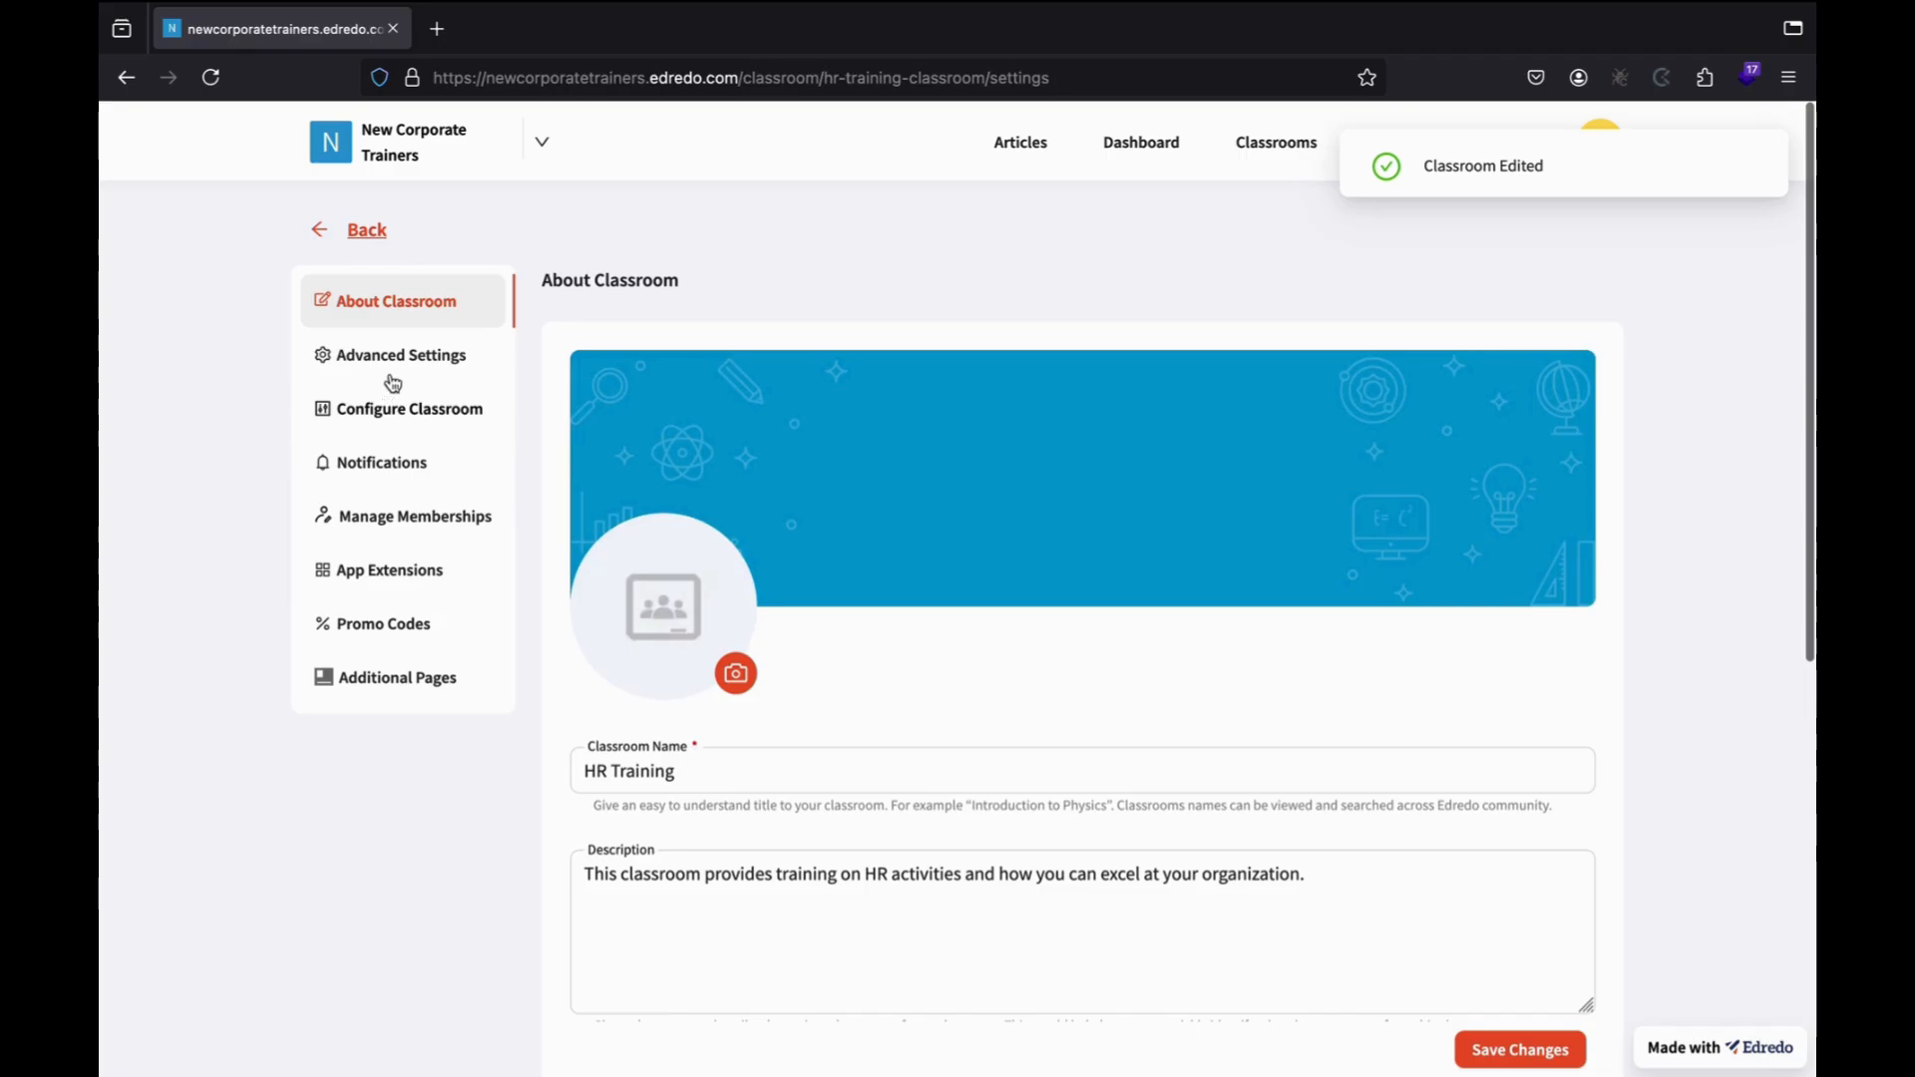
In advanced settings, try the joining options and choose Payment Subscription to open its settings.
left_click(439, 357)
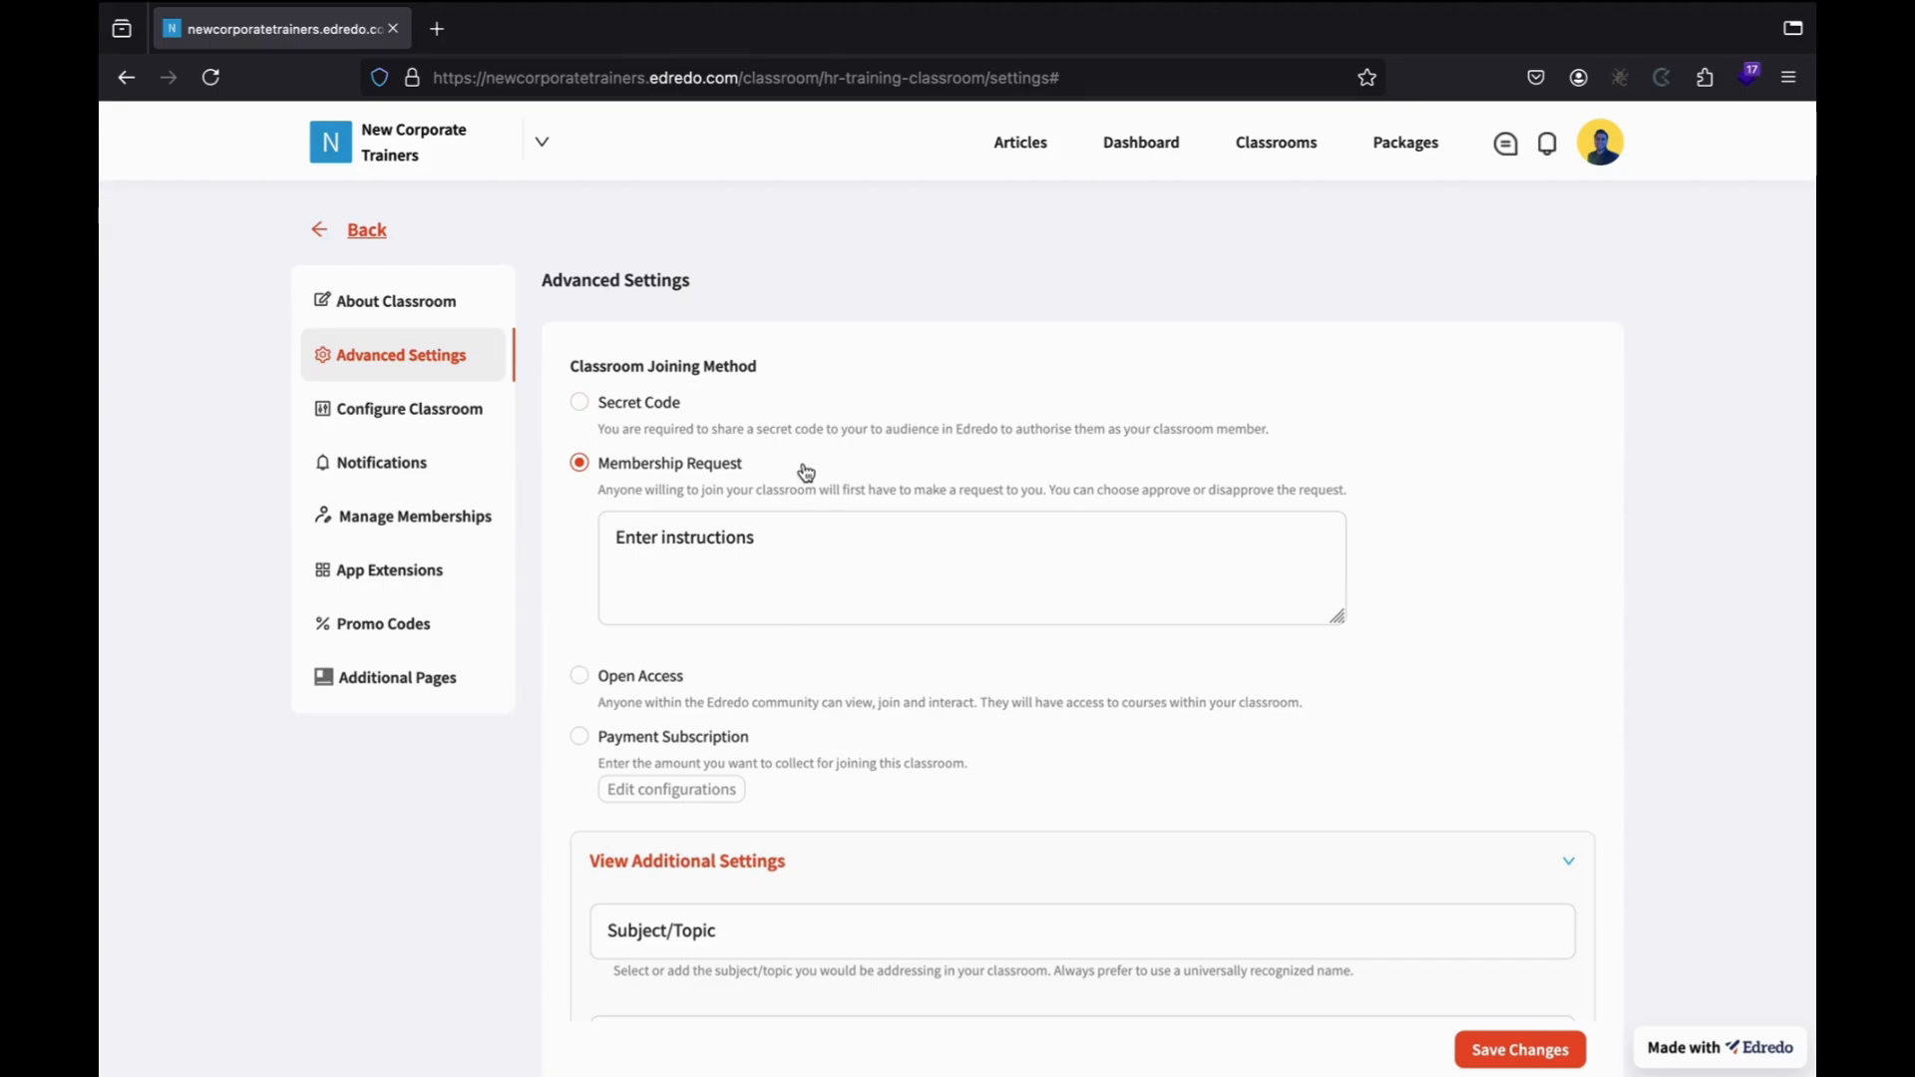
left_click(612, 403)
left_click(740, 484)
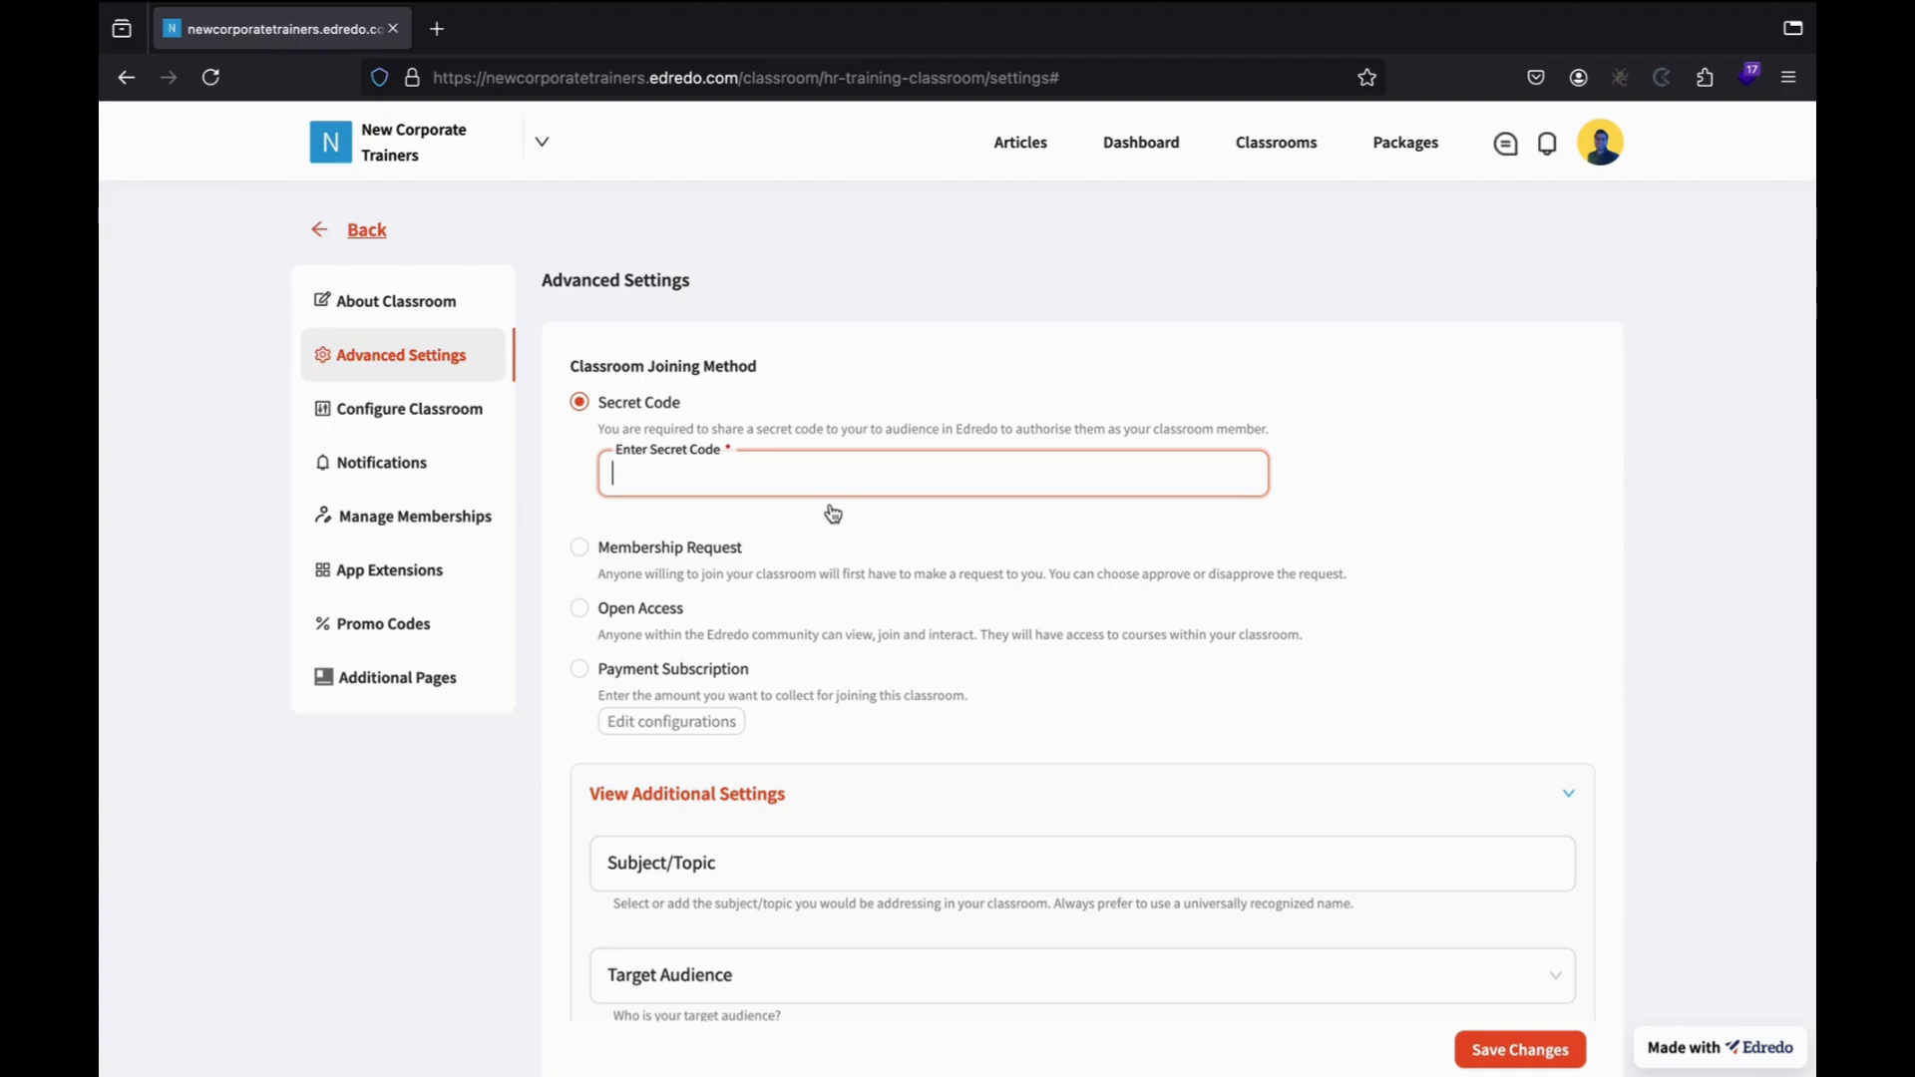
left_click(579, 547)
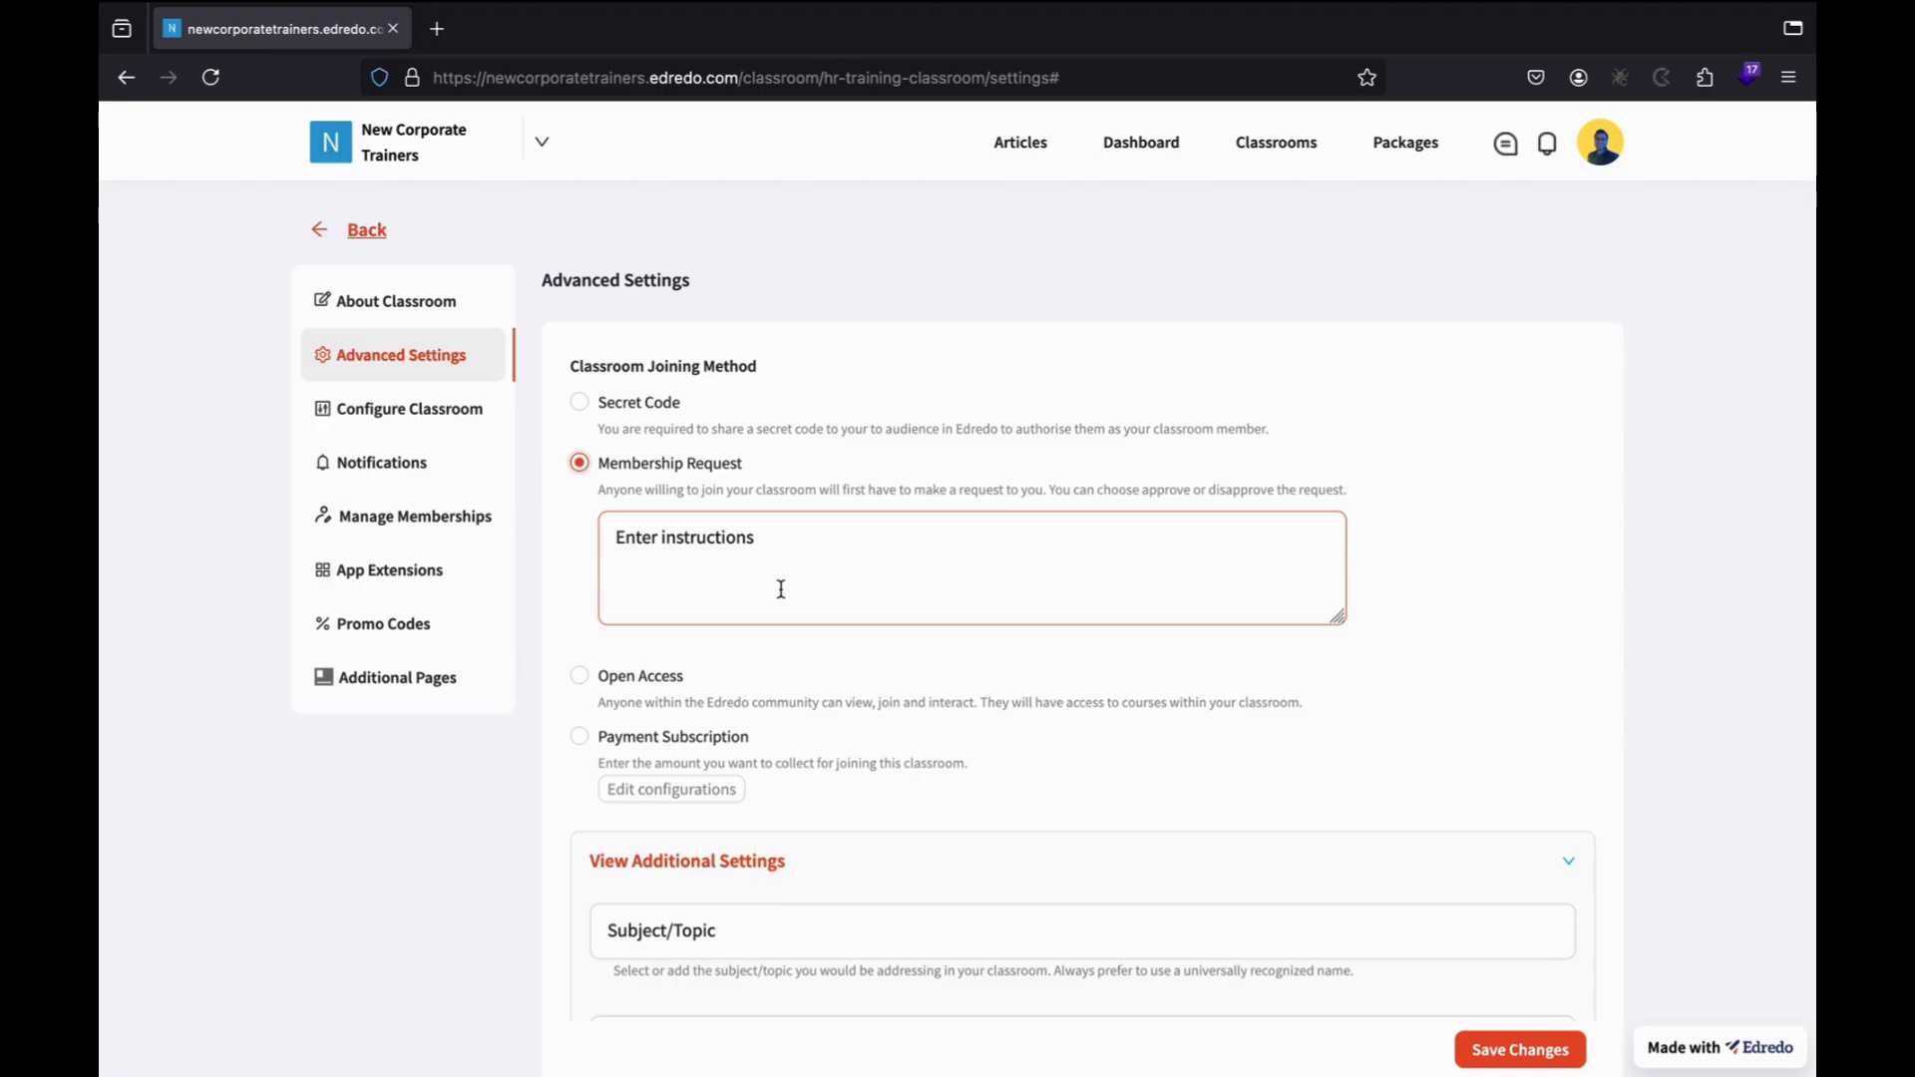
left_click(579, 675)
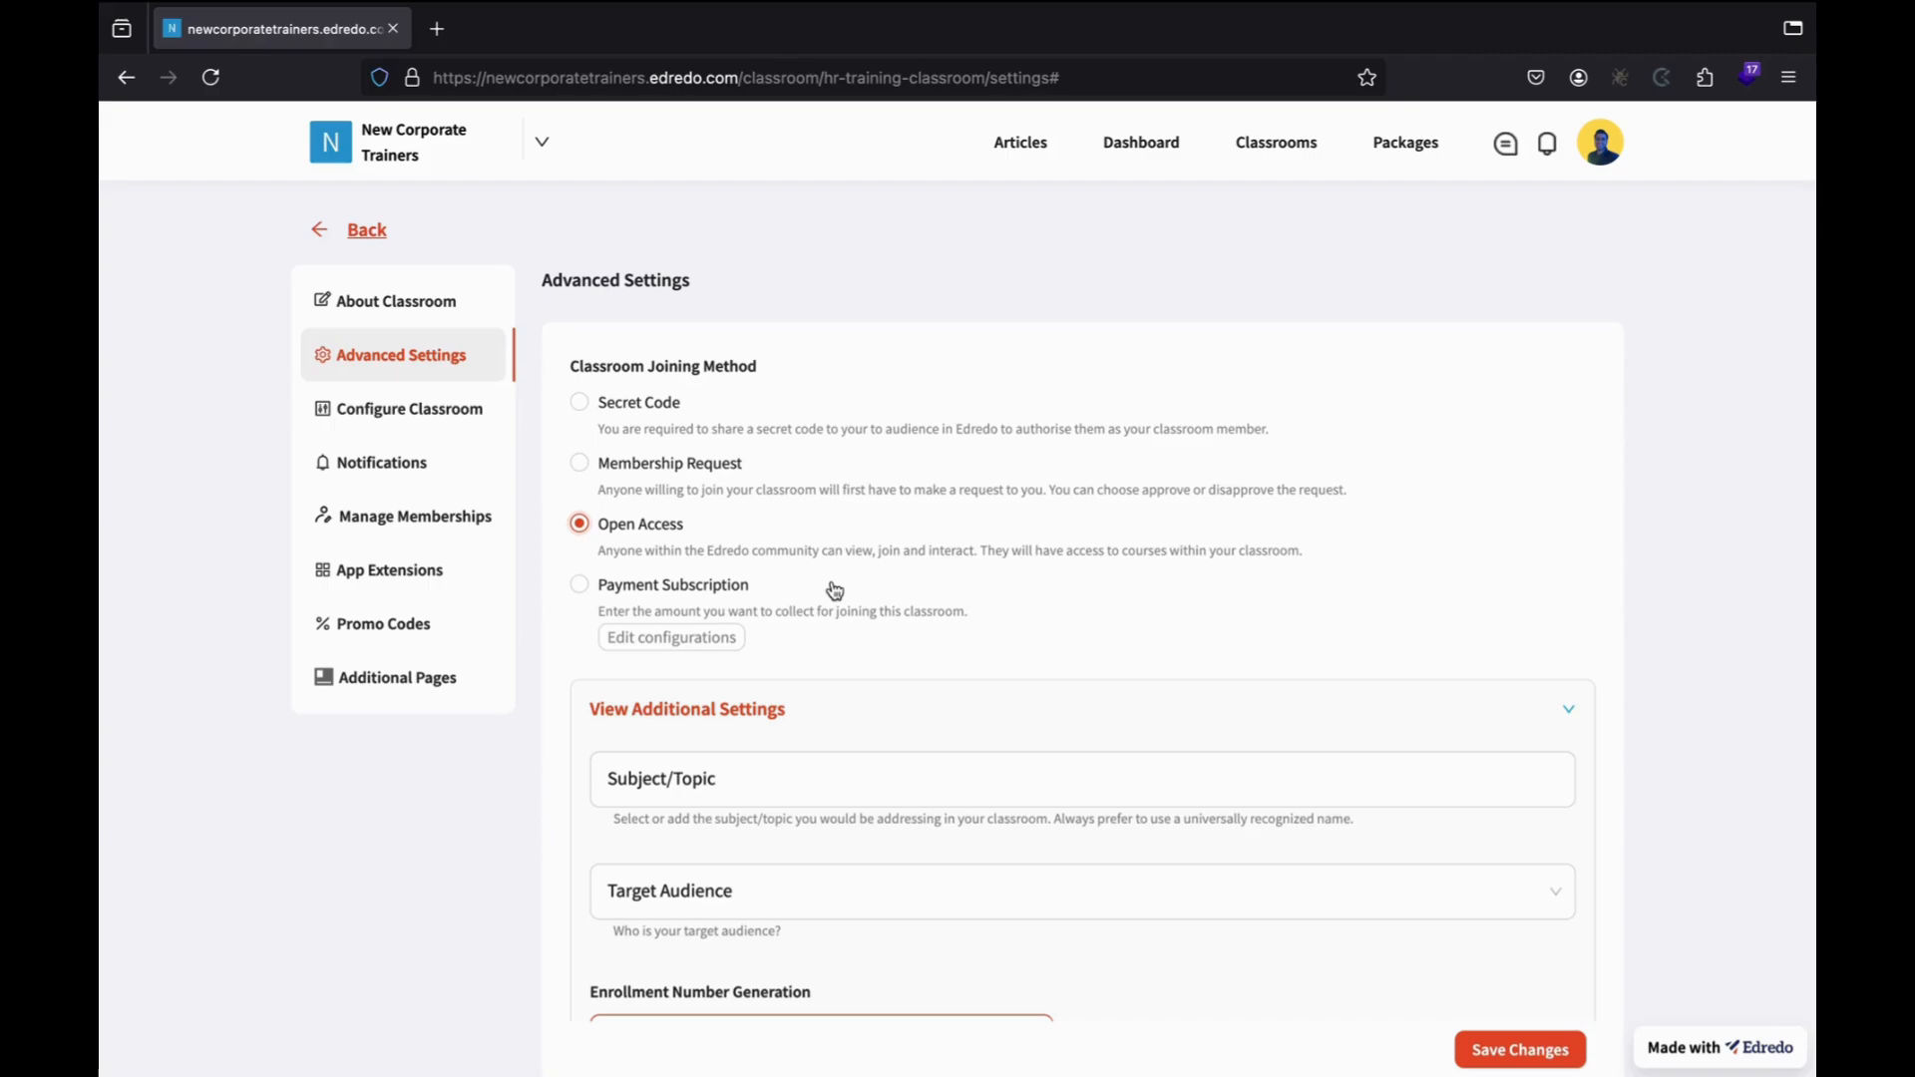
left_click(581, 586)
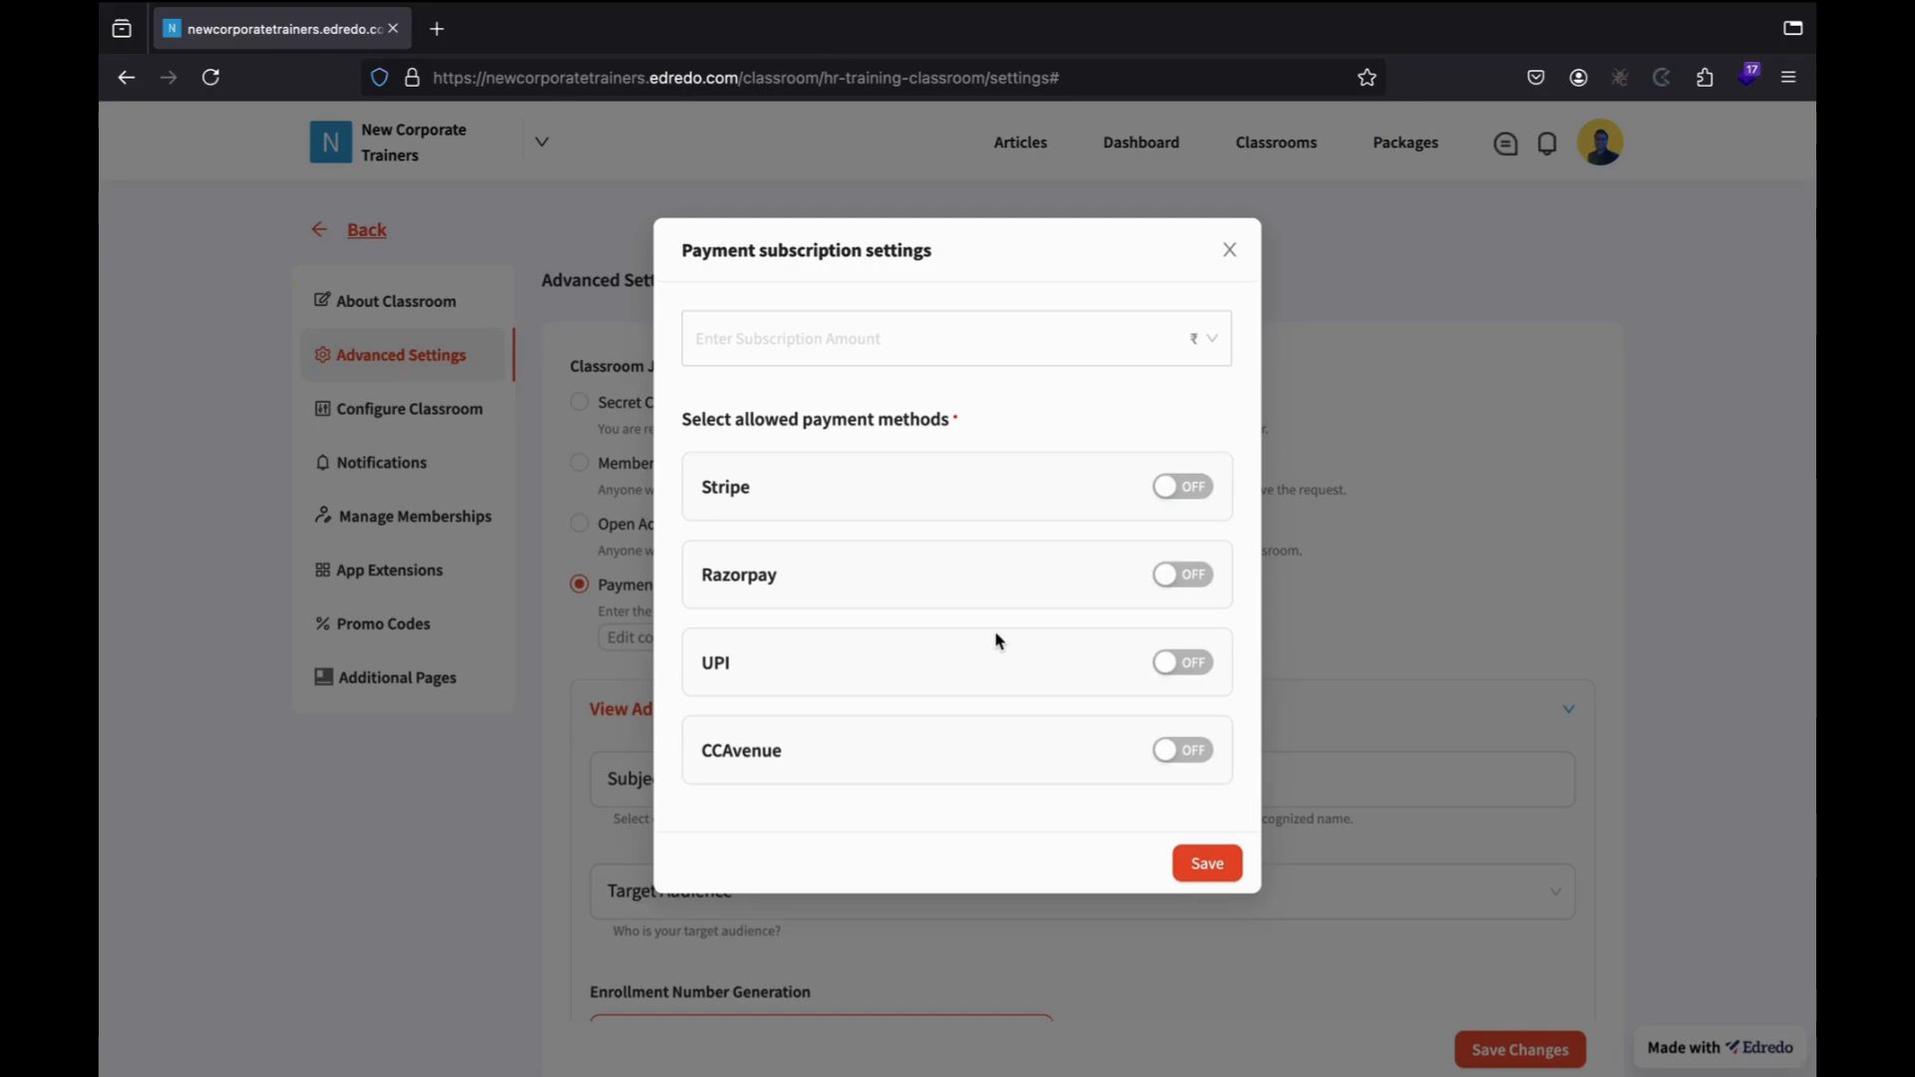
Close the payment subscription window with no amount entered and set joining to Open Access.
left_click(903, 319)
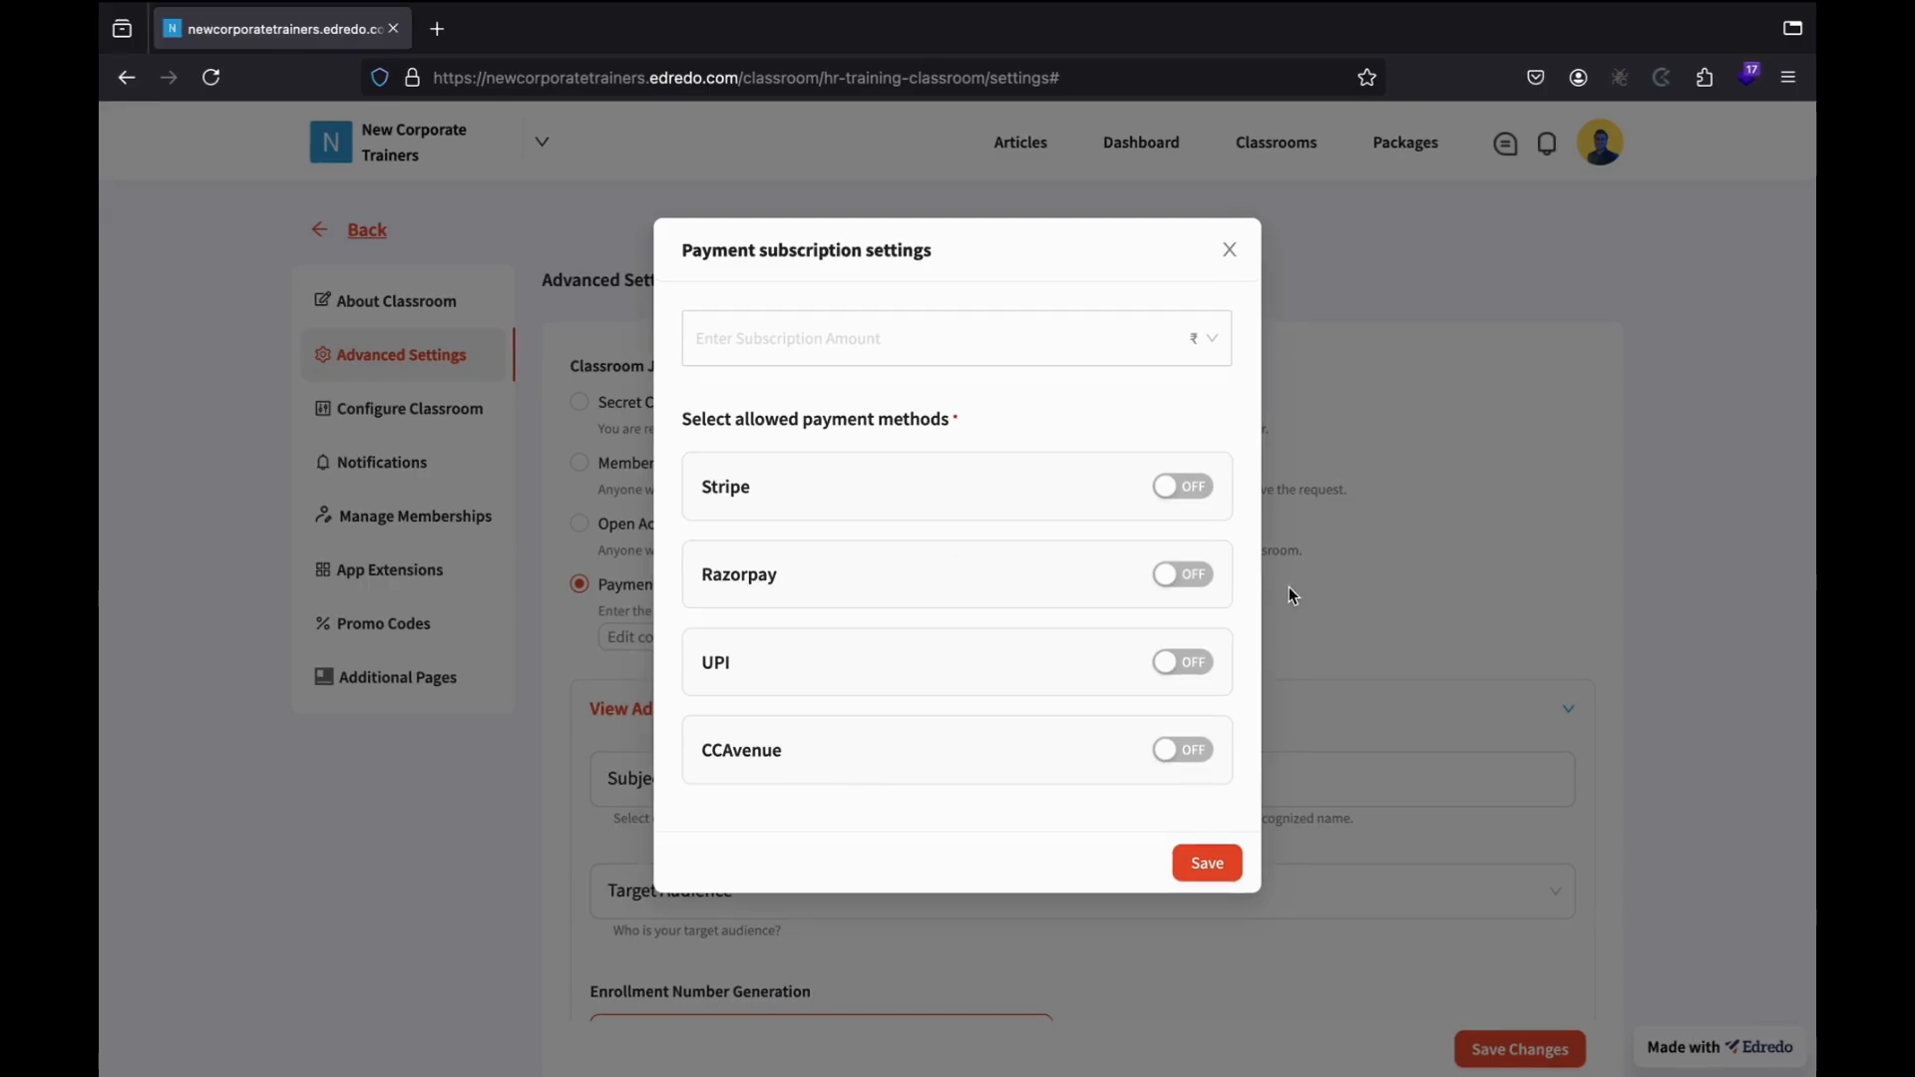
left_click(1231, 251)
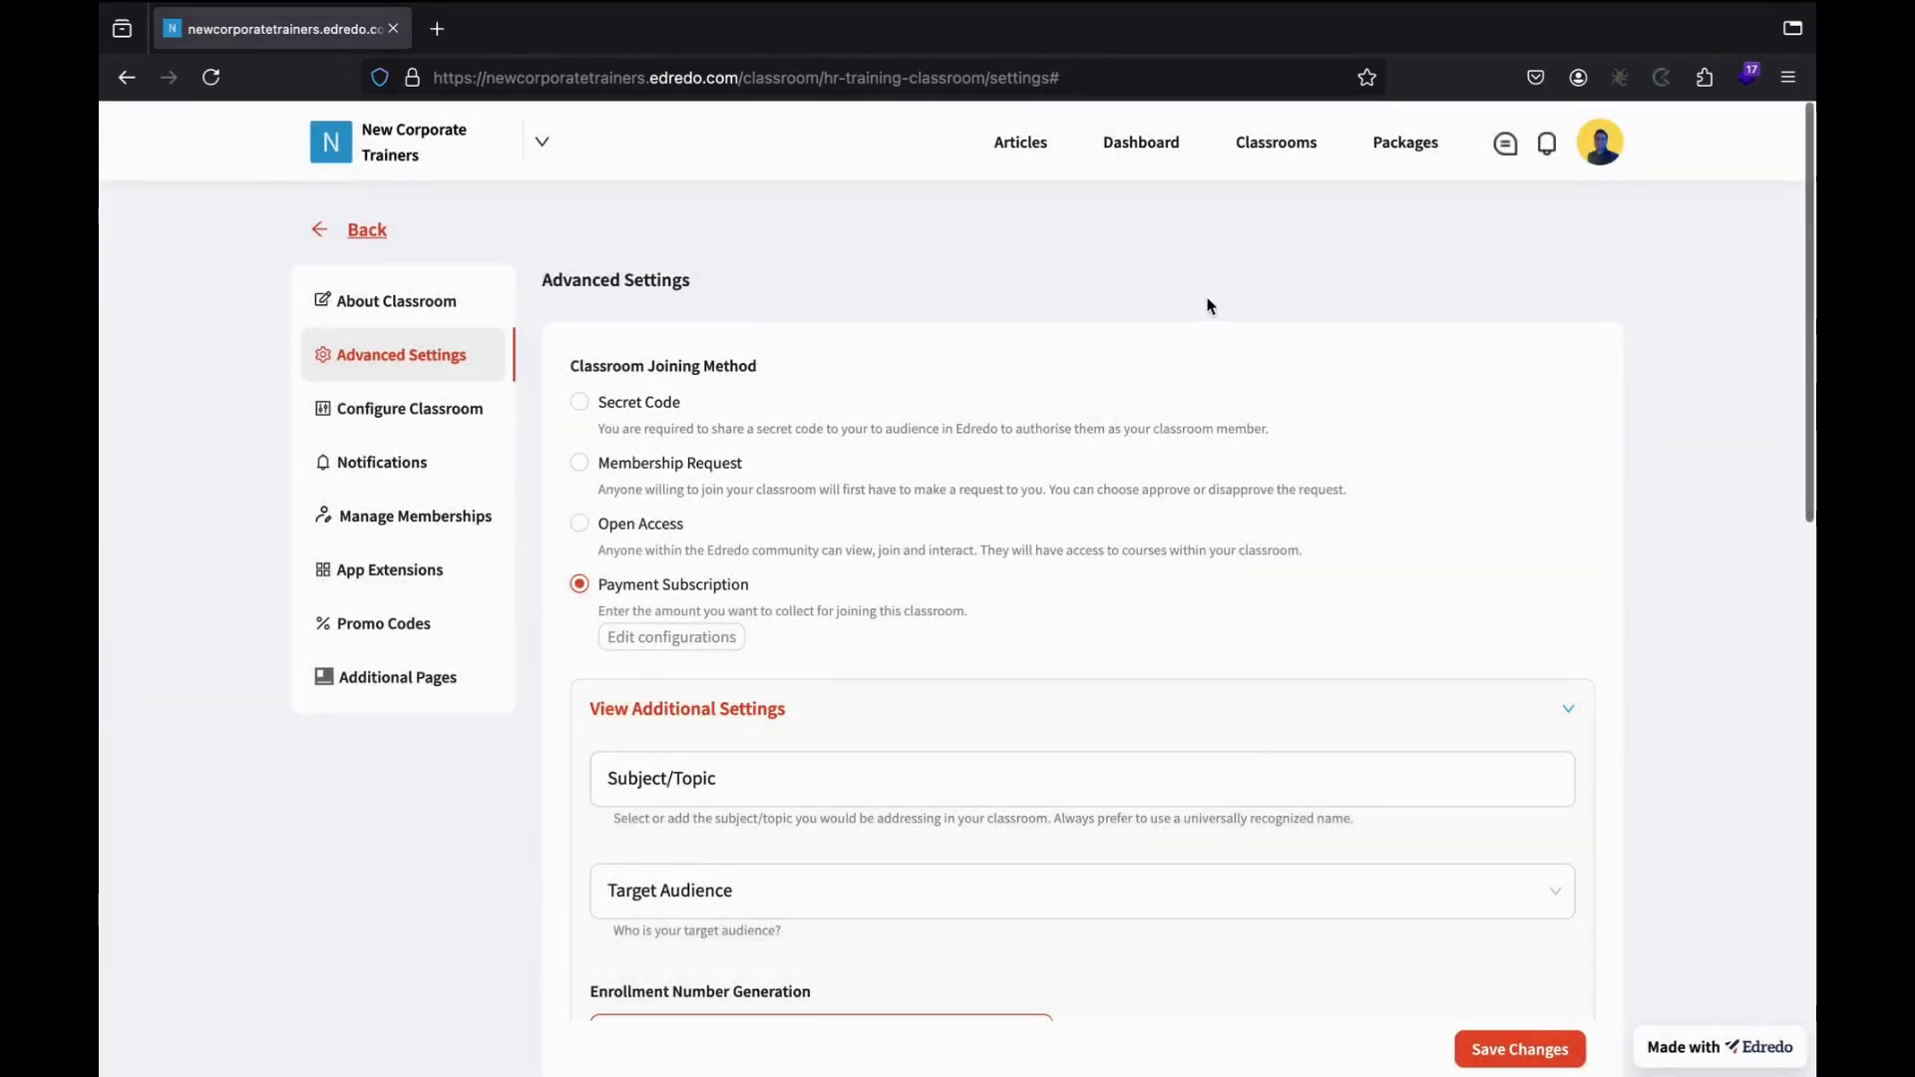
left_click(579, 523)
Add HR Training as the subject/topic tag and leave Target Audience unselected.
scroll(626, 666, "down", 3)
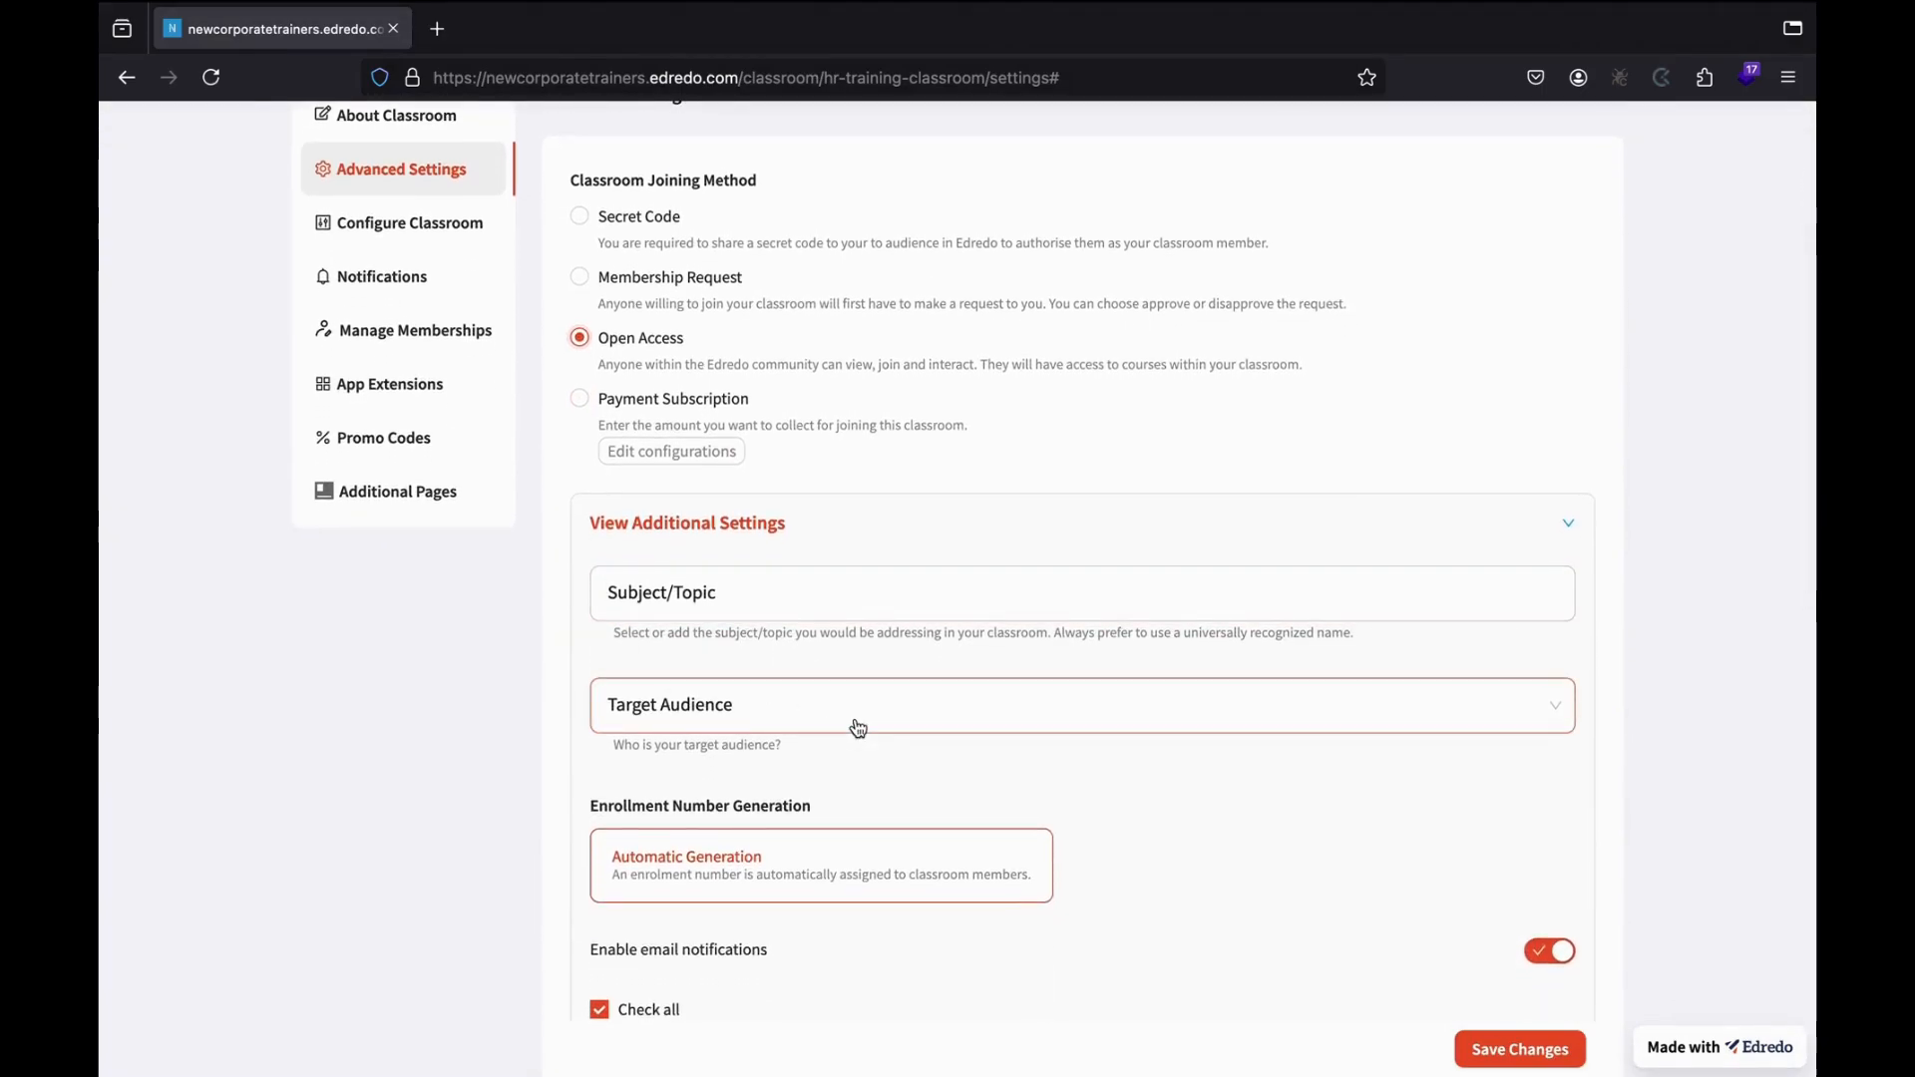
left_click(784, 596)
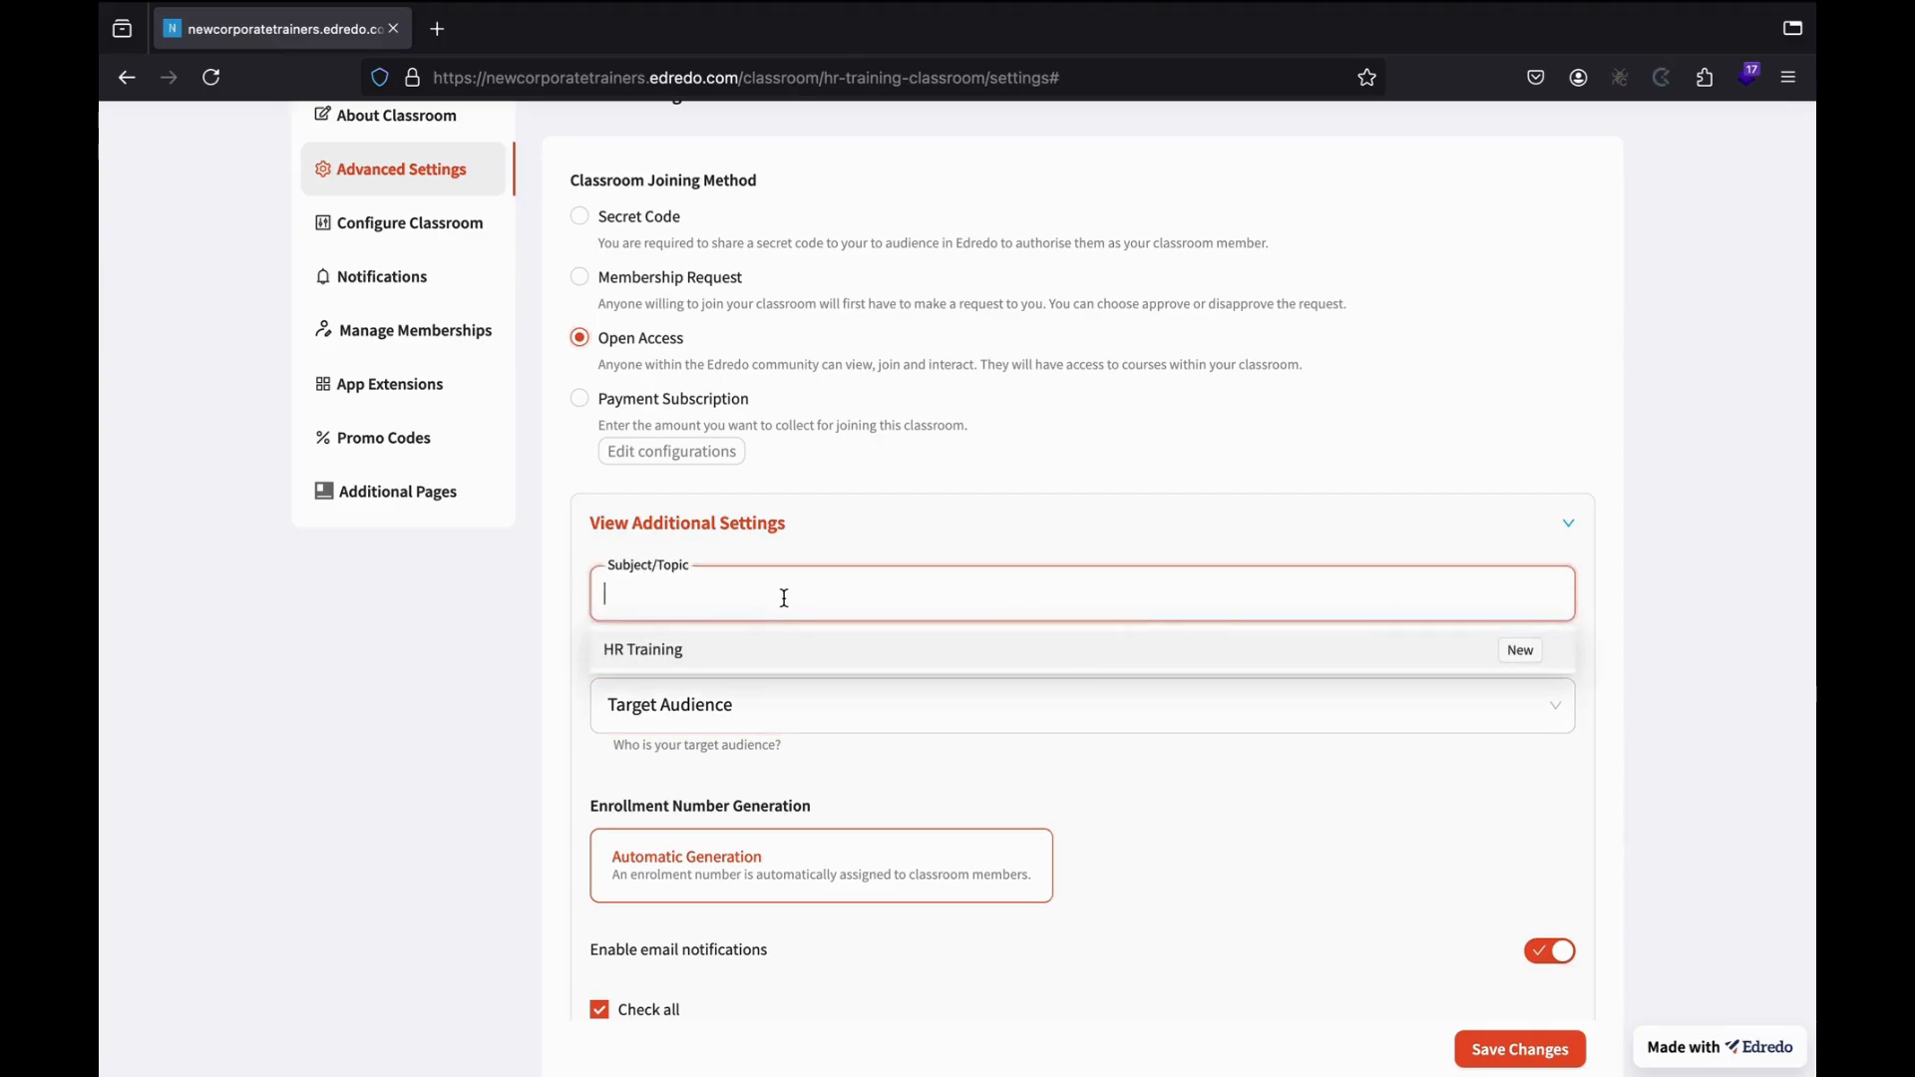
type("HR T")
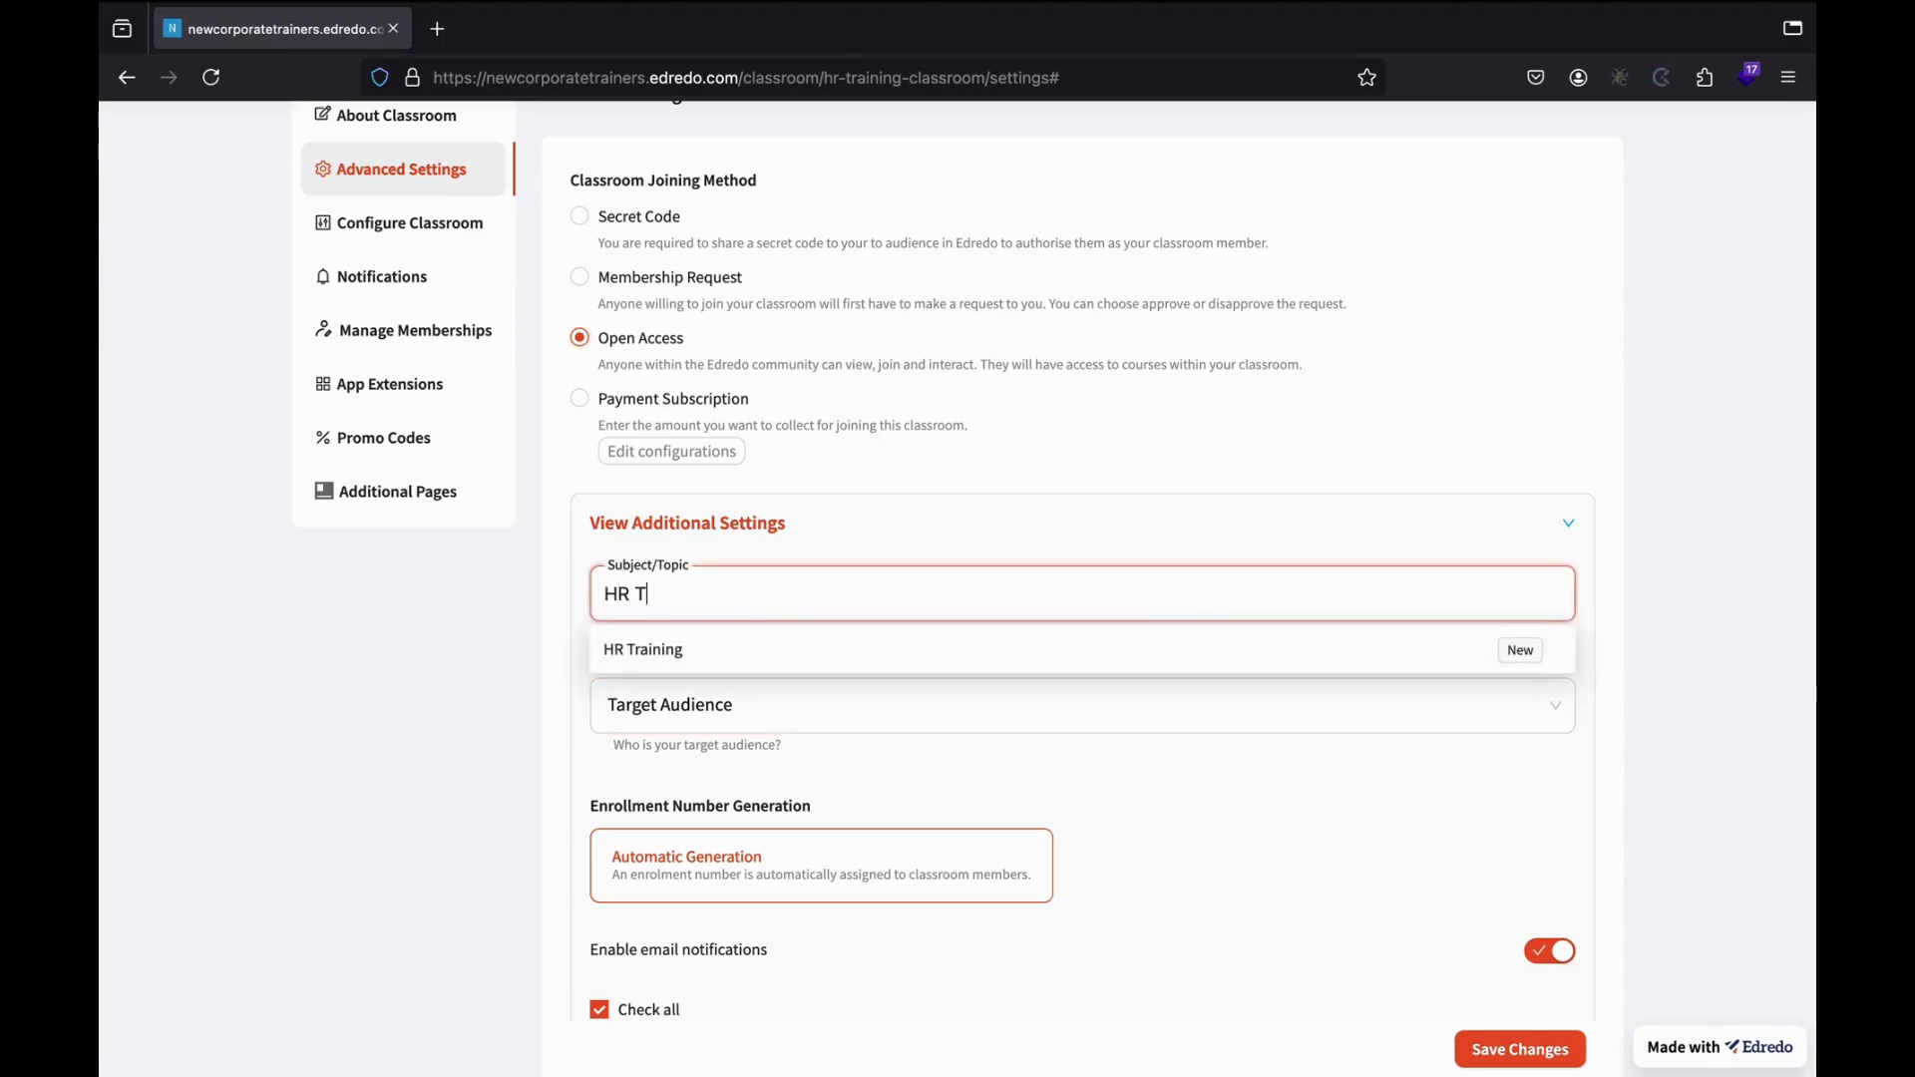
type("ar")
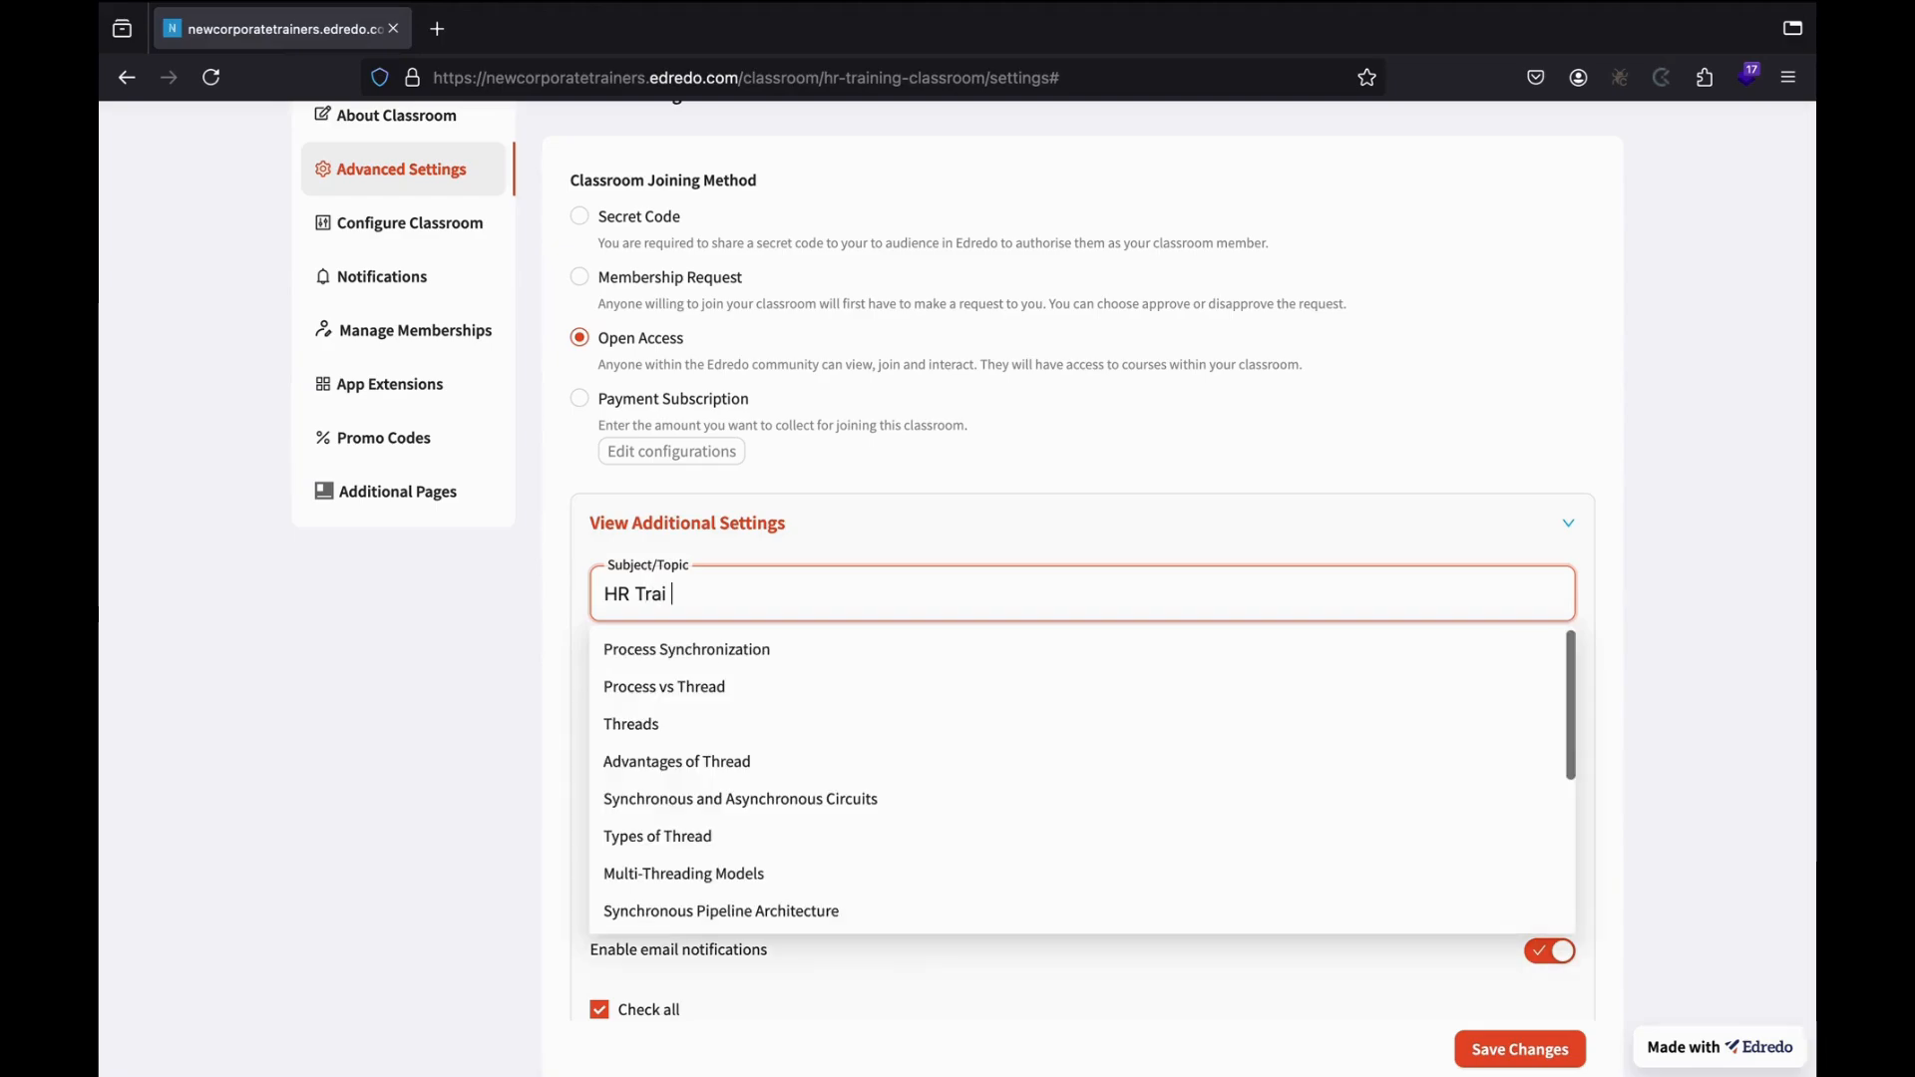
type("ining")
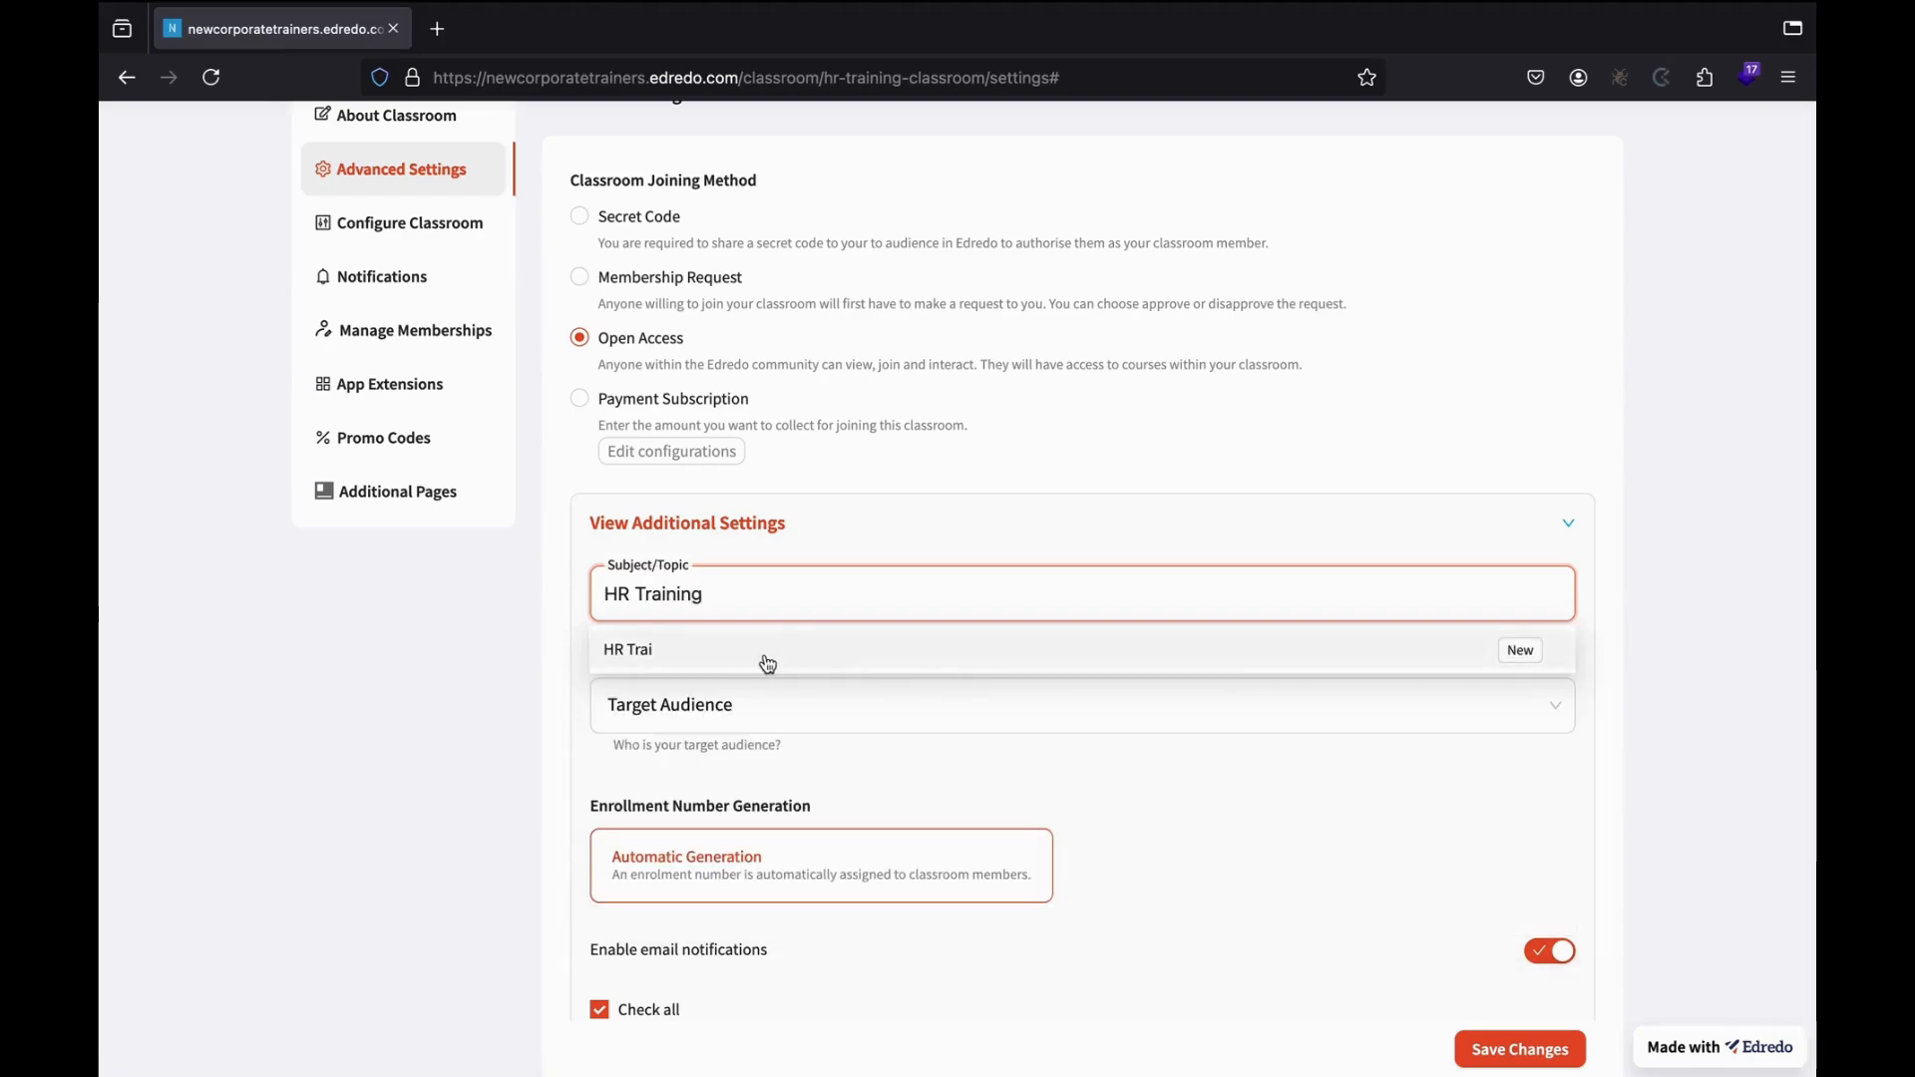
left_click(830, 648)
left_click(517, 737)
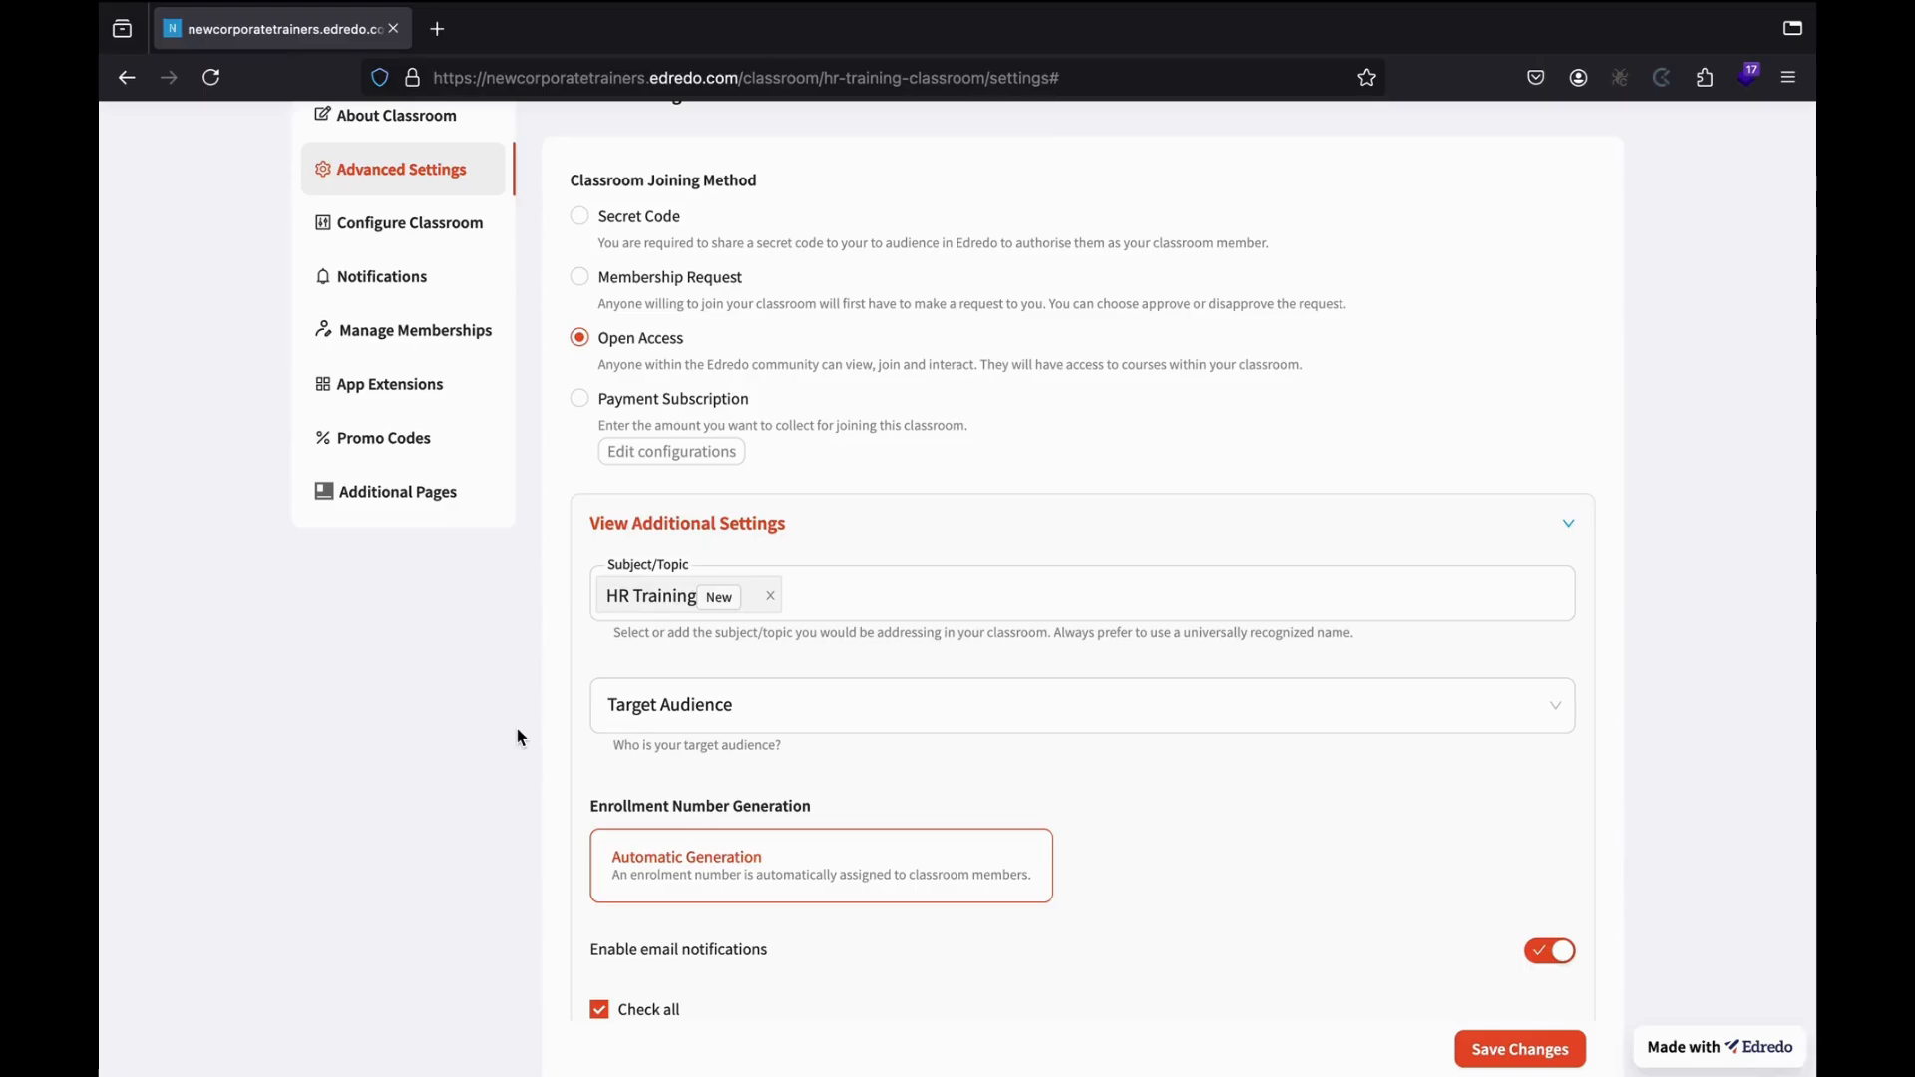
left_click(764, 717)
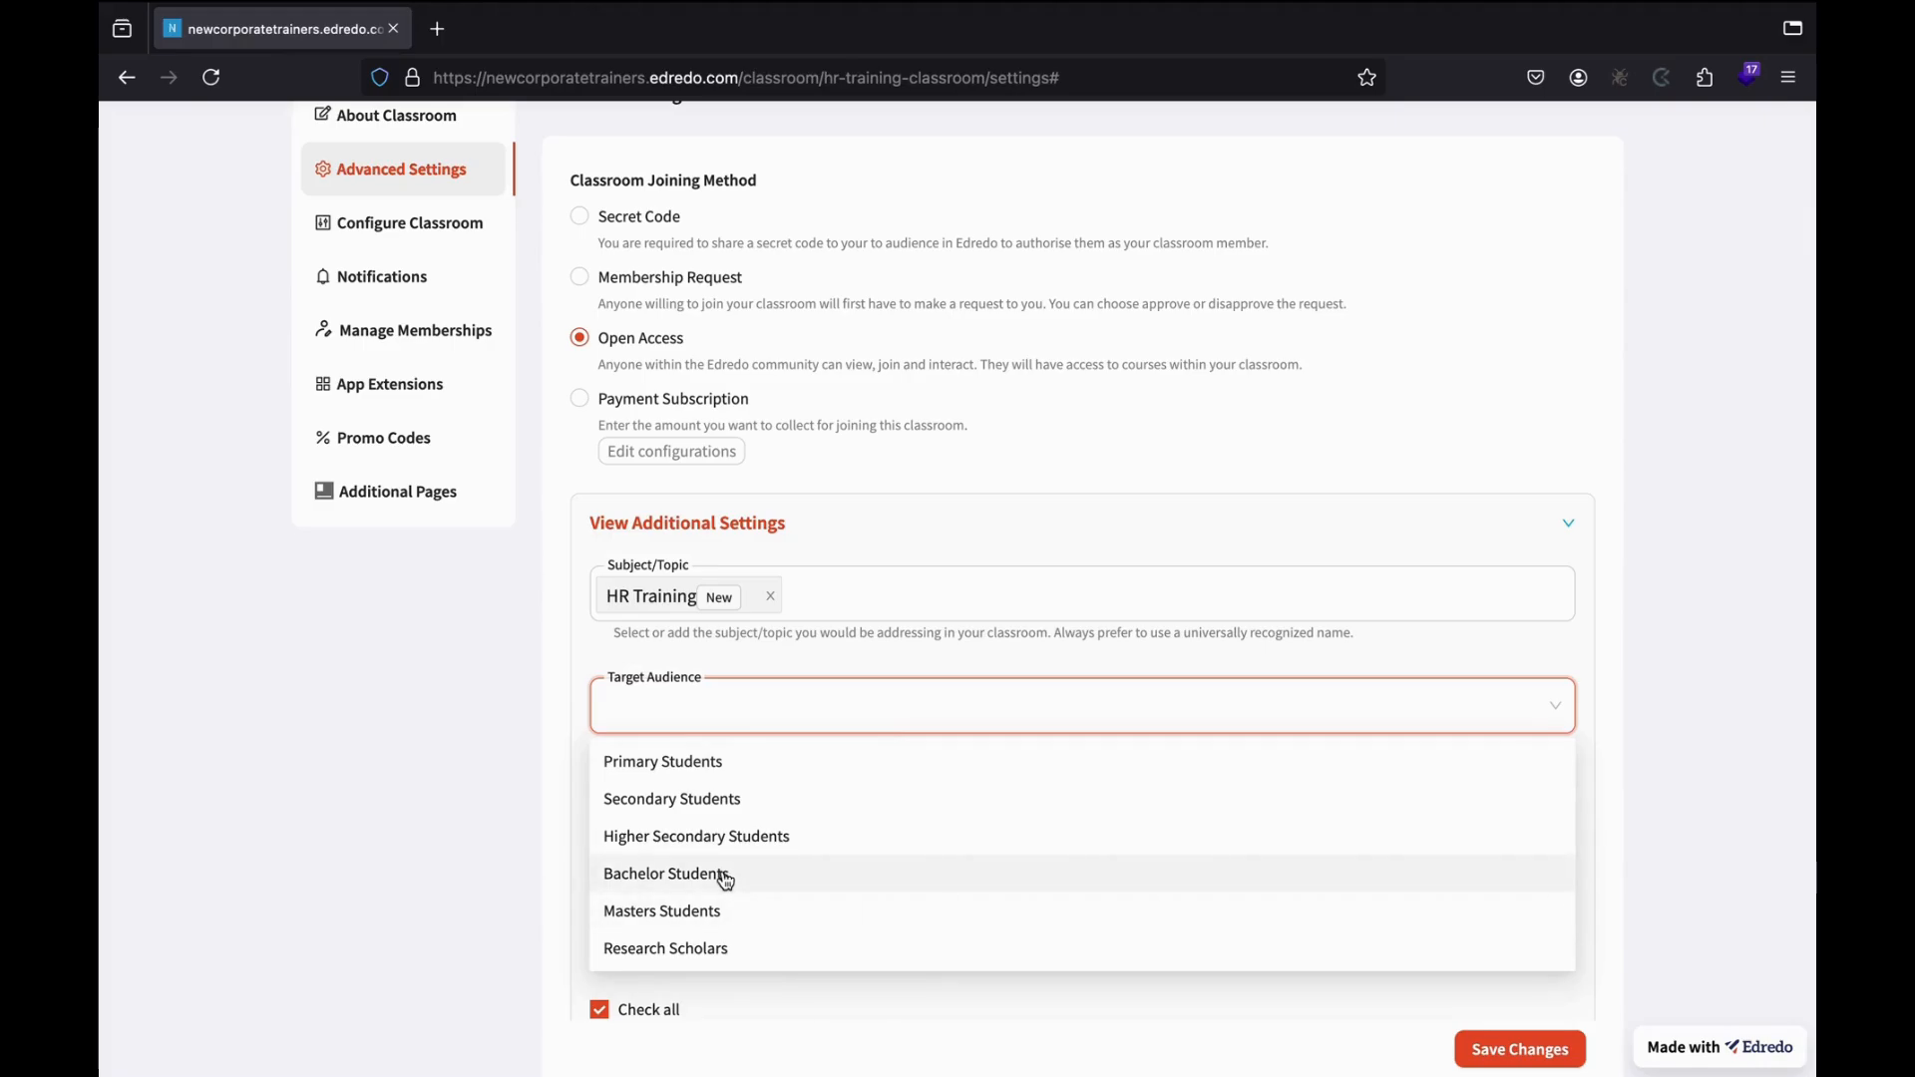
left_click(521, 844)
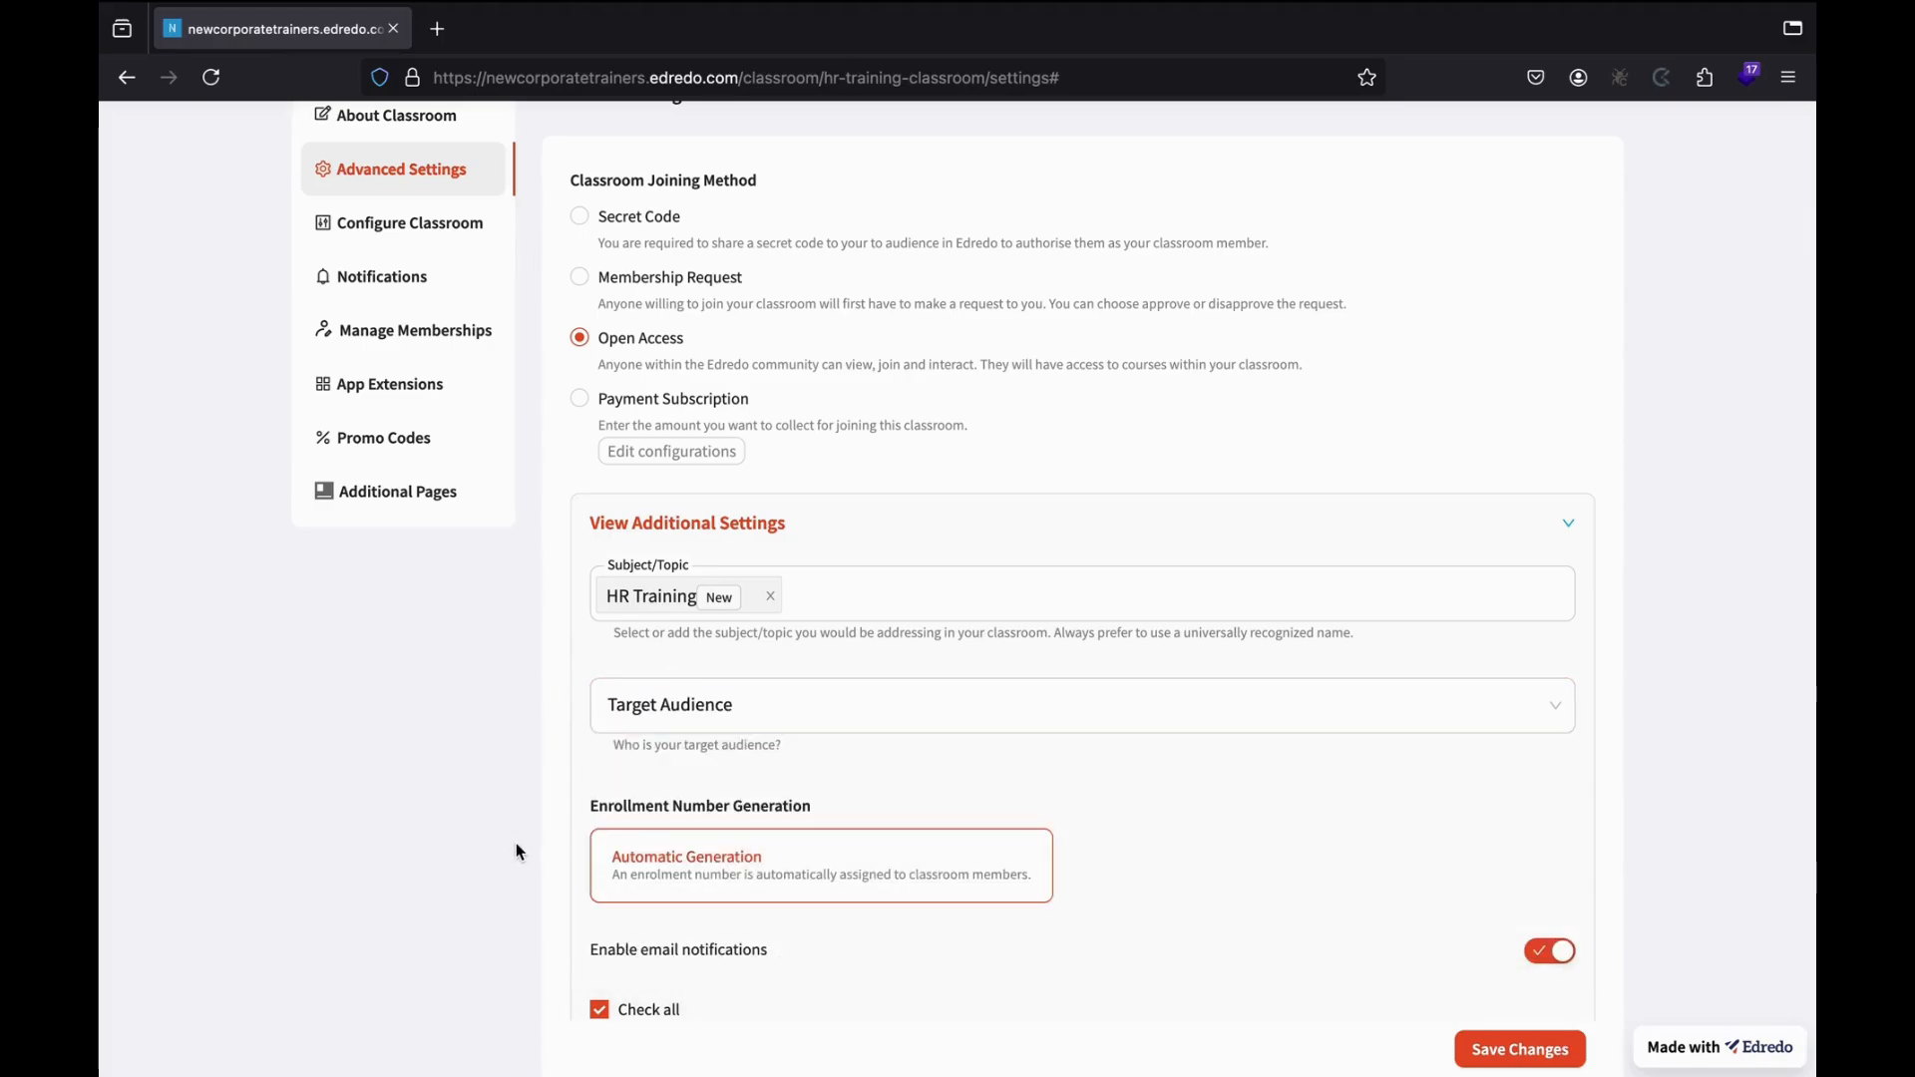
scroll(517, 850, "down", 3)
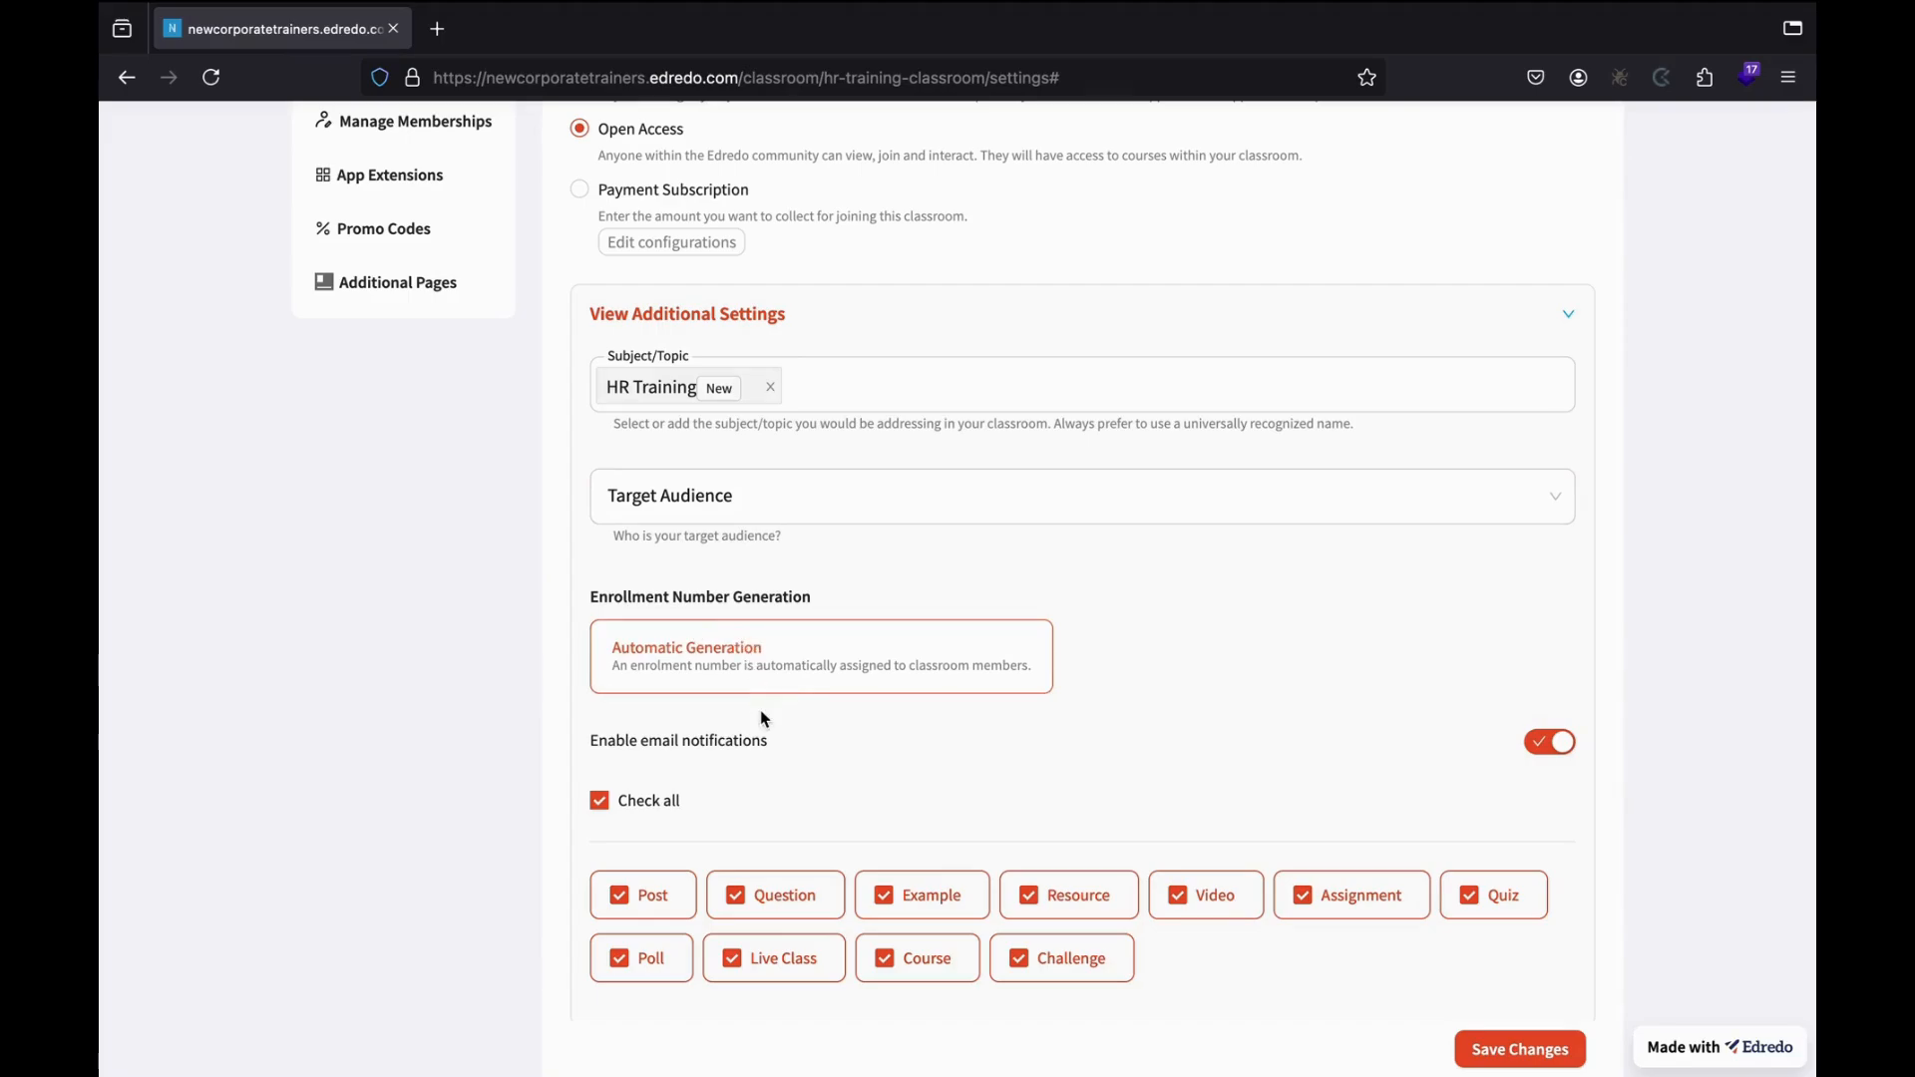
scroll(1018, 668, "down", 3)
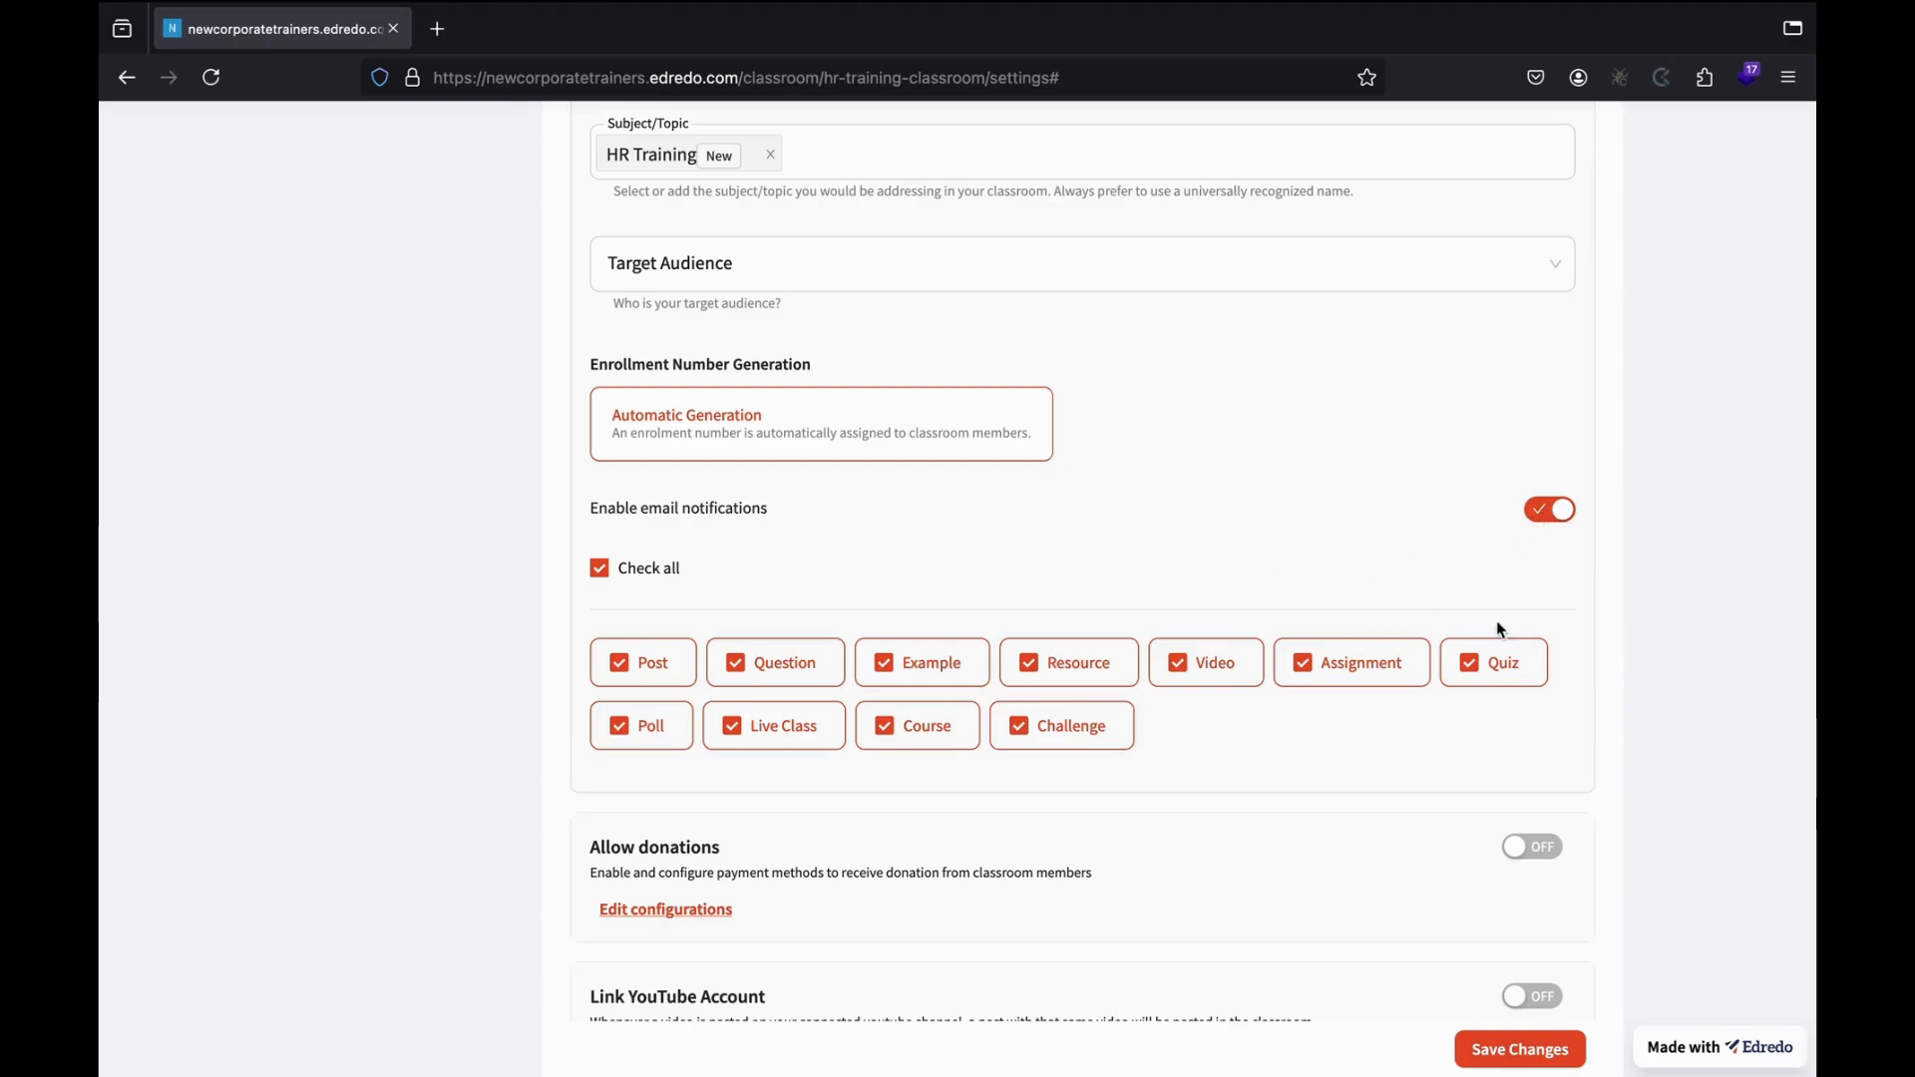
left_click(1562, 511)
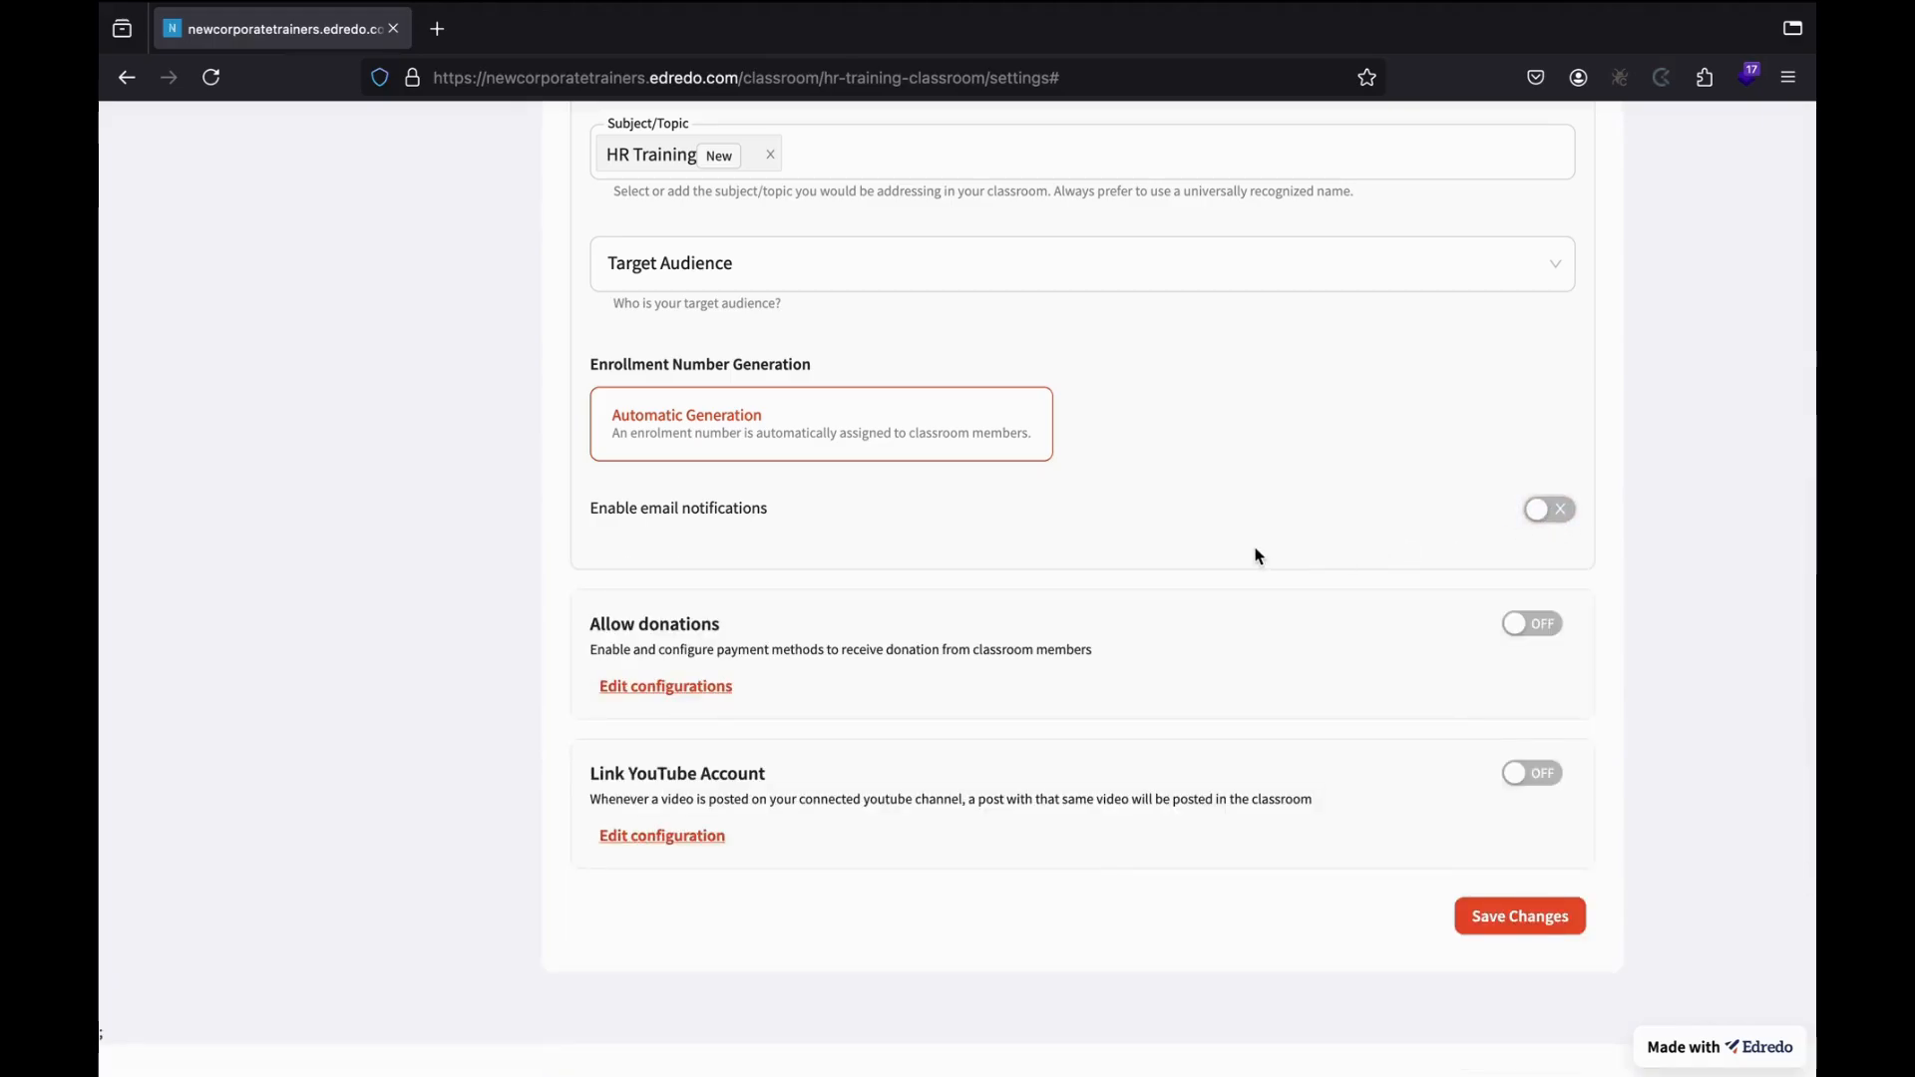
left_click(1543, 512)
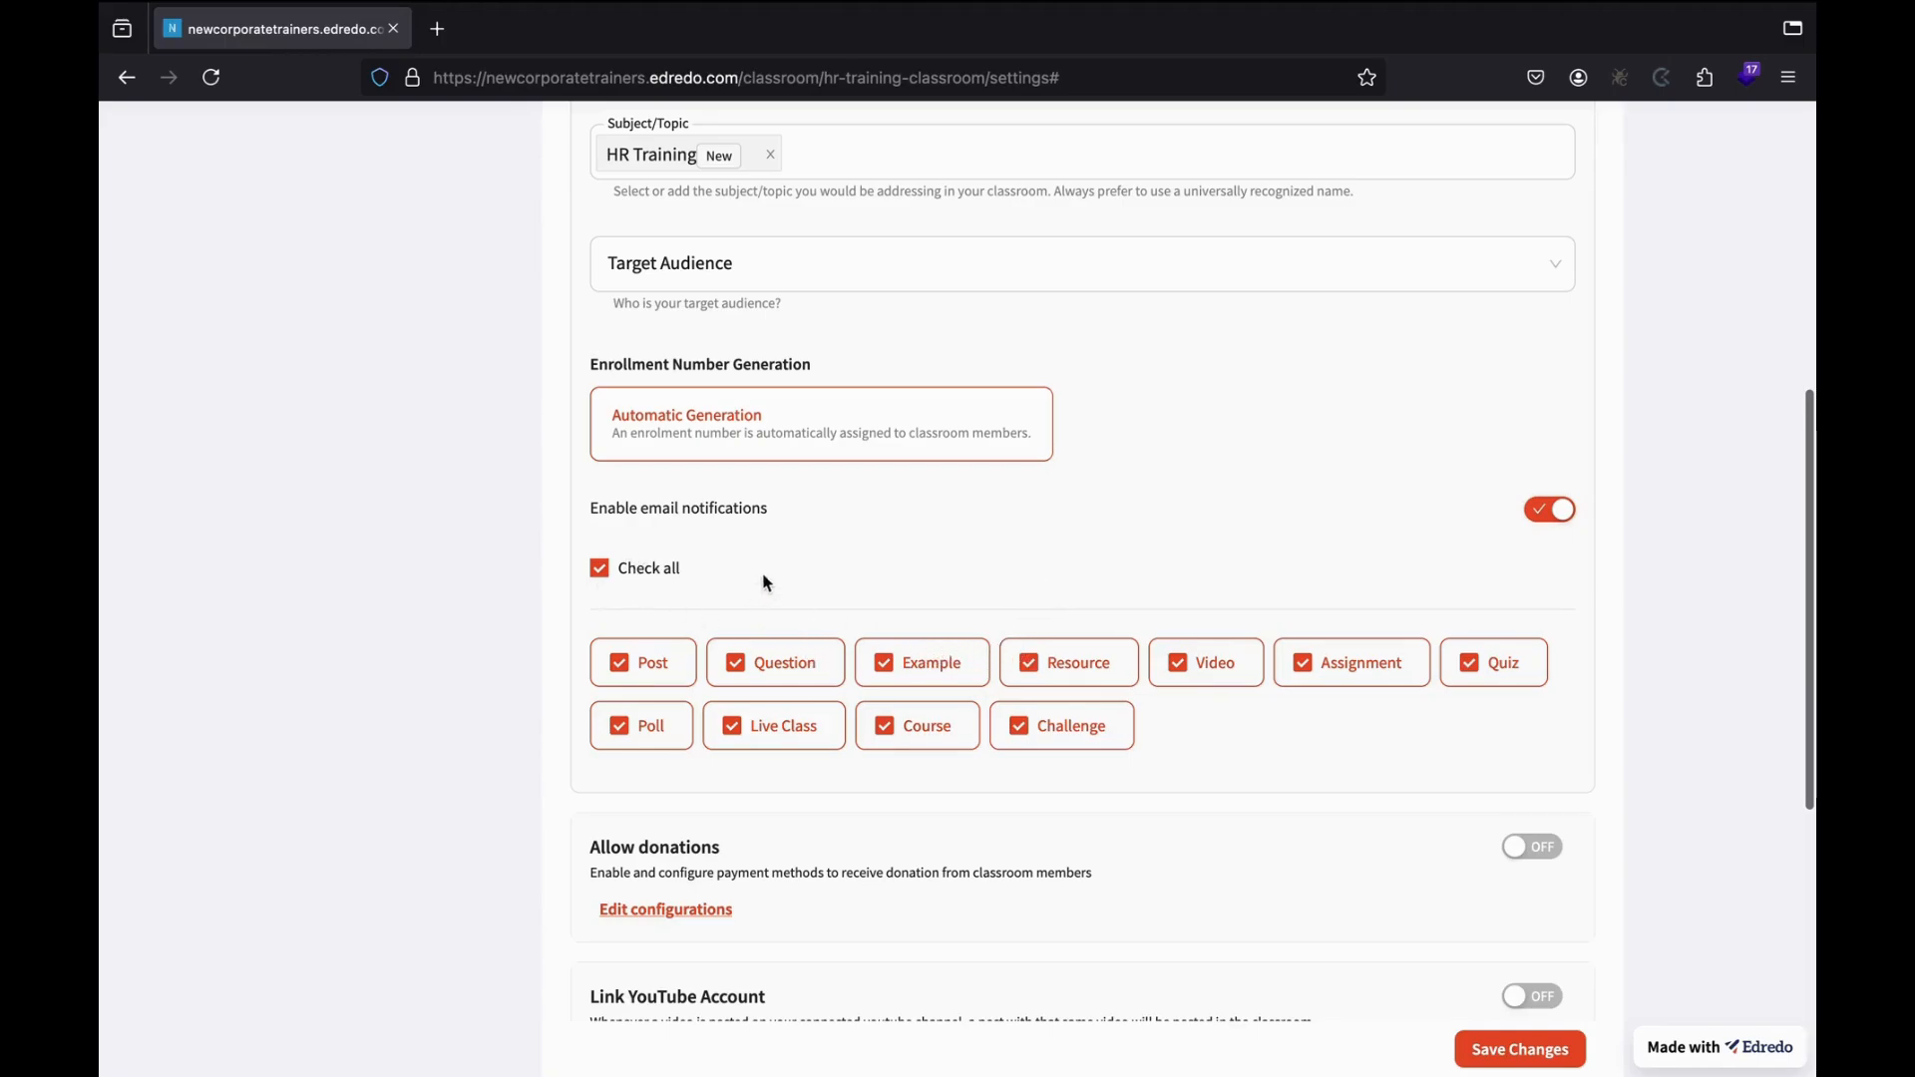
left_click(599, 569)
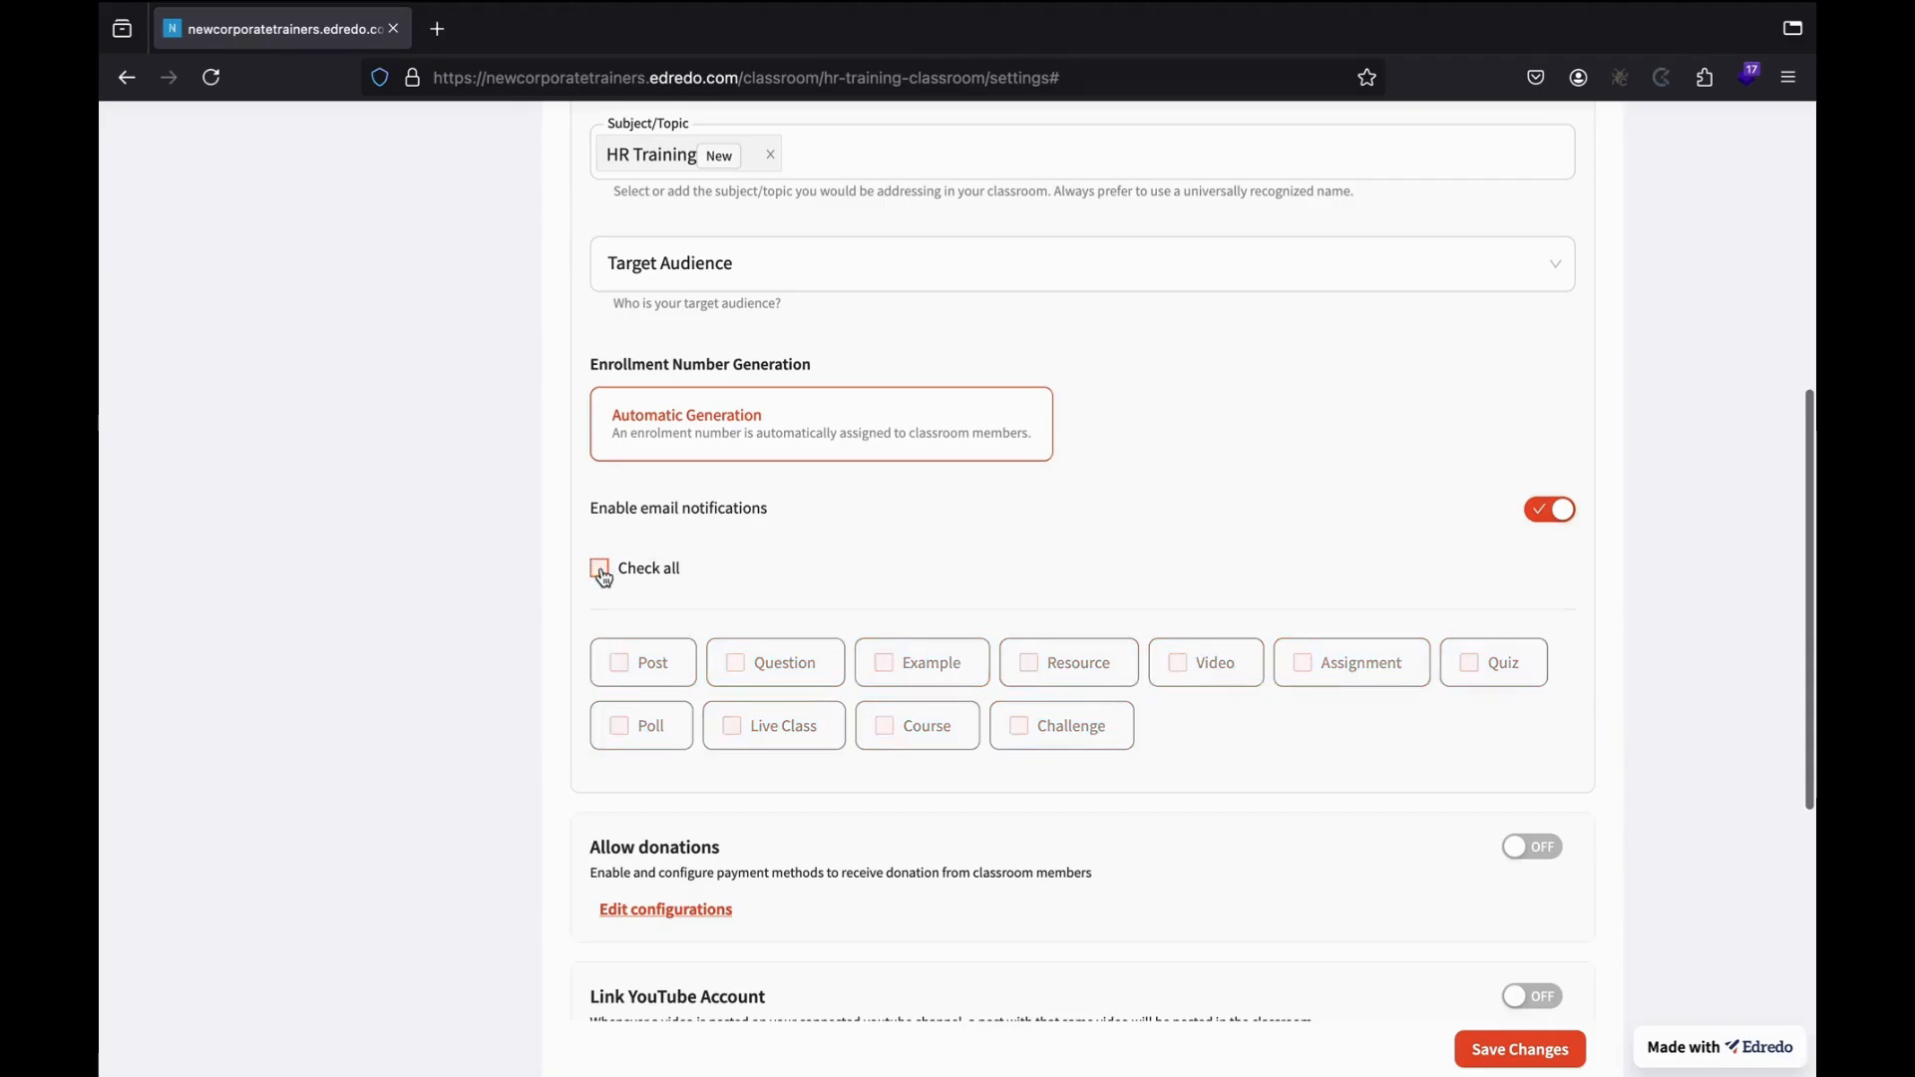
left_click(738, 671)
left_click(731, 726)
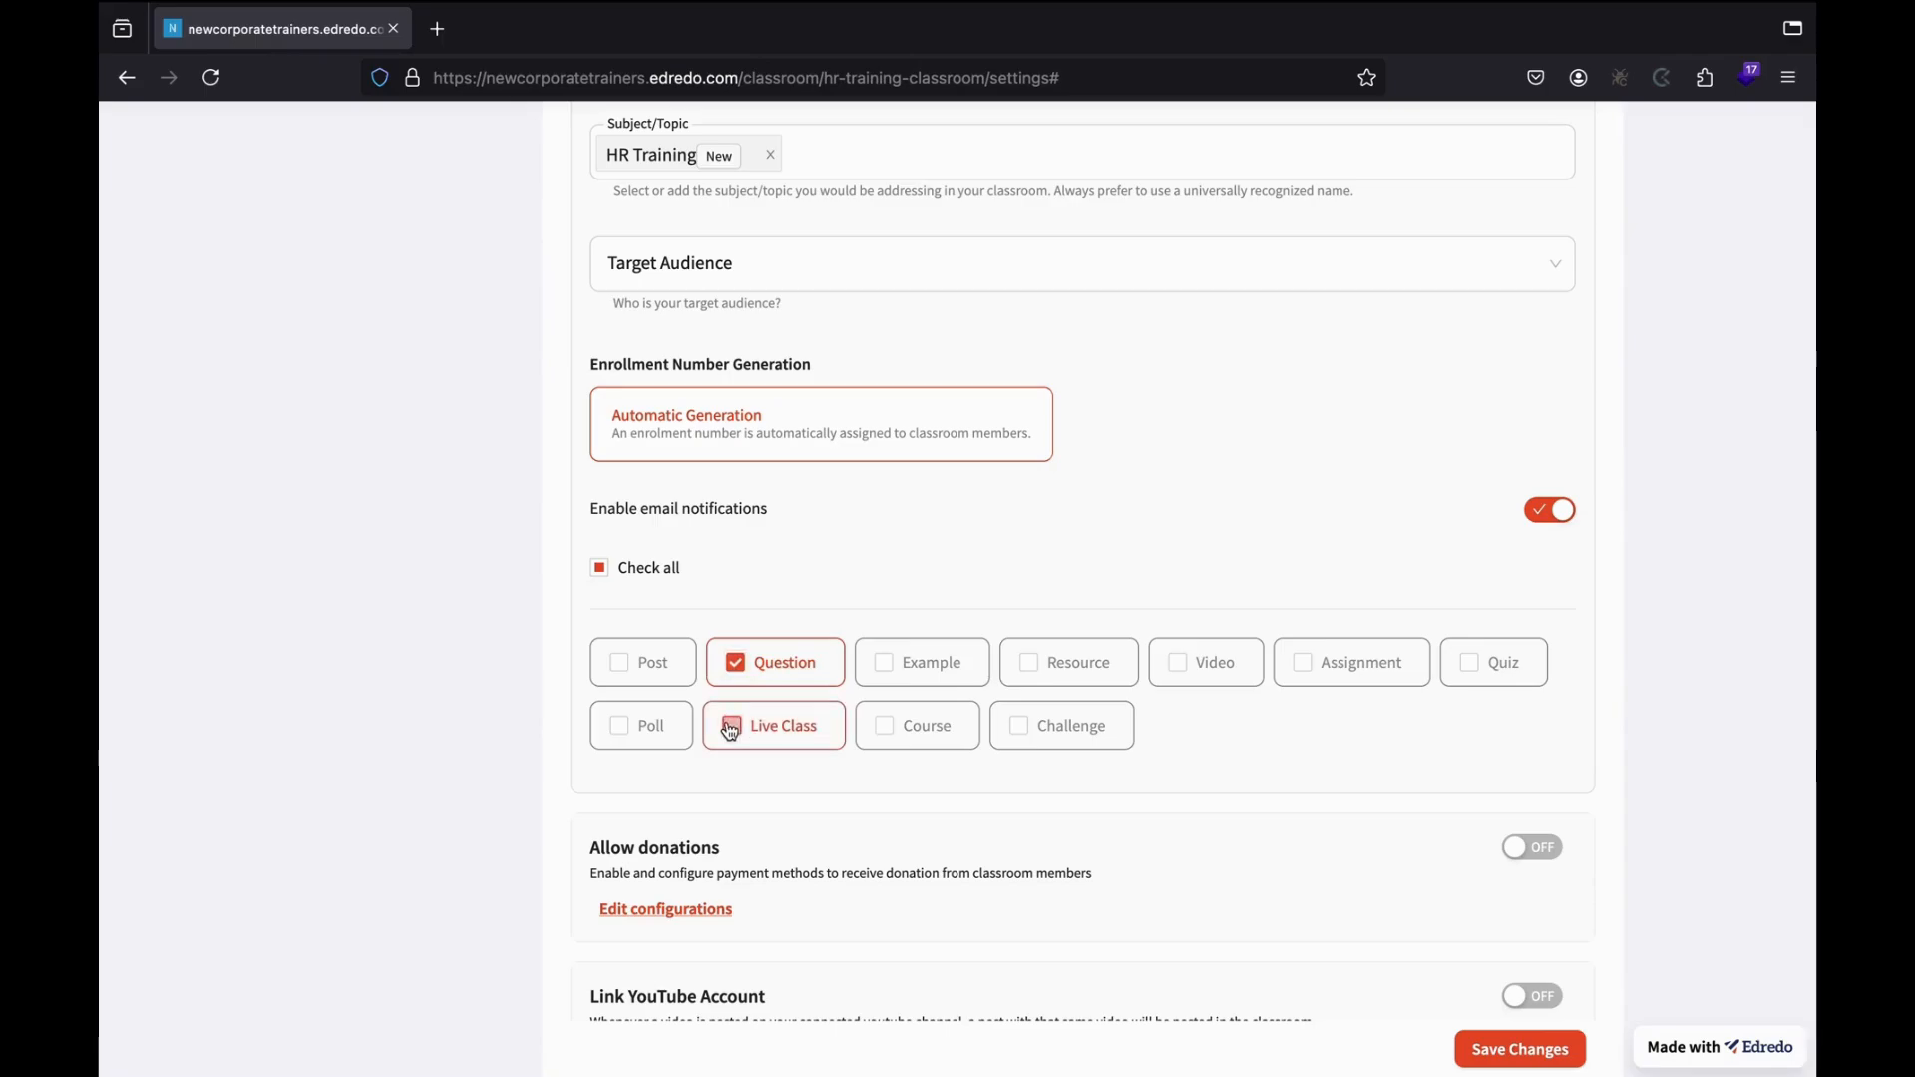
left_click(888, 679)
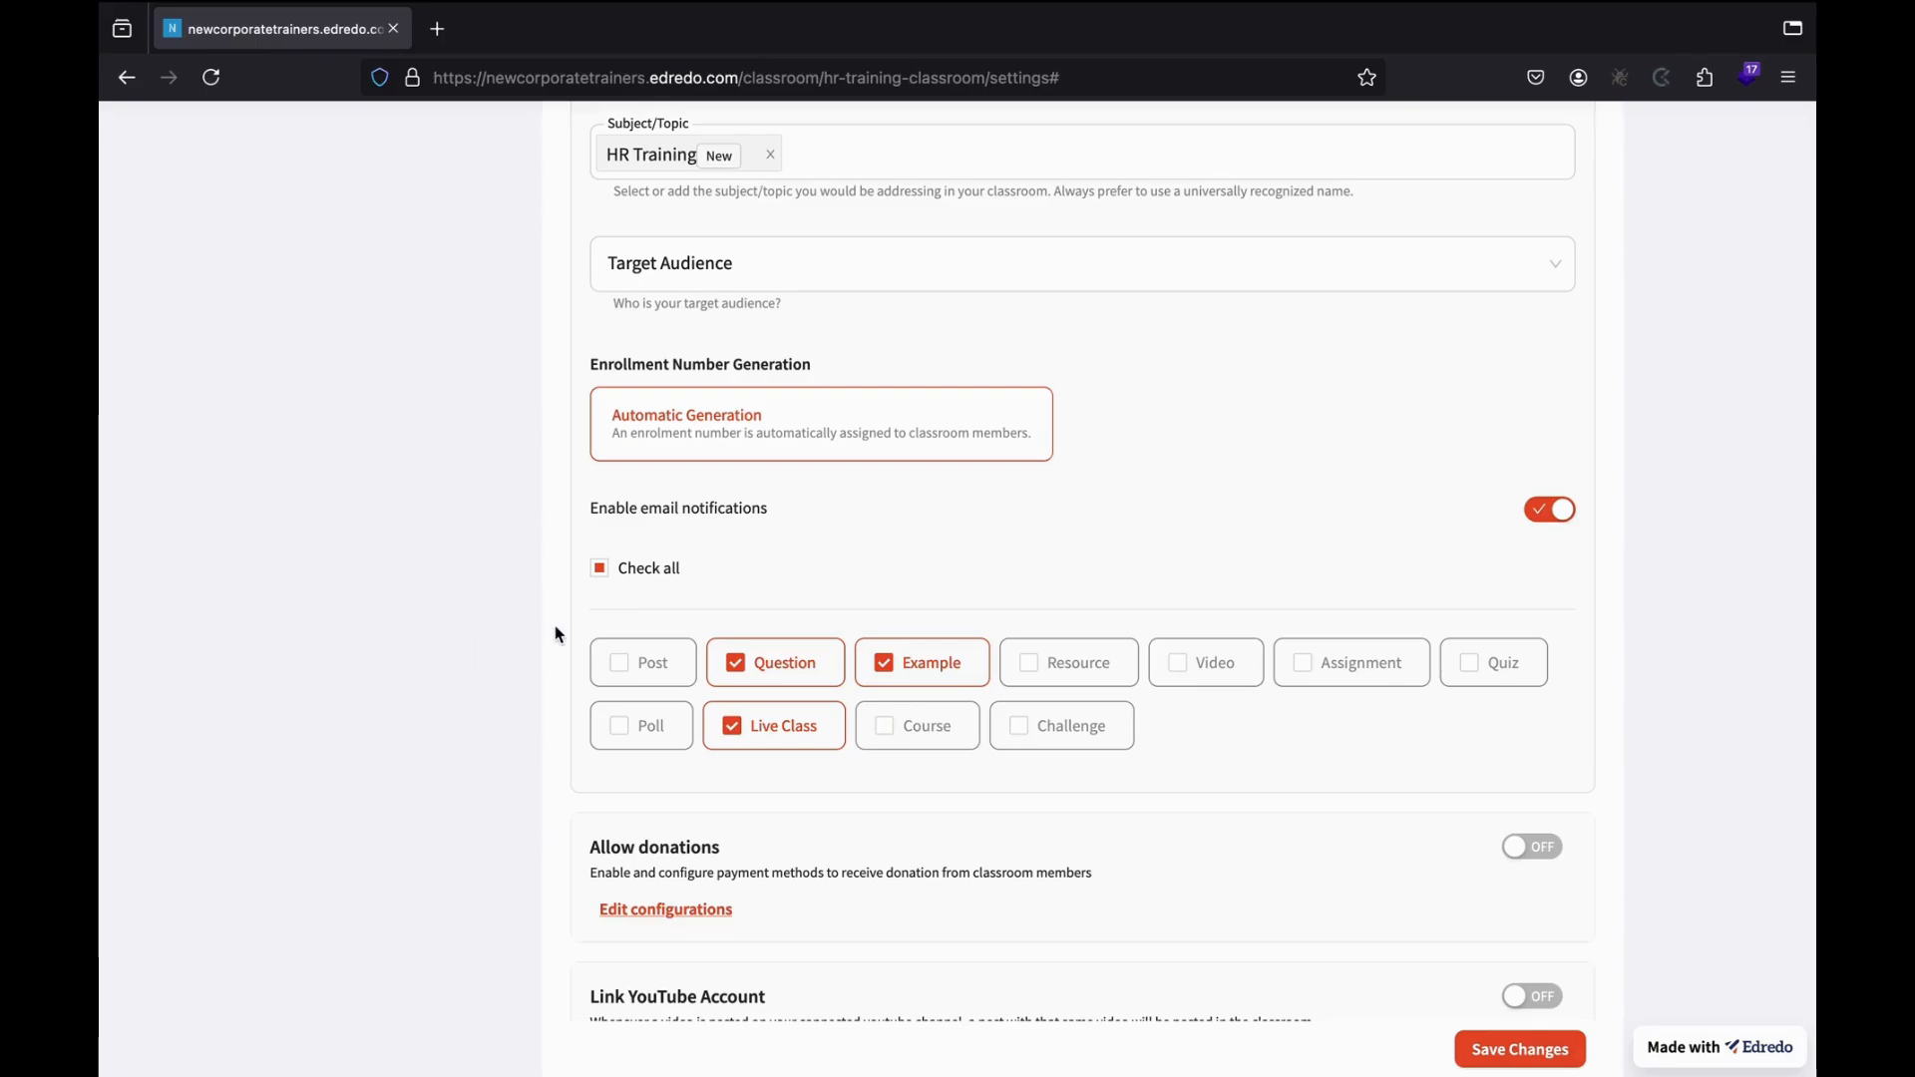
left_click(600, 571)
scroll(1015, 654, "down", 3)
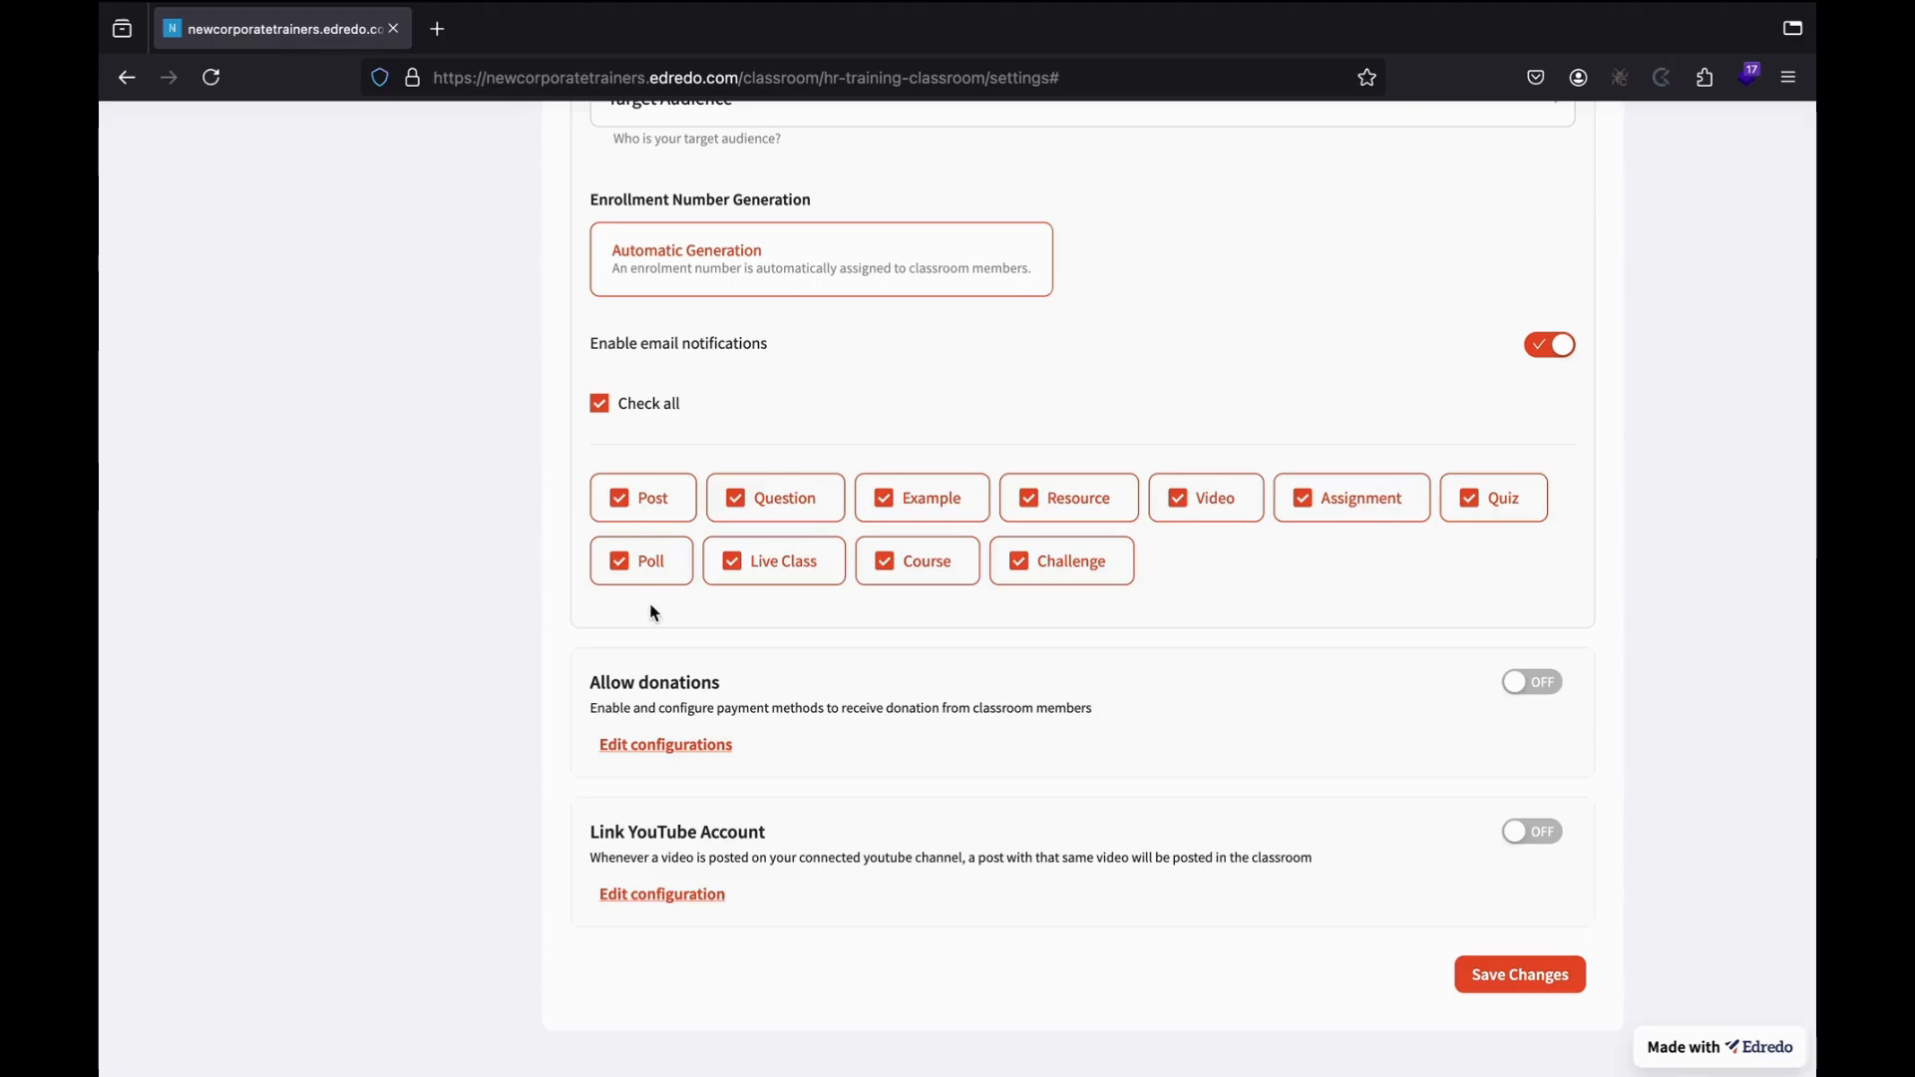
scroll(739, 729, "down", 1)
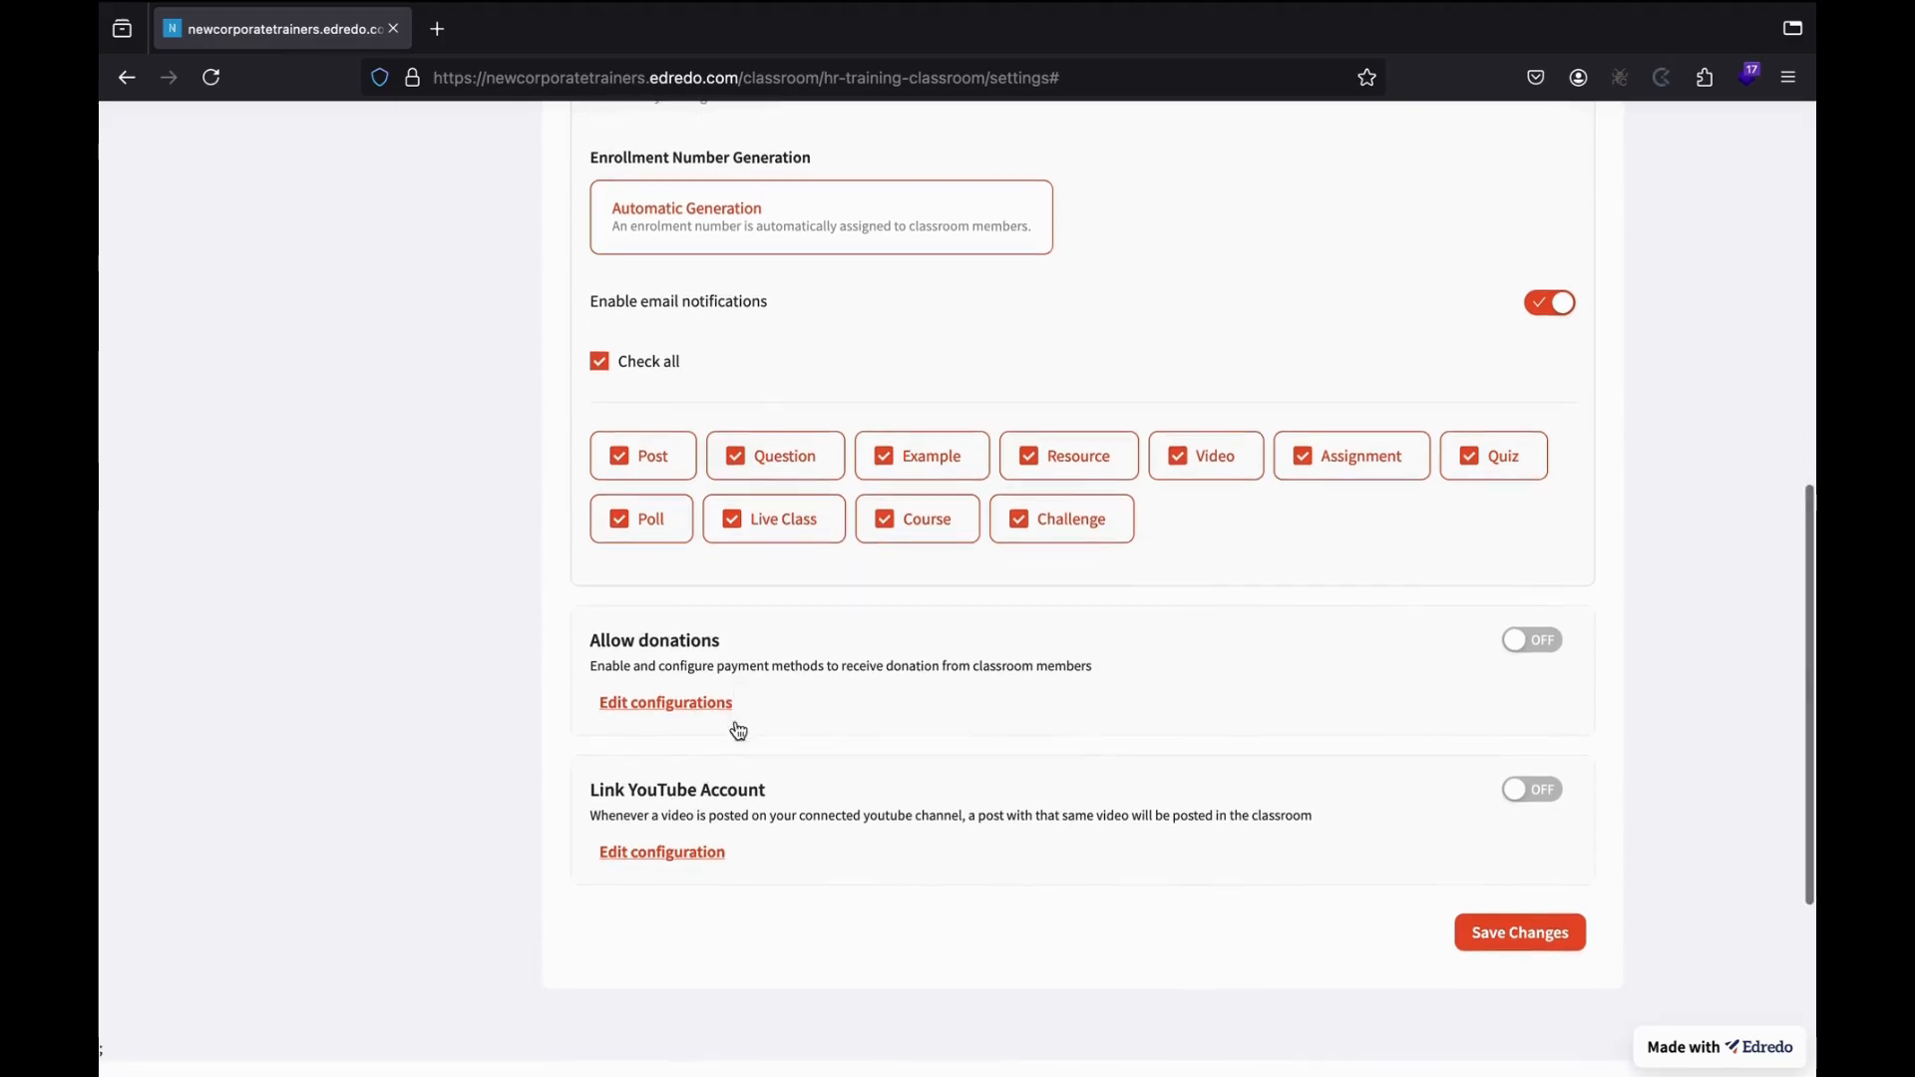
left_click(680, 708)
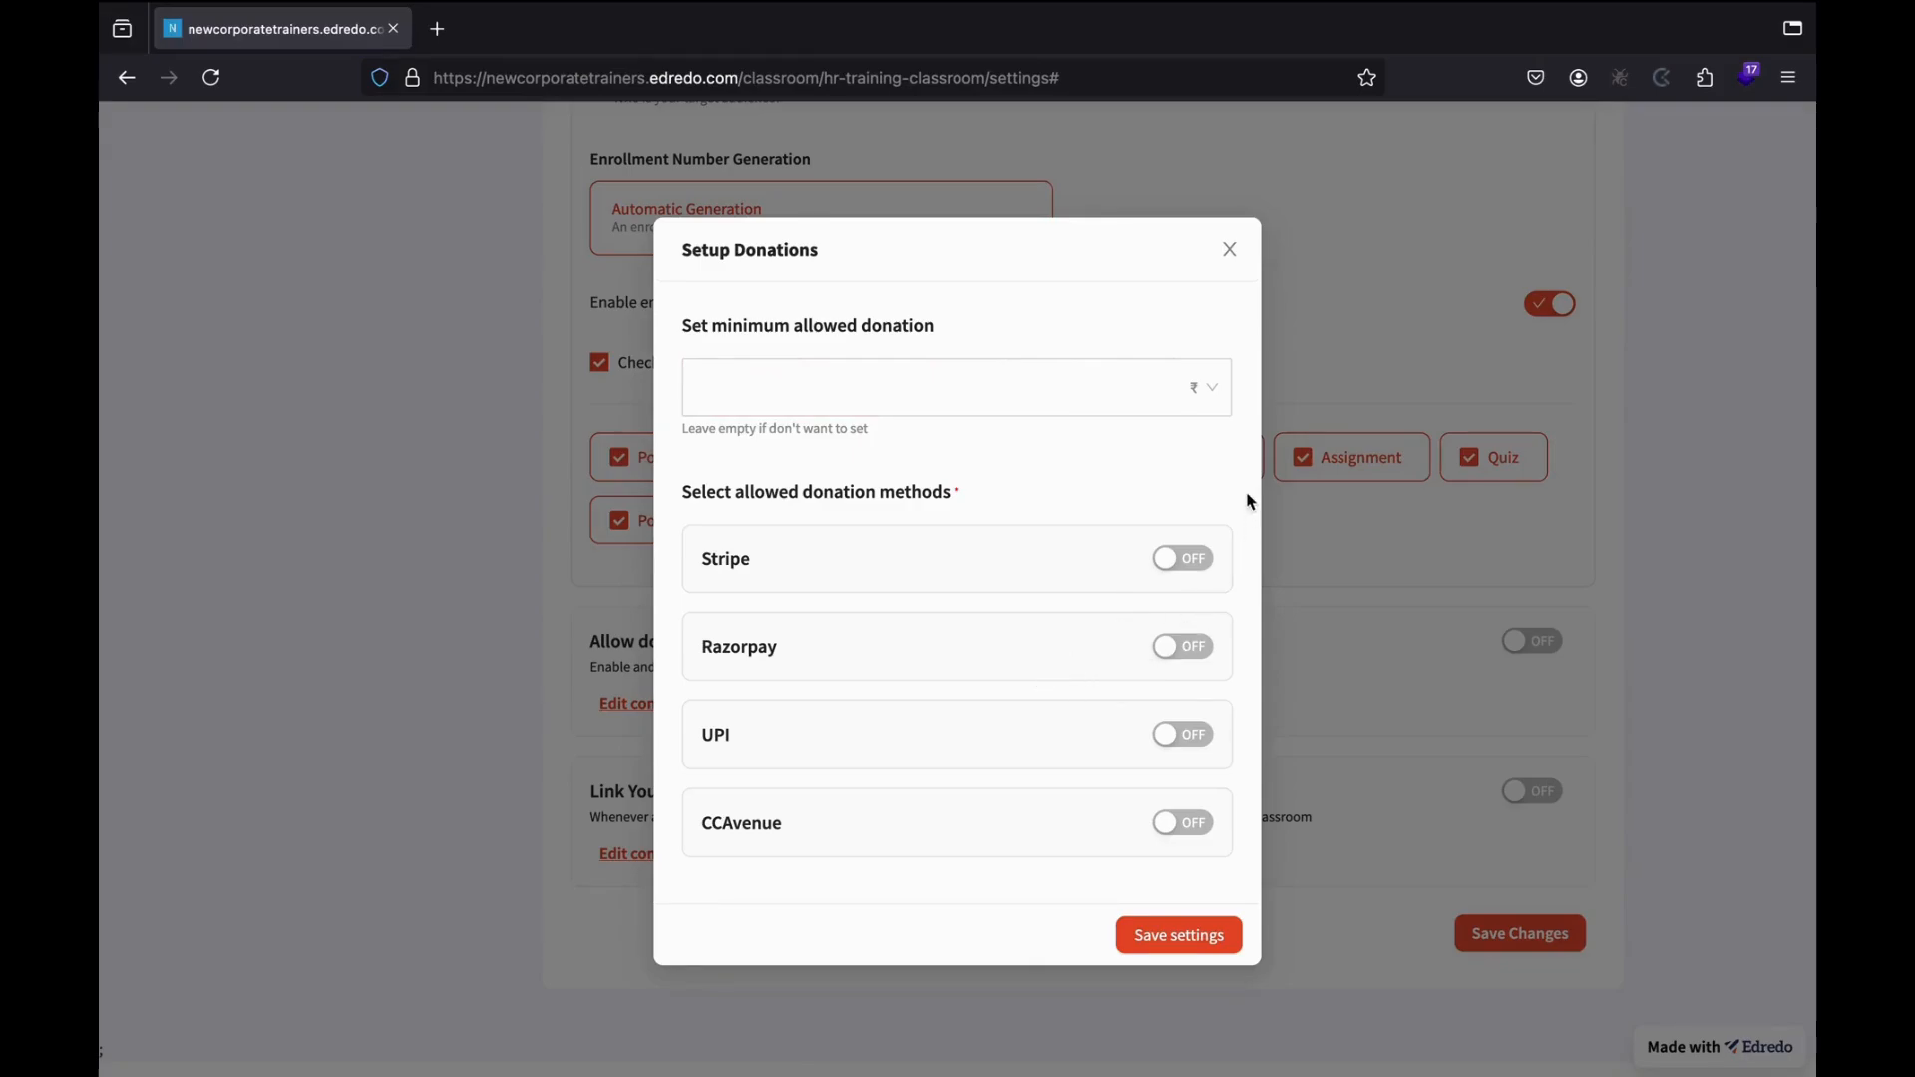
left_click(1236, 252)
scroll(1189, 842, "down", 2)
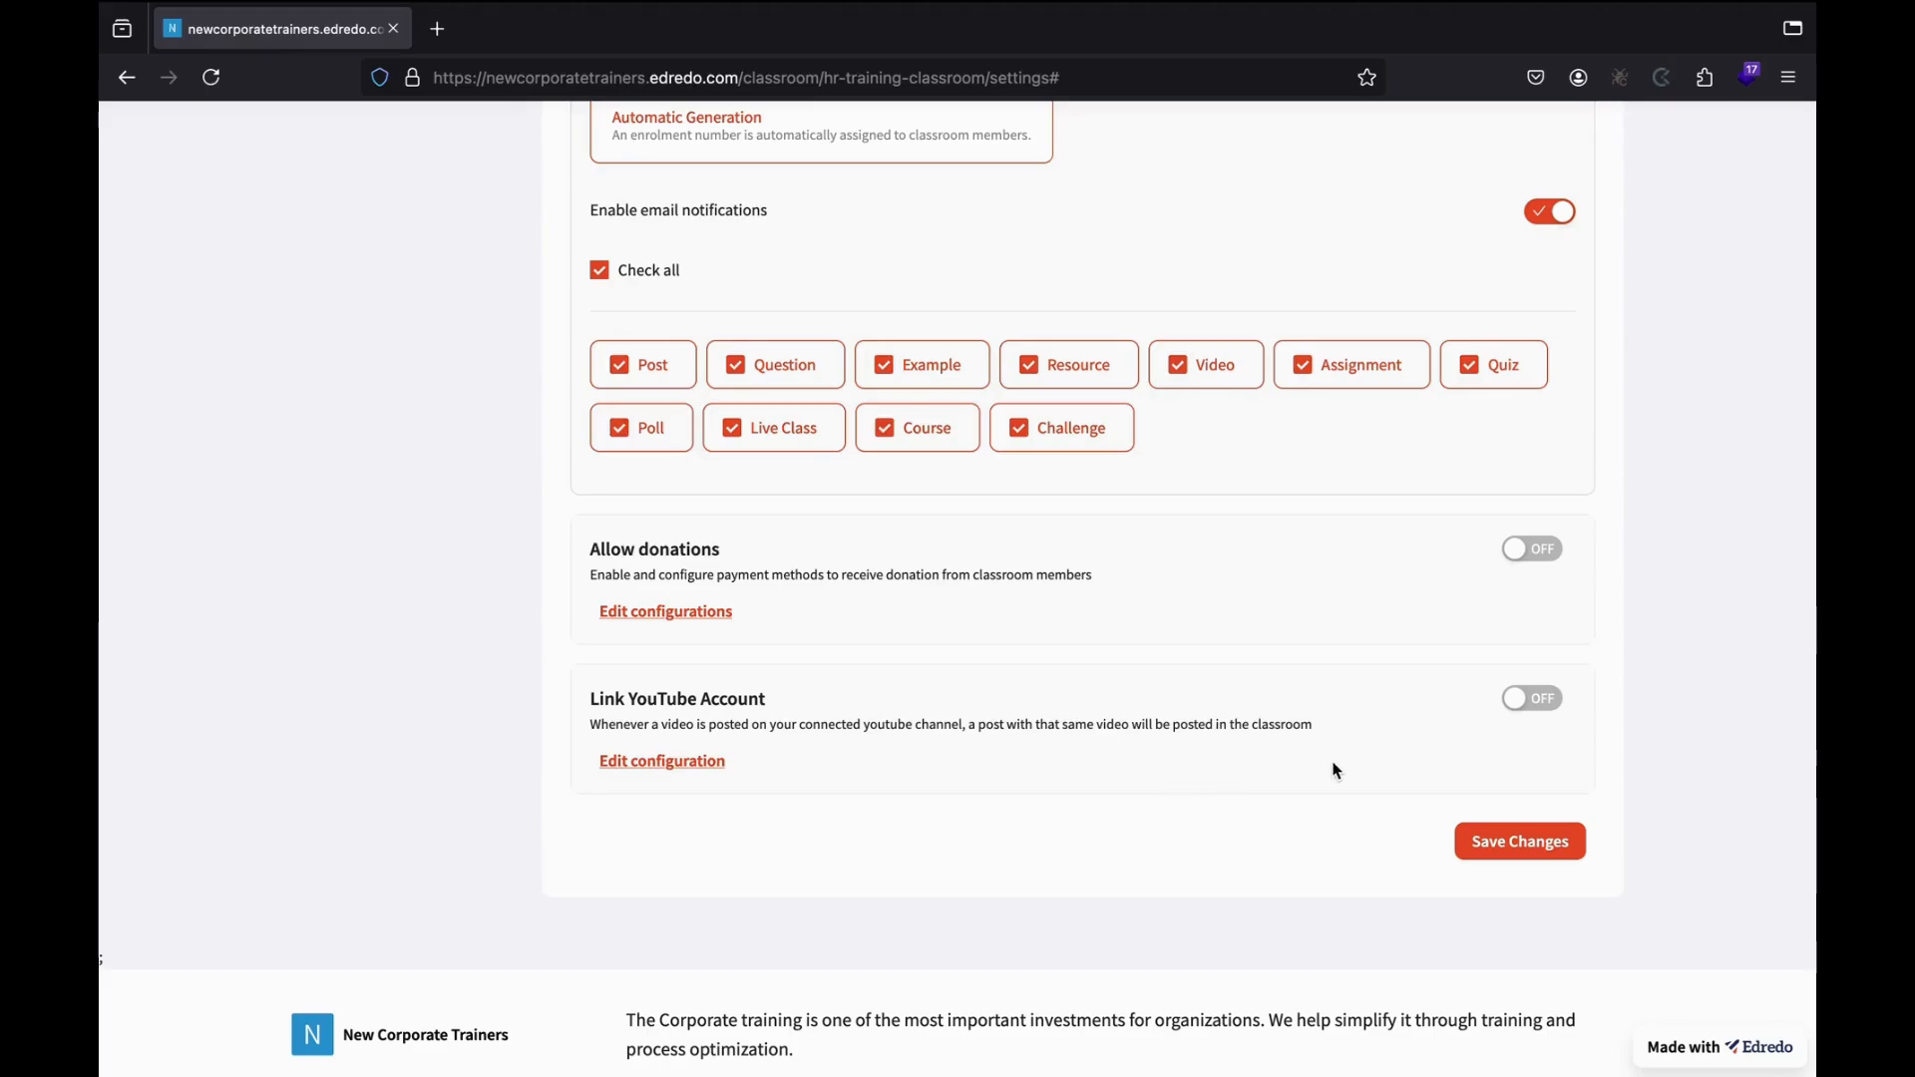
scroll(1336, 771, "up", 3)
Save the HR Training advanced settings and go to the Configure Classroom section.
scroll(1336, 771, "down", 3)
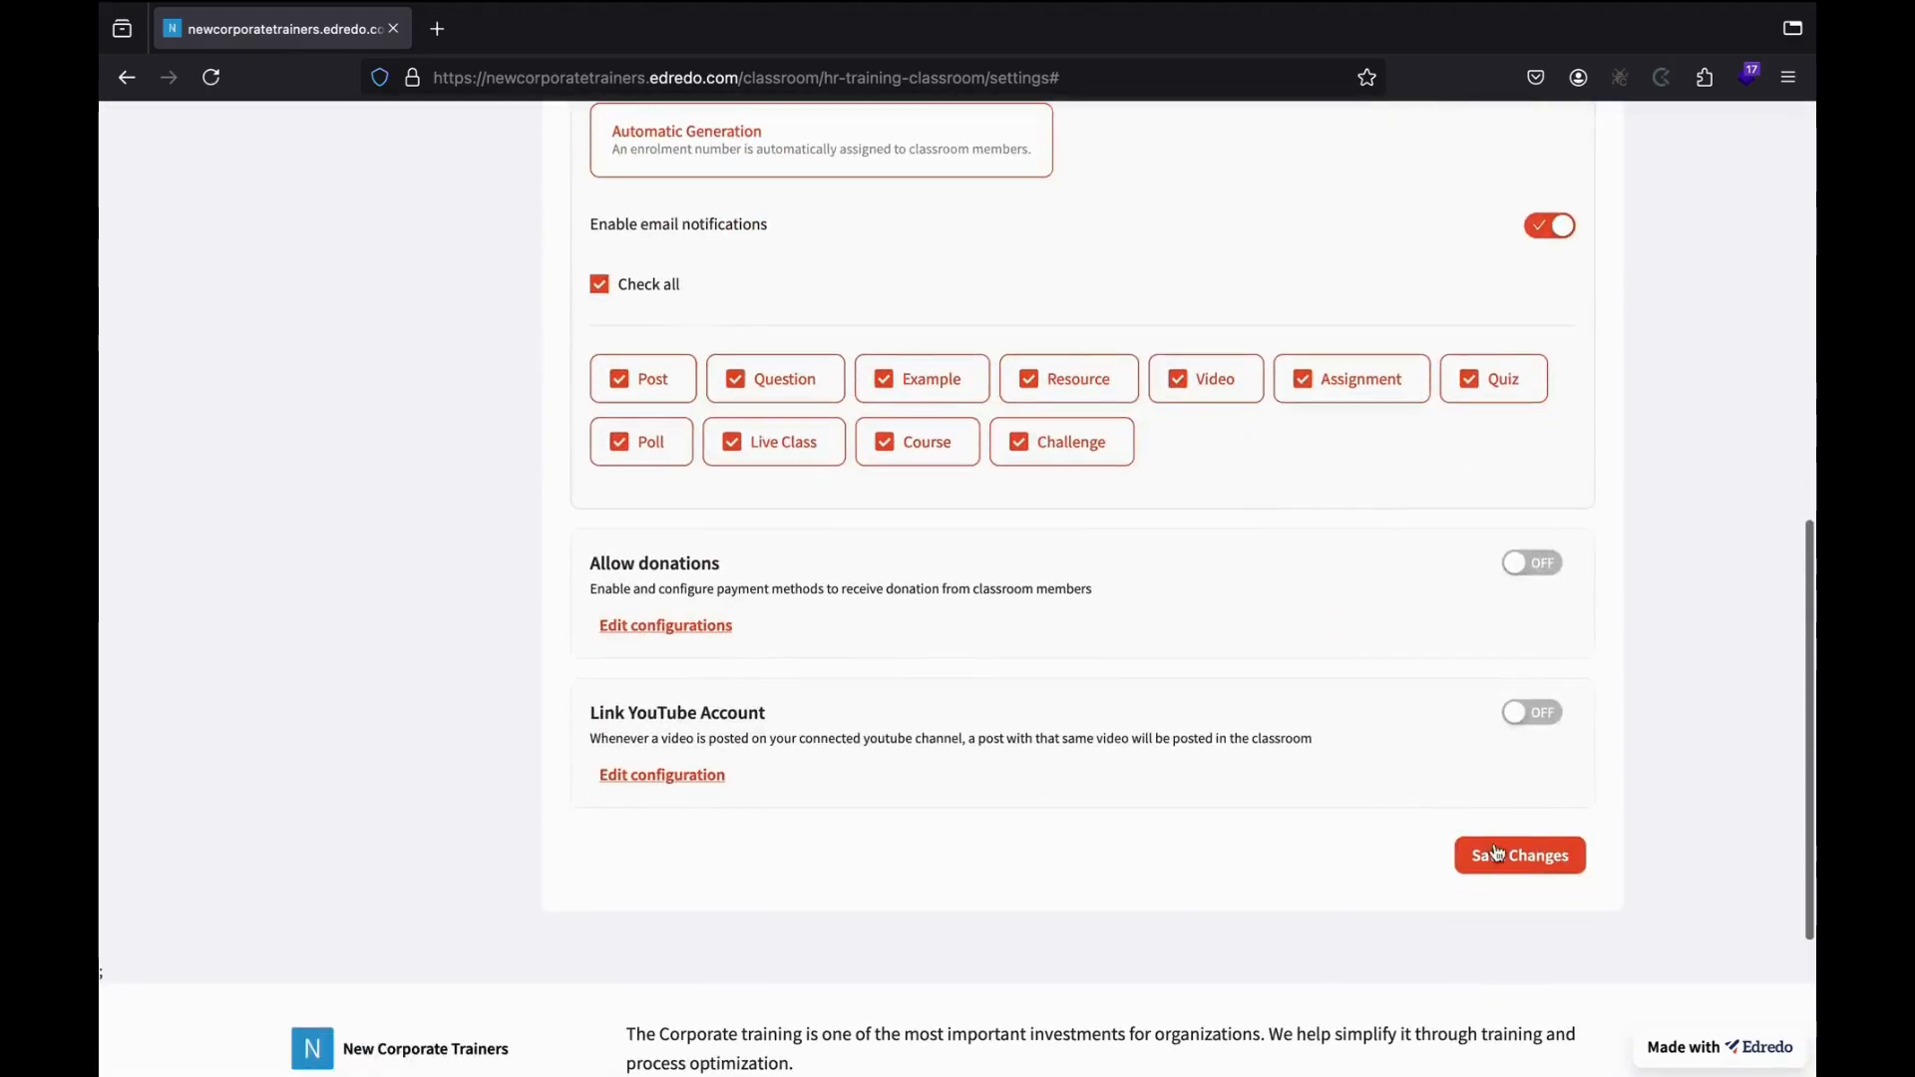
left_click(1496, 853)
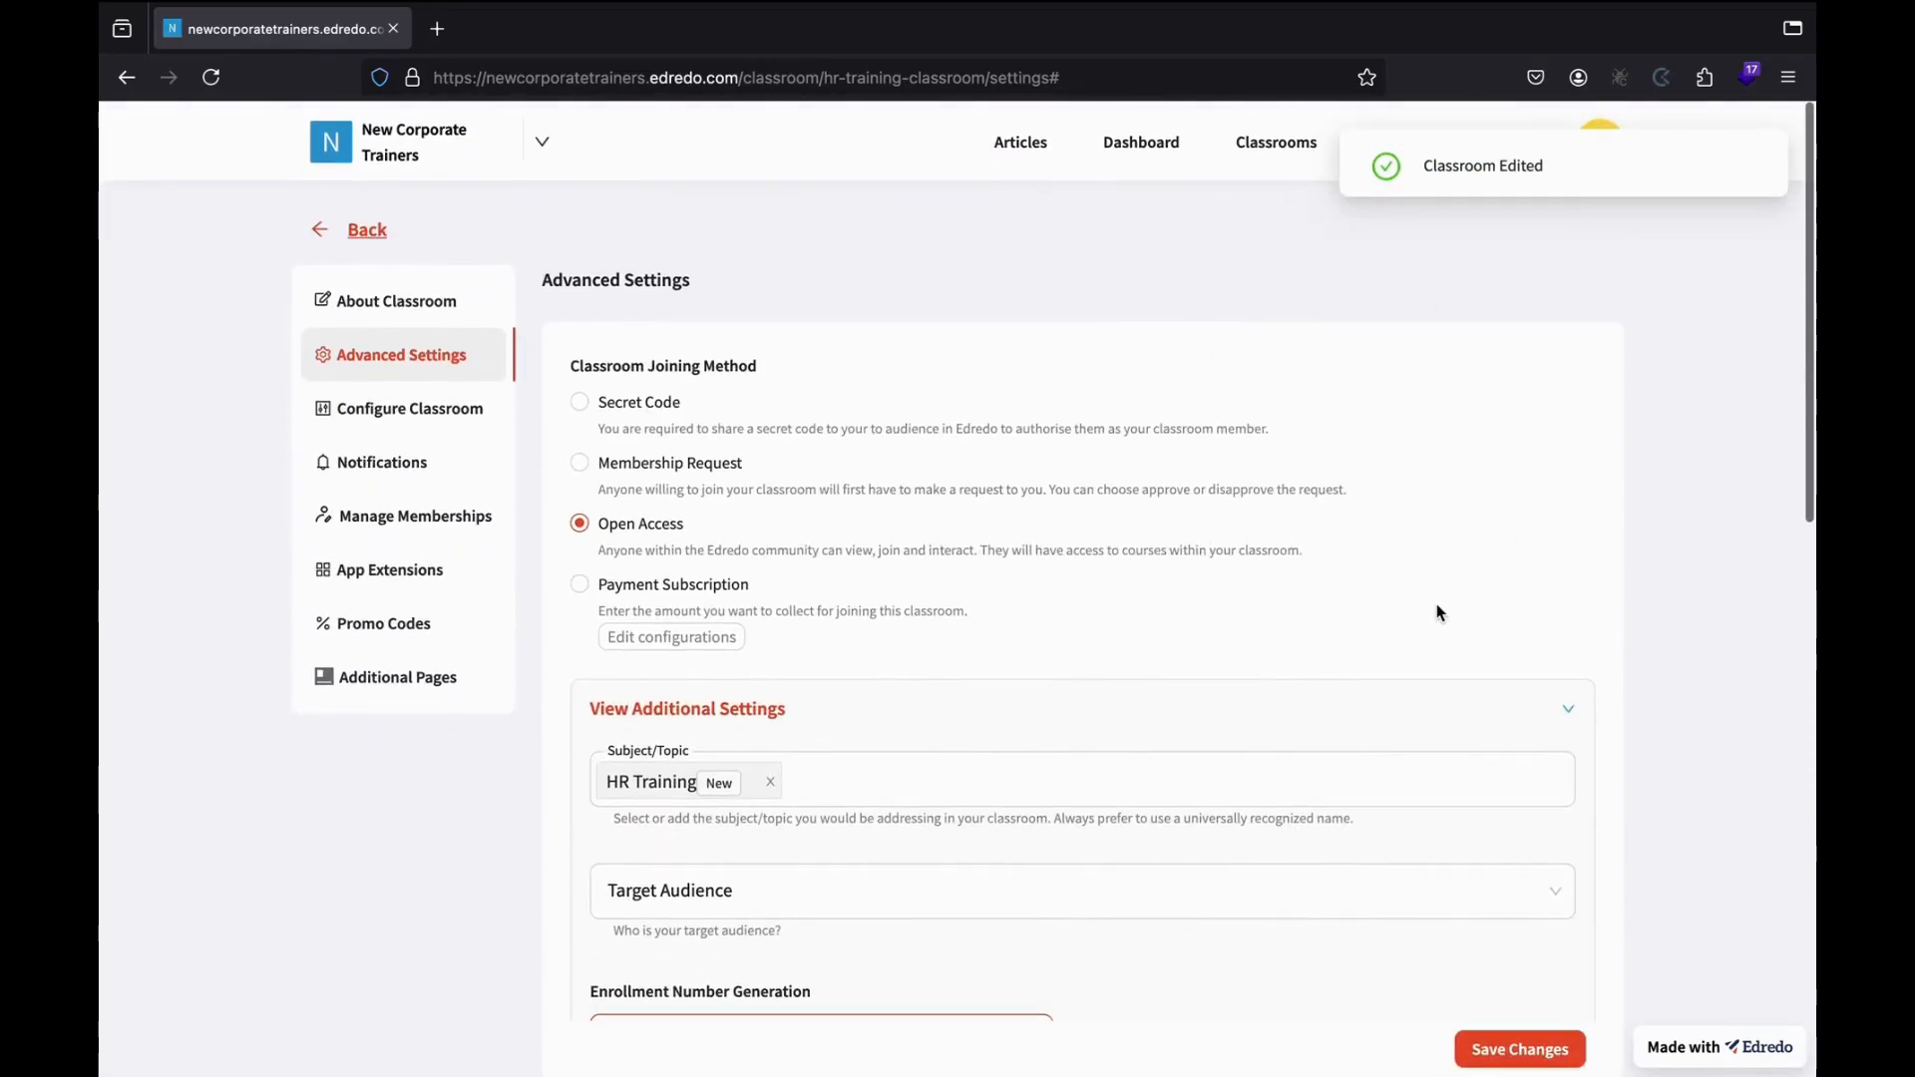
scroll(894, 692, "down", 1)
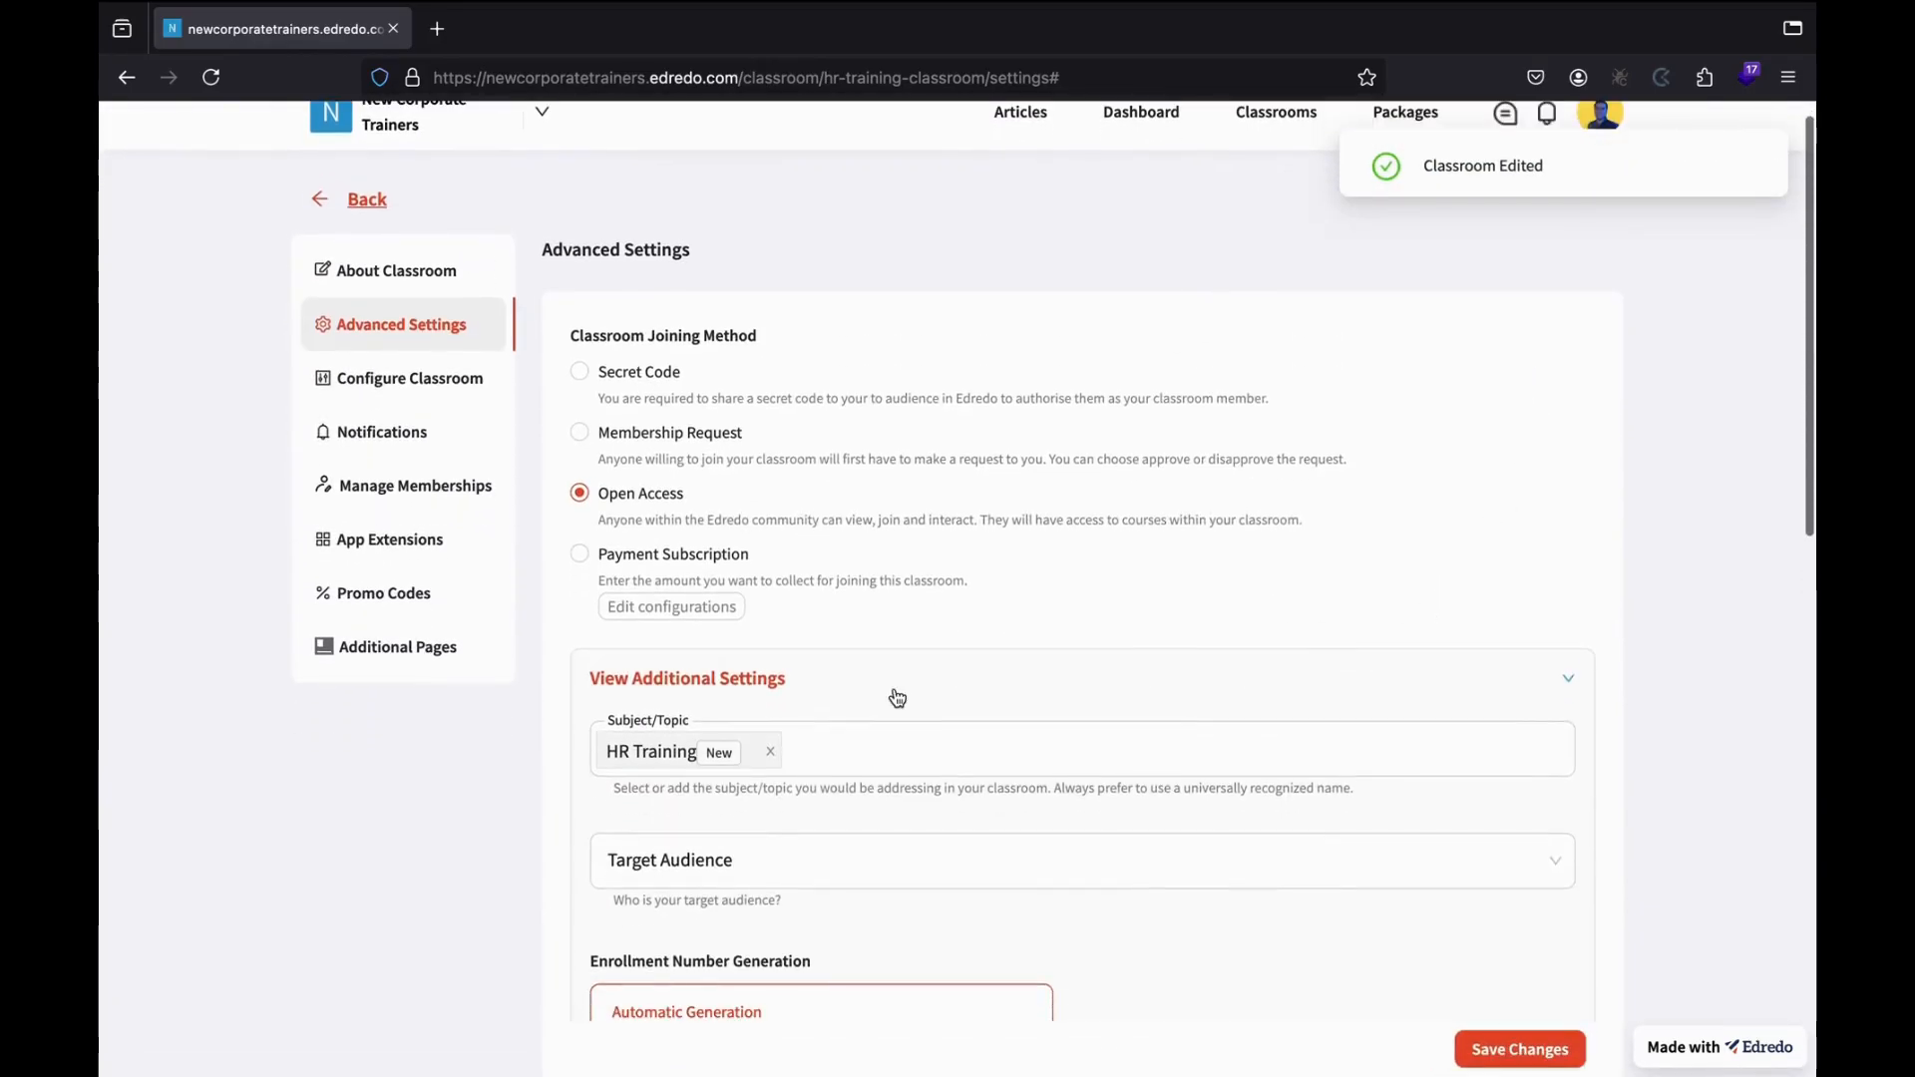
left_click(390, 392)
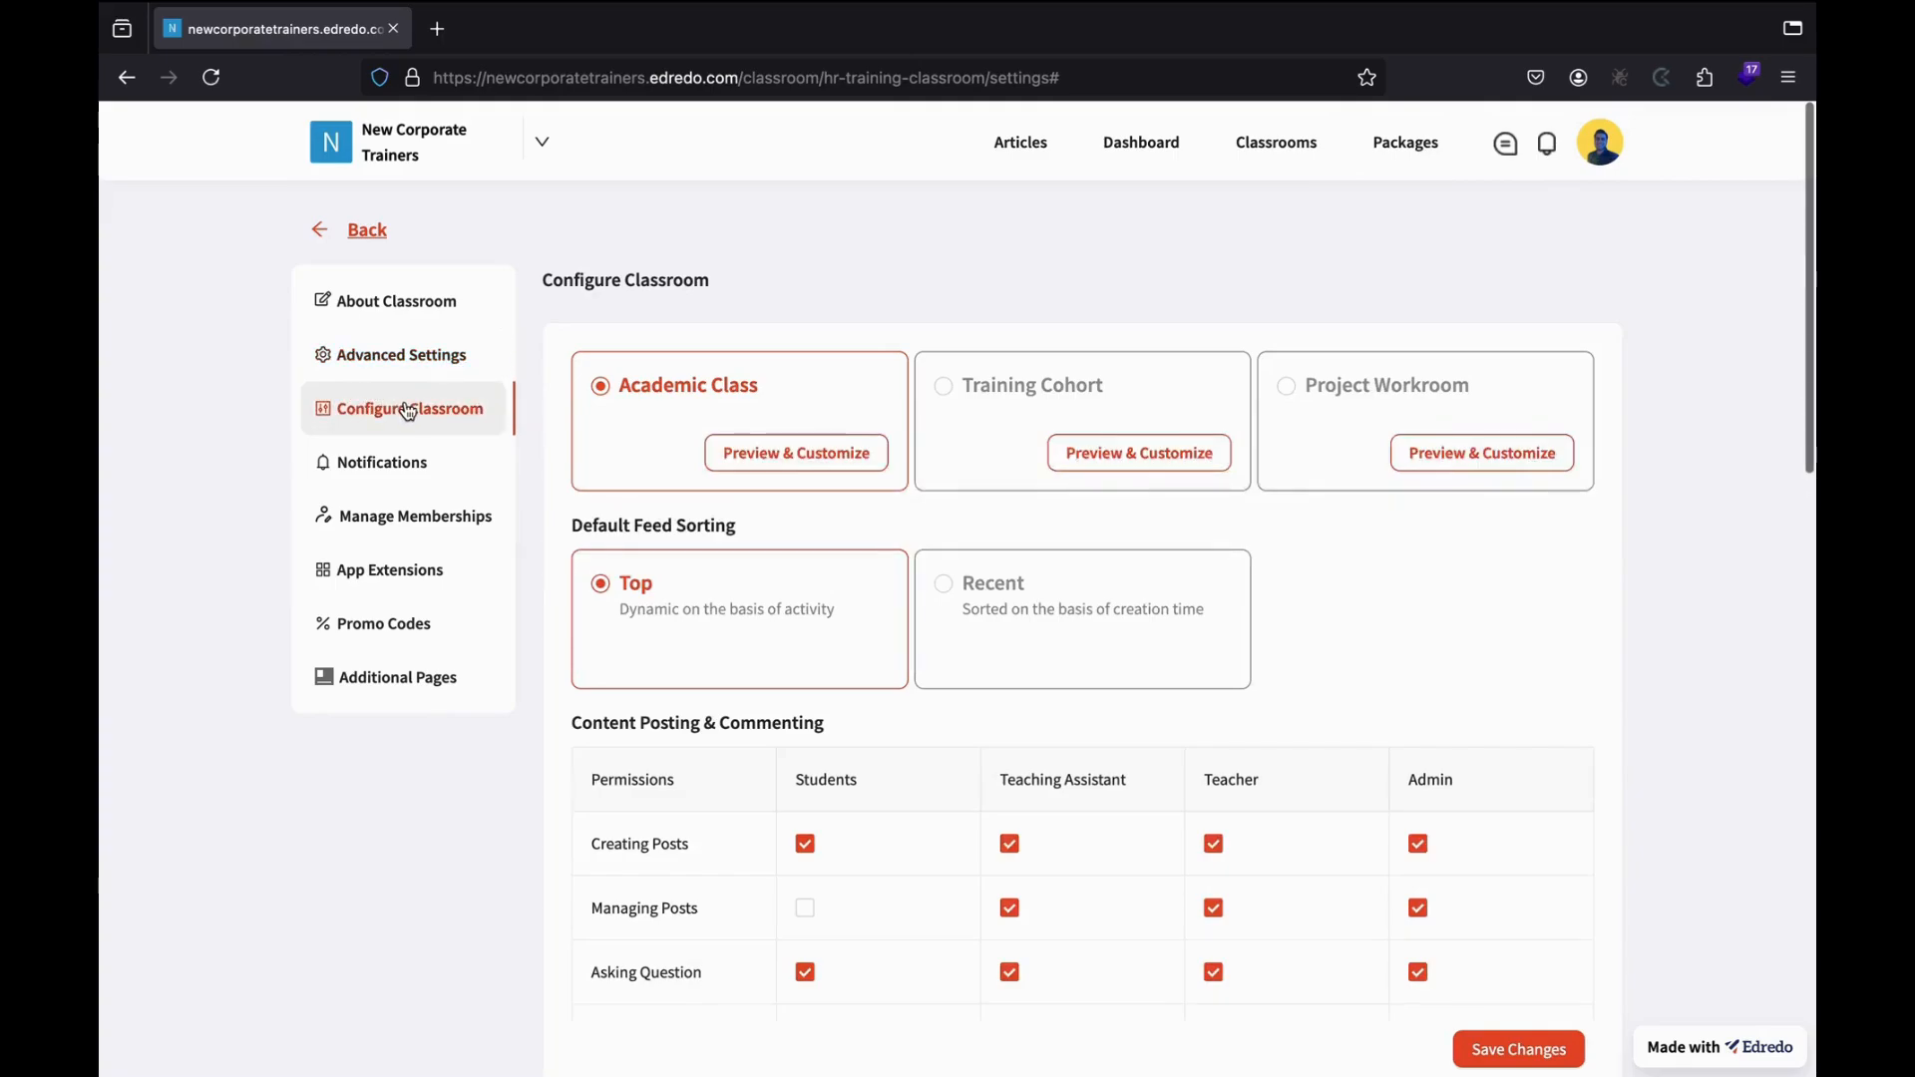
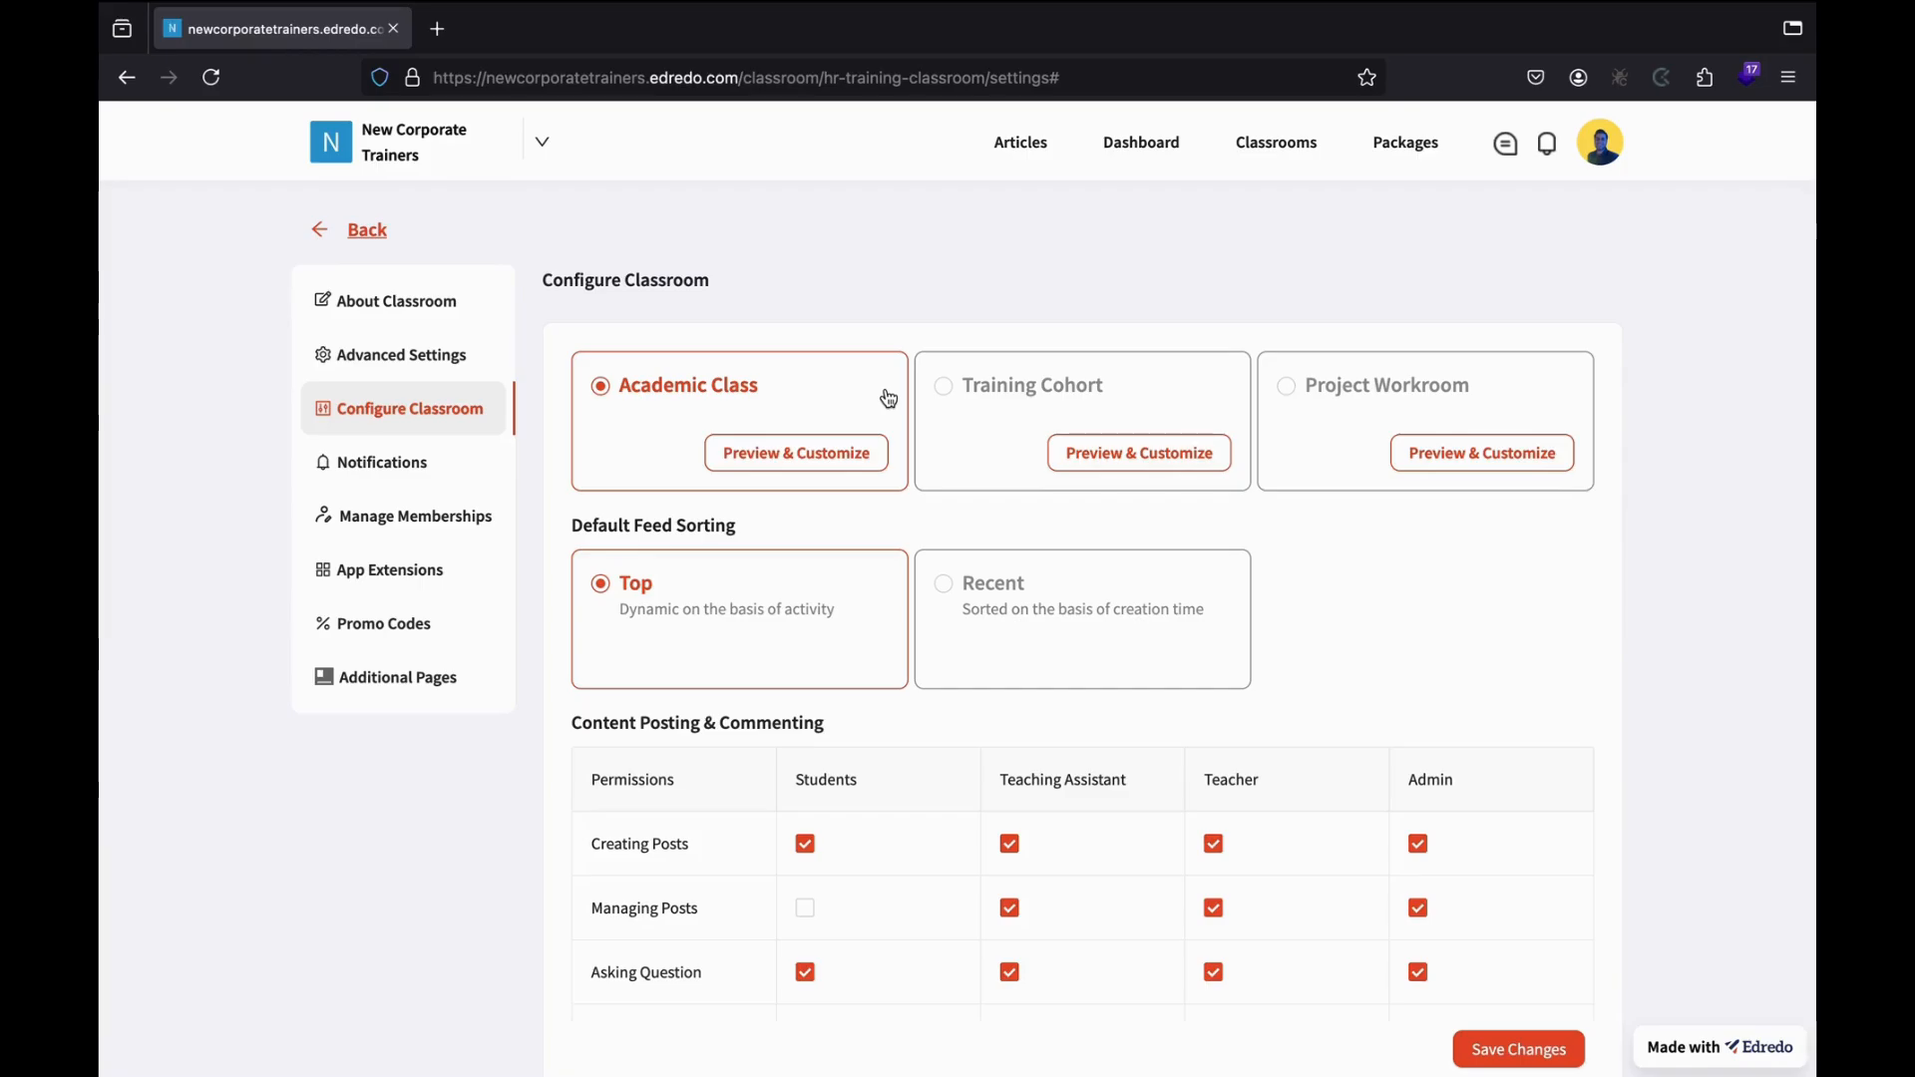
Preview the Academic Class and Training Cohort layouts, toggling Challenges and Gradebook on and off.
left_click(754, 464)
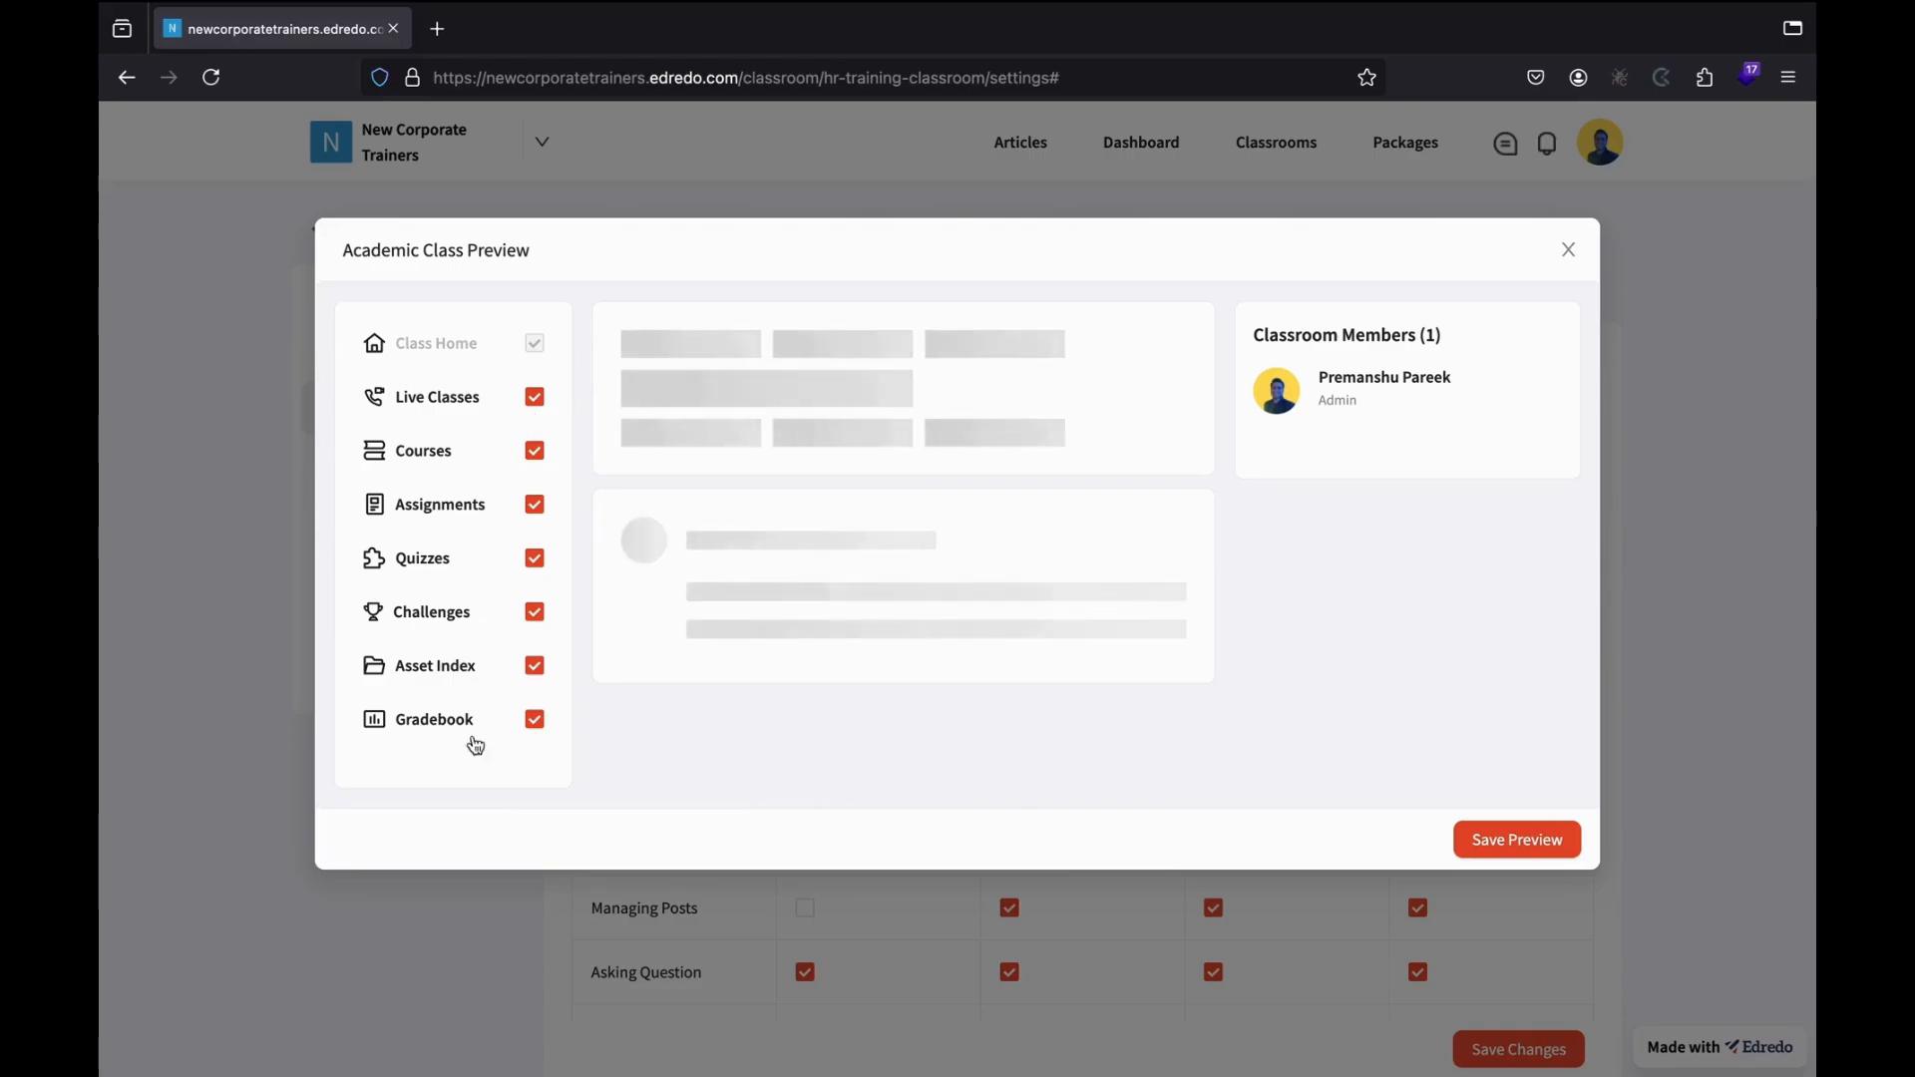
left_click(1569, 251)
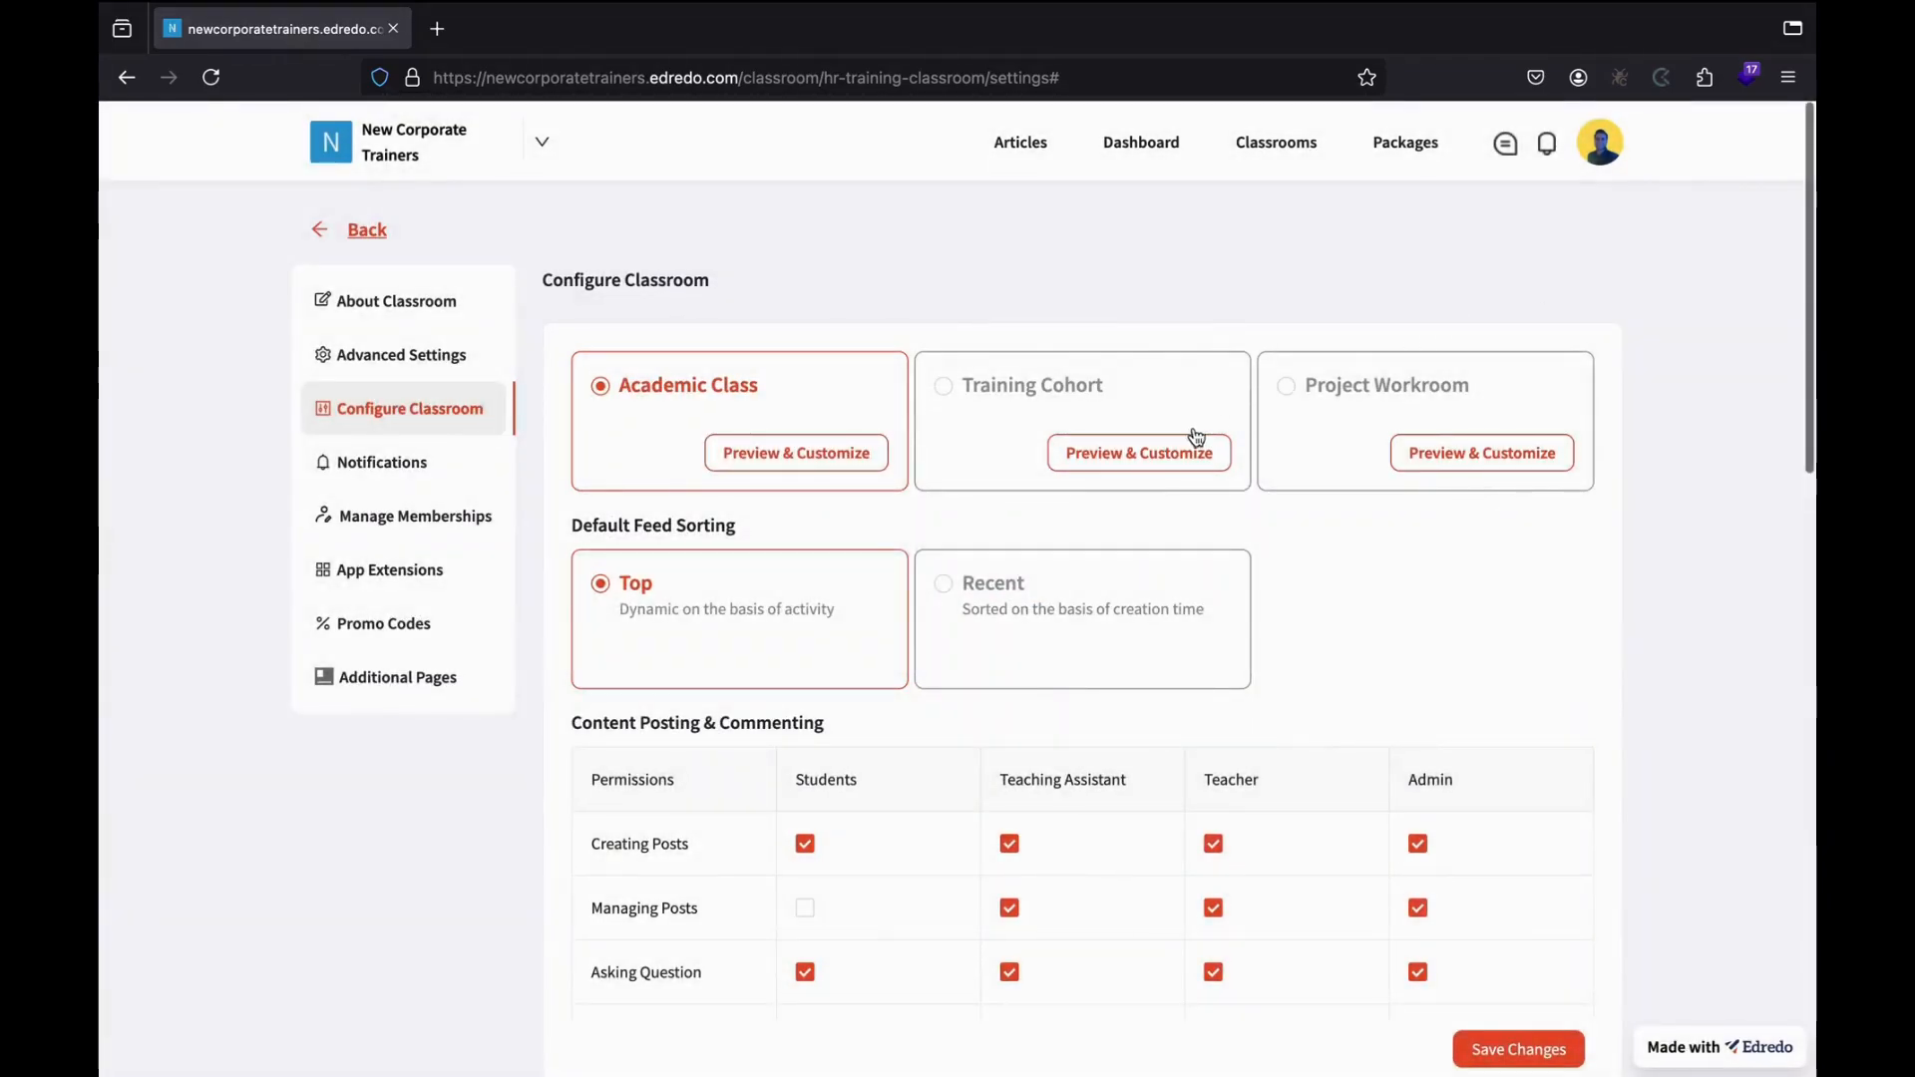
left_click(1134, 459)
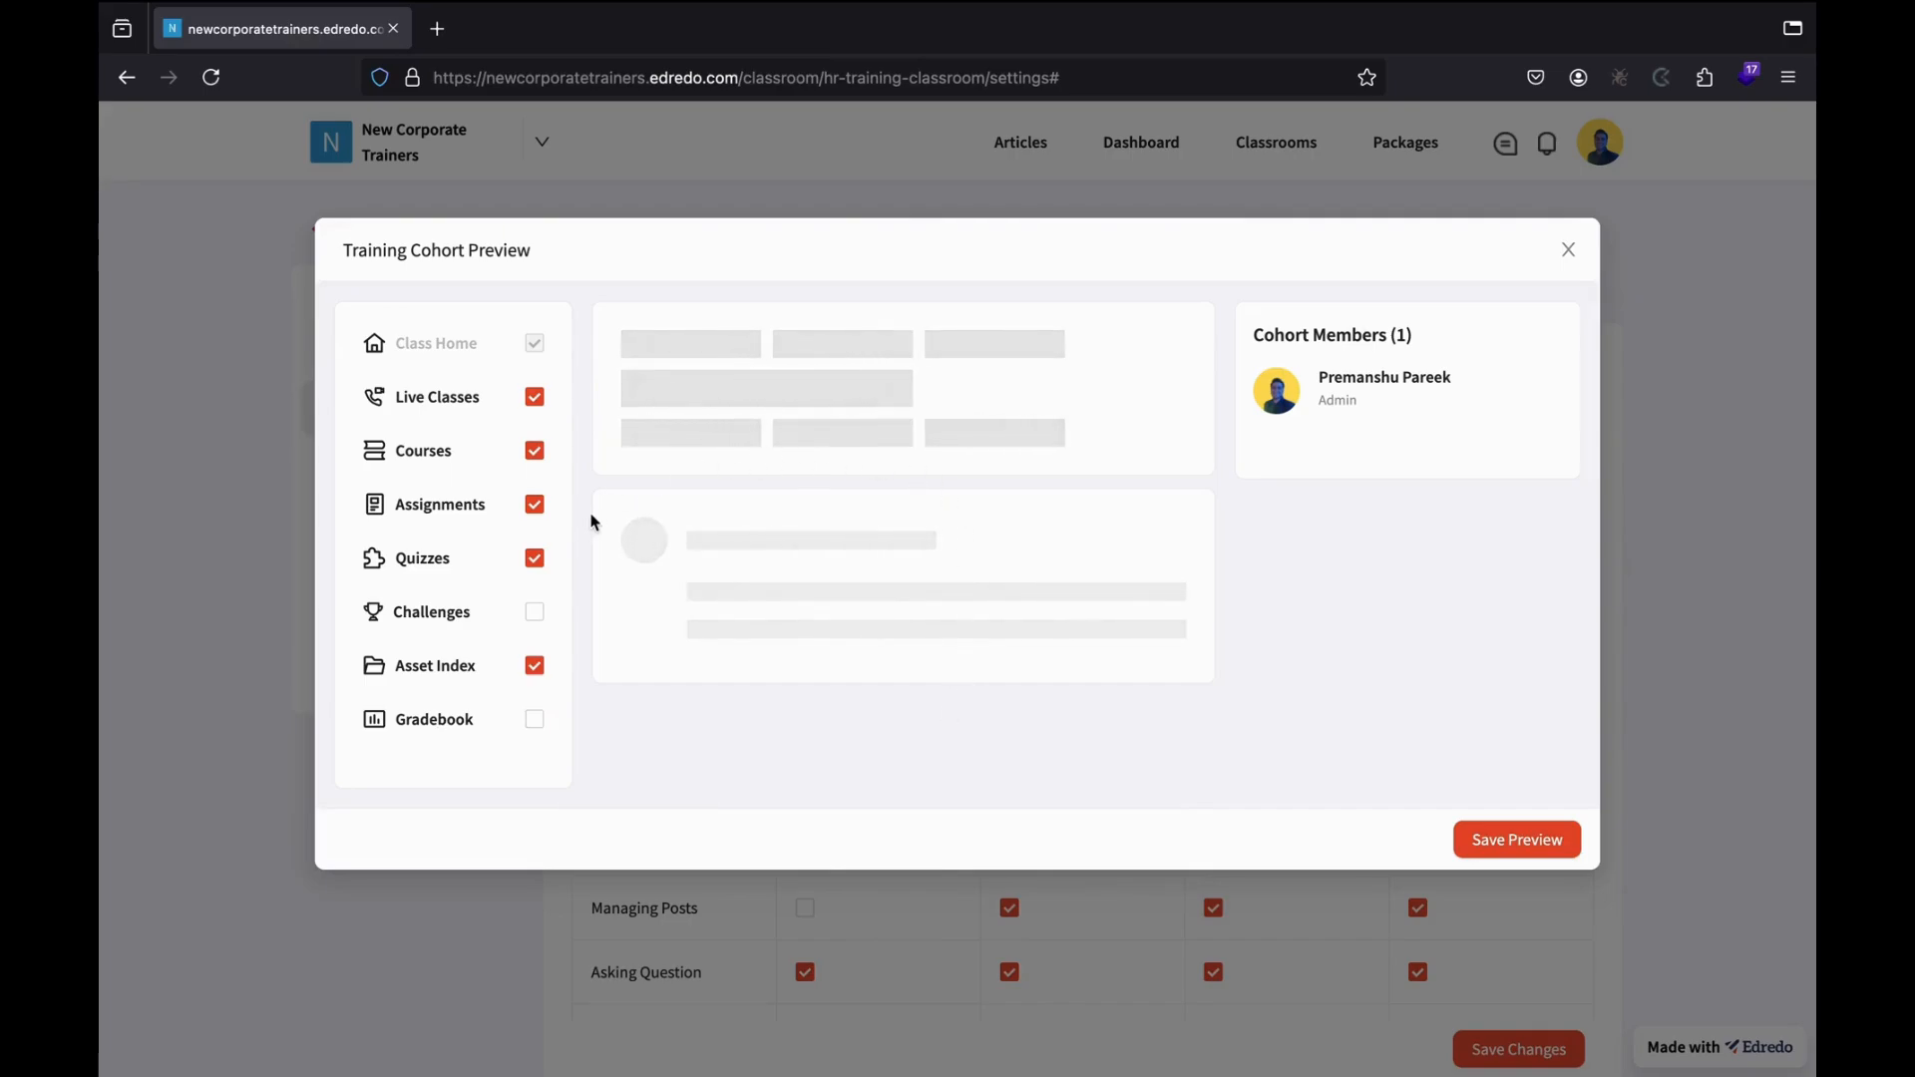
left_click(535, 615)
left_click(535, 720)
left_click(534, 719)
left_click(534, 611)
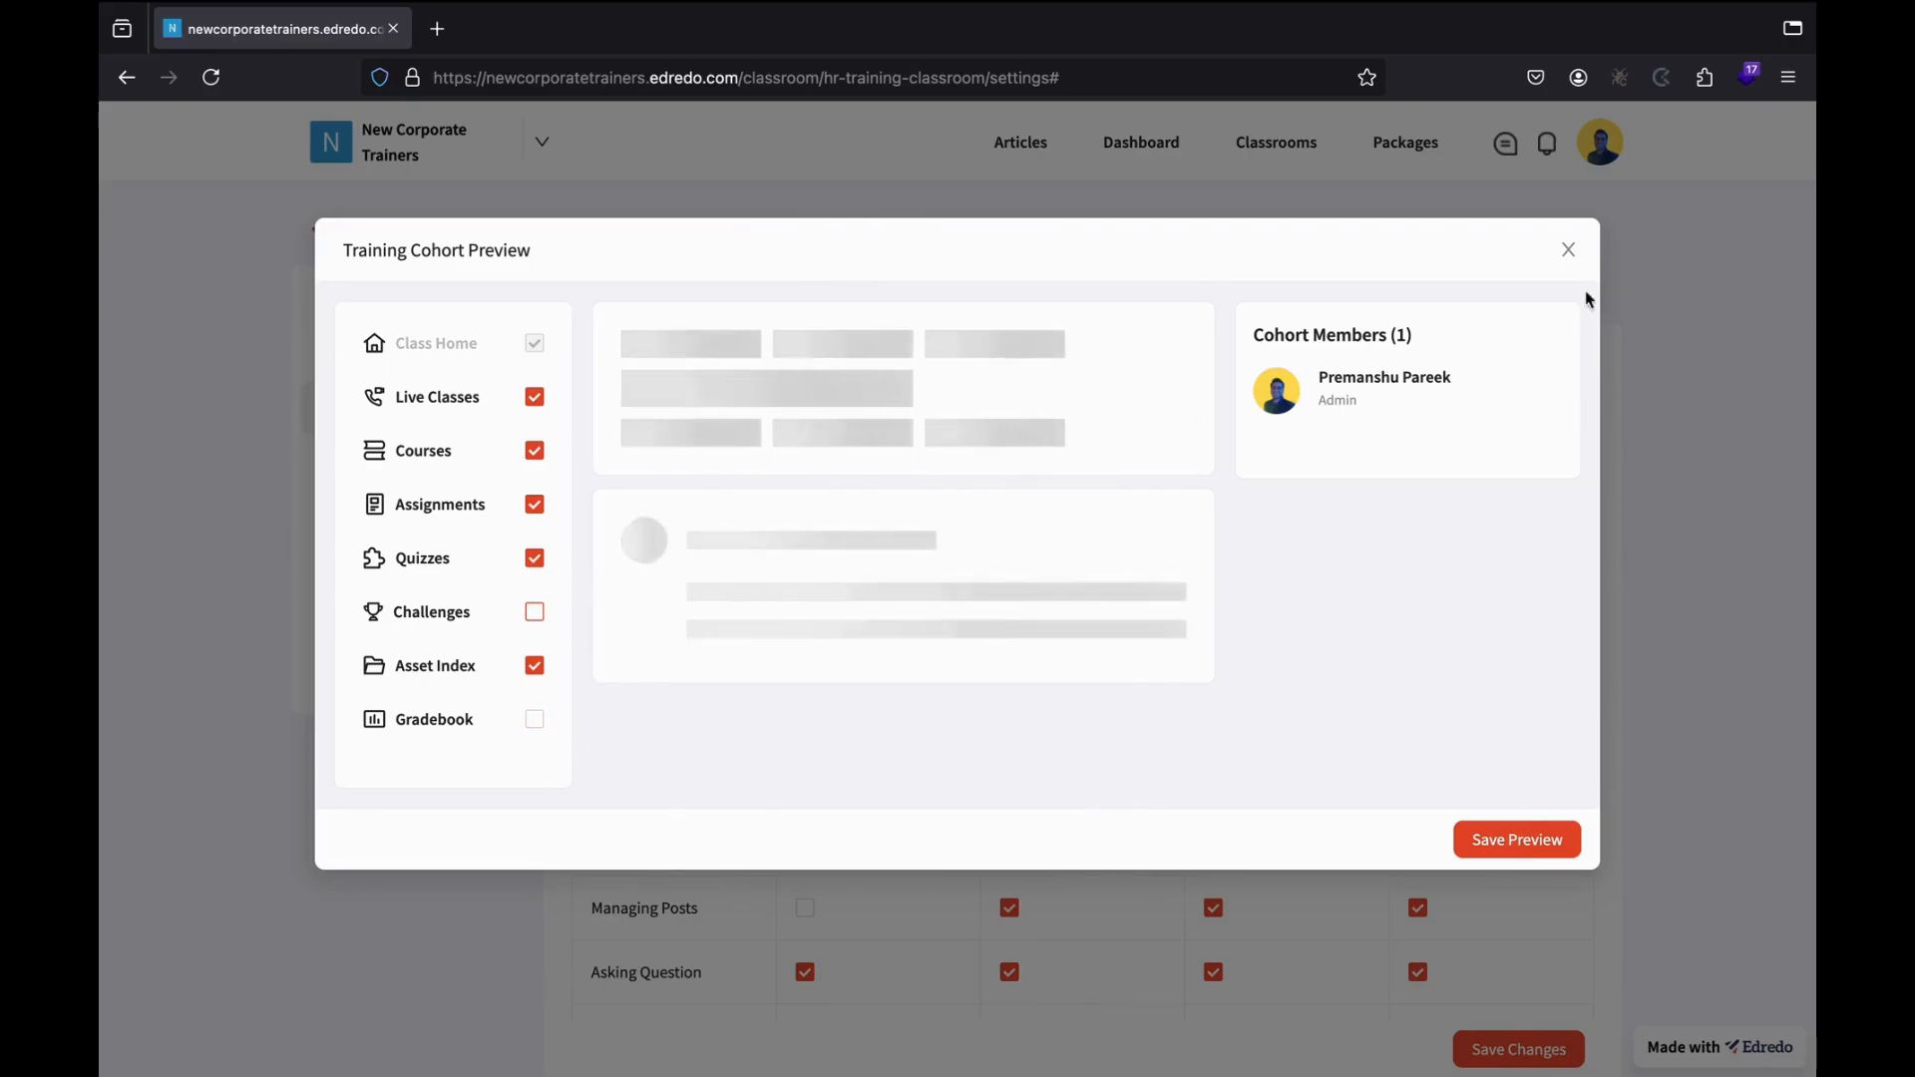
left_click(1568, 249)
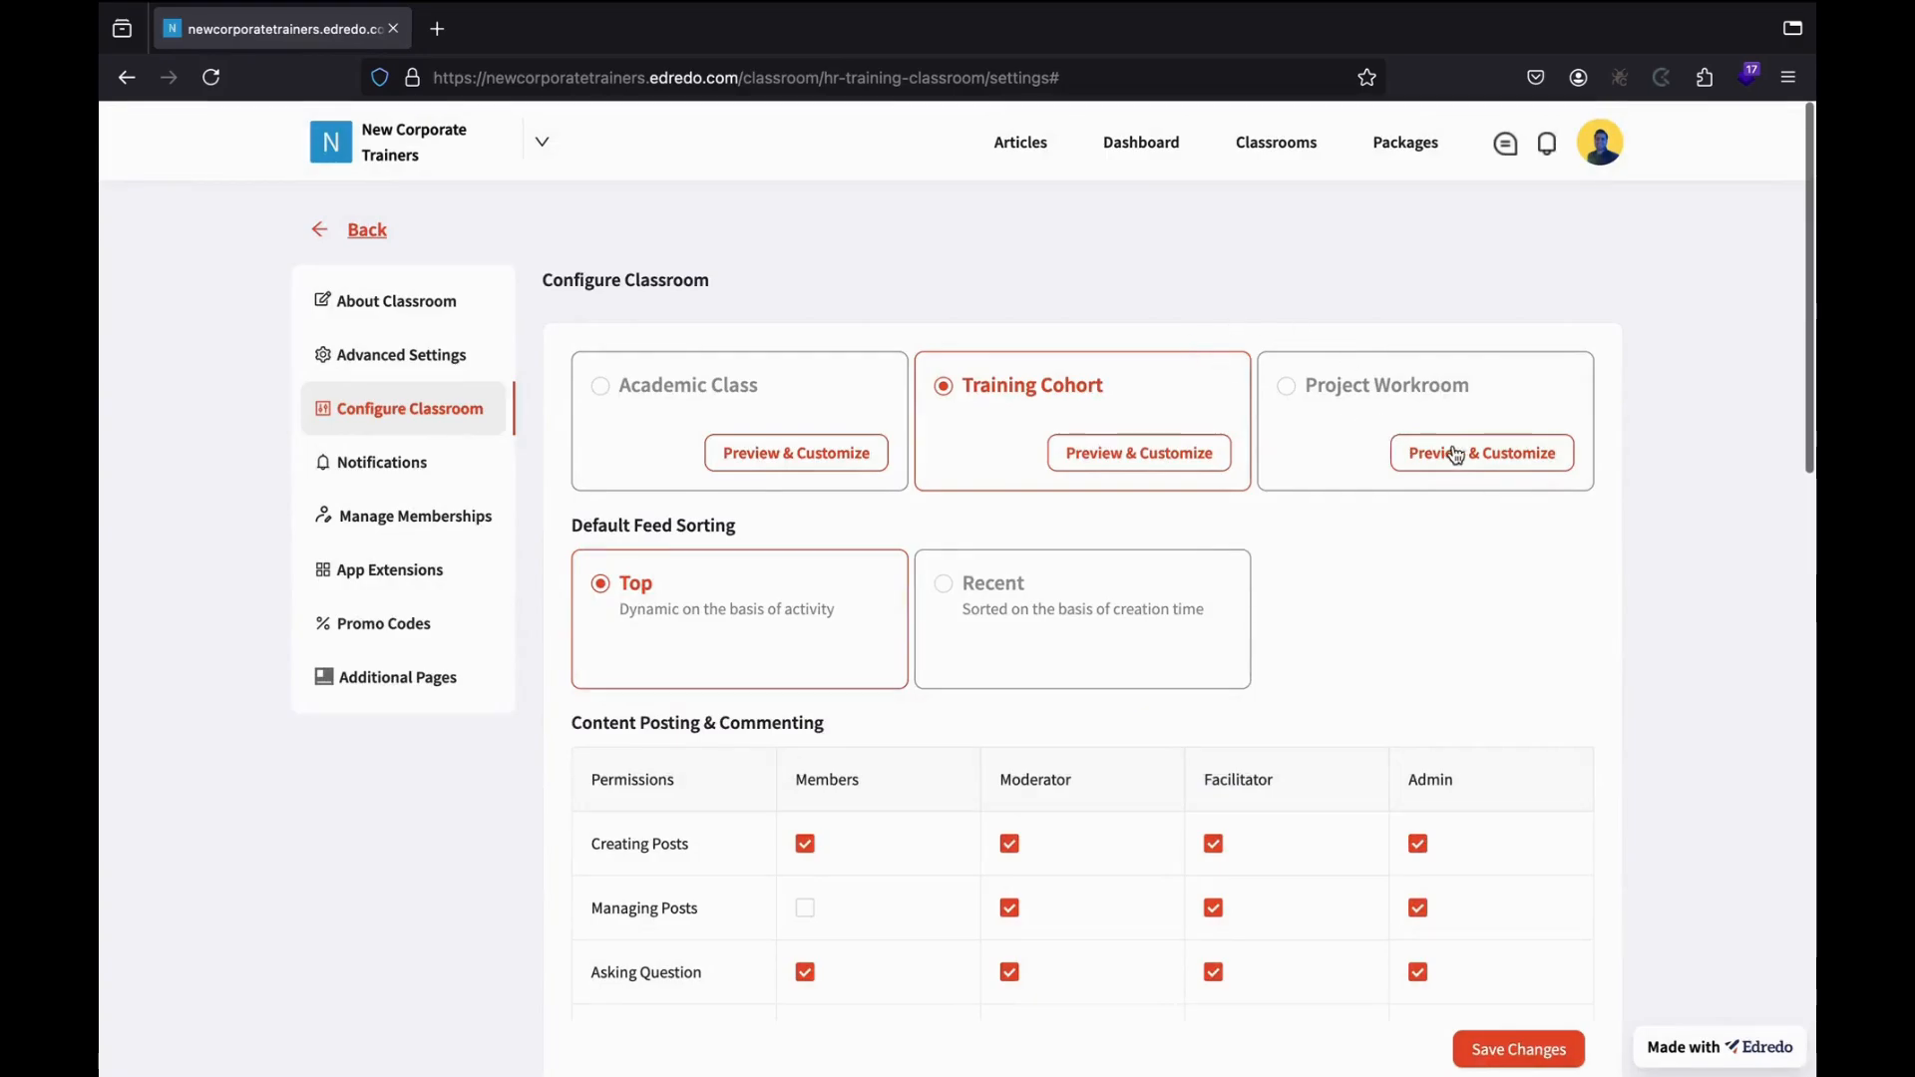
Preview the Project Workroom layout, then choose Training Cohort as the classroom type.
left_click(1443, 458)
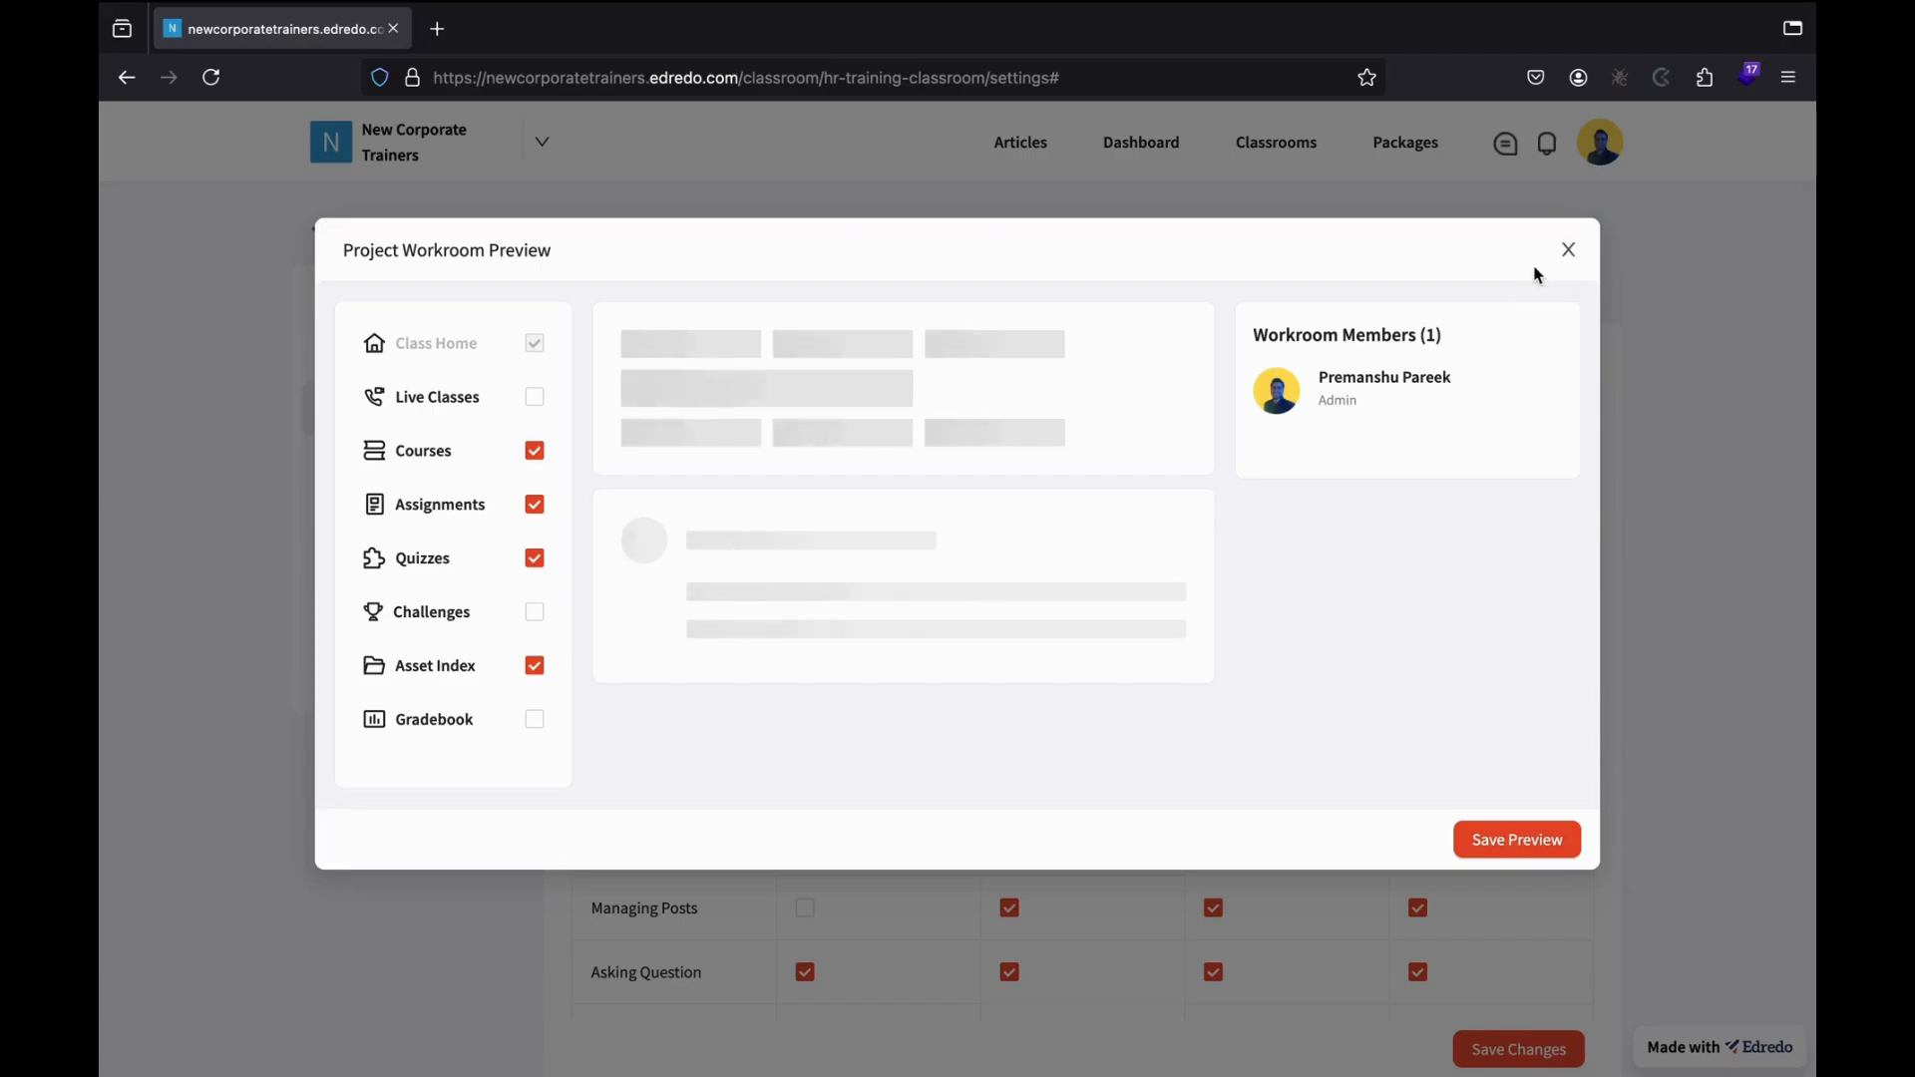
left_click(1592, 257)
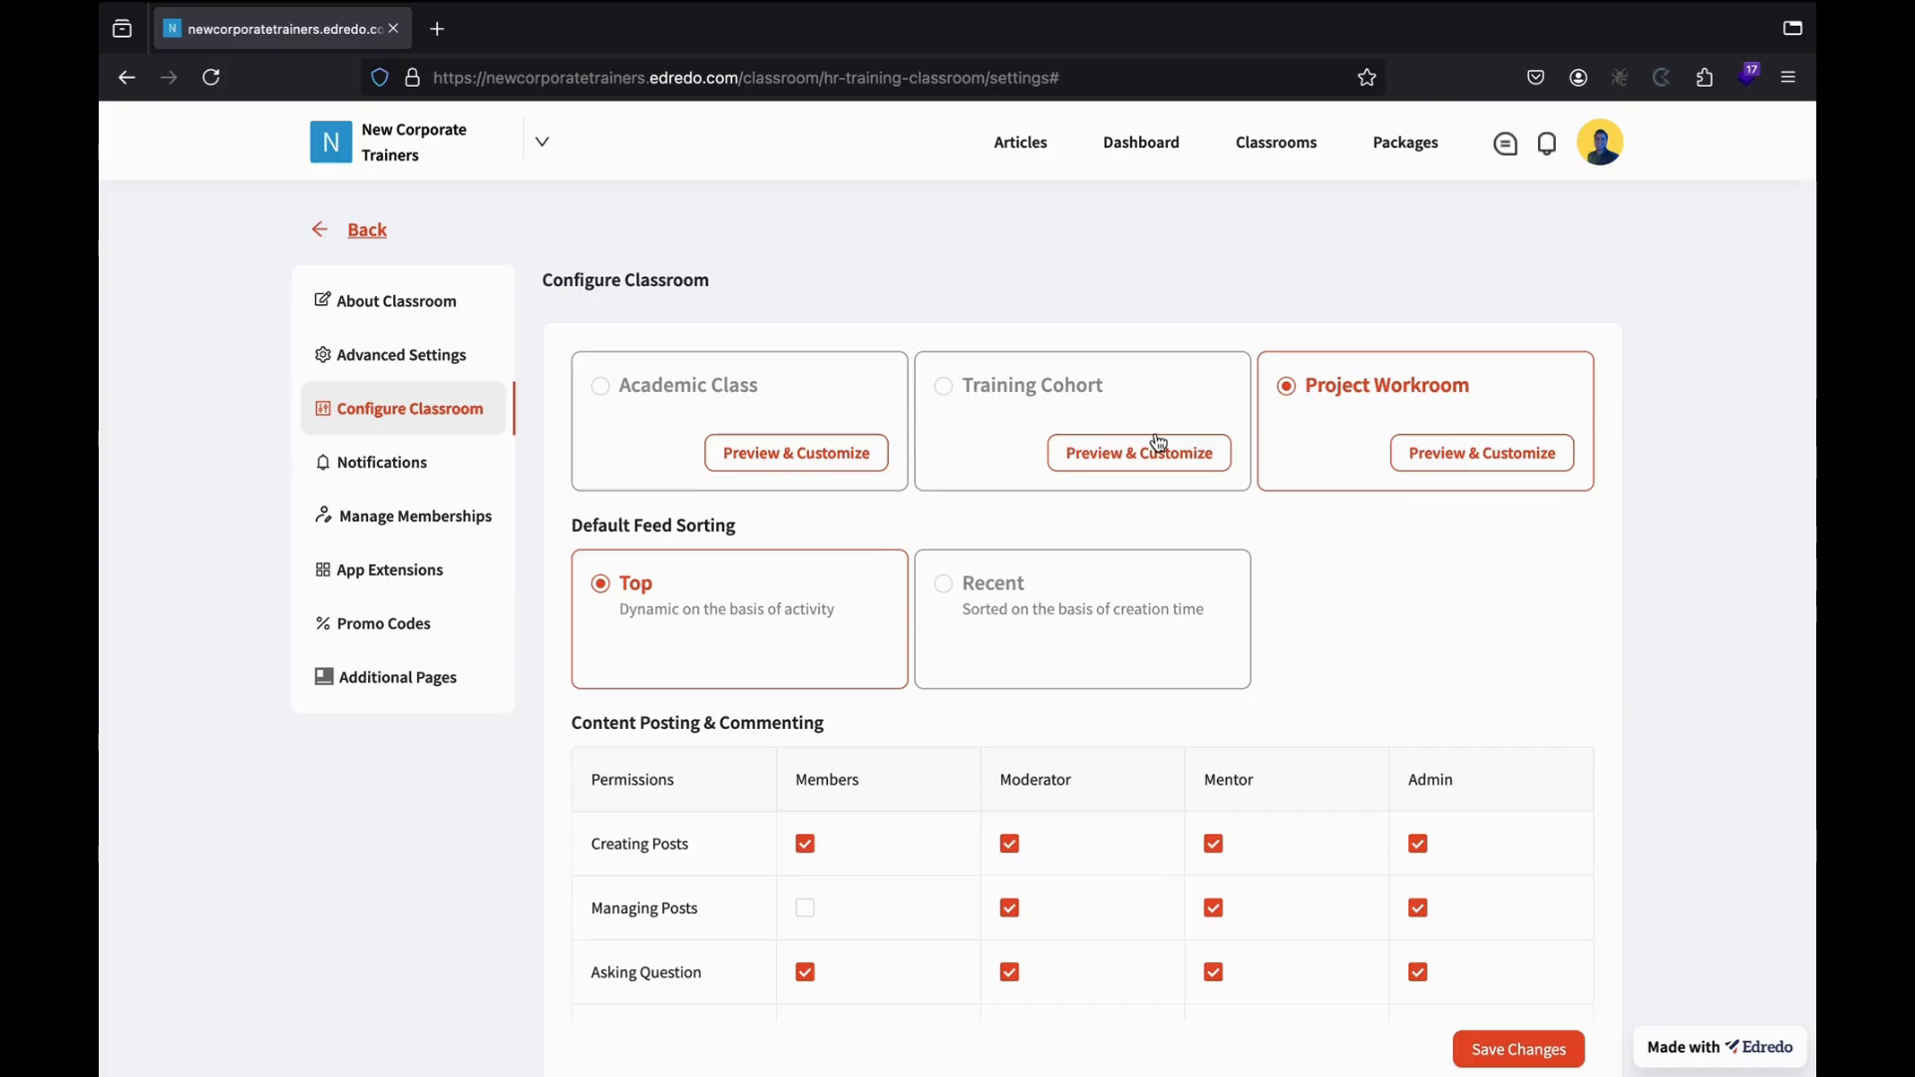
left_click(974, 421)
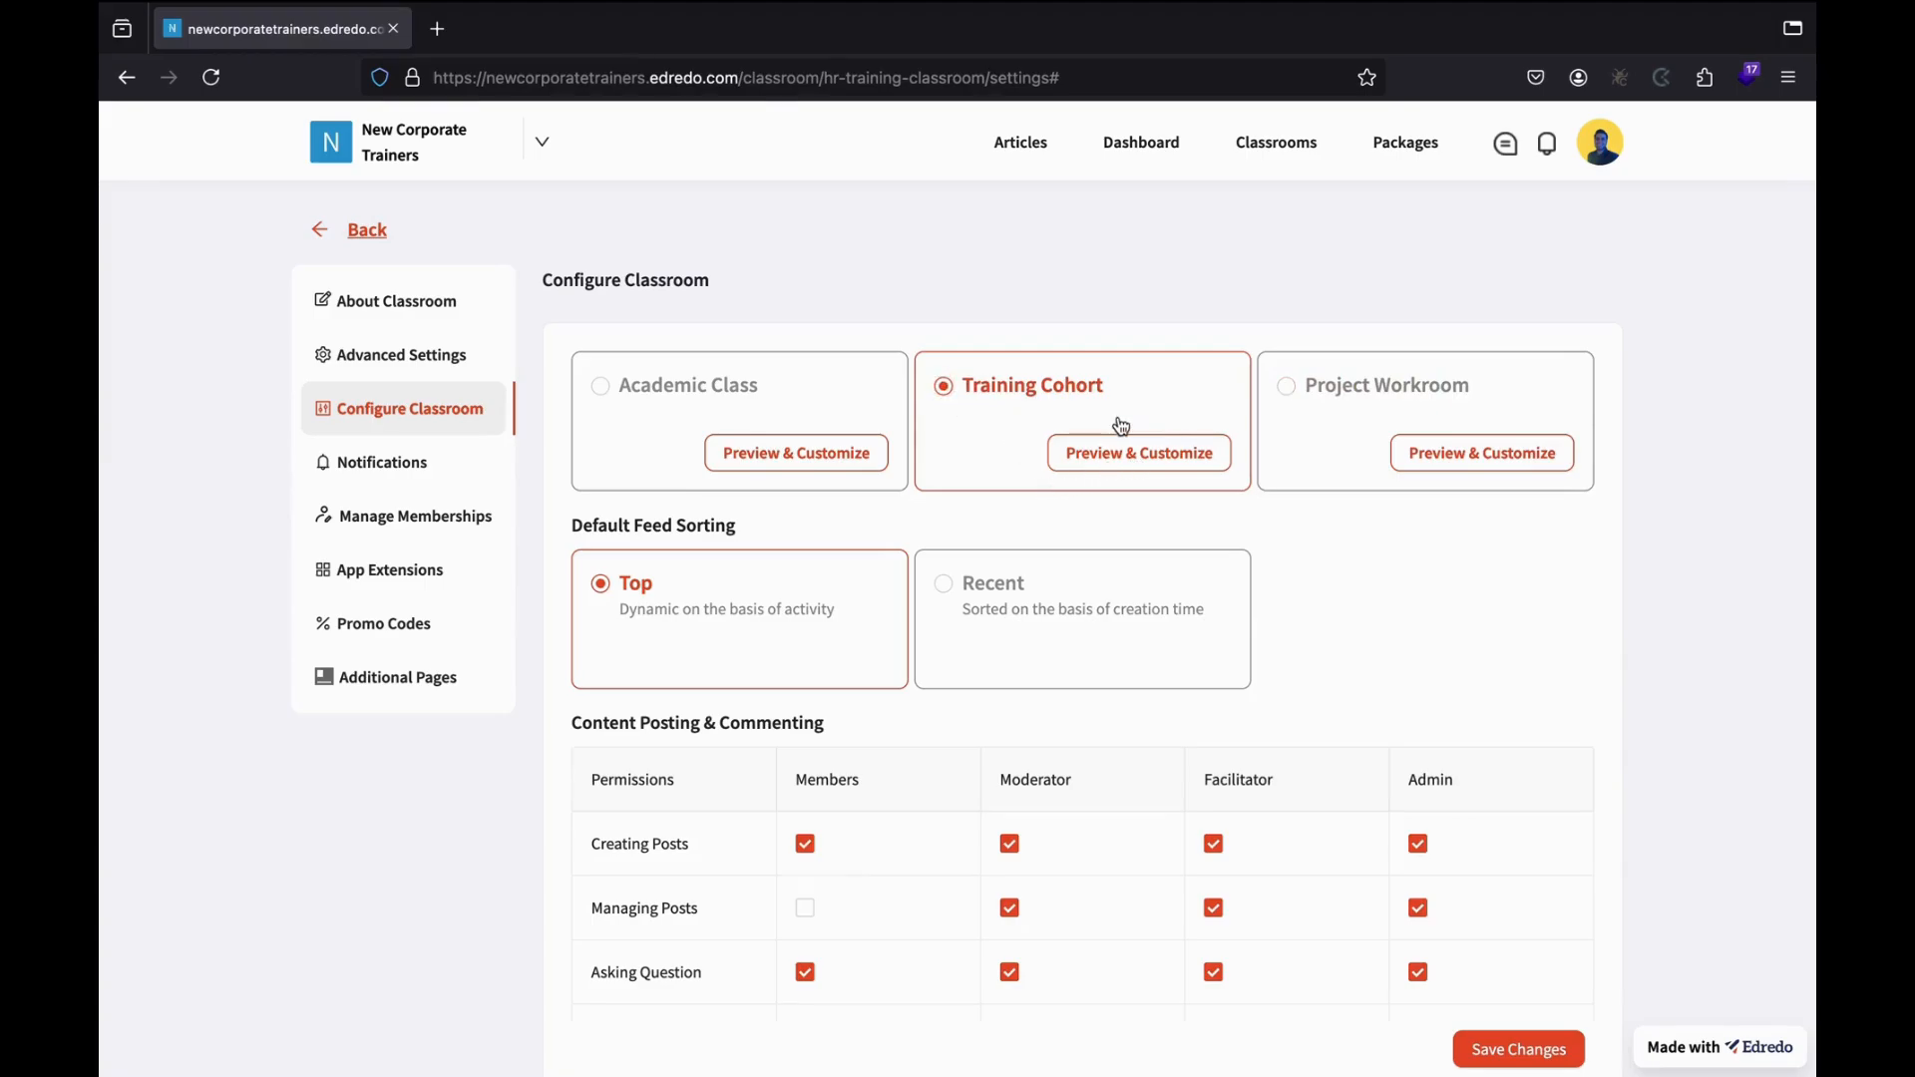
Enable the Challenges and Gradebook modules for the Training Cohort and save the preview.
left_click(1115, 451)
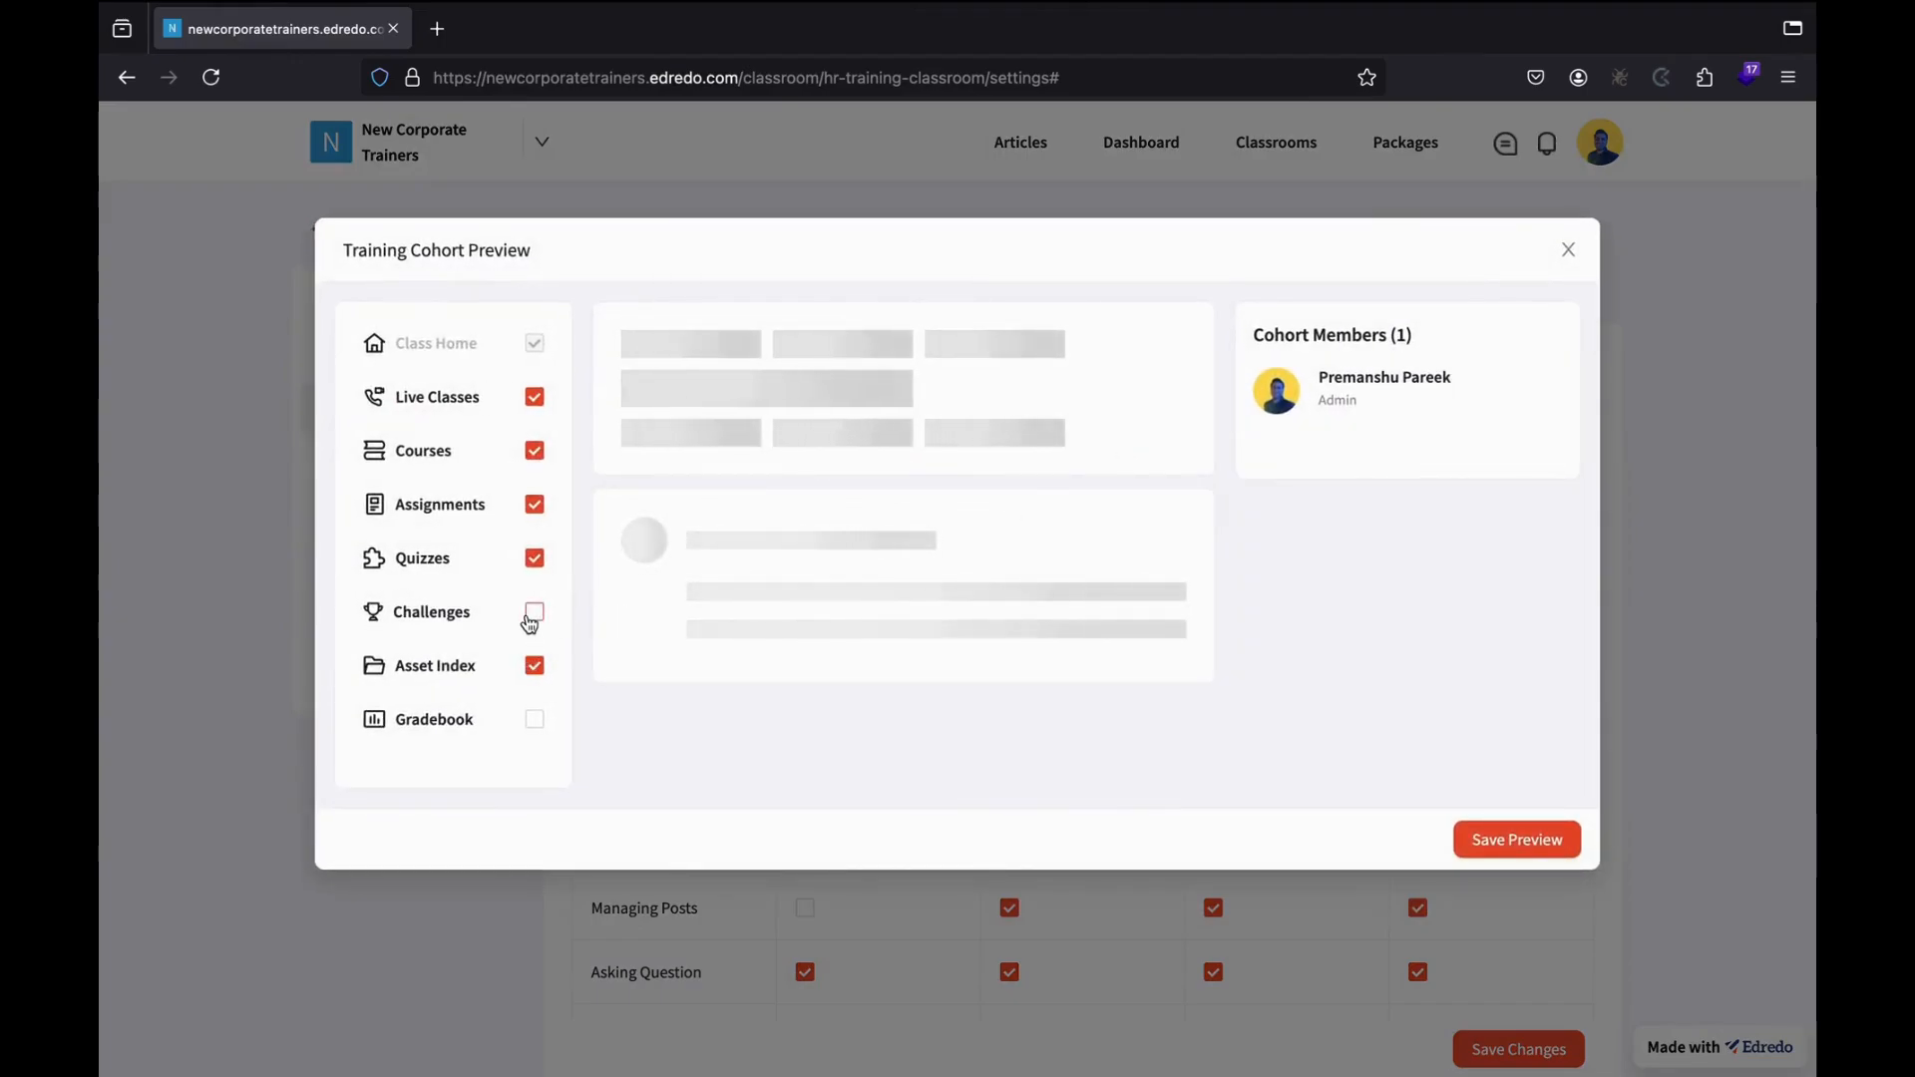
left_click(535, 611)
left_click(535, 728)
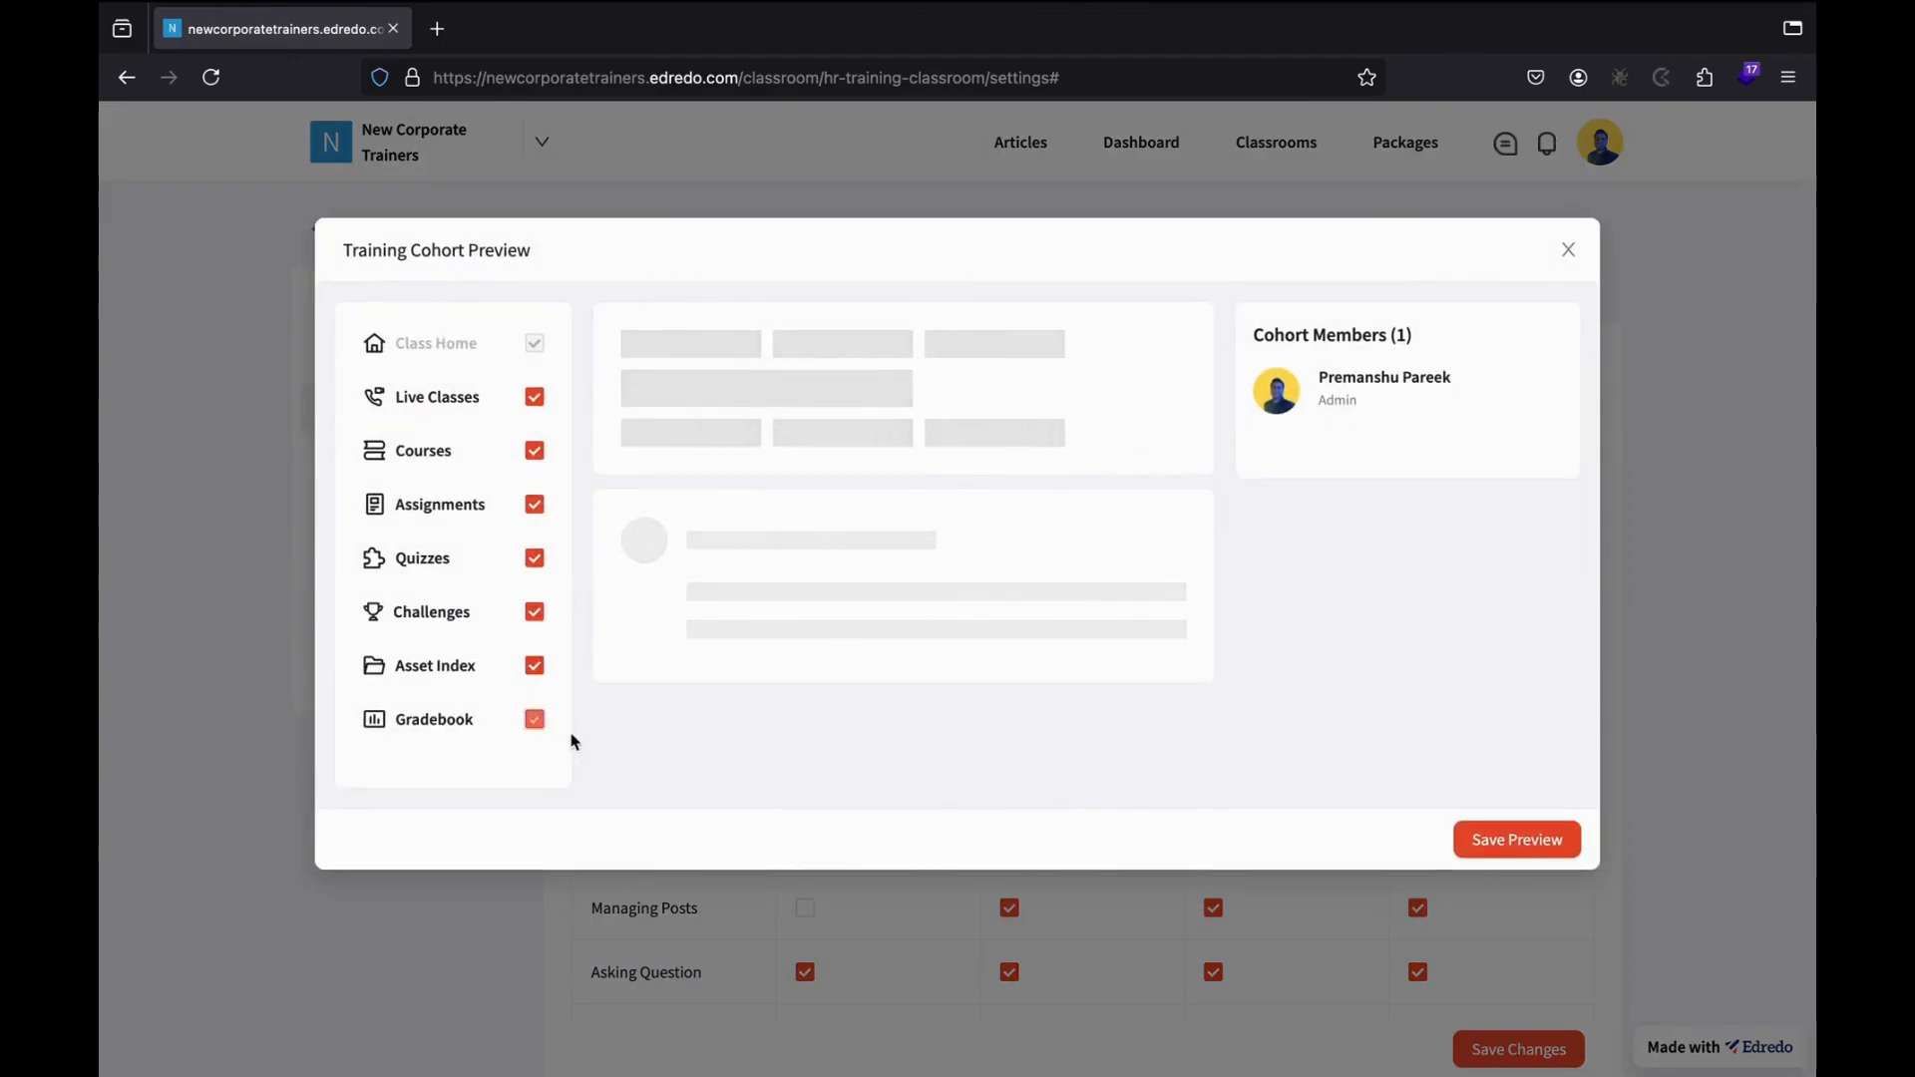
left_click(1498, 843)
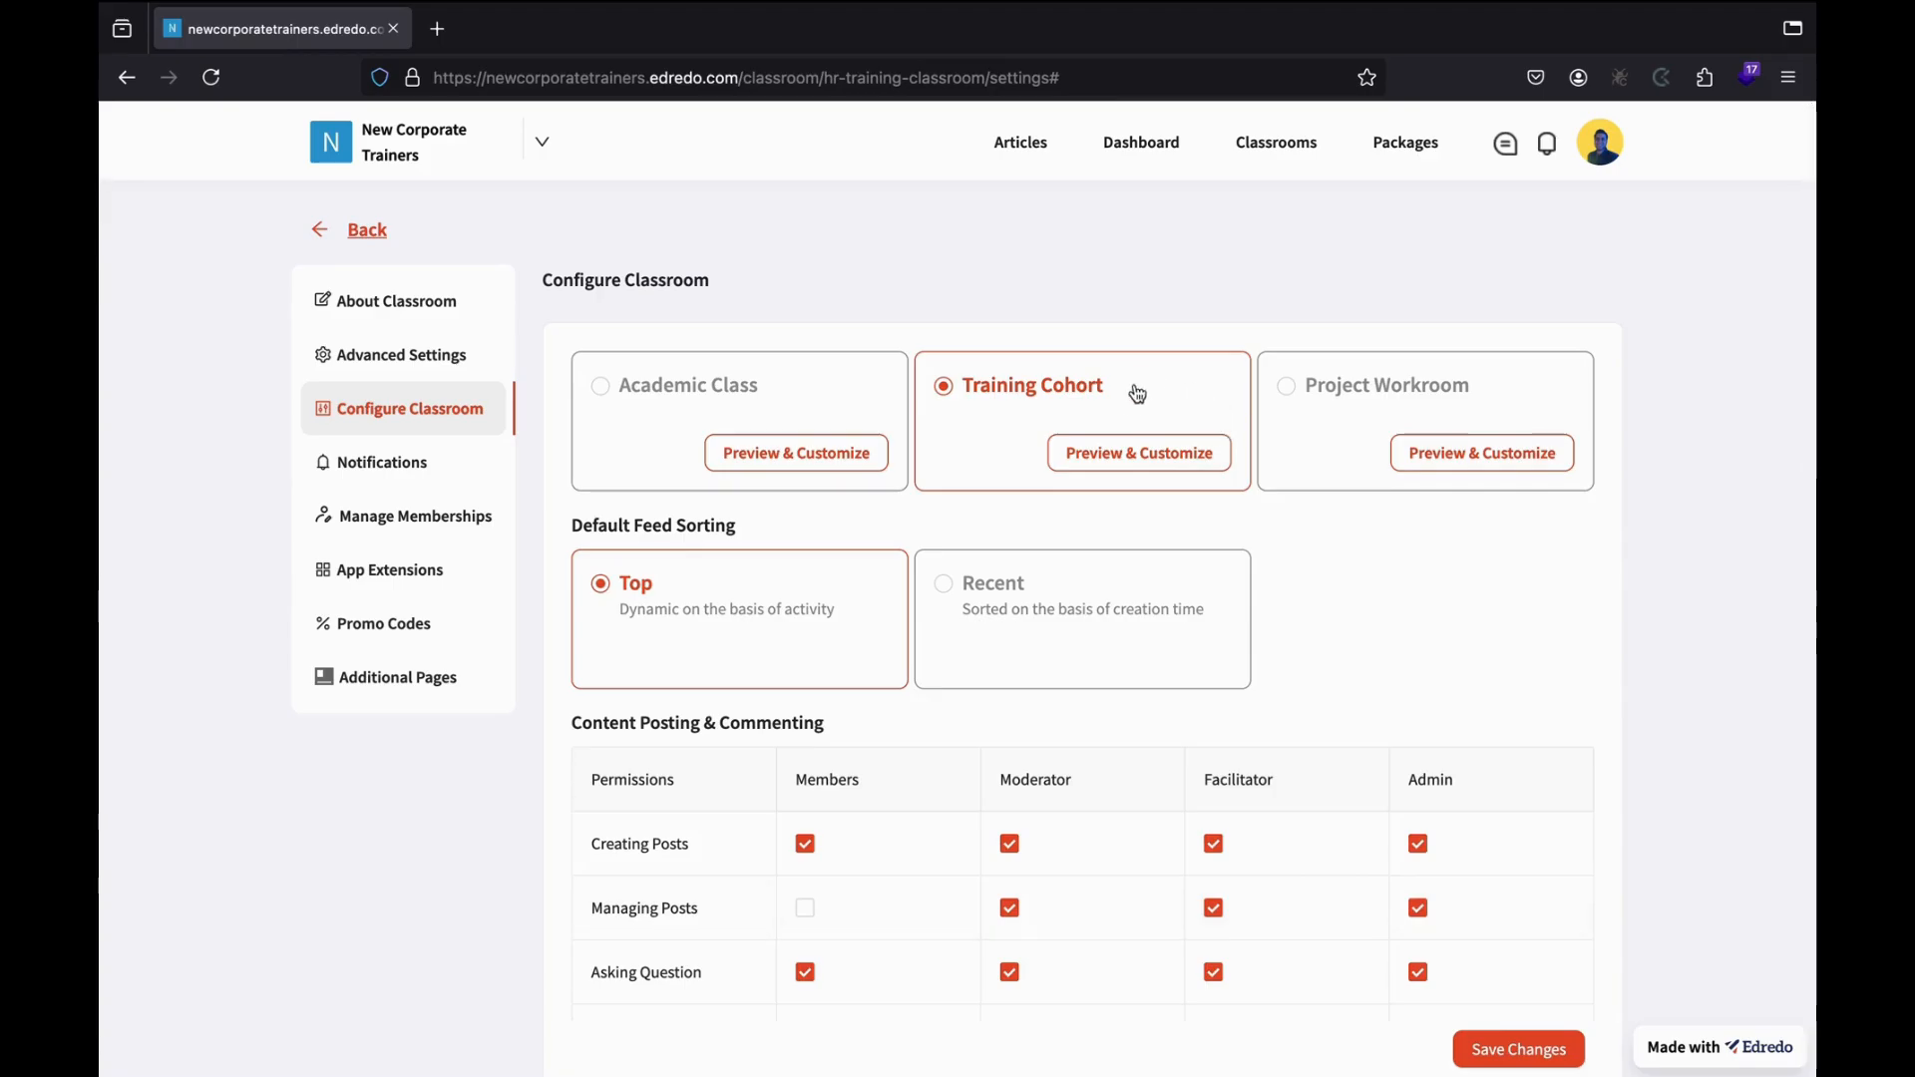
left_click(1125, 462)
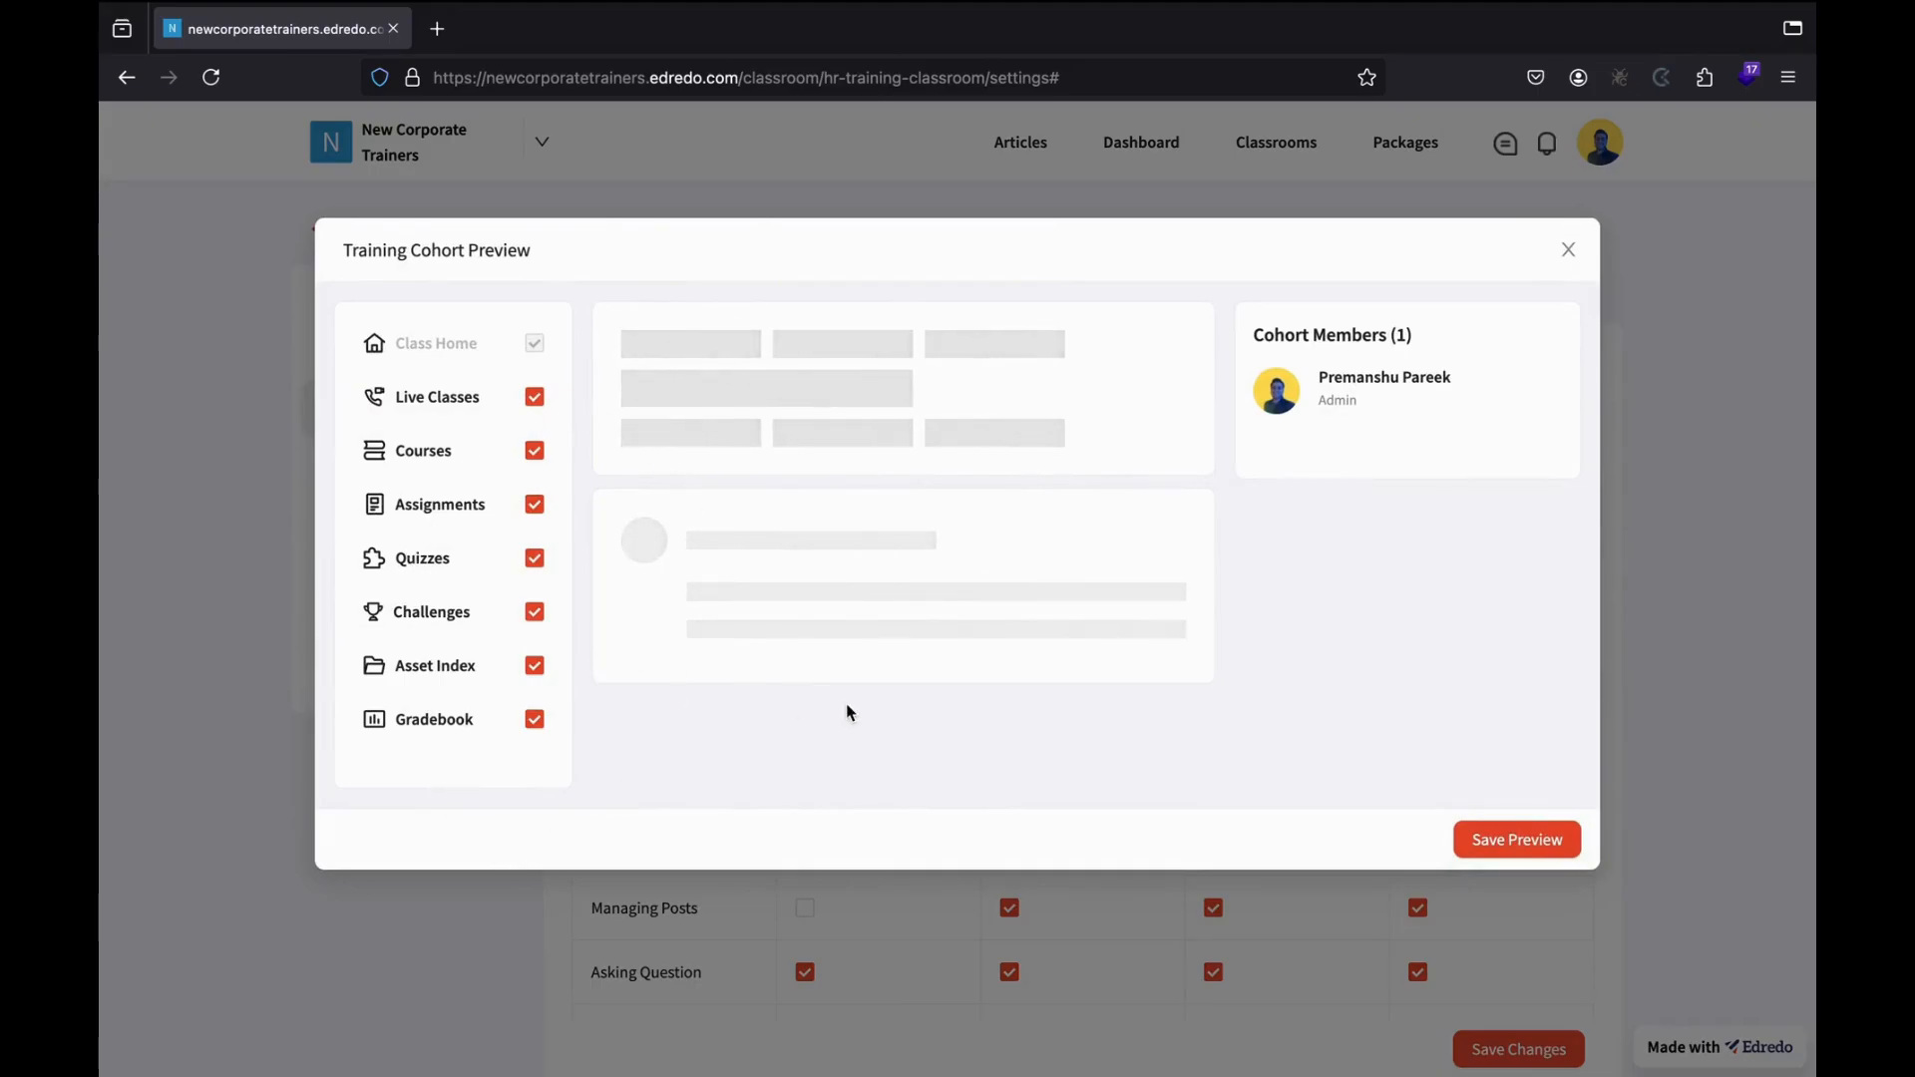
left_click(1569, 254)
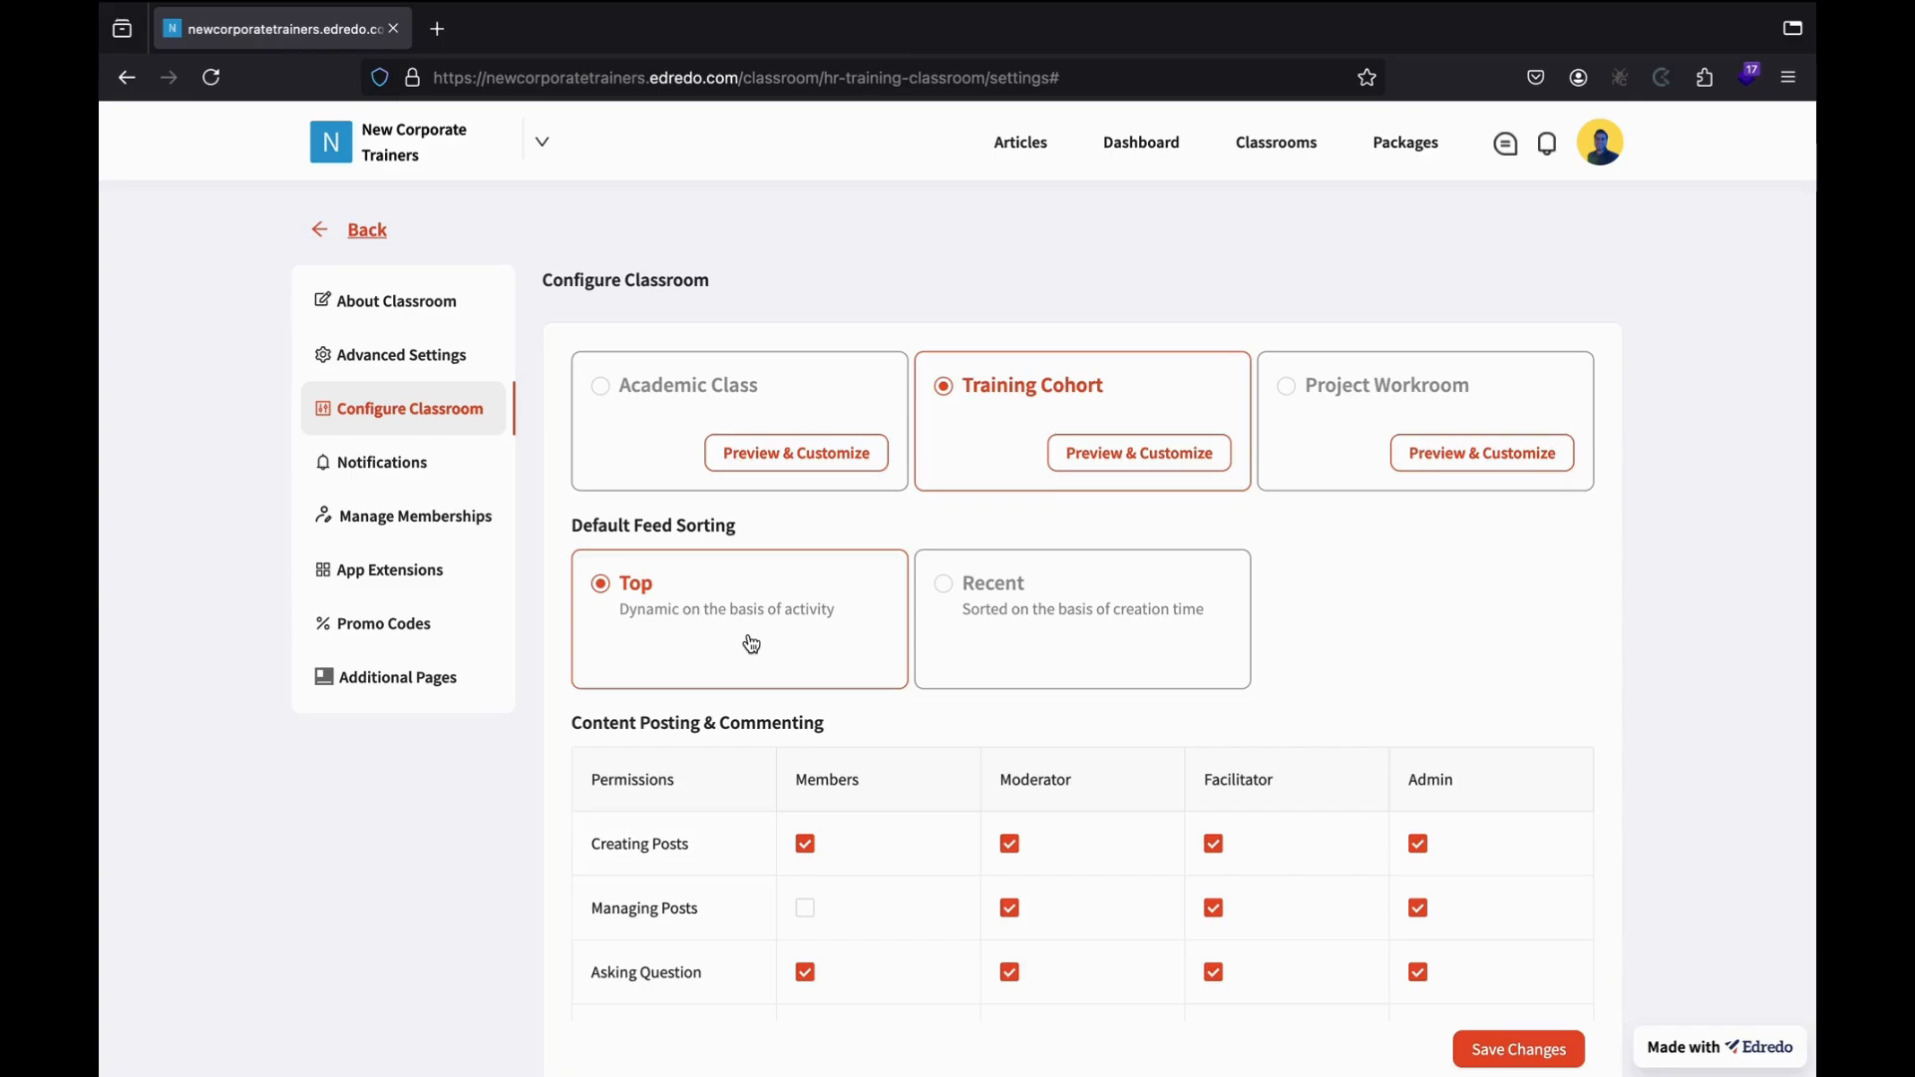
Set Default Feed Sorting to Recent.
left_click(988, 596)
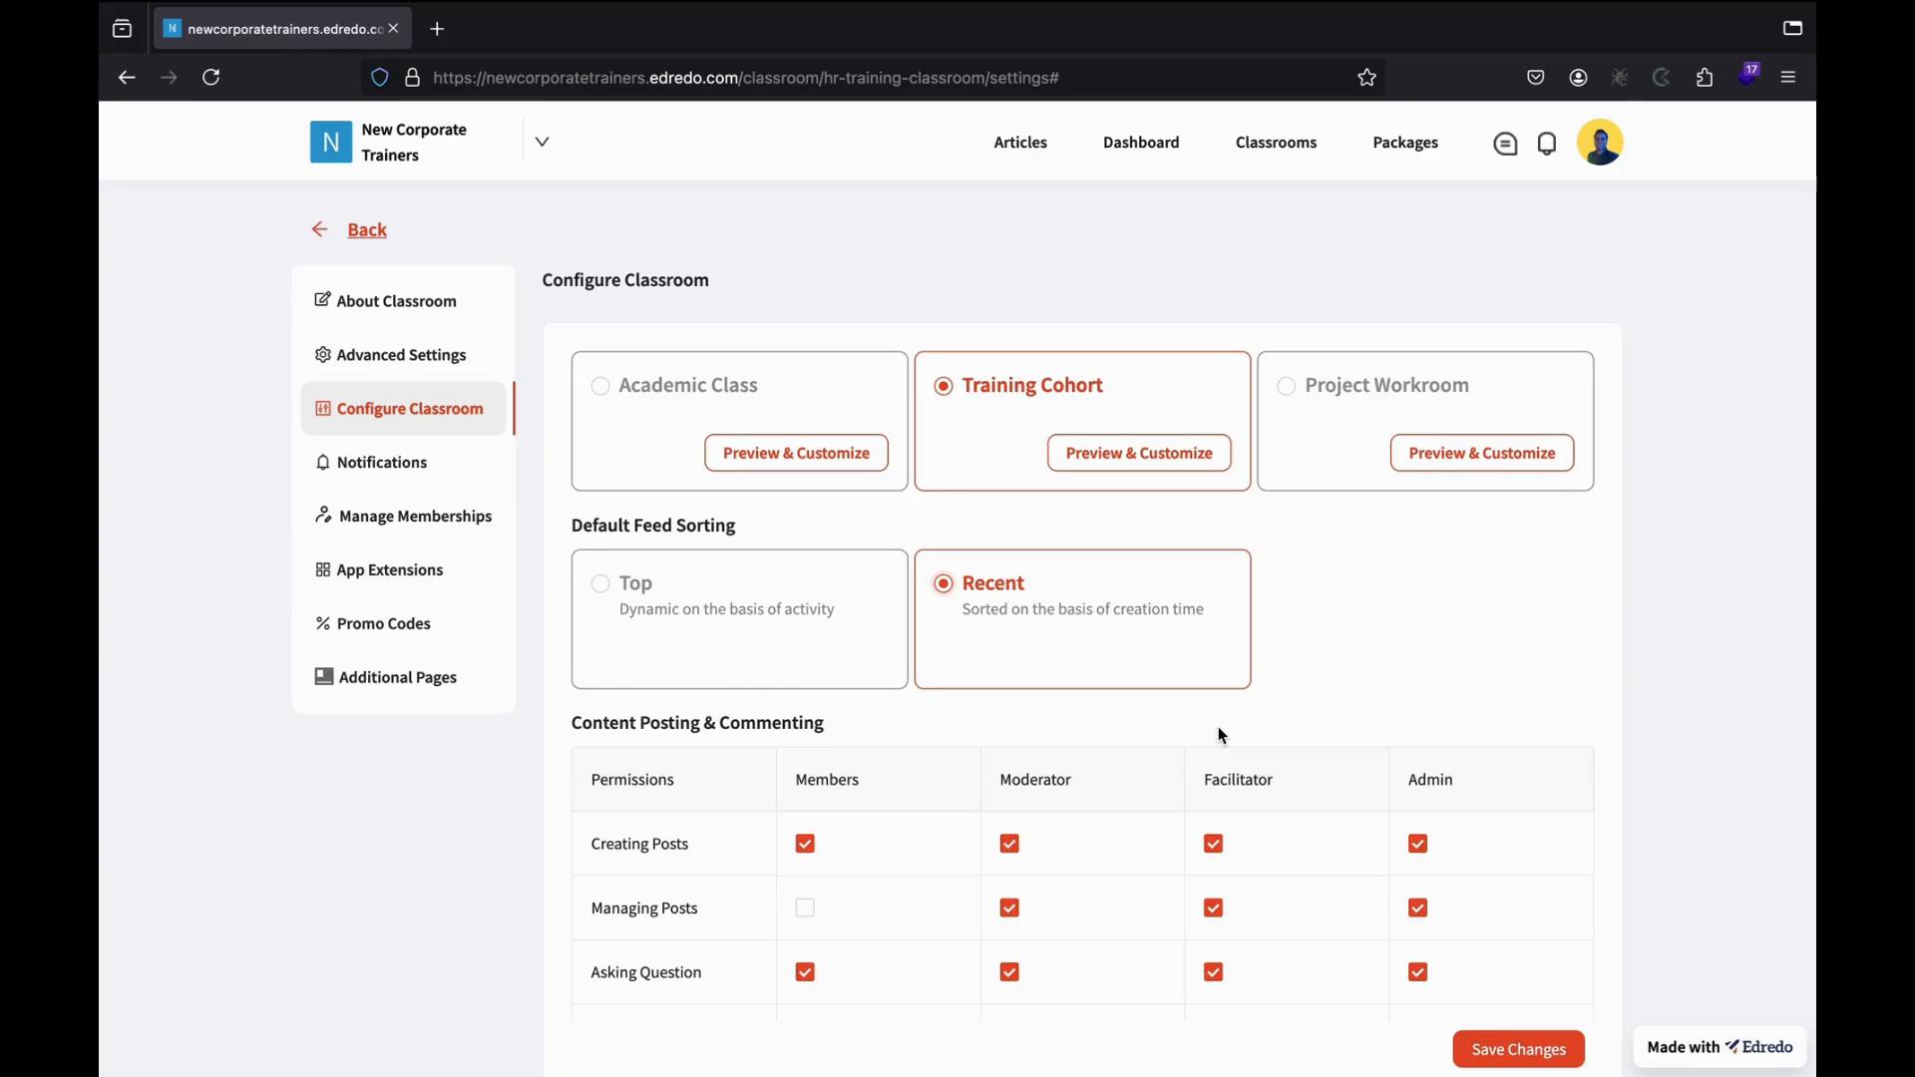
scroll(943, 696, "down", 2)
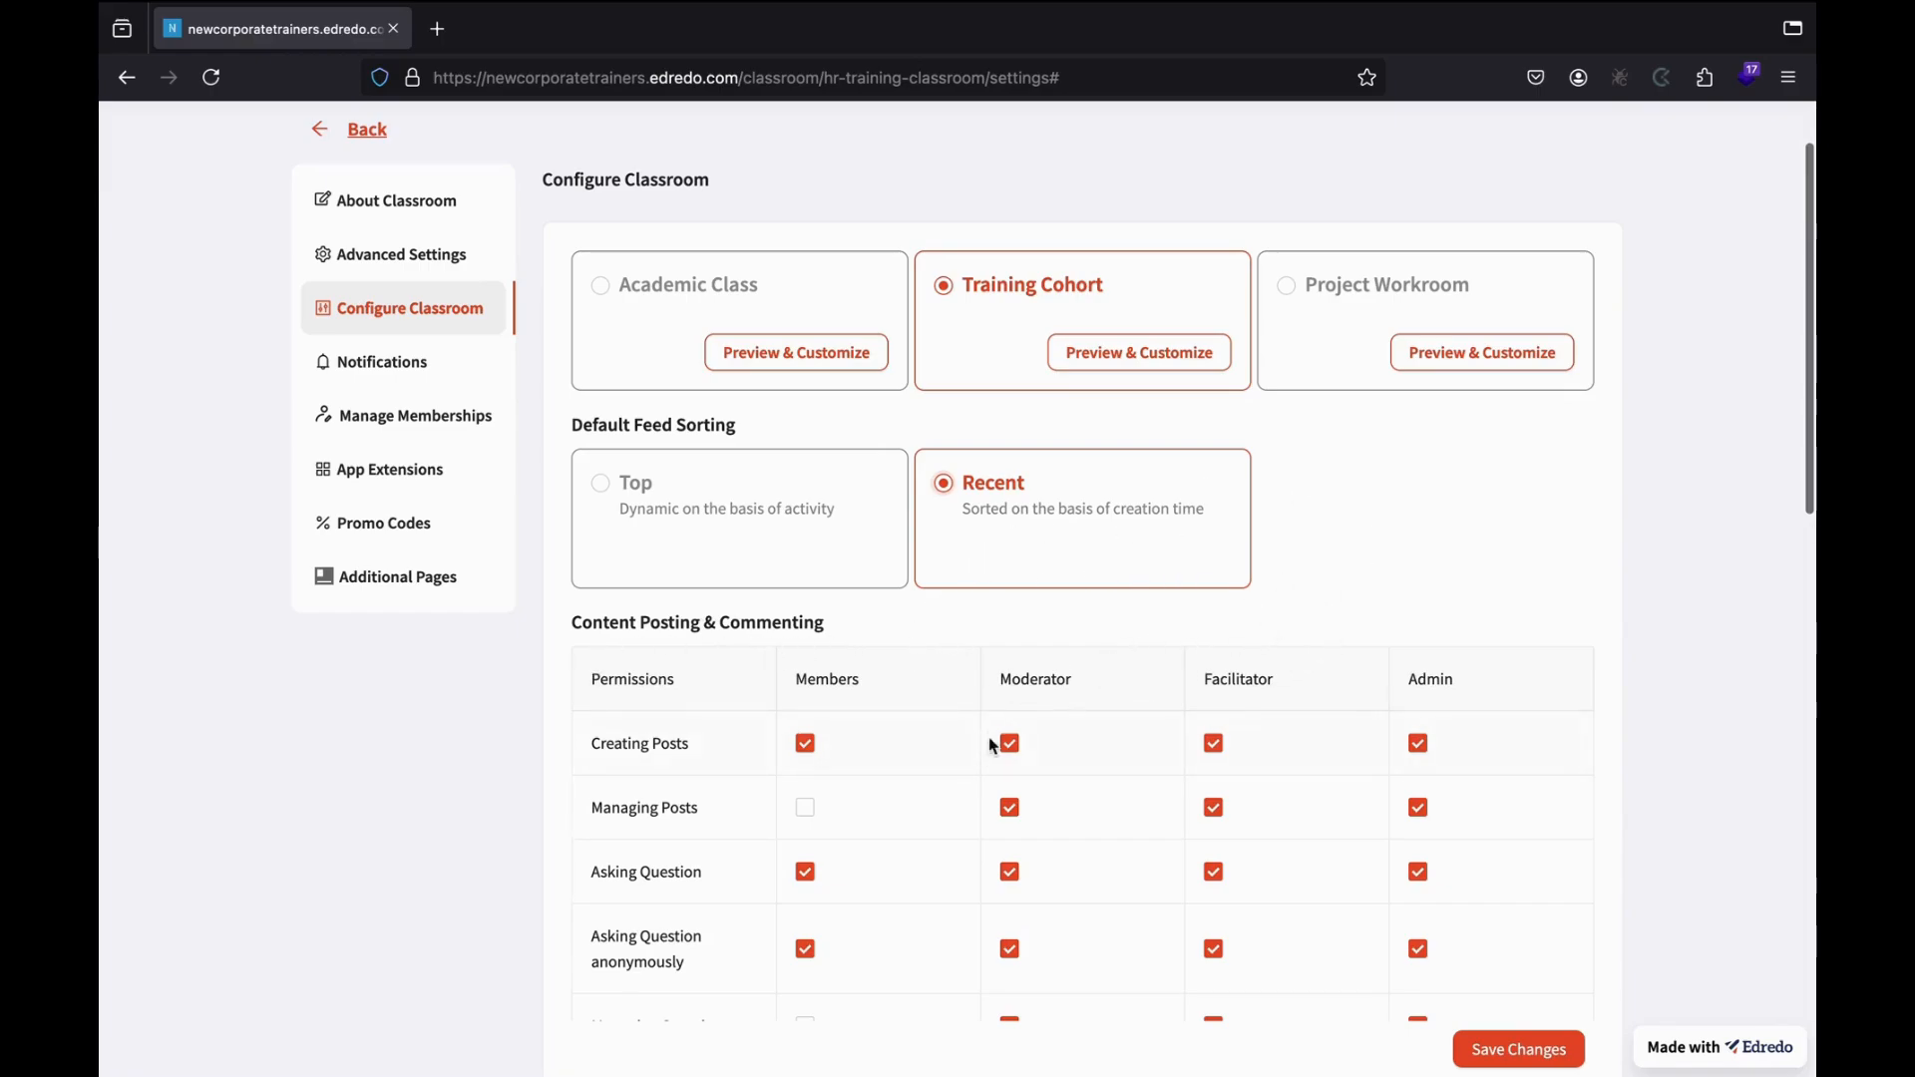
scroll(810, 883, "down", 4)
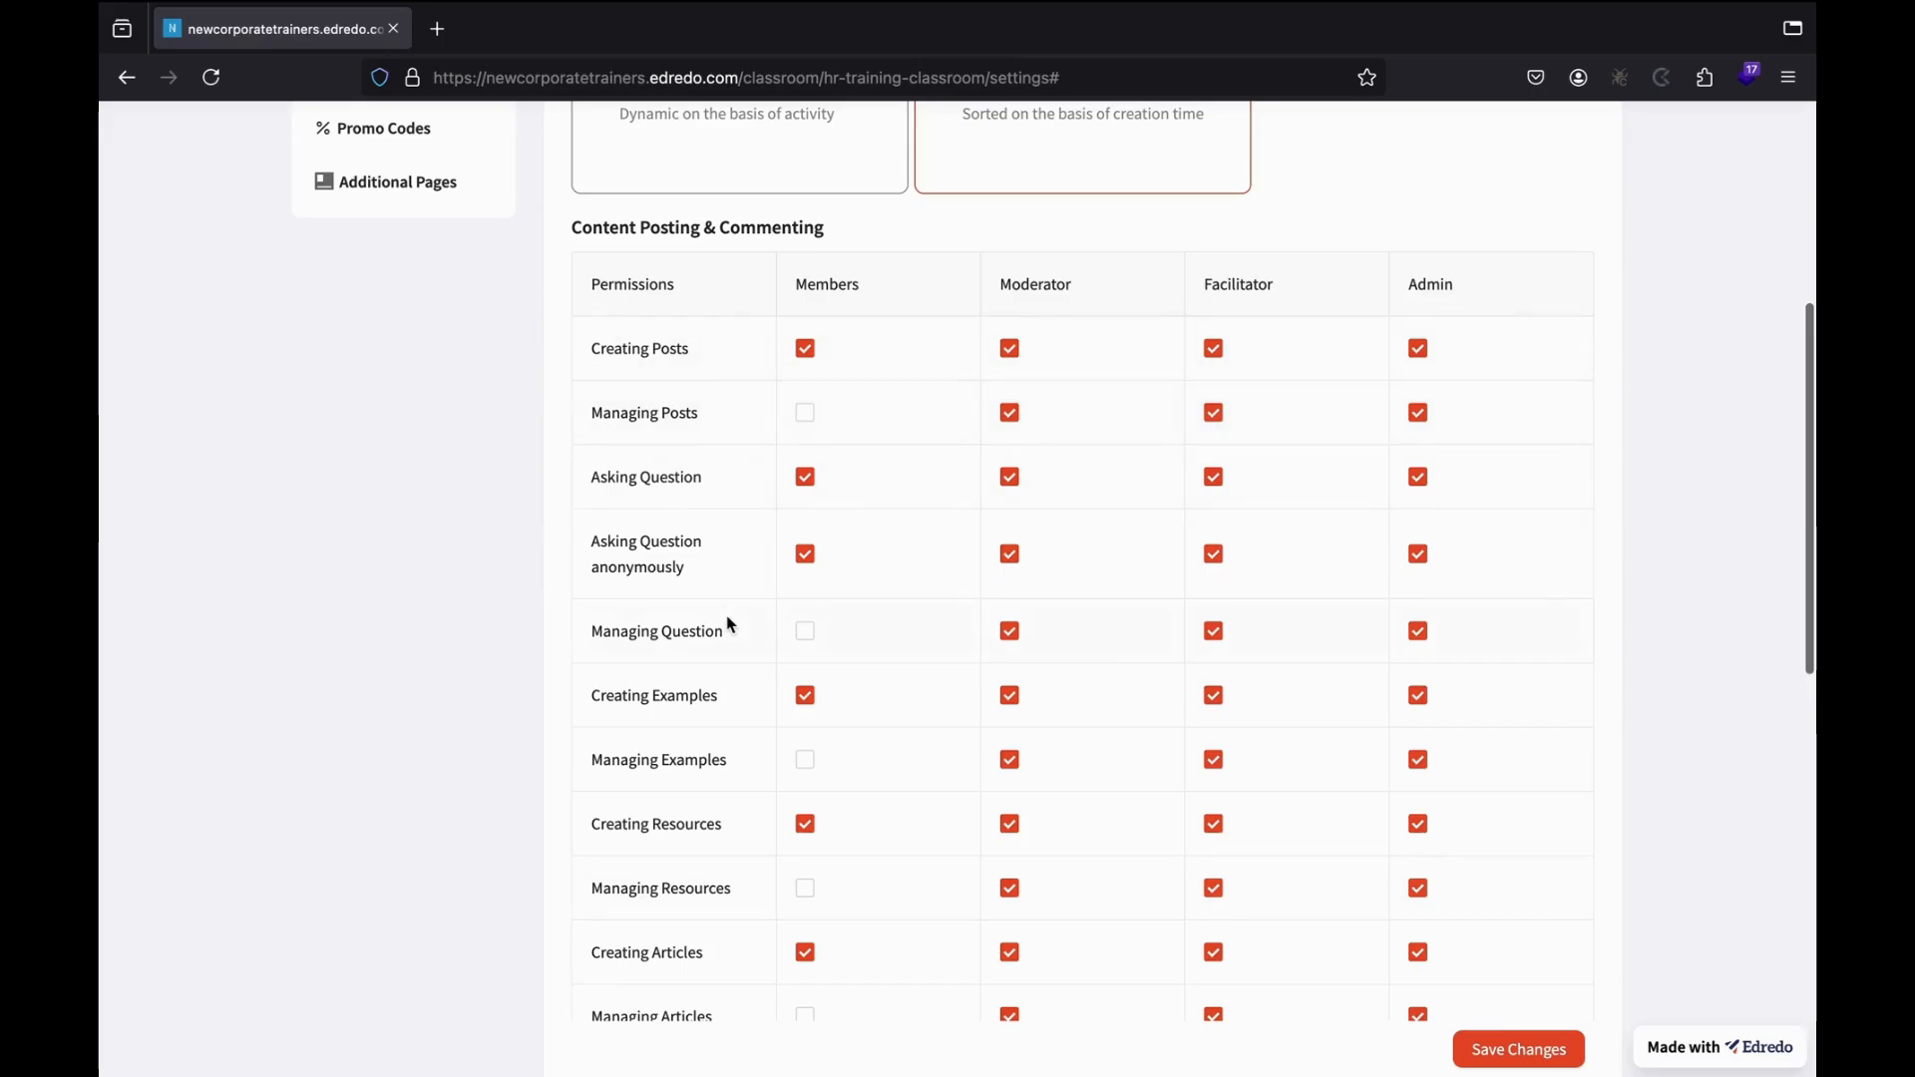
scroll(674, 893, "down", 5)
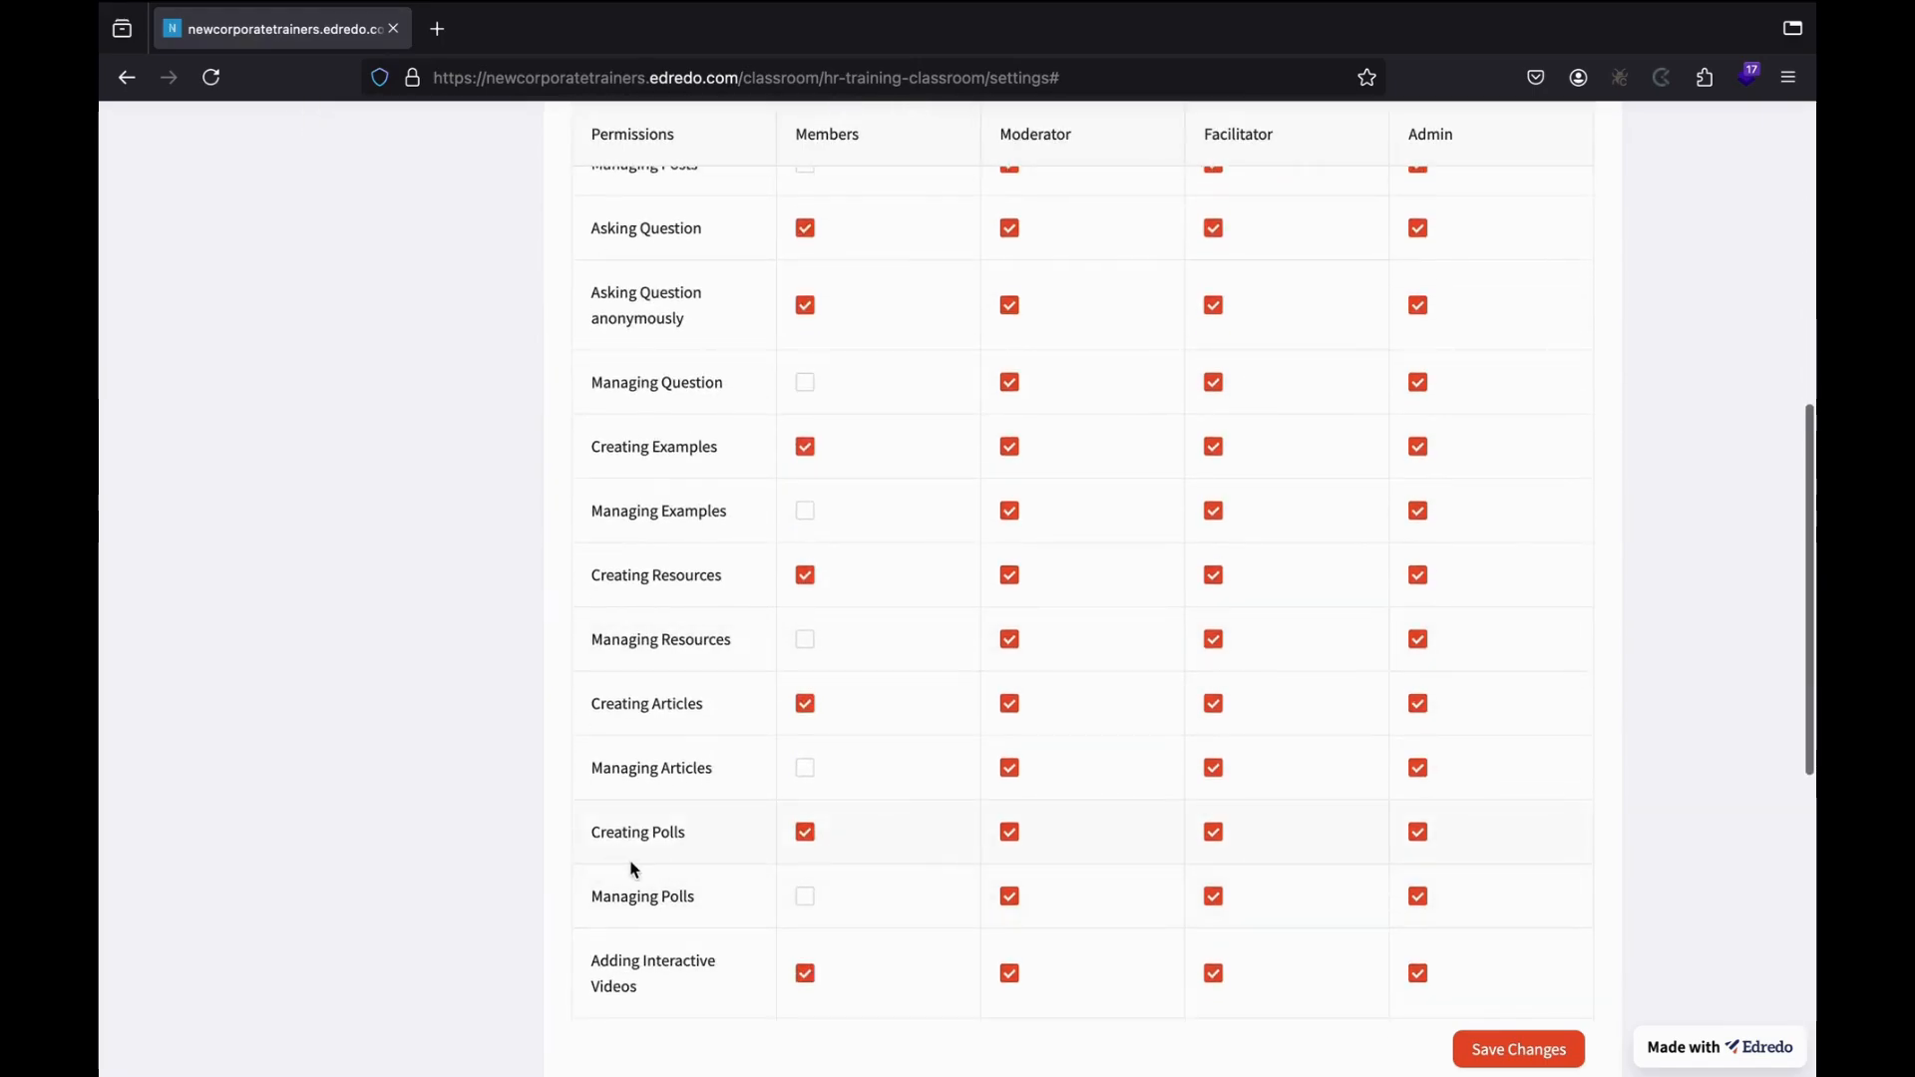
scroll(631, 778, "down", 1)
scroll(642, 803, "down", 3)
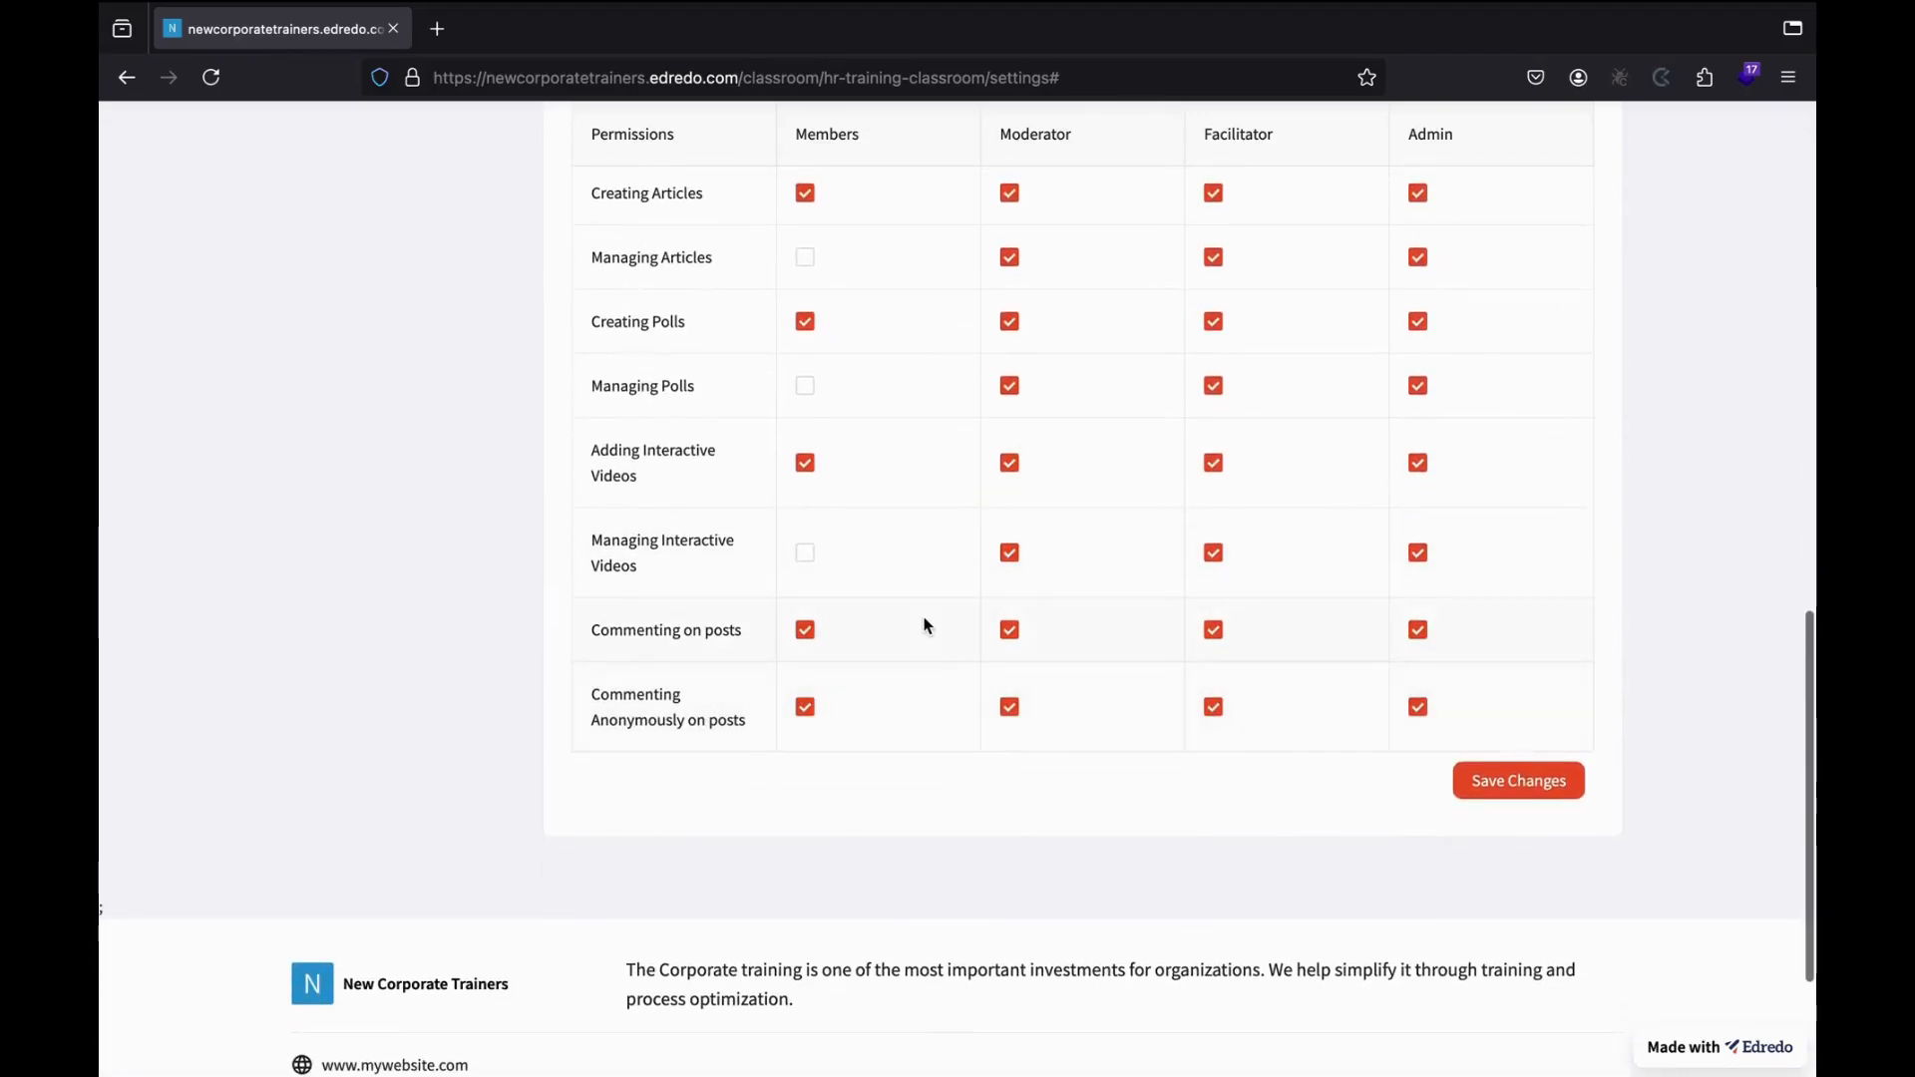
scroll(923, 625, "up", 3)
scroll(924, 625, "up", 7)
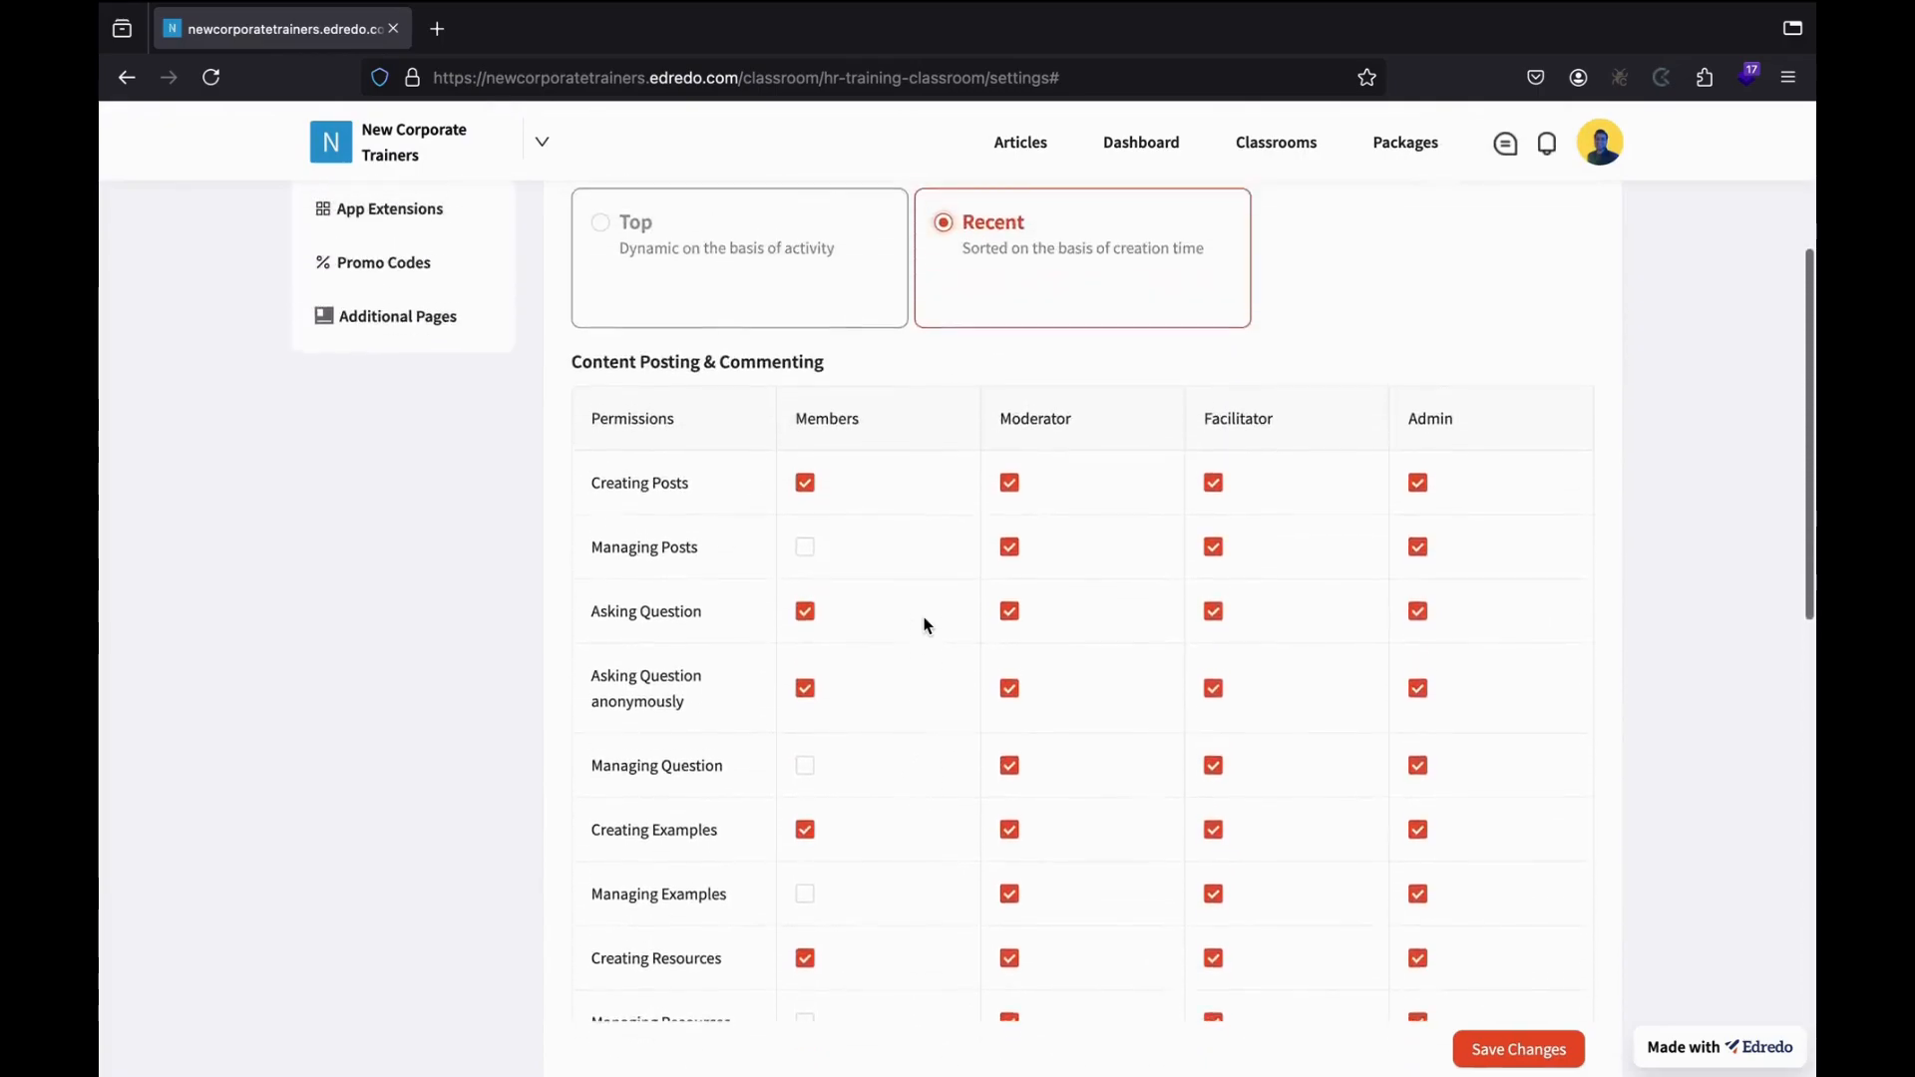
scroll(944, 727, "down", 9)
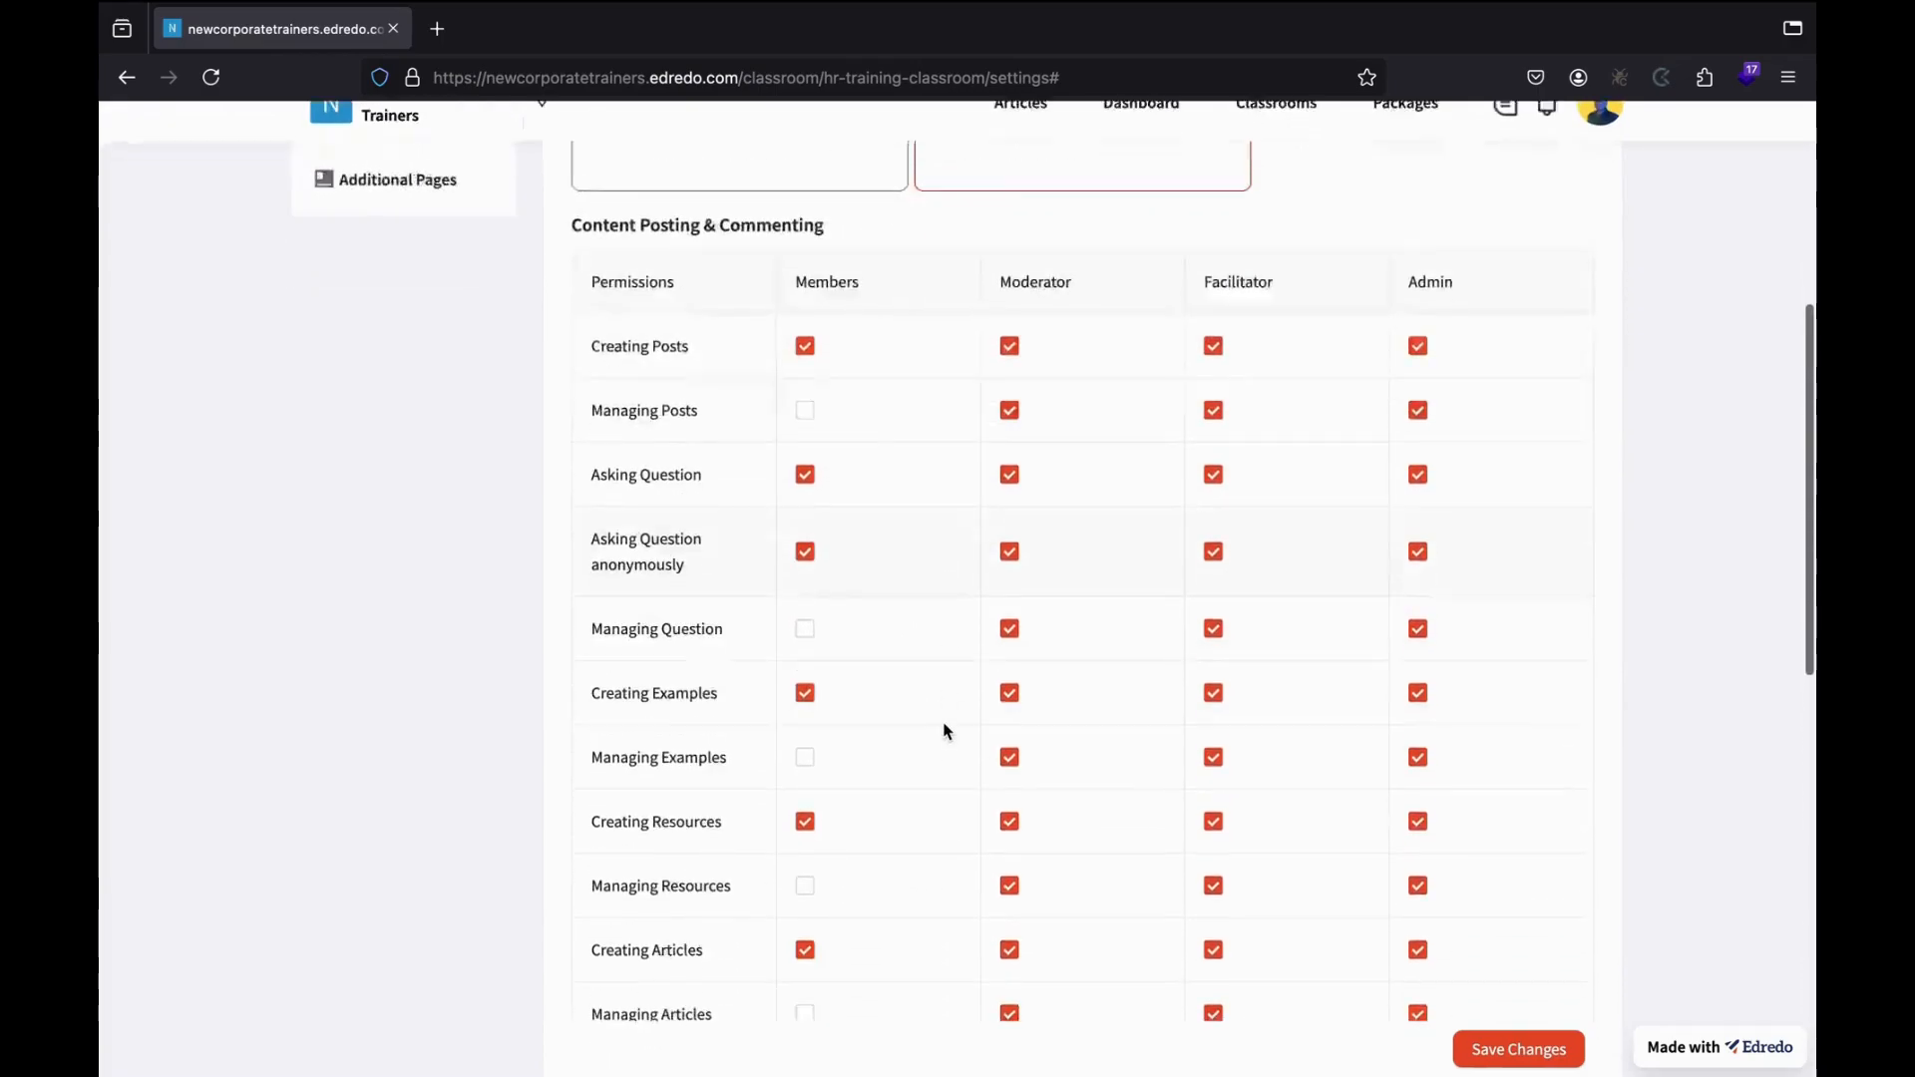
scroll(945, 729, "up", 7)
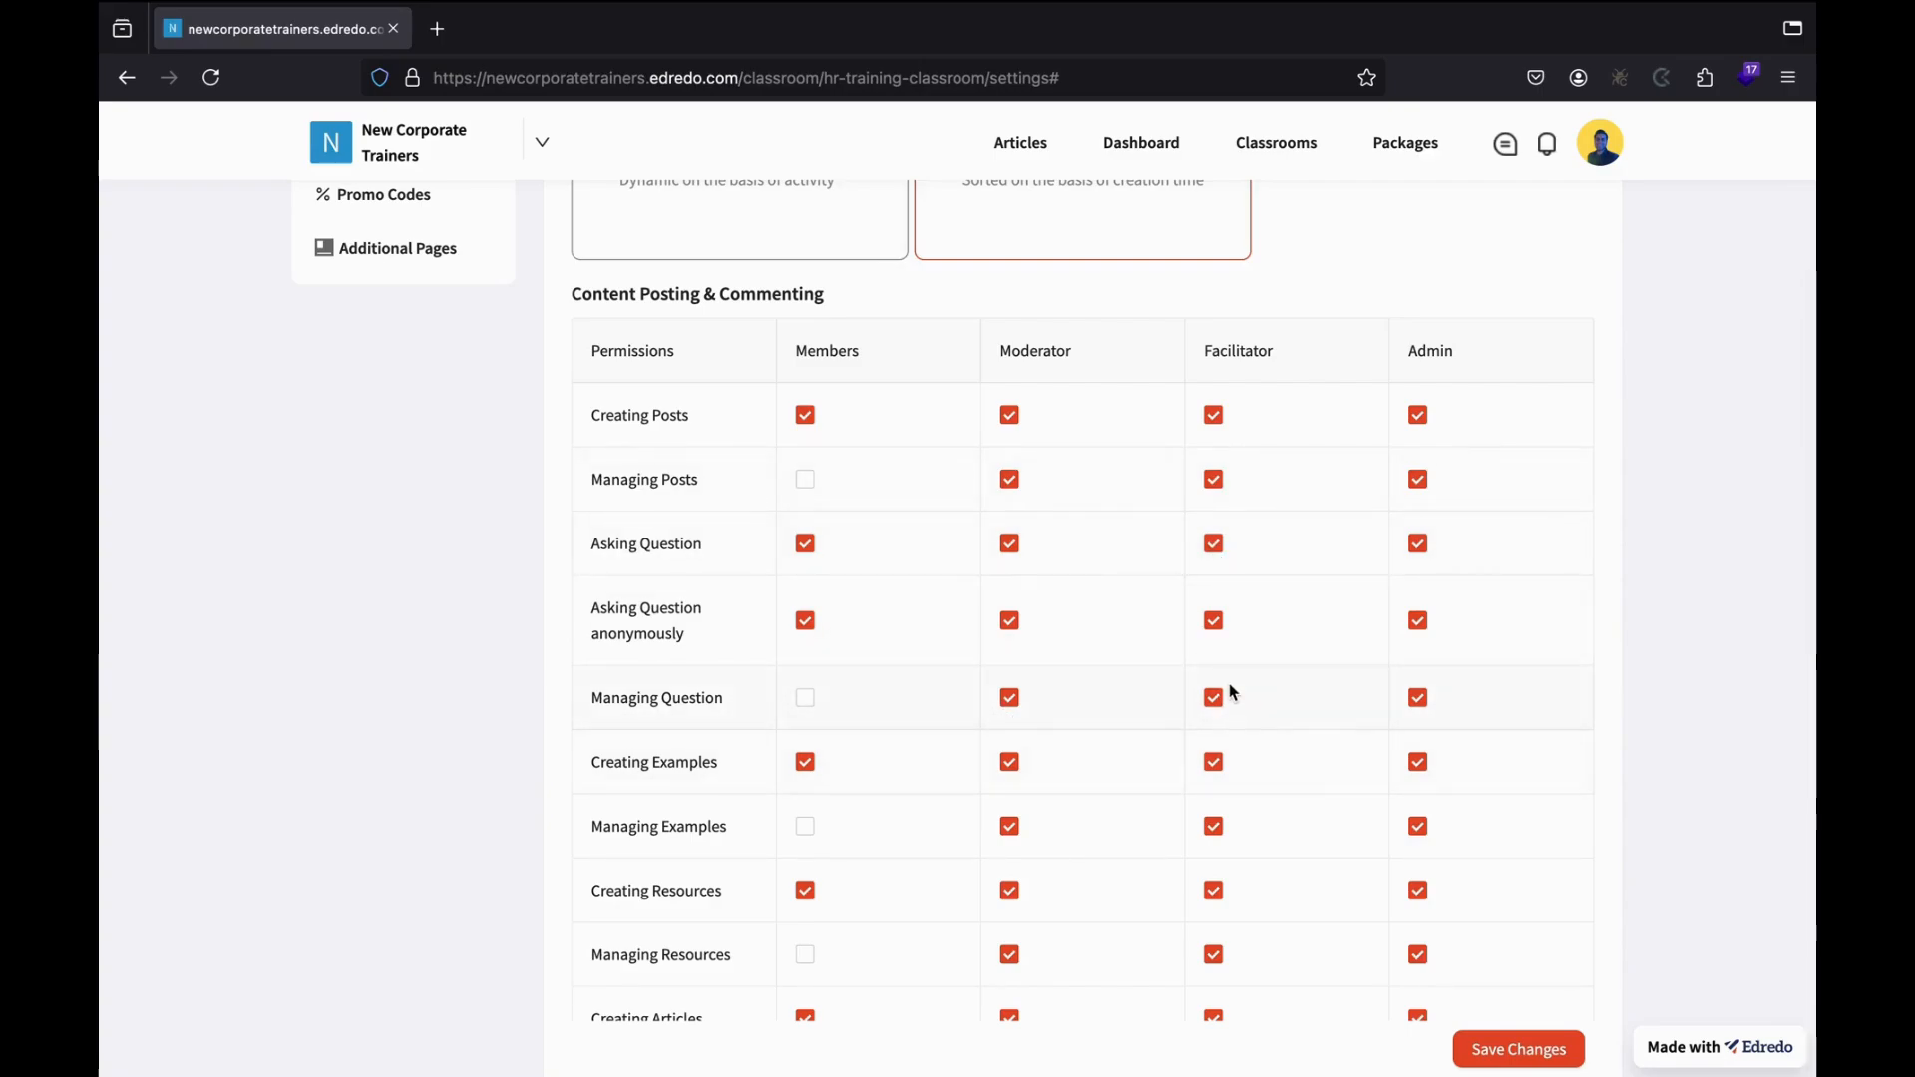
Remove Moderators' Managing Question and Facilitators' Managing Resources permissions, and save the classroom settings.
left_click(1012, 701)
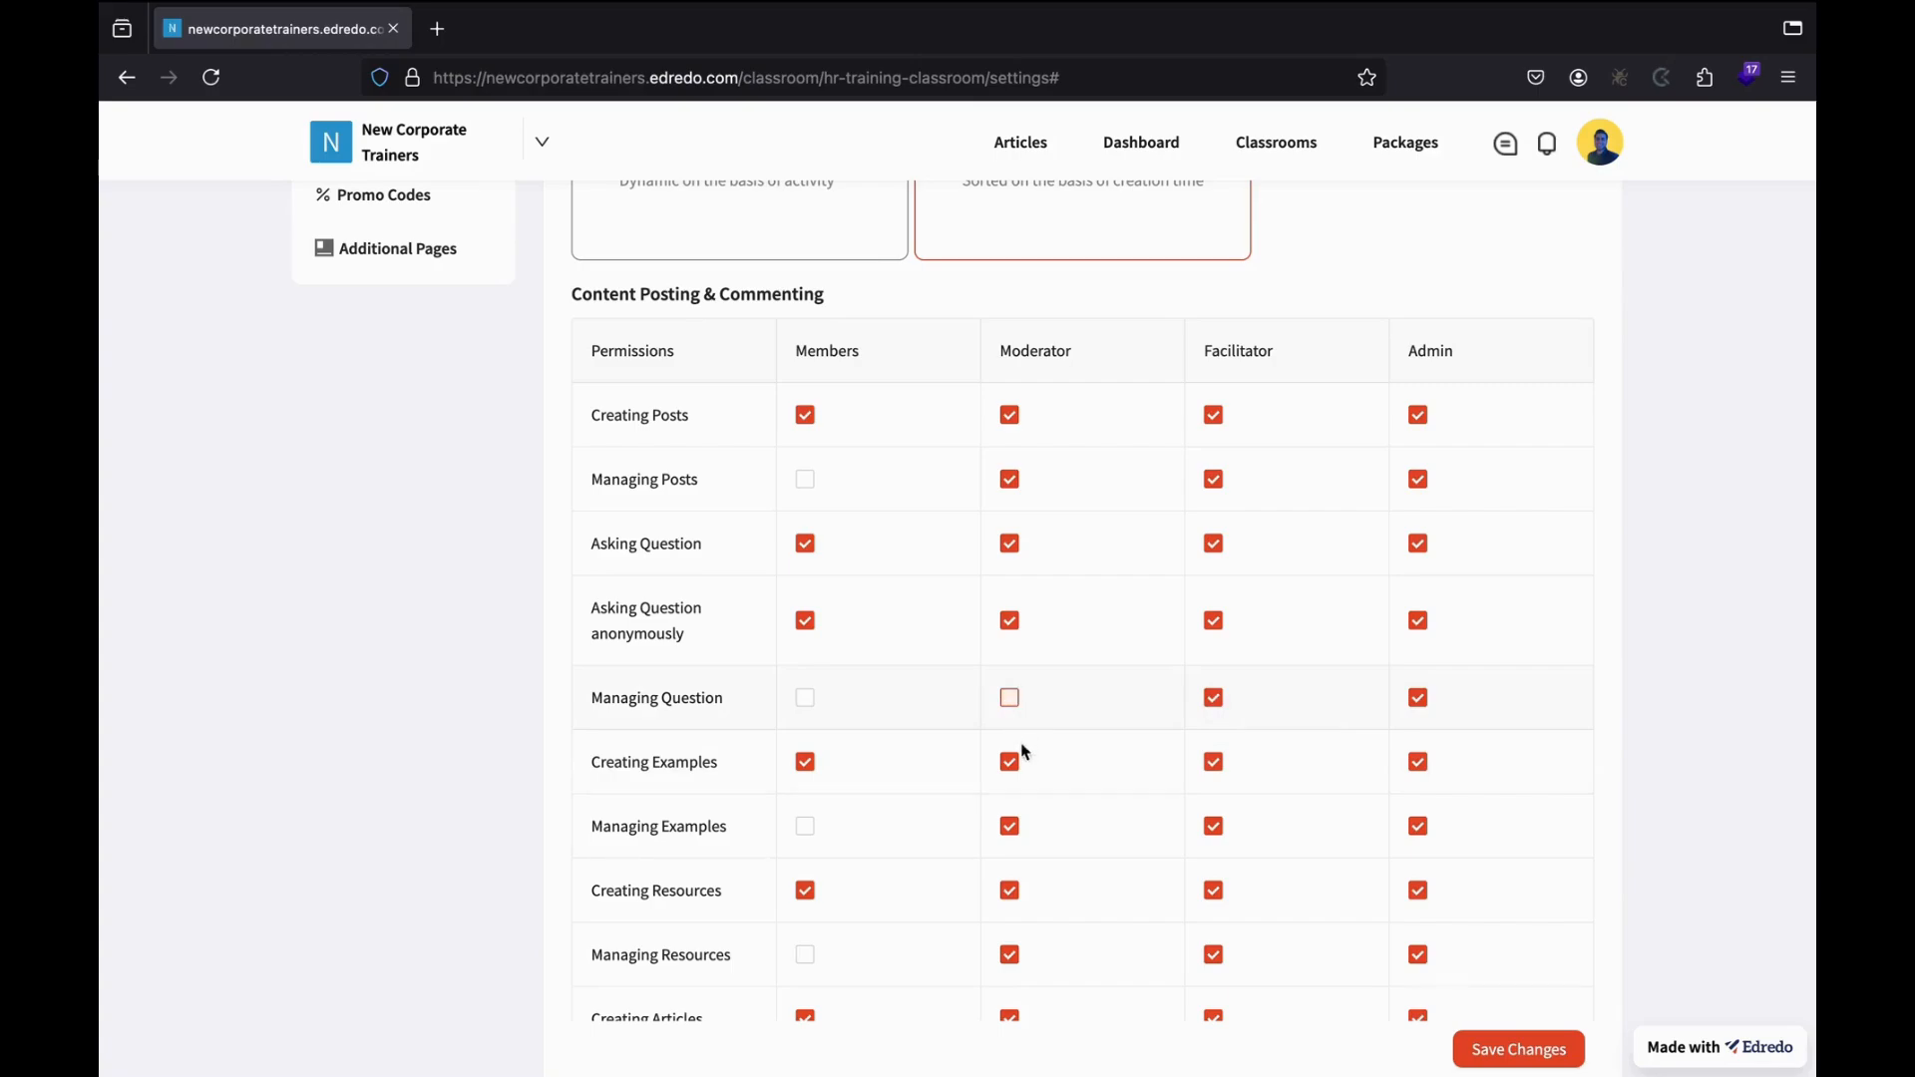
scroll(1038, 829, "down", 3)
left_click(1214, 642)
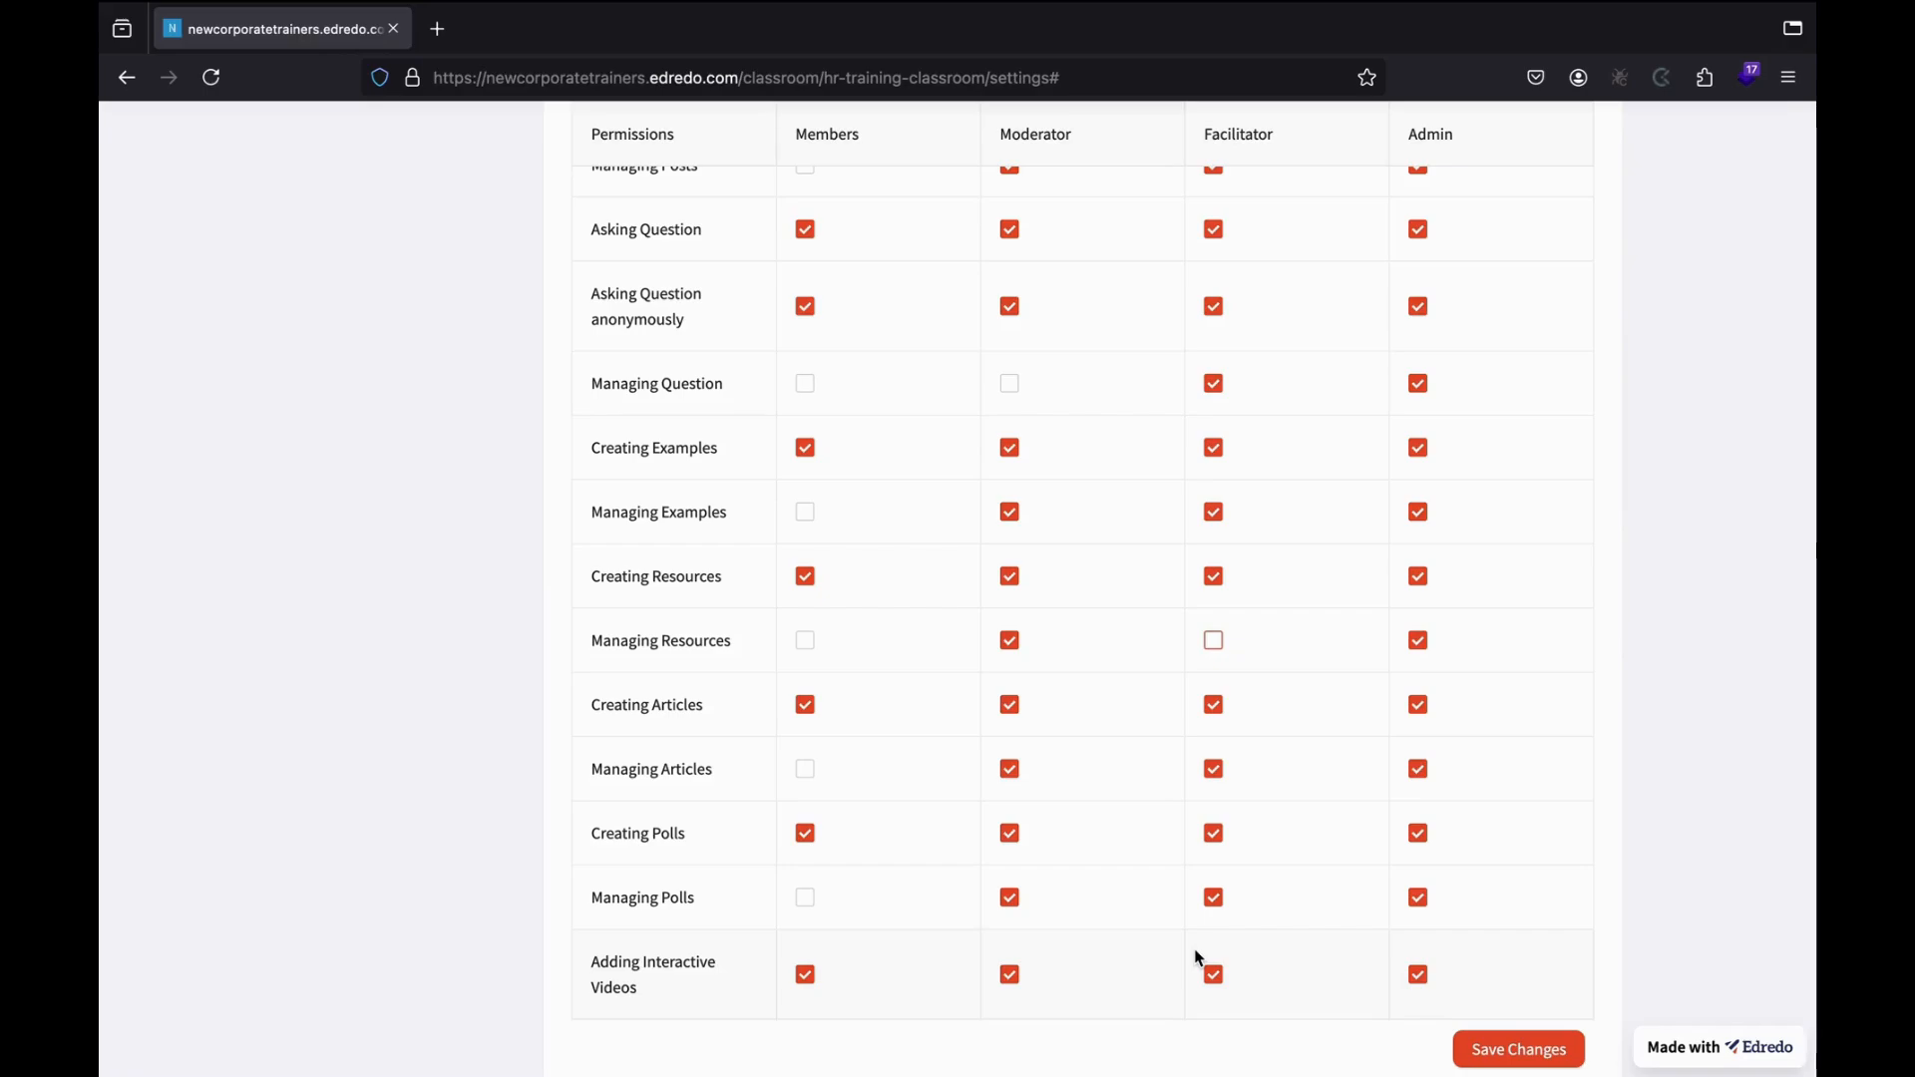
scroll(1173, 613, "down", 3)
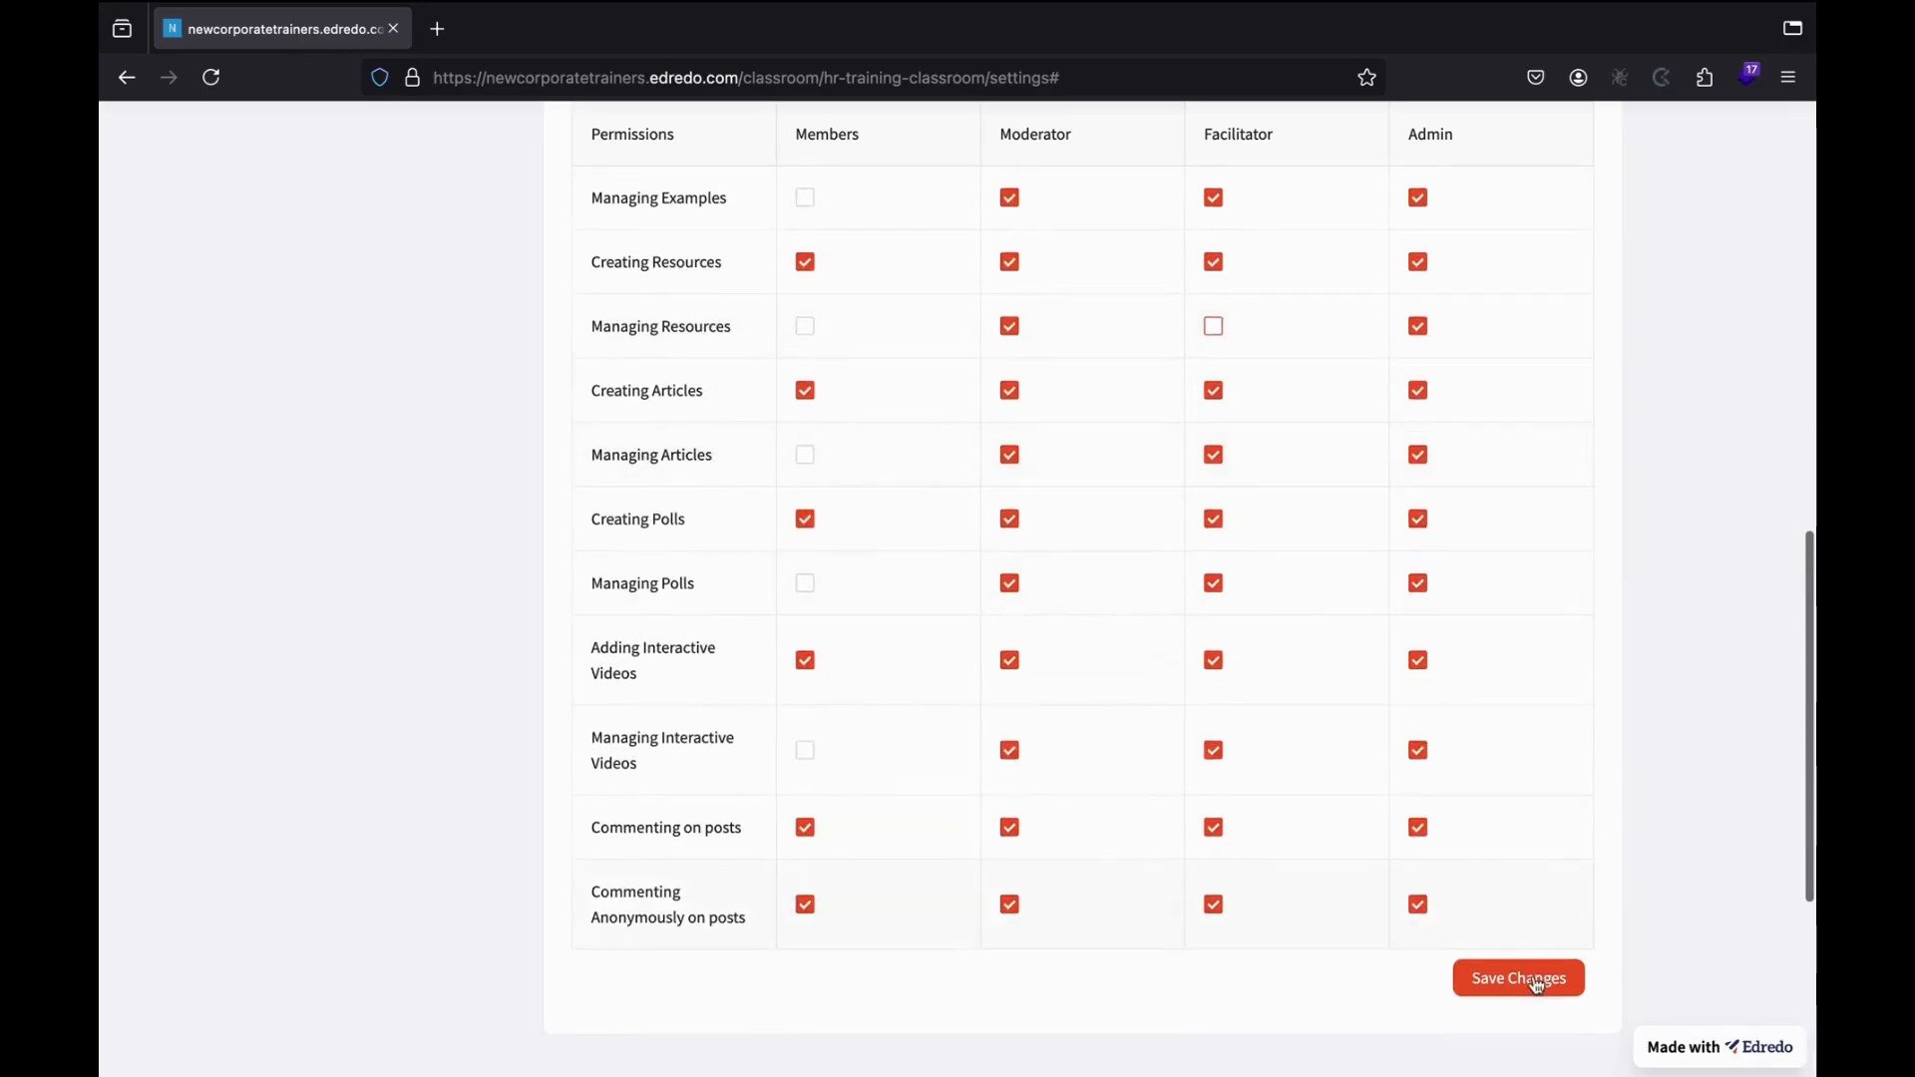
left_click(1519, 979)
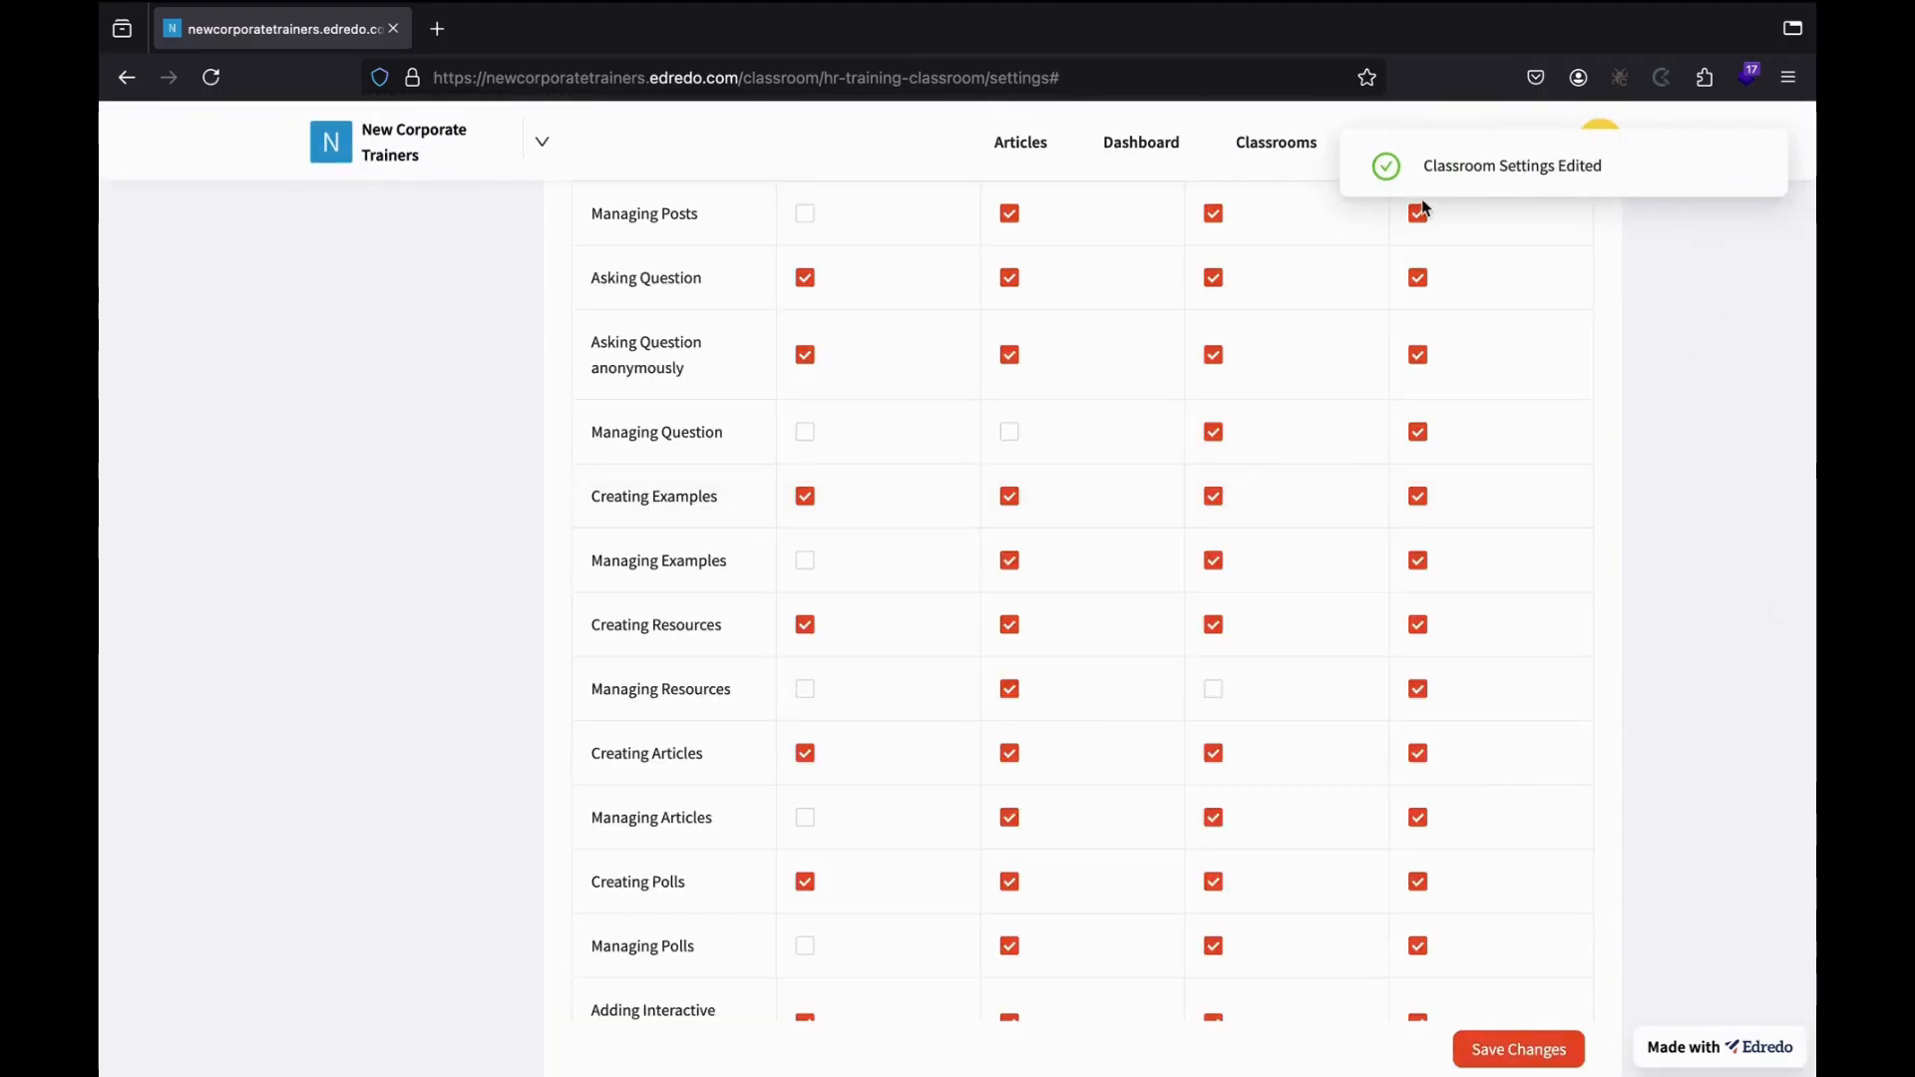
scroll(1306, 459, "up", 7)
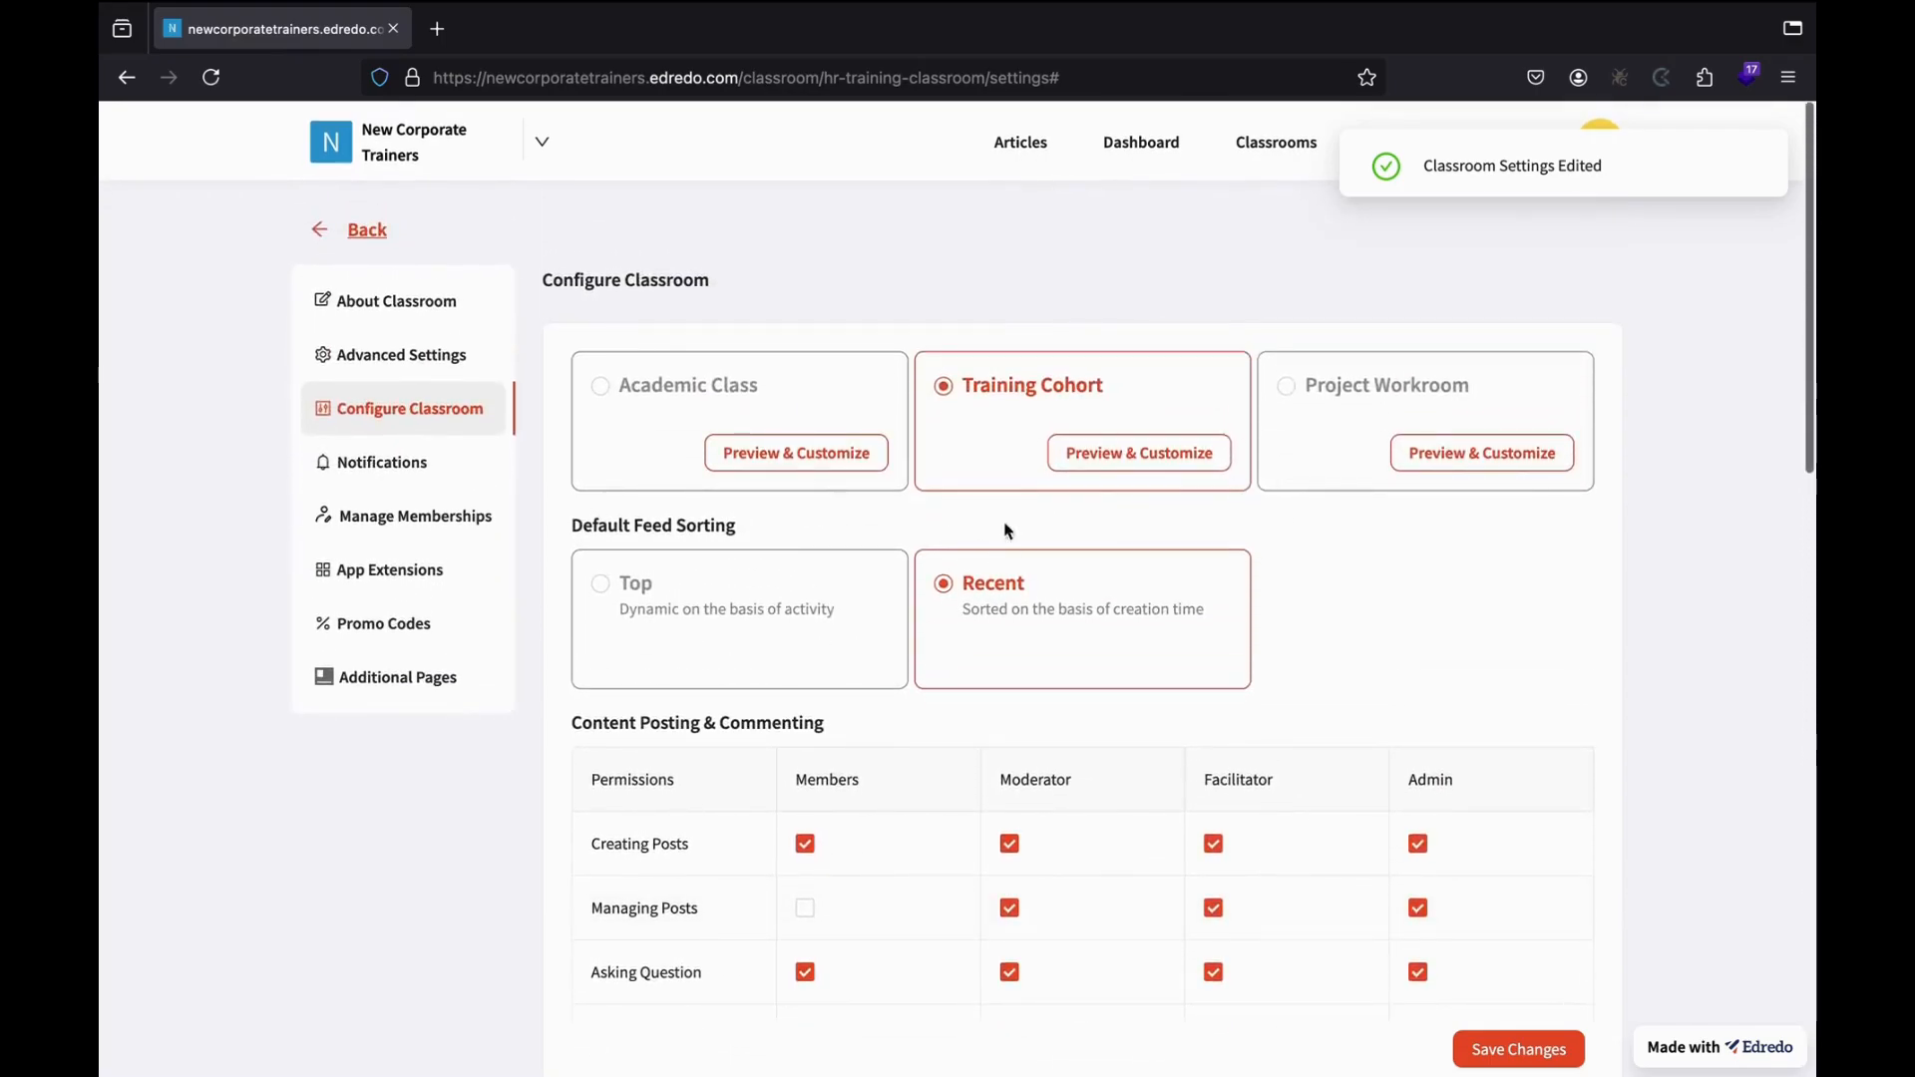
left_click(383, 460)
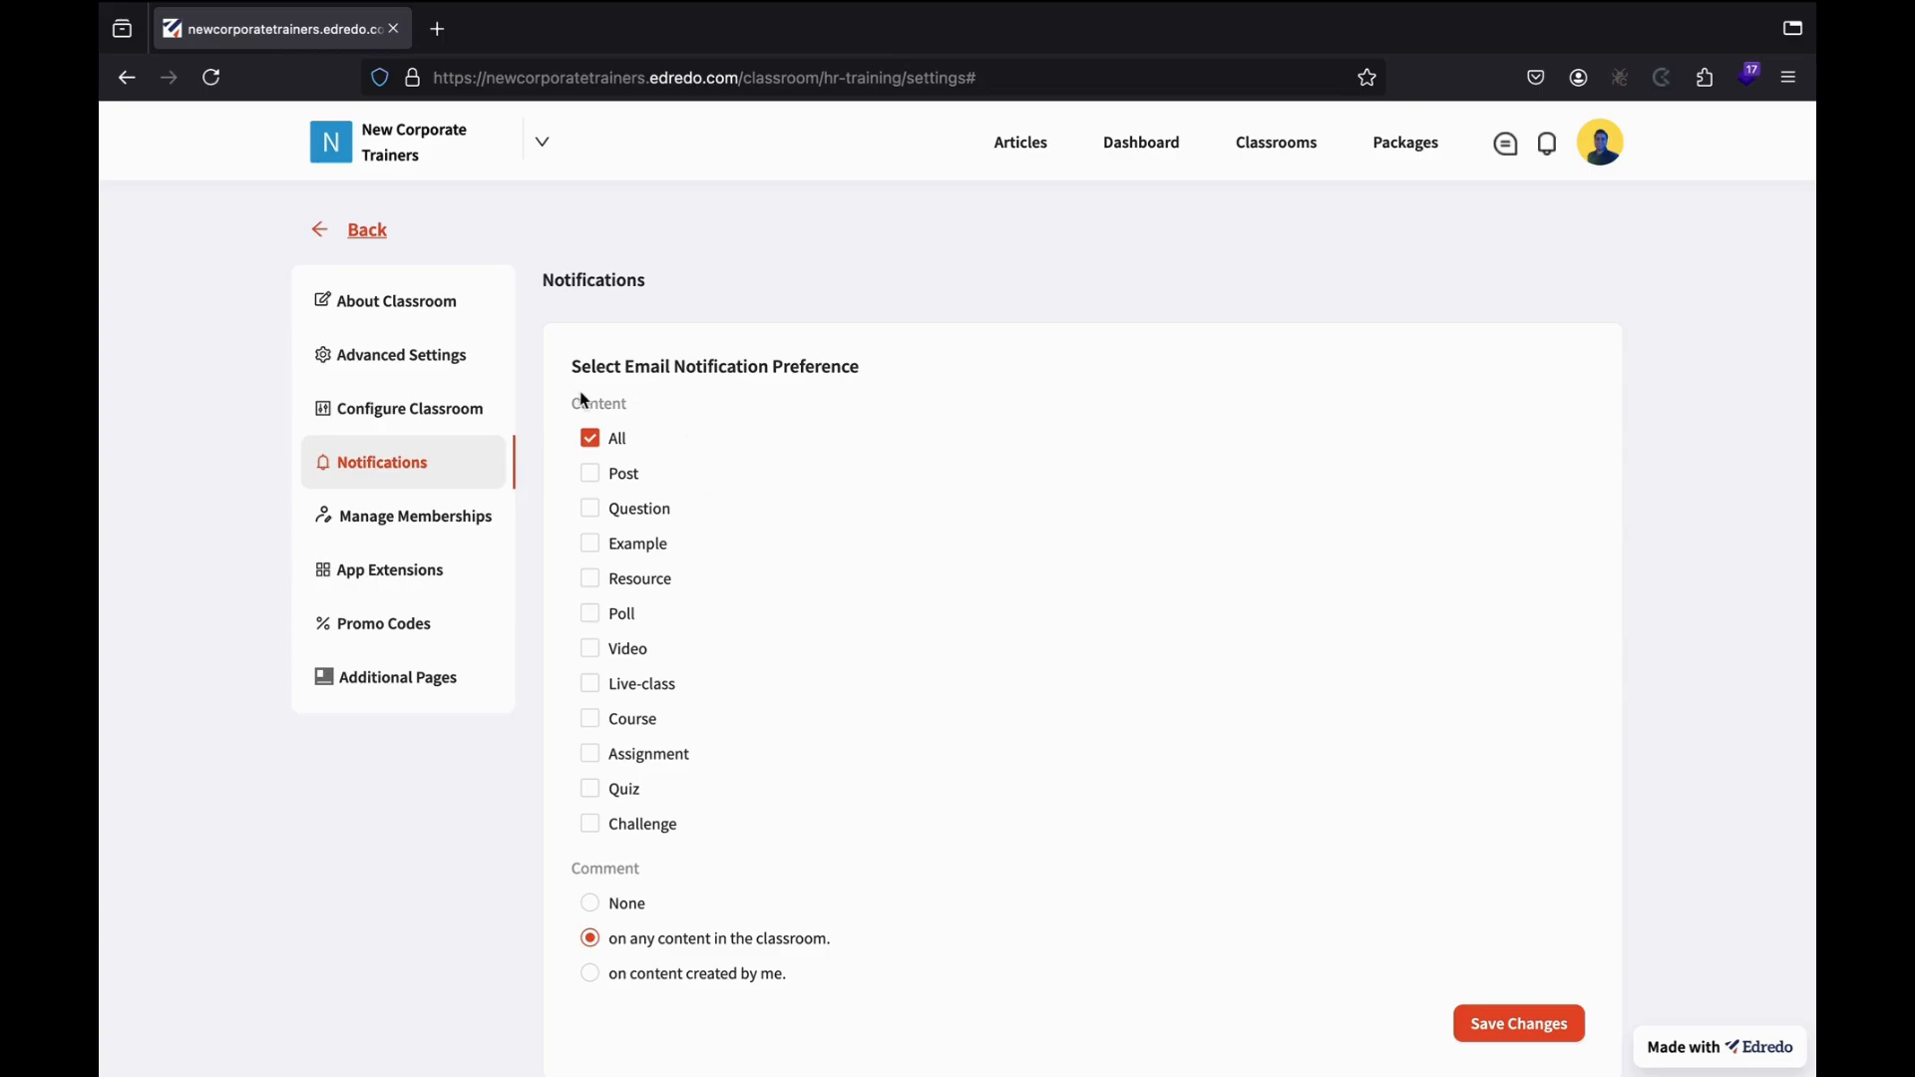
Look through the classroom's advanced settings, then return to the Notifications preferences.
left_click(433, 357)
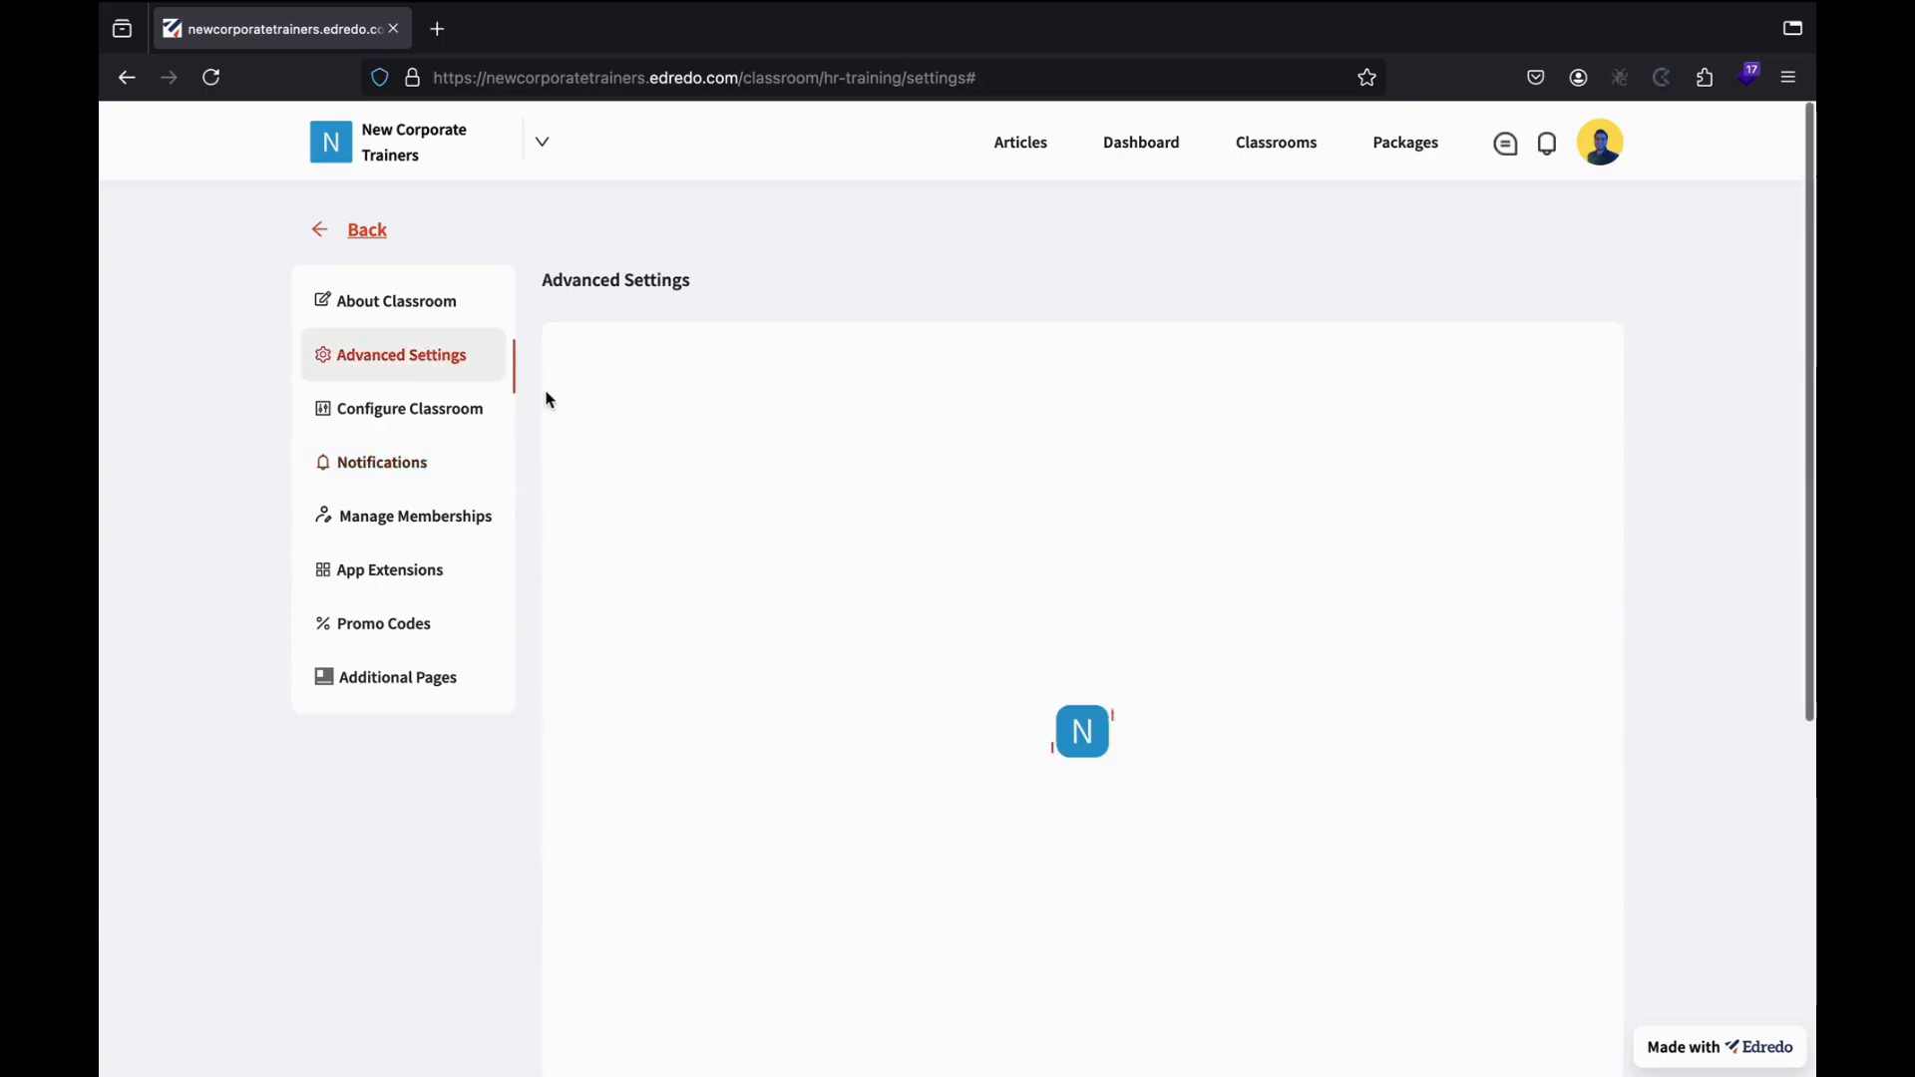
scroll(728, 538, "down", 10)
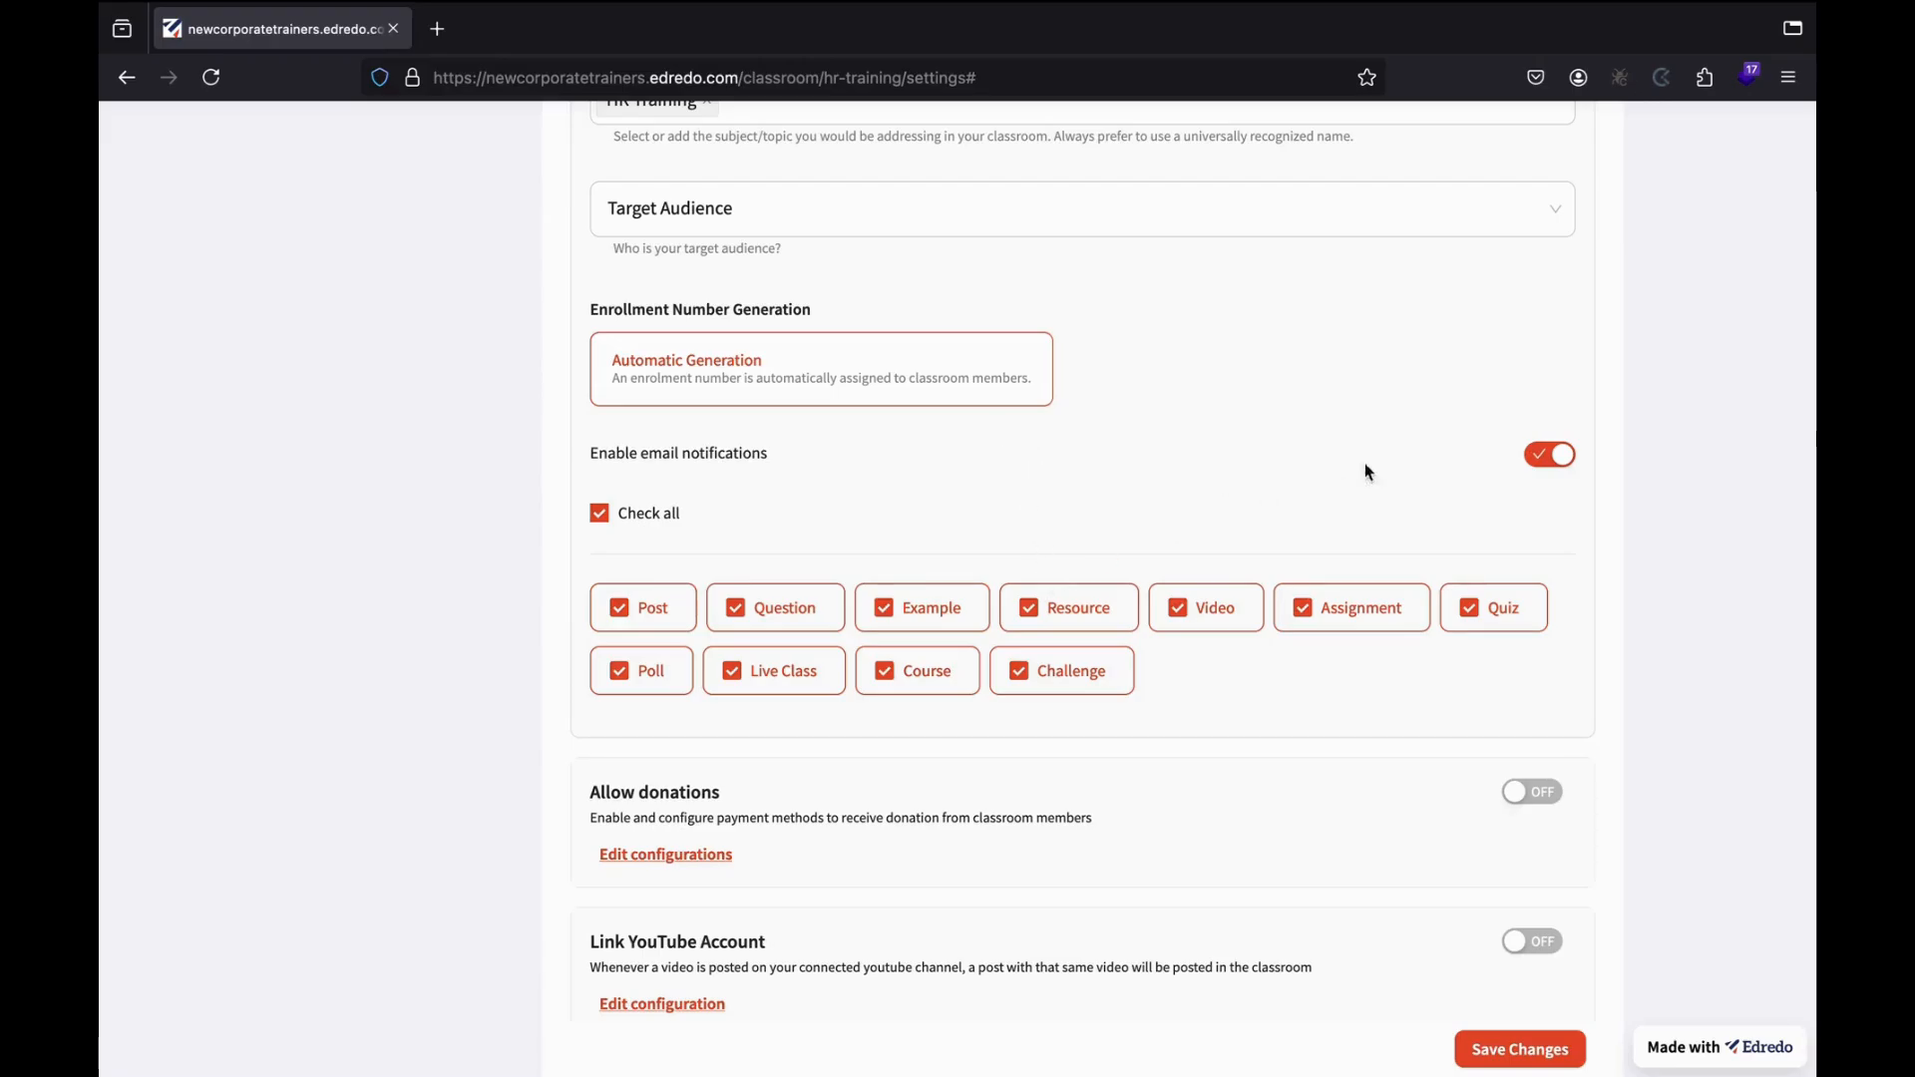
scroll(1406, 483, "up", 15)
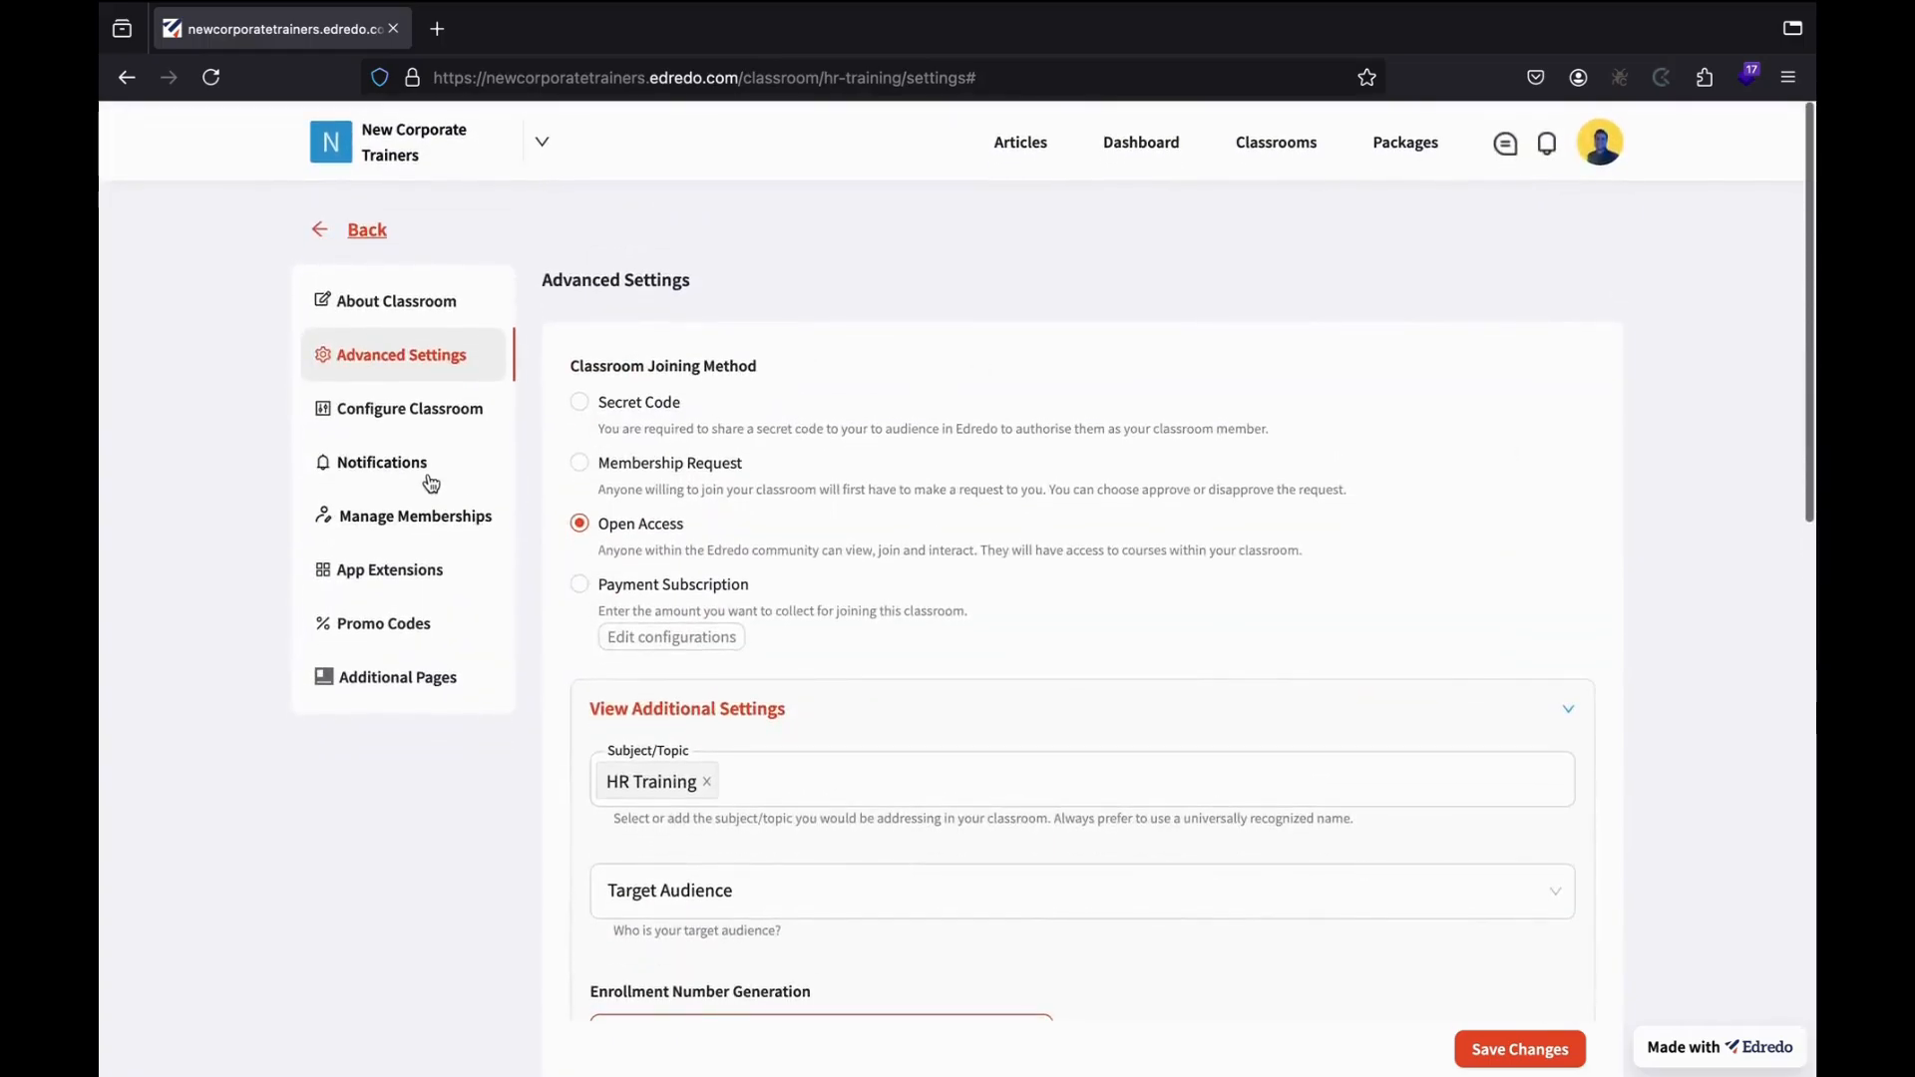
left_click(428, 471)
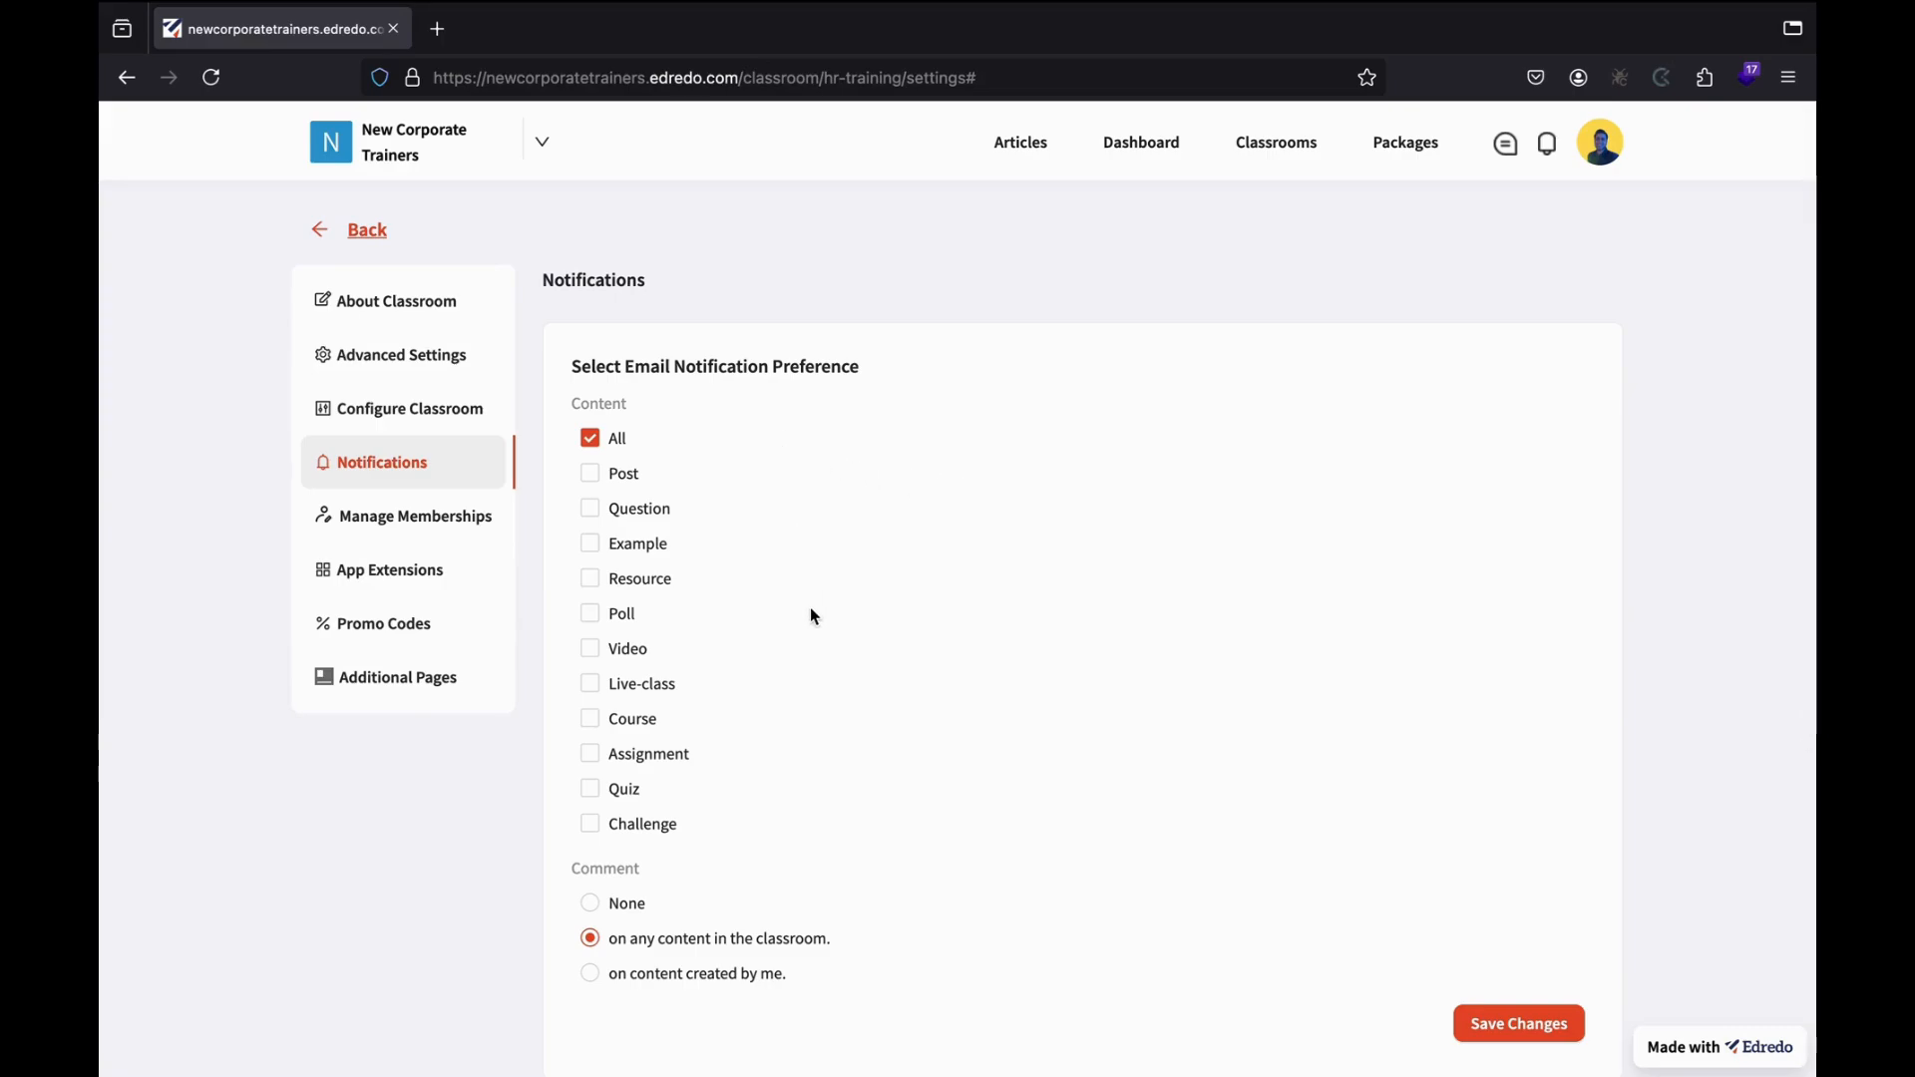
Turn on email notifications for Post, Poll, Video and Quiz.
left_click(592, 474)
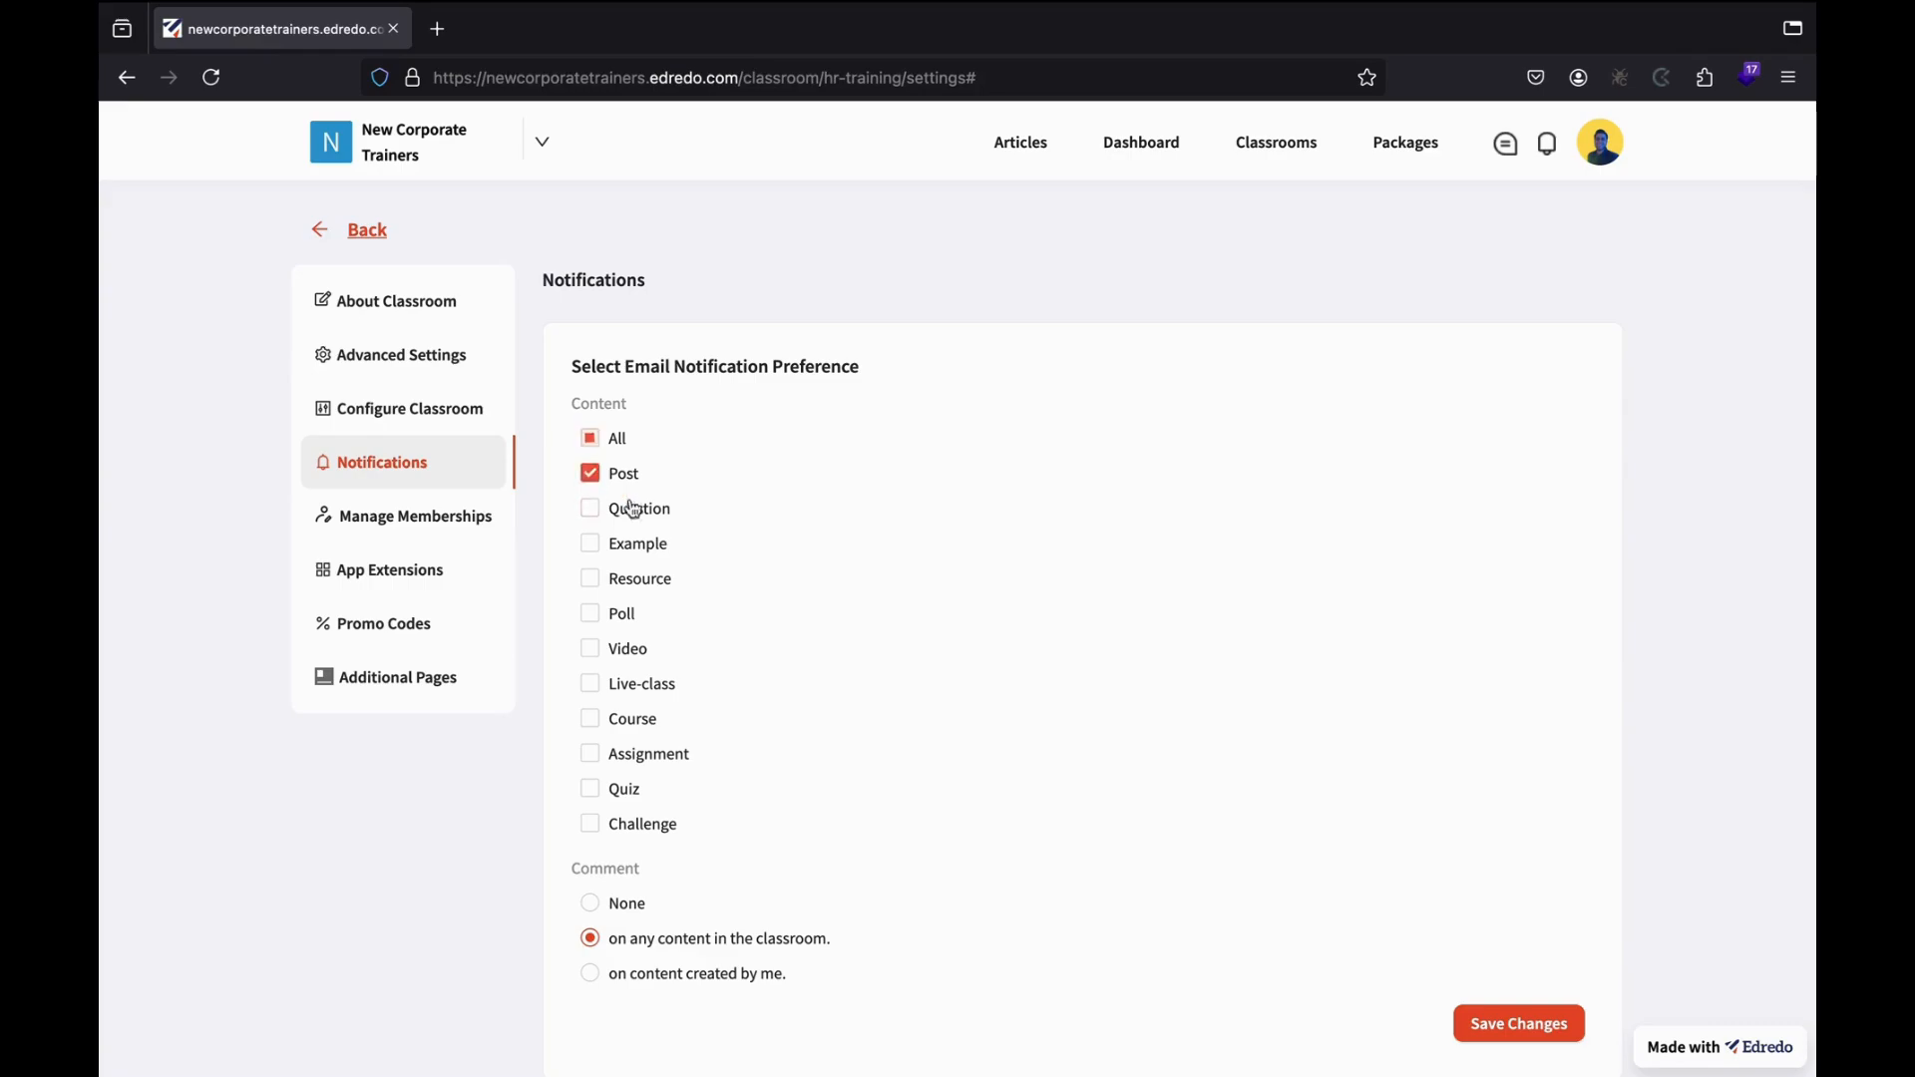
left_click(591, 614)
left_click(590, 649)
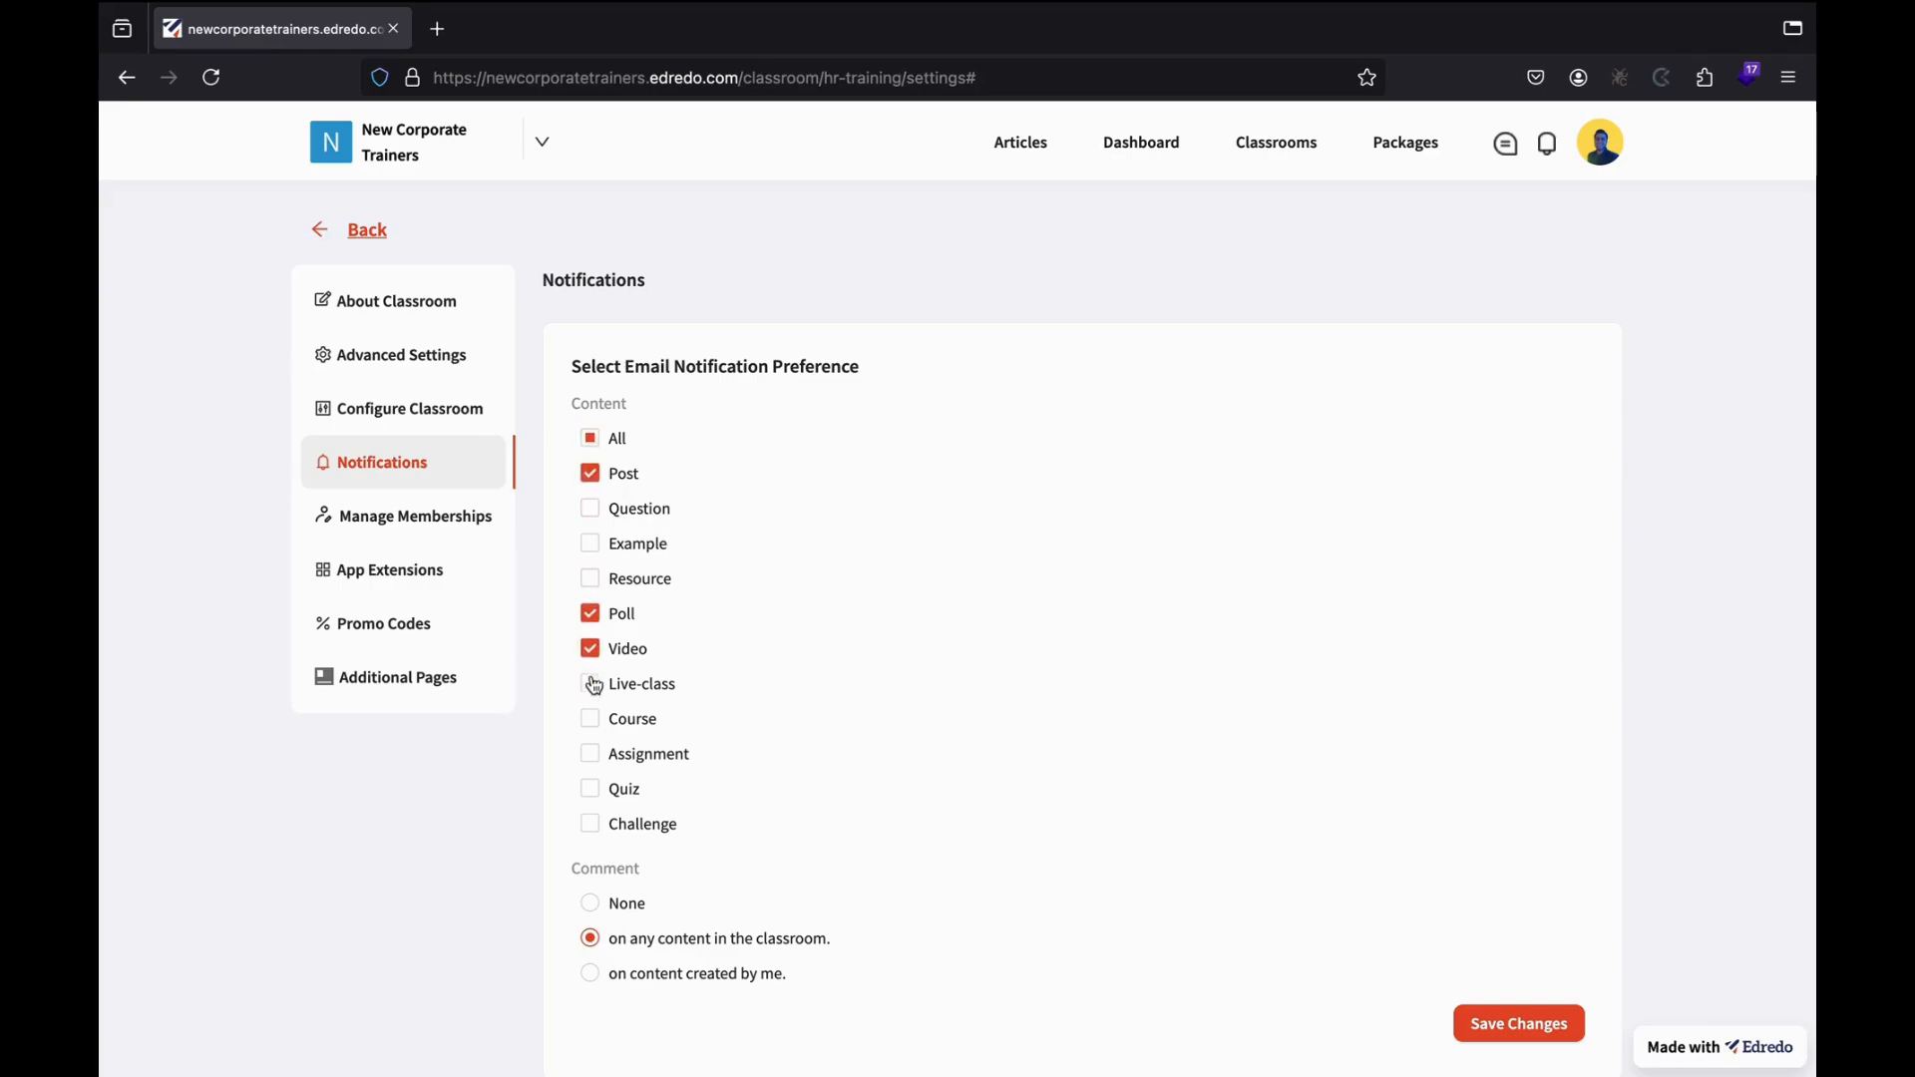
left_click(592, 795)
Keep comment alerts on any content in the classroom, save, and open Manage Memberships.
scroll(671, 884, "down", 1)
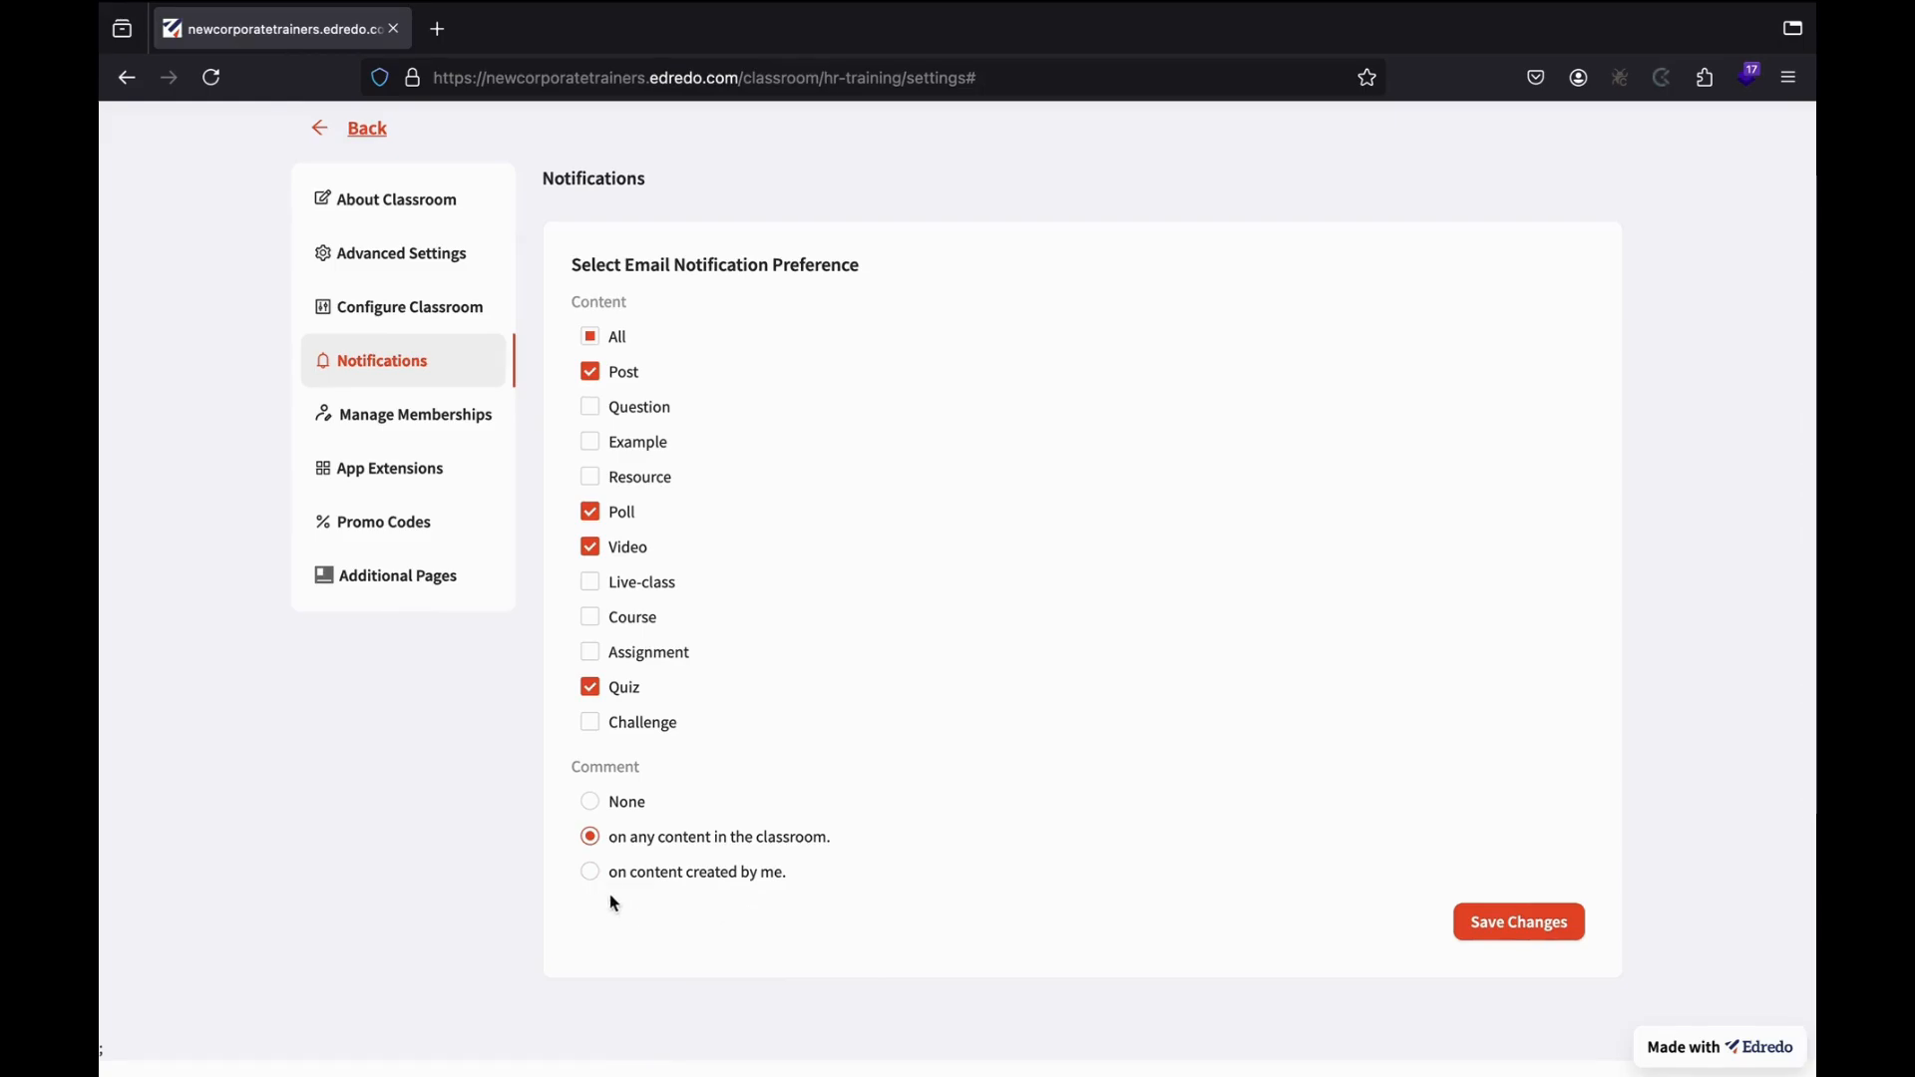
left_click(590, 871)
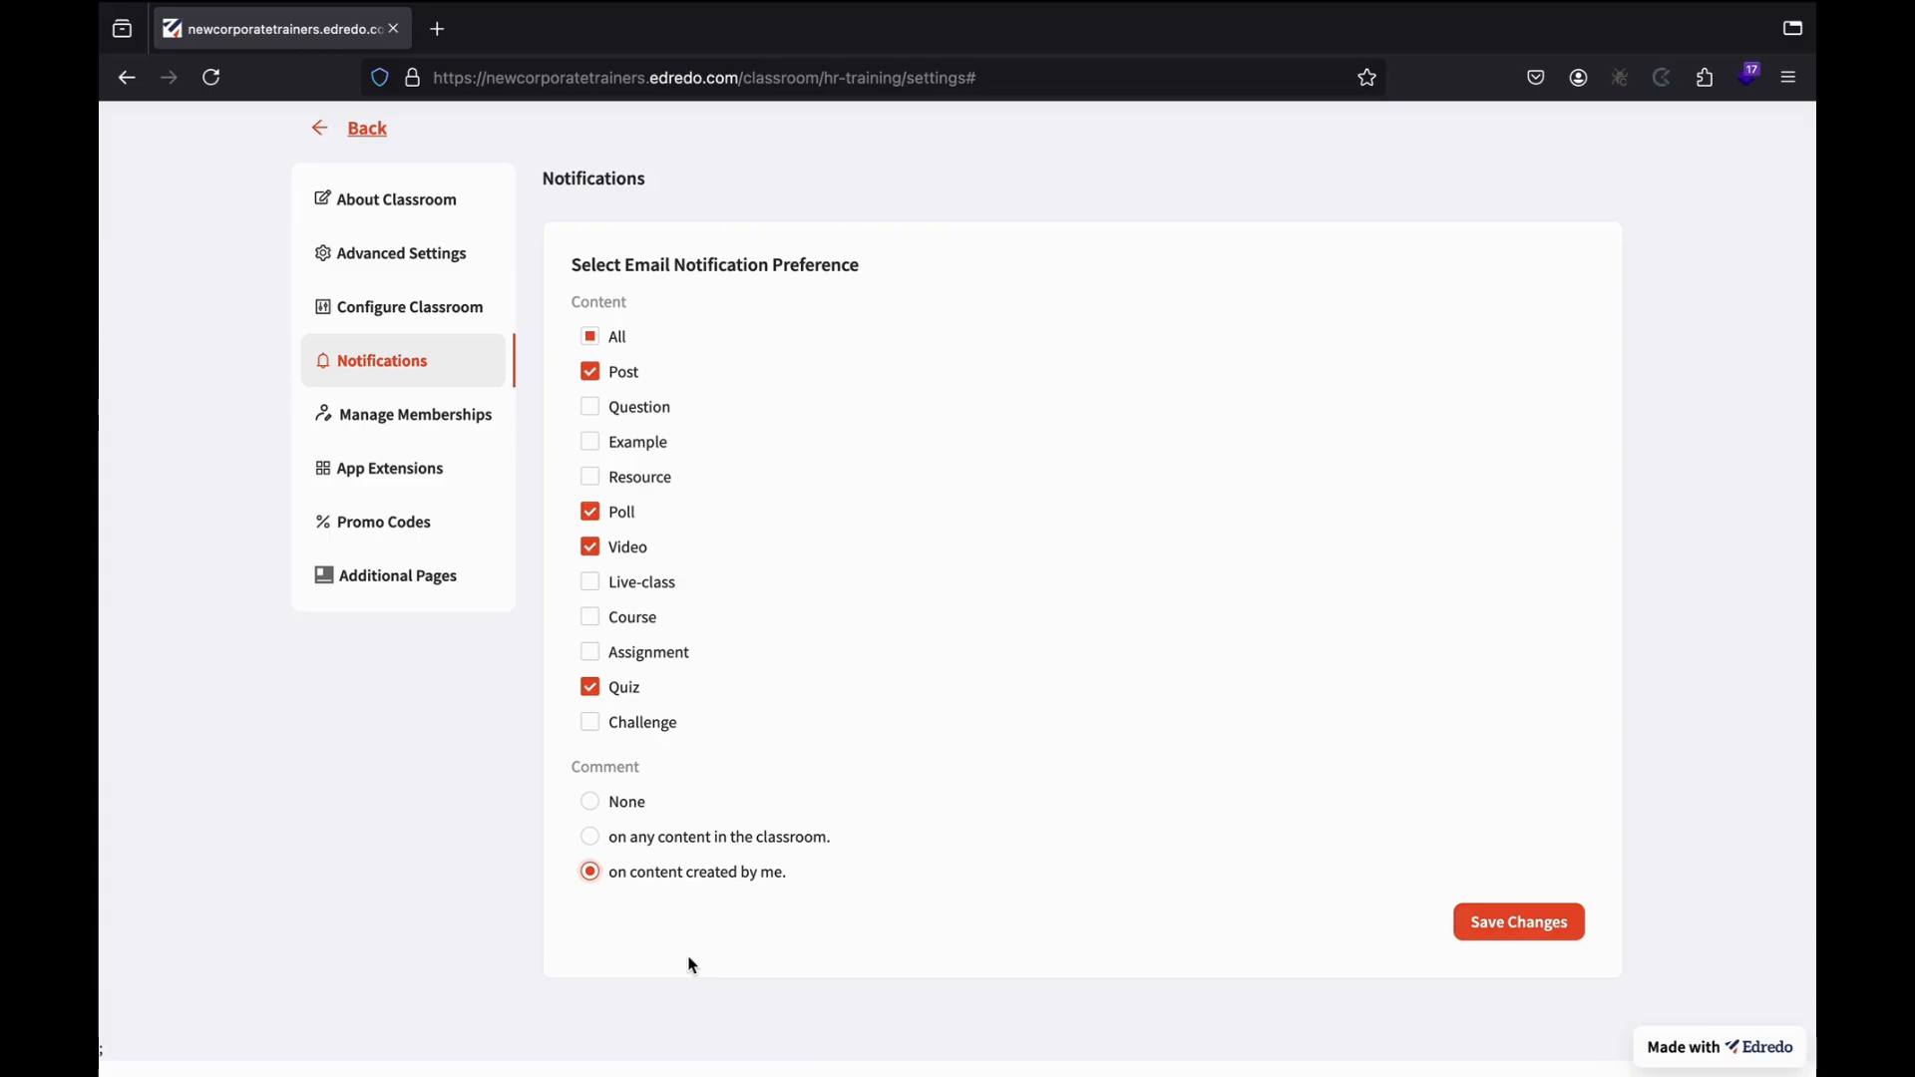
left_click(589, 836)
left_click(1520, 924)
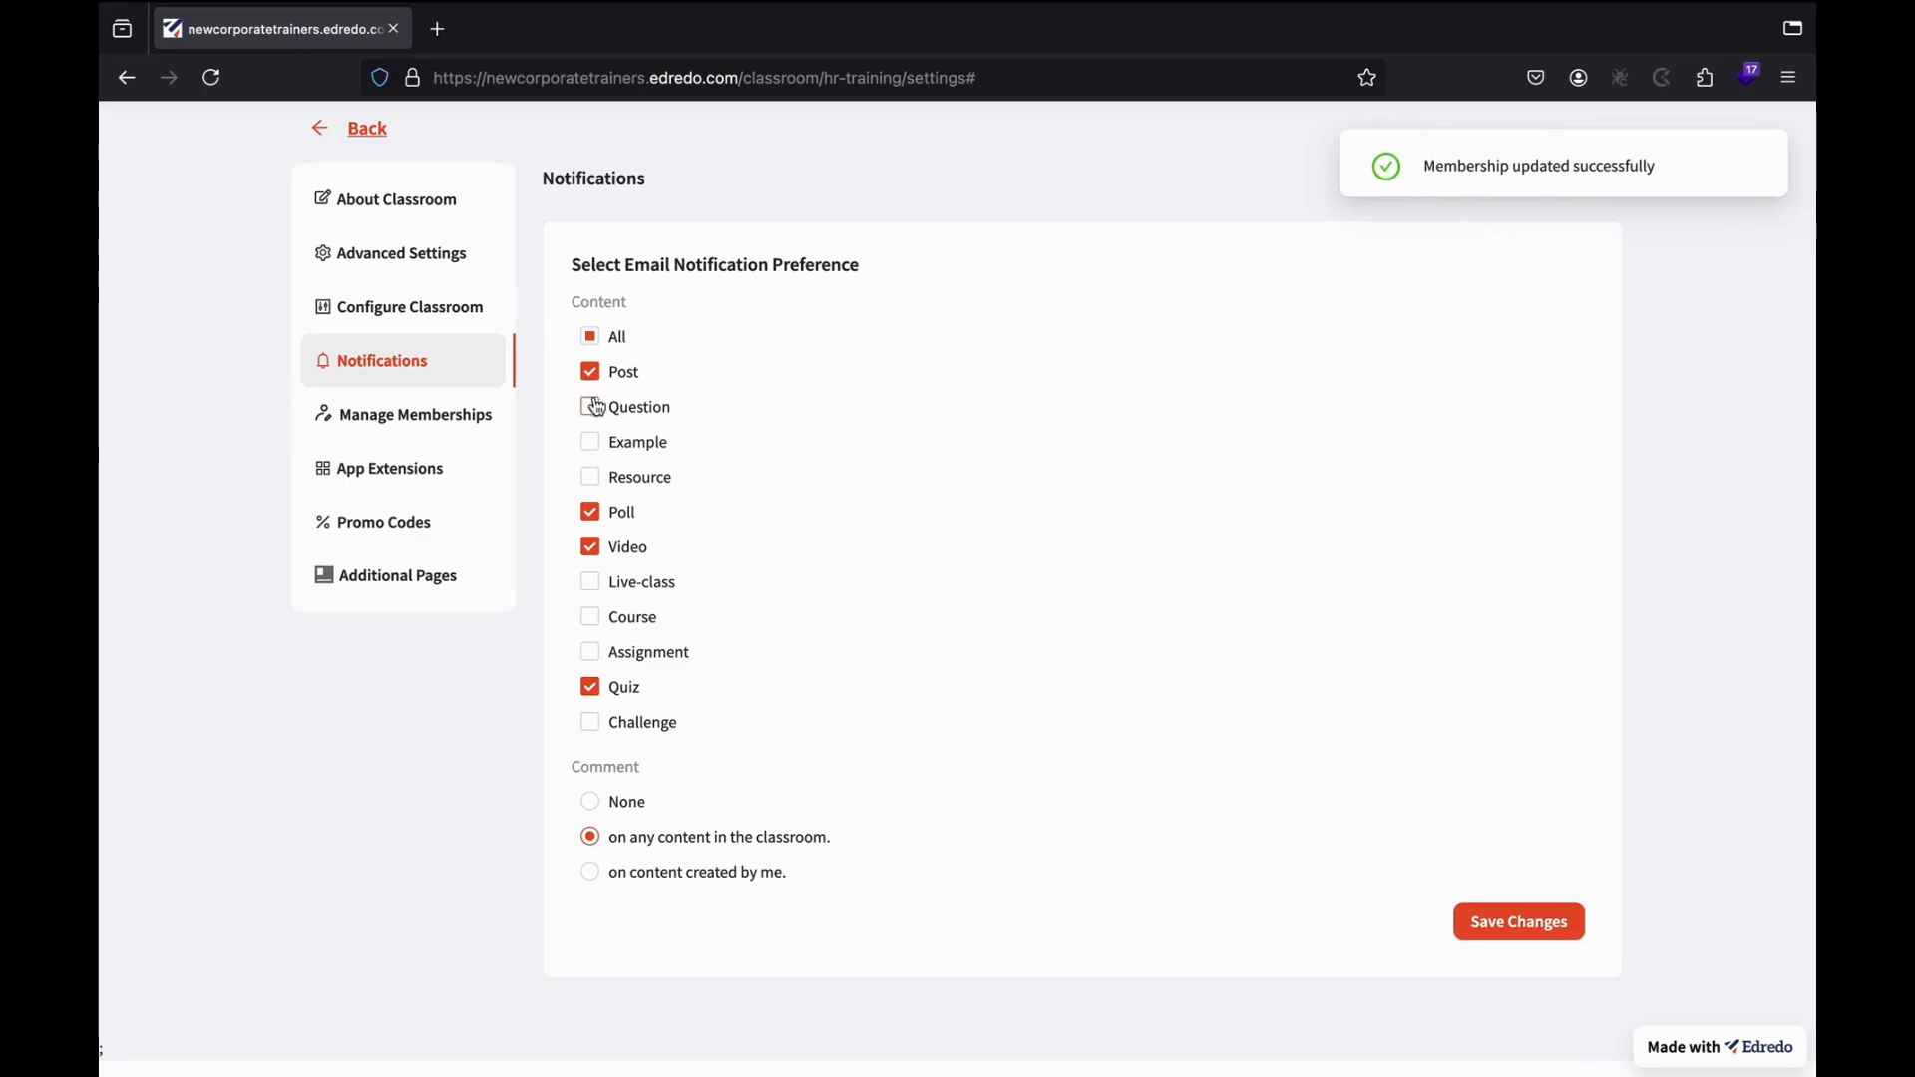
left_click(461, 421)
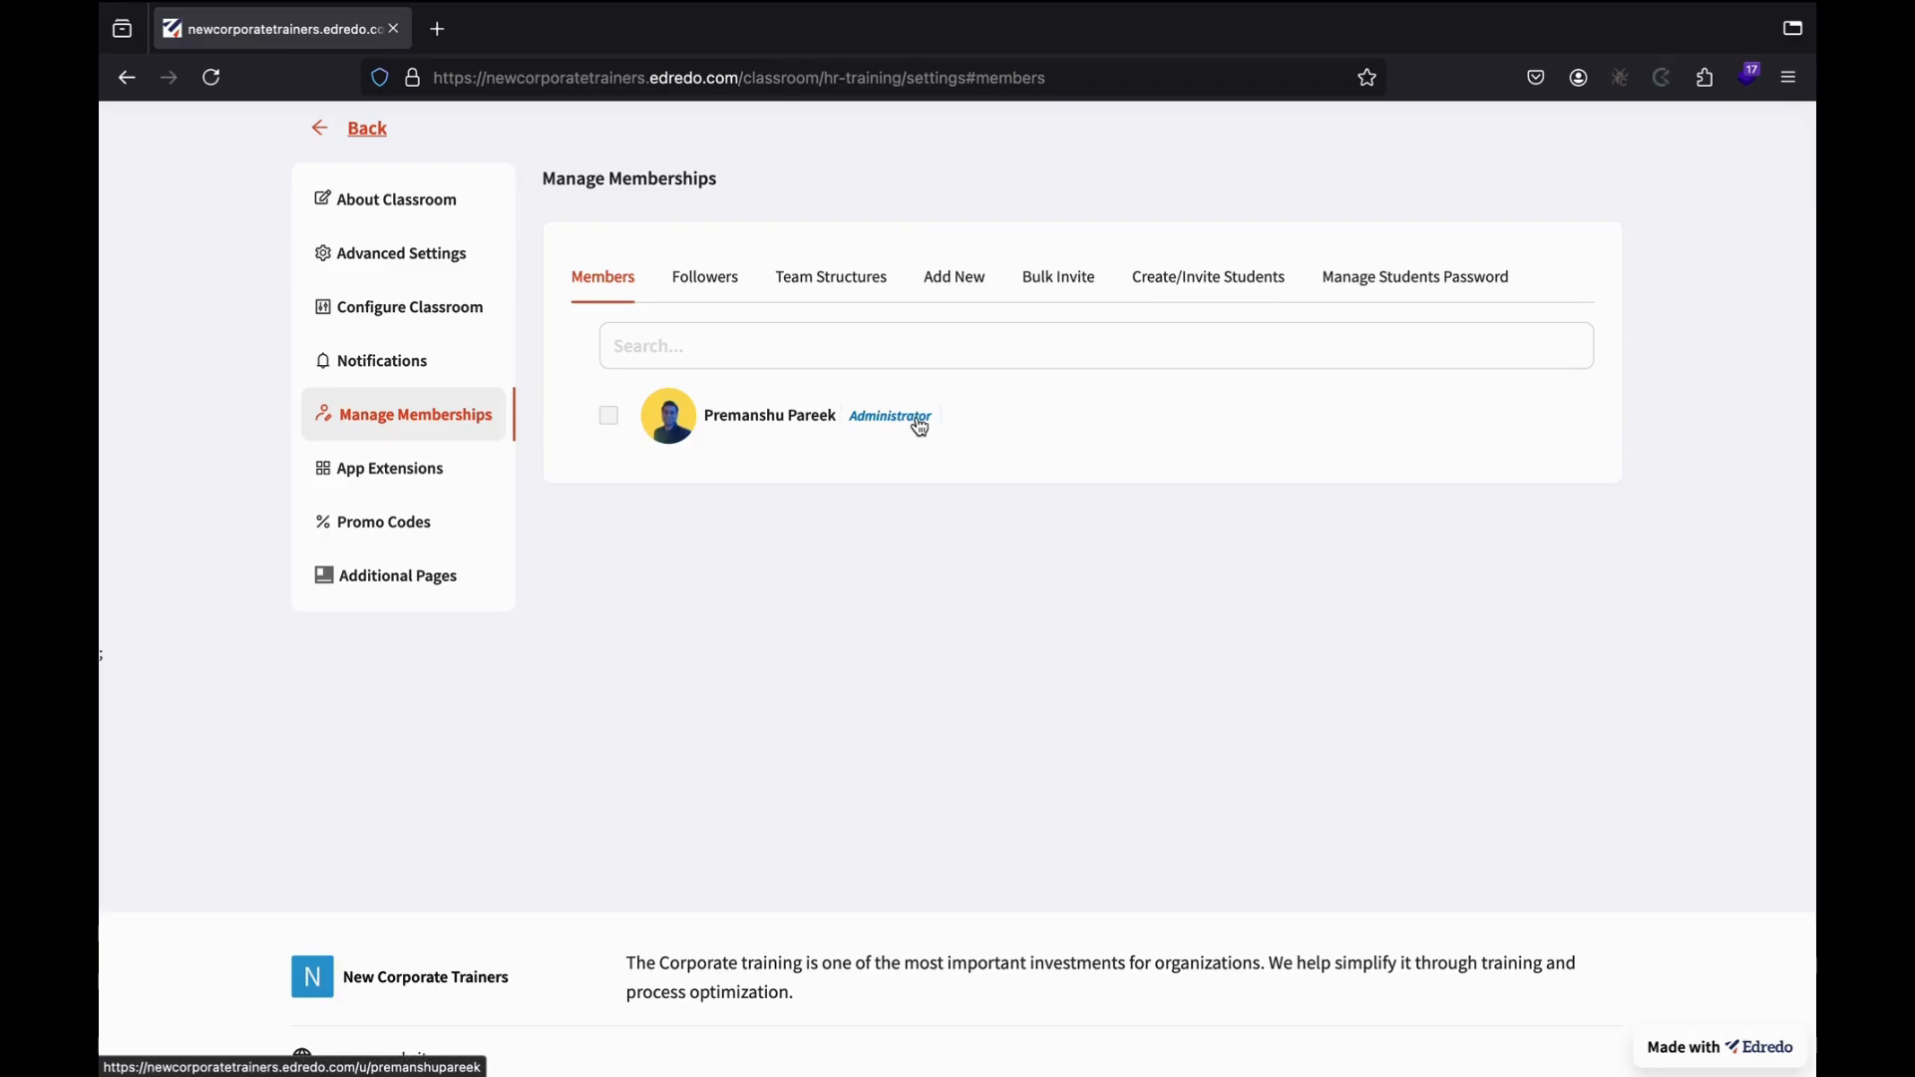
Look through the Followers and Team Structures tabs, then open the Add New invite tab.
left_click(724, 286)
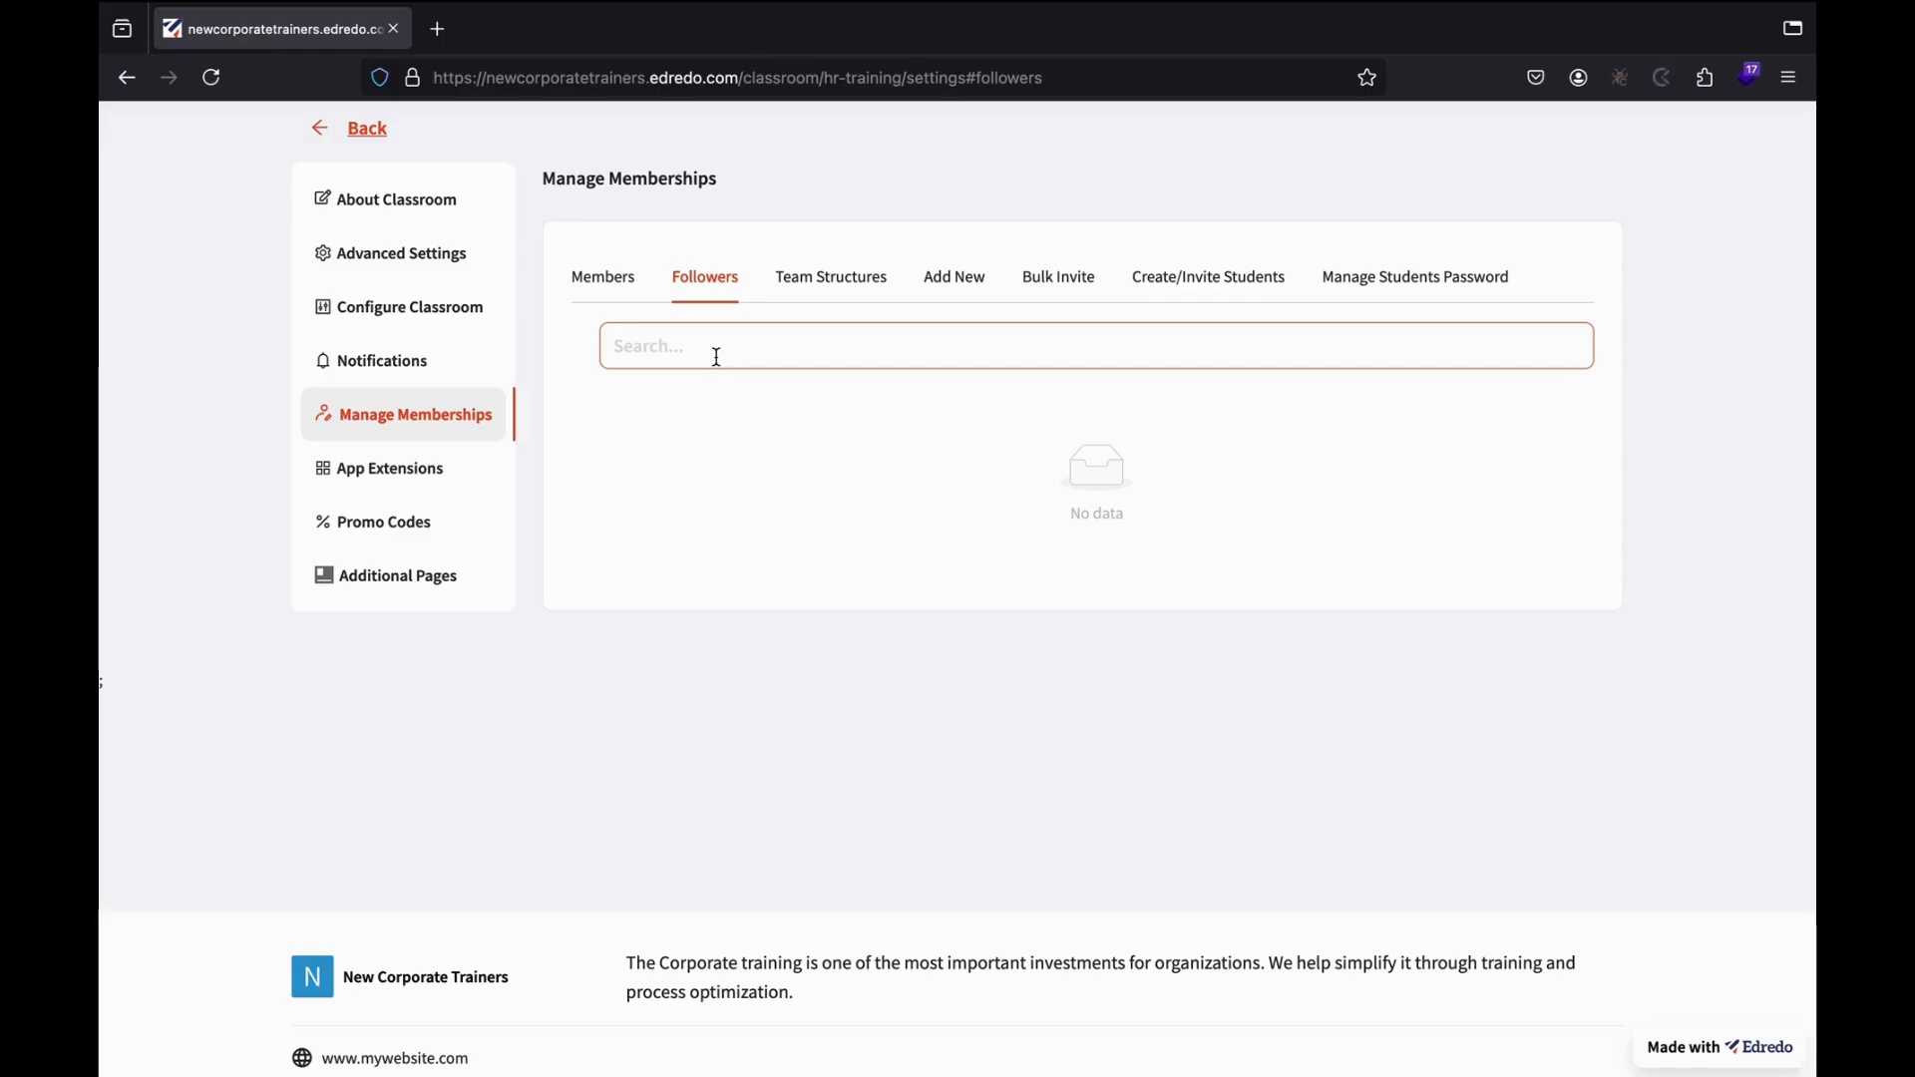
scroll(878, 539, "up", 2)
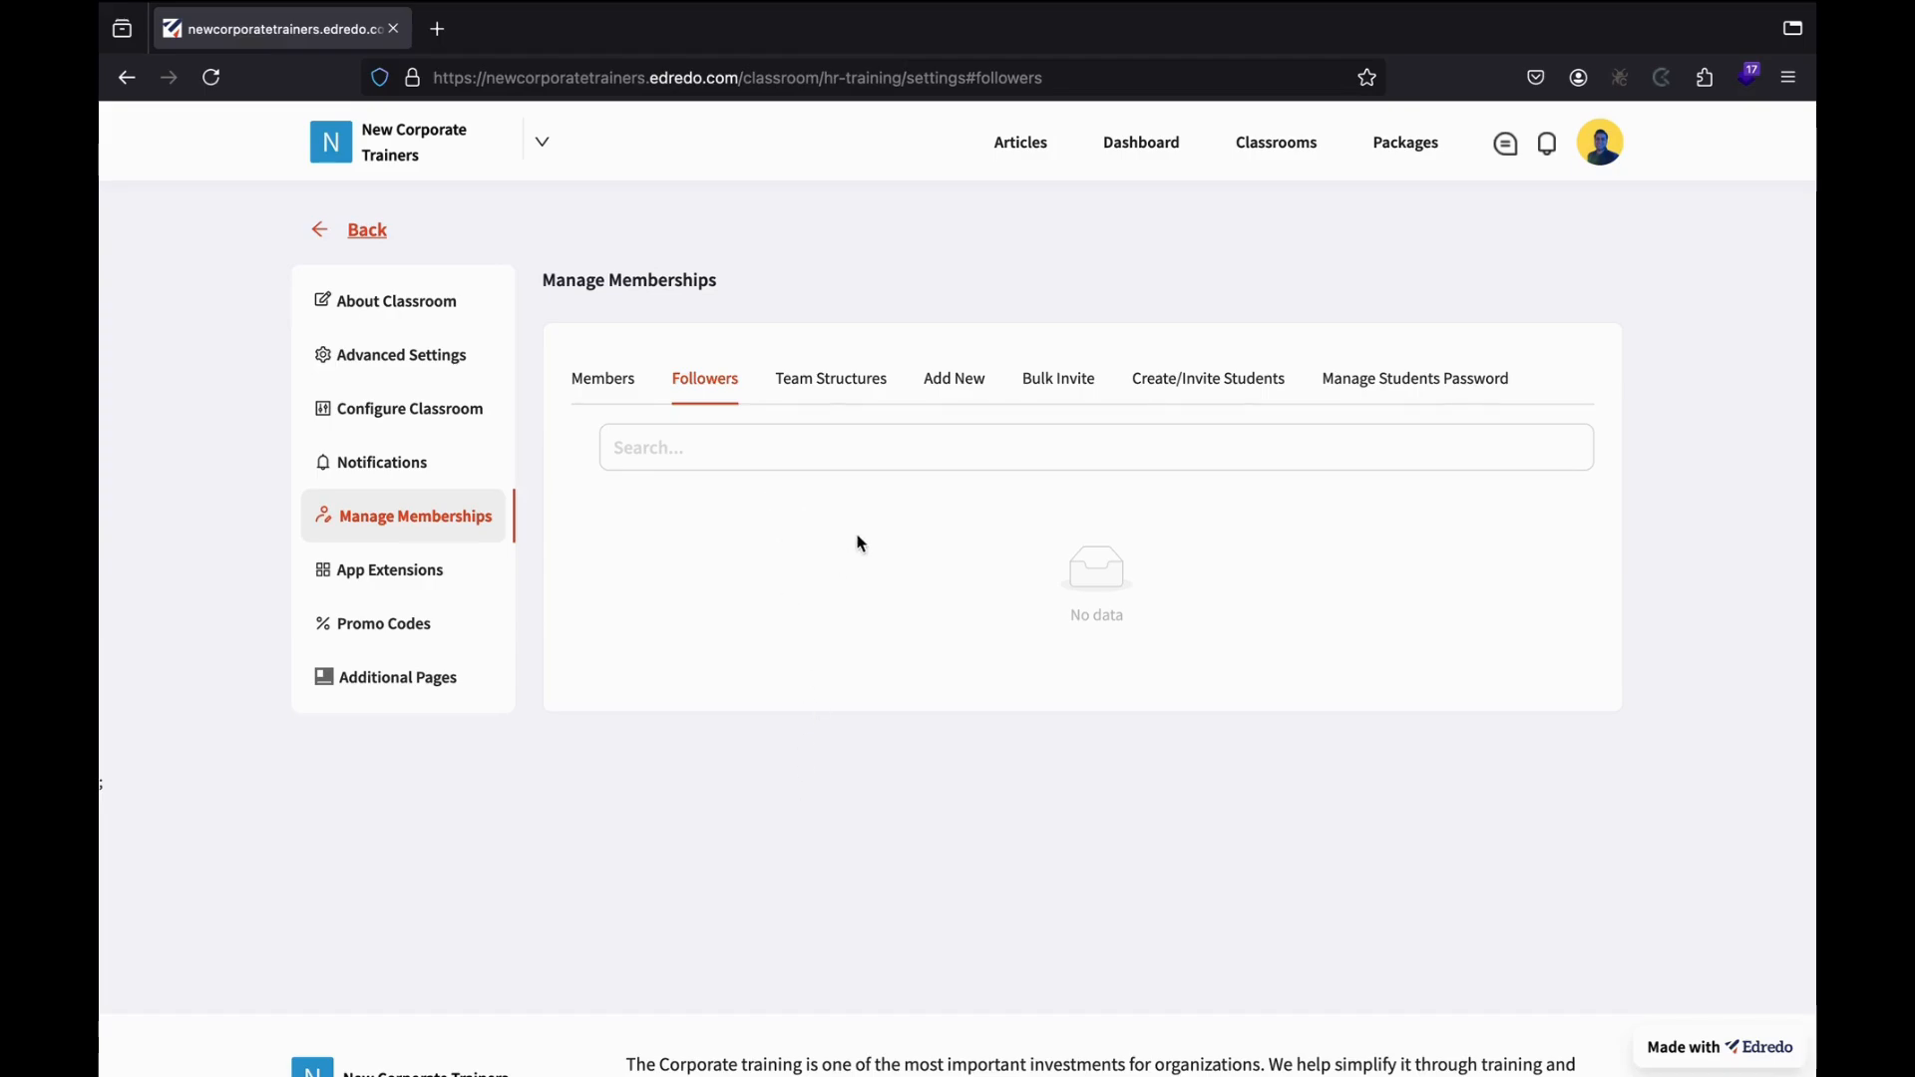
left_click(838, 391)
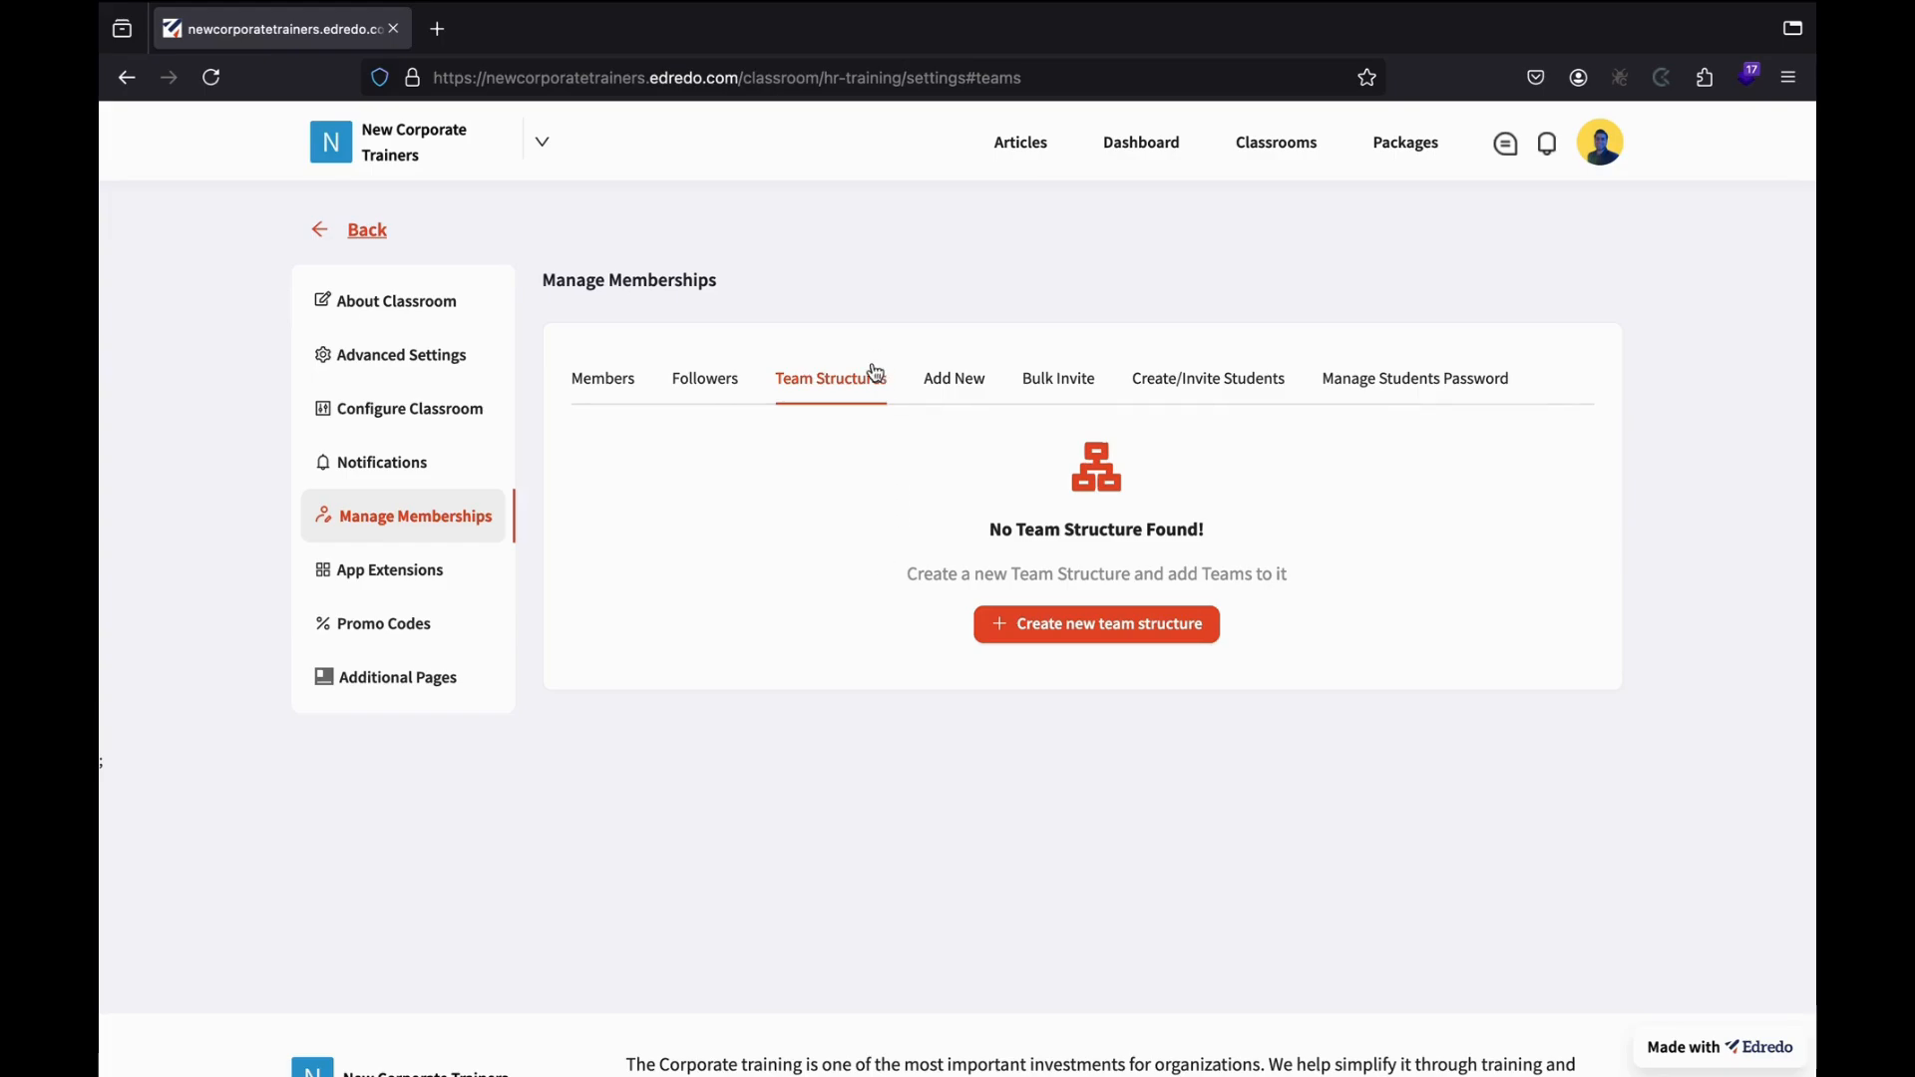
left_click(955, 383)
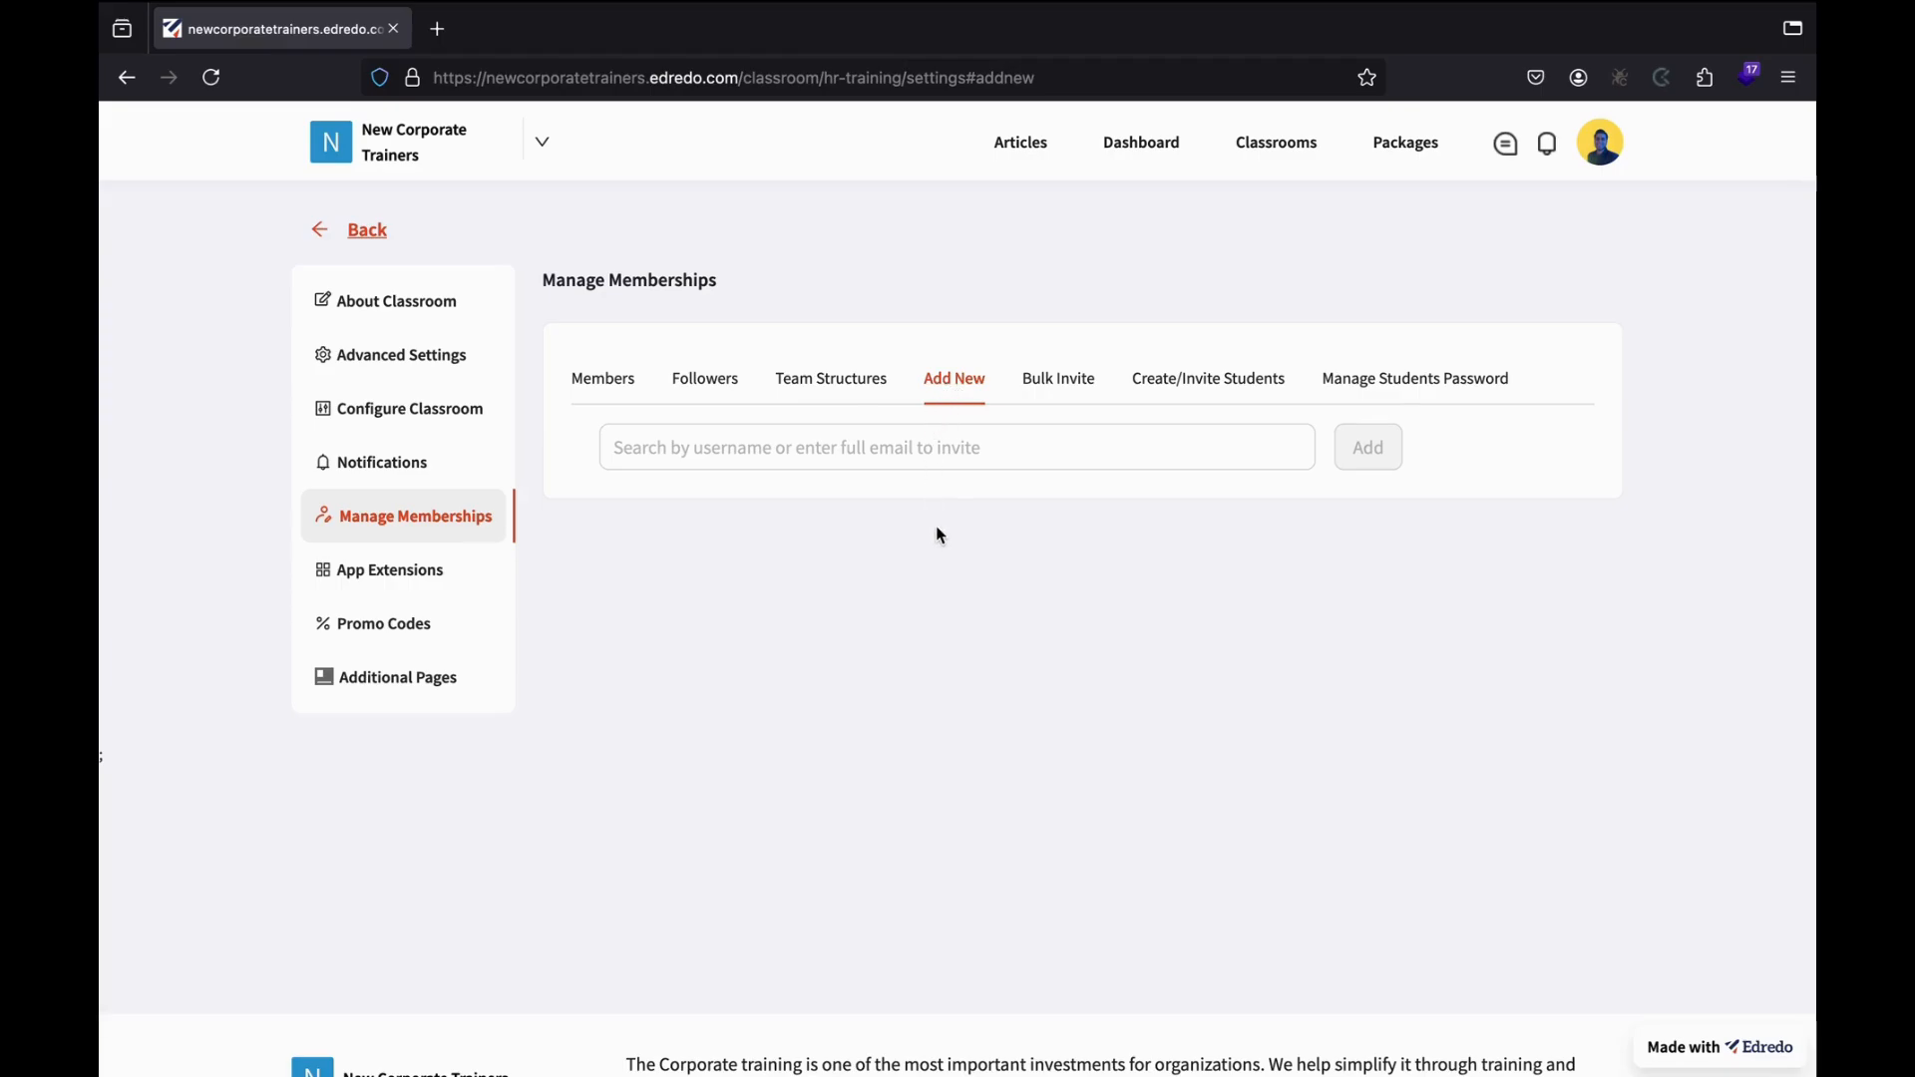
Search three users by username in Add New and add each to the classroom.
left_click(754, 453)
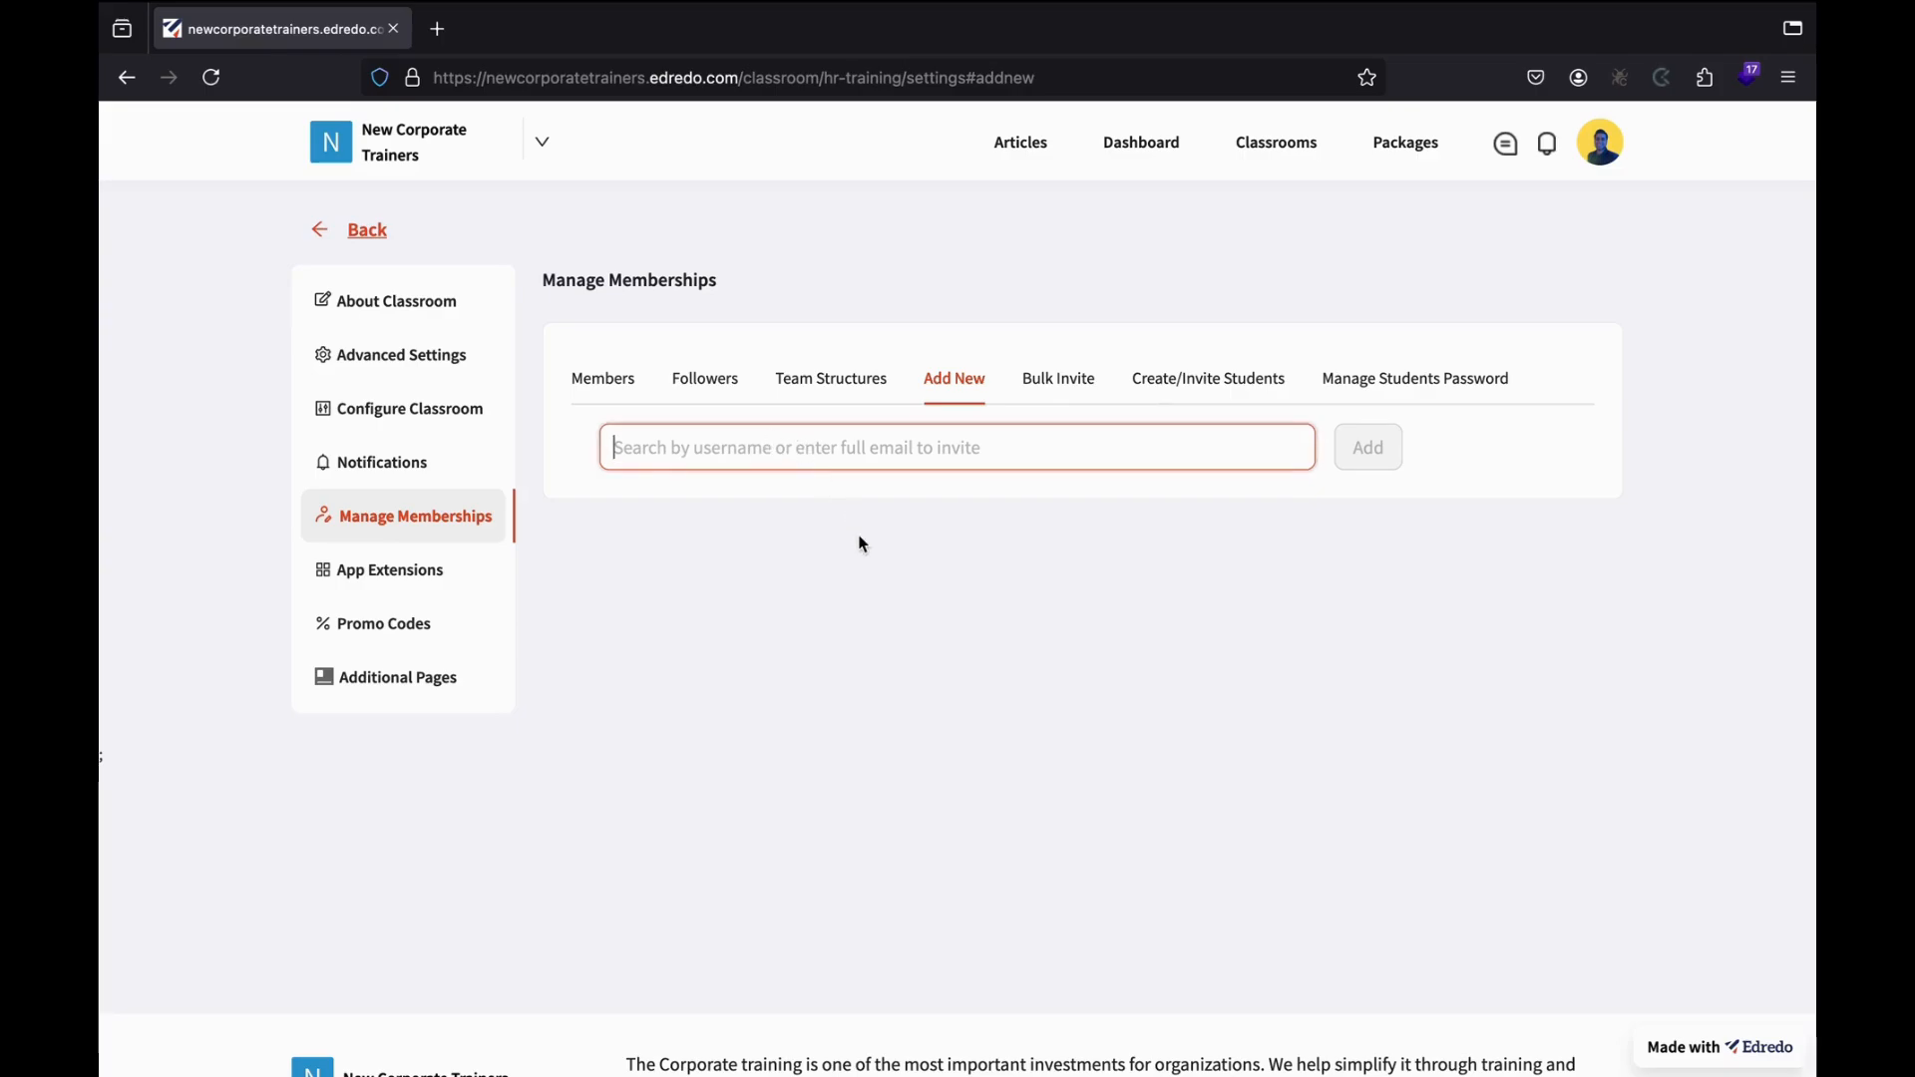
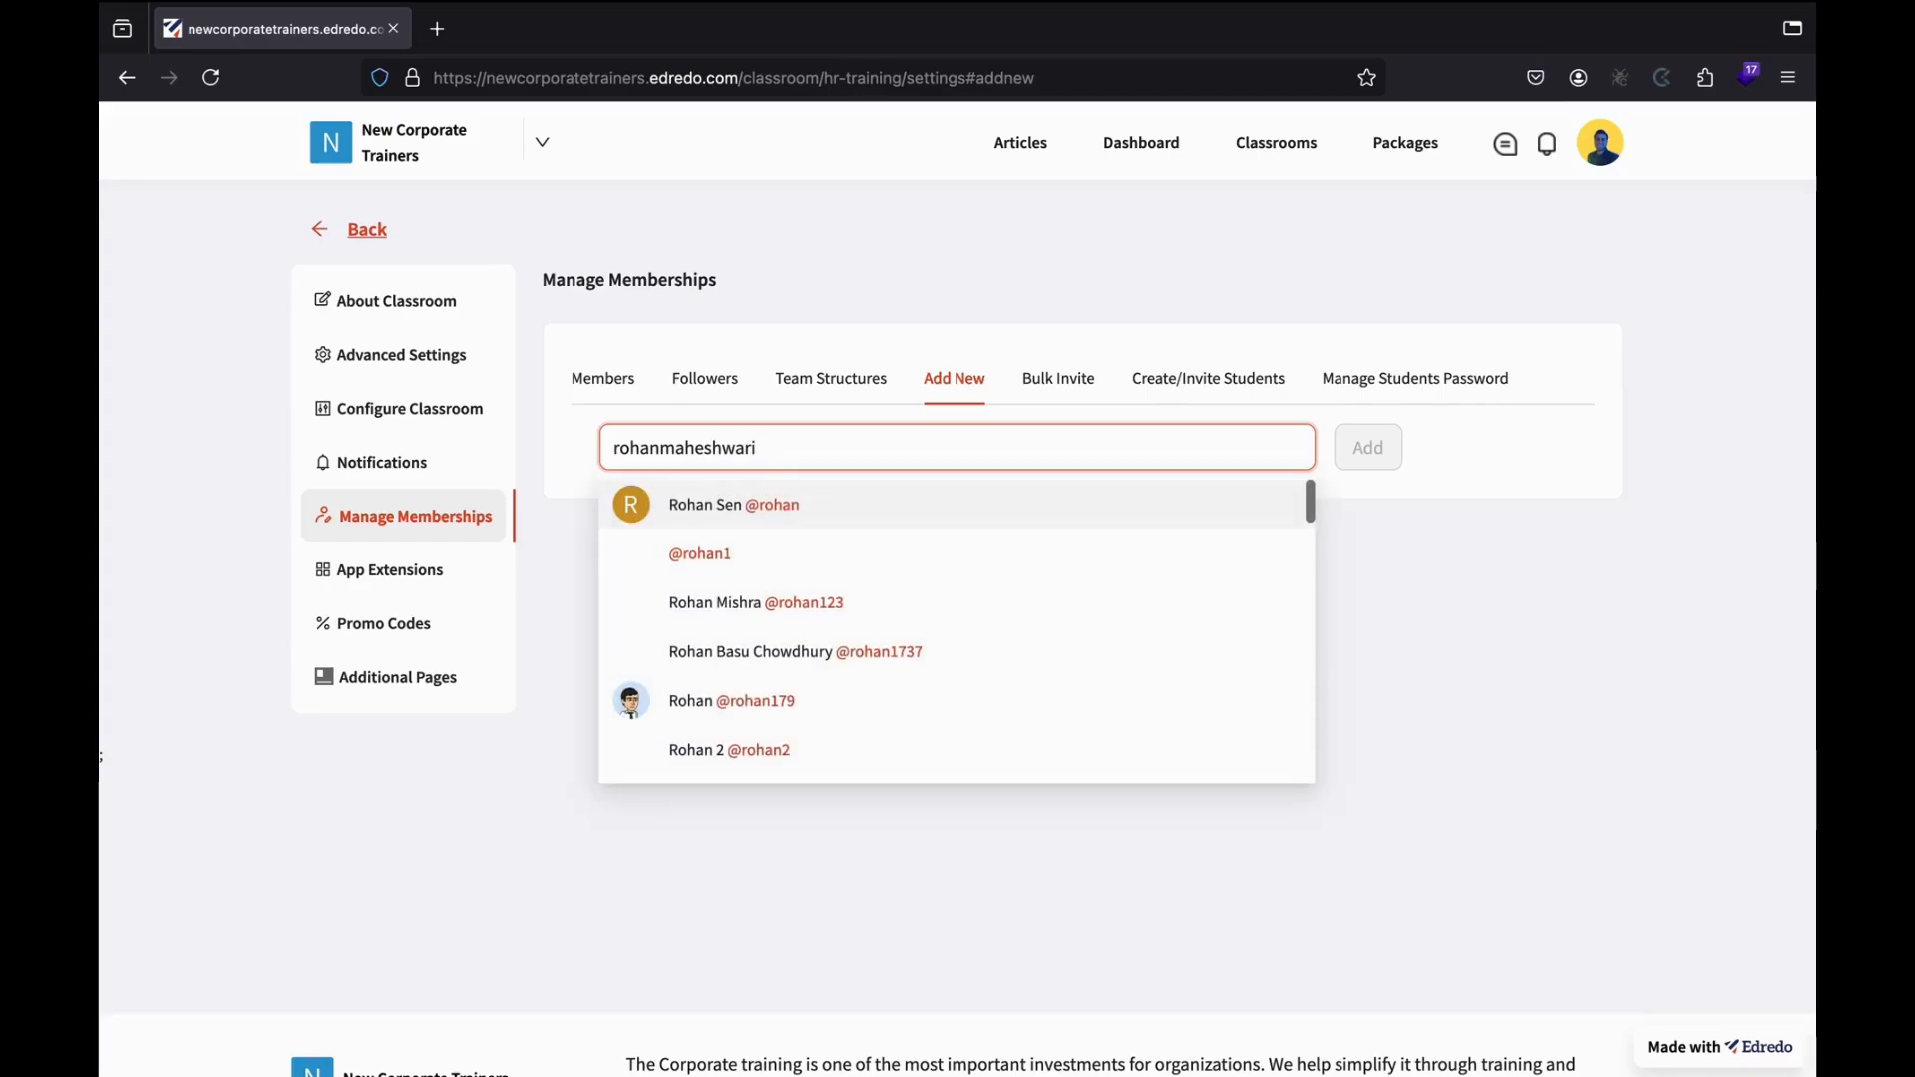
left_click(772, 528)
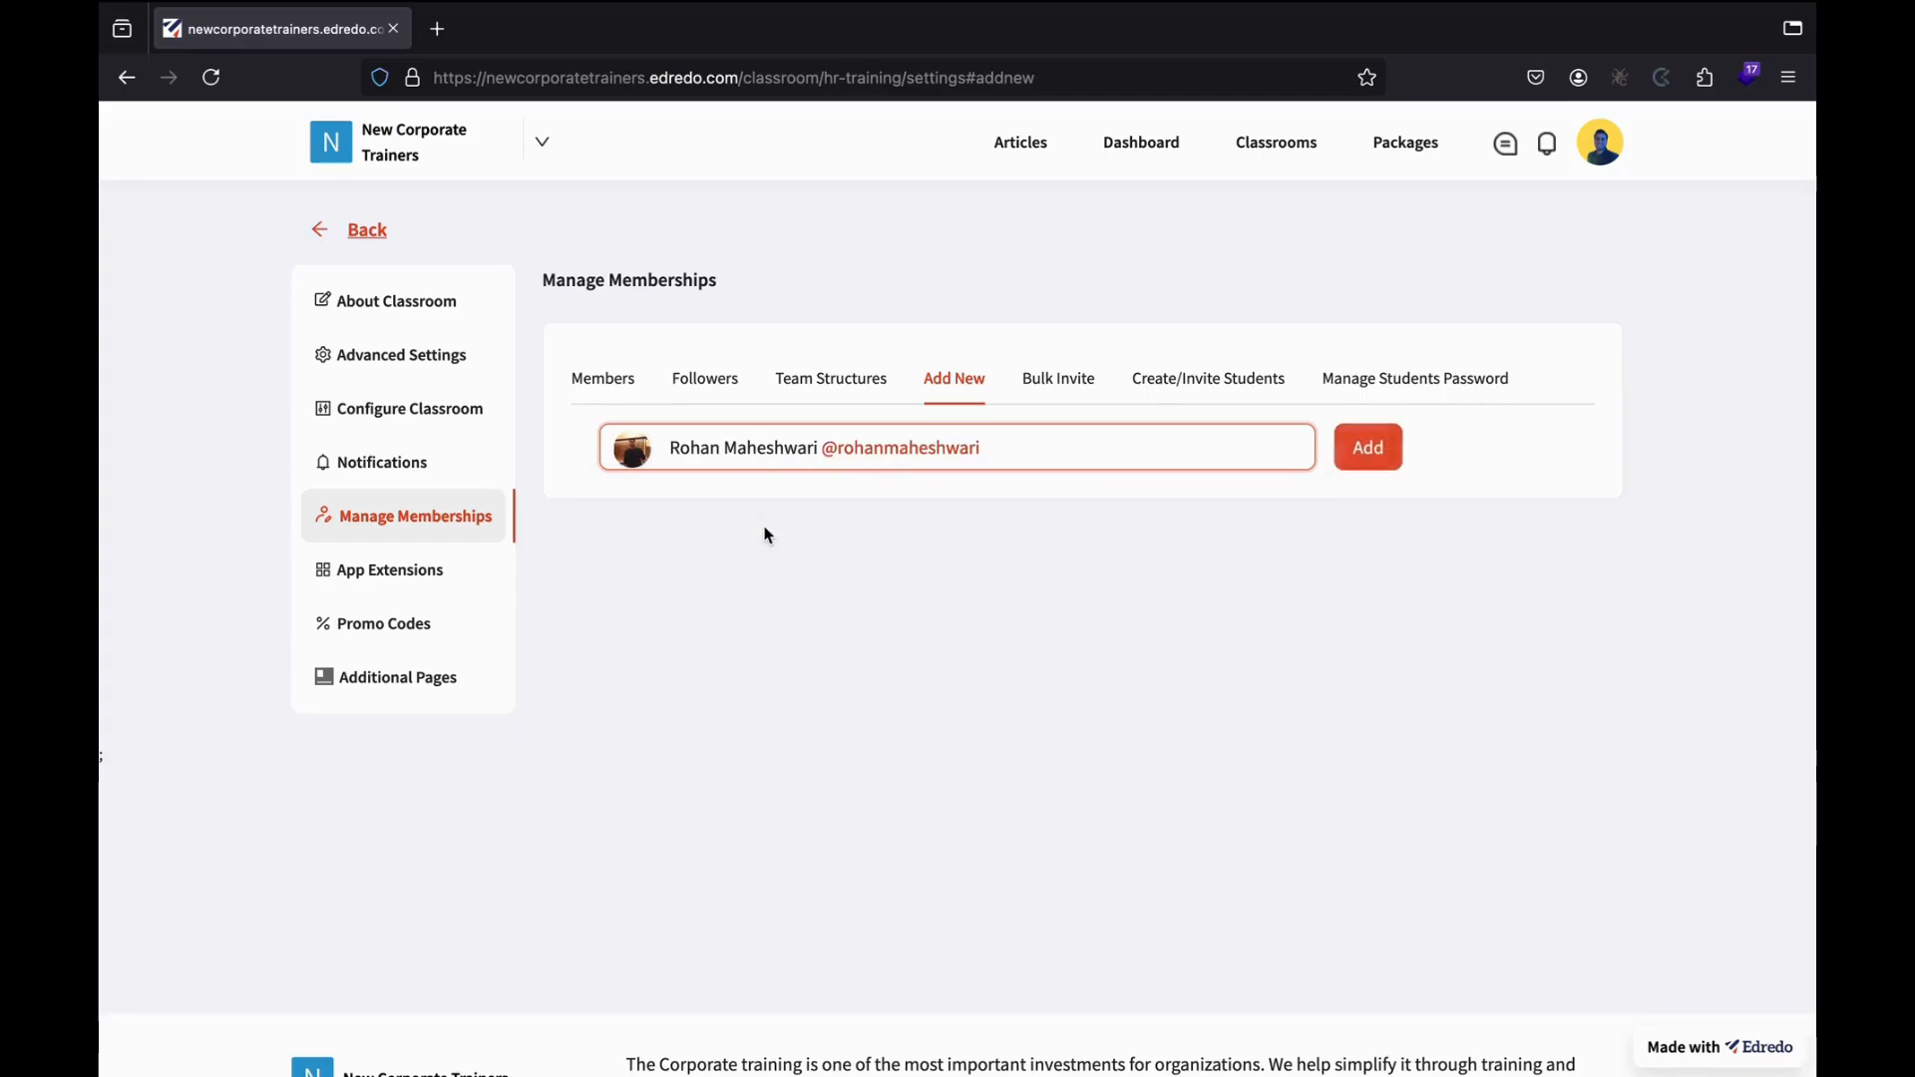
left_click(1353, 456)
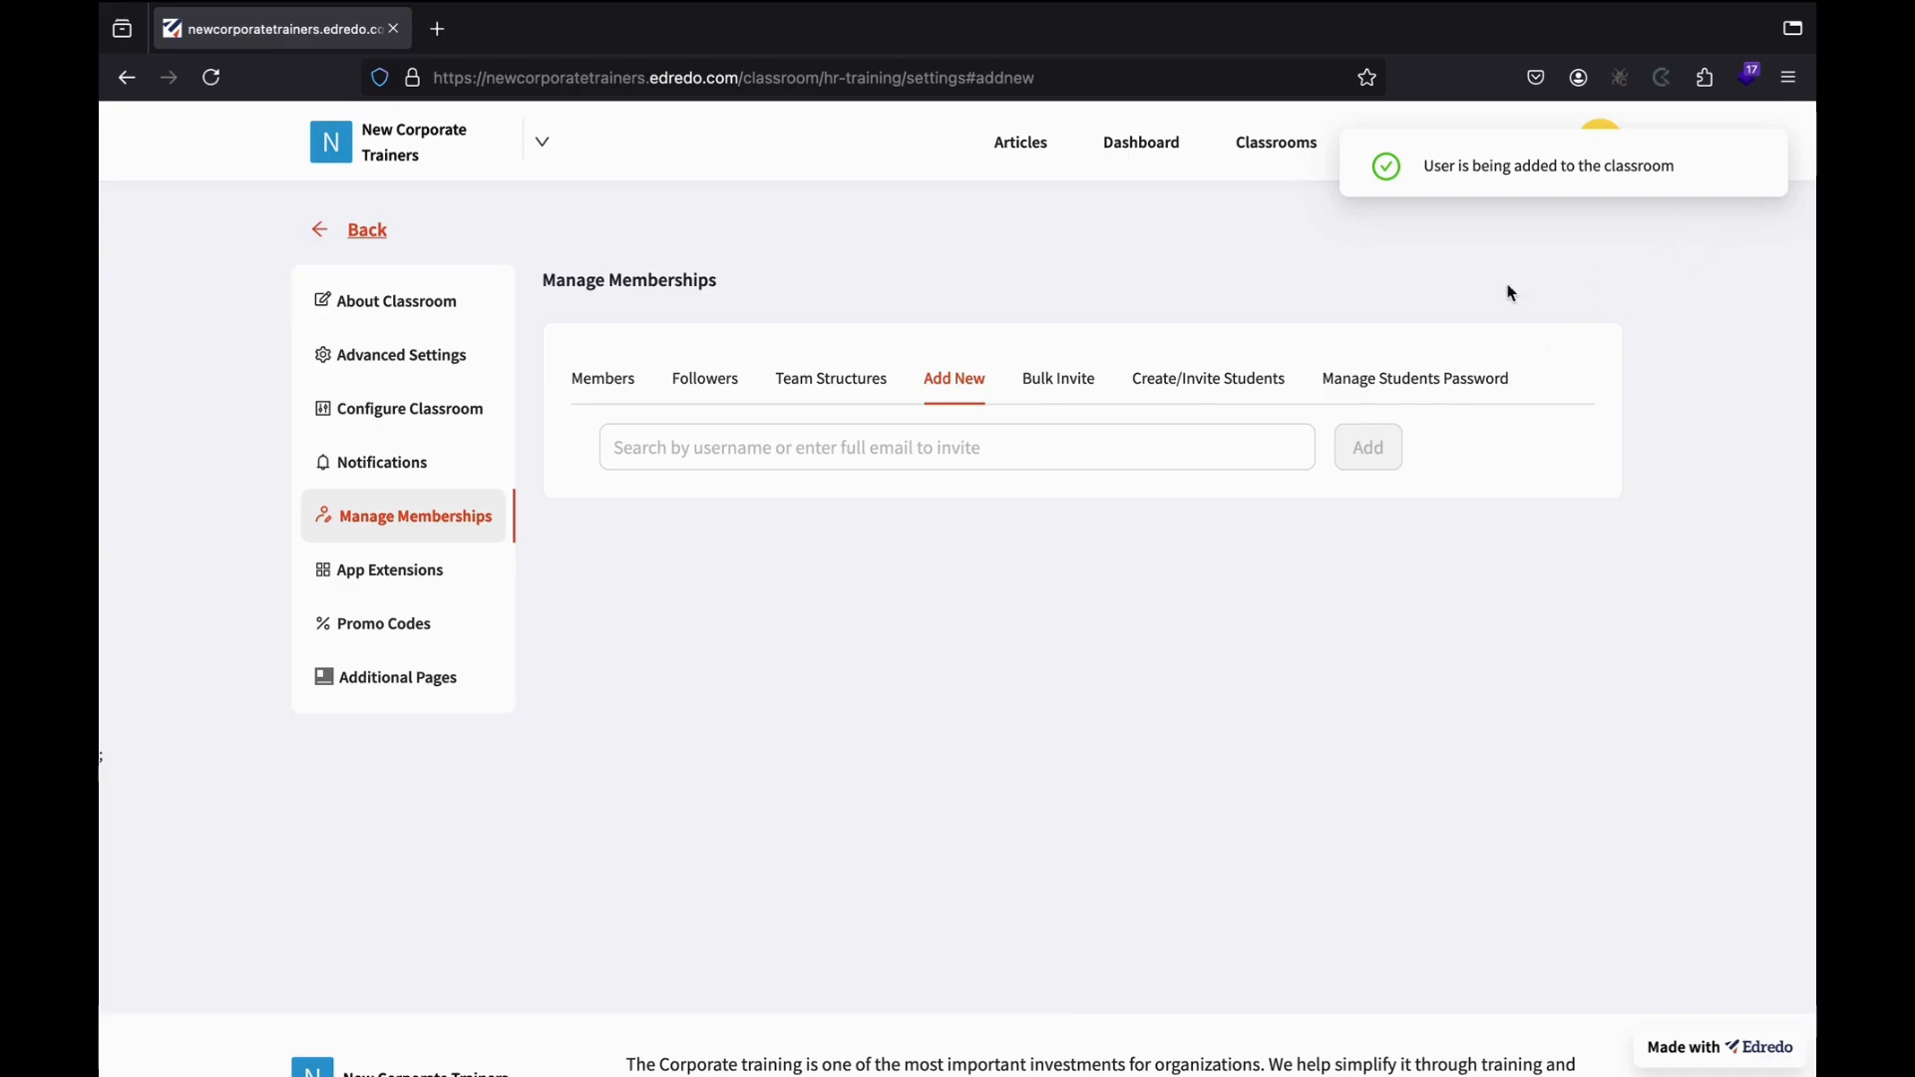
left_click(926, 463)
type("adesh")
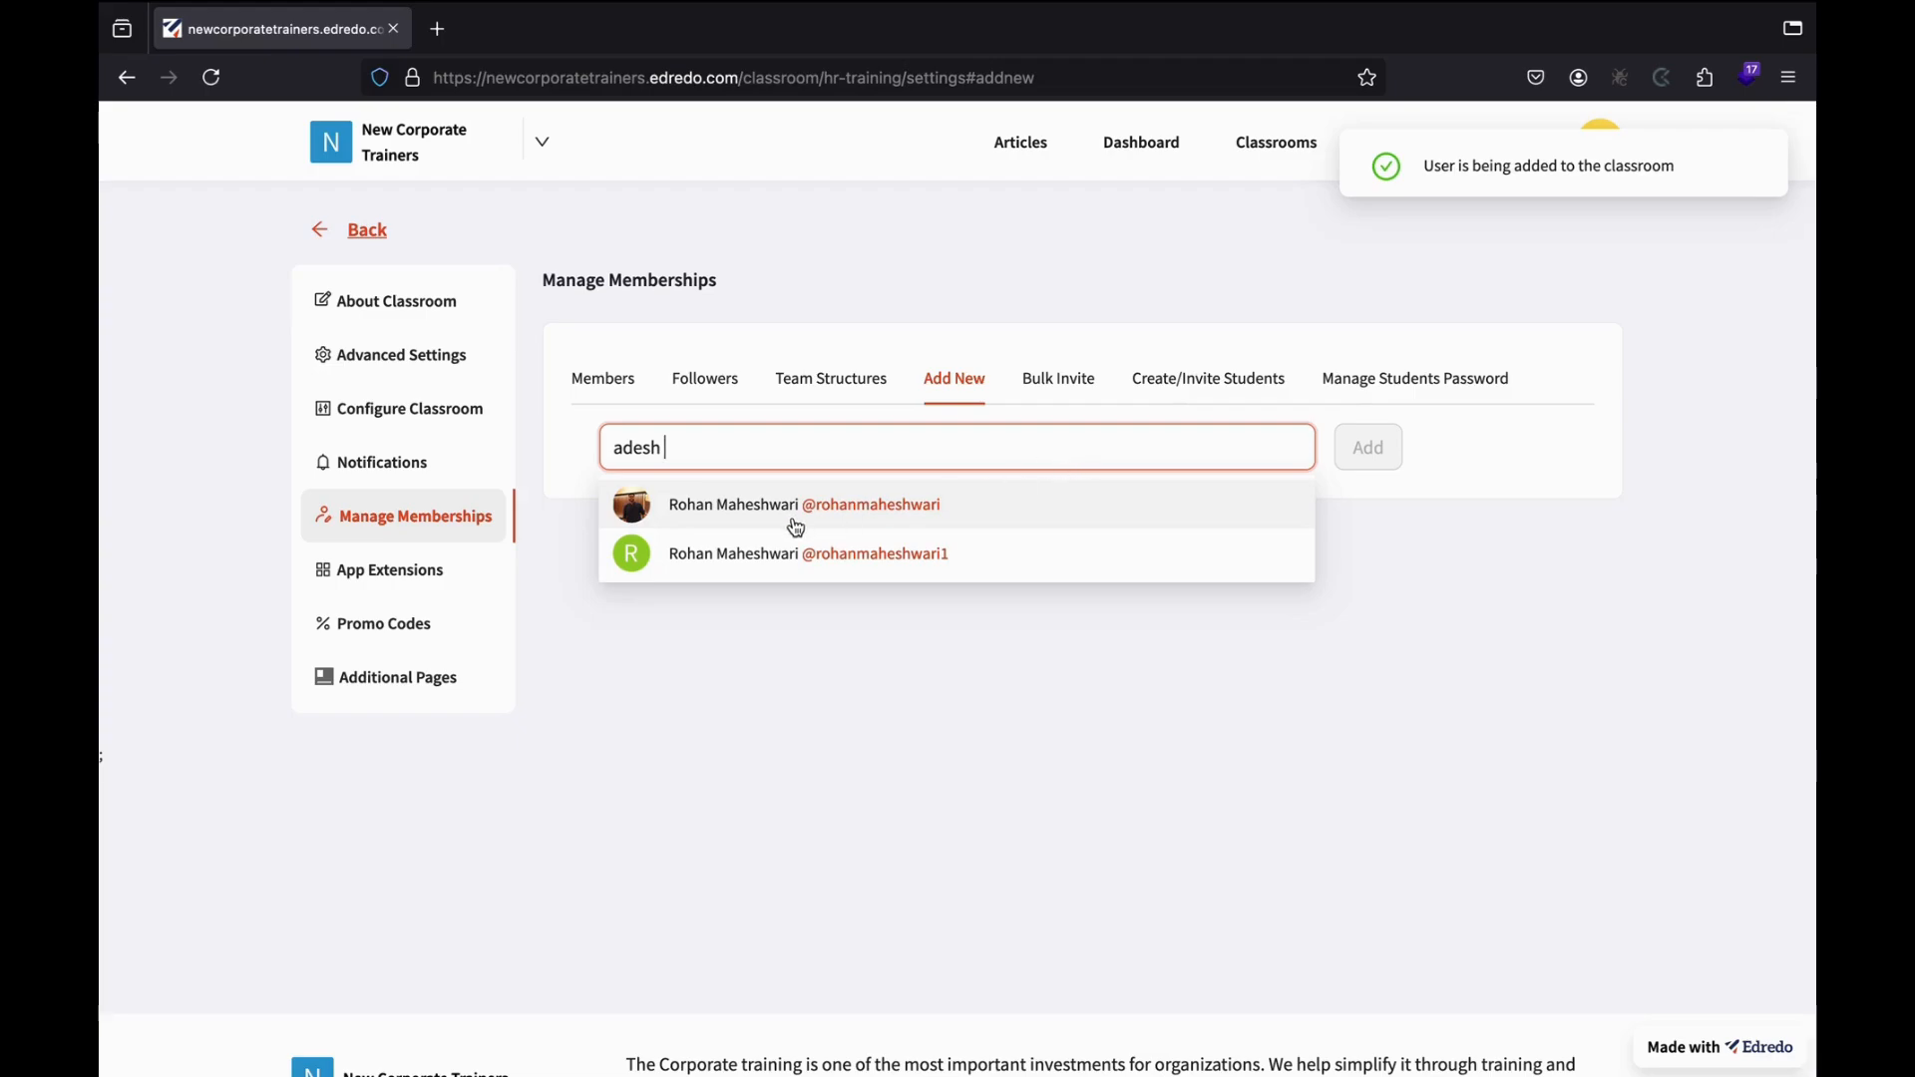
left_click(769, 749)
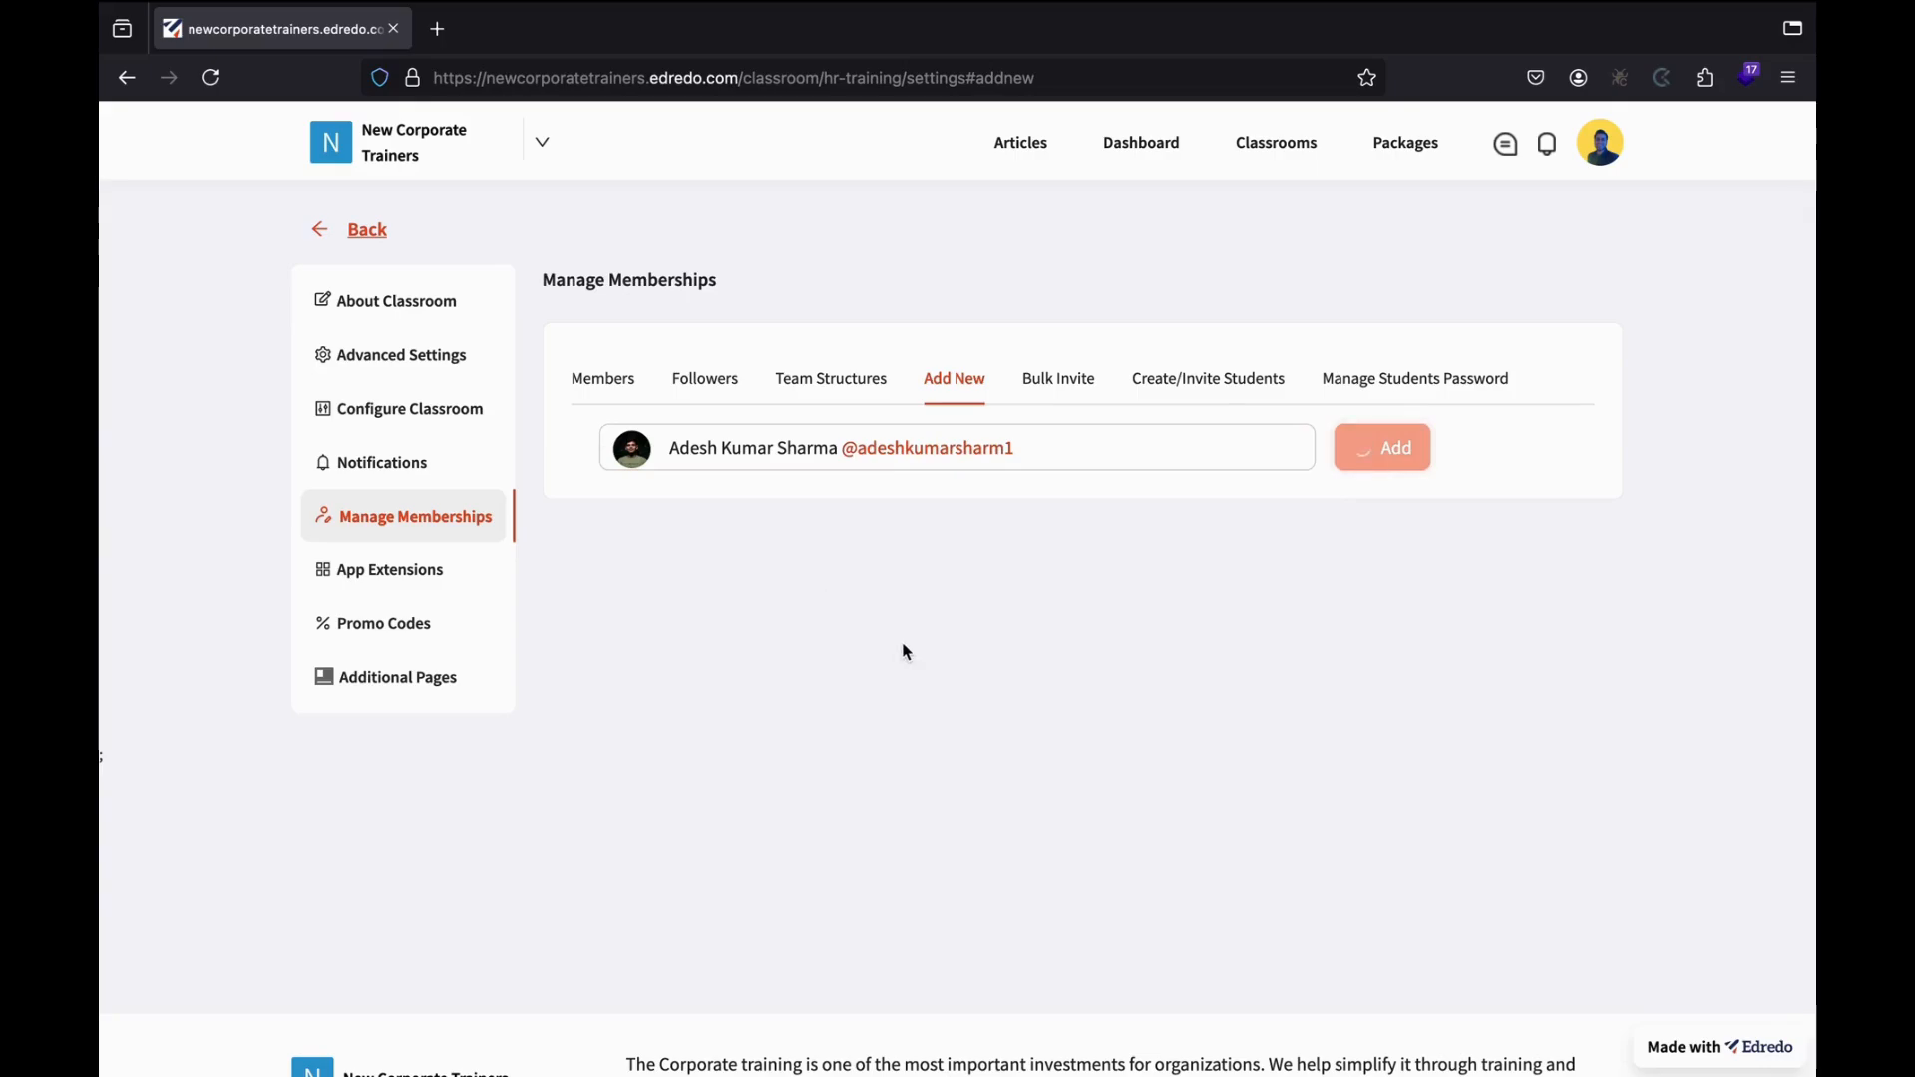
left_click(838, 458)
type("ismail")
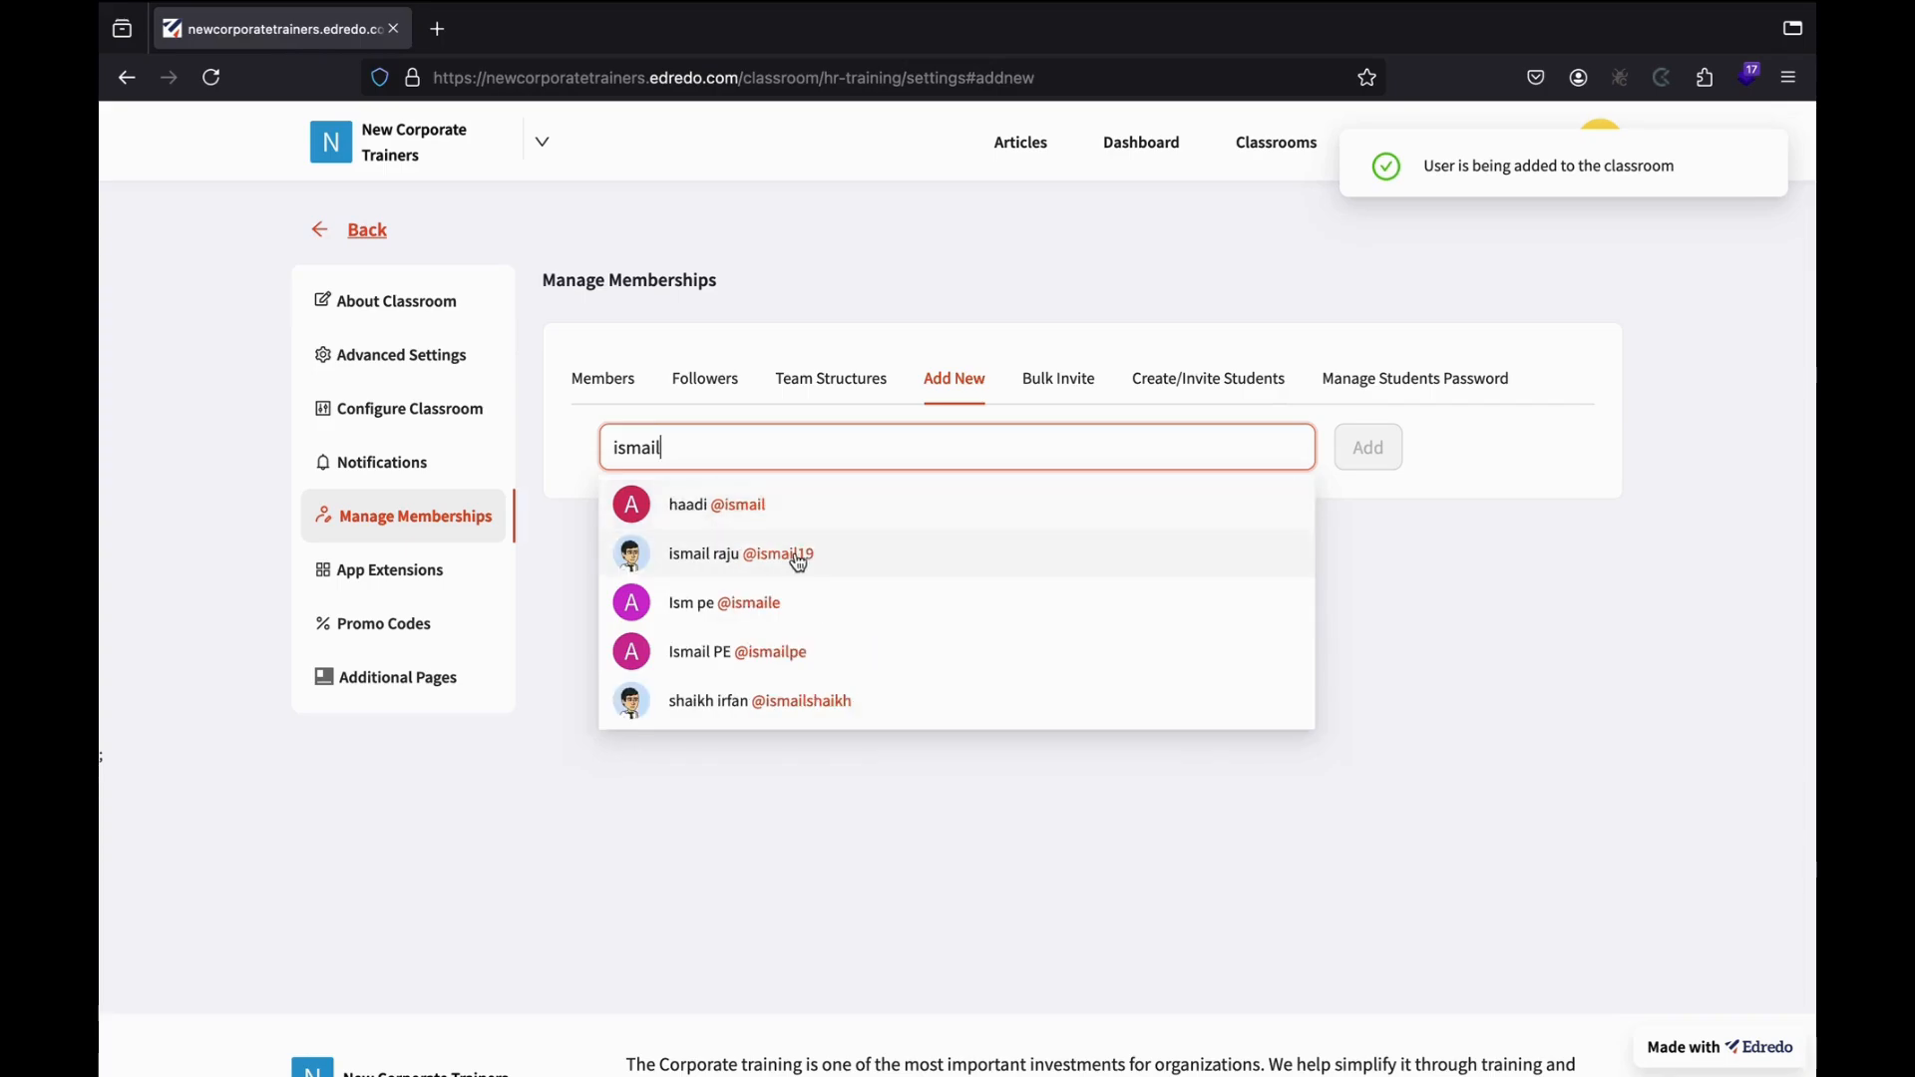
left_click(768, 650)
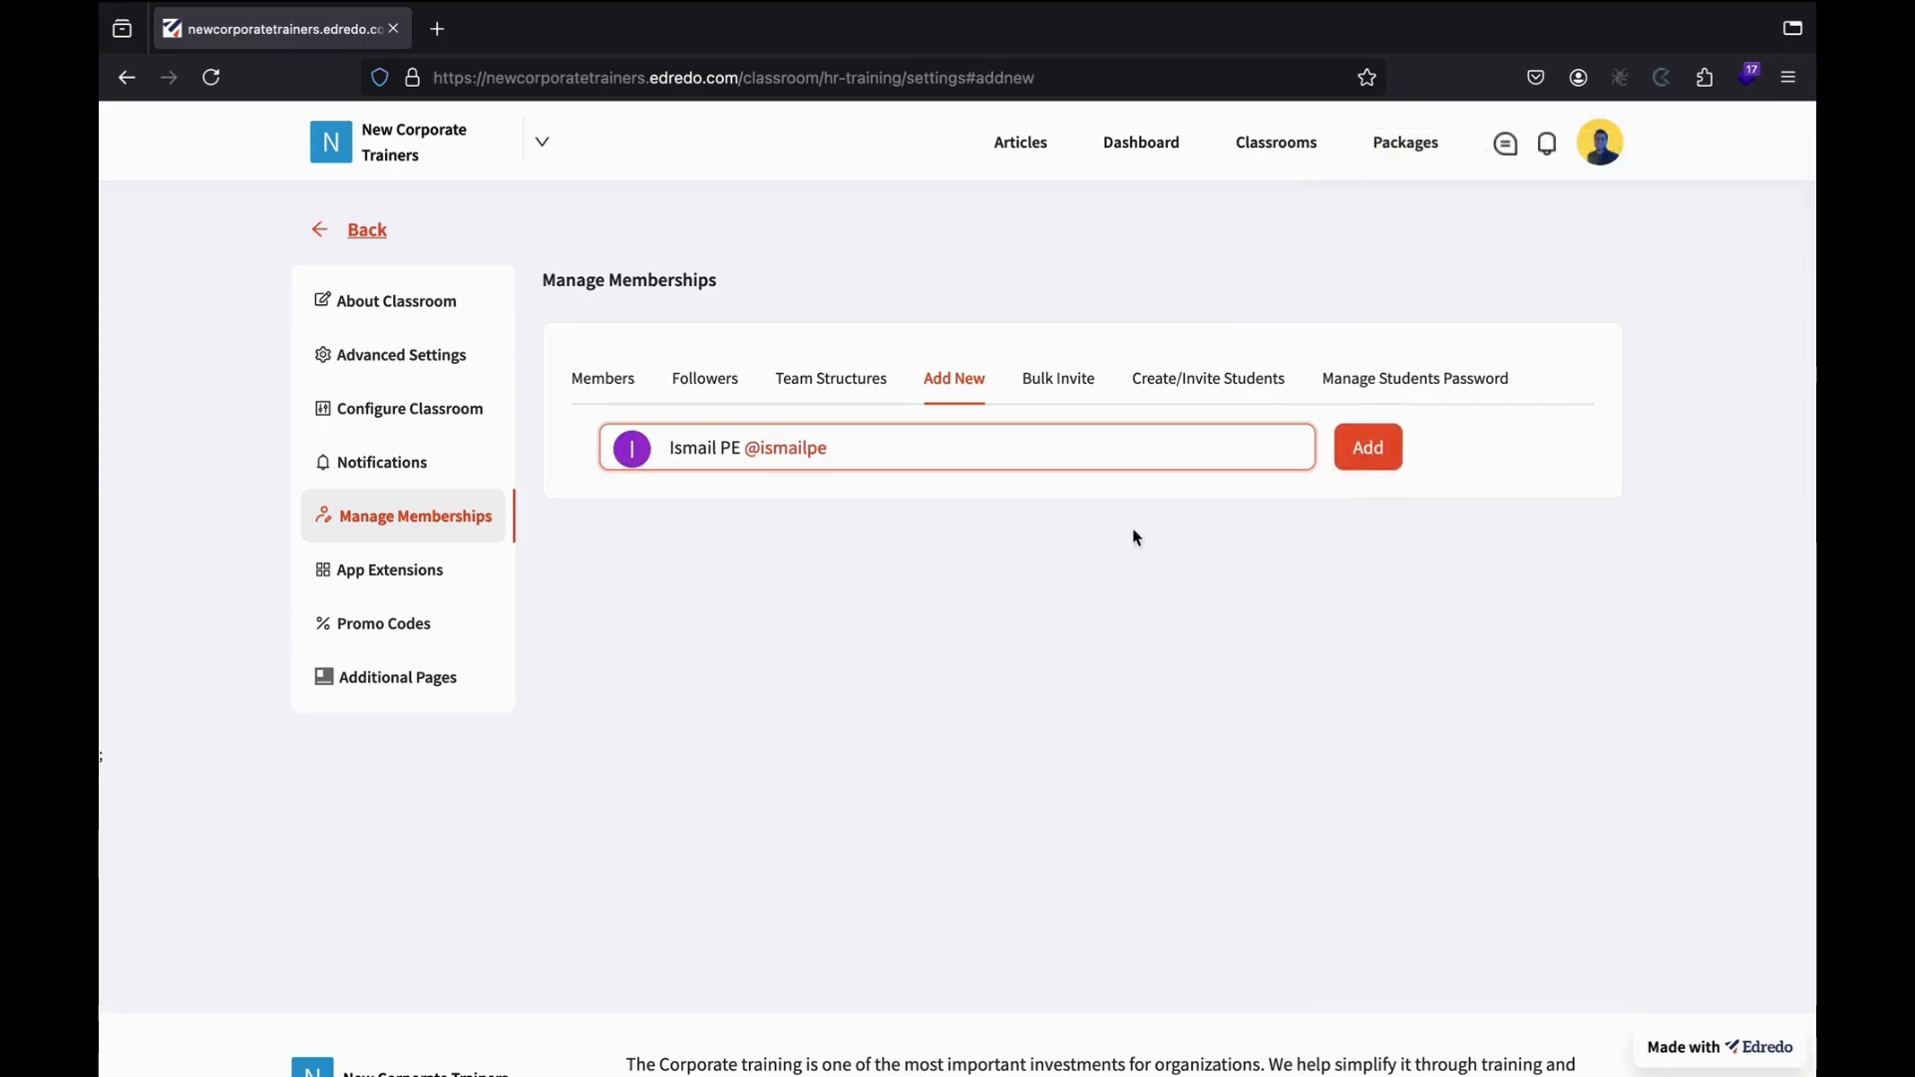
left_click(1356, 451)
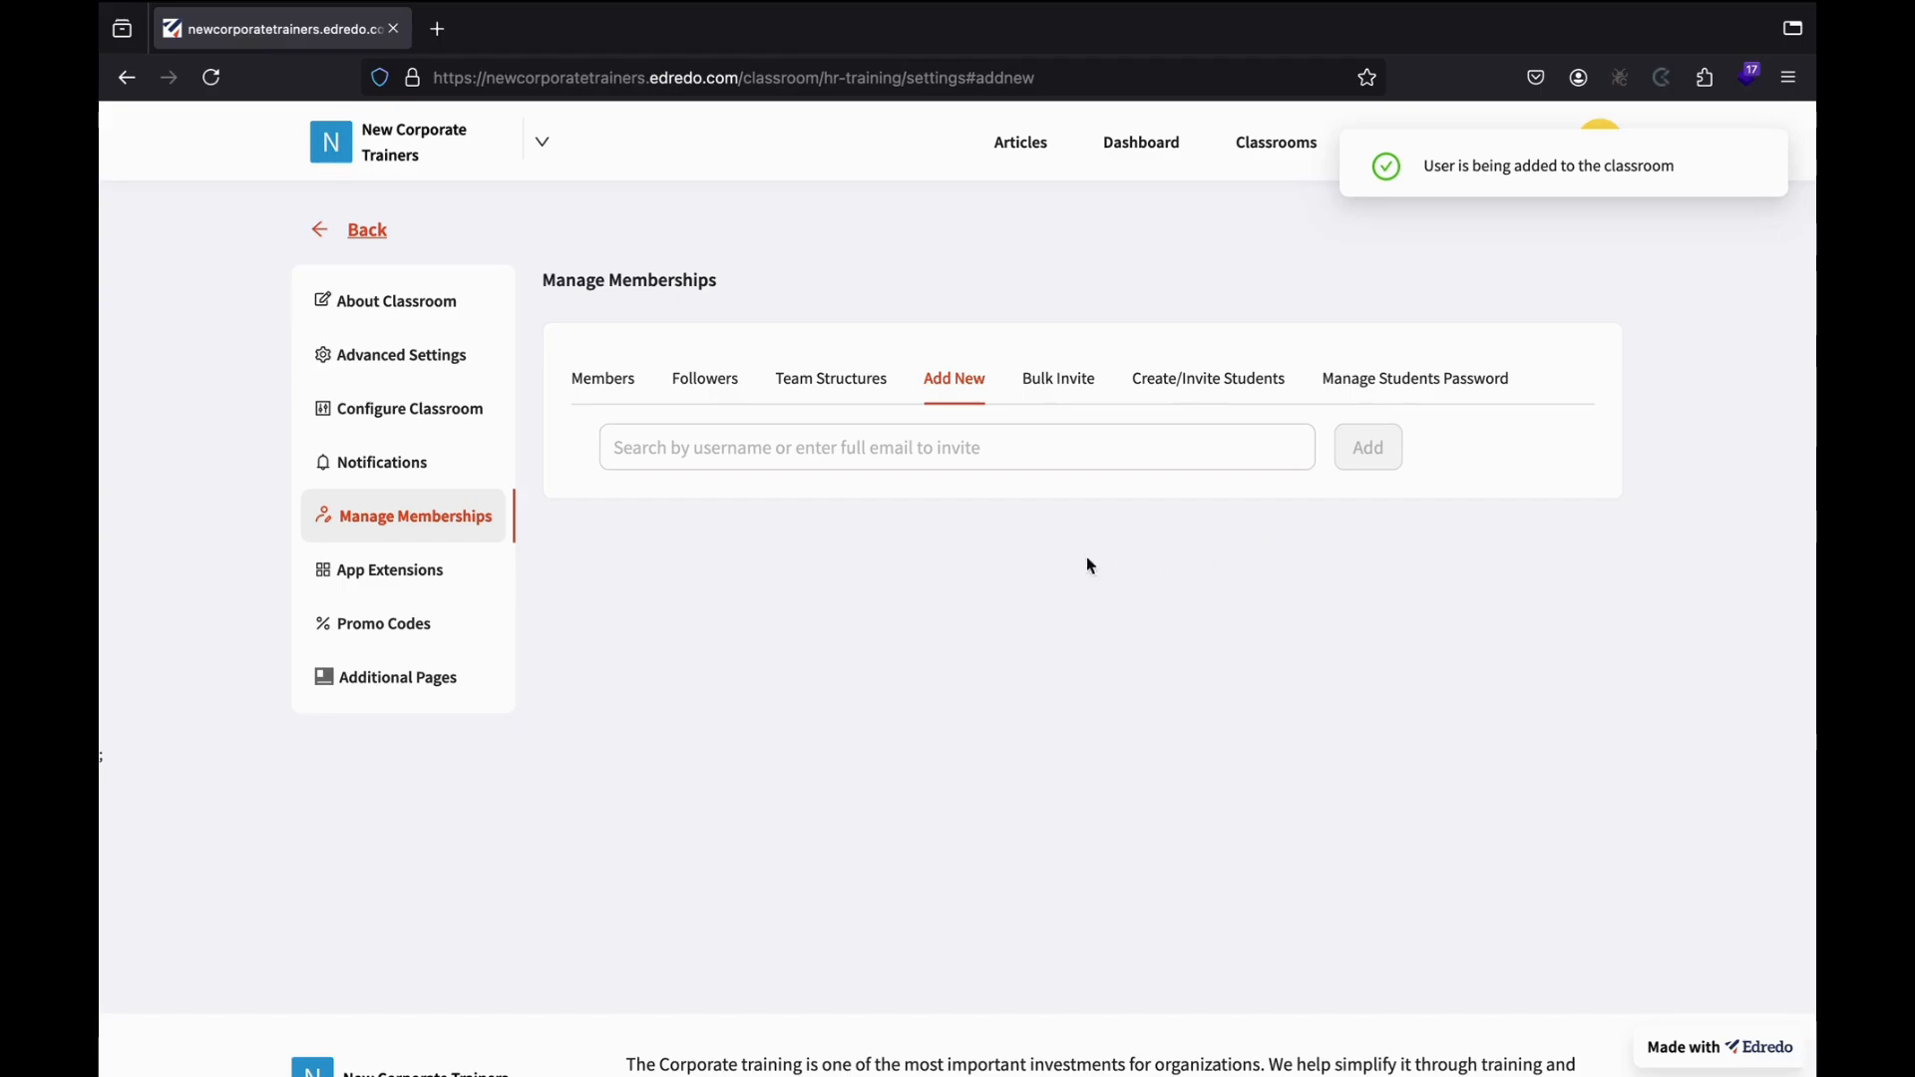
Make the newest member a Teaching Assistant using Make Moderator in the Members list.
left_click(603, 380)
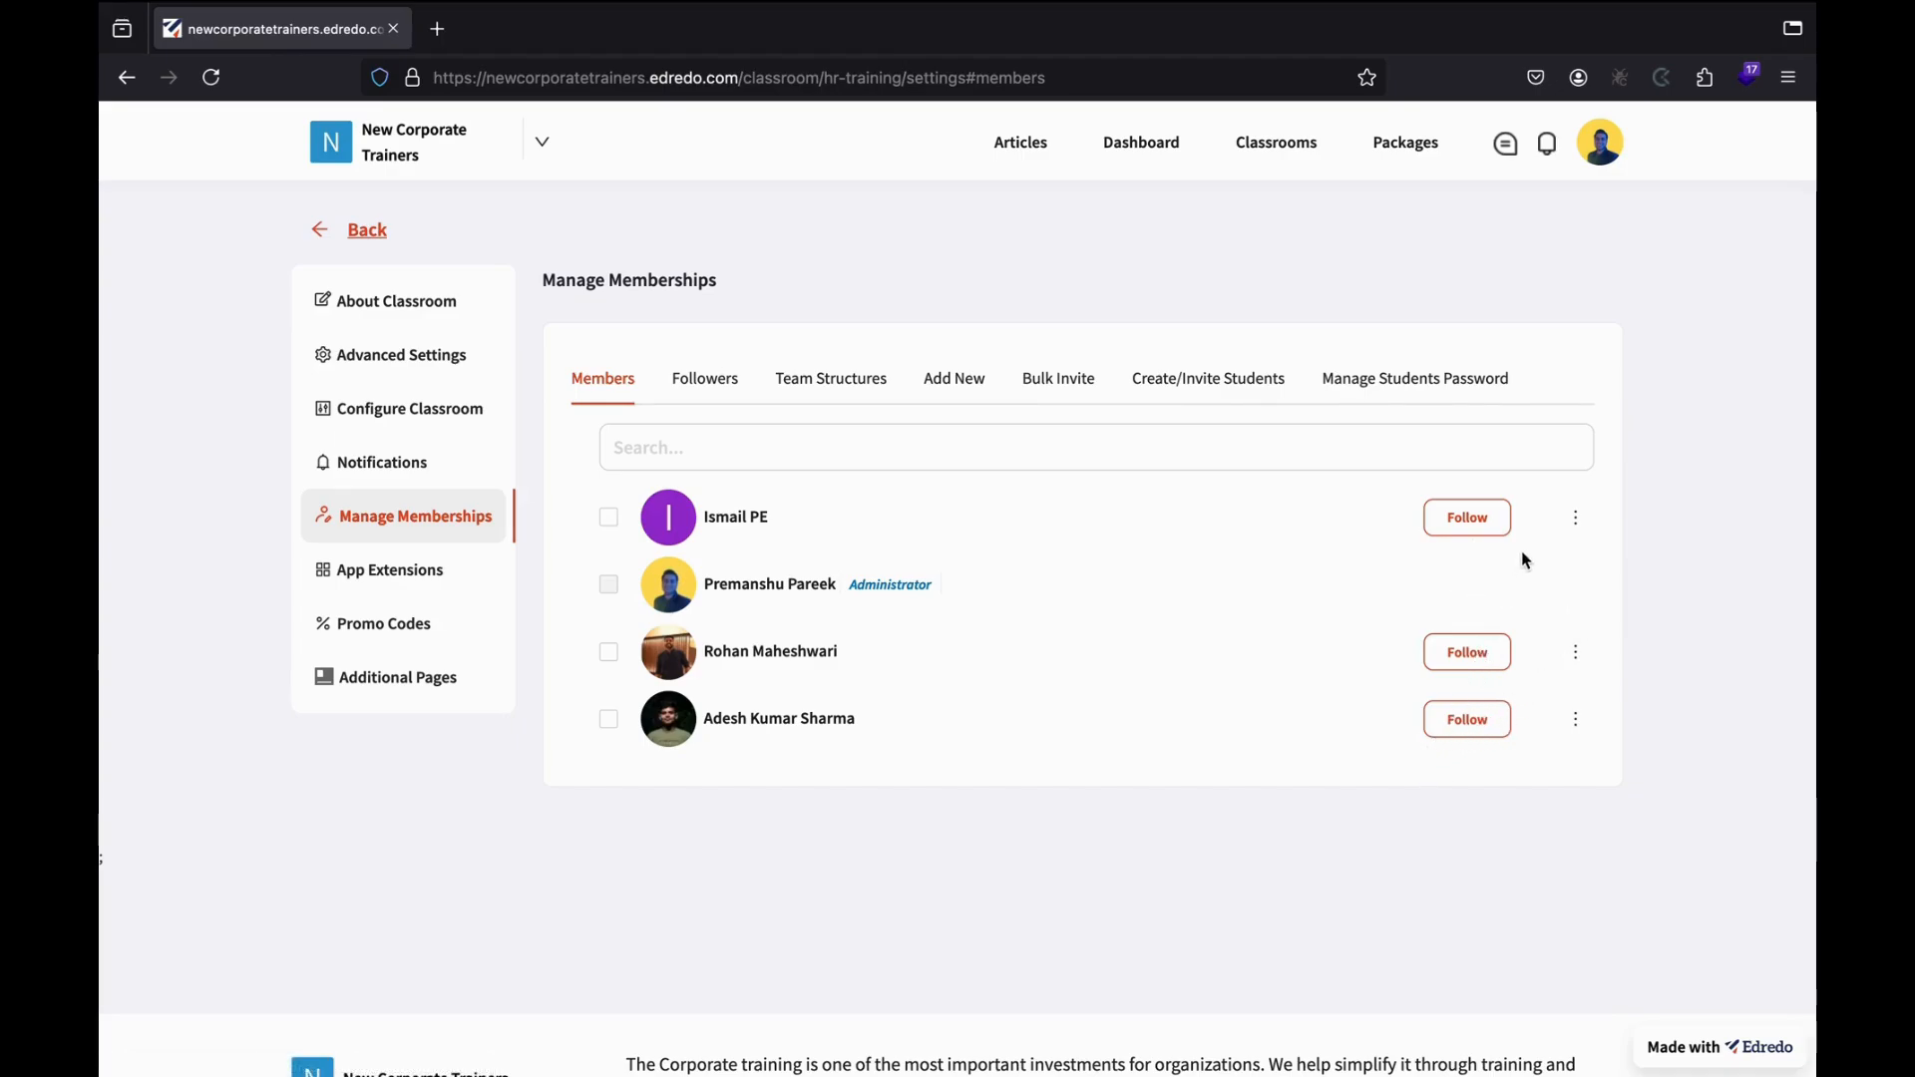
left_click(1576, 523)
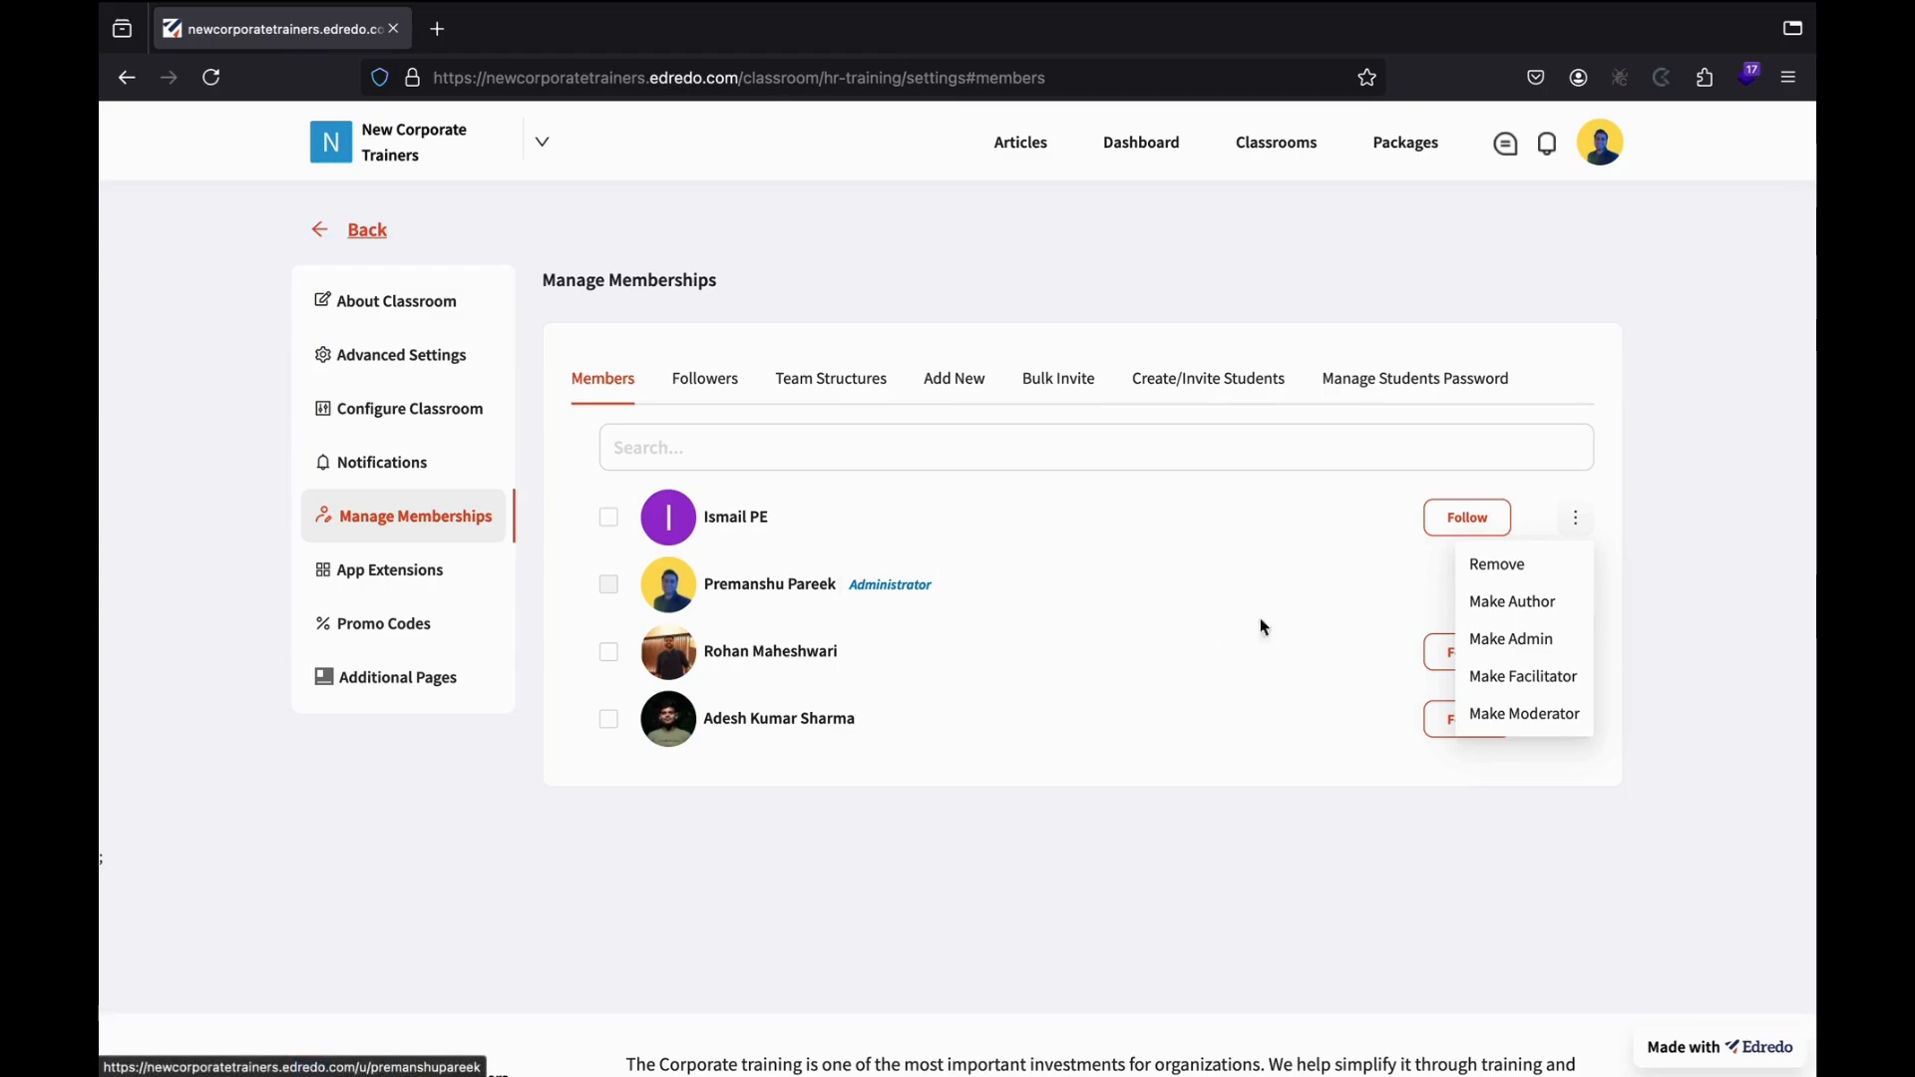
left_click(1506, 714)
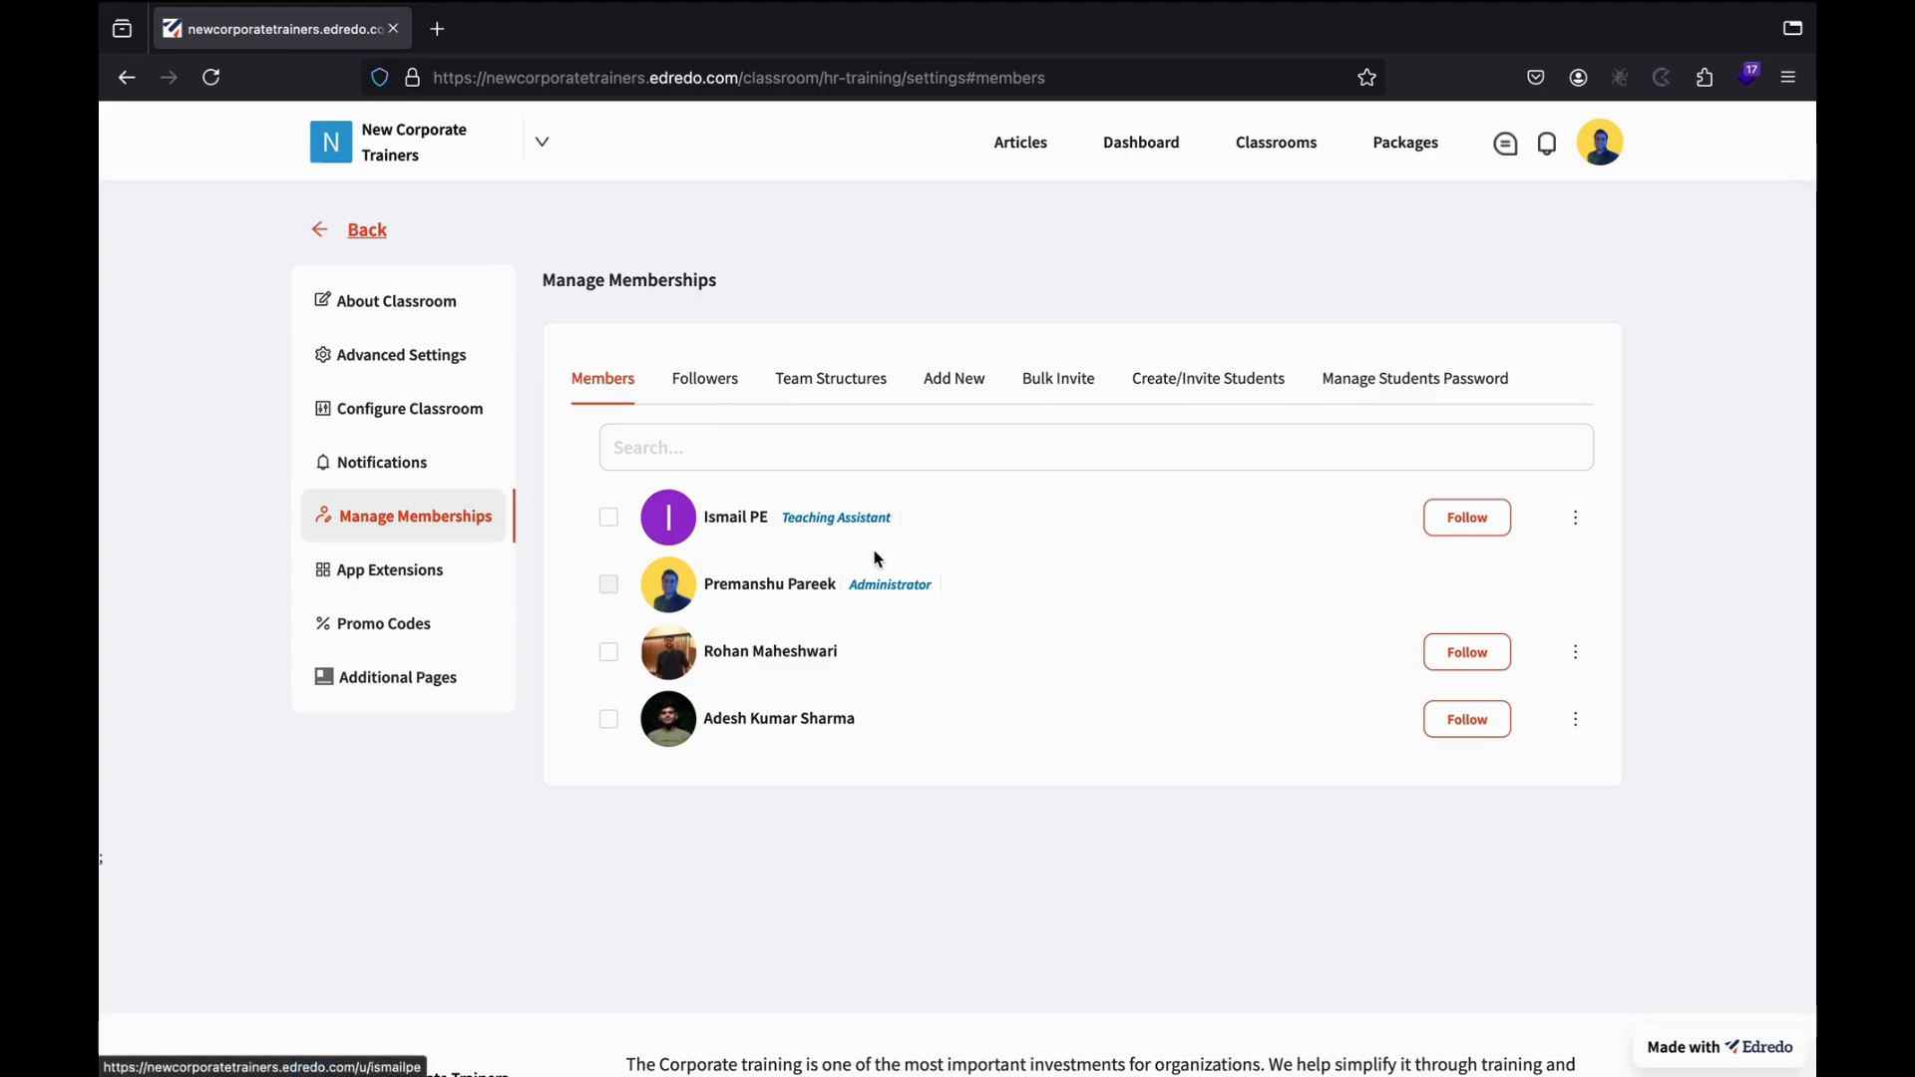
left_click(961, 385)
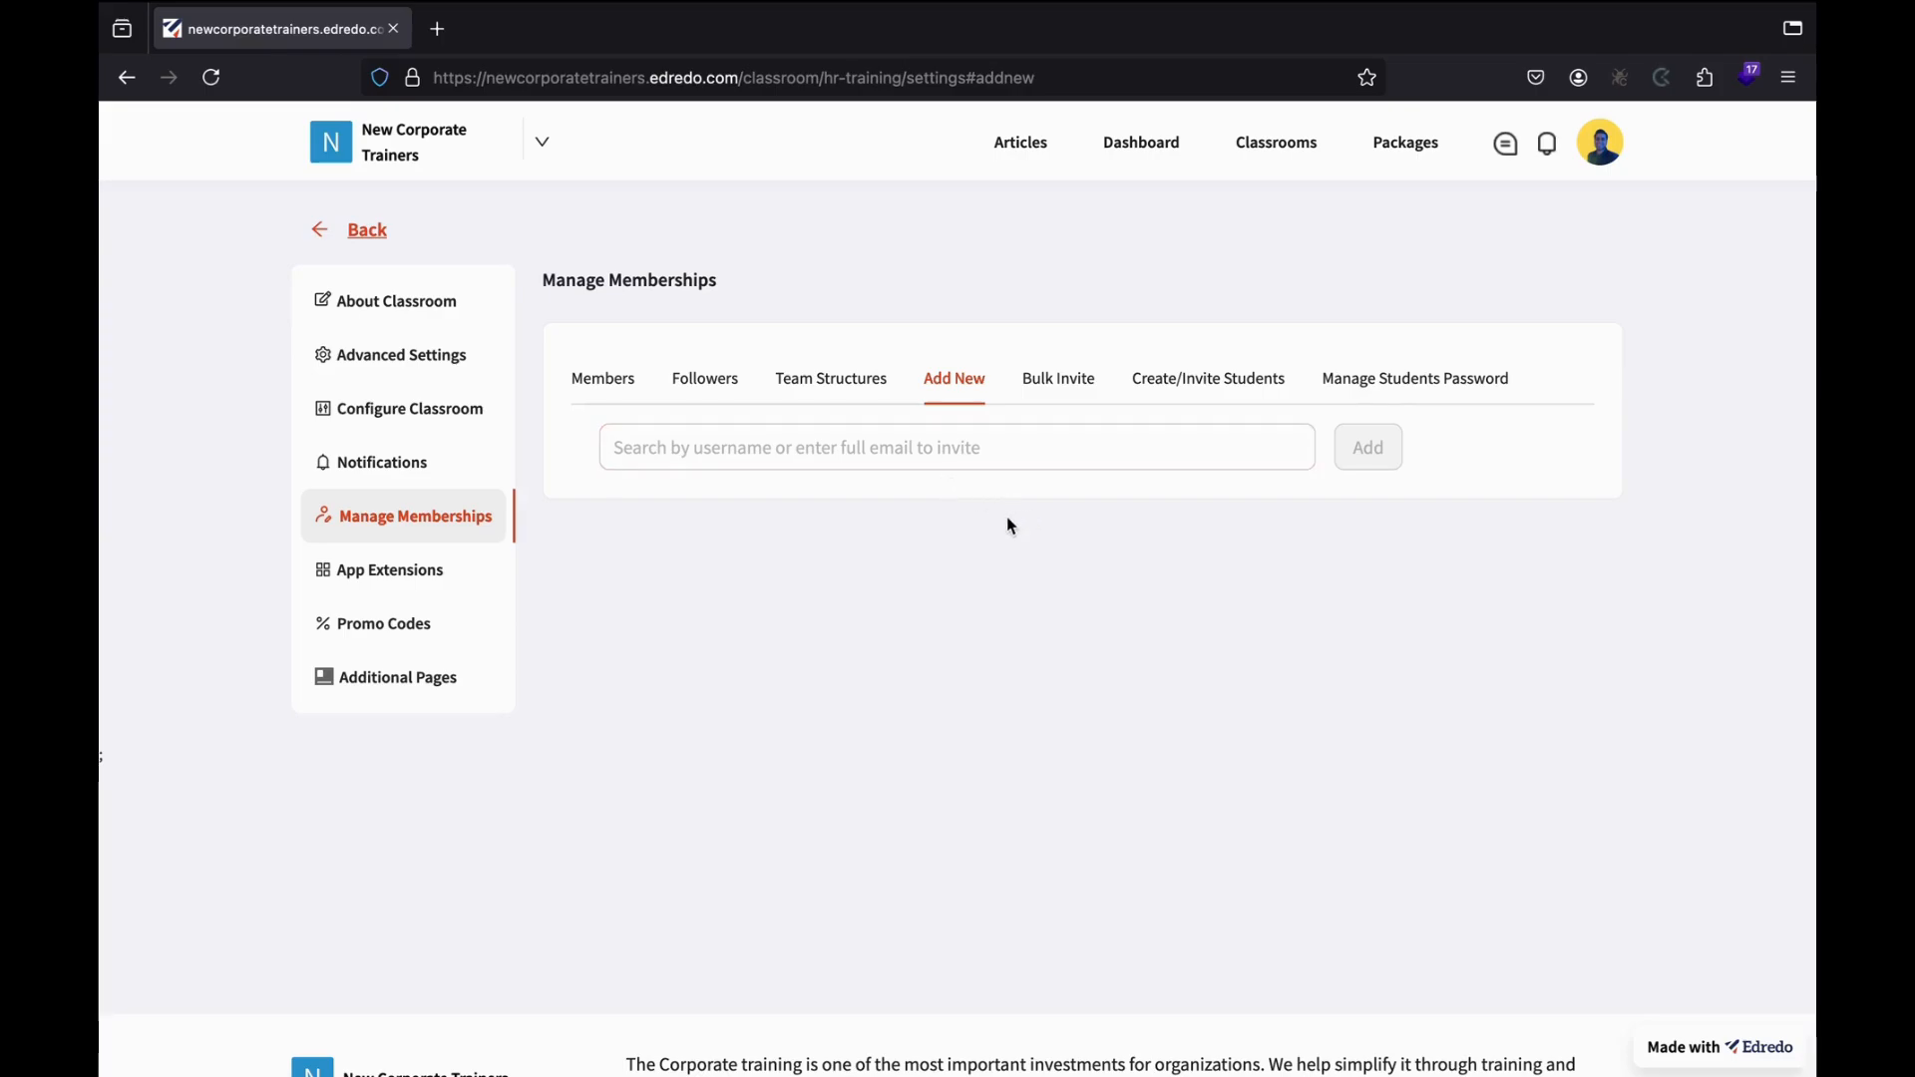
Create a new team structure named 'Level 1 Trainees' and start adding its description.
left_click(814, 378)
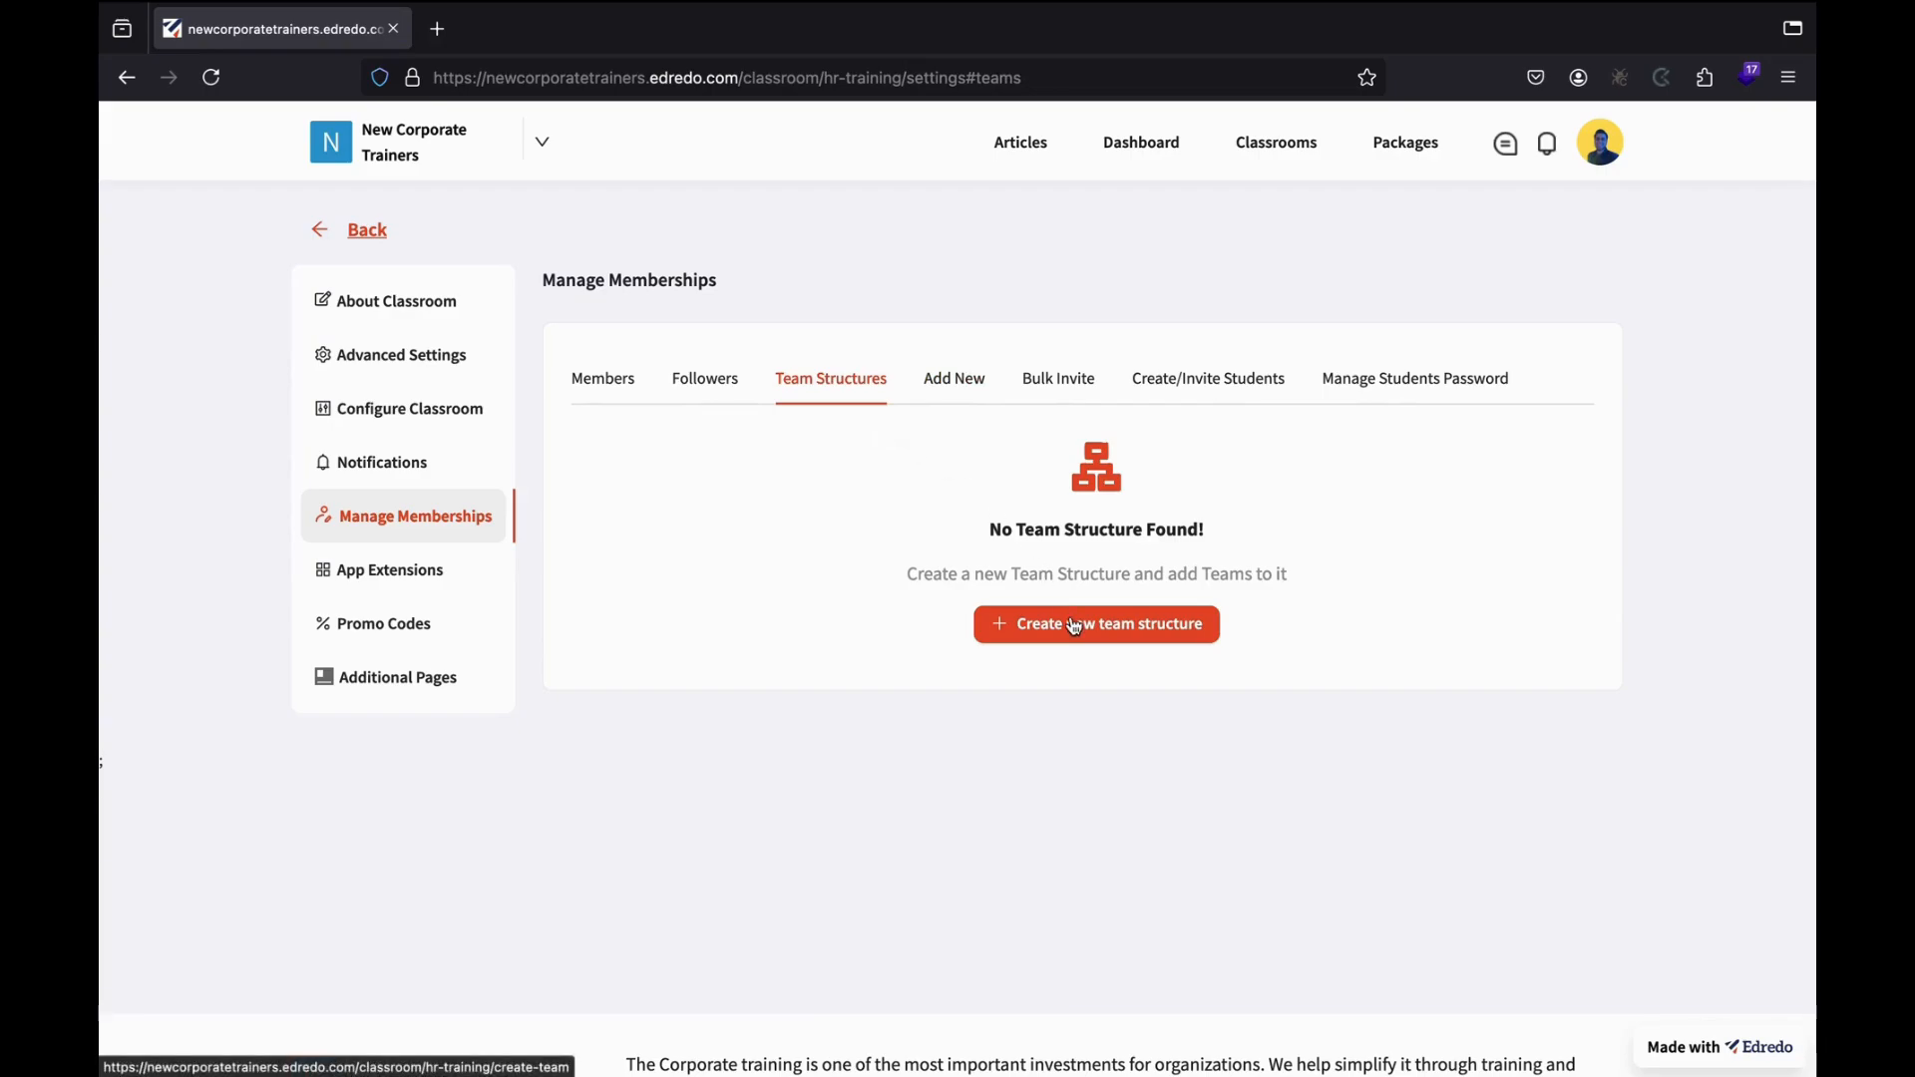
left_click(1038, 625)
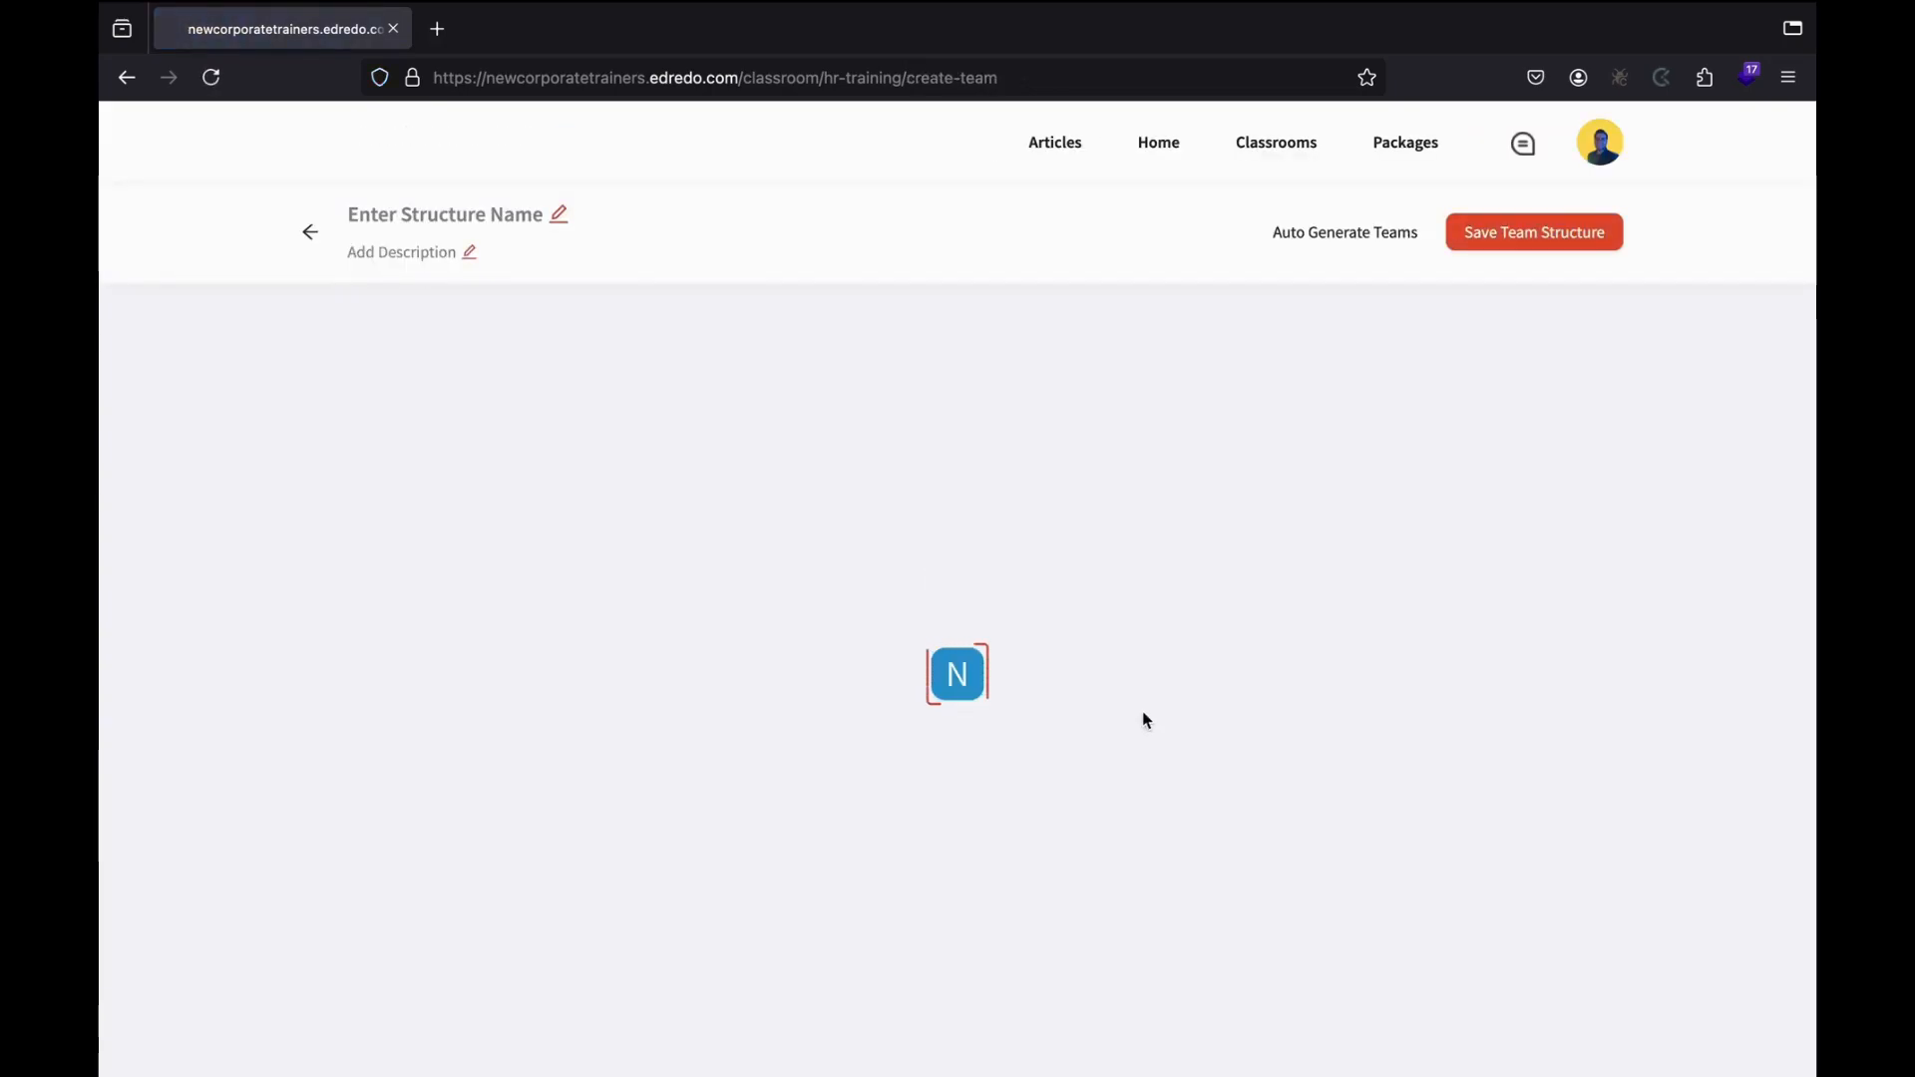
scroll(548, 219, "down", 2)
scroll(577, 291, "up", 2)
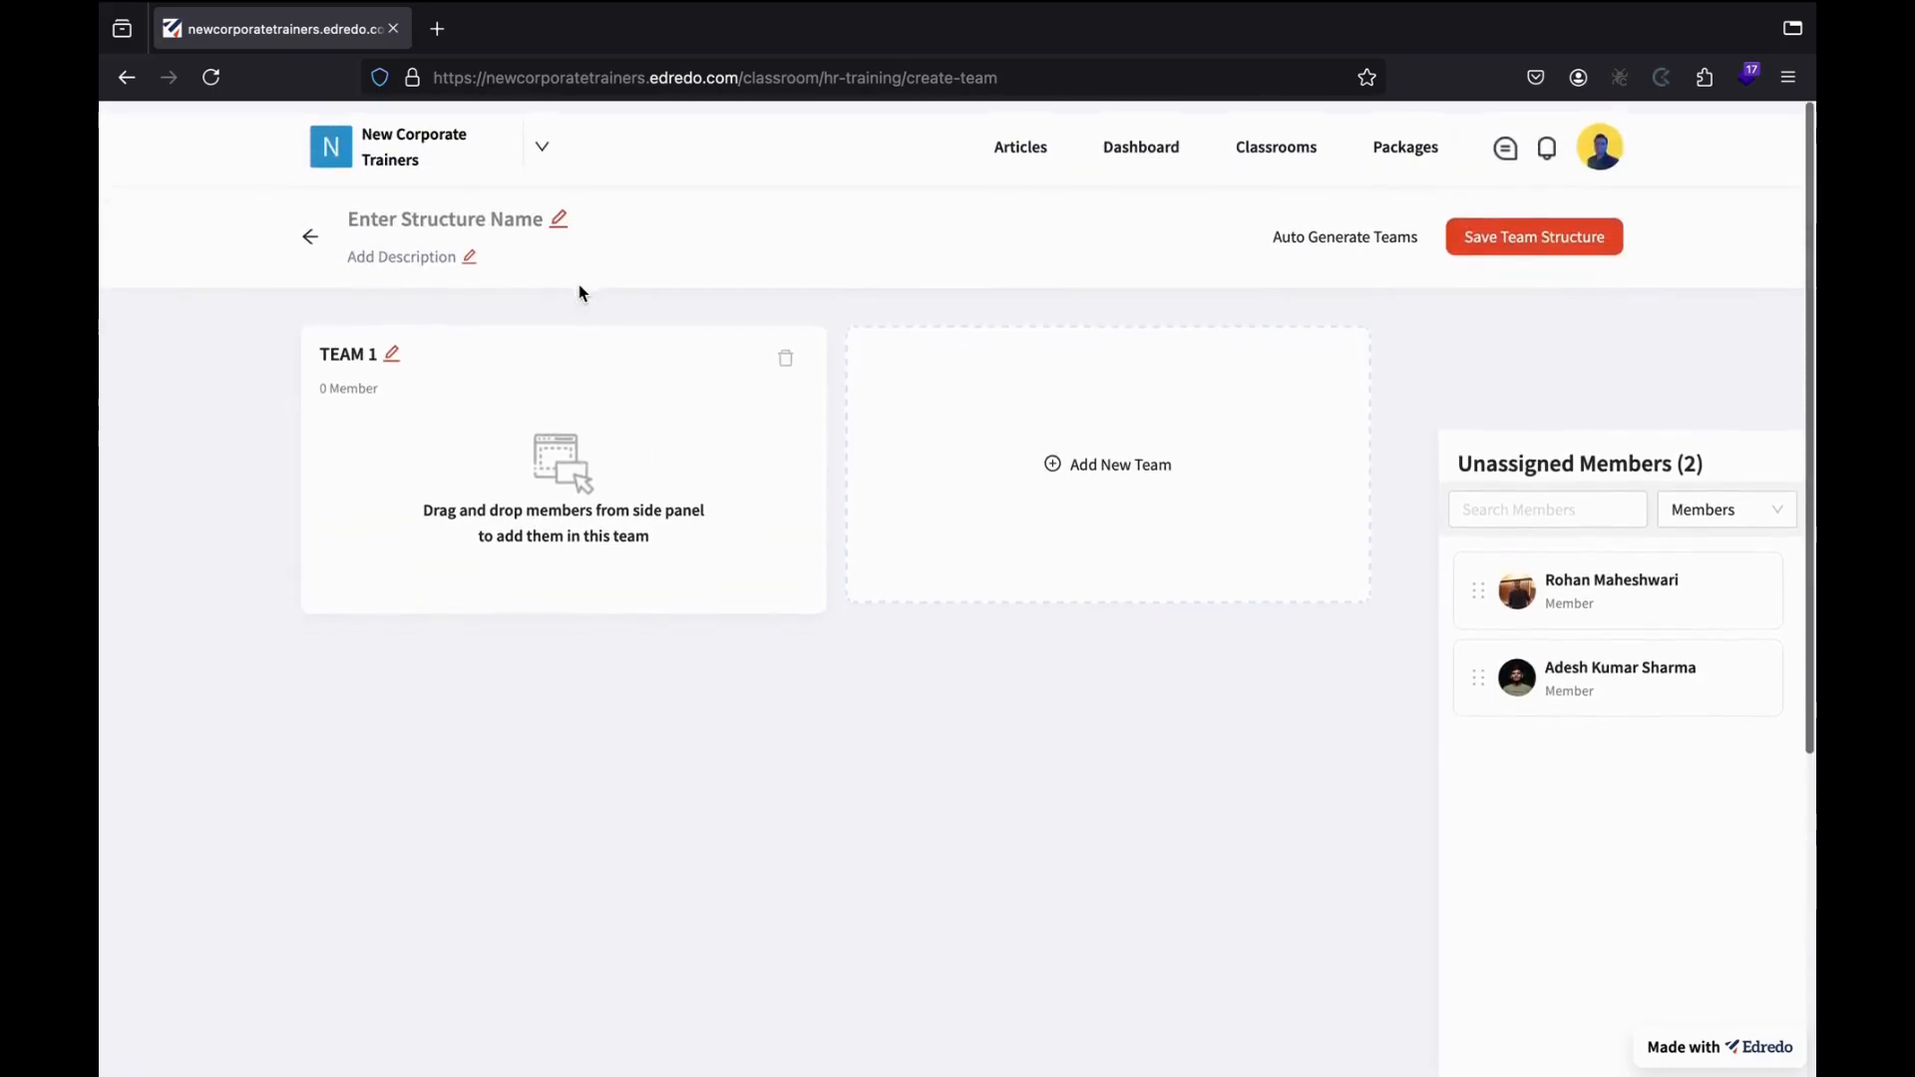
left_click(556, 213)
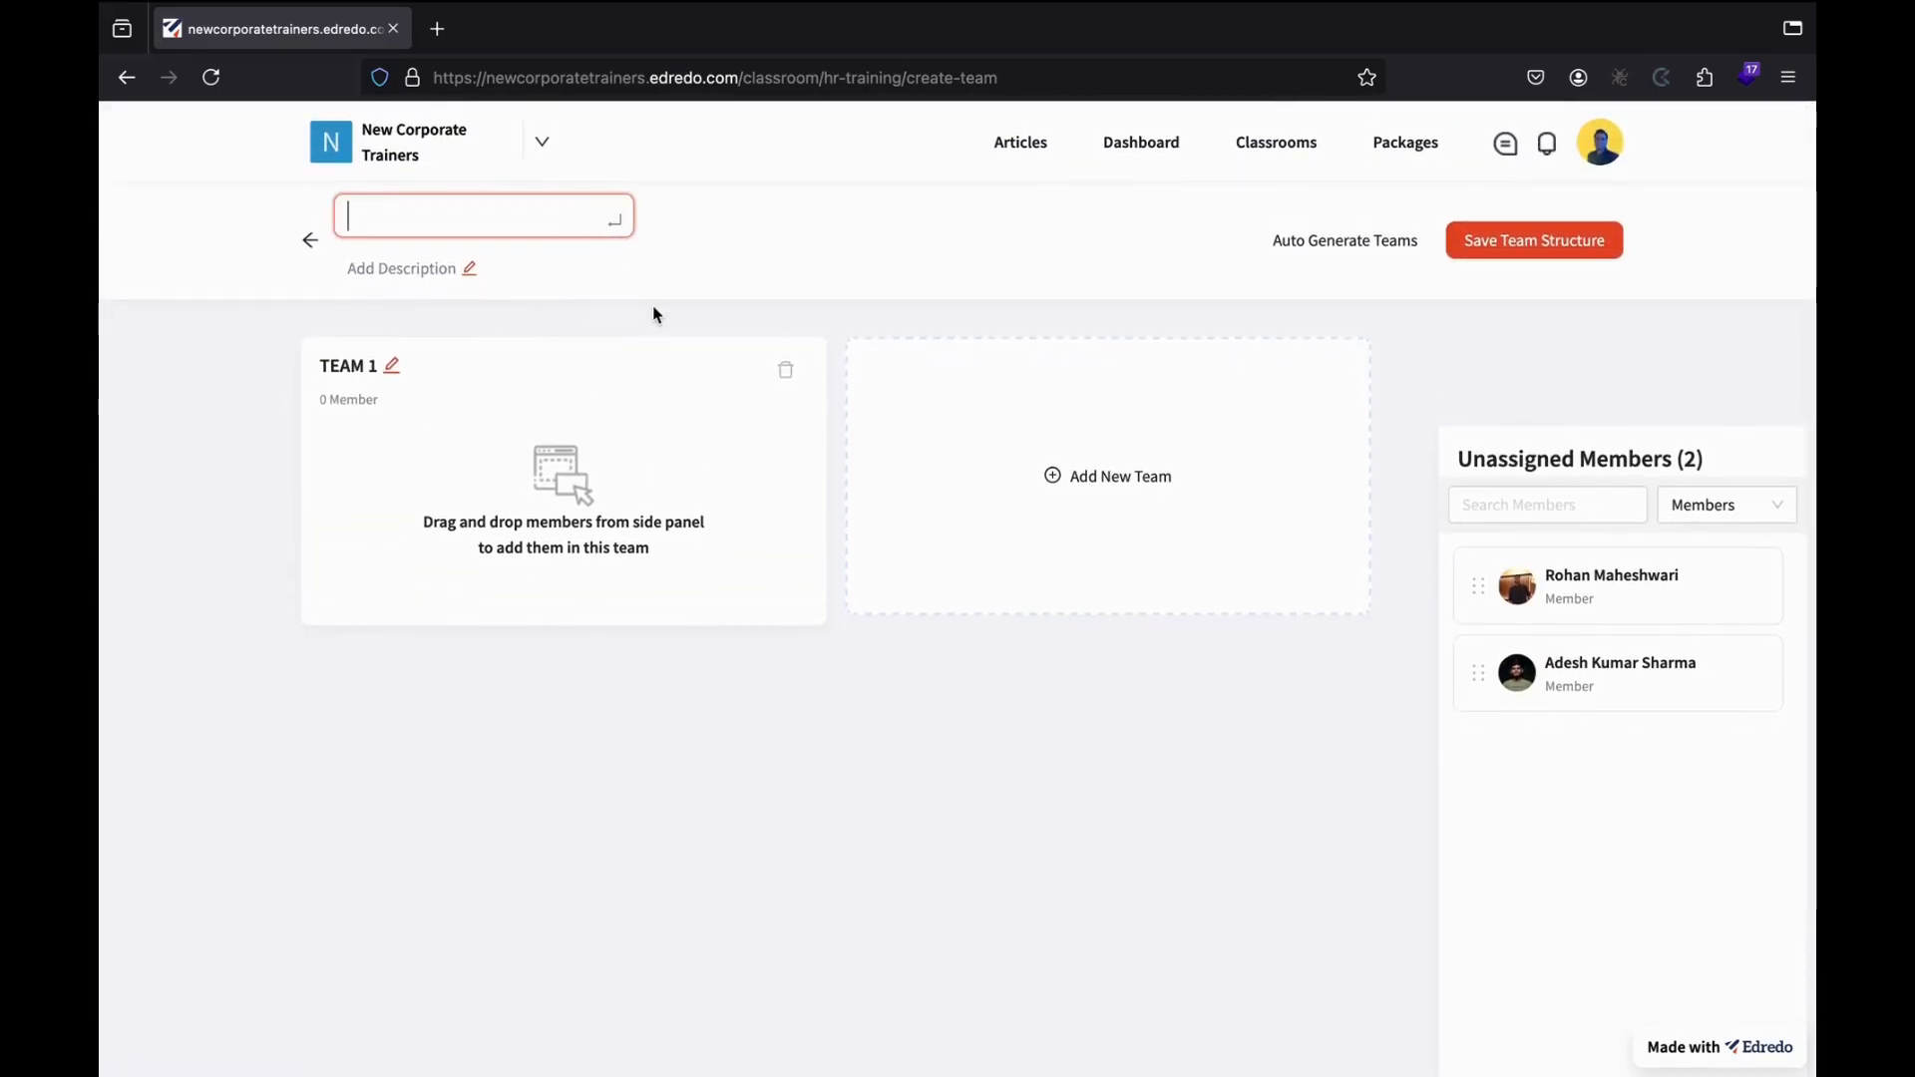
type("Level 1")
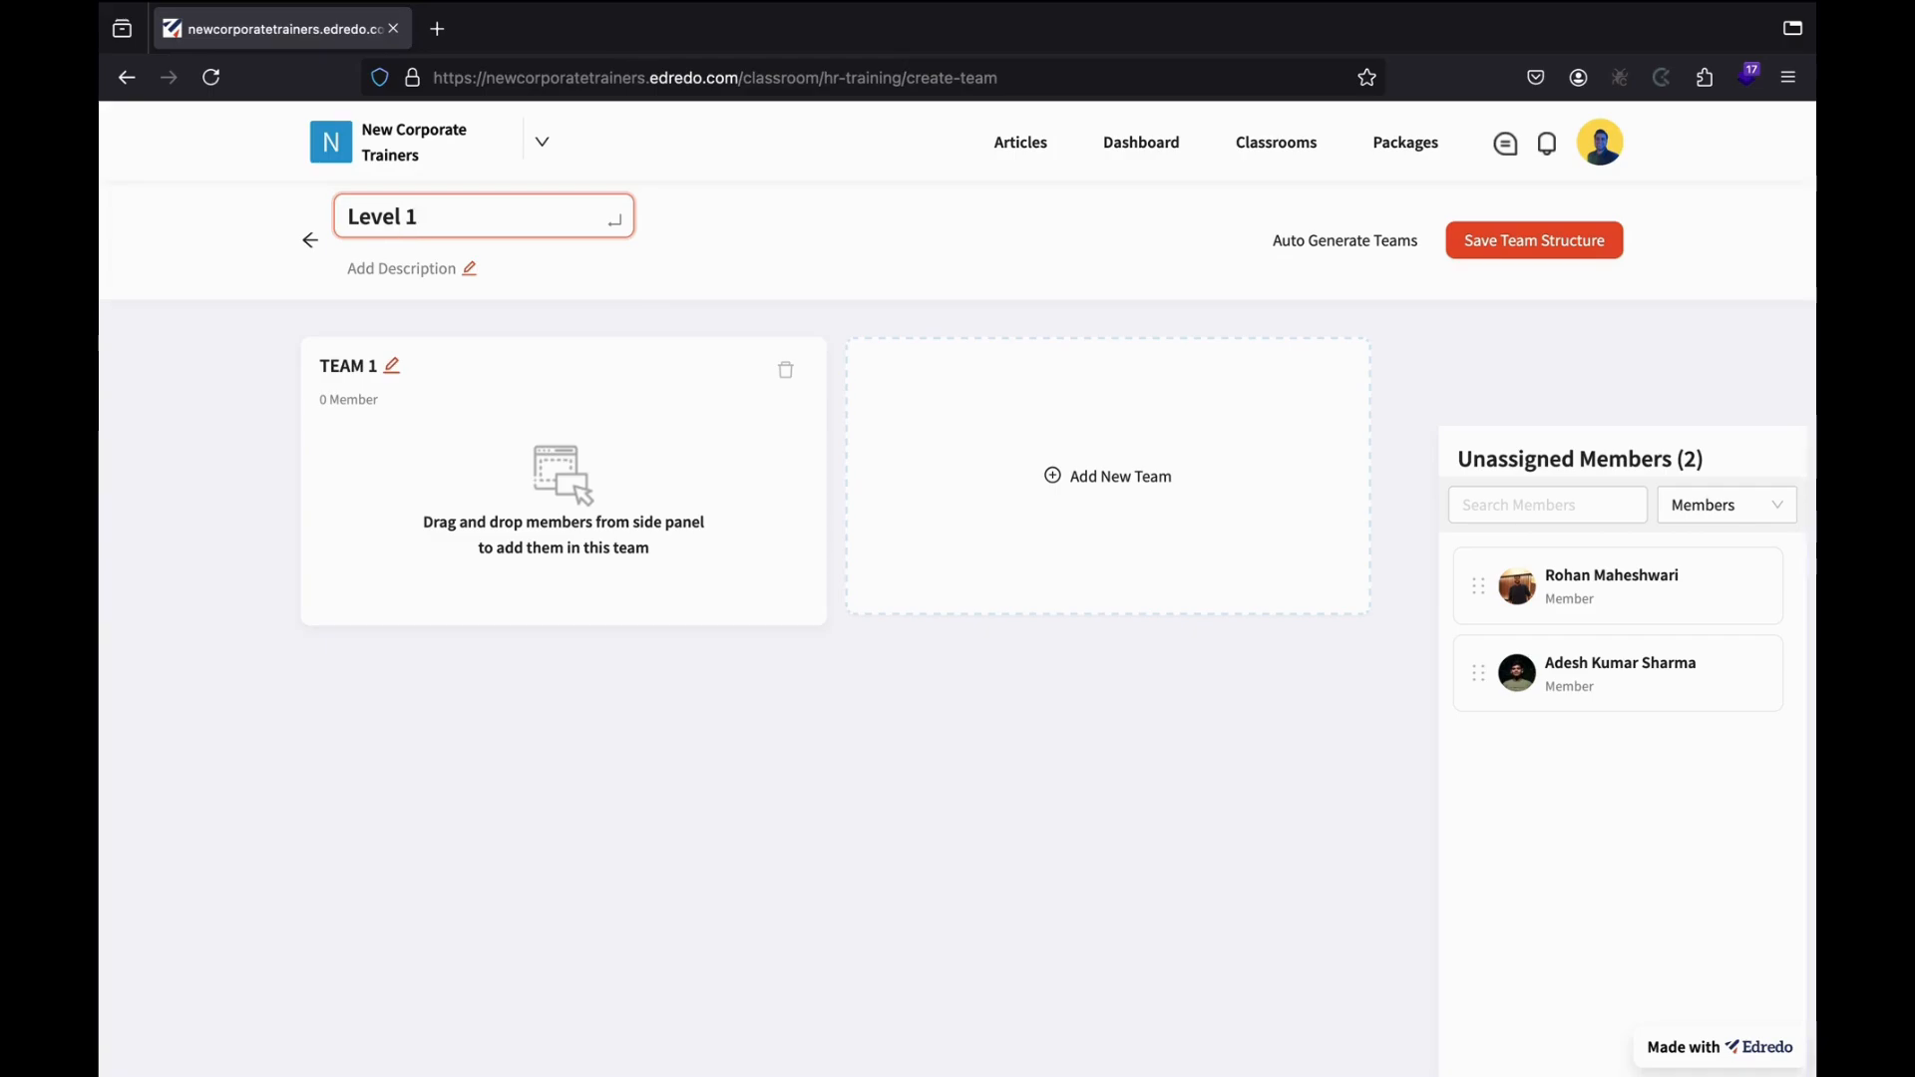
type(" Trainees")
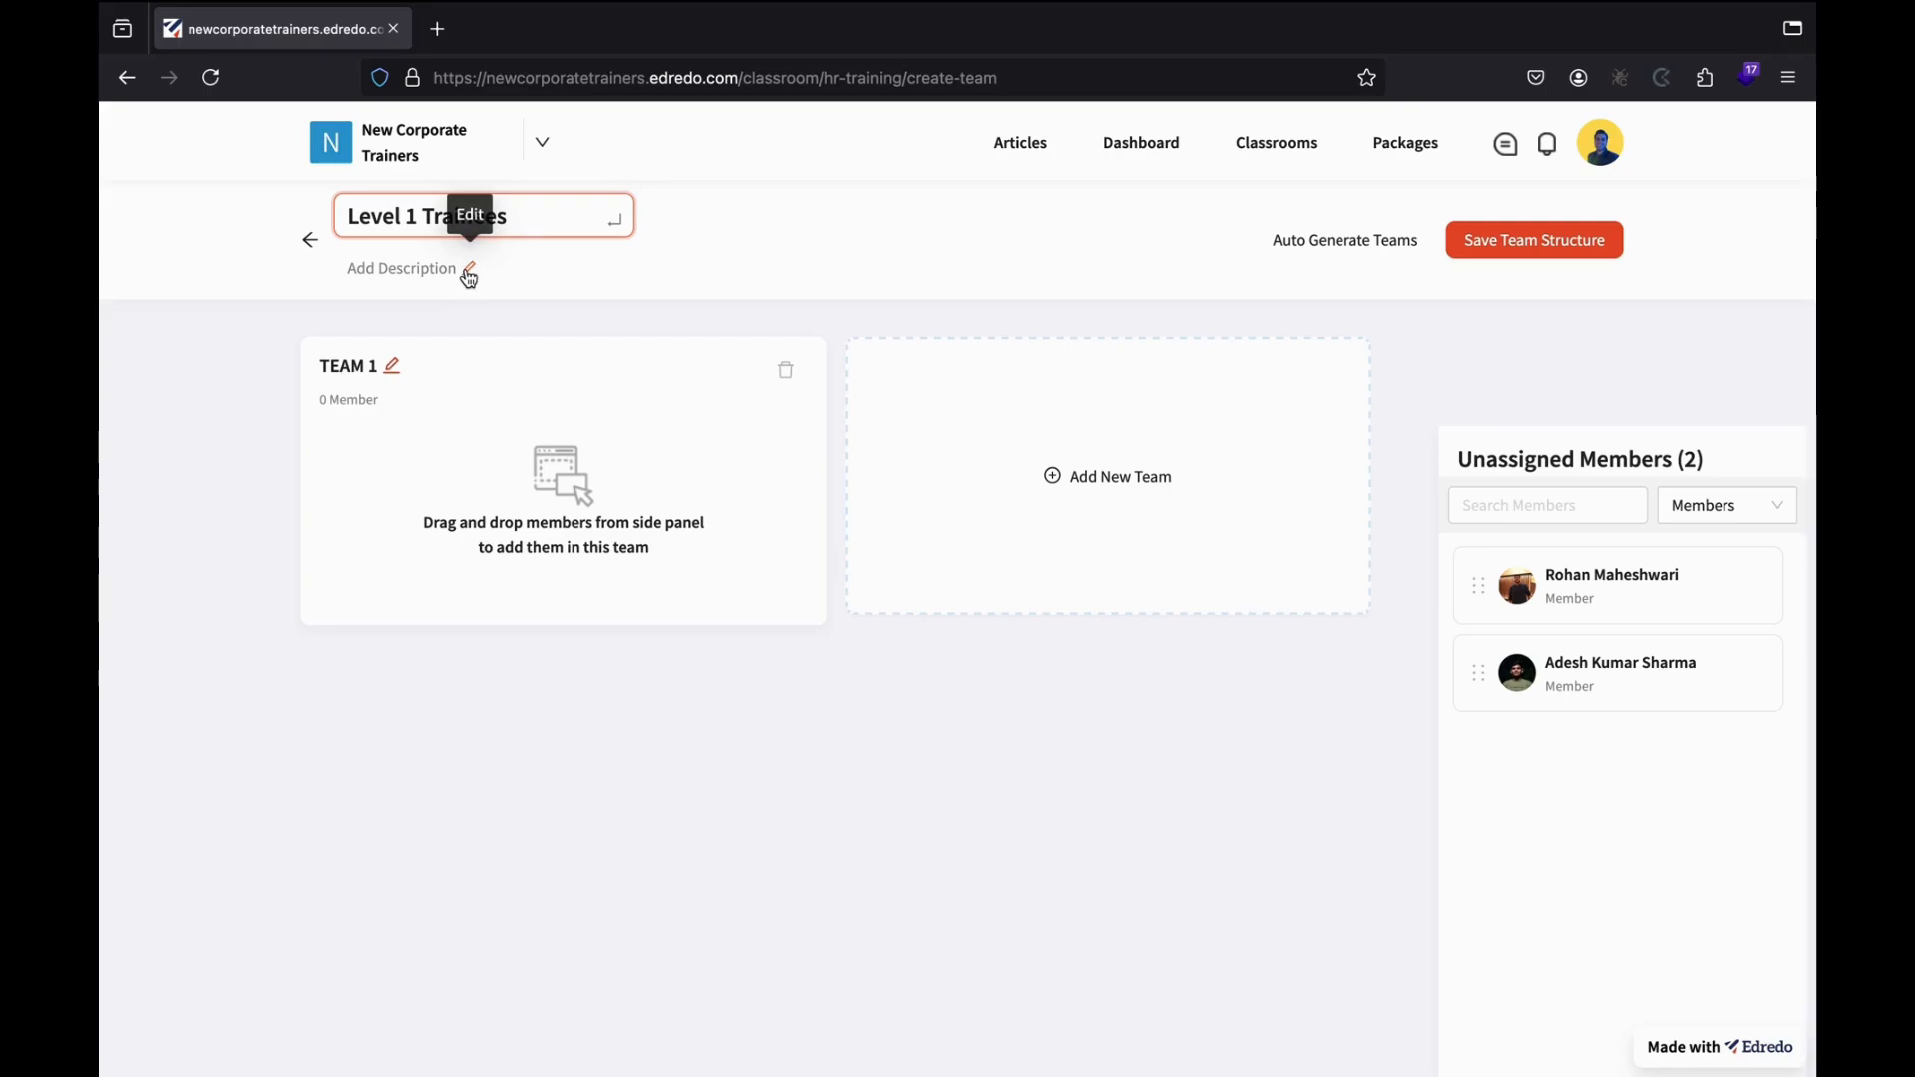
key("Return")
left_click(469, 254)
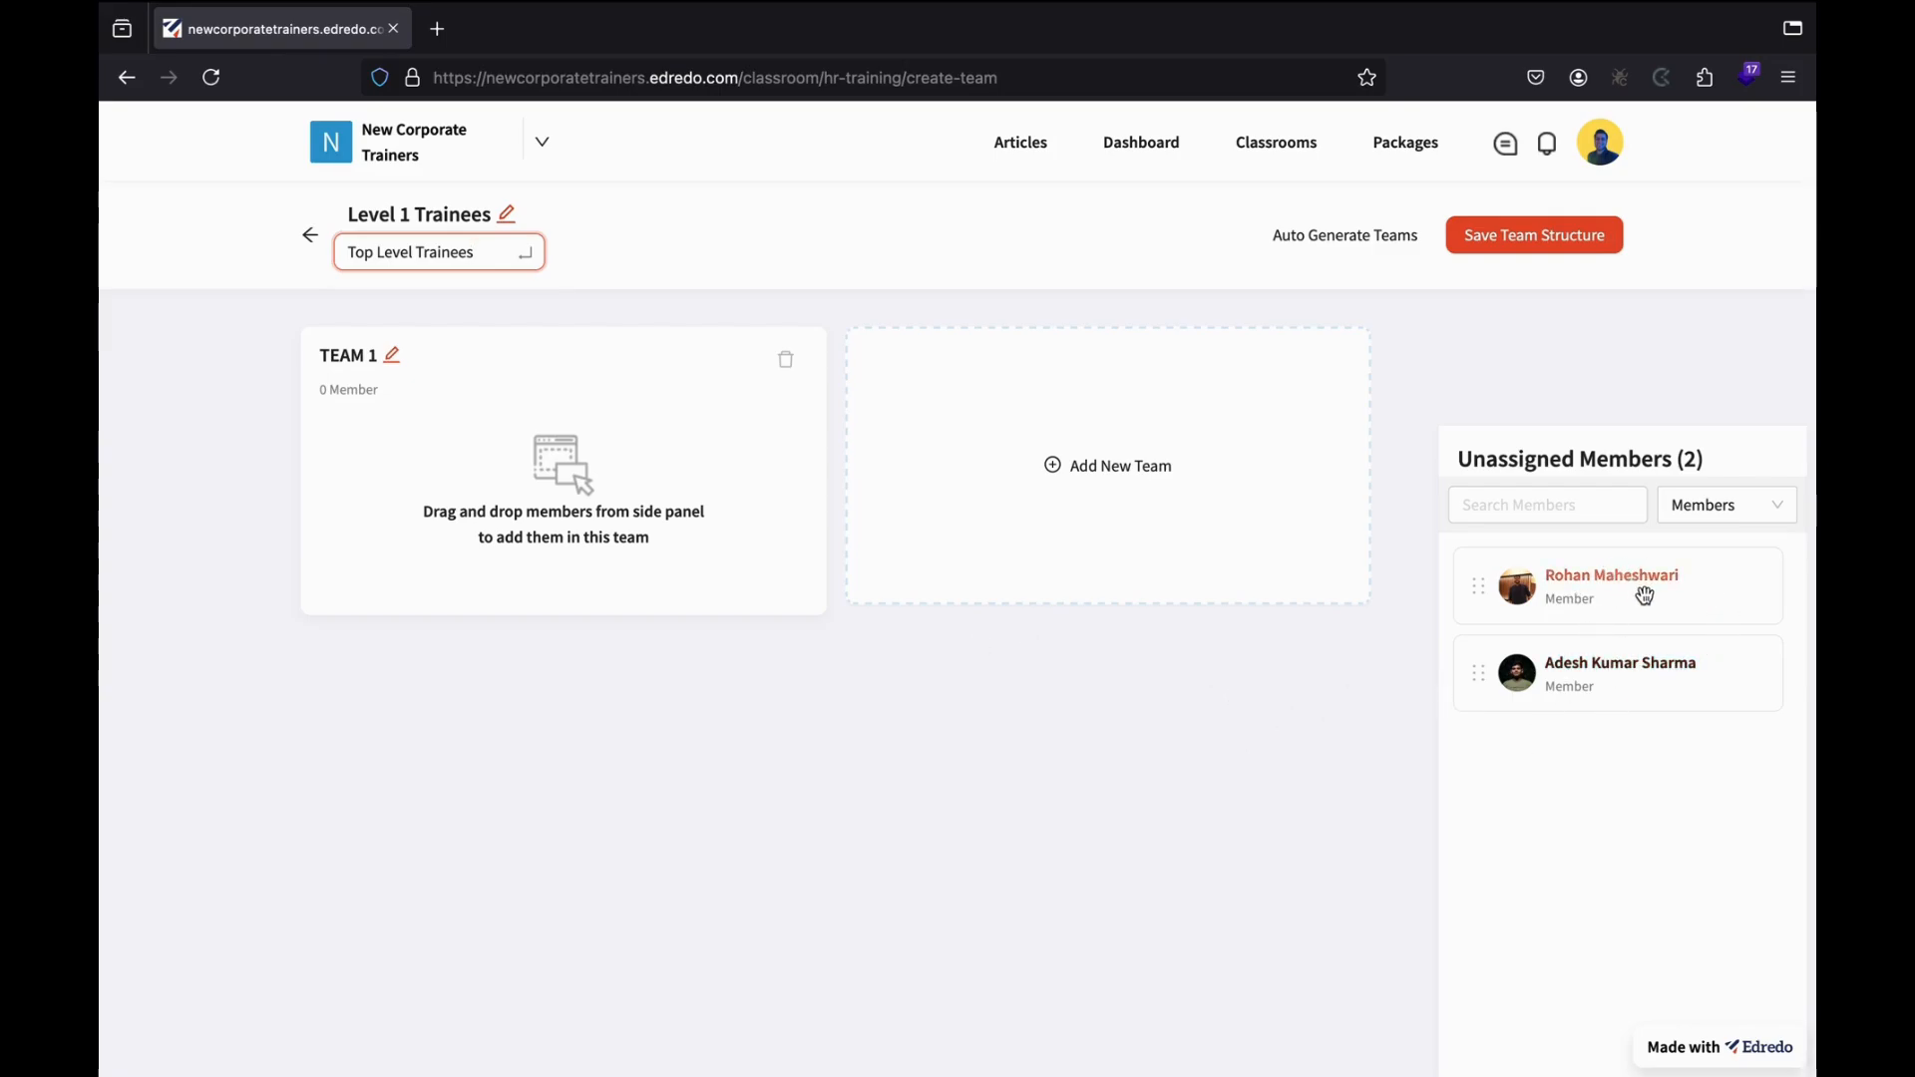
Drag the two unassigned members into TEAM 1 and filter the unassigned list by Admins.
left_click_drag(1645, 597, 638, 511)
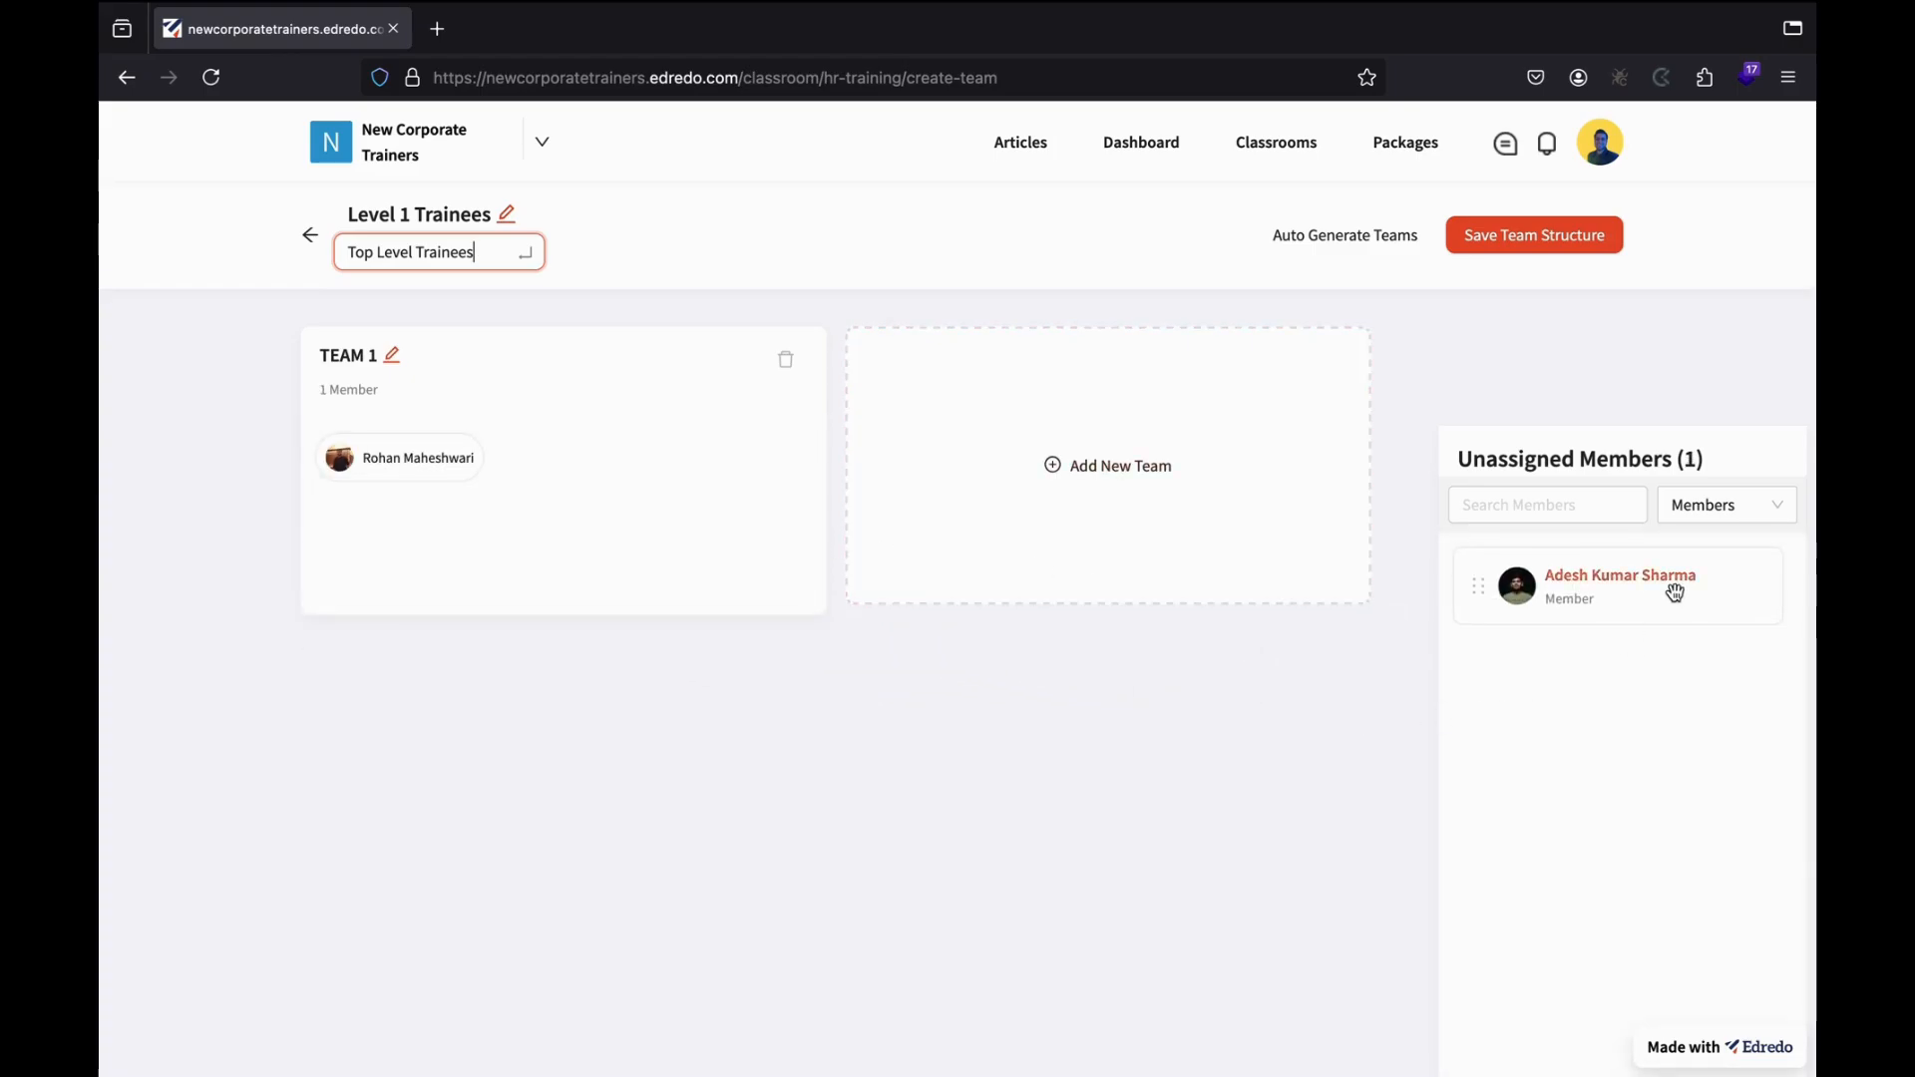
left_click_drag(1666, 589, 465, 555)
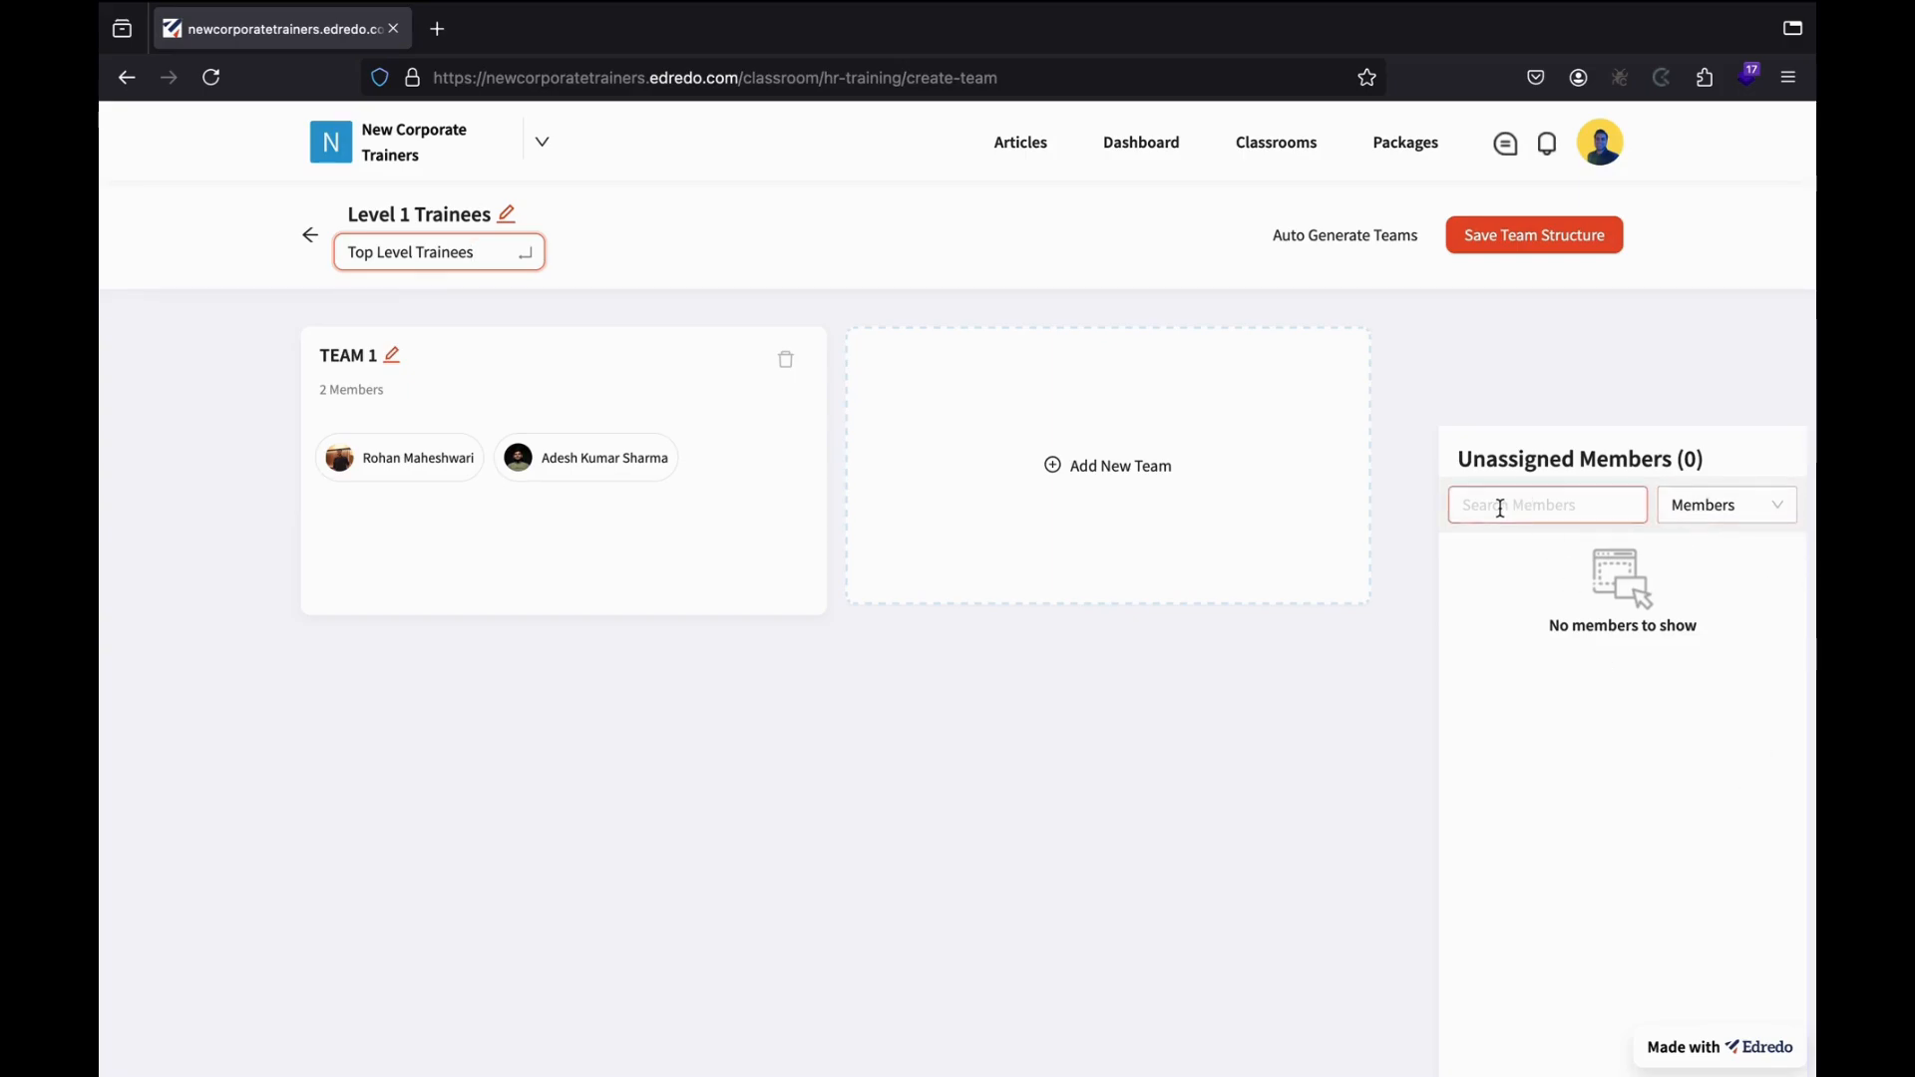
left_click(1699, 509)
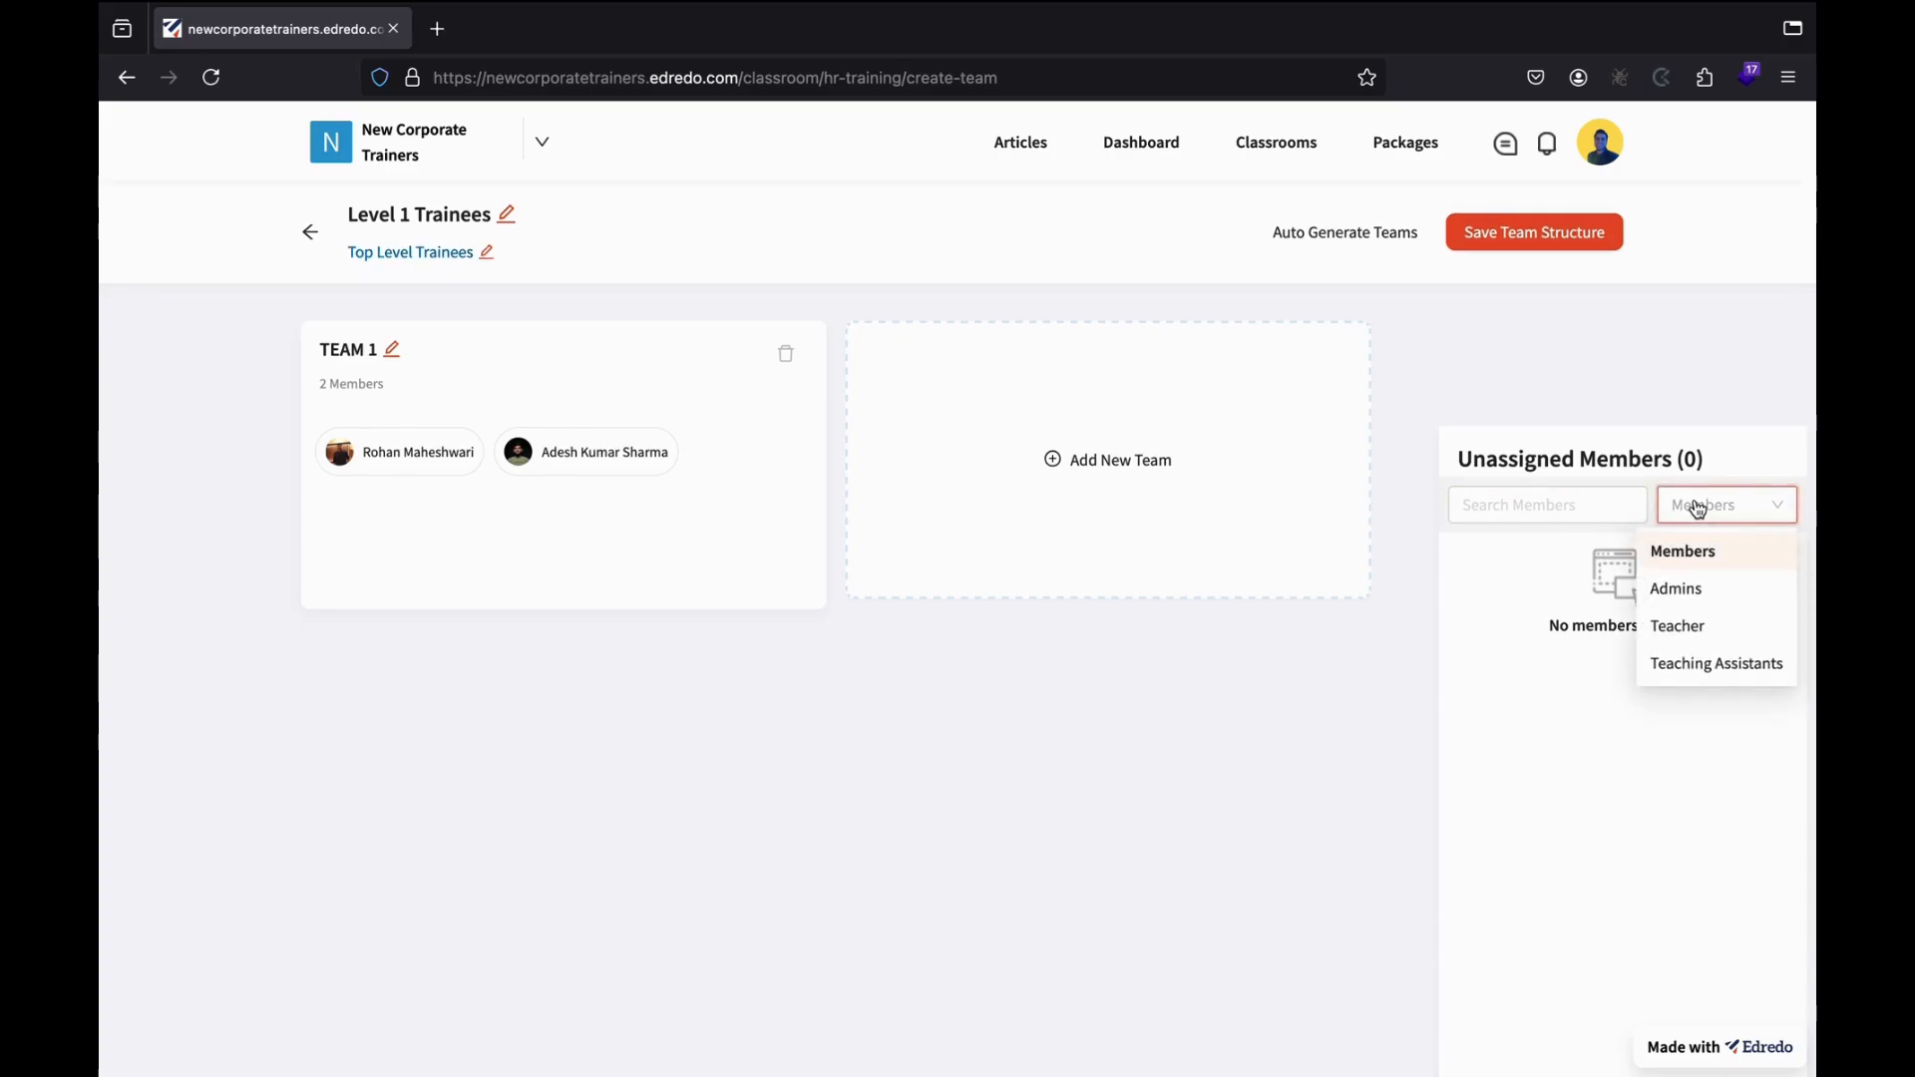
left_click(1678, 598)
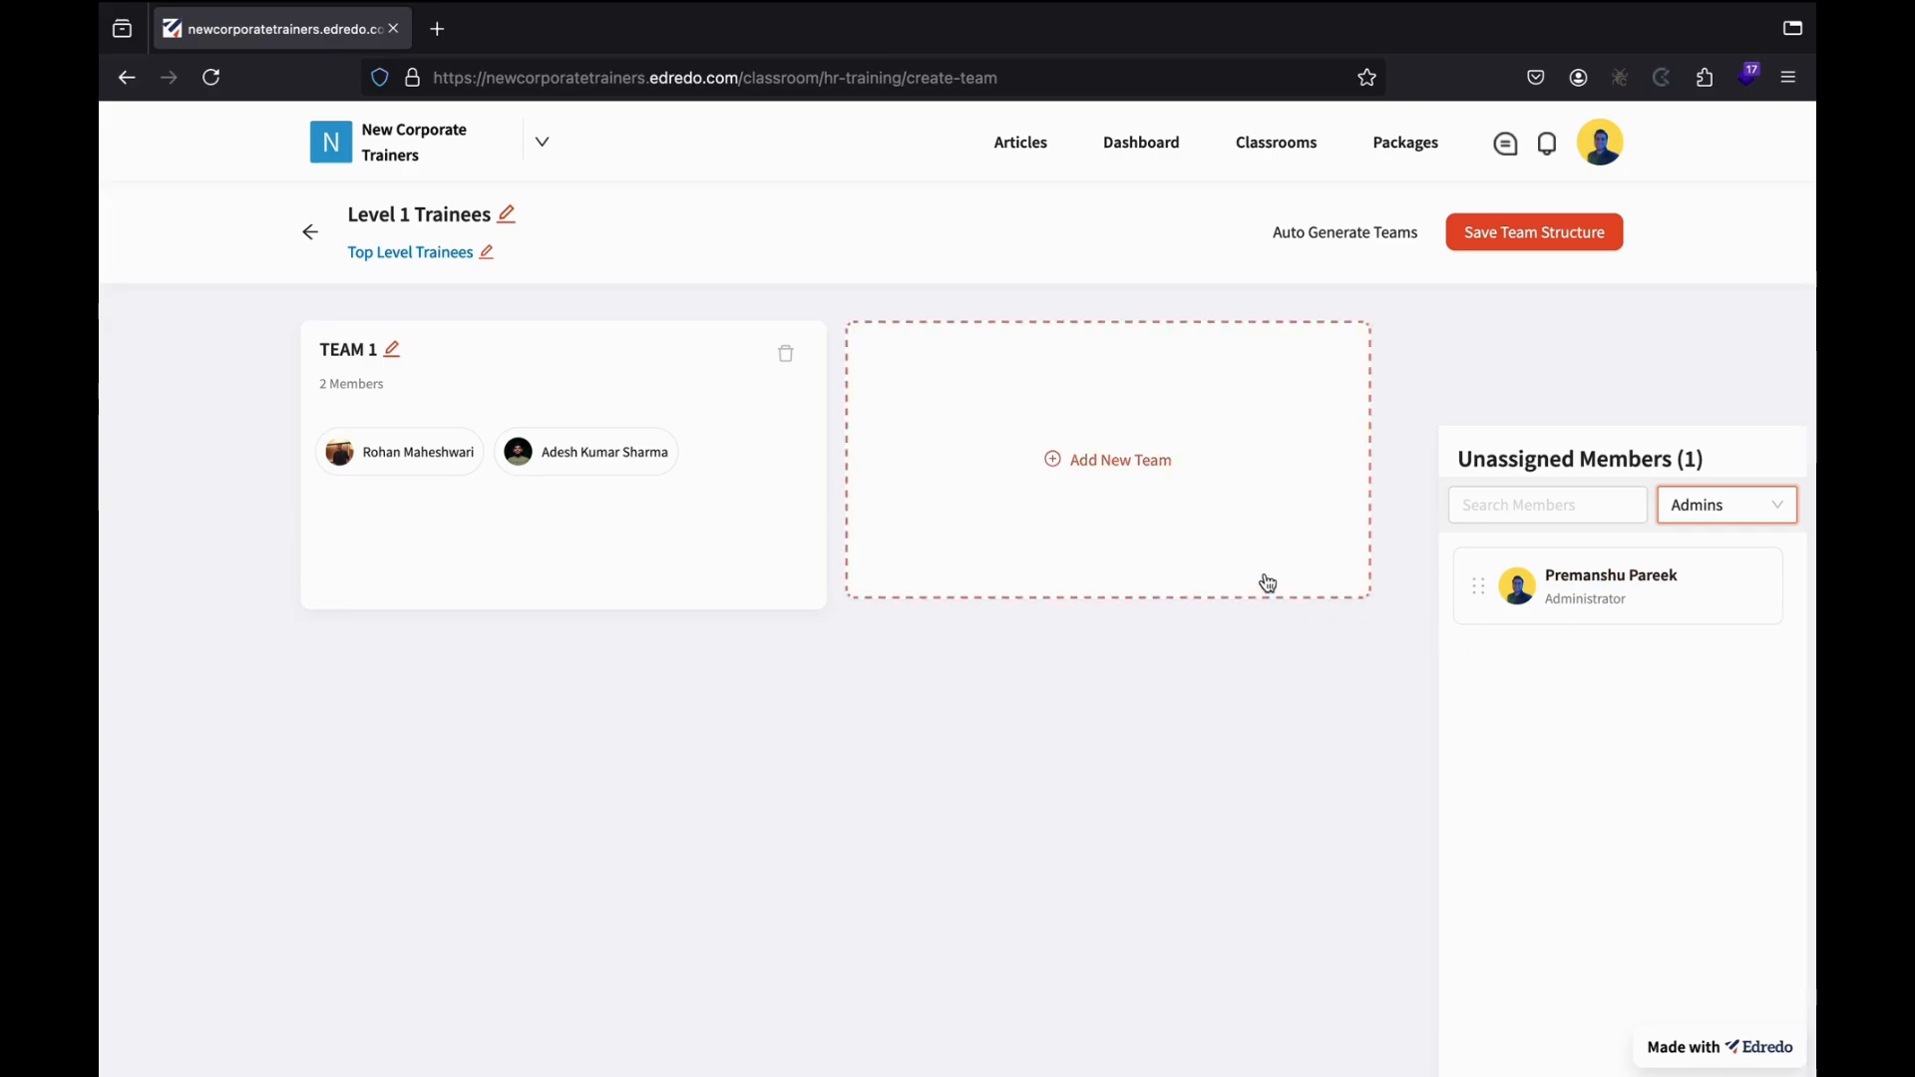
Add TEAM 2 and drag the administrator and the teaching assistant into it.
left_click(1086, 461)
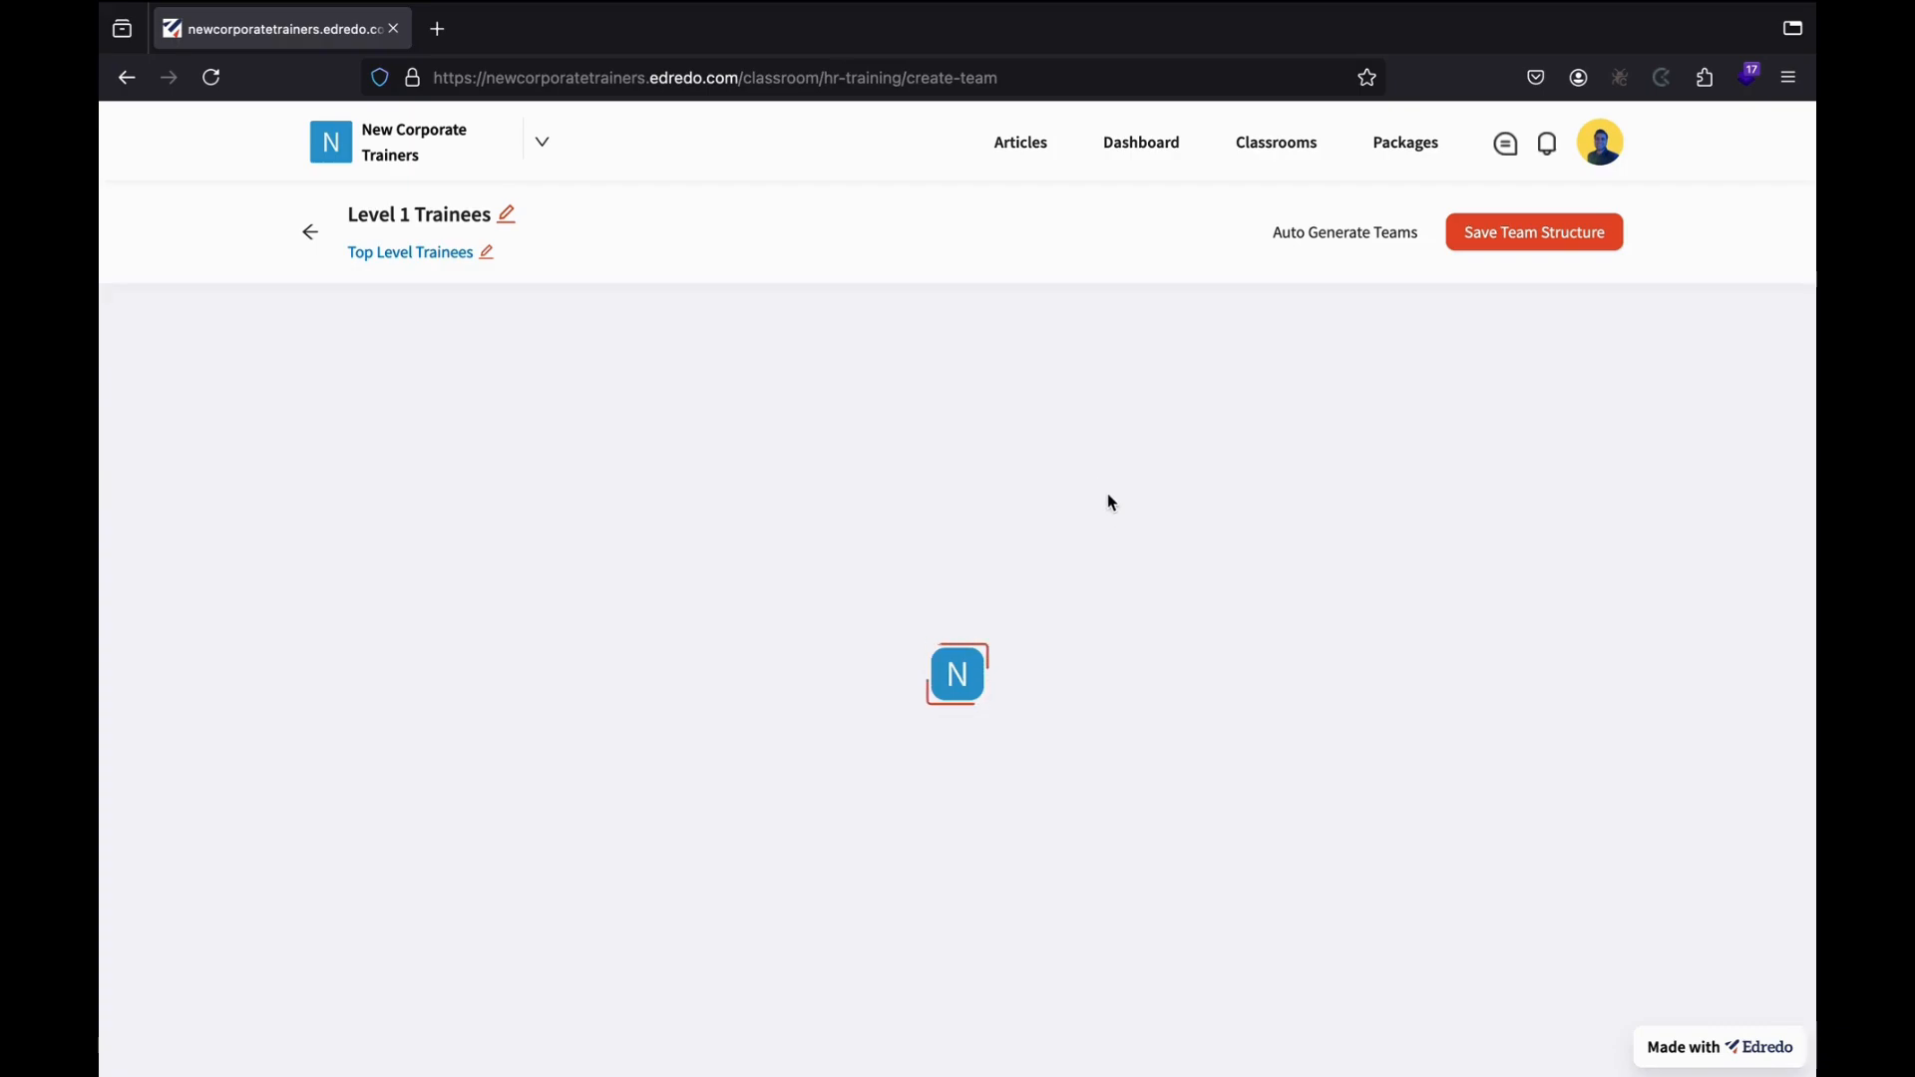
scroll(1022, 218, "up", 2)
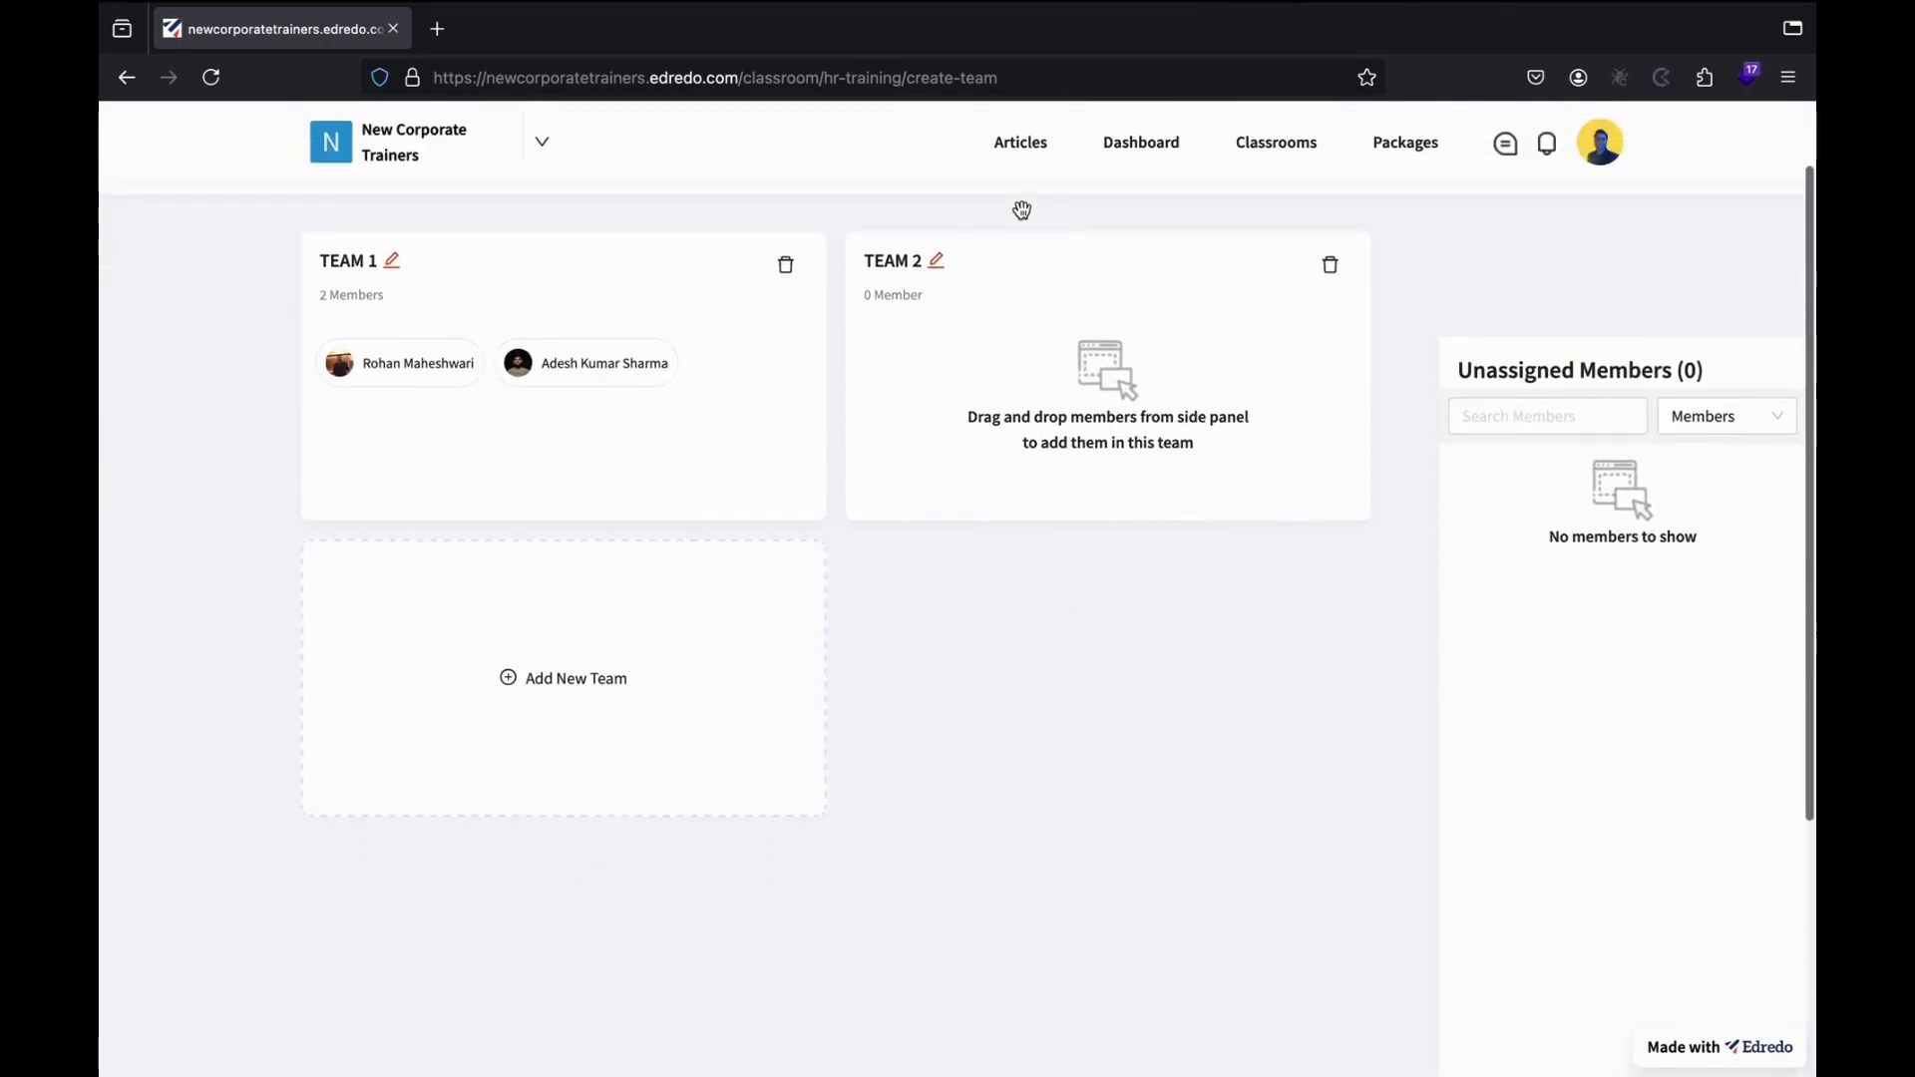
left_click(1710, 415)
left_click(1671, 512)
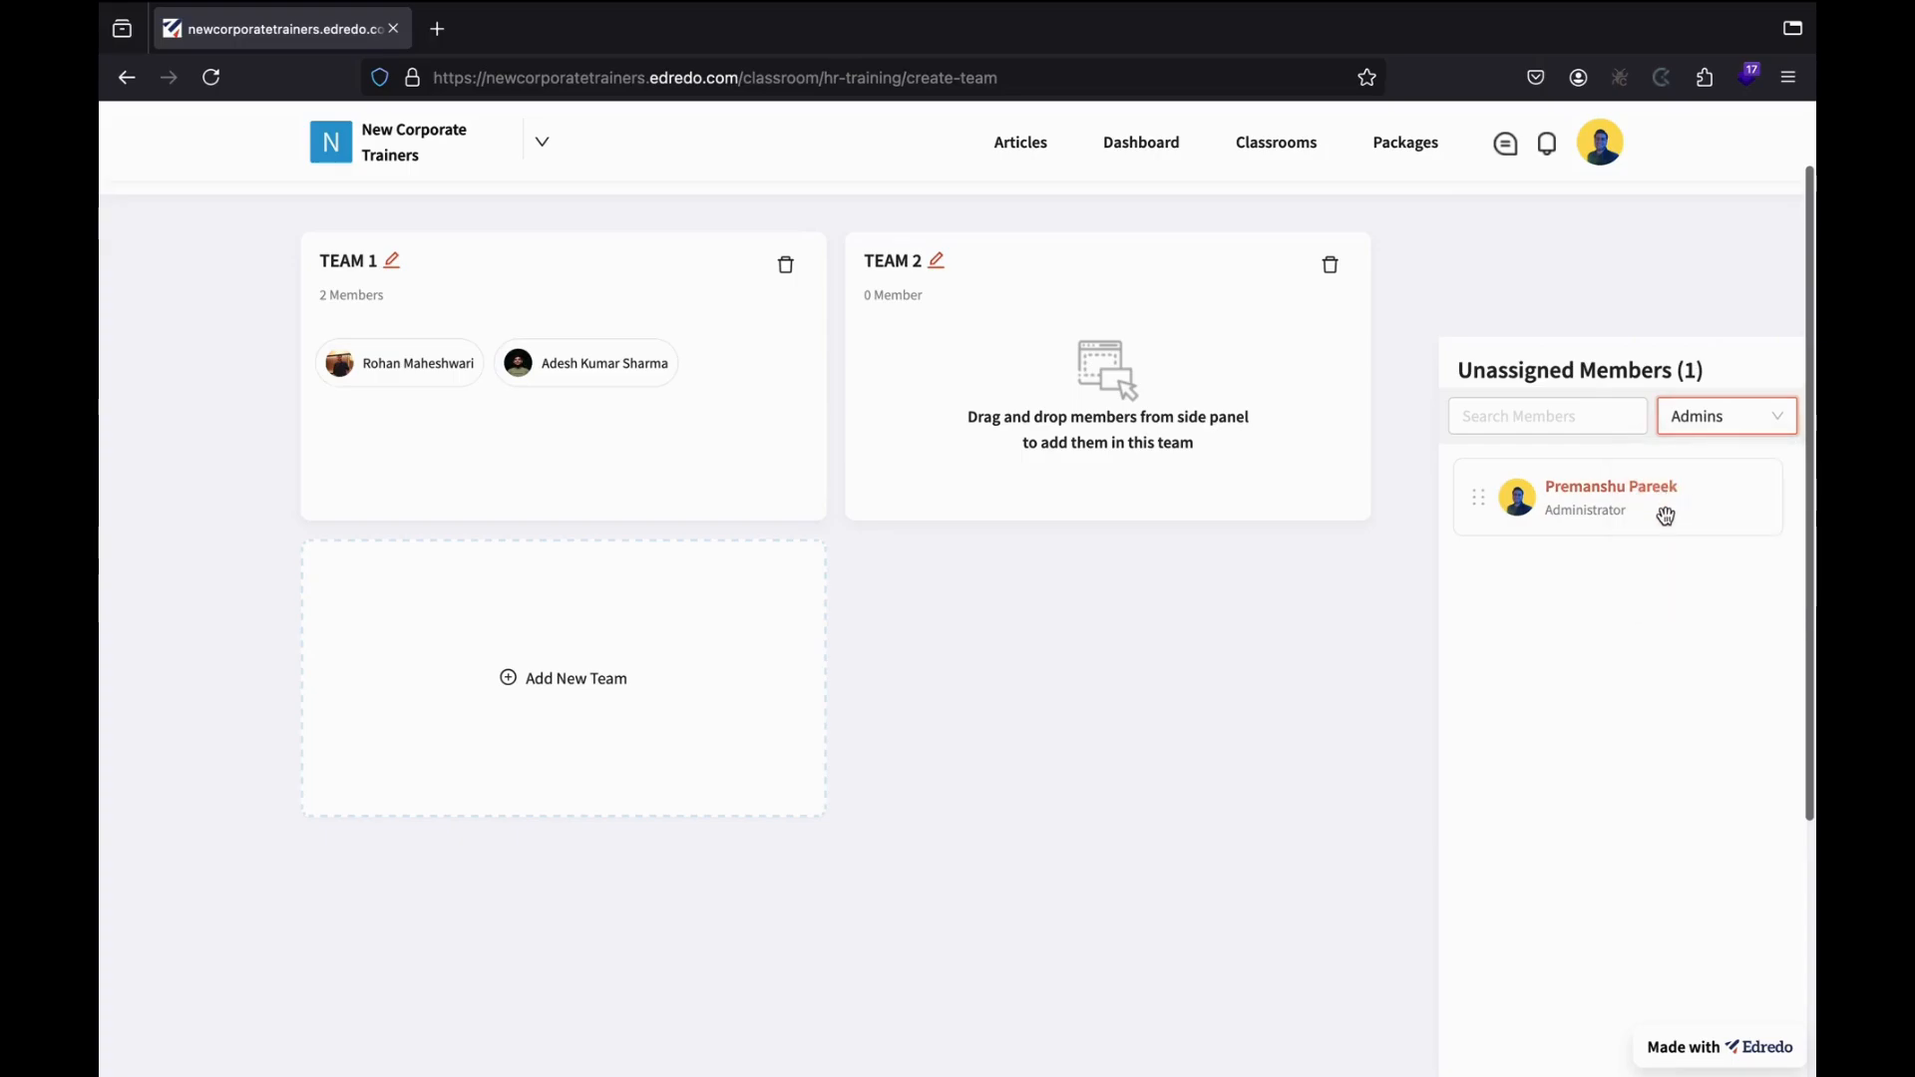
left_click_drag(1647, 526, 1162, 412)
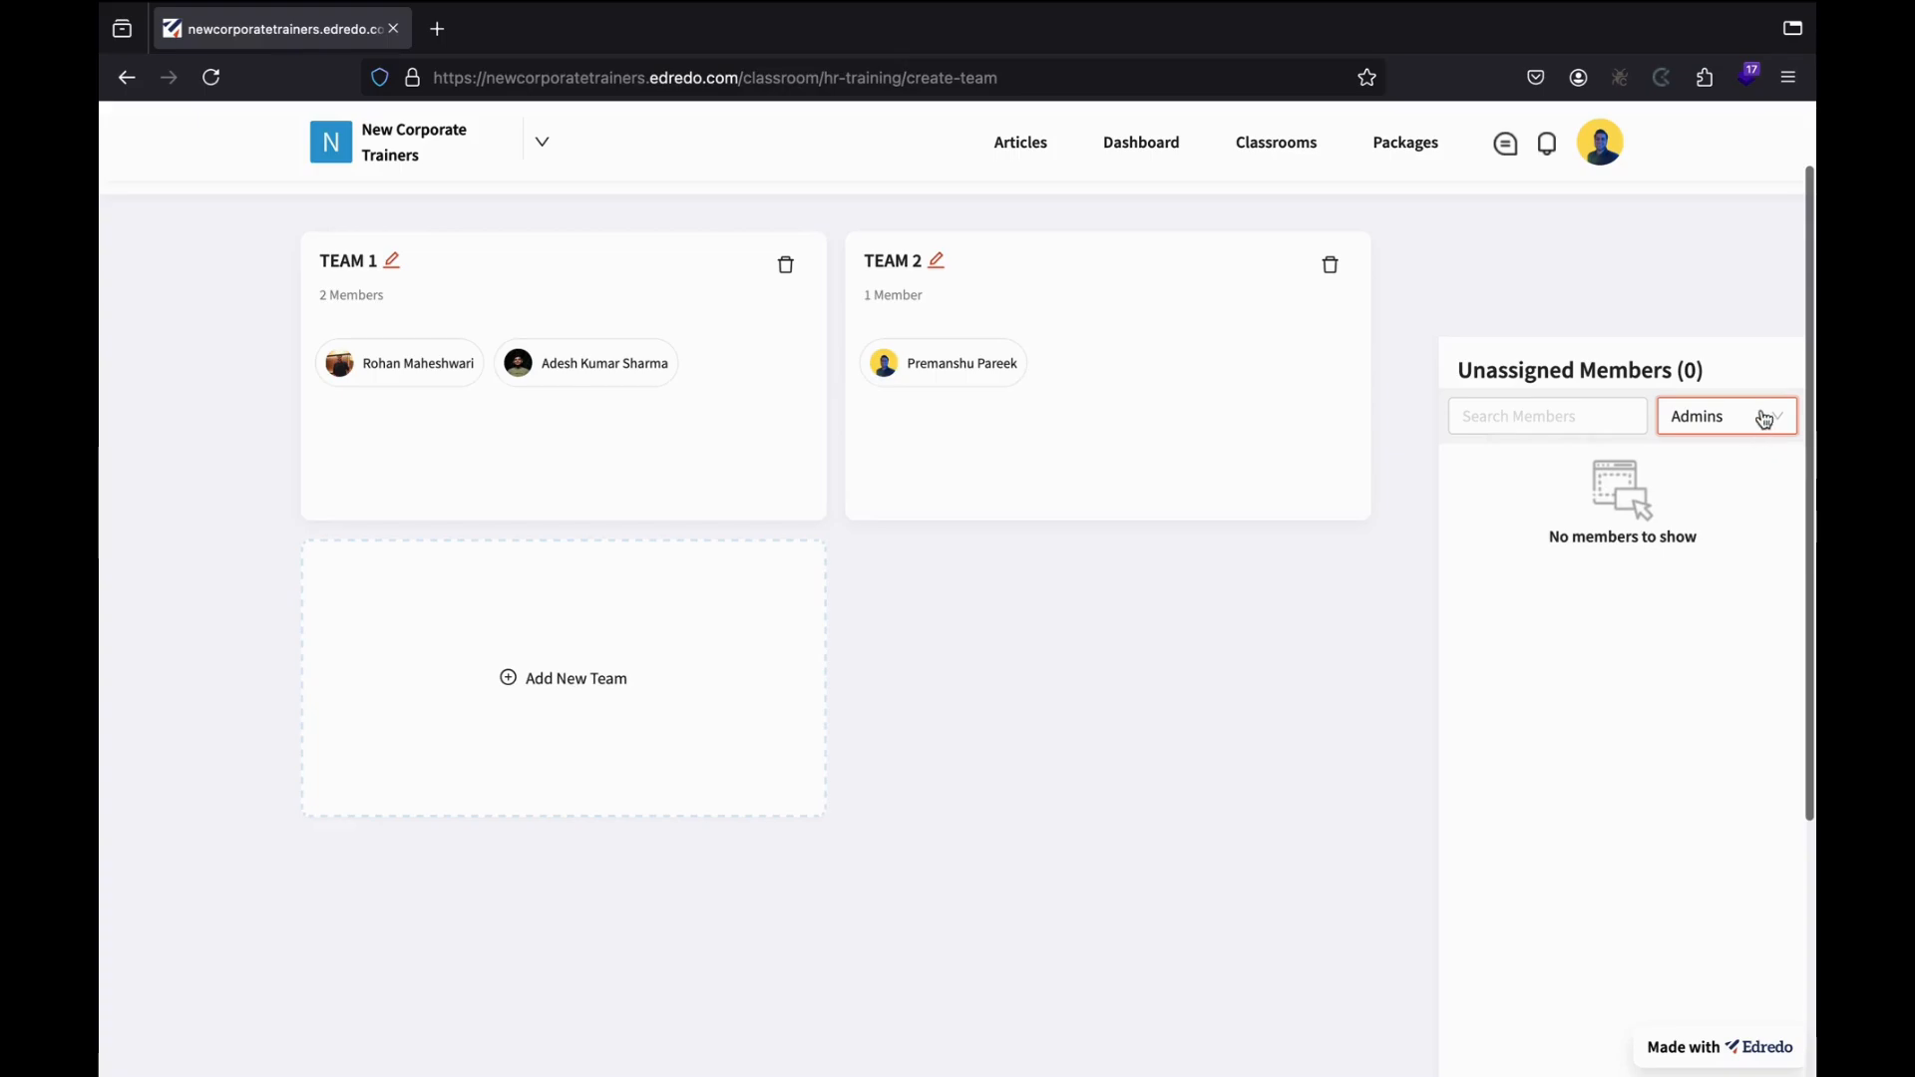
left_click(1761, 424)
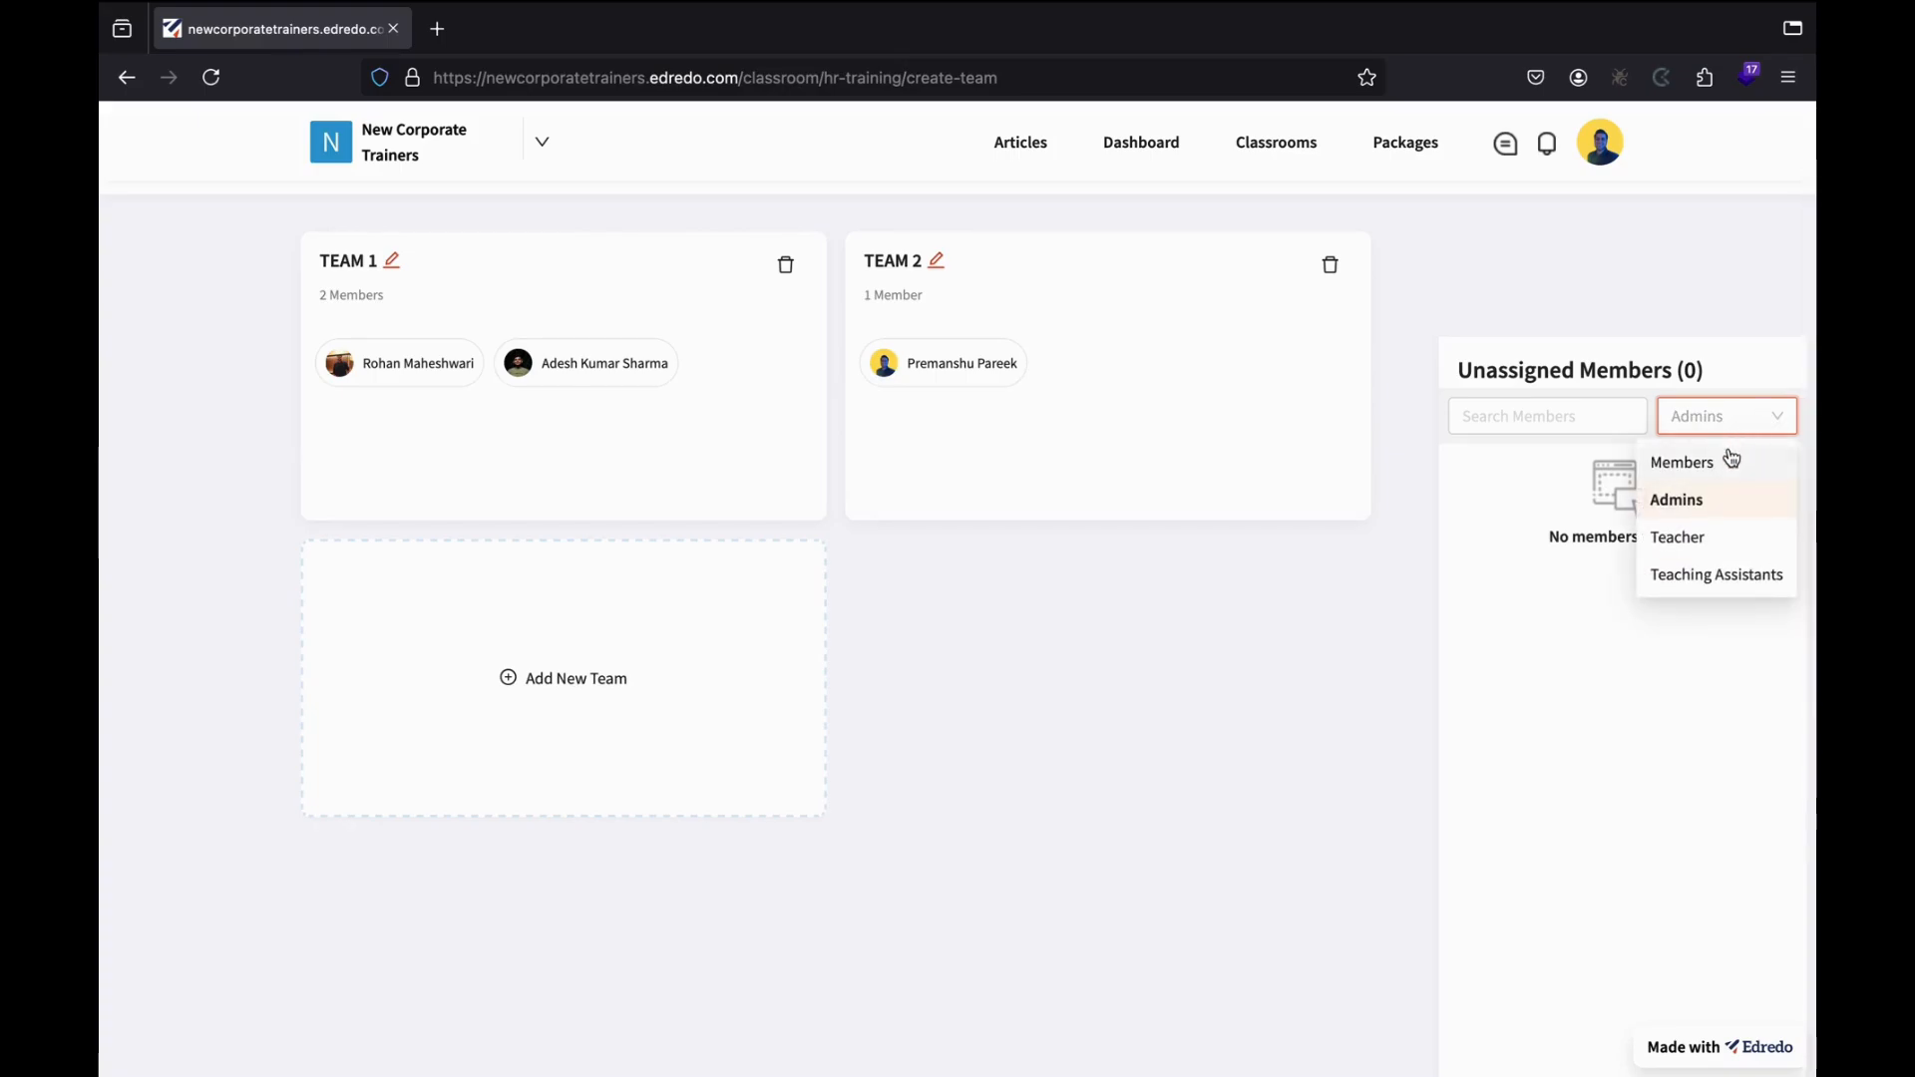
left_click(1730, 595)
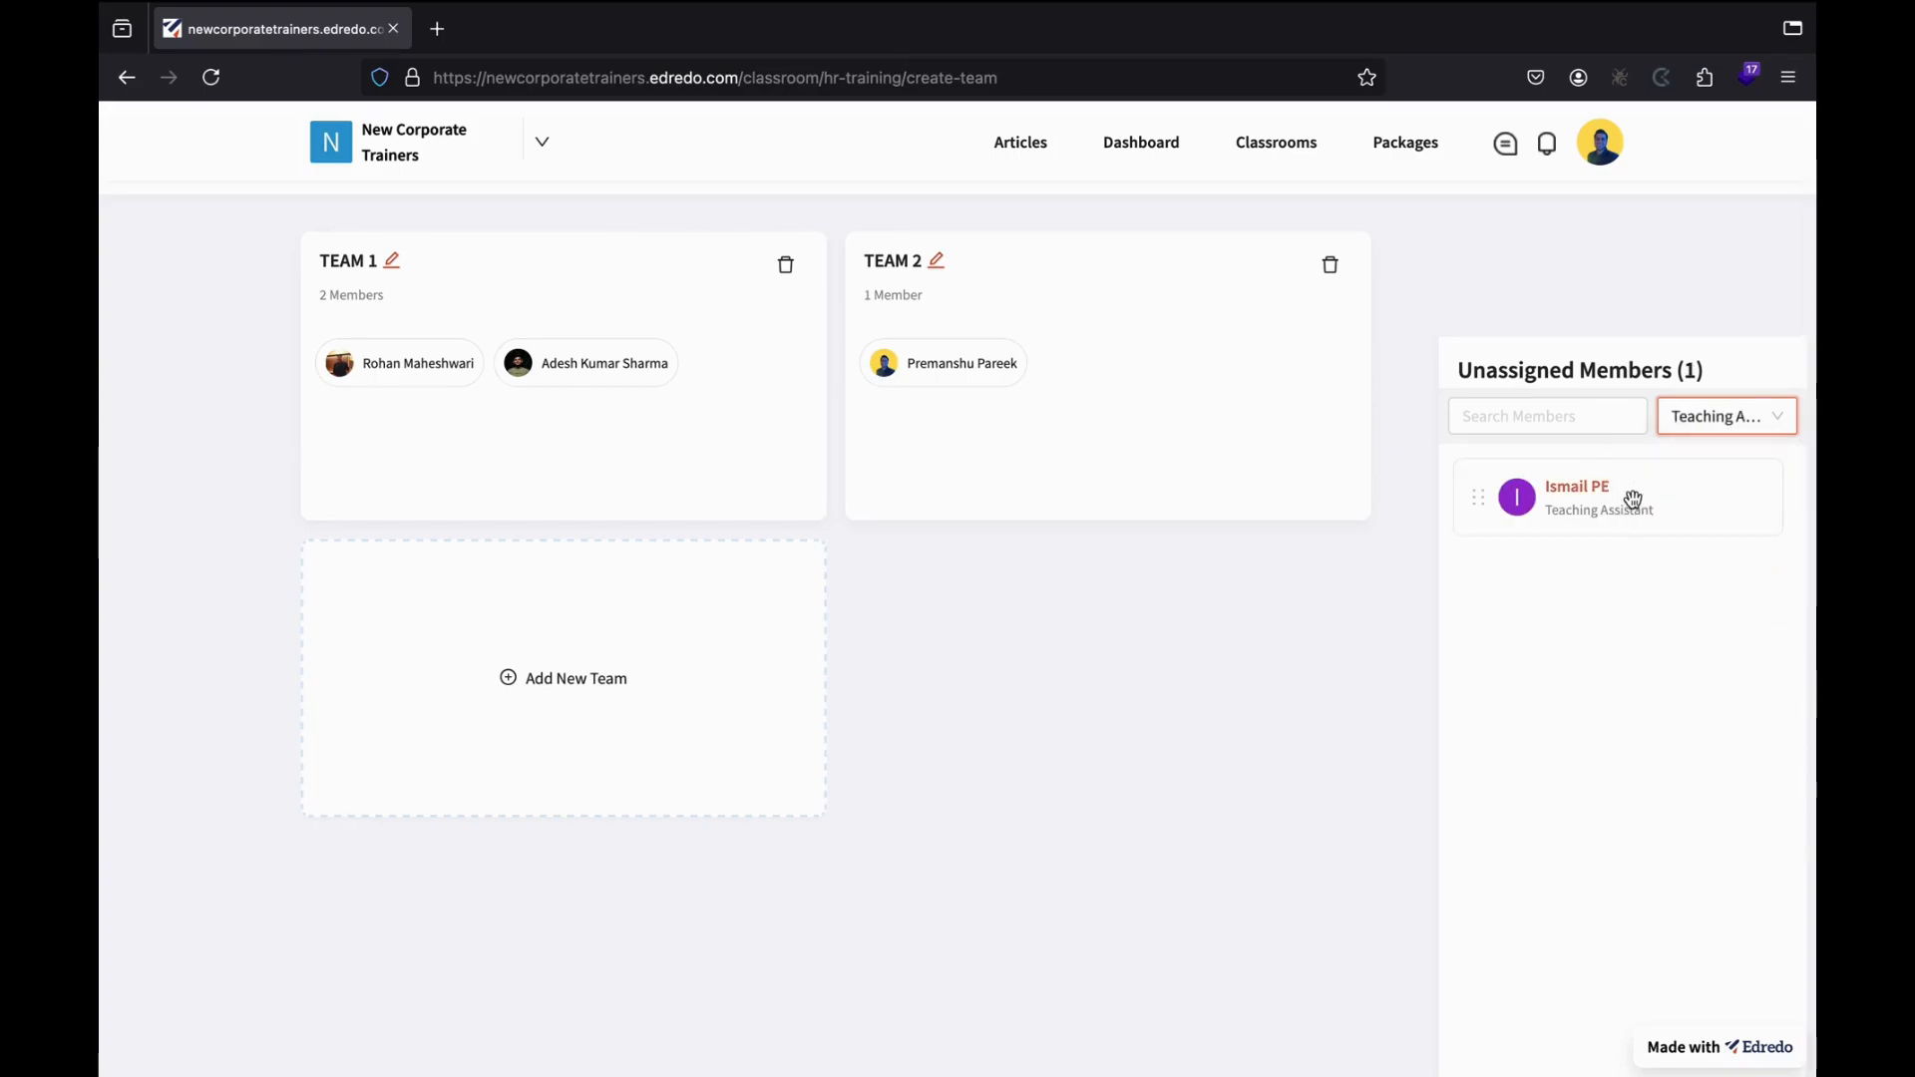
left_click_drag(1633, 498, 1121, 456)
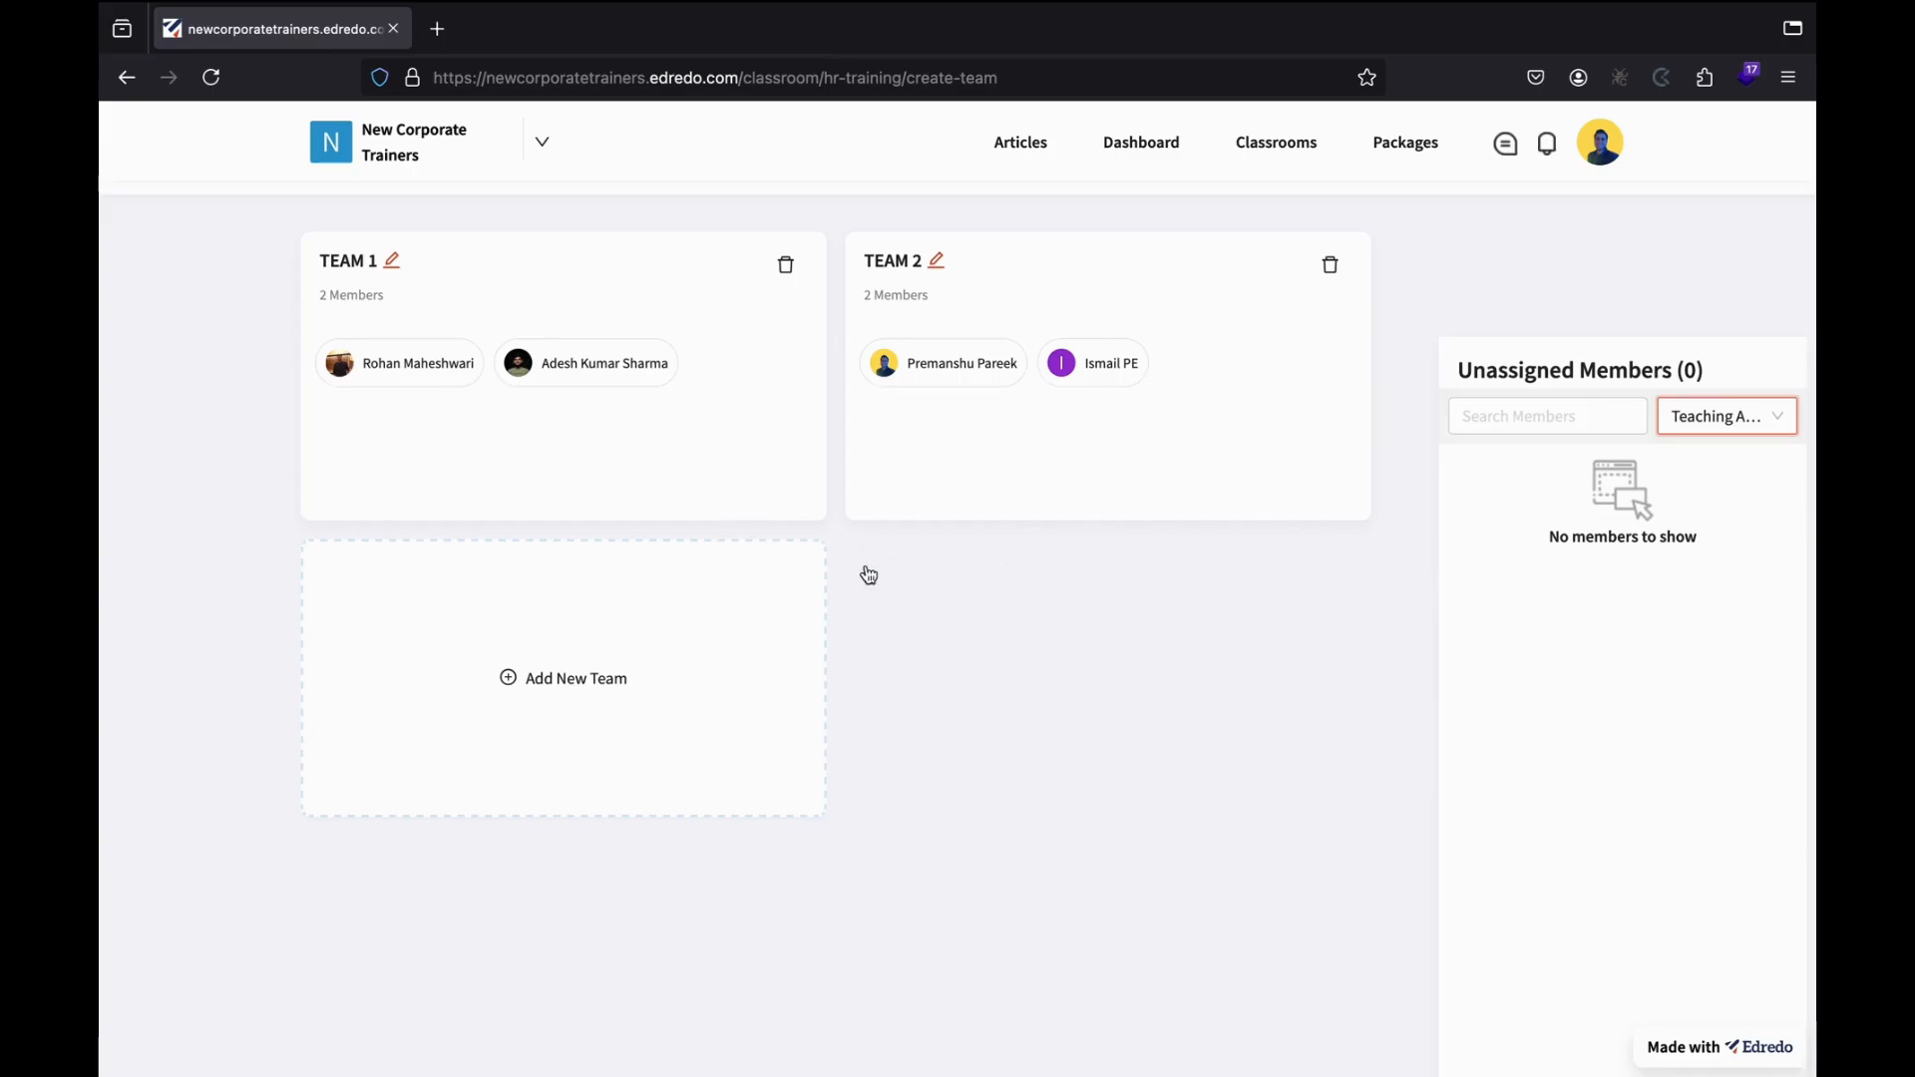
scroll(942, 589, "up", 2)
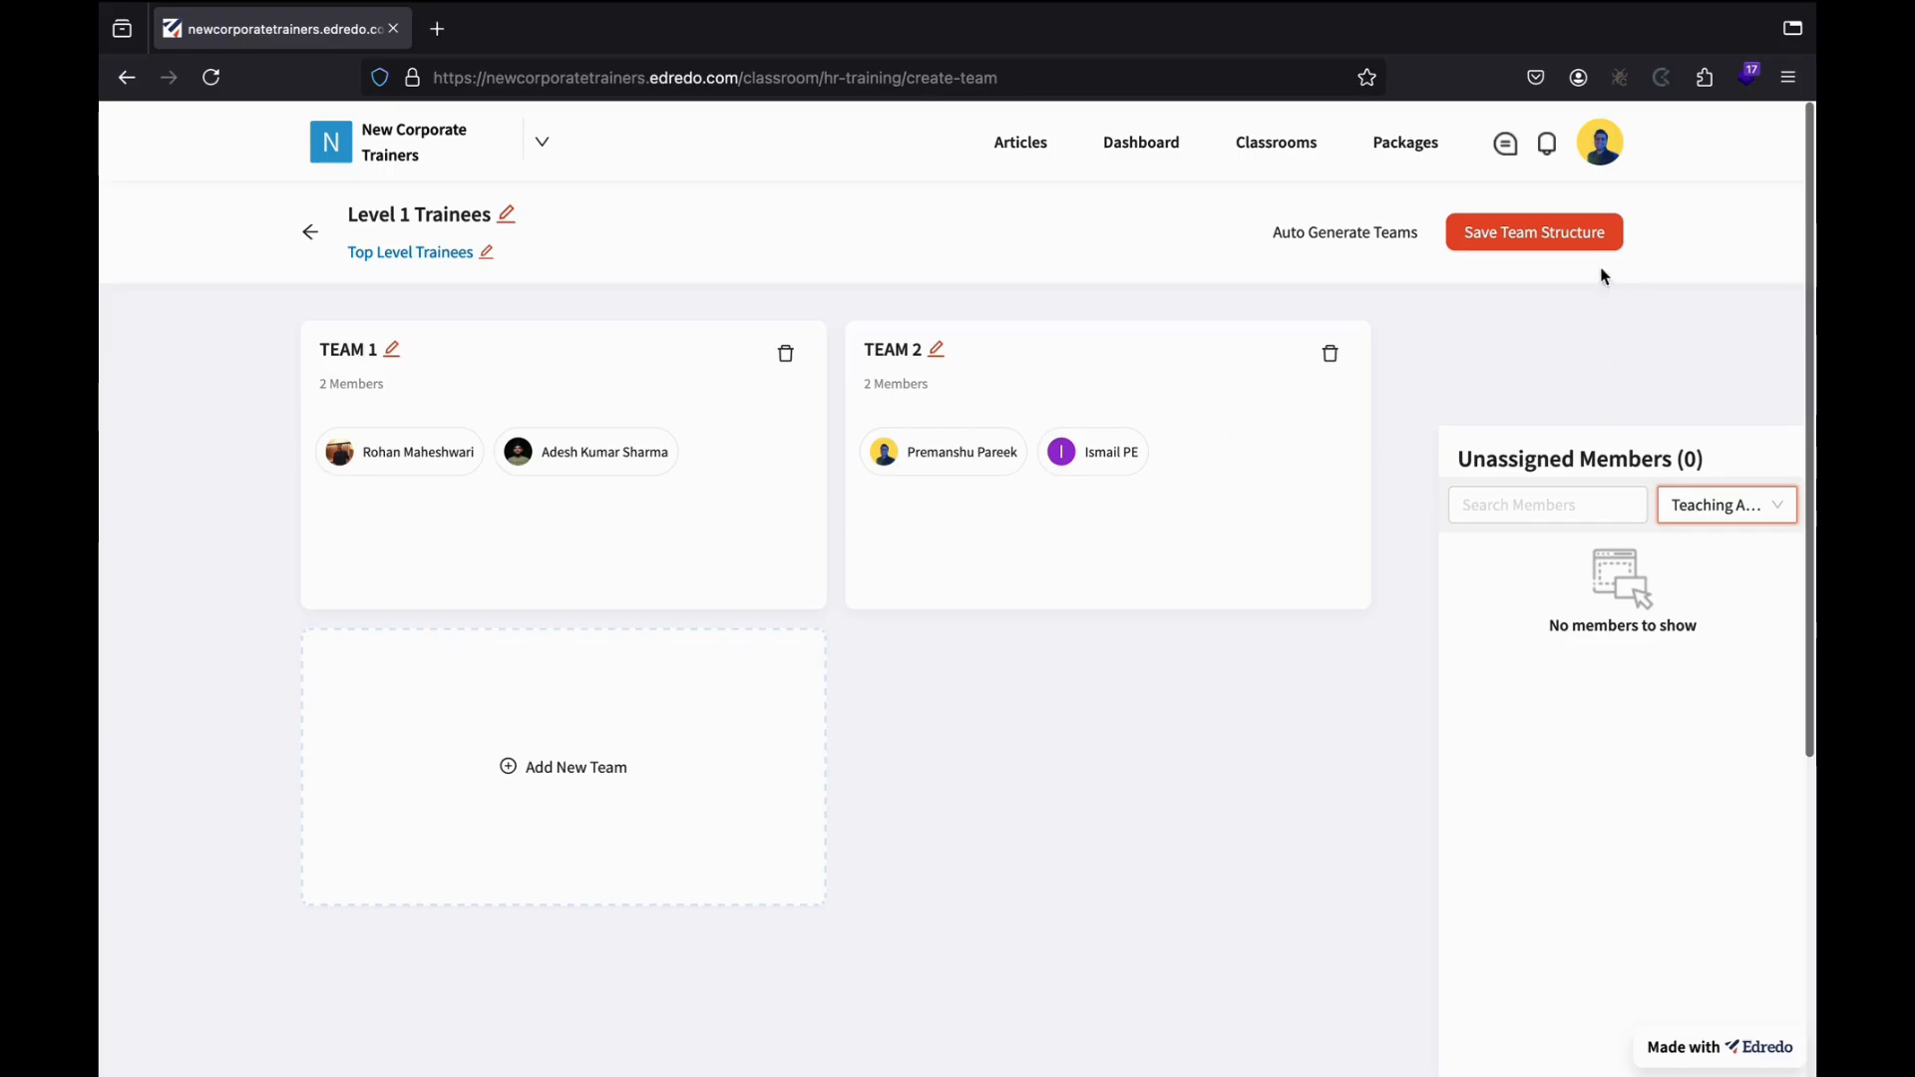
Save the Level 1 Trainees team structure and check its 2 teams in the preview.
left_click(1526, 238)
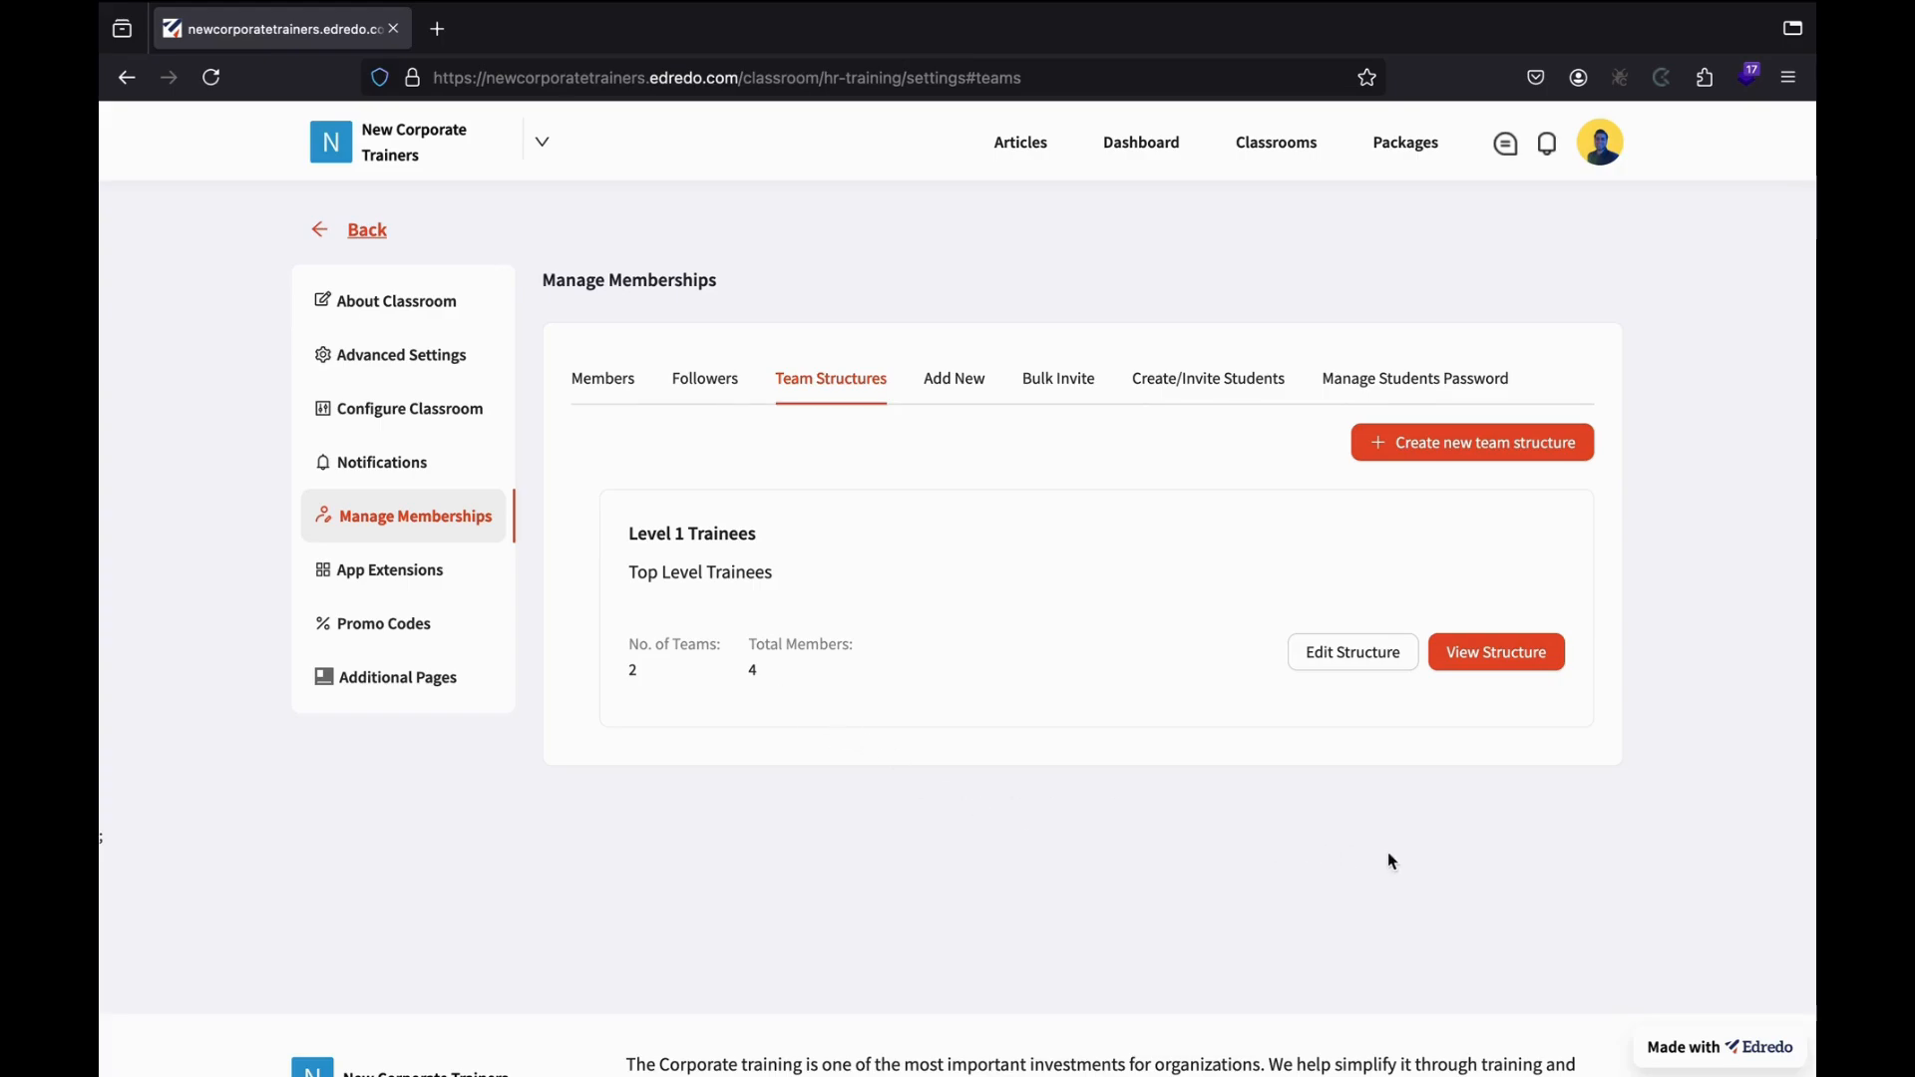
left_click(1488, 651)
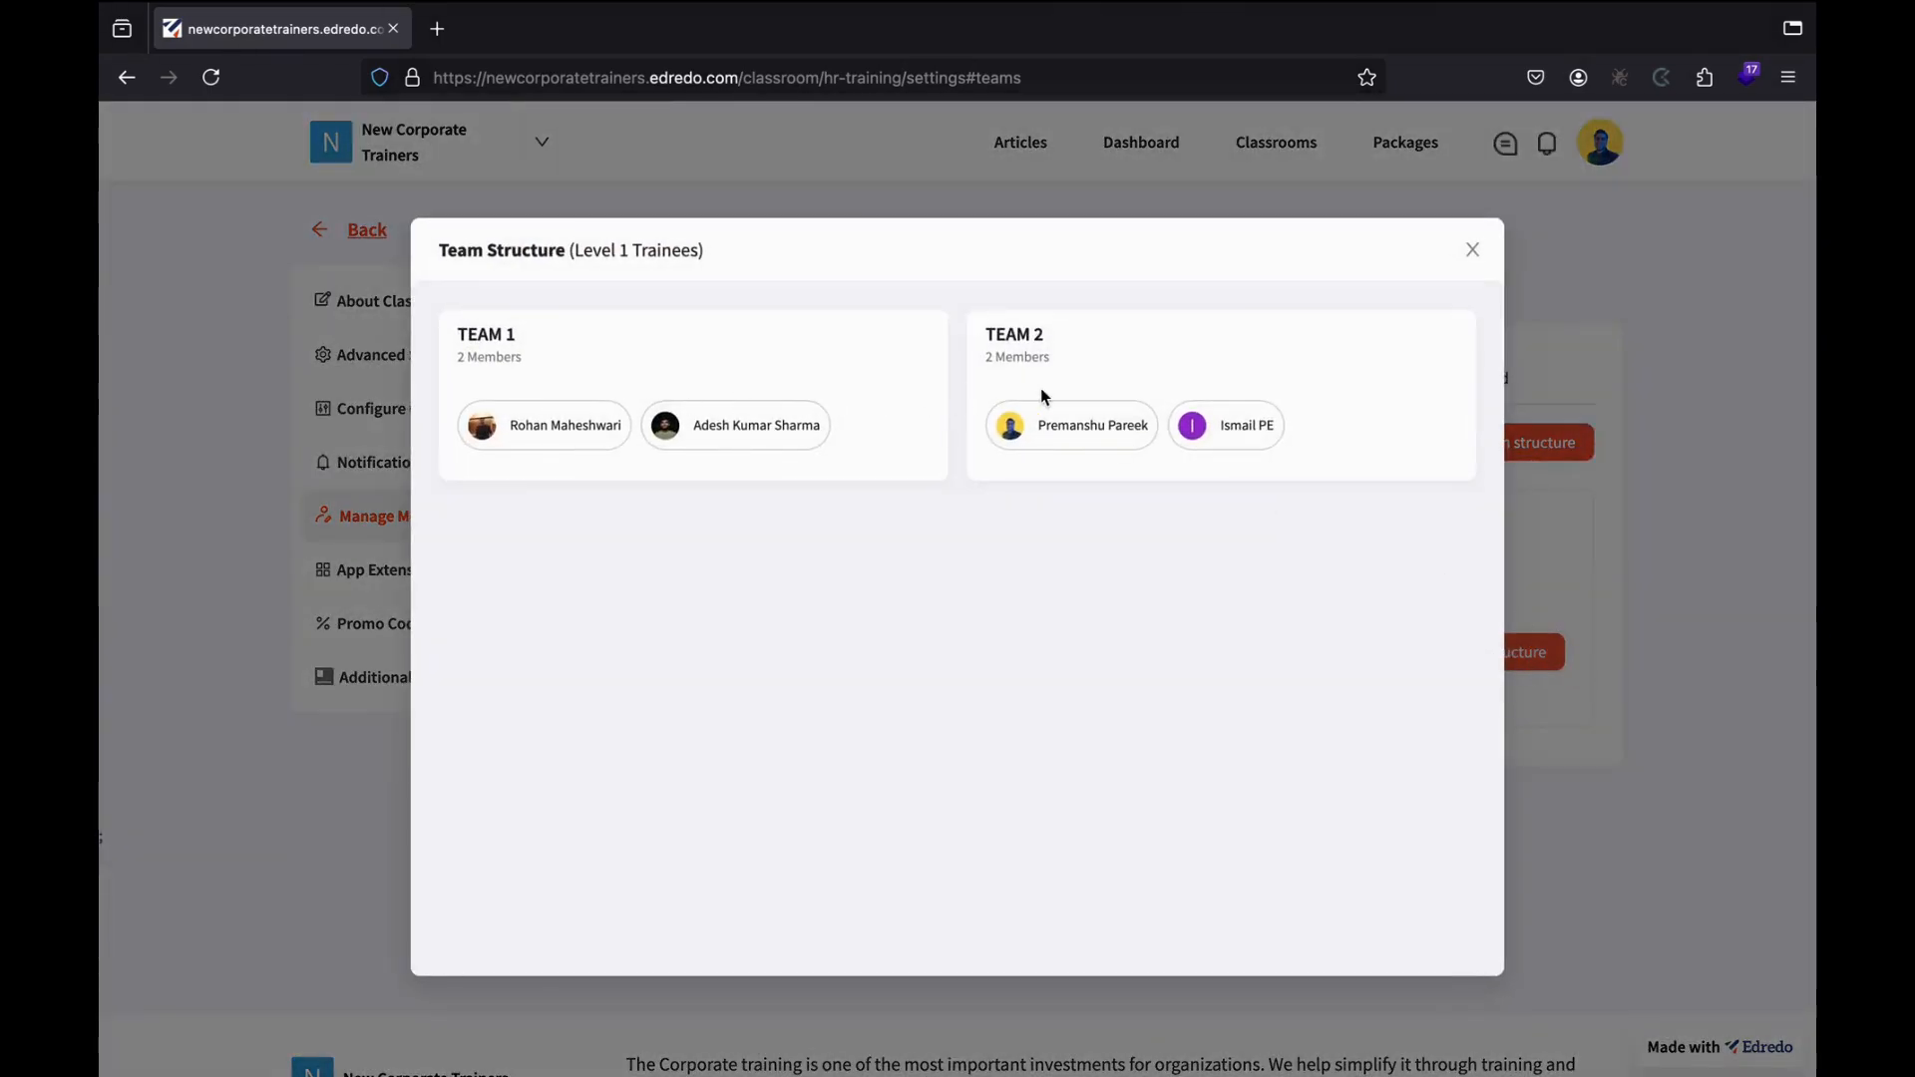
left_click(1474, 252)
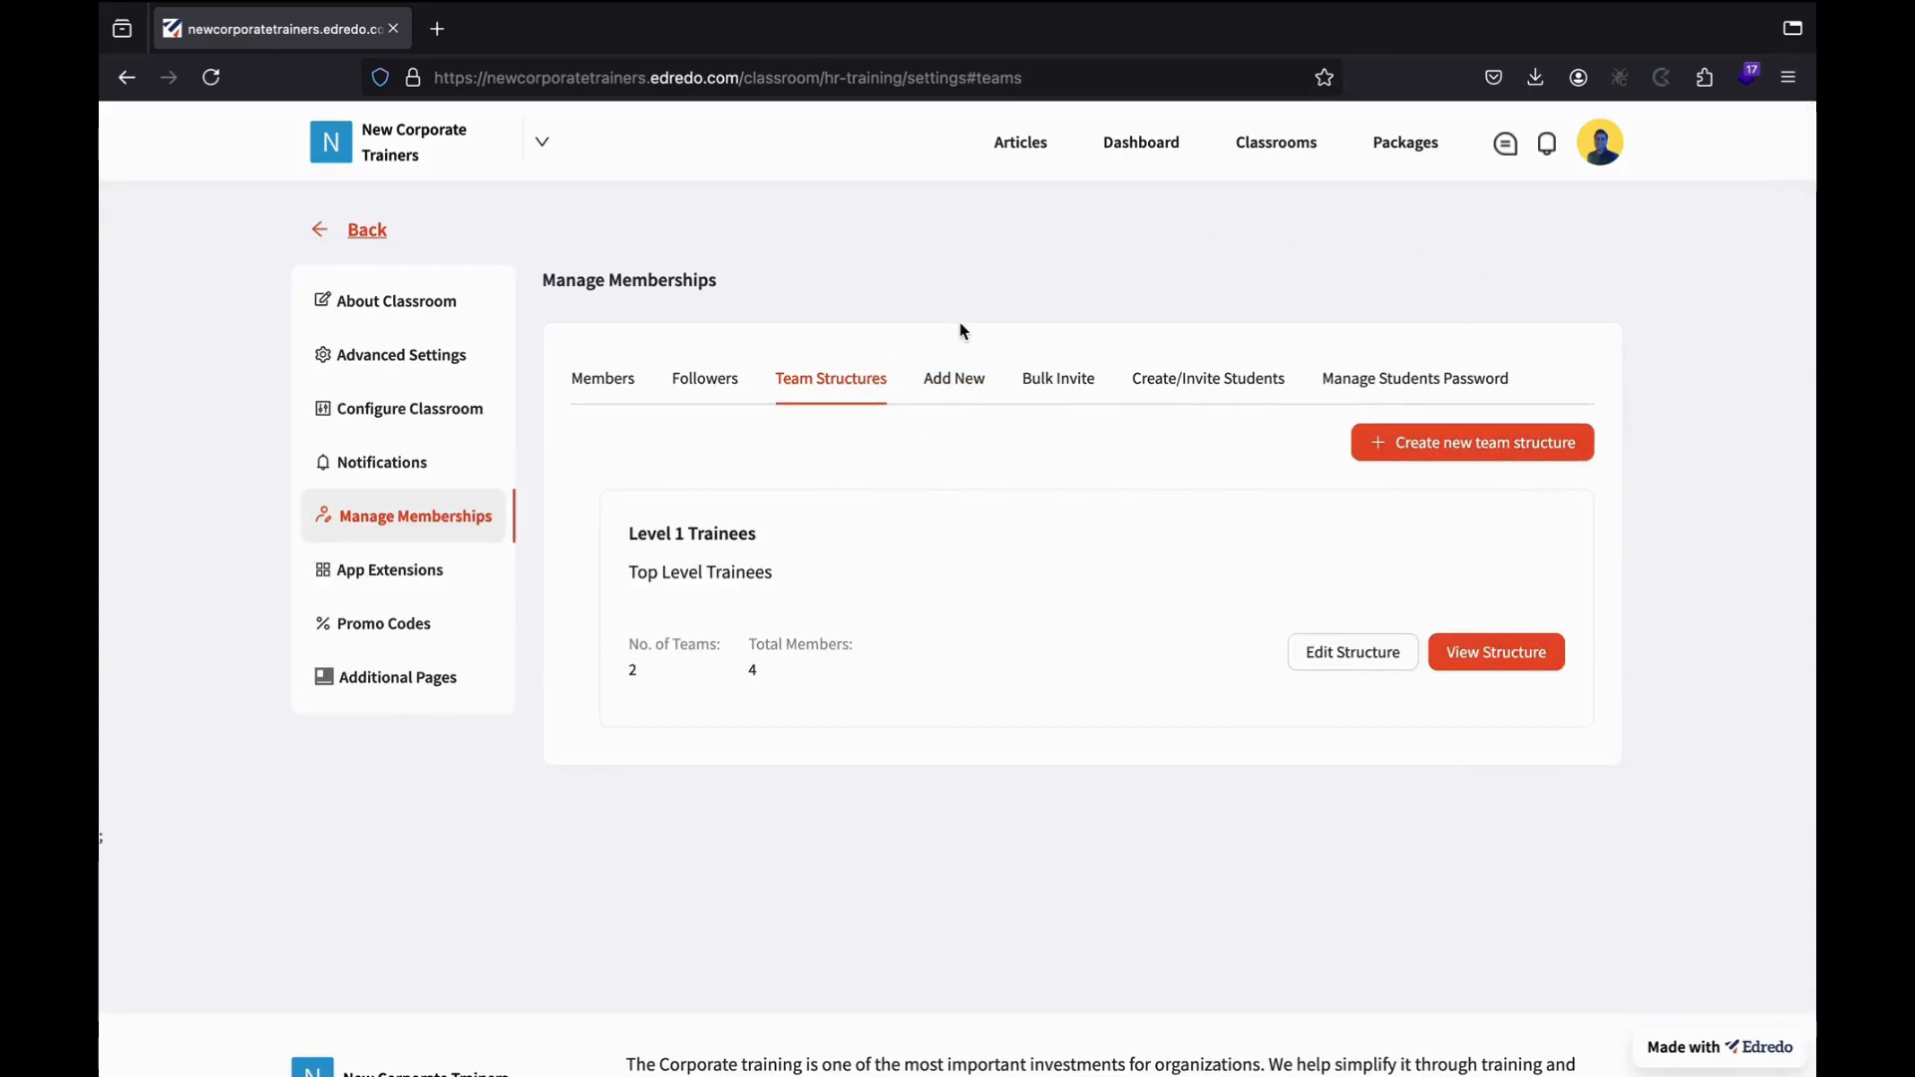
Download the bulk-invite sample CSV from the Bulk Invite tab.
left_click(1032, 381)
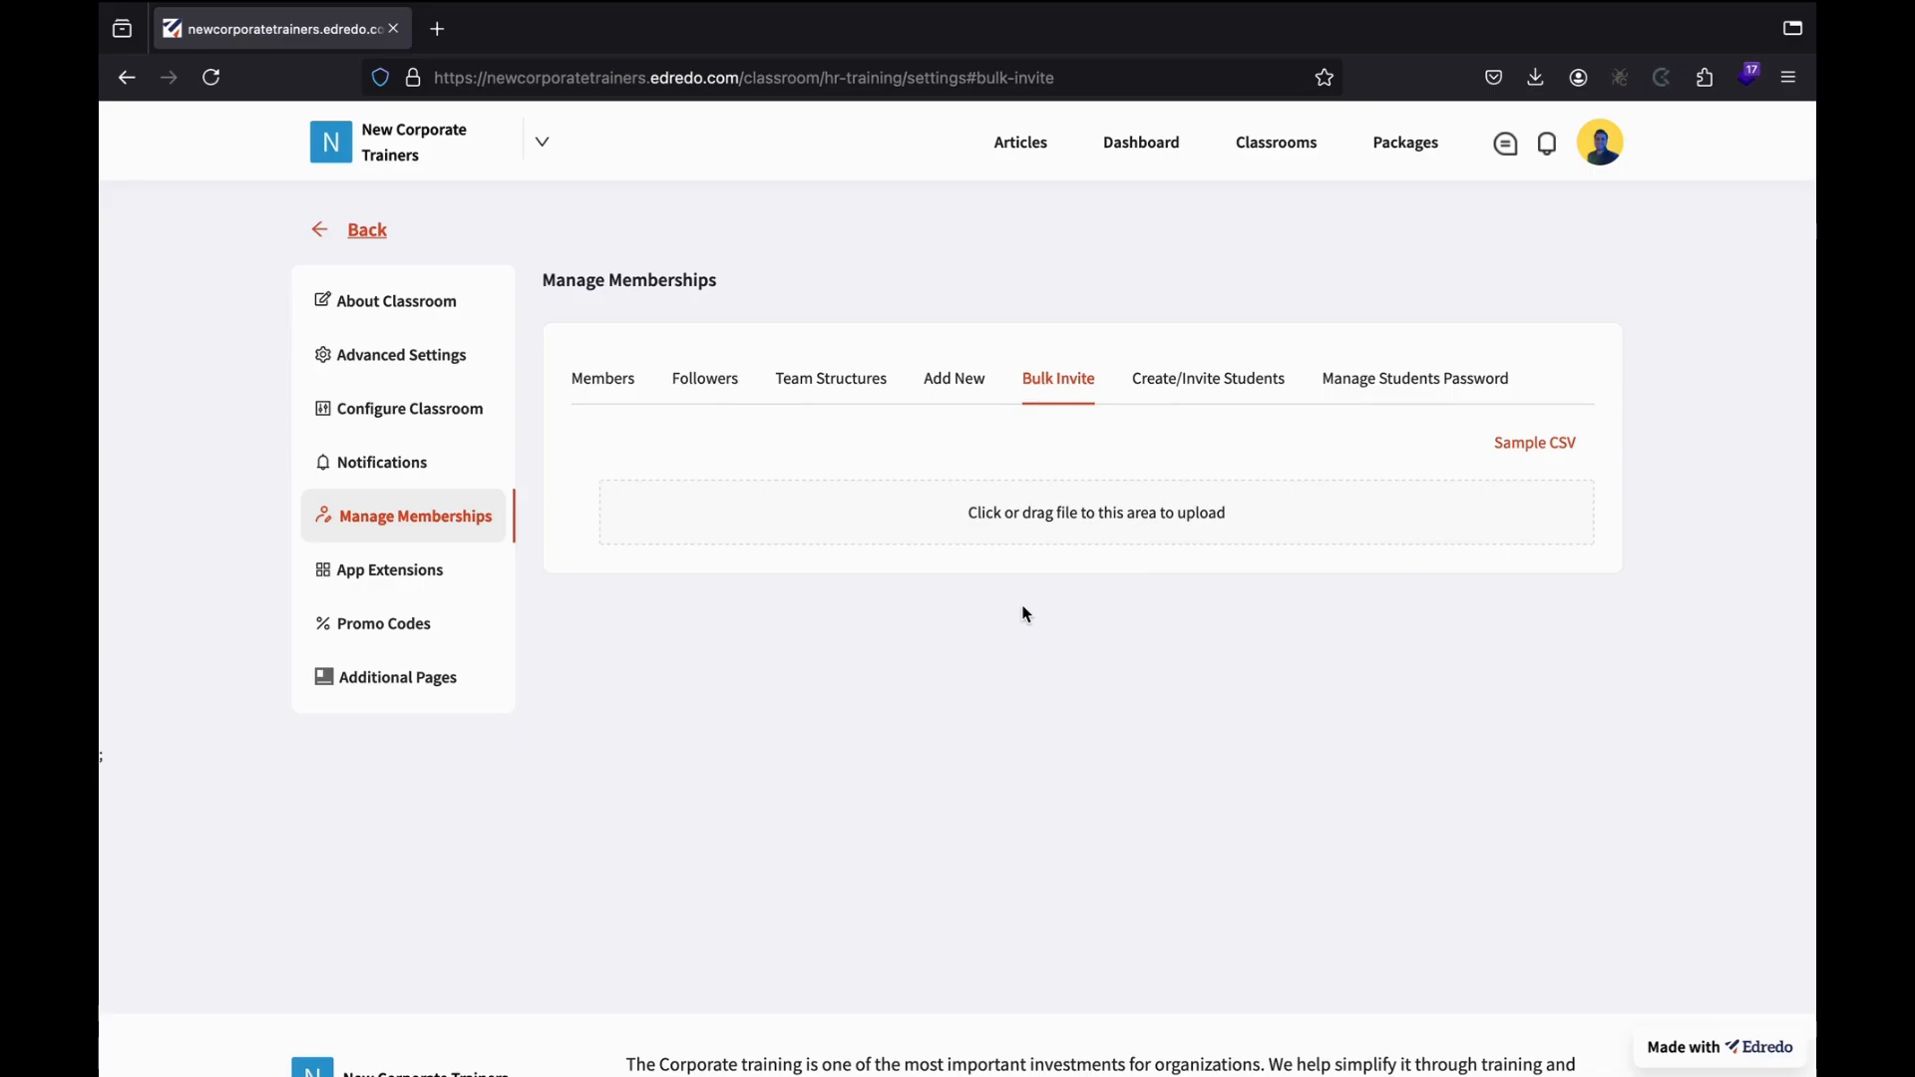
left_click(1541, 443)
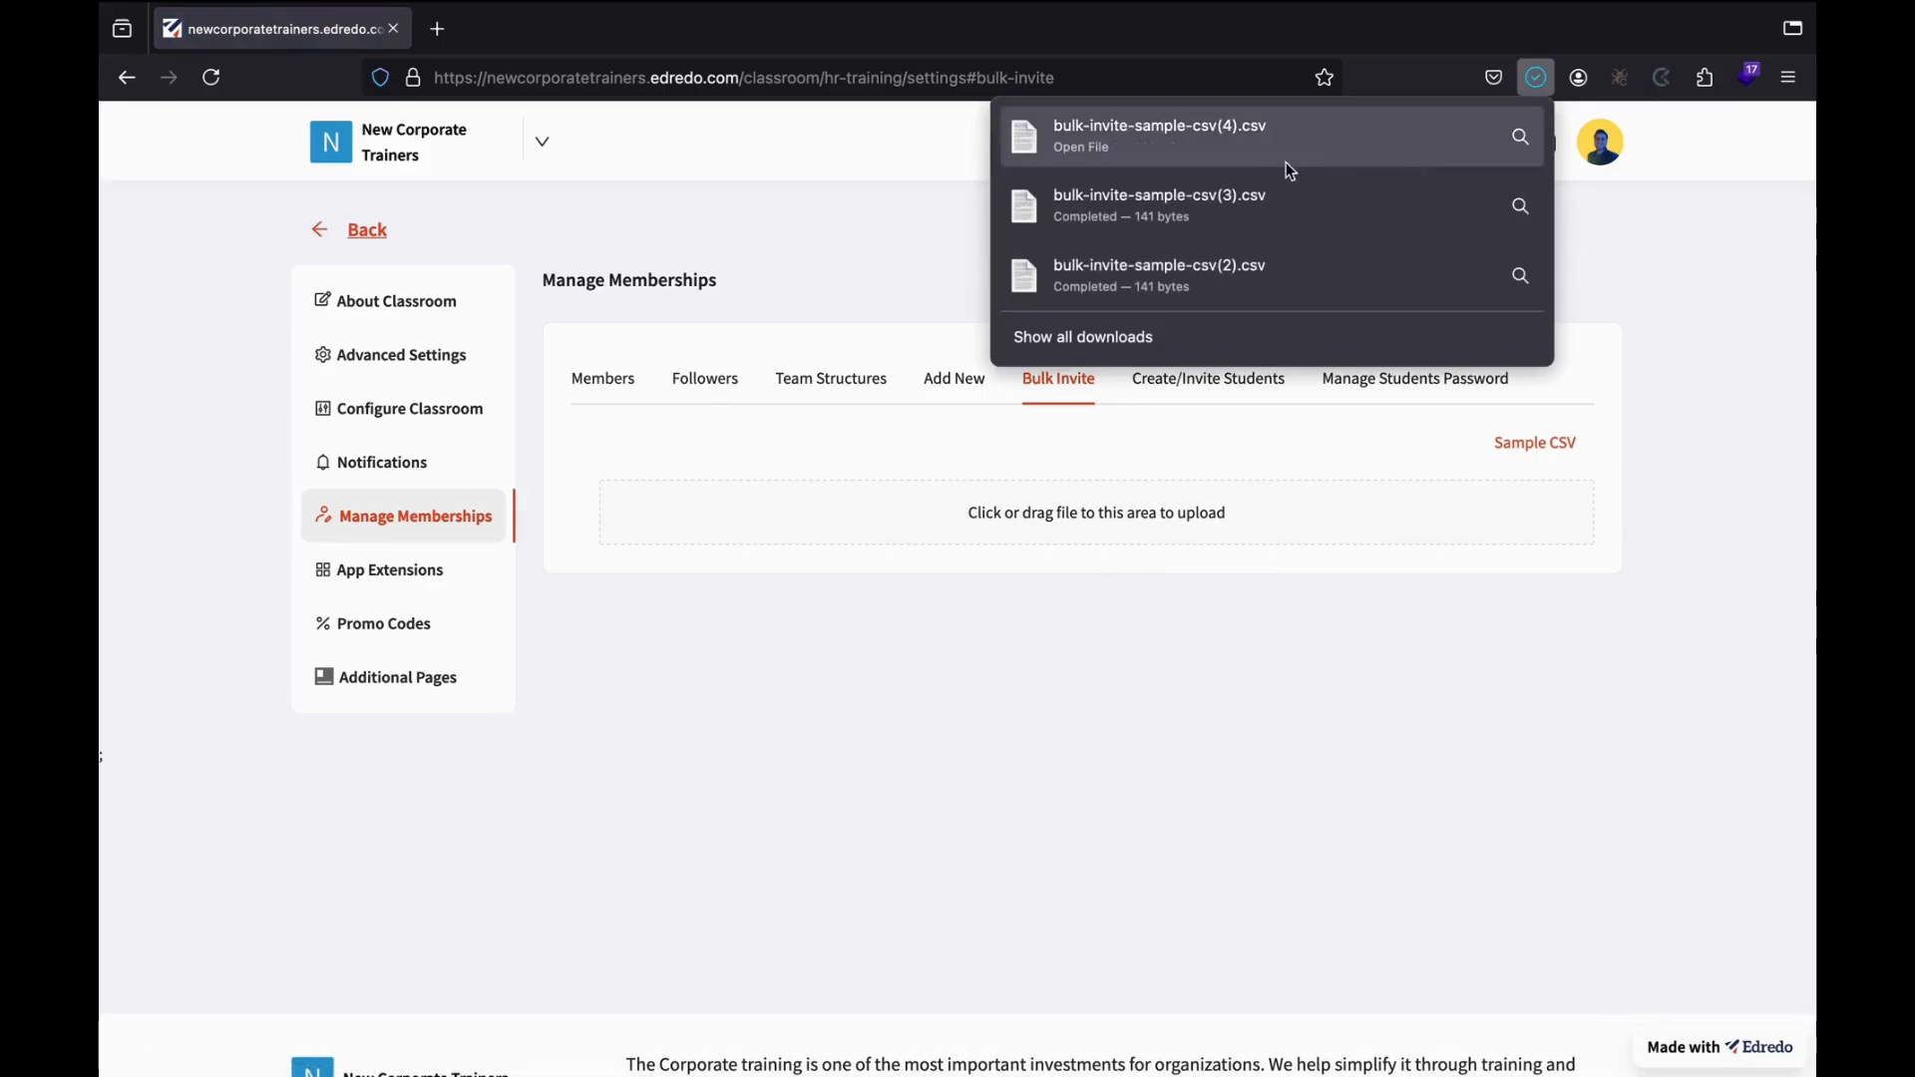
View the sample CSV full screen in Numbers, with its Email, Enrolment Number and name columns, then return to the browser.
left_click(1254, 148)
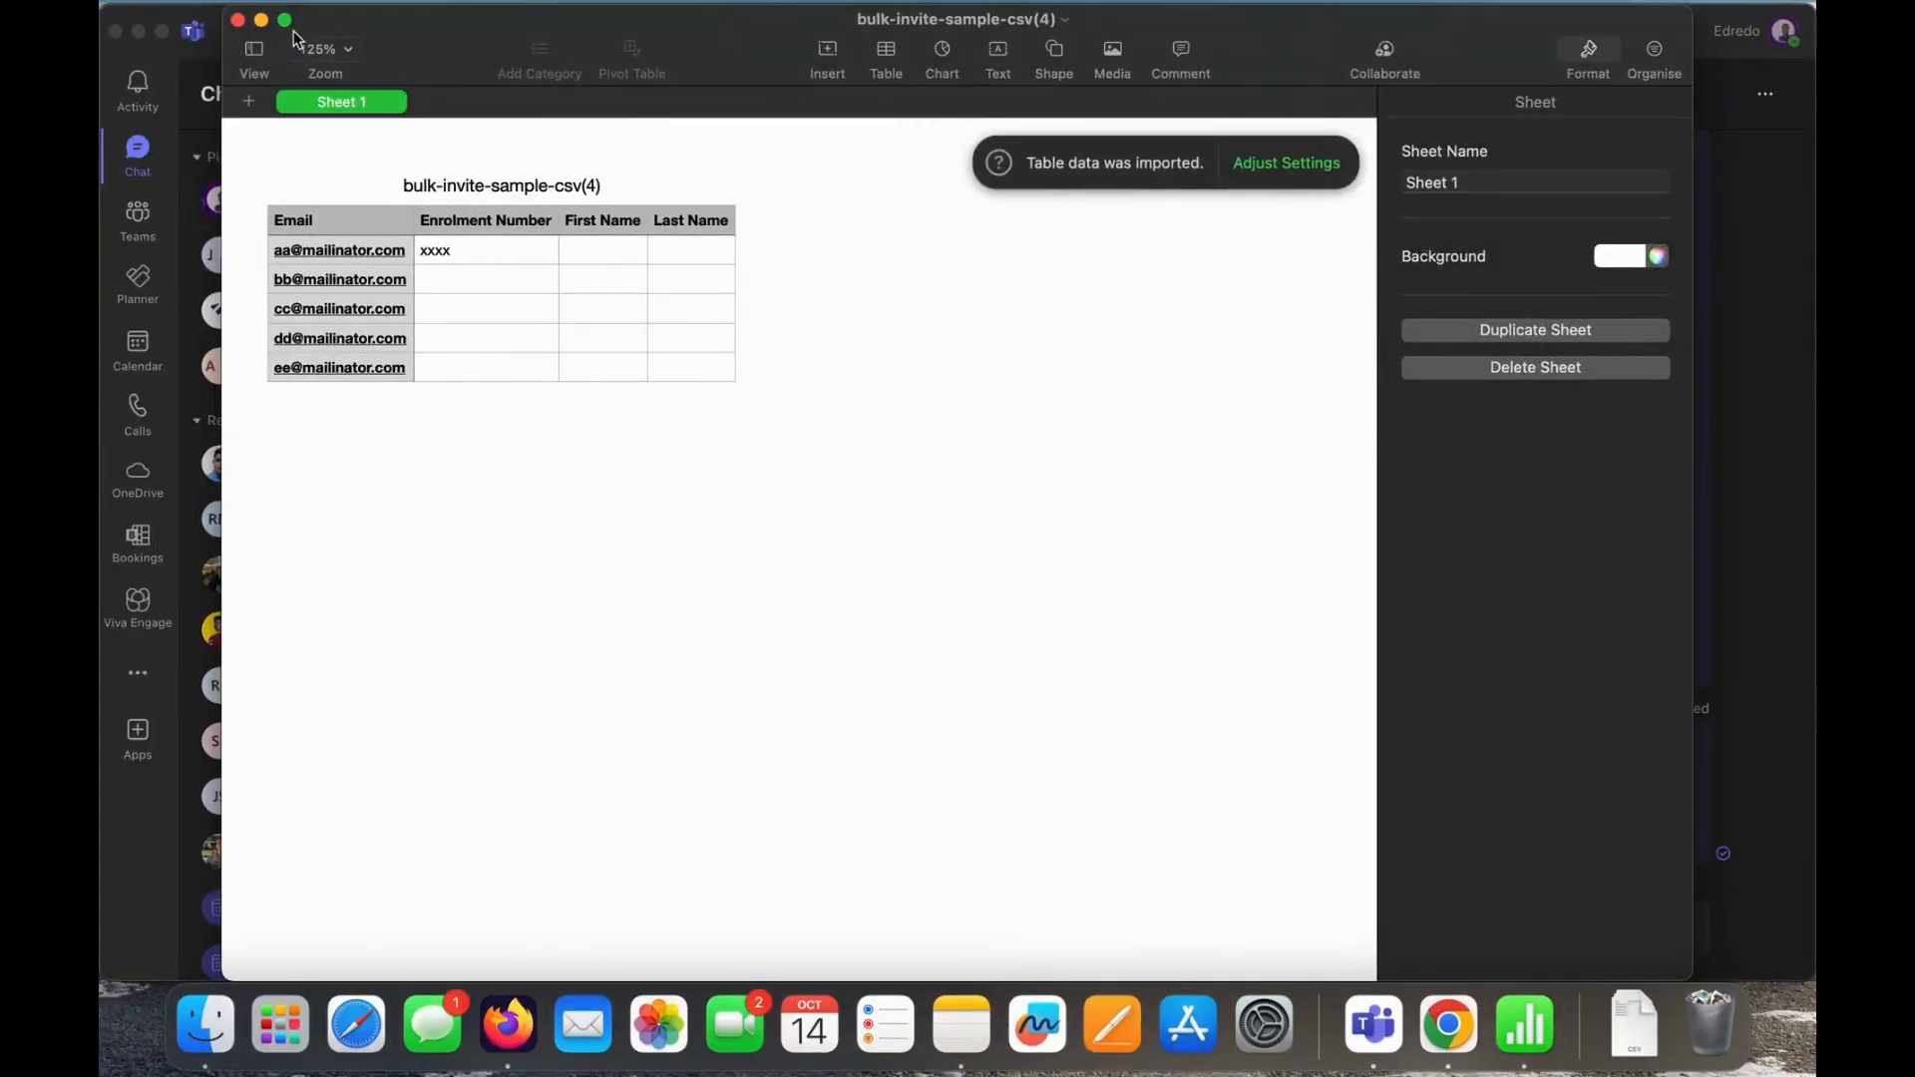
left_click(287, 21)
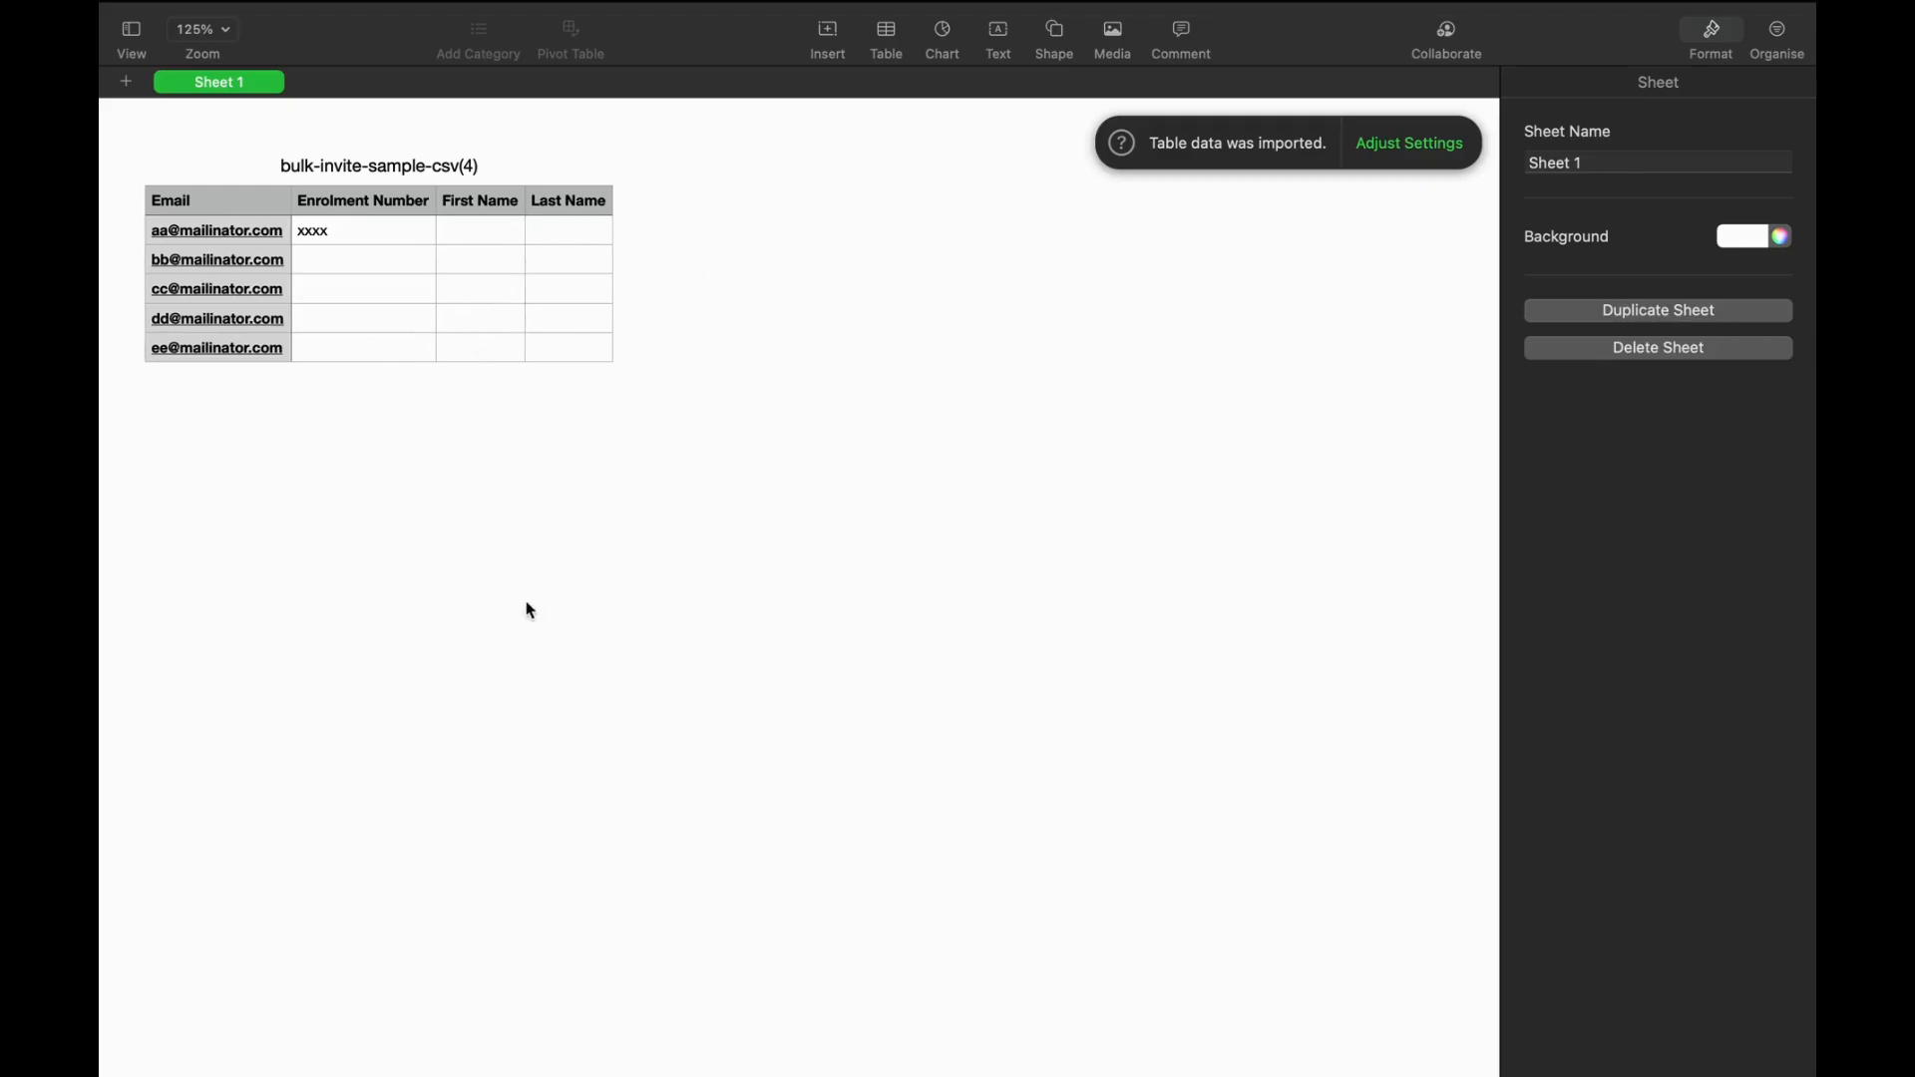
key("ctrl+Right")
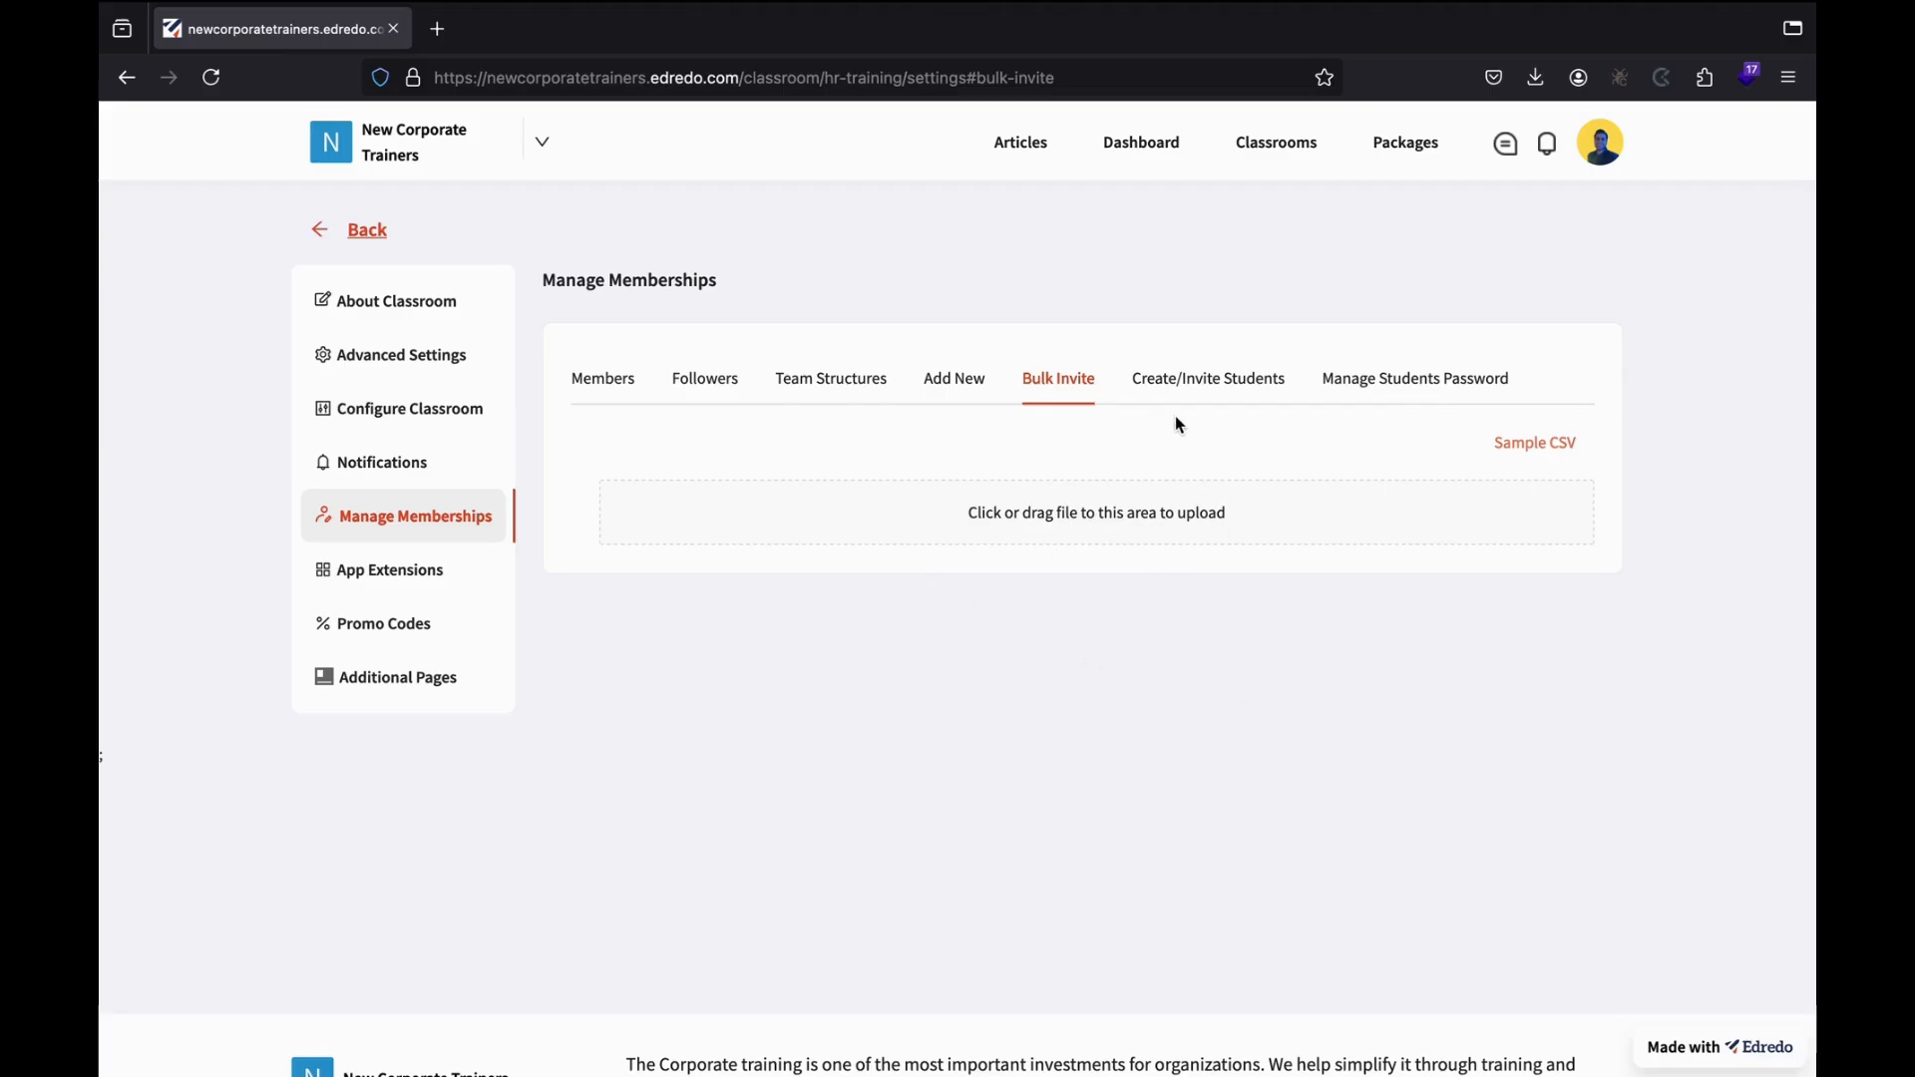
Download the student account template from the Create/Invite Students tab.
left_click(1202, 389)
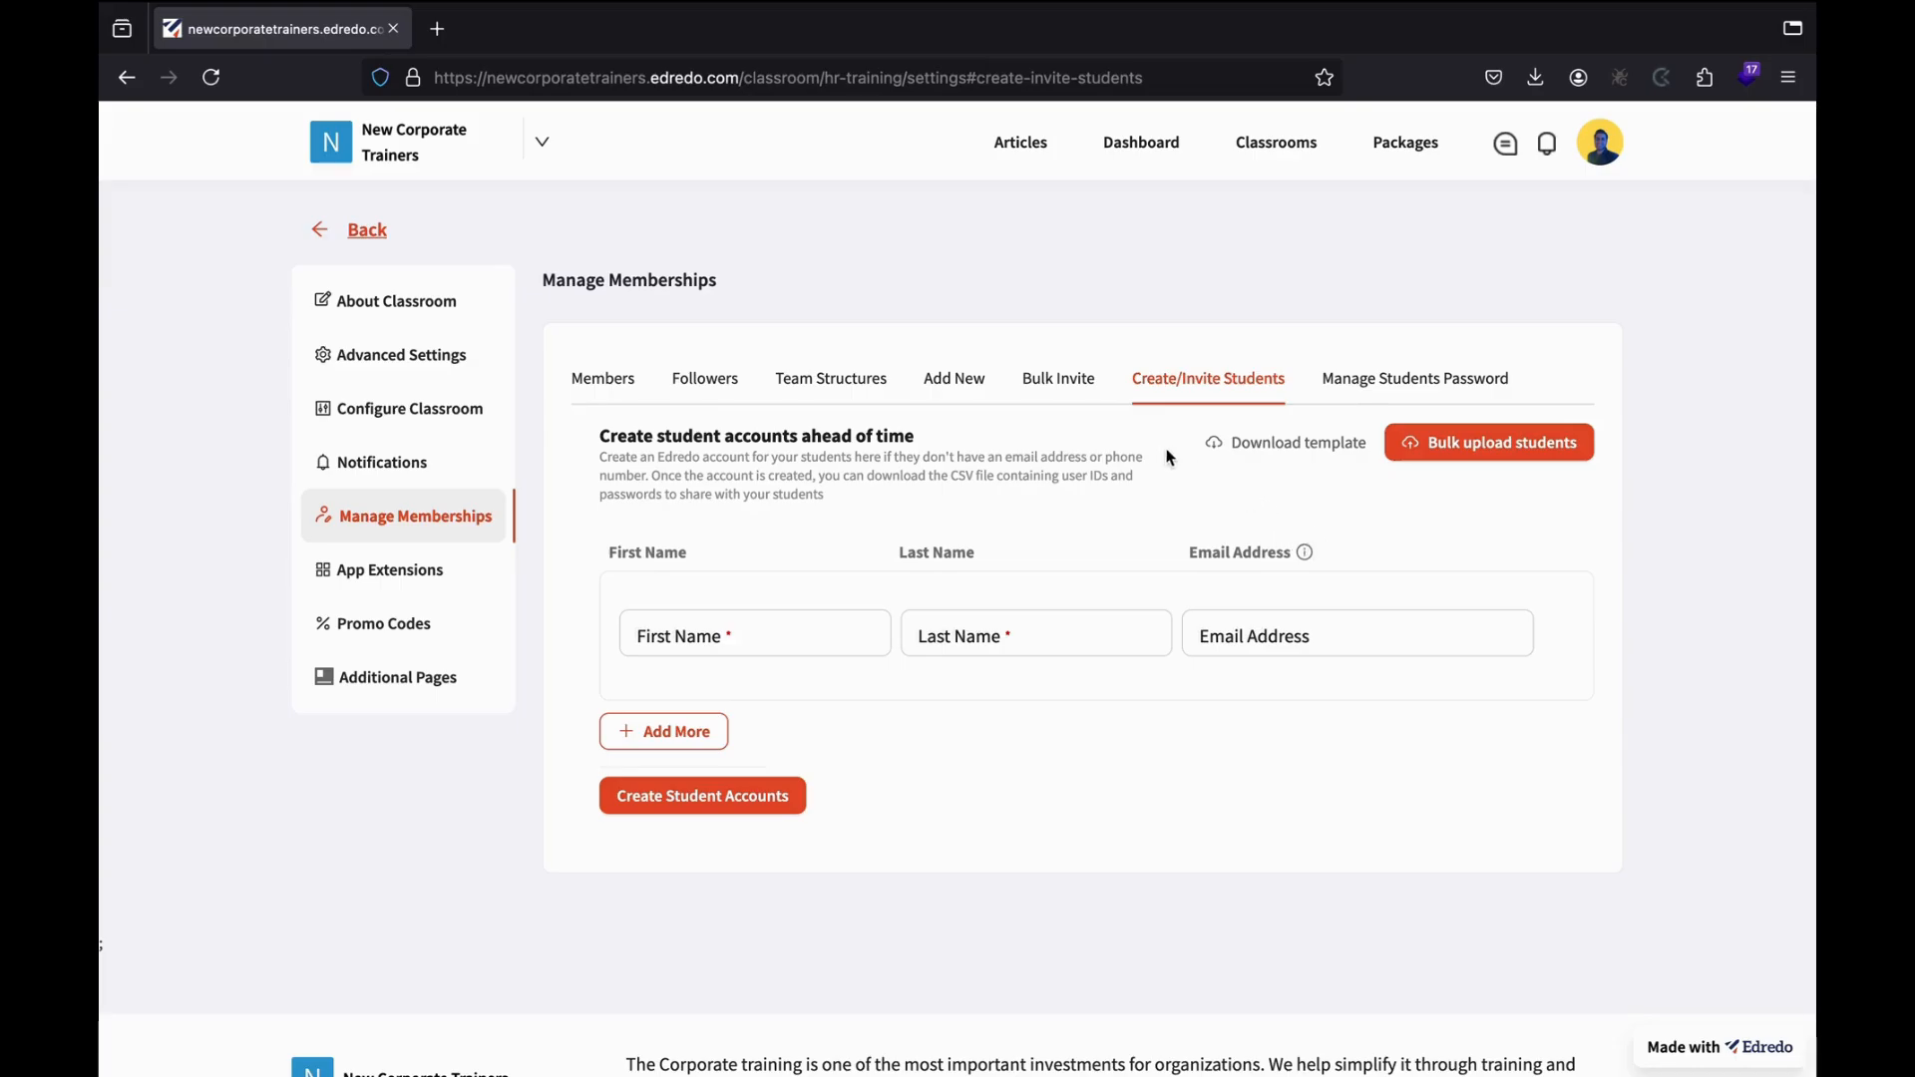
left_click(1272, 459)
View Template(1) full screen in Numbers with First_Name, Last_Name and Email_Id columns, then return to Firefox.
left_click(1168, 139)
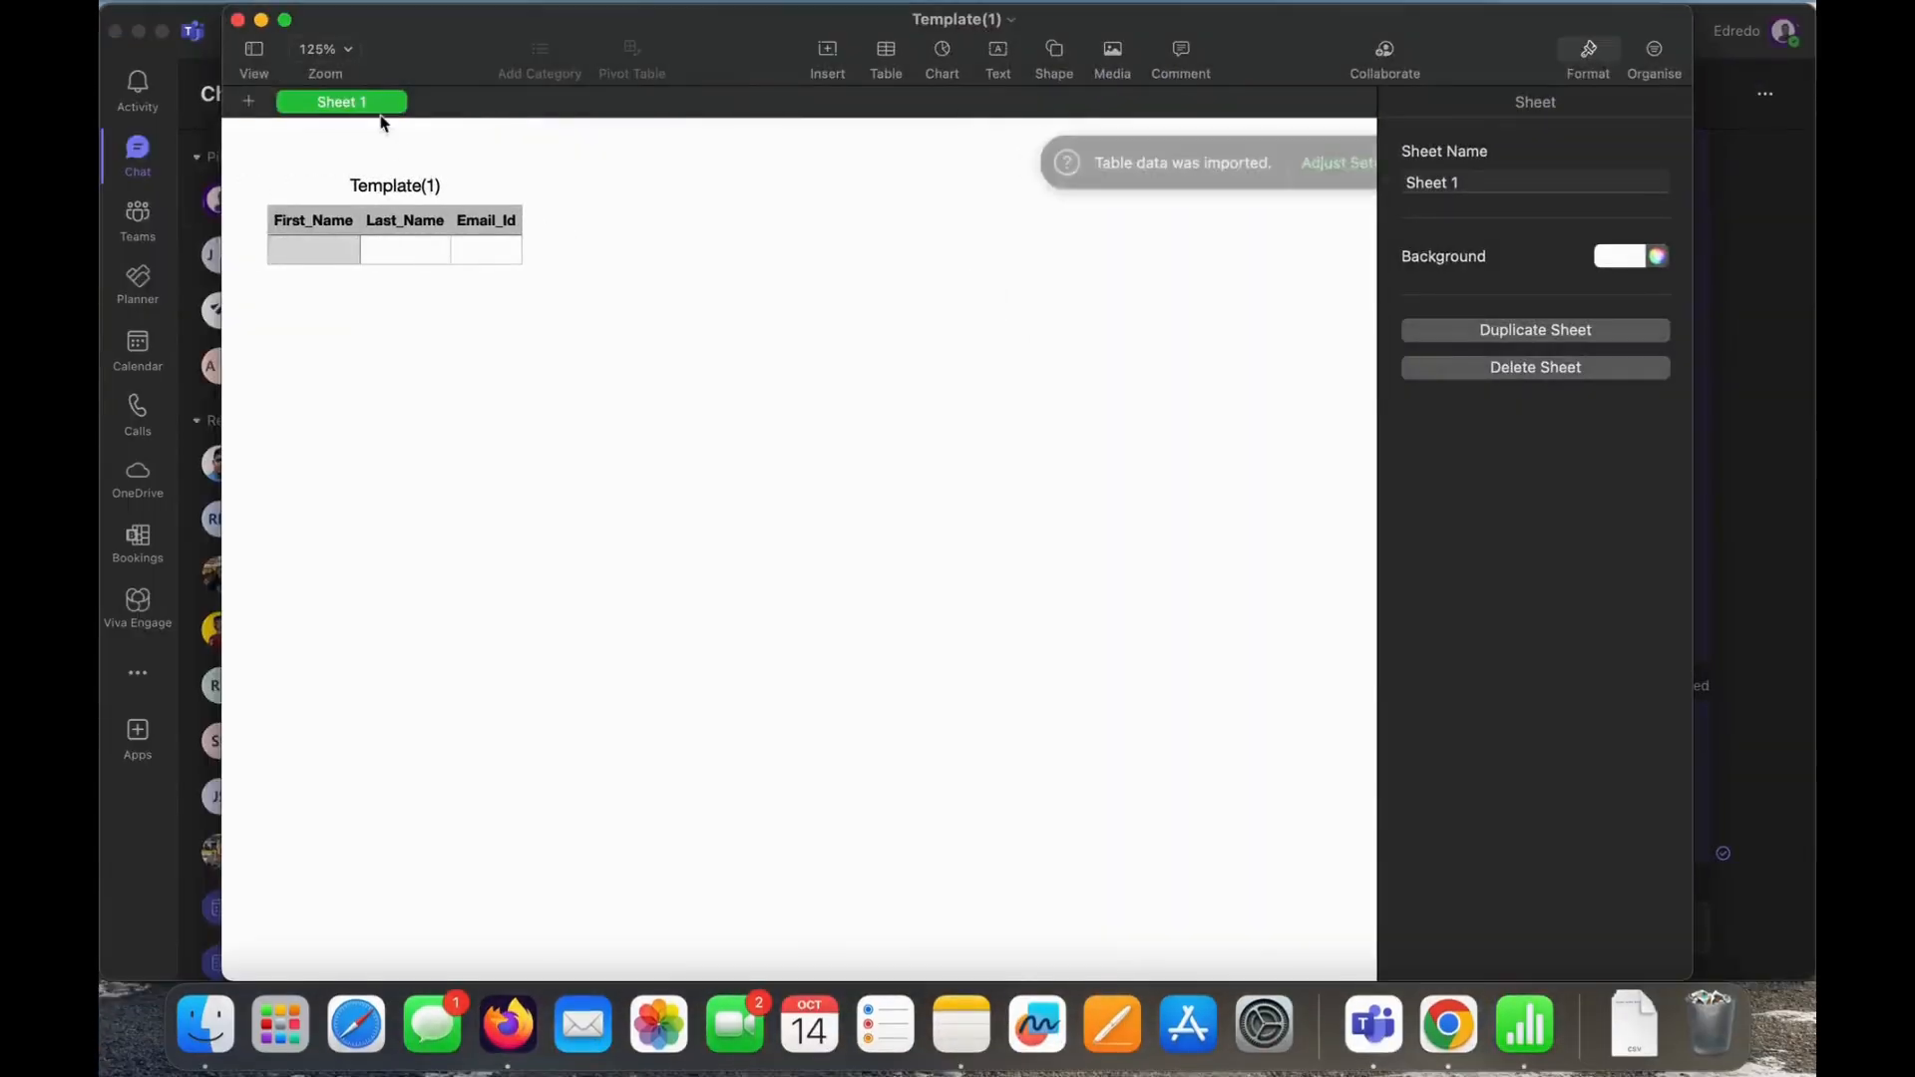
left_click(284, 20)
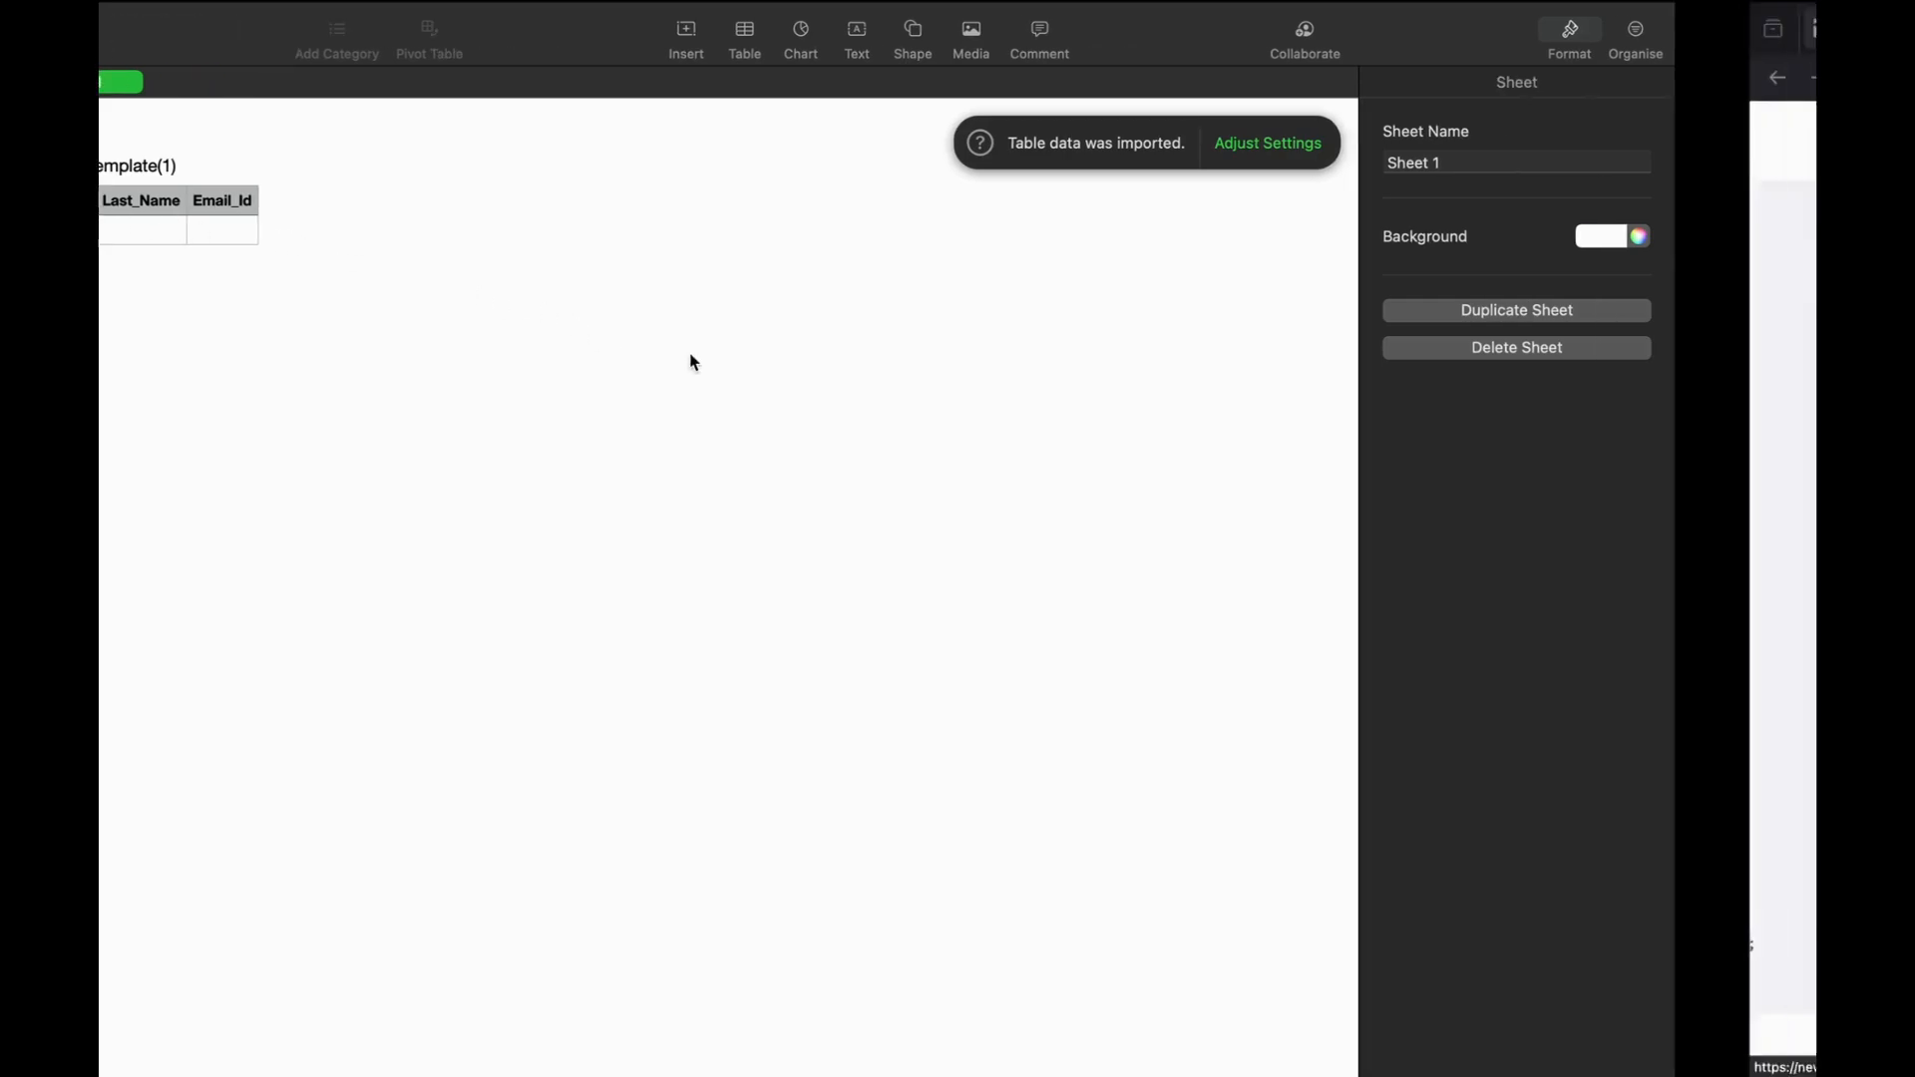
key("ctrl+Right")
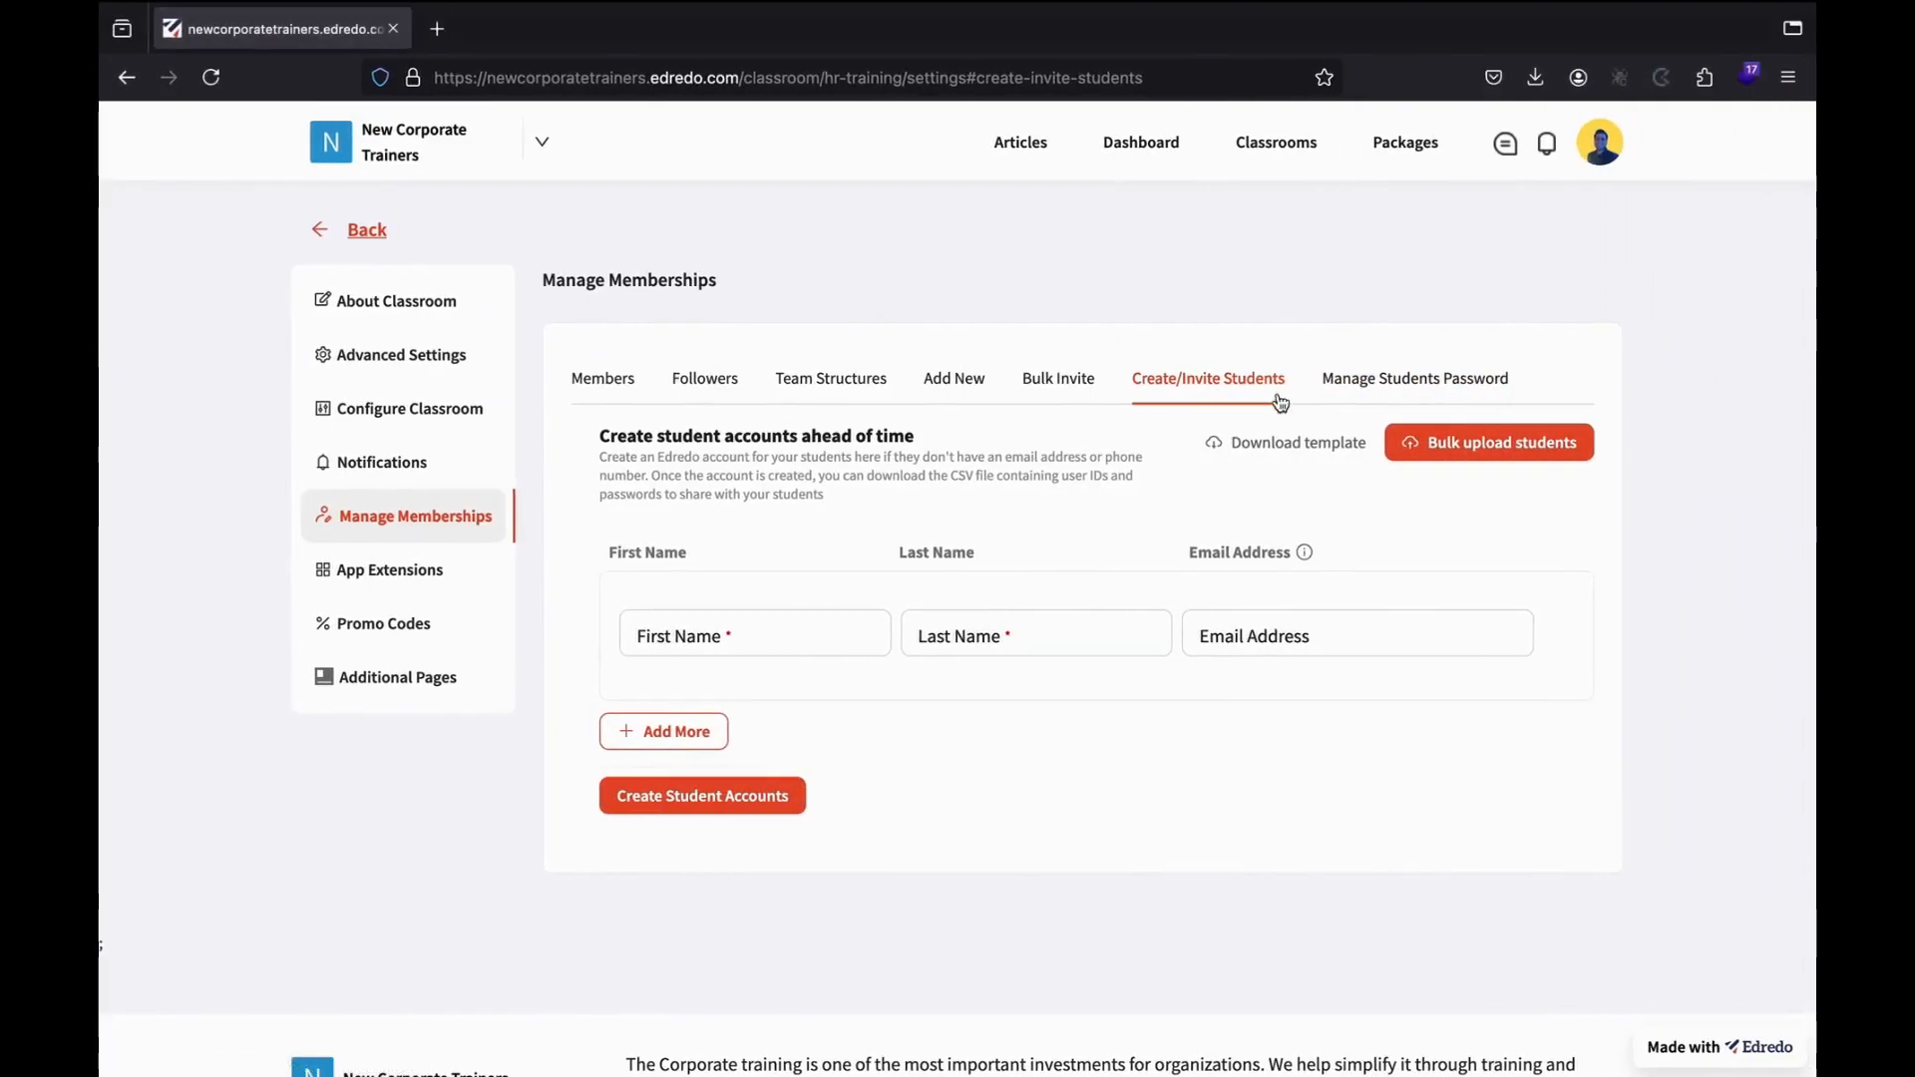
Open the Manage Students Password section, which shows no data yet.
left_click(1287, 647)
left_click(1387, 391)
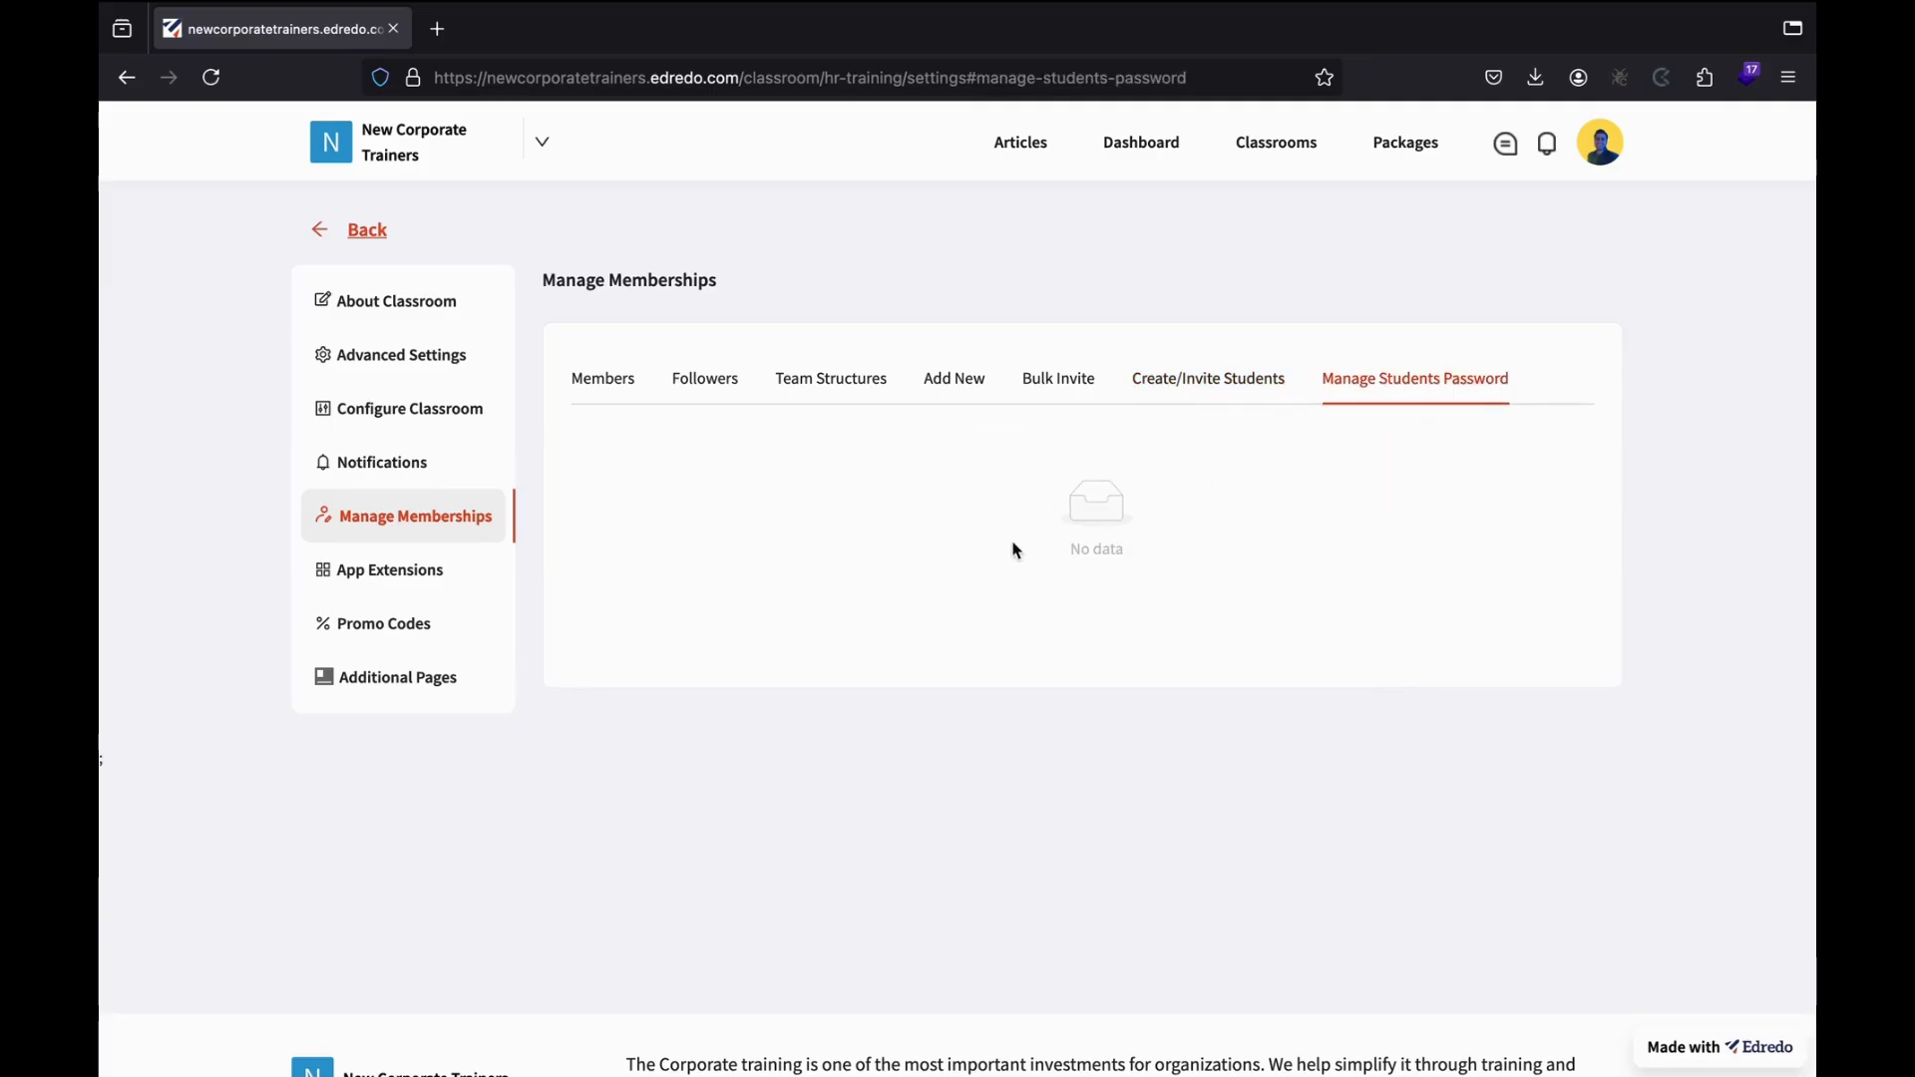
left_click(1238, 395)
left_click(1412, 381)
Show the eight-step Discord integration instructions from the App Extensions list, then move on to Promo Codes.
left_click(479, 576)
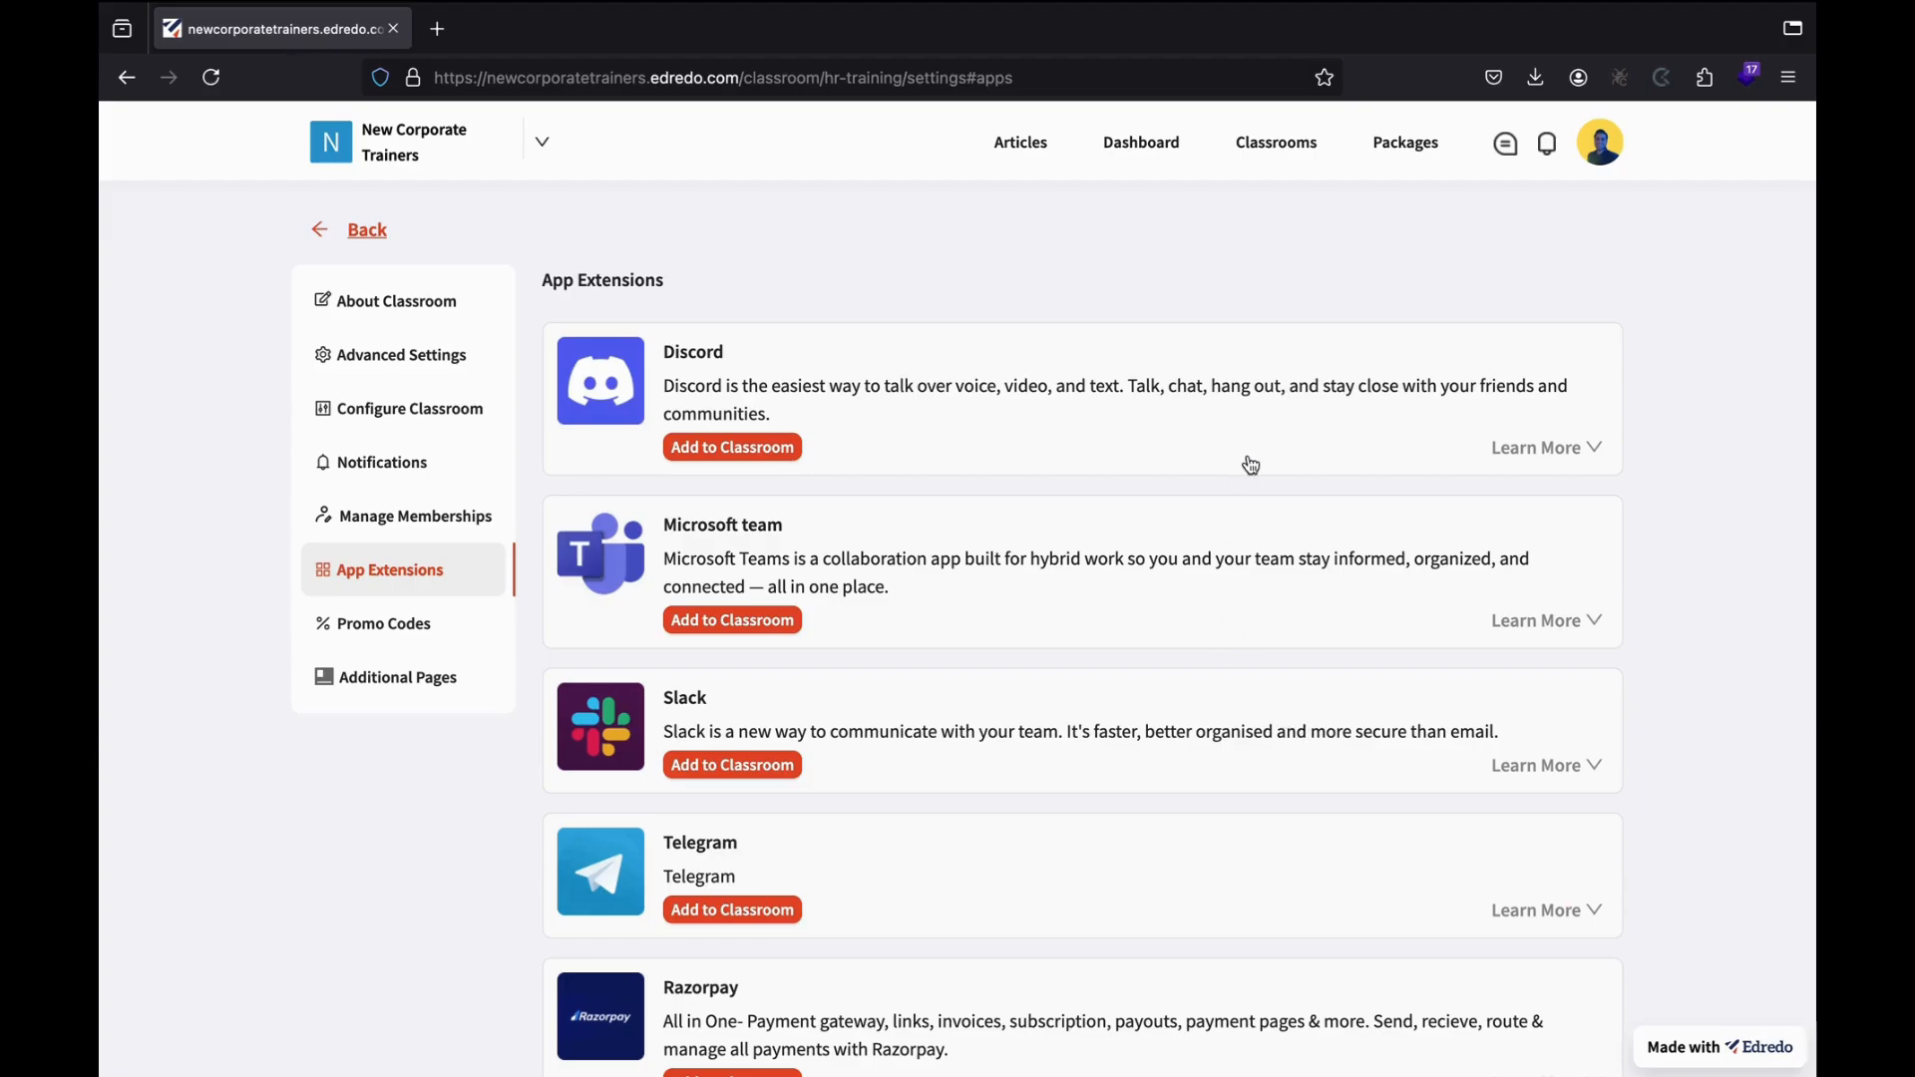
scroll(891, 736, "down", 2)
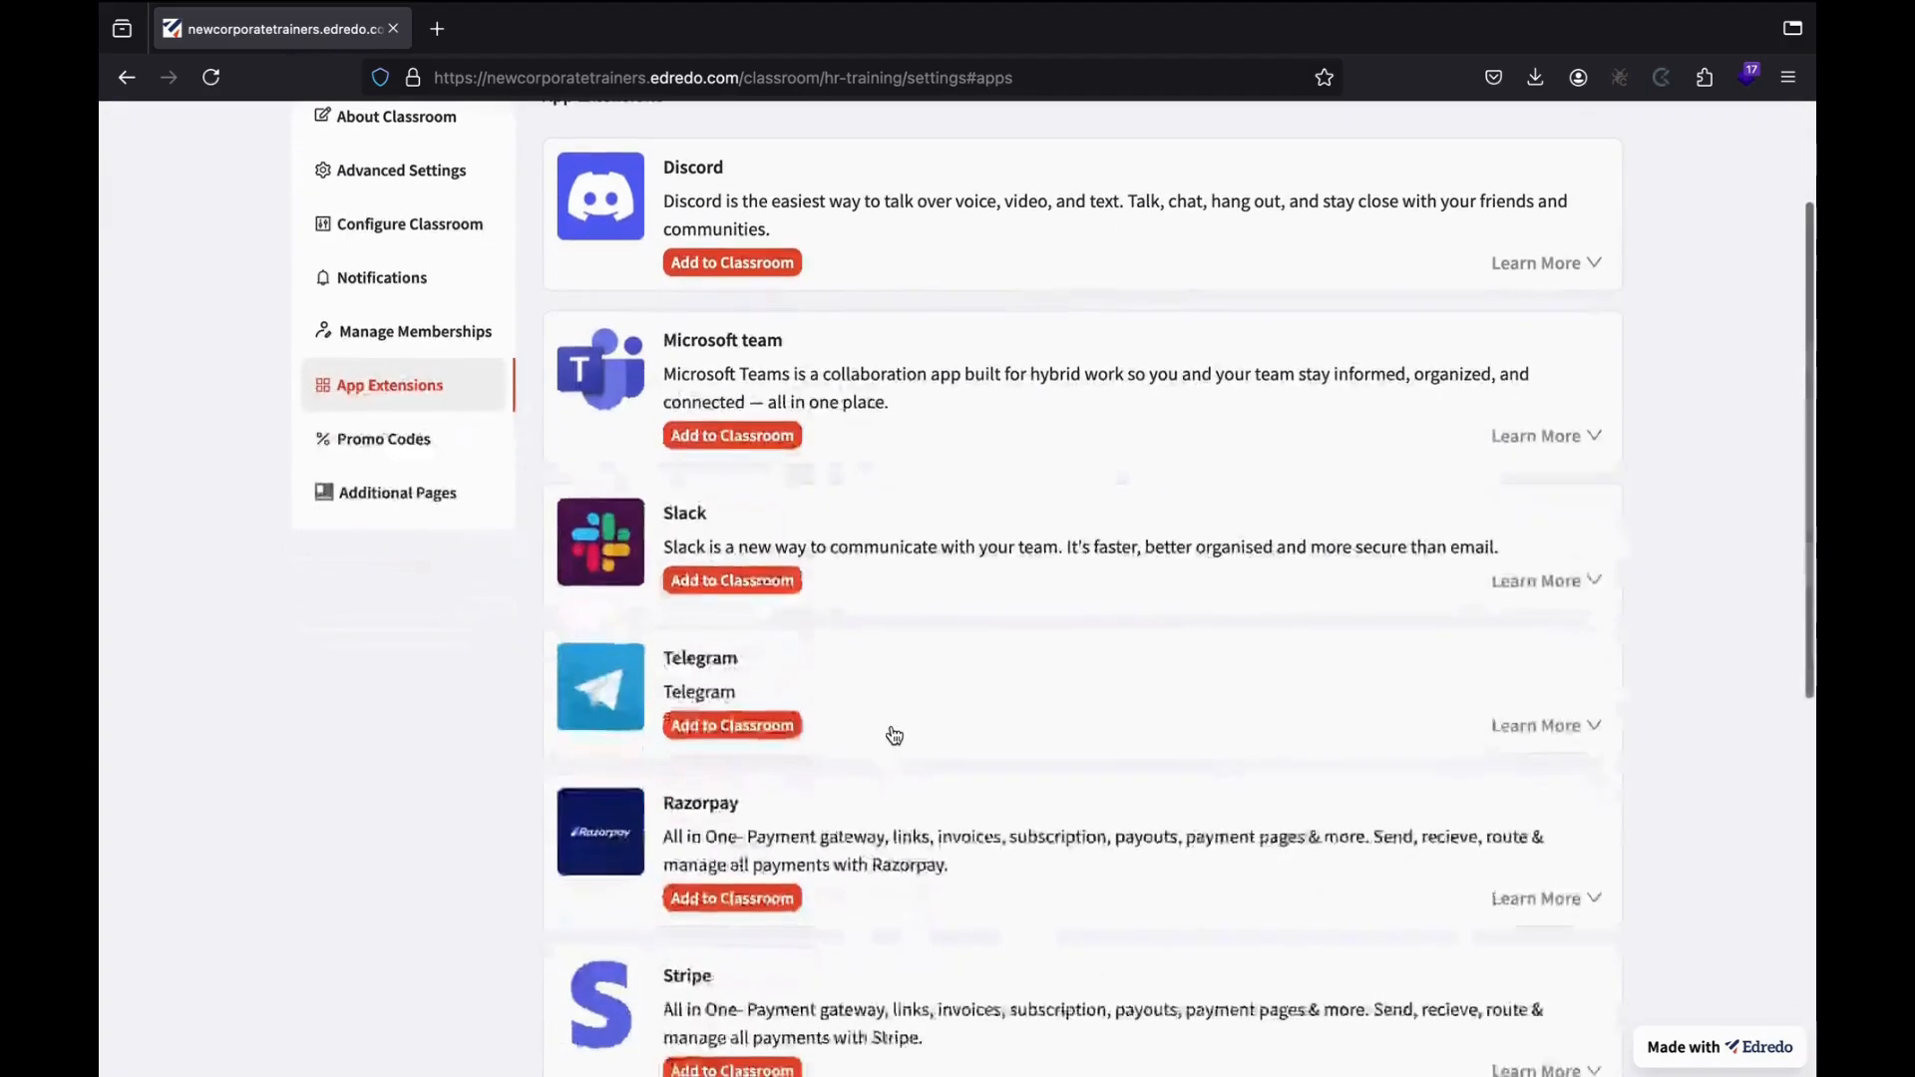
scroll(817, 876, "down", 2)
scroll(817, 876, "down", 2)
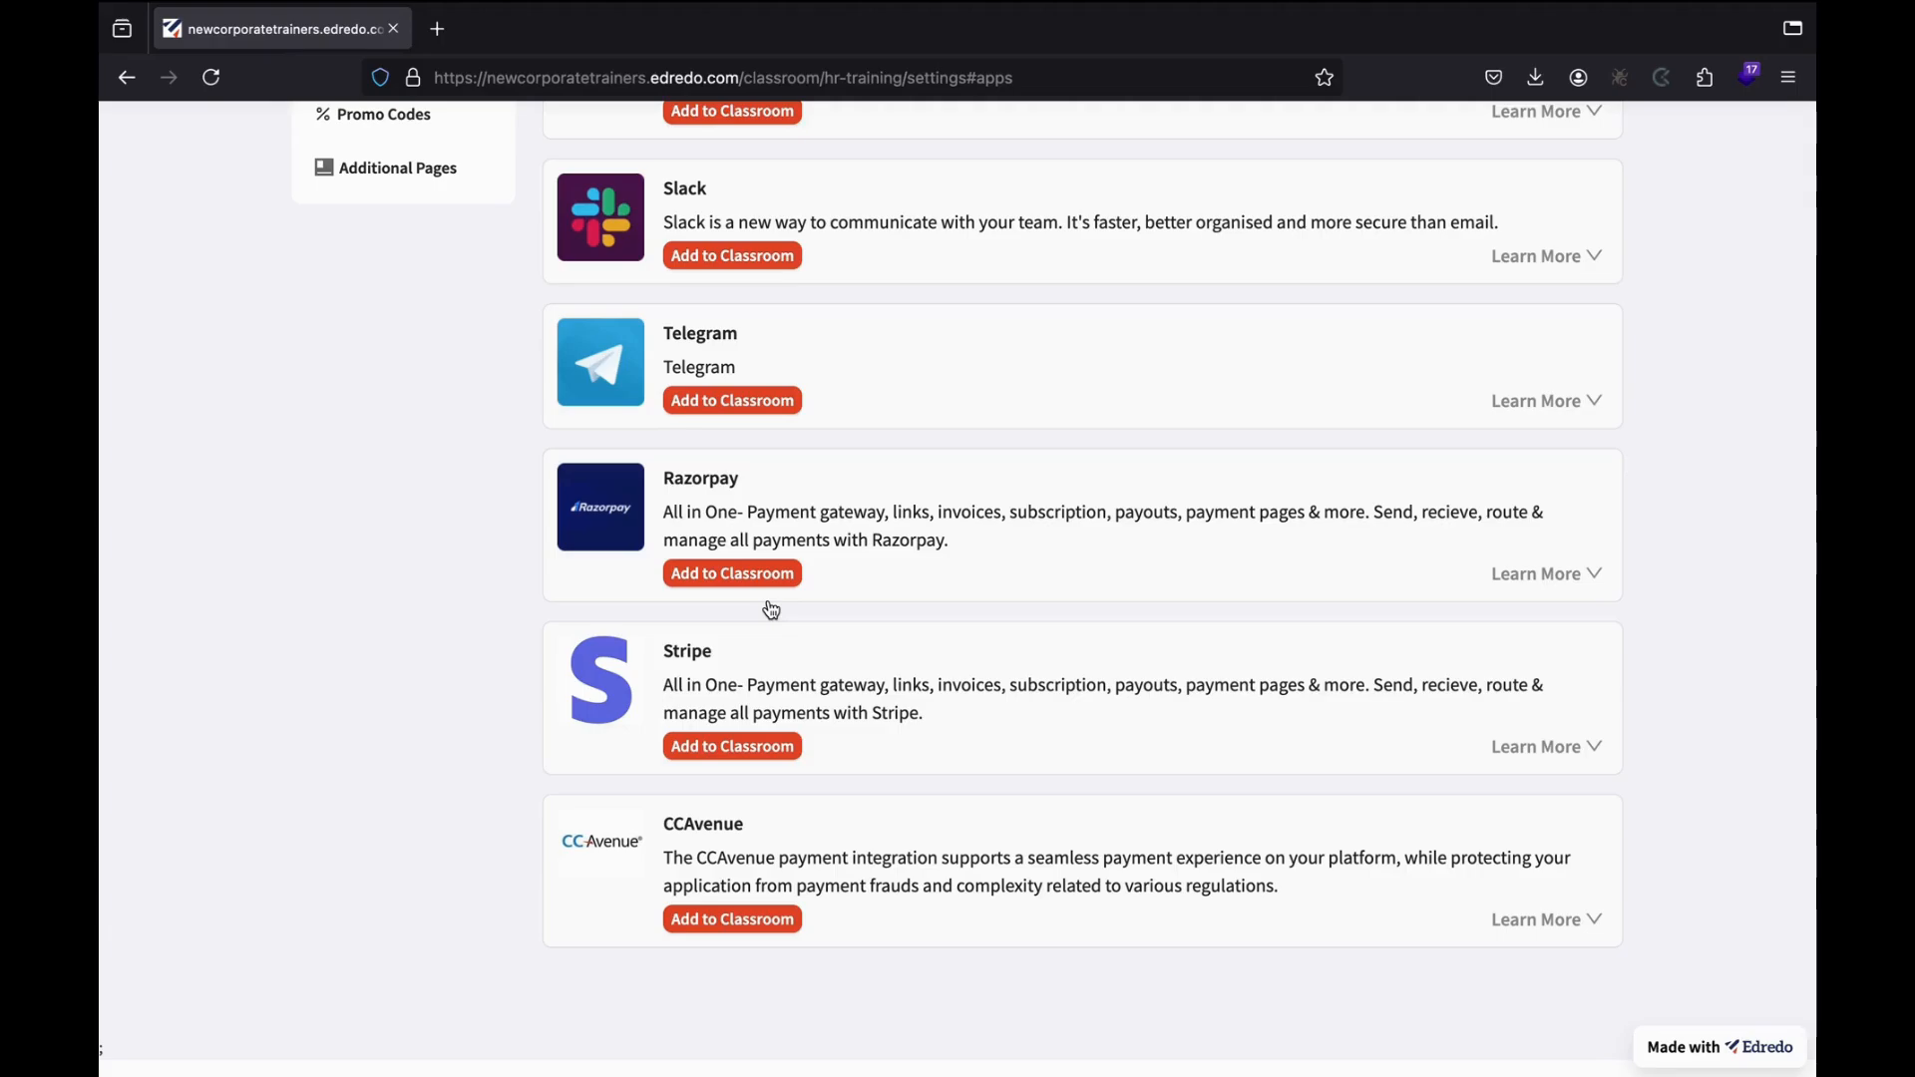
scroll(773, 610, "up", 5)
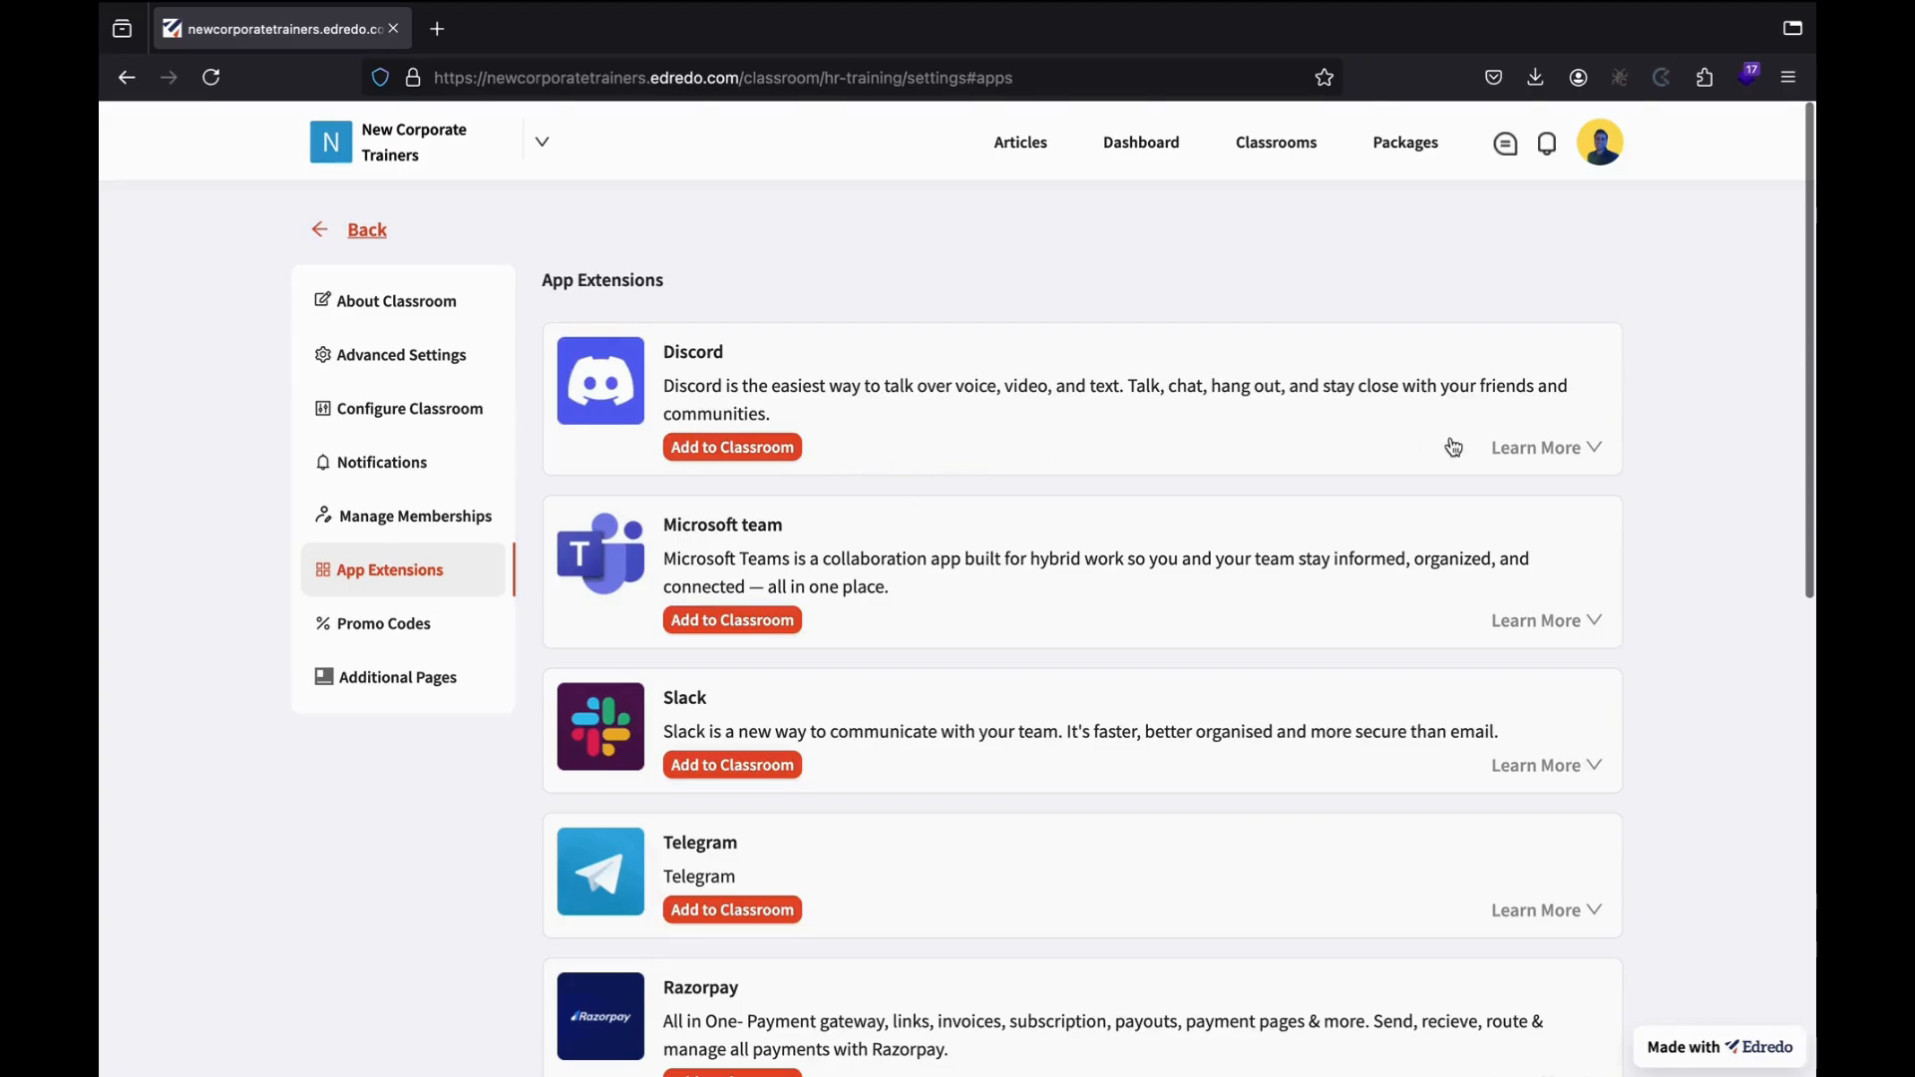
left_click(1539, 462)
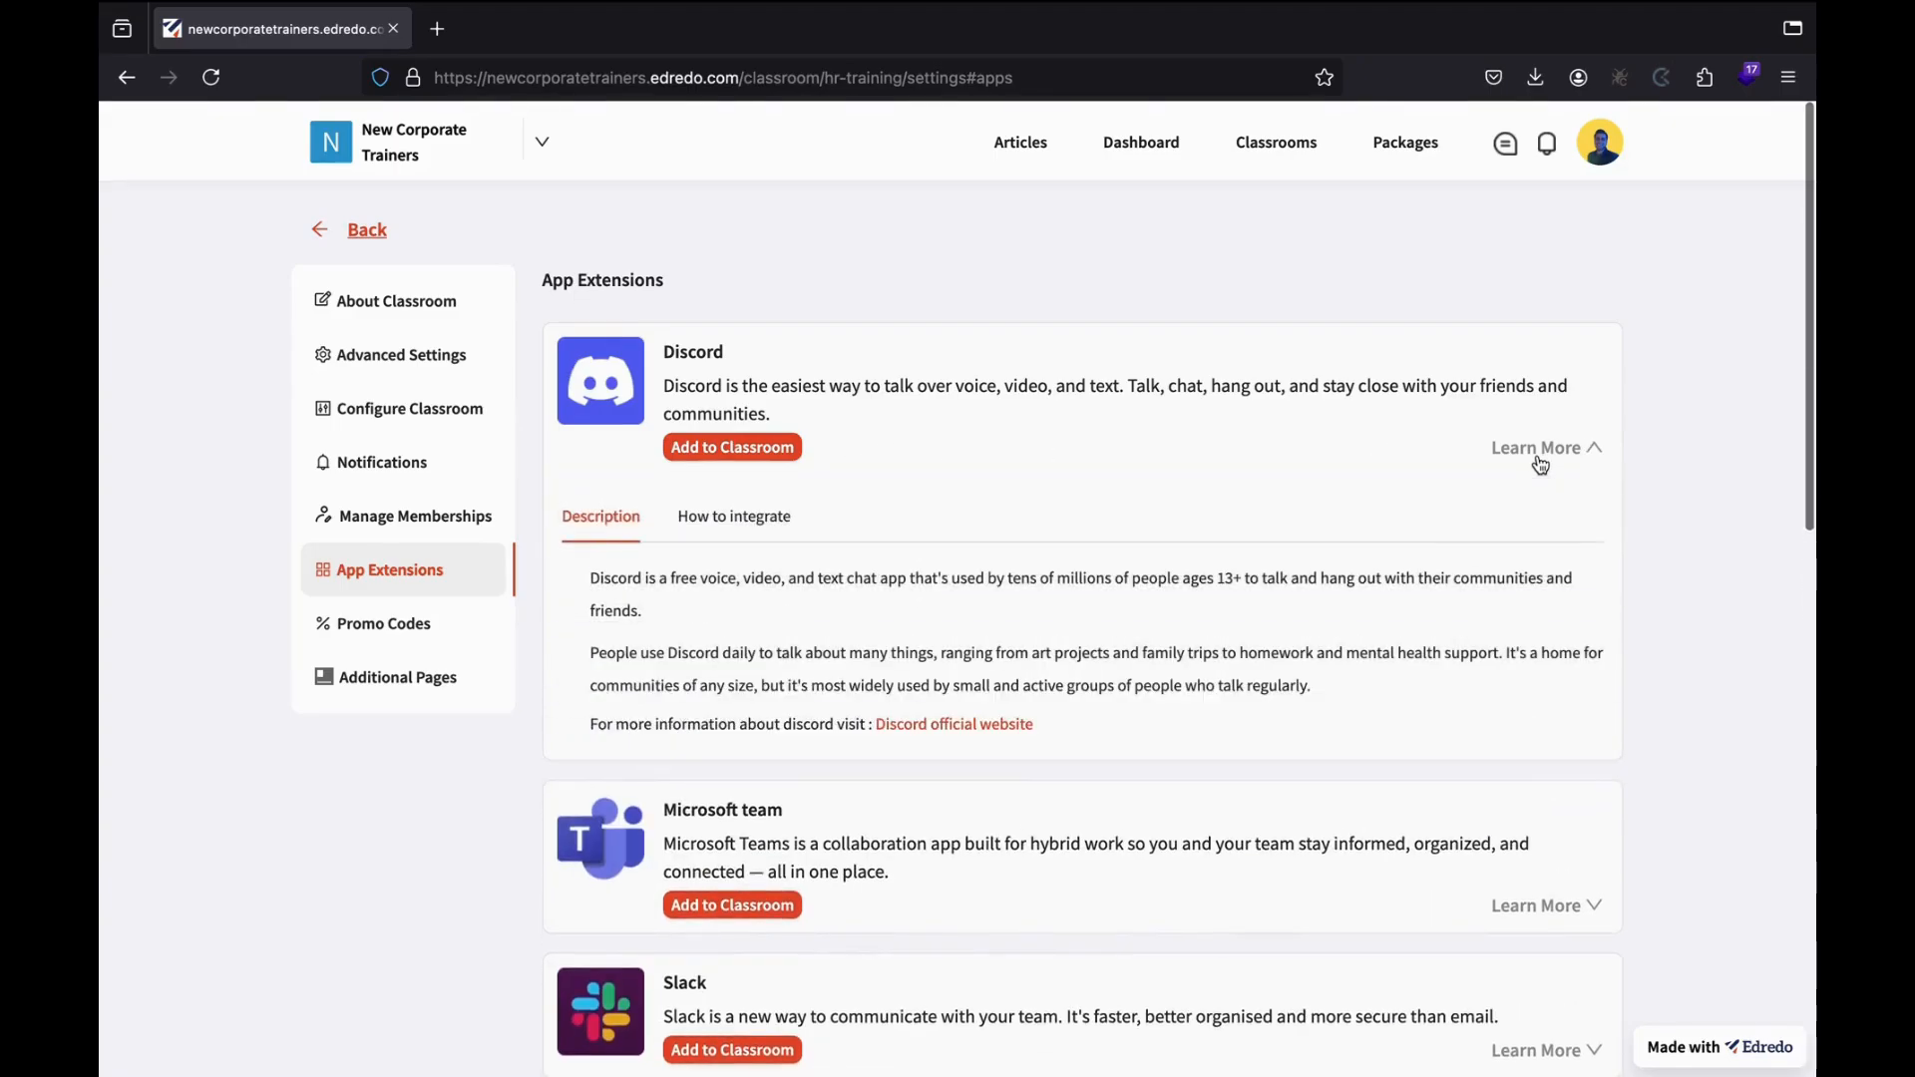
left_click(735, 523)
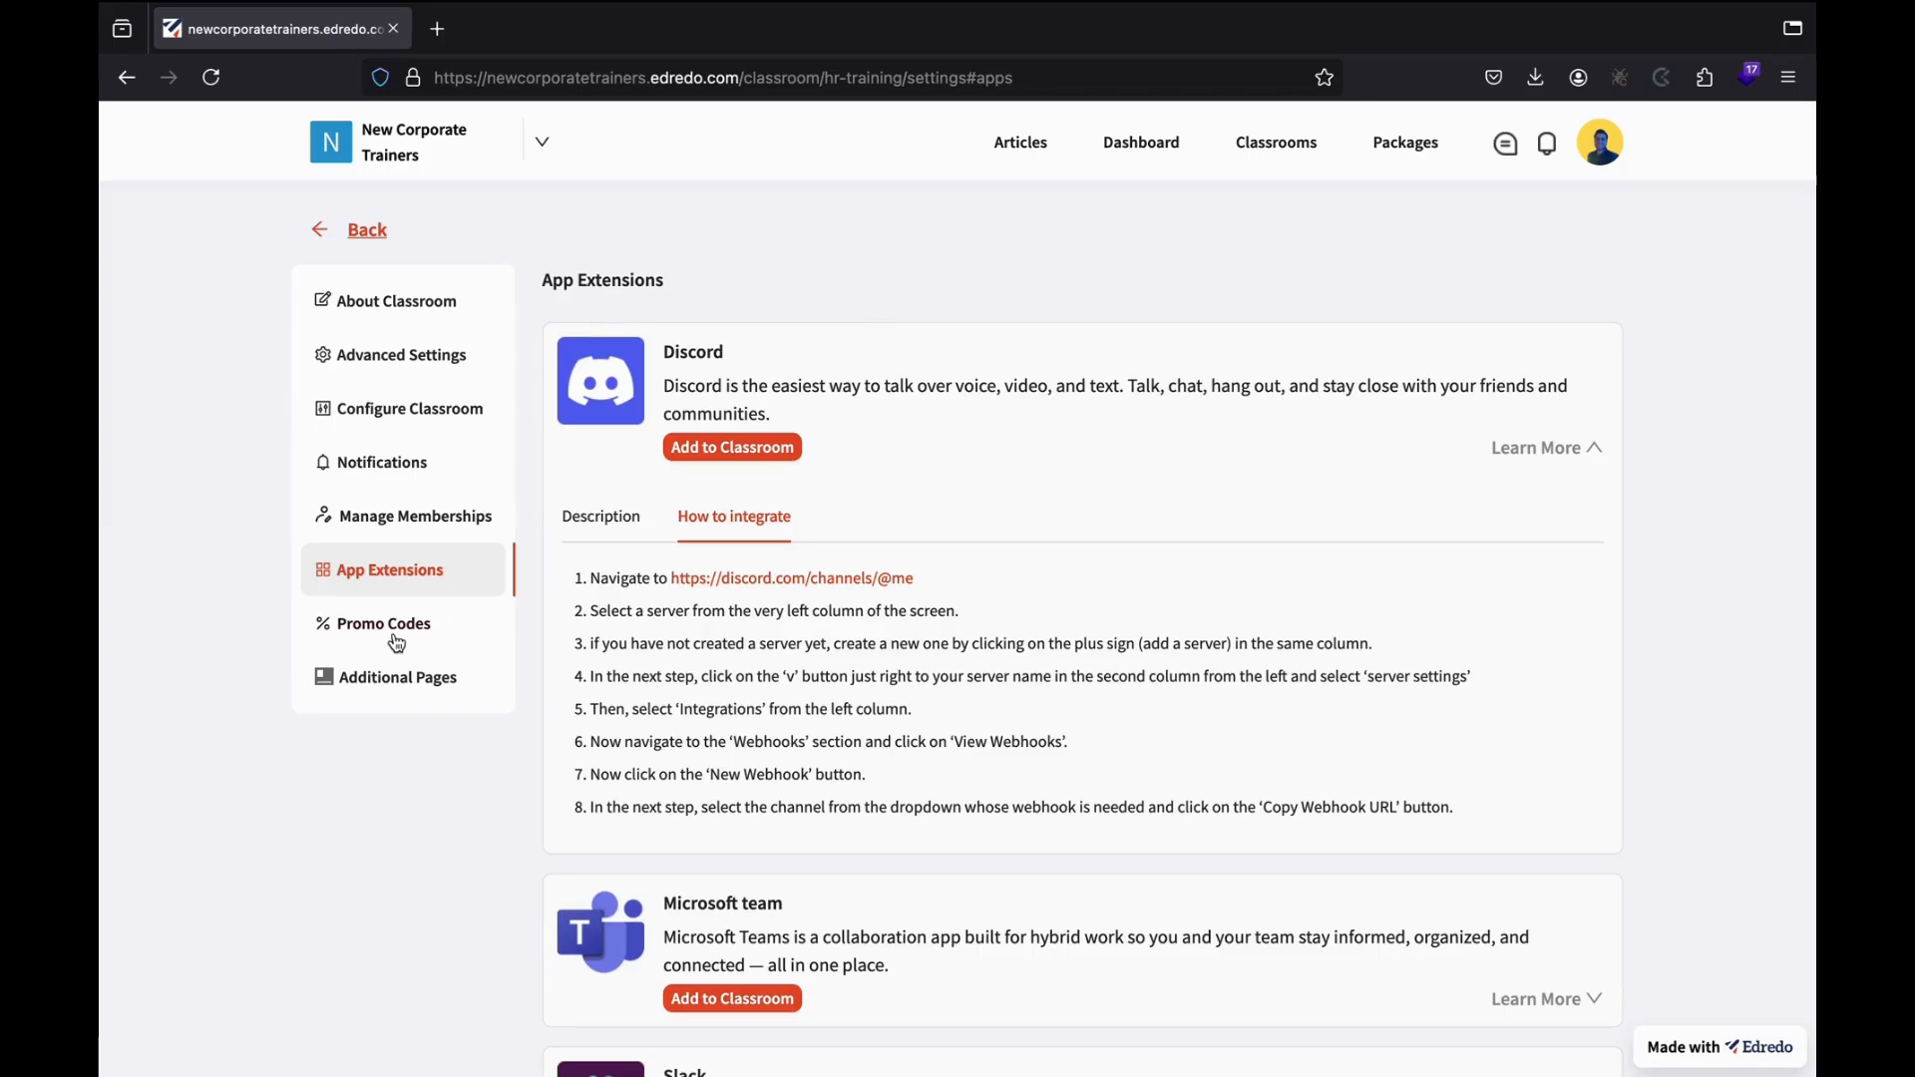
left_click(439, 628)
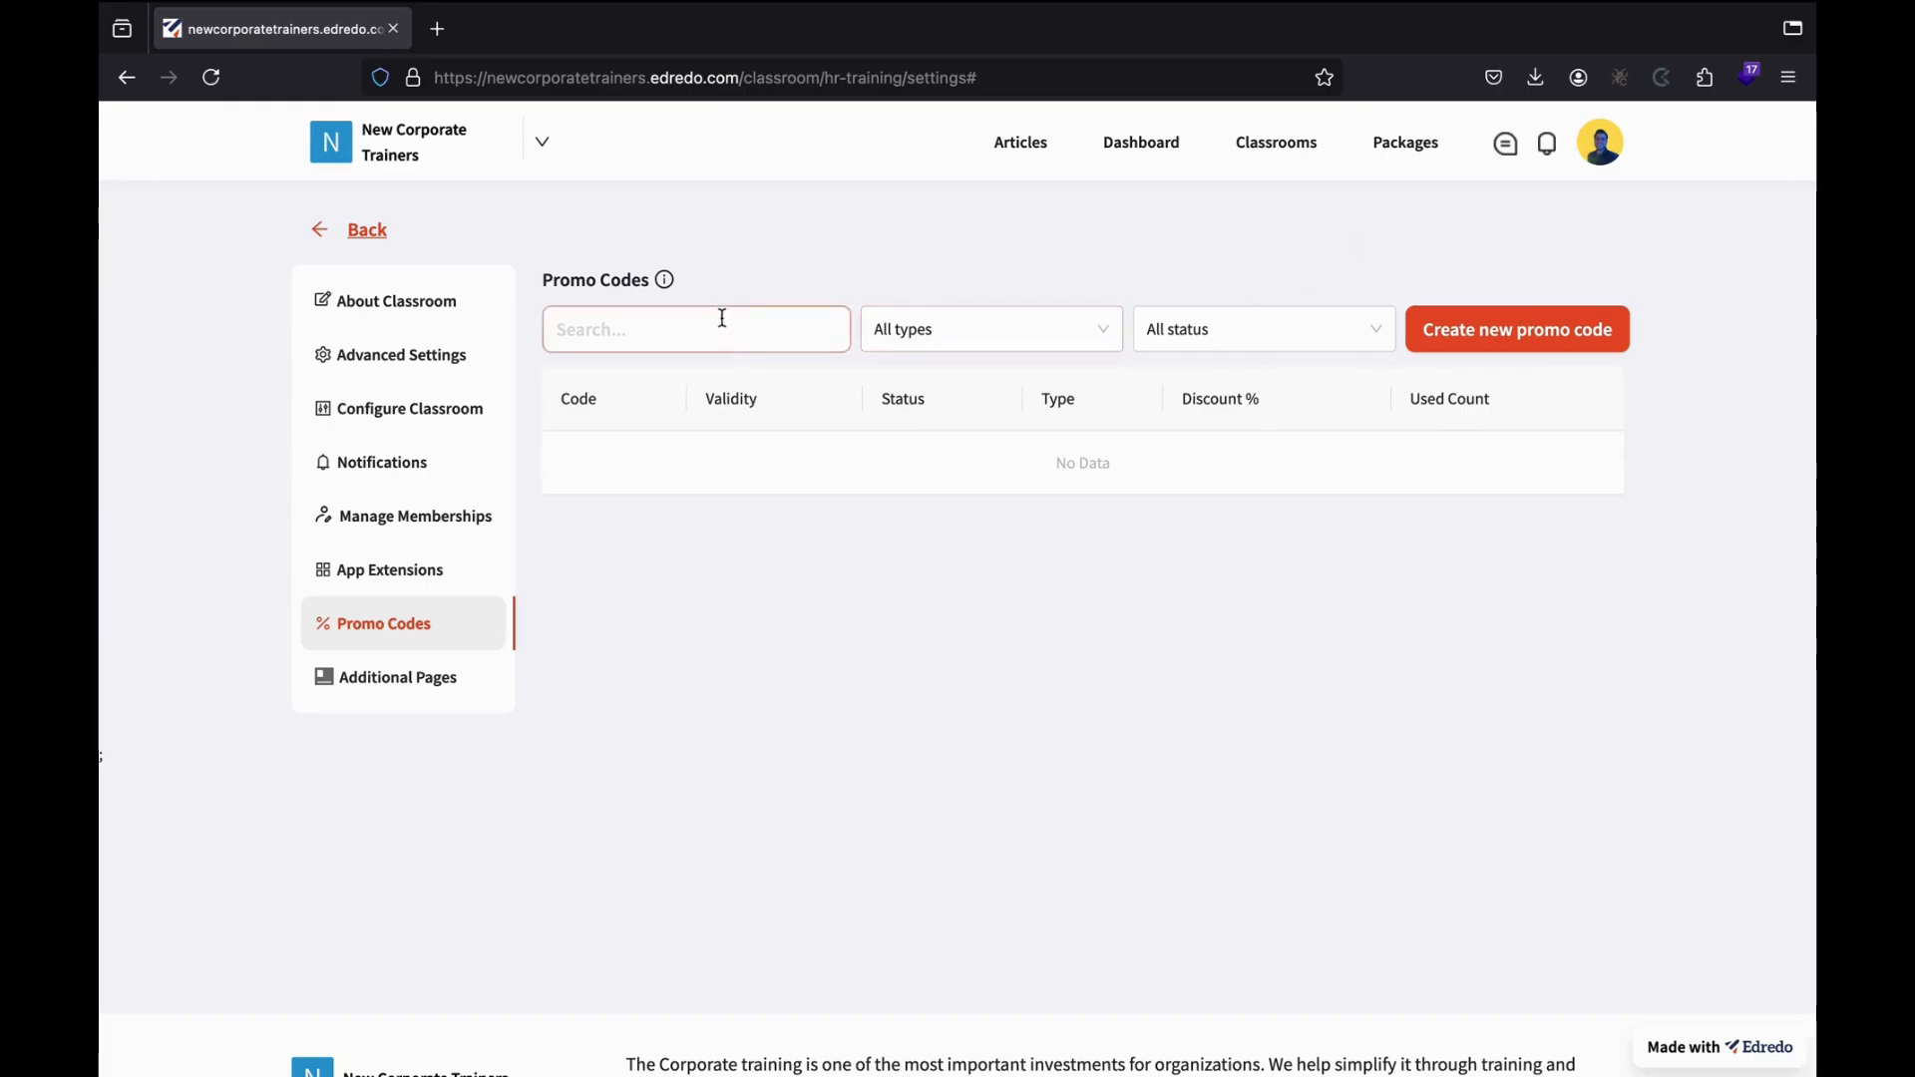
Check the info note on the empty Promo Codes page.
mouse_move(670, 282)
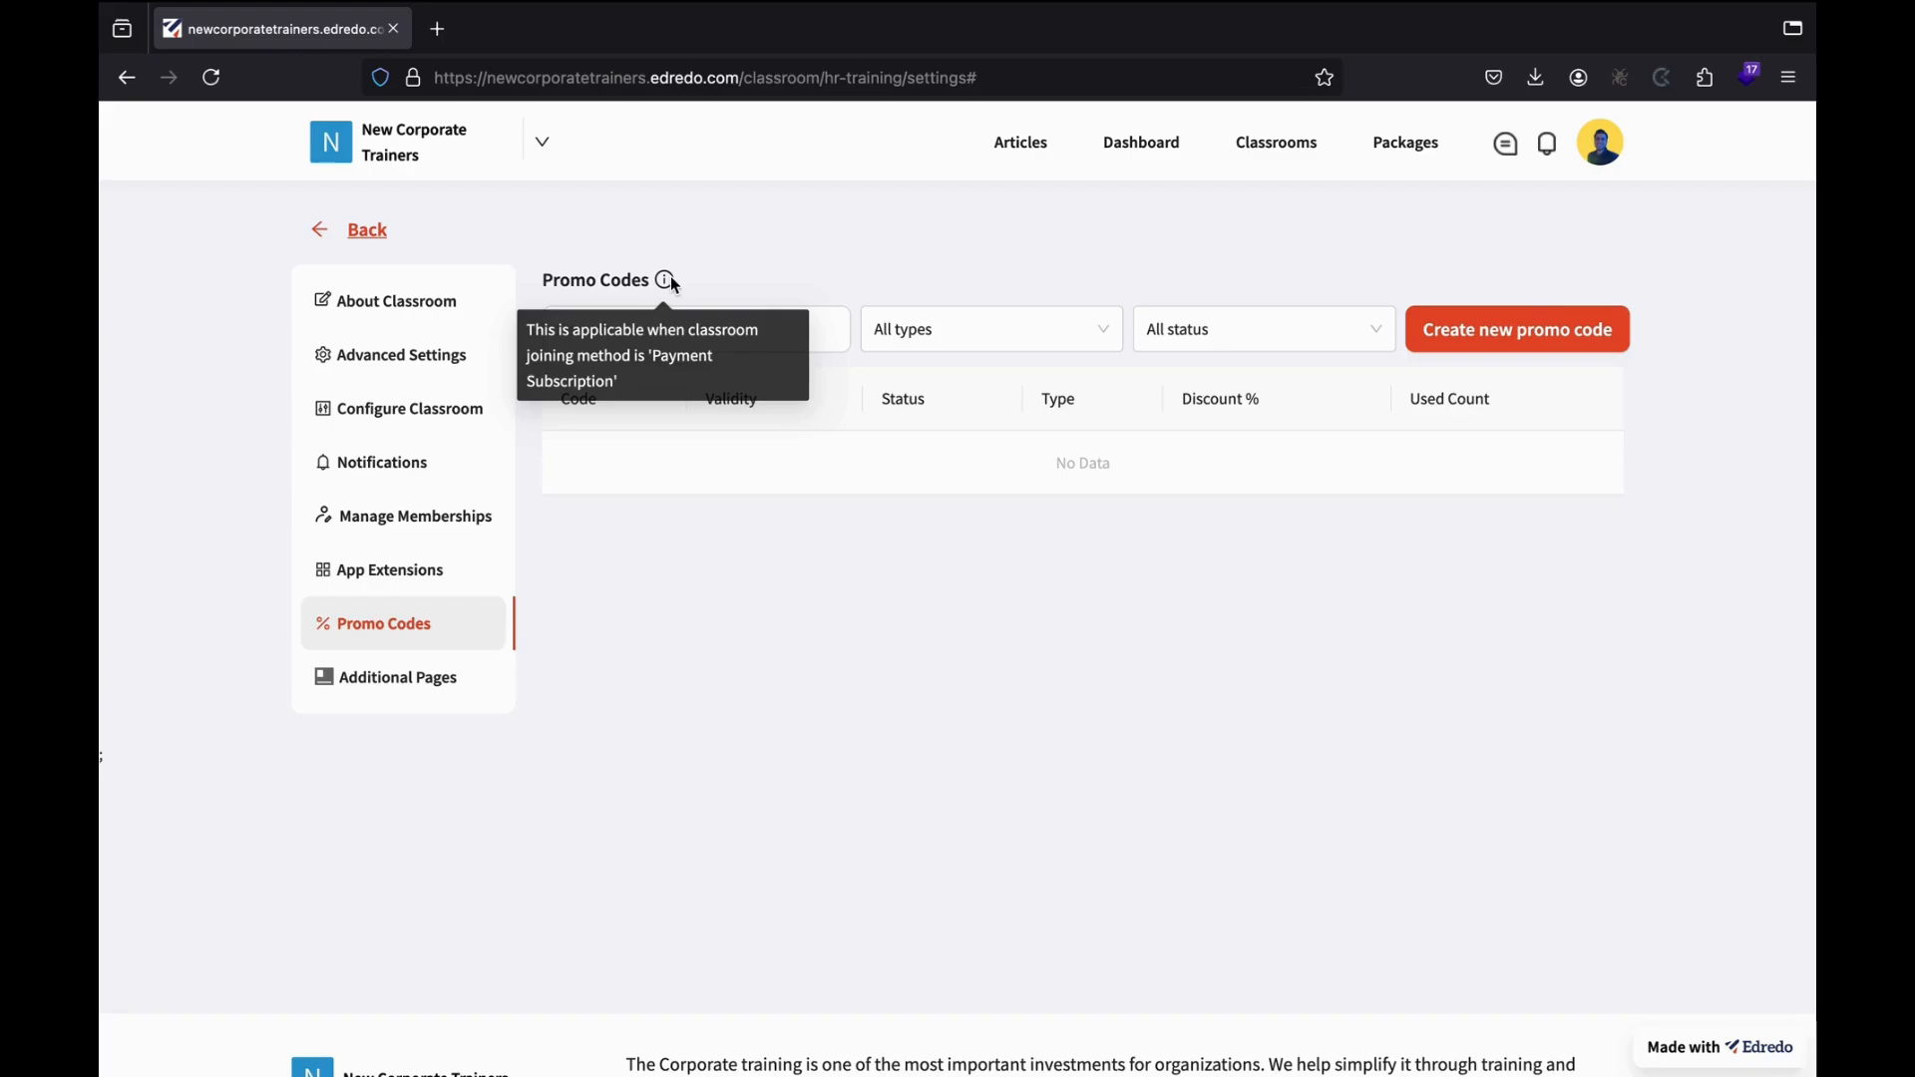
Start a new promo code named HALLOWEENOFFER with a 10% discount.
left_click(1484, 331)
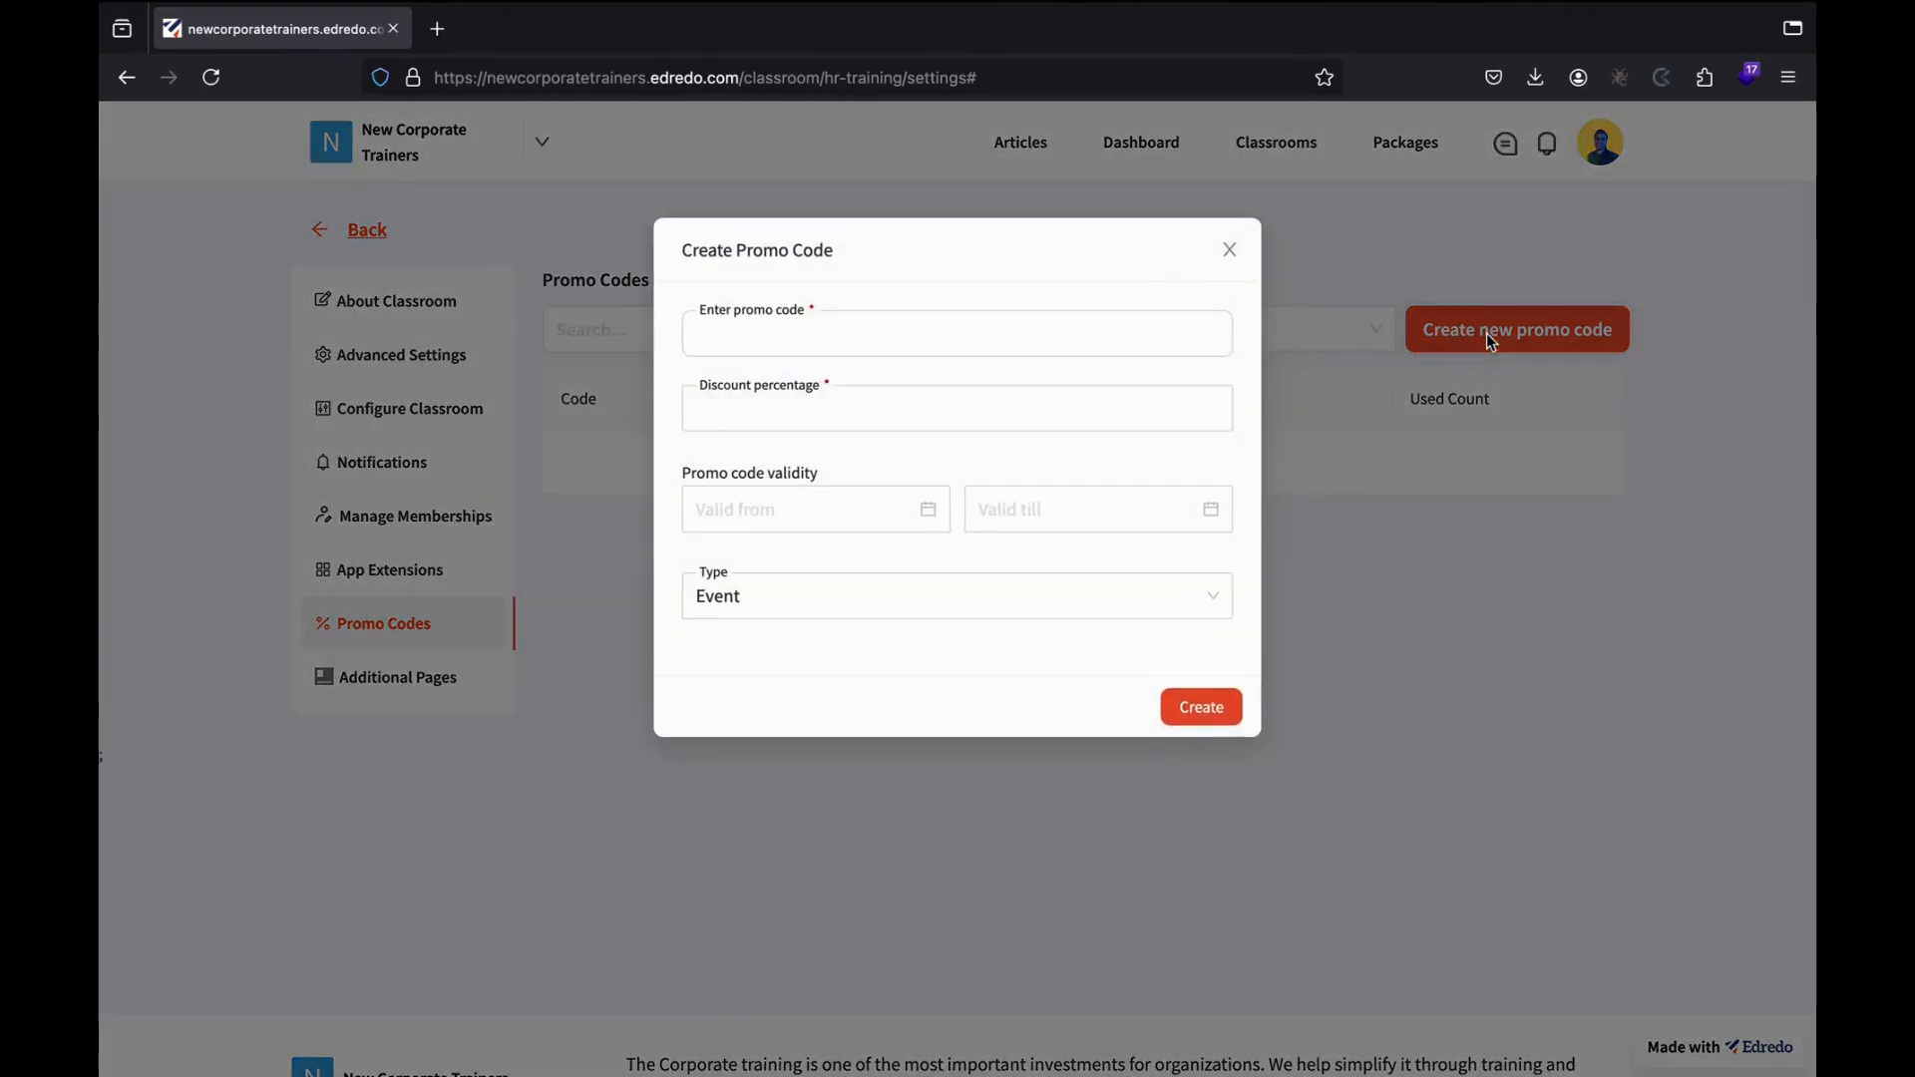
left_click(1114, 353)
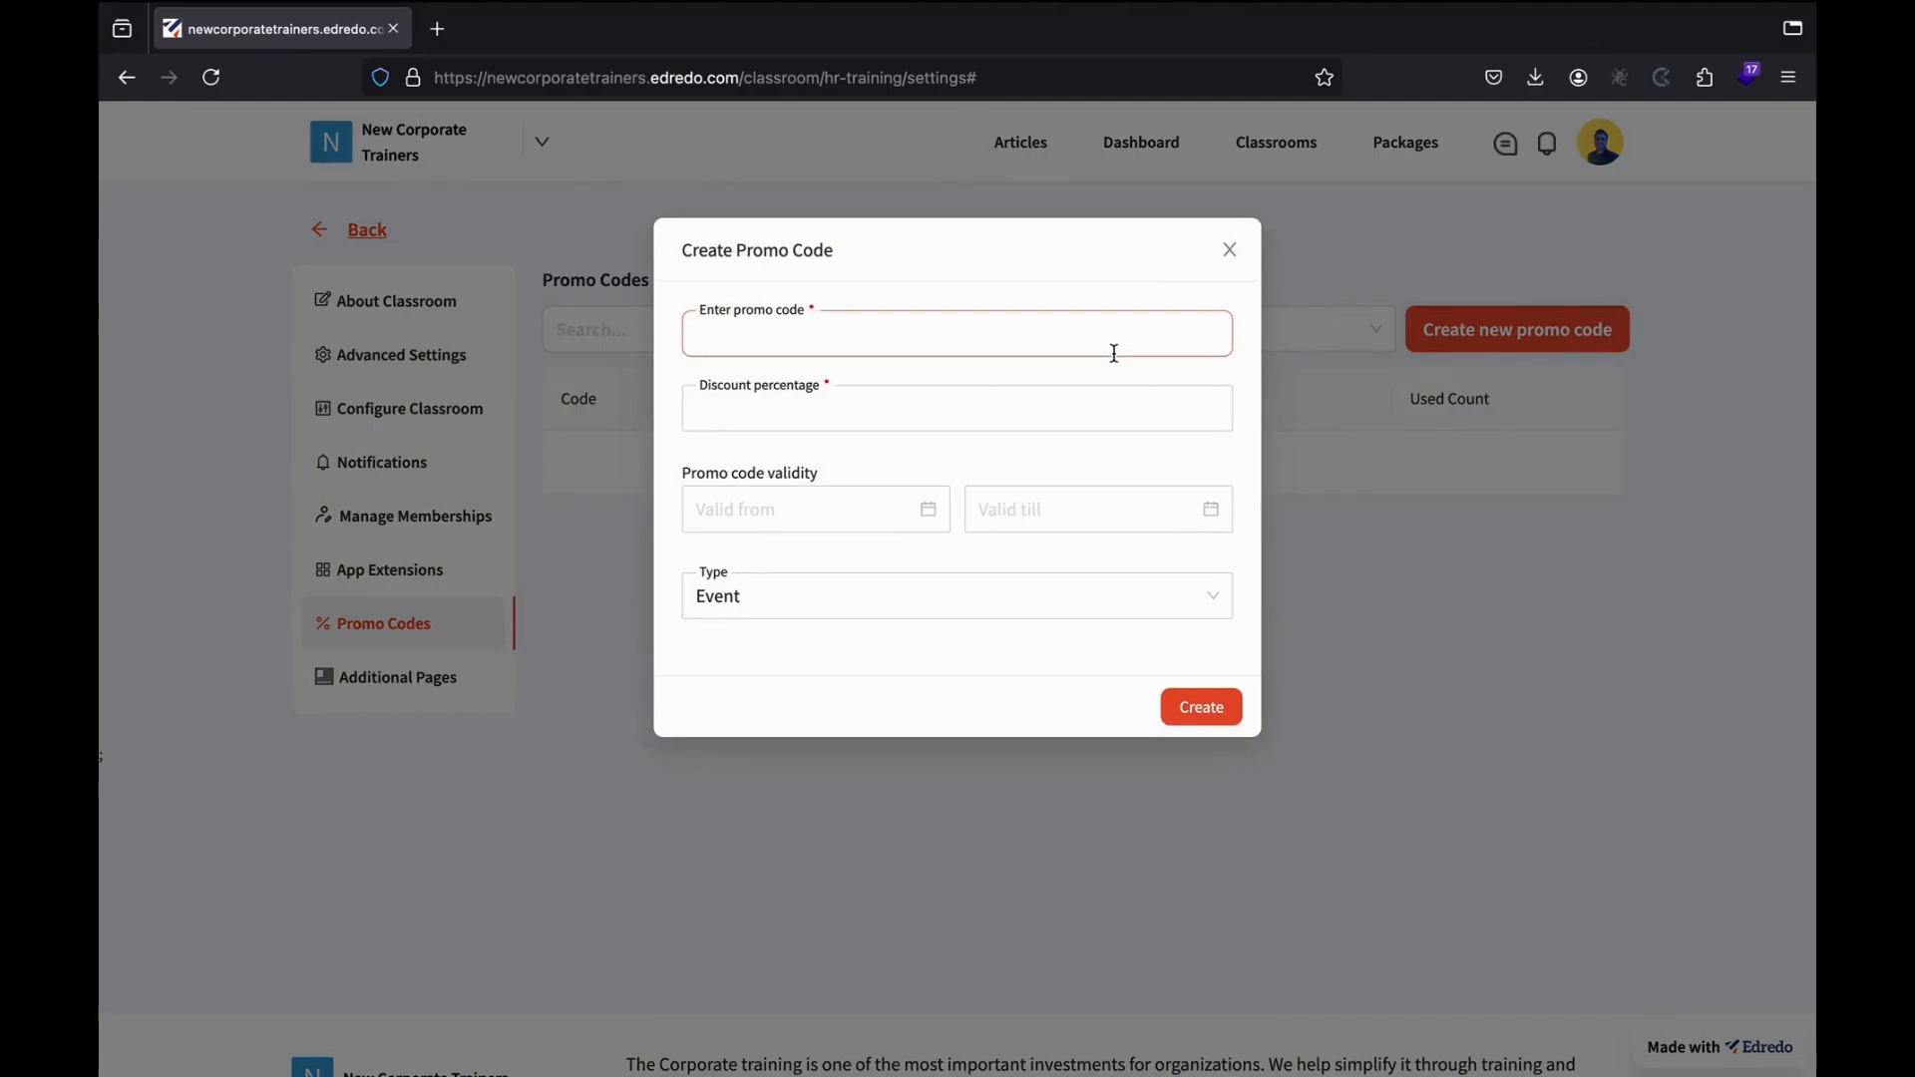
left_click(1072, 347)
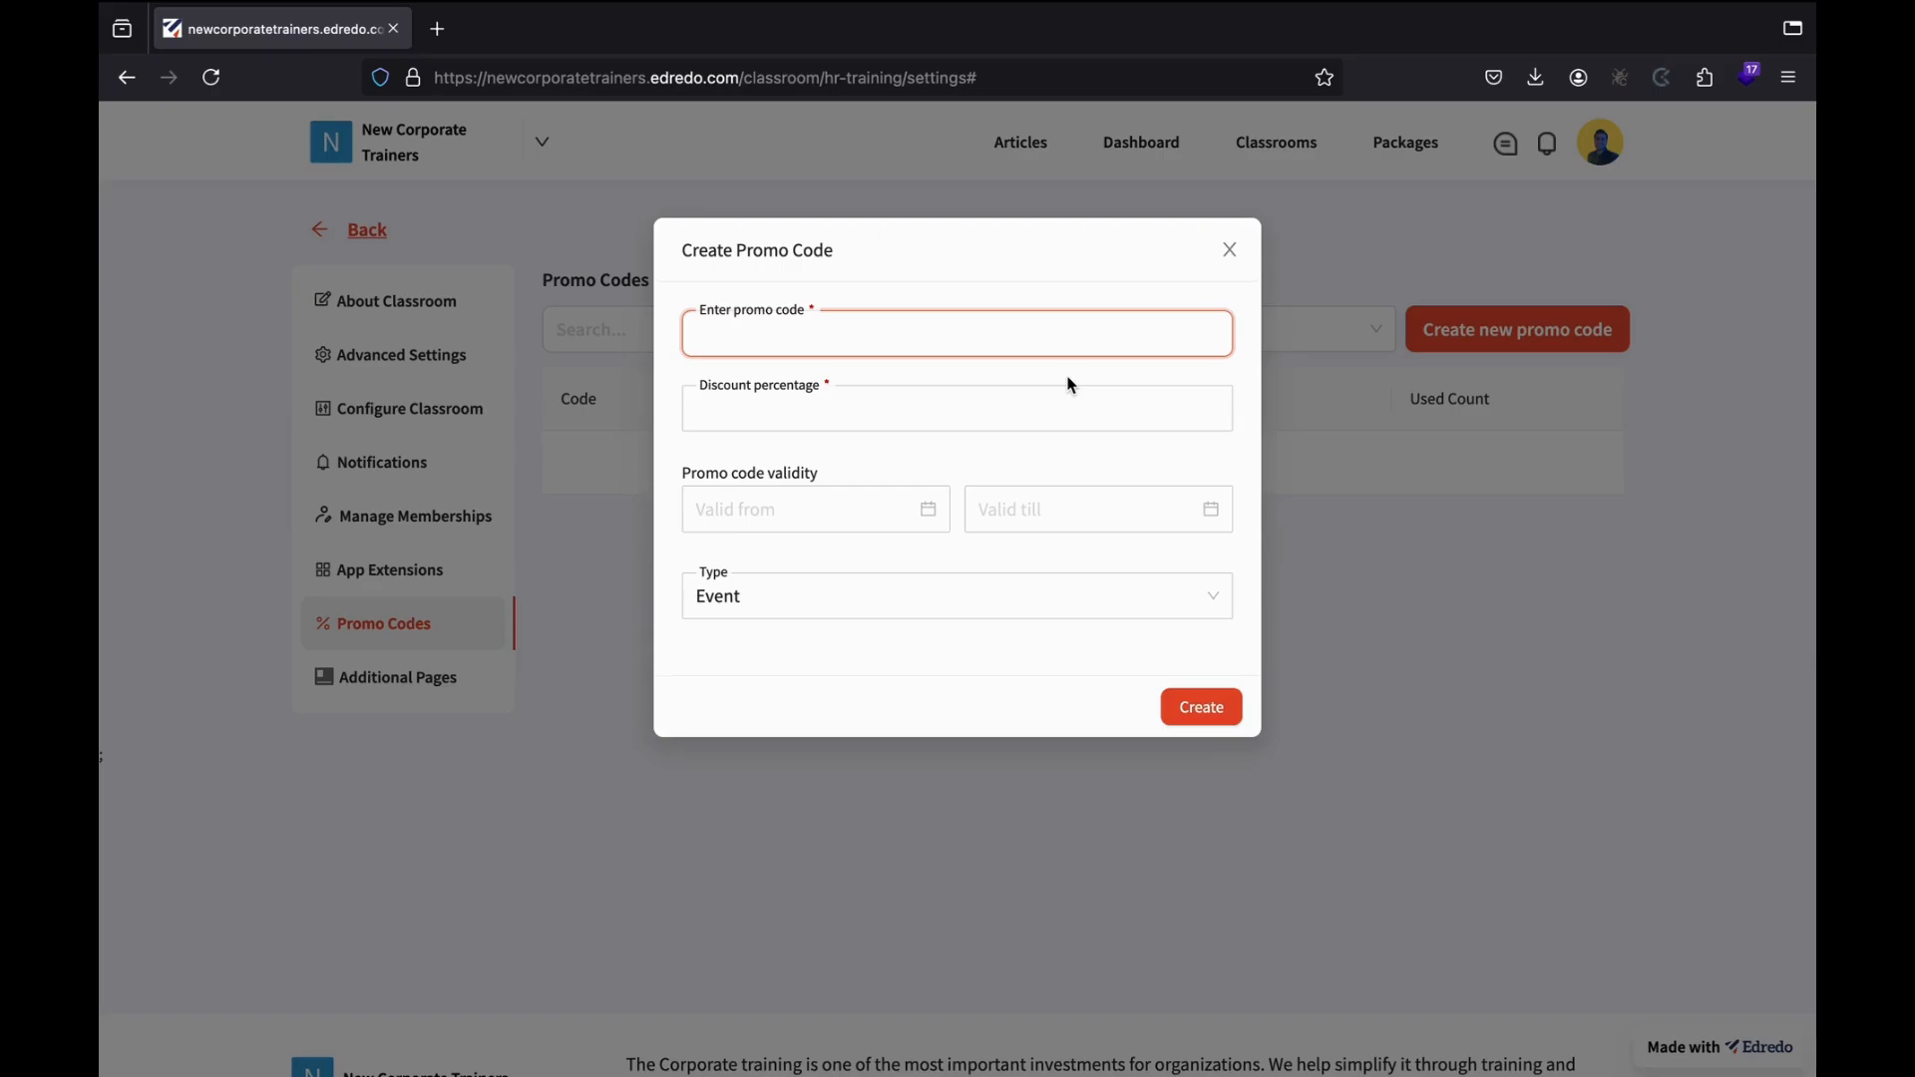
type("H")
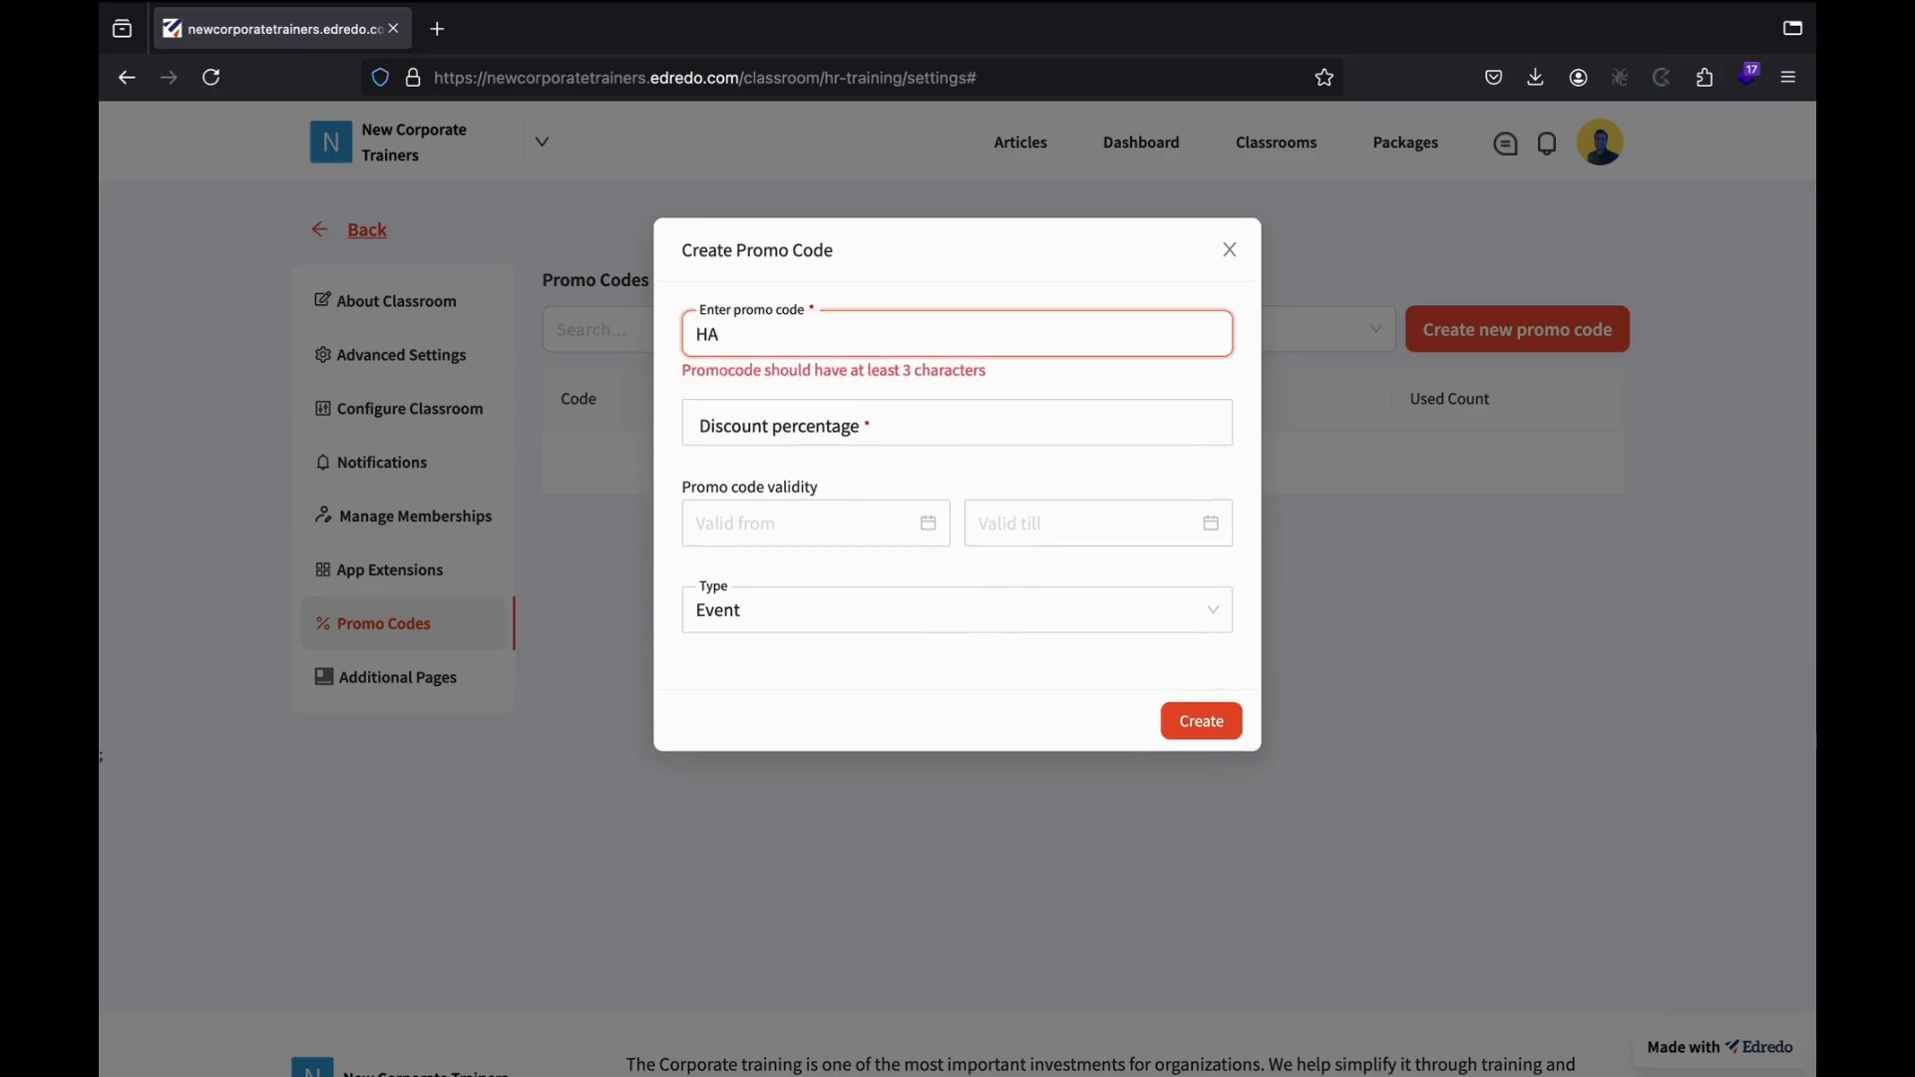
type("ALLO")
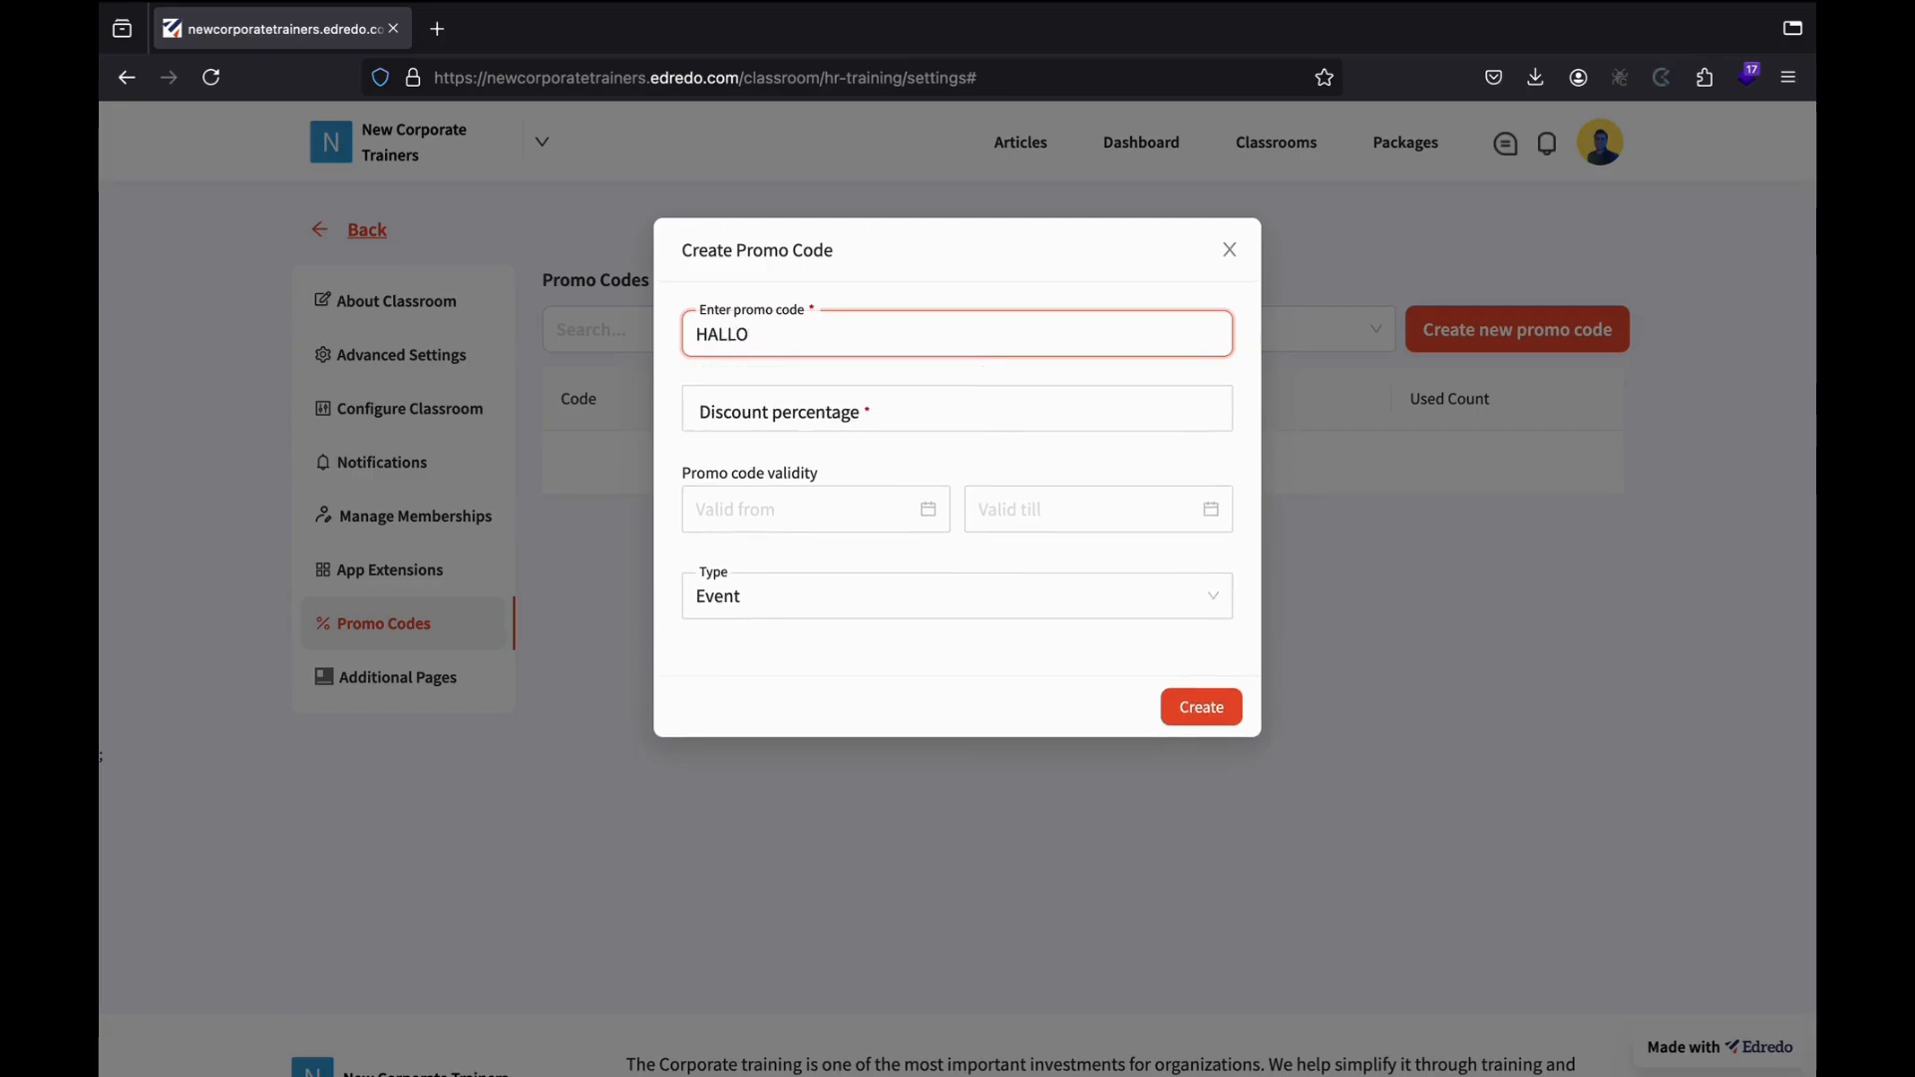
type("WEENOFFER")
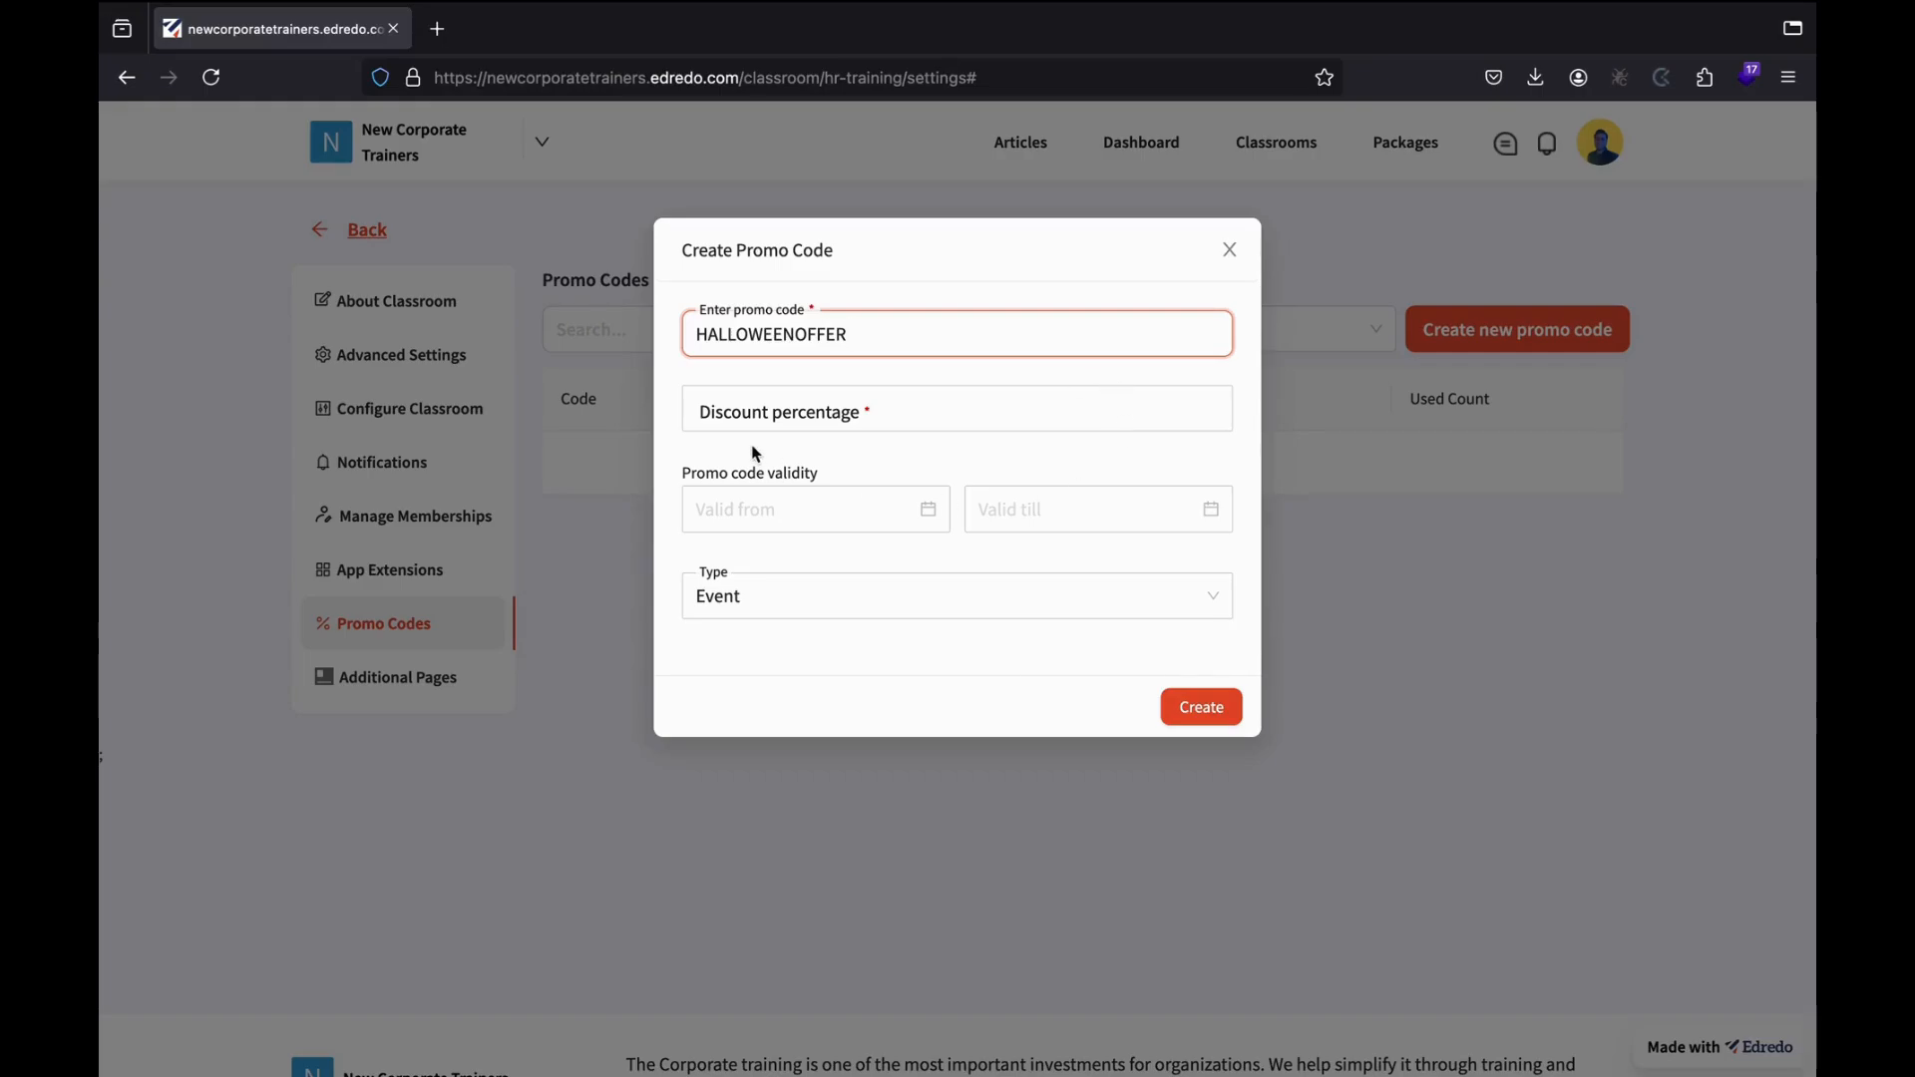
left_click(770, 417)
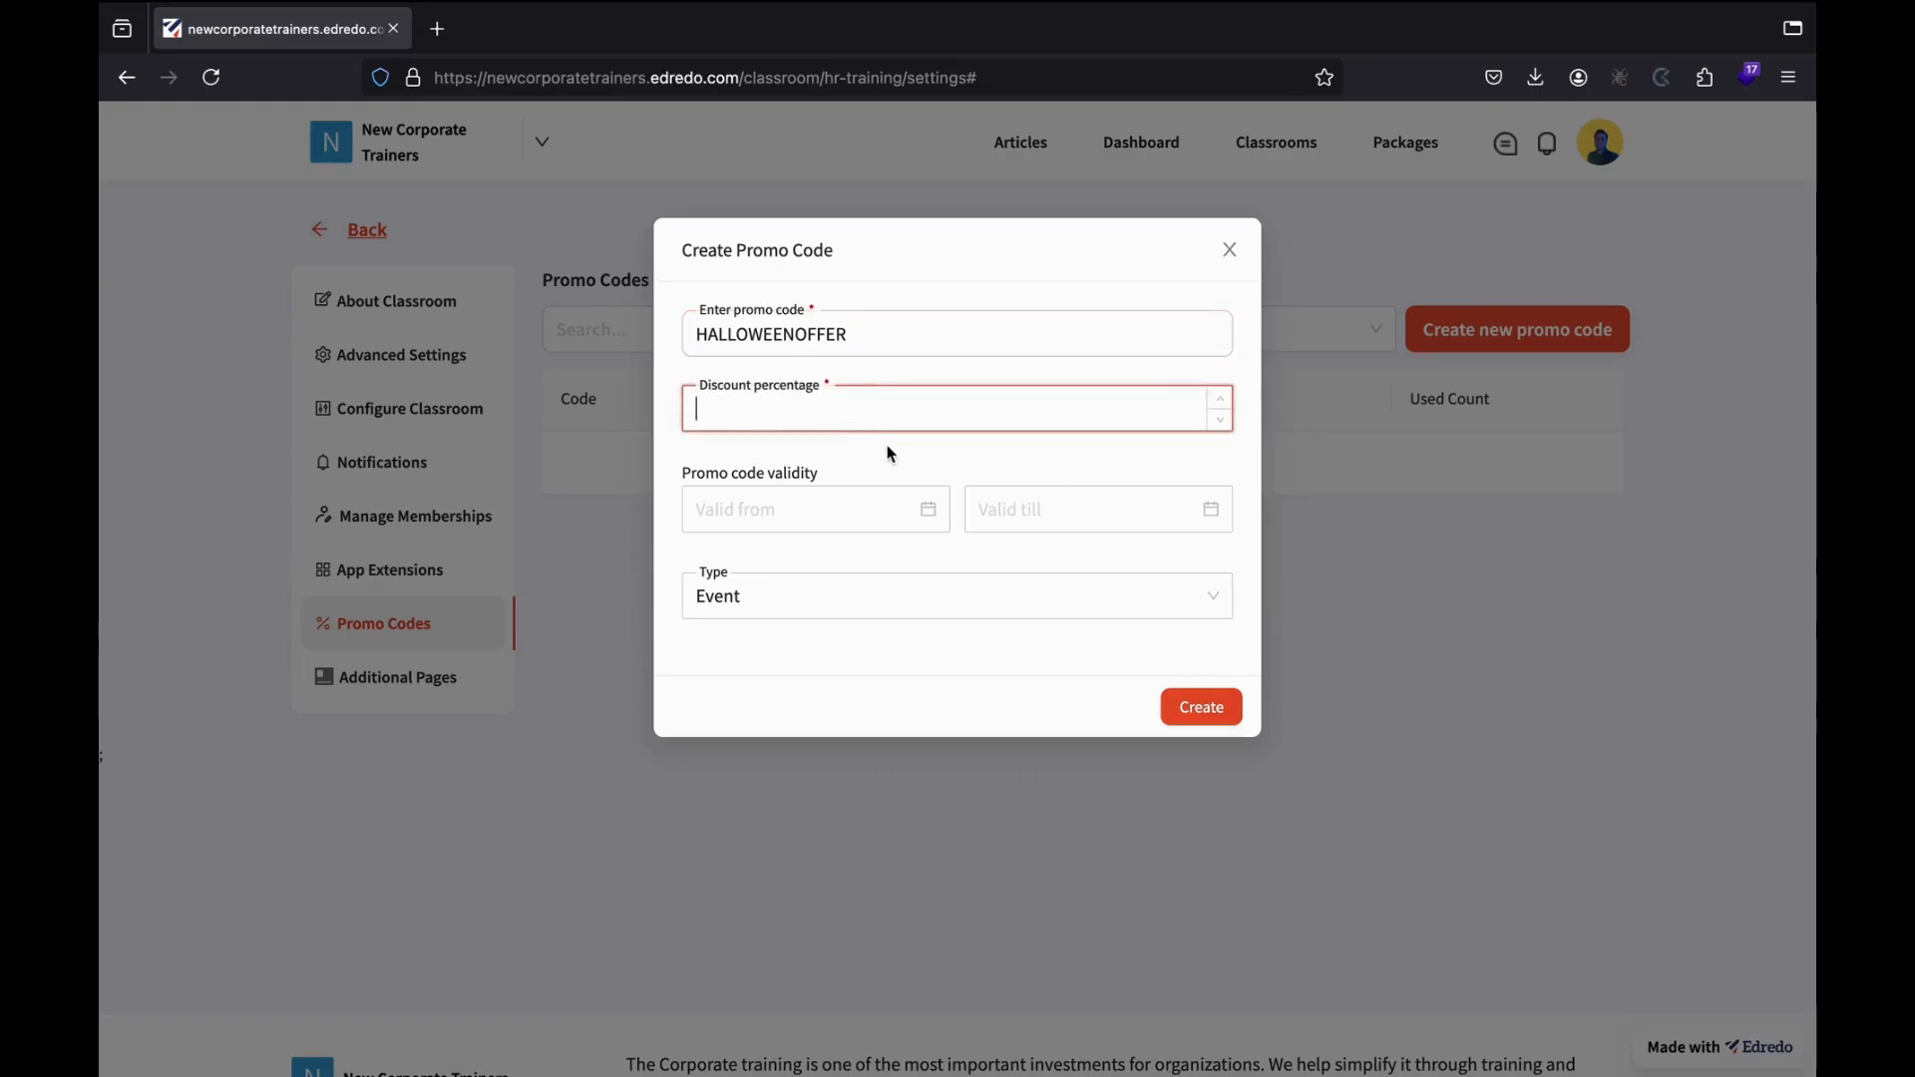
type("10")
Set the code's validity from 15 October 2024 to 2 November 2024.
left_click(738, 516)
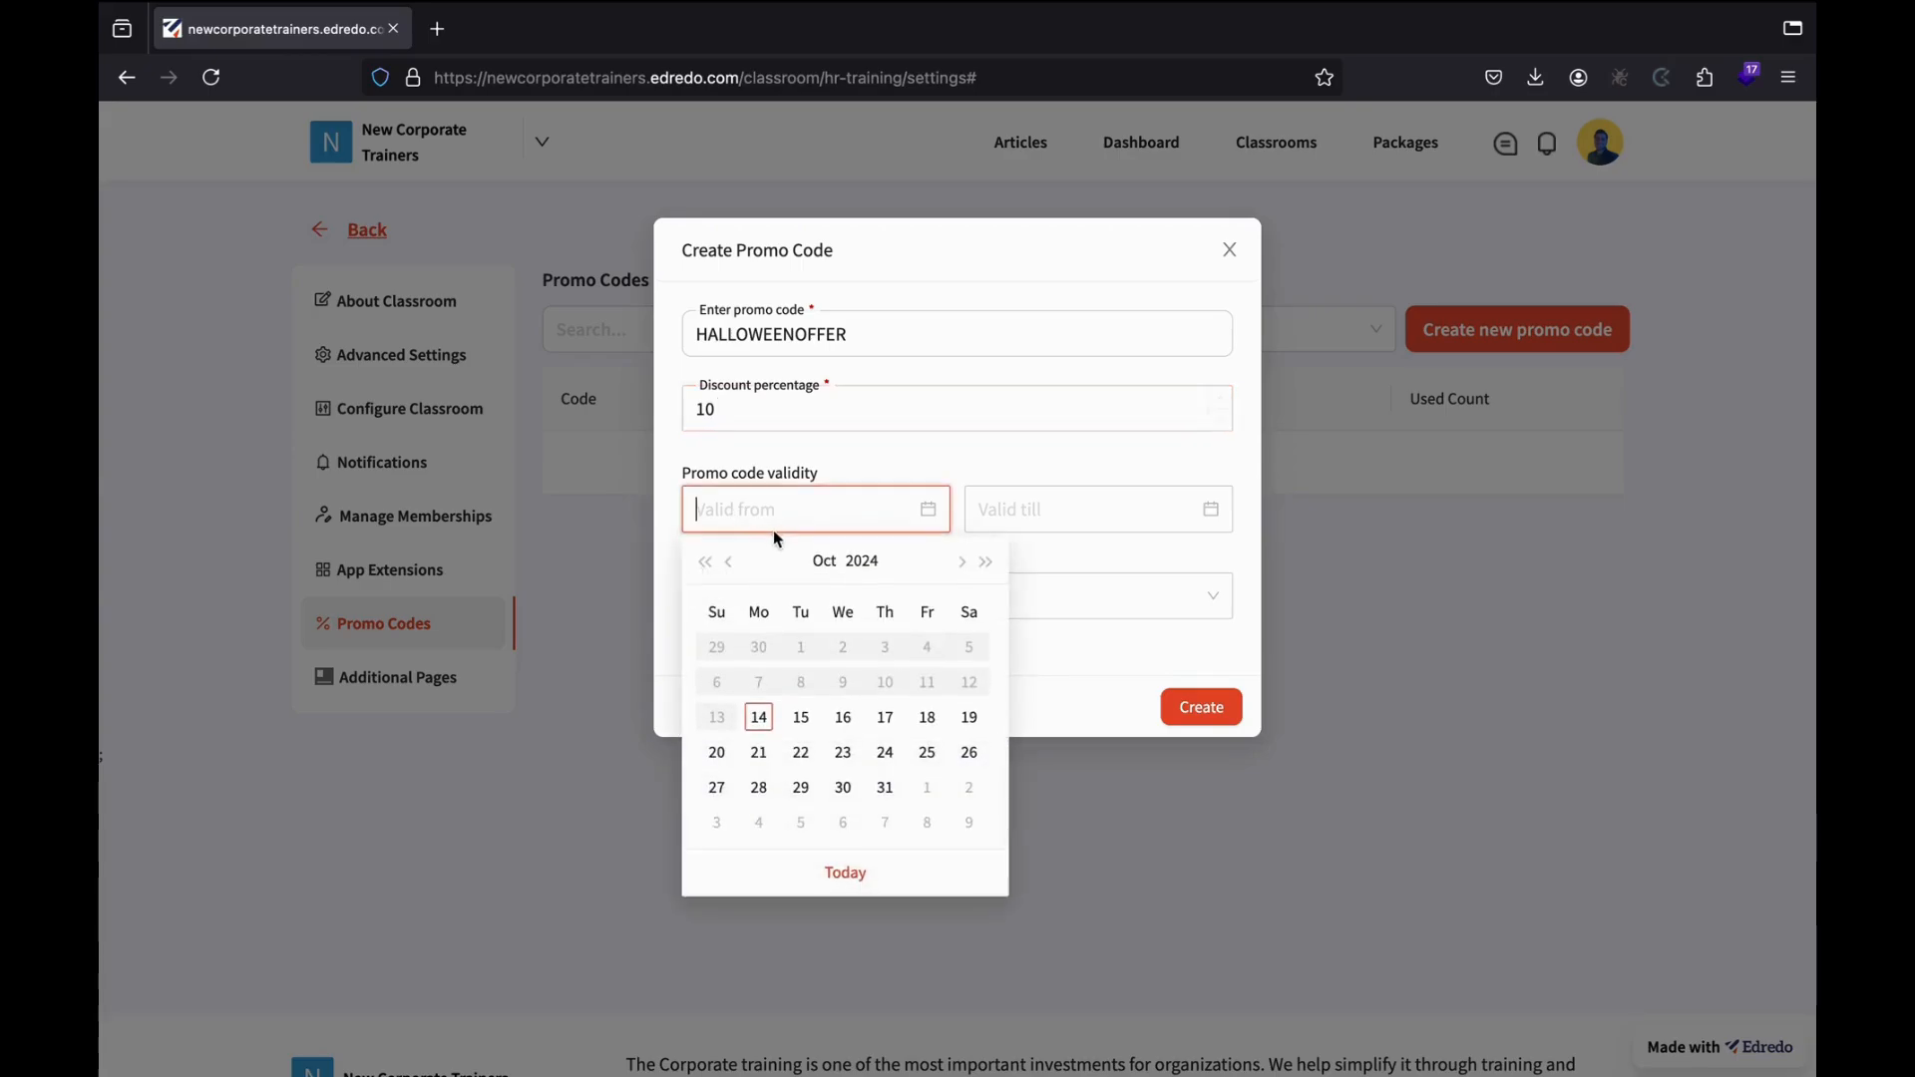
left_click(802, 720)
left_click(1040, 506)
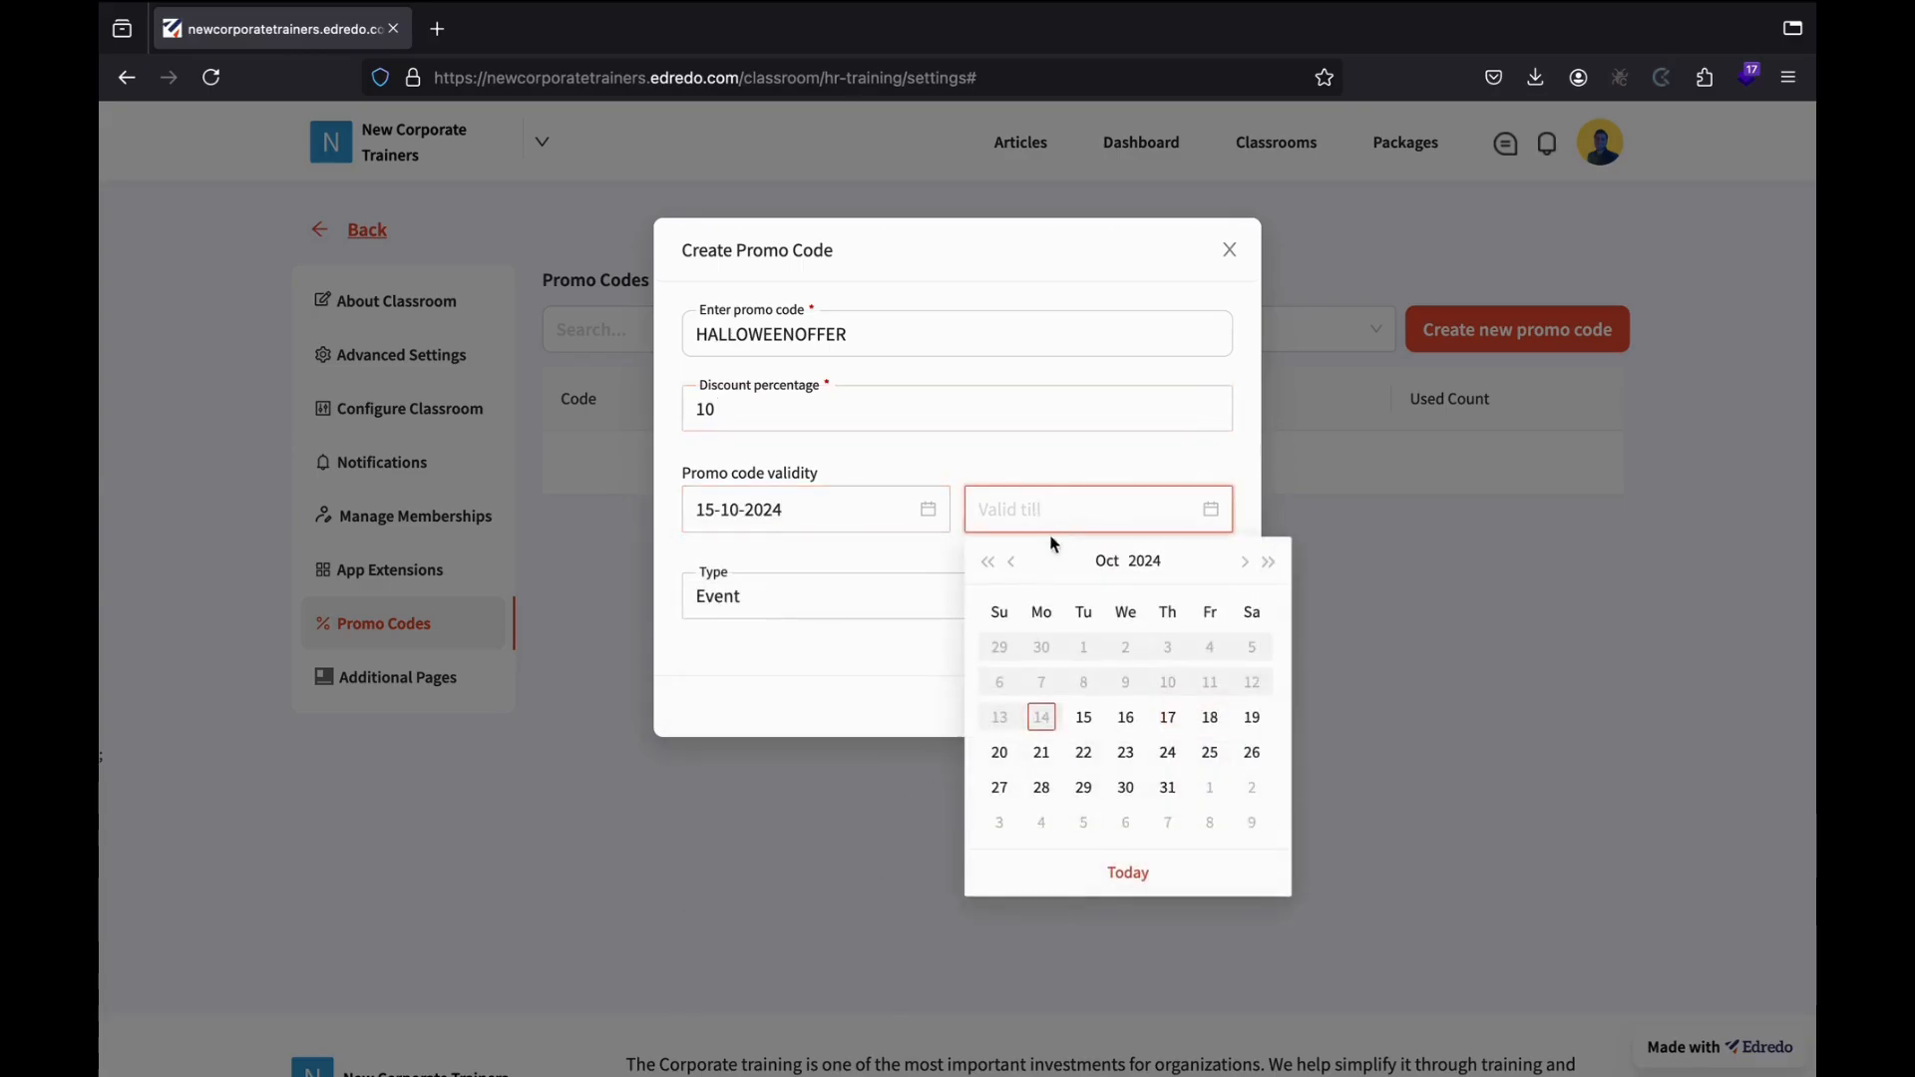
left_click(1244, 562)
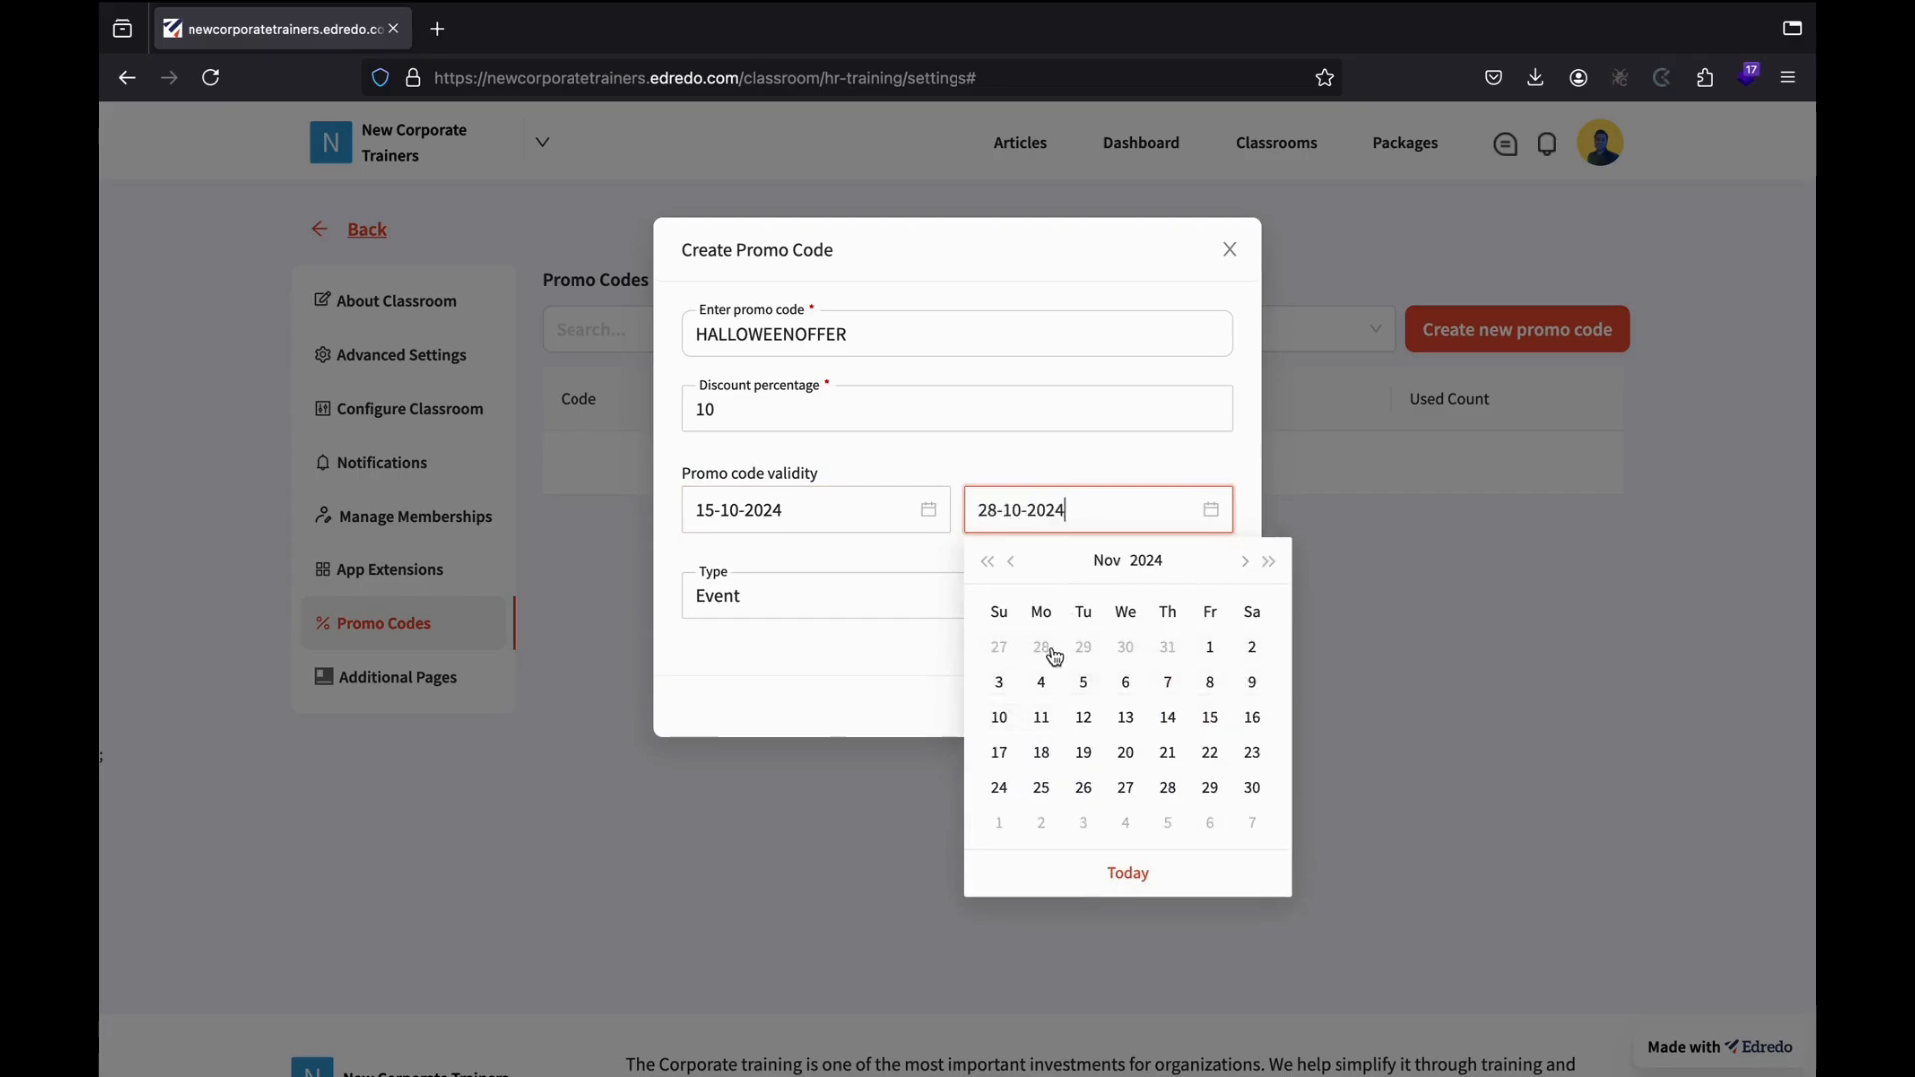
left_click(1253, 653)
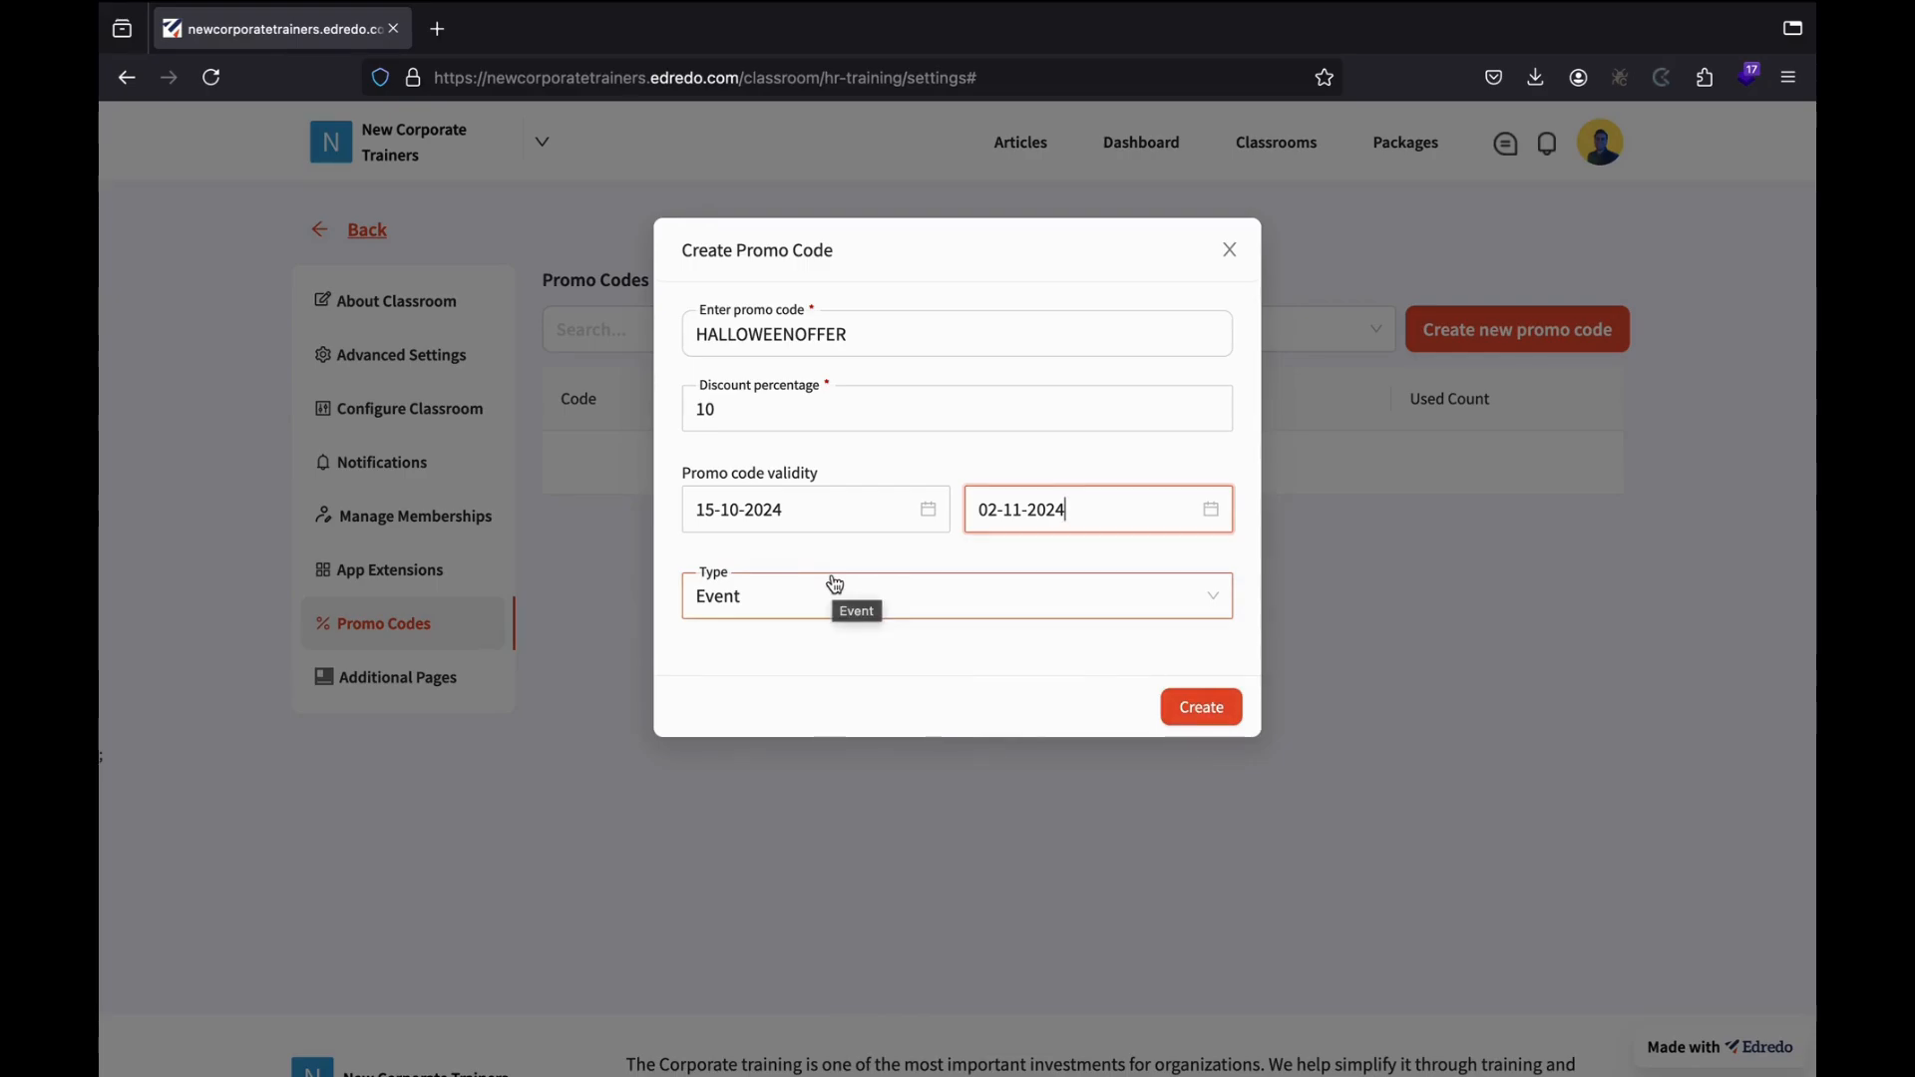
left_click(788, 597)
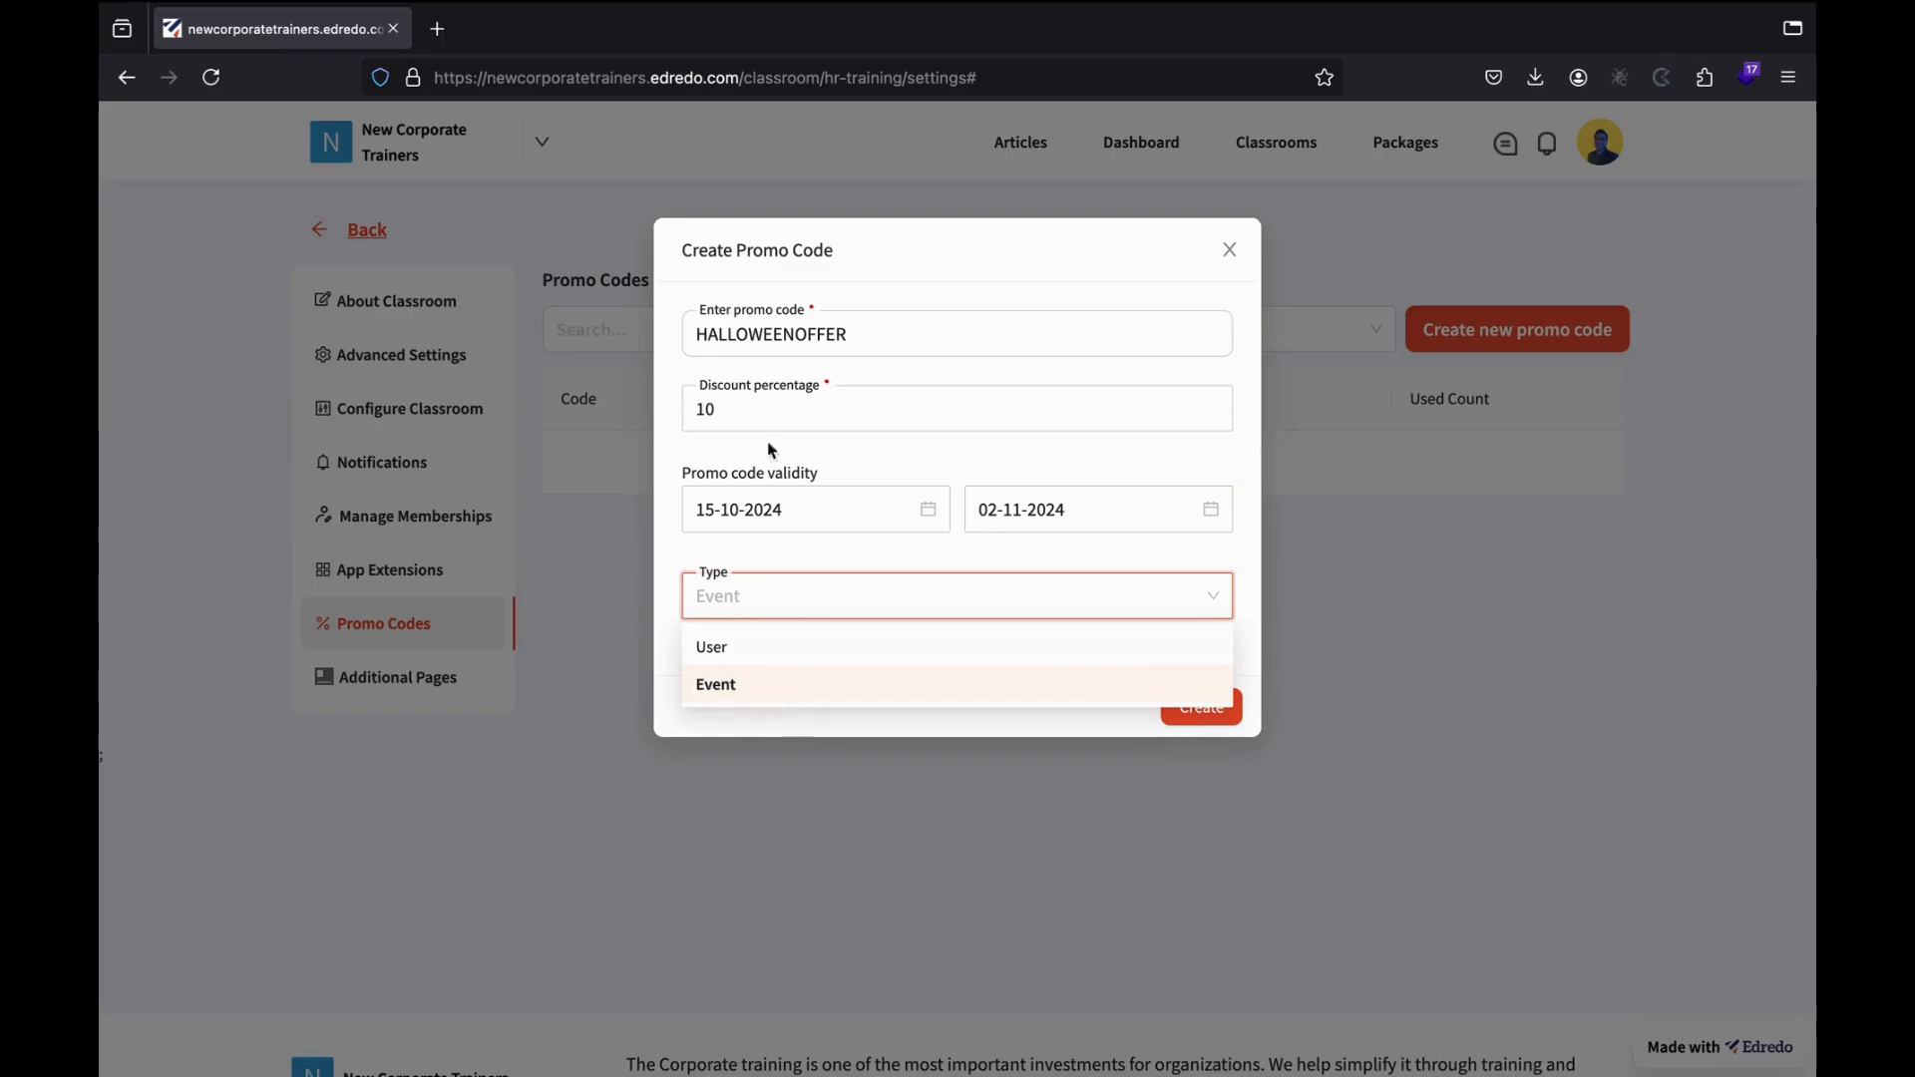
Try the User type, linking the promo code to a searched user account.
left_click(793, 686)
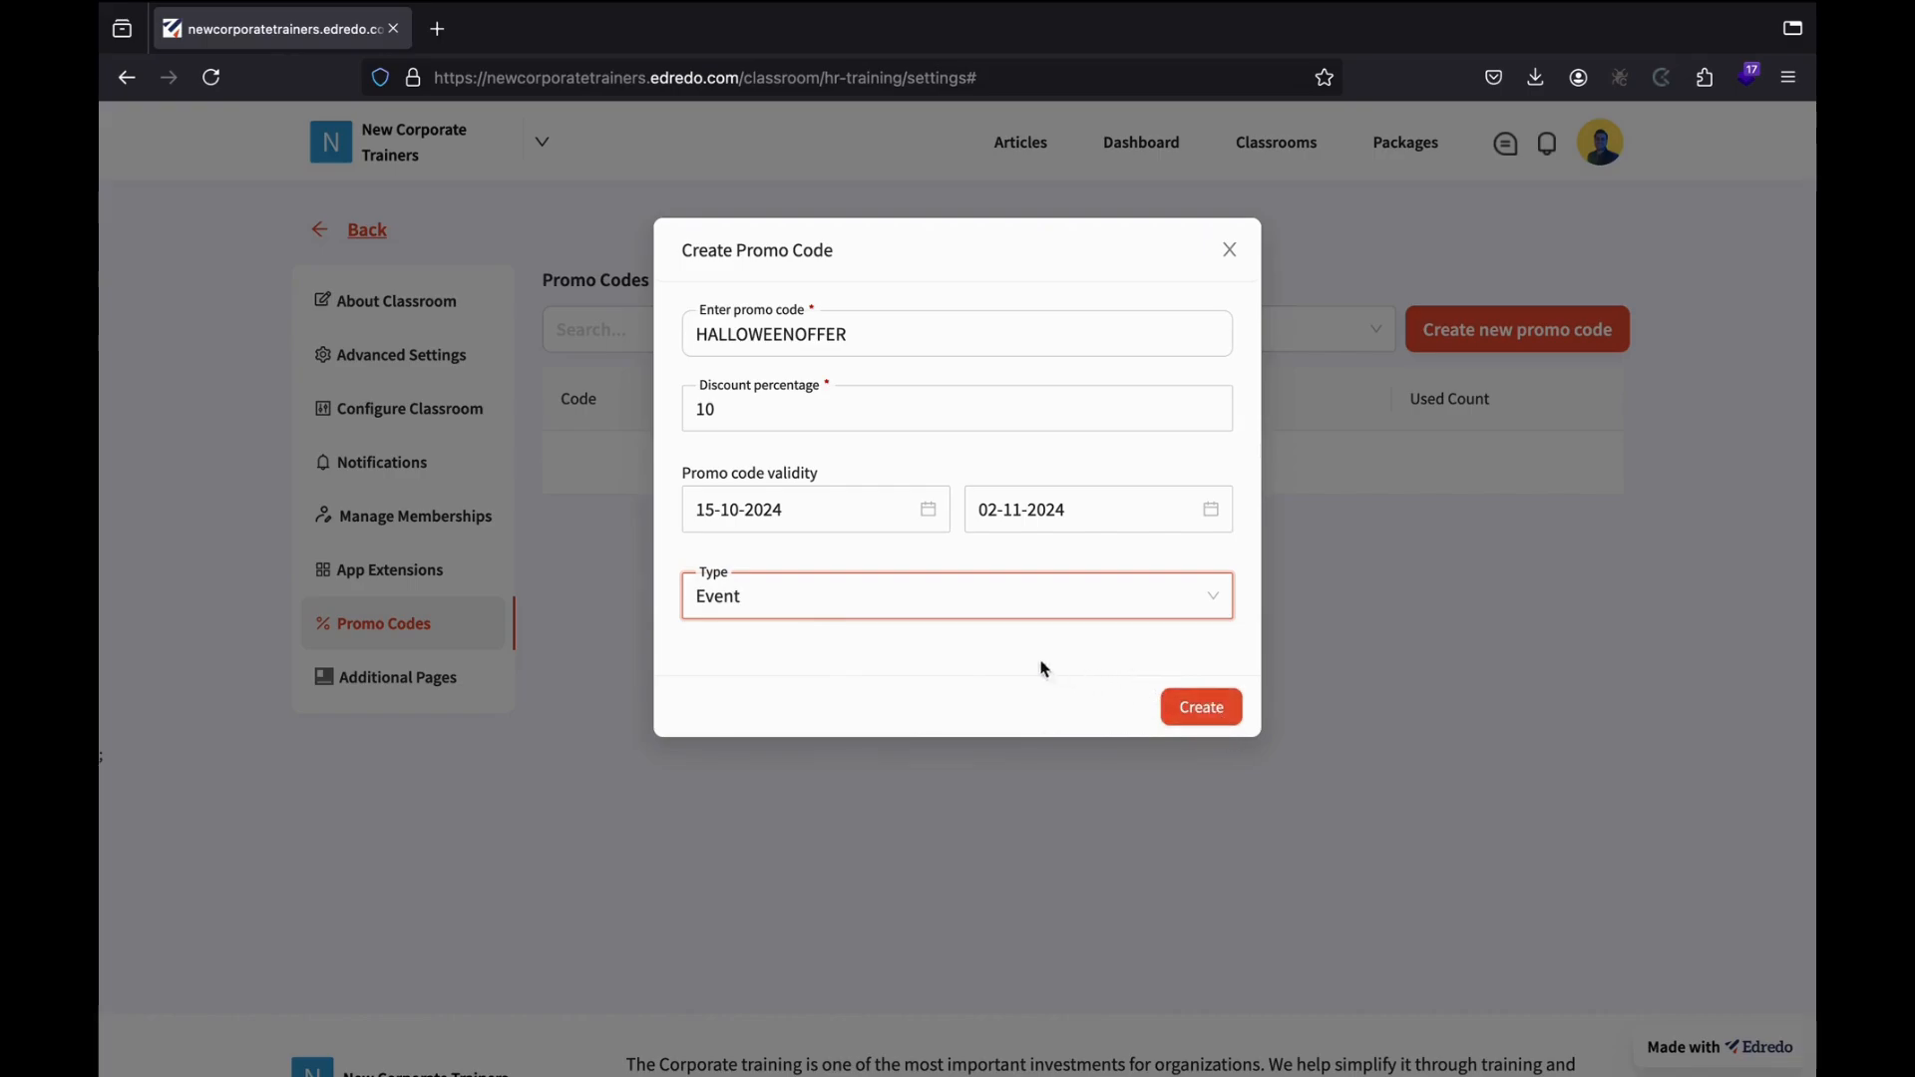
left_click(934, 596)
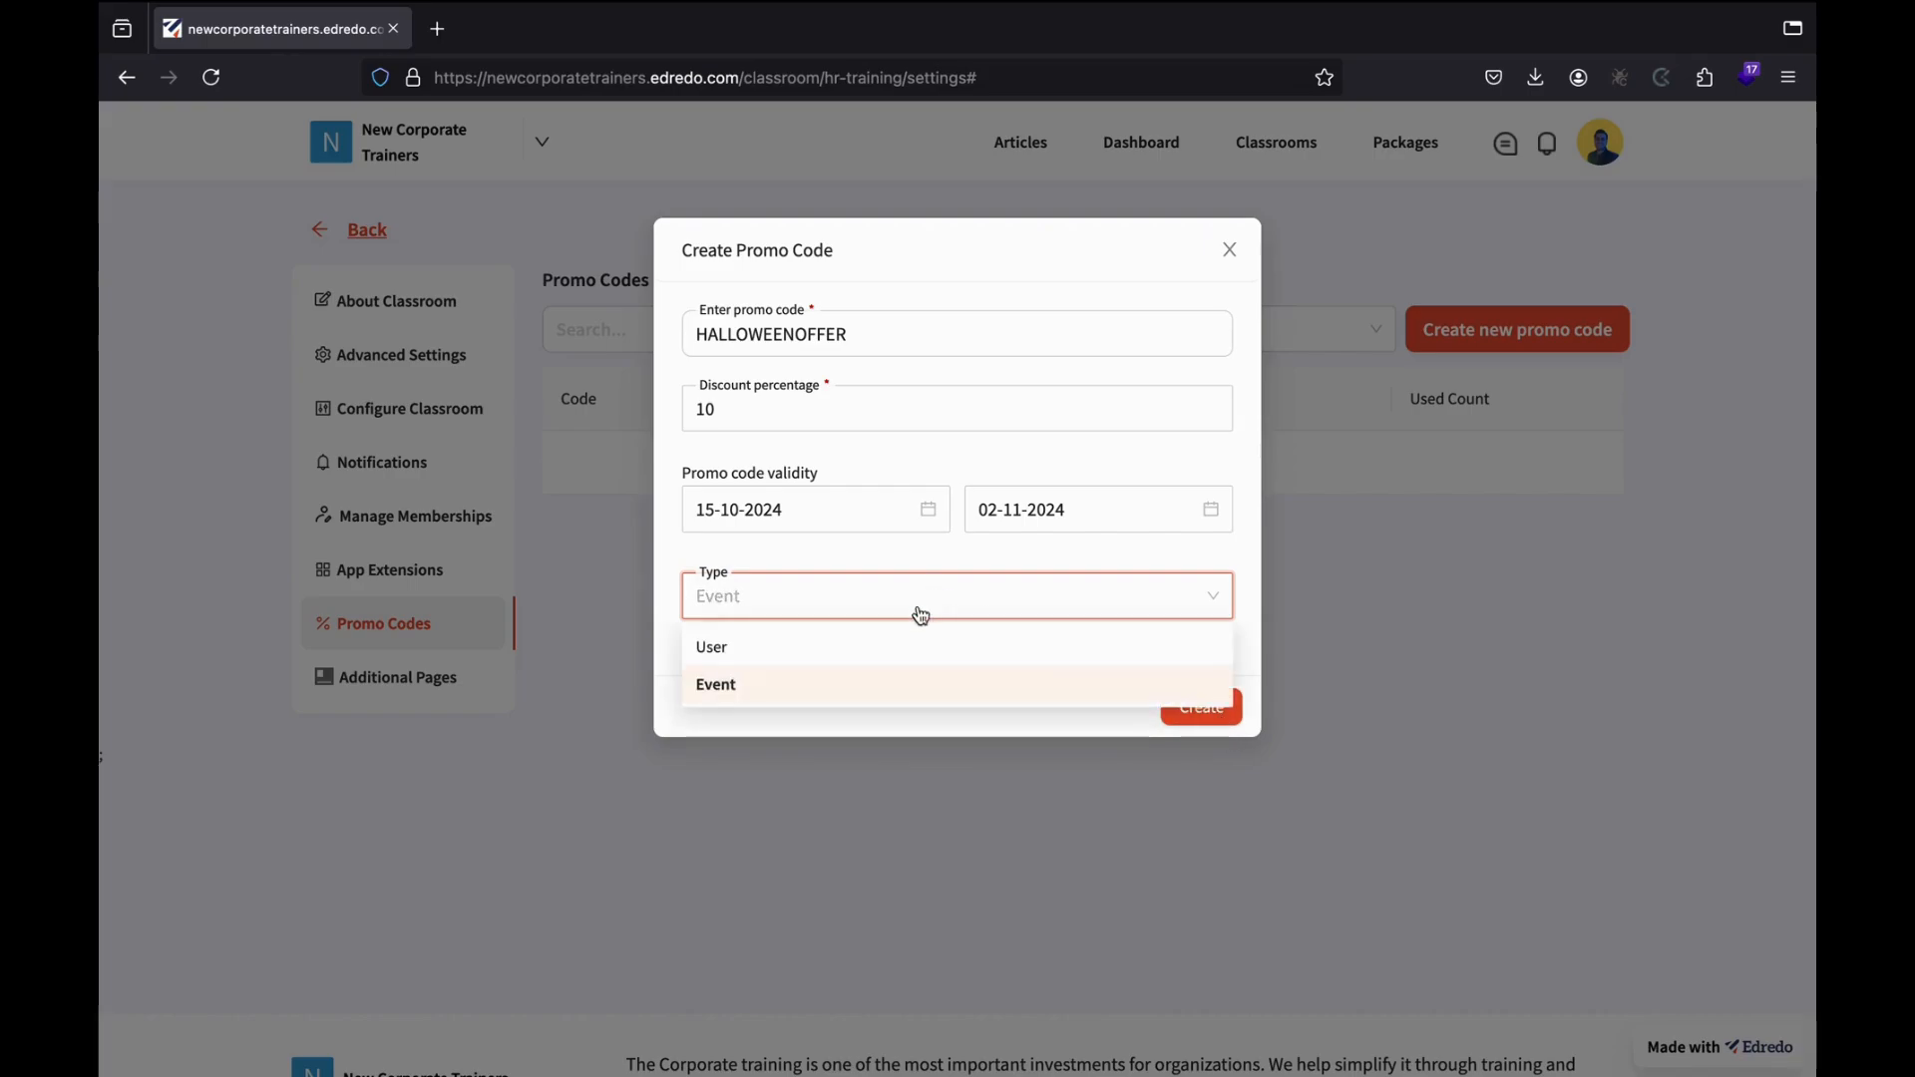
left_click(838, 649)
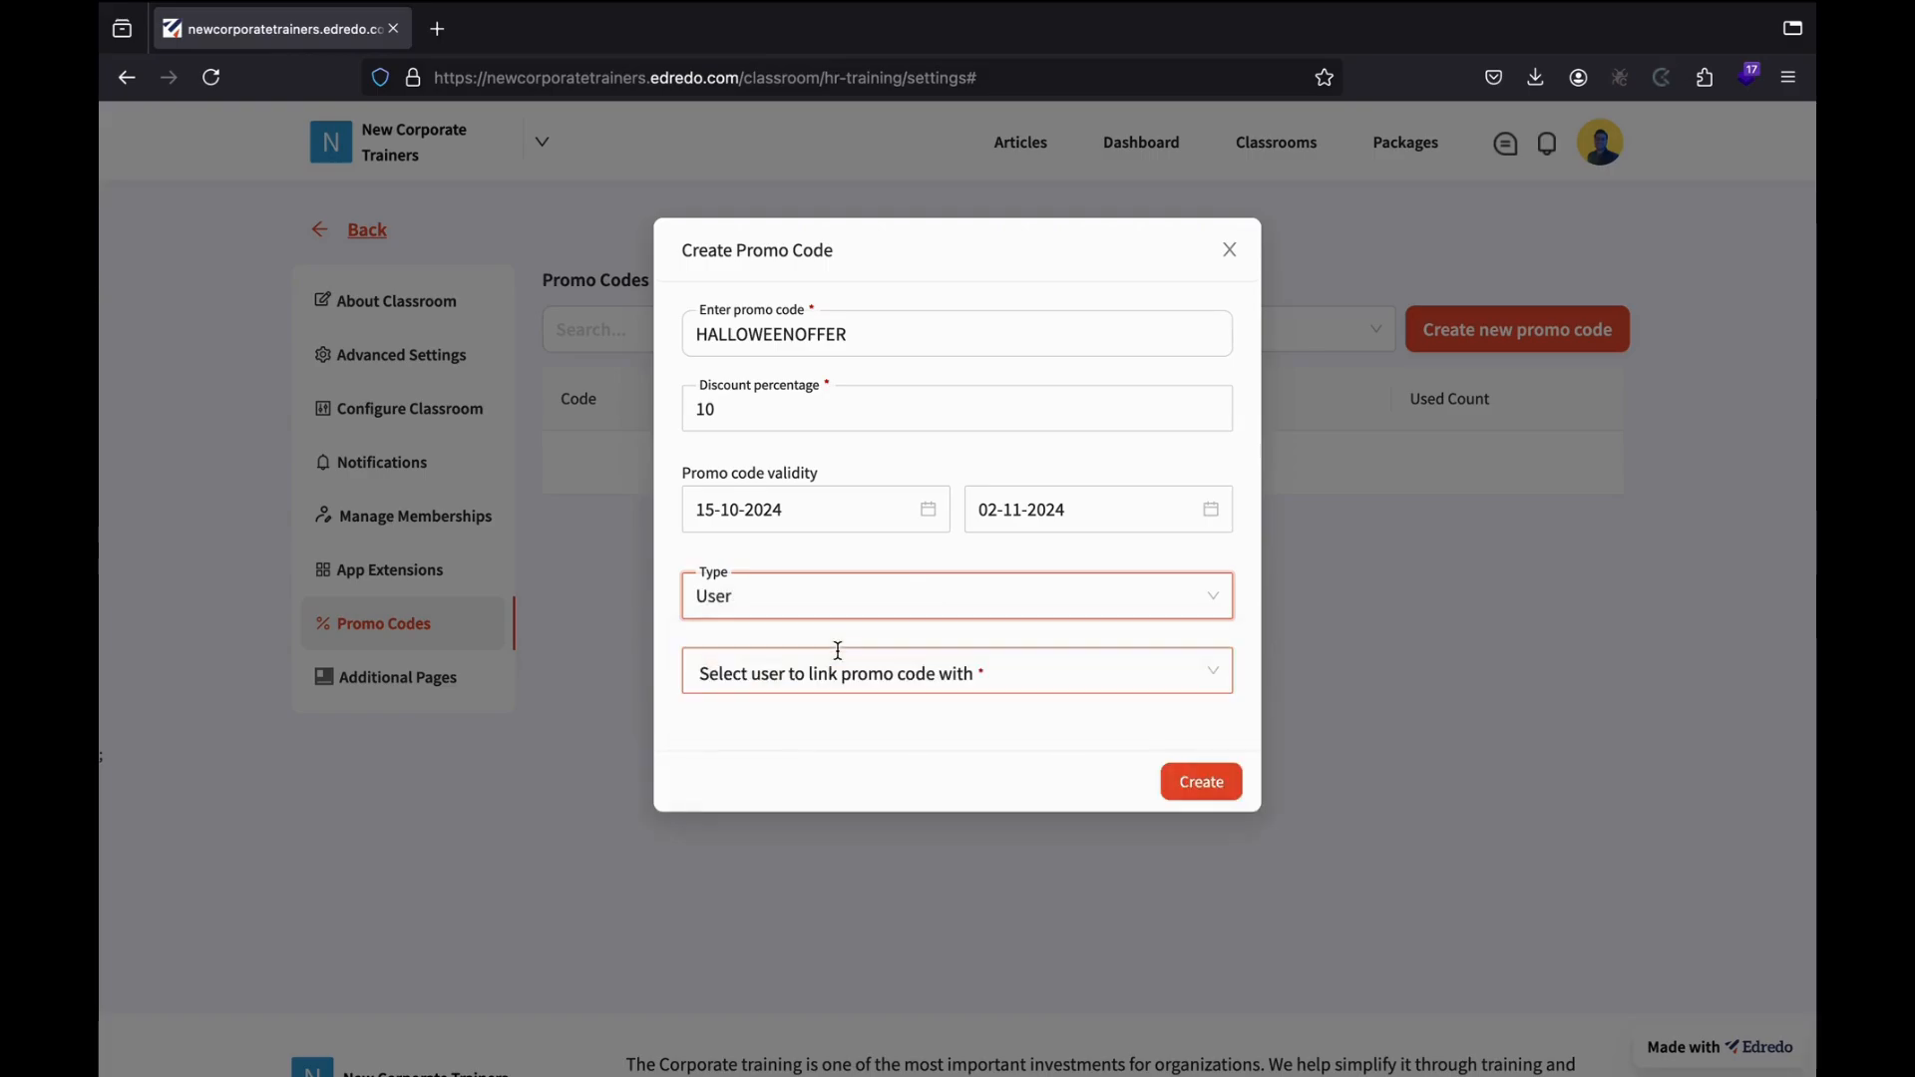
left_click(819, 678)
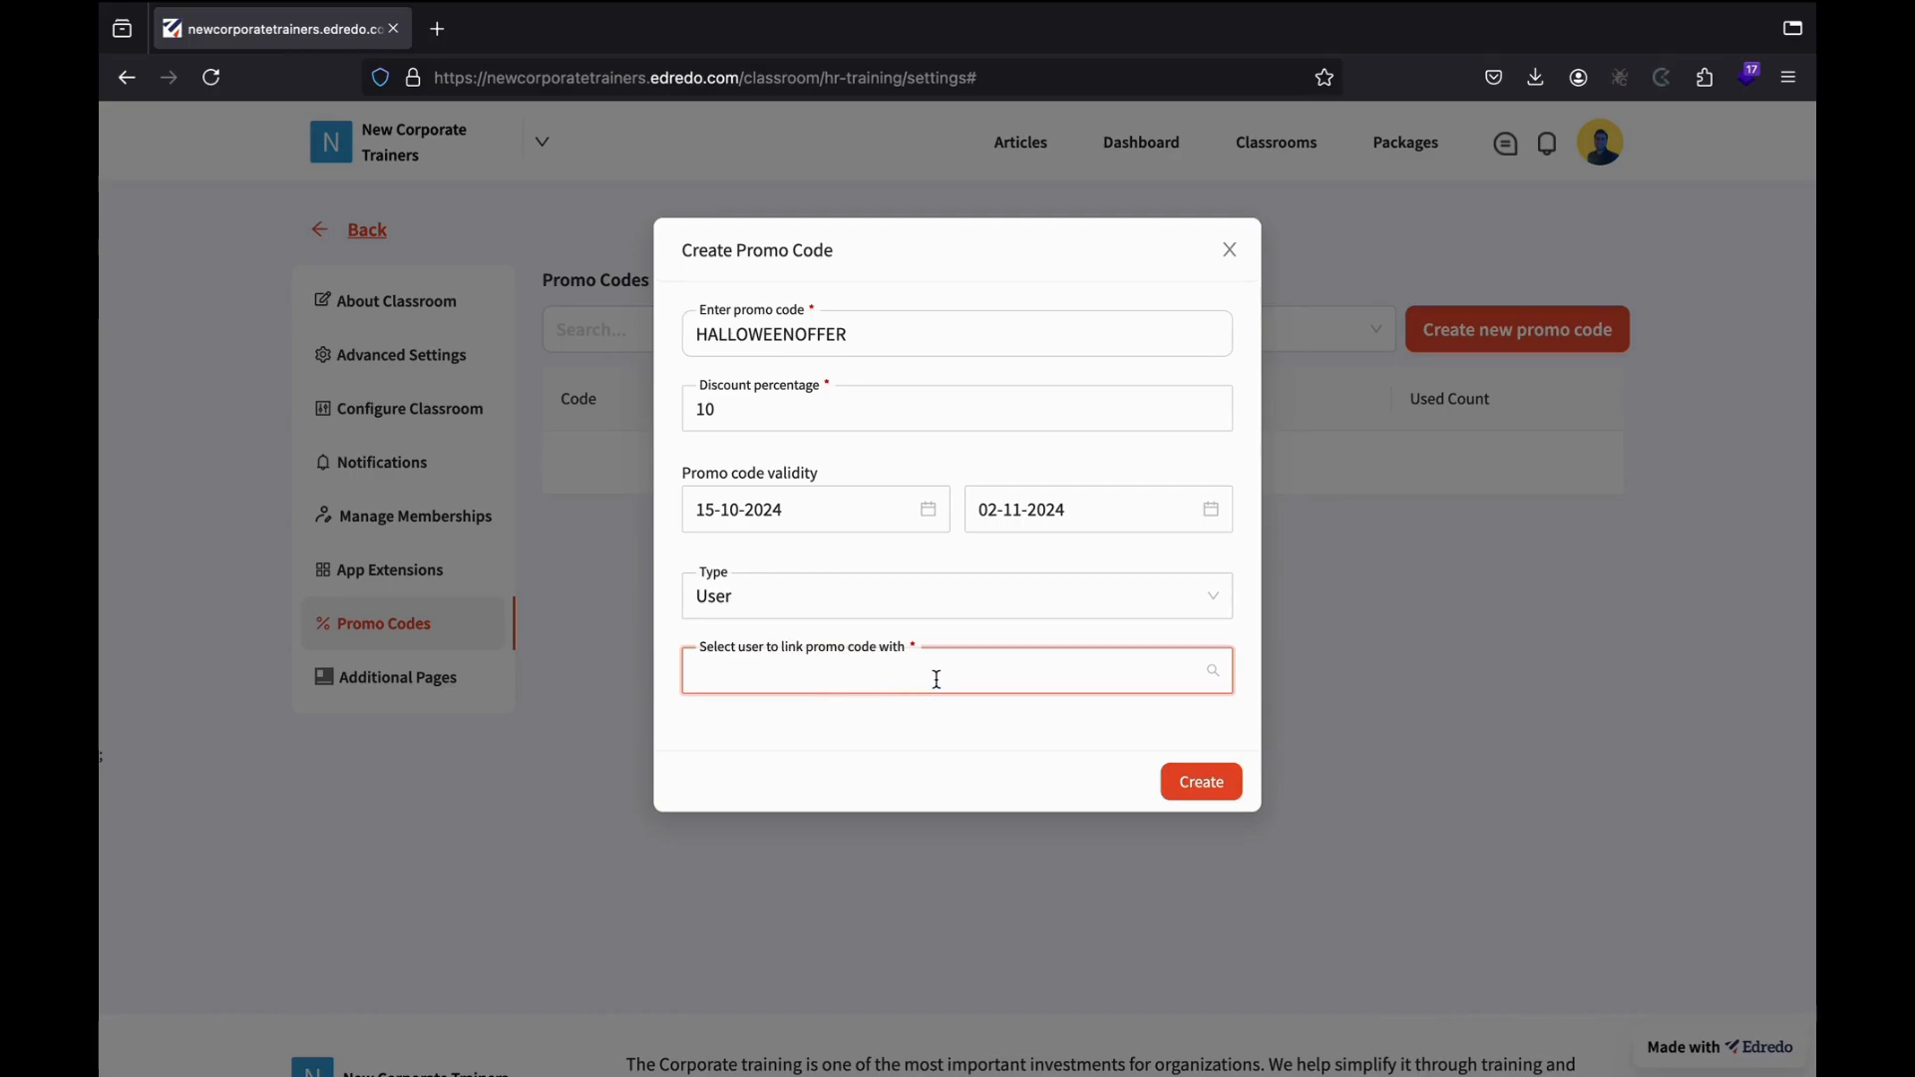
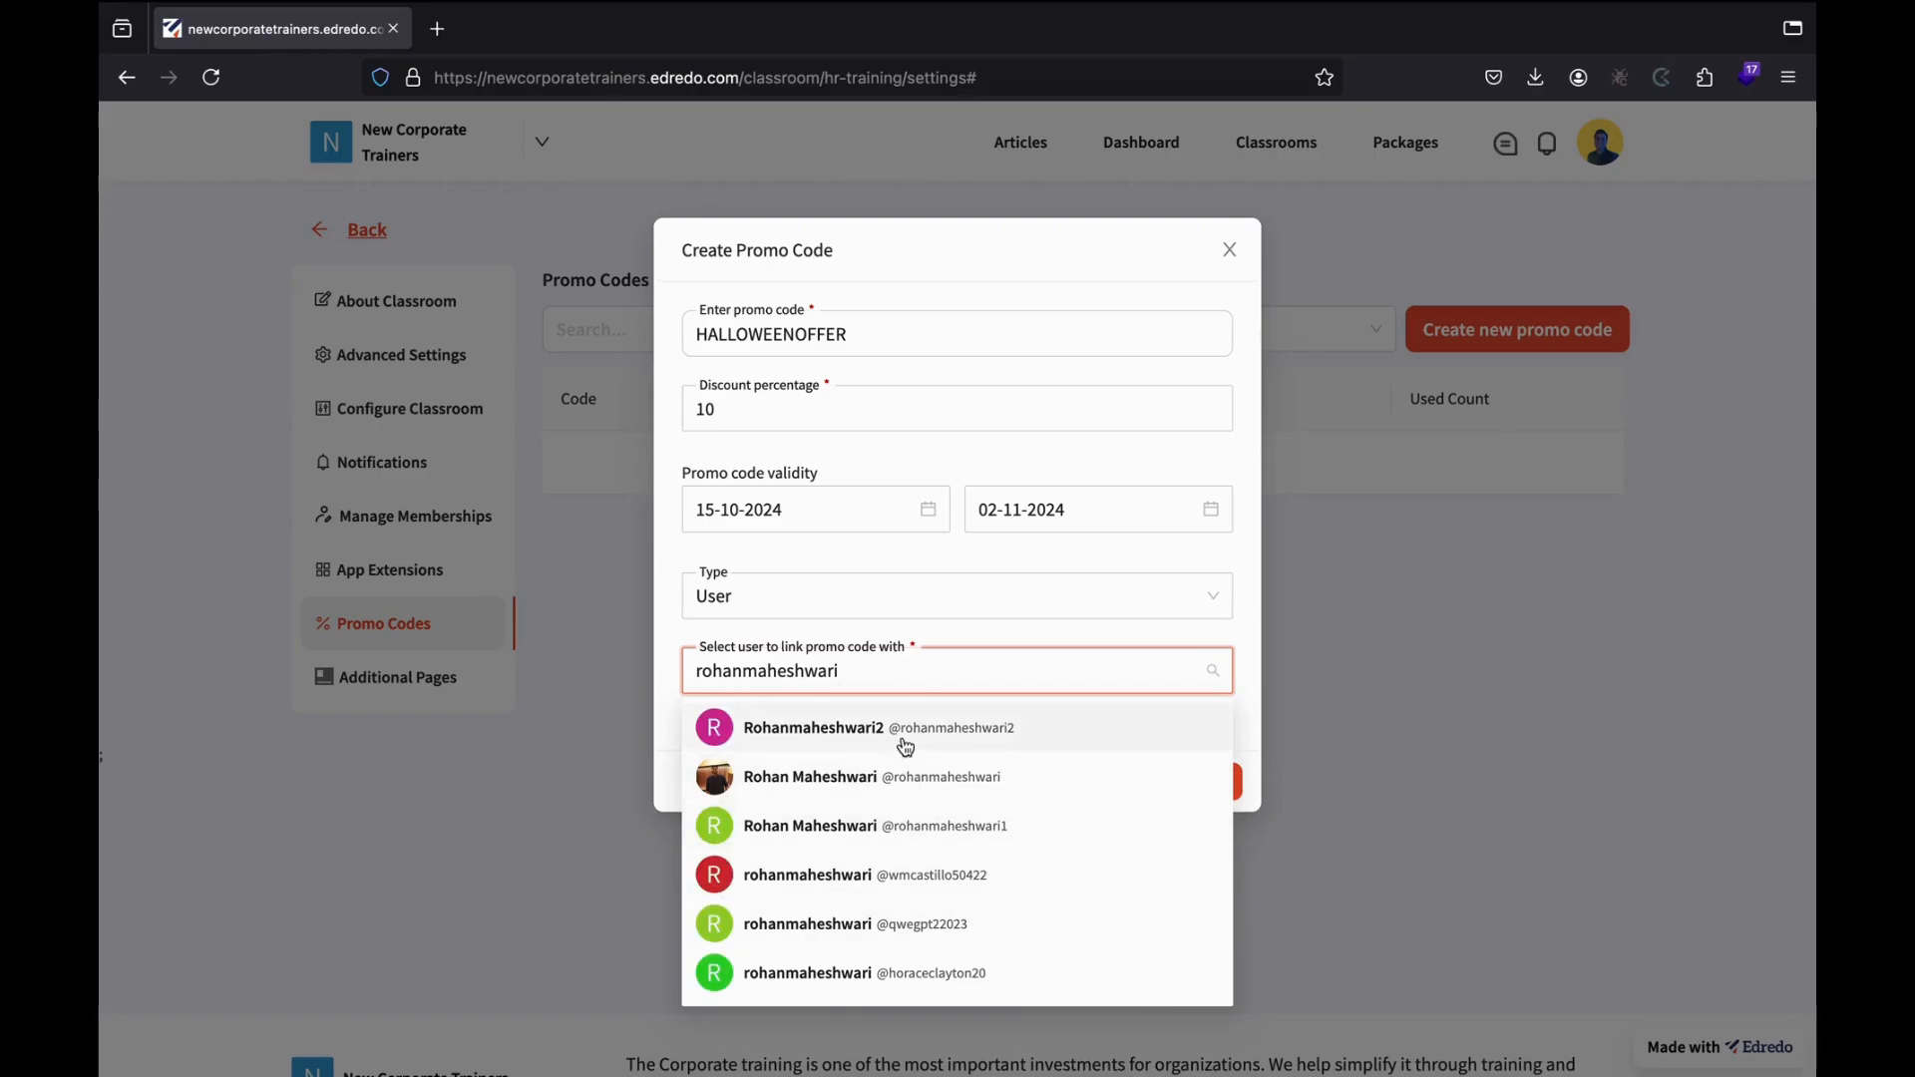
left_click(870, 776)
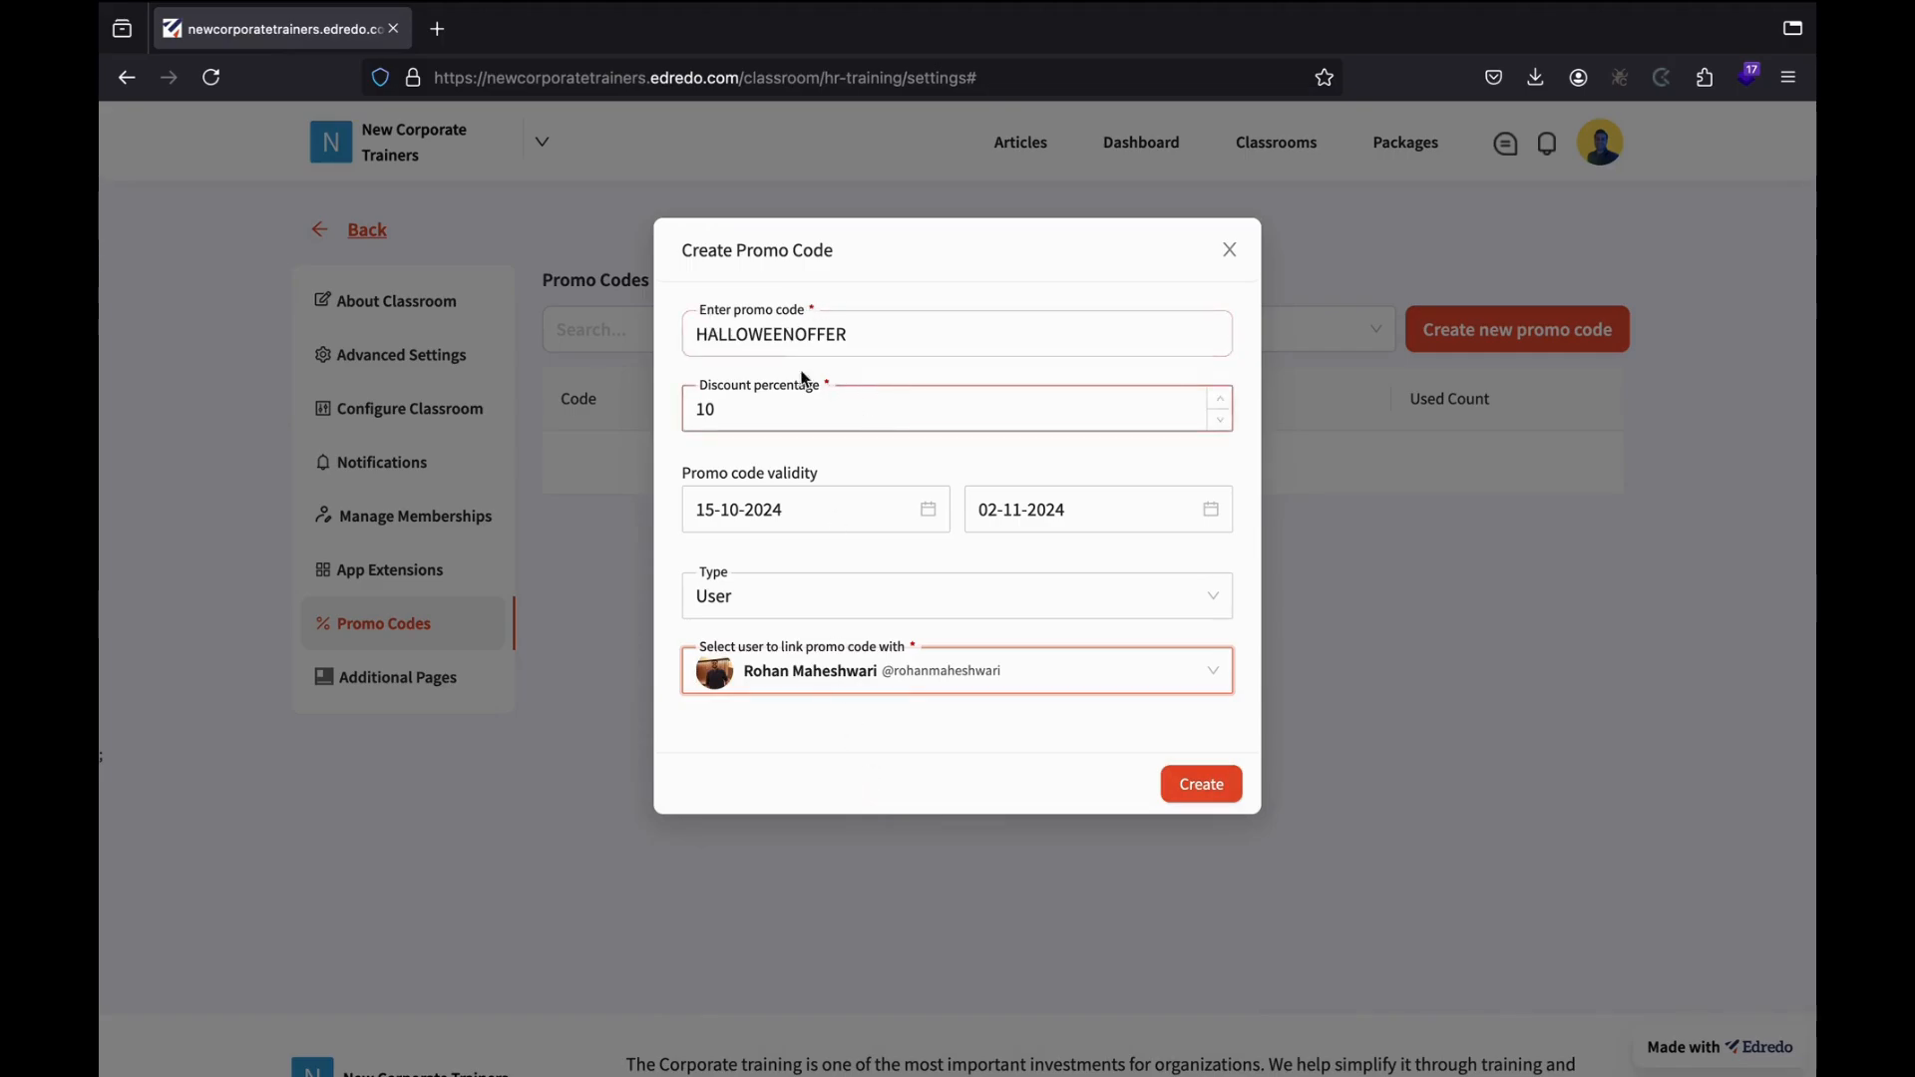
Switch the type back to Event and create the HALLOWEENOFFER promo code.
left_click(881, 610)
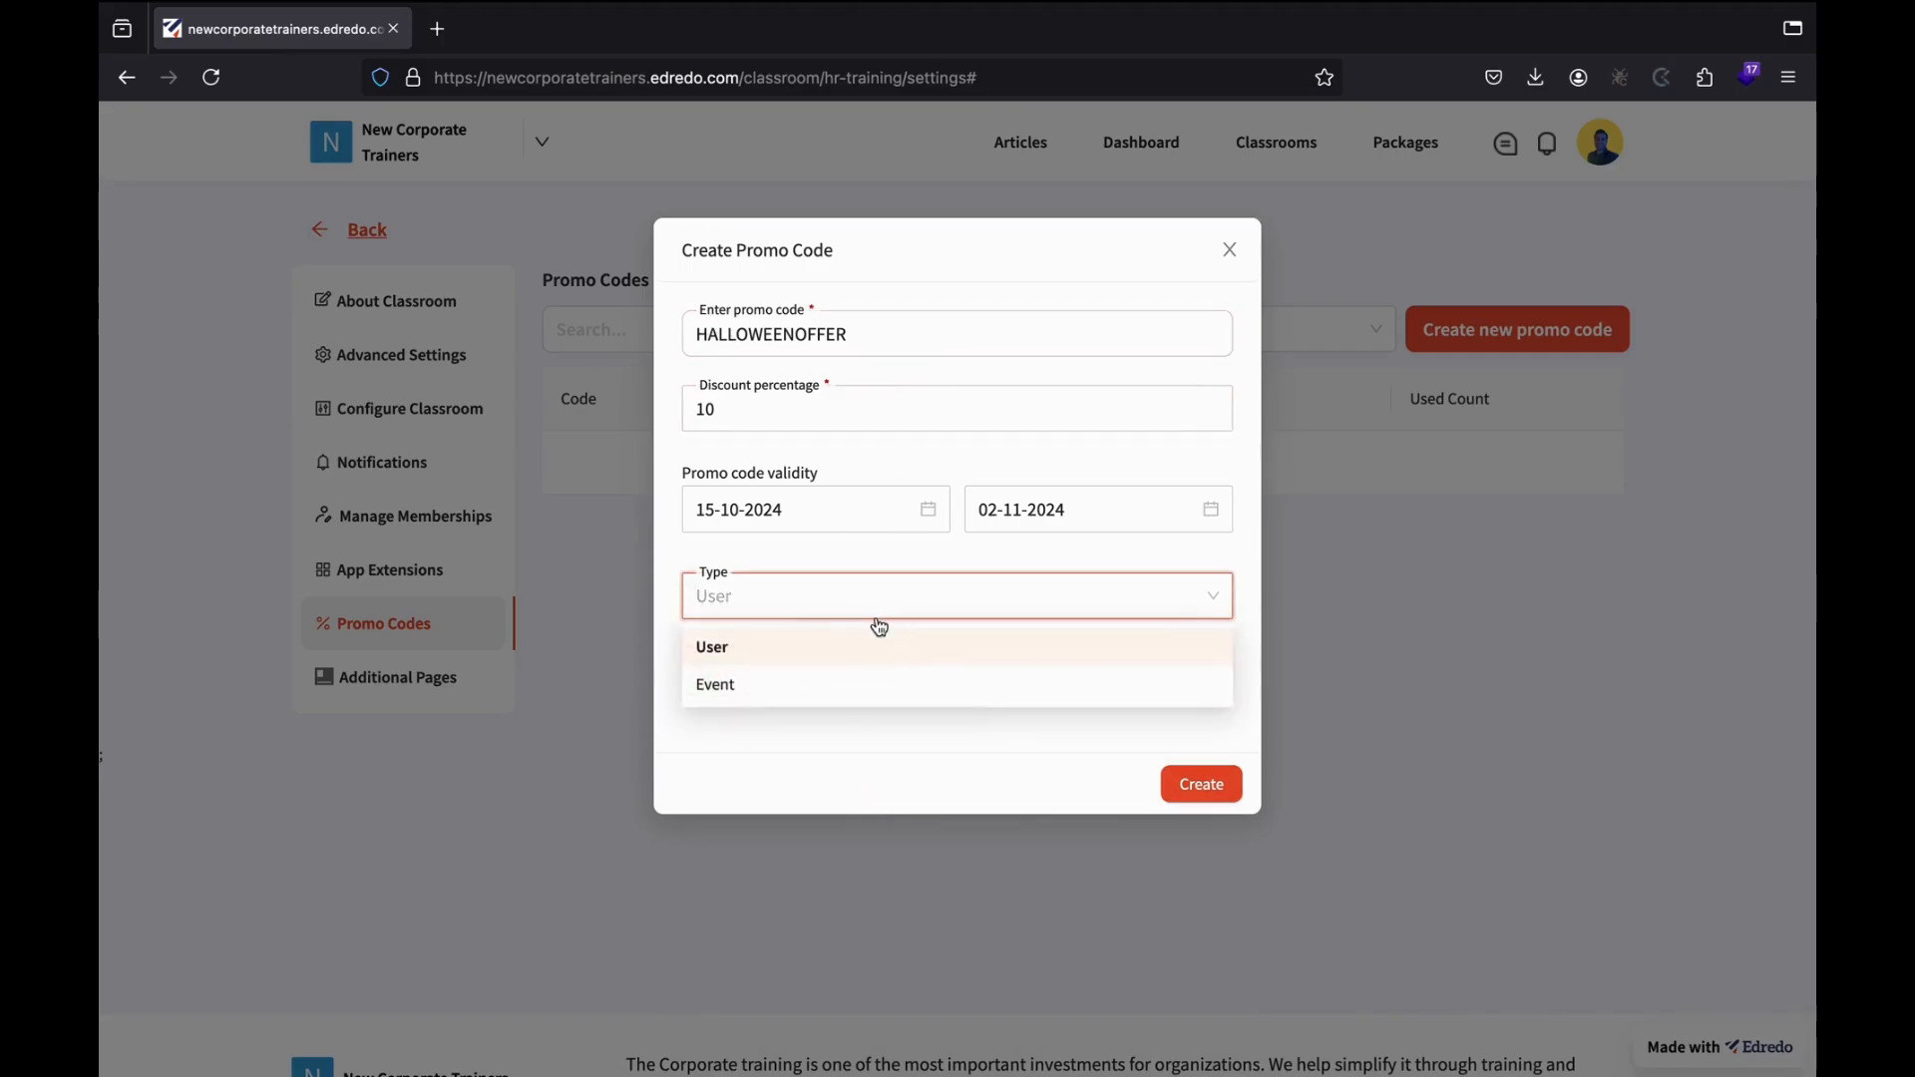
left_click(769, 679)
left_click(1197, 706)
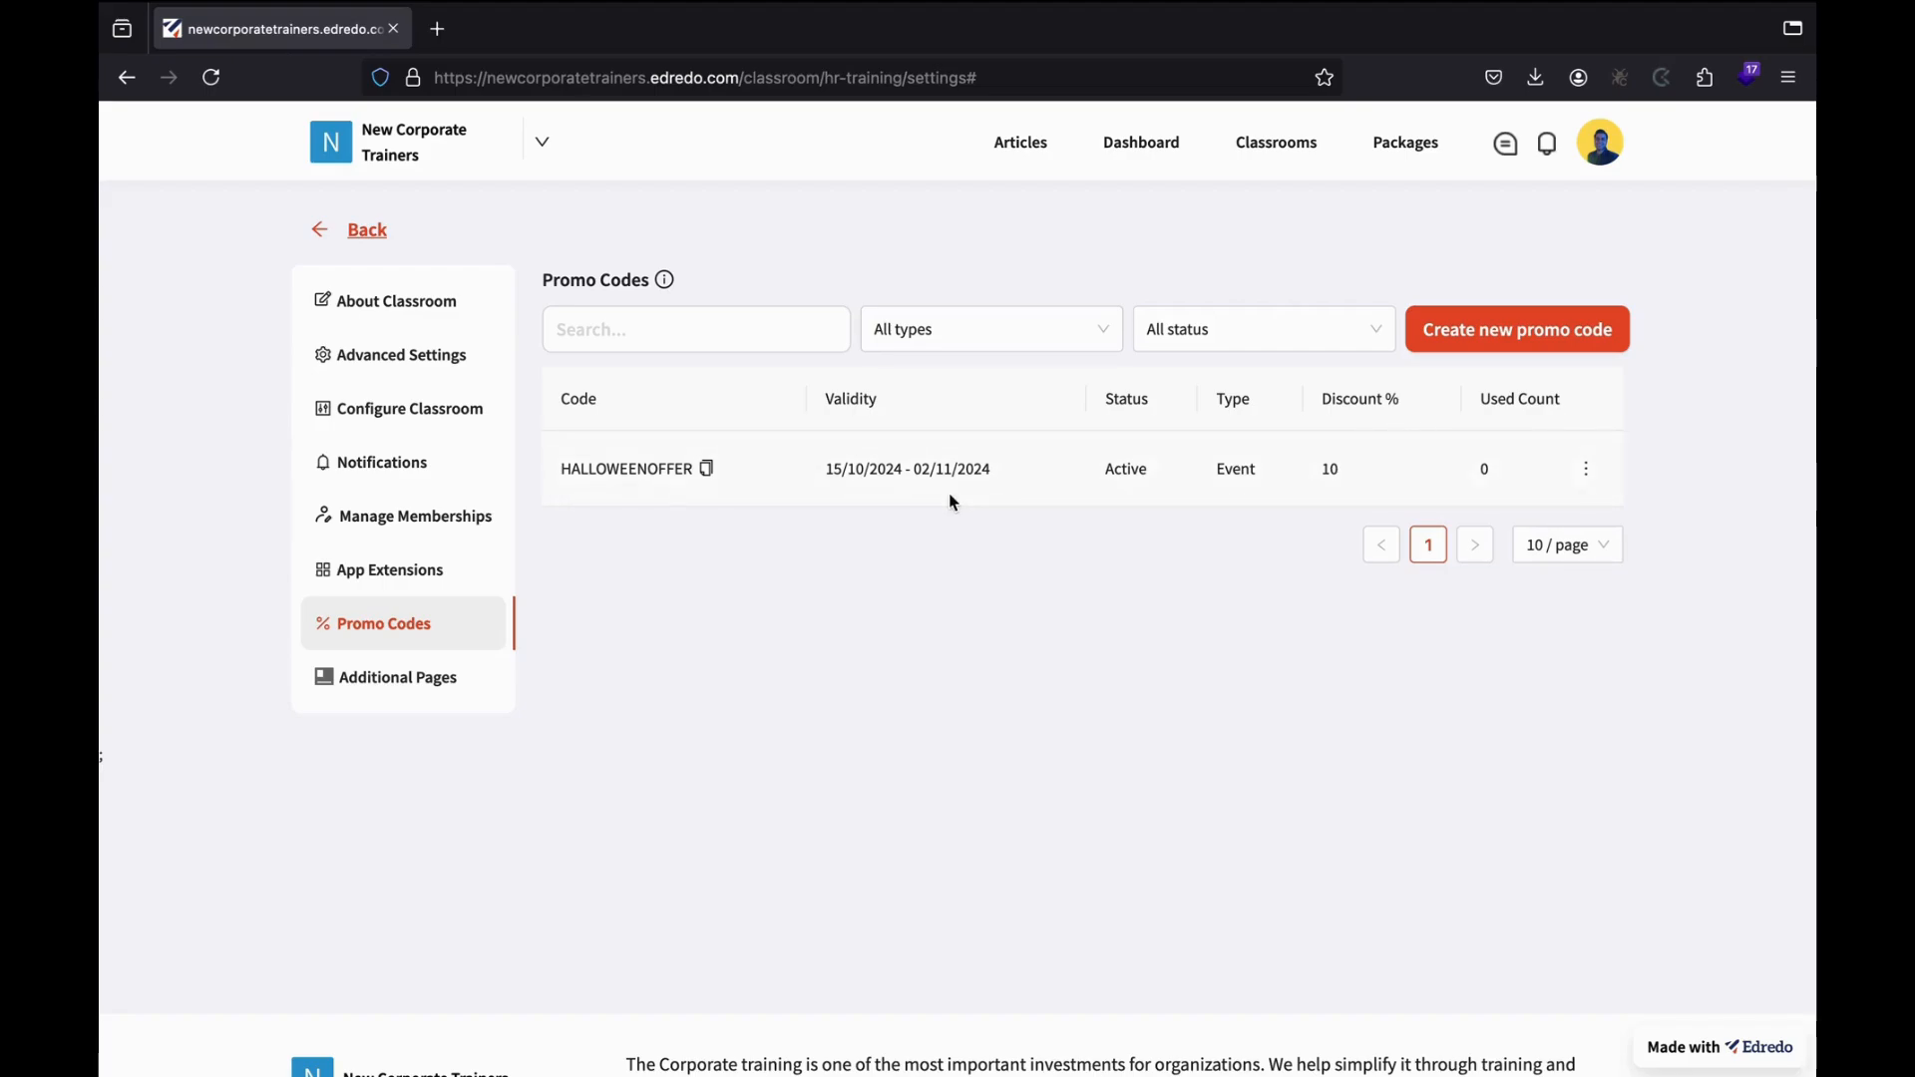
Start a new, blank additional page for the HR Training classroom.
left_click(449, 698)
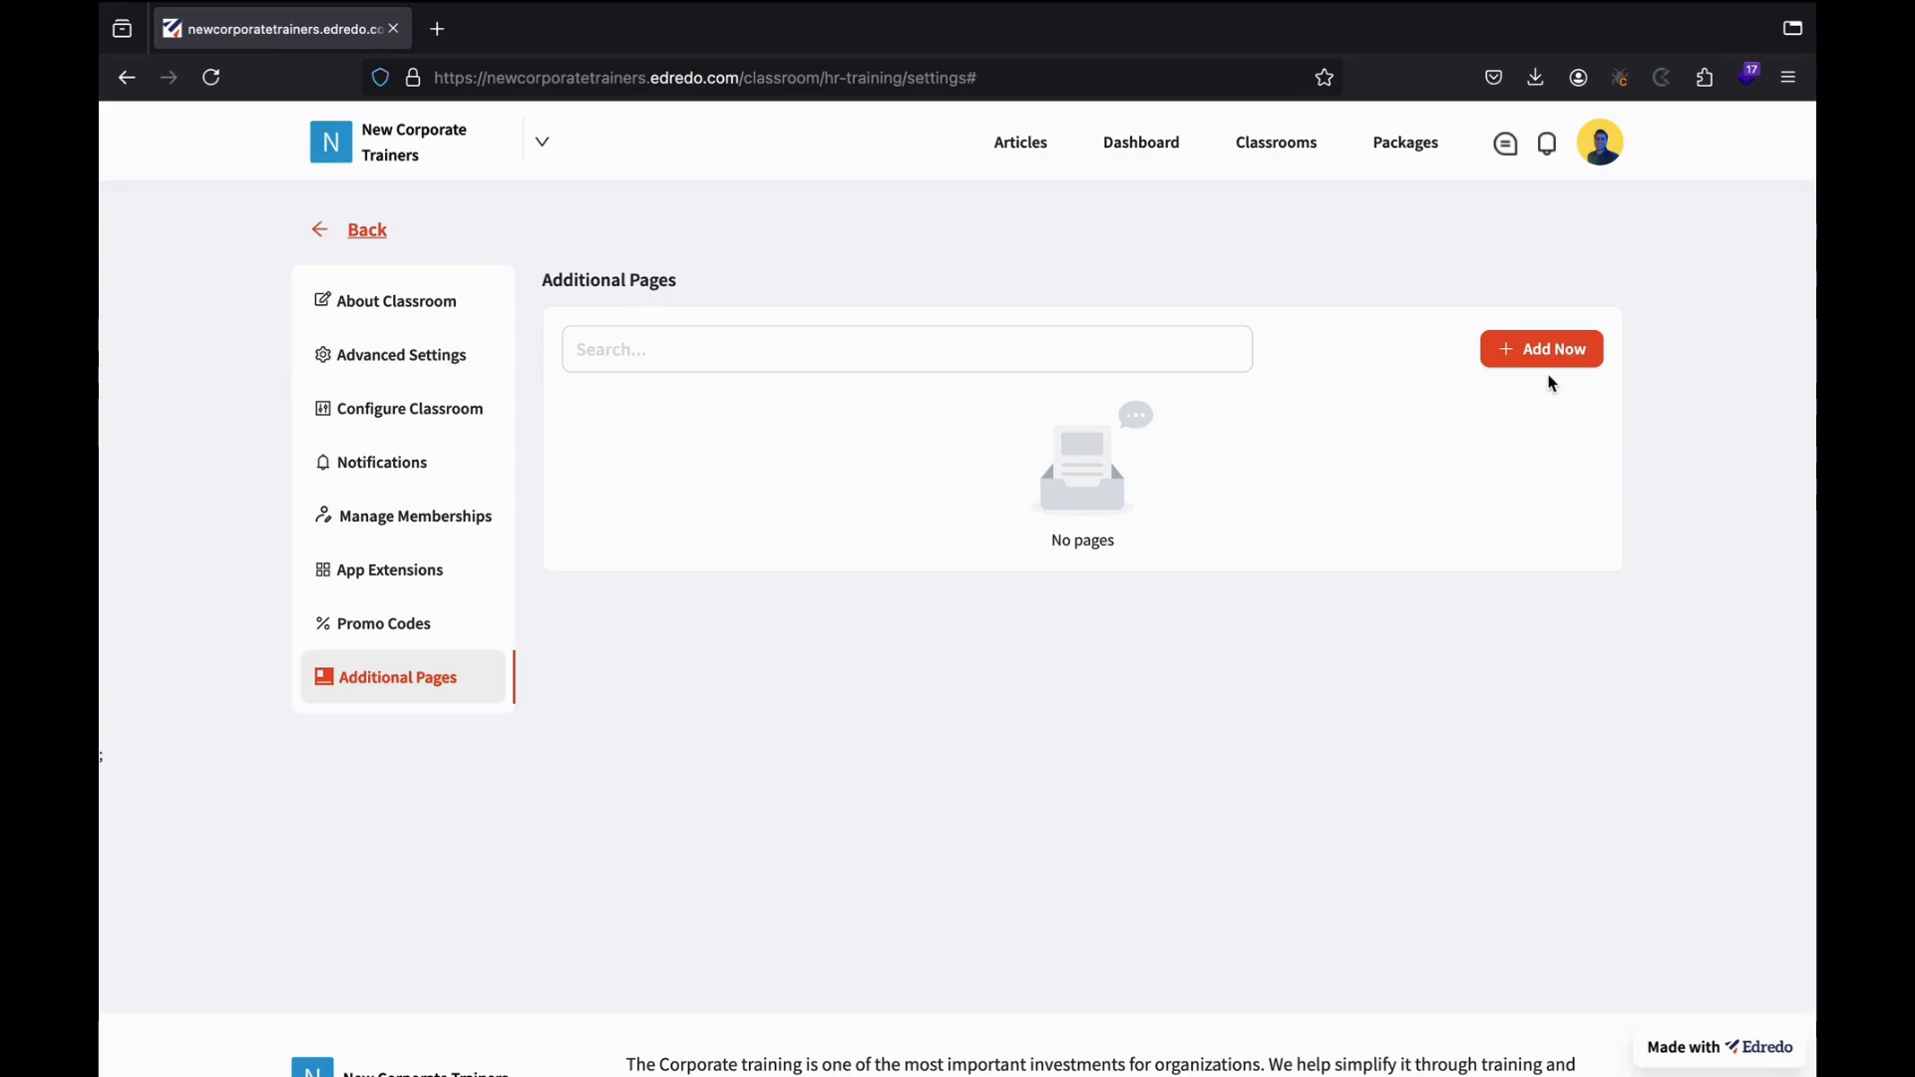
left_click(1515, 361)
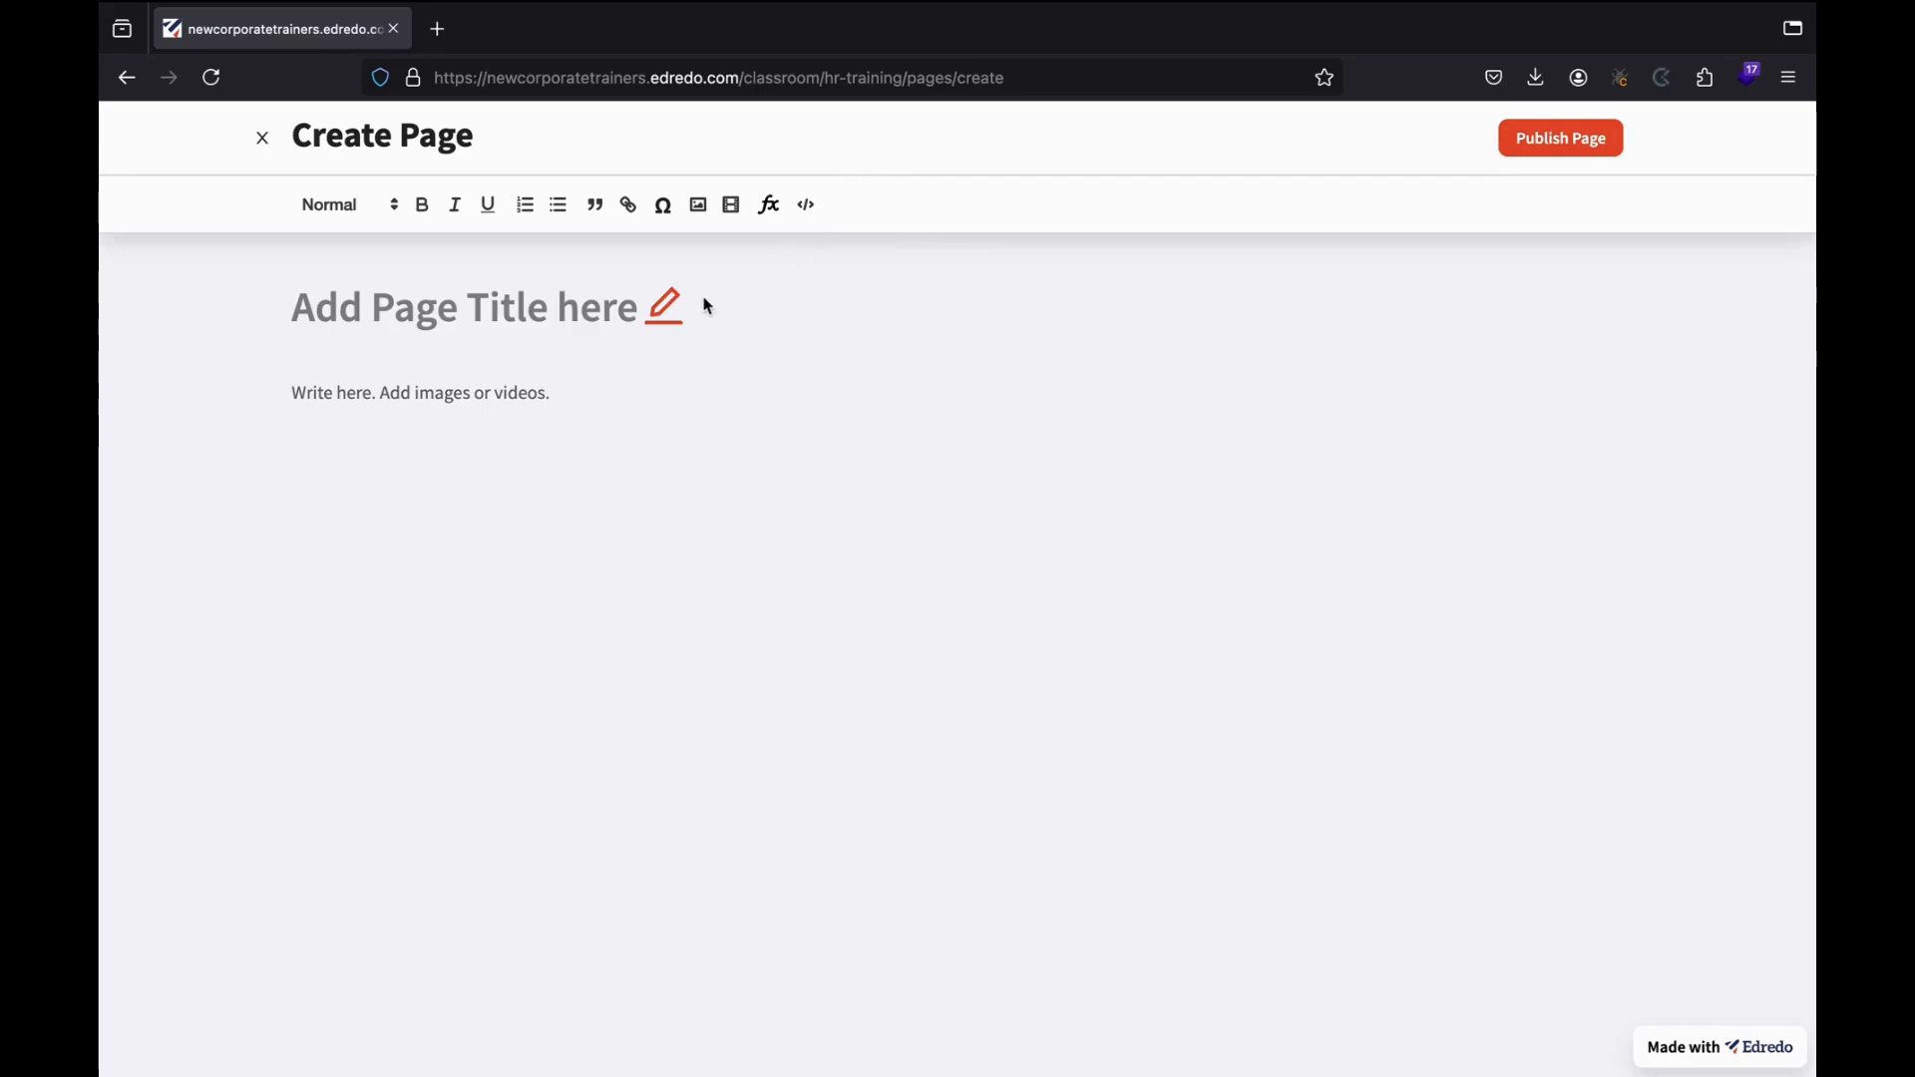
Publish a 'Terms and Conditions' page reading 'Please refer to our official website.'.
left_click(666, 307)
type("Ter")
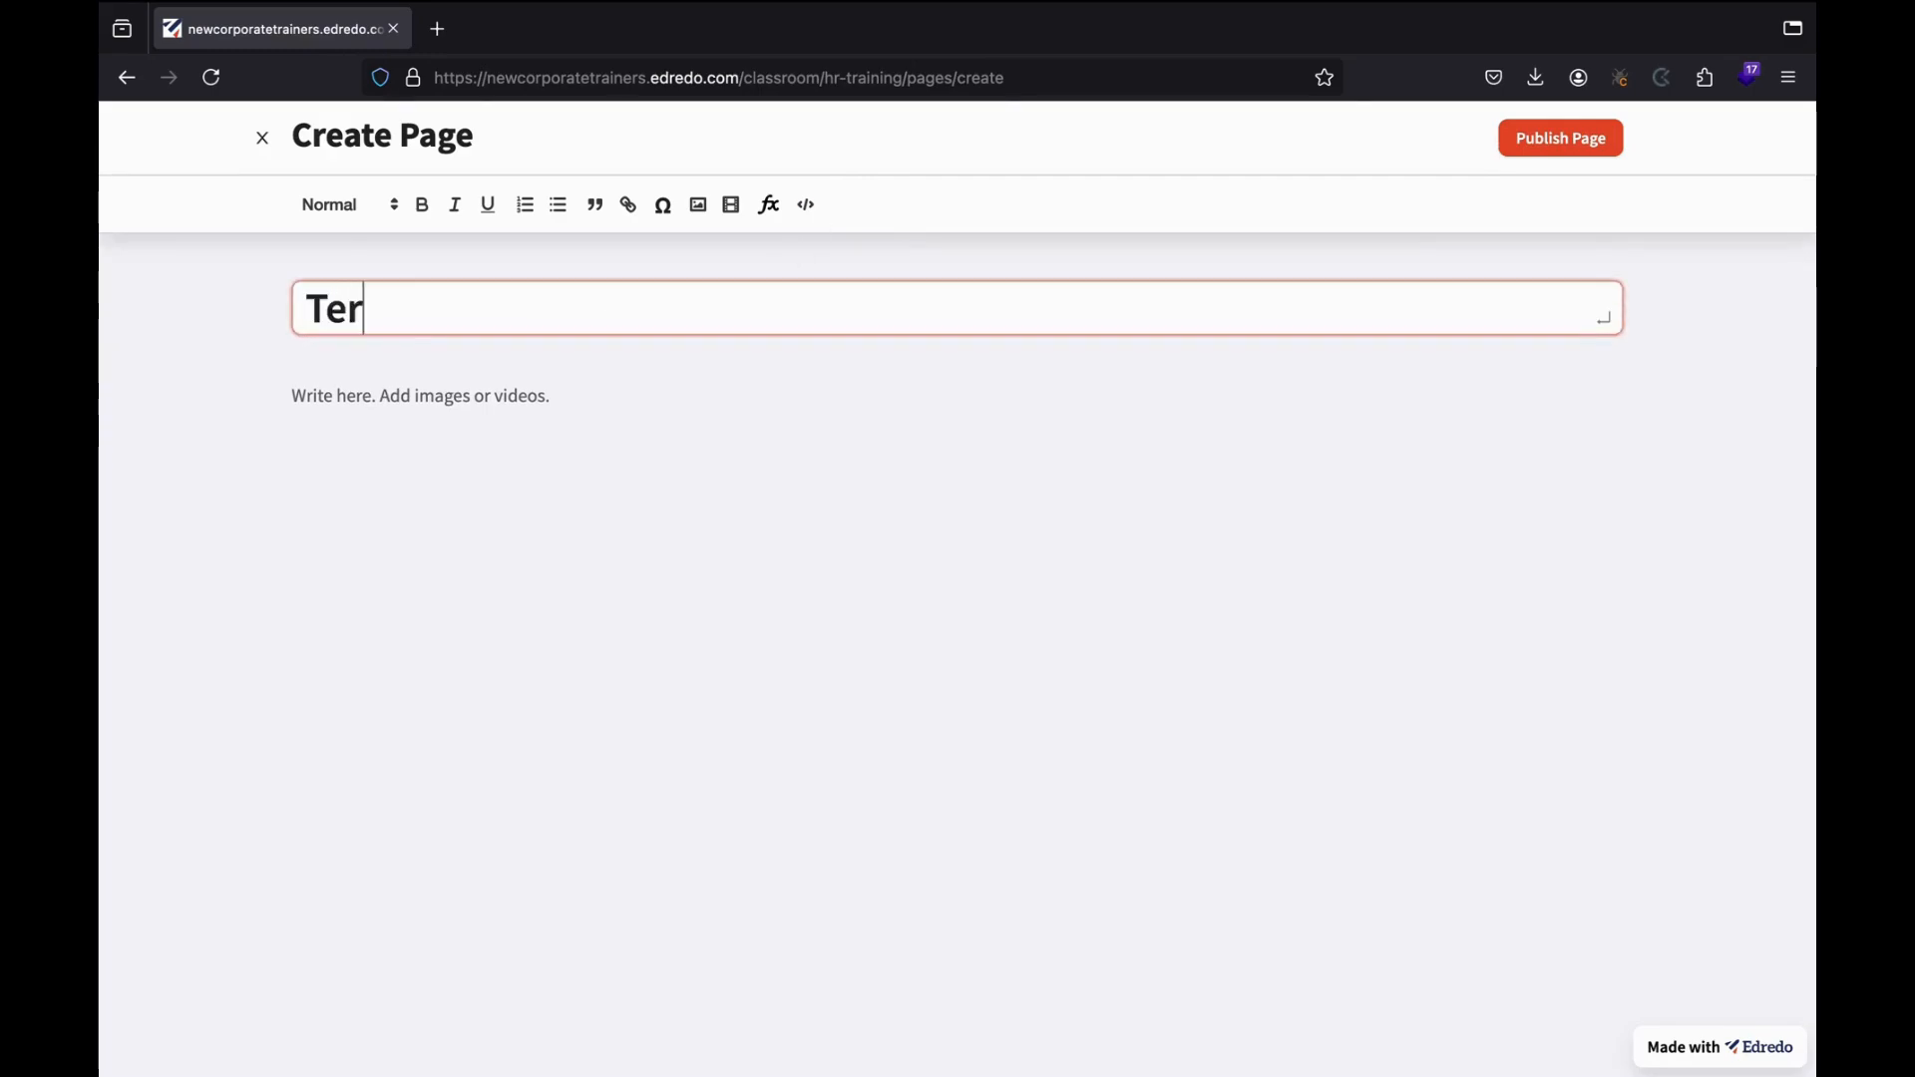
type("ms and Conditions")
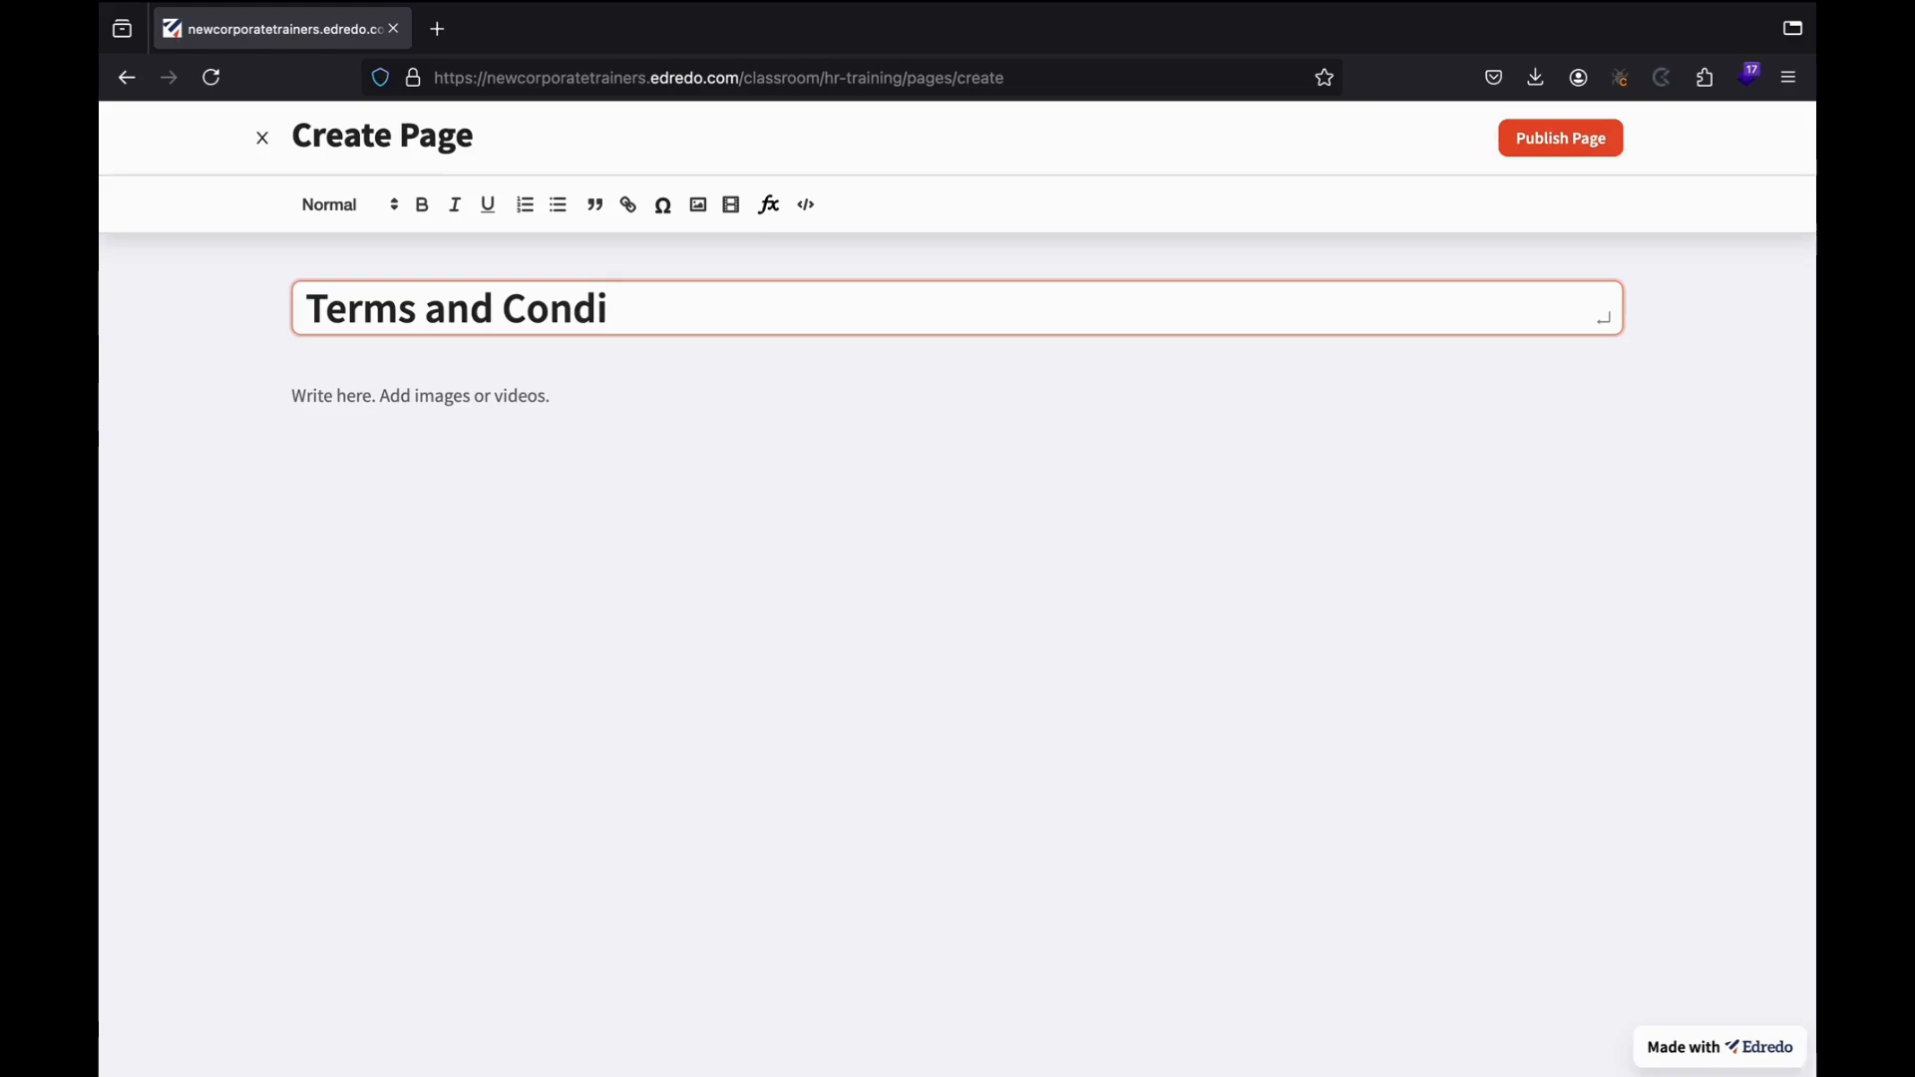
left_click(416, 397)
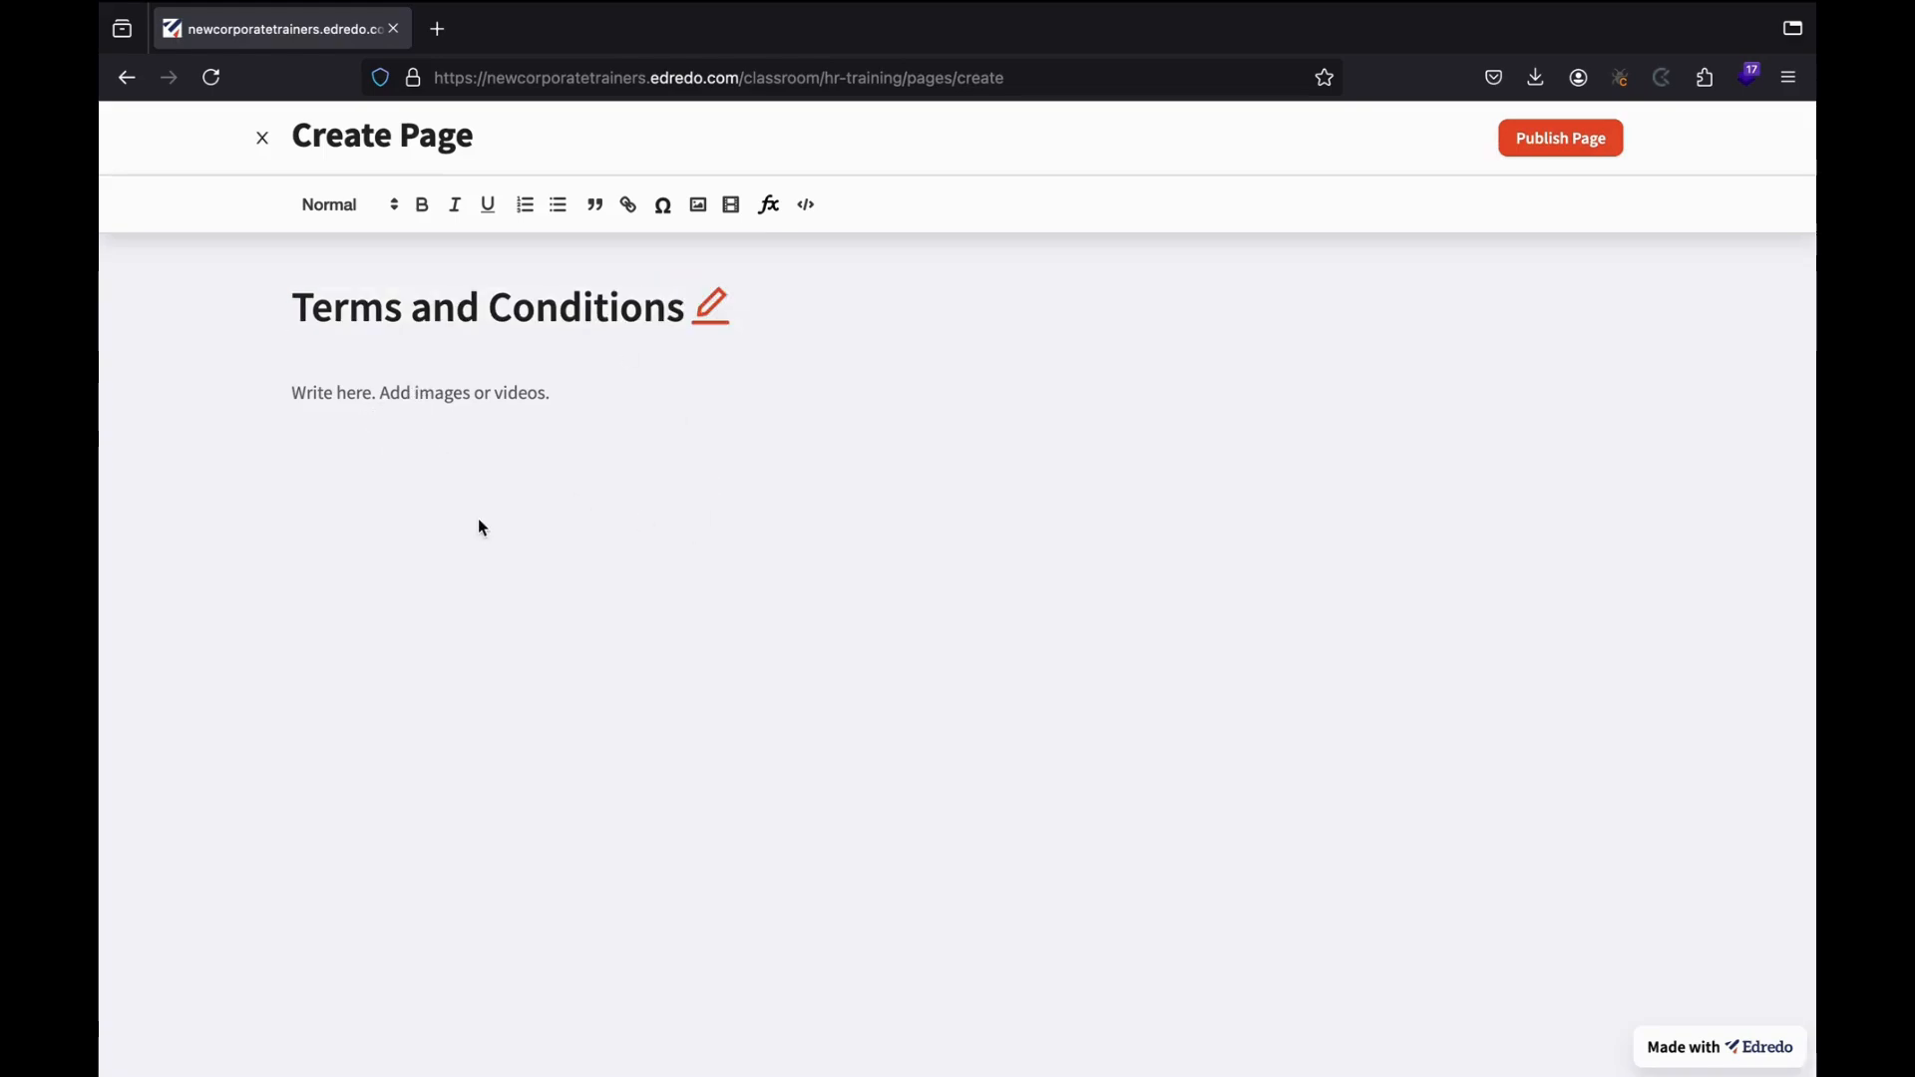
type("Ple")
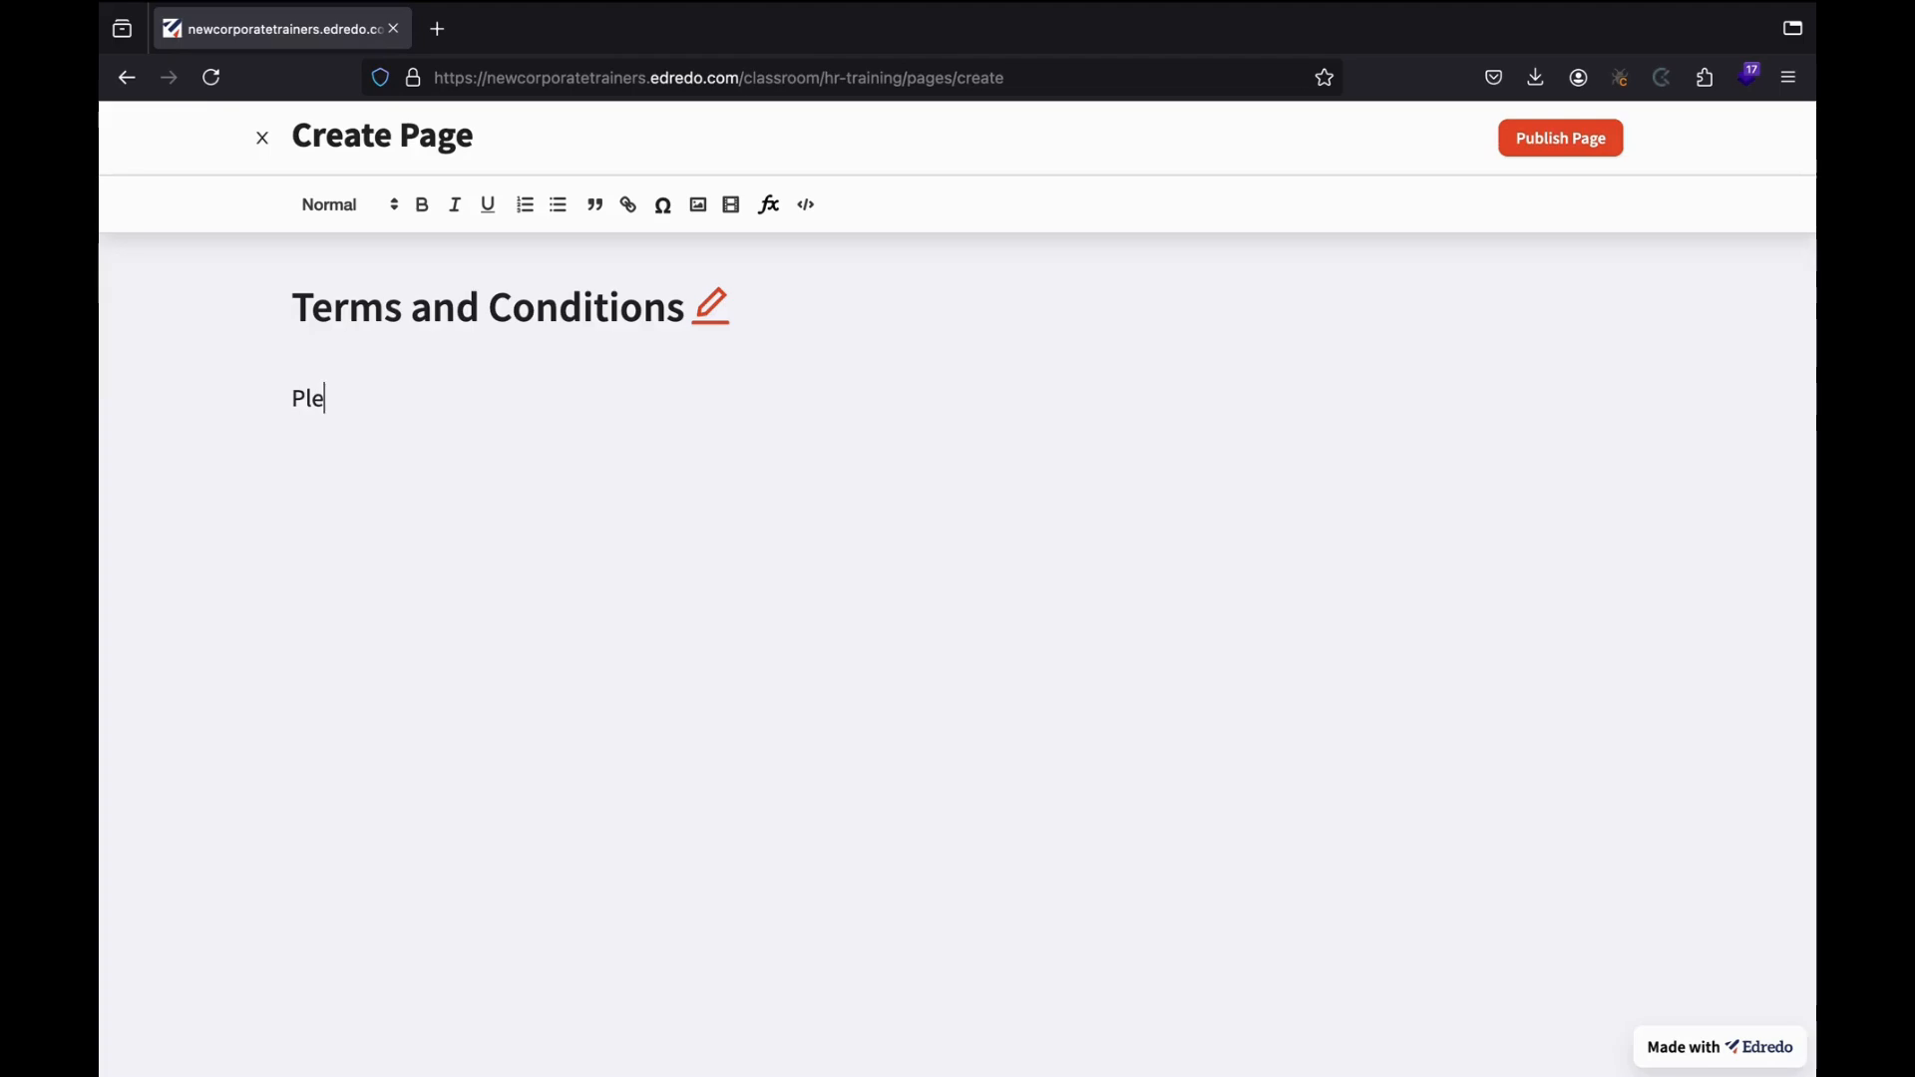
type("ase refer to out ")
type(" offioc")
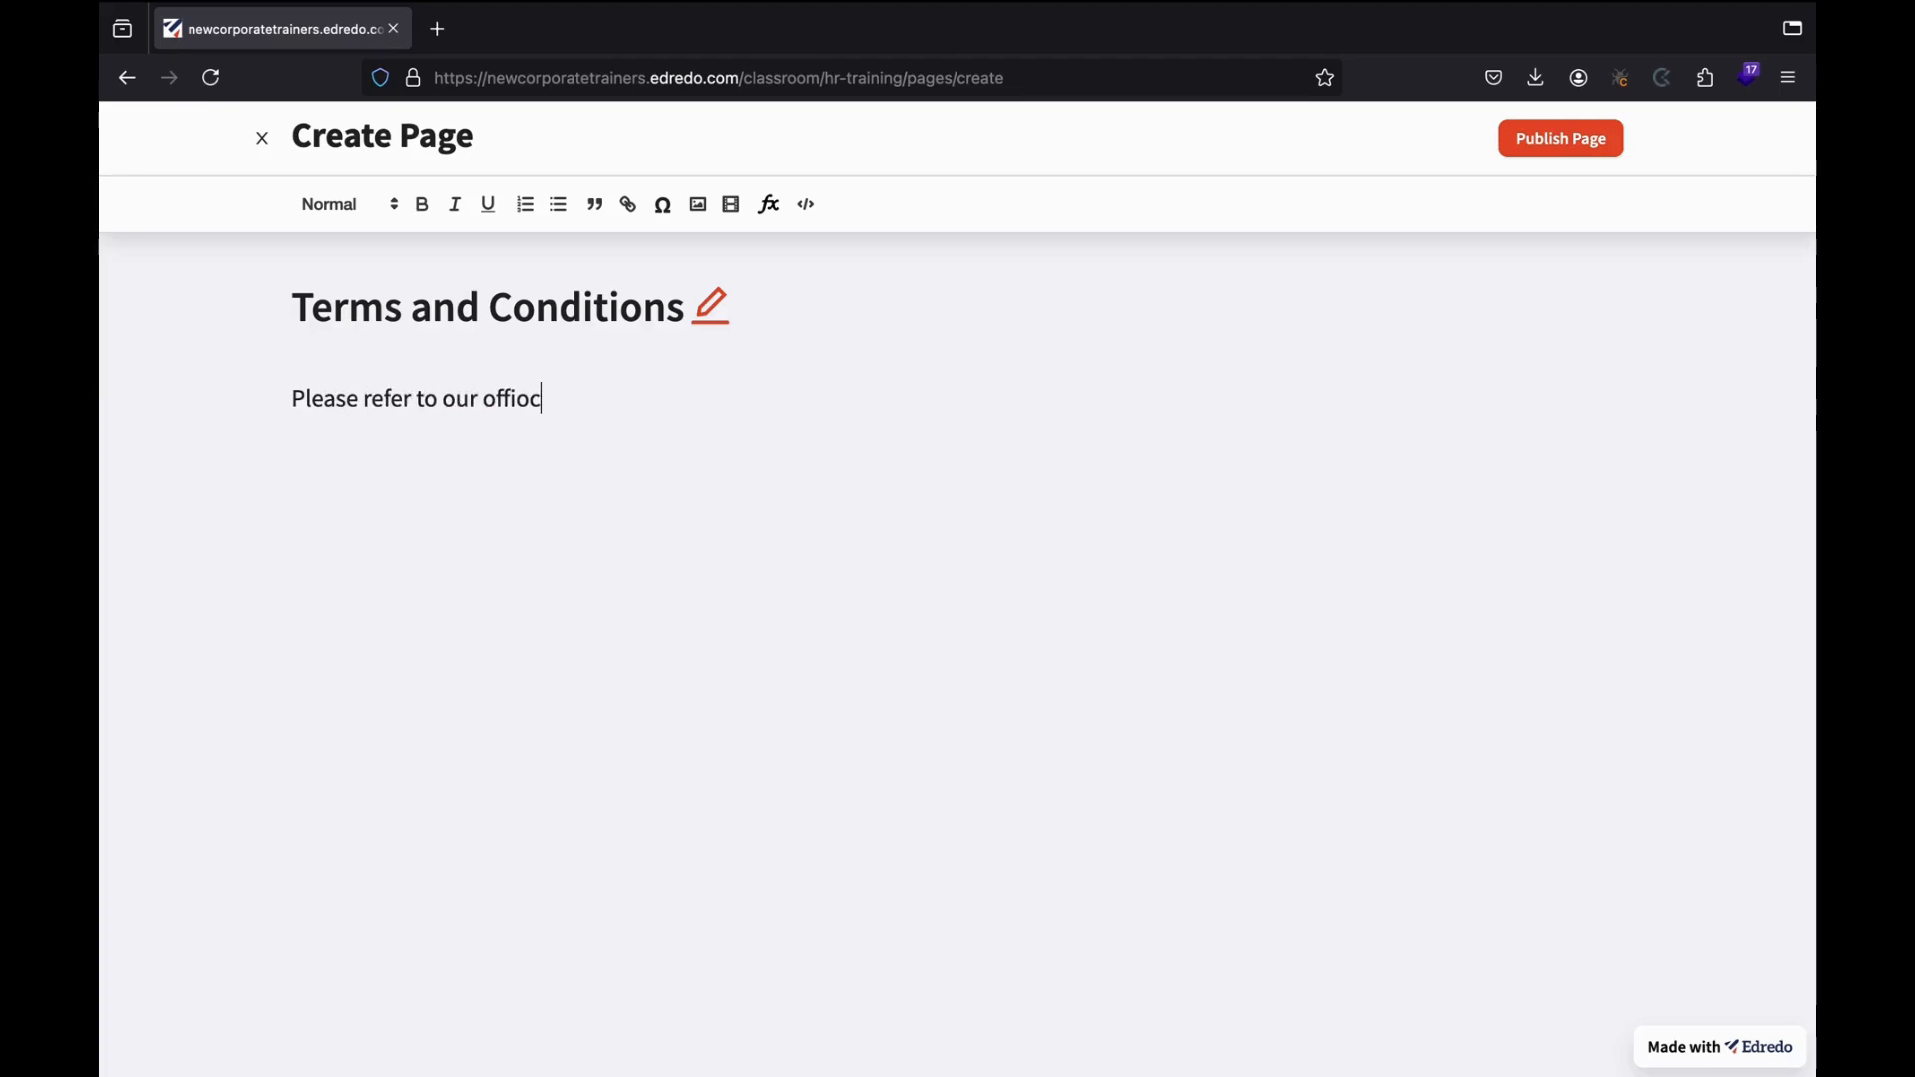
key("BackSpace")
key("BackSpace")
key("BackSpace")
key("BackSpace")
type("ficial we")
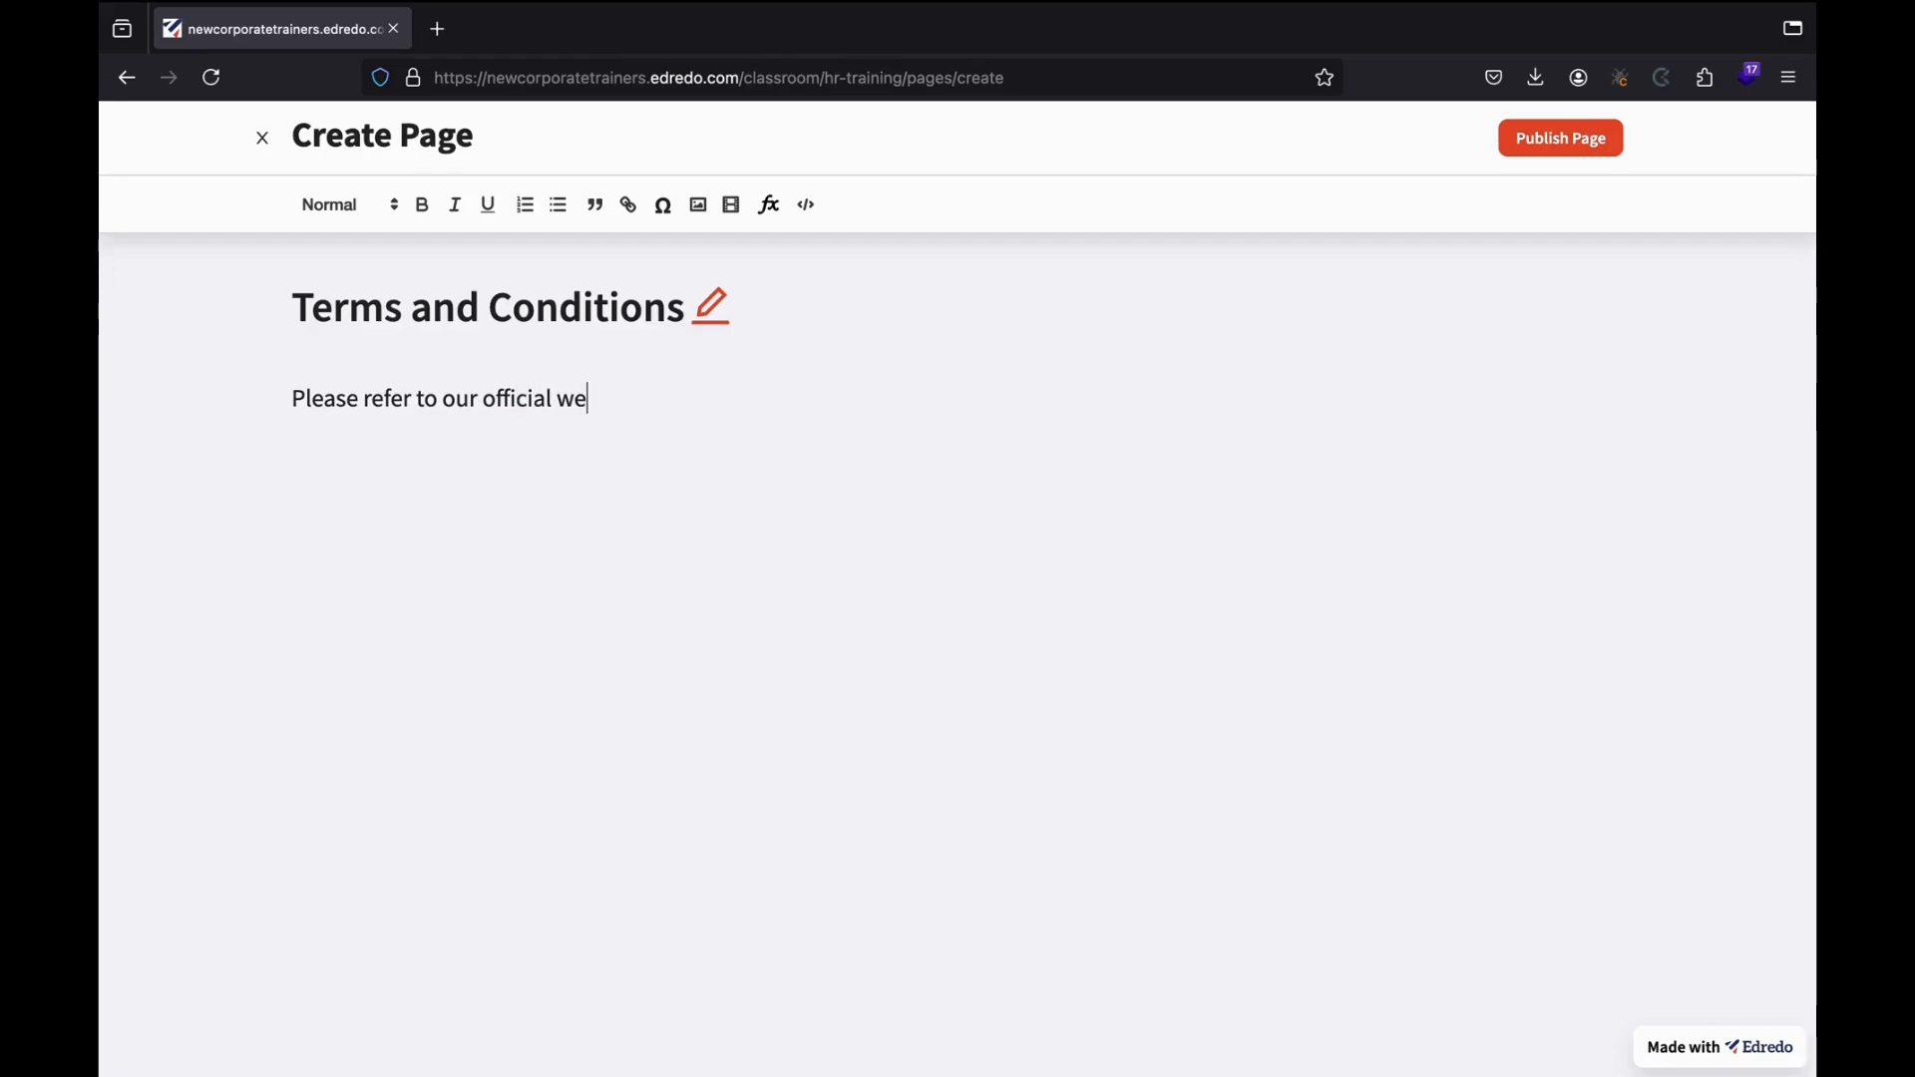
type("bsite.")
left_click(1549, 150)
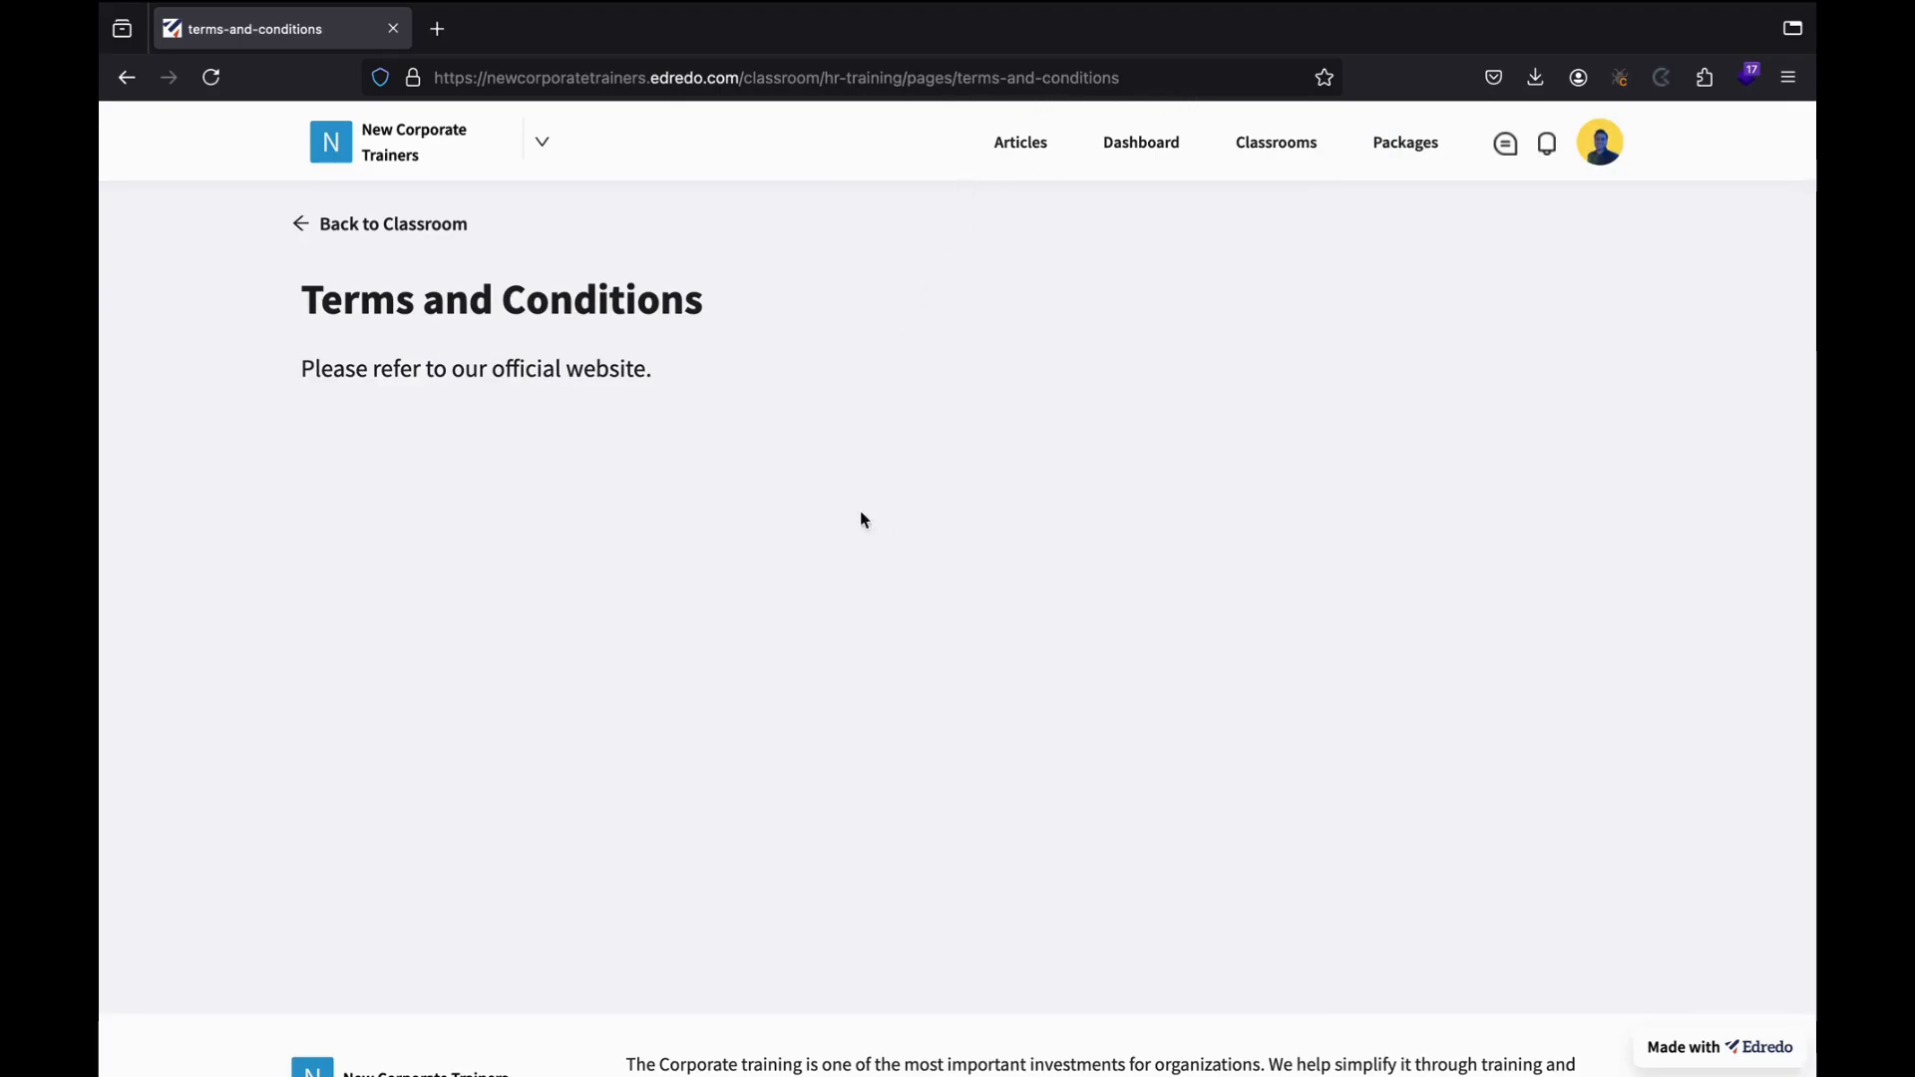
left_click(430, 236)
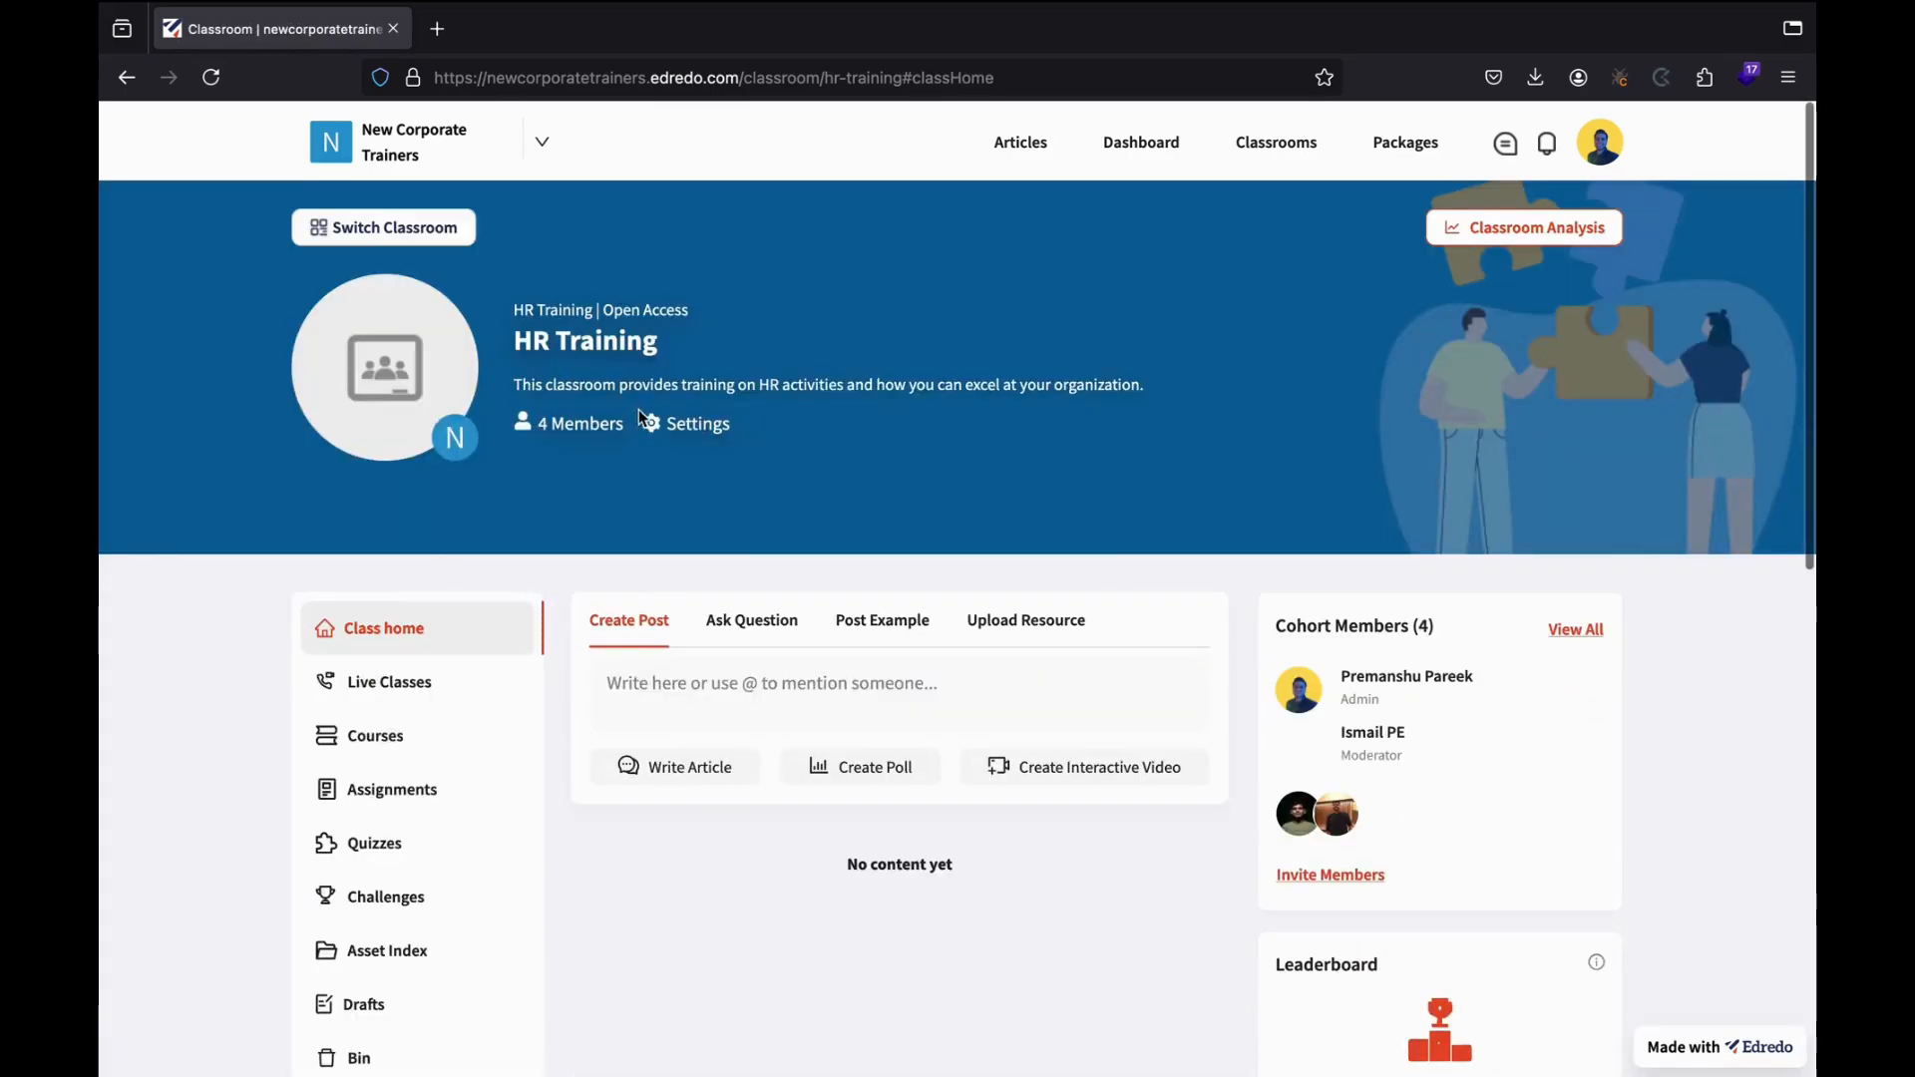
left_click(667, 431)
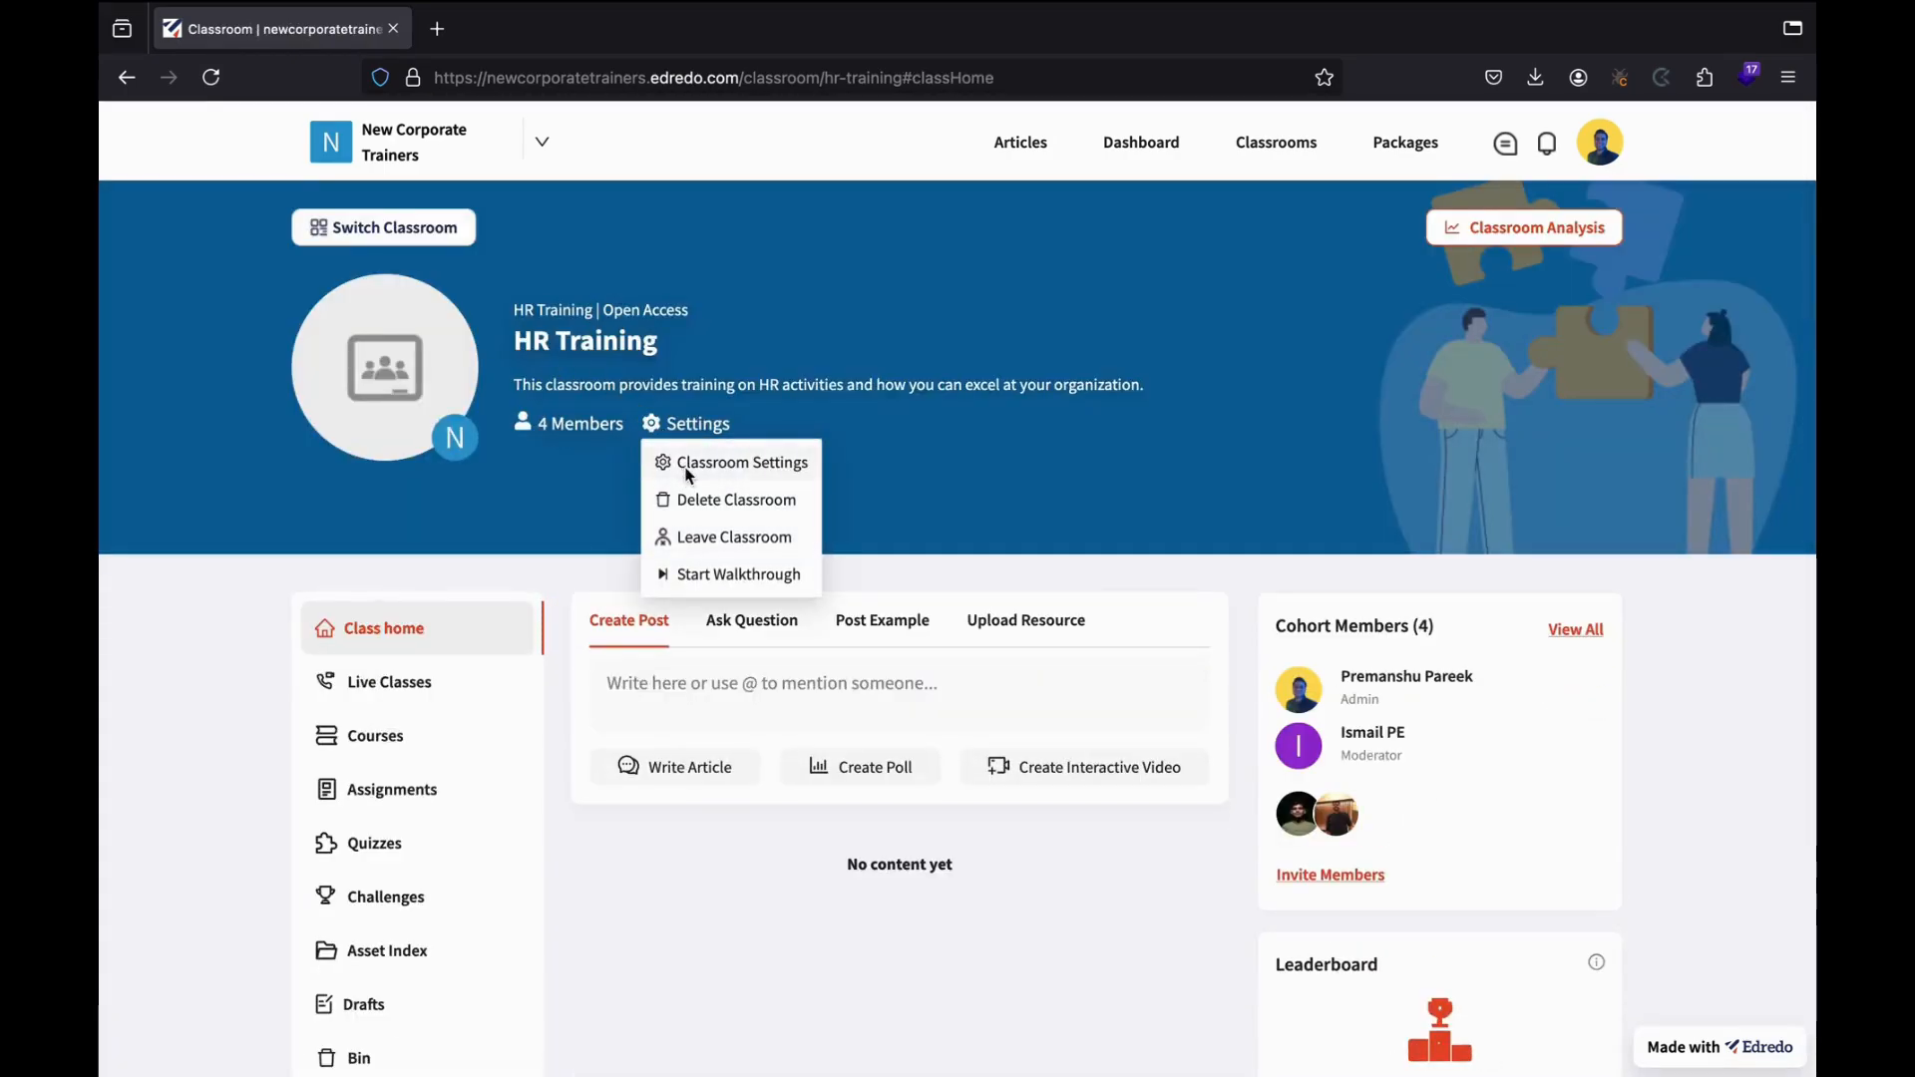
left_click(682, 465)
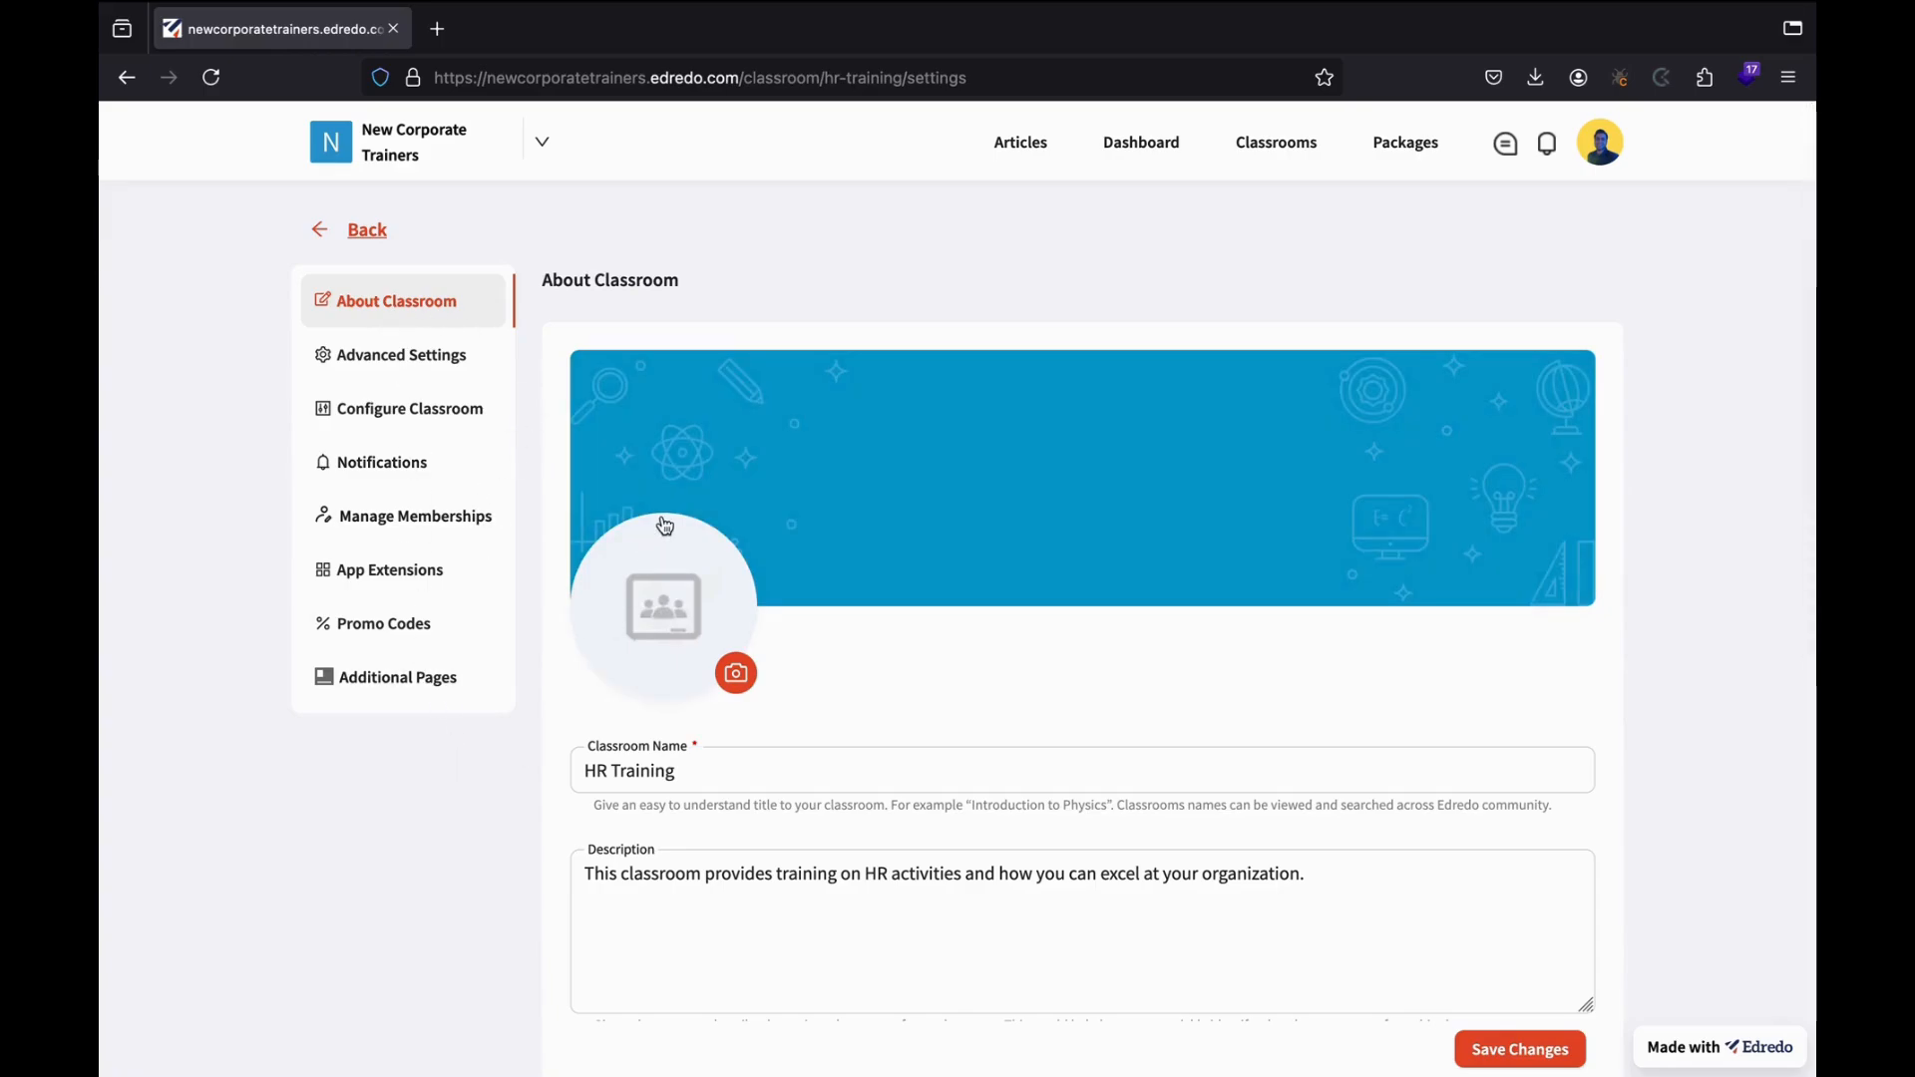
scroll(664, 526, "down", 1)
scroll(664, 525, "down", 6)
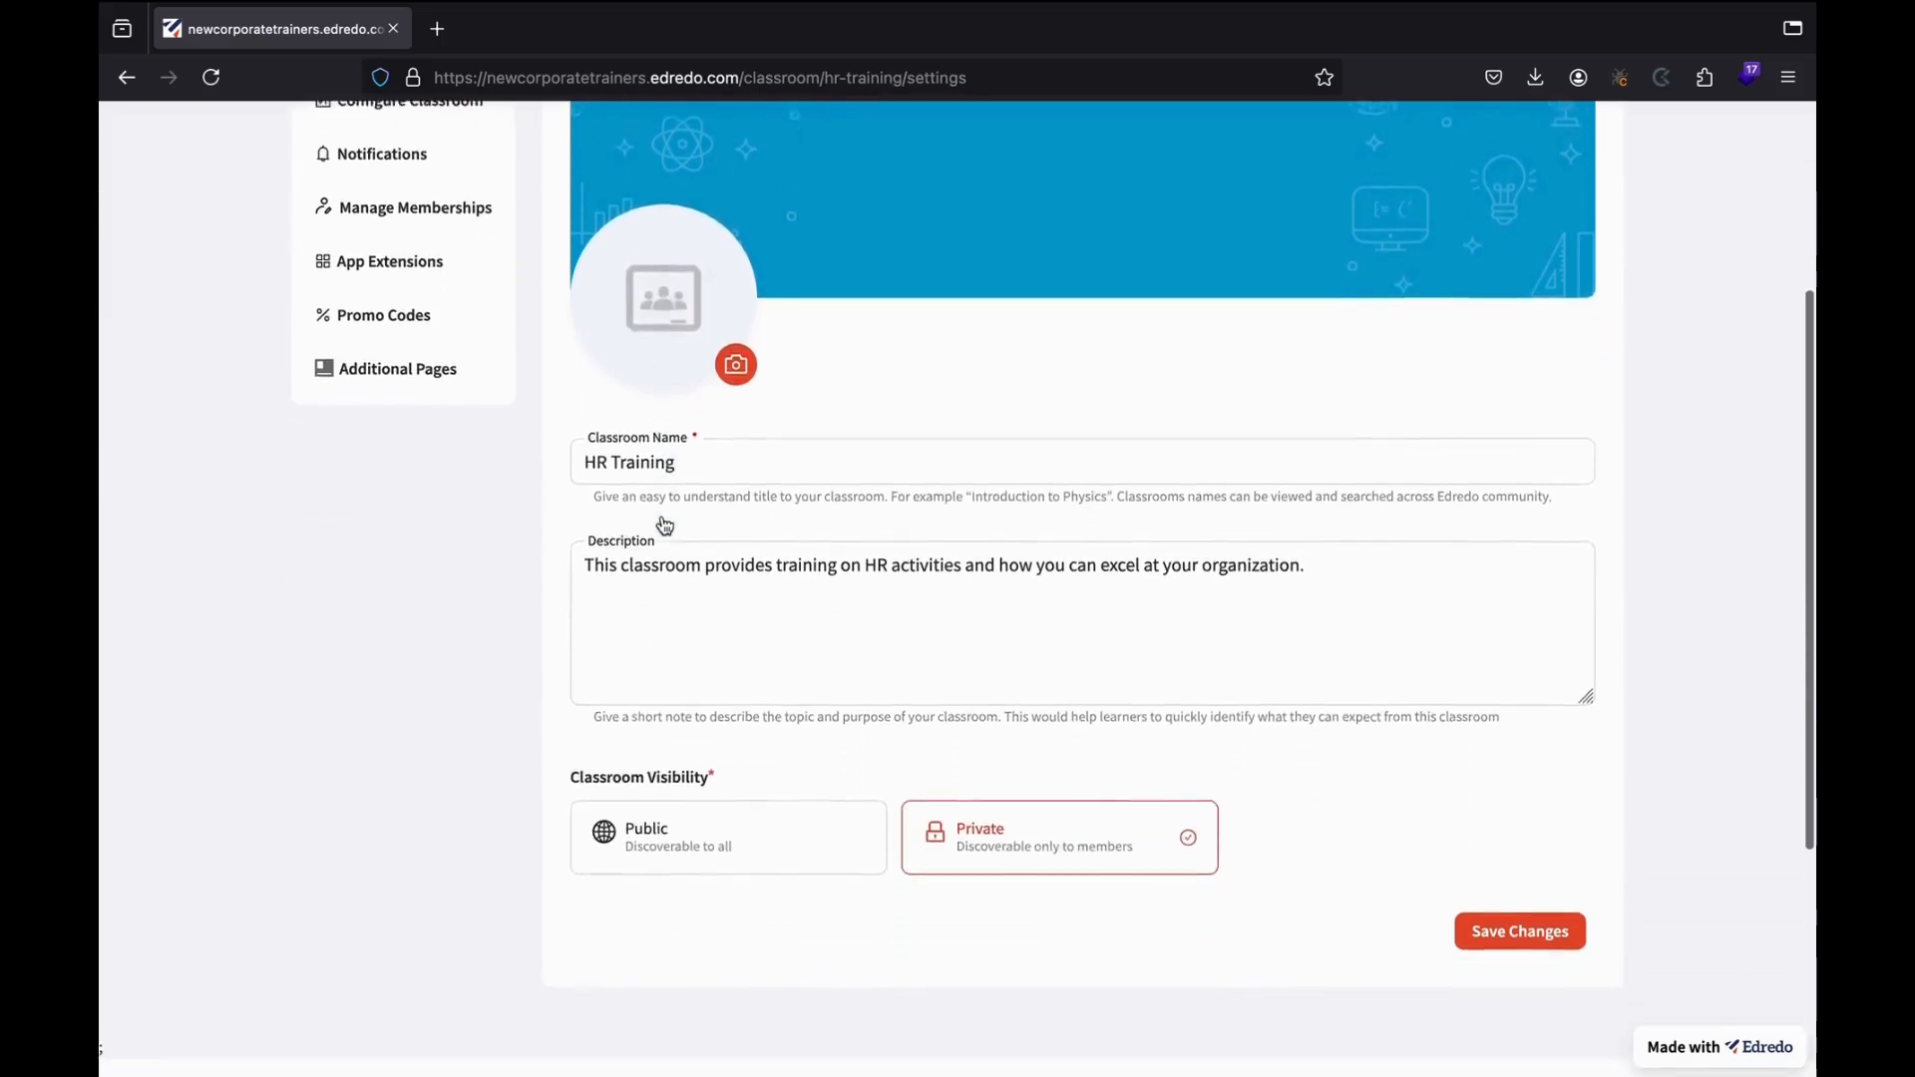
scroll(661, 524, "up", 7)
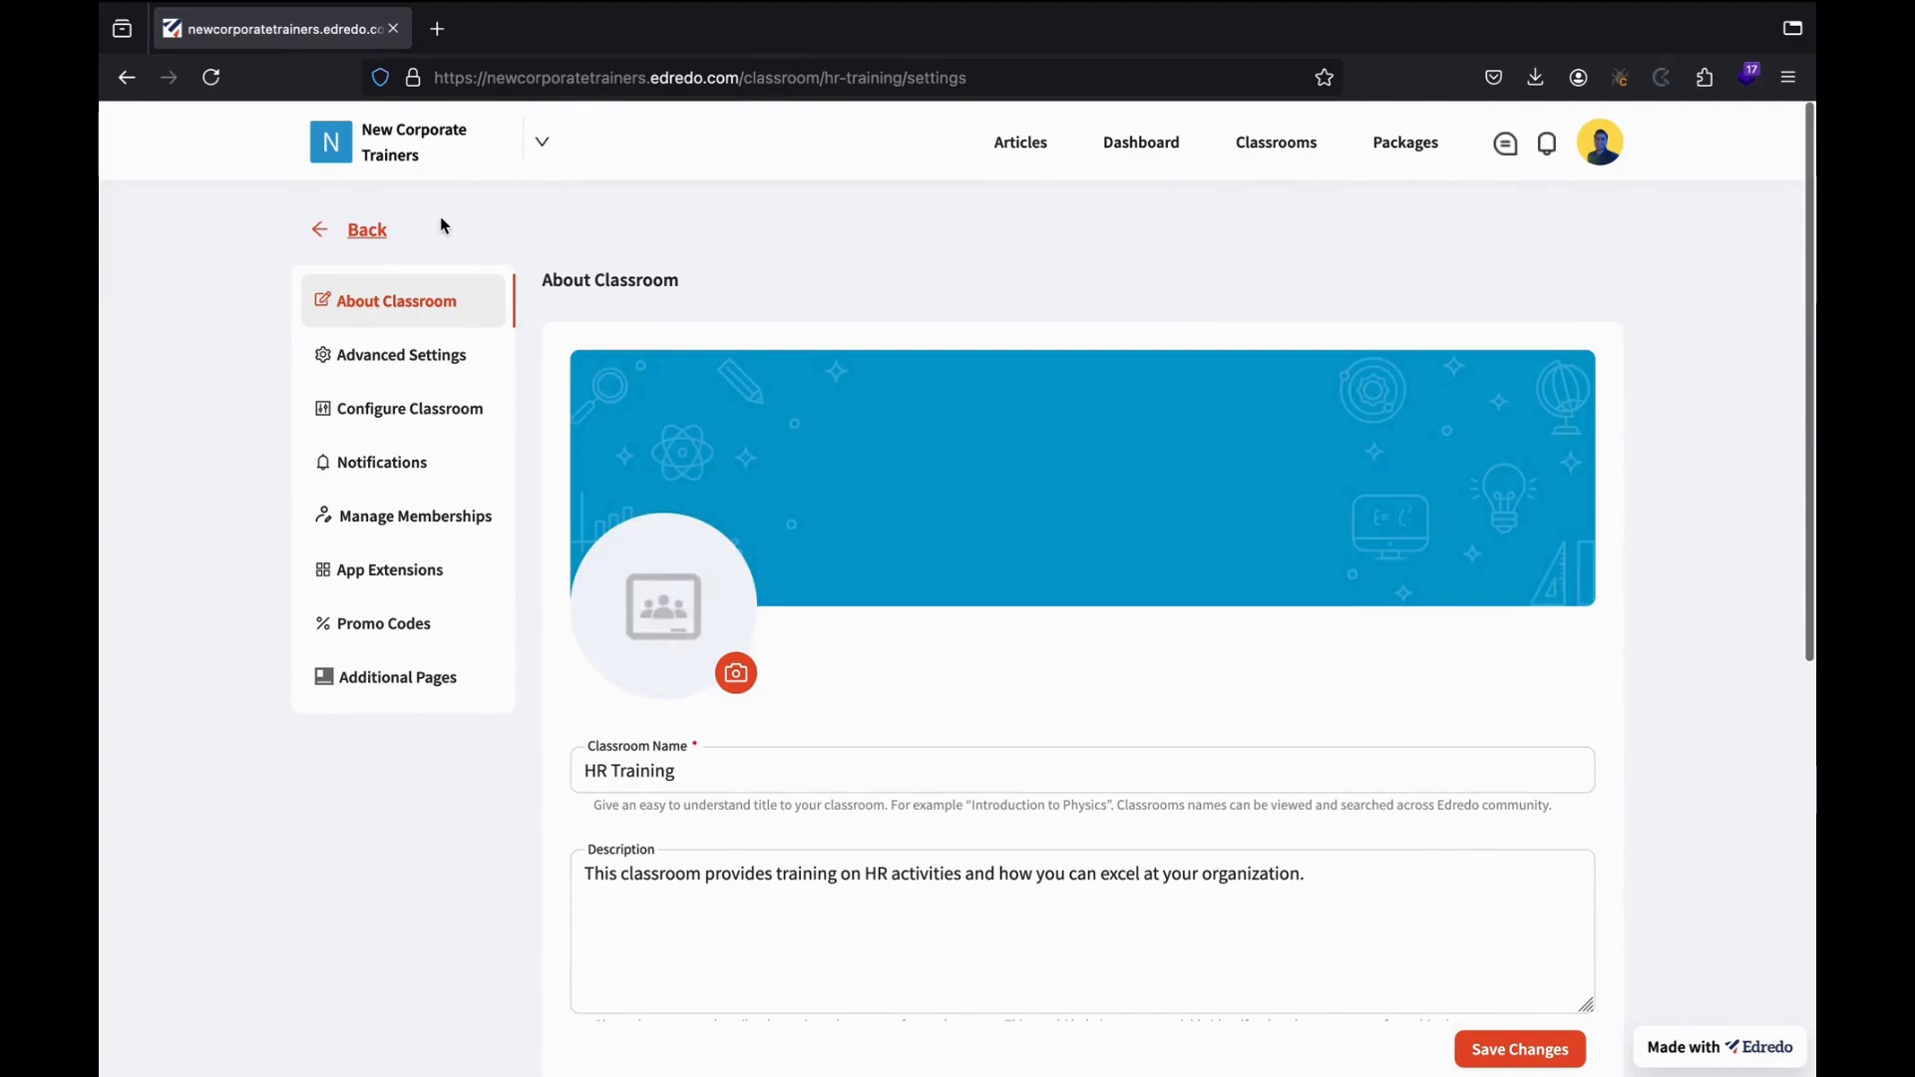
left_click(373, 230)
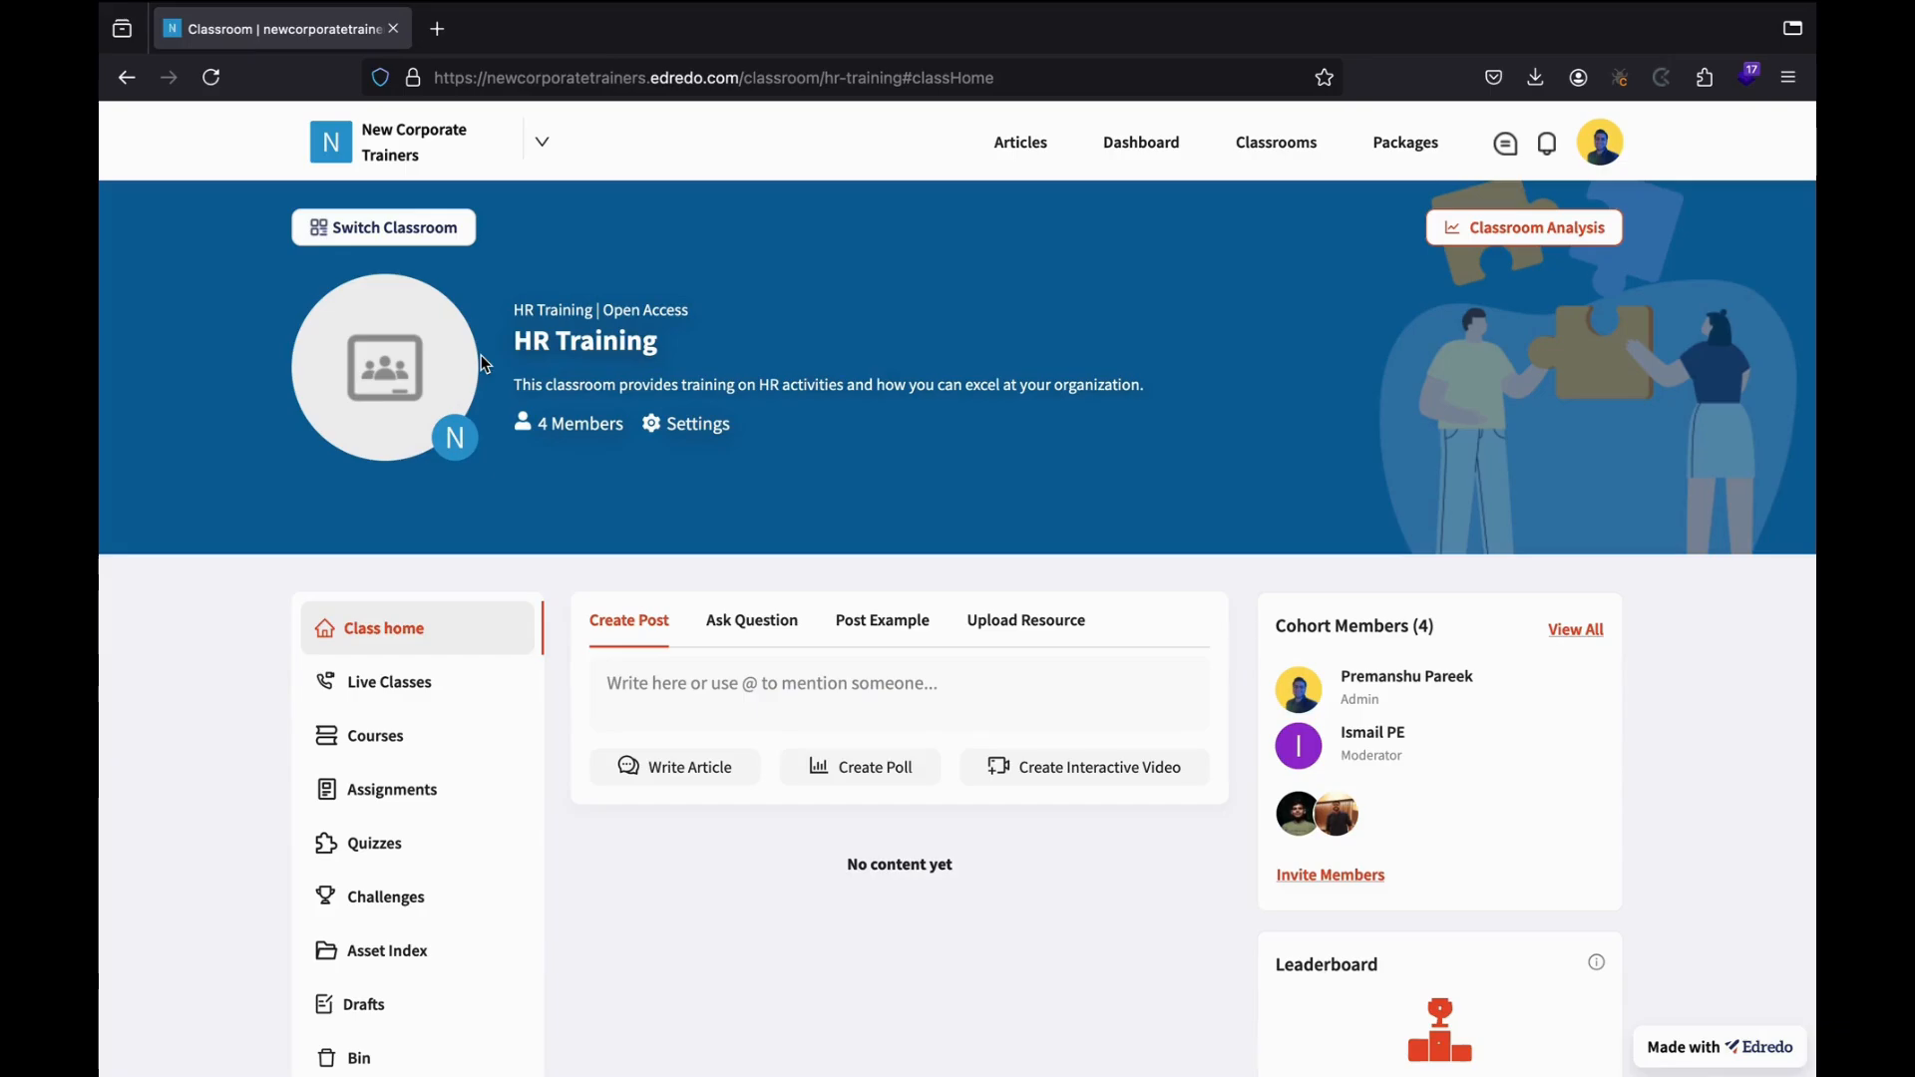
Check the classroom list without switching, then open HR Training's Classroom Analysis.
left_click(382, 236)
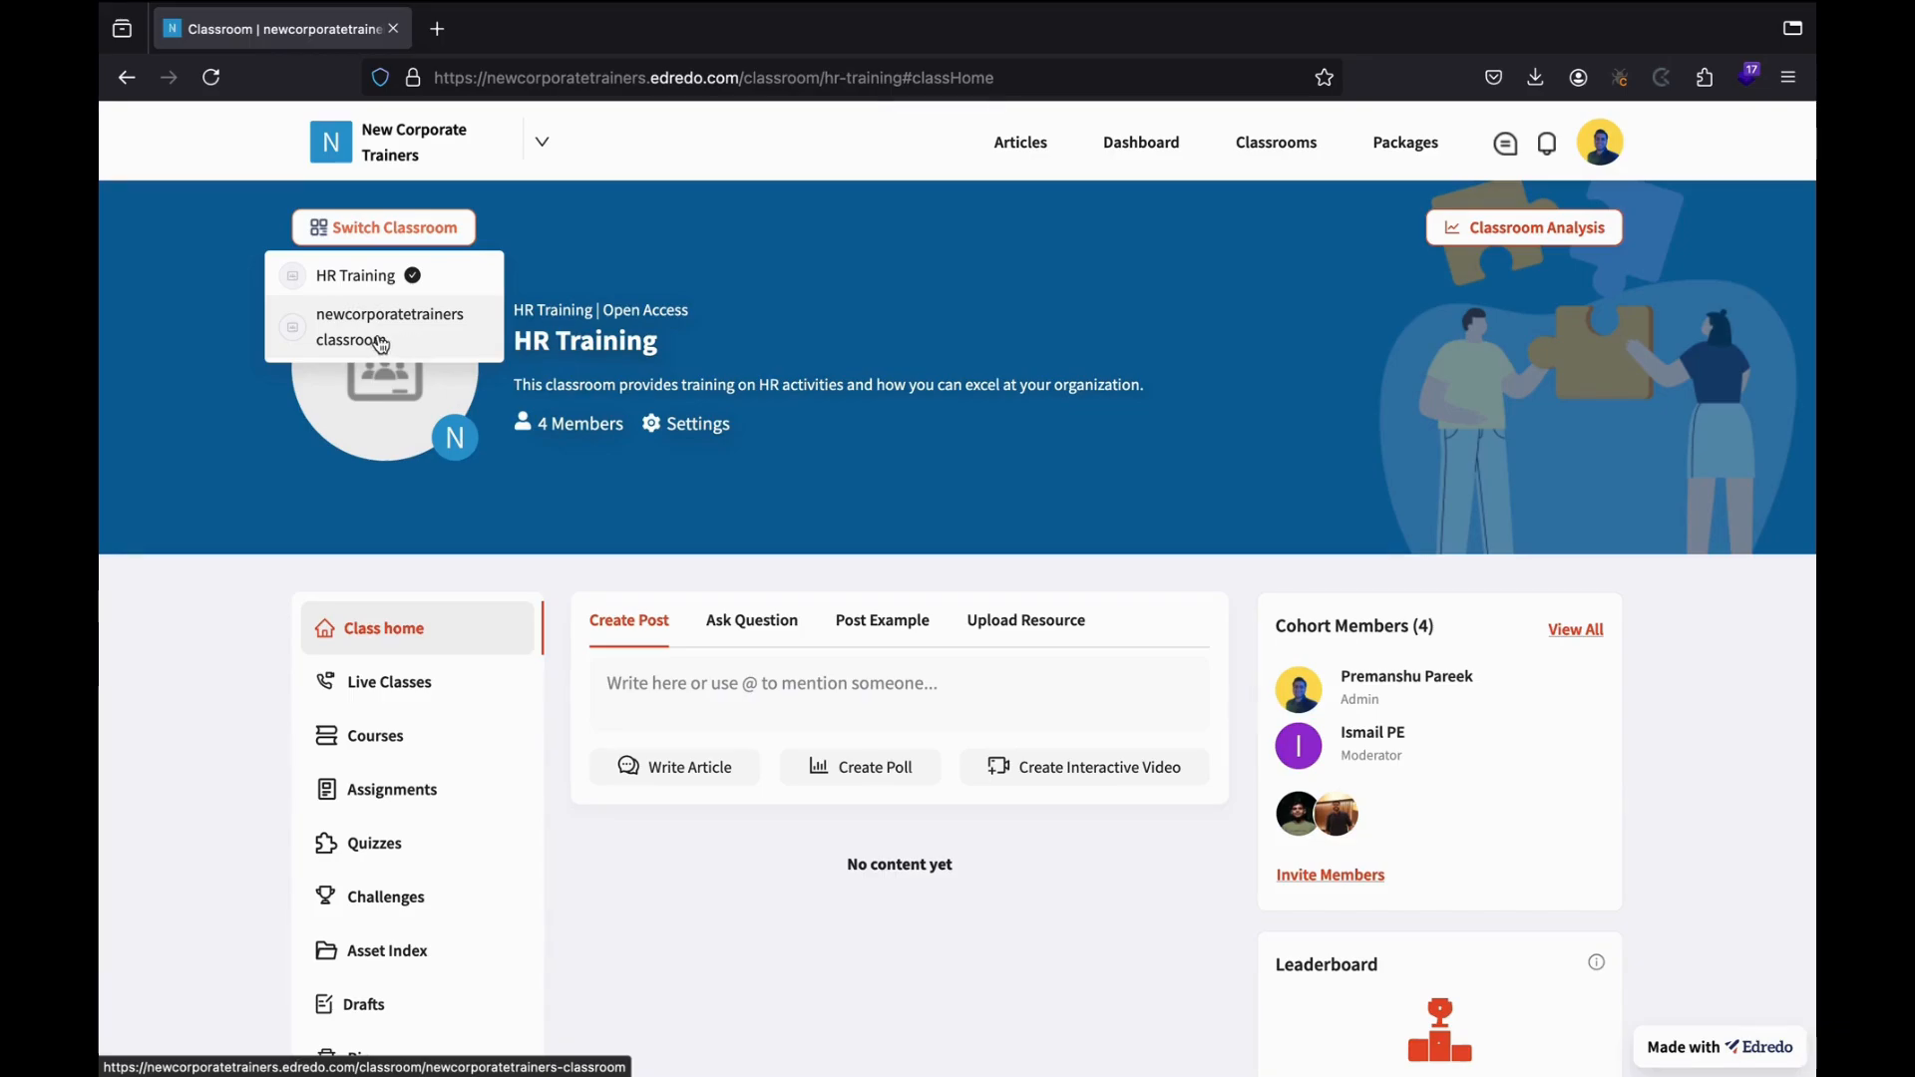
left_click(589, 274)
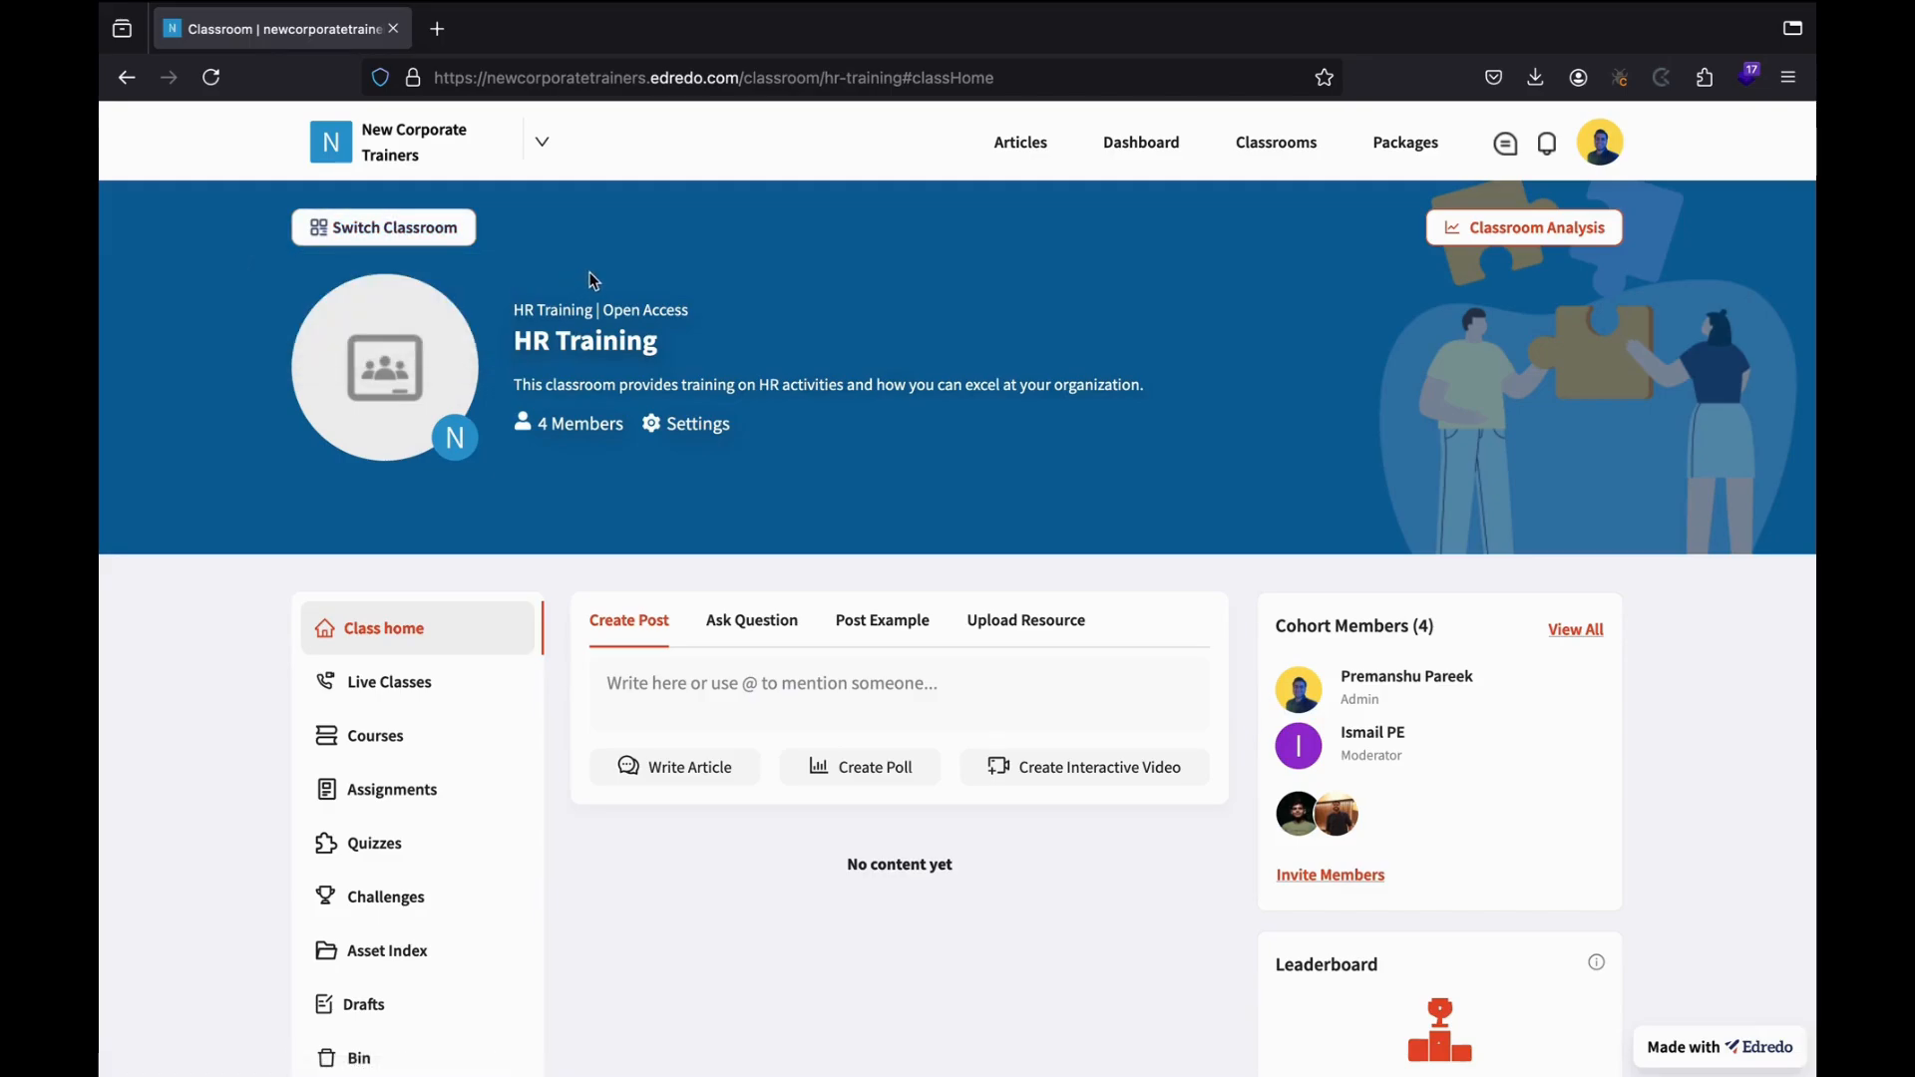
left_click(1540, 247)
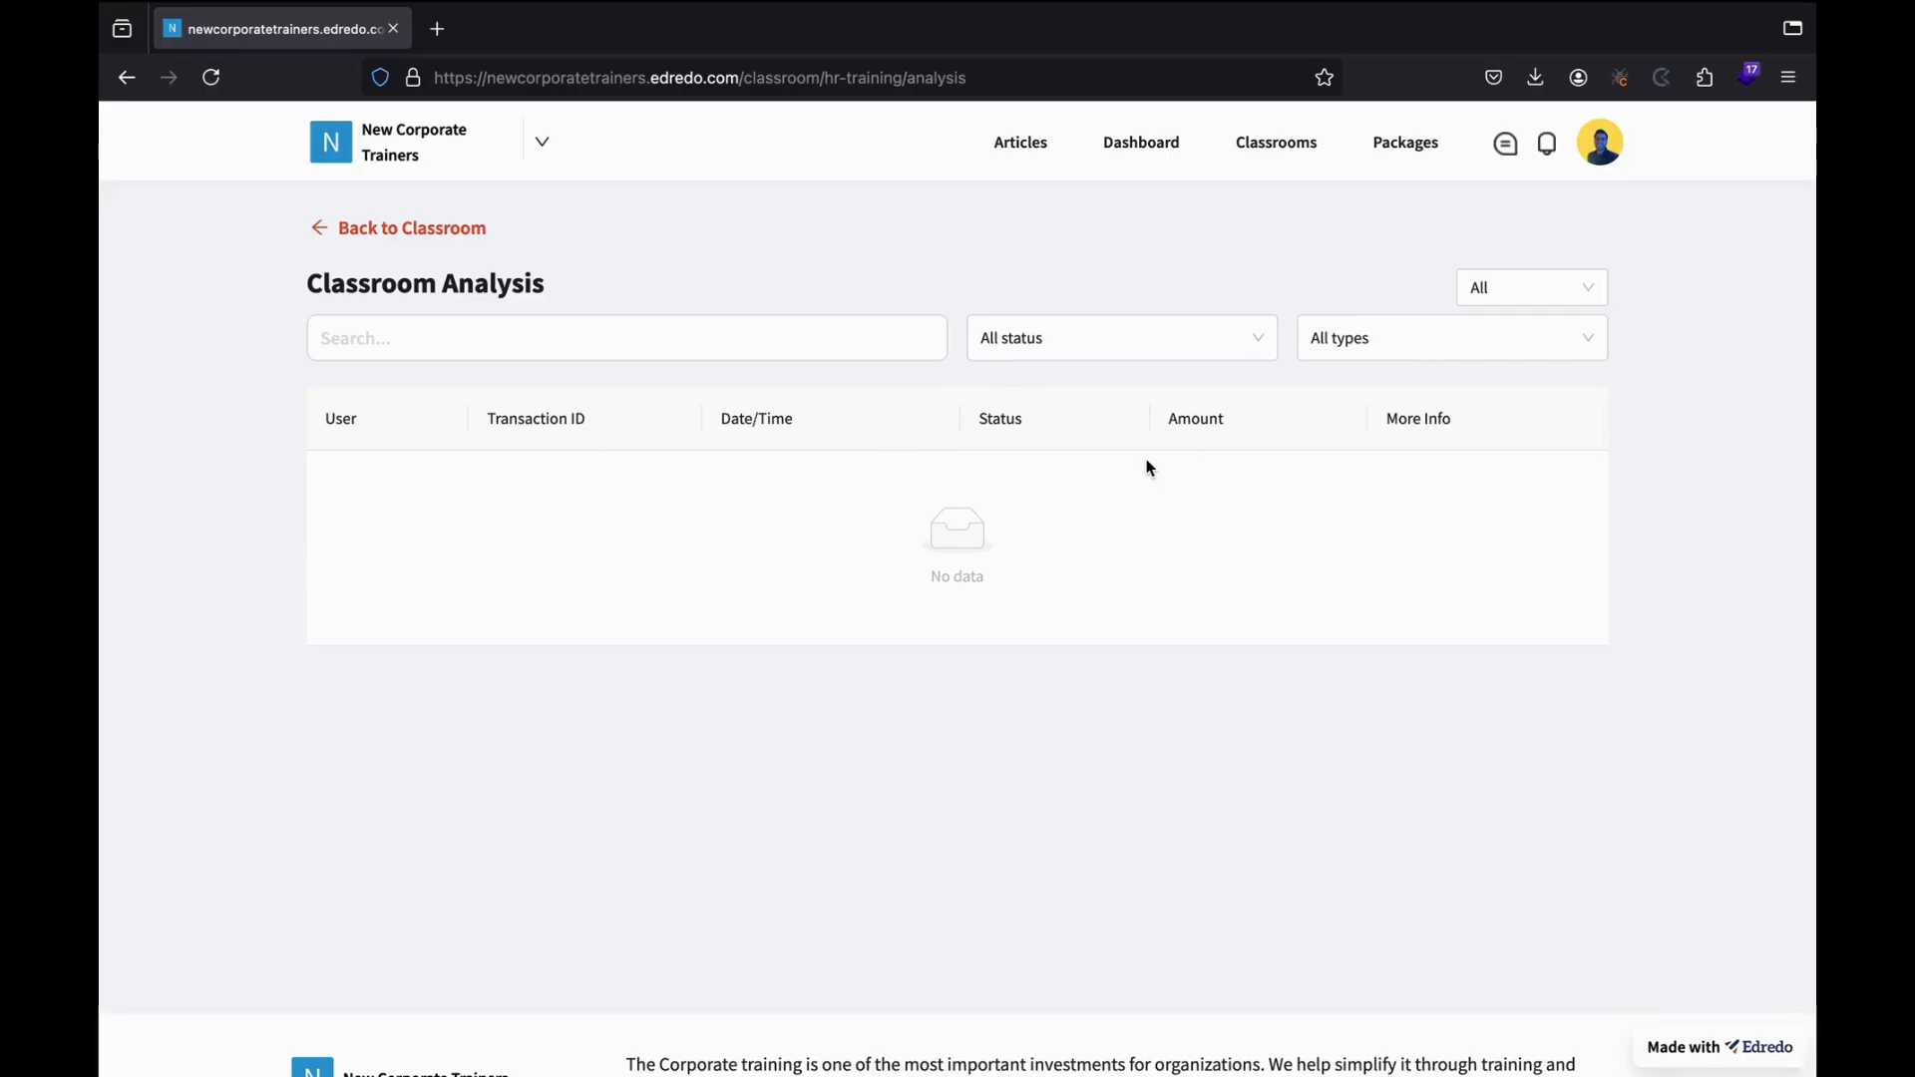
Go back to the HR Training class home and scroll down to its members.
left_click(388, 244)
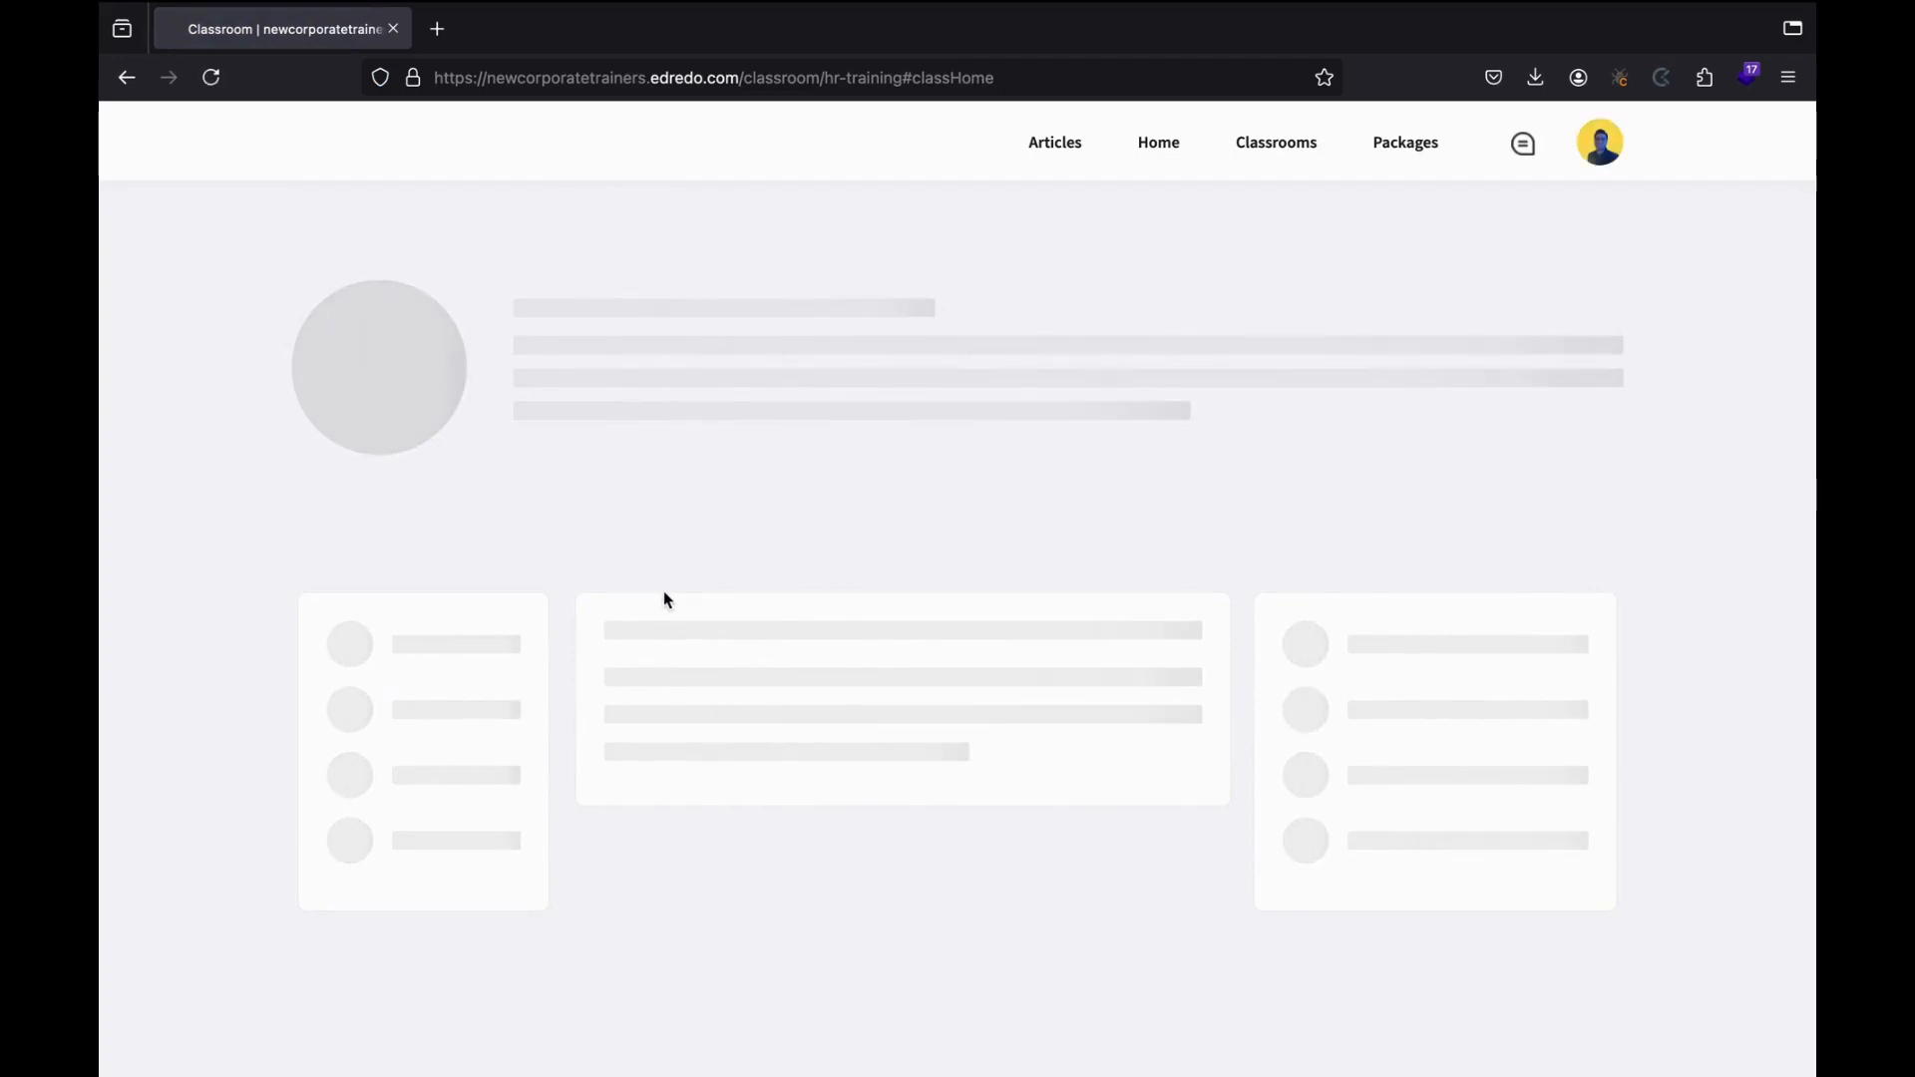
scroll(664, 594, "down", 2)
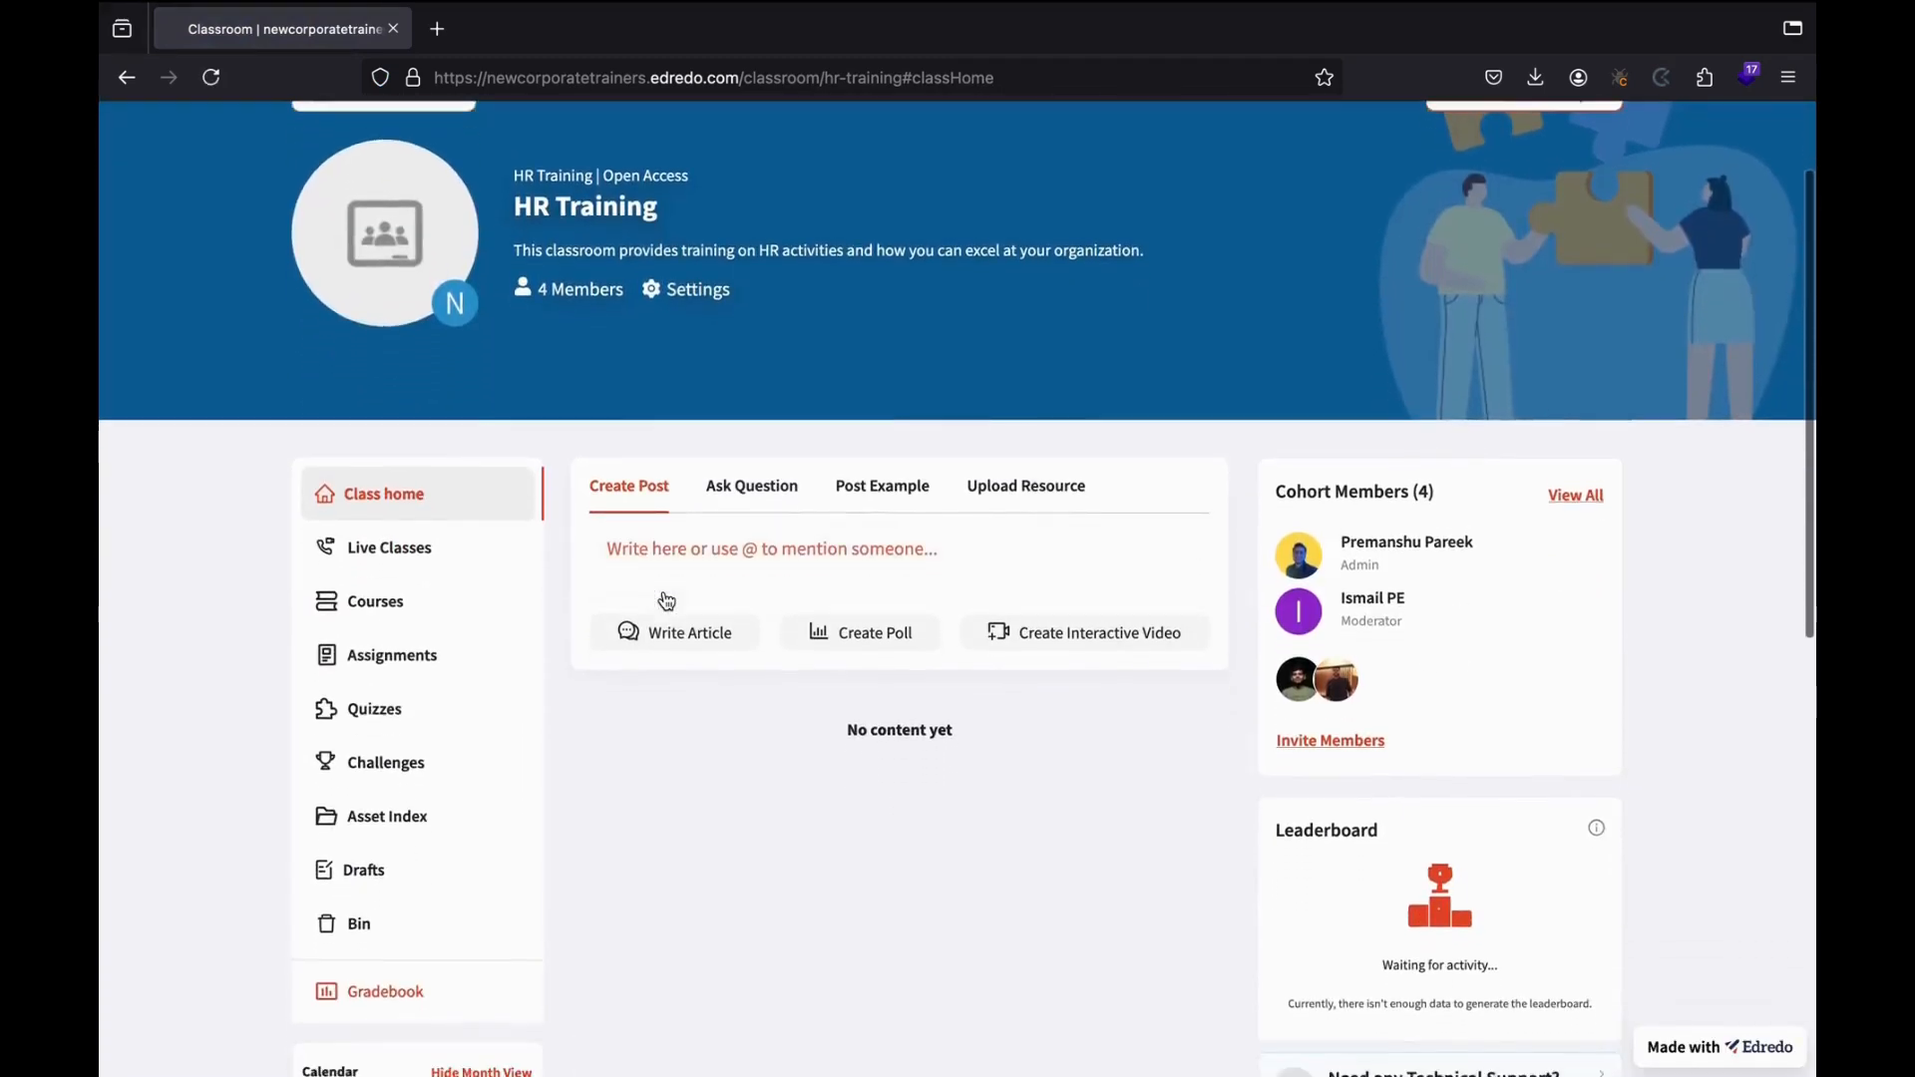
scroll(665, 600, "down", 3)
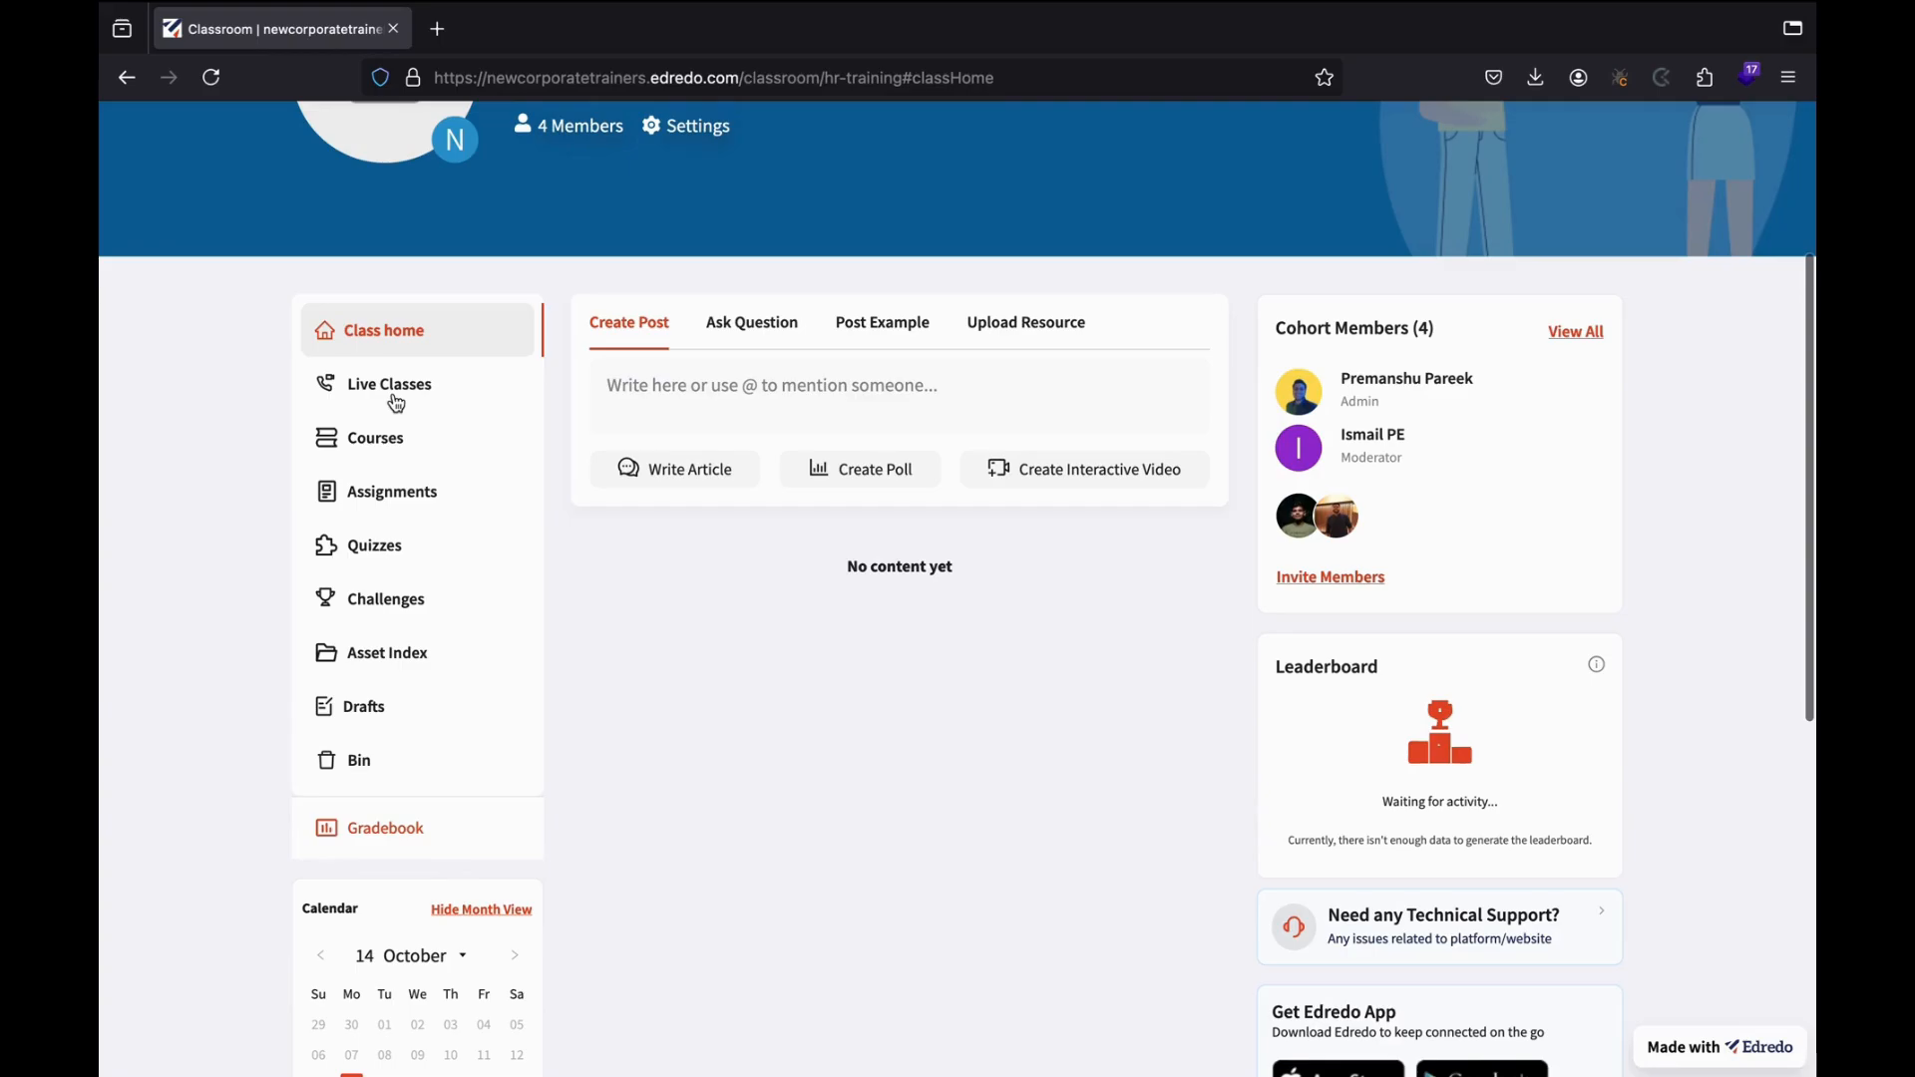
Add a new live class in HR Training with Google Meet as its platform.
left_click(396, 399)
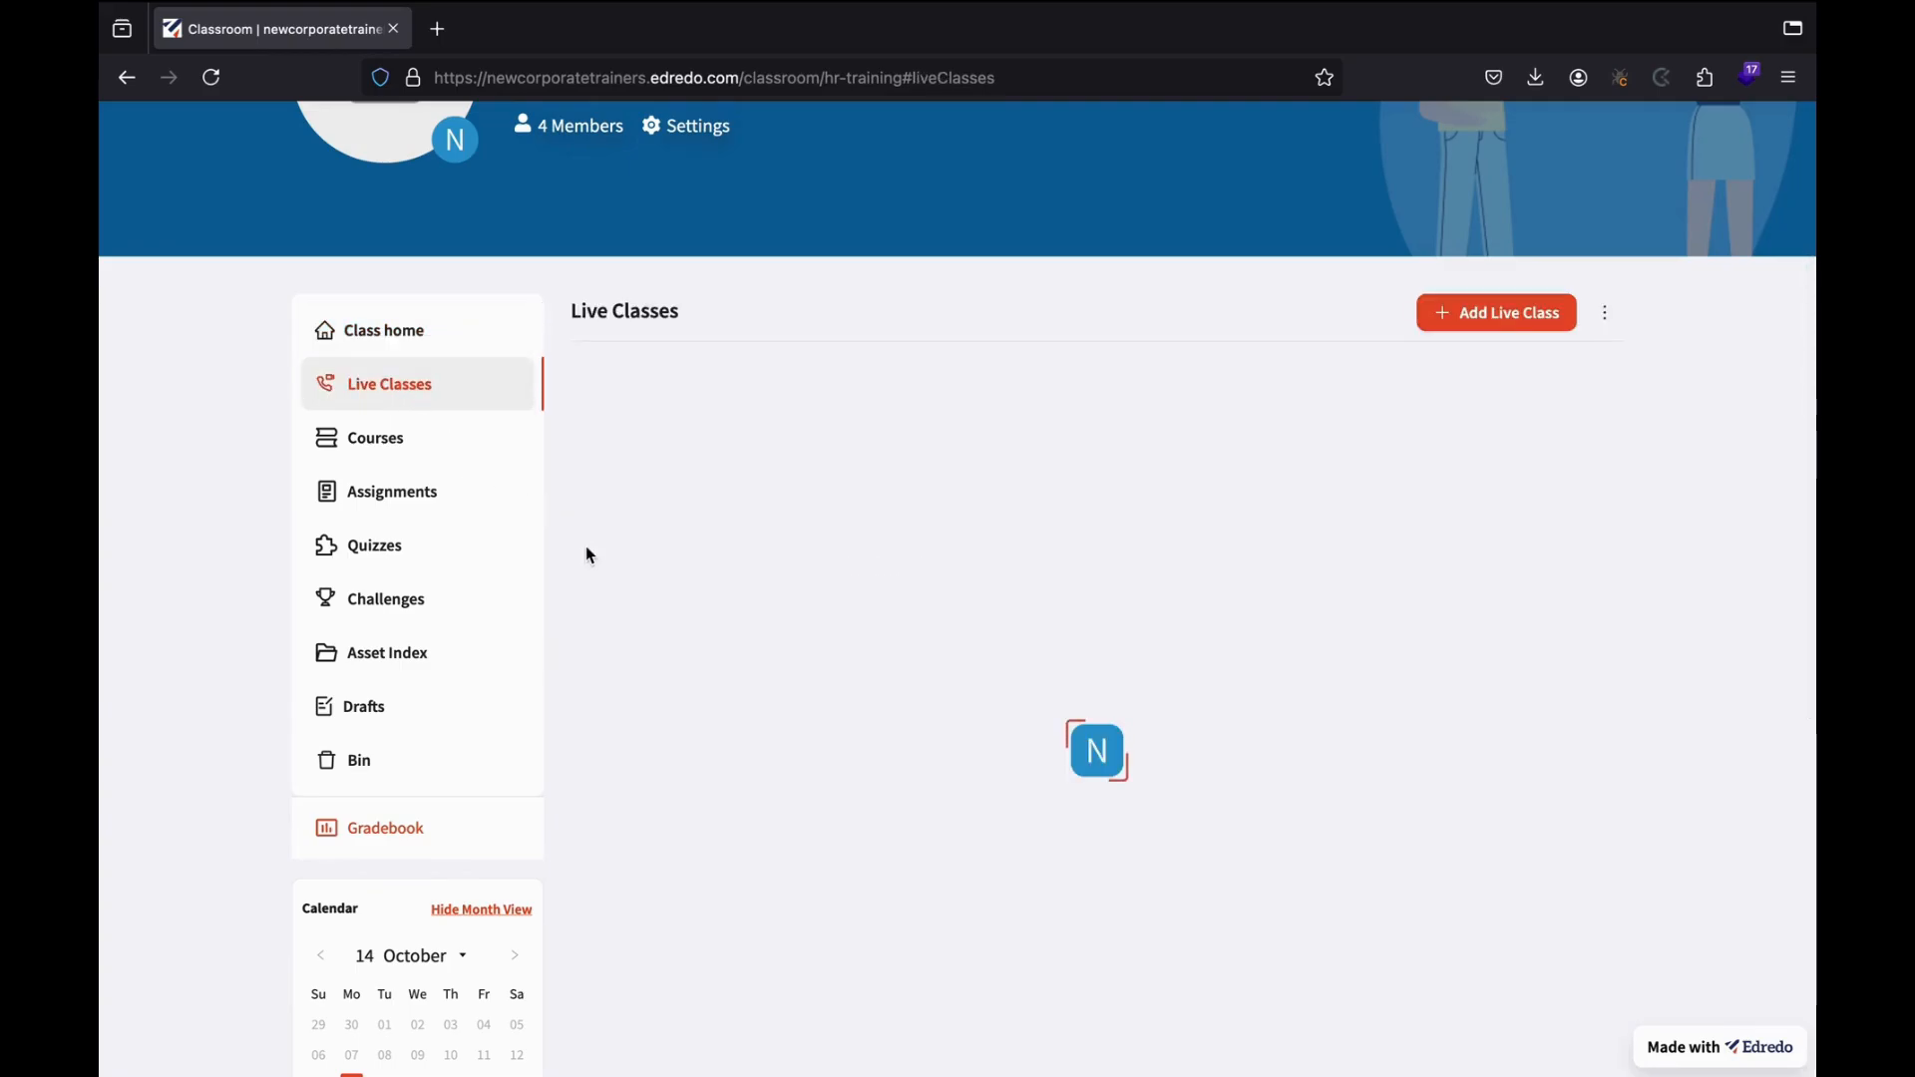
scroll(812, 652, "up", 1)
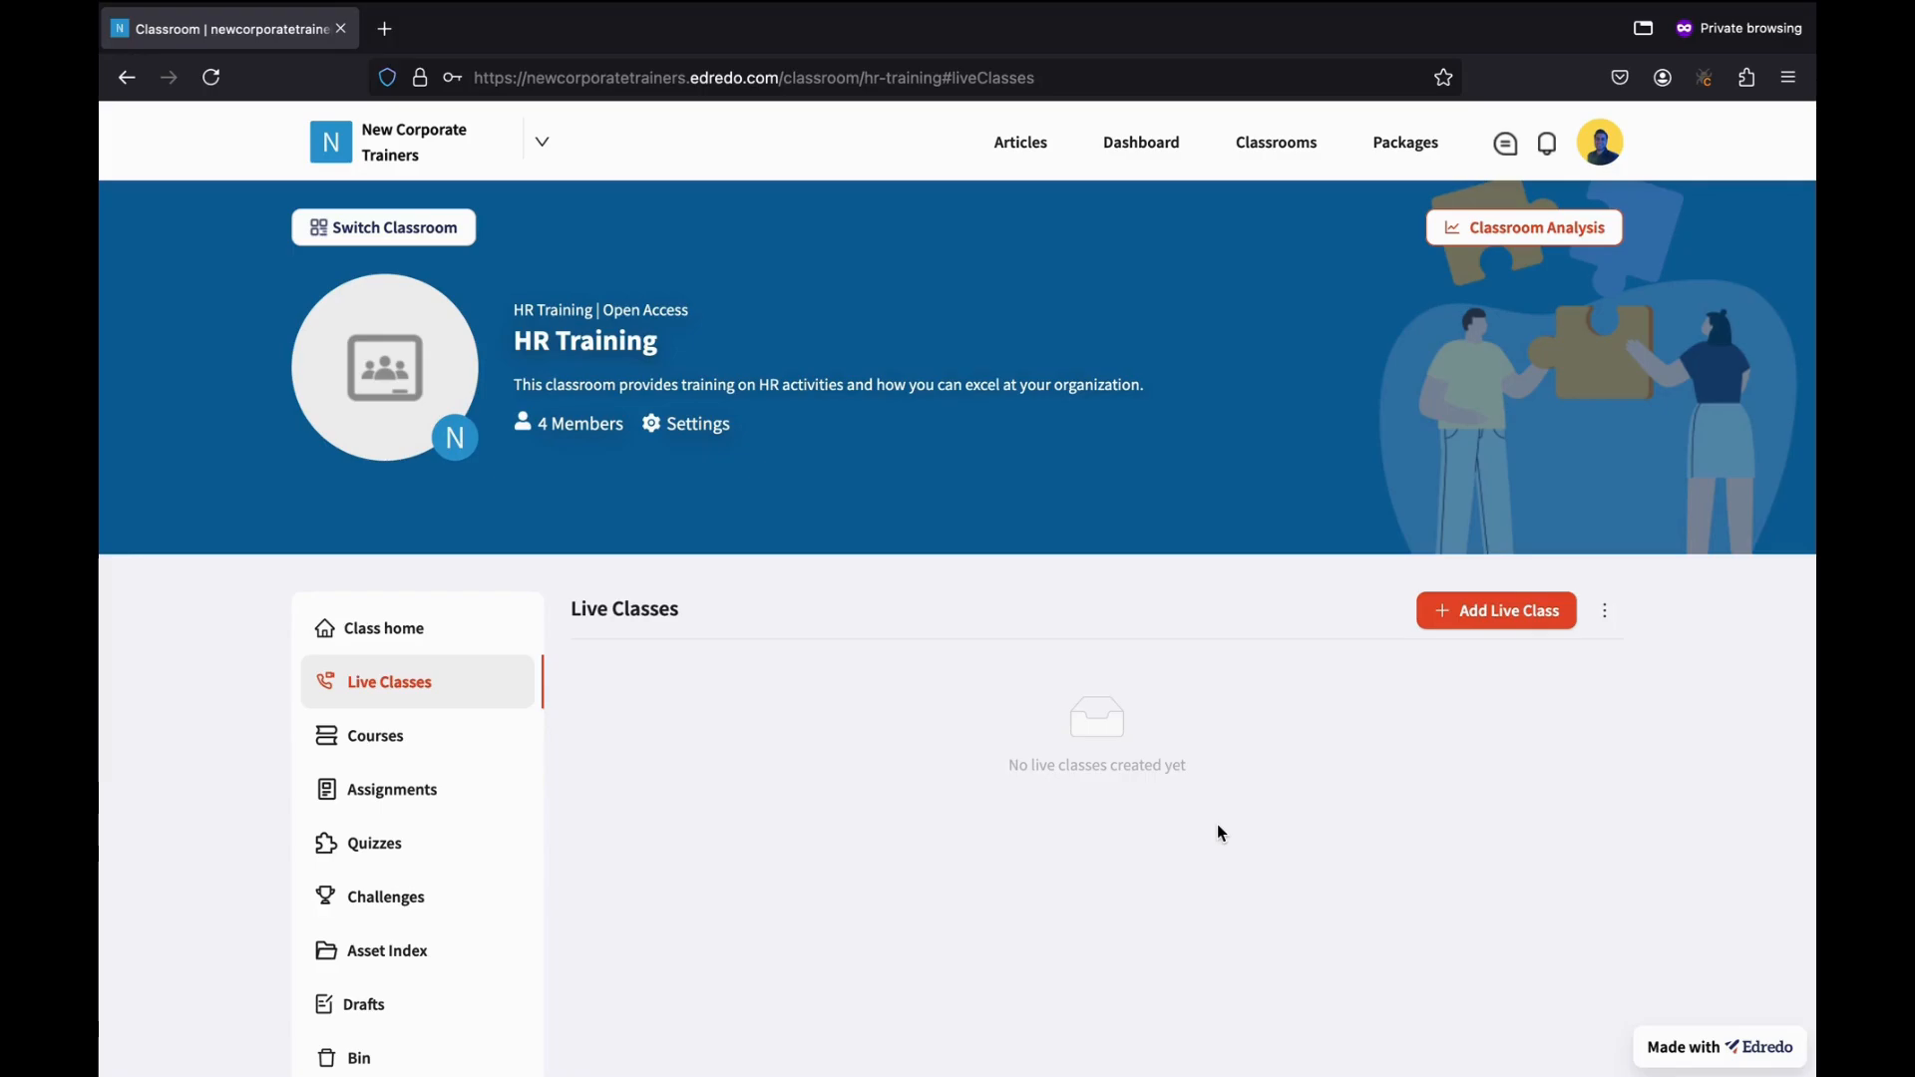
left_click(1488, 612)
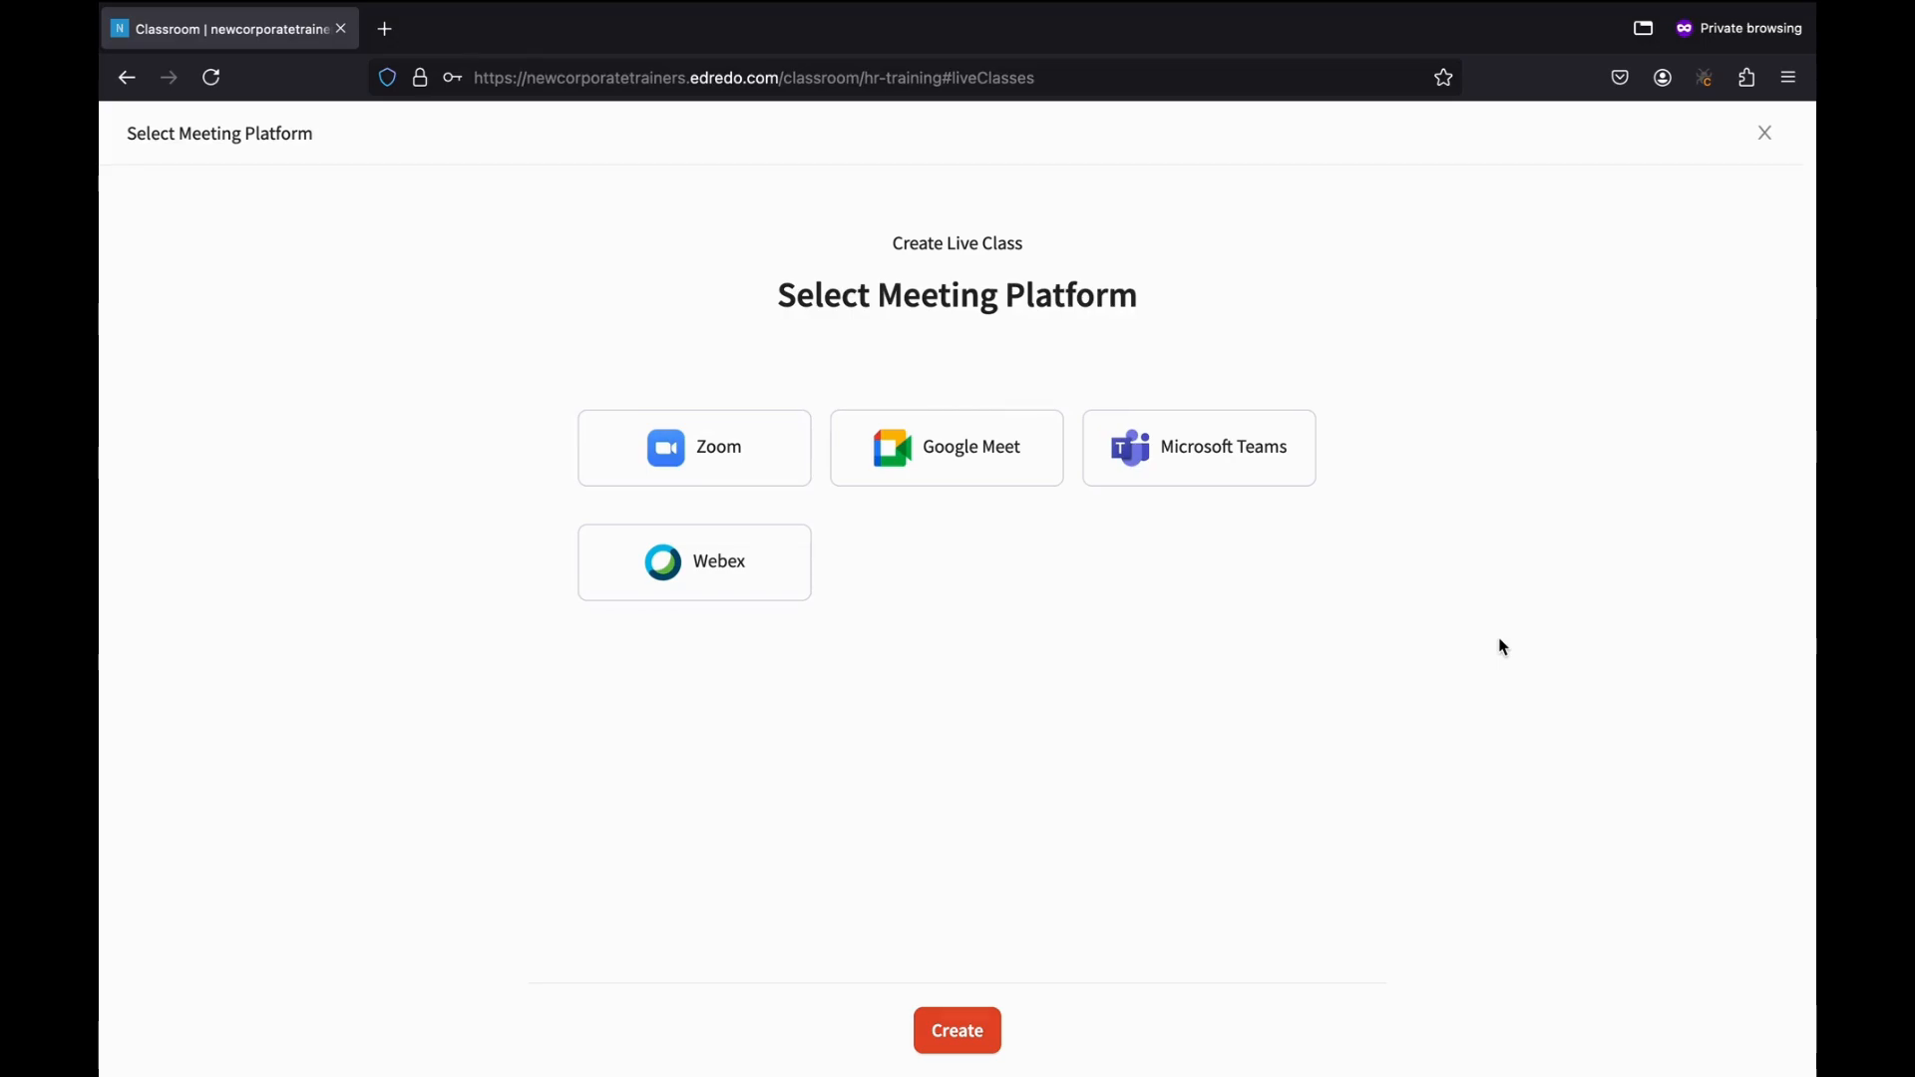
left_click(1005, 466)
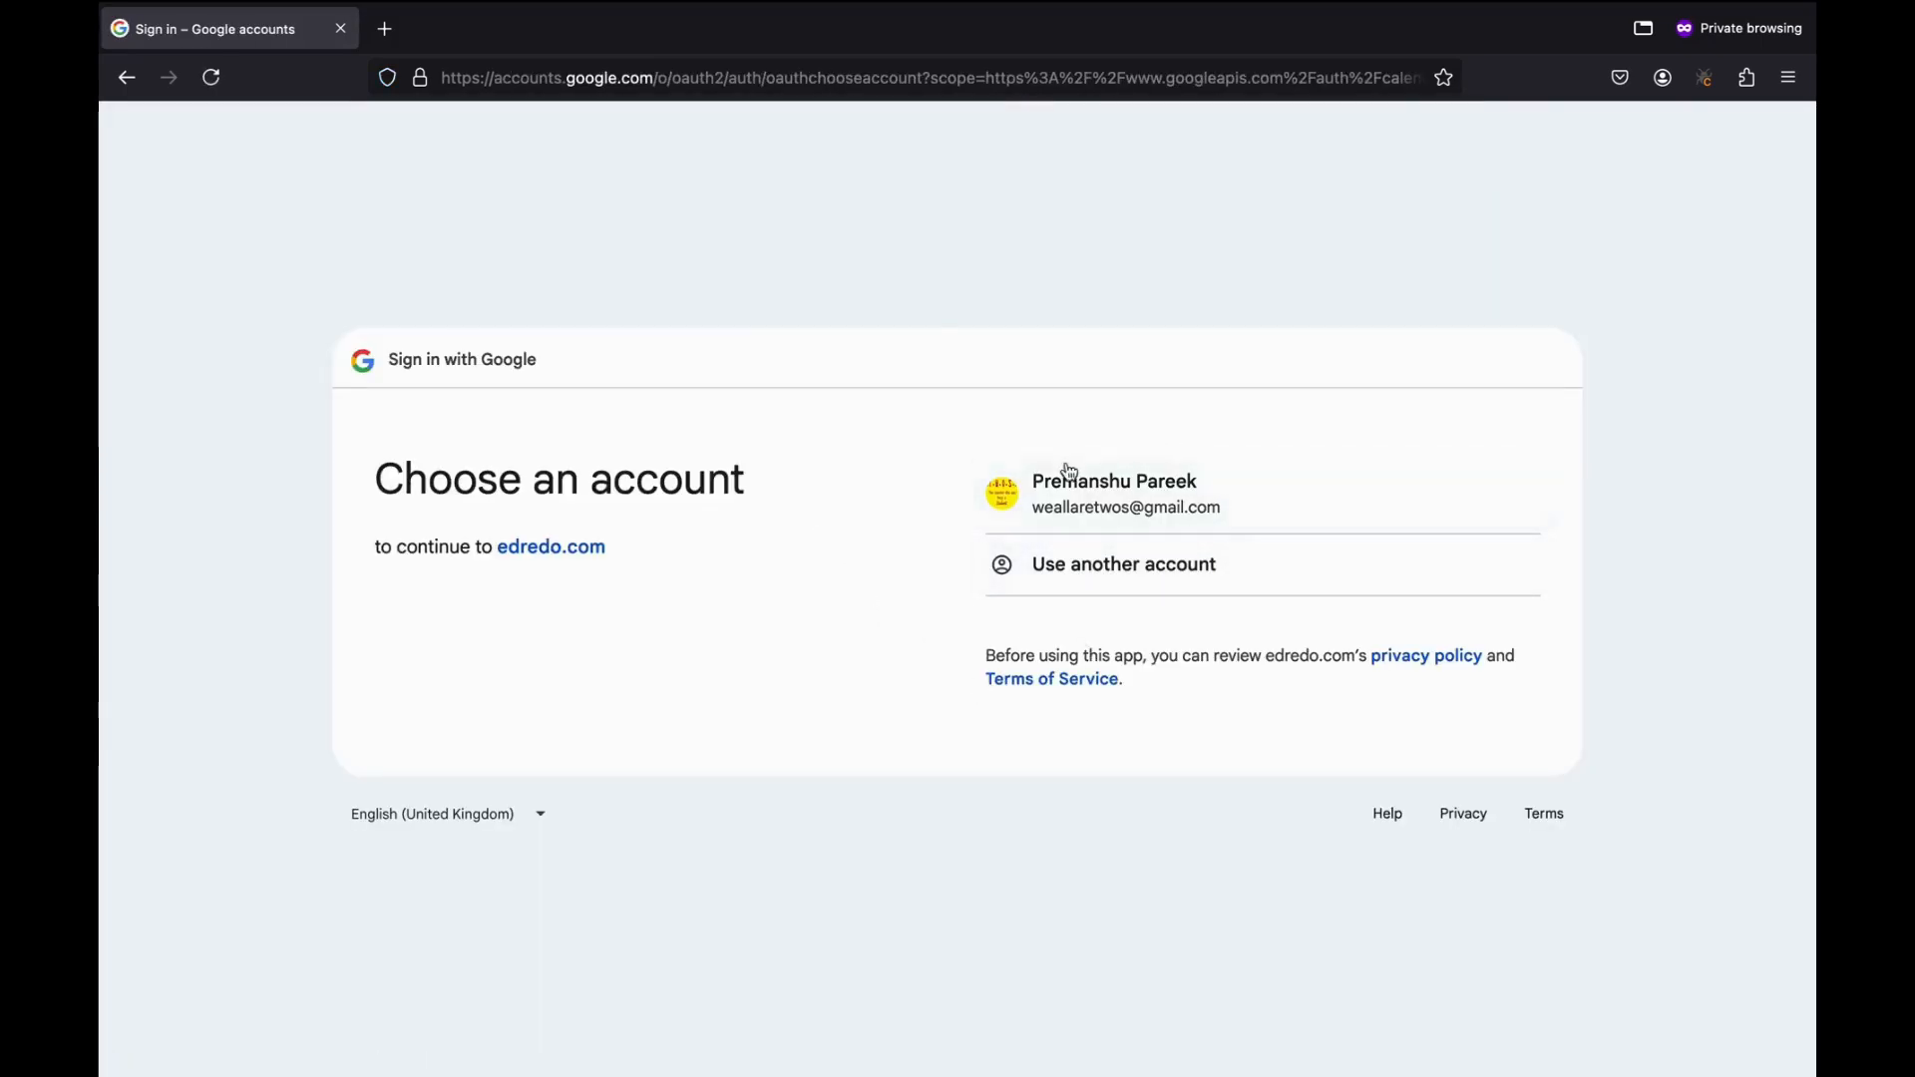
Sign in with the Google account and grant edredo.com access despite the unverified-app warning.
left_click(1167, 521)
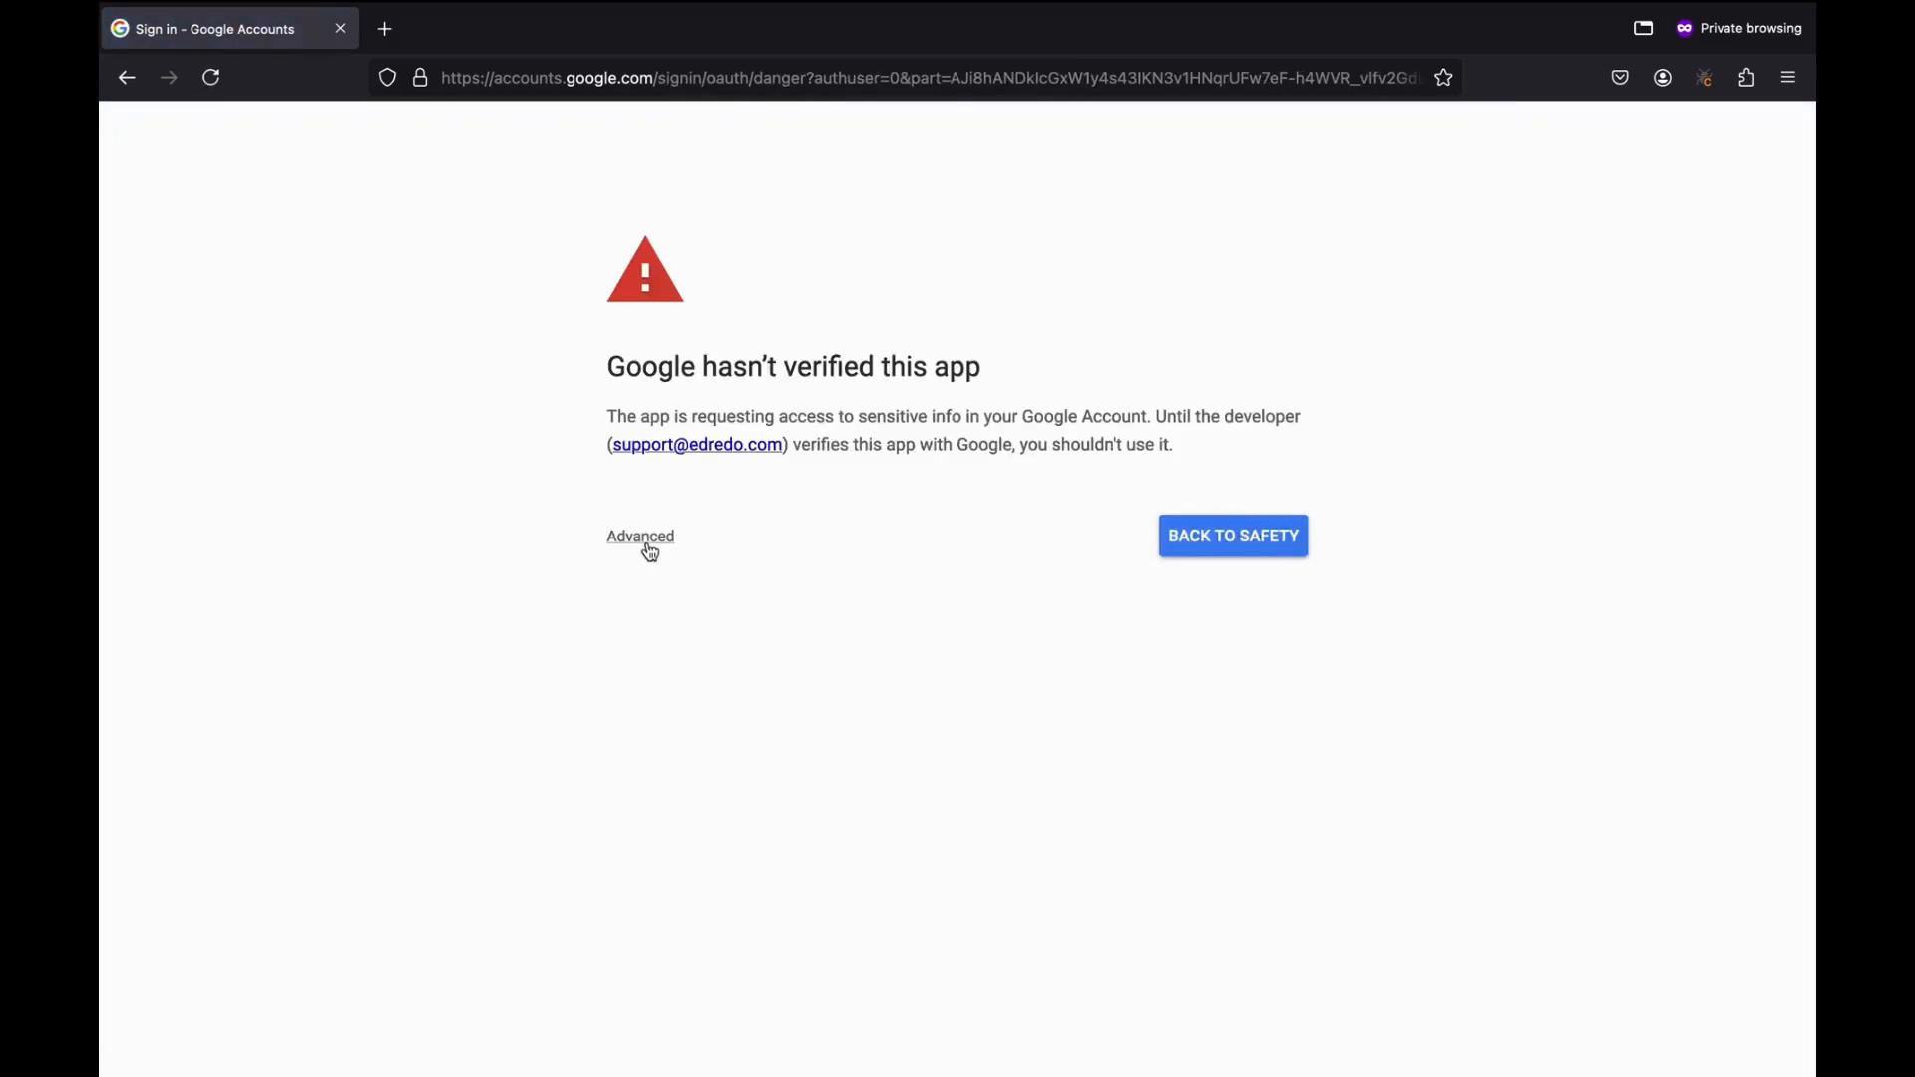
left_click(649, 540)
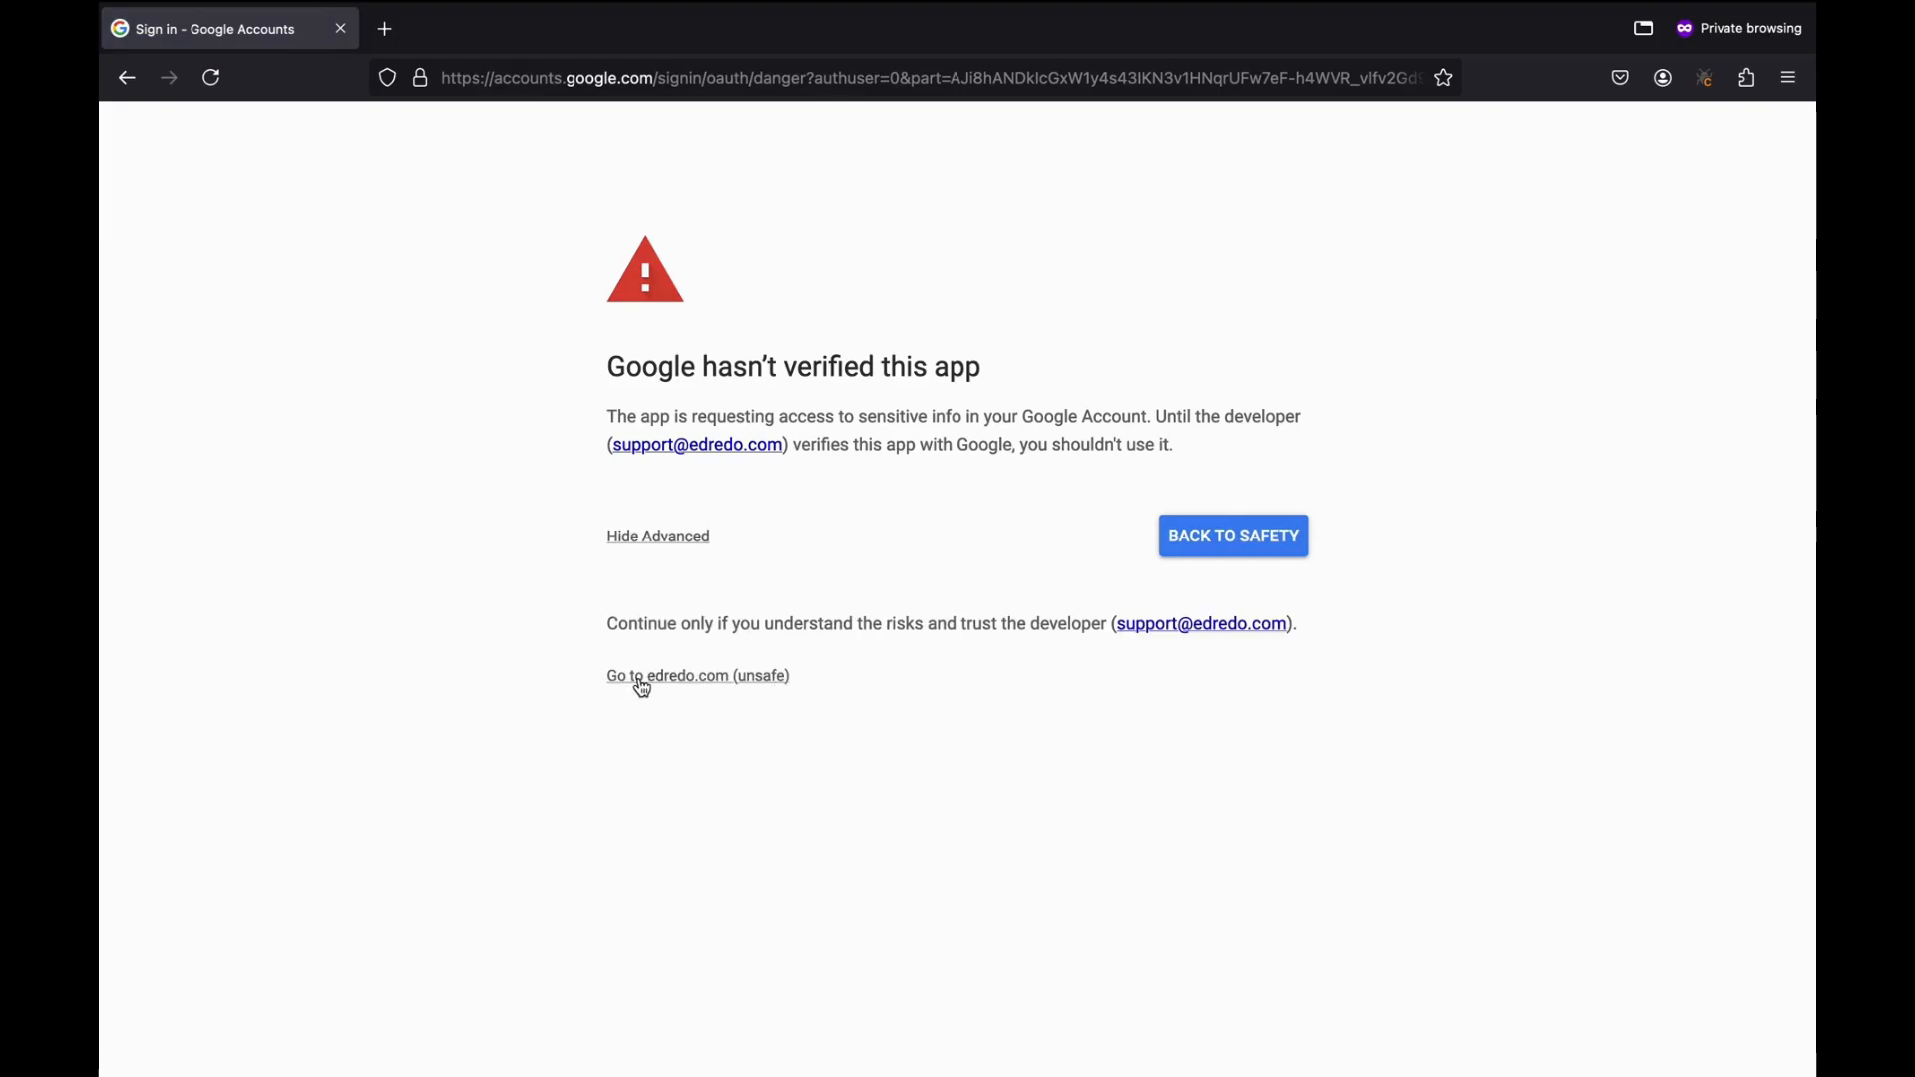
left_click(702, 688)
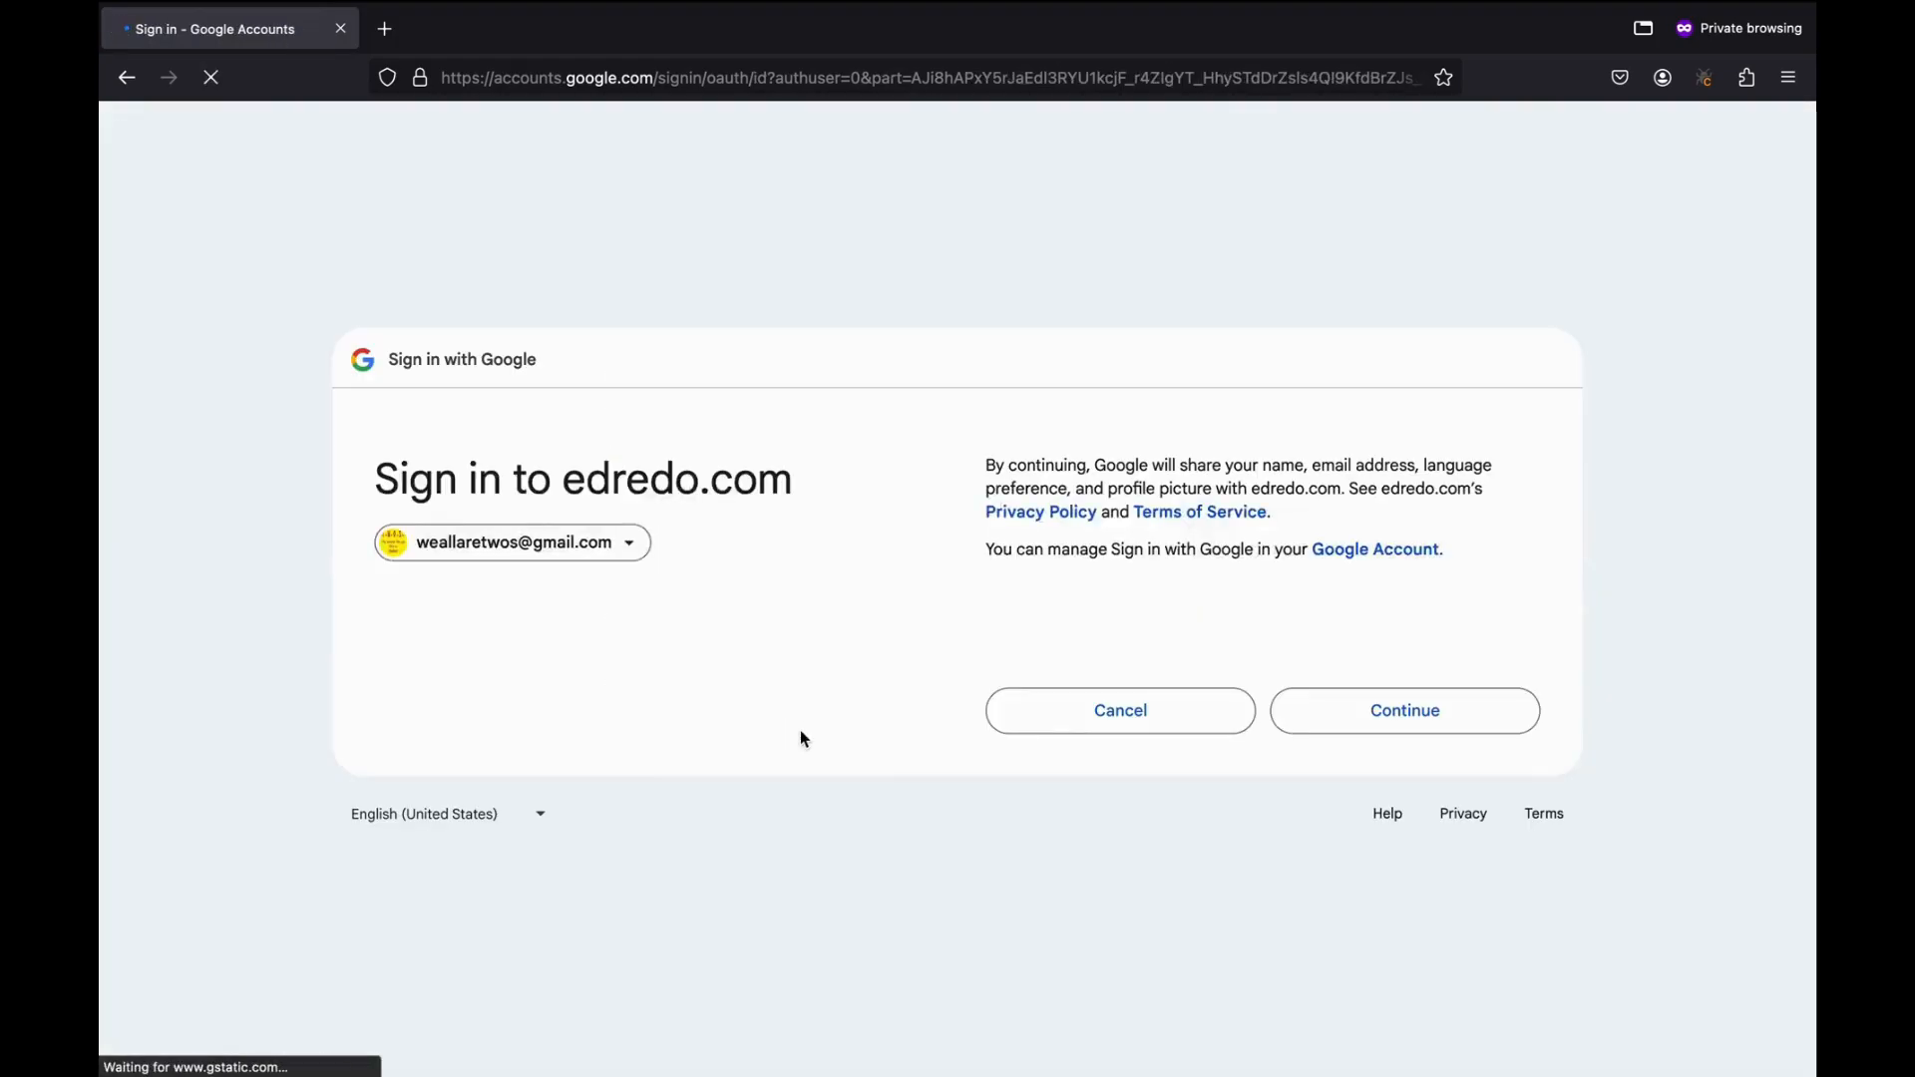
left_click(1352, 728)
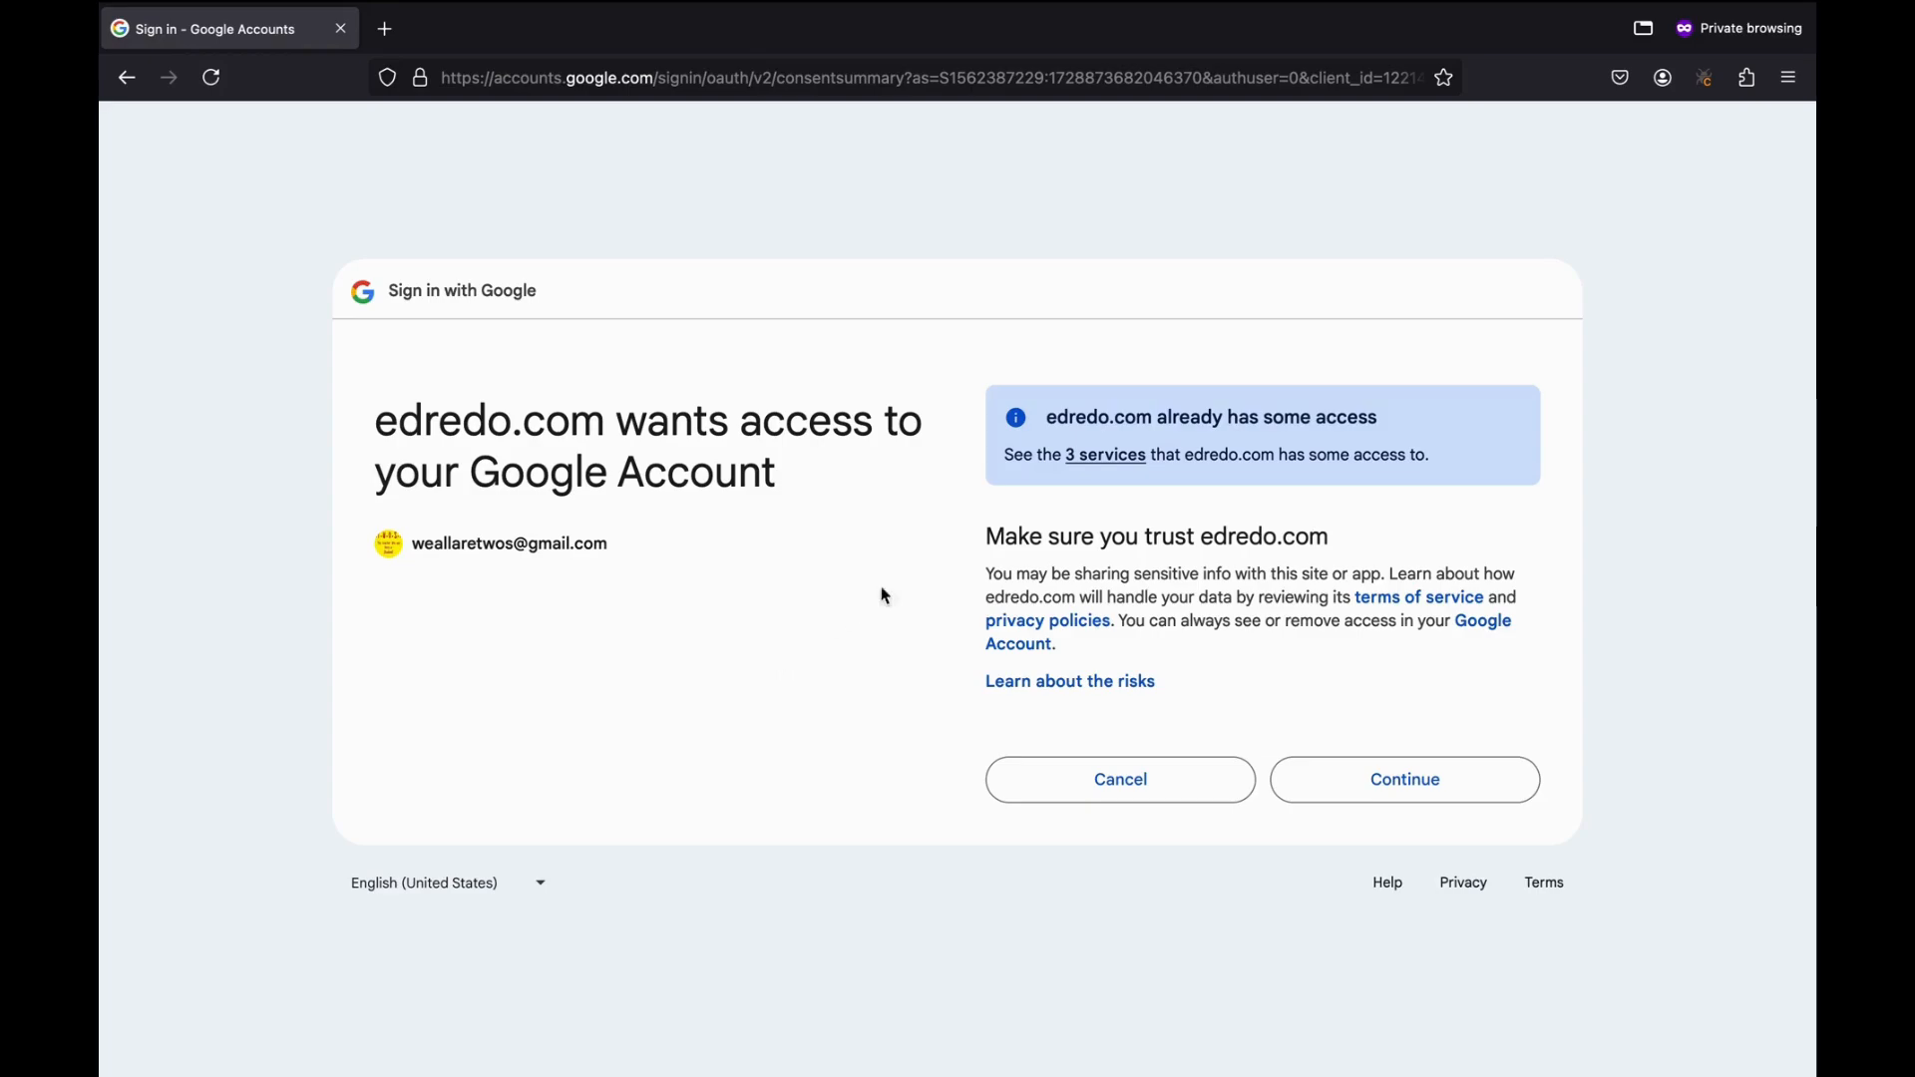
left_click(1381, 783)
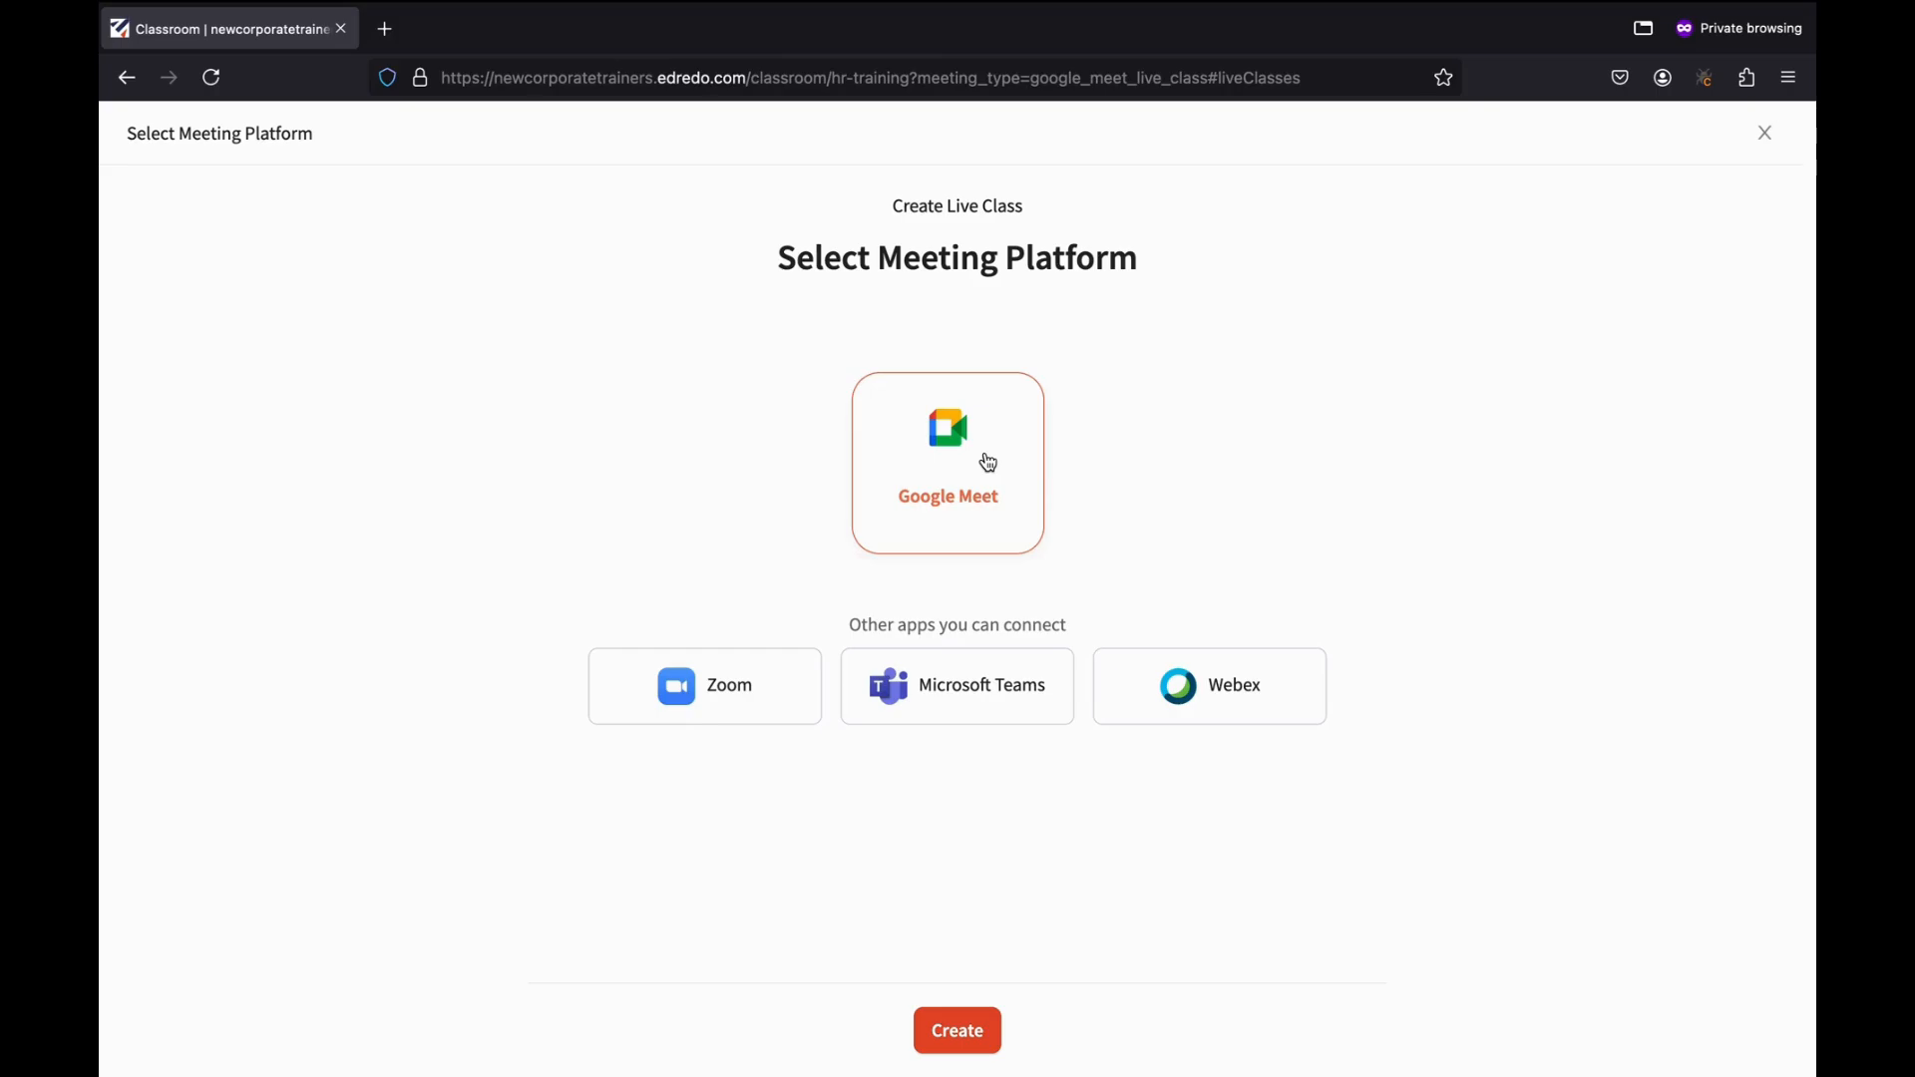
Give the live class the topic 'HR Team Orientation', starting 15 Oct 2024 at 08:00 AM.
left_click(955, 1040)
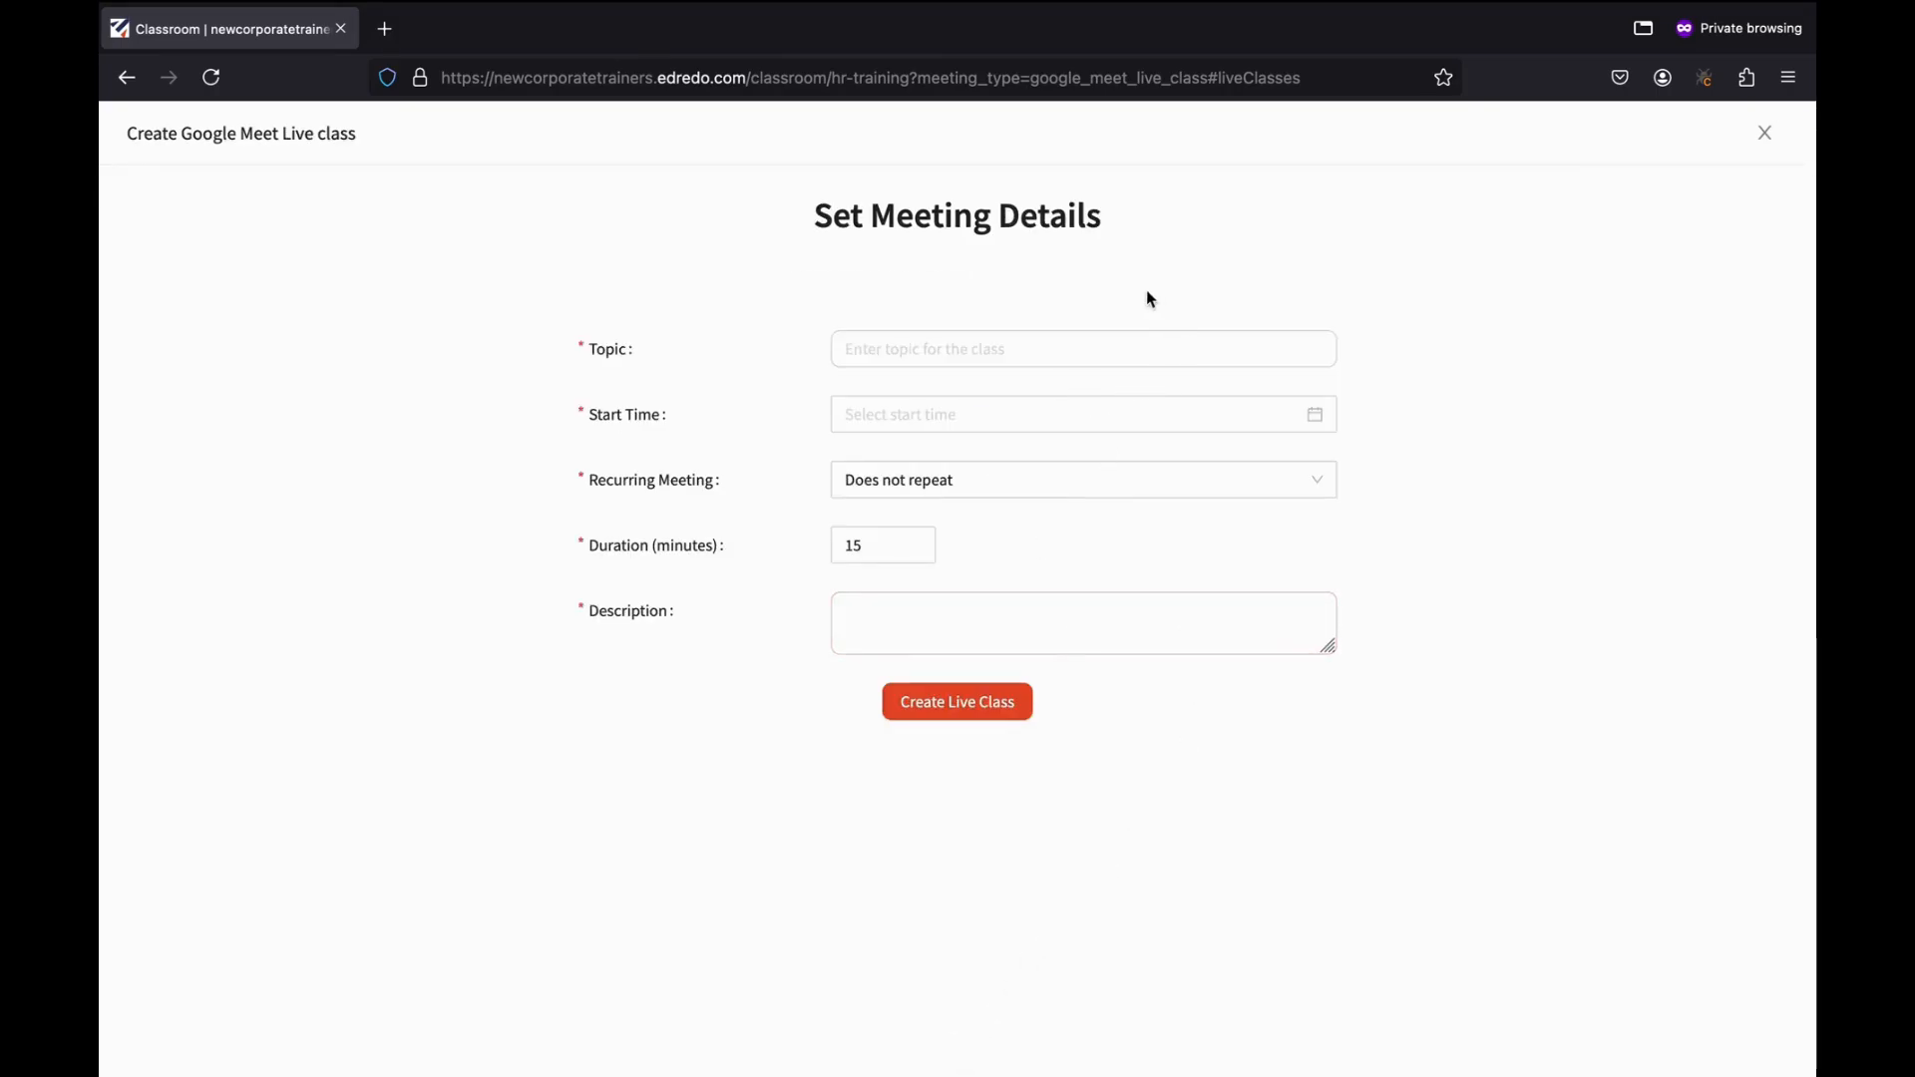
left_click(1001, 344)
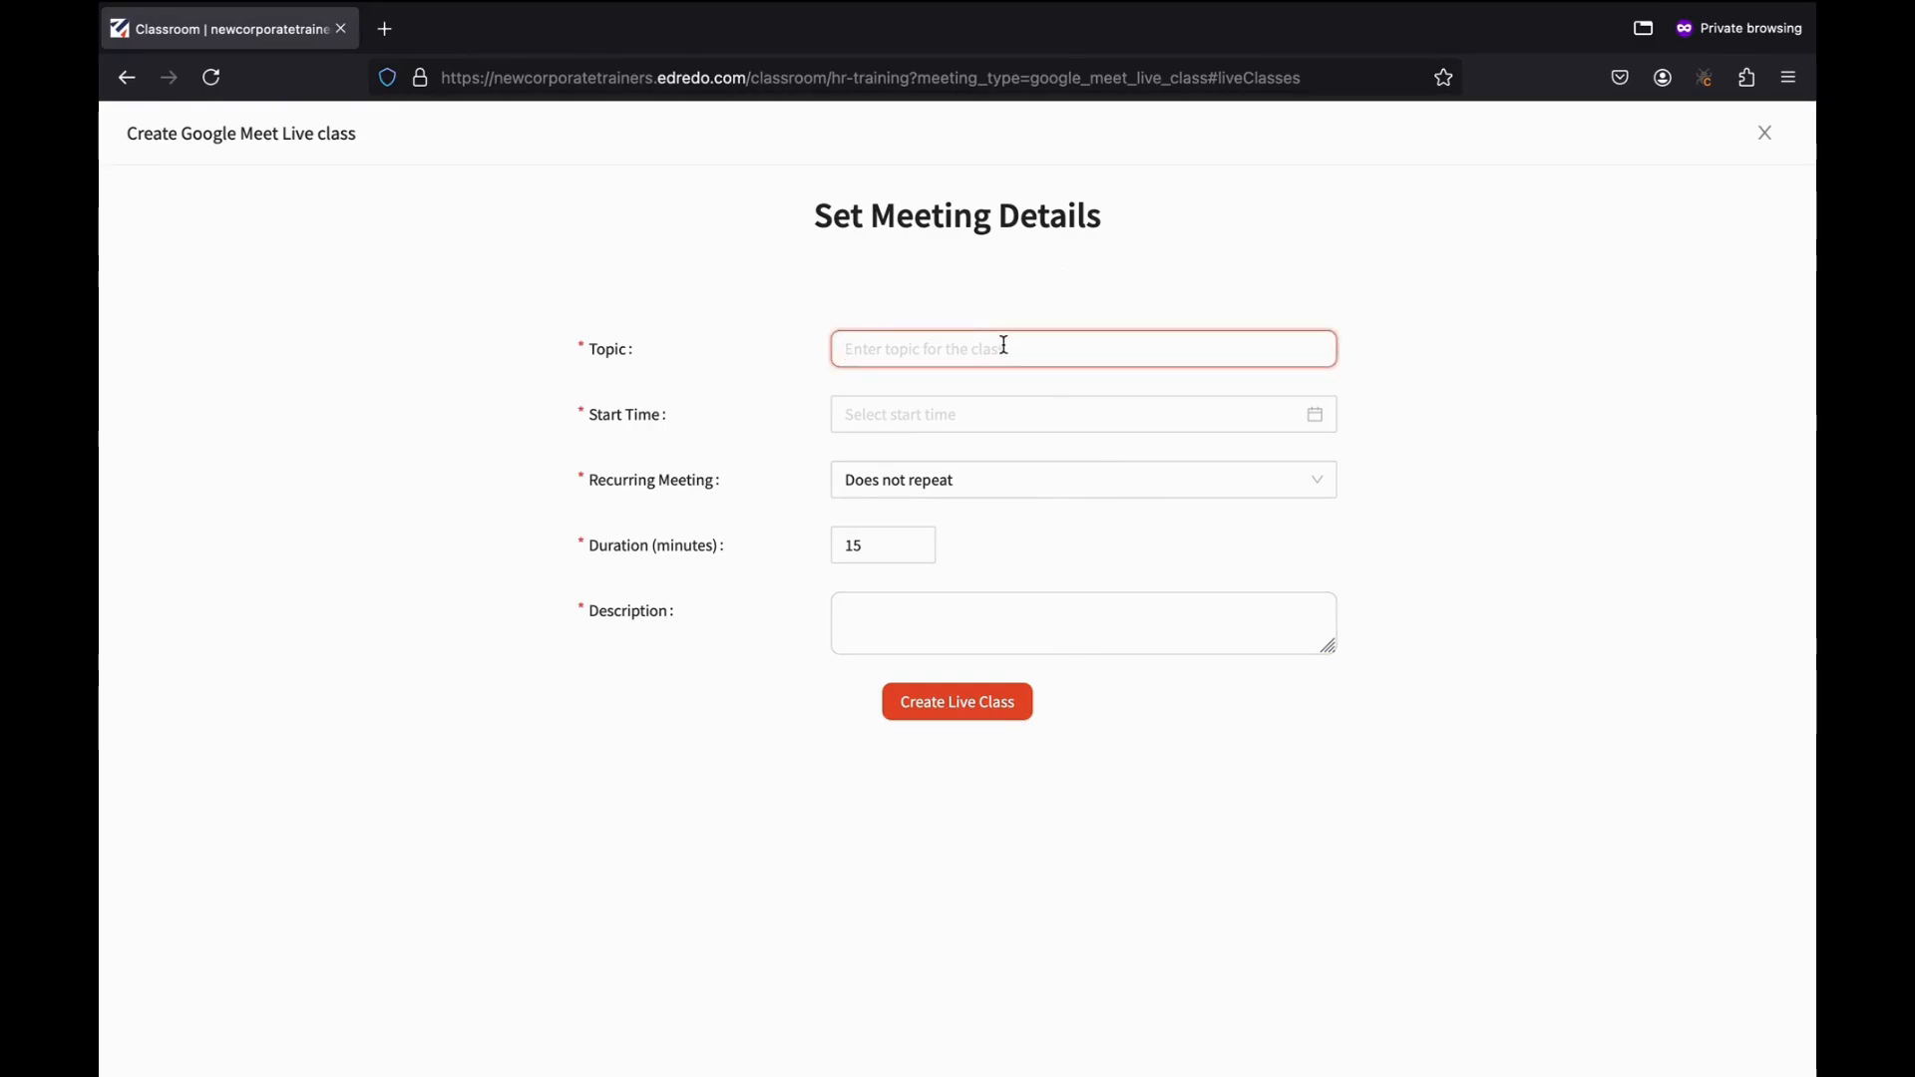
type("HR Team Orient")
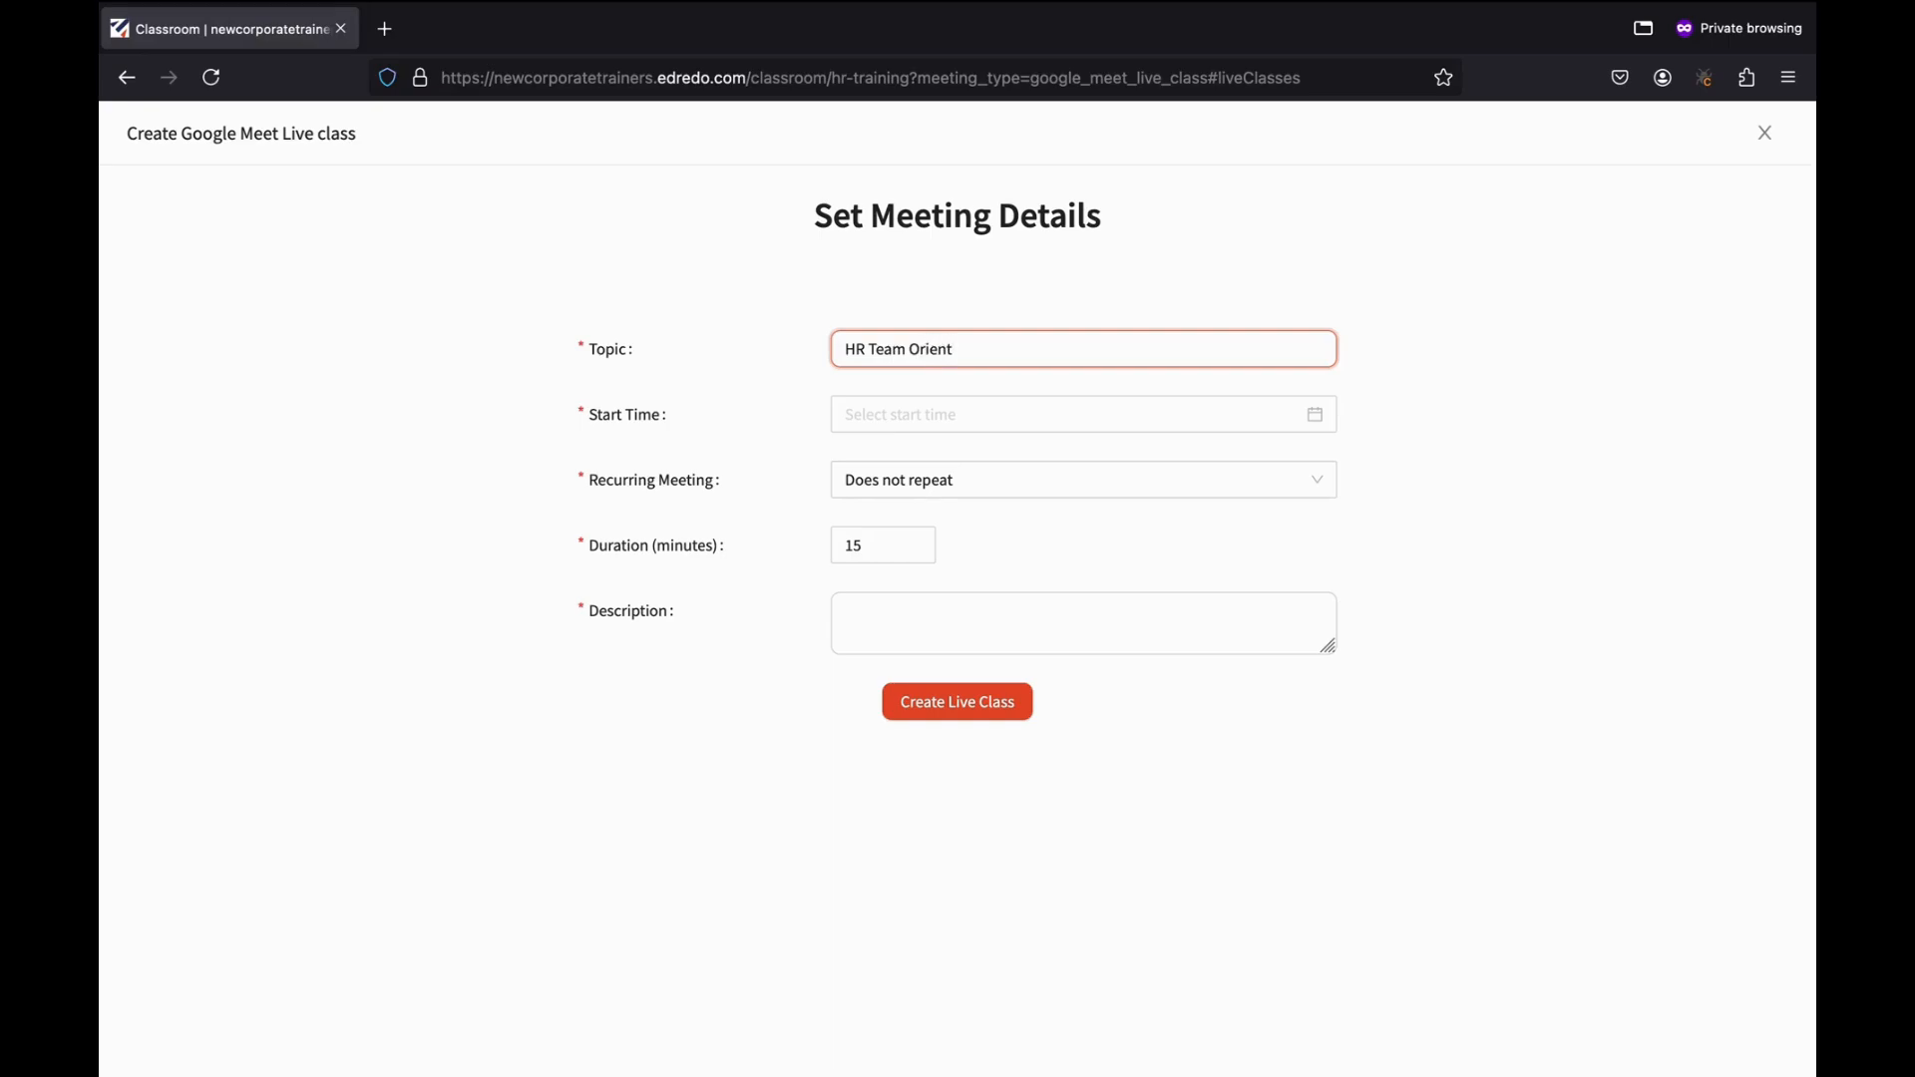
type("ation")
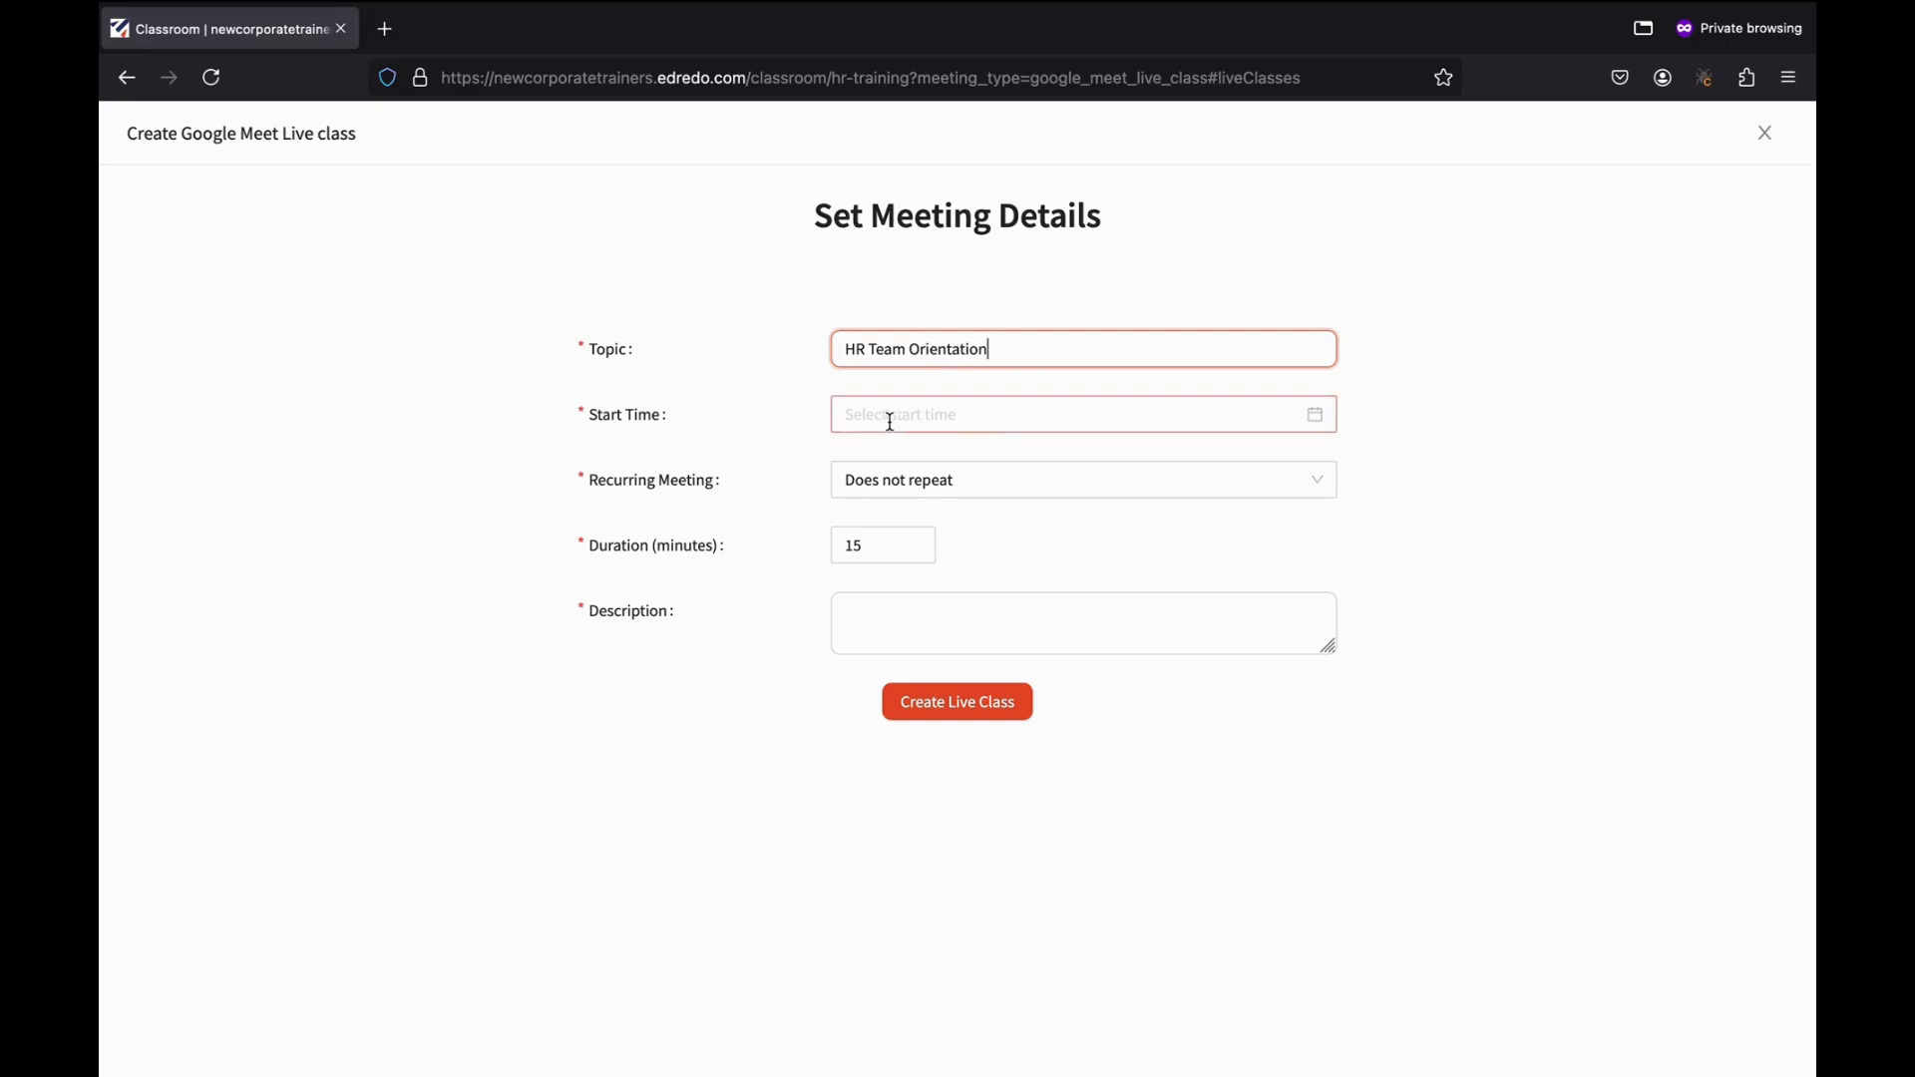
left_click(893, 421)
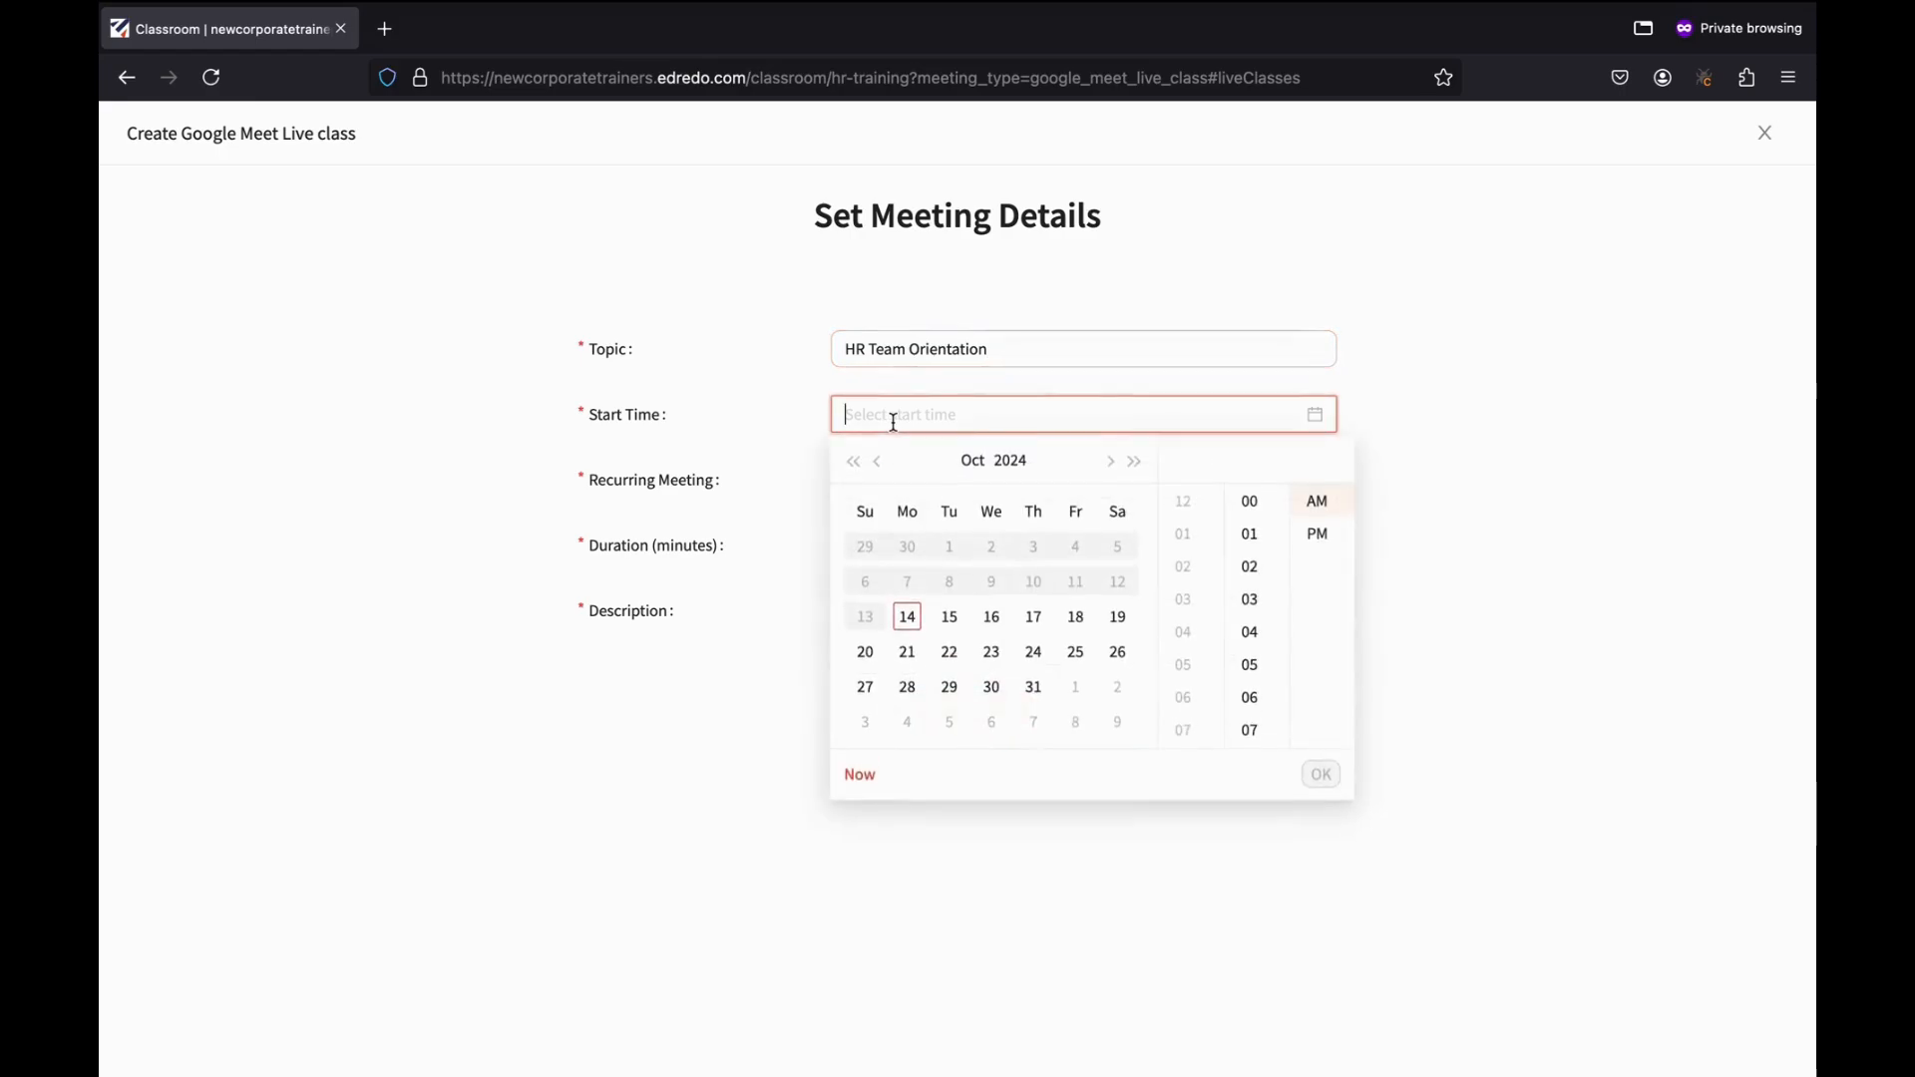
left_click(955, 620)
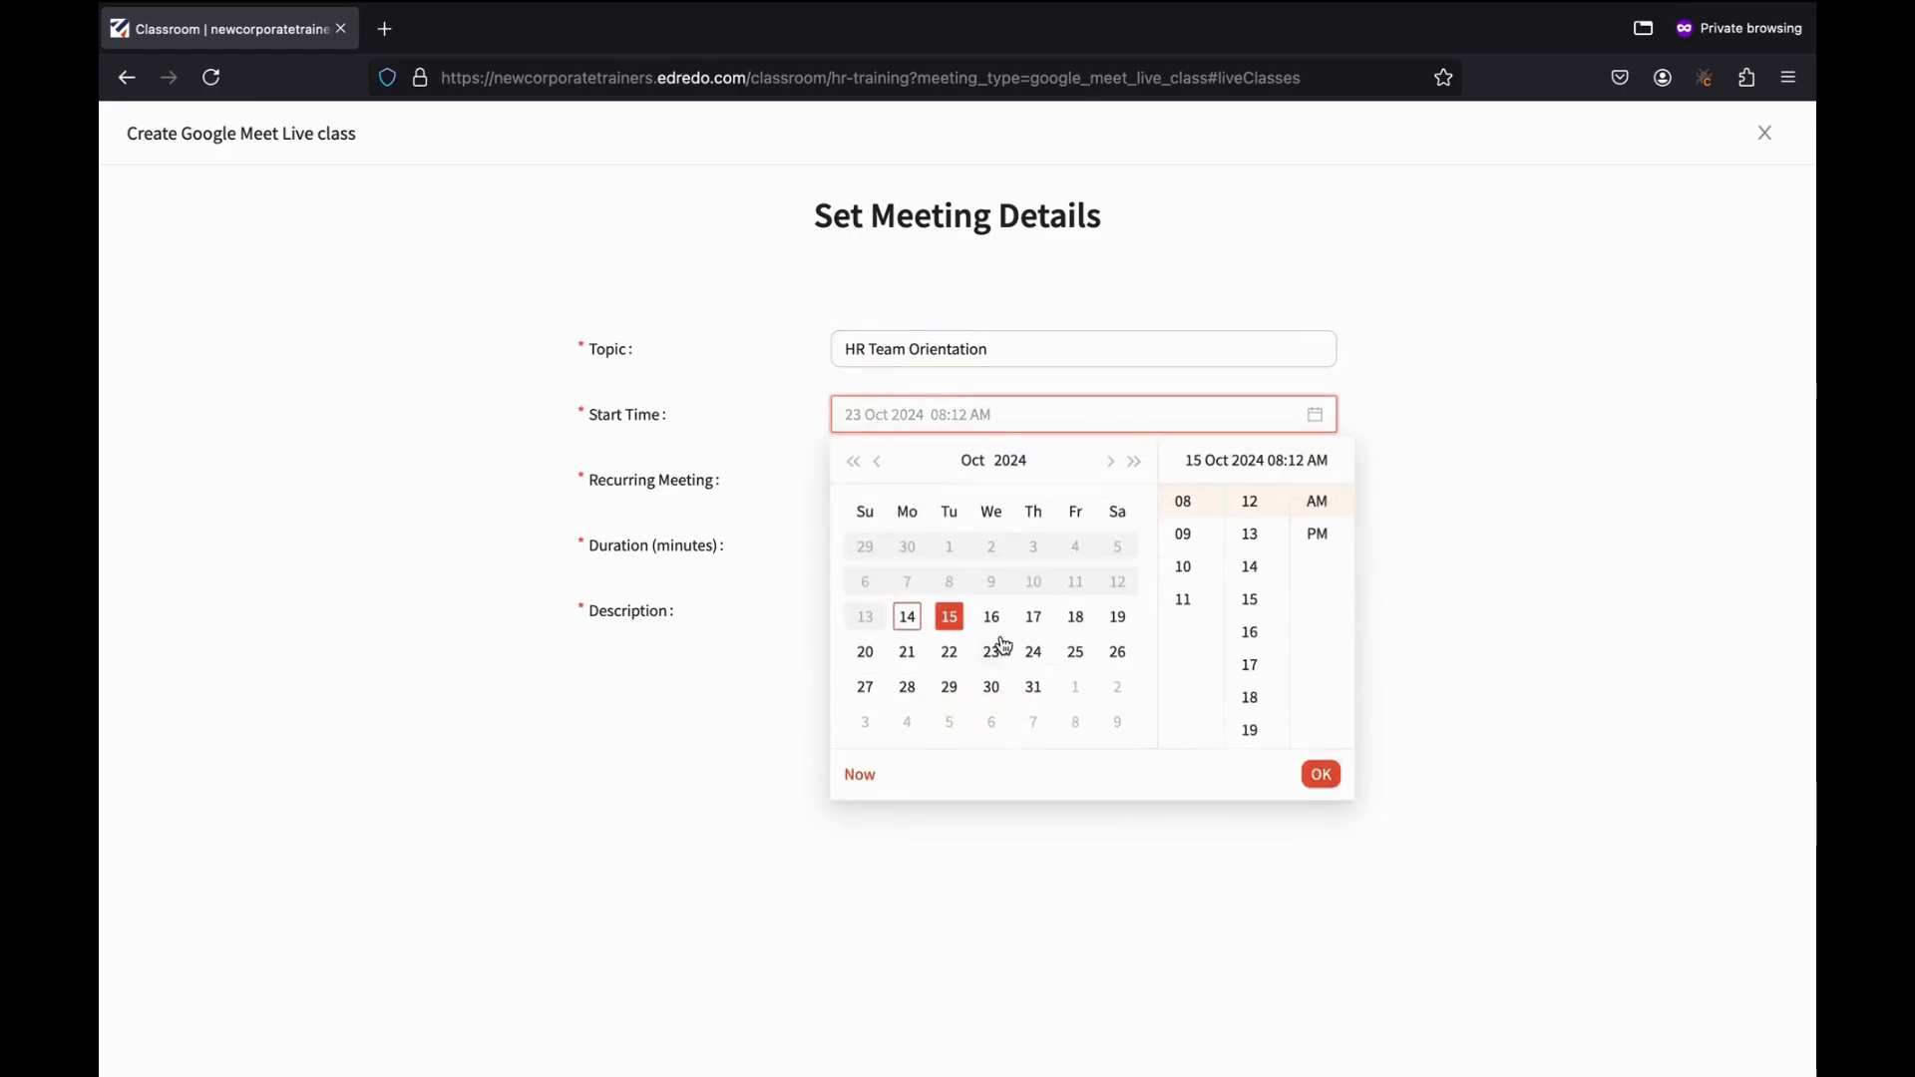
scroll(1247, 554, "up", 3)
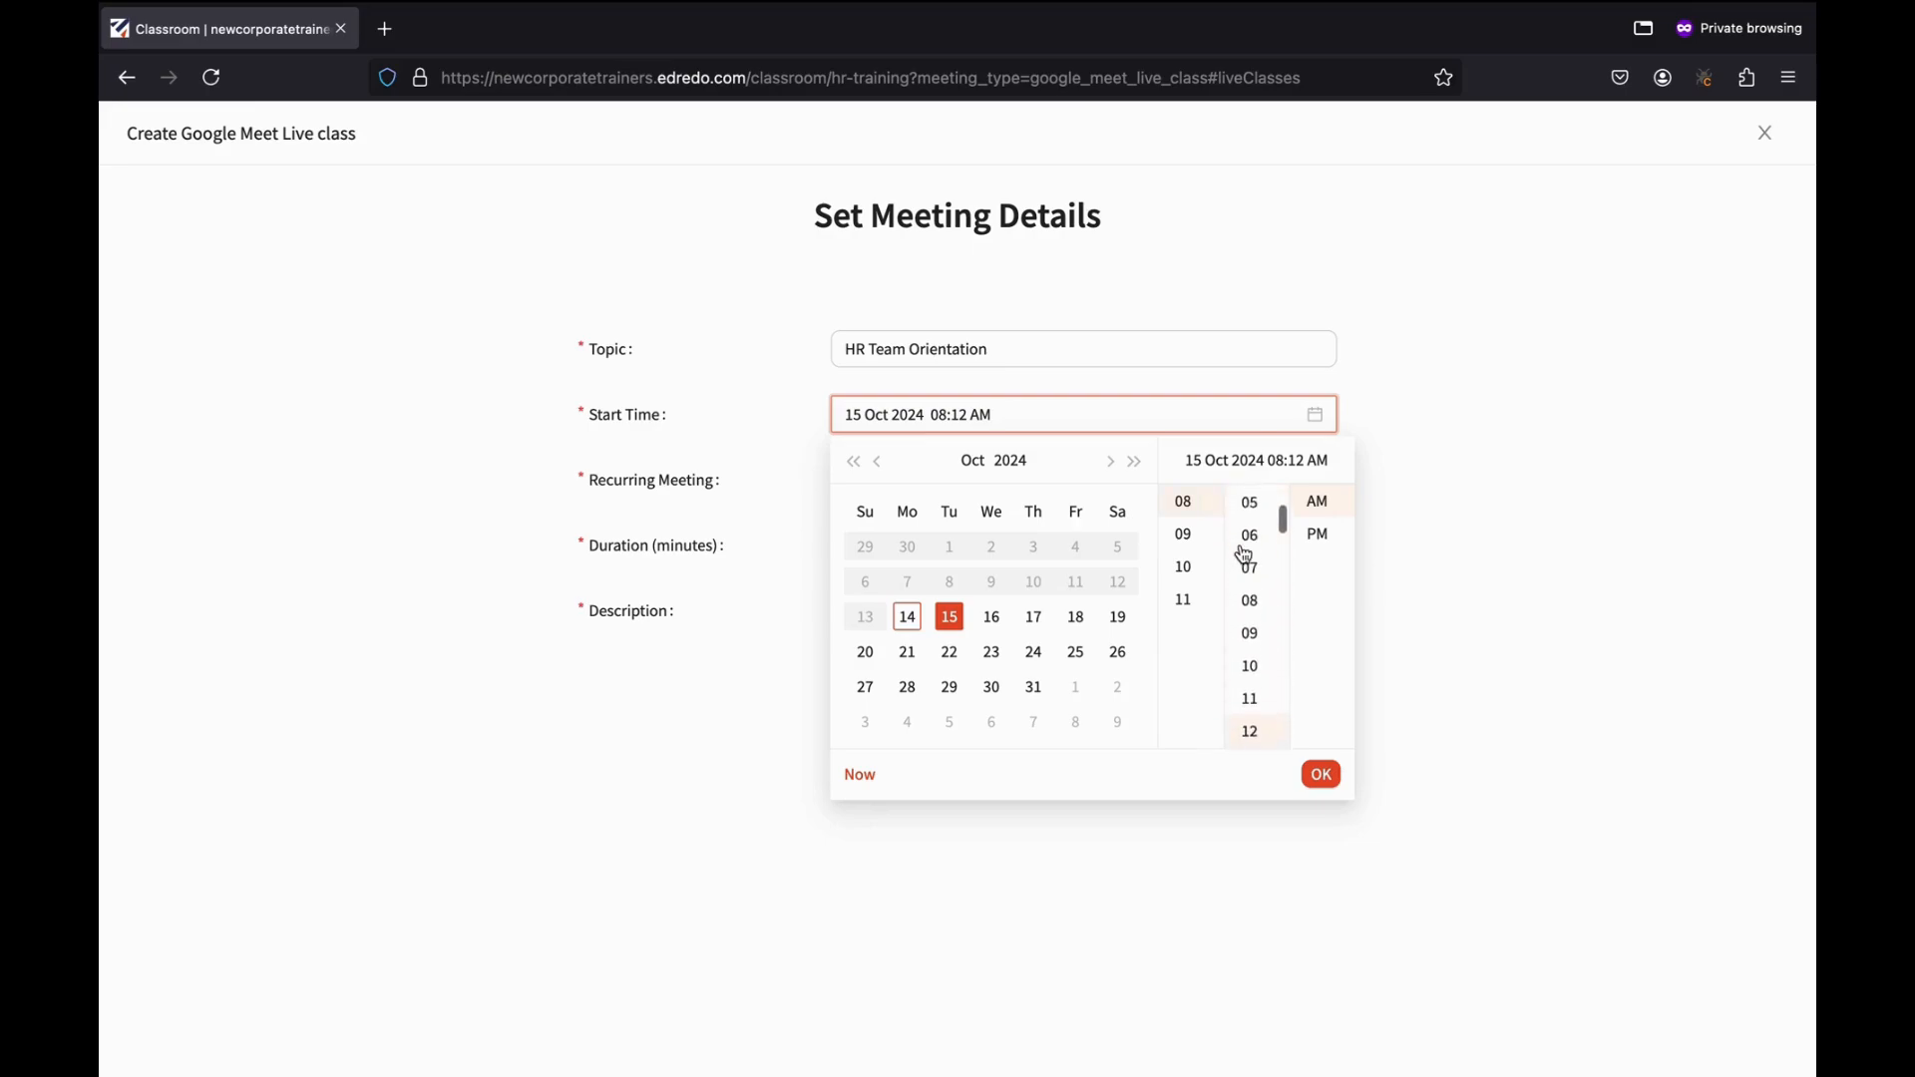
scroll(1256, 519, "up", 3)
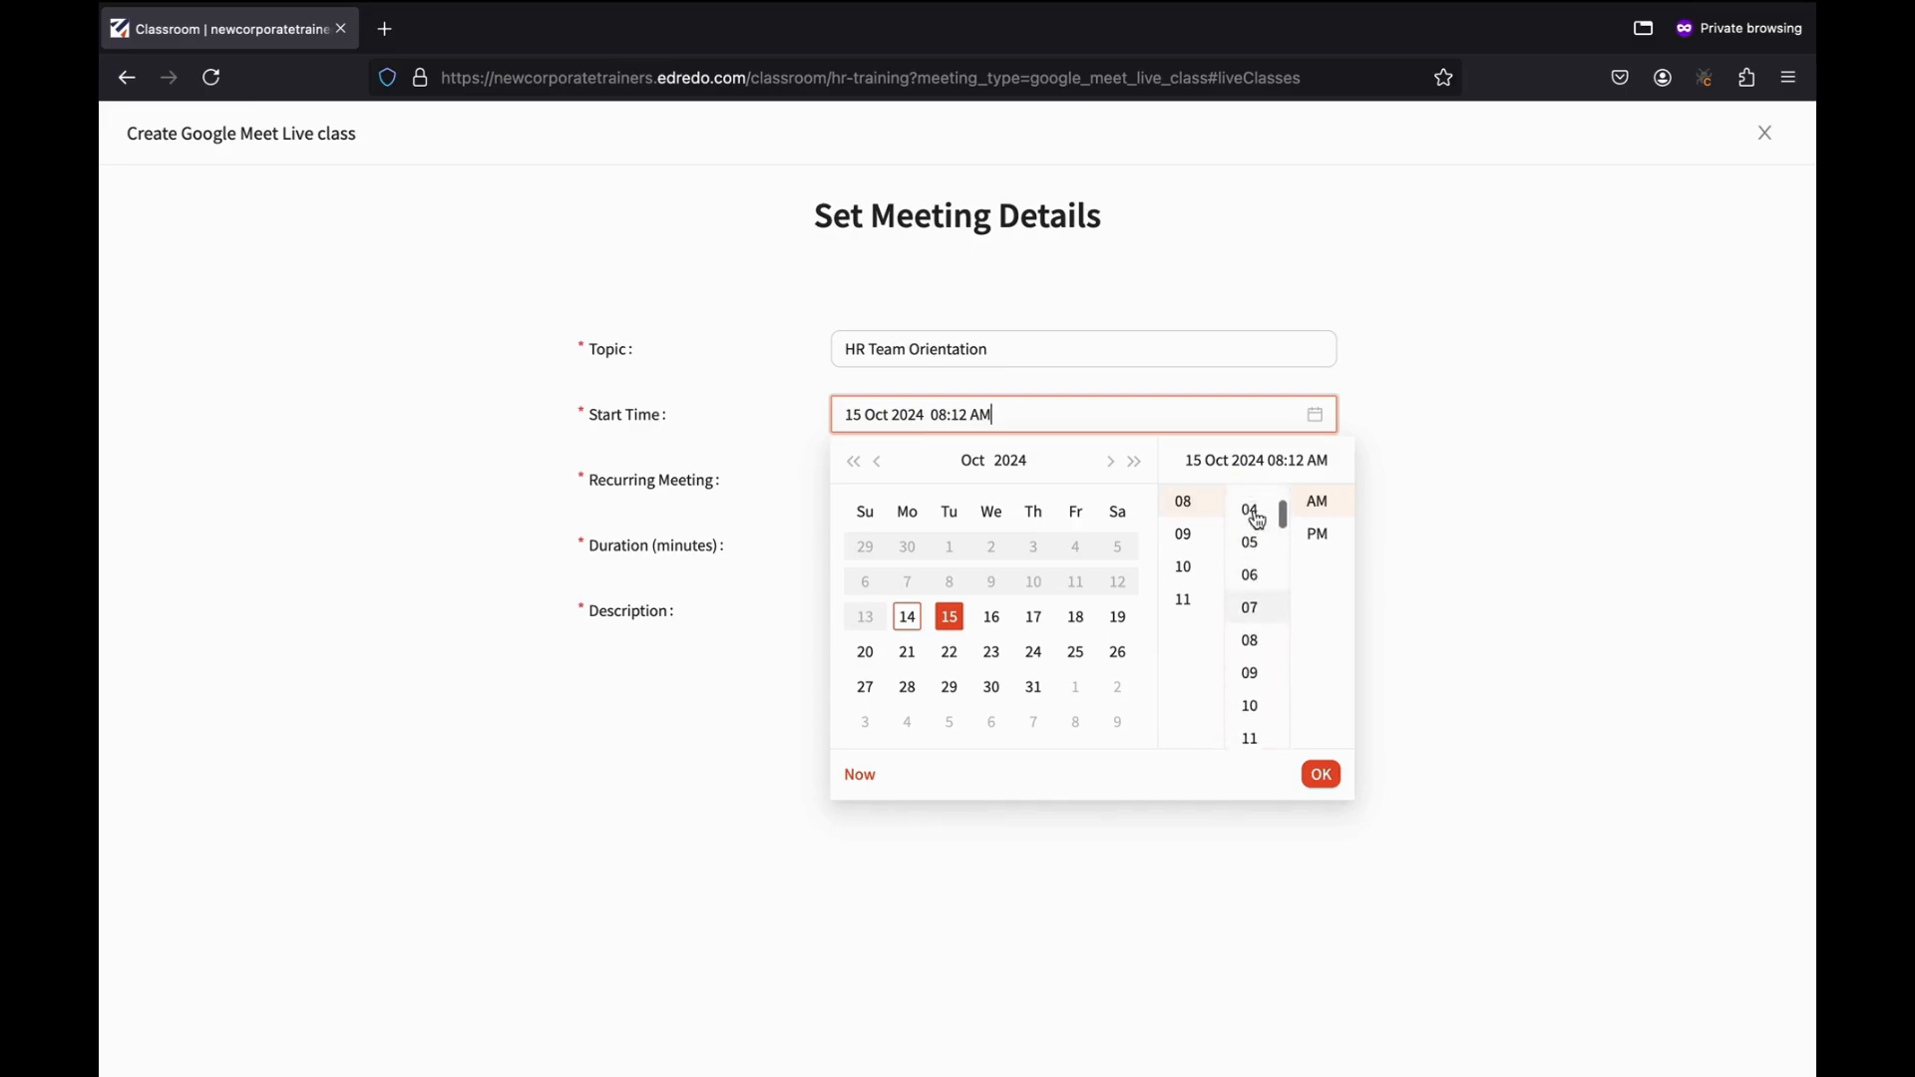
left_click(1253, 511)
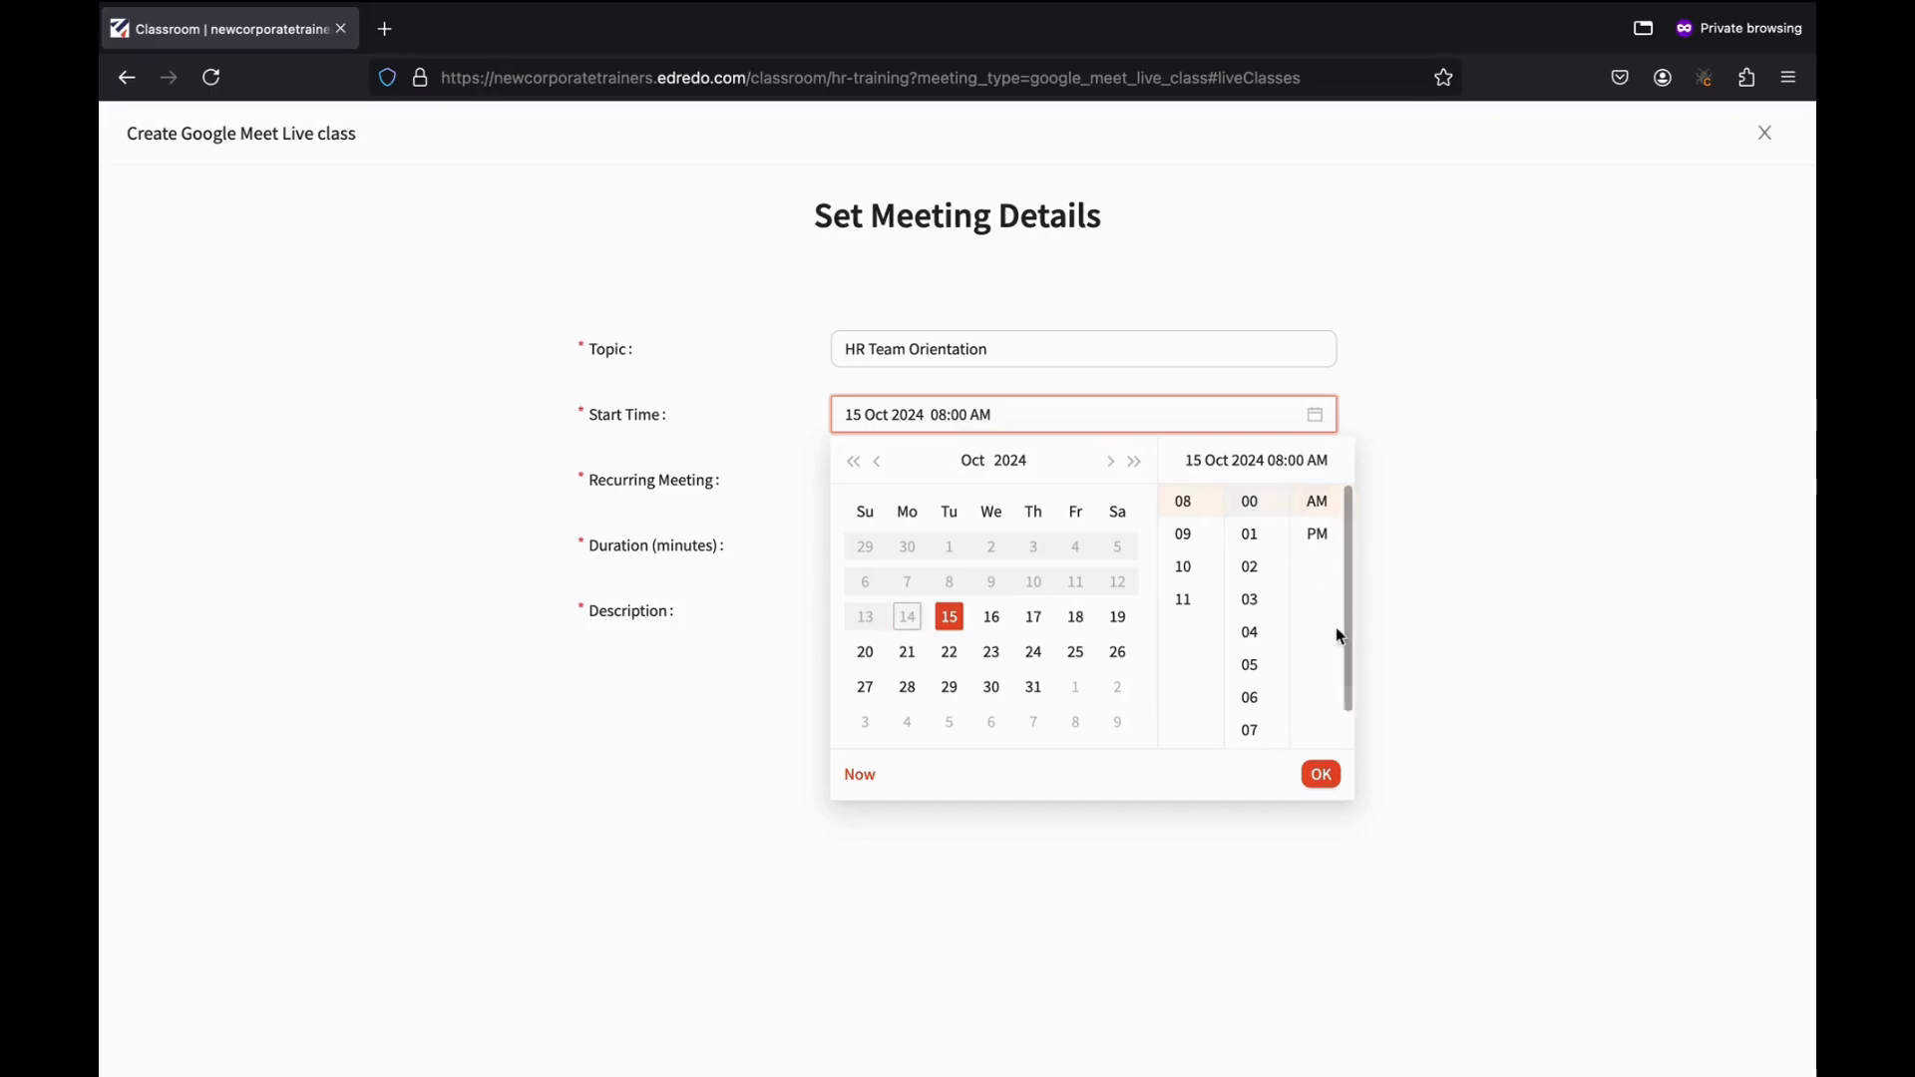
left_click(1325, 775)
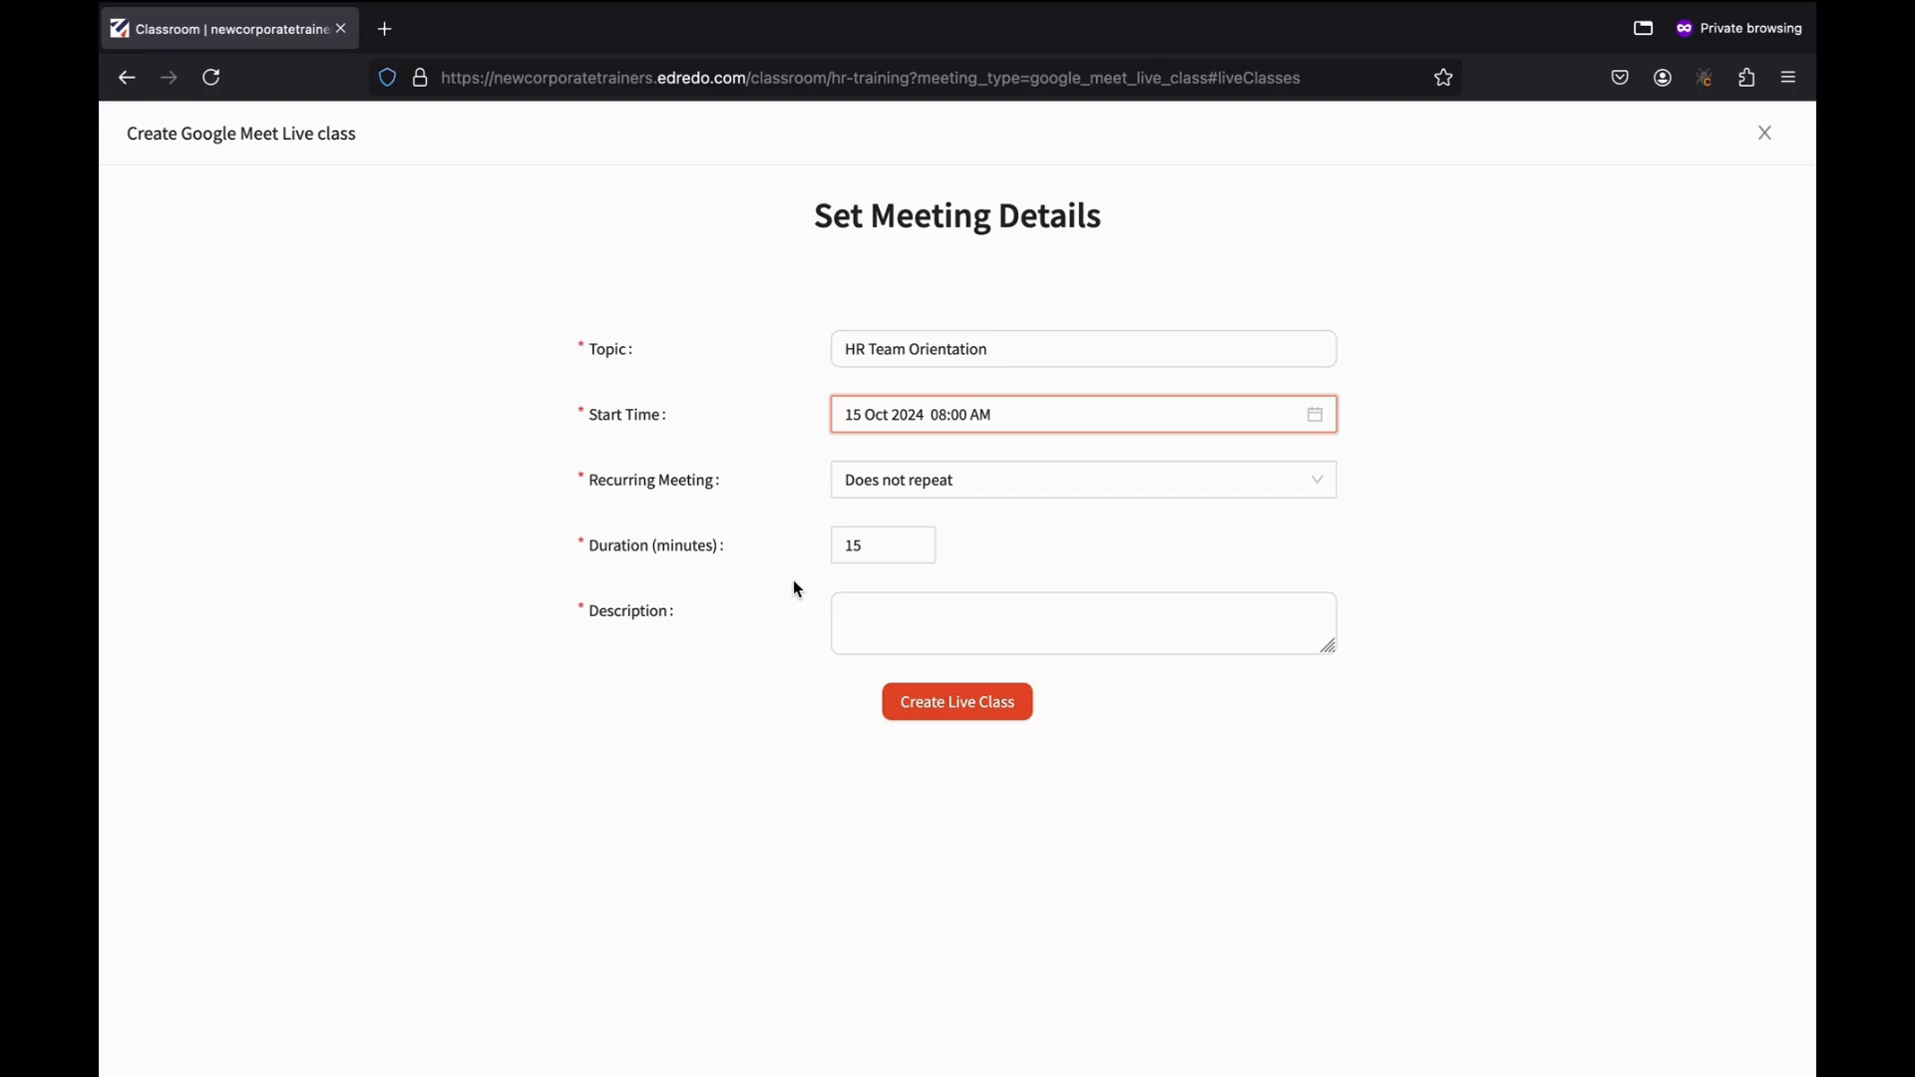
Dismiss the custom recurrence and set the meeting to 'Does not repeat'.
left_click(990, 482)
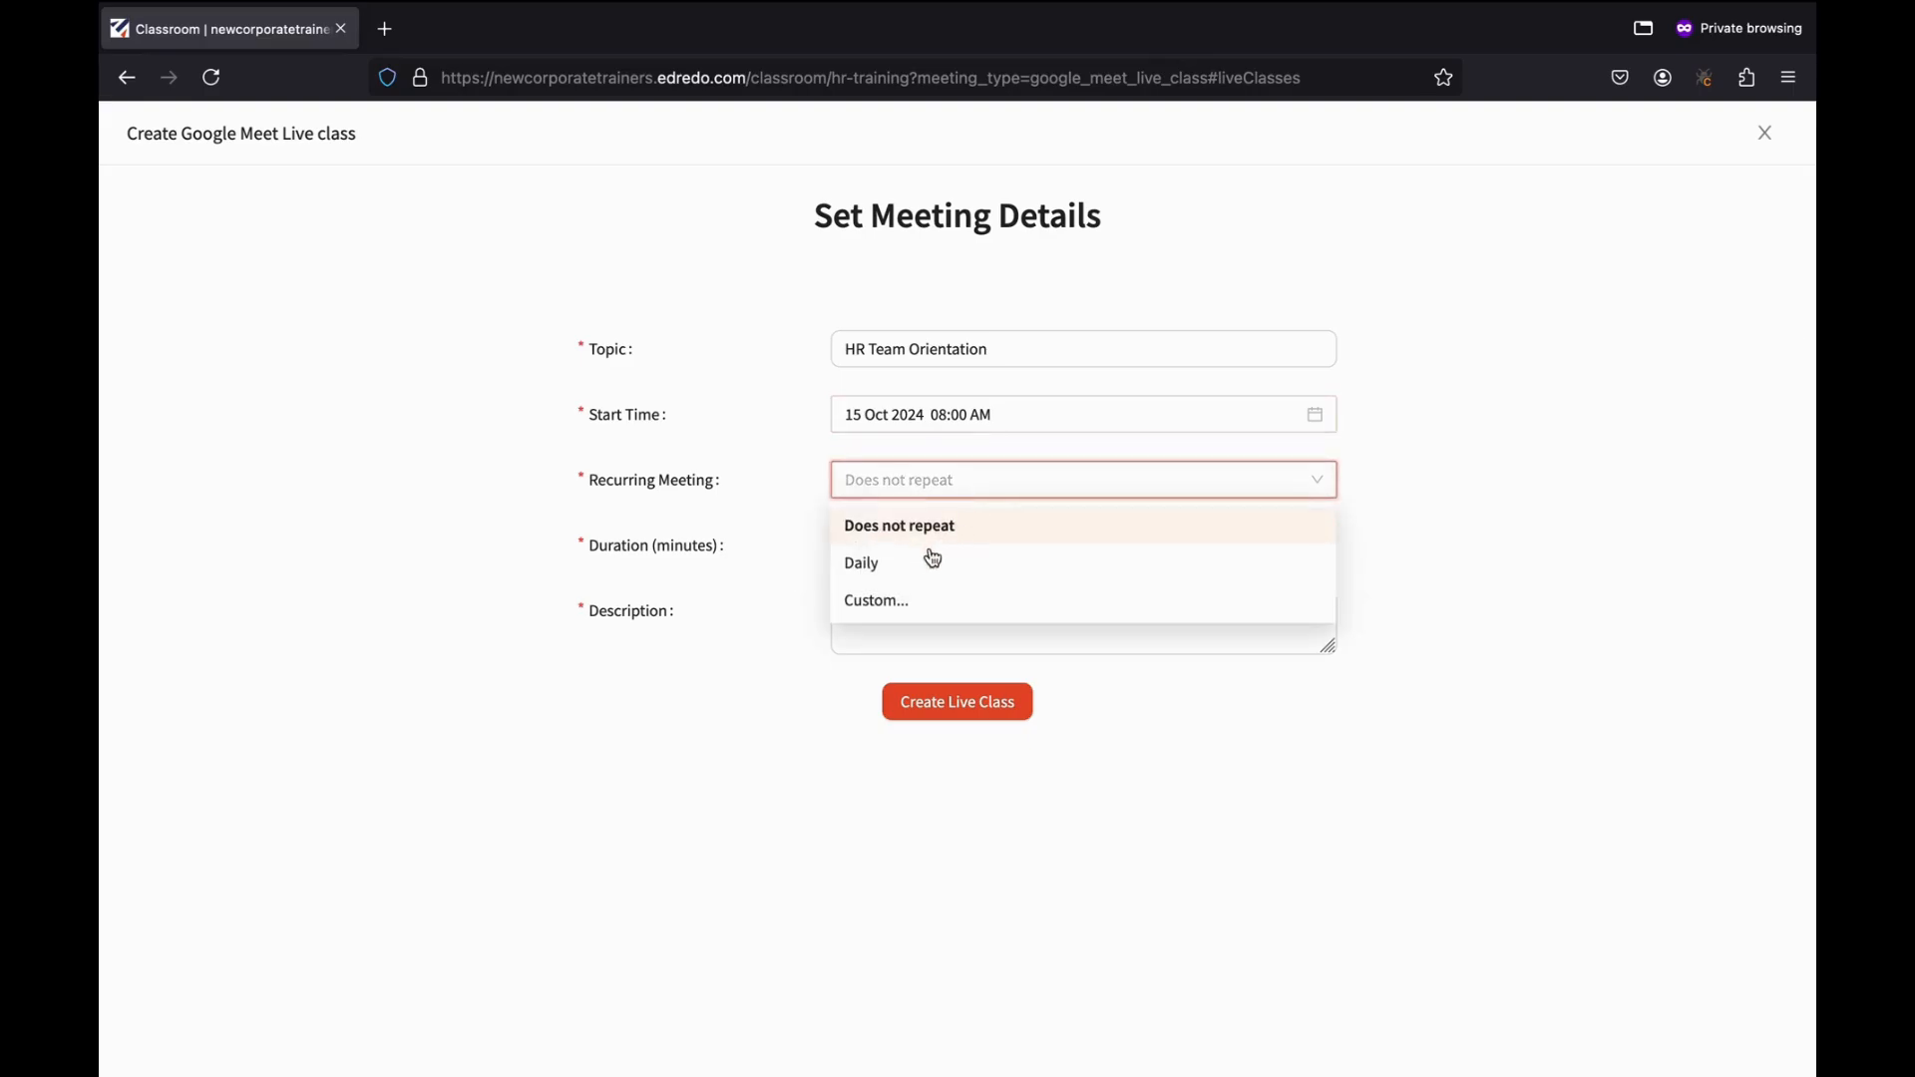
left_click(913, 615)
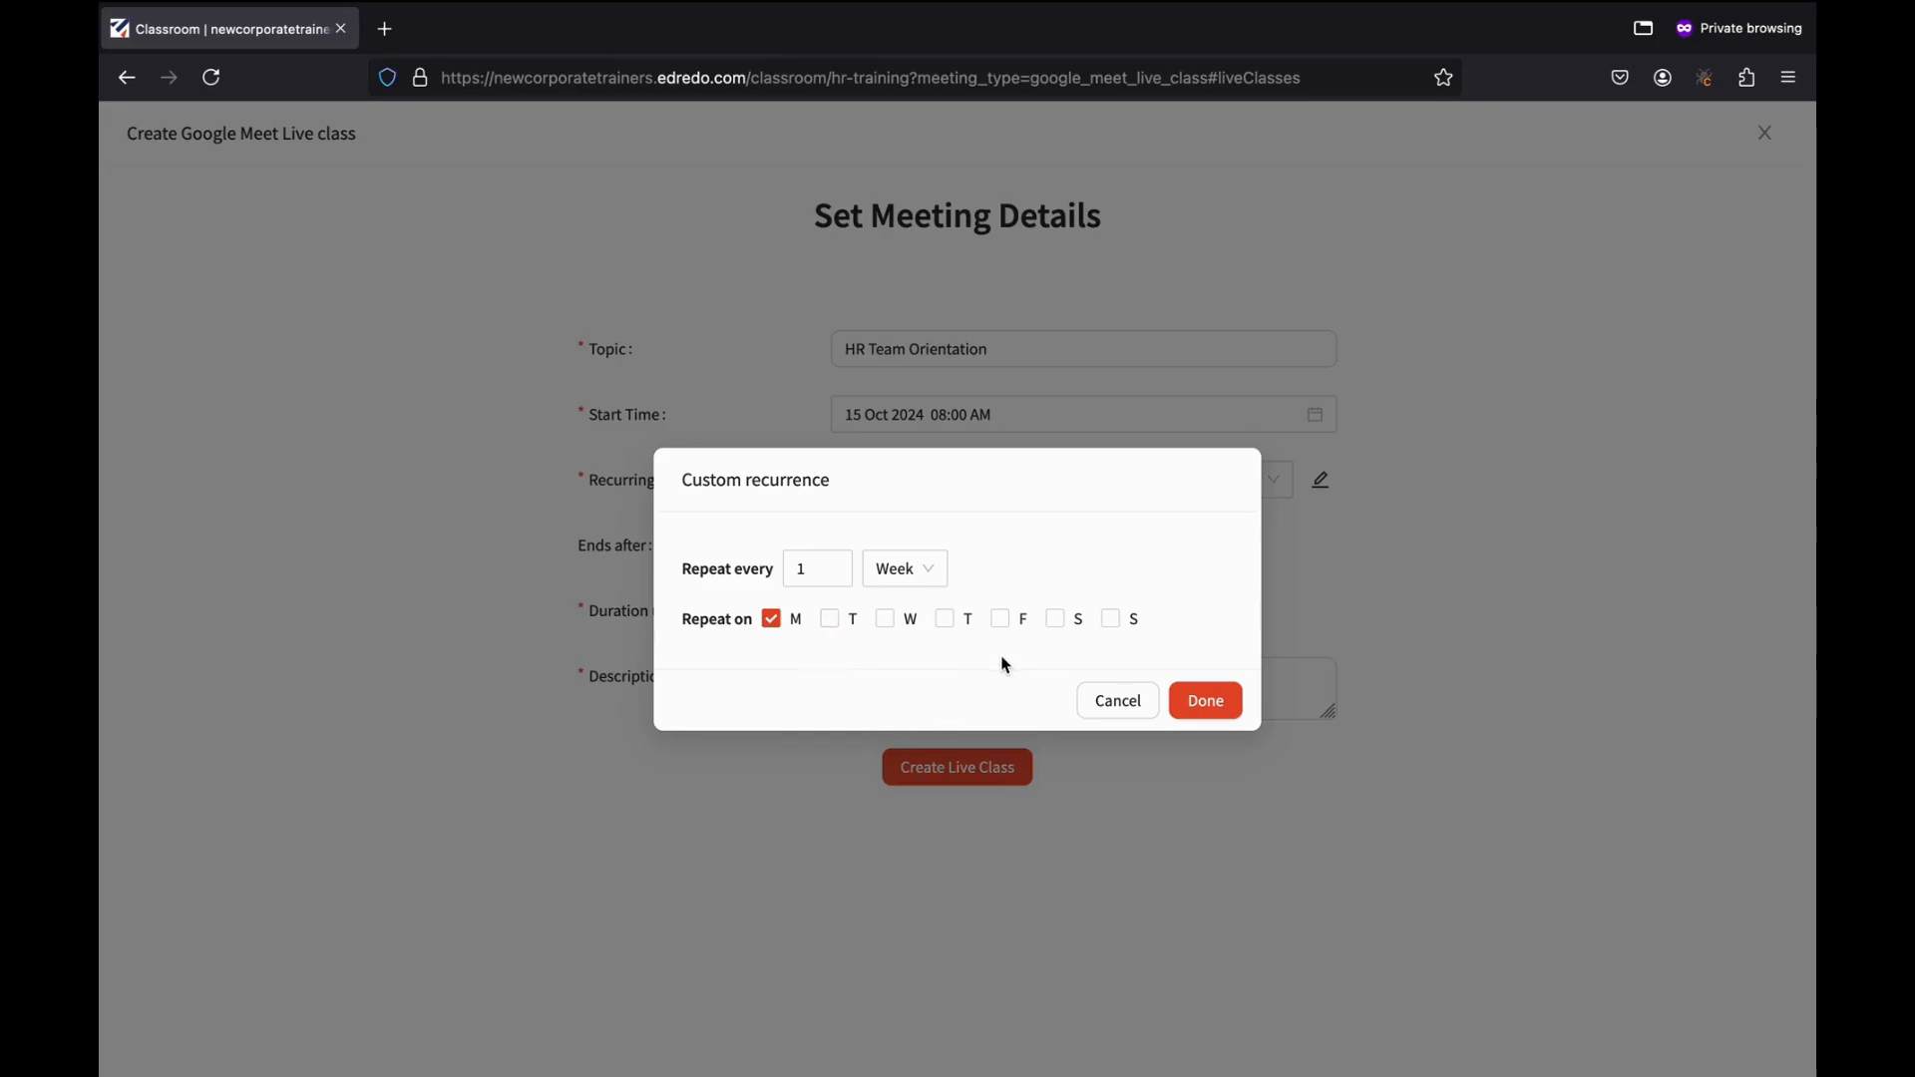
left_click(1137, 703)
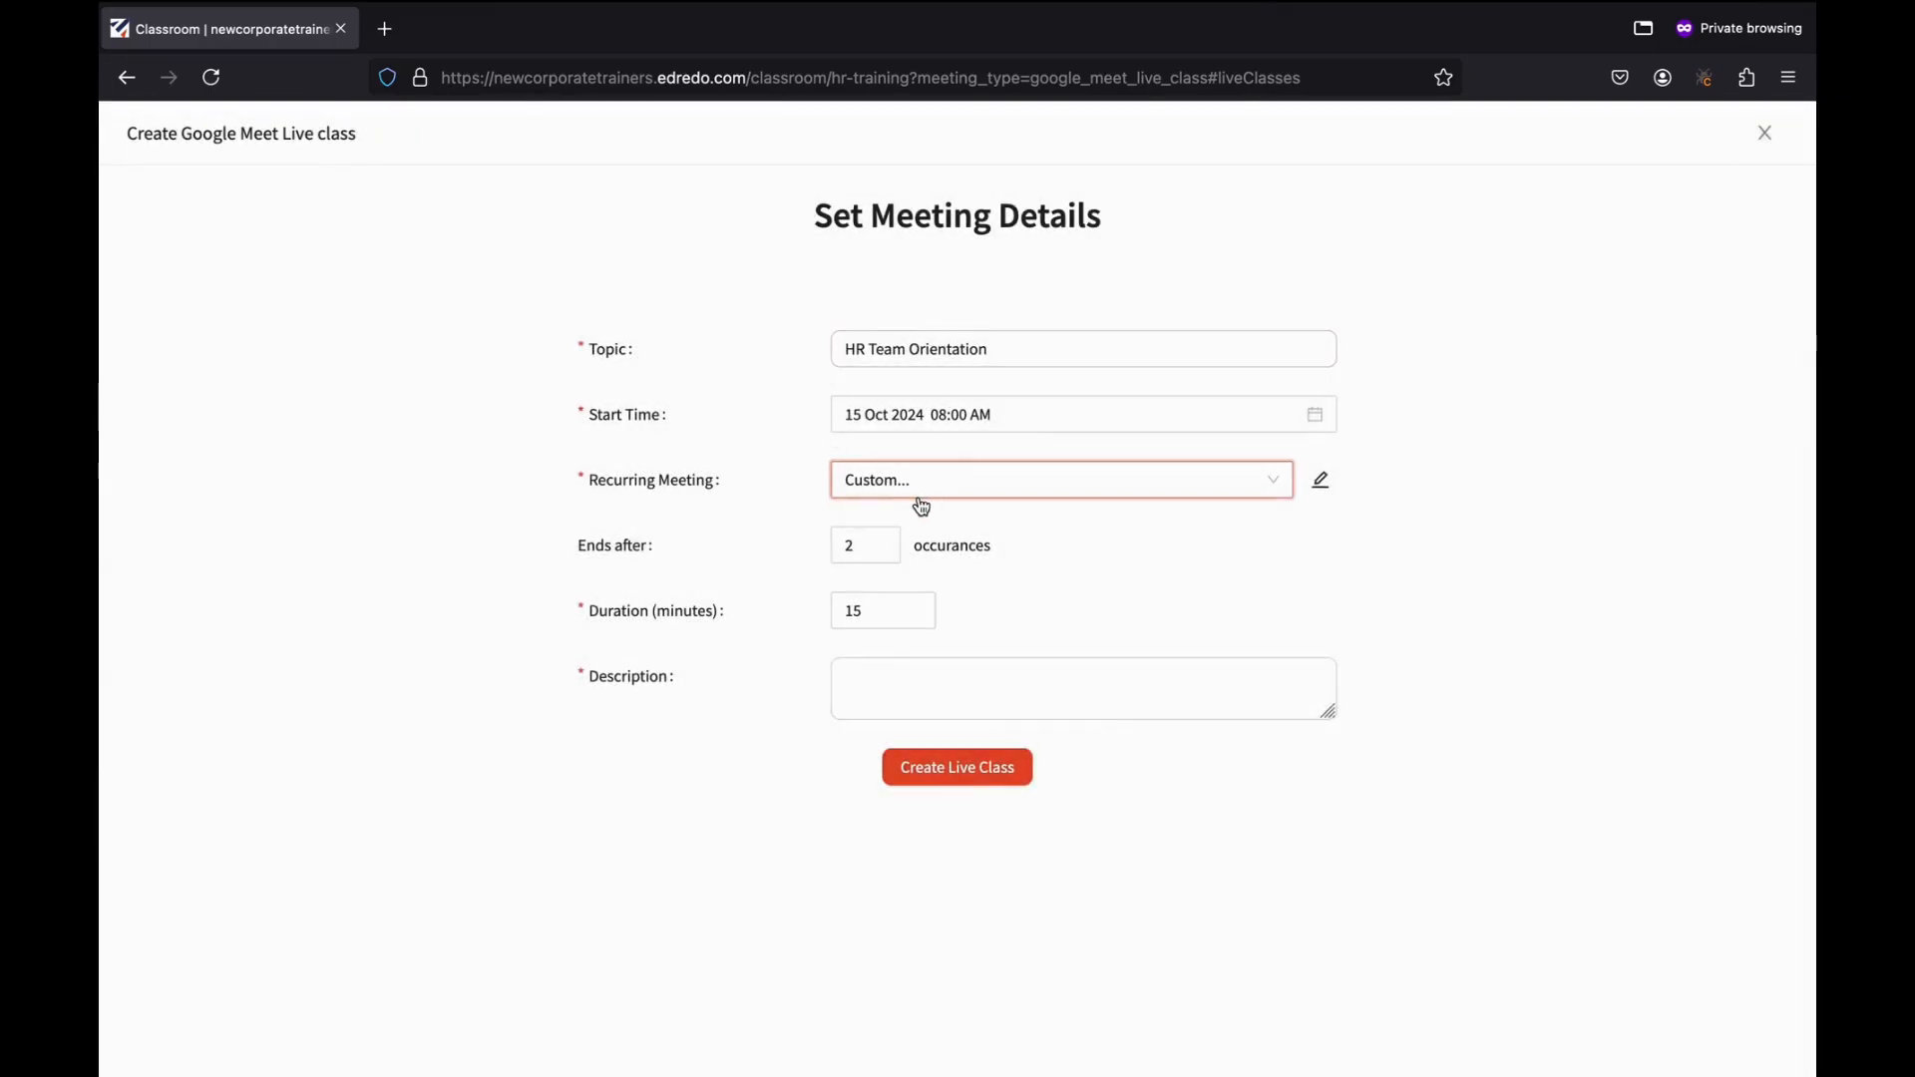
left_click(935, 482)
left_click(909, 527)
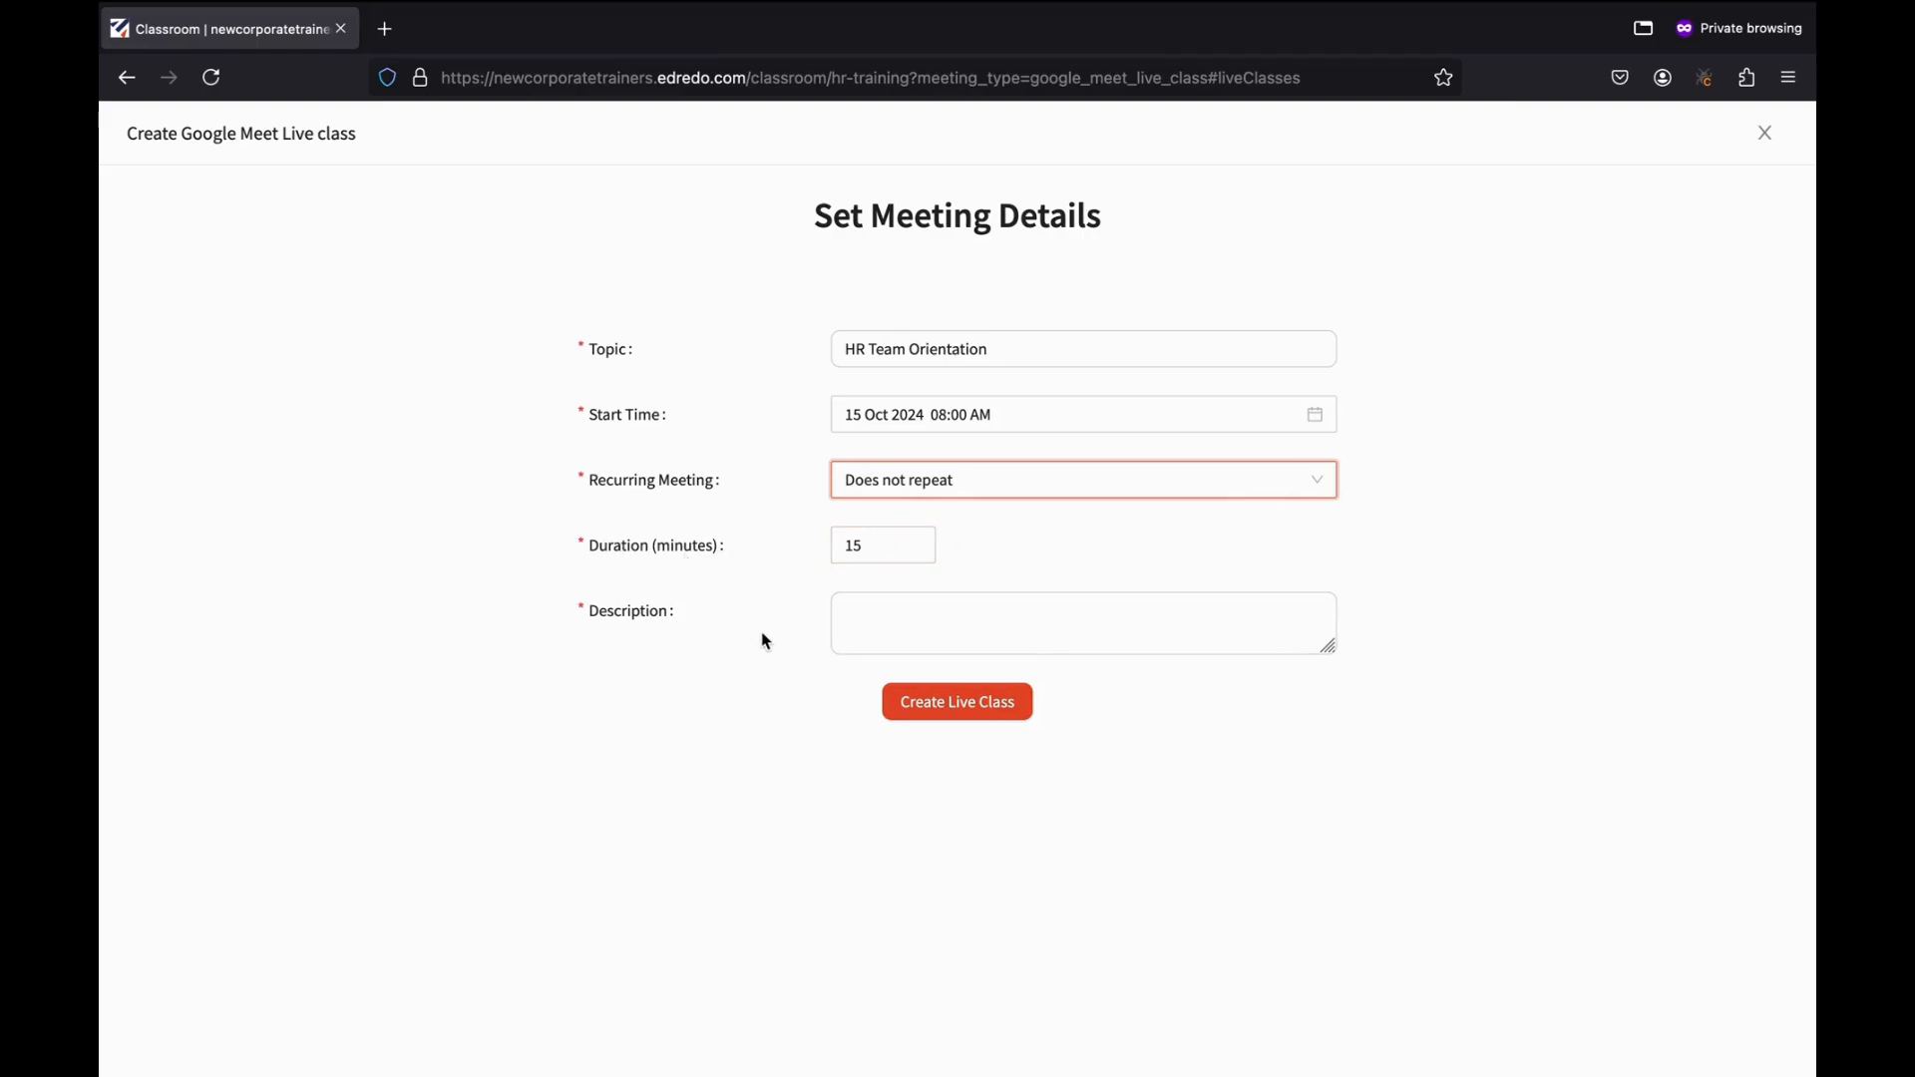
Set a 30-minute duration, describe it as 'HR team's orientation and coursework handover', and create it.
left_click(893, 547)
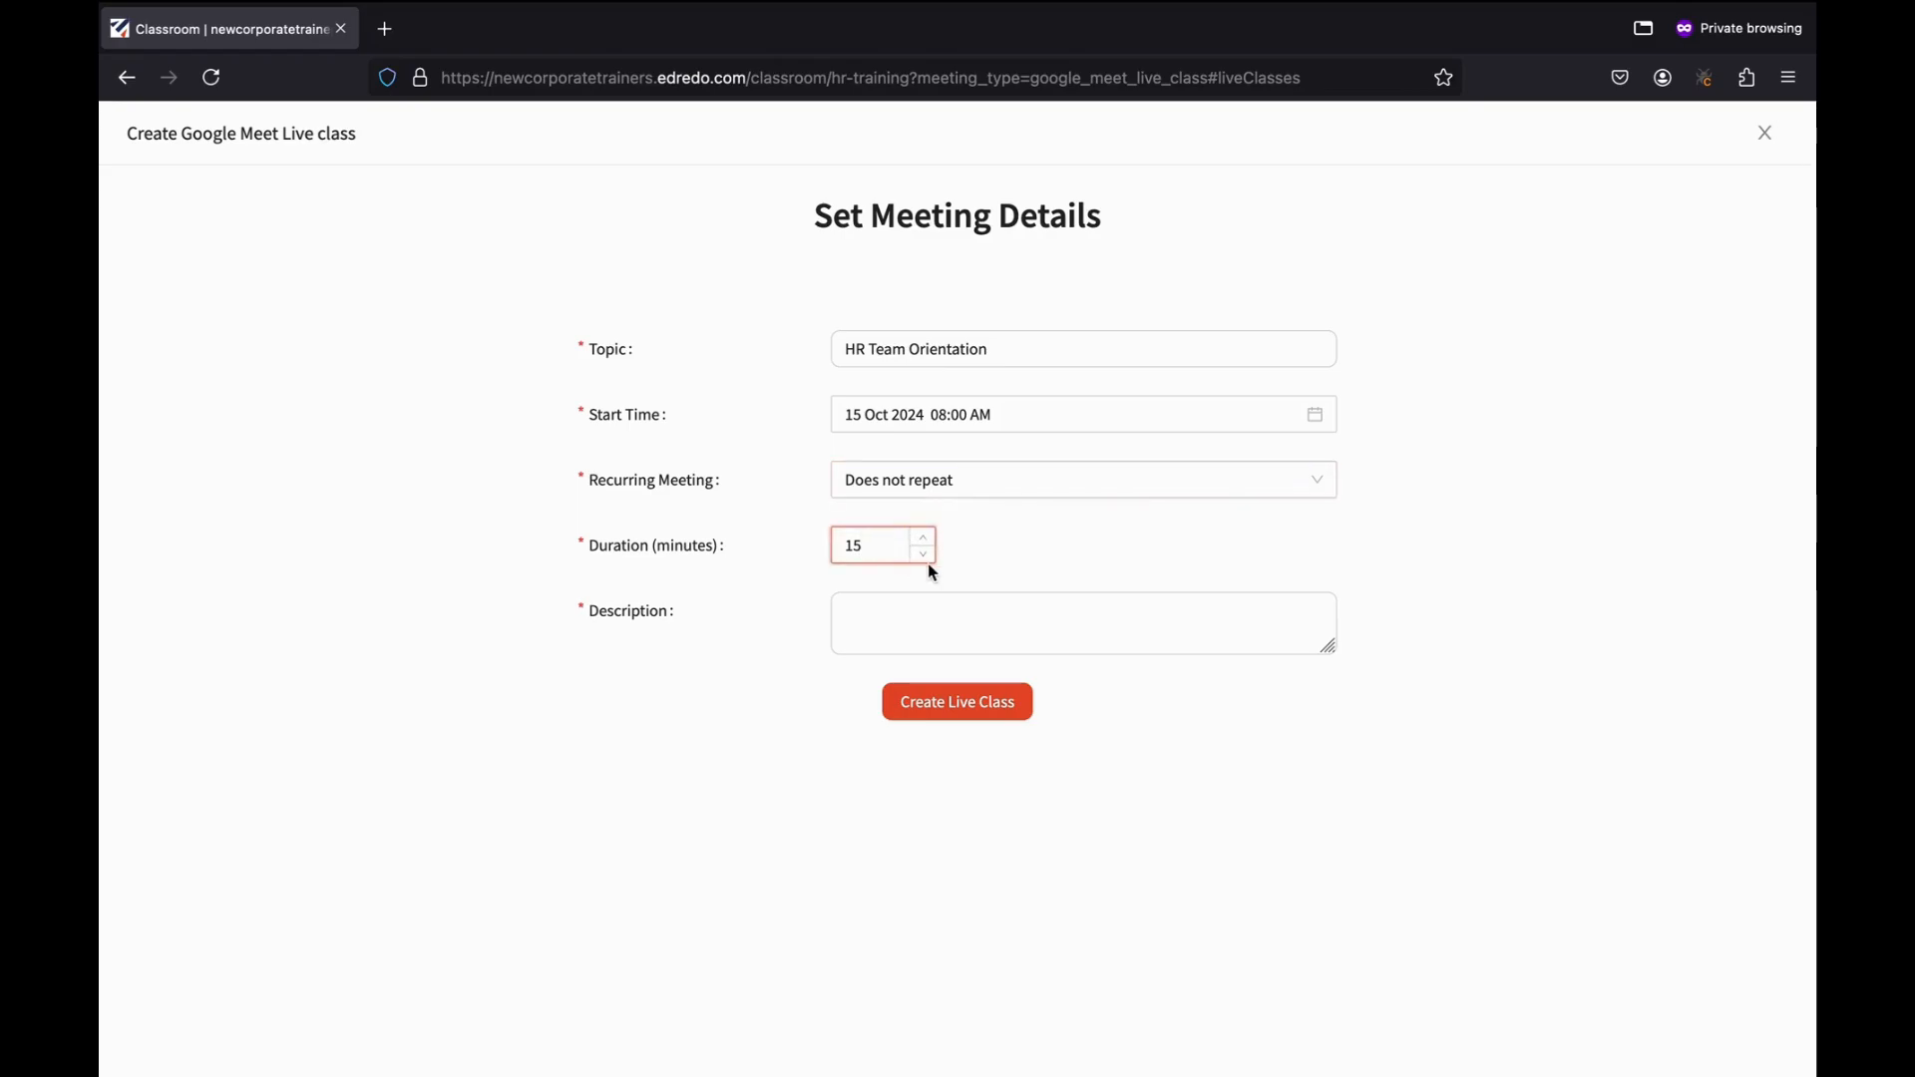
key("BackSpace")
key("BackSpace")
type("30")
left_click(602, 618)
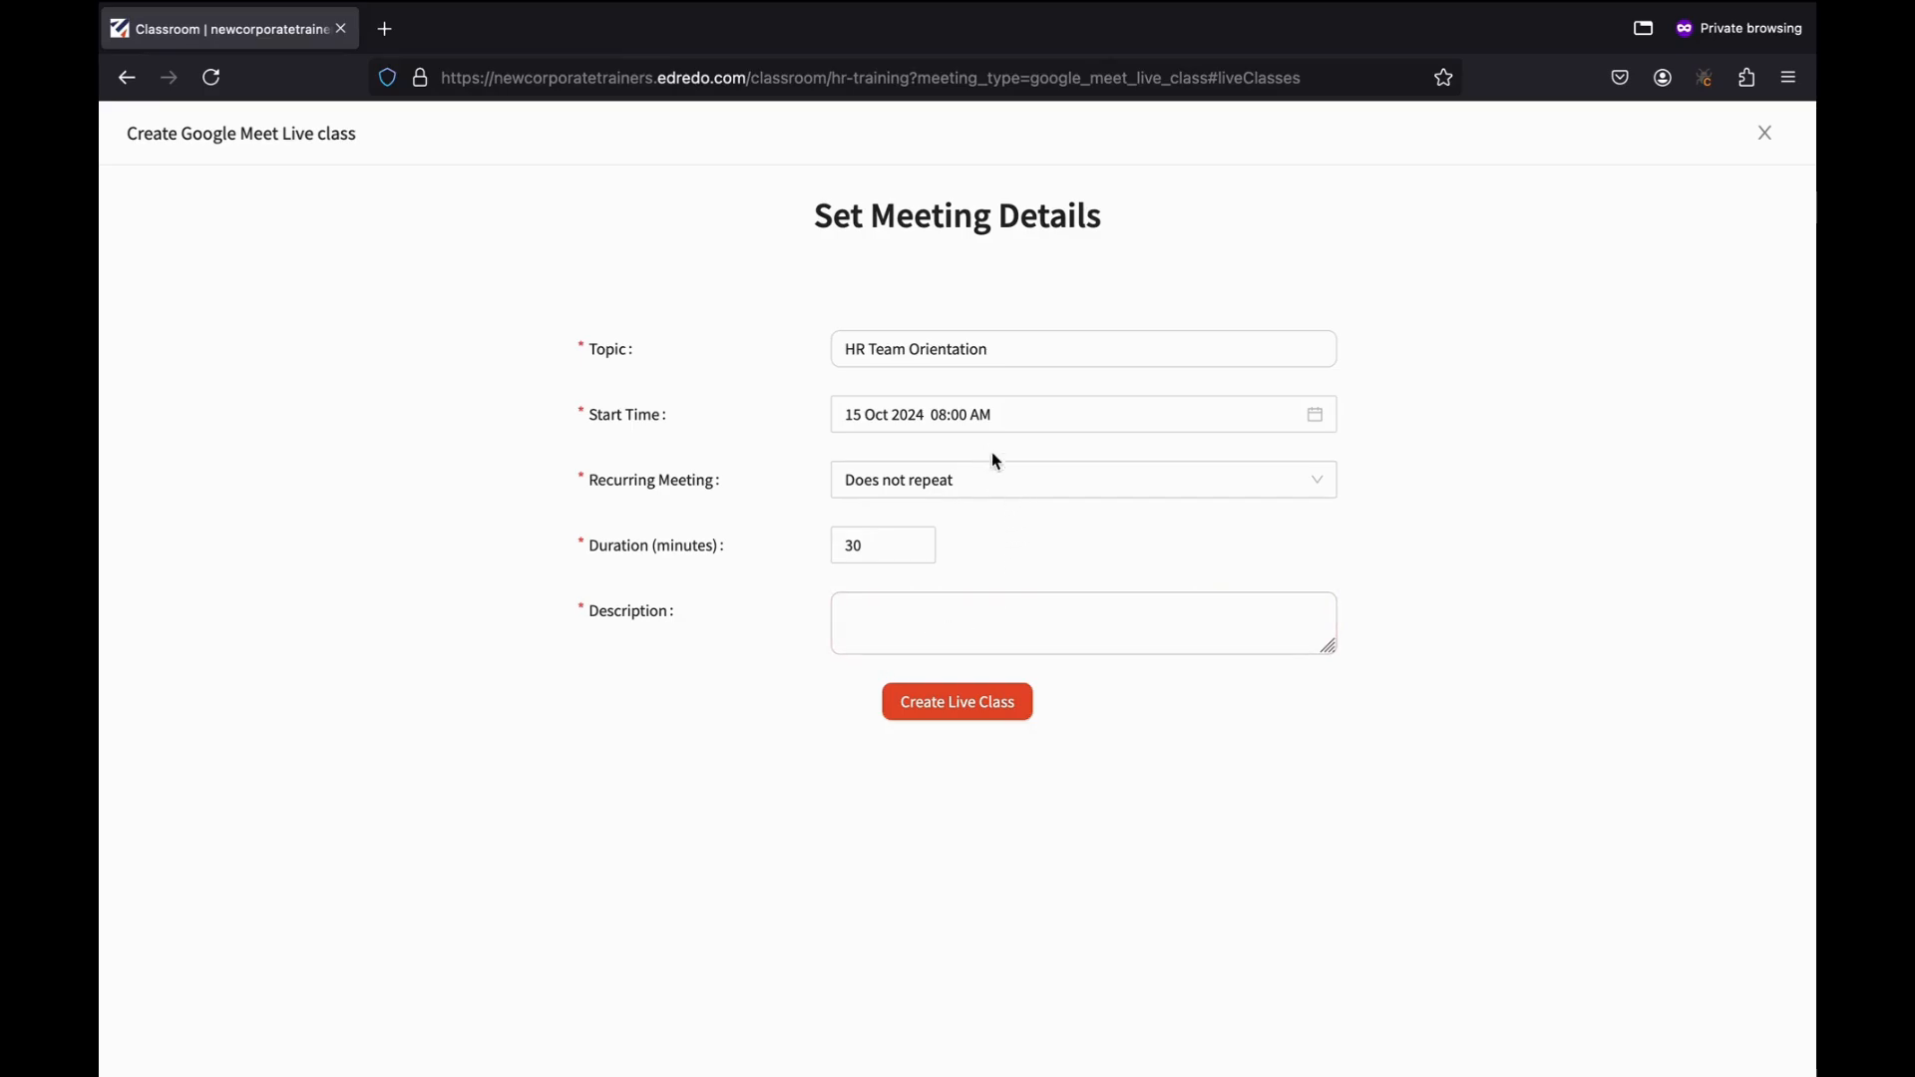
left_click(921, 634)
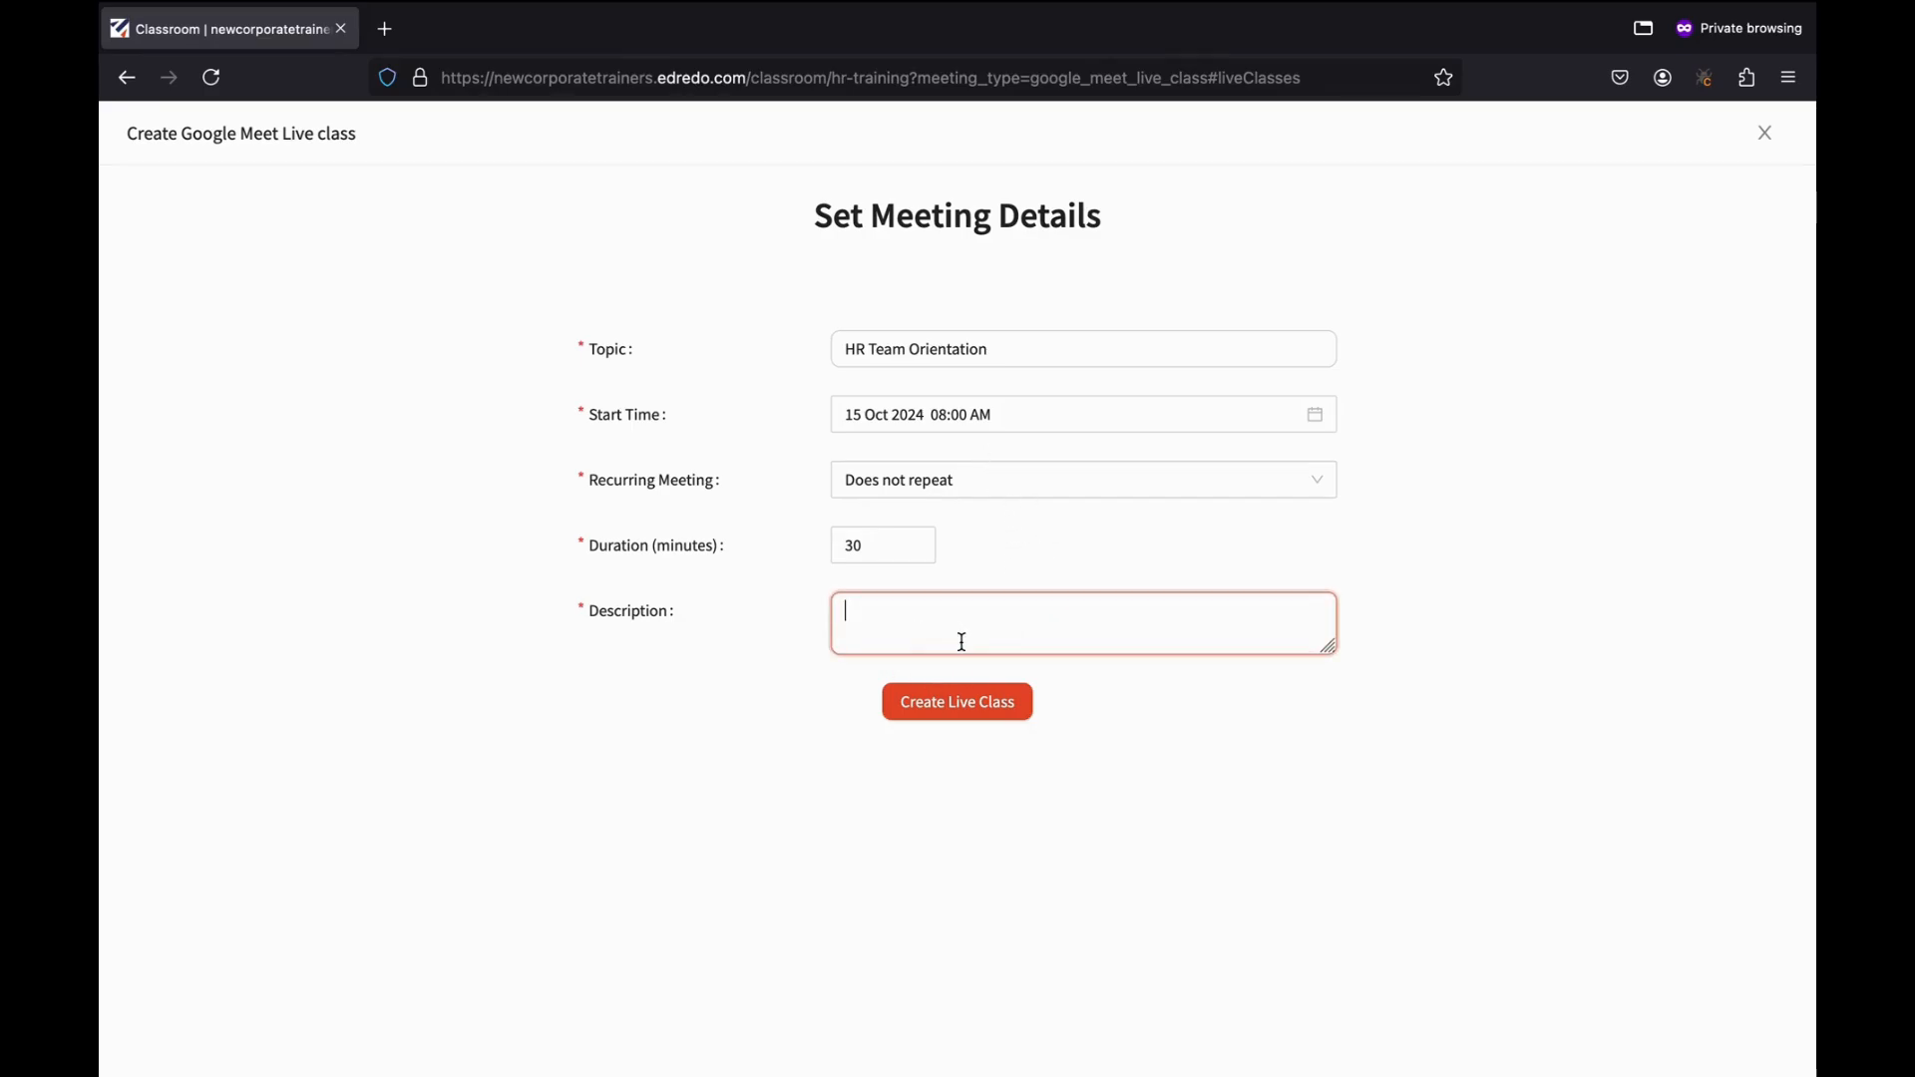
type("H")
key("BackSpace")
key("BackSpace")
type("R team's orientation and course")
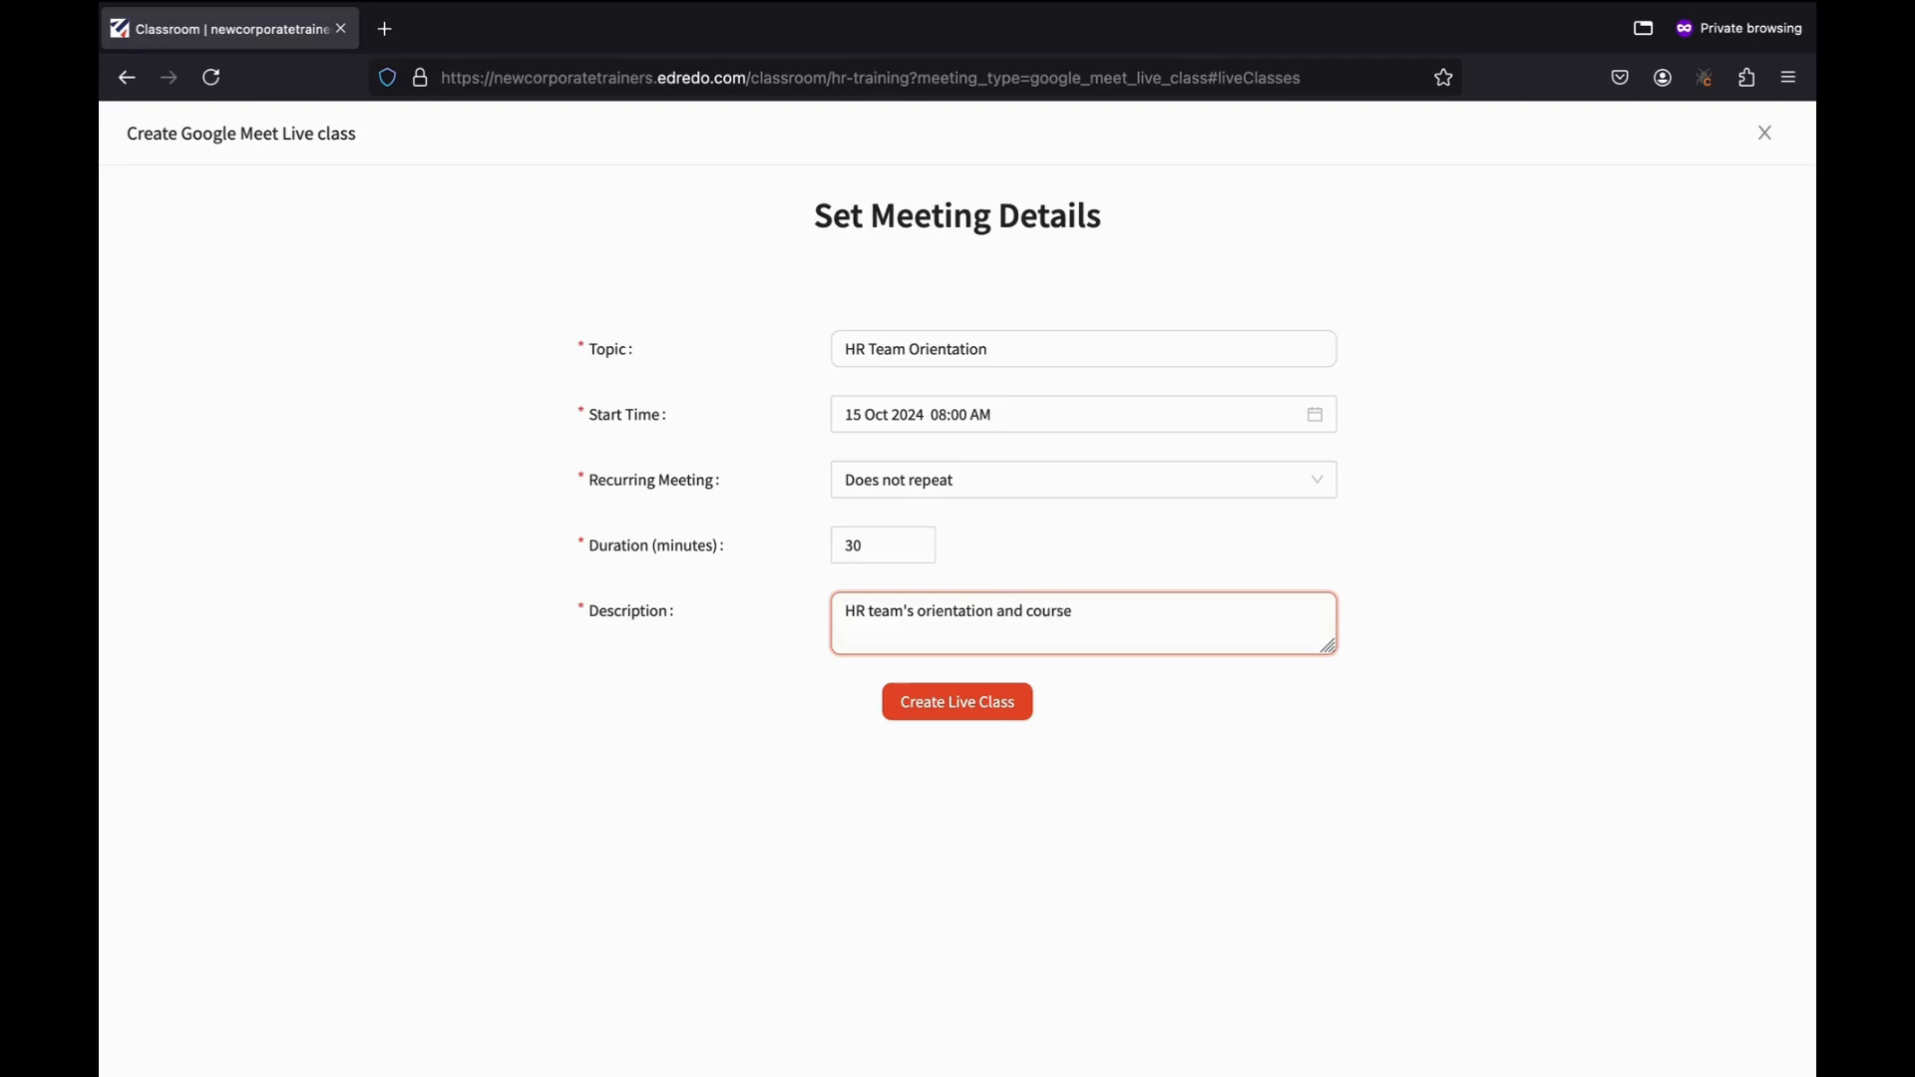
type("work handover")
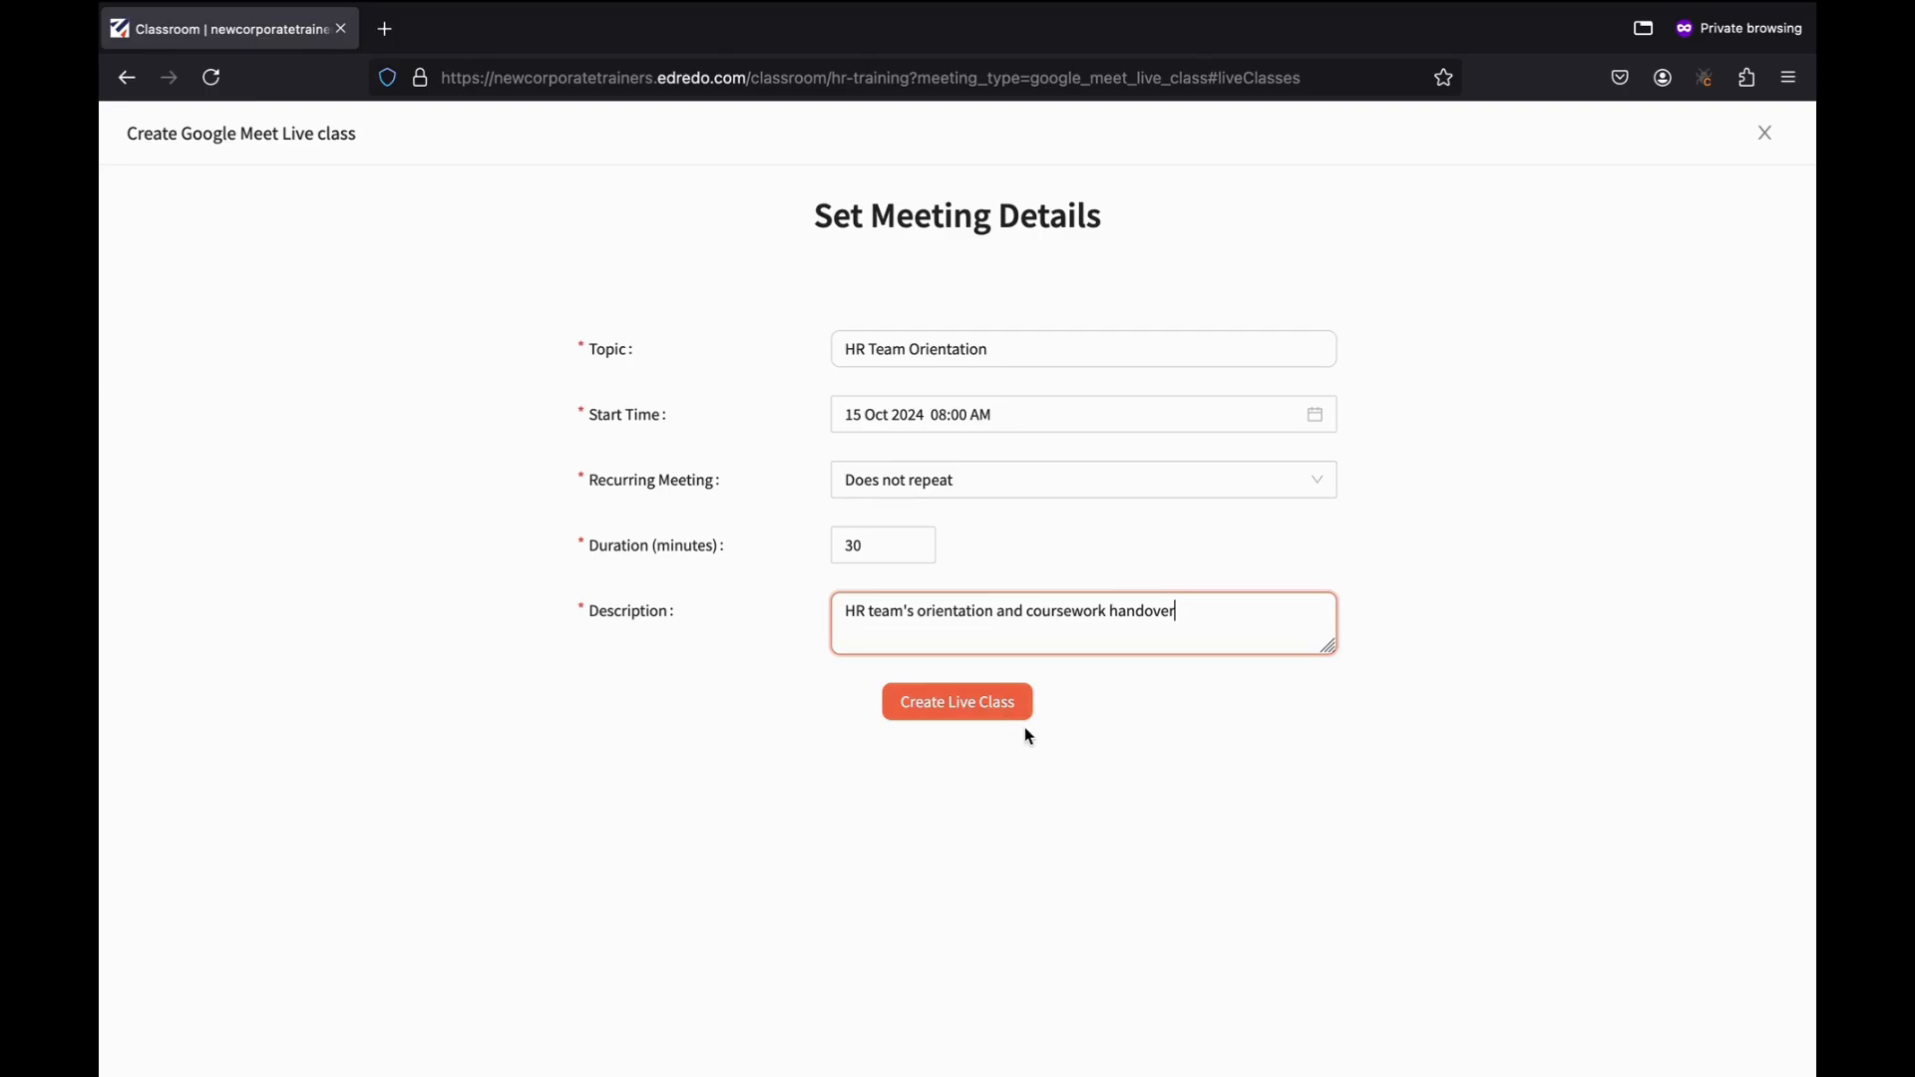
left_click(949, 708)
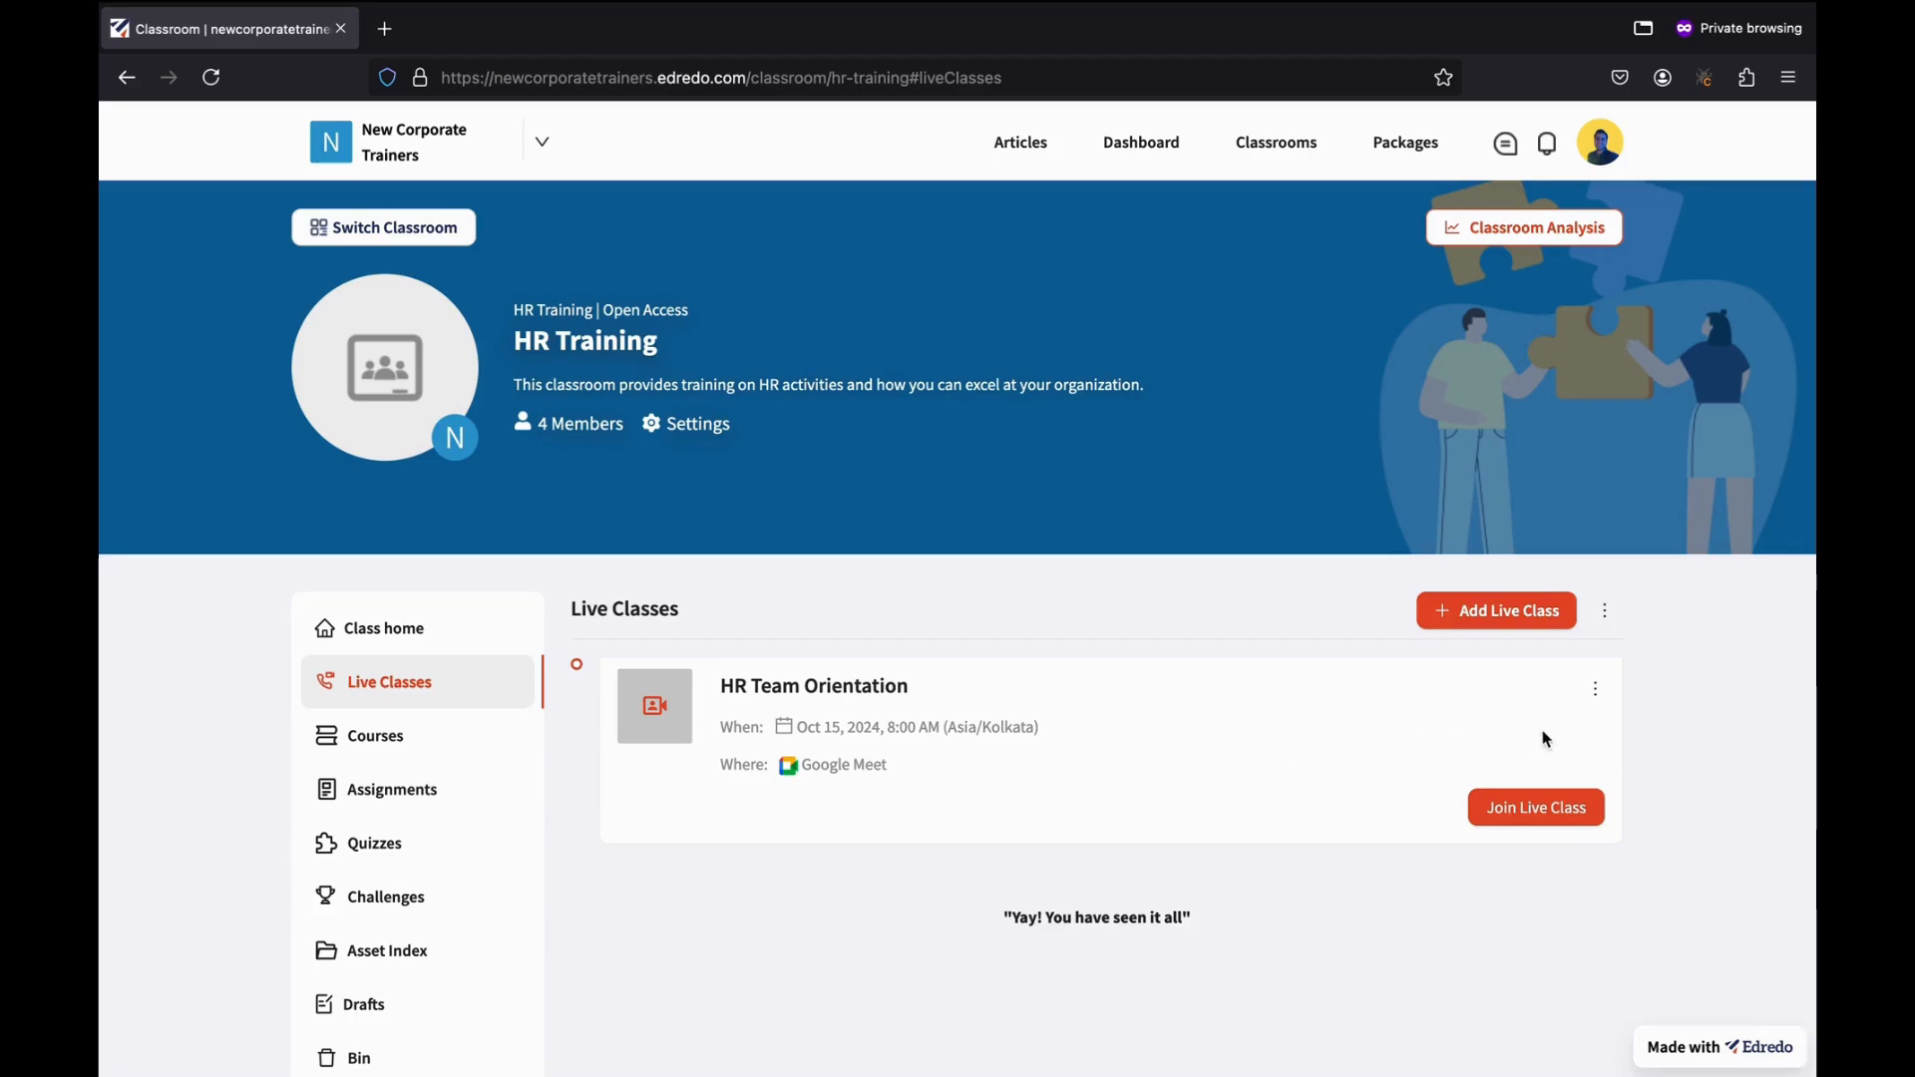
left_click(1597, 691)
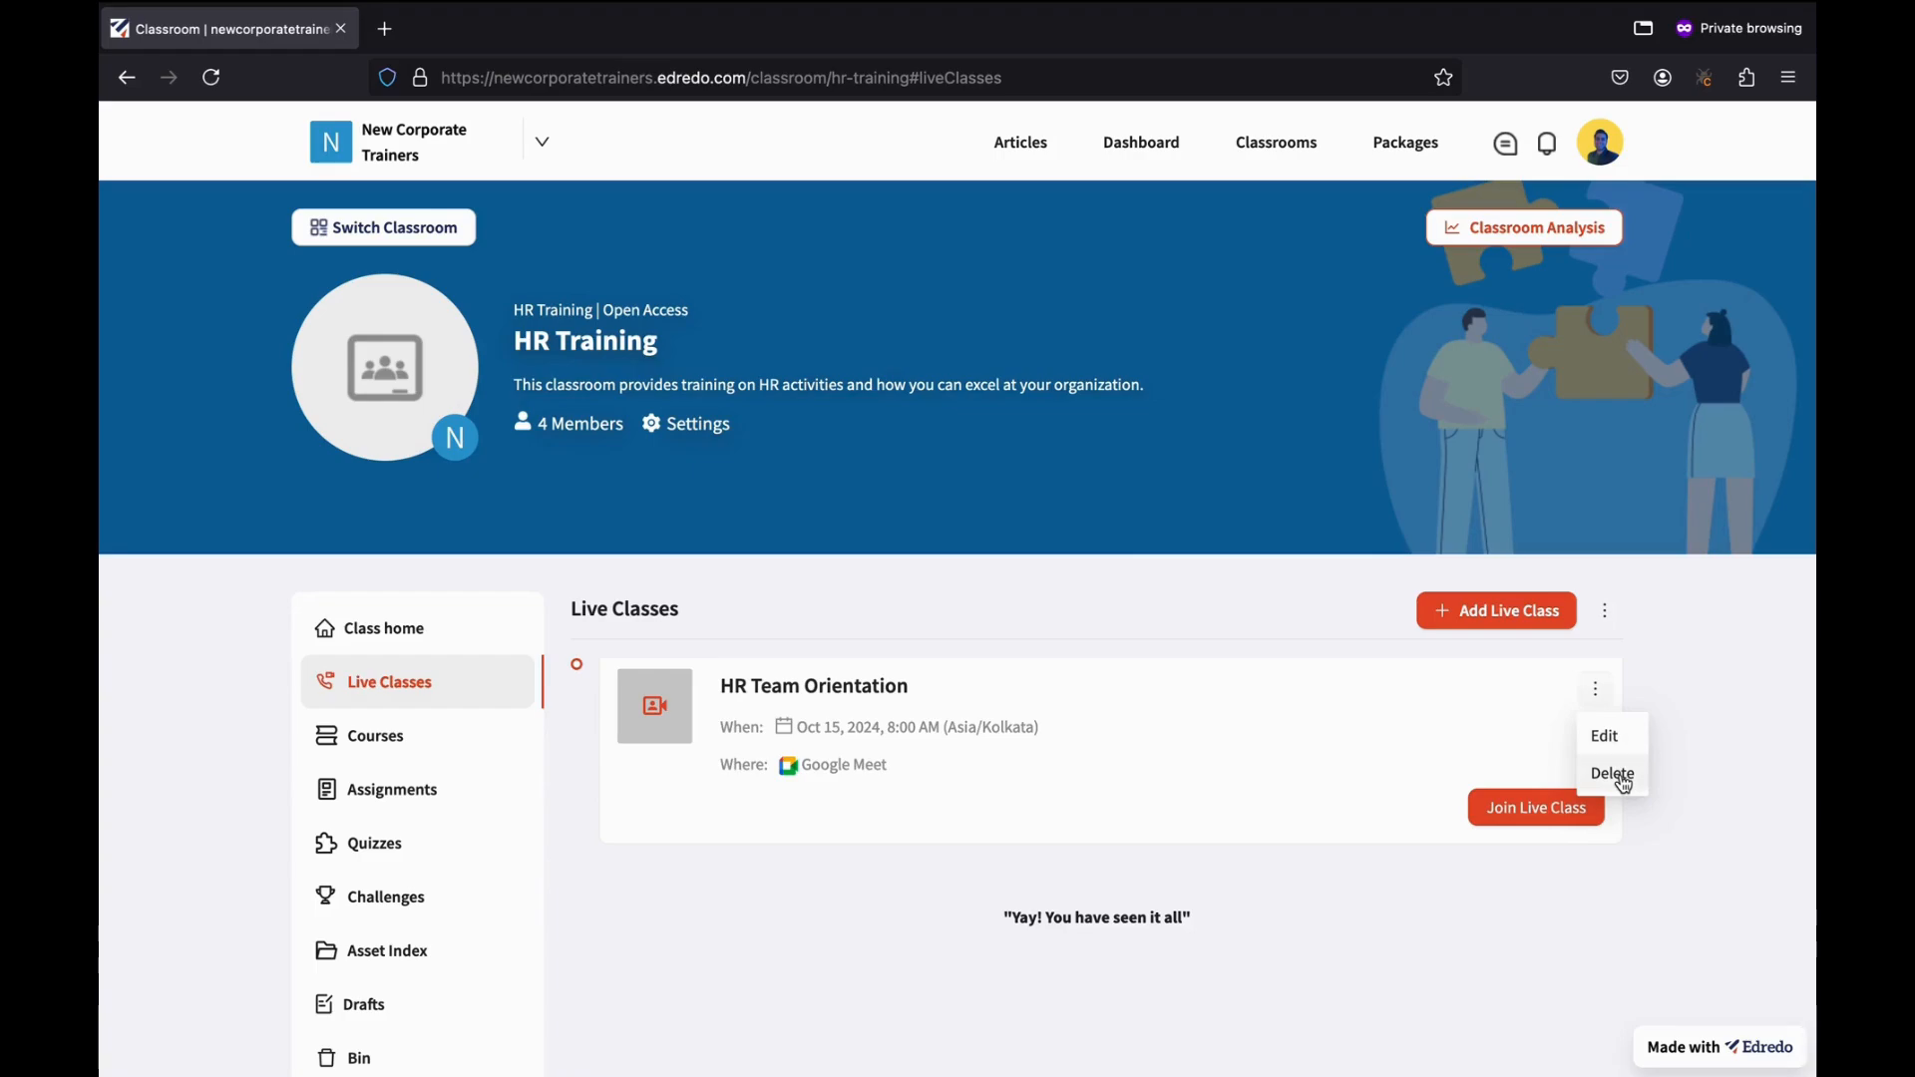
left_click(1618, 744)
left_click(1596, 690)
left_click(1596, 738)
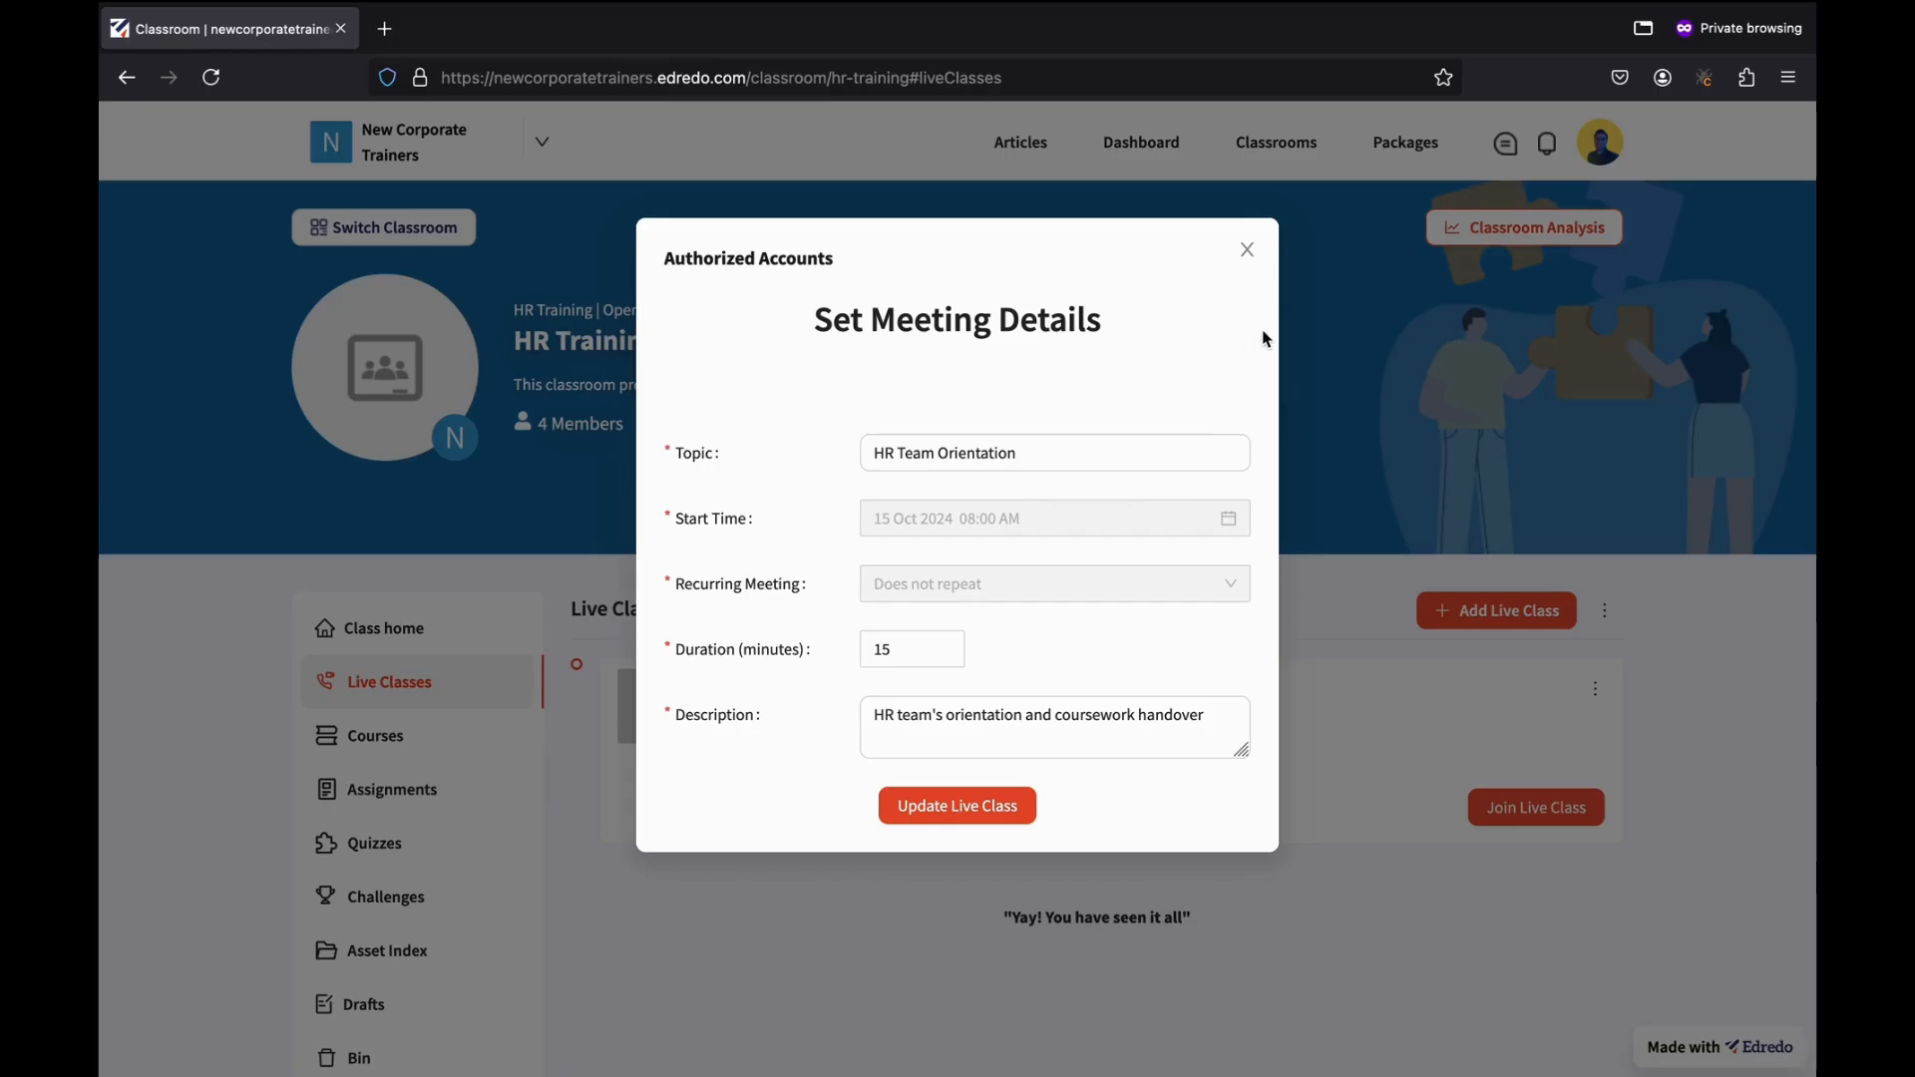
left_click(1247, 249)
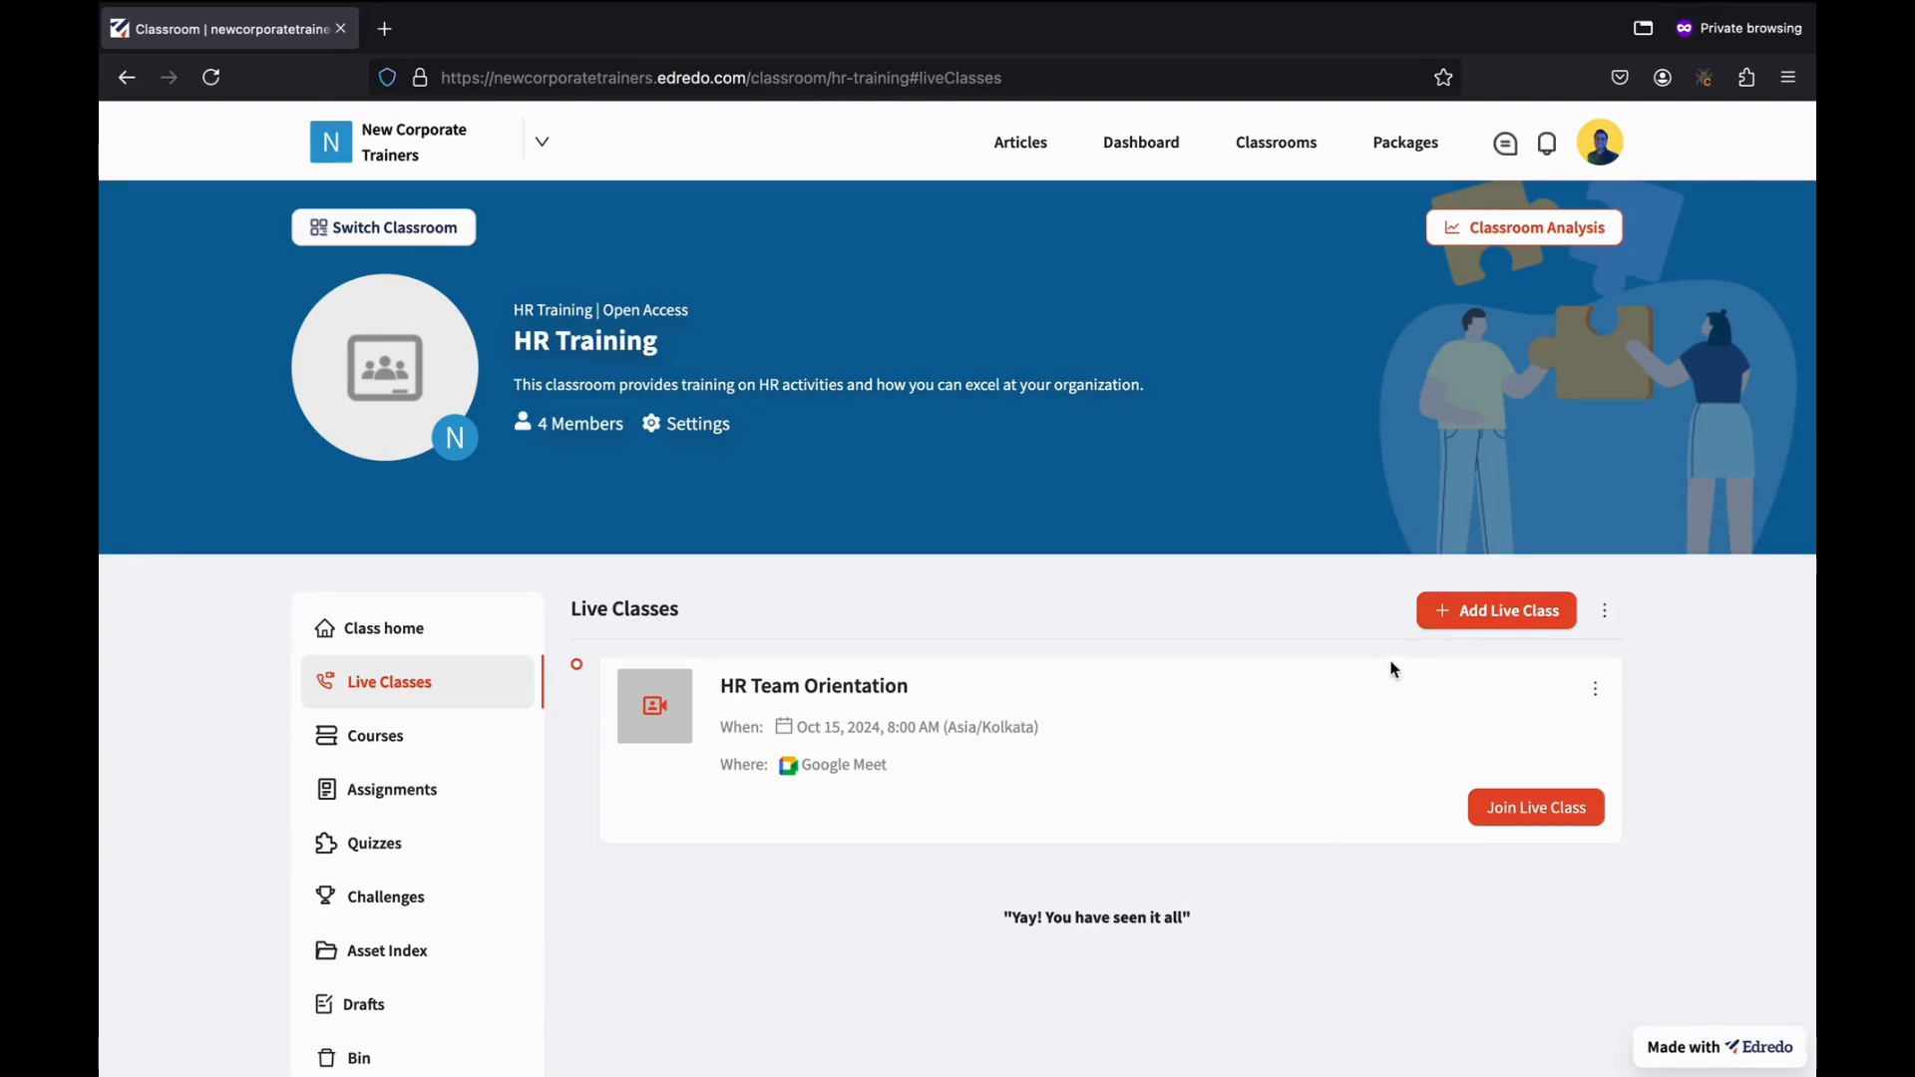
left_click(1605, 619)
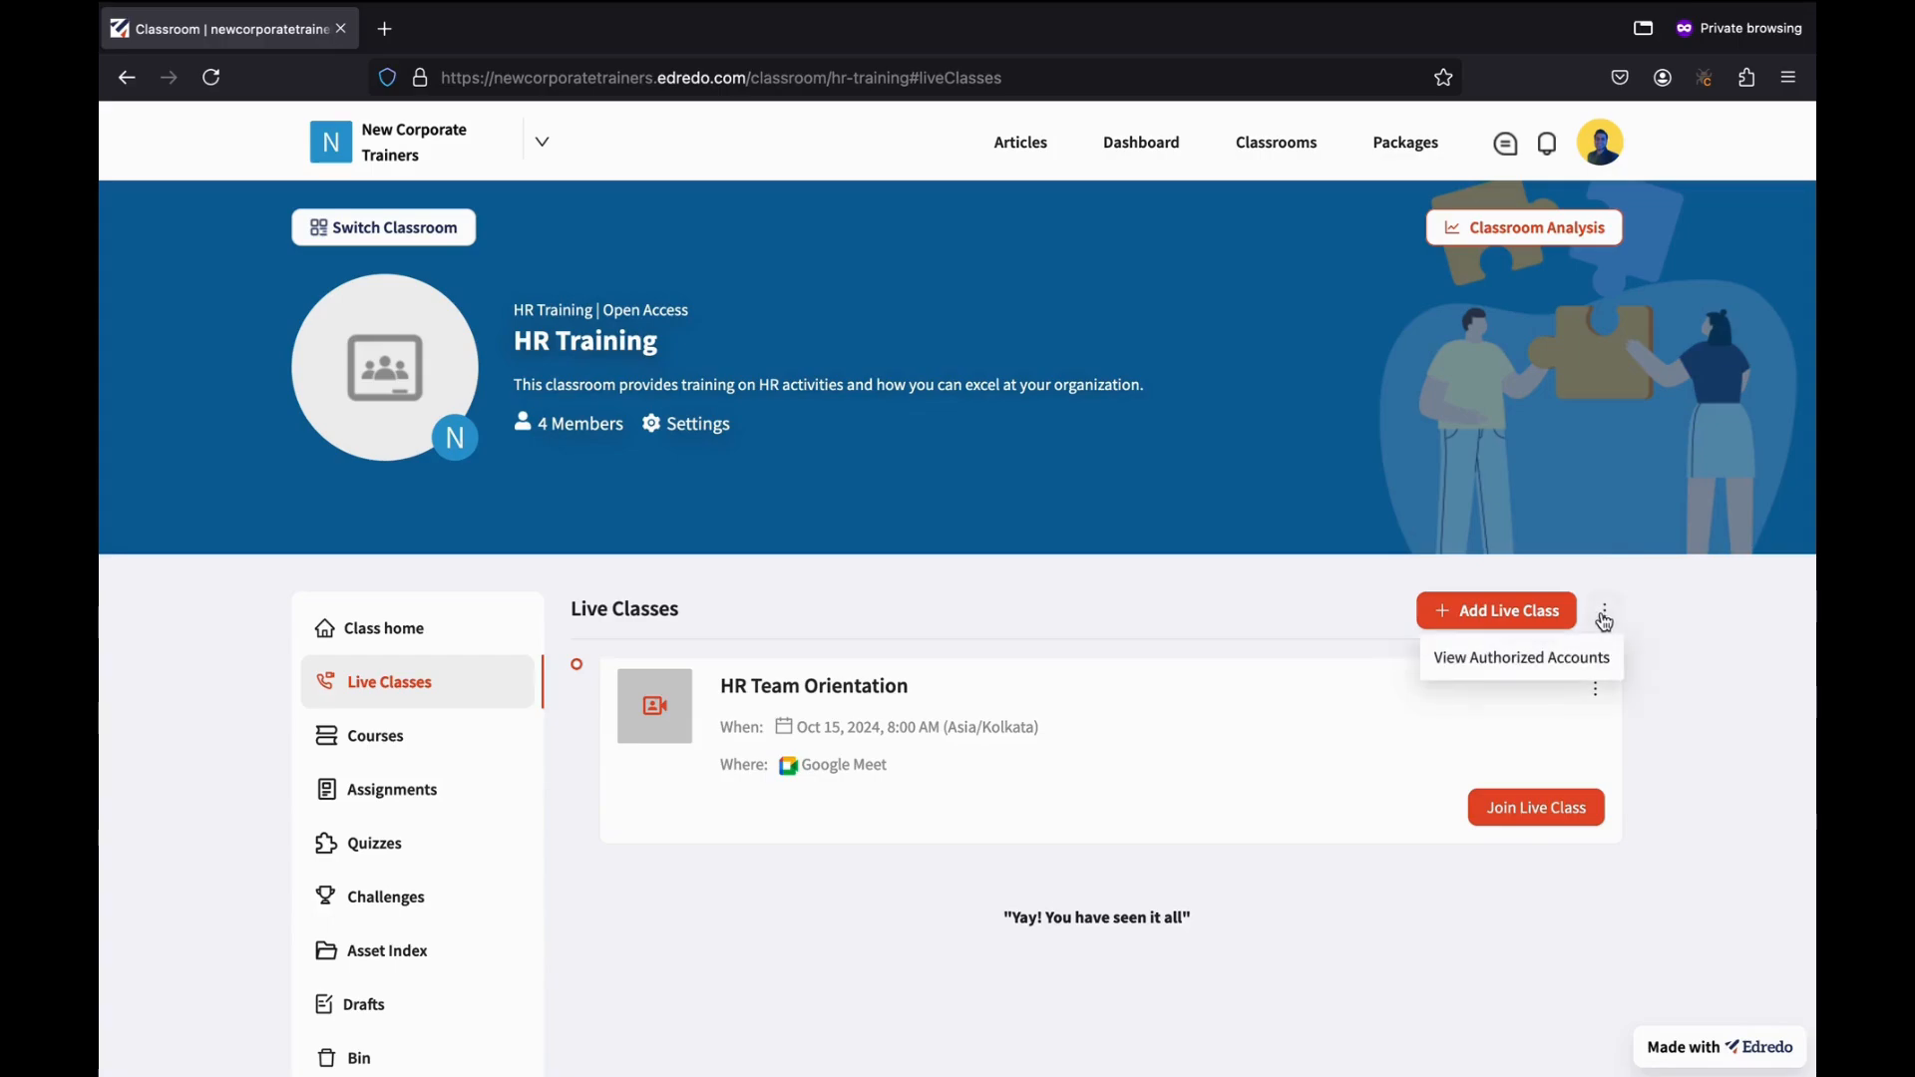
left_click(1498, 660)
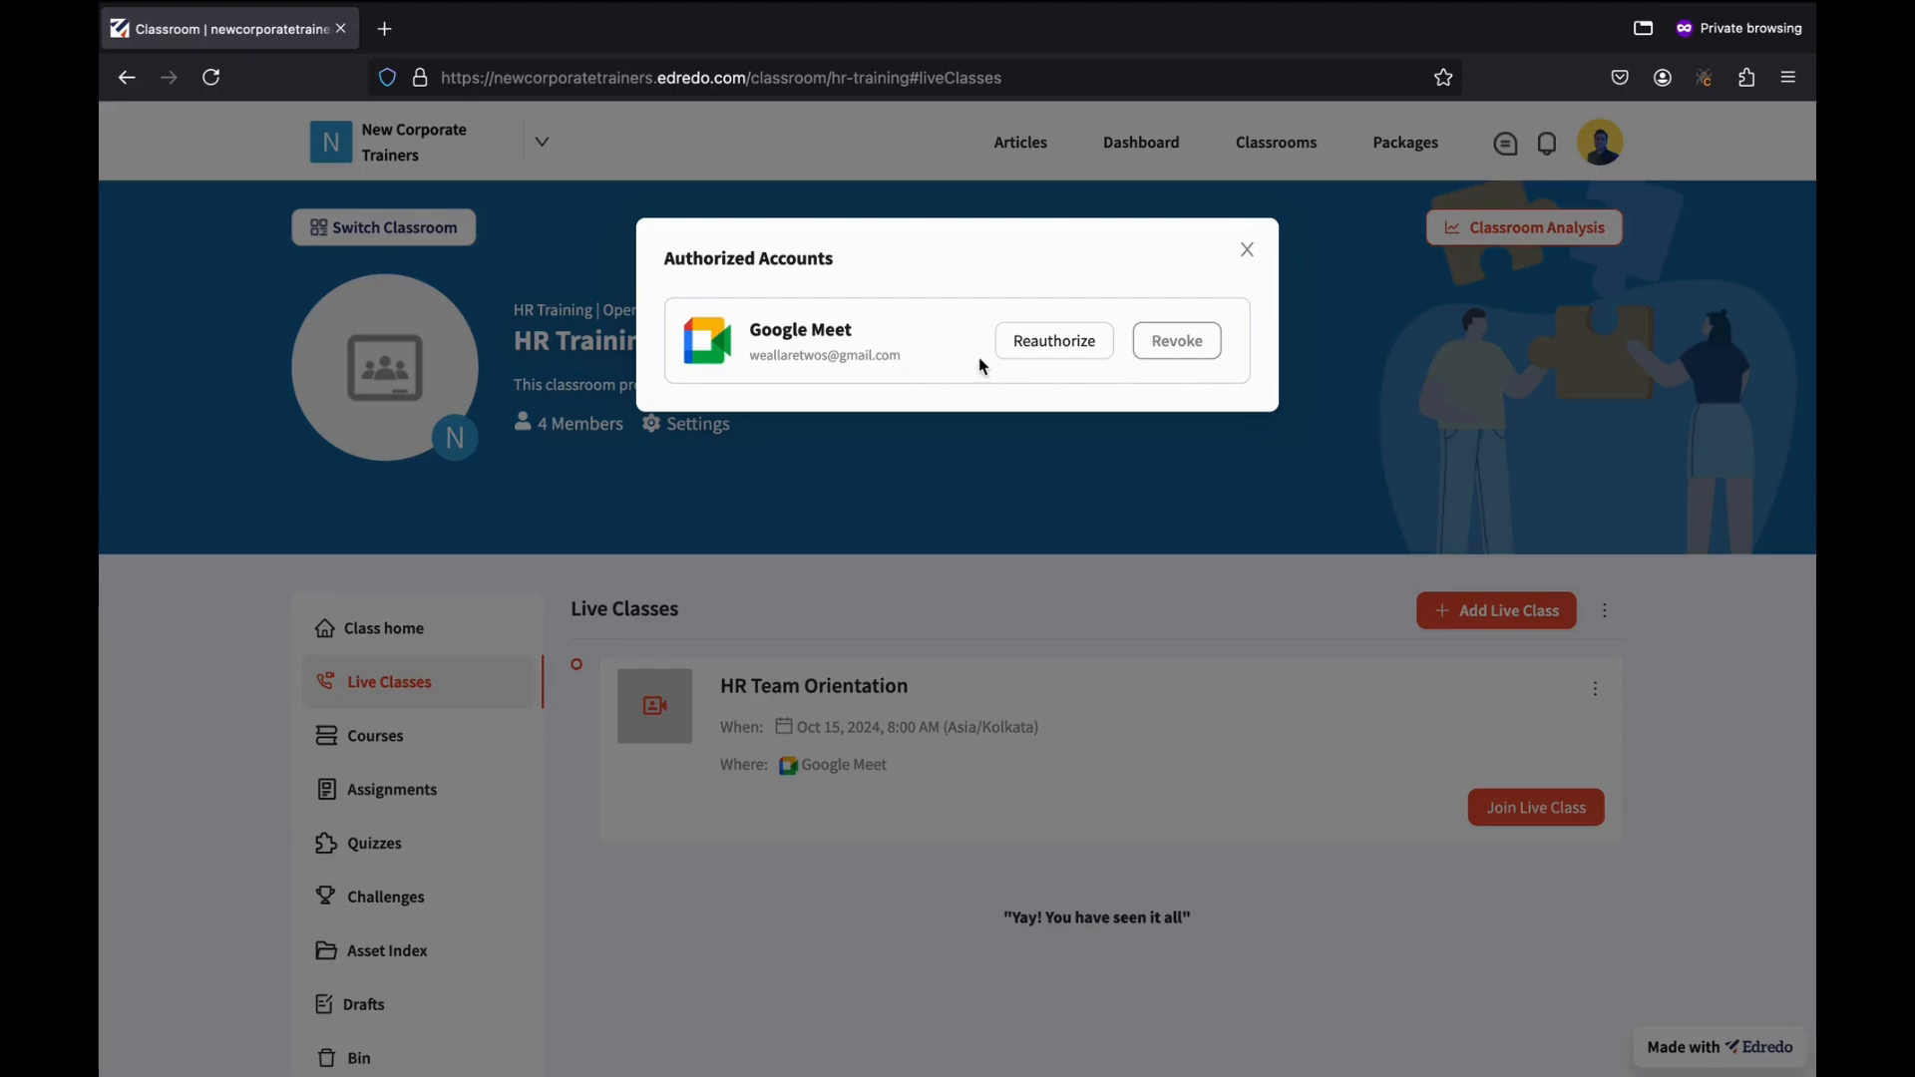
left_click(1246, 249)
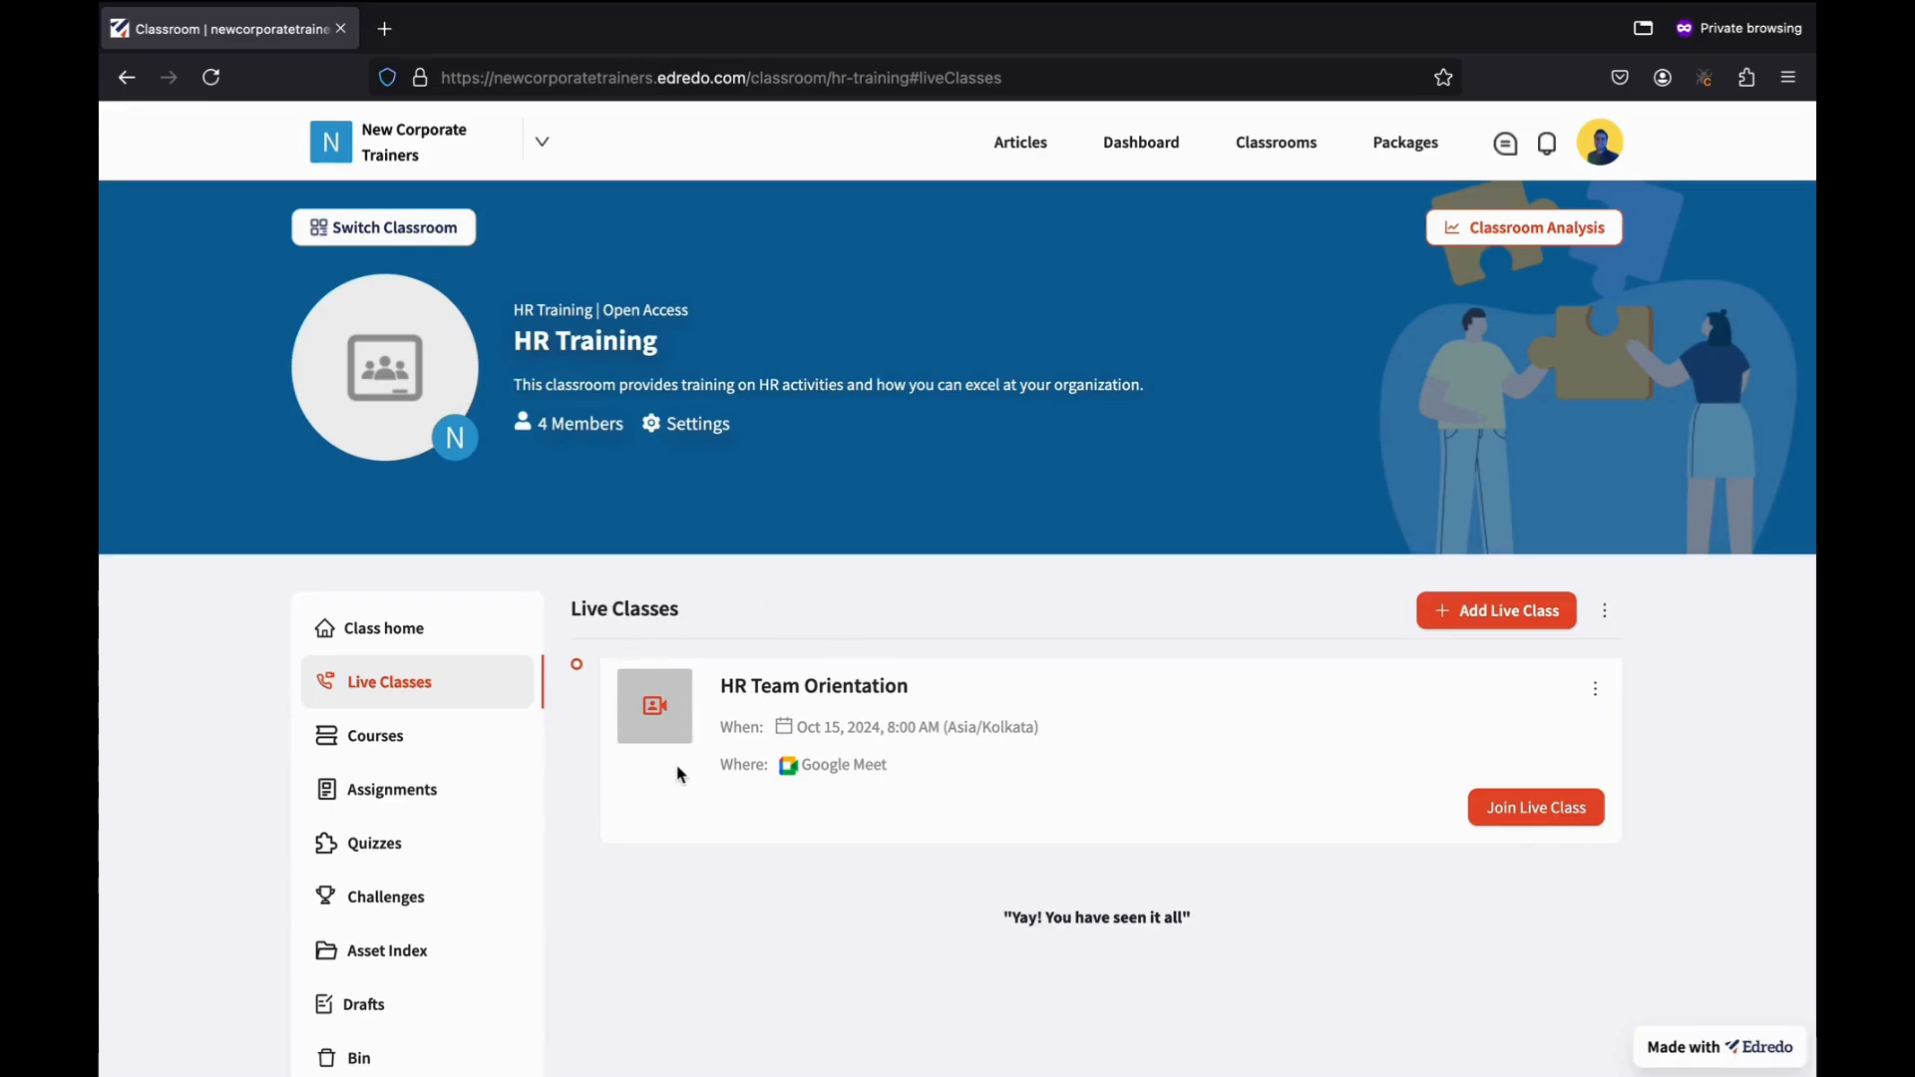
Go to HR Training's Courses and begin adding a new course.
left_click(375, 748)
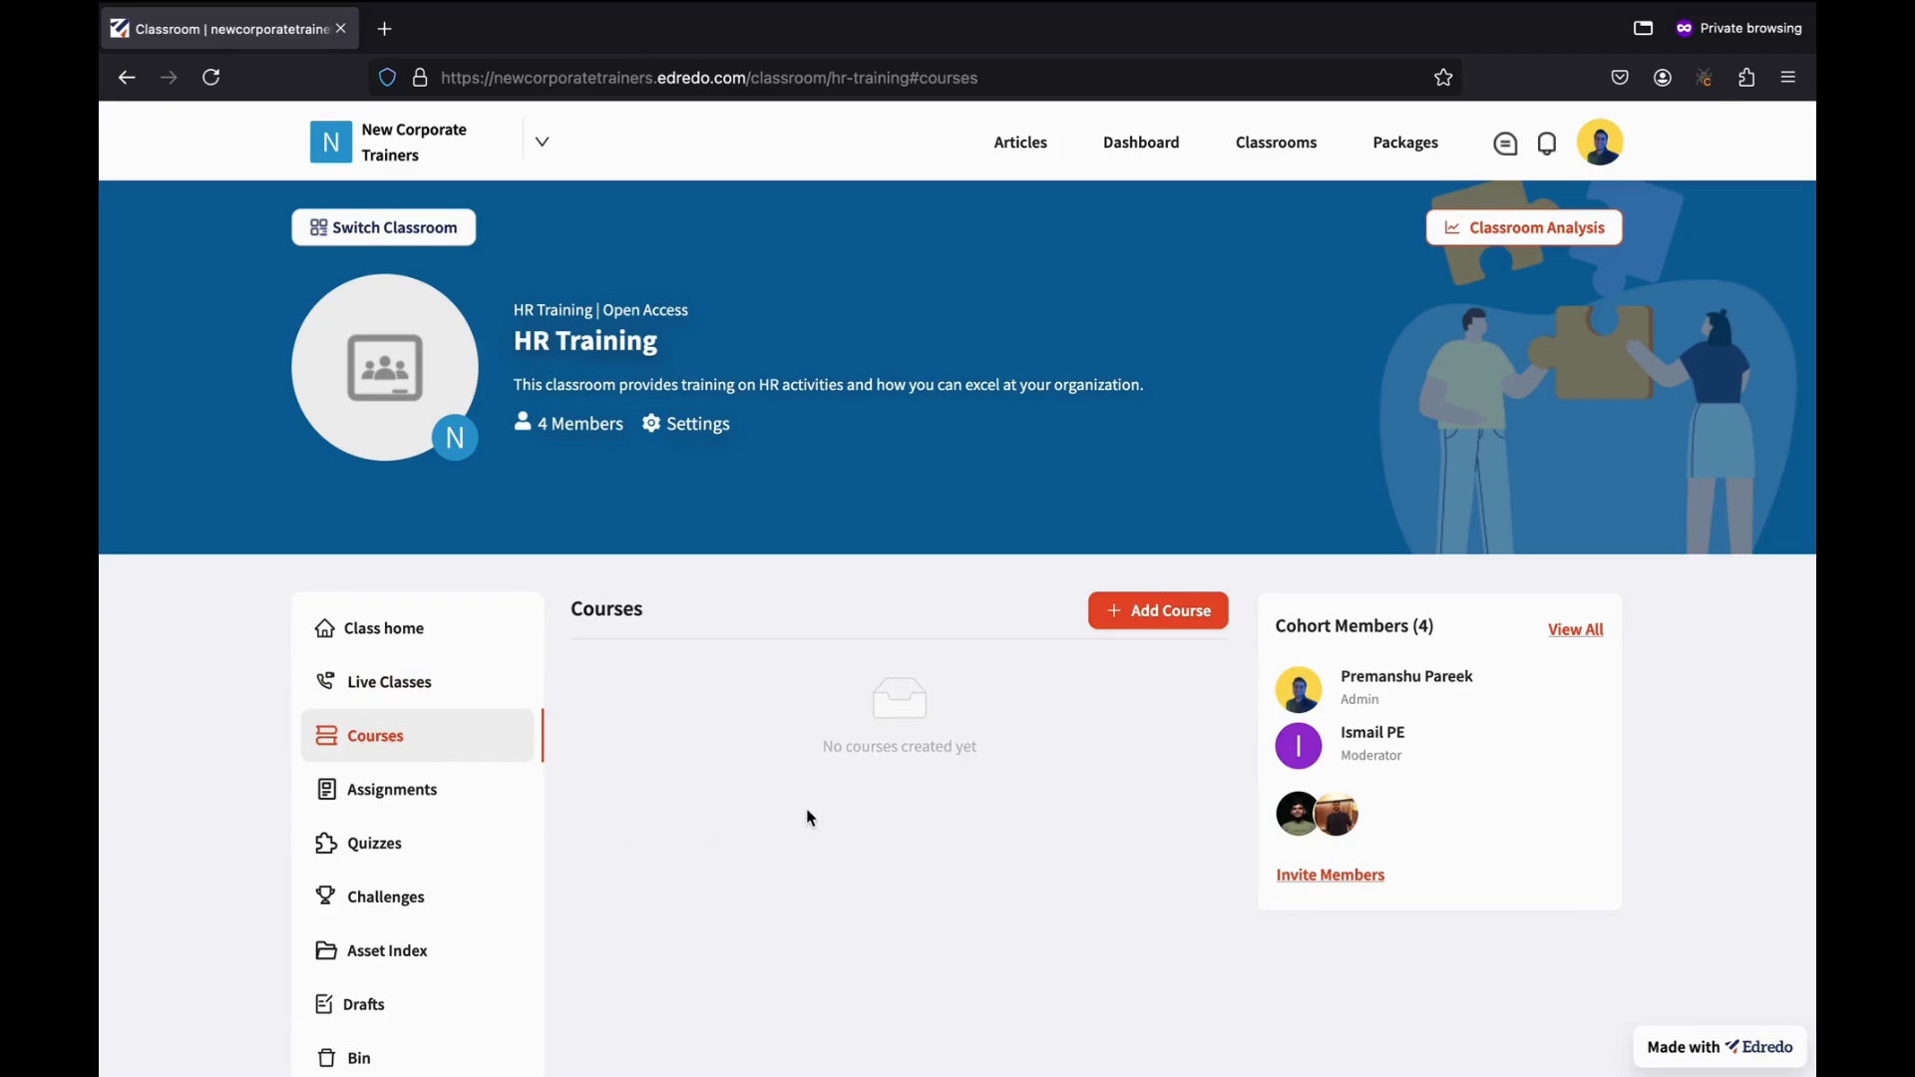
left_click(1178, 632)
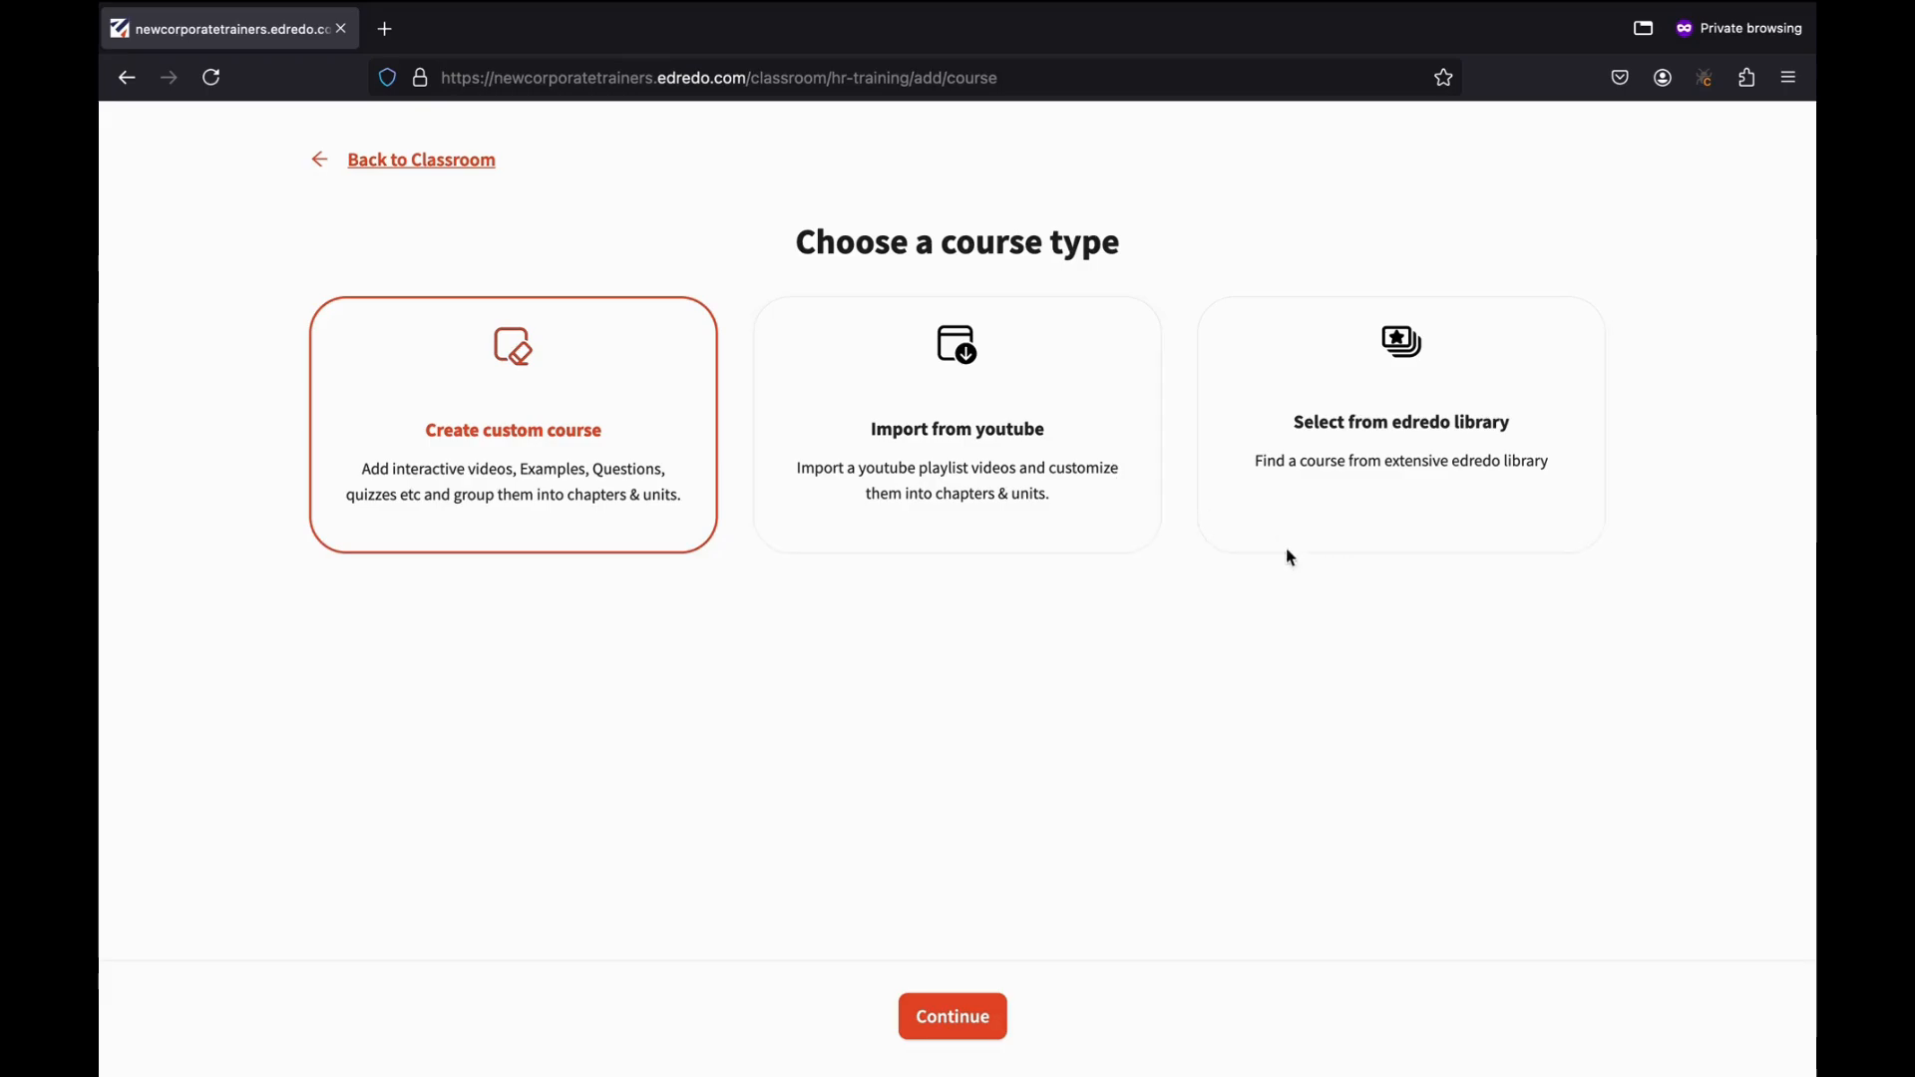
Compare the YouTube import and library options, then proceed with a custom course.
left_click(1016, 491)
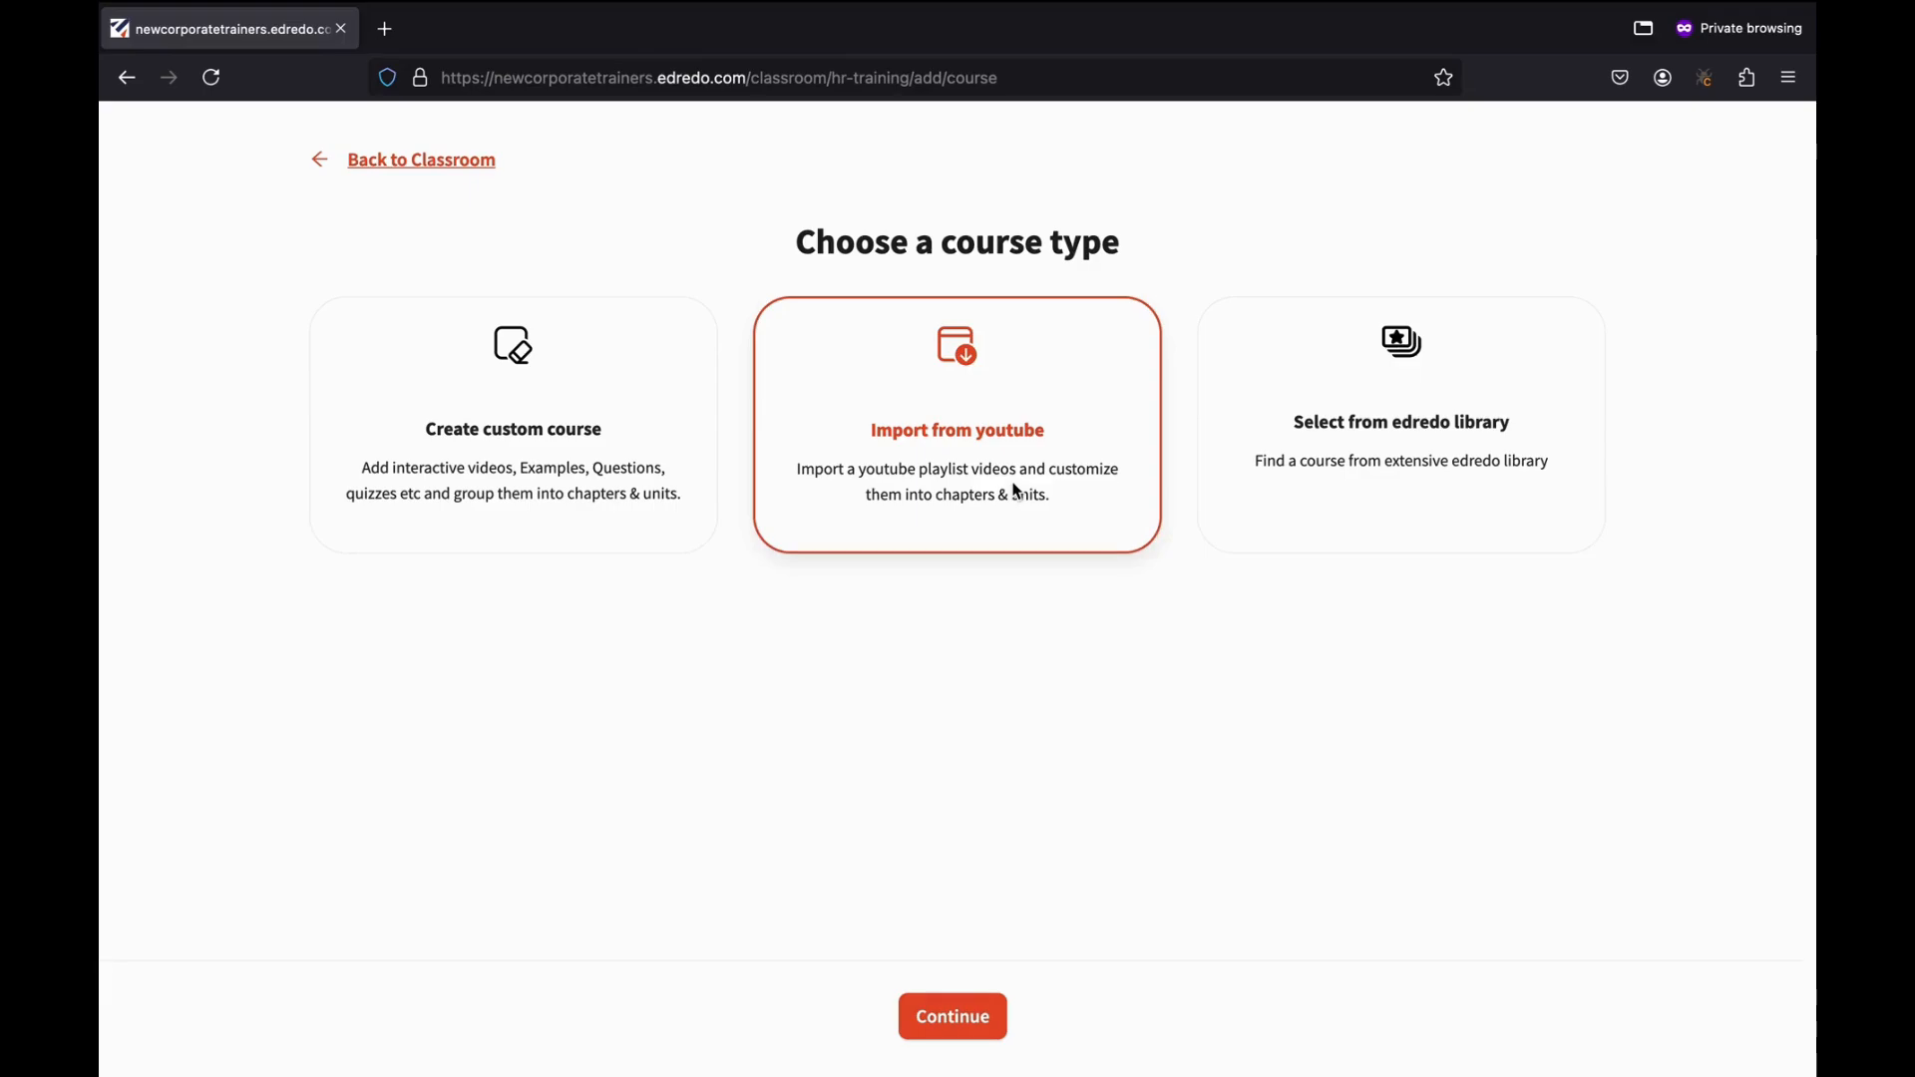
left_click(1362, 457)
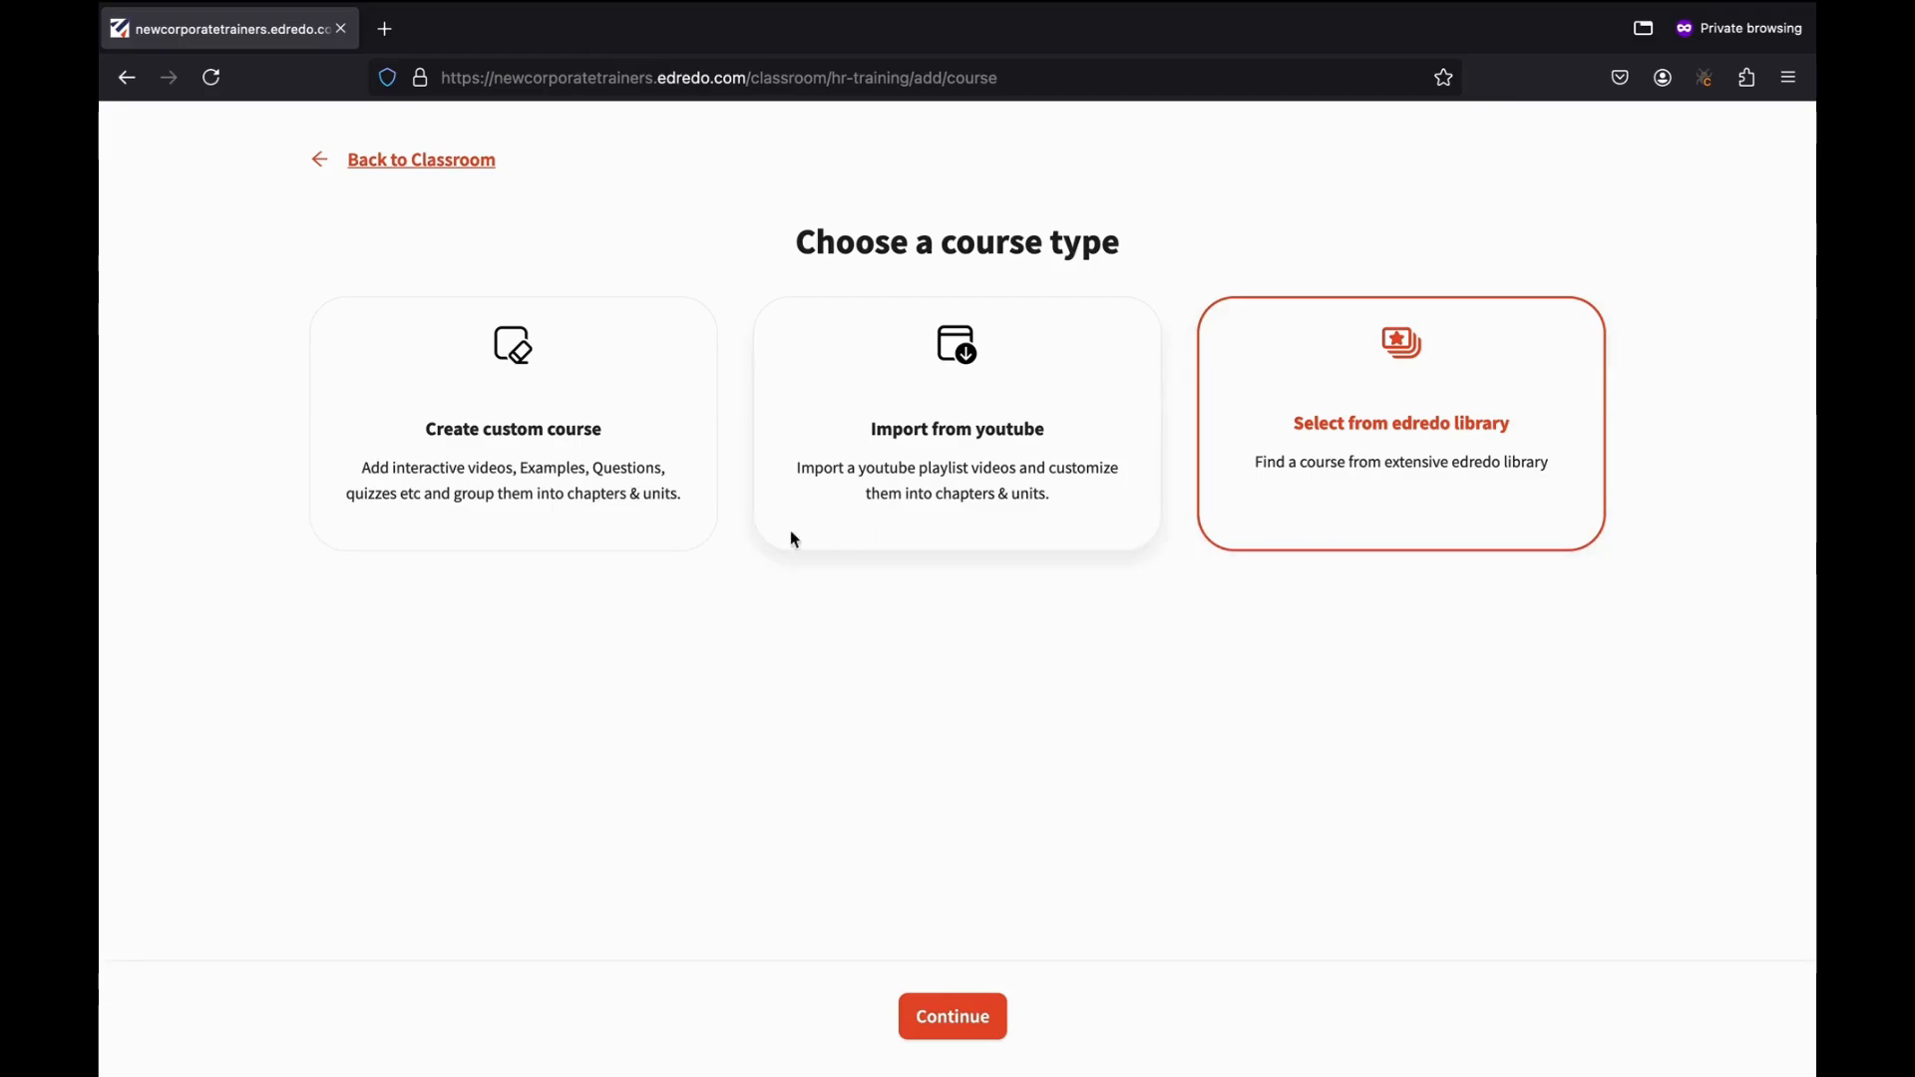
left_click(607, 461)
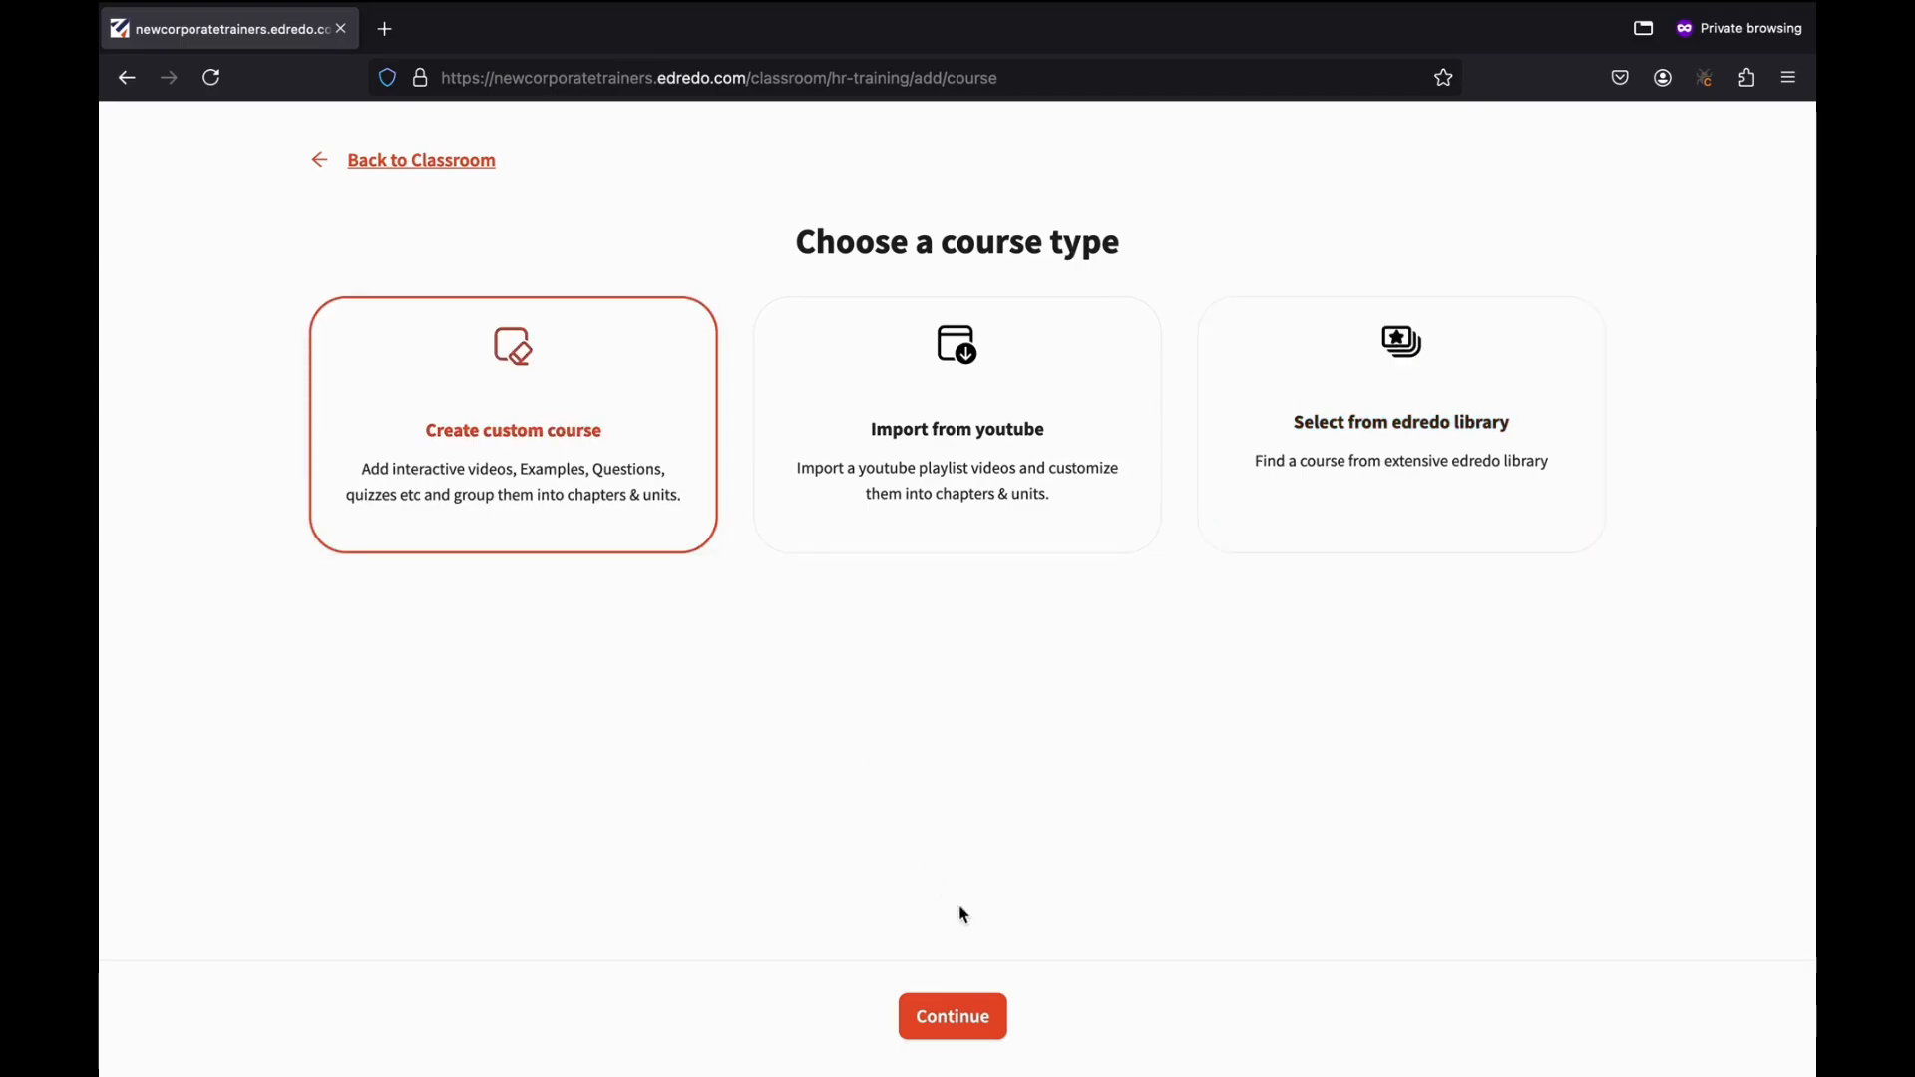
left_click(949, 1019)
Name the new course 'HR Training Modules'.
mouse_move(1374, 1028)
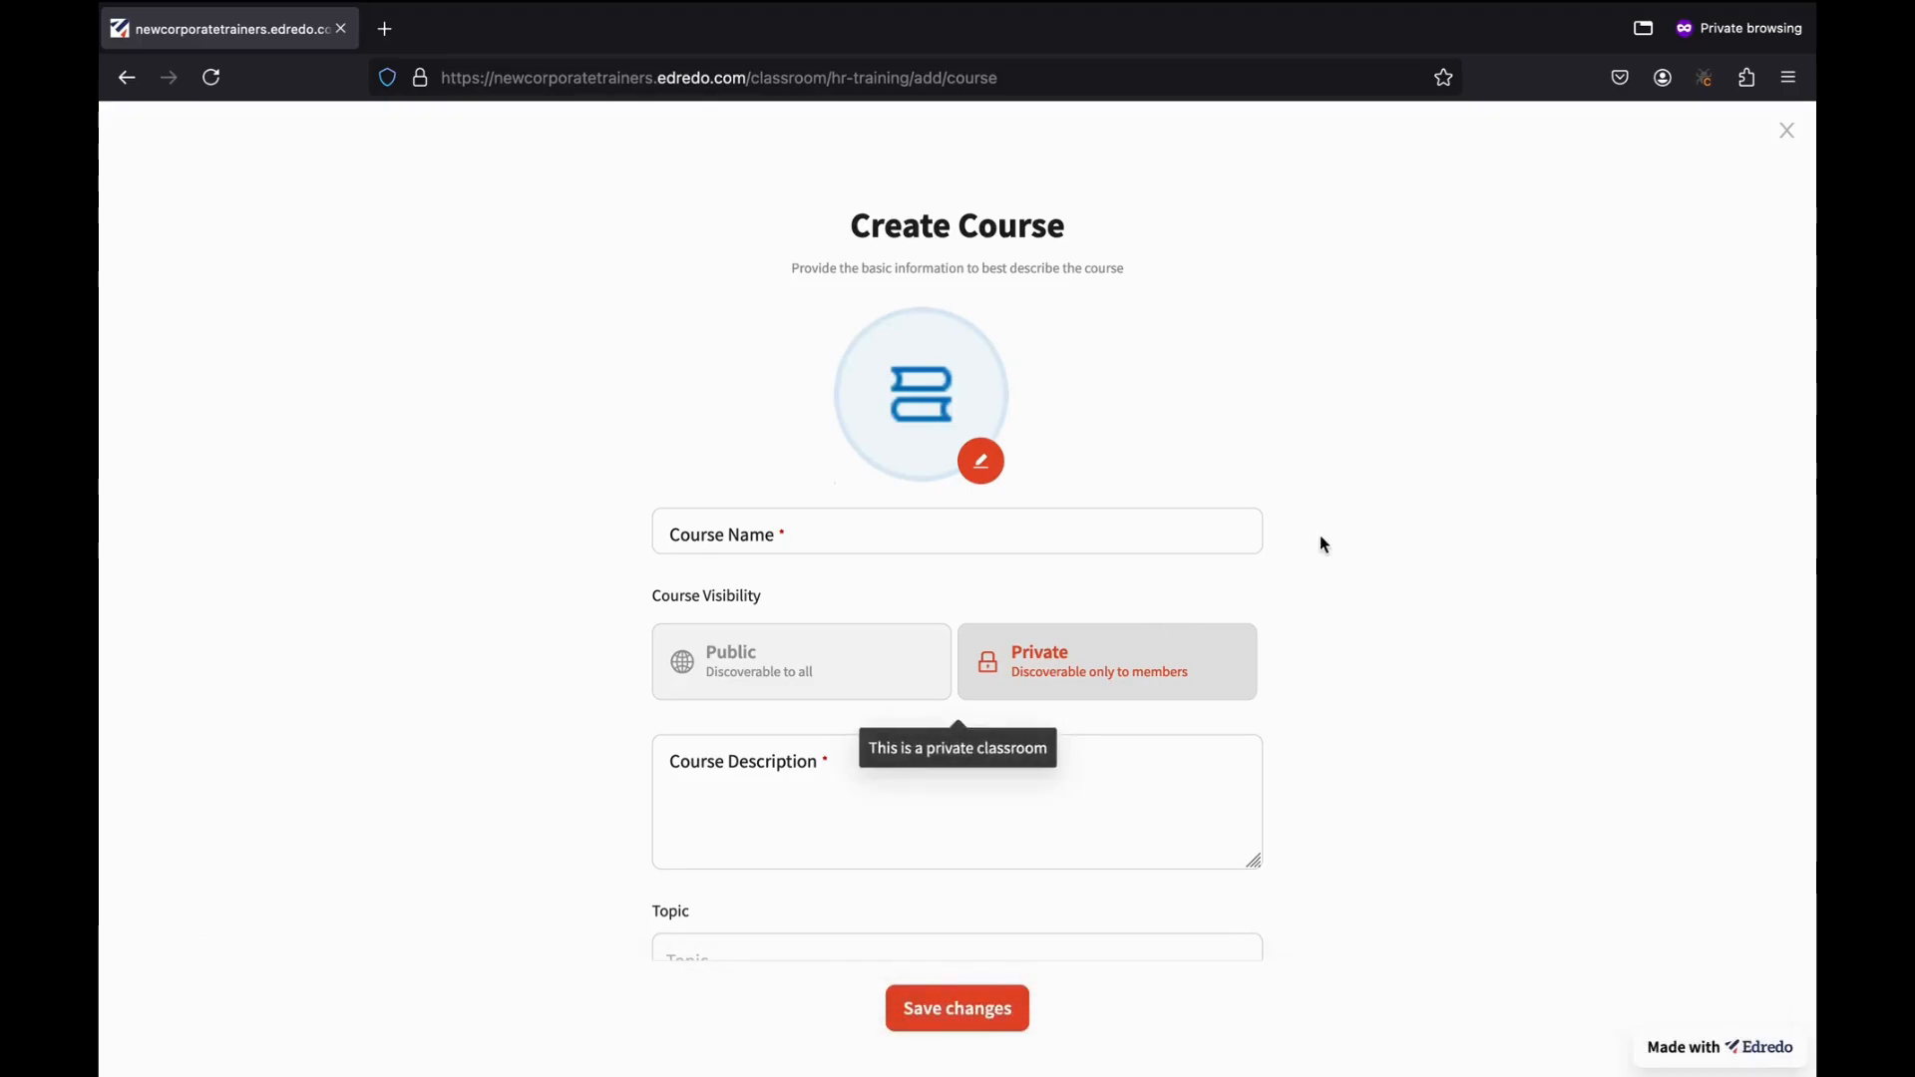
left_click(990, 755)
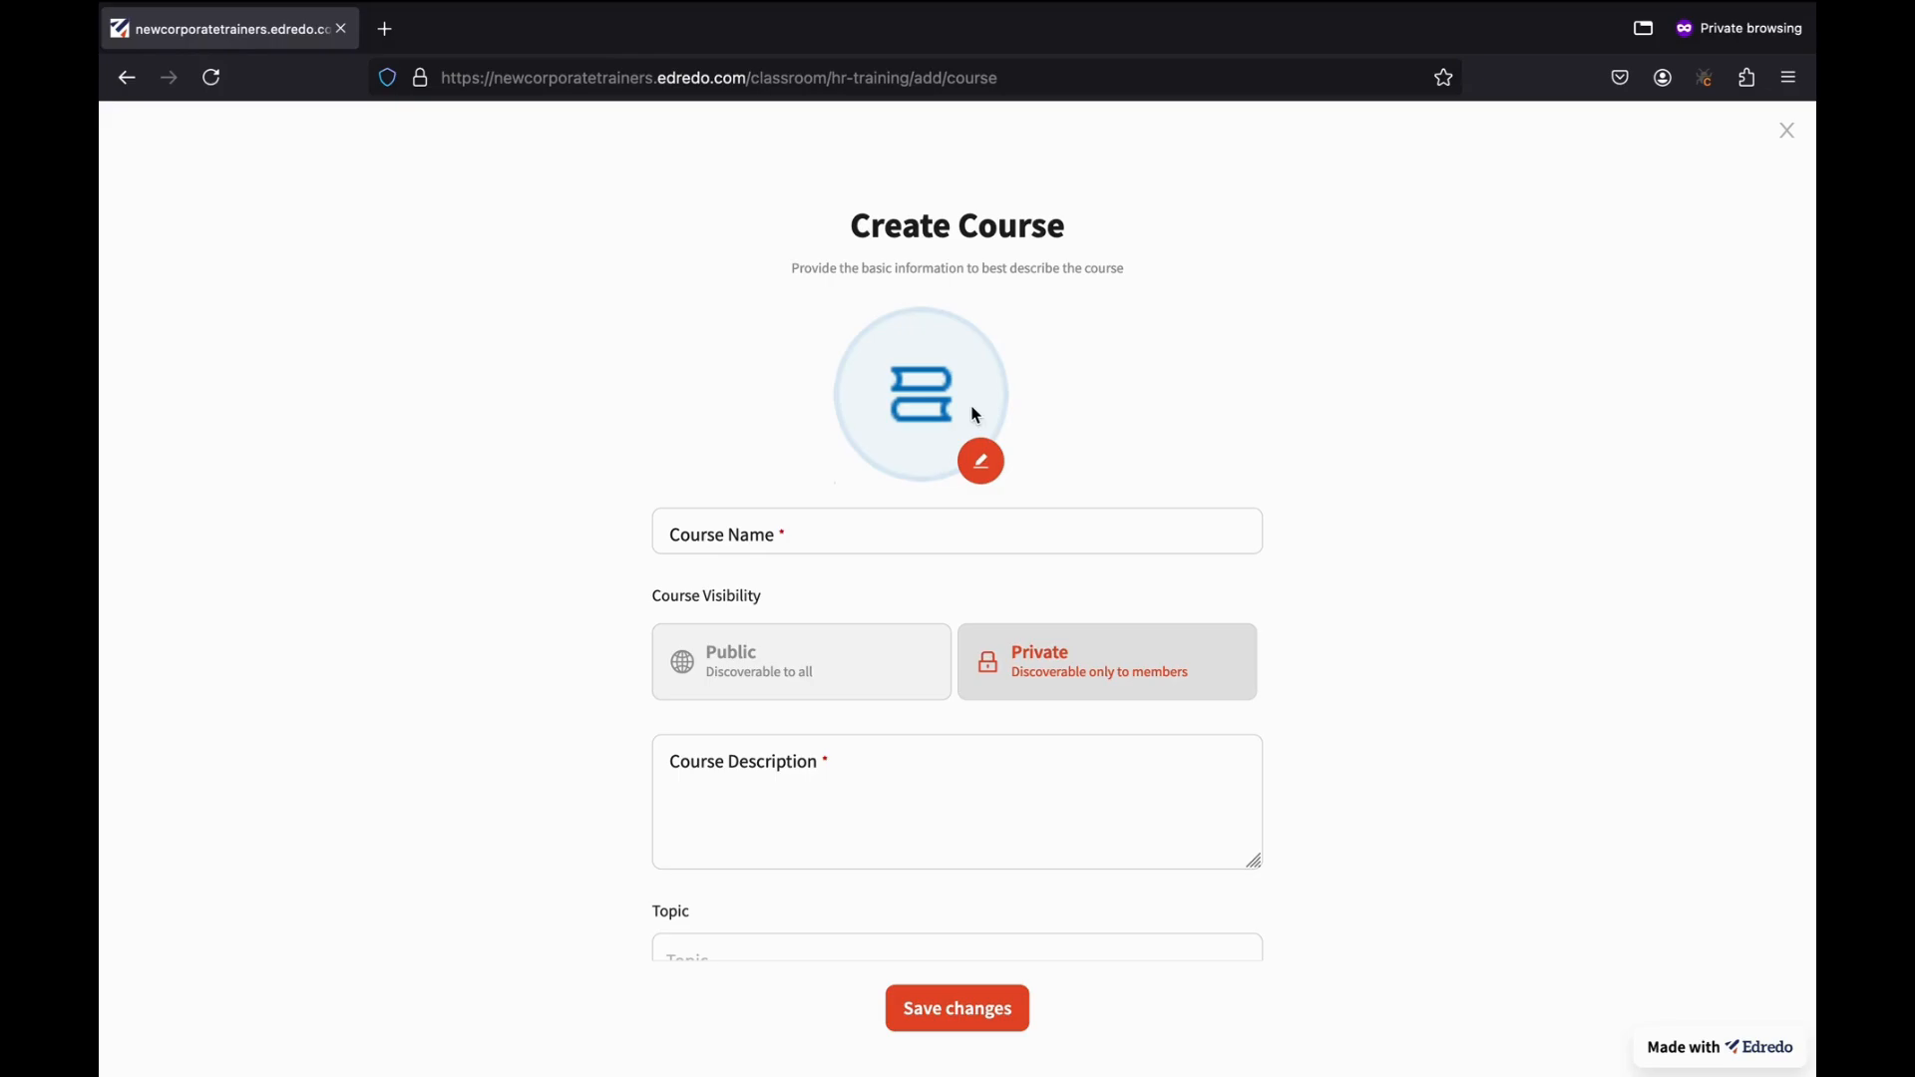
scroll(977, 415, "down", 2)
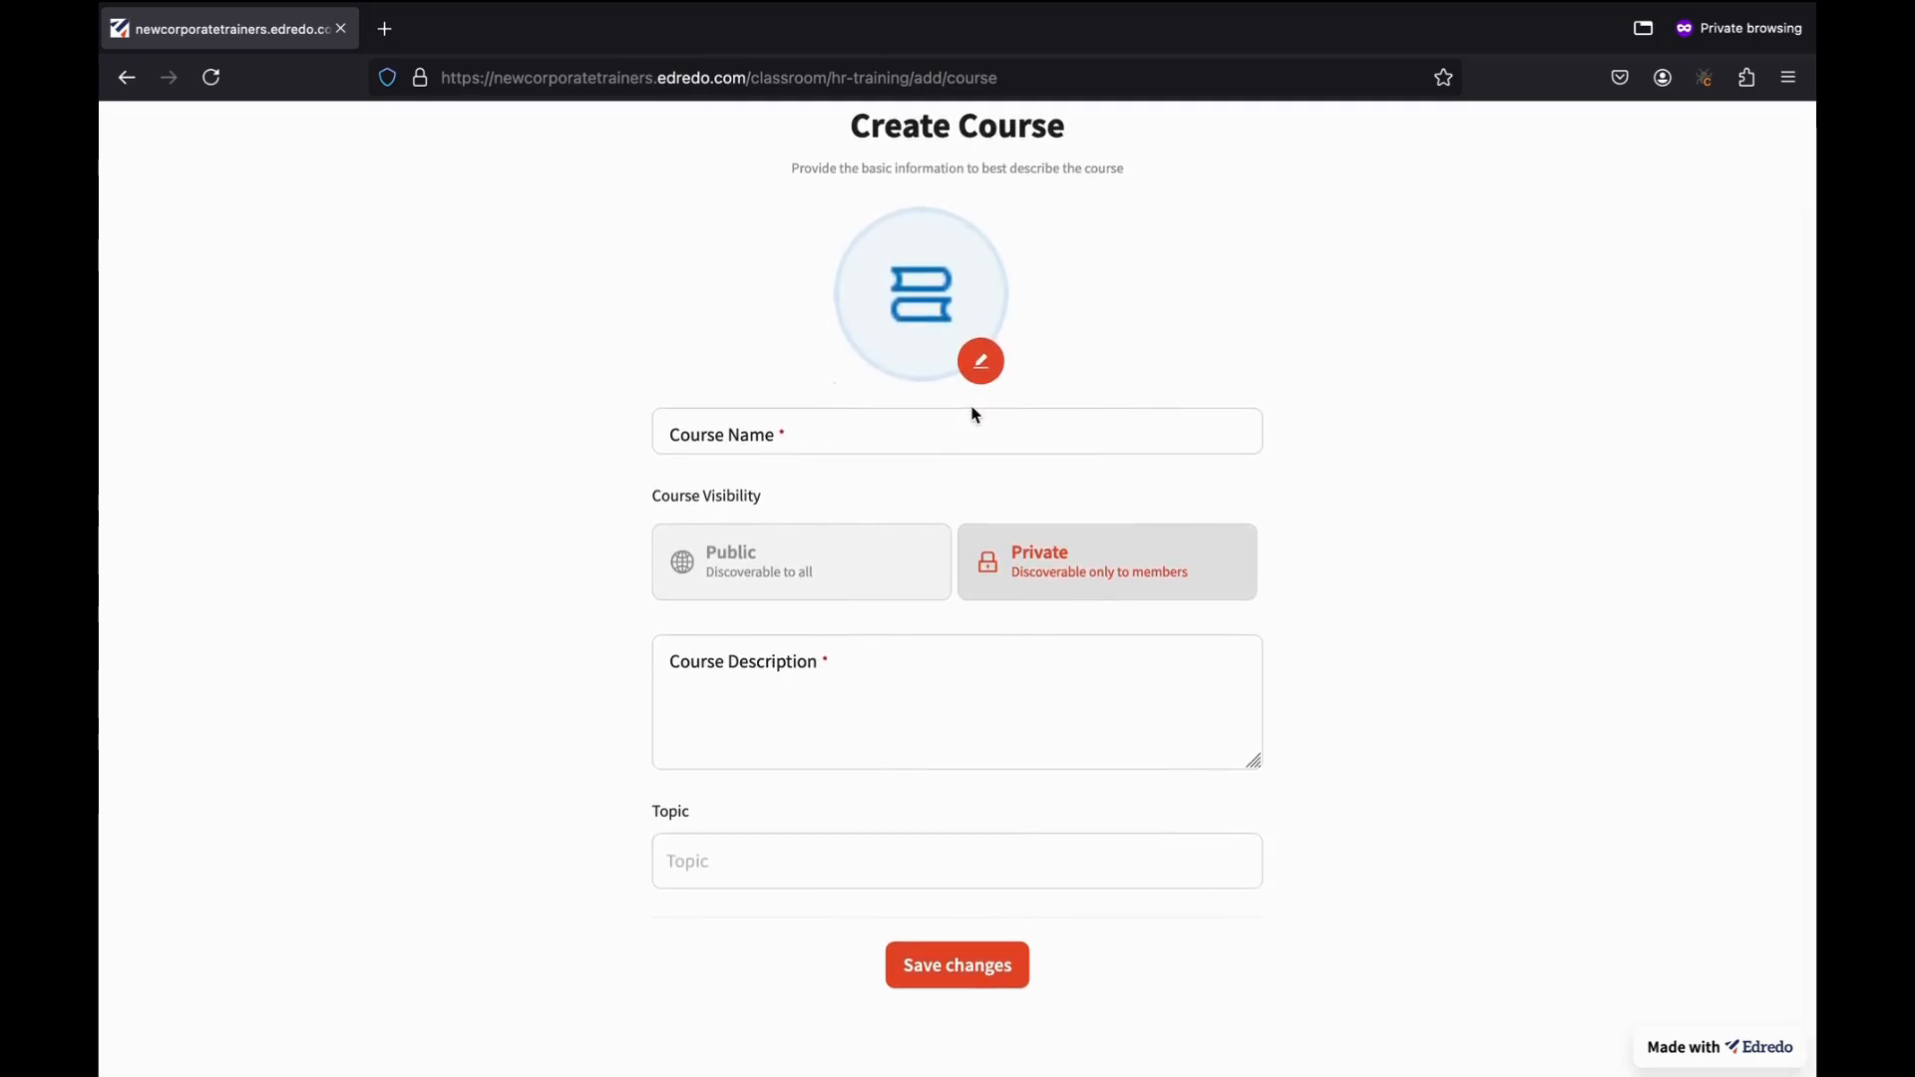
left_click(813, 435)
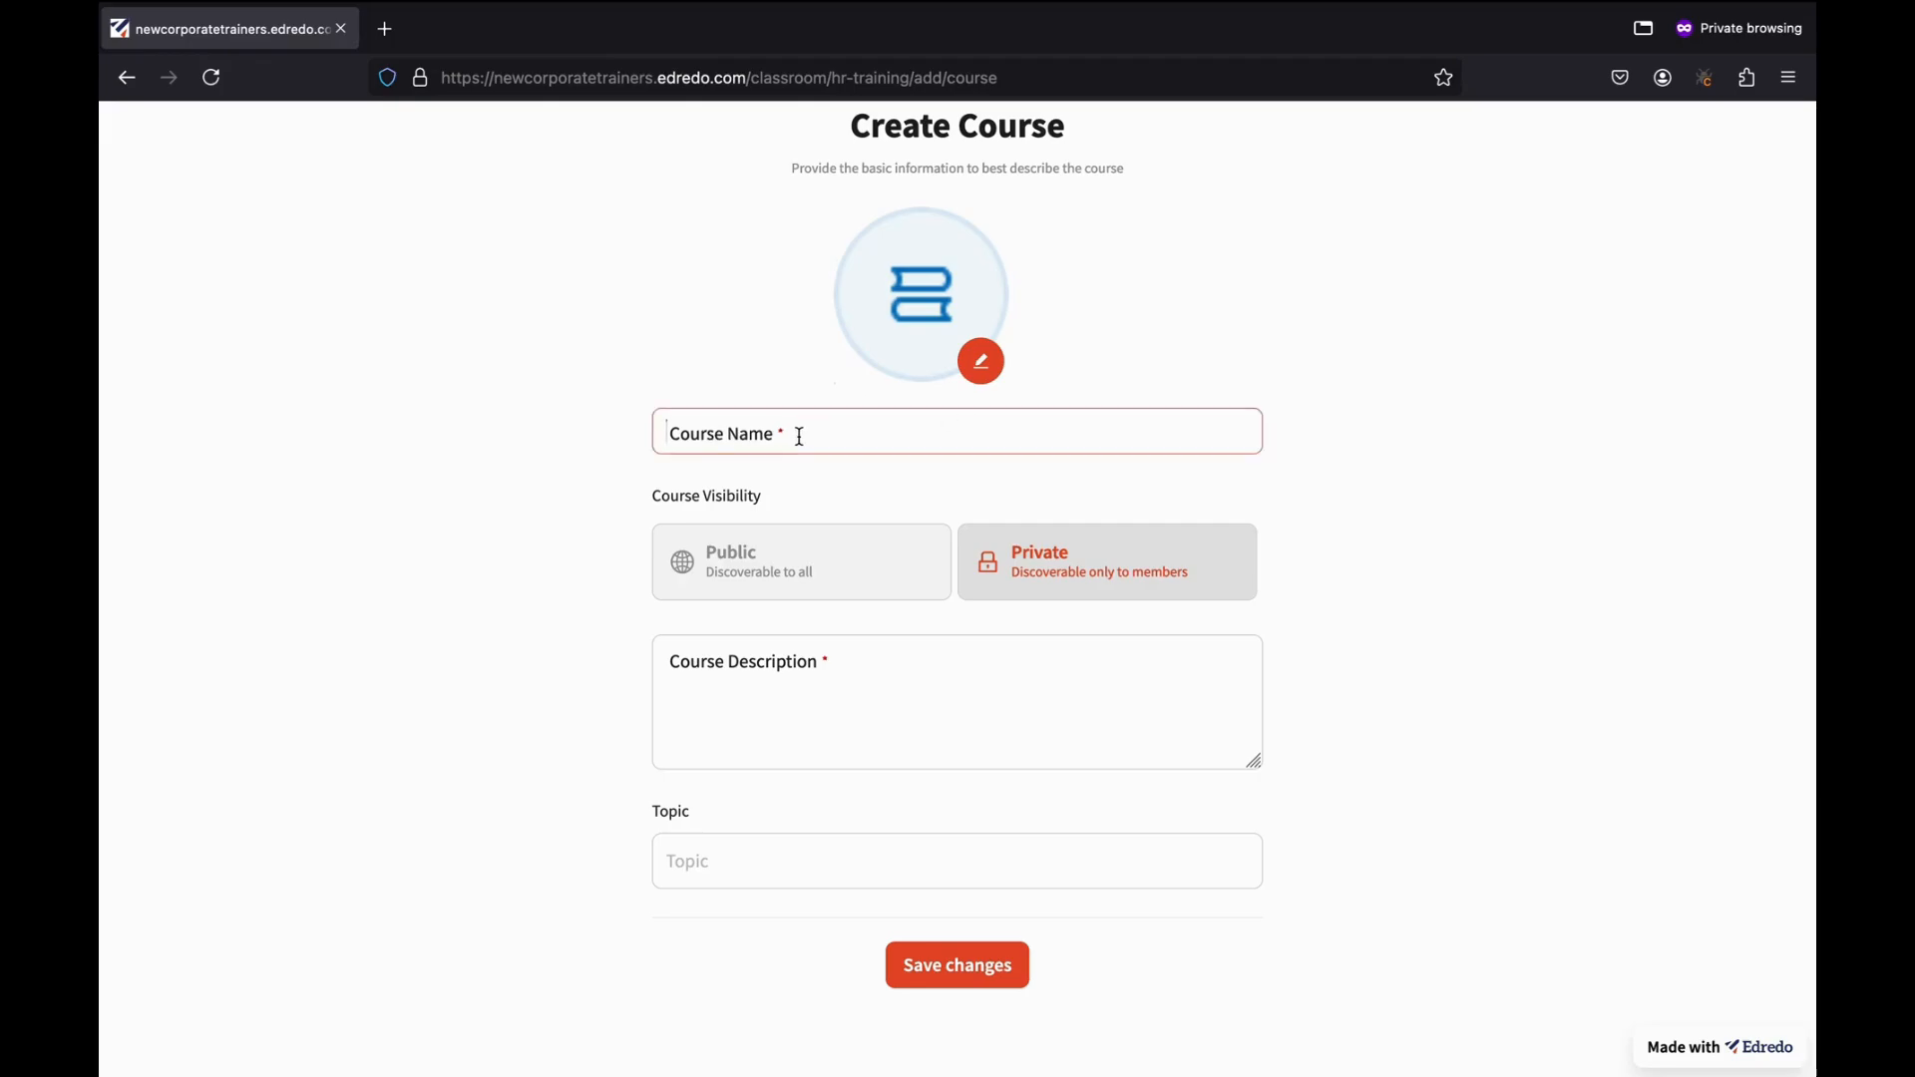
type("H")
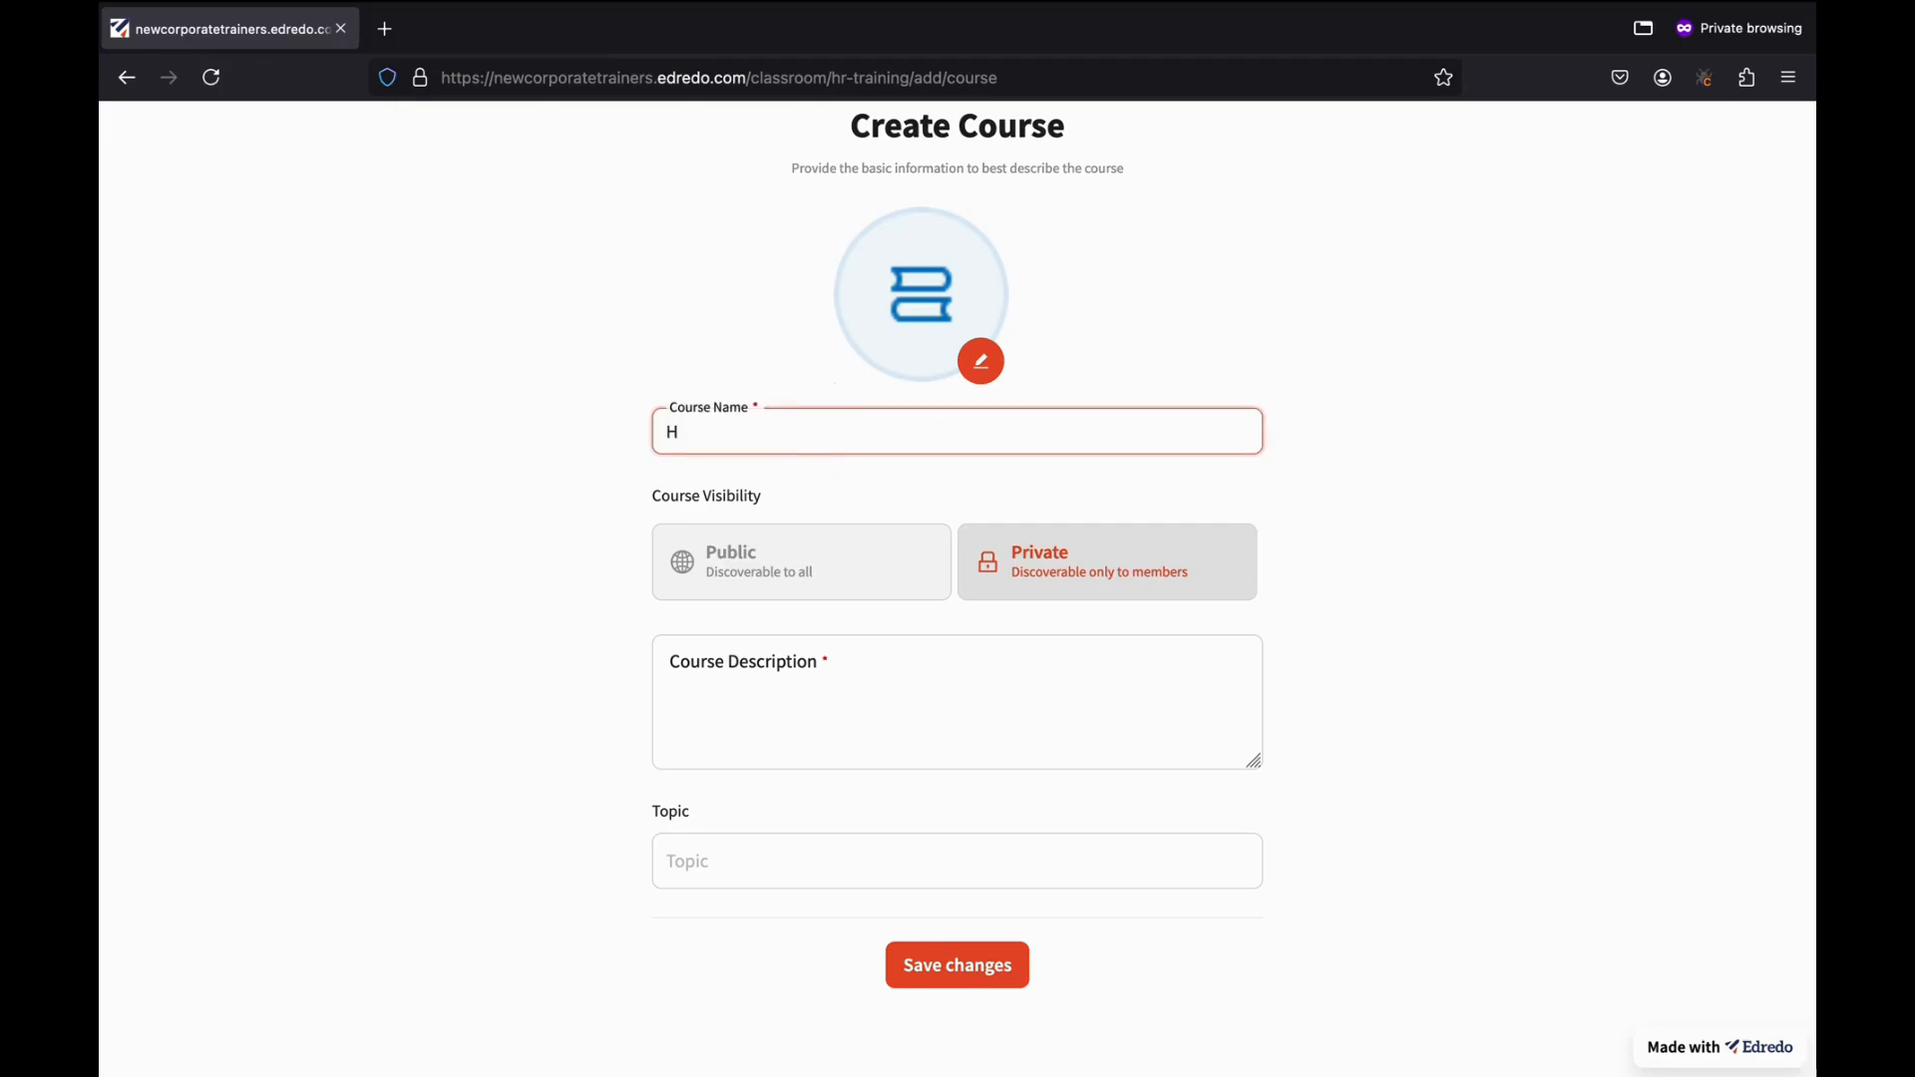
type("R T")
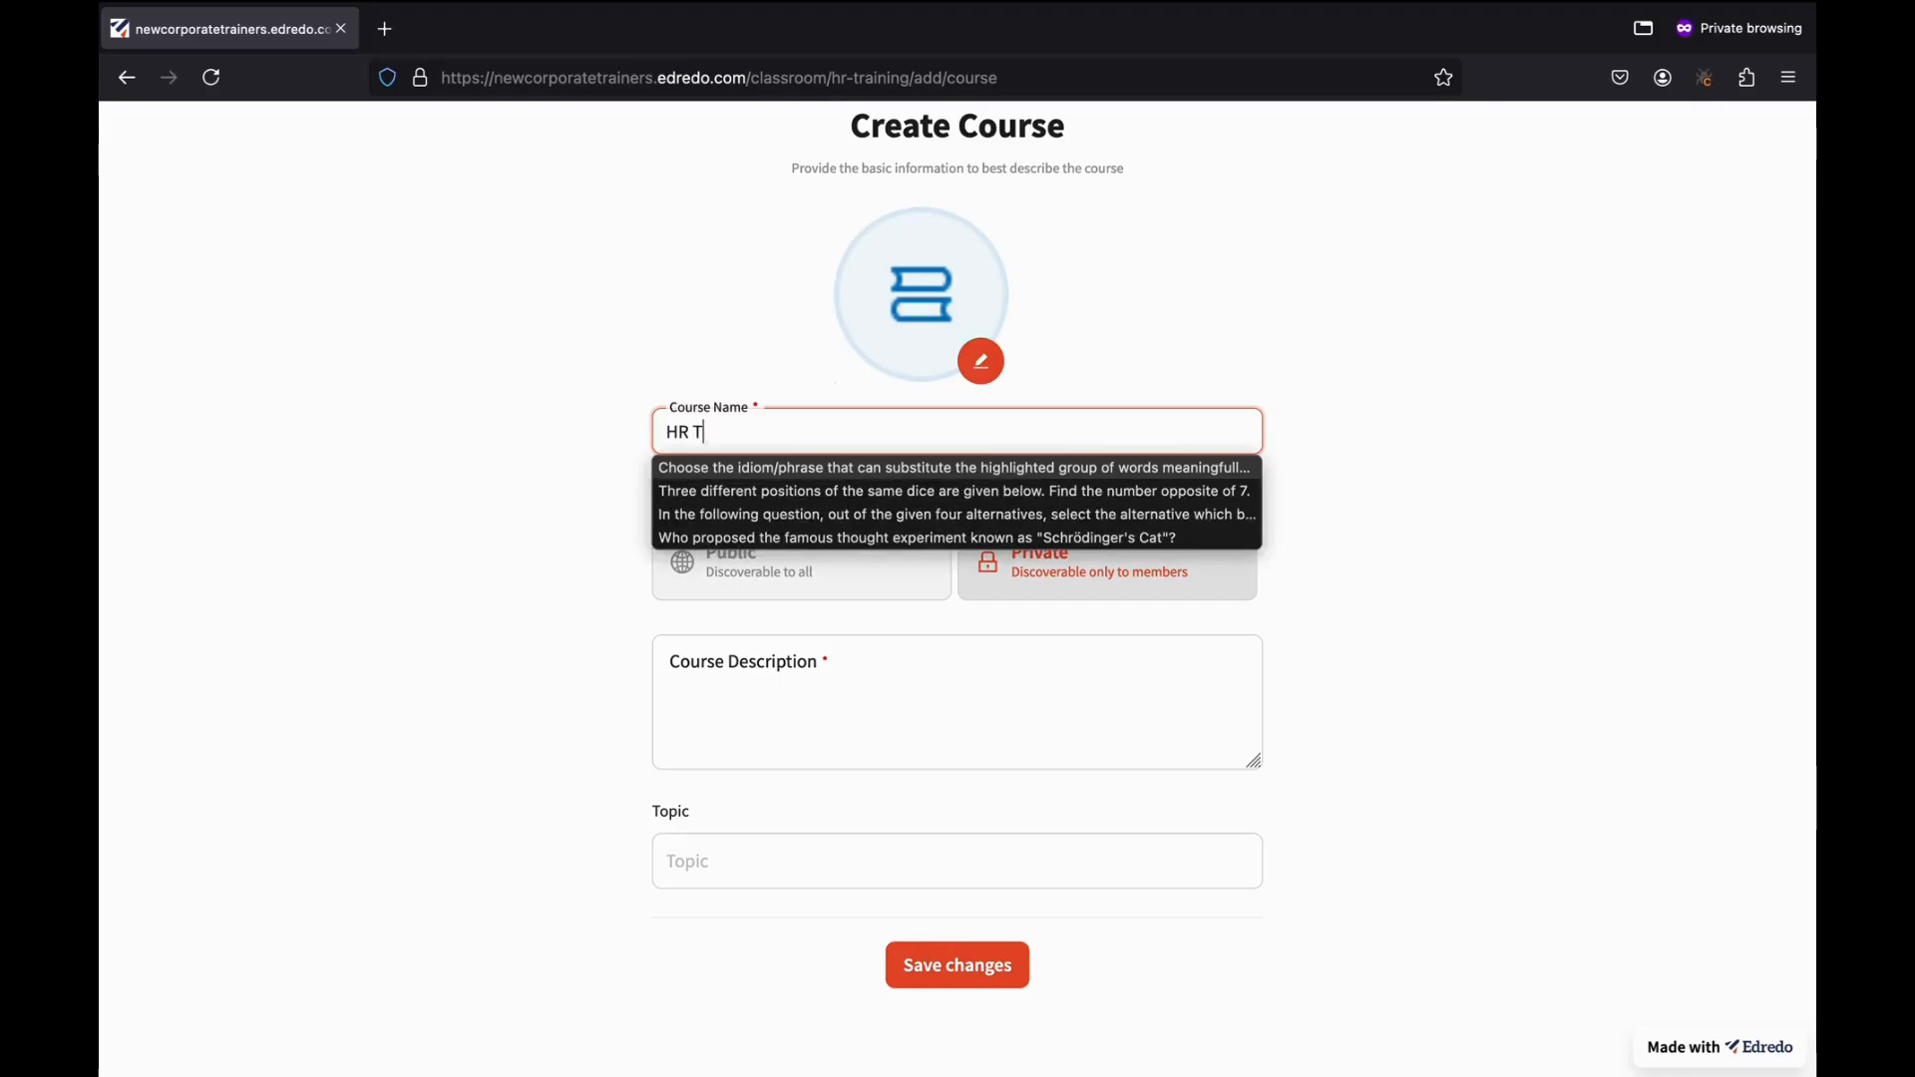
type("raining ")
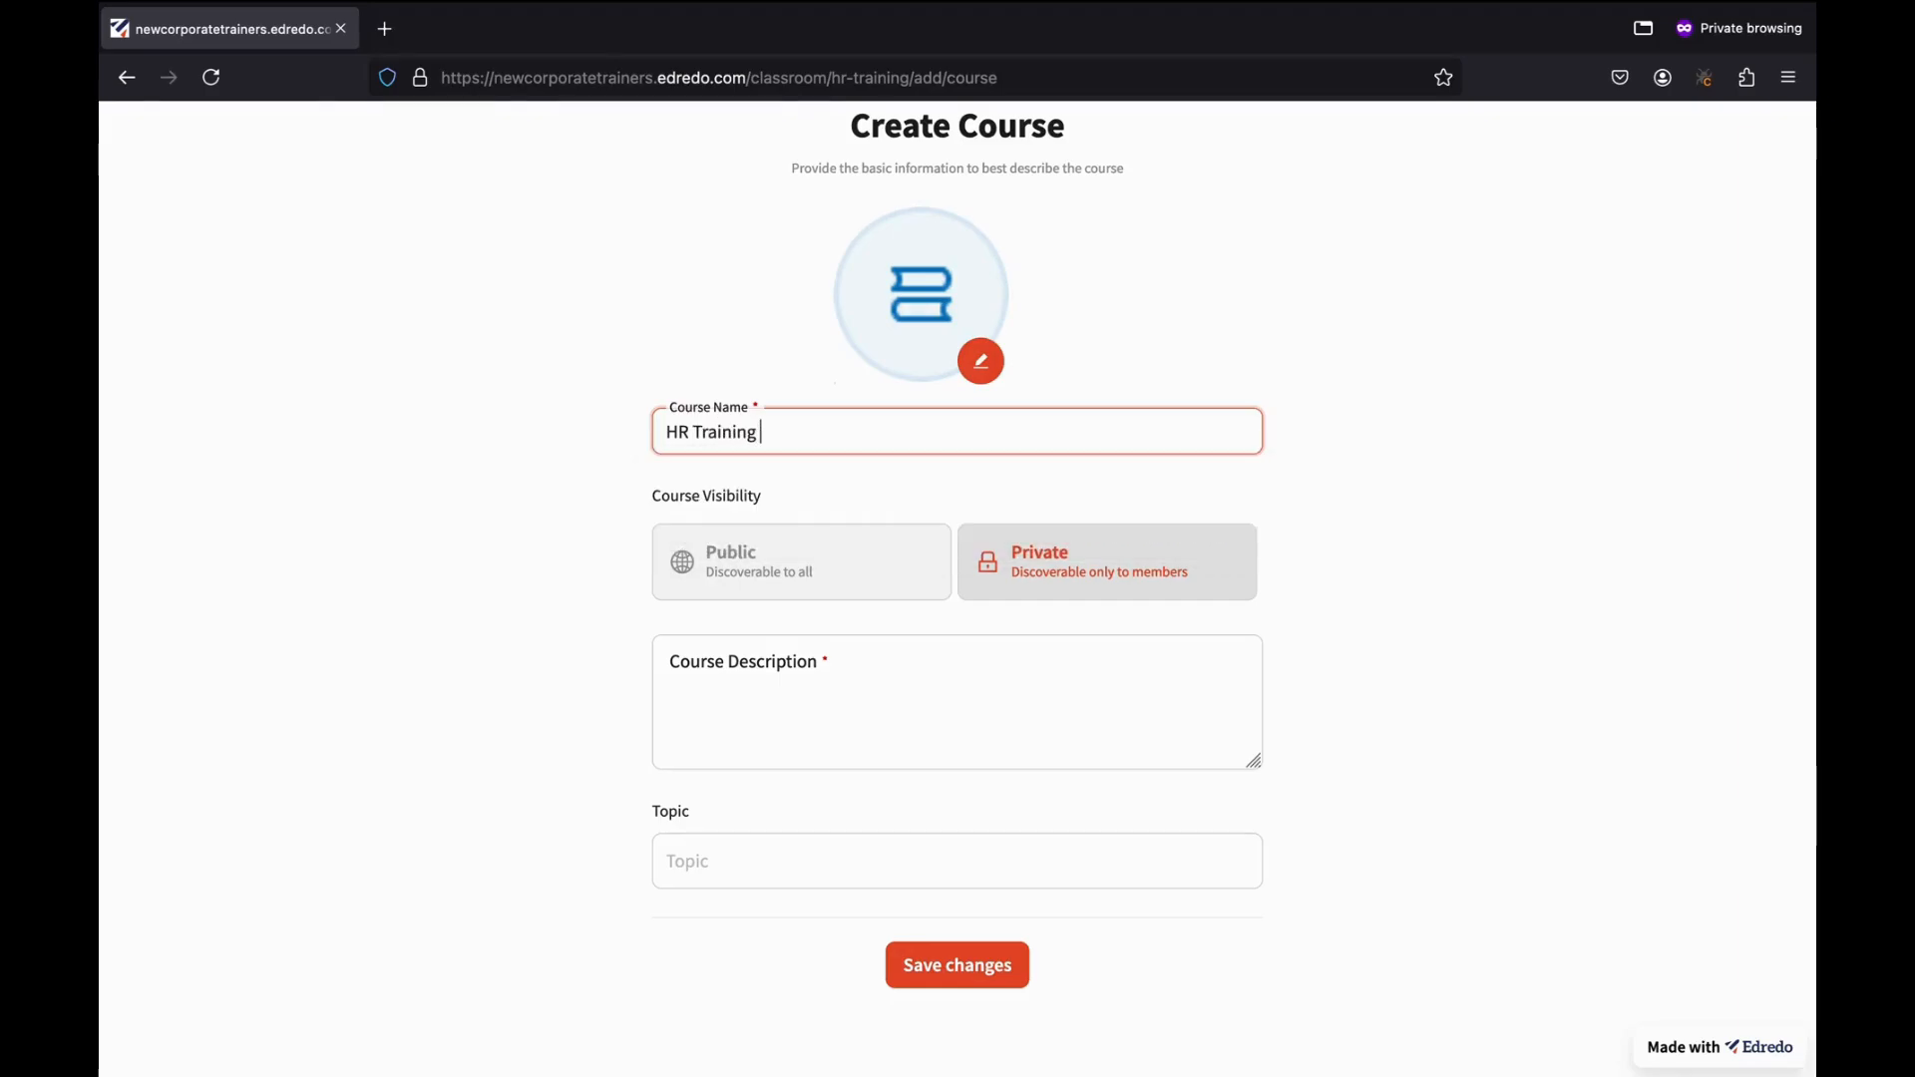
type("Modules")
left_click(972, 565)
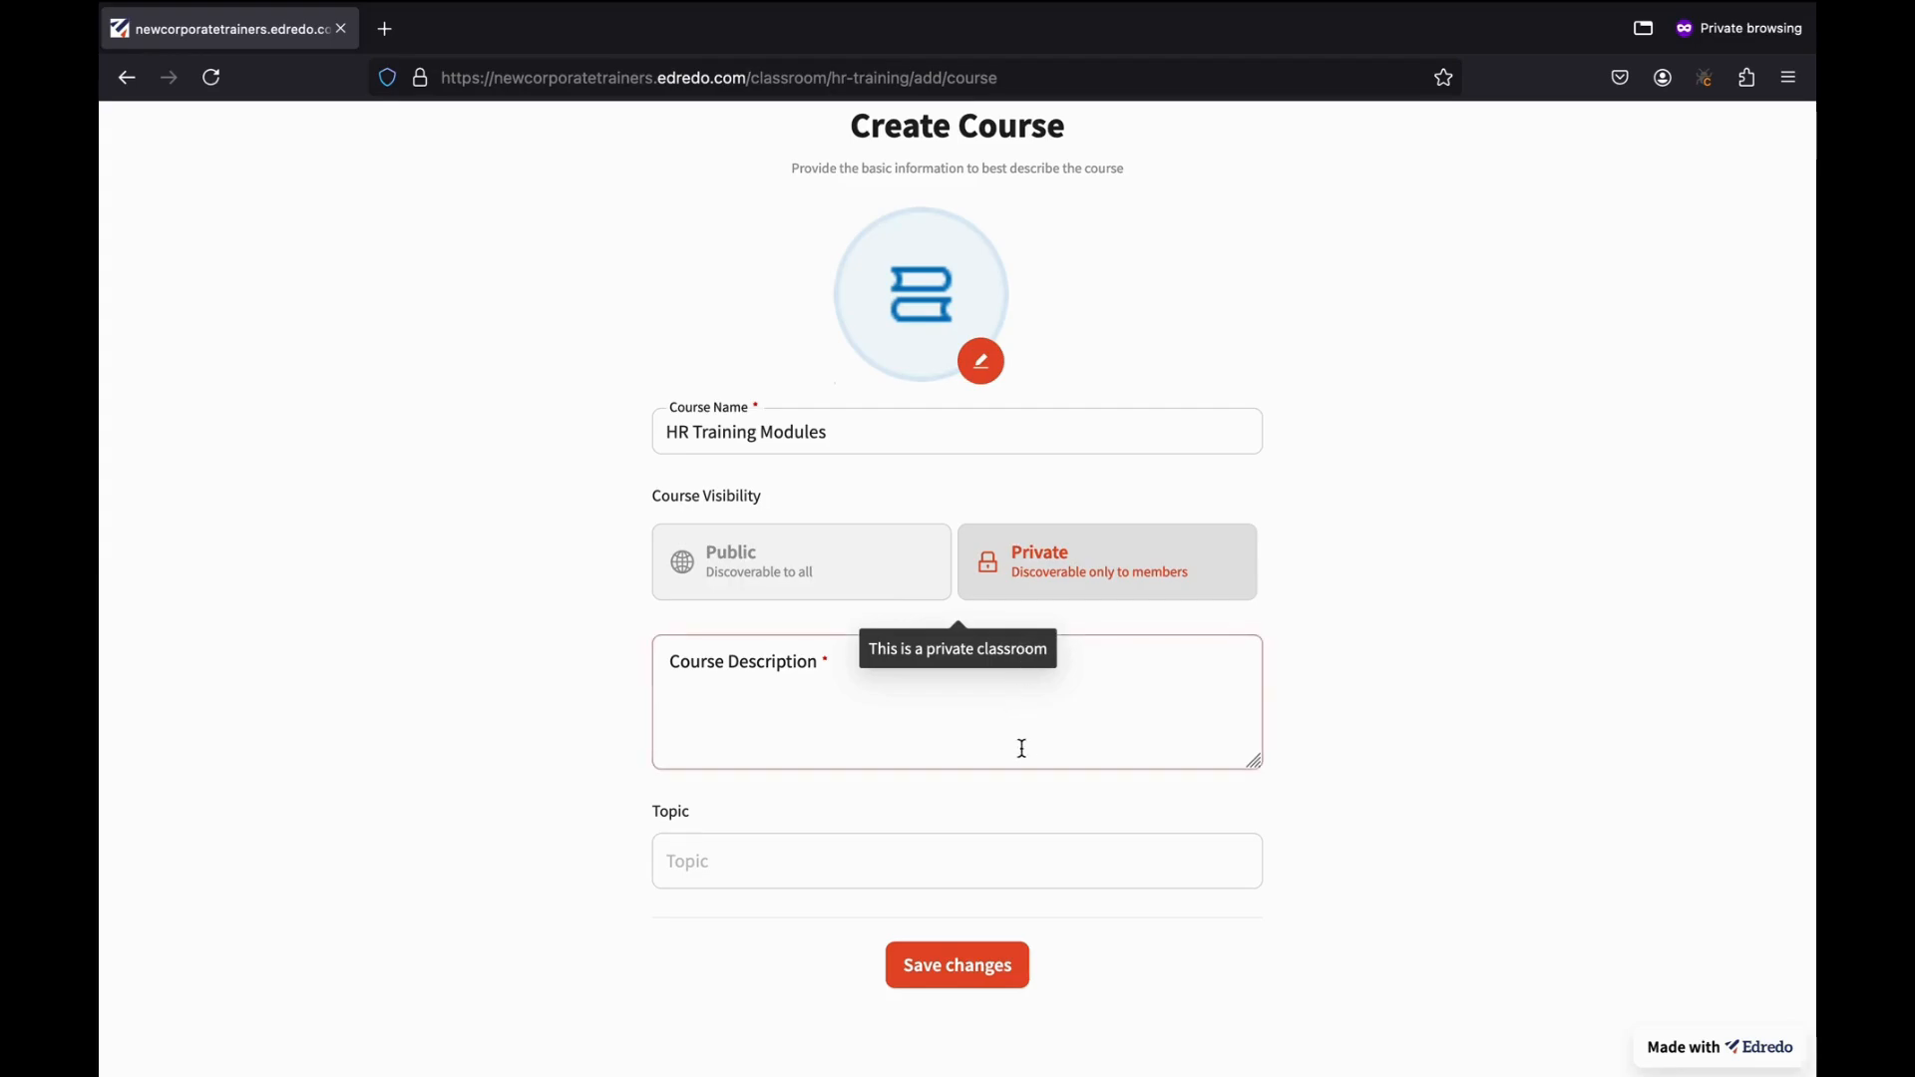
Describe it as 'This has modules 1-6 for HR training' and save the course.
left_click(925, 708)
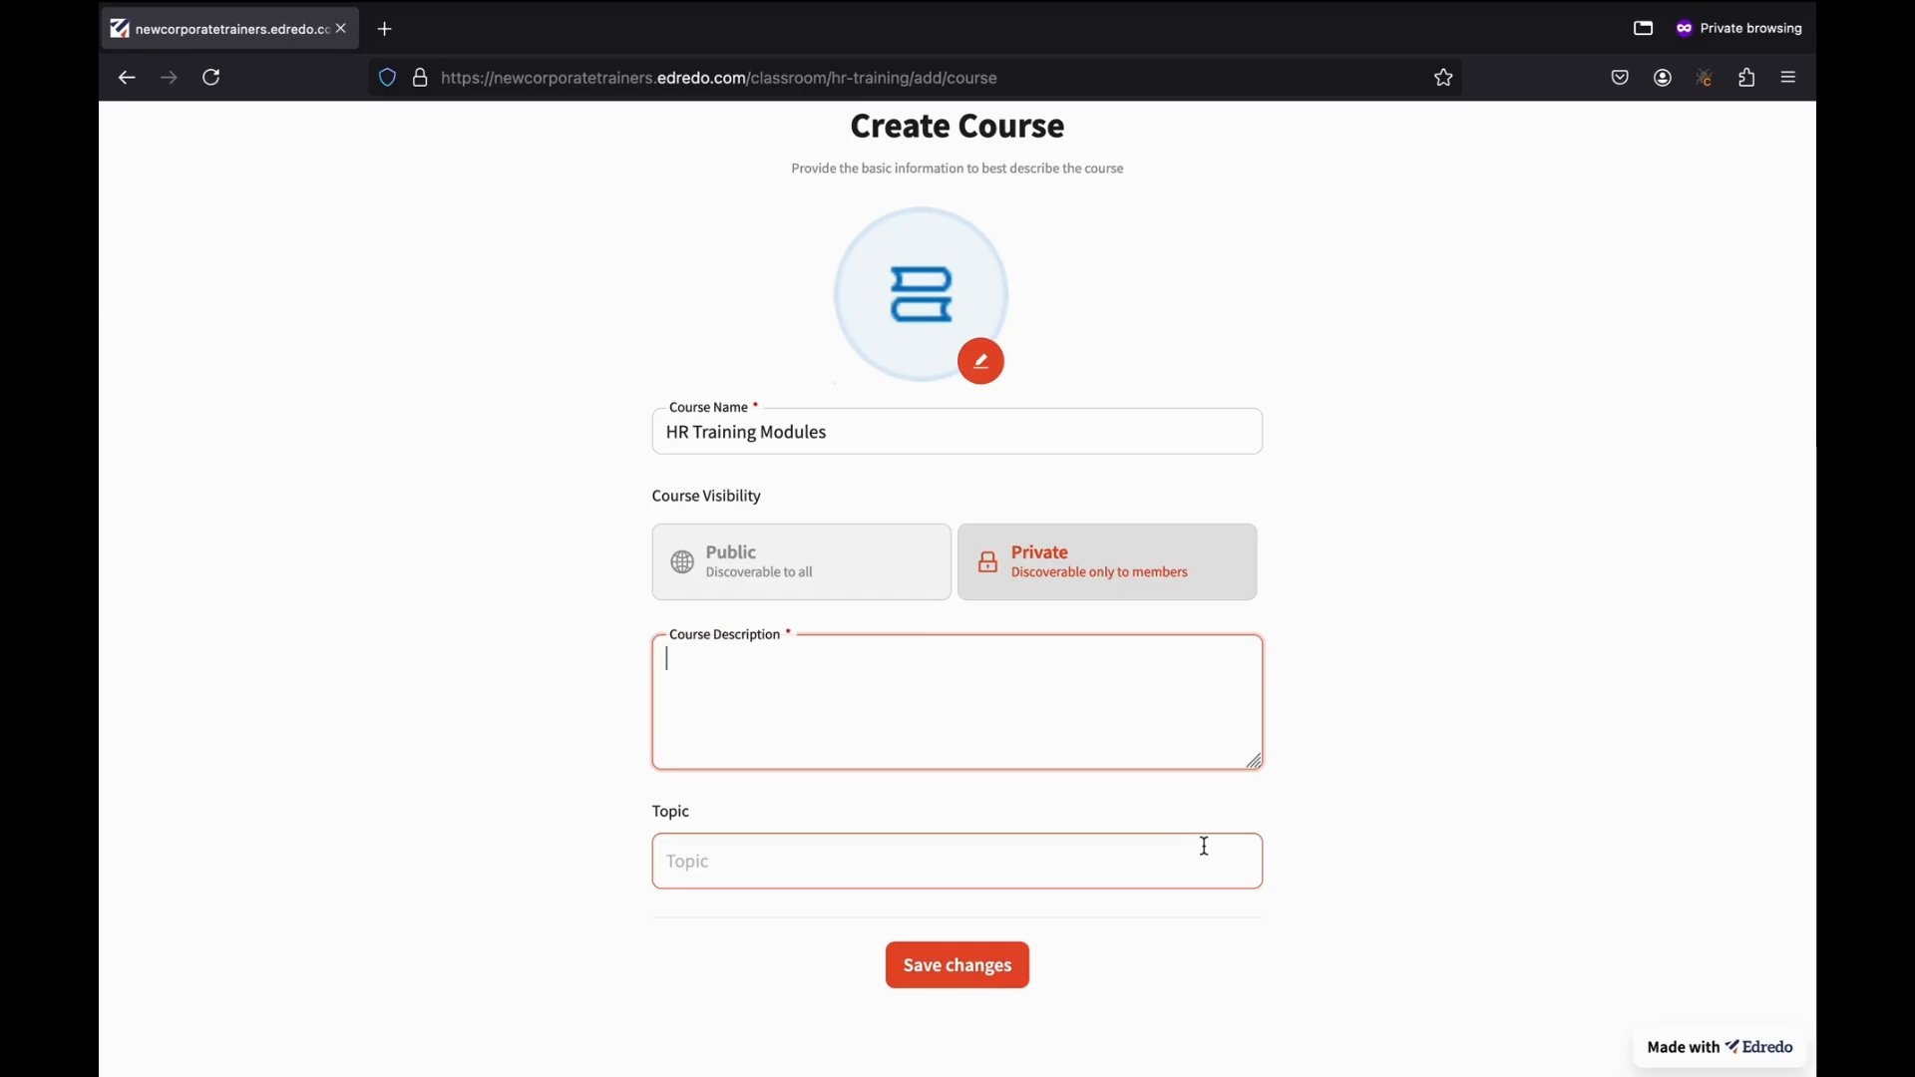
type("TH")
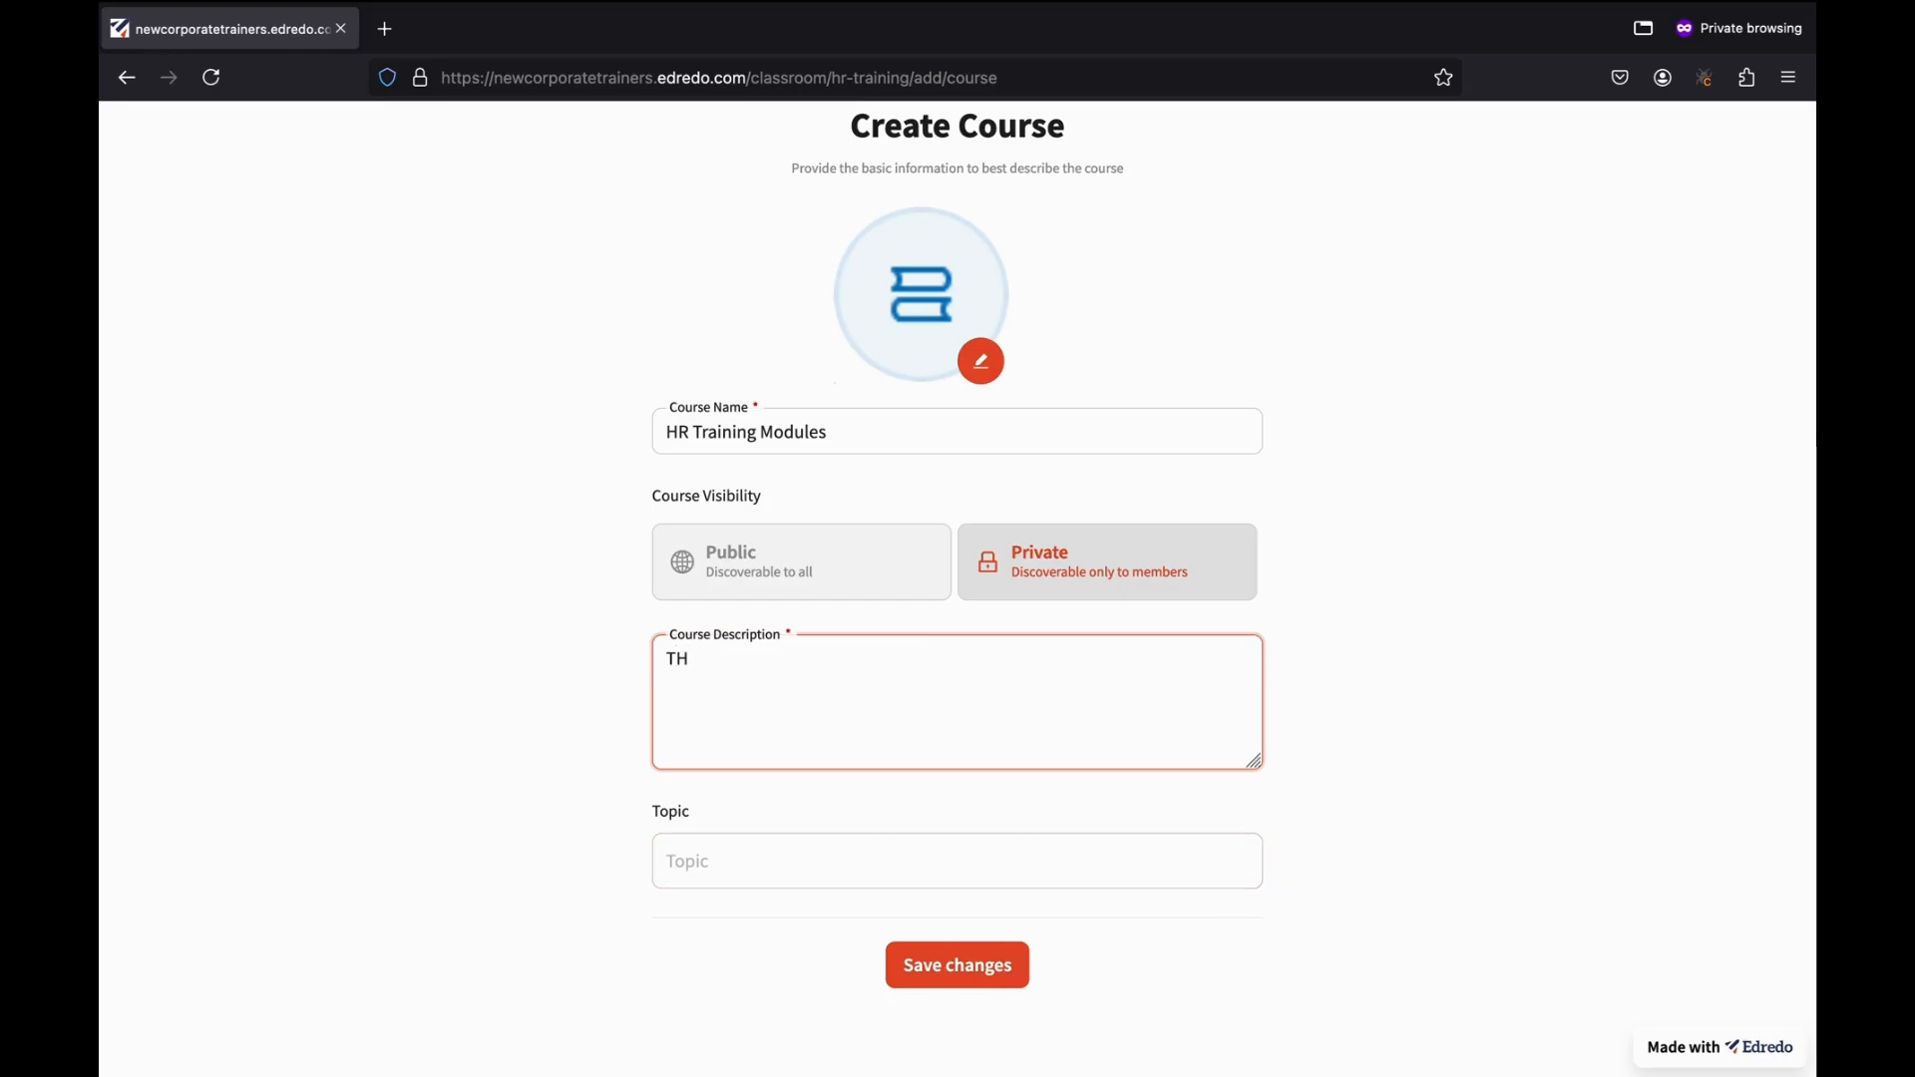
key("BackSpace")
type("his")
type("ha")
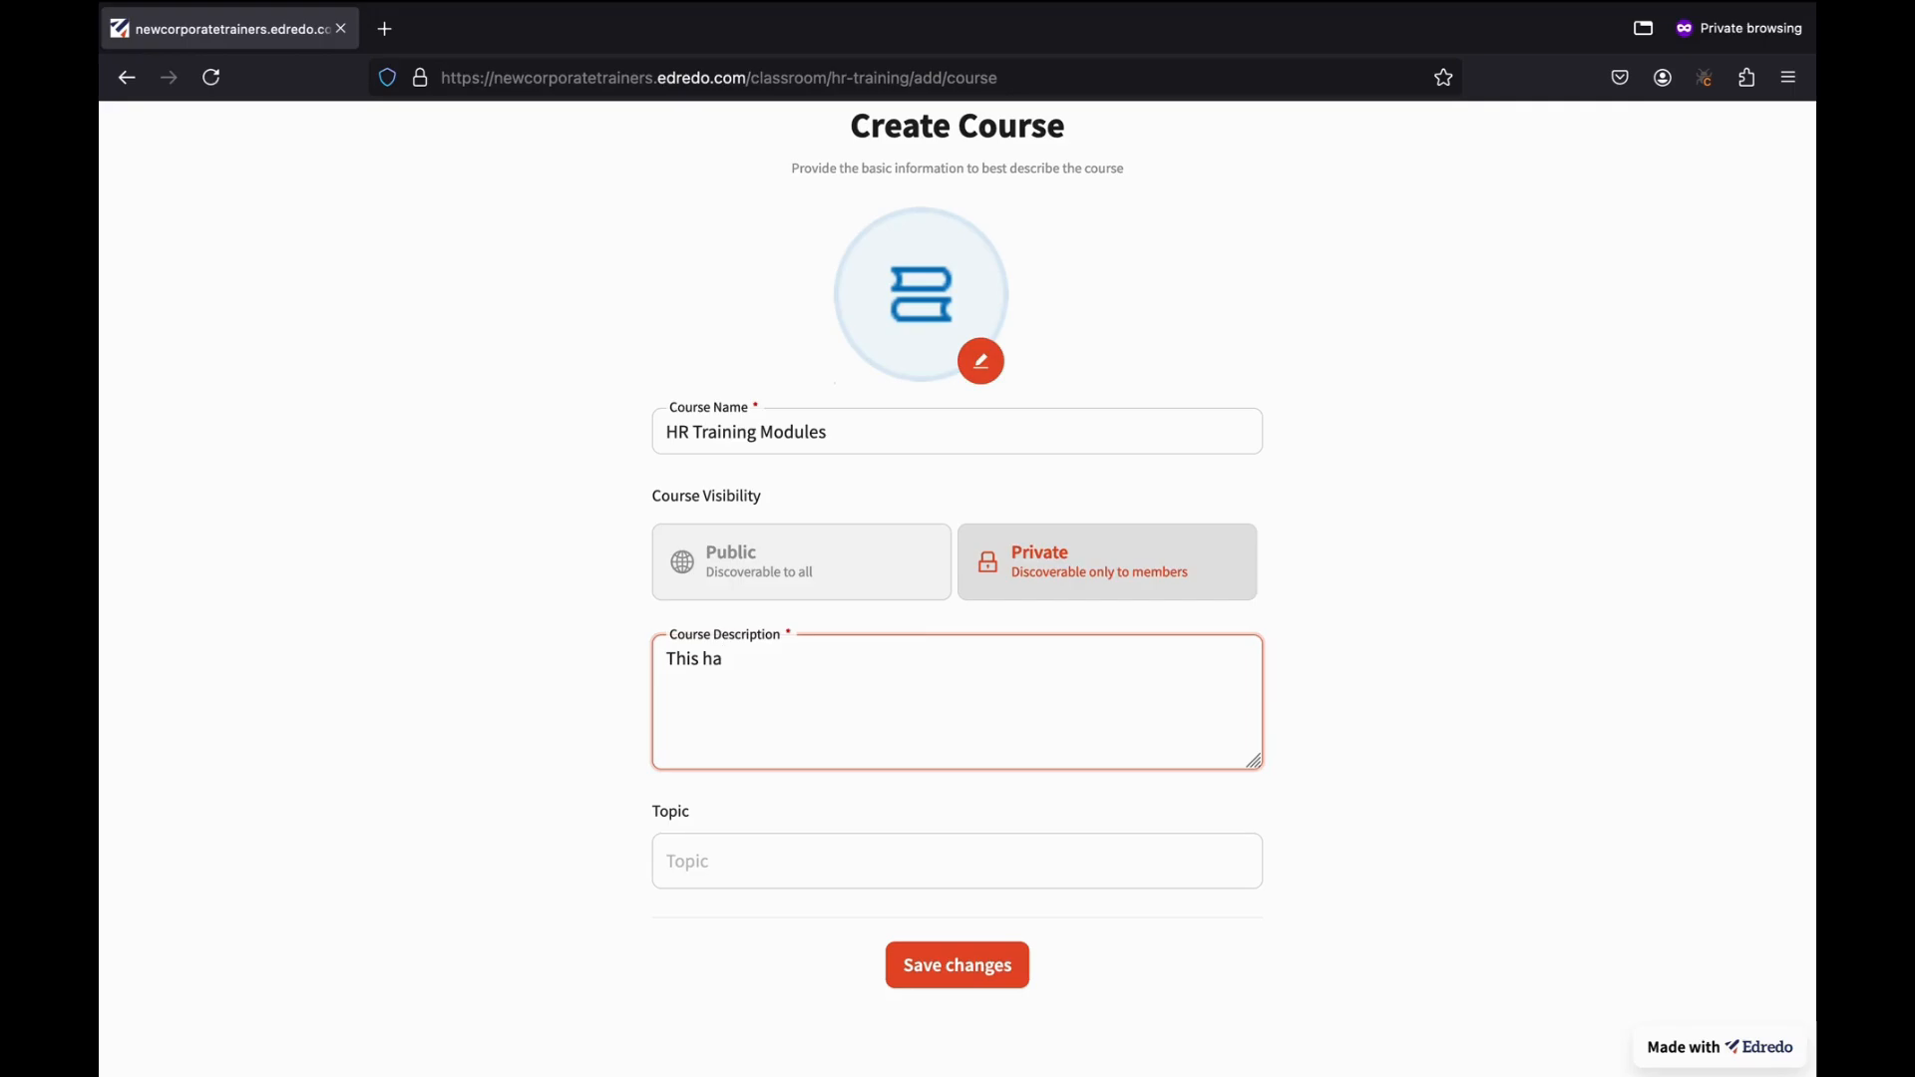
type("s modules 1-6 for ")
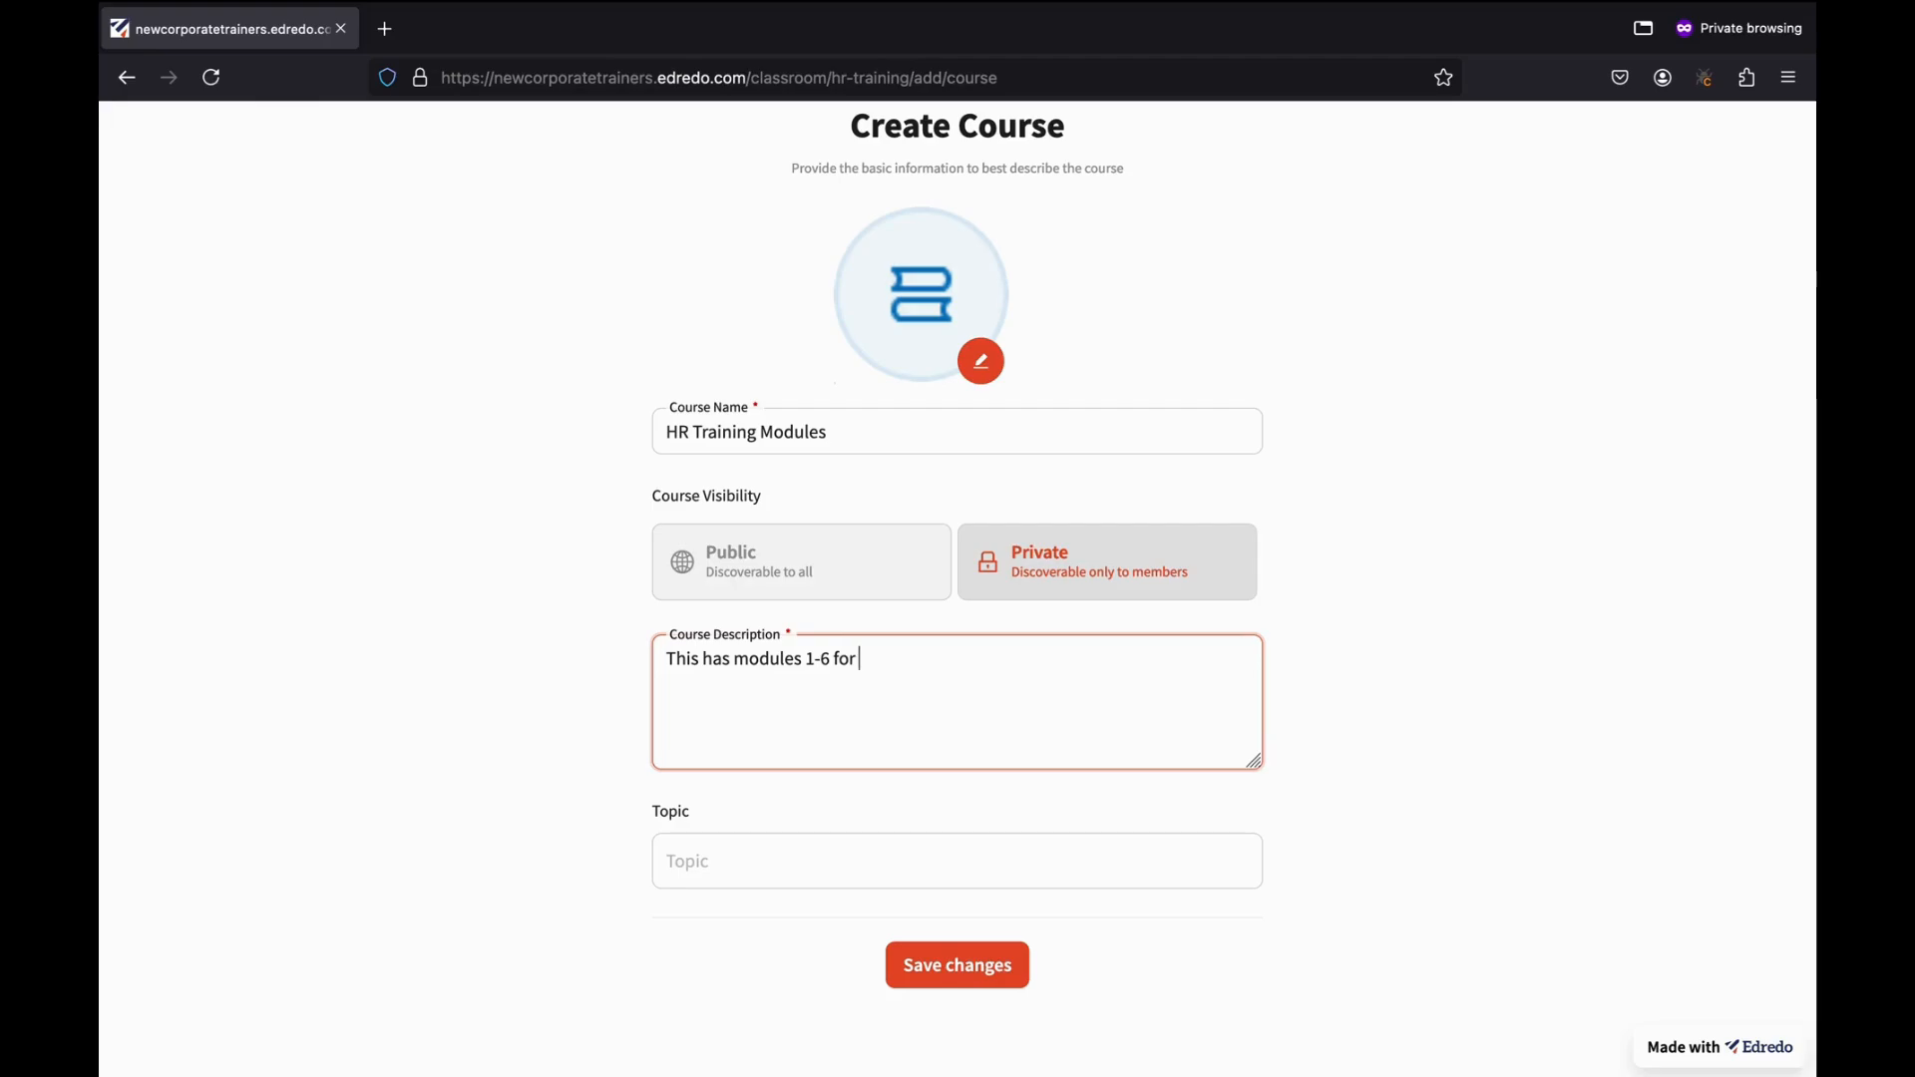
type("H?rR trai")
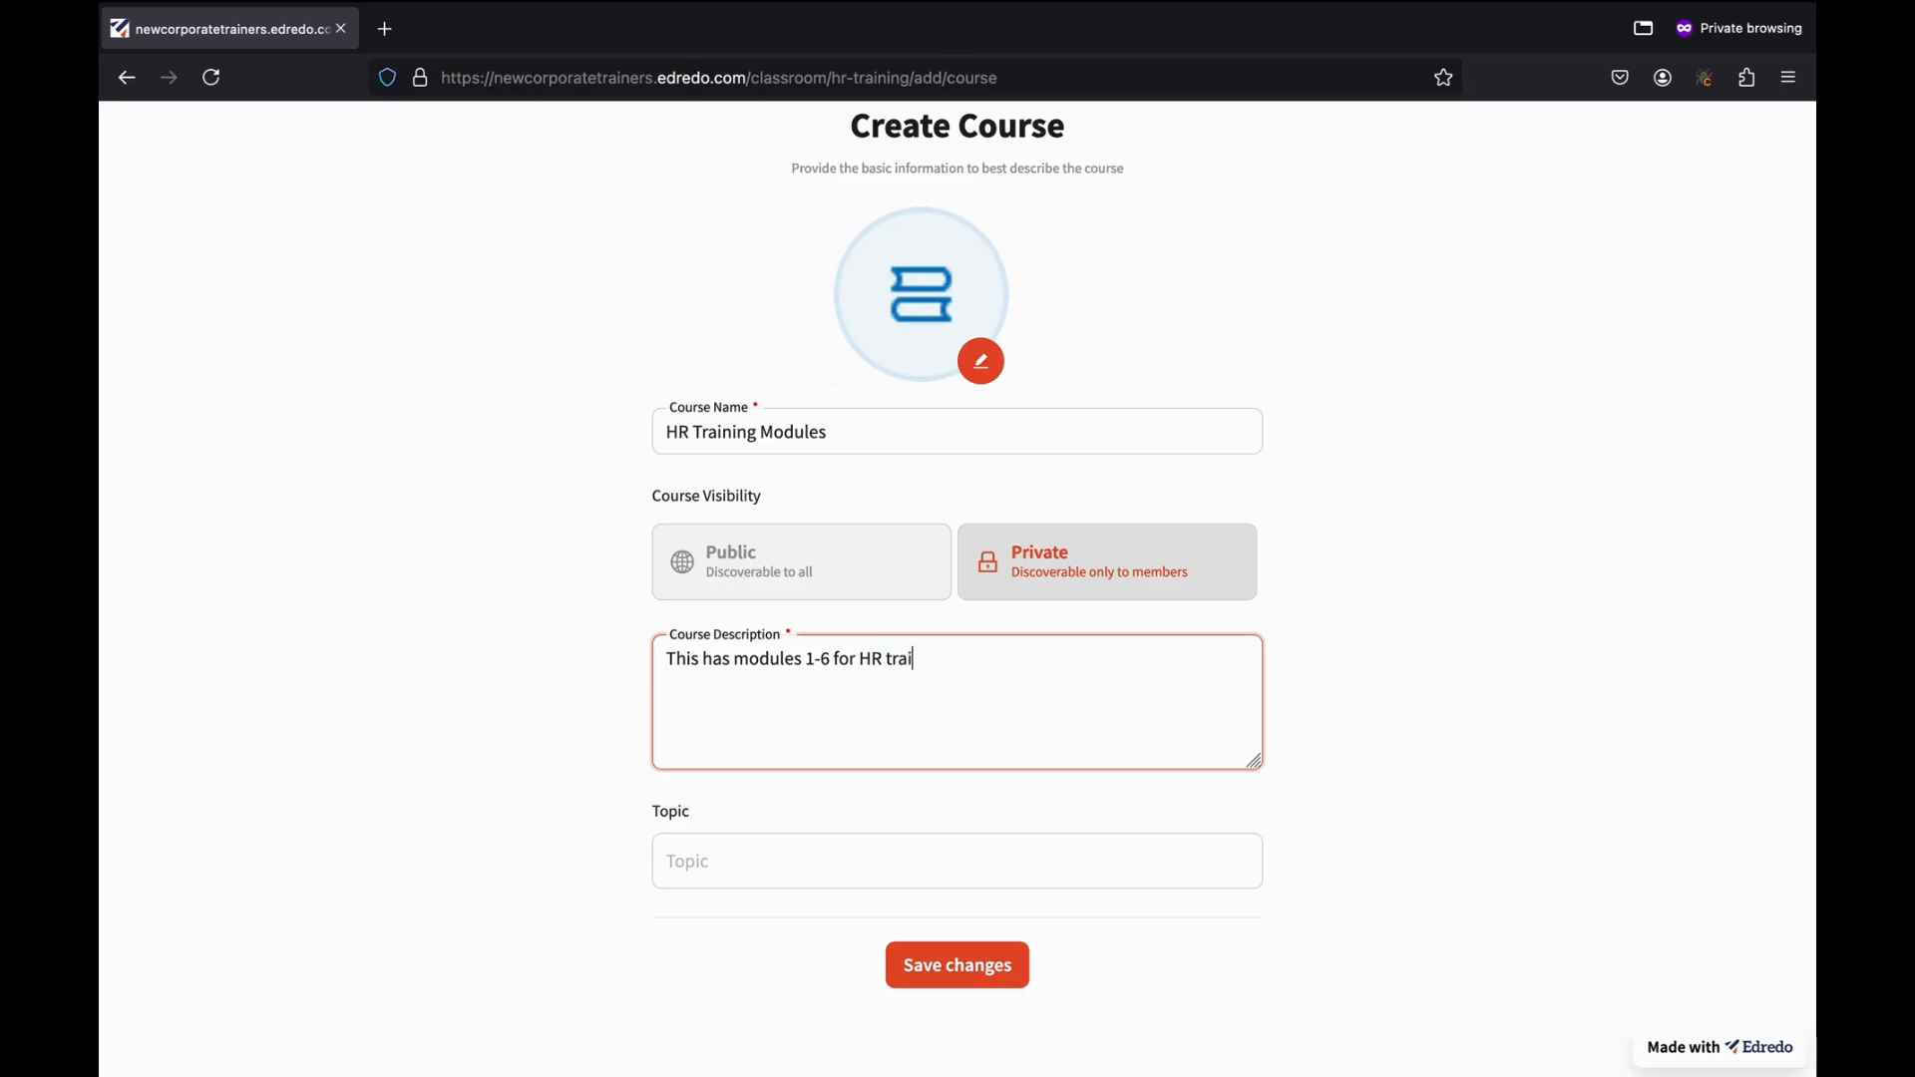
type("ning")
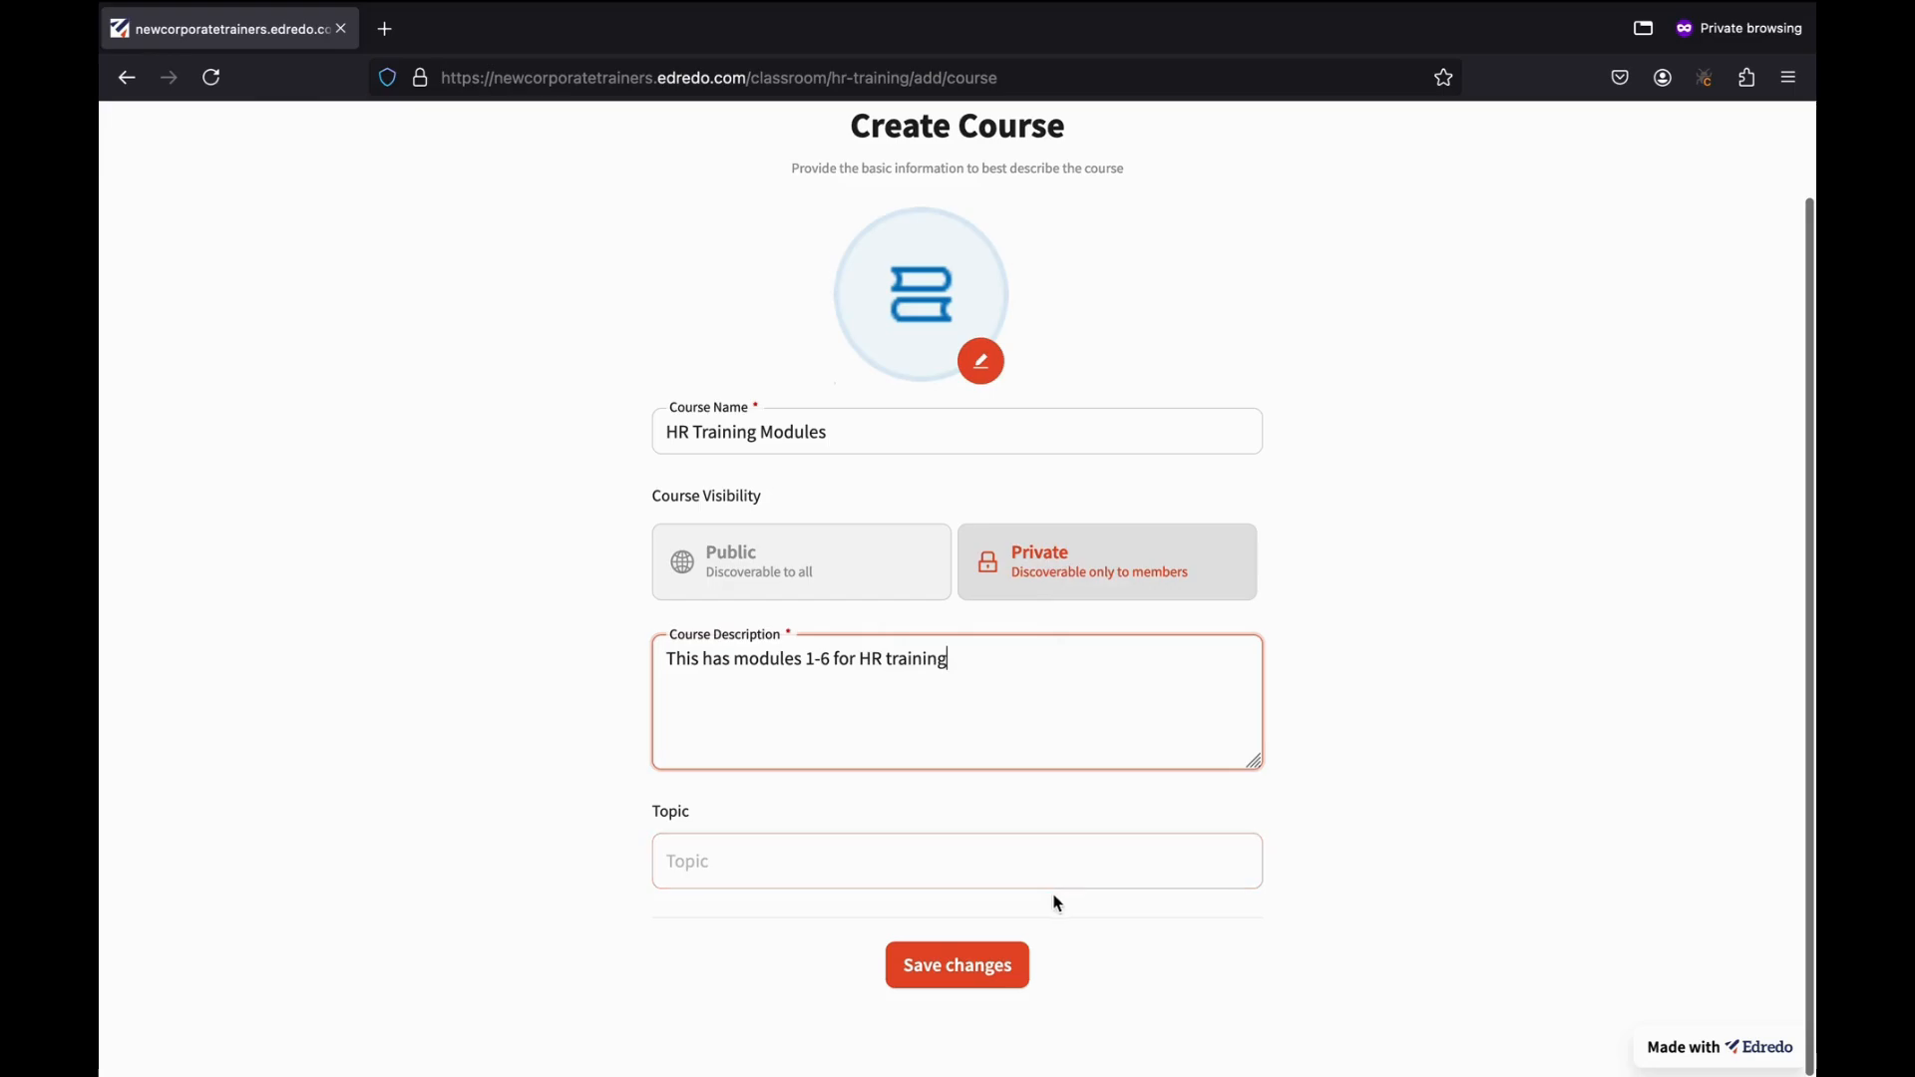
left_click(959, 975)
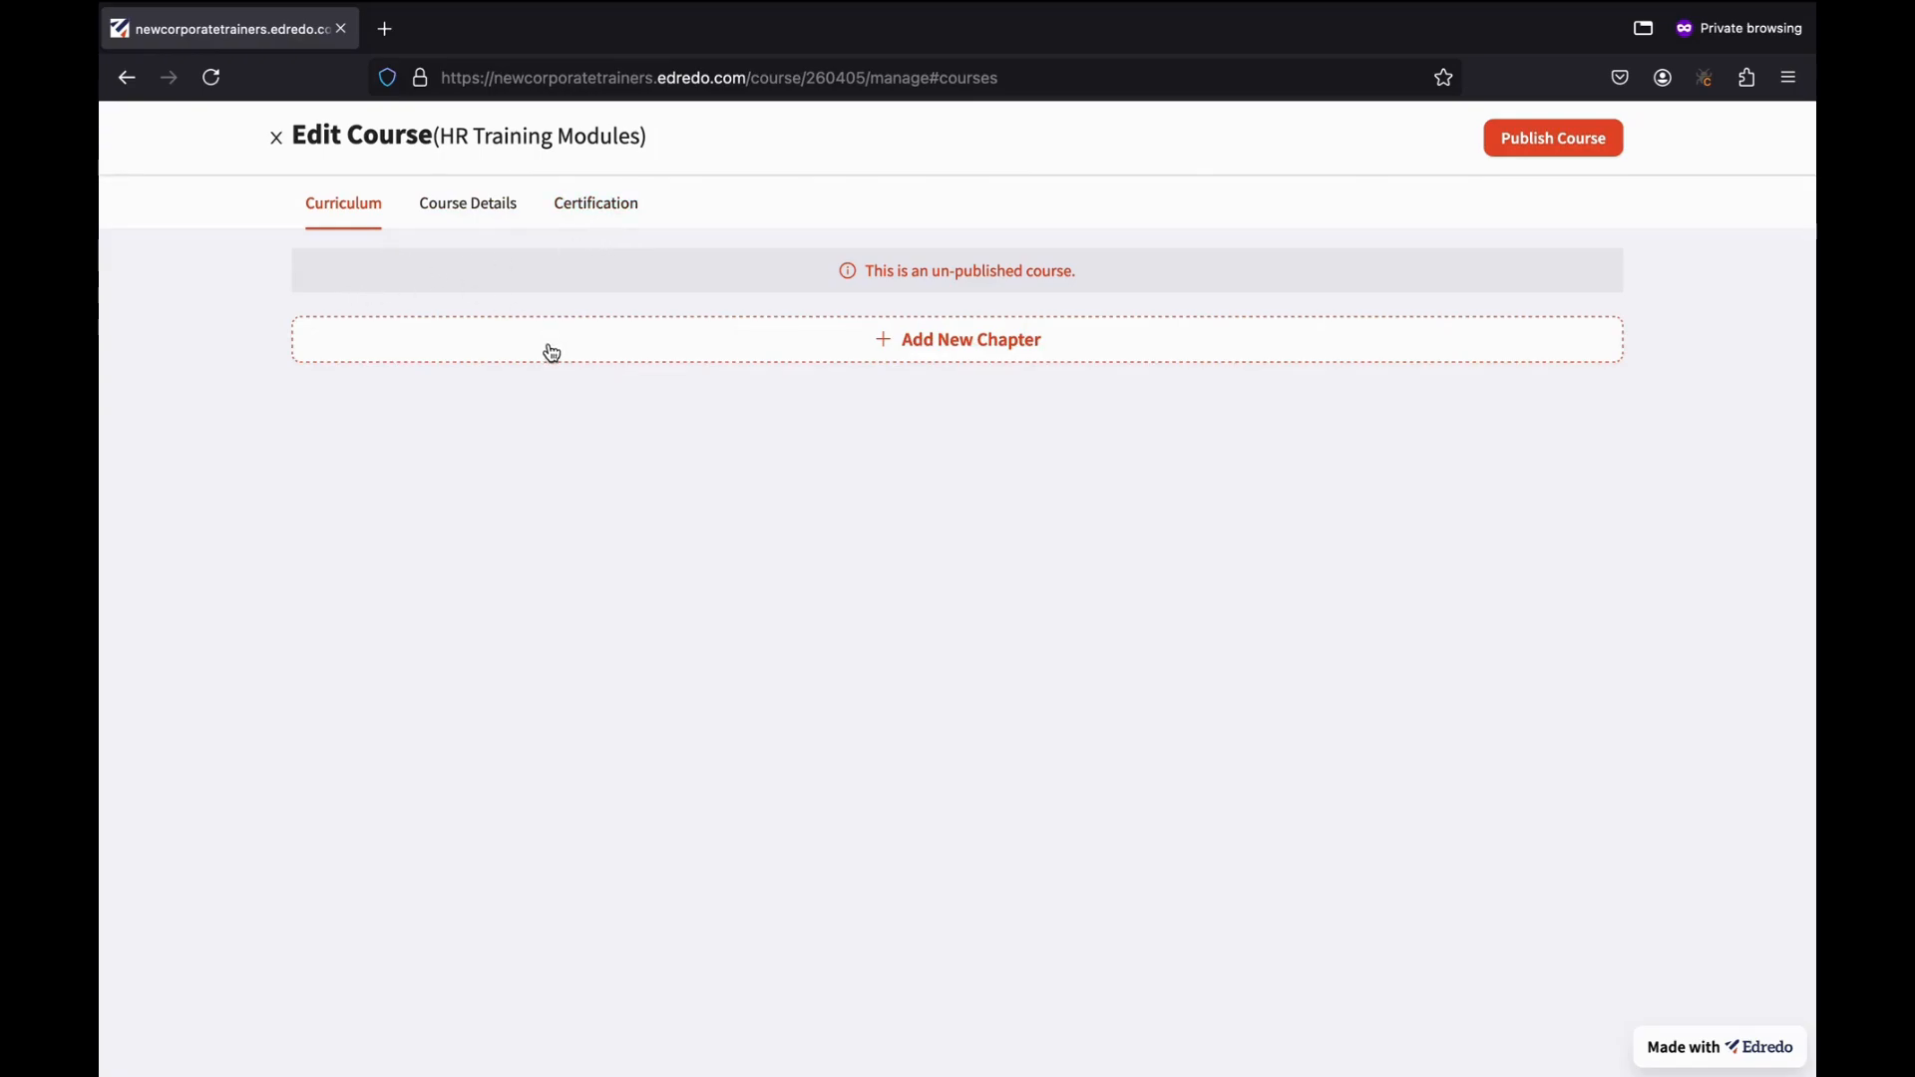
Add a new chapter titled 'Basics' to the HR Training Modules curriculum and save it.
left_click(613, 349)
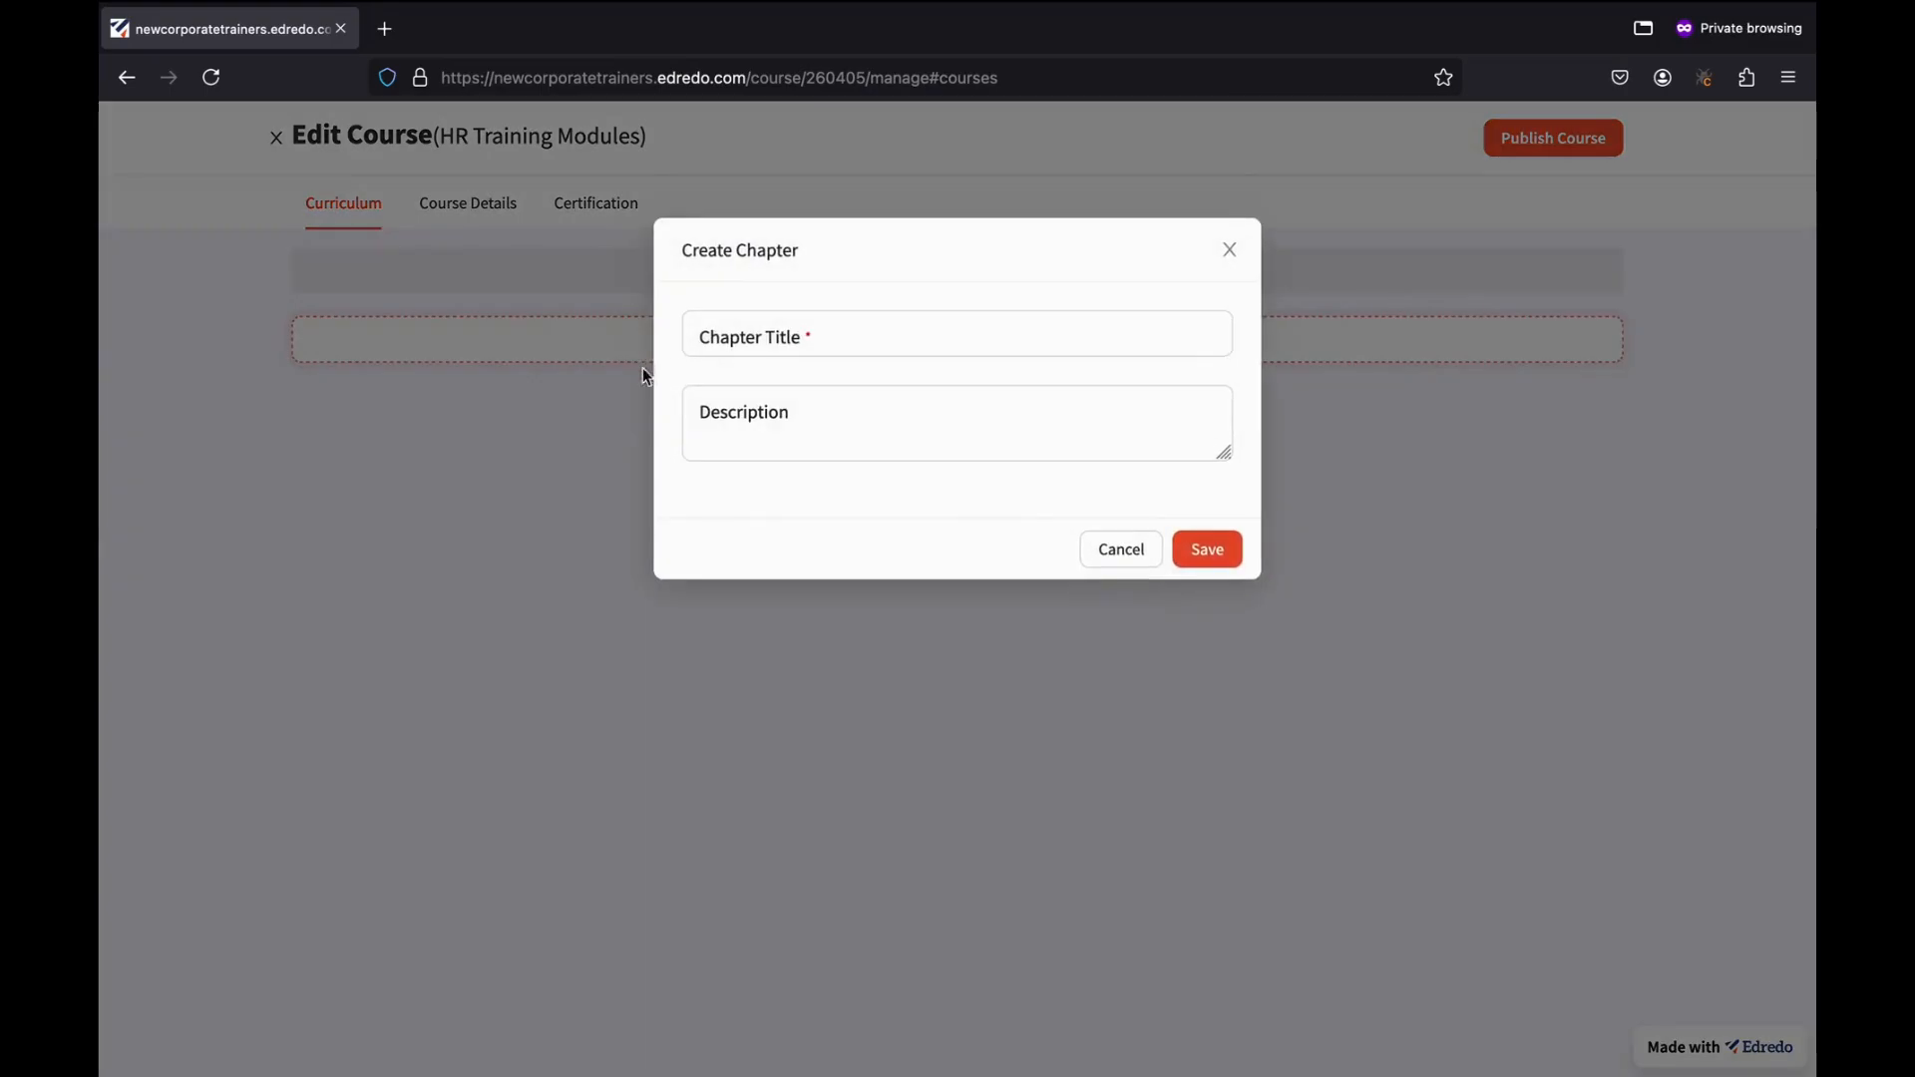
left_click(757, 336)
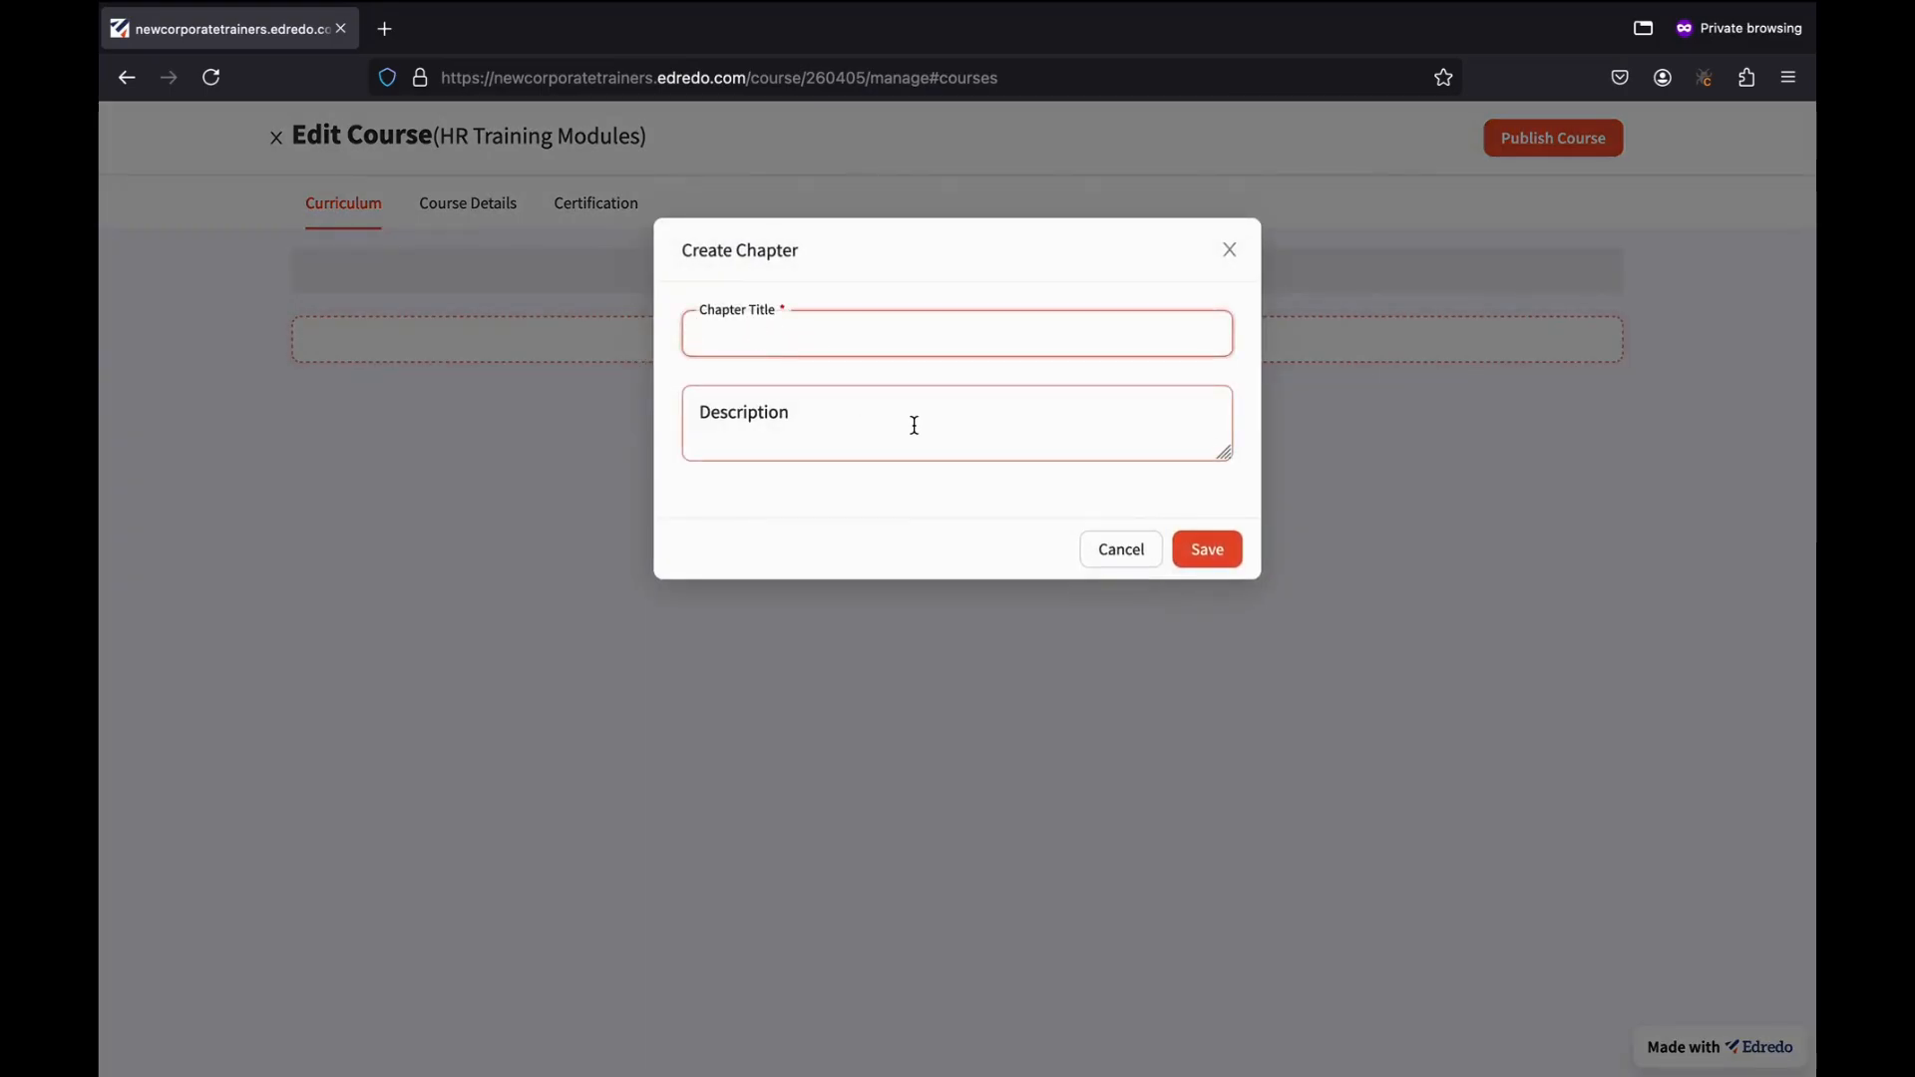
type("Ba")
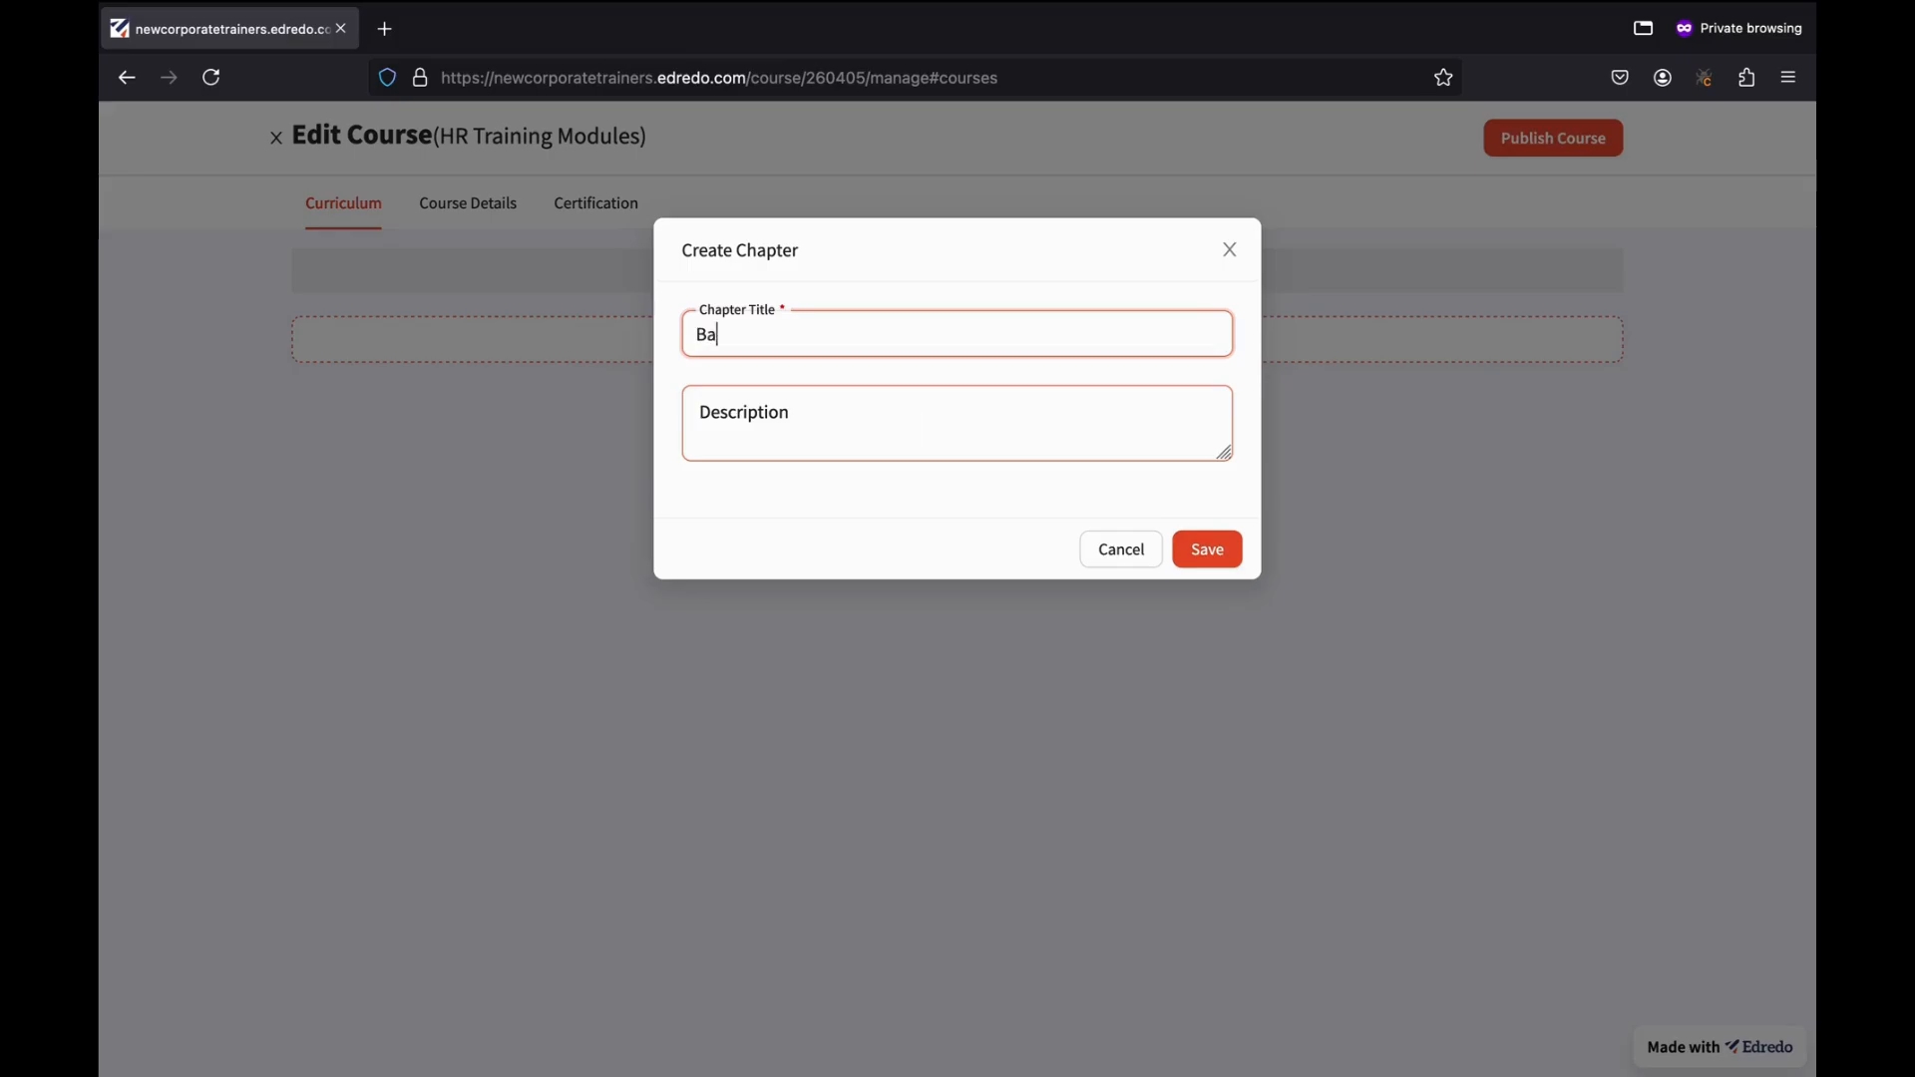
type("sics")
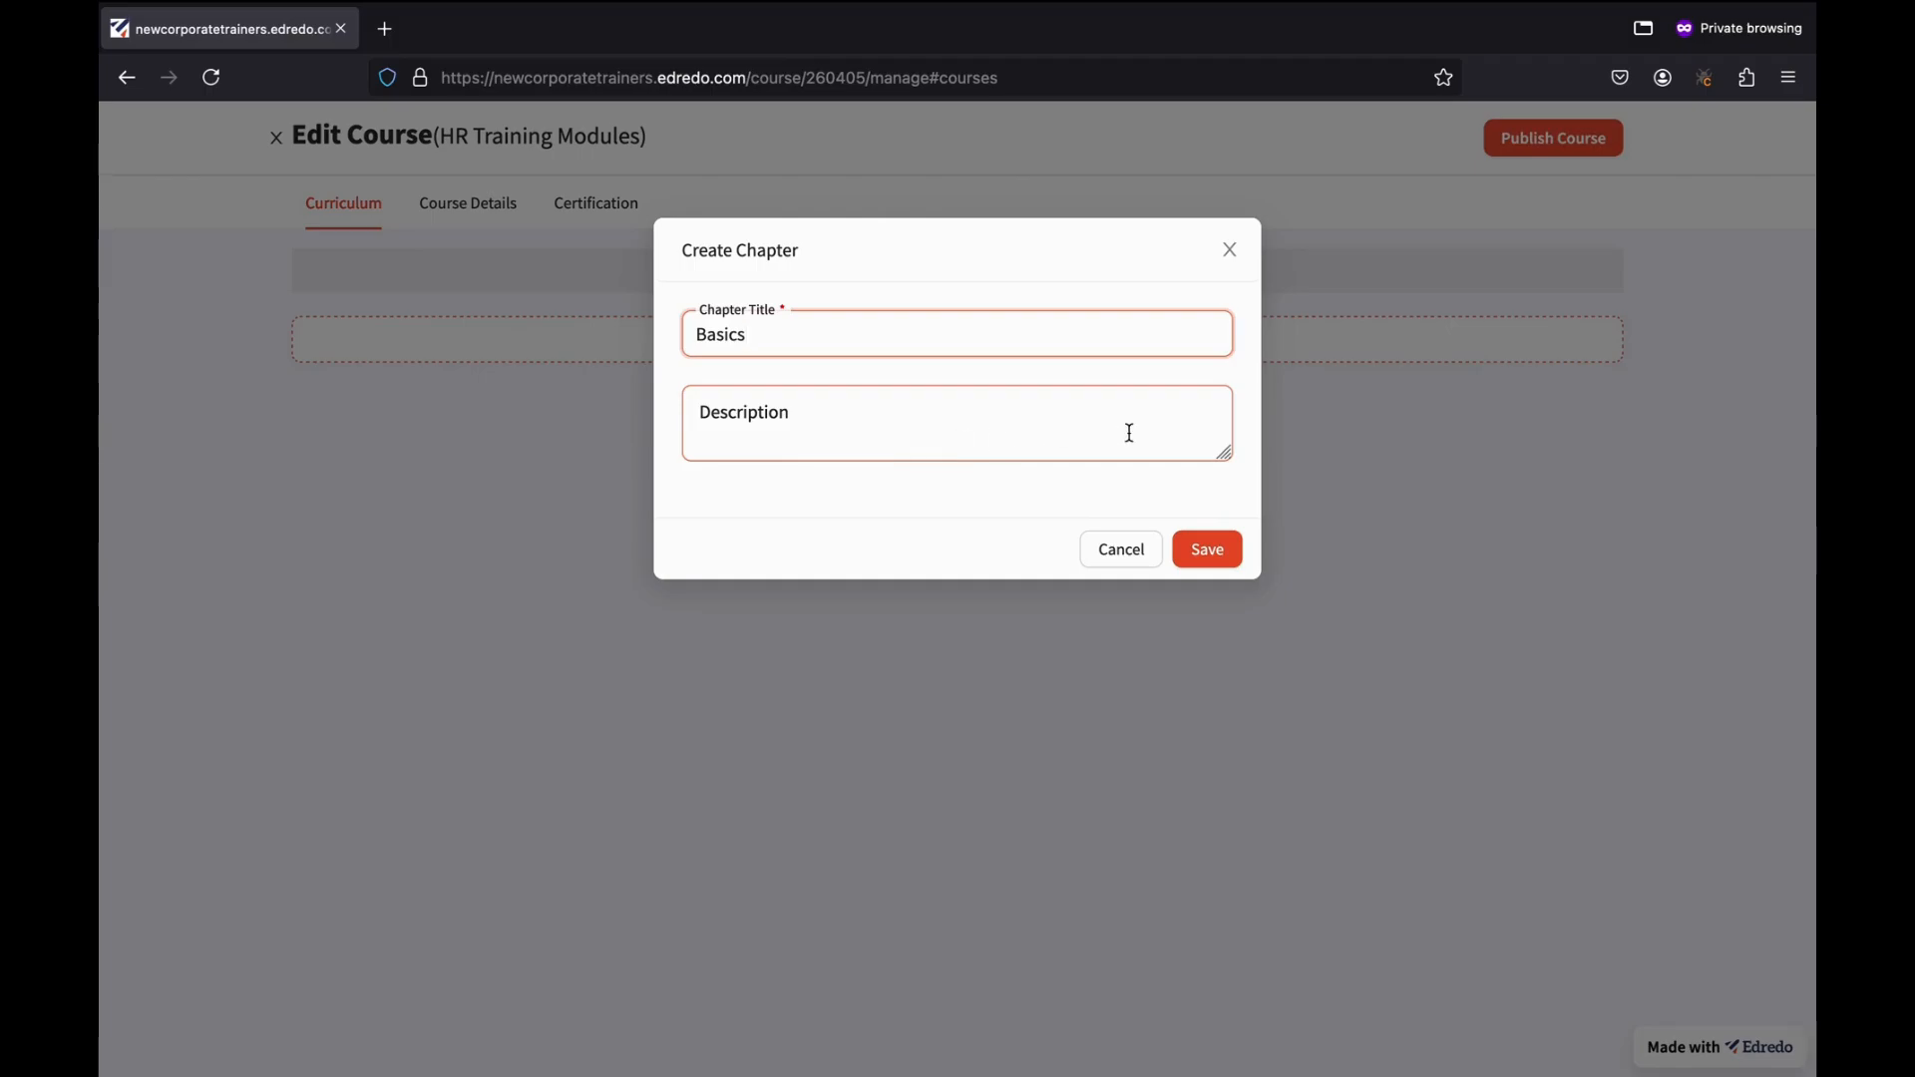
left_click(1211, 551)
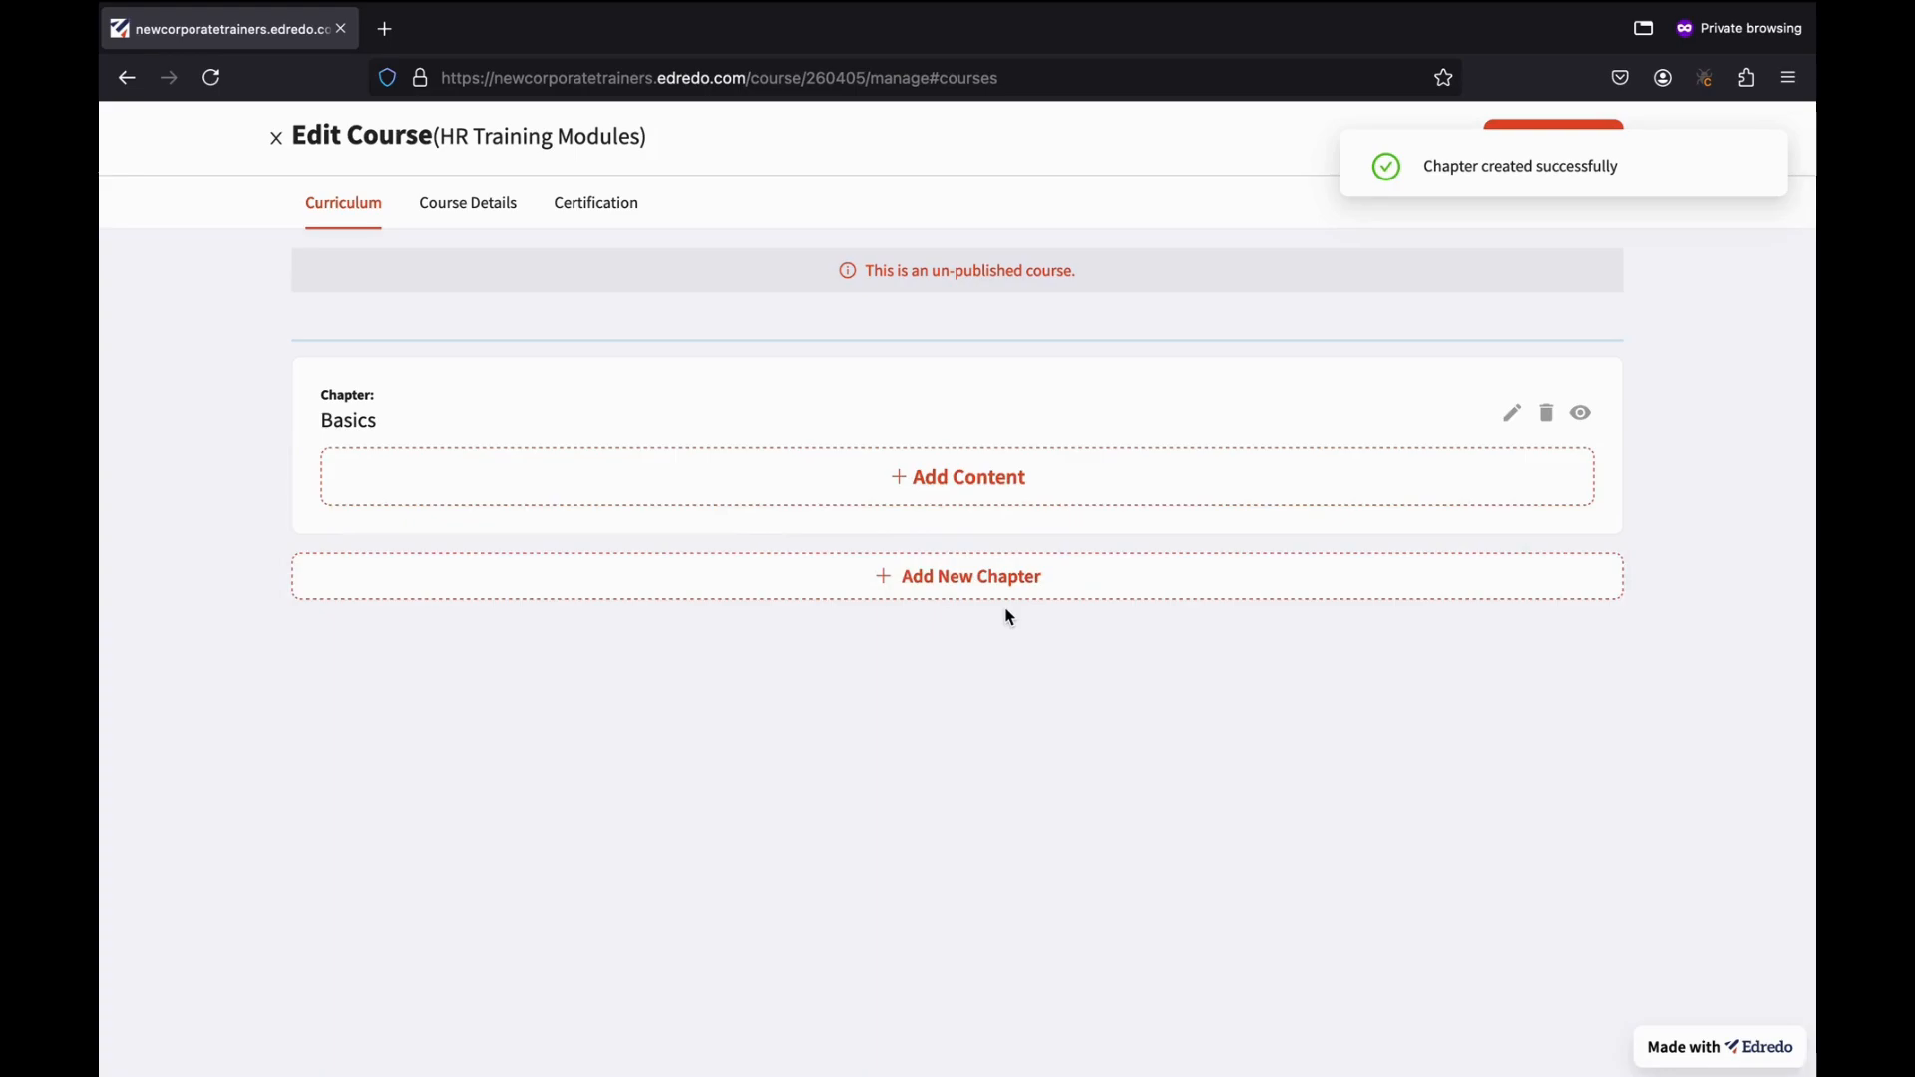
left_click(915, 499)
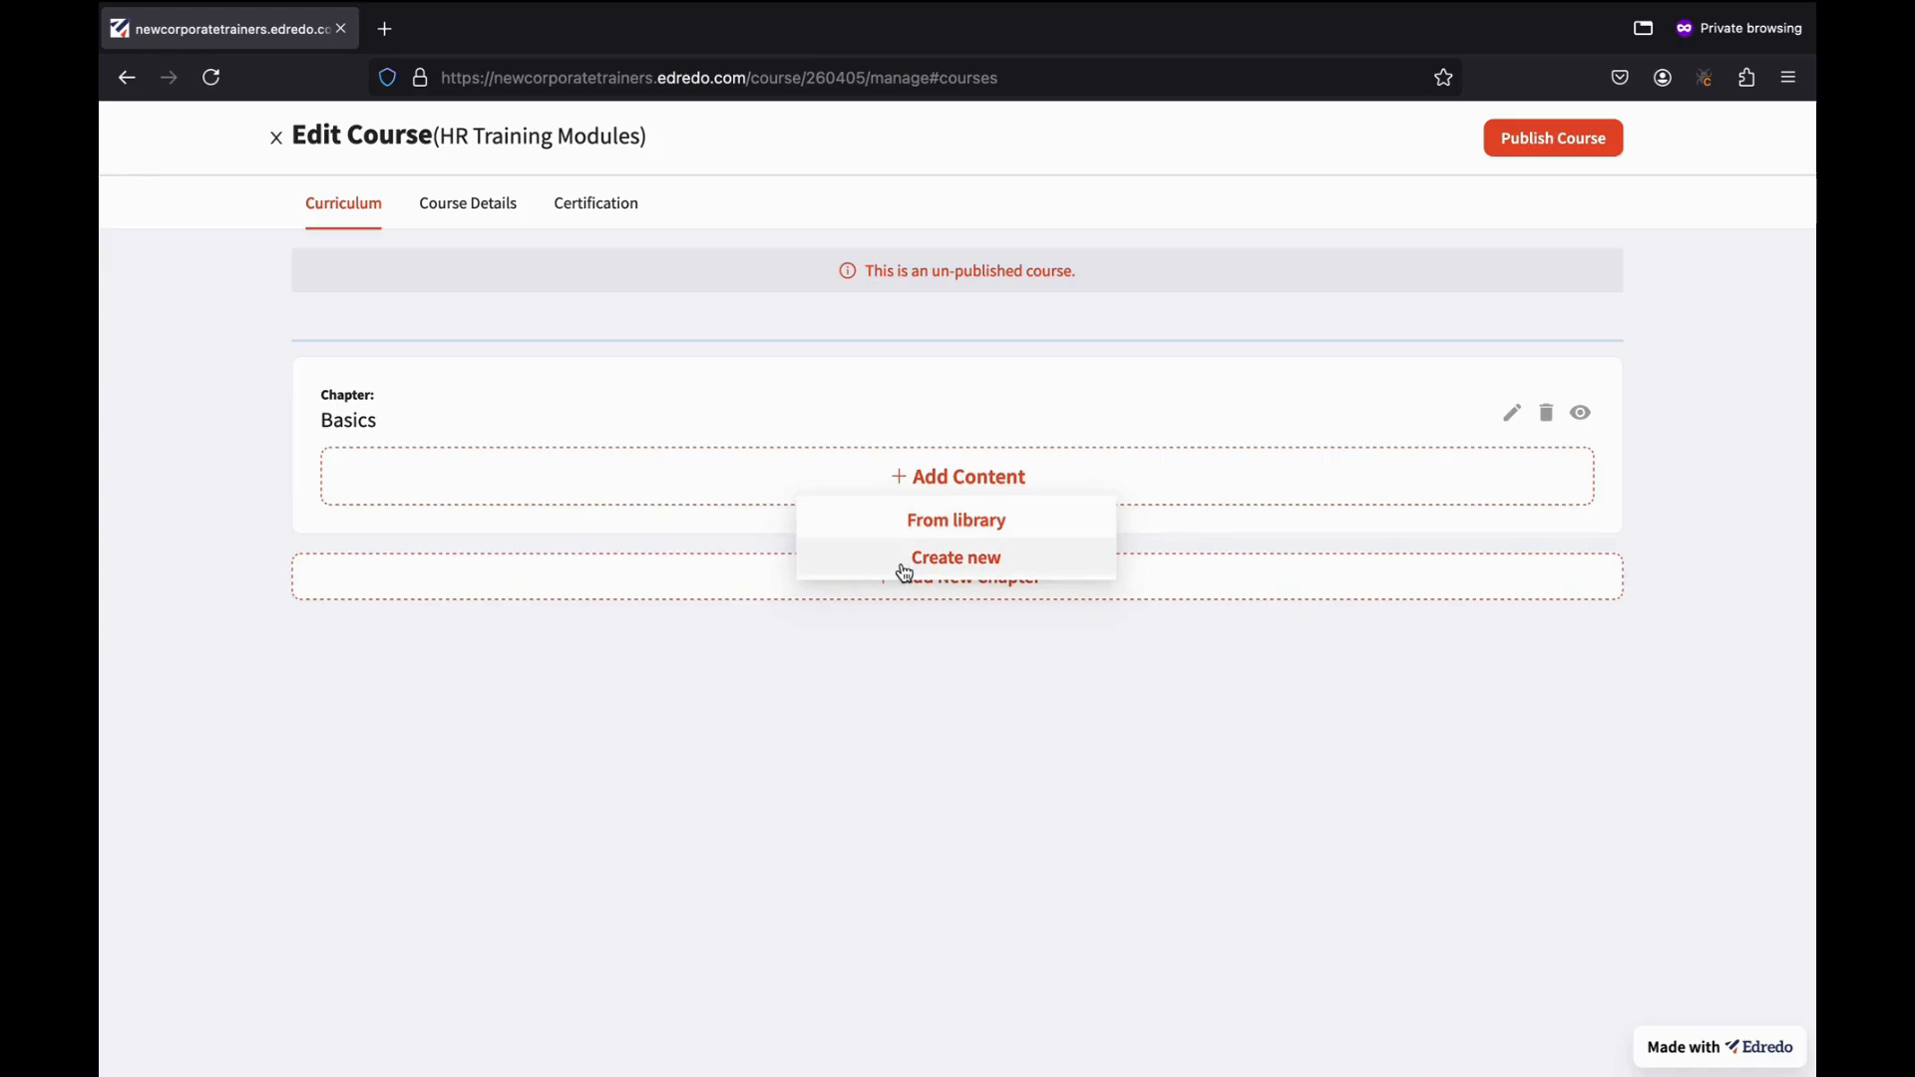
Create brand-new Video content for the Basics chapter.
left_click(1003, 571)
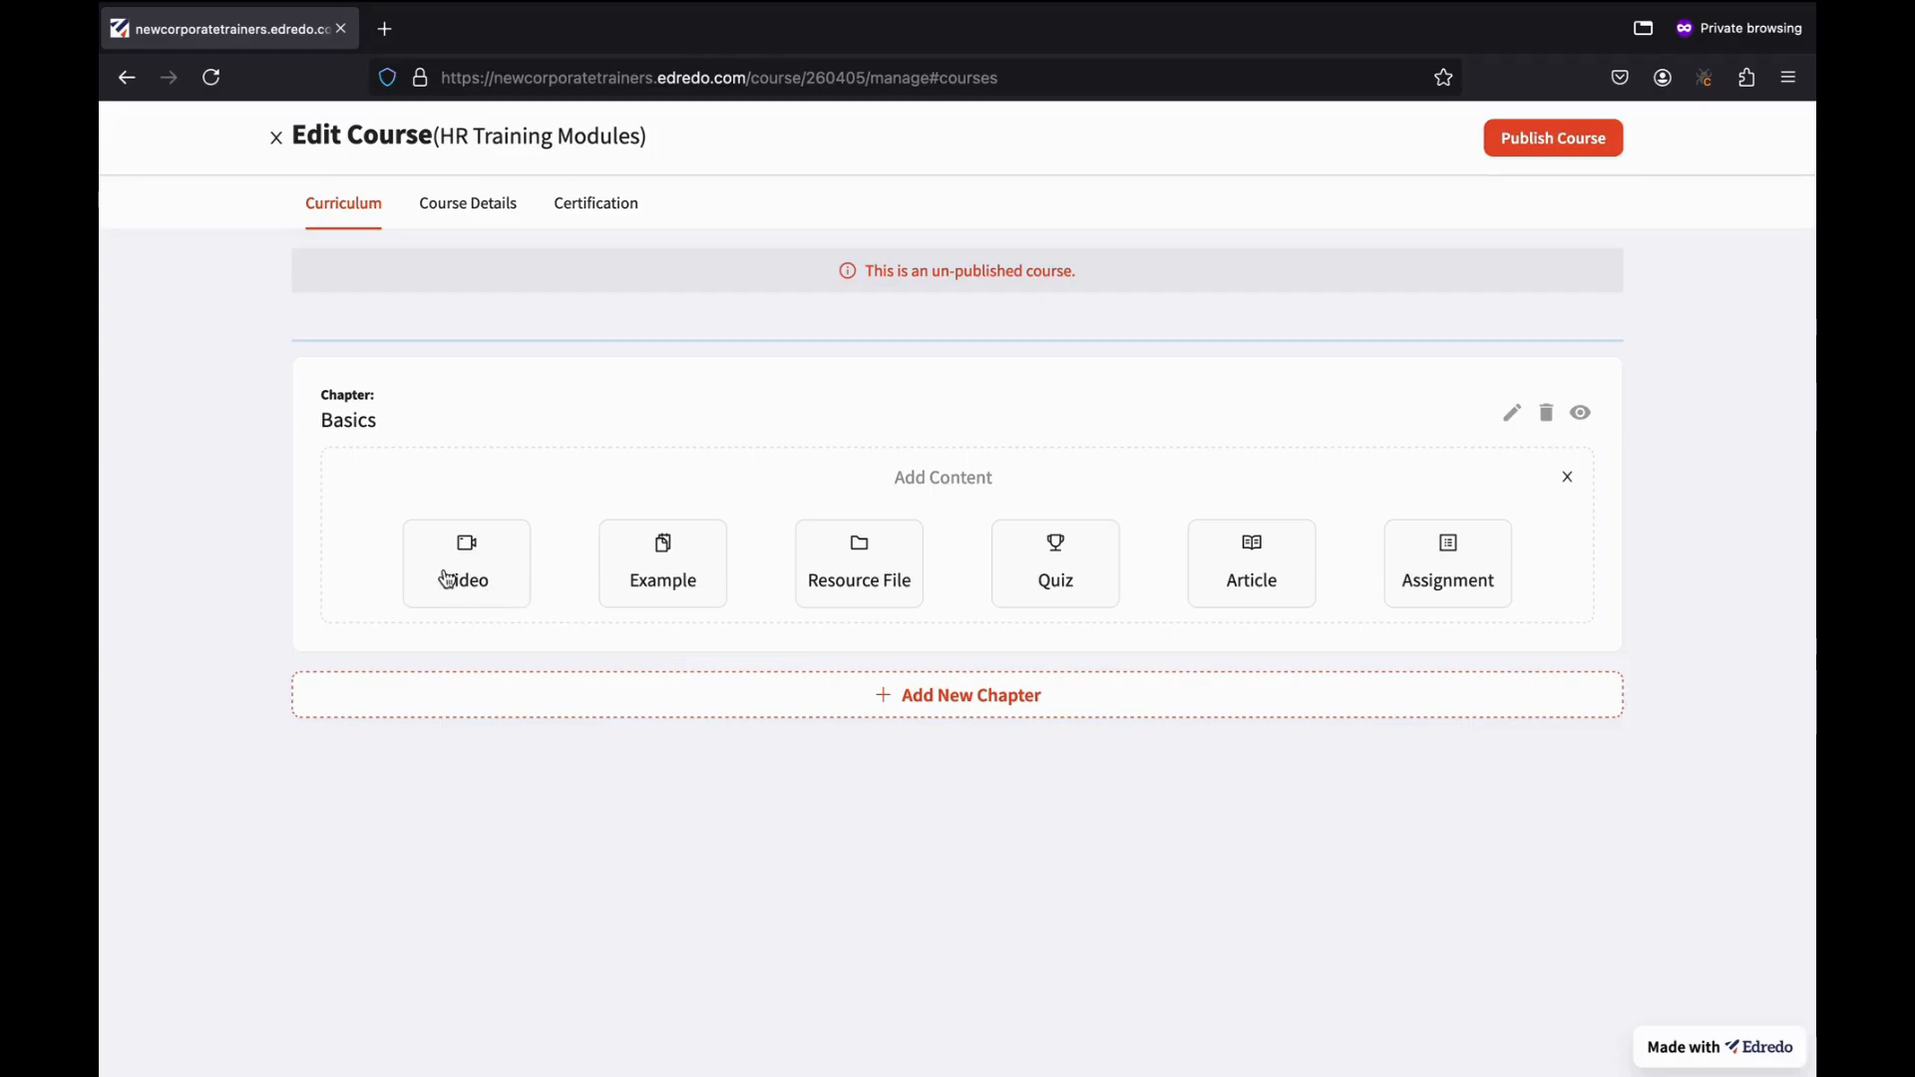
left_click(486, 578)
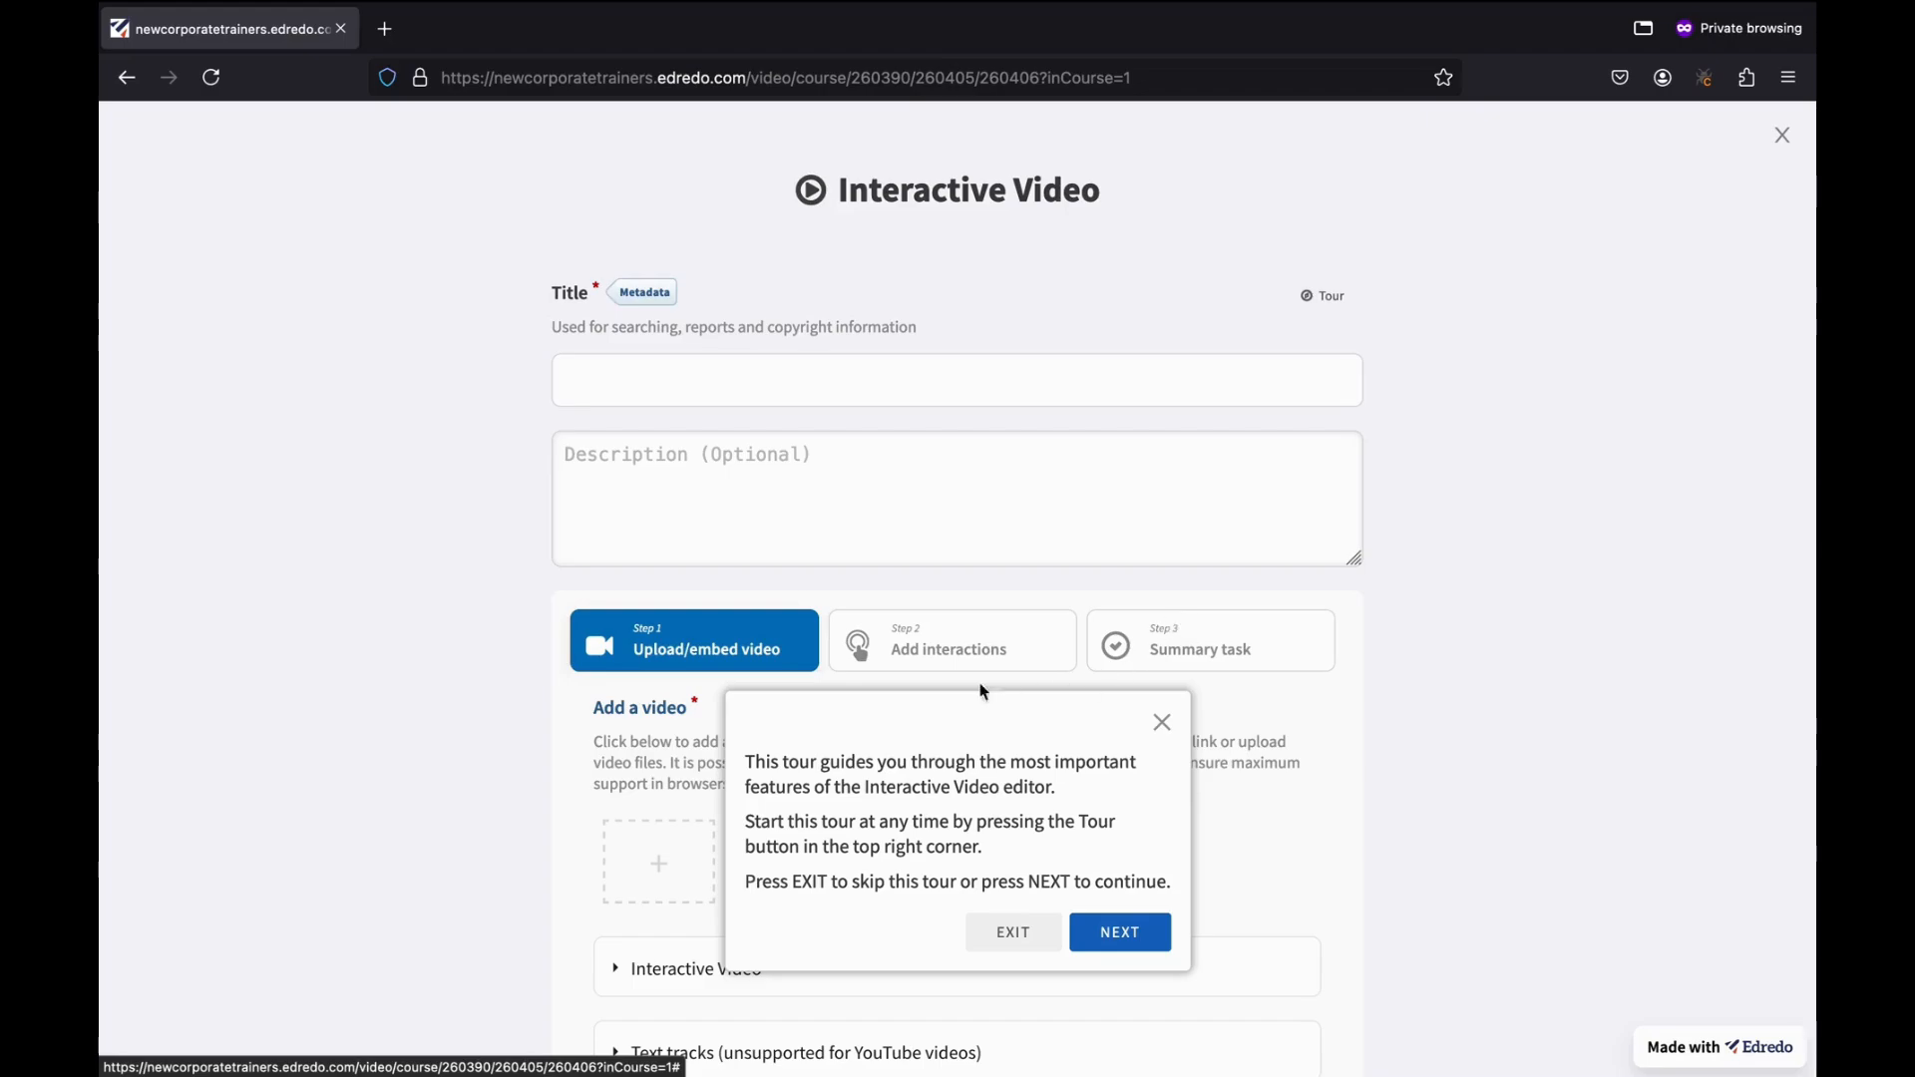
Enter 'Basic HR training' as the video title and open the + Add file video options.
left_click(647, 361)
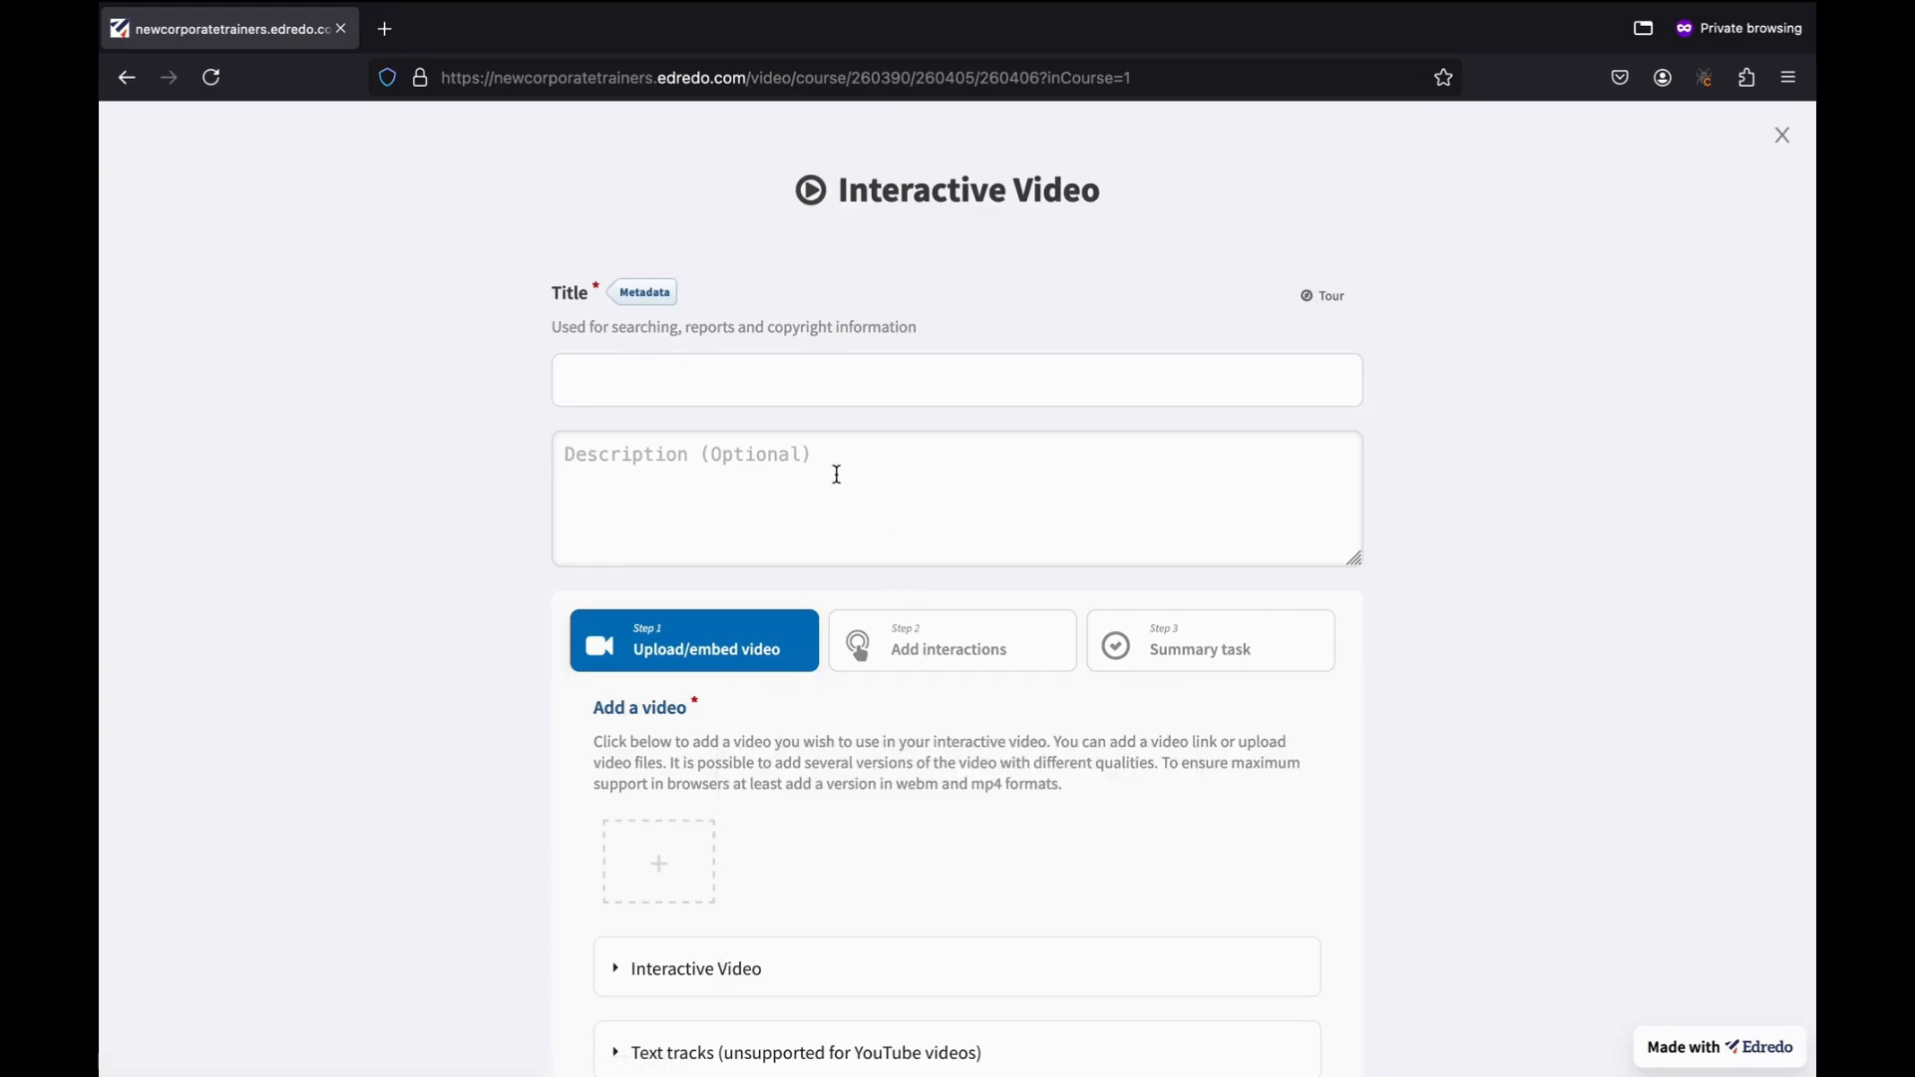
type("G")
key("BackSpace")
type("Basd")
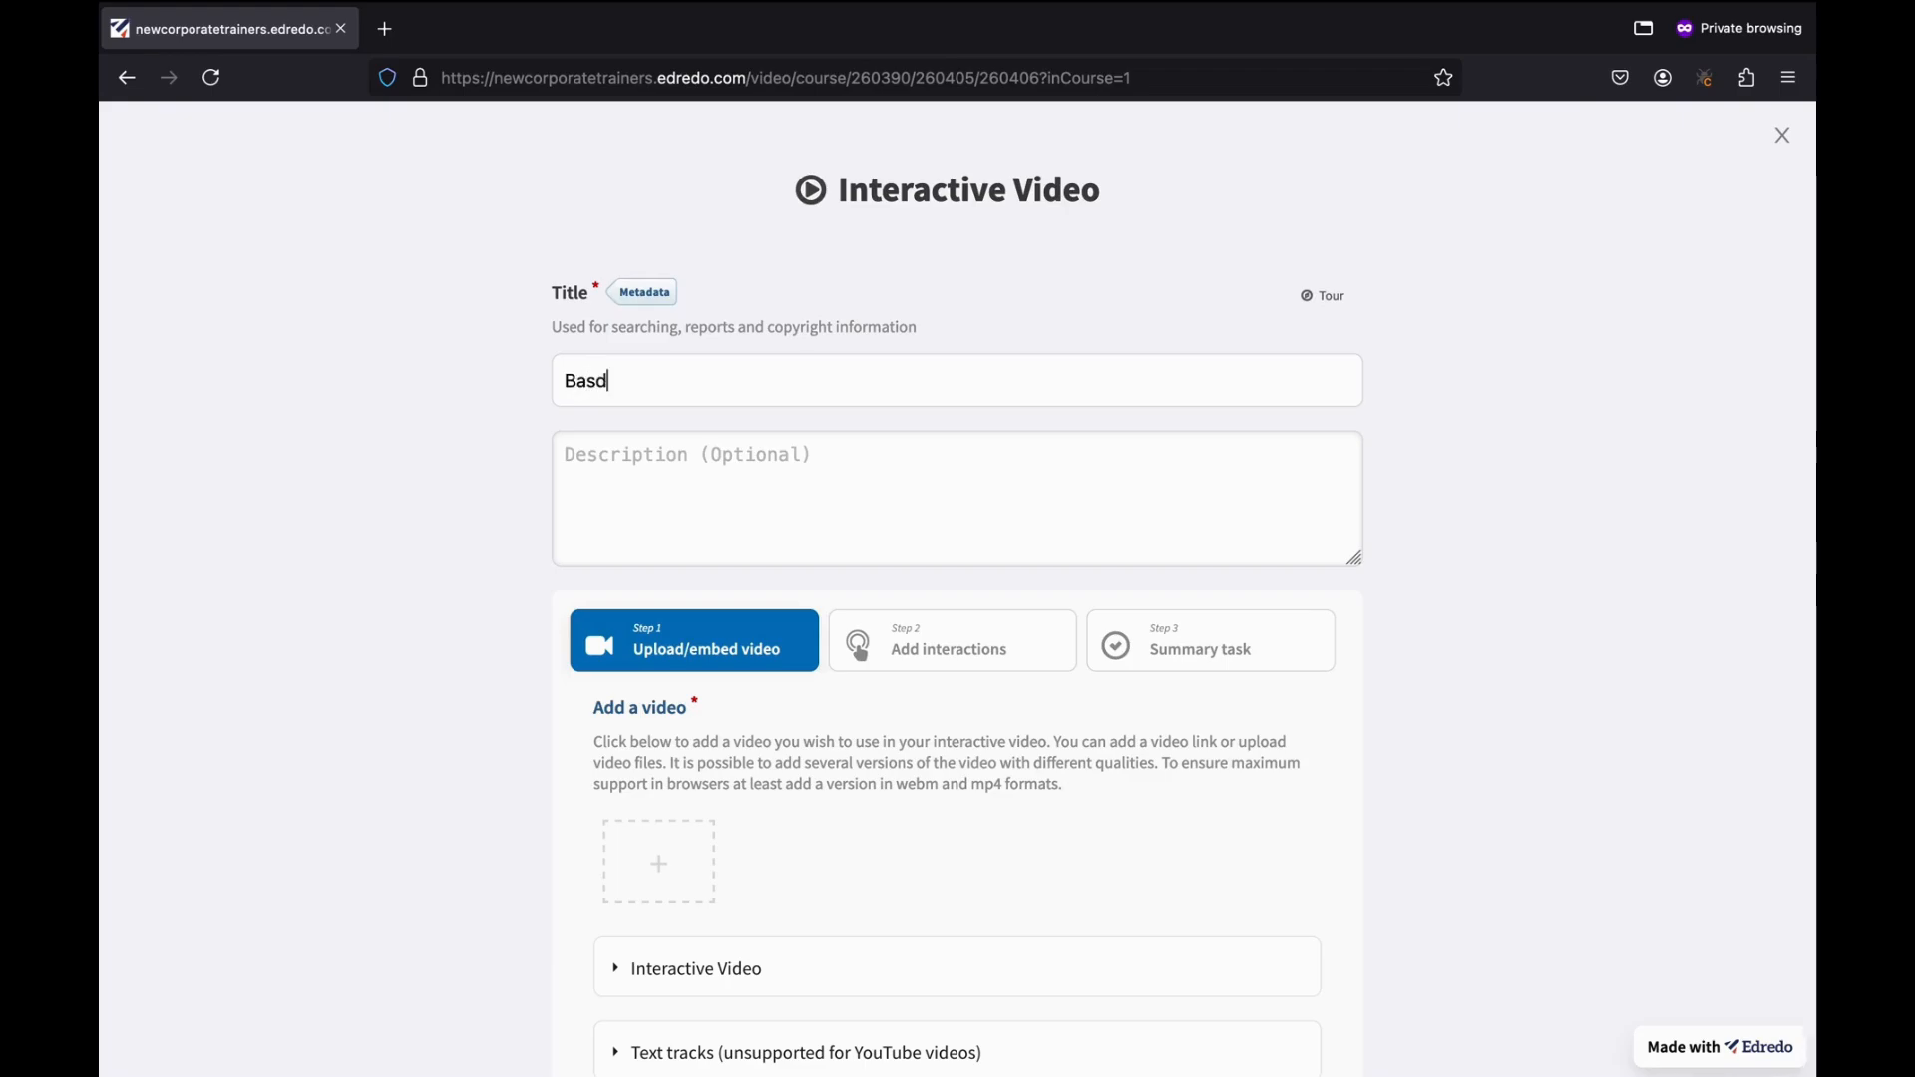
key("BackSpace")
type("ic ")
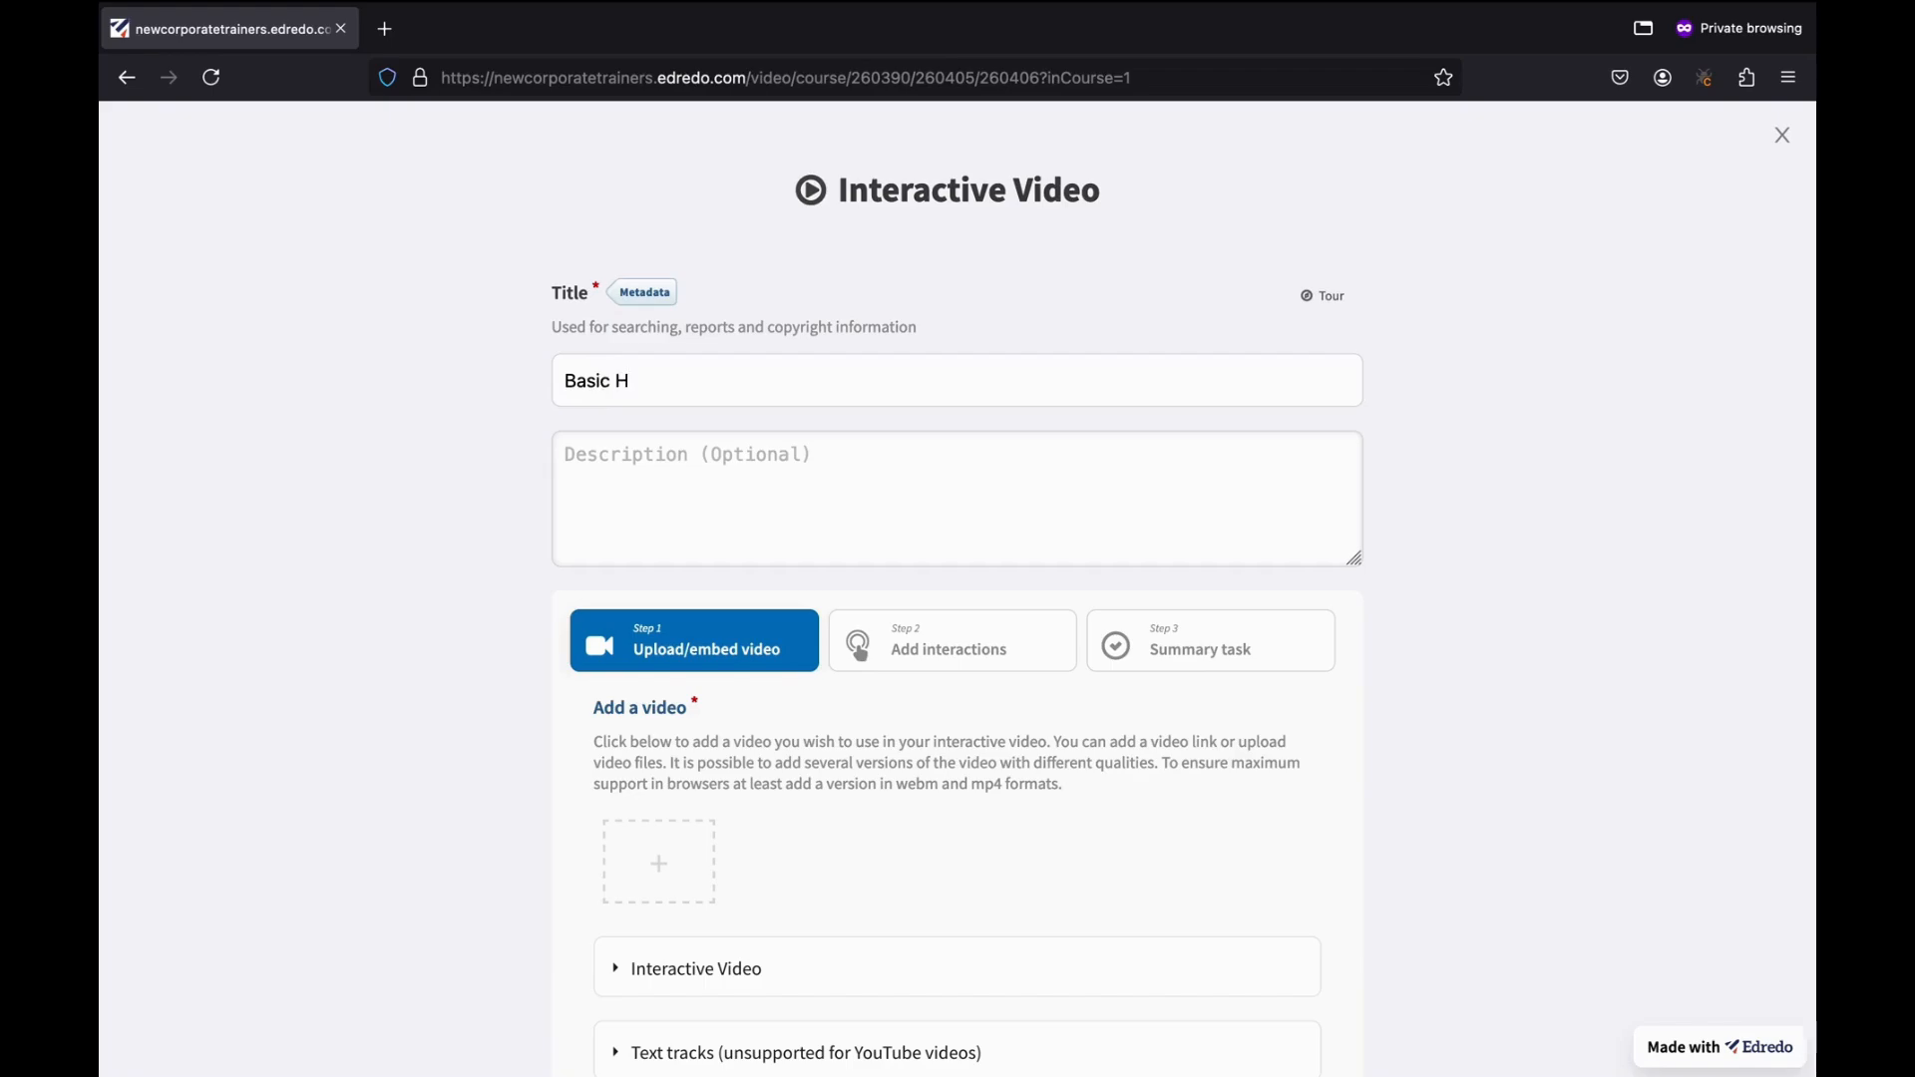
type("HR training")
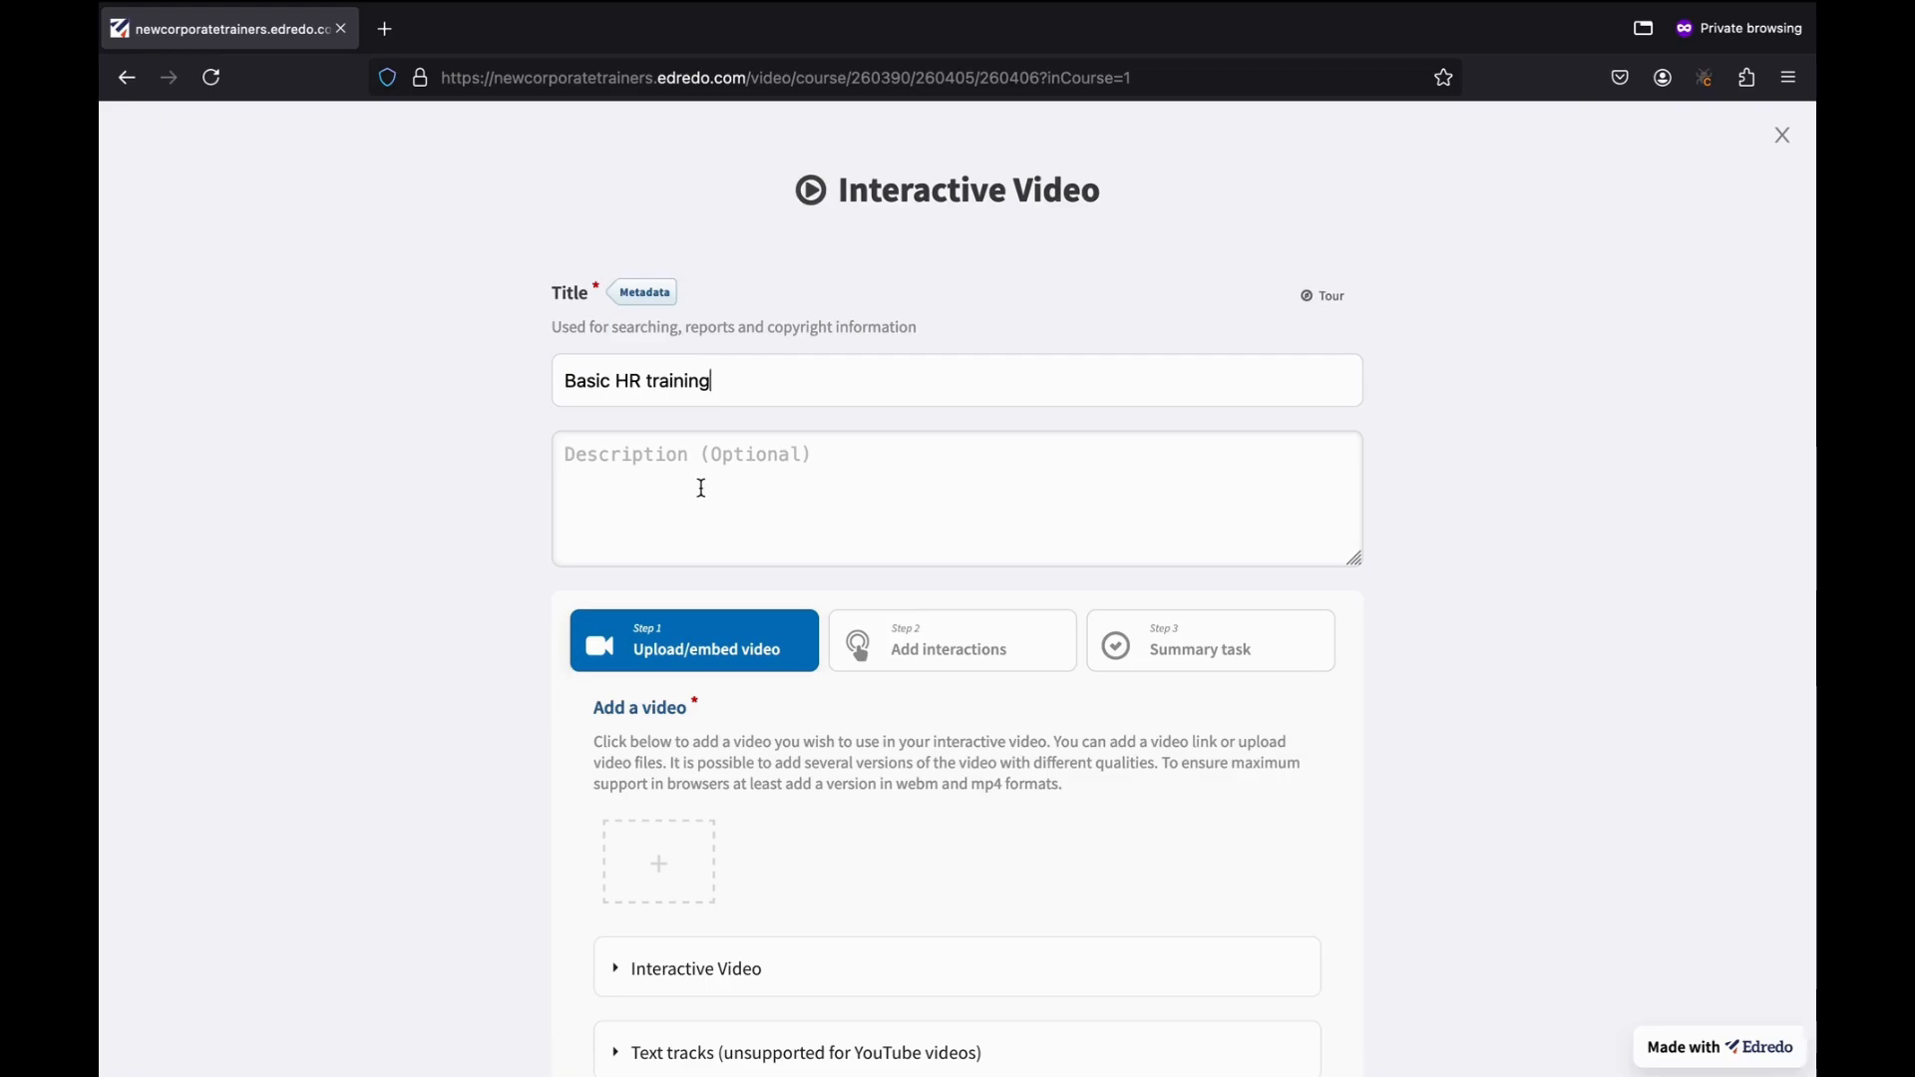
scroll(702, 488, "down", 3)
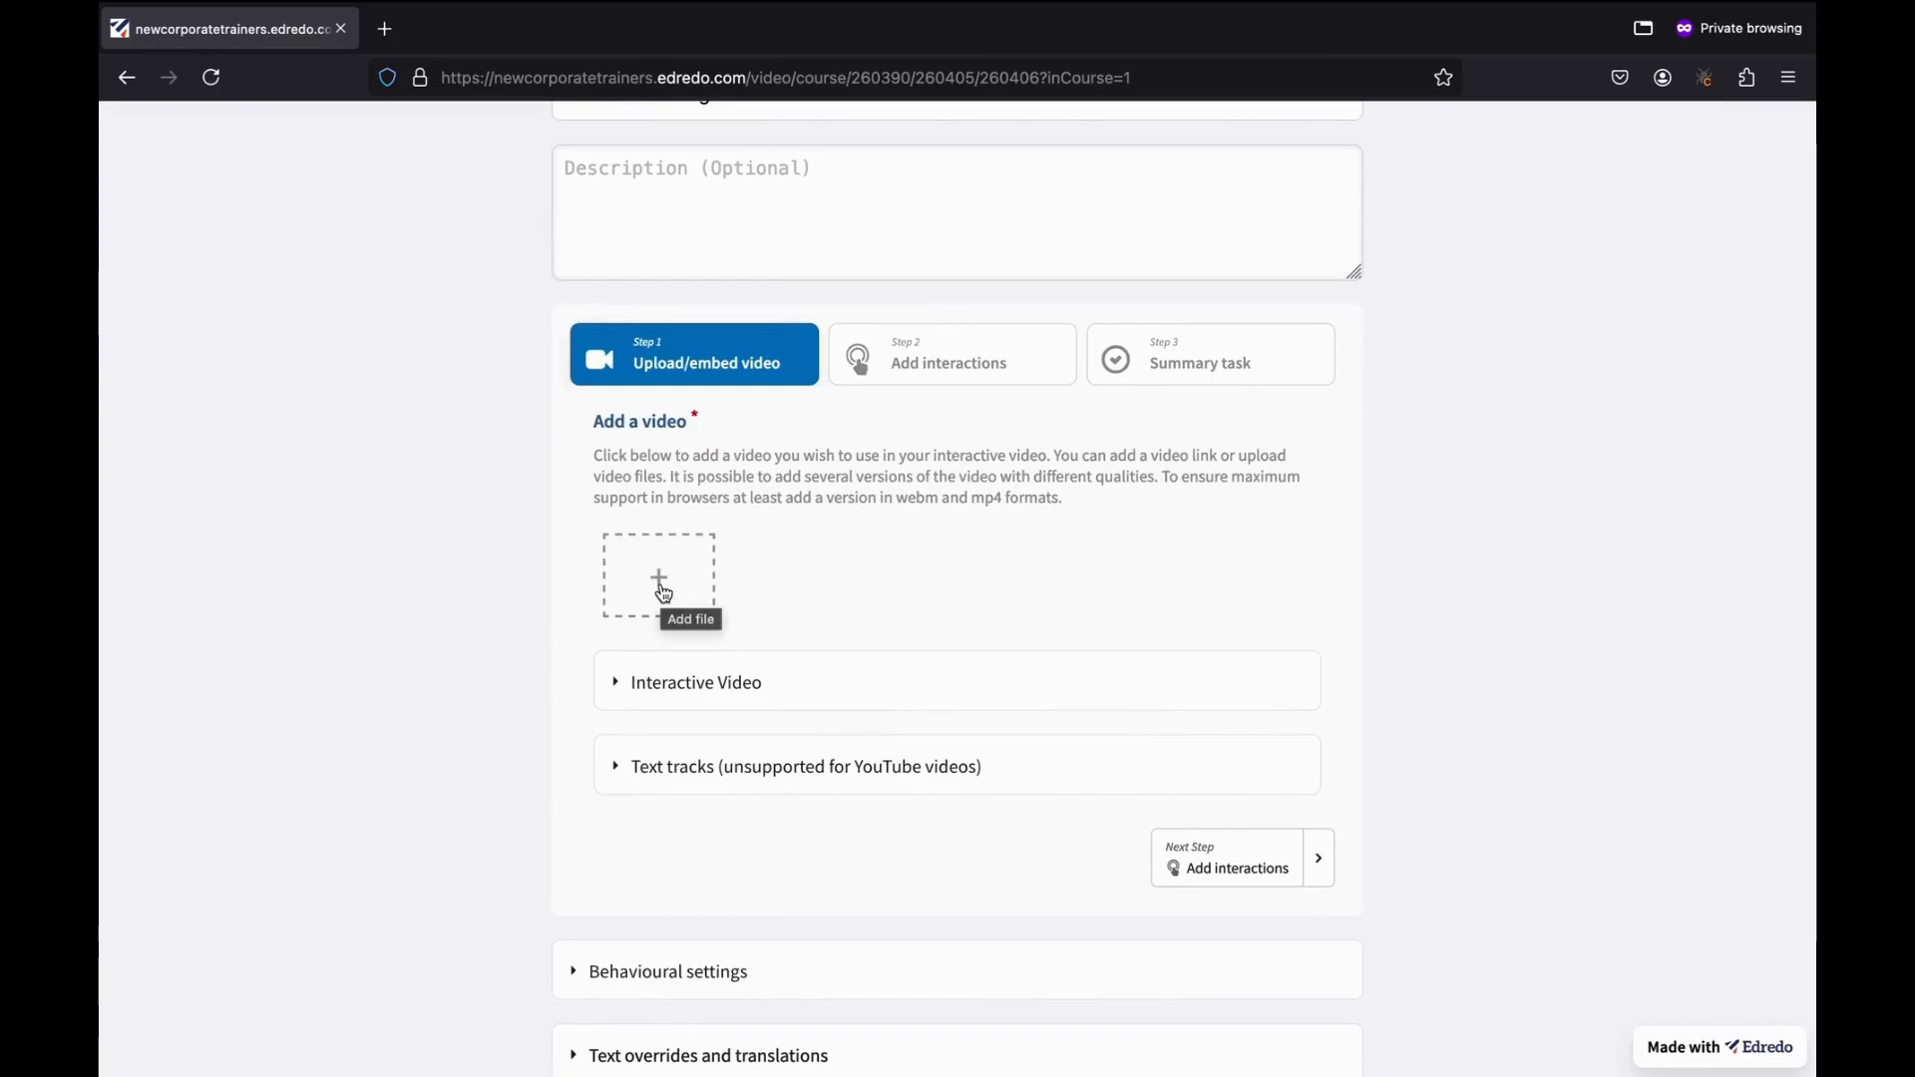
left_click(659, 583)
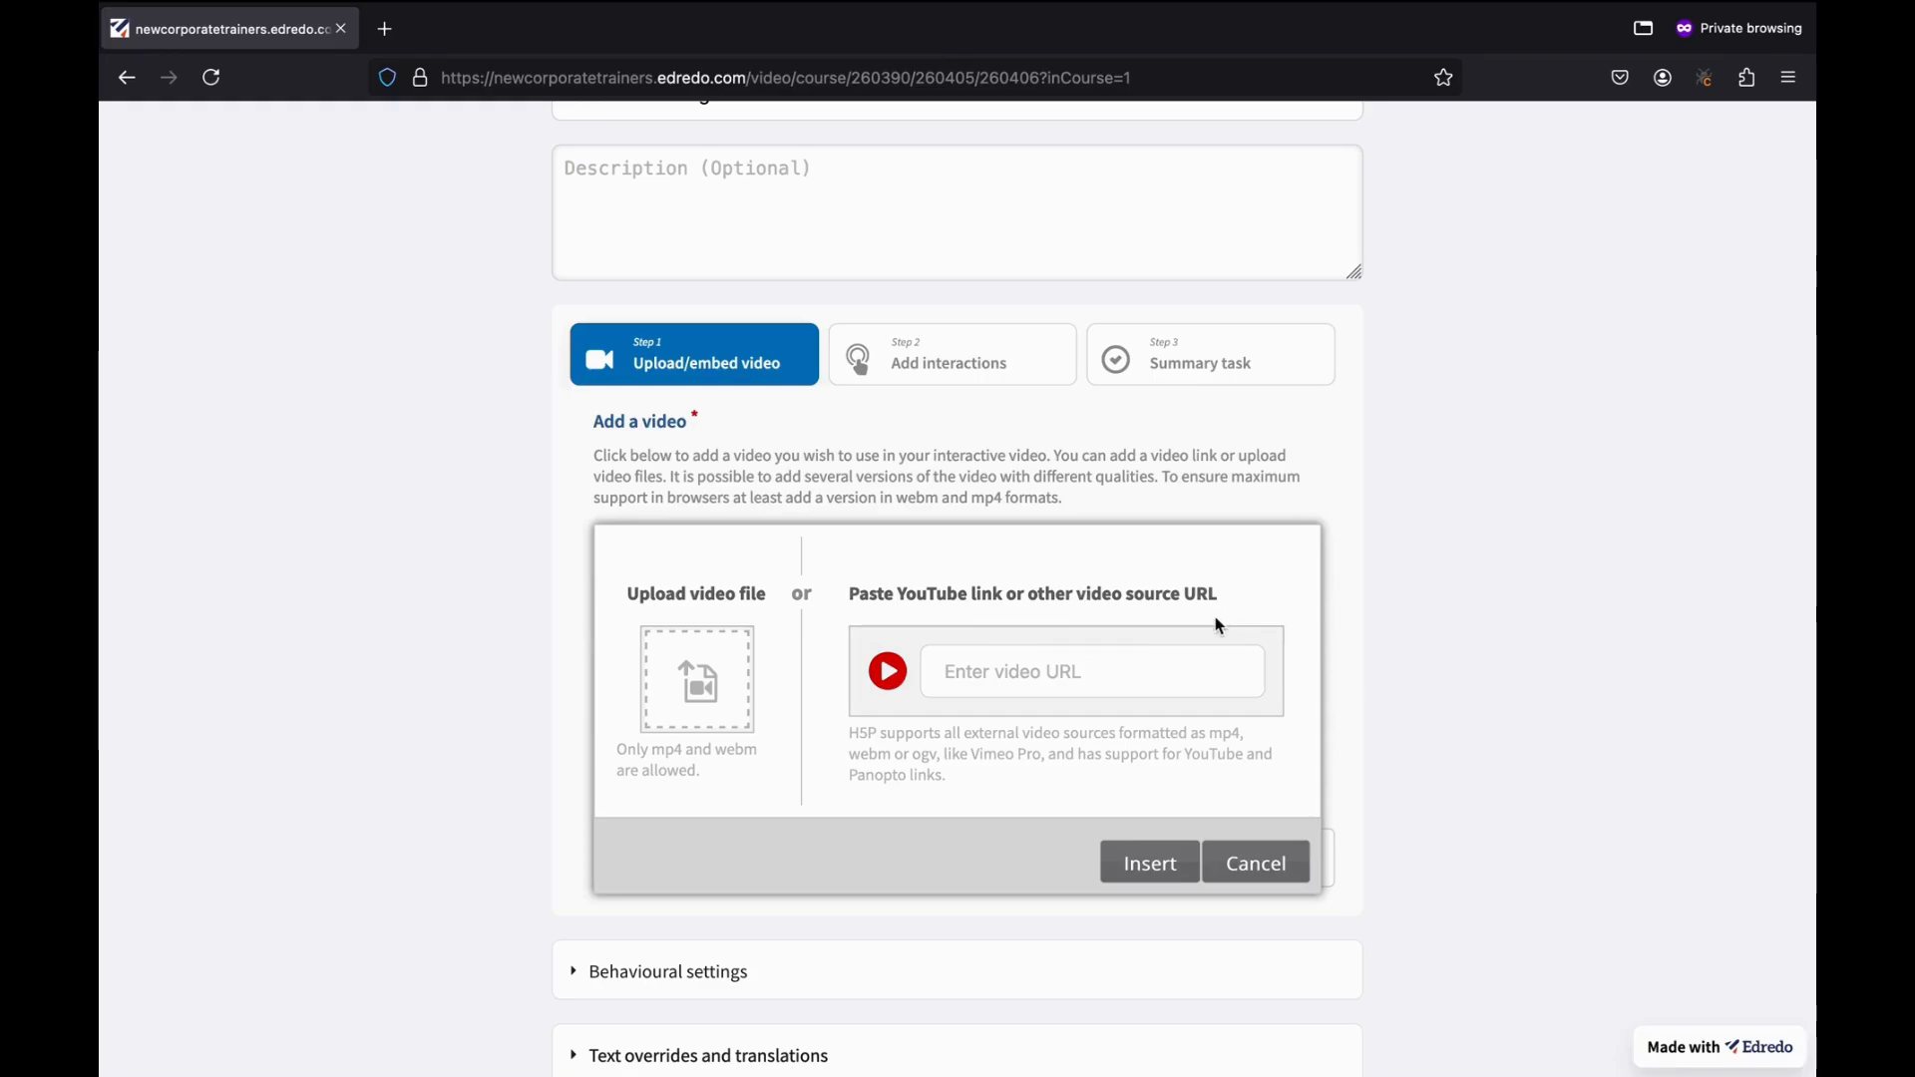
Open YouTube in a new browser tab and continue with the personal account.
key("ctrl+t")
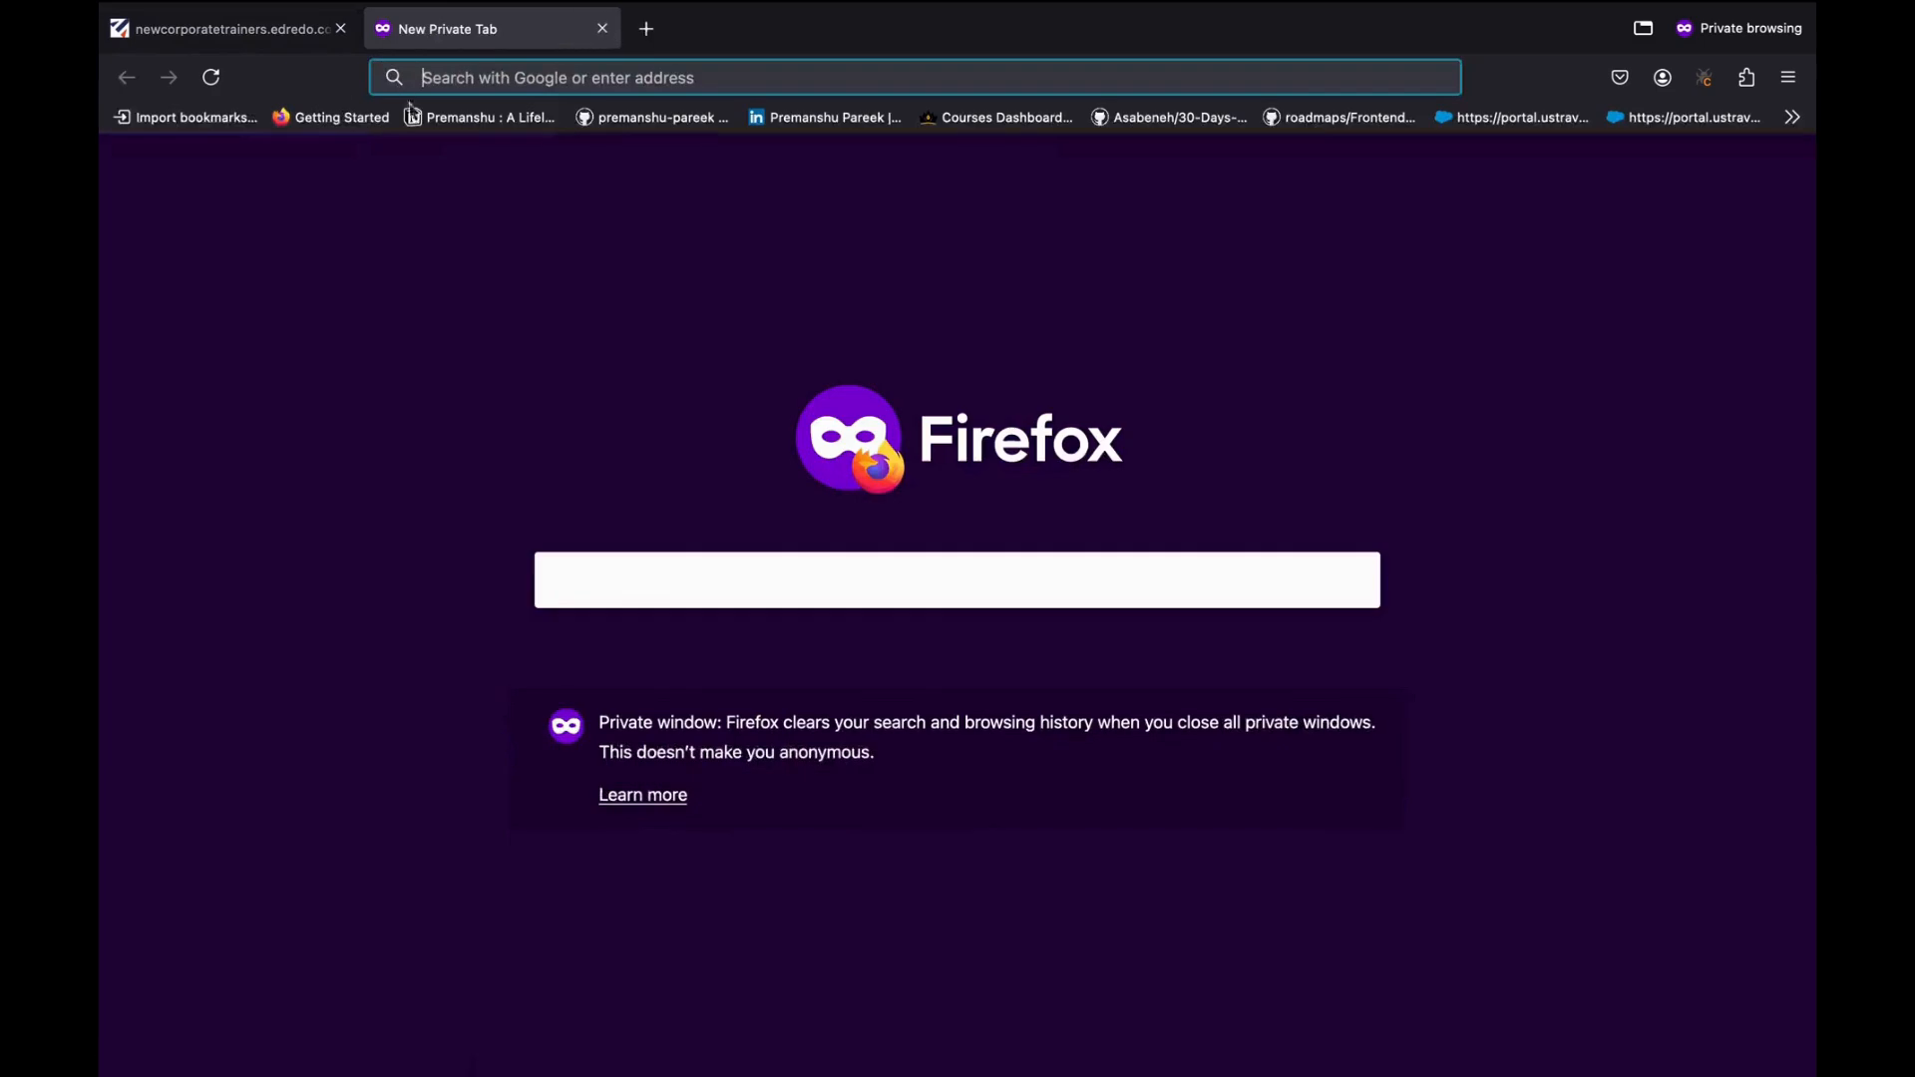
type("youtube.com/")
key("Return")
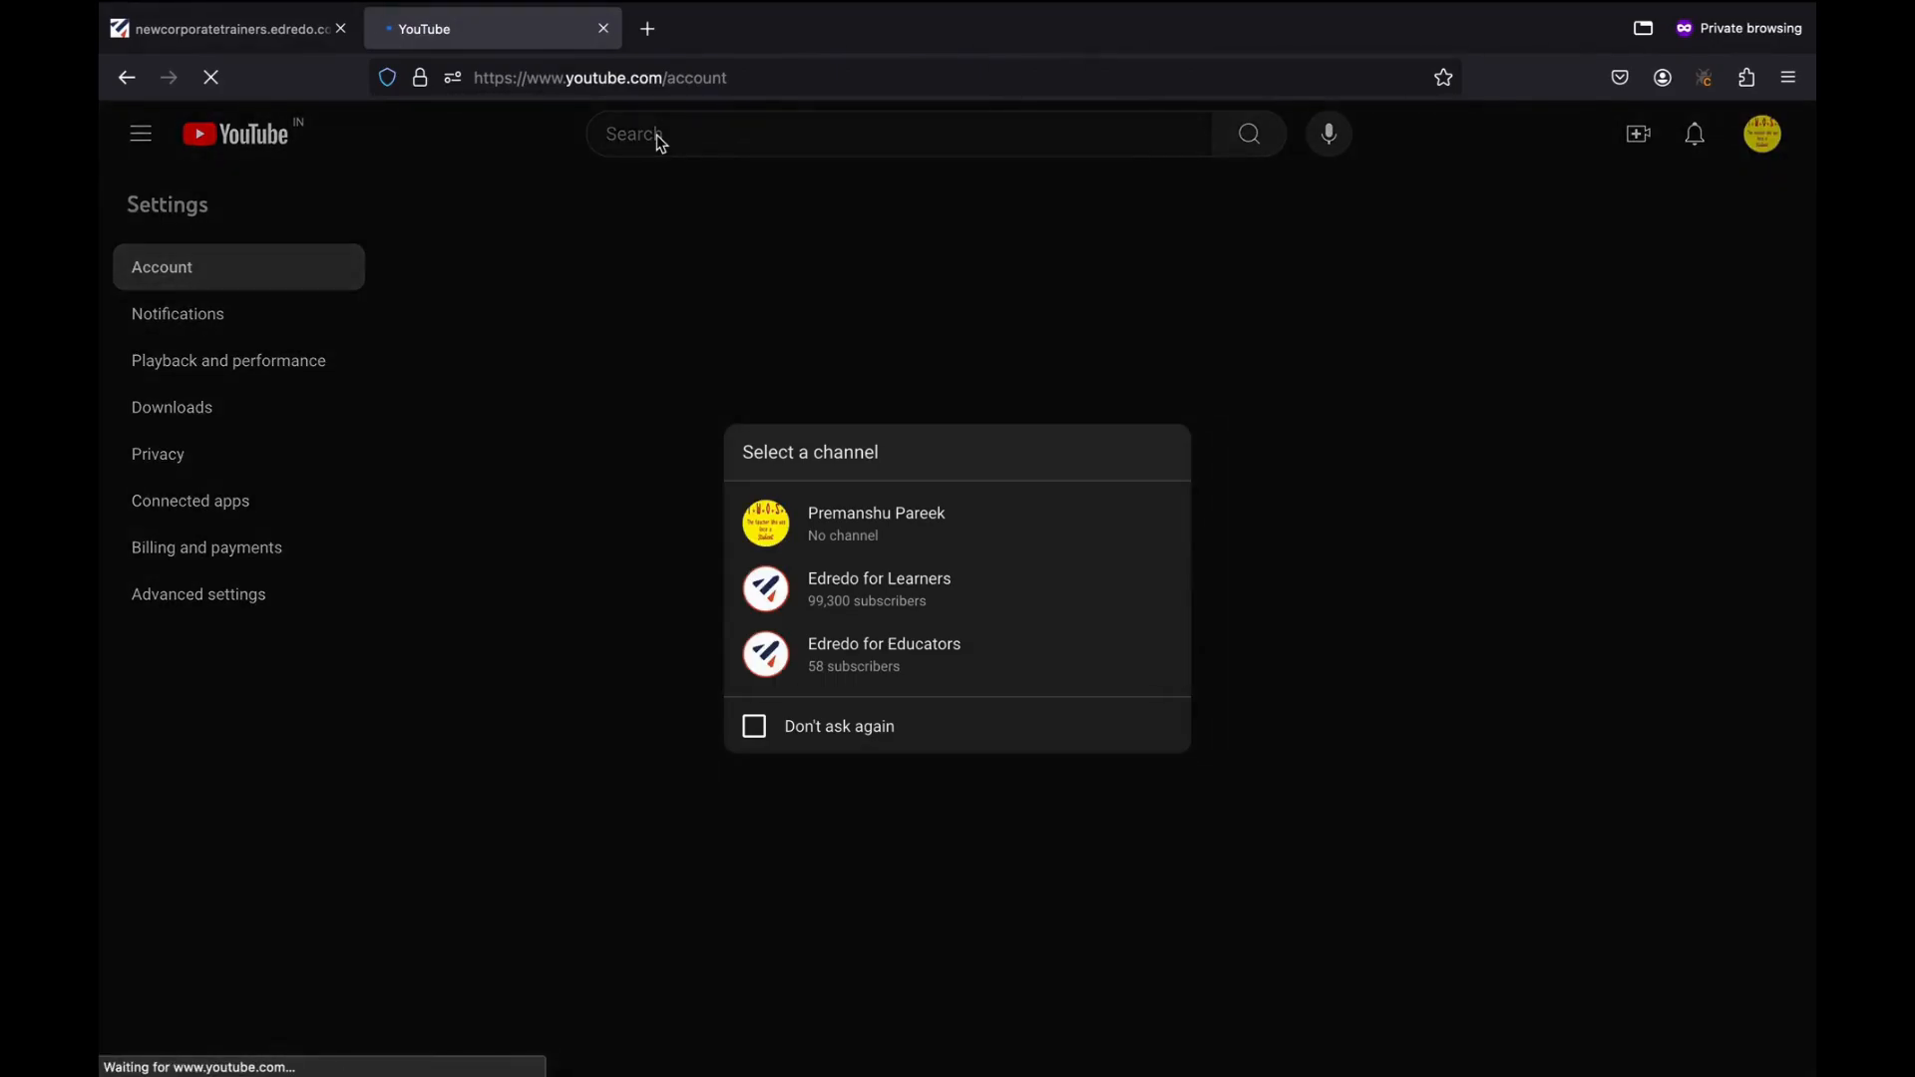
left_click(910, 526)
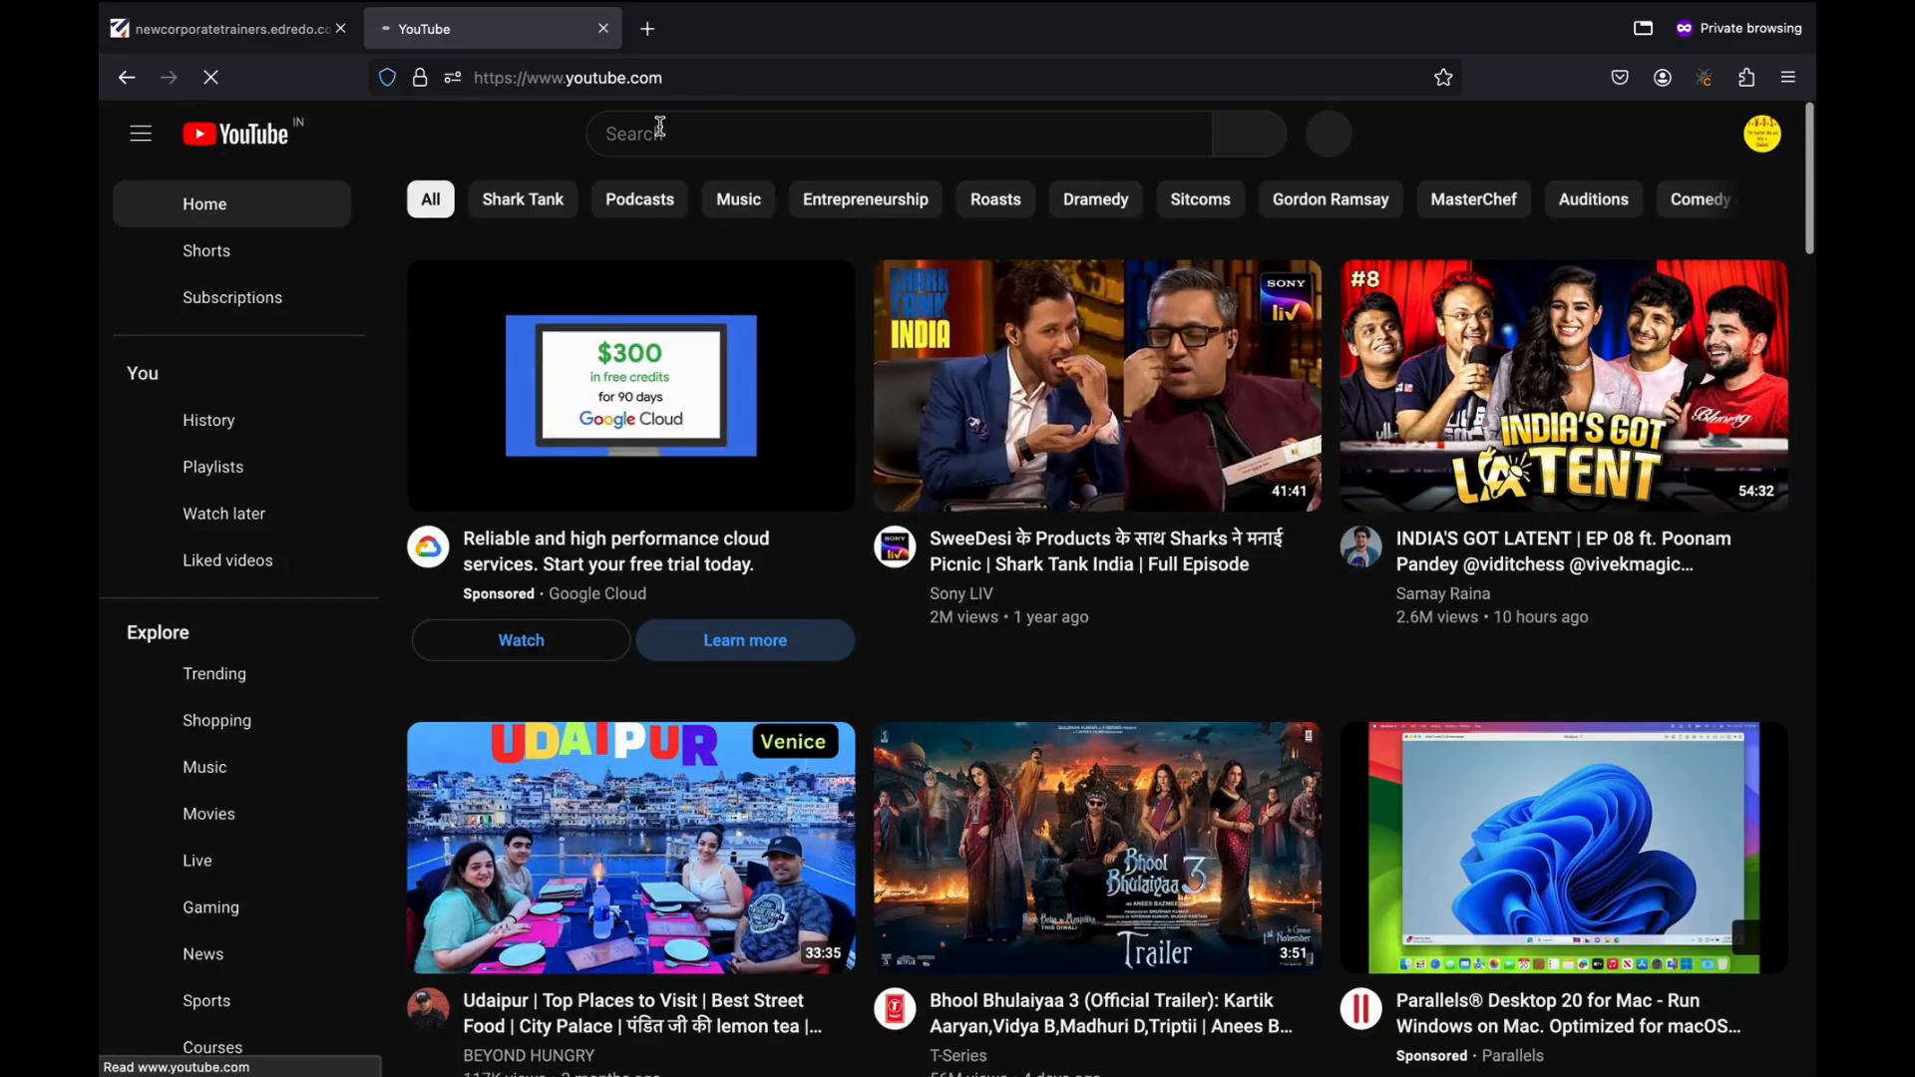
Search YouTube for 'HR training' and copy the Human Resource Basics video link.
left_click(659, 129)
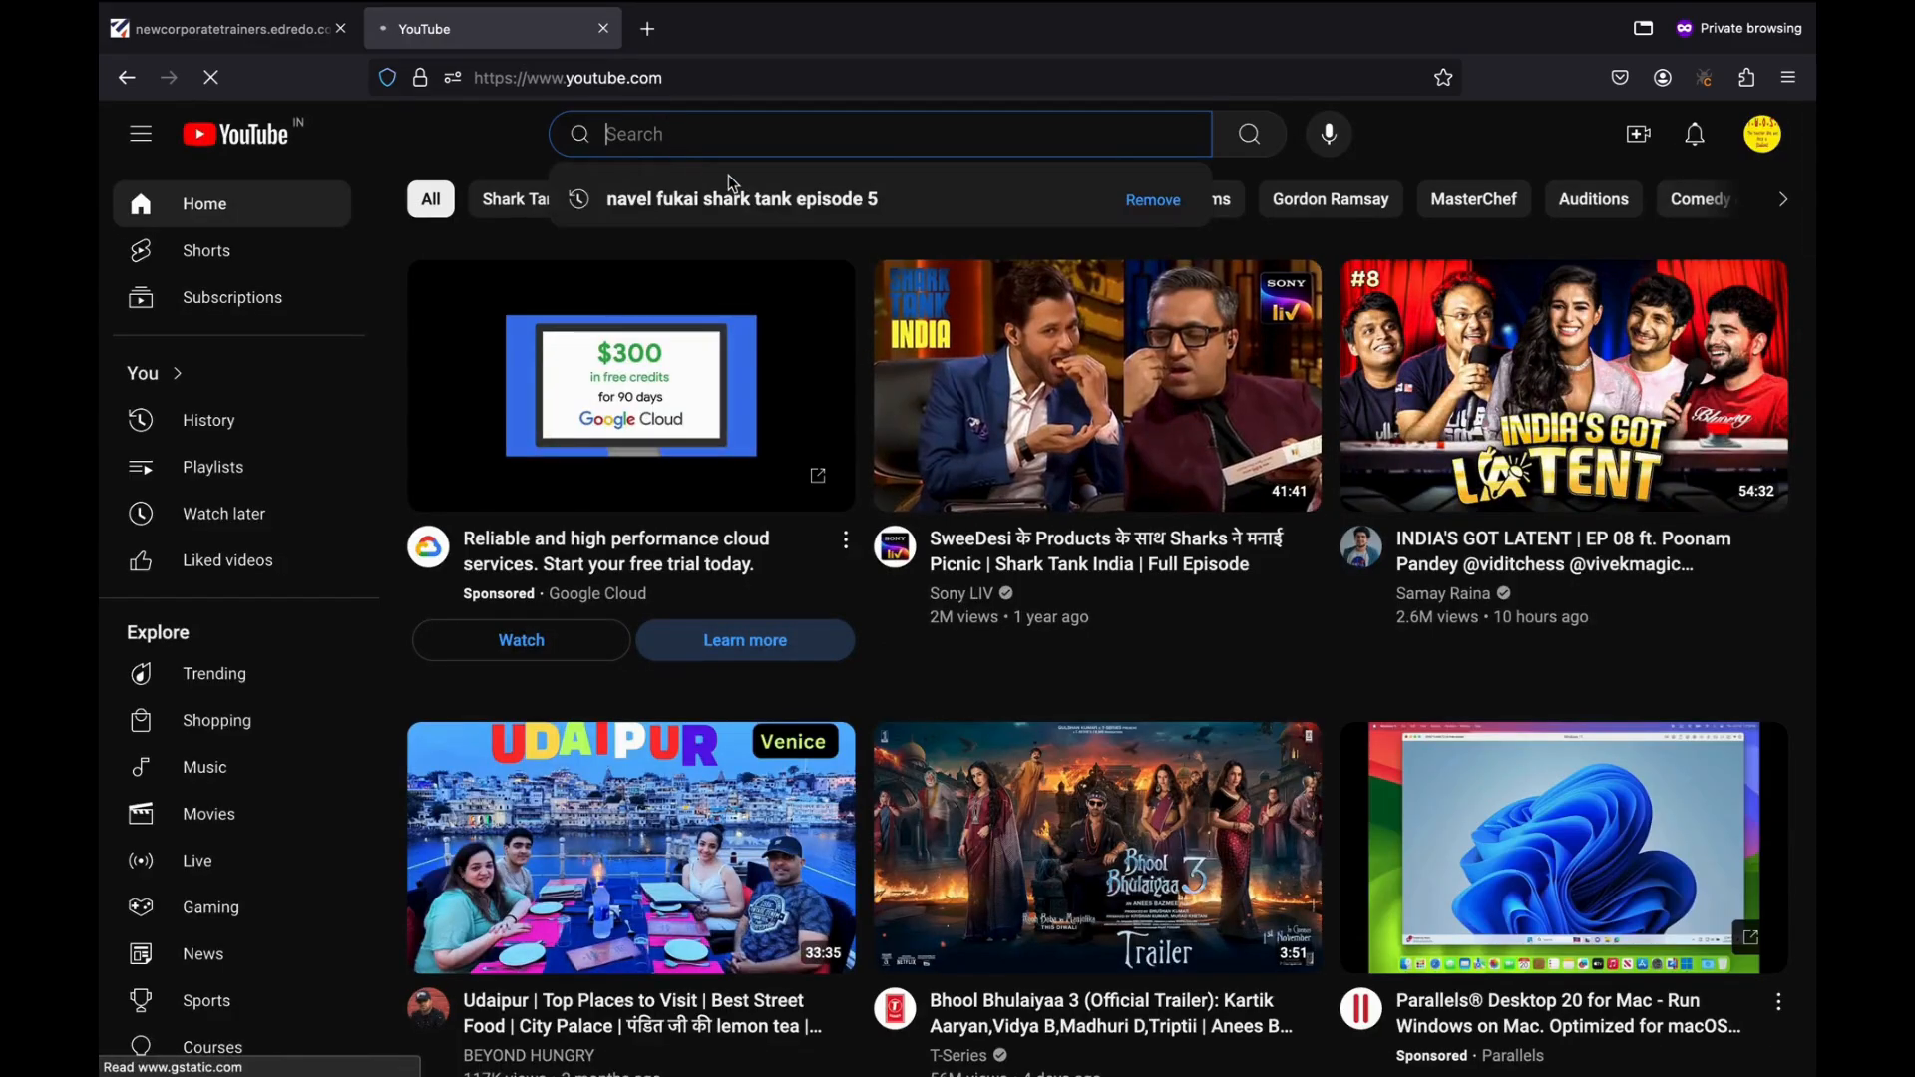
type("H")
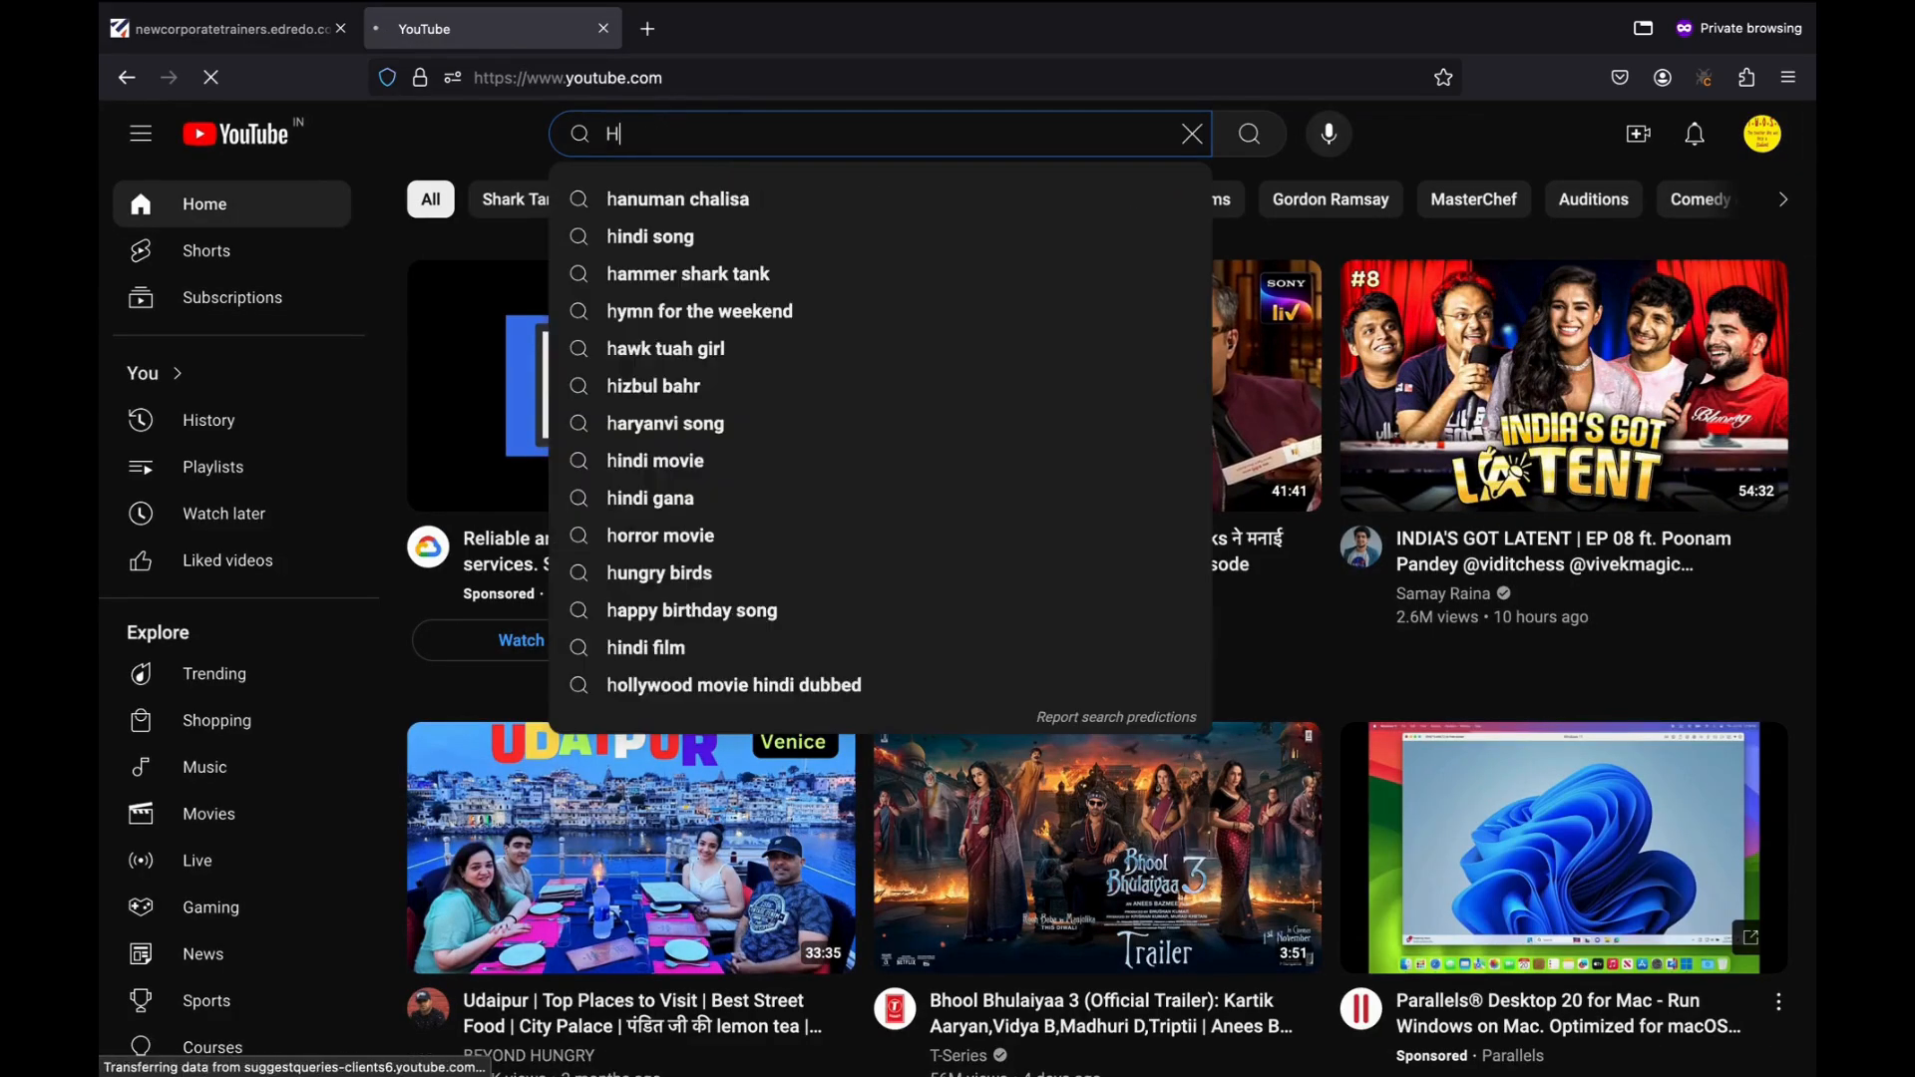
type("R trs")
key("BackSpace")
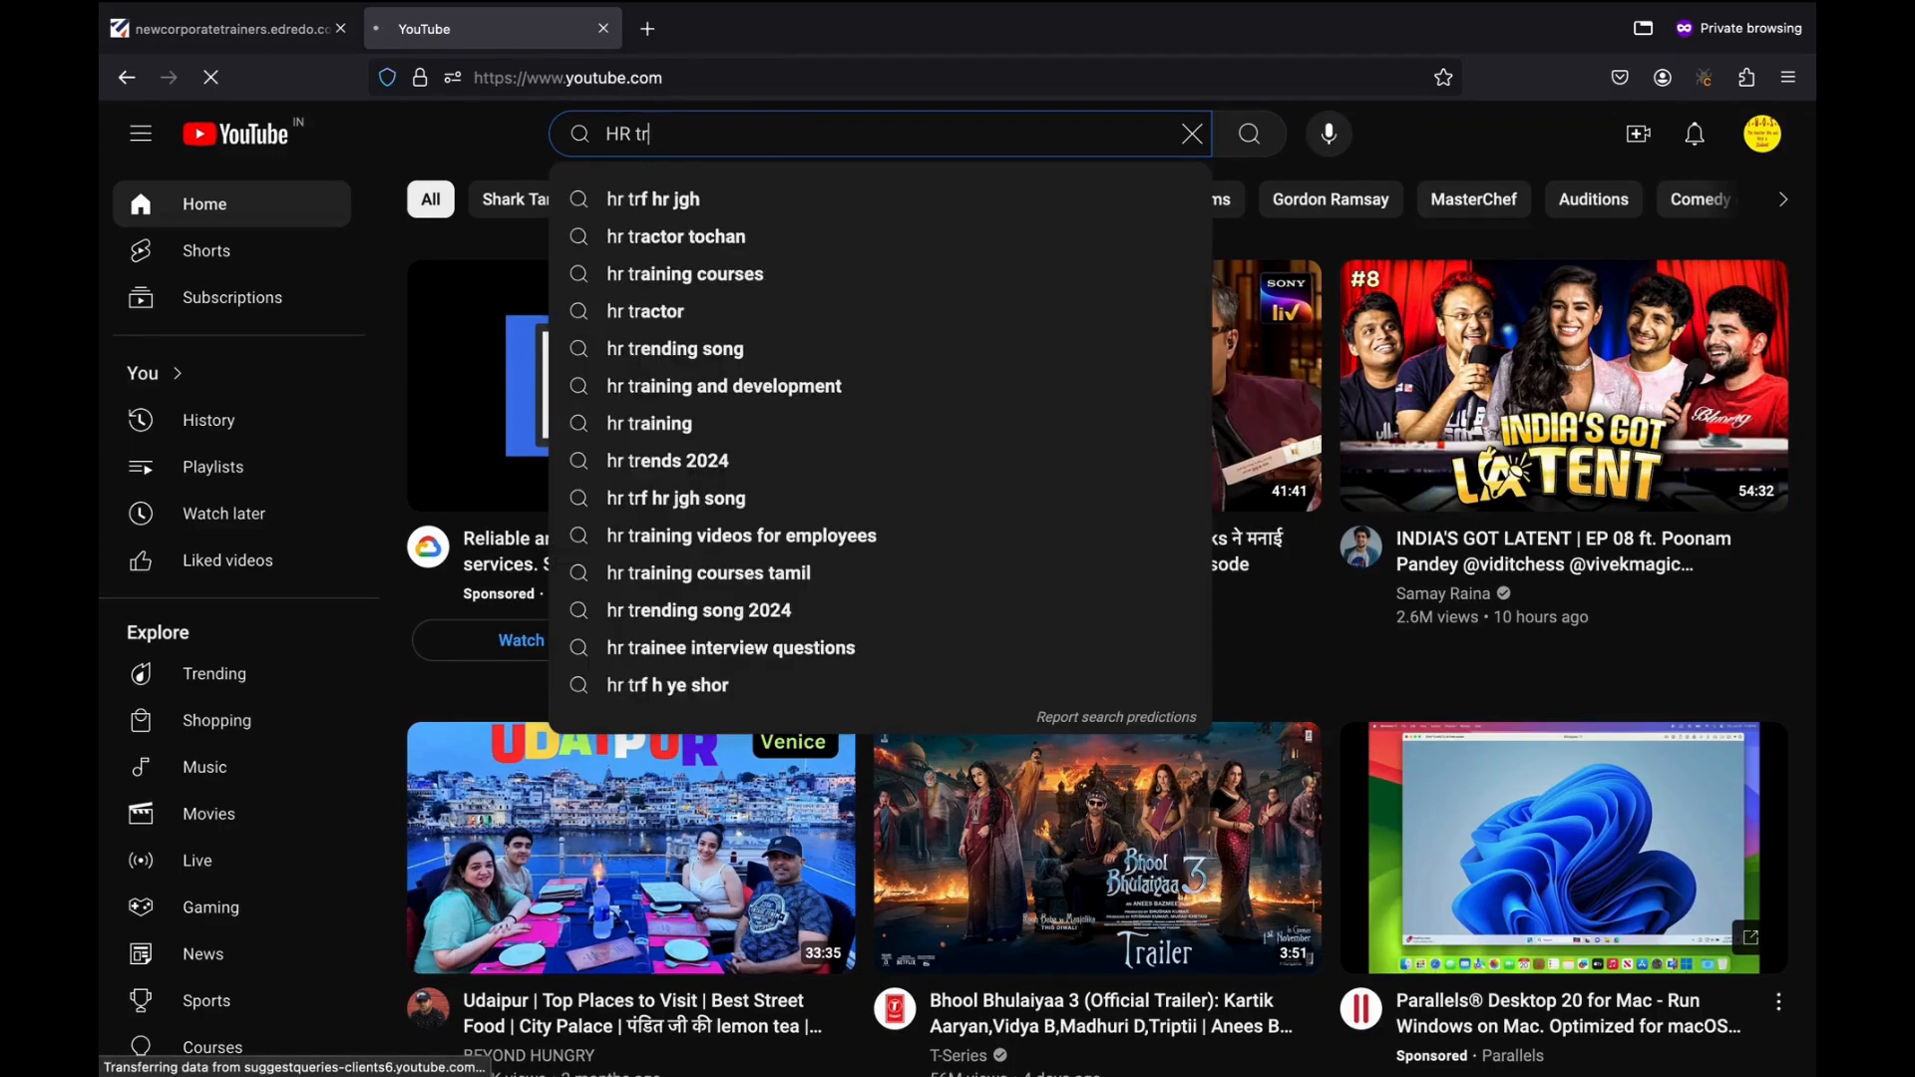
type("aining")
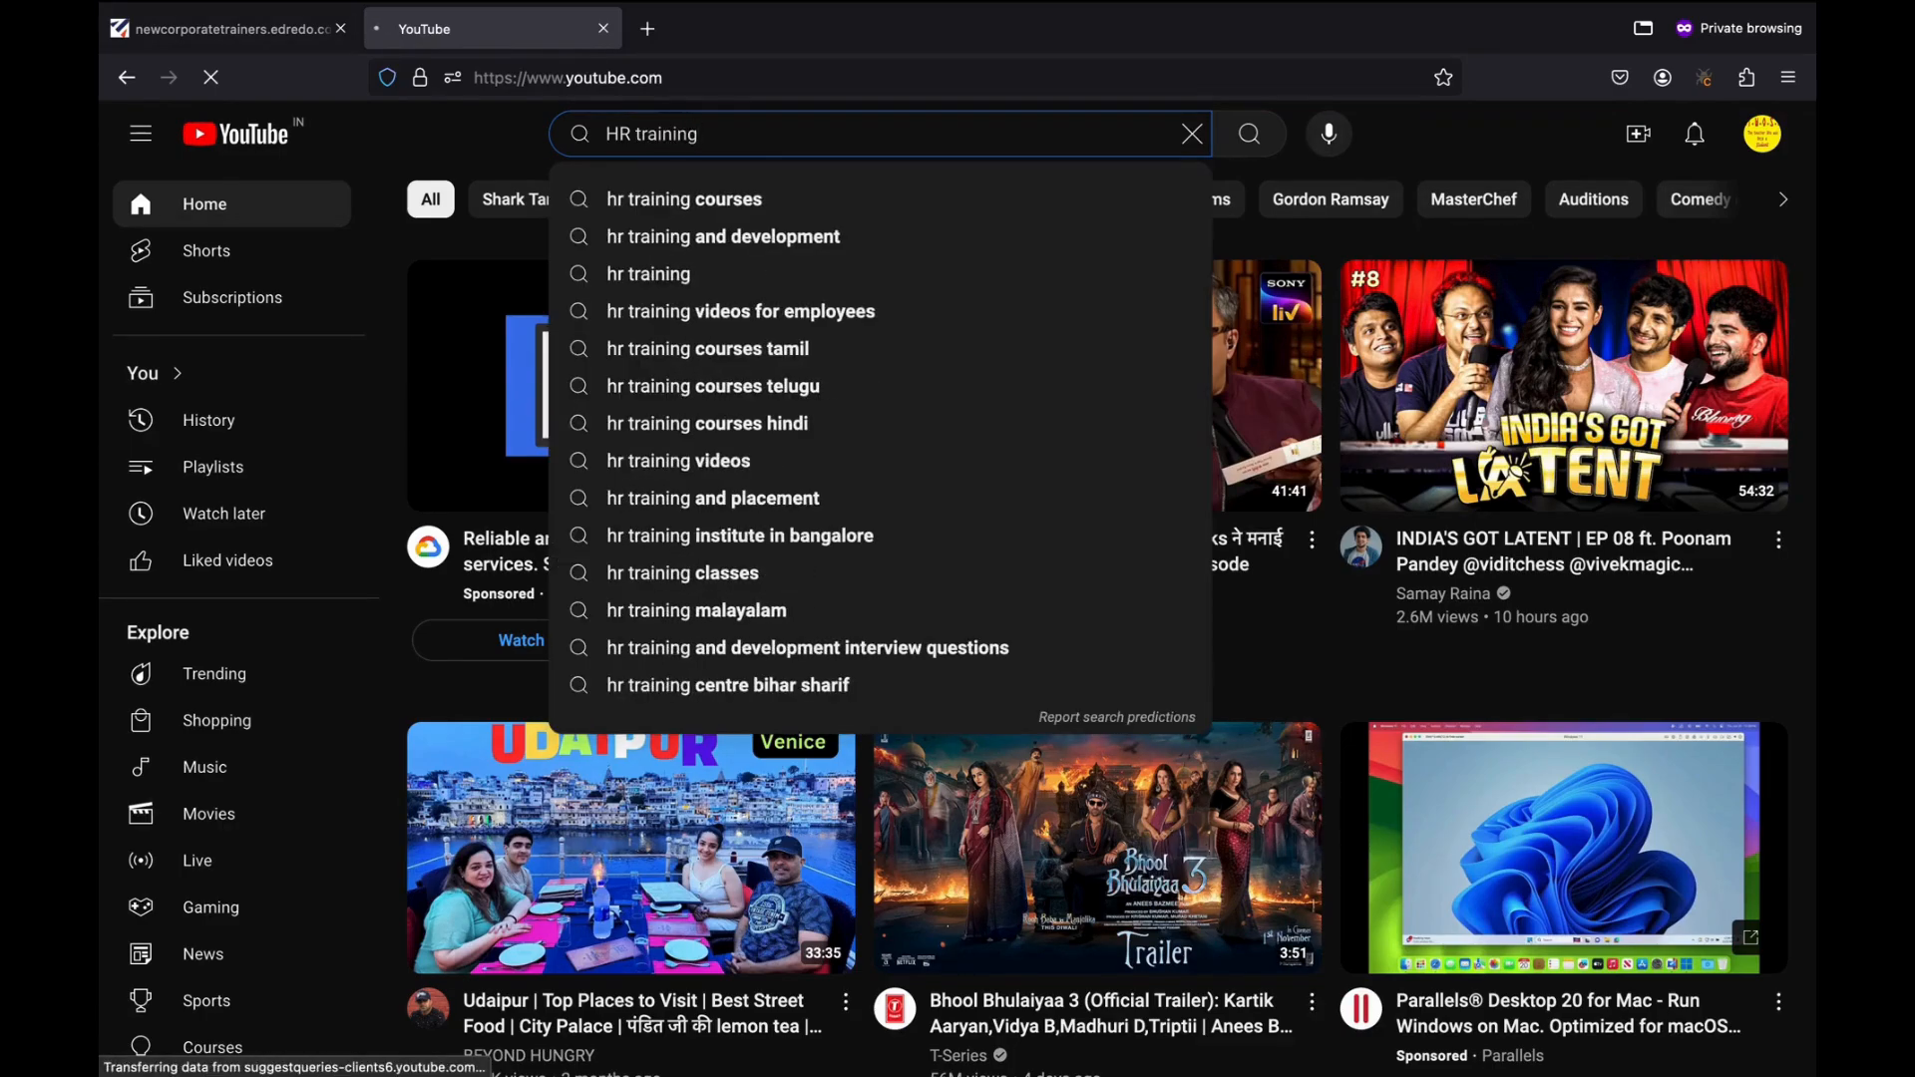
key("Return")
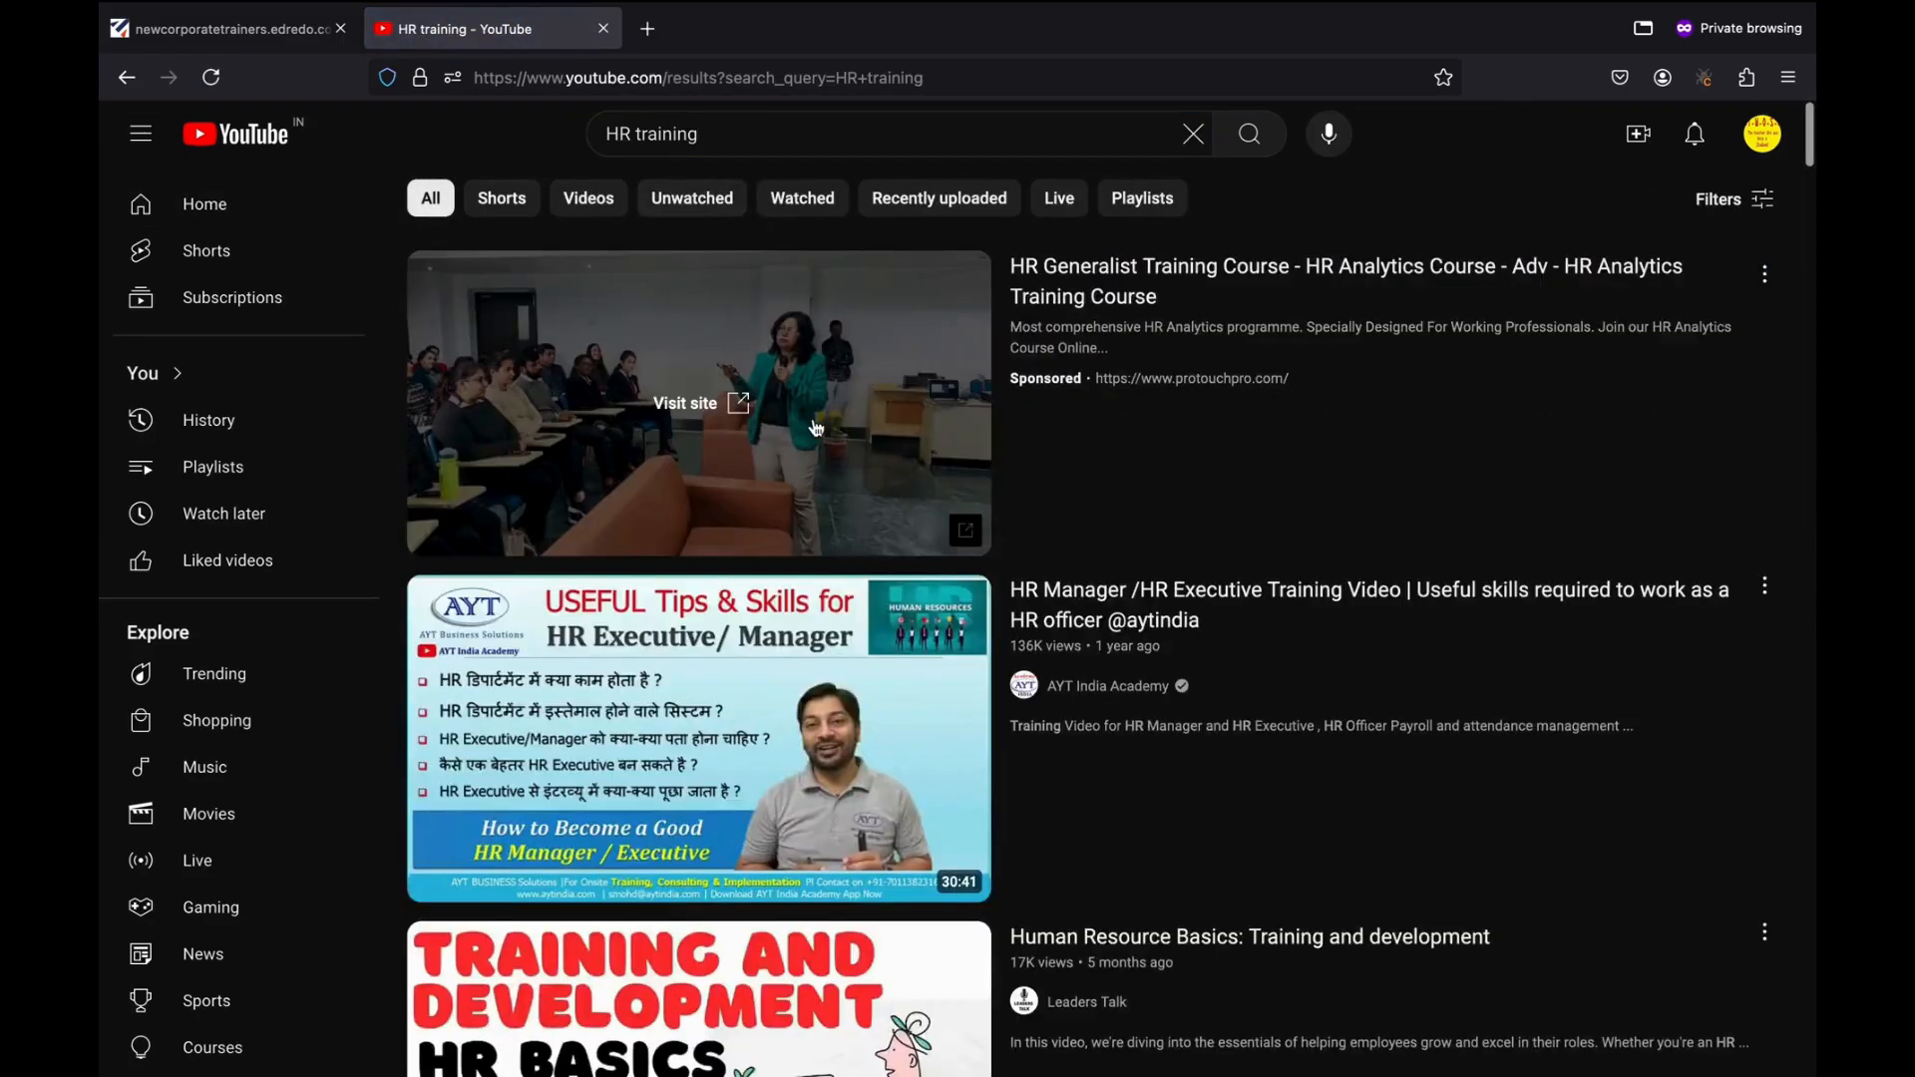
scroll(803, 639, "down", 1)
scroll(803, 639, "down", 2)
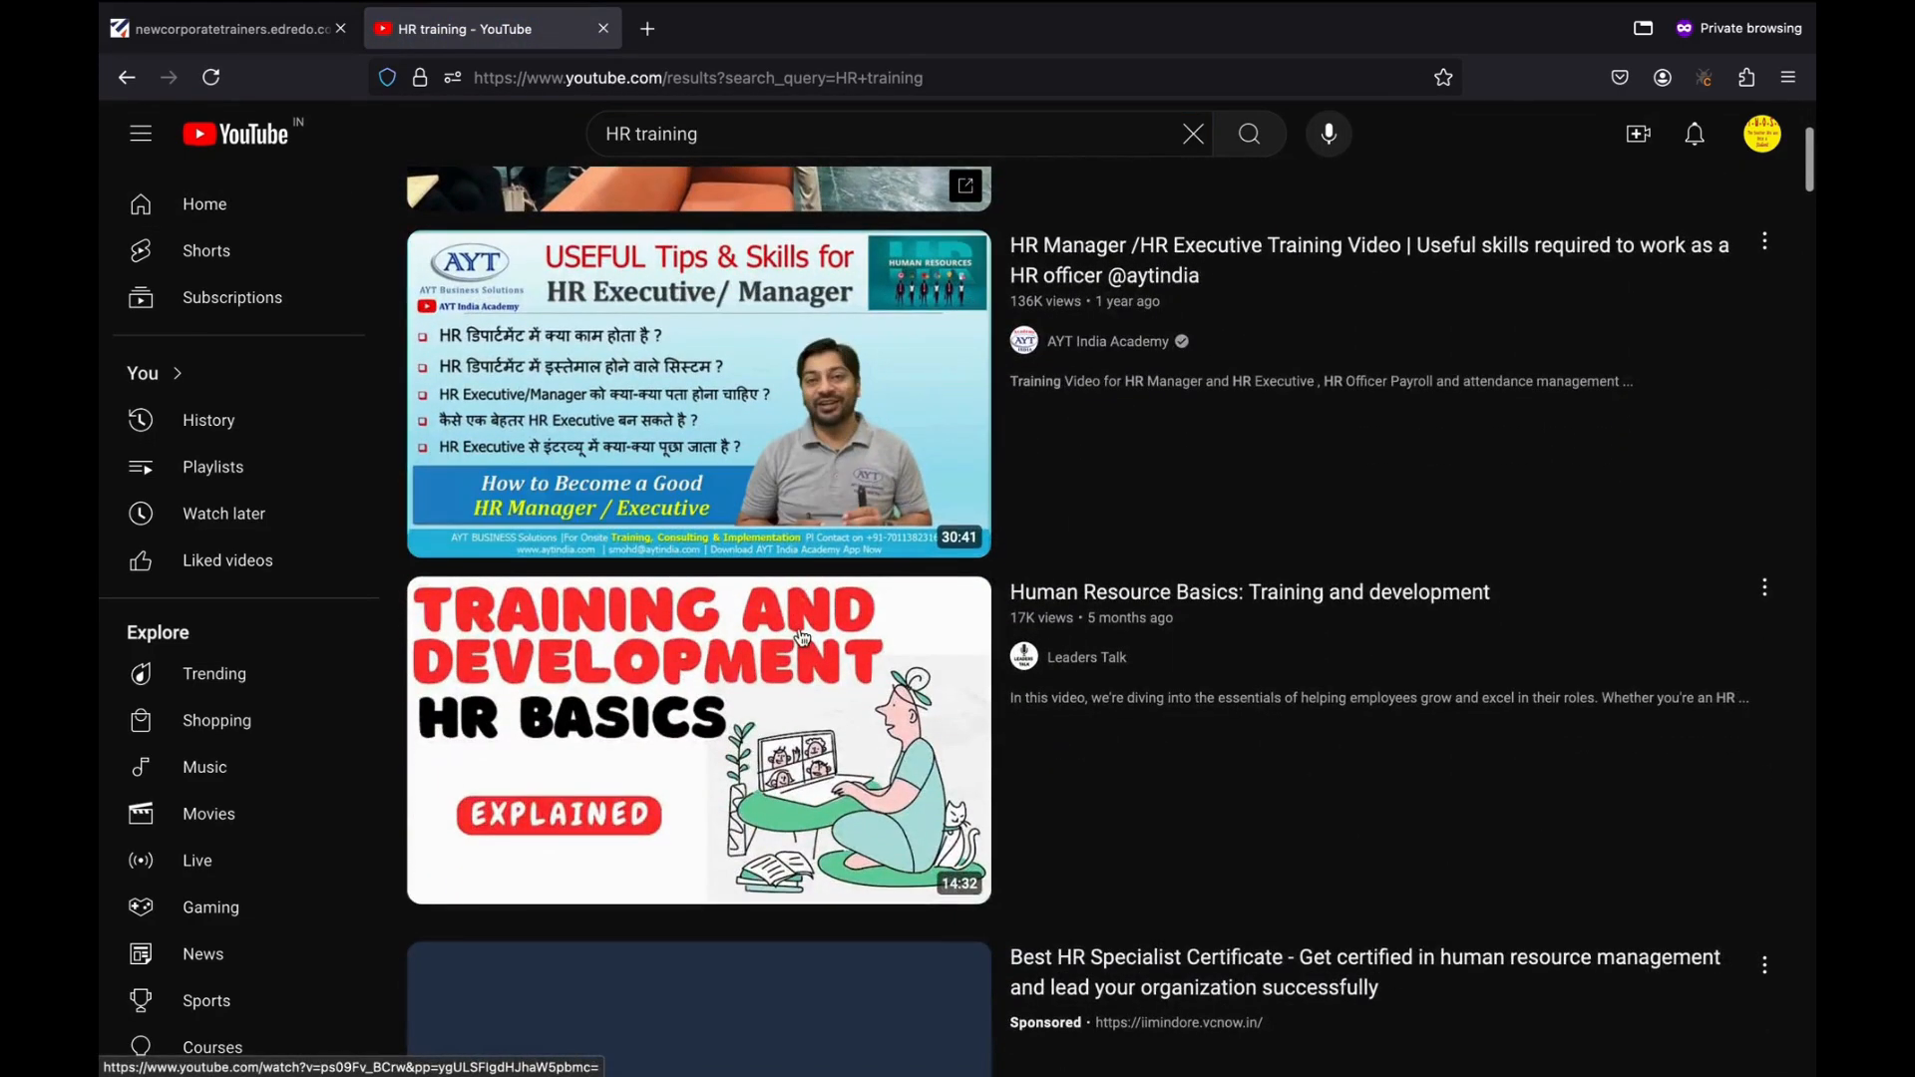
right_click(725, 662)
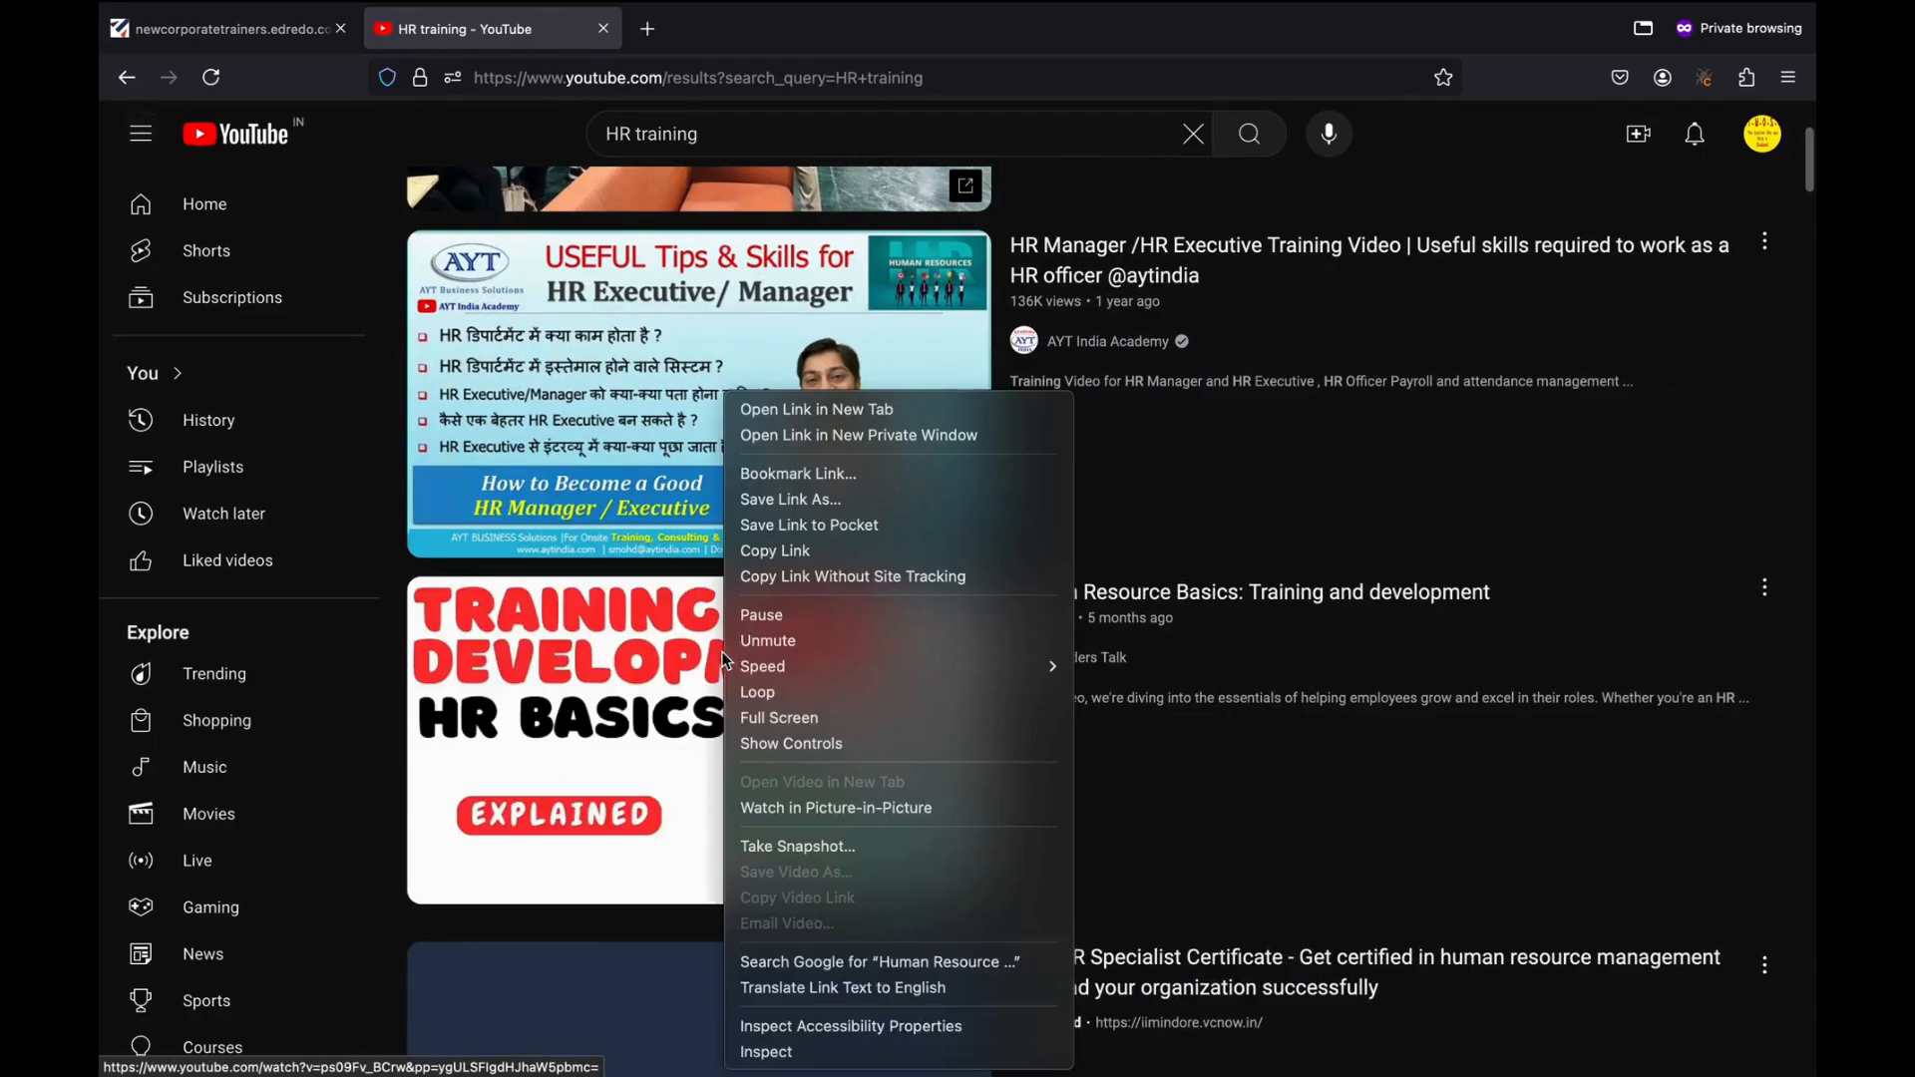
left_click(763, 550)
Paste the Human Resource Basics YouTube link as the video URL, insert it, and proceed to Step 2 Add interactions.
left_click(259, 30)
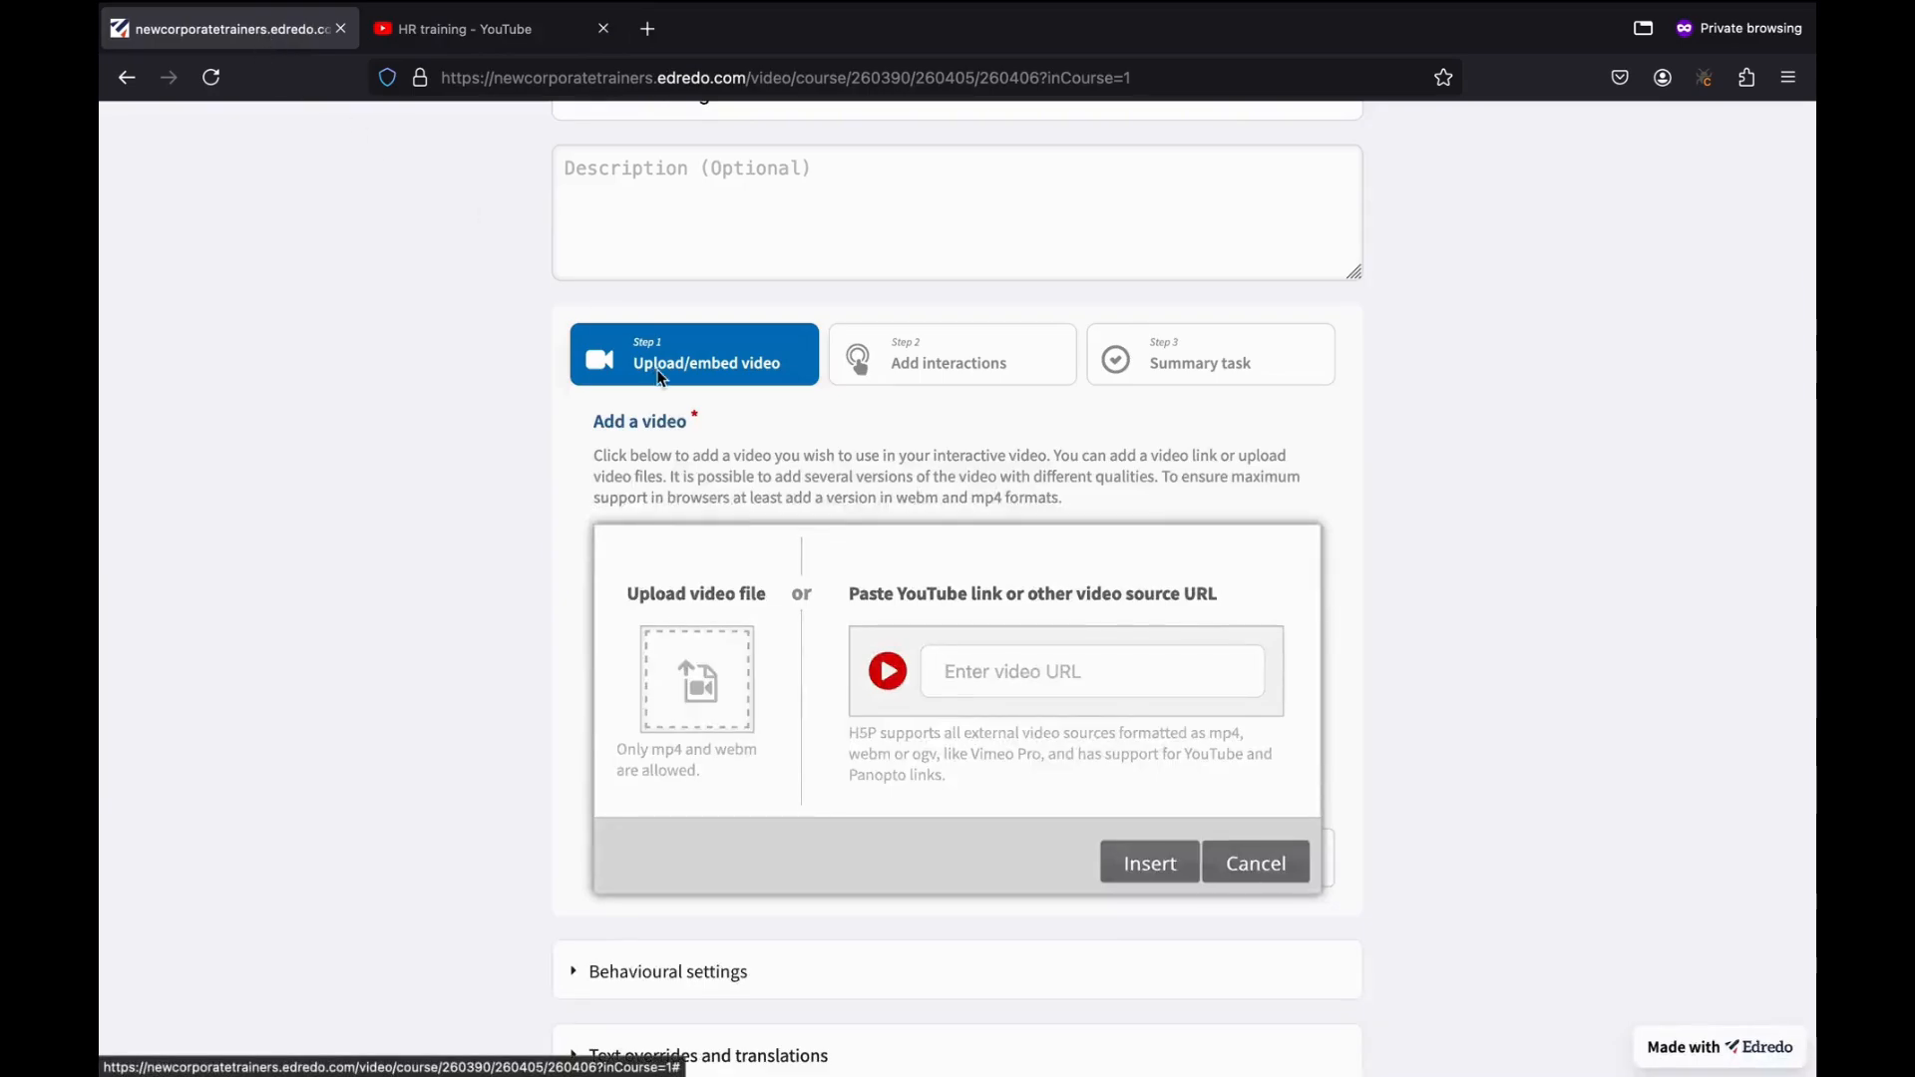
left_click(984, 675)
key("ctrl+v")
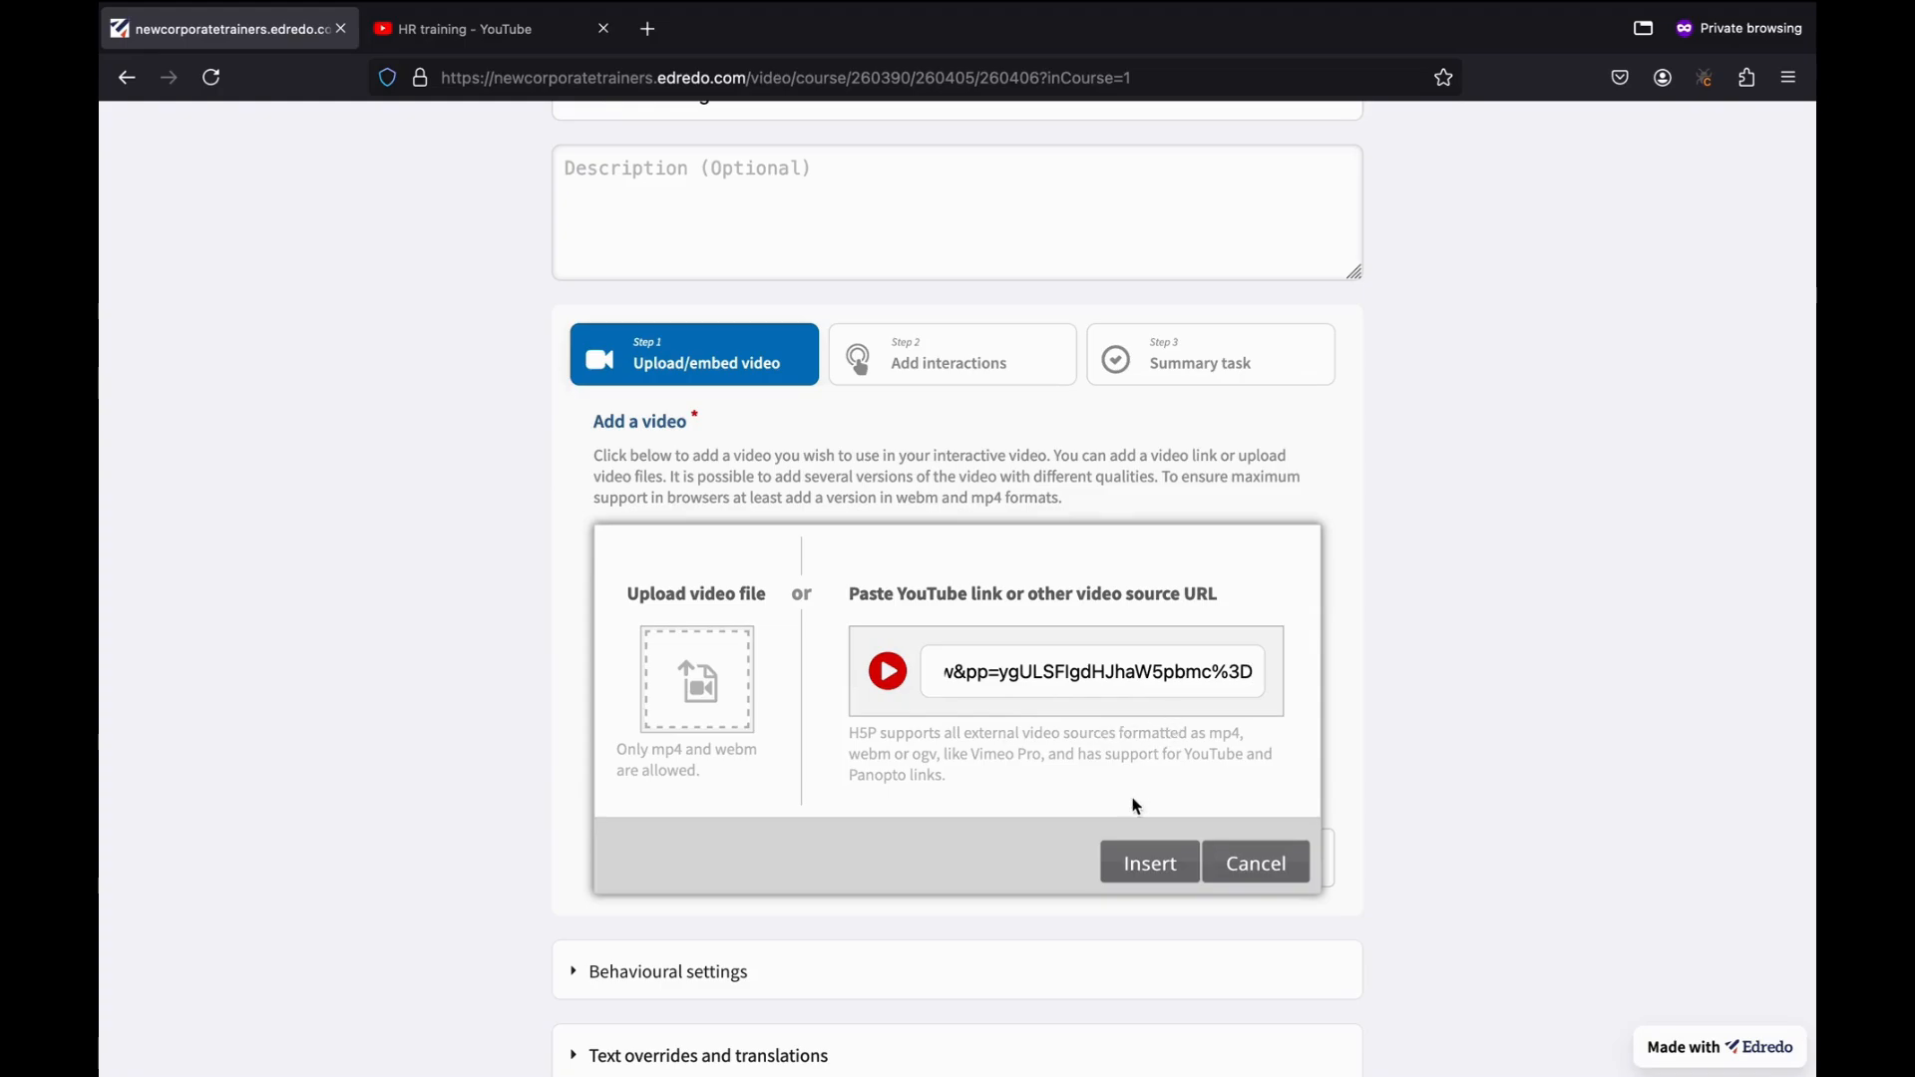
left_click(1137, 863)
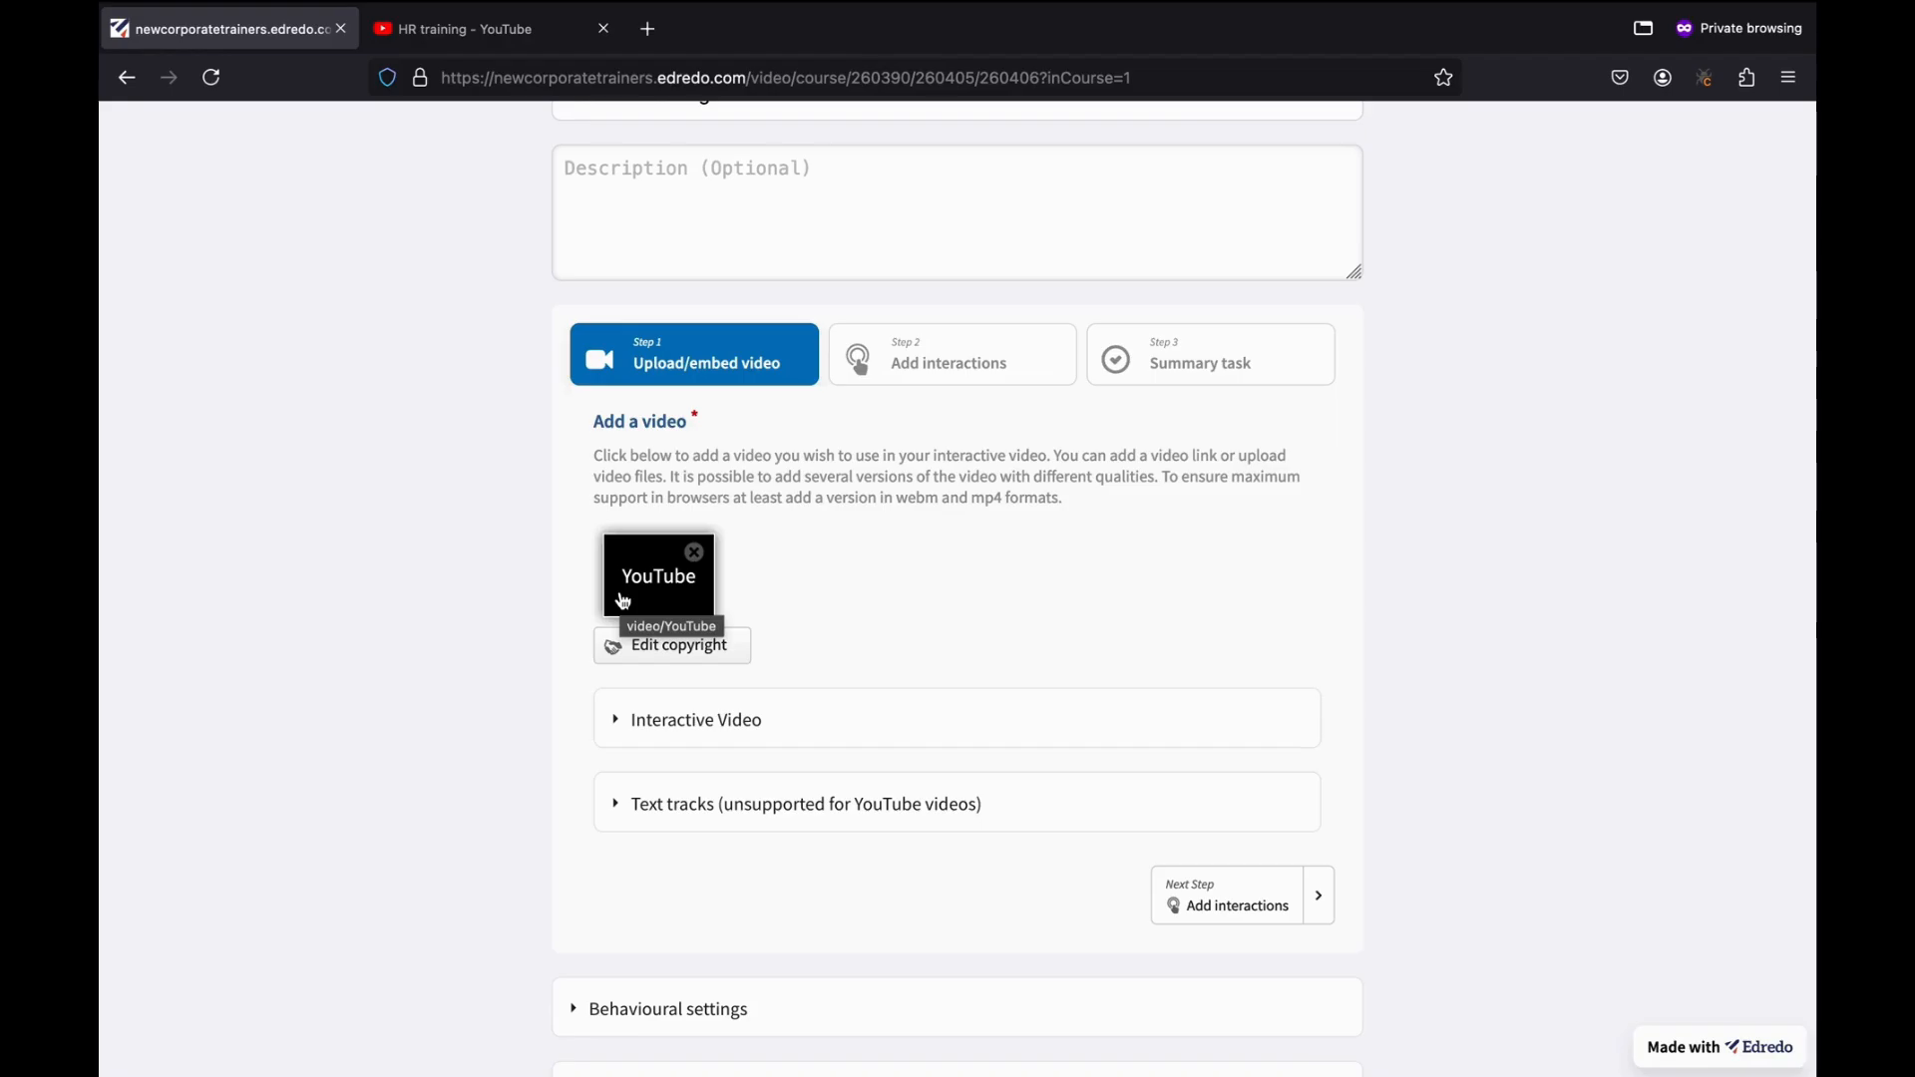
left_click(952, 383)
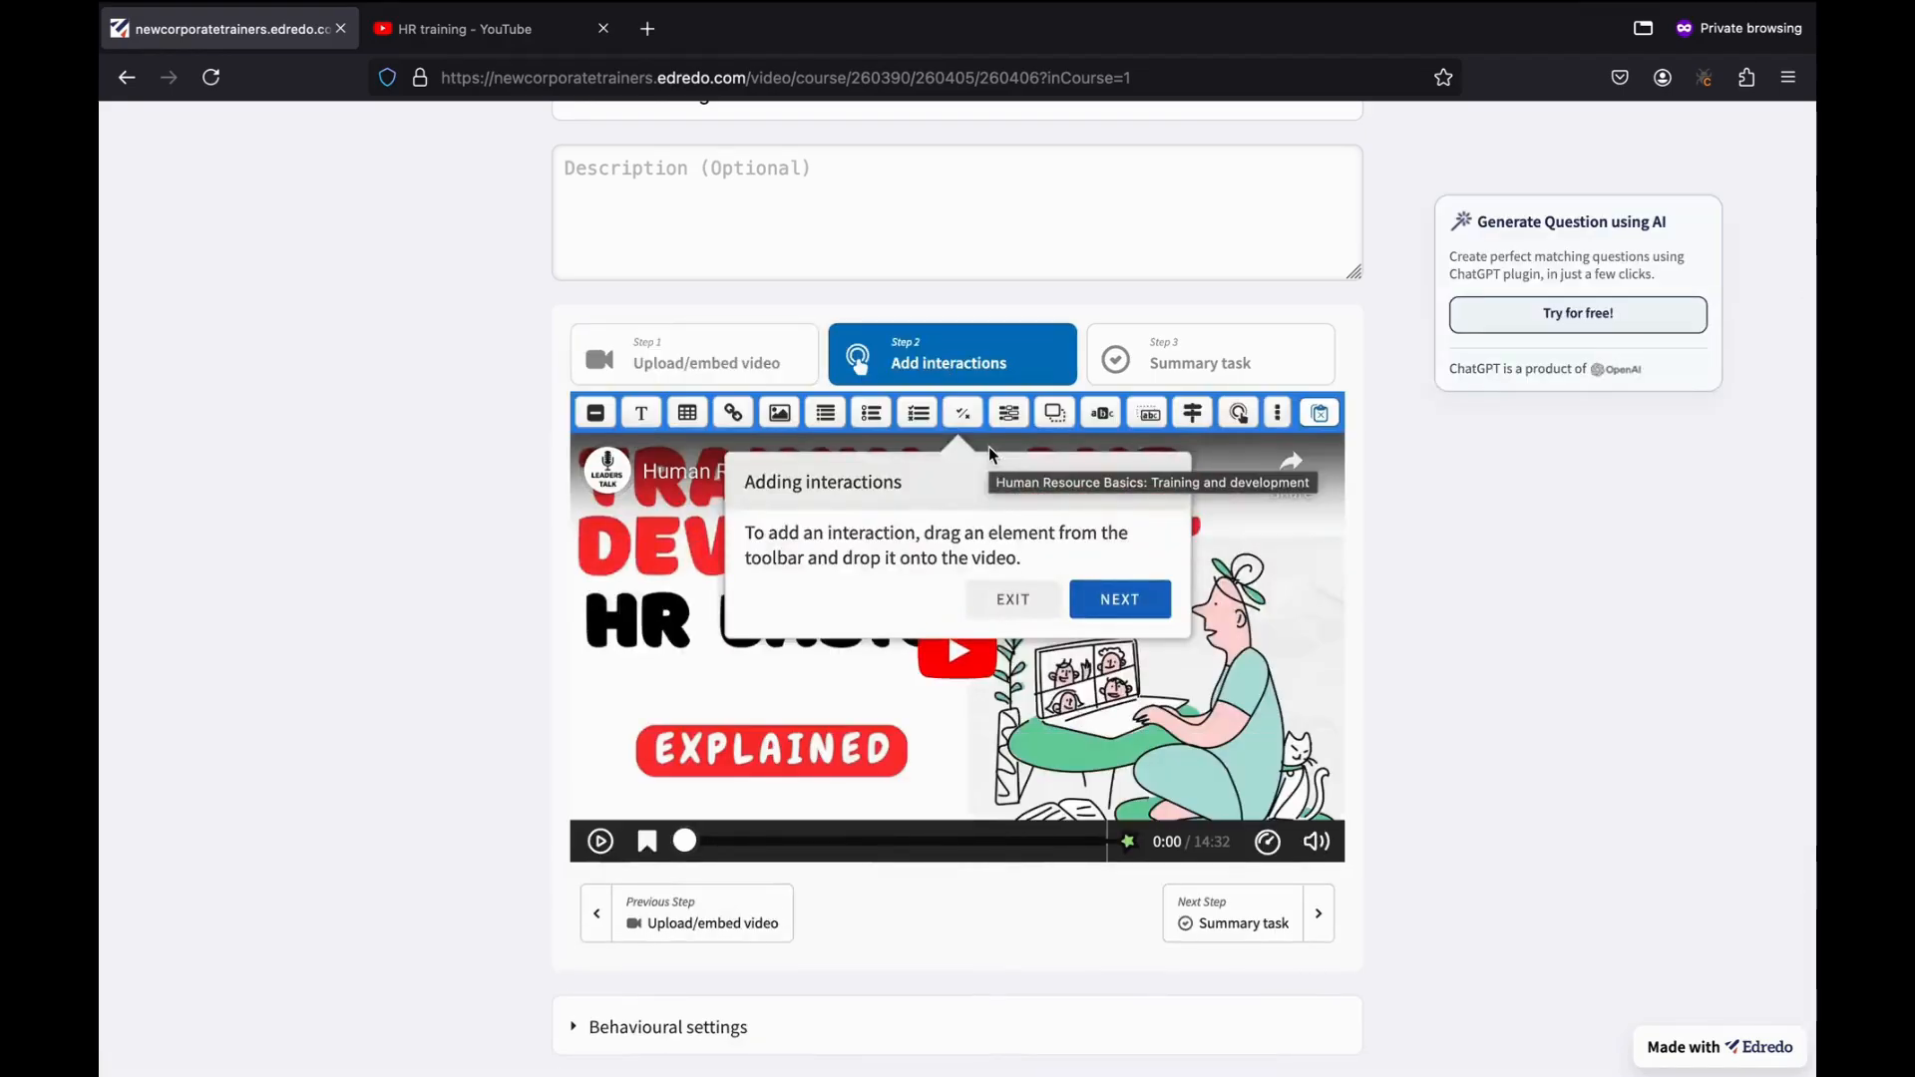
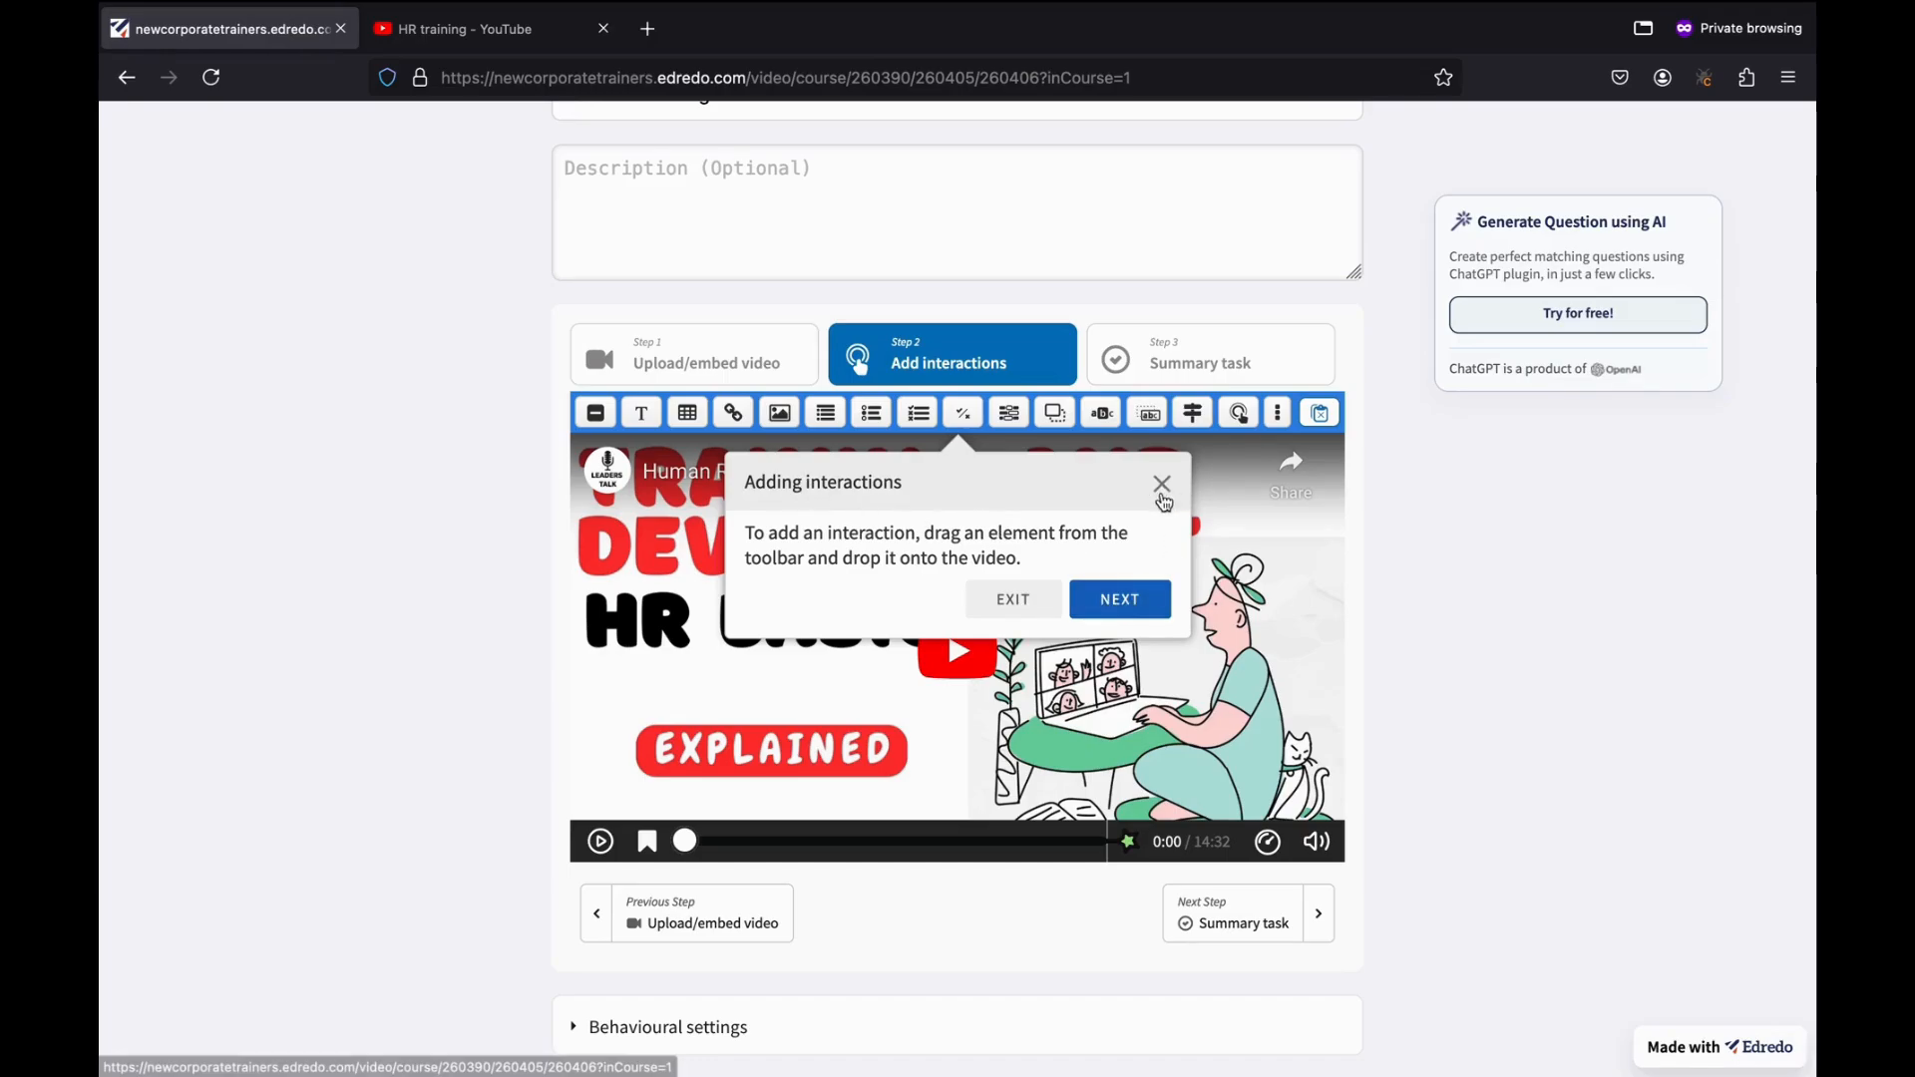
Step through all the Adding interactions tour tips and dismiss the tour with Done.
left_click(1094, 600)
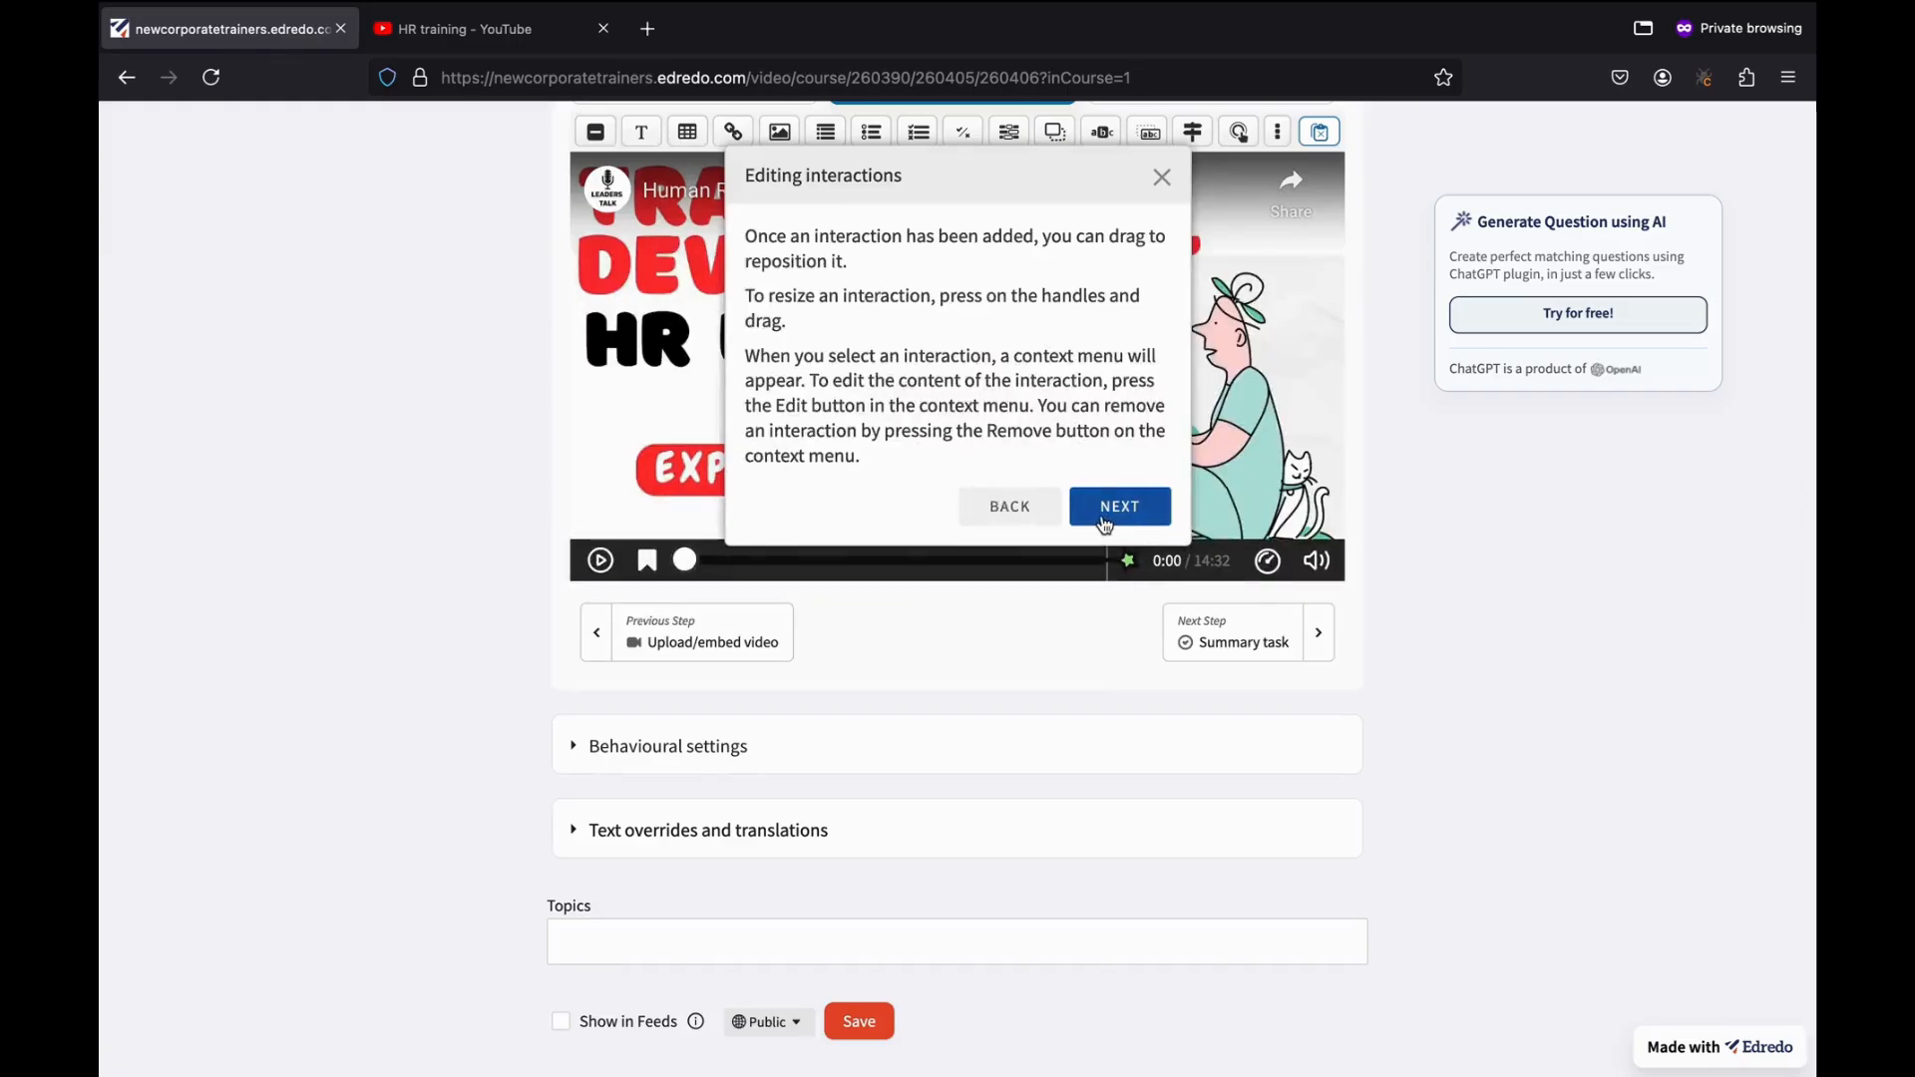
left_click(1111, 507)
left_click(1075, 630)
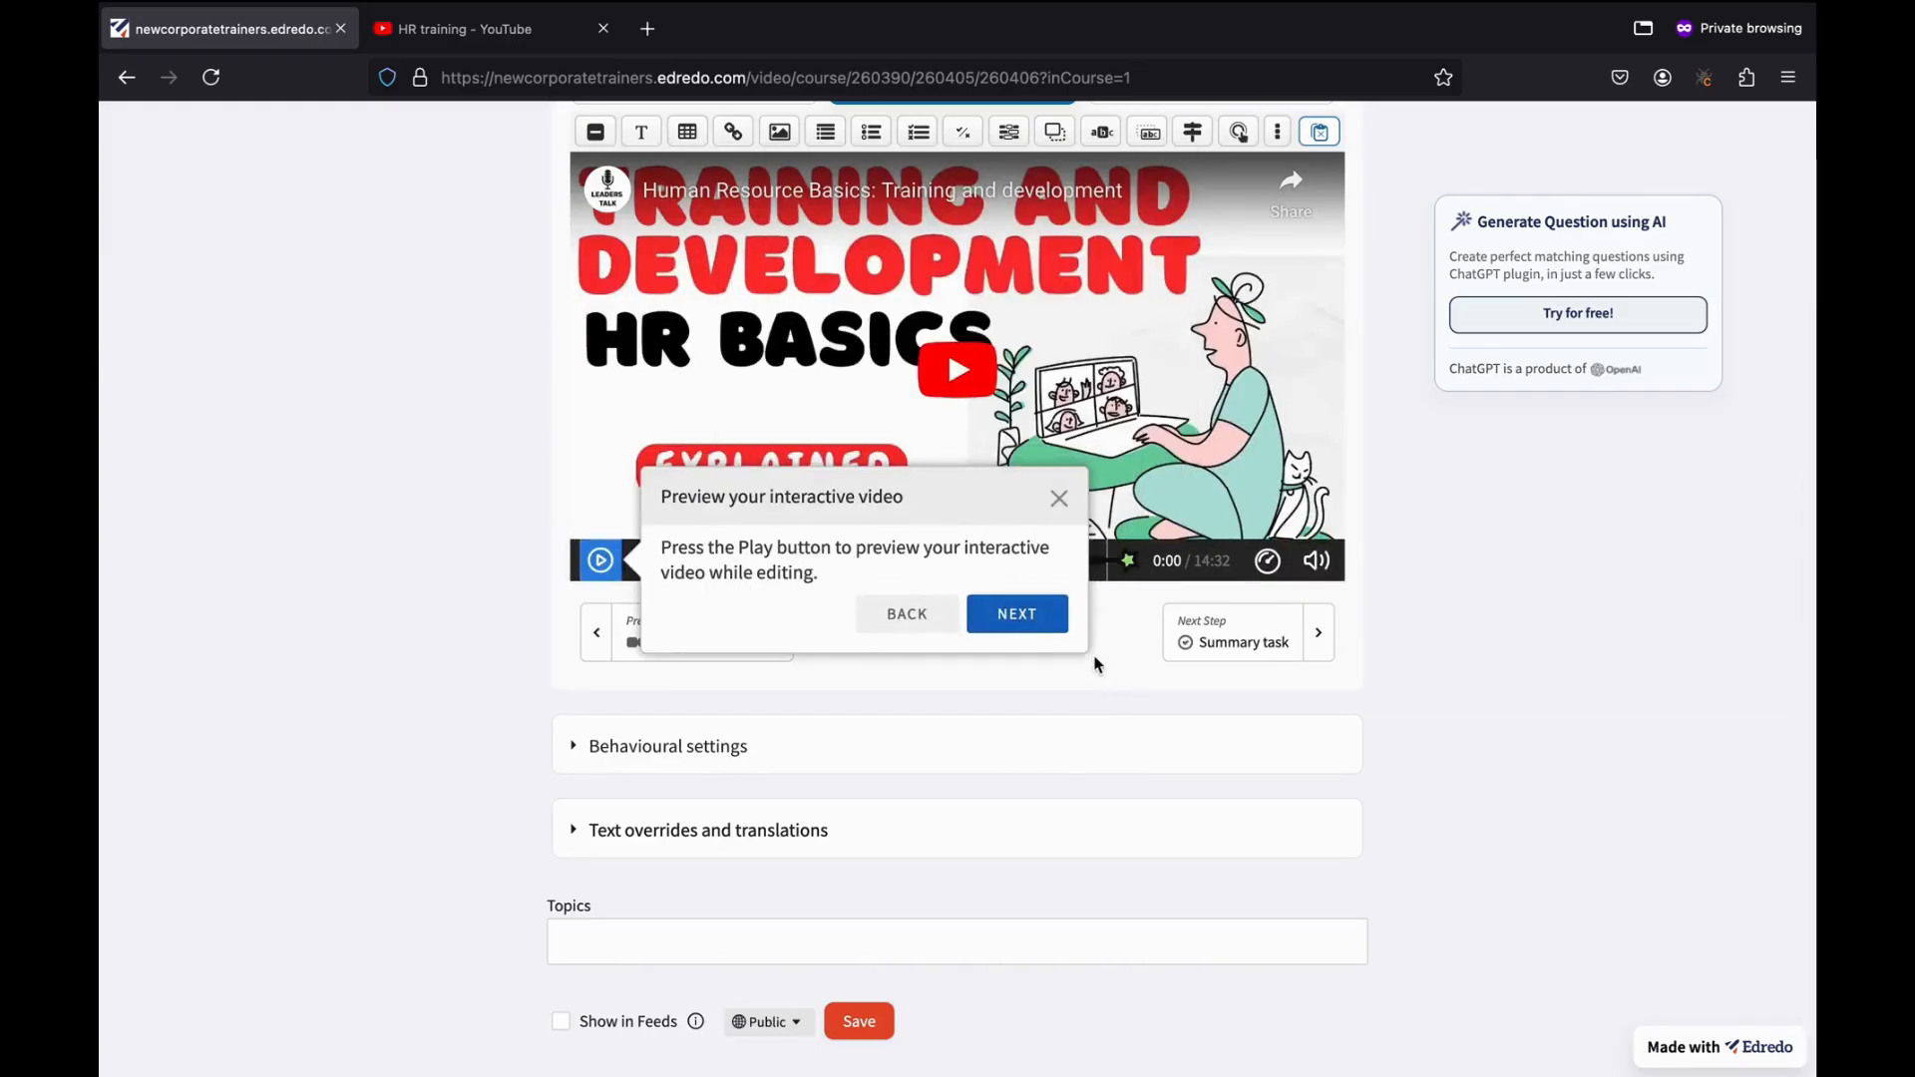
left_click(1027, 624)
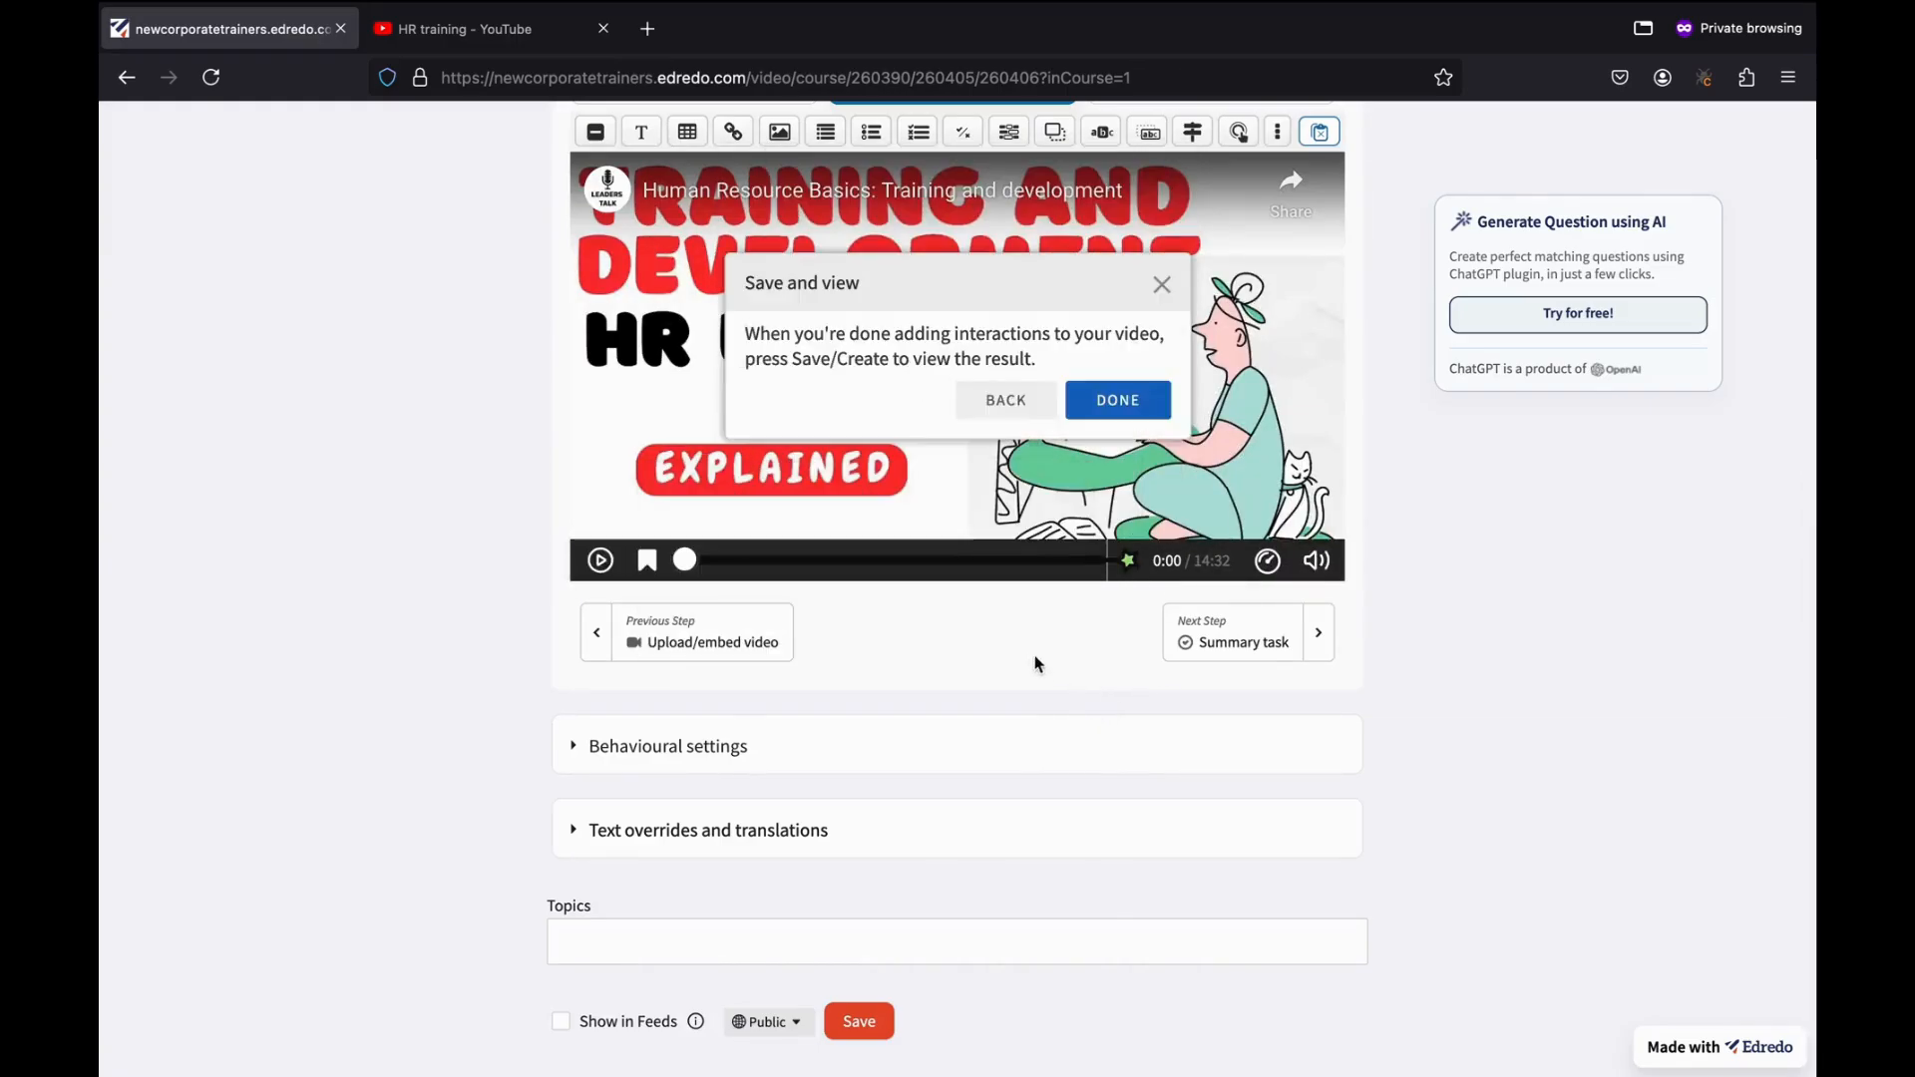
left_click(1098, 404)
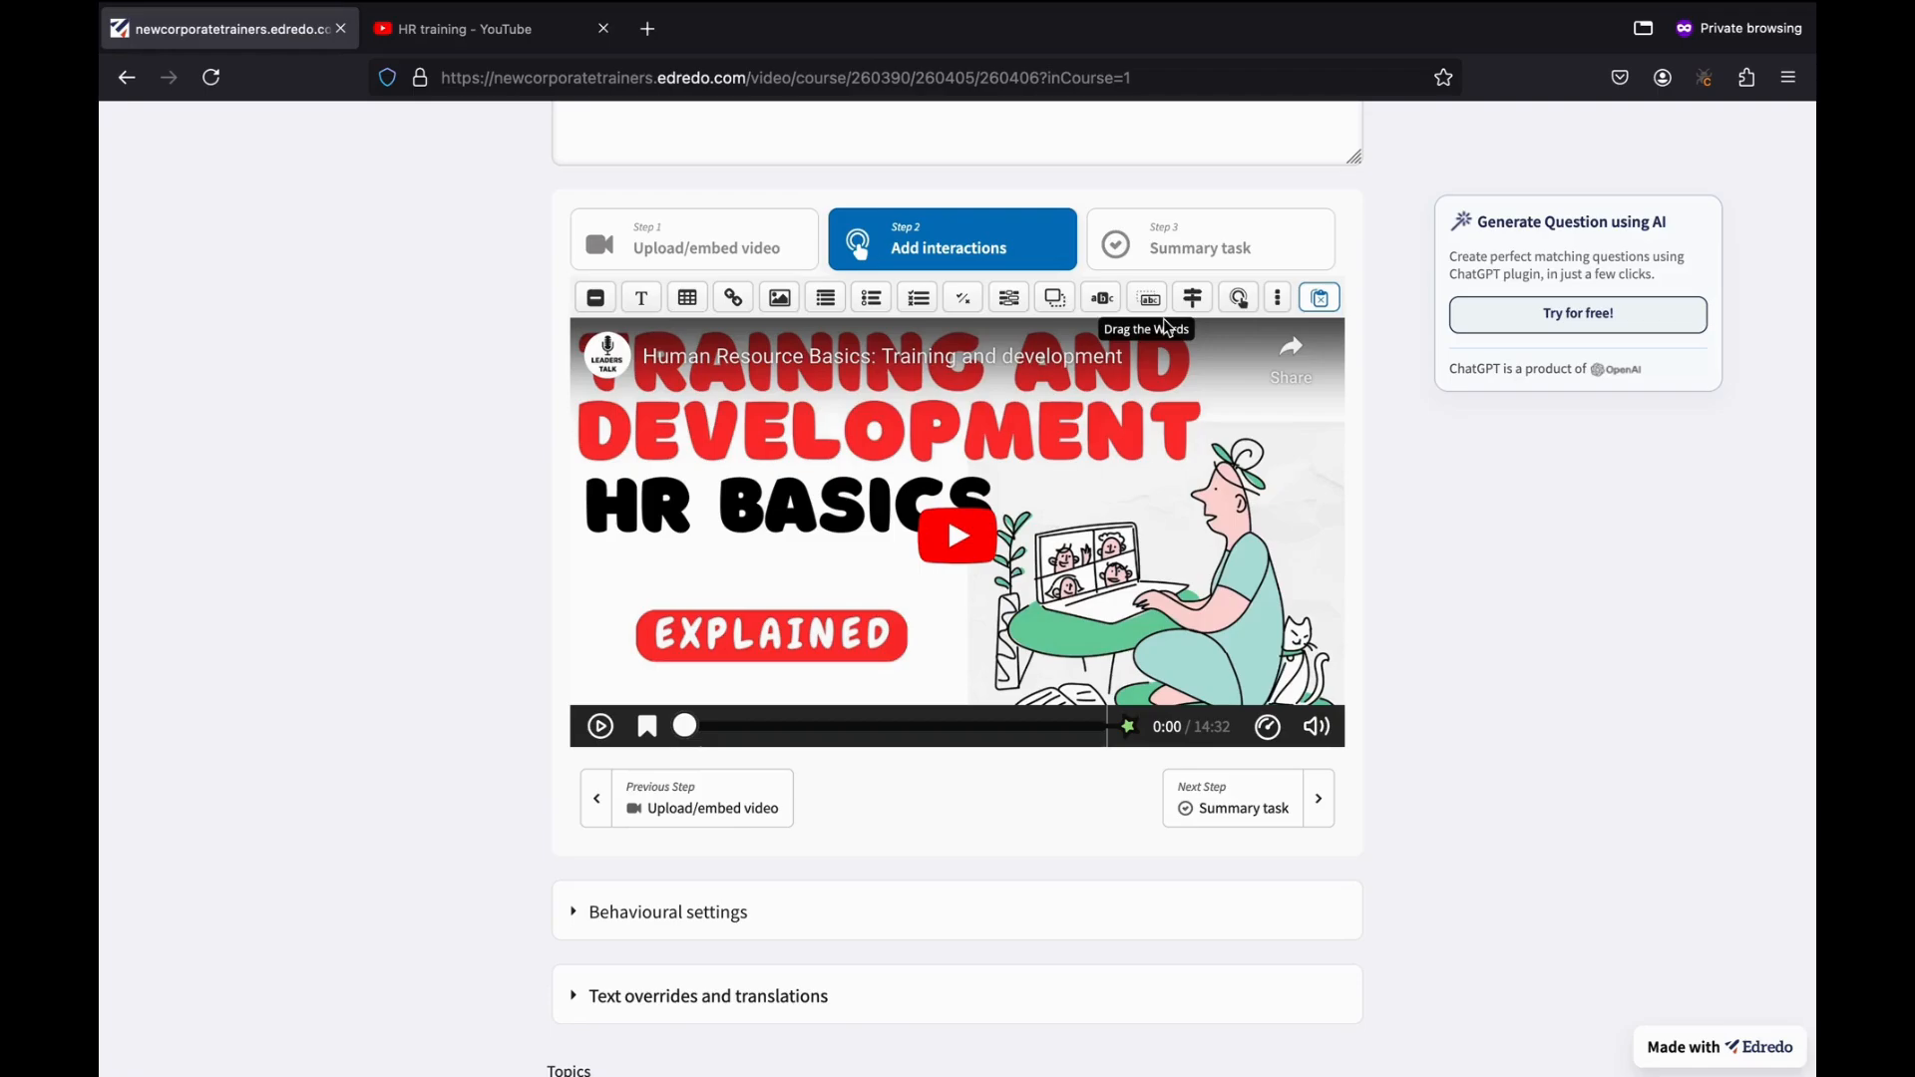
Play the Human Resource Basics video and pause it at 4:42.
left_click(979, 537)
left_click(804, 725)
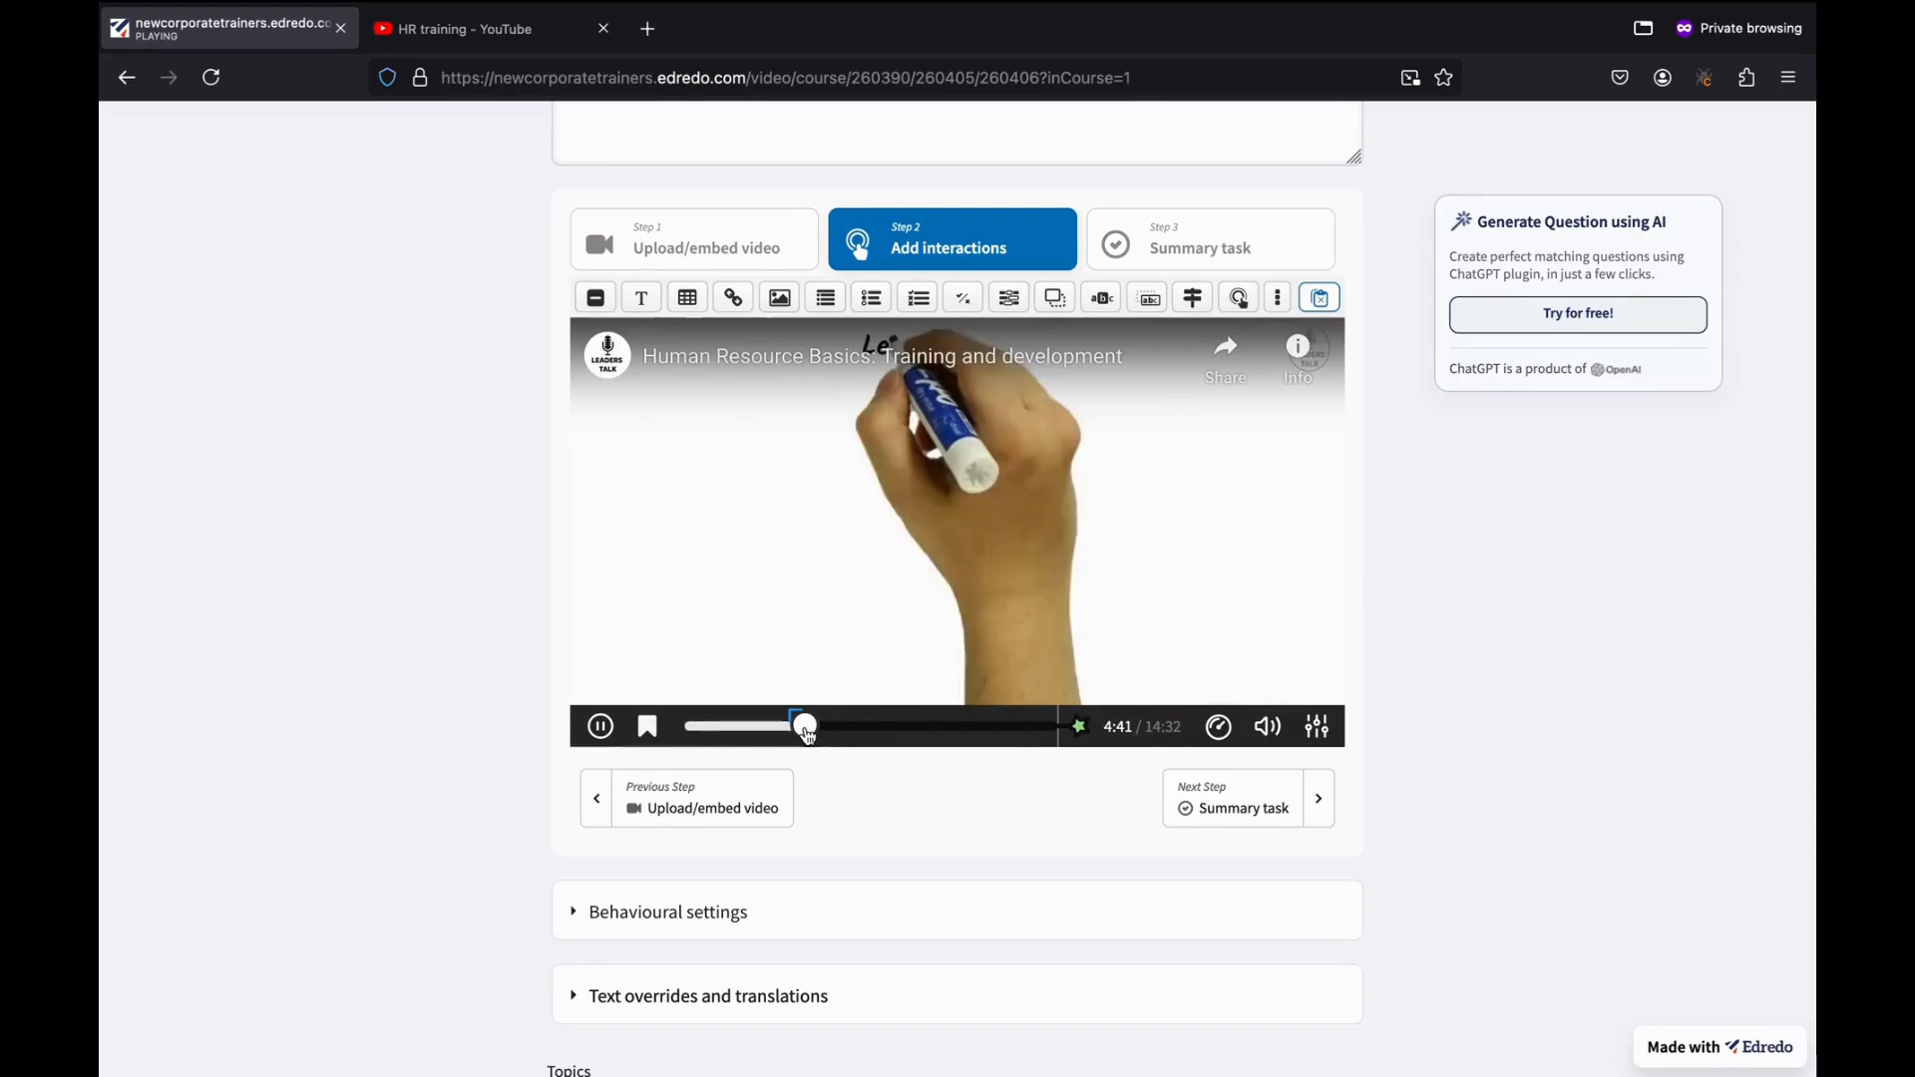
left_click(603, 728)
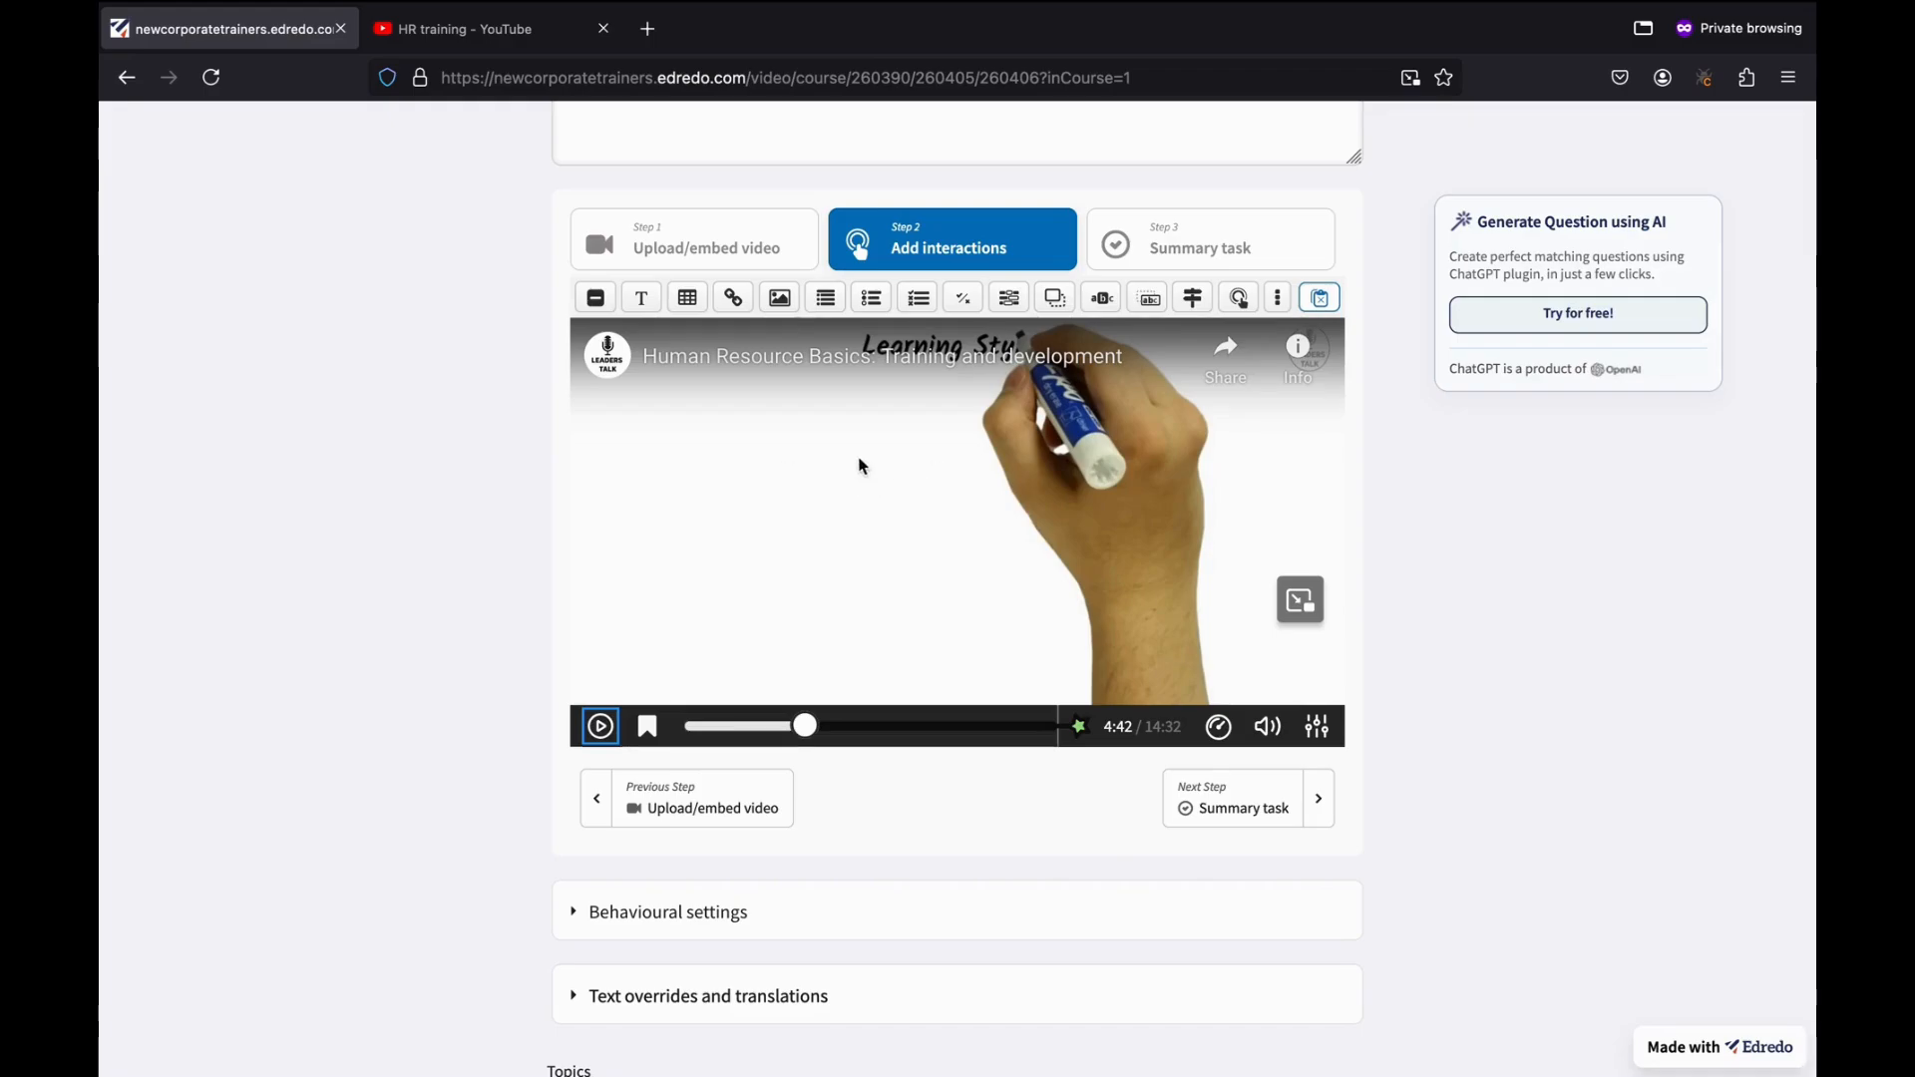
Add a Multiple Choice interaction at 4:42 that pauses the video and displays as a Poster.
left_click(919, 304)
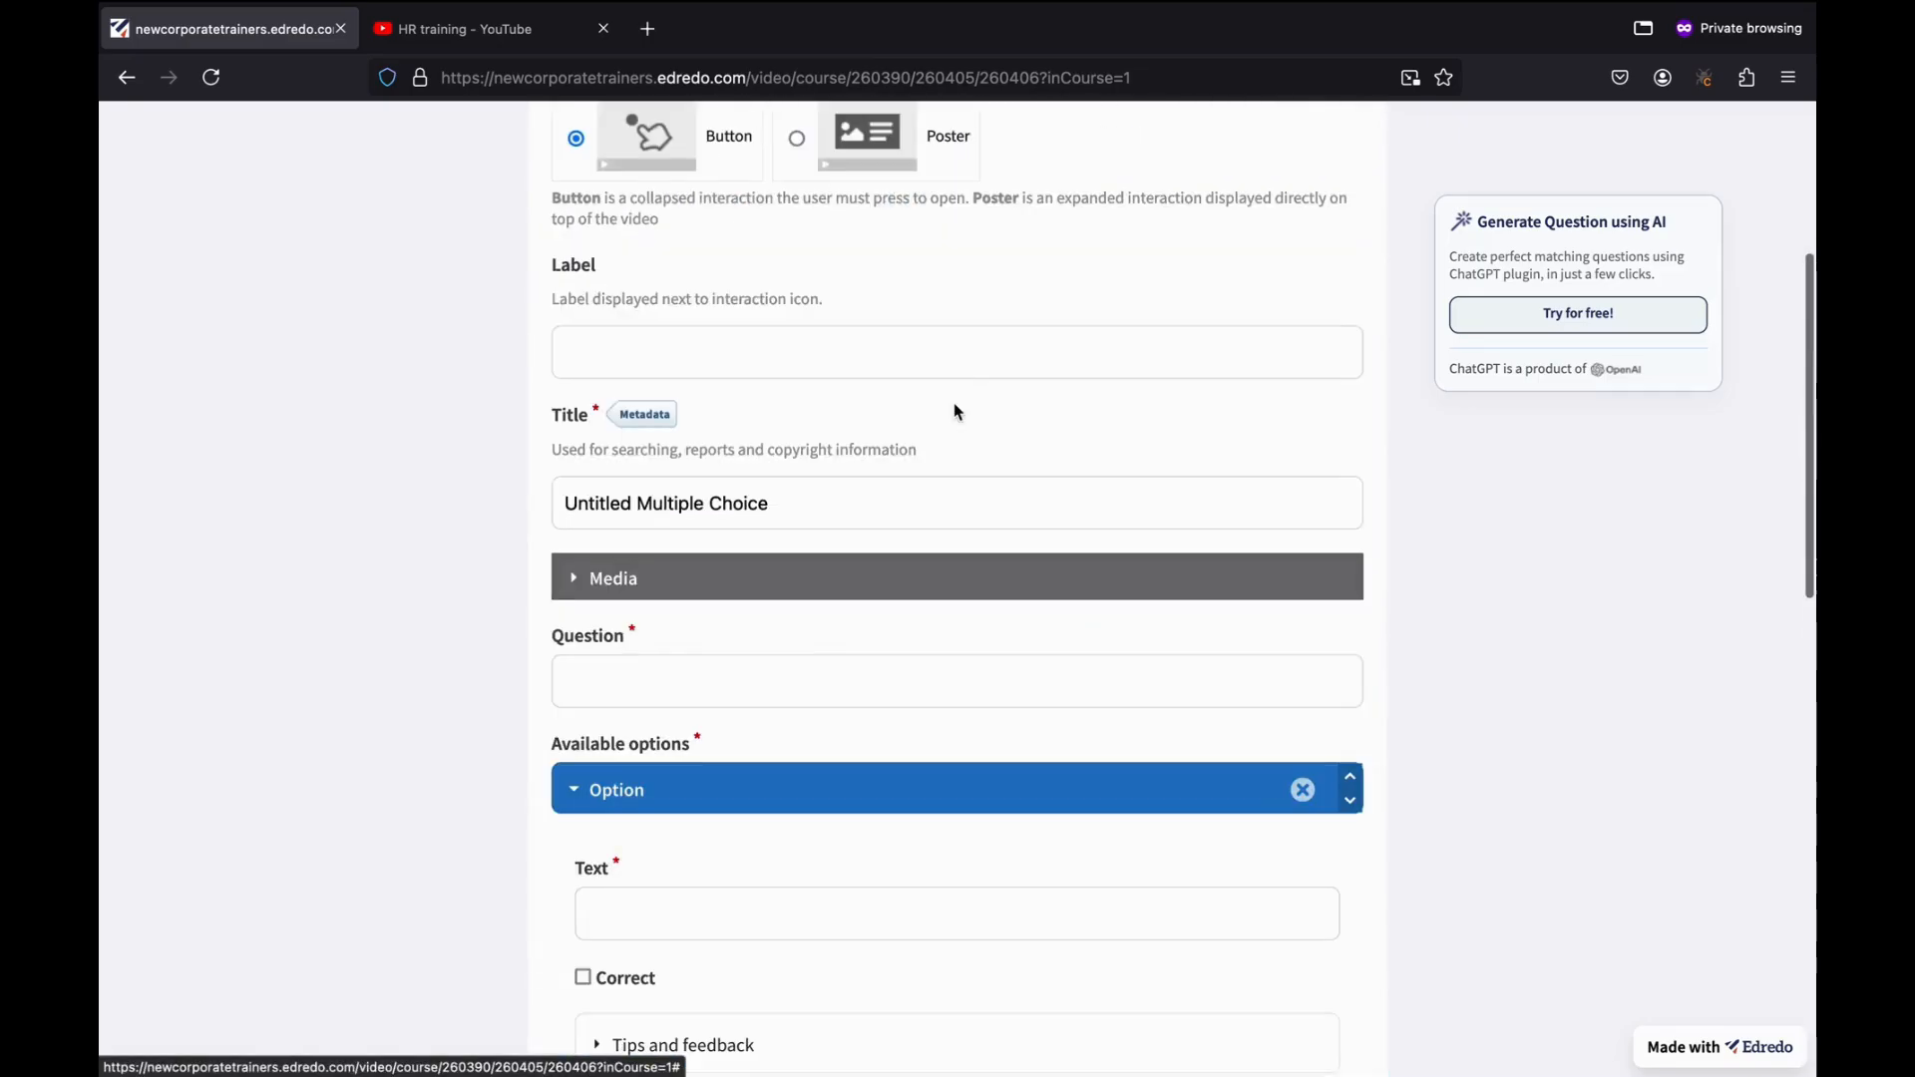
scroll(954, 412, "up", 5)
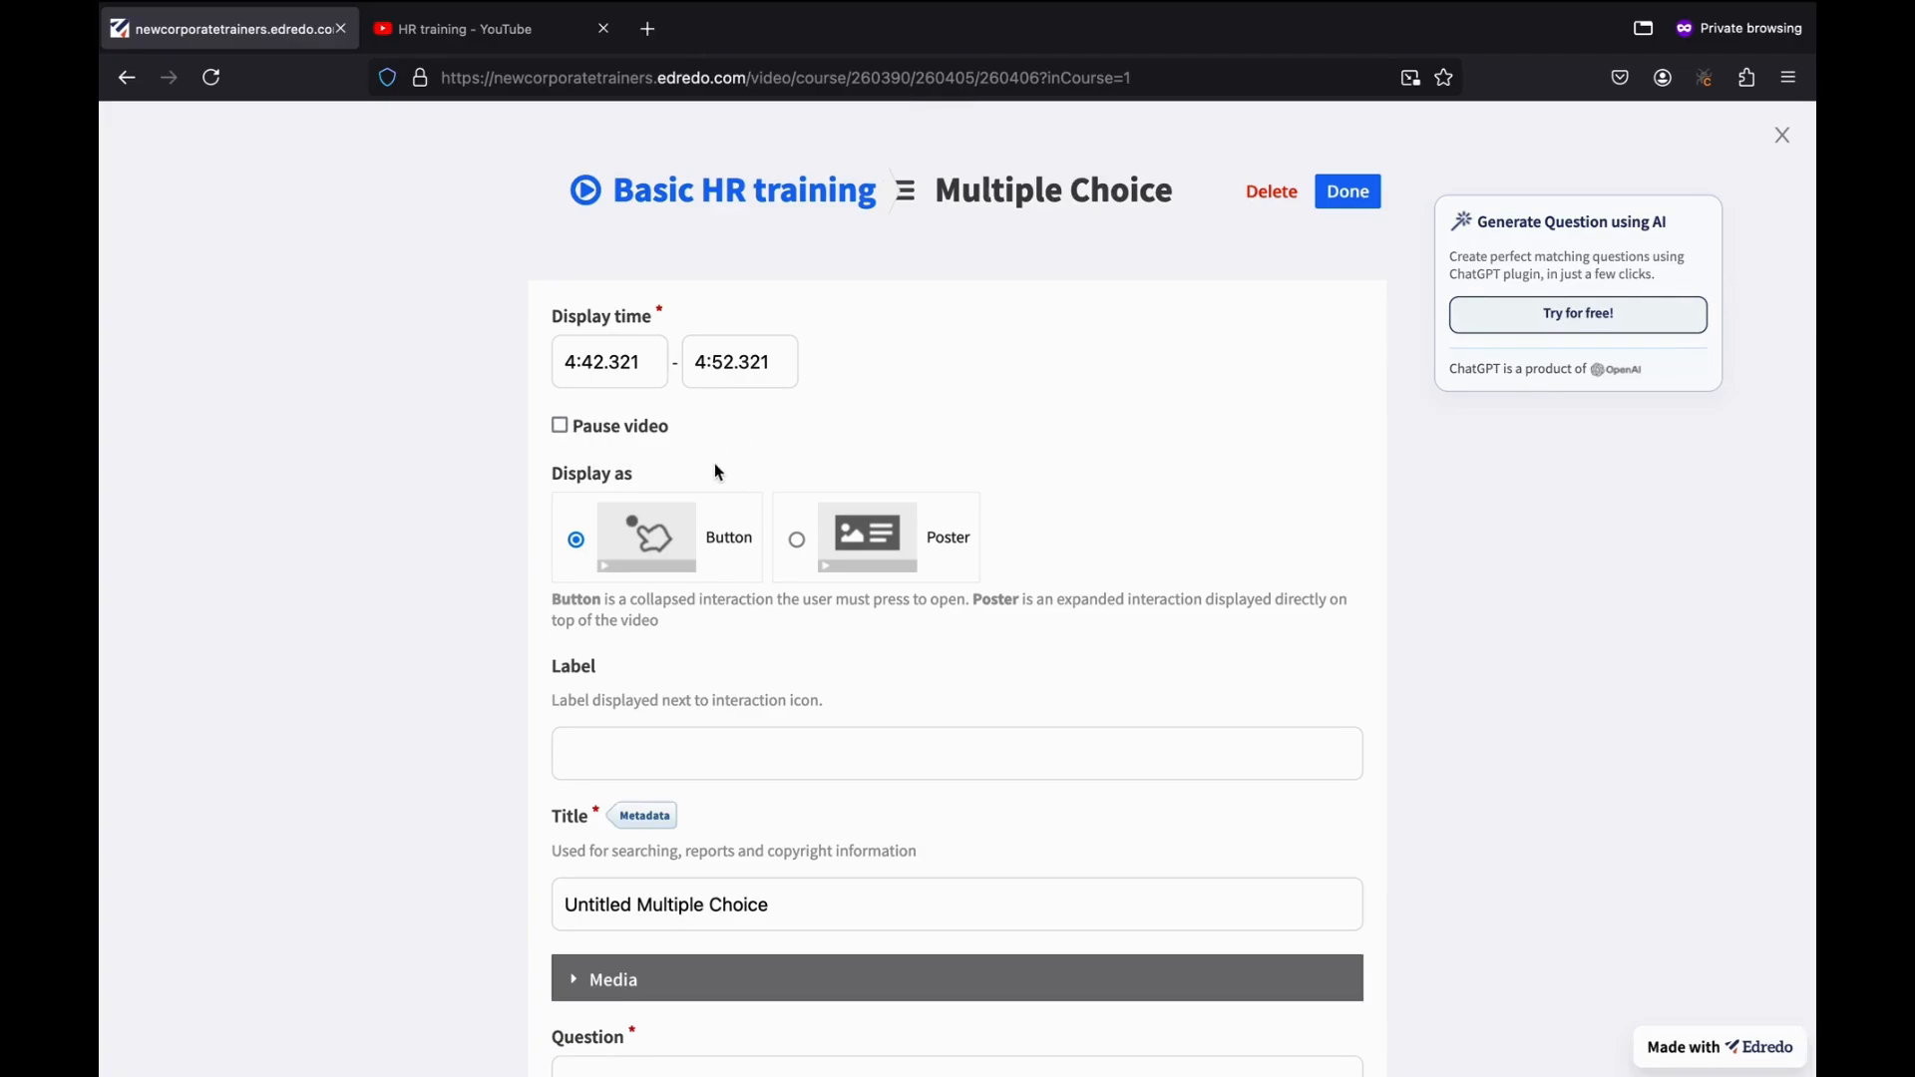
left_click(562, 429)
left_click(798, 544)
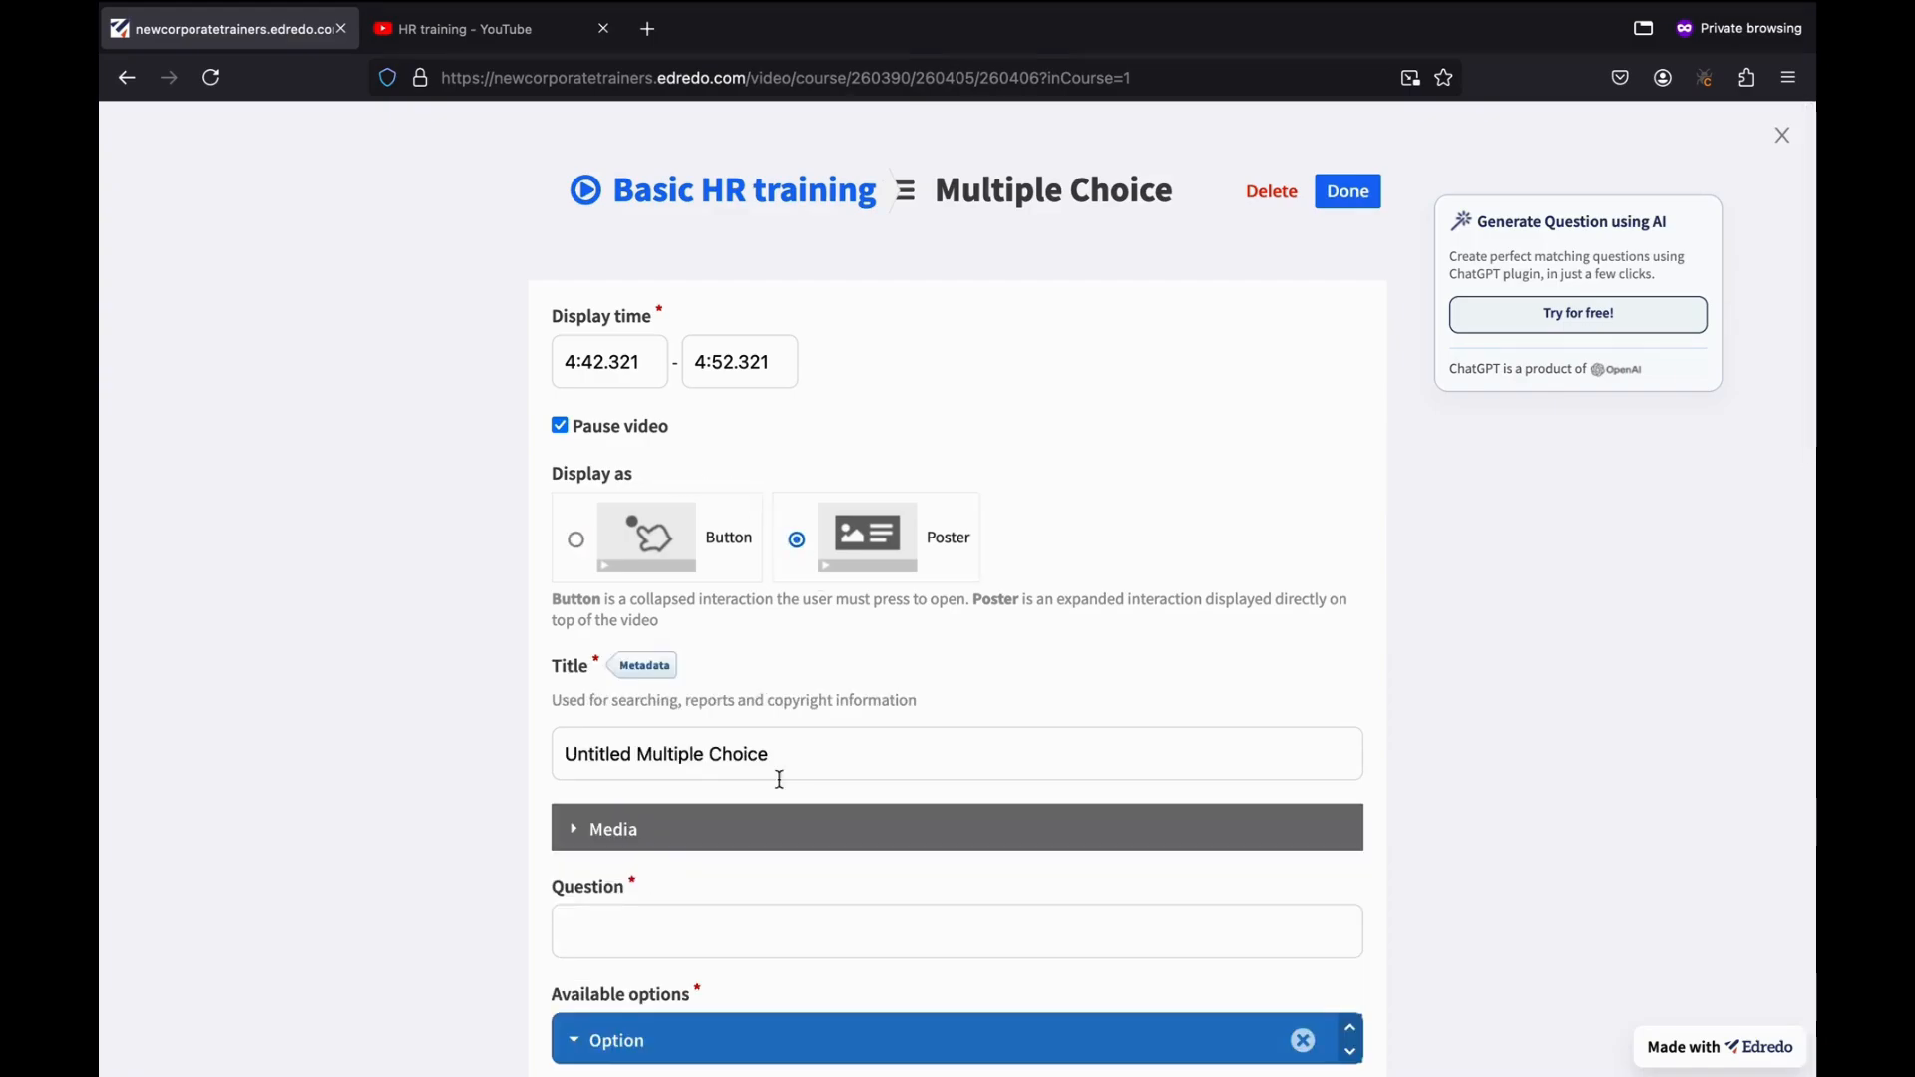
scroll(776, 790, "down", 2)
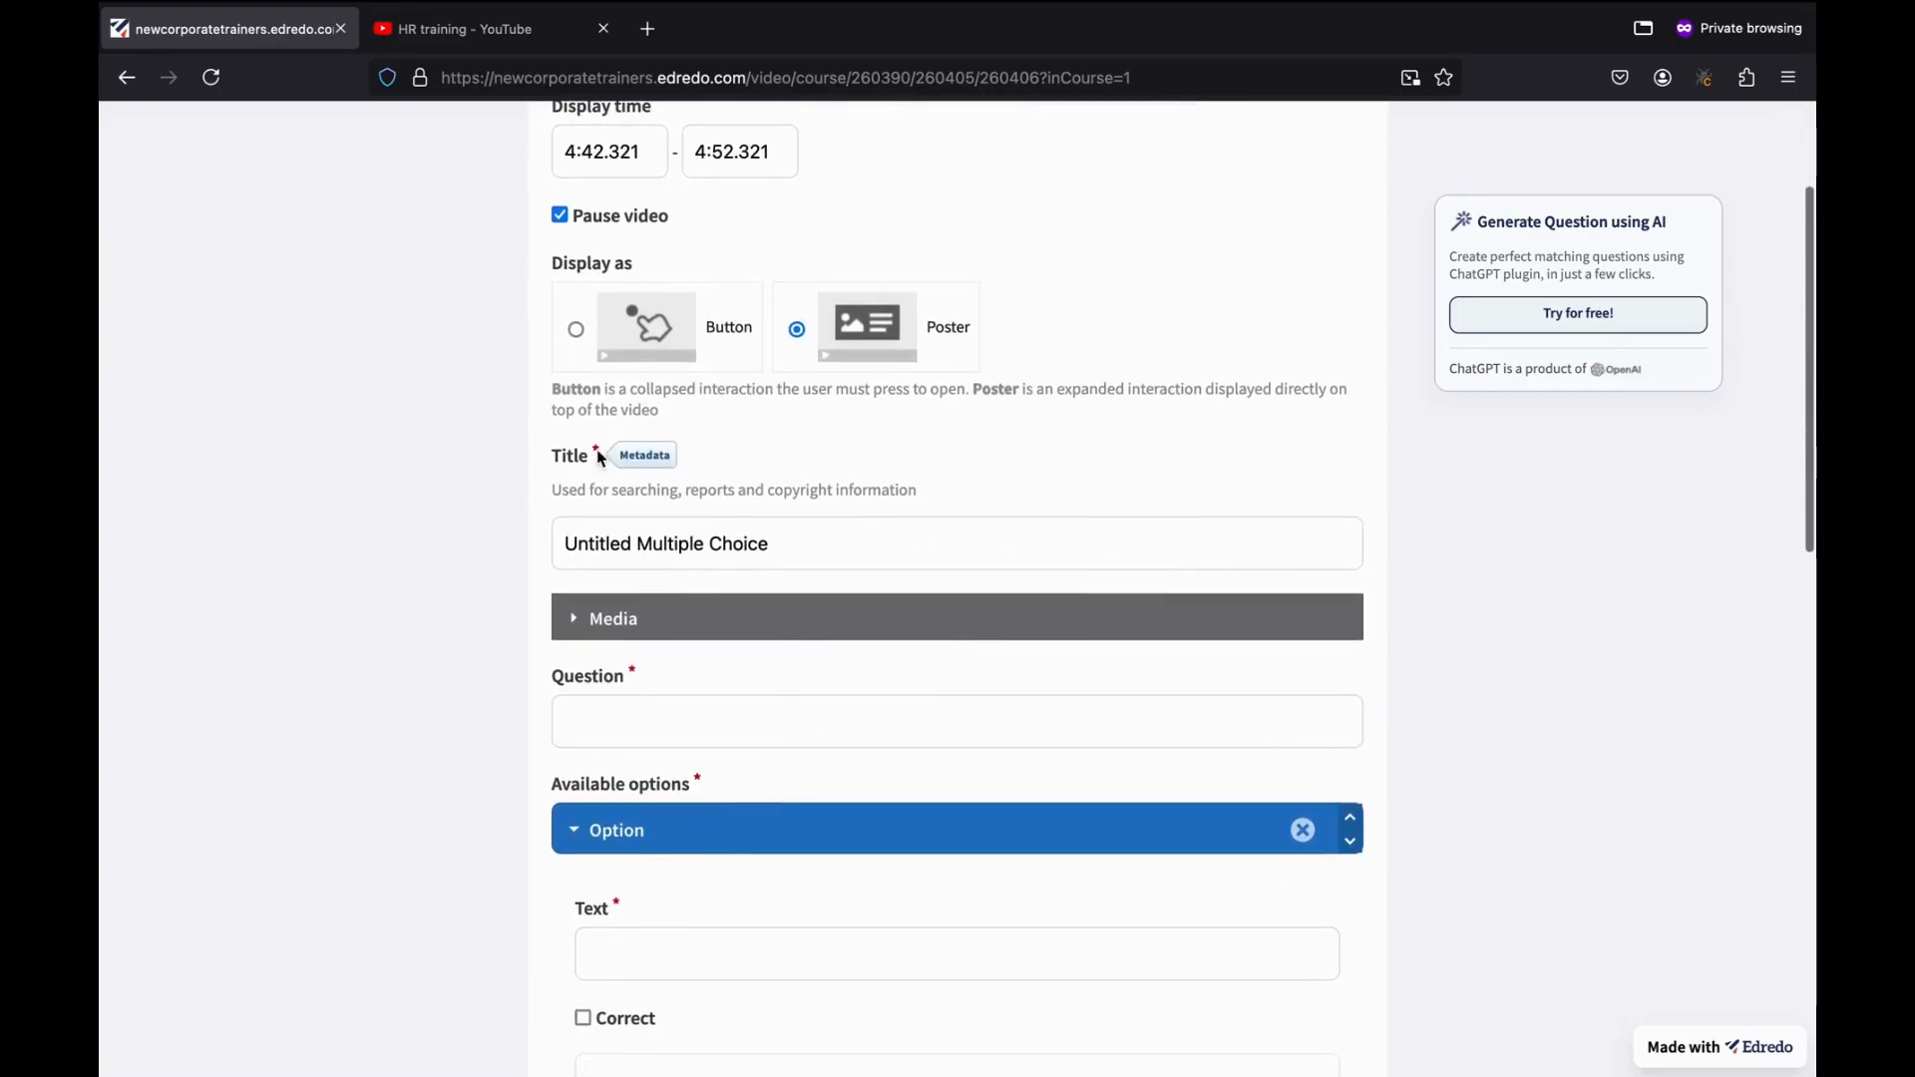
scroll(758, 575, "down", 2)
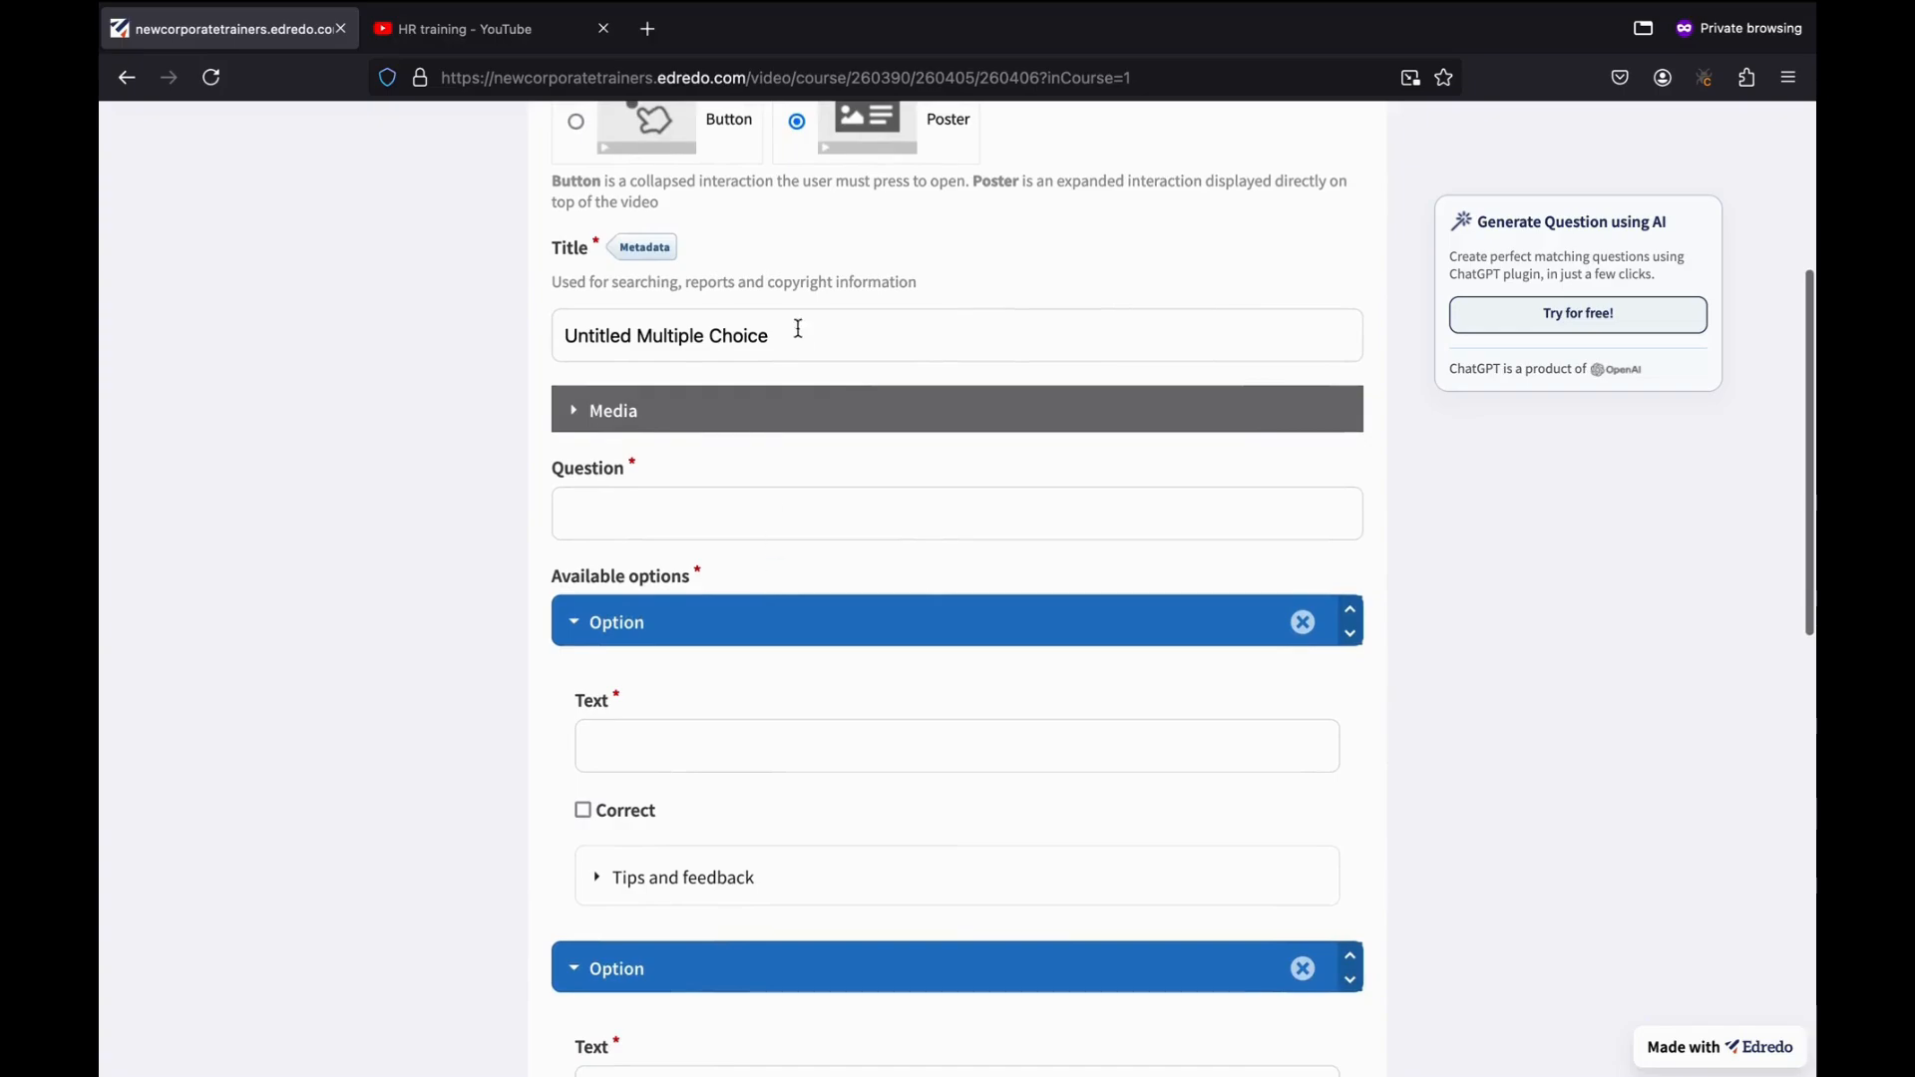
left_click(640, 499)
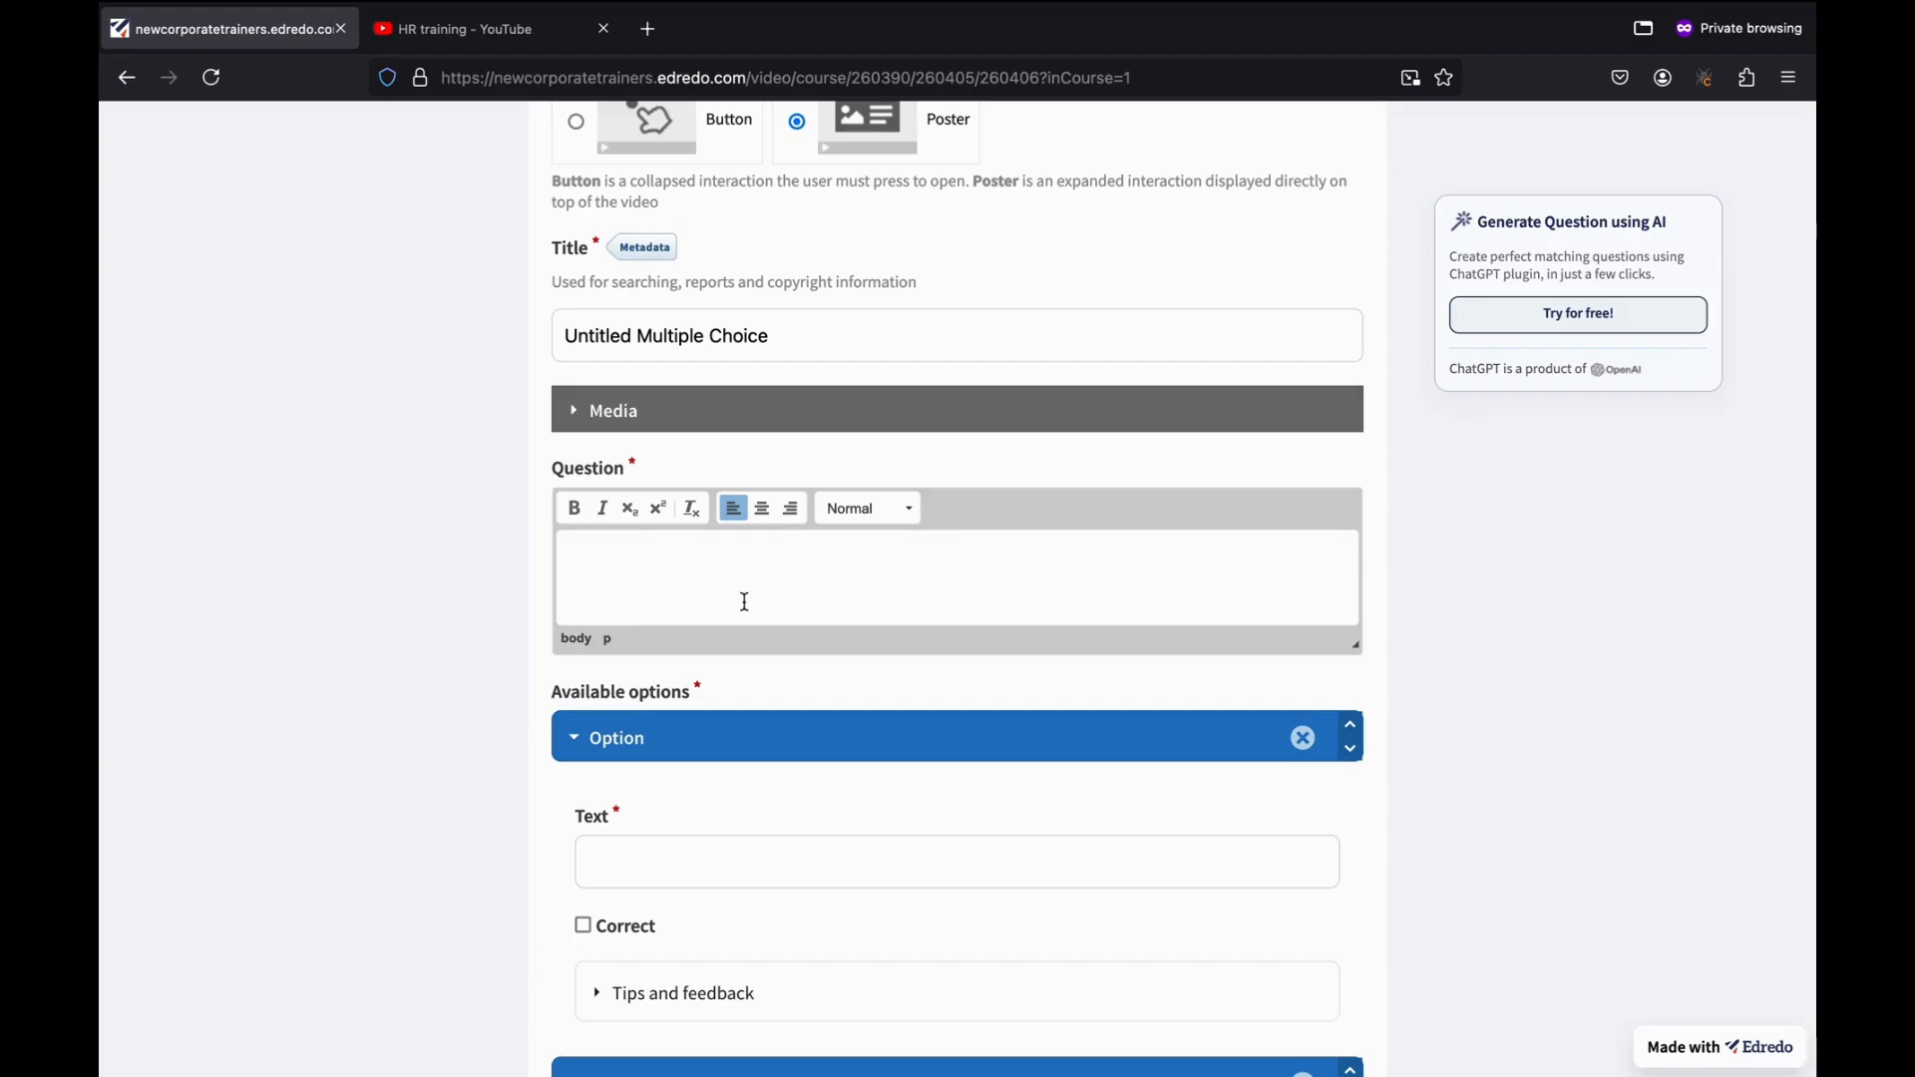
Enter the question 'How many types of skills are important at workplace?' with options Soft Skills and Technical Skills.
type("How many types of ski")
type("lls are important at workplace")
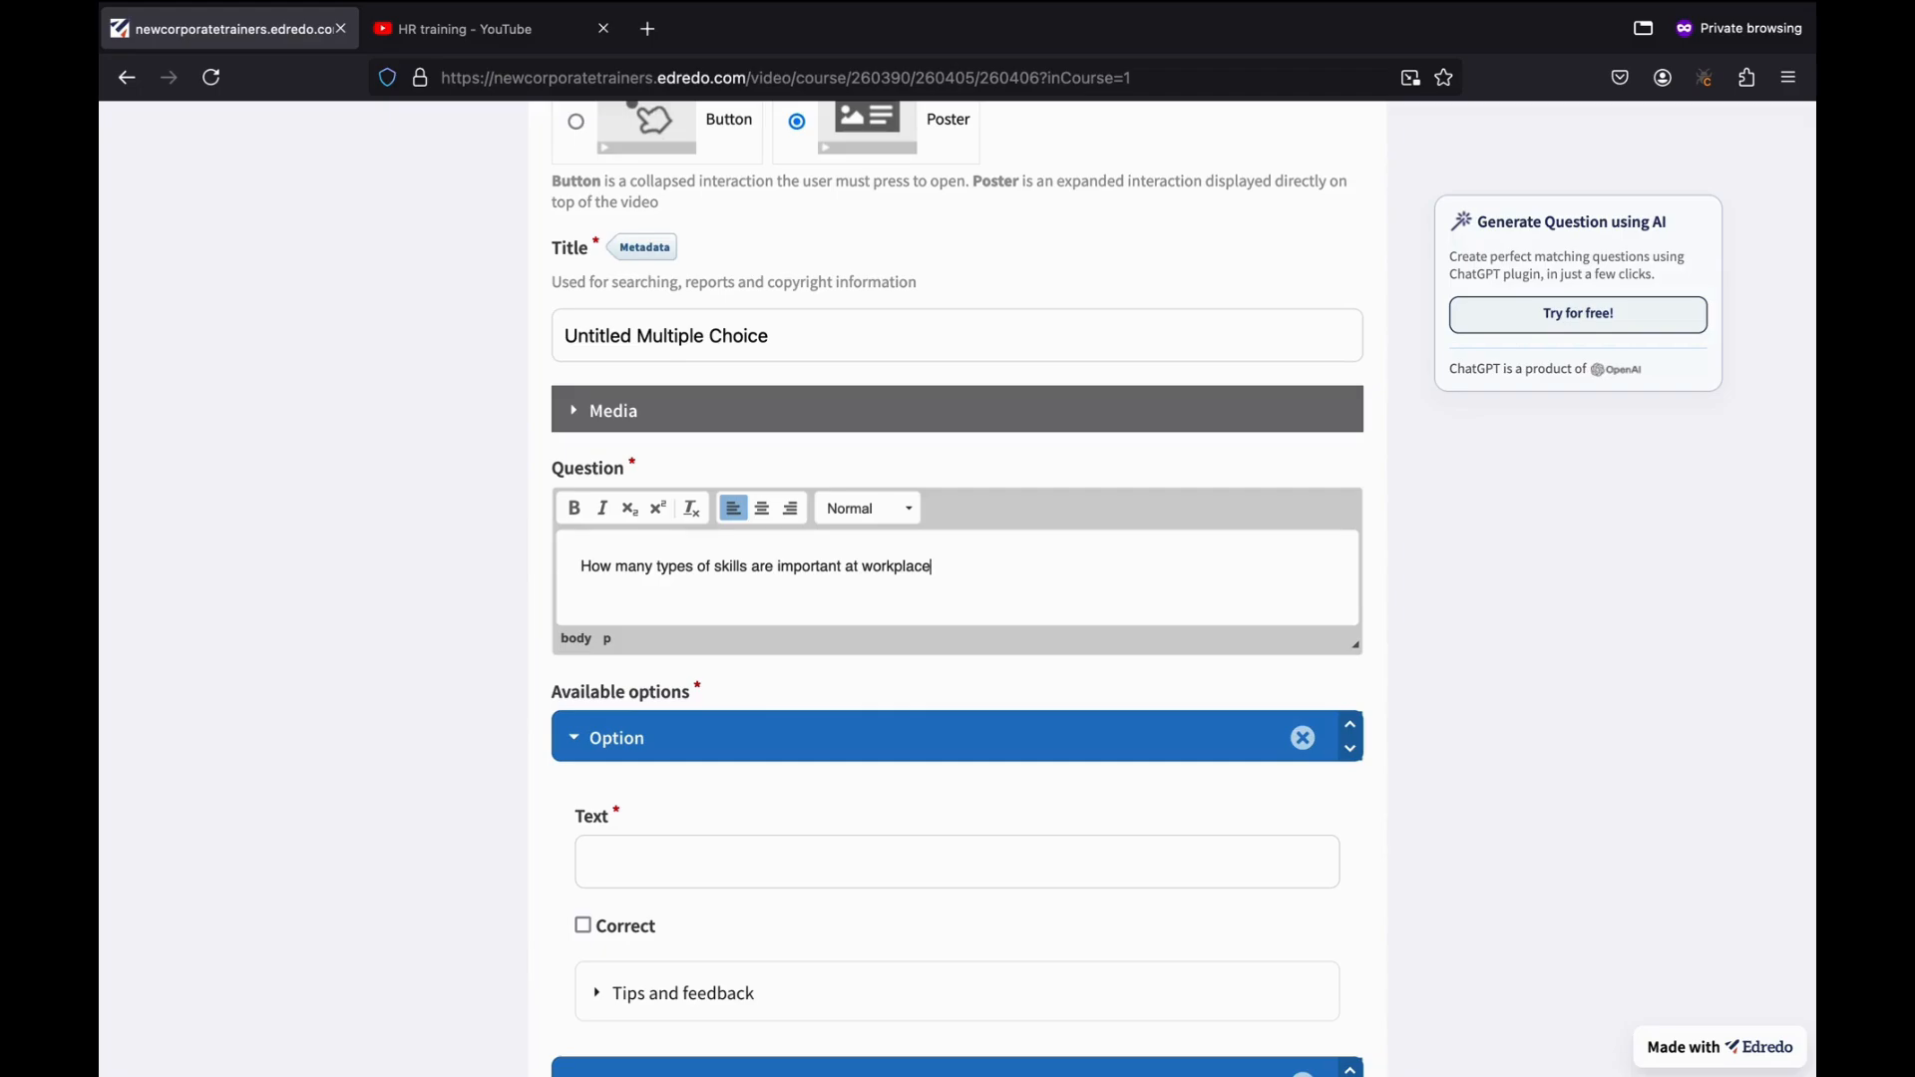
scroll(774, 709, "down", 3)
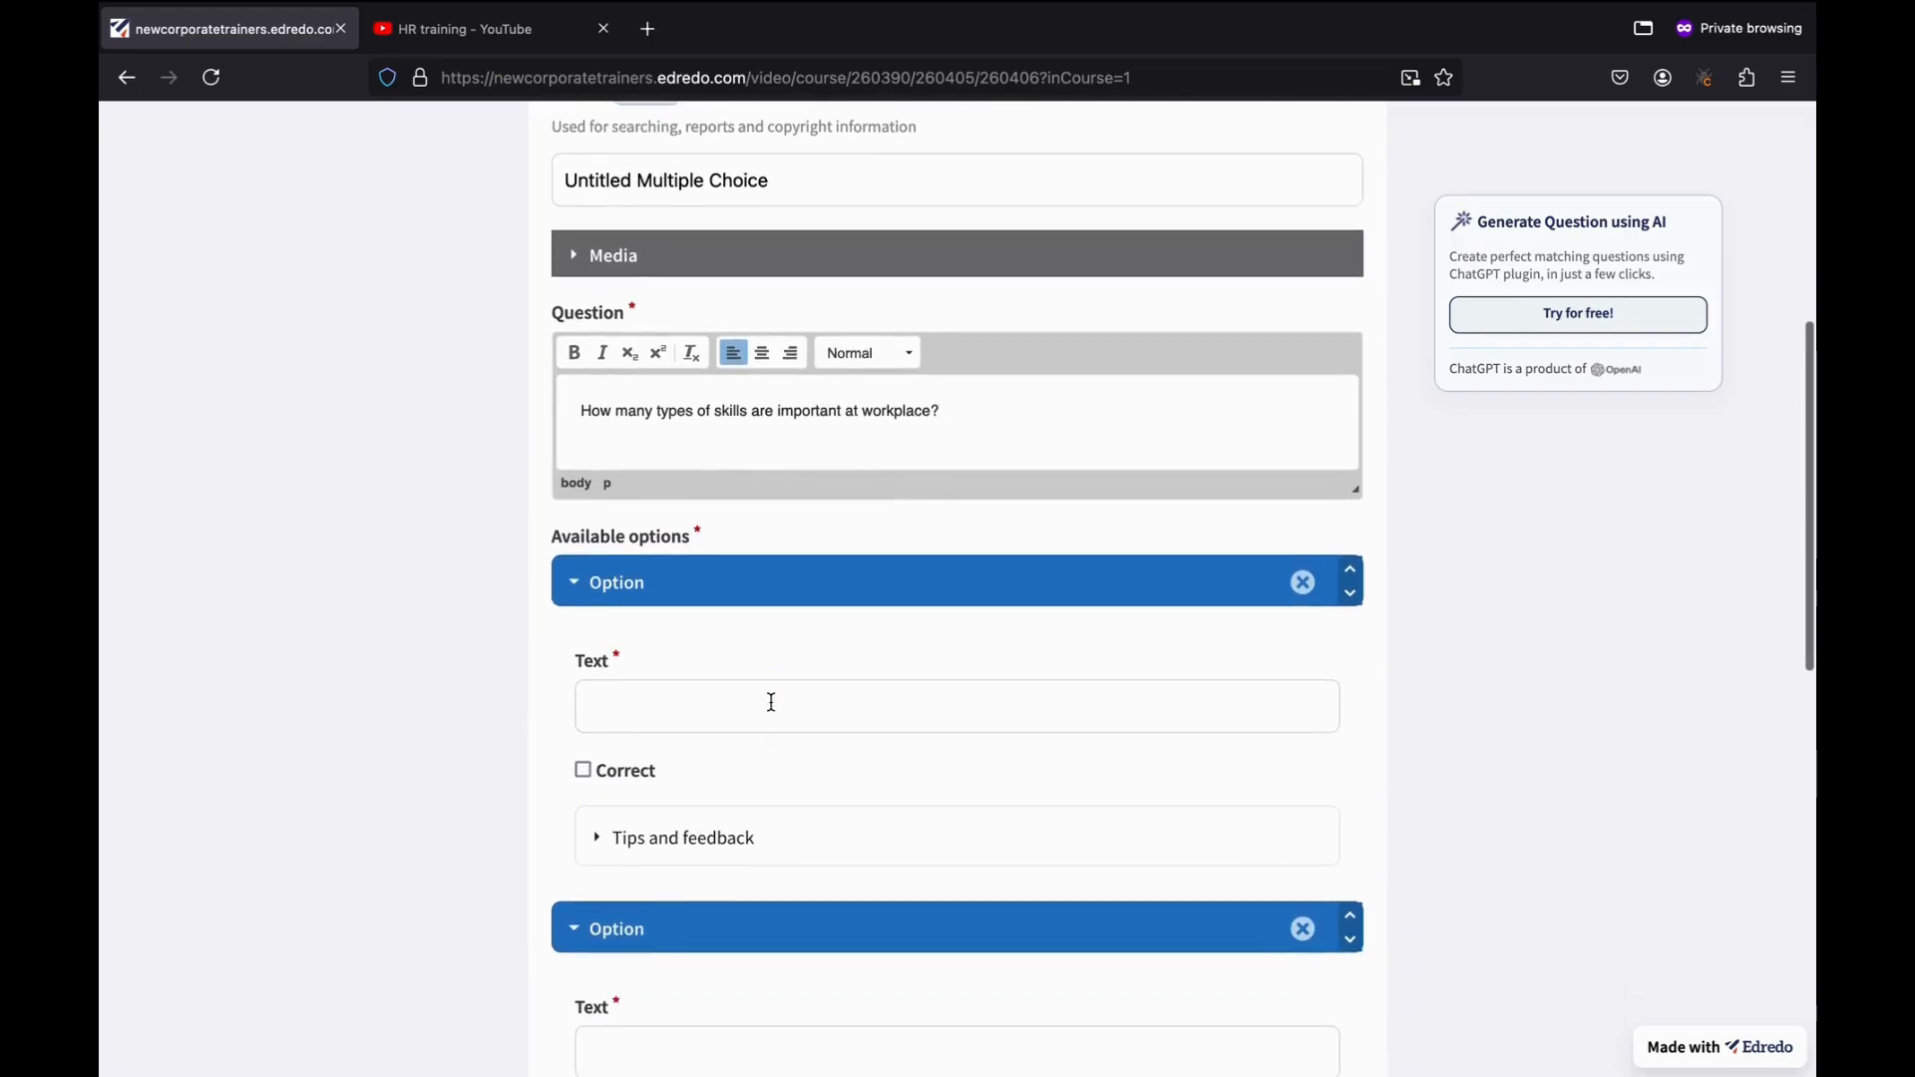
left_click(668, 703)
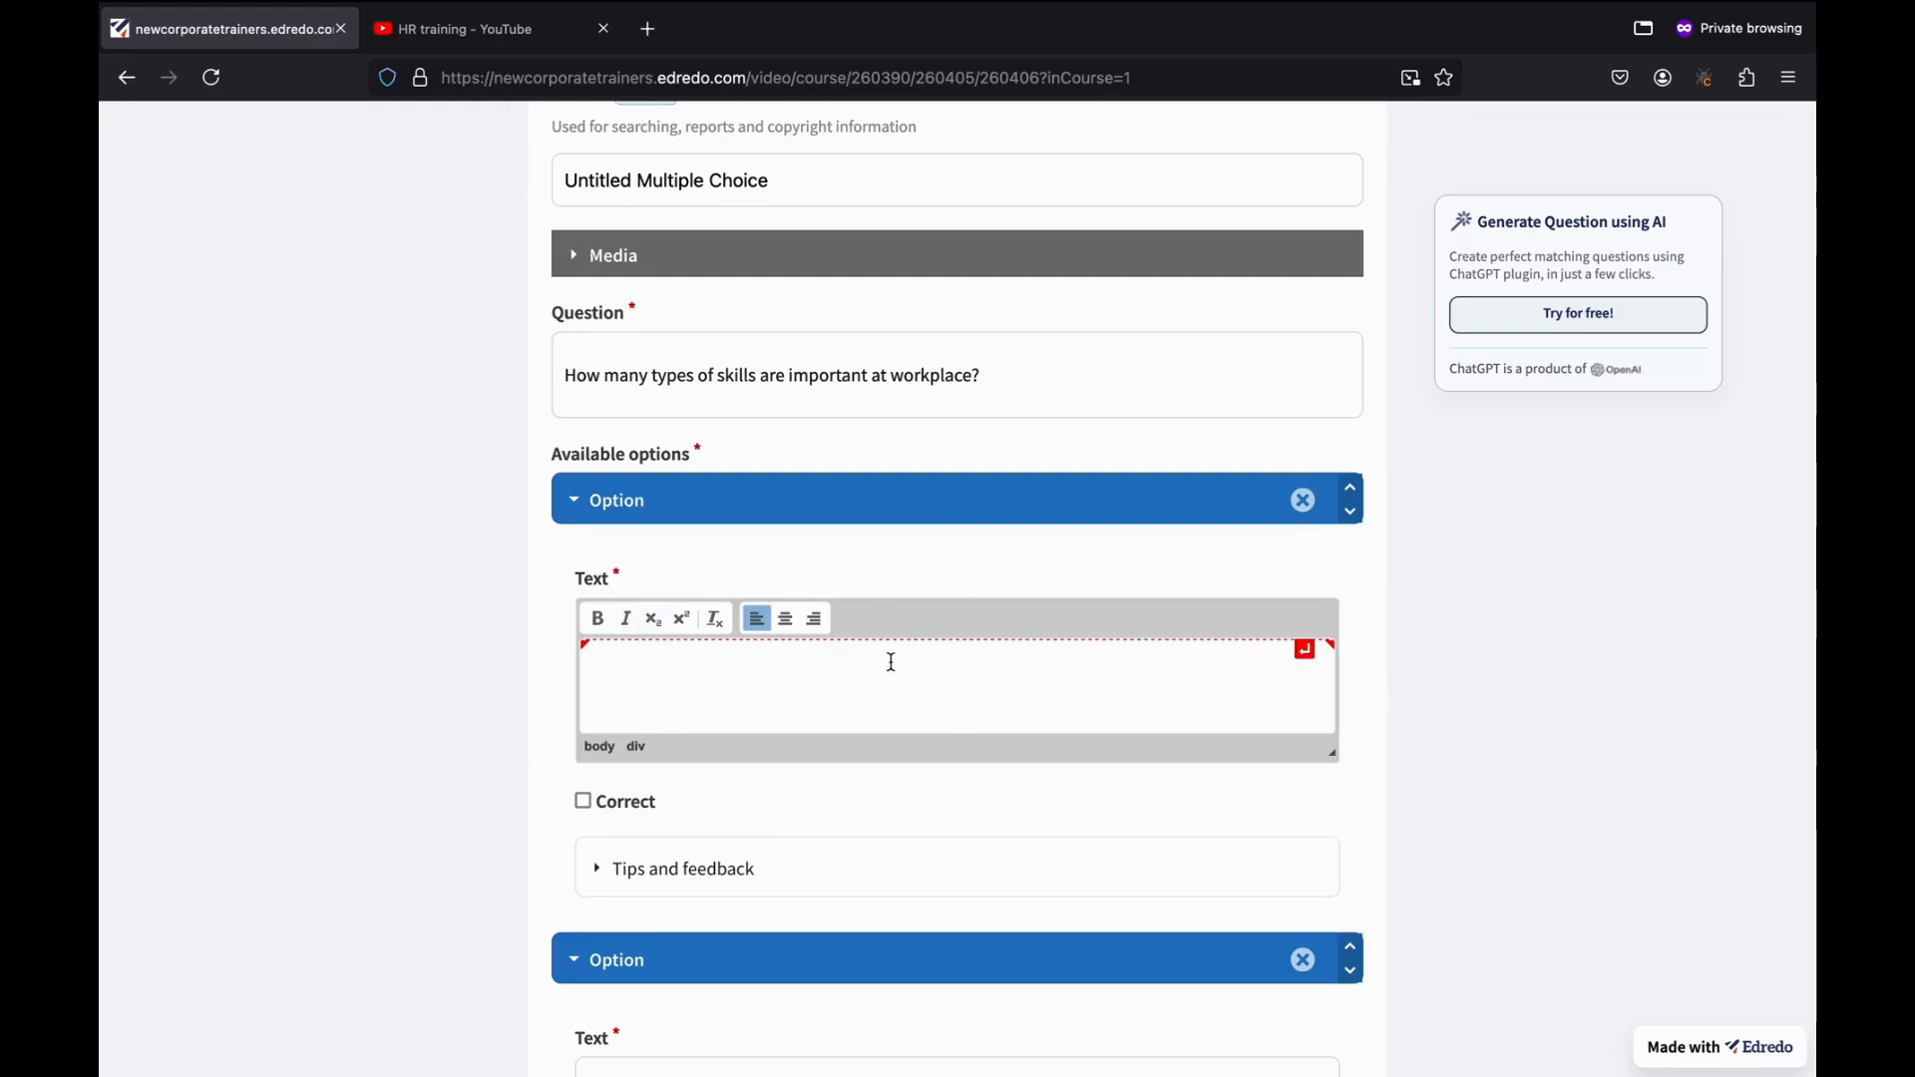
type("Soft Skills")
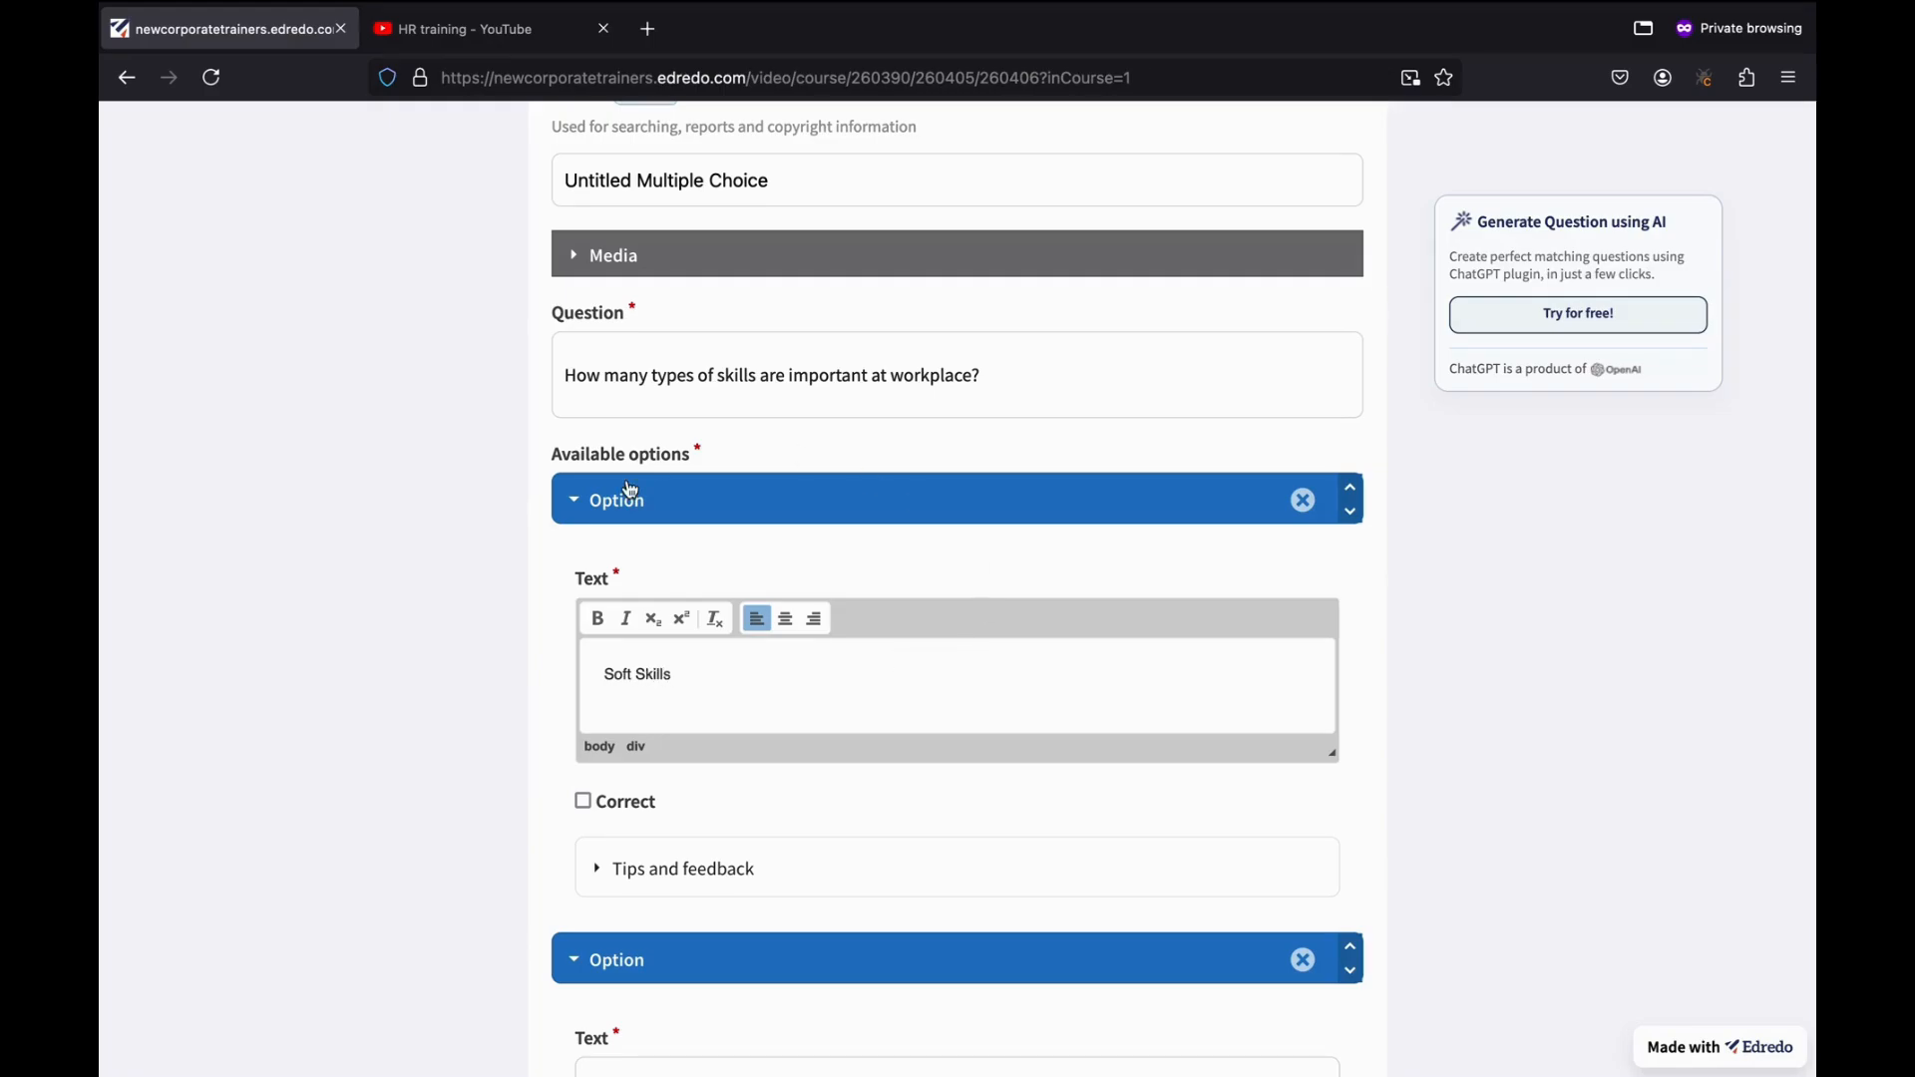
scroll(654, 638, "down", 5)
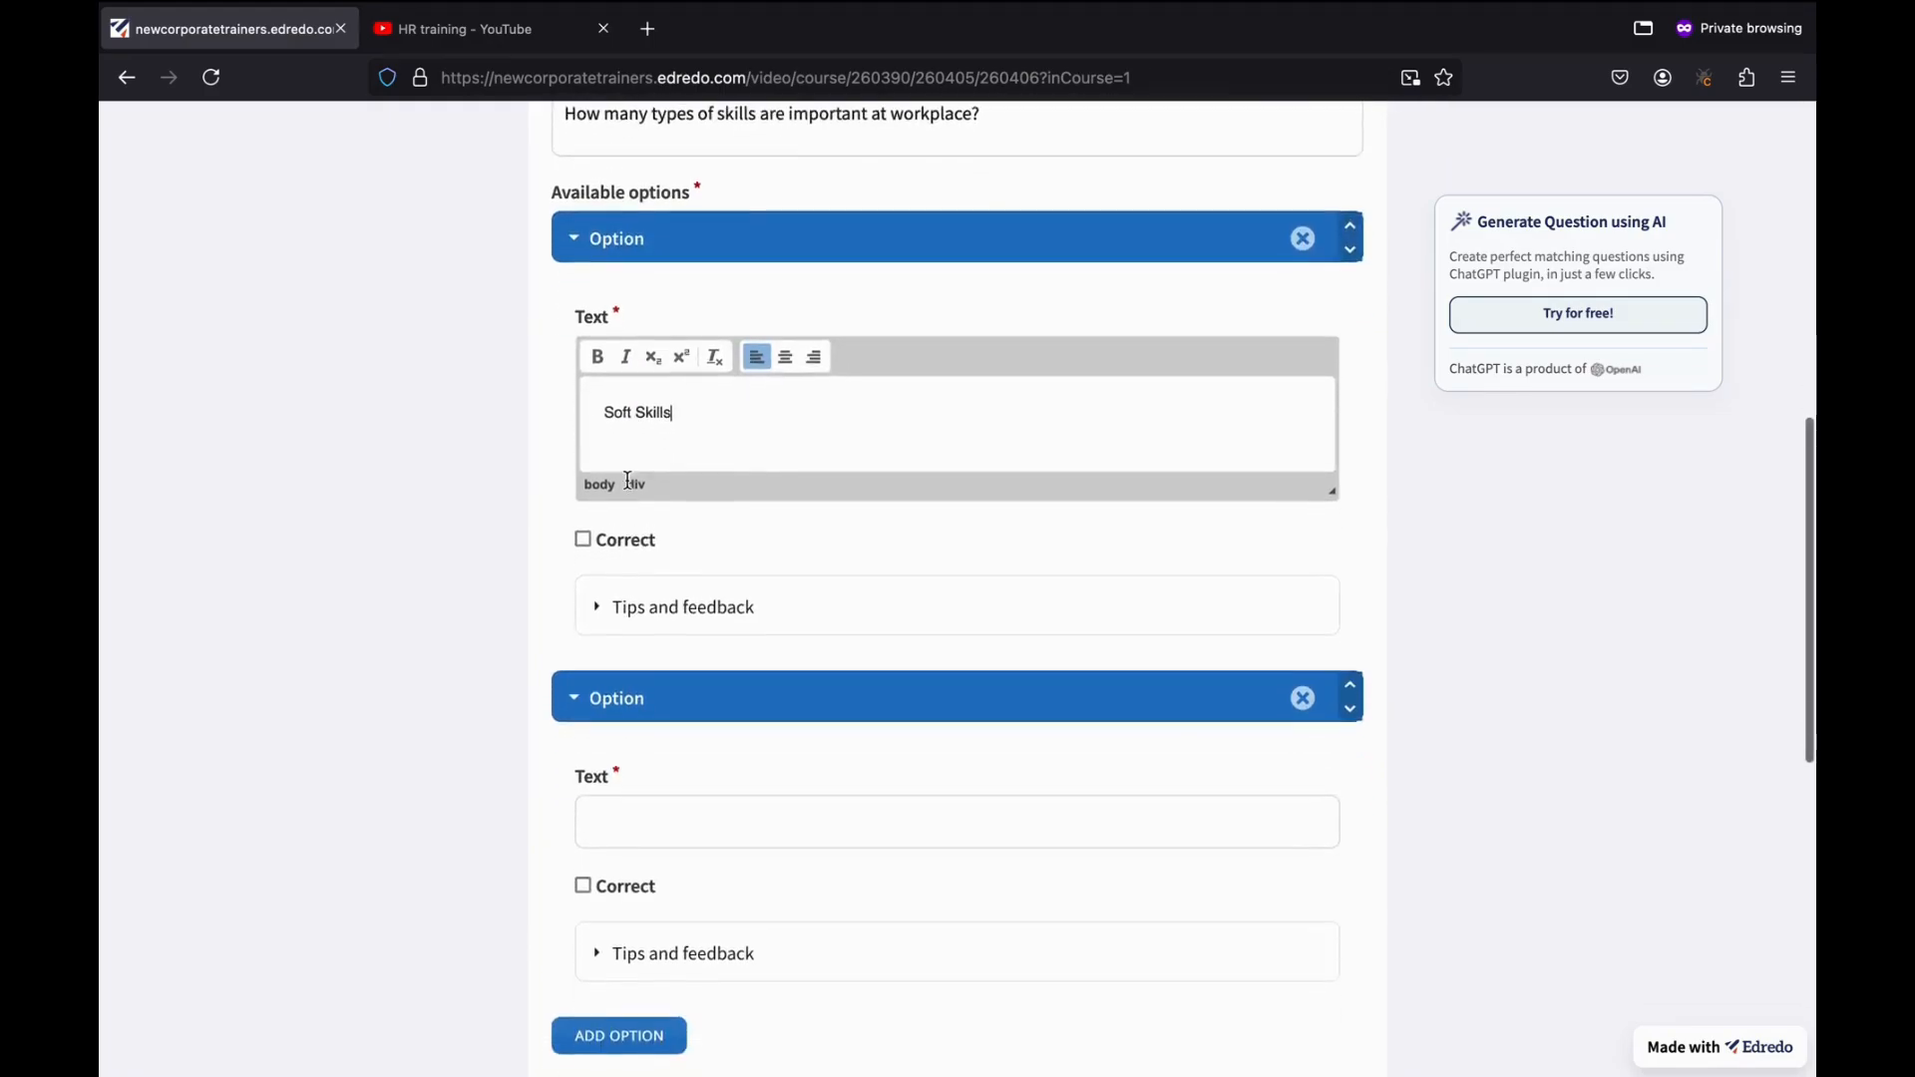
left_click(655, 630)
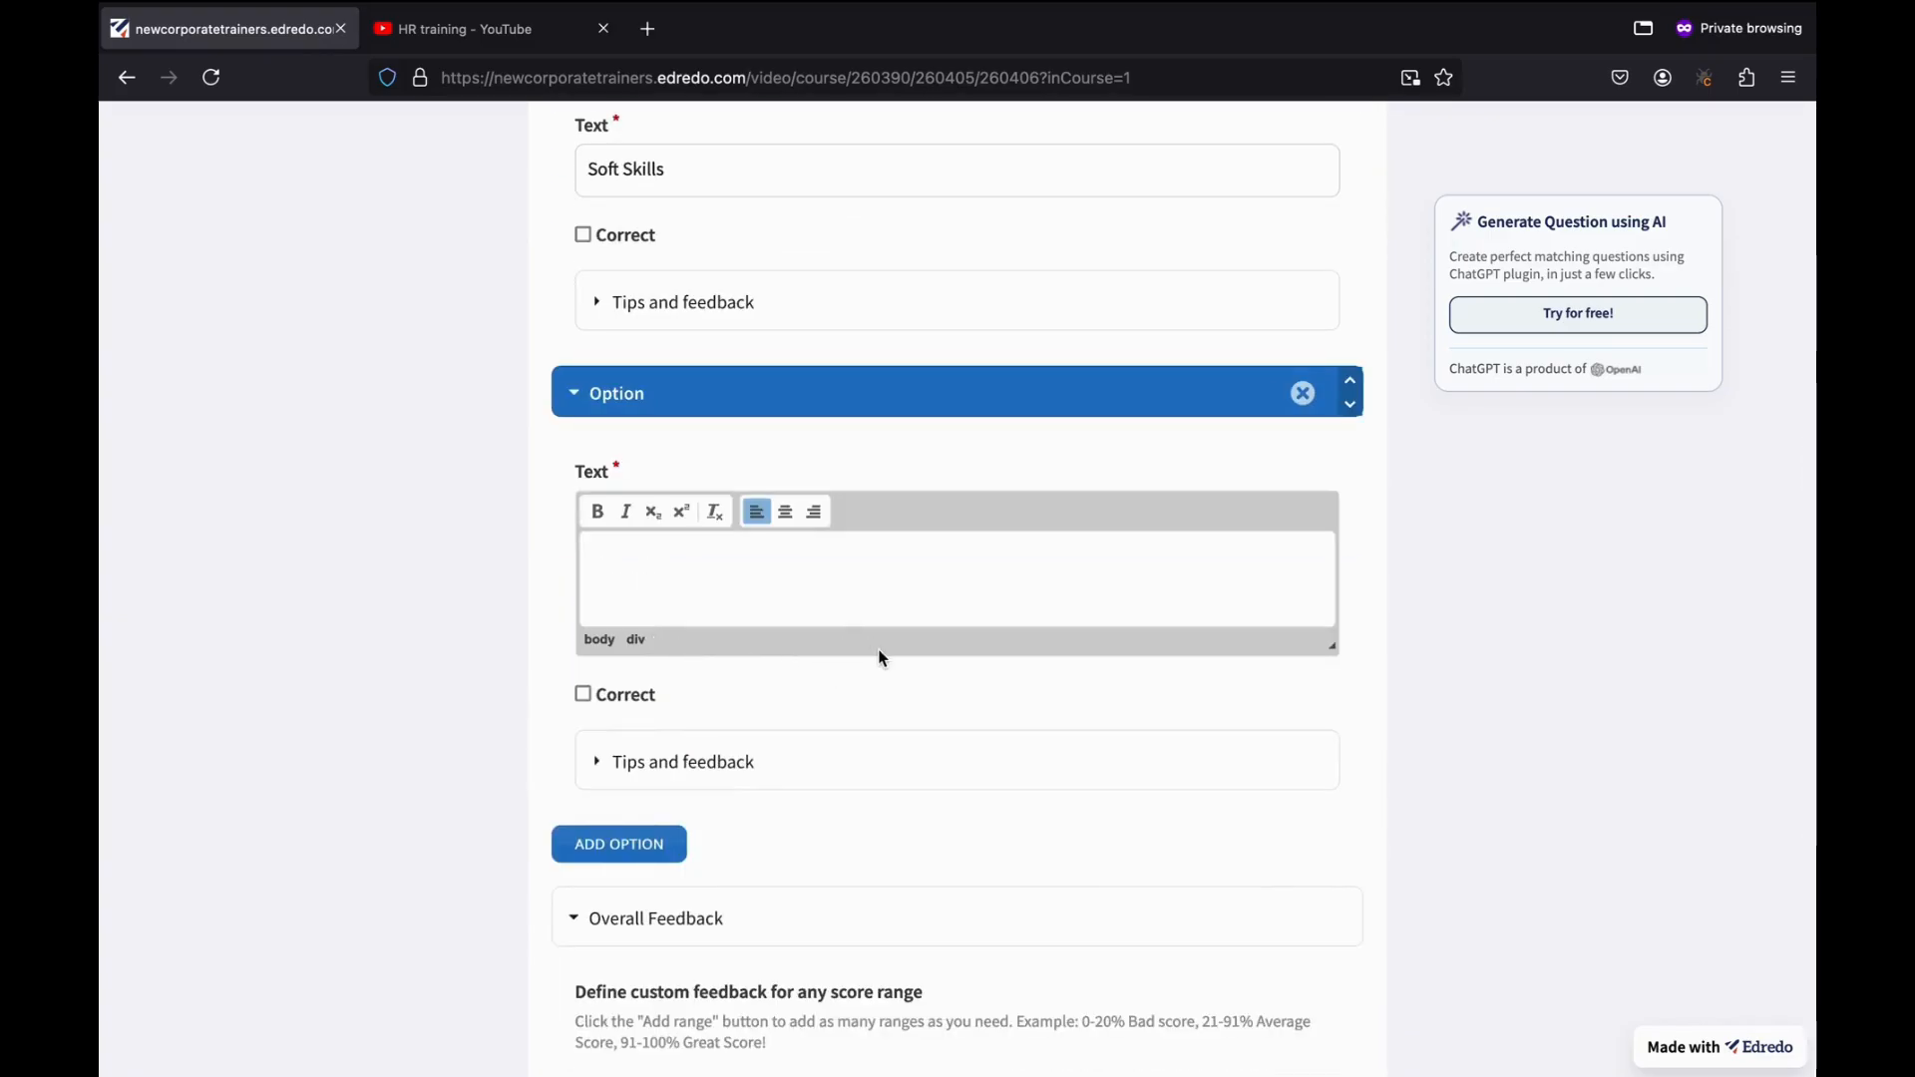
type("Technical Skills")
scroll(937, 440, "up", 1)
scroll(891, 471, "down", 3)
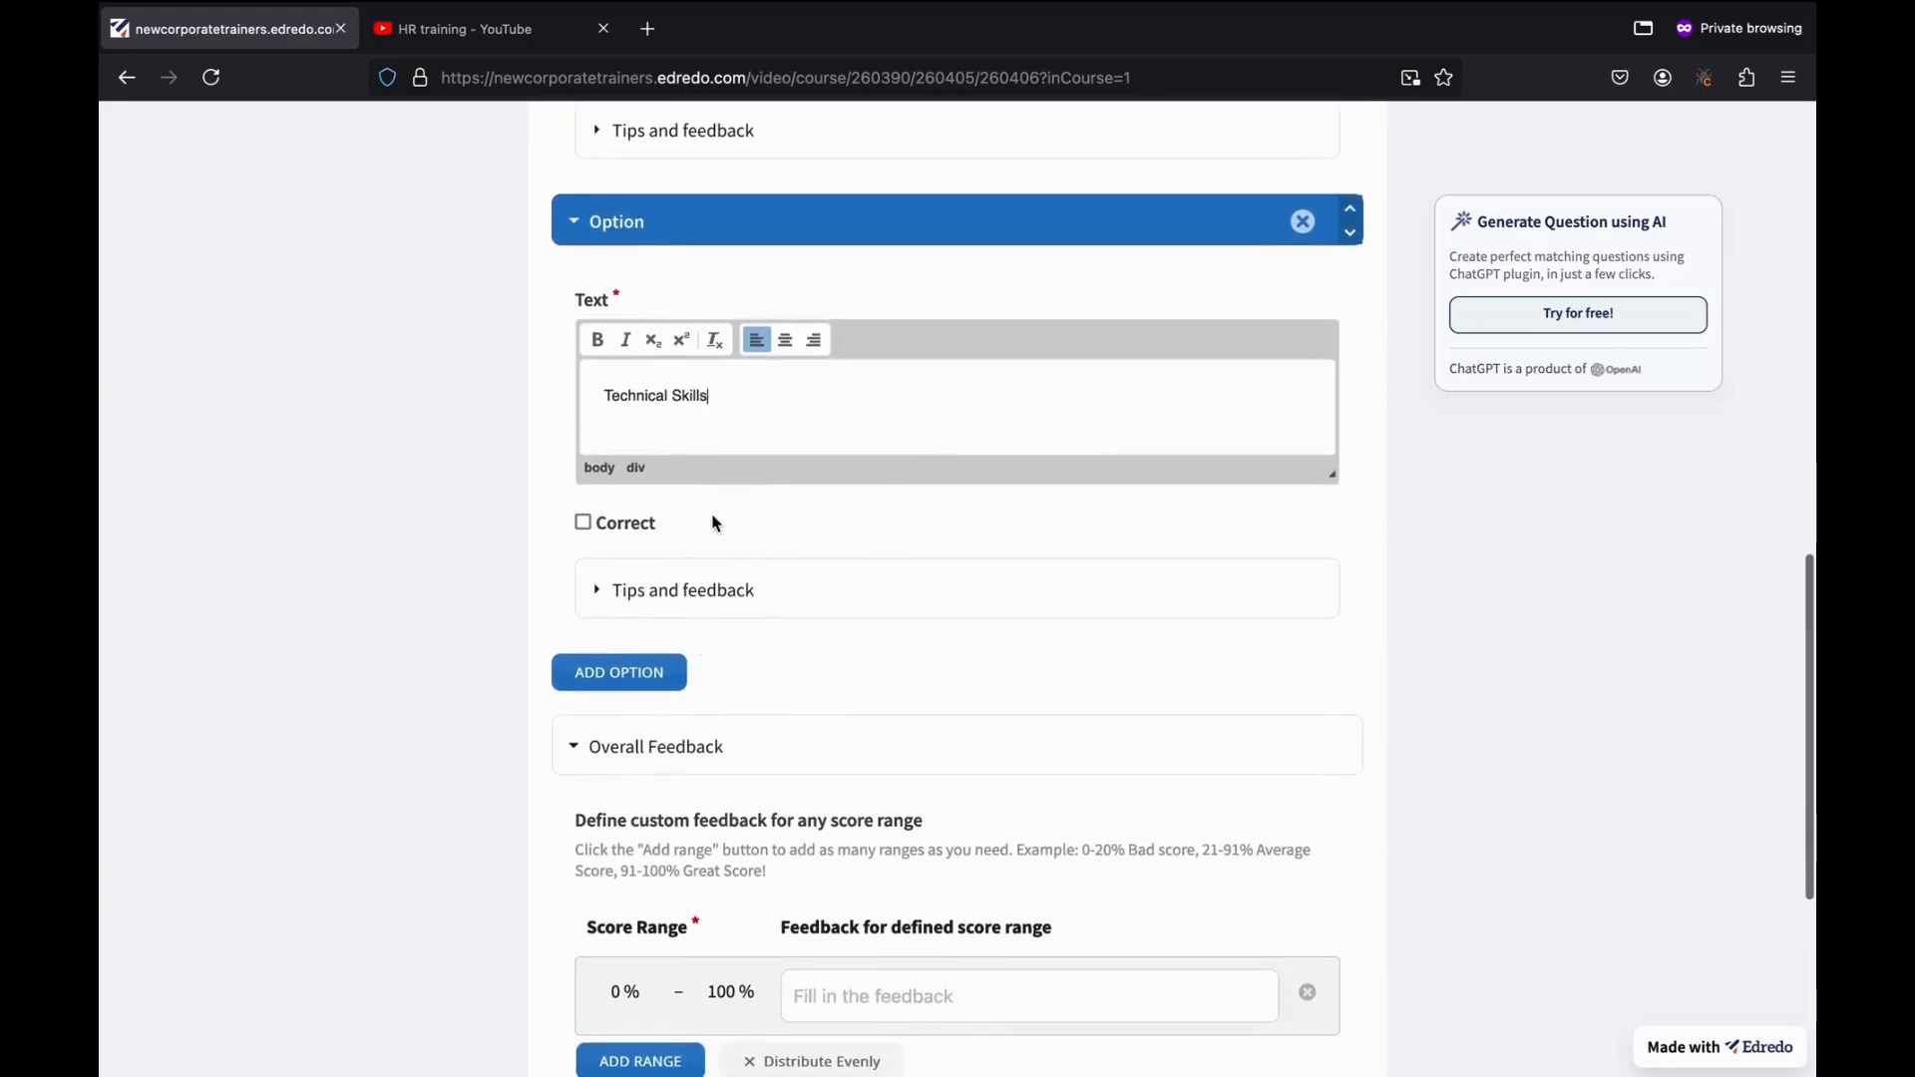
Add a third option 'All of the above', mark it correct, and finish the question.
left_click(680, 663)
scroll(863, 665, "down", 1)
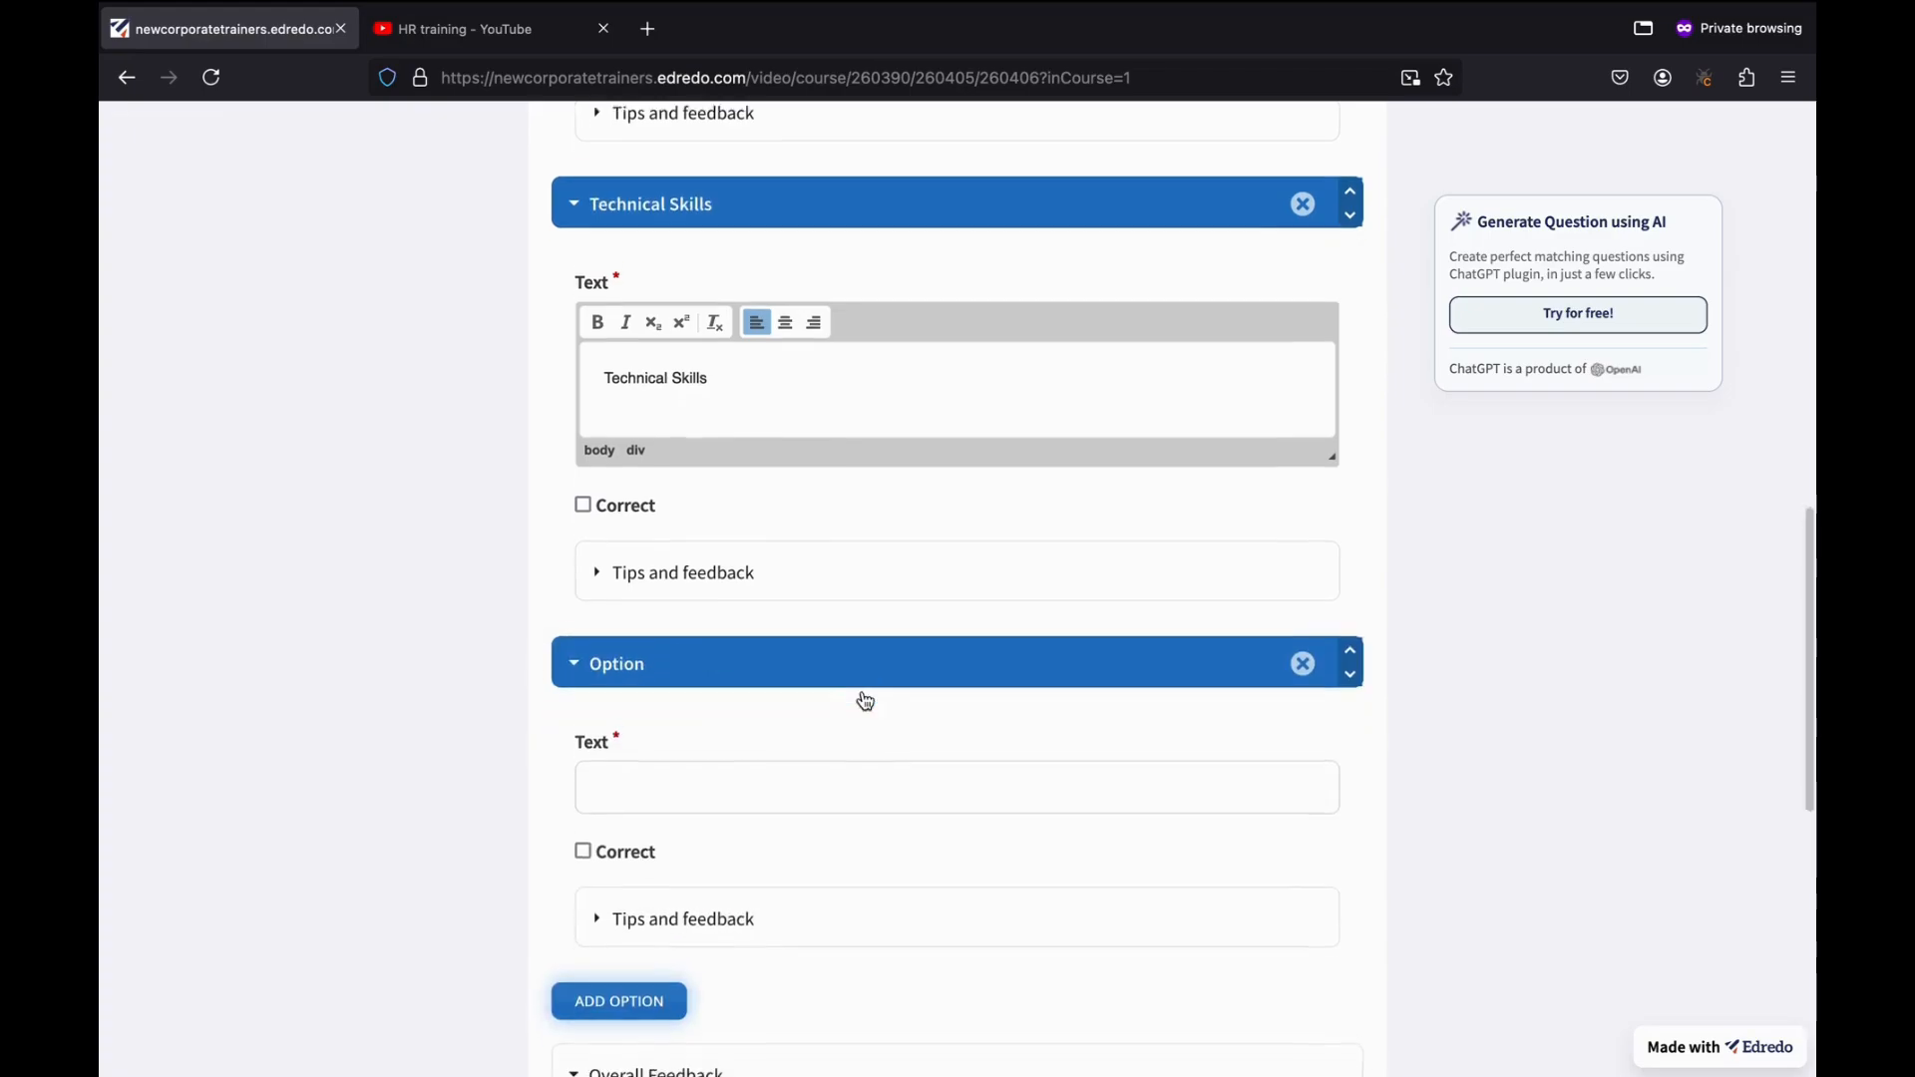
left_click(733, 716)
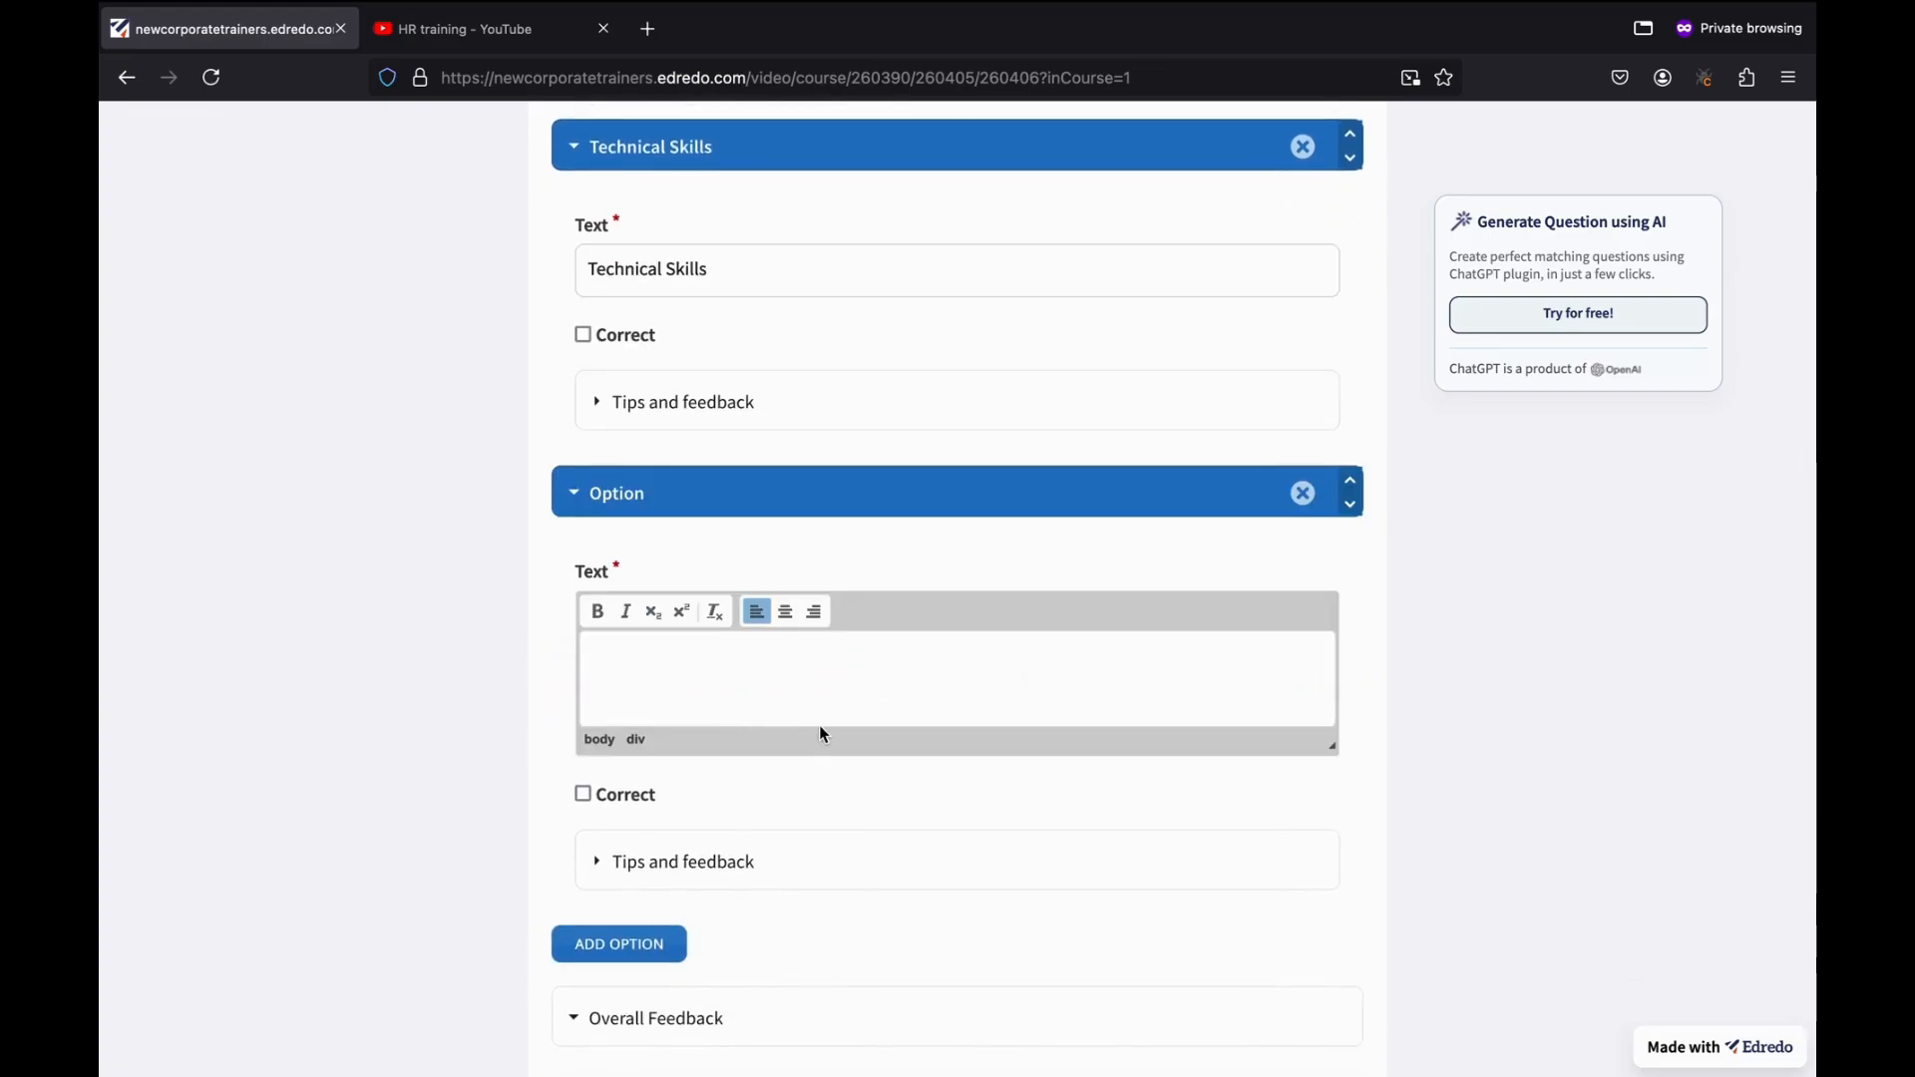
type("All of the")
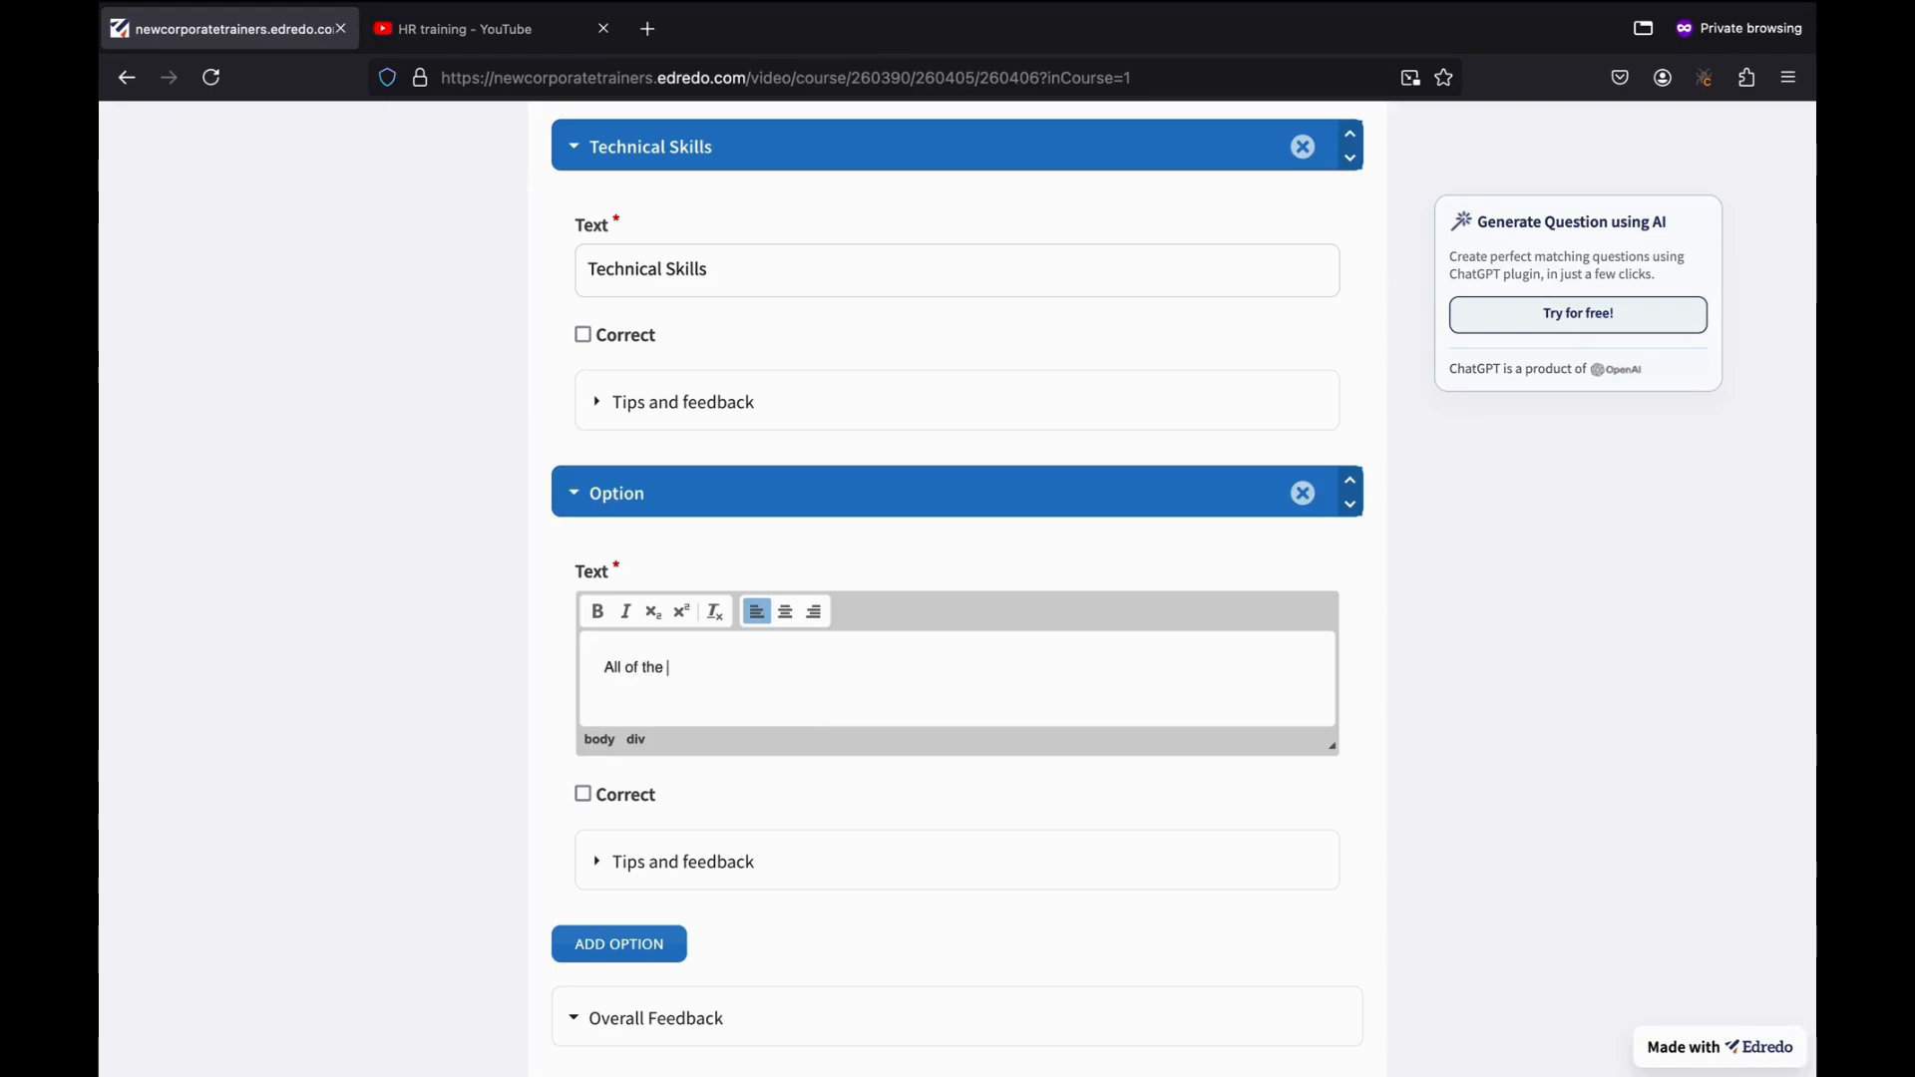
type(" above")
scroll(704, 451, "up", 3)
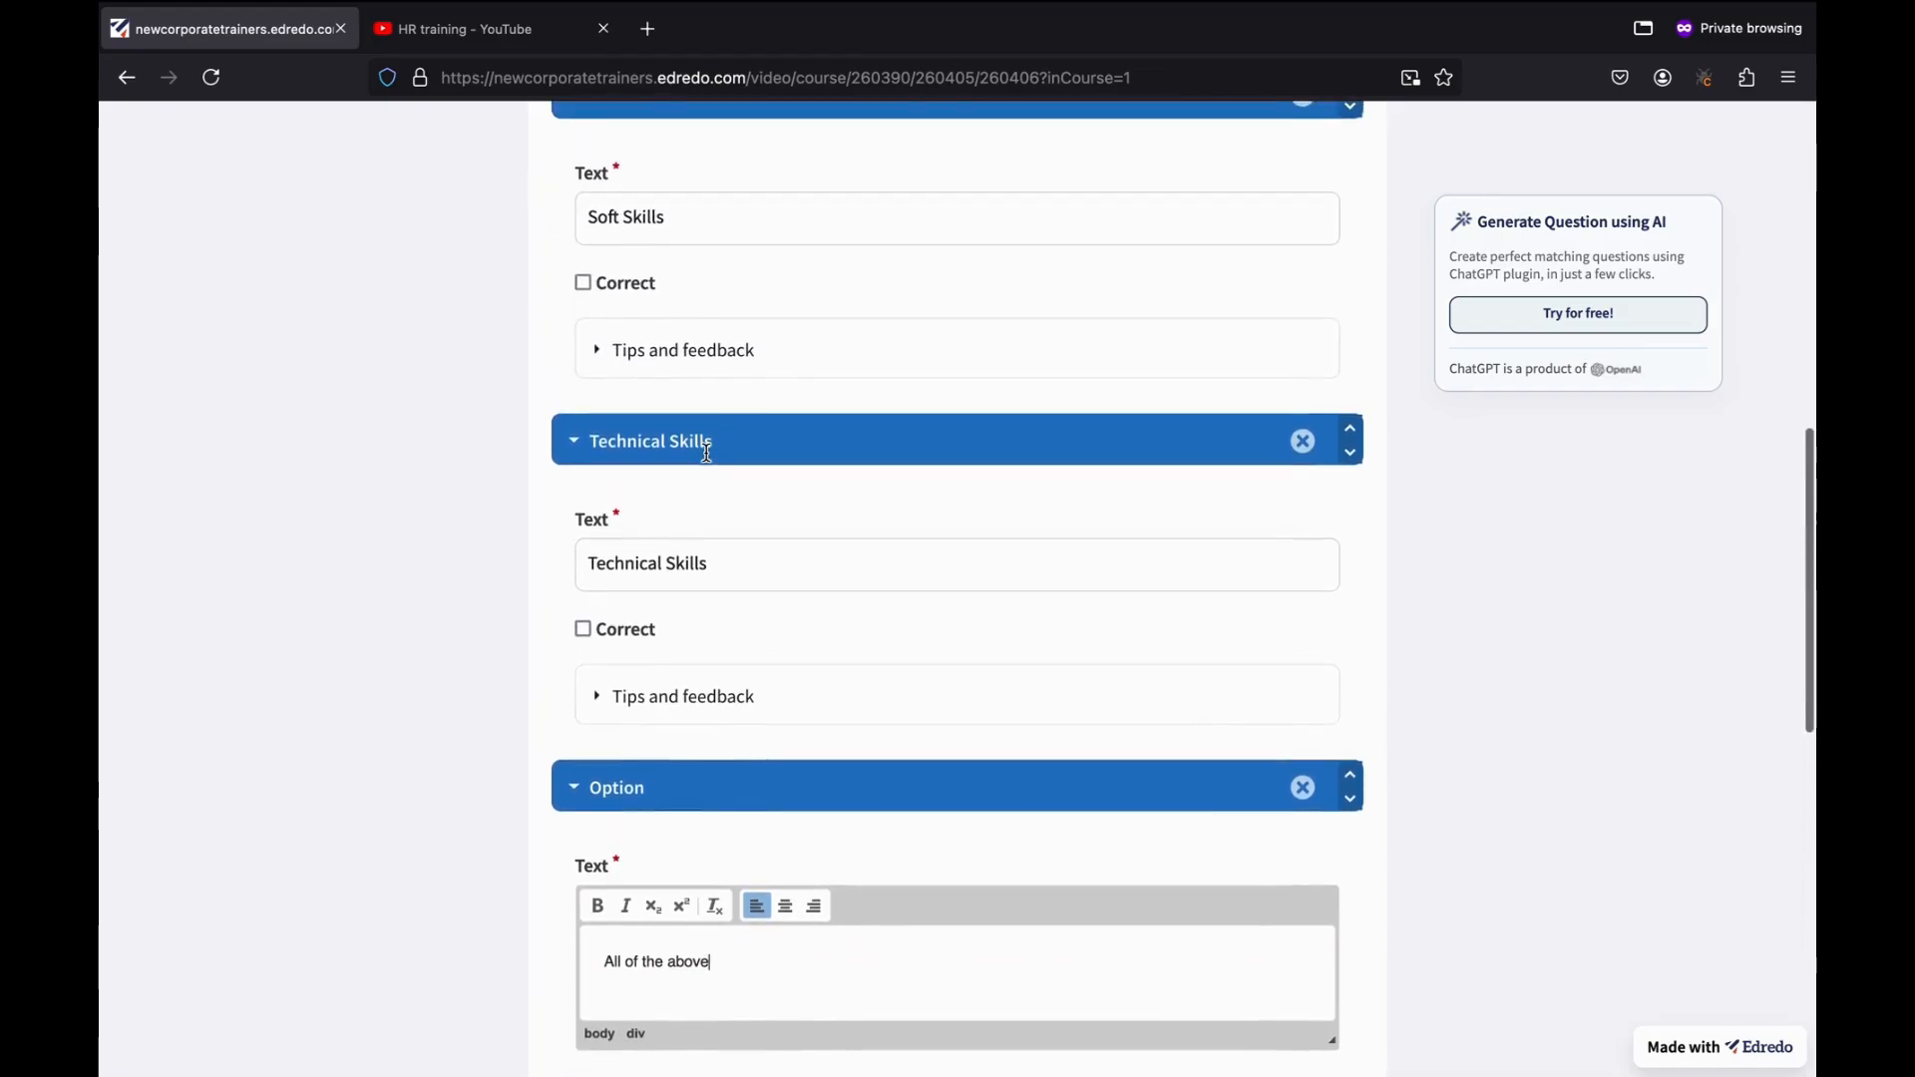
scroll(774, 499, "down", 3)
left_click(581, 772)
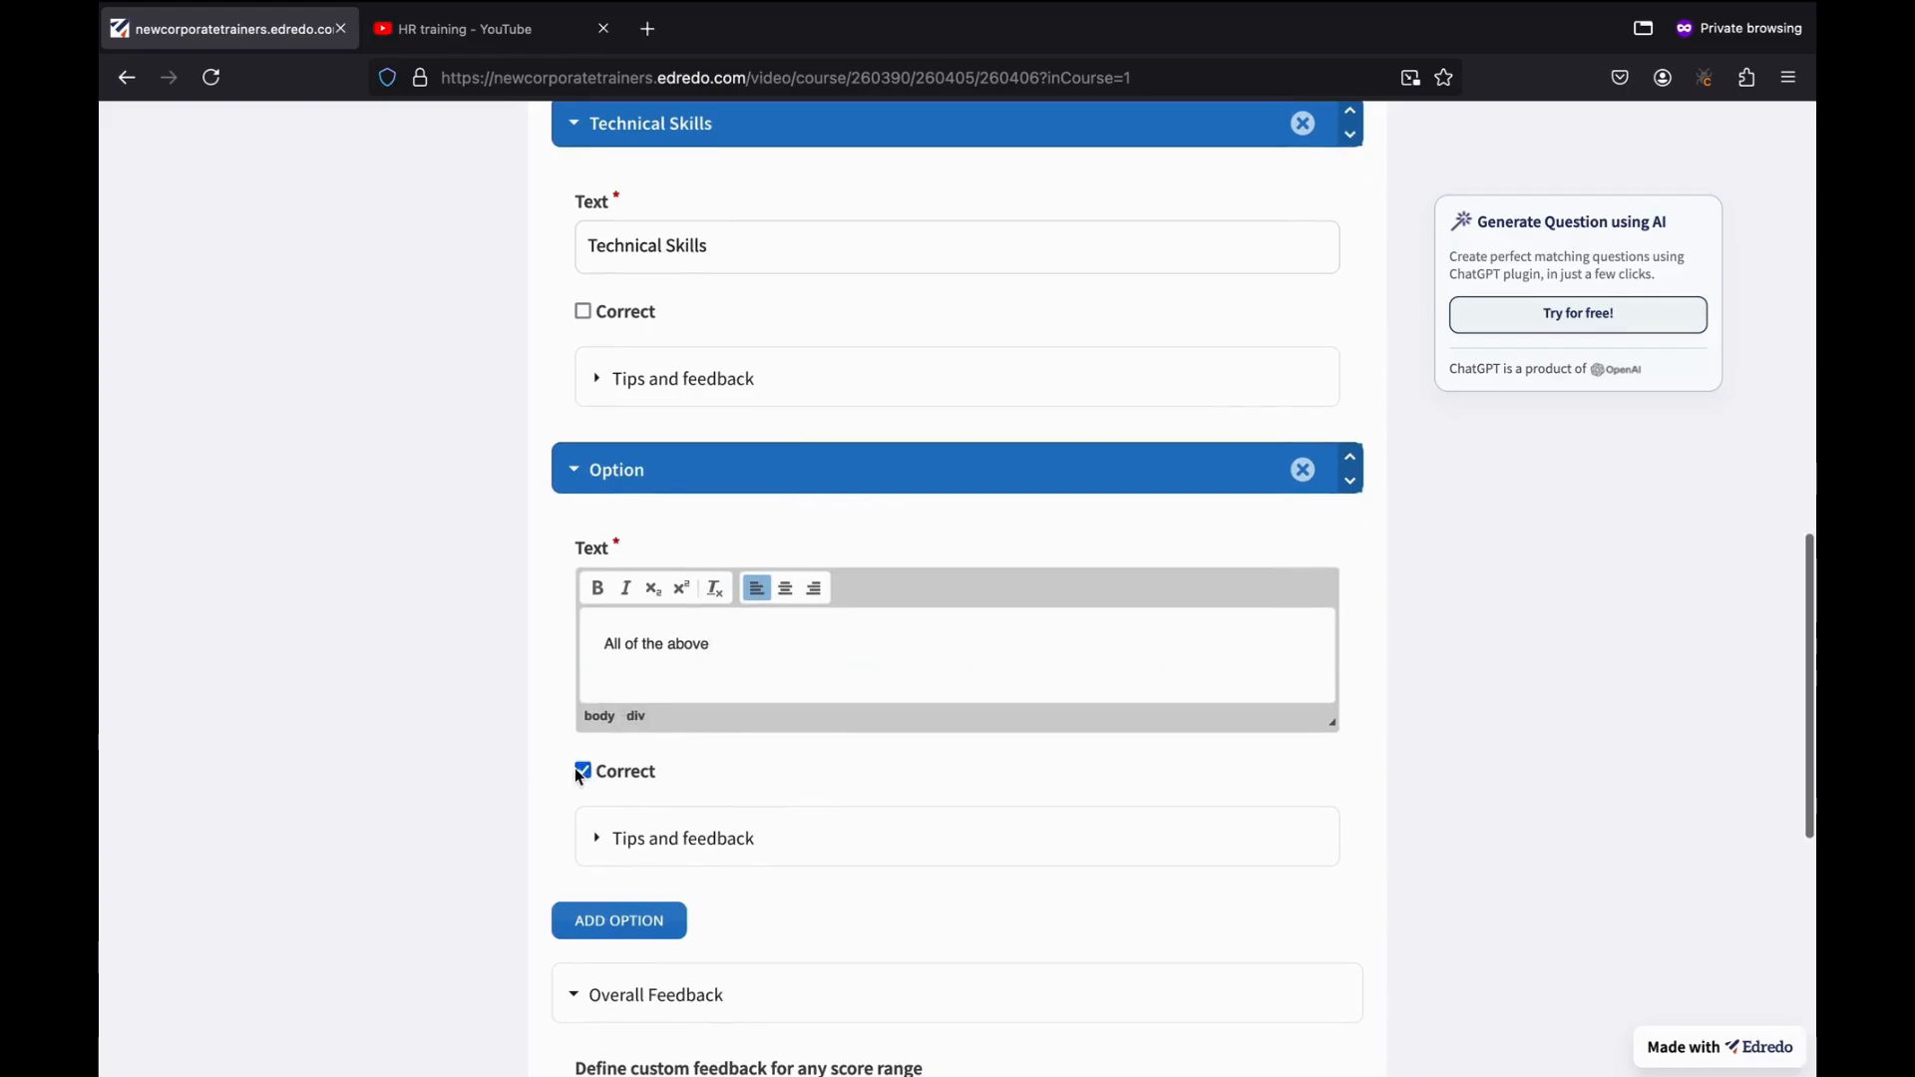
scroll(701, 908, "down", 2)
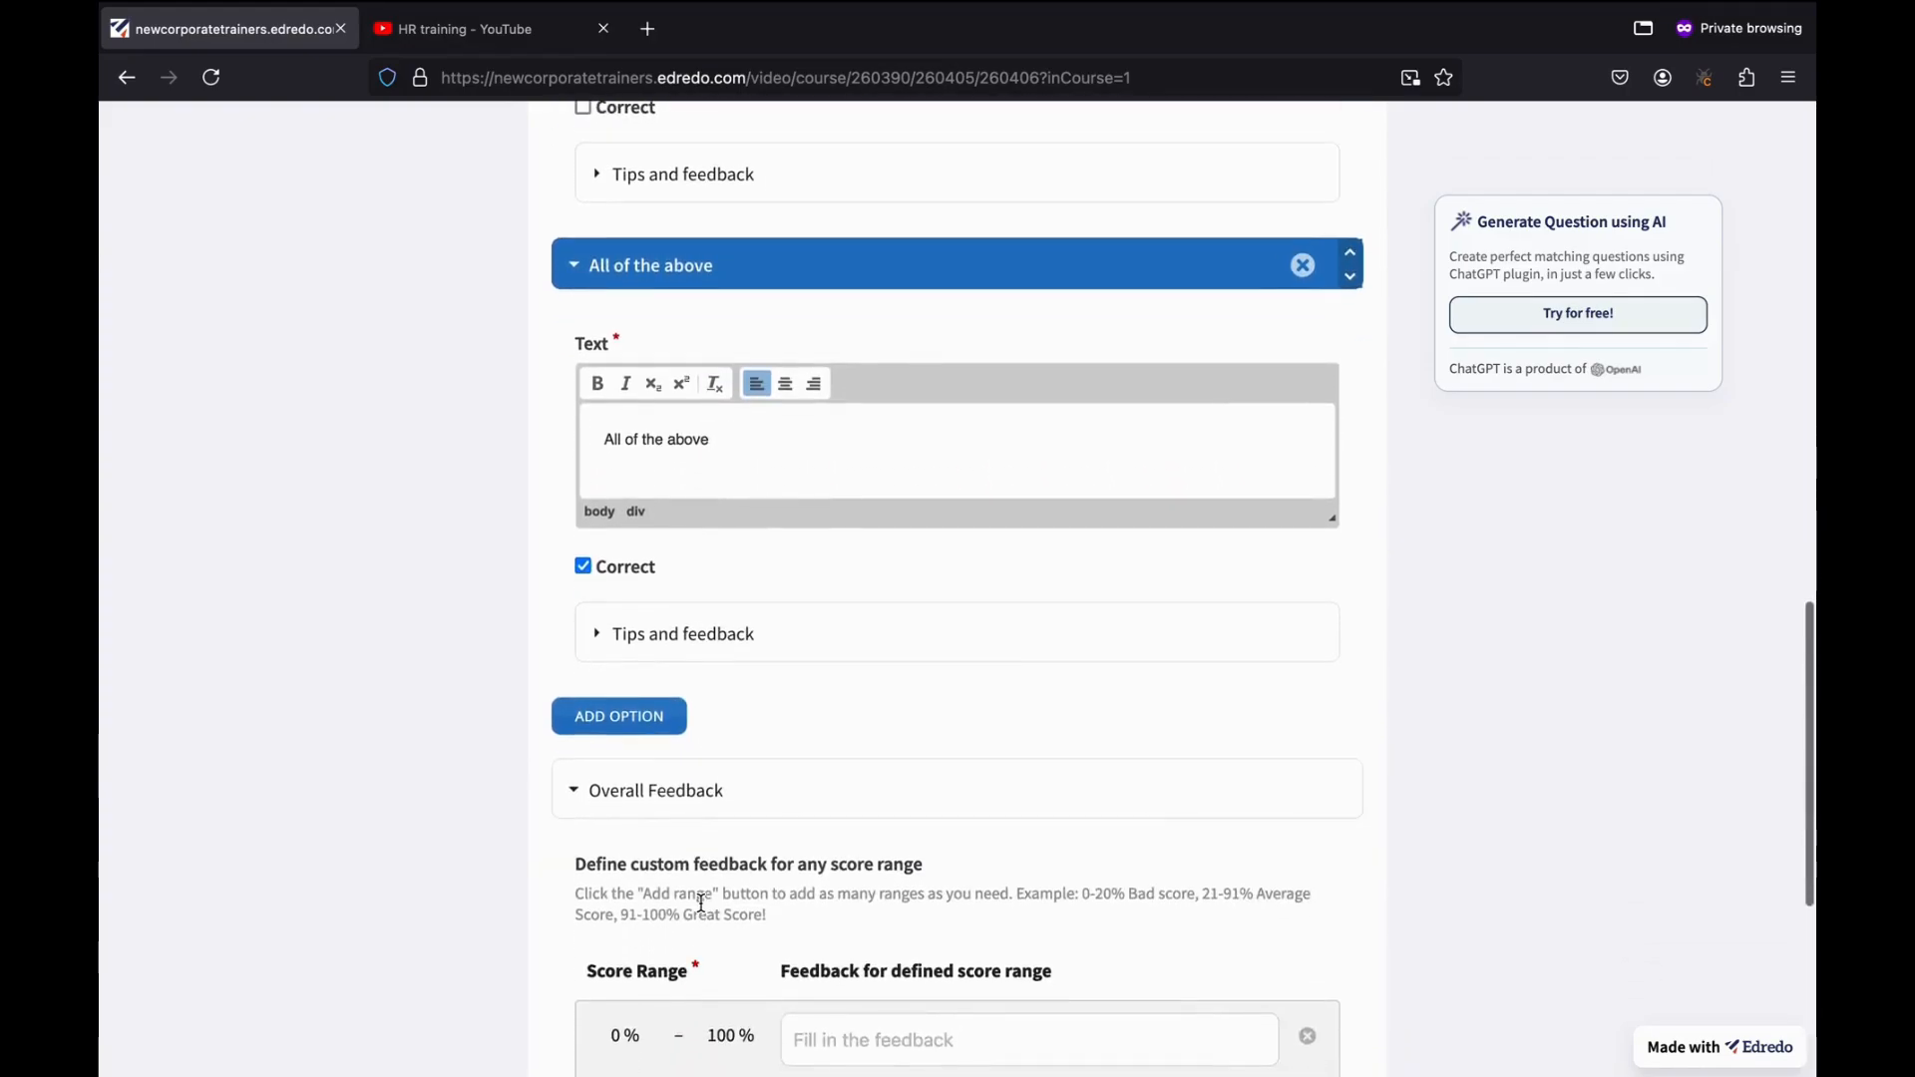
scroll(1035, 666, "up", 1)
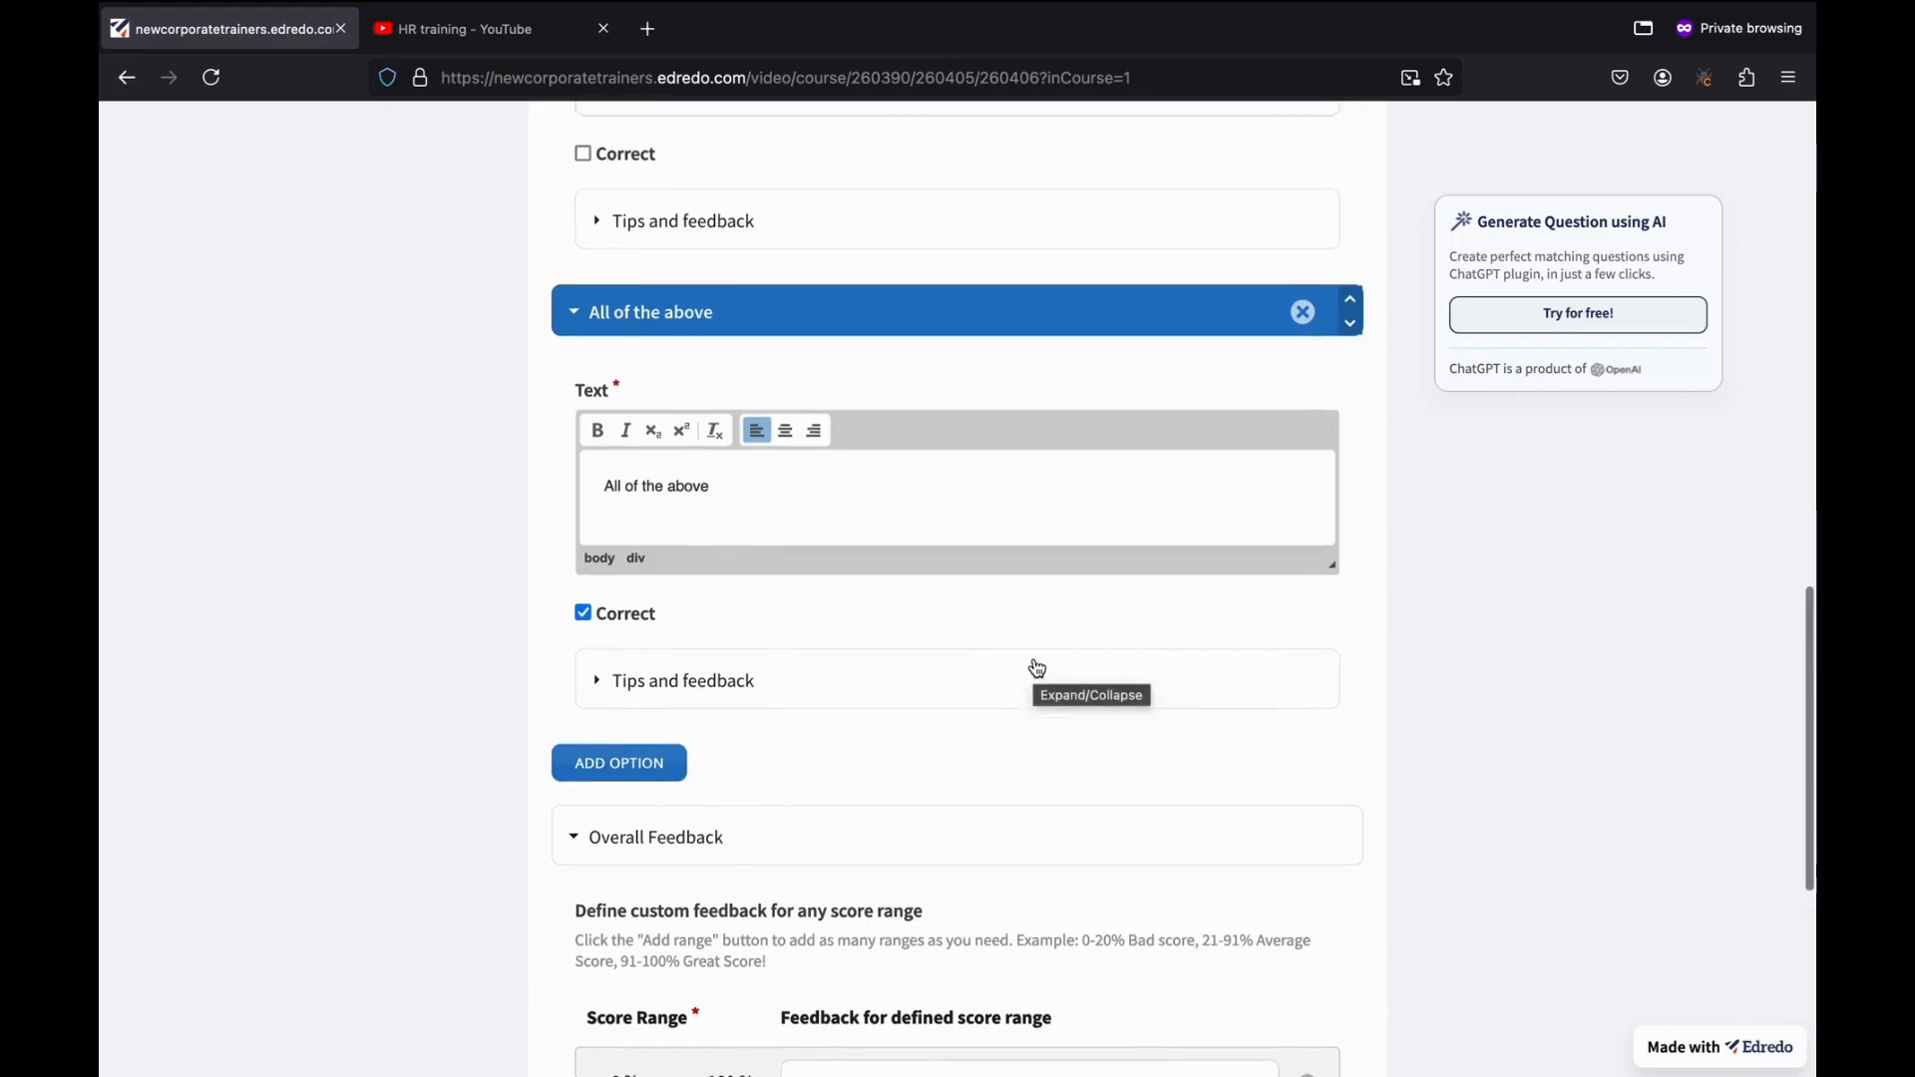
scroll(1037, 668, "down", 5)
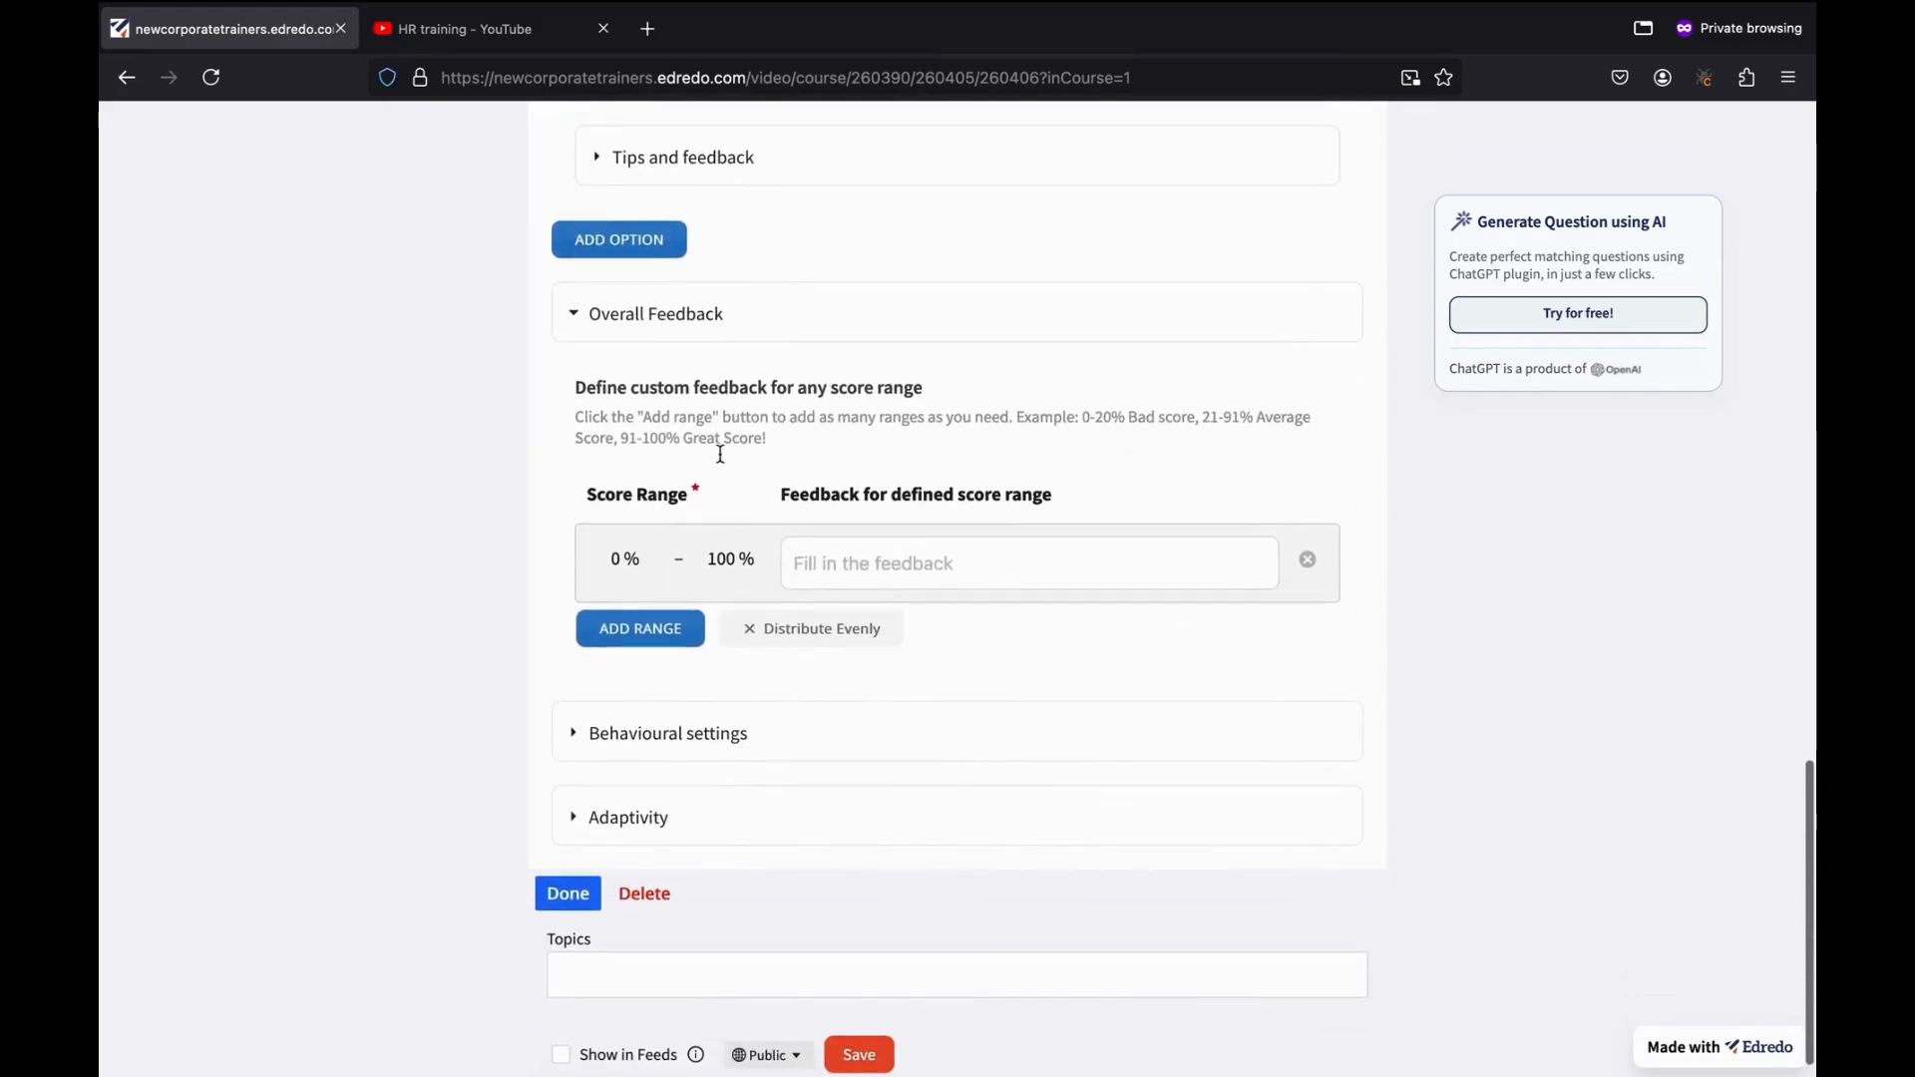
scroll(774, 662, "down", 1)
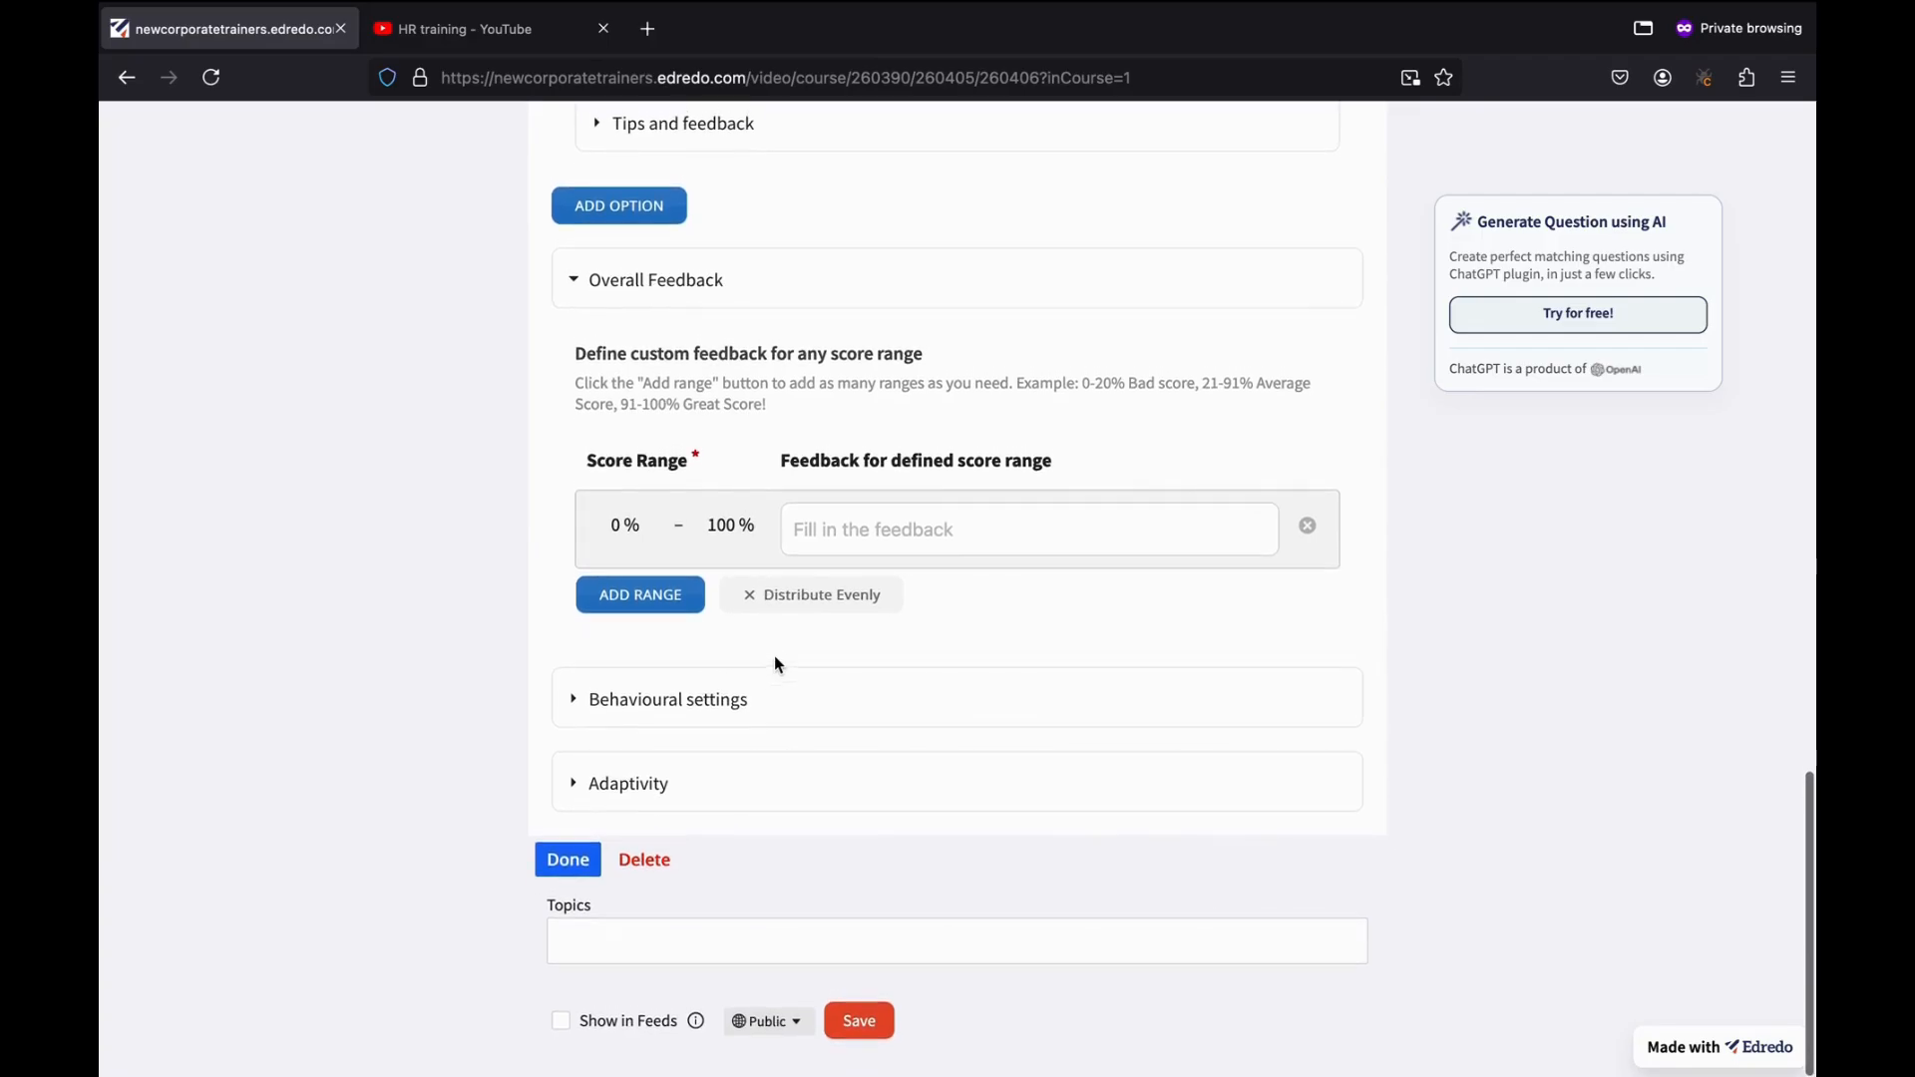
left_click(569, 861)
Move the question box onto the video, enlarge it to show all three options, and center it.
scroll(805, 816, "down", 2)
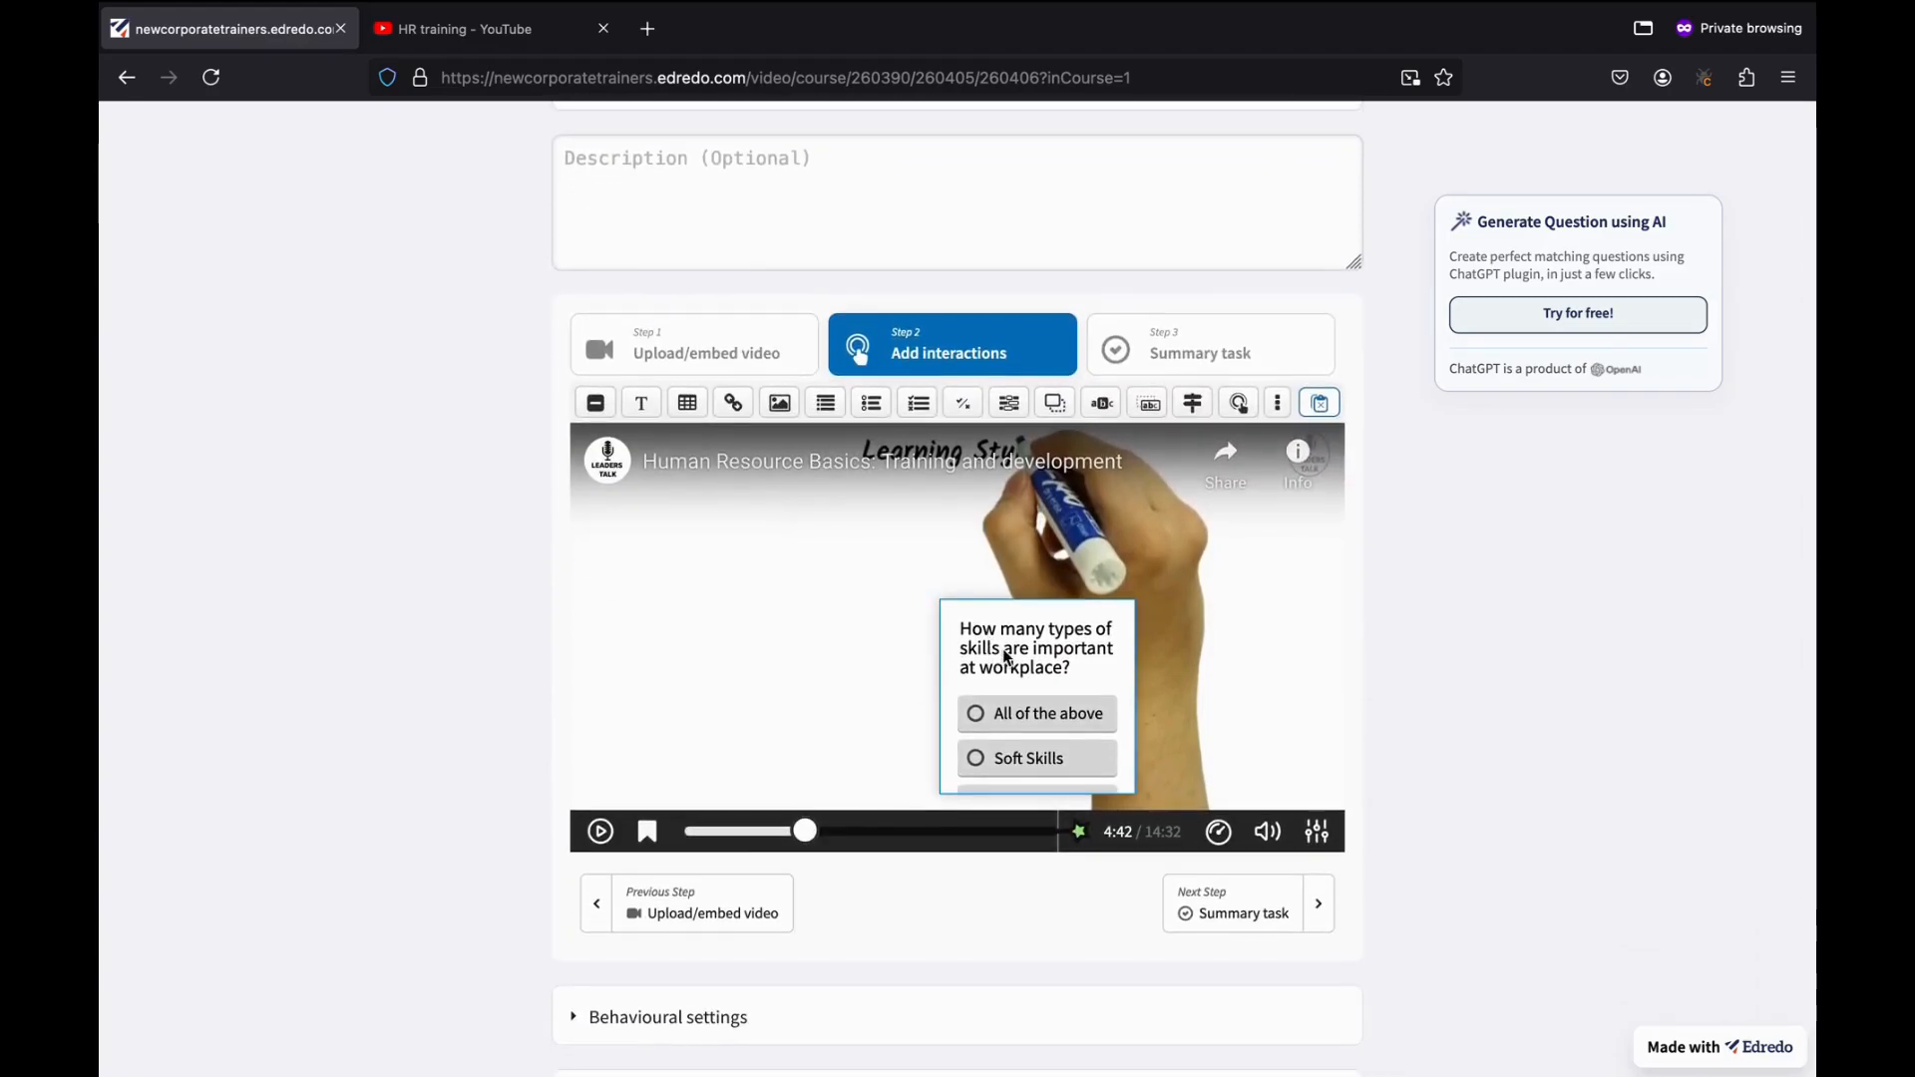
left_click_drag(992, 656, 703, 573)
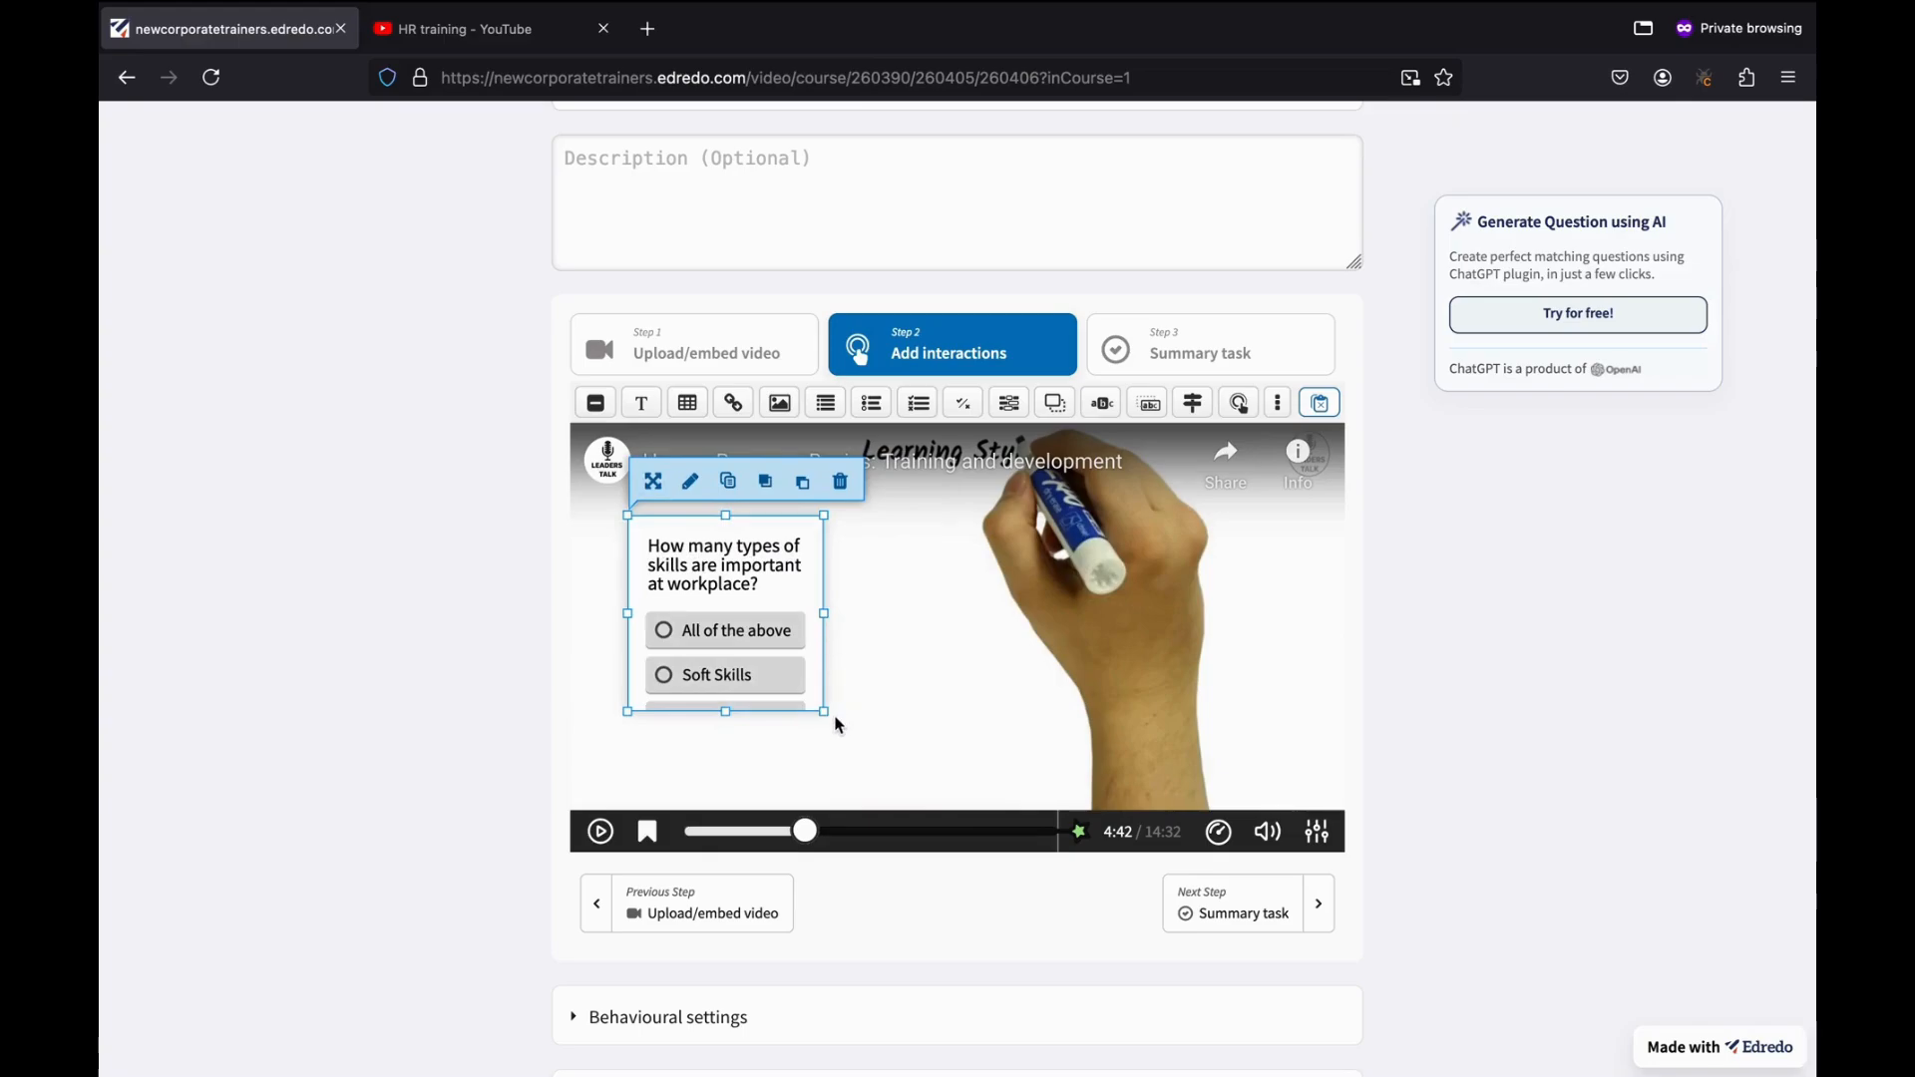
left_click_drag(823, 711, 1213, 763)
left_click_drag(914, 593, 955, 568)
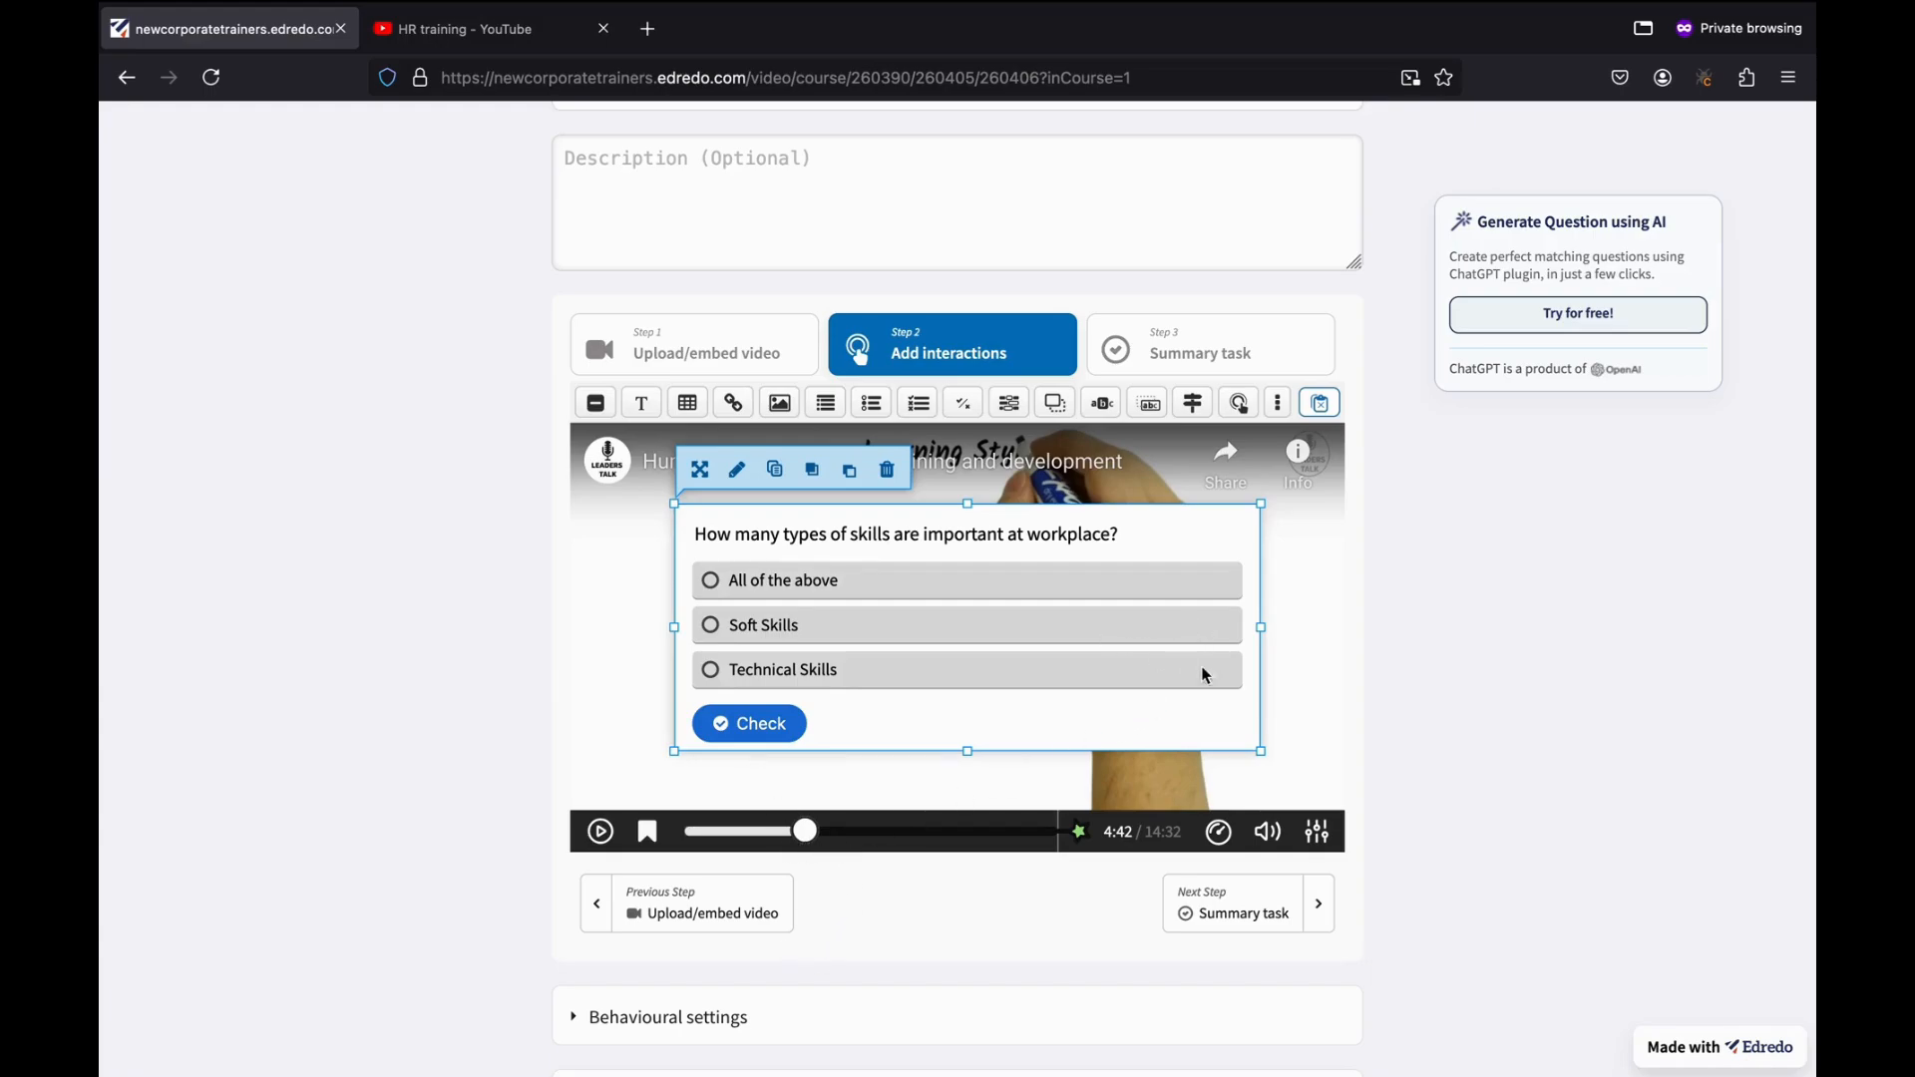
left_click(1310, 667)
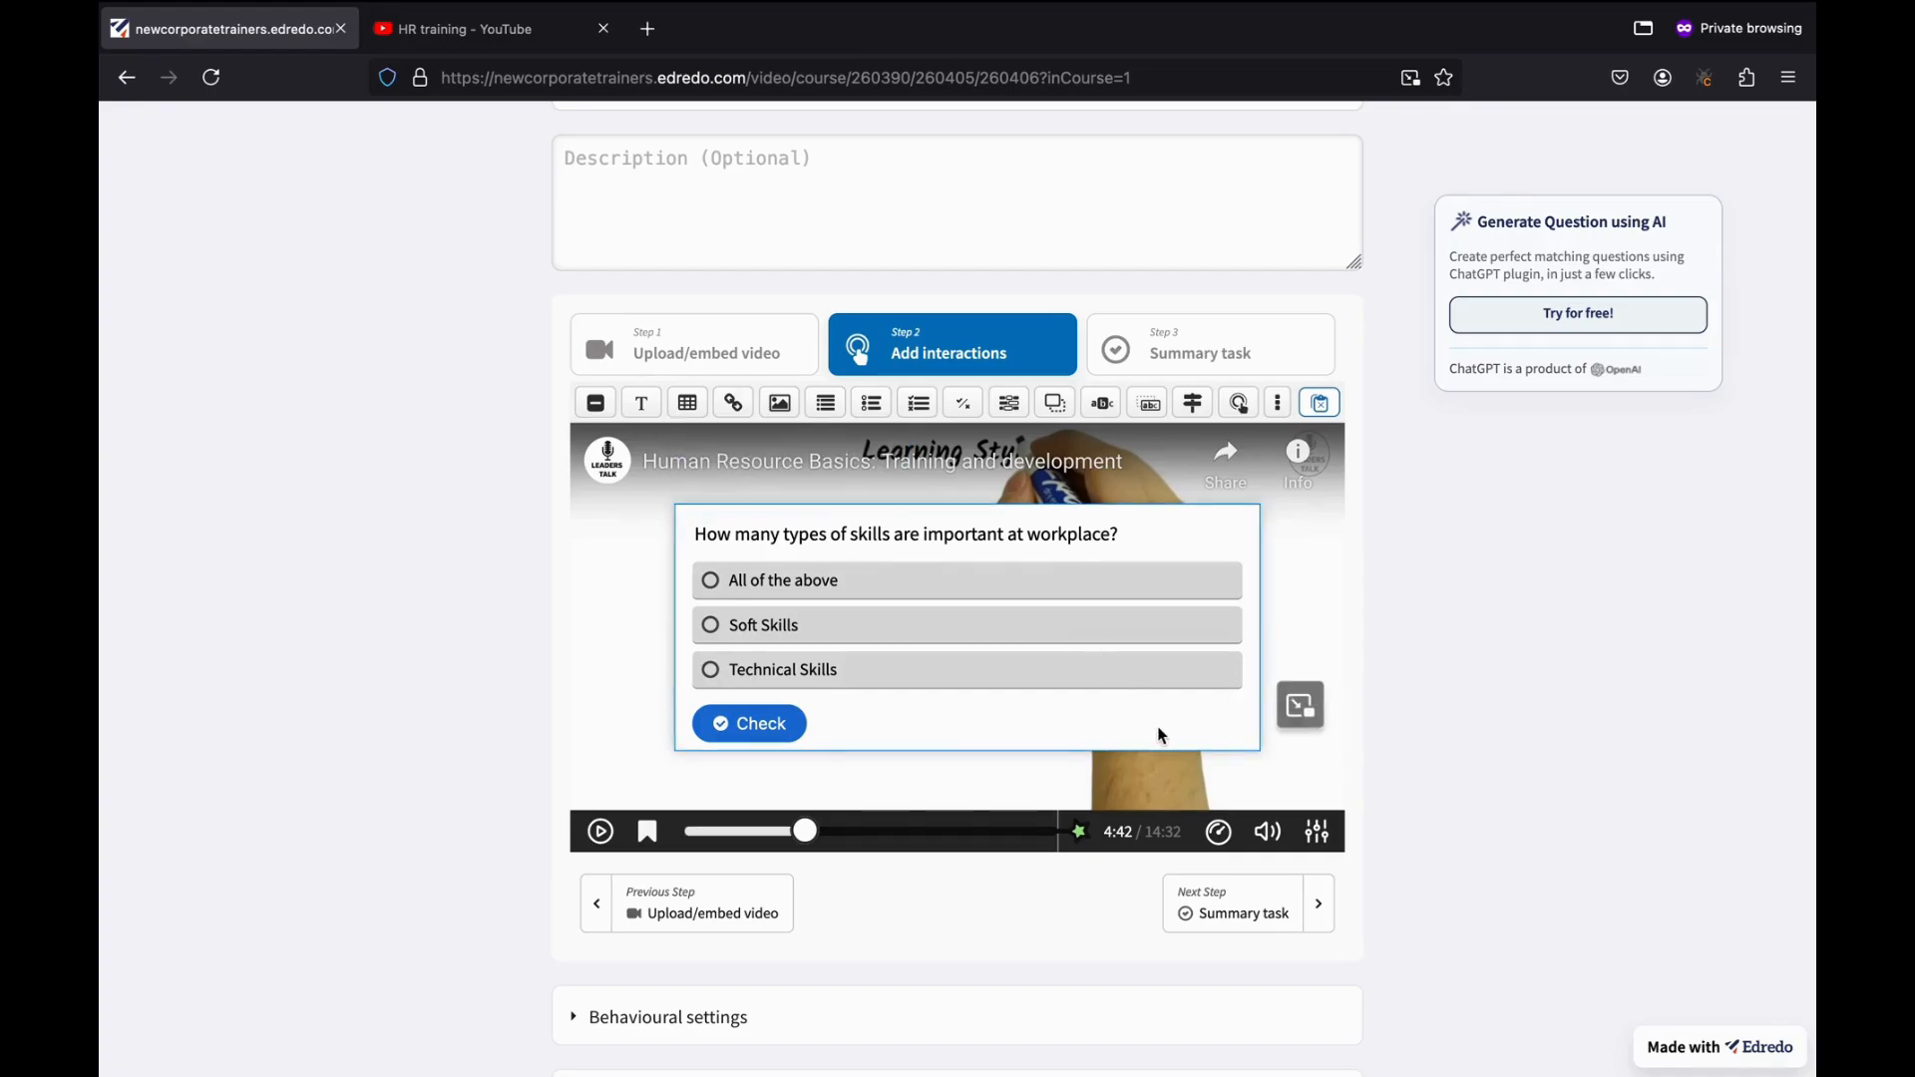
scroll(1161, 735, "down", 5)
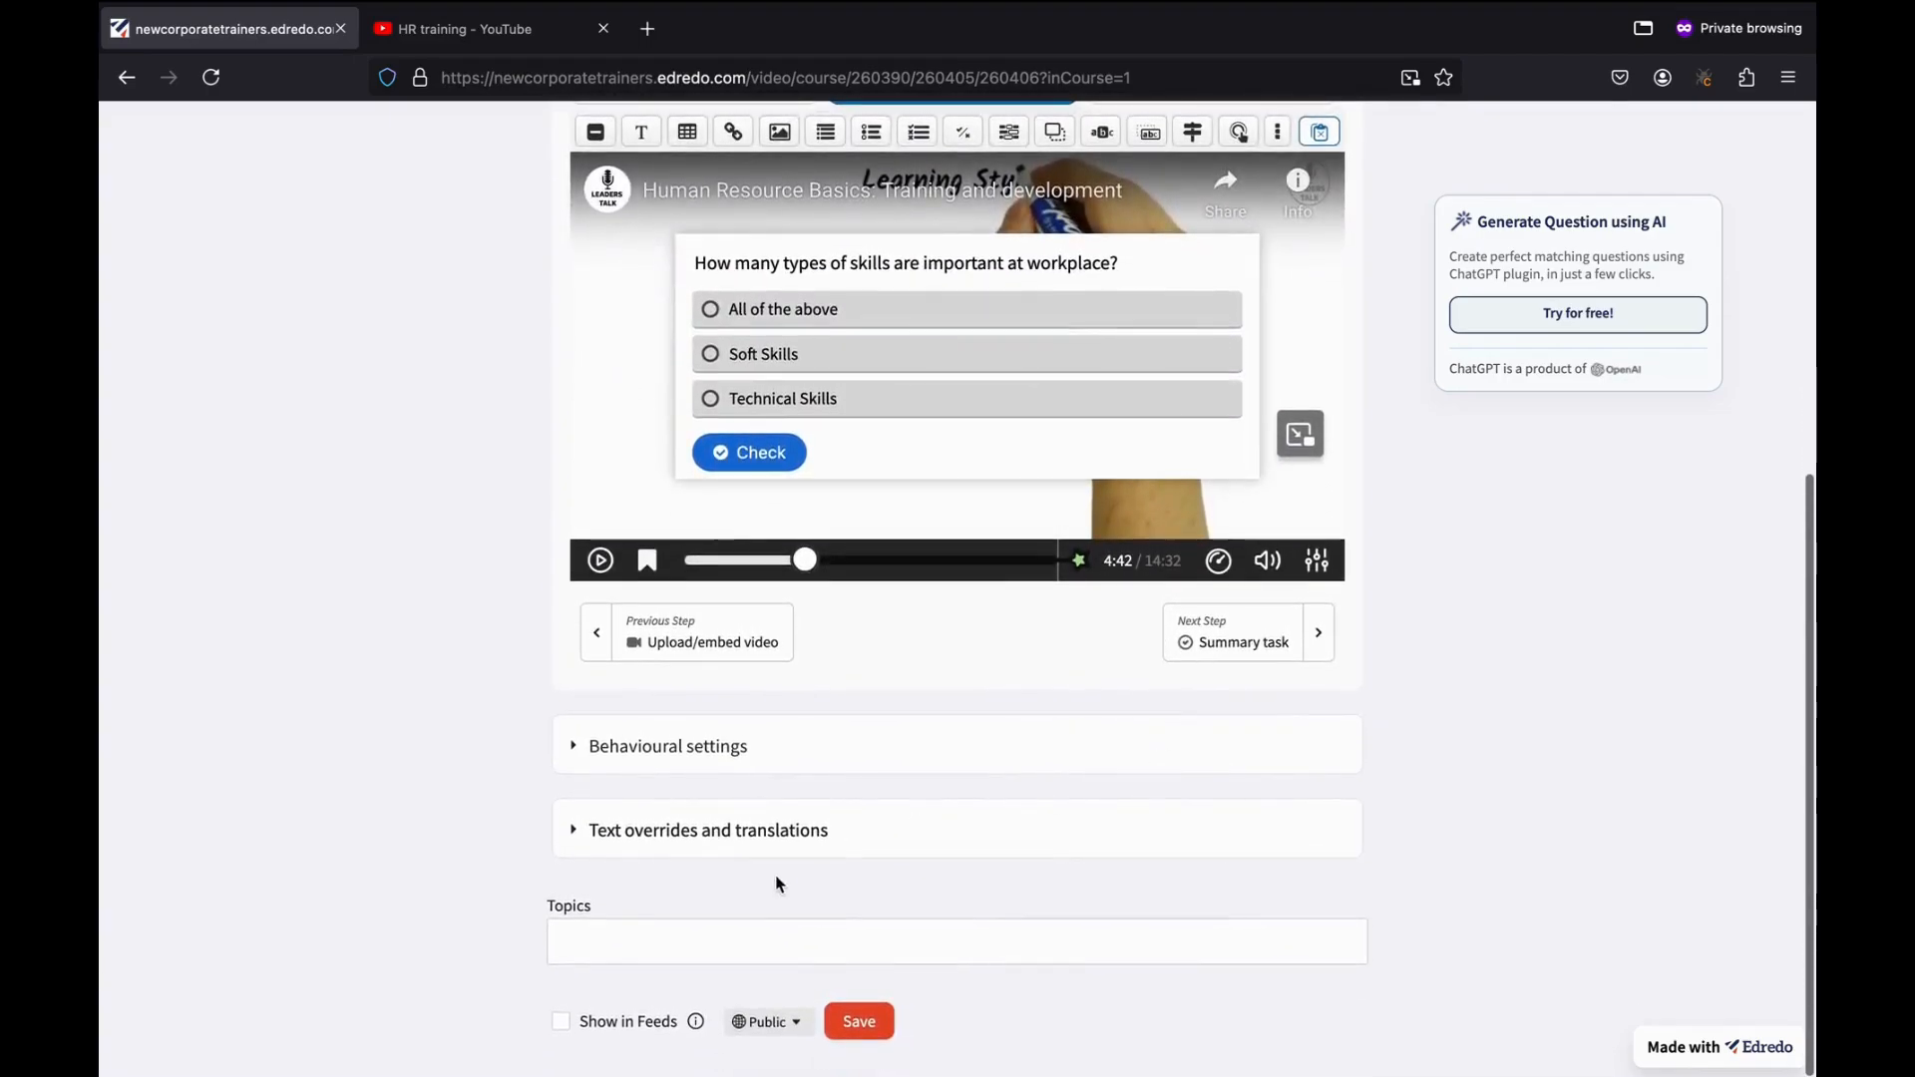
Save the interactive video and choose Add Content > Create new in the Basics chapter.
left_click(878, 1021)
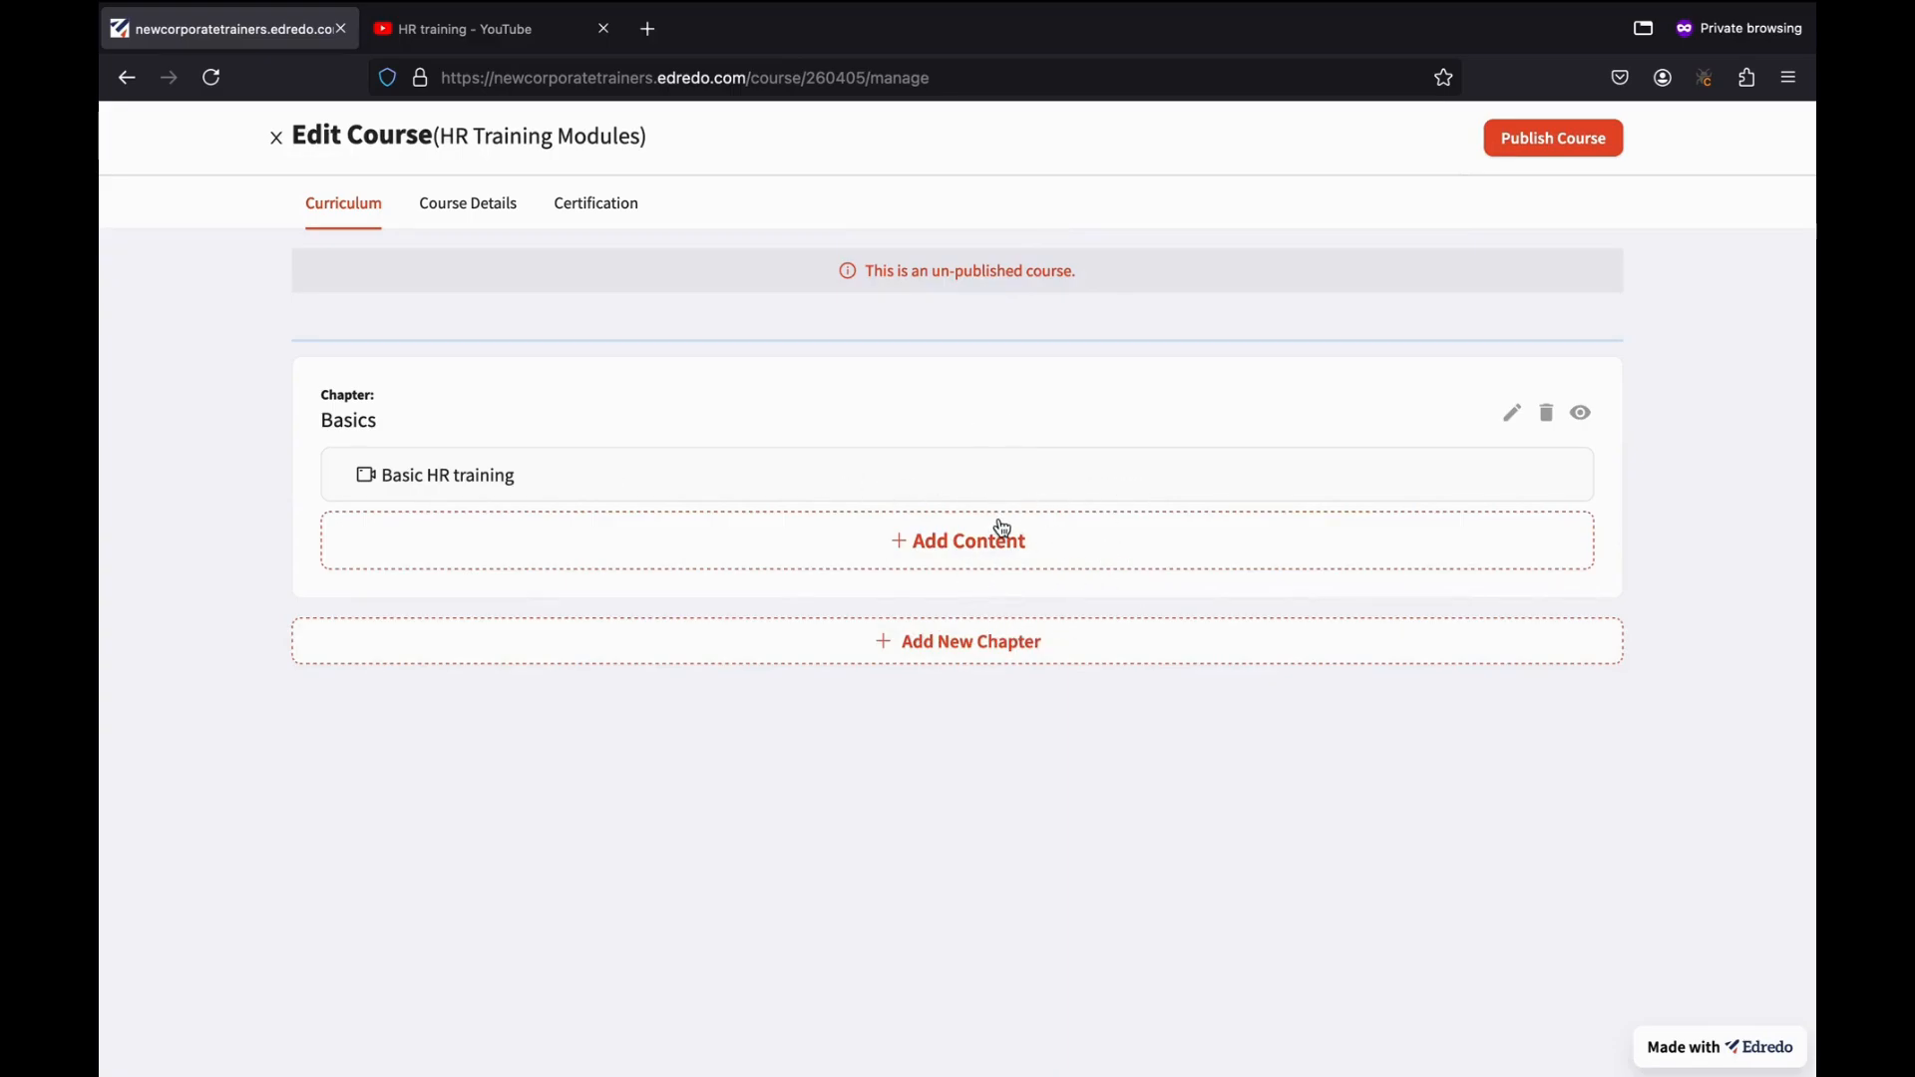
left_click(970, 560)
left_click(973, 625)
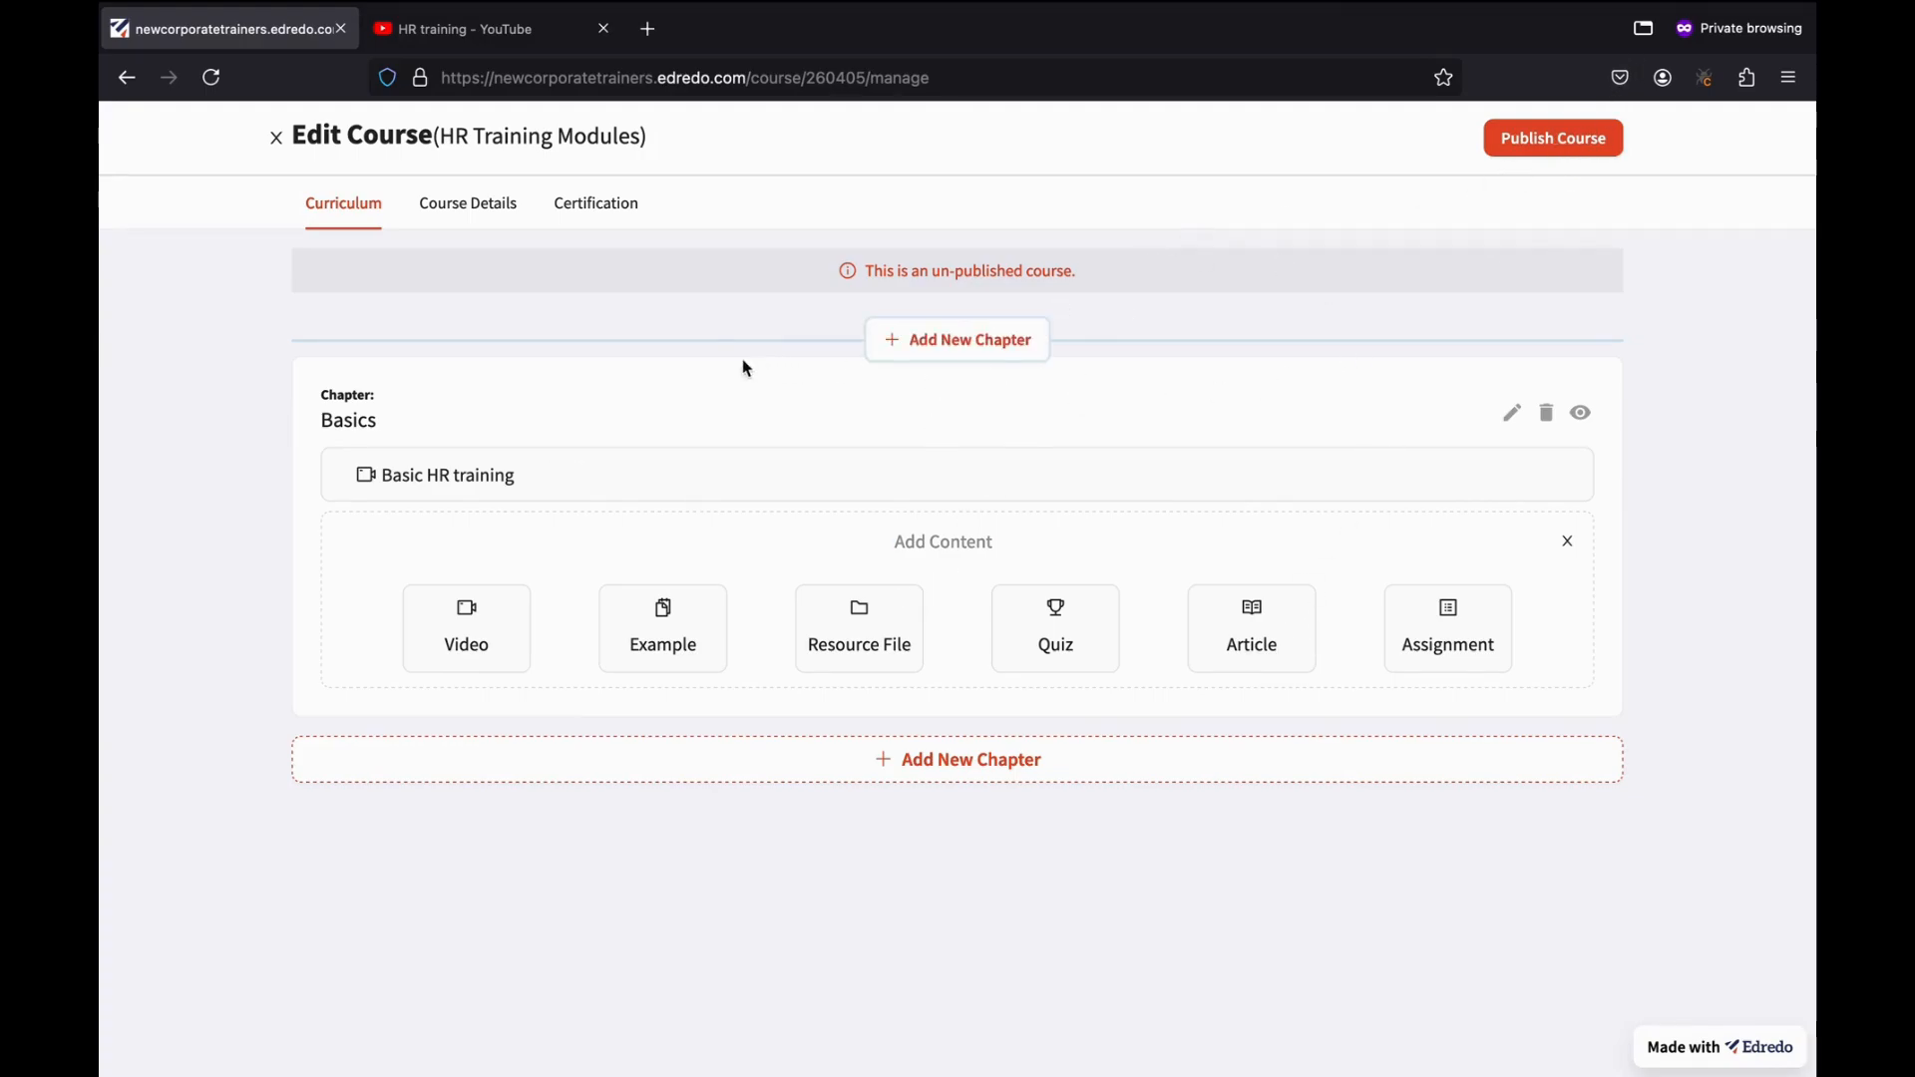
Check the course name and description under Course Details, then view the Certification settings.
left_click(478, 225)
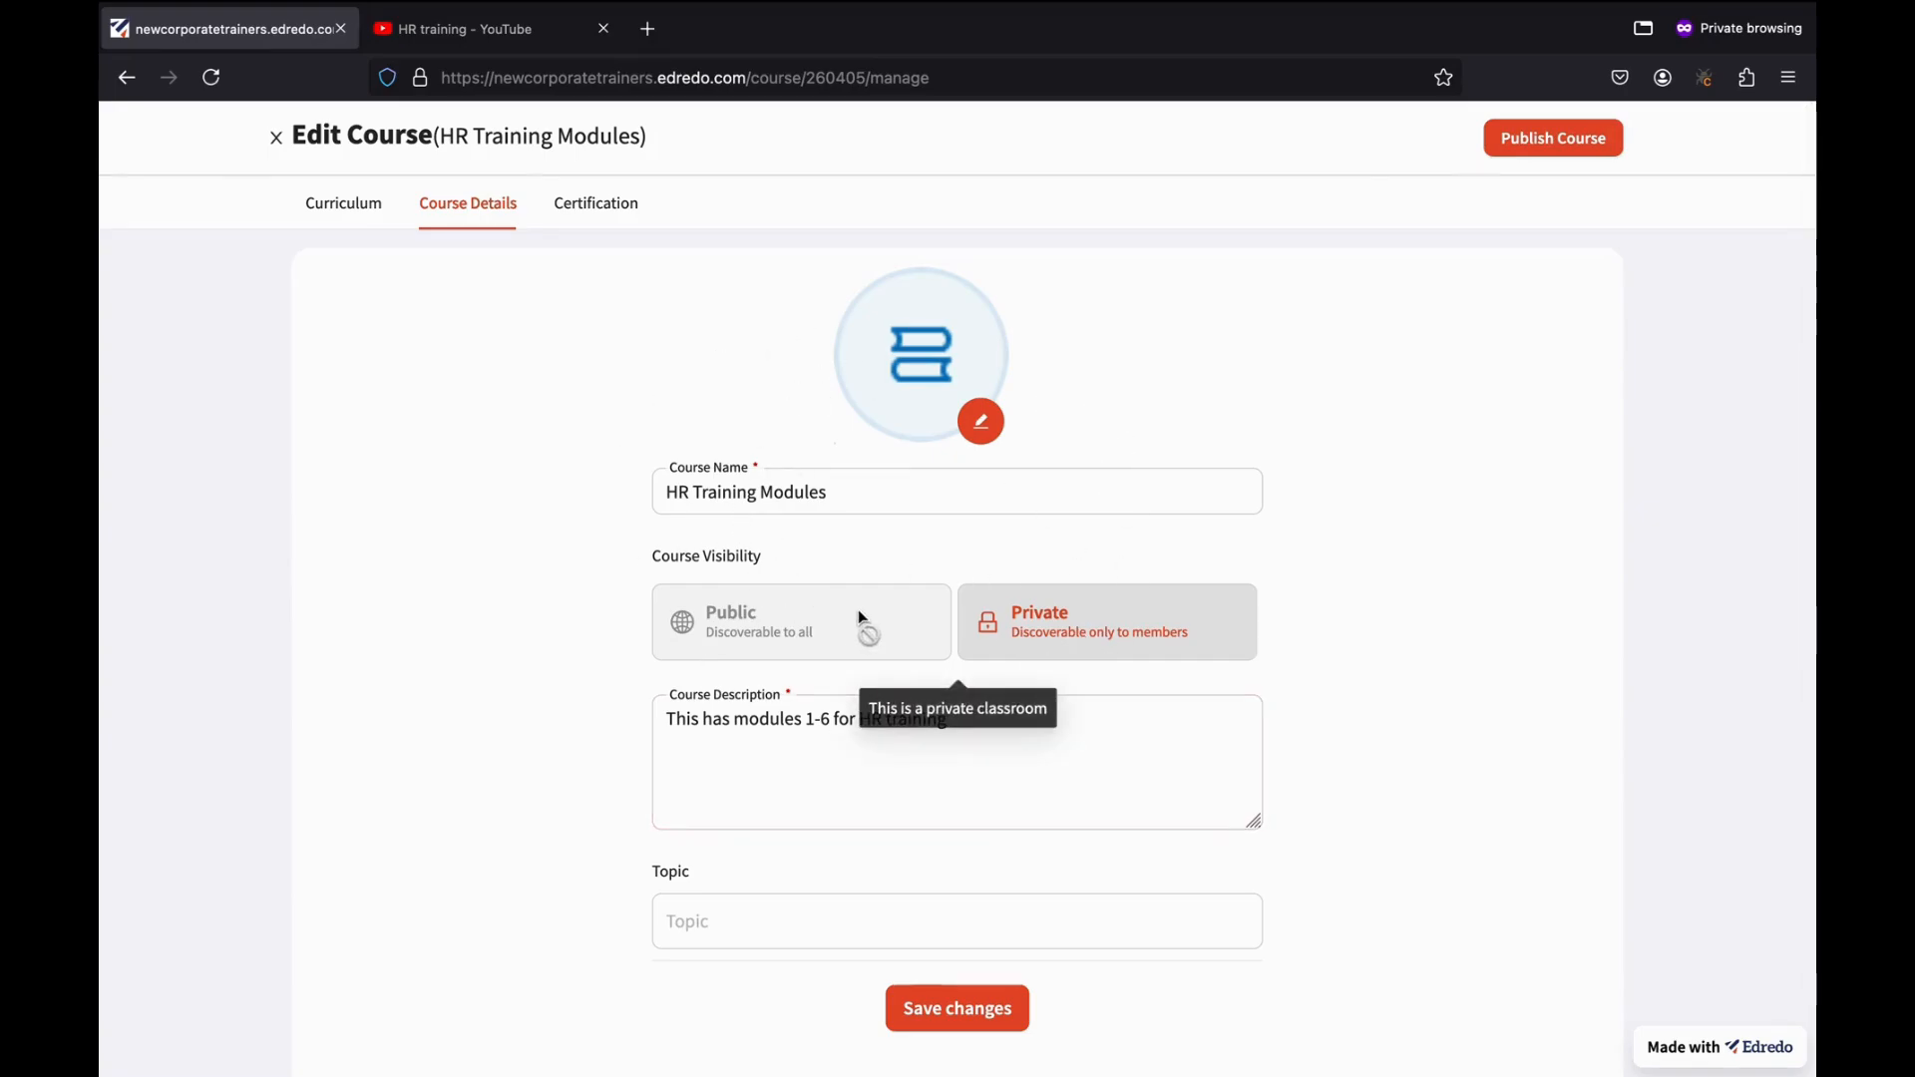
left_click(702, 491)
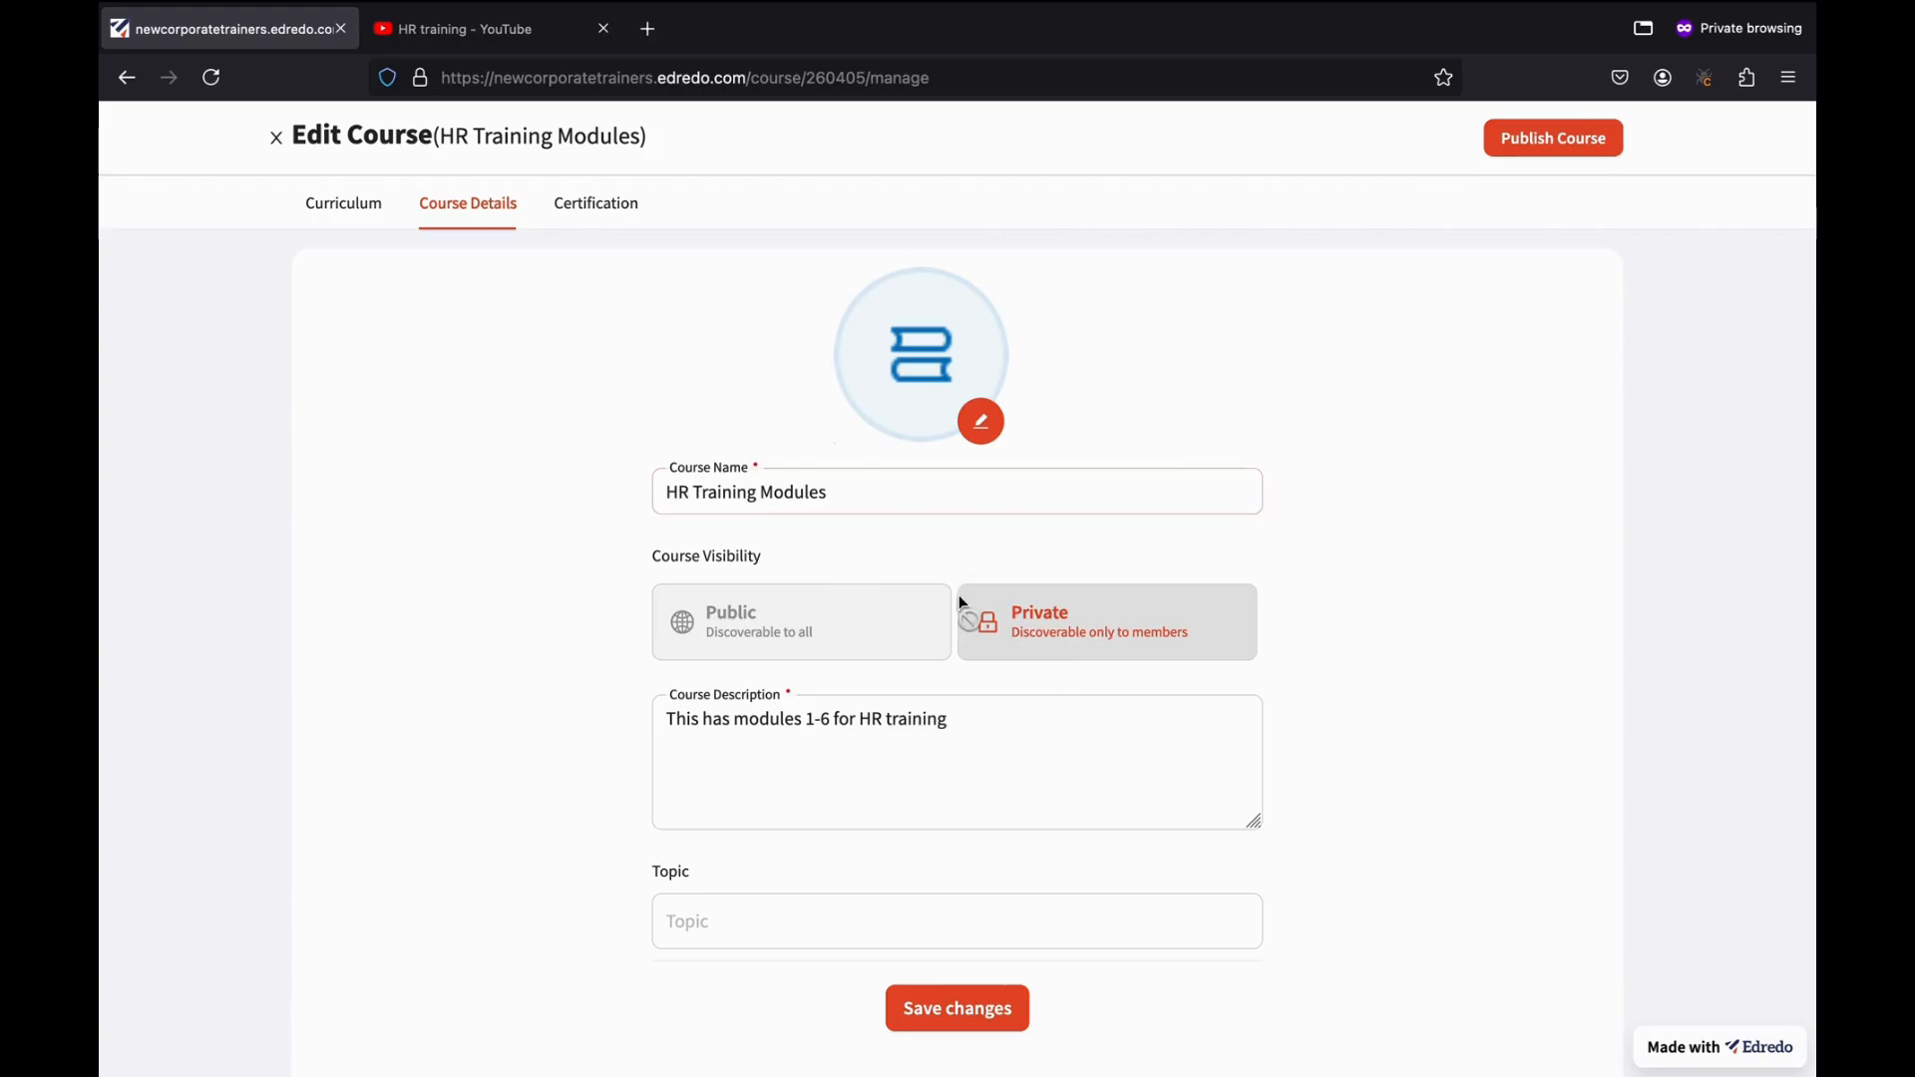
left_click(678, 726)
left_click(606, 204)
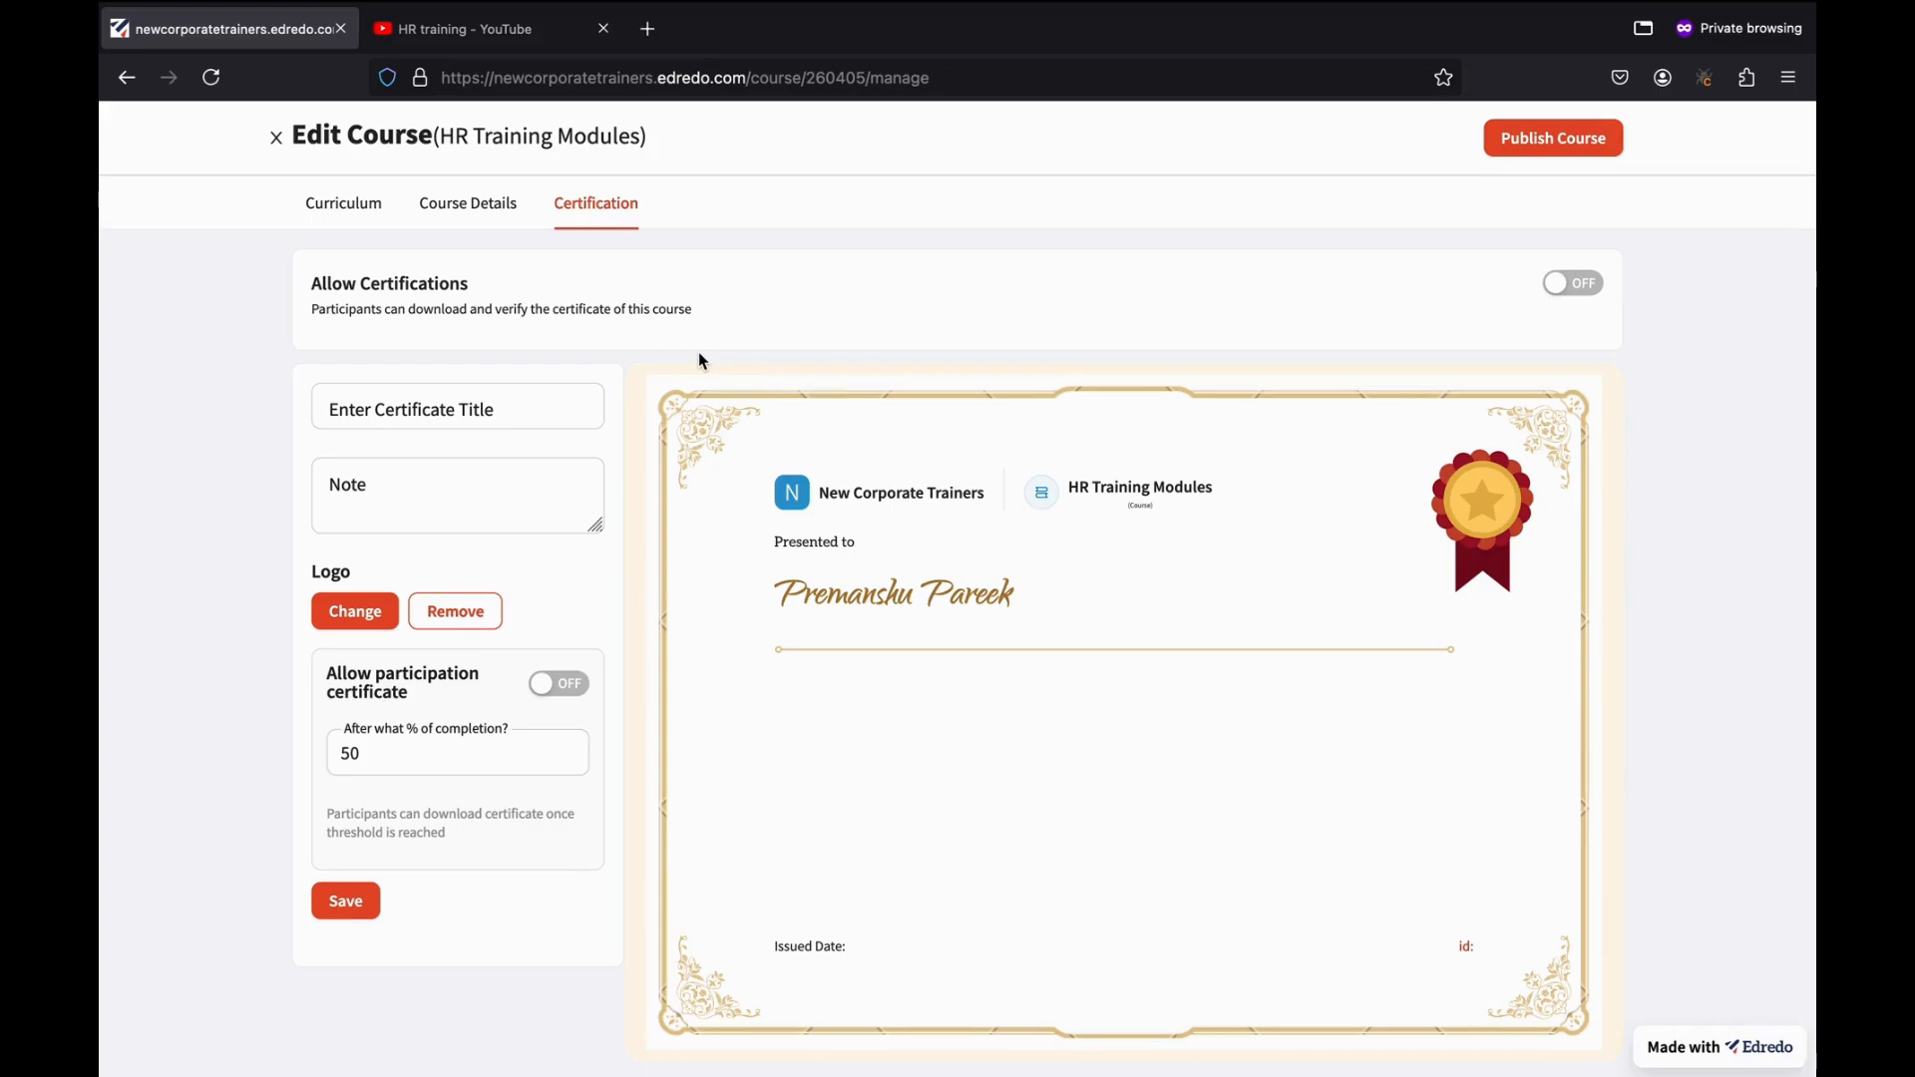
Title the certificate 'Basic HR Training' and add a note that the user completed the course and performed well.
left_click(1586, 287)
left_click(1579, 291)
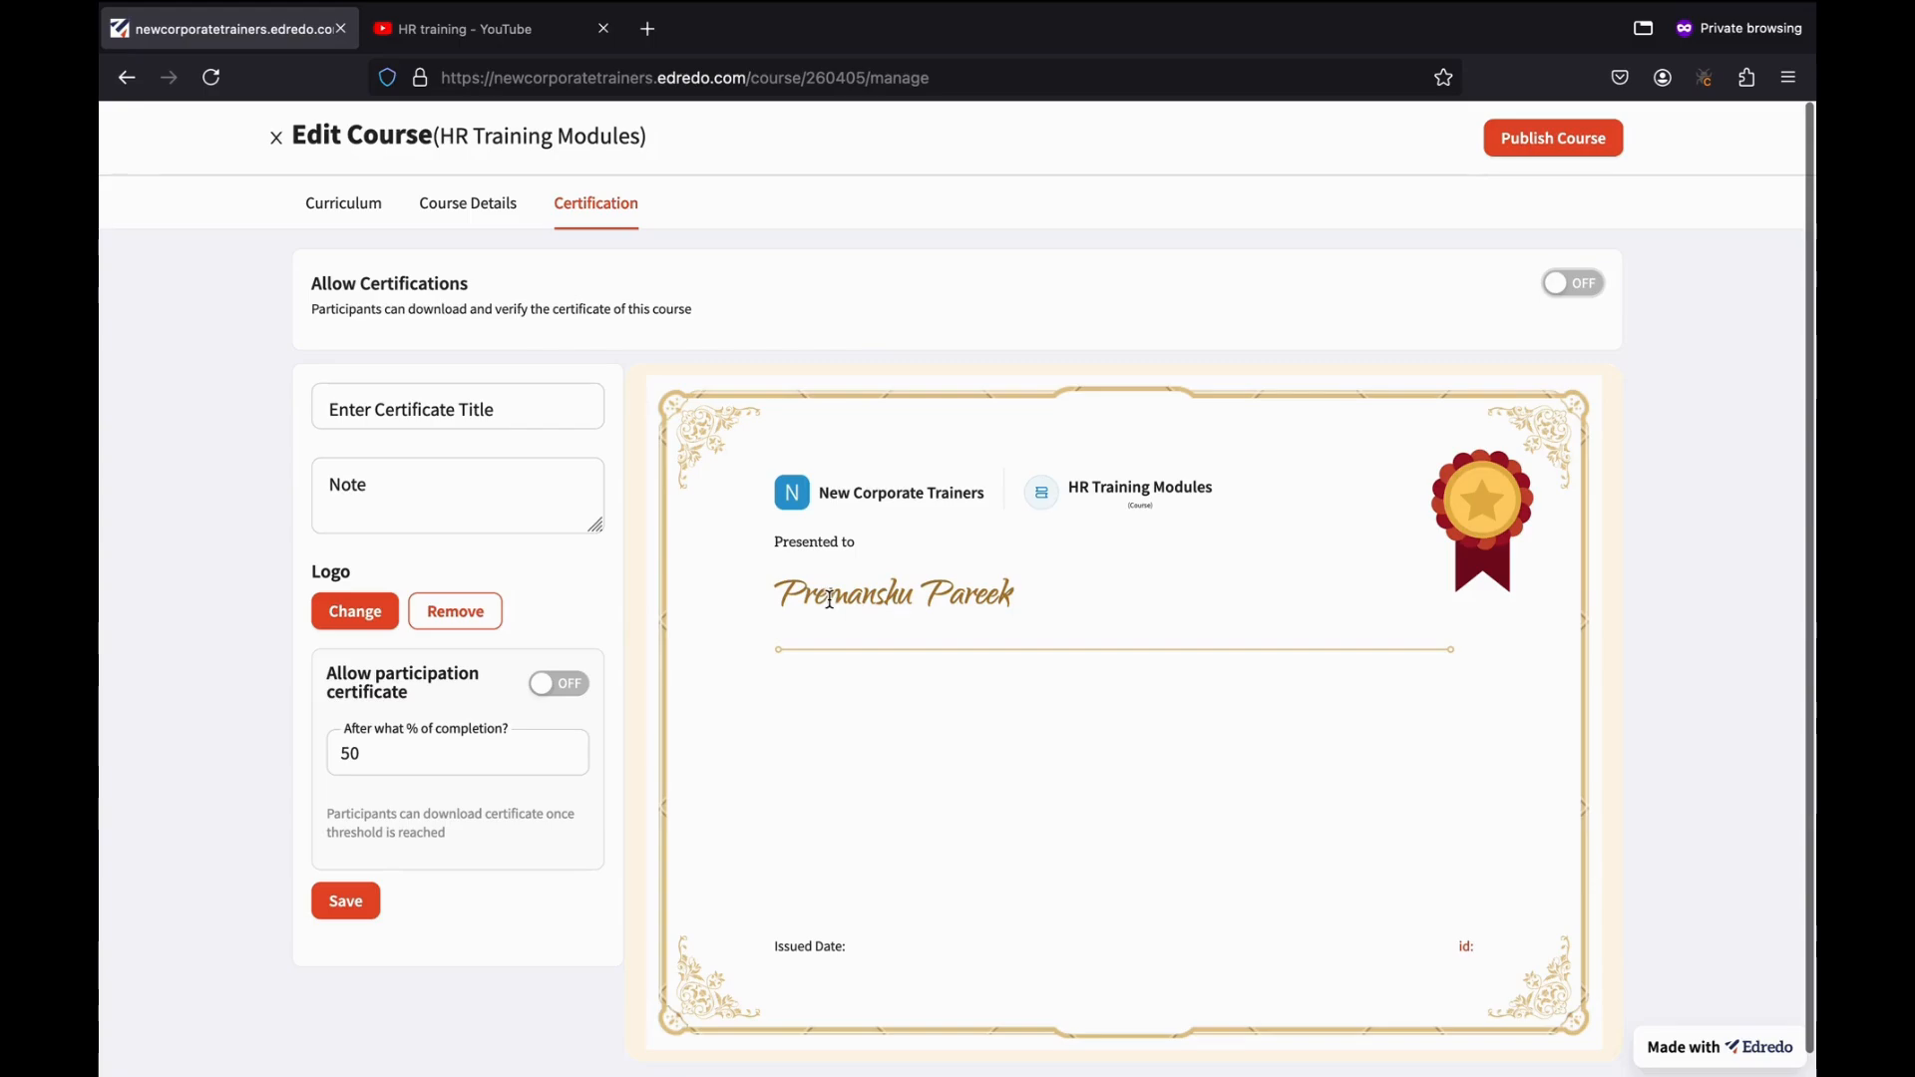
left_click(520, 394)
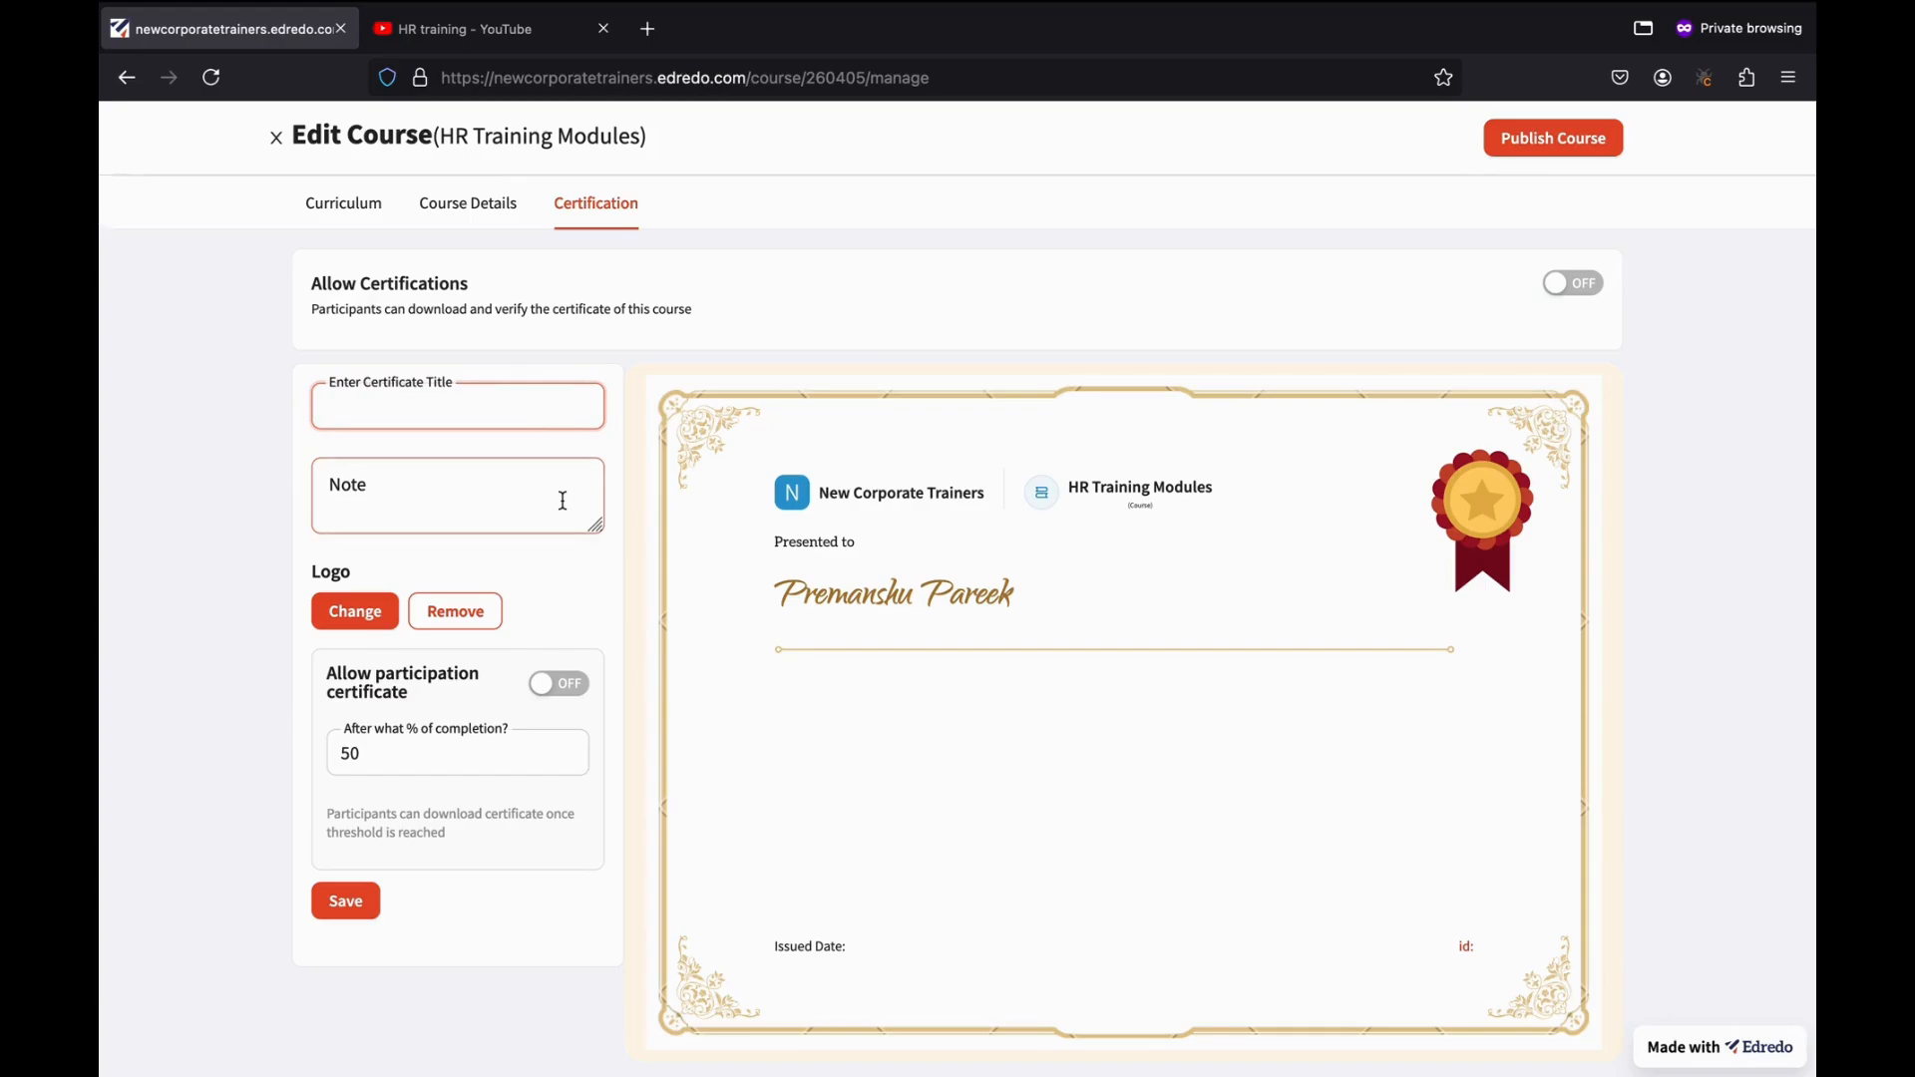
type("Bas")
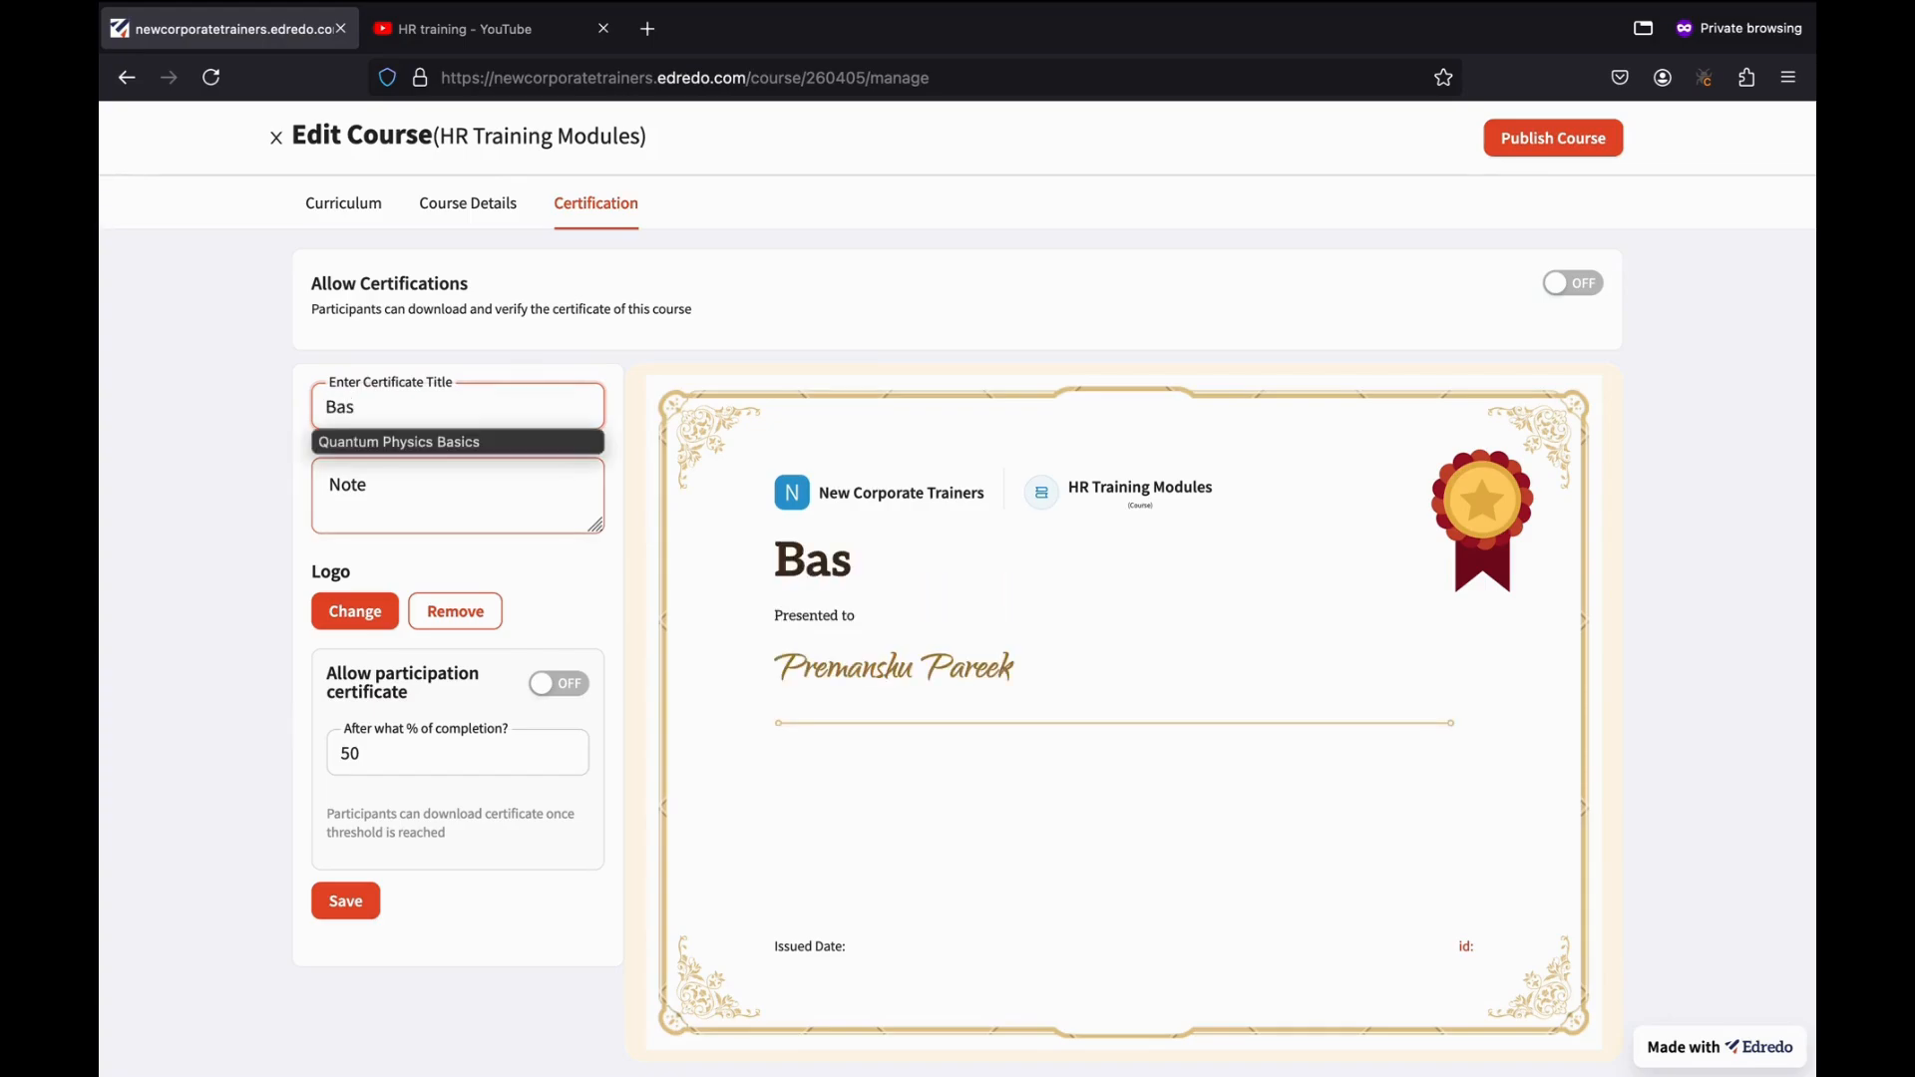
type("ic HR")
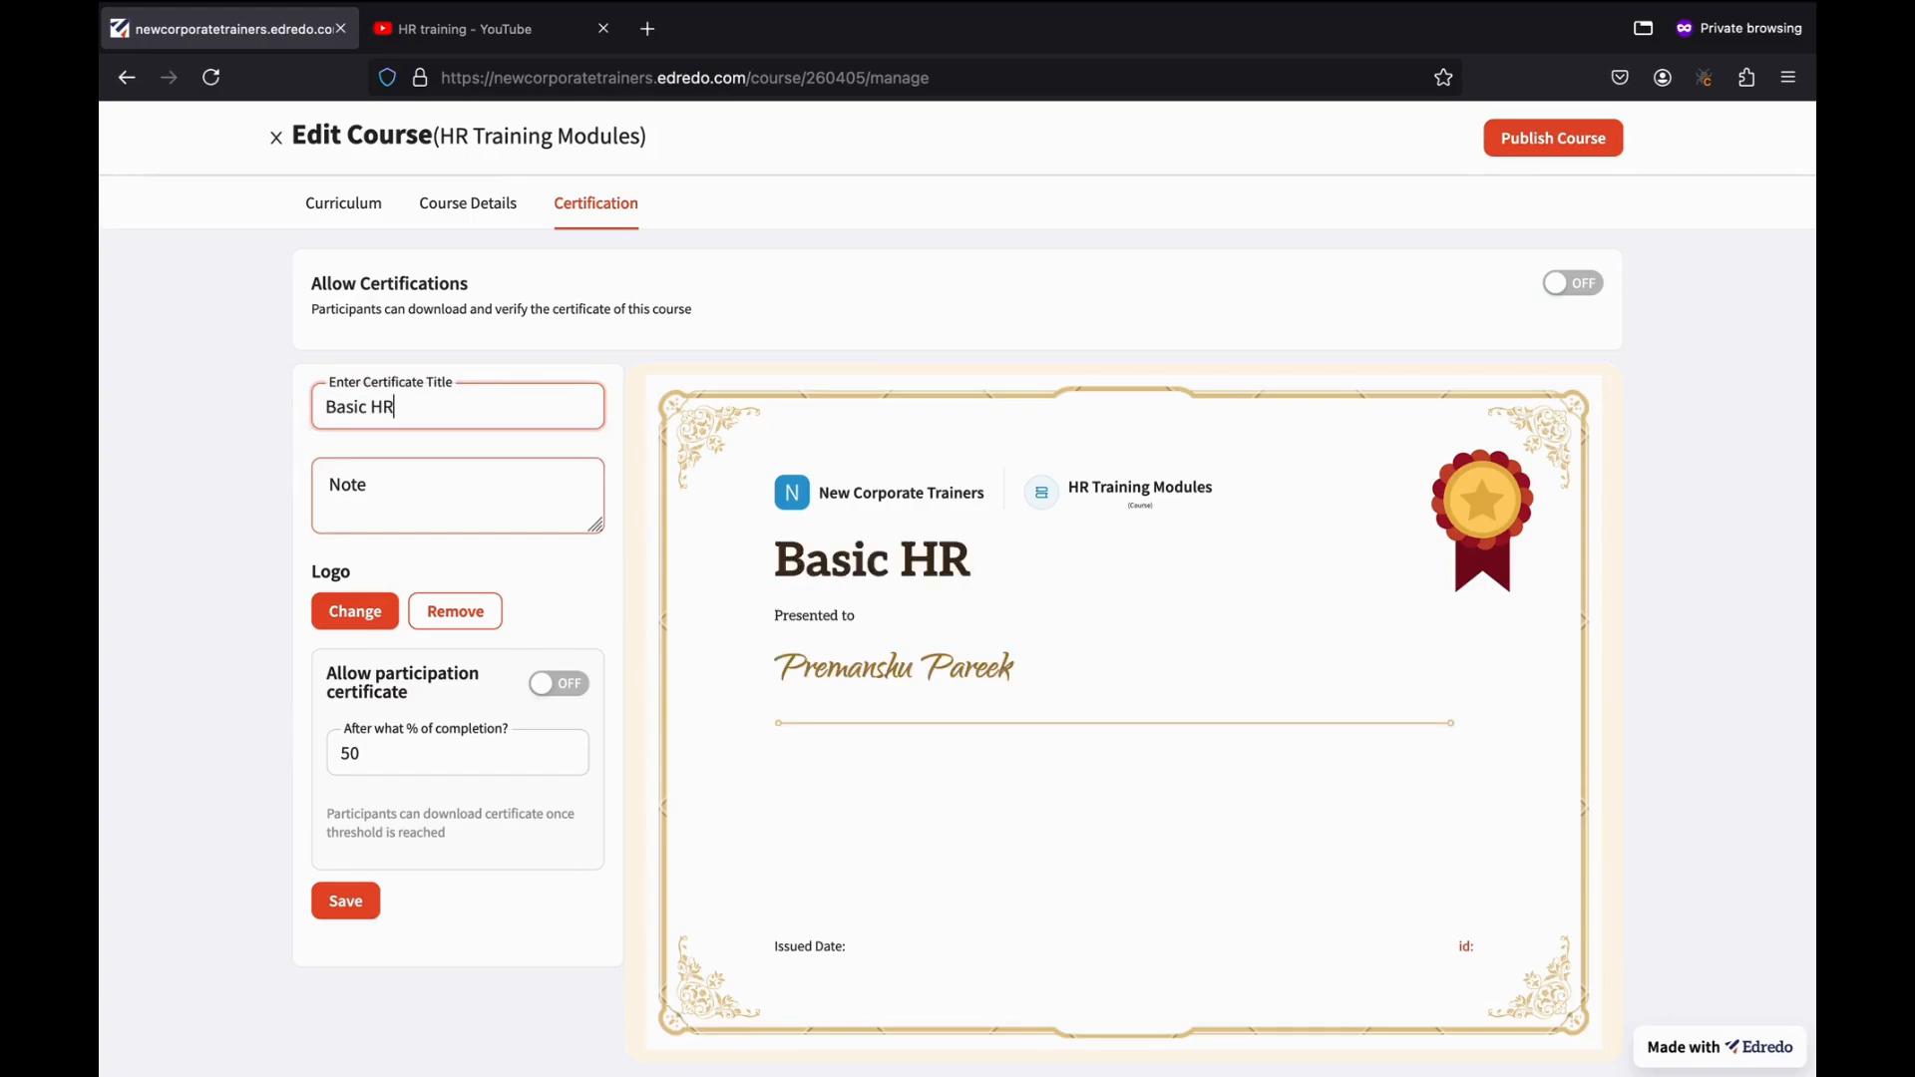
type(" Training")
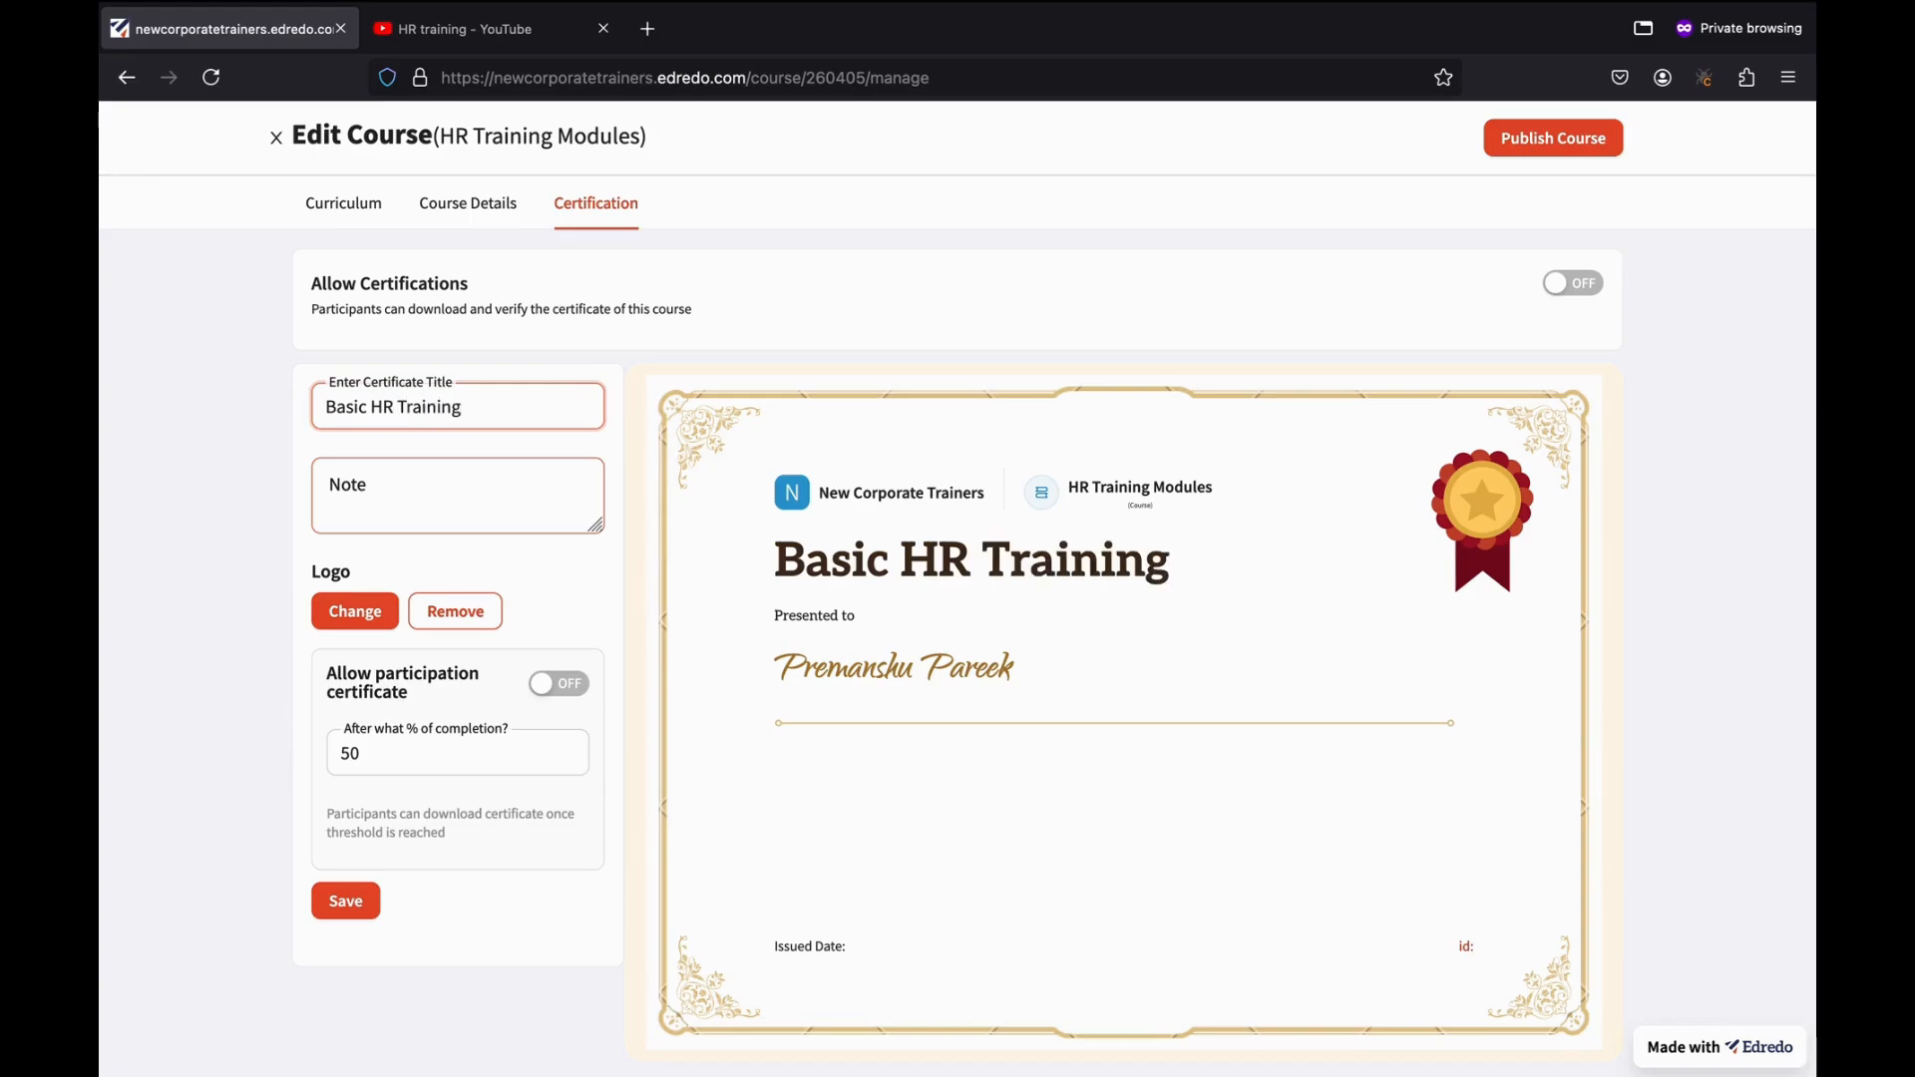
left_click(402, 489)
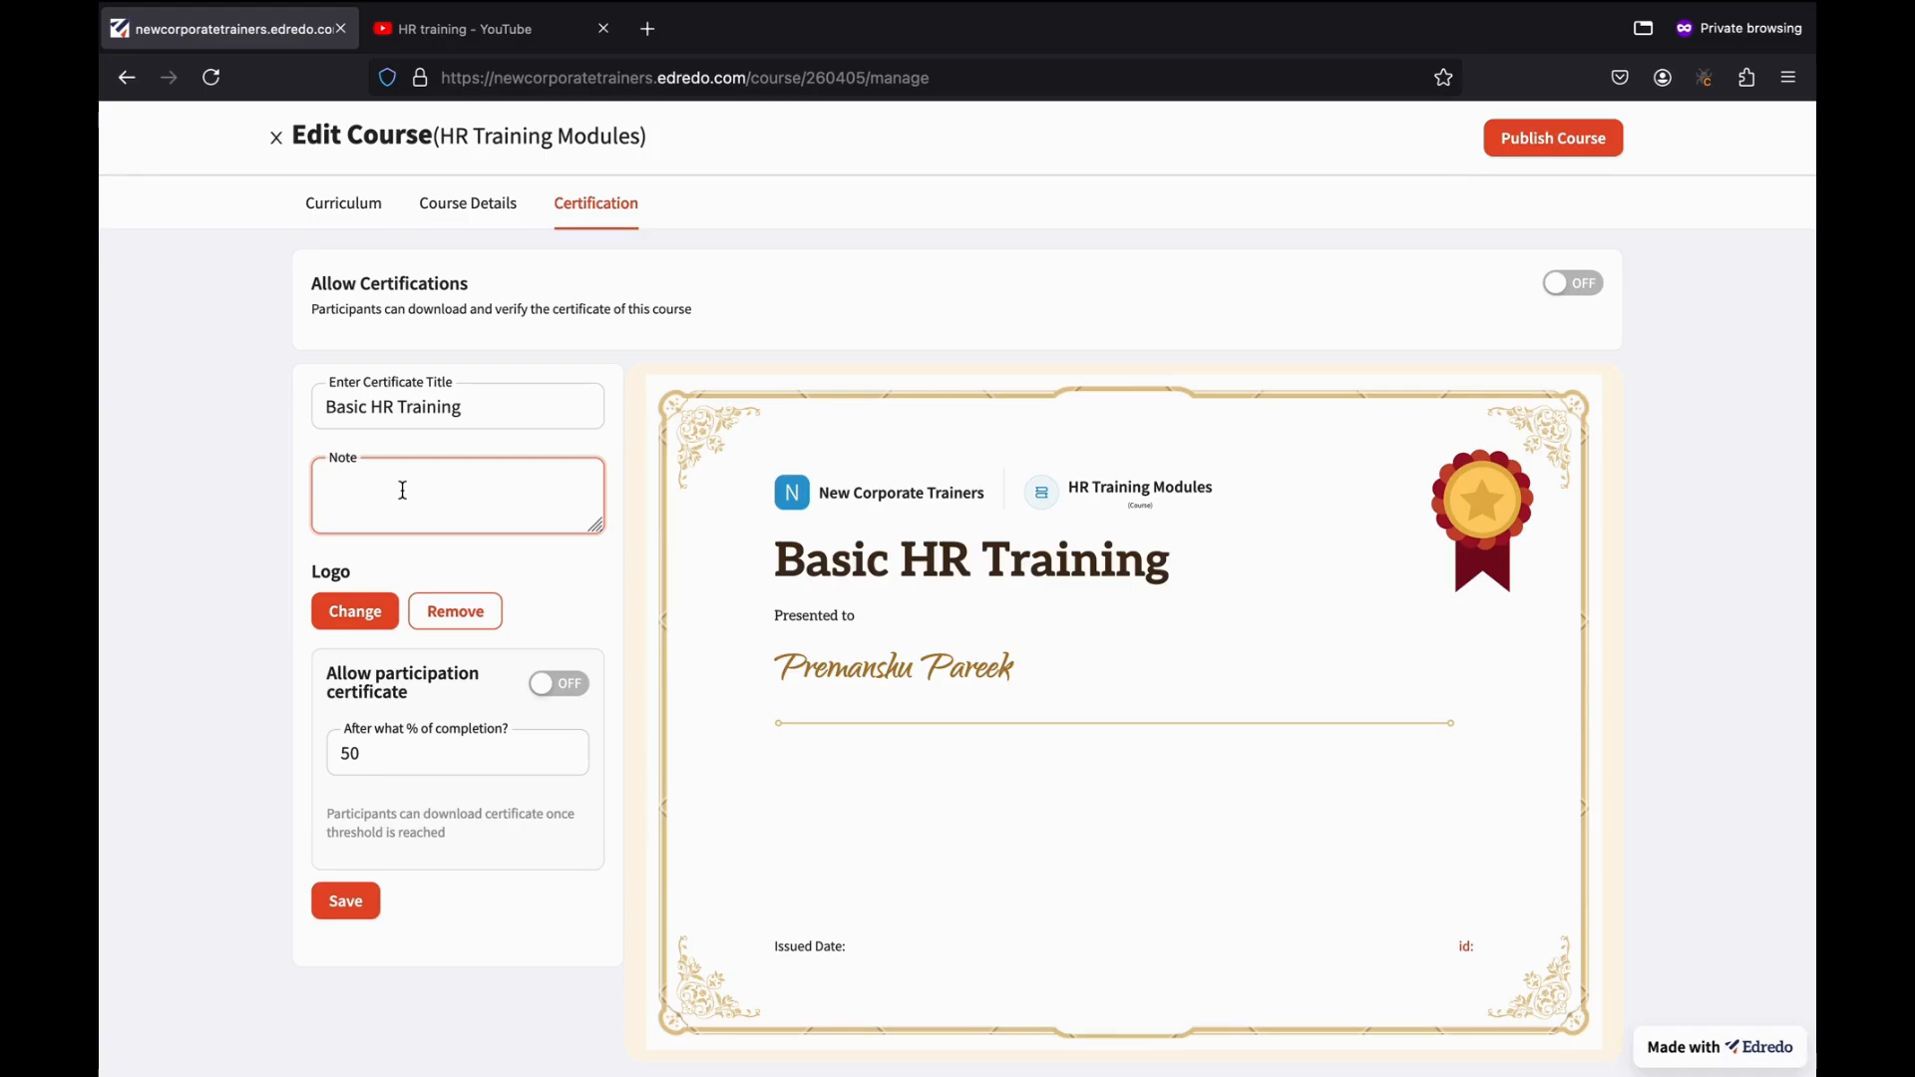
type("This i")
type("ourse is")
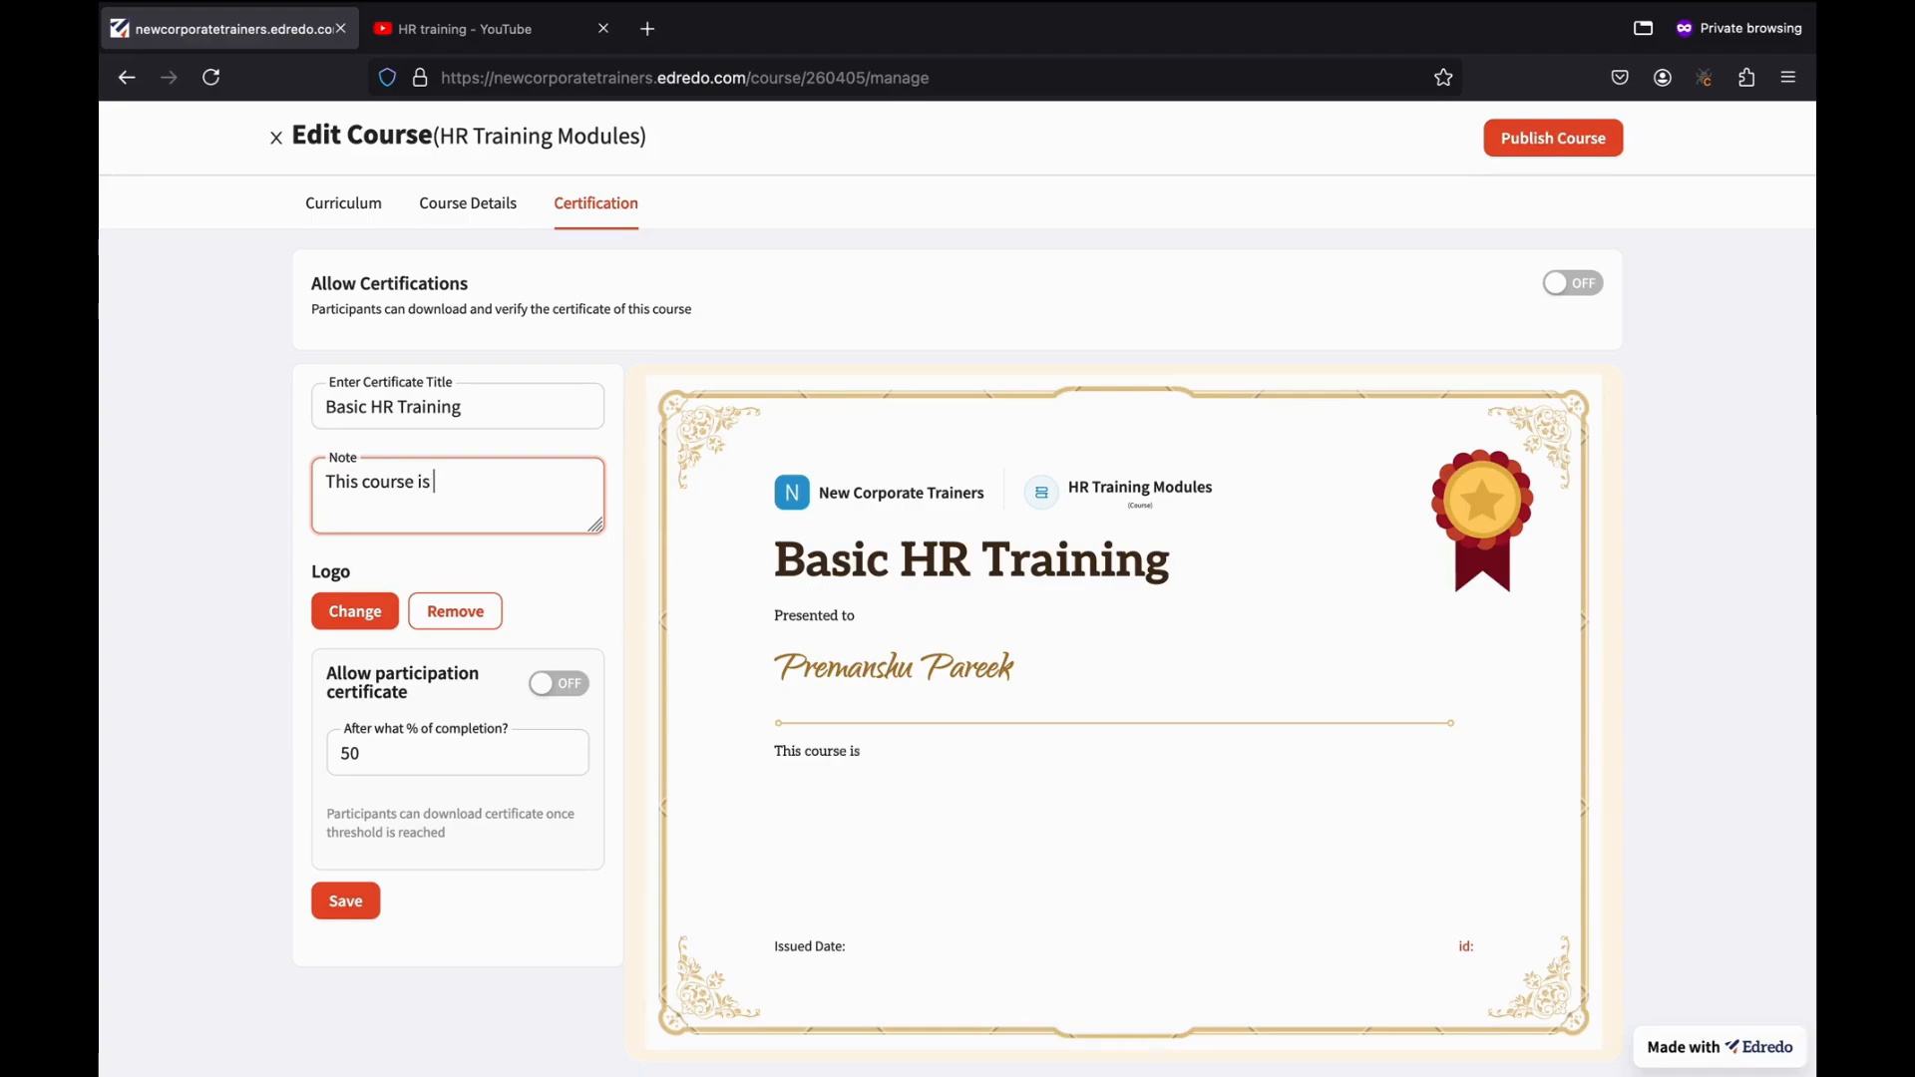
type(" completed by")
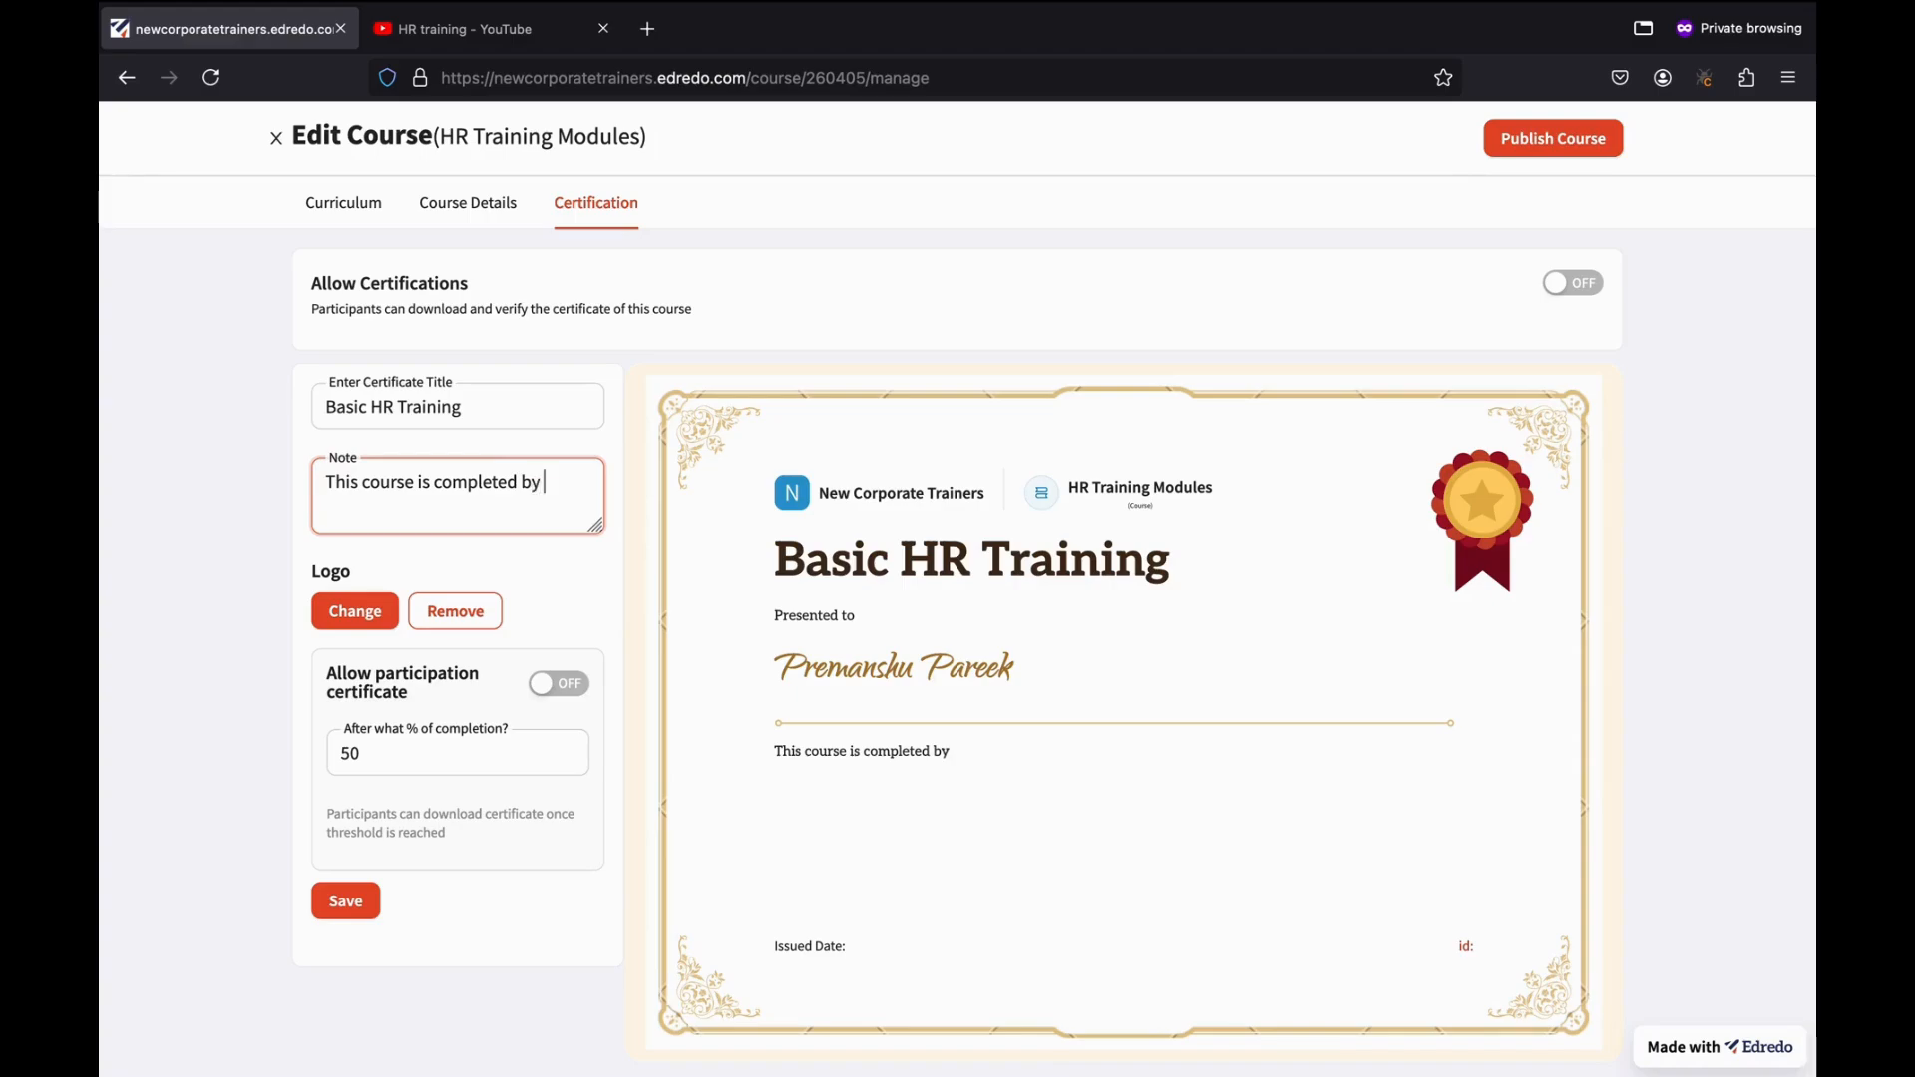
type(" the user and")
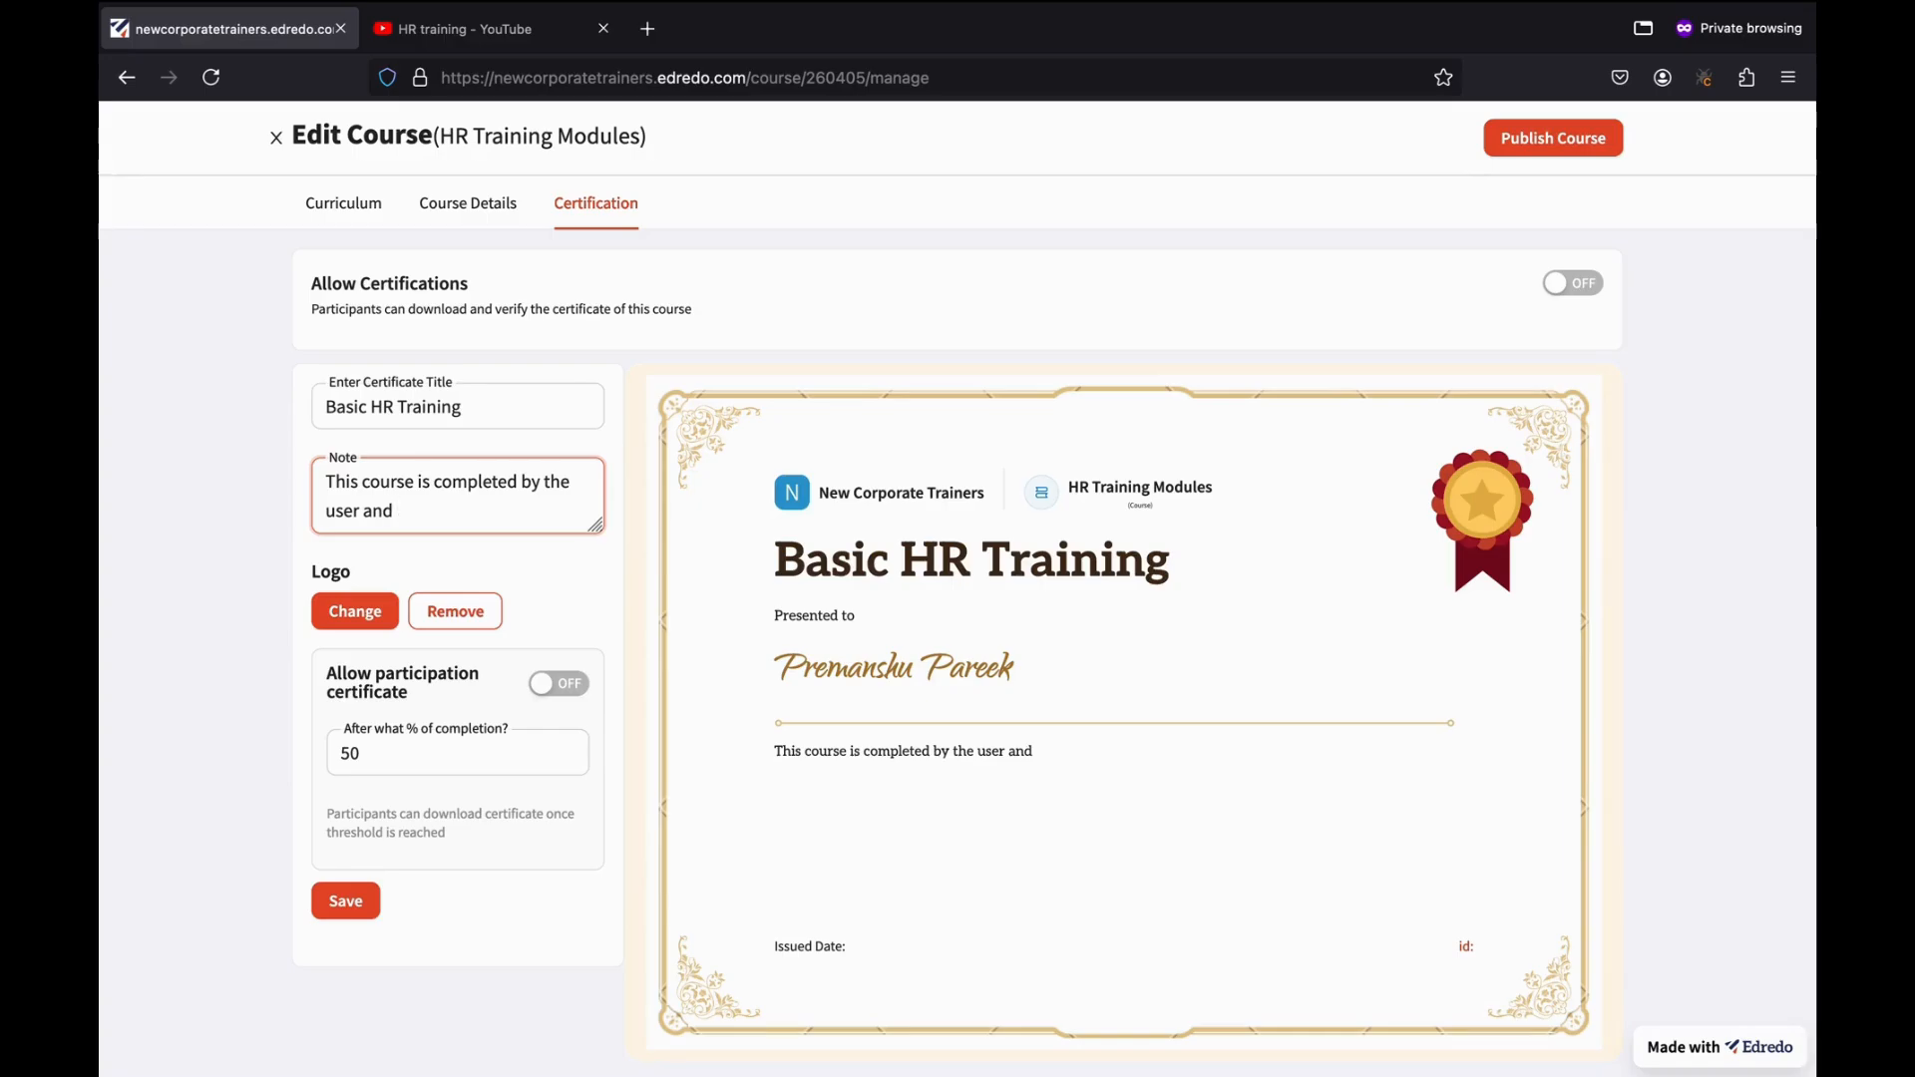
type("they per")
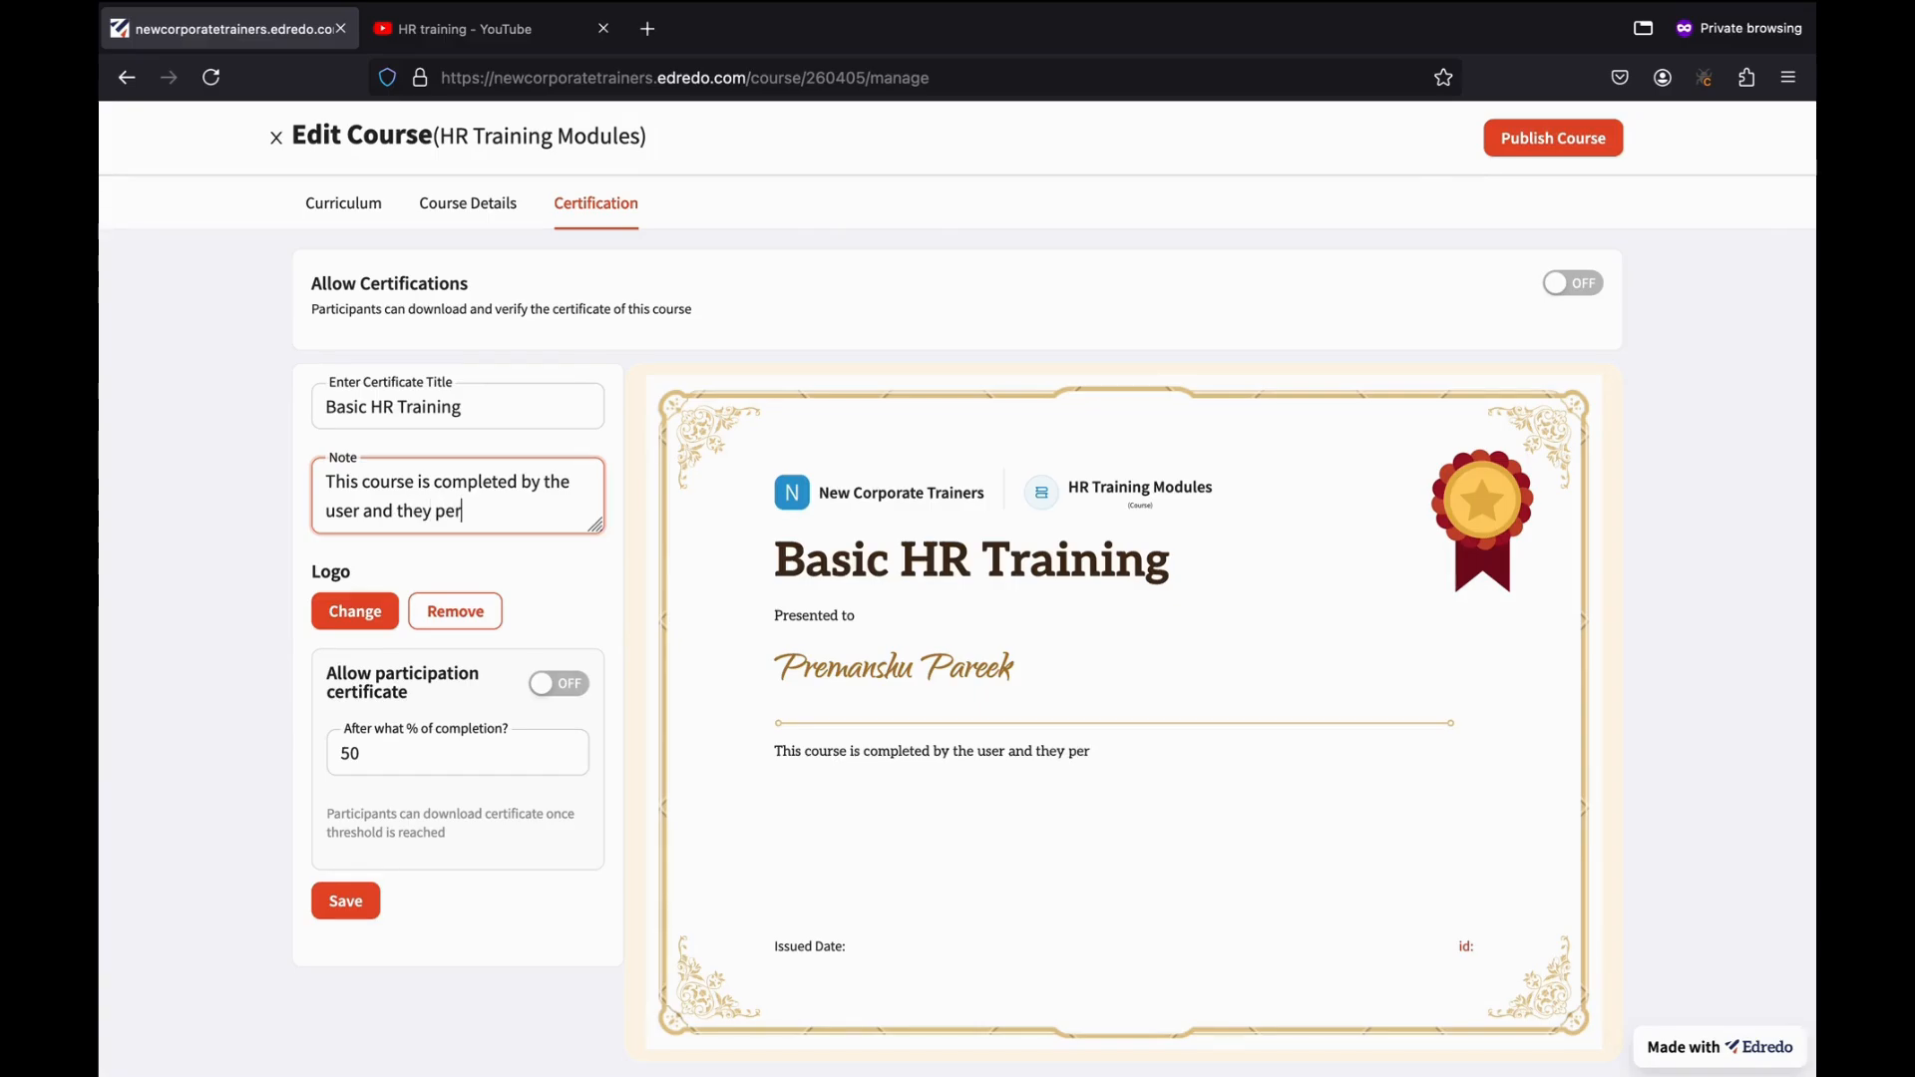
type("formed well.")
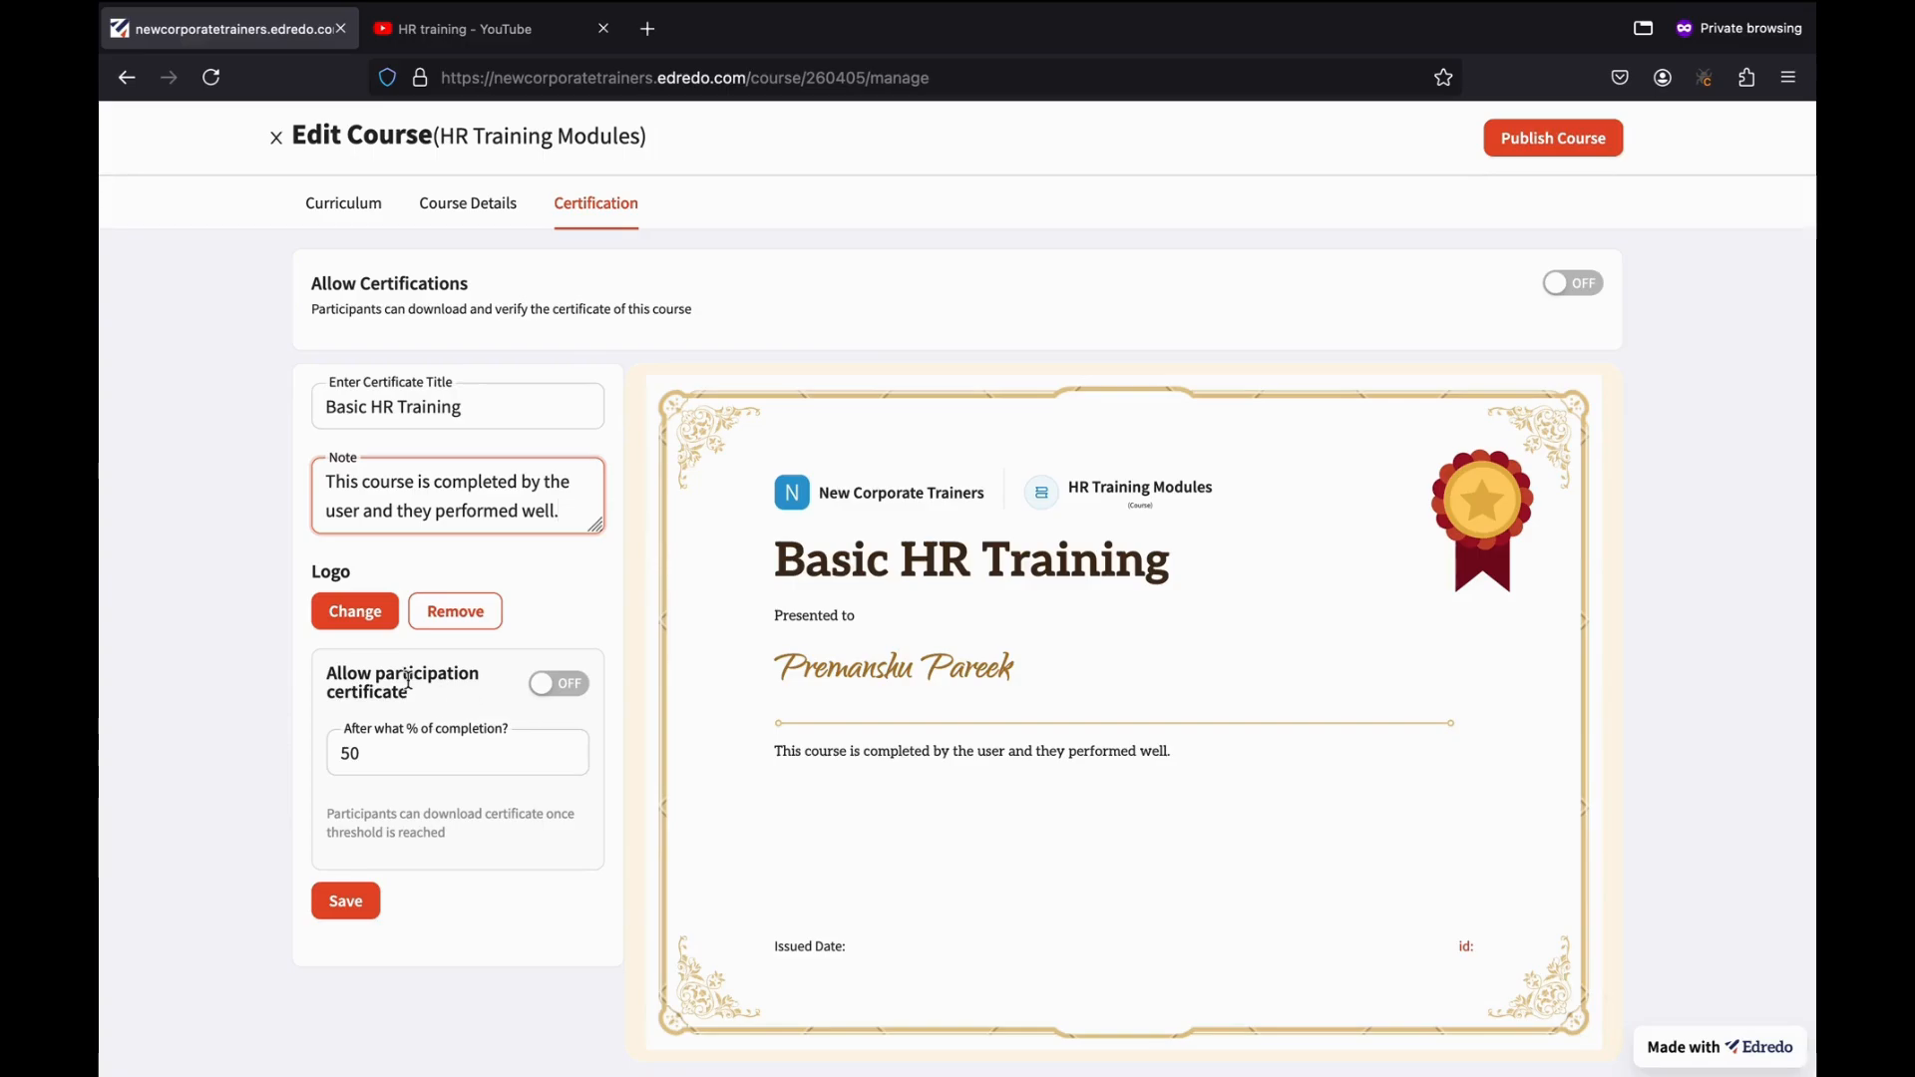
Change the participation certificate completion threshold from 50% to 75% and publish the course.
left_click(584, 698)
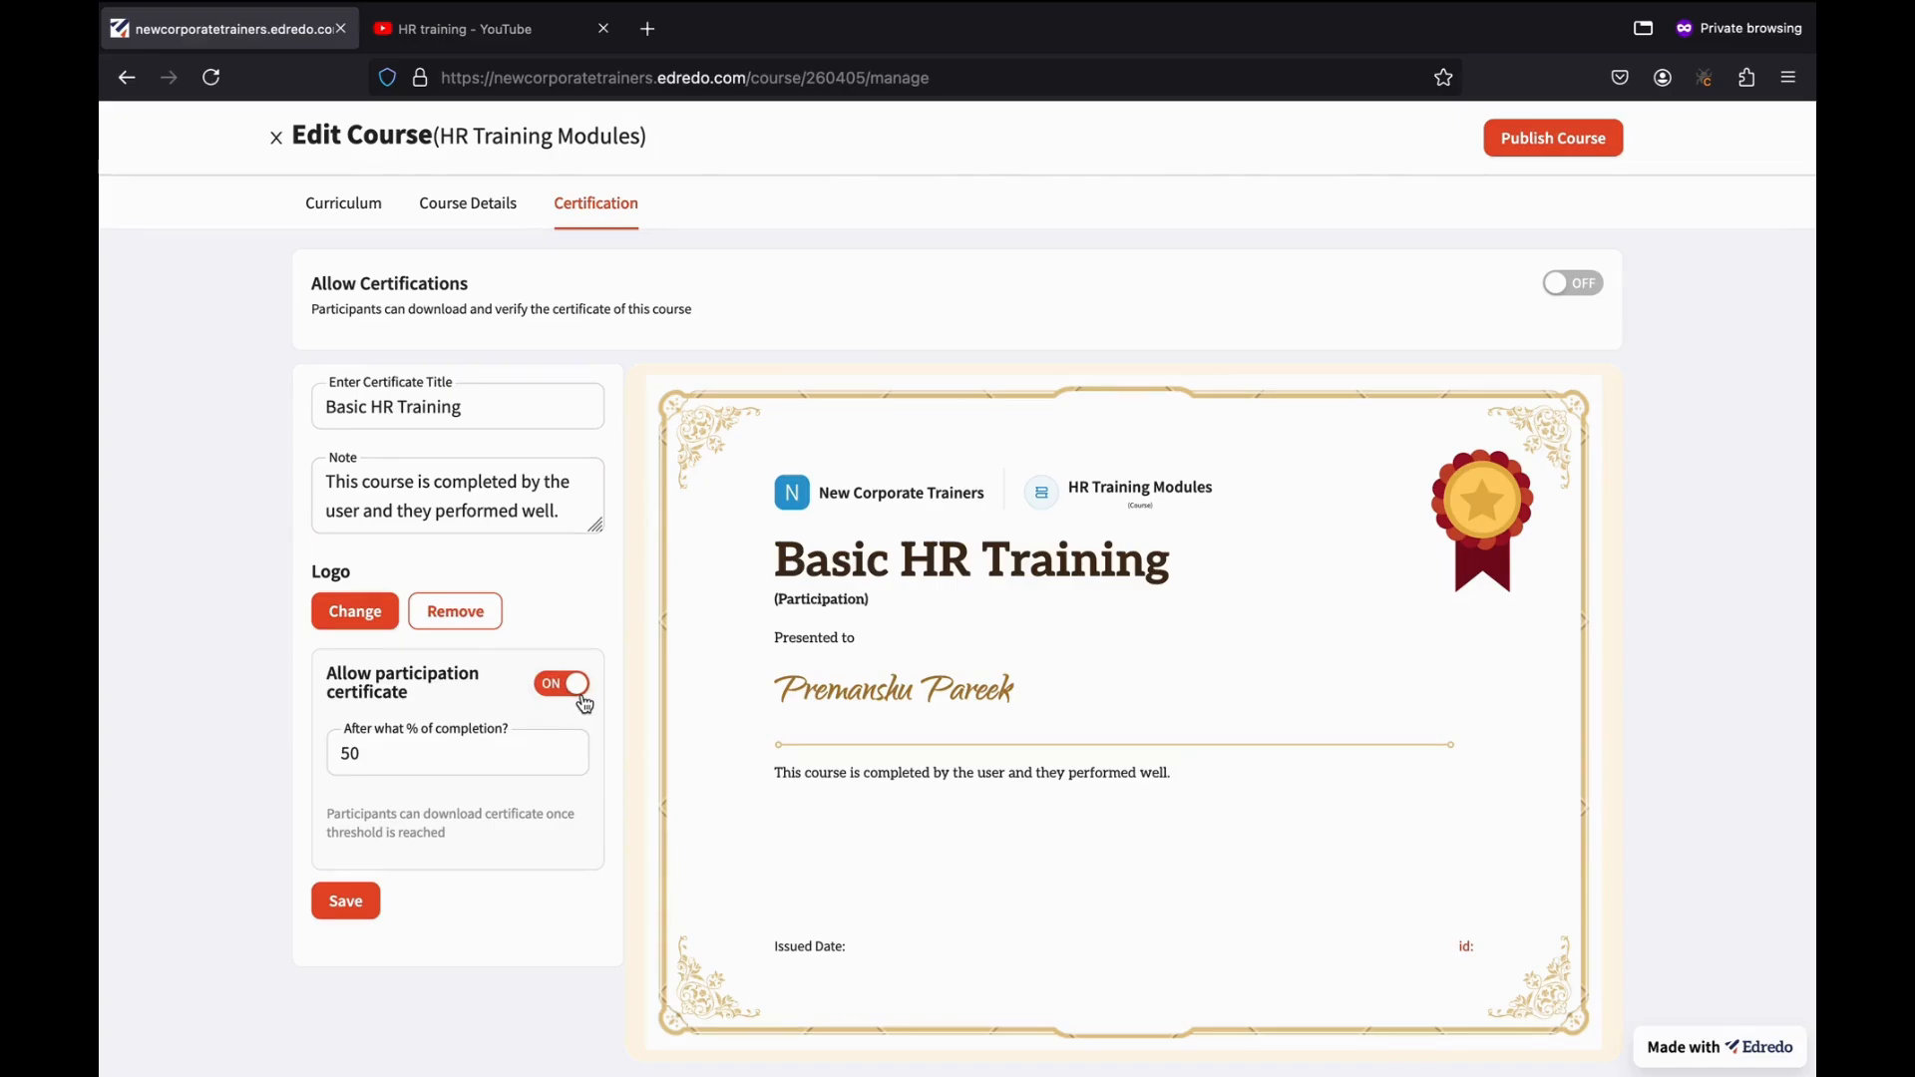
left_click(576, 691)
left_click(448, 753)
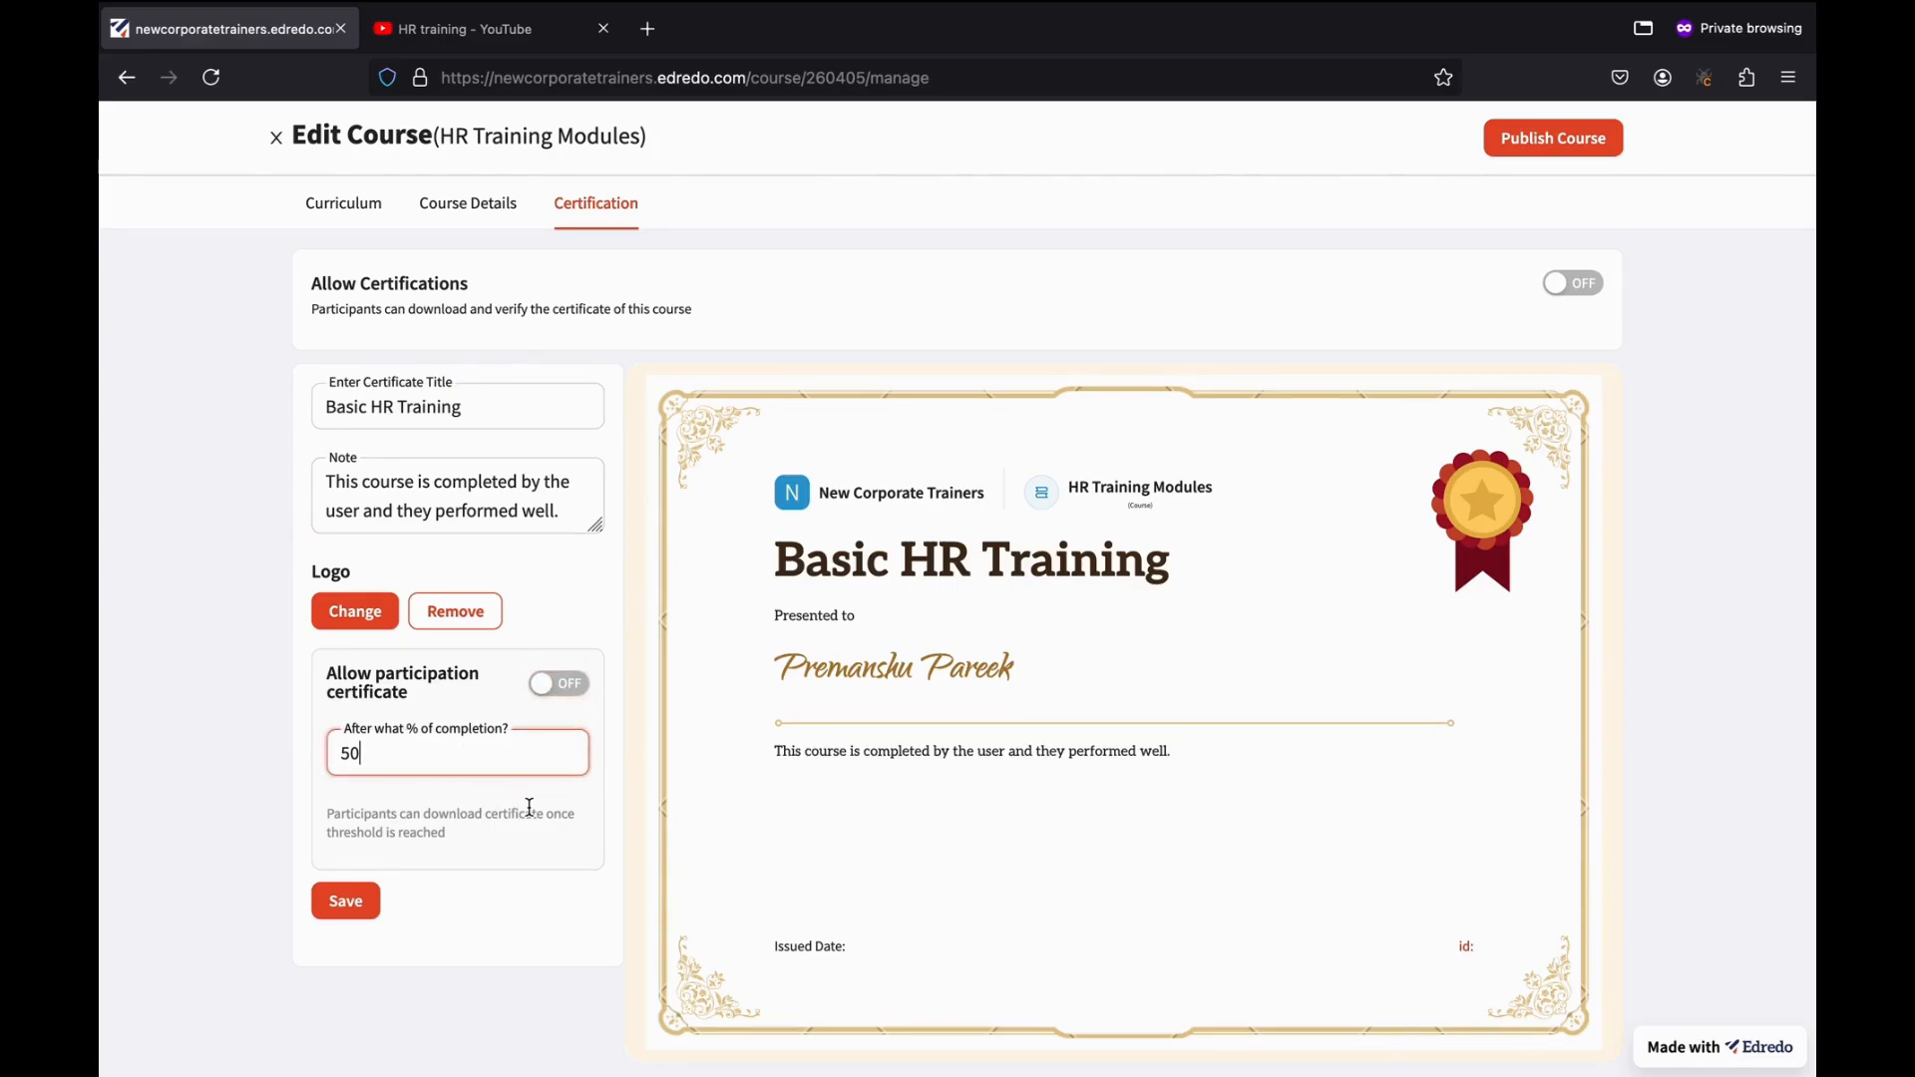
key("BackSpace")
key("BackSpace")
left_click(429, 904)
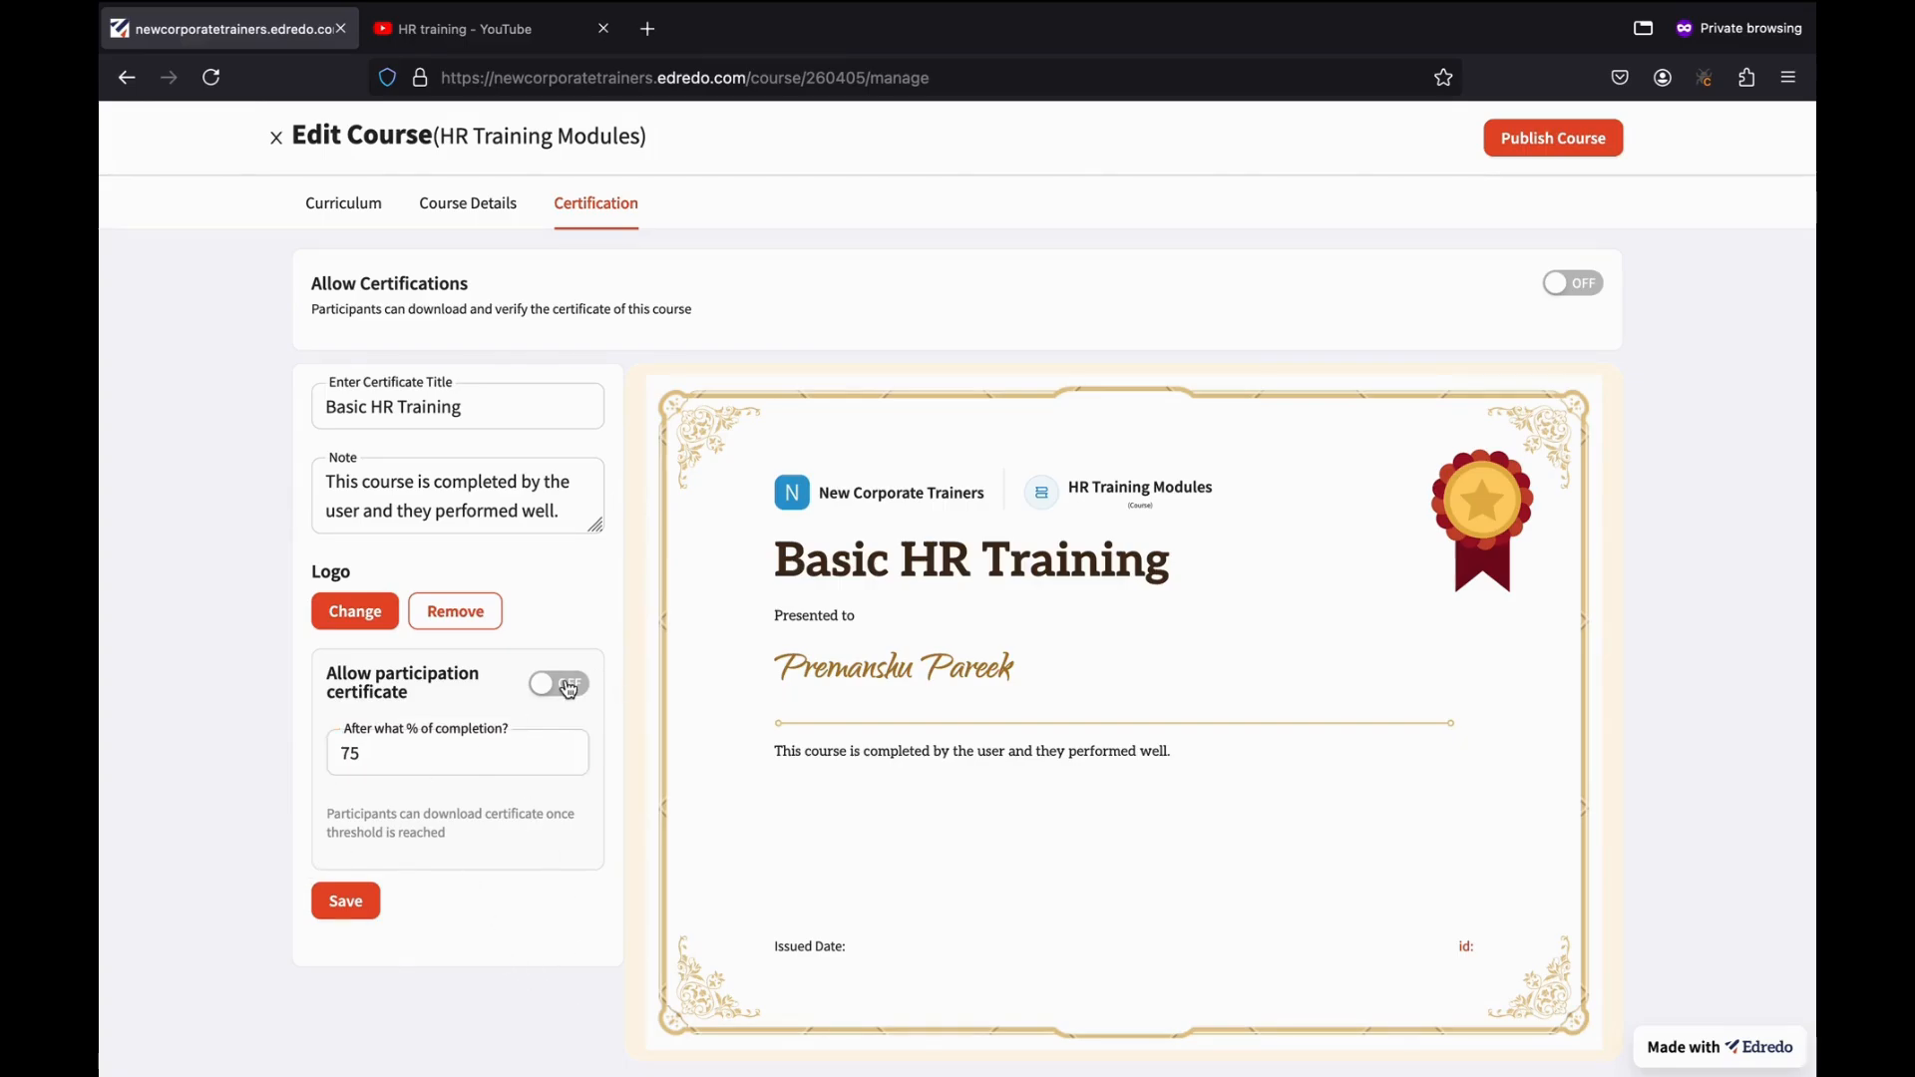
left_click(1547, 140)
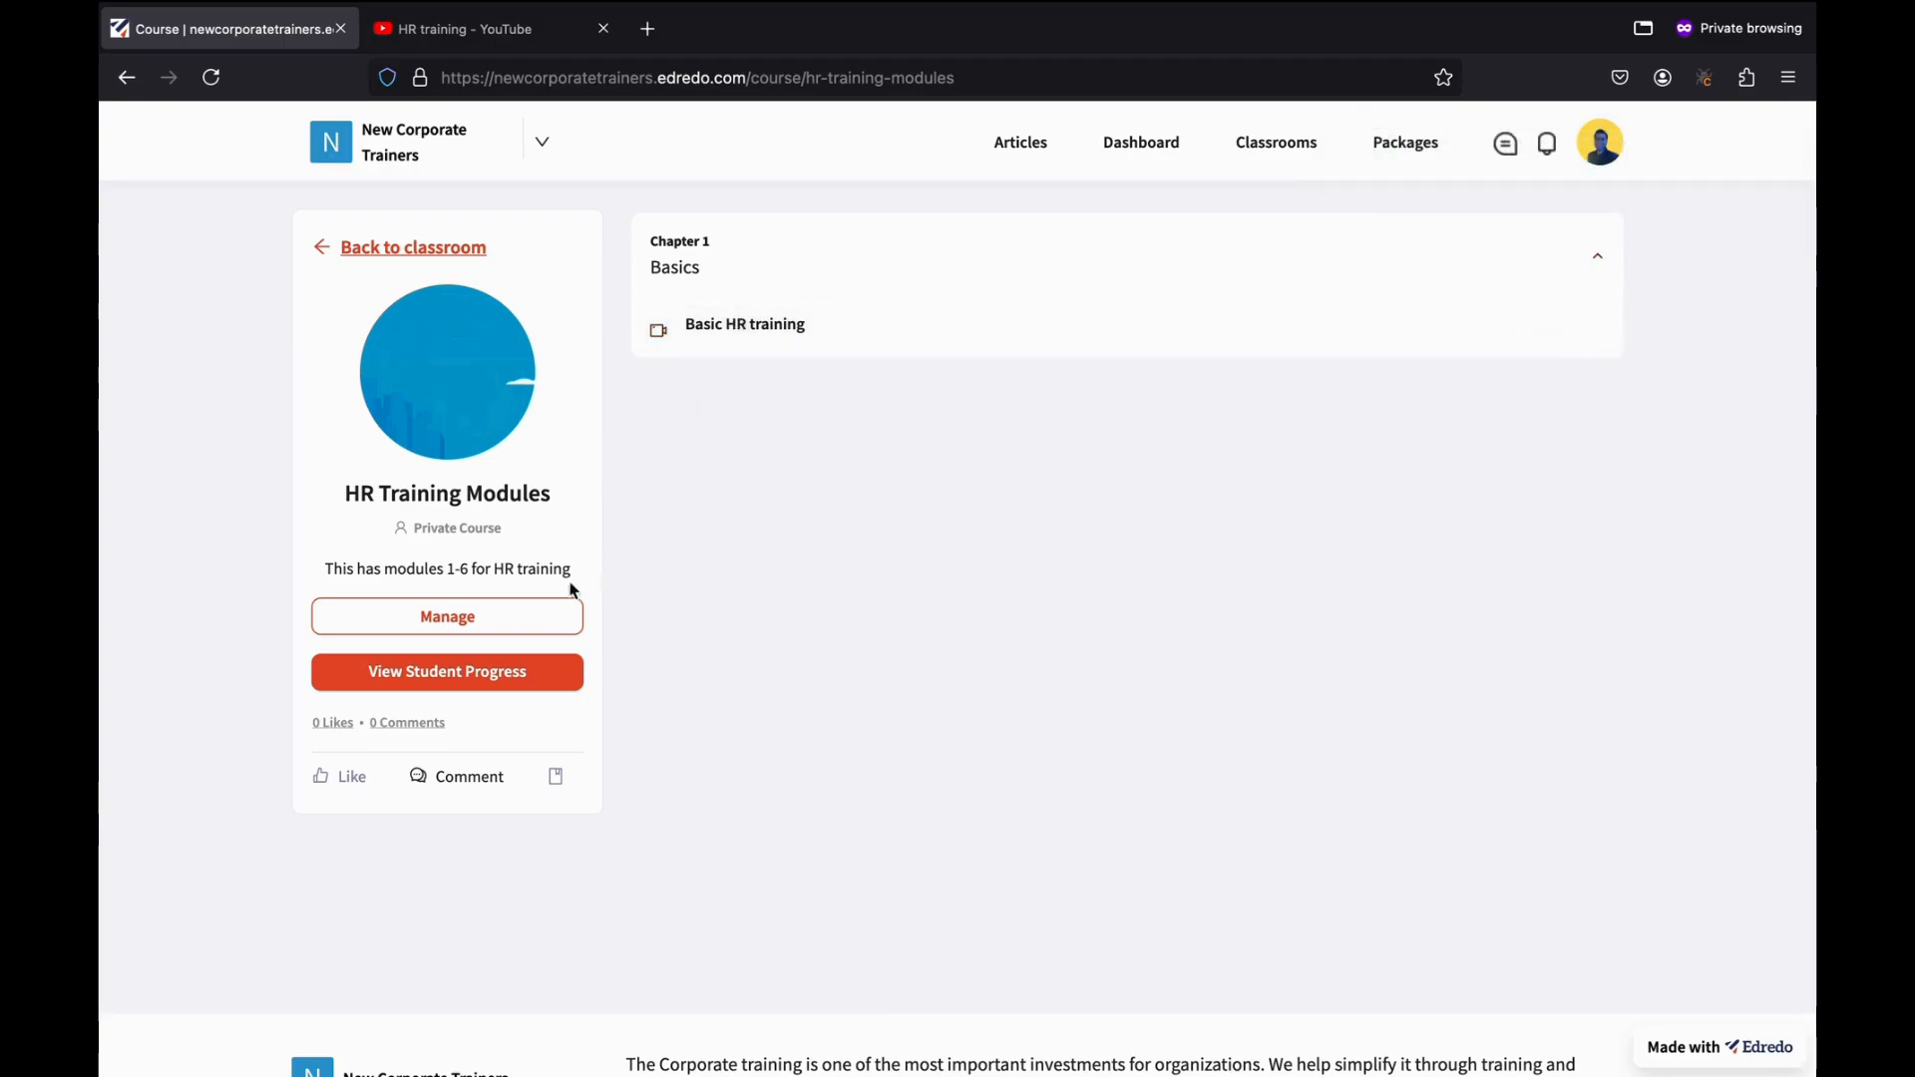
From Manage, create new content in the Basics chapter and choose the Video type.
mouse_move(1276, 2)
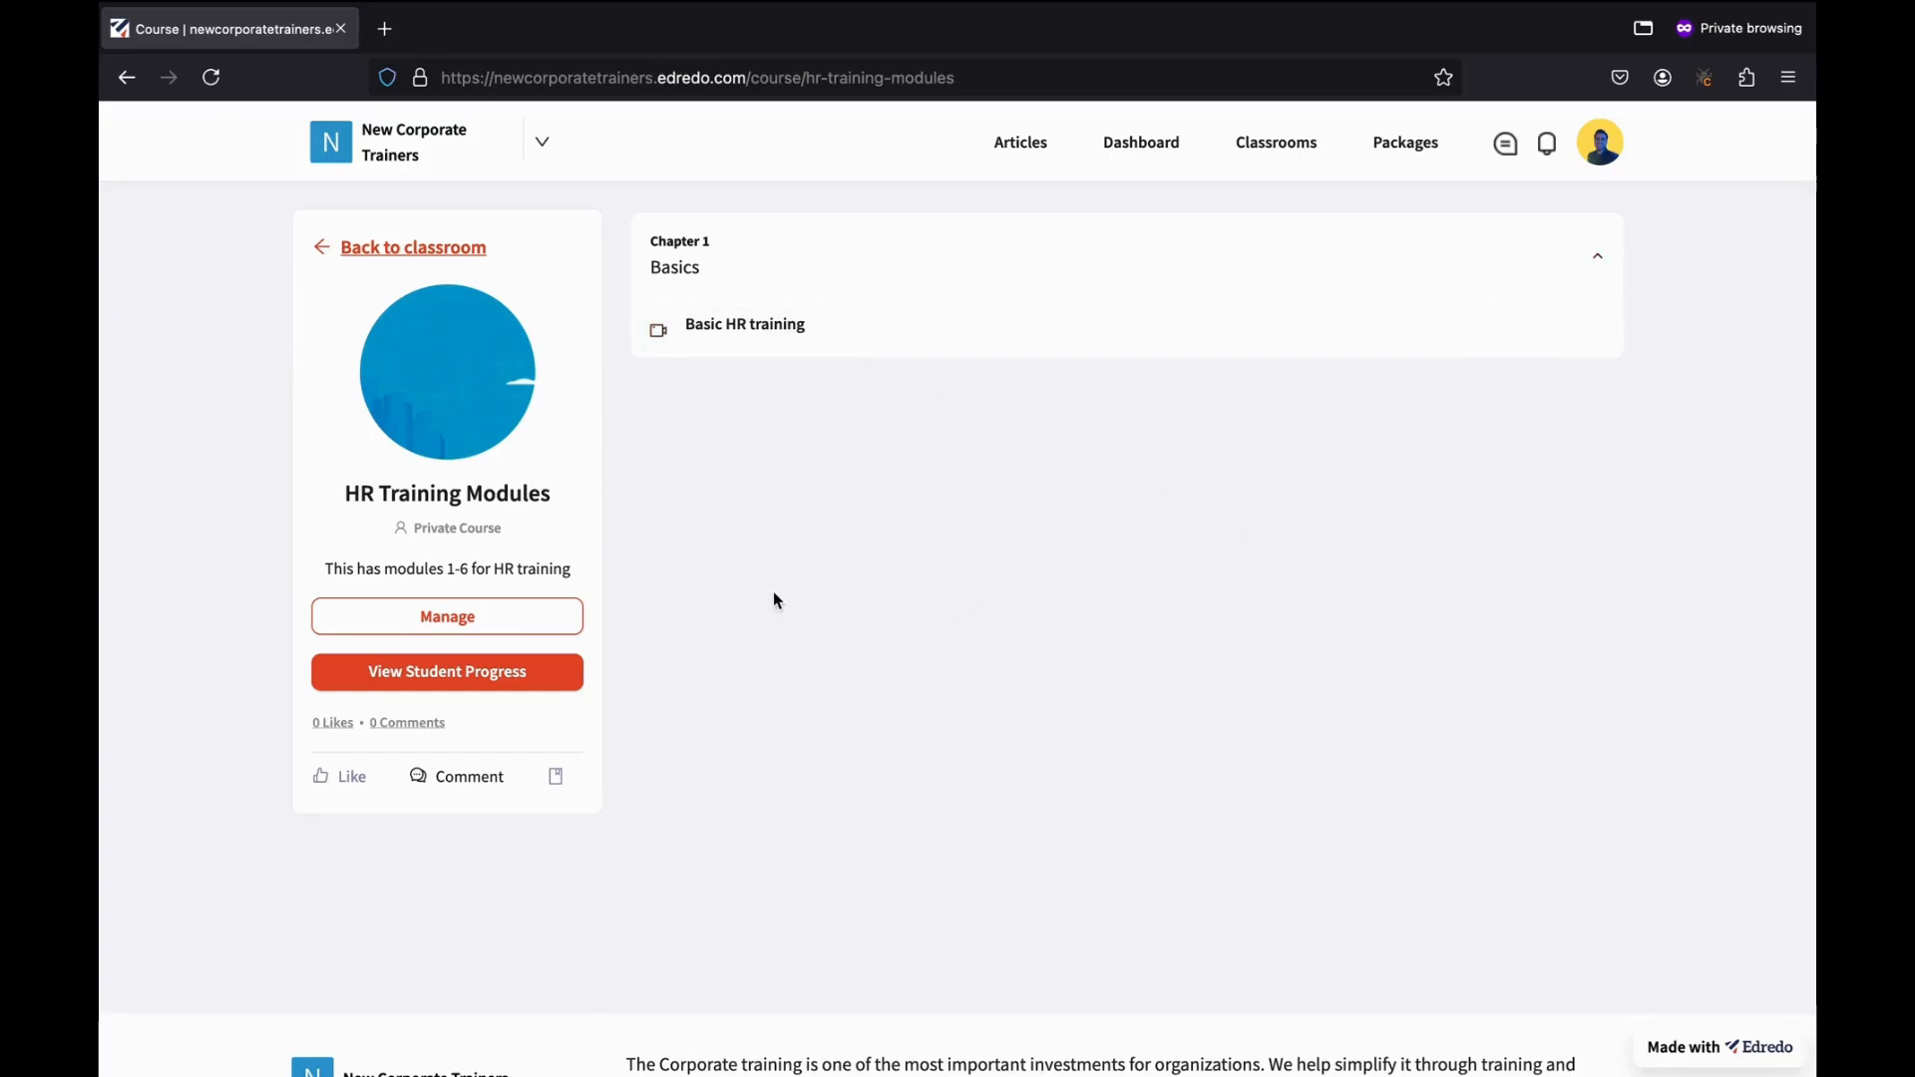
left_click(499, 621)
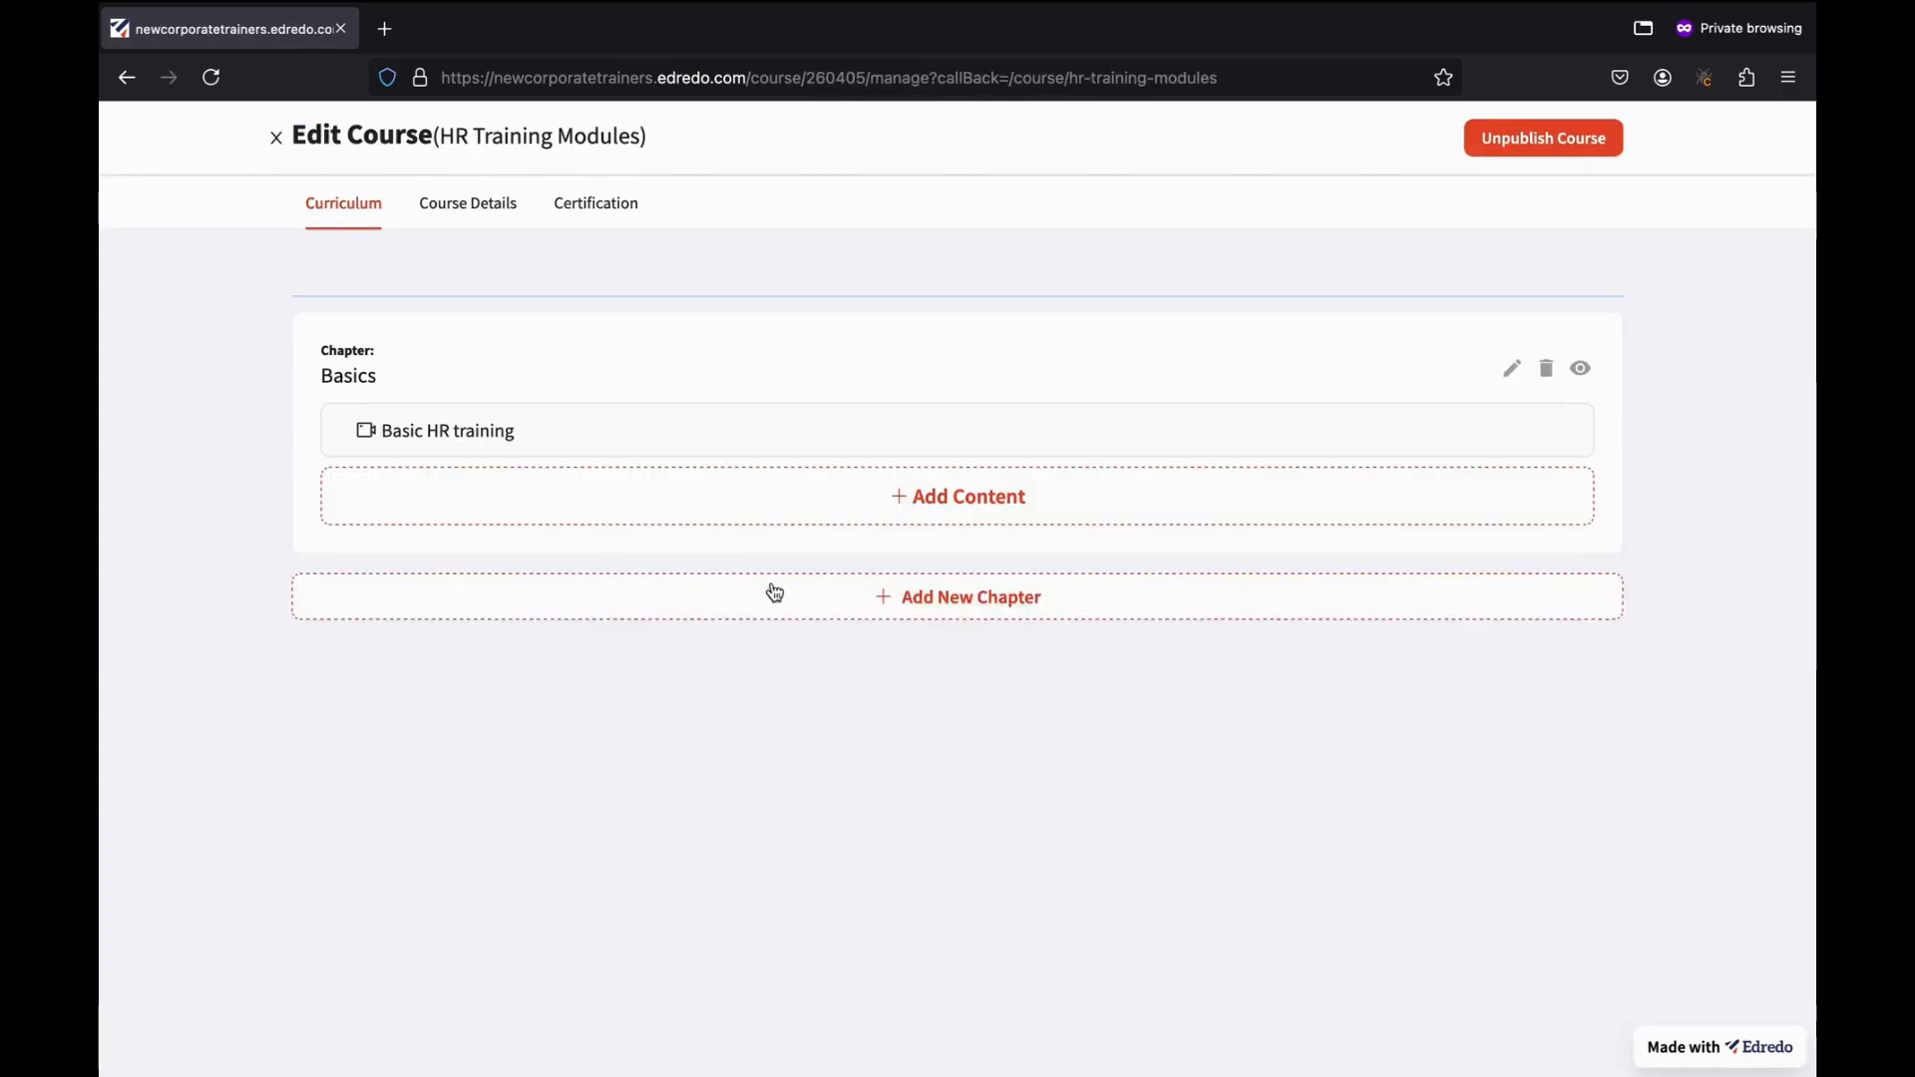
left_click(919, 518)
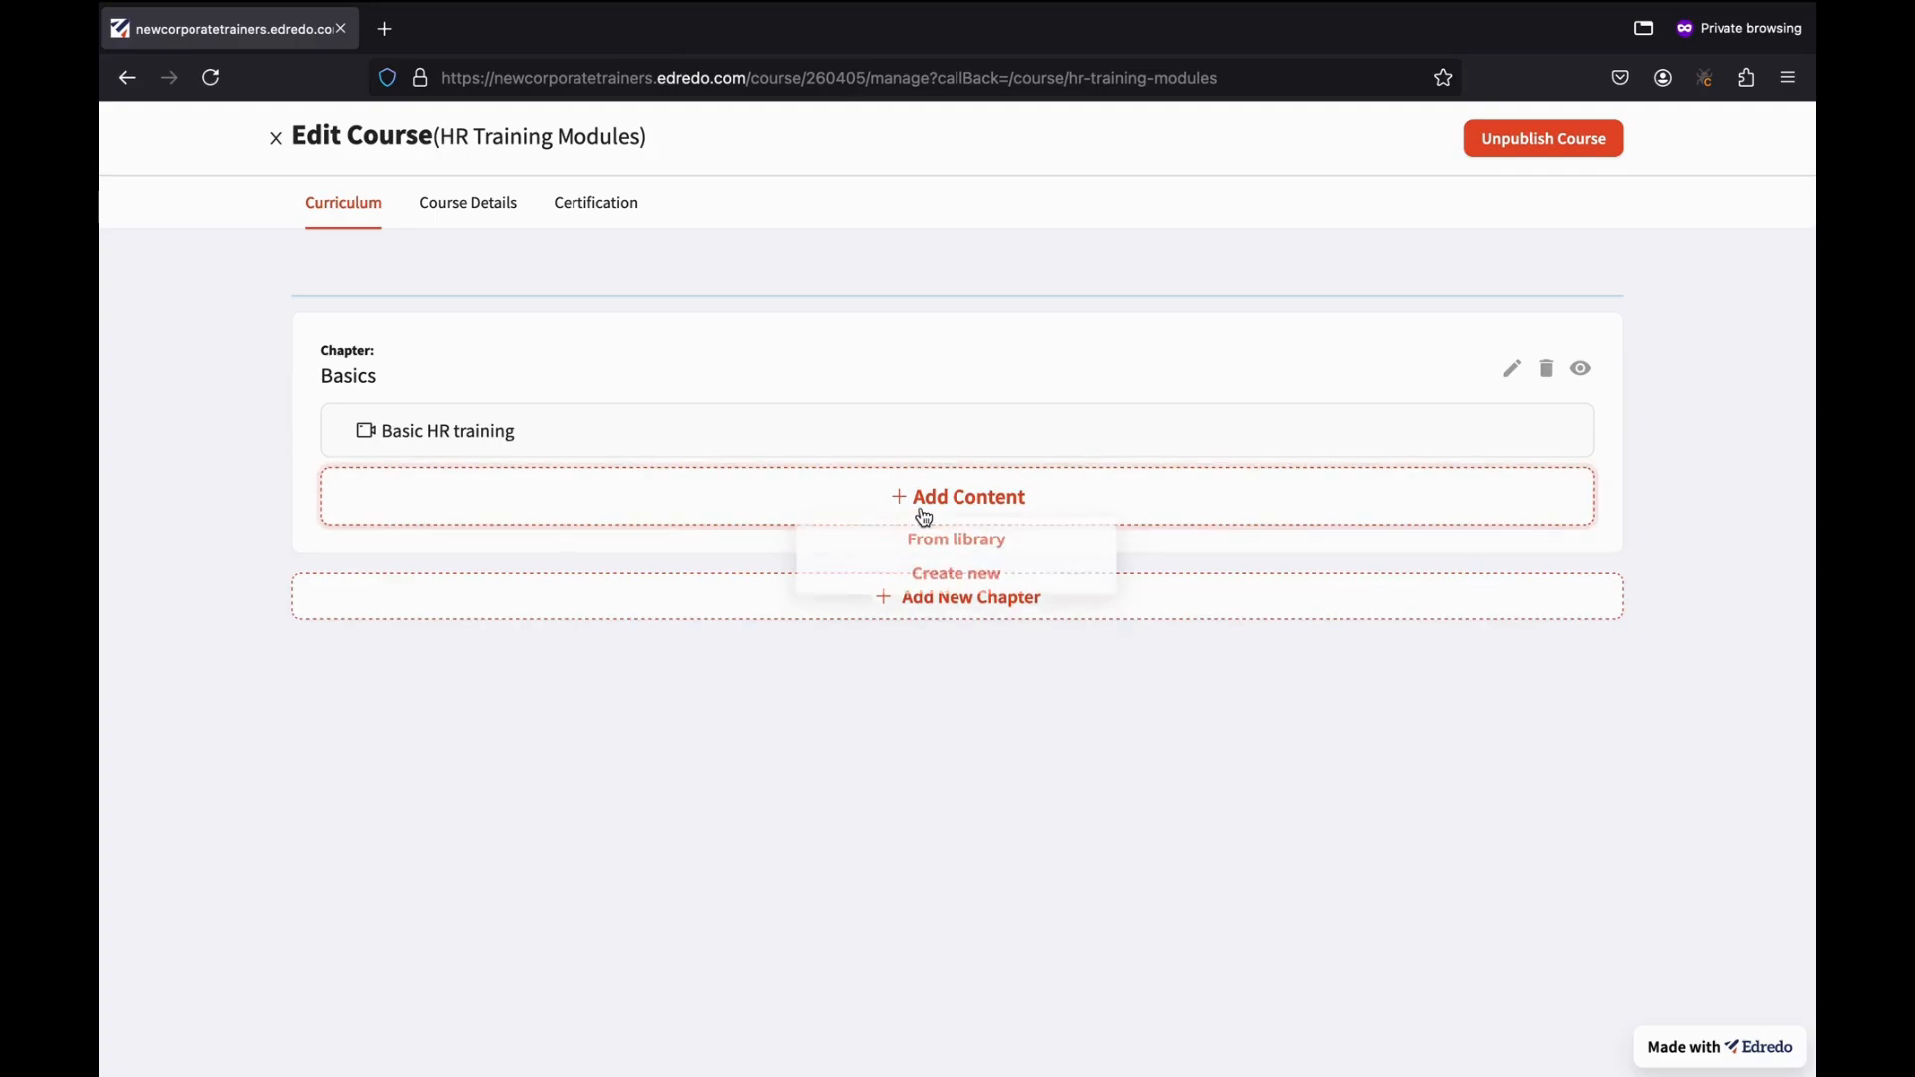
left_click(948, 584)
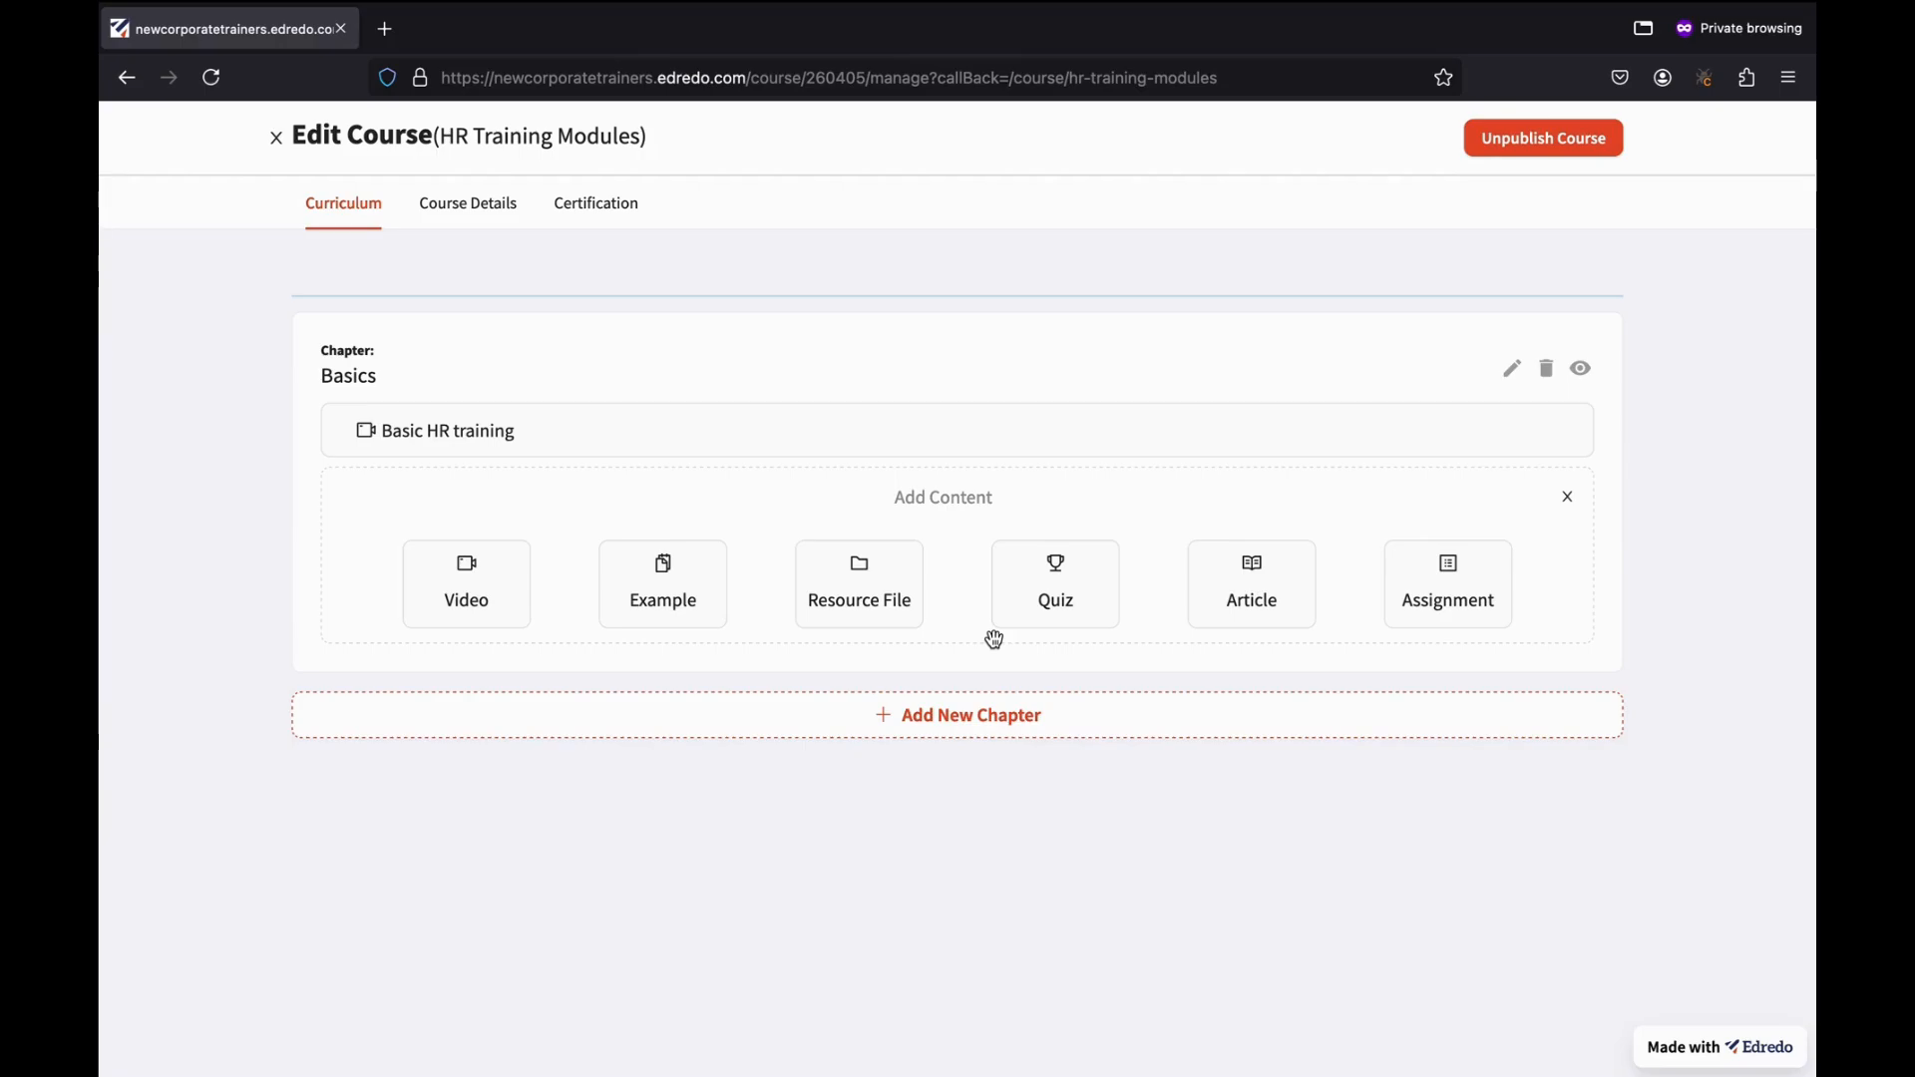
left_click(499, 604)
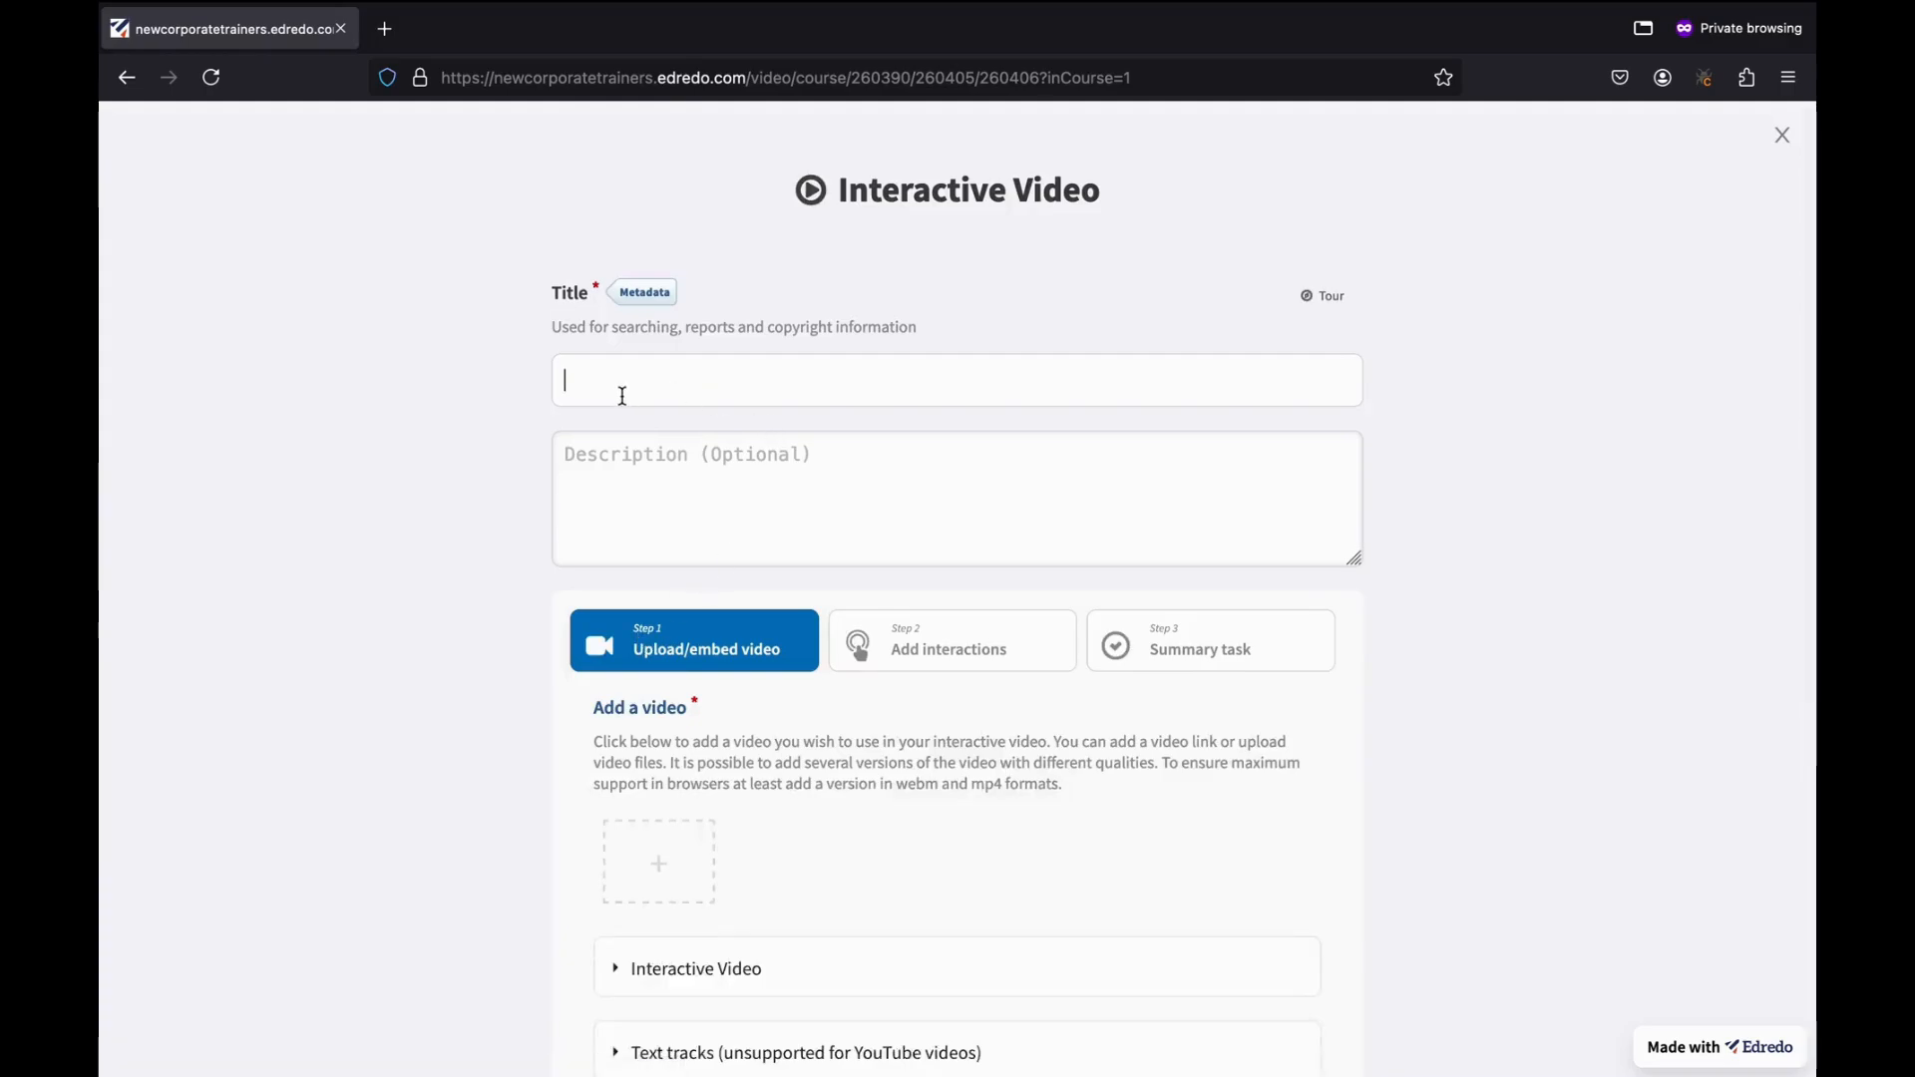
Title the interactive video 'HR Tutorial' and upload AccountSettings.mp4 as its video source.
type("HR Tutorial")
scroll(761, 695, "down", 2)
left_click(659, 742)
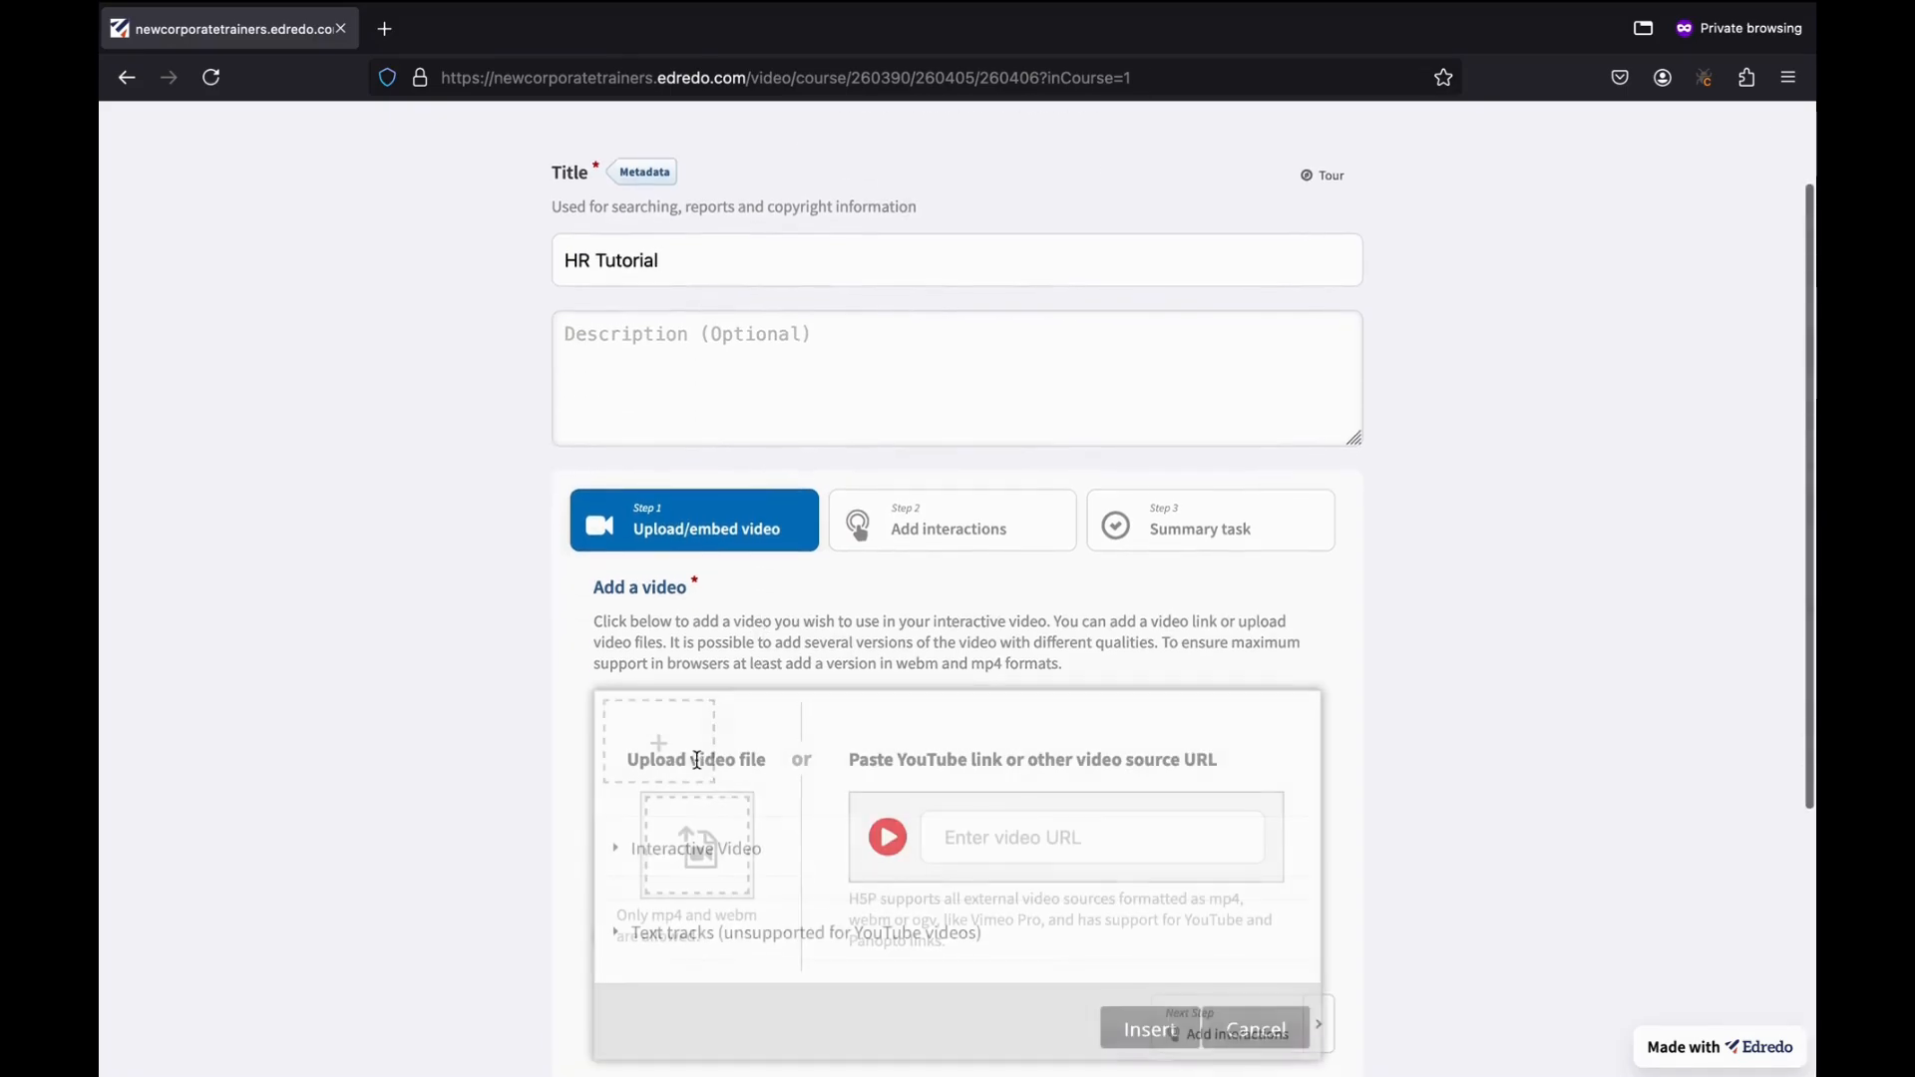
left_click(1005, 836)
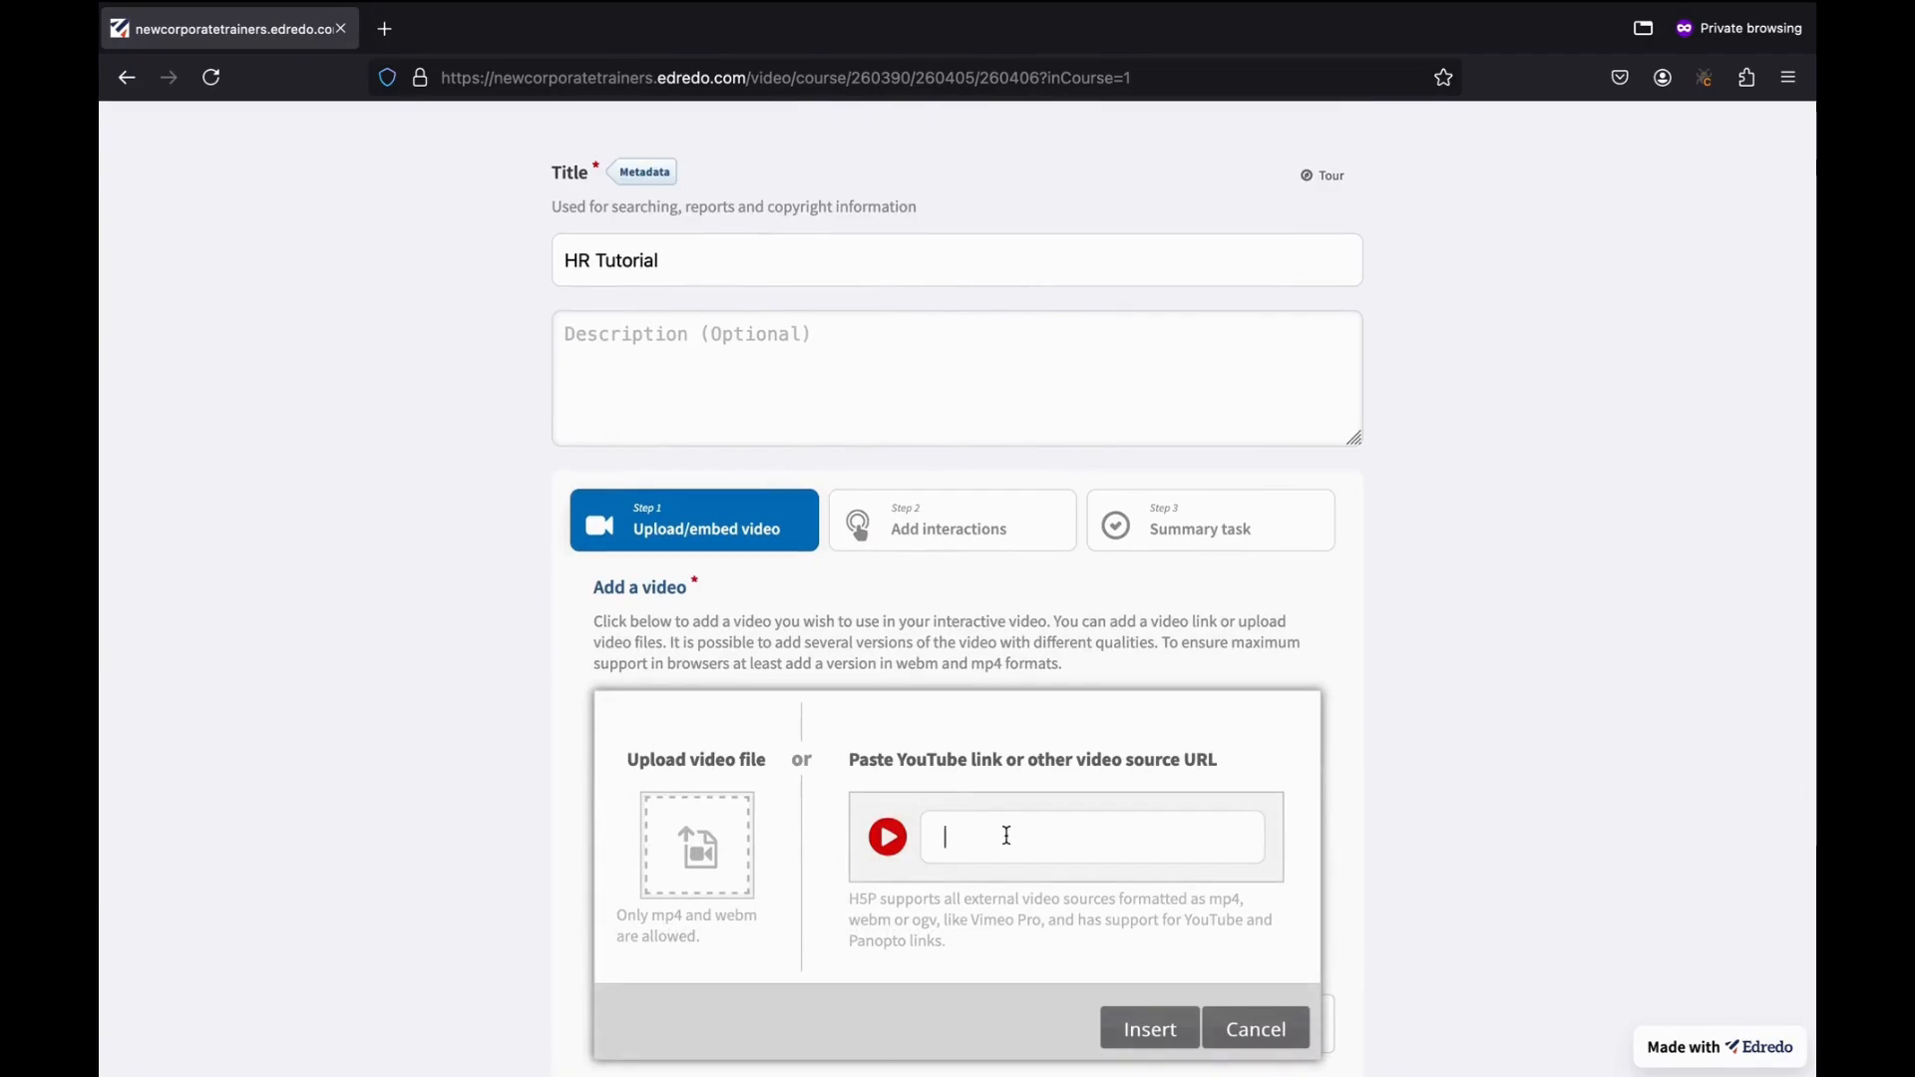
double_click(1041, 835)
key("BackSpace")
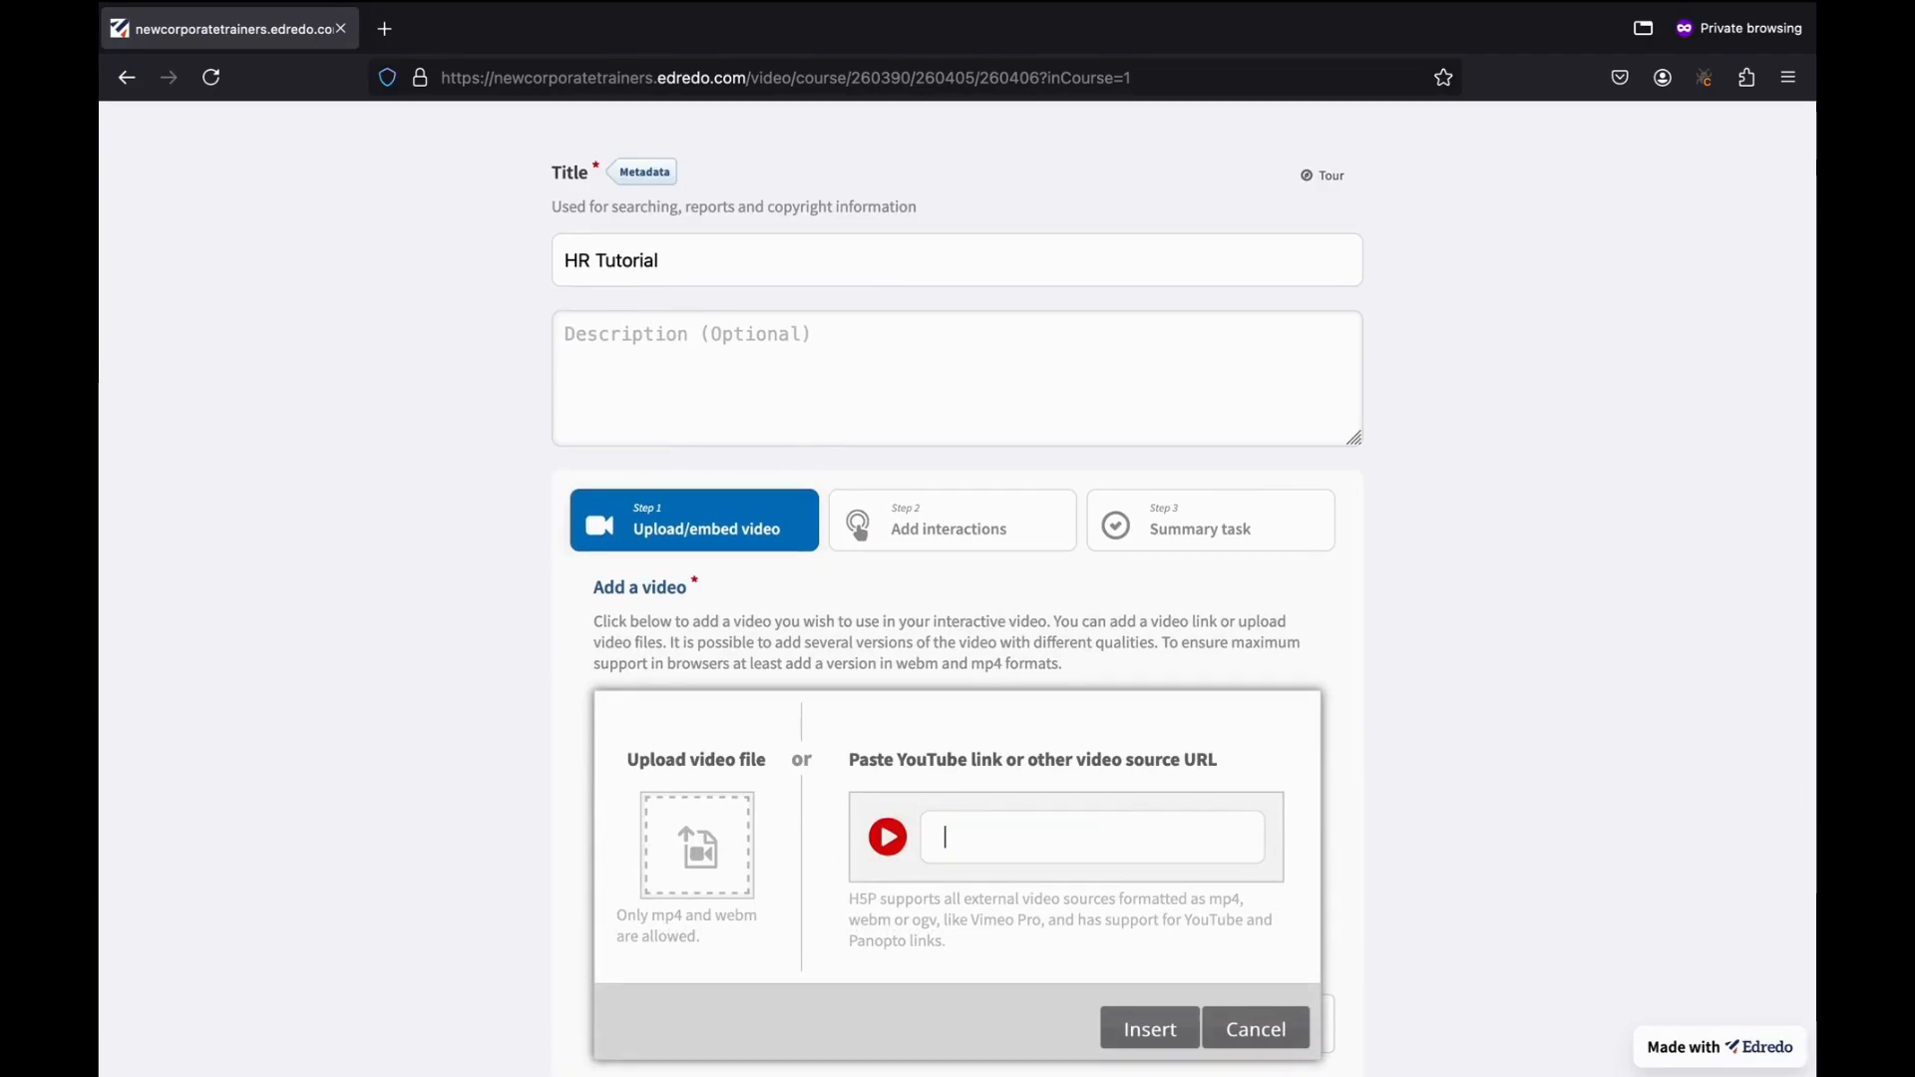
left_click(738, 863)
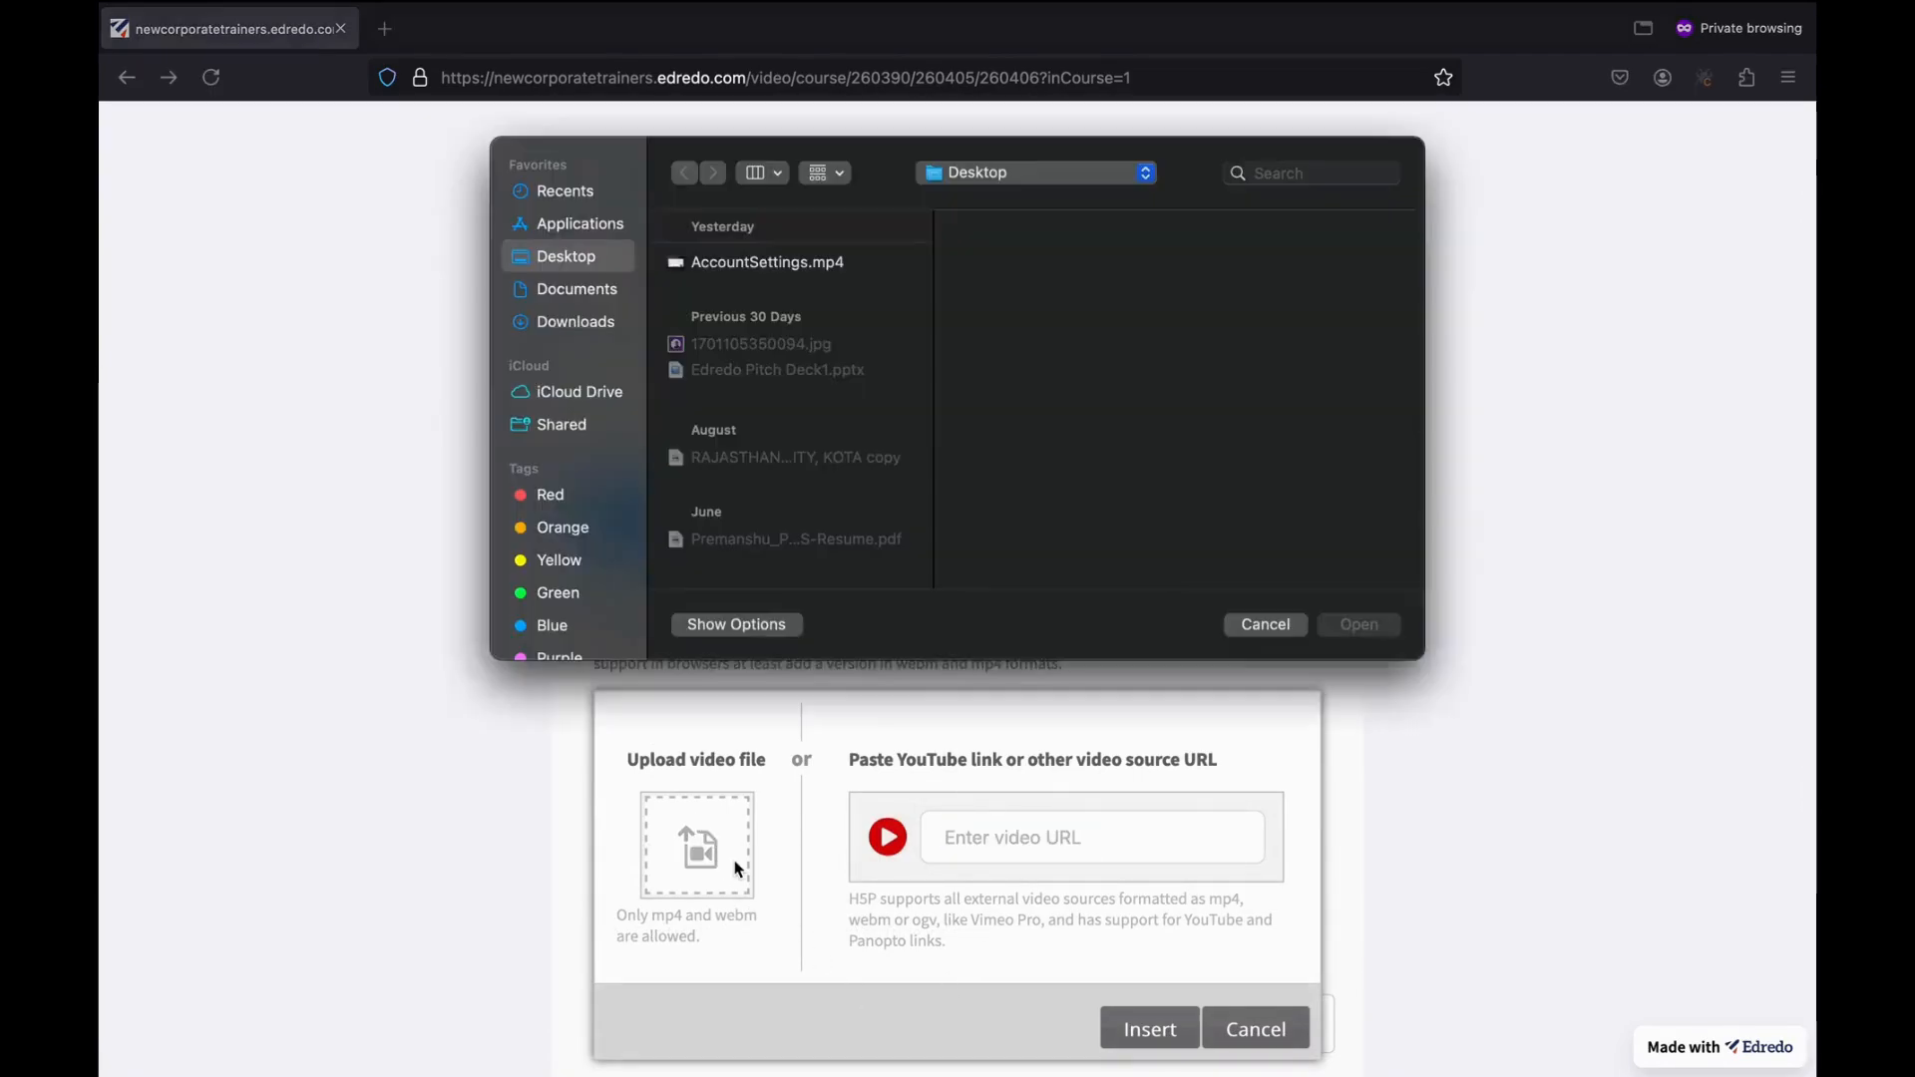
left_click(767, 265)
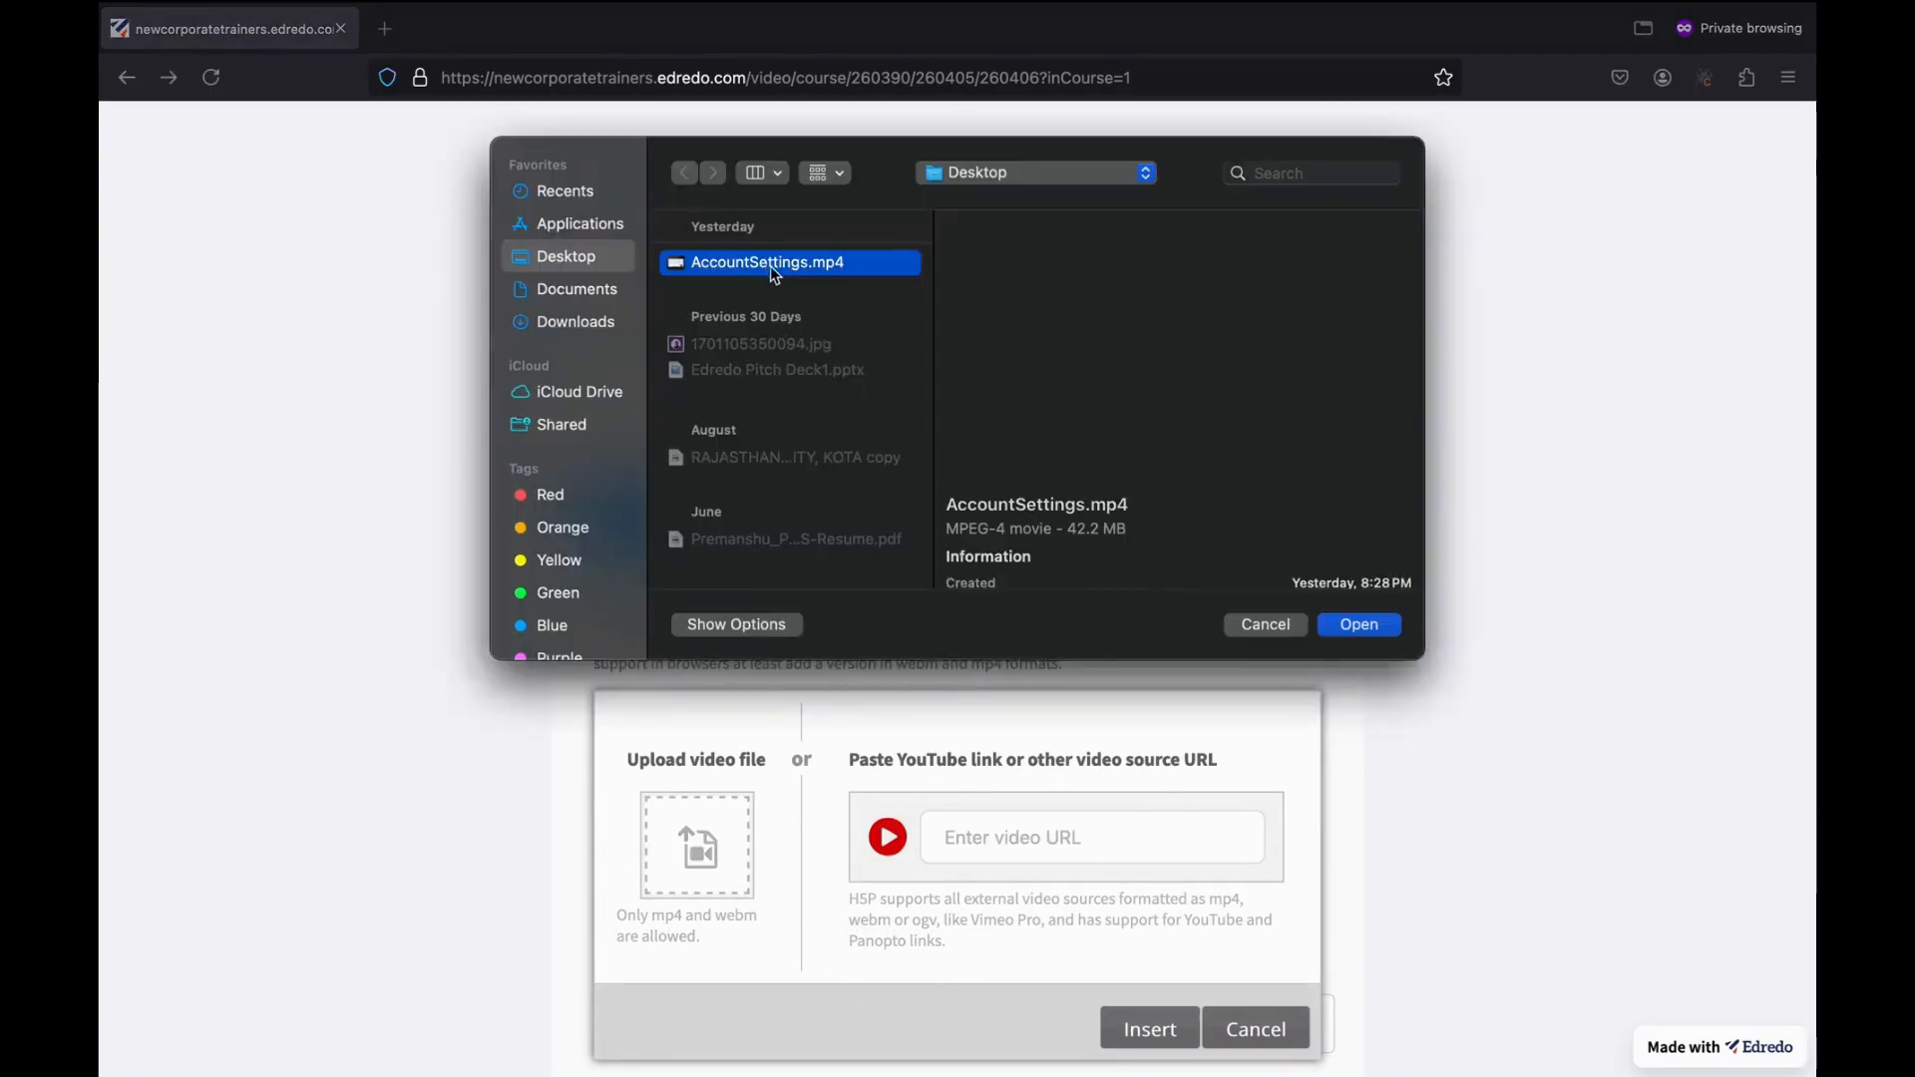
left_click(1372, 624)
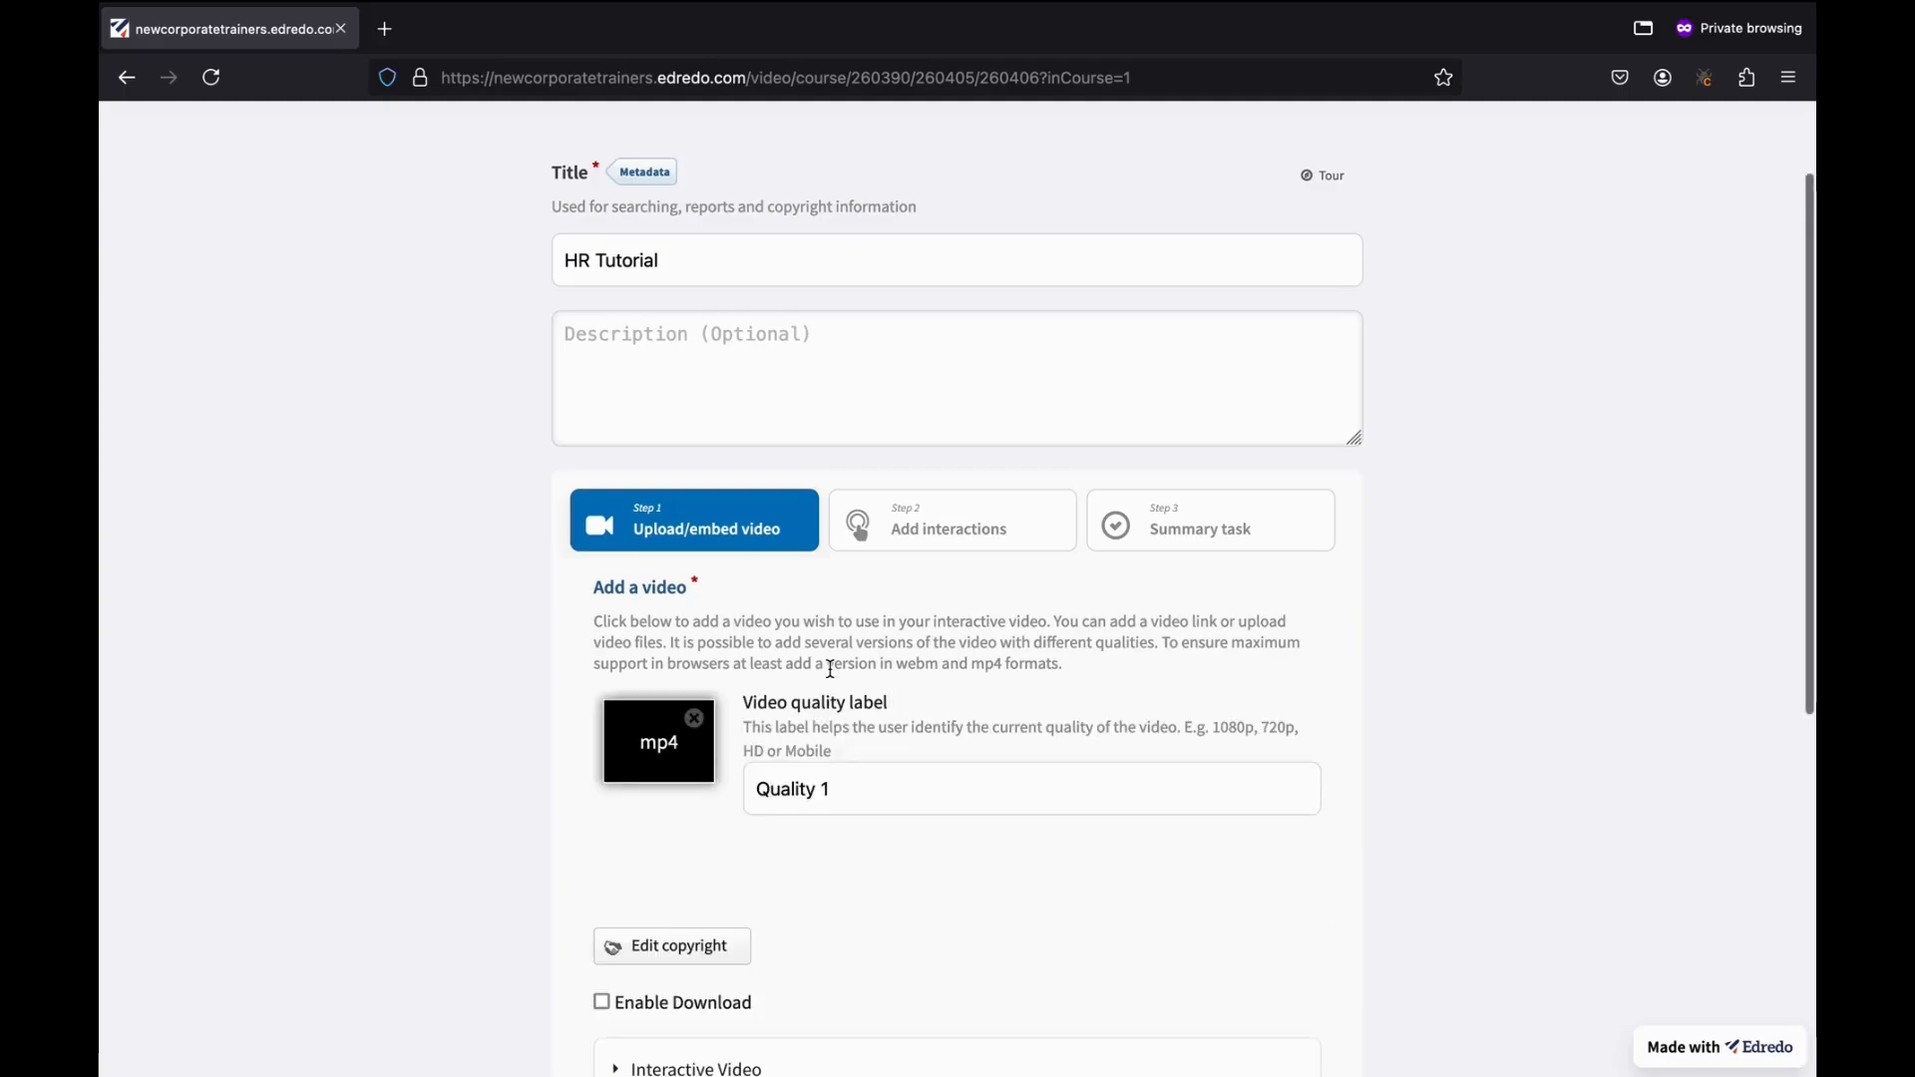
Save the HR Tutorial interactive video so it is listed under Basic HR training.
scroll(889, 757, "down", 5)
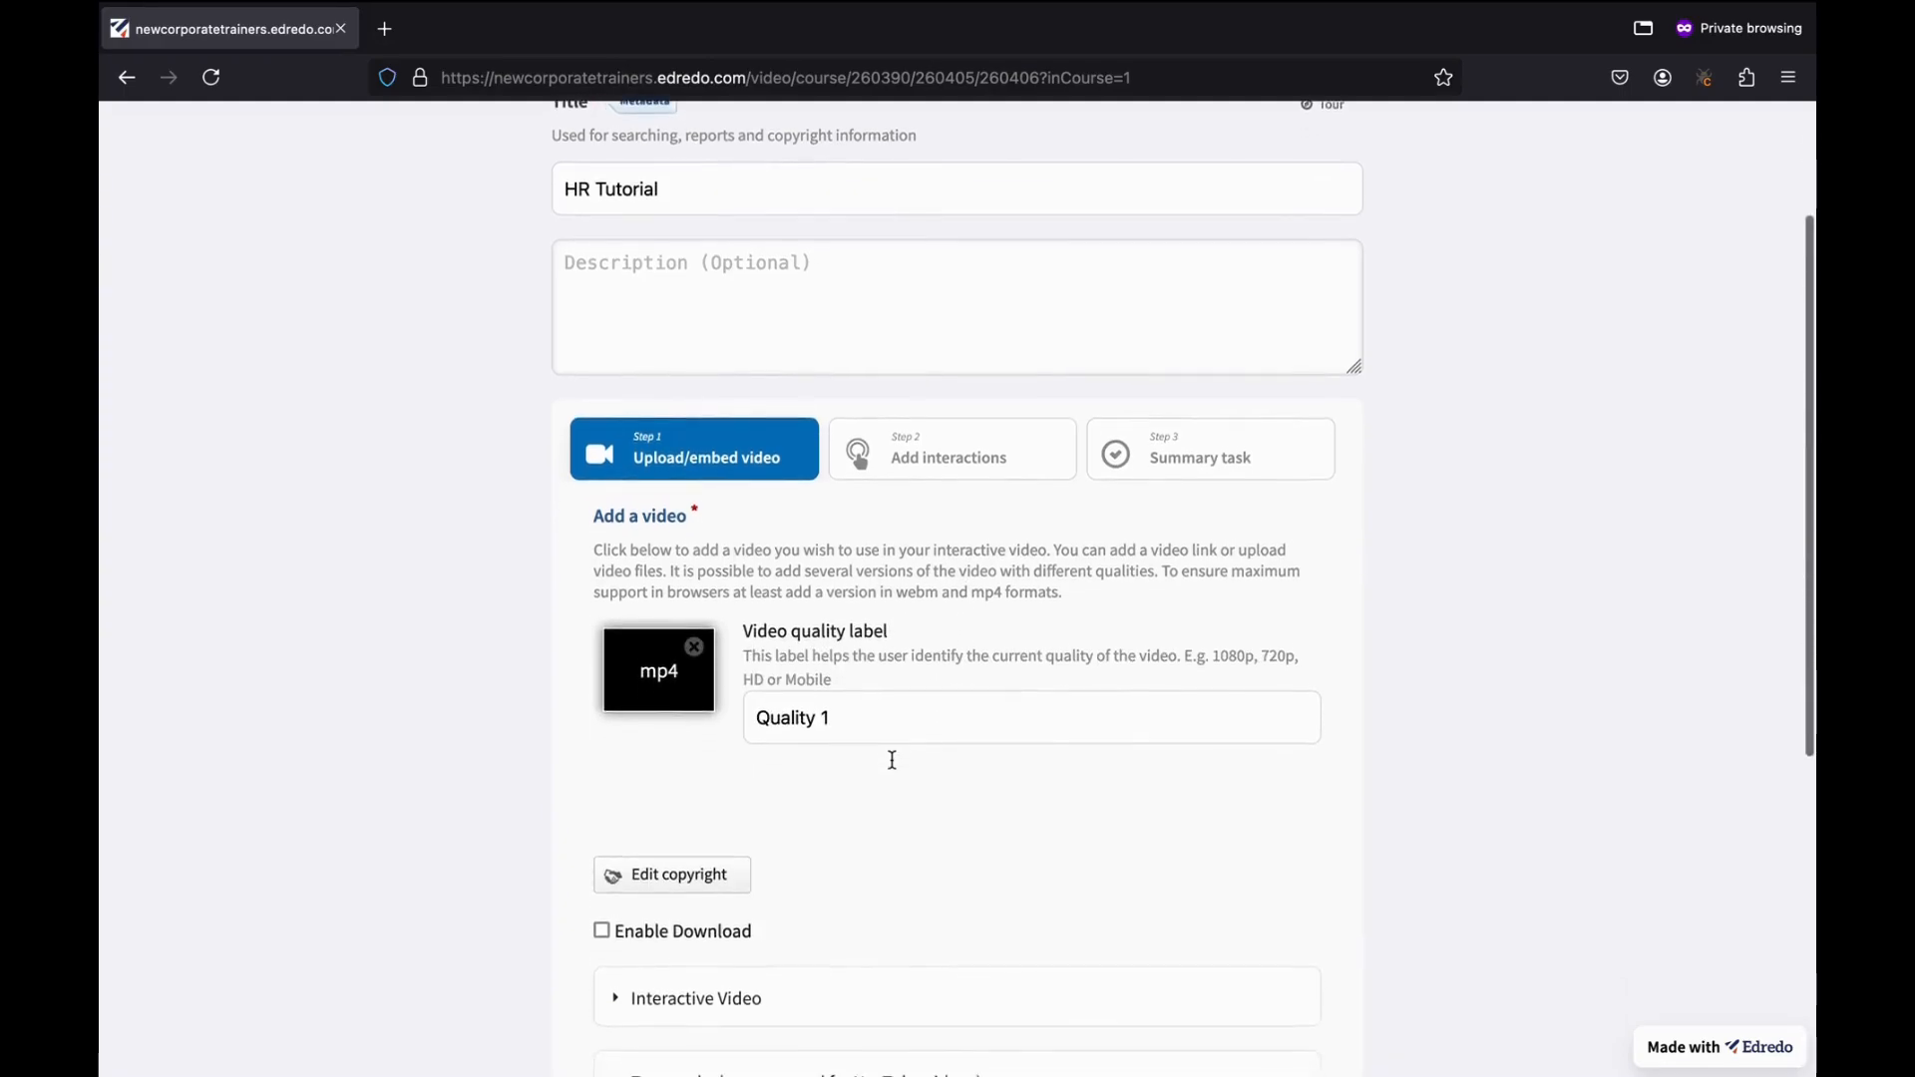
scroll(769, 654, "down", 4)
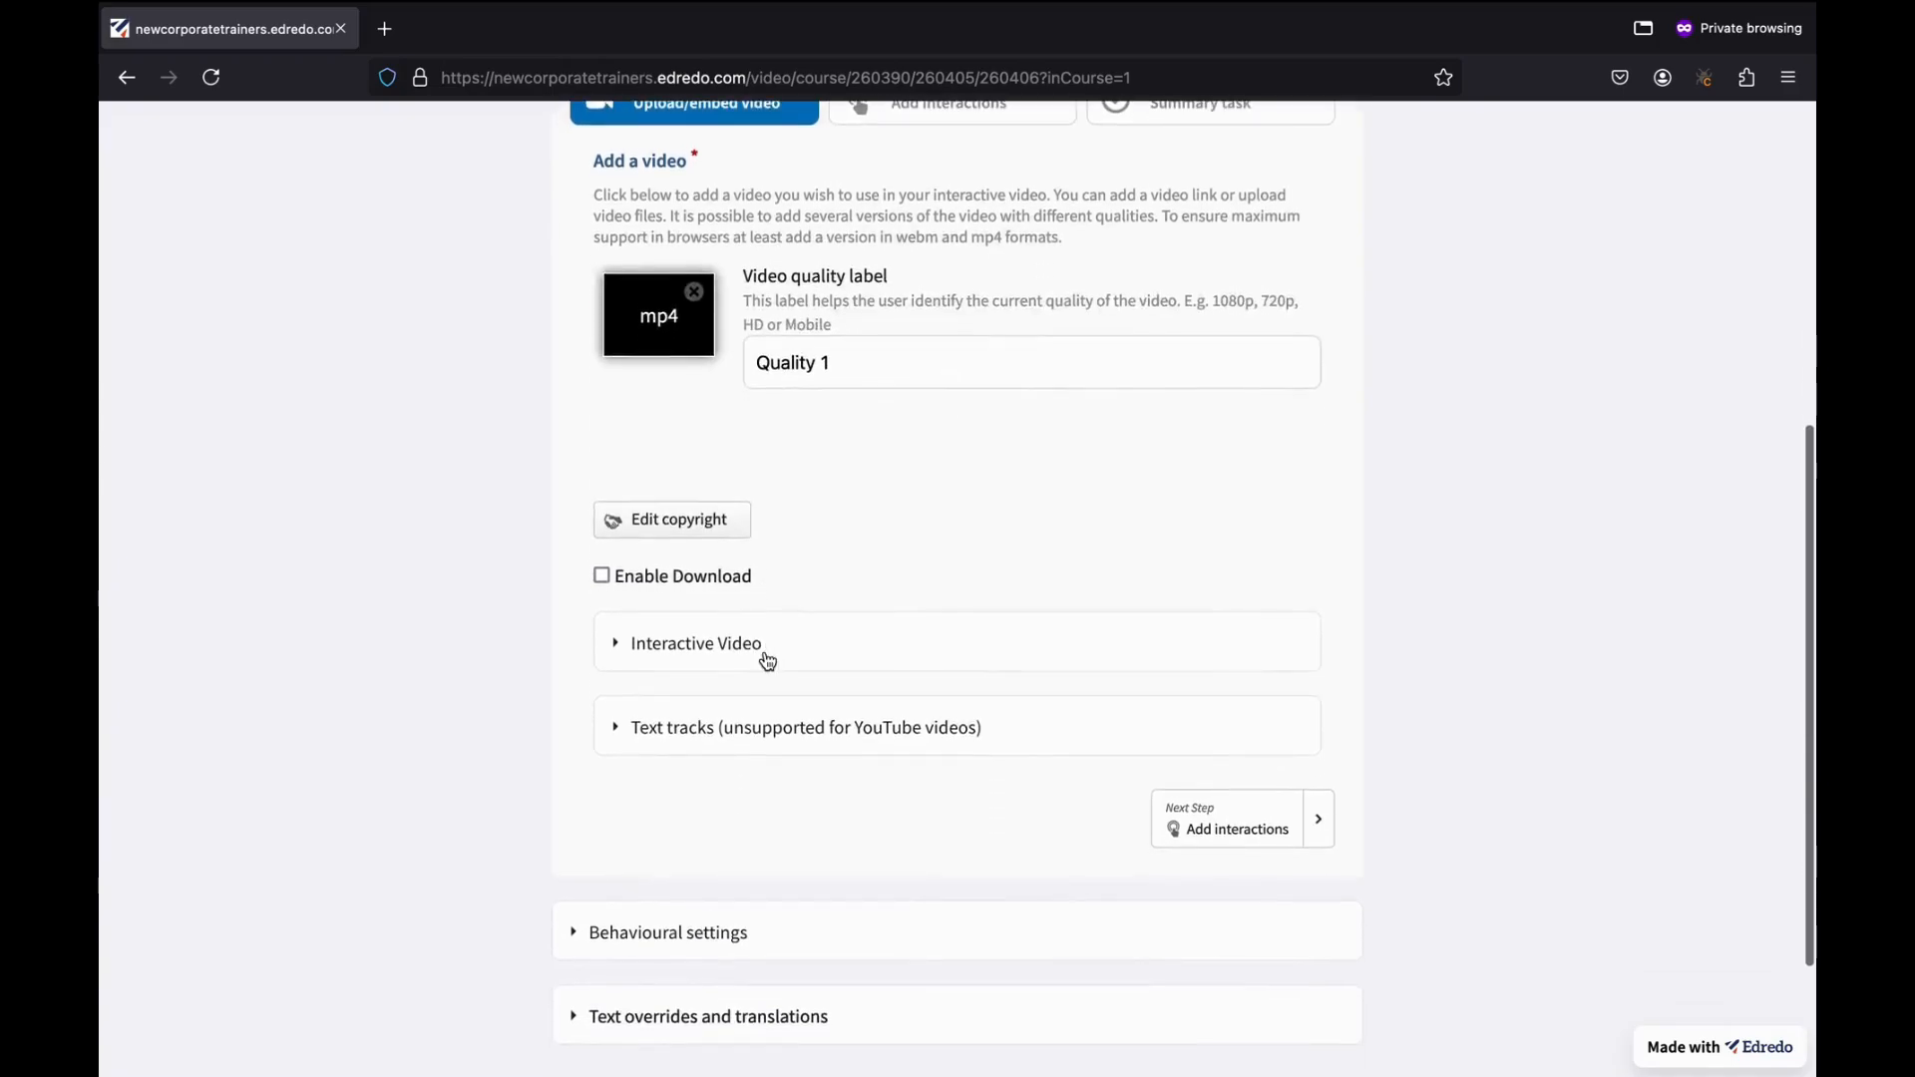
scroll(766, 658, "up", 5)
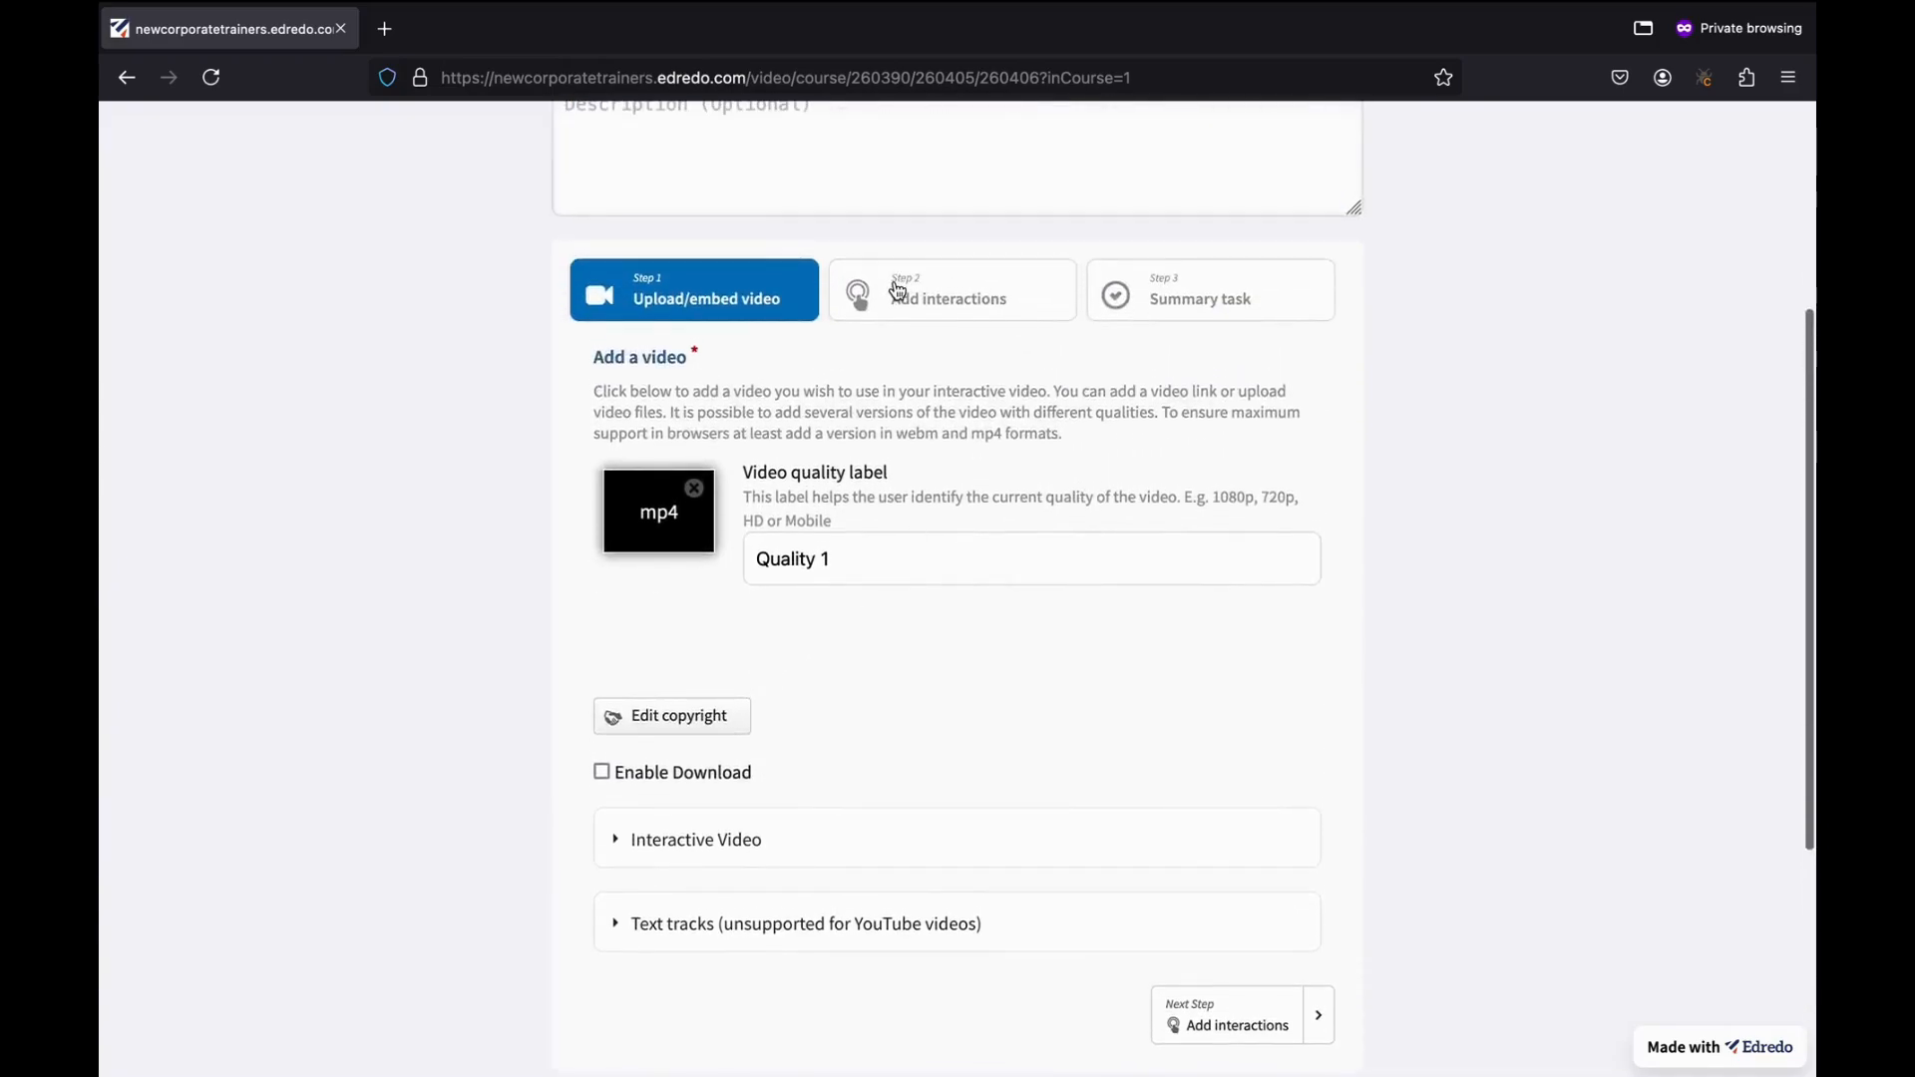
scroll(938, 593, "down", 1)
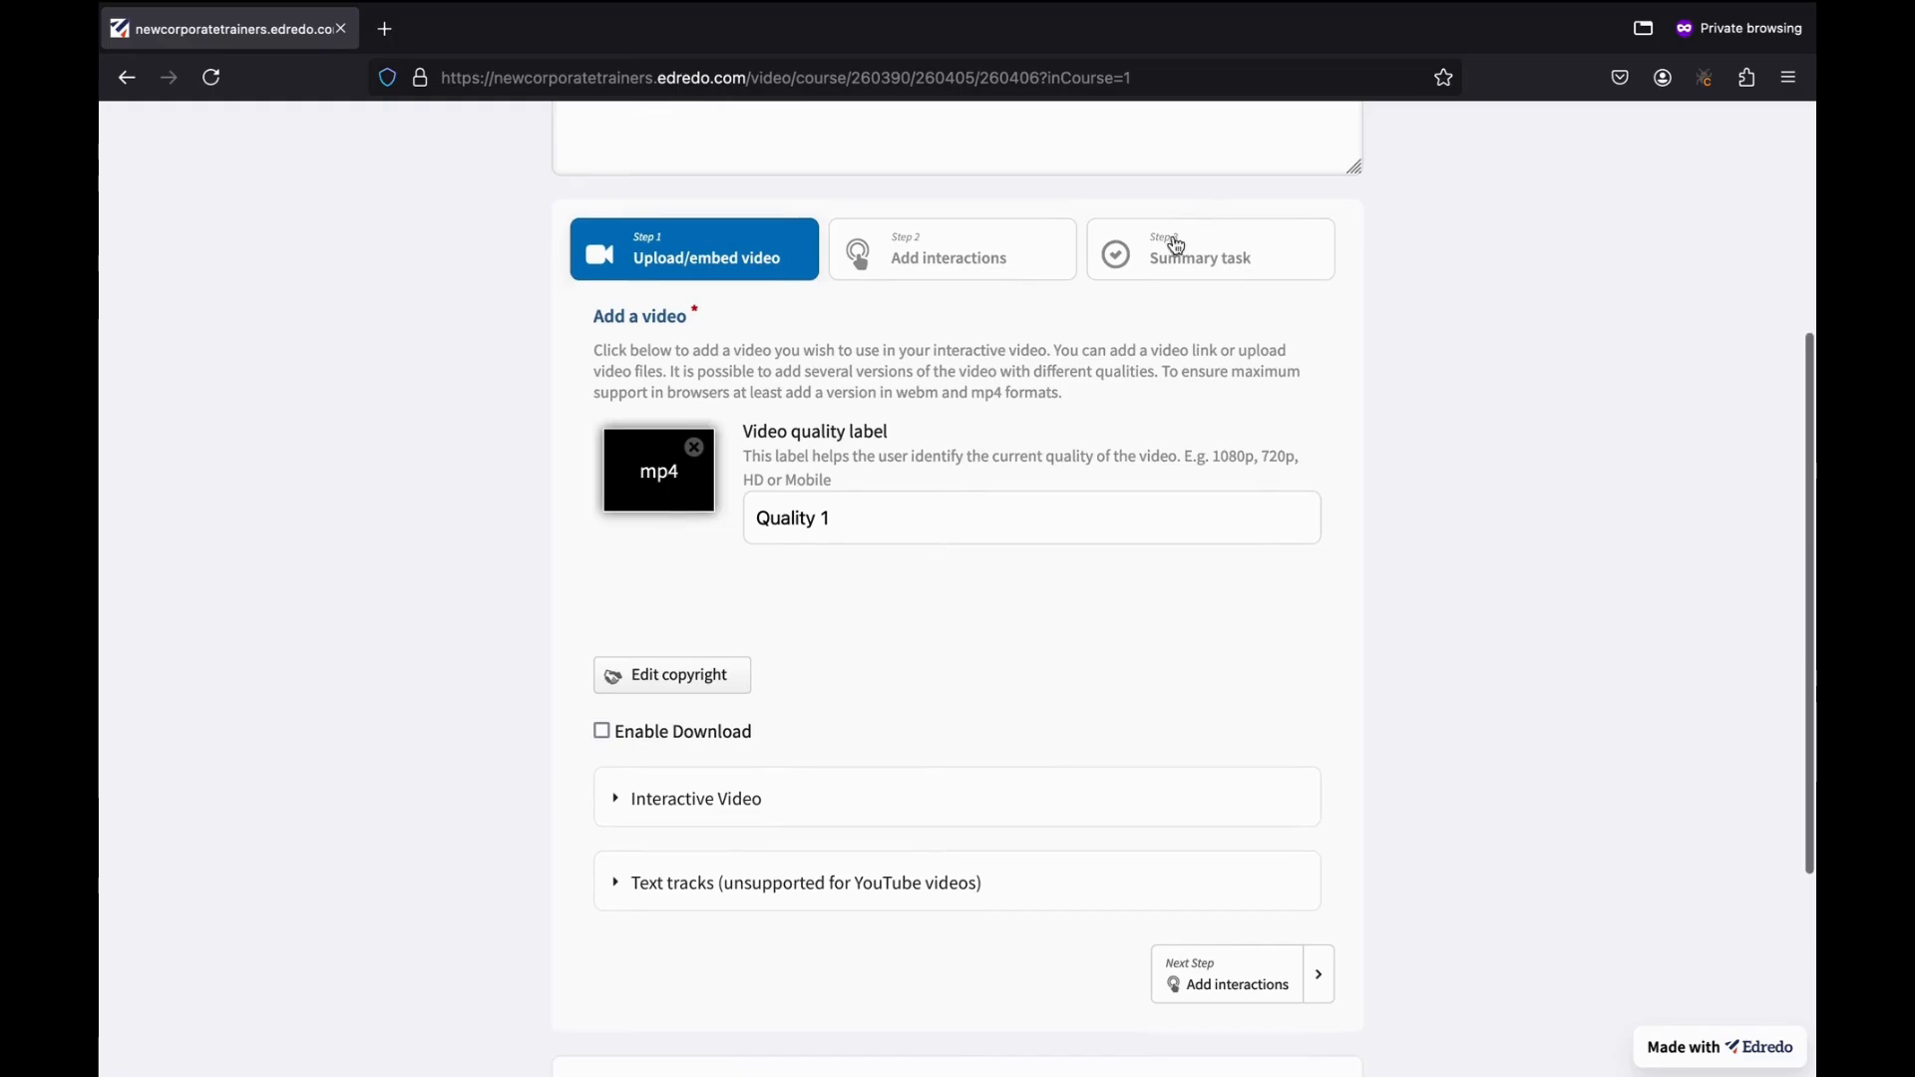
scroll(1019, 602, "down", 2)
scroll(1019, 603, "down", 5)
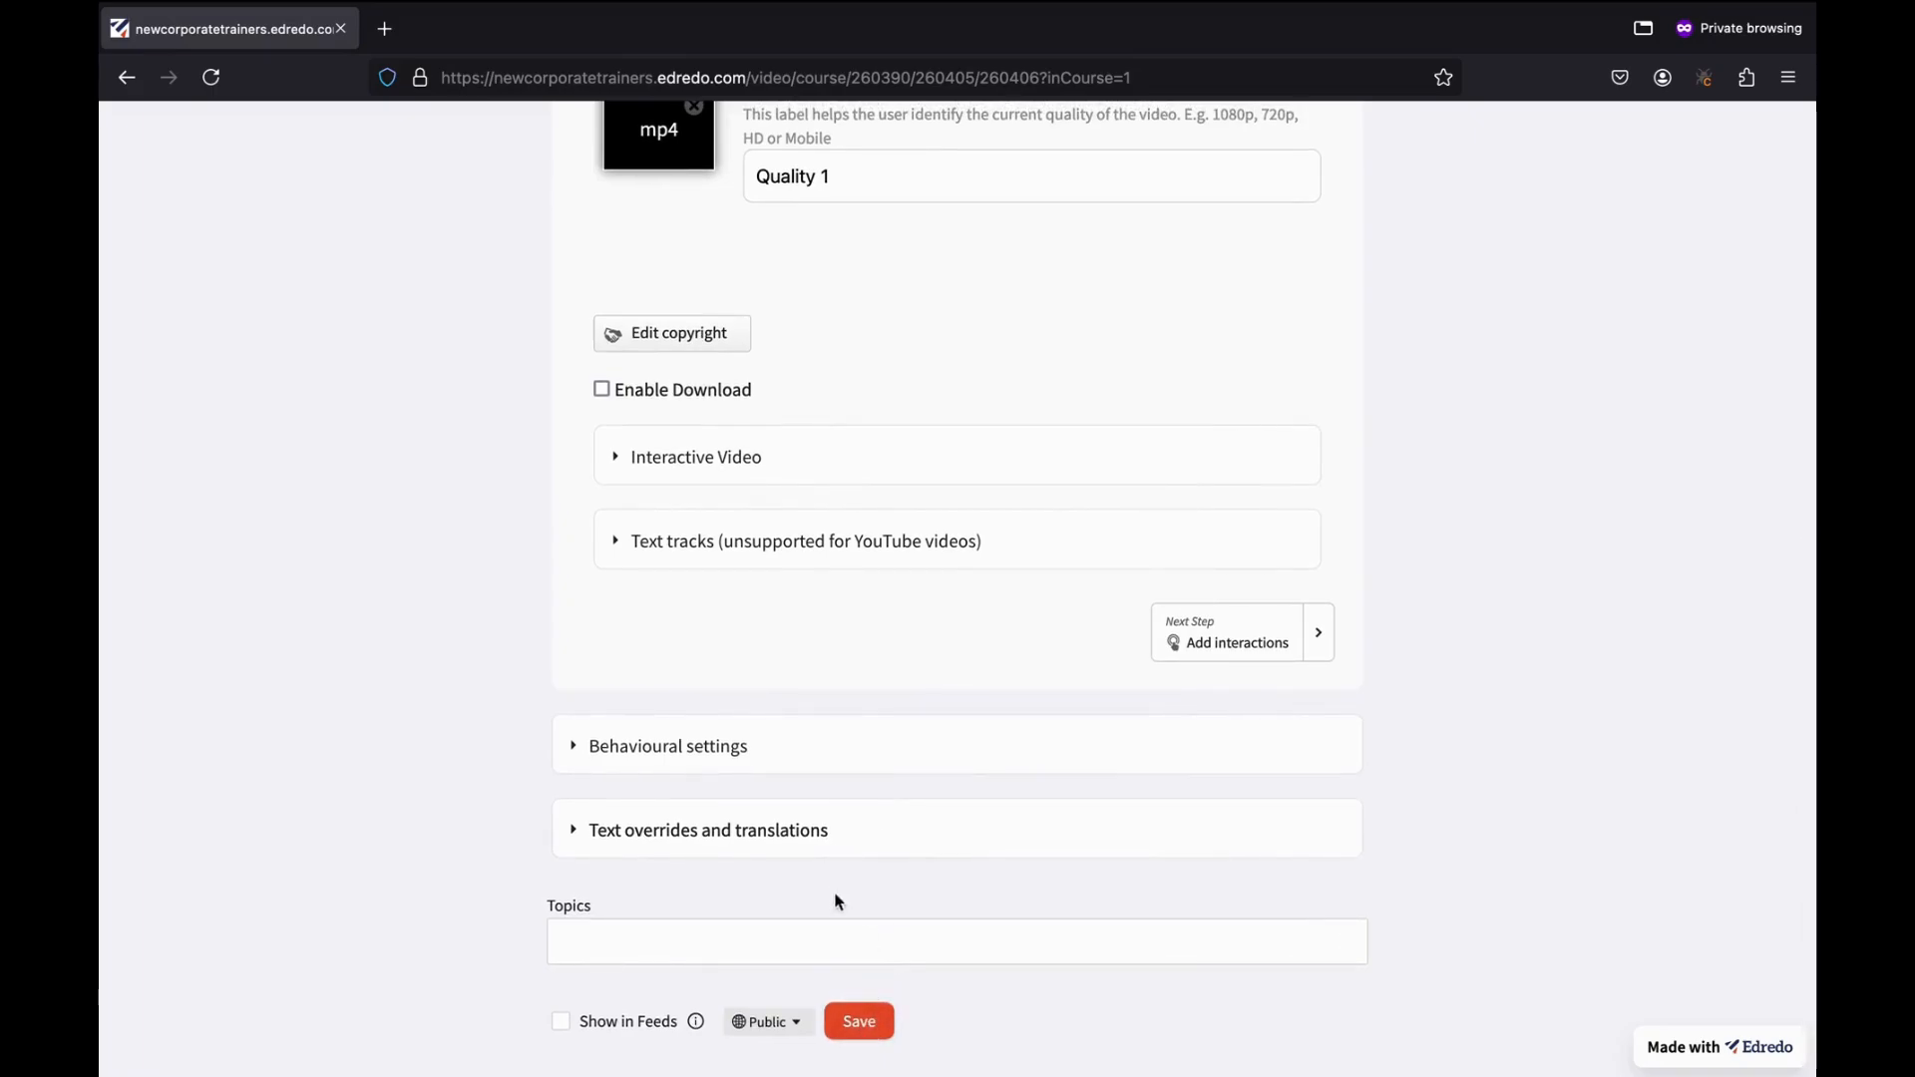
scroll(769, 555, "up", 2)
scroll(878, 398, "up", 2)
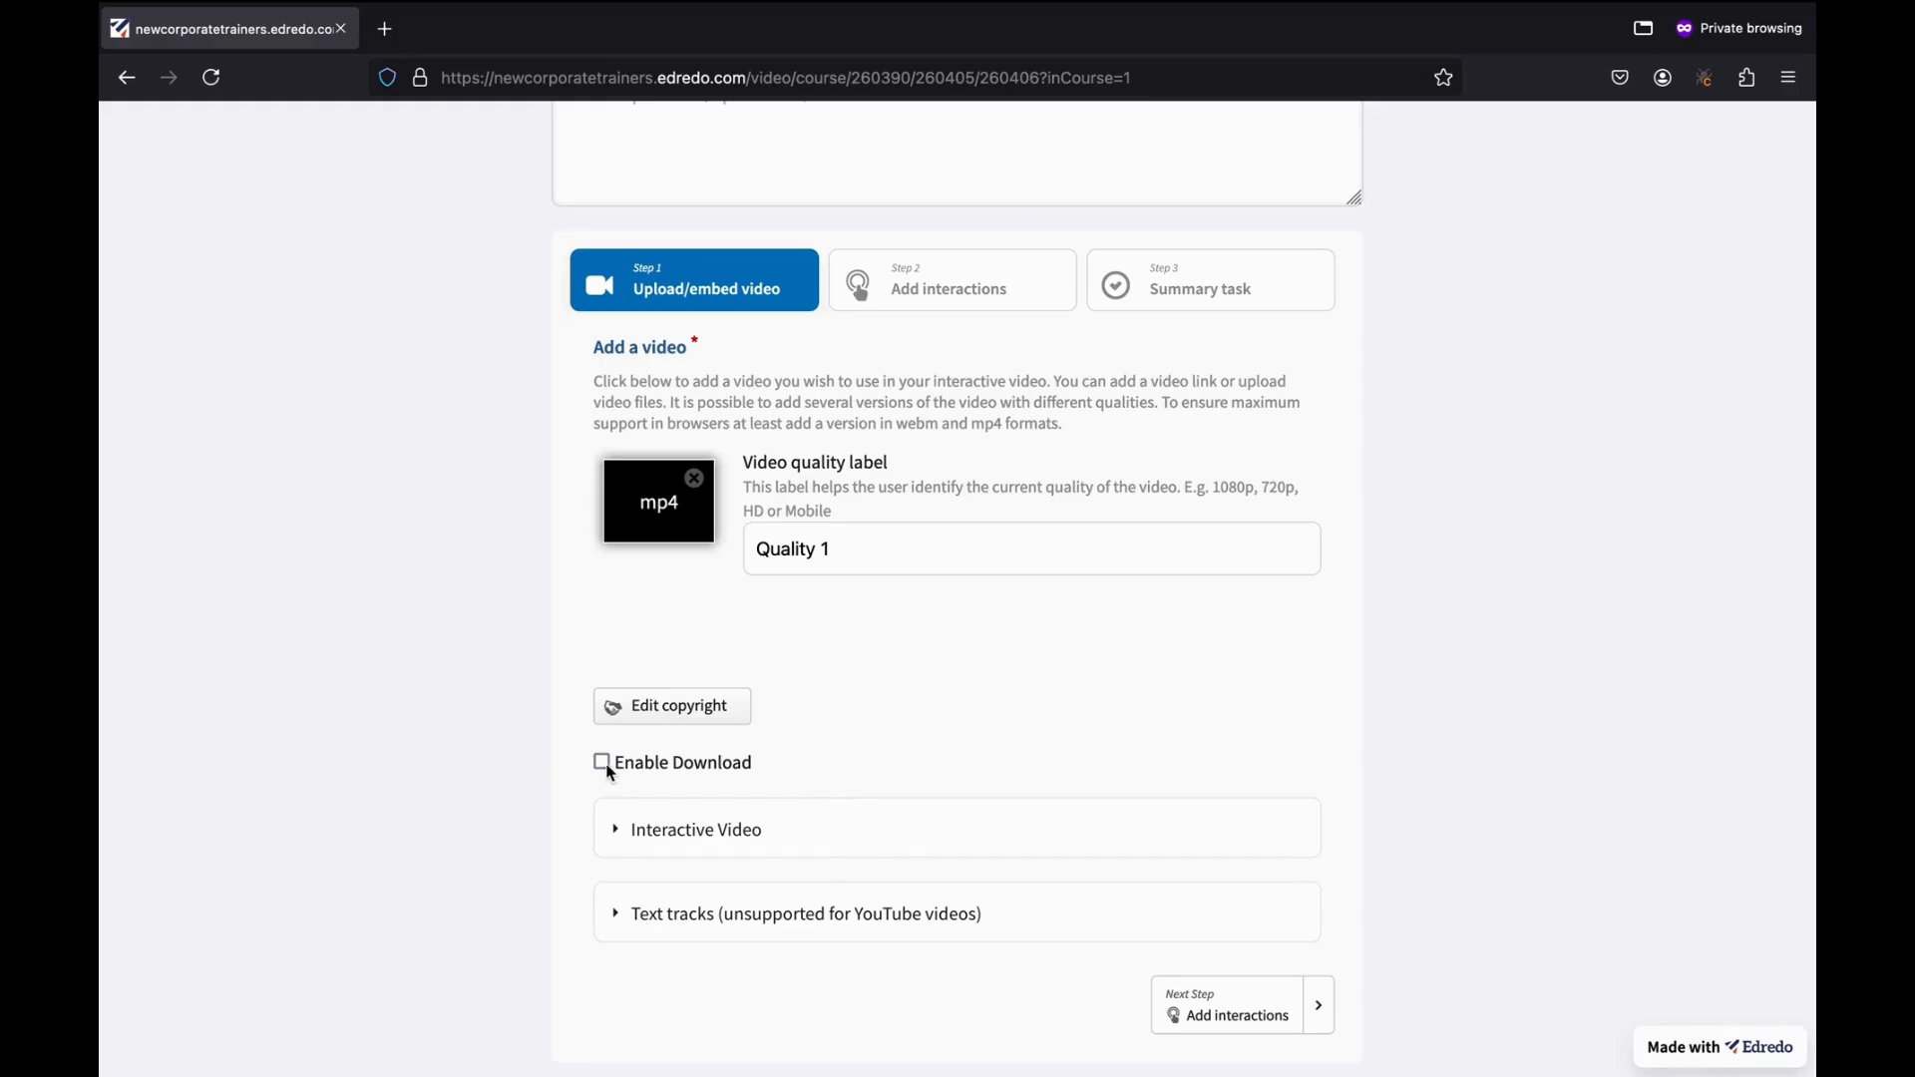
scroll(605, 775, "down", 4)
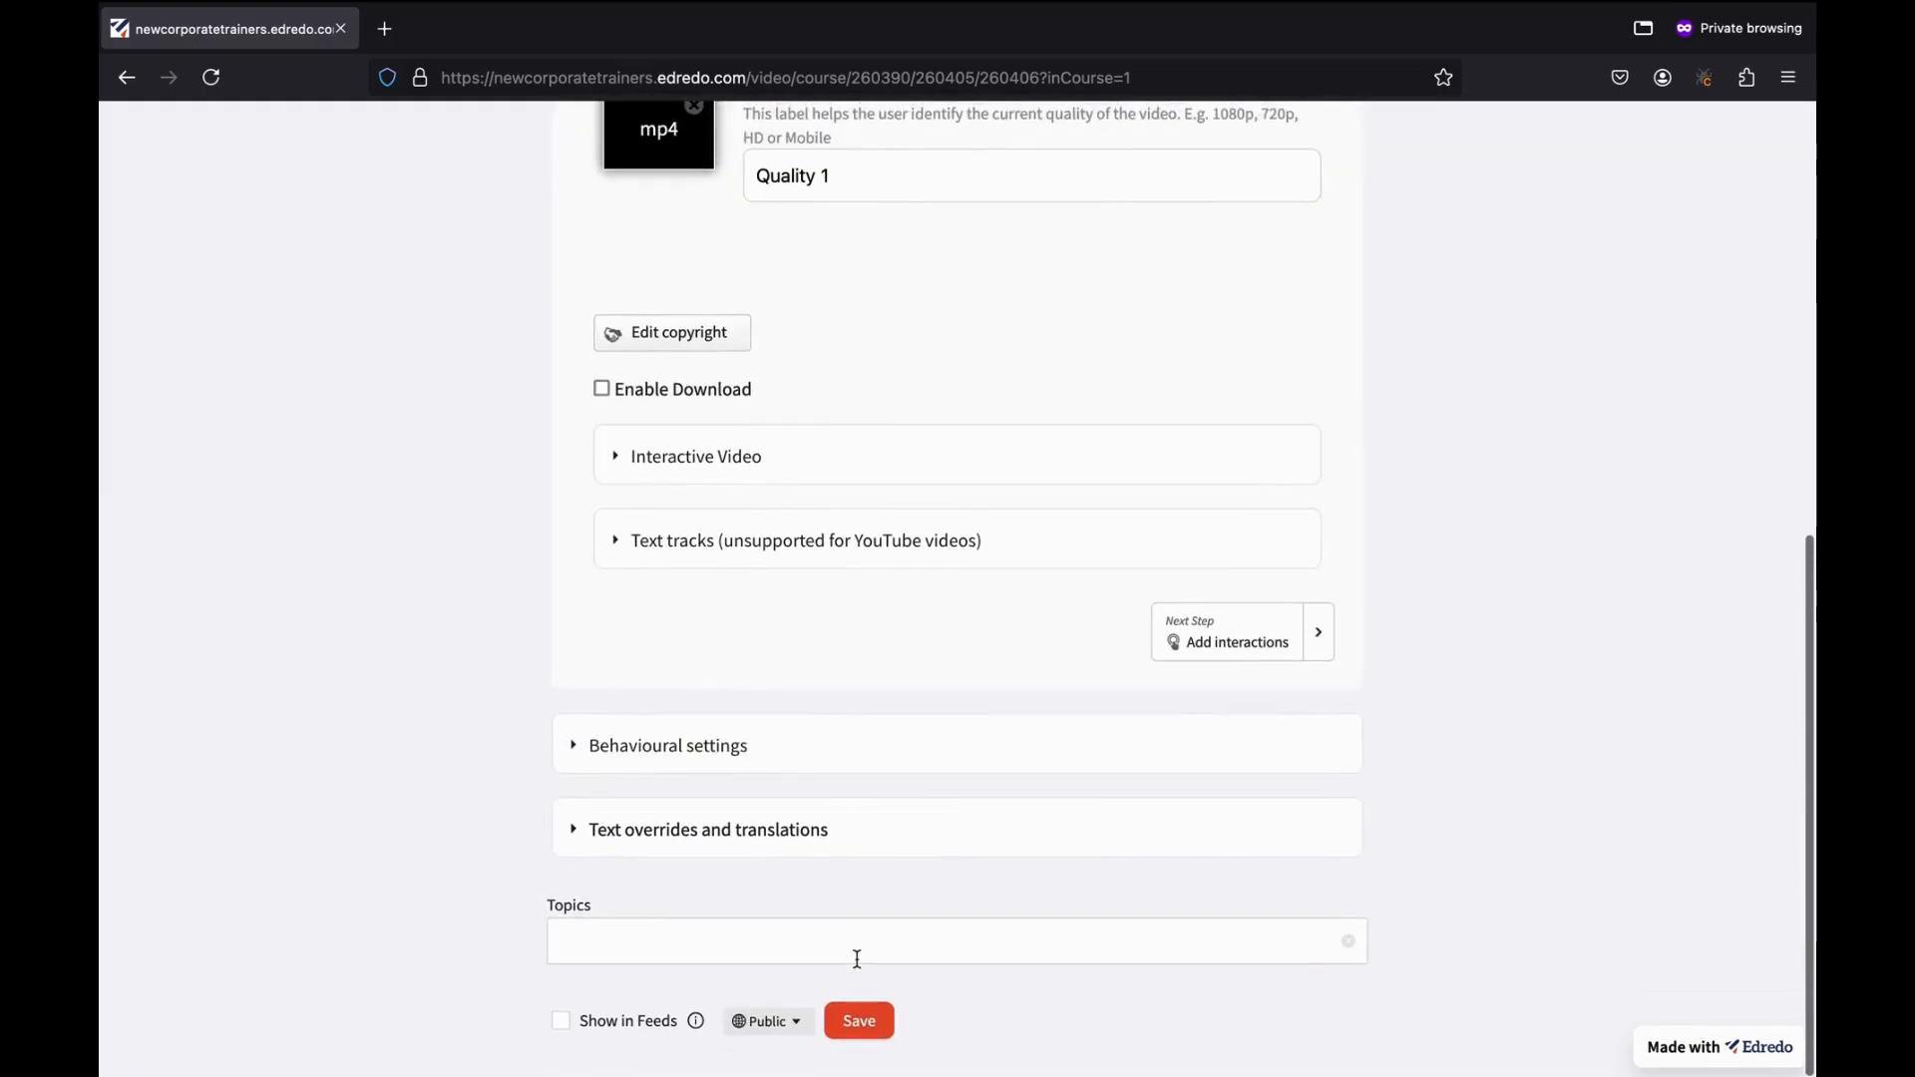
left_click(855, 1017)
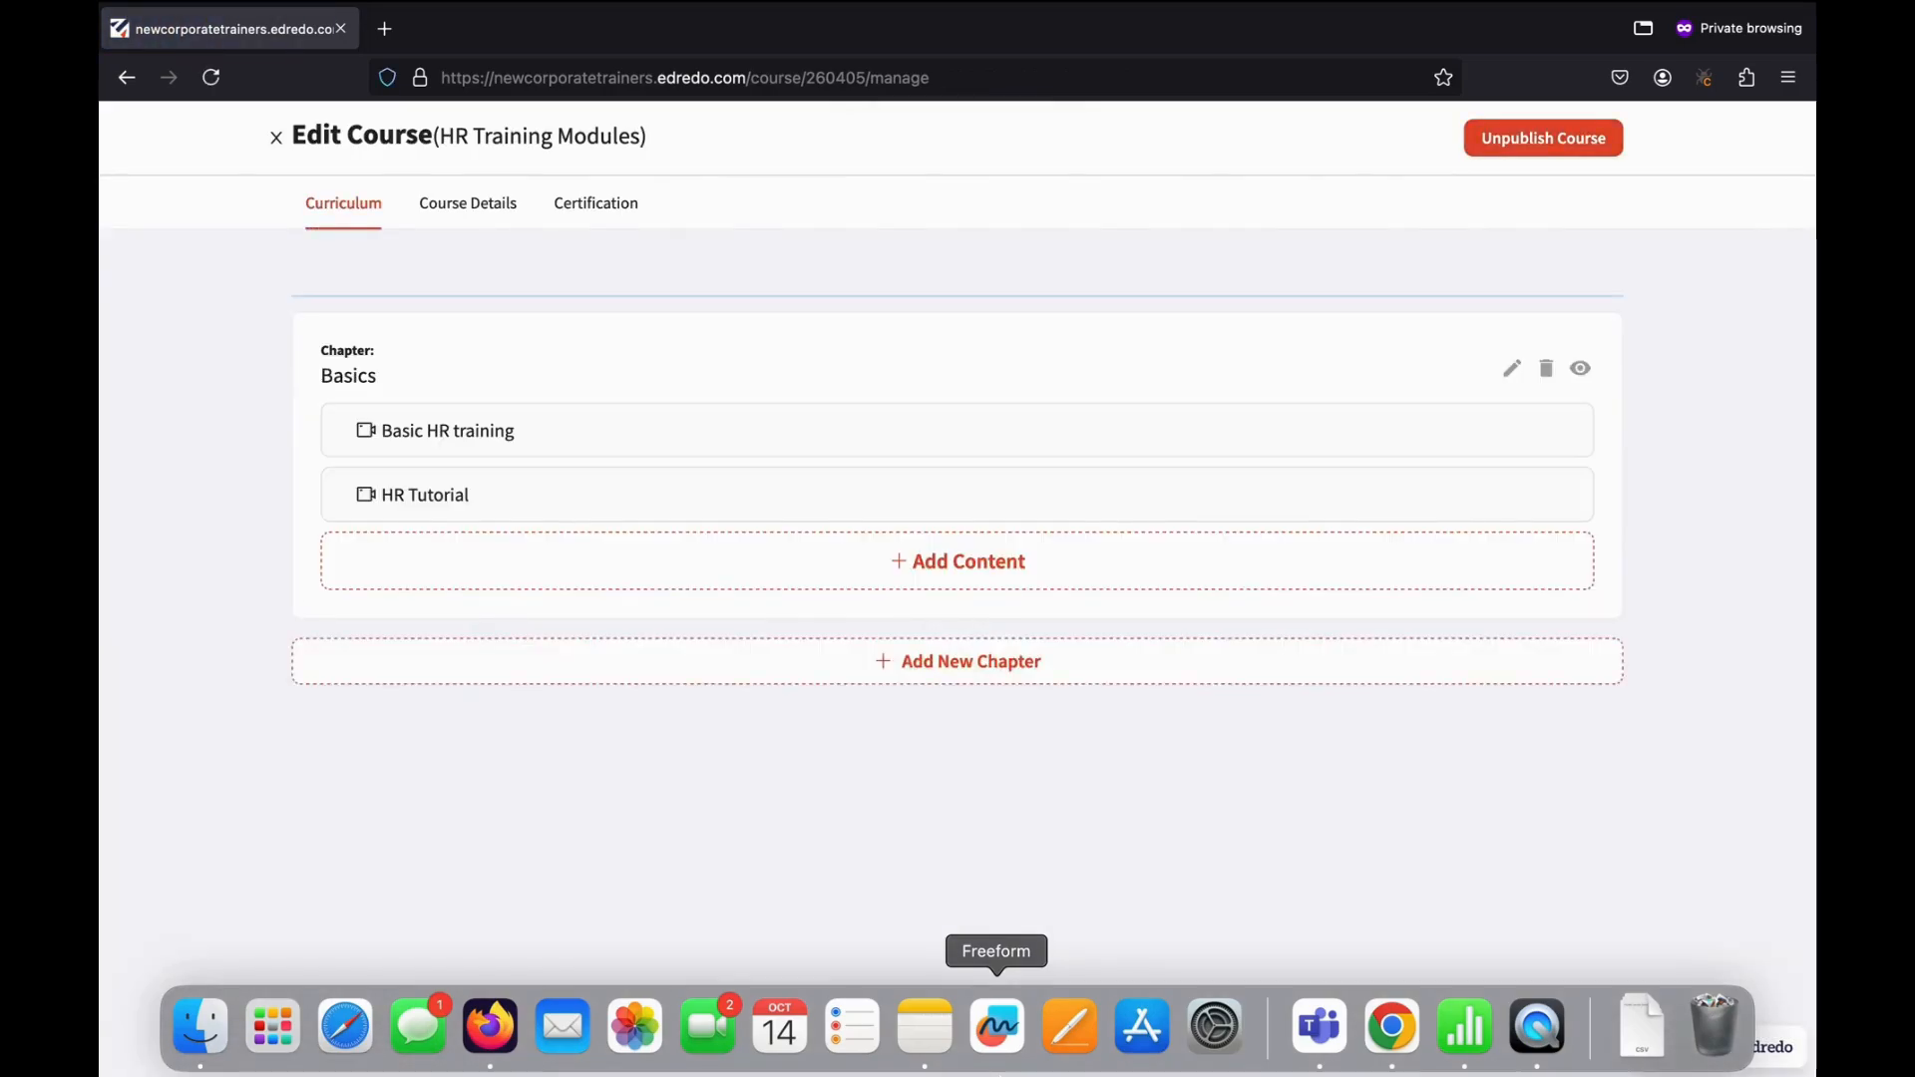
Create a new Example item in the Basics chapter, opening its empty question-and-answer form.
left_click(906, 576)
left_click(994, 650)
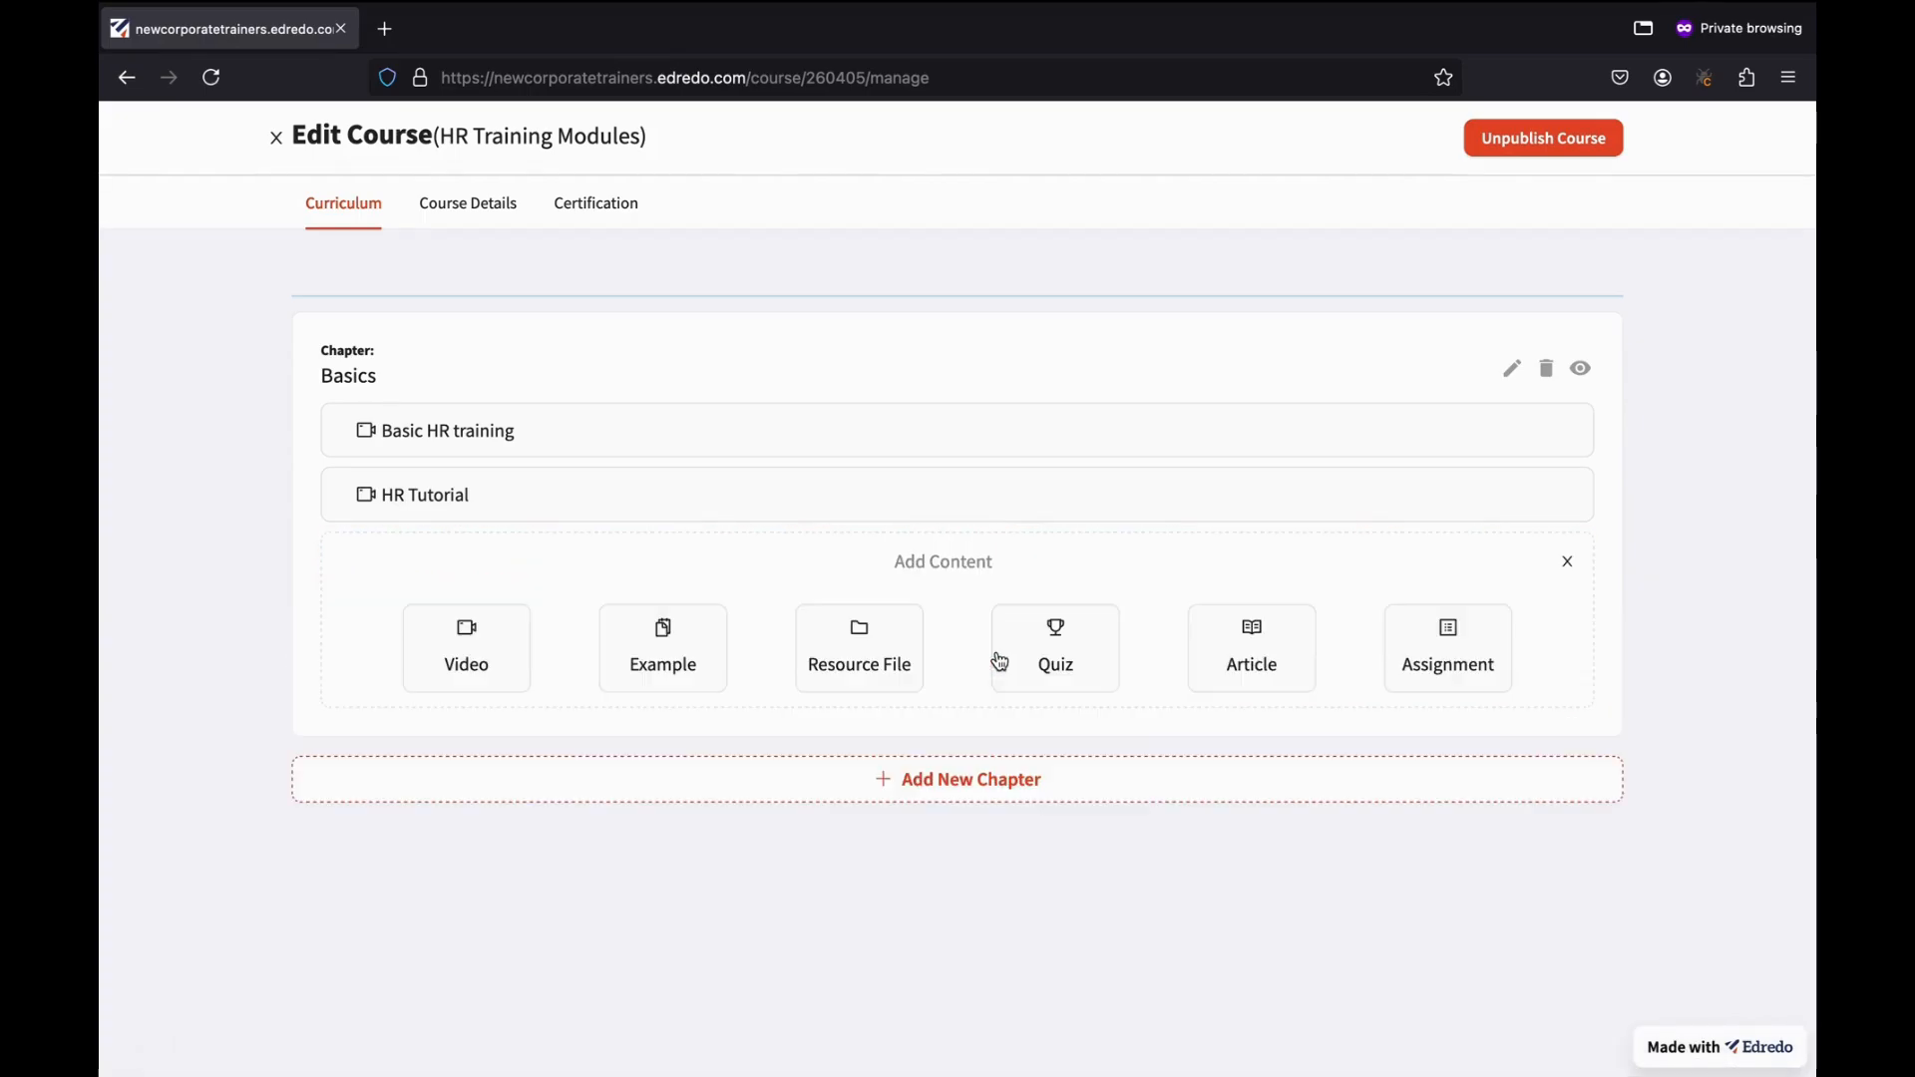
left_click(671, 667)
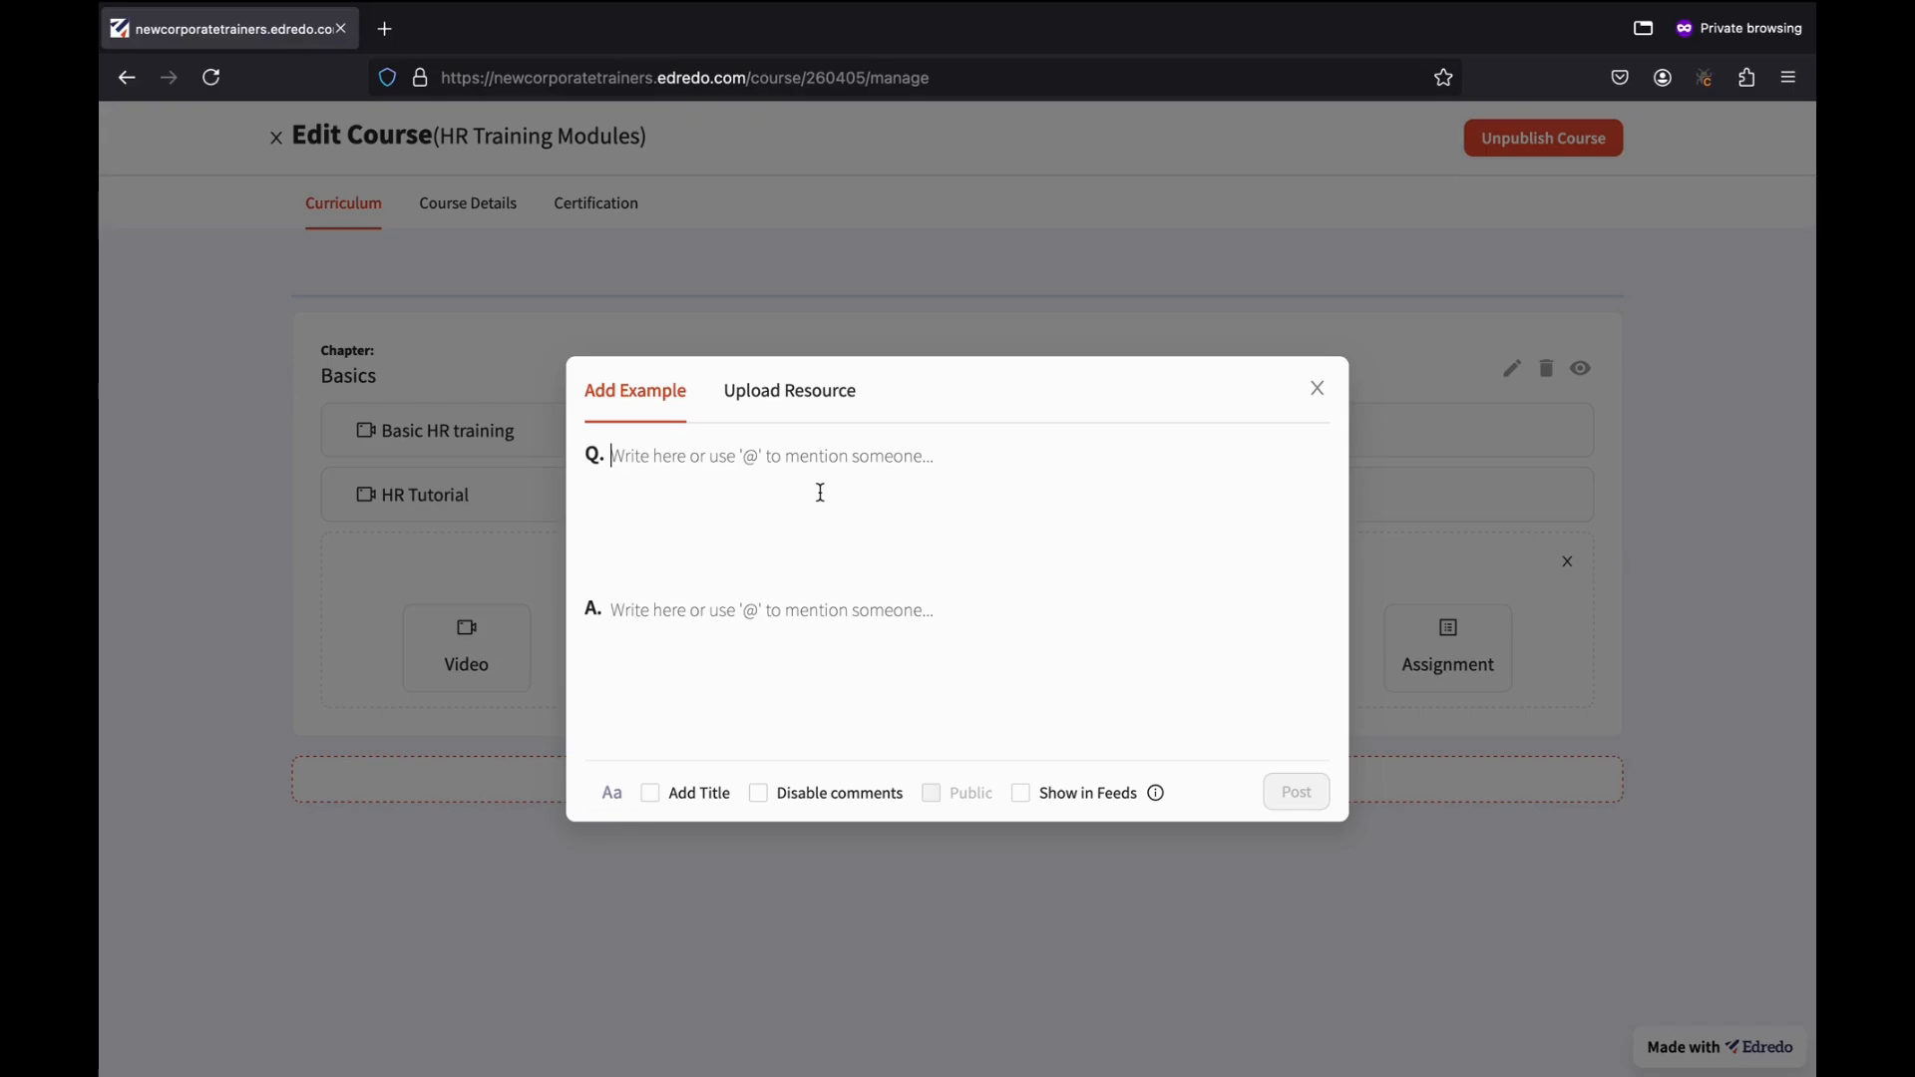
Enter the question 'What Can you work as in an organization after this training?'.
type("HW")
key("BackSpace")
type("What Can")
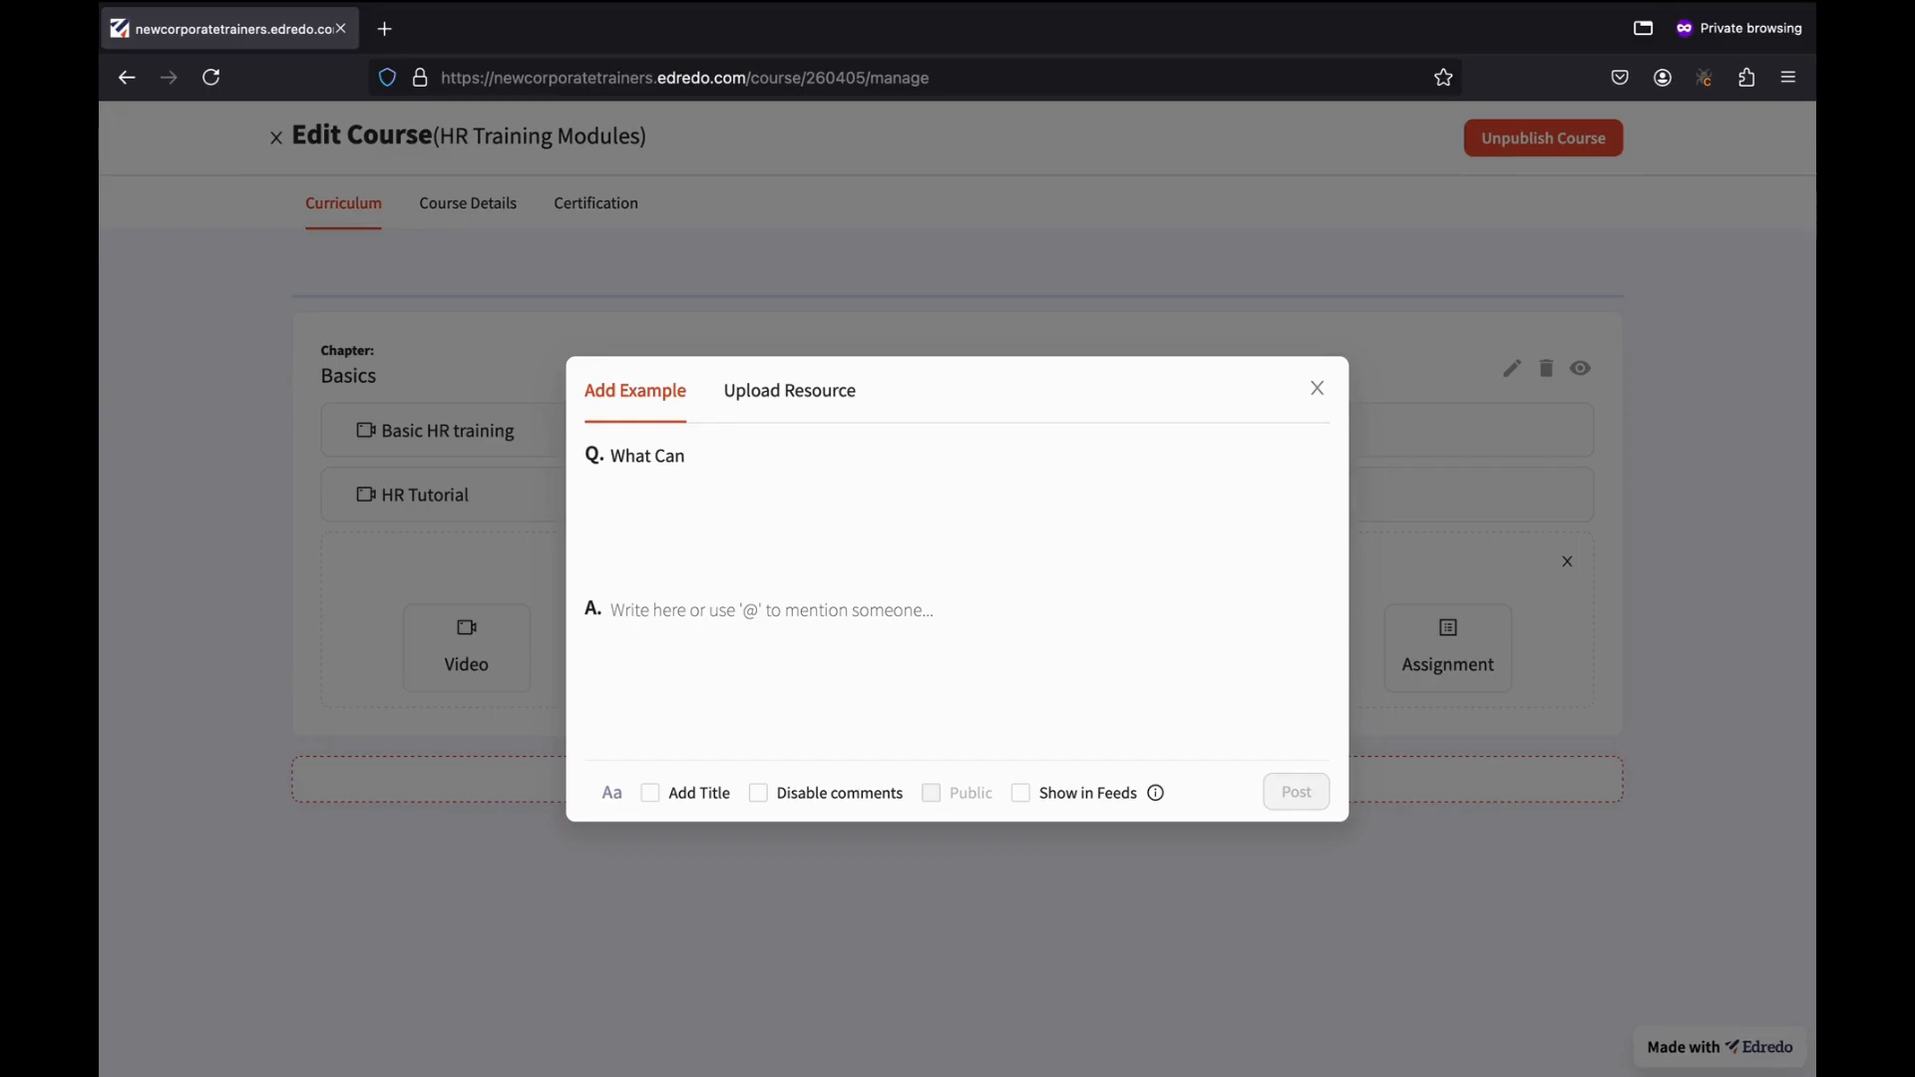
type(" you work as in an organiz")
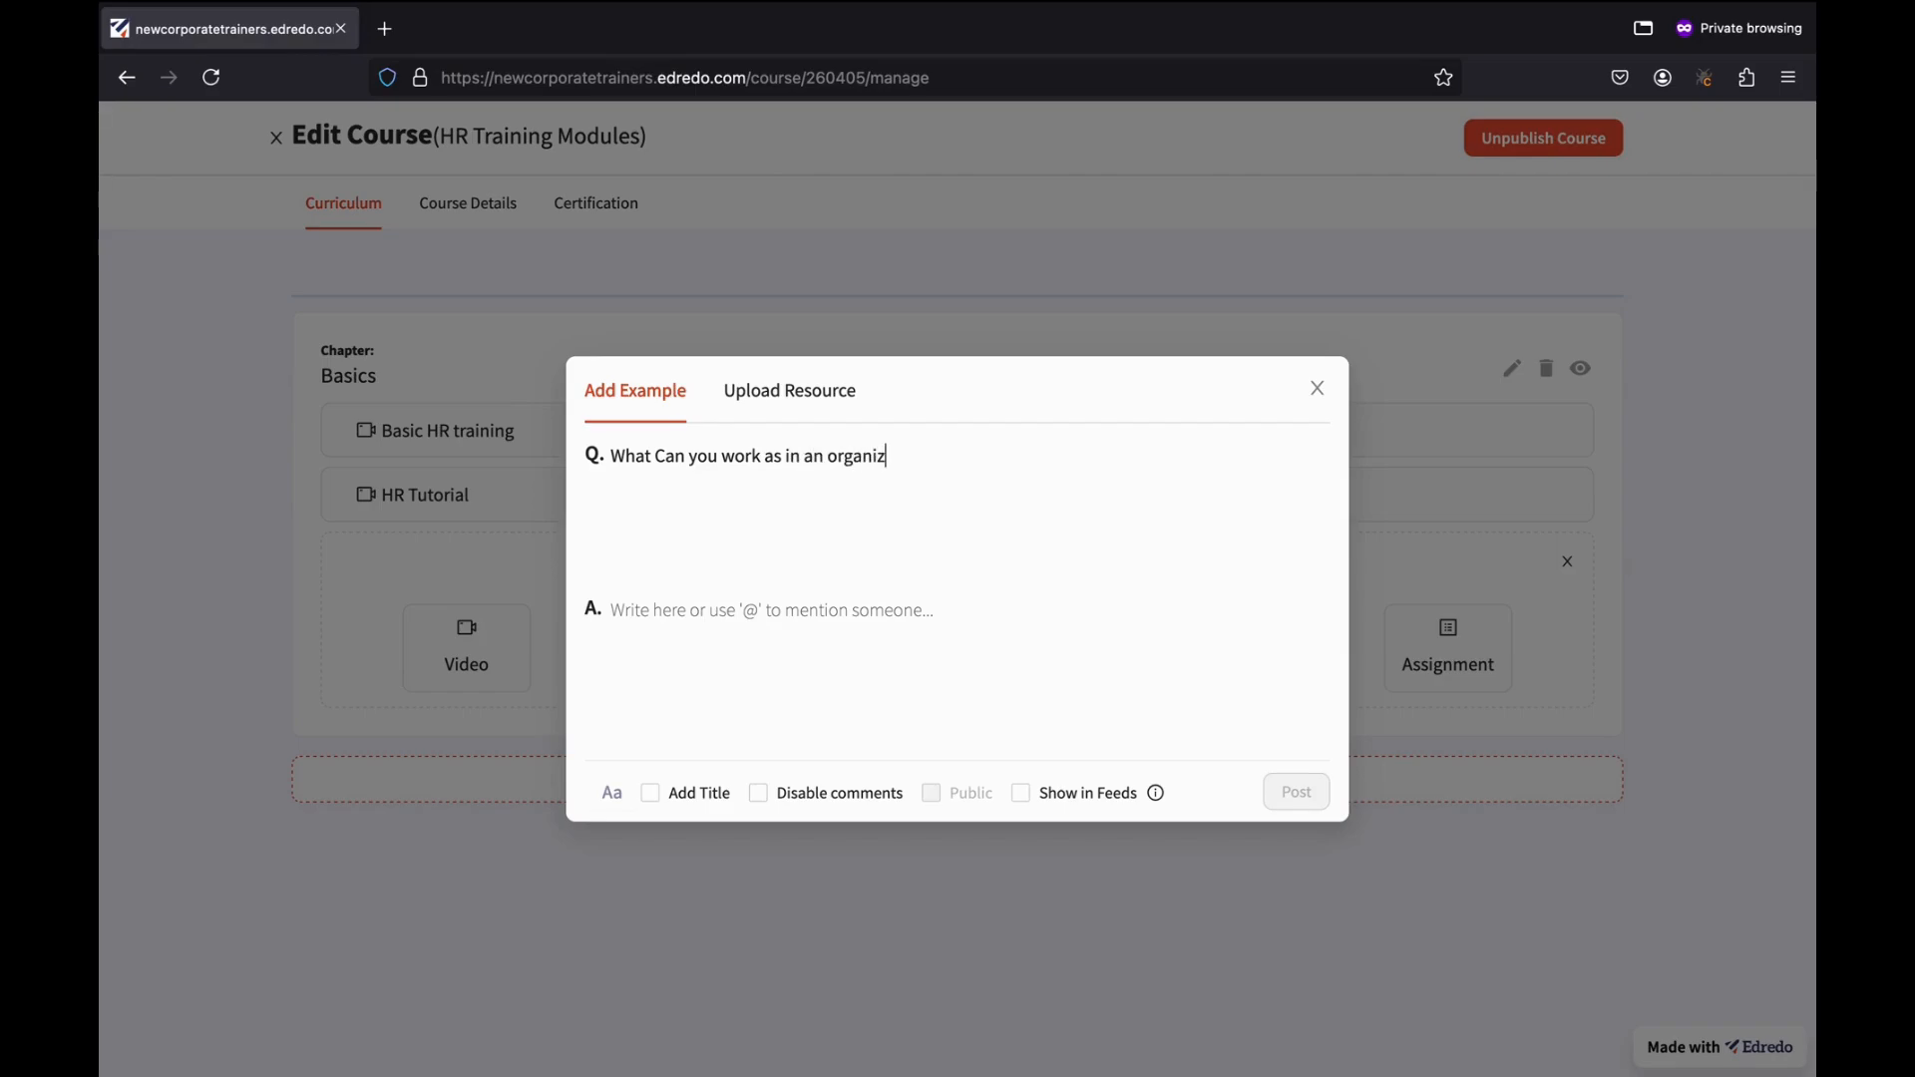
type("ation after this training?")
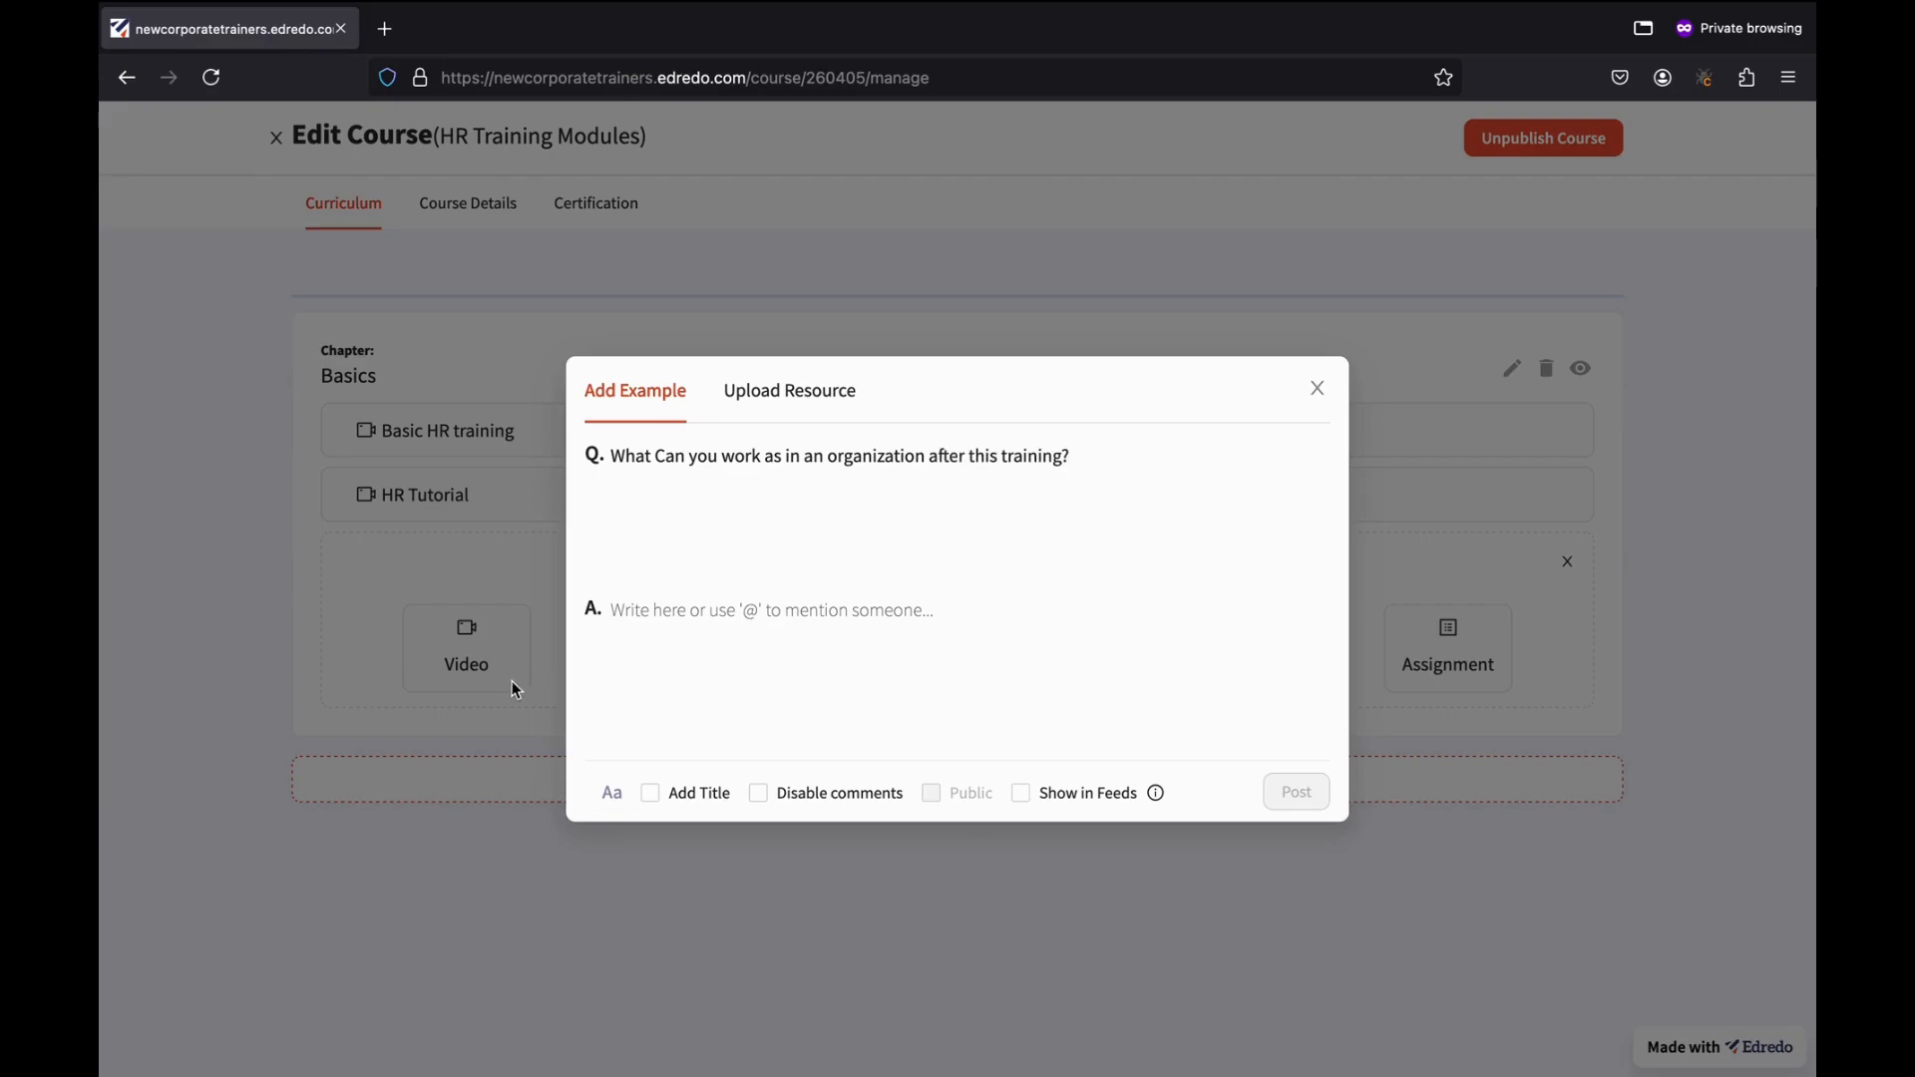
Answer that the training upskills users and helps them at their jobs, and post the example.
left_click(745, 728)
type("This")
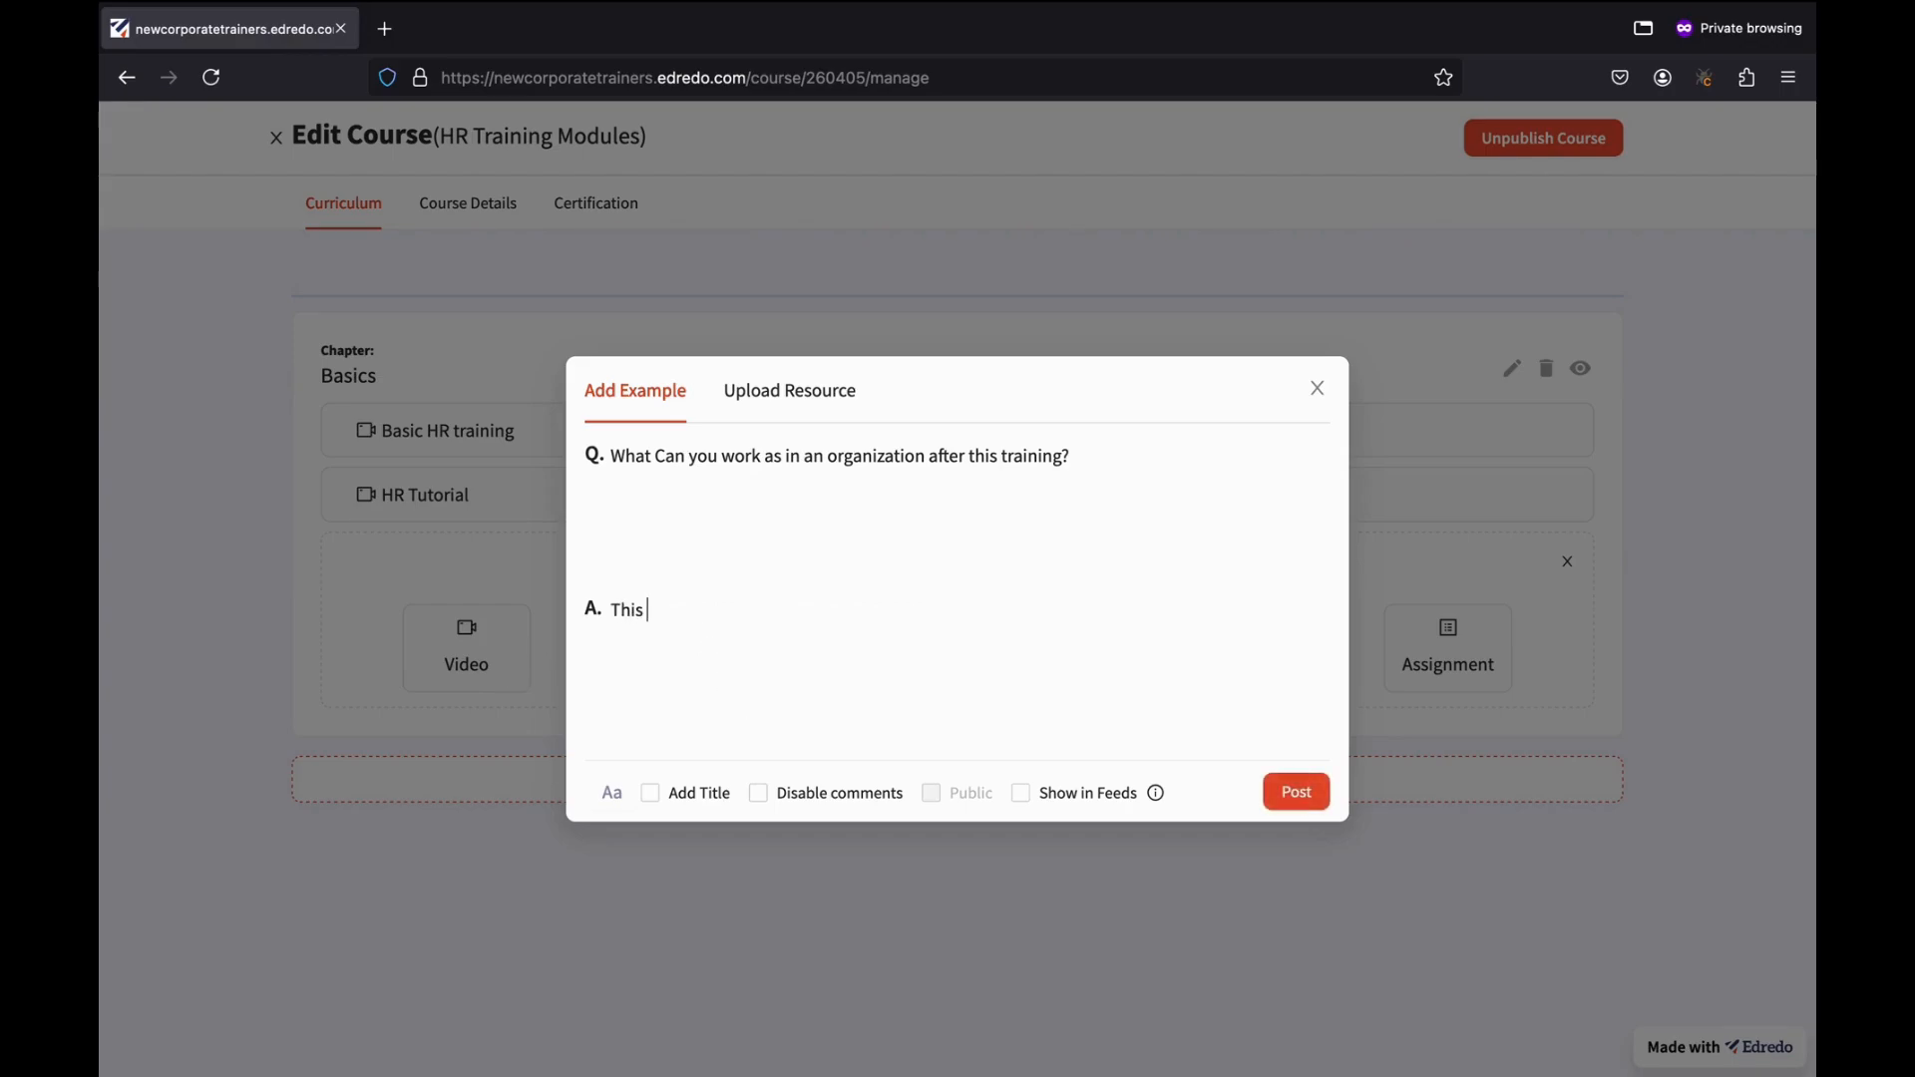
type(" tranining")
key("BackSpace")
key("BackSpace")
key("BackSpace")
key("BackSpace")
key("BackSpace")
type("i")
type("ning woll")
key("BackSpace")
key("BackSpace")
key("BackSpace")
type("ill help in over")
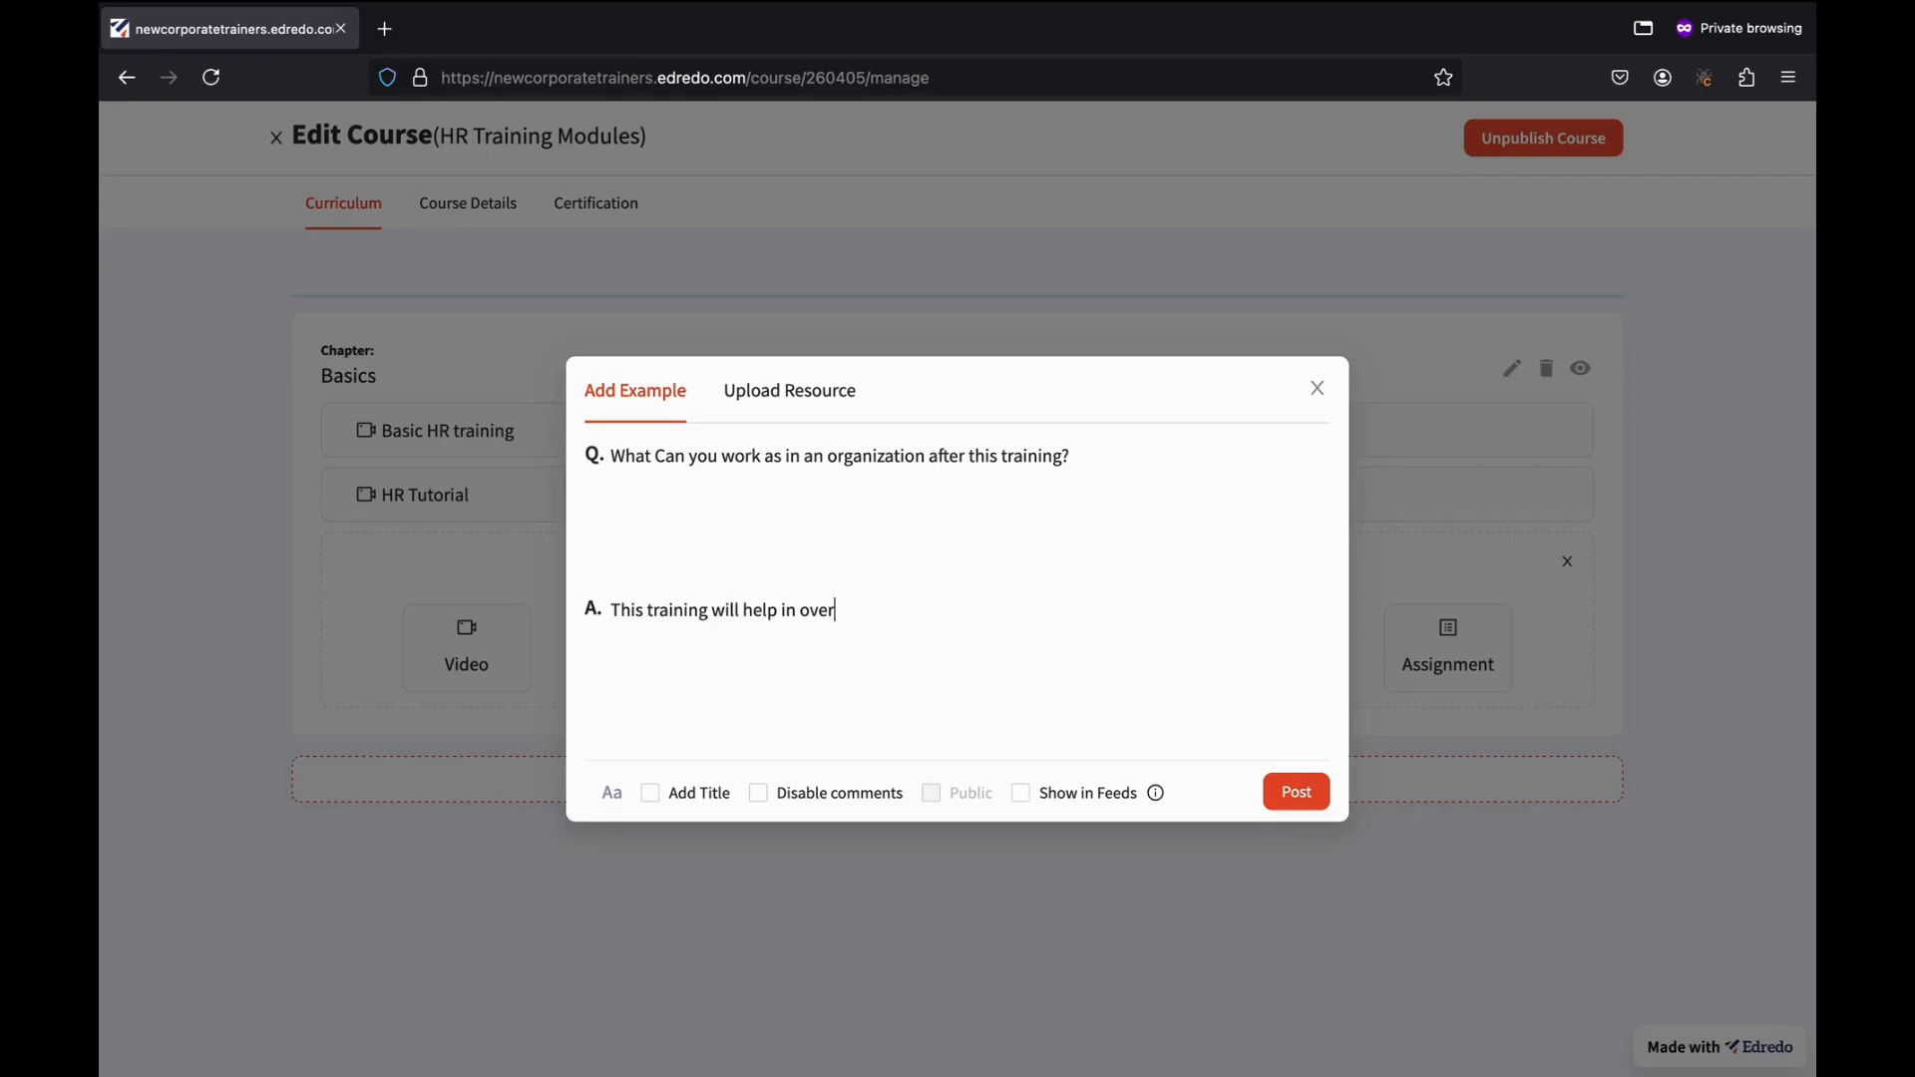
type("all upskilling of users and ")
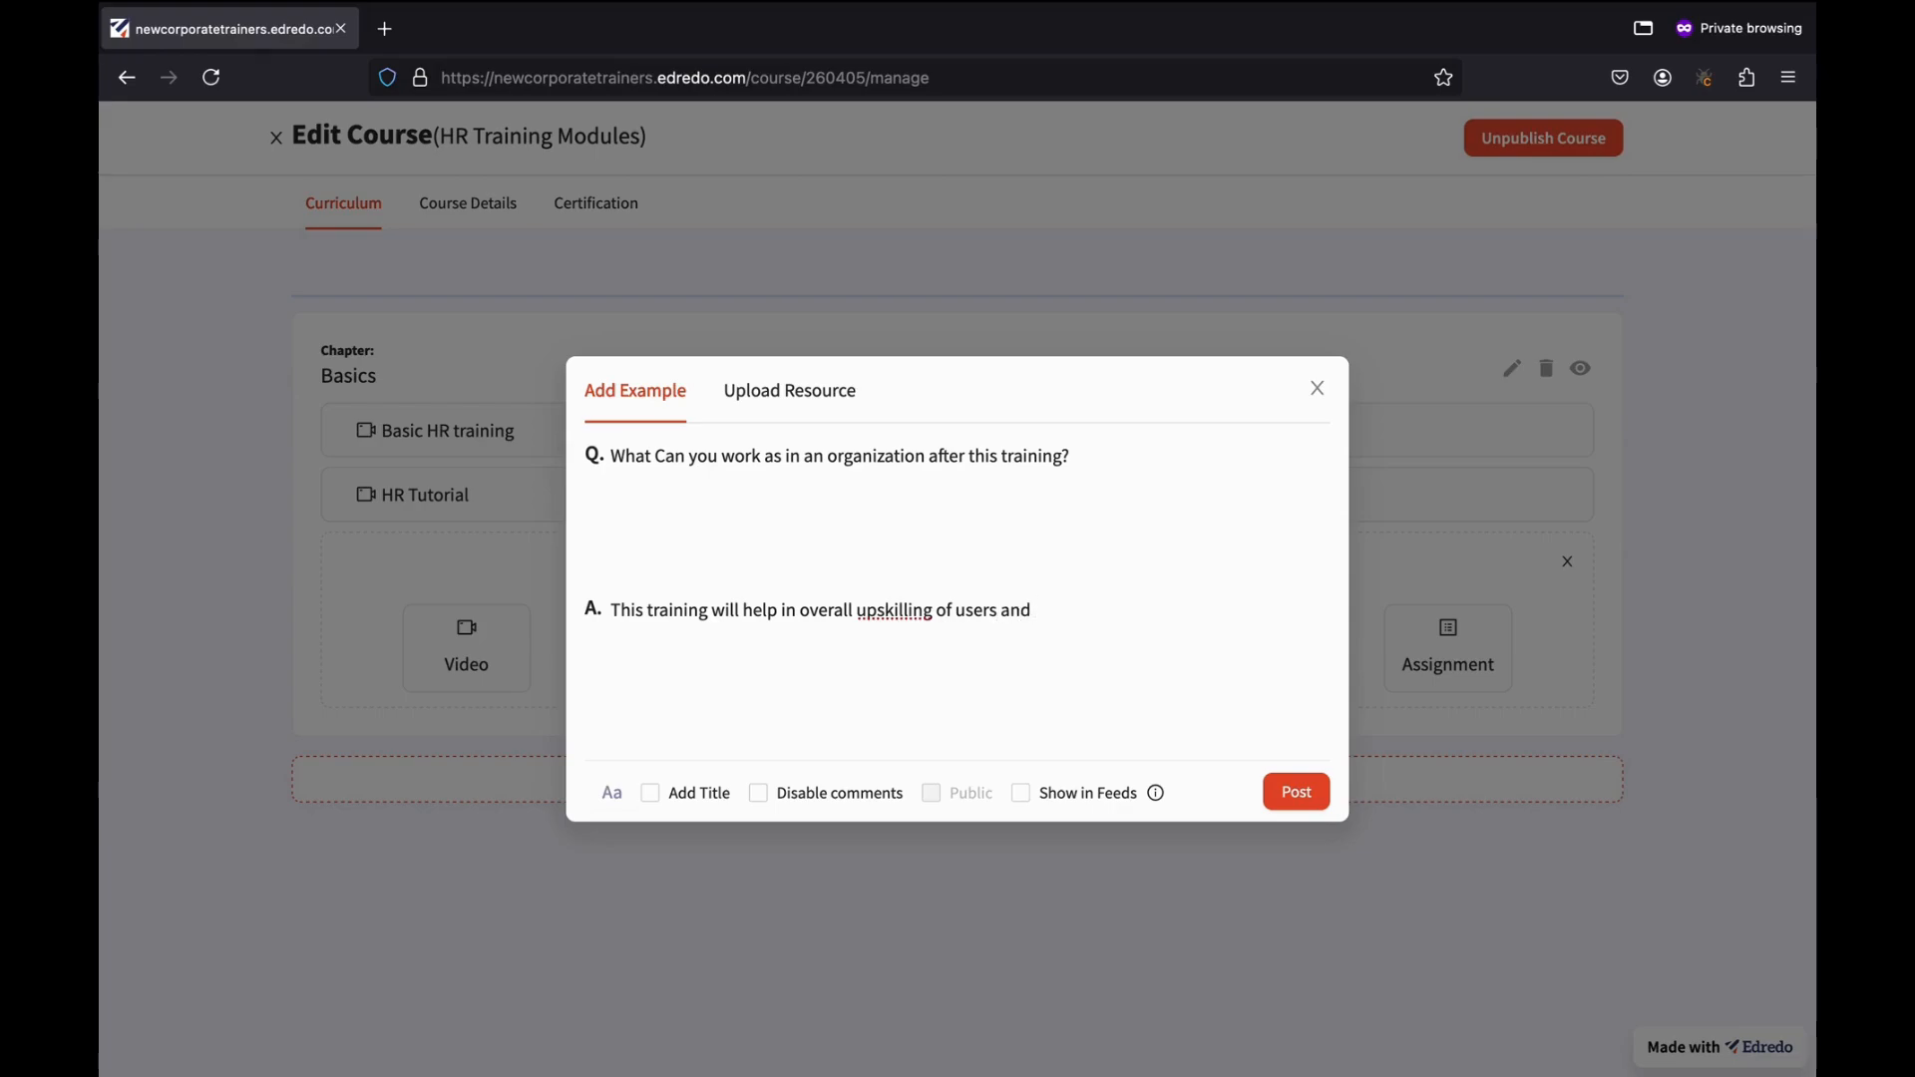
type("help them be")
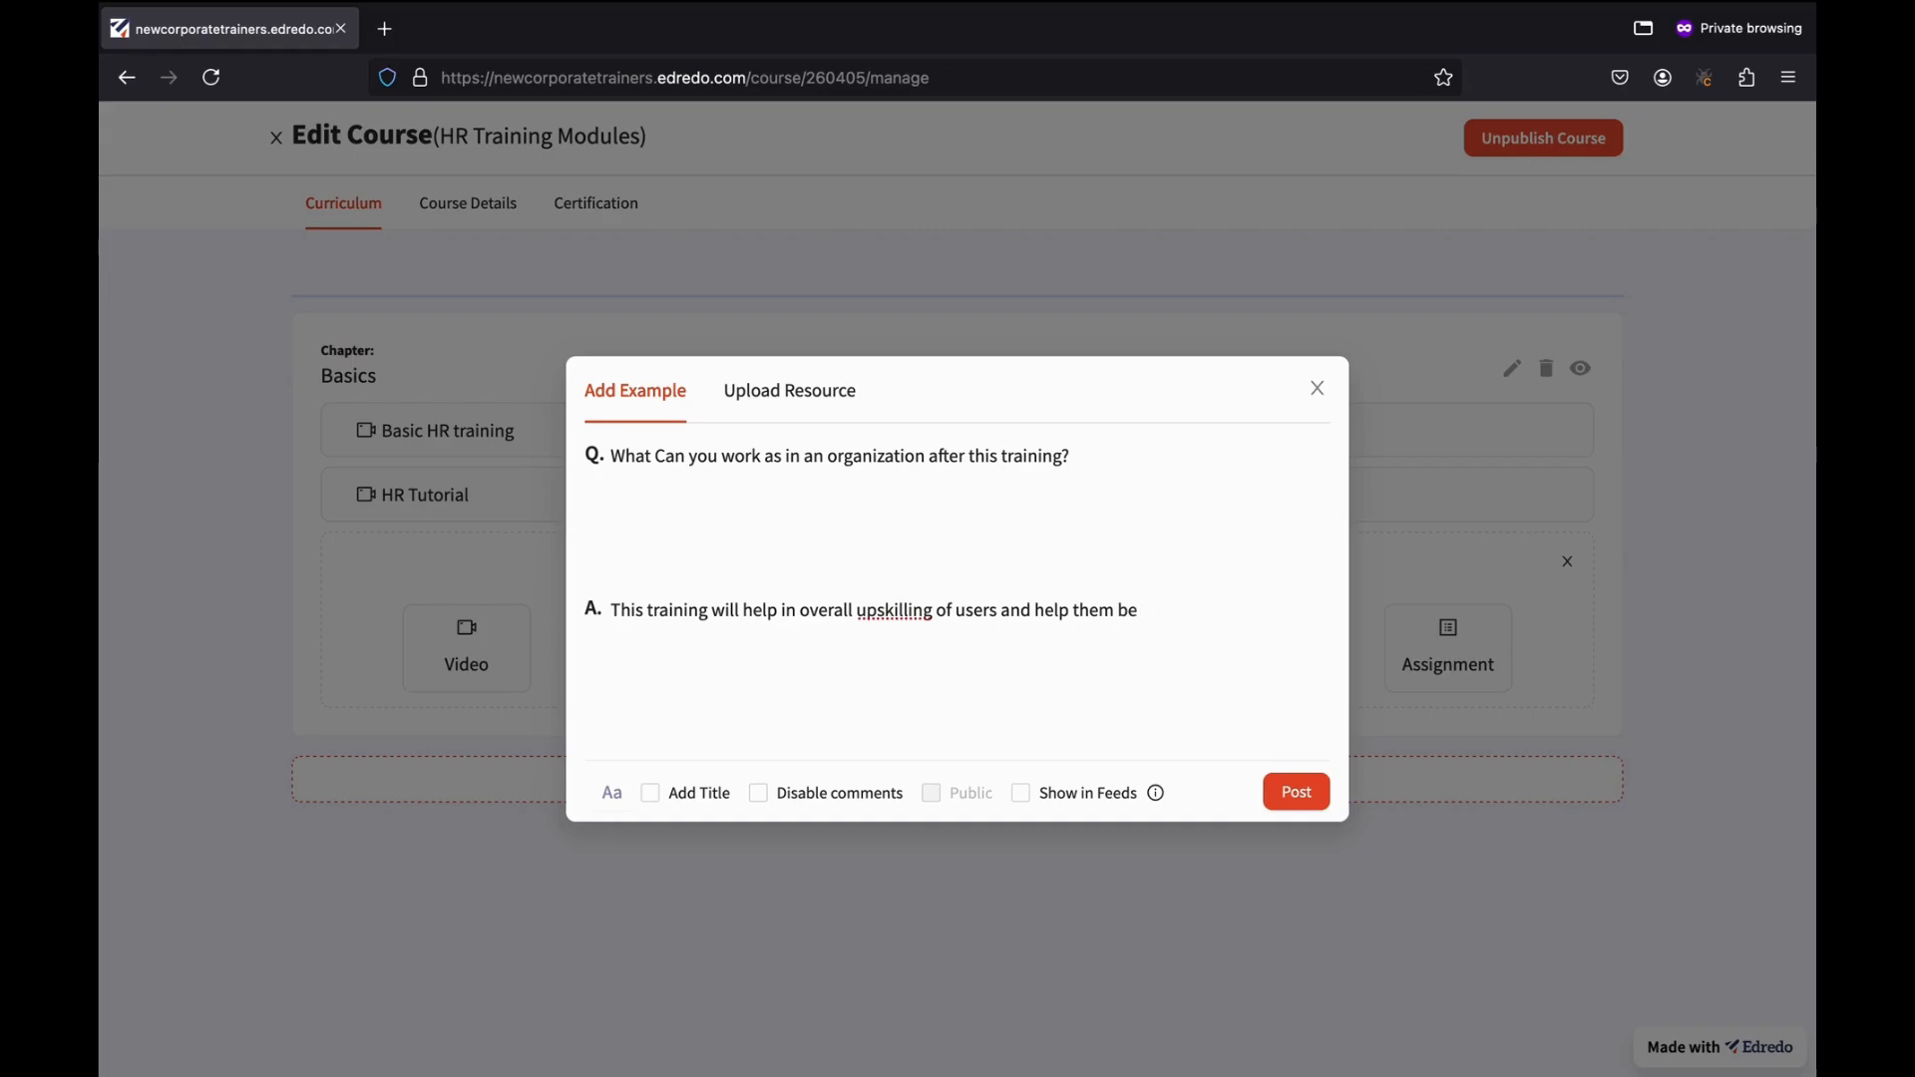
type(" better at their jo")
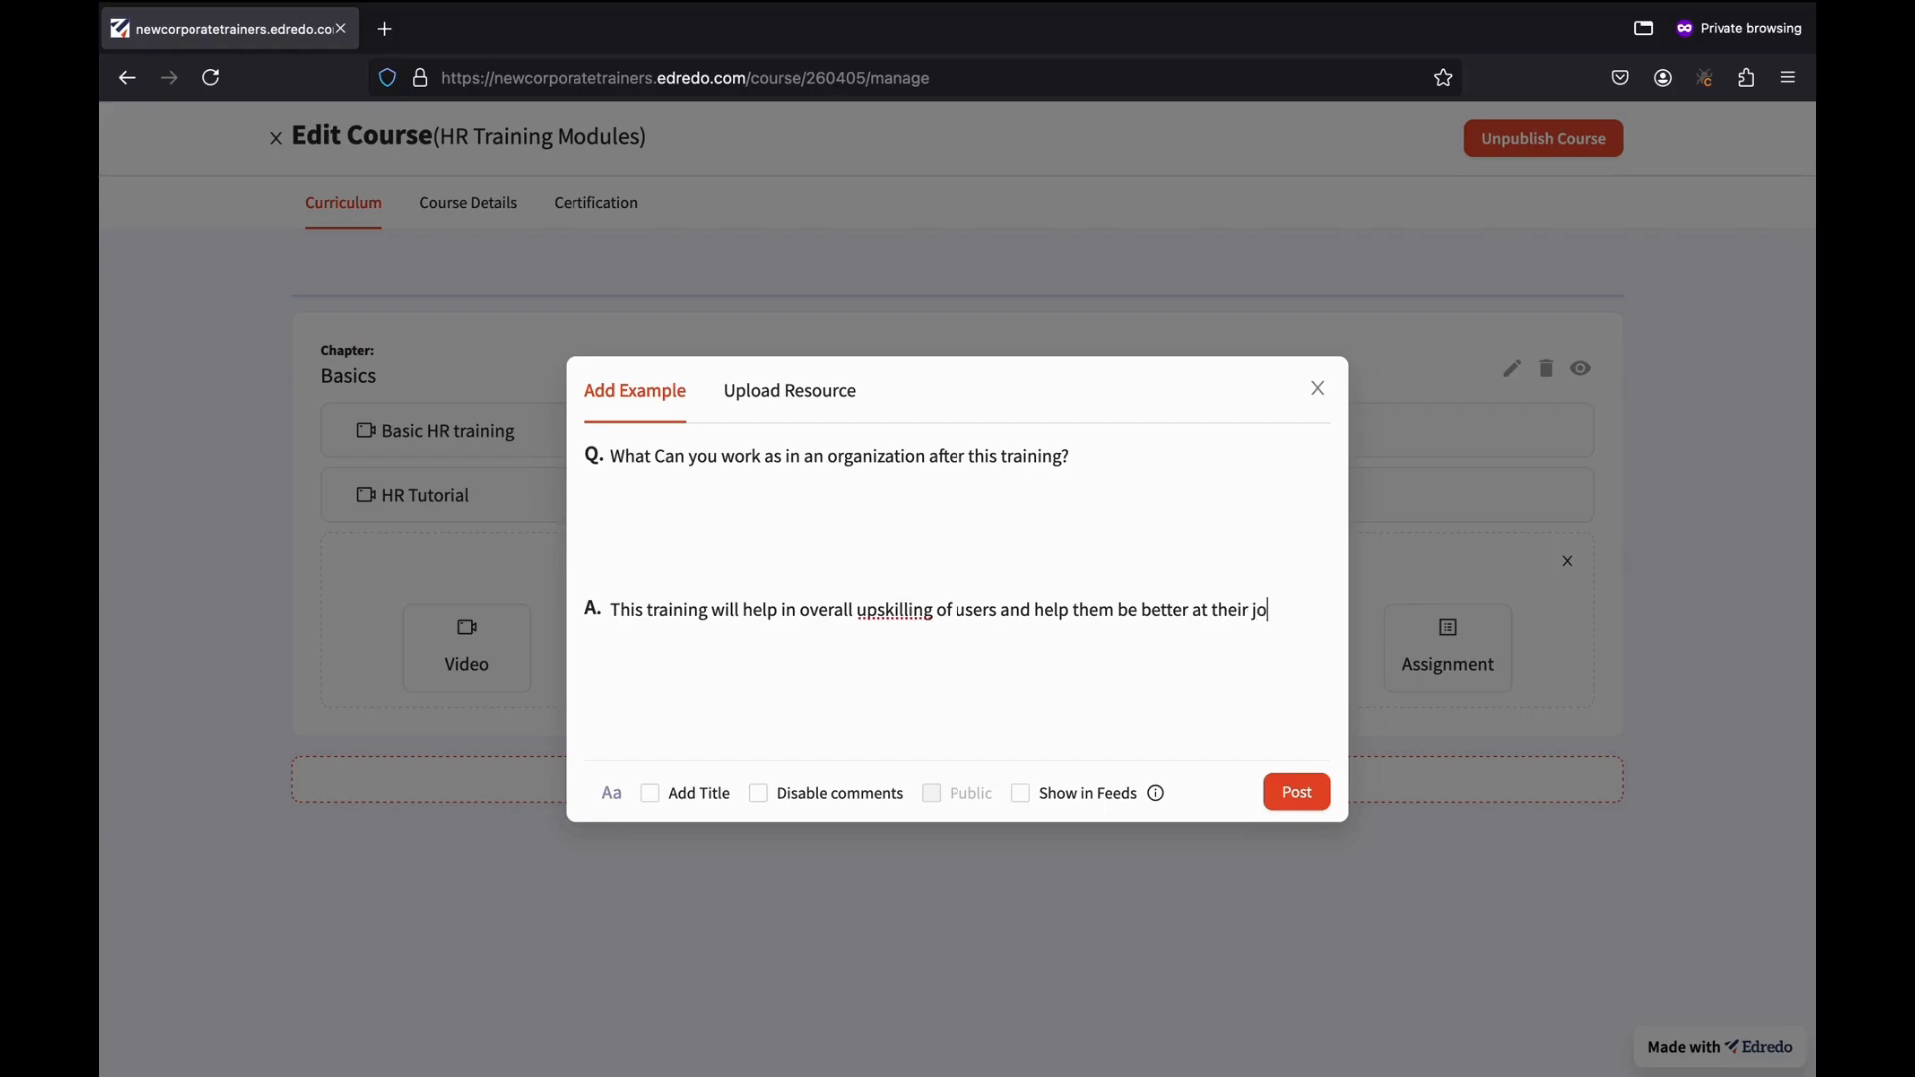
type("b's every aspect.")
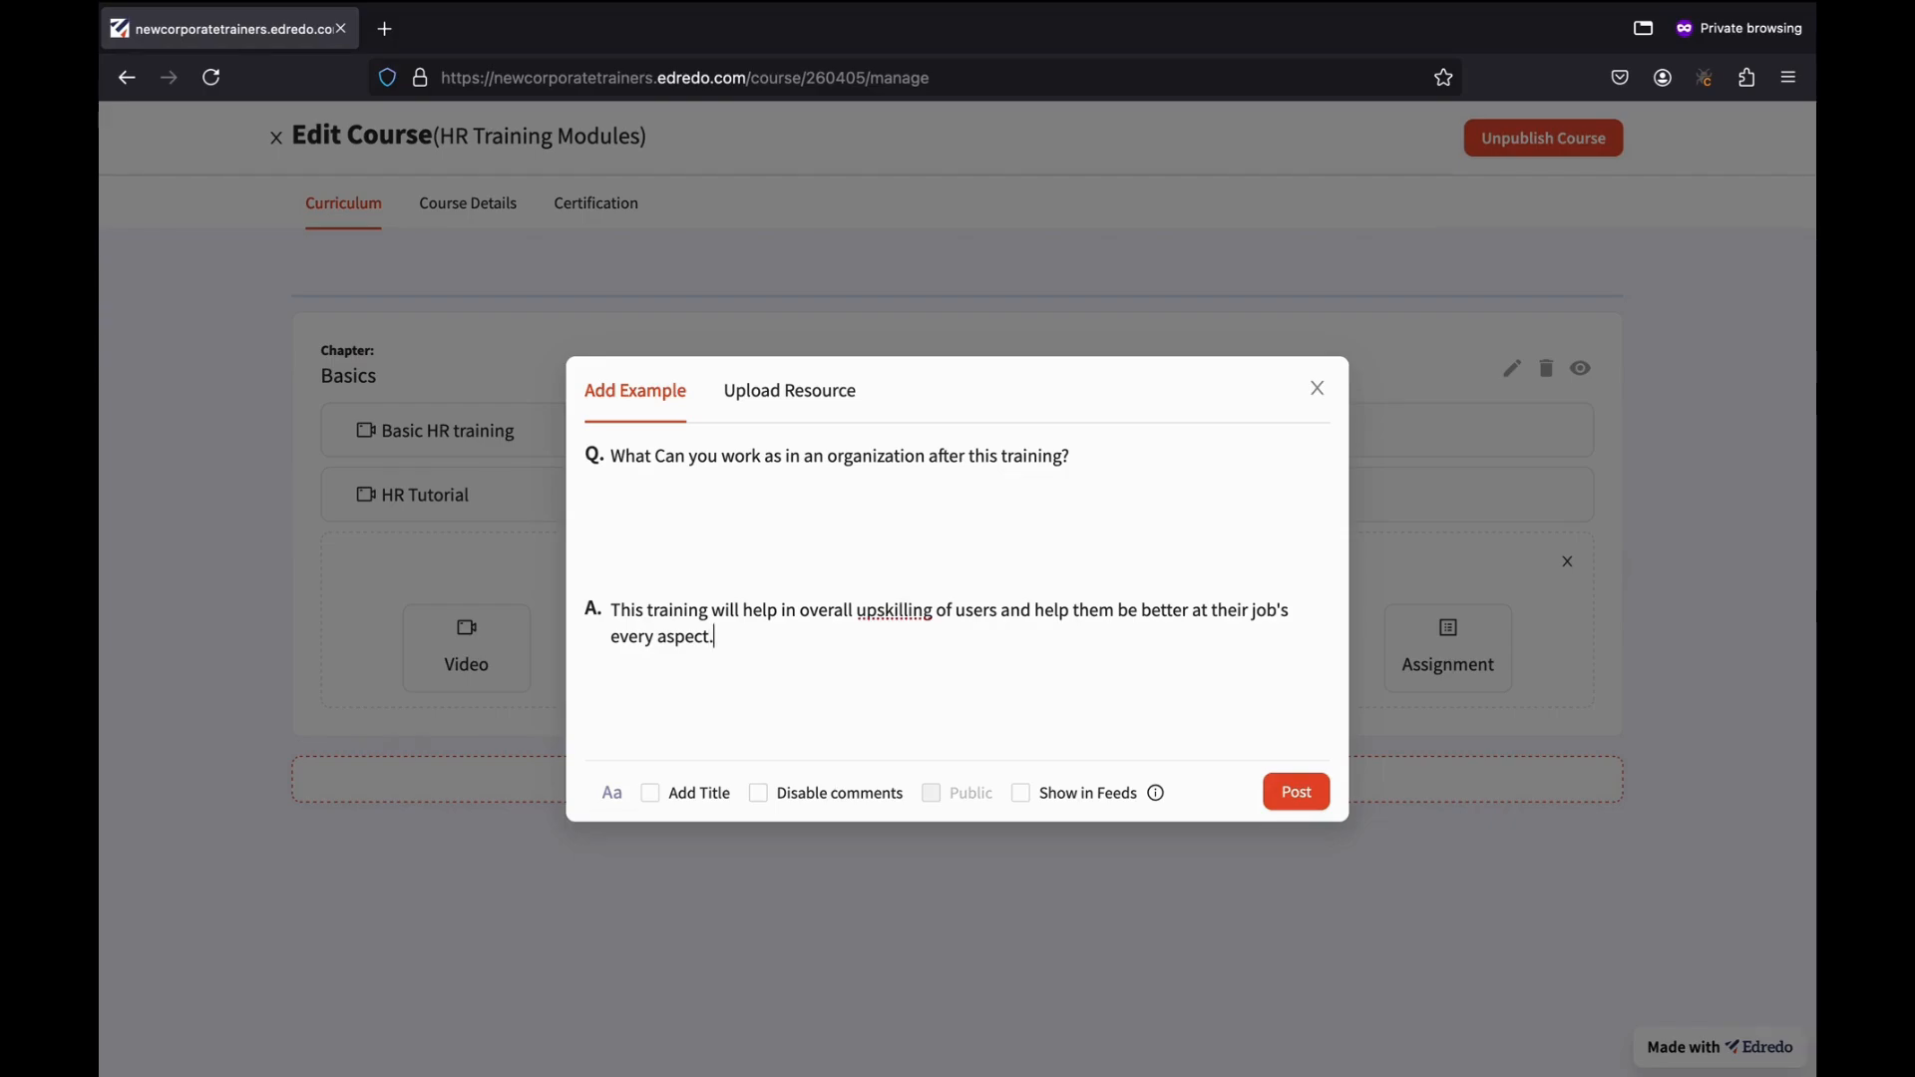
left_click(1292, 800)
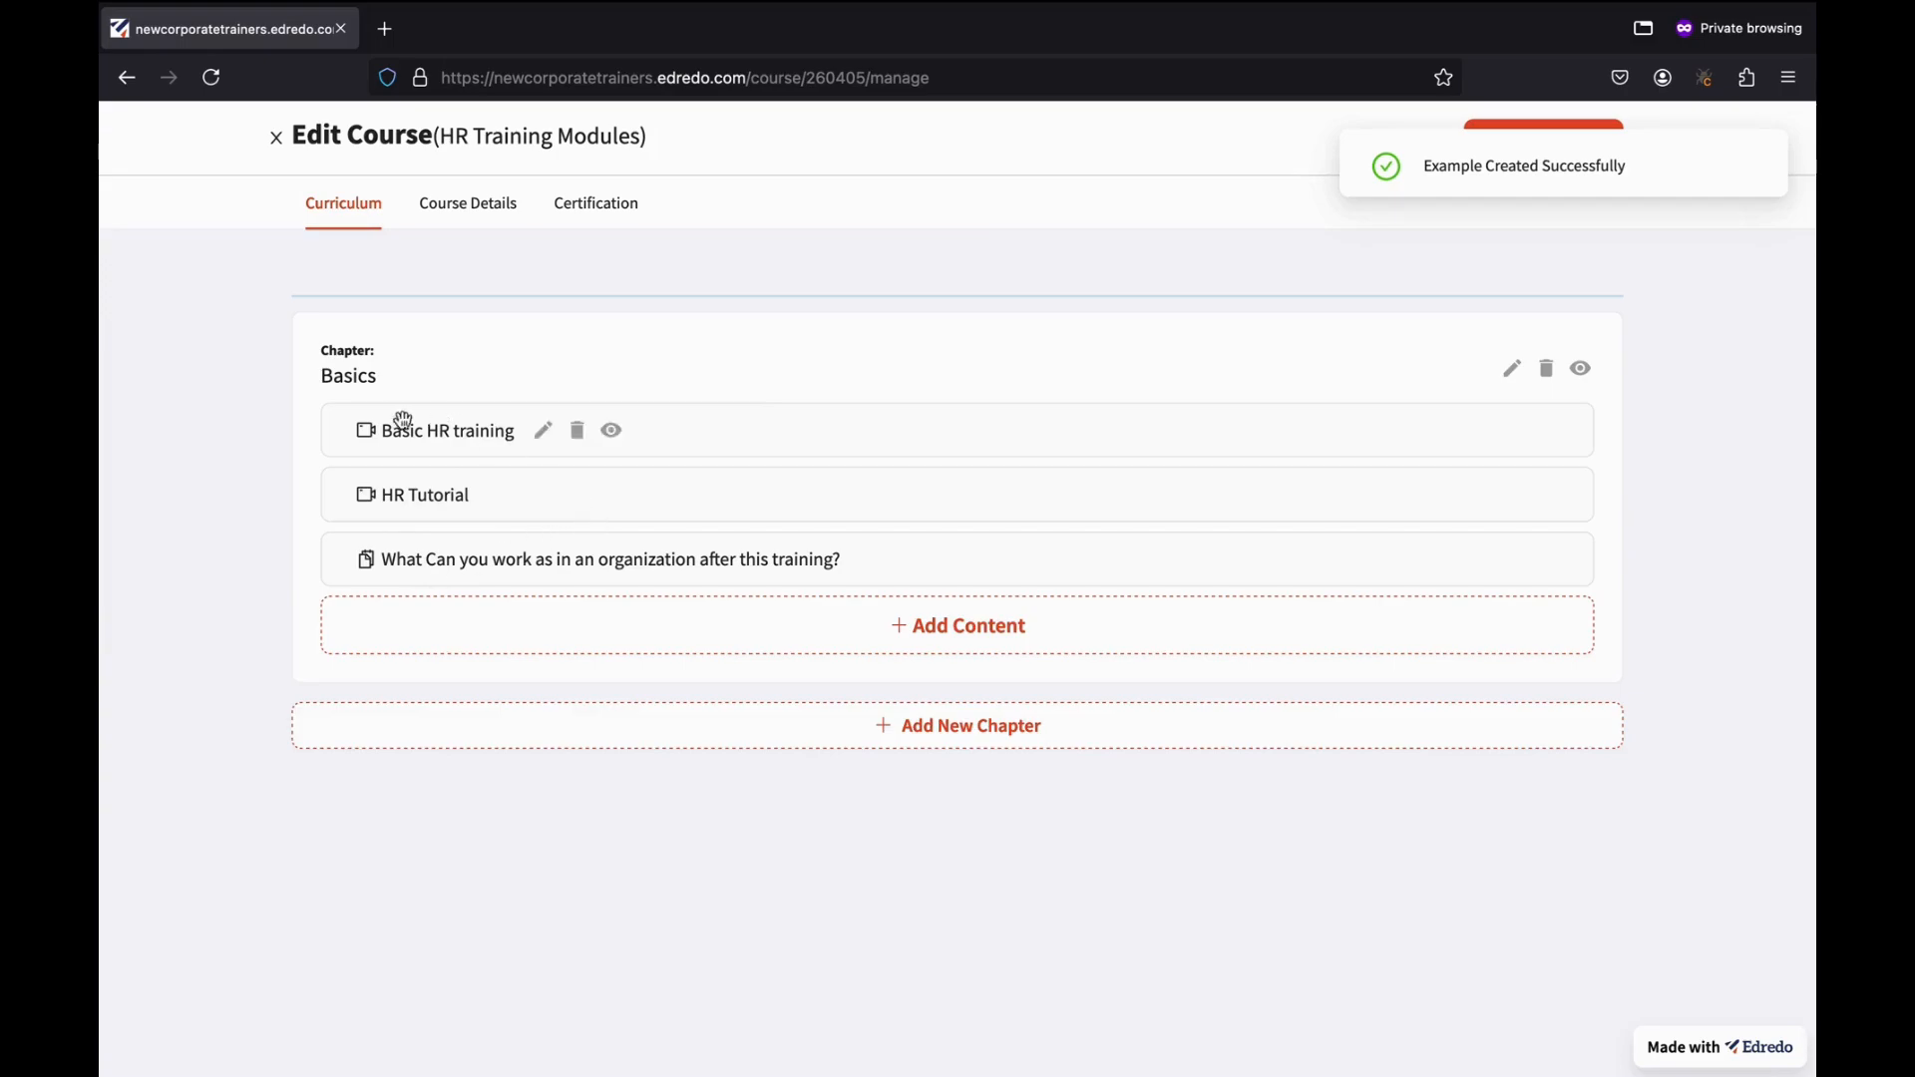
left_click(941, 633)
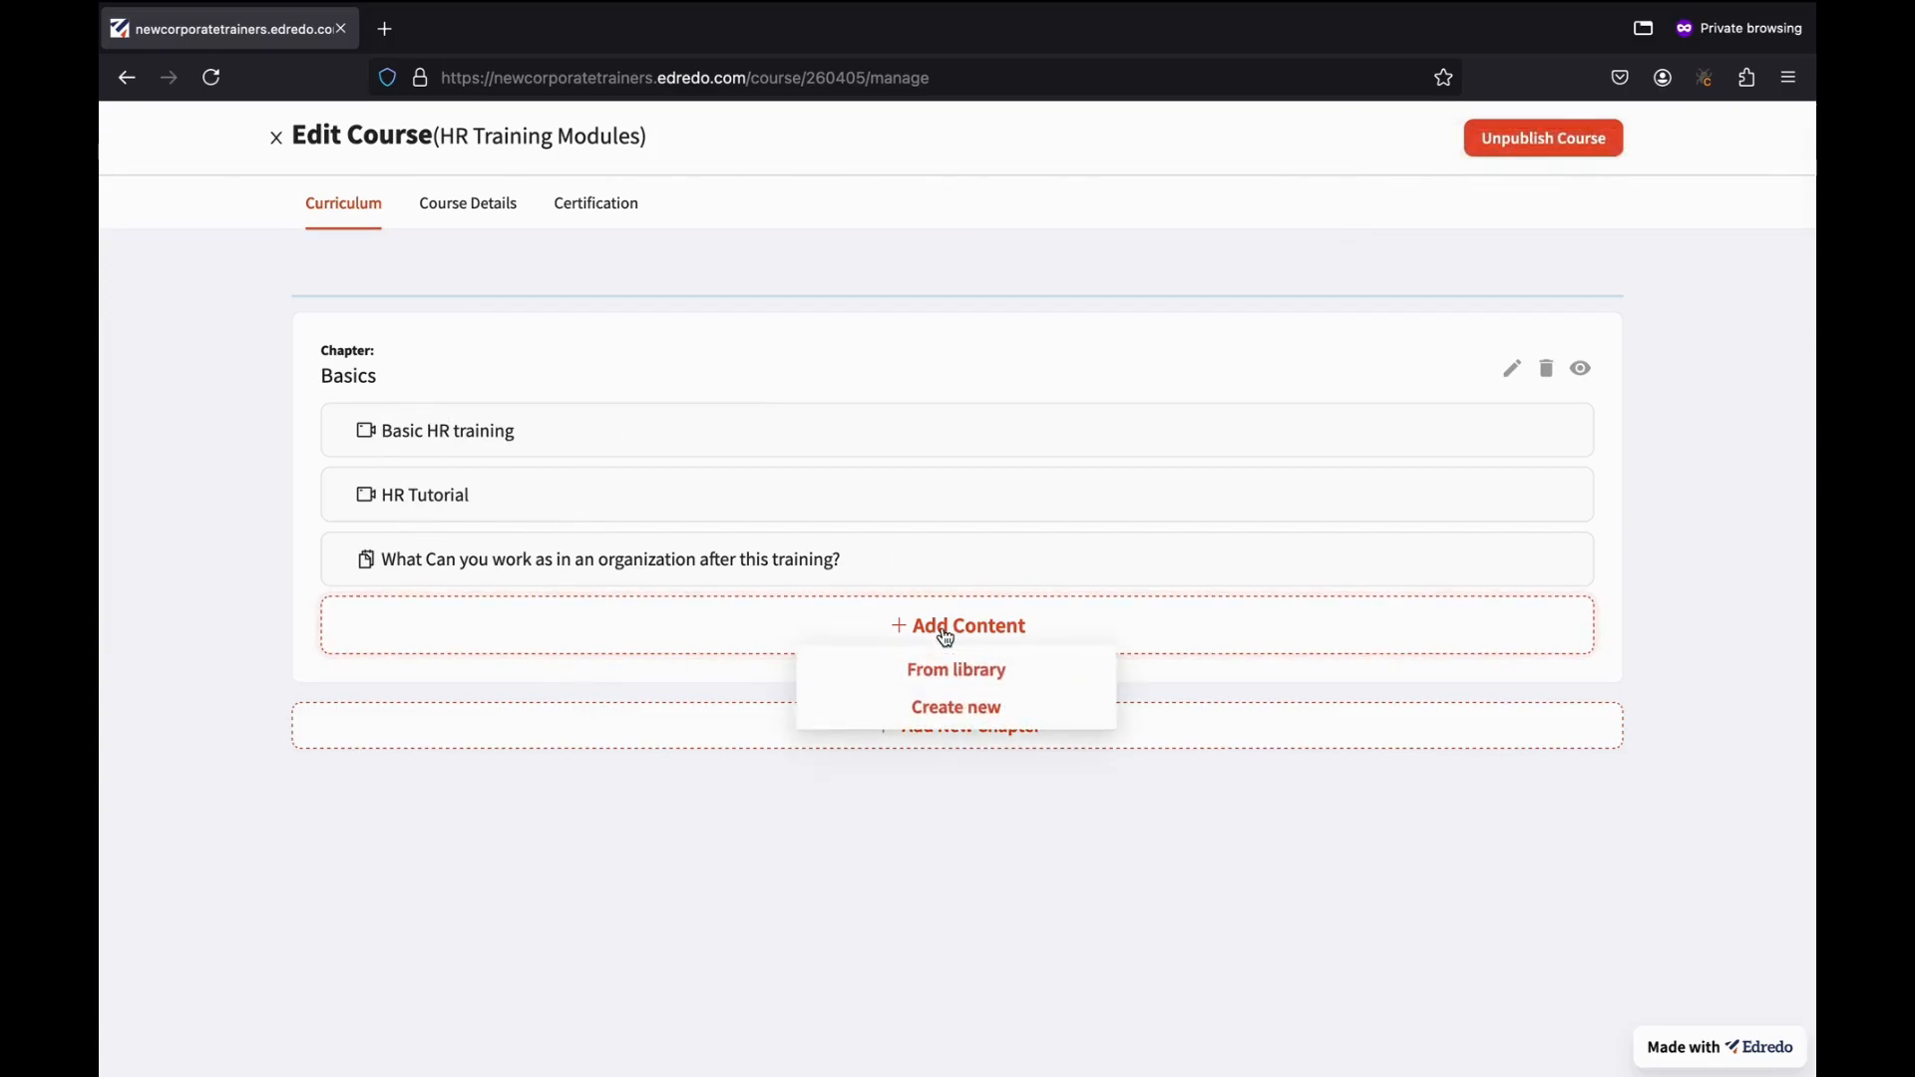
Post a resource file with Template.csv from Downloads, described 'This is an important resource'.
left_click(952, 708)
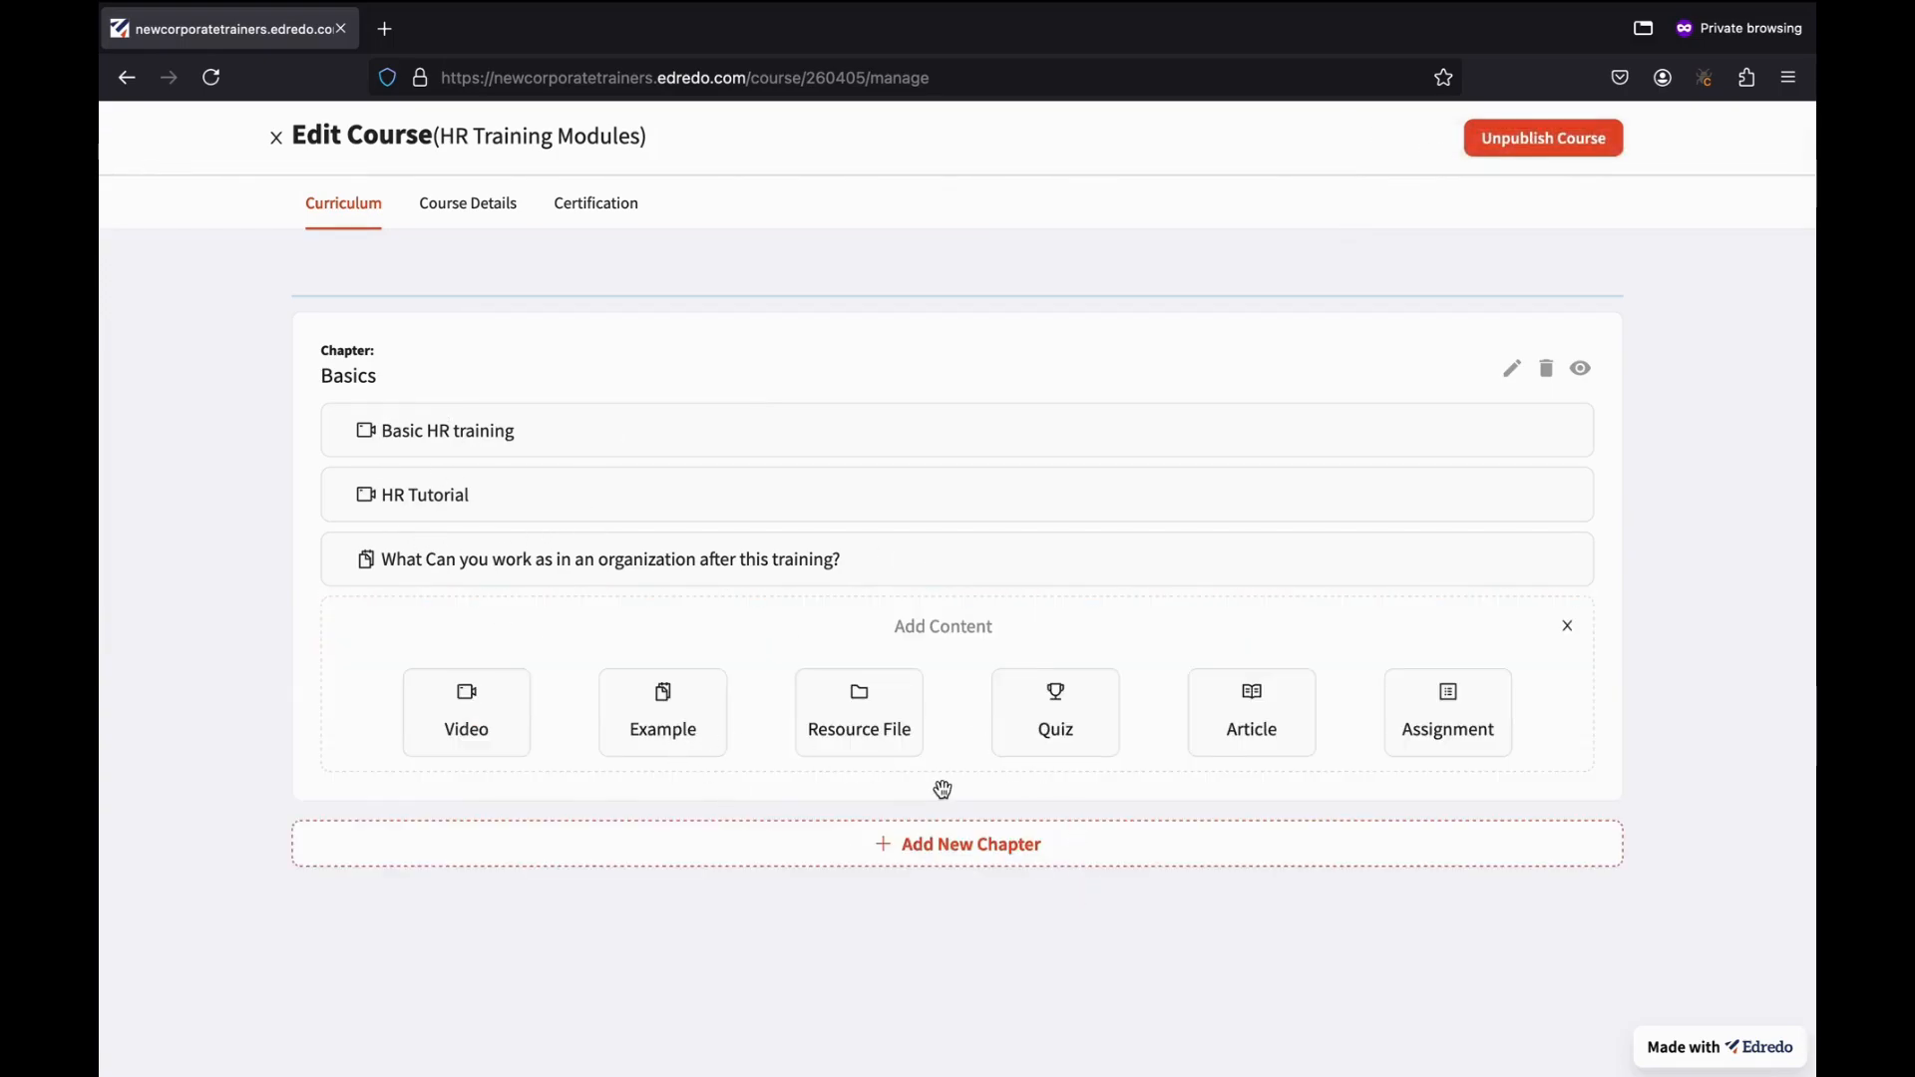
left_click(838, 710)
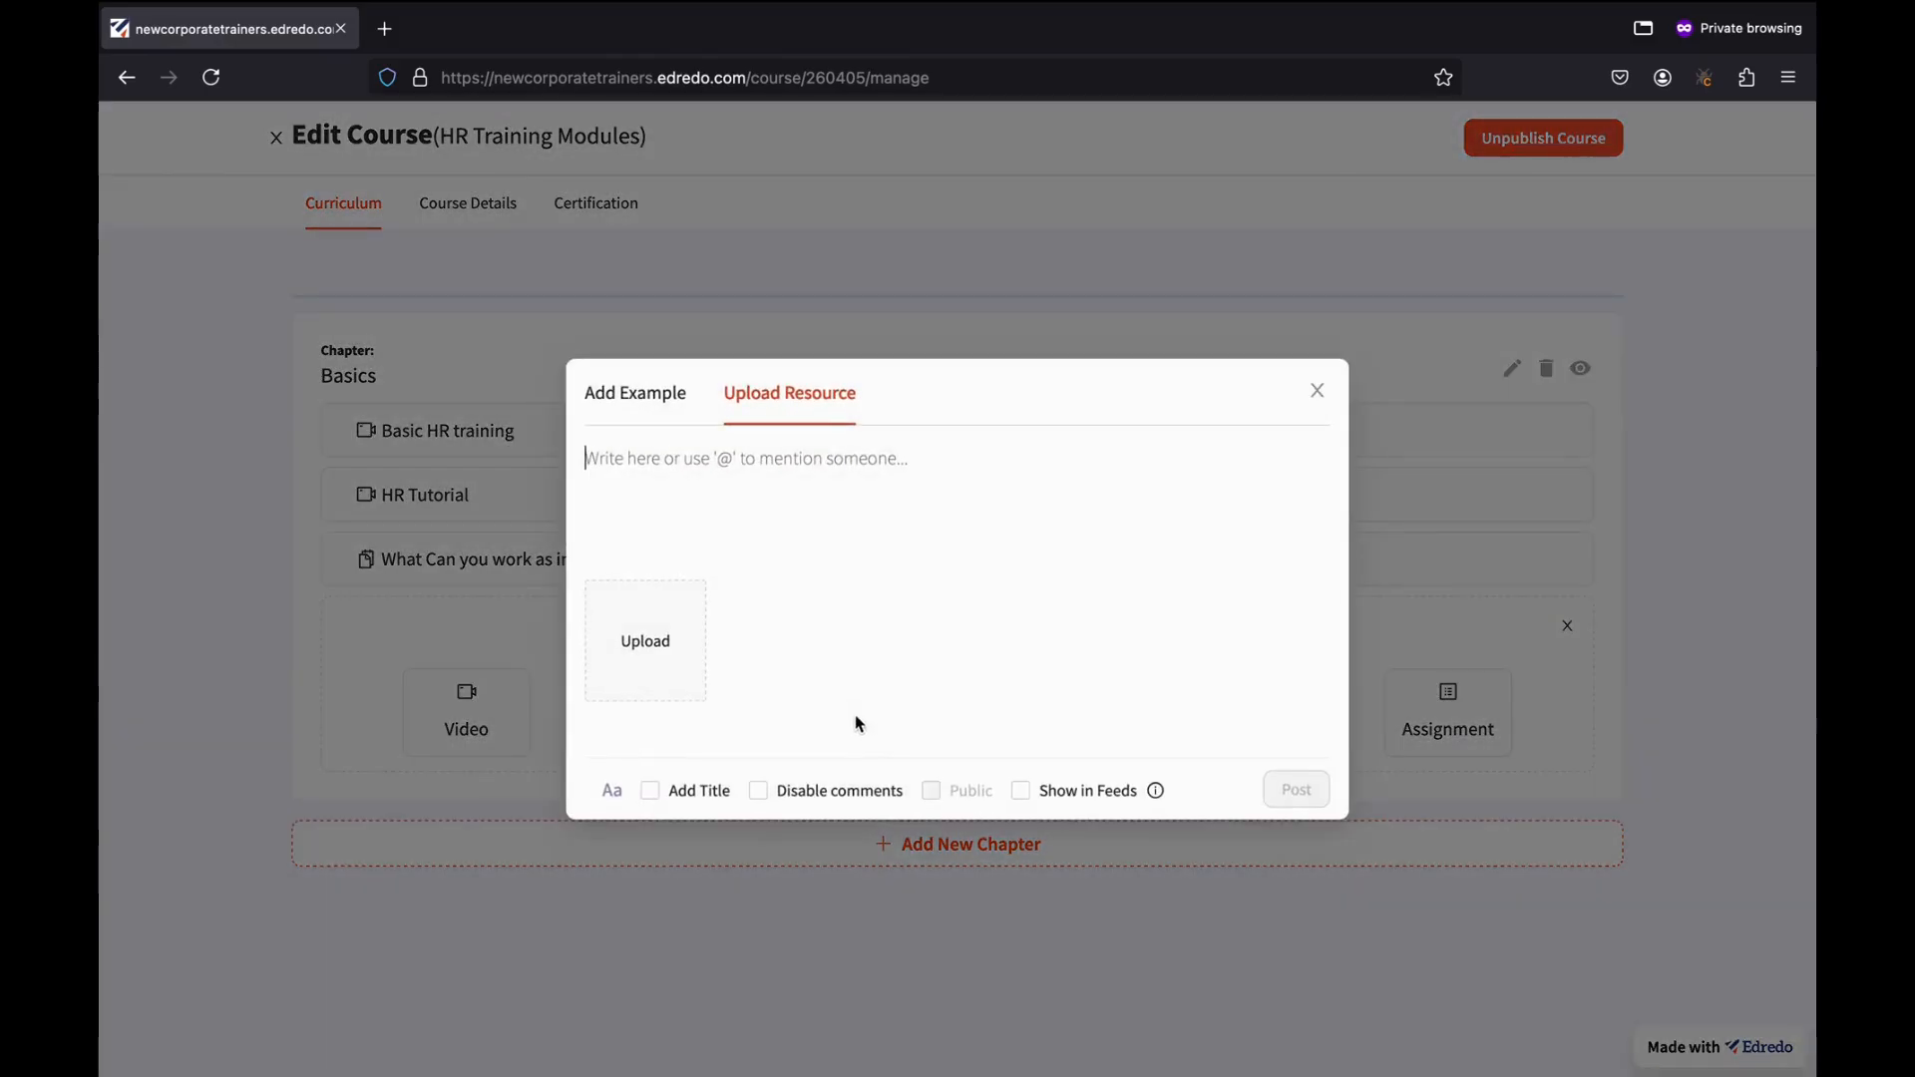
left_click(663, 661)
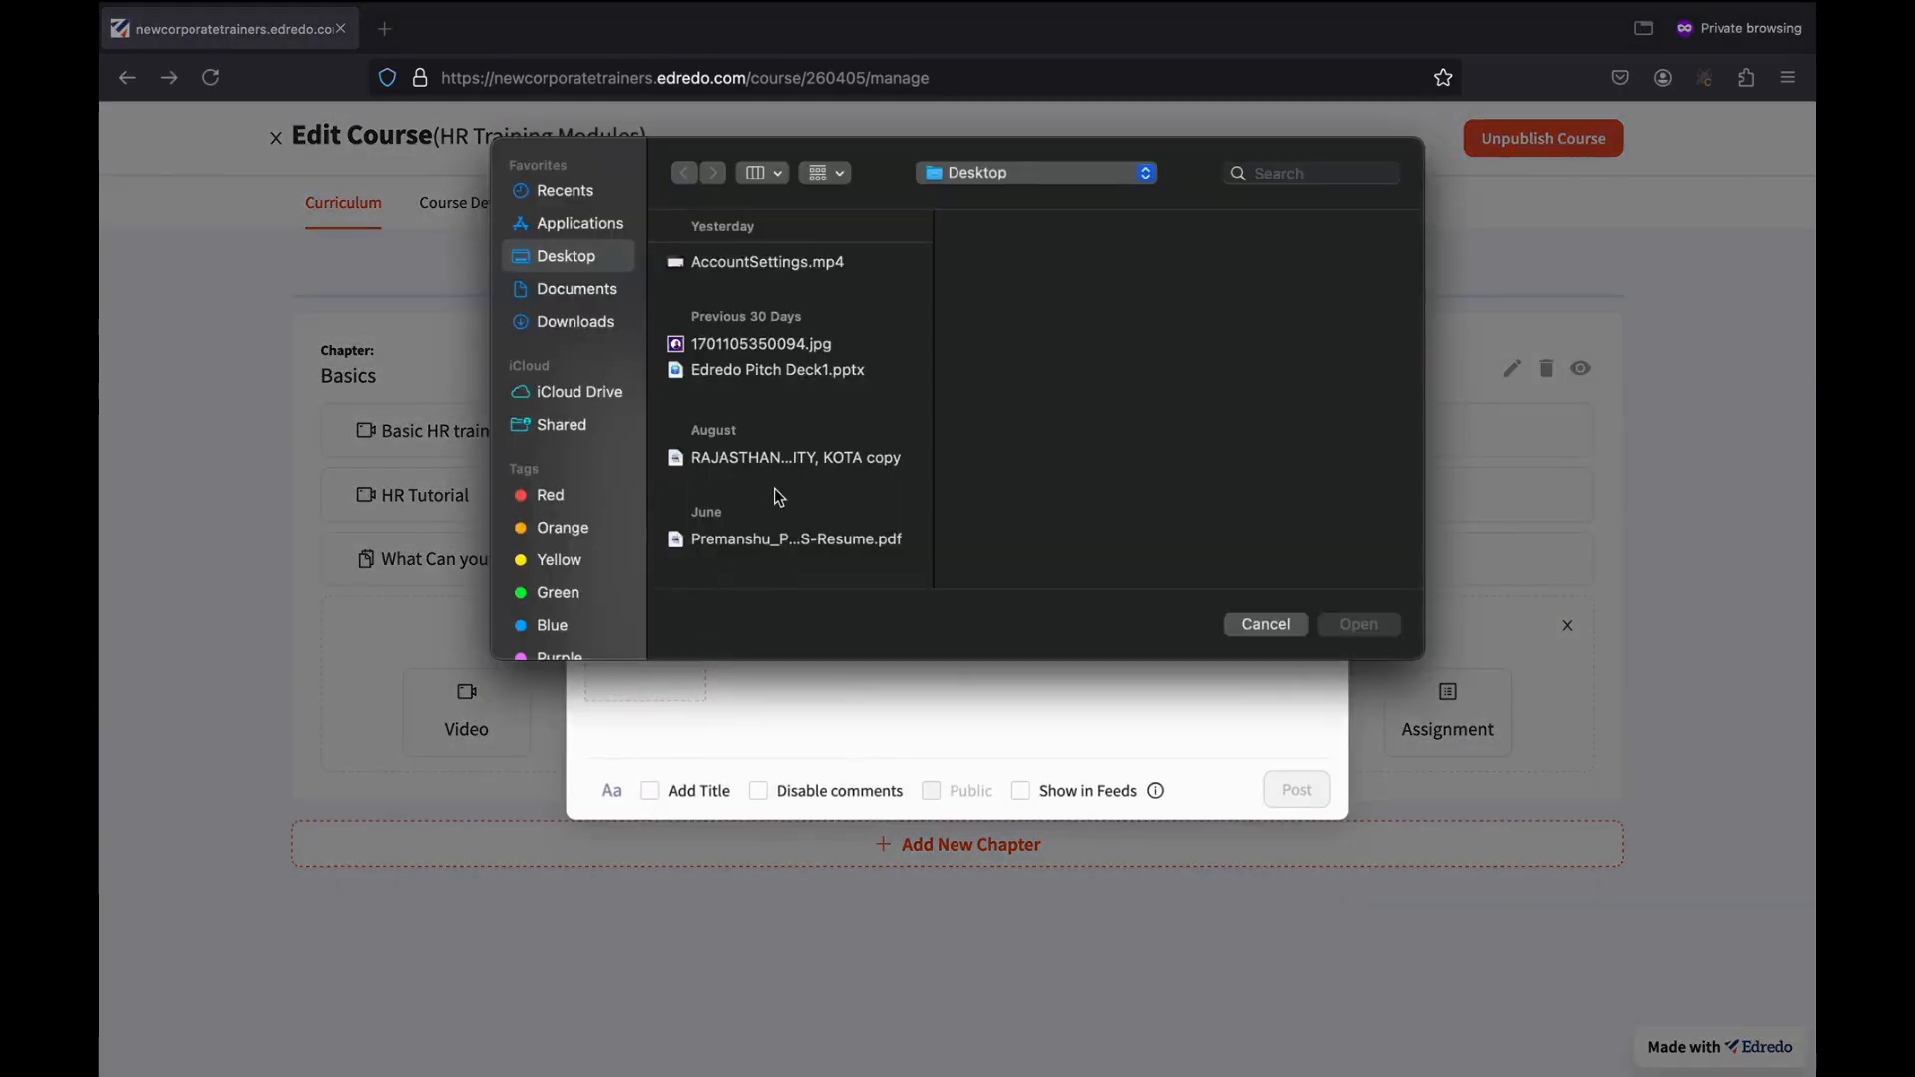
left_click(568, 322)
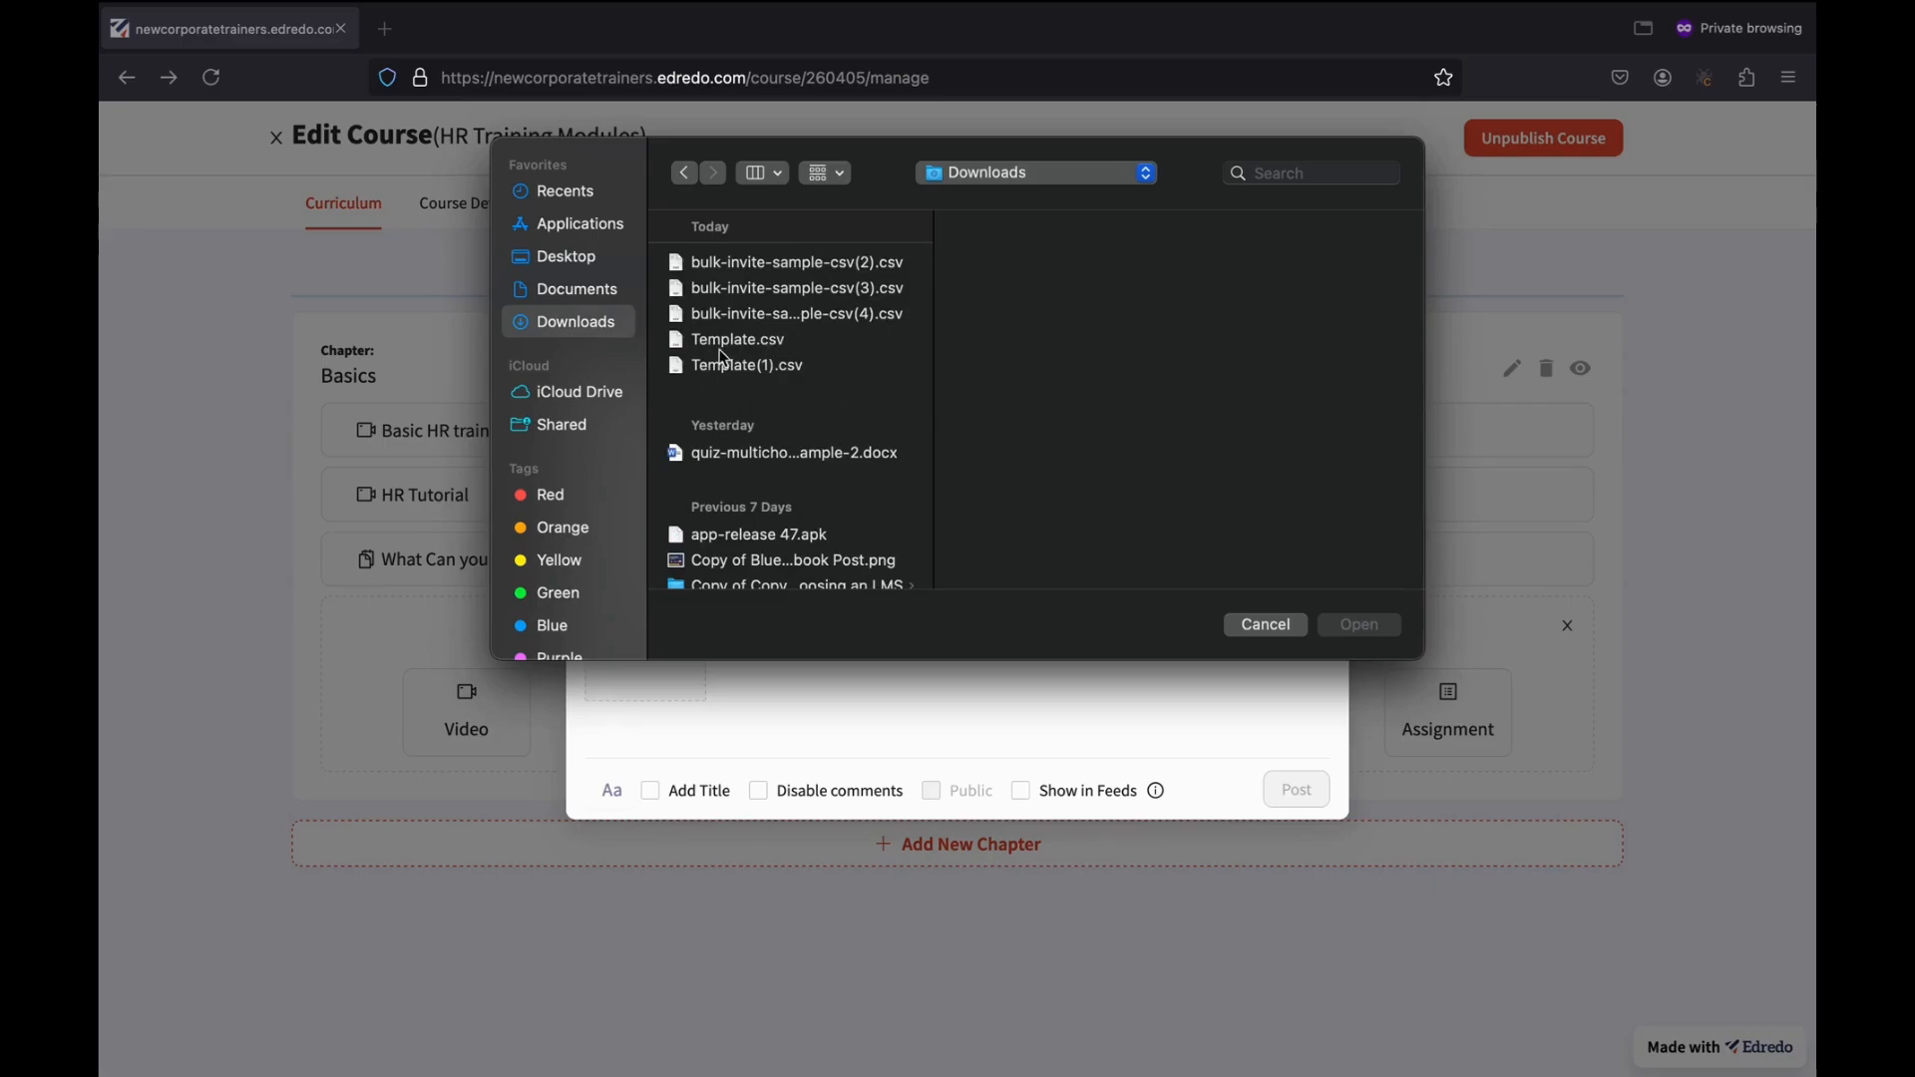
left_click(728, 341)
left_click(1343, 629)
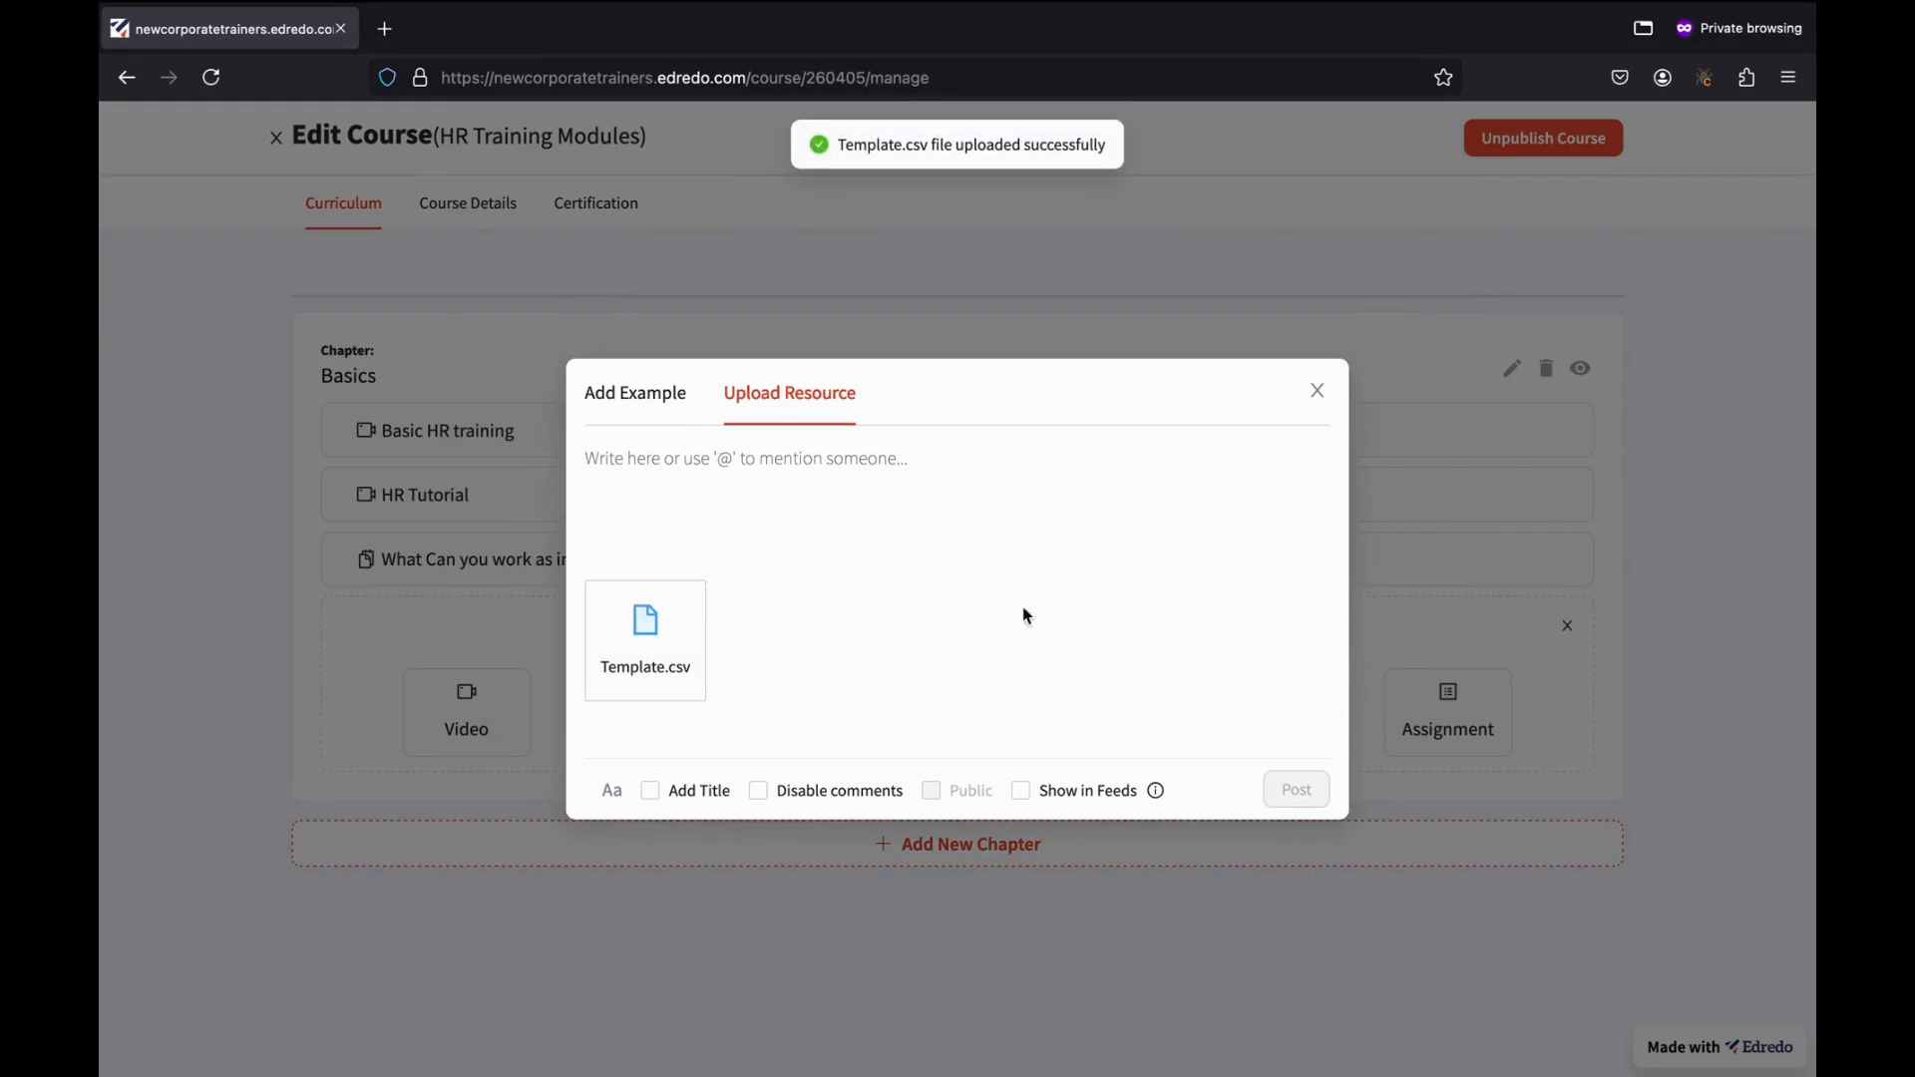
type("This is an im")
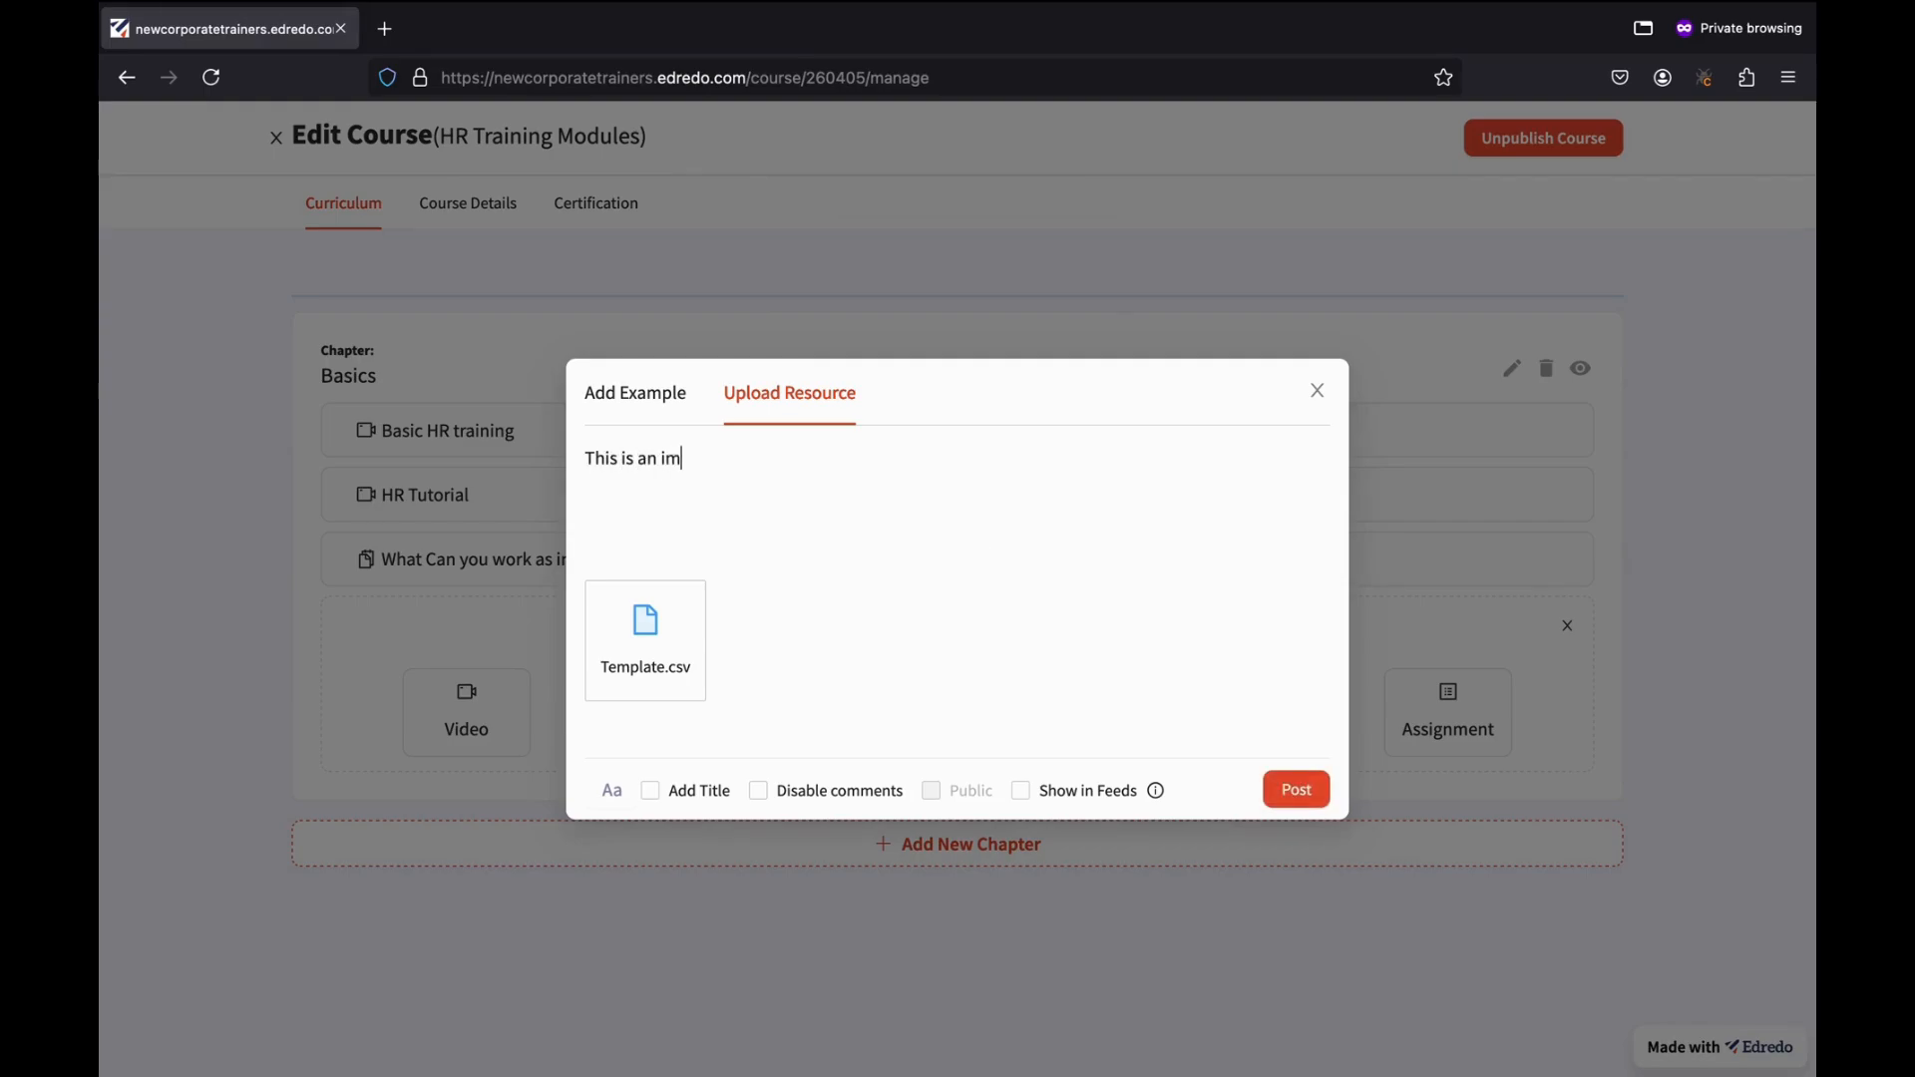
type("portant resource")
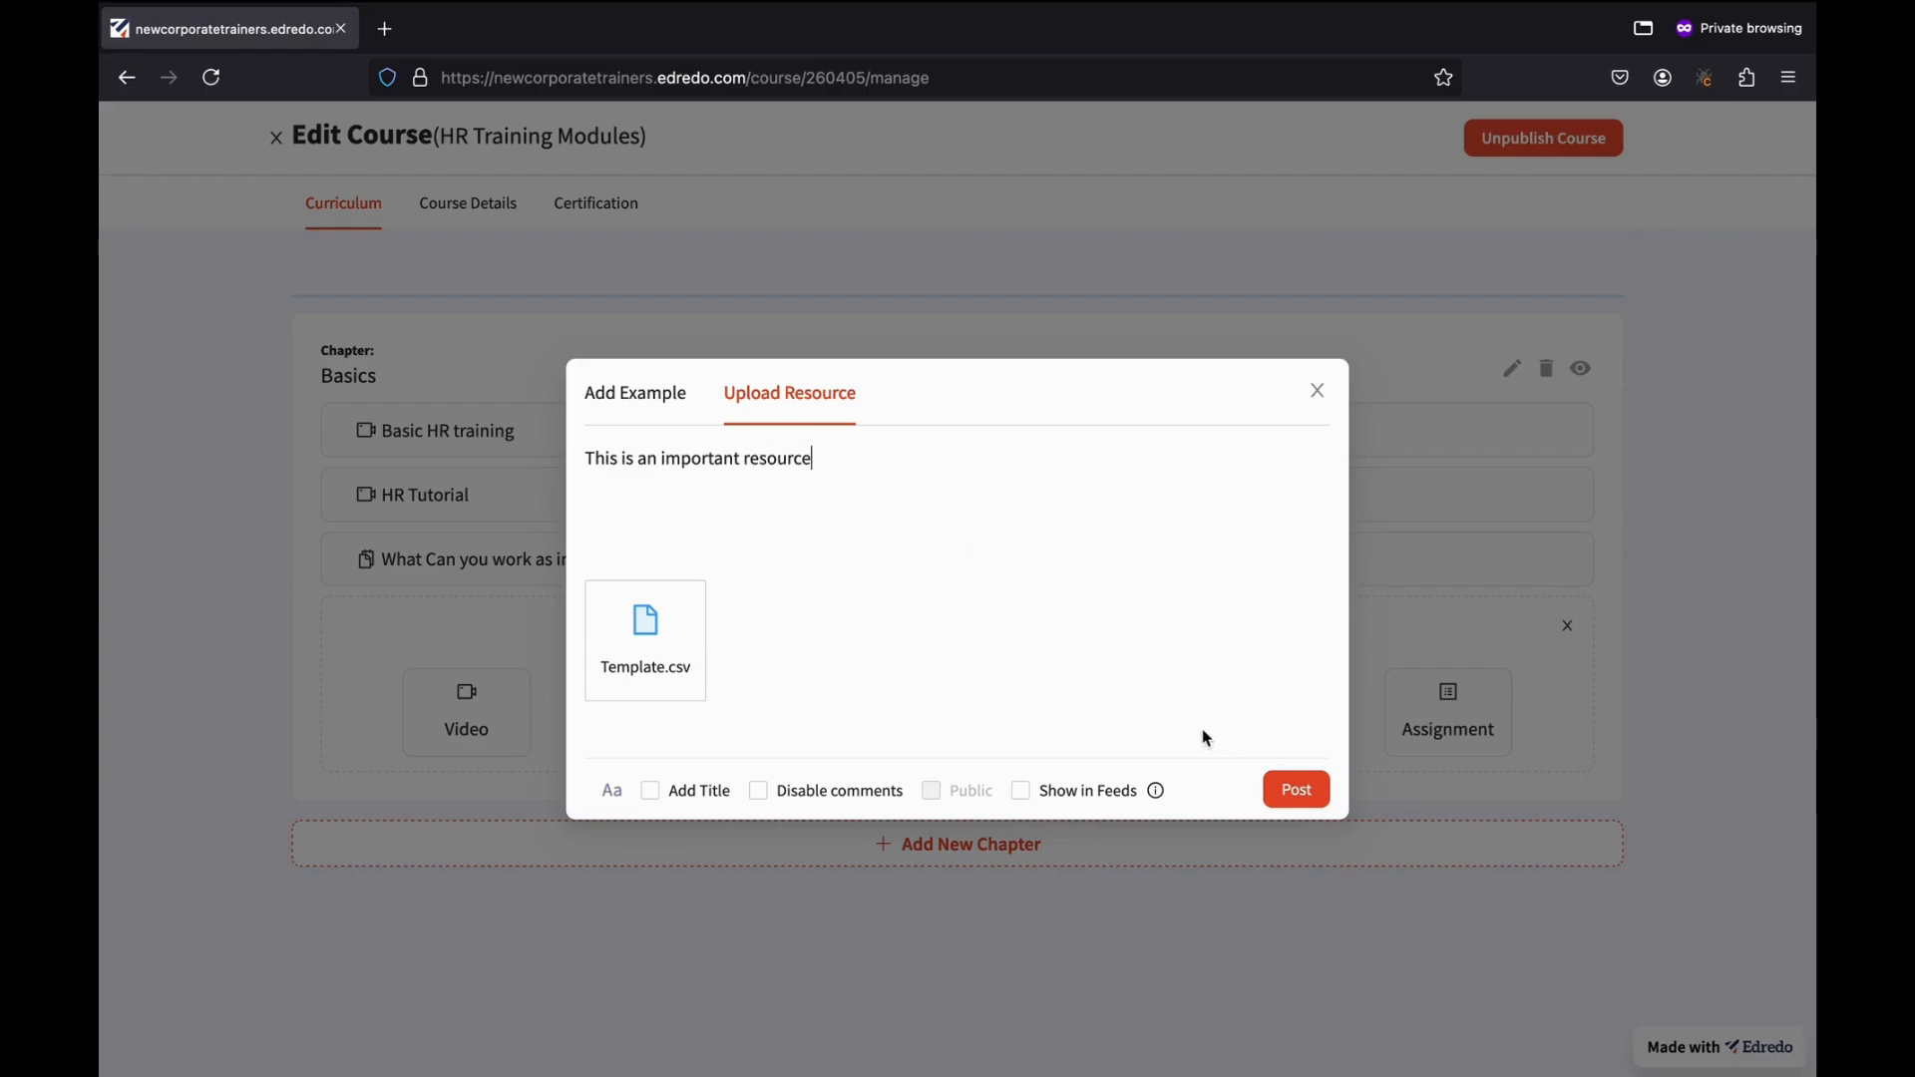
left_click(1294, 787)
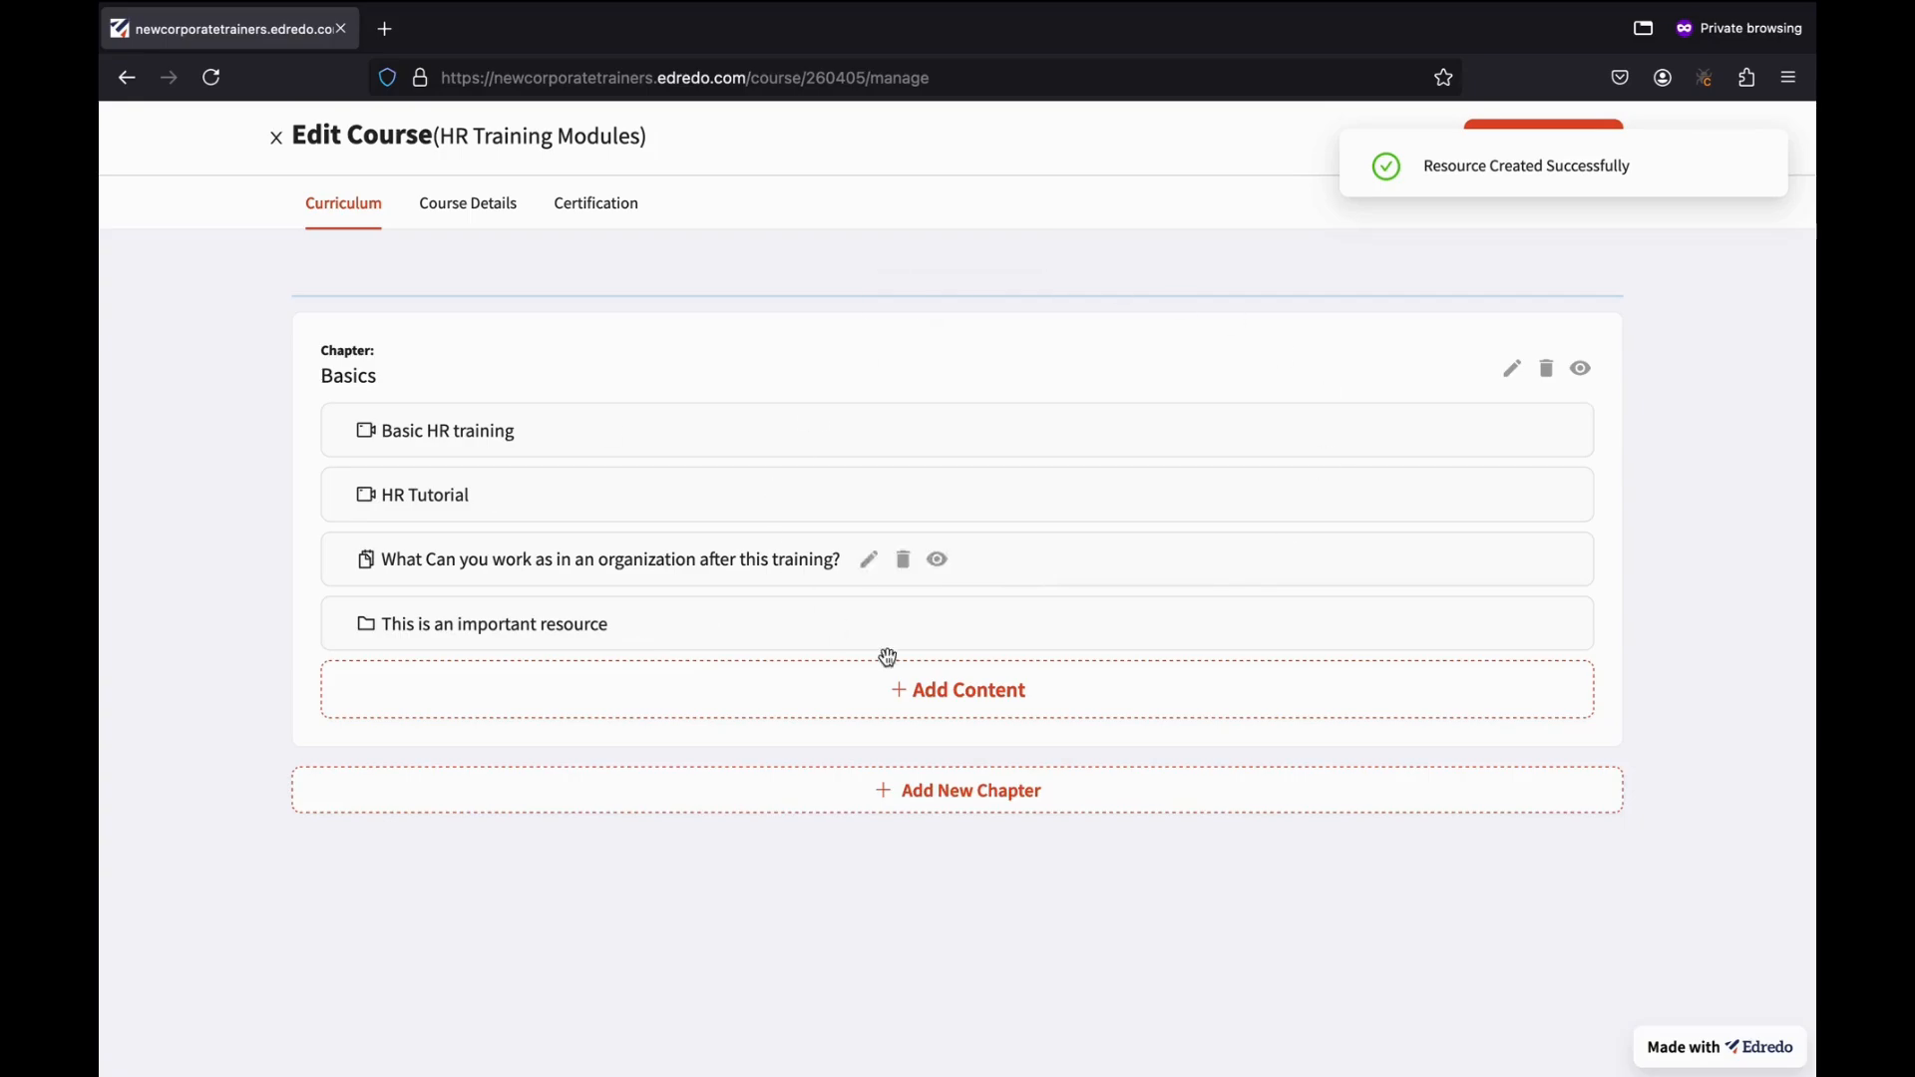
Leave the course editor and start HR Training Modules as the learner in Chrome.
left_click(1492, 126)
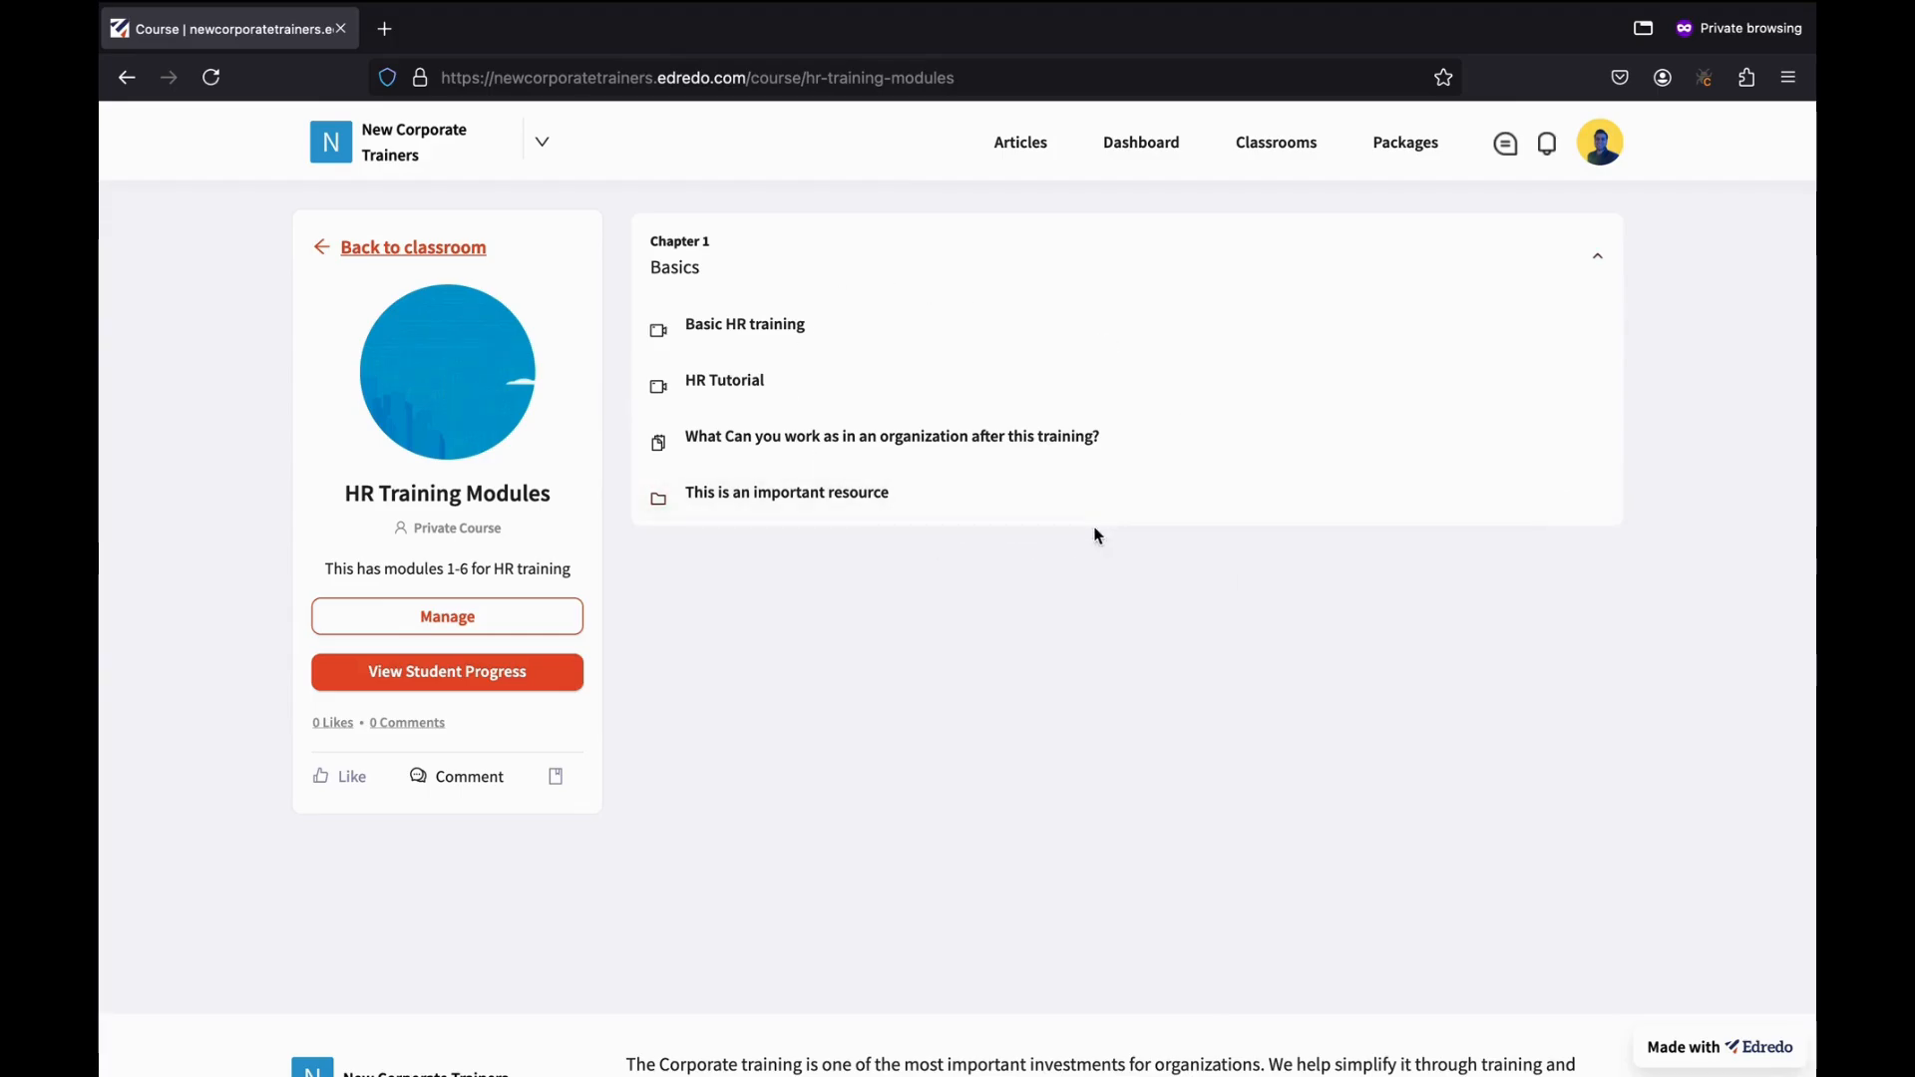
key("ctrl+Right")
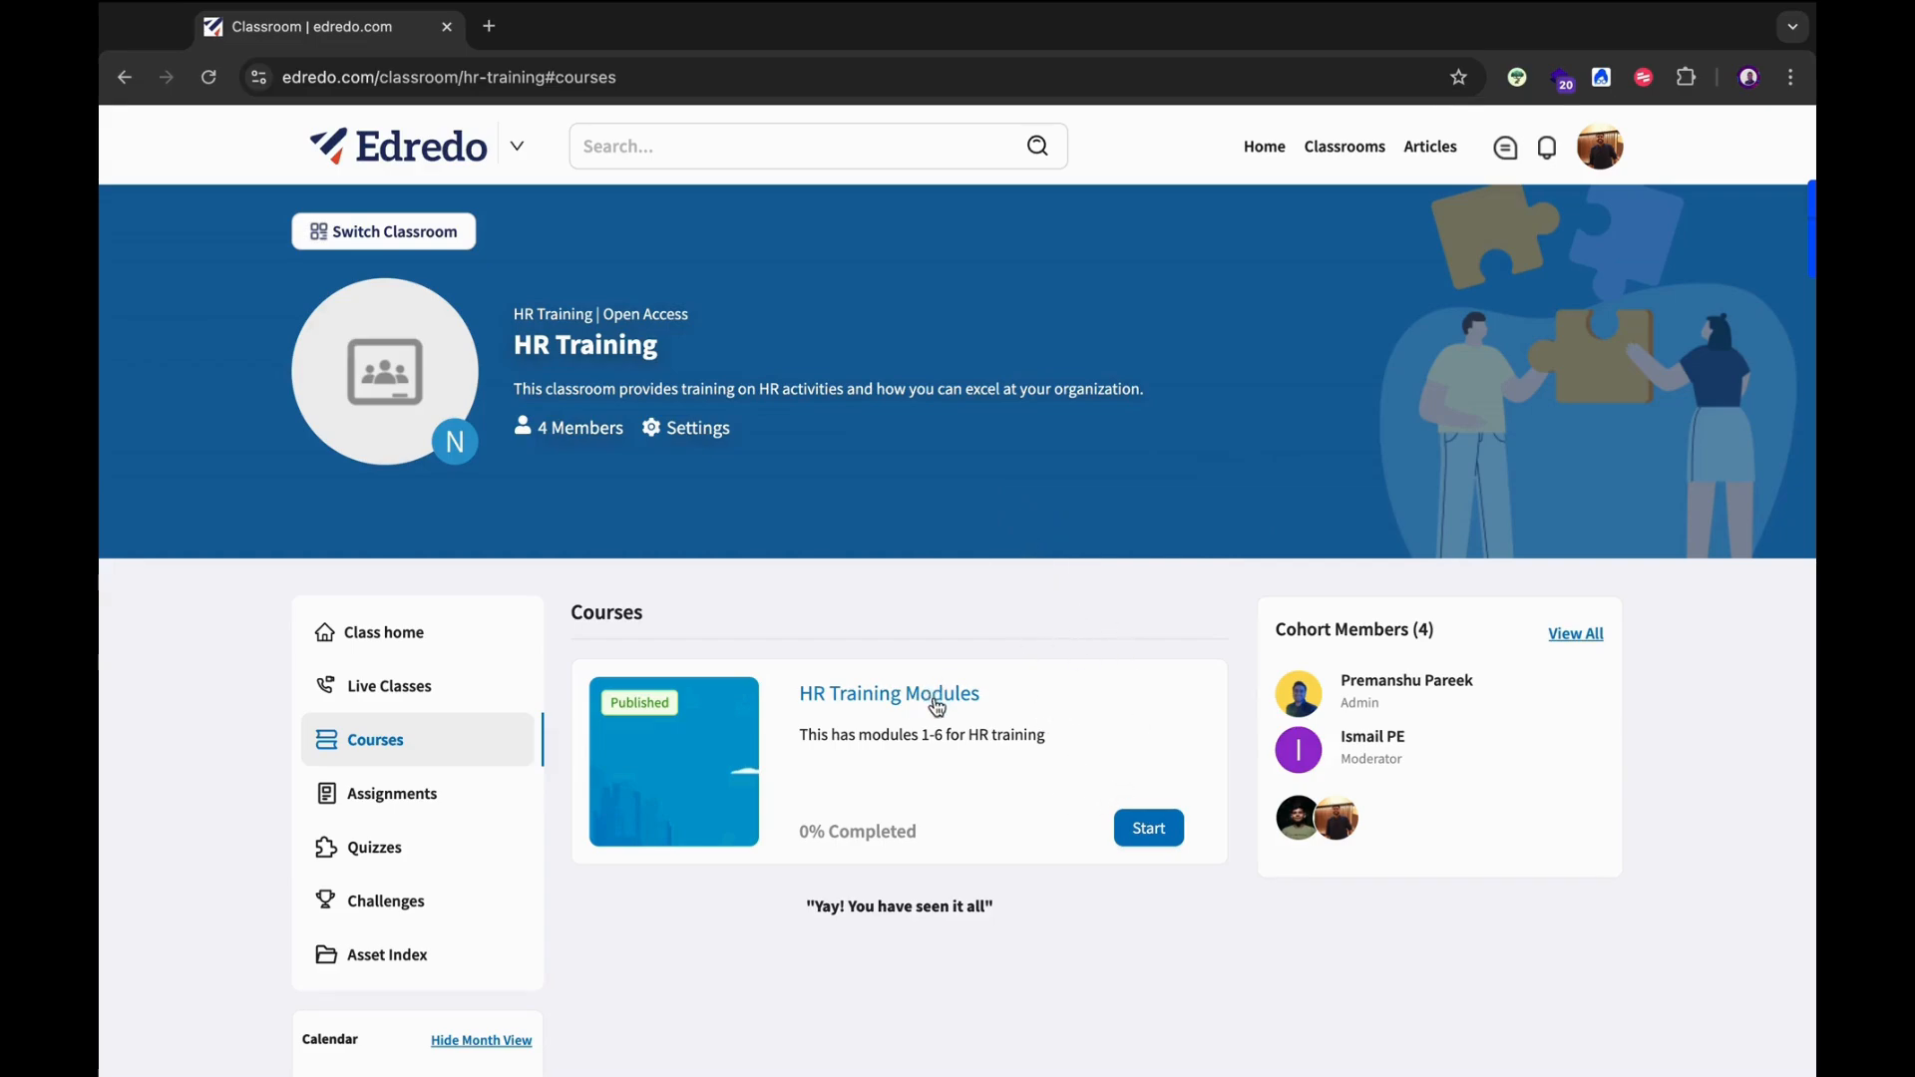
left_click(1148, 828)
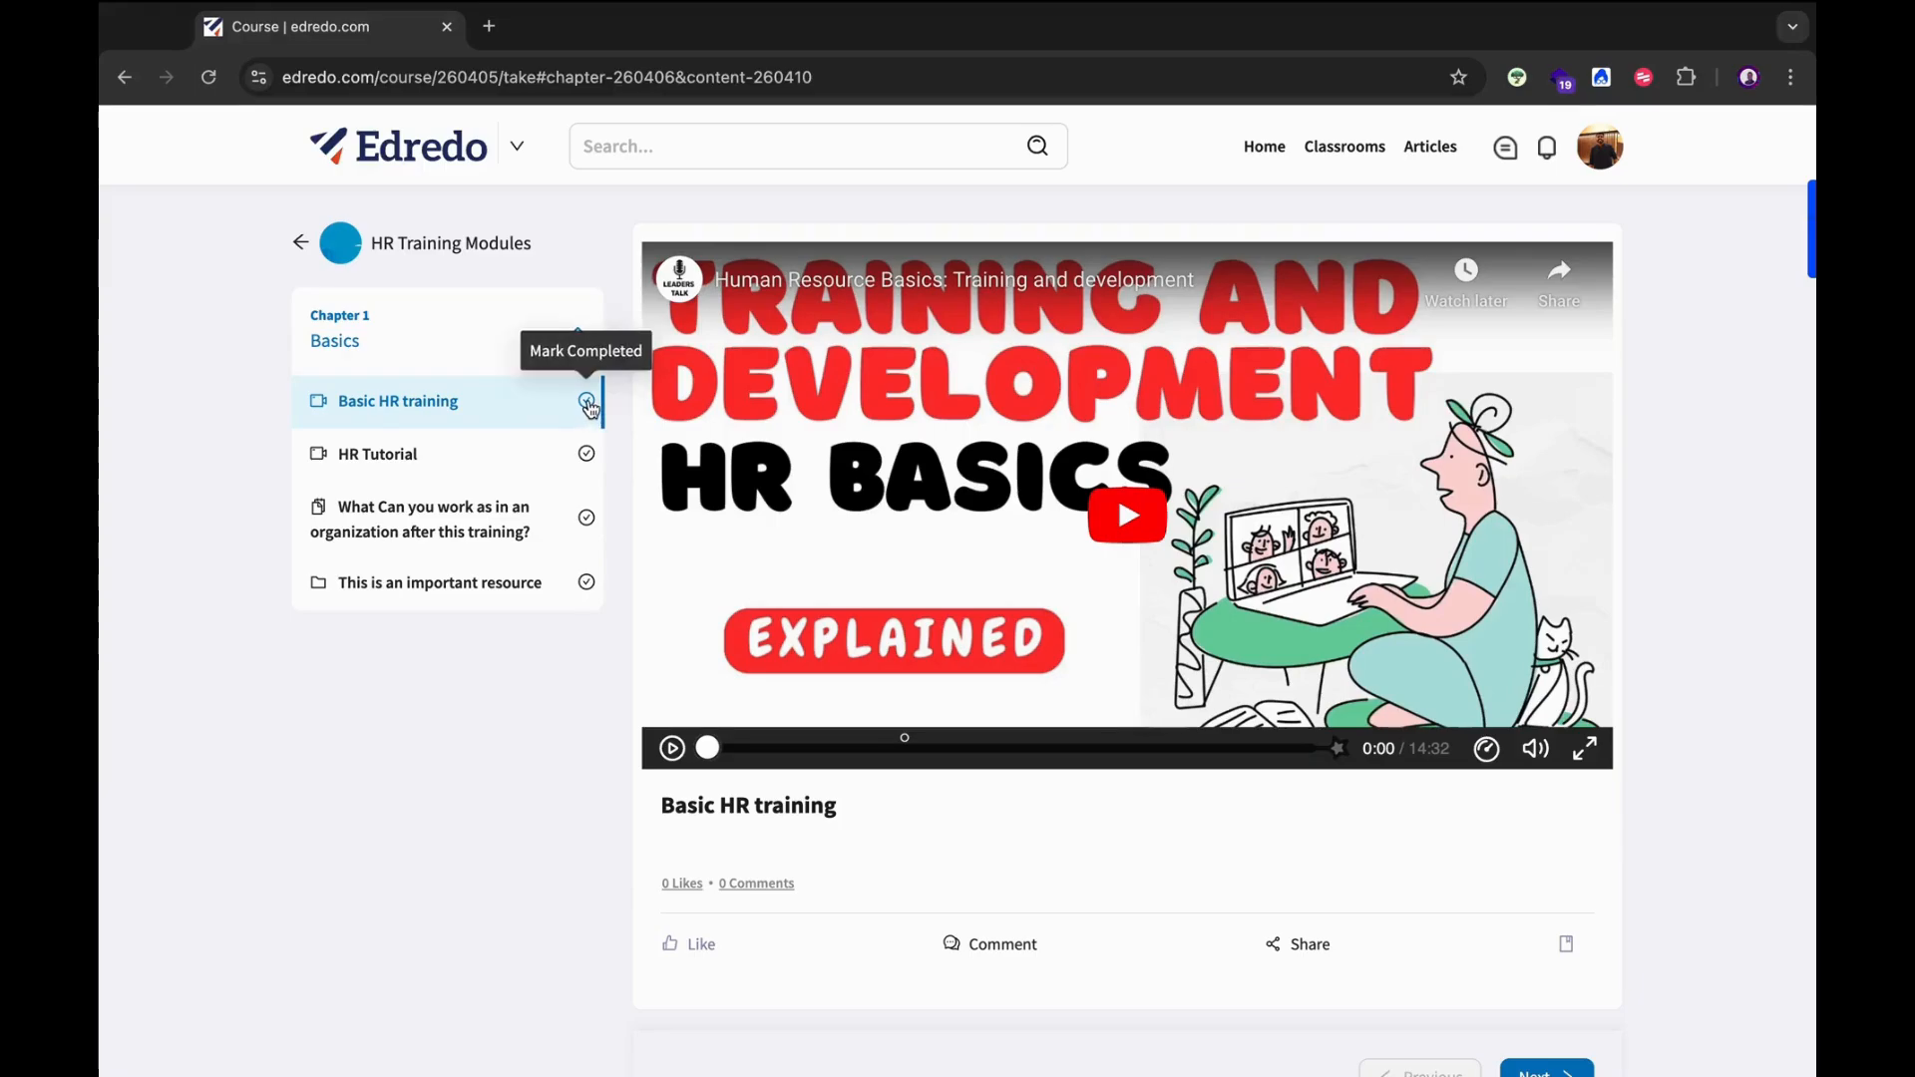
Mark Basic HR training, HR Tutorial and the organization question completed, then move Next.
left_click(588, 404)
left_click(587, 456)
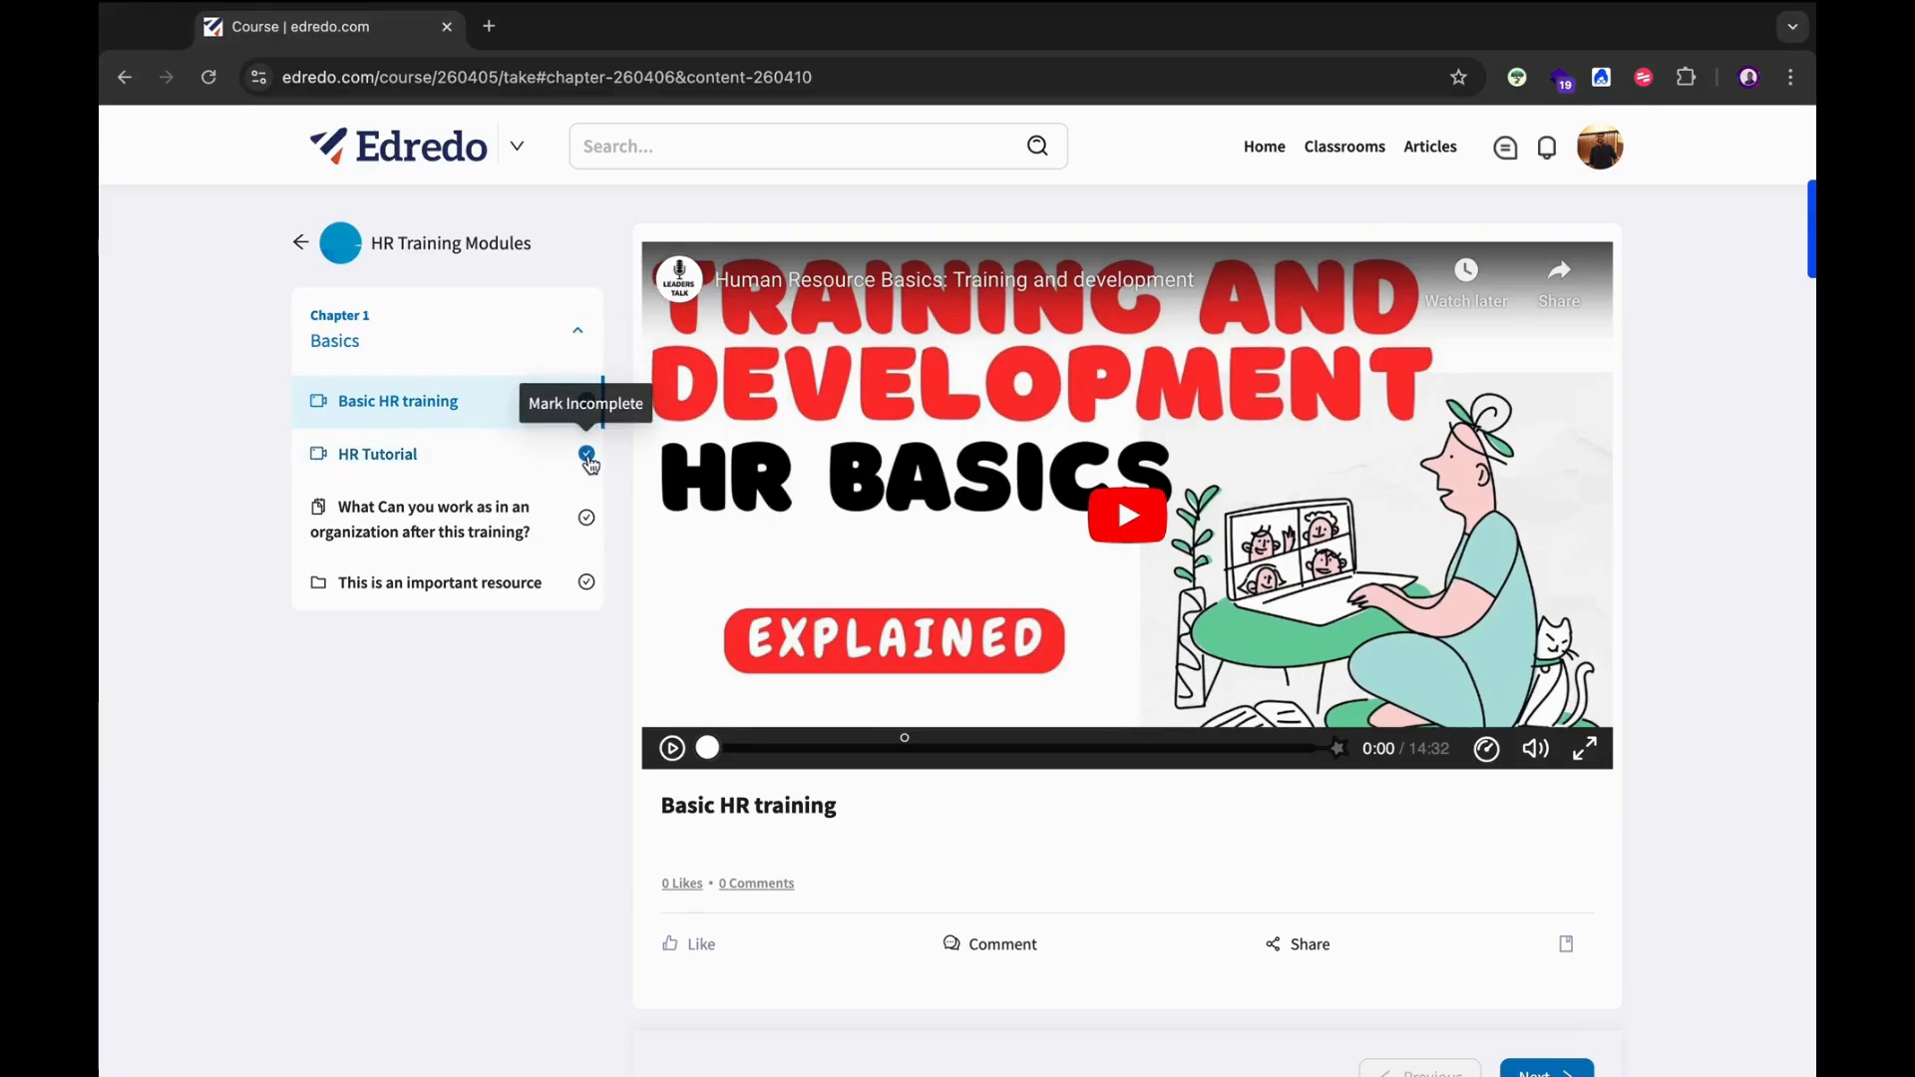
left_click(586, 517)
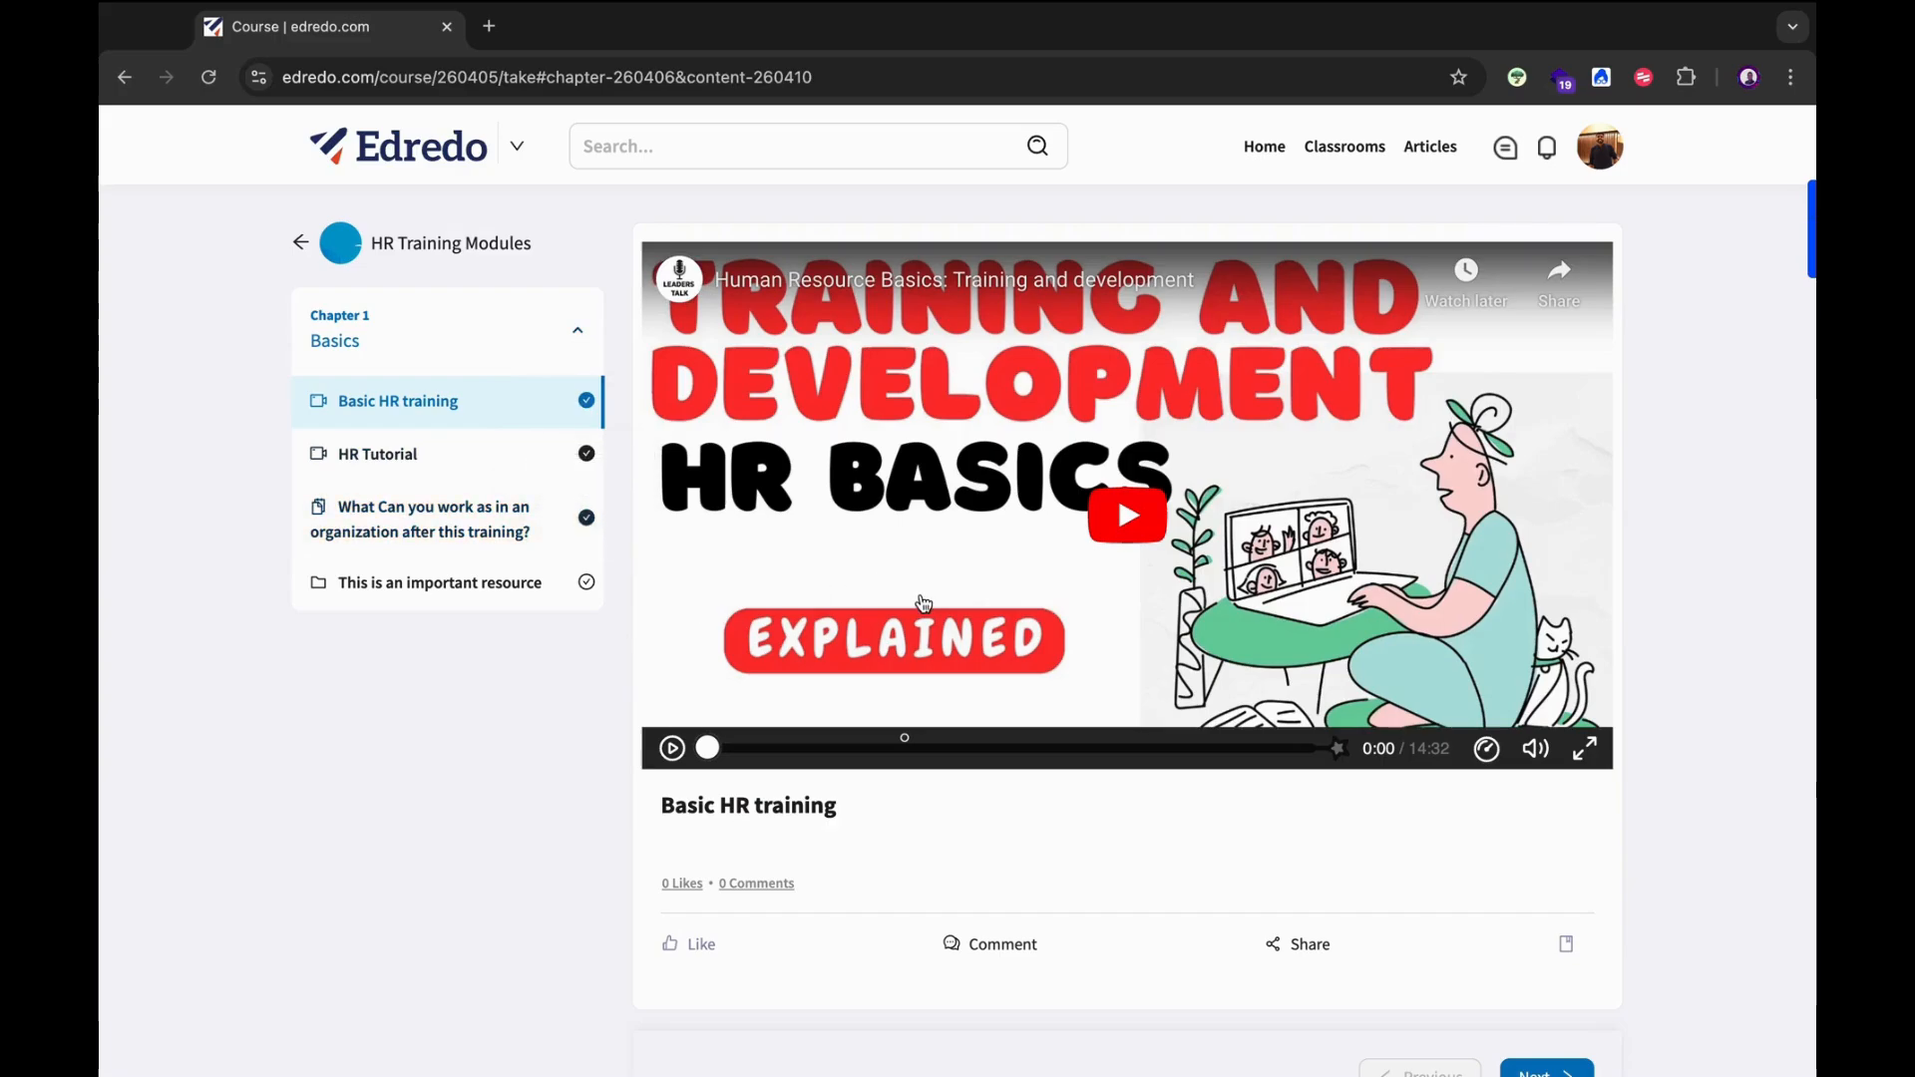
scroll(923, 603, "down", 2)
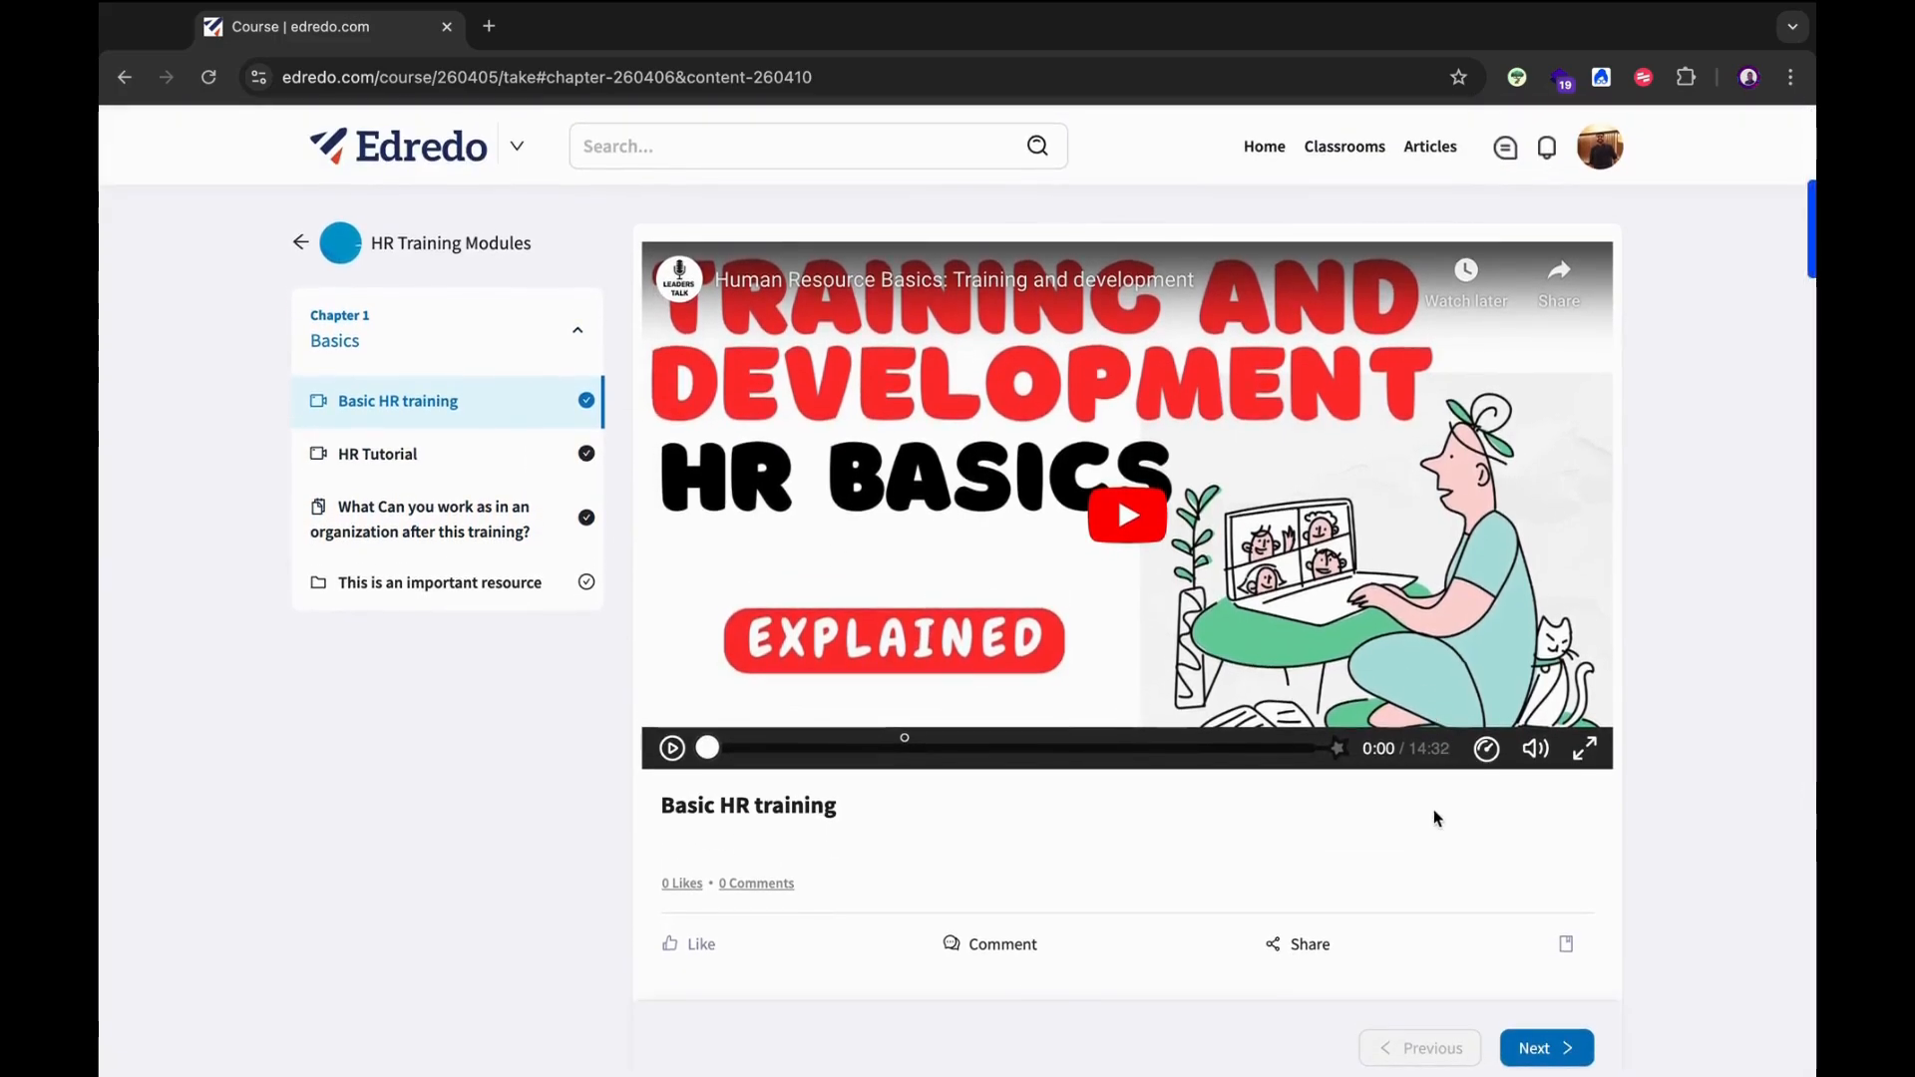
left_click(1574, 1049)
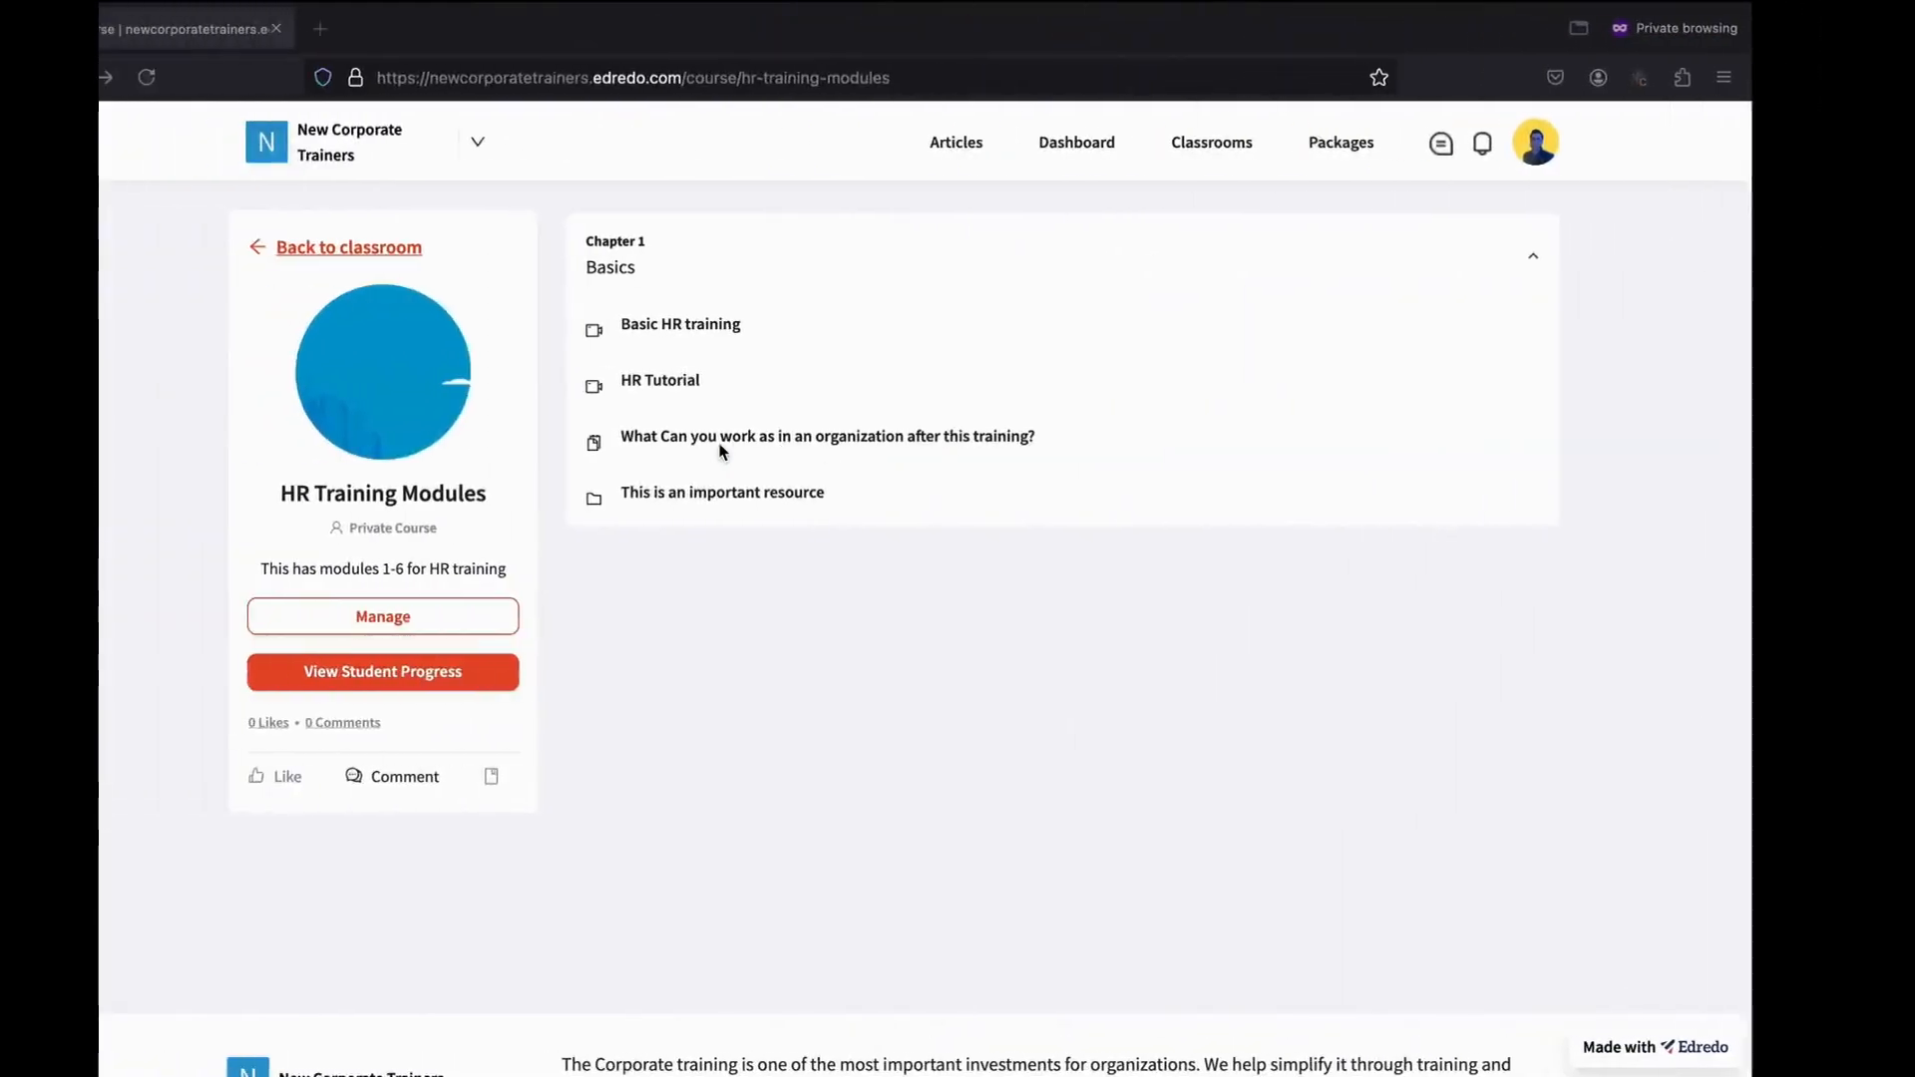
View student progress and inspect the first learner's Basics chapter details, then close them.
left_click(412, 680)
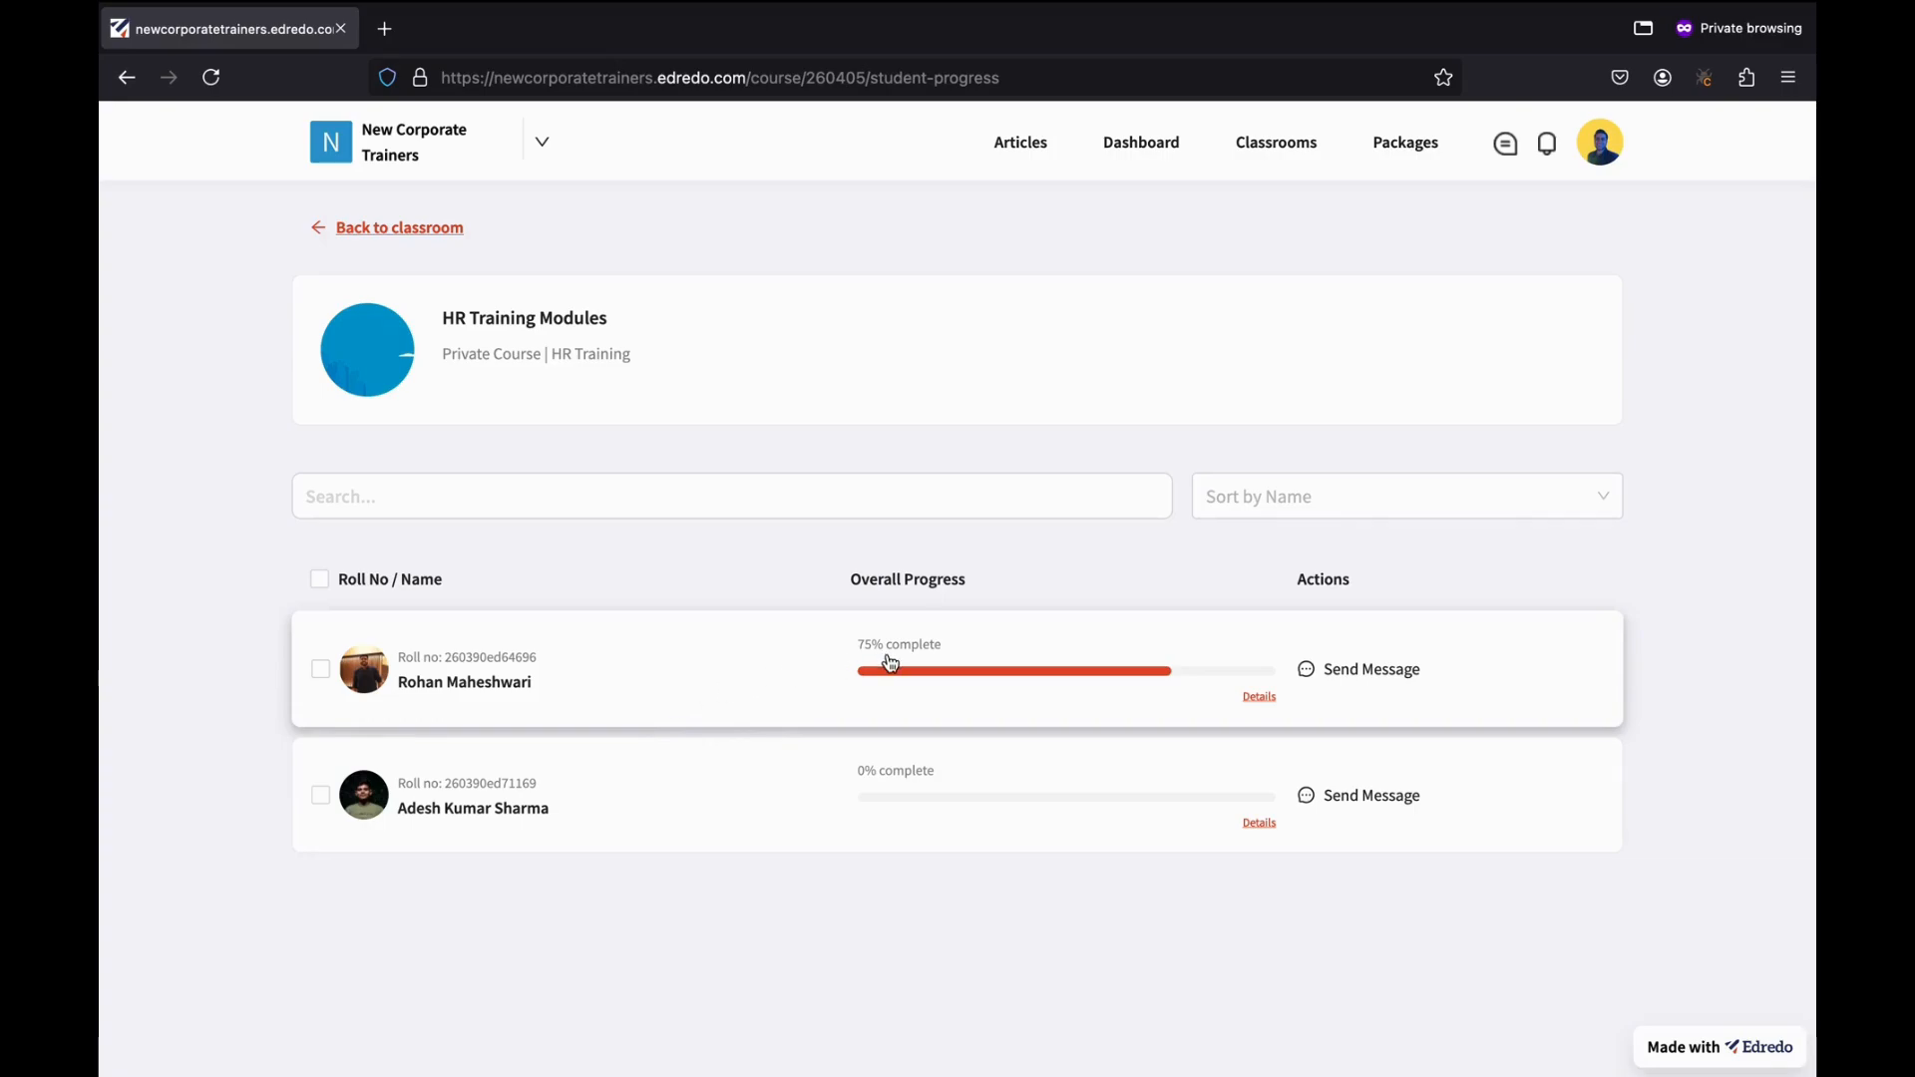
left_click(1258, 698)
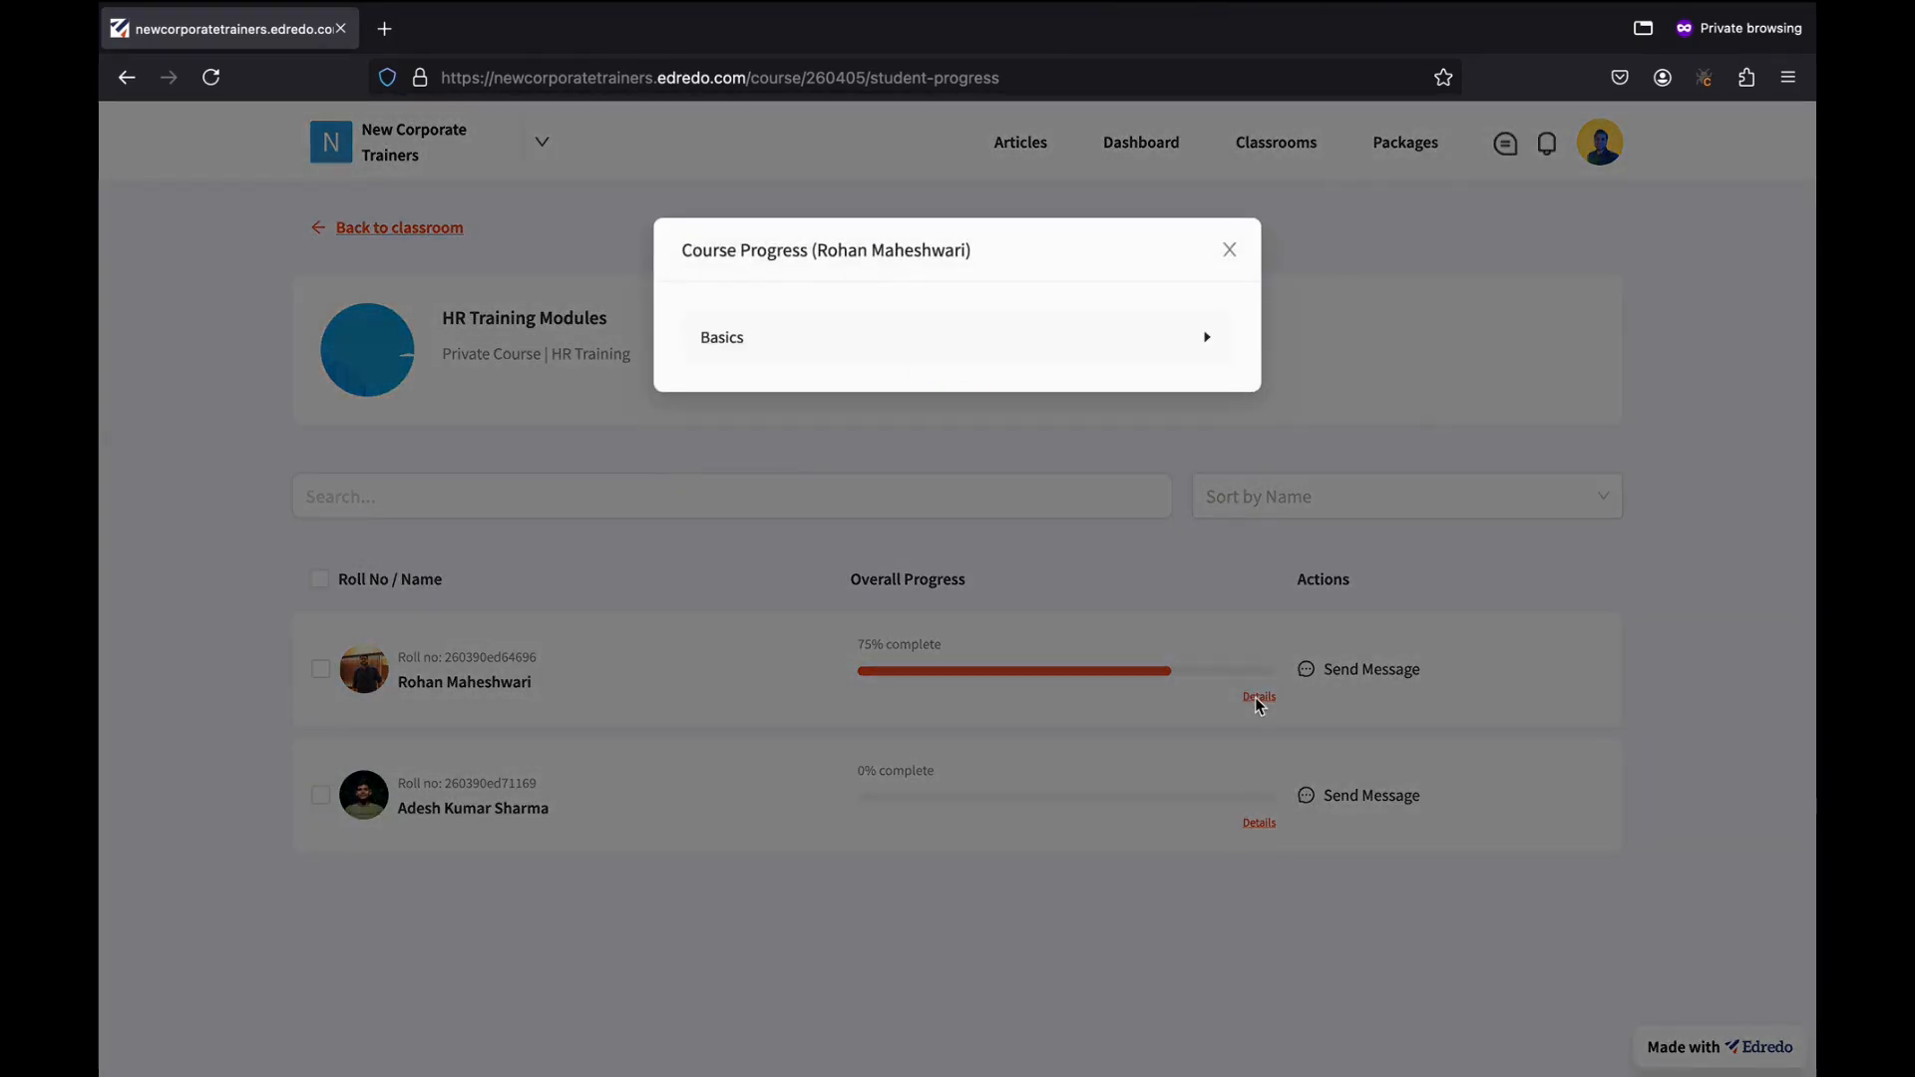
left_click(768, 347)
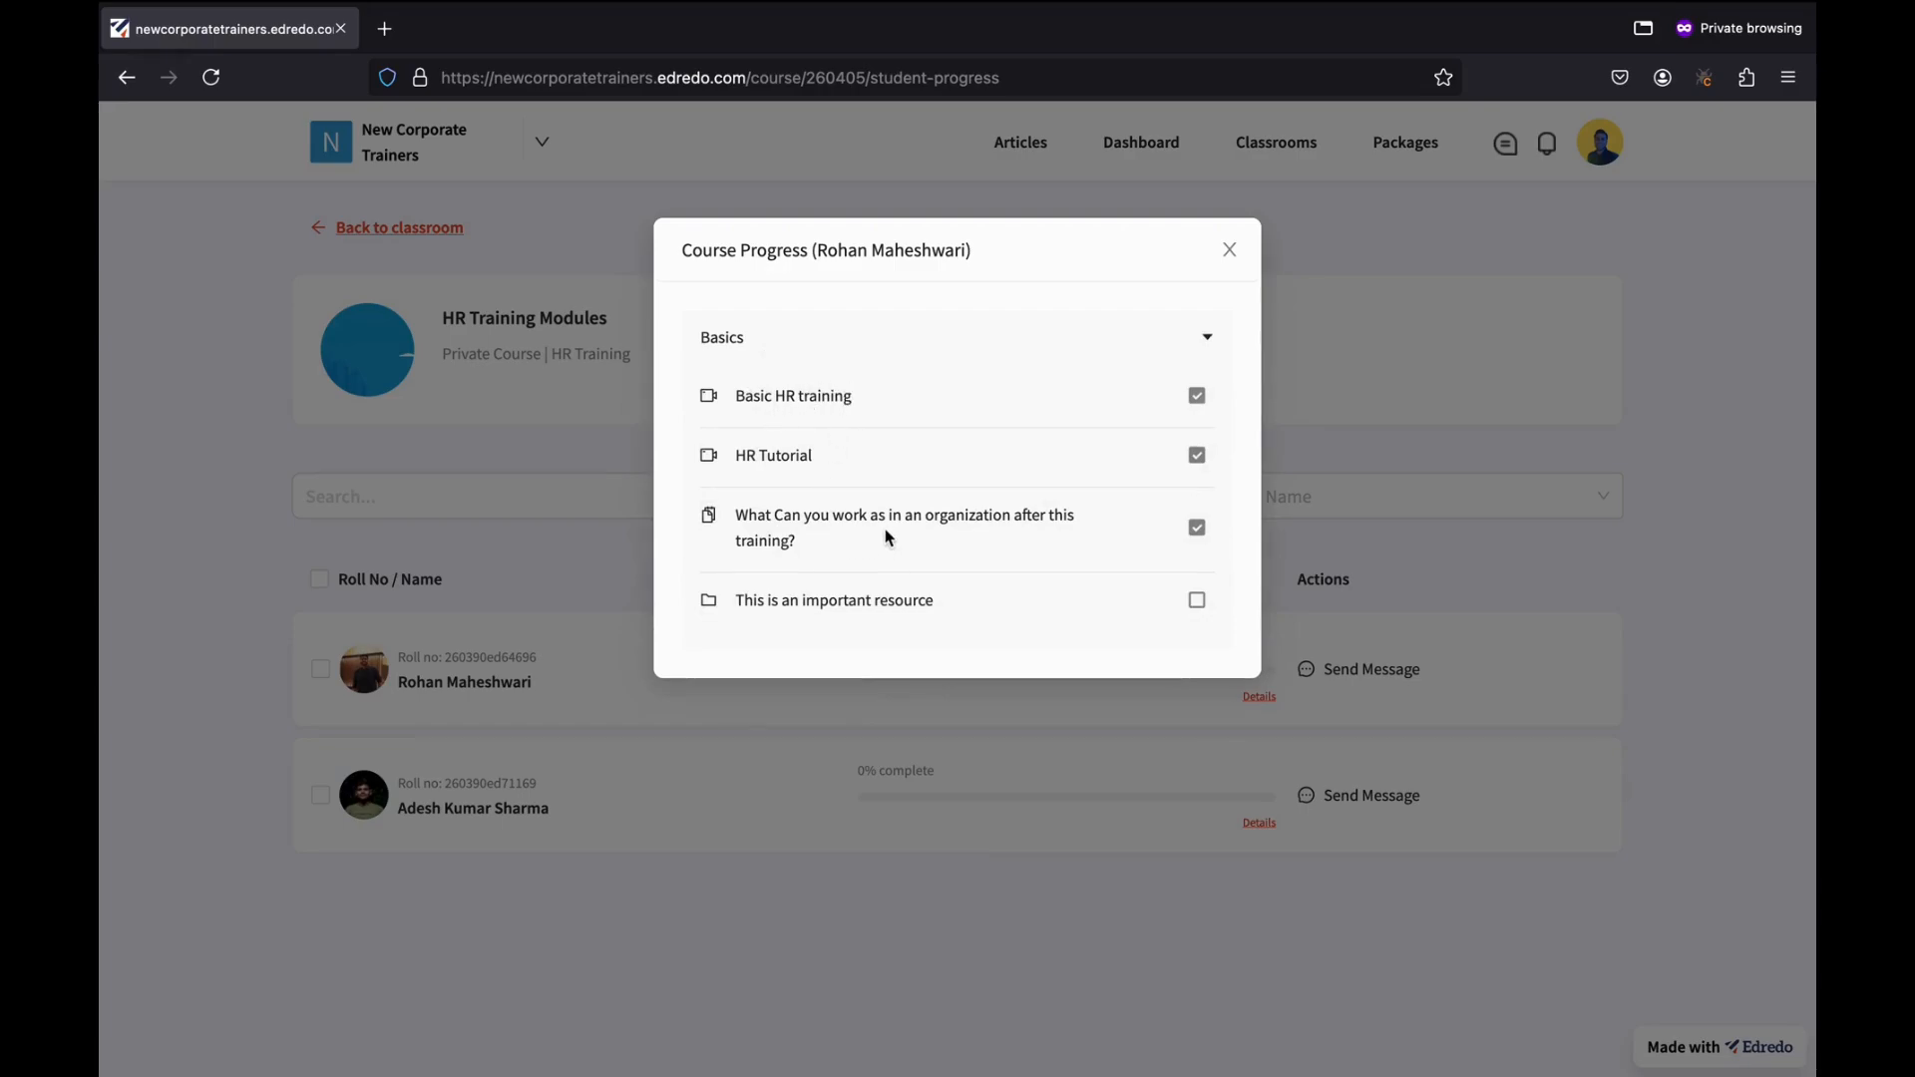
left_click(1233, 253)
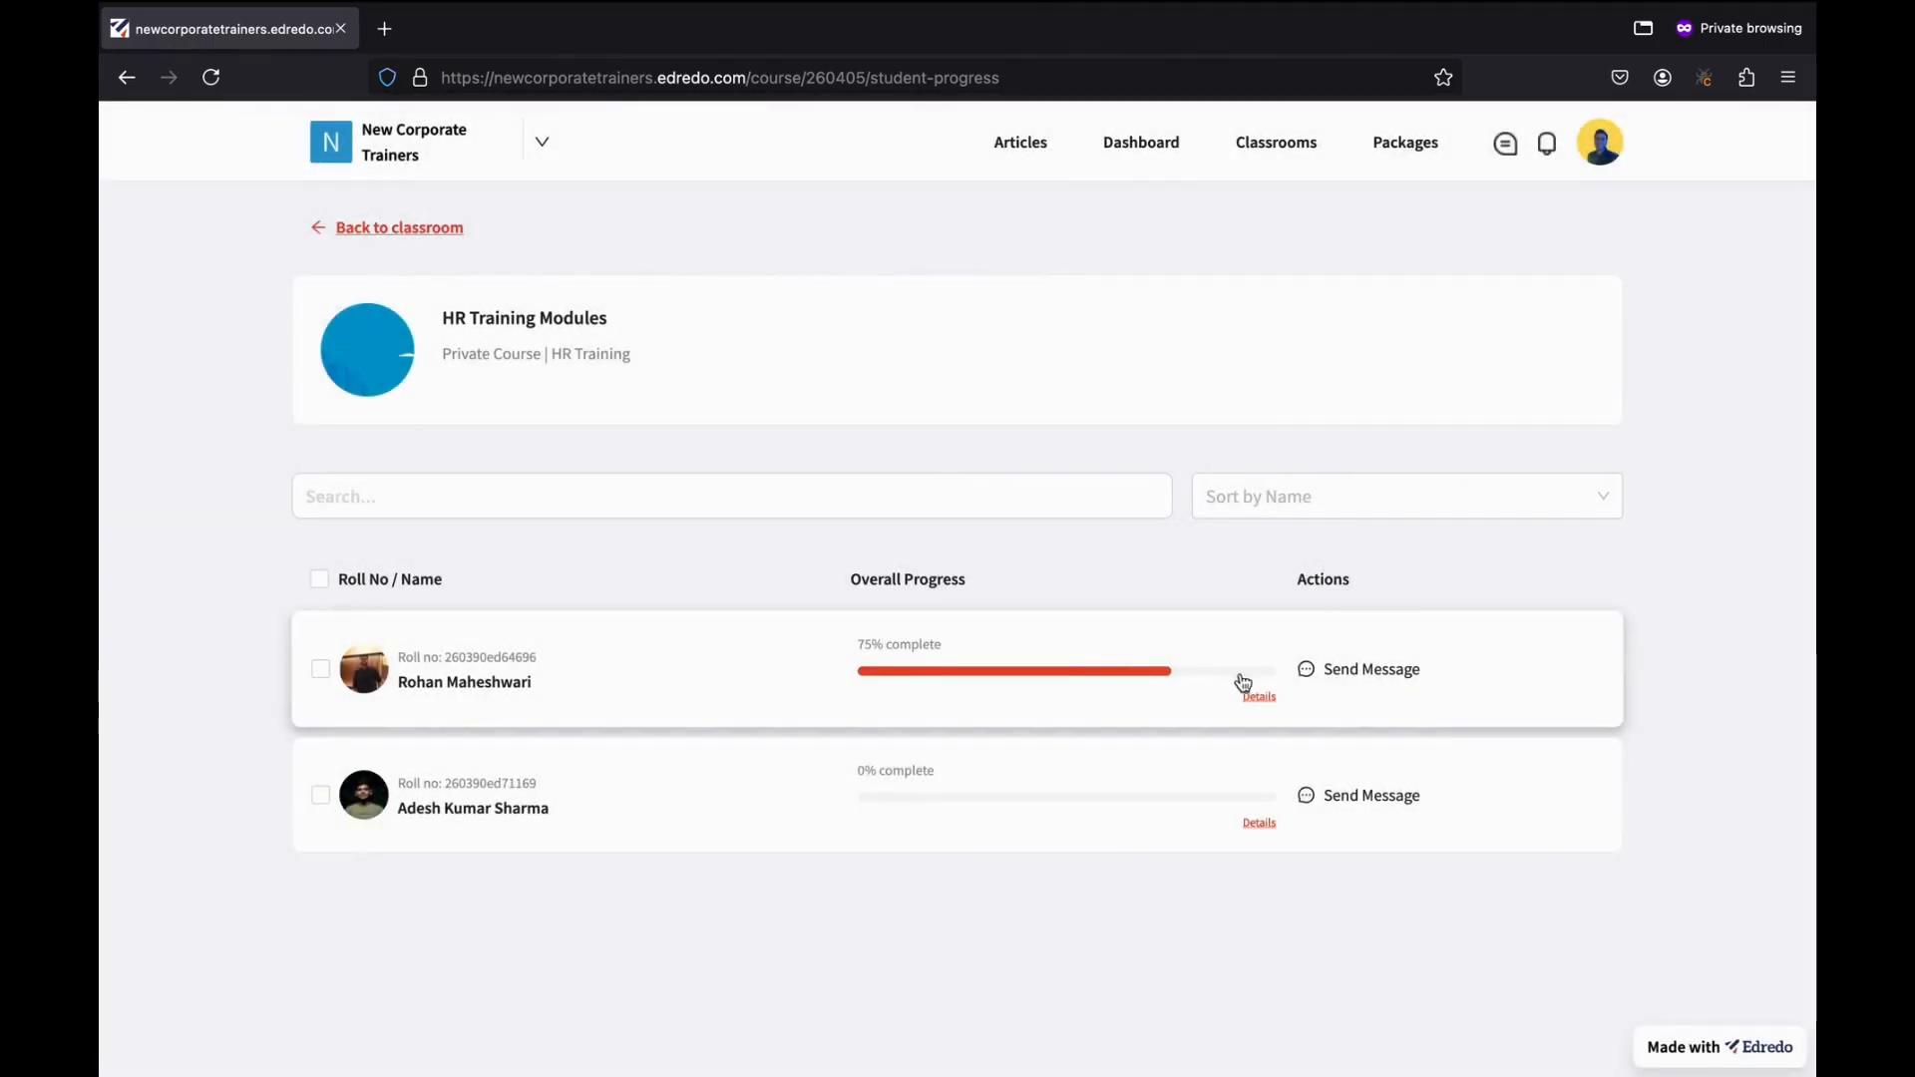
Send the first learner the message 'Keep Going! Good job.'.
left_click(1363, 674)
left_click(923, 351)
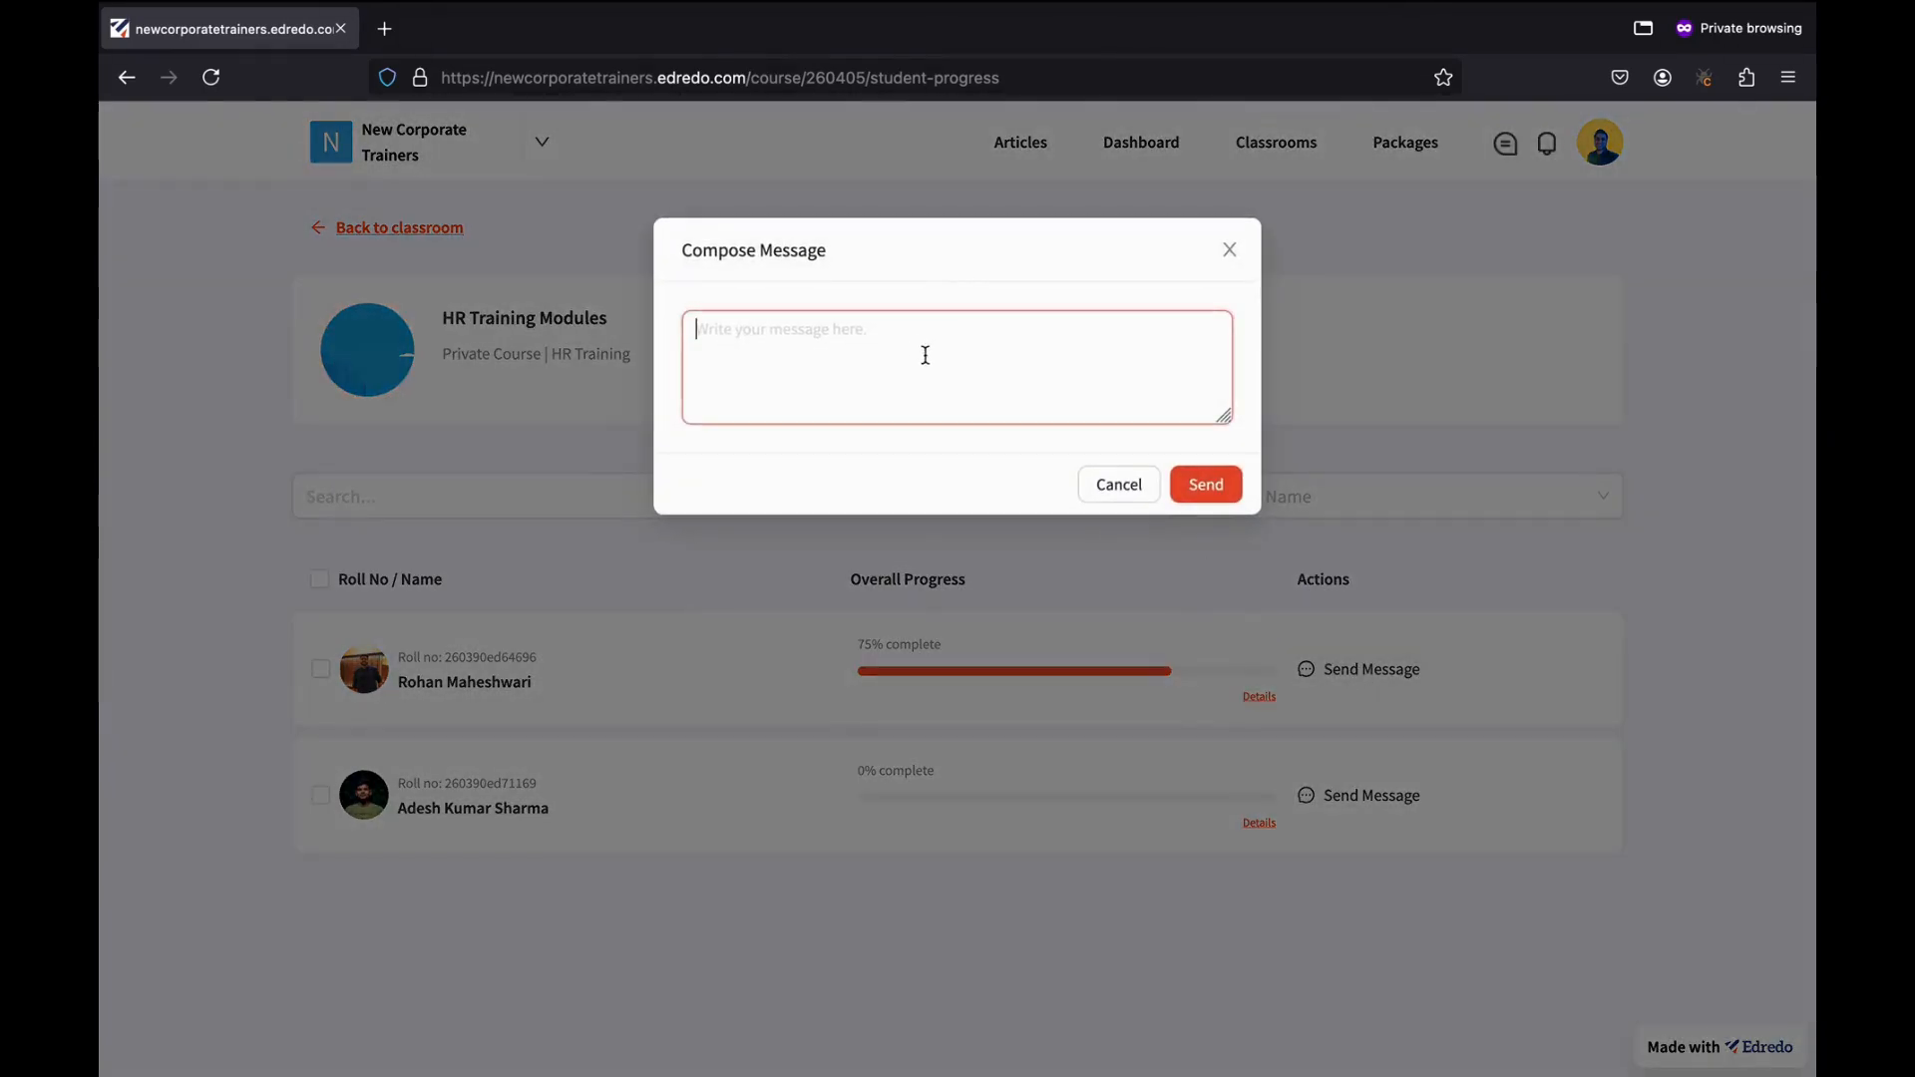
type("Keep Going")
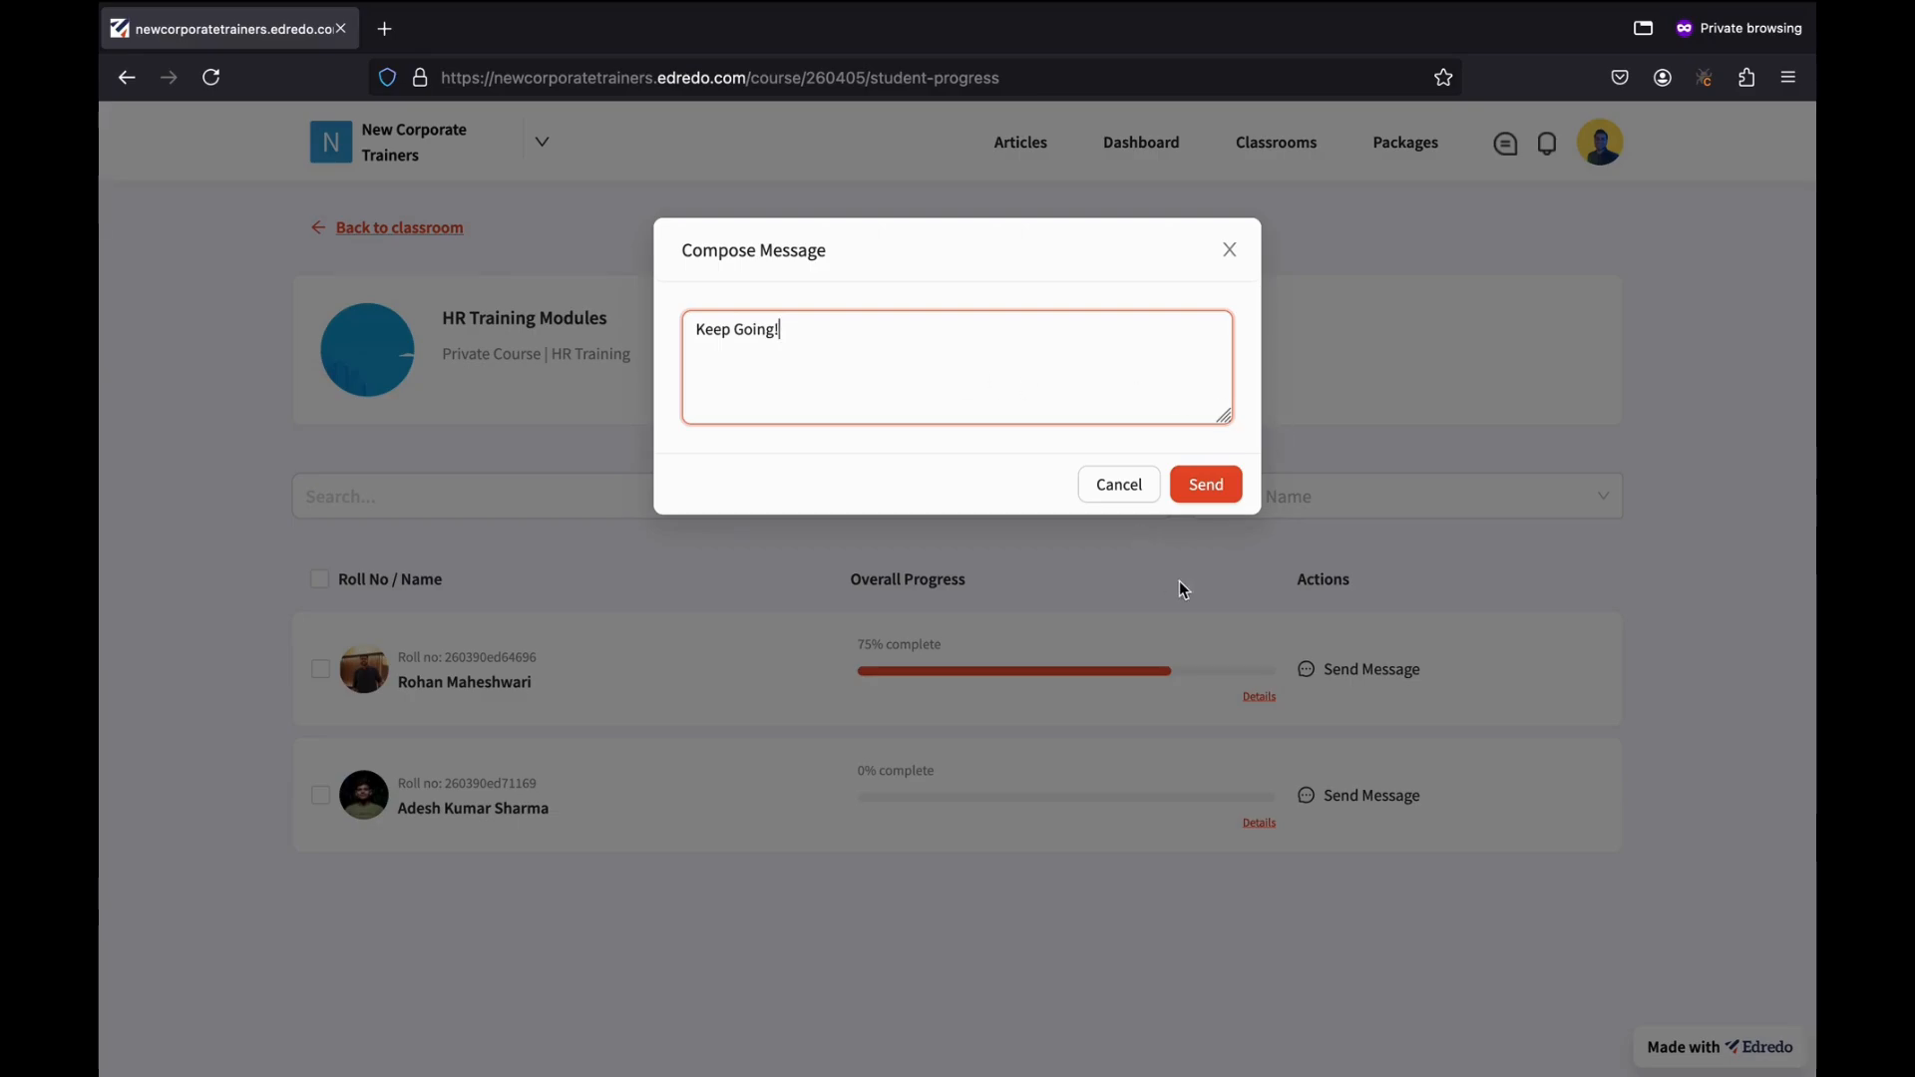
type("! Good job.")
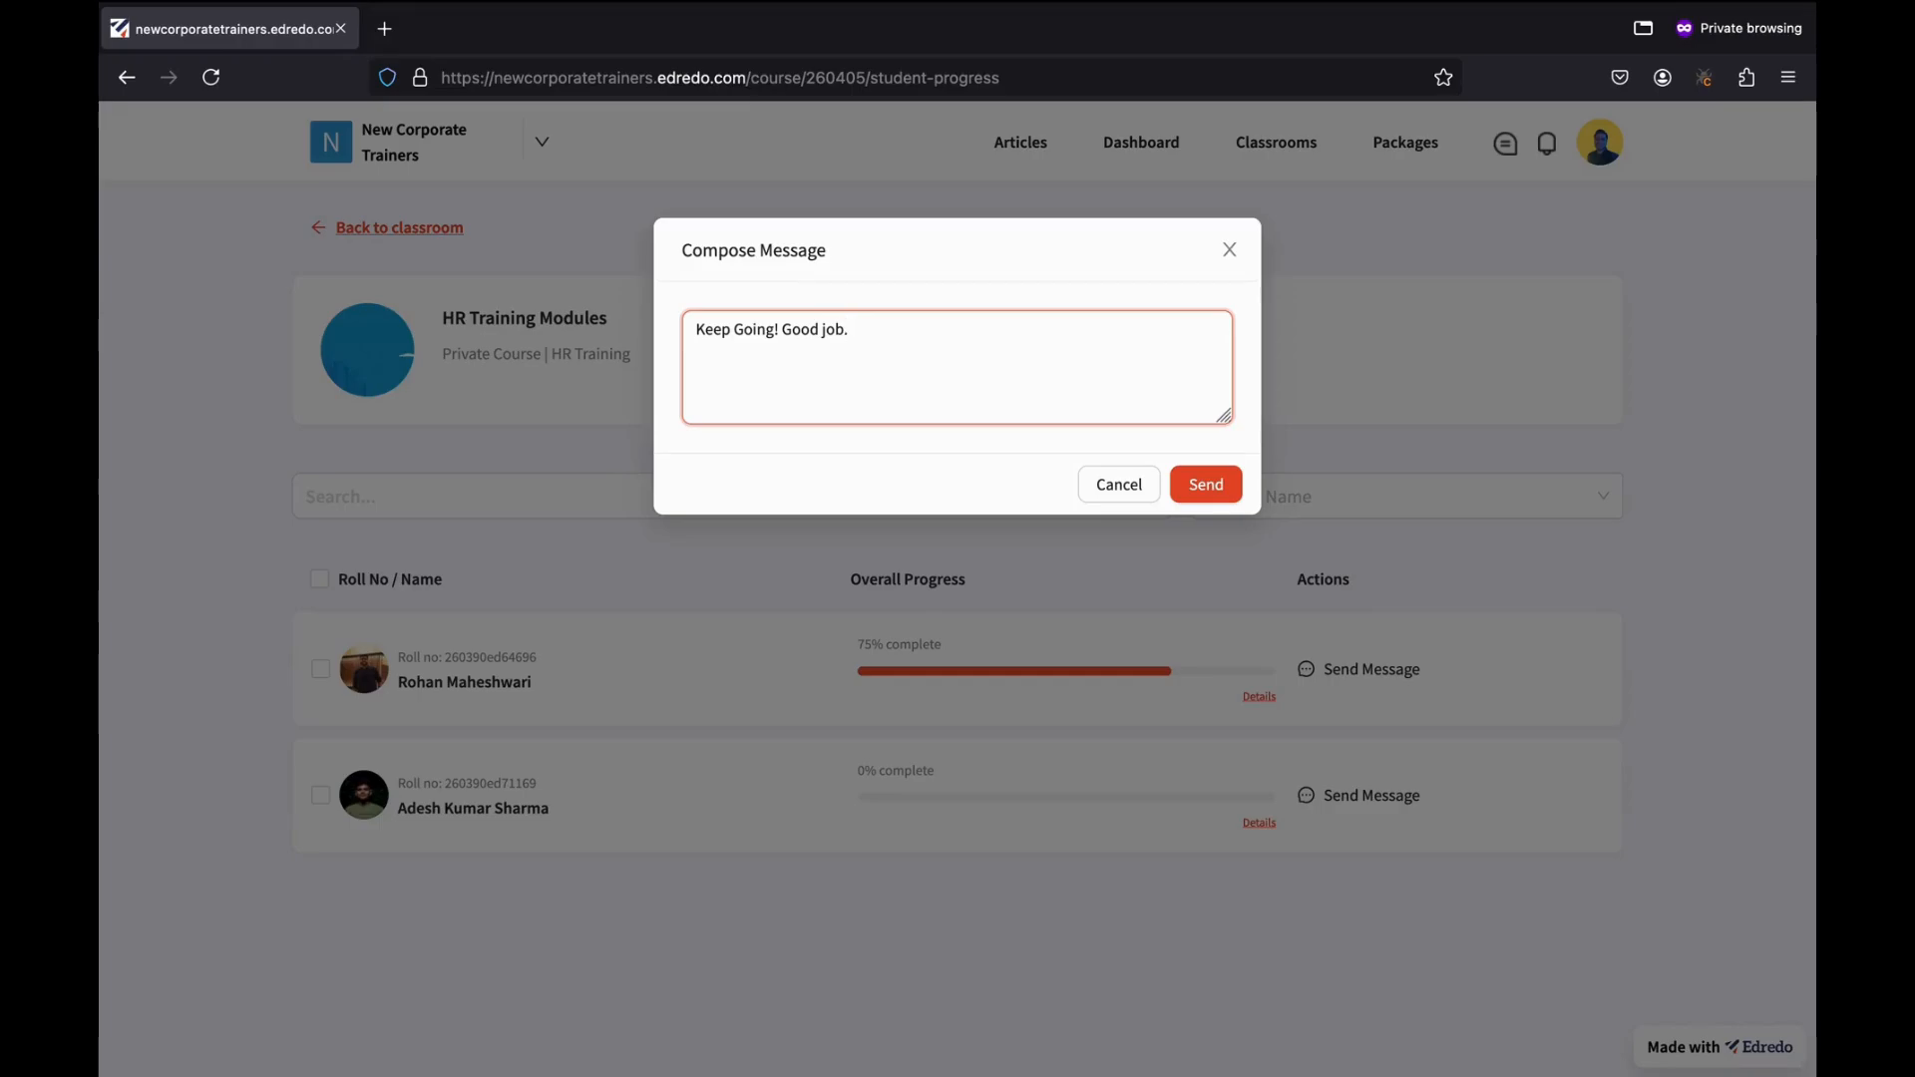
left_click(1204, 496)
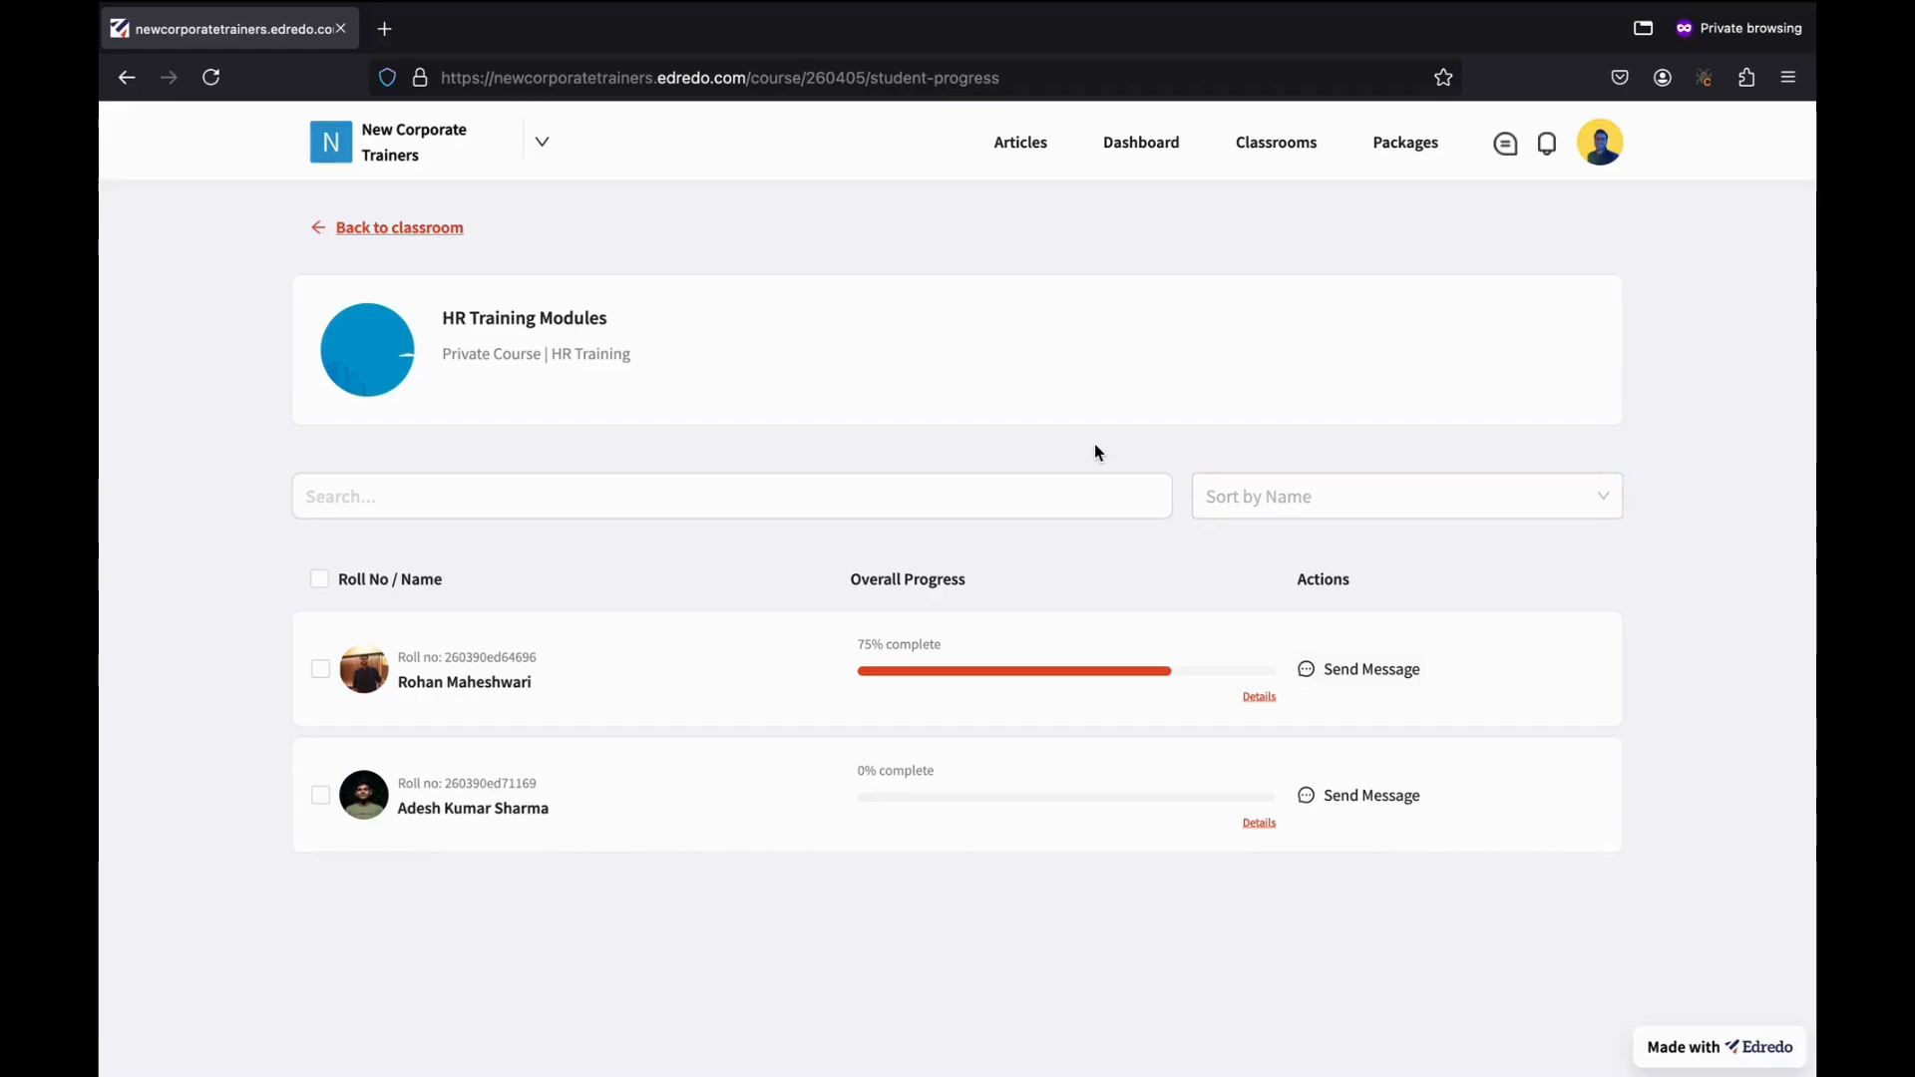
Go to the HR Training classroom's Assignments and open a blank Add Assignment form.
left_click(417, 229)
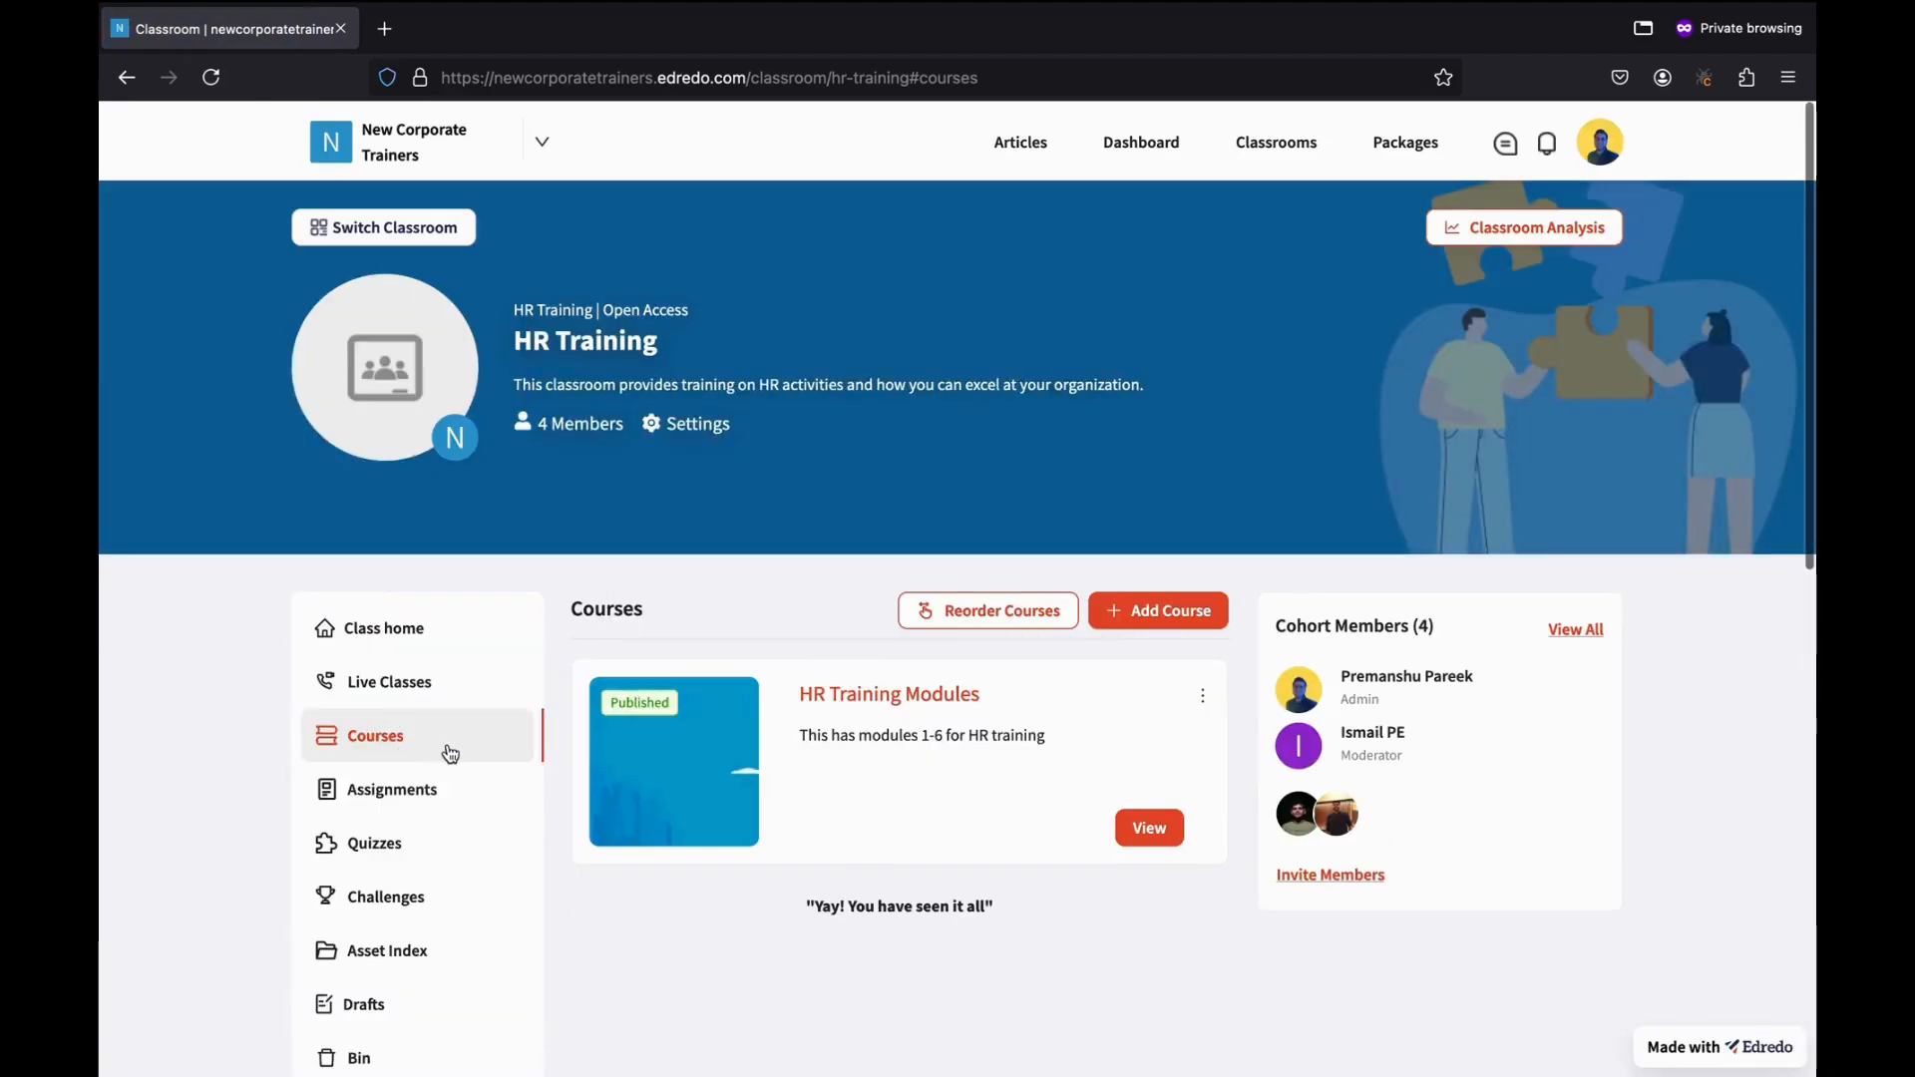
scroll(449, 828, "down", 1)
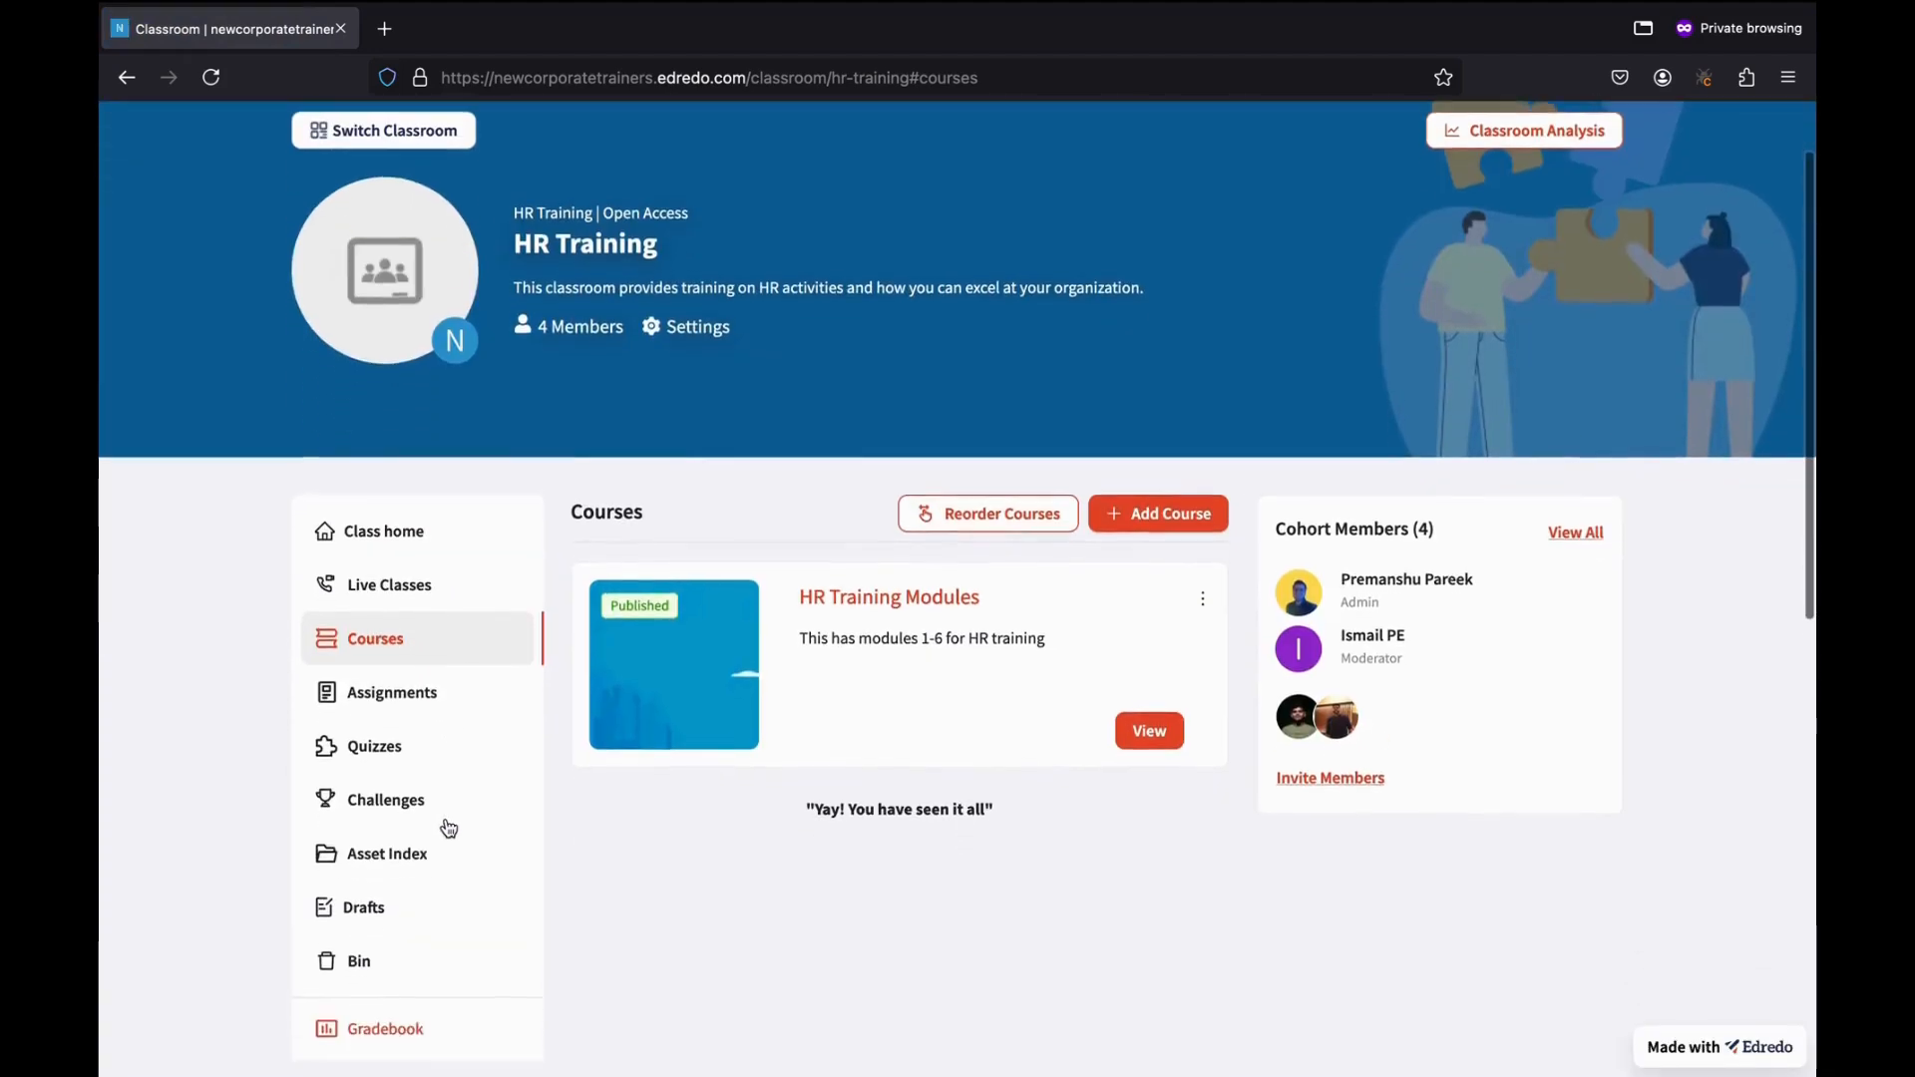
left_click(409, 704)
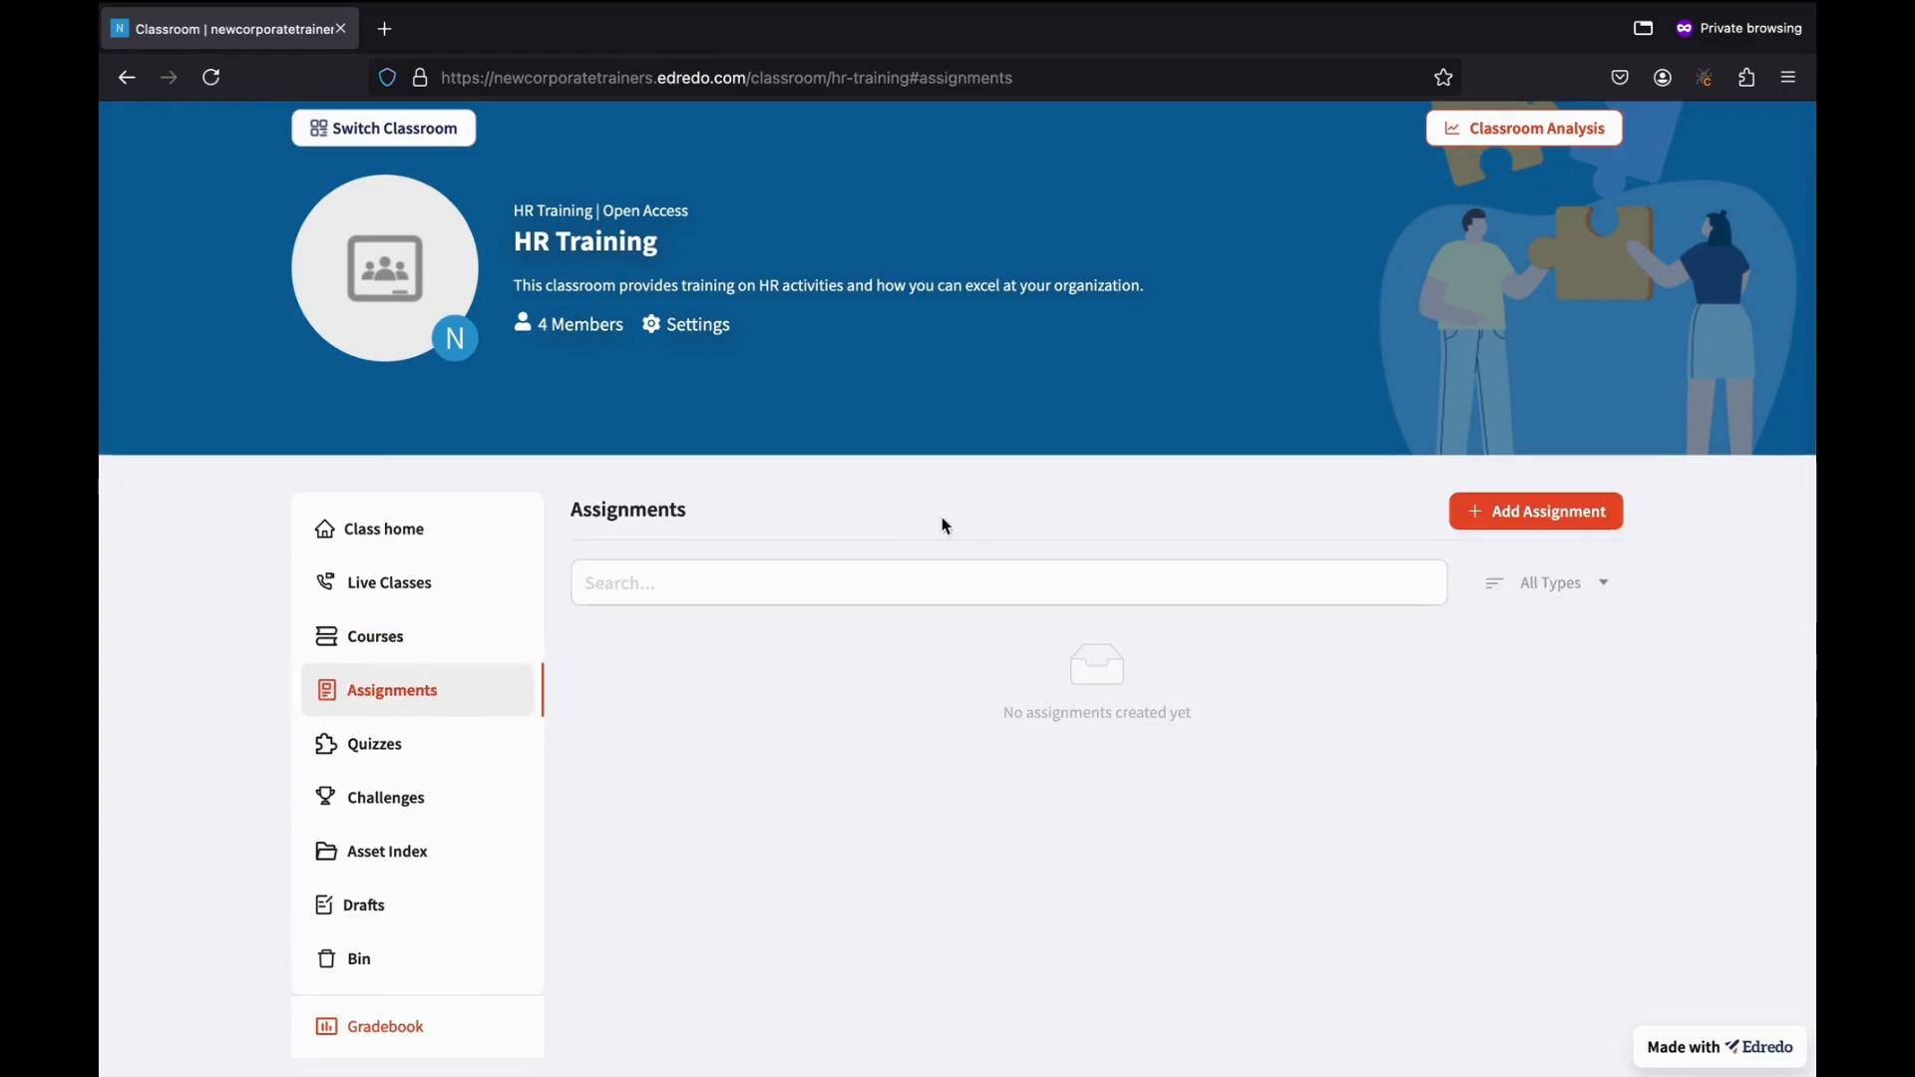
left_click(1312, 581)
left_click(1580, 513)
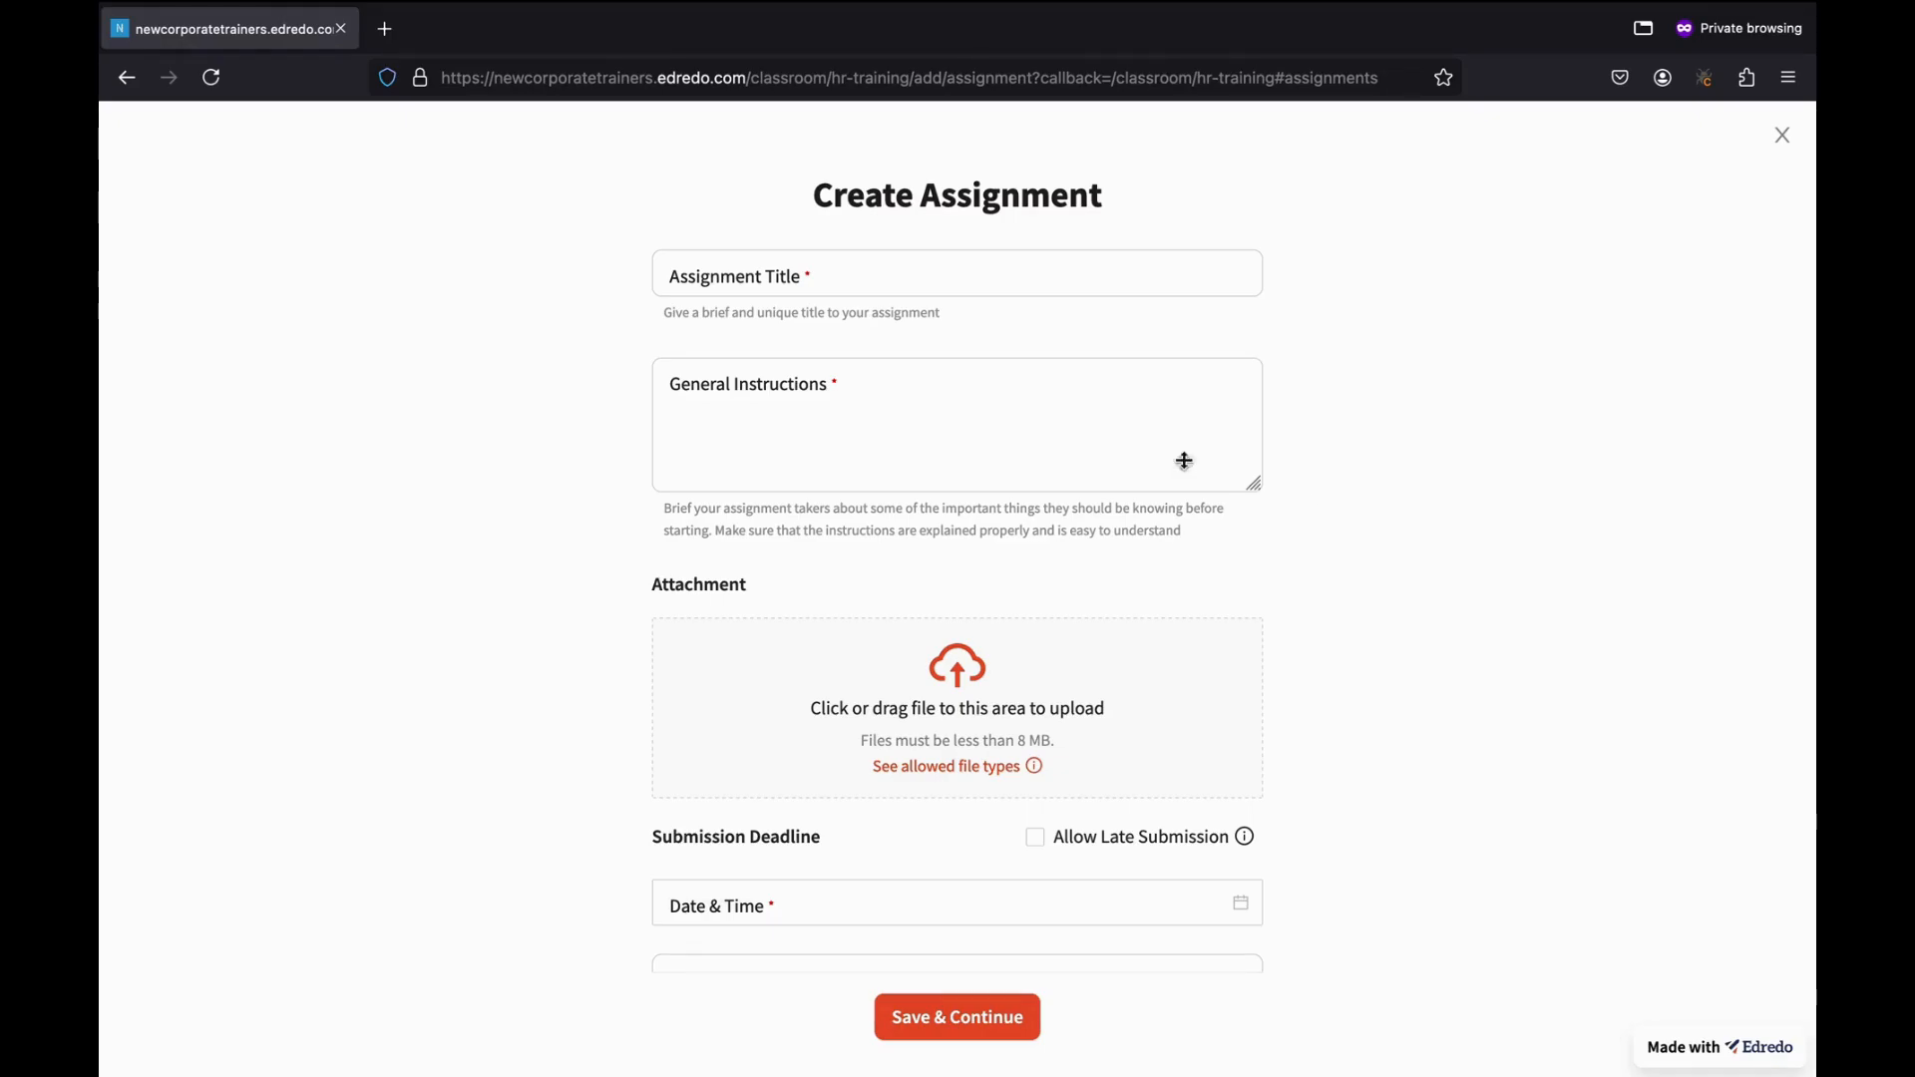
Title the assignment 'HR Assignment Basic' with instructions to attempt within 3 days in the requested format.
left_click(867, 288)
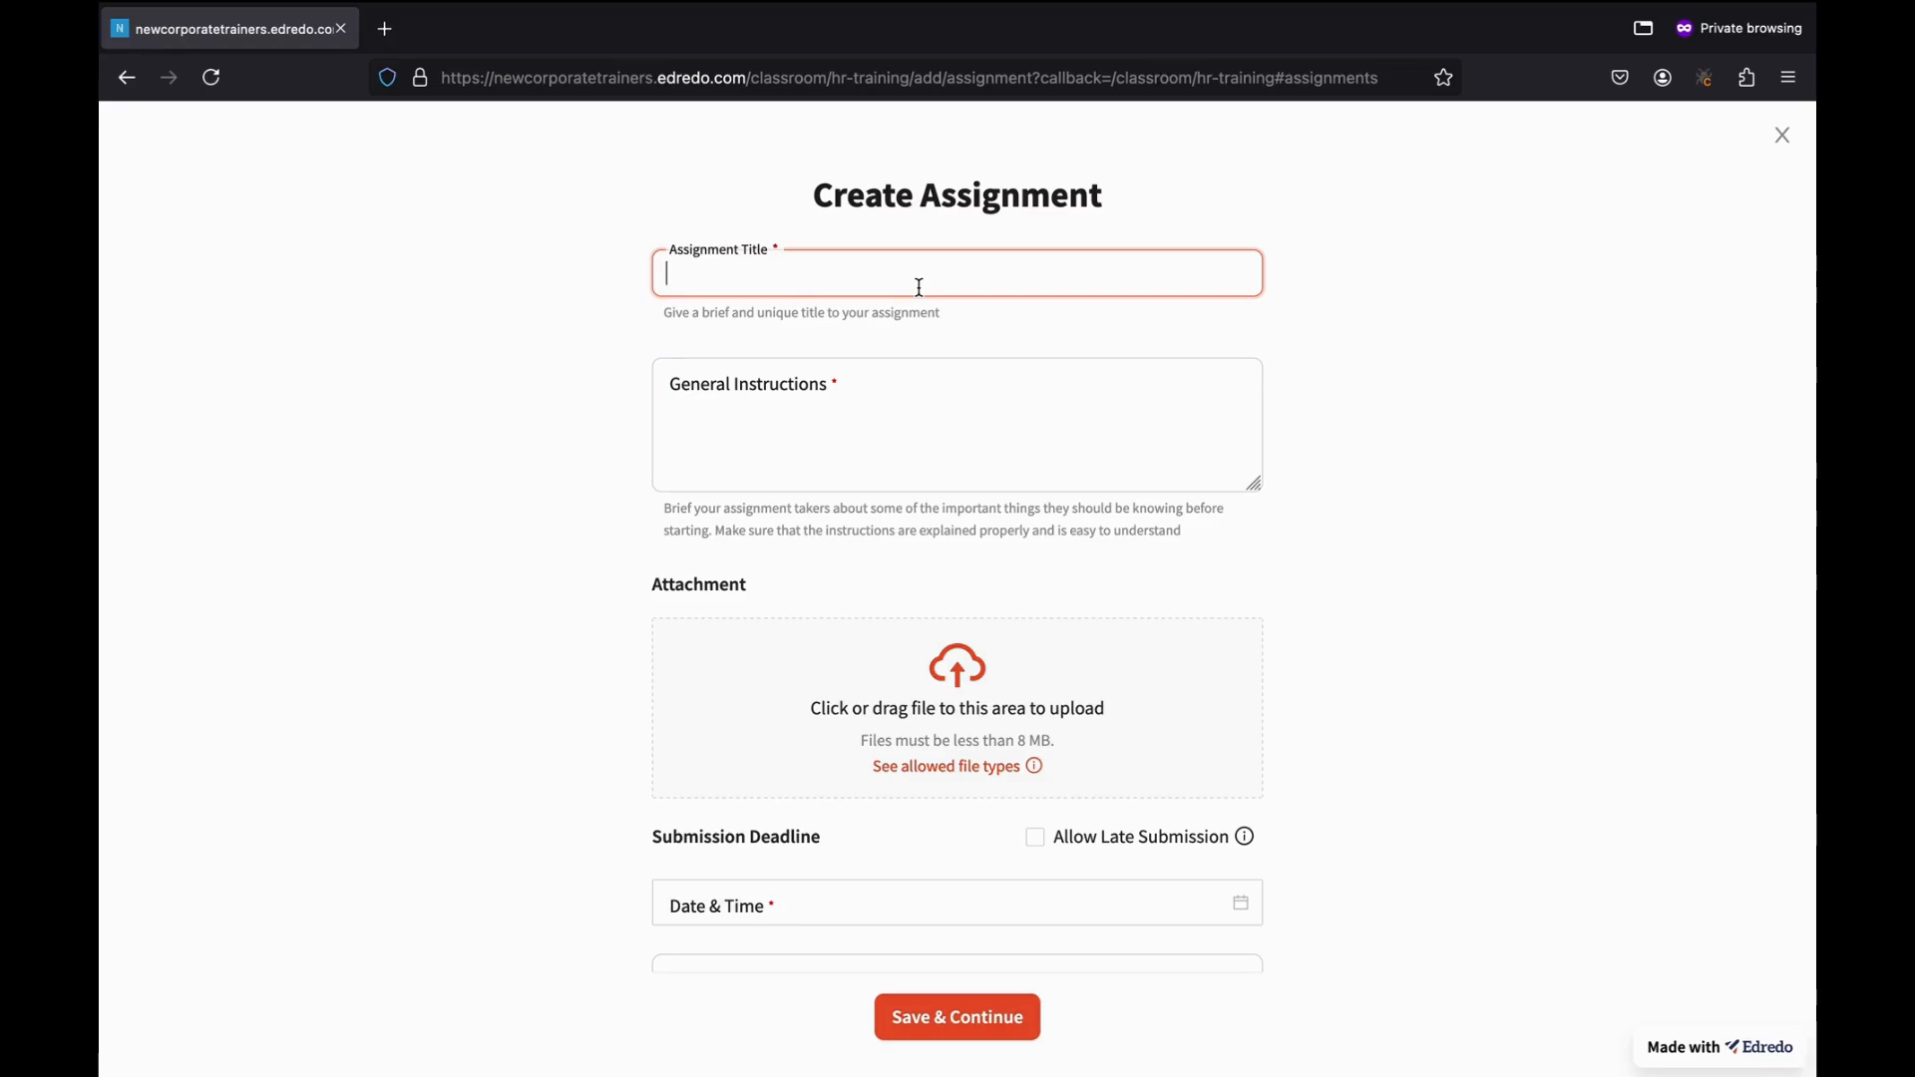
type("HR Assignment Basic")
left_click(896, 385)
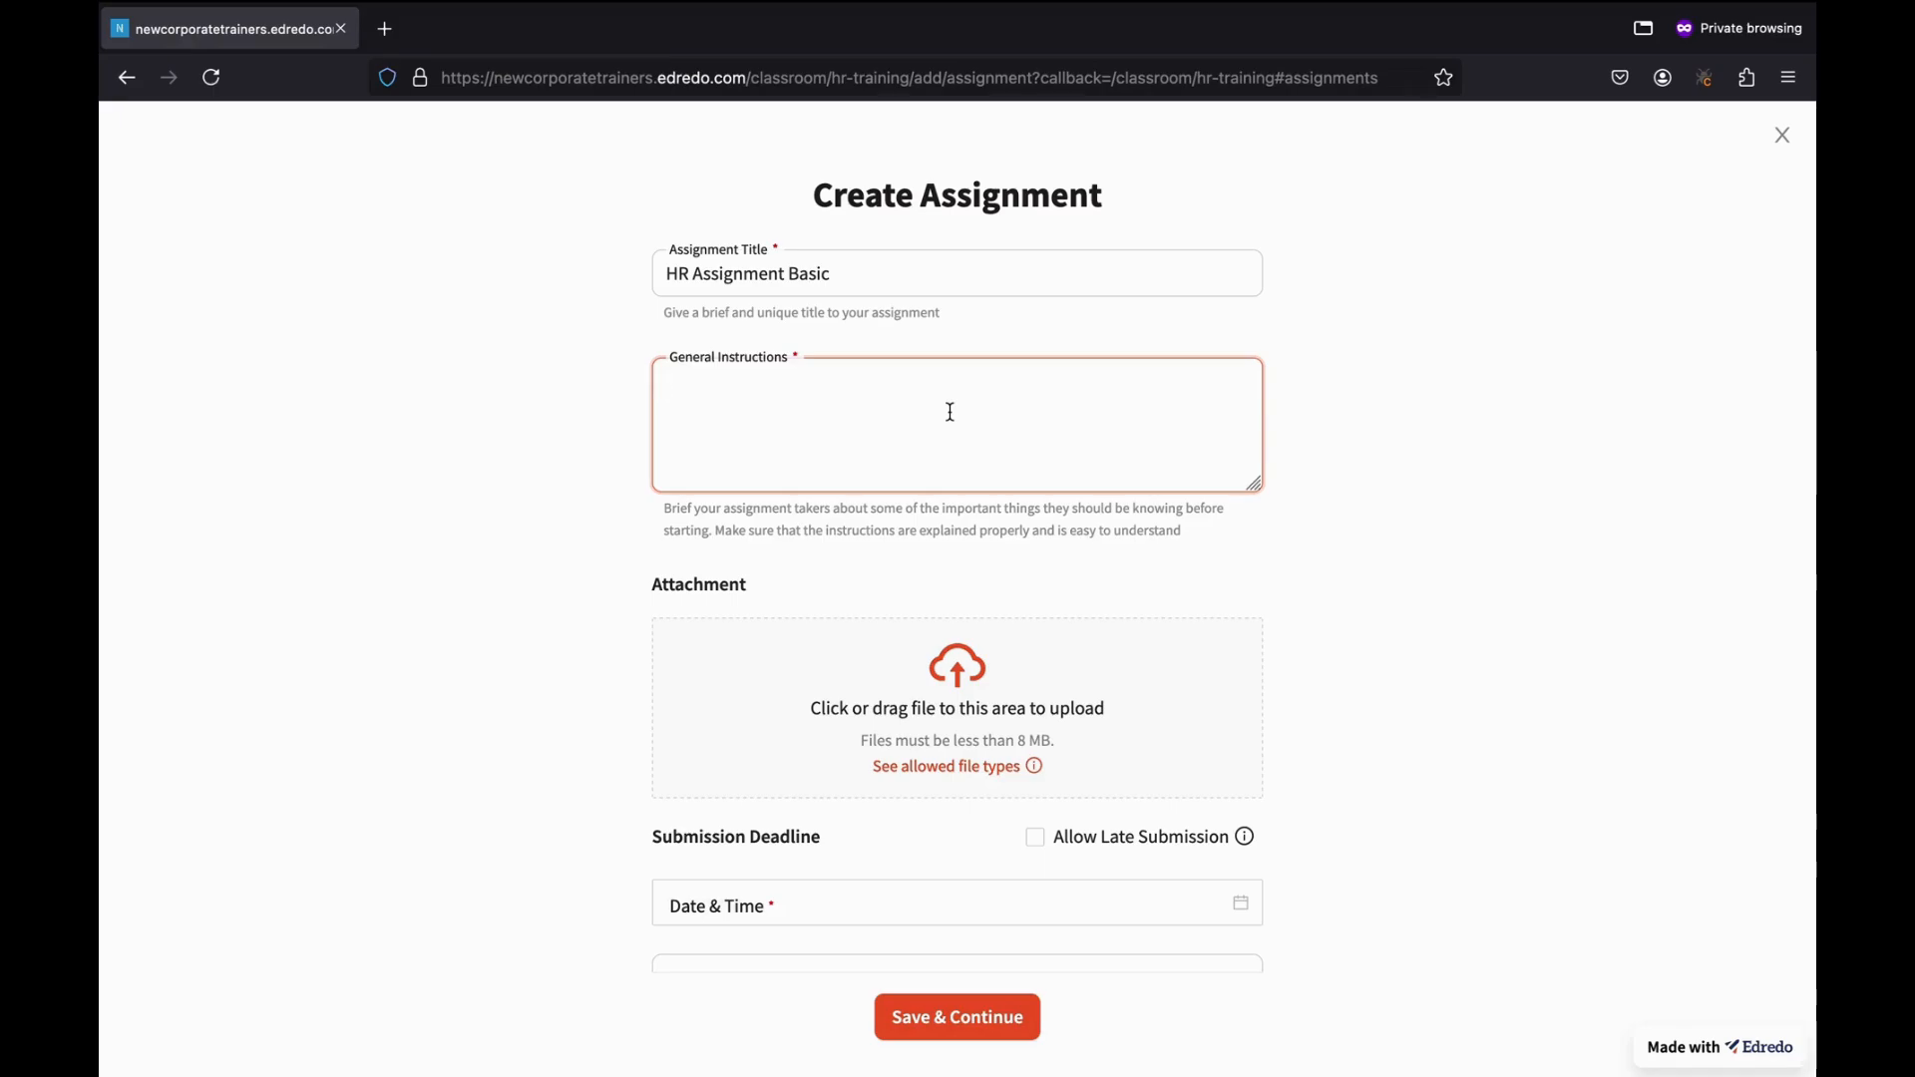
type("tempt the assignment ")
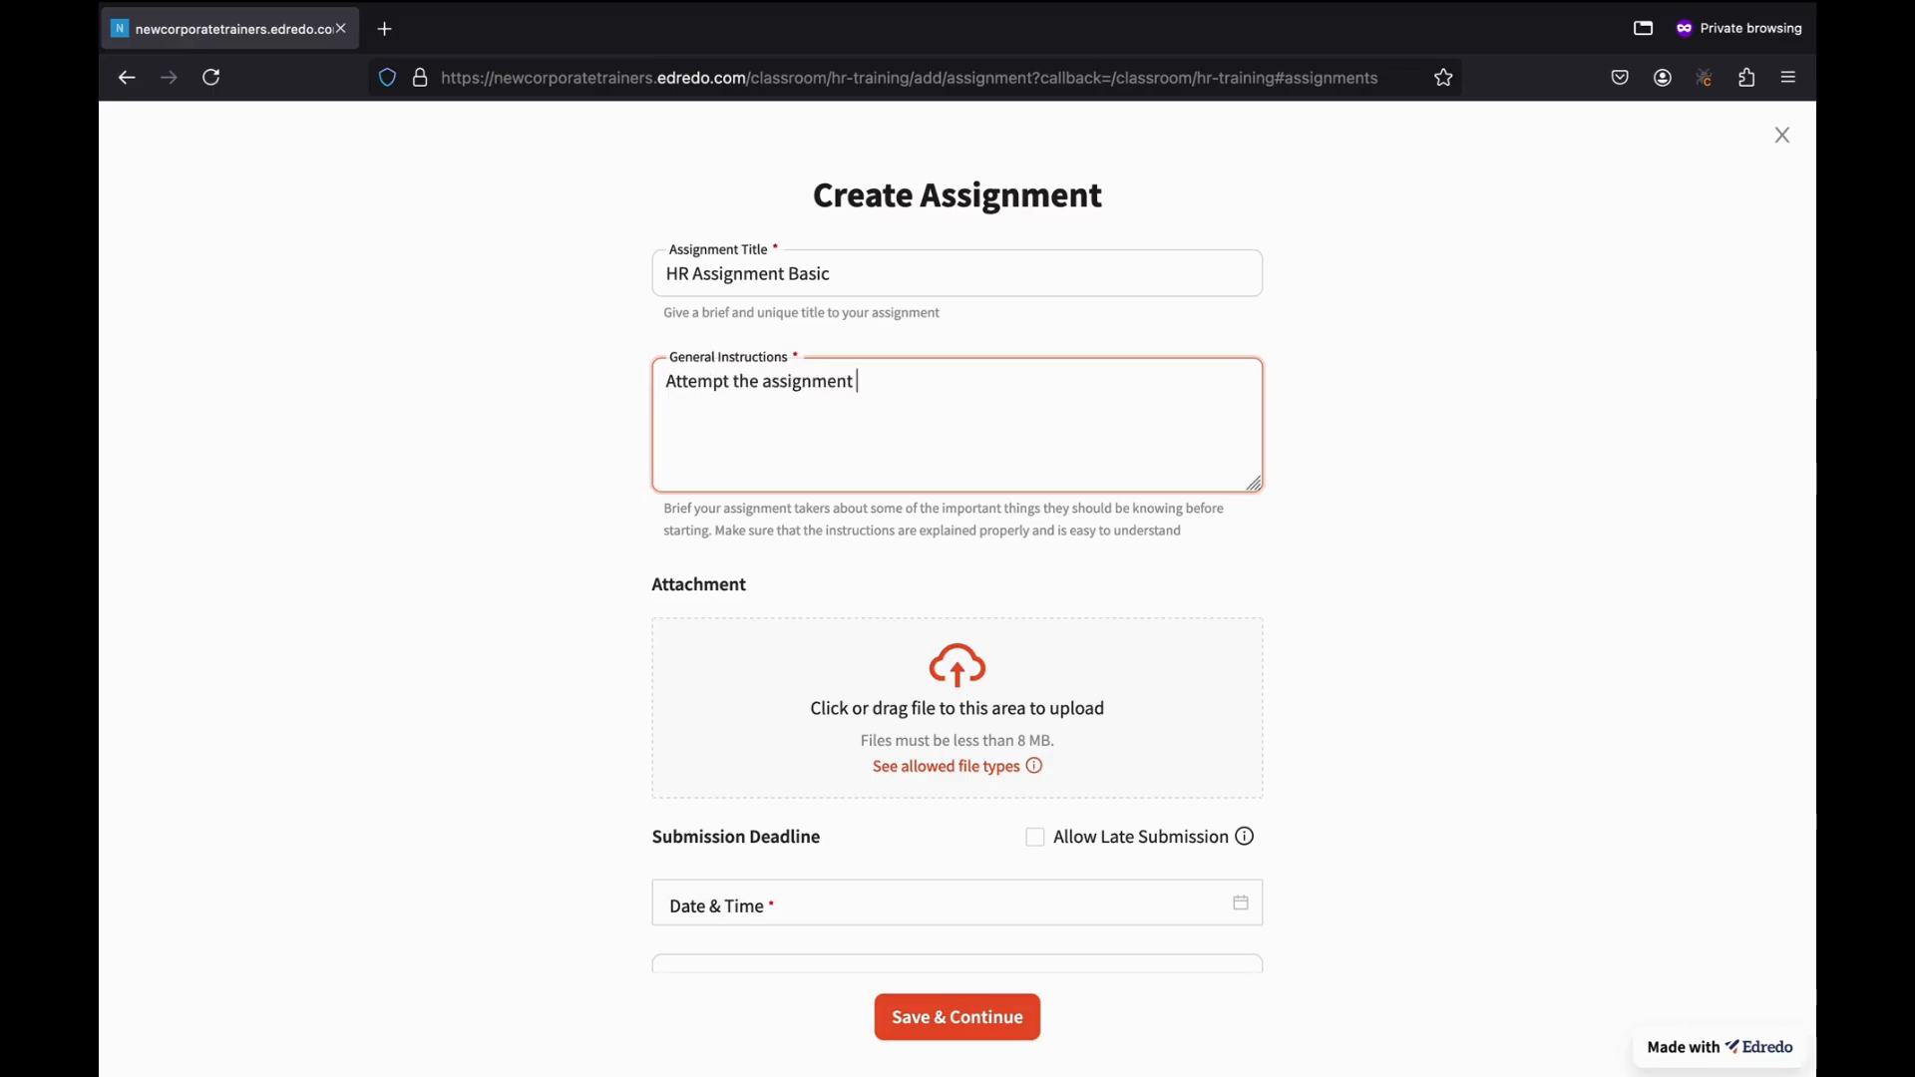
type("within 3 days and sub")
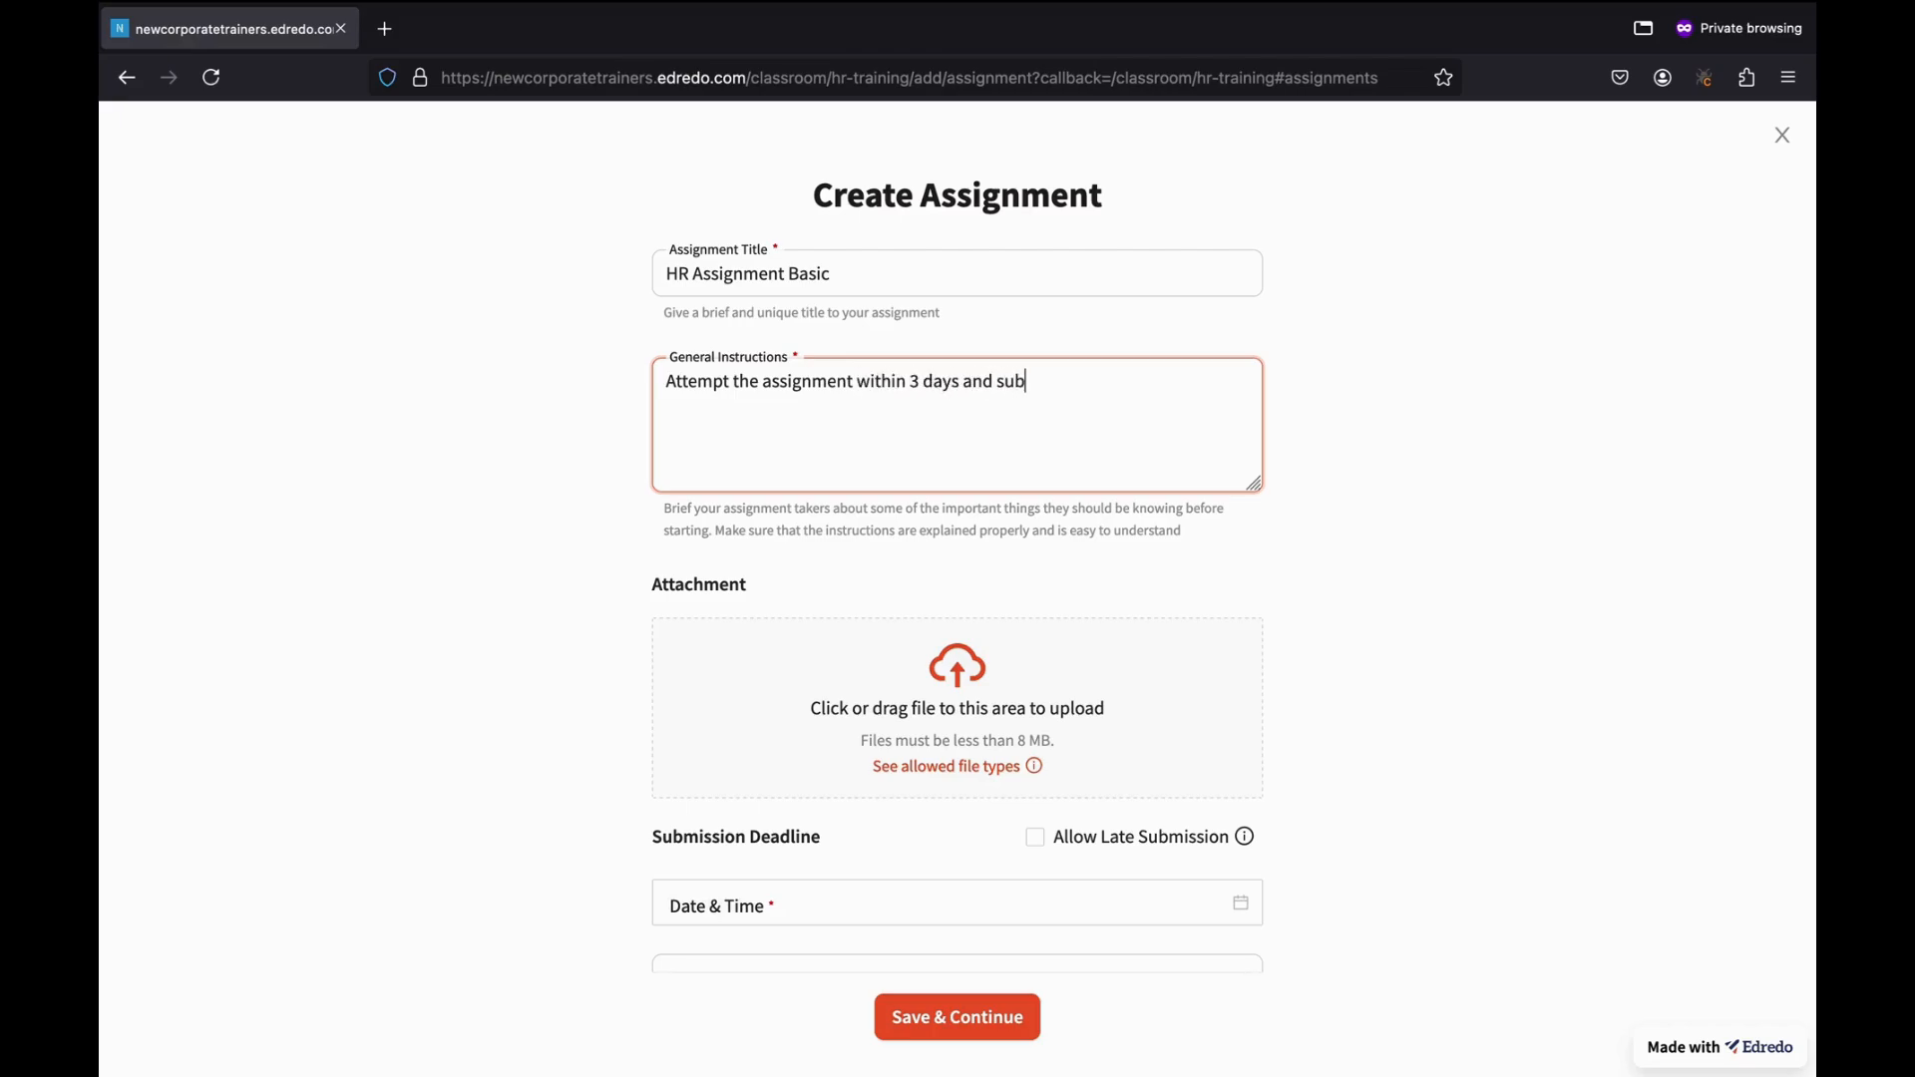
type("mit in the requested format")
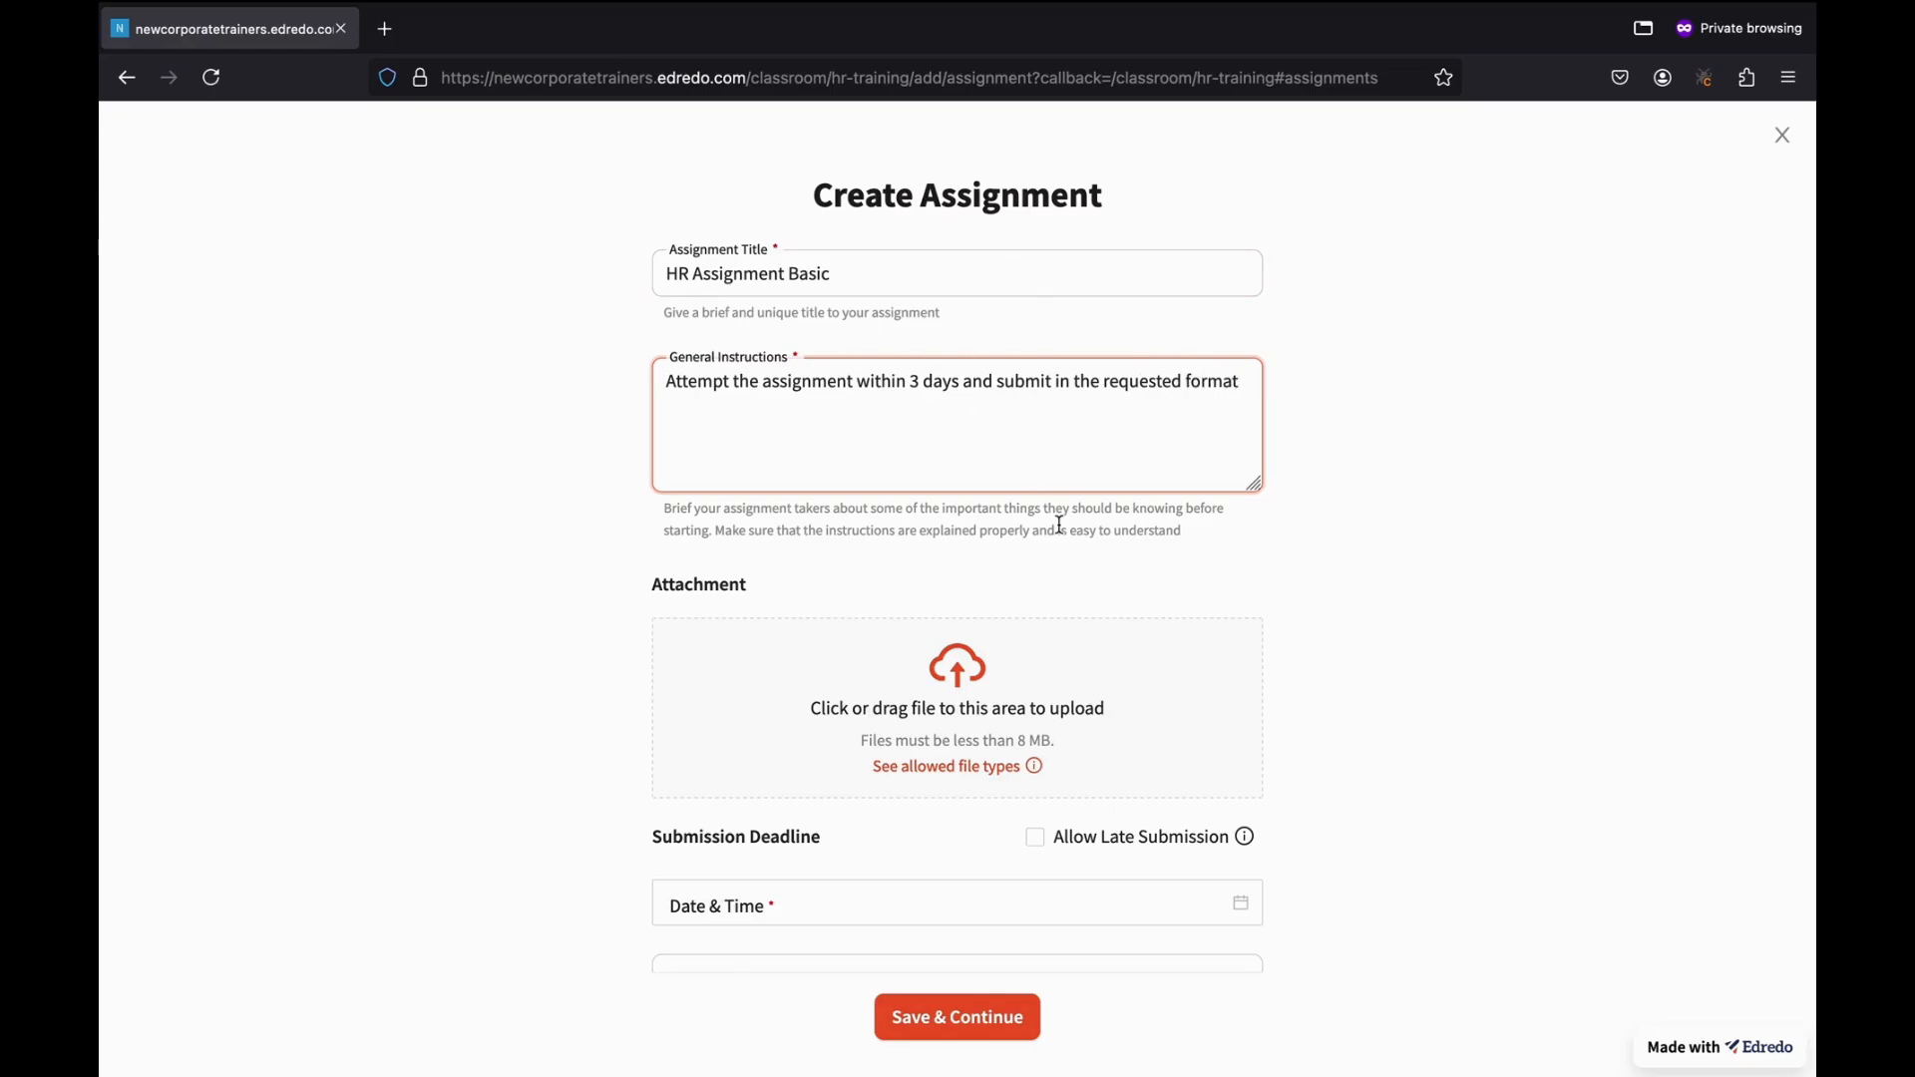
Attach sample.pdf from the Downloads folder to the assignment.
scroll(1059, 524, "down", 2)
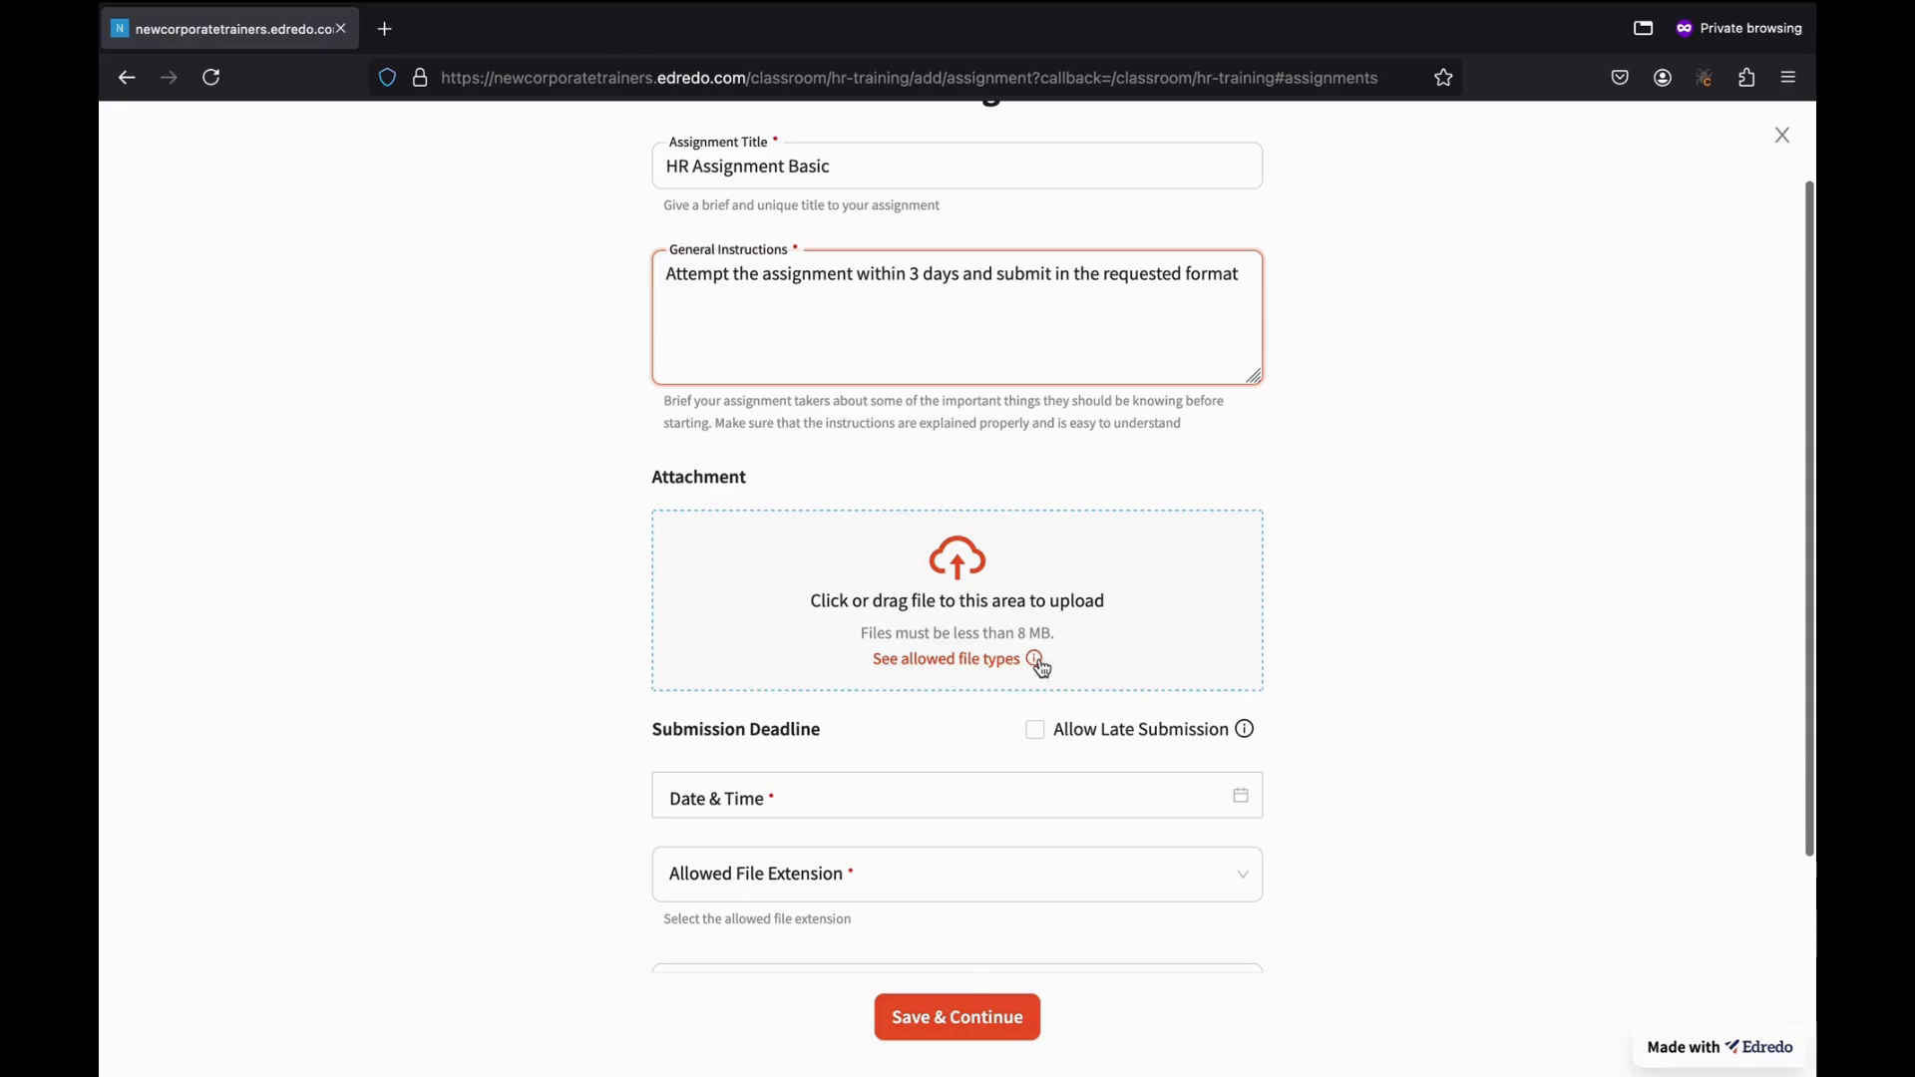
mouse_move(1040, 668)
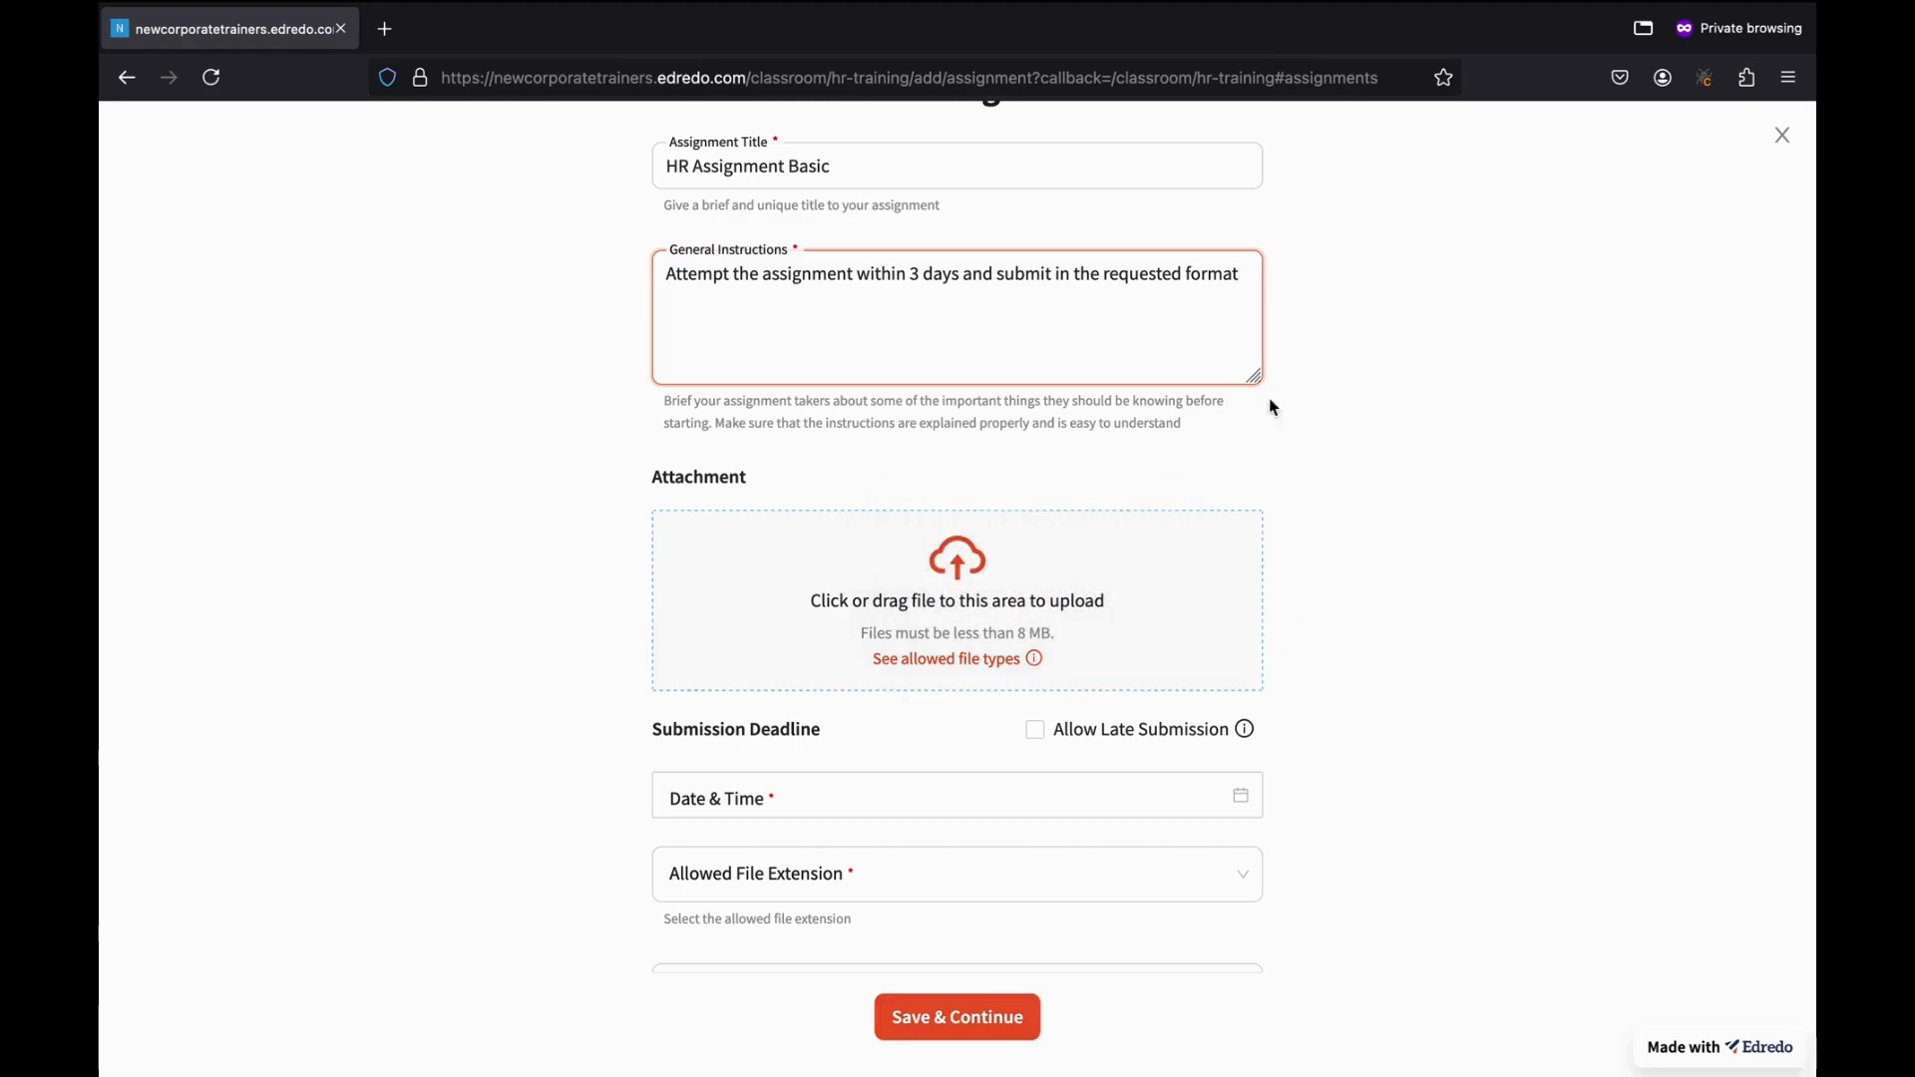
left_click(955, 591)
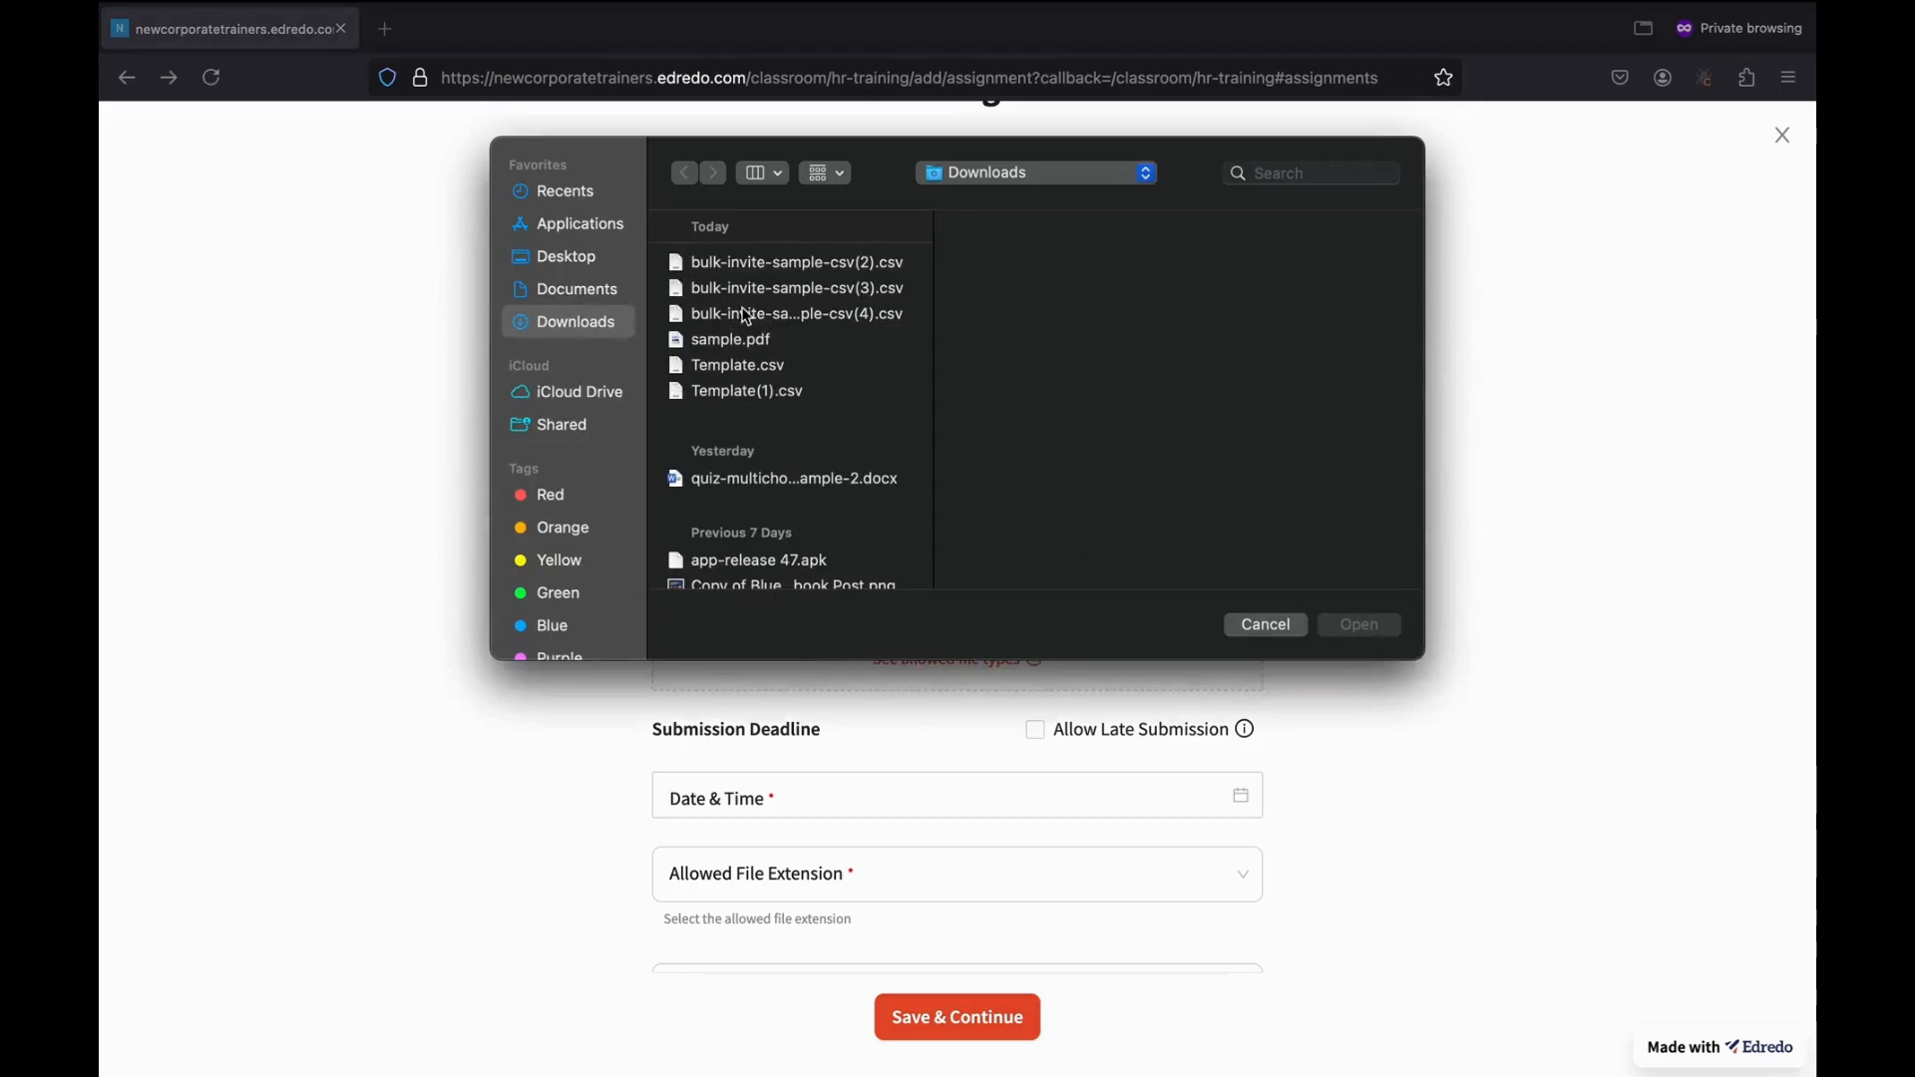
left_click(773, 341)
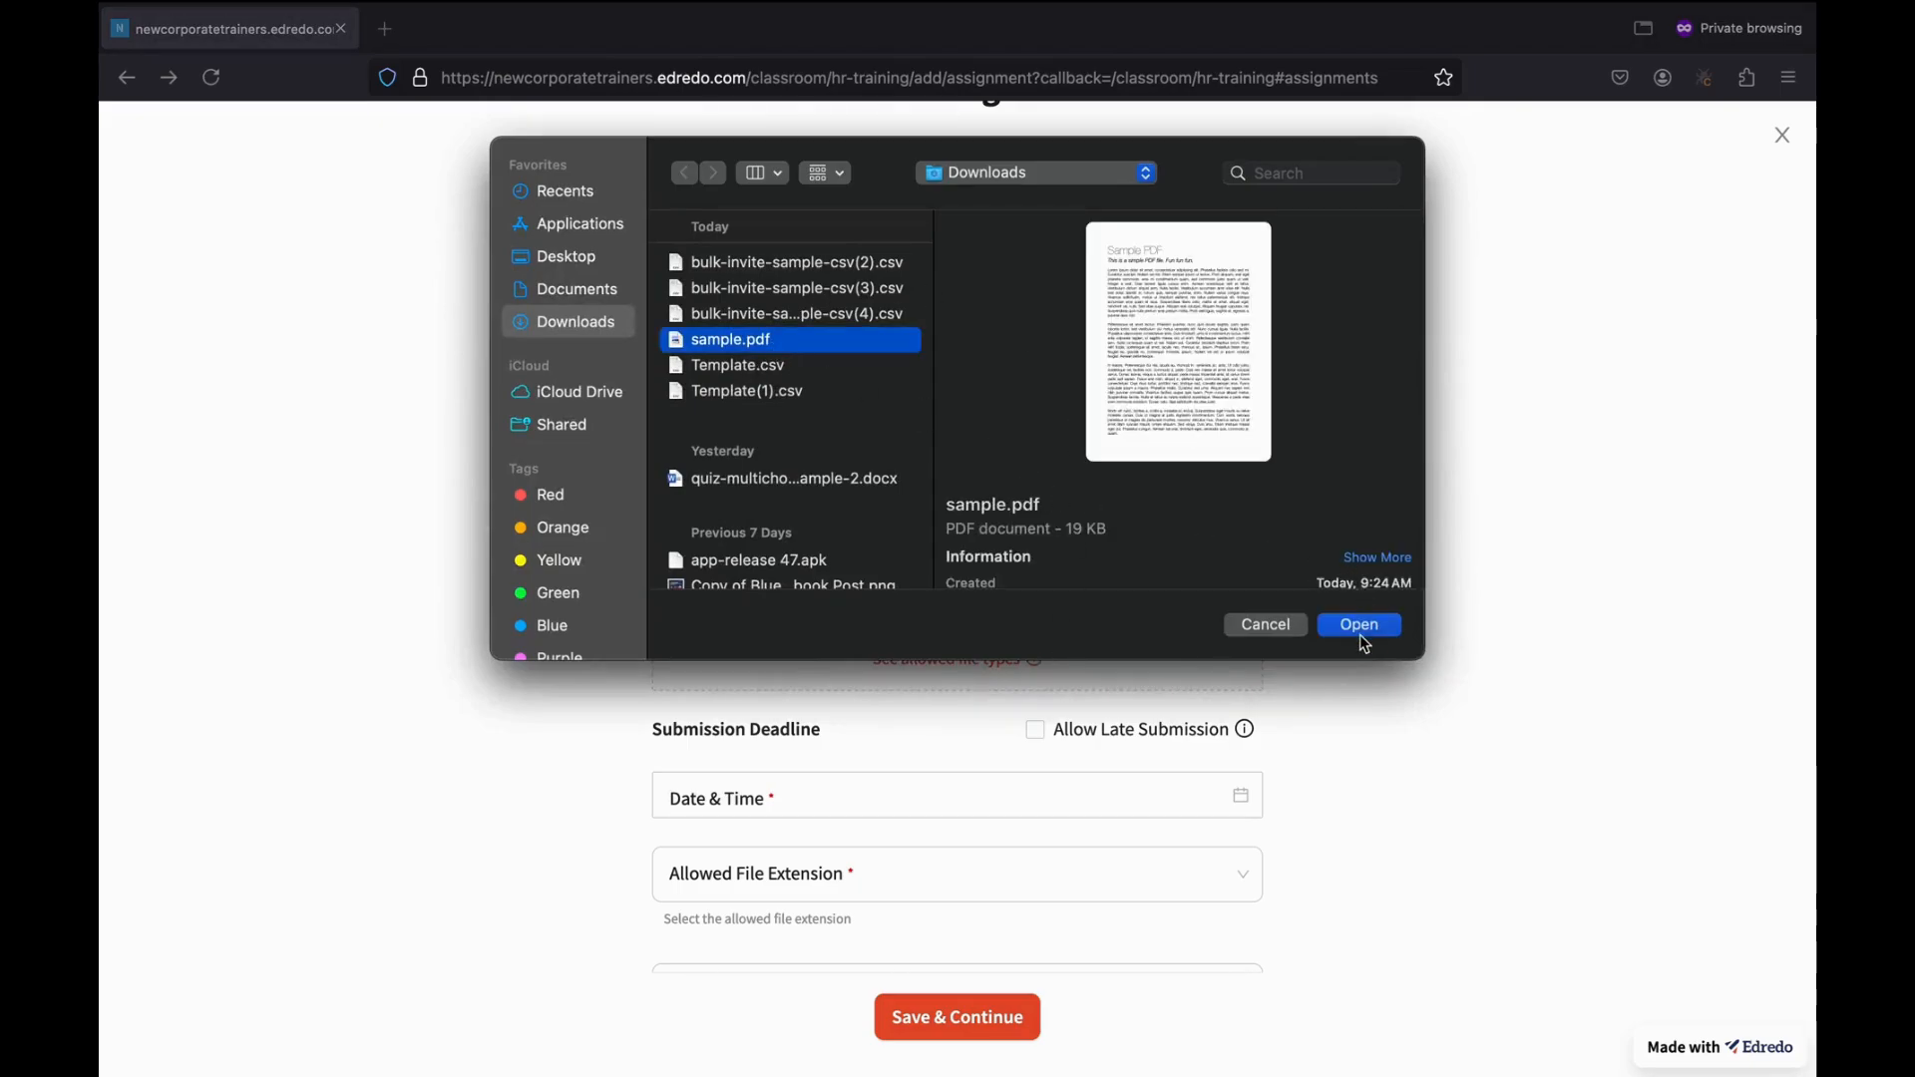
left_click(1360, 625)
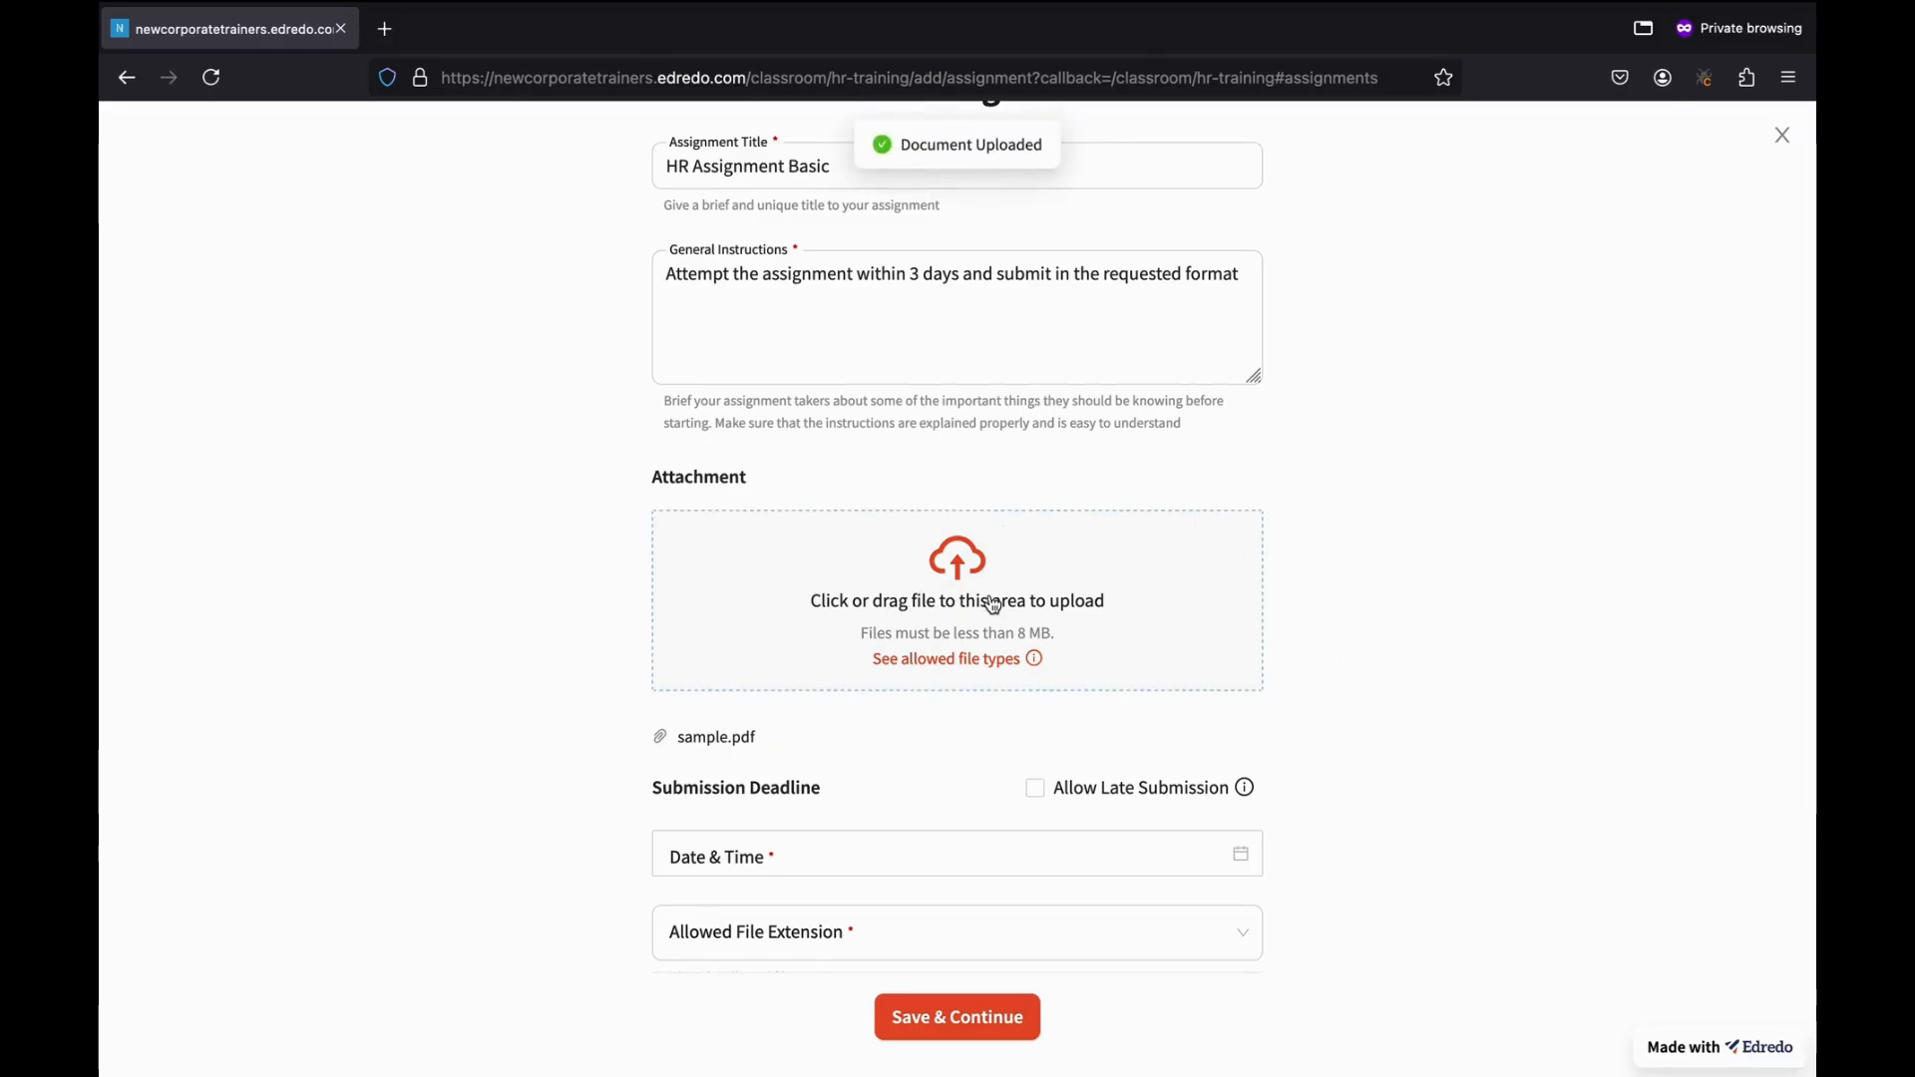
scroll(992, 598, "down", 3)
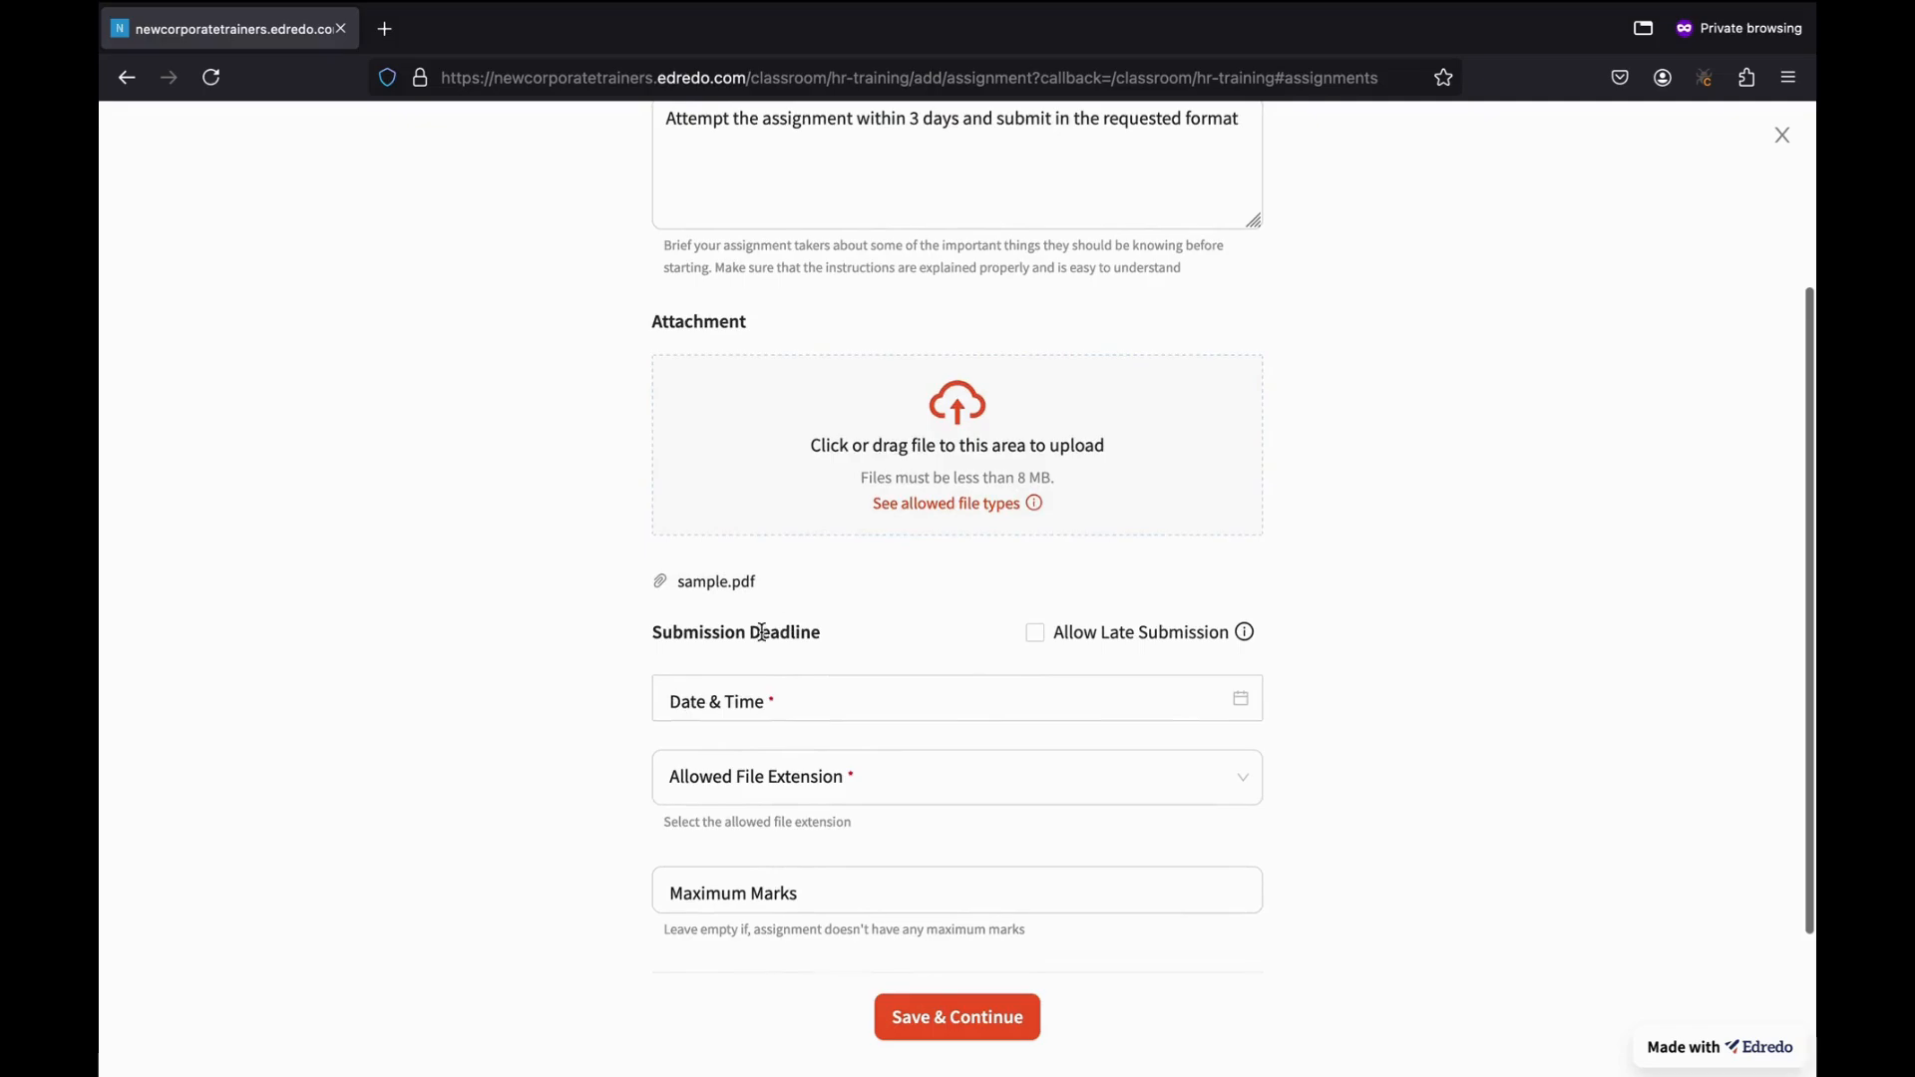
Toggle Allow Late Submission on and back off, leaving late submissions disallowed.
scroll(942, 647, "down", 1)
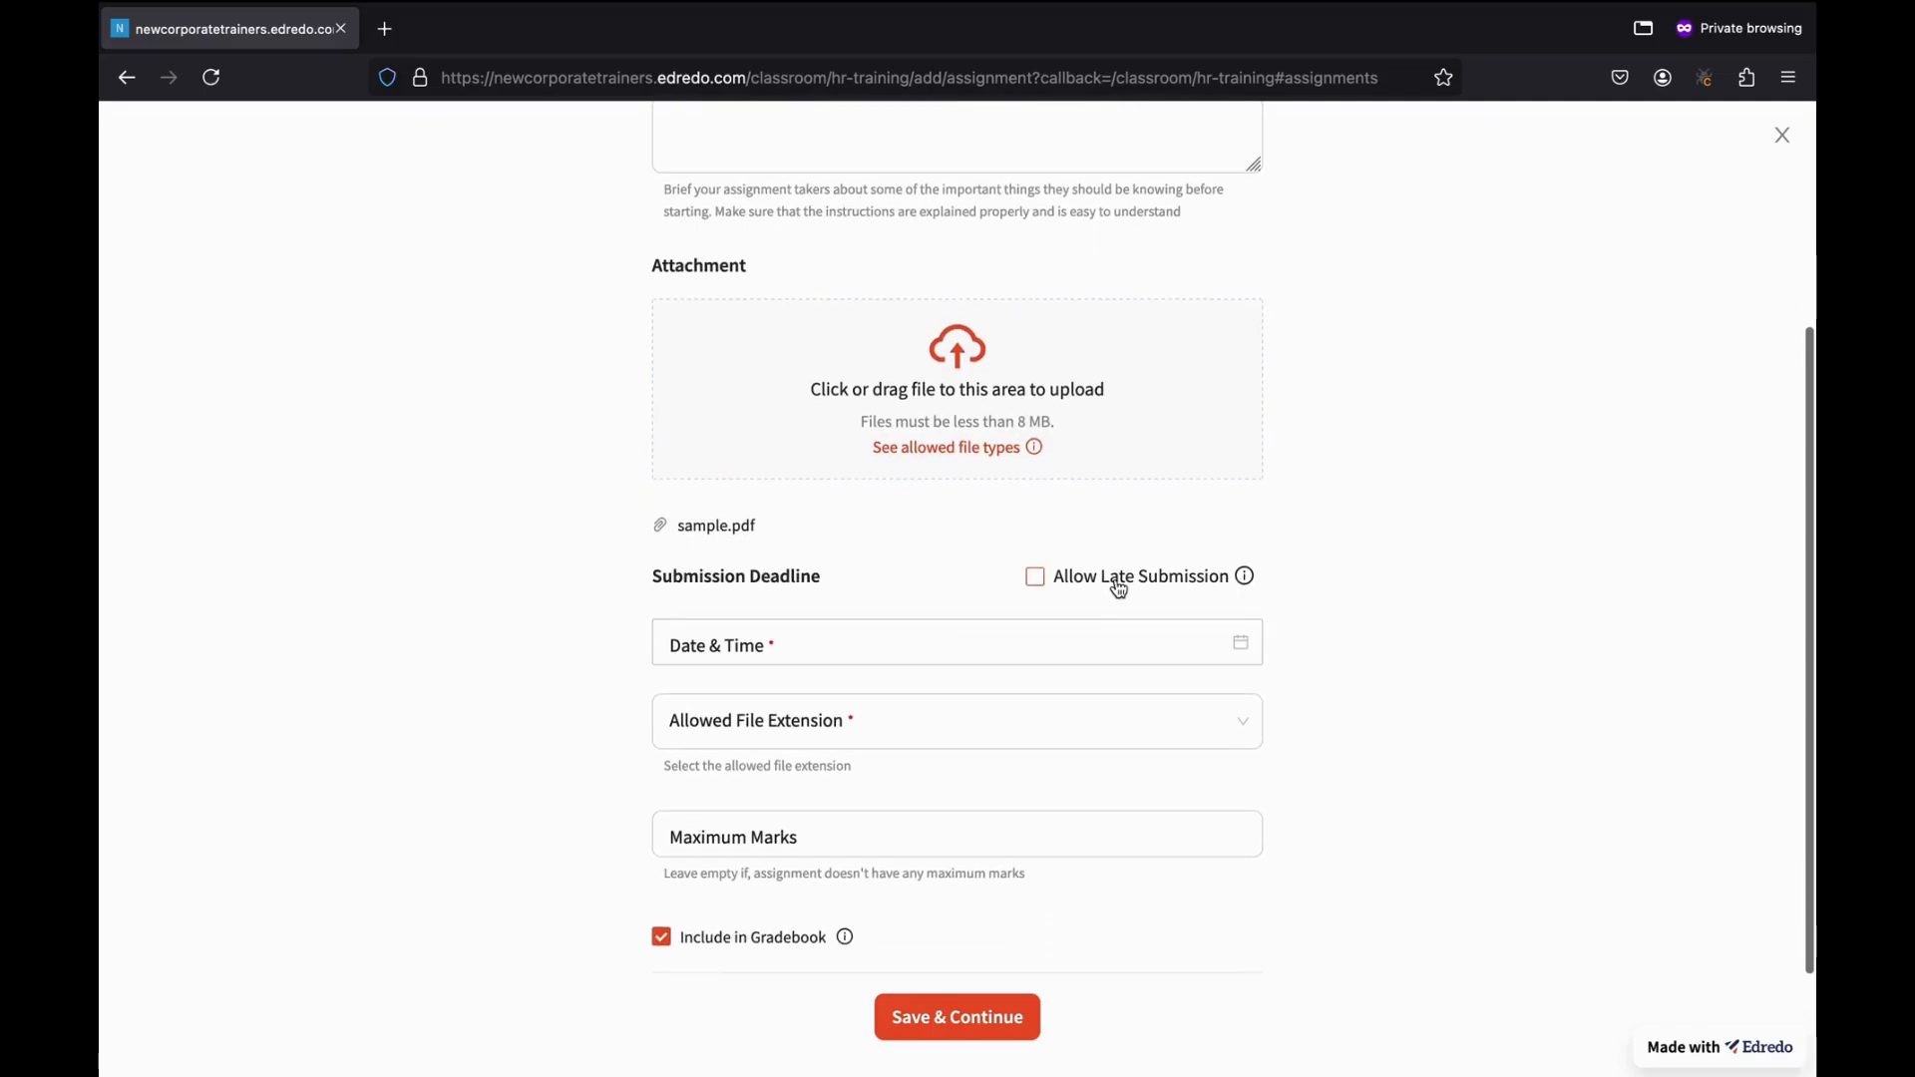
mouse_move(1247, 579)
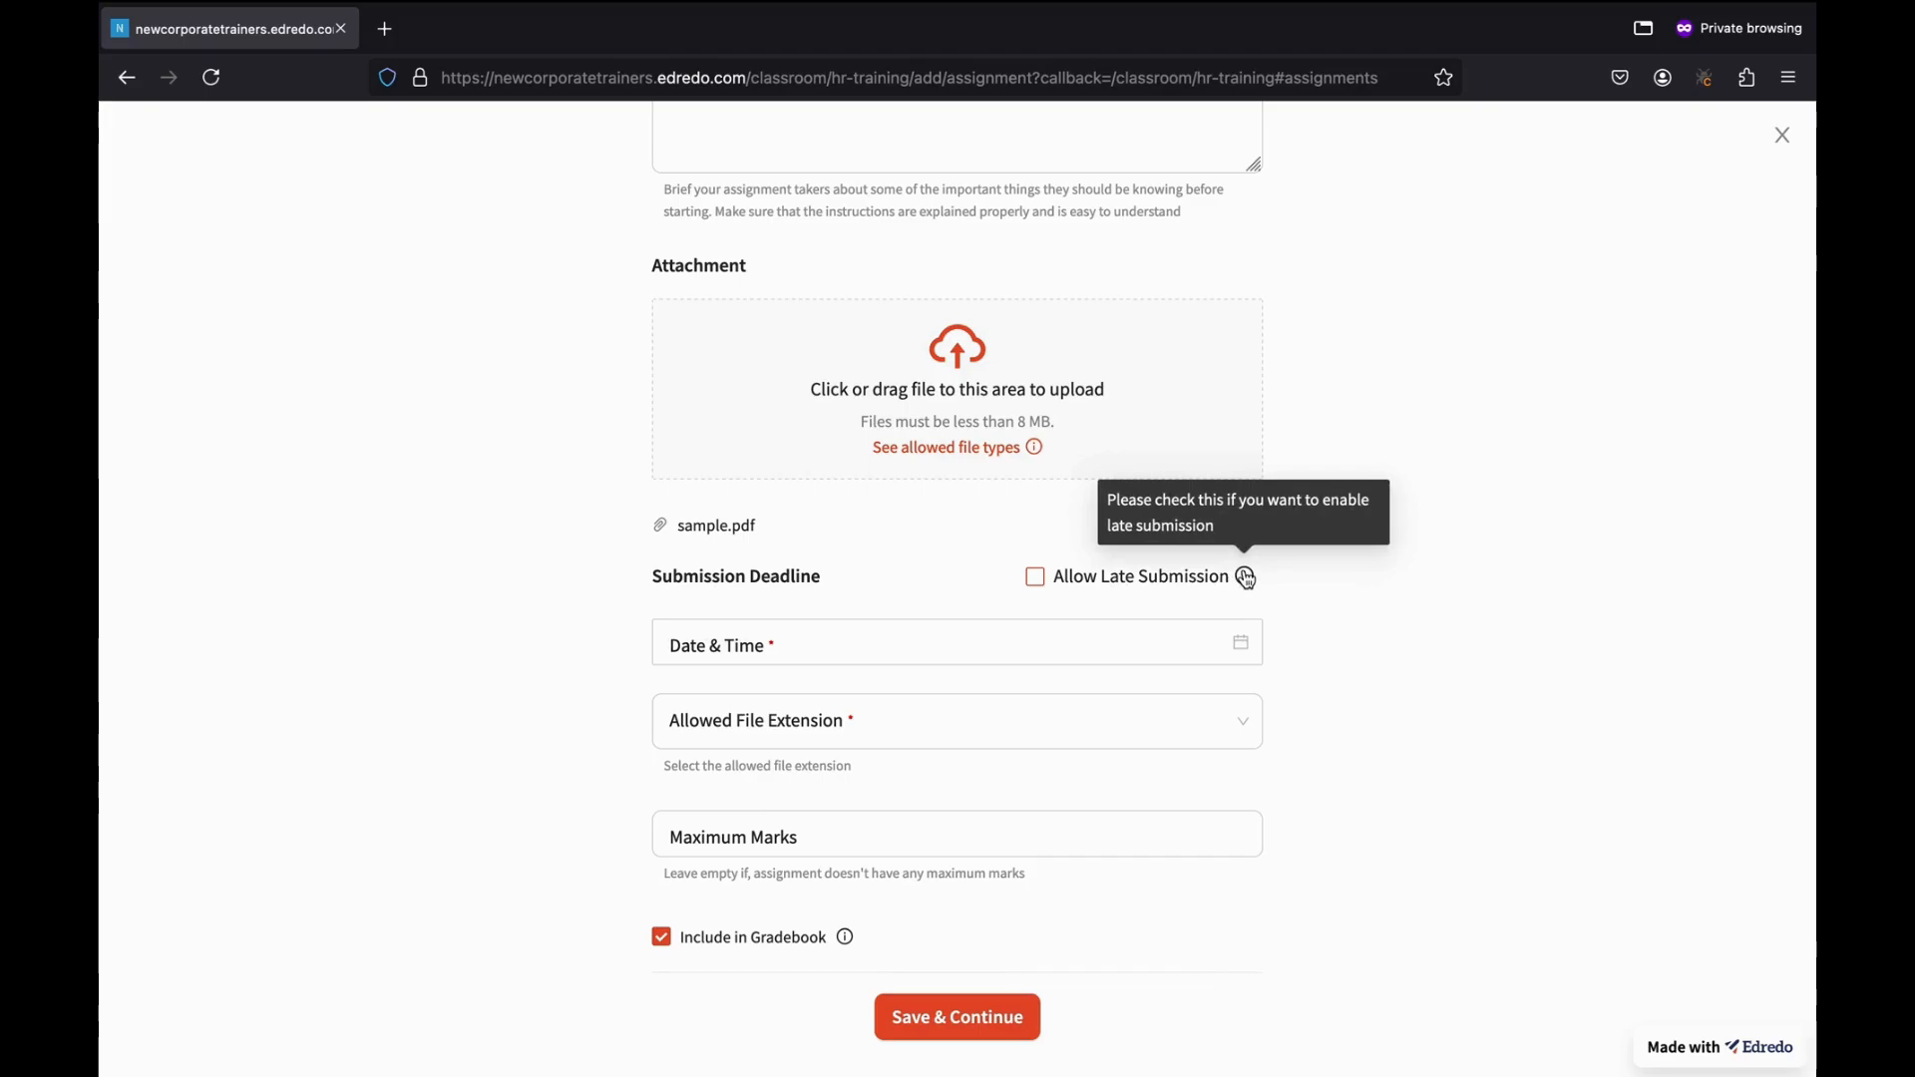
left_click(1035, 577)
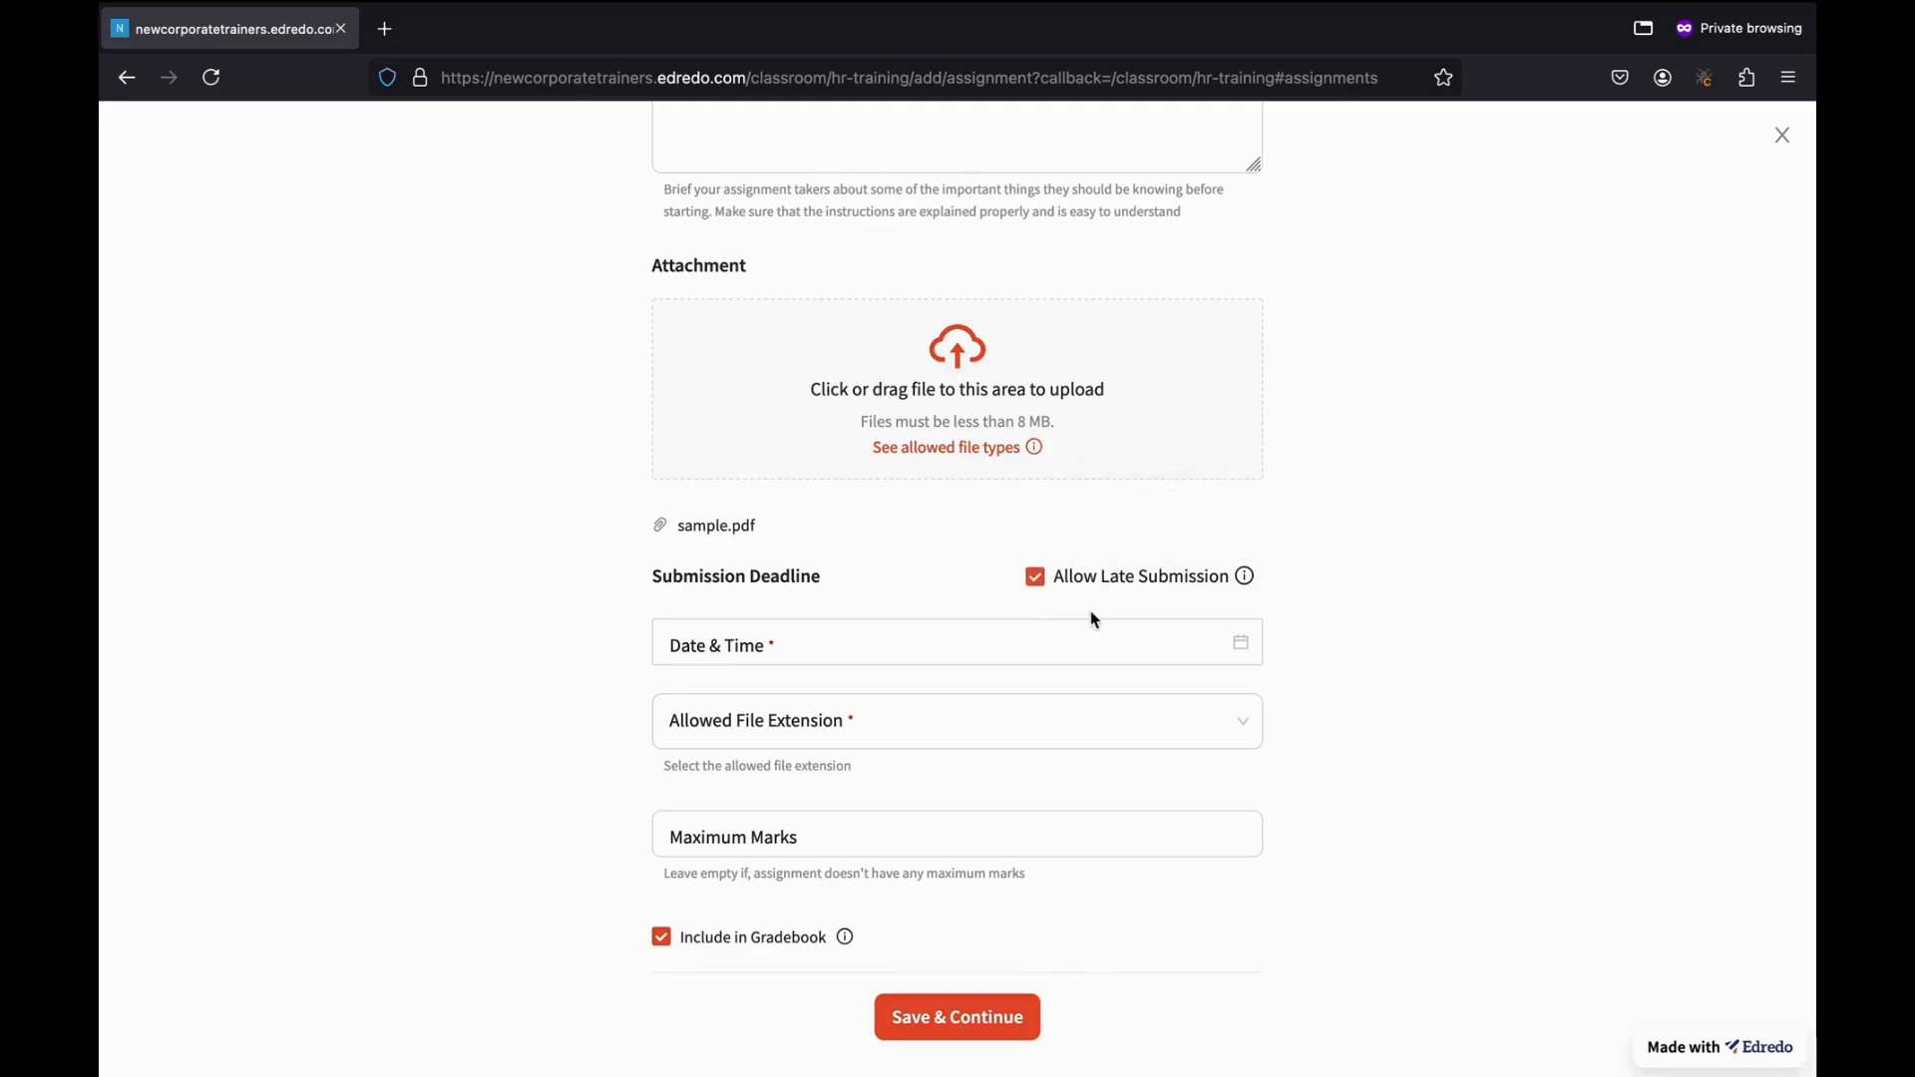
left_click(1034, 579)
Set the submission deadline to October 18, 2024 at 12:45.
scroll(894, 674, "down", 1)
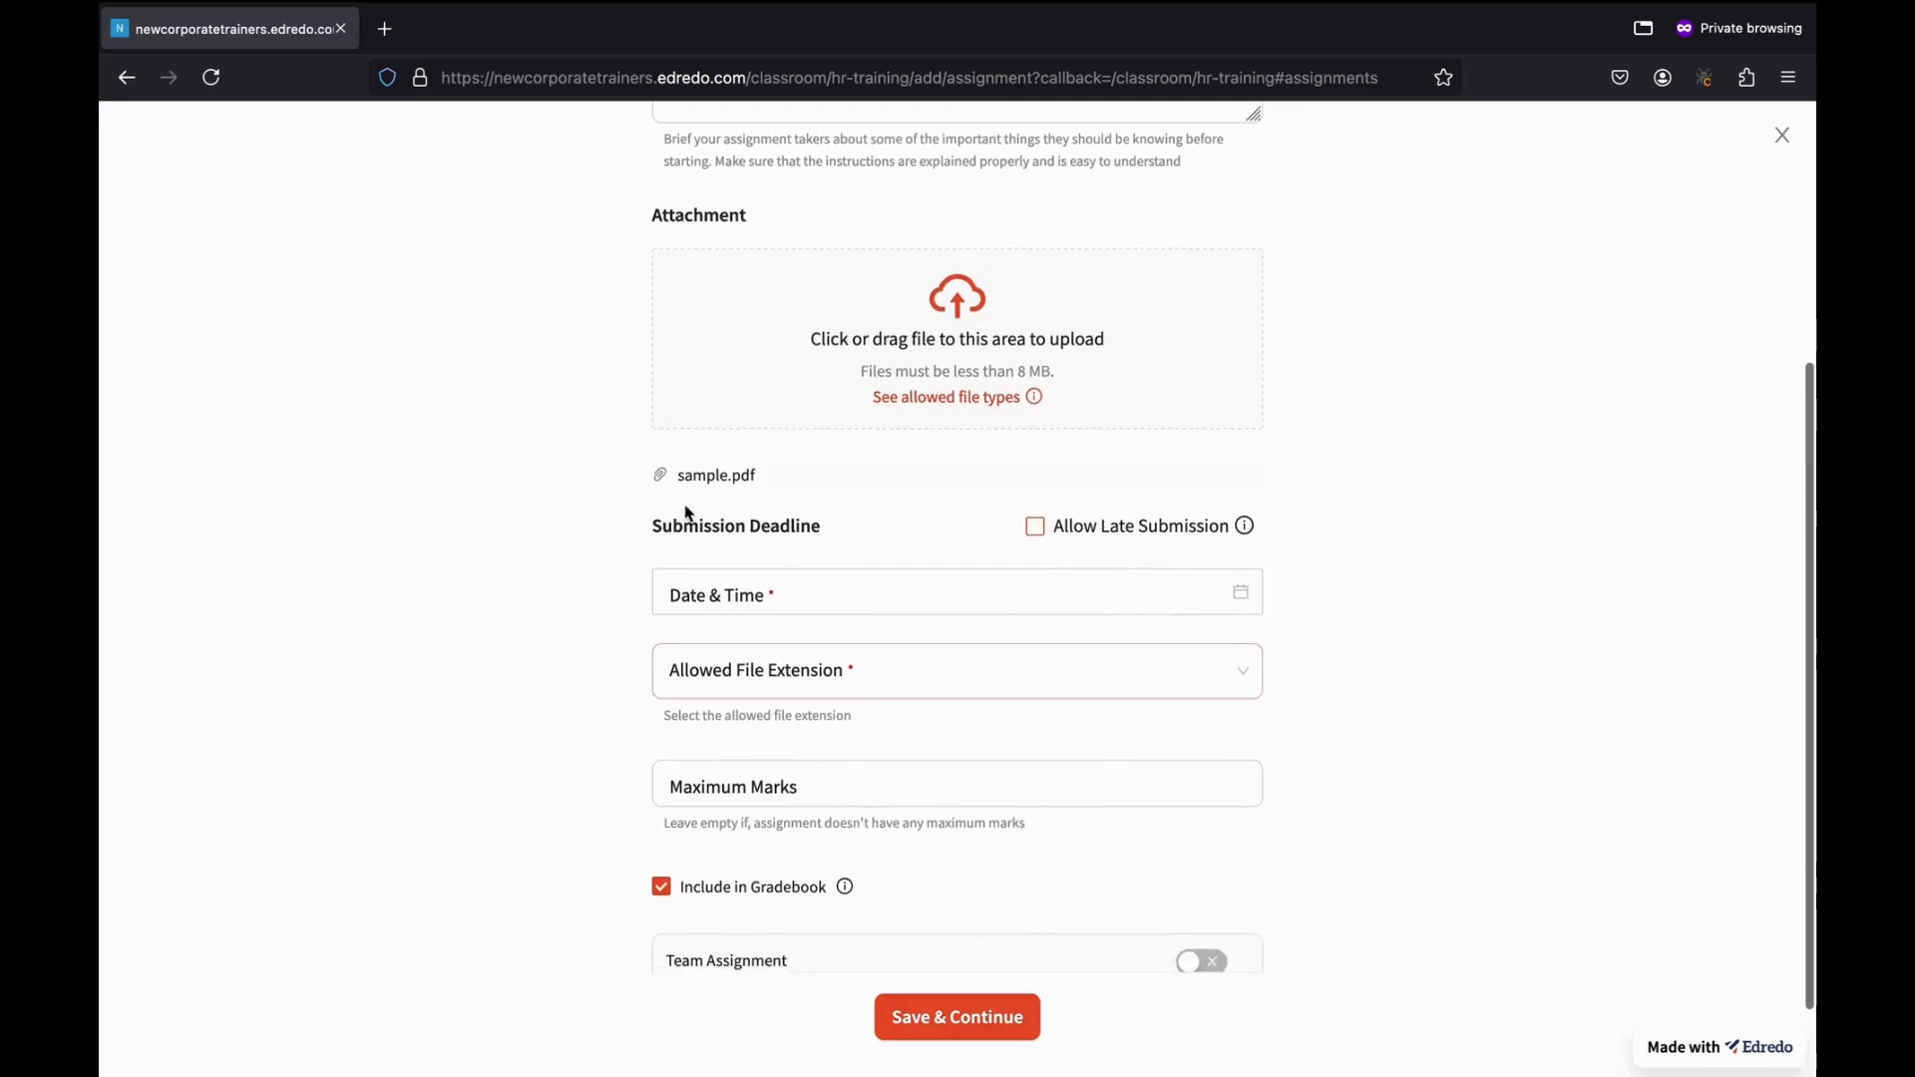
left_click(744, 595)
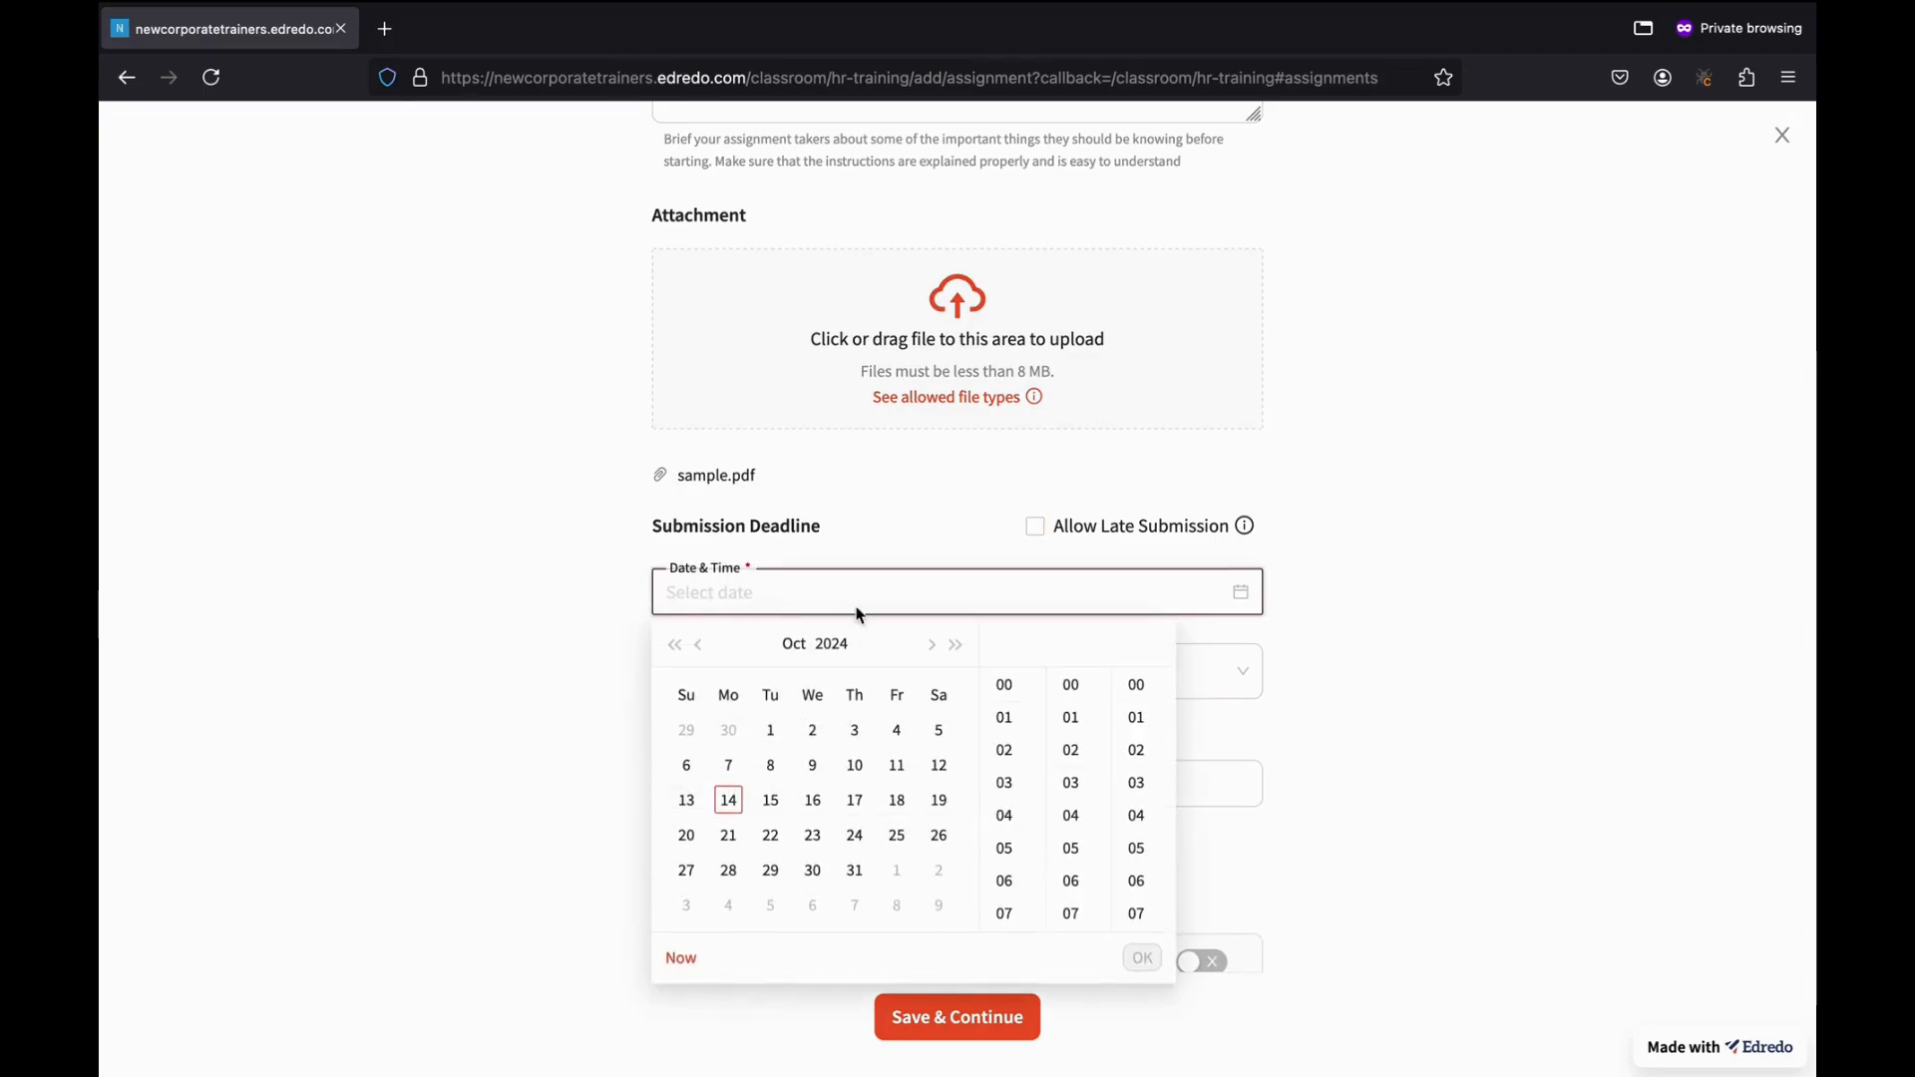
left_click(897, 801)
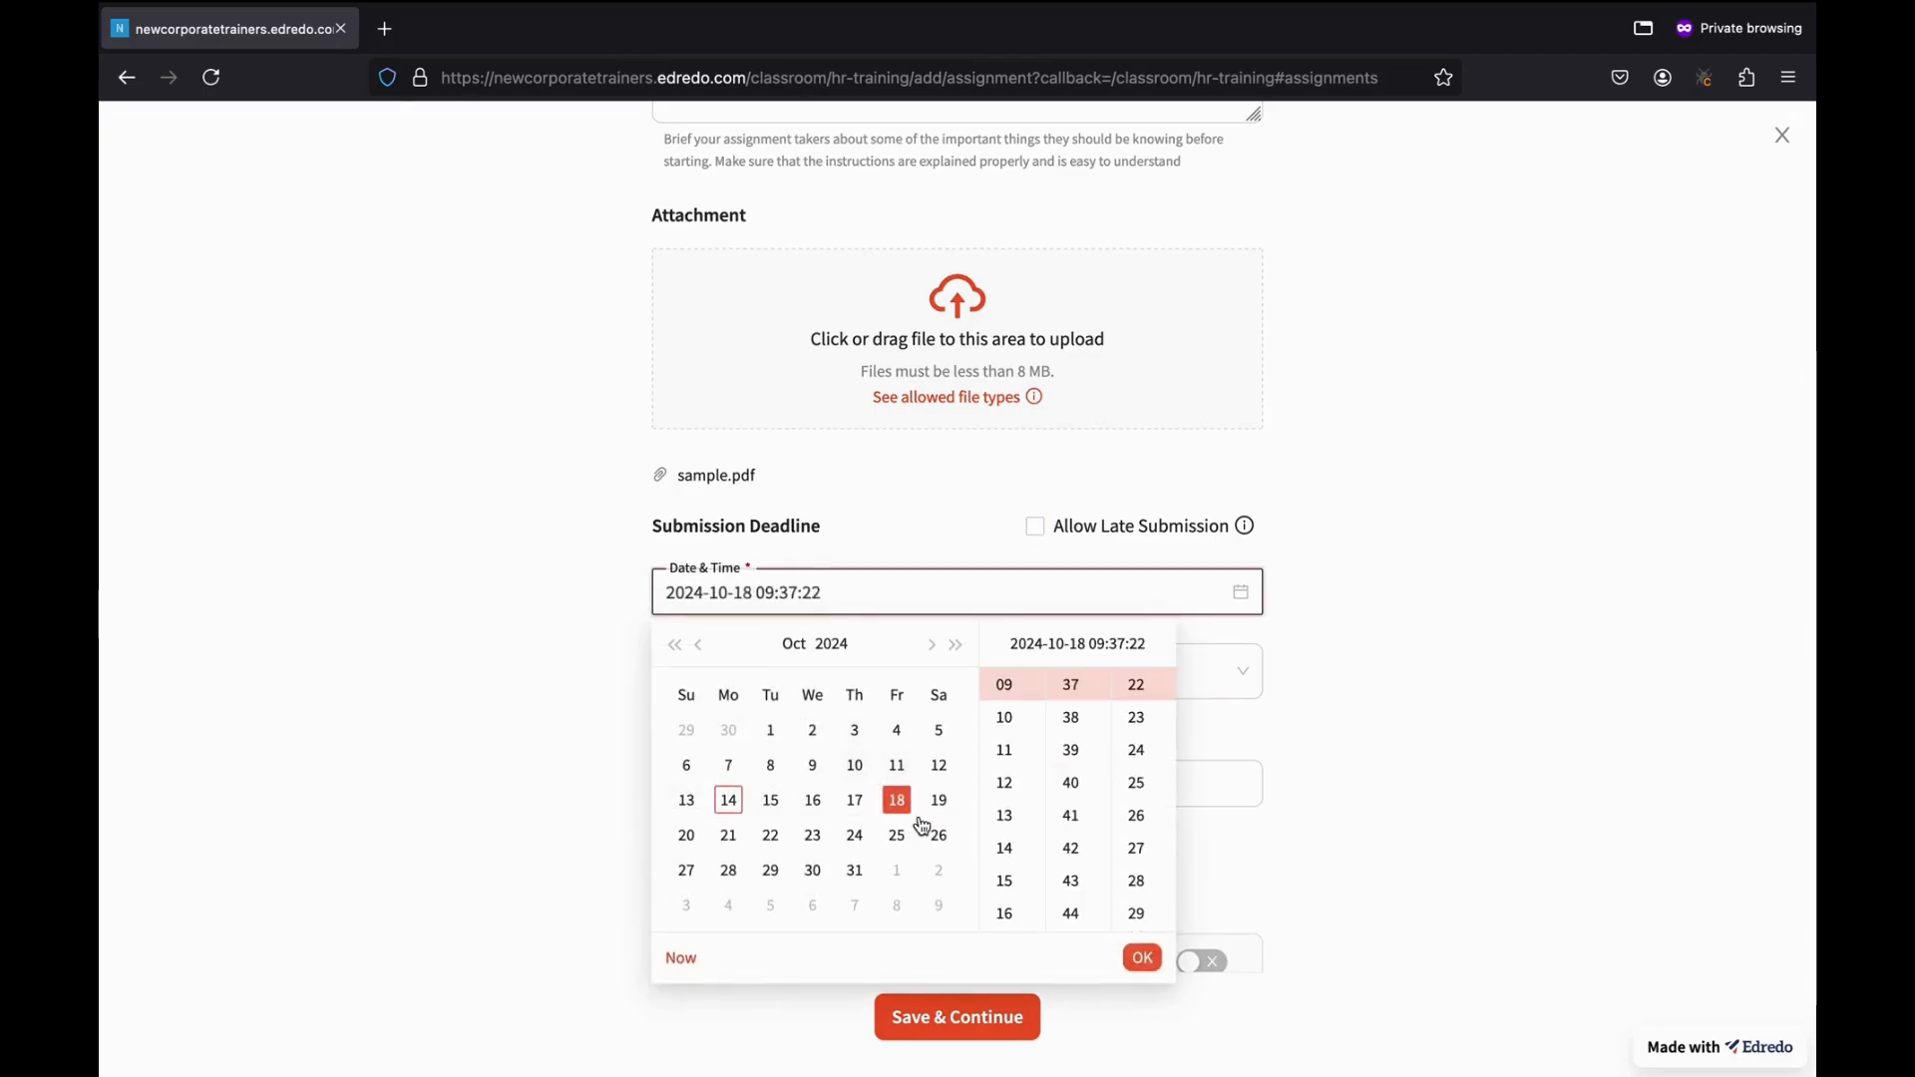
left_click(1005, 783)
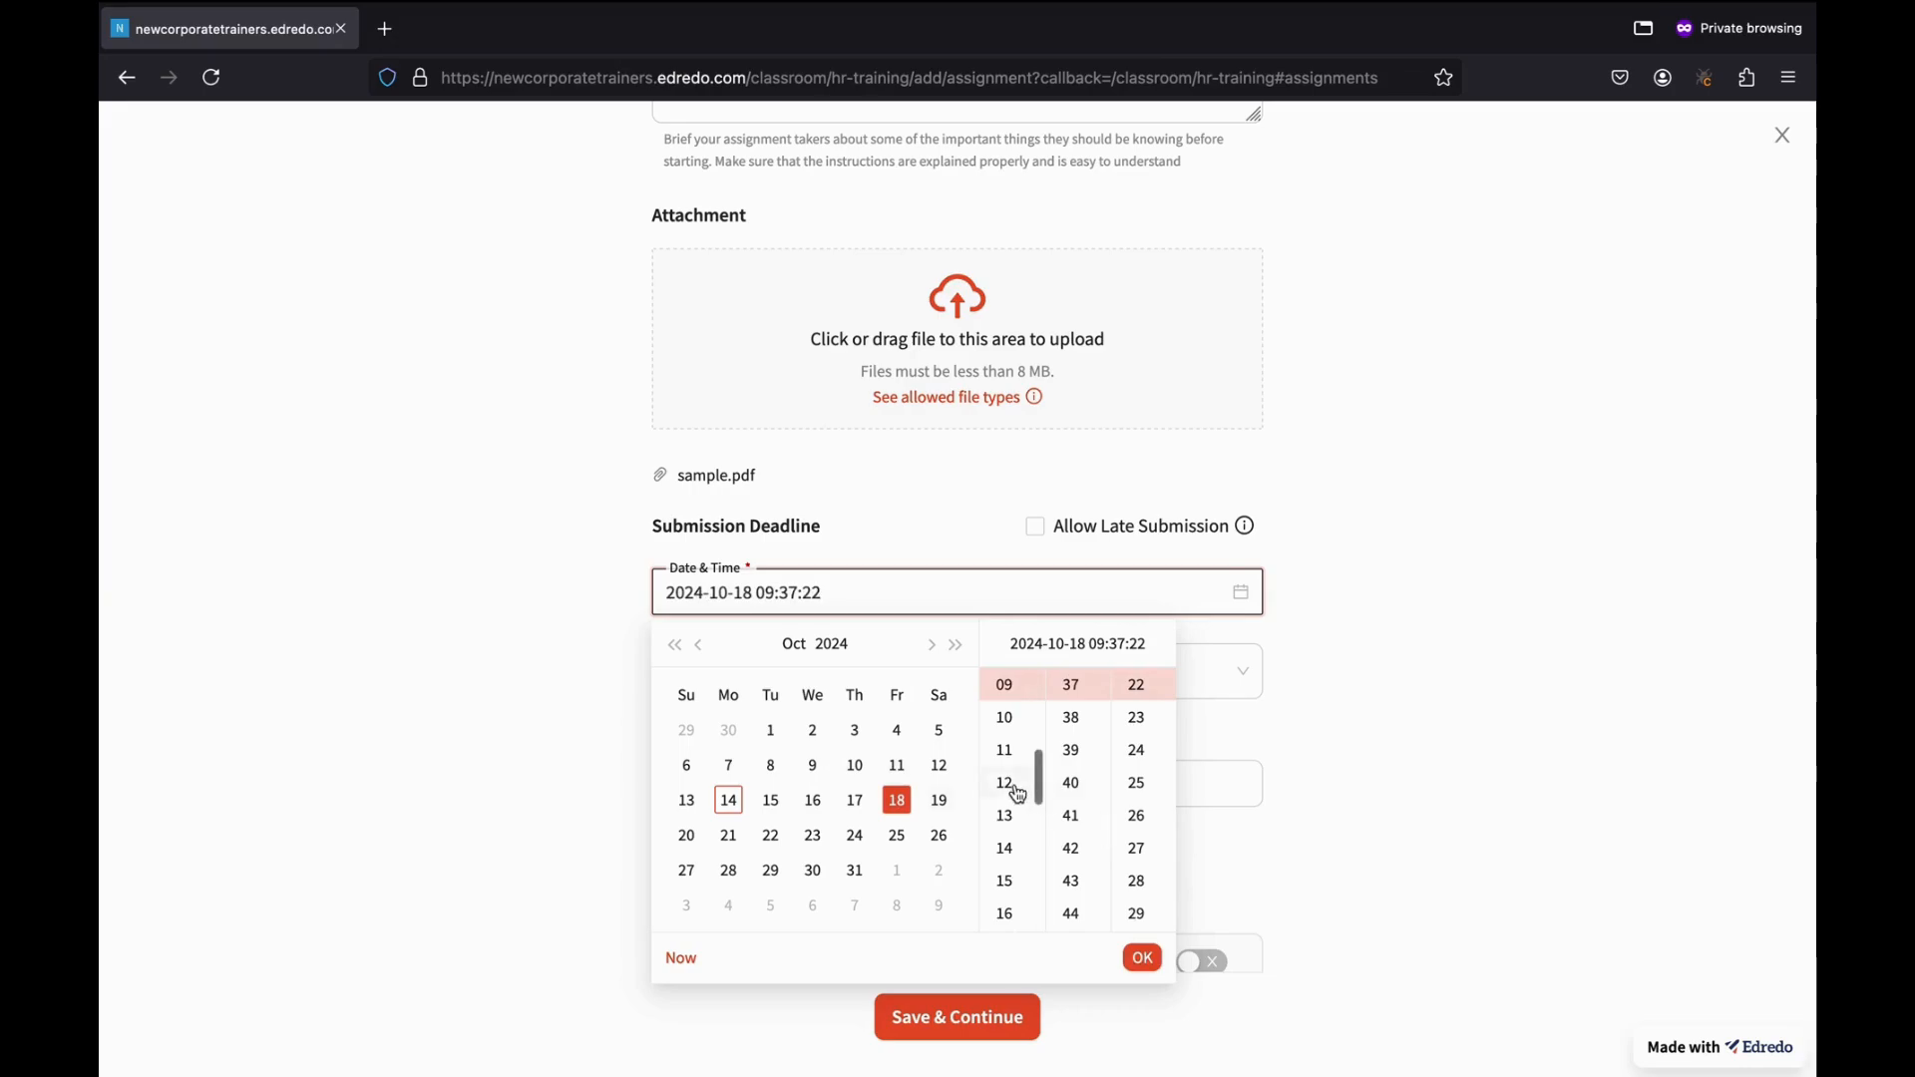
scroll(1077, 913, "down", 1)
left_click(1078, 903)
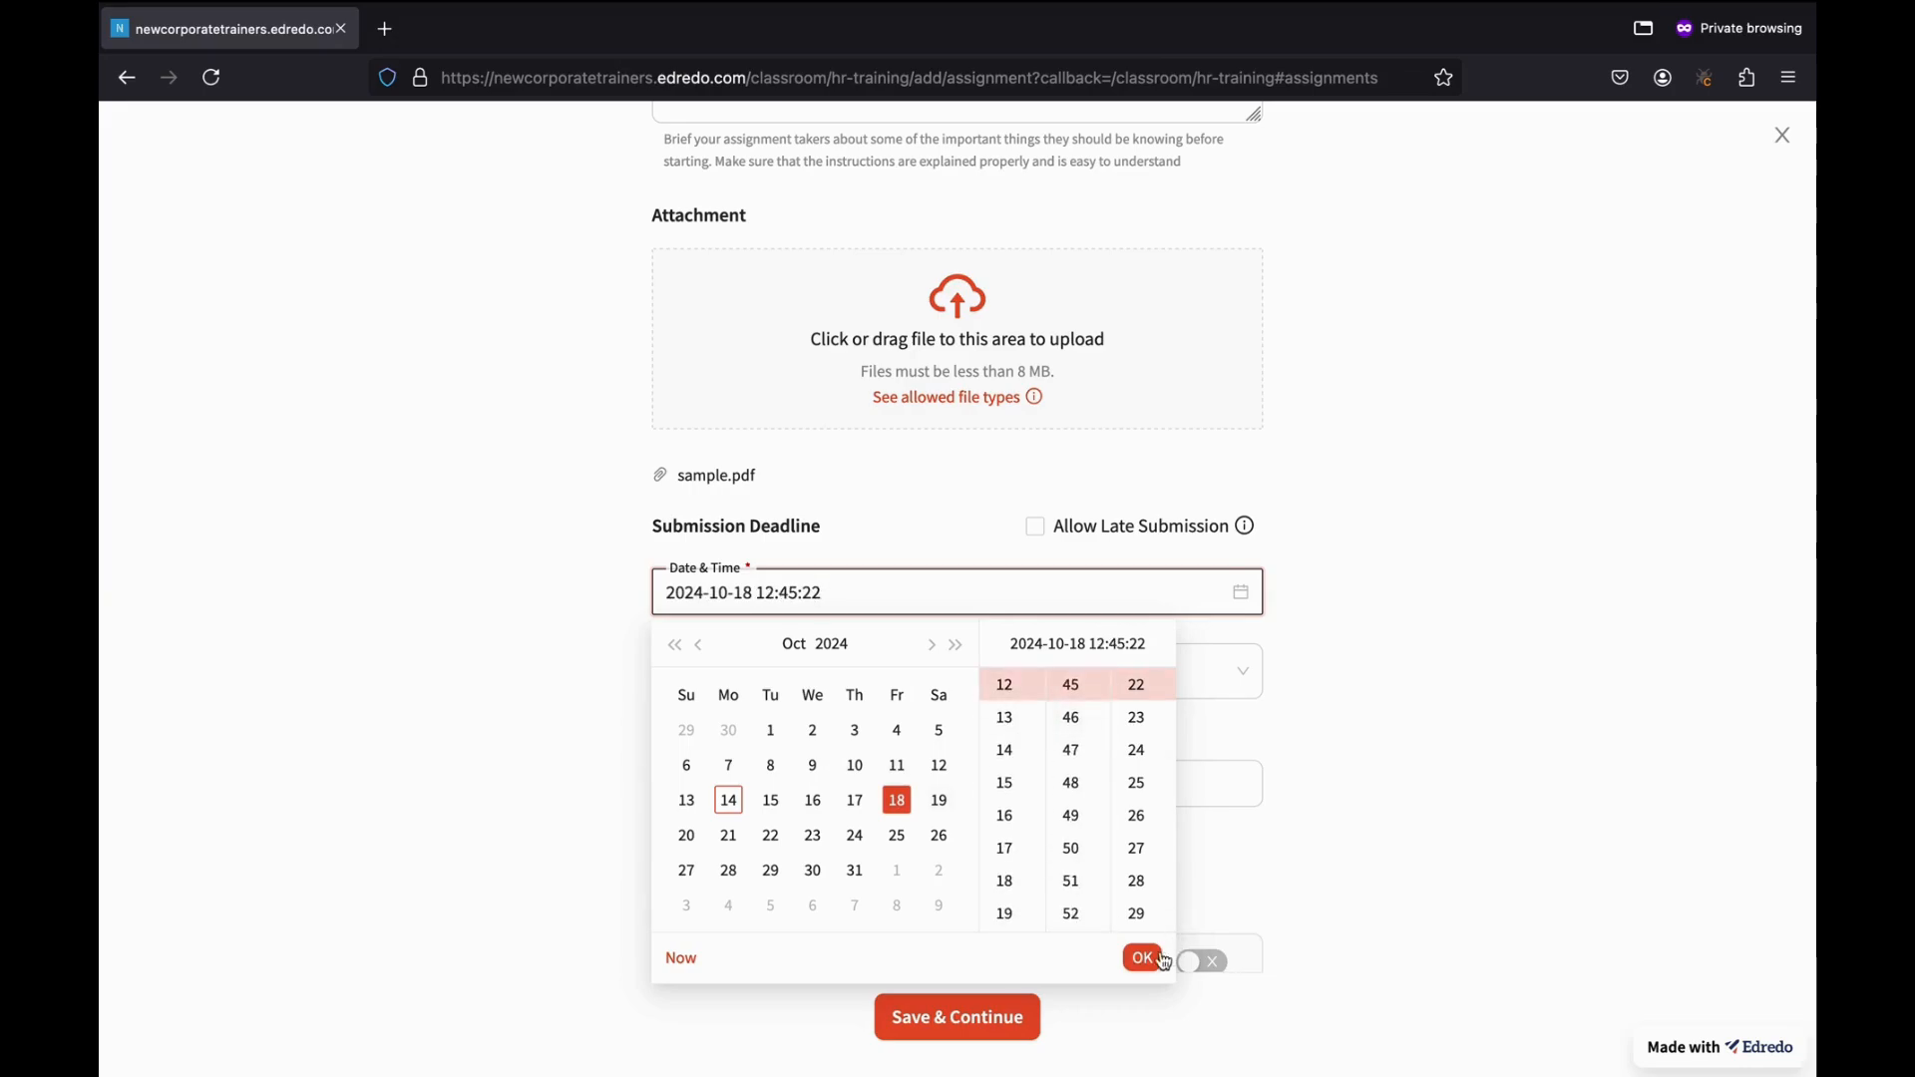
left_click(1143, 959)
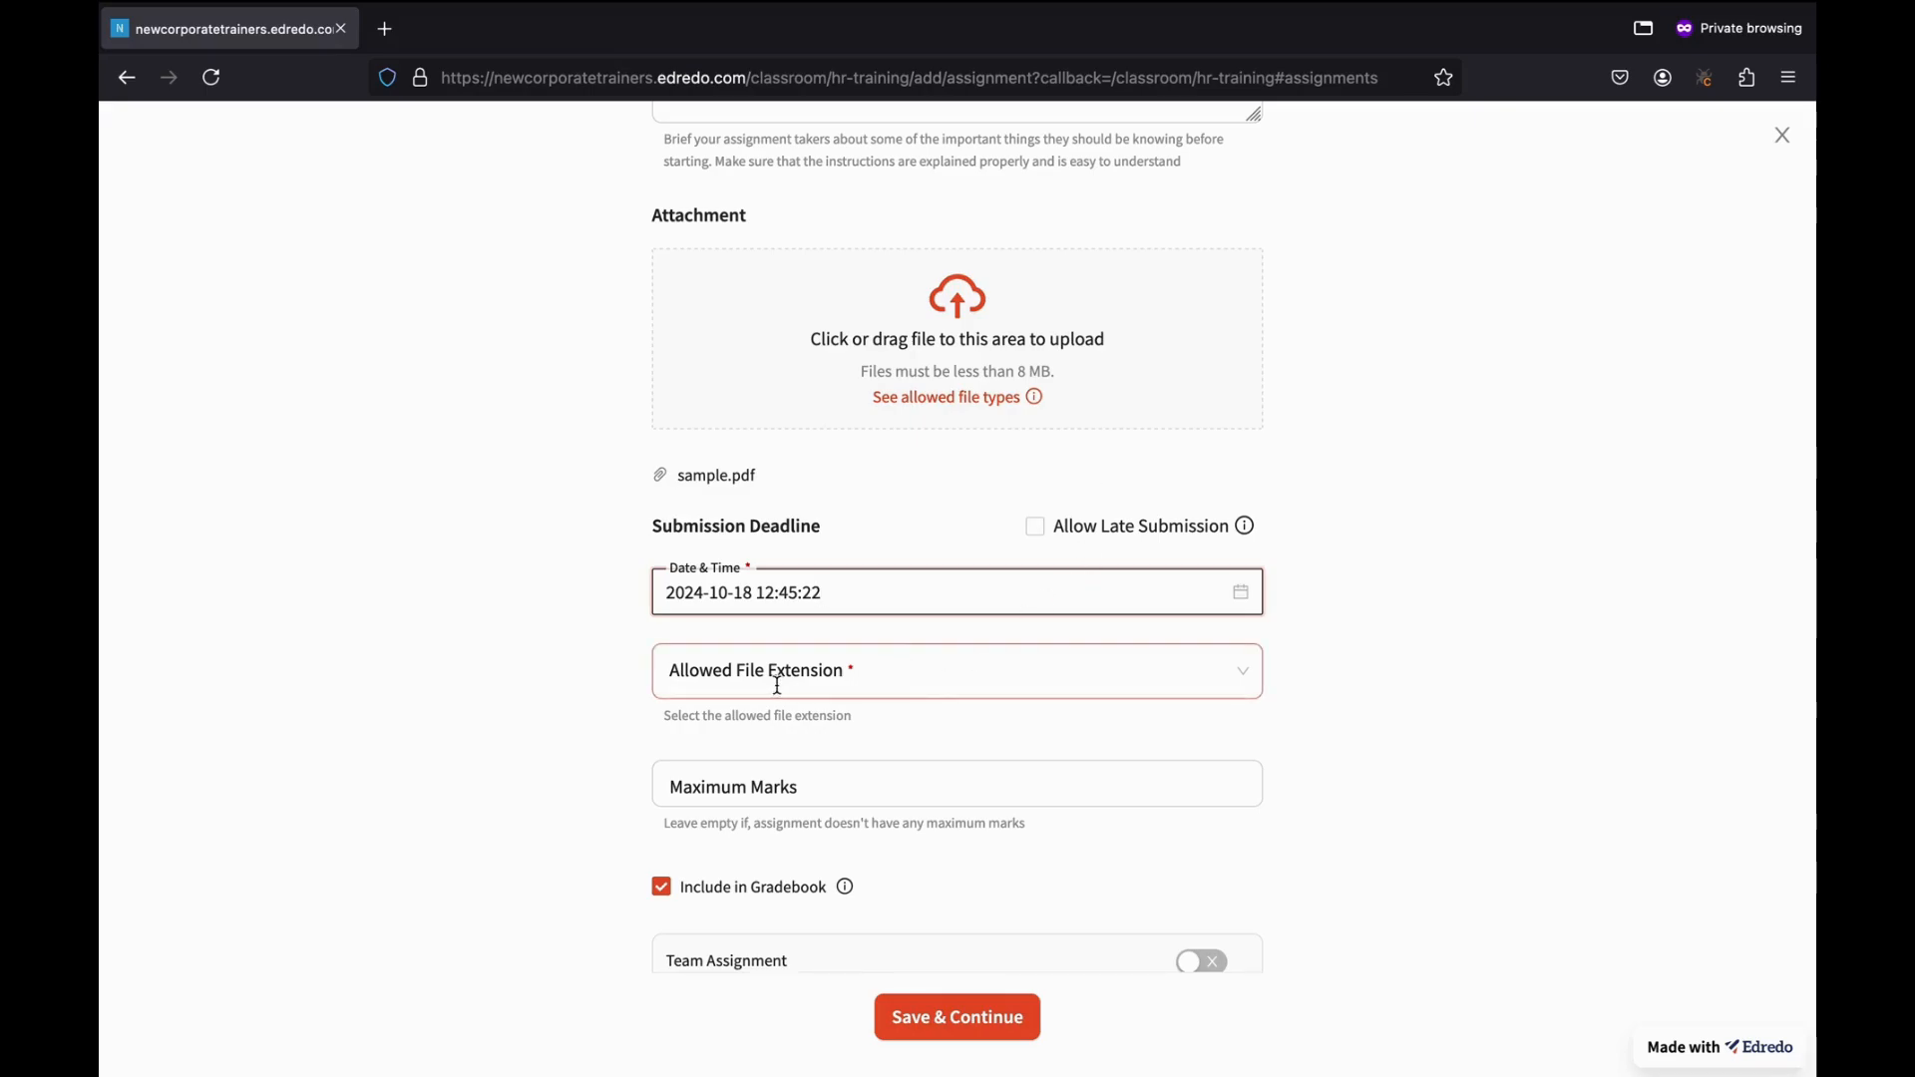
Allow pdf files for submissions and set the maximum marks to 30.
left_click(844, 681)
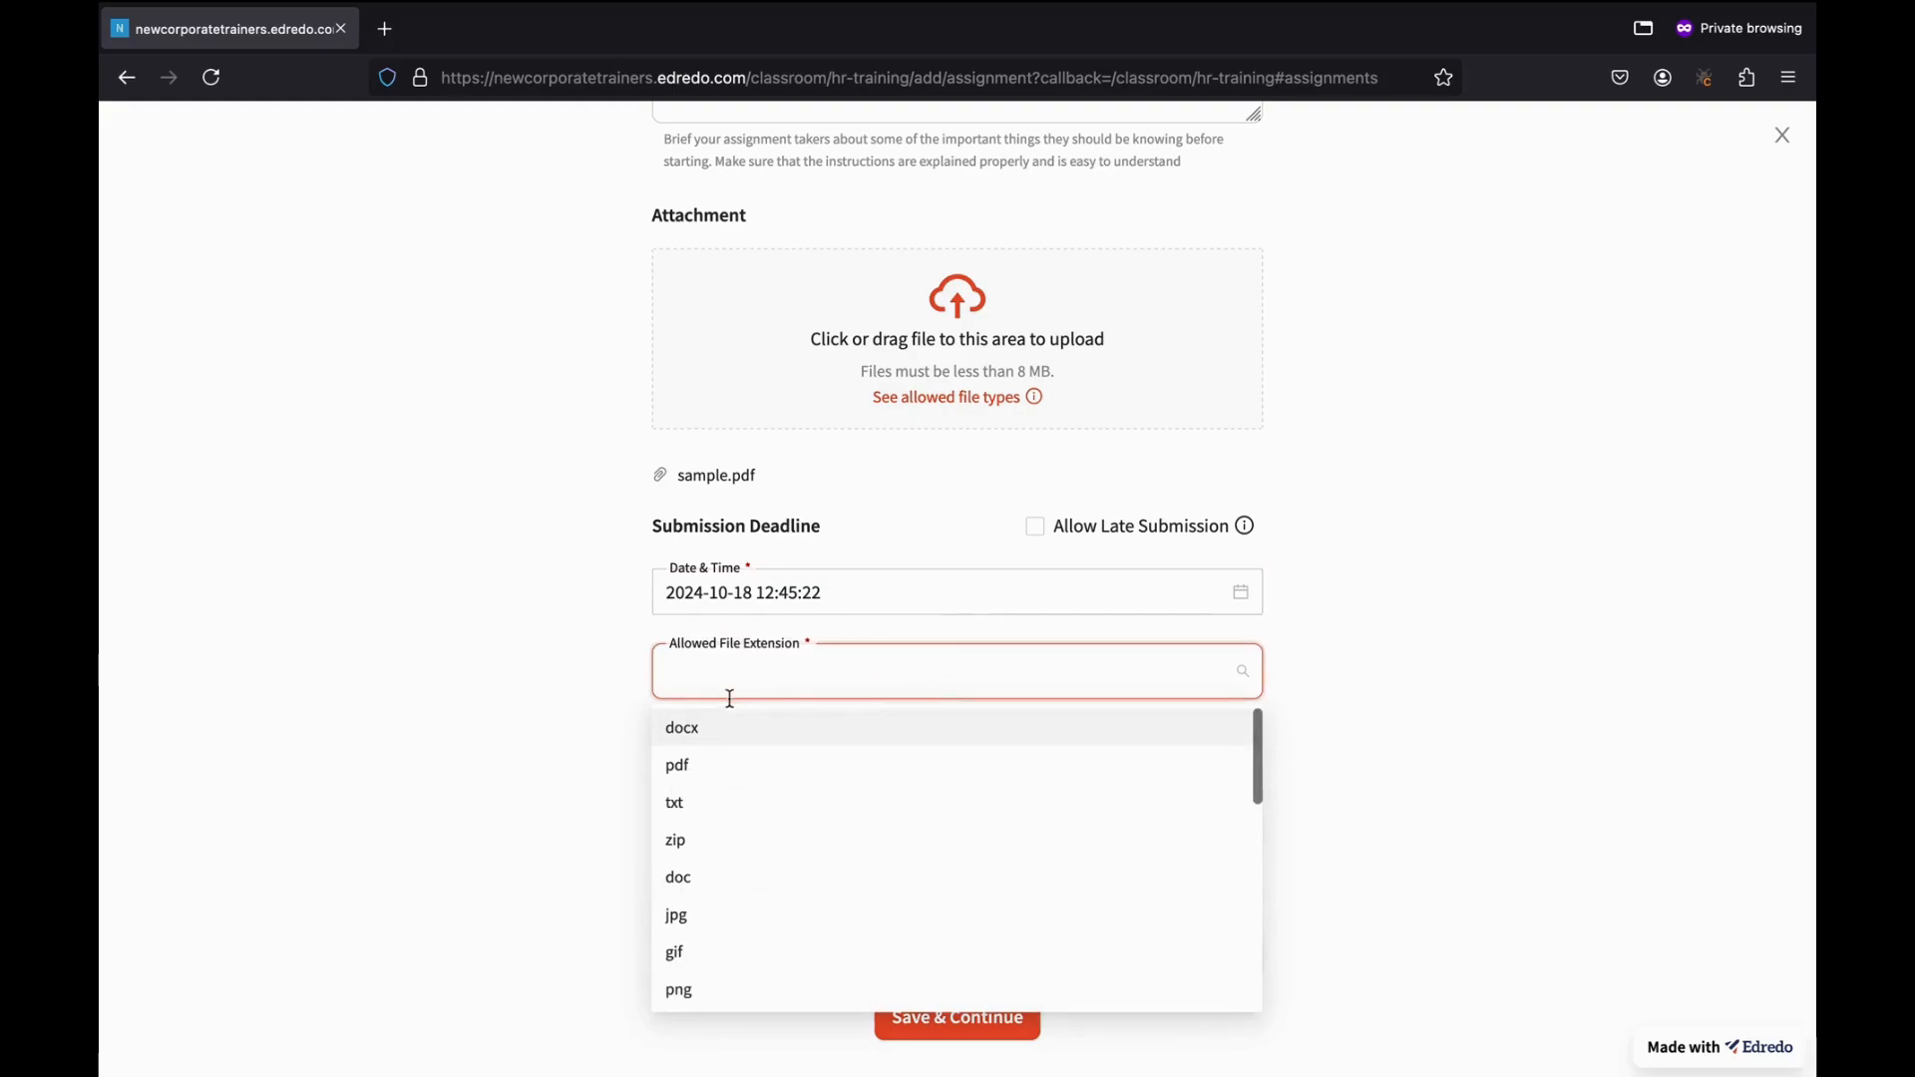
left_click(738, 779)
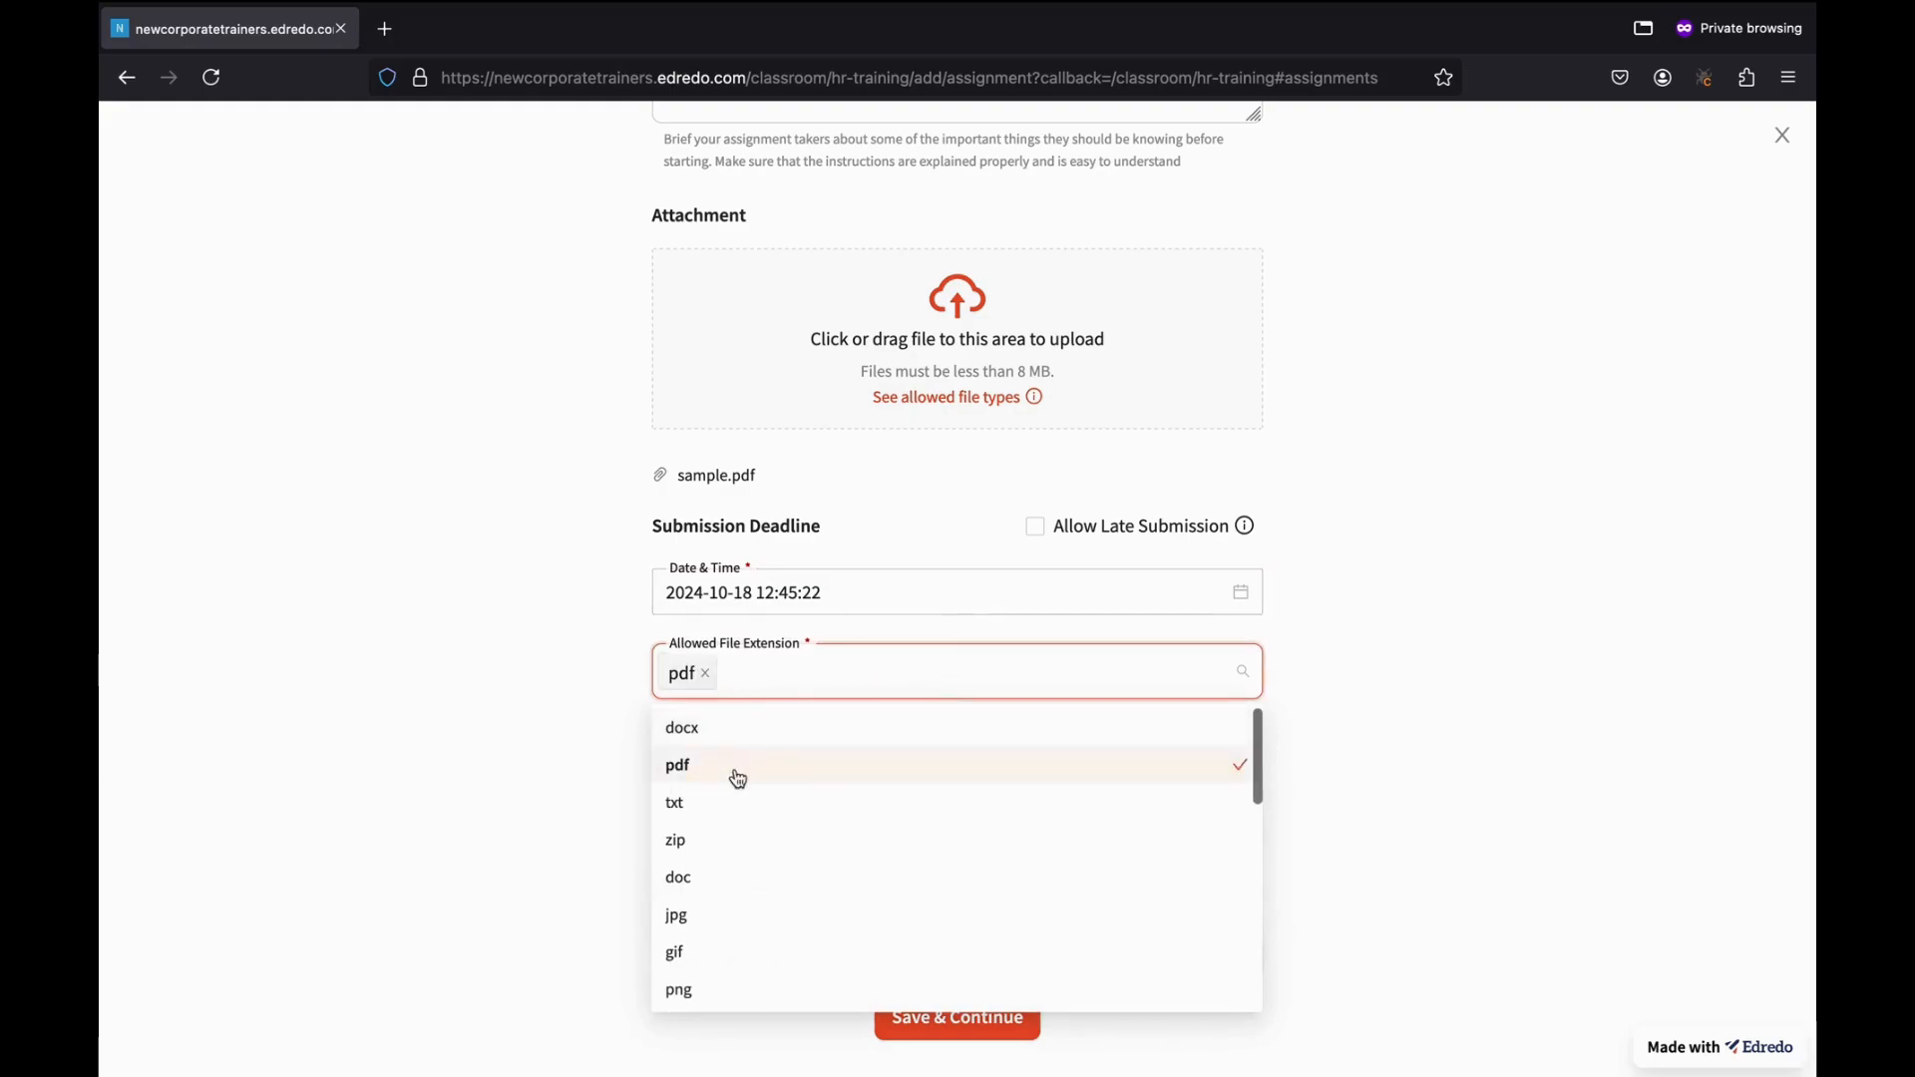
left_click(1394, 630)
scroll(826, 795, "down", 2)
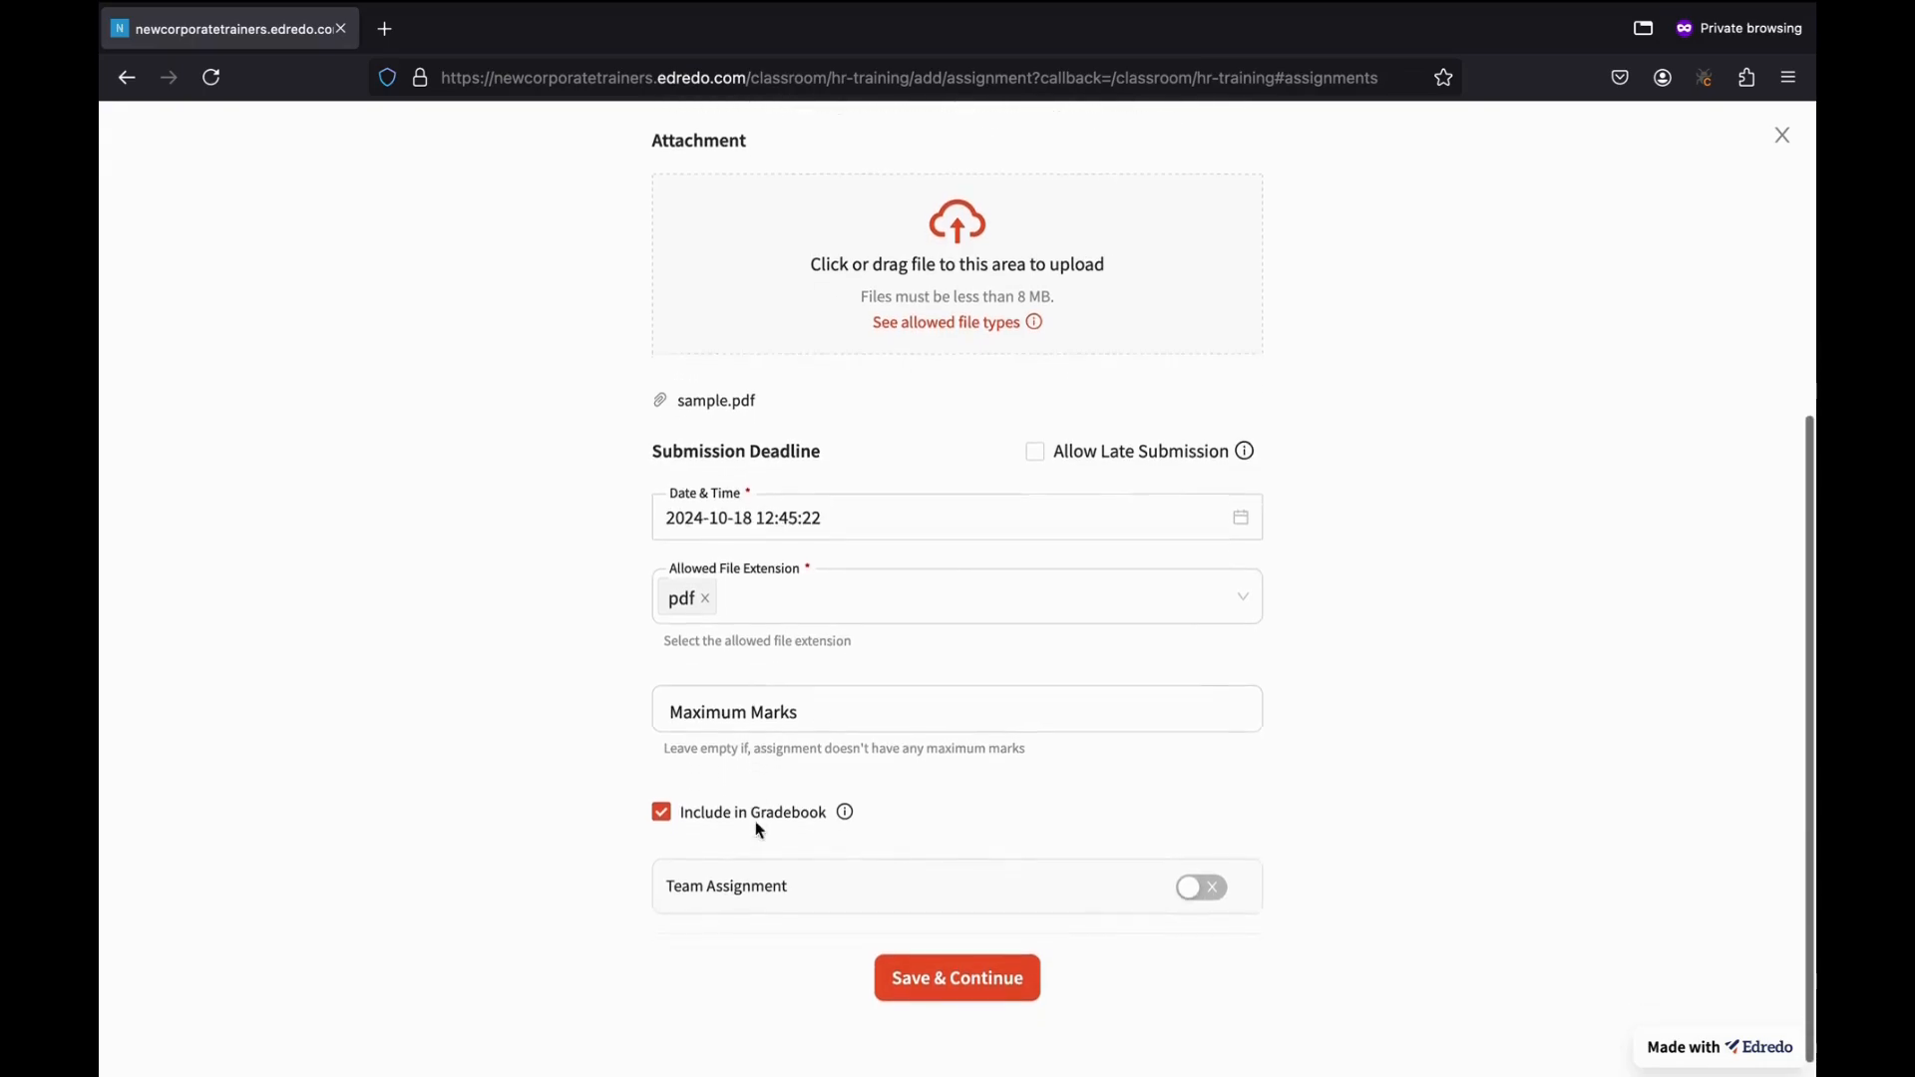
left_click(735, 698)
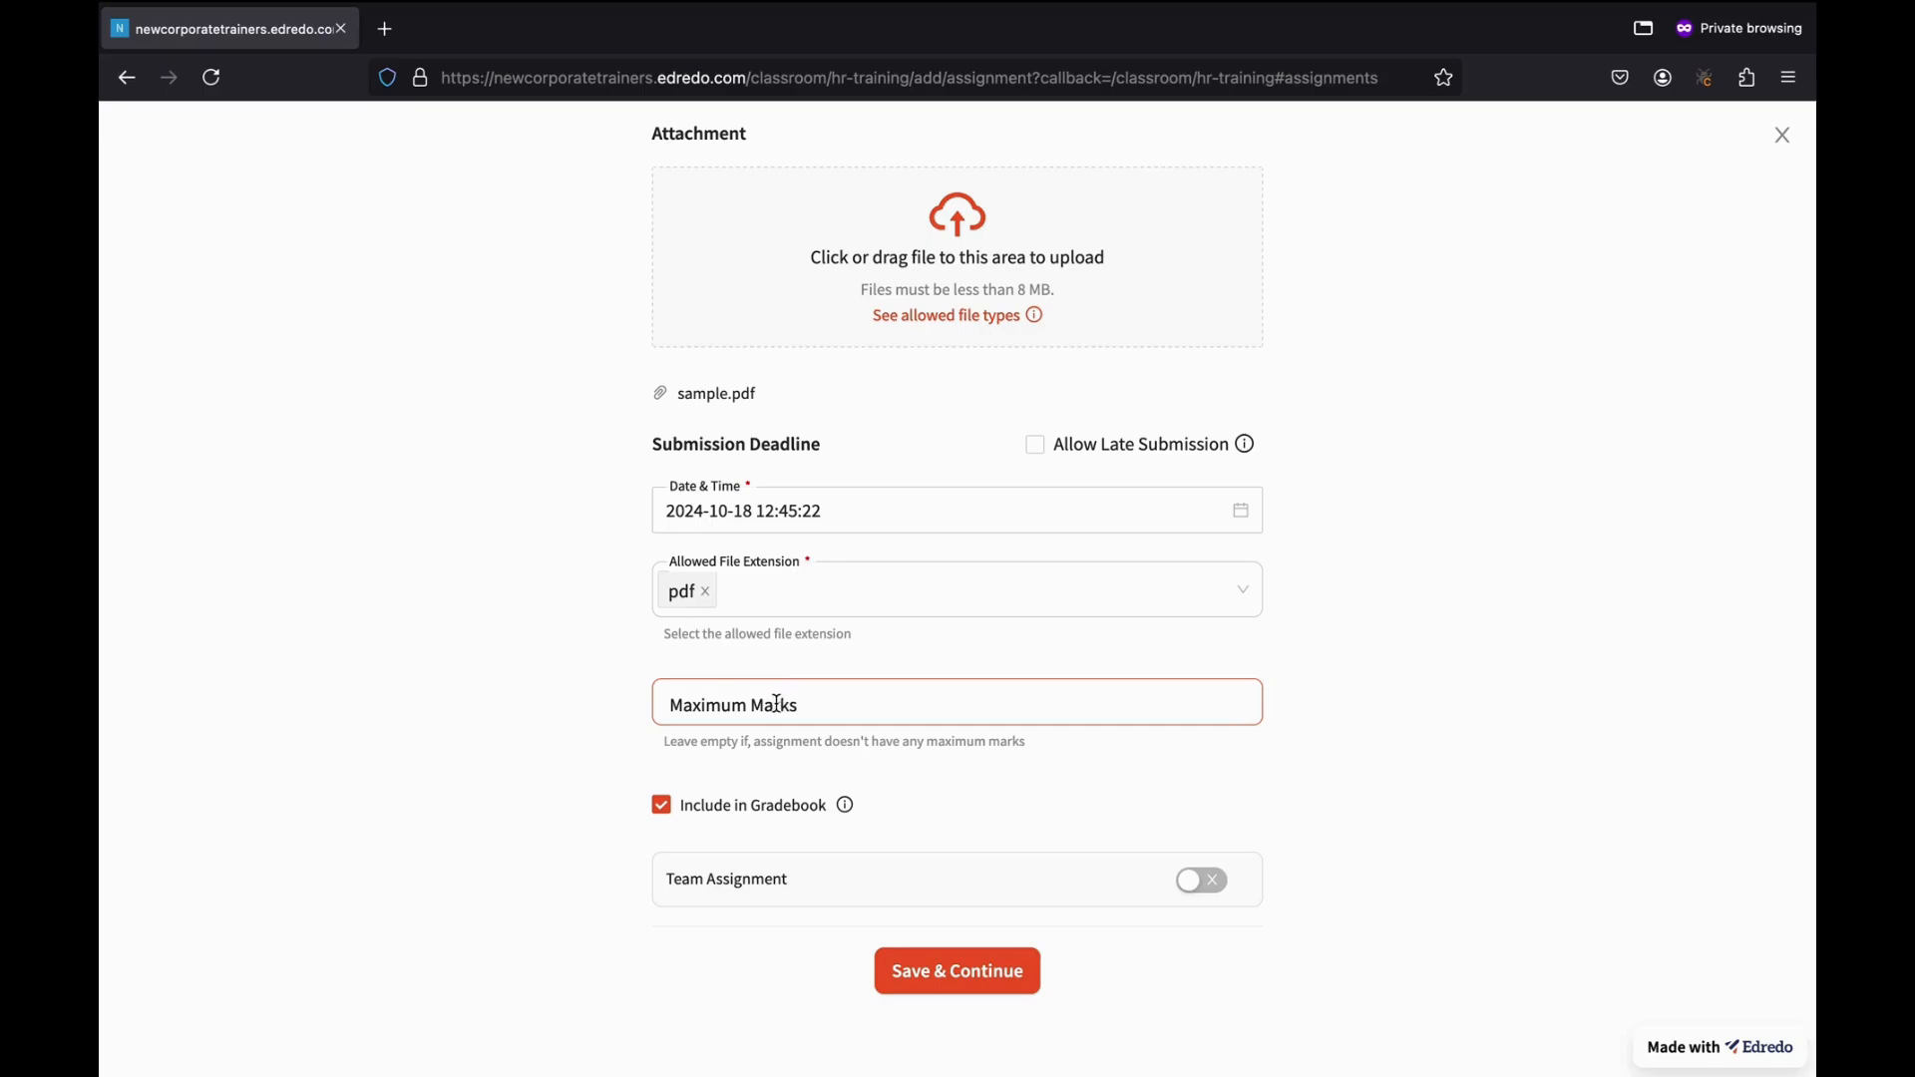
left_click(776, 703)
type("30")
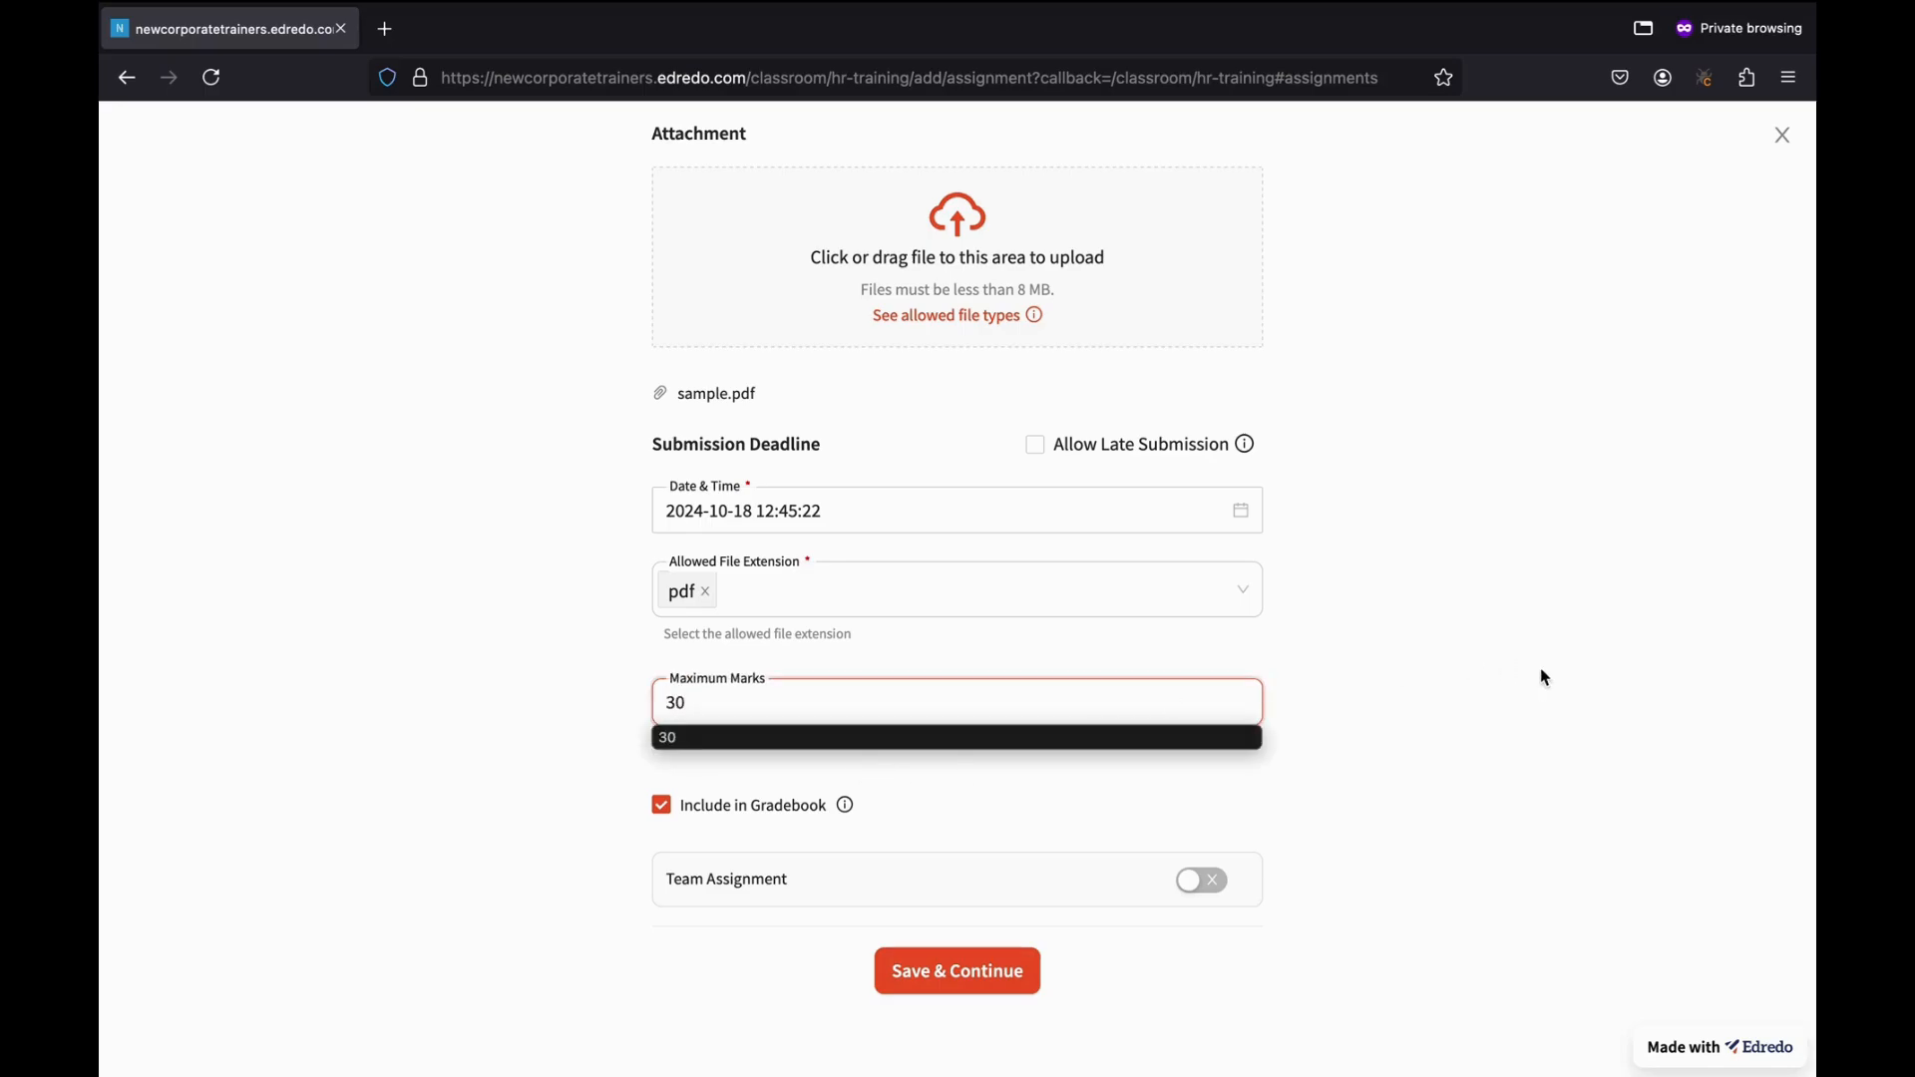
left_click(1545, 682)
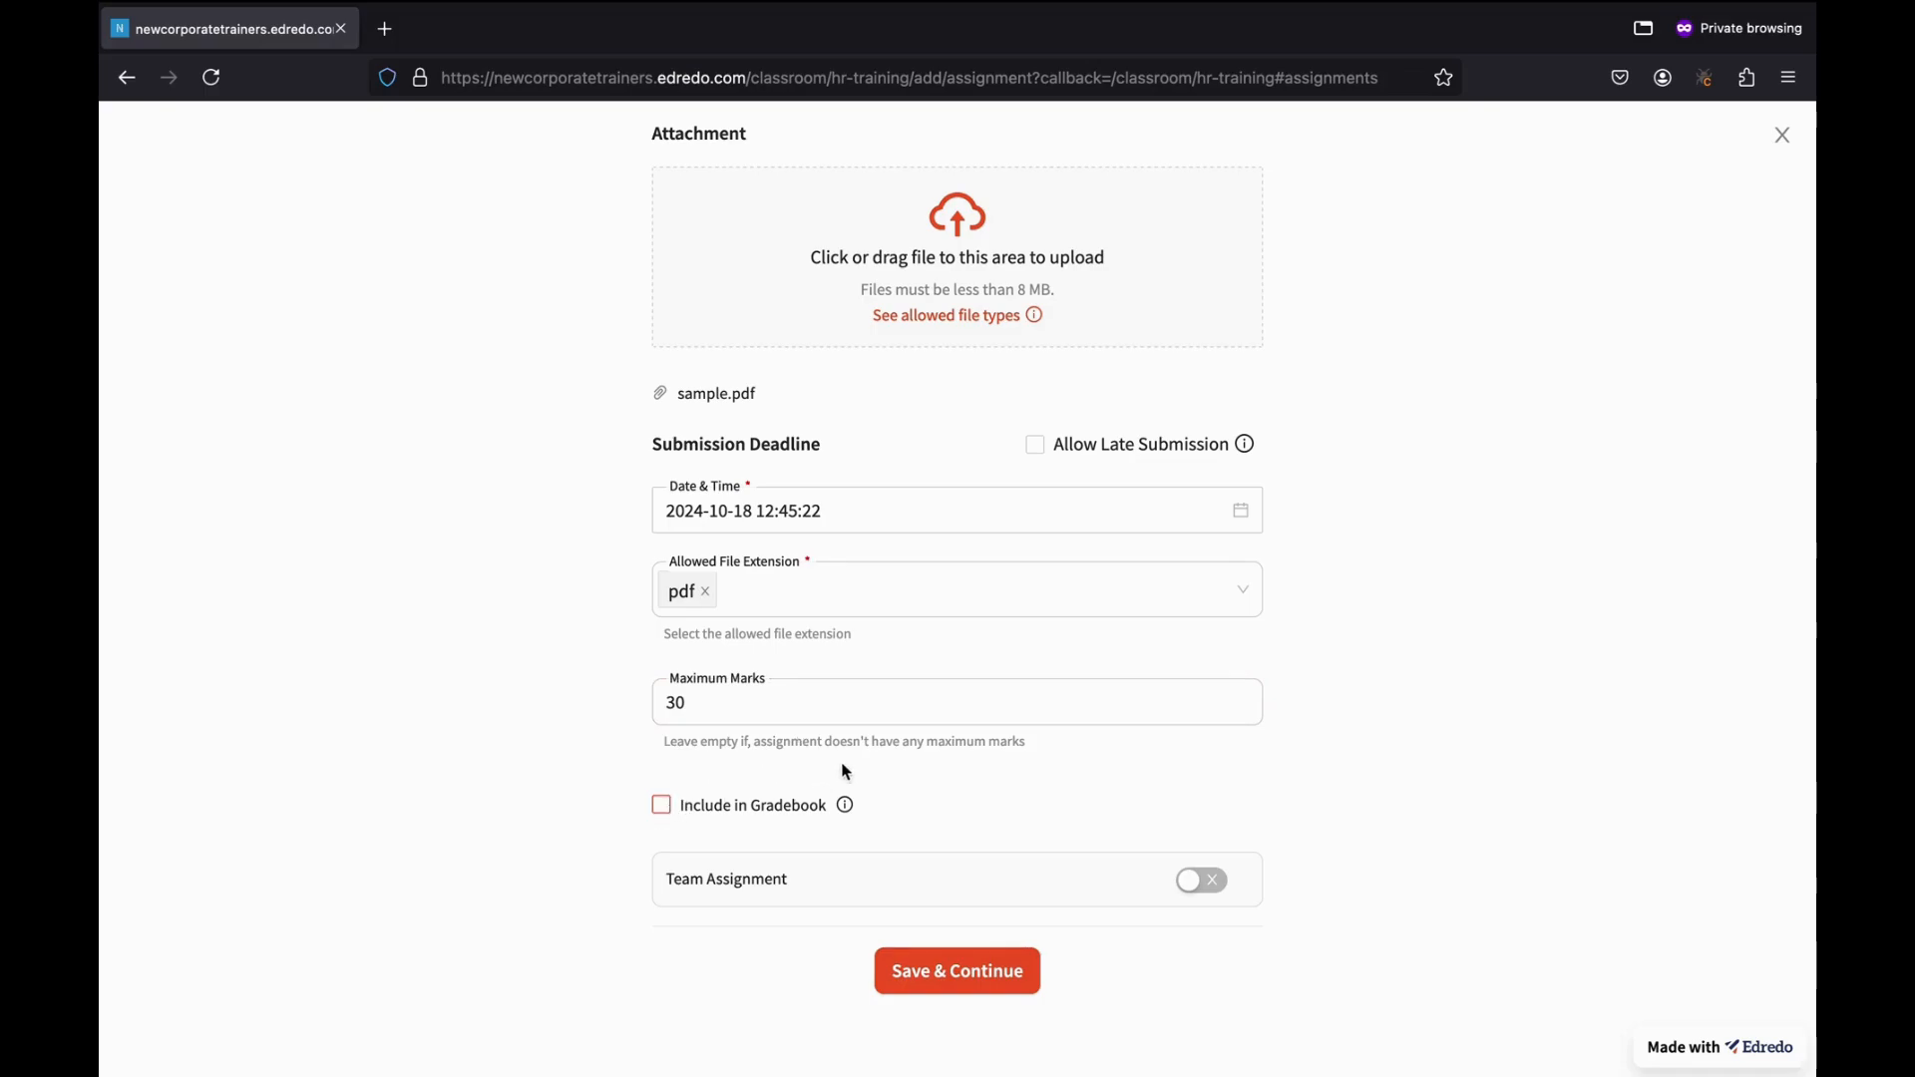
Include the marks in the Gradebook, keep it an individual non-team assignment, and save it.
mouse_move(849, 810)
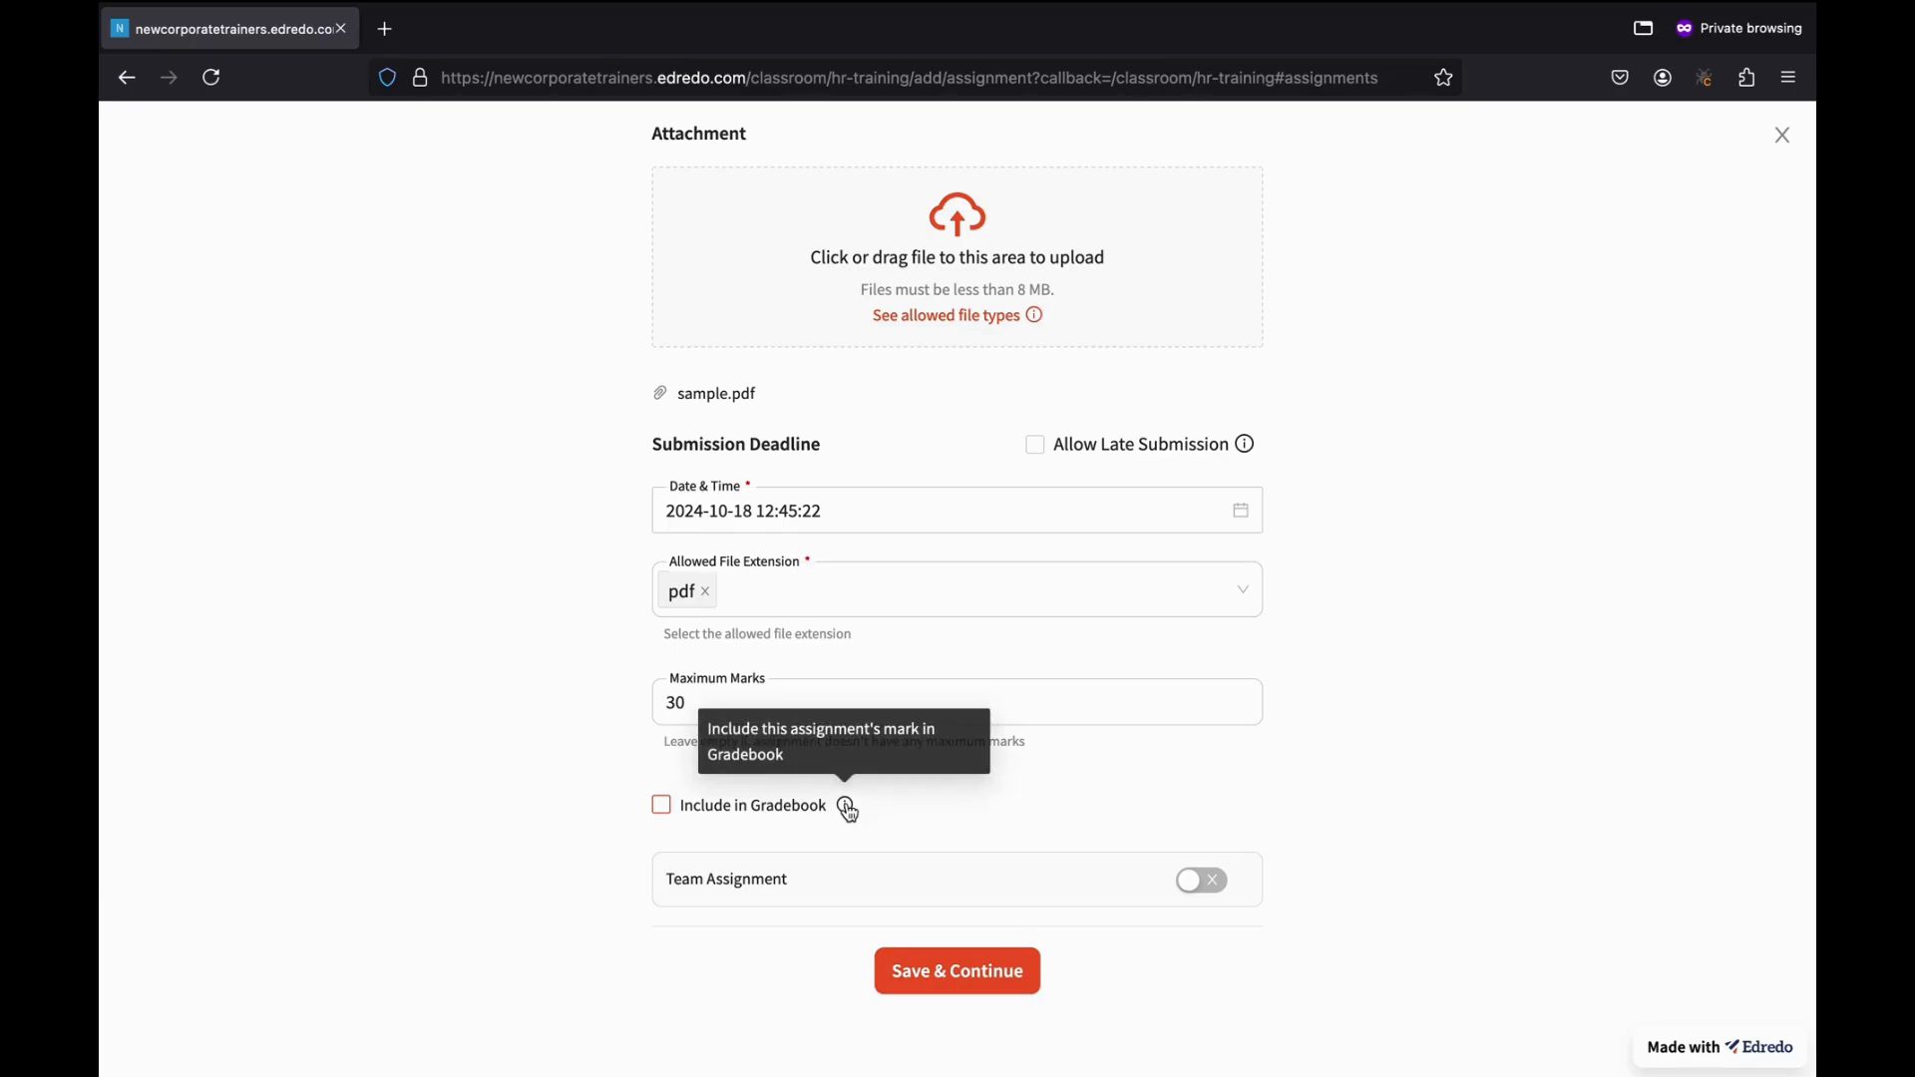
left_click(666, 812)
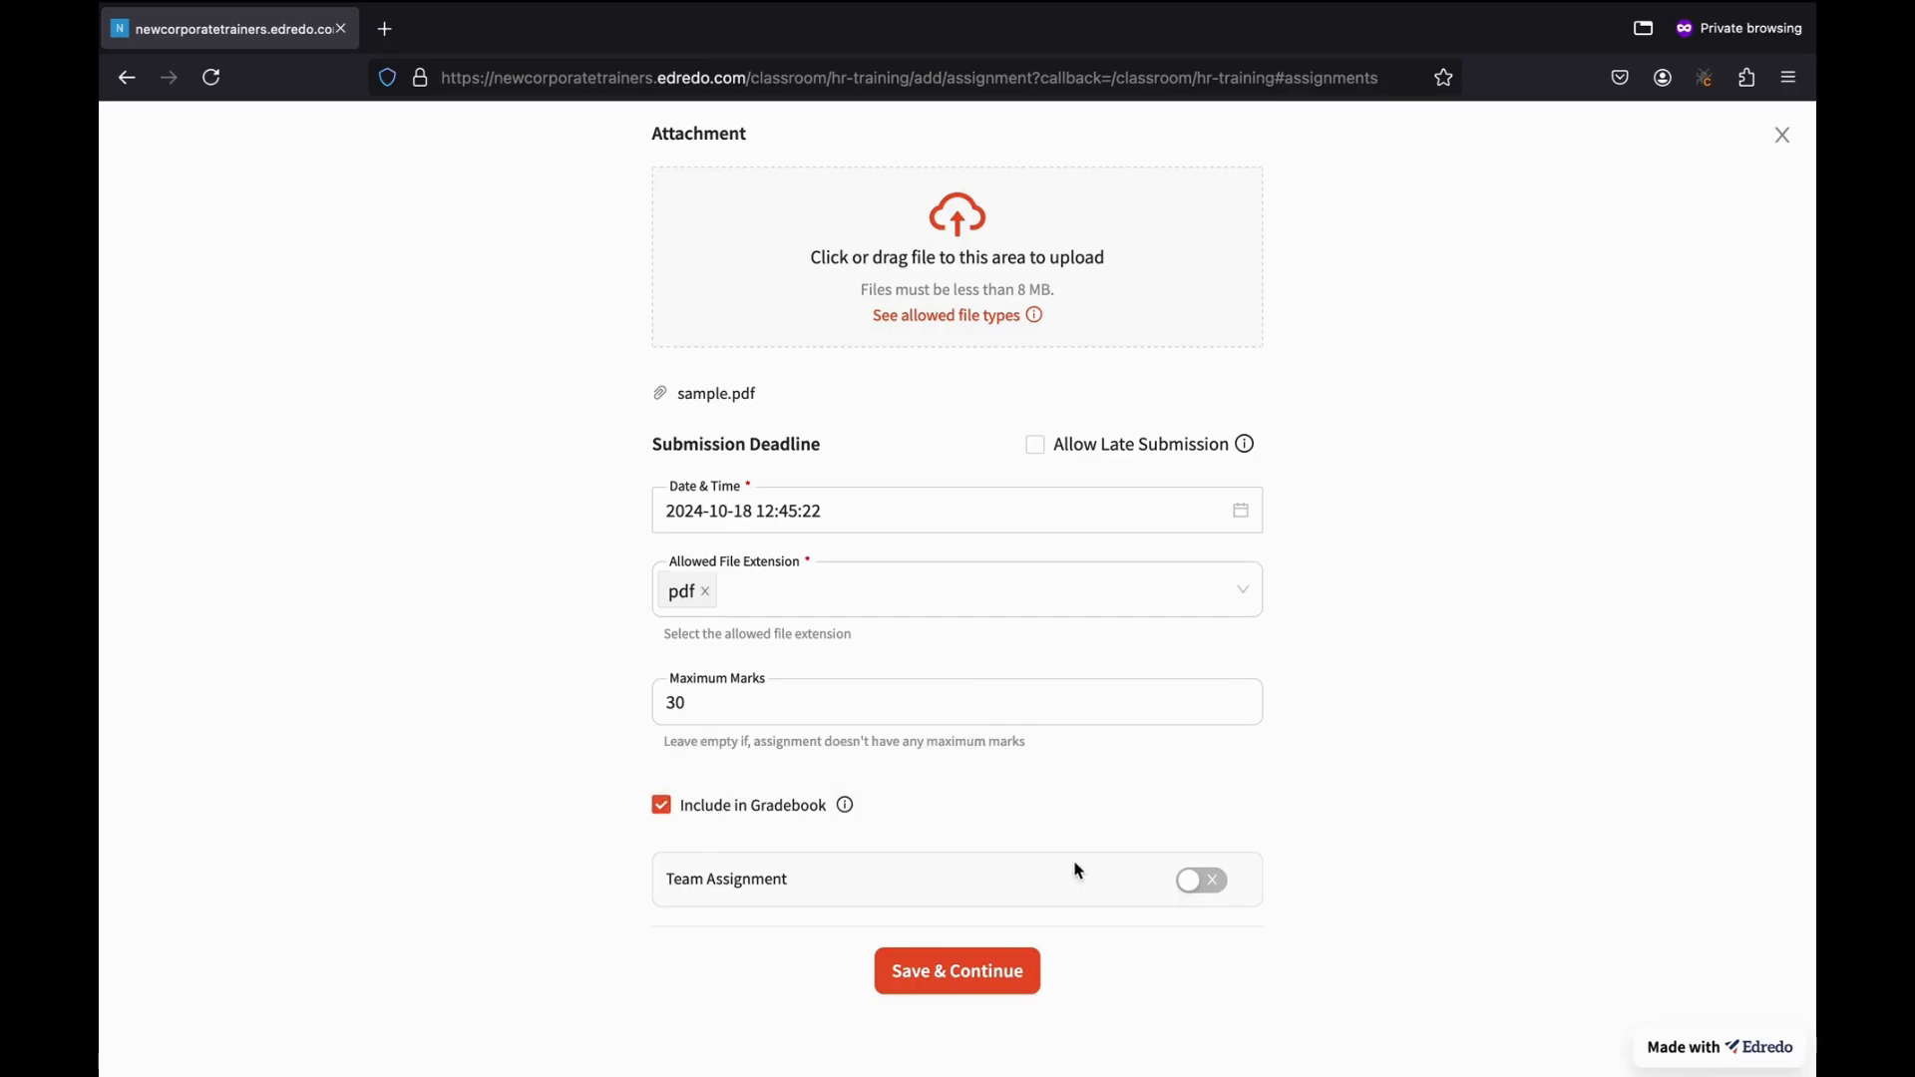
scroll(1078, 871, "down", 1)
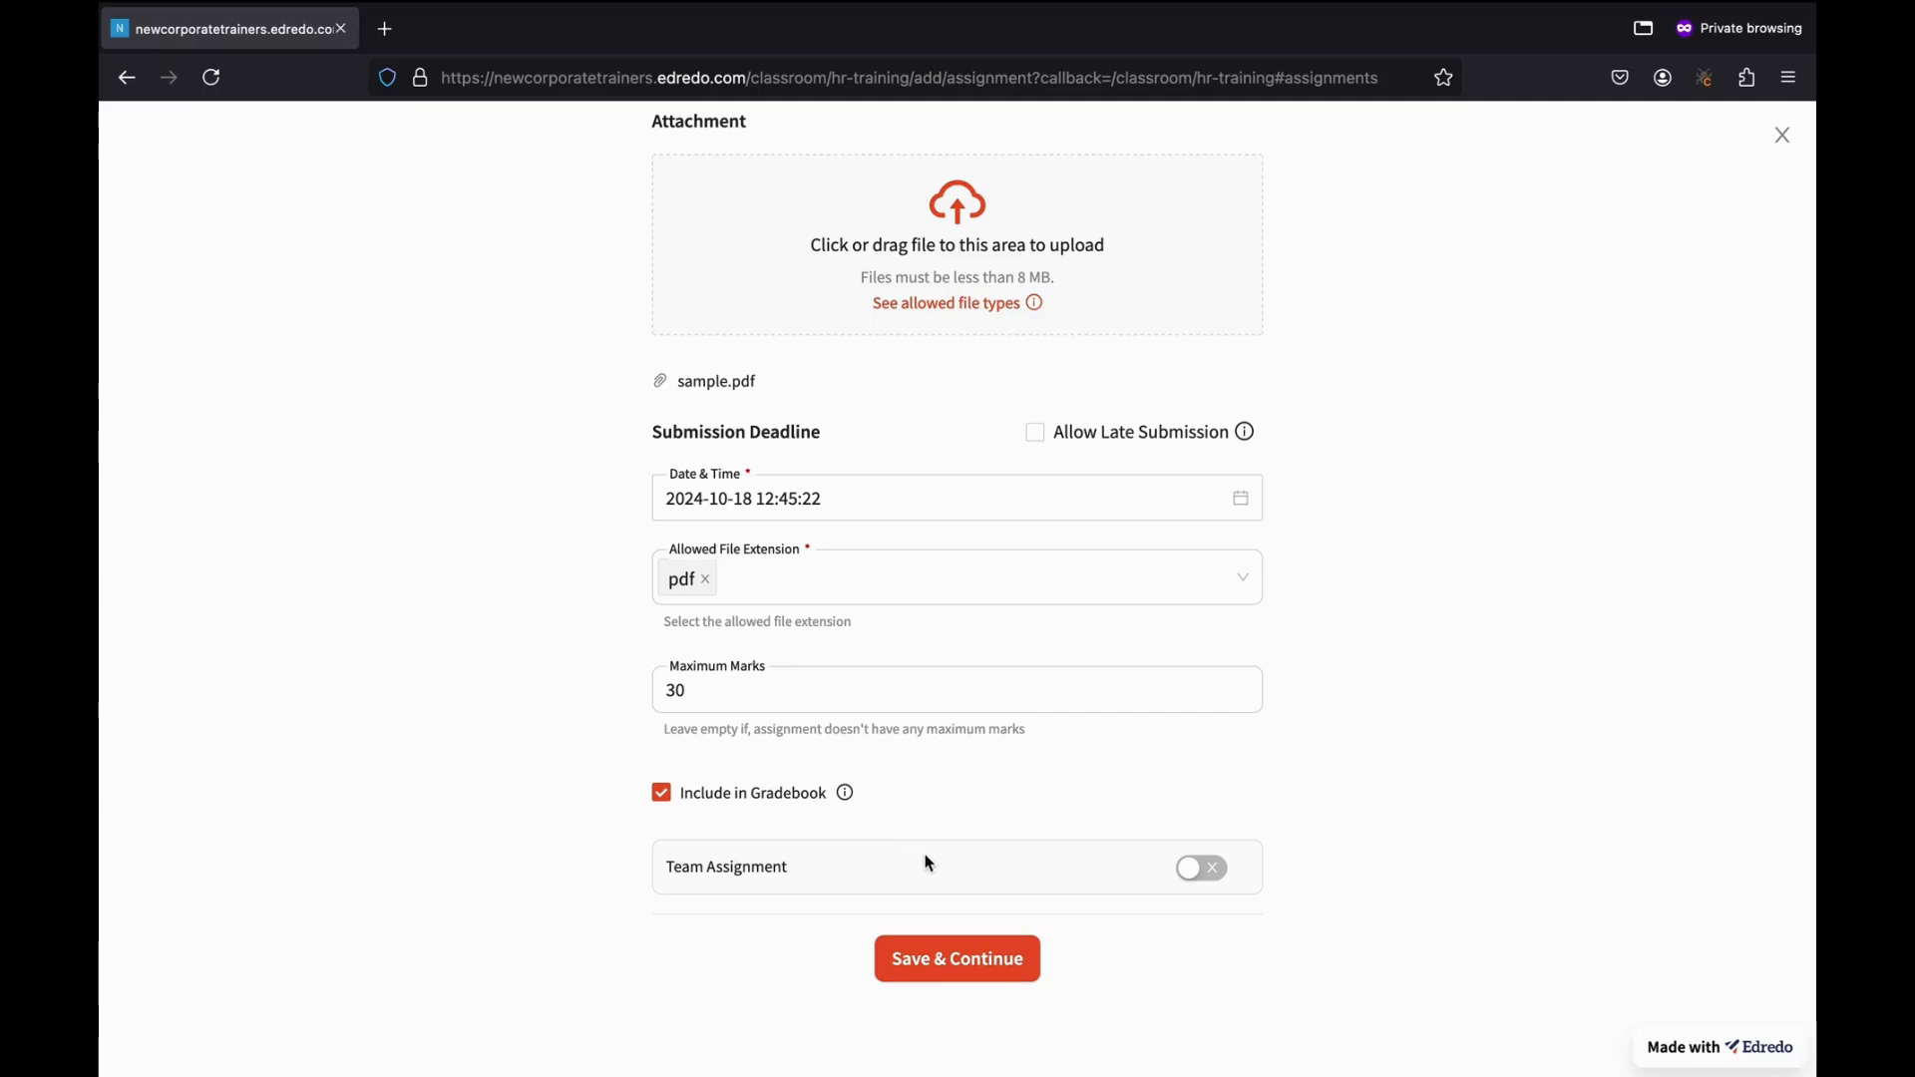
left_click(1203, 870)
scroll(920, 889, "down", 2)
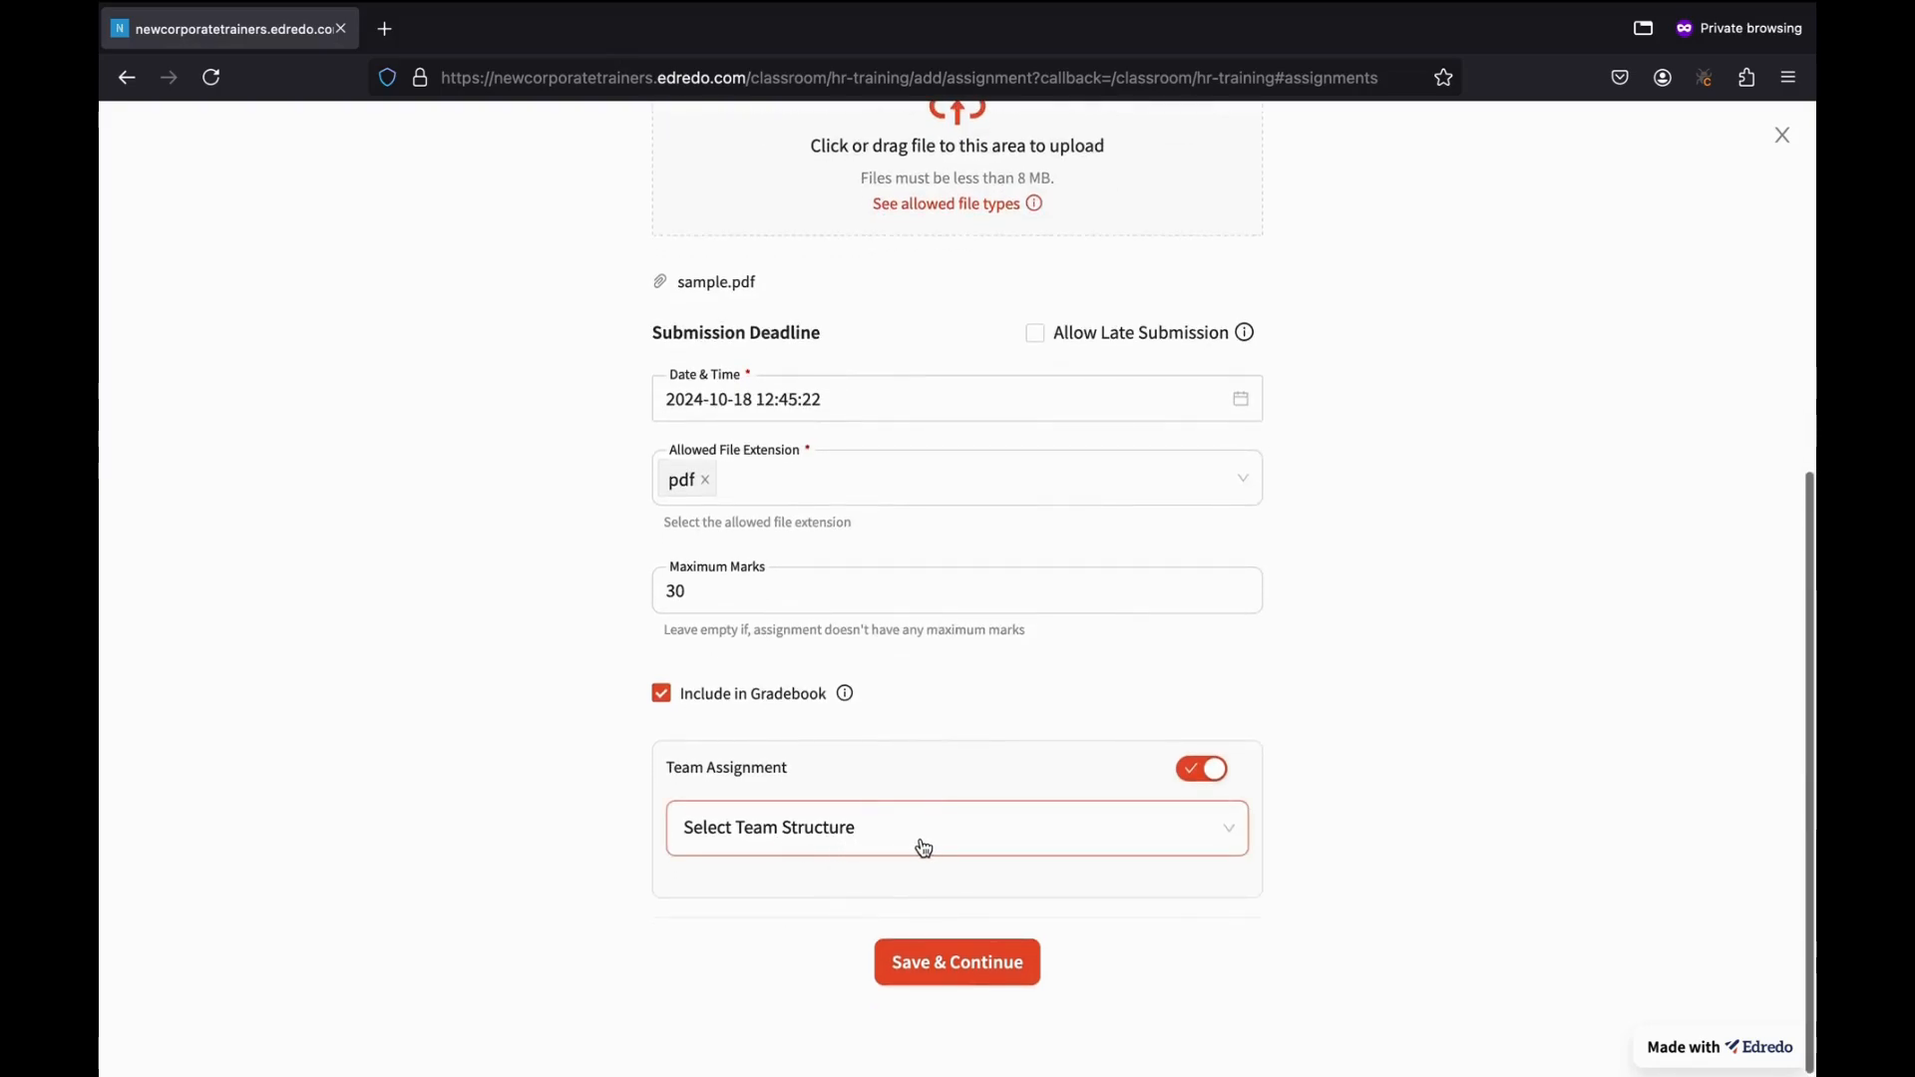
left_click(923, 848)
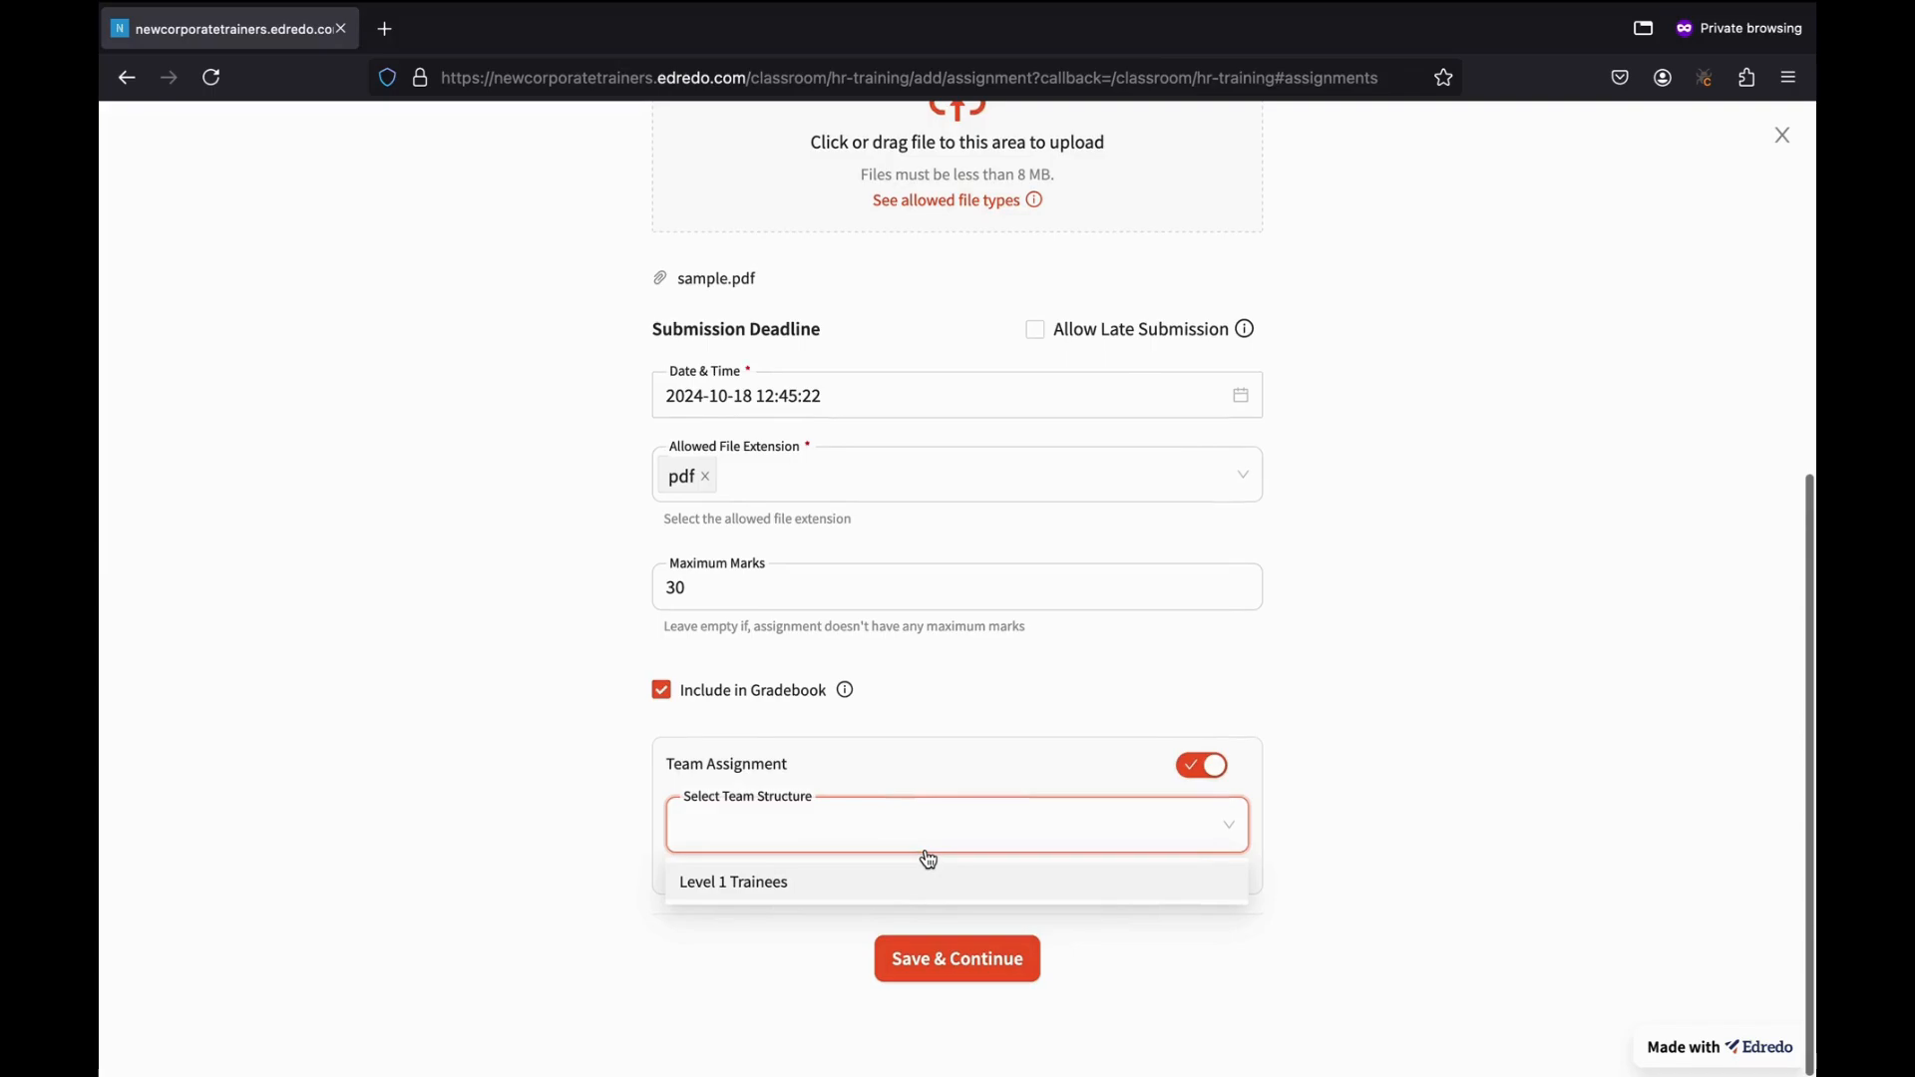
left_click(750, 887)
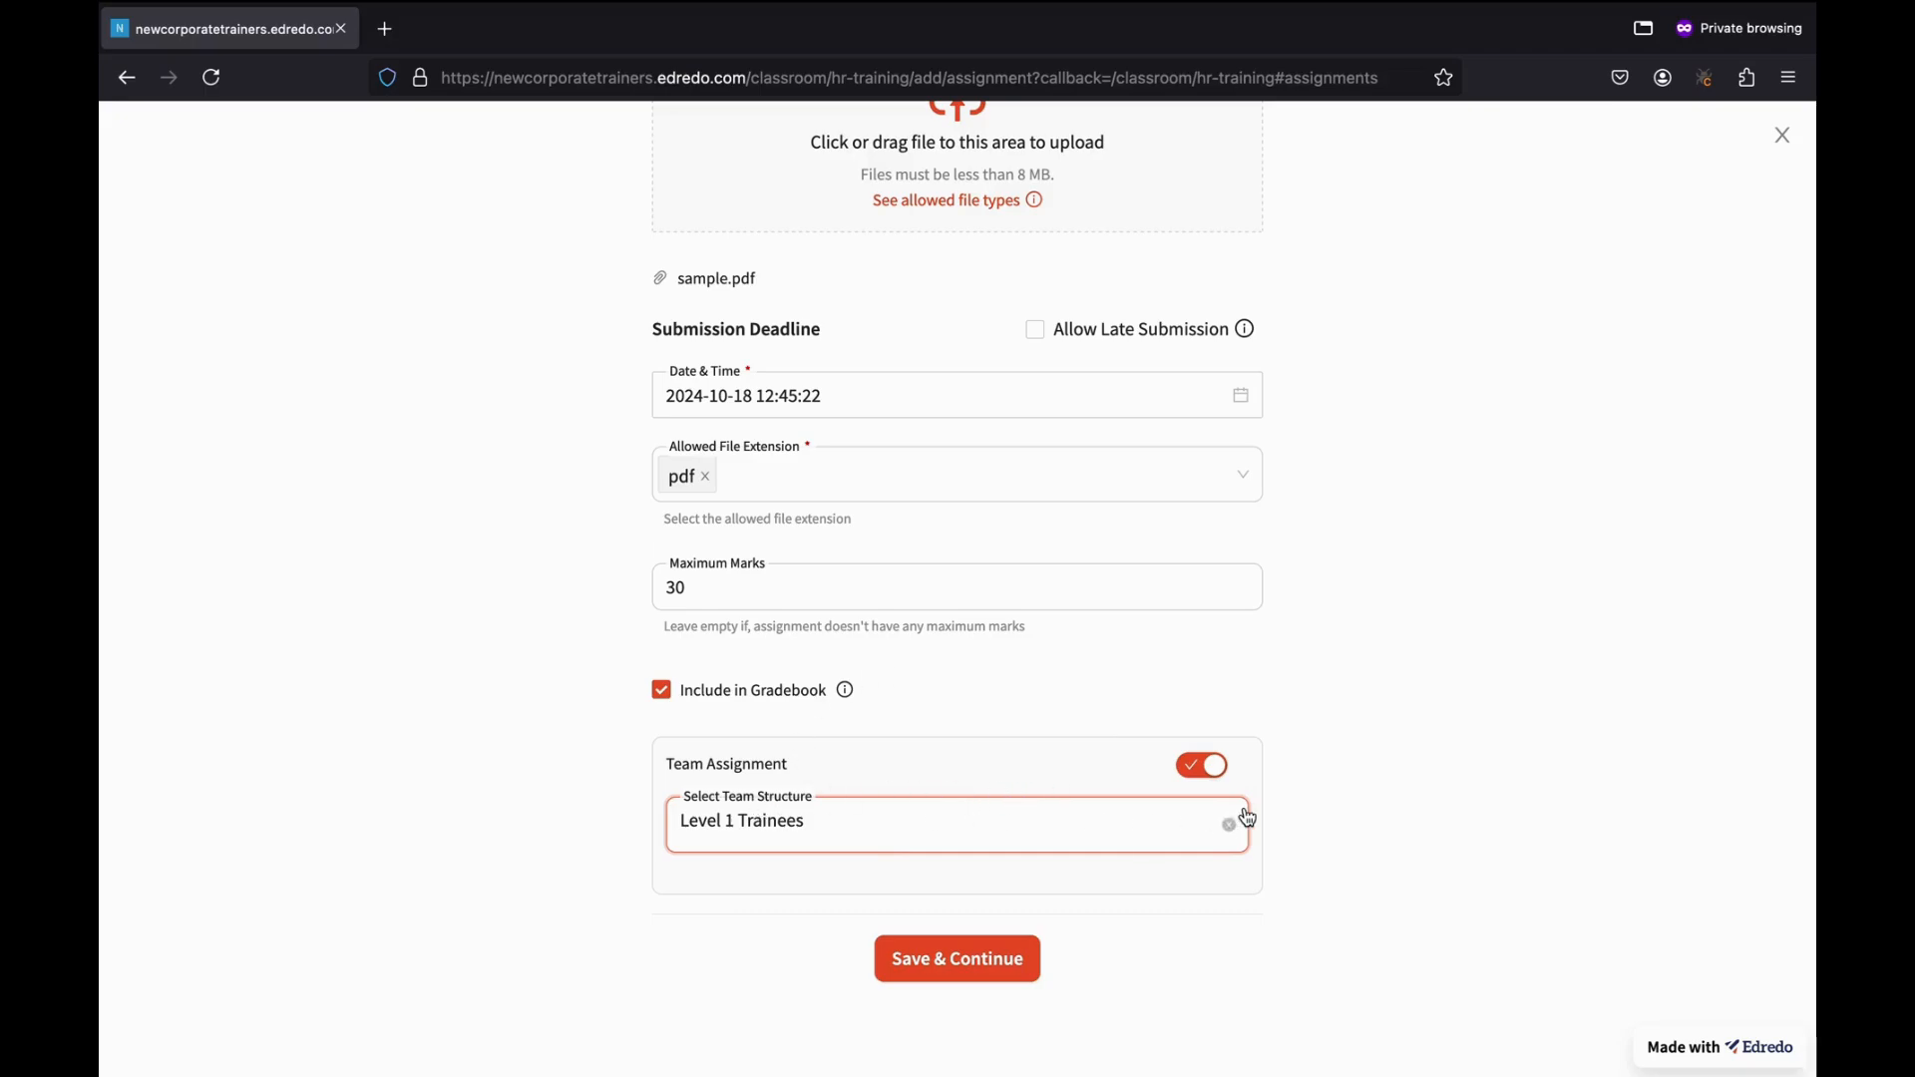
left_click(1205, 774)
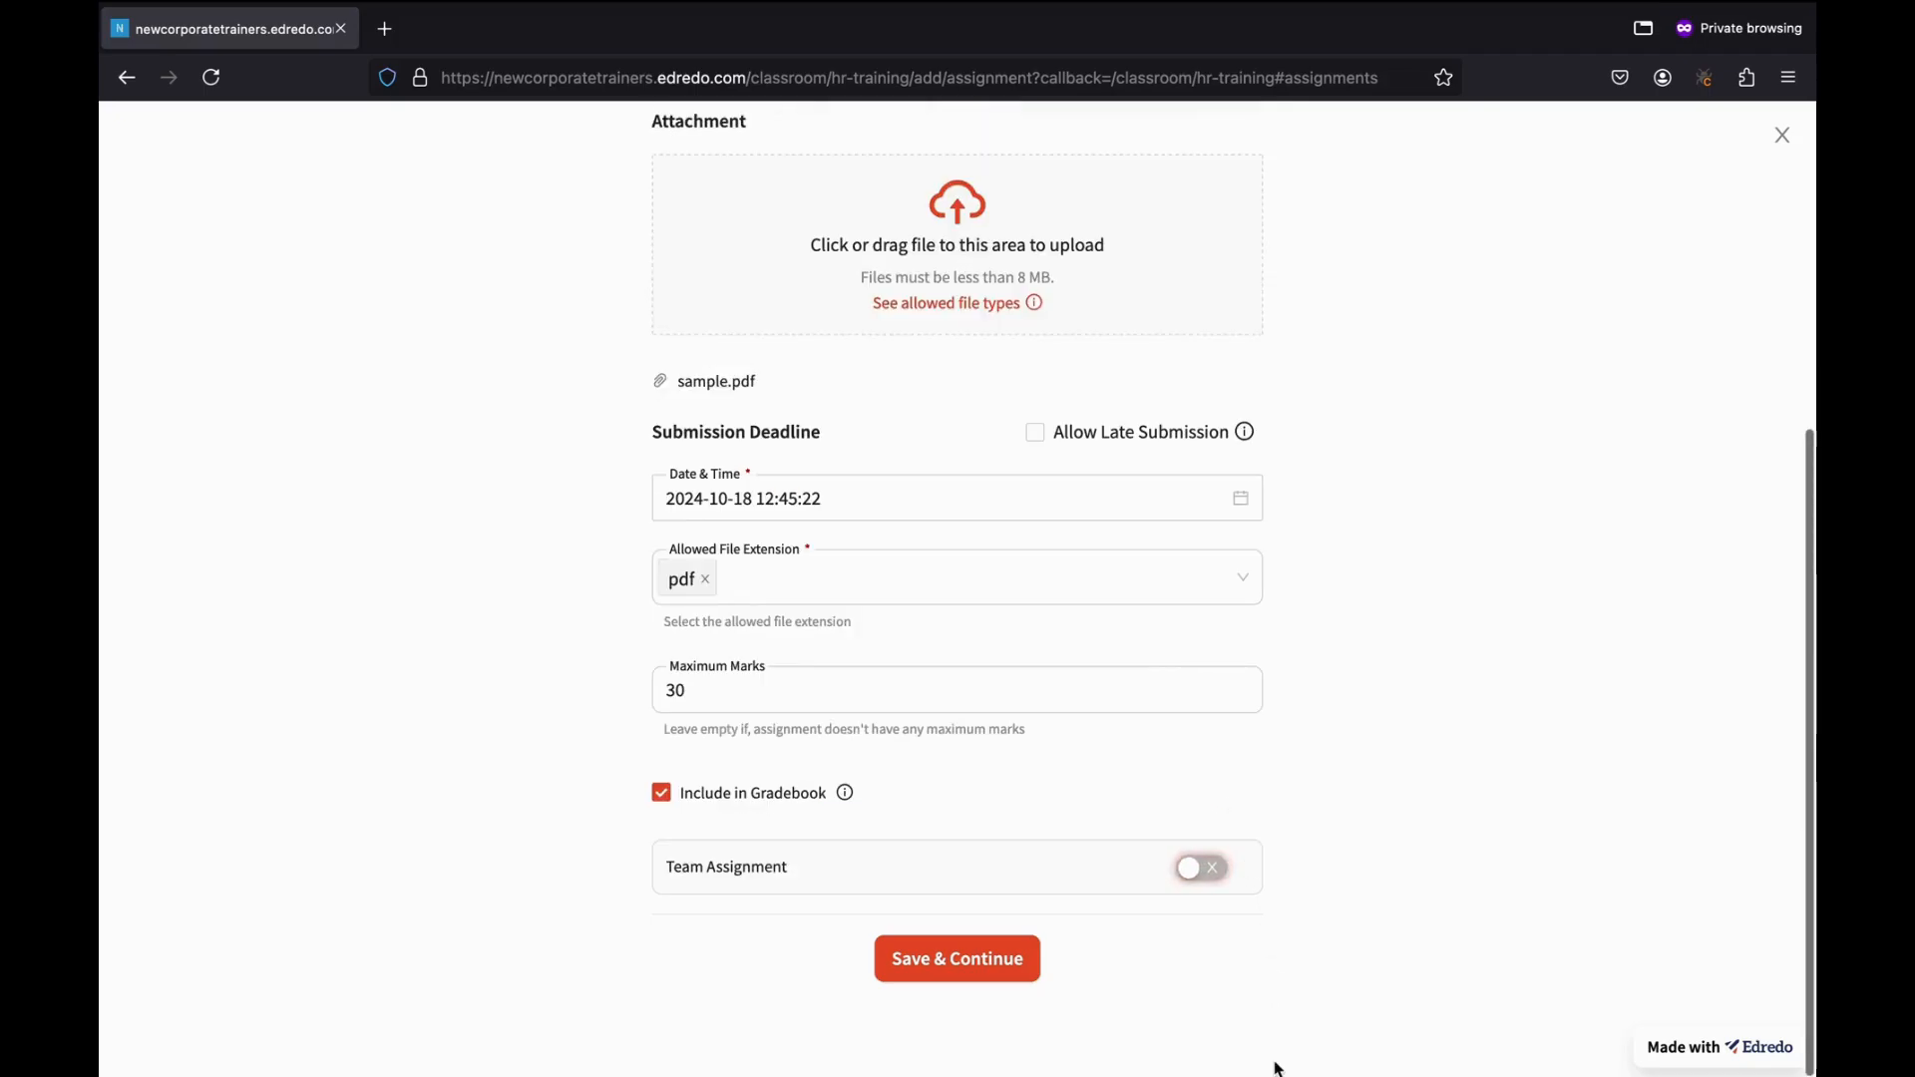
left_click(980, 964)
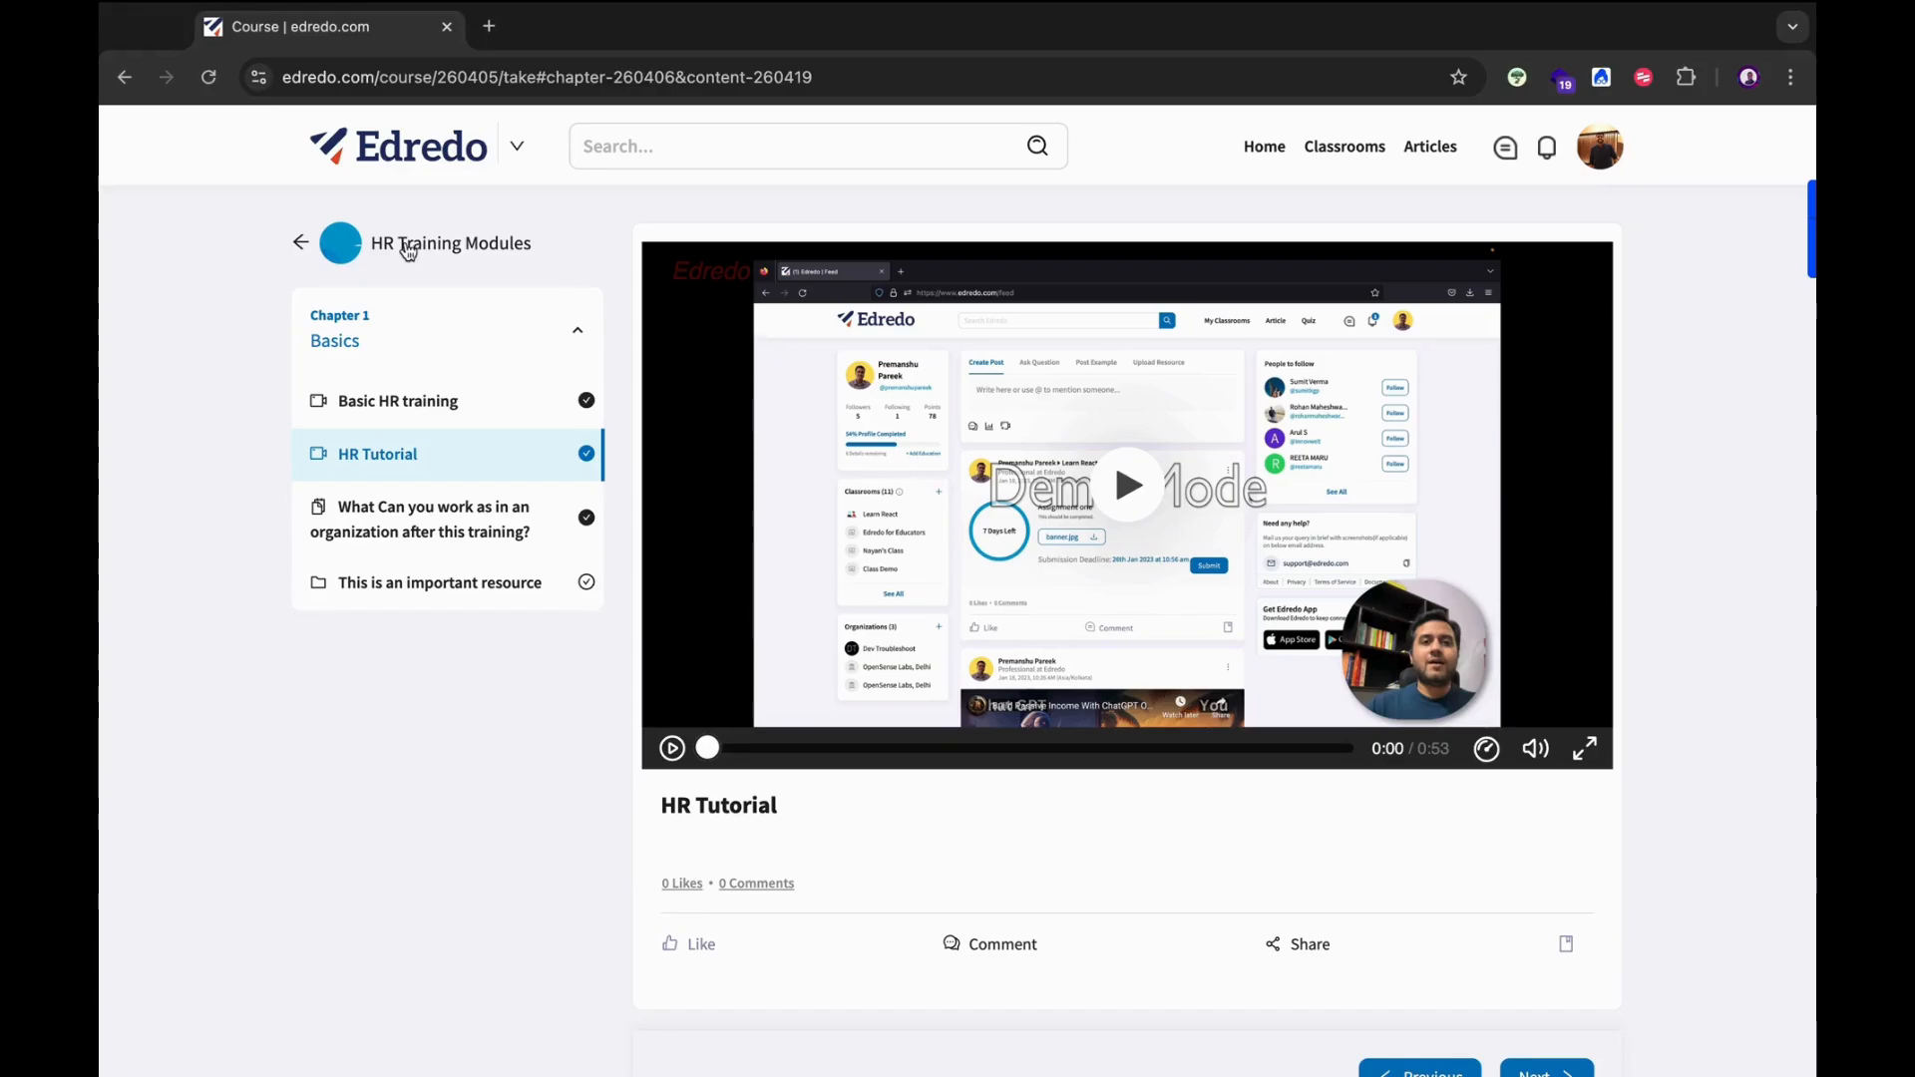
Go from the HR Tutorial lesson to the HR Training classroom's Assignments and open HR Assignment Basic's submission section.
left_click(407, 251)
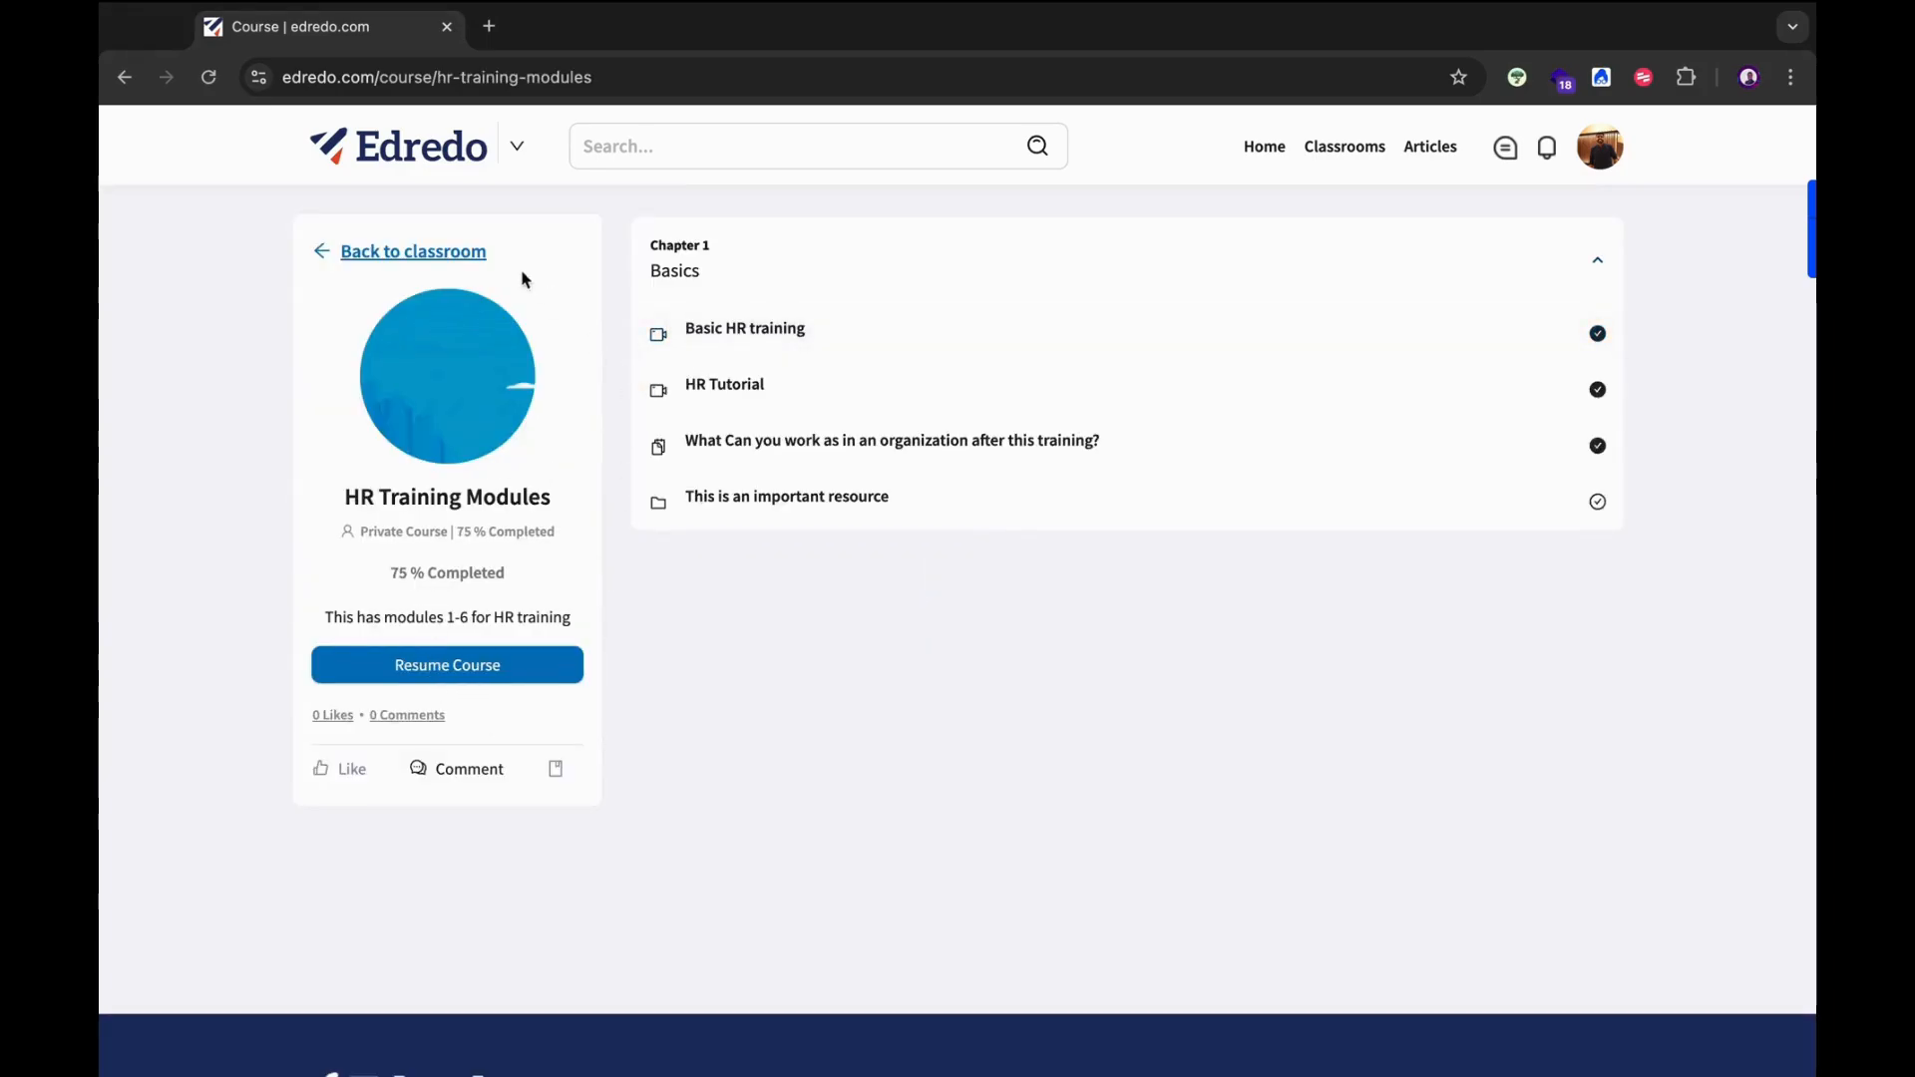
left_click(470, 252)
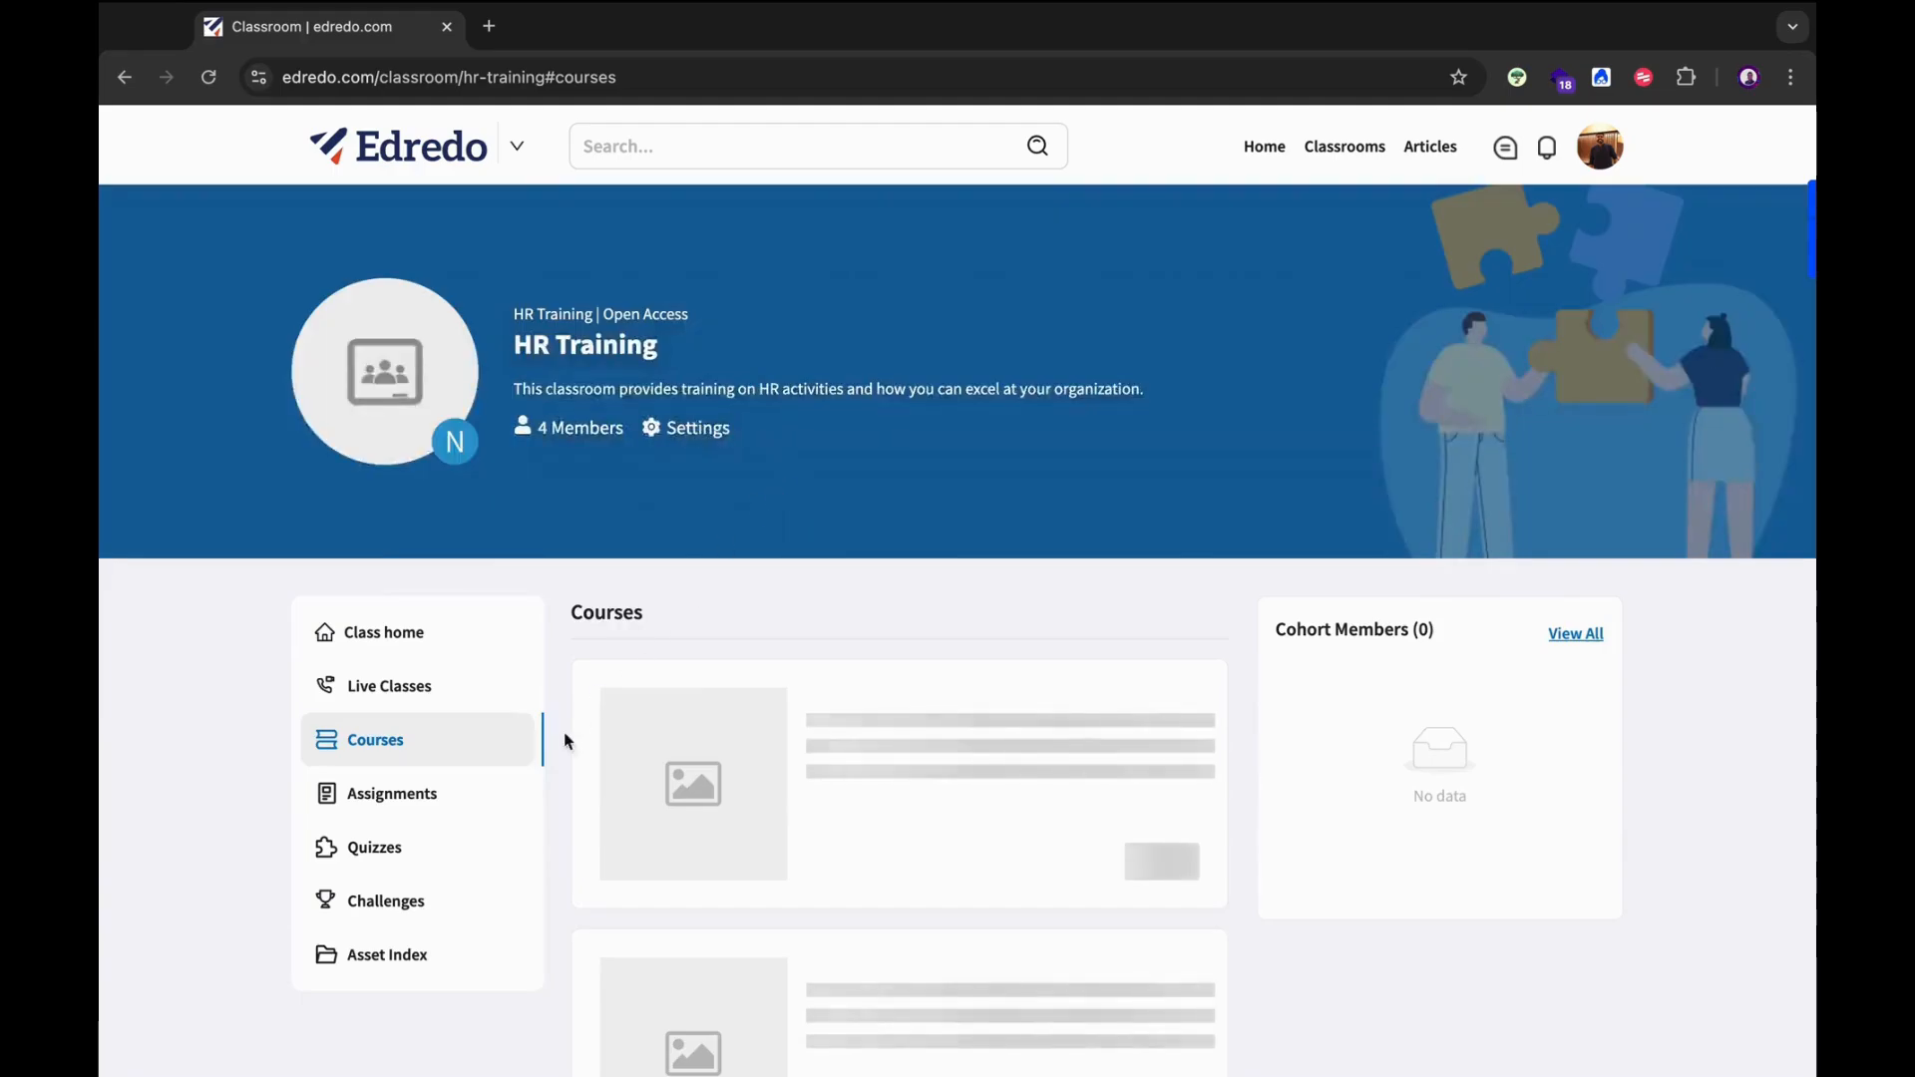
left_click(451, 788)
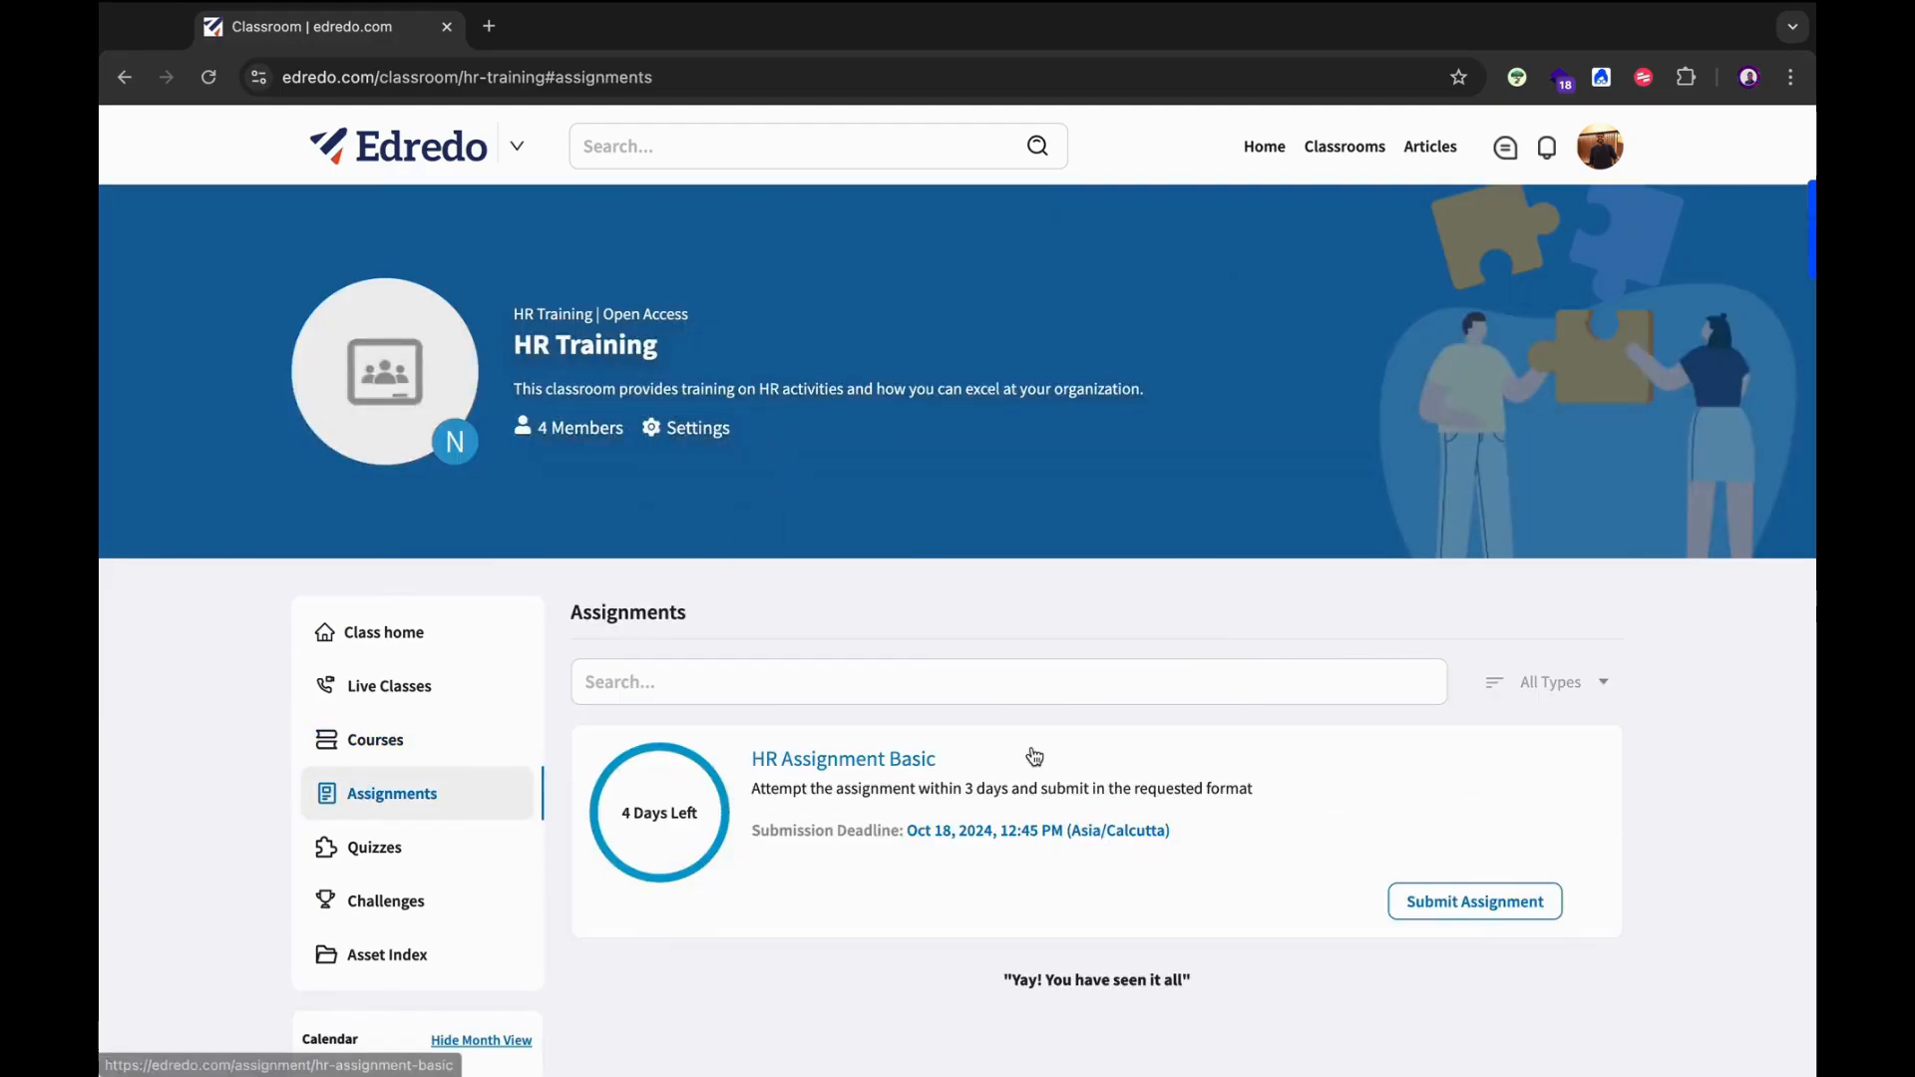
scroll(1034, 757, "down", 1)
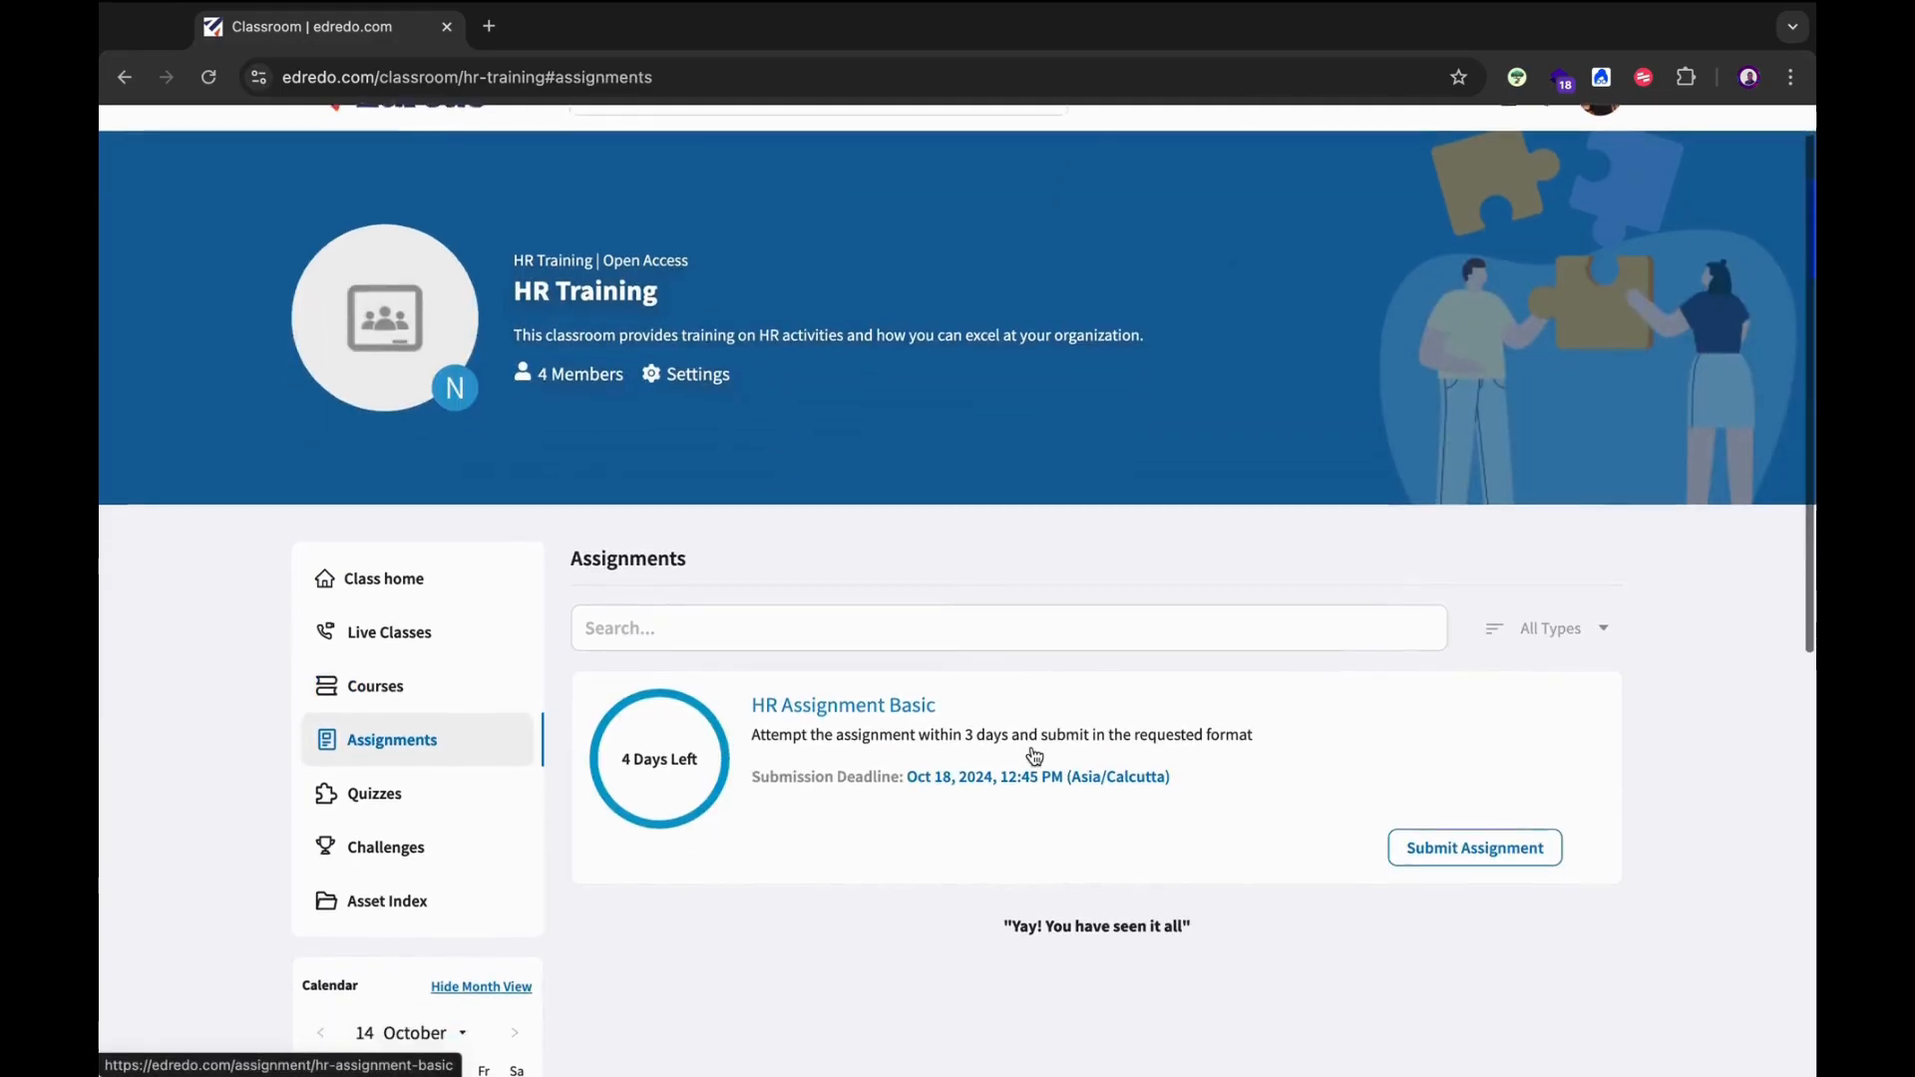
left_click(1446, 848)
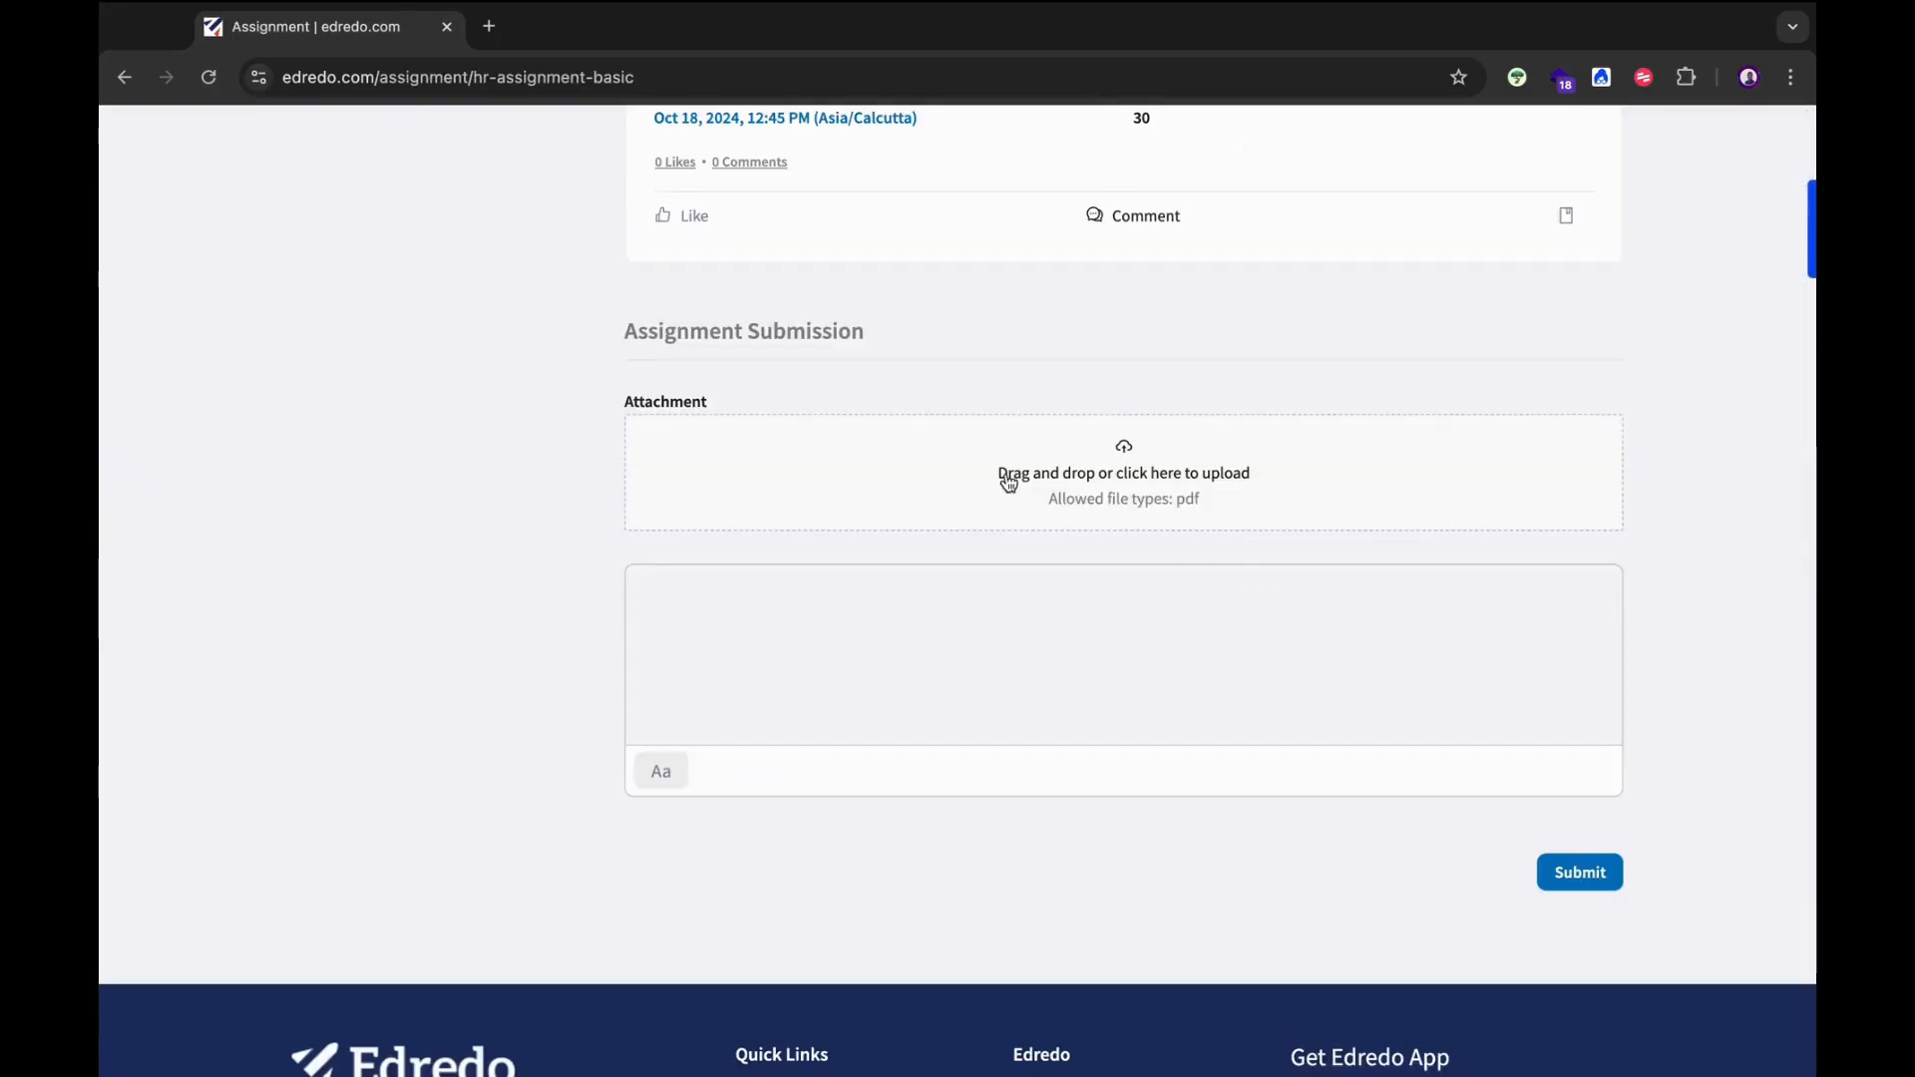
scroll(1009, 483, "up", 5)
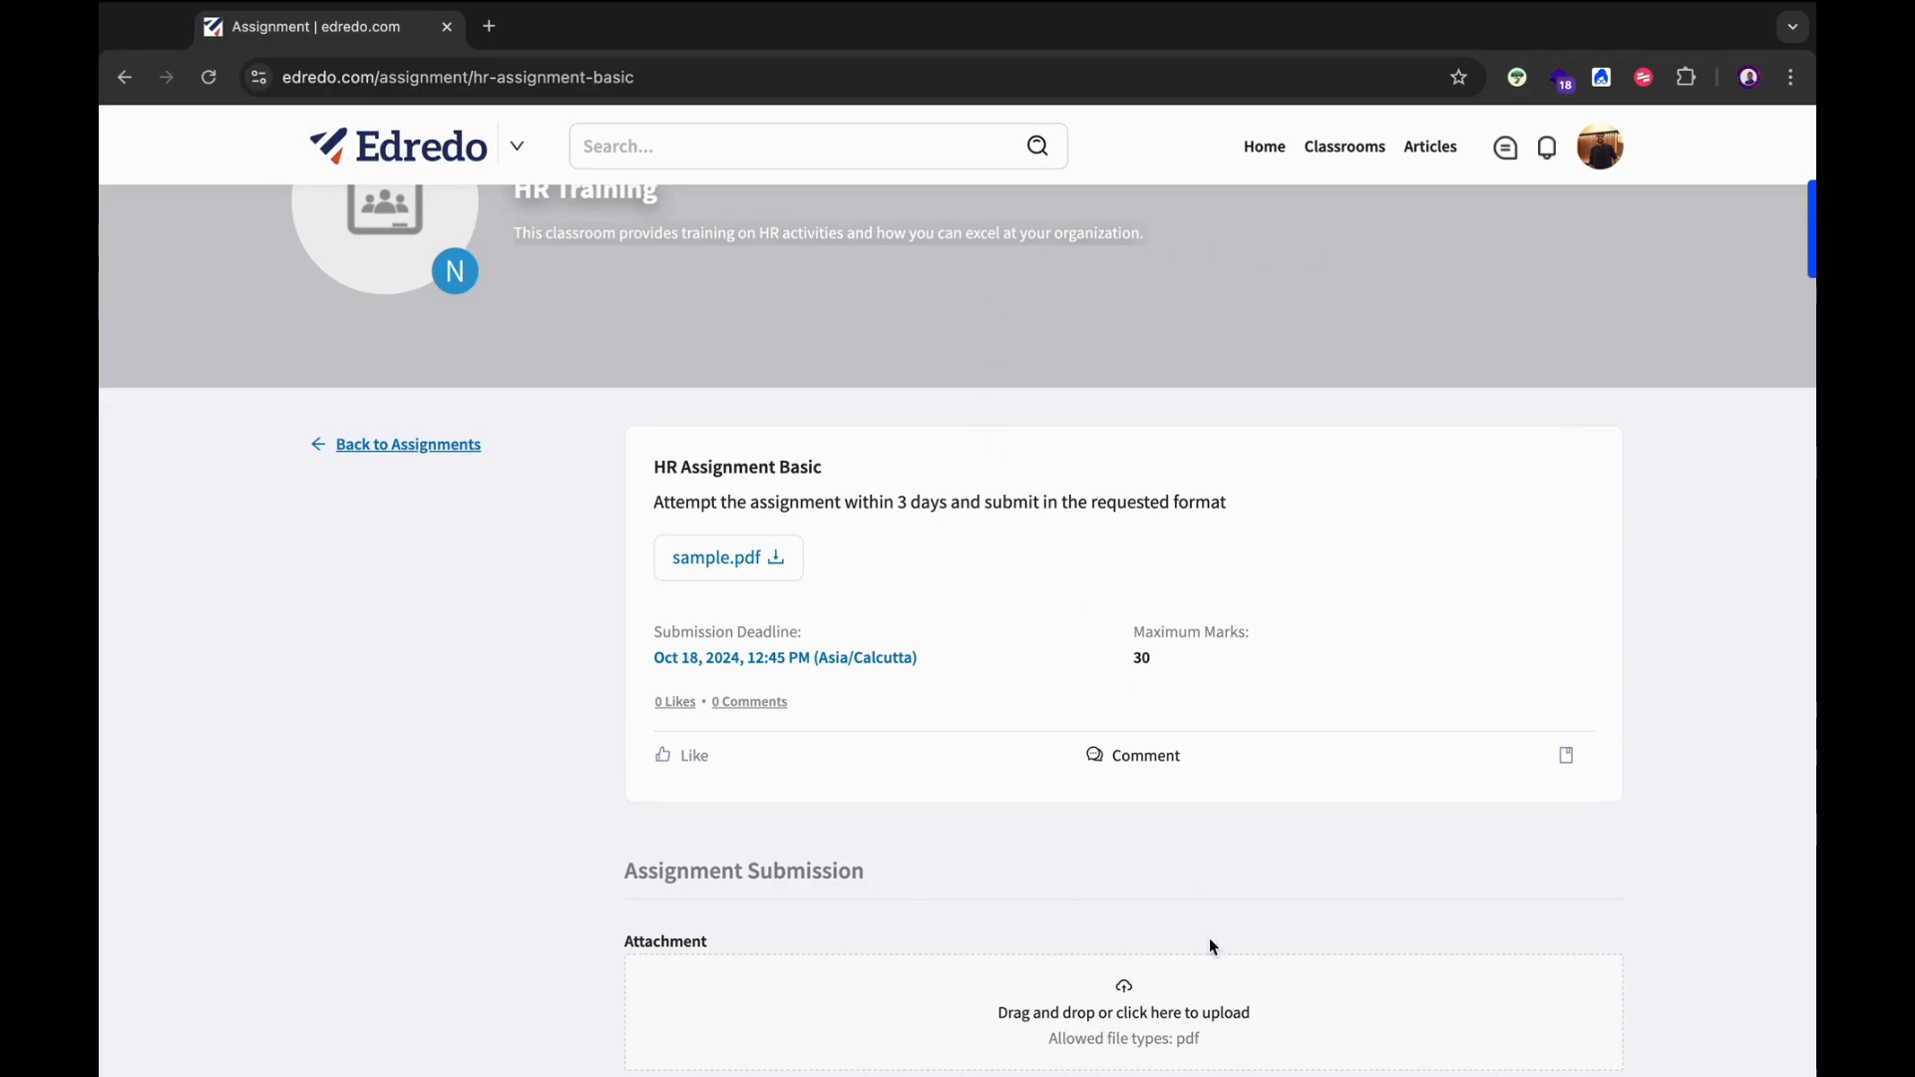
scroll(1210, 940, "down", 3)
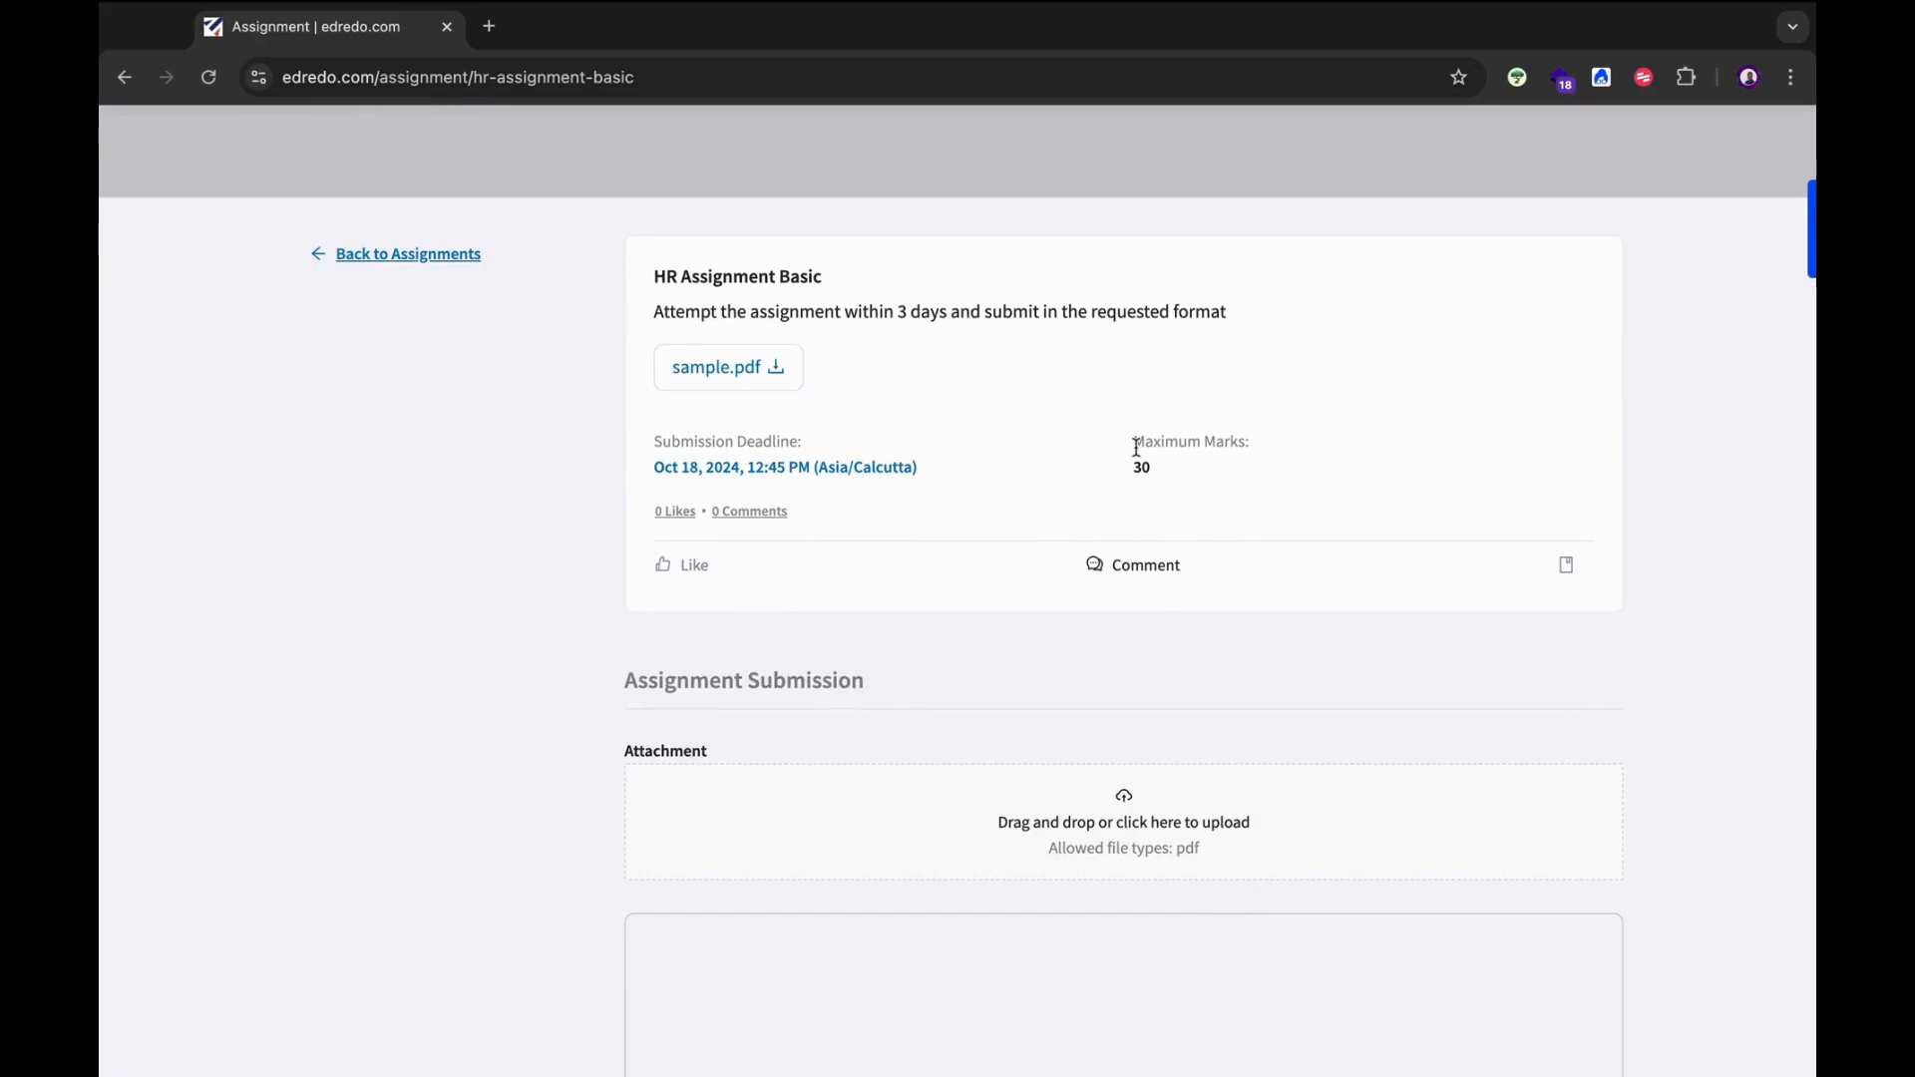
scroll(1135, 445, "down", 3)
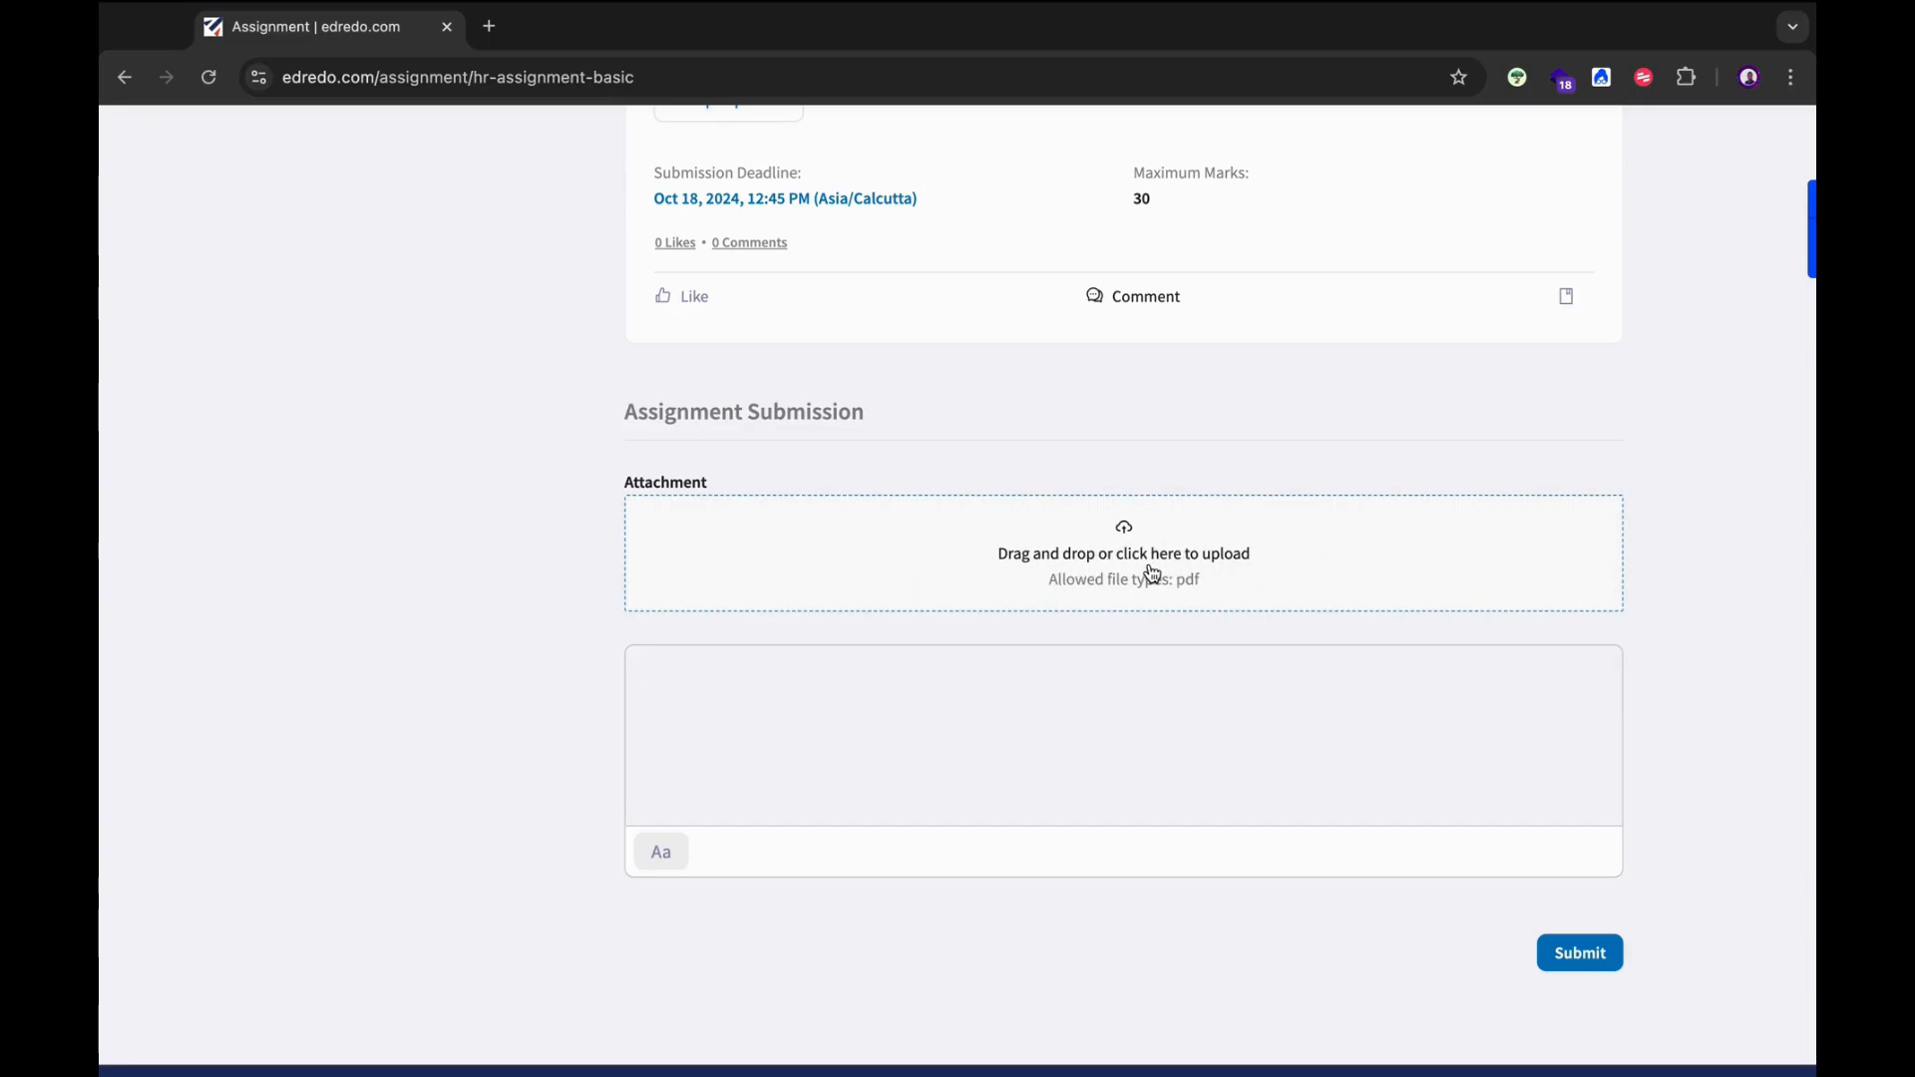
Attach sample.pdf from Downloads to the submission.
left_click(1244, 572)
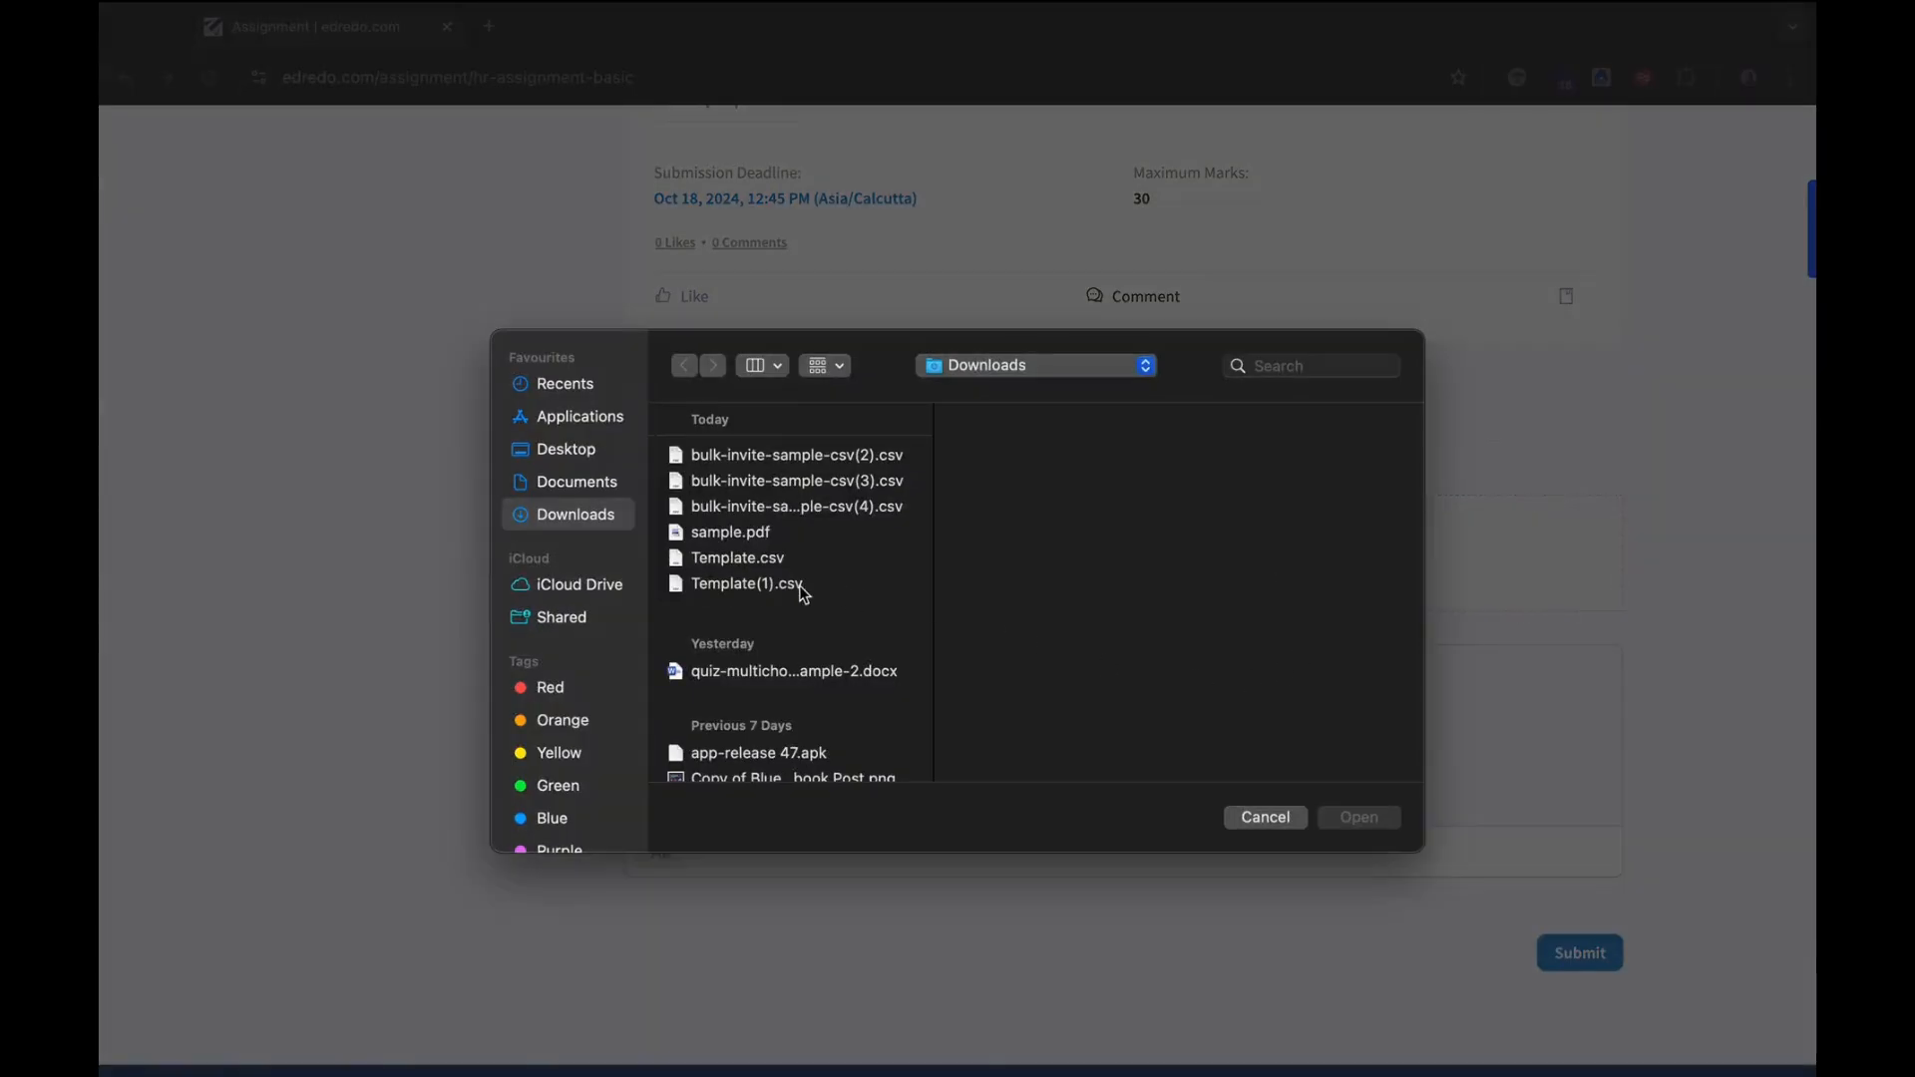
left_click(732, 534)
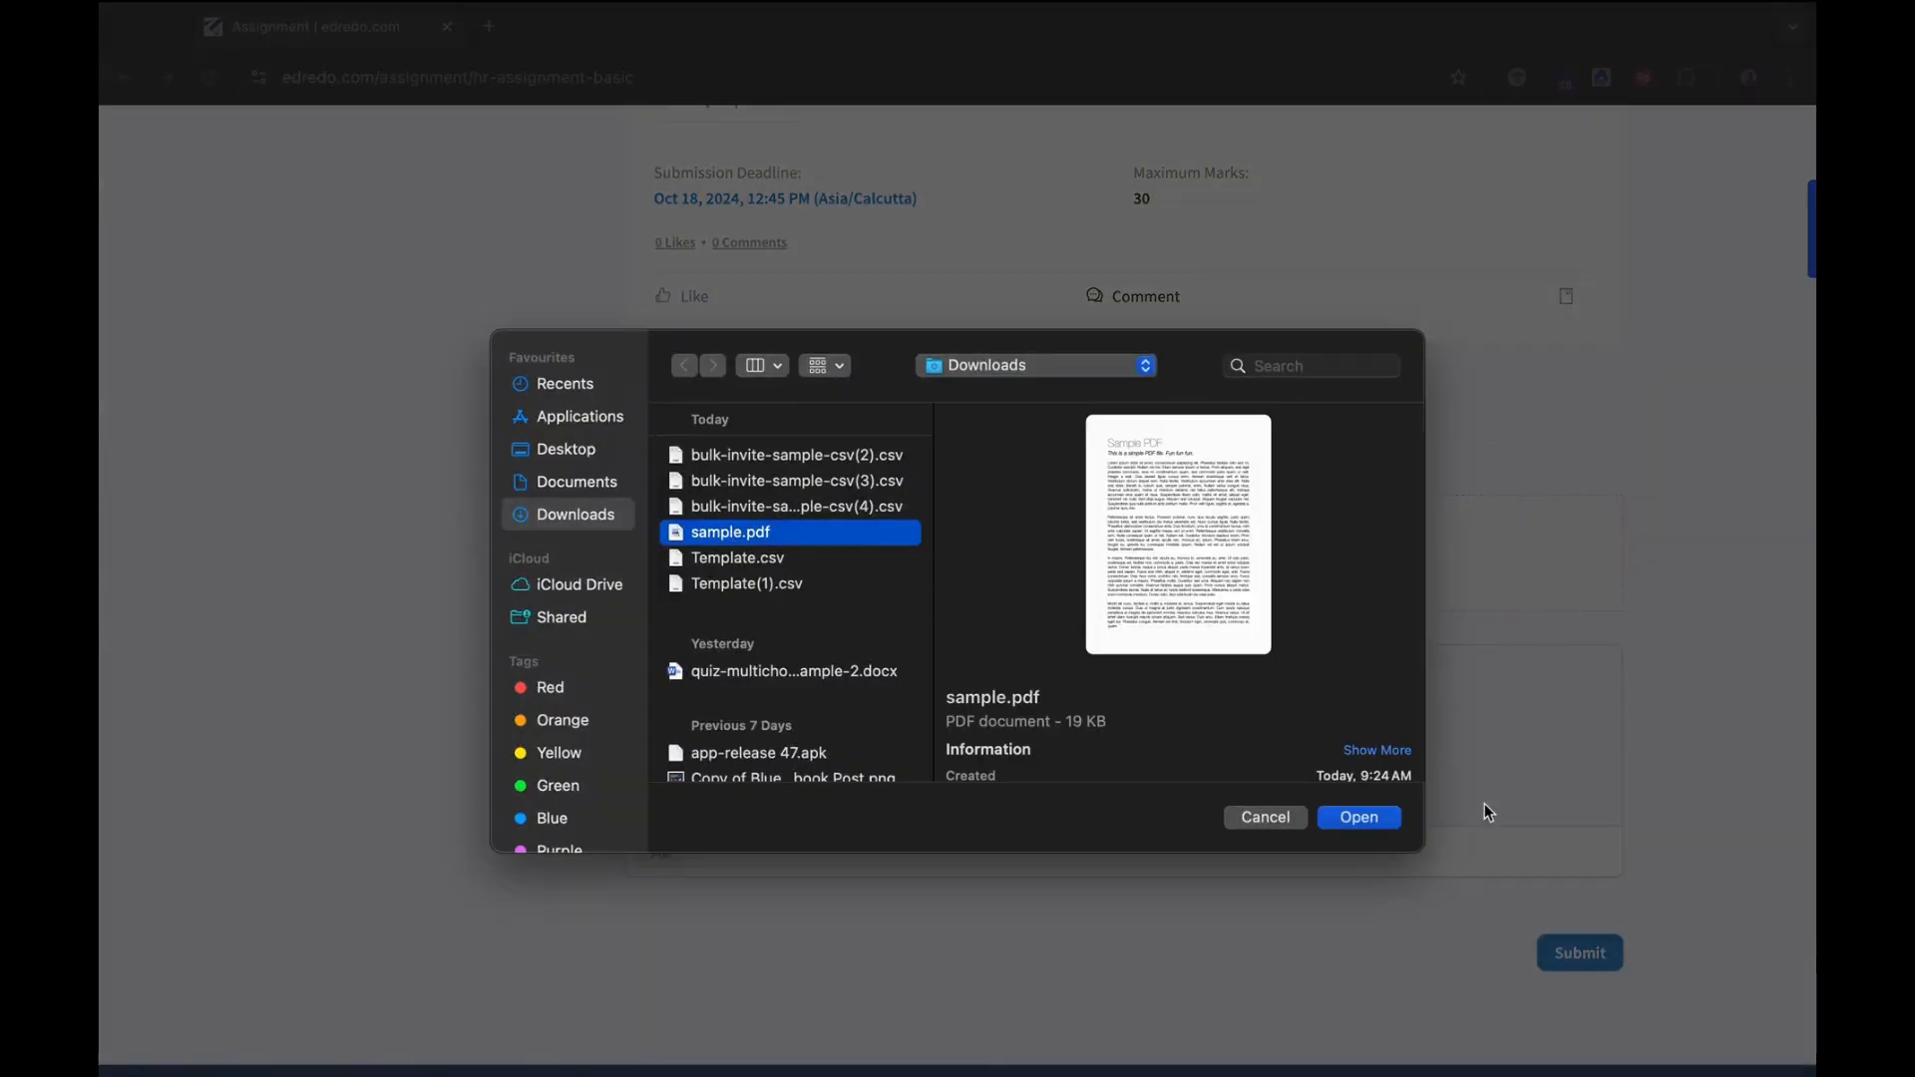
left_click(1356, 820)
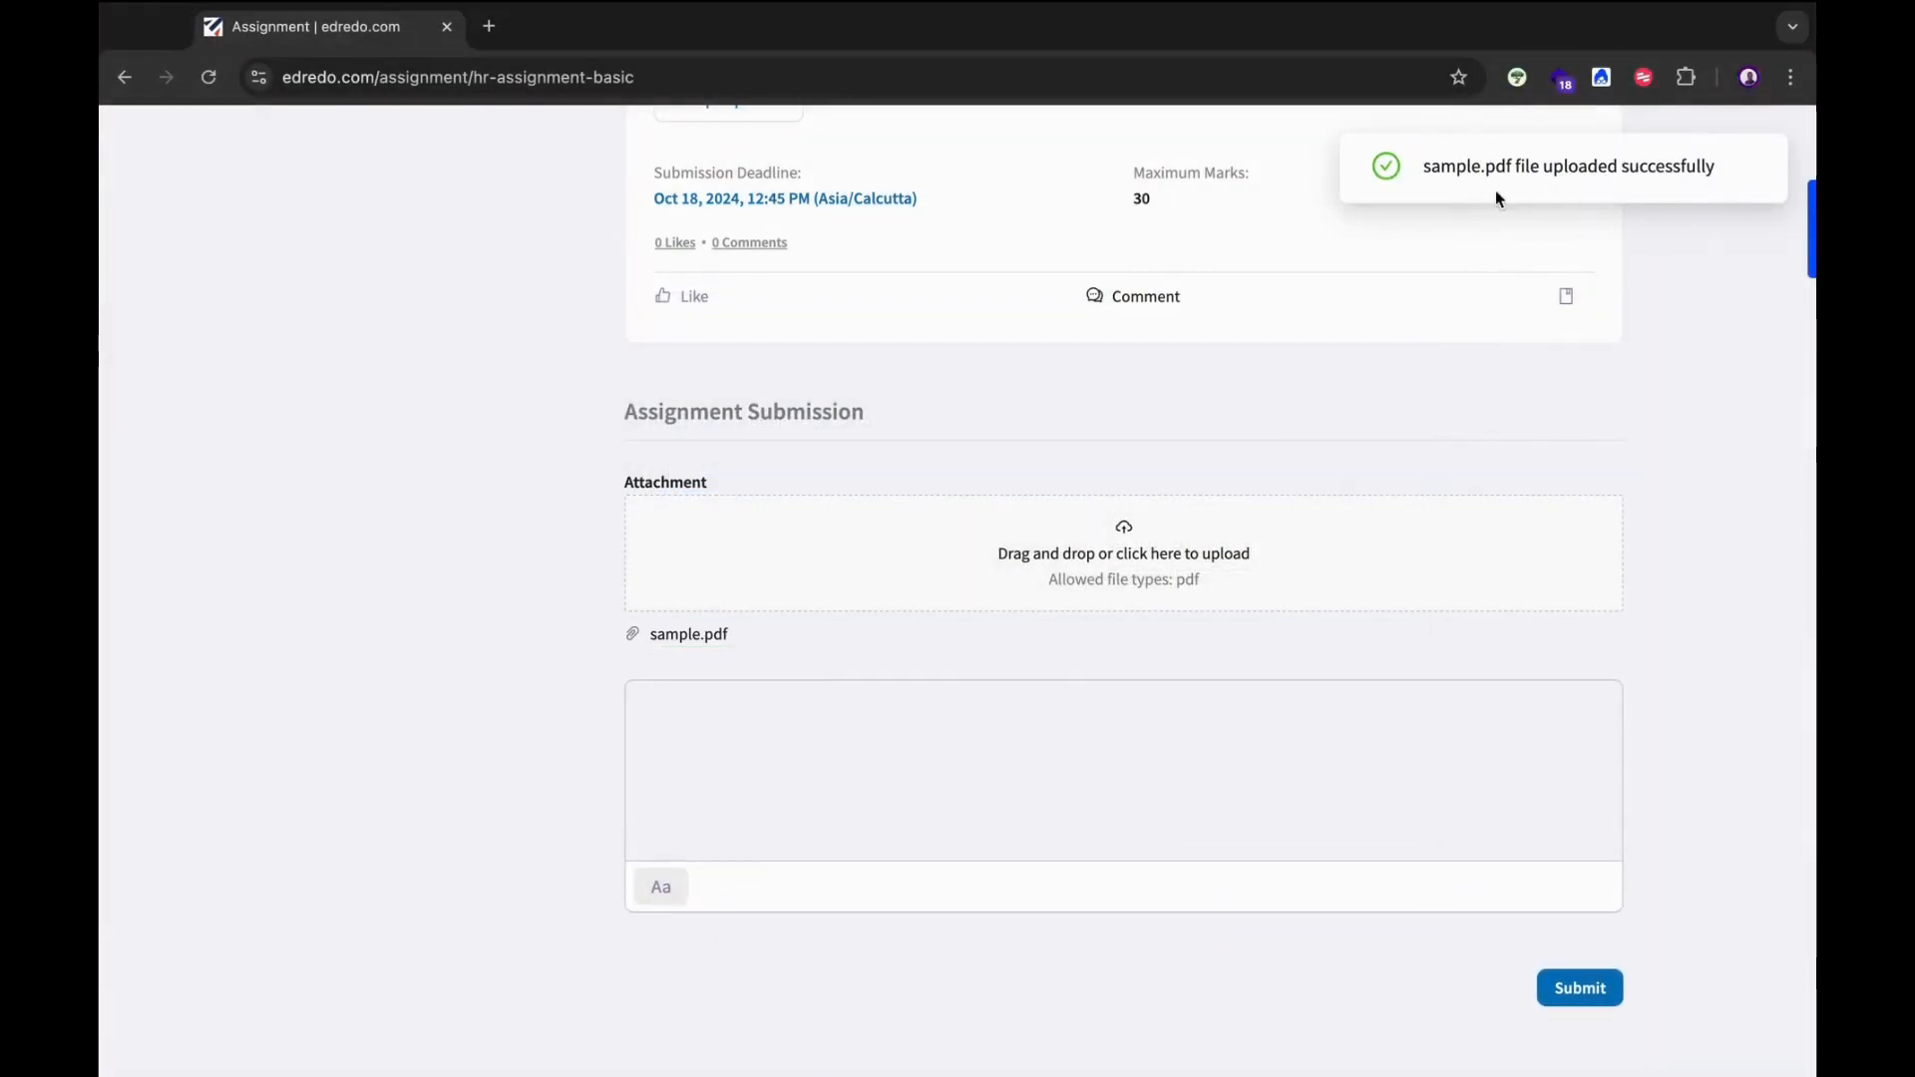
Add the note 'This is my assignment. Please review.' and submit the assignment.
left_click(964, 793)
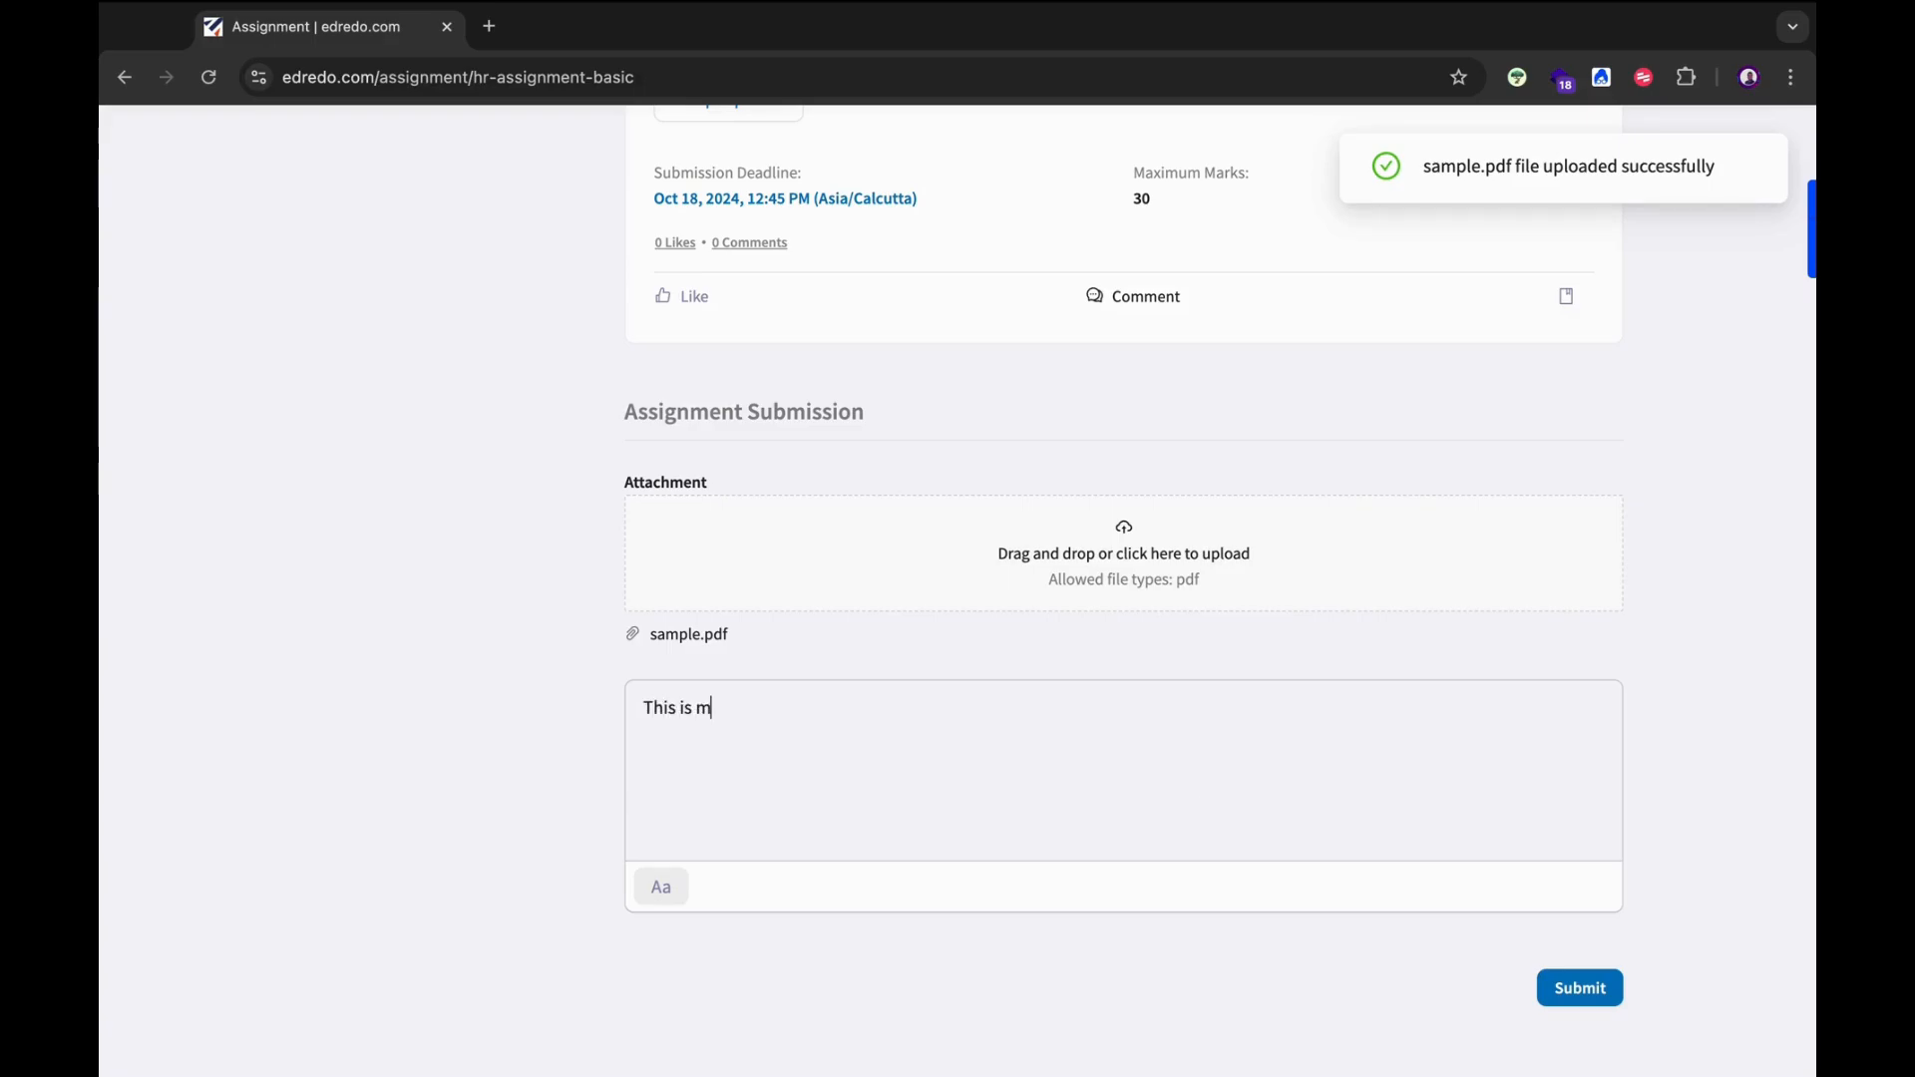
type("This is my assignment")
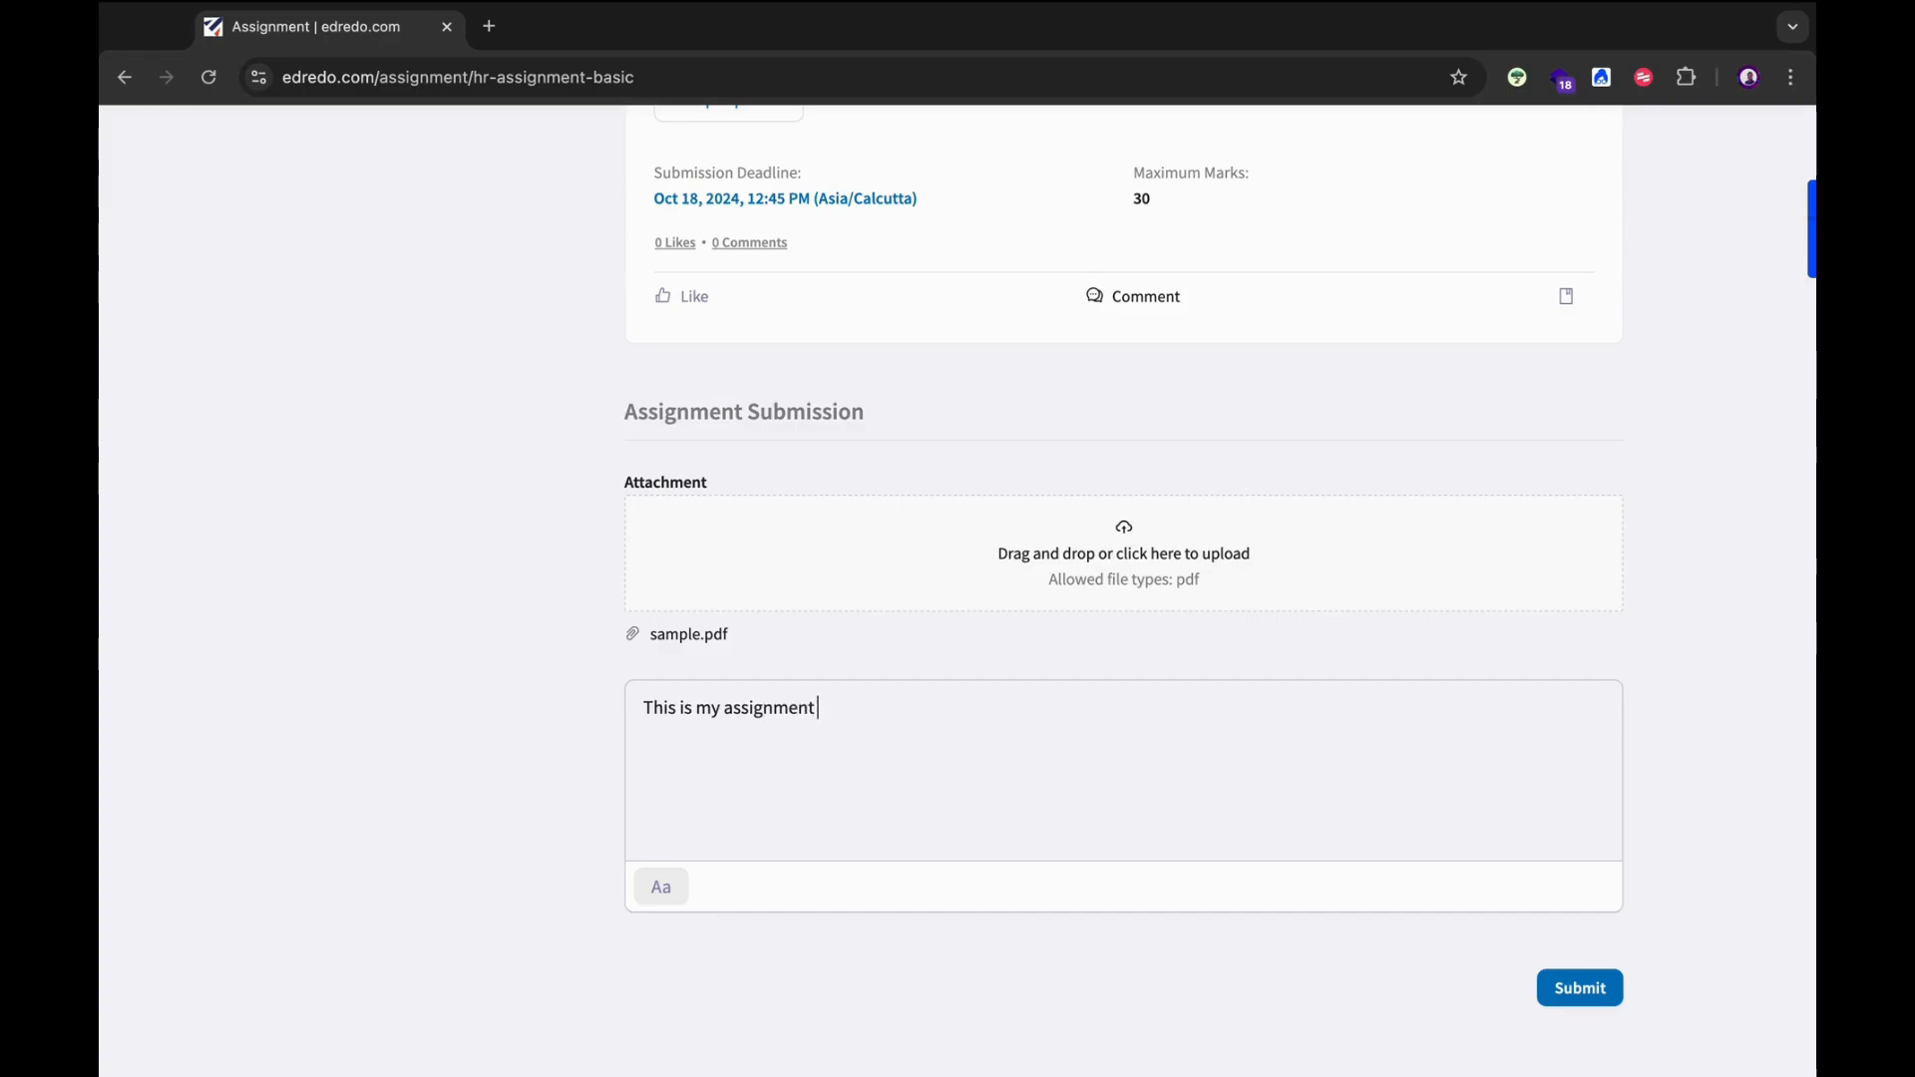
type(". PLea")
type("l")
left_click(1581, 990)
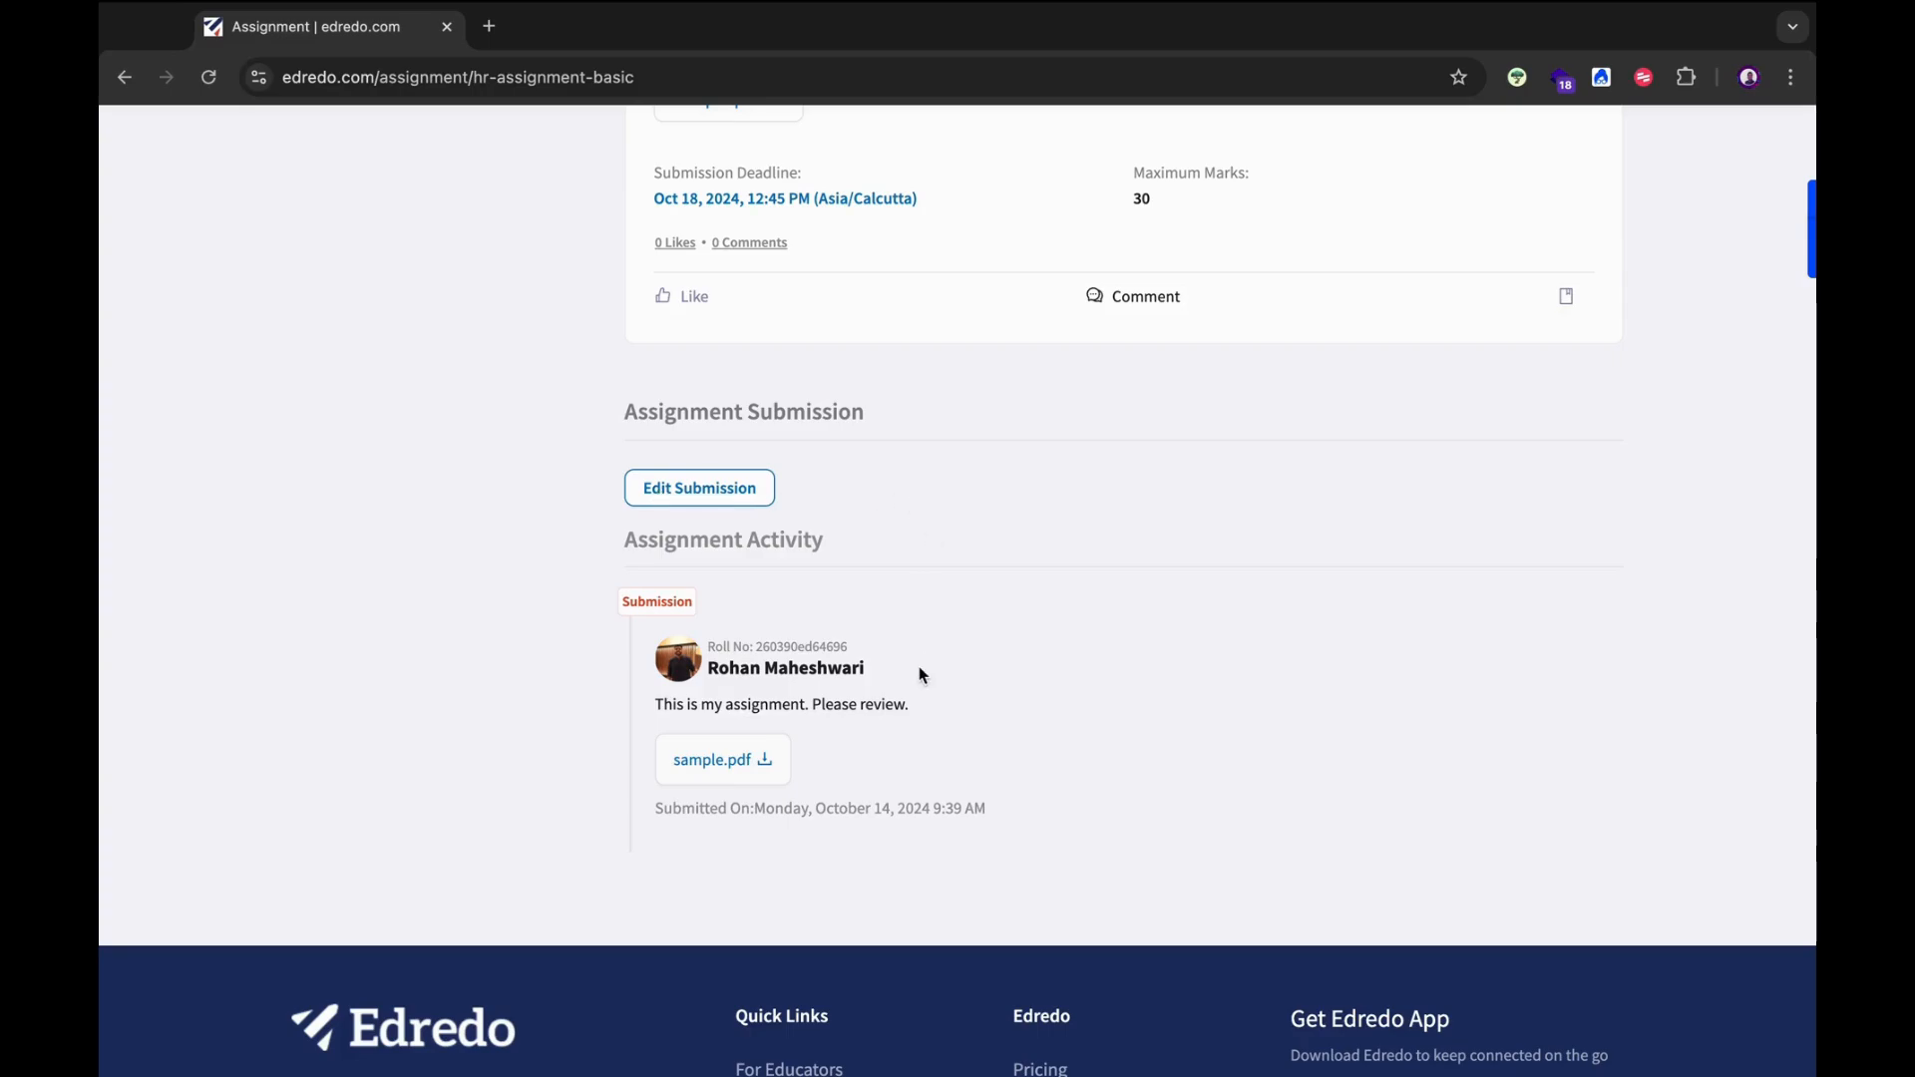
key("ctrl+Left")
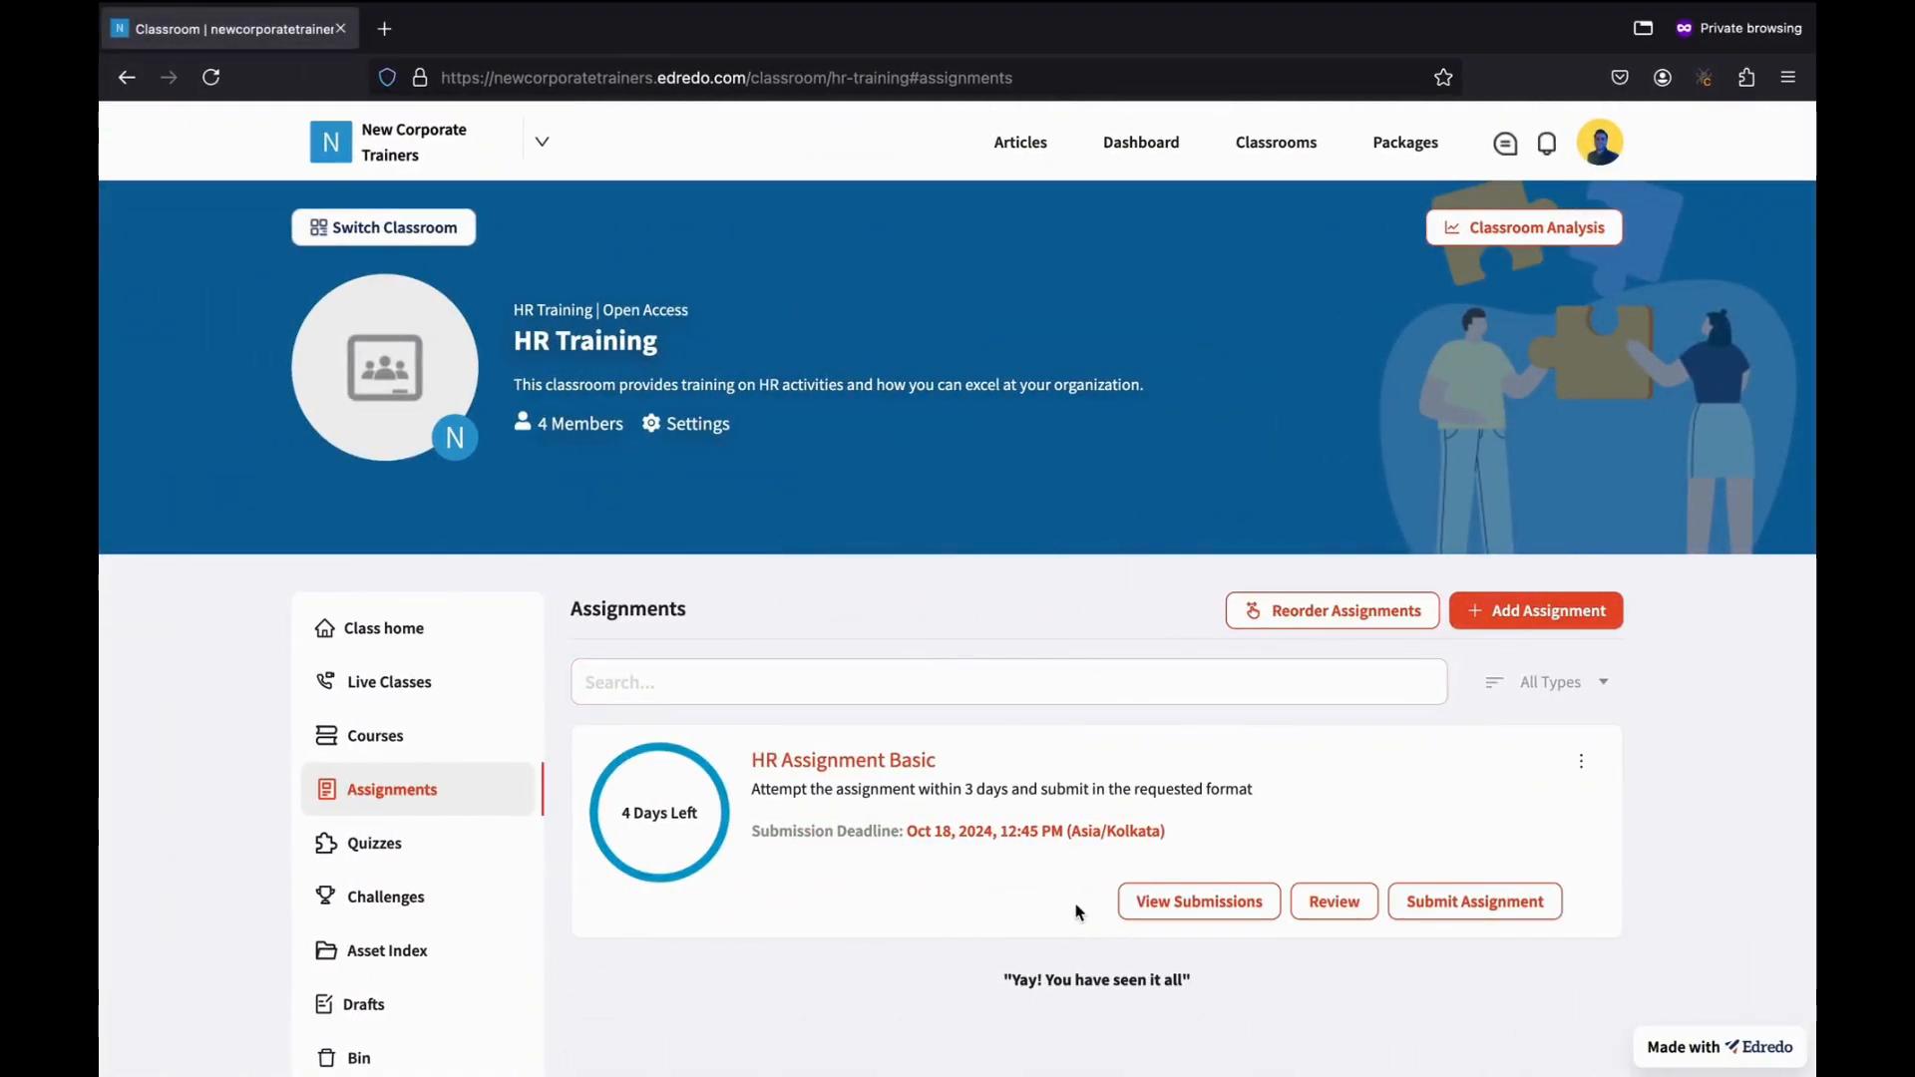
Open the HR Assignment Basic submissions and check the Not Submitted list.
left_click(1171, 902)
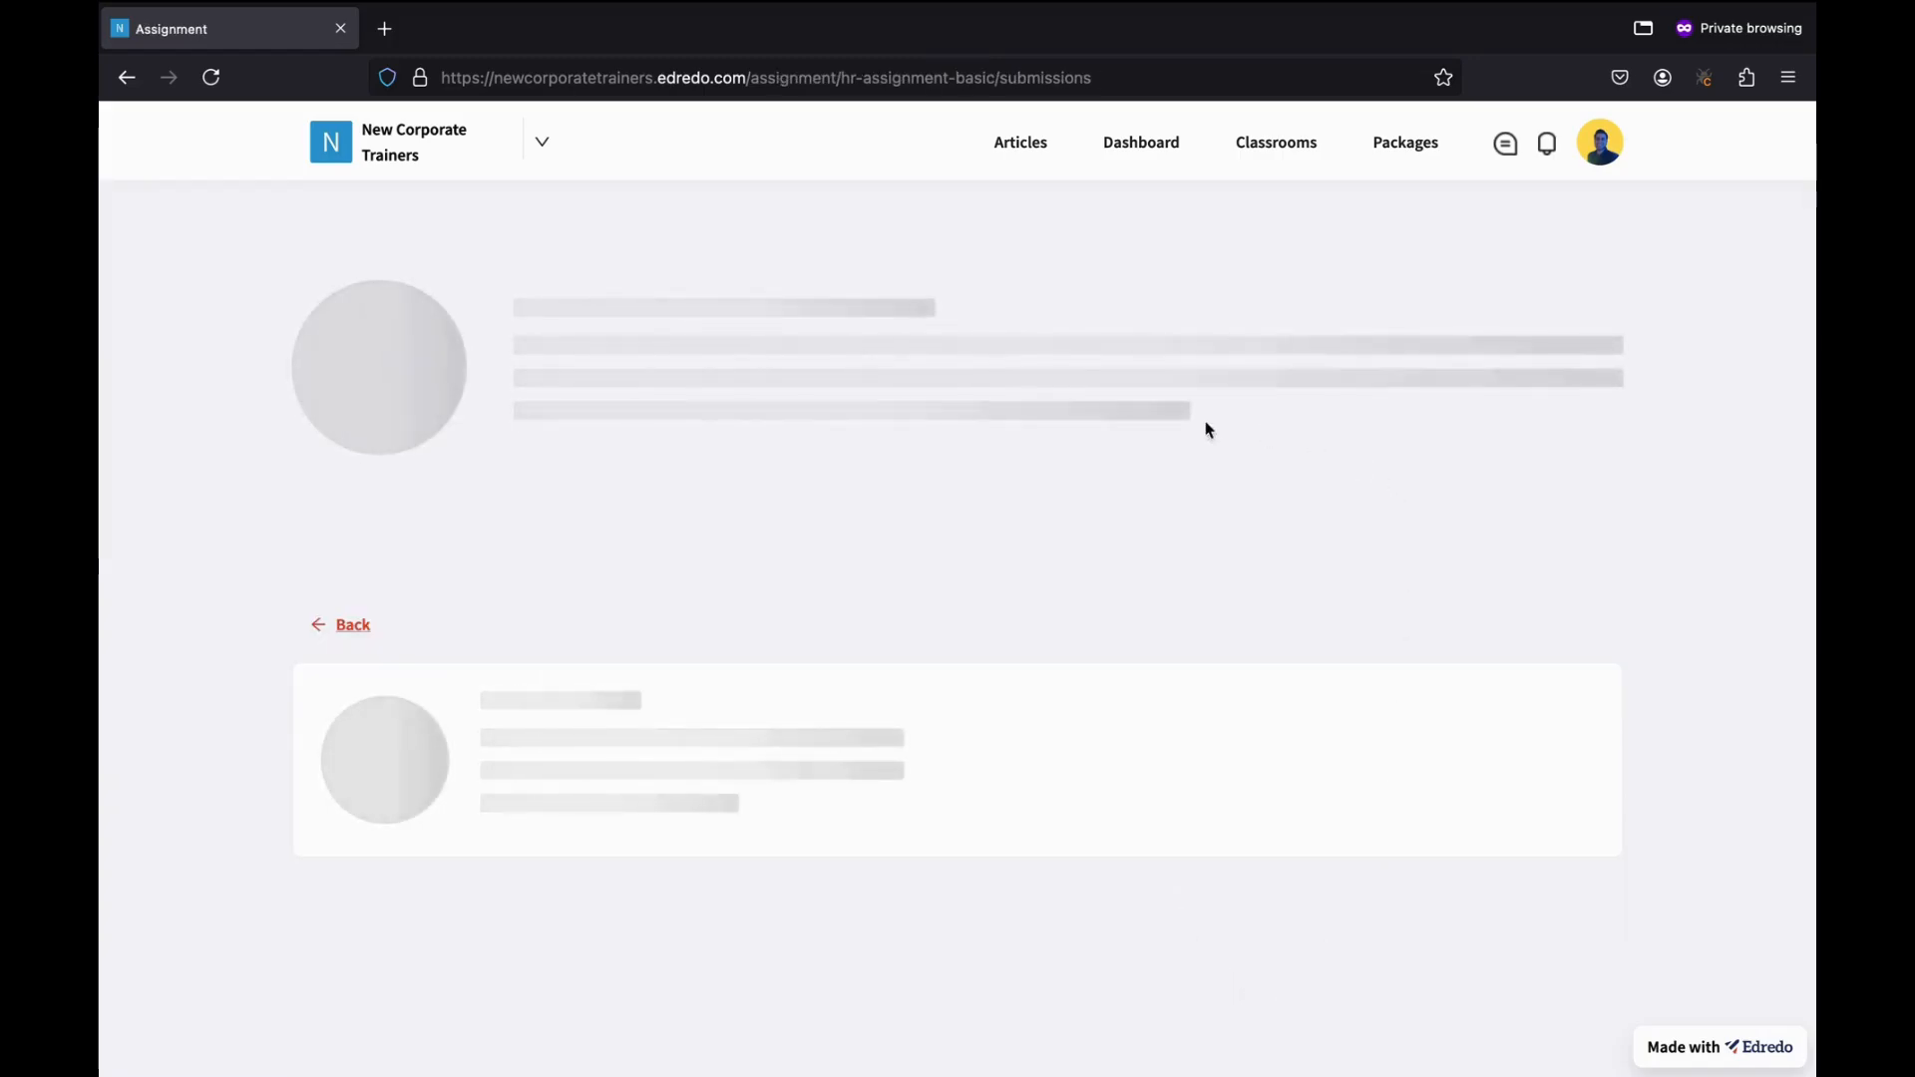
scroll(1012, 704, "down", 5)
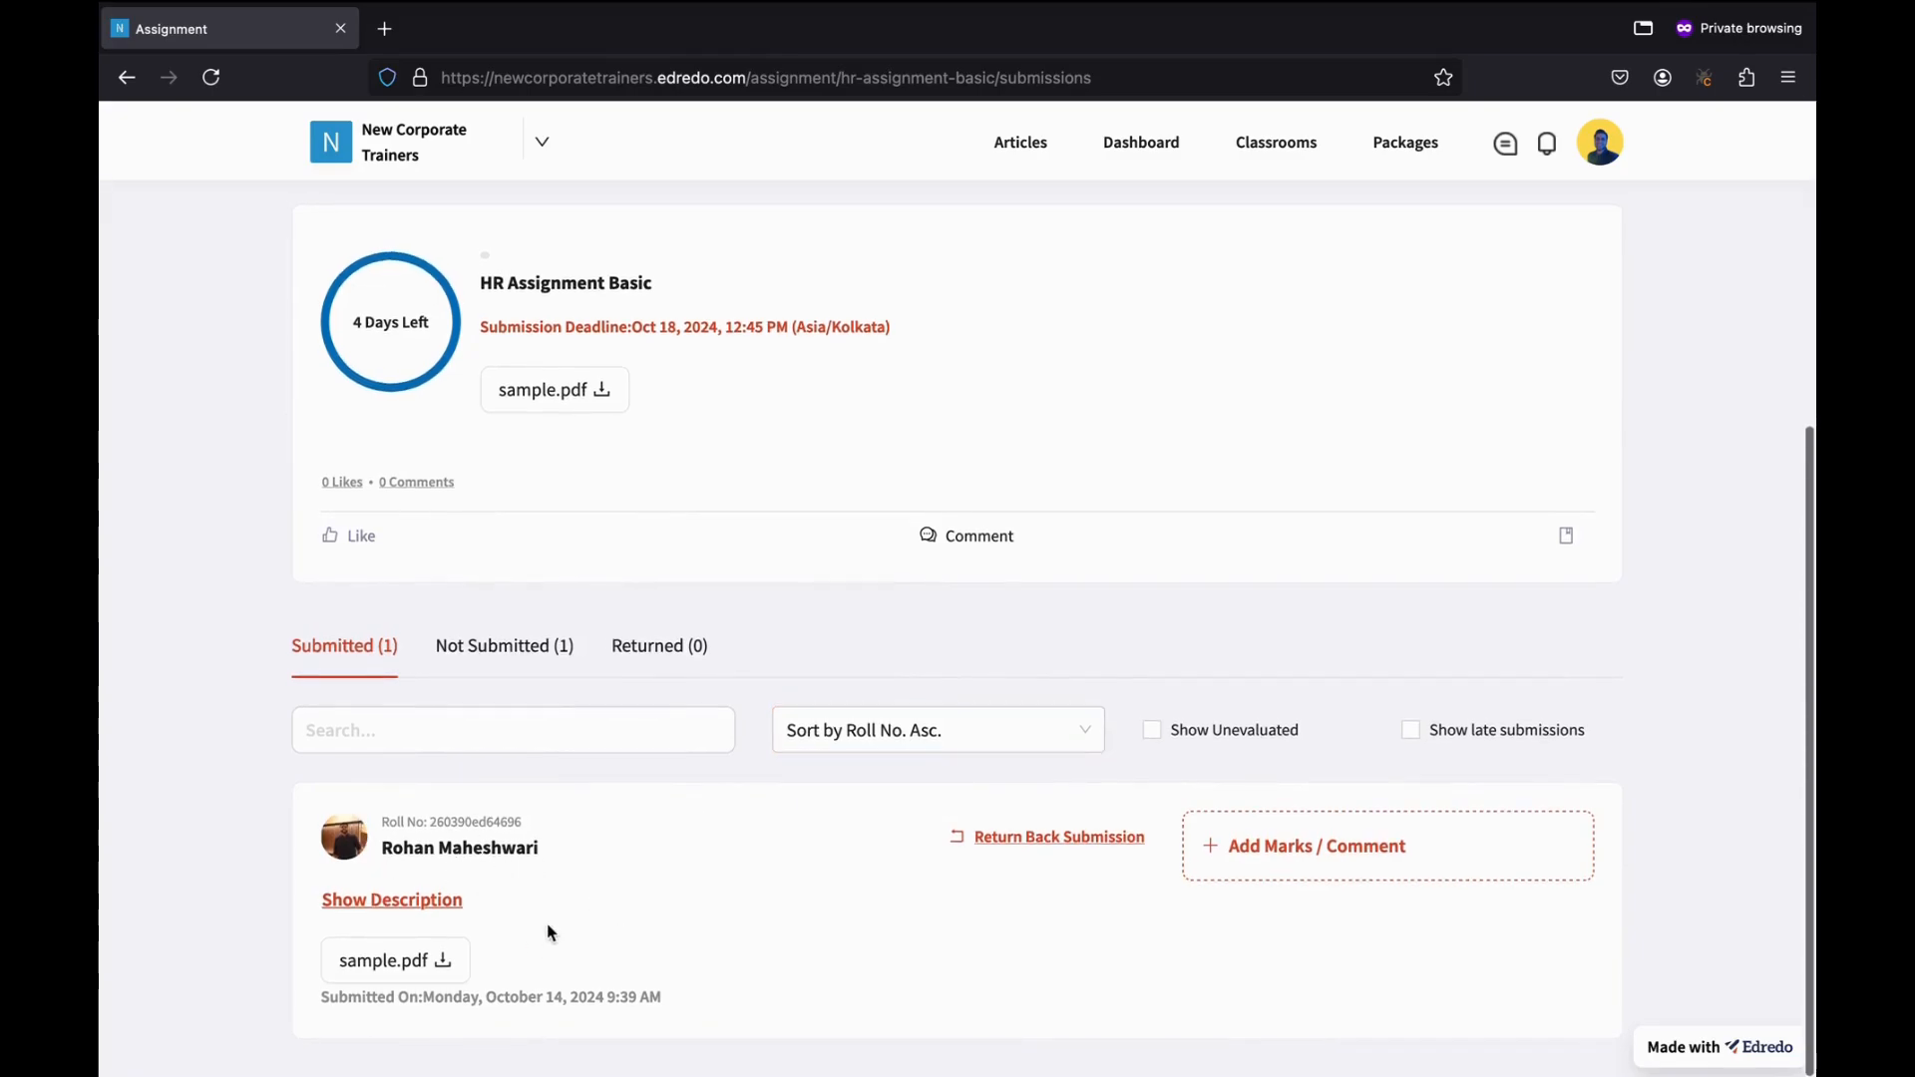
left_click(520, 730)
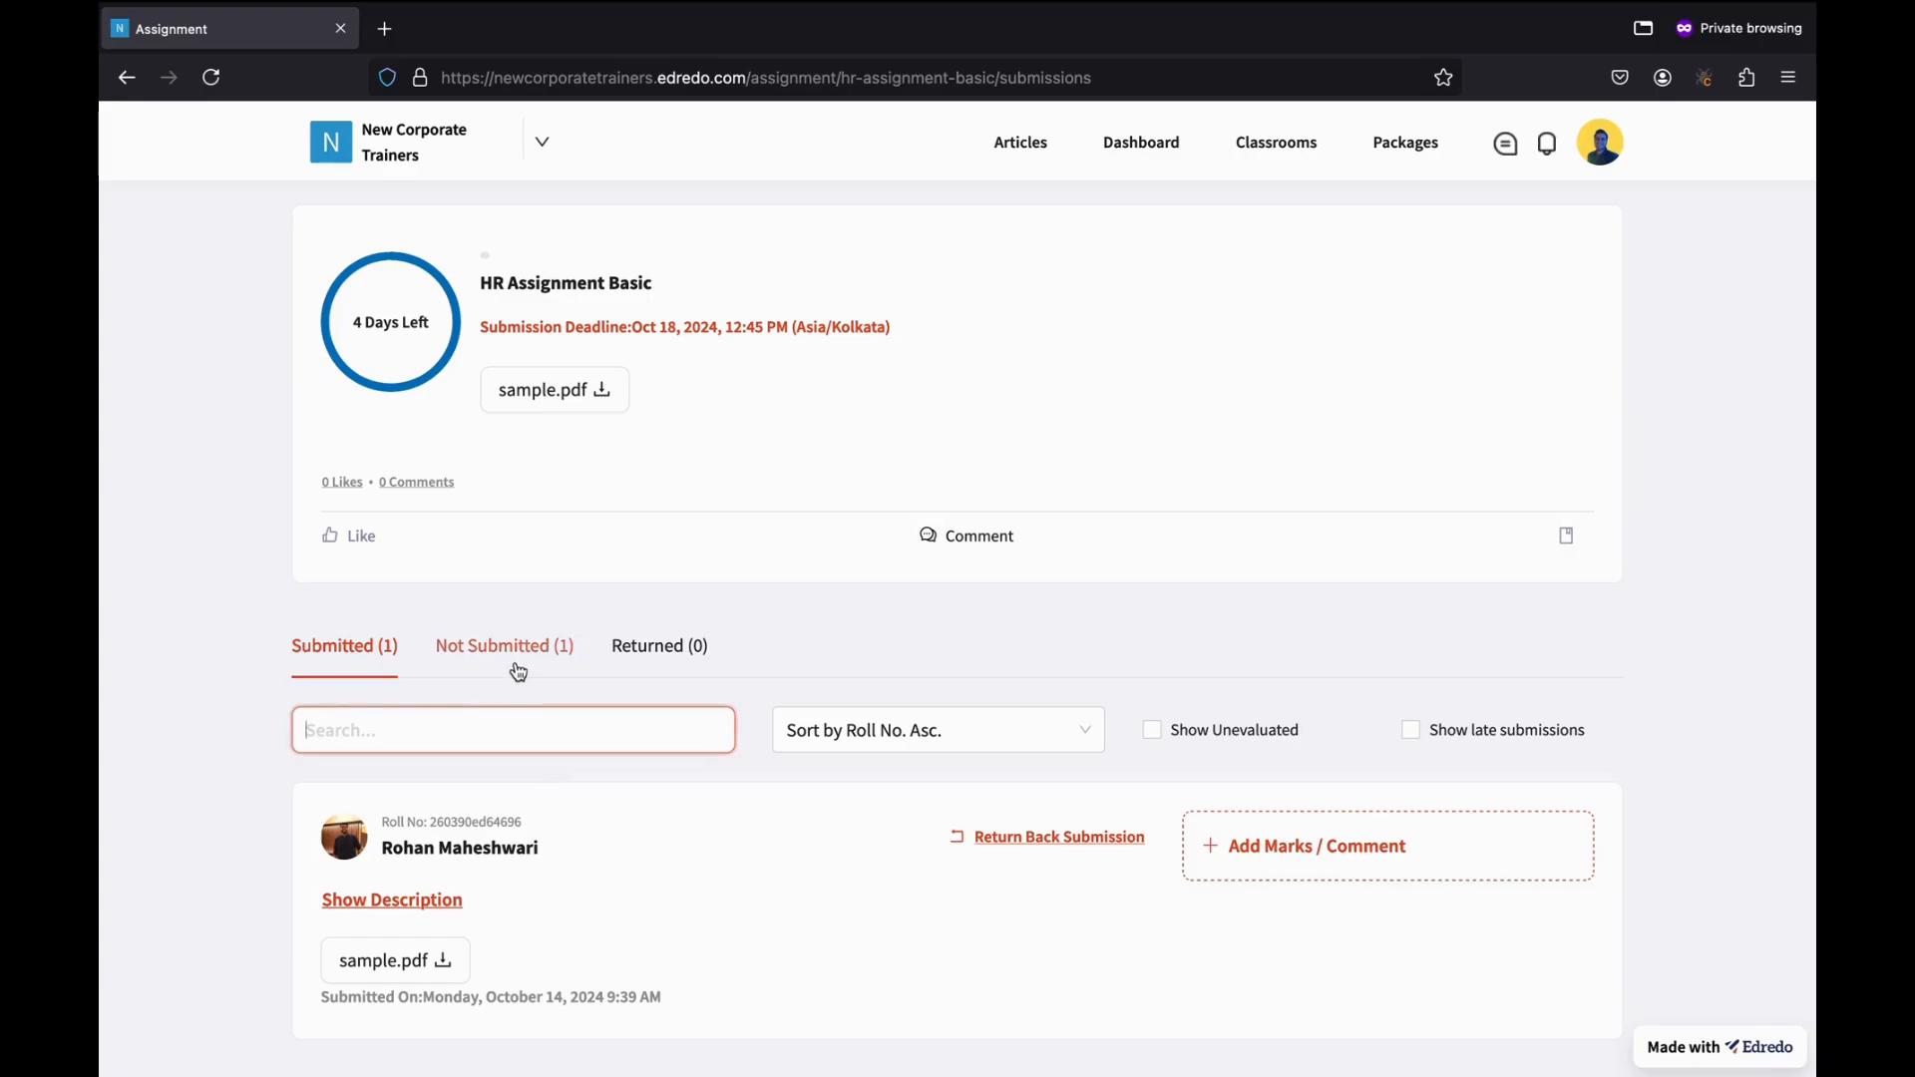
left_click(531, 661)
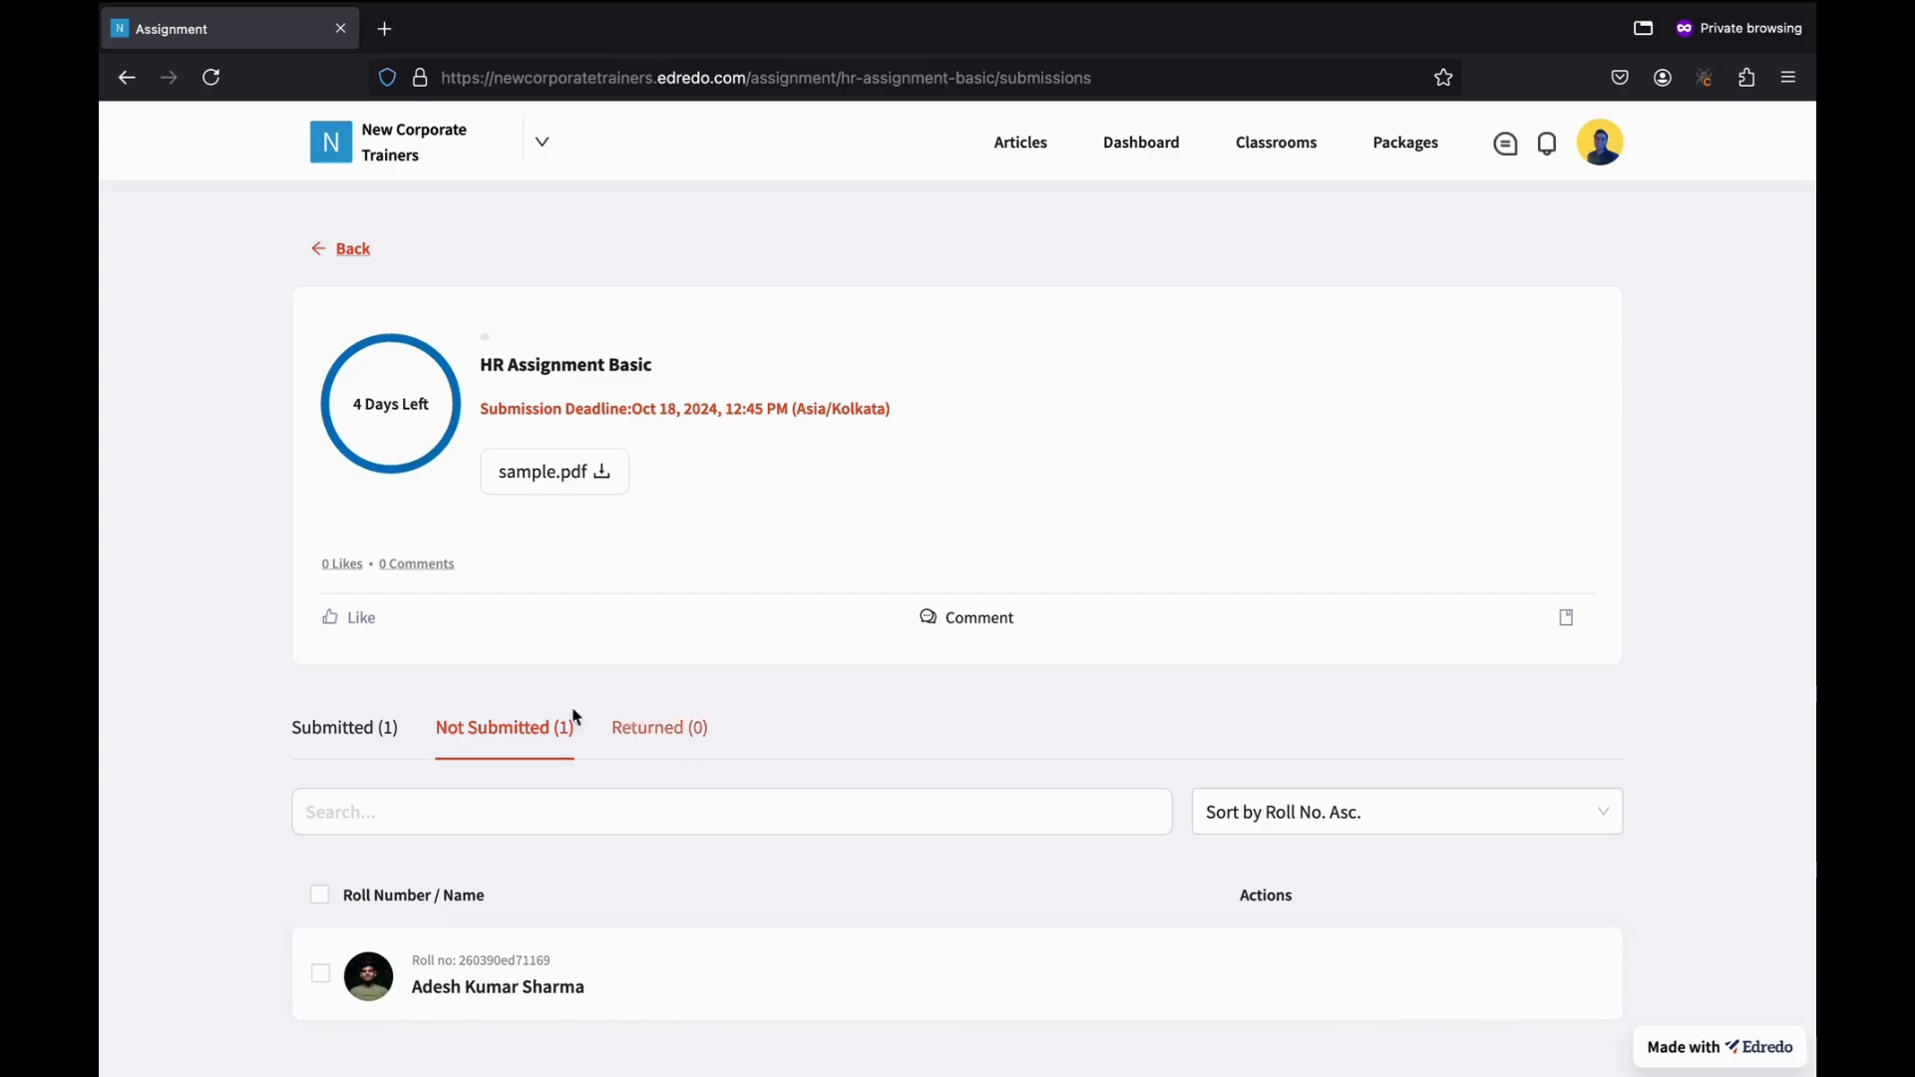
Return to the submitted entries and reveal the student's note beside sample.pdf.
left_click(355, 738)
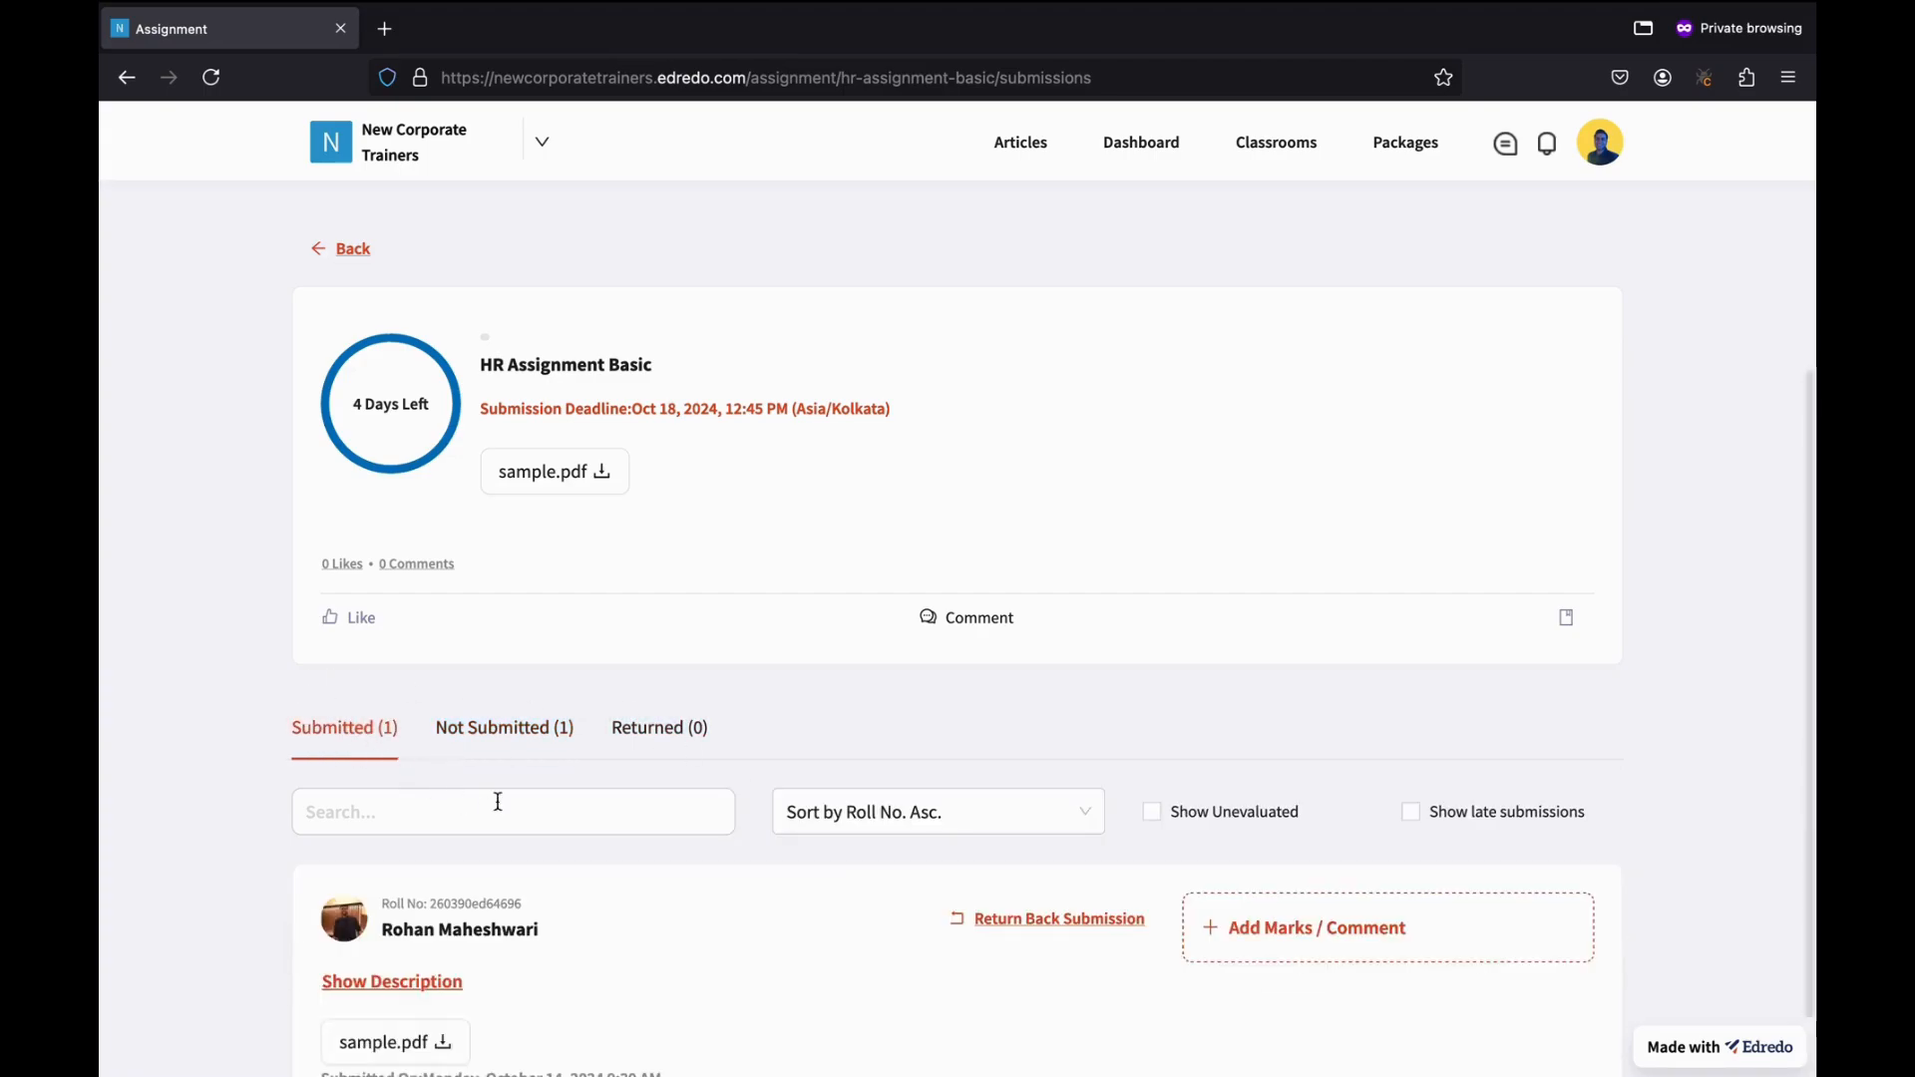
scroll(577, 813, "down", 2)
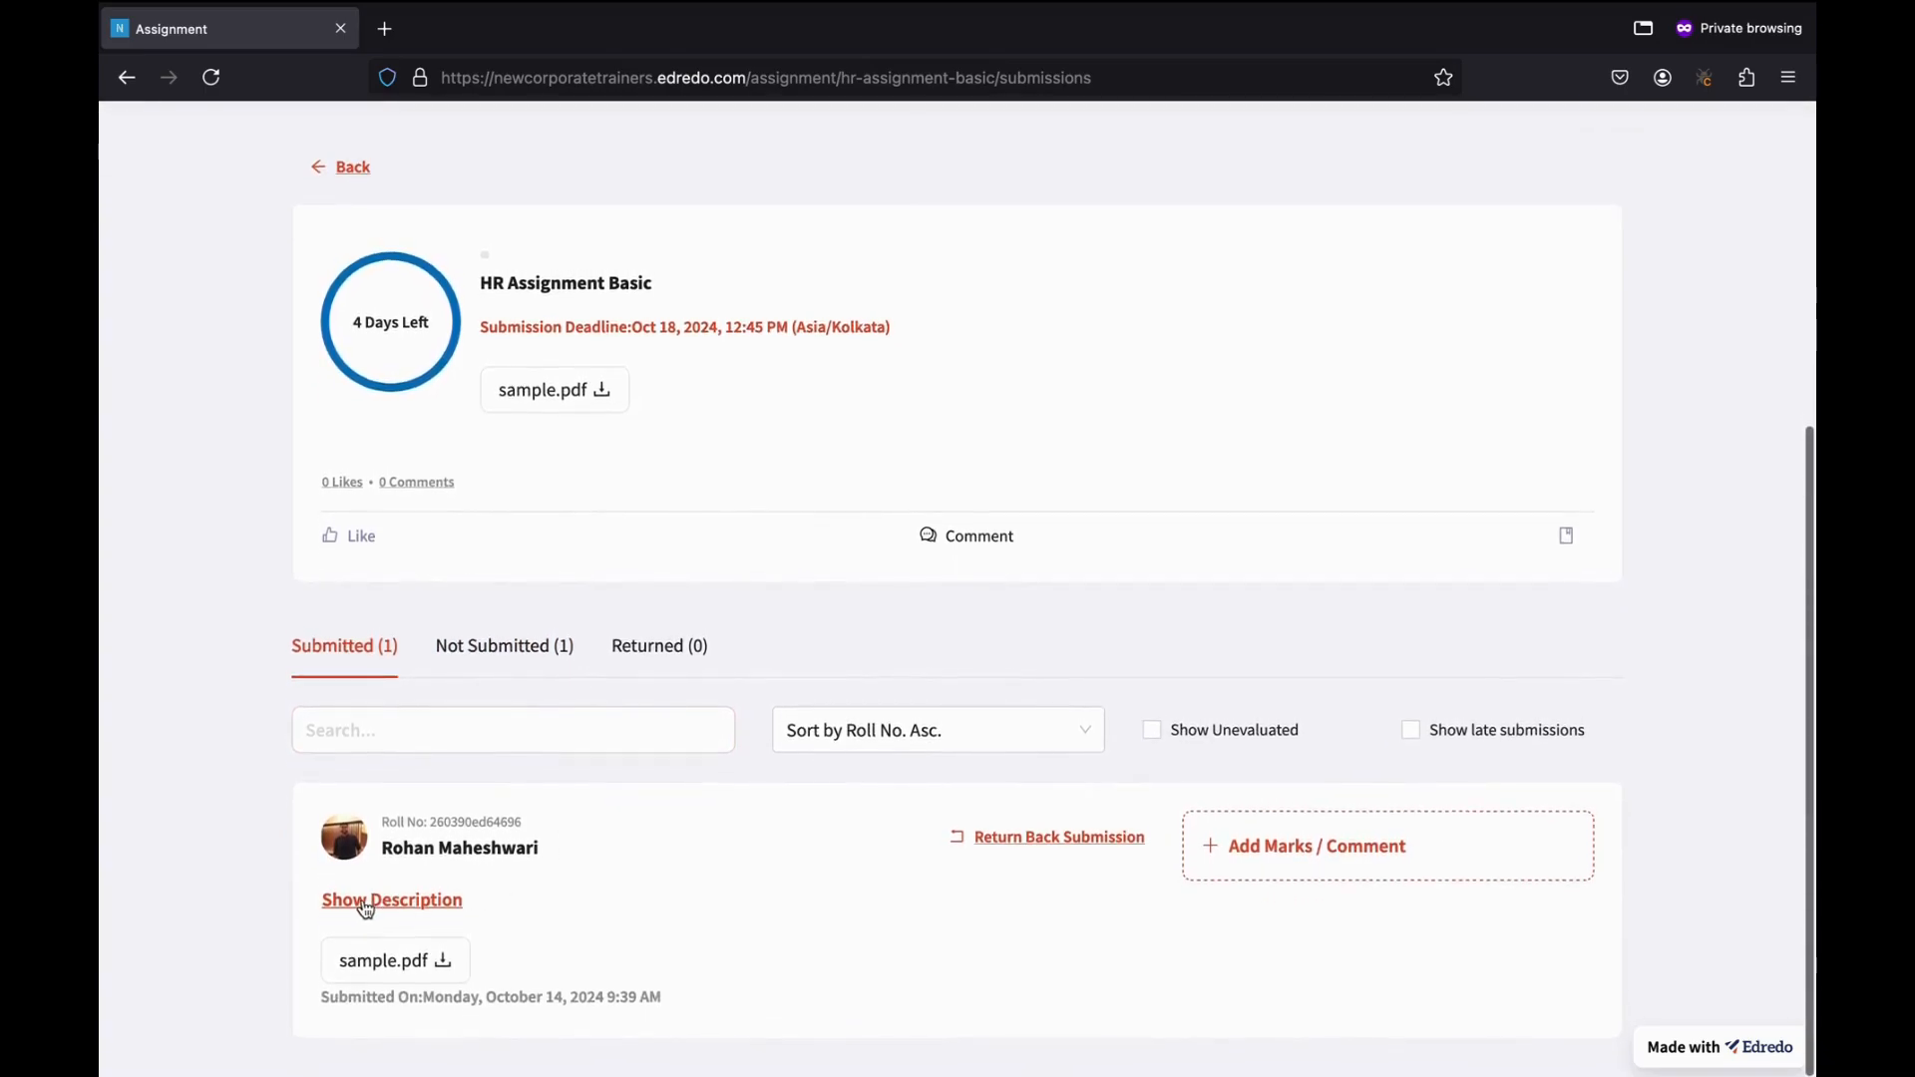
left_click(381, 903)
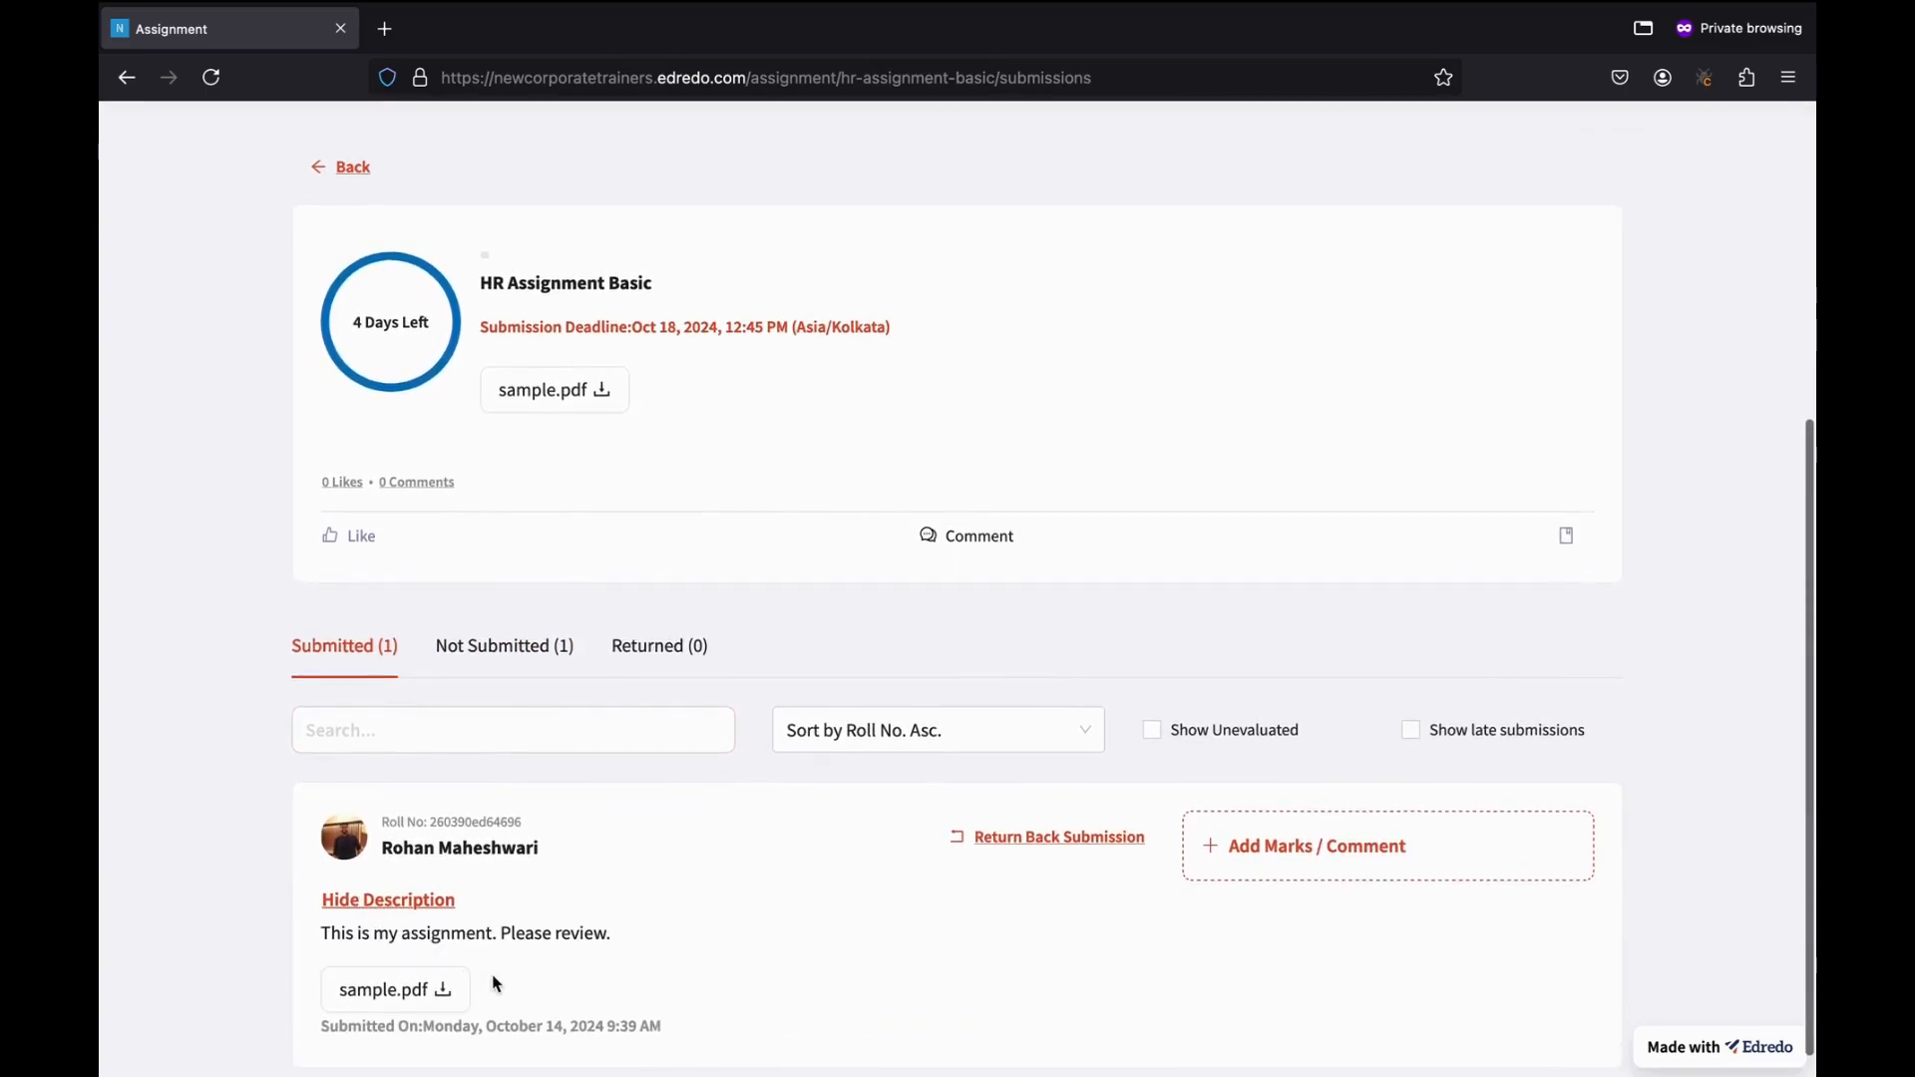
scroll(478, 908, "down", 1)
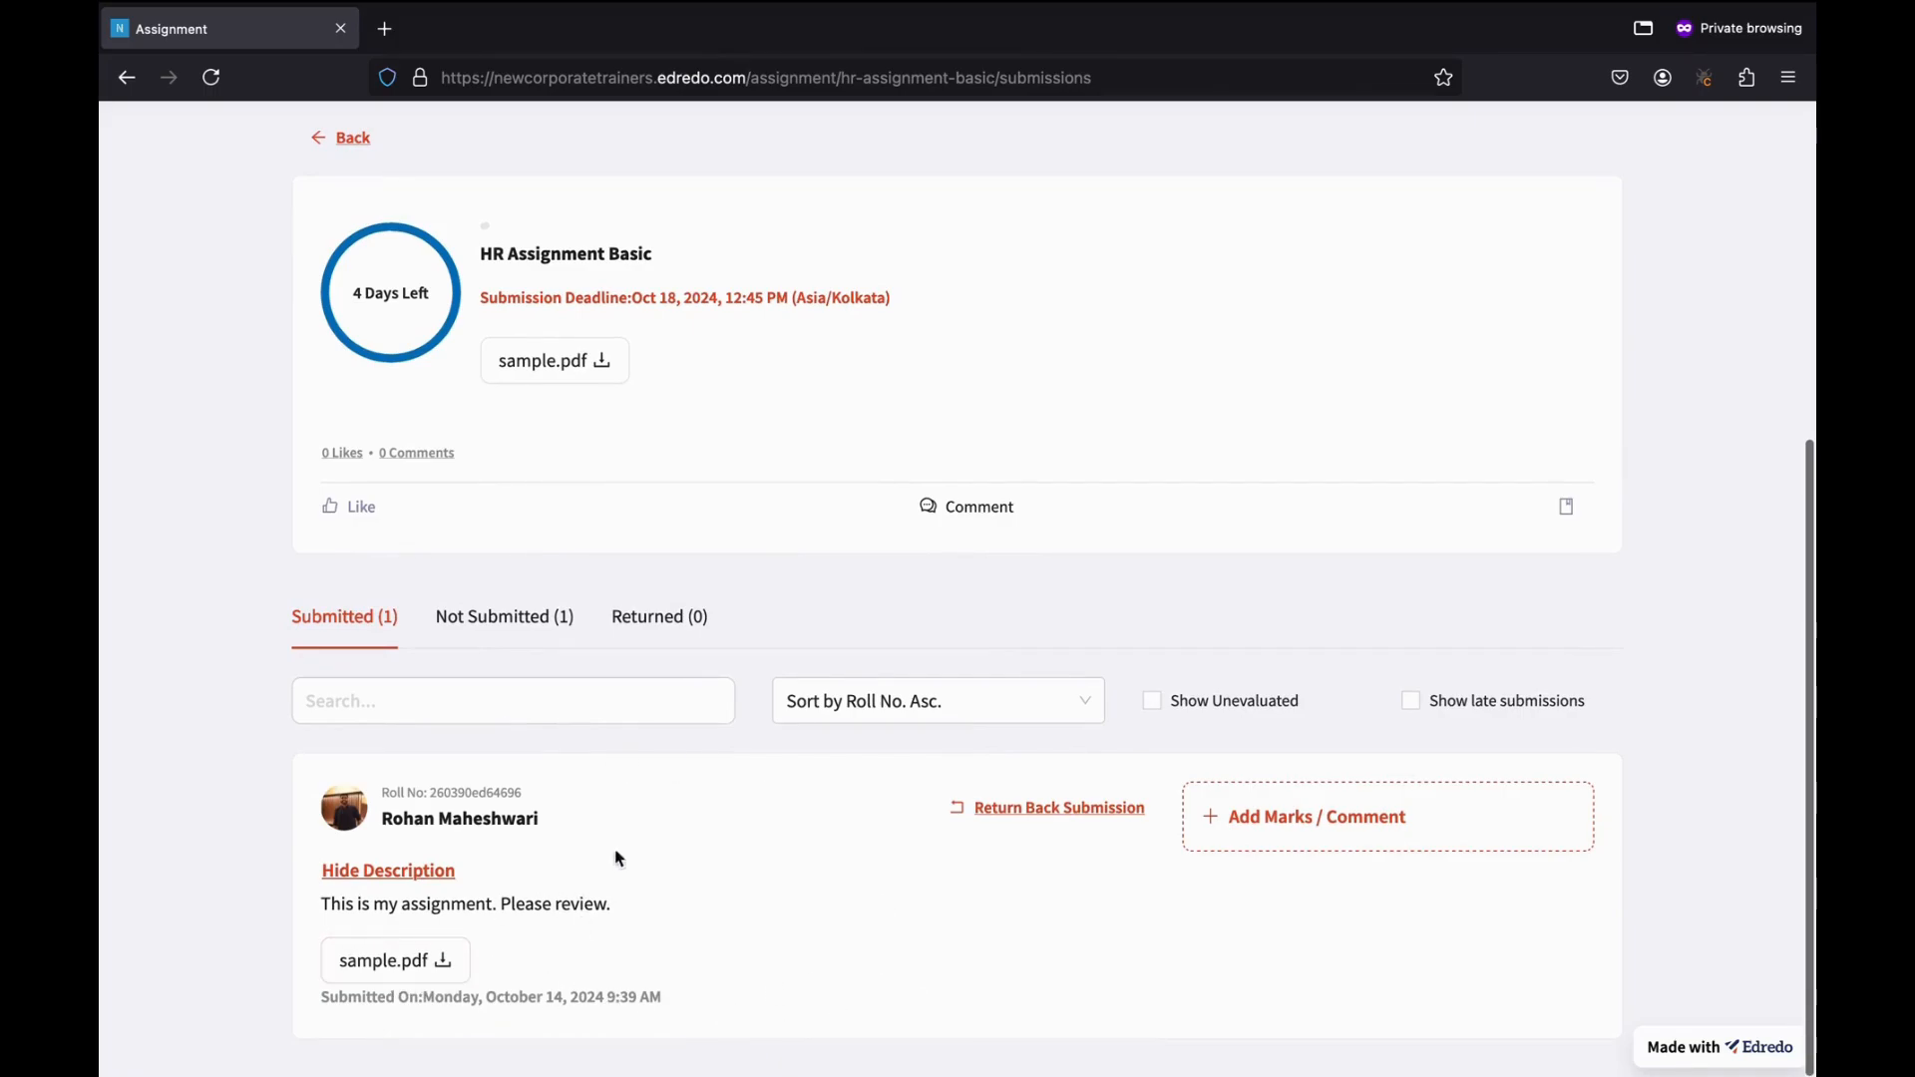
Give the submission 15 marks with the remark 'Please improve.' and save the evaluation.
left_click(1234, 820)
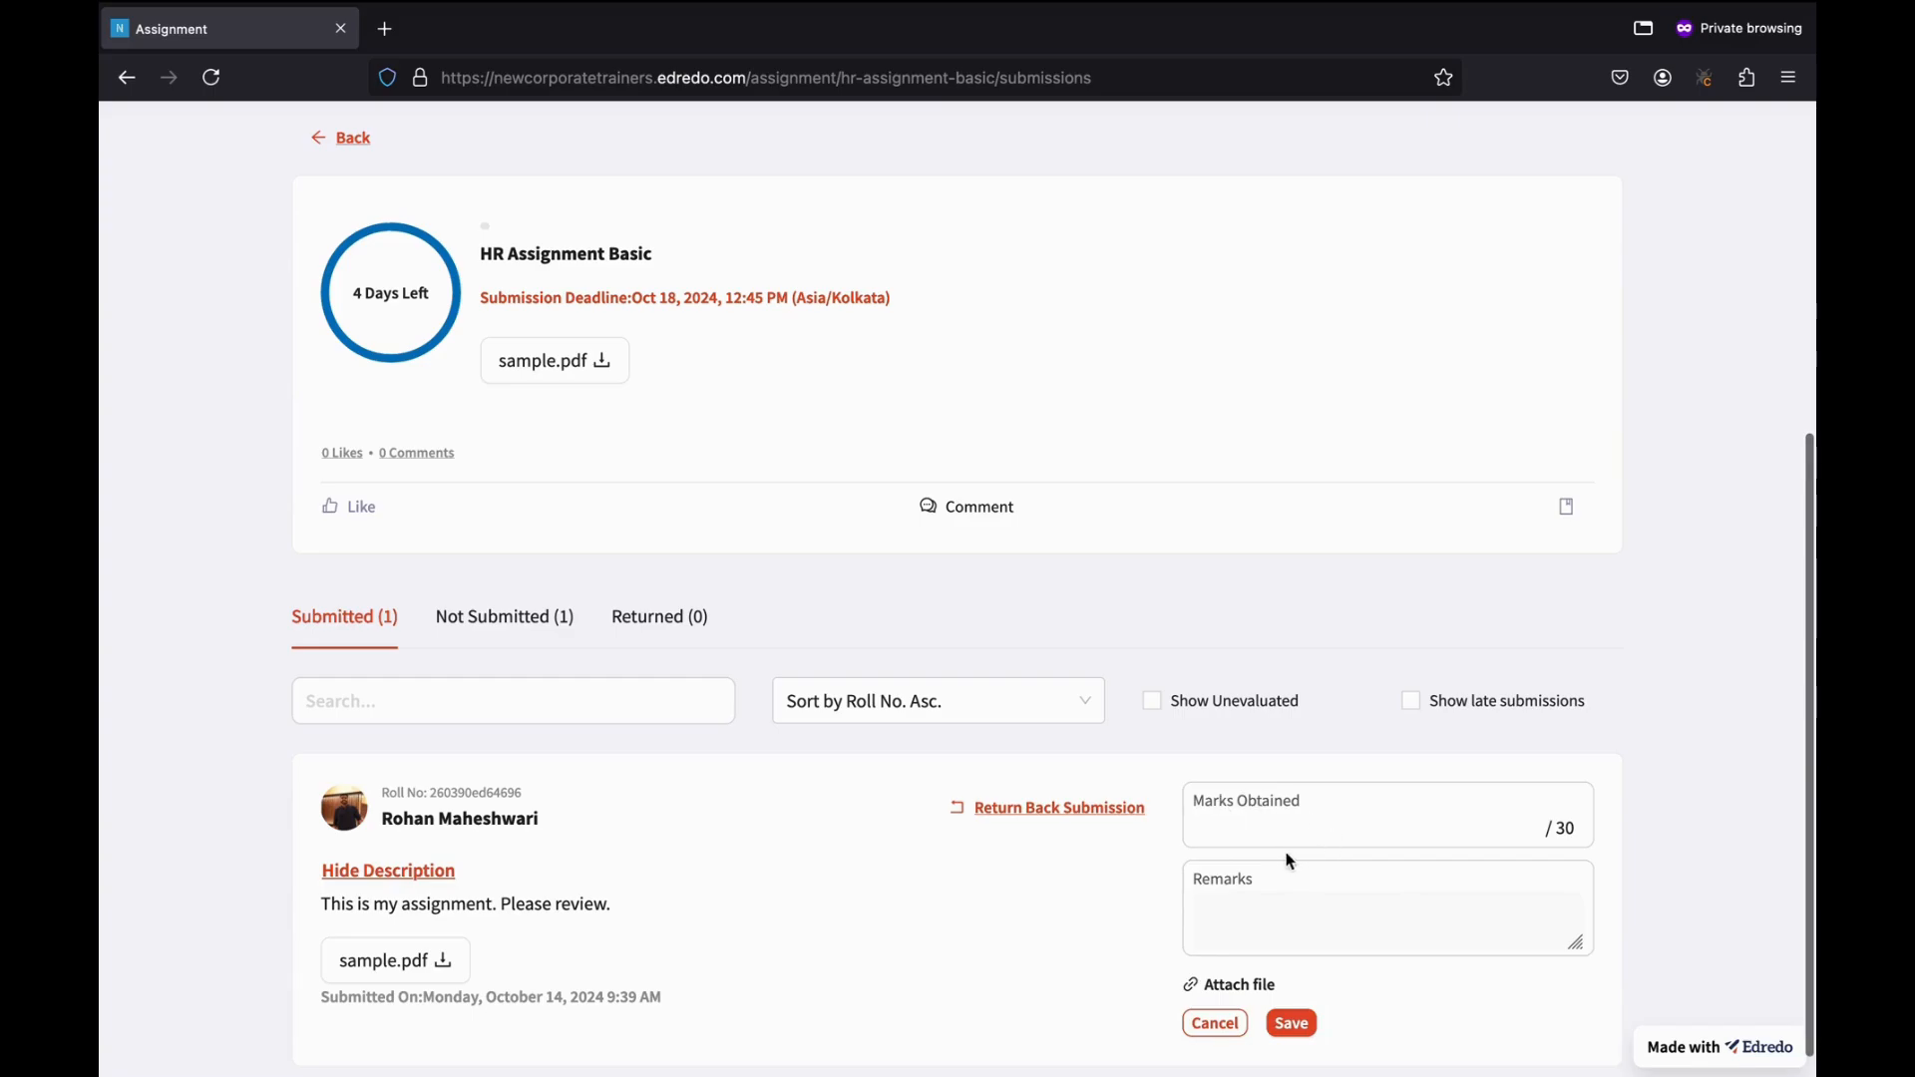
scroll(1338, 903, "down", 1)
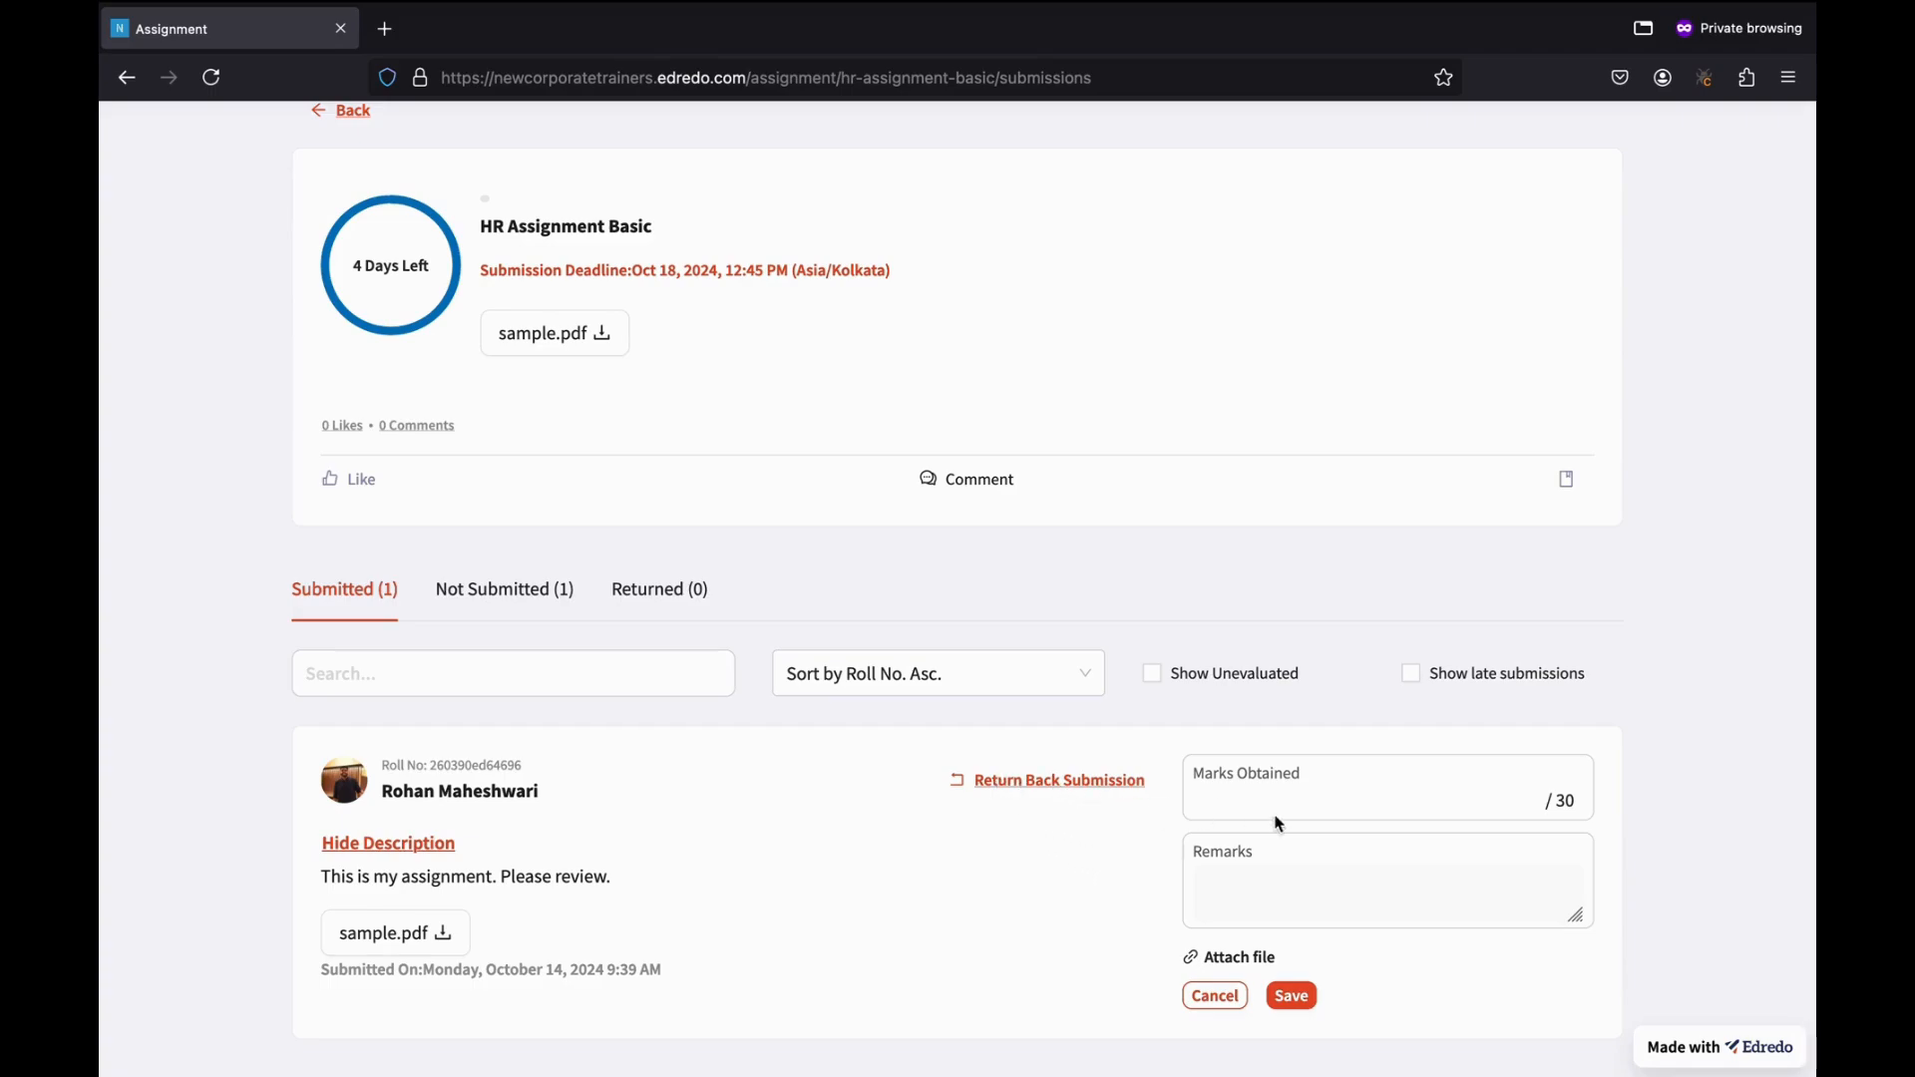
left_click(1302, 797)
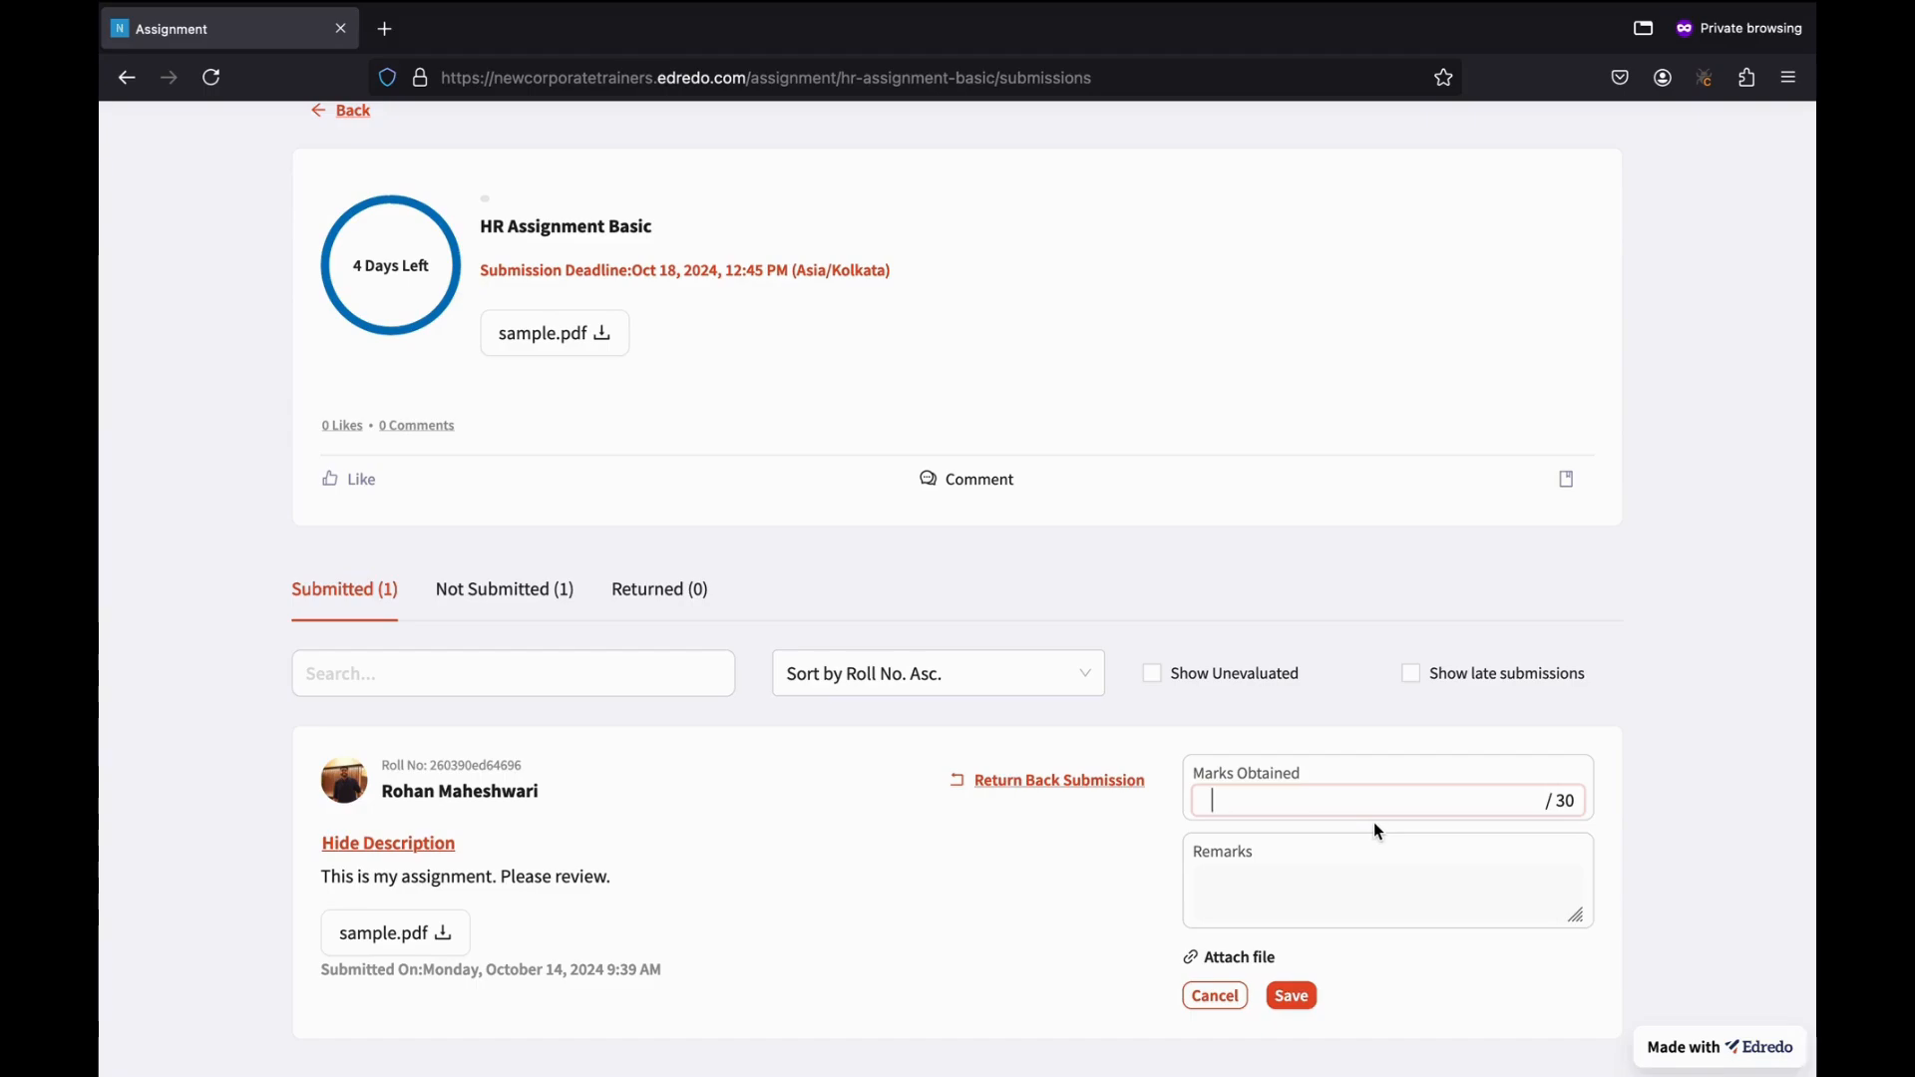
type("15")
left_click(1415, 888)
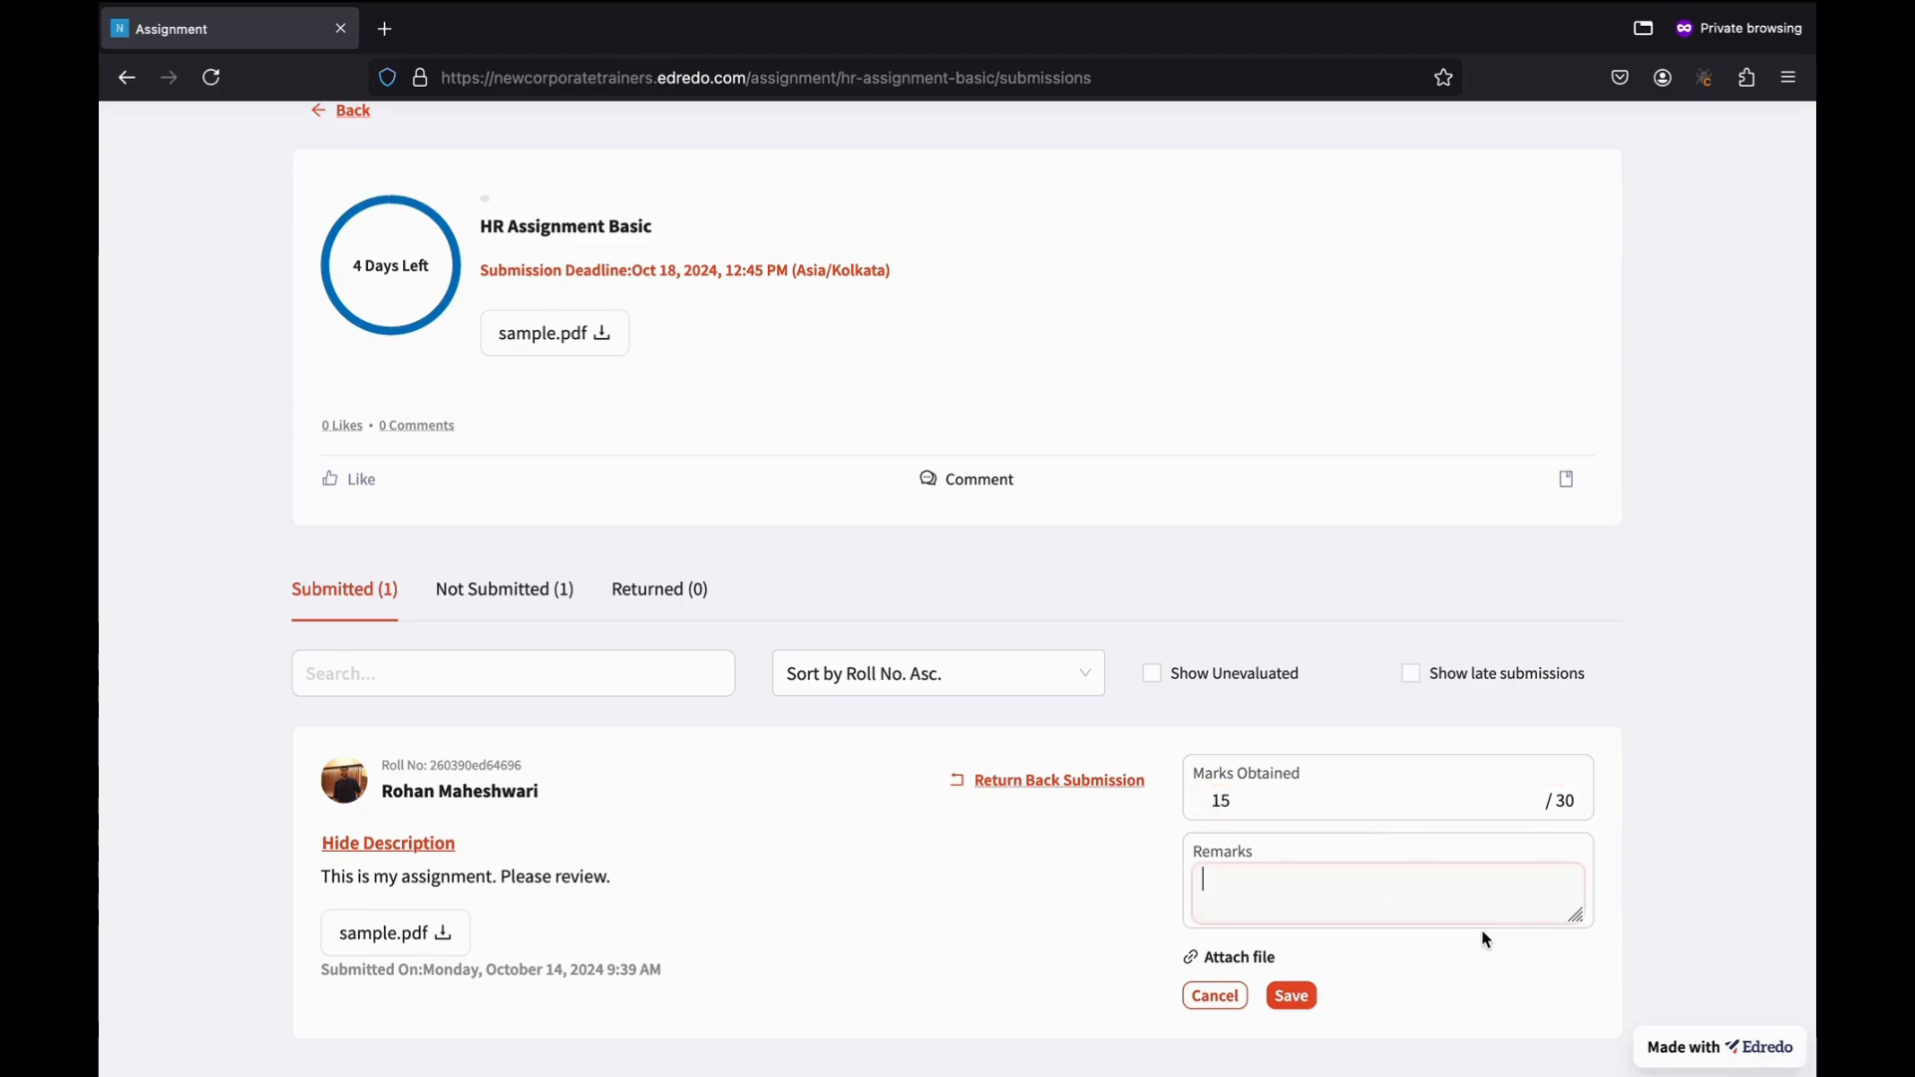
type("Please improve.")
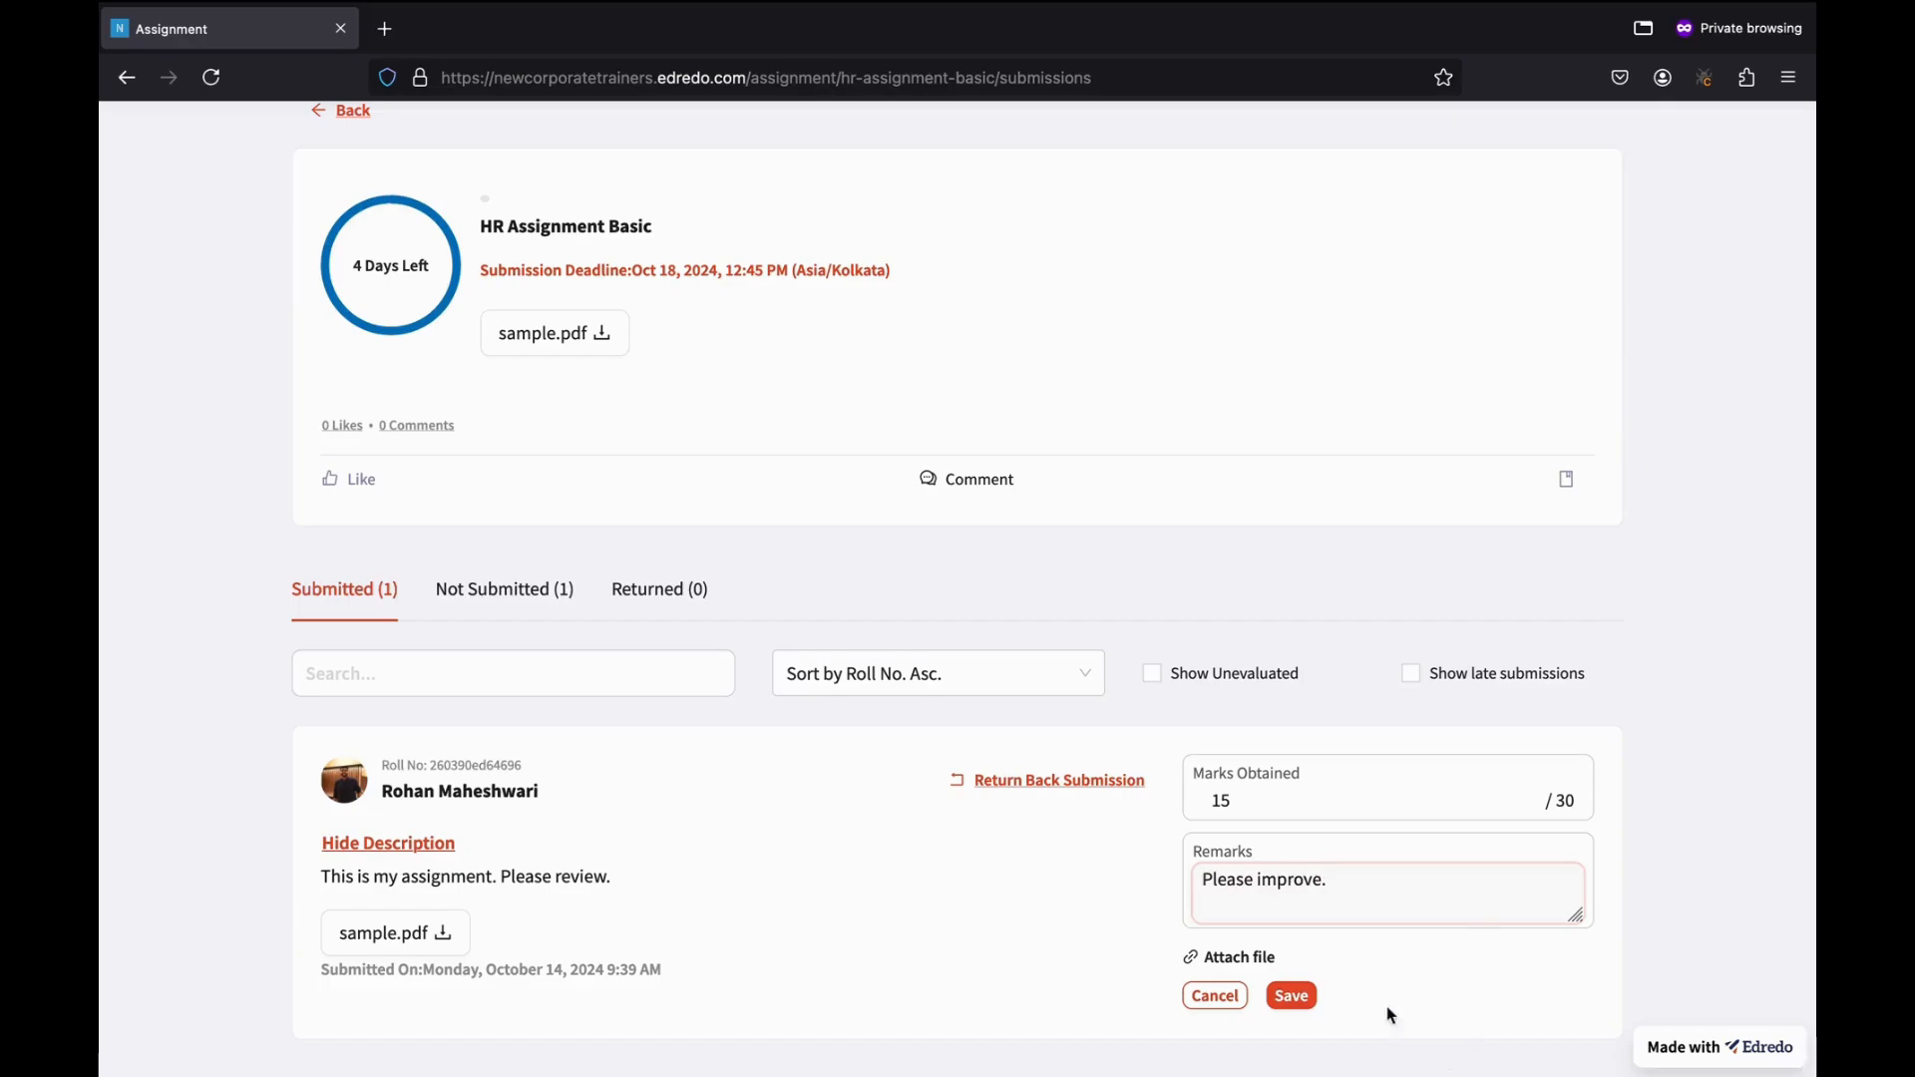
left_click(1291, 995)
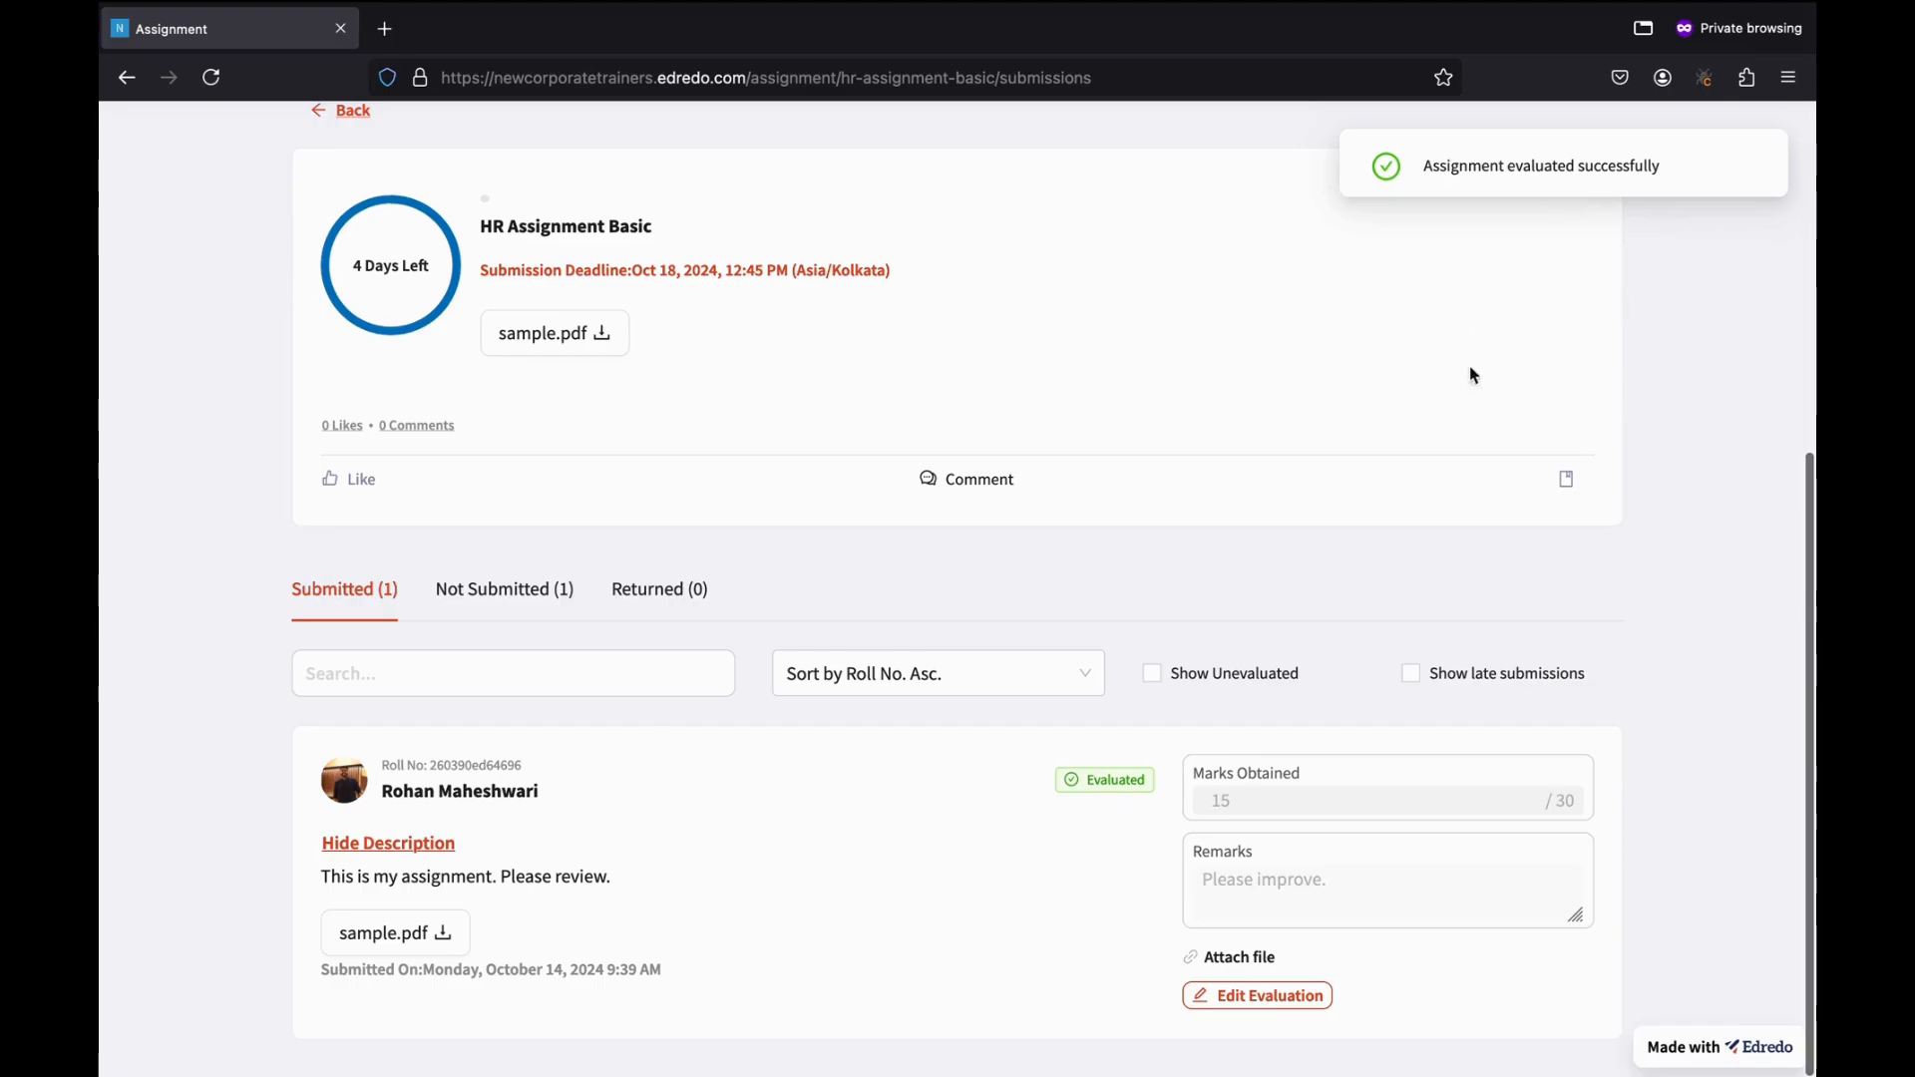
key("ctrl+Right")
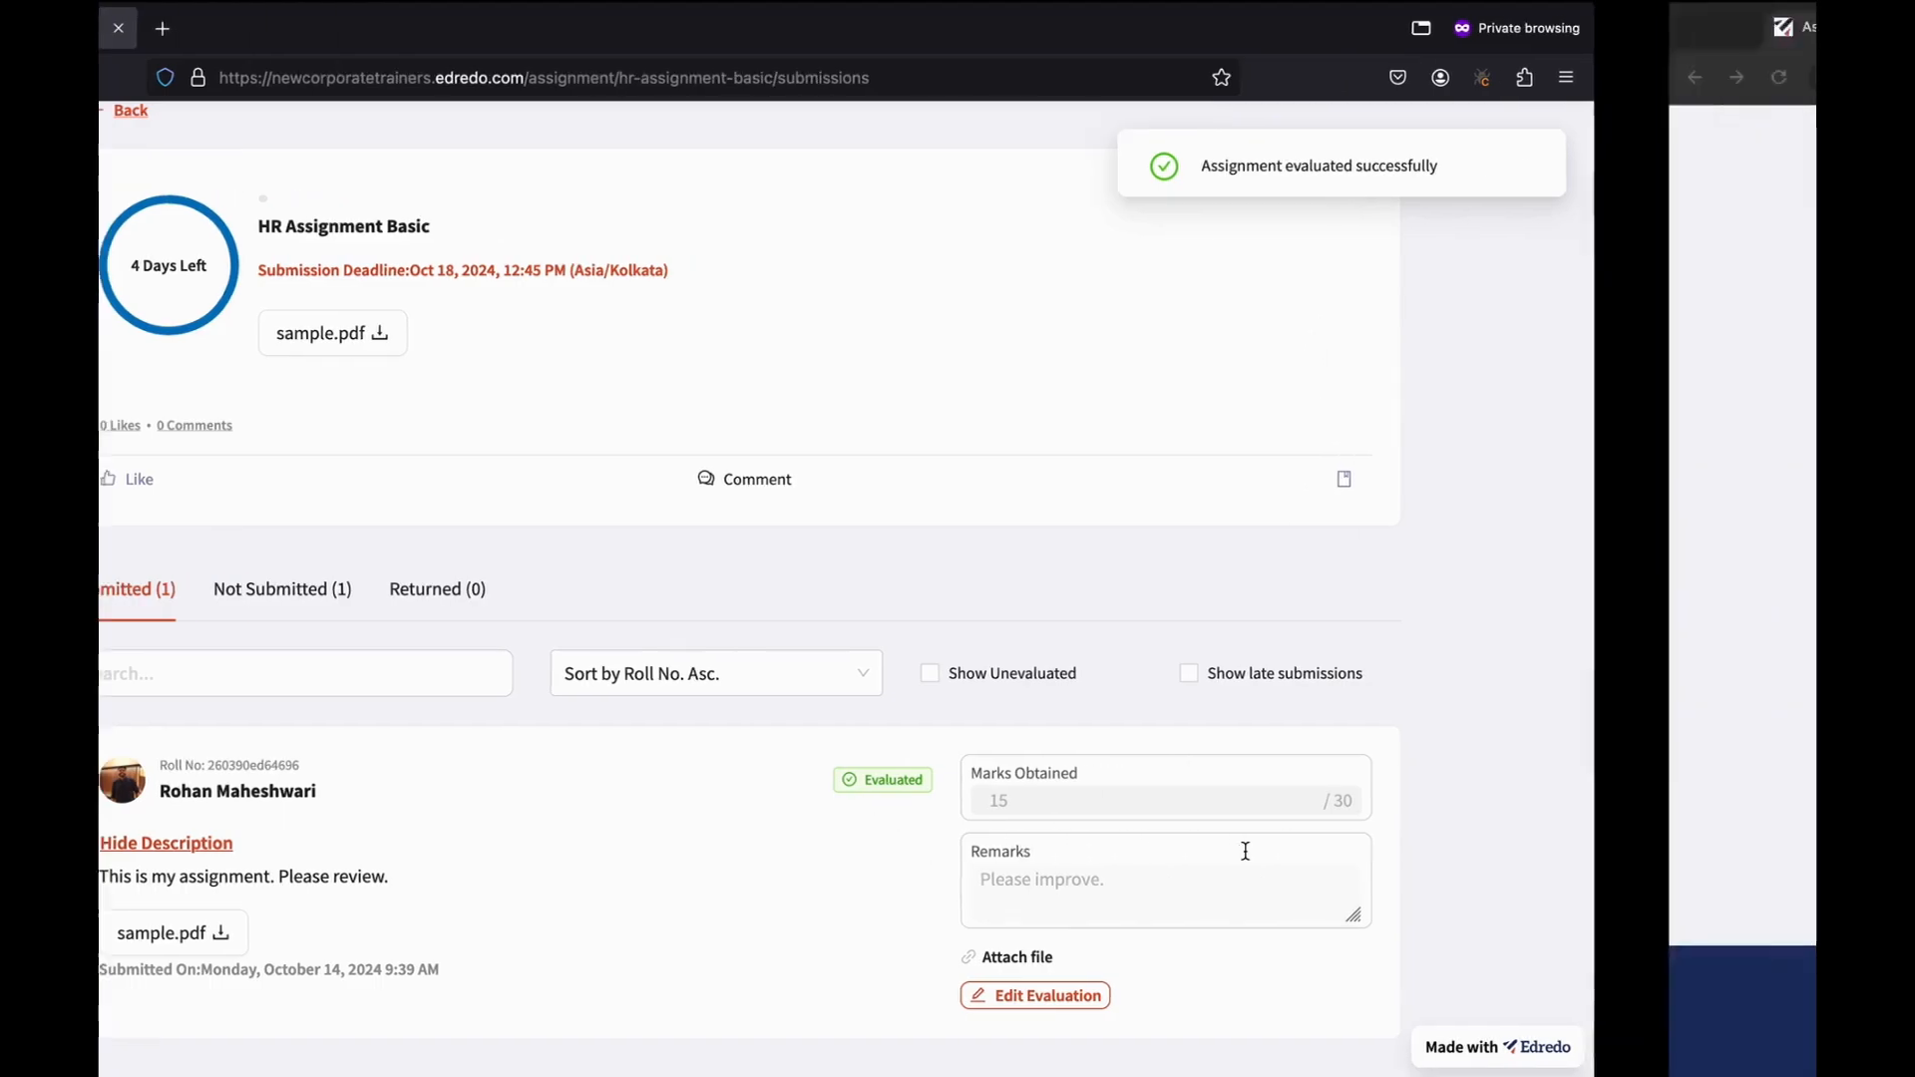
left_click(207, 78)
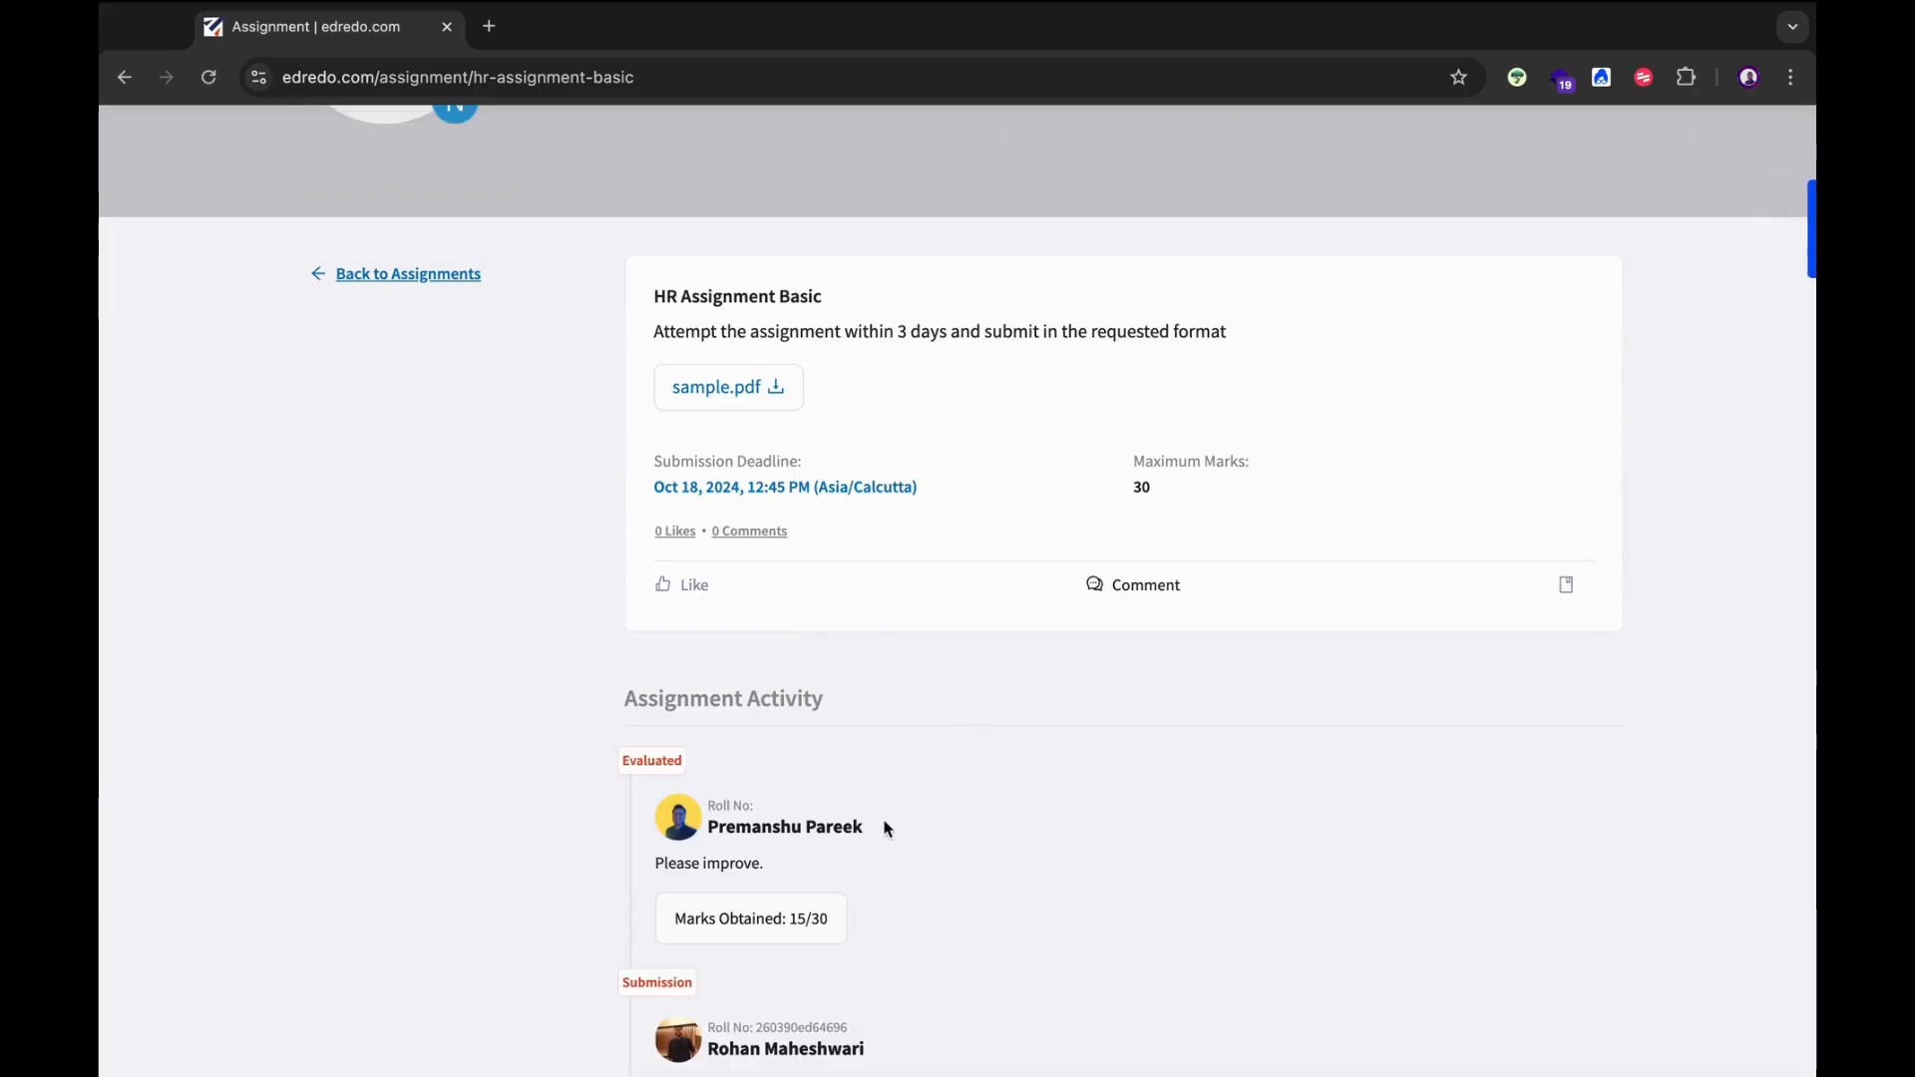
scroll(878, 833, "down", 2)
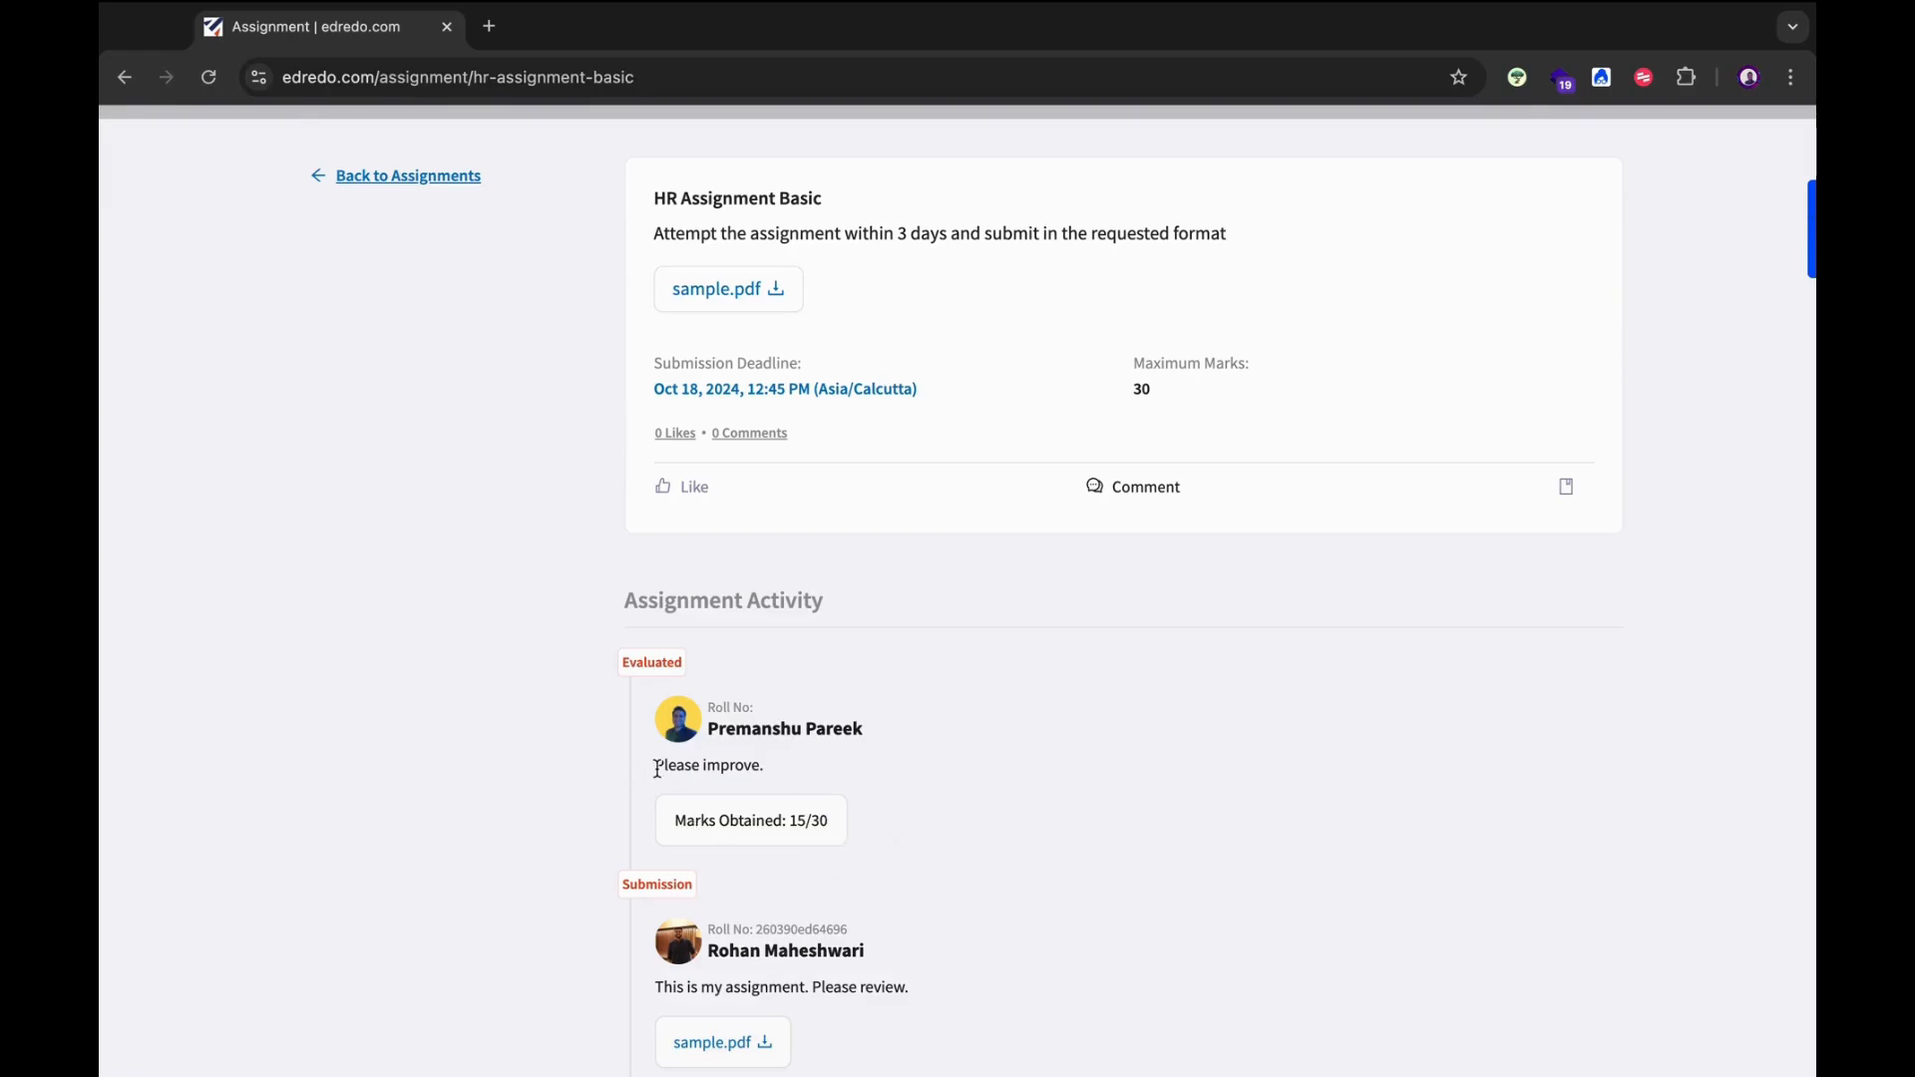
left_click_drag(656, 770, 781, 777)
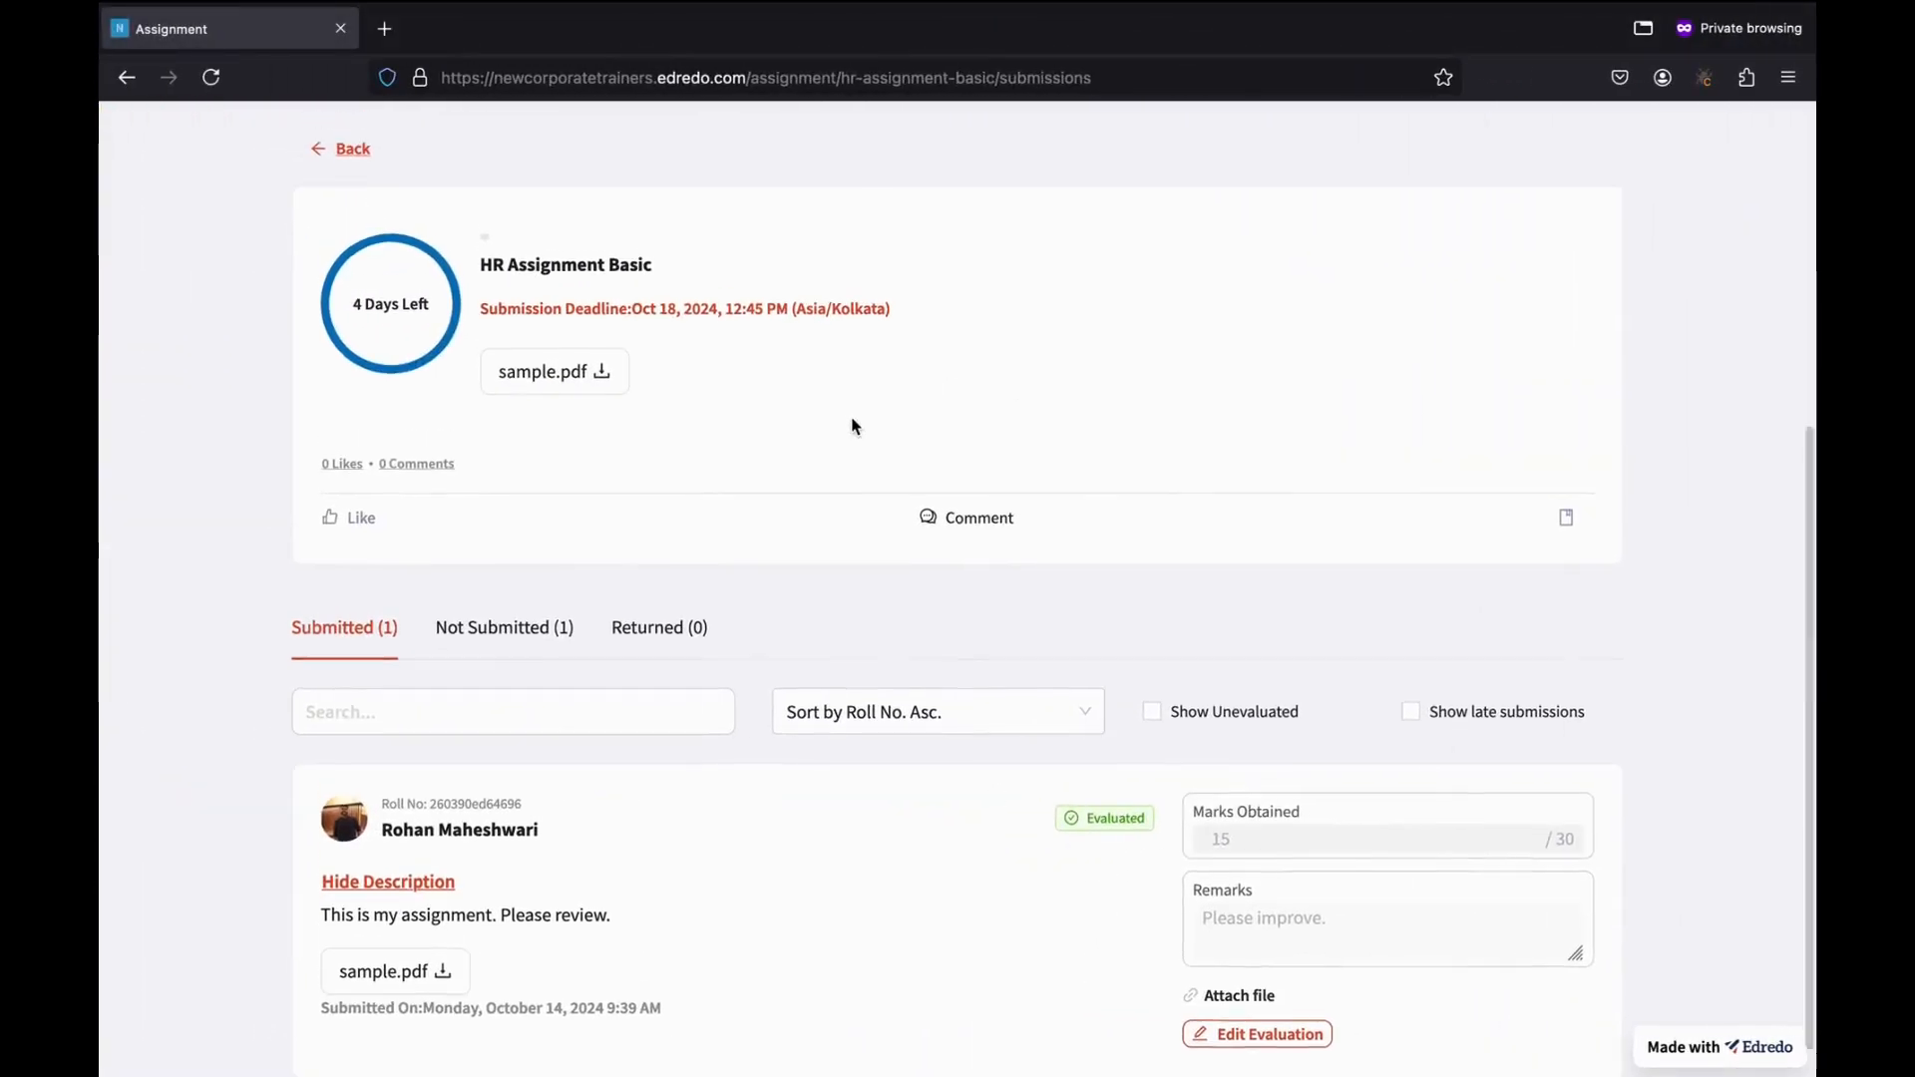
scroll(852, 419, "up", 5)
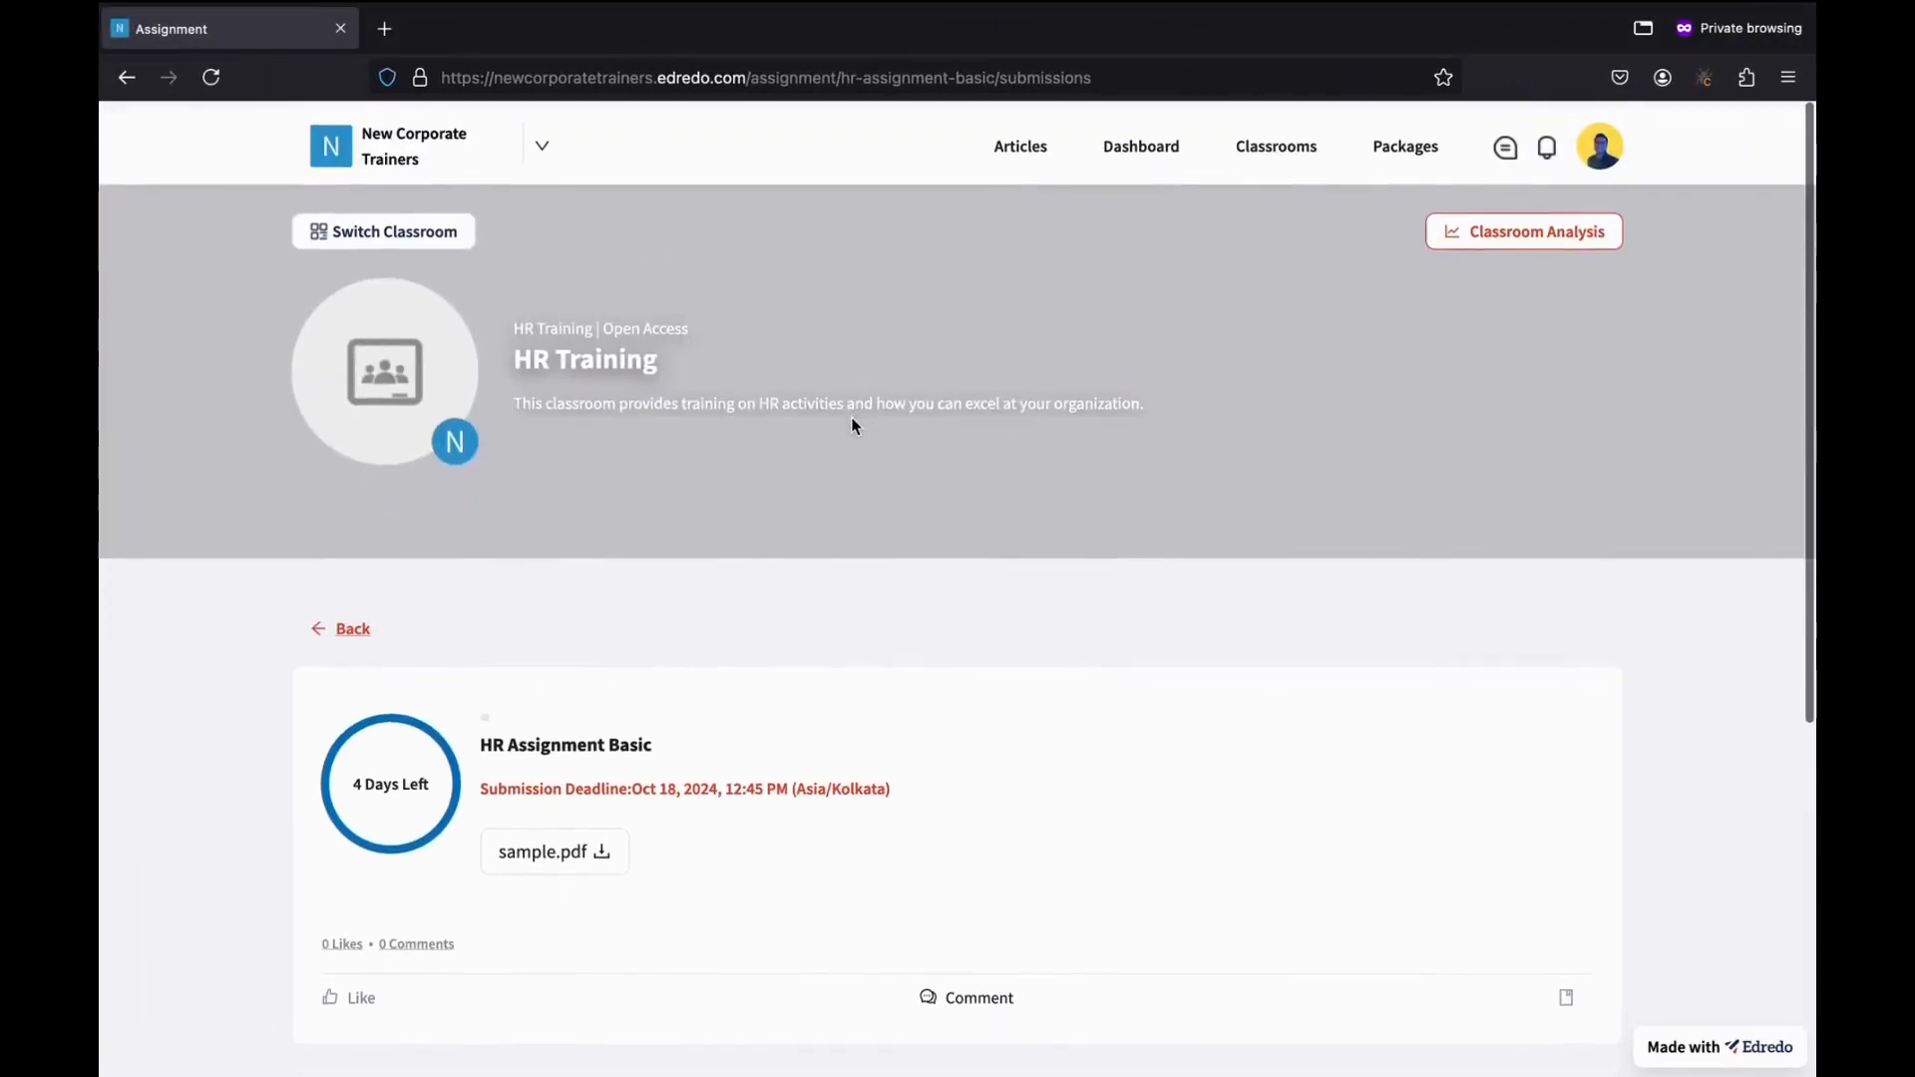
scroll(852, 419, "down", 5)
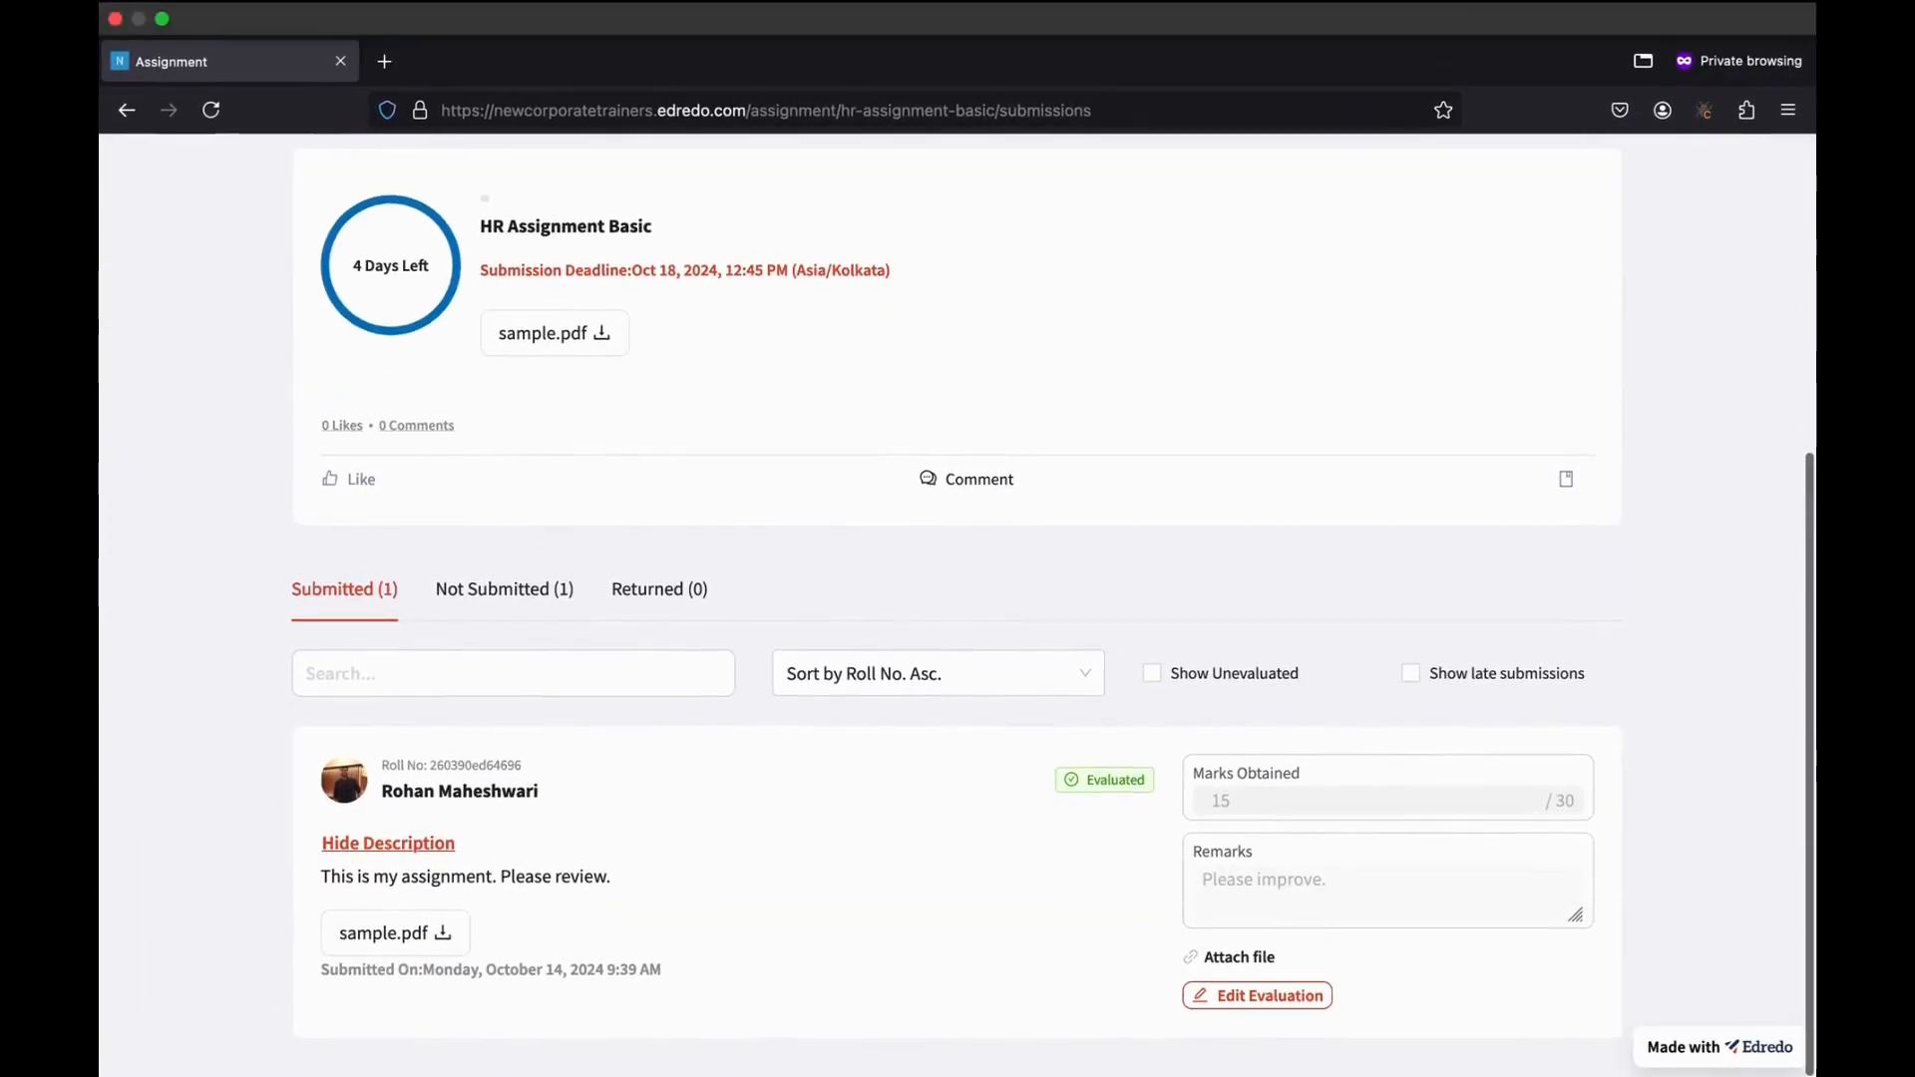
scroll(984, 667, "up", 5)
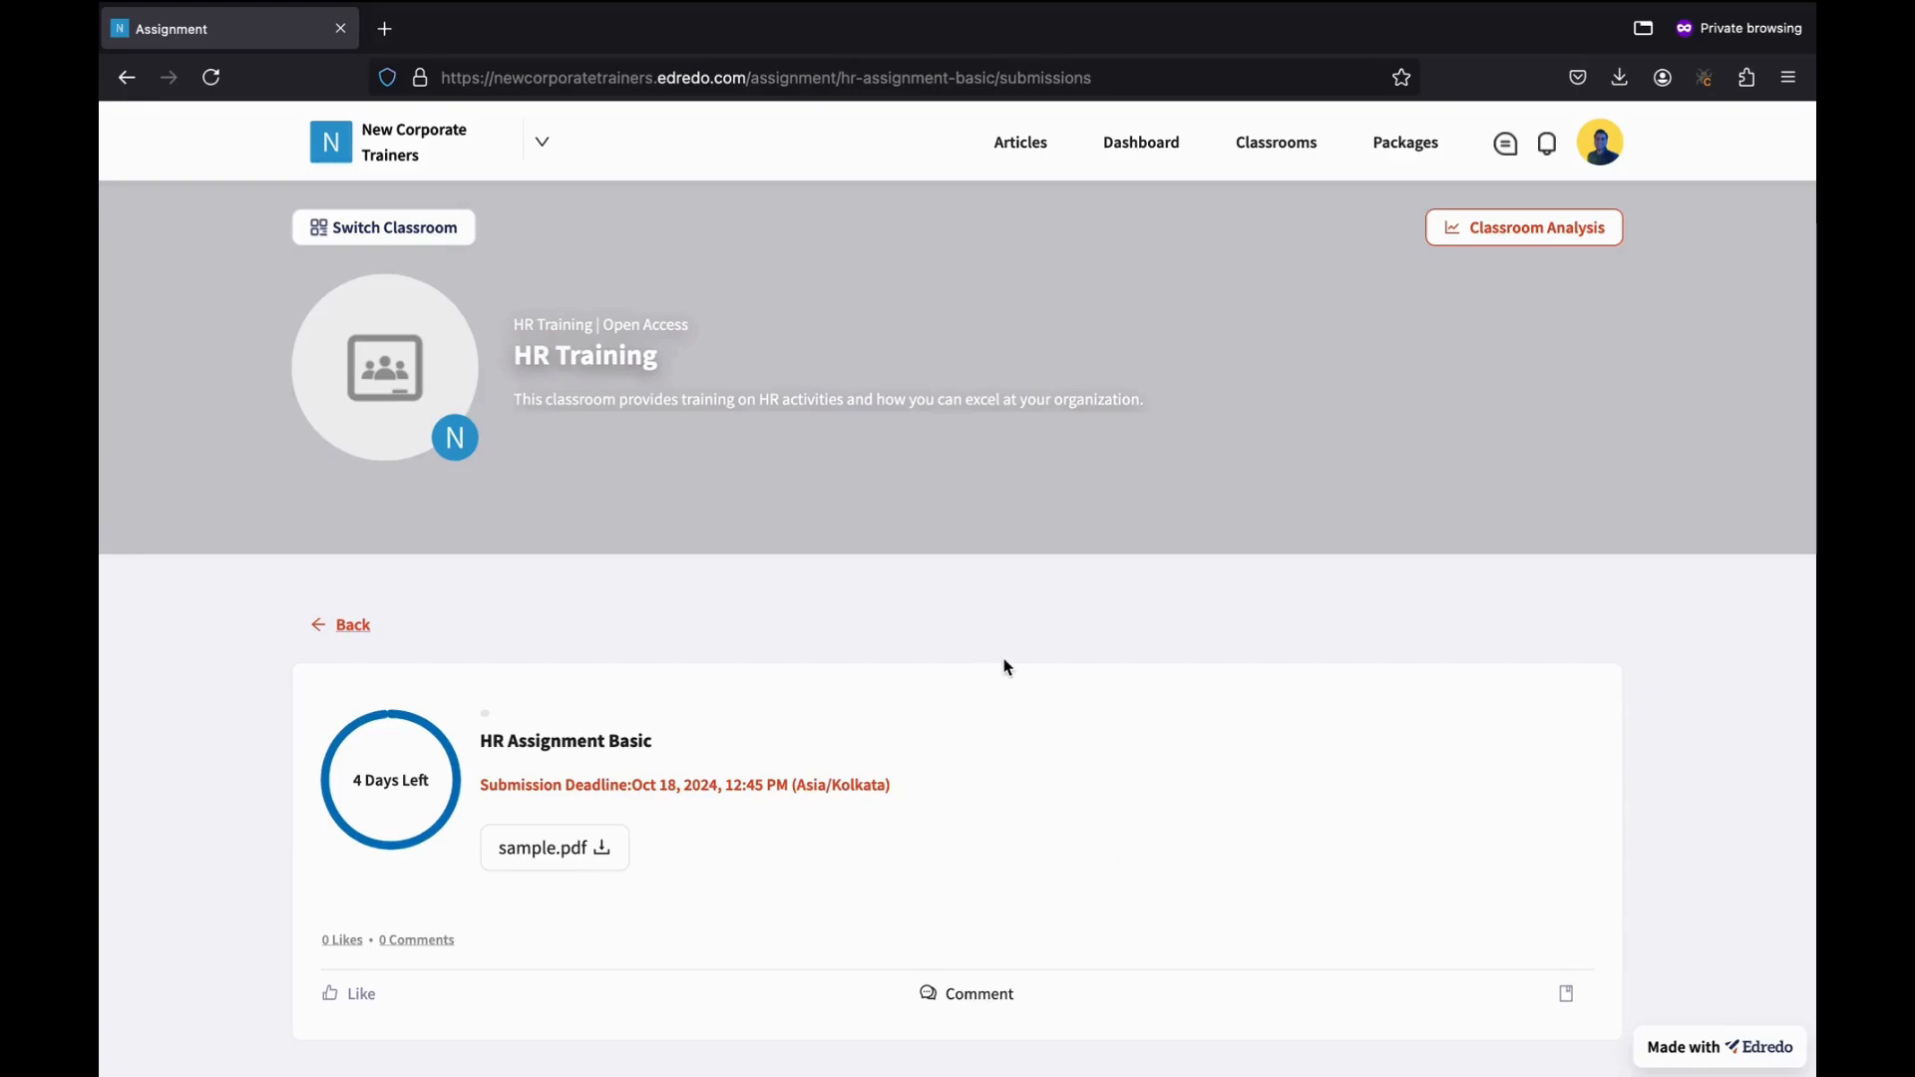
Go to the HR Training classroom's Quizzes section and start a new quiz with Add Quiz.
left_click(353, 625)
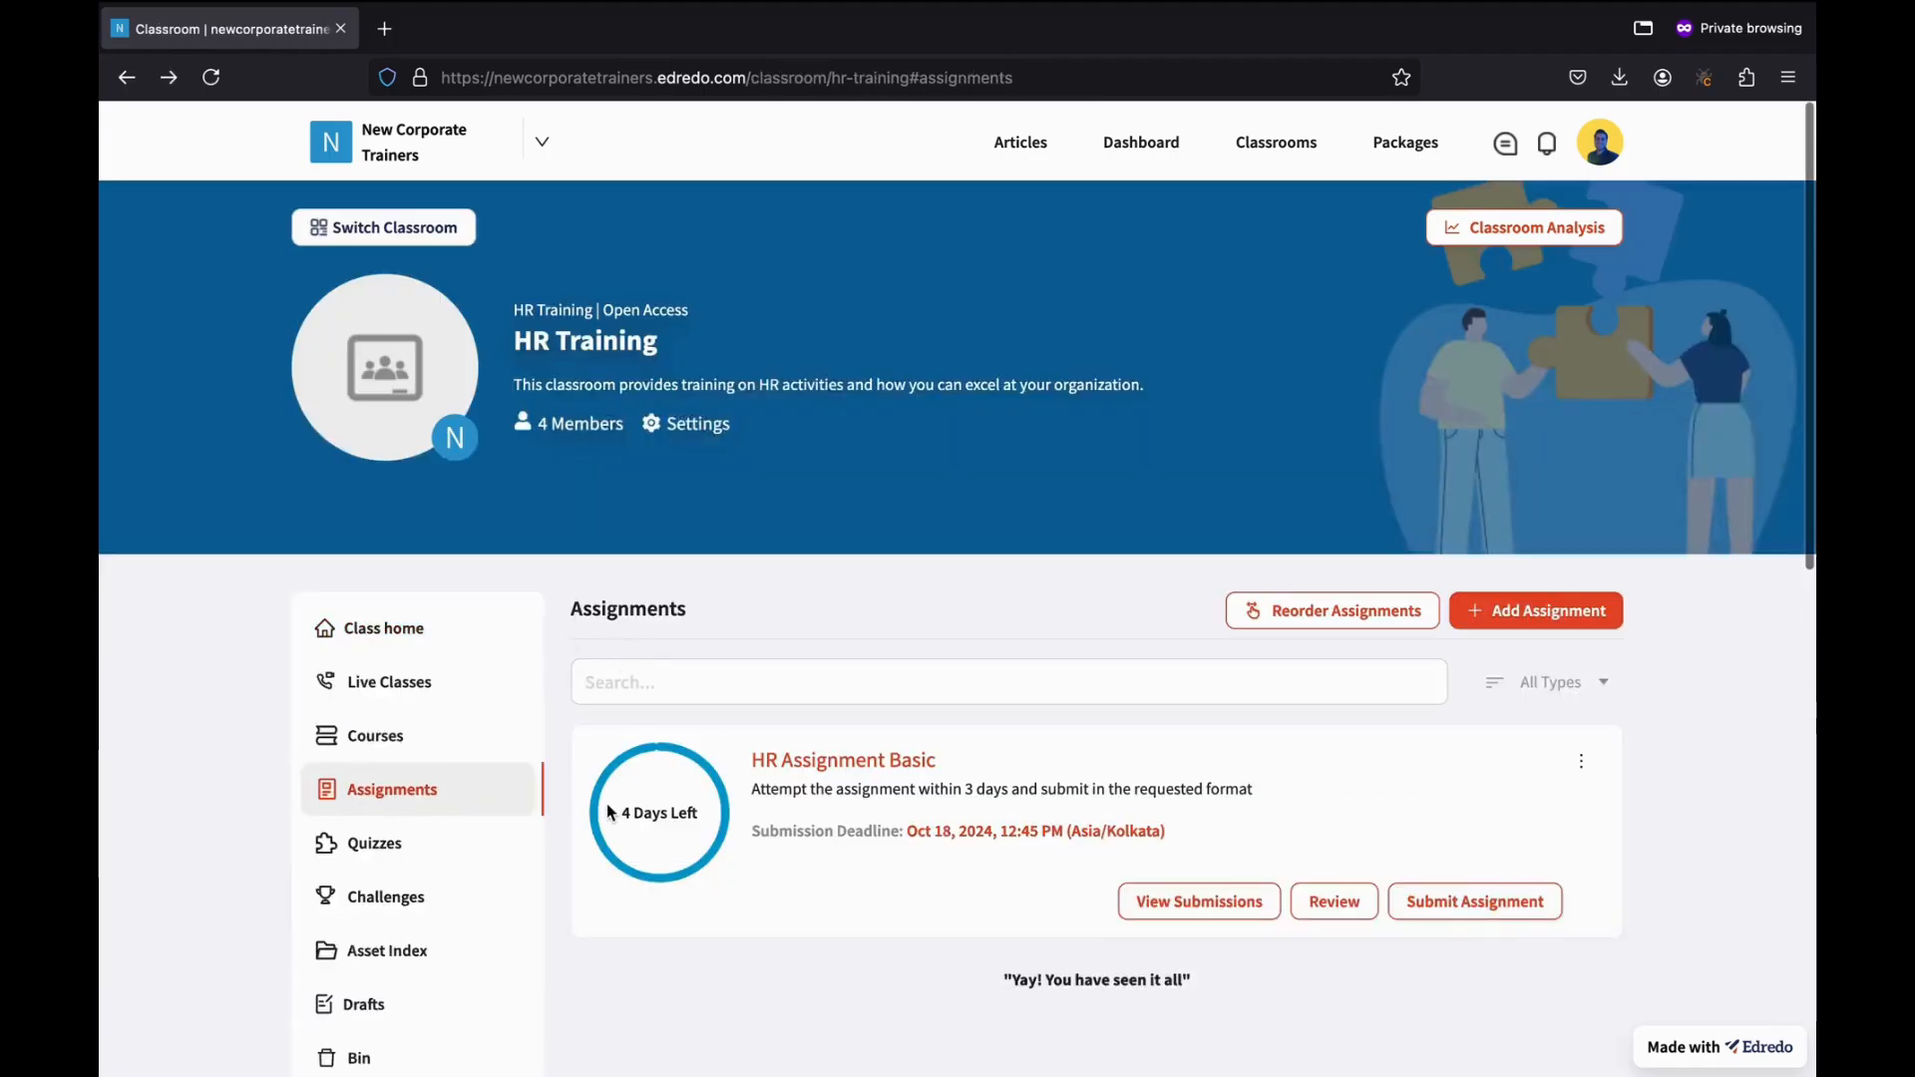
scroll(606, 804, "down", 2)
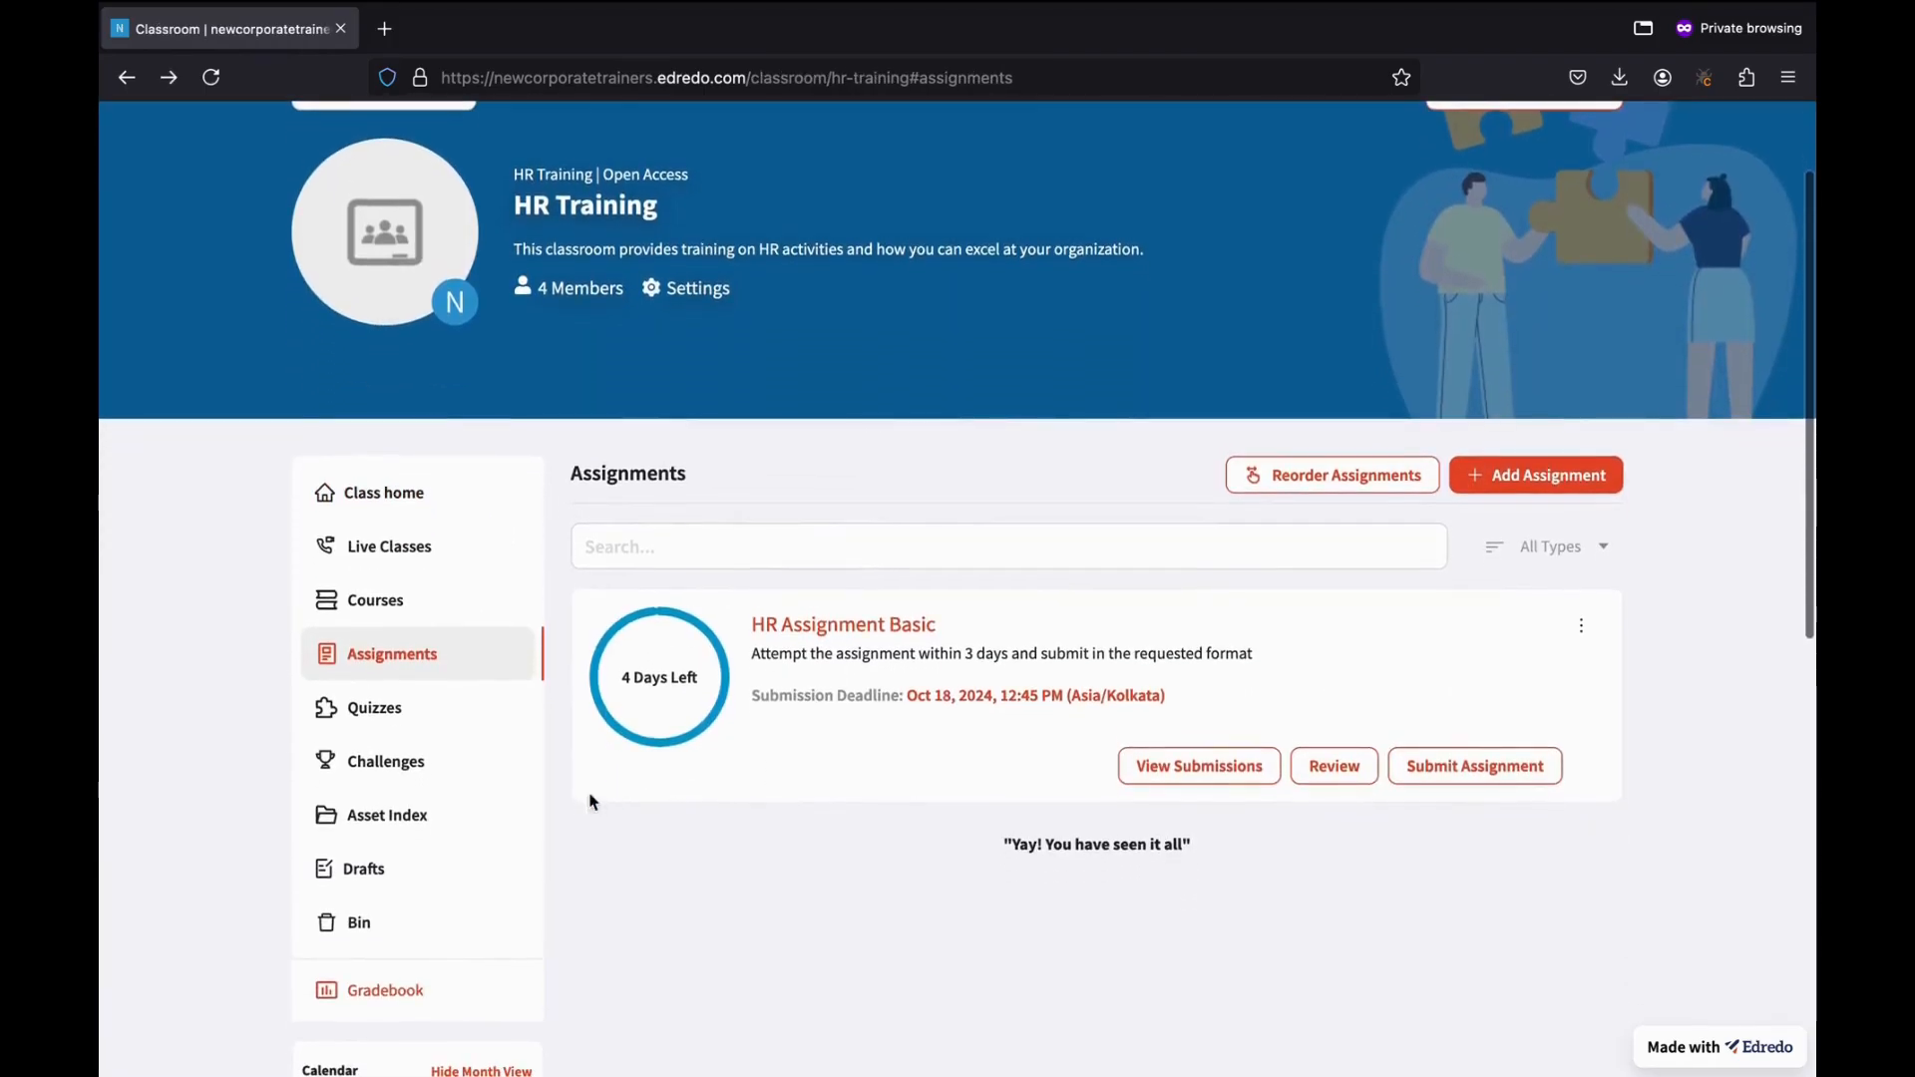
left_click(486, 710)
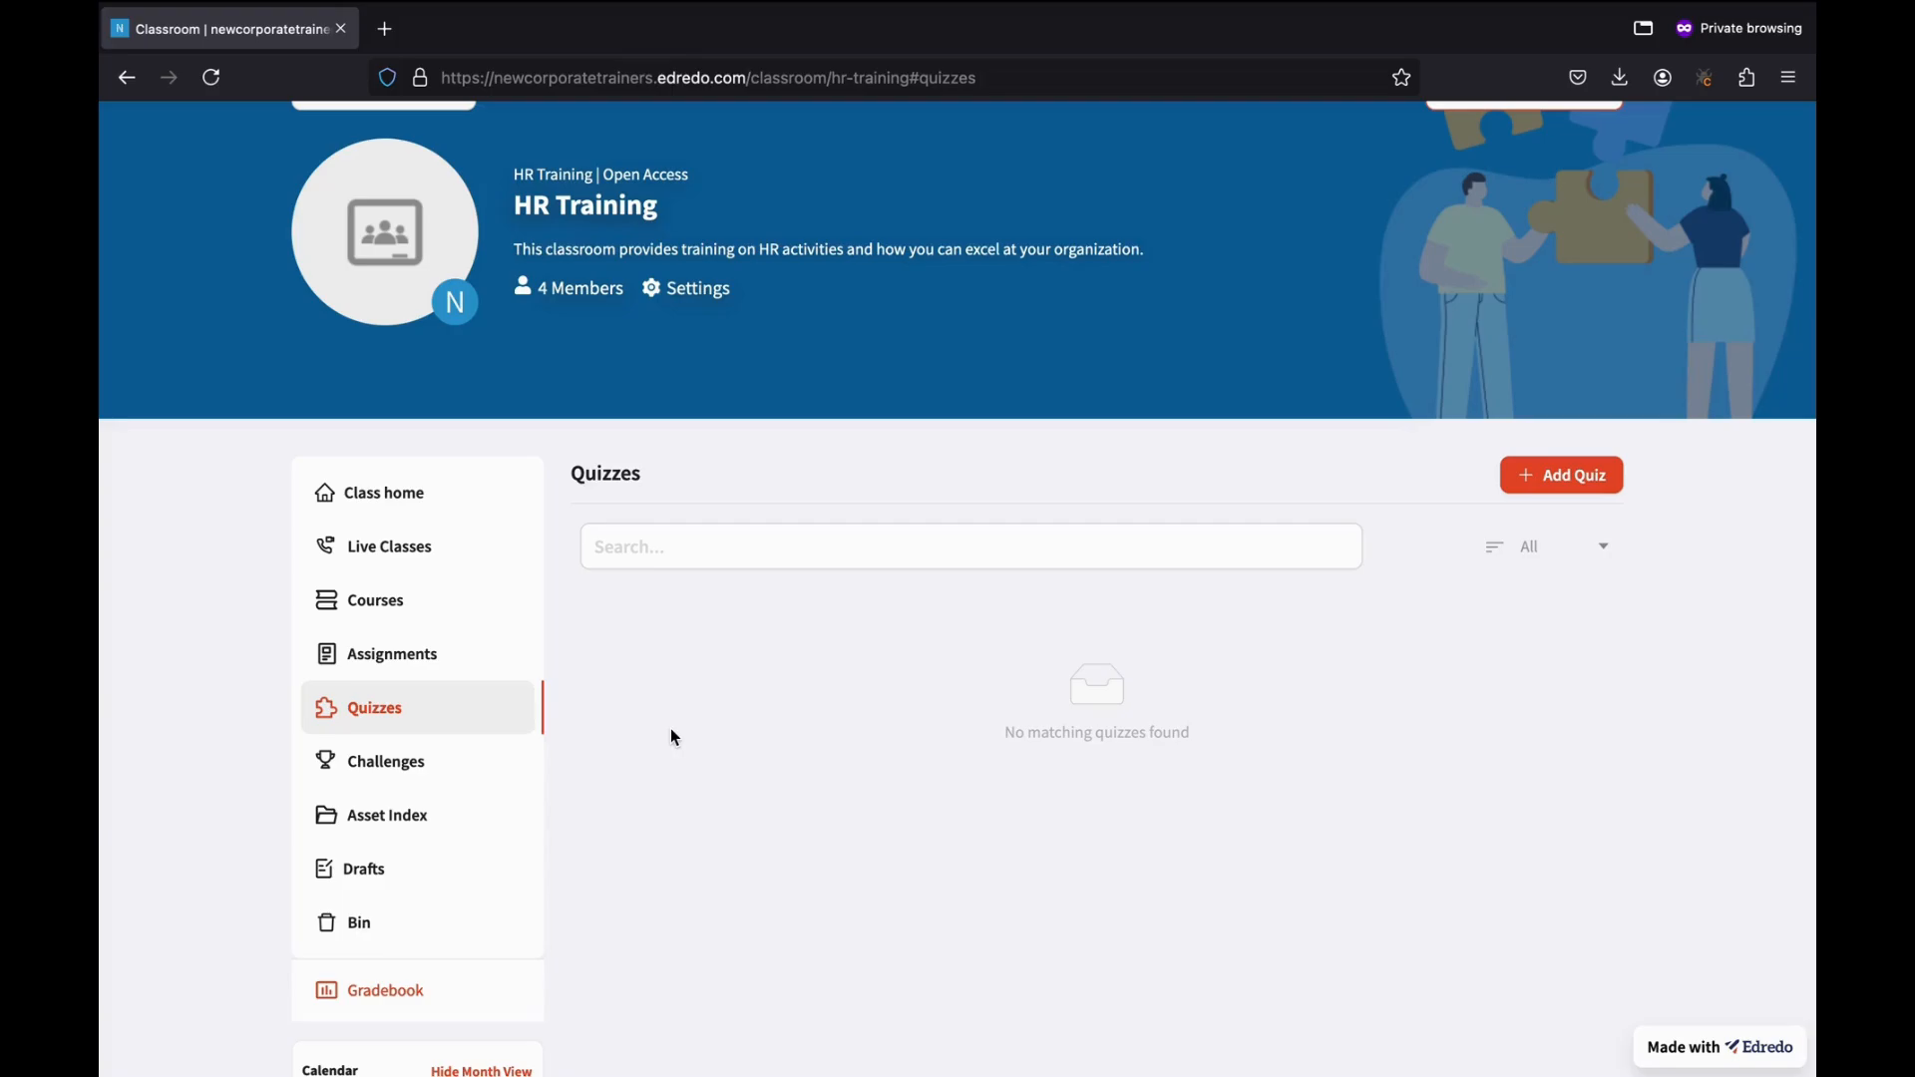
left_click(1556, 476)
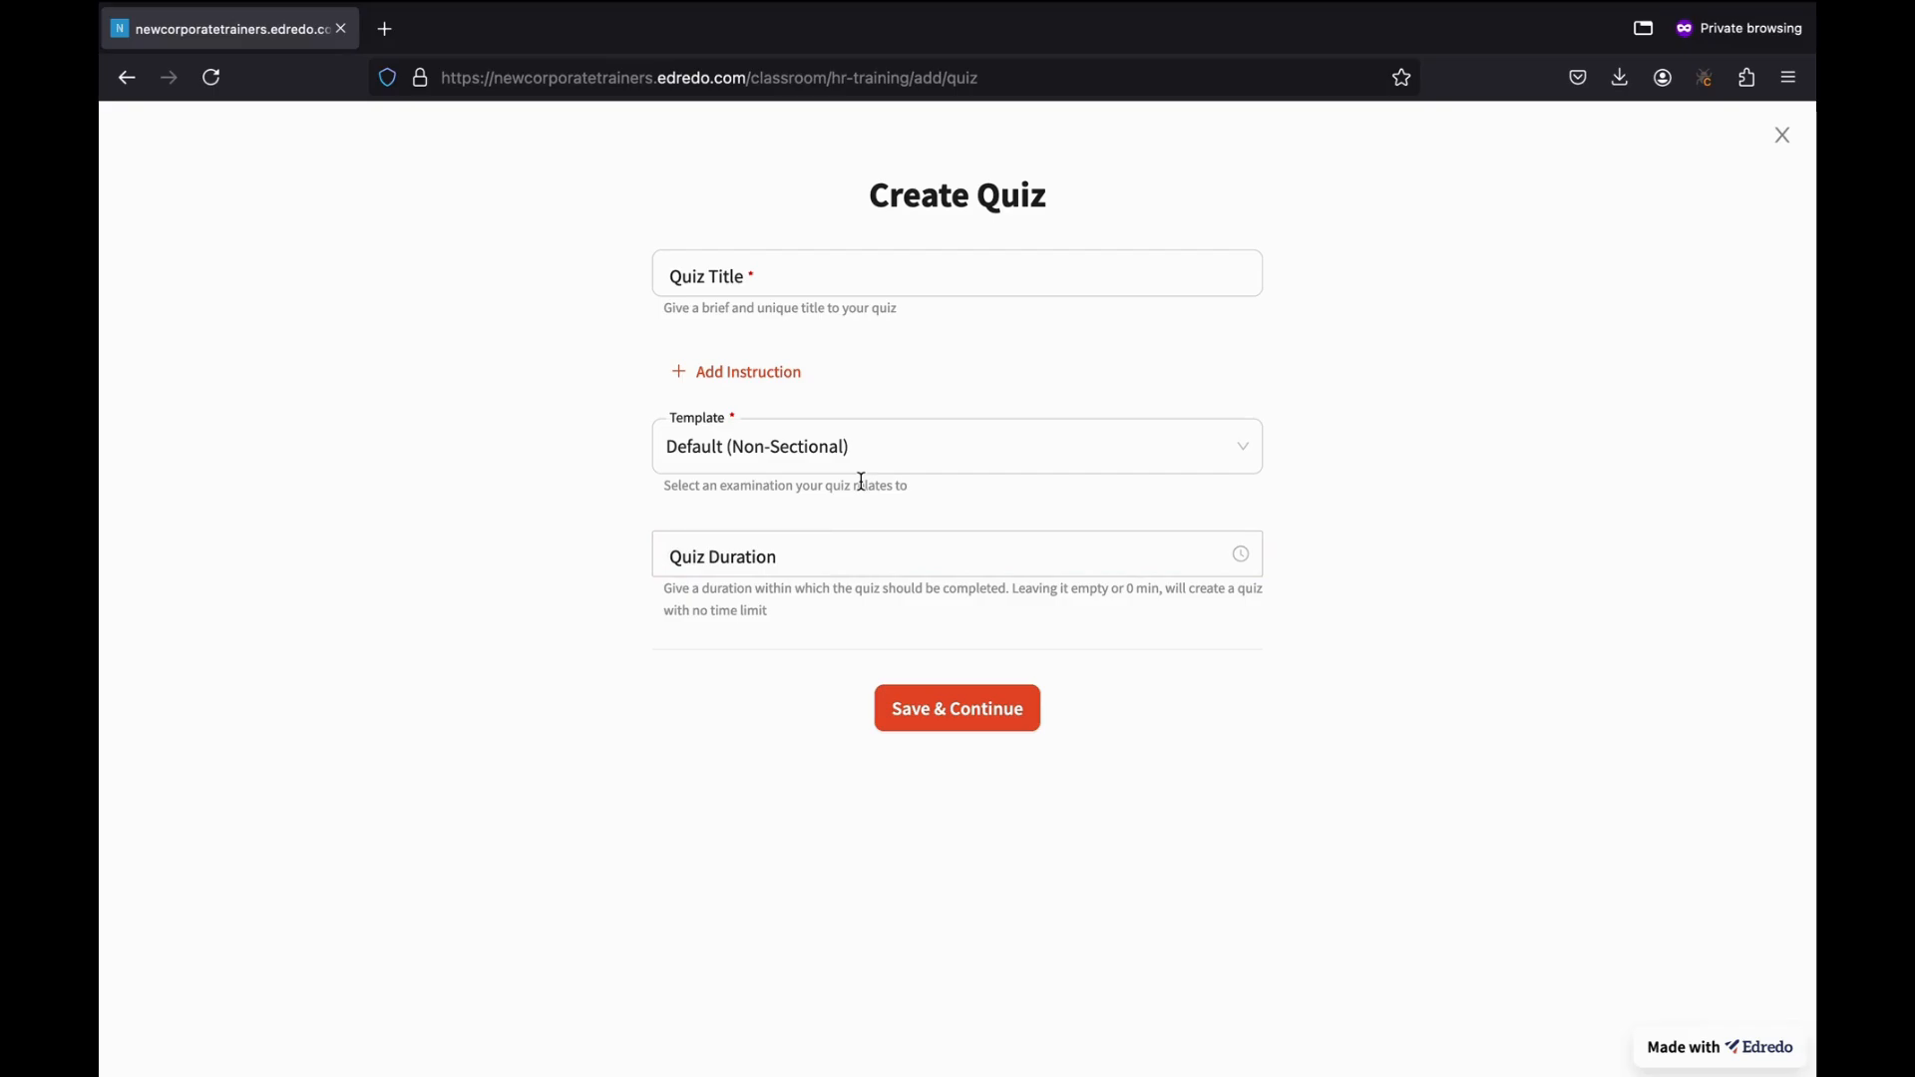
Title the quiz 'Basic HR Informational Quiz' using the Default (Non-Sectional) template.
left_click(807, 280)
type("B")
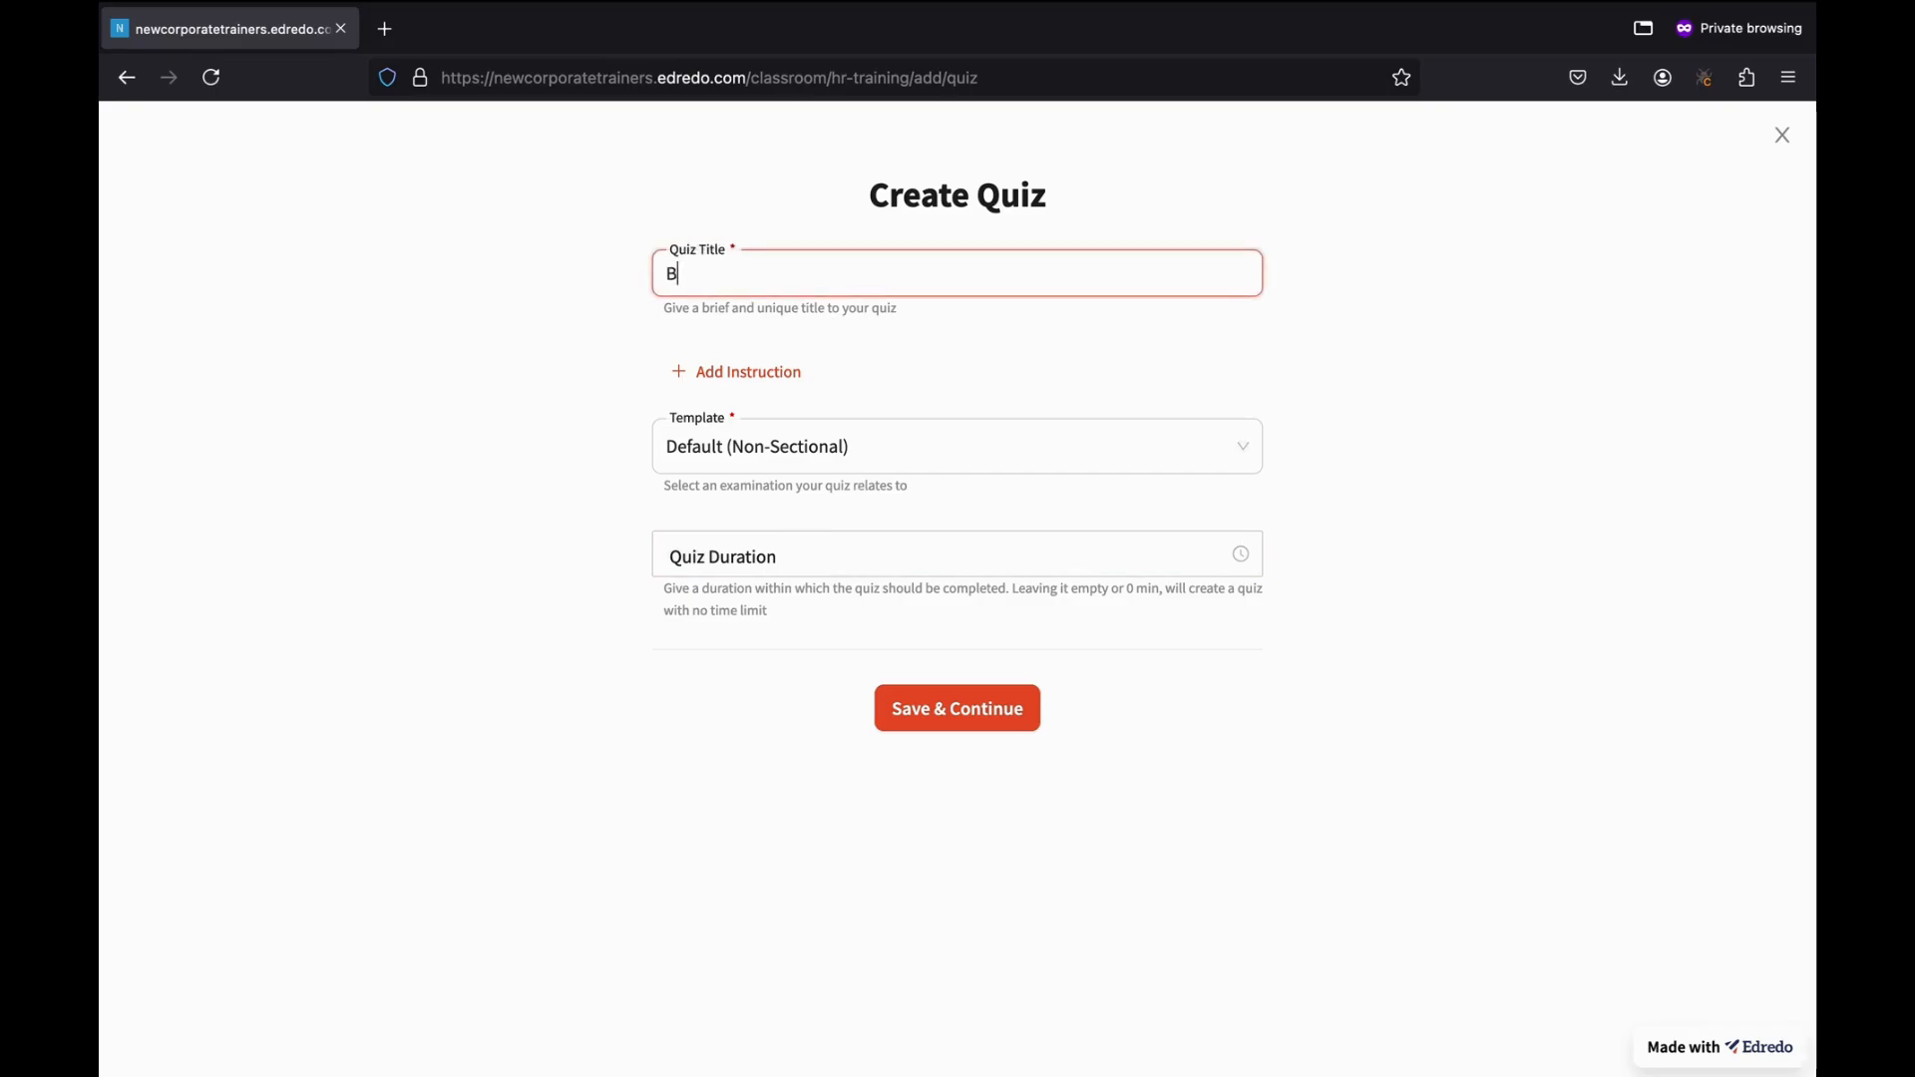
type("asic HR")
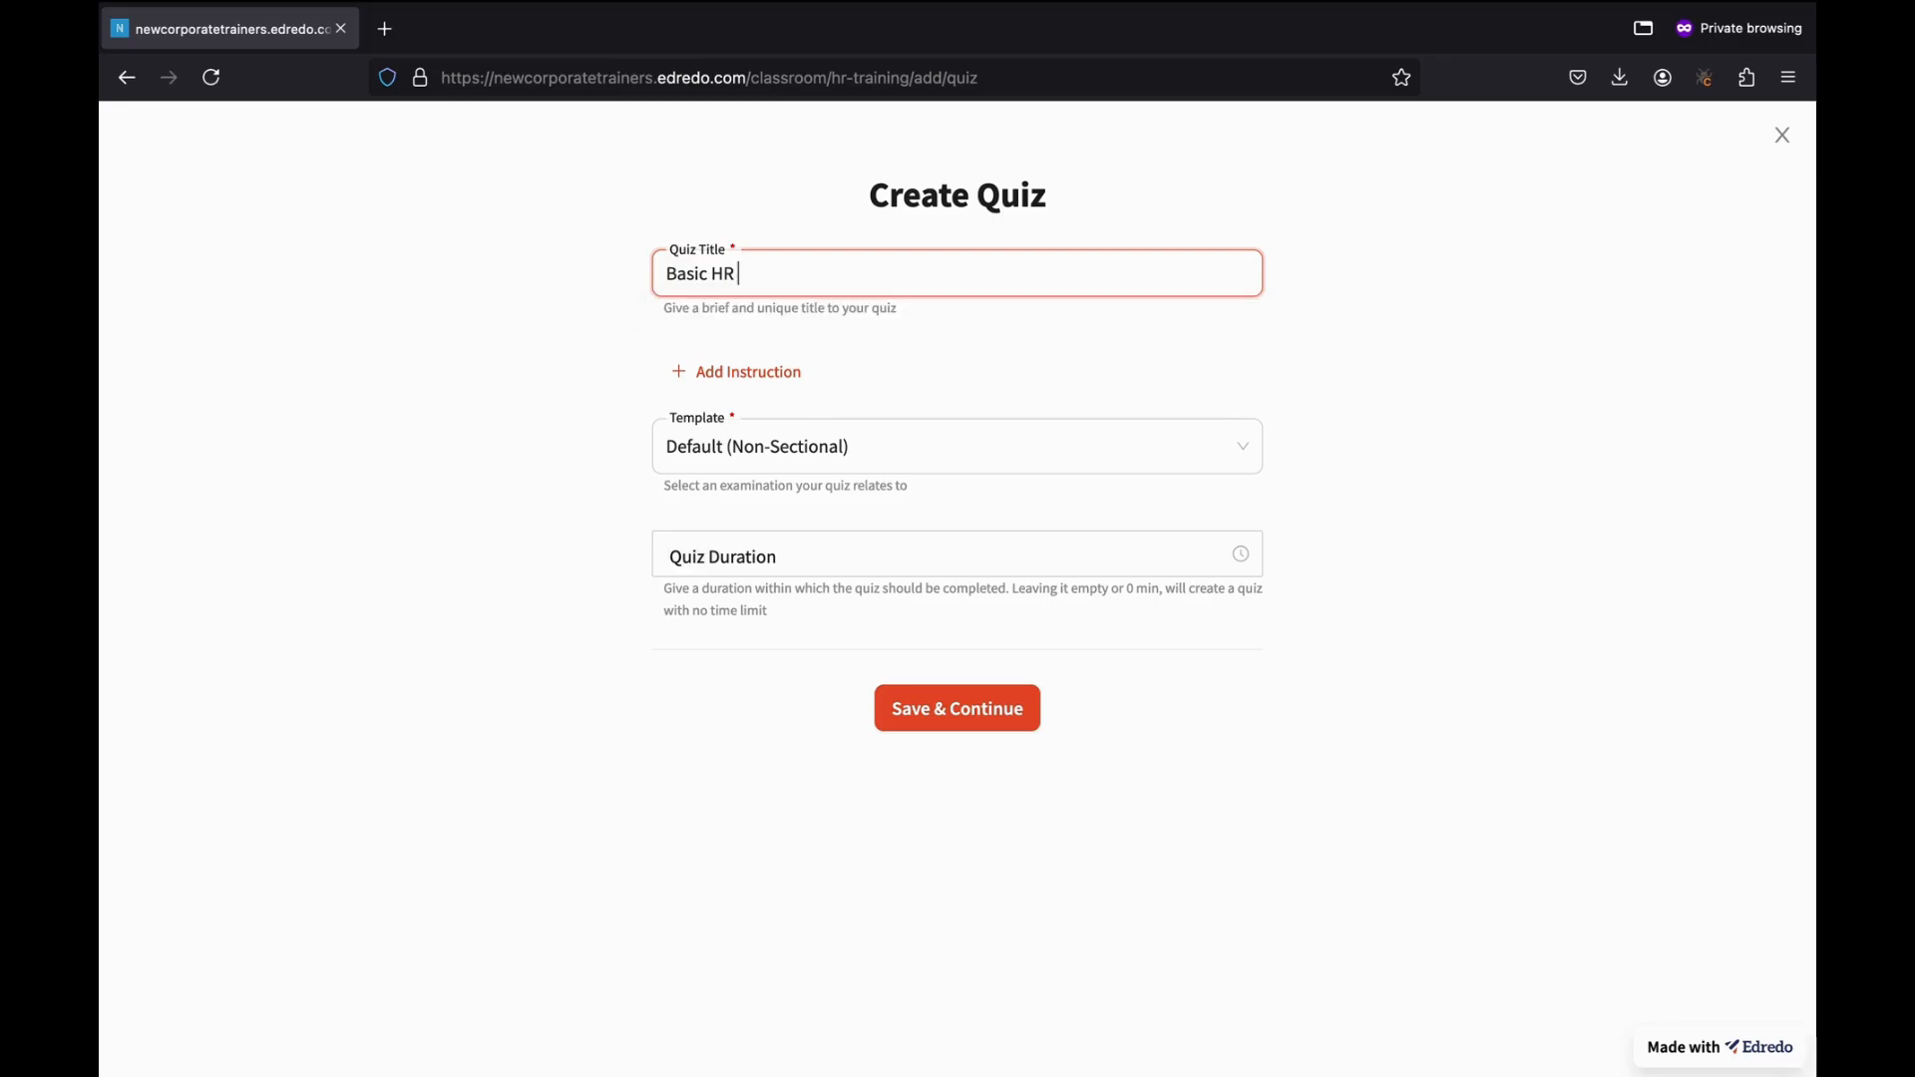
type(" Informational Quiz")
left_click(774, 464)
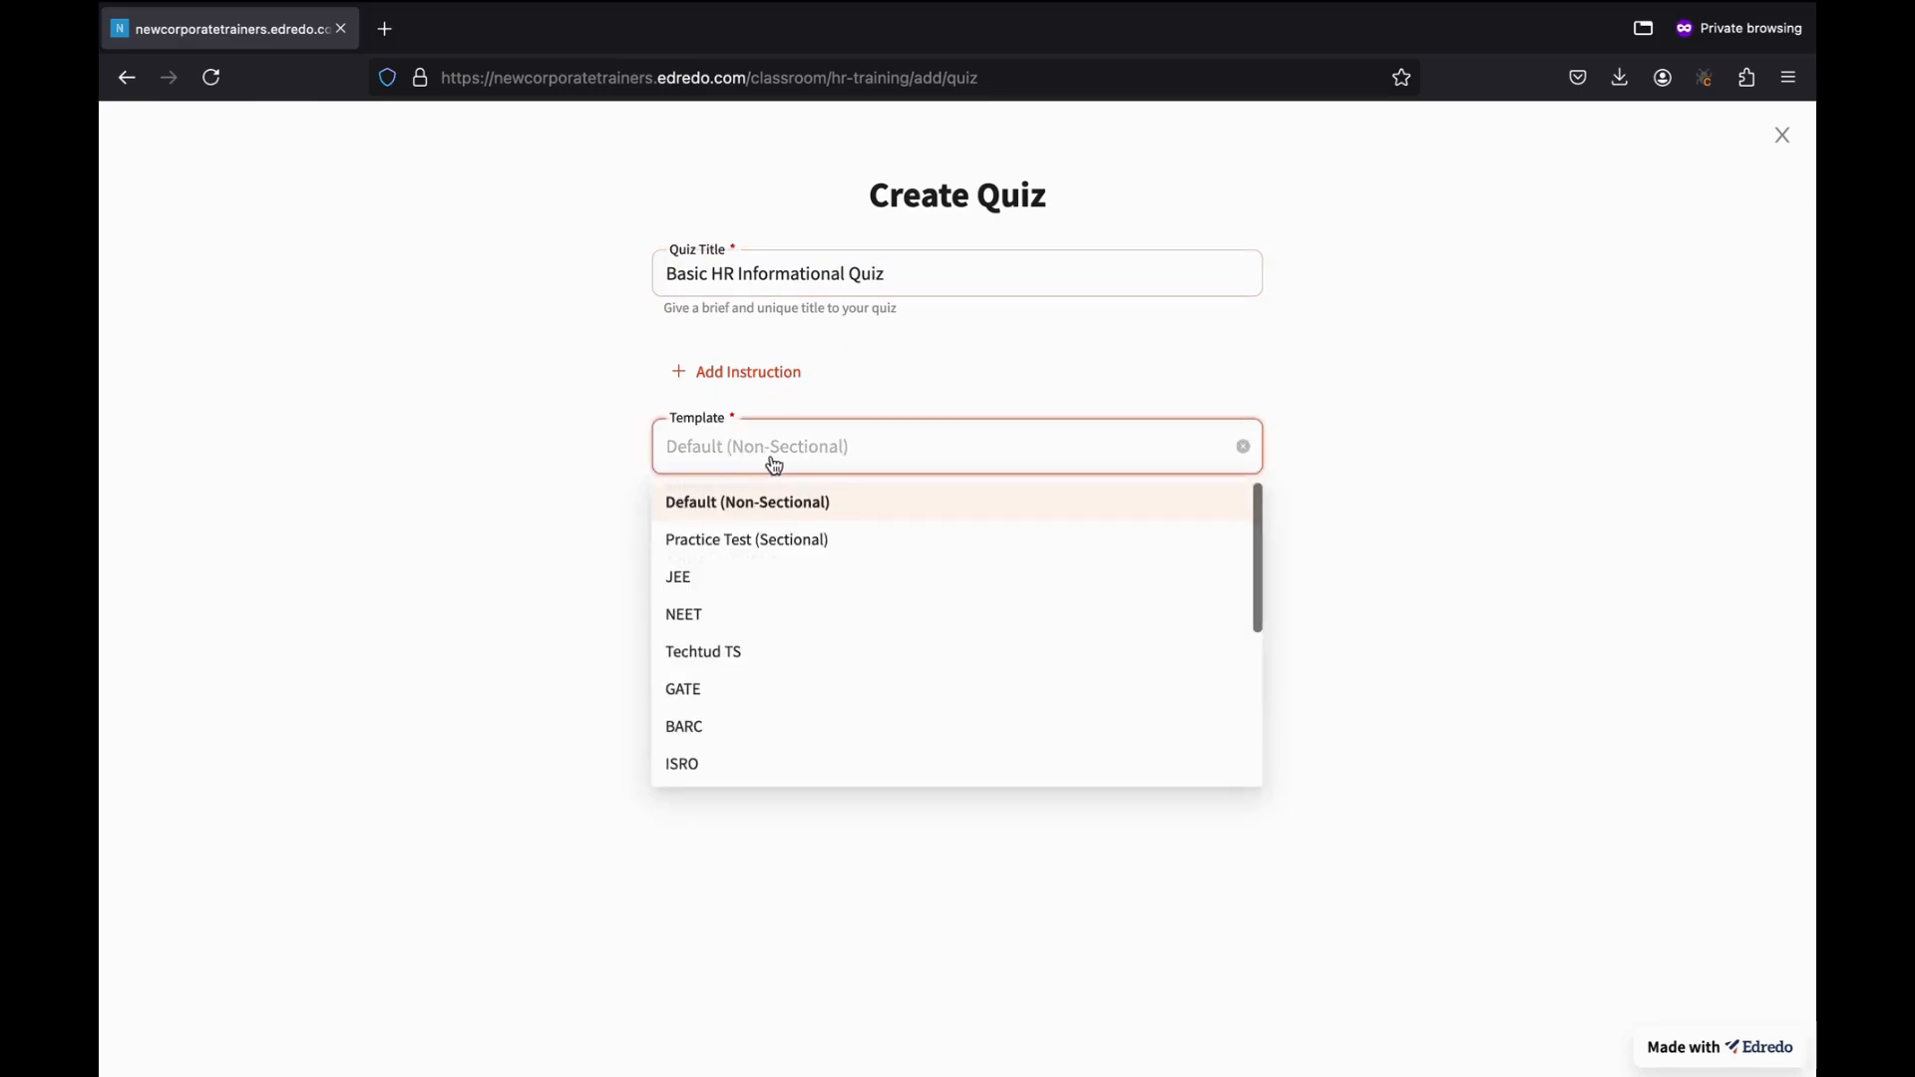
left_click(784, 508)
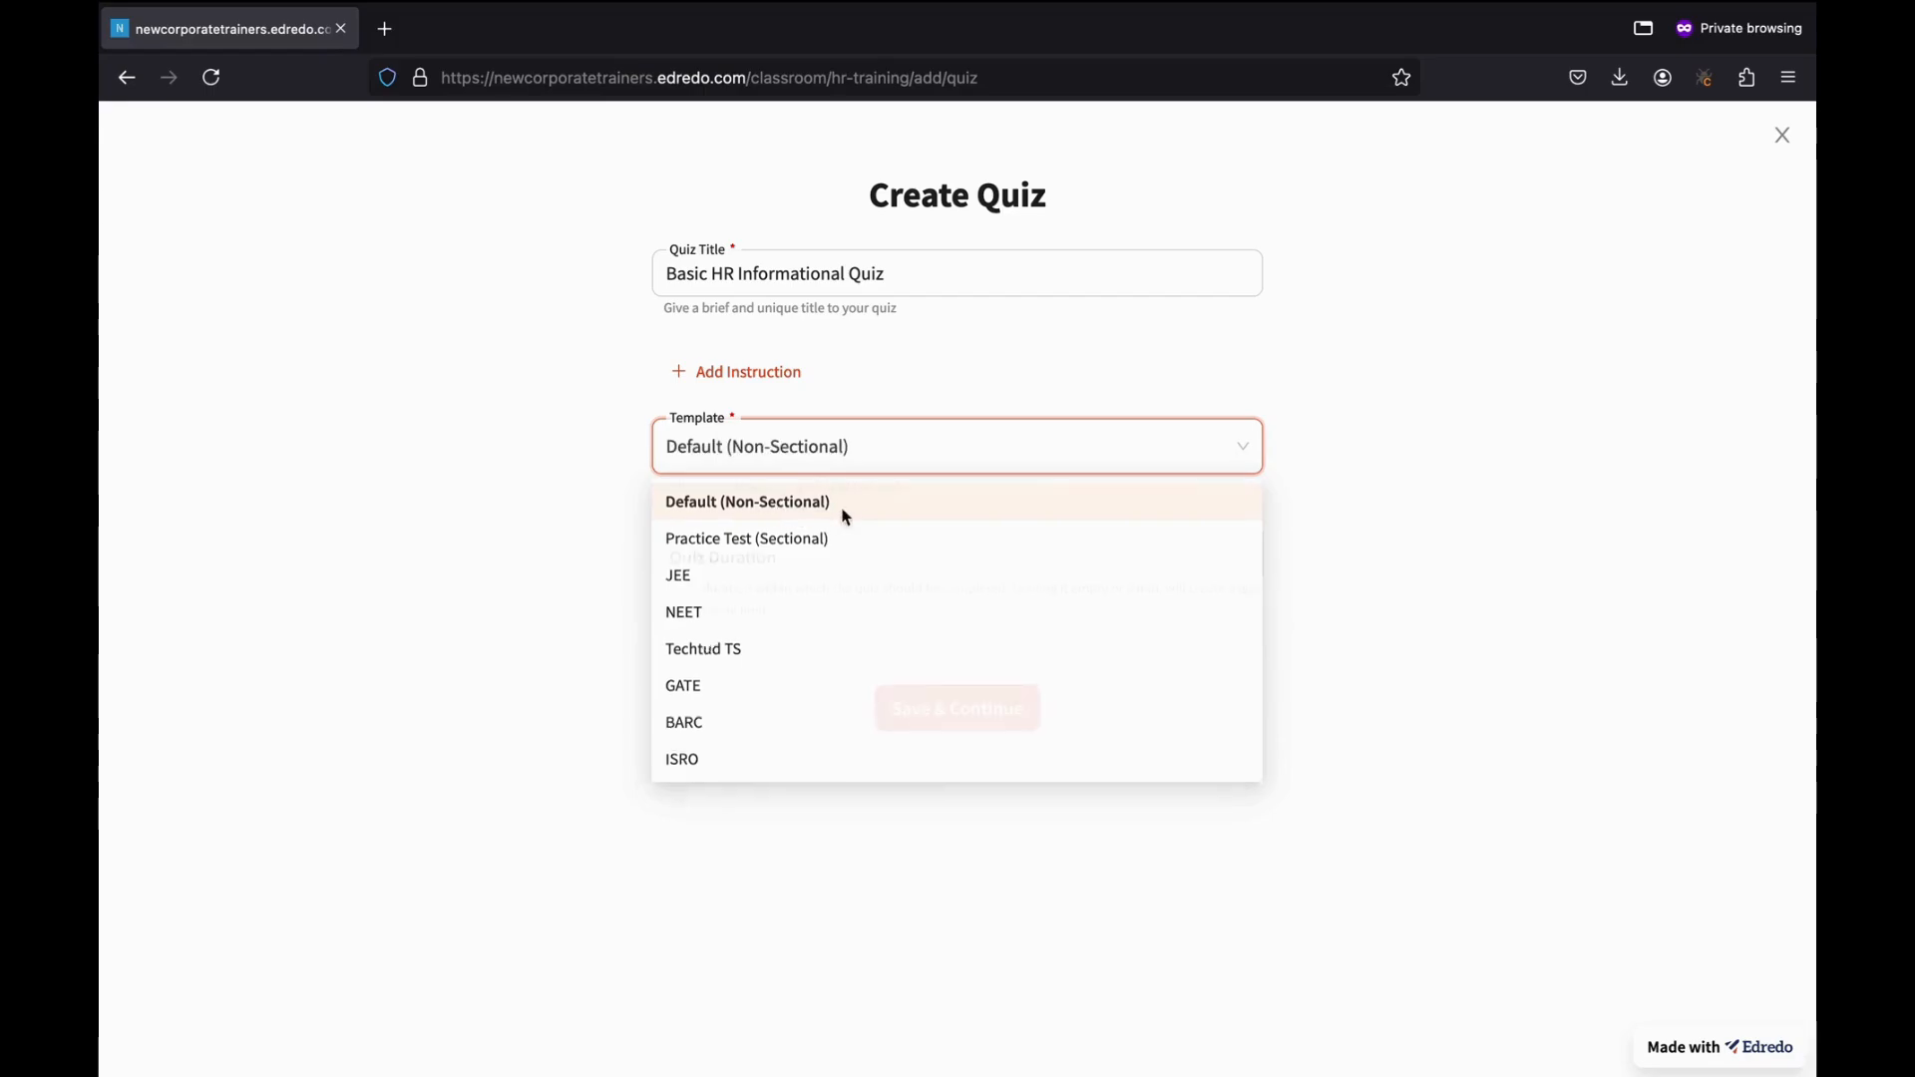
Add the instruction 'Please attempt this quiz honestly and do not refer to any support material' and set a 01-hour duration.
left_click(738, 373)
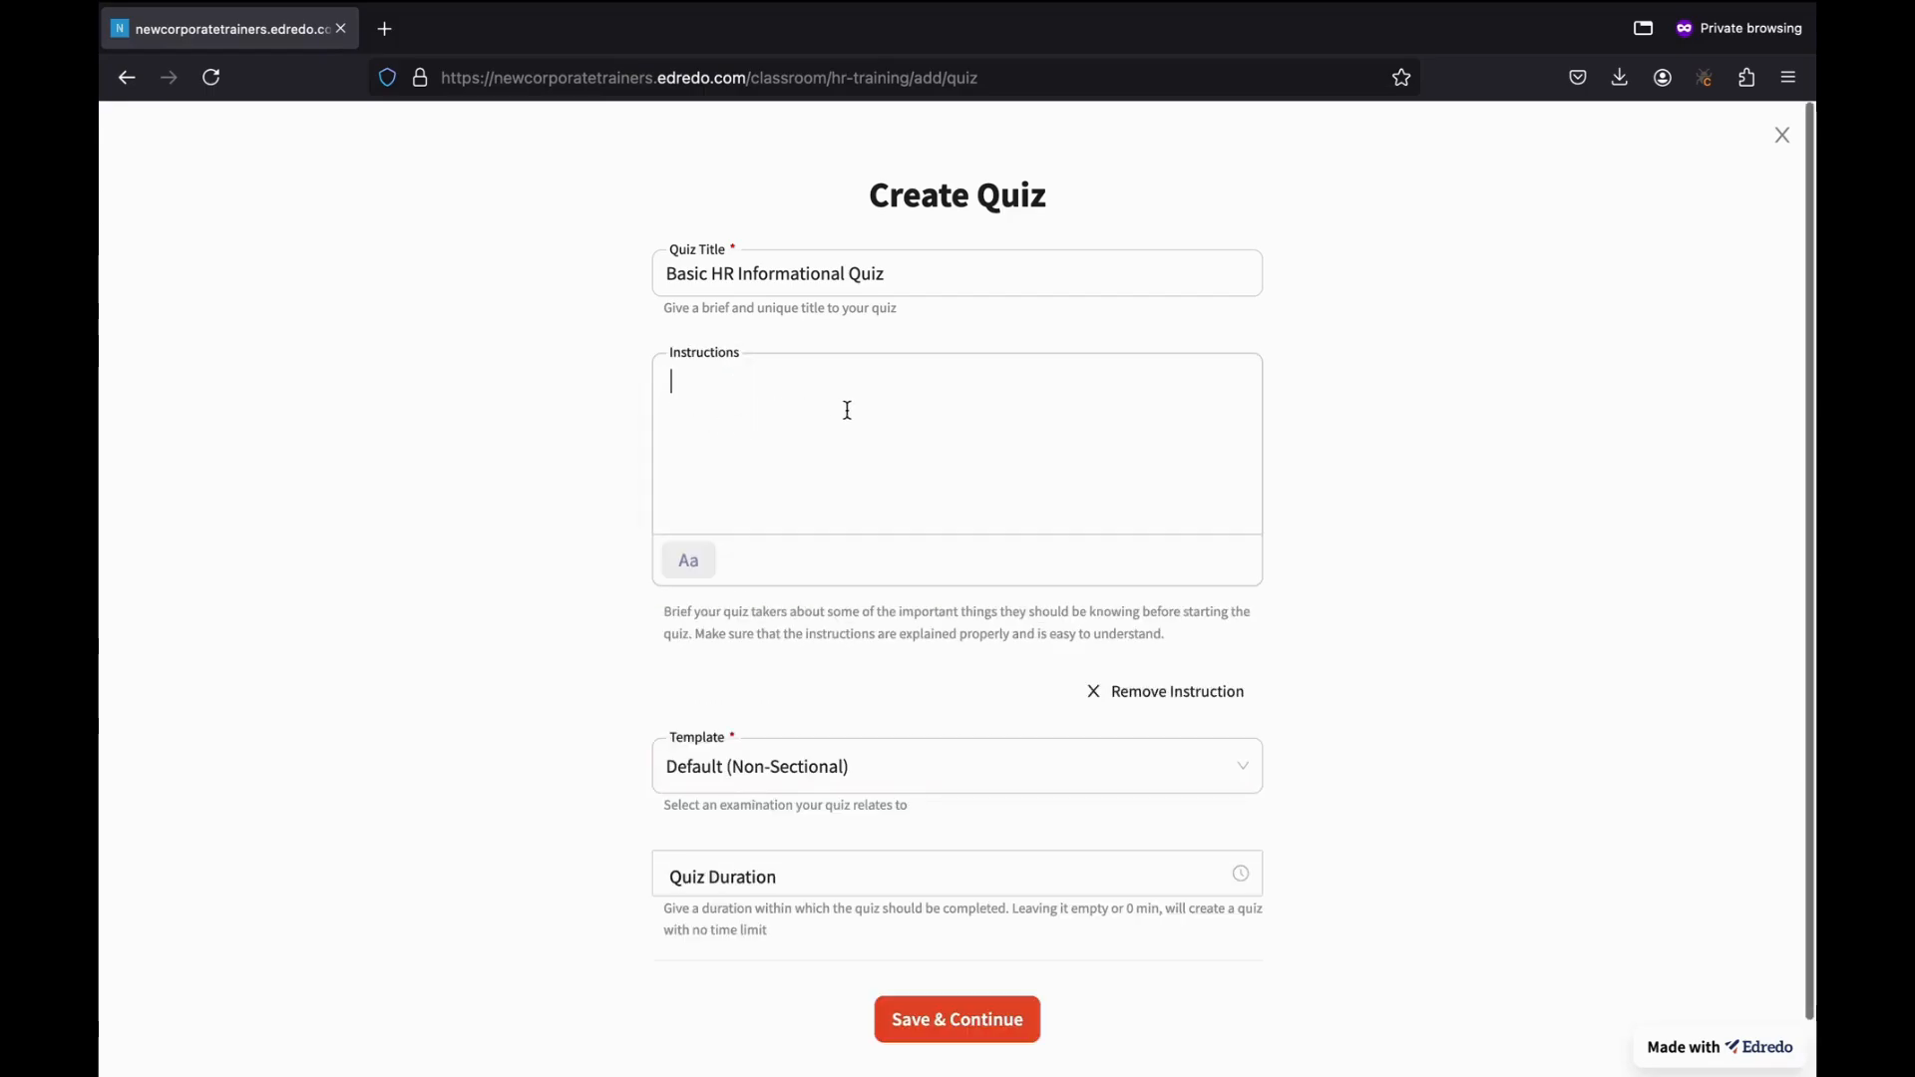
type("Please ")
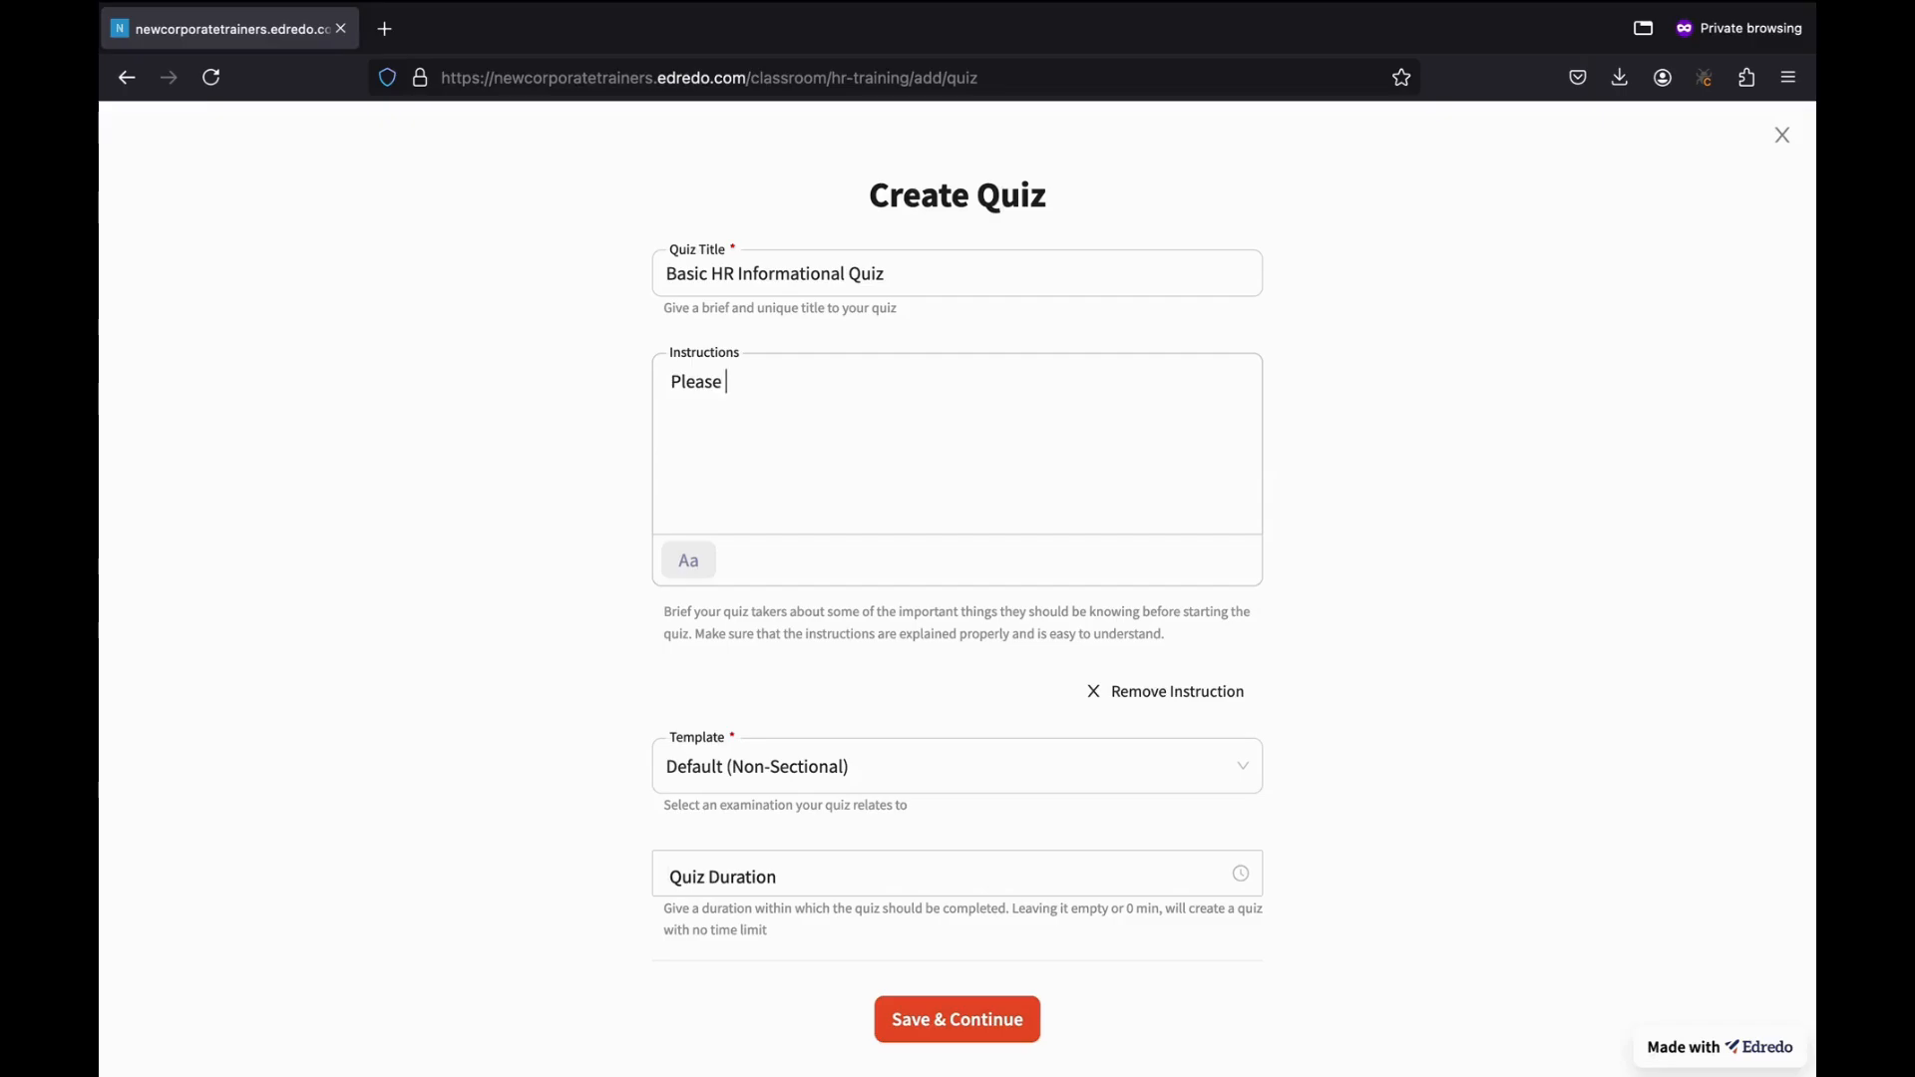
type("attempt this quiz honestly and")
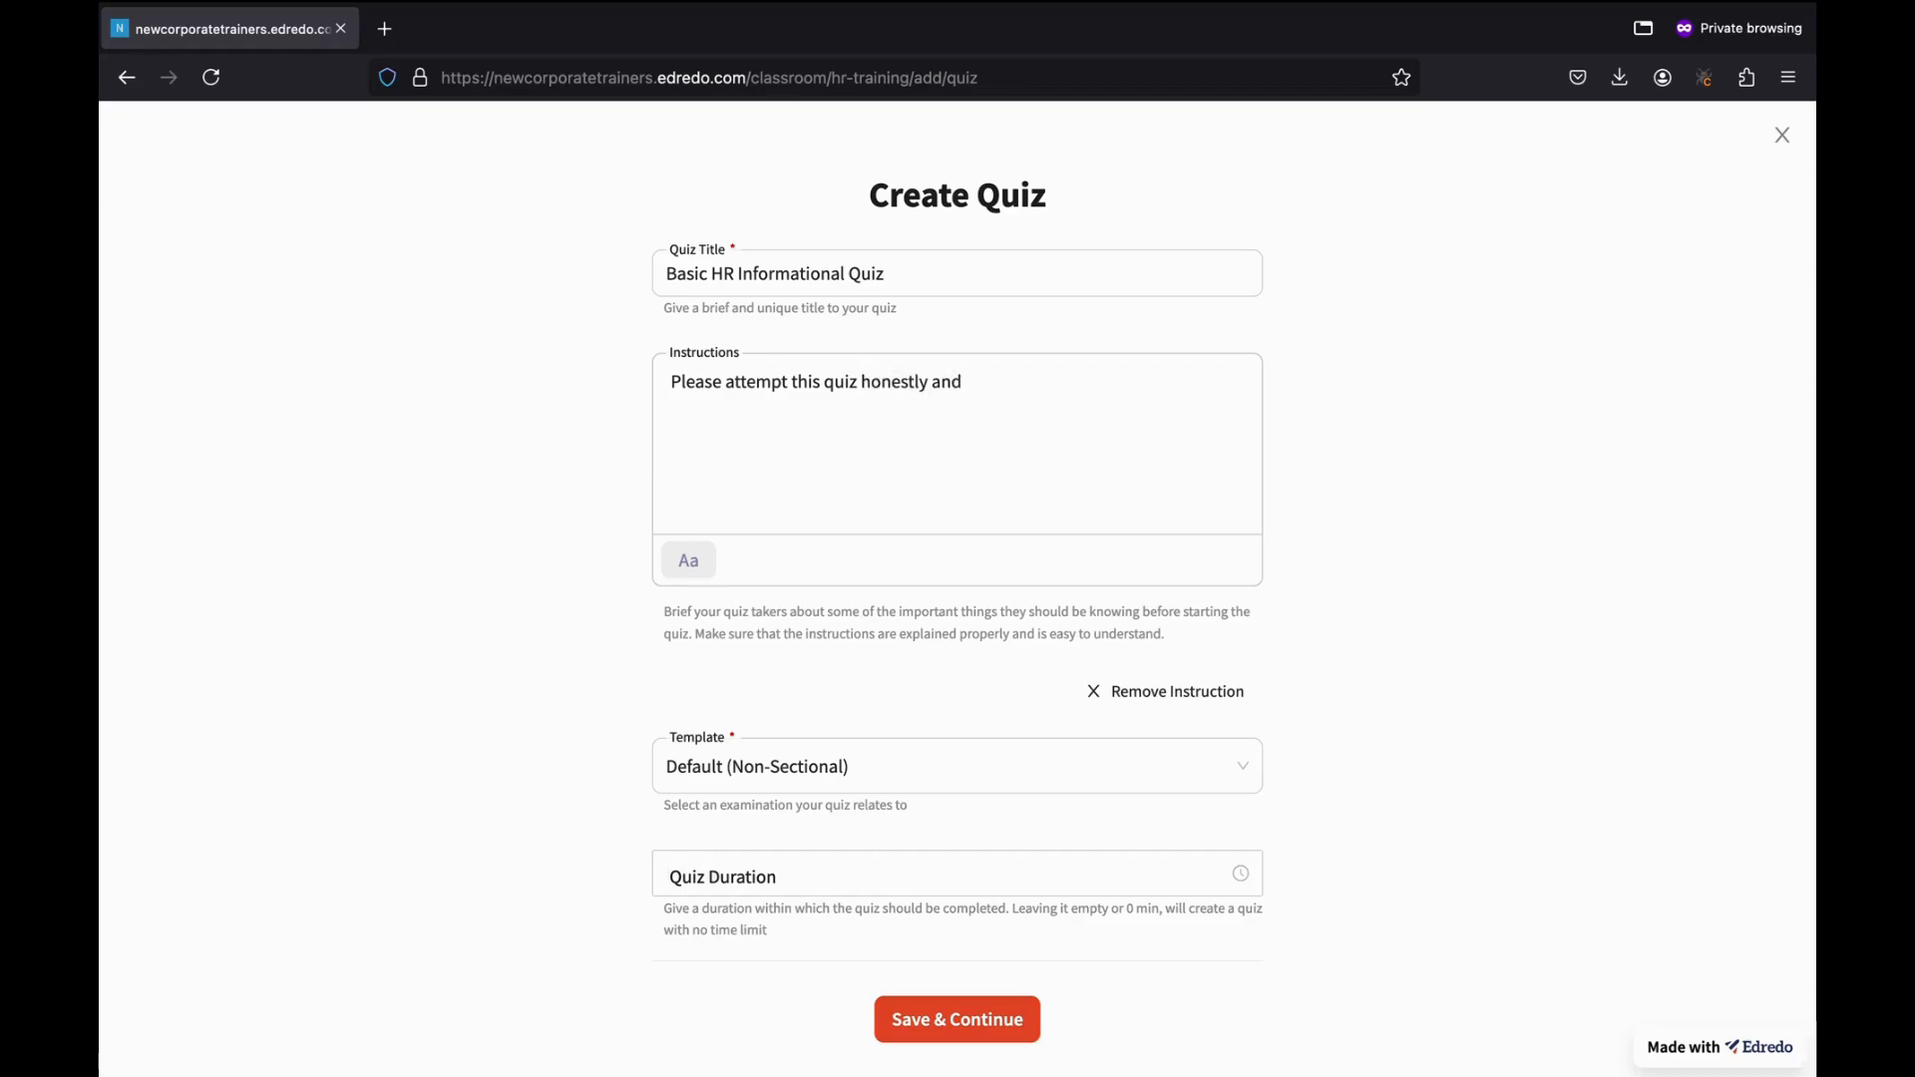
type(" do not ")
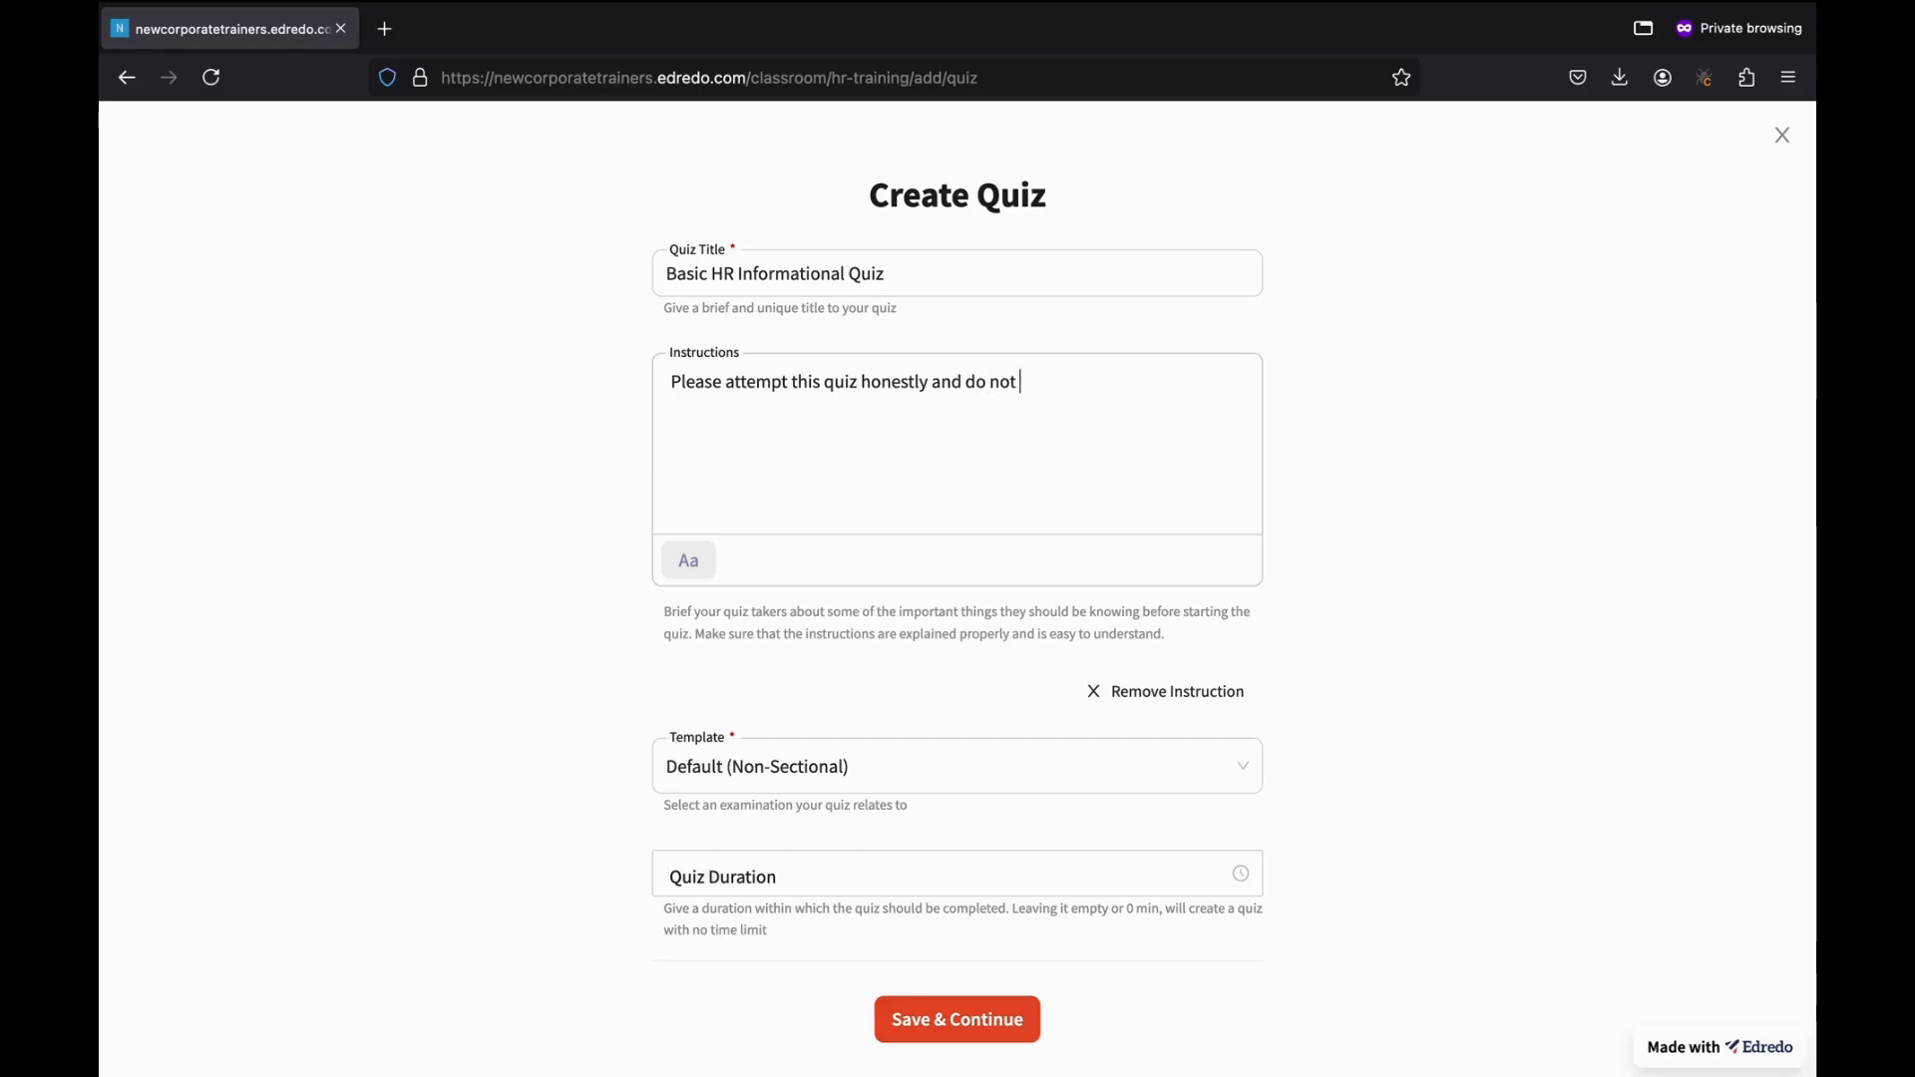
type("refer to any support ma")
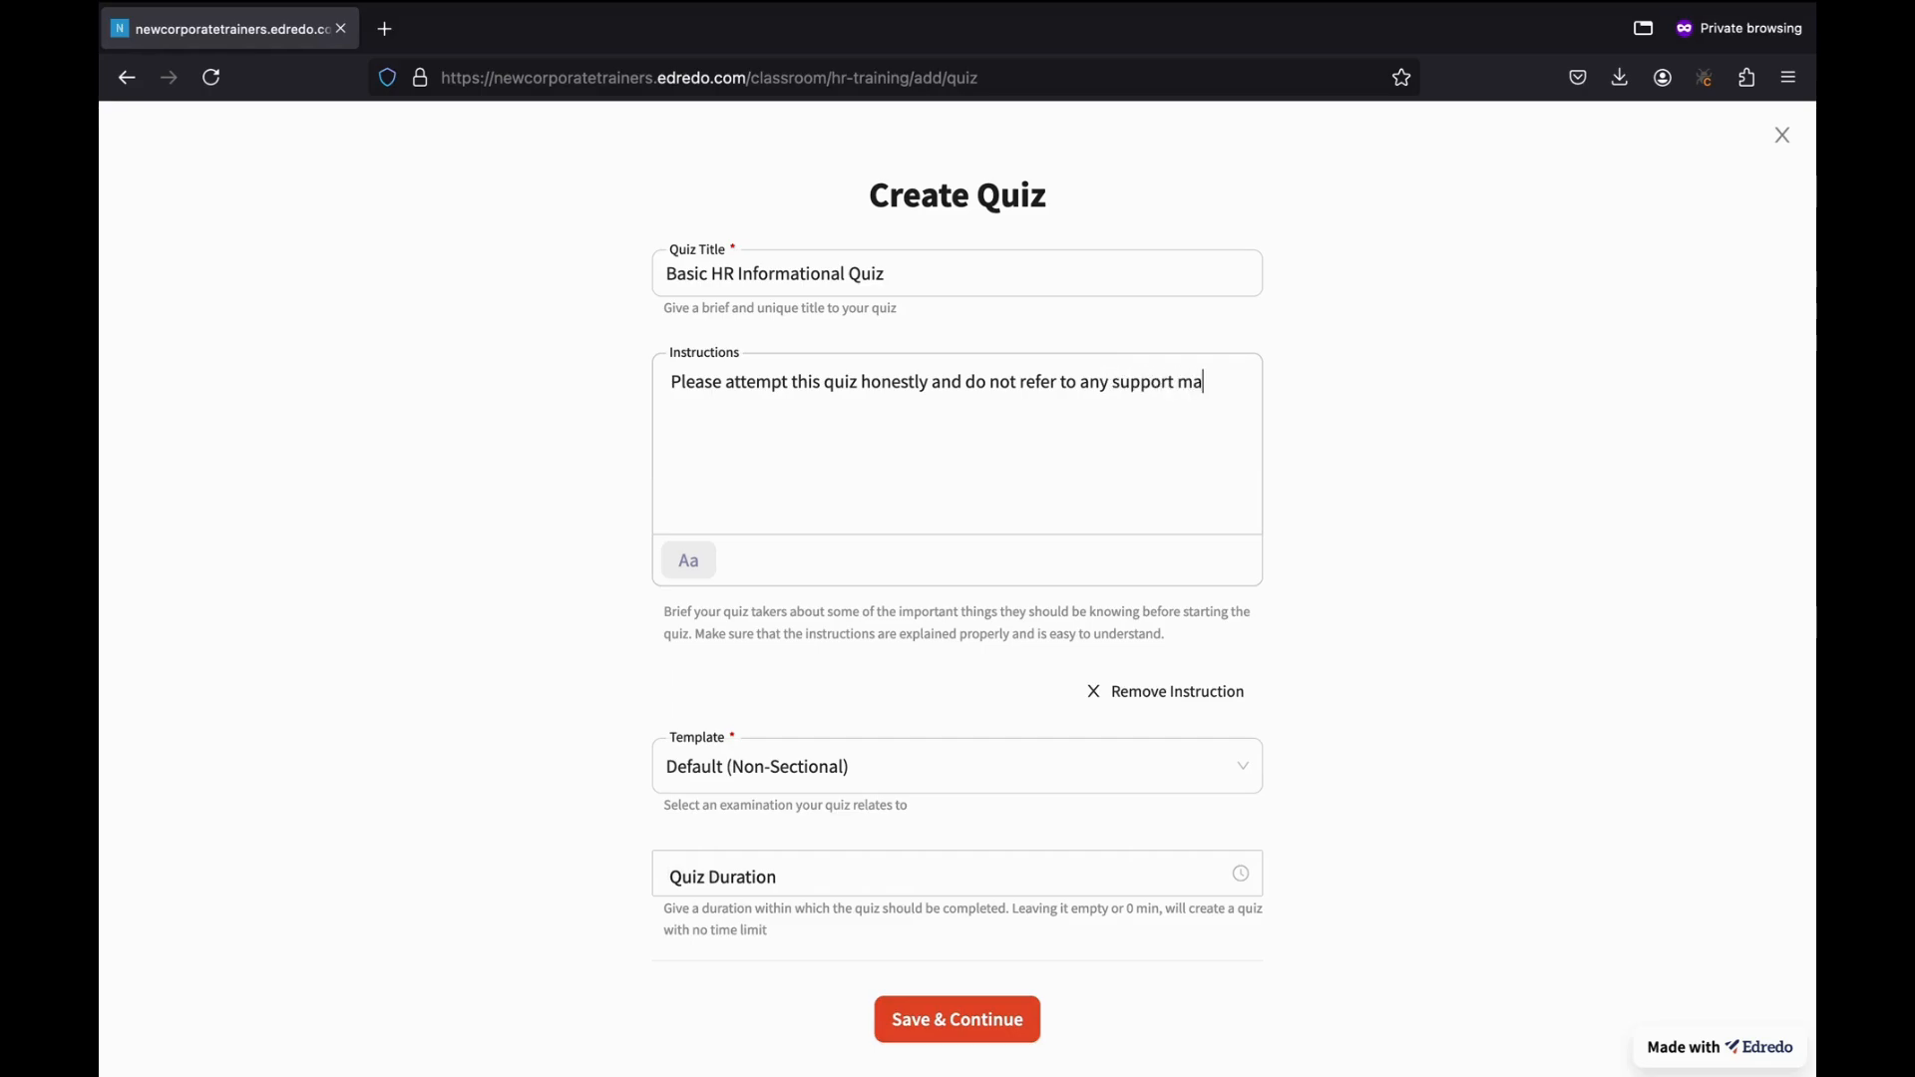
type("terial")
scroll(904, 712, "down", 2)
left_click(728, 818)
left_click(728, 818)
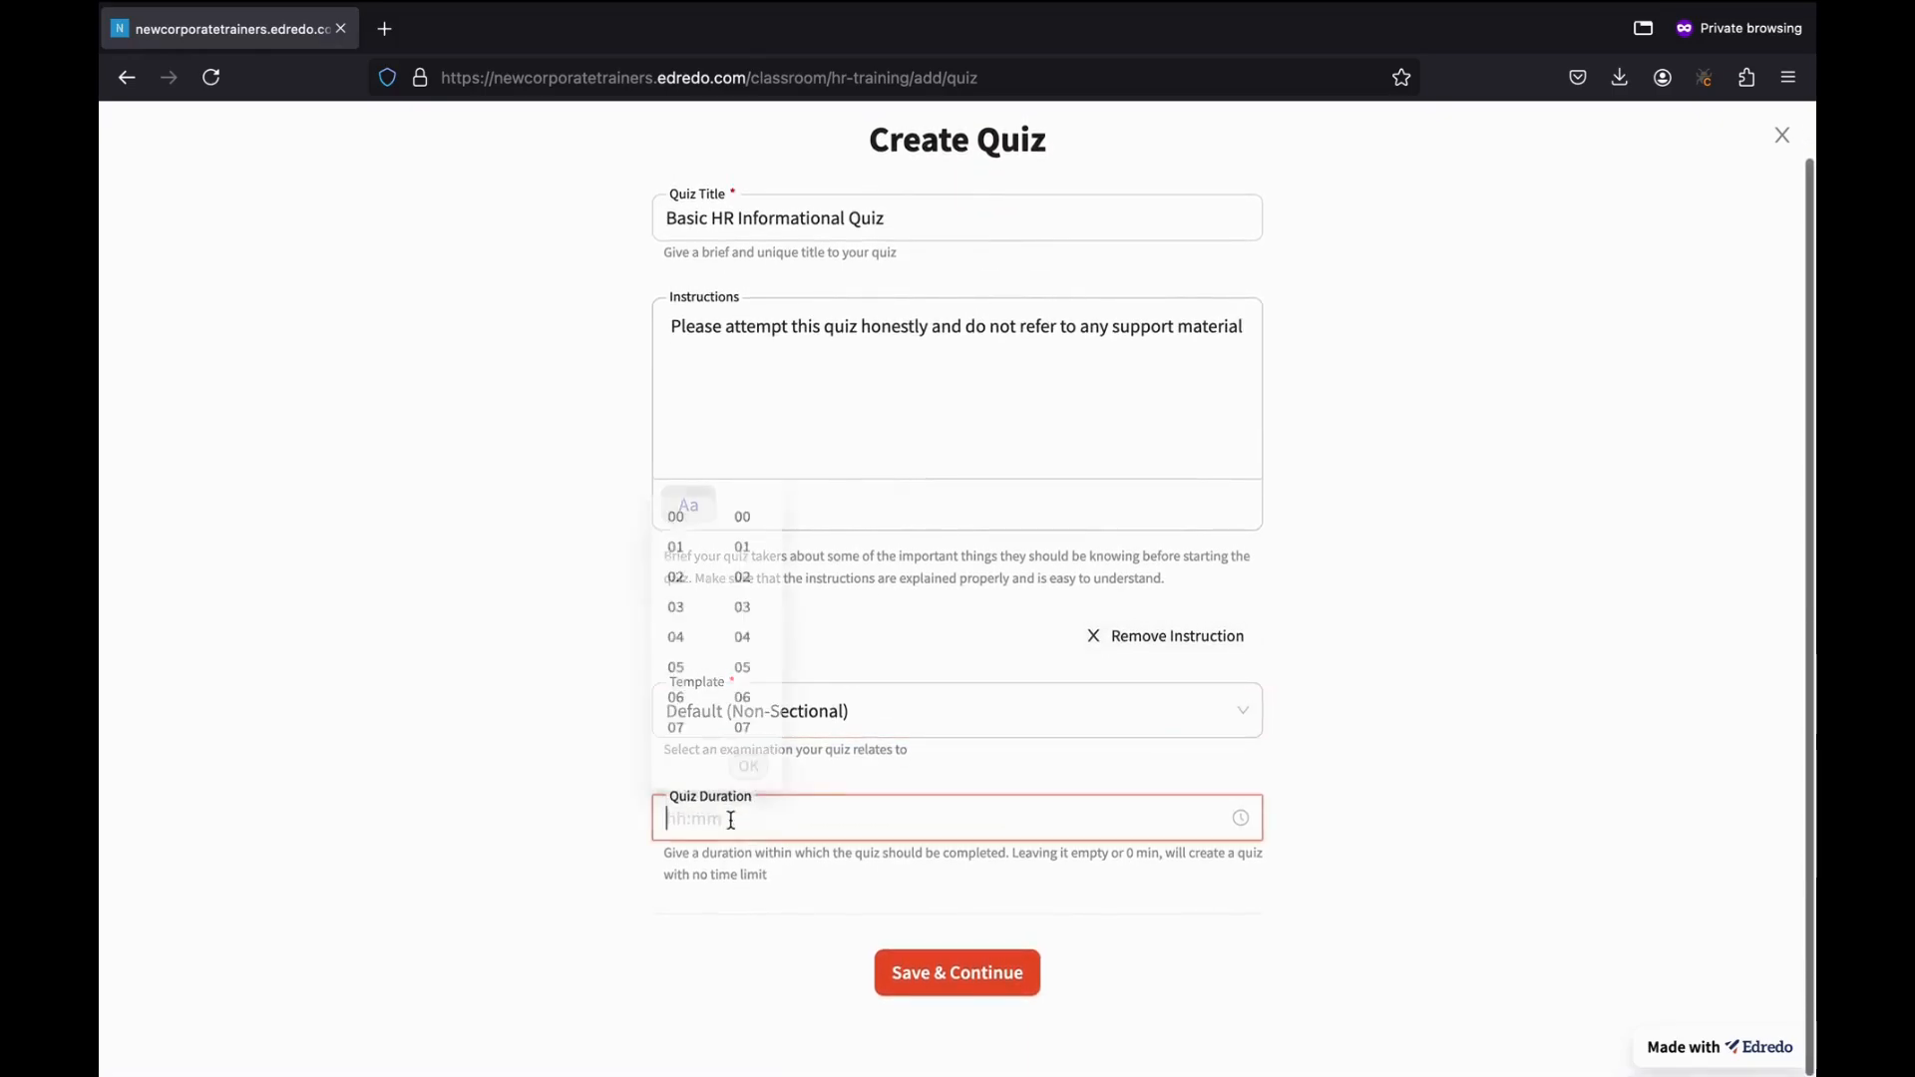
left_click(676, 528)
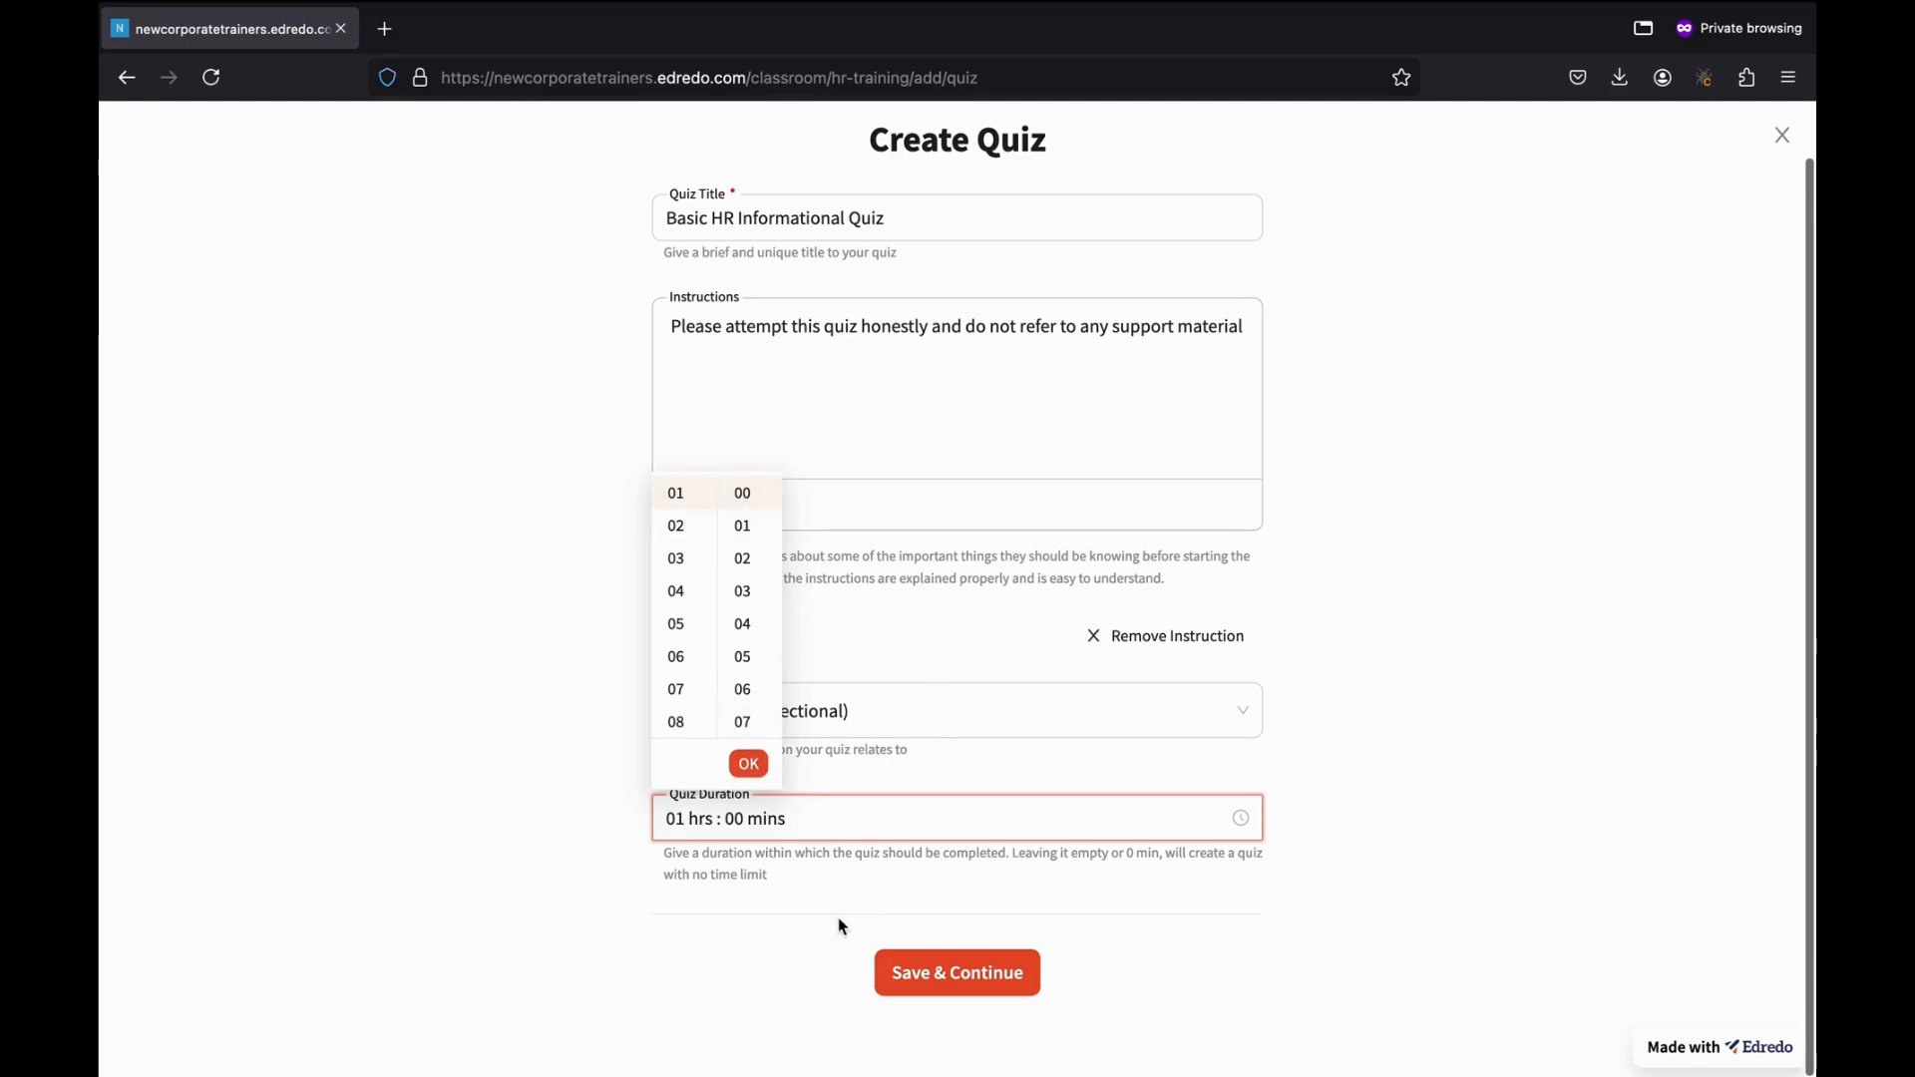
left_click(748, 764)
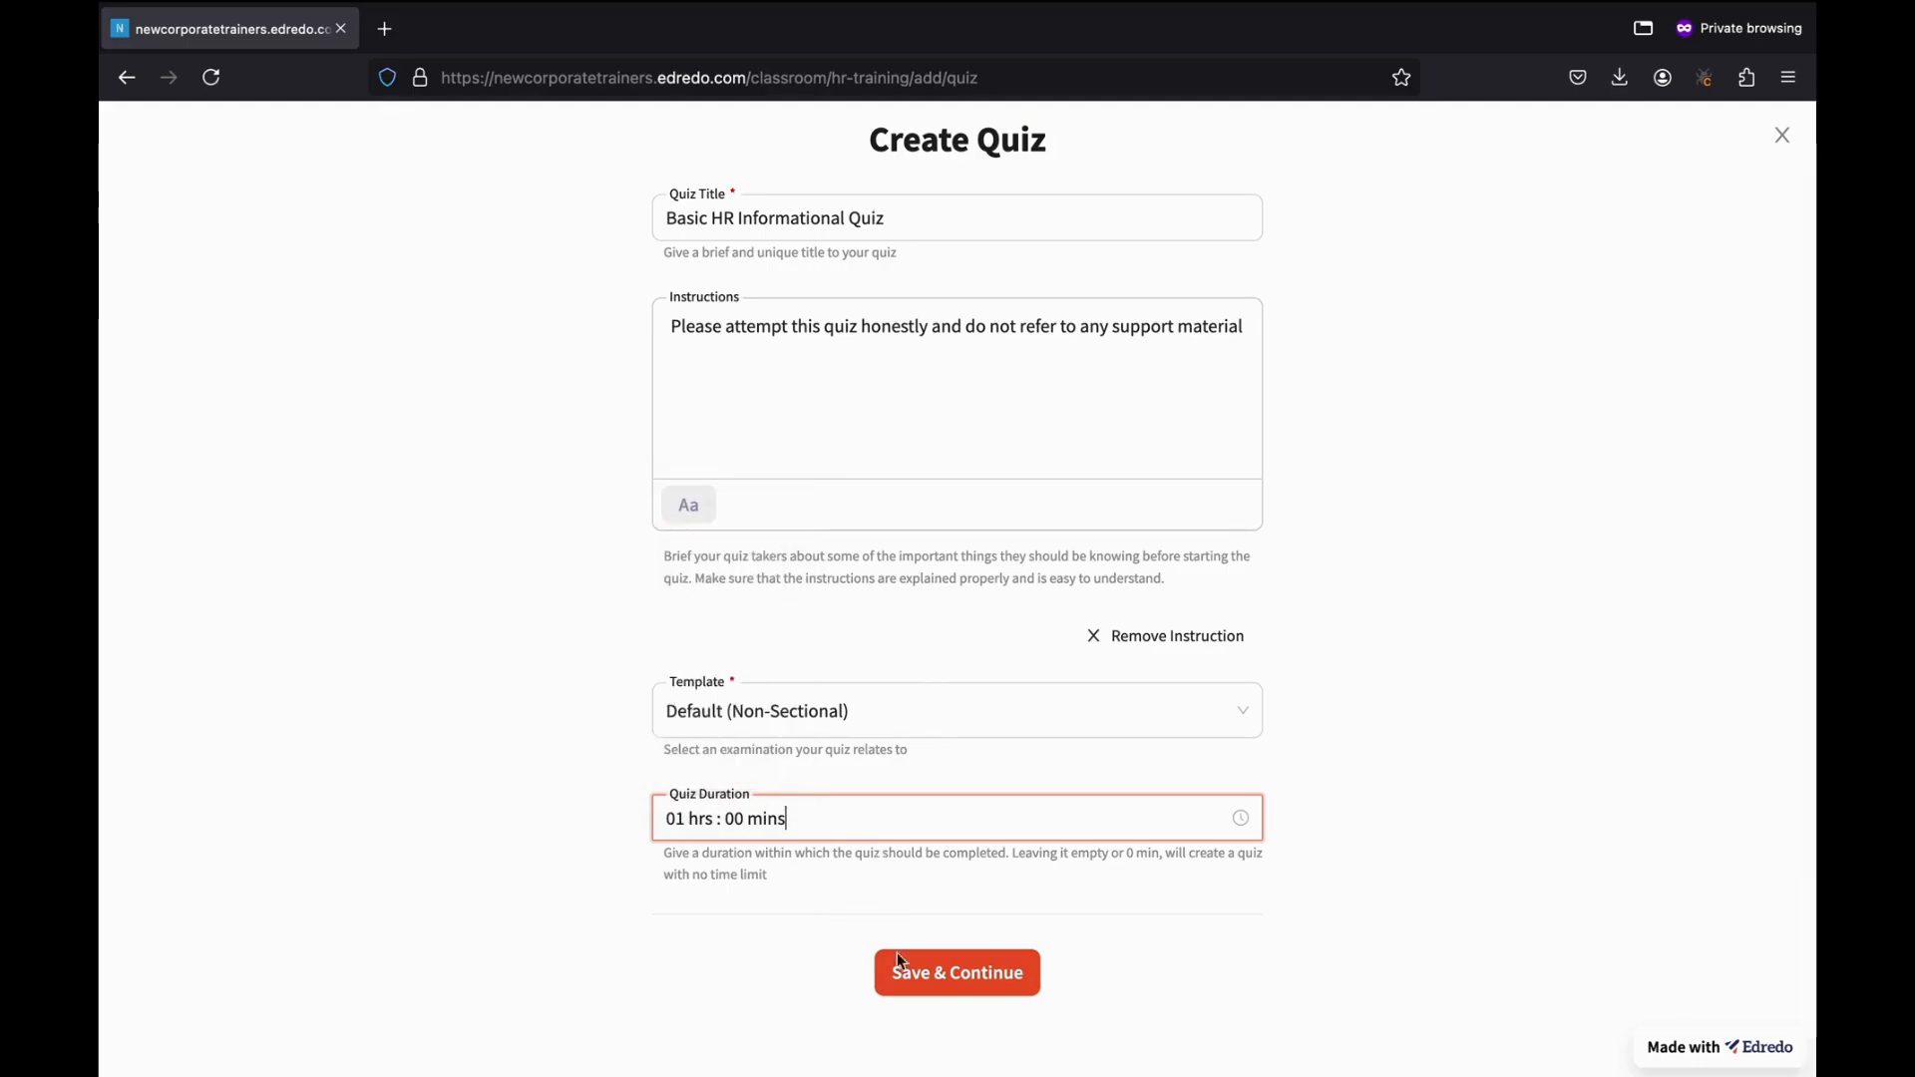
Save the quiz, look over the available question types, and open the Import Questions dialog.
left_click(928, 972)
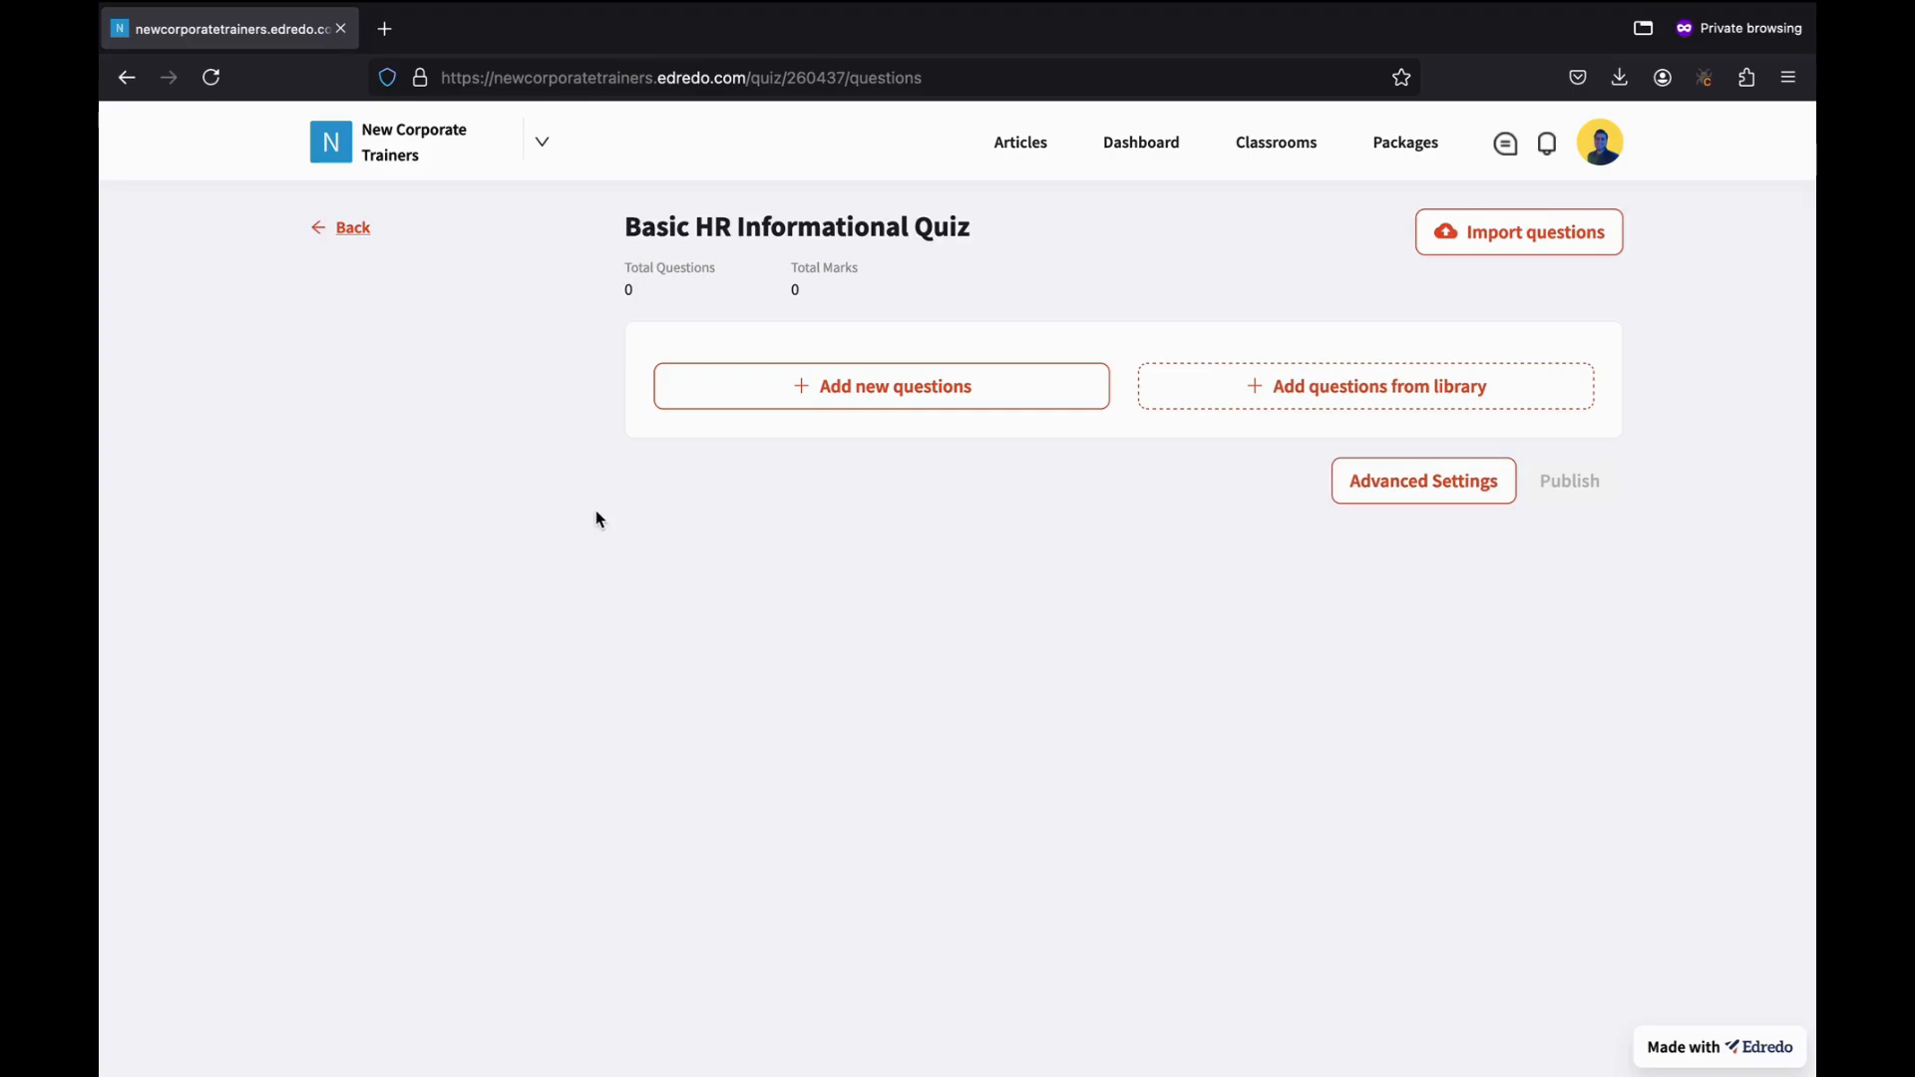
left_click(871, 398)
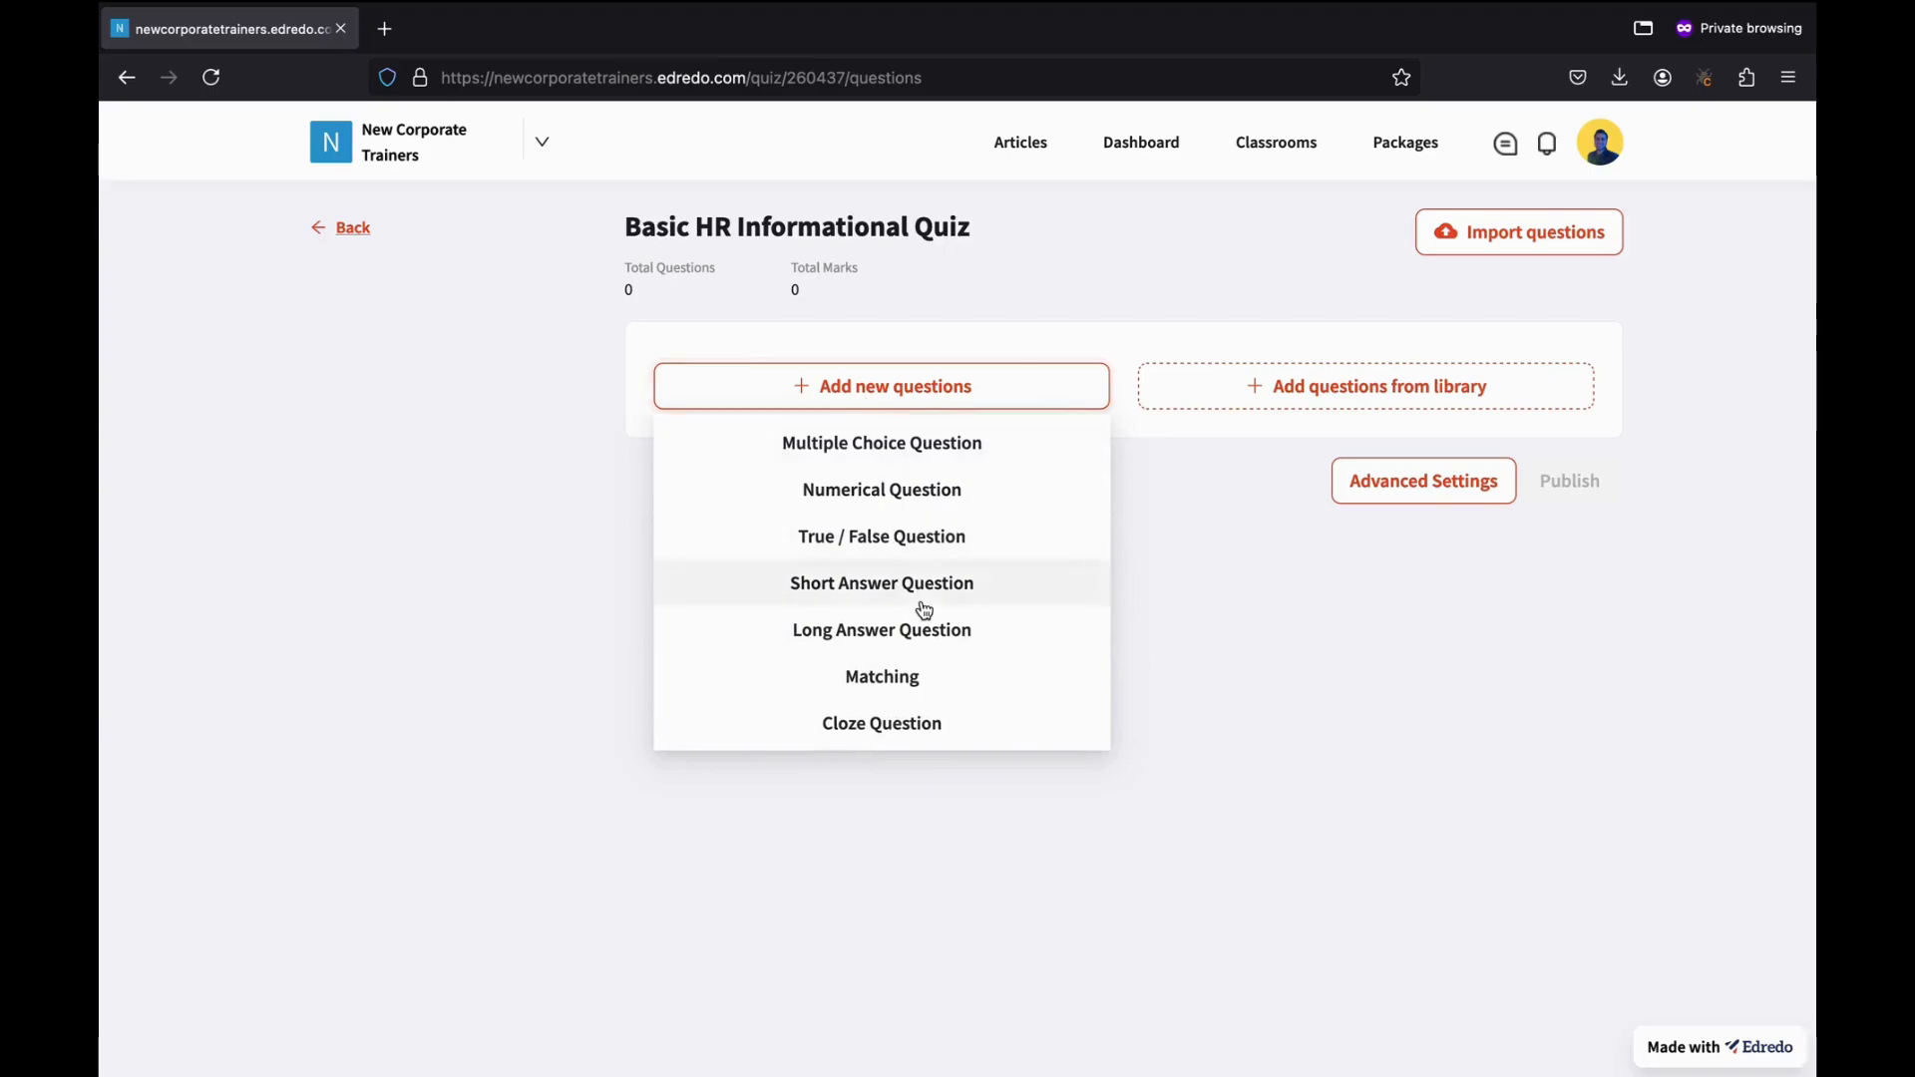
left_click(1120, 297)
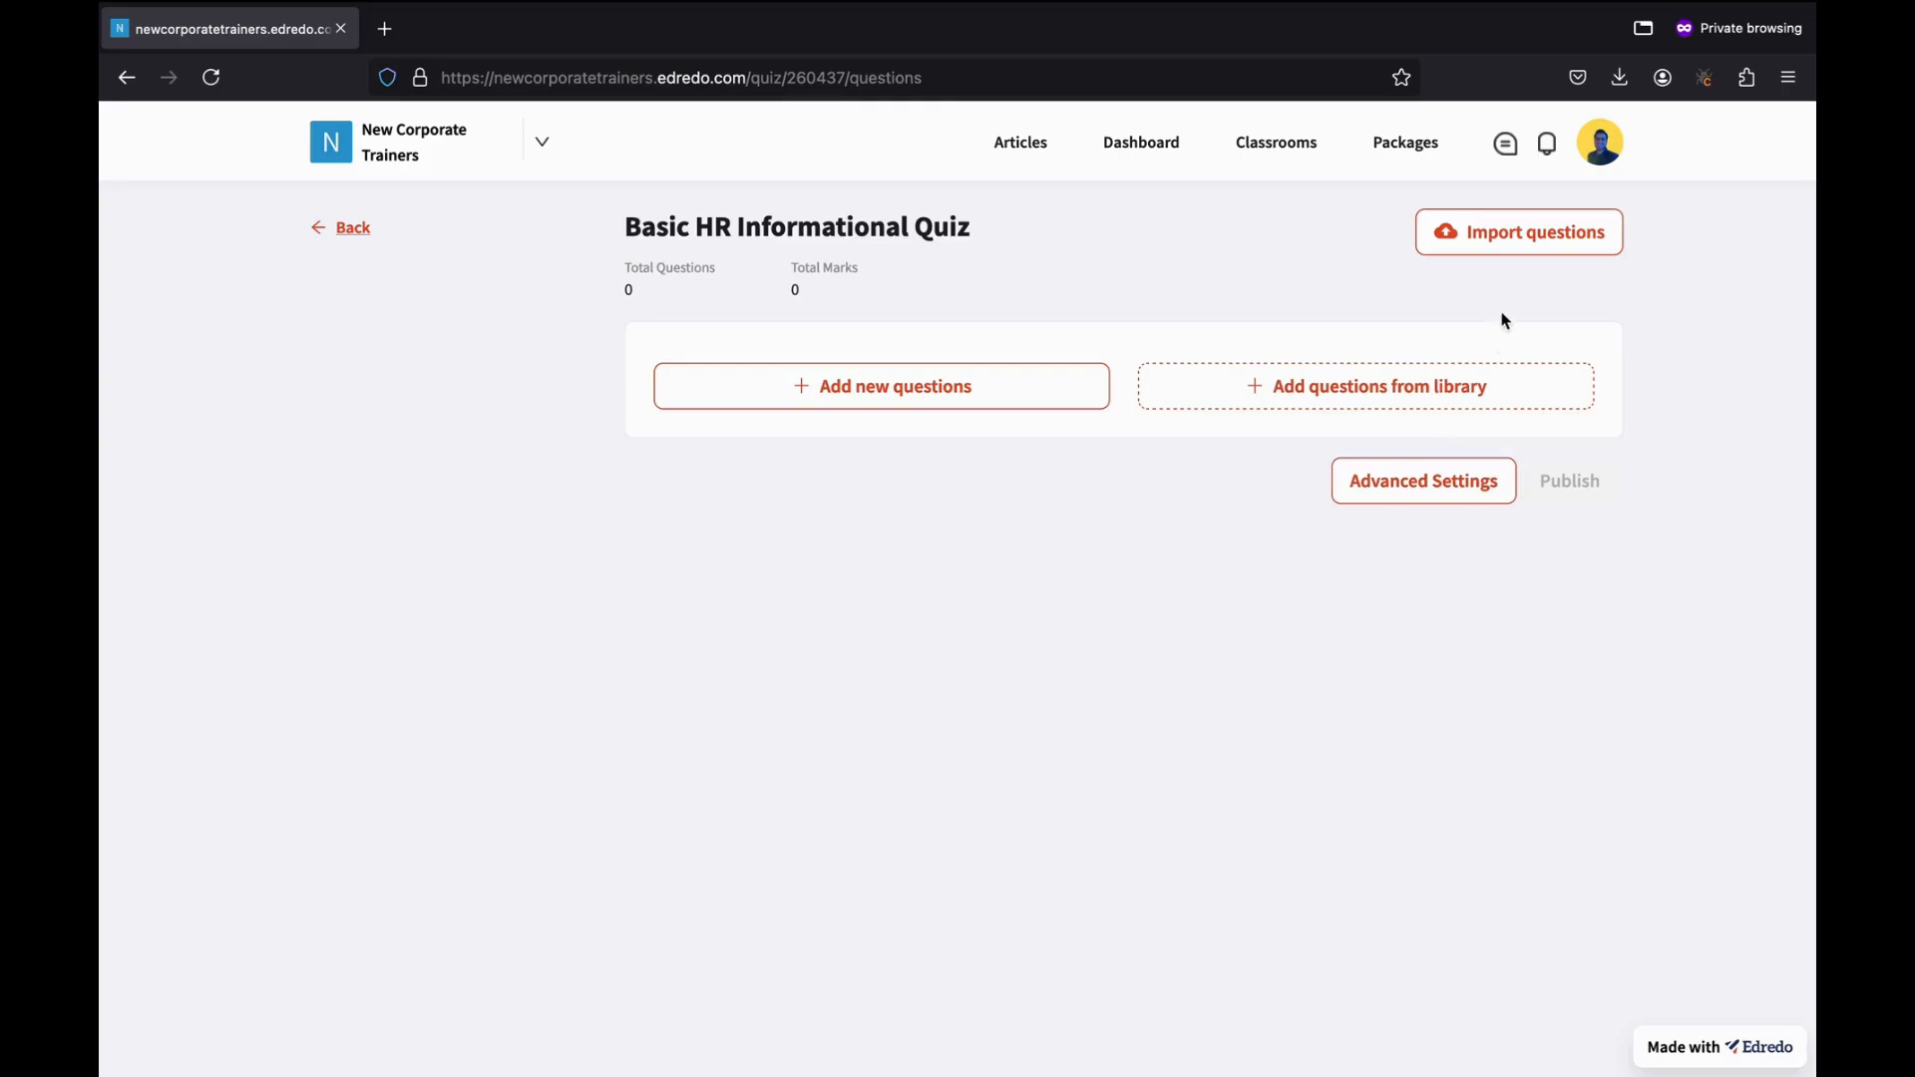
left_click(1476, 244)
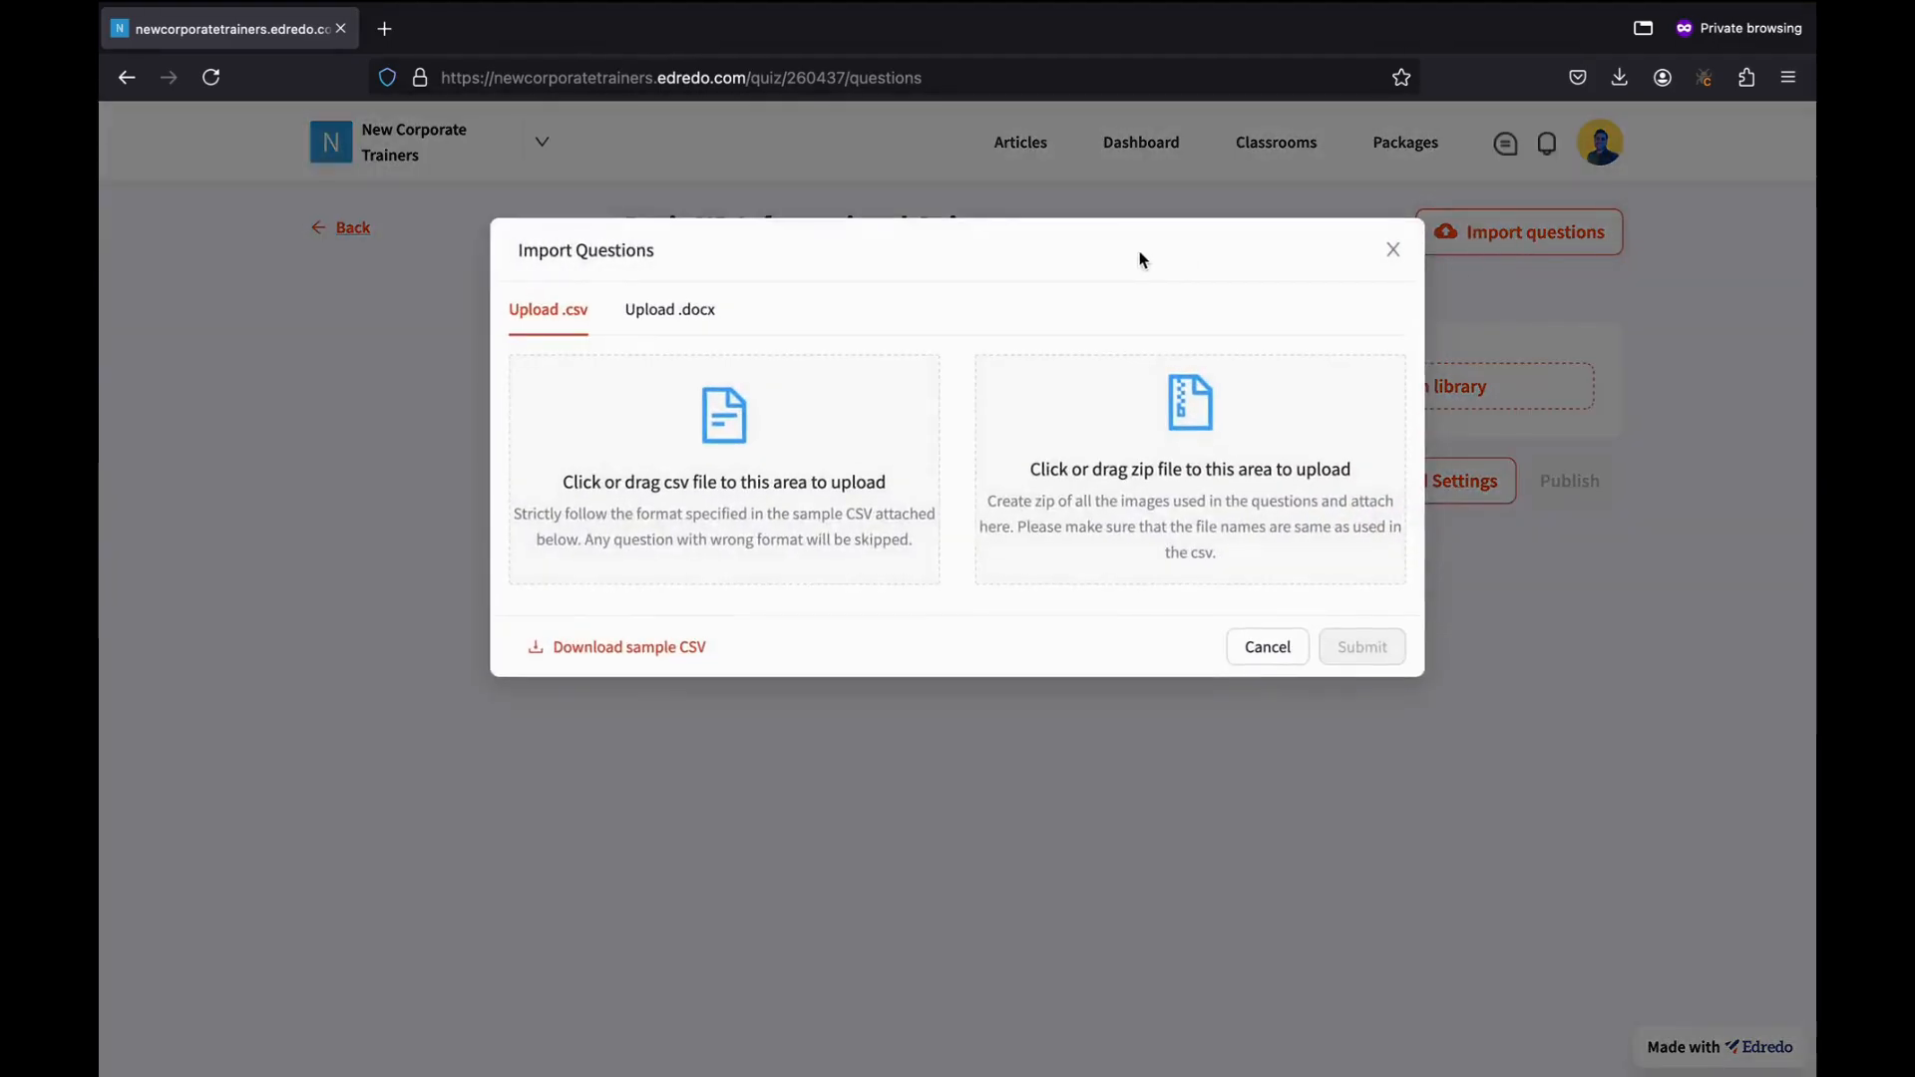
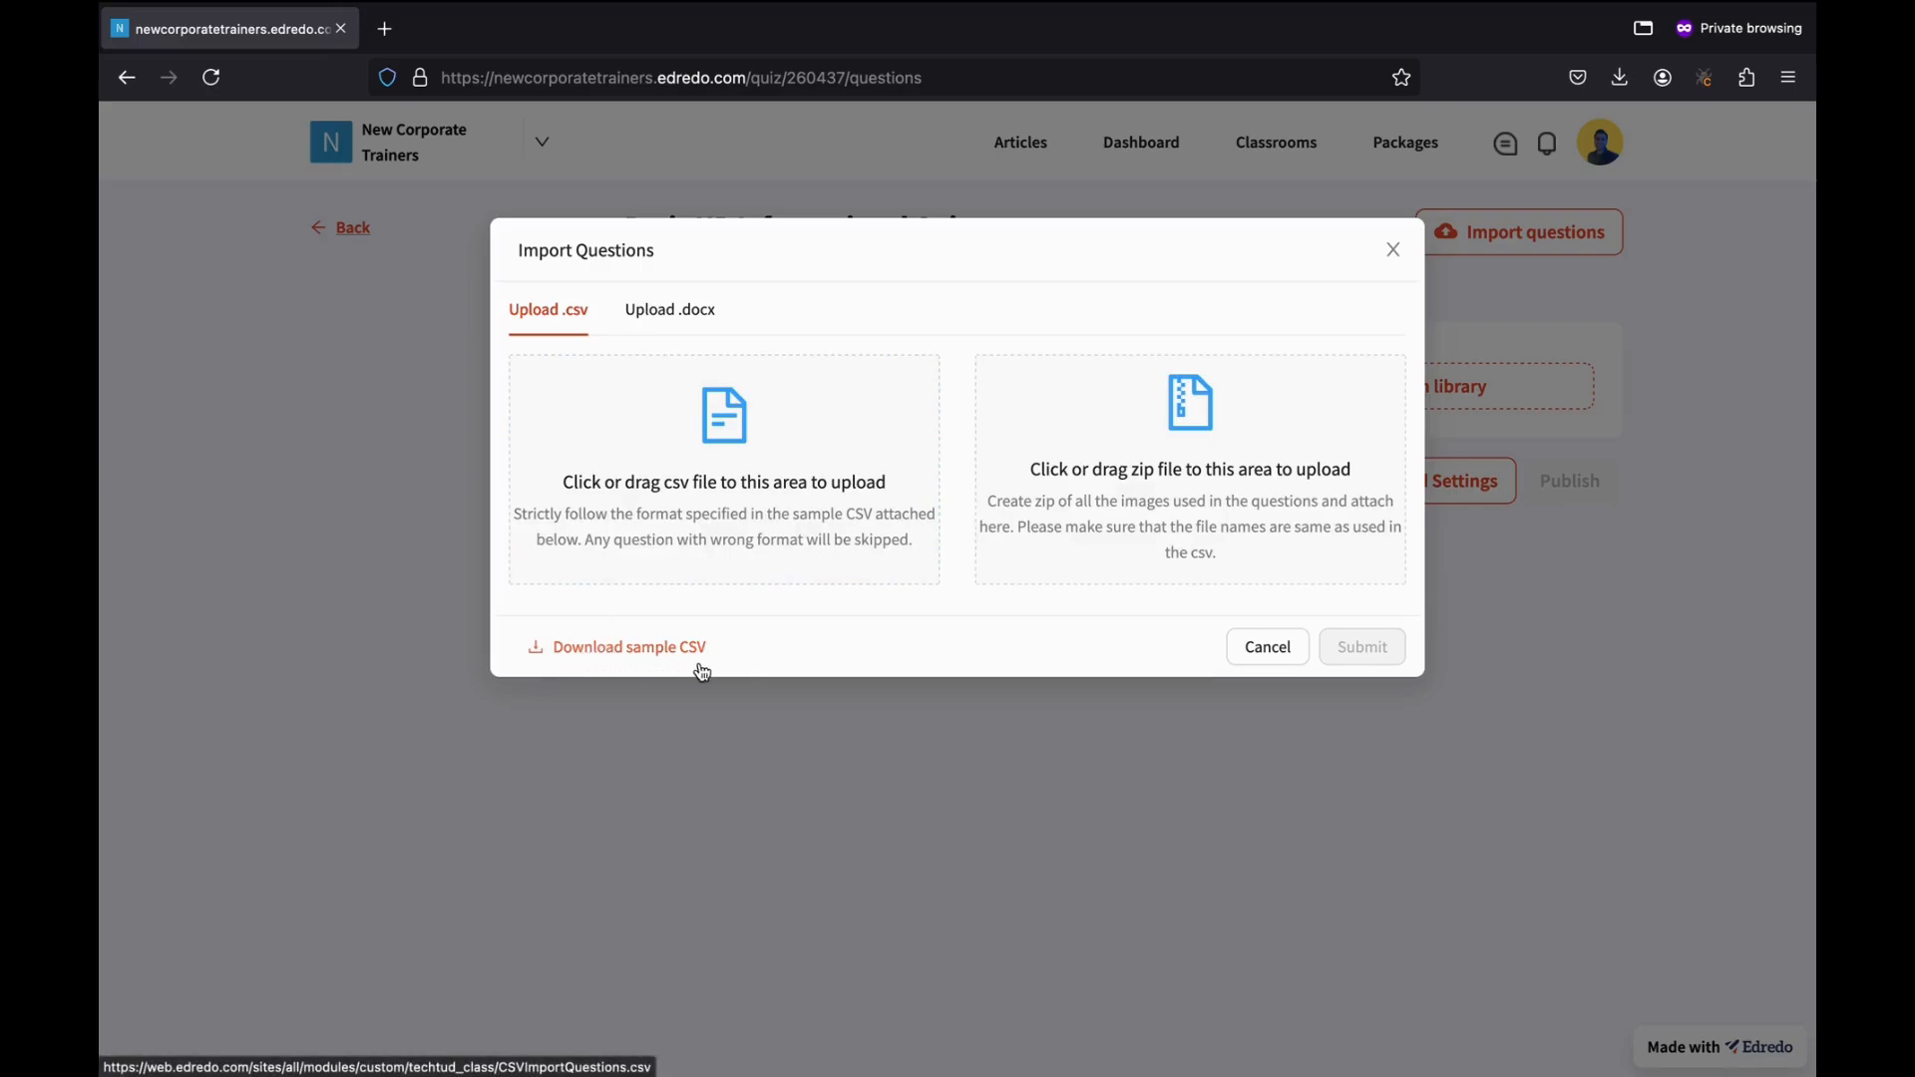
Switch to the Upload .docx import and set the question type to Only MCQs.
left_click(664, 313)
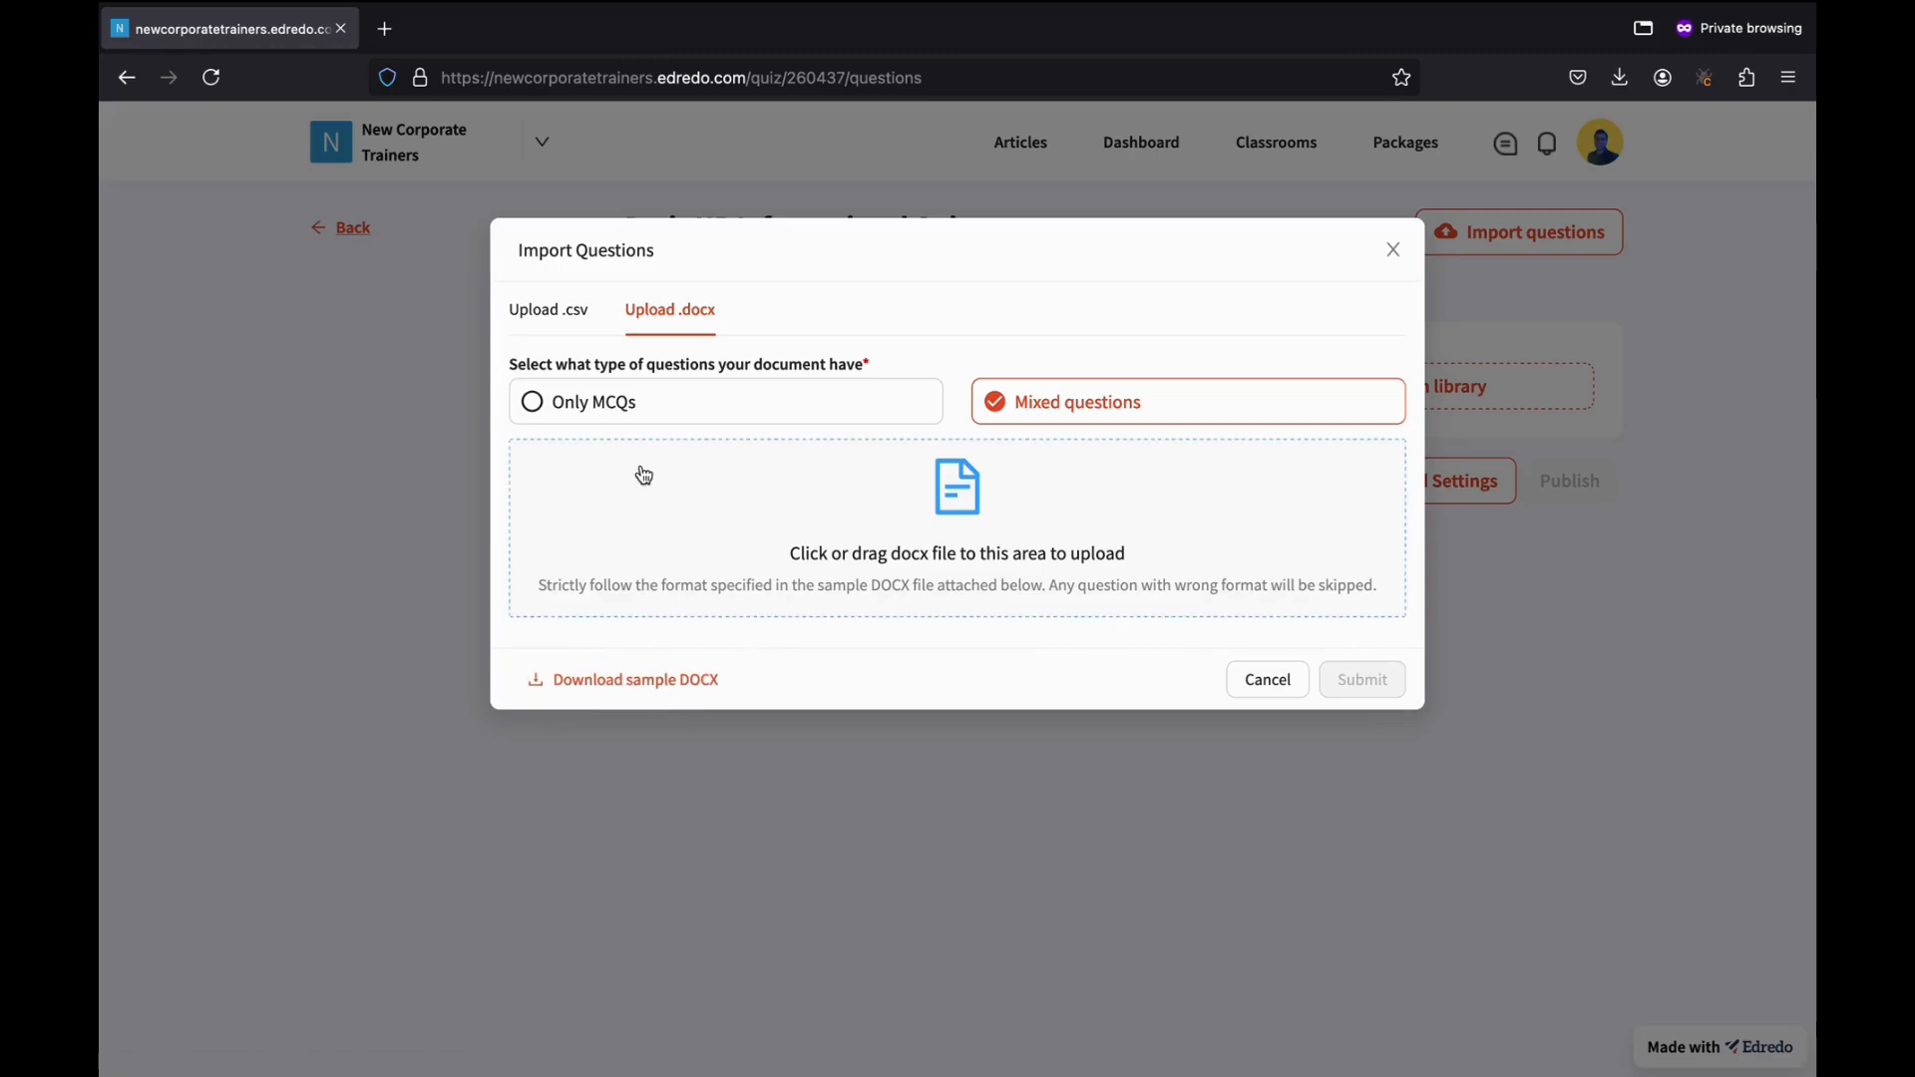
left_click(607, 413)
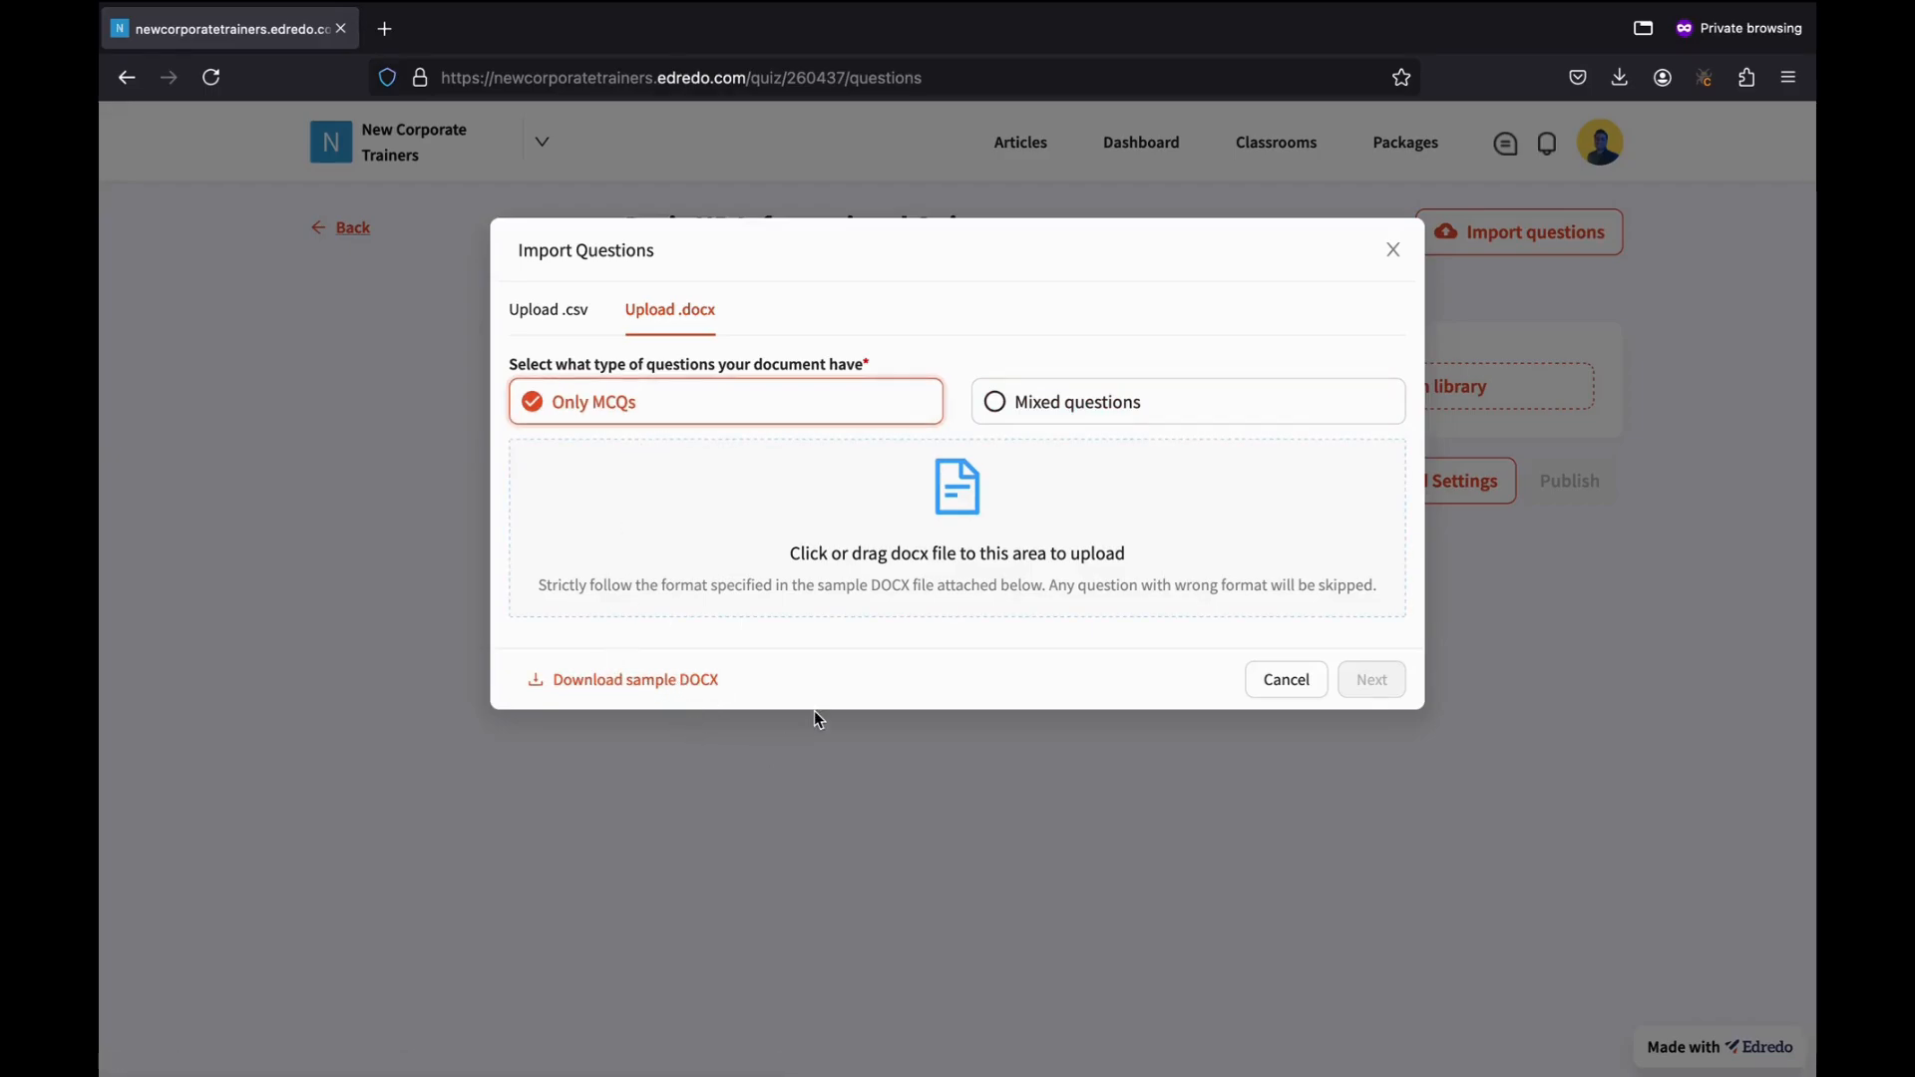
left_click(1094, 405)
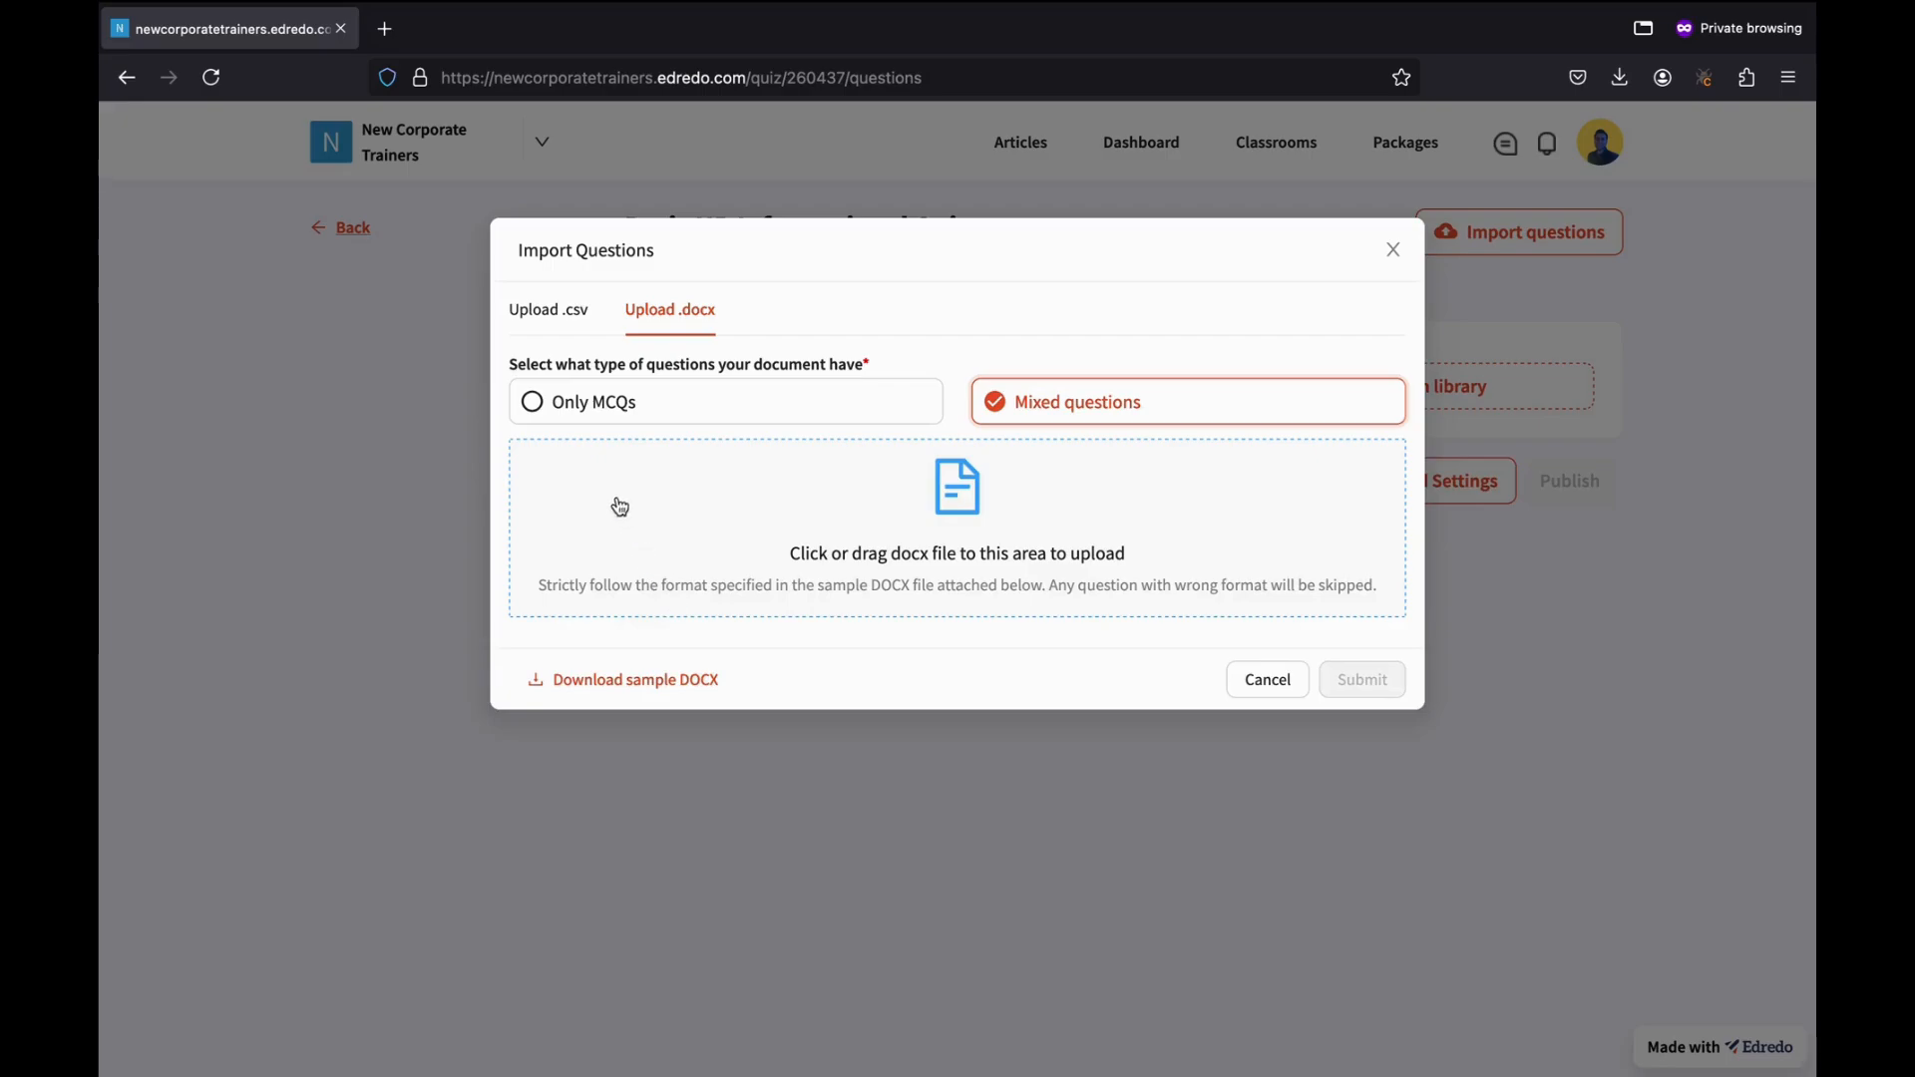
left_click(557, 408)
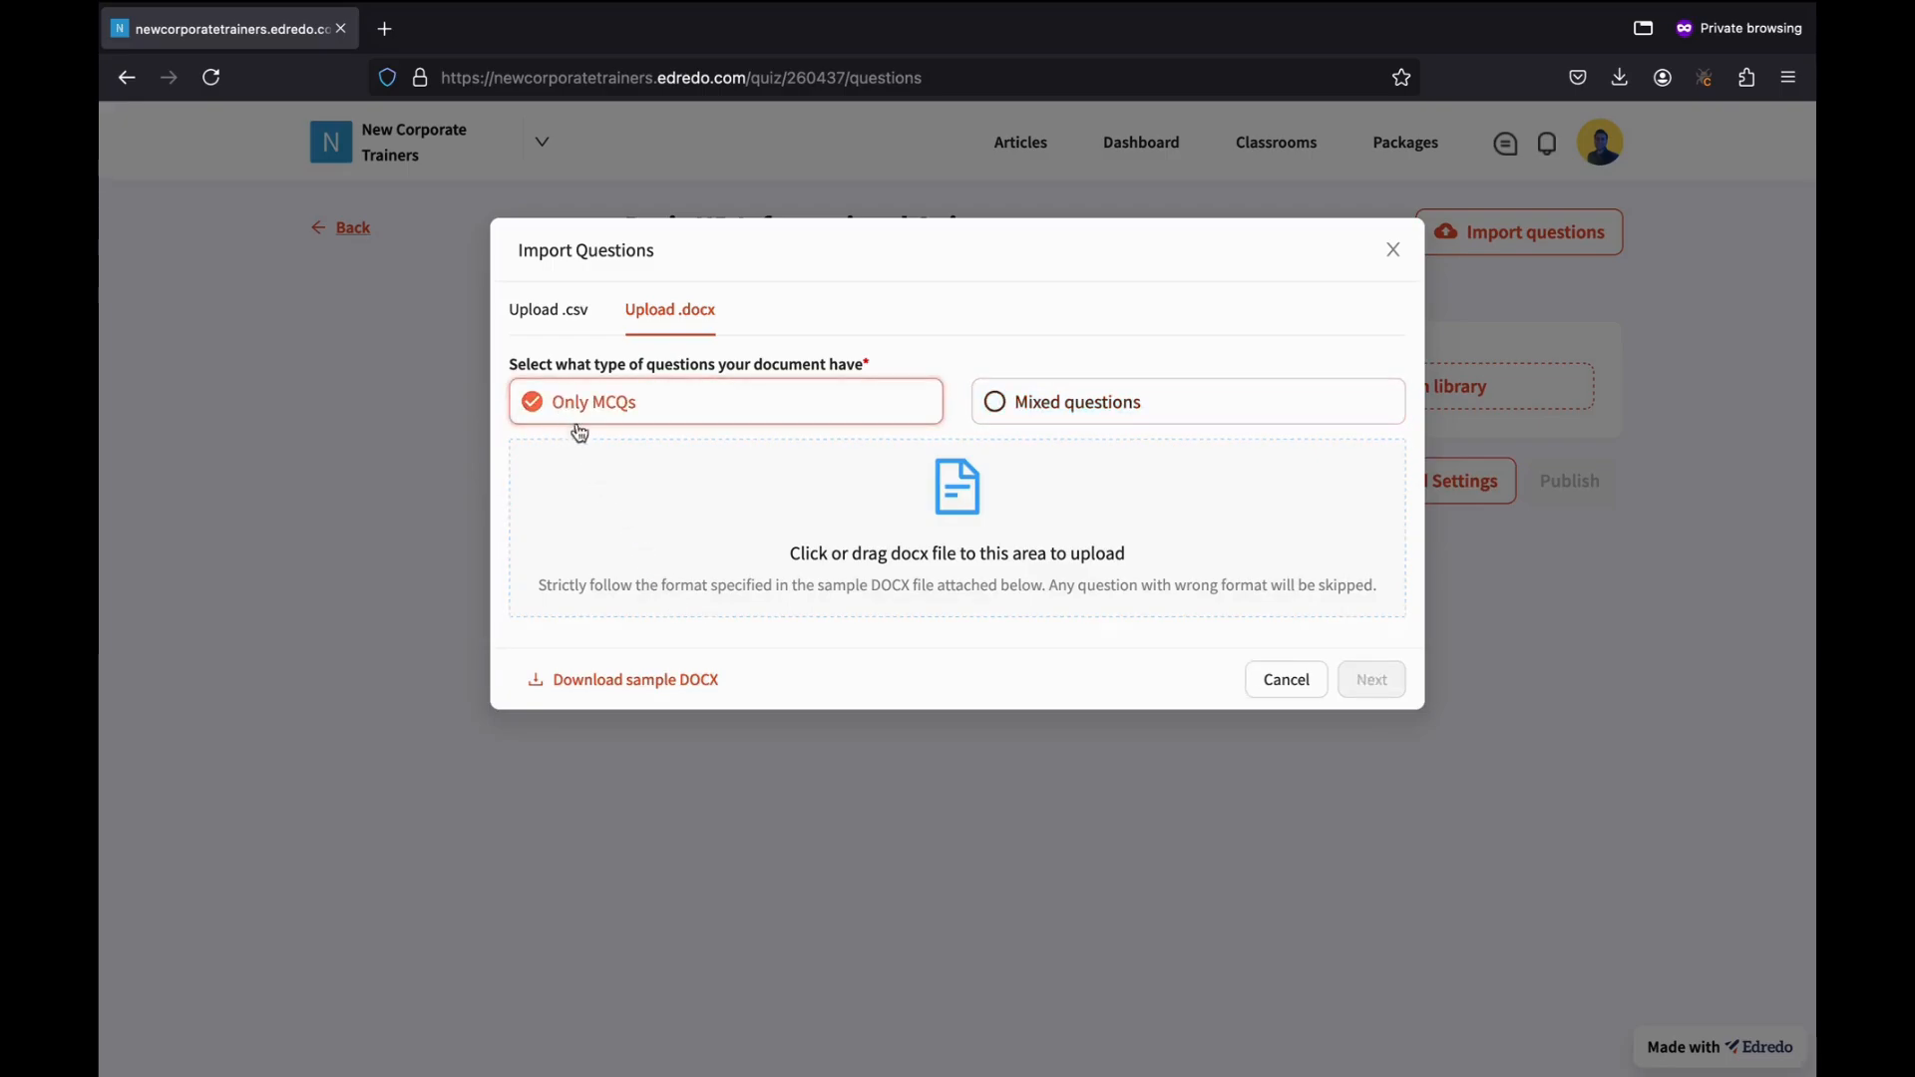
Download the sample DOCX and open the file chooser on Downloads.
left_click(620, 680)
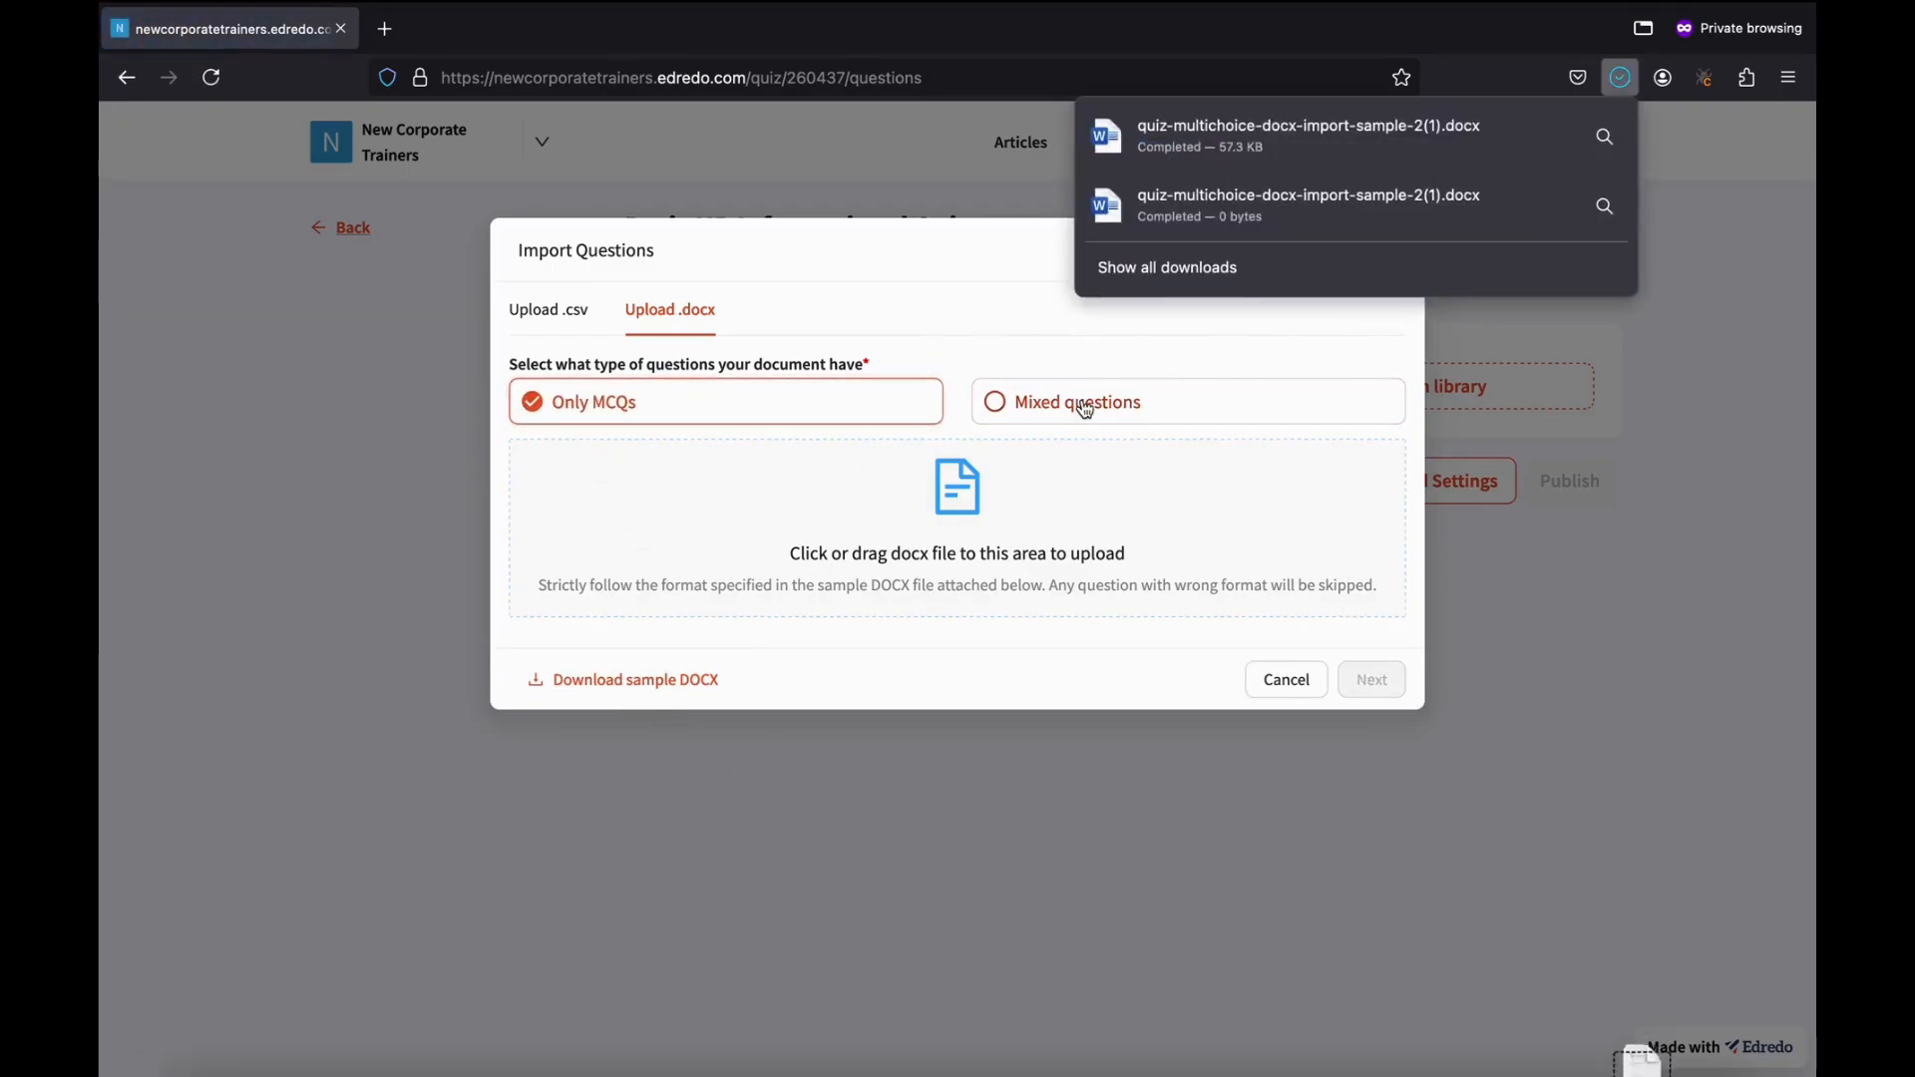
left_click(1415, 499)
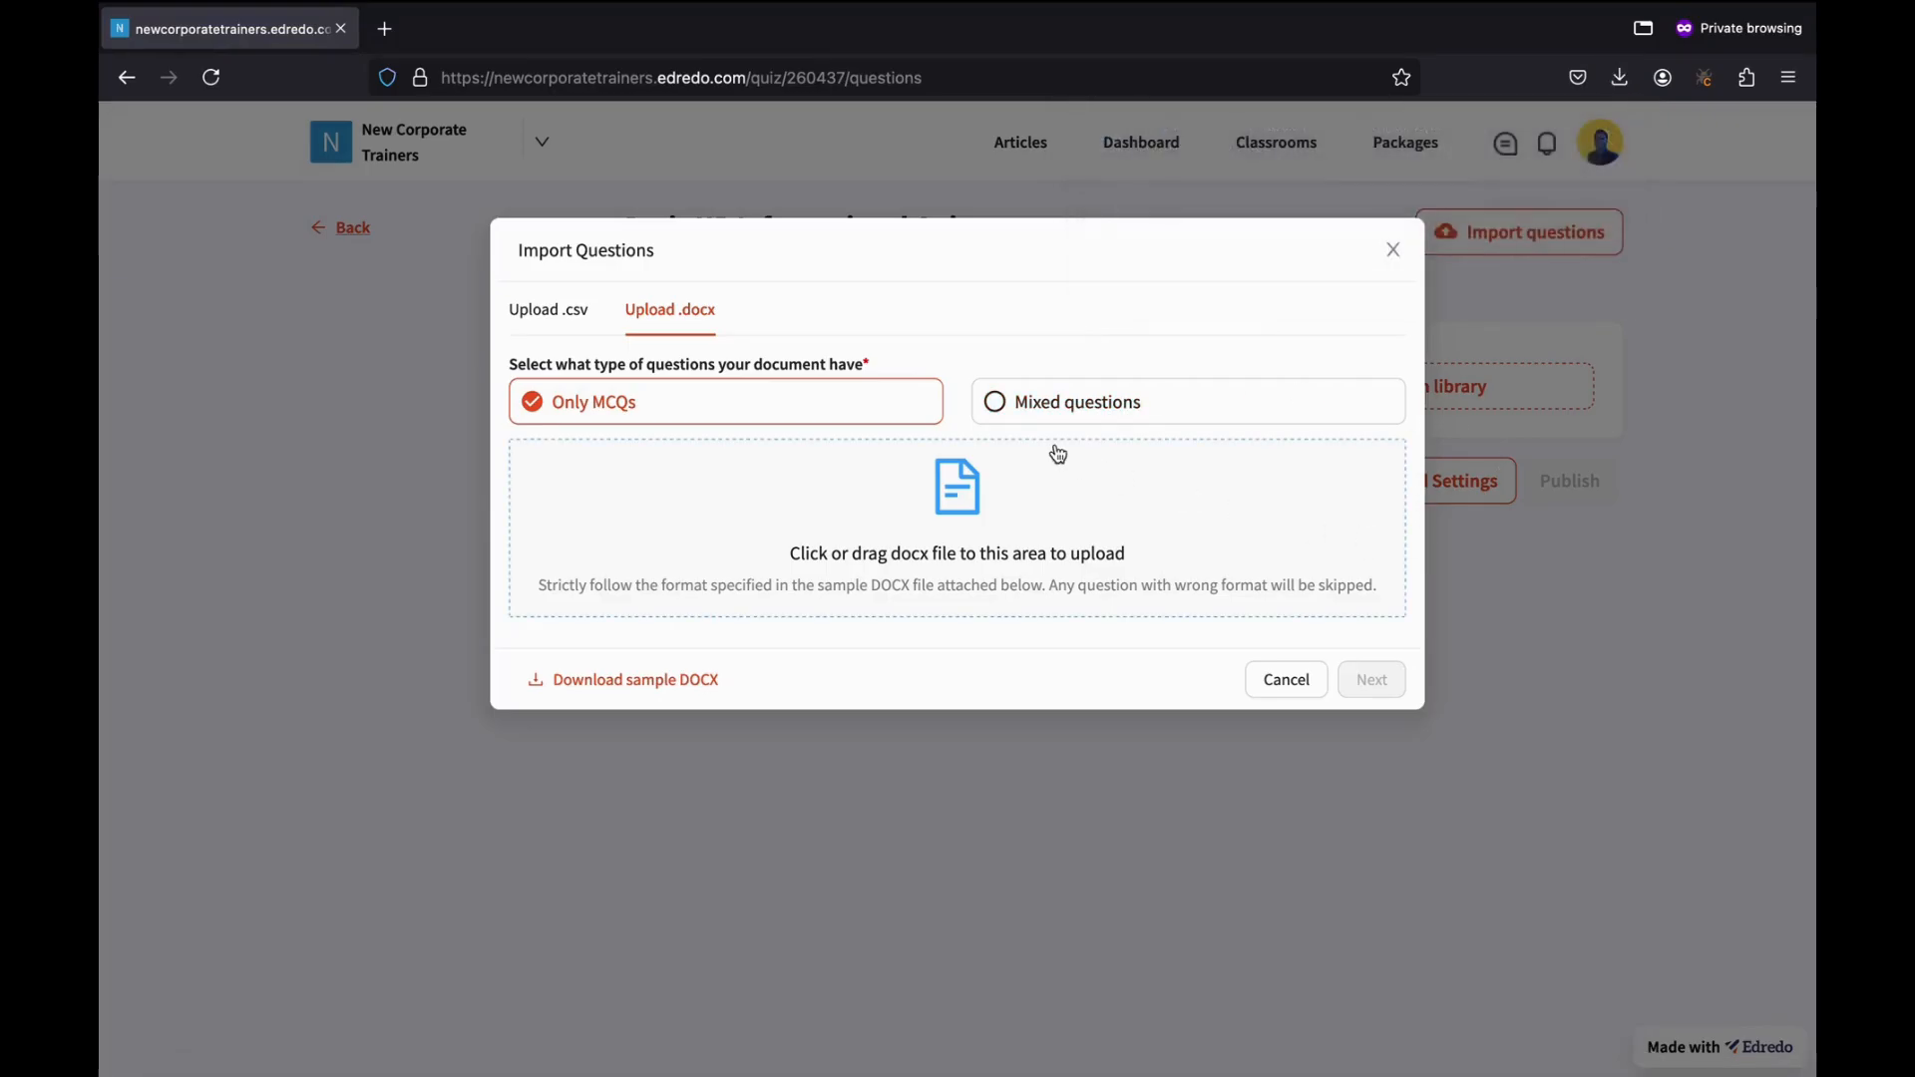
left_click(909, 485)
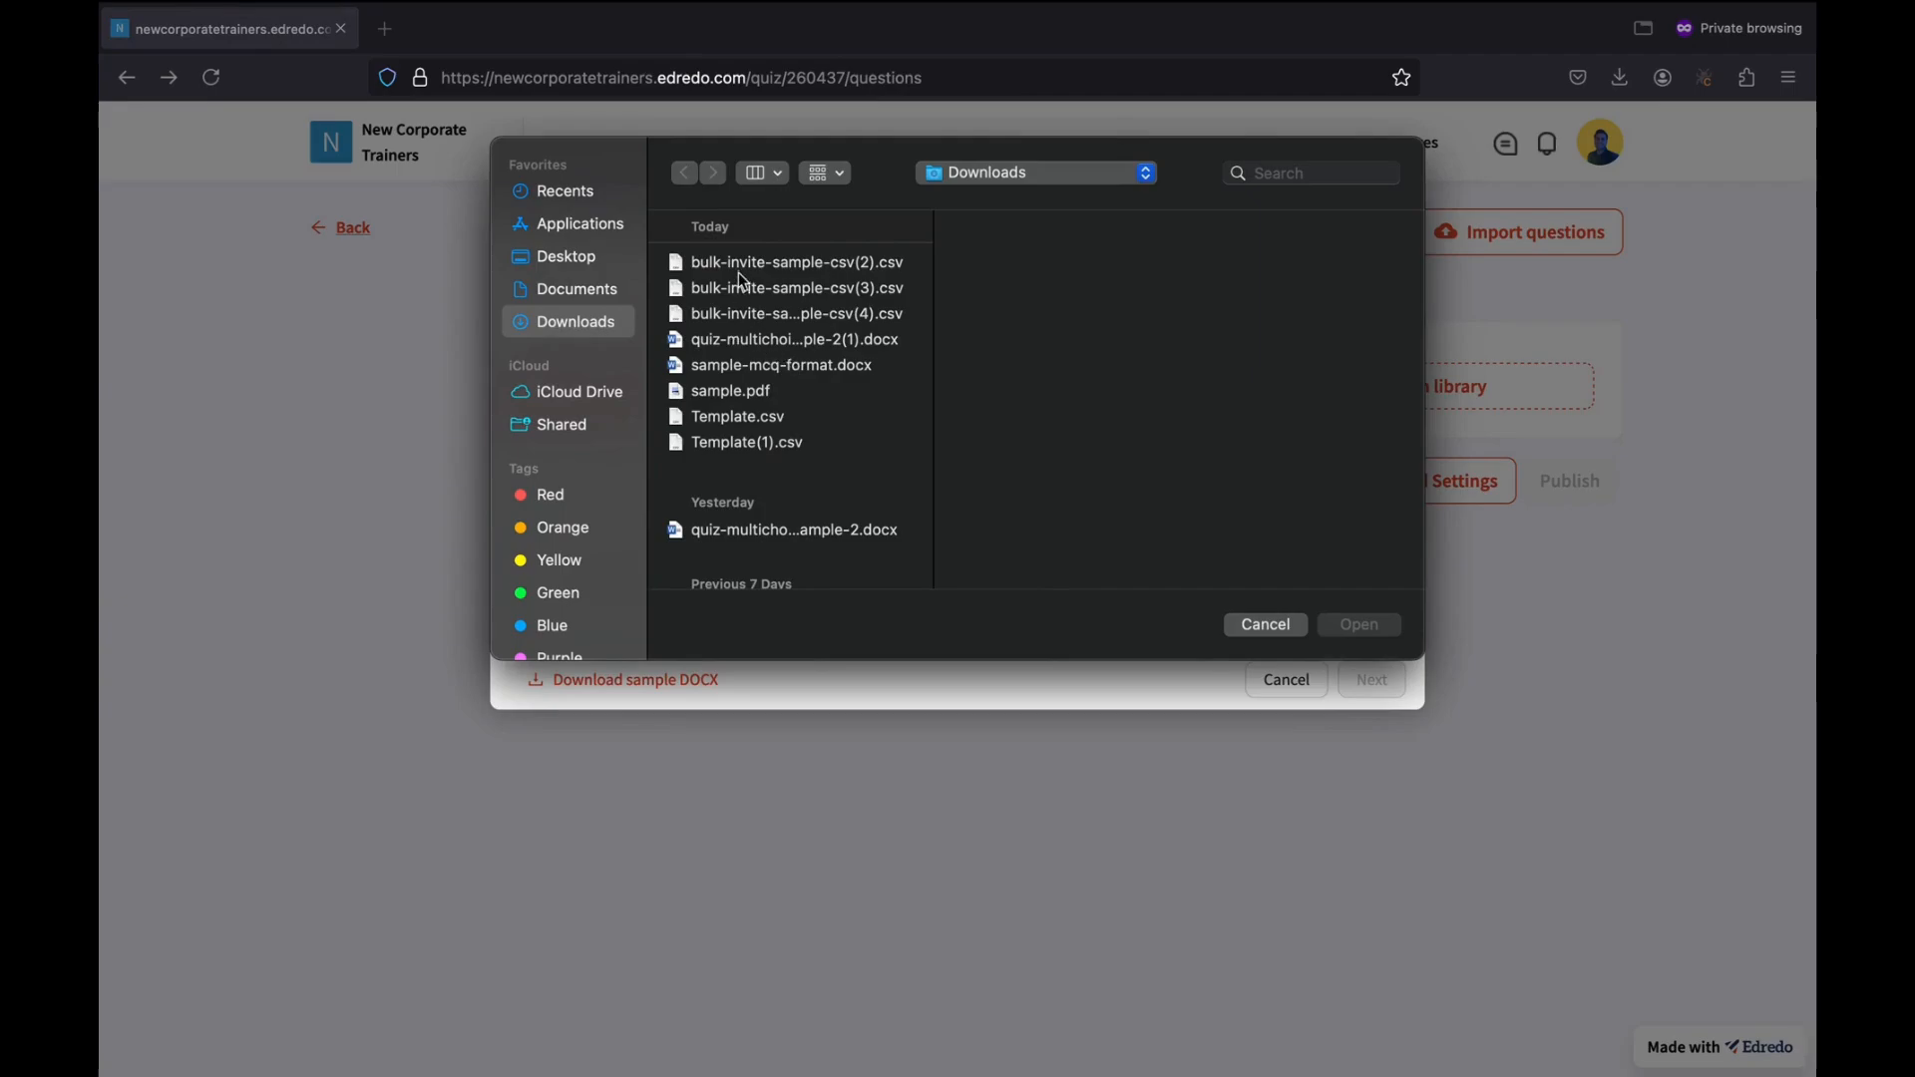
Import the sample DOCX from Downloads as six MCQs at 1 mark and 0 deduction.
left_click(733, 341)
left_click(1356, 625)
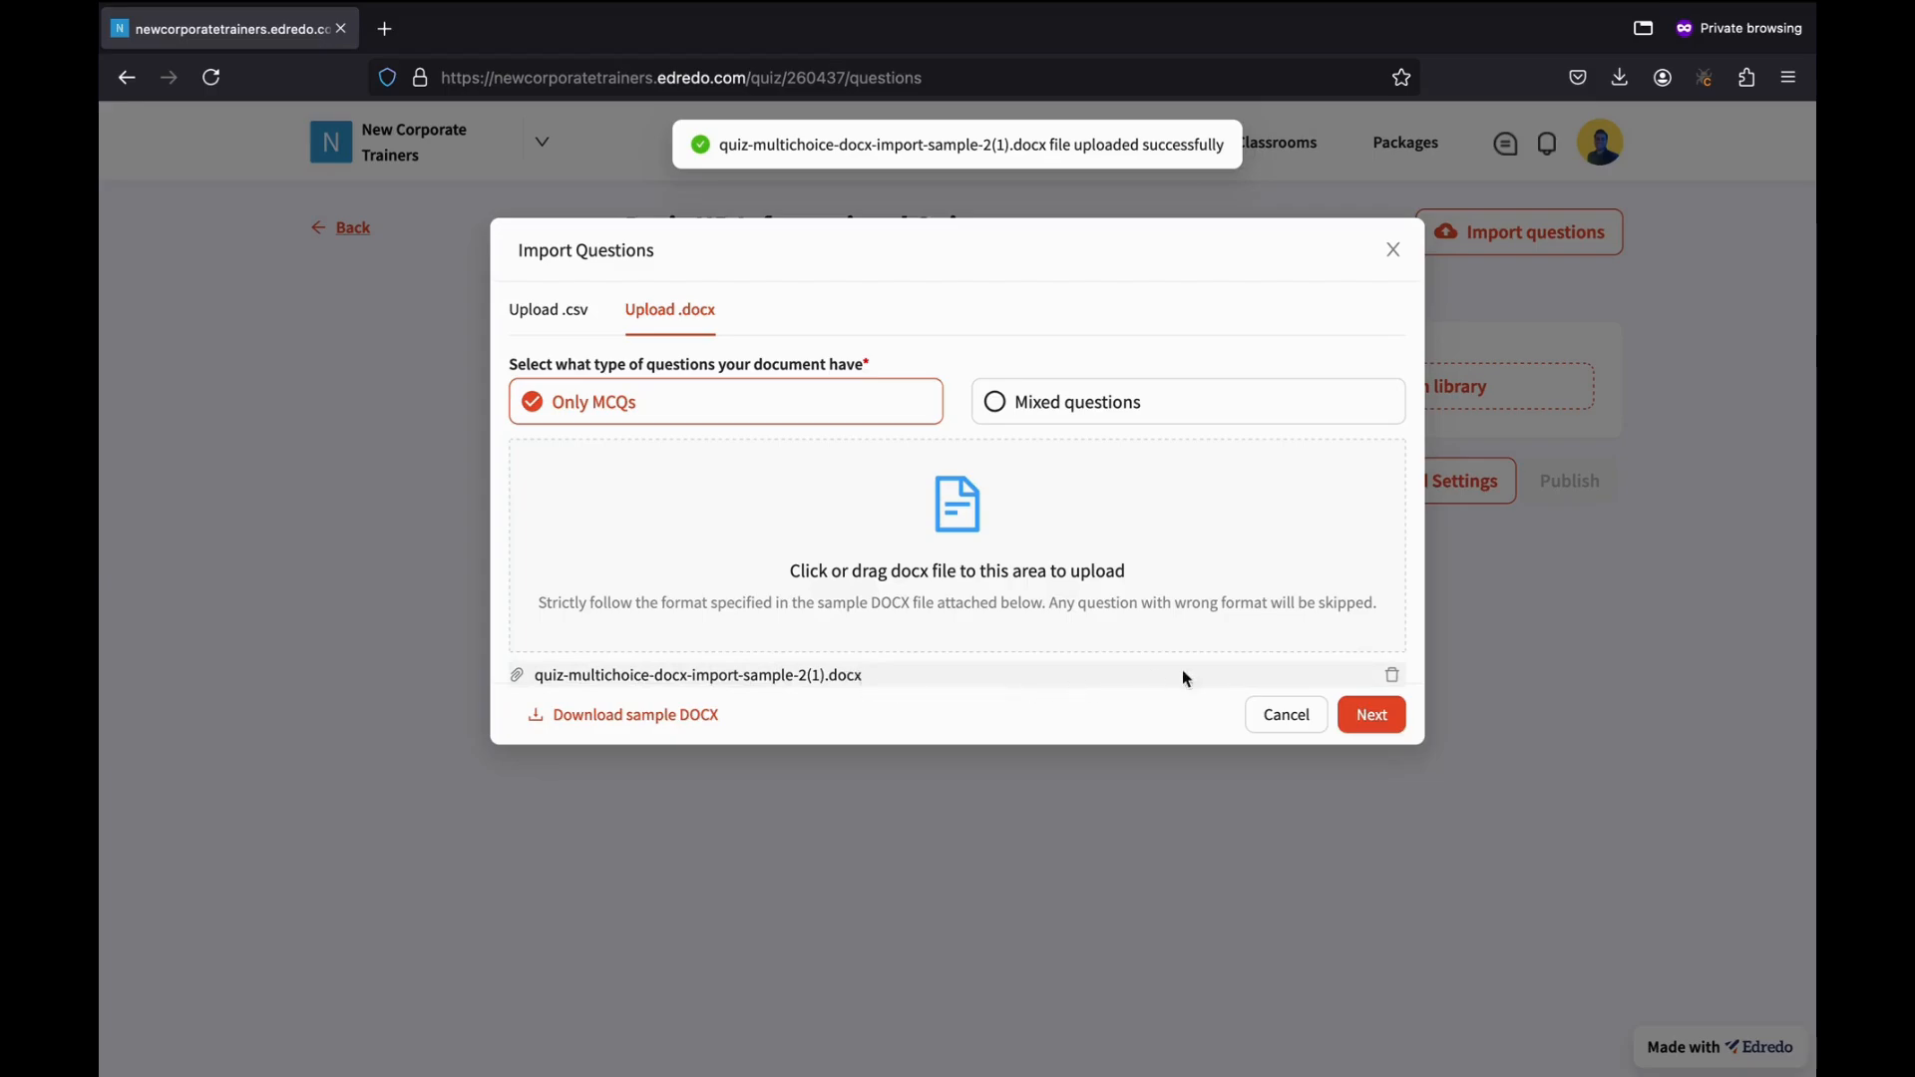
left_click(1371, 712)
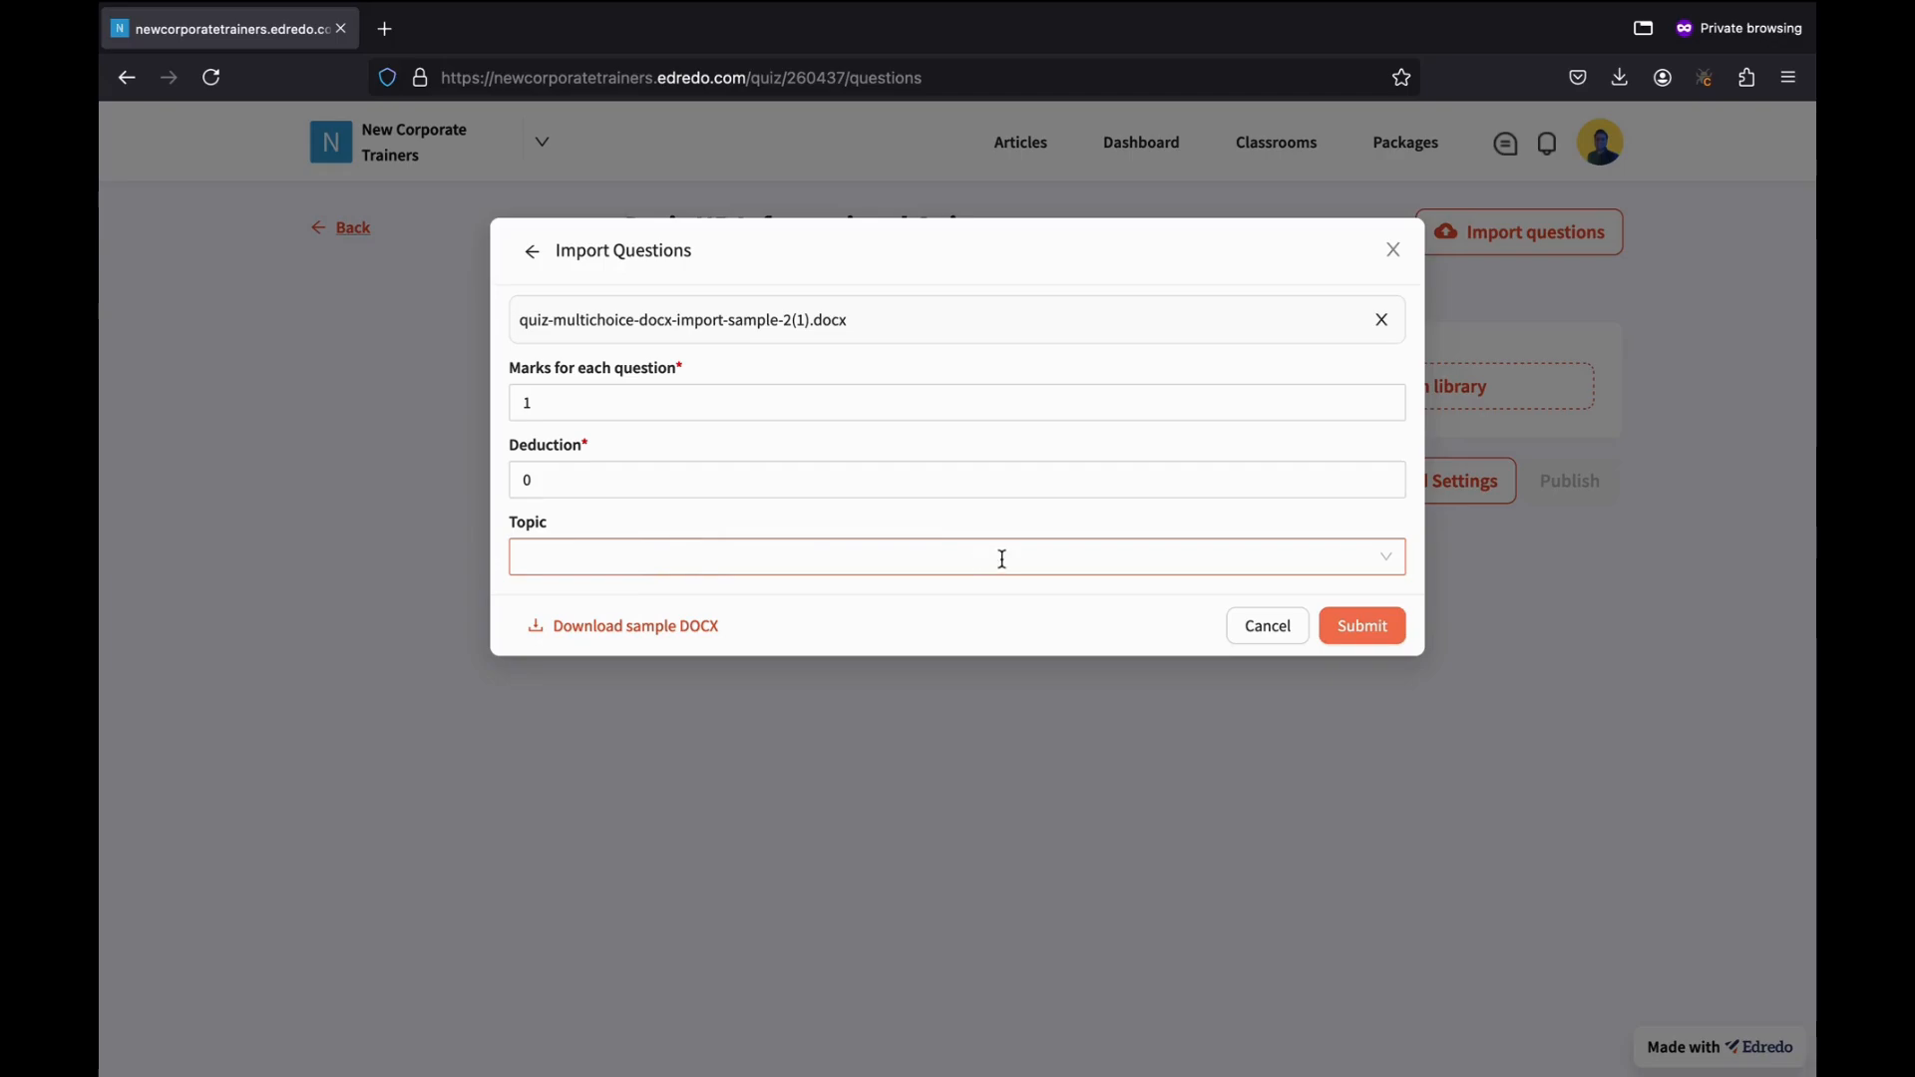
left_click(1366, 625)
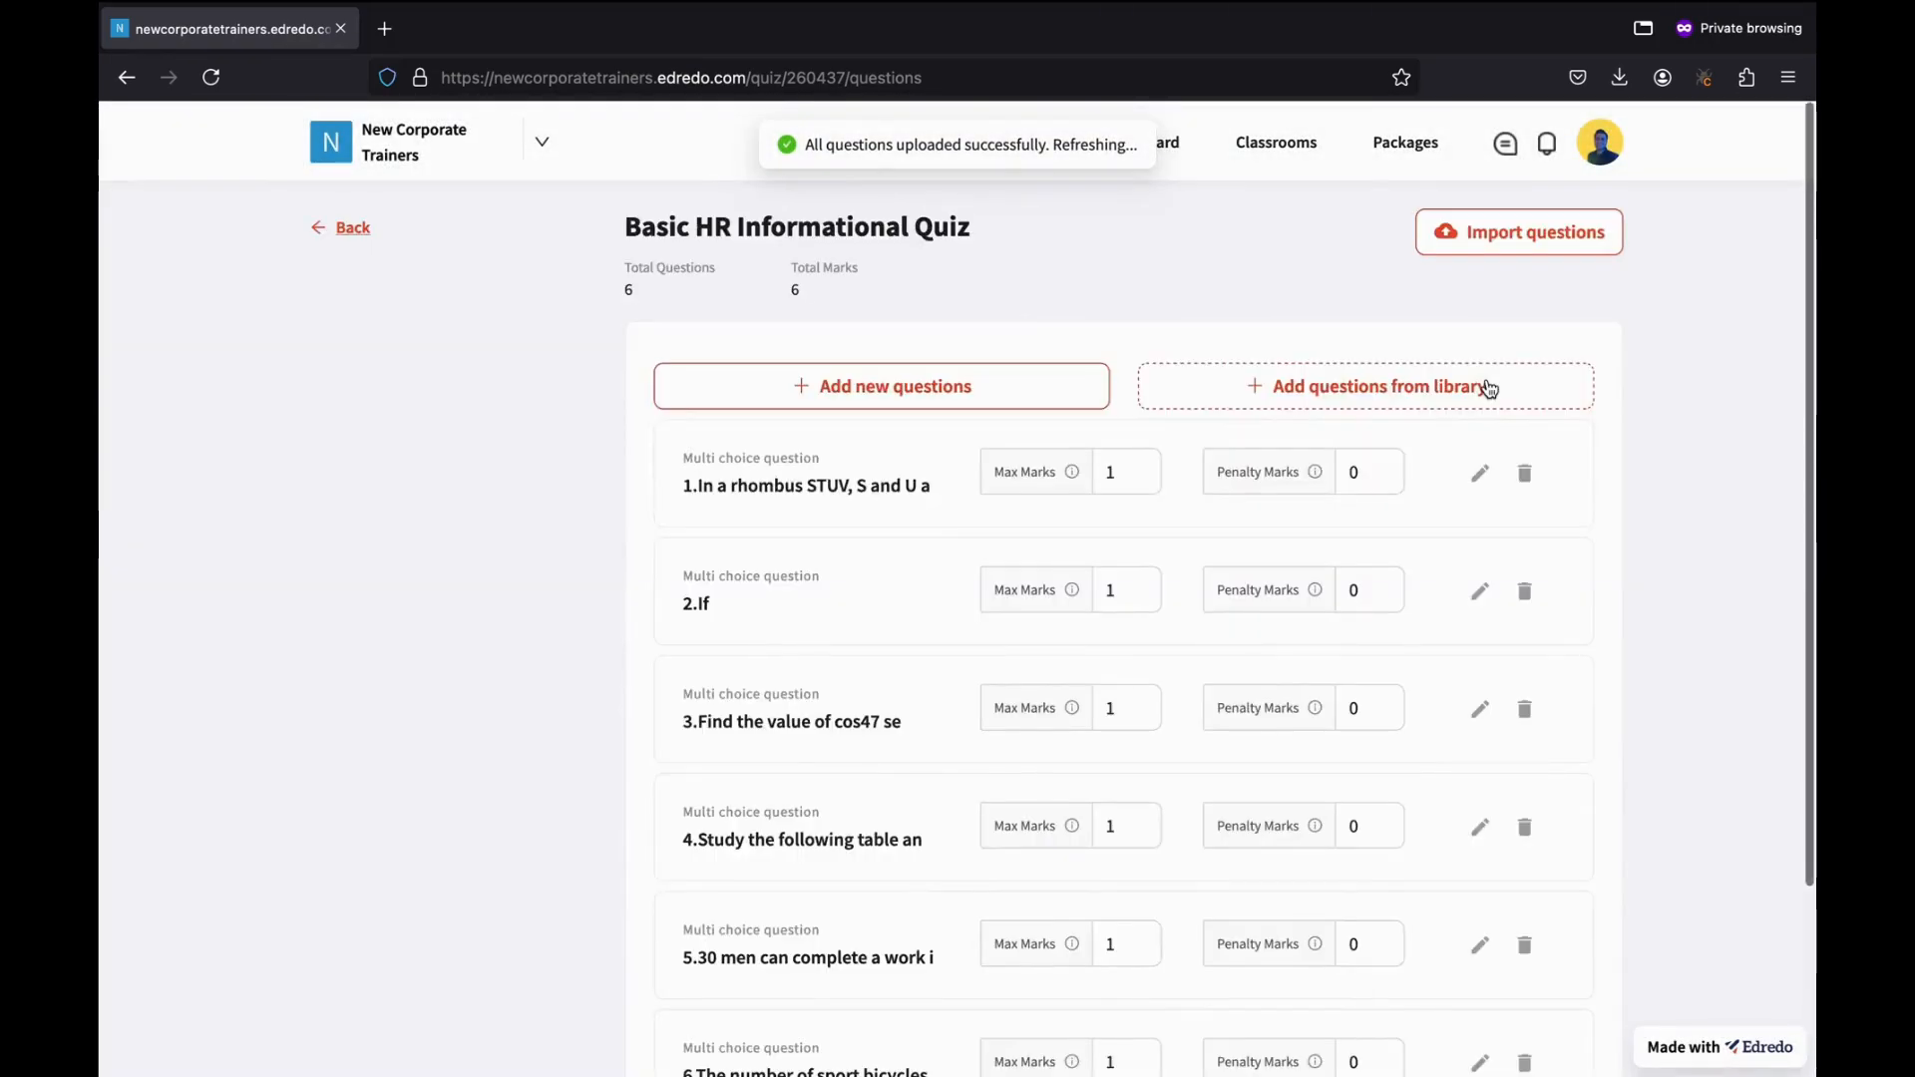
Delete the first three imported questions, confirming each deletion.
scroll(931, 812, "down", 3)
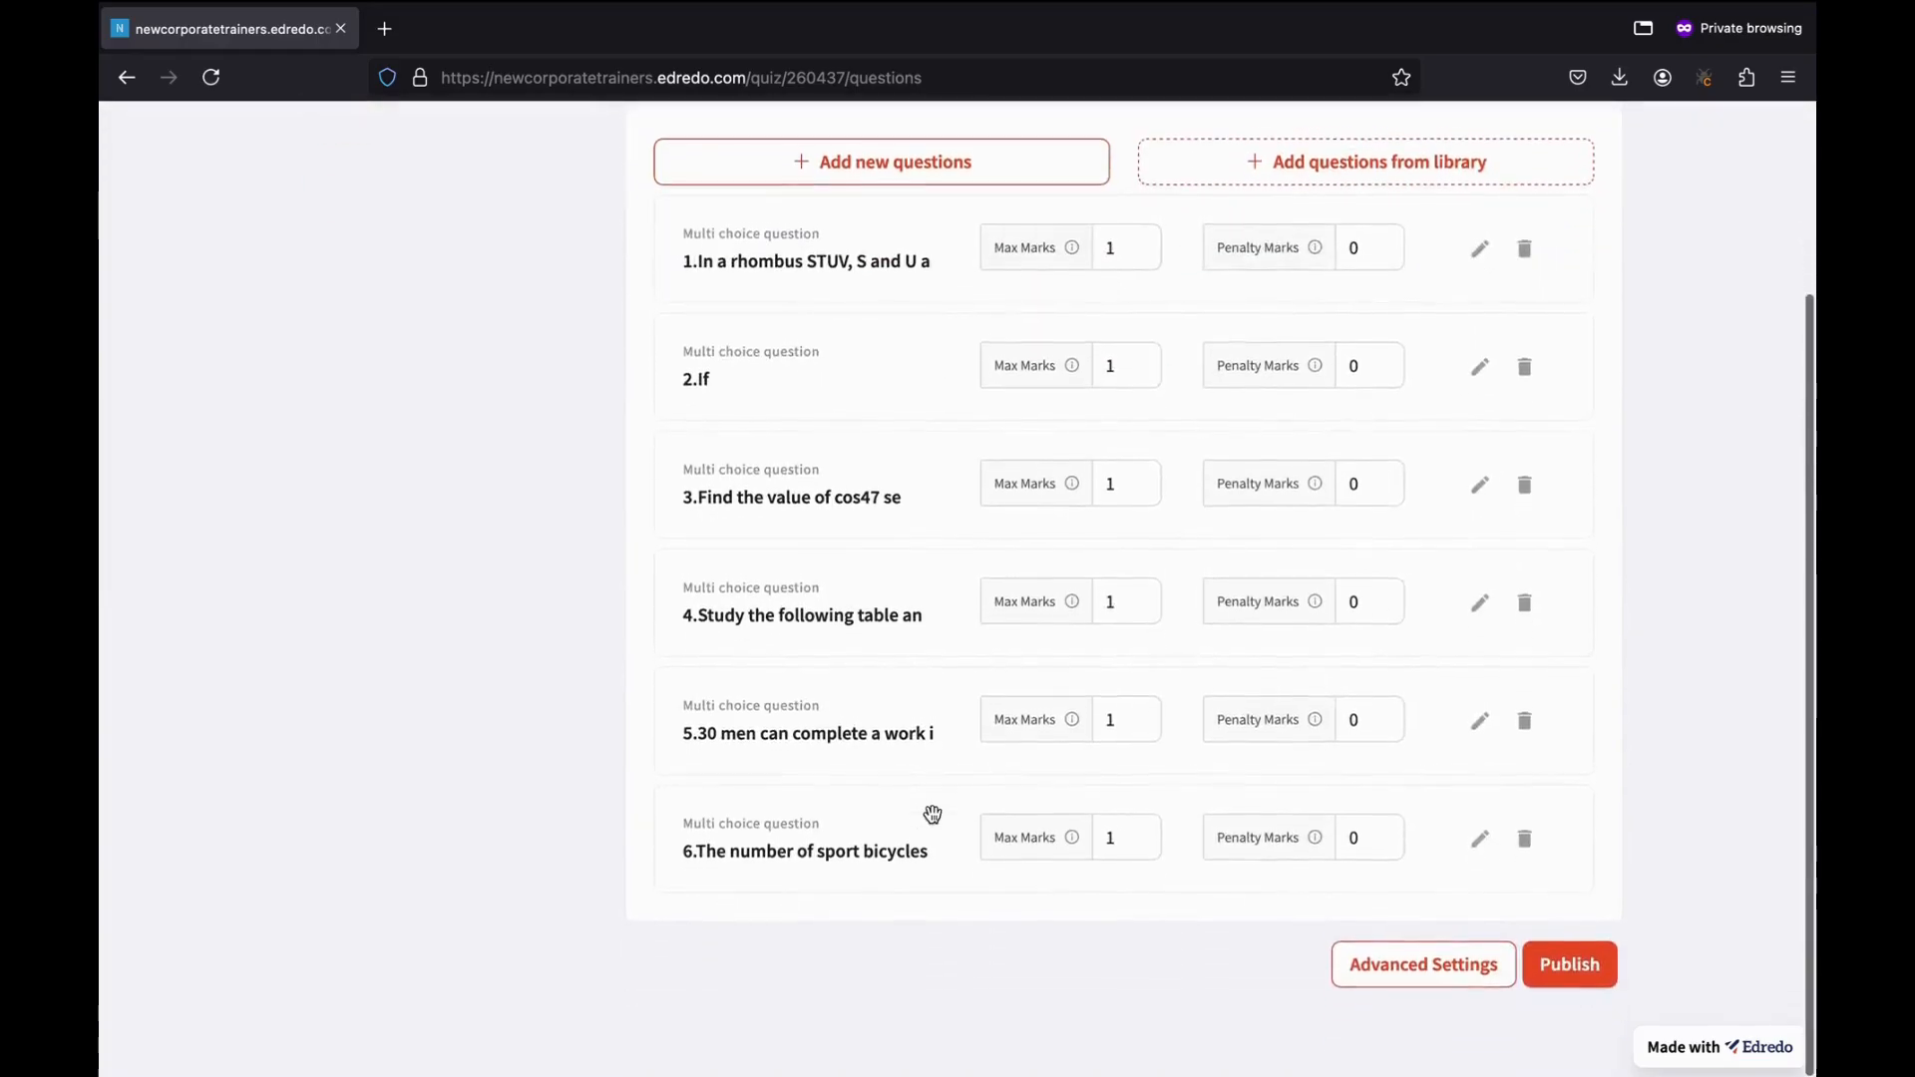
scroll(932, 812, "up", 3)
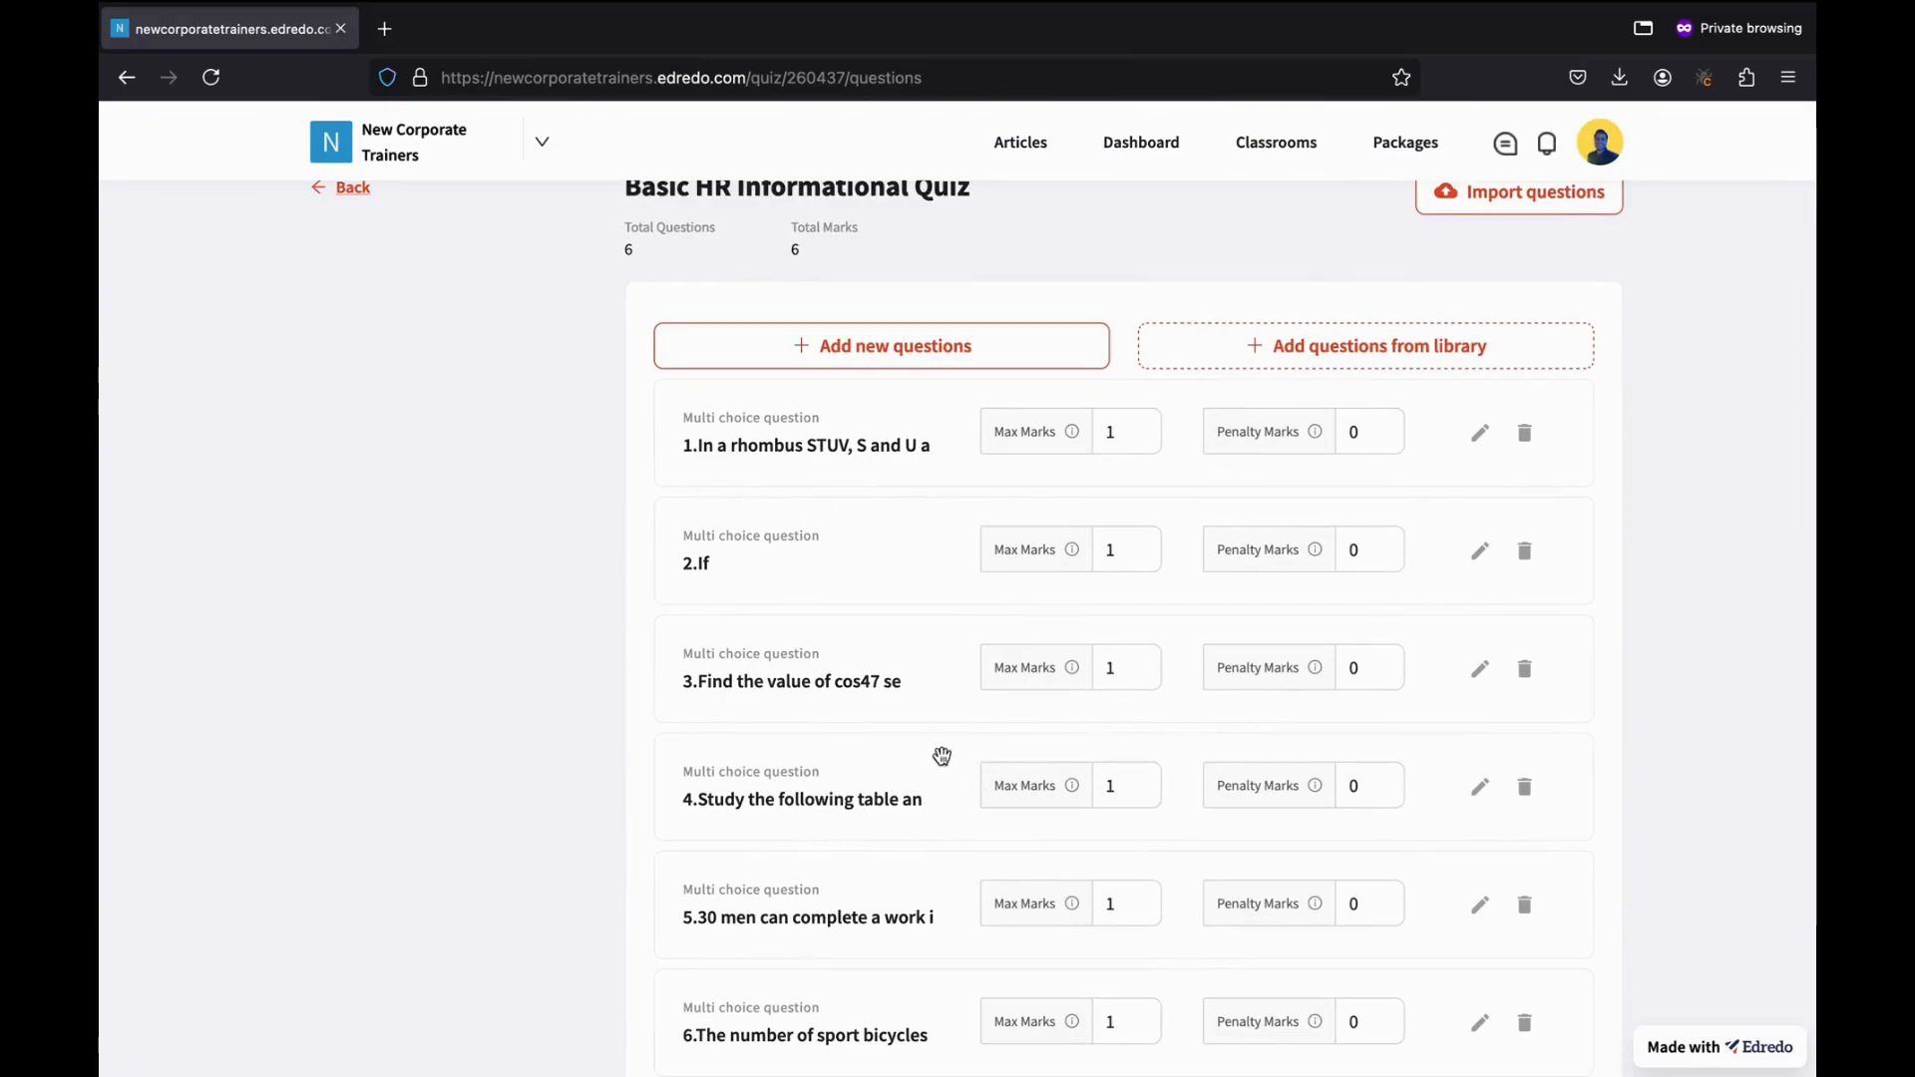
scroll(1007, 704, "down", 2)
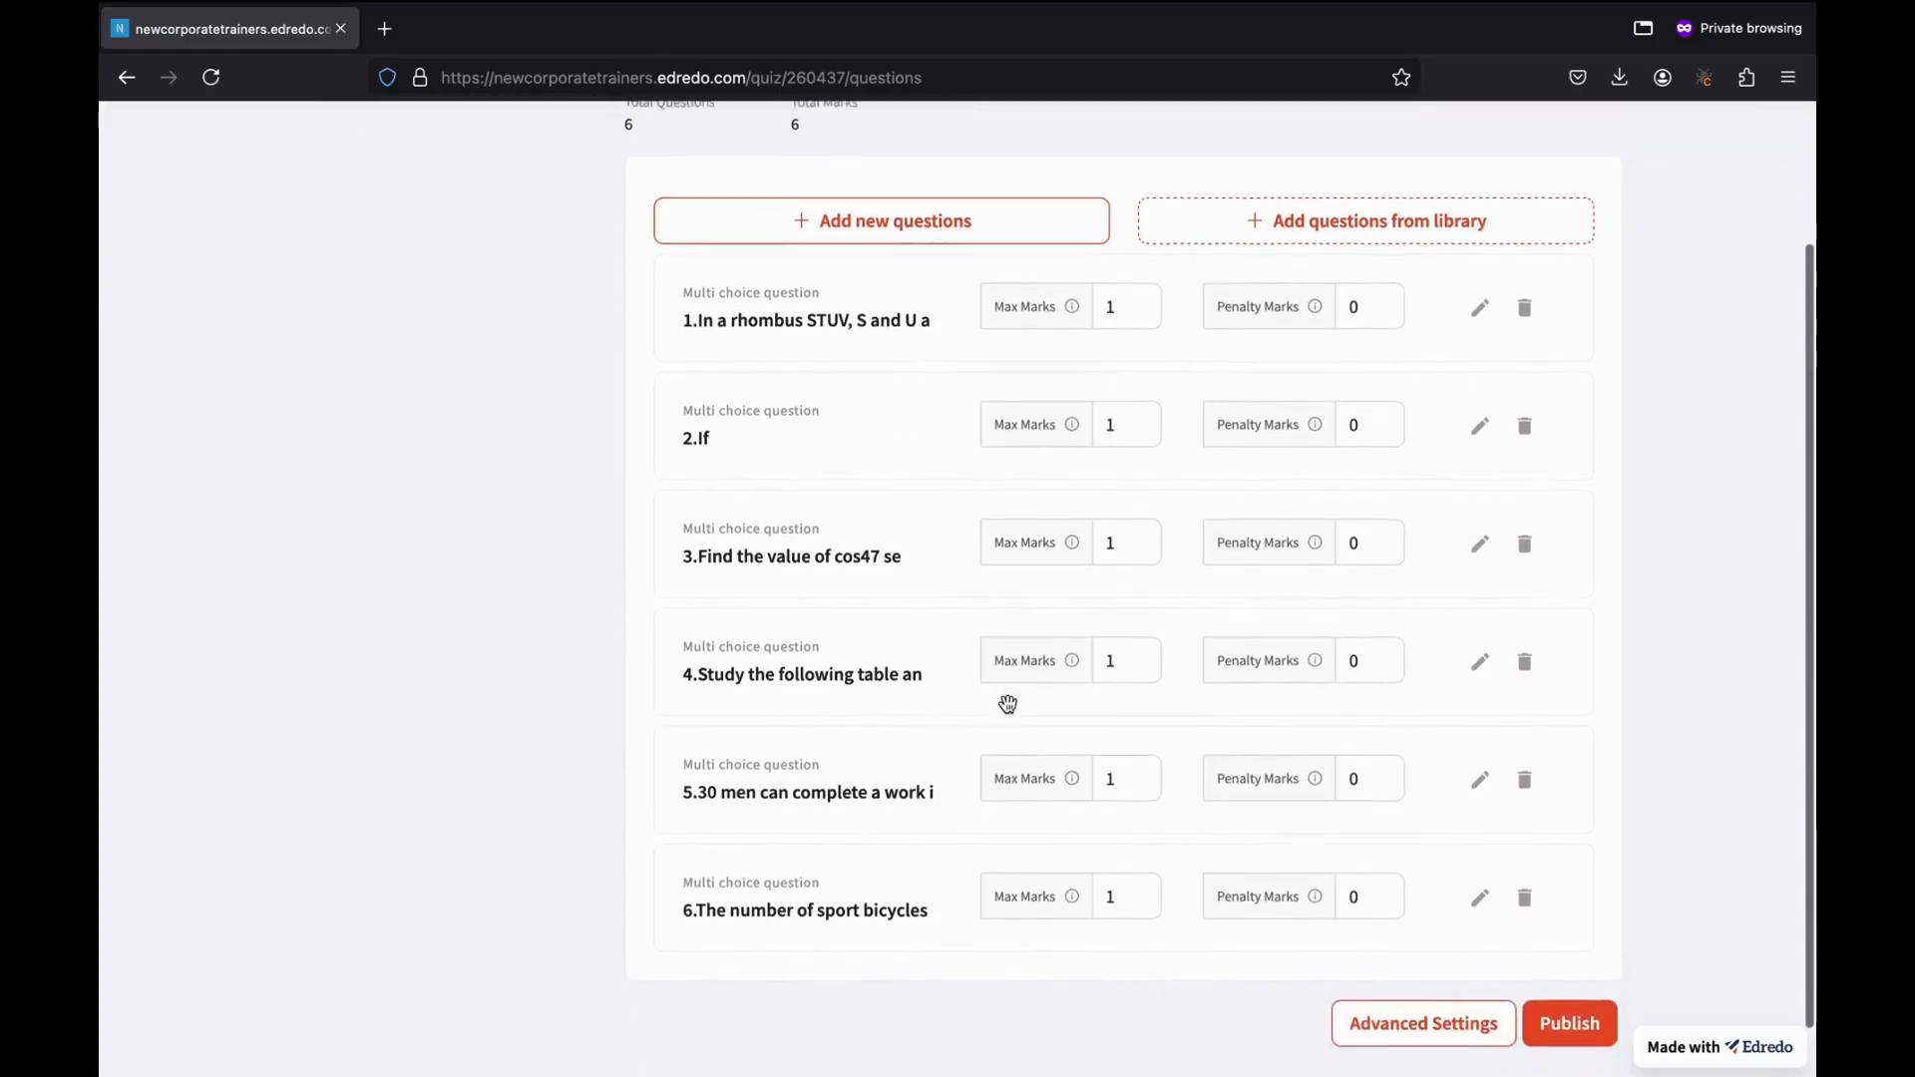
left_click(1524, 307)
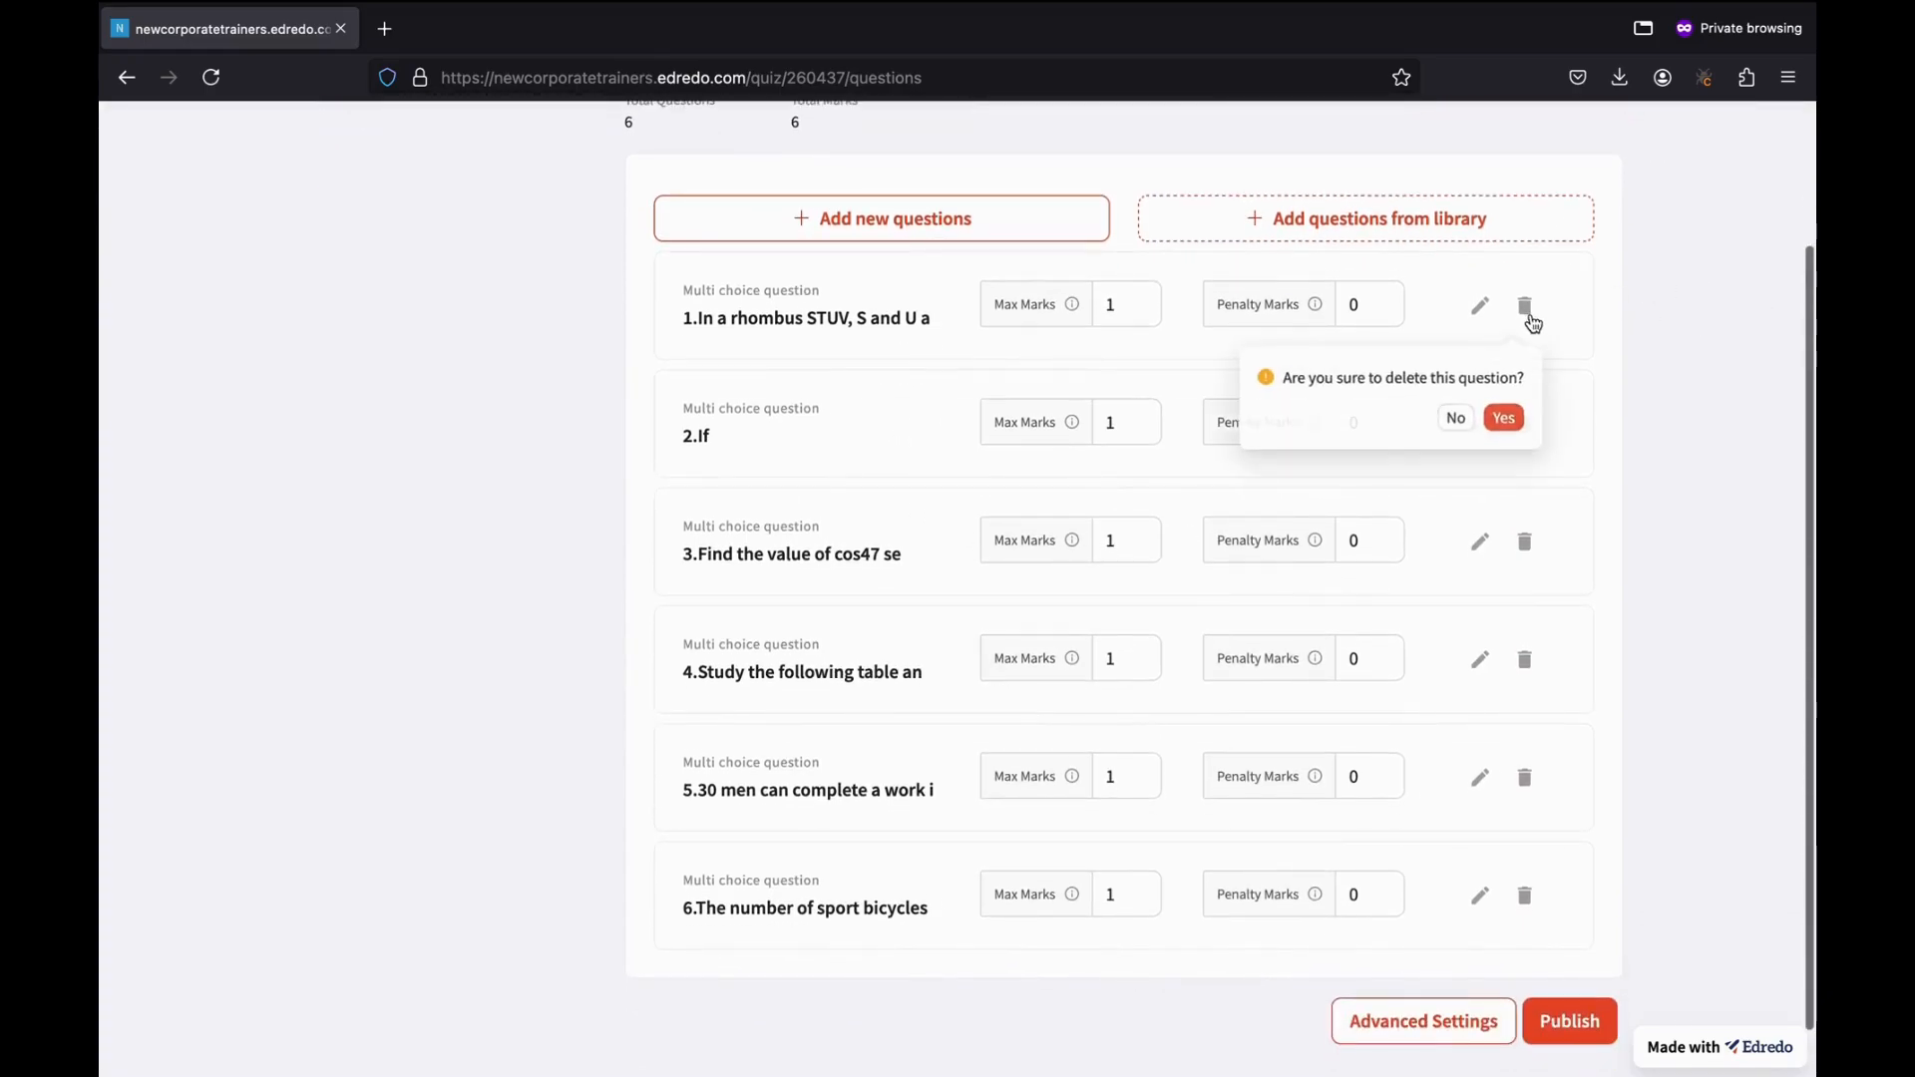
left_click(1518, 421)
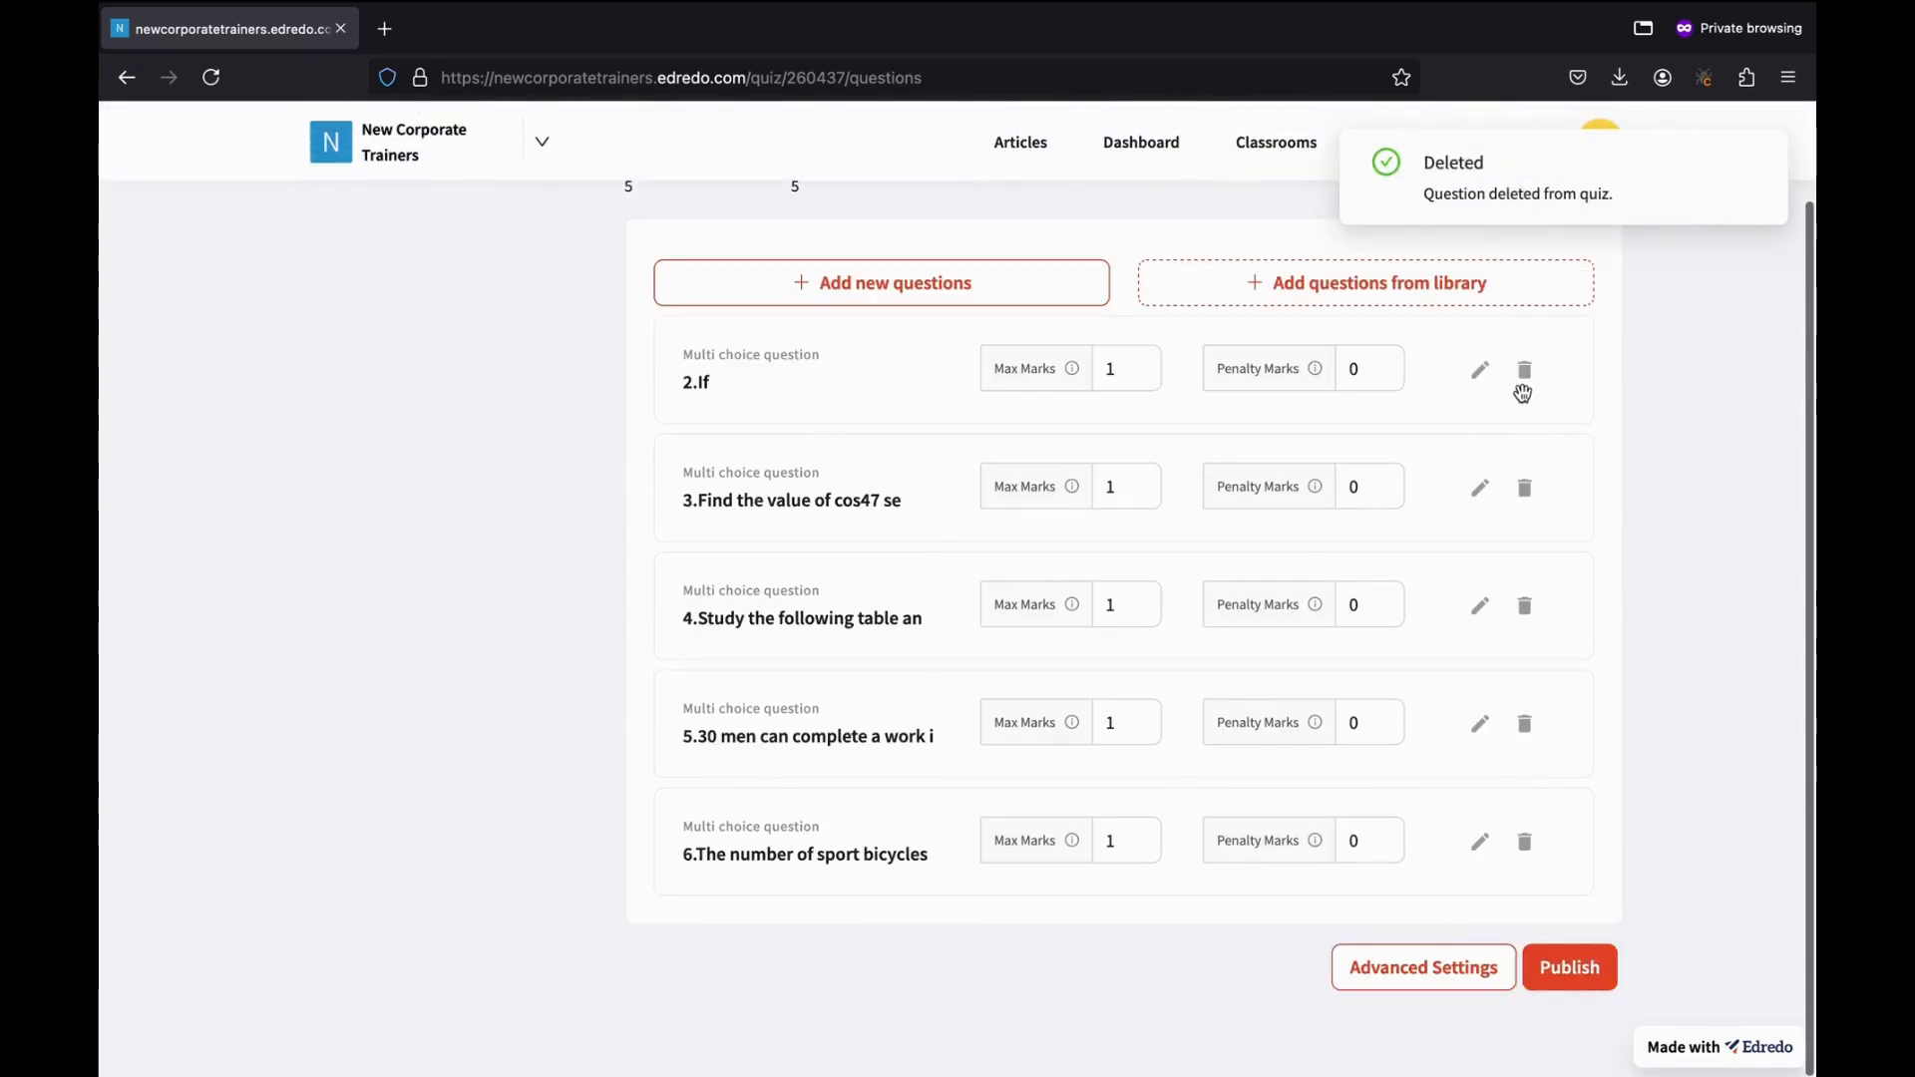
left_click(1523, 389)
left_click(1500, 484)
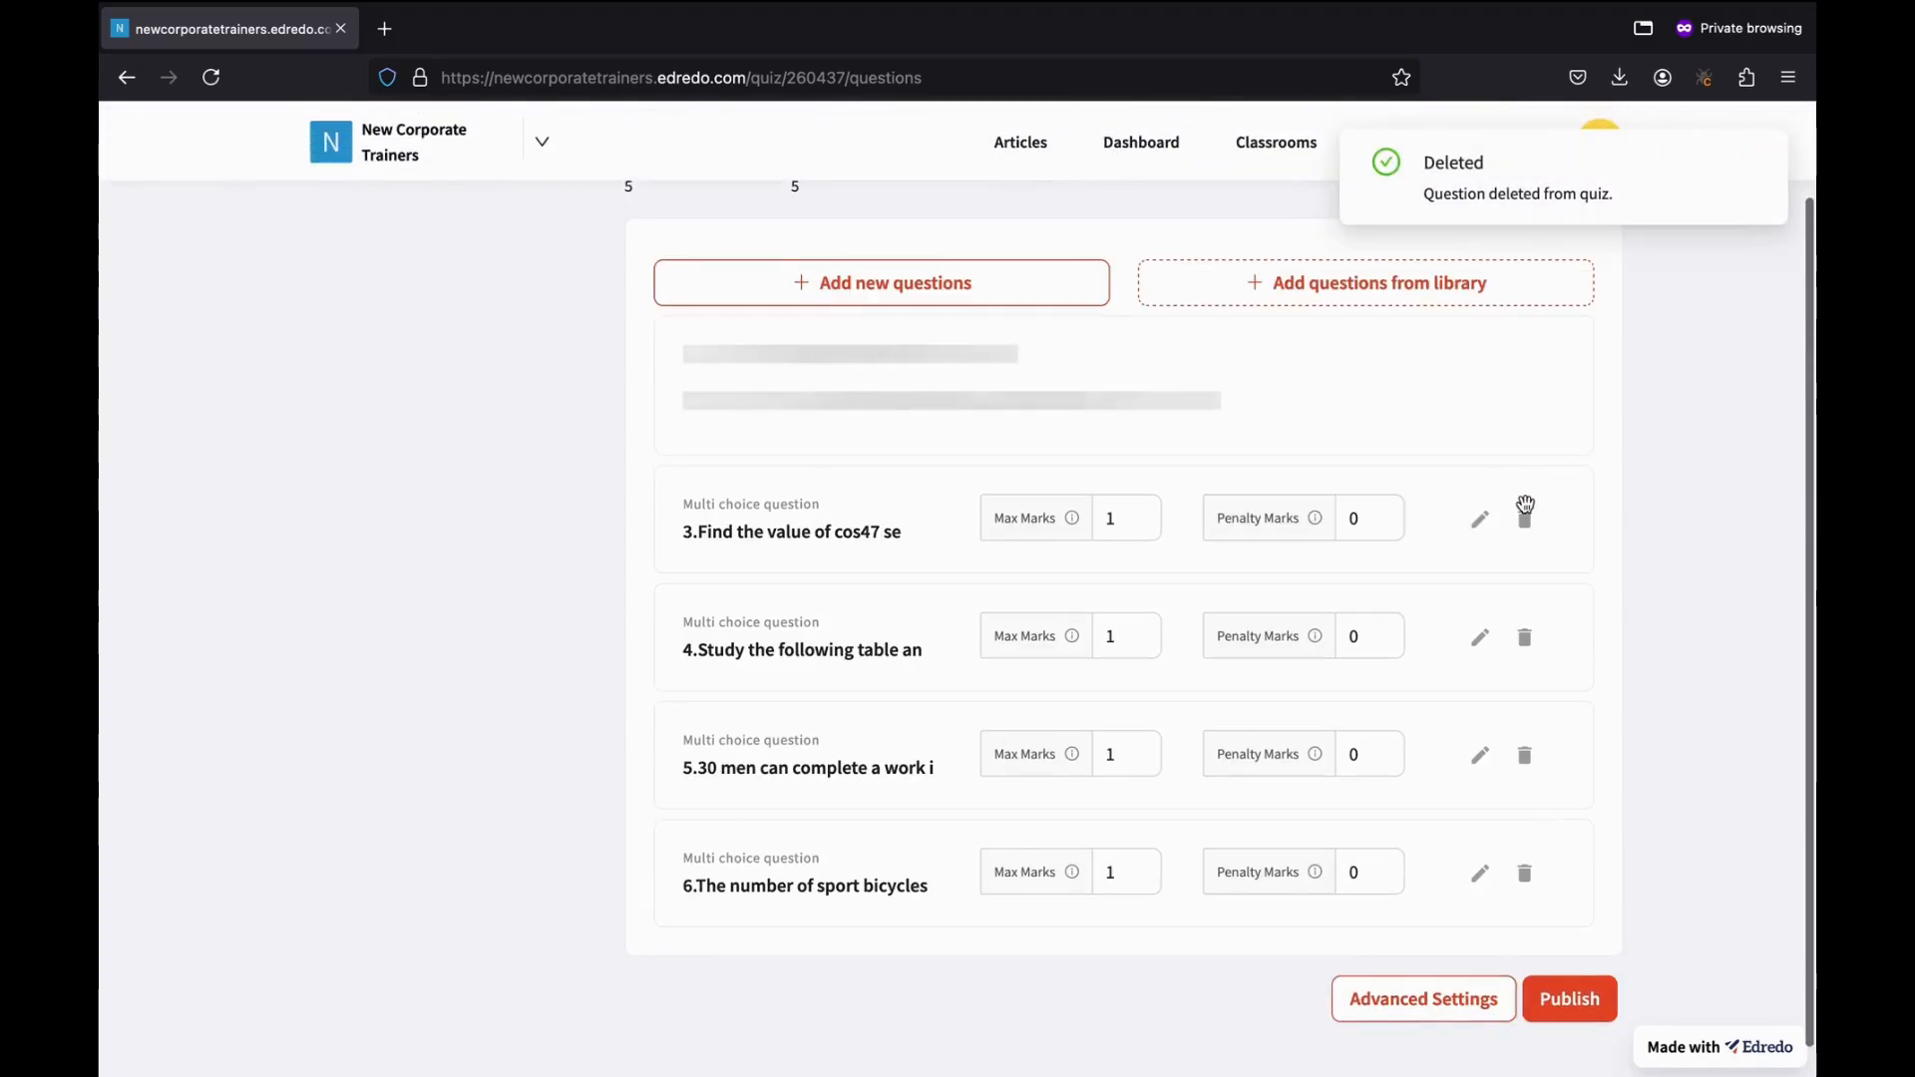
left_click(1525, 477)
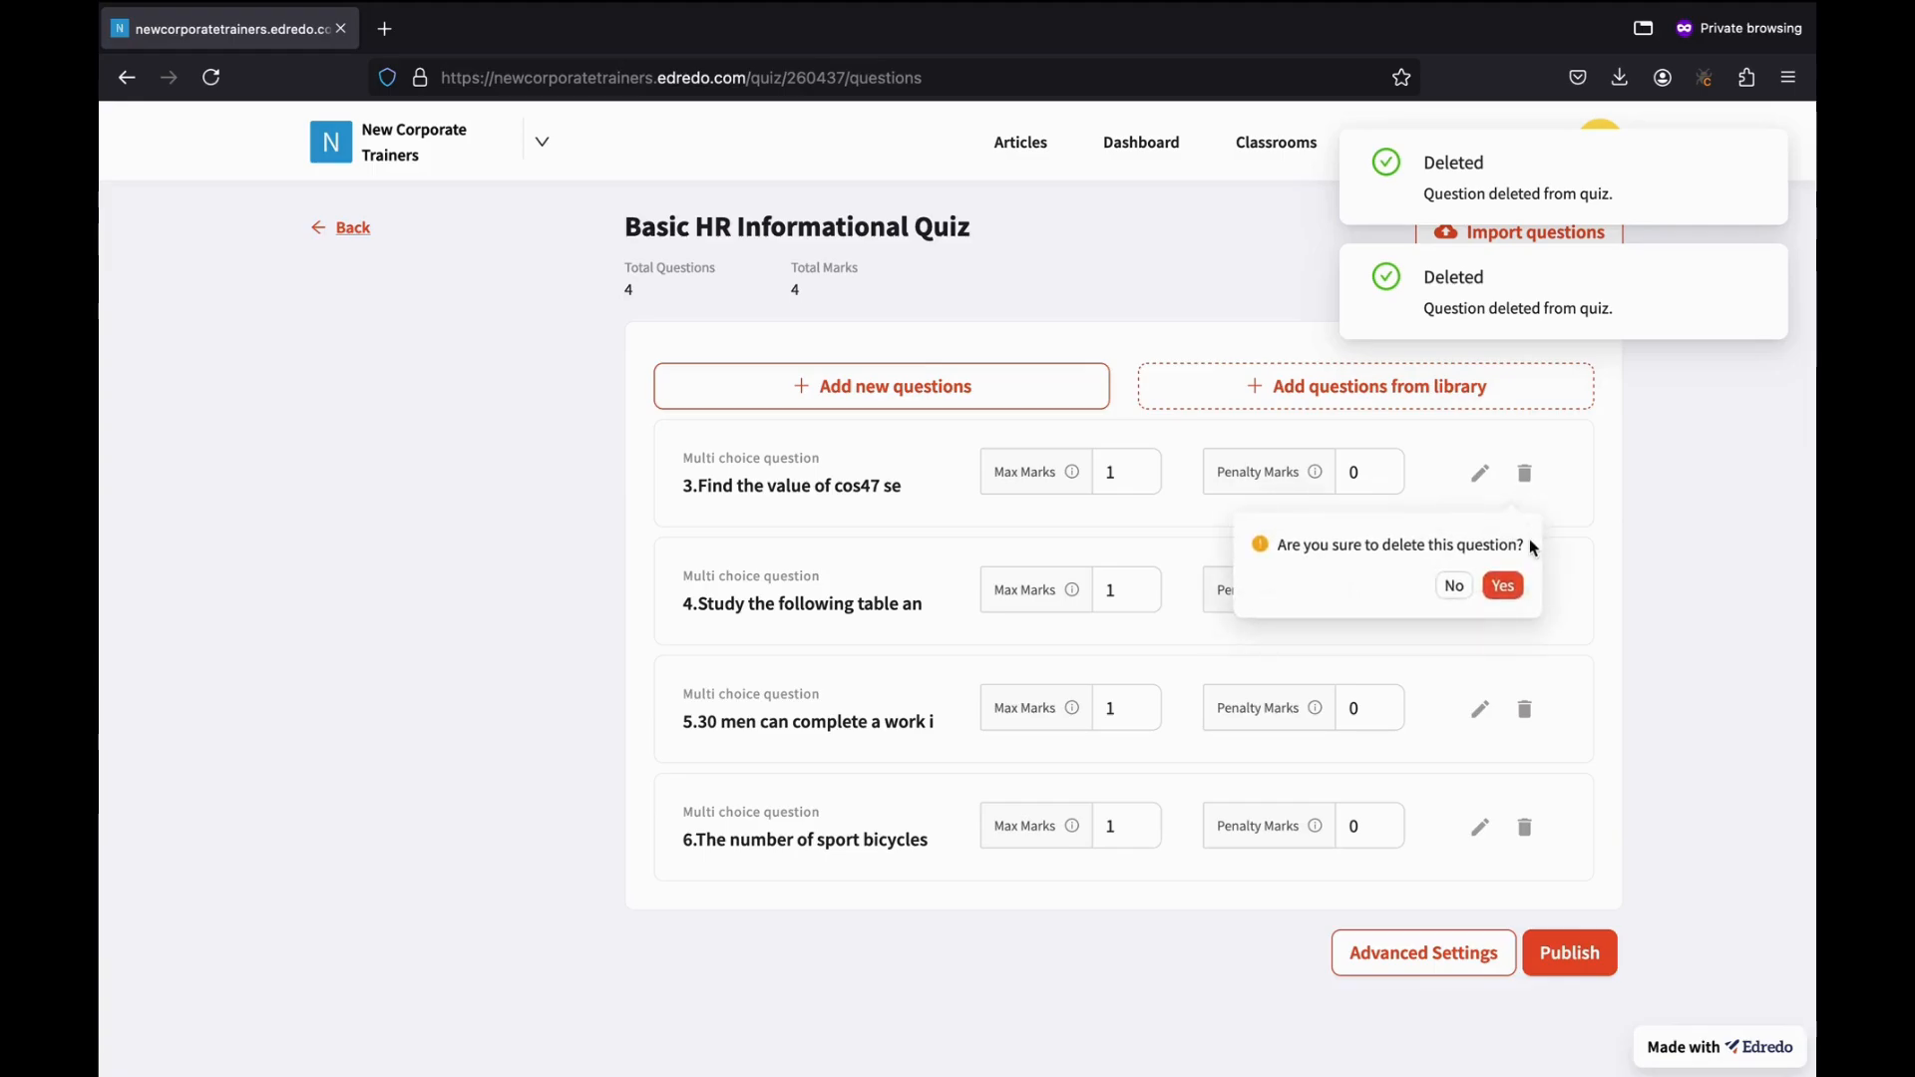
left_click(1503, 588)
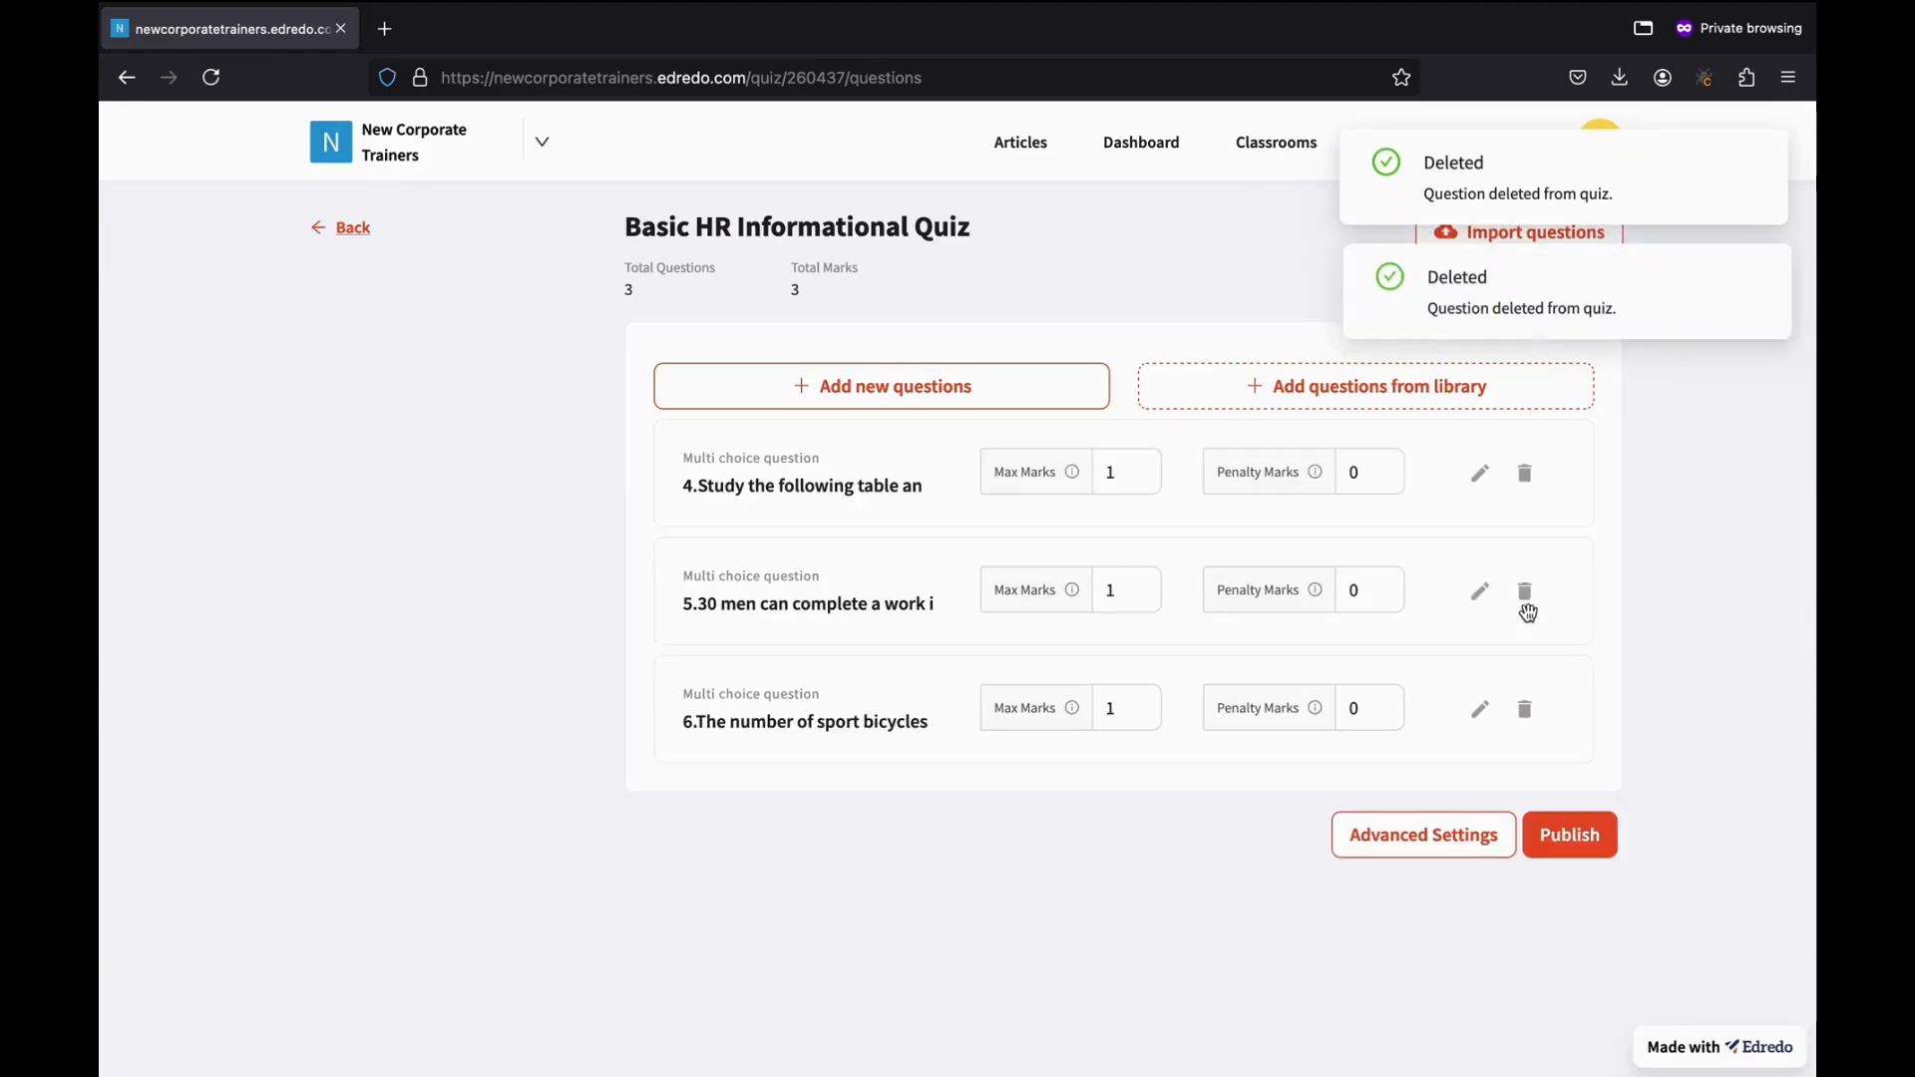
Delete the remaining three questions so the quiz shows 0 questions and 0 marks.
left_click(1524, 473)
left_click(1505, 586)
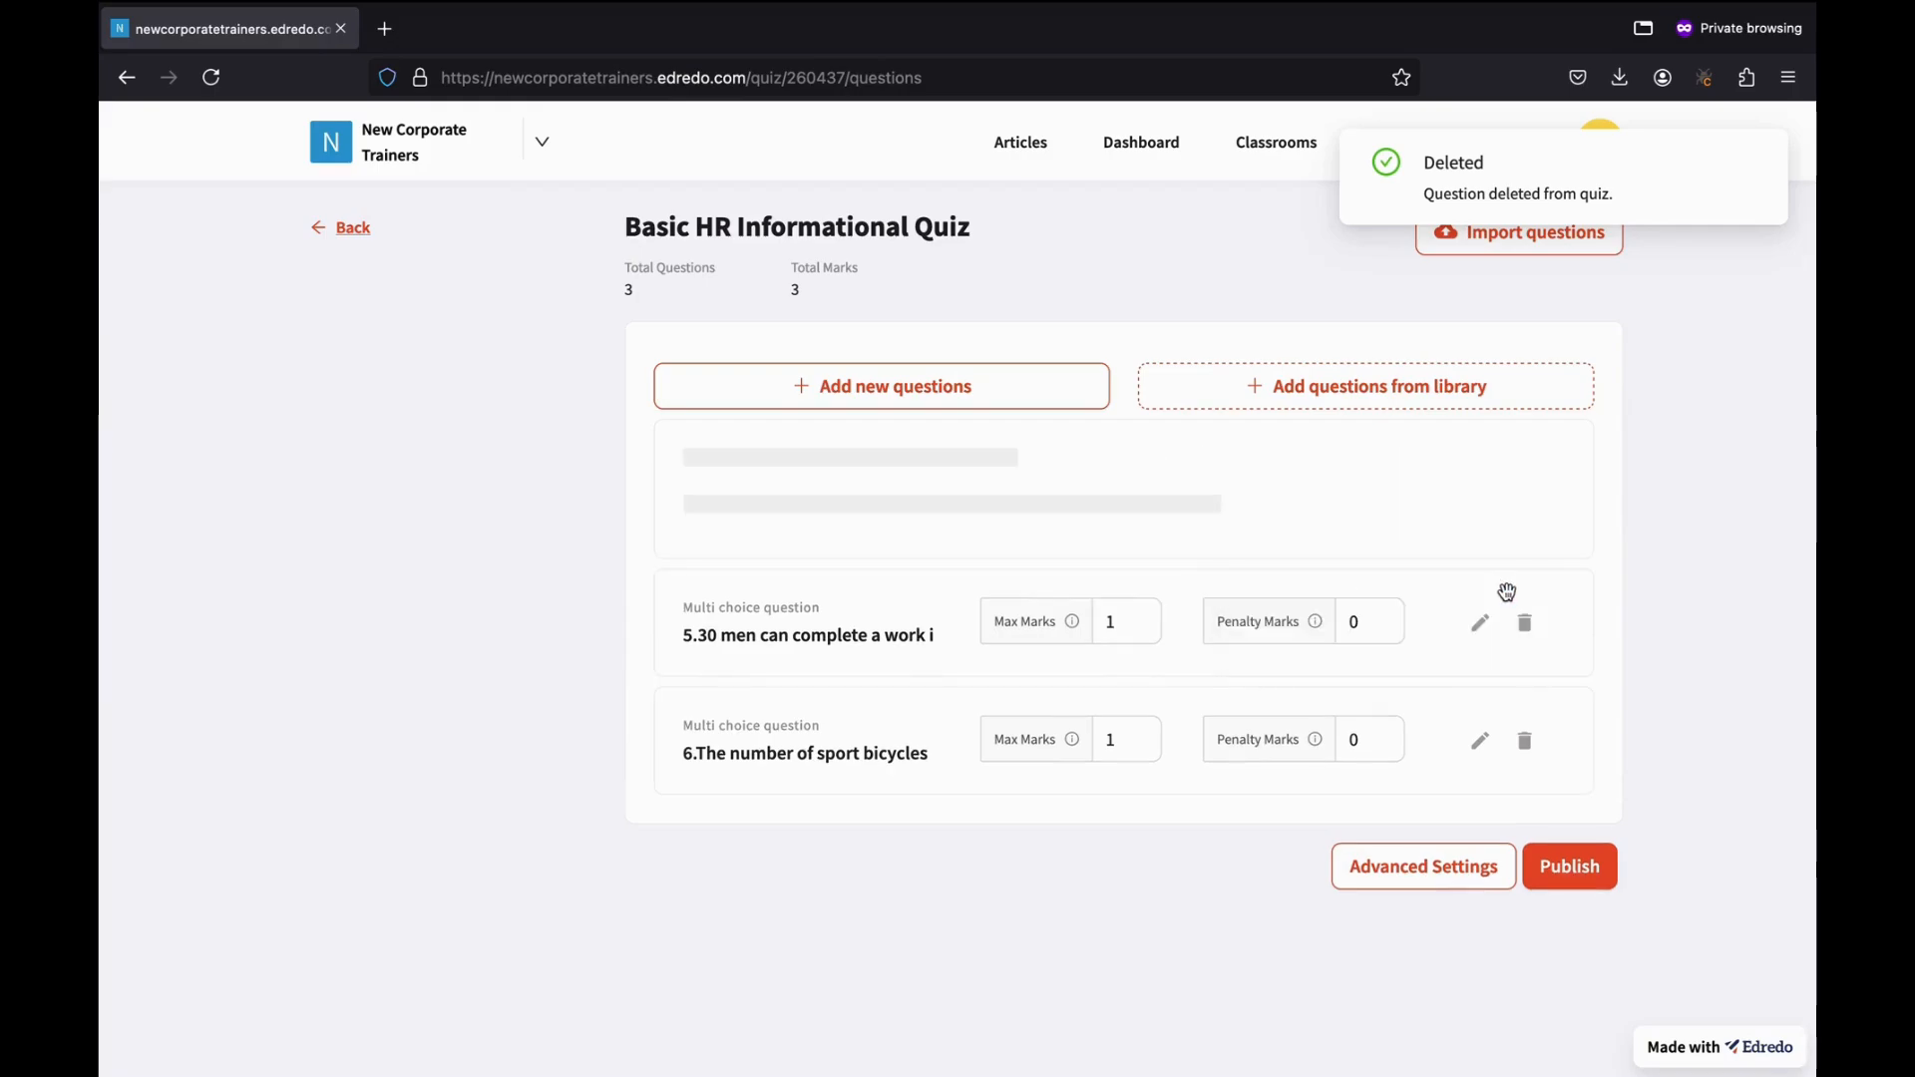
left_click(1526, 481)
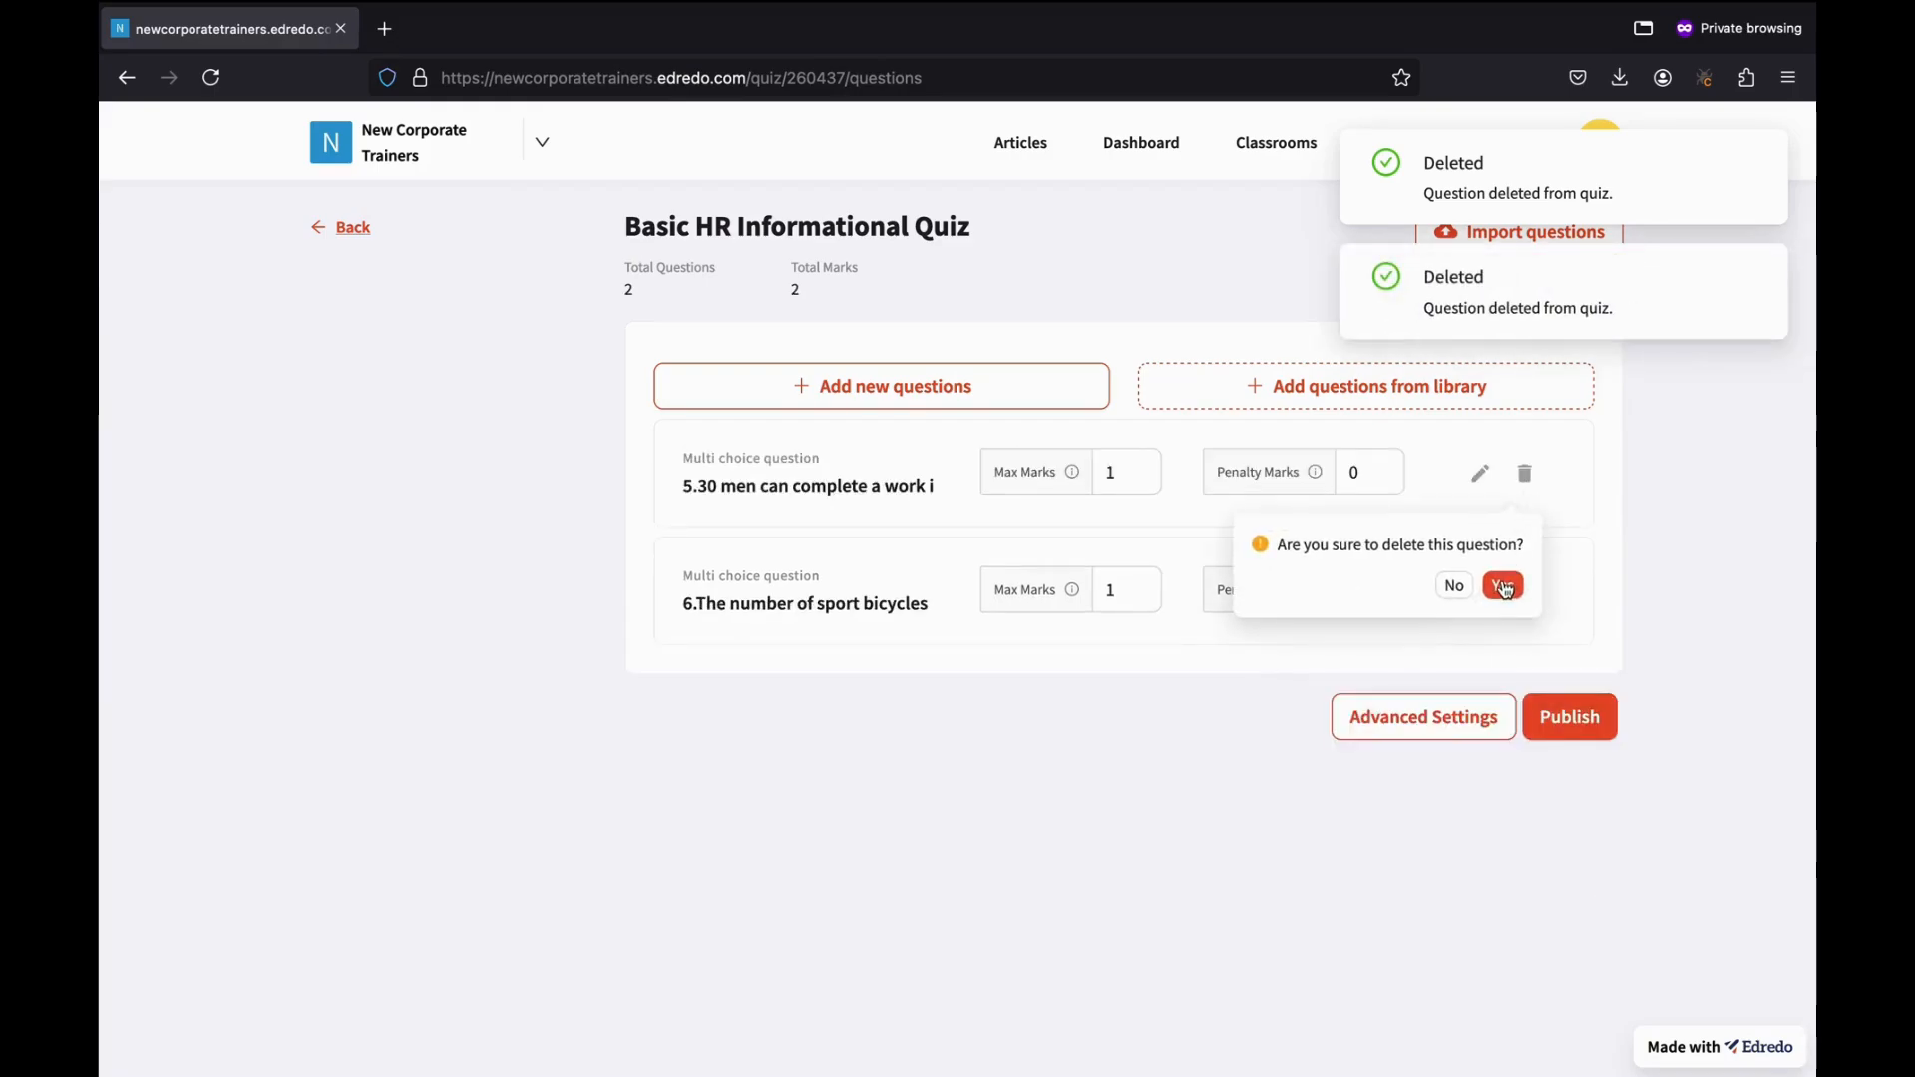
left_click(1505, 588)
left_click(1525, 481)
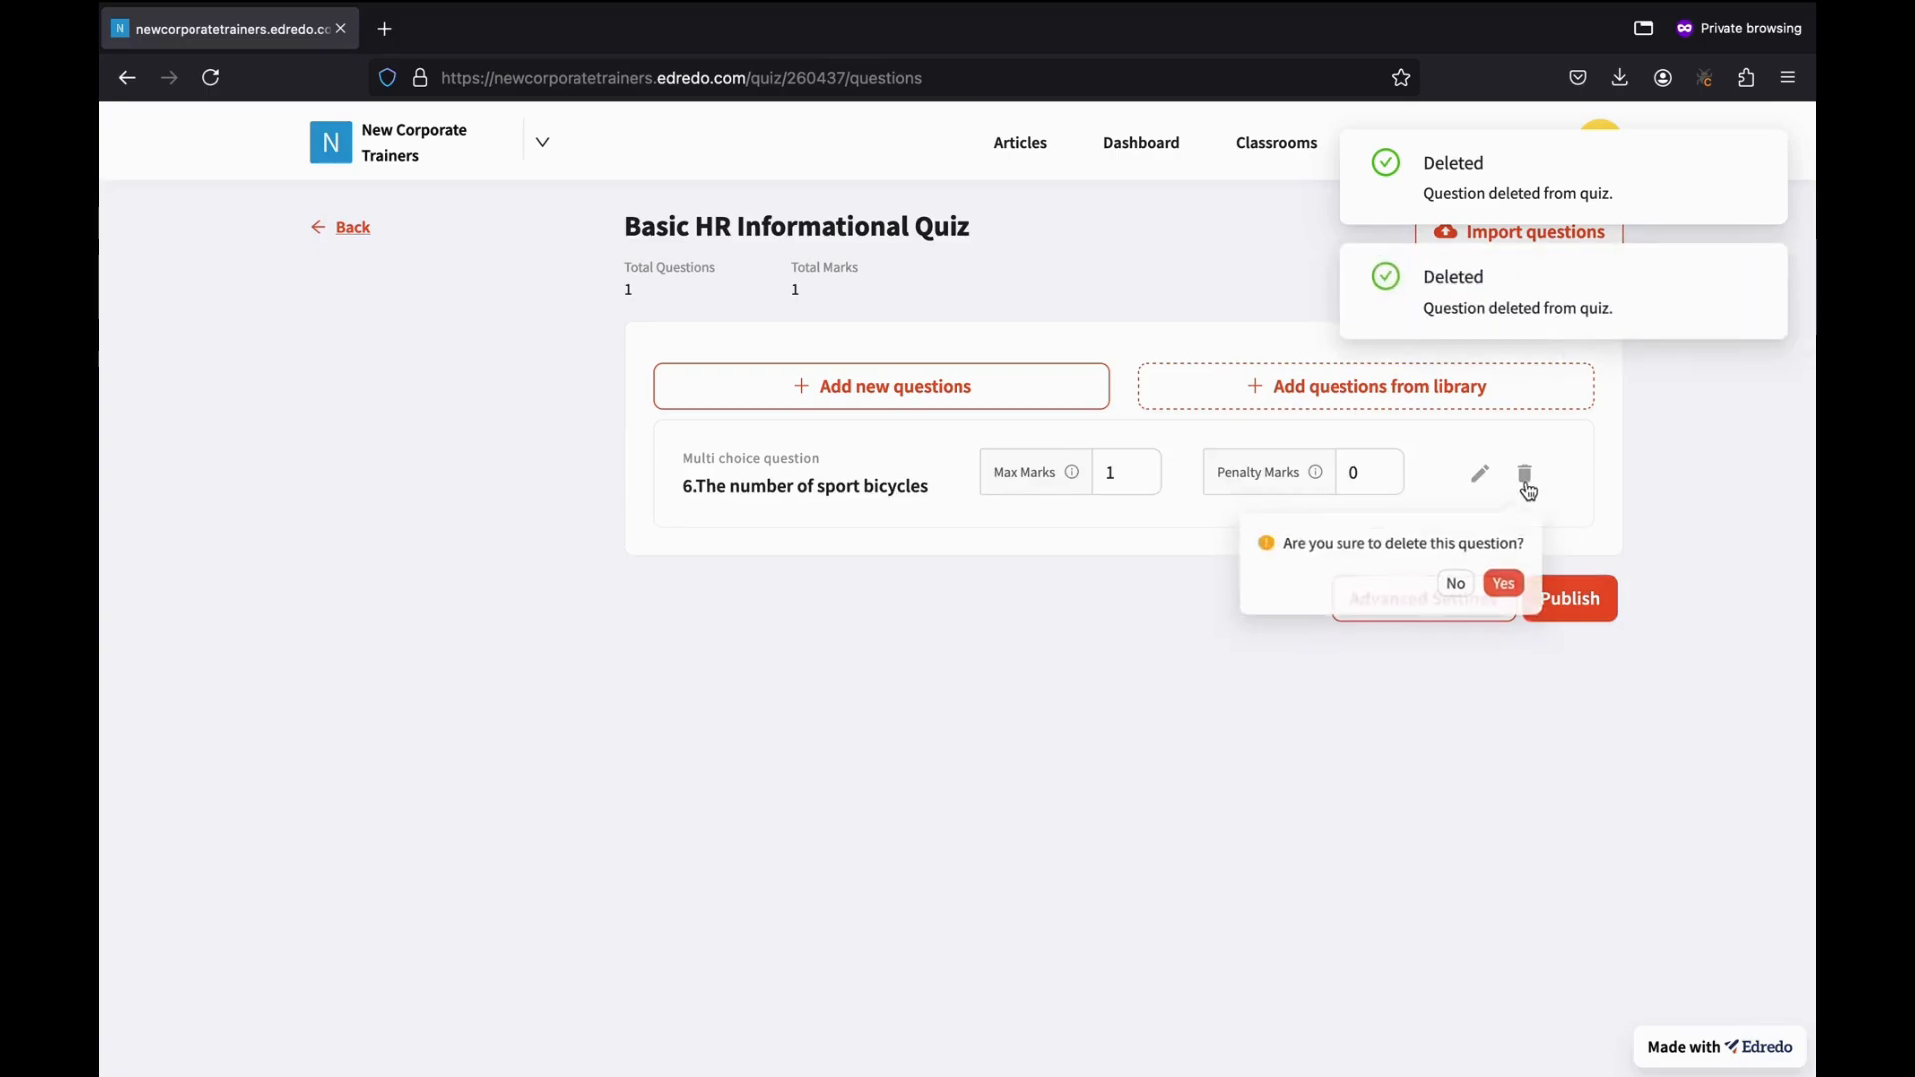
left_click(1504, 584)
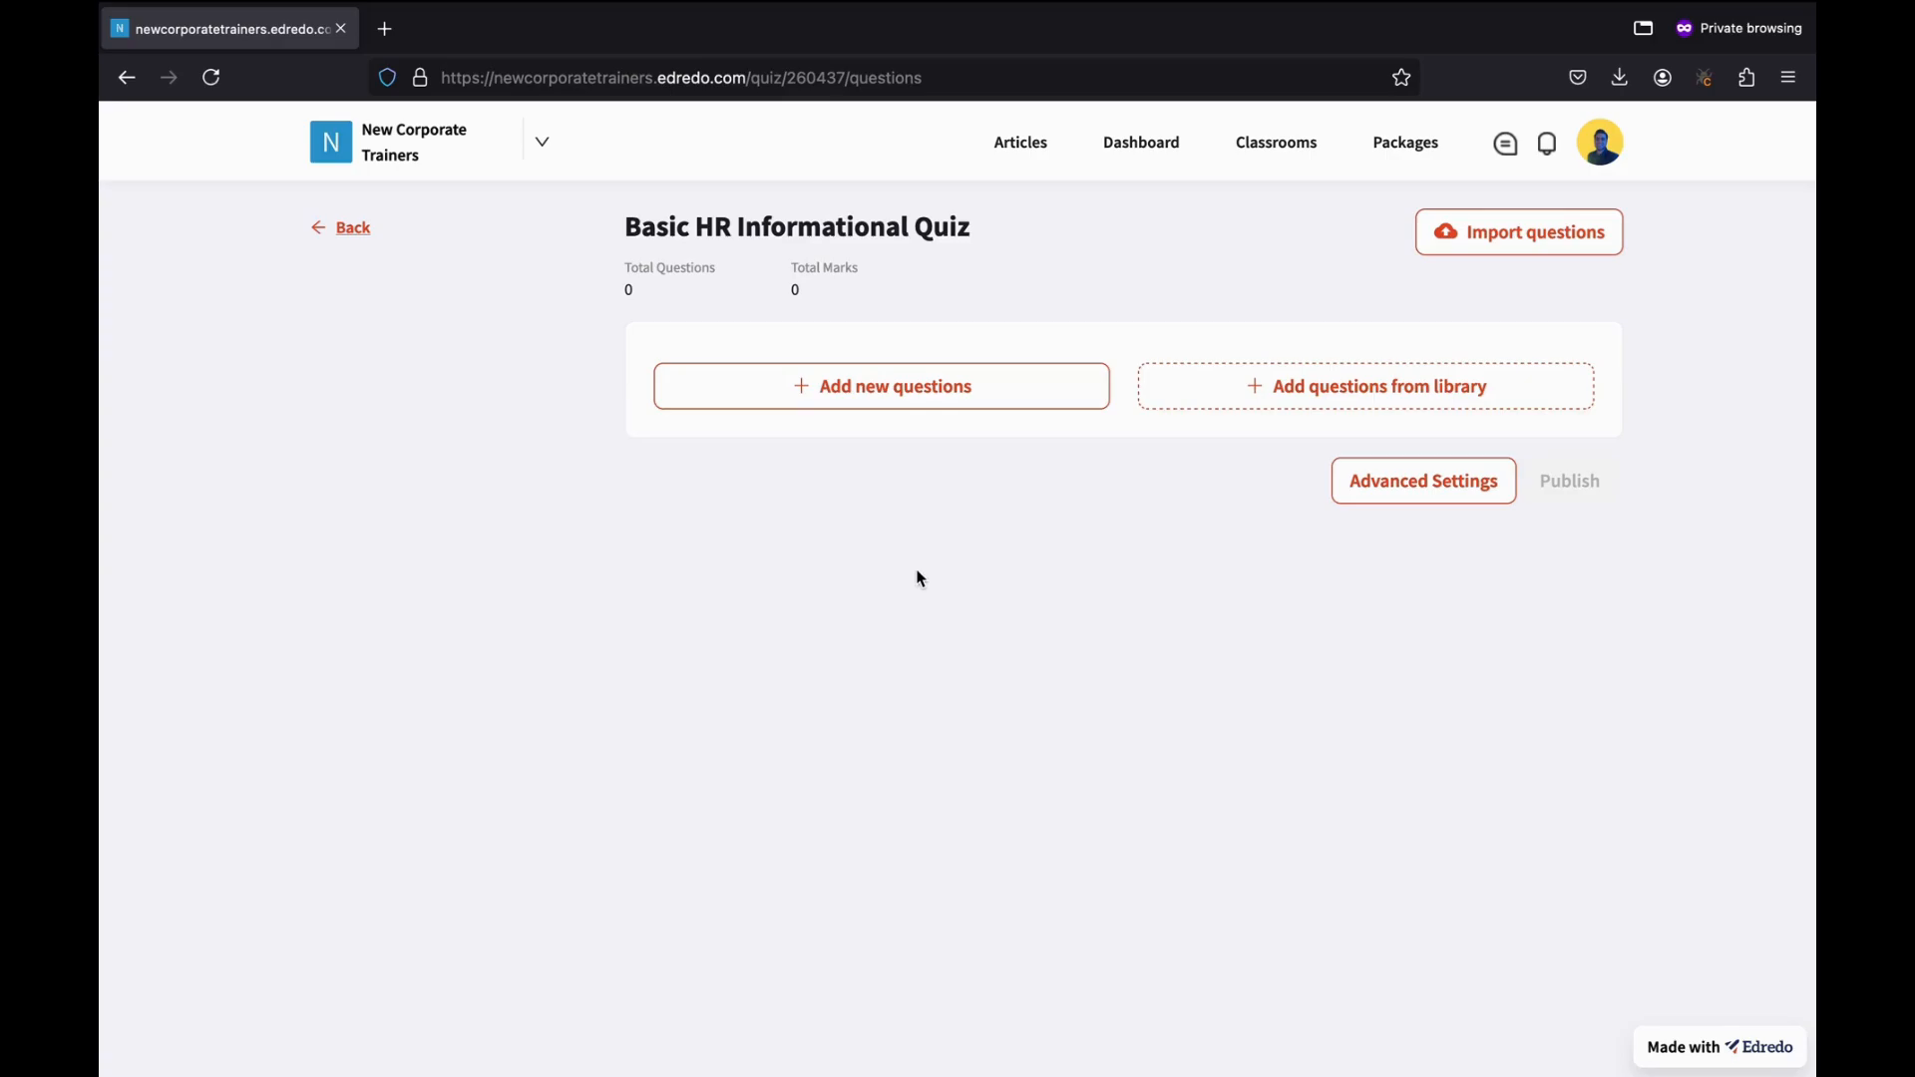
Add a new Multiple Choice Question from the Add new questions dropdown.
left_click(817, 404)
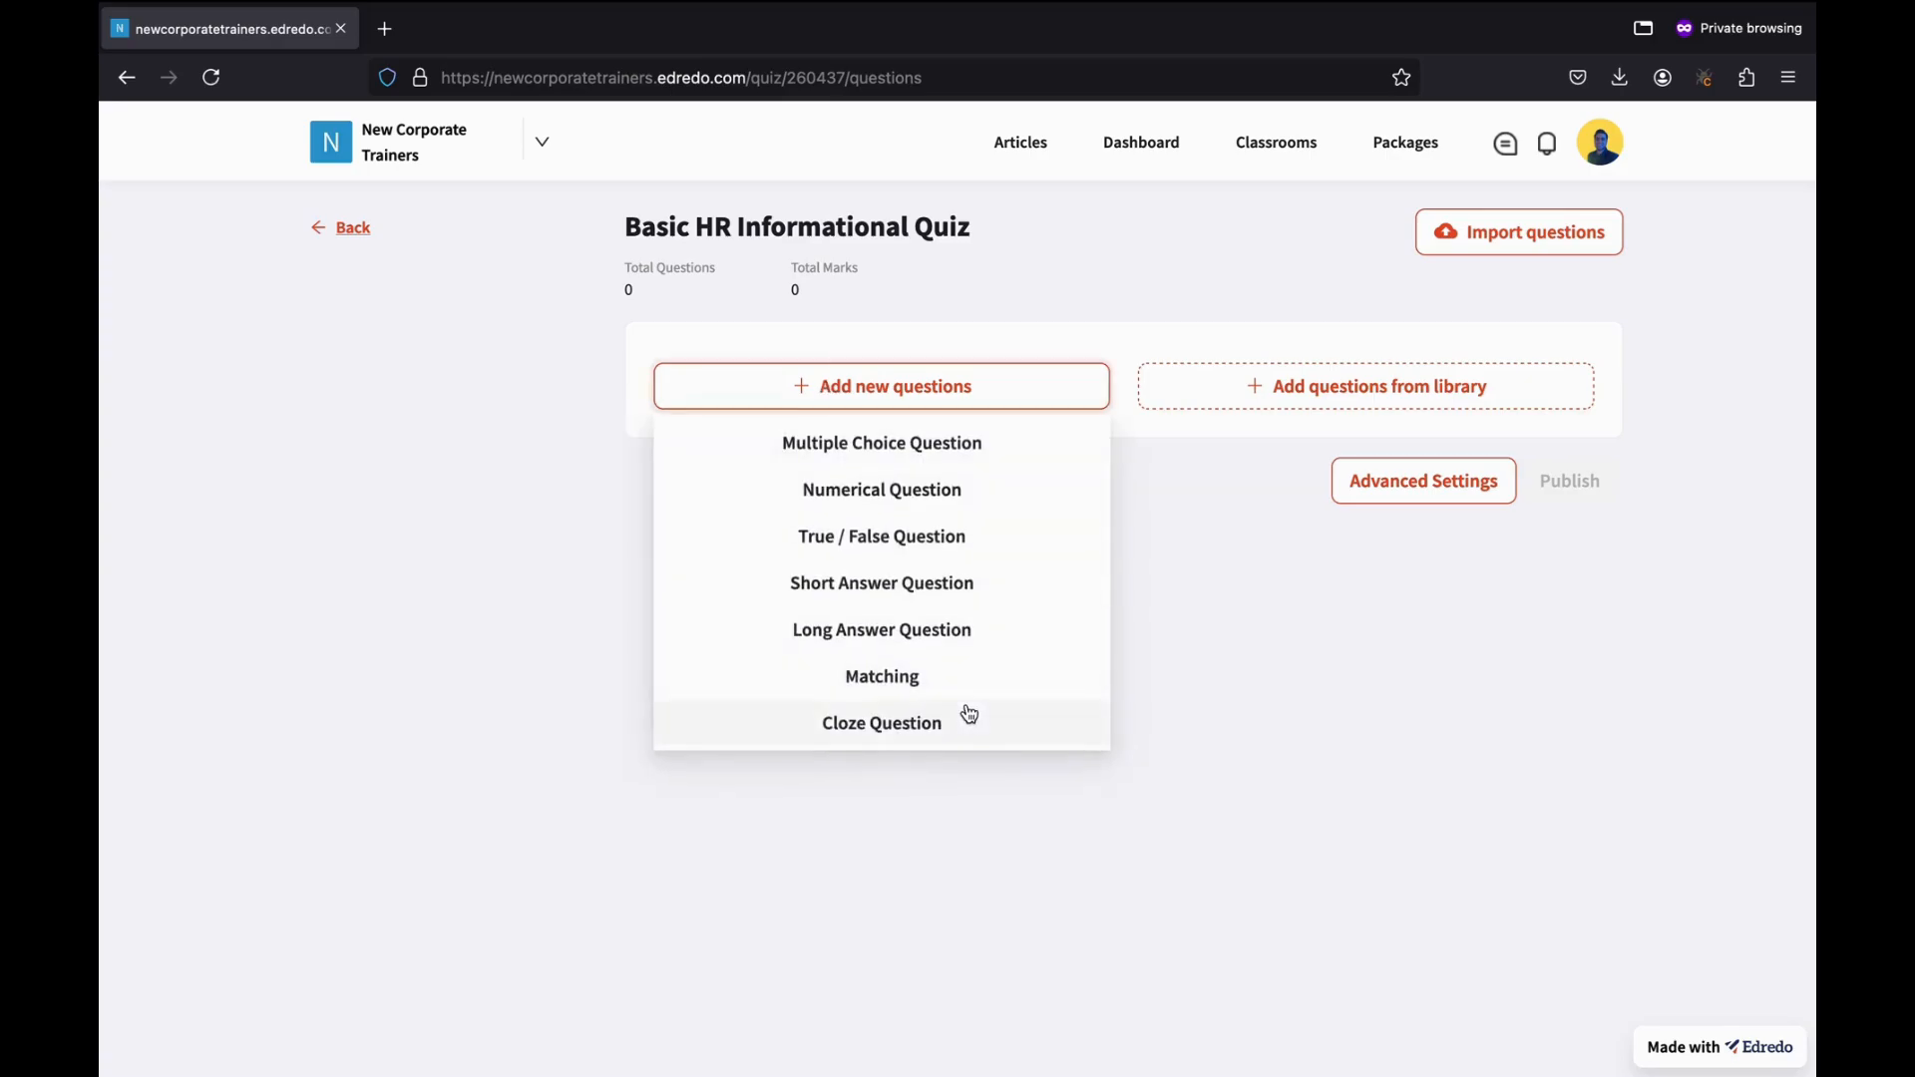
left_click(841, 448)
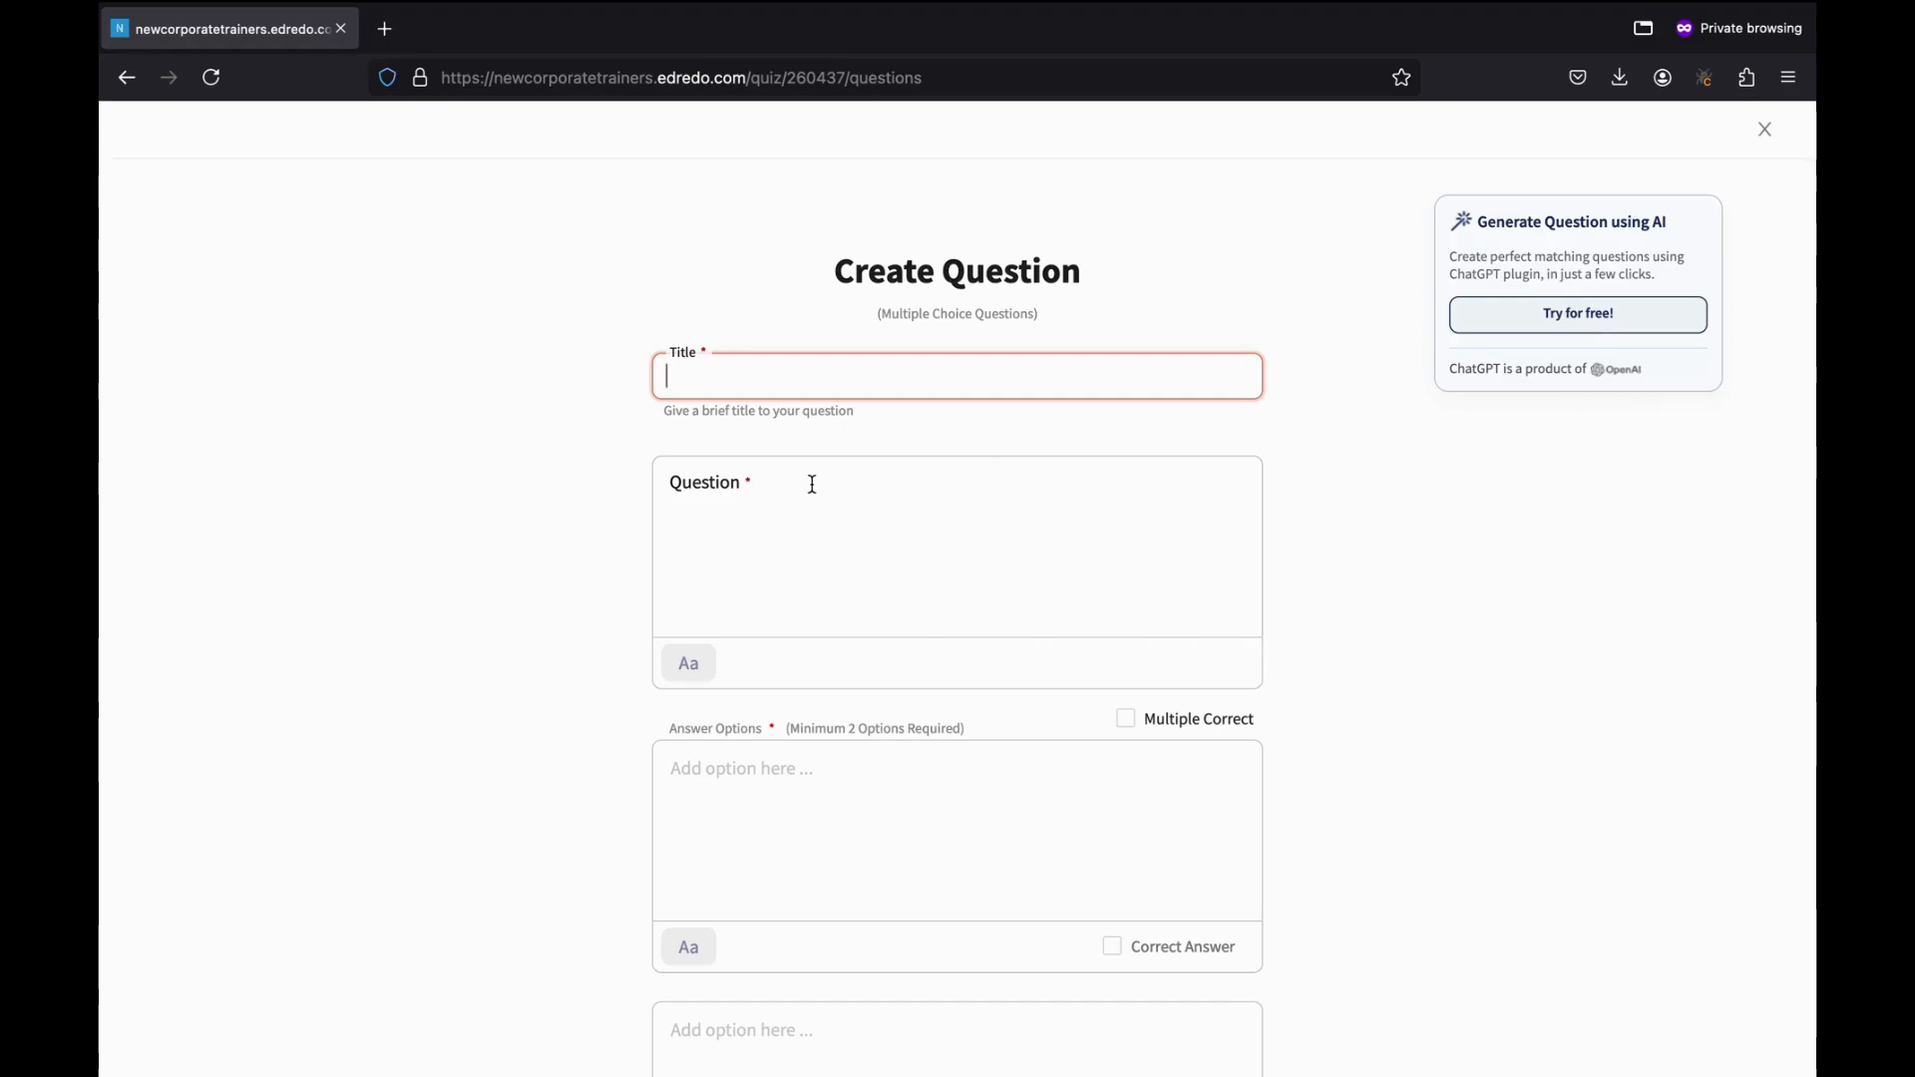
Title the question 'Basic' with text 'How many years of experience is required to be HR'.
type("Basic Test")
left_click(725, 573)
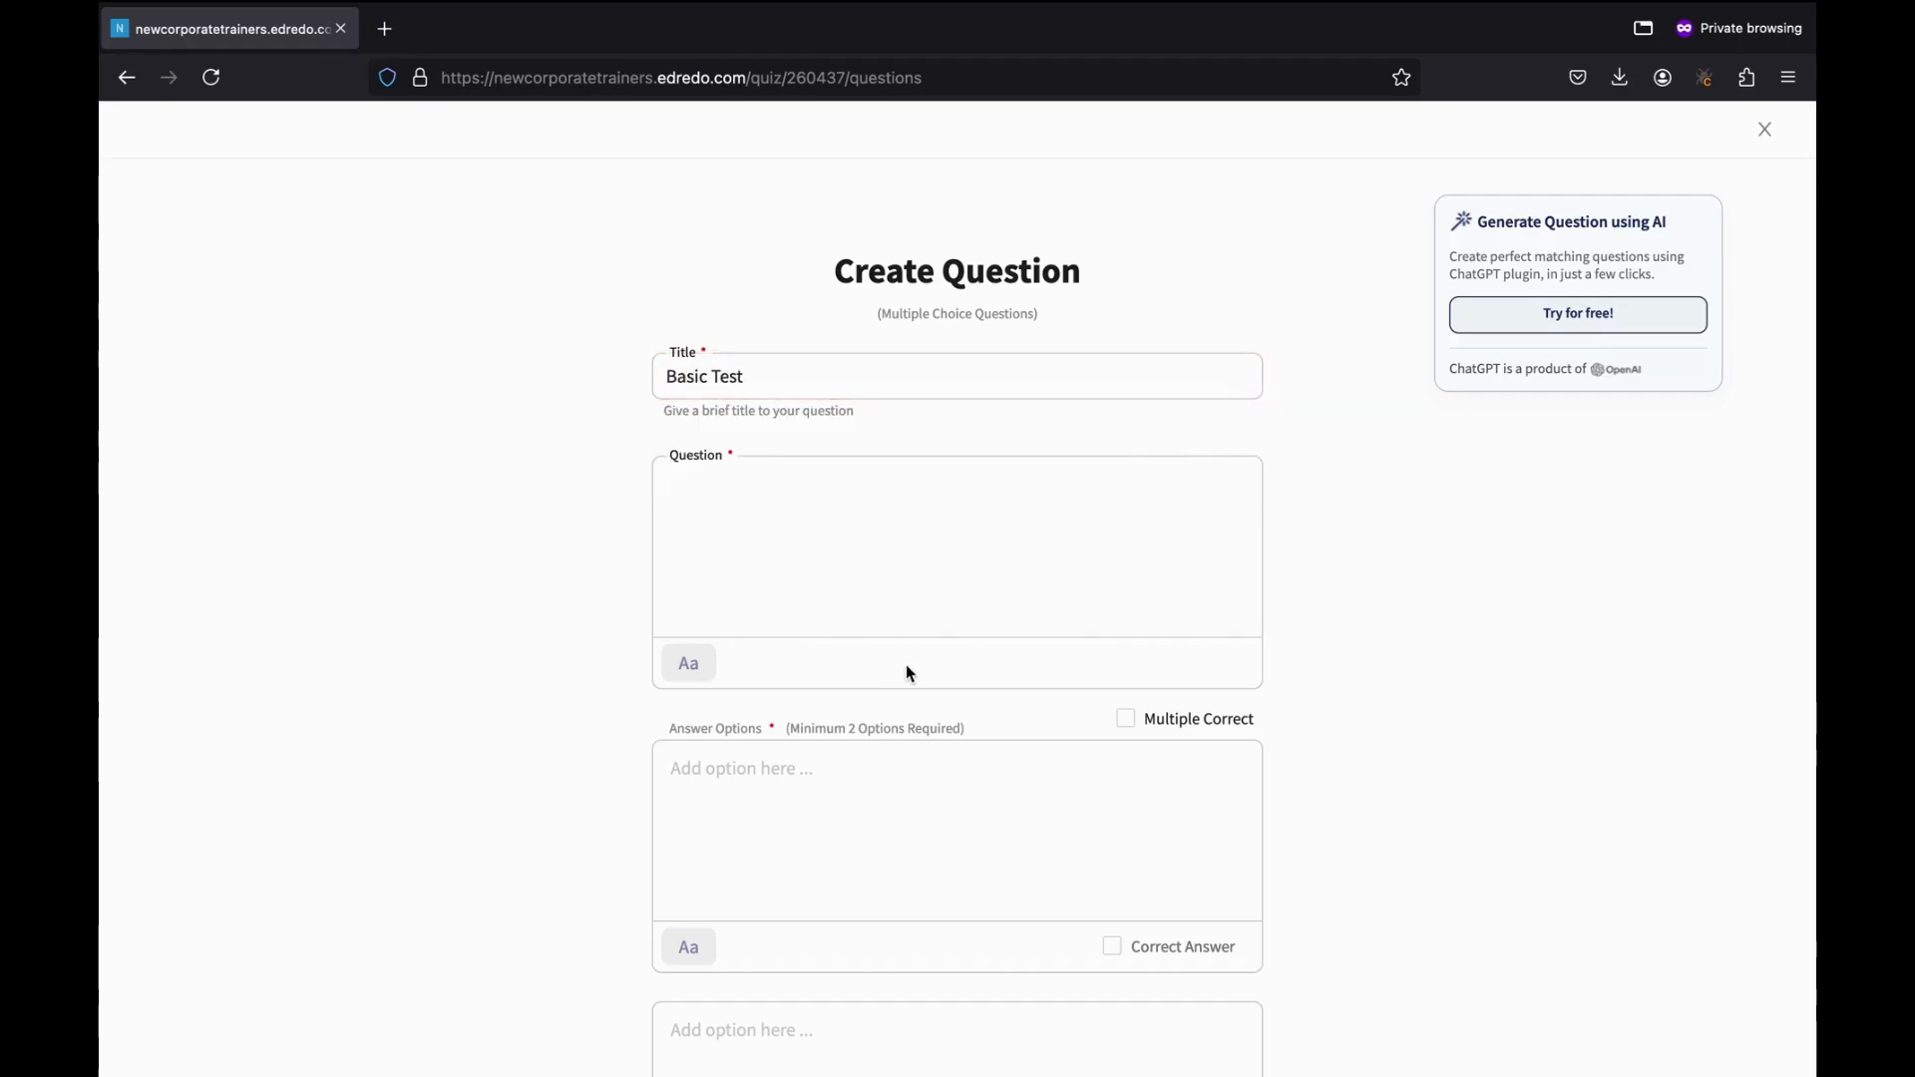
type("How many years of ")
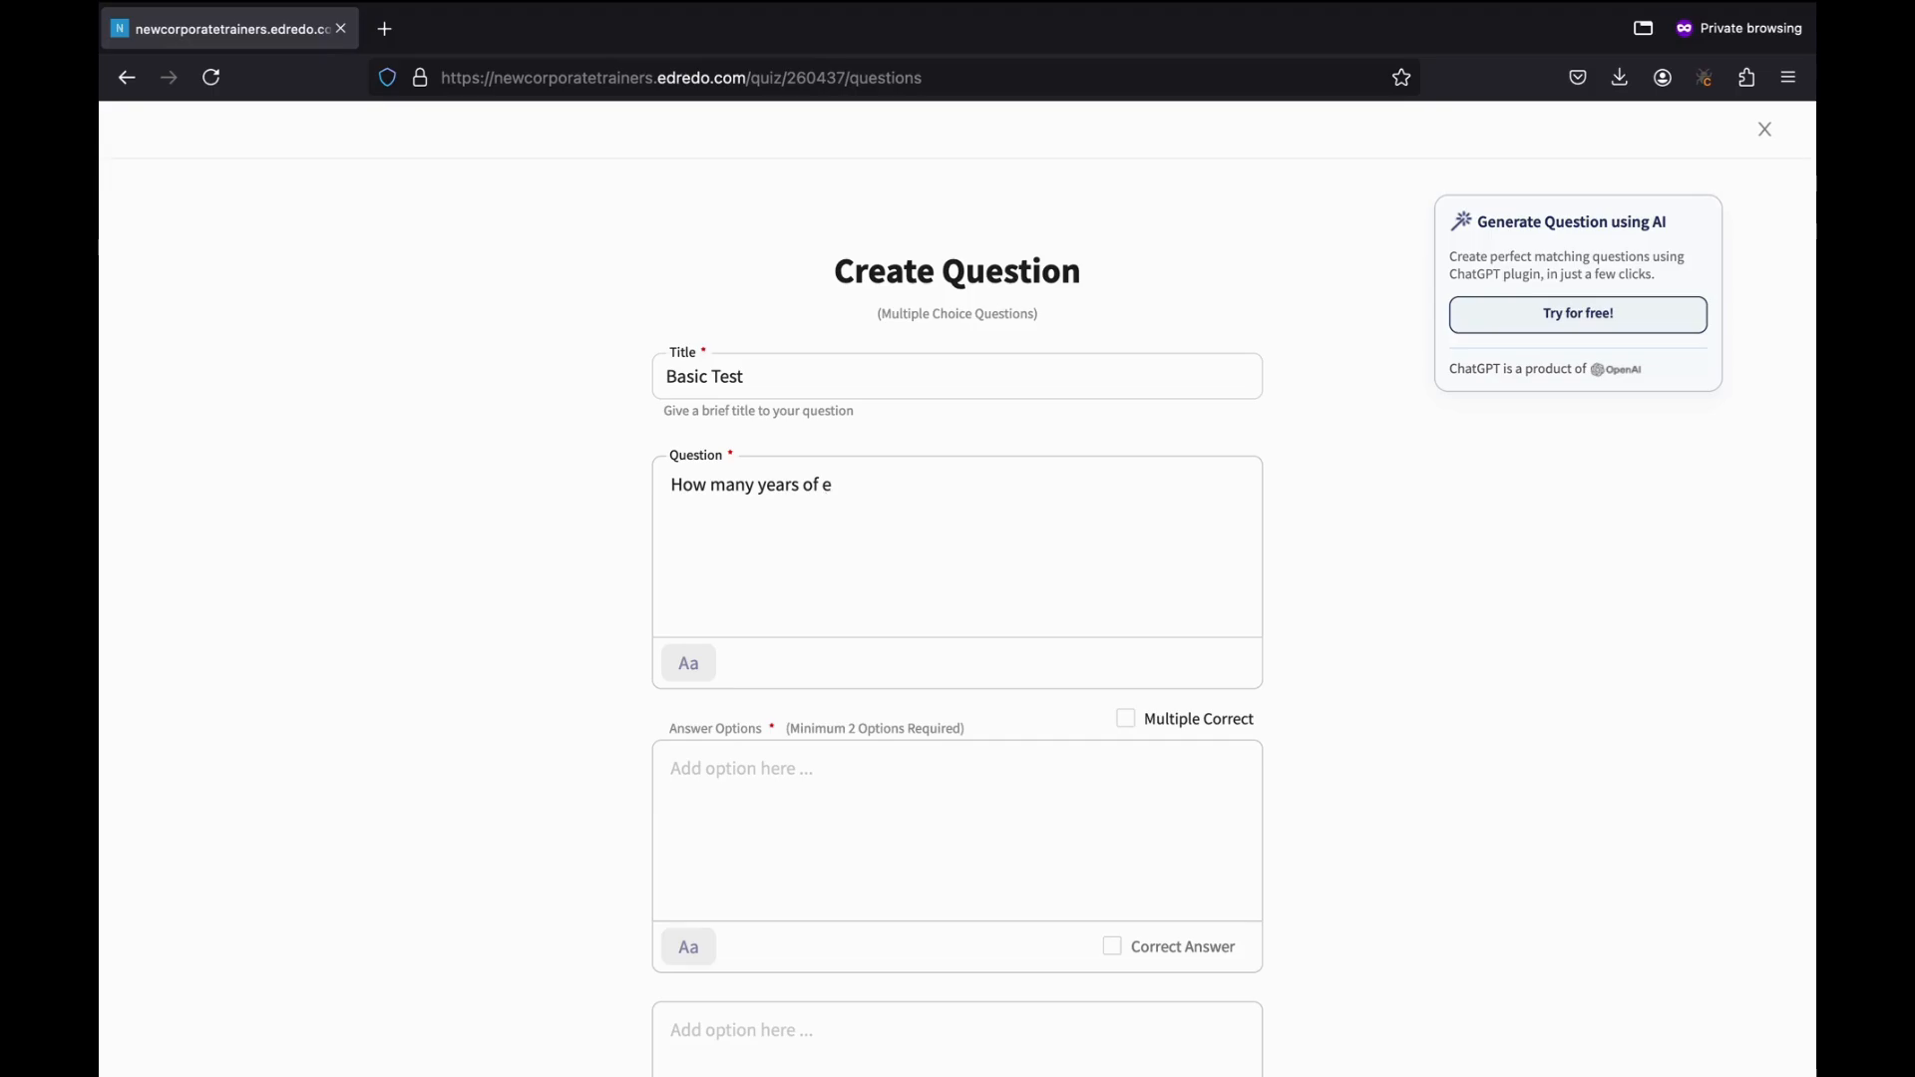
type("experience is required to")
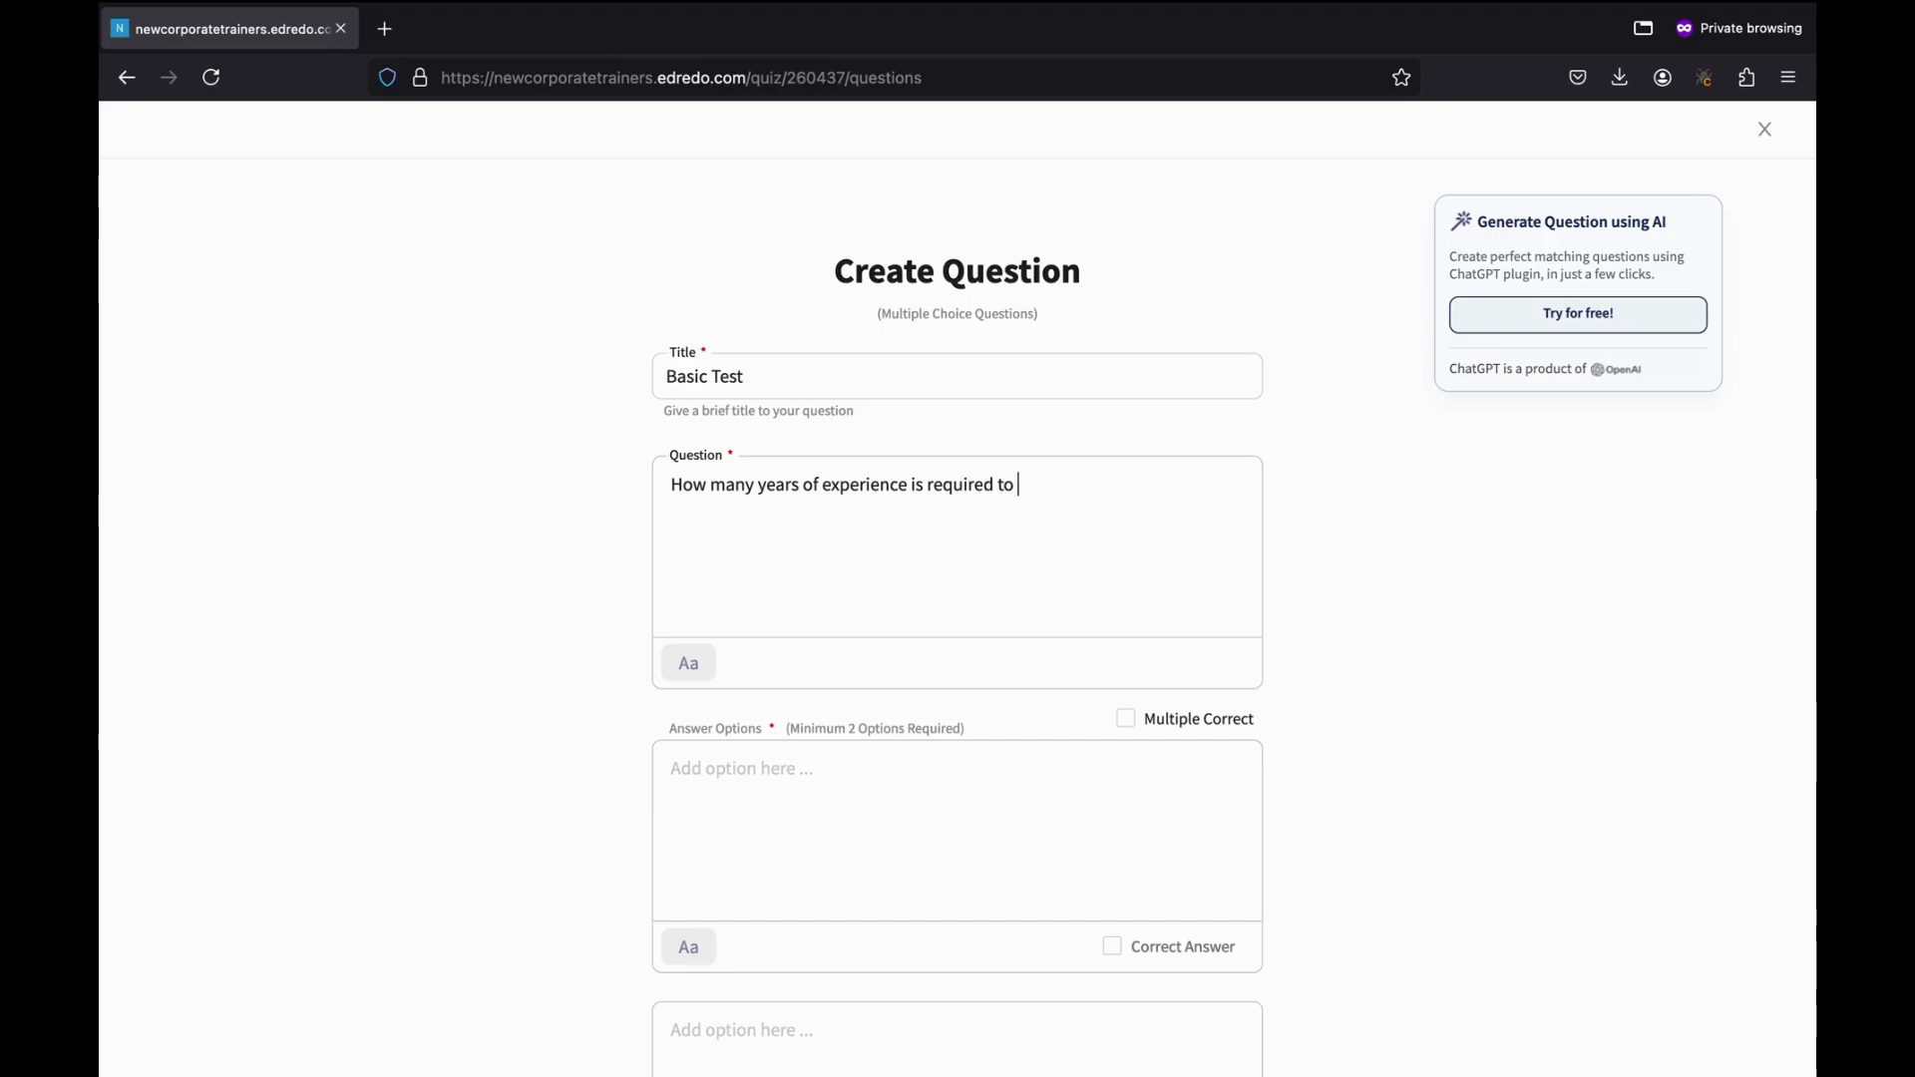
type(" be HR?")
Add answer options 1, 3, 5 and 'Can start as a fresher', marking the last as correct.
scroll(739, 662, "down", 3)
left_click(761, 649)
type("1")
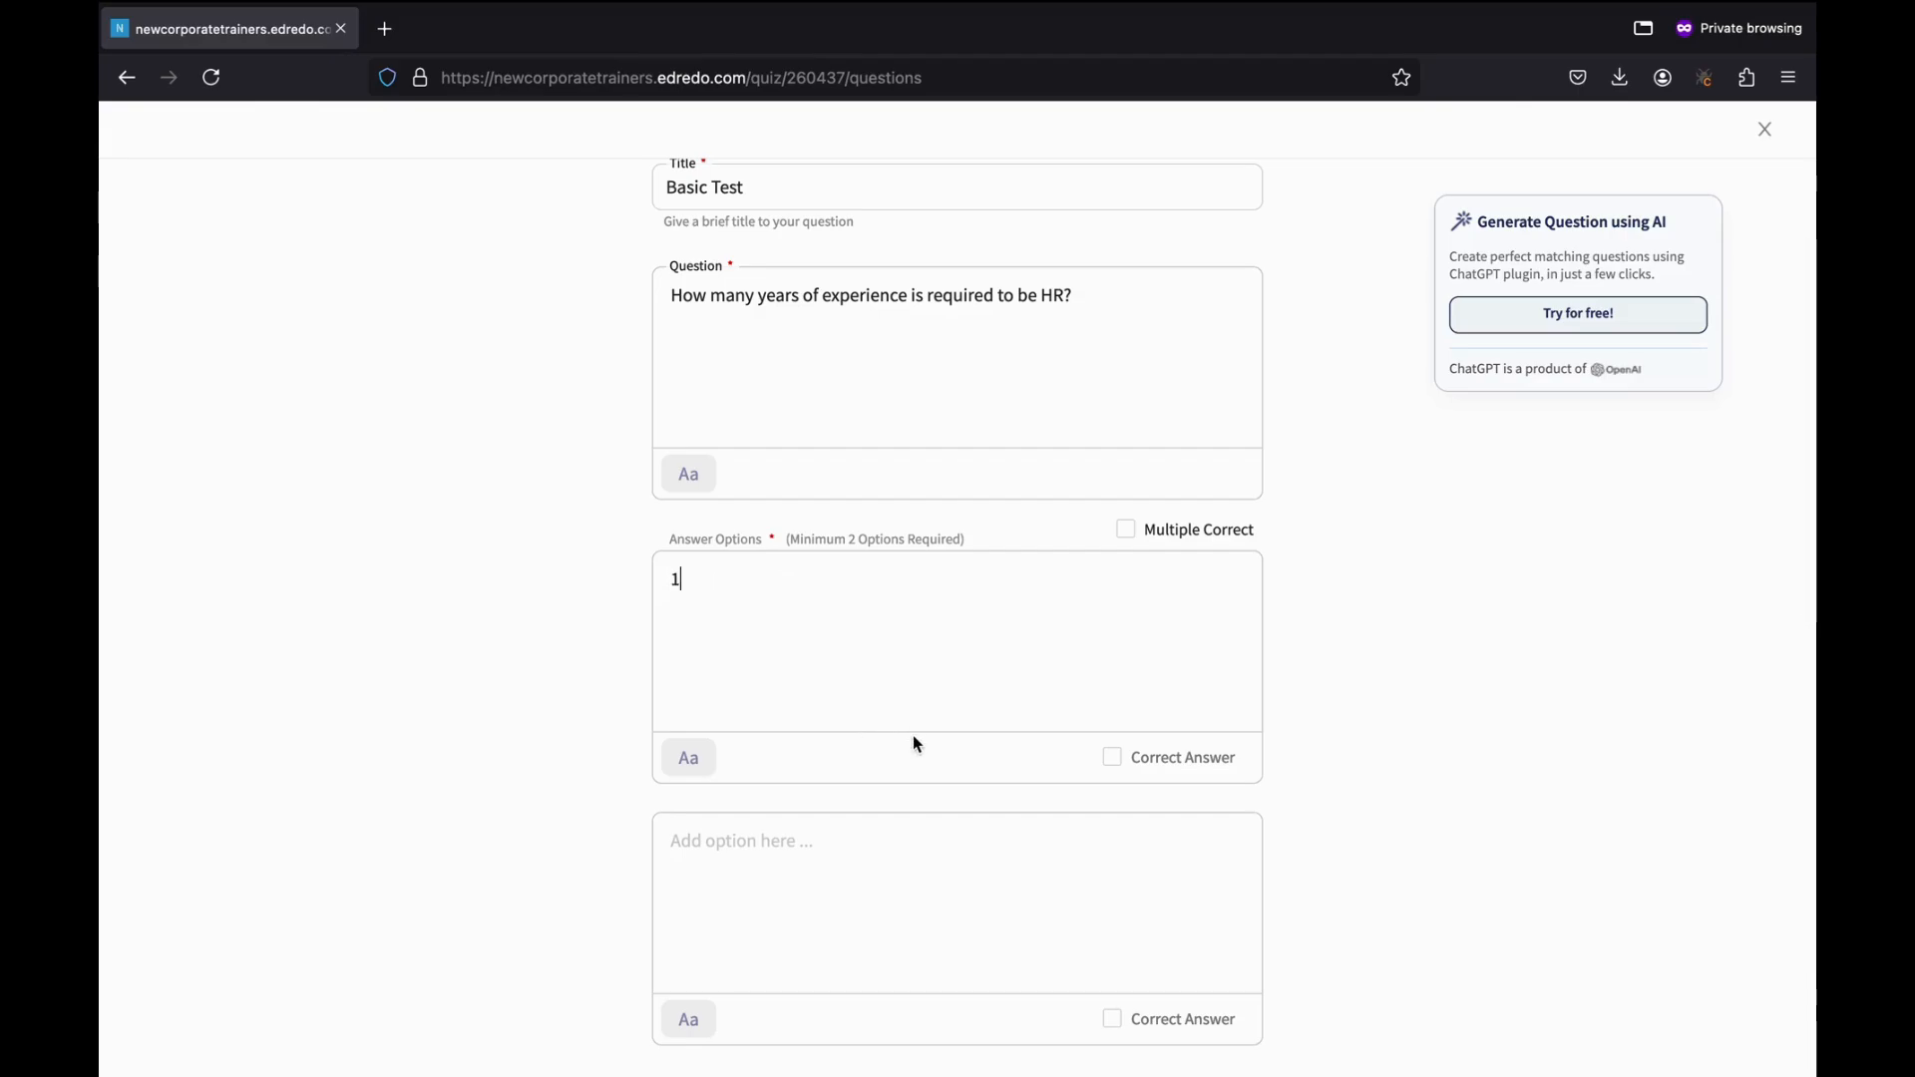
scroll(912, 738, "down", 4)
left_click(755, 598)
type("3")
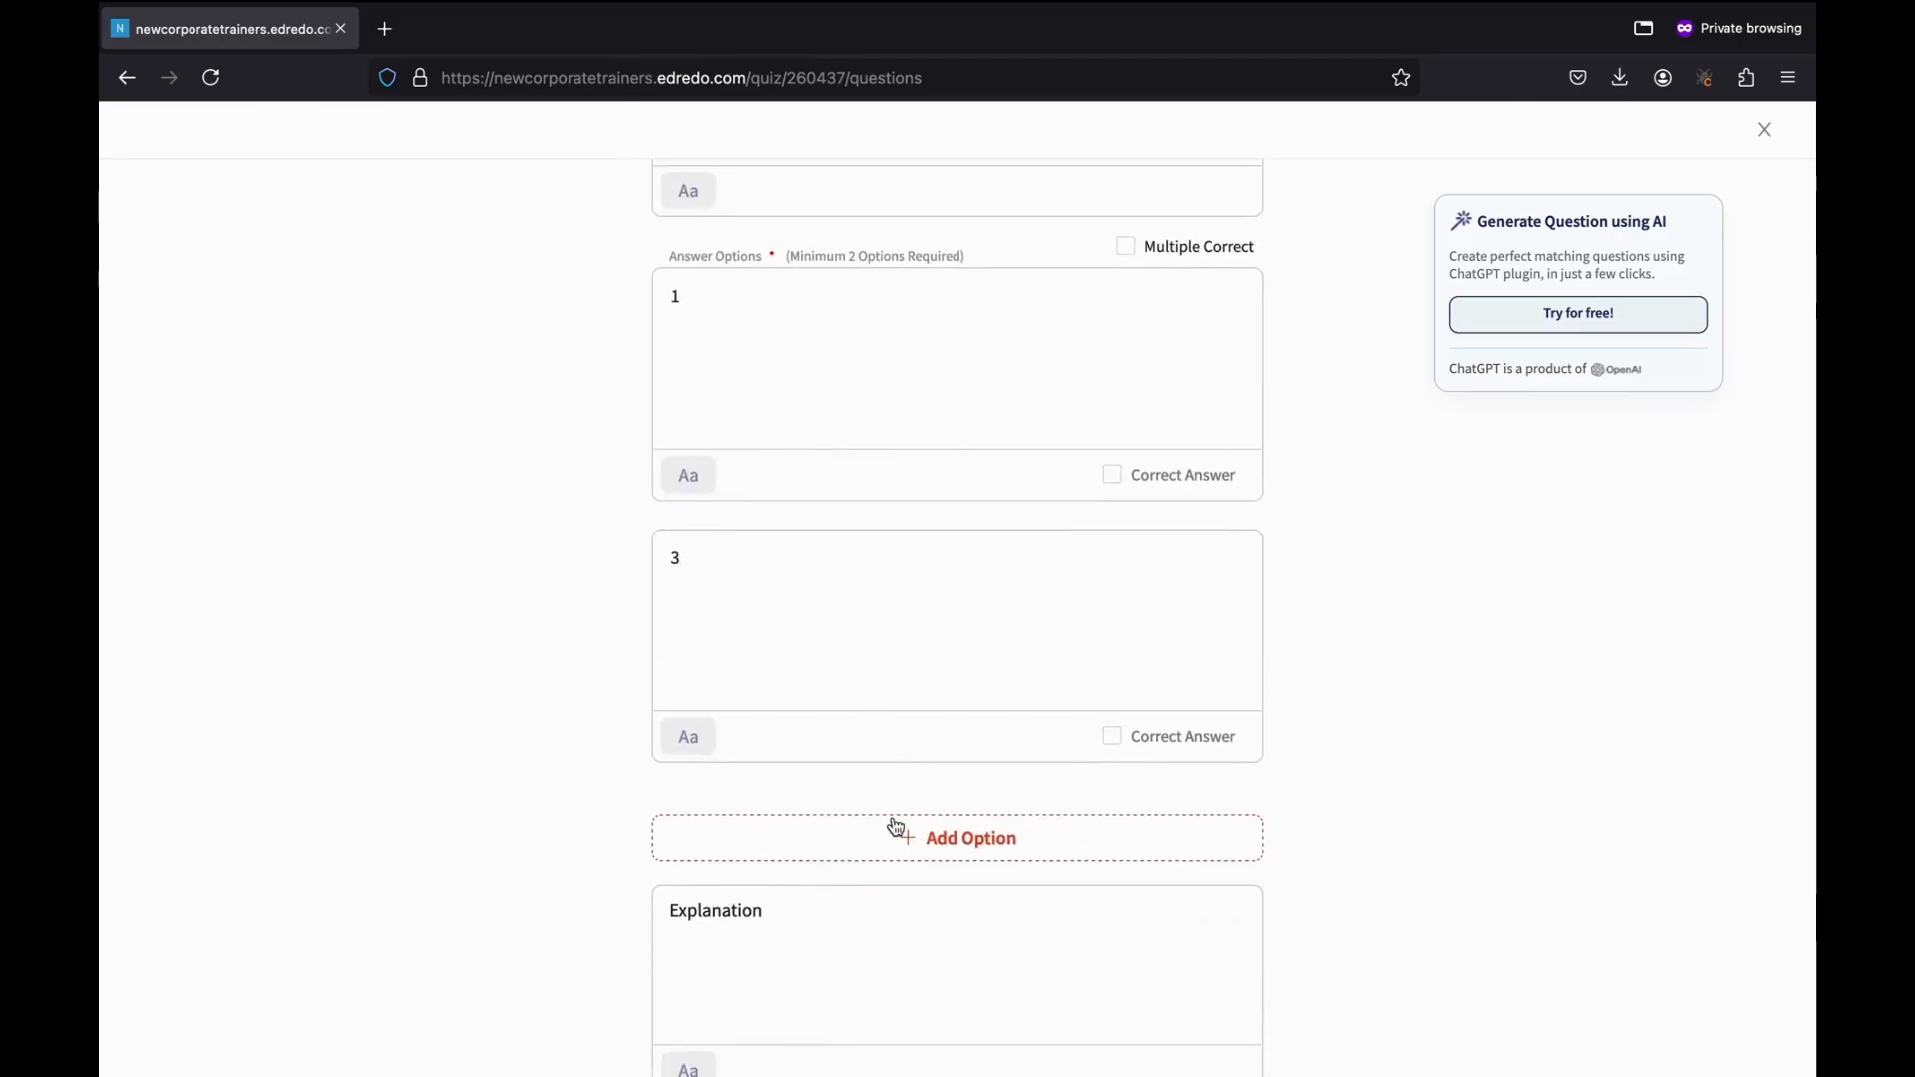
scroll(917, 758, "down", 2)
left_click(935, 728)
type("5")
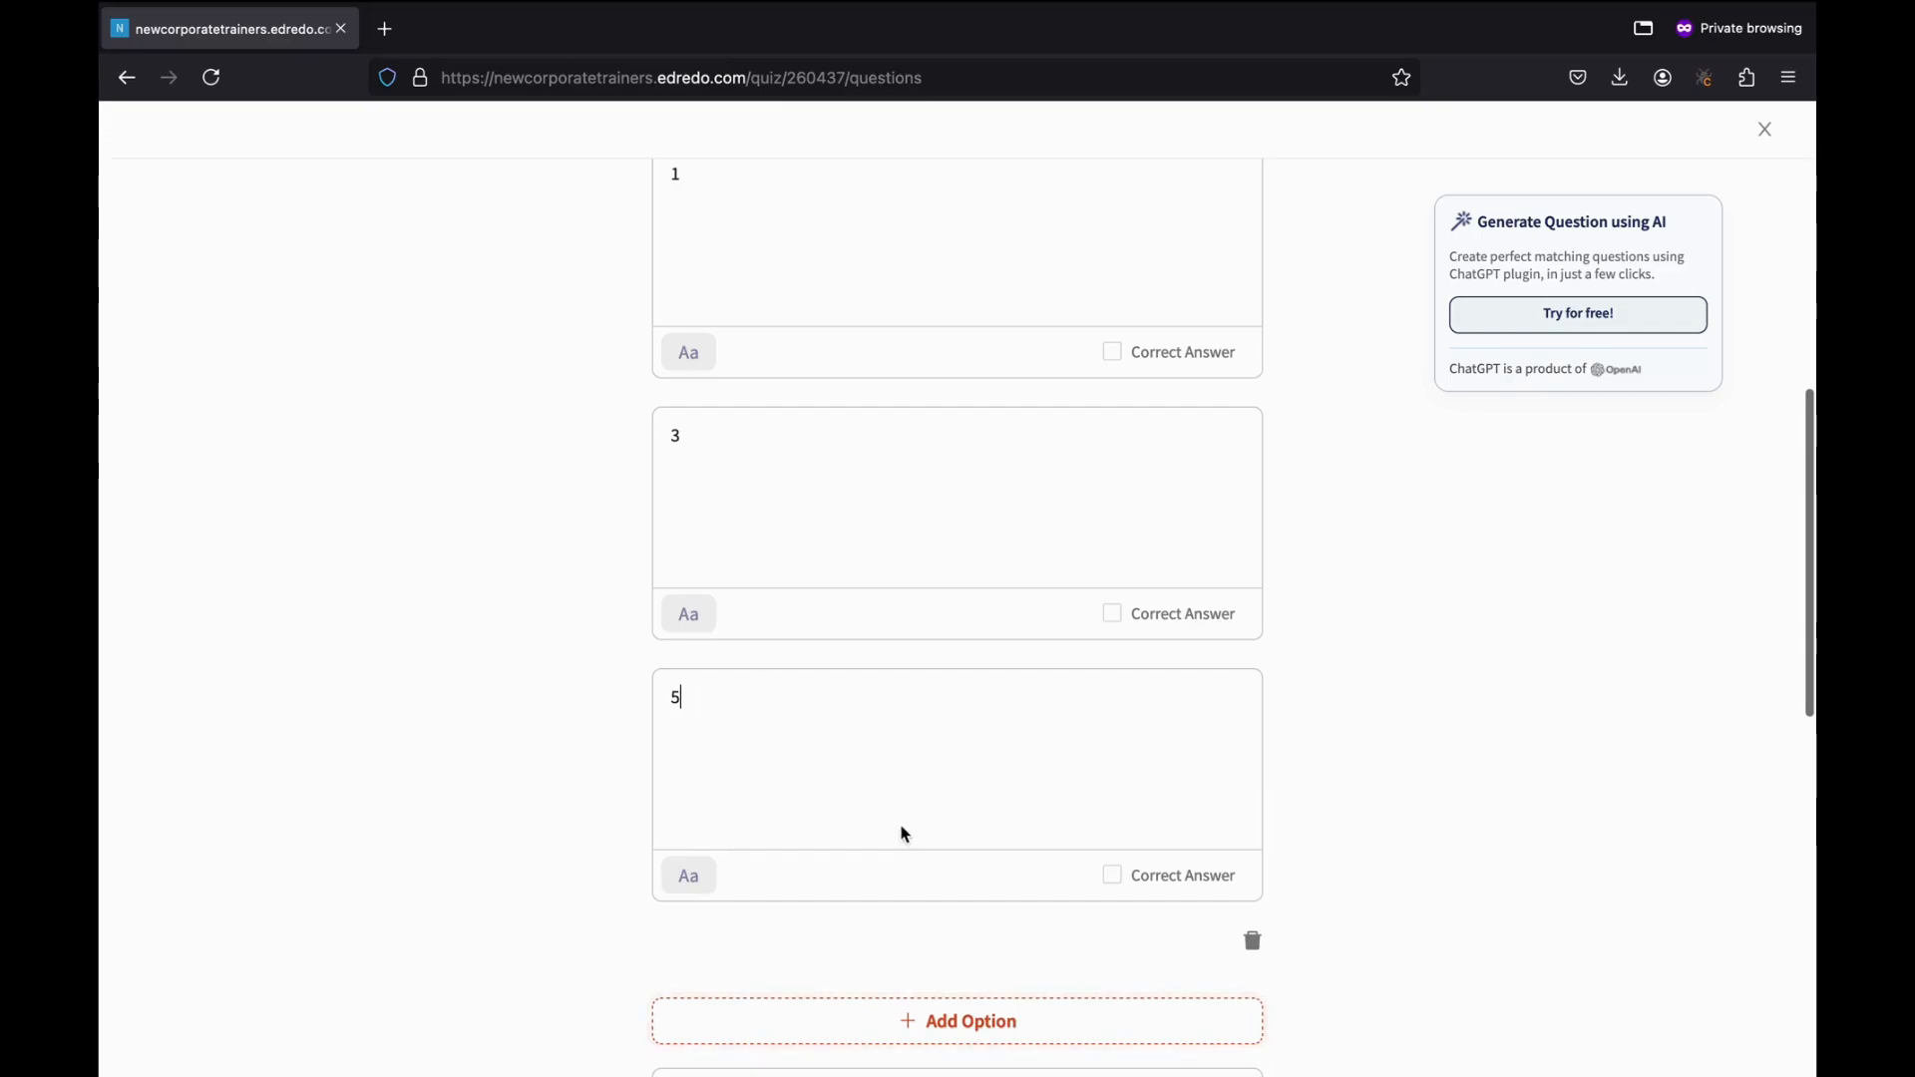
left_click(898, 1037)
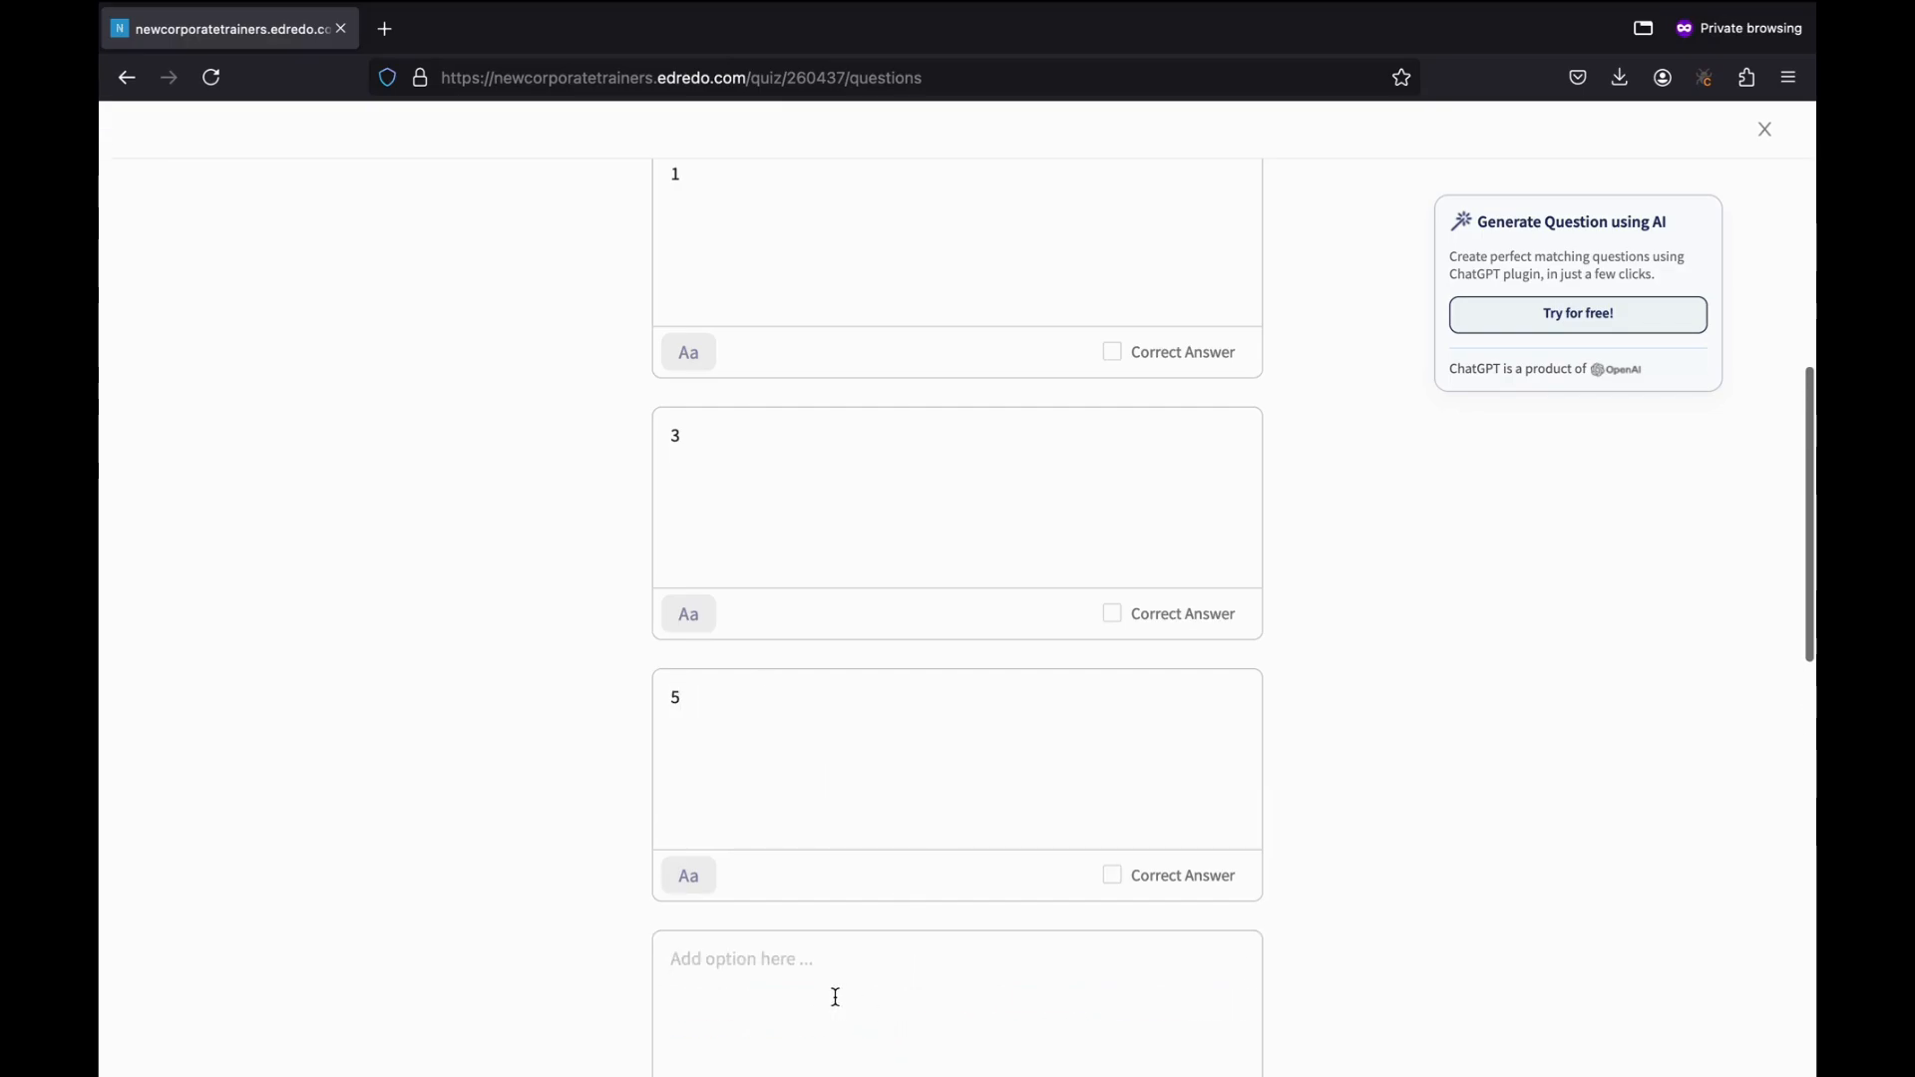
type("Can start a")
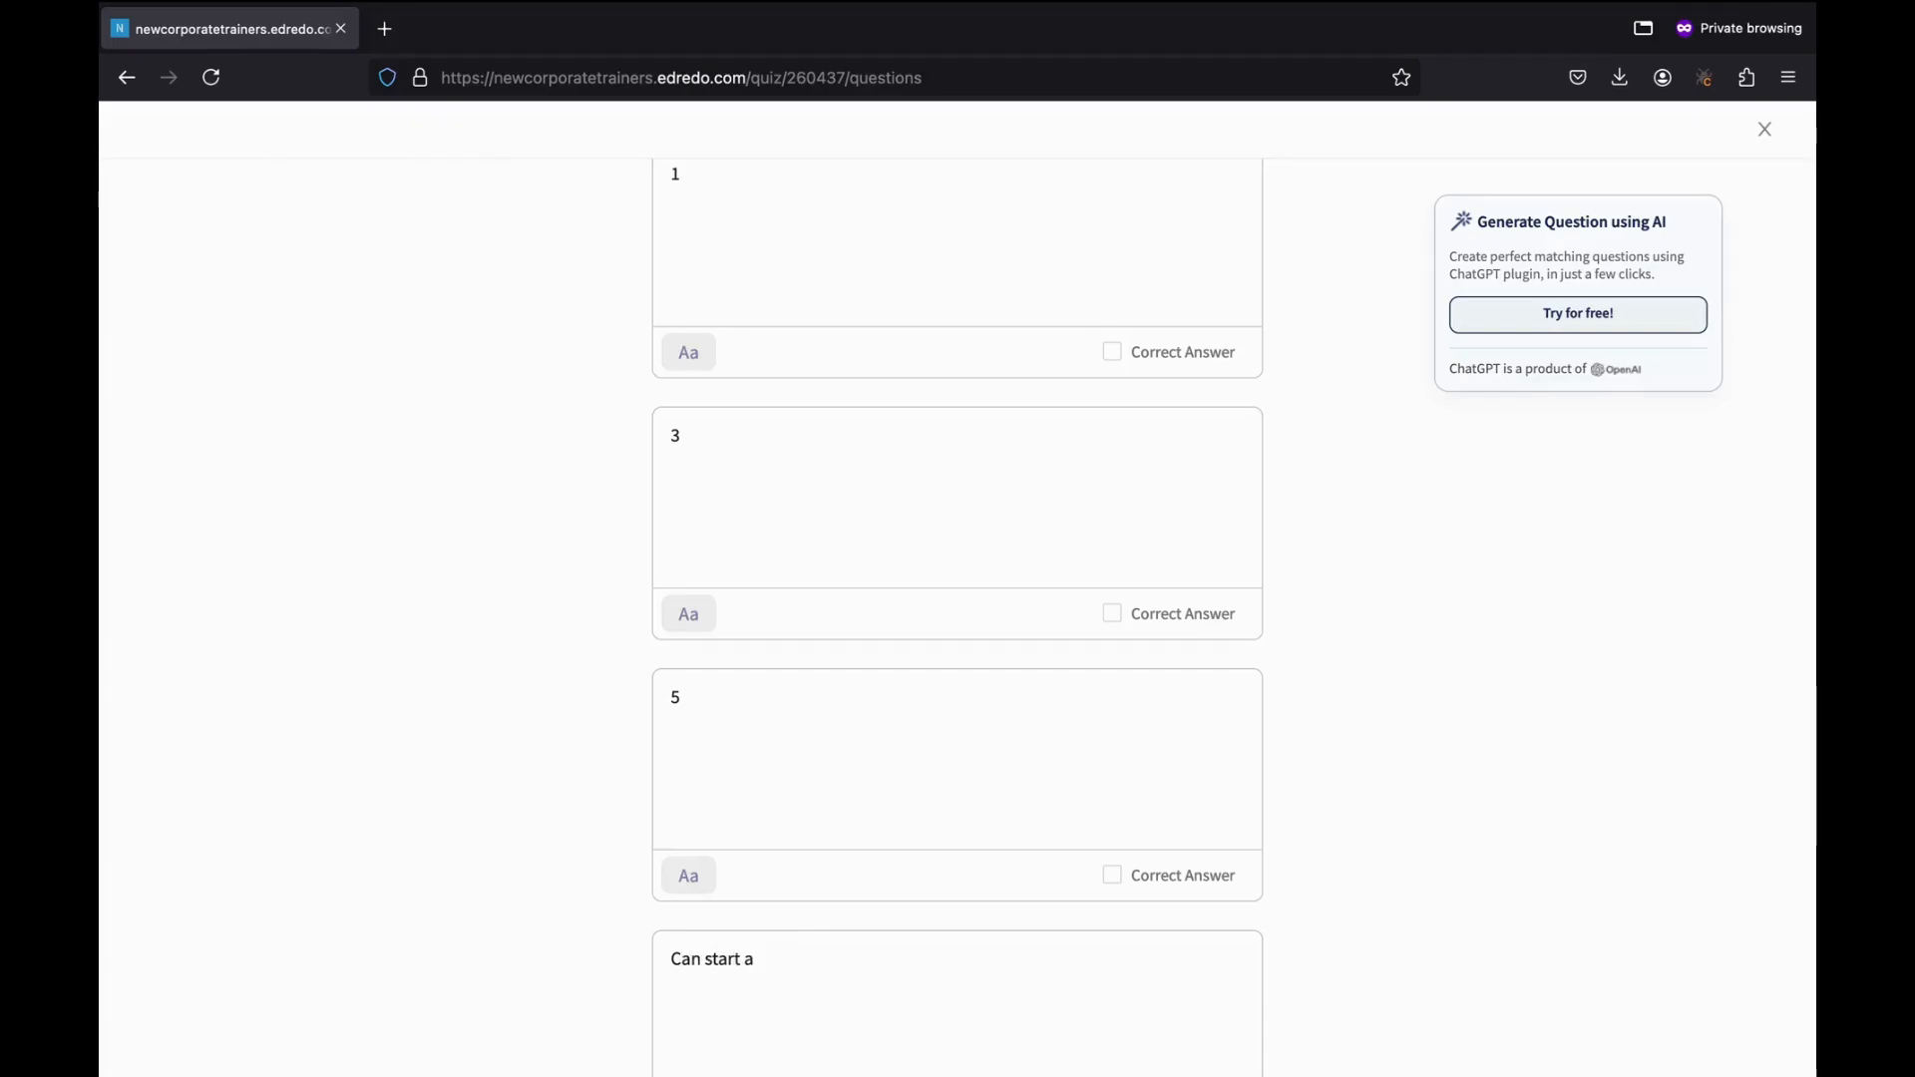
type("s a fresher")
scroll(1302, 795, "down", 3)
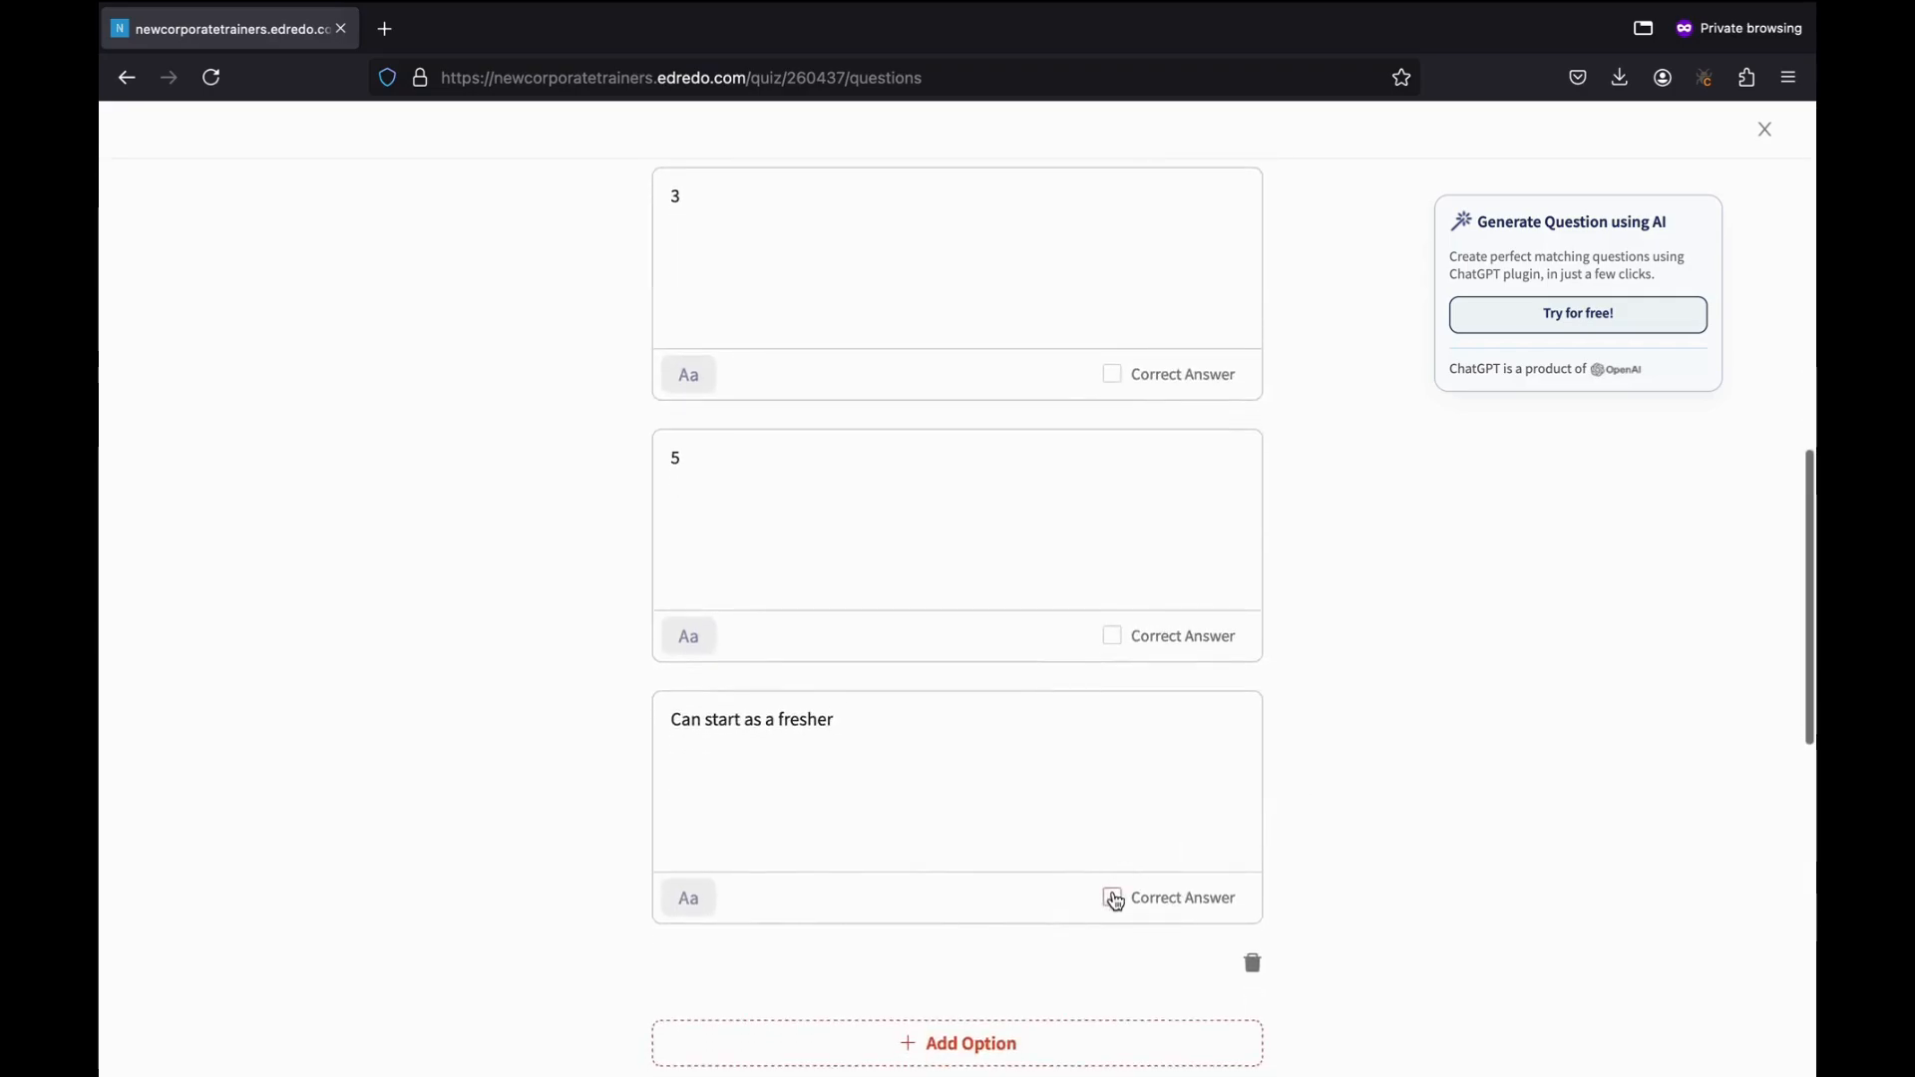
left_click(1112, 896)
Leave the explanation field empty.
scroll(1270, 348, "up", 1)
scroll(1266, 339, "up", 2)
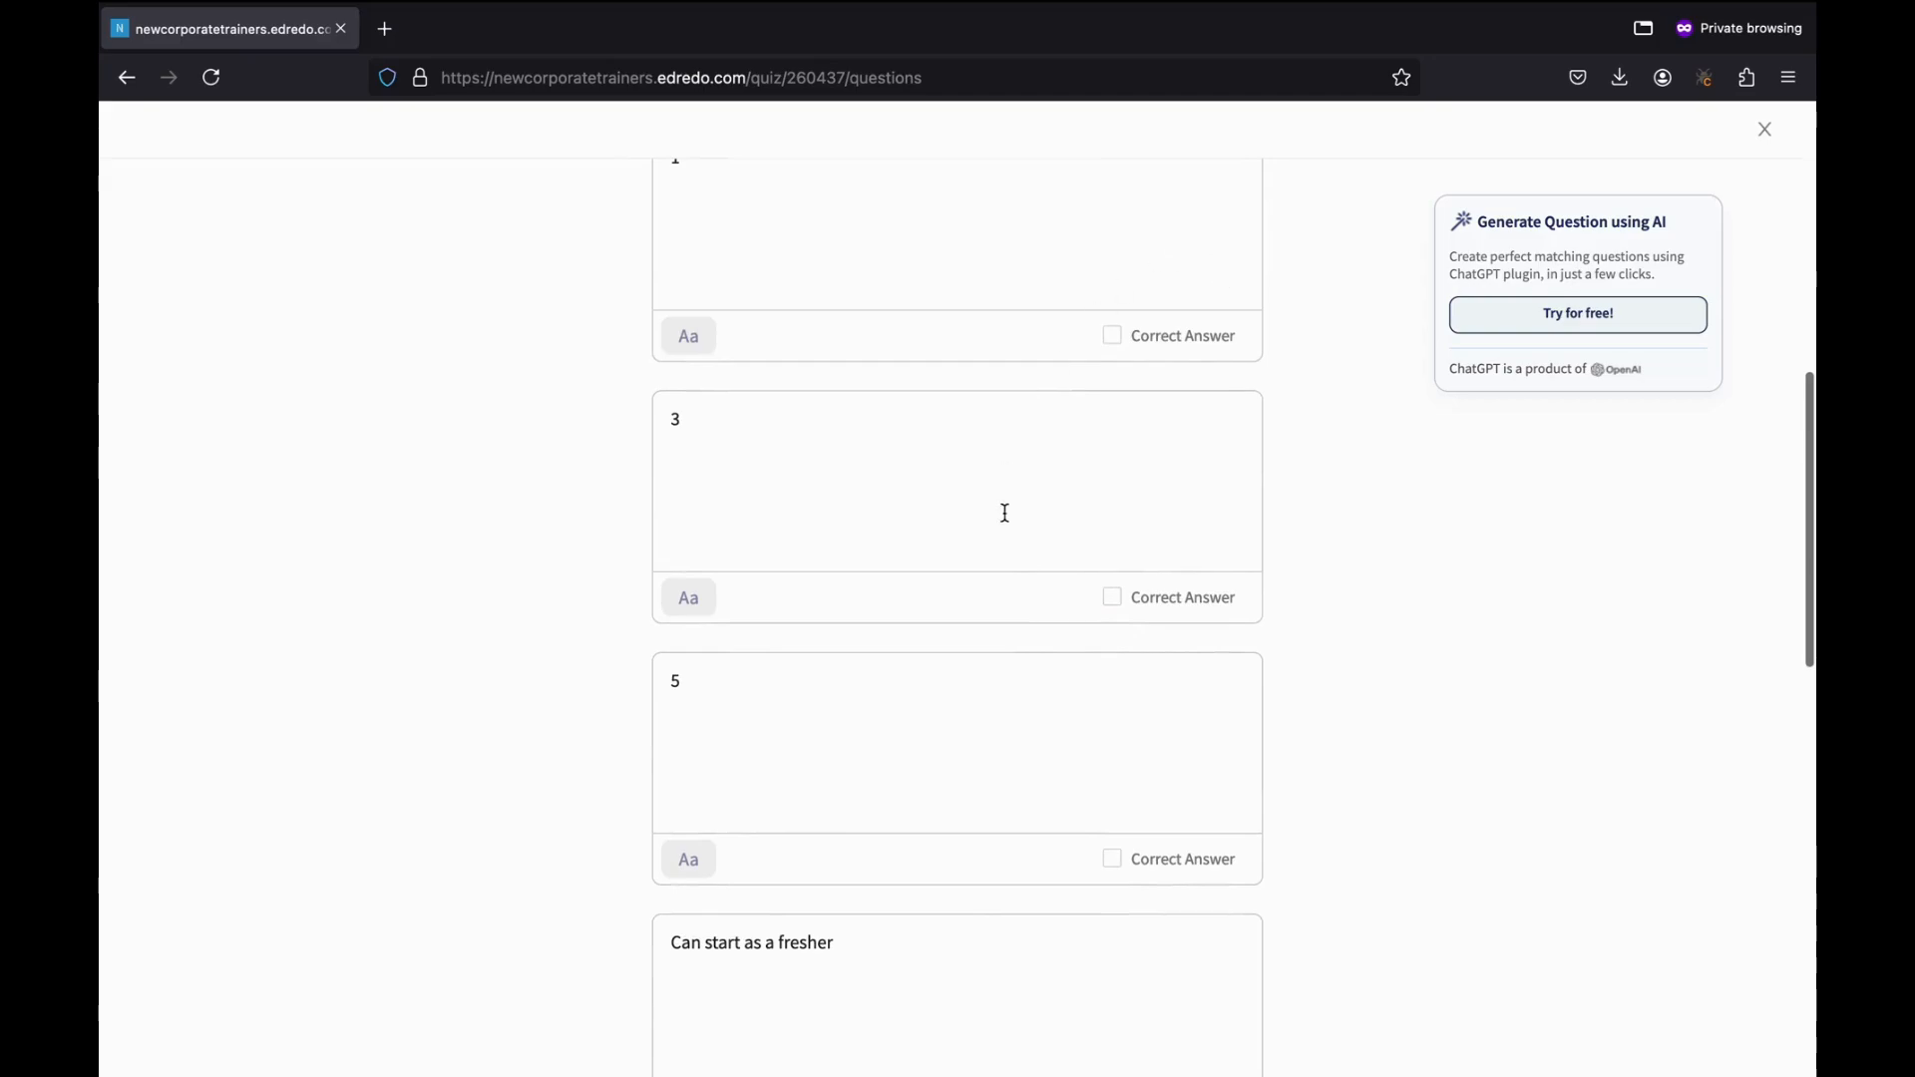
scroll(1083, 868, "down", 5)
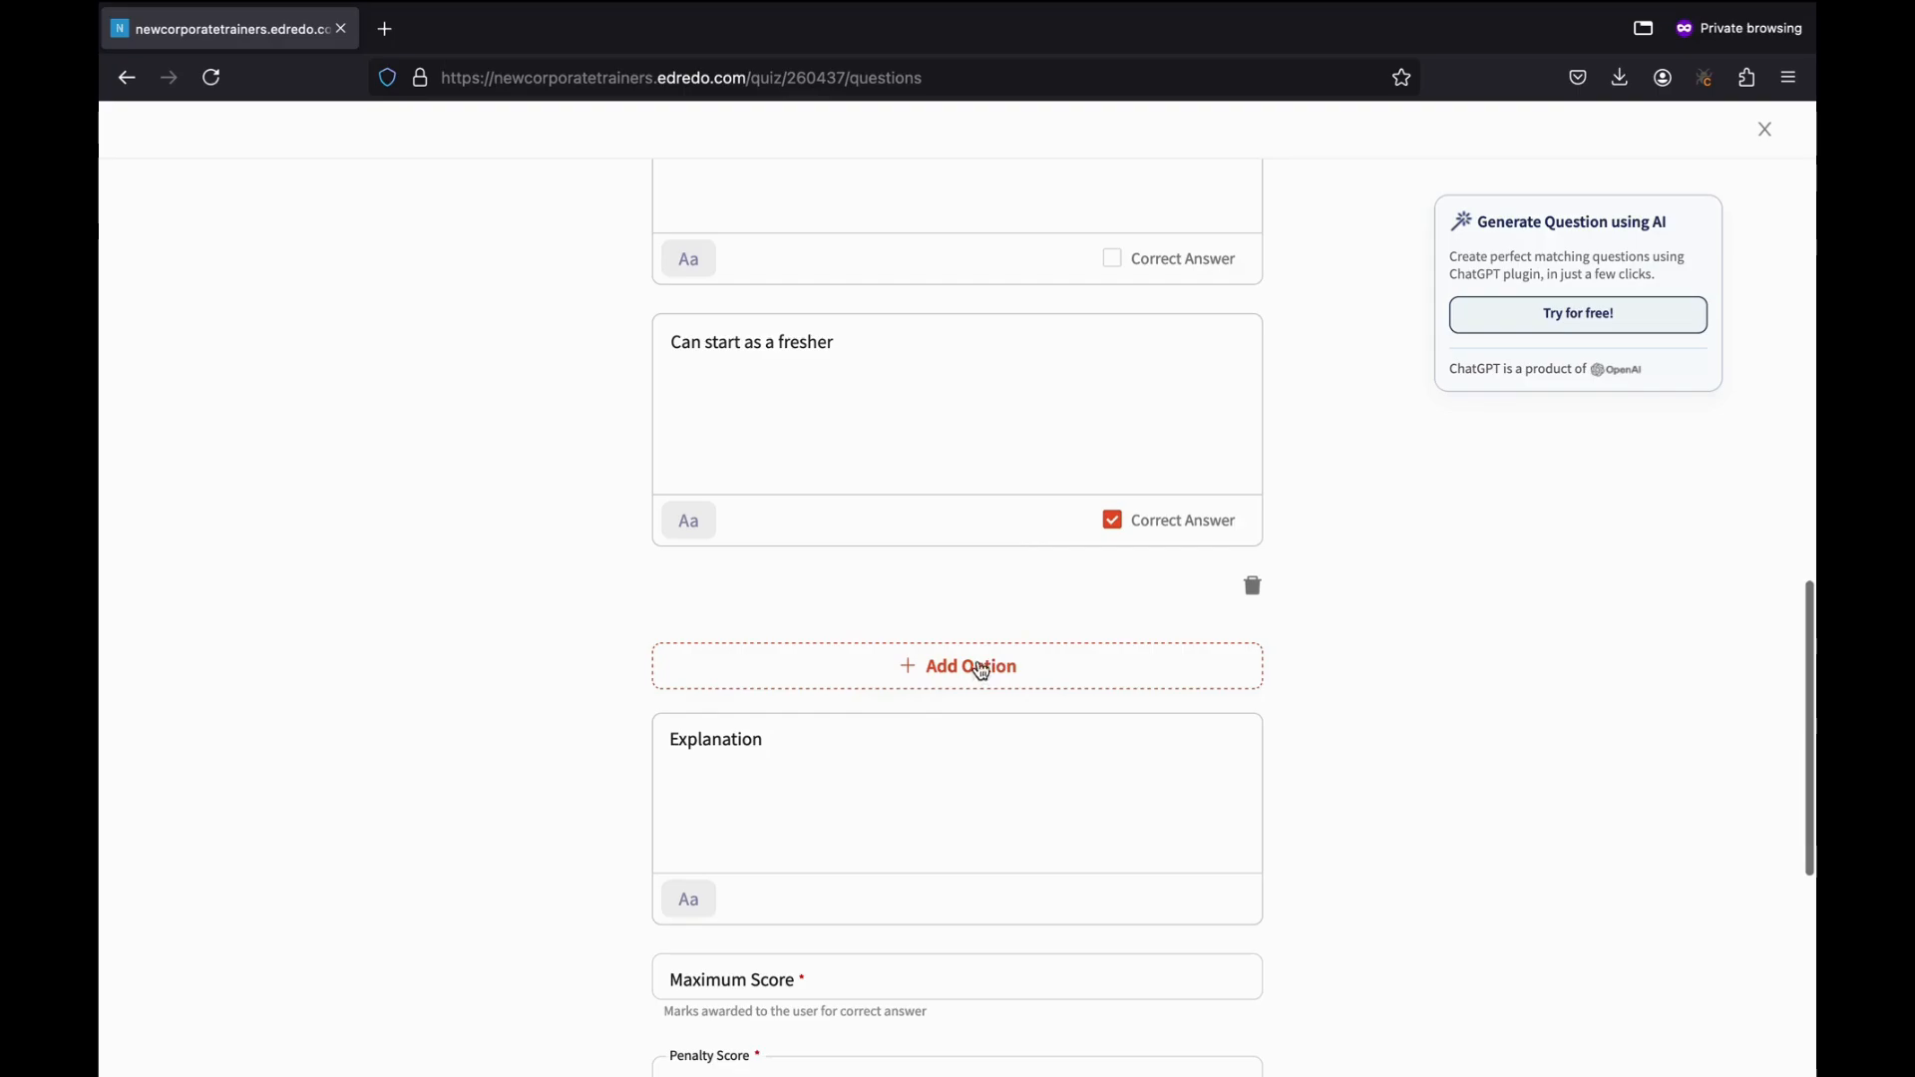
scroll(957, 643, "down", 2)
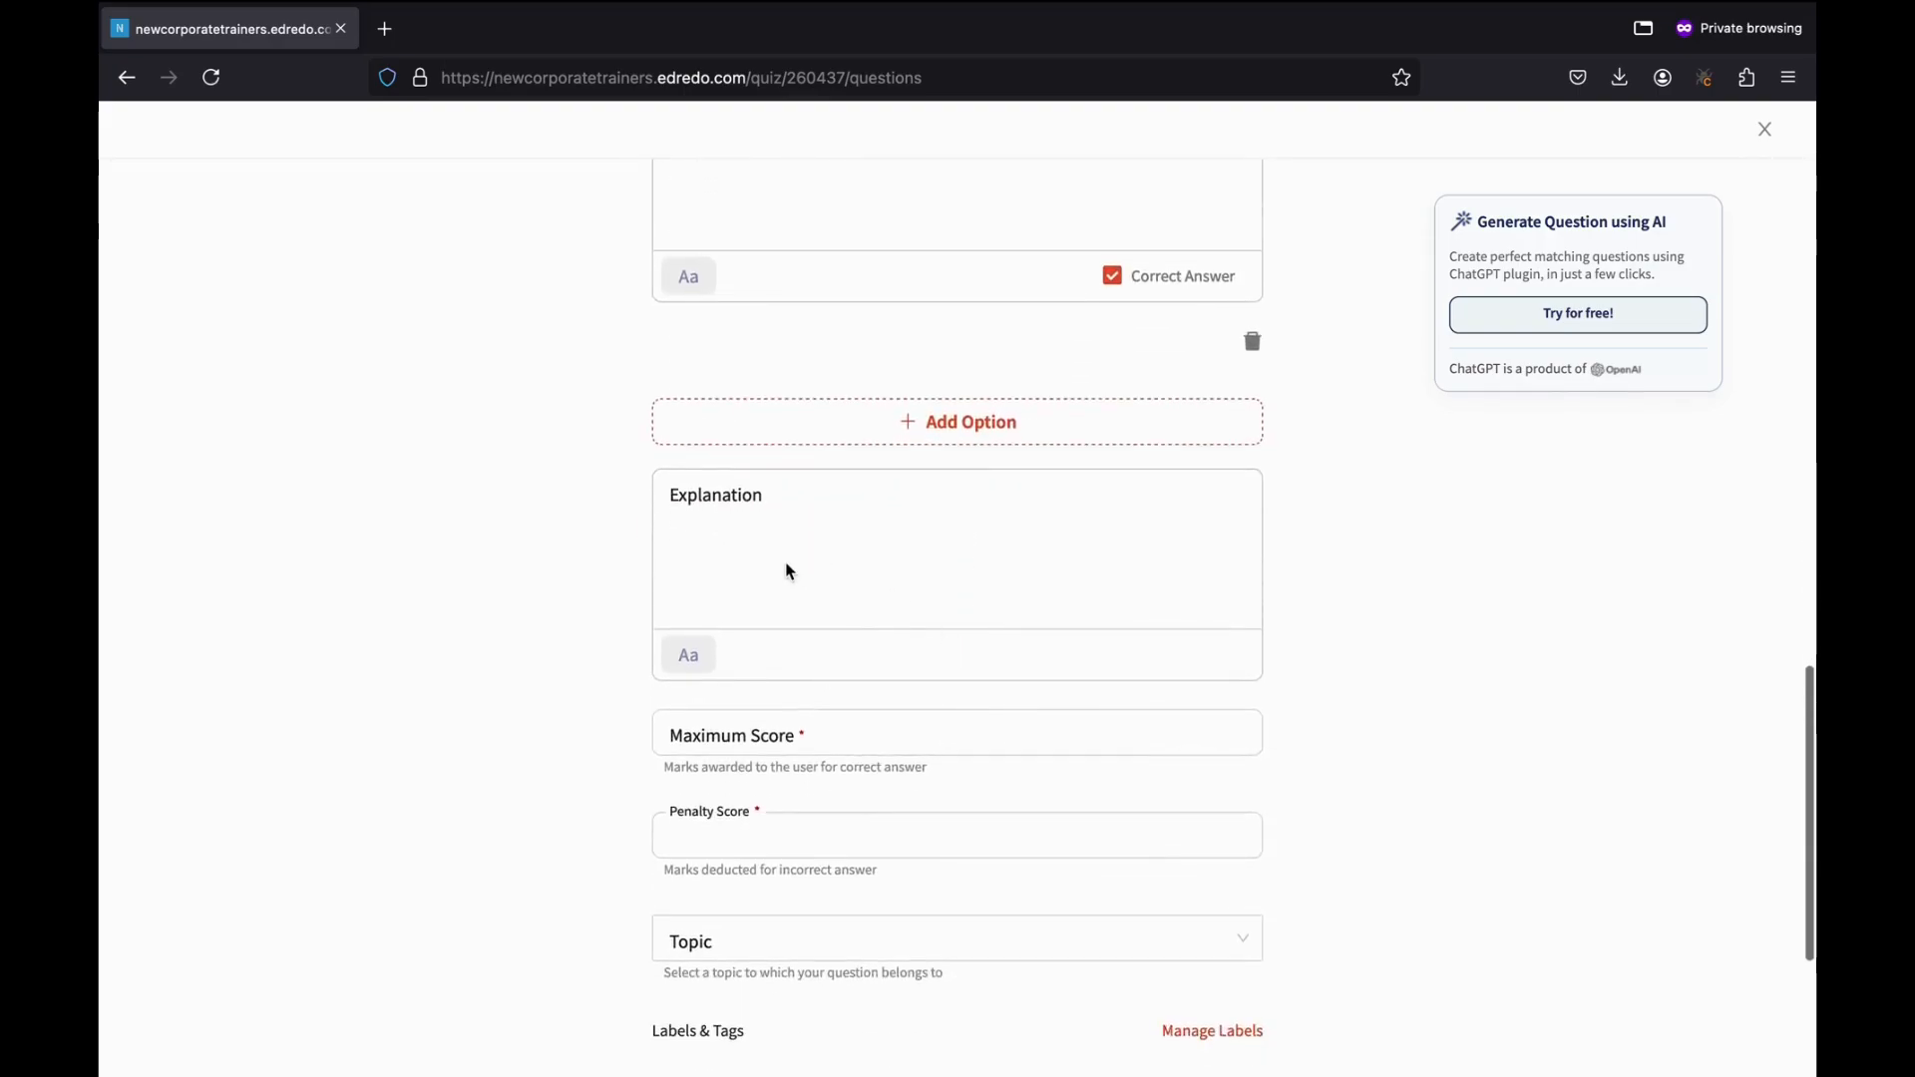
scroll(787, 566, "down", 1)
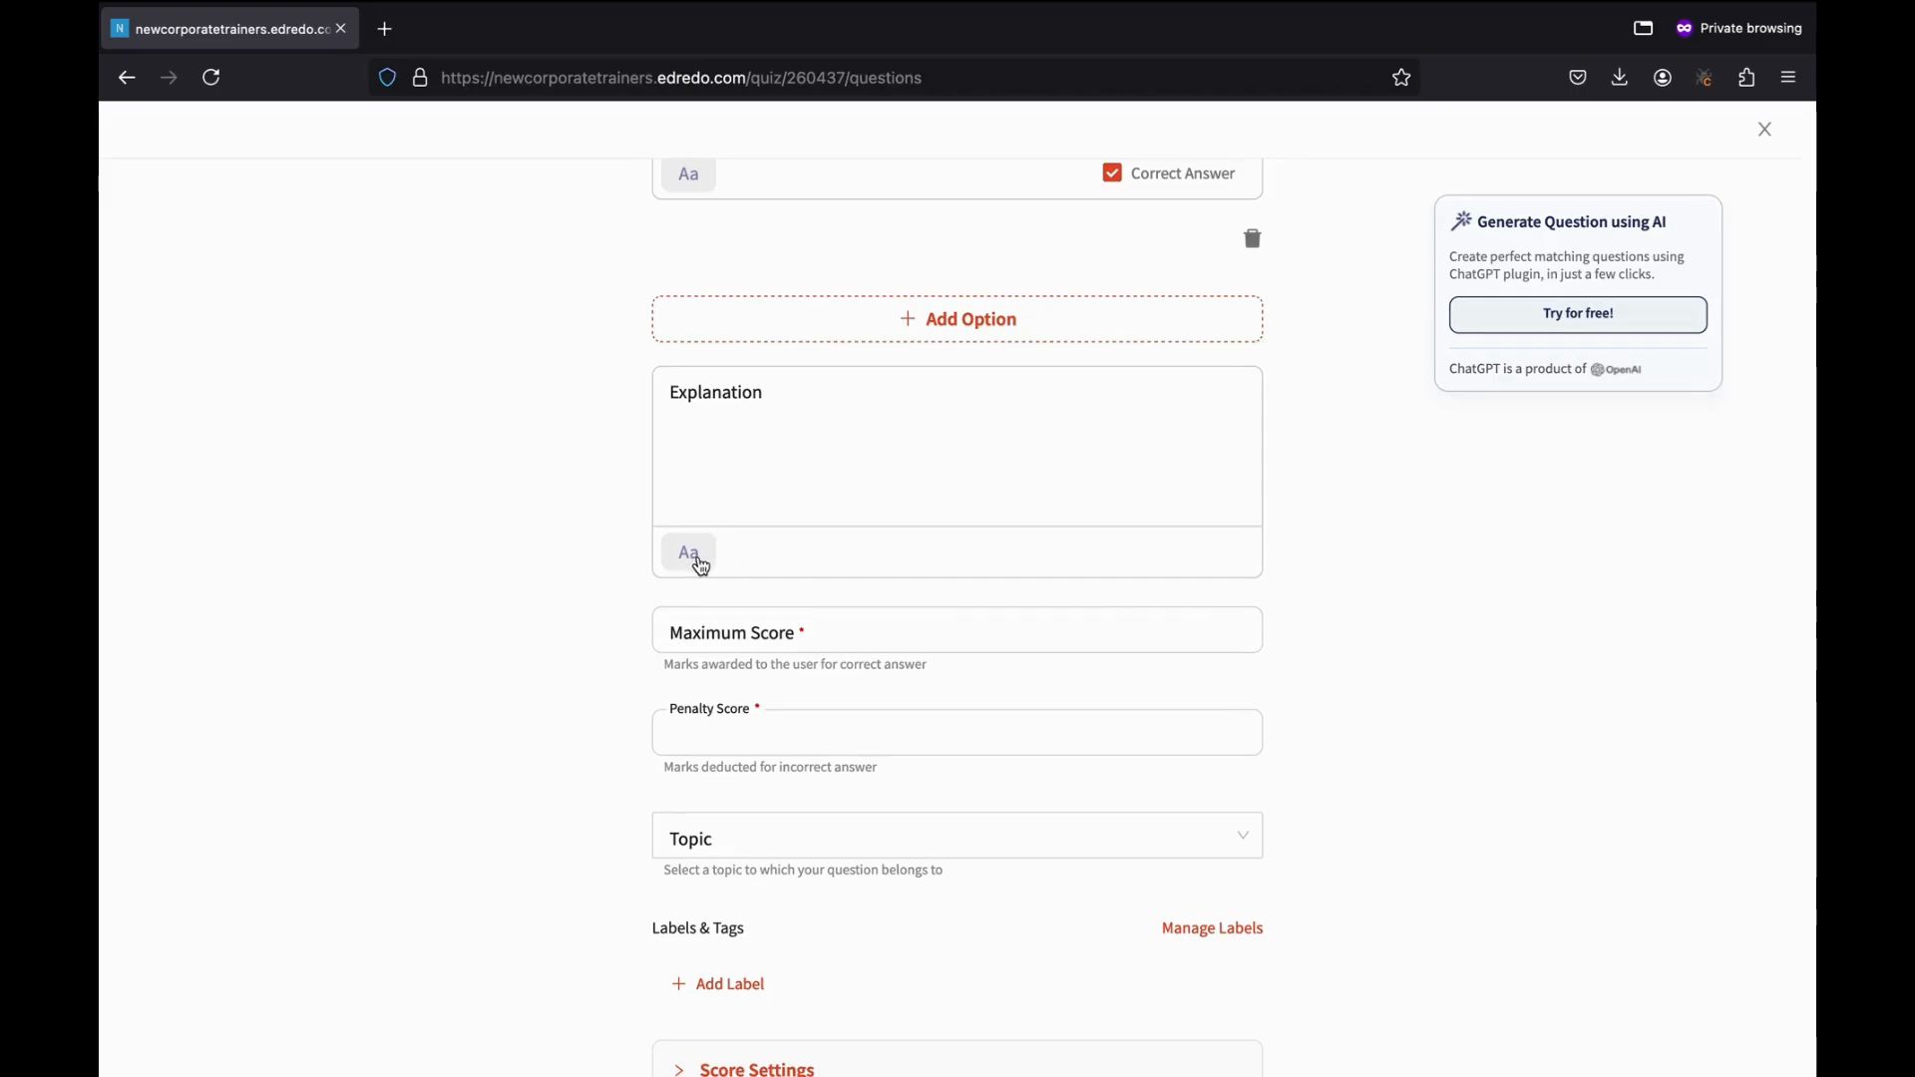
left_click(703, 566)
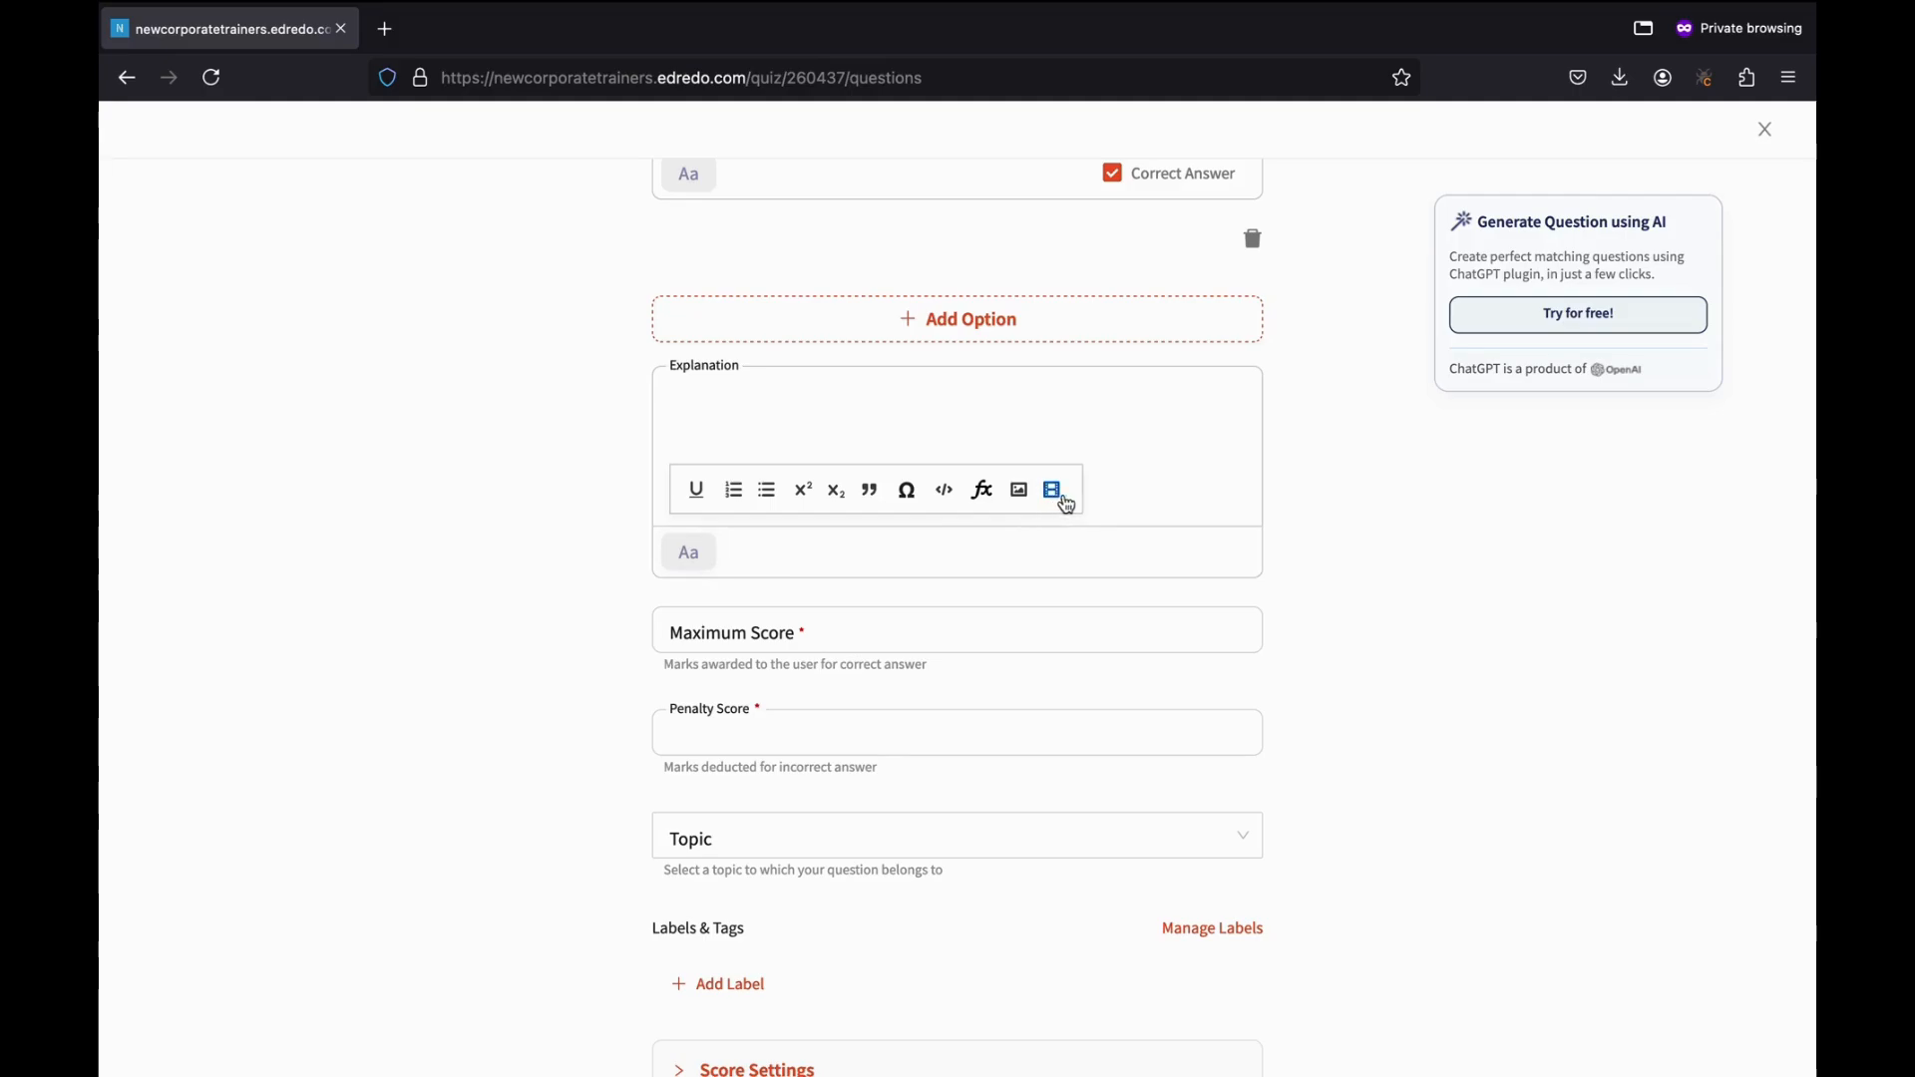
left_click(1405, 587)
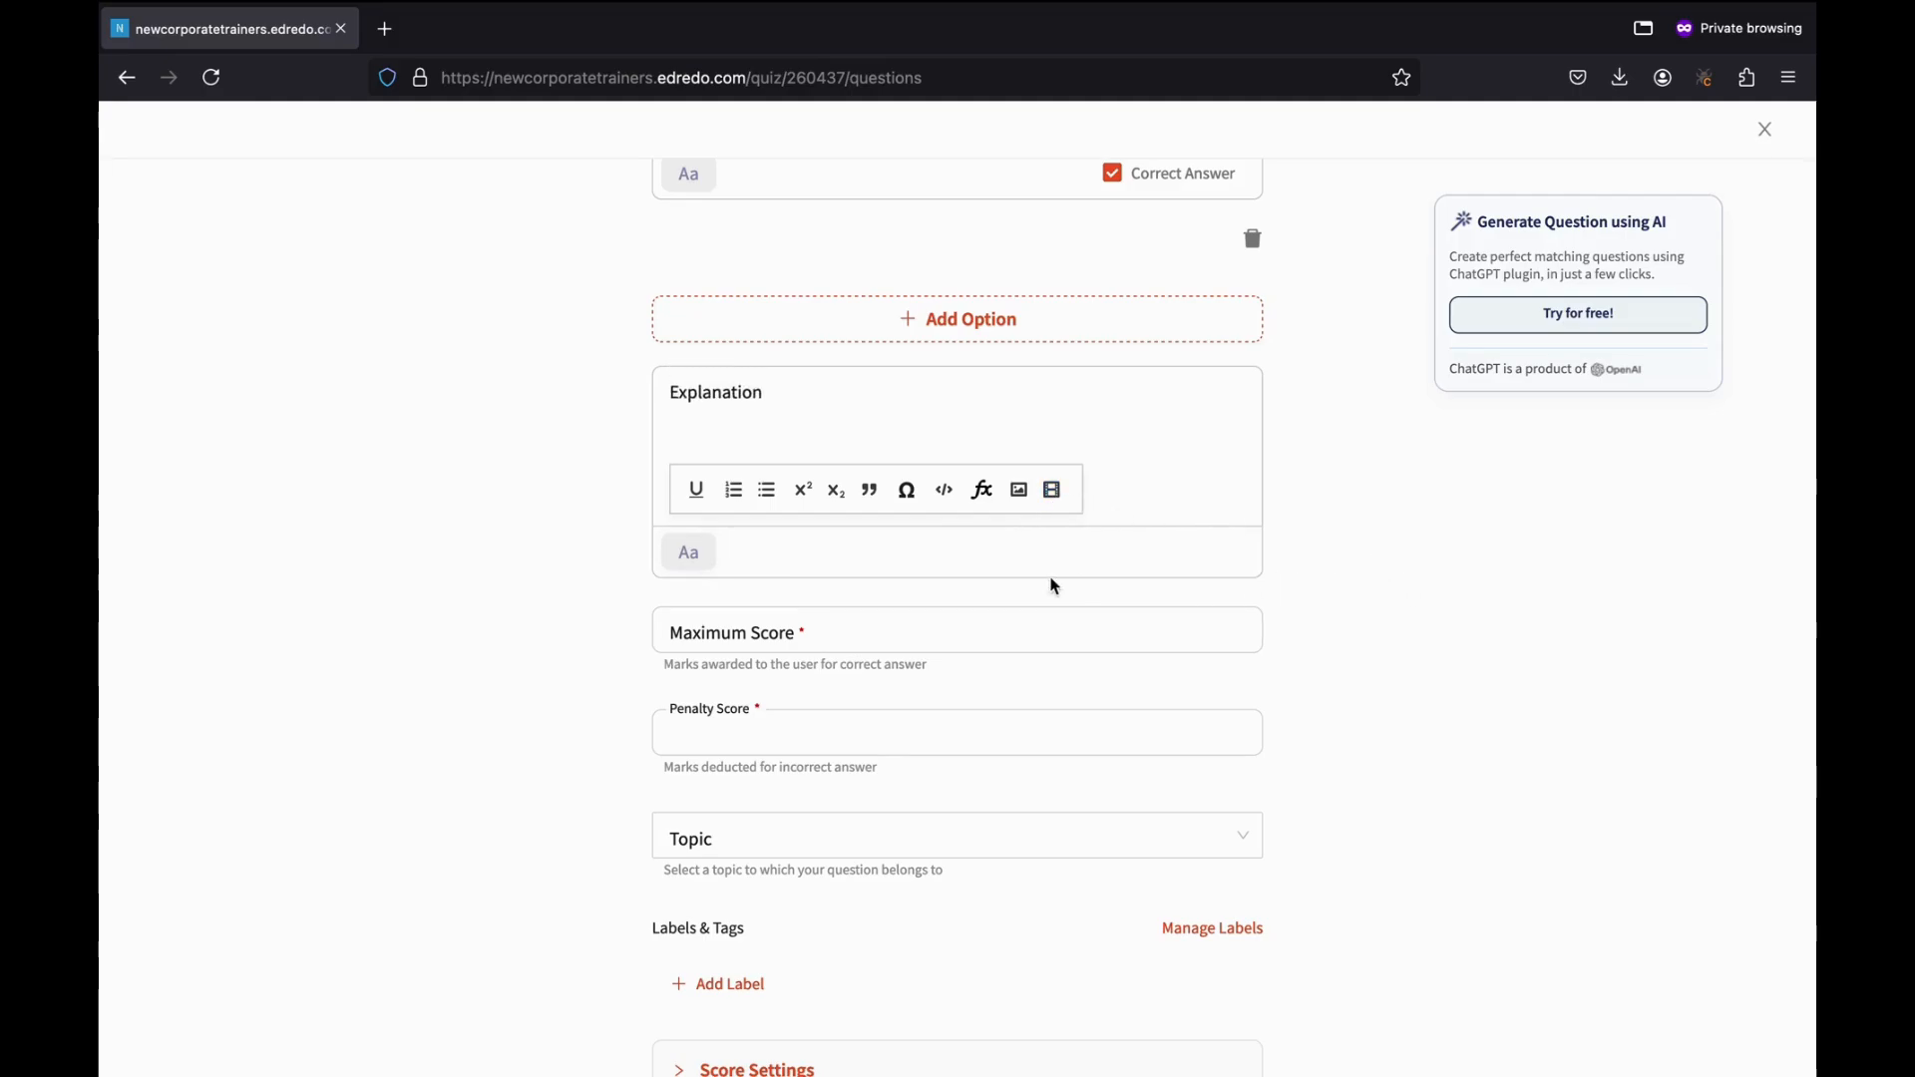
Set Maximum Score 2 and Penalty Score 1, leaving the topic unset.
scroll(1051, 579, "down", 1)
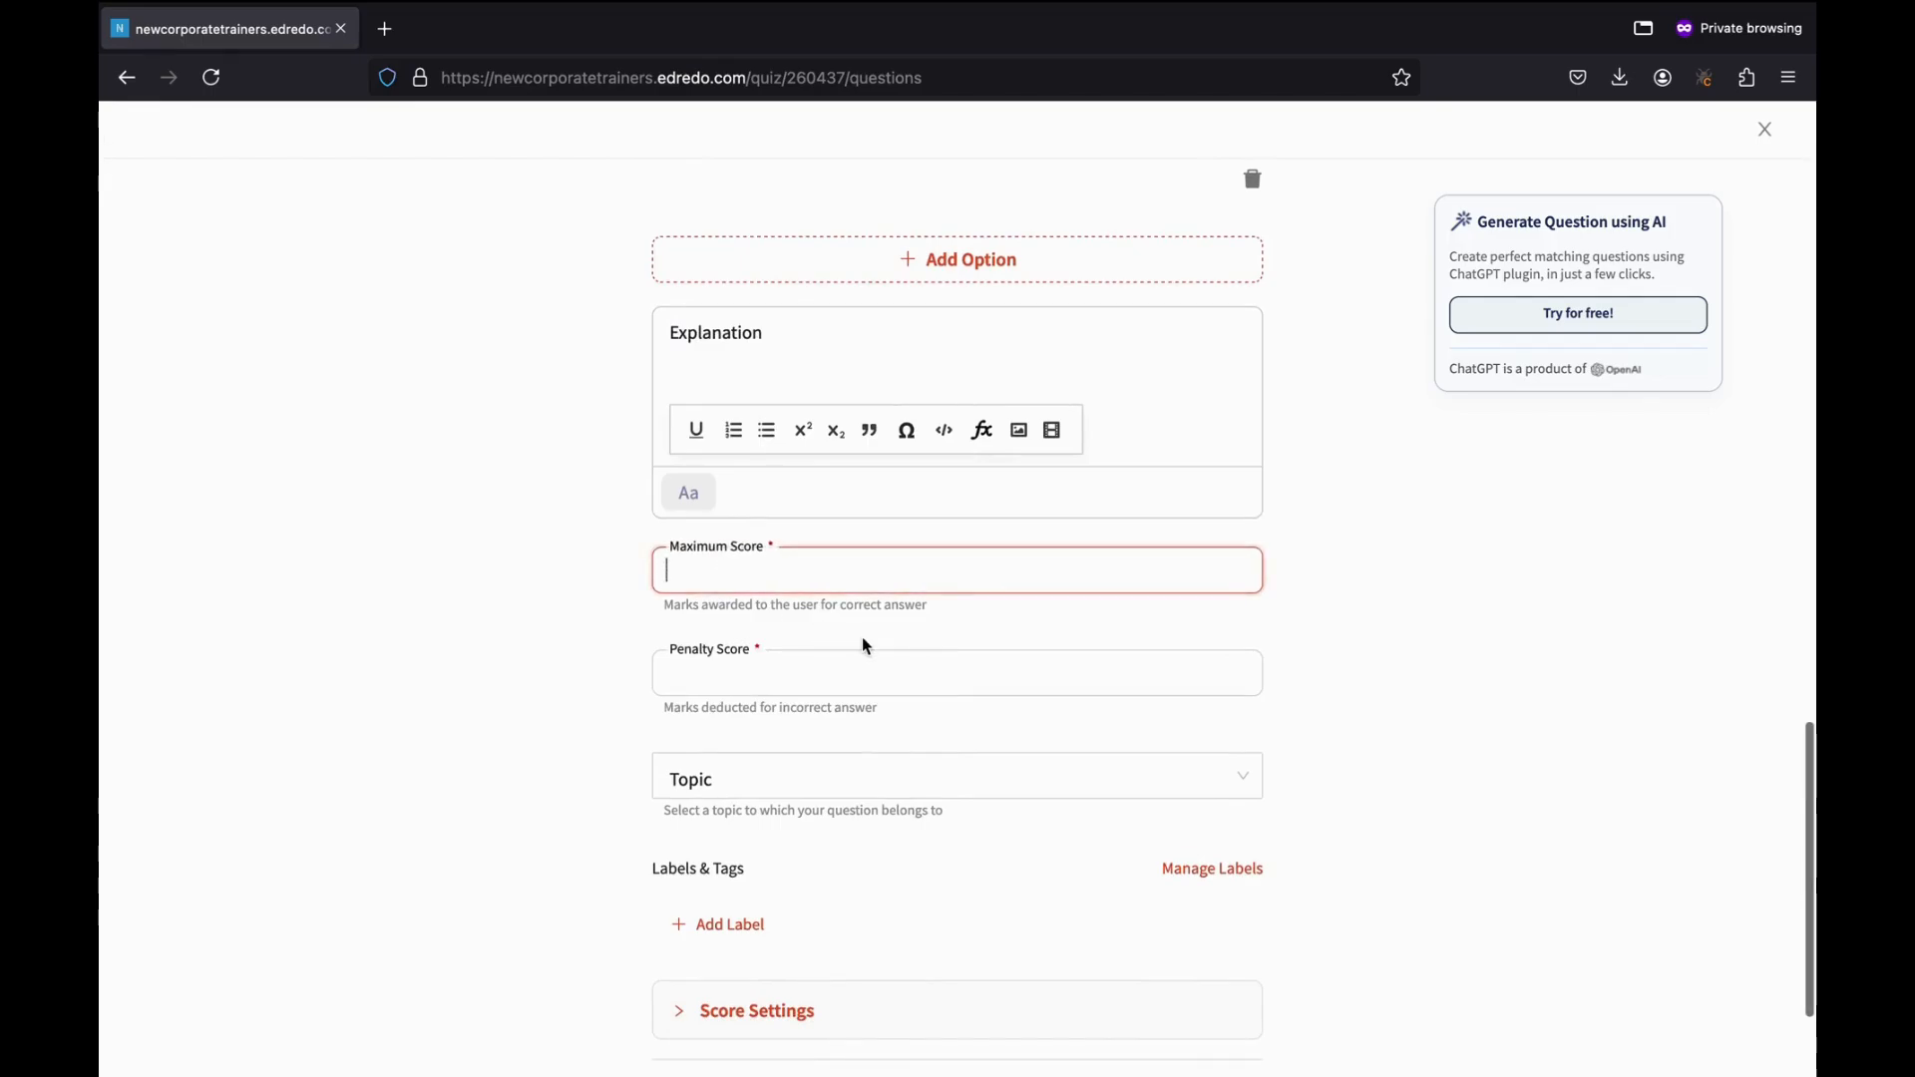
type("2")
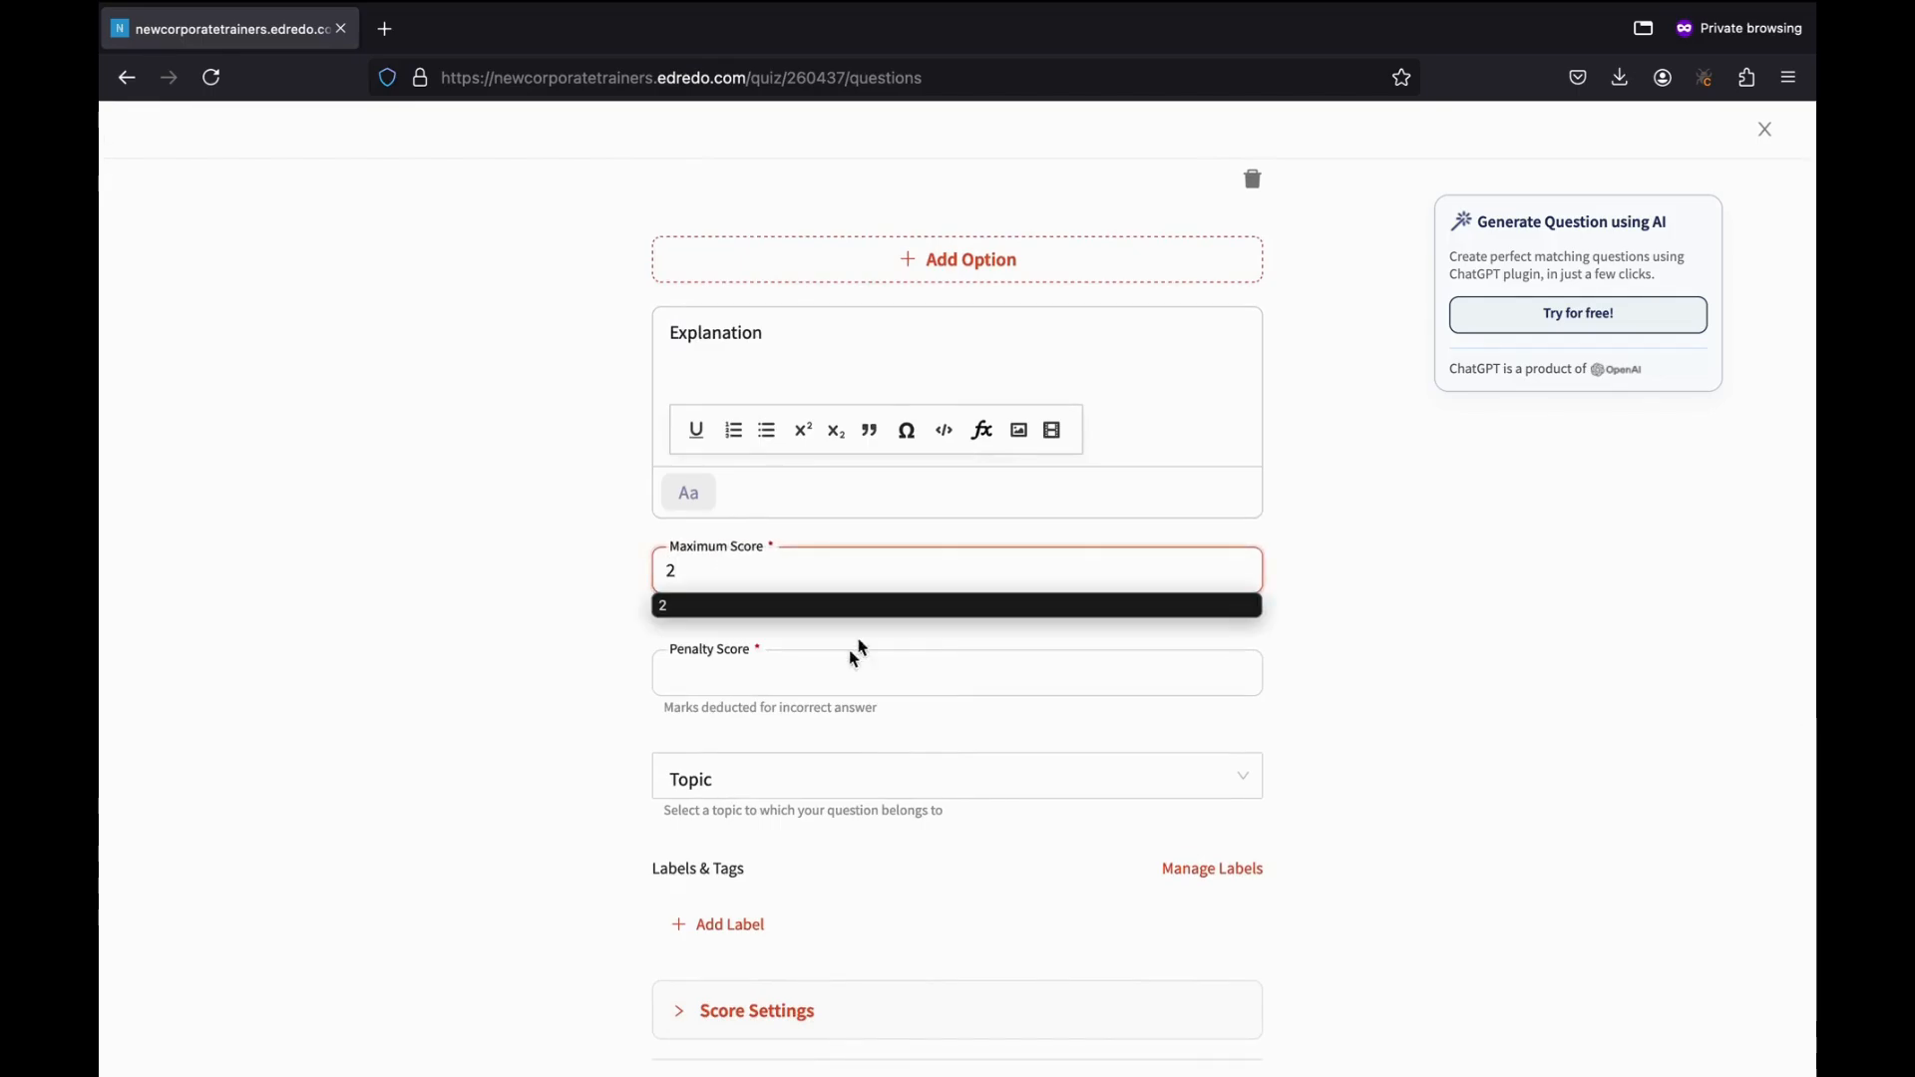
left_click(718, 675)
type("1")
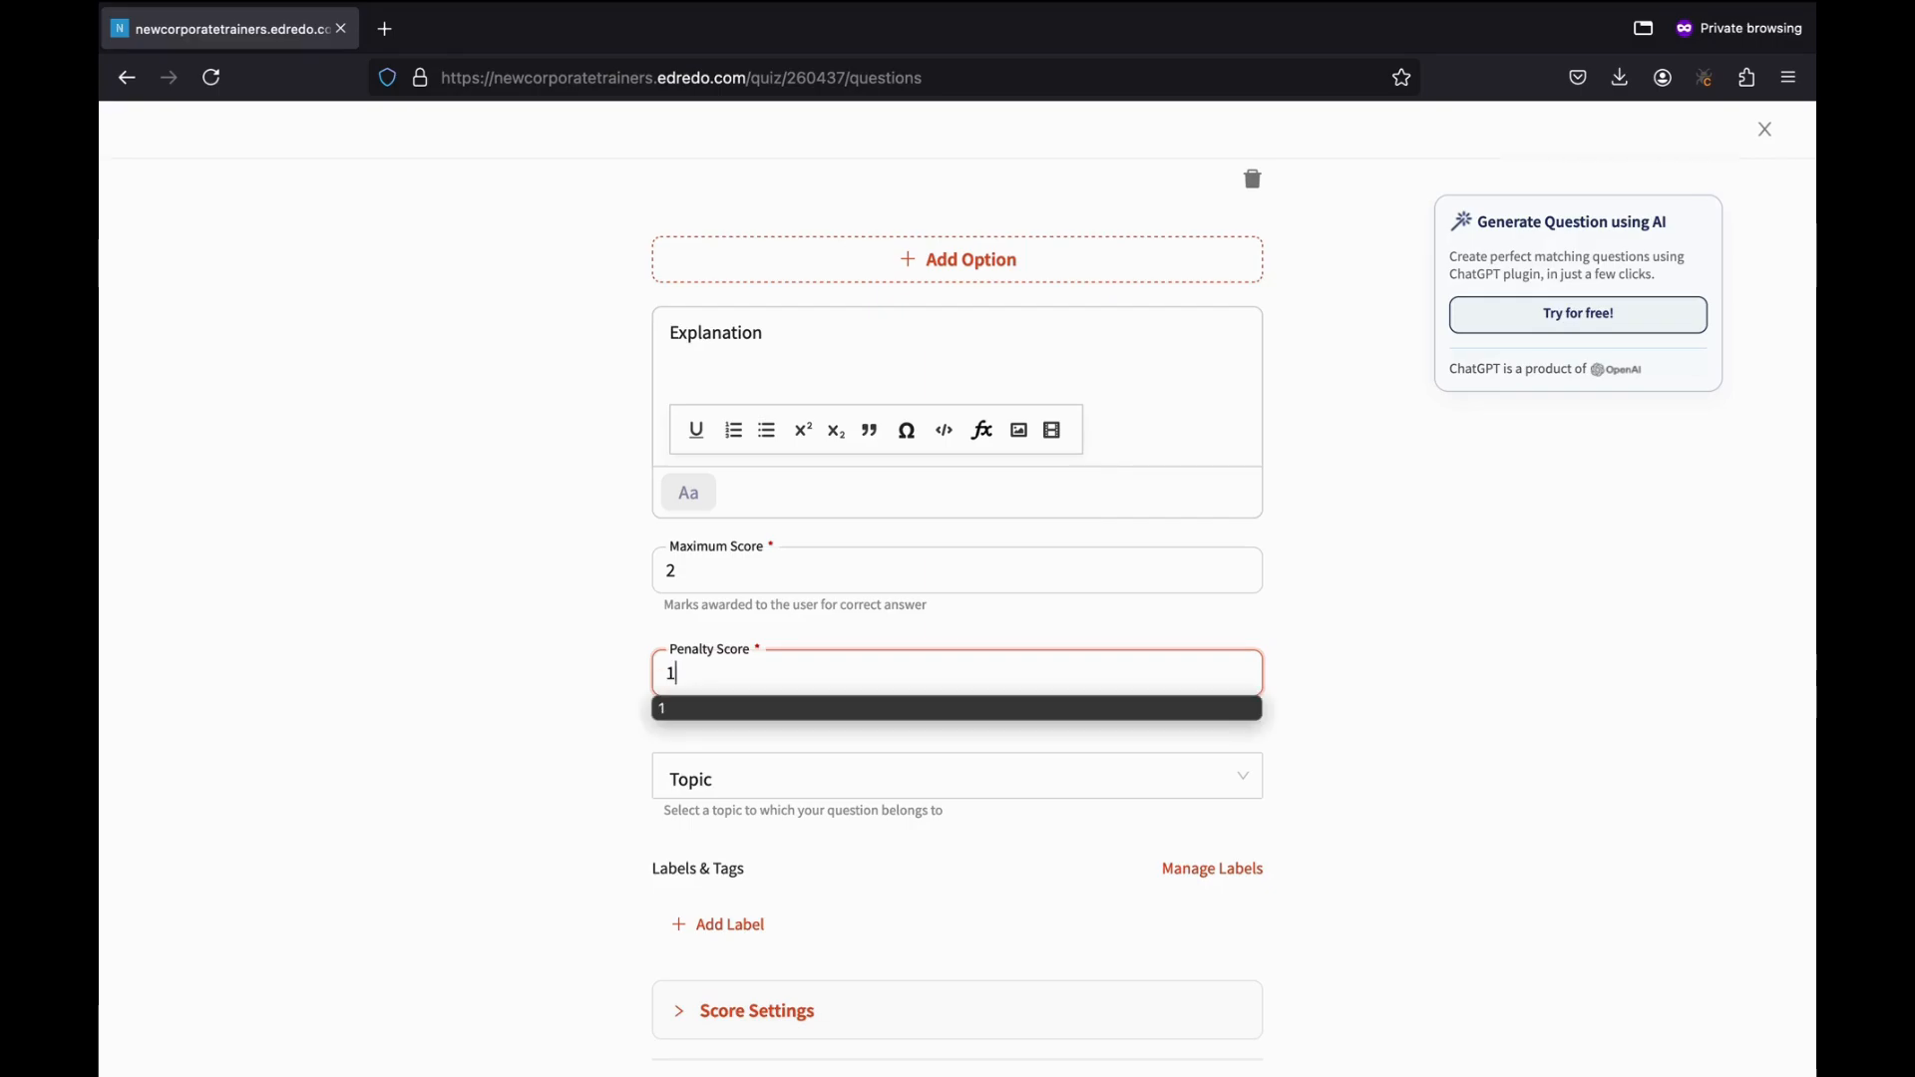
left_click(552, 827)
scroll(653, 859, "down", 2)
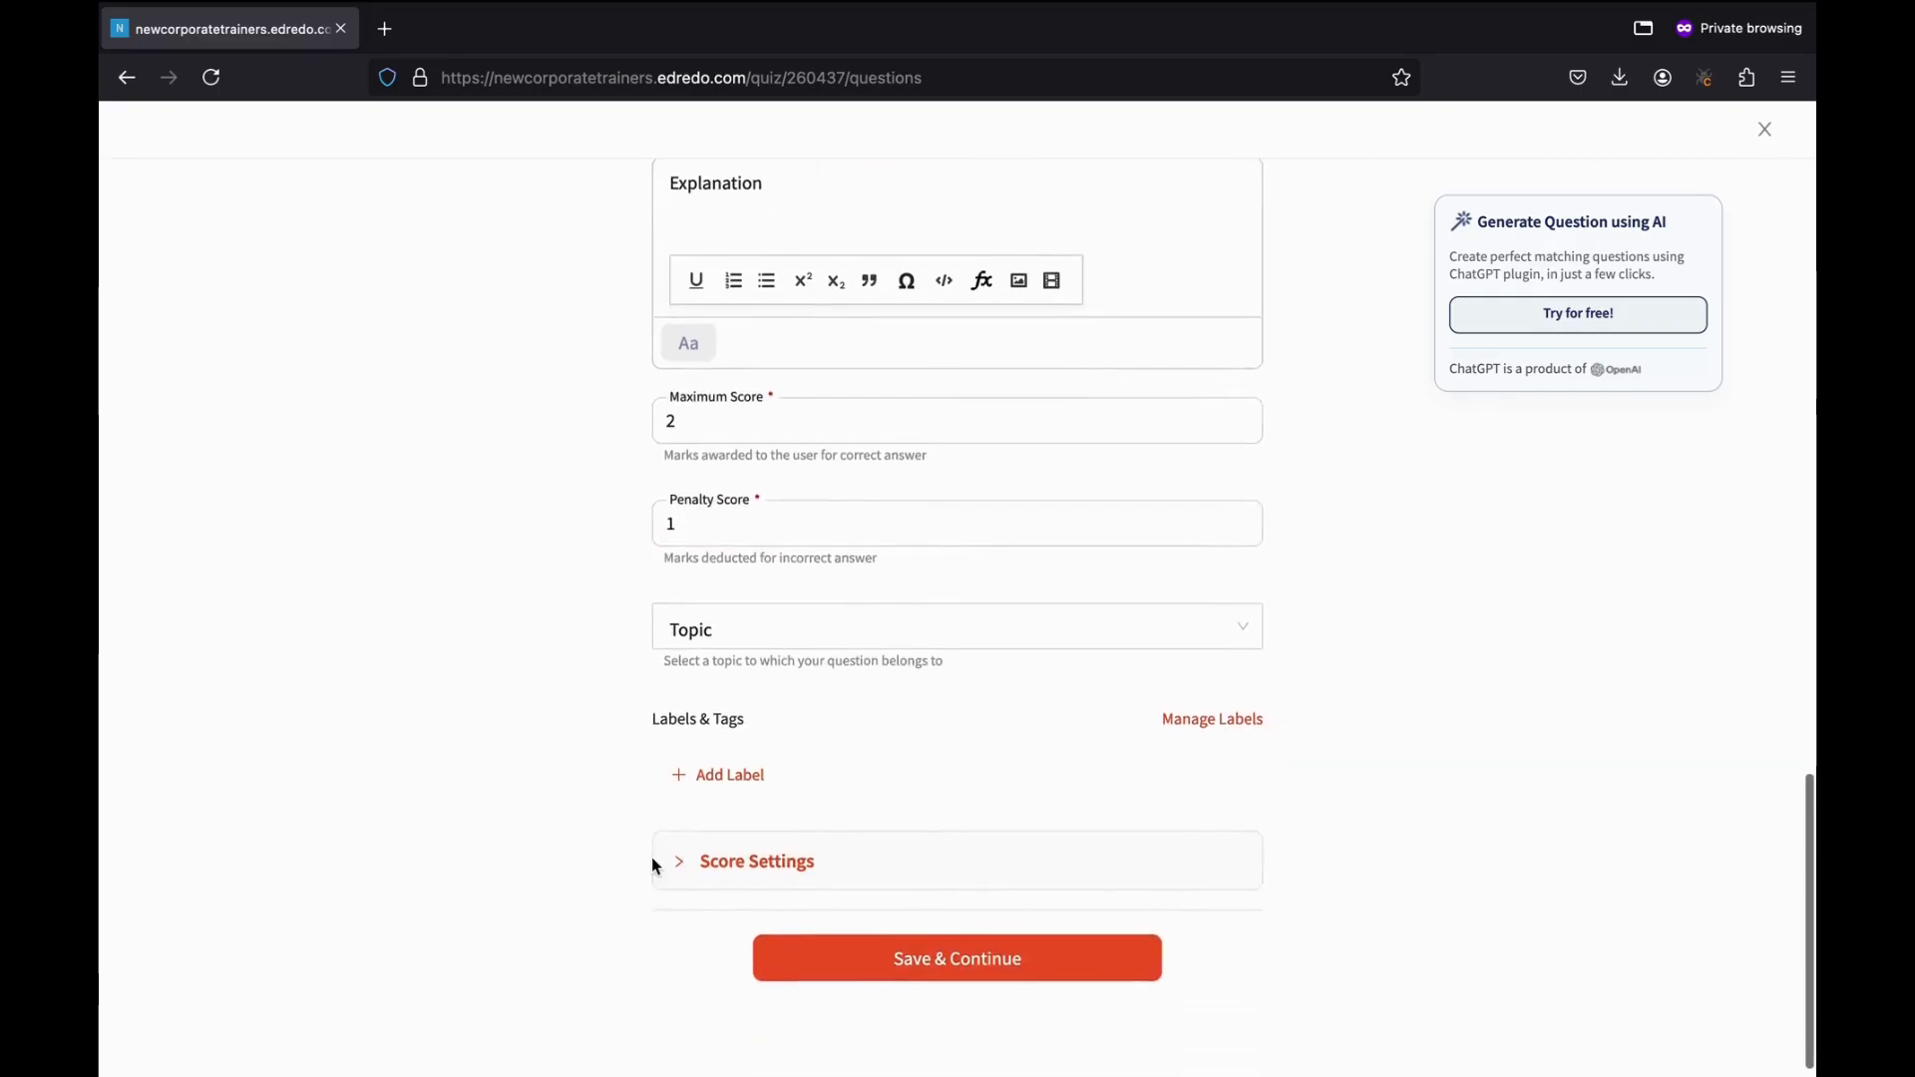
left_click(743, 631)
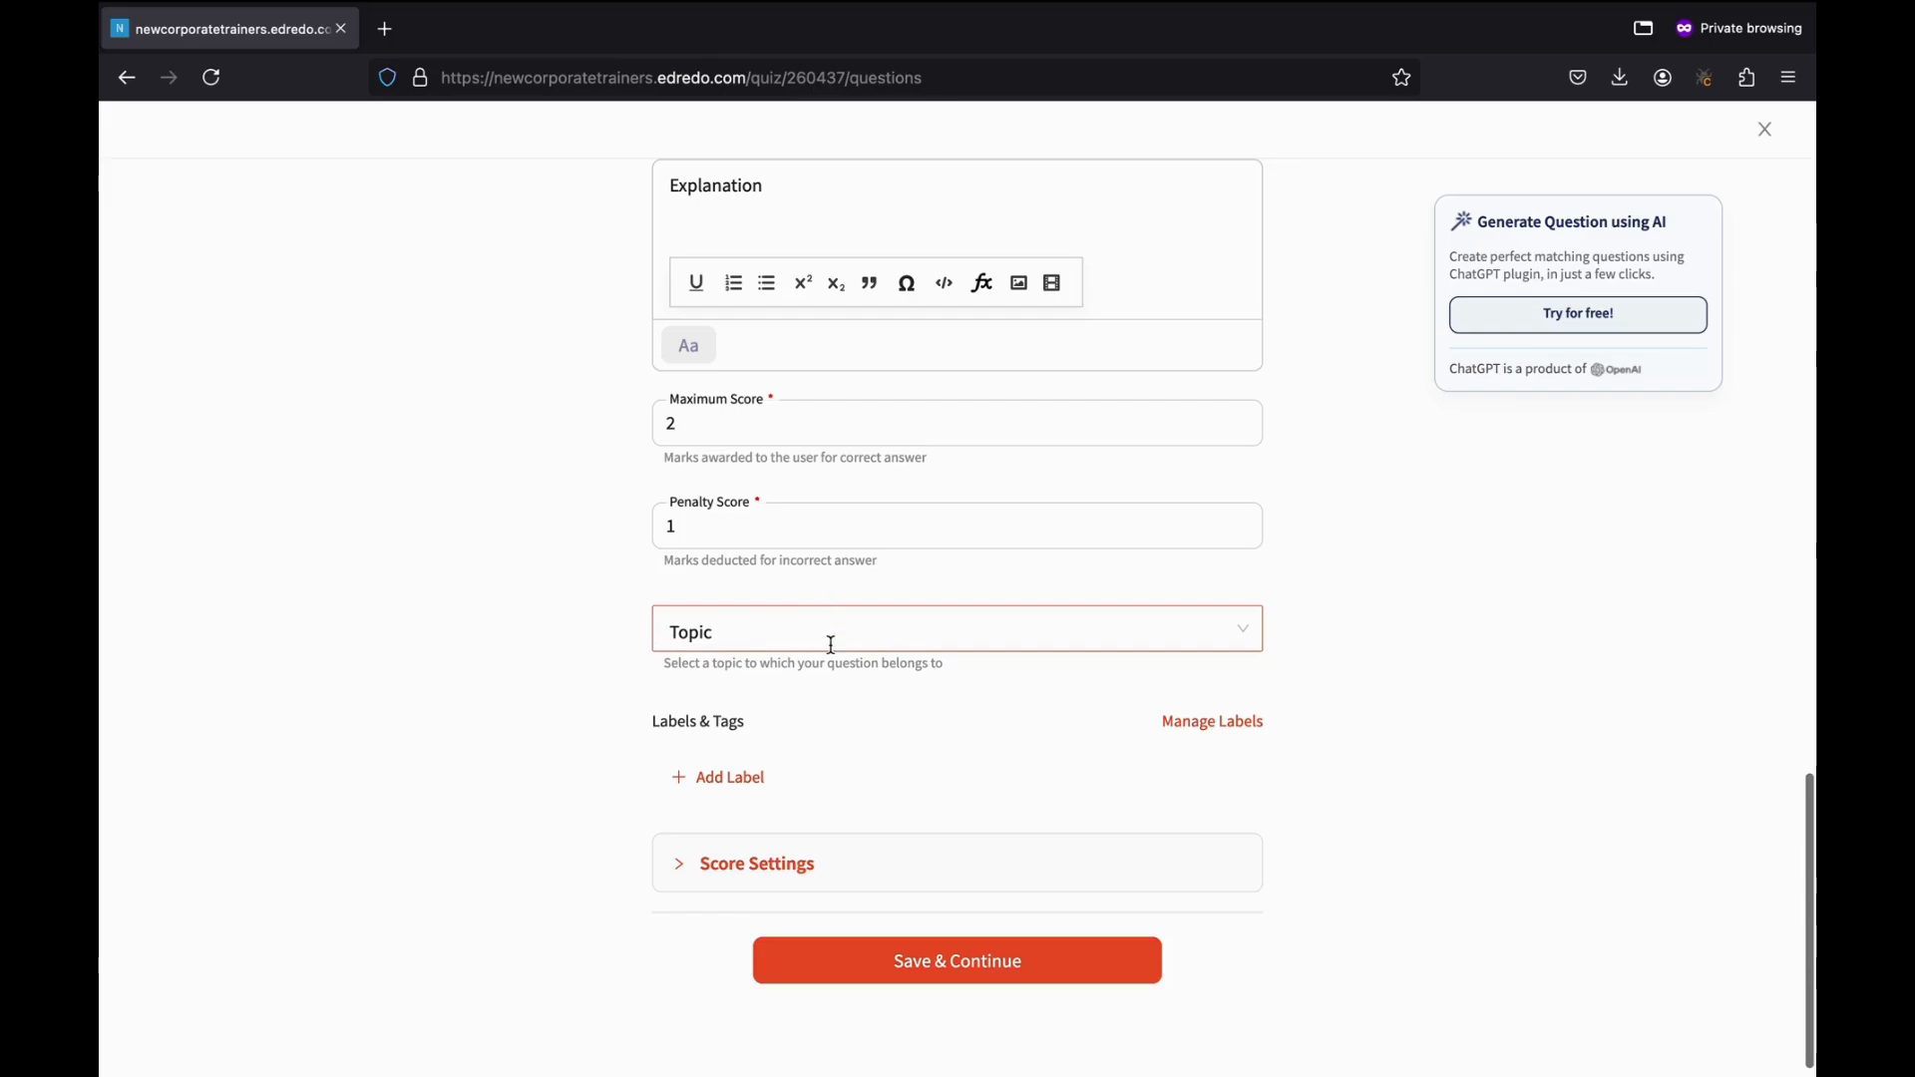
left_click(840, 726)
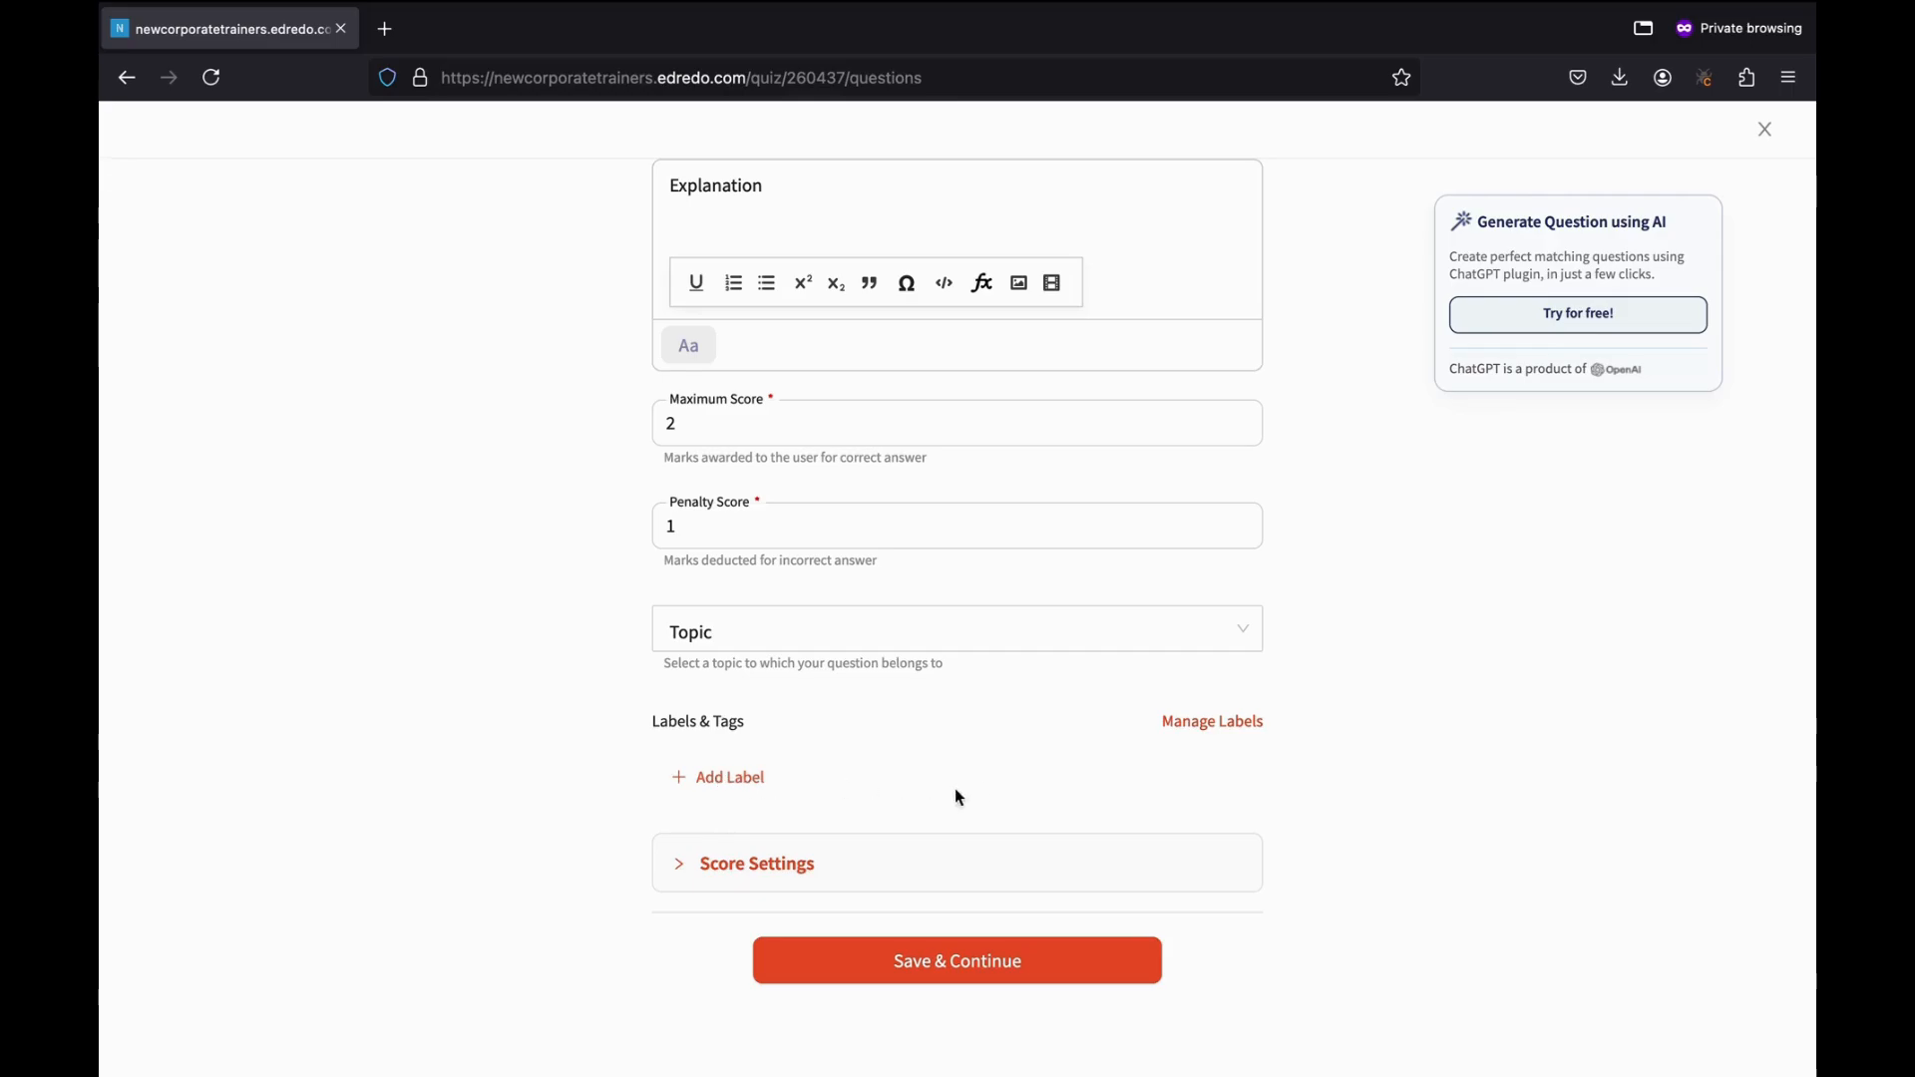
Attach the HR Training label to the question without adding a second label.
left_click(746, 779)
left_click(920, 785)
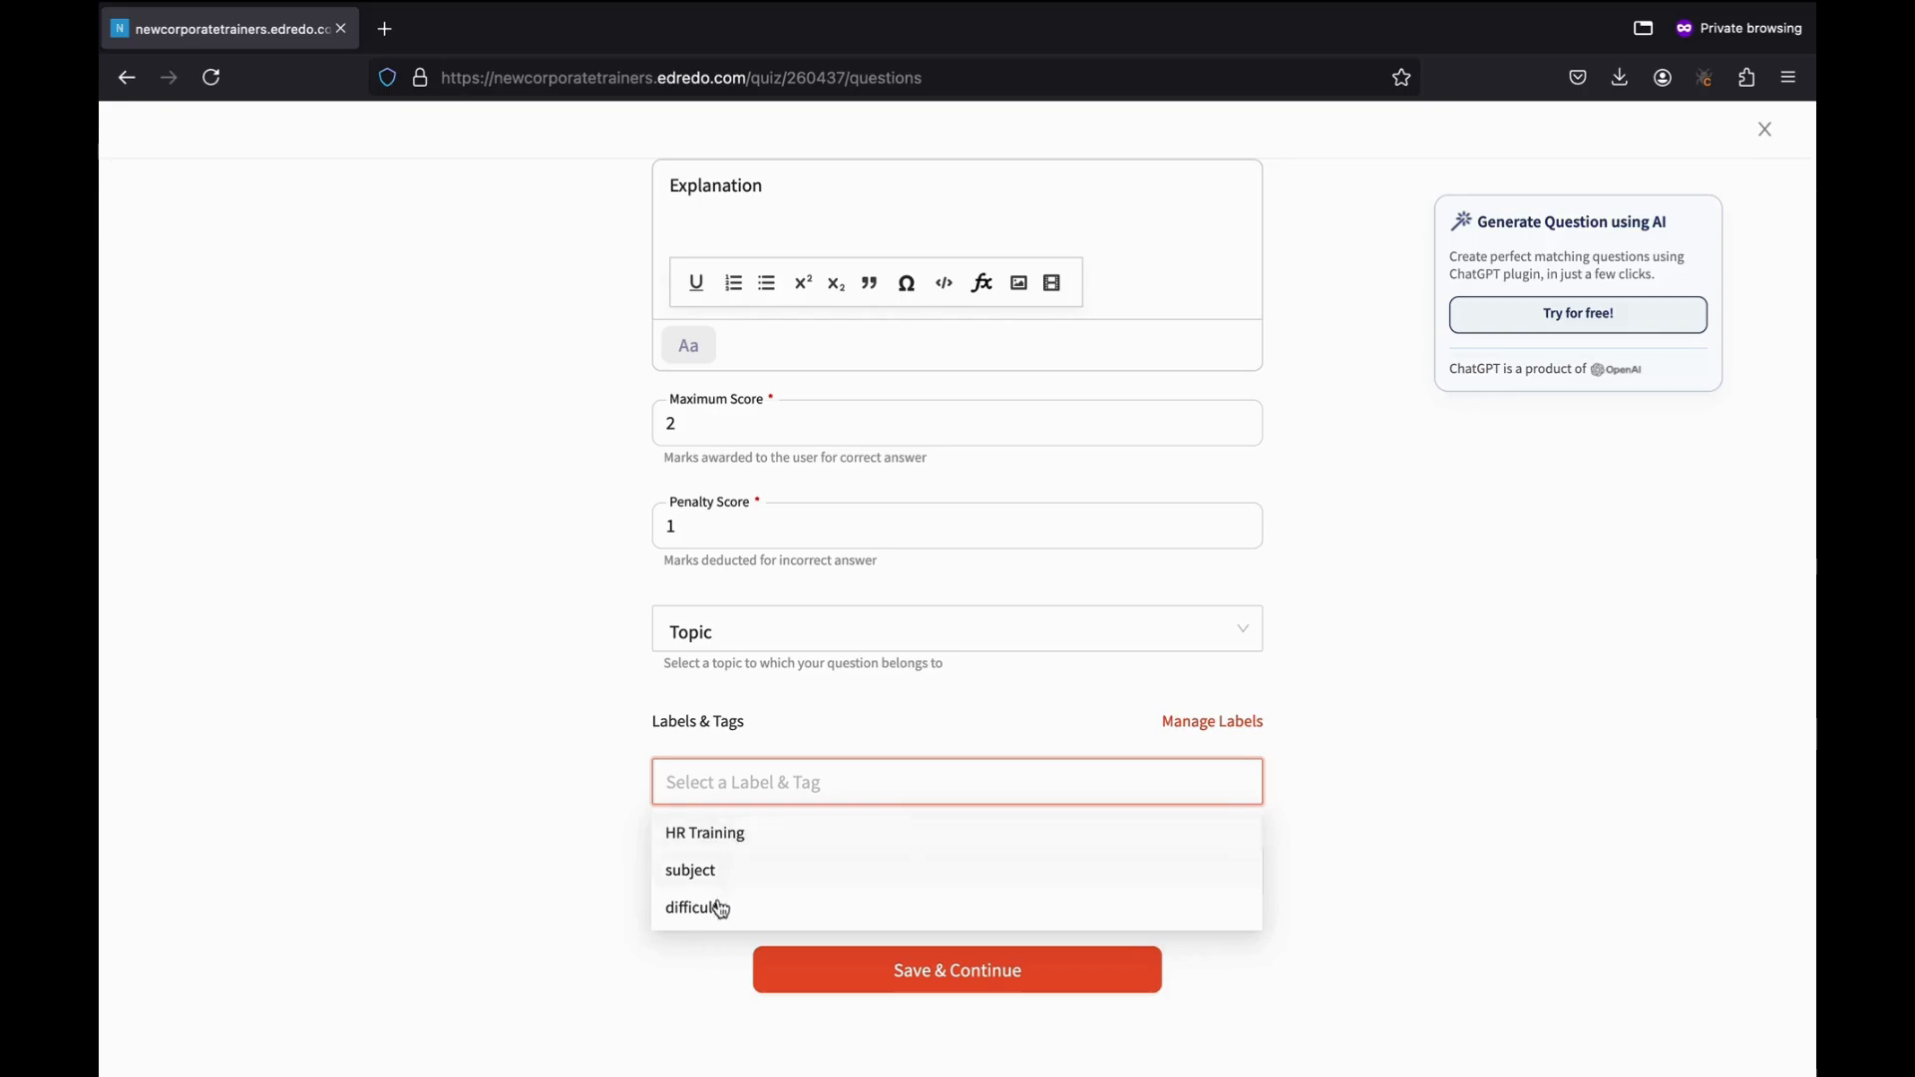
left_click(689, 838)
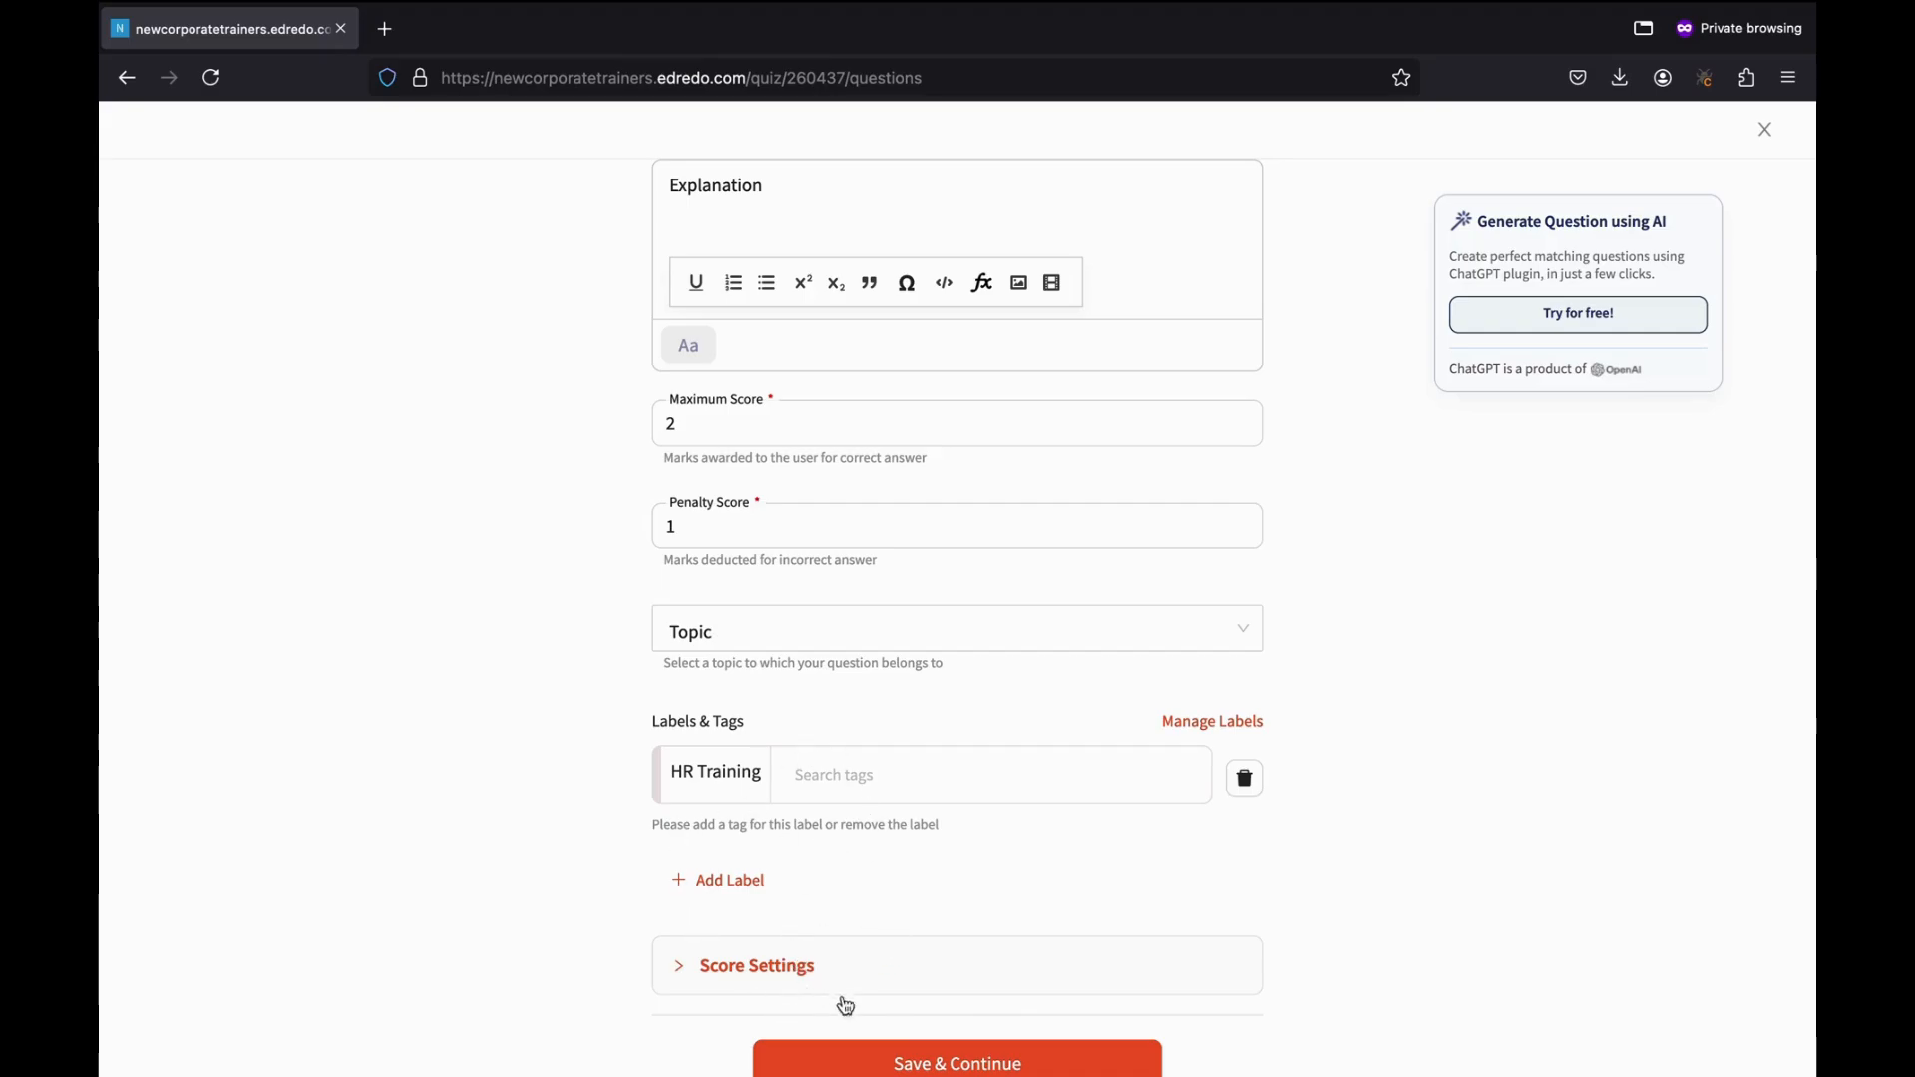
scroll(847, 1002, "down", 3)
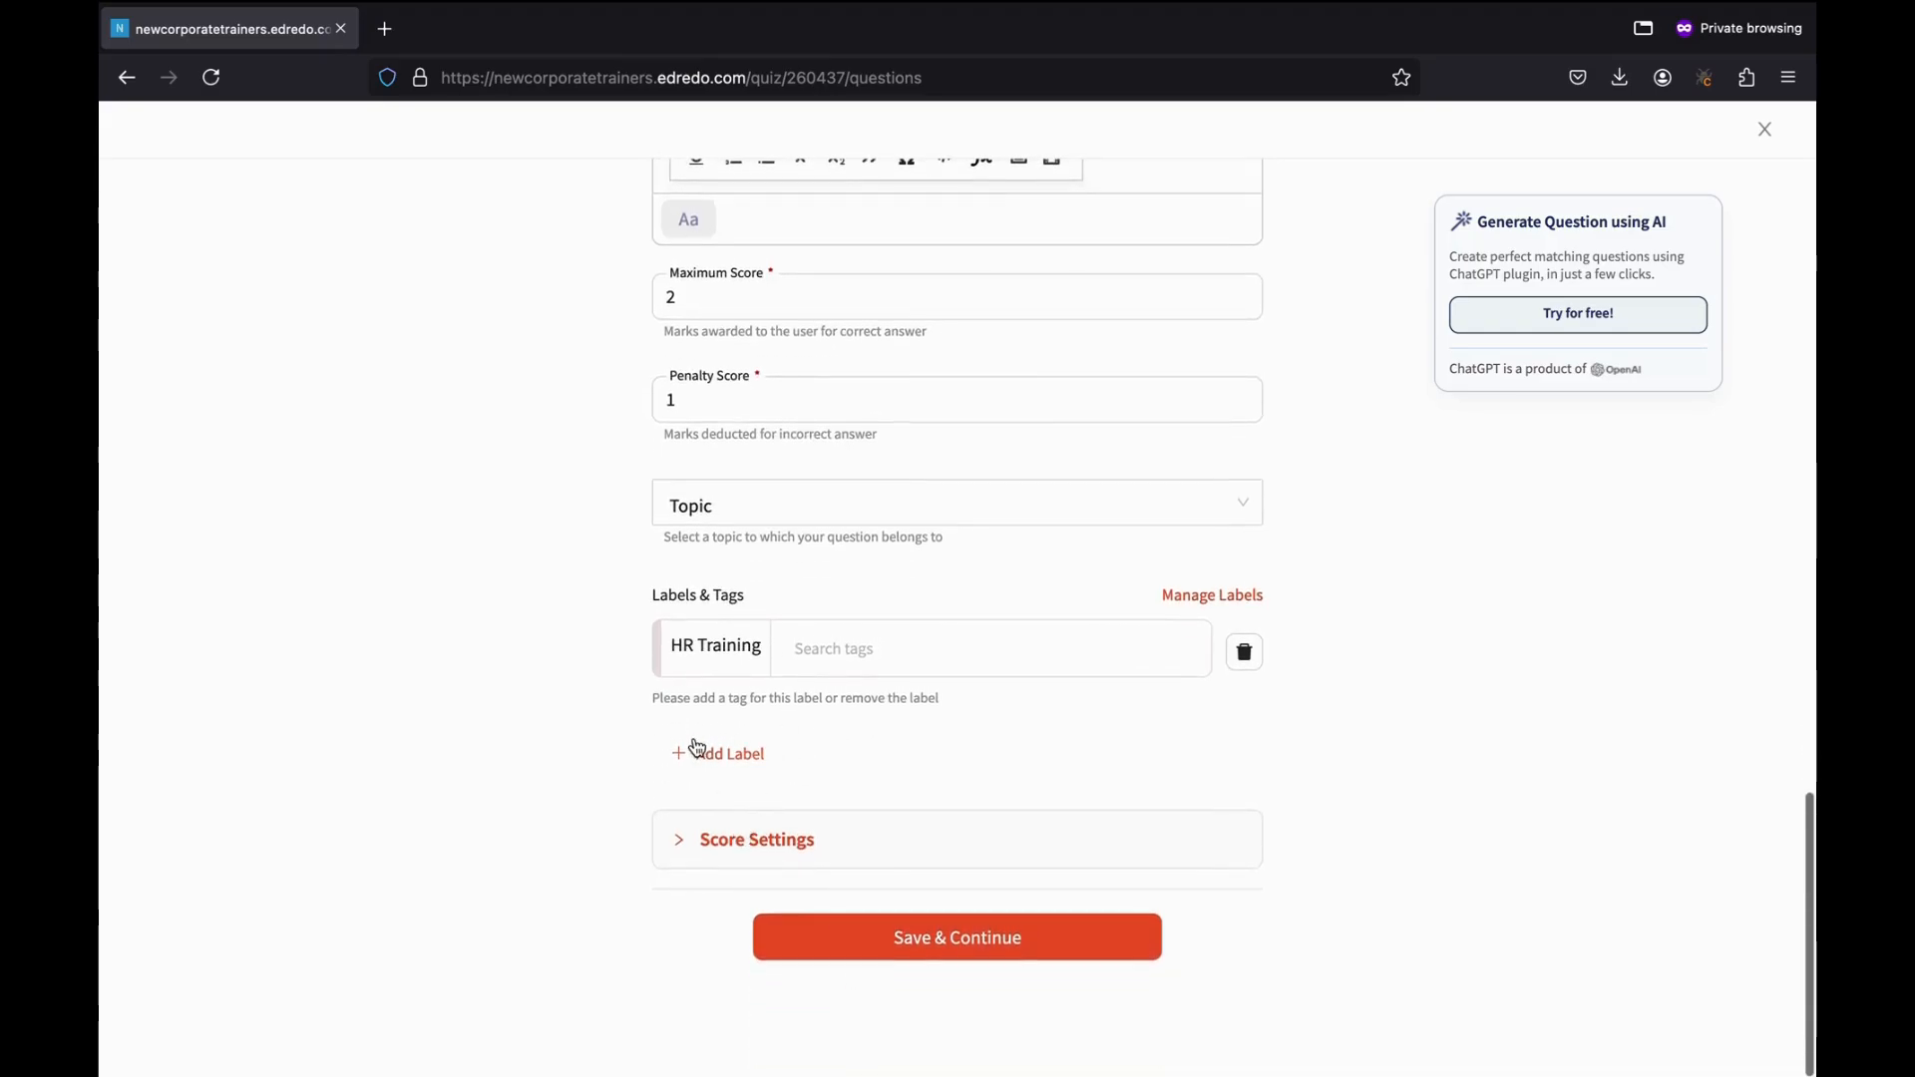
left_click(735, 755)
left_click(795, 746)
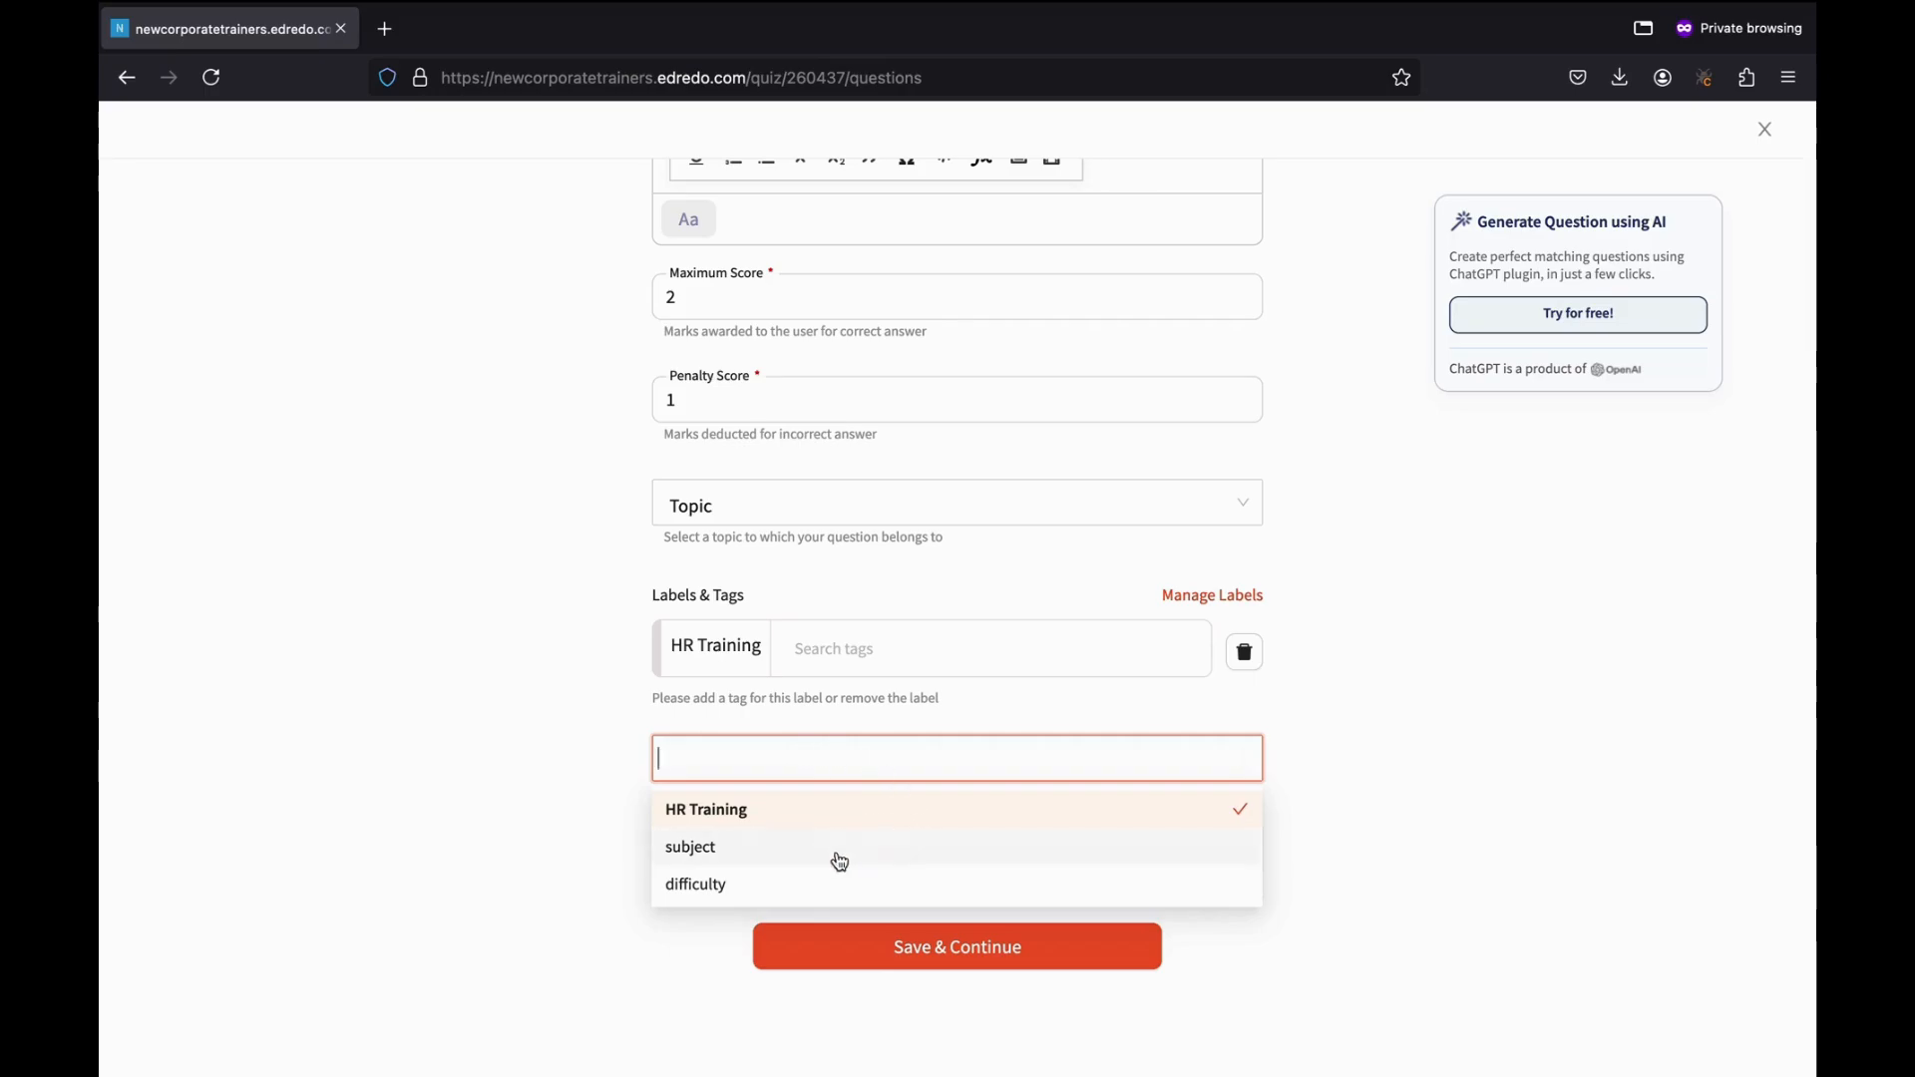
left_click(1348, 758)
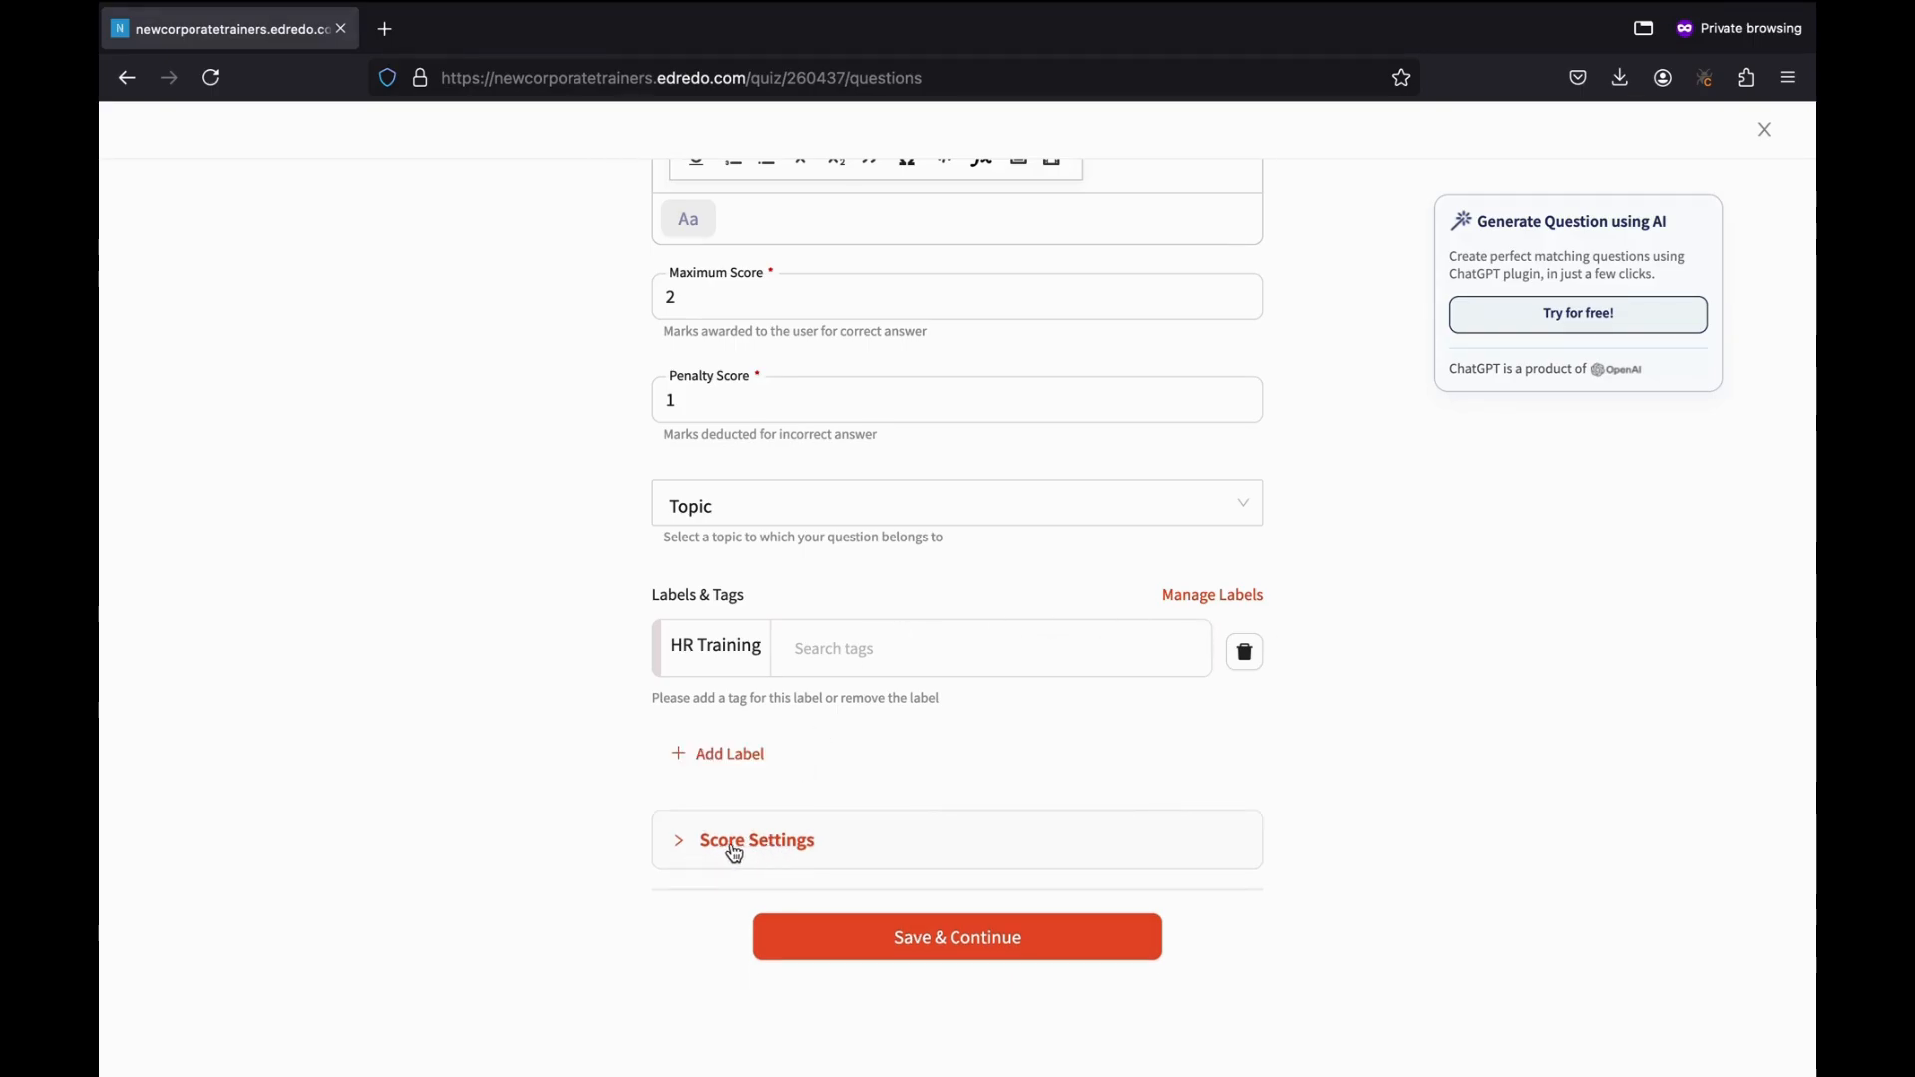
left_click(777, 854)
Allow multiple correct answers and also mark options 1 and 3 as correct.
scroll(834, 733, "down", 3)
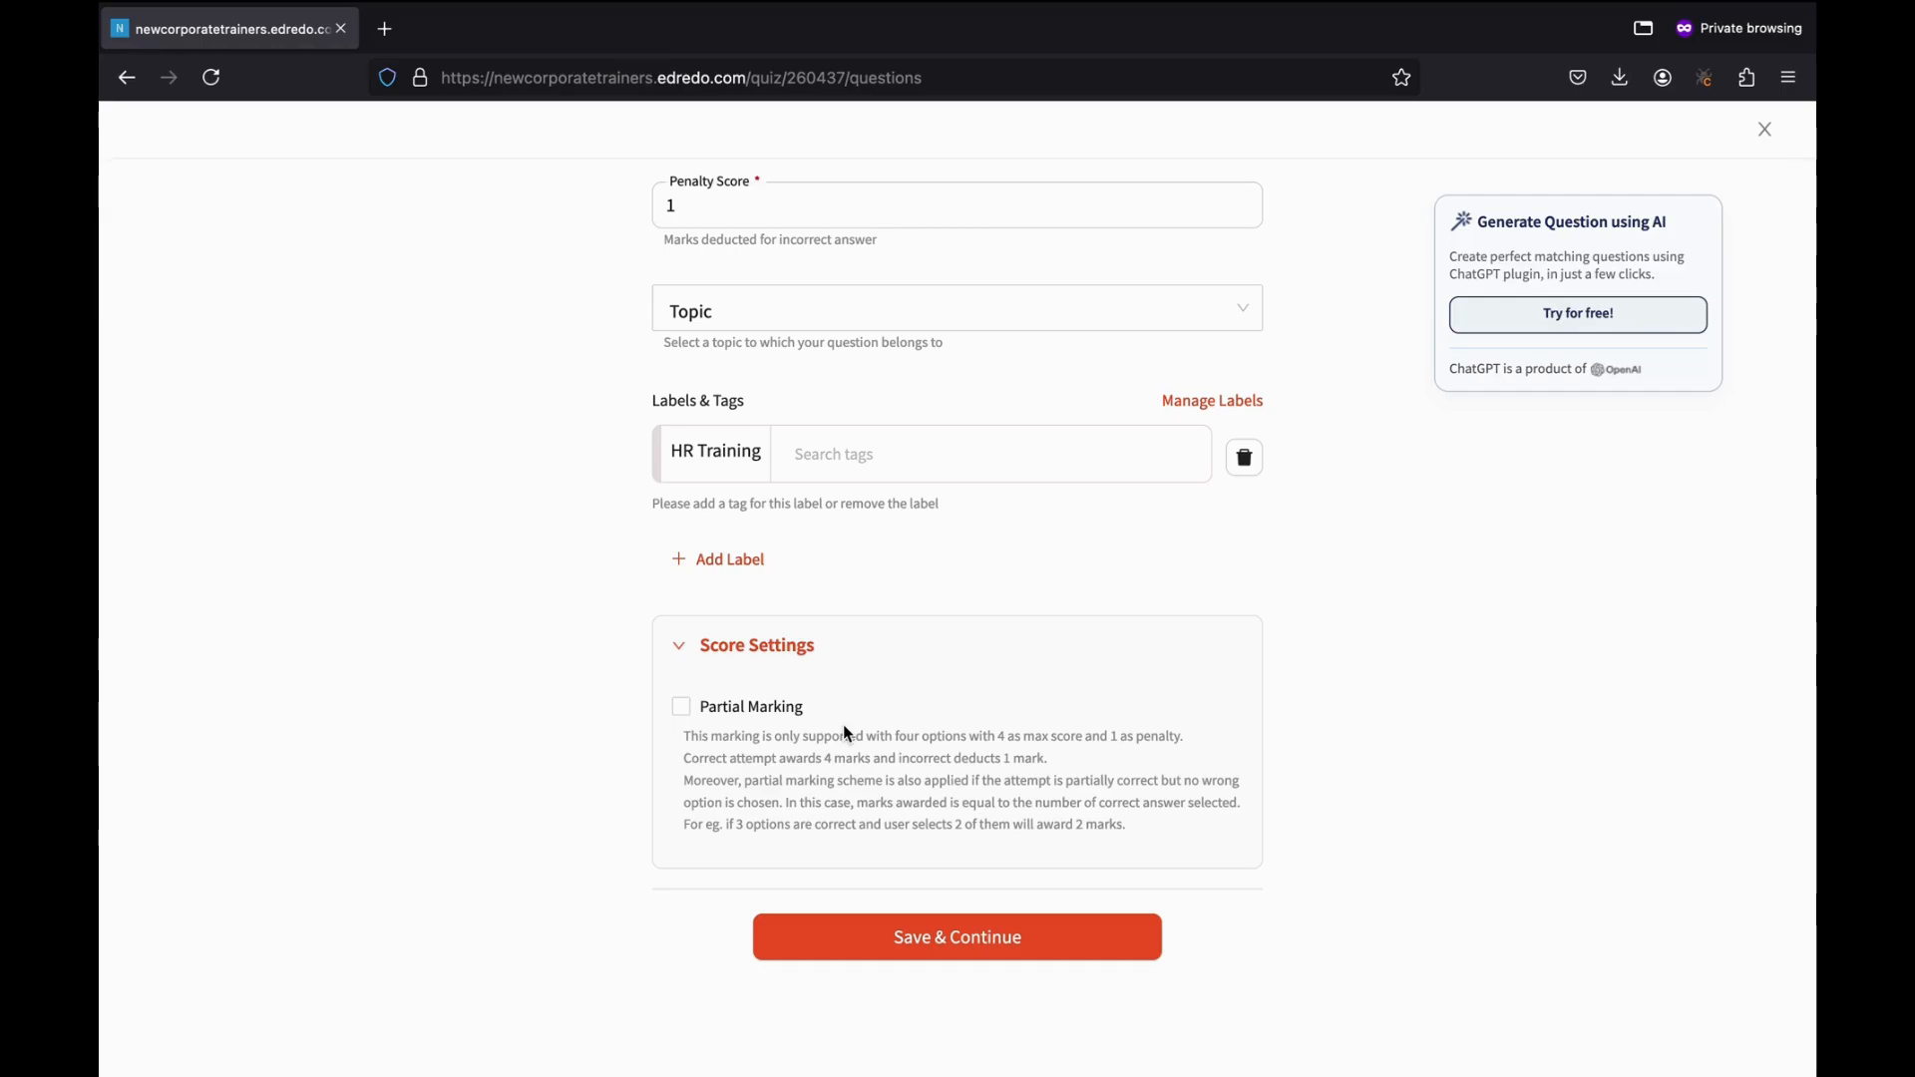
scroll(846, 734, "up", 11)
scroll(842, 724, "up", 12)
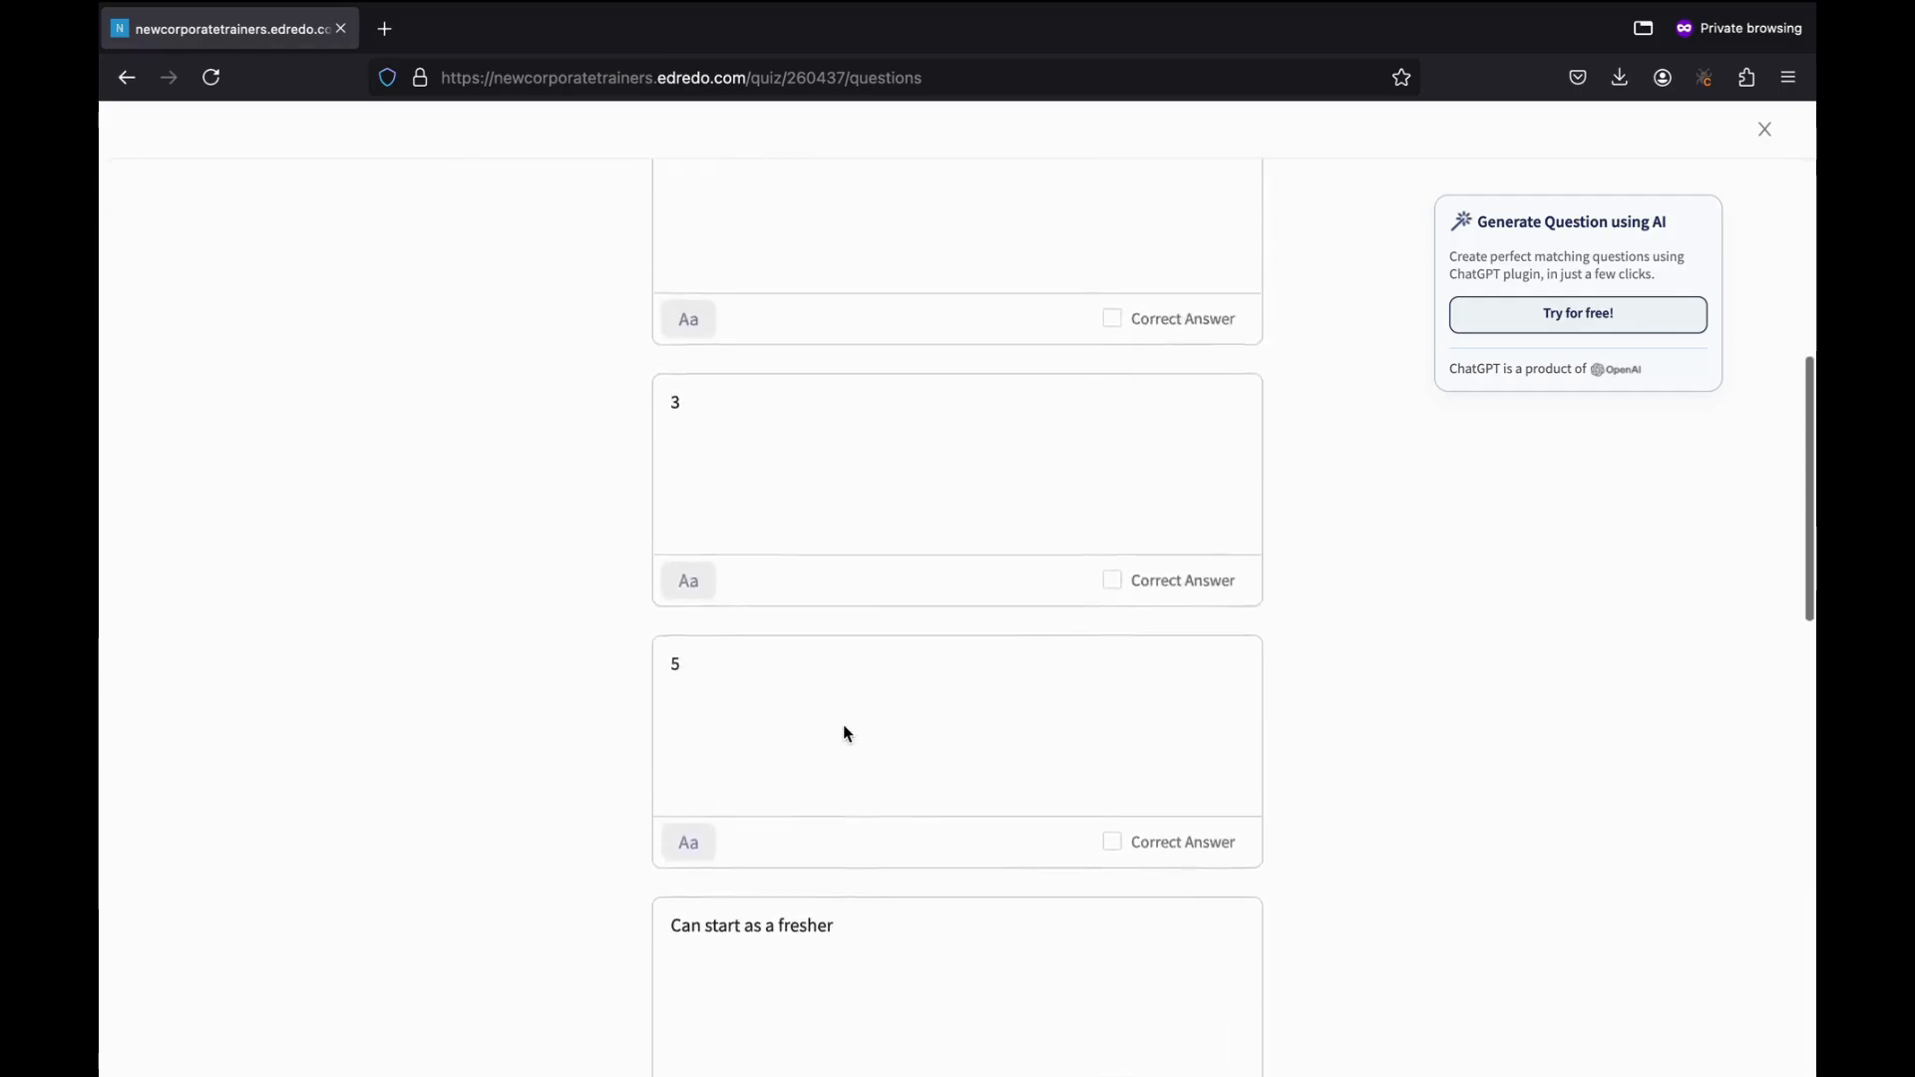
scroll(842, 724, "up", 1)
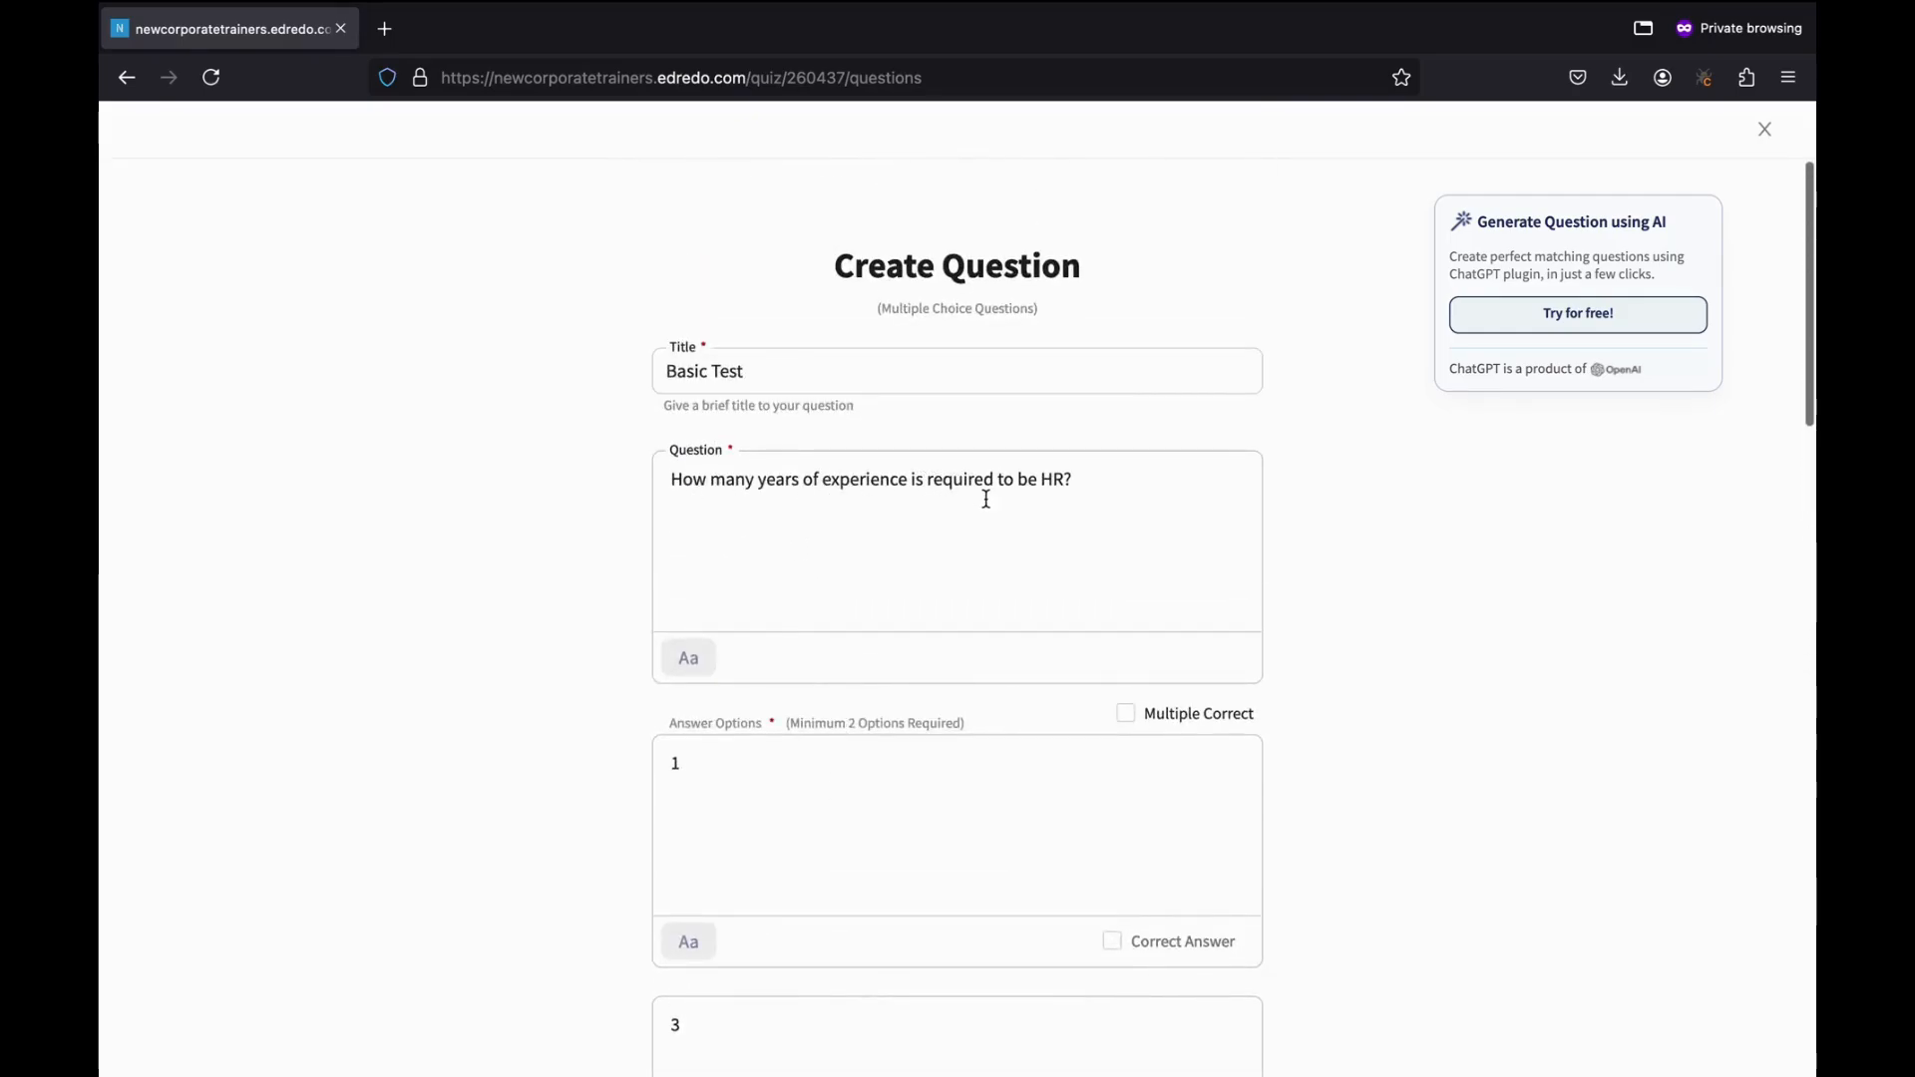
scroll(1037, 544, "down", 11)
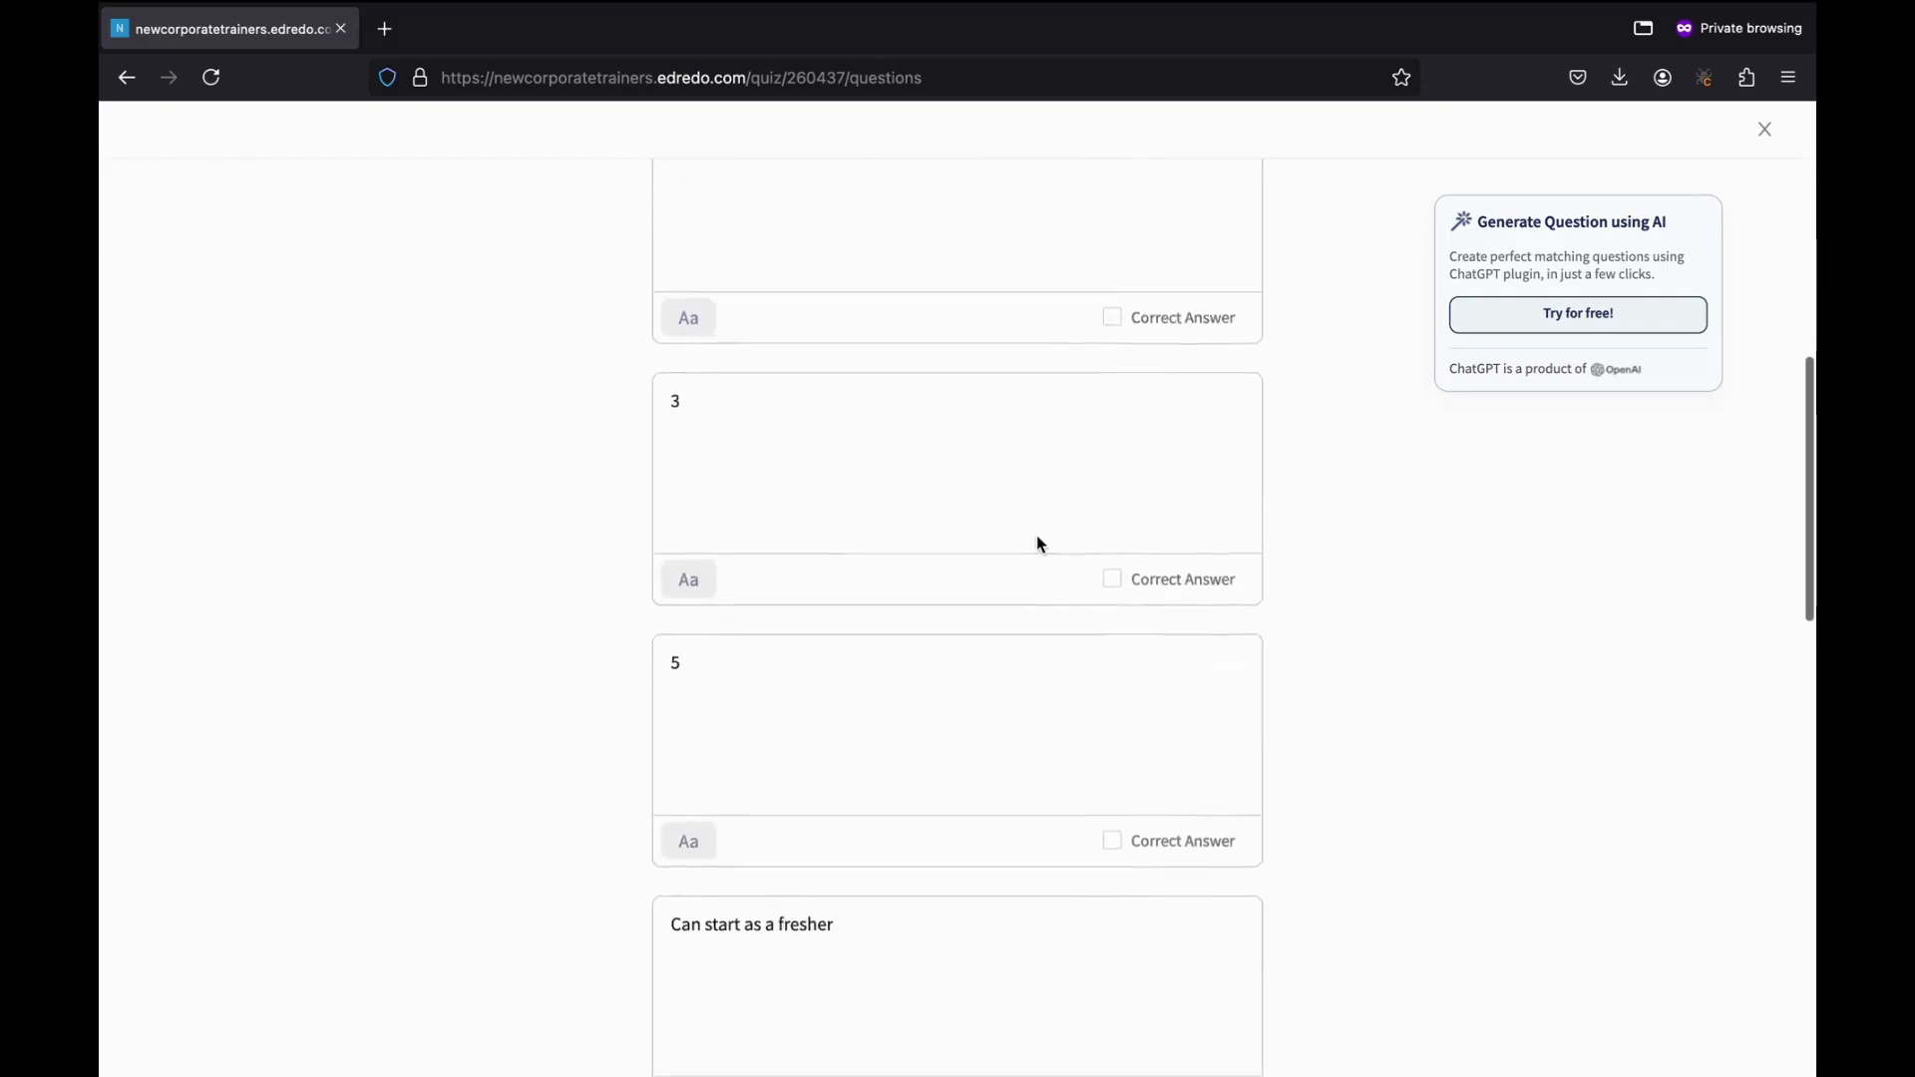
scroll(1037, 543, "down", 3)
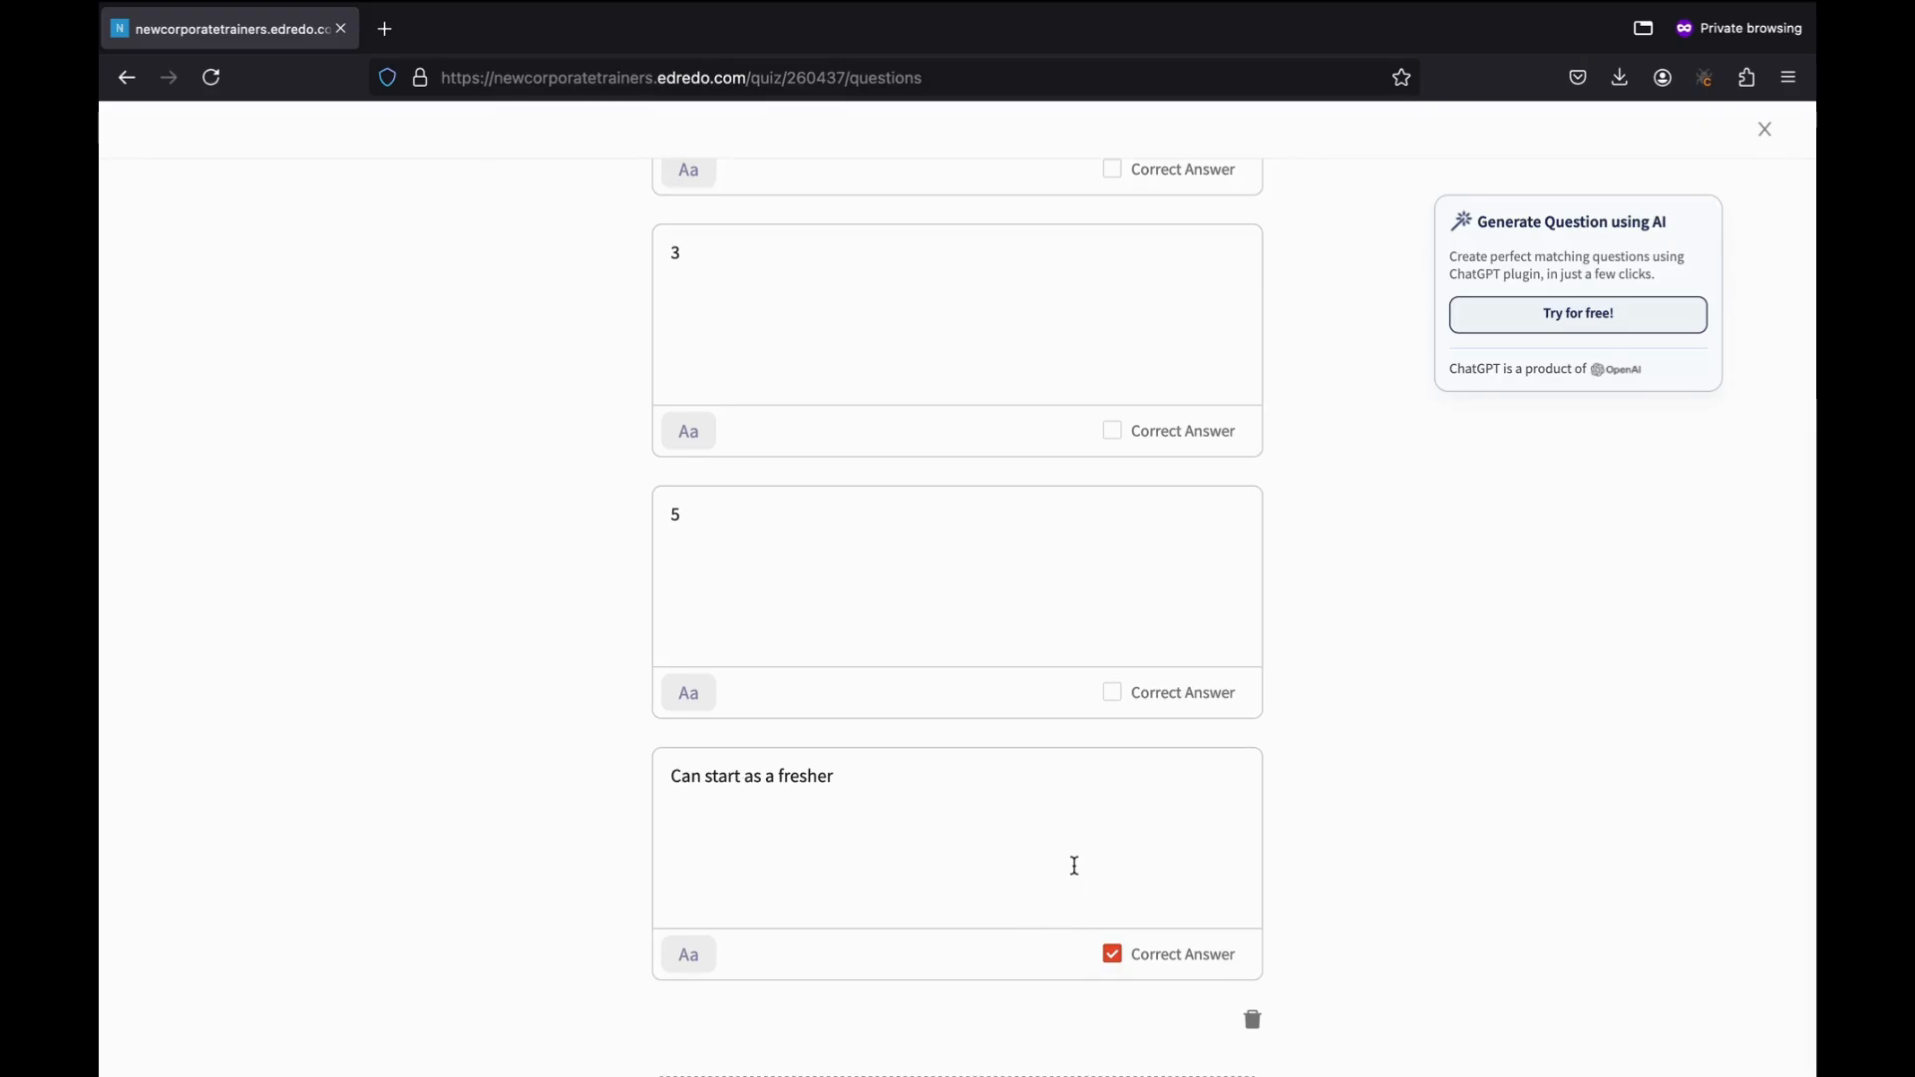
scroll(1074, 865, "up", 4)
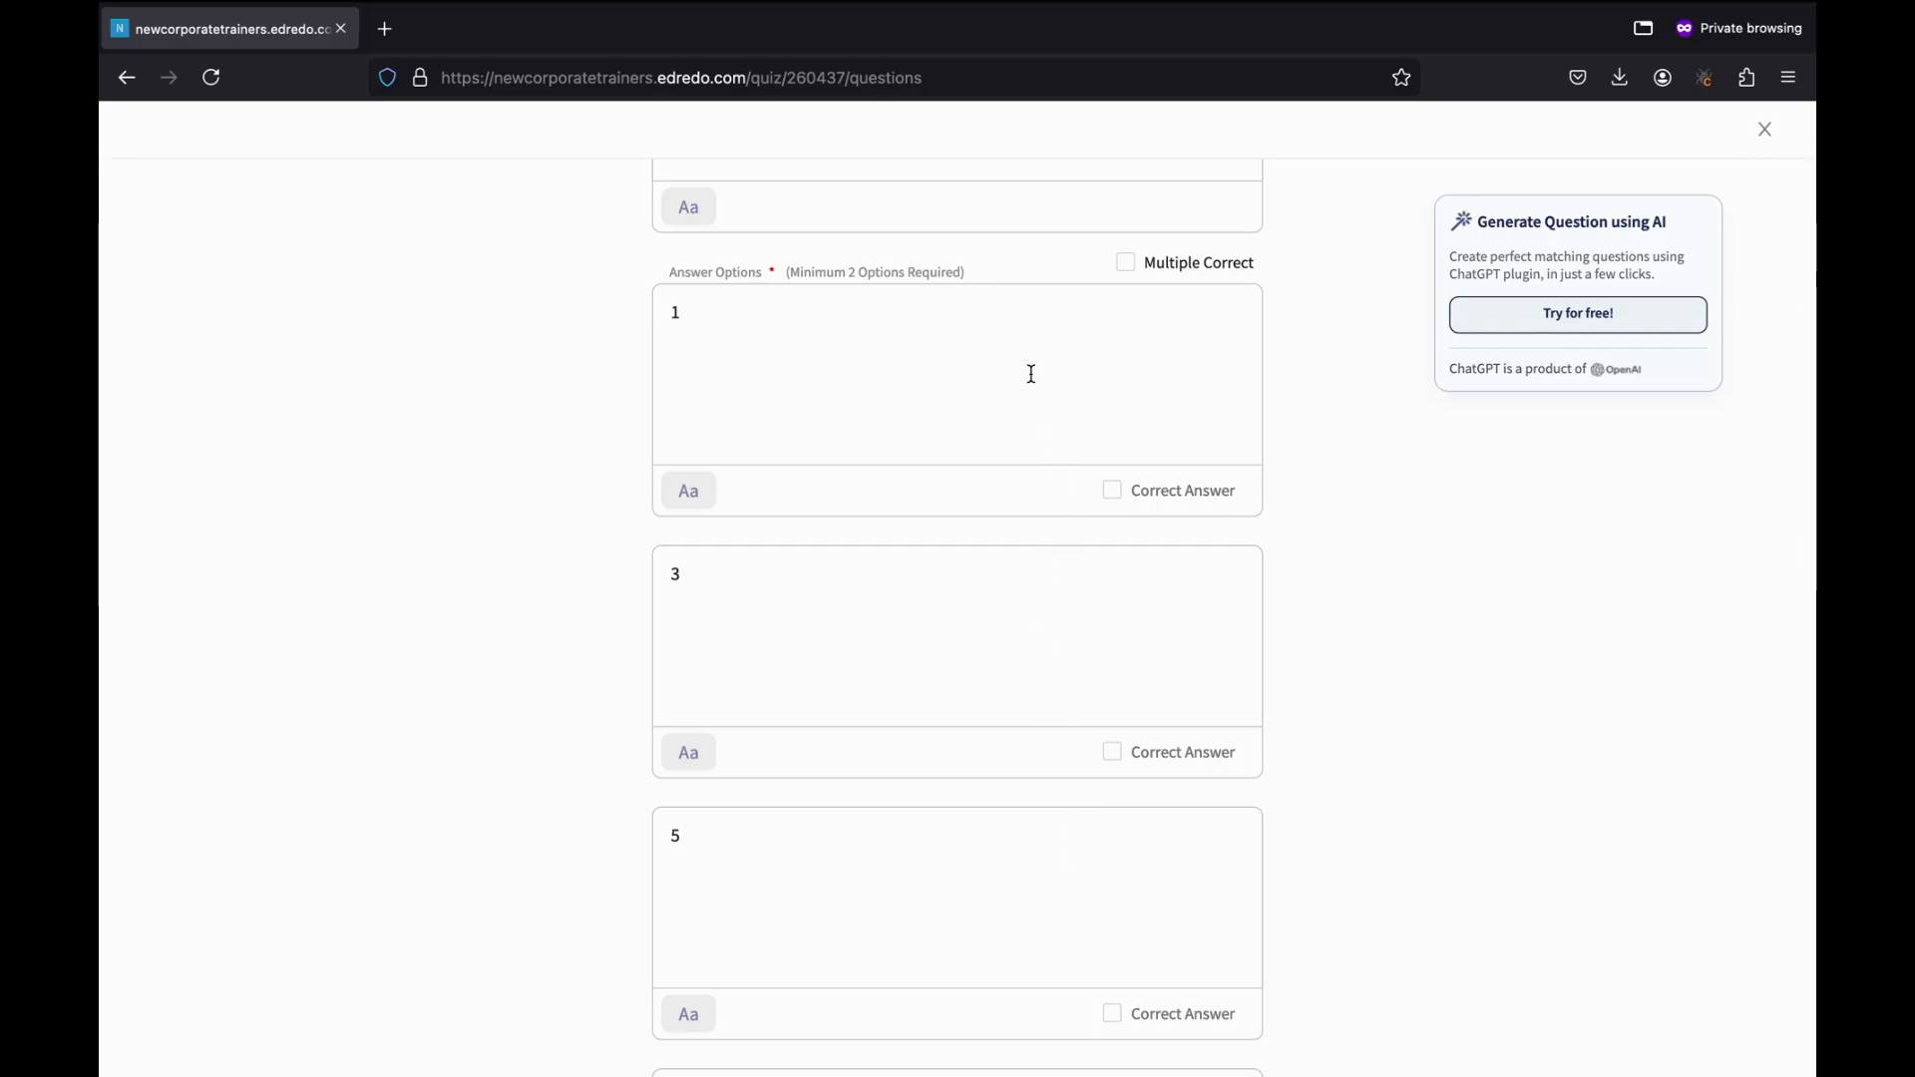
left_click(1127, 265)
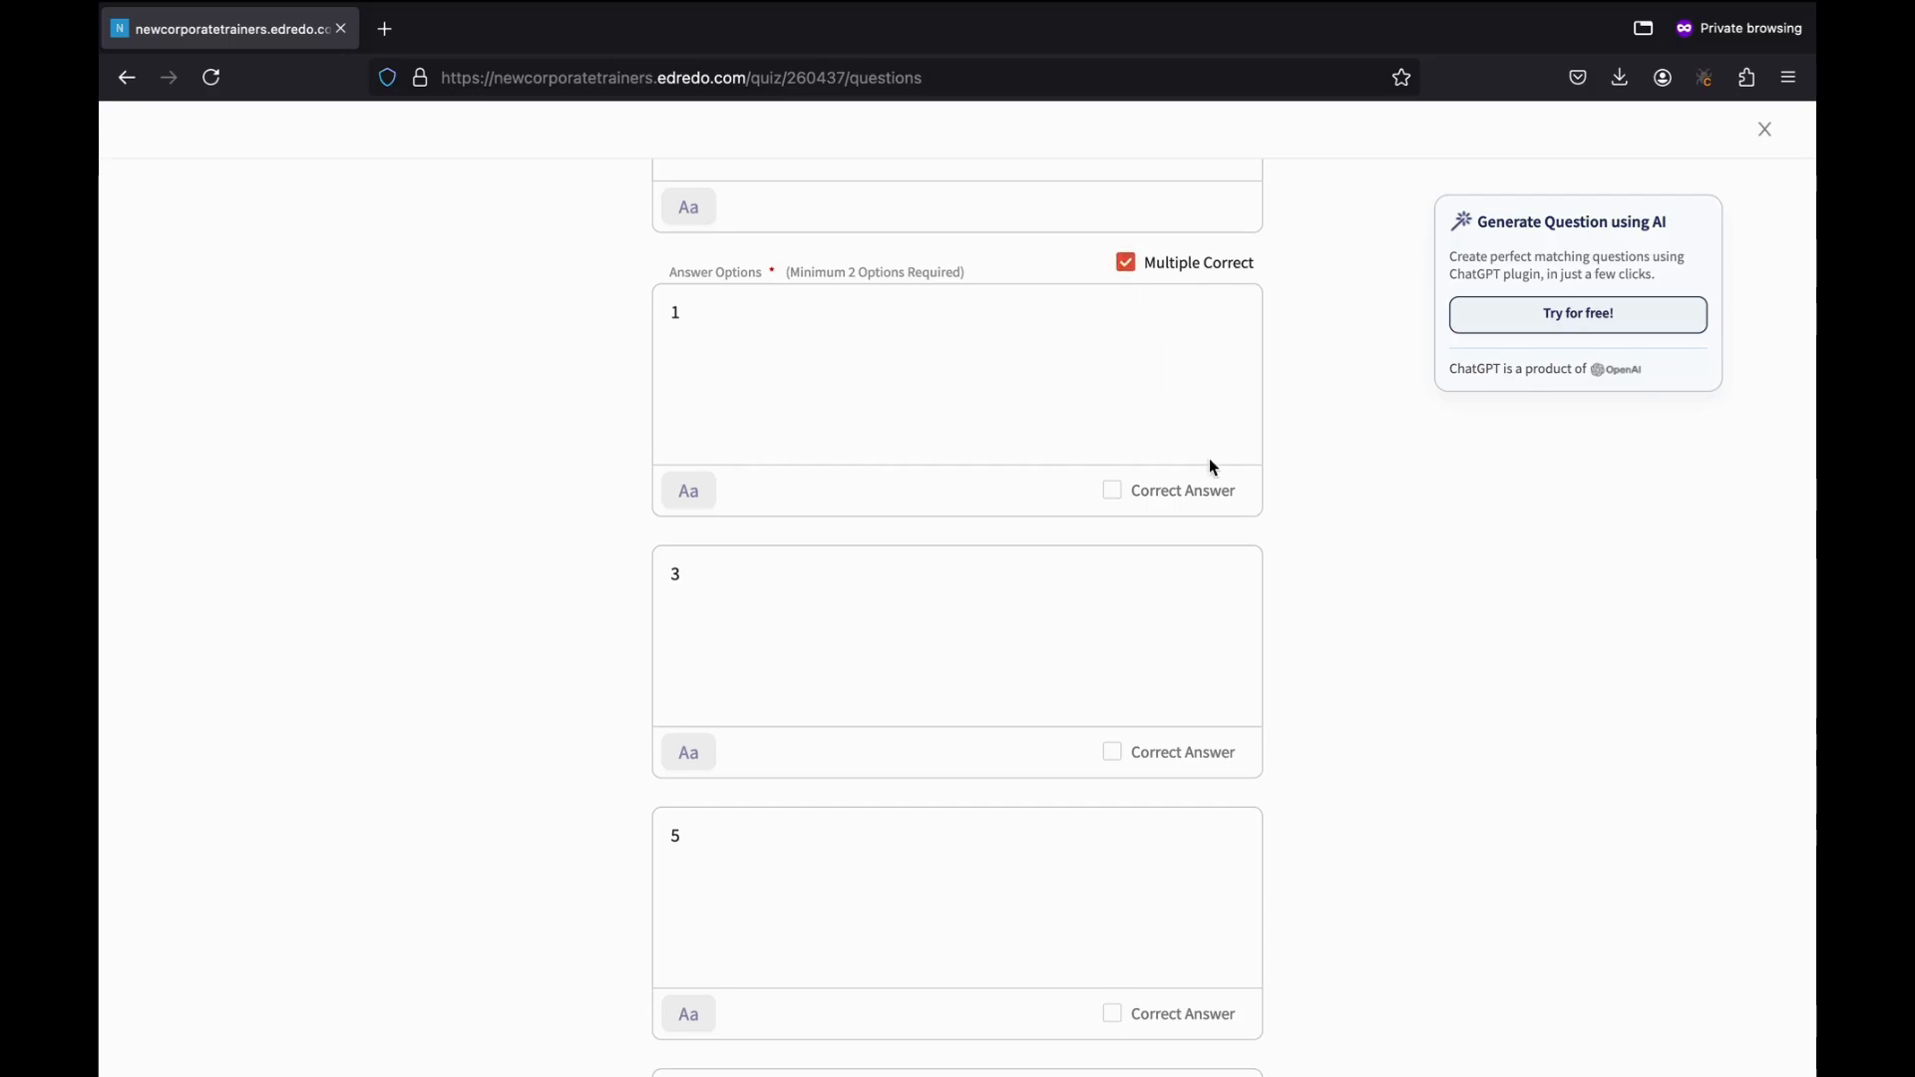
left_click(1117, 493)
left_click(1127, 755)
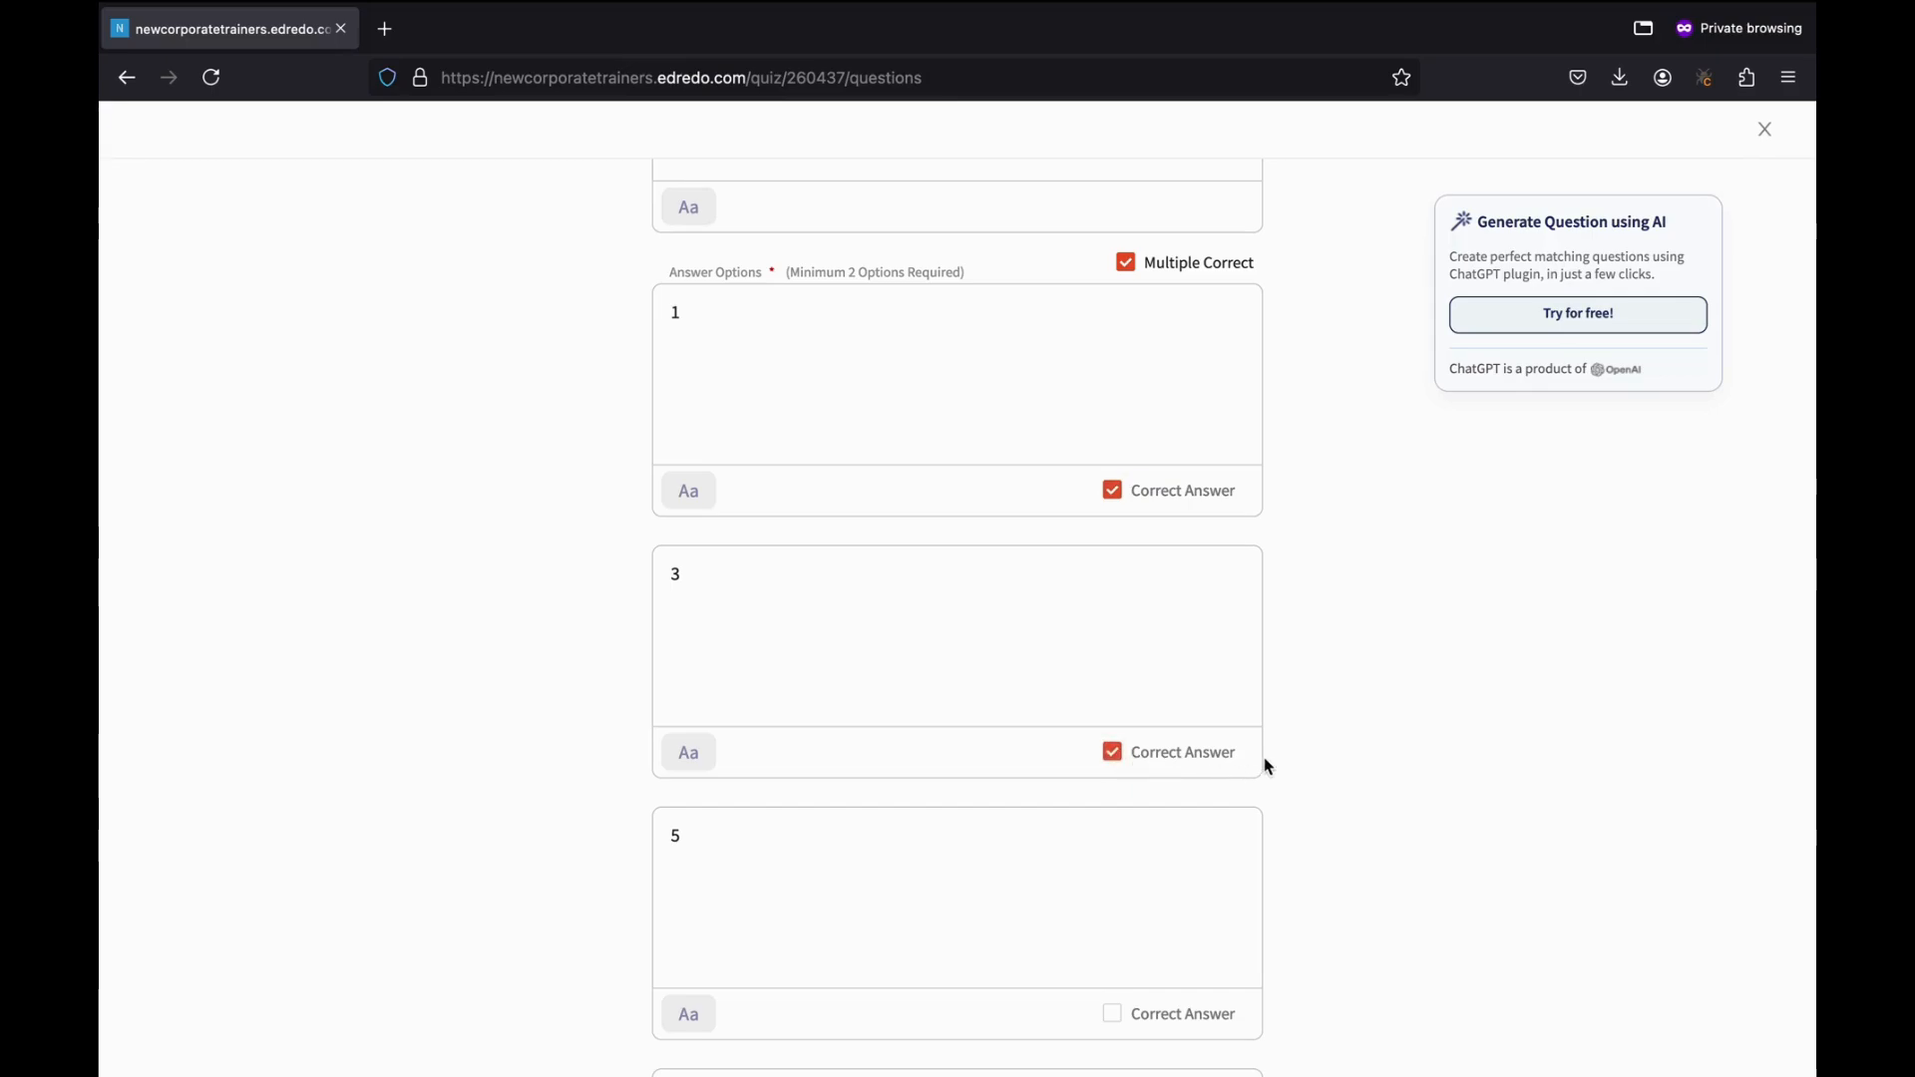
Collapse the Score Settings section at the bottom of the form.
scroll(1265, 765, "down", 2)
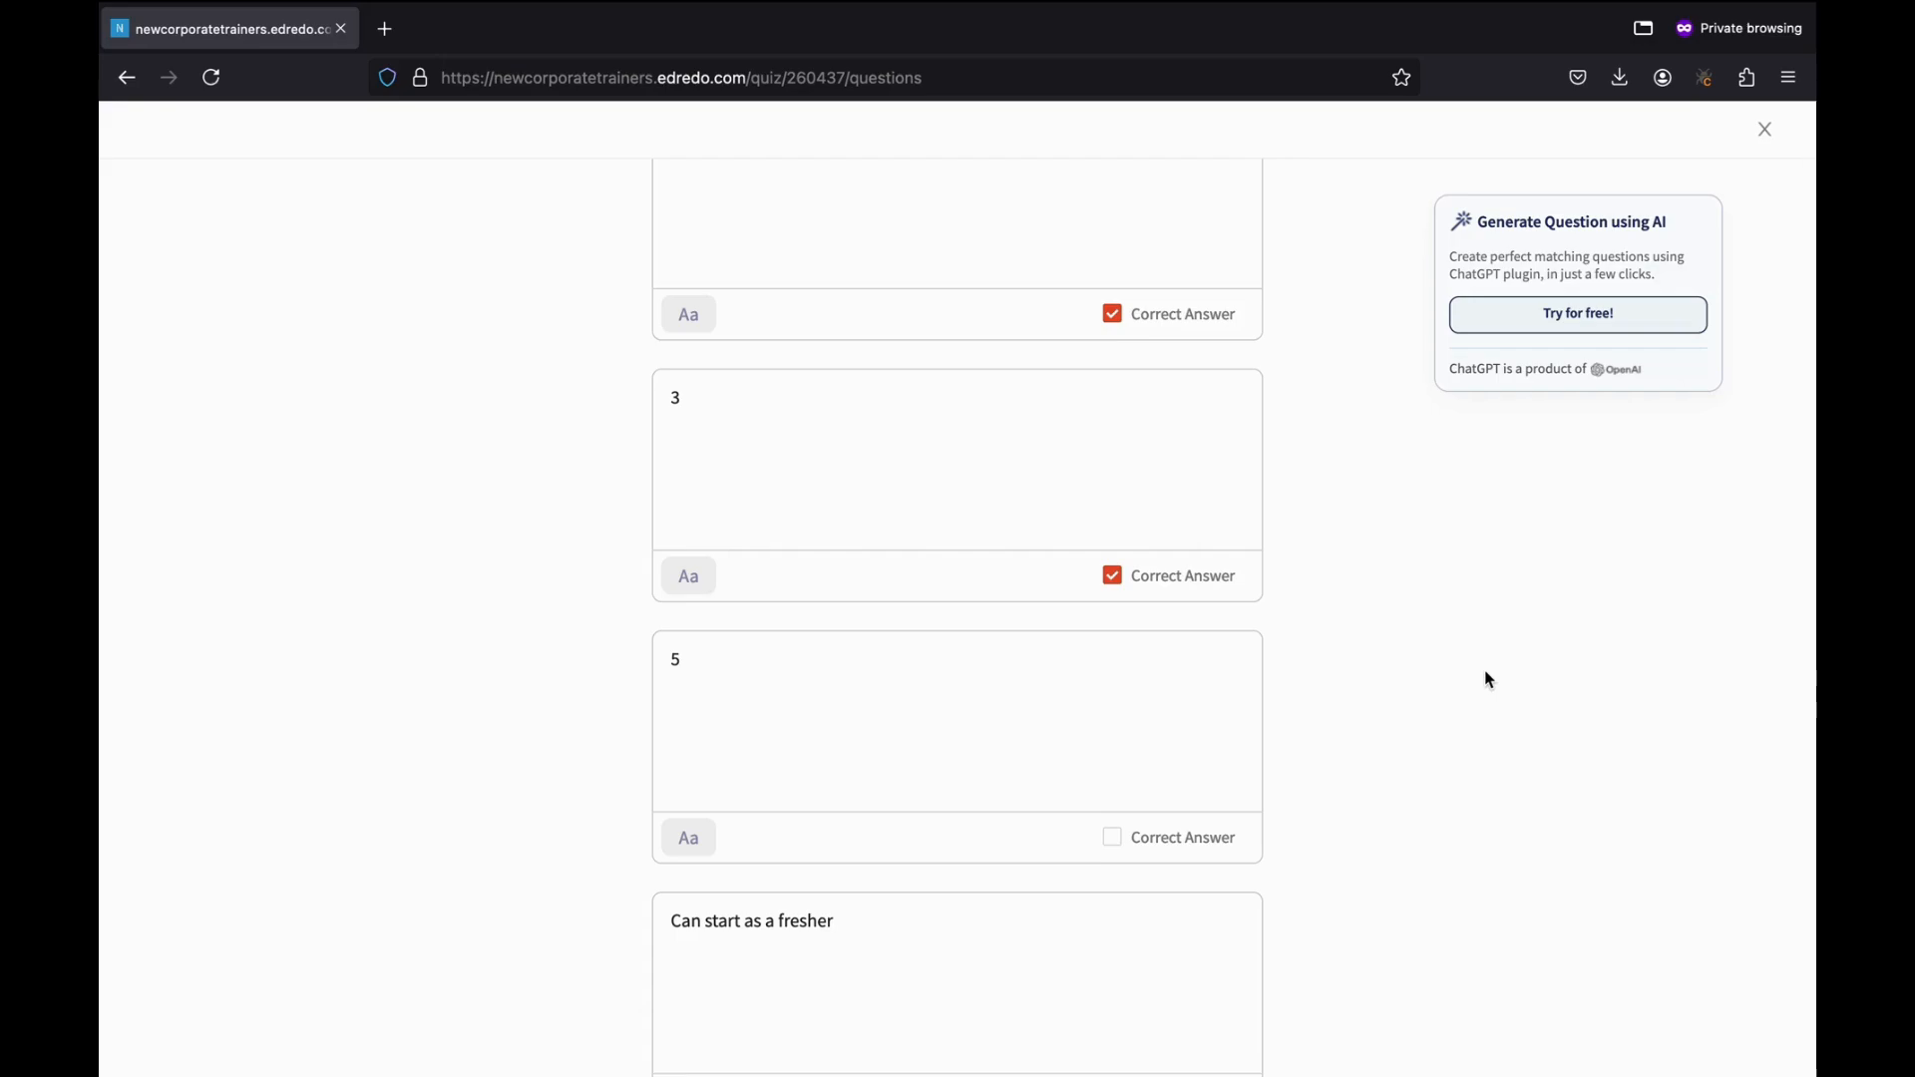
scroll(1489, 679, "up", 3)
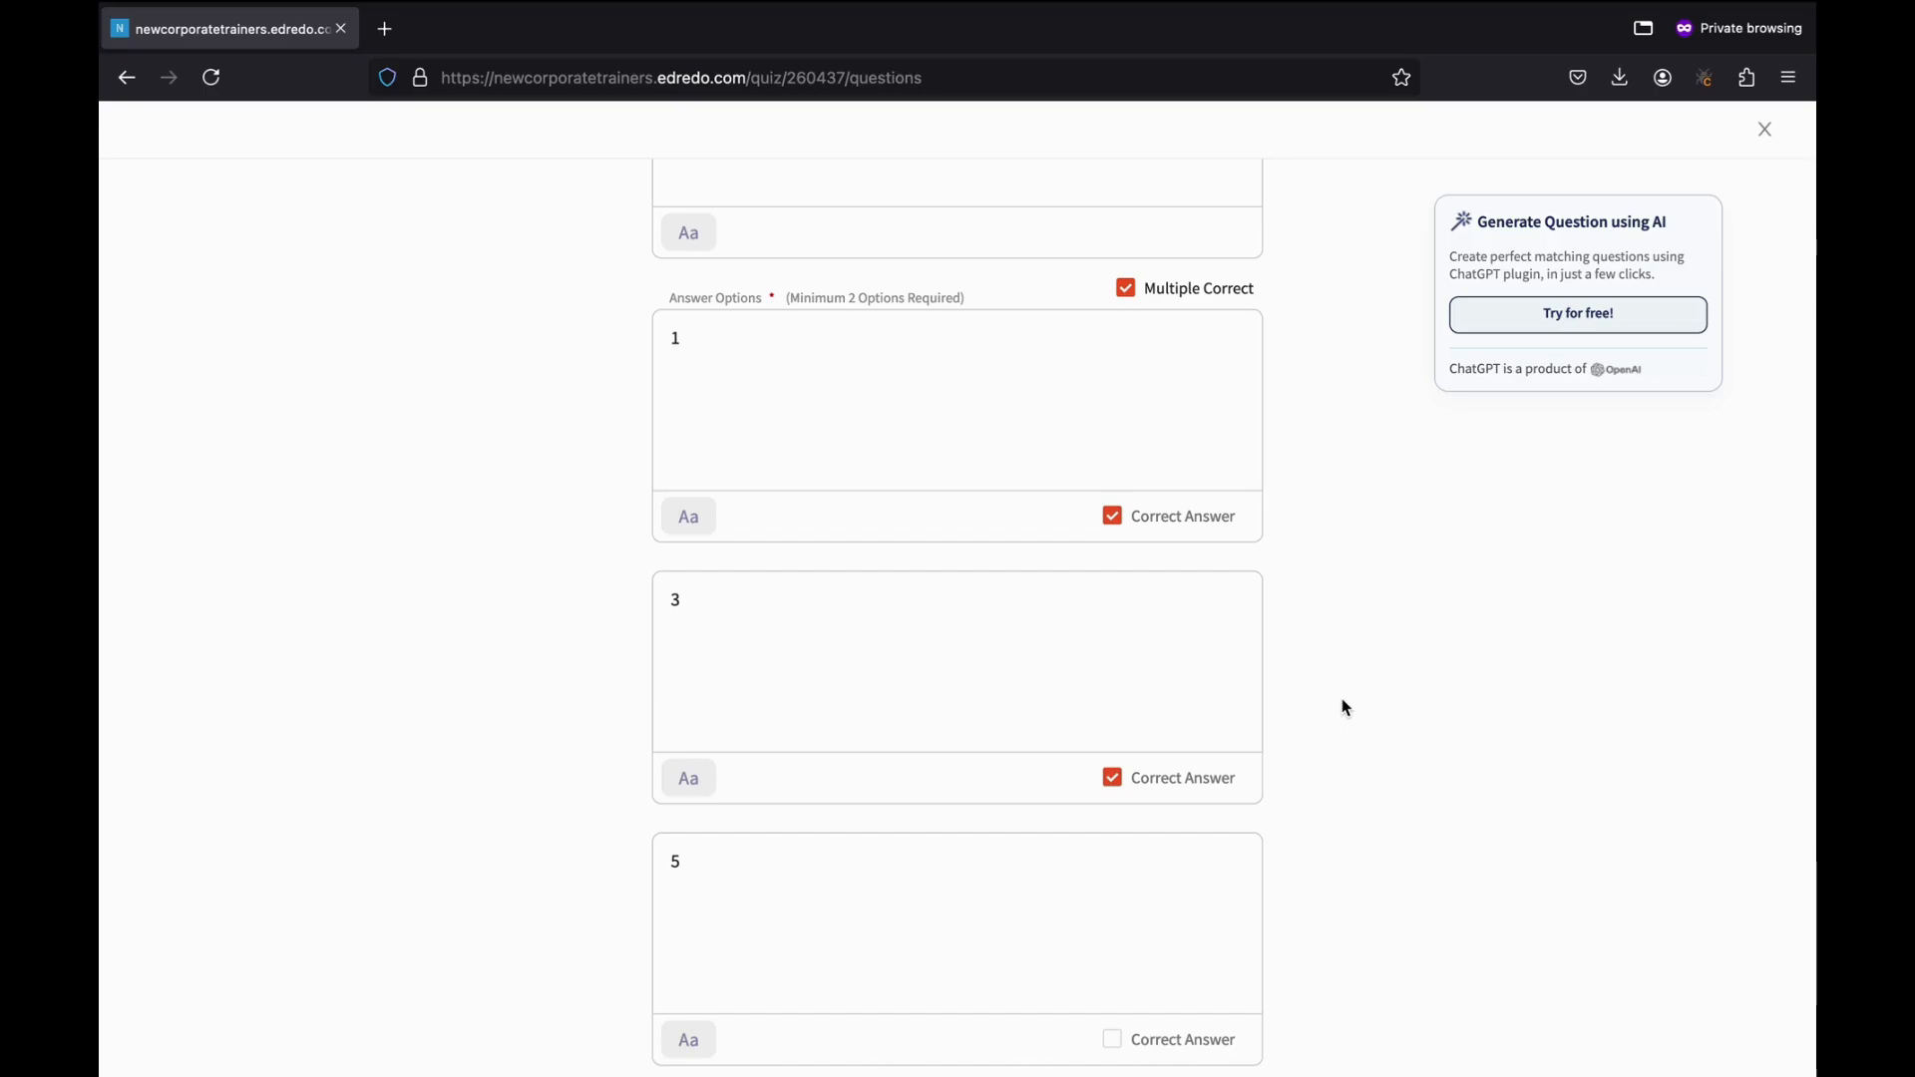
scroll(1343, 708, "down", 15)
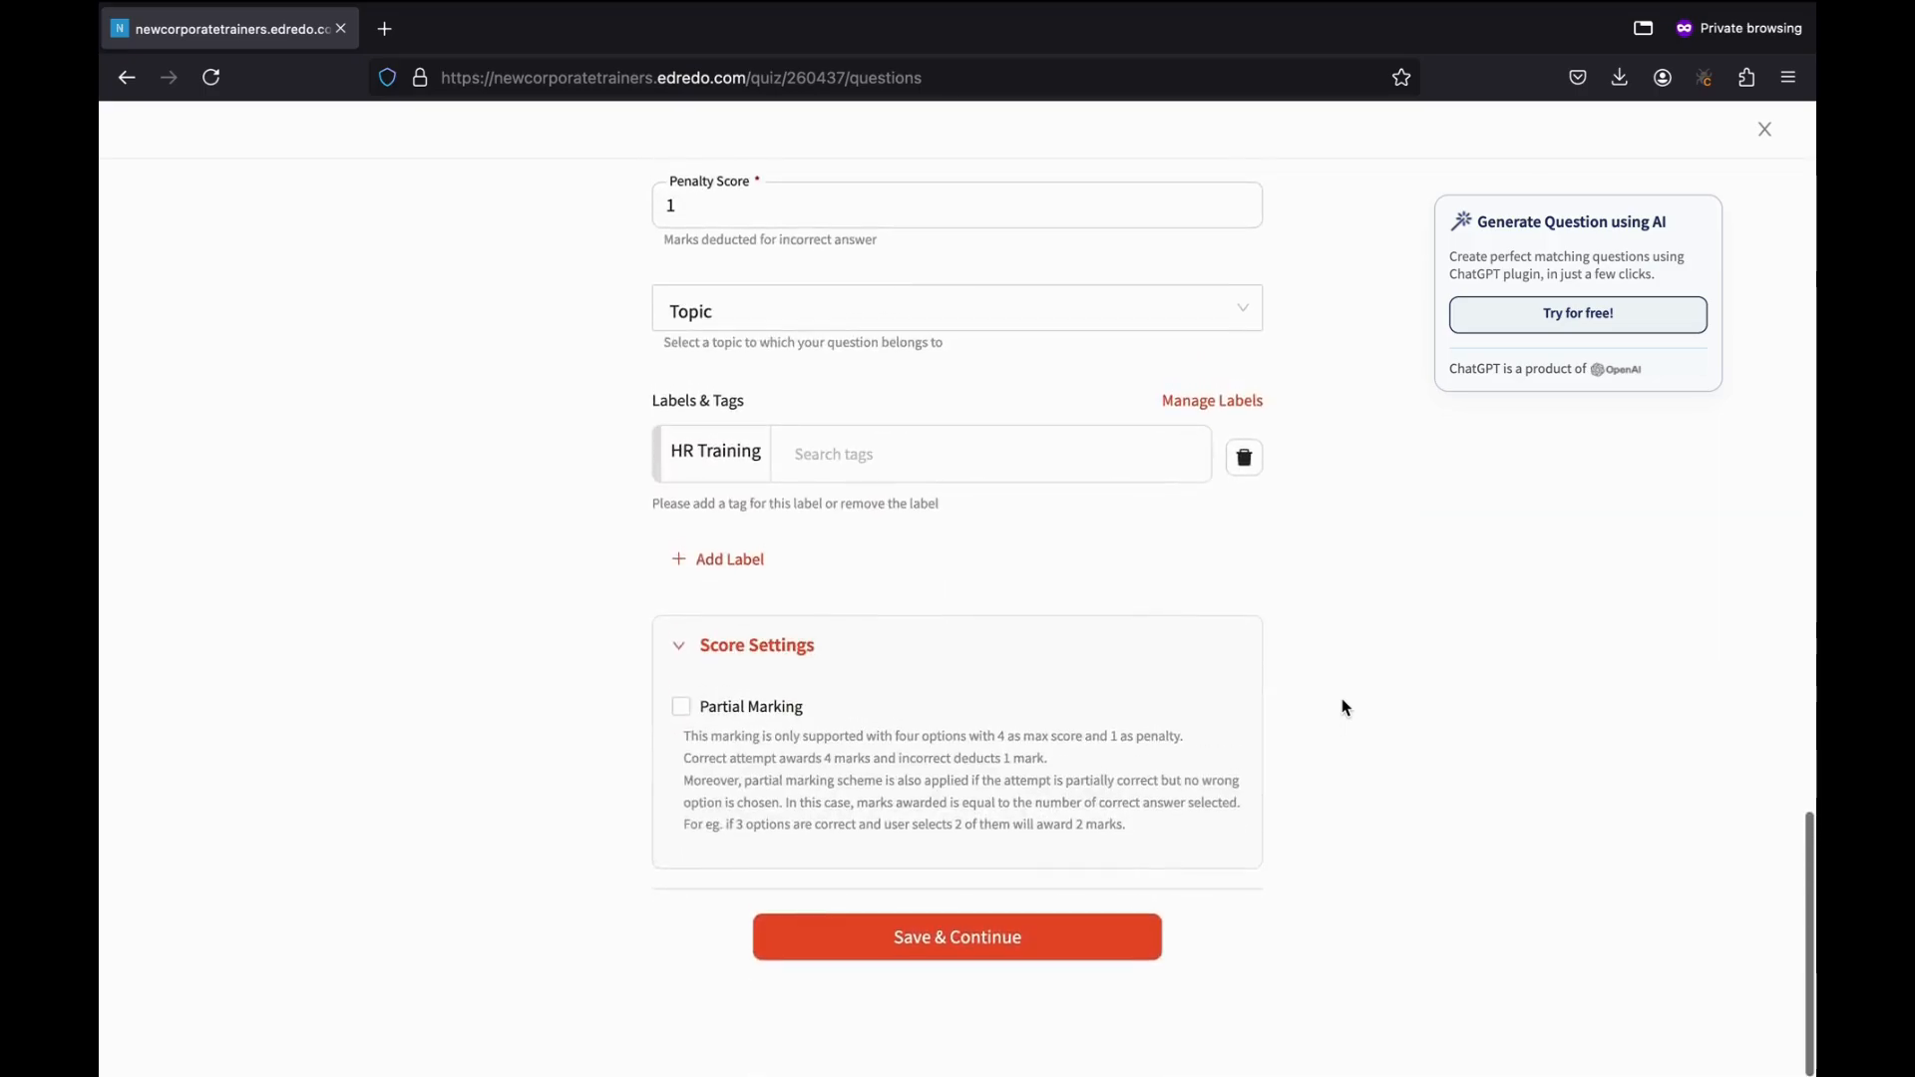
left_click(781, 666)
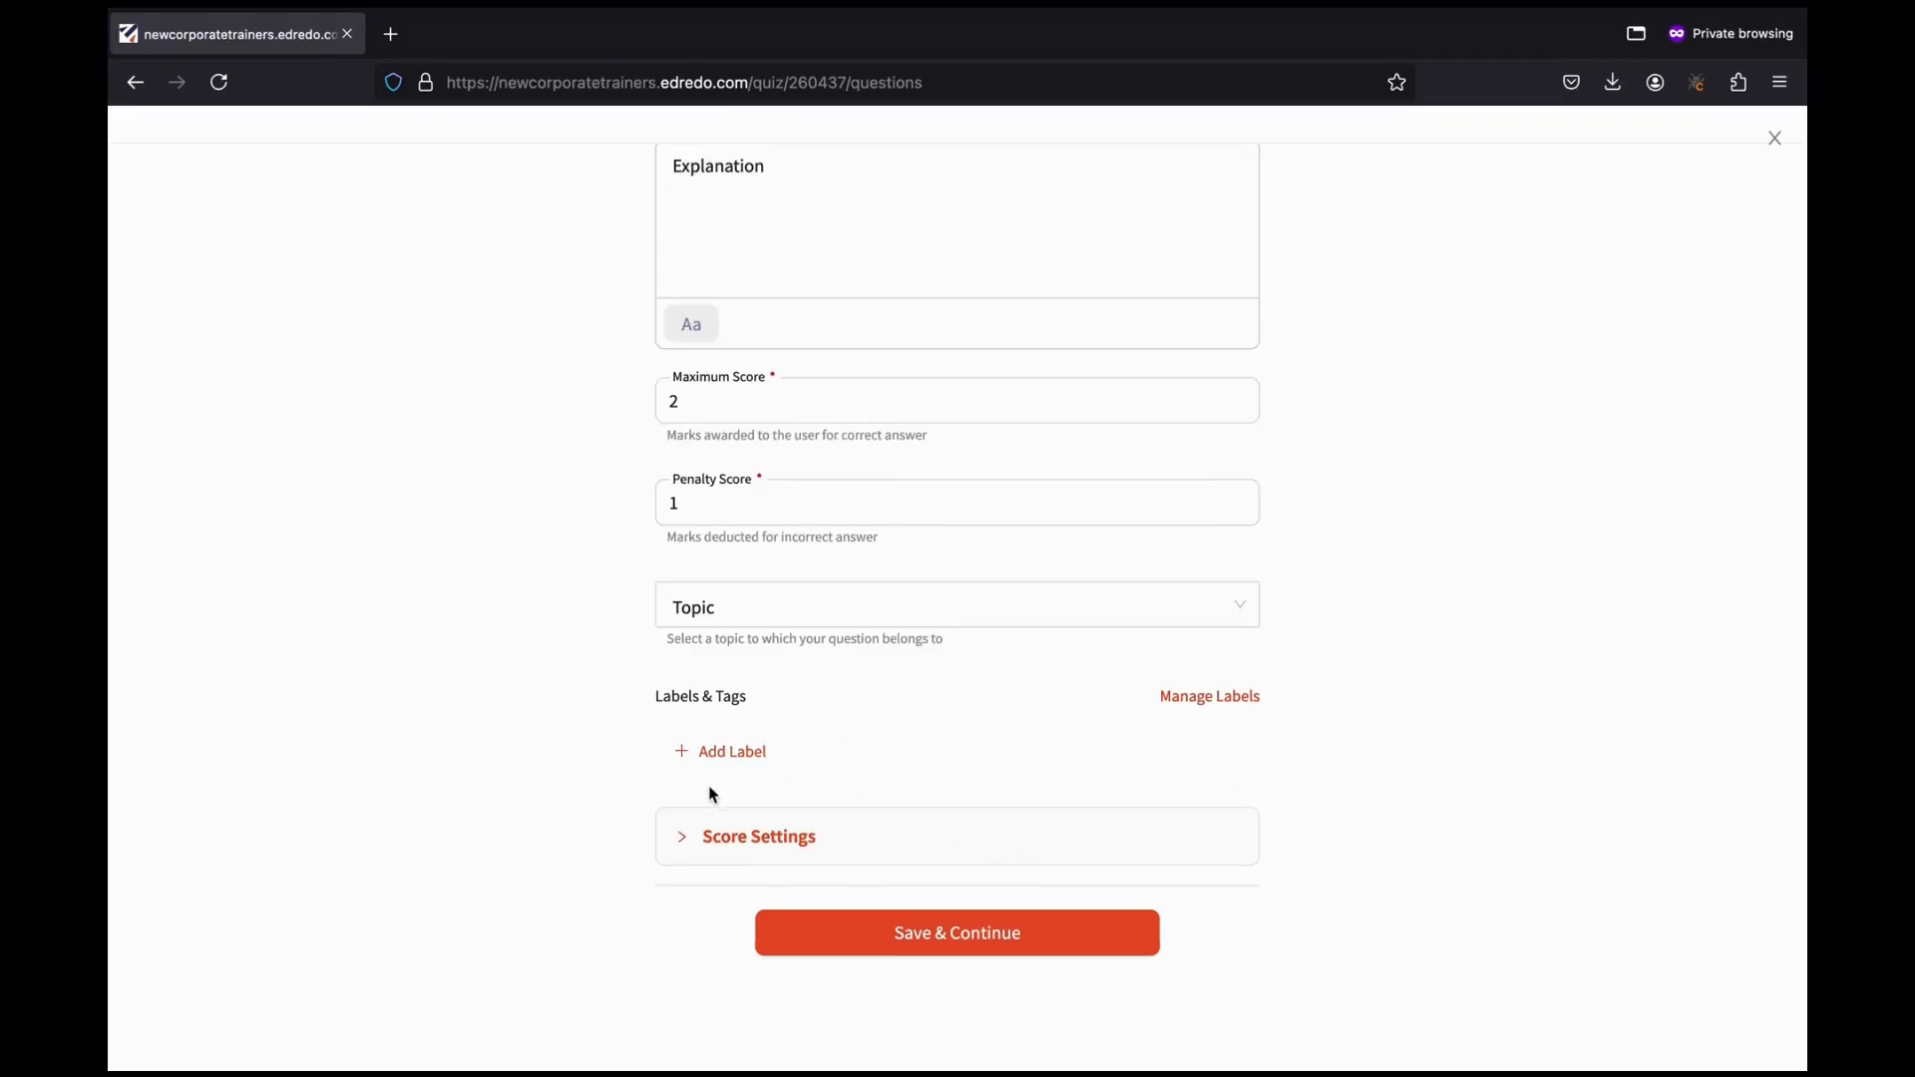
Save the question, then set its quiz Max Marks to 3 and Penalty Marks to 0.
left_click(992, 935)
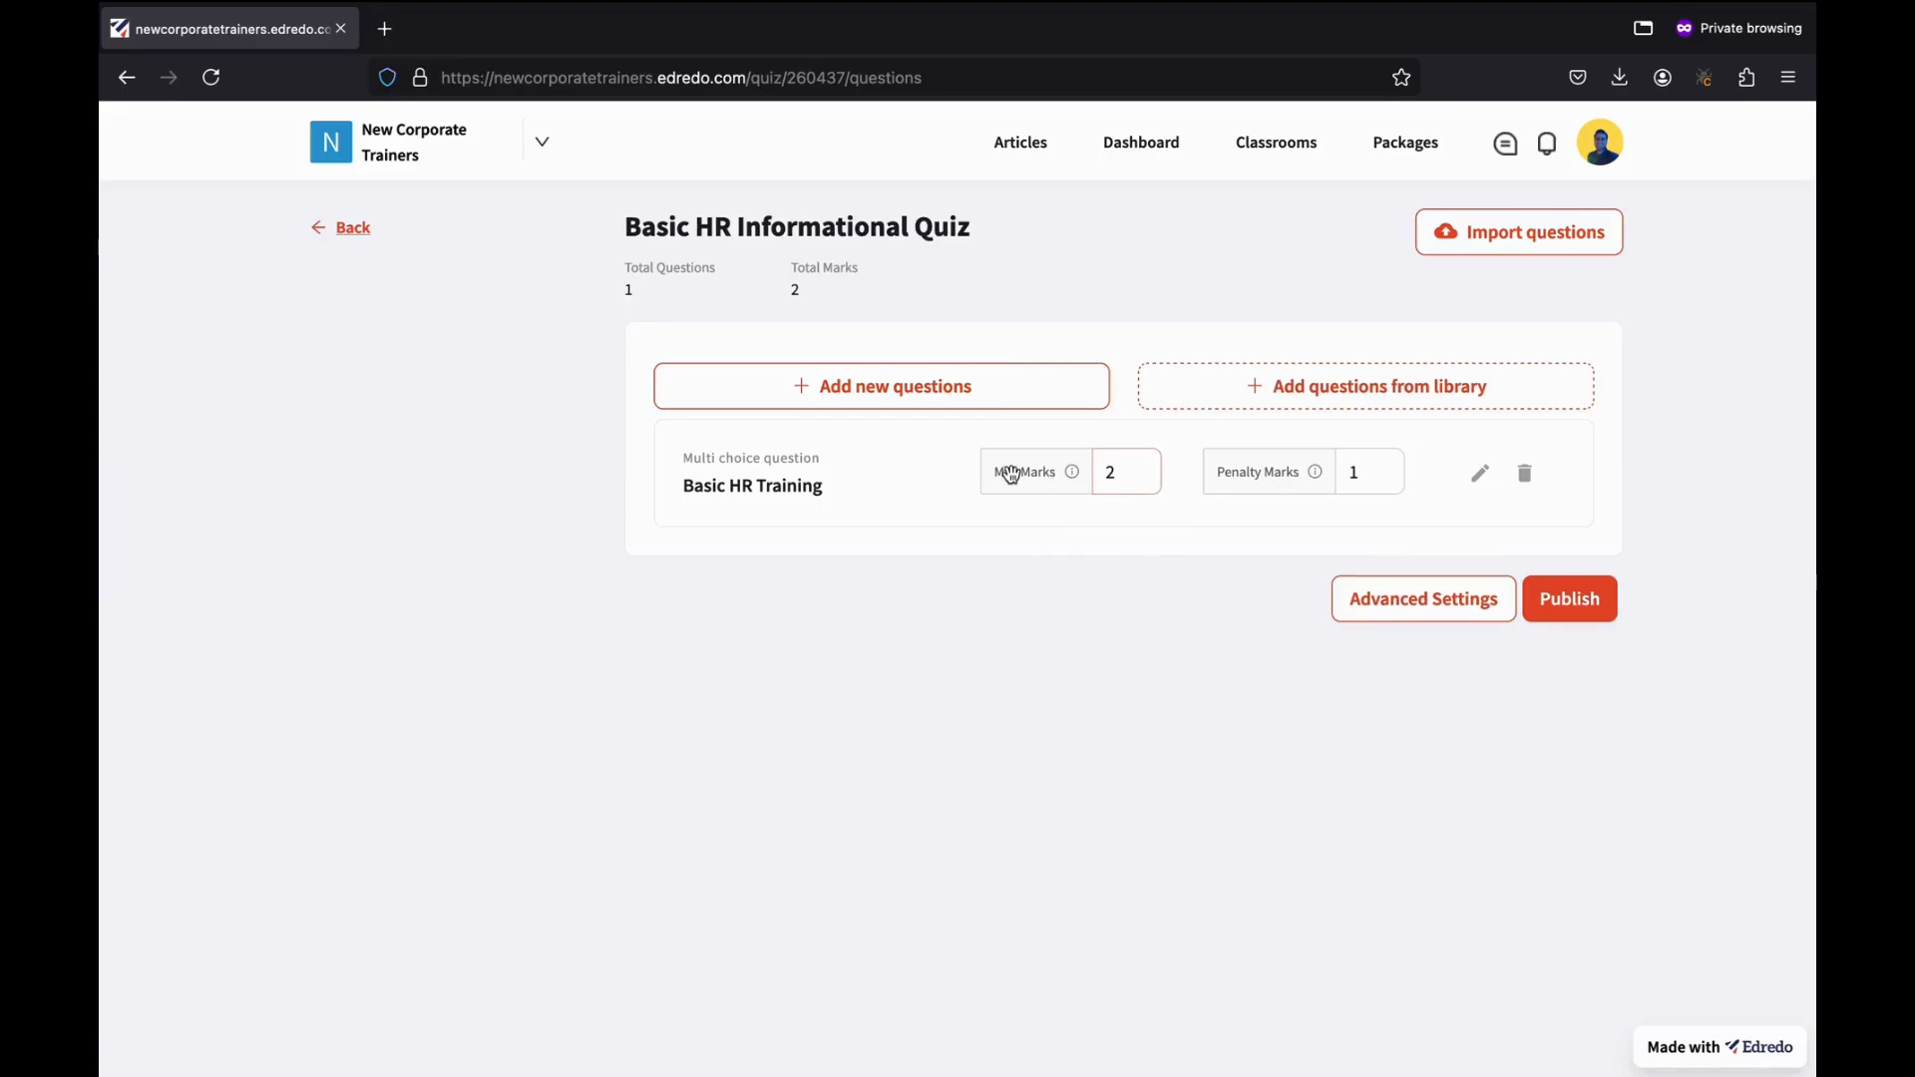
left_click(1129, 475)
key("BackSpace")
type("3")
left_click(1375, 475)
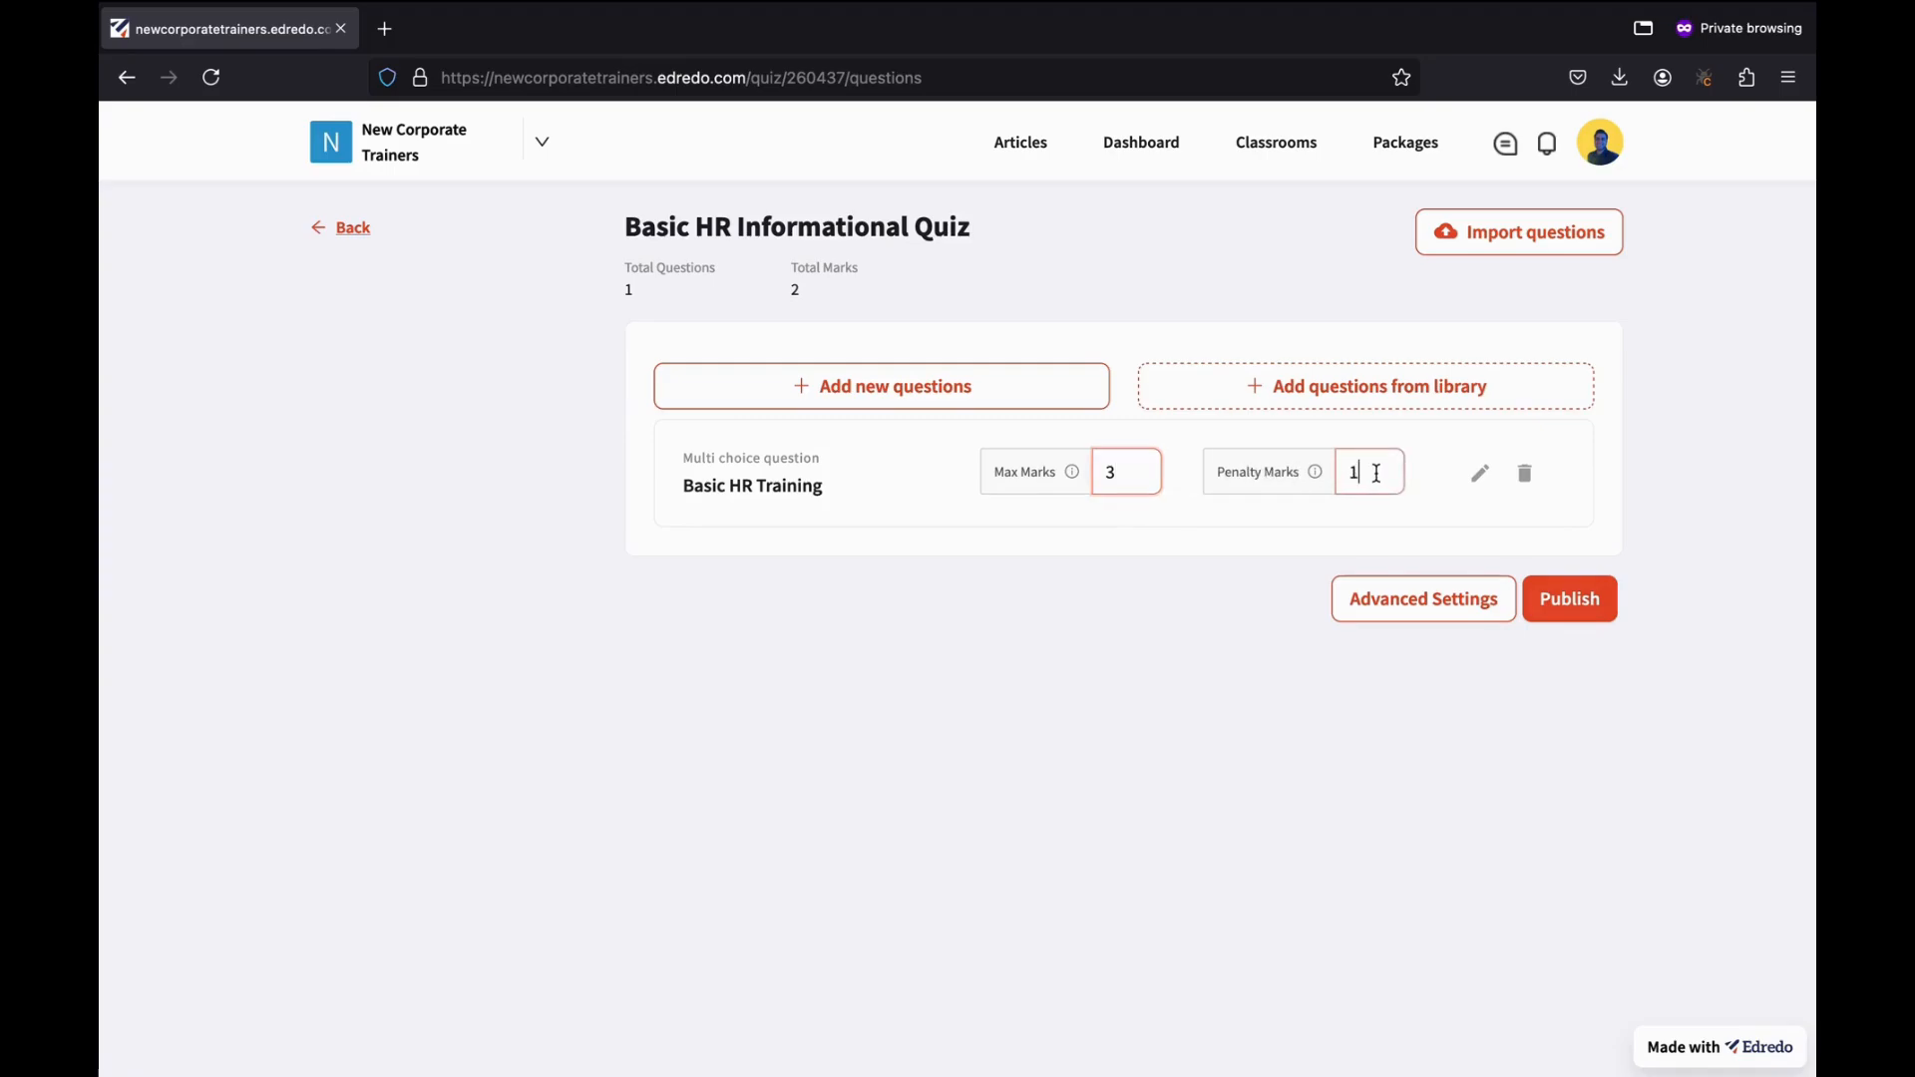
key("BackSpace")
type("0")
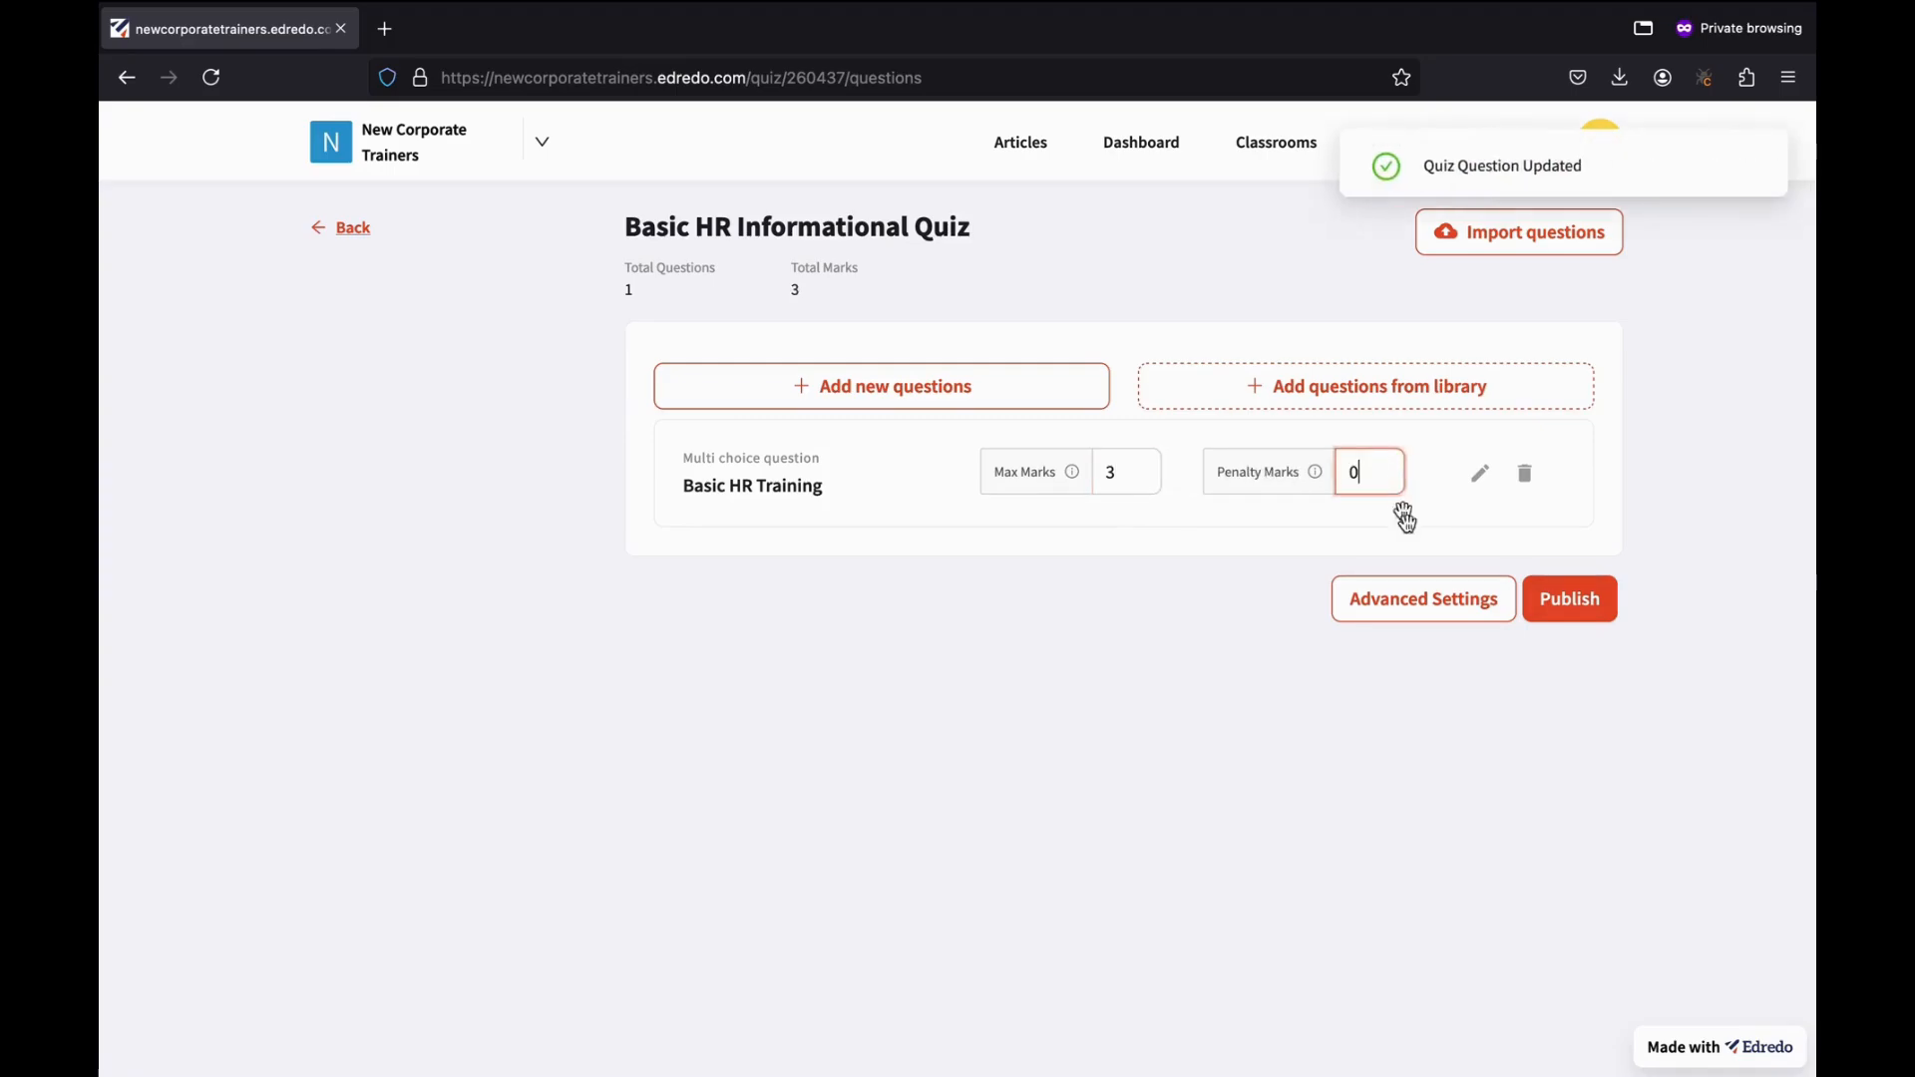
left_click(1303, 859)
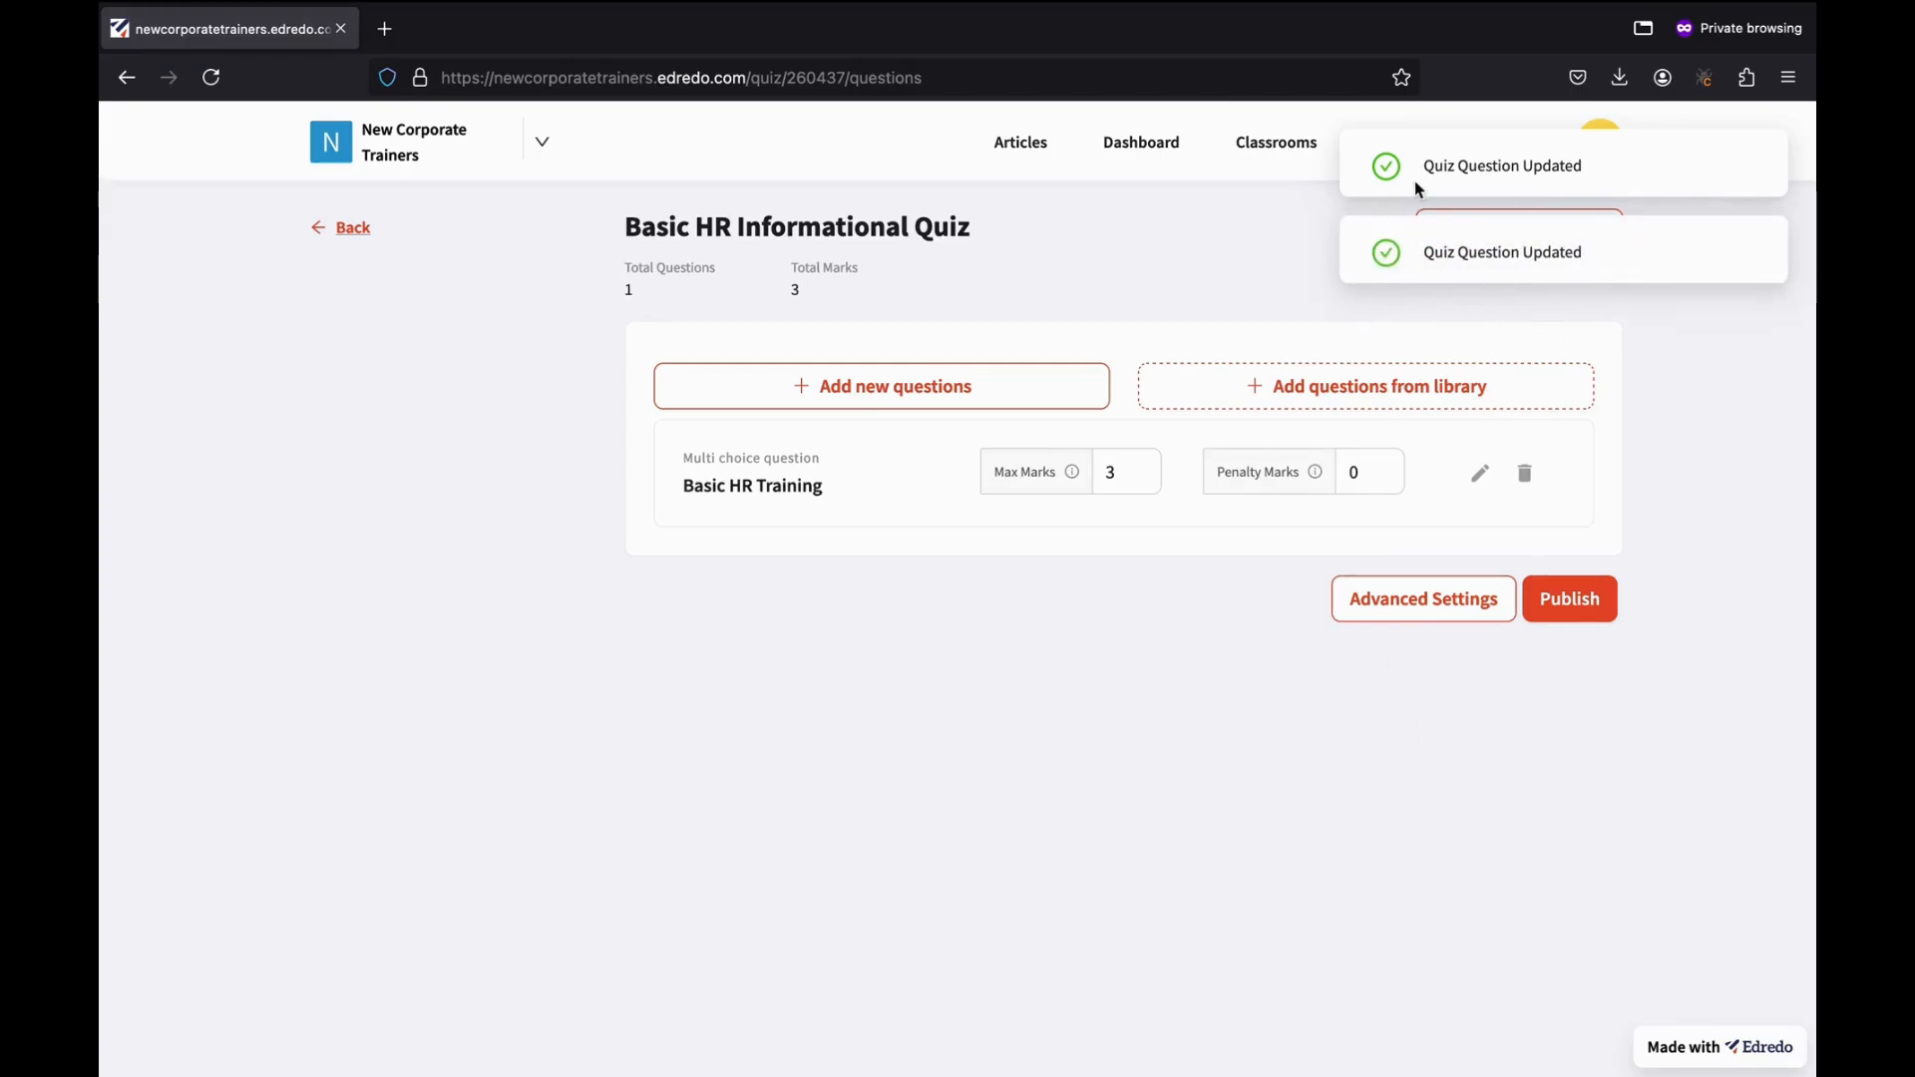
left_click(1105, 474)
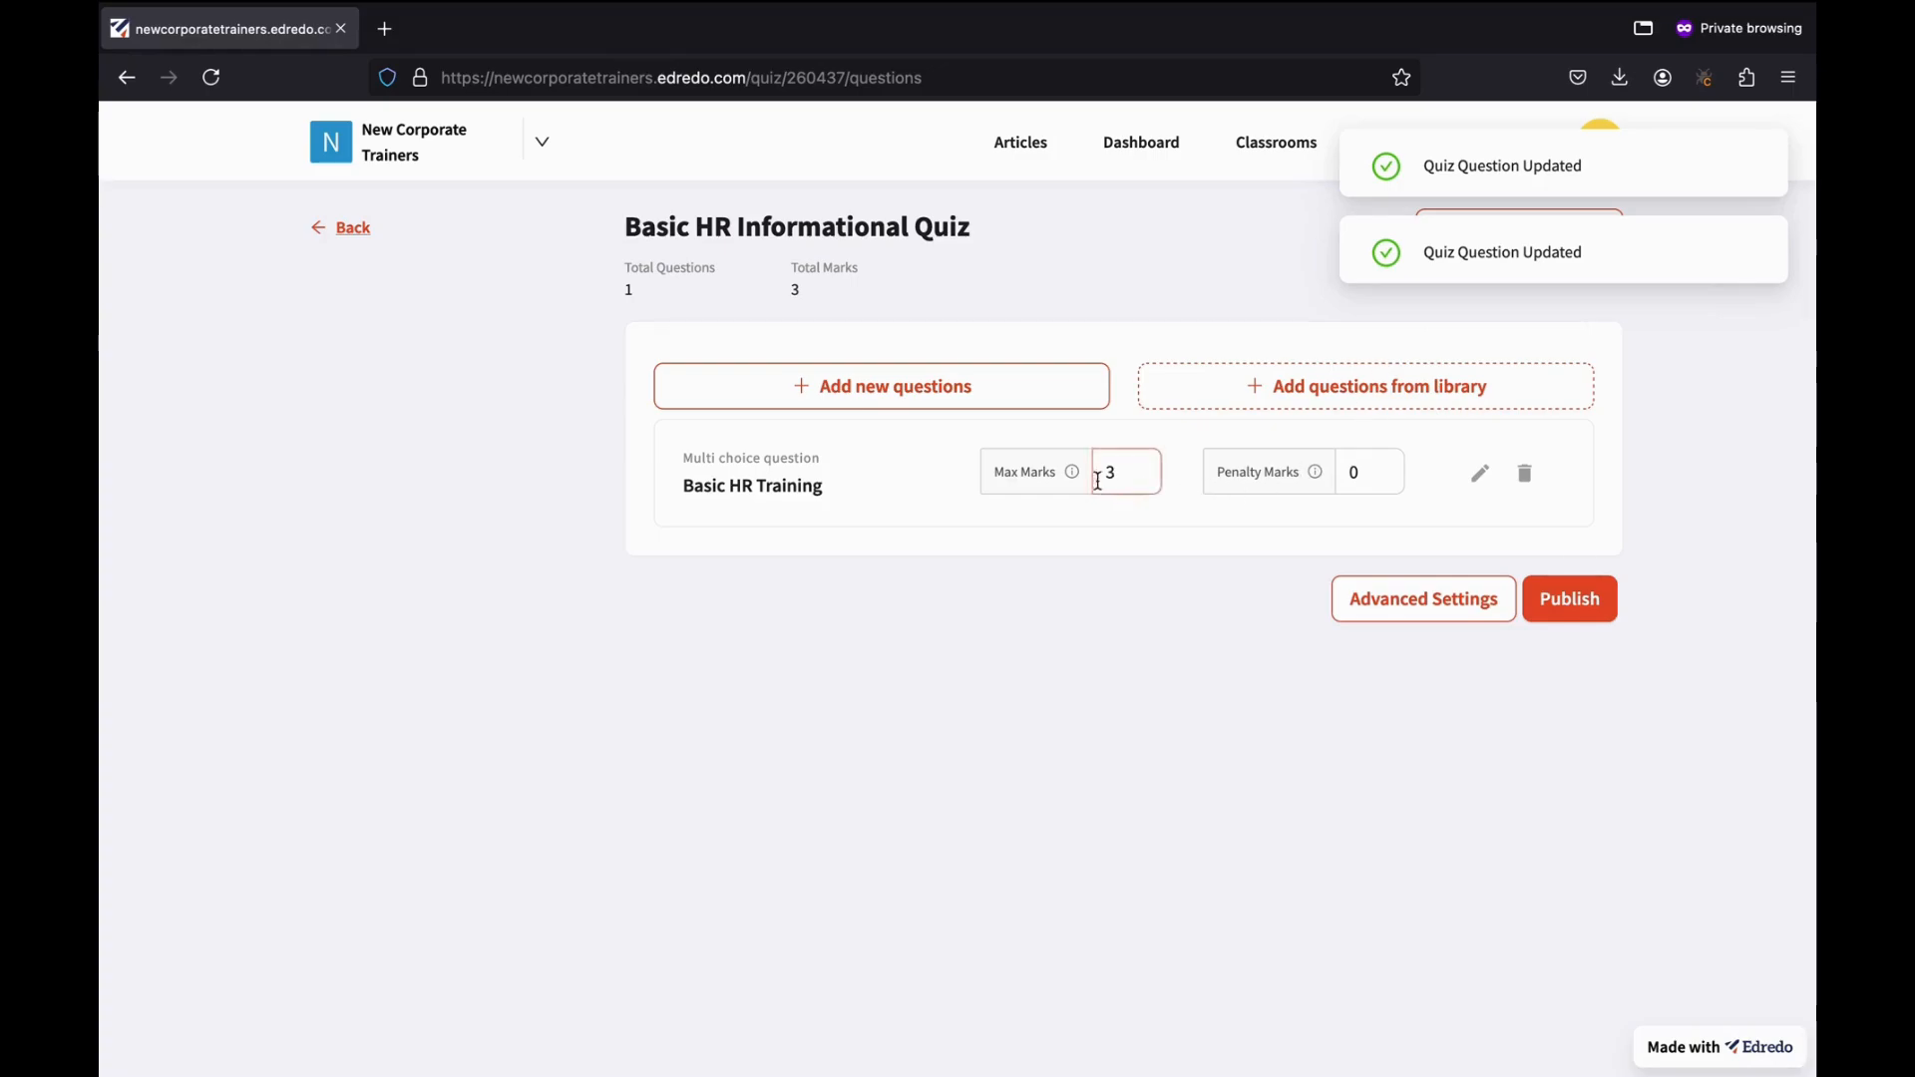
left_click(1261, 669)
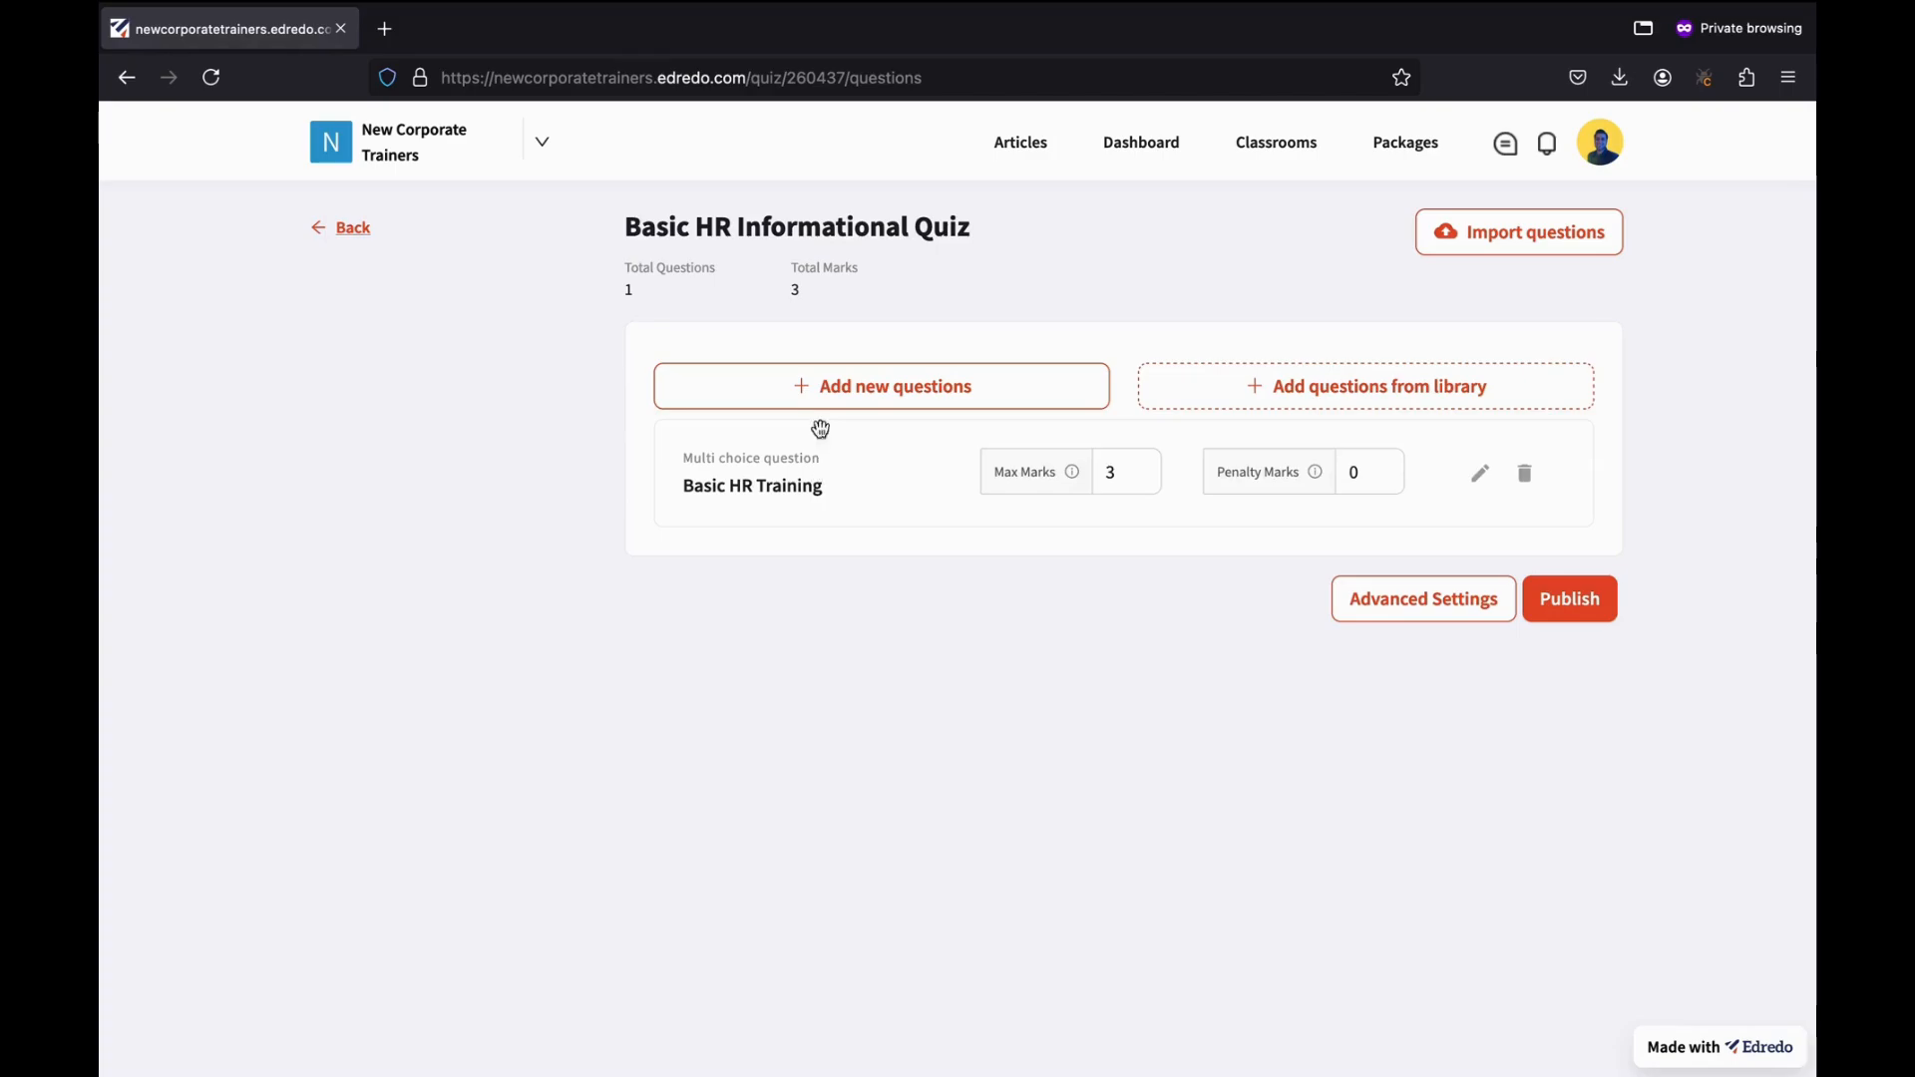
left_click(875, 400)
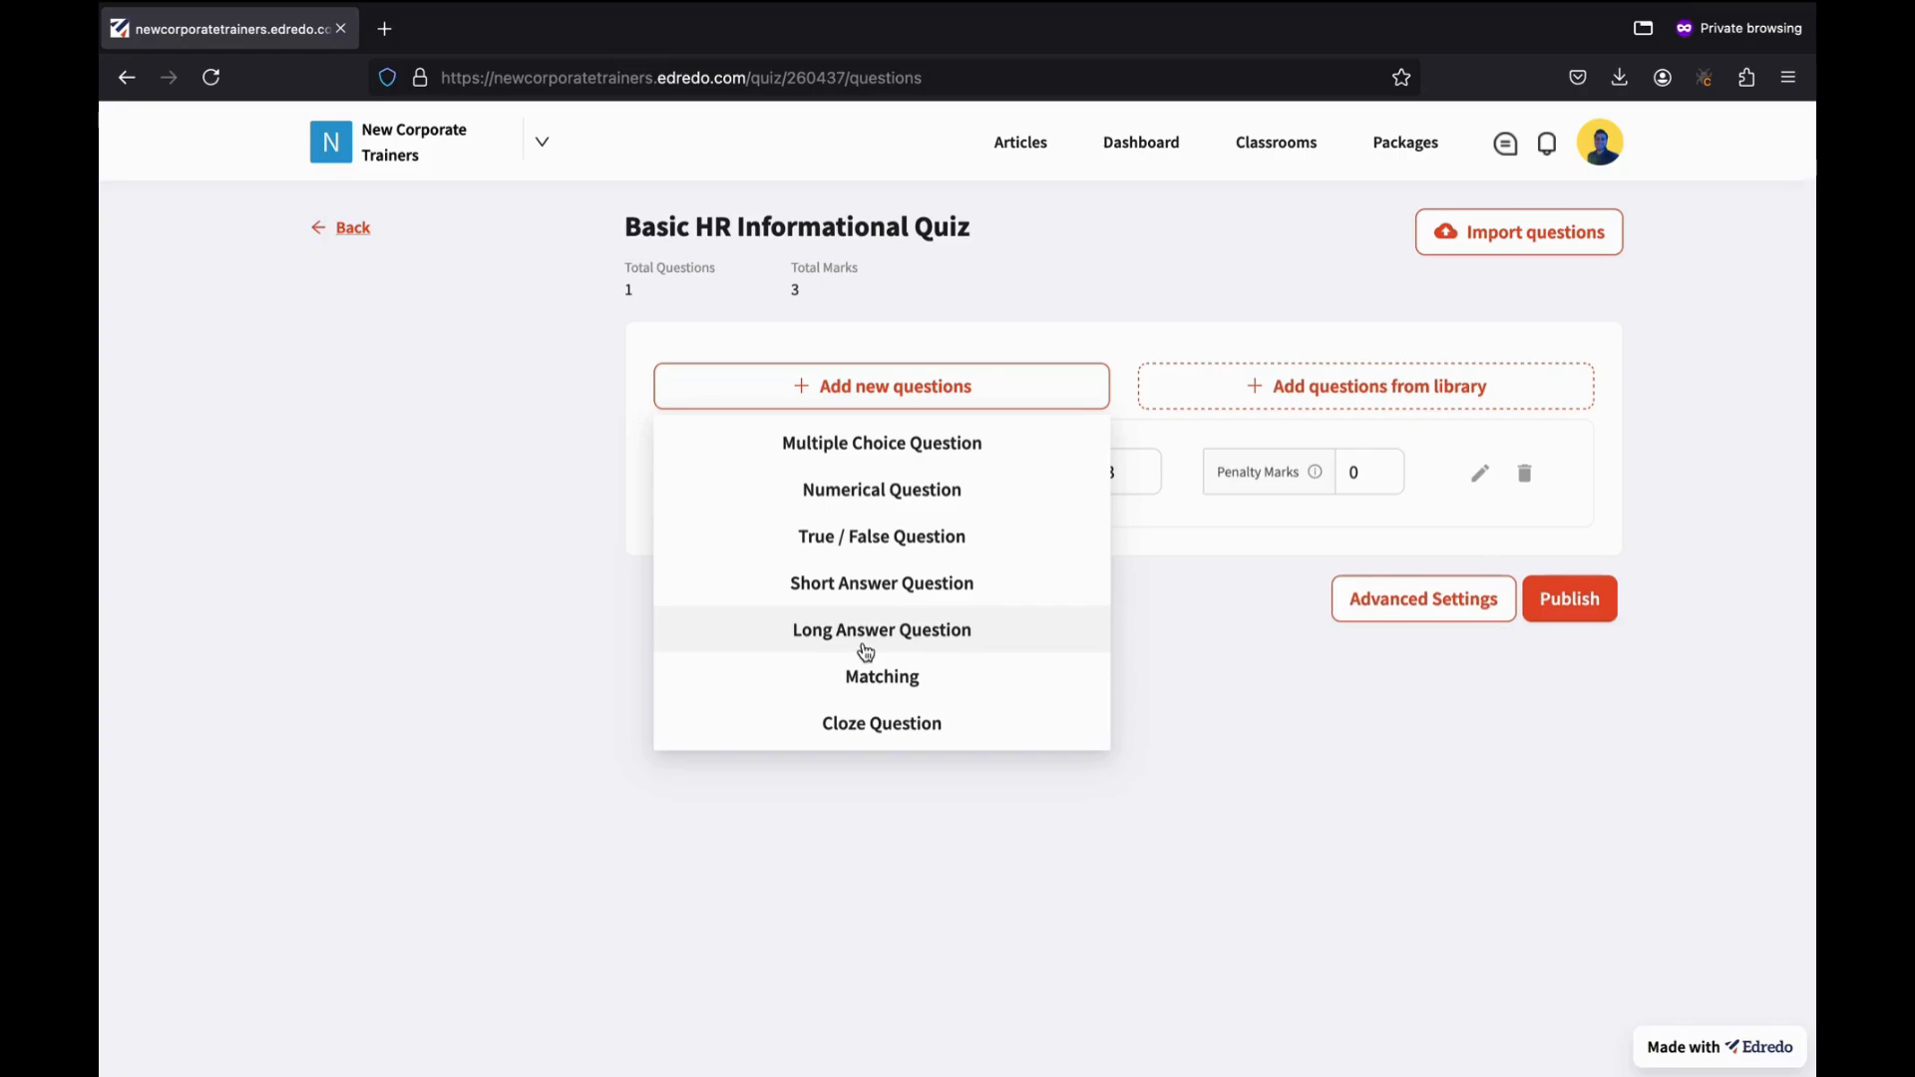
left_click(959, 923)
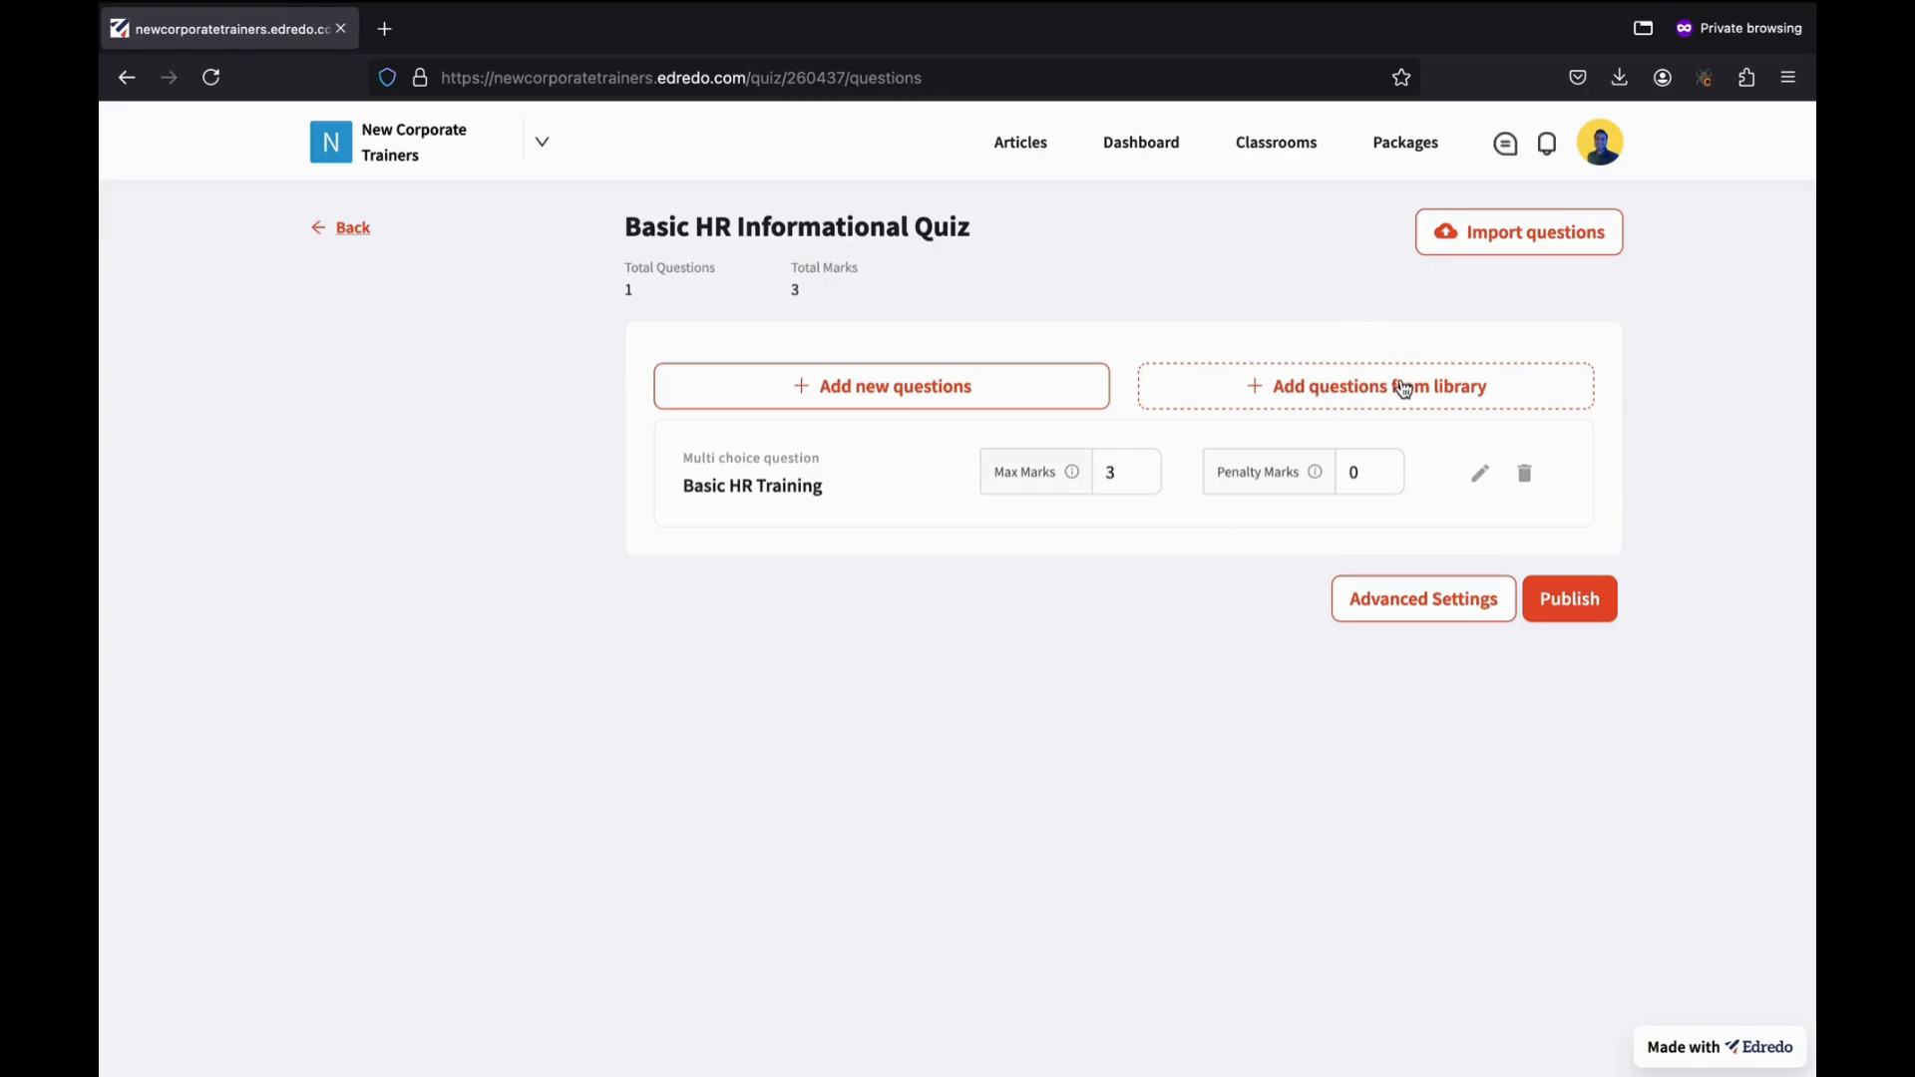
Open the question library and tick questions 6, 5, 4 and 3.
left_click(1262, 390)
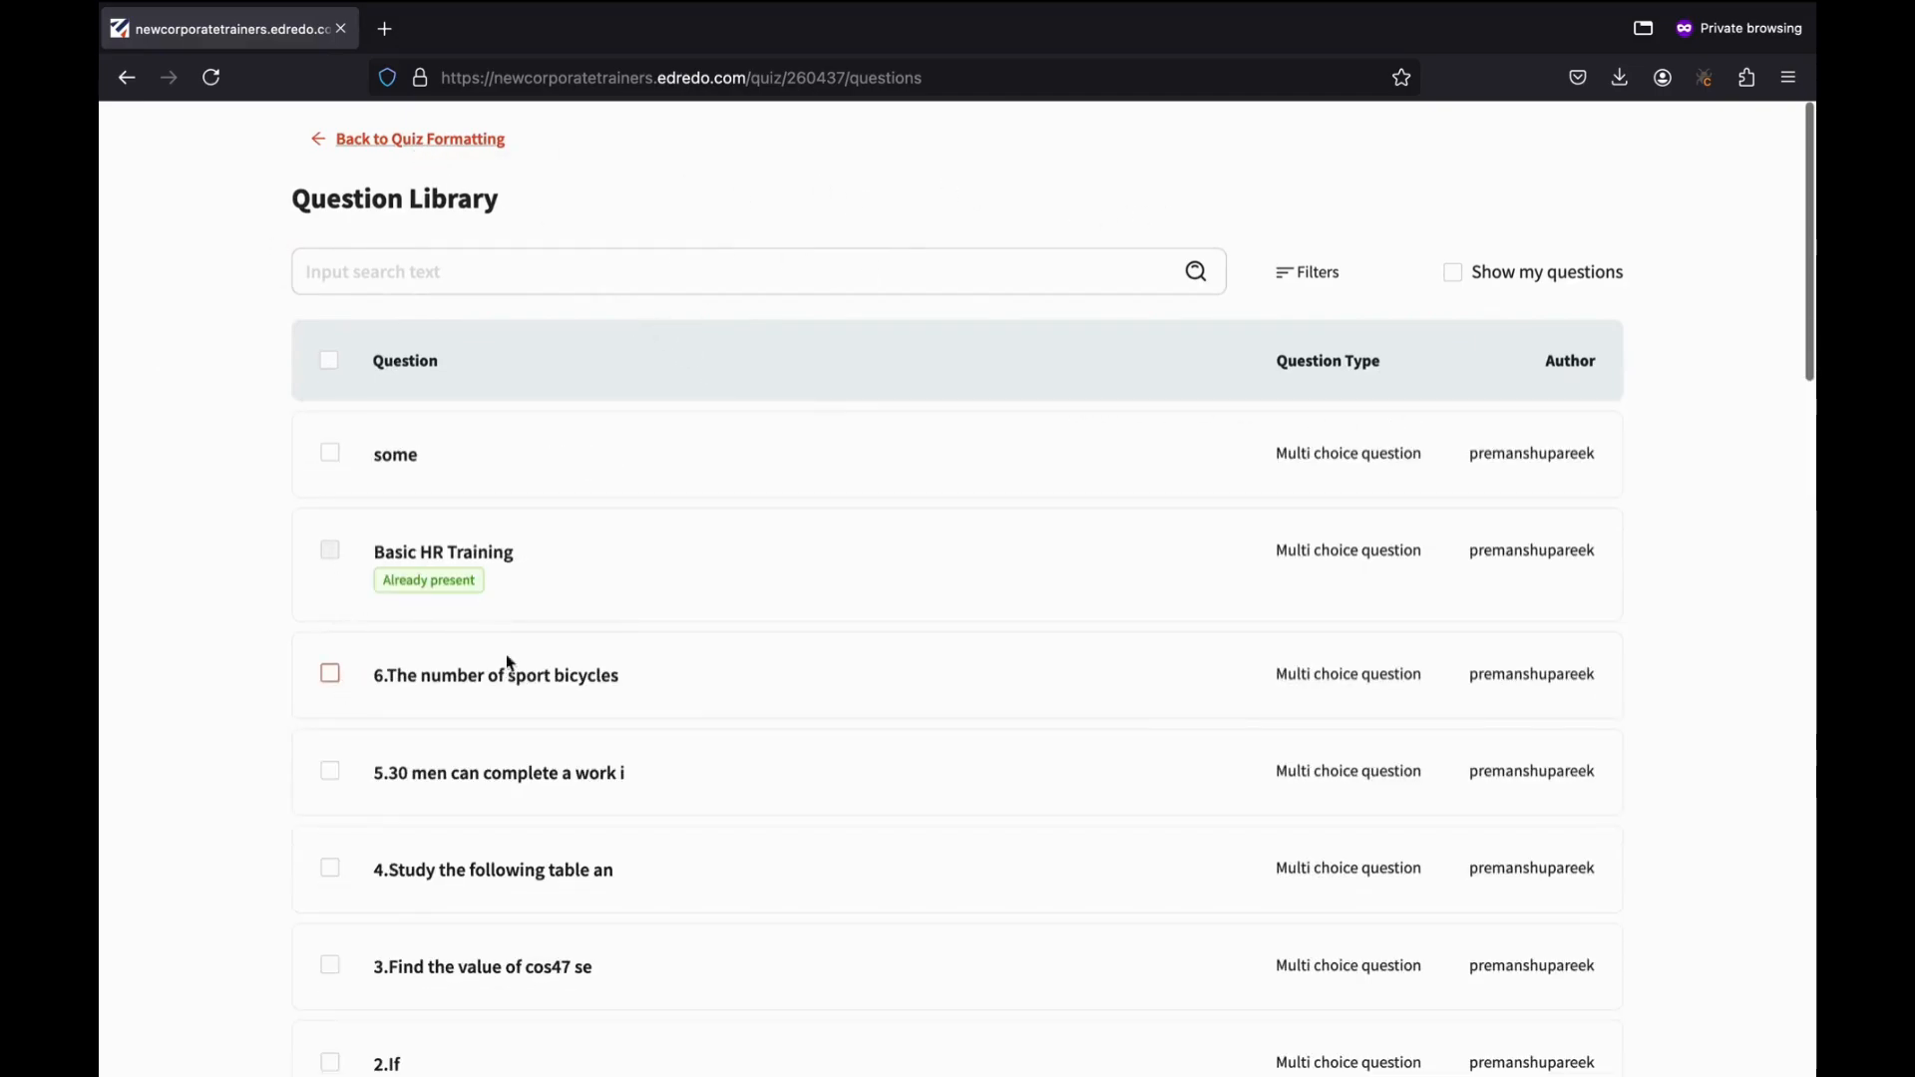
scroll(695, 619, "down", 3)
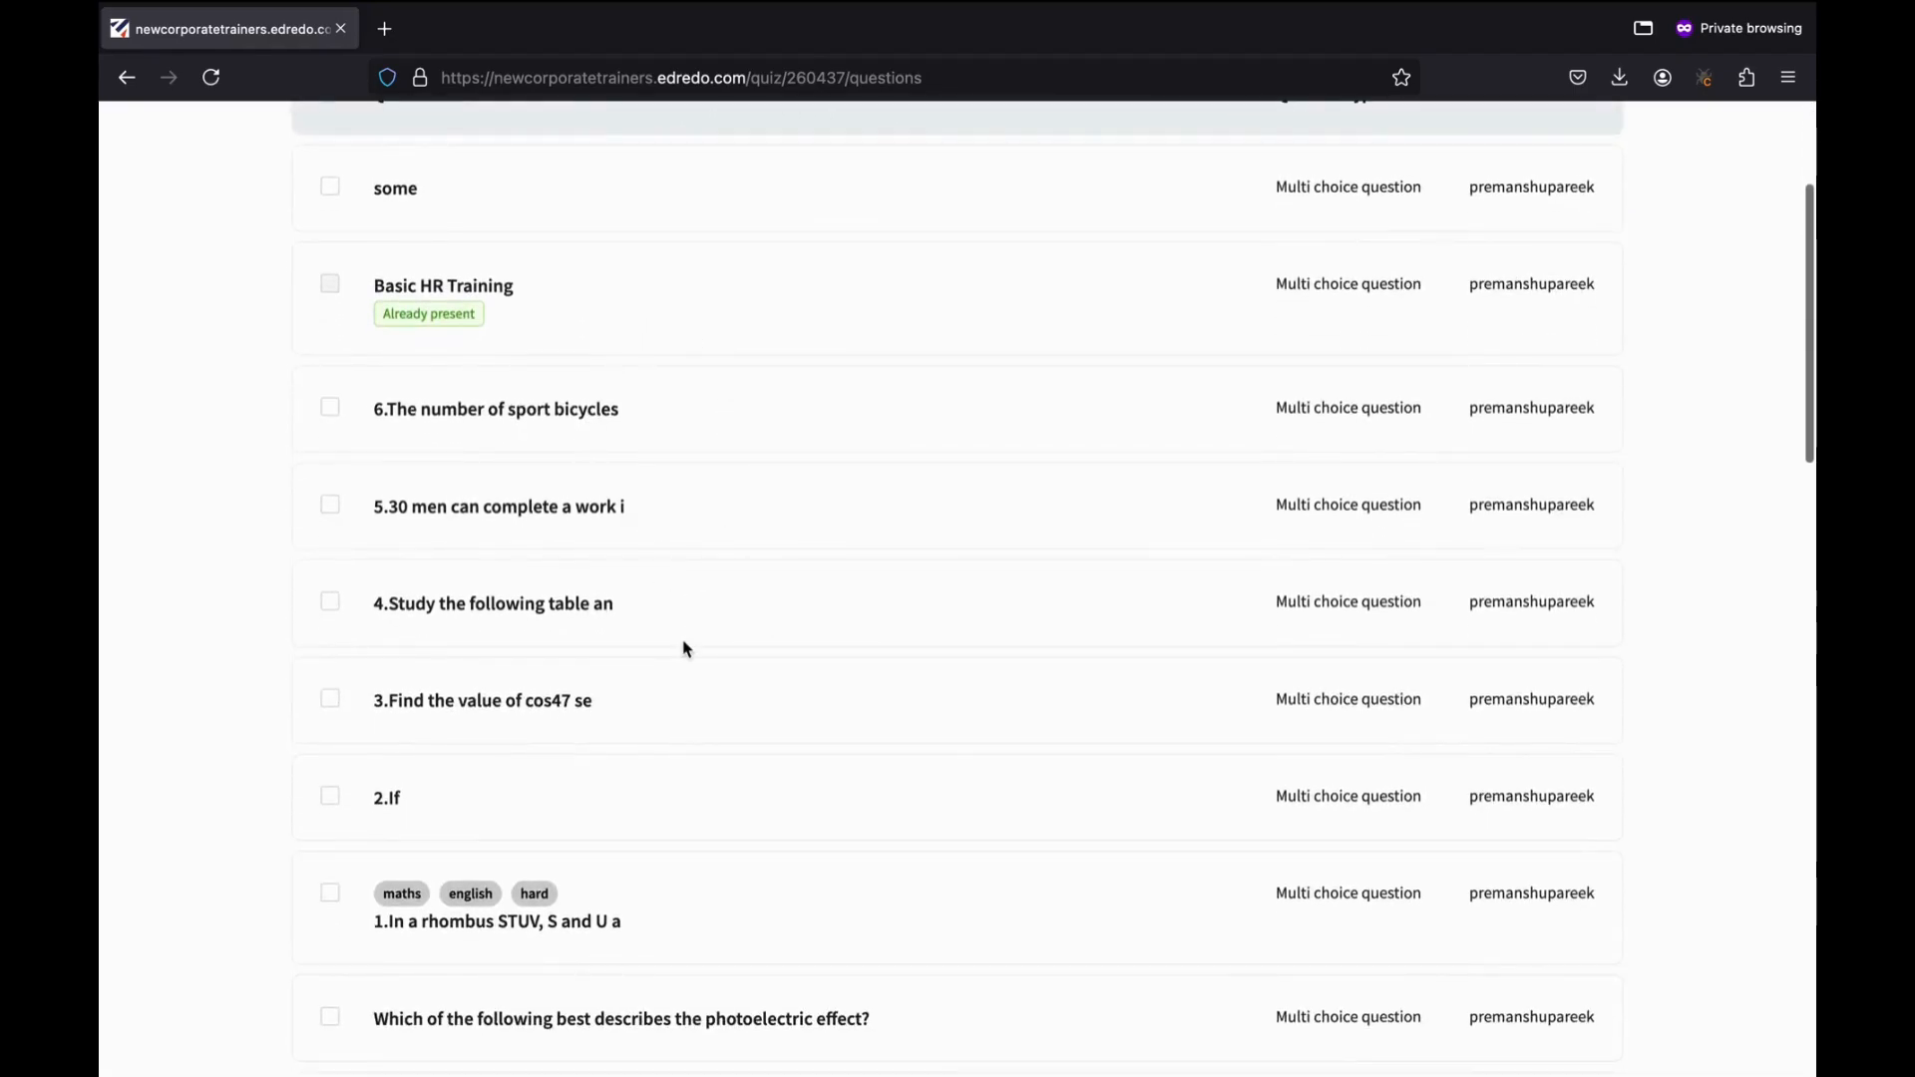
scroll(687, 649, "down", 1)
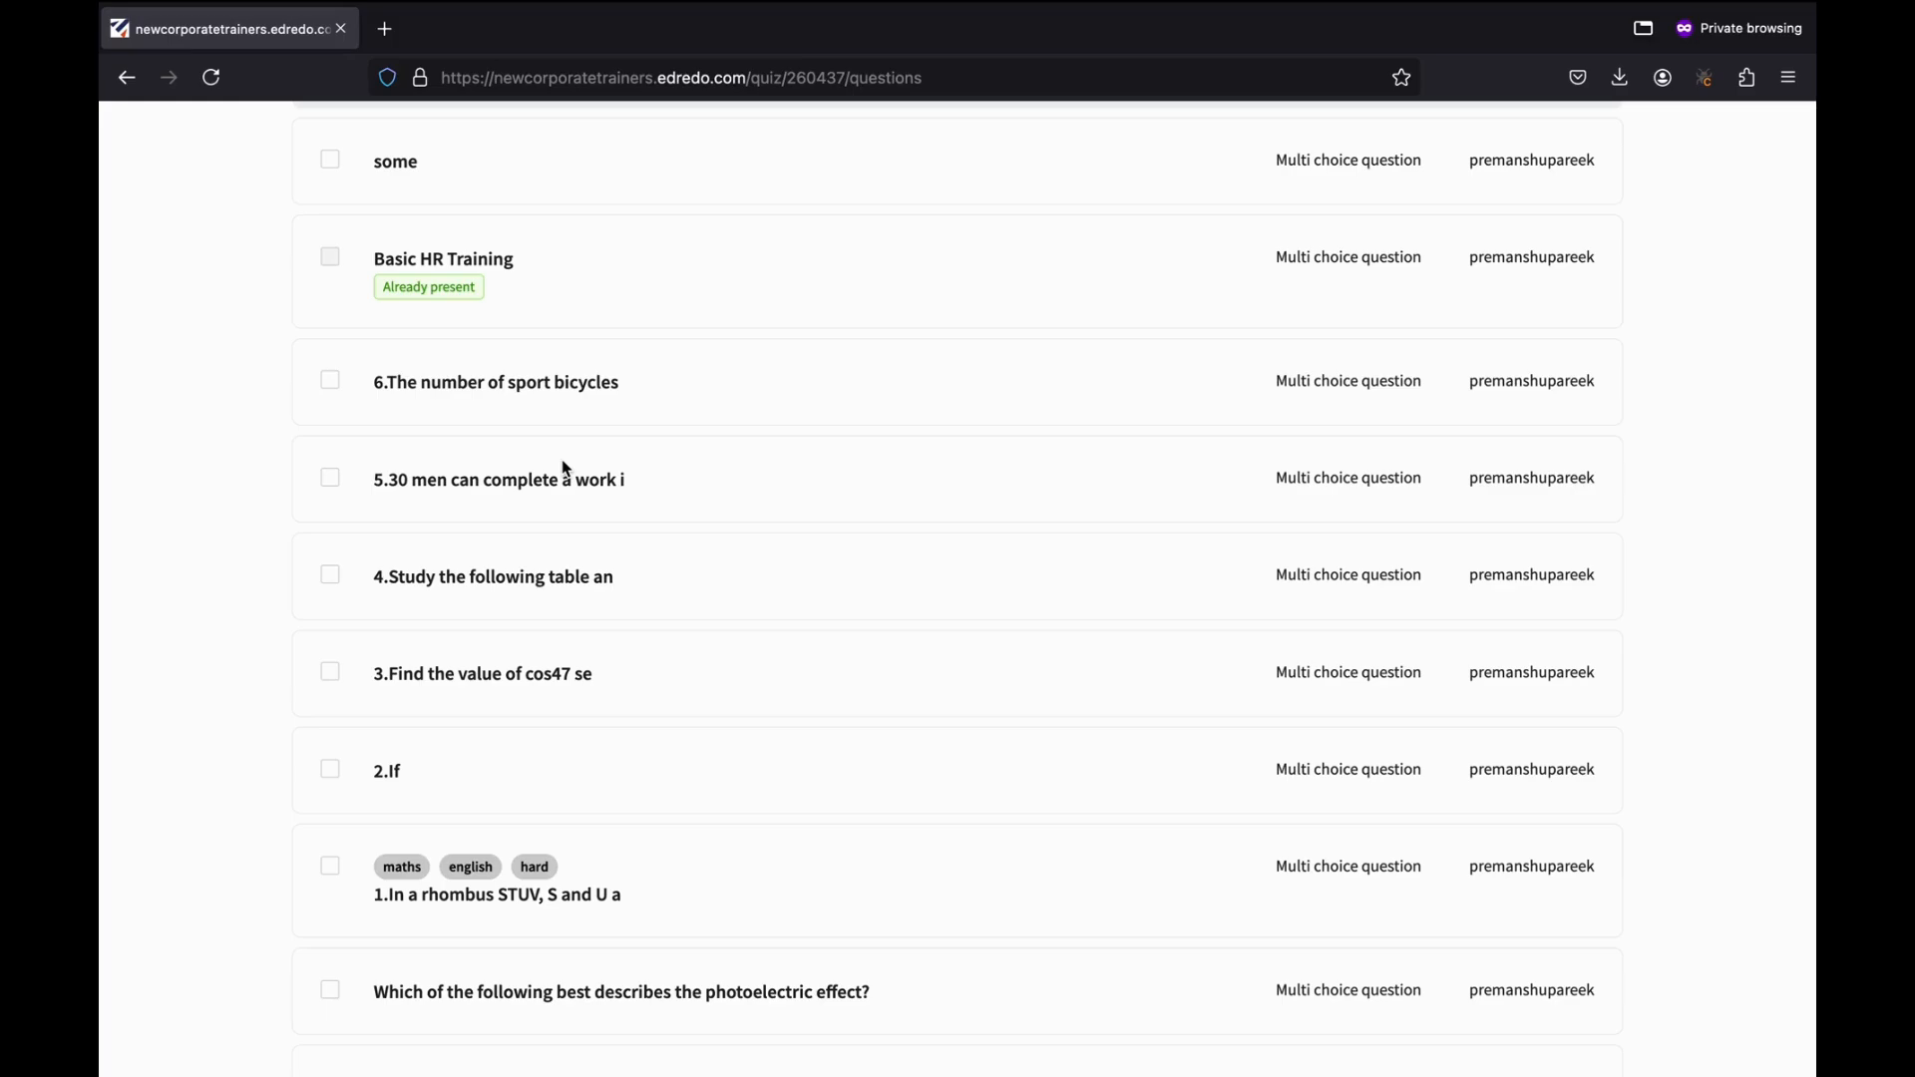
left_click(331, 383)
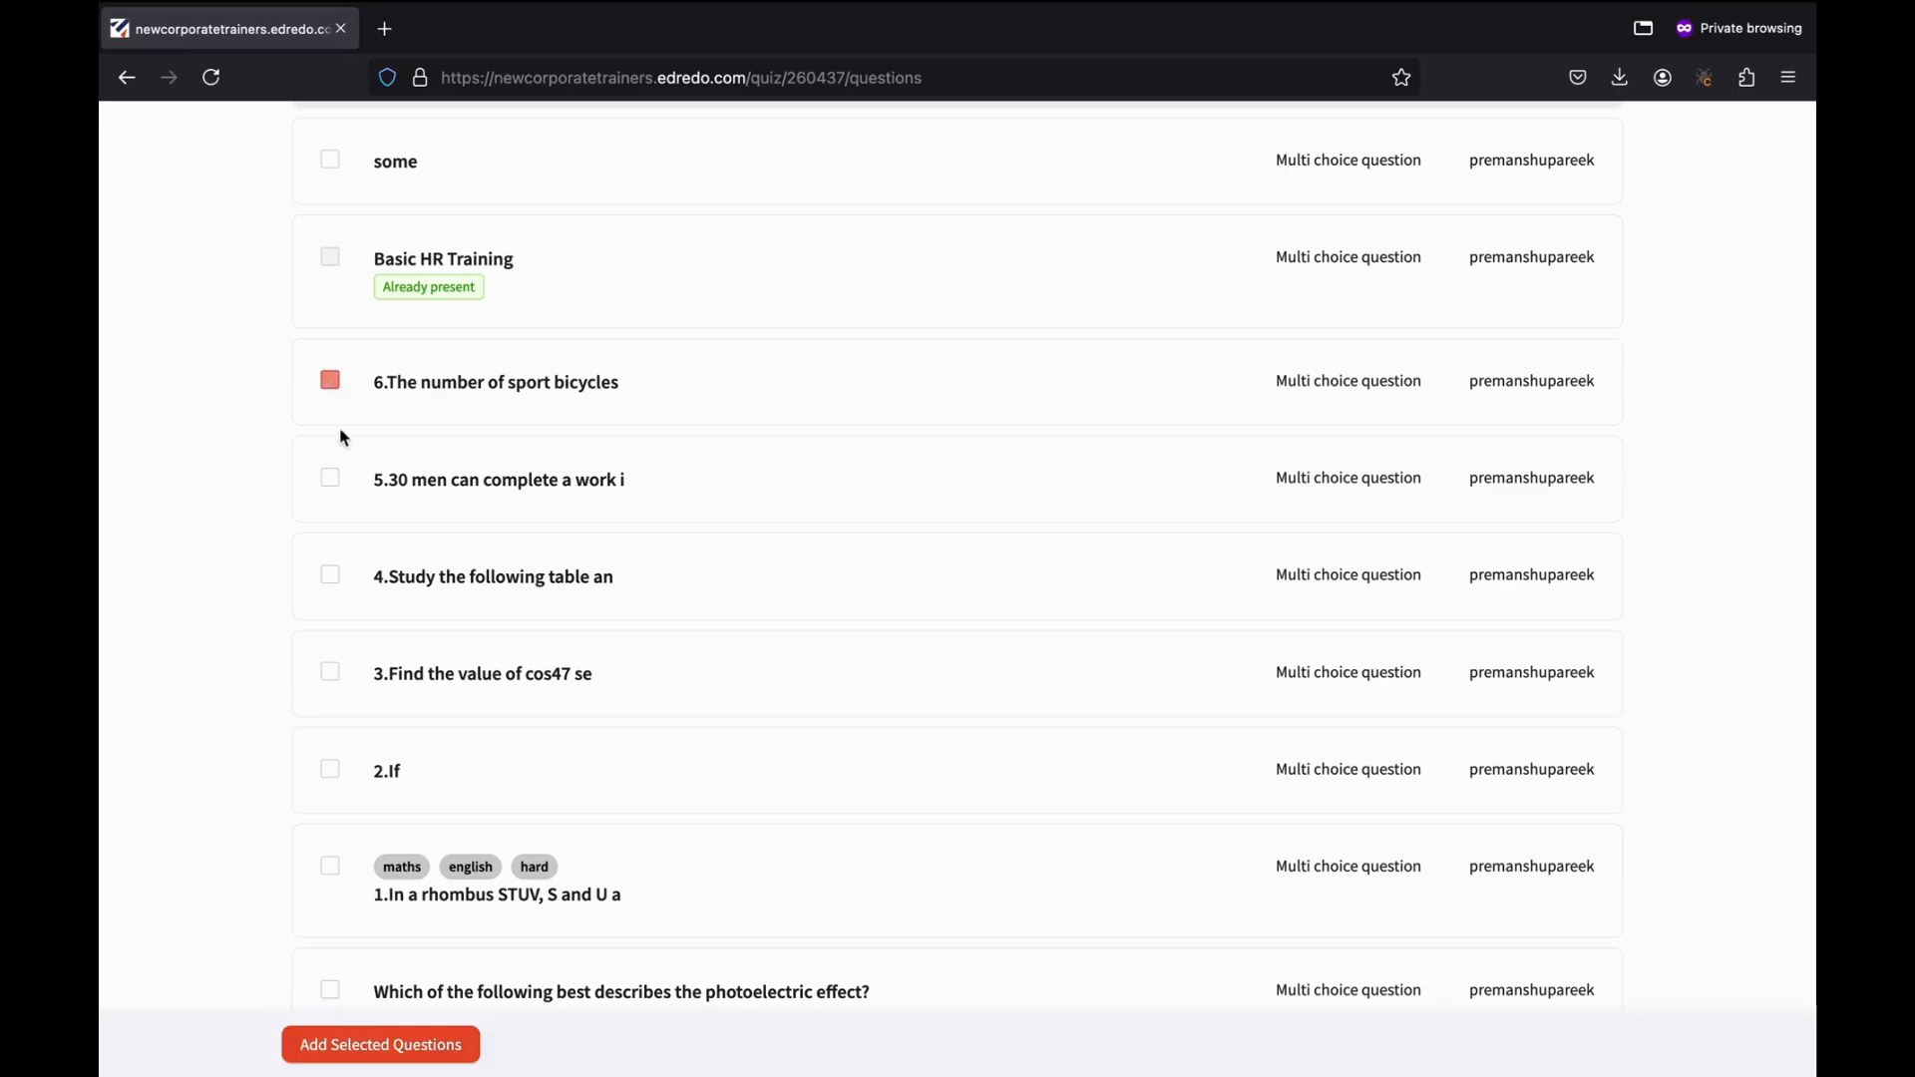
left_click(332, 482)
left_click(330, 576)
left_click(333, 676)
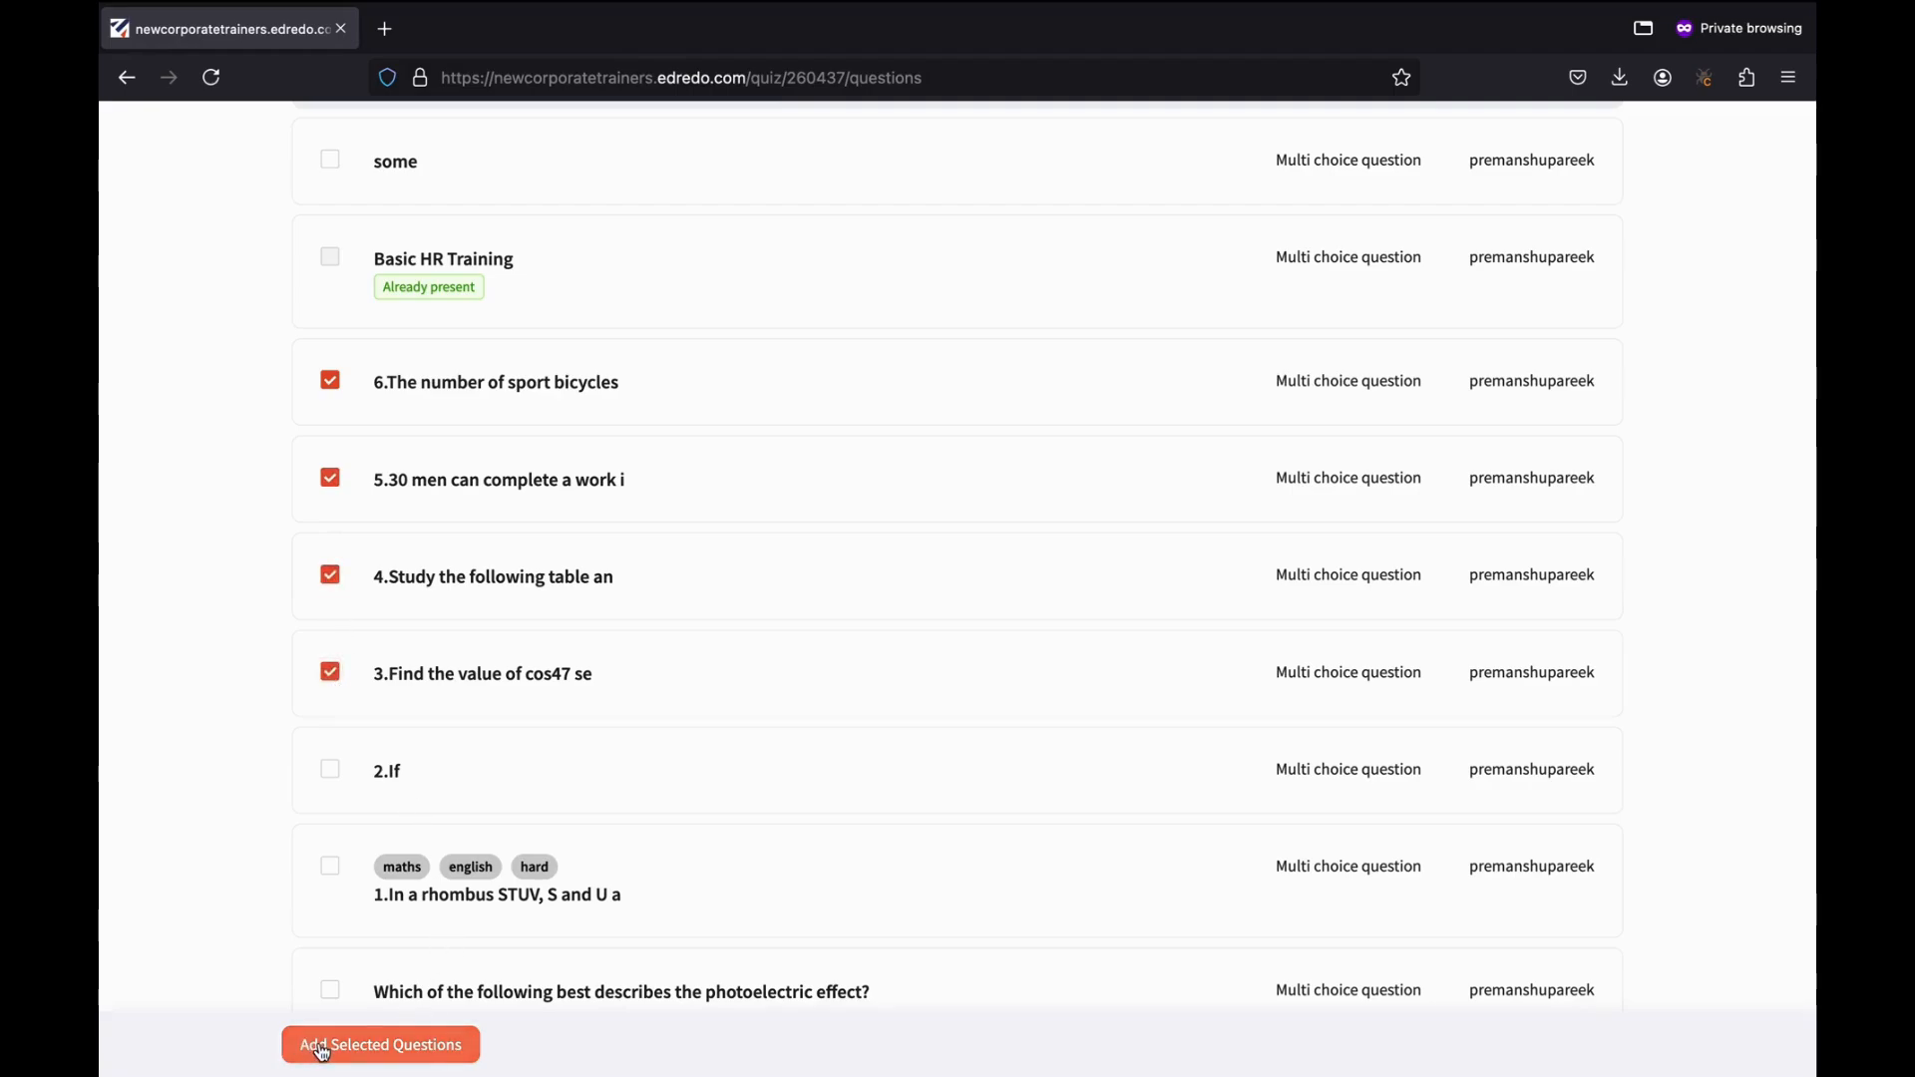
scroll(697, 684, "up", 2)
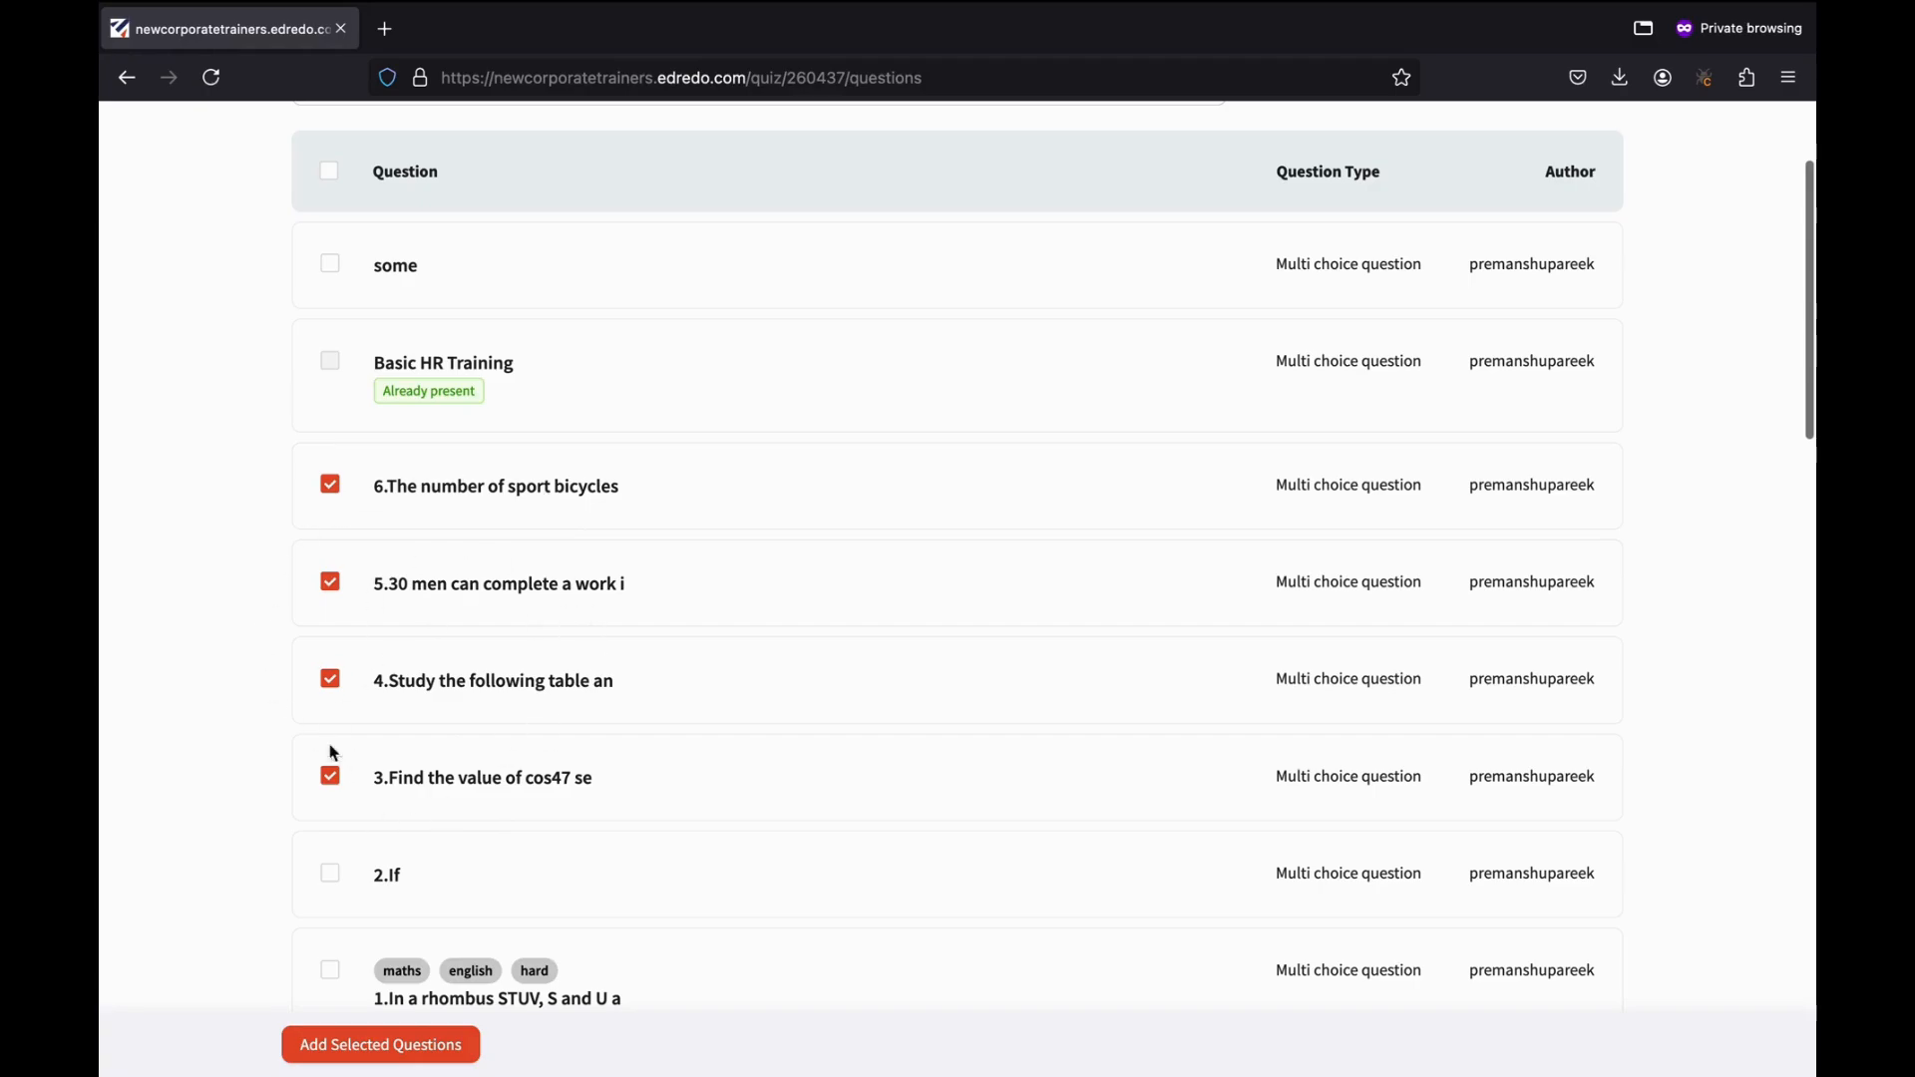
scroll(393, 872, "down", 1)
Add the selected library questions to the quiz, then delete question 6.
left_click(359, 1055)
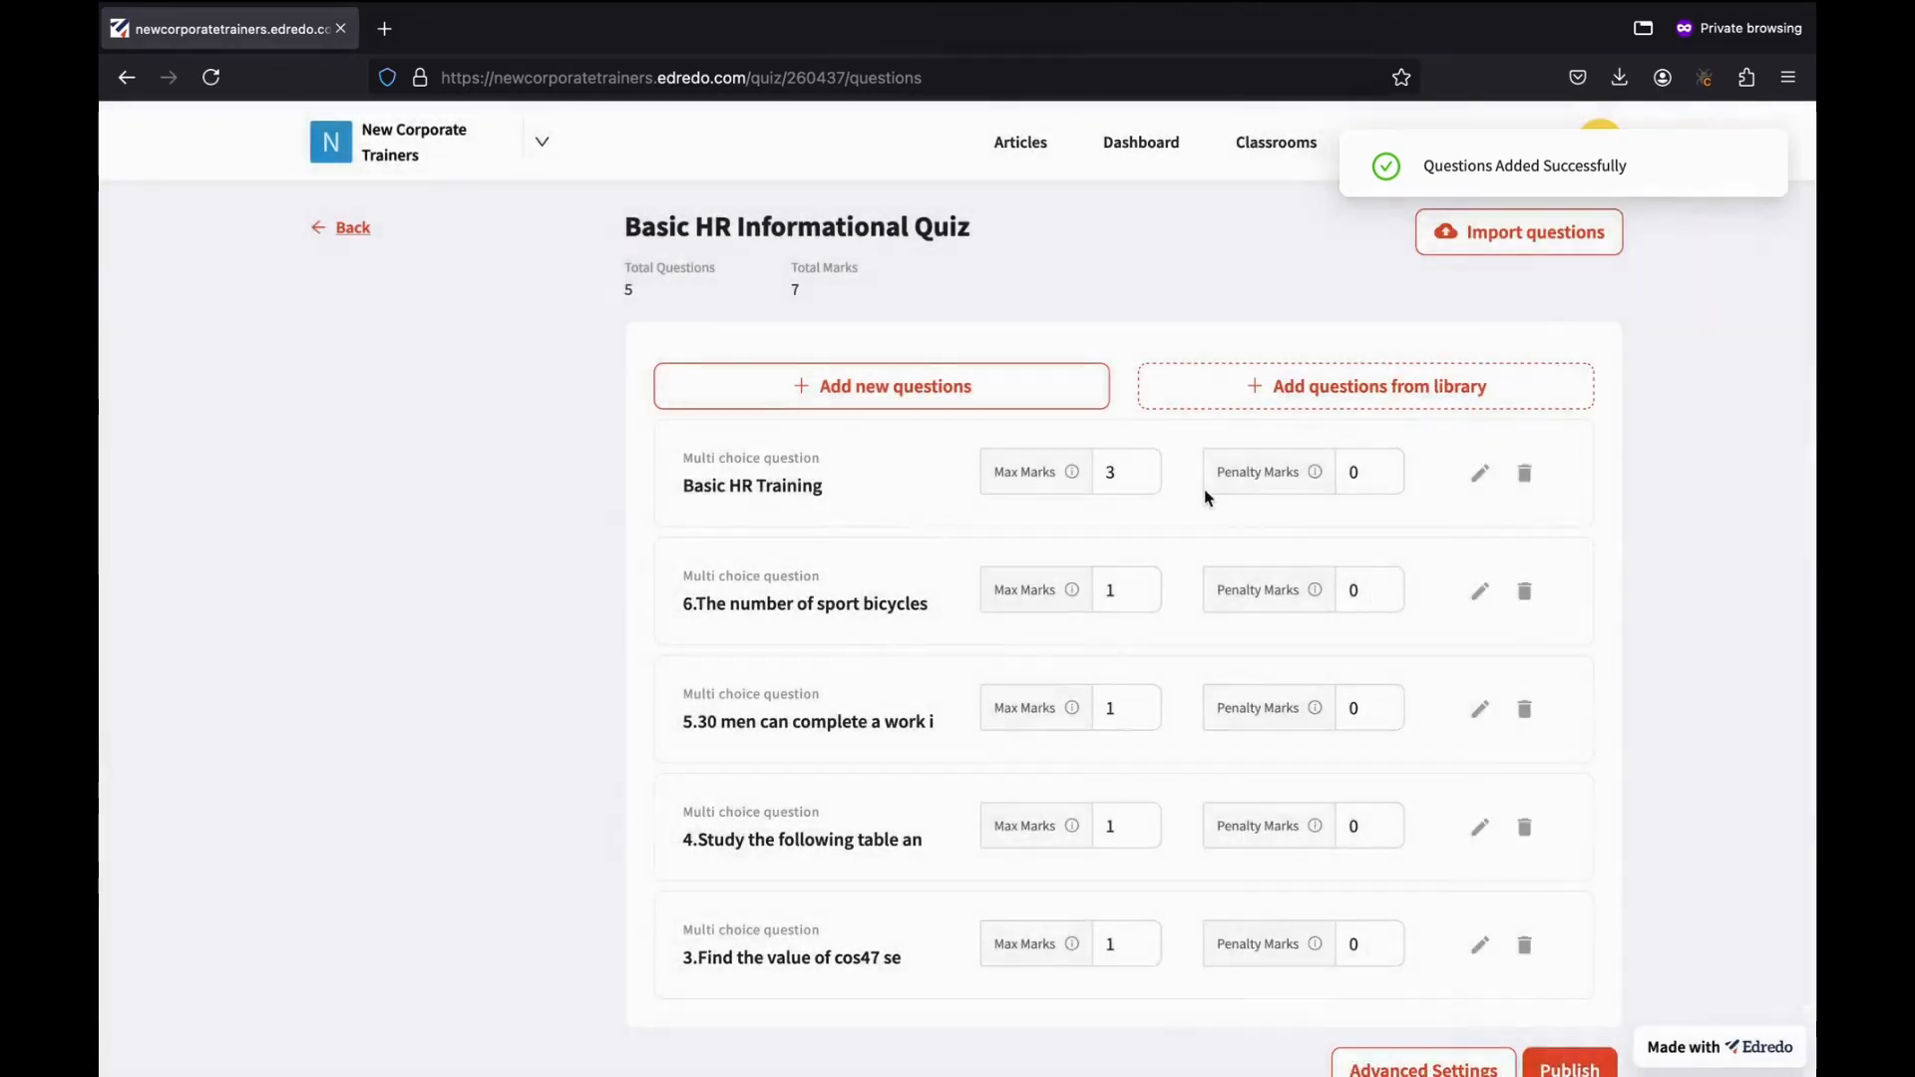
scroll(1313, 616, "down", 1)
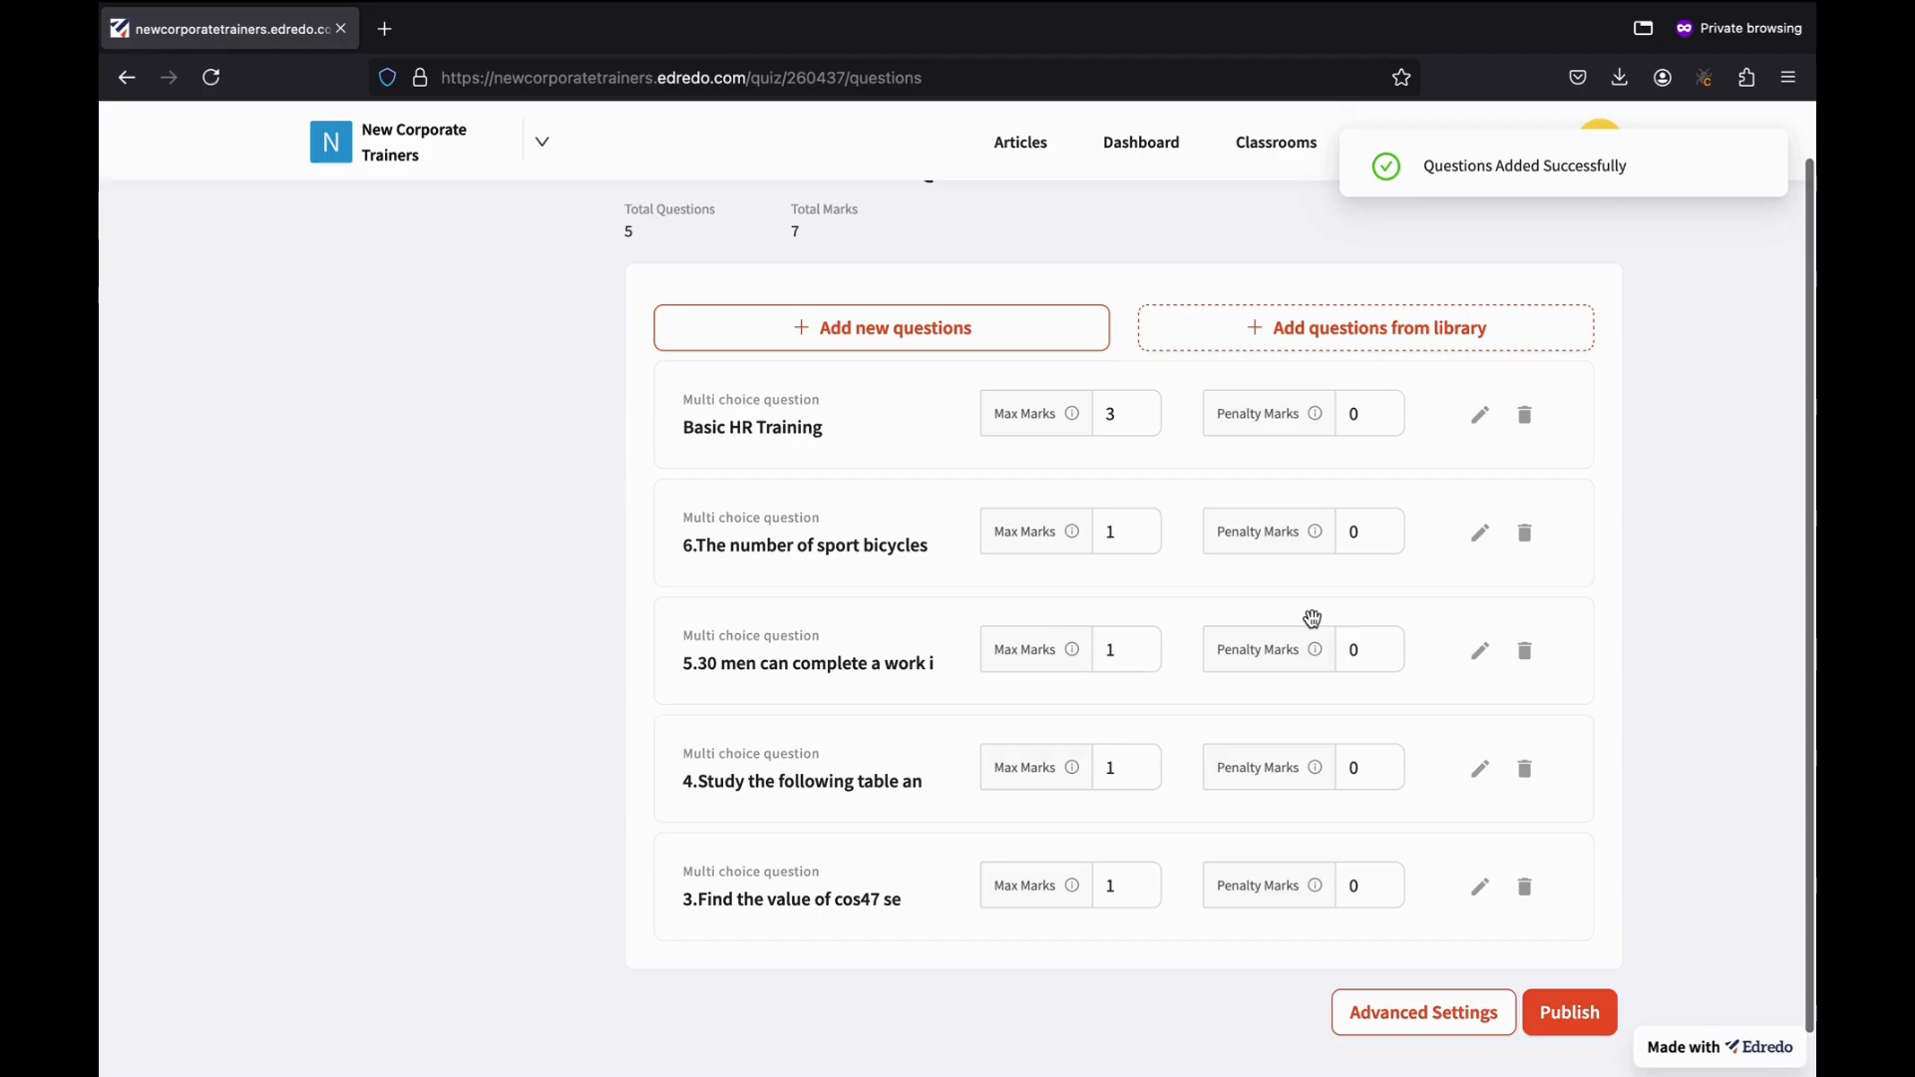
left_click(1525, 536)
left_click(1504, 648)
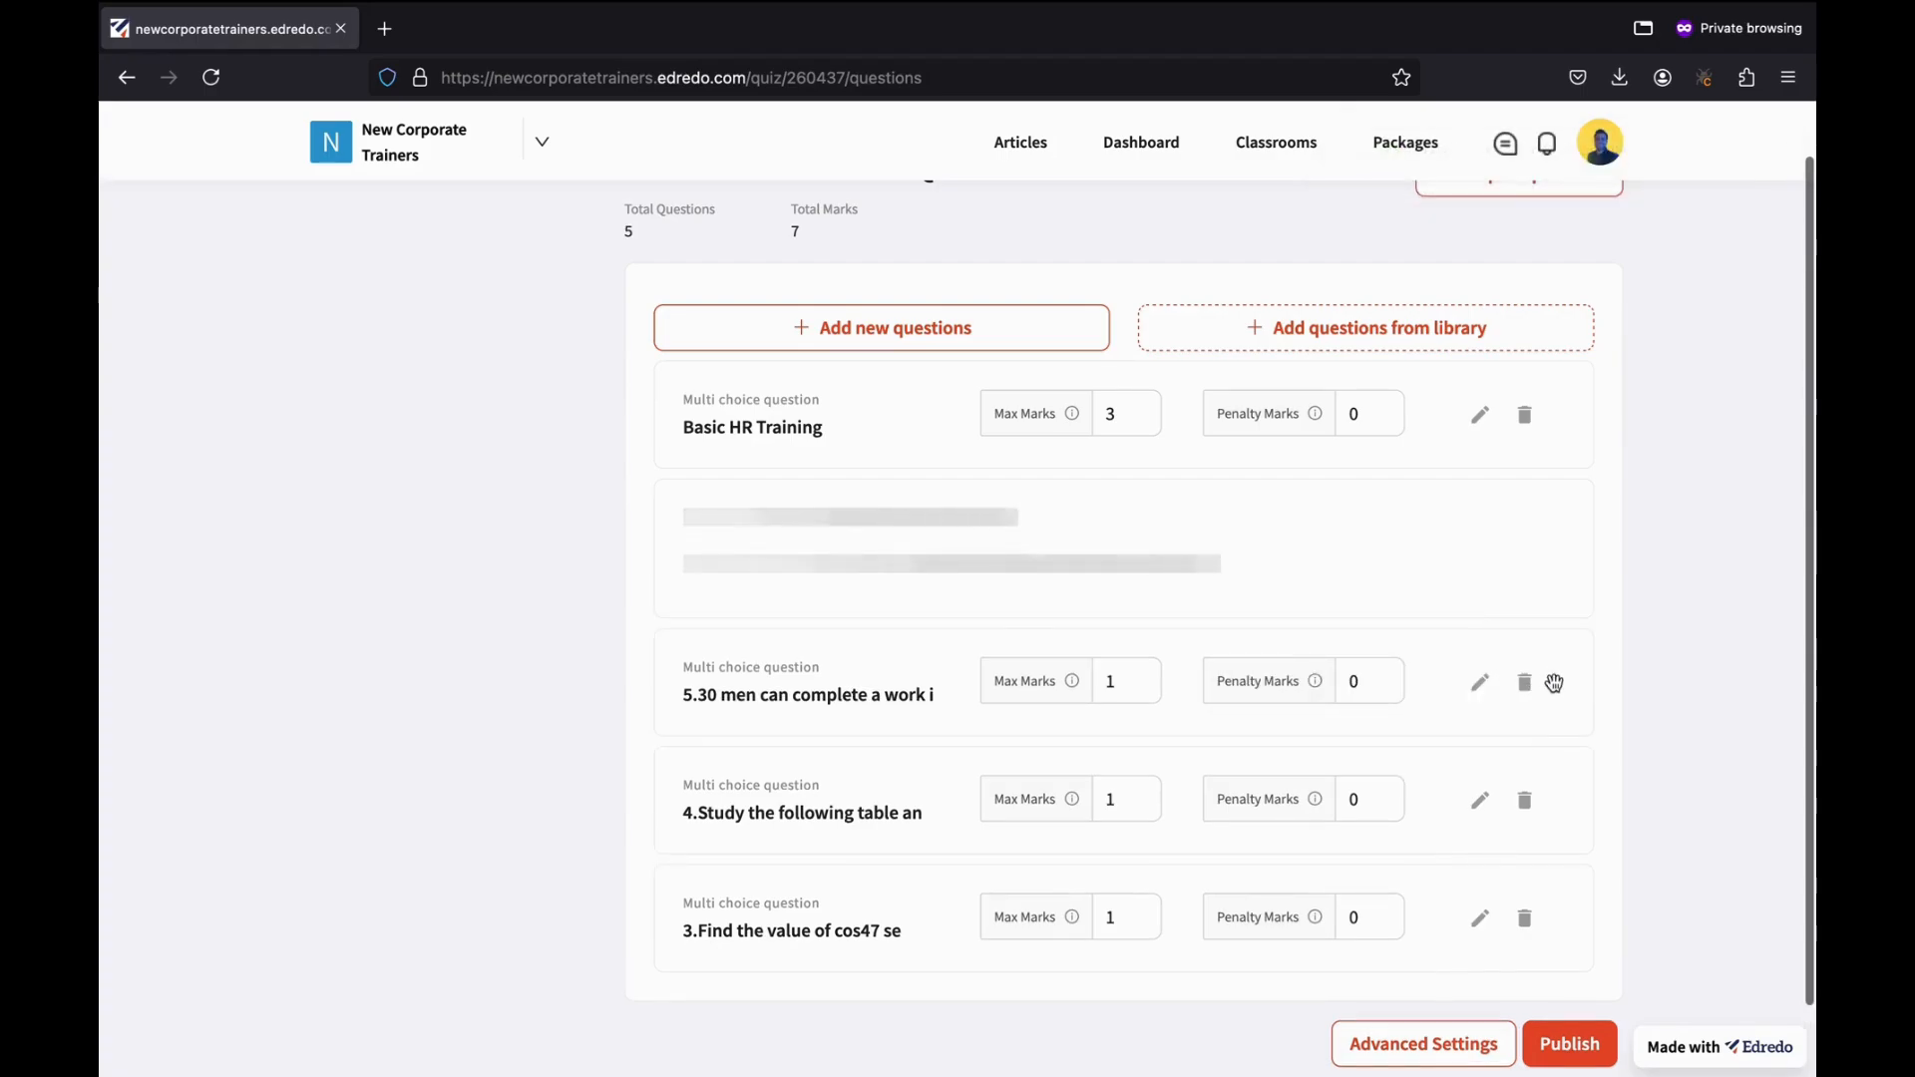
Delete library questions 5, 4 and 3, leaving only Basic HR Training at 3 marks.
left_click(1524, 591)
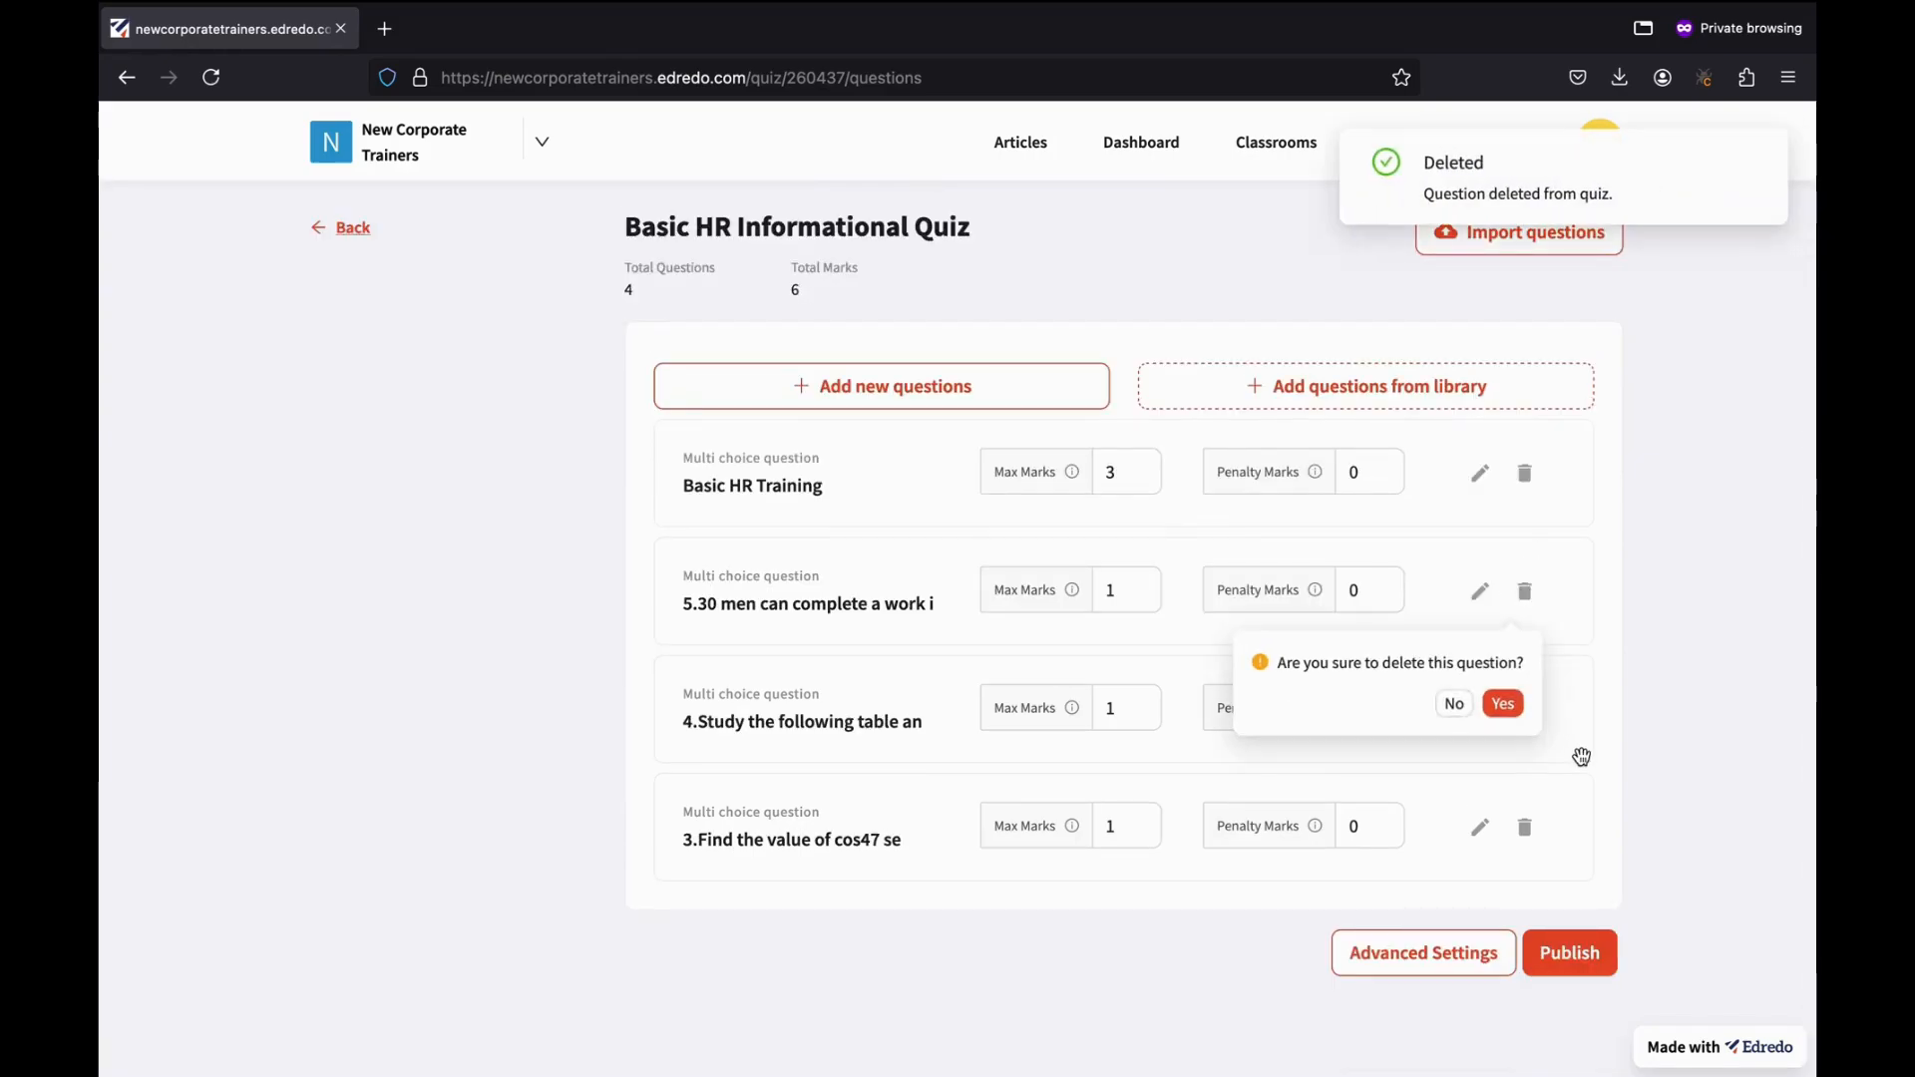
left_click(1504, 705)
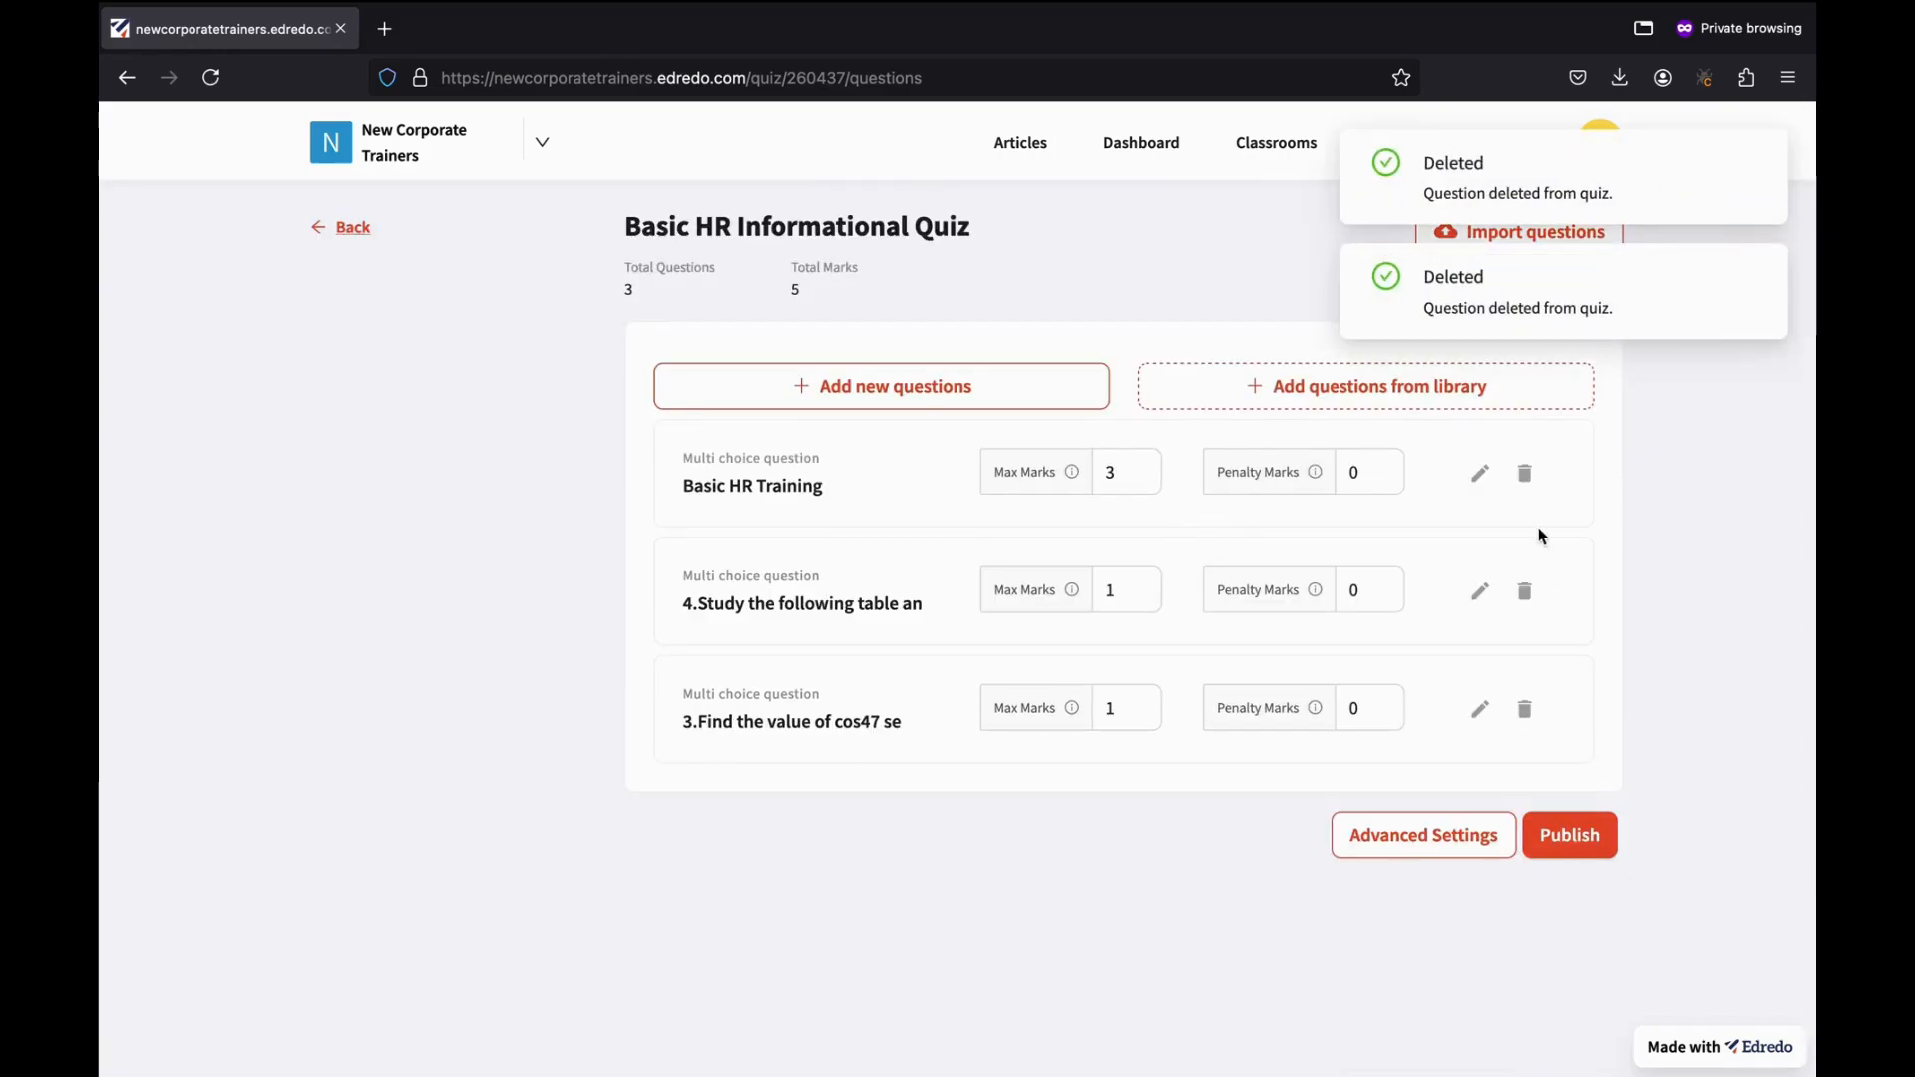
left_click(1524, 591)
left_click(1503, 704)
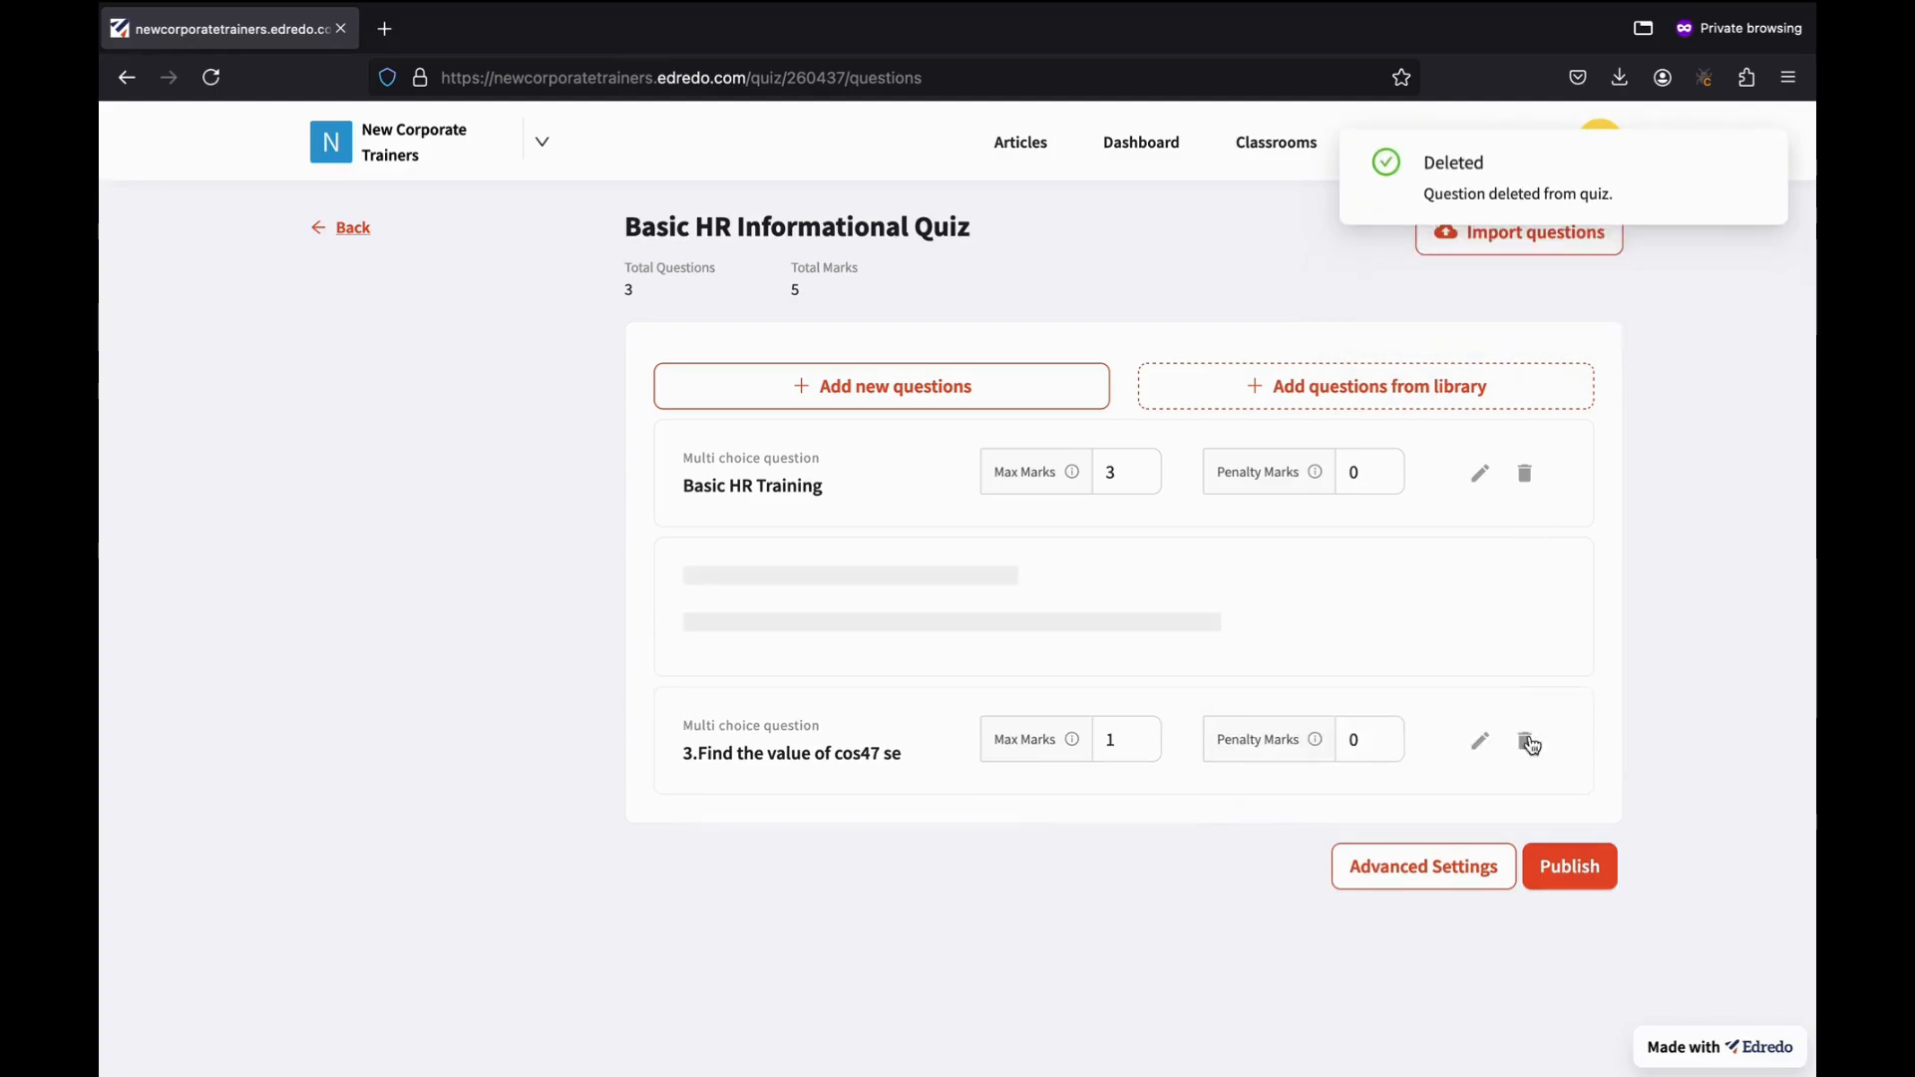
left_click(1524, 591)
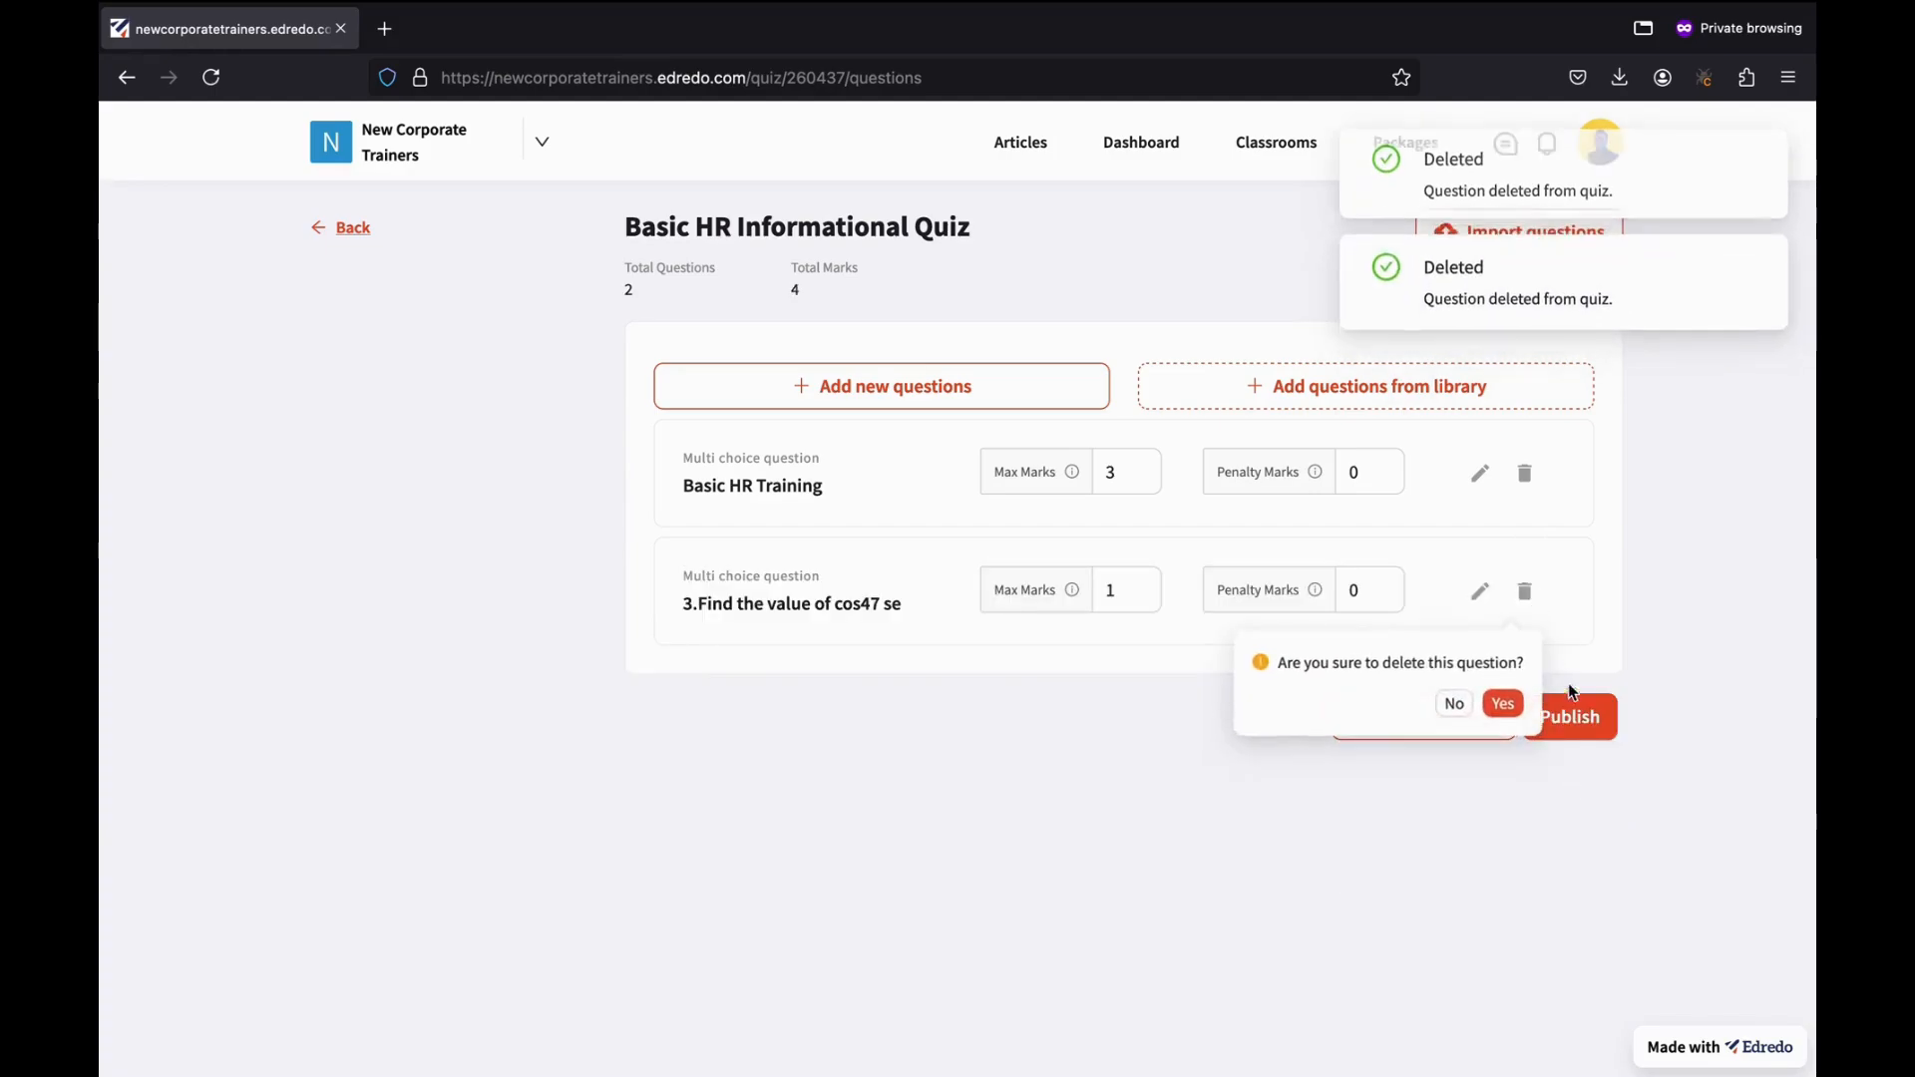
left_click(1503, 706)
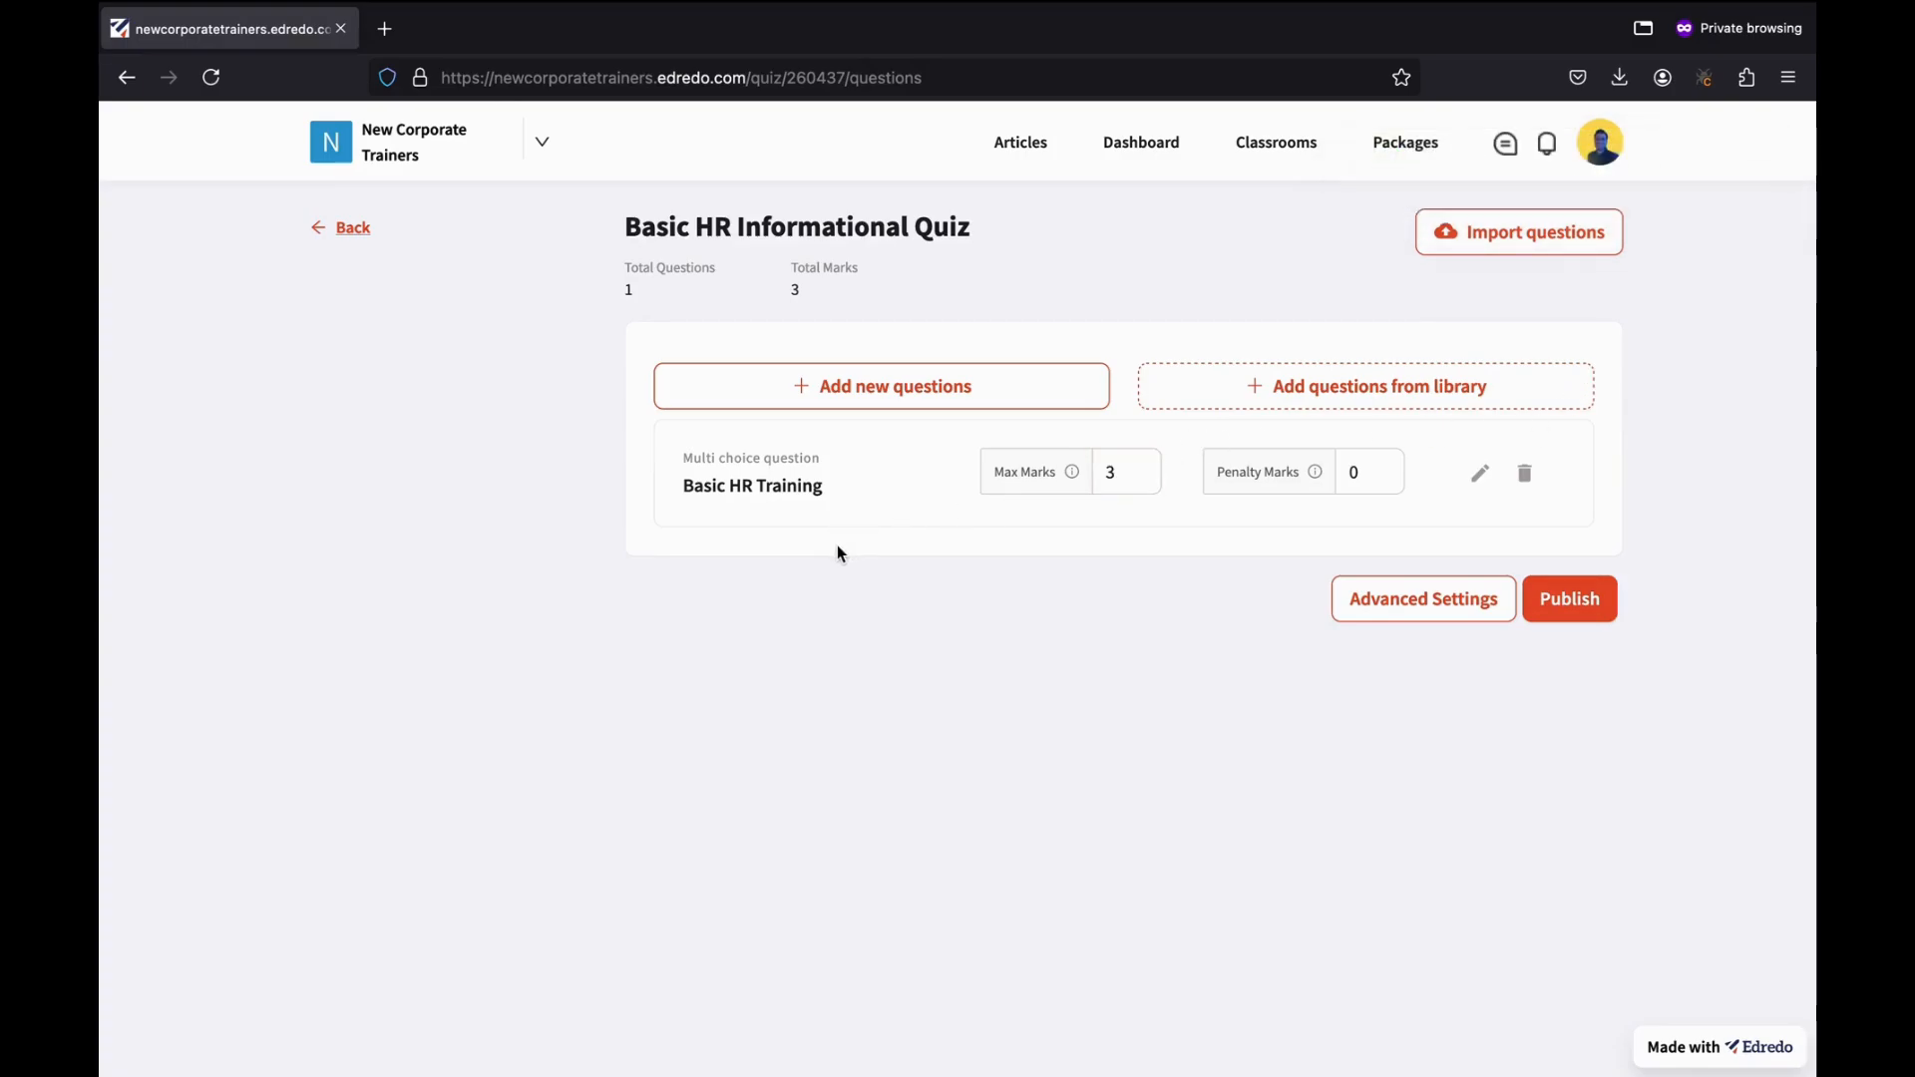
Add a long-answer question titled 'HR Assistant' asking whether HRs need assistance from other employees with day-to-day tasks.
left_click(868, 389)
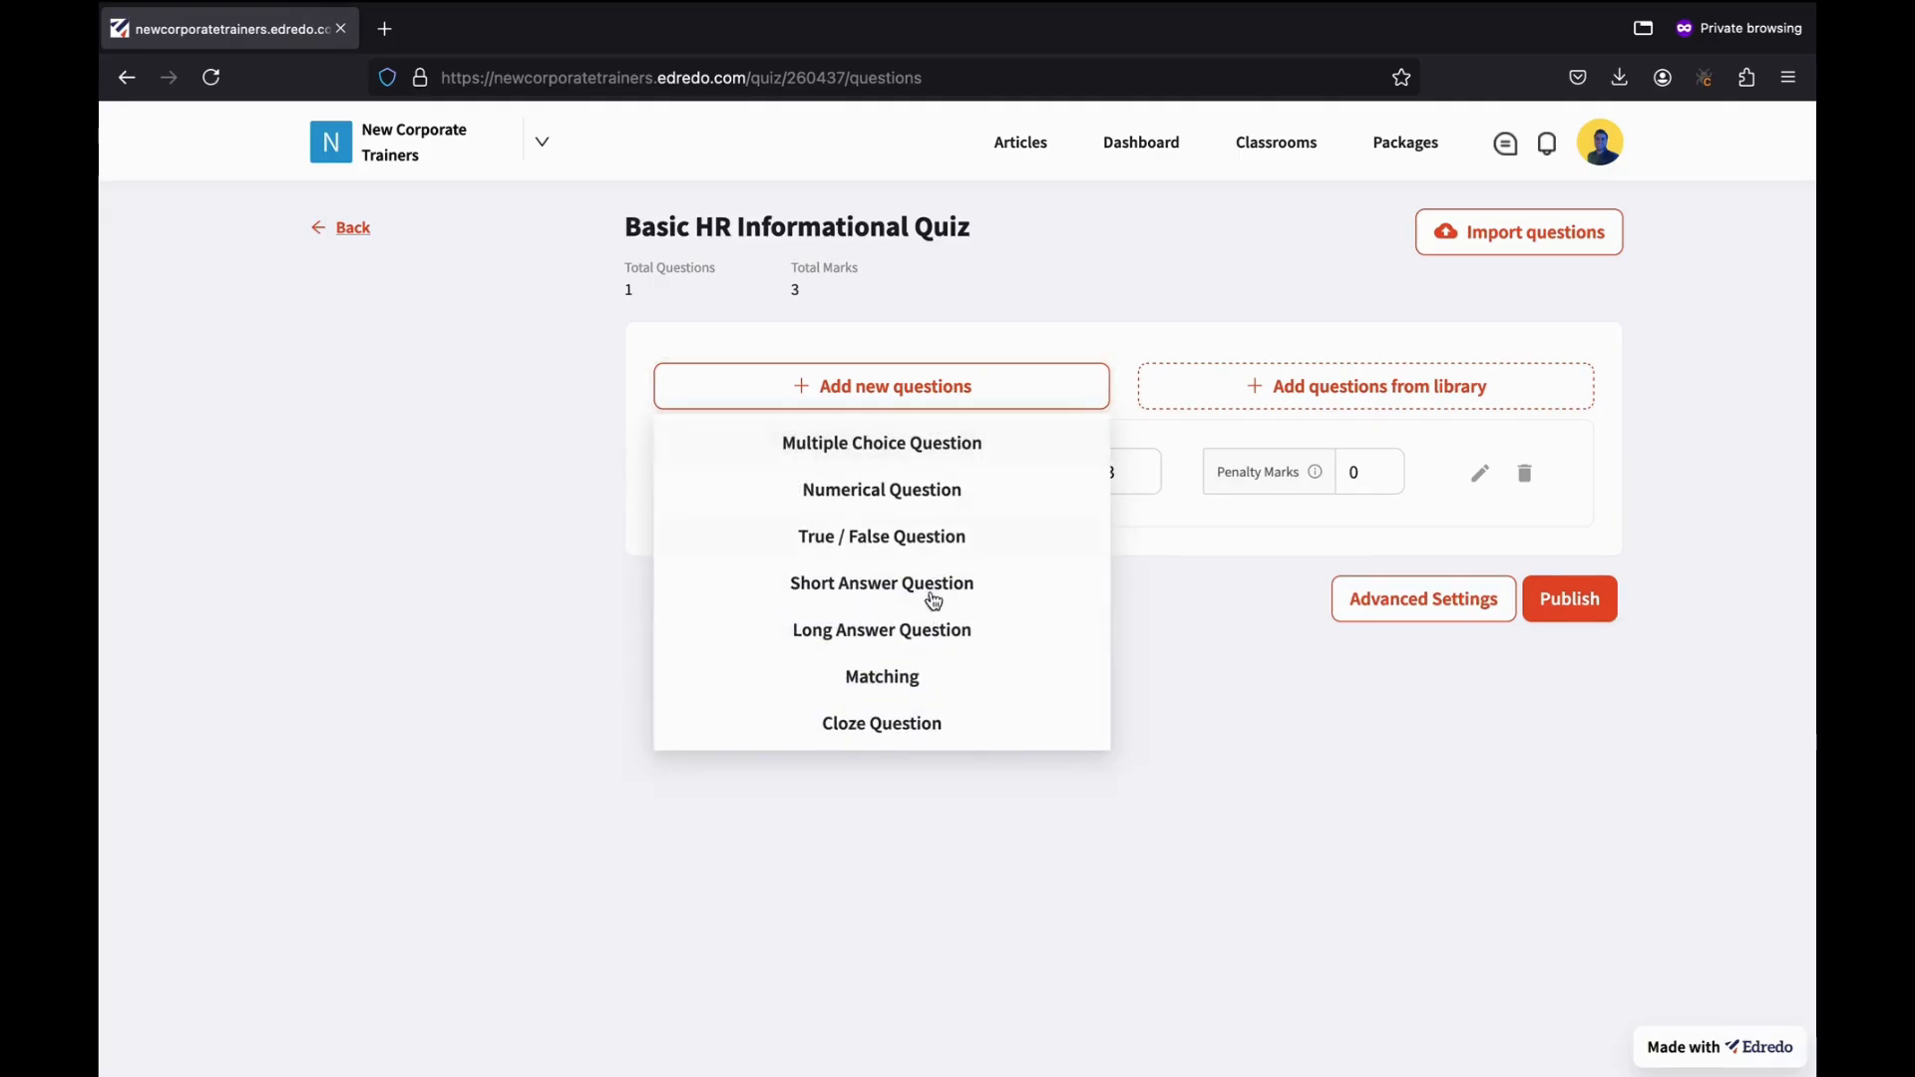
left_click(859, 641)
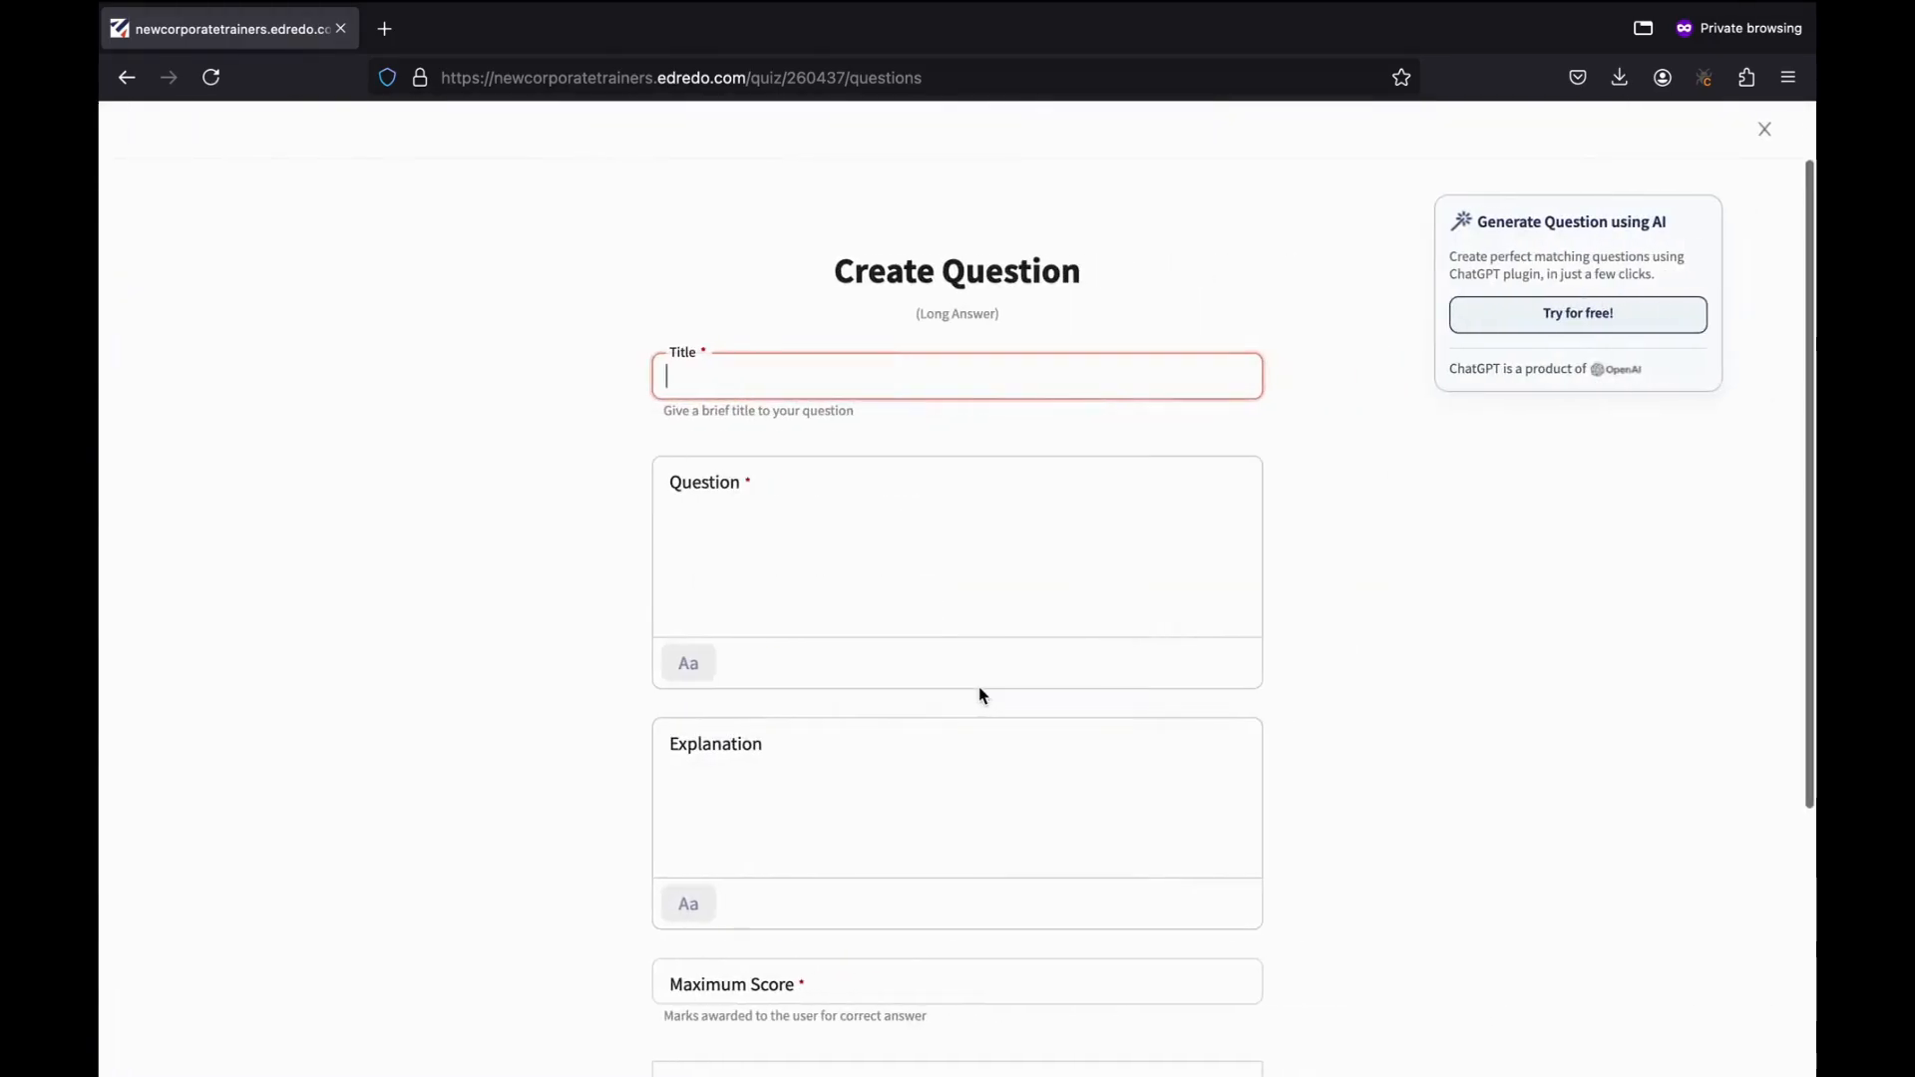
left_click(768, 389)
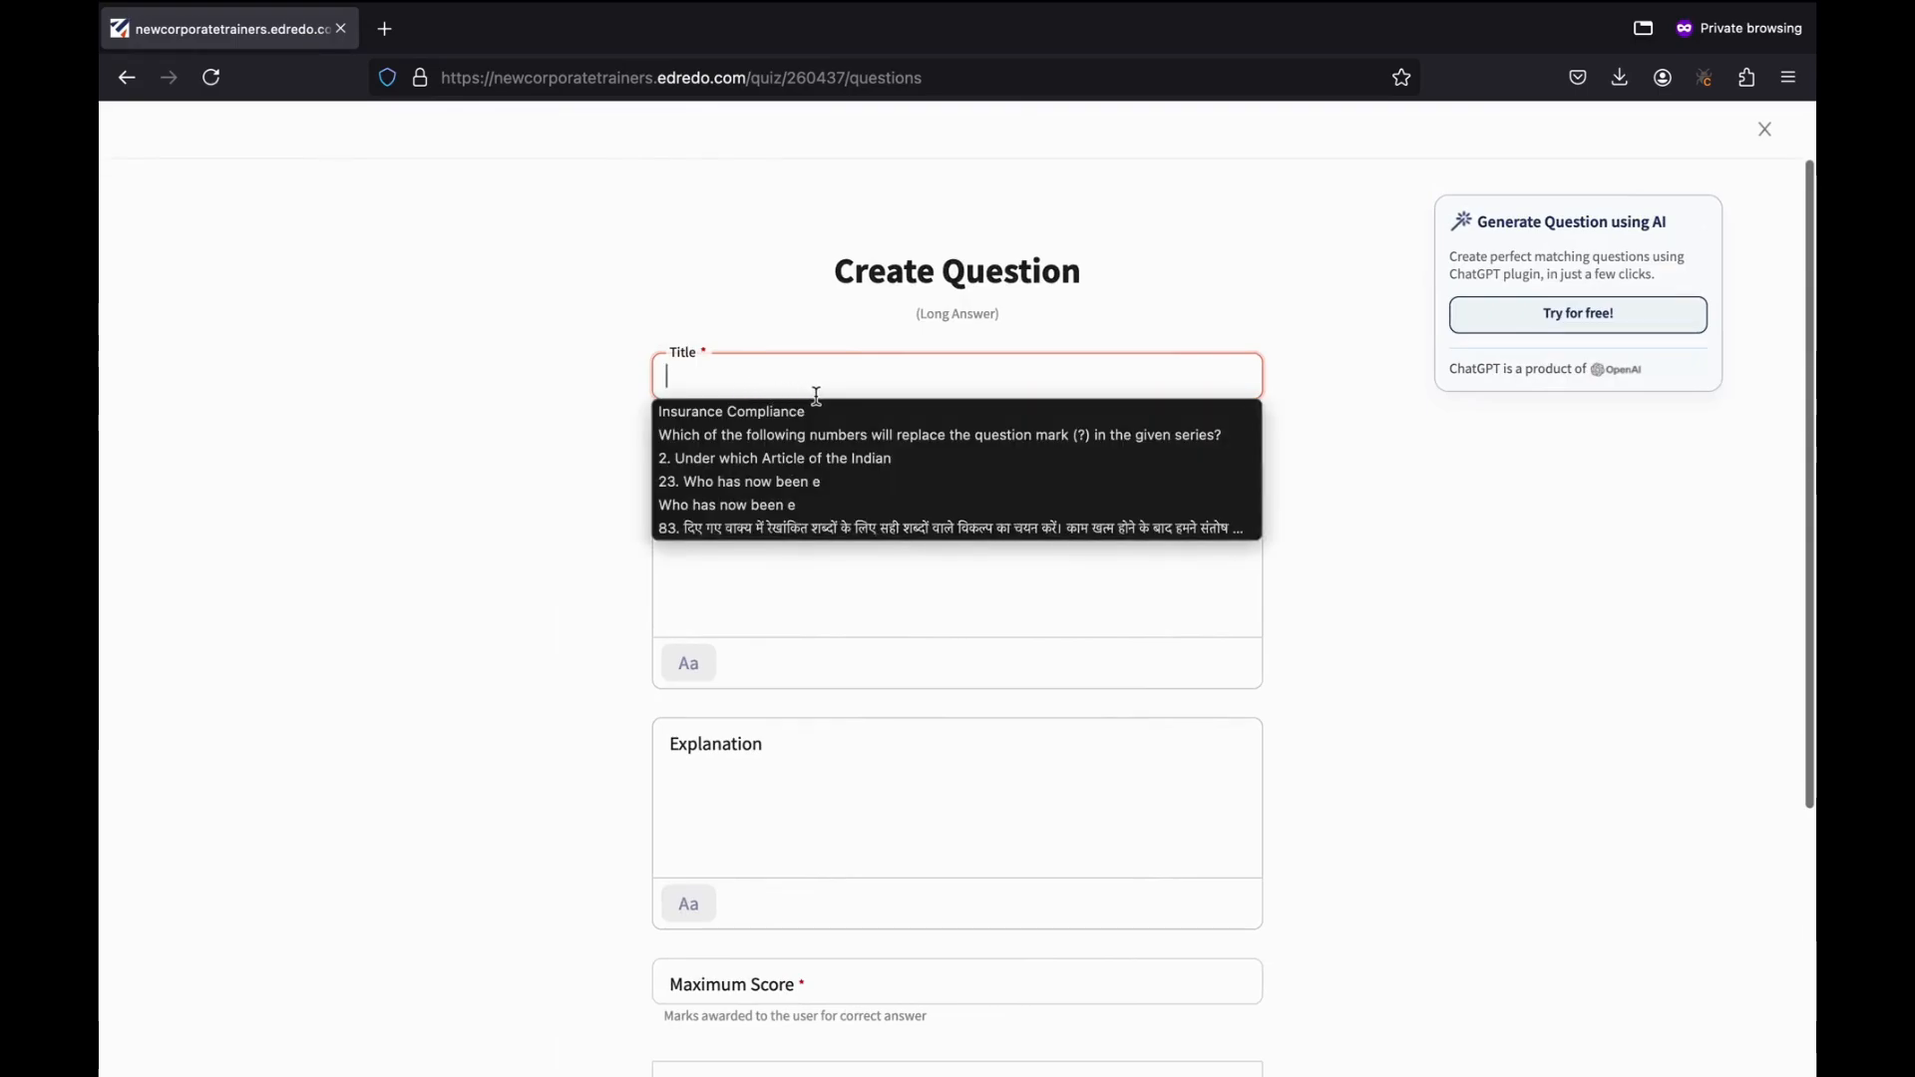
left_click(755, 382)
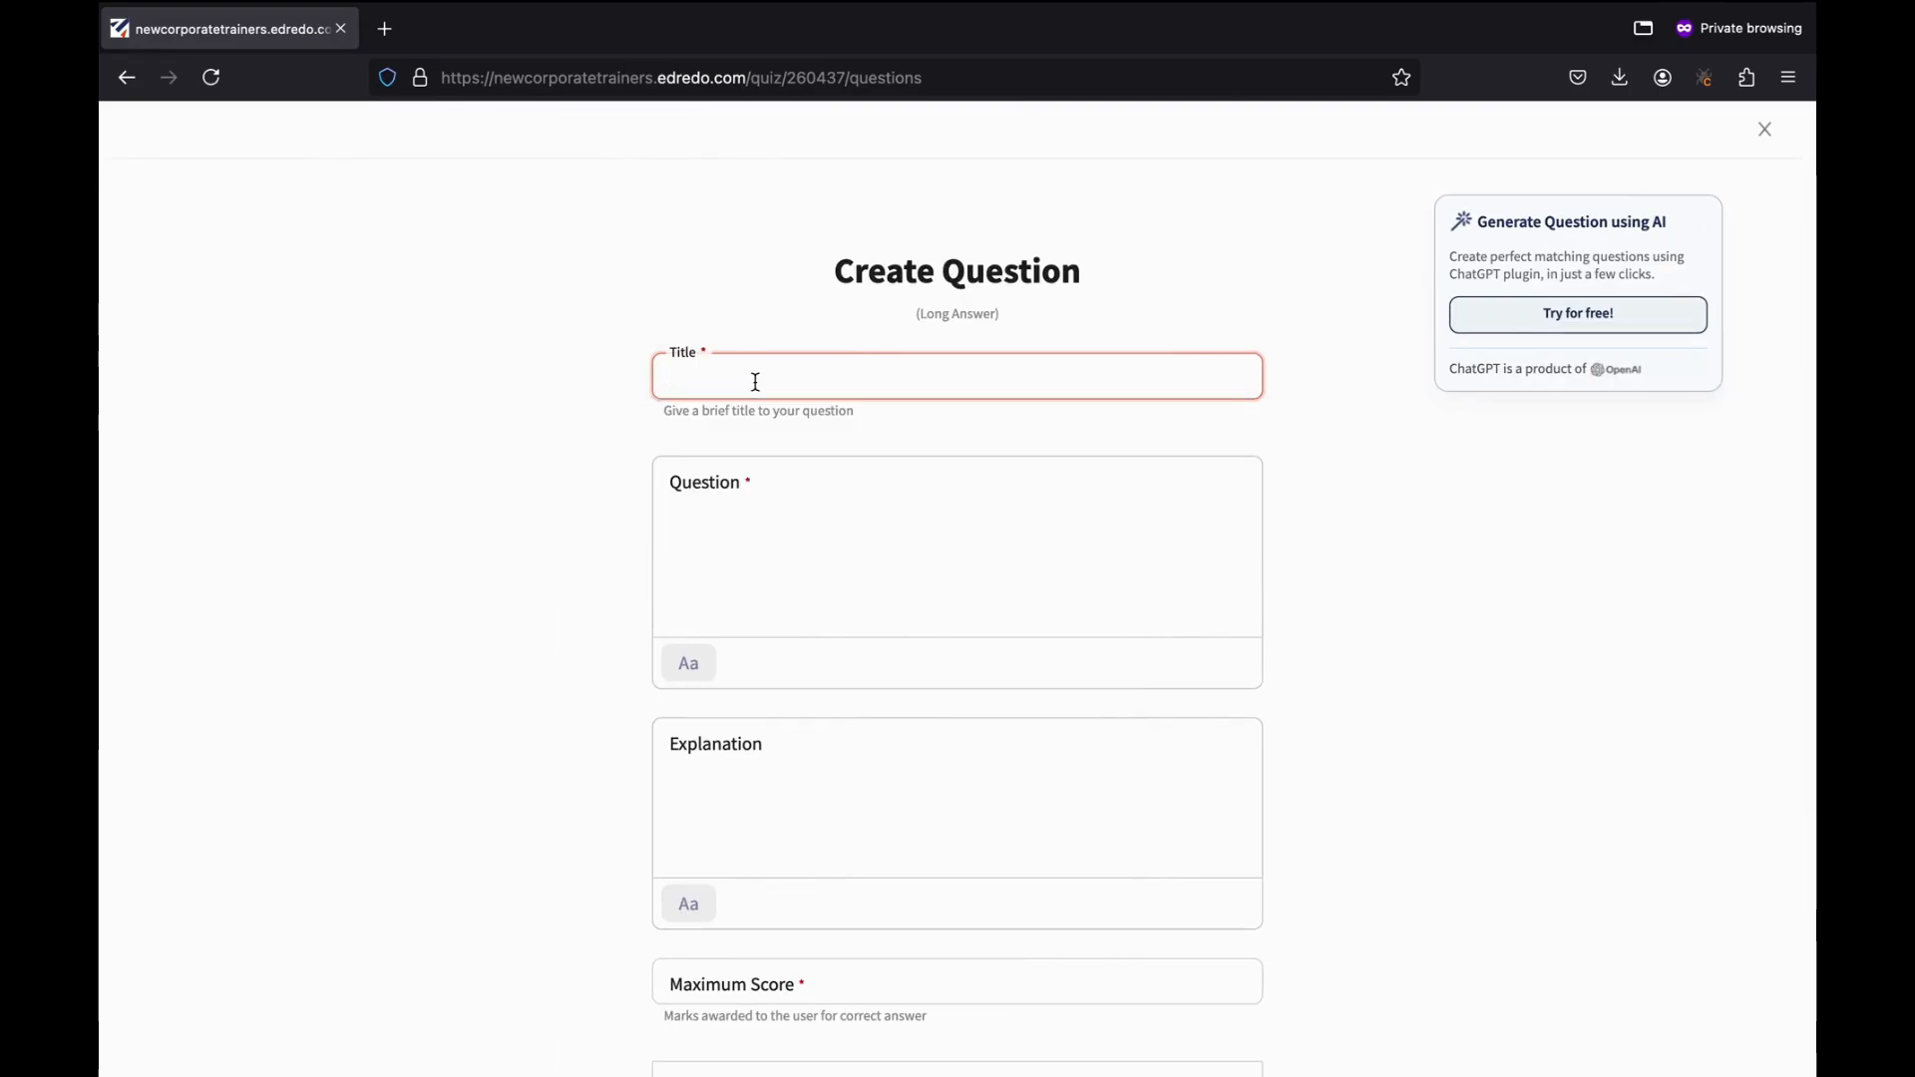
type("HR Asssi")
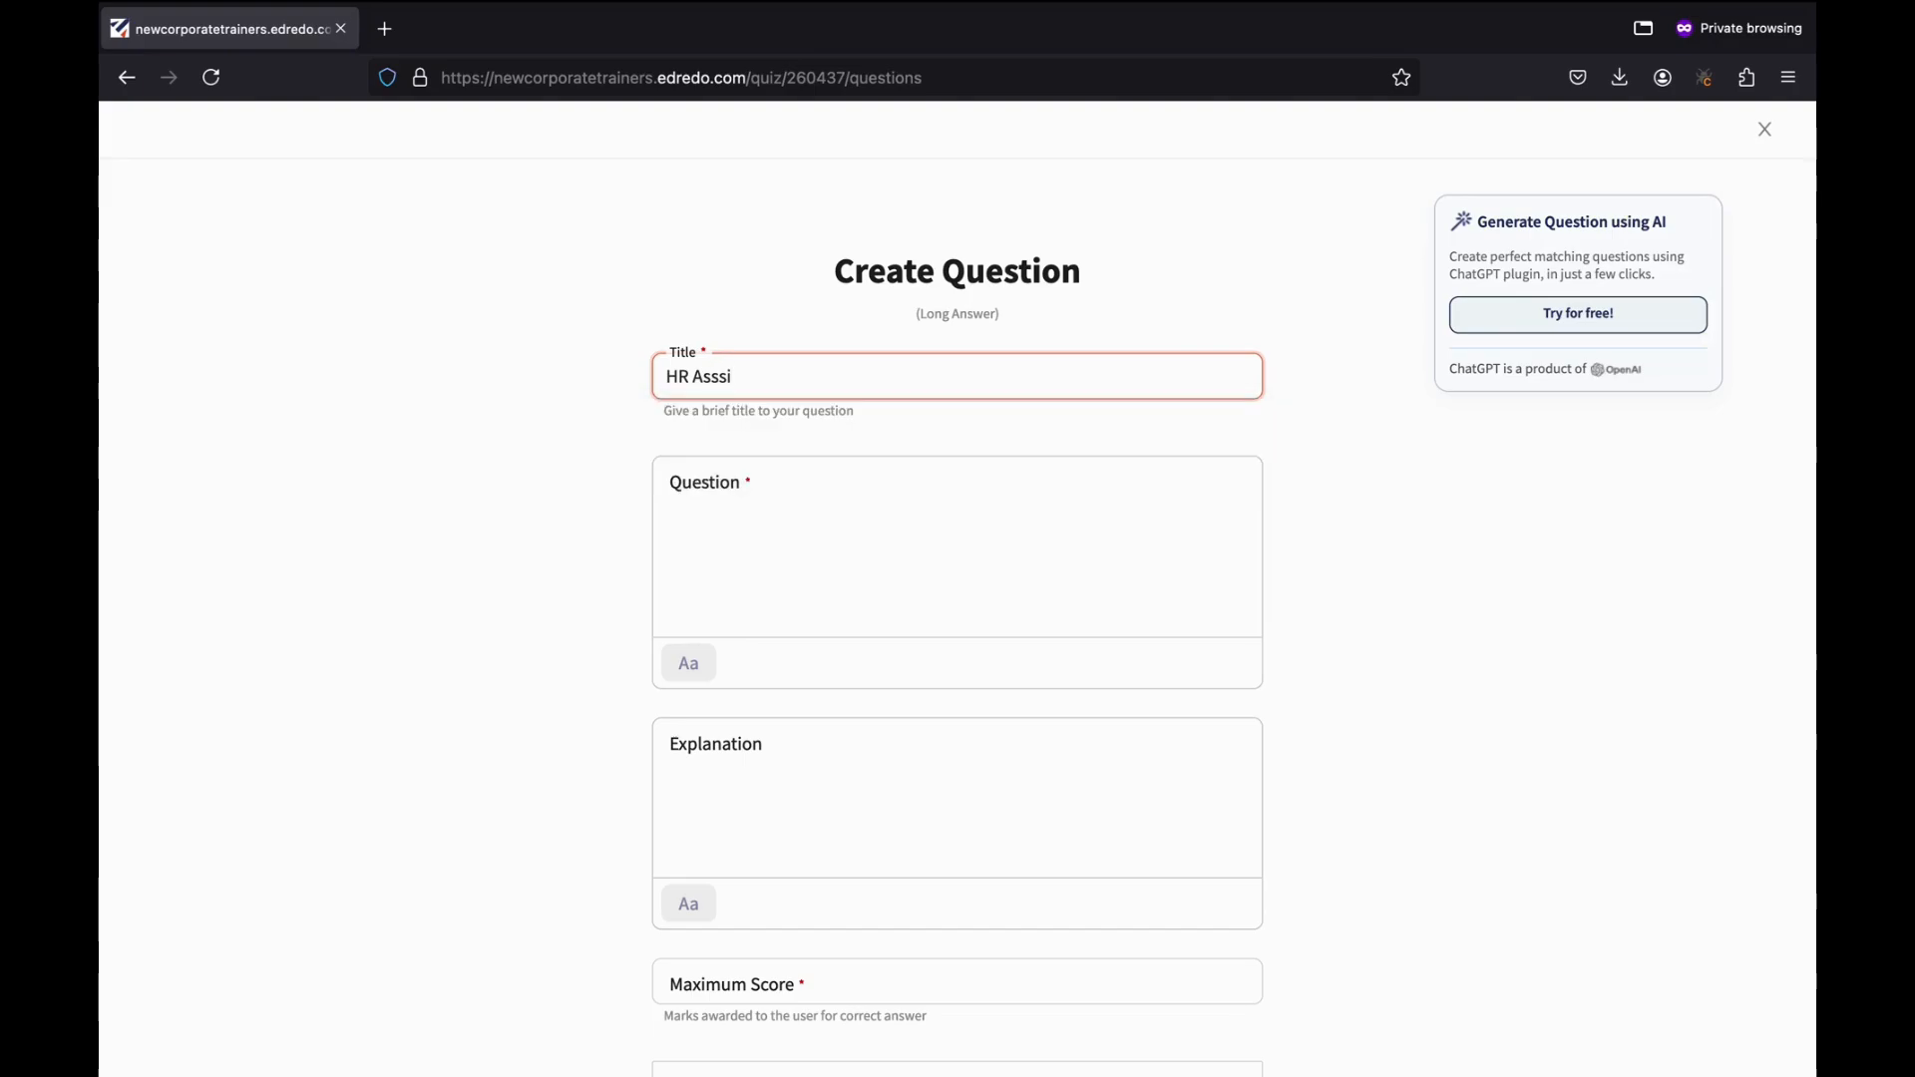
key("BackSpace")
key("BackSpace")
type("istant")
left_click(787, 512)
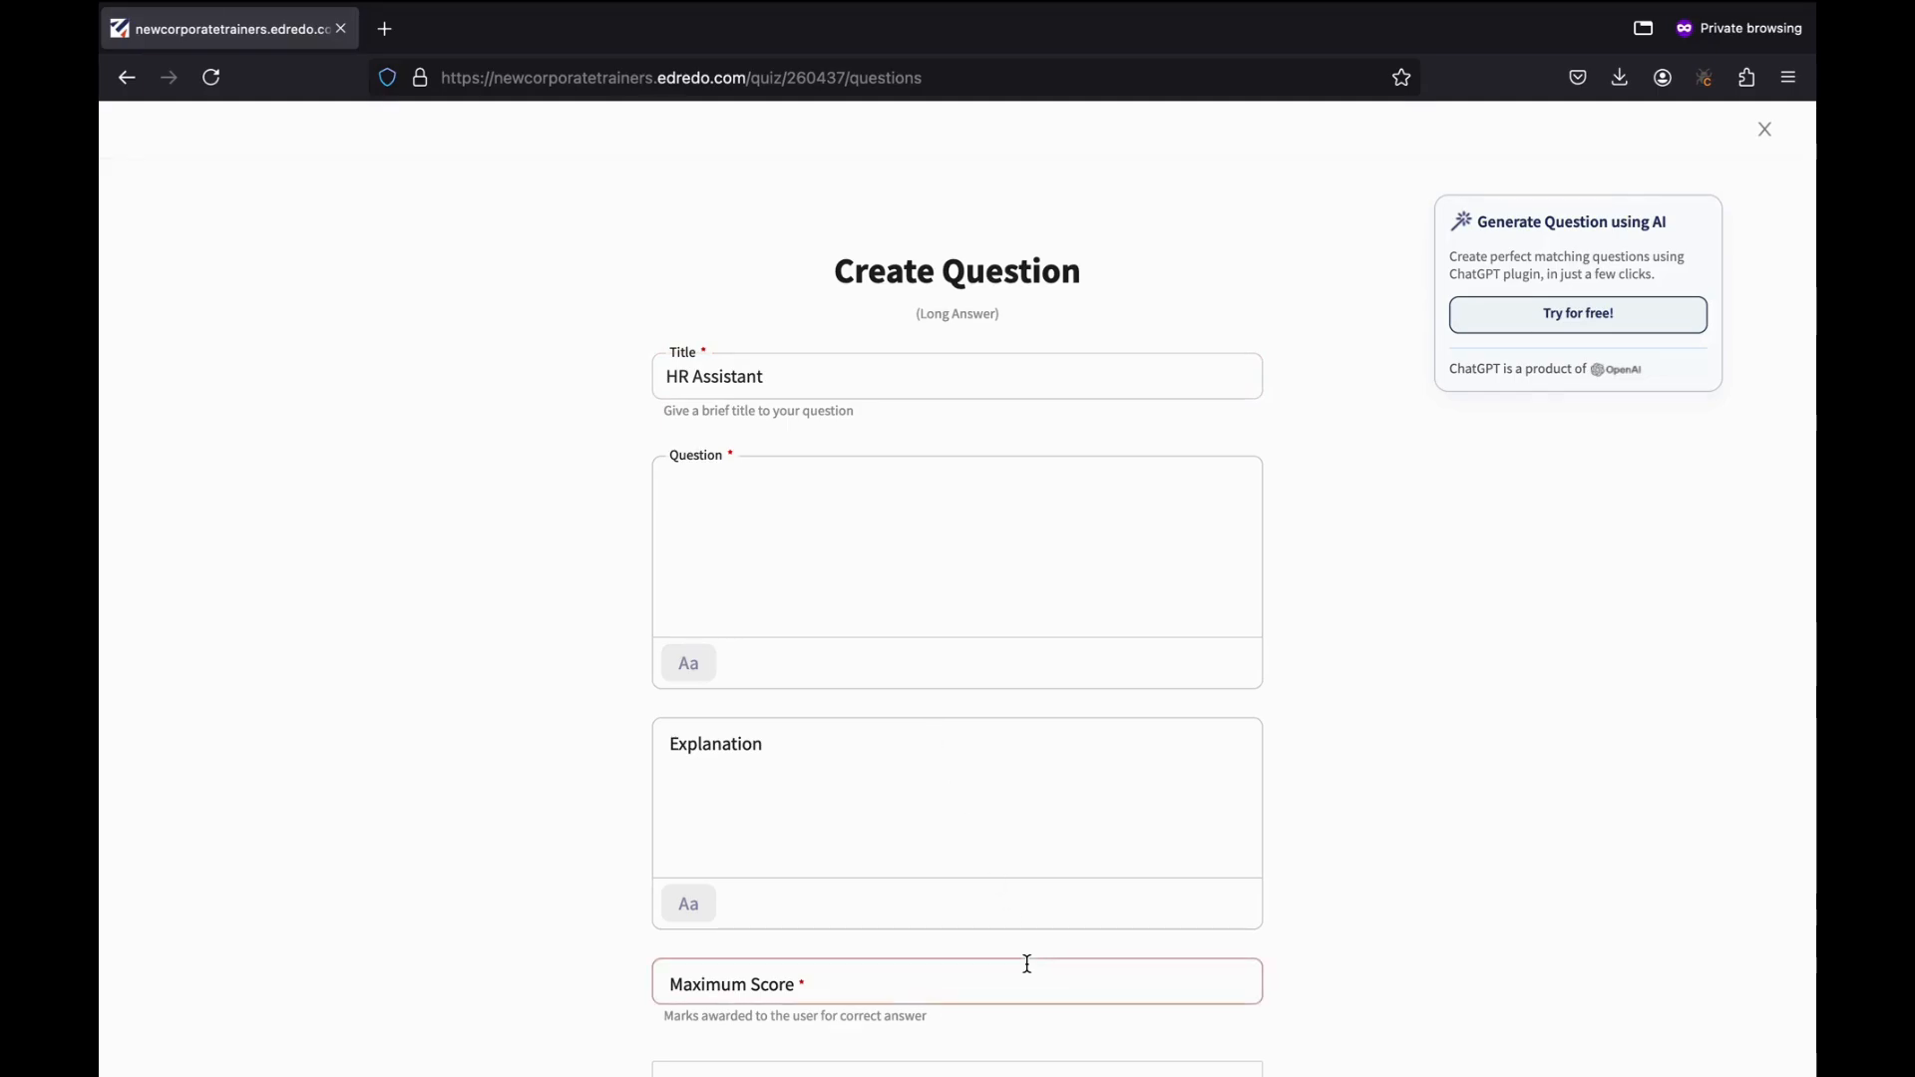
type("Do HRs nee")
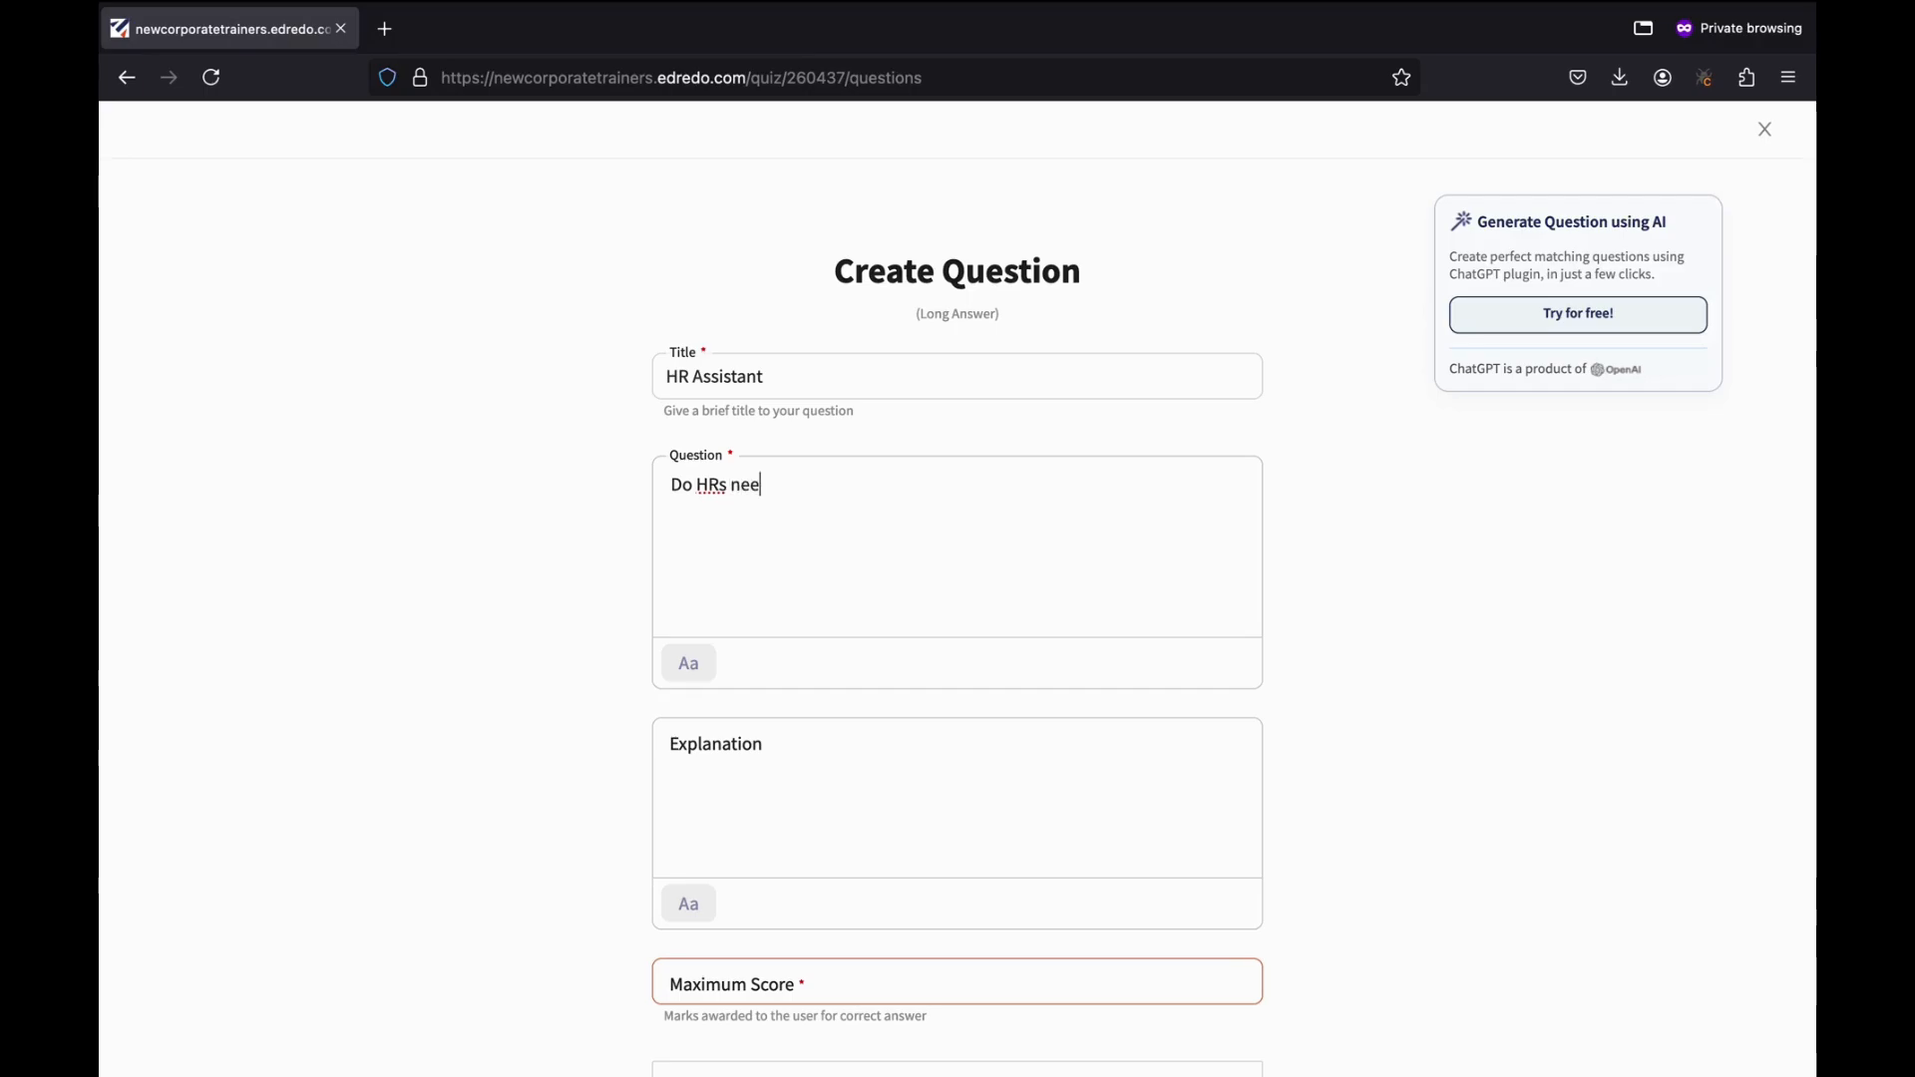
type("d assistan")
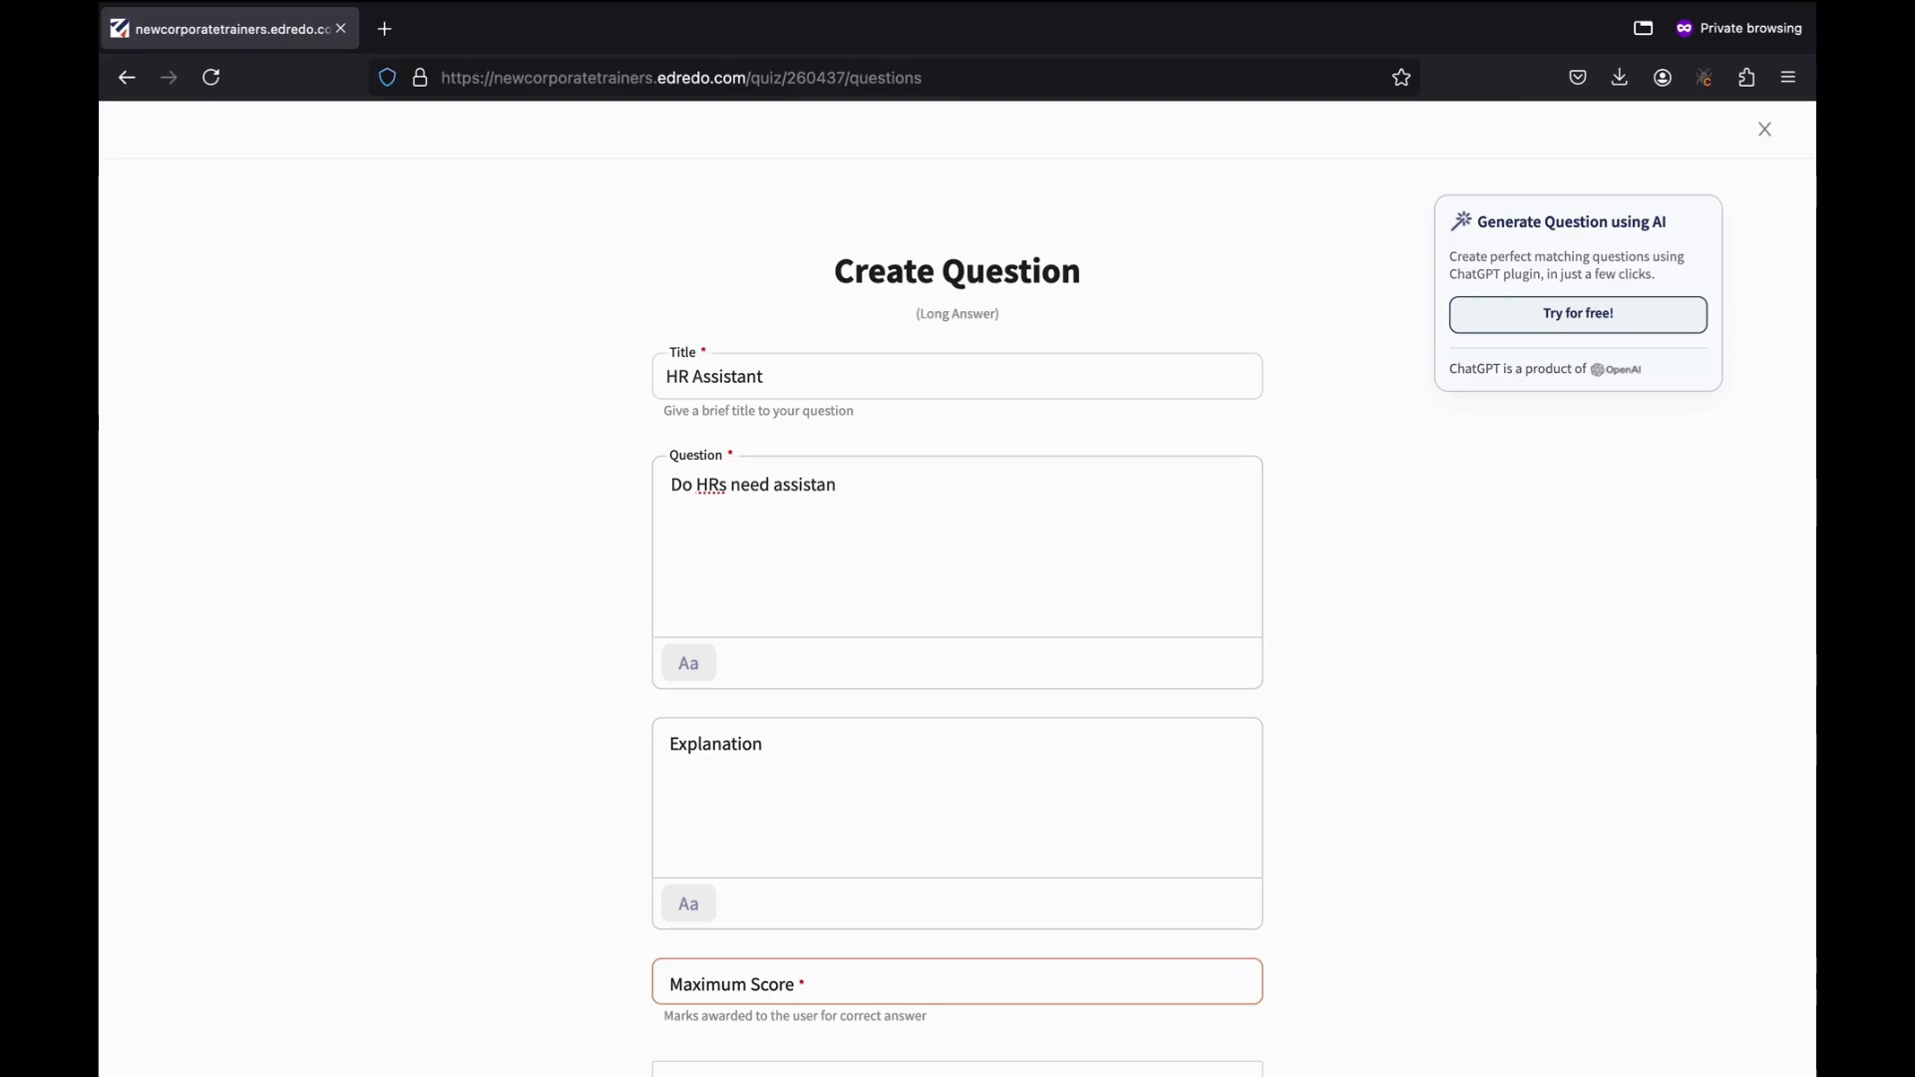
type("ce fo")
type("om other employees in")
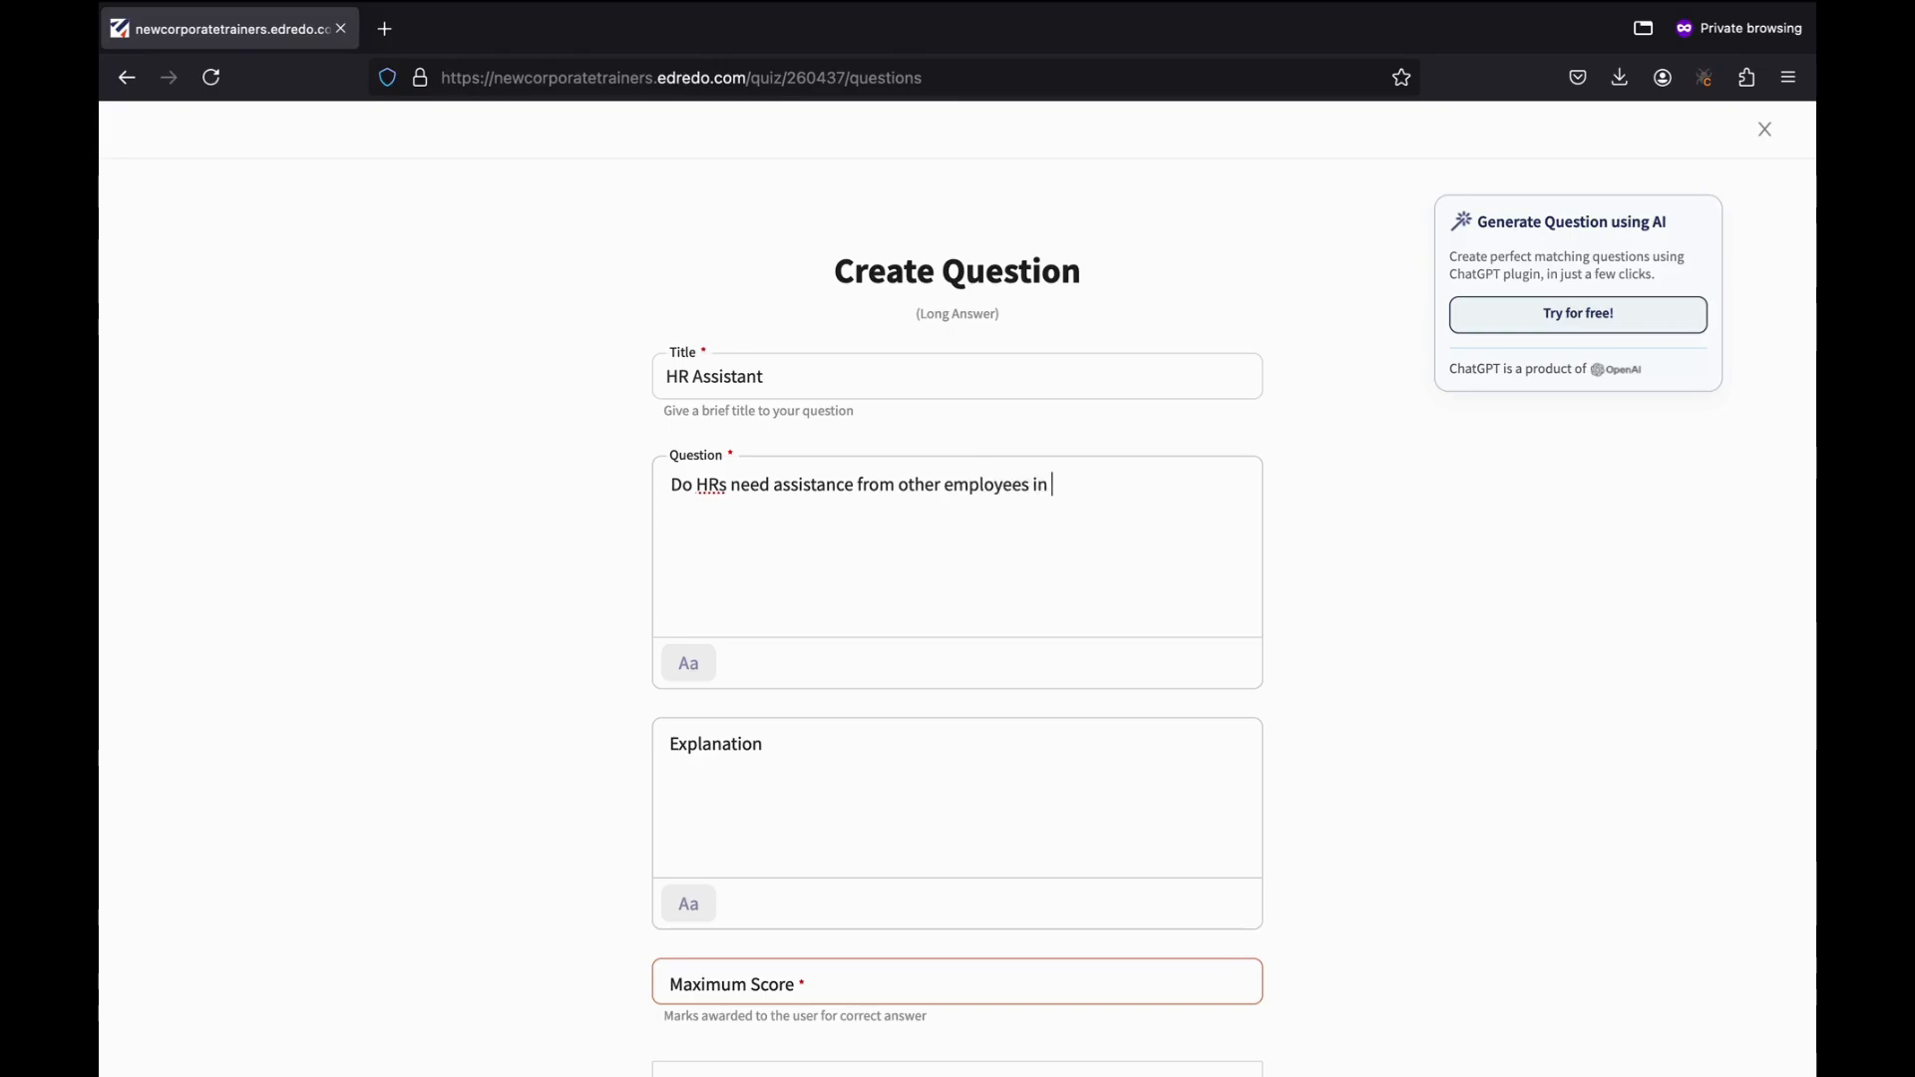
type("accomplishing their ")
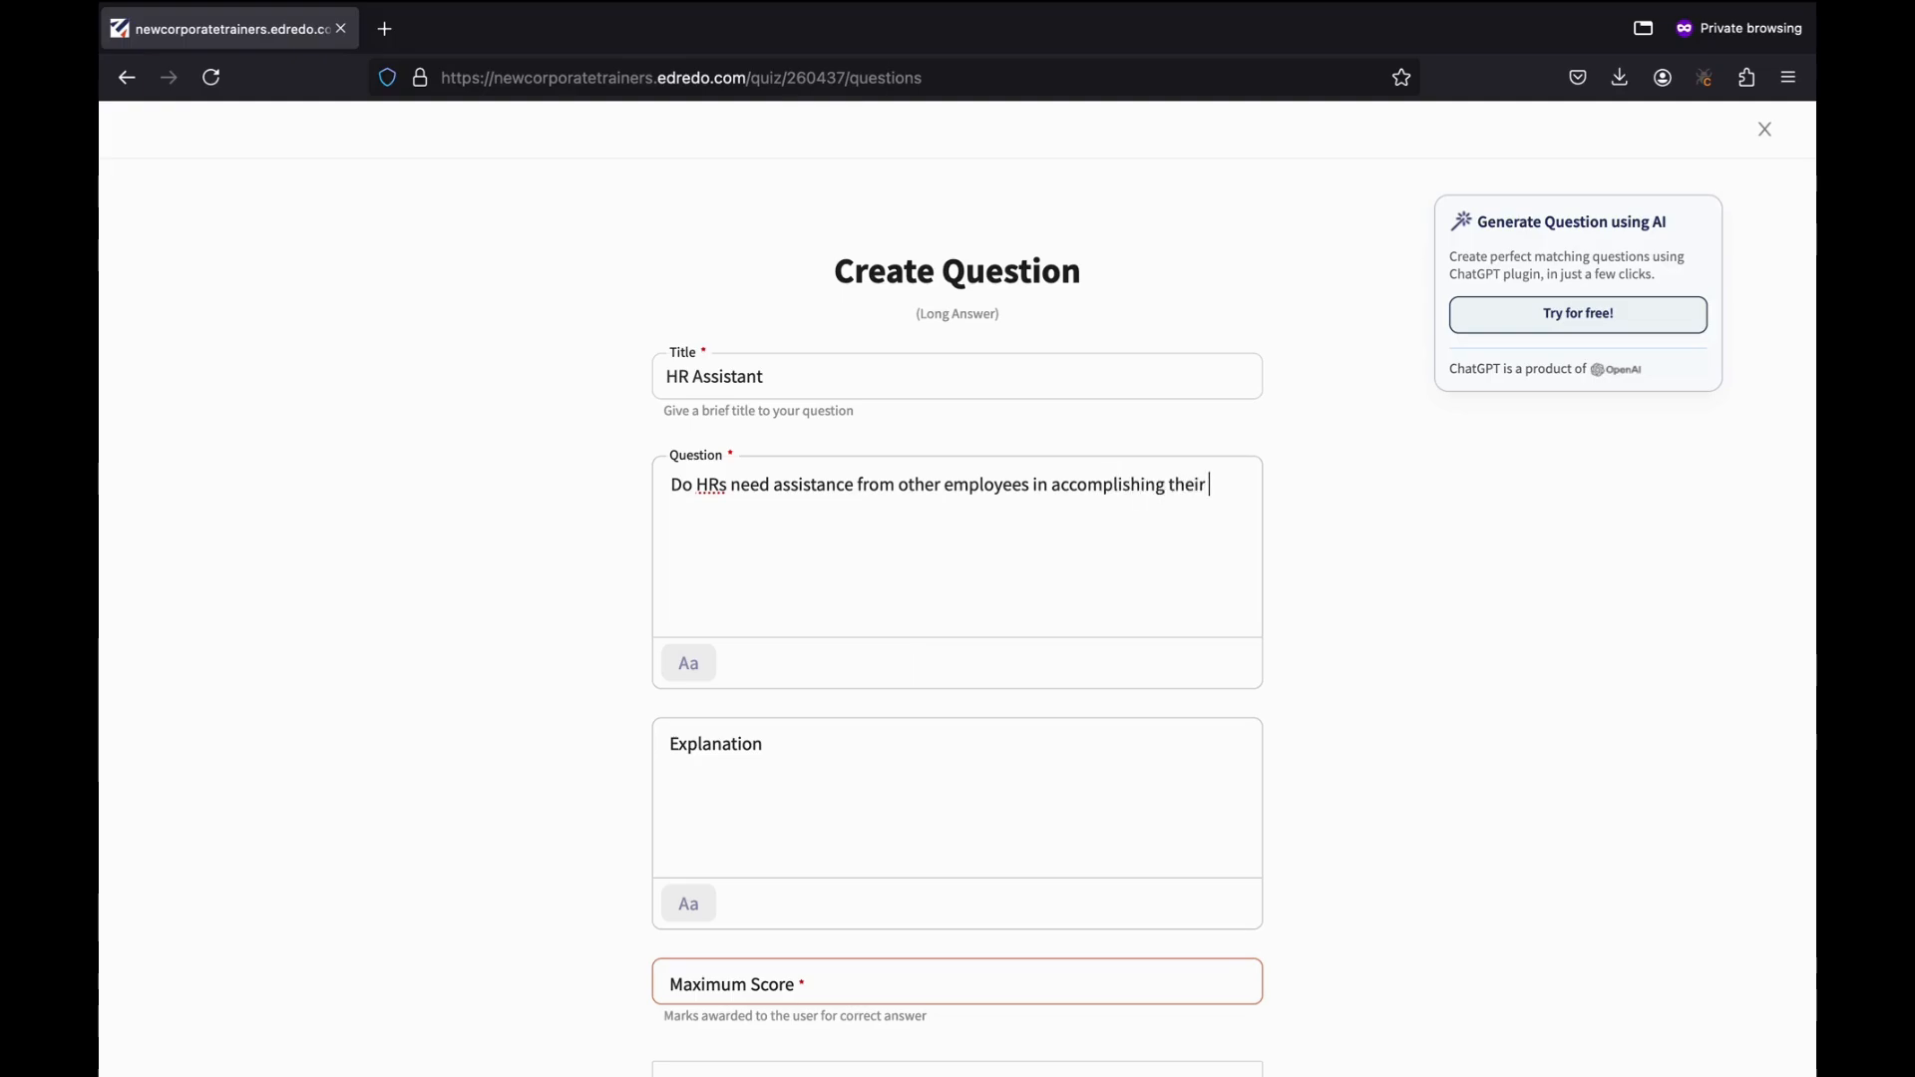
type("day to day task?")
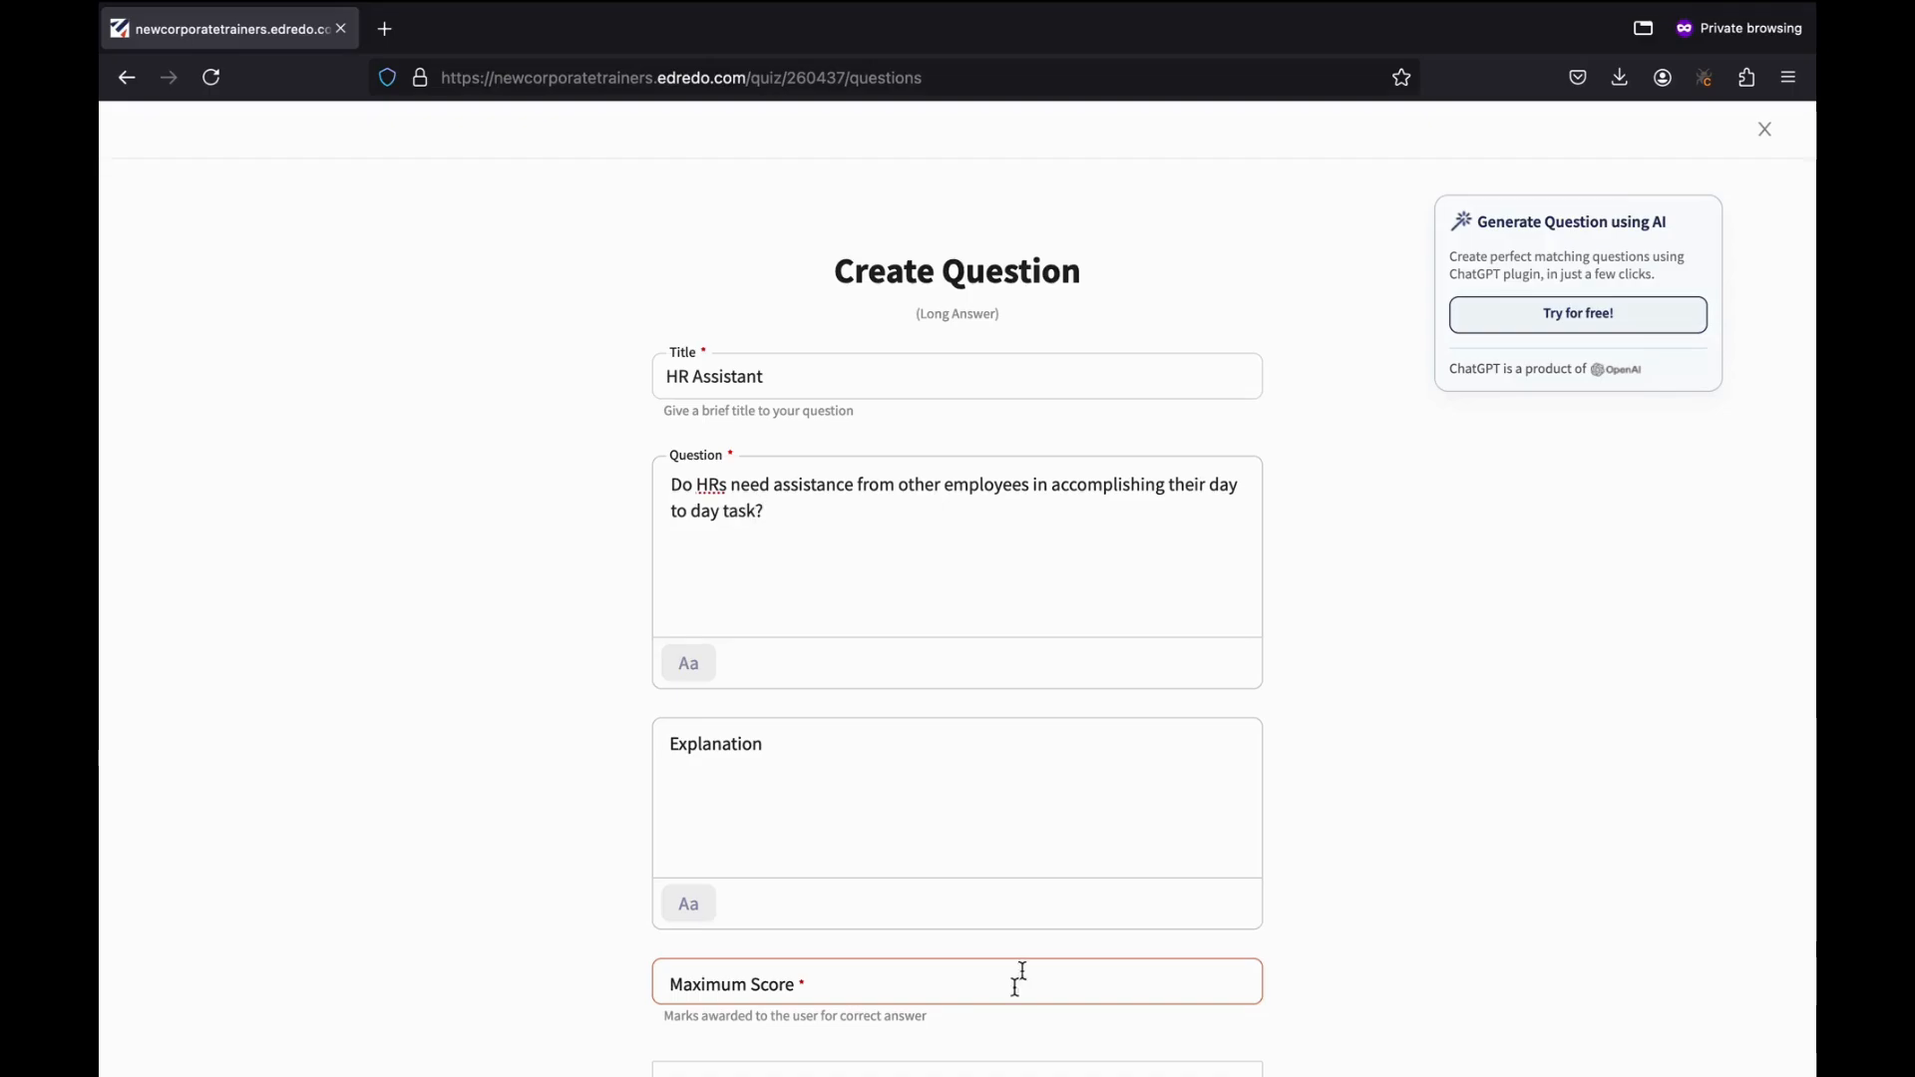
Give the question a maximum score of 5 and save it to the quiz.
scroll(1097, 957, "down", 2)
scroll(913, 503, "down", 2)
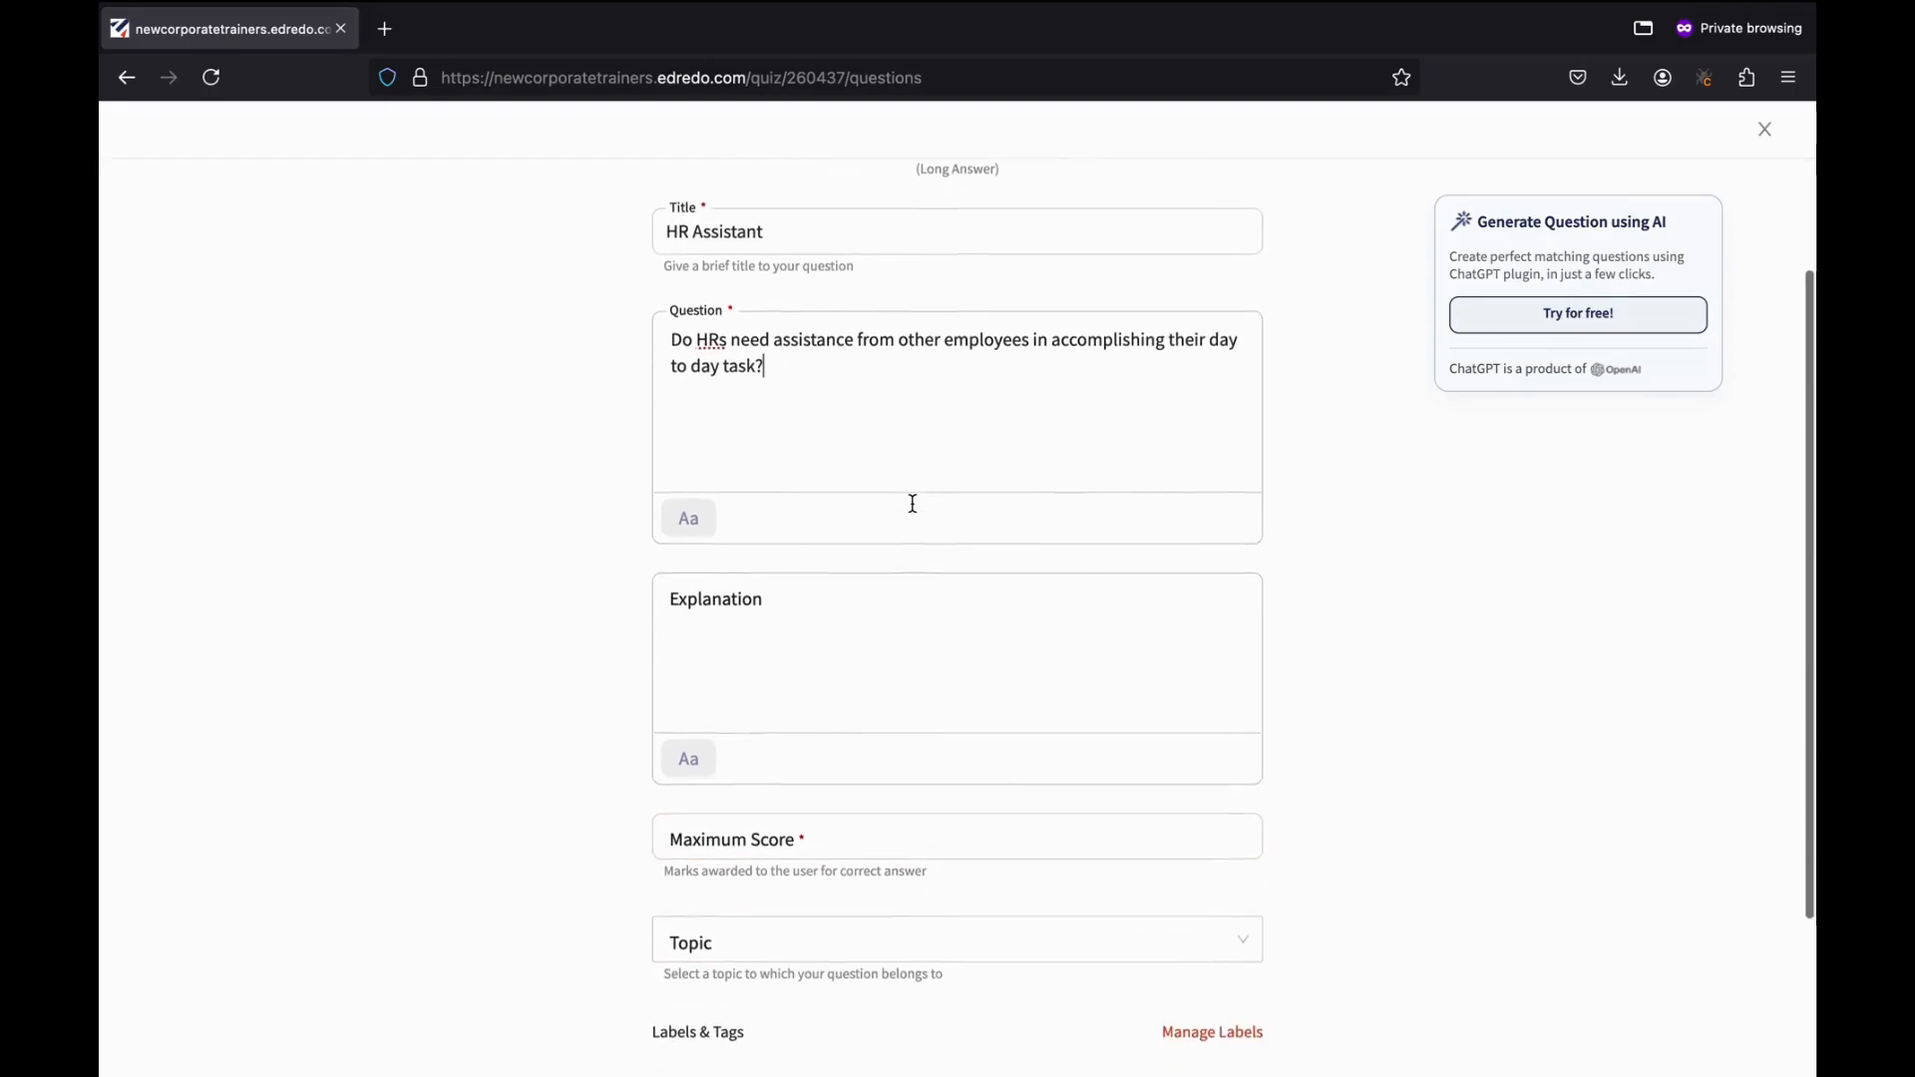
scroll(833, 716, "down", 1)
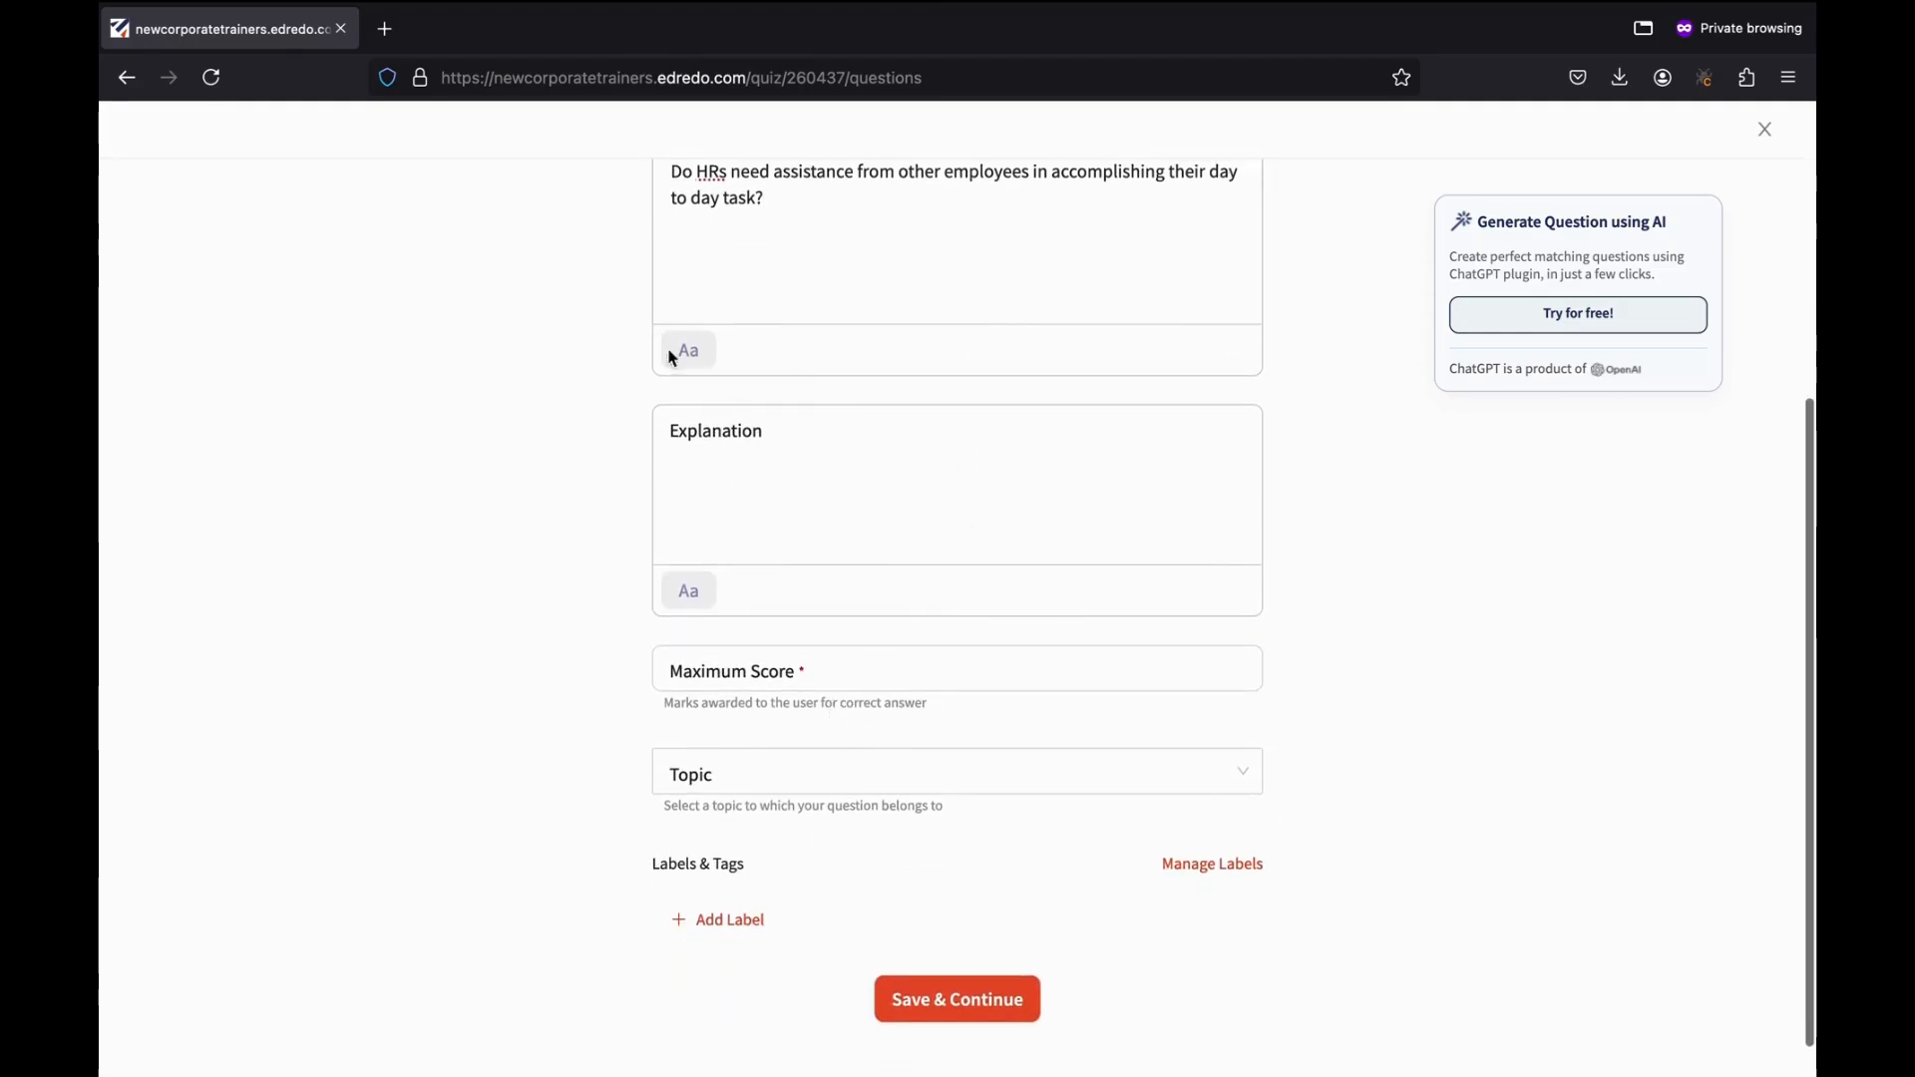
scroll(851, 625, "down", 1)
left_click(851, 625)
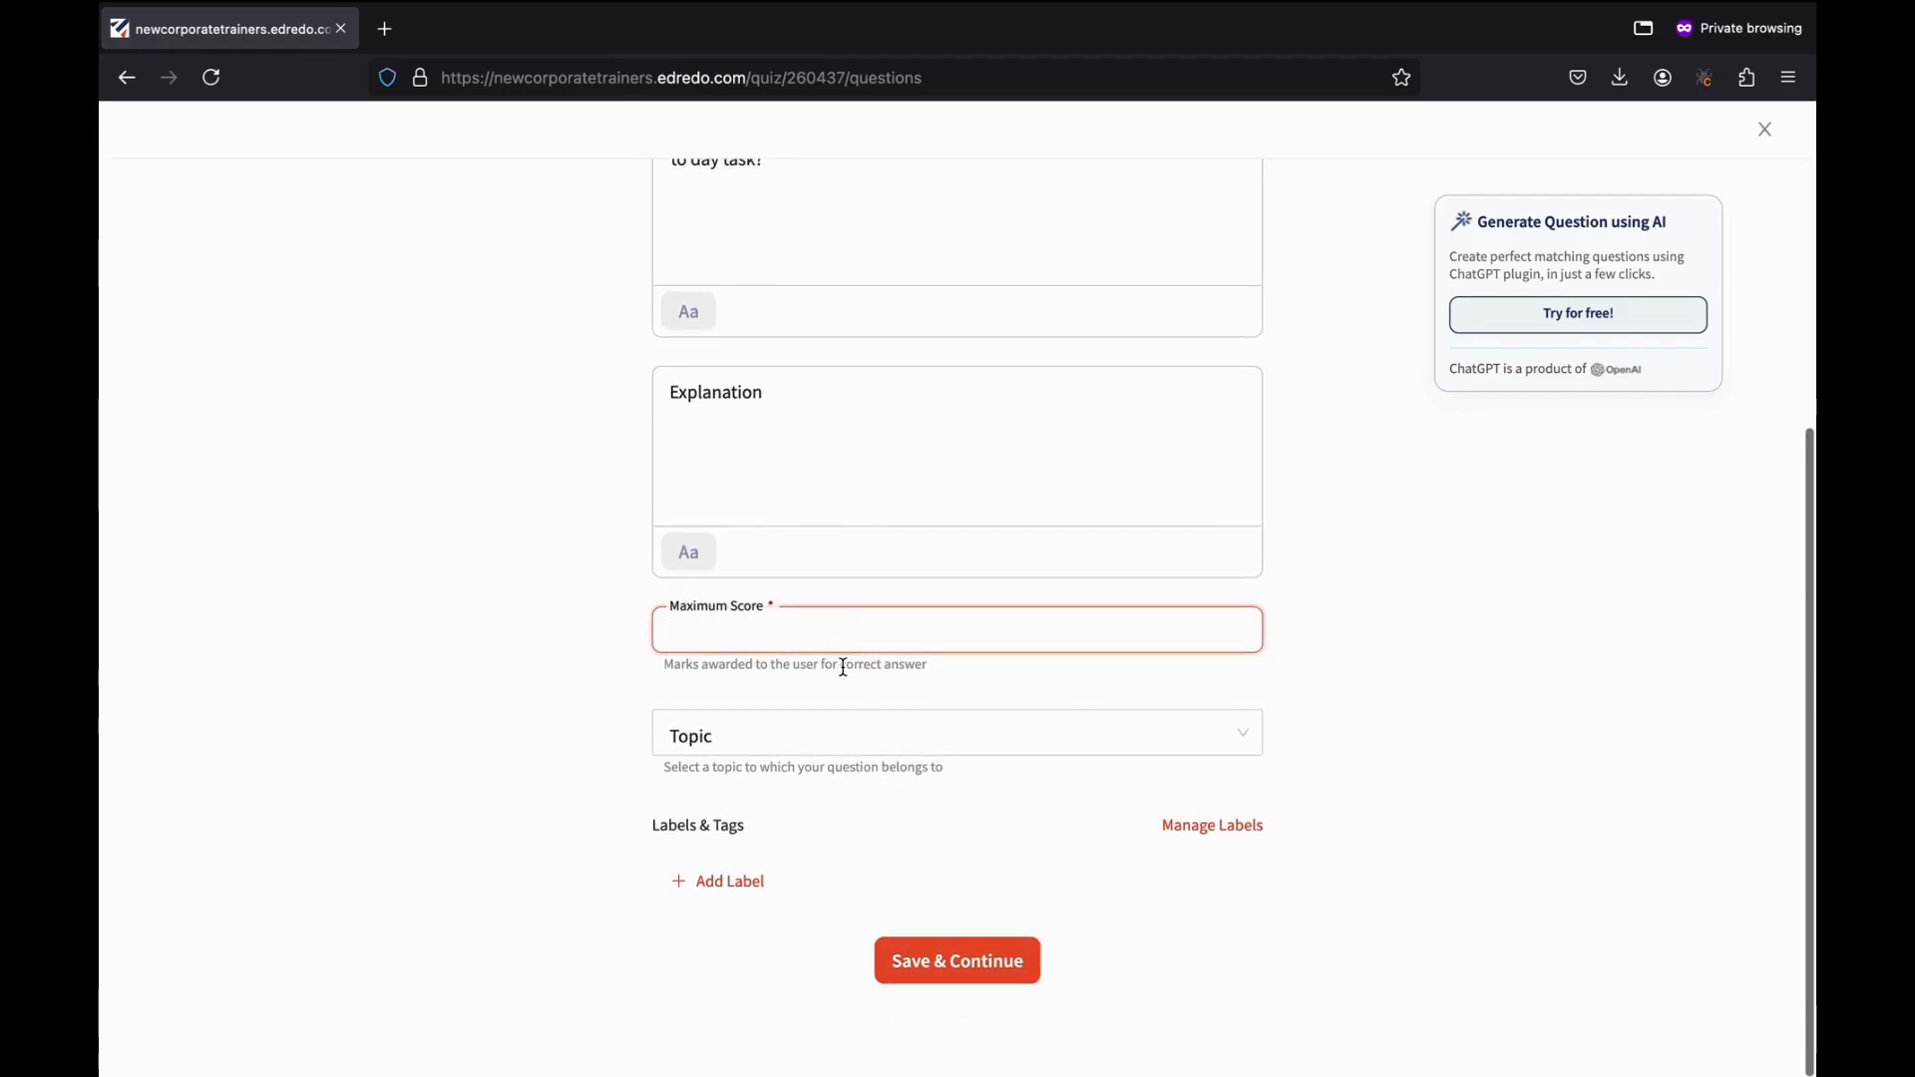
type("5")
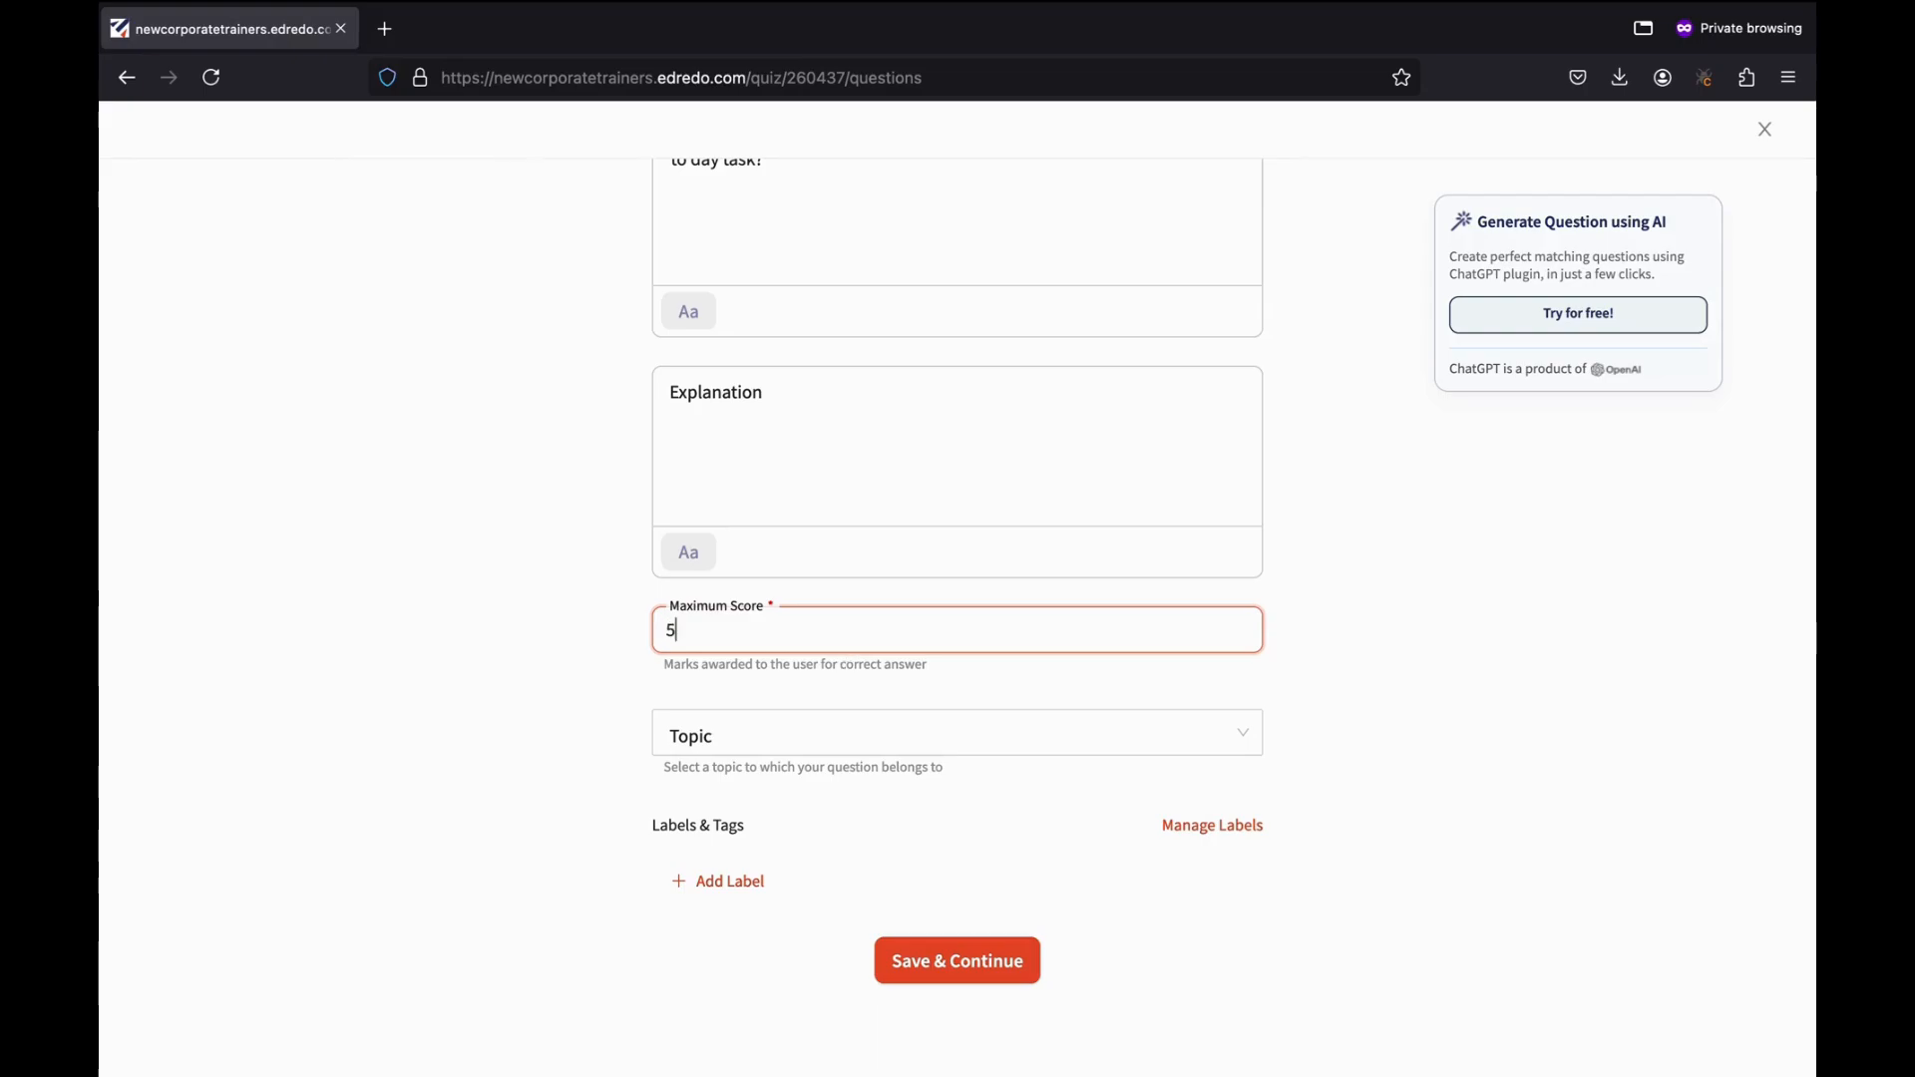
scroll(780, 638, "up", 1)
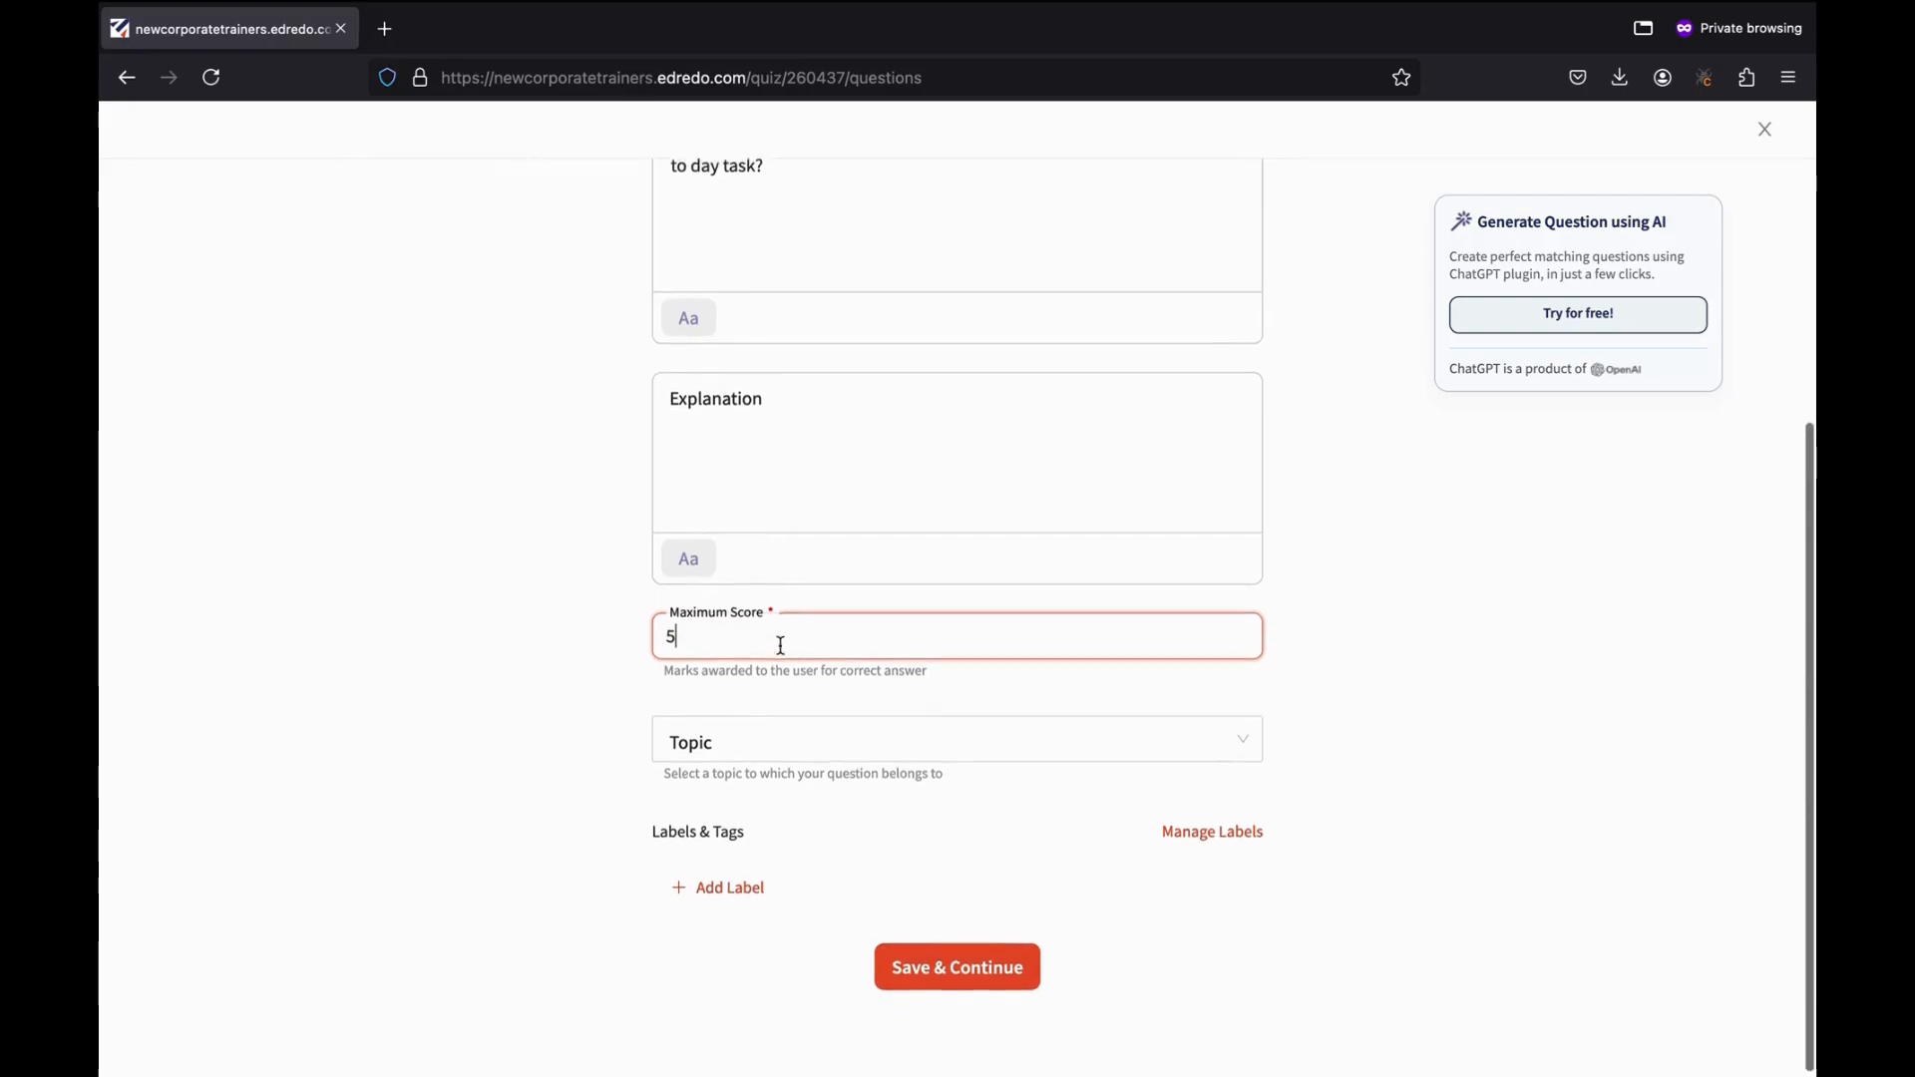
left_click(912, 970)
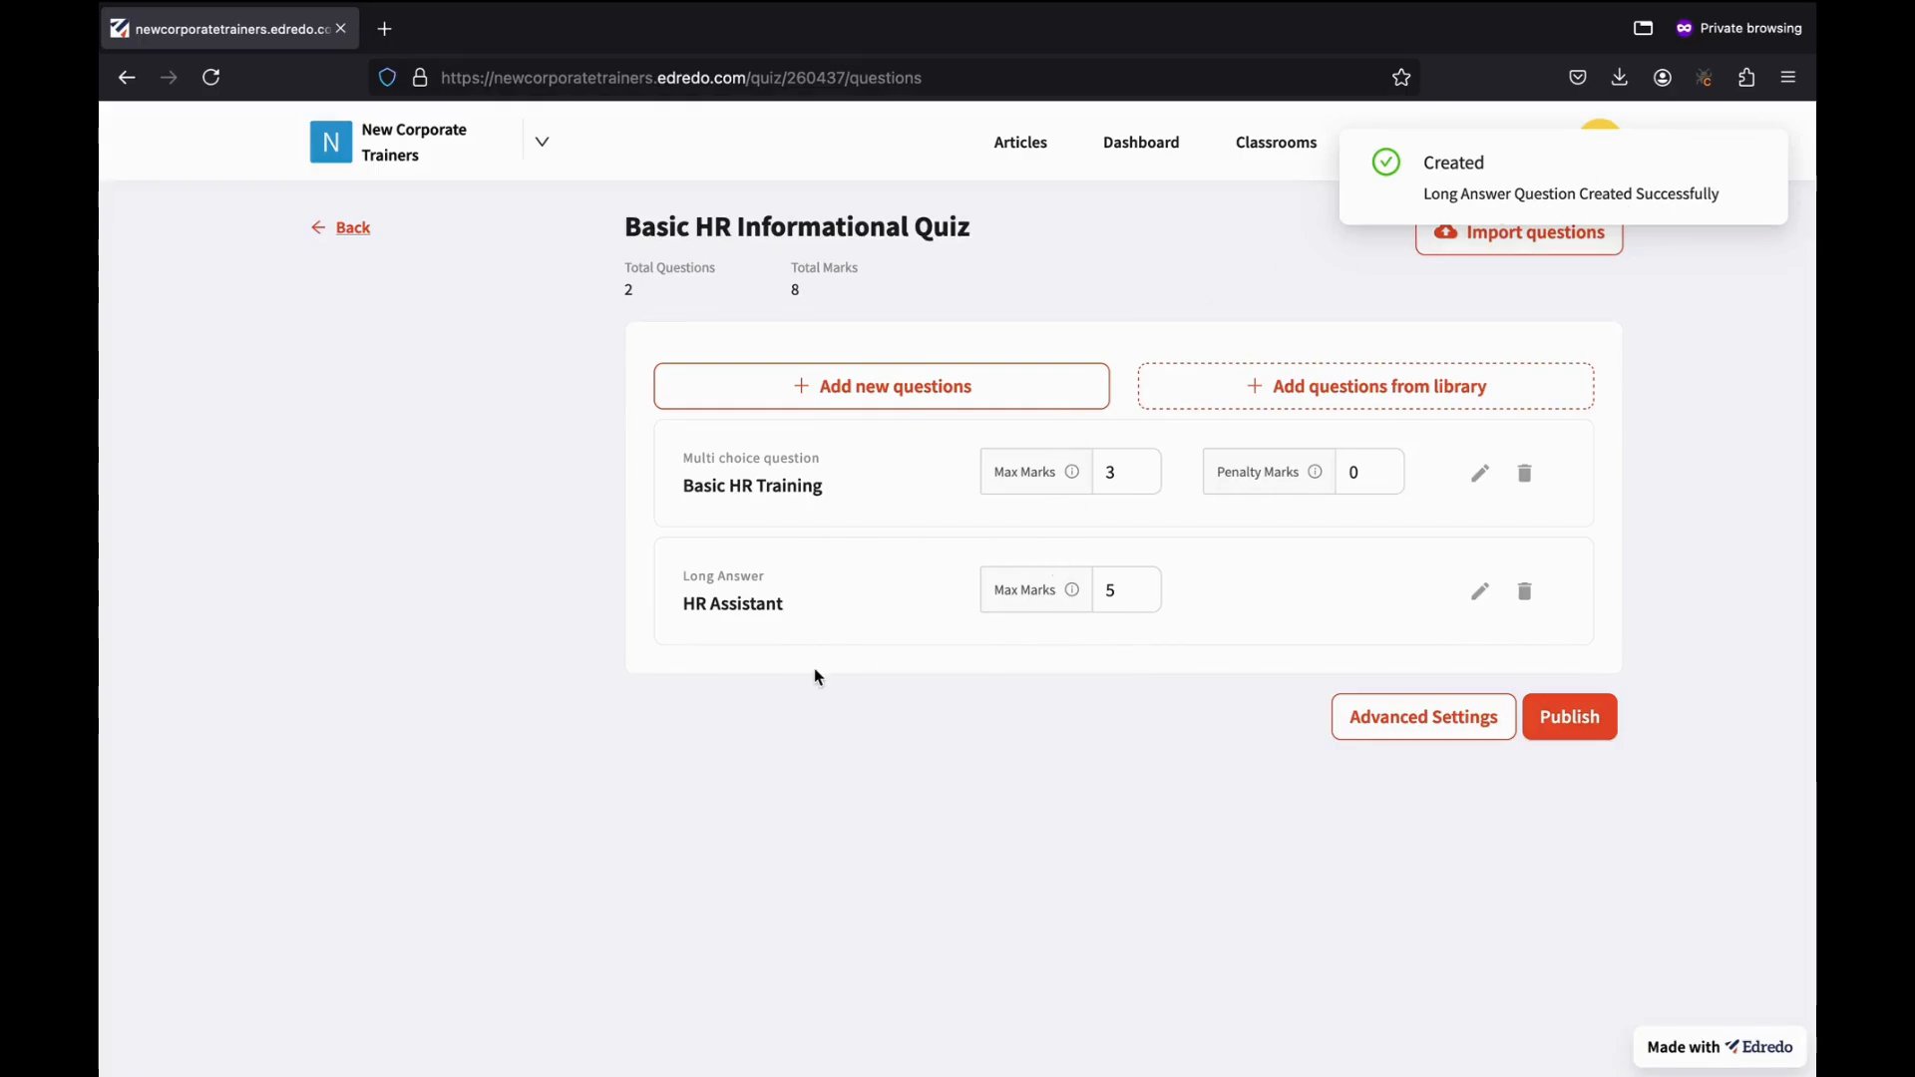
Create a True/False question 'Basic HR Test' stating HRs need technical computer science knowledge.
left_click(889, 408)
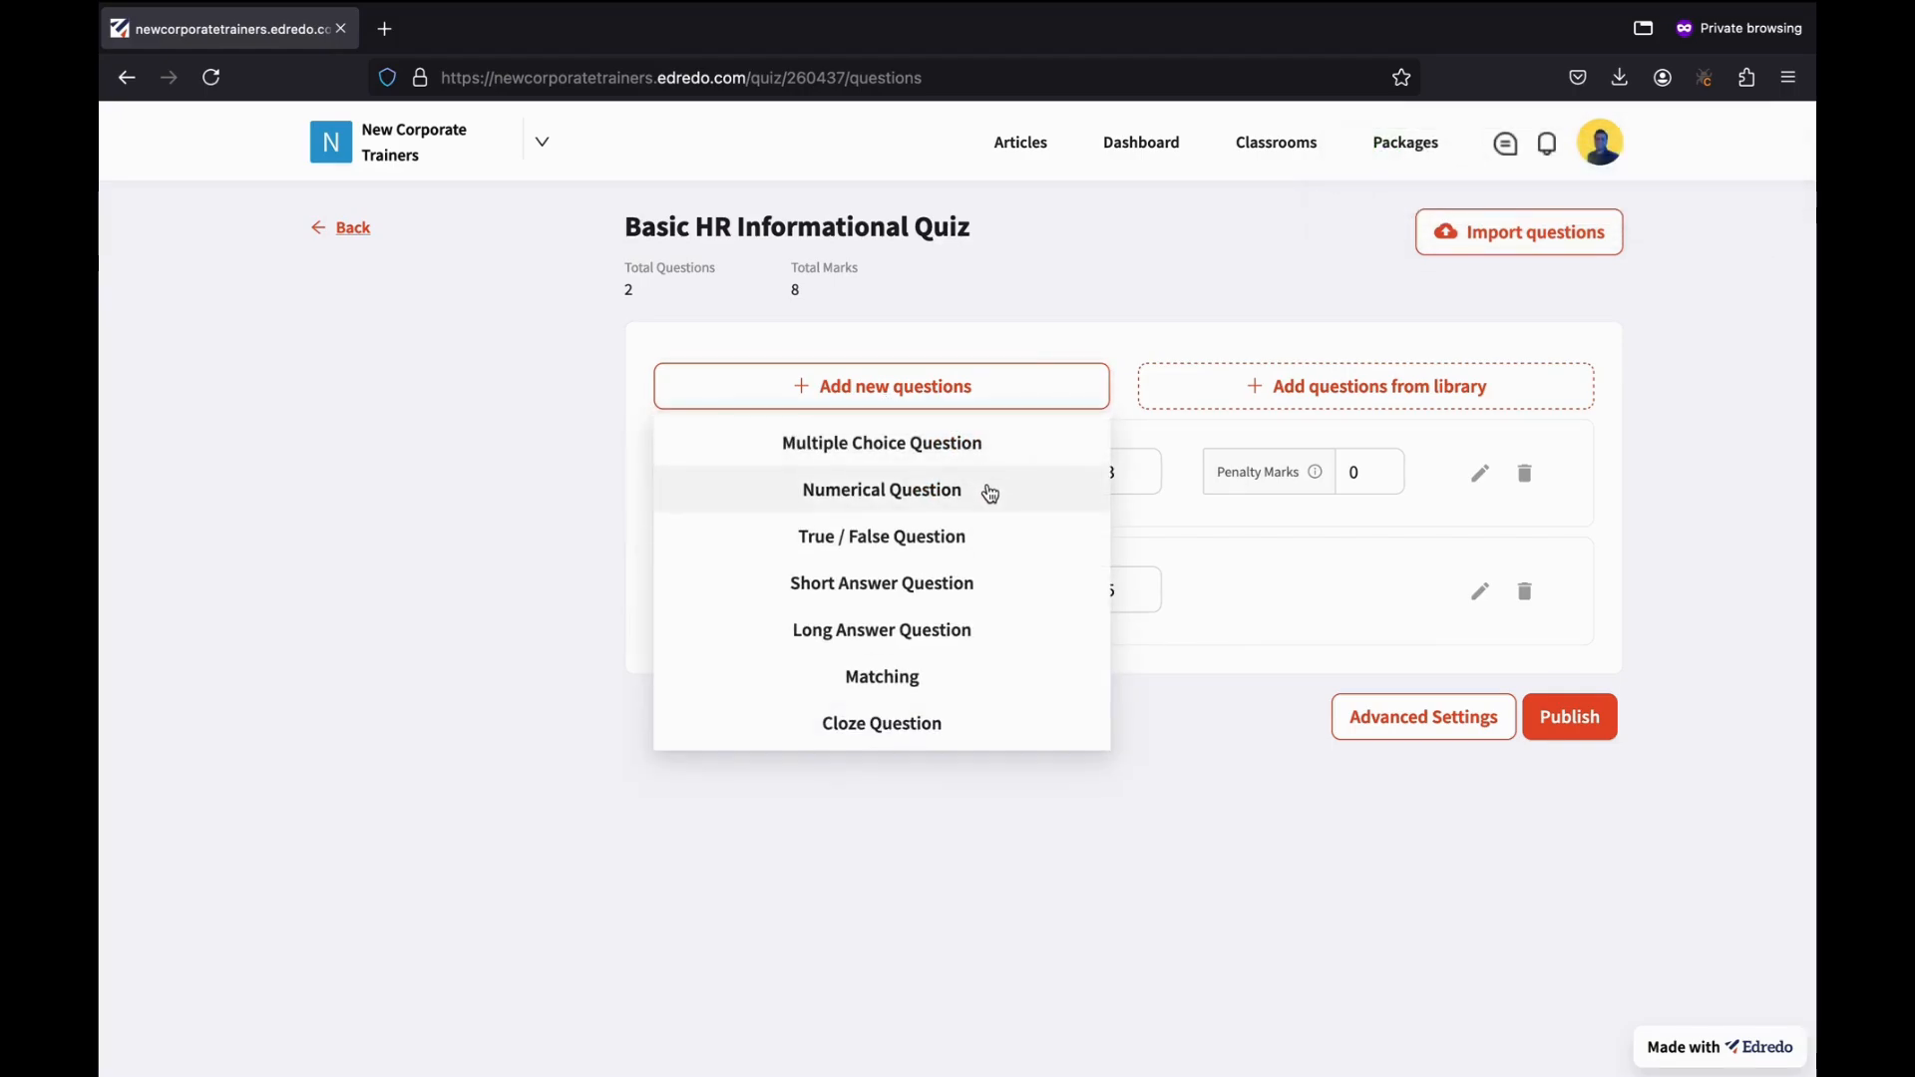
left_click(868, 549)
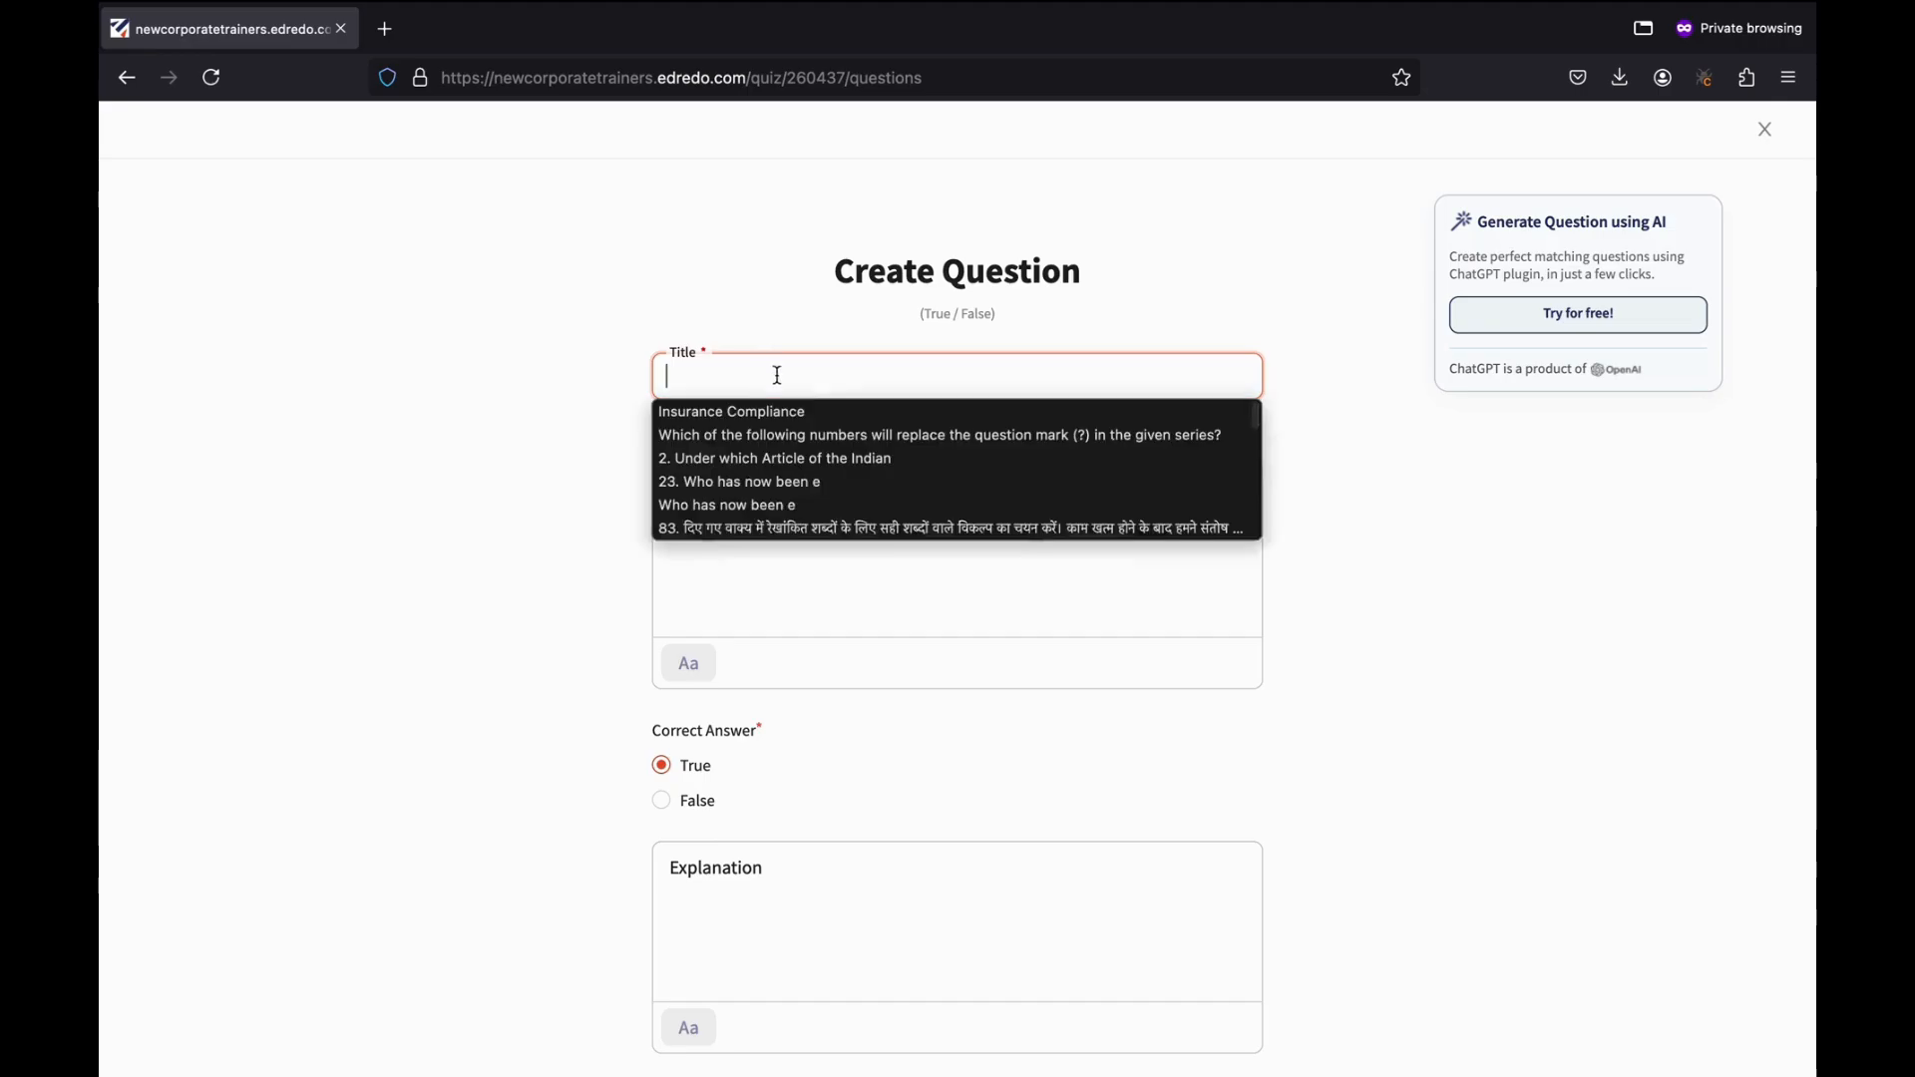
left_click(864, 387)
type("Basic")
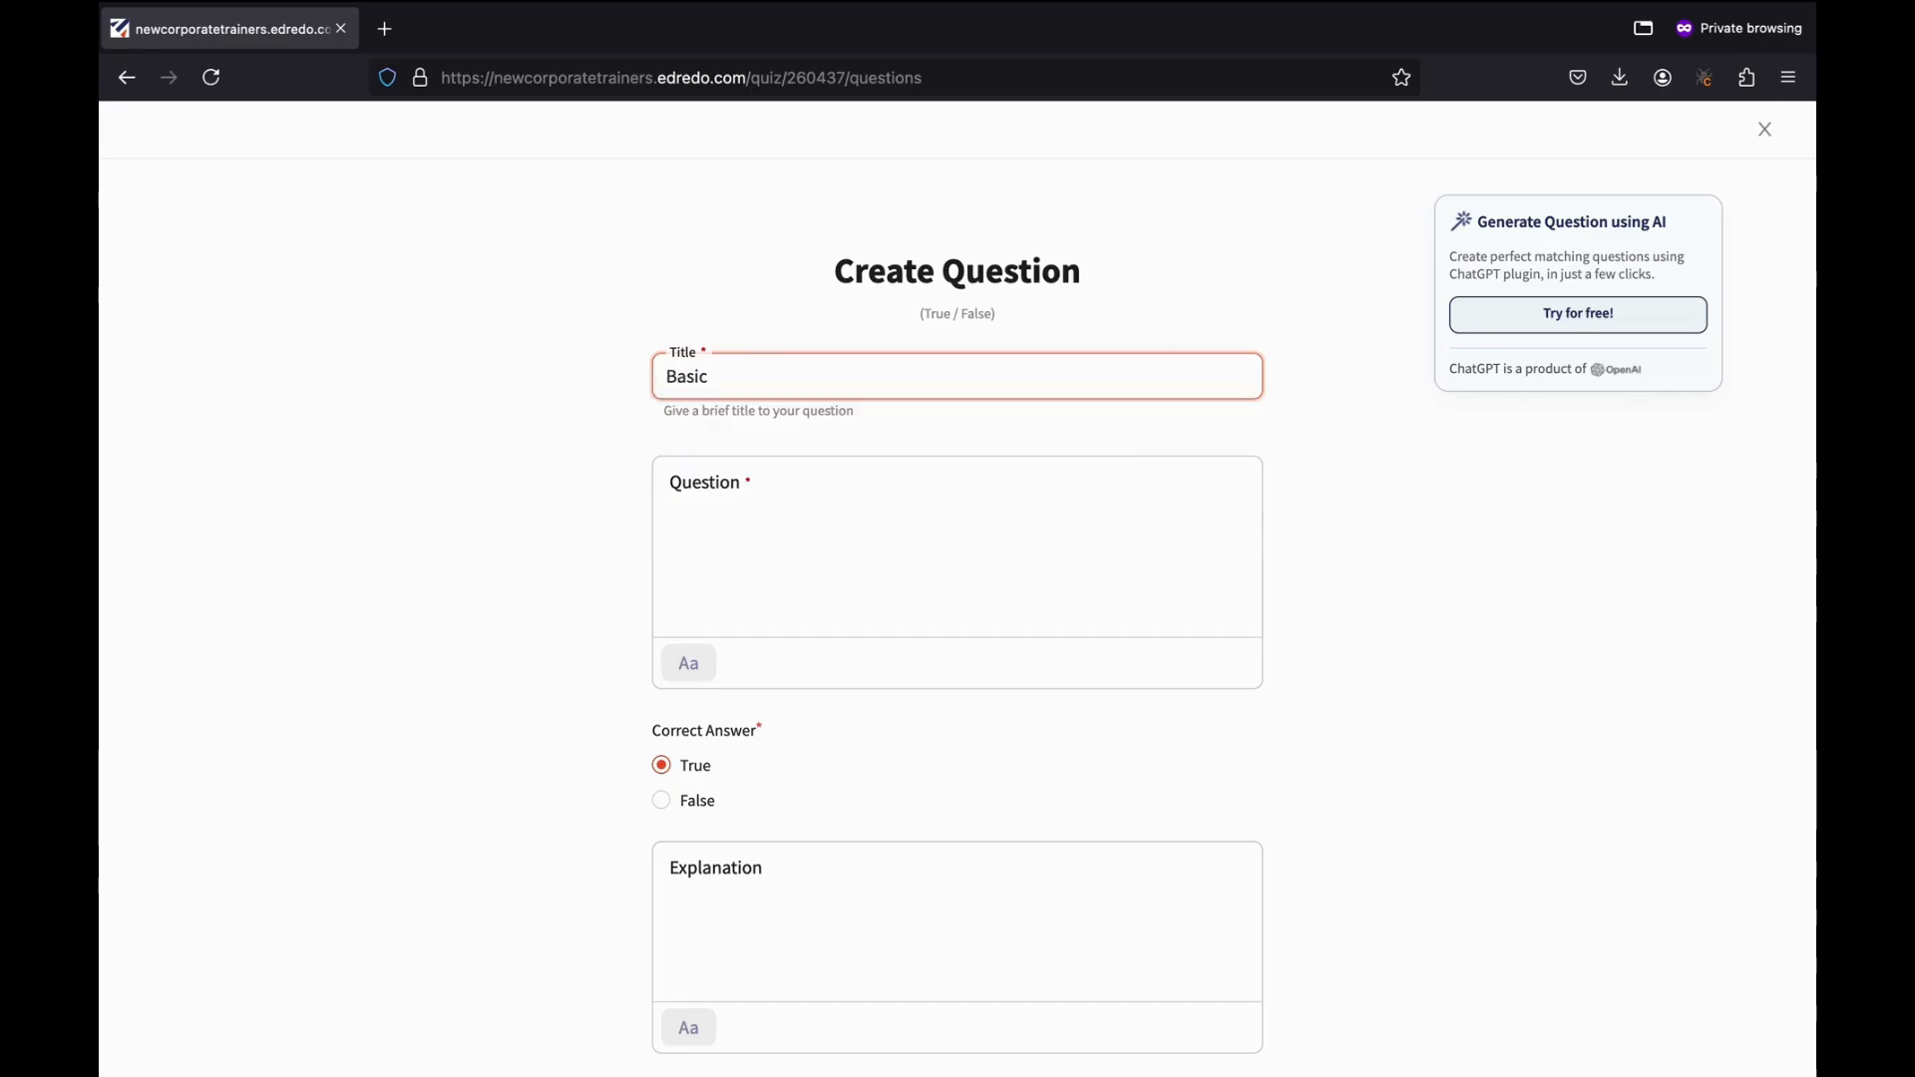
type(" HR Test")
left_click(786, 524)
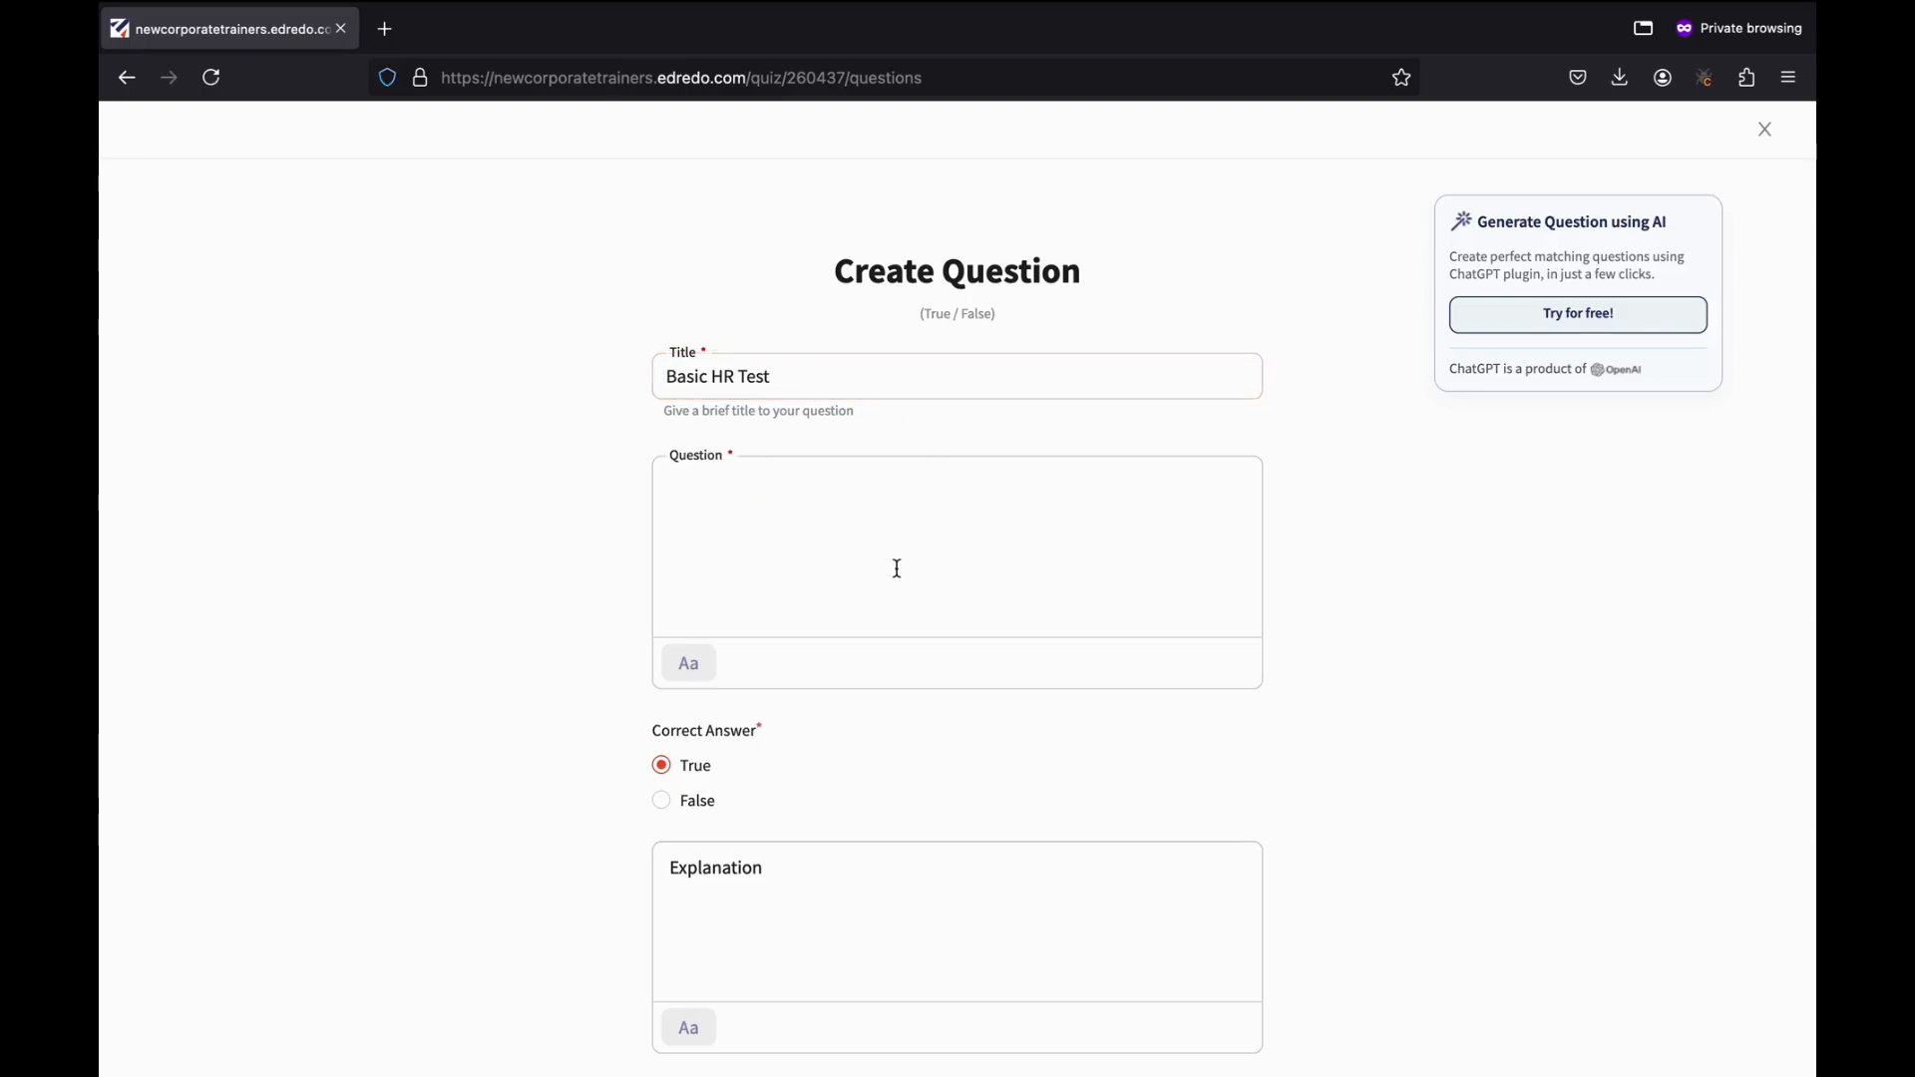
type("GR")
type("s n")
type("eed technical comp")
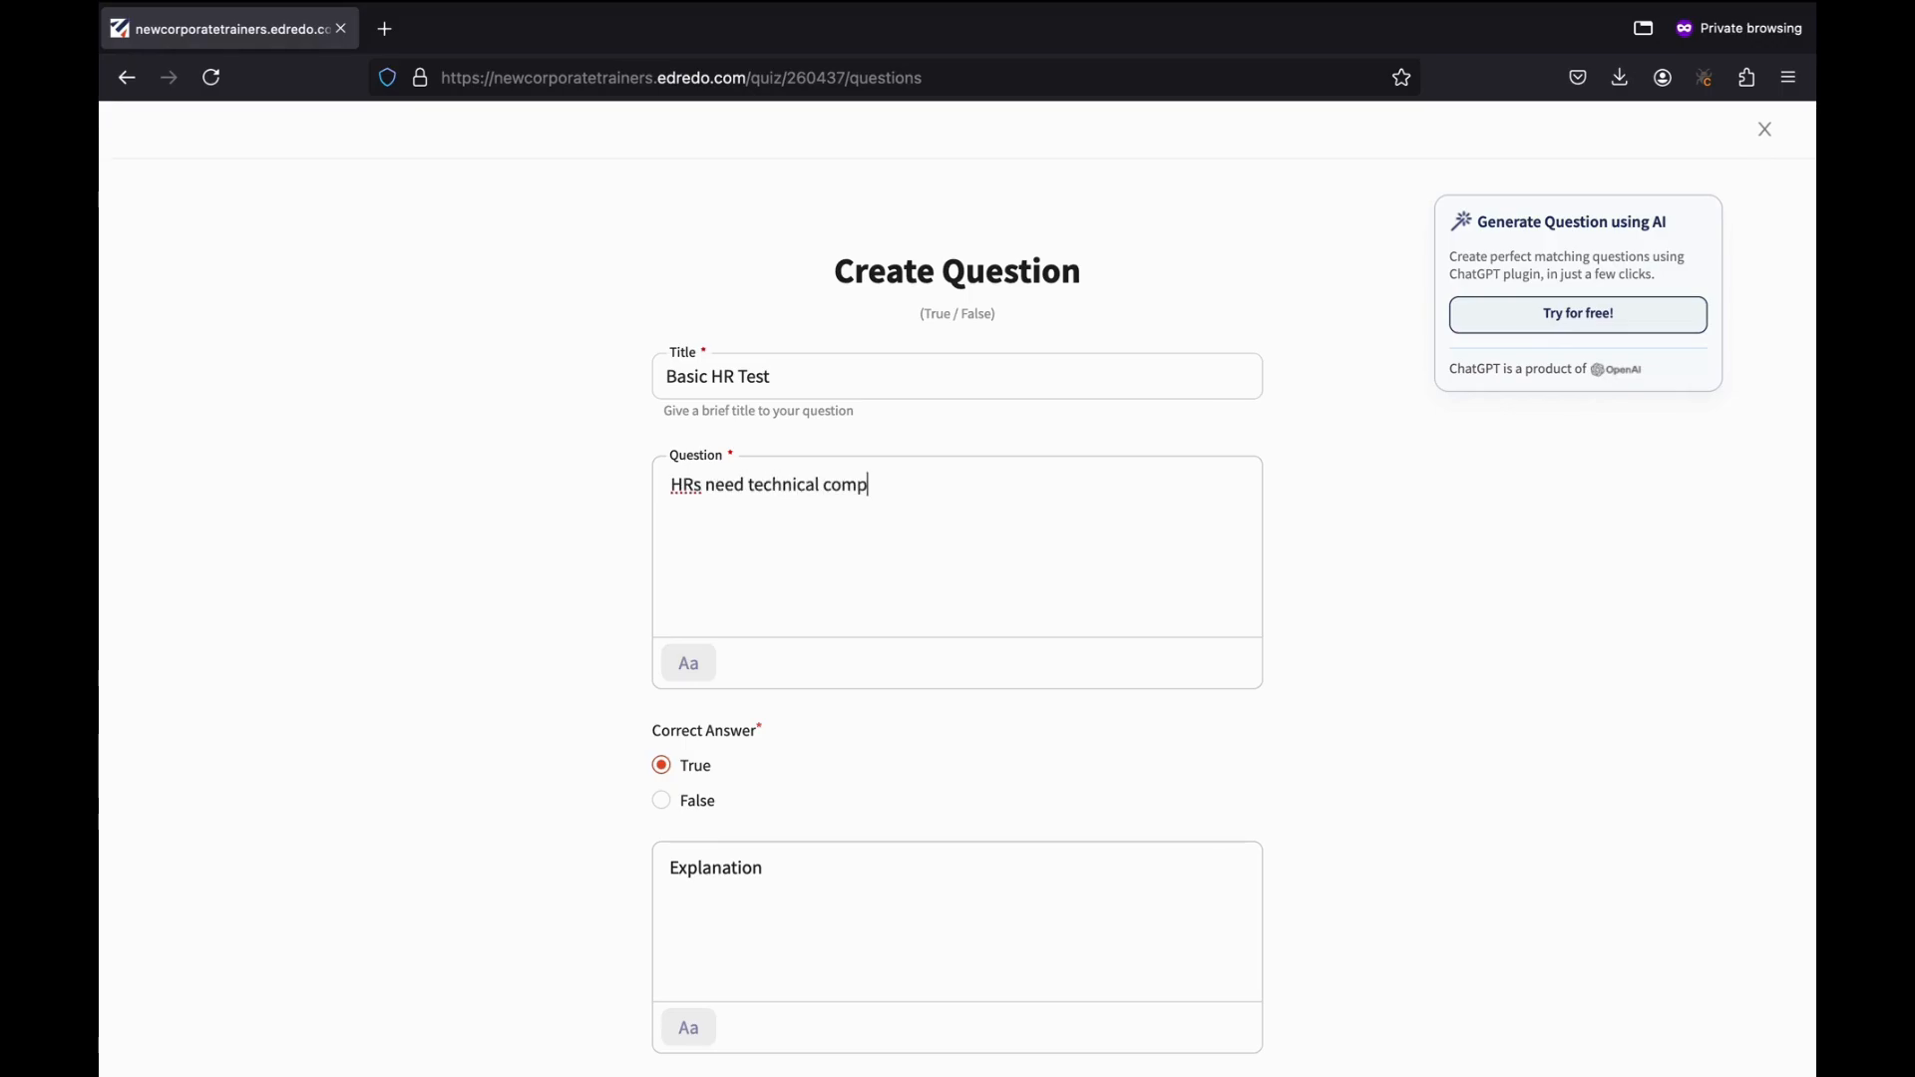
type("uter sci")
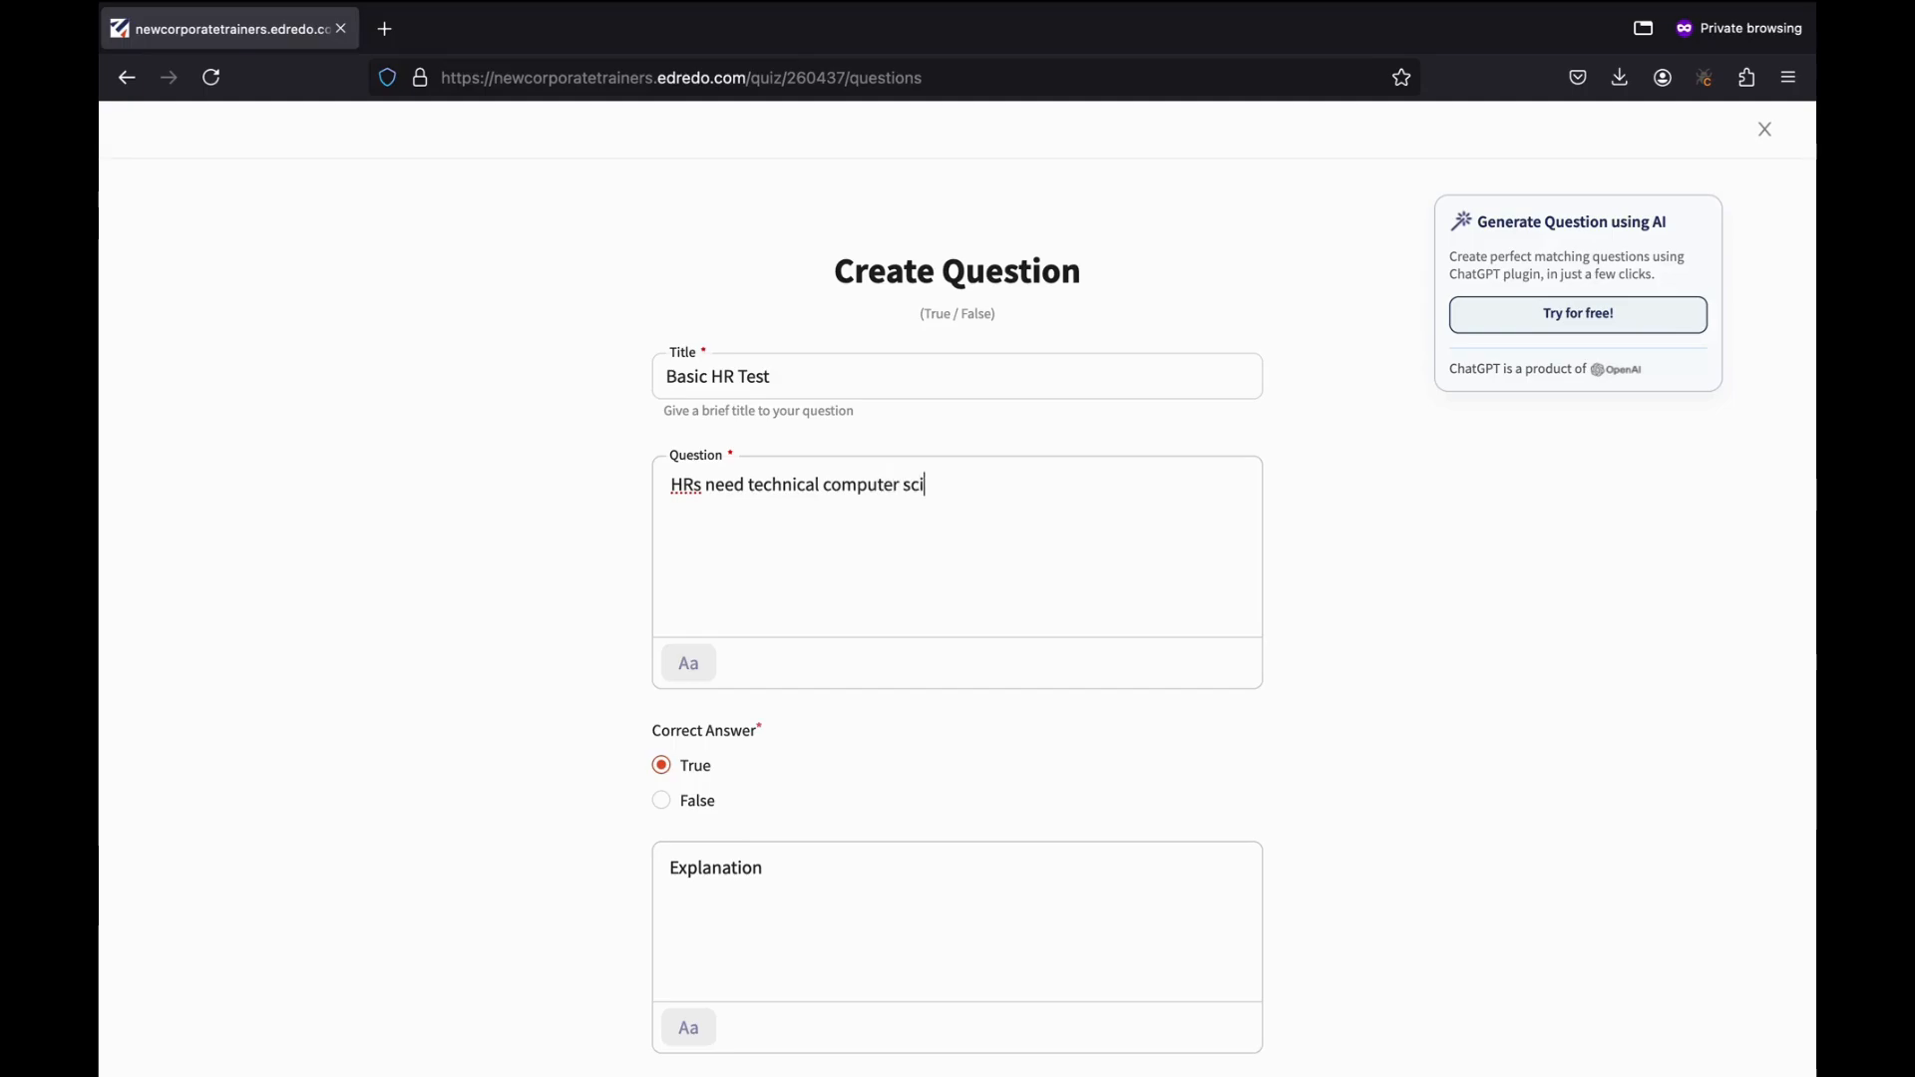
type("ence knowledge")
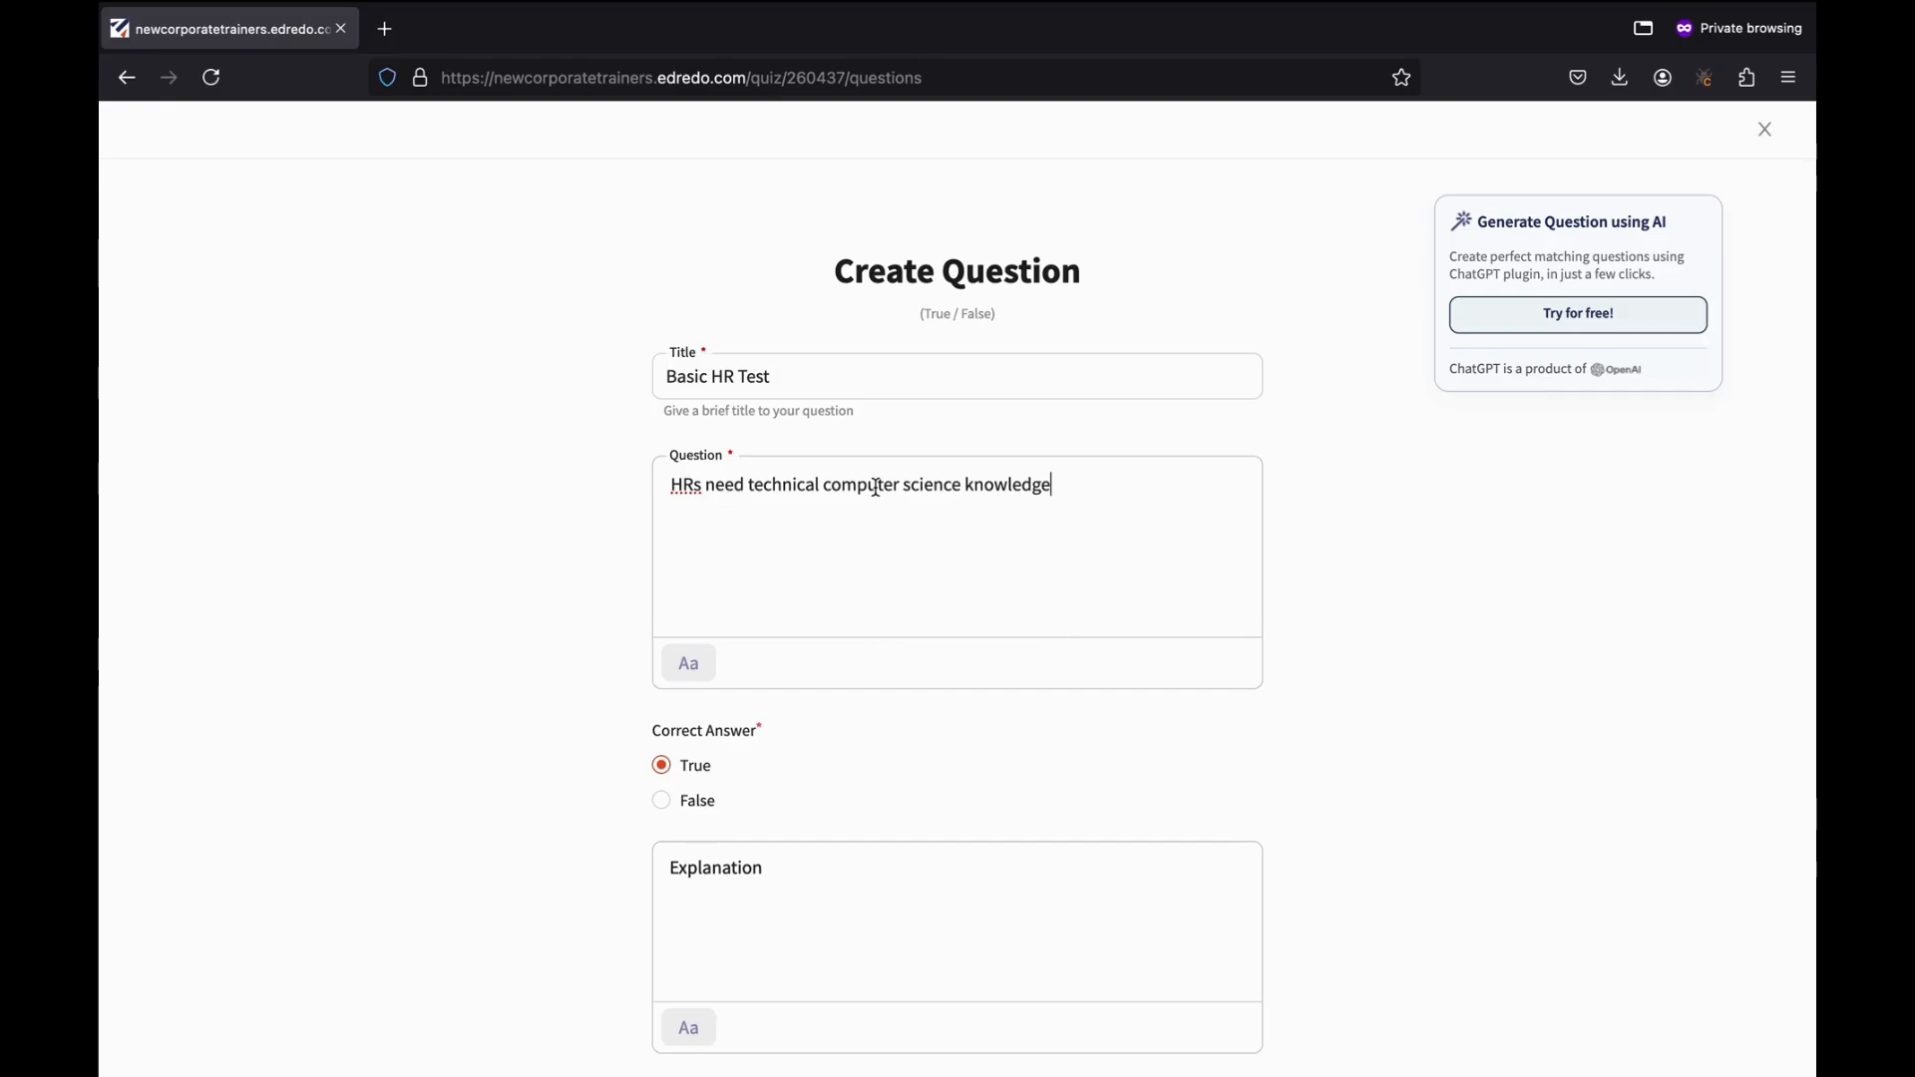
Mark False as correct, set maximum score 2 and penalty 1, and save the question.
scroll(852, 736, "down", 2)
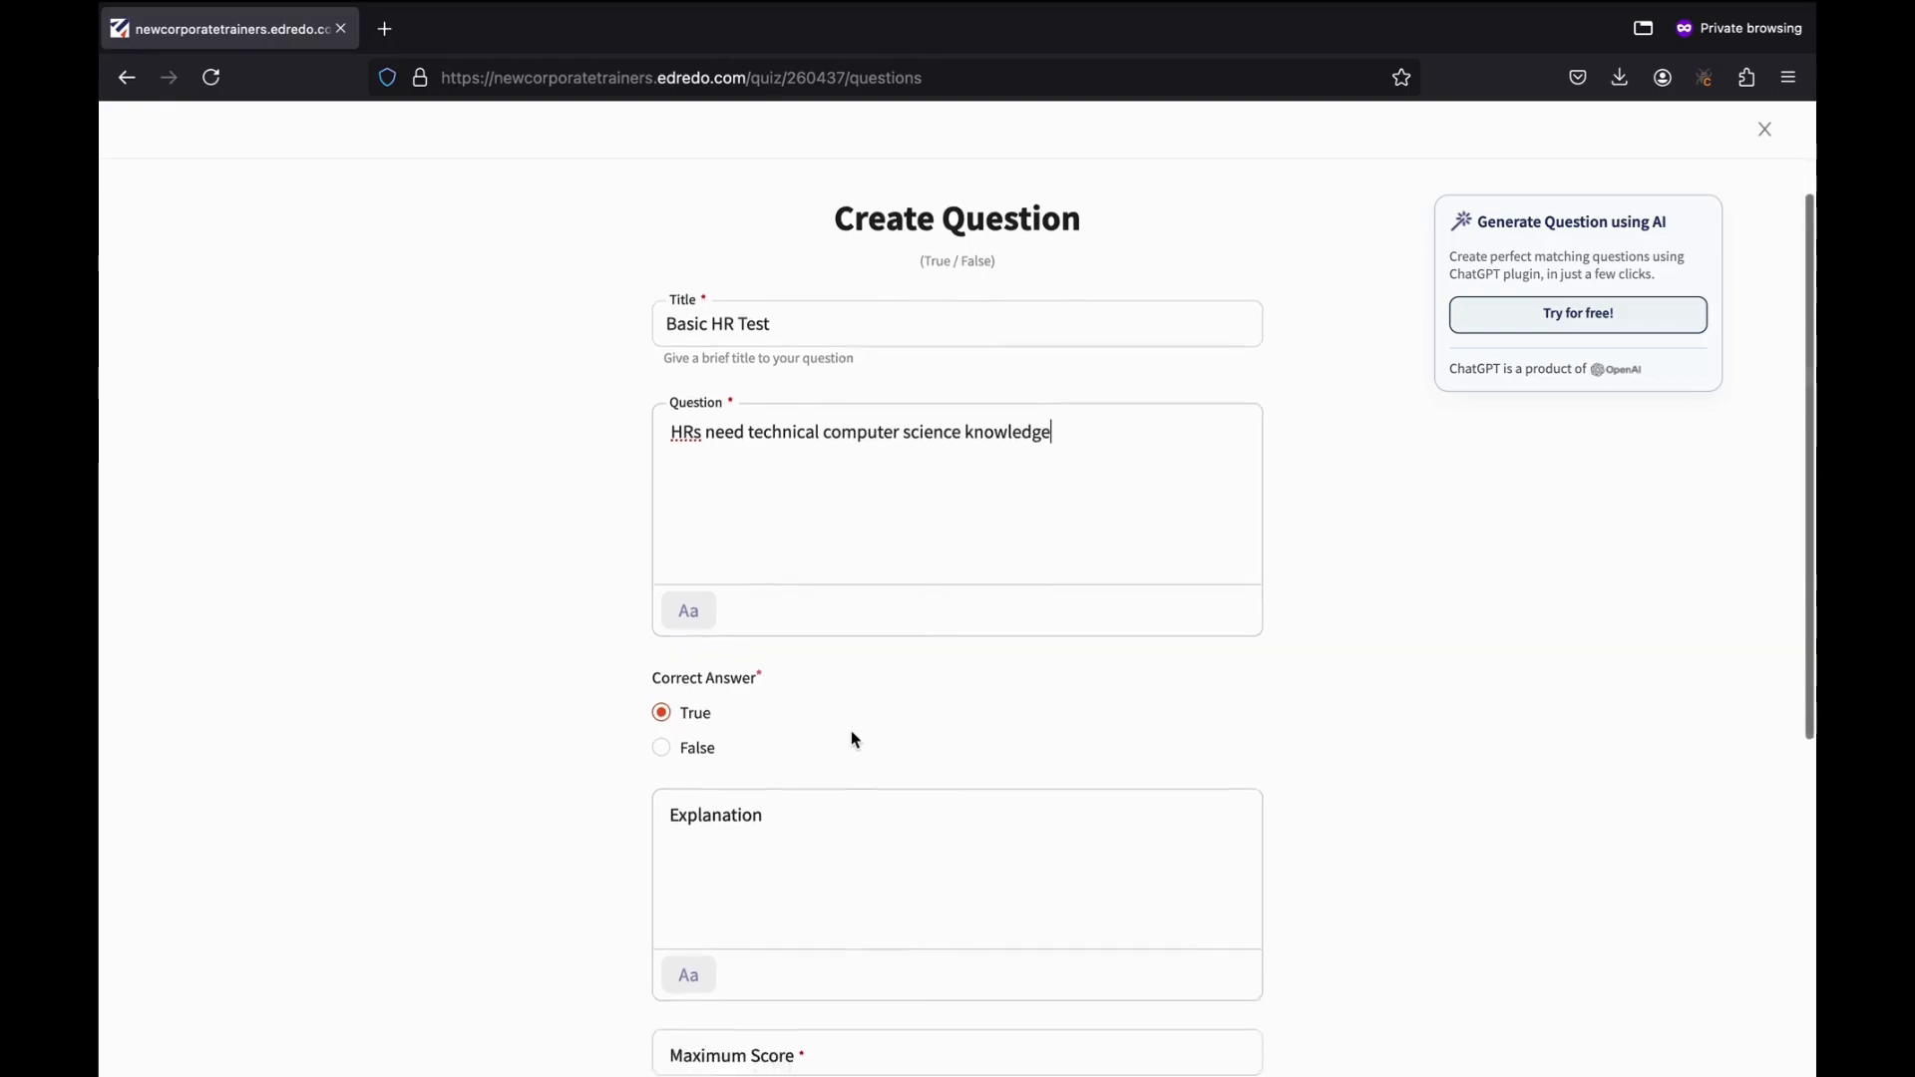
left_click(668, 720)
scroll(804, 825, "down", 3)
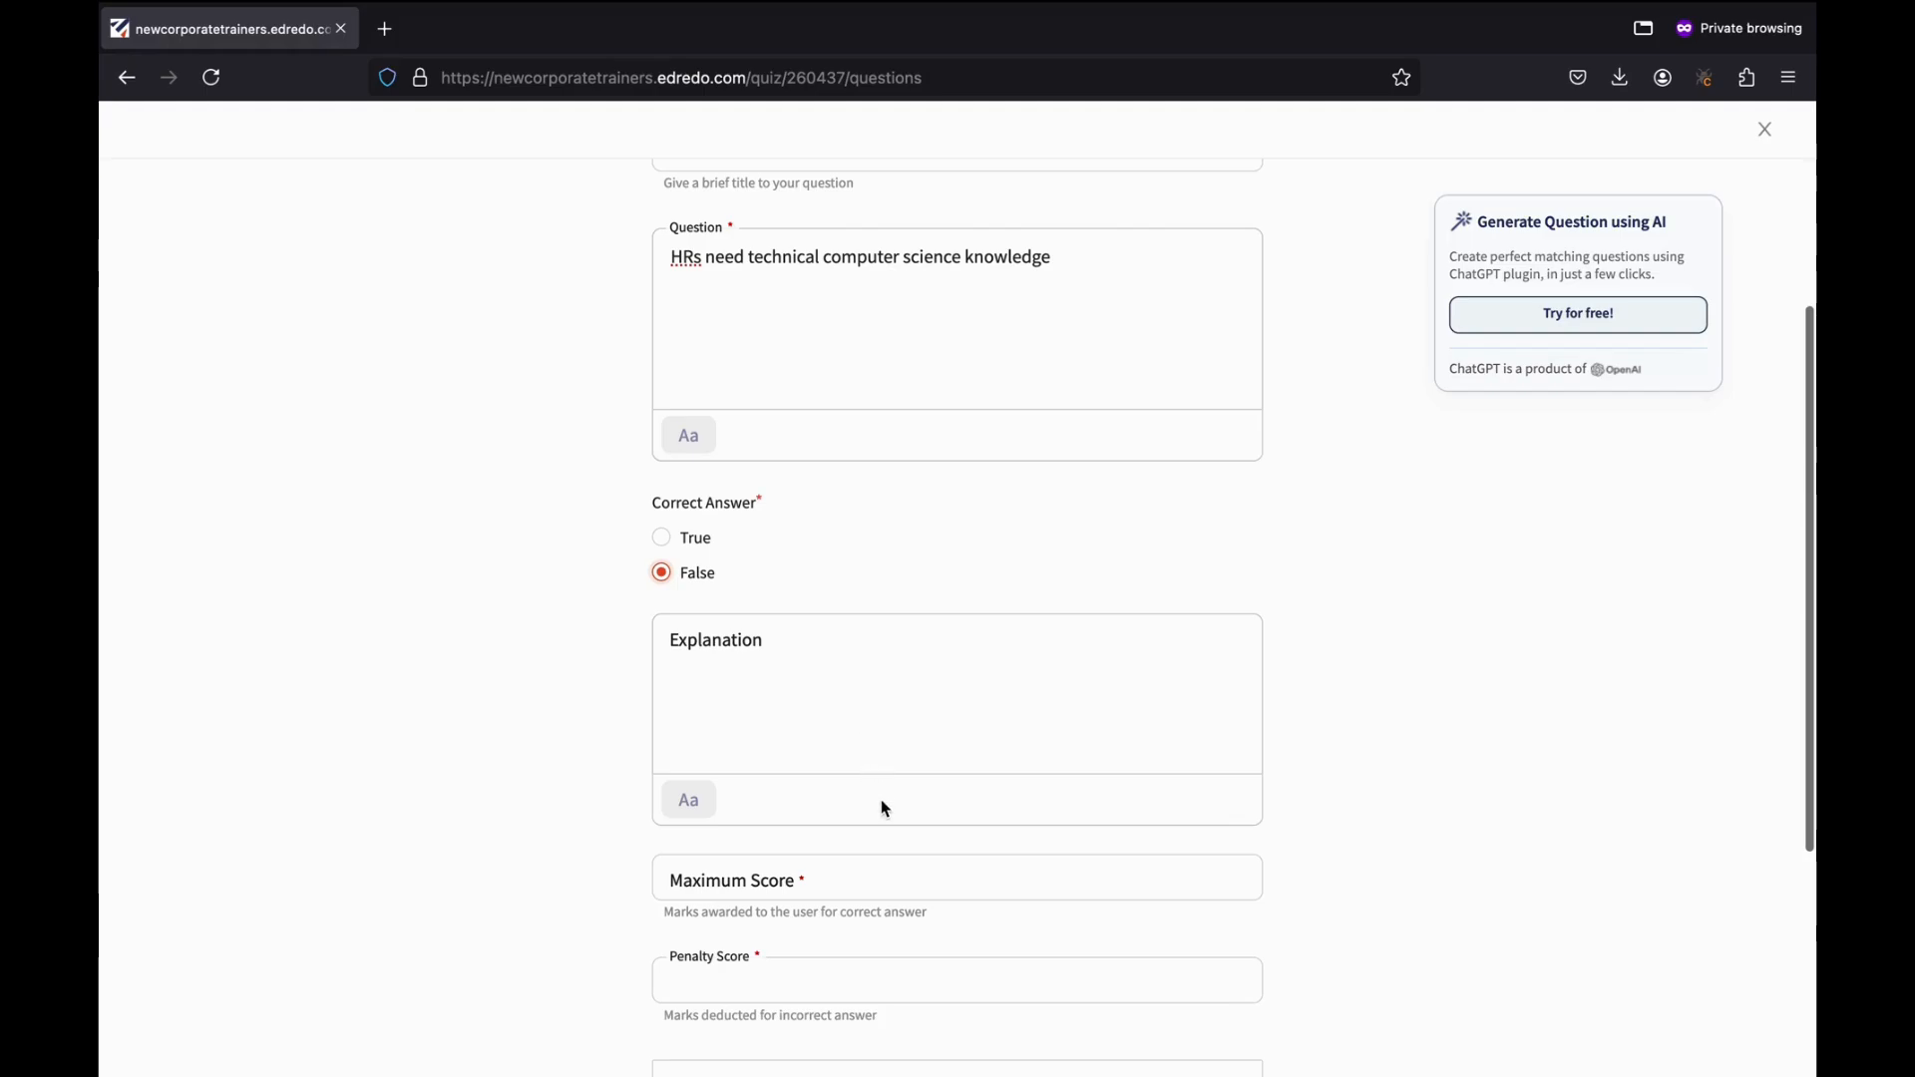
scroll(883, 803, "down", 3)
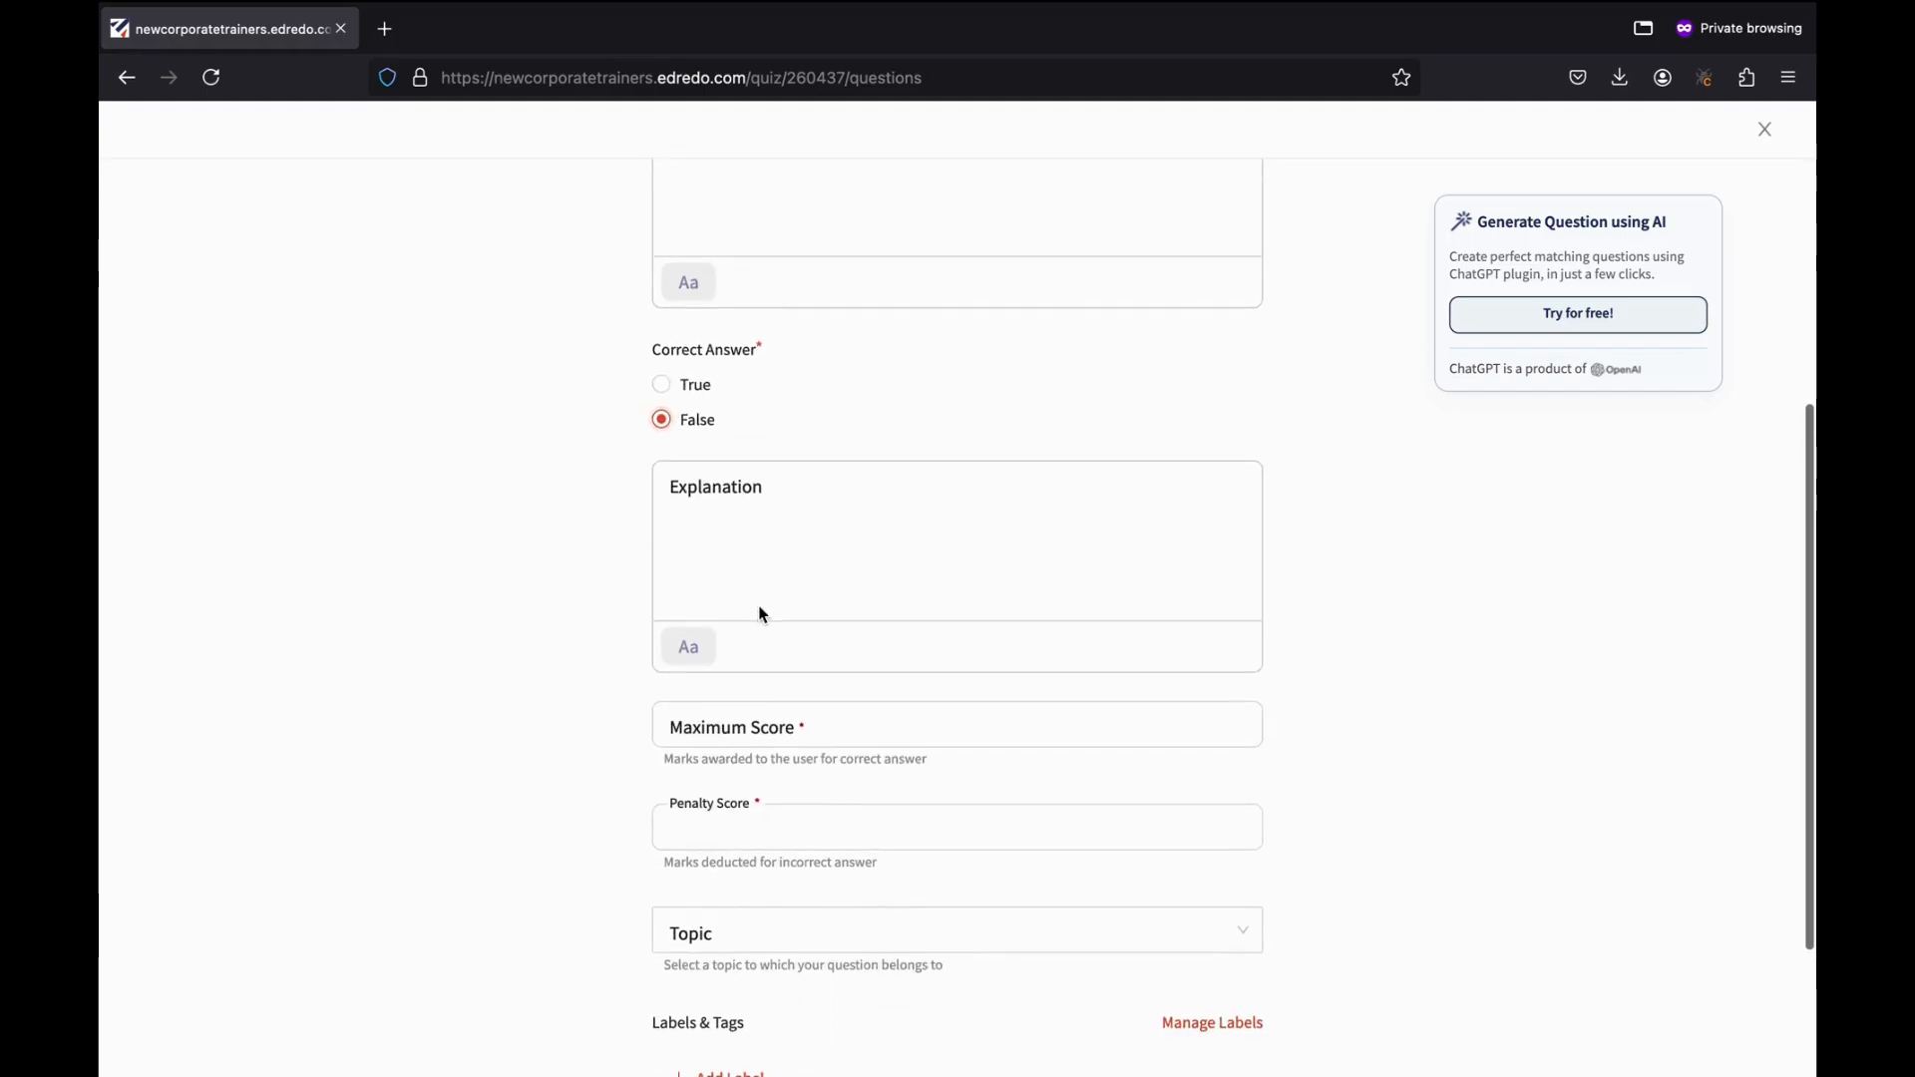
scroll(763, 613, "down", 3)
left_click(722, 592)
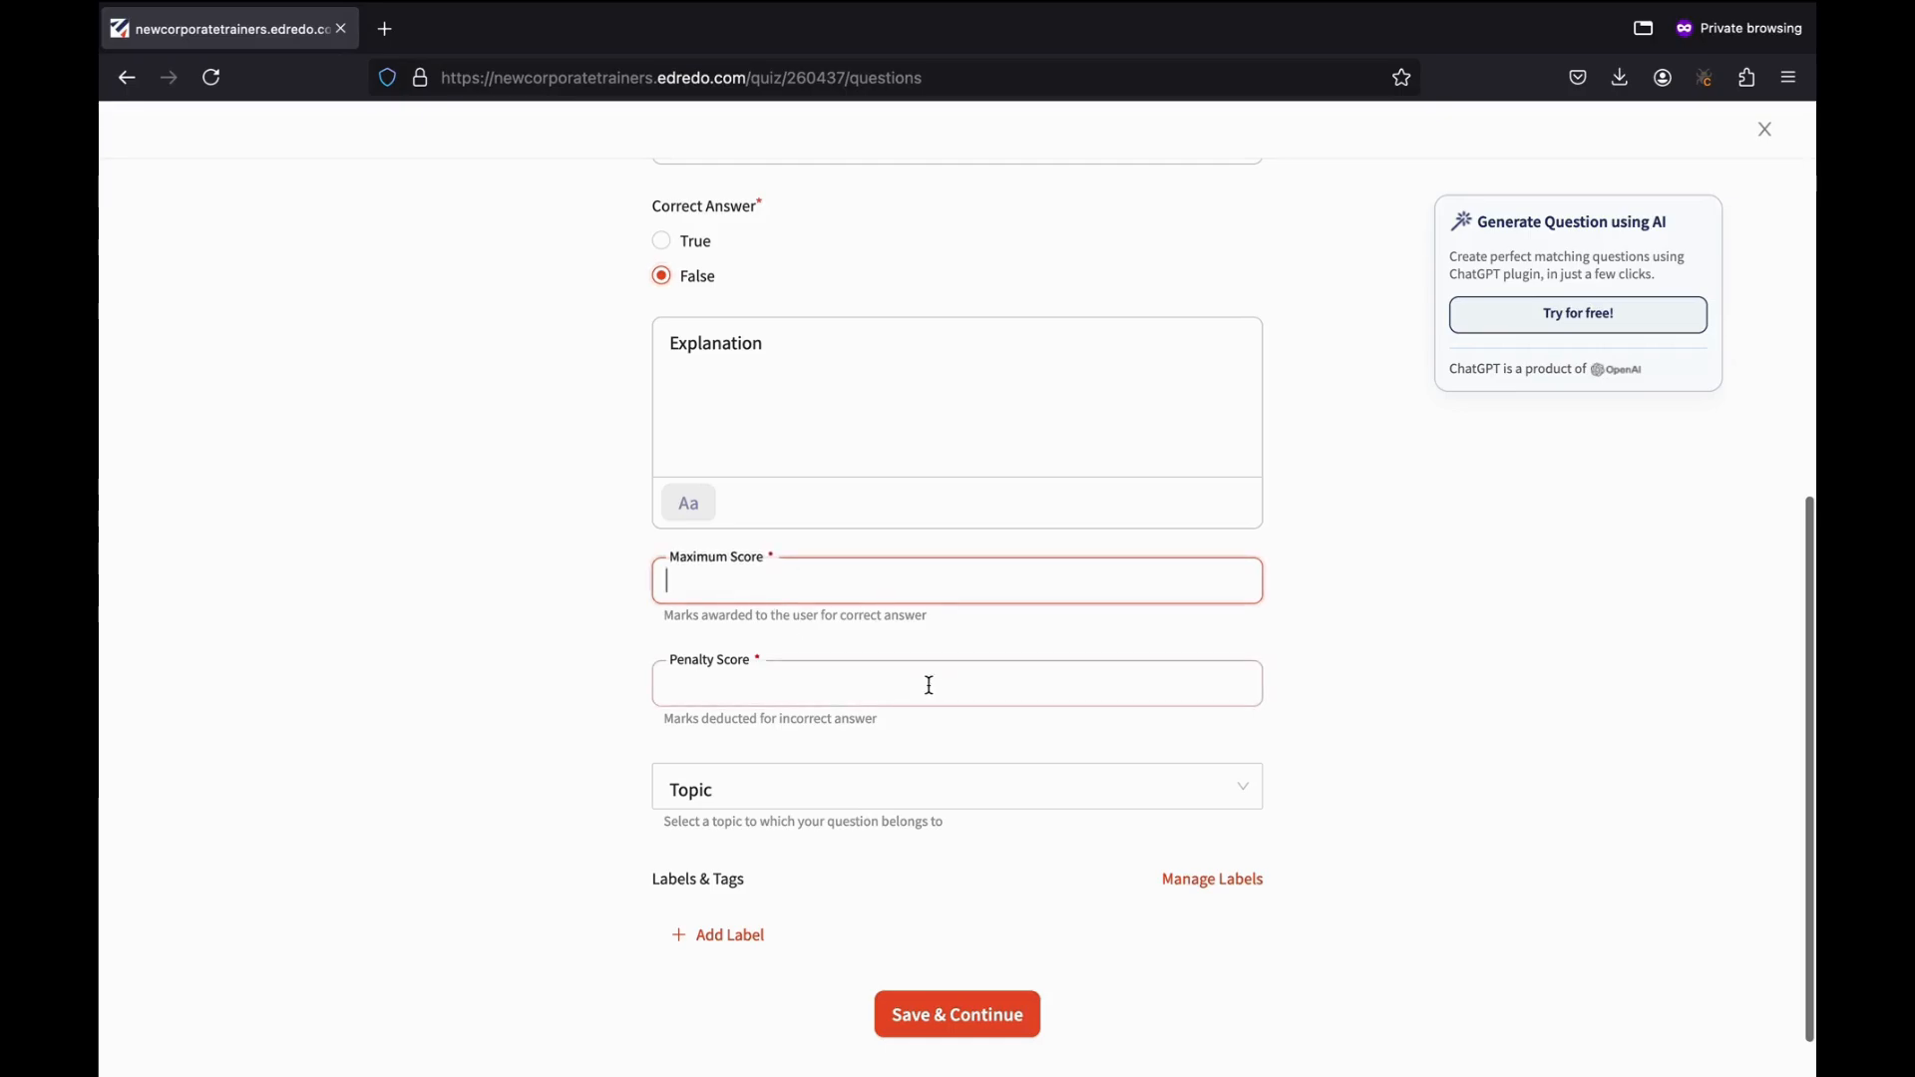
type("2")
left_click(780, 698)
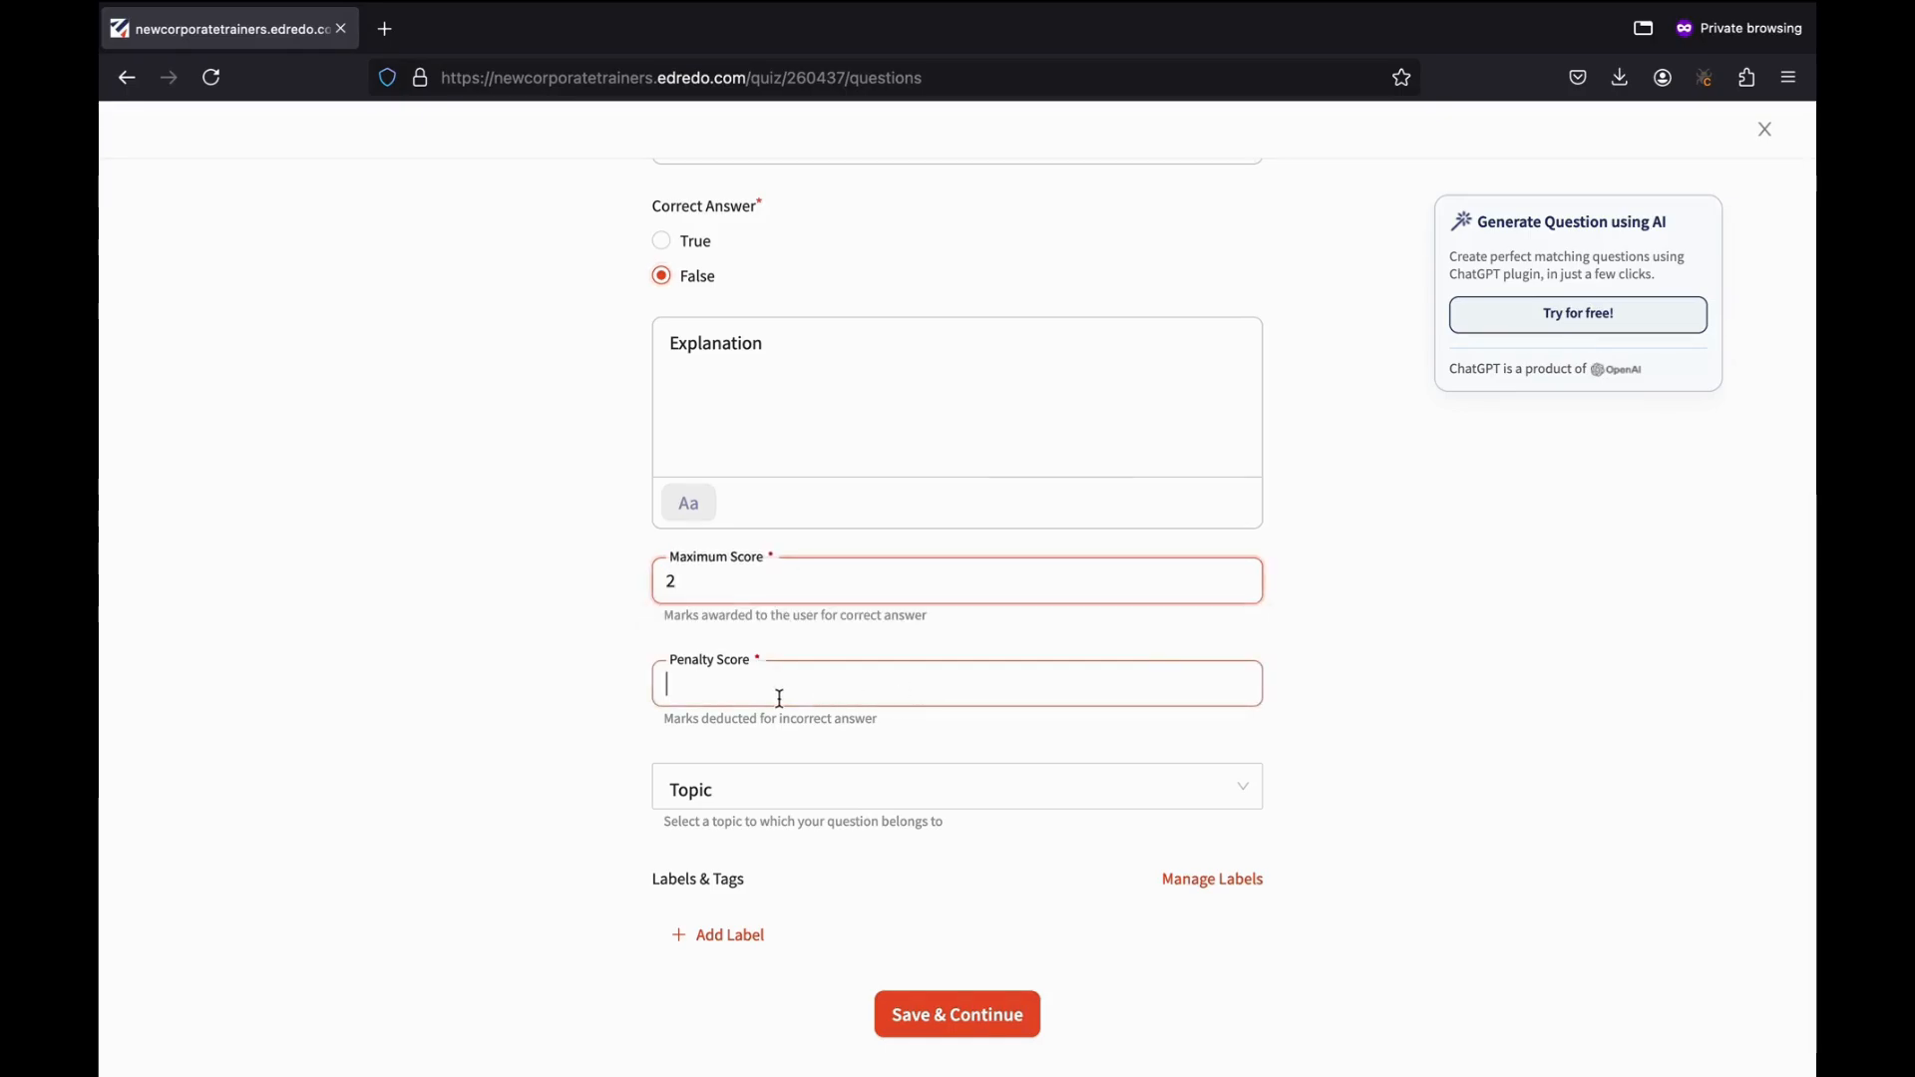
type("1")
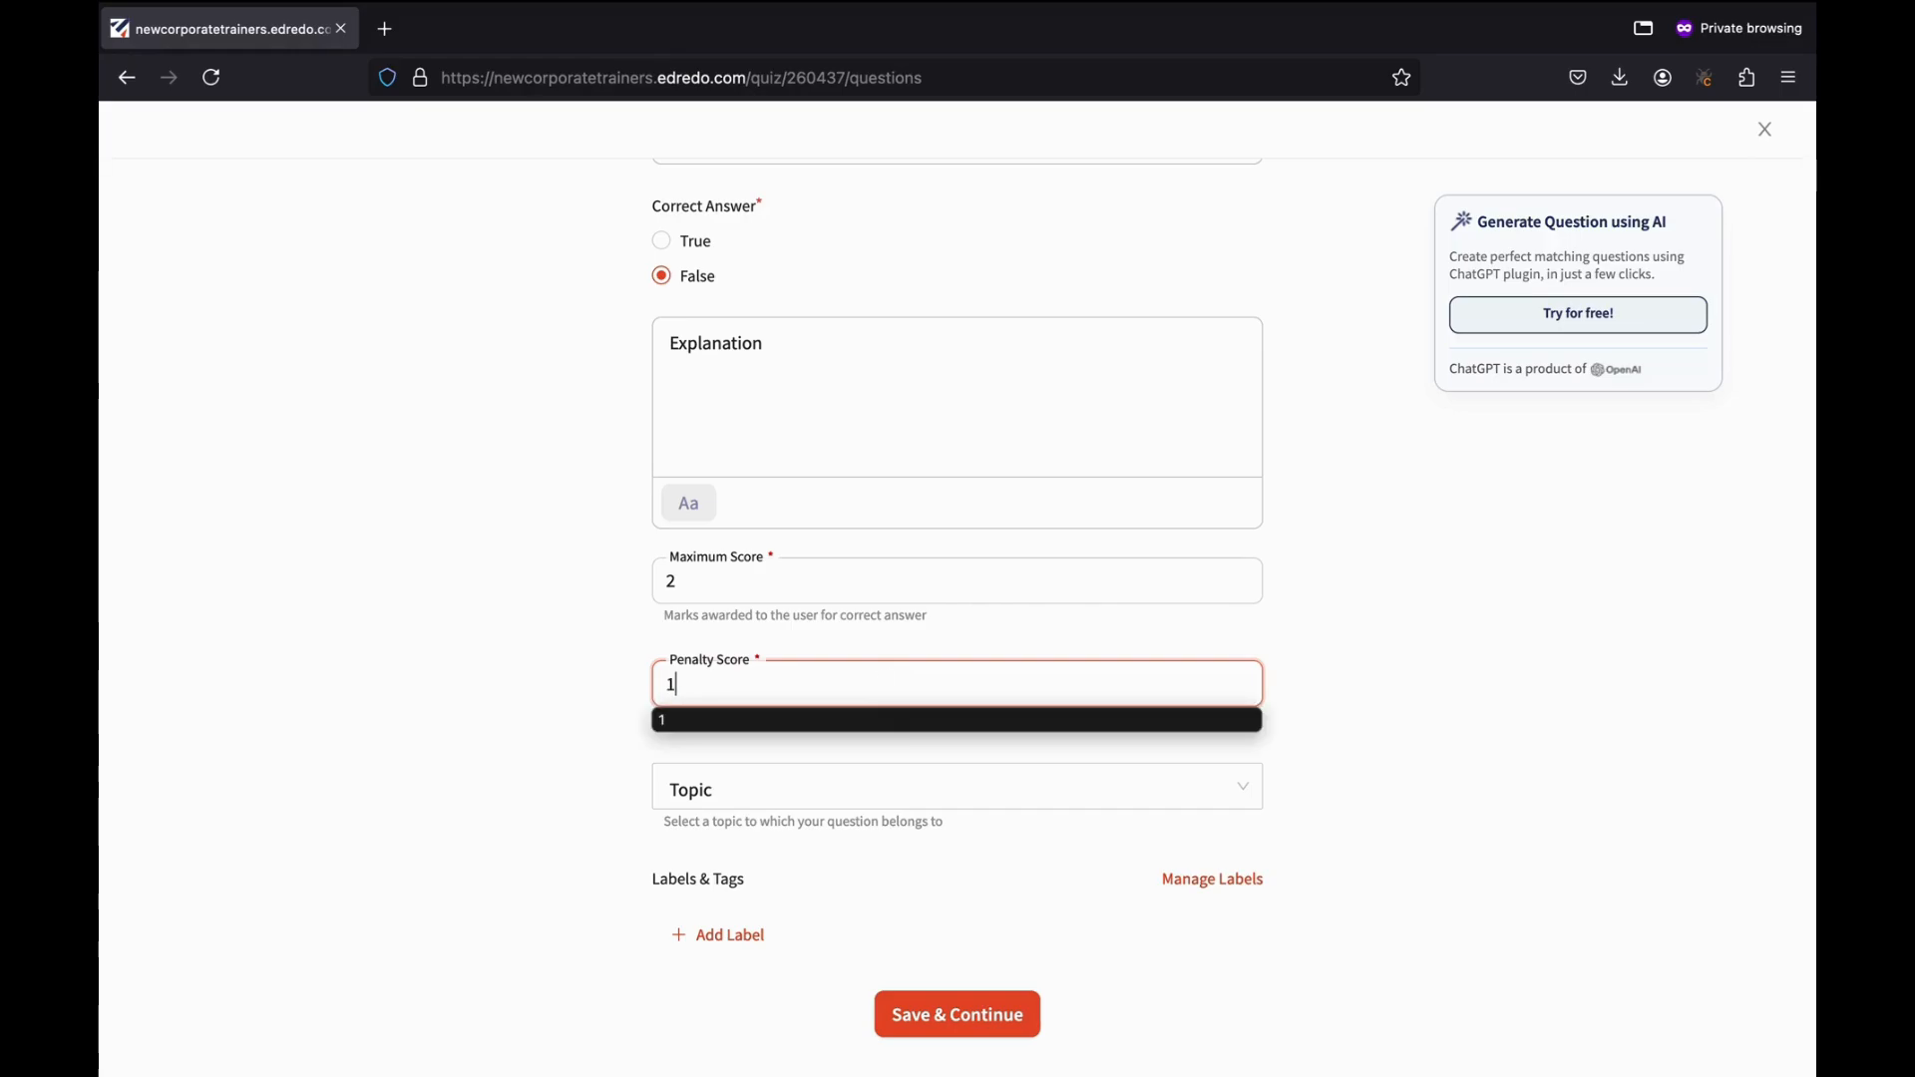
left_click(558, 776)
scroll(758, 862, "down", 1)
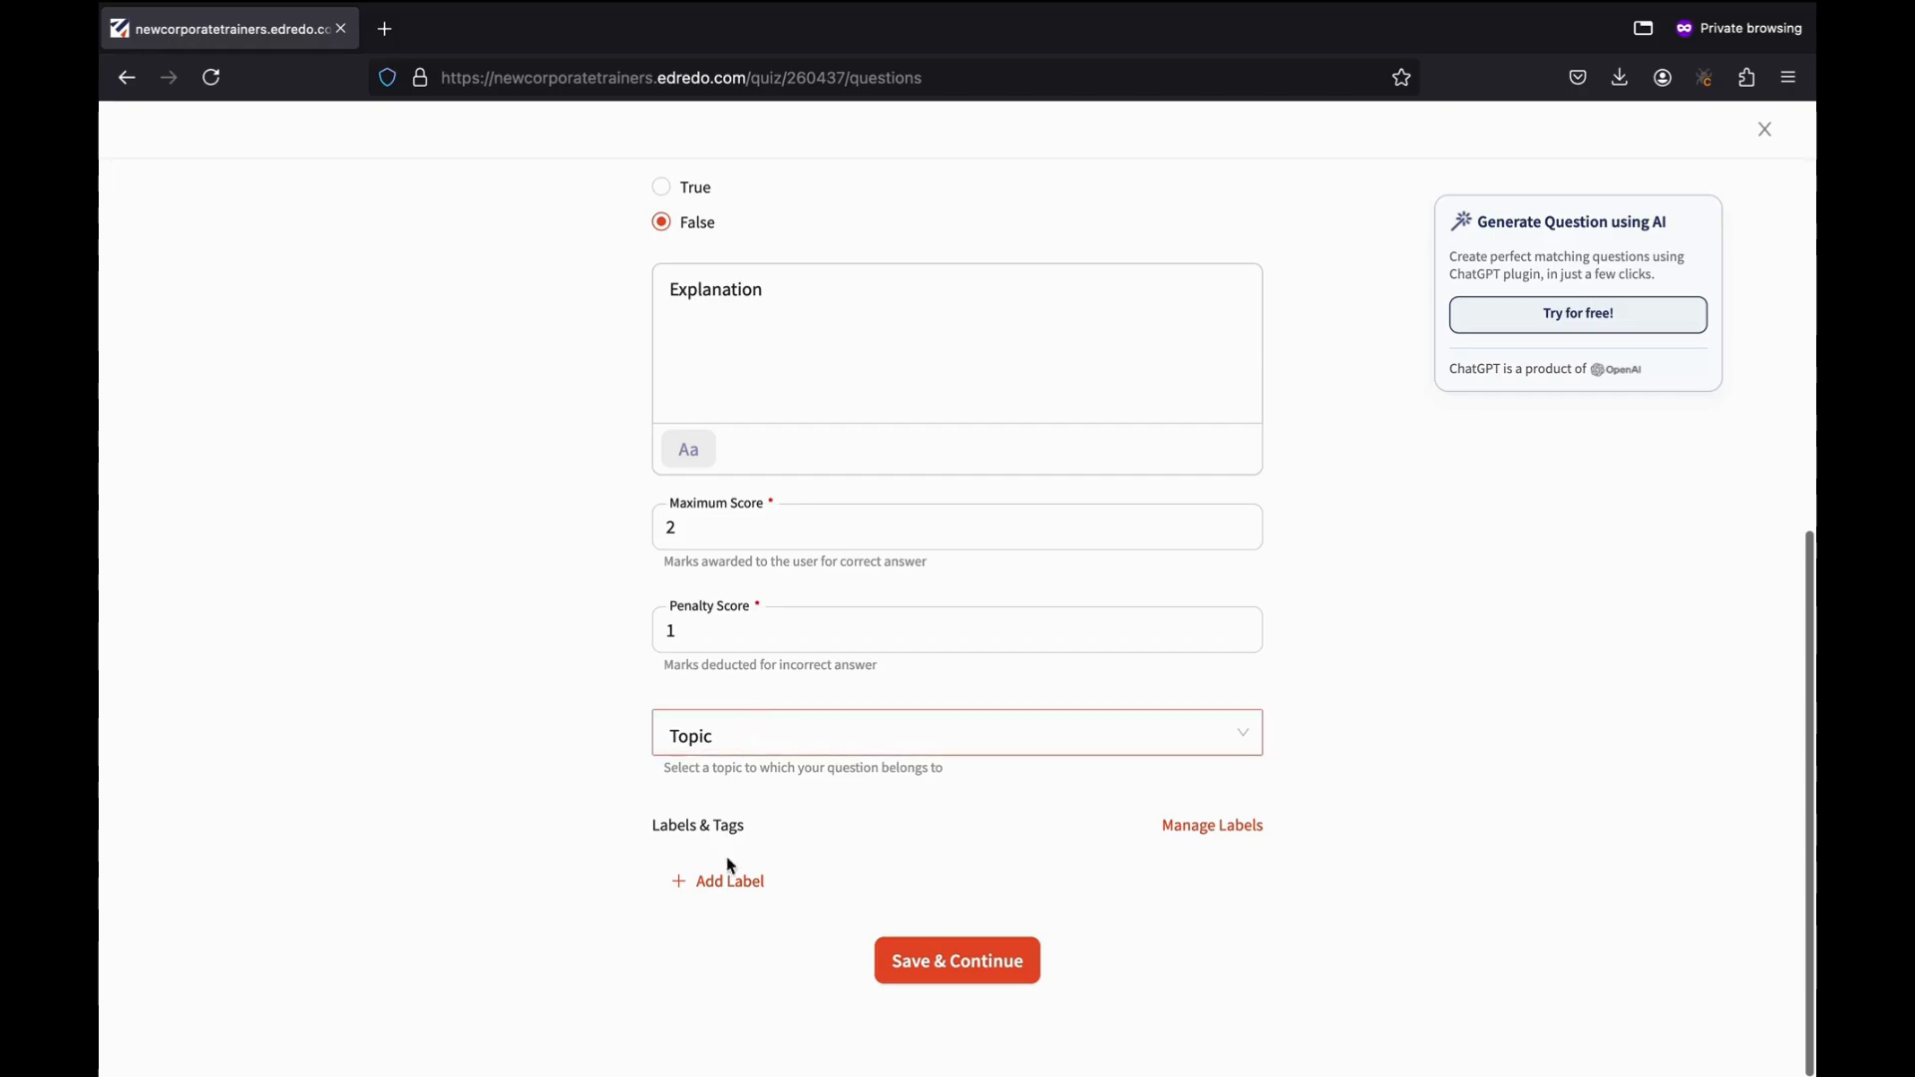
left_click(937, 975)
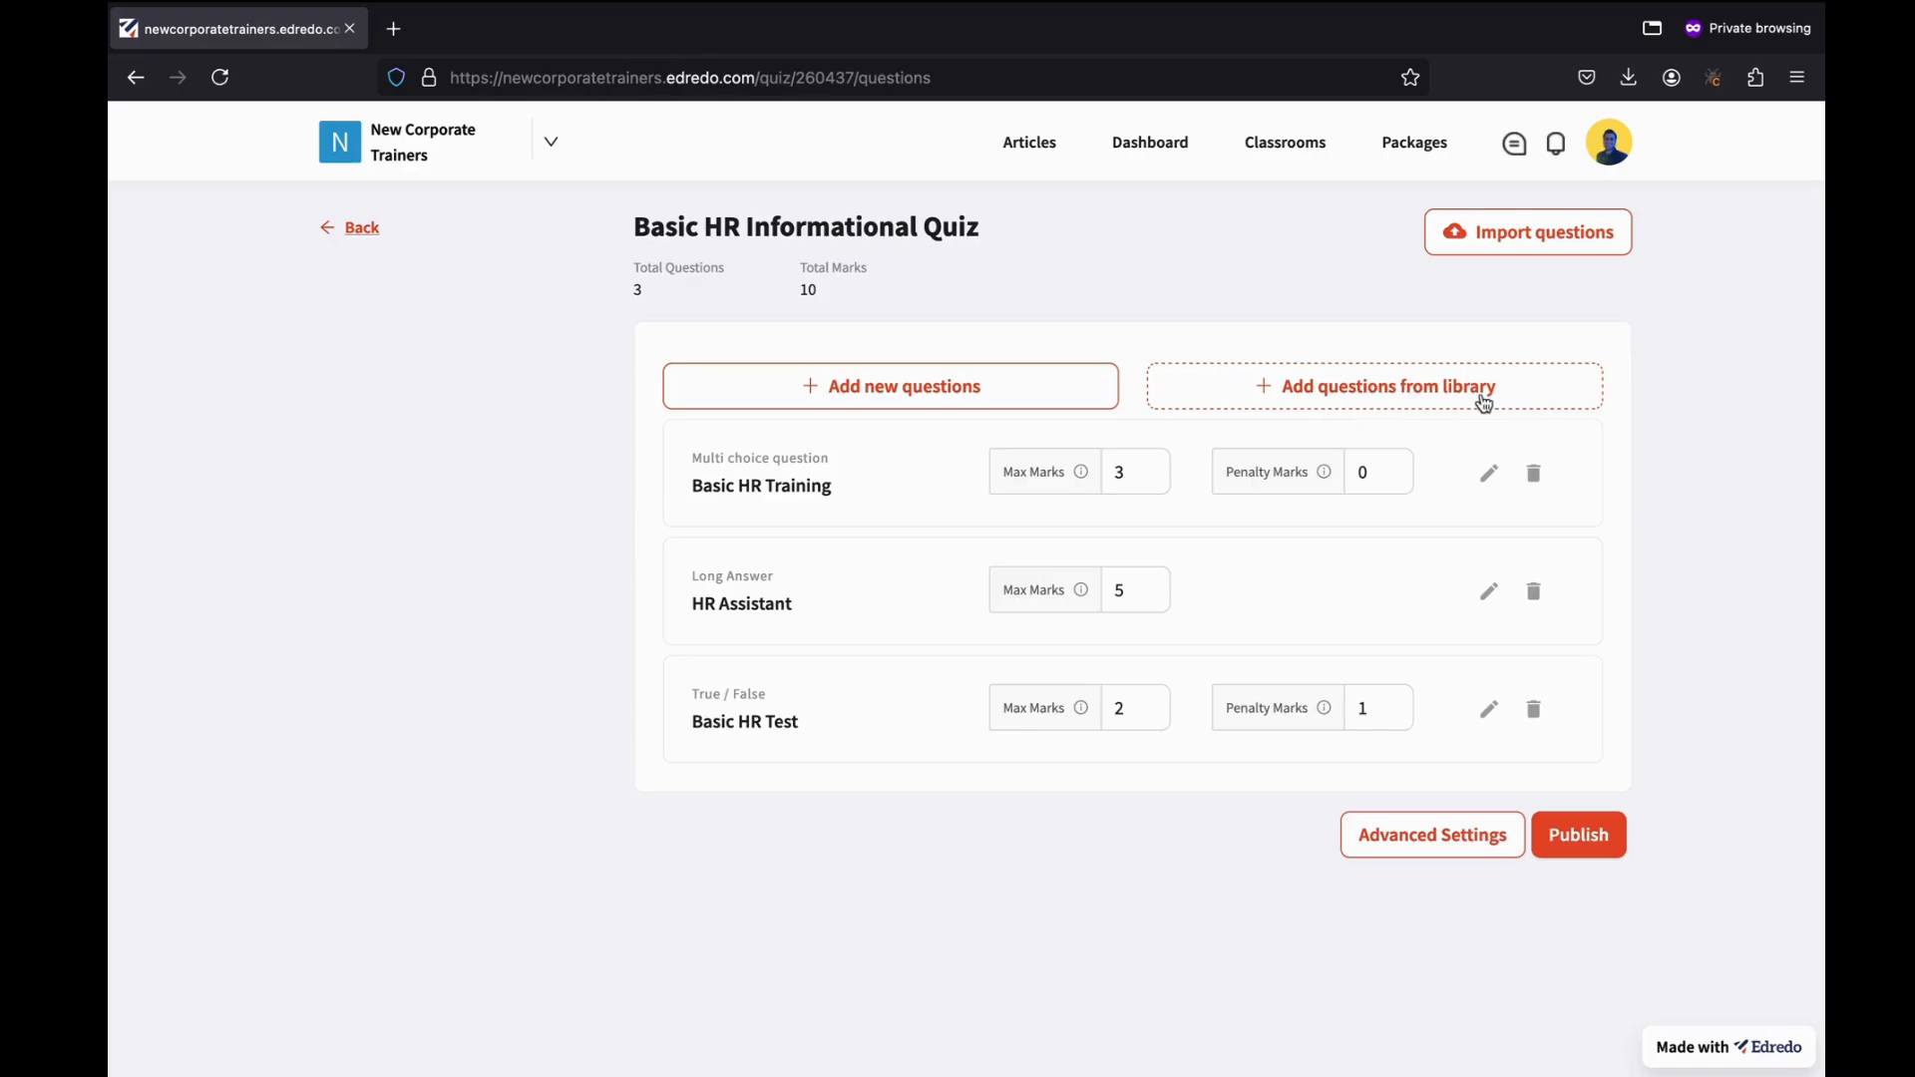
From the library, add the equation-type, smallest-unit-of-energy, differential-equation-behavior and wave-function questions.
left_click(1247, 393)
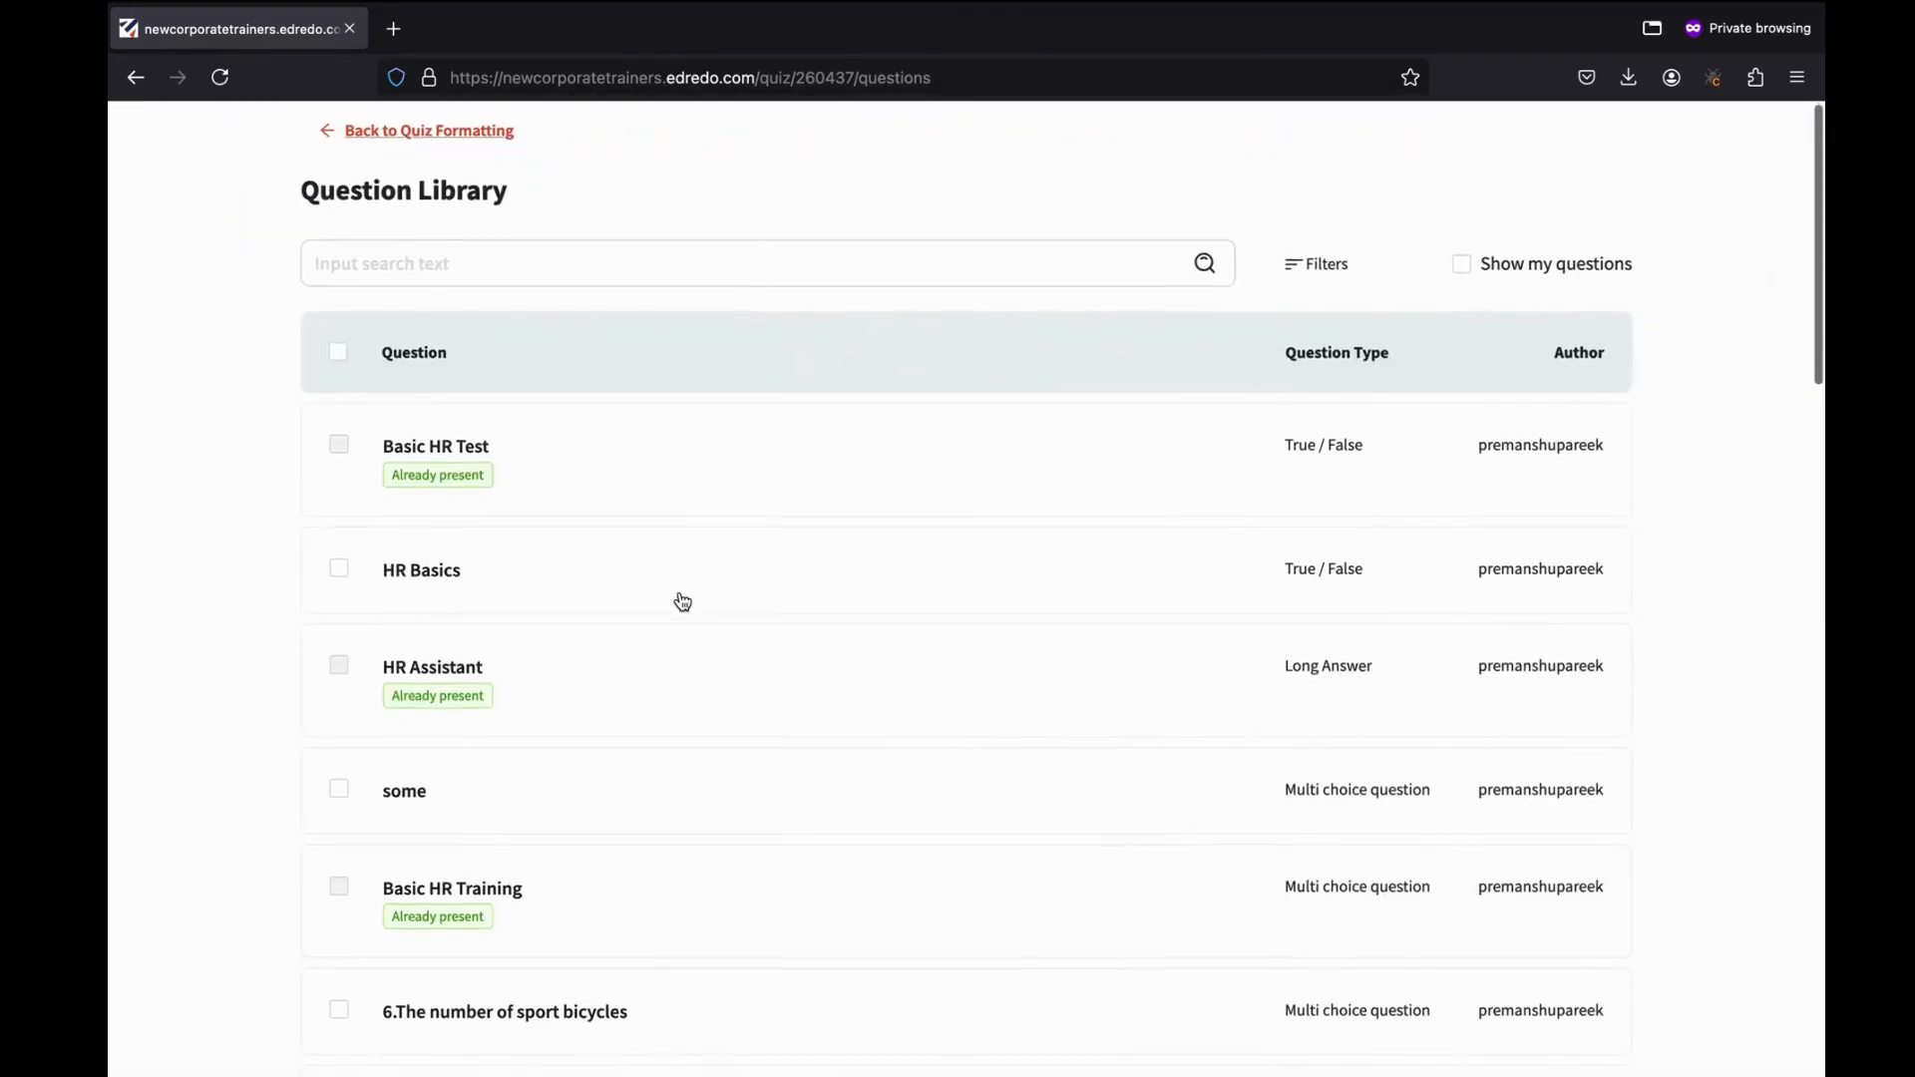
scroll(680, 595, "down", 10)
scroll(681, 596, "down", 1)
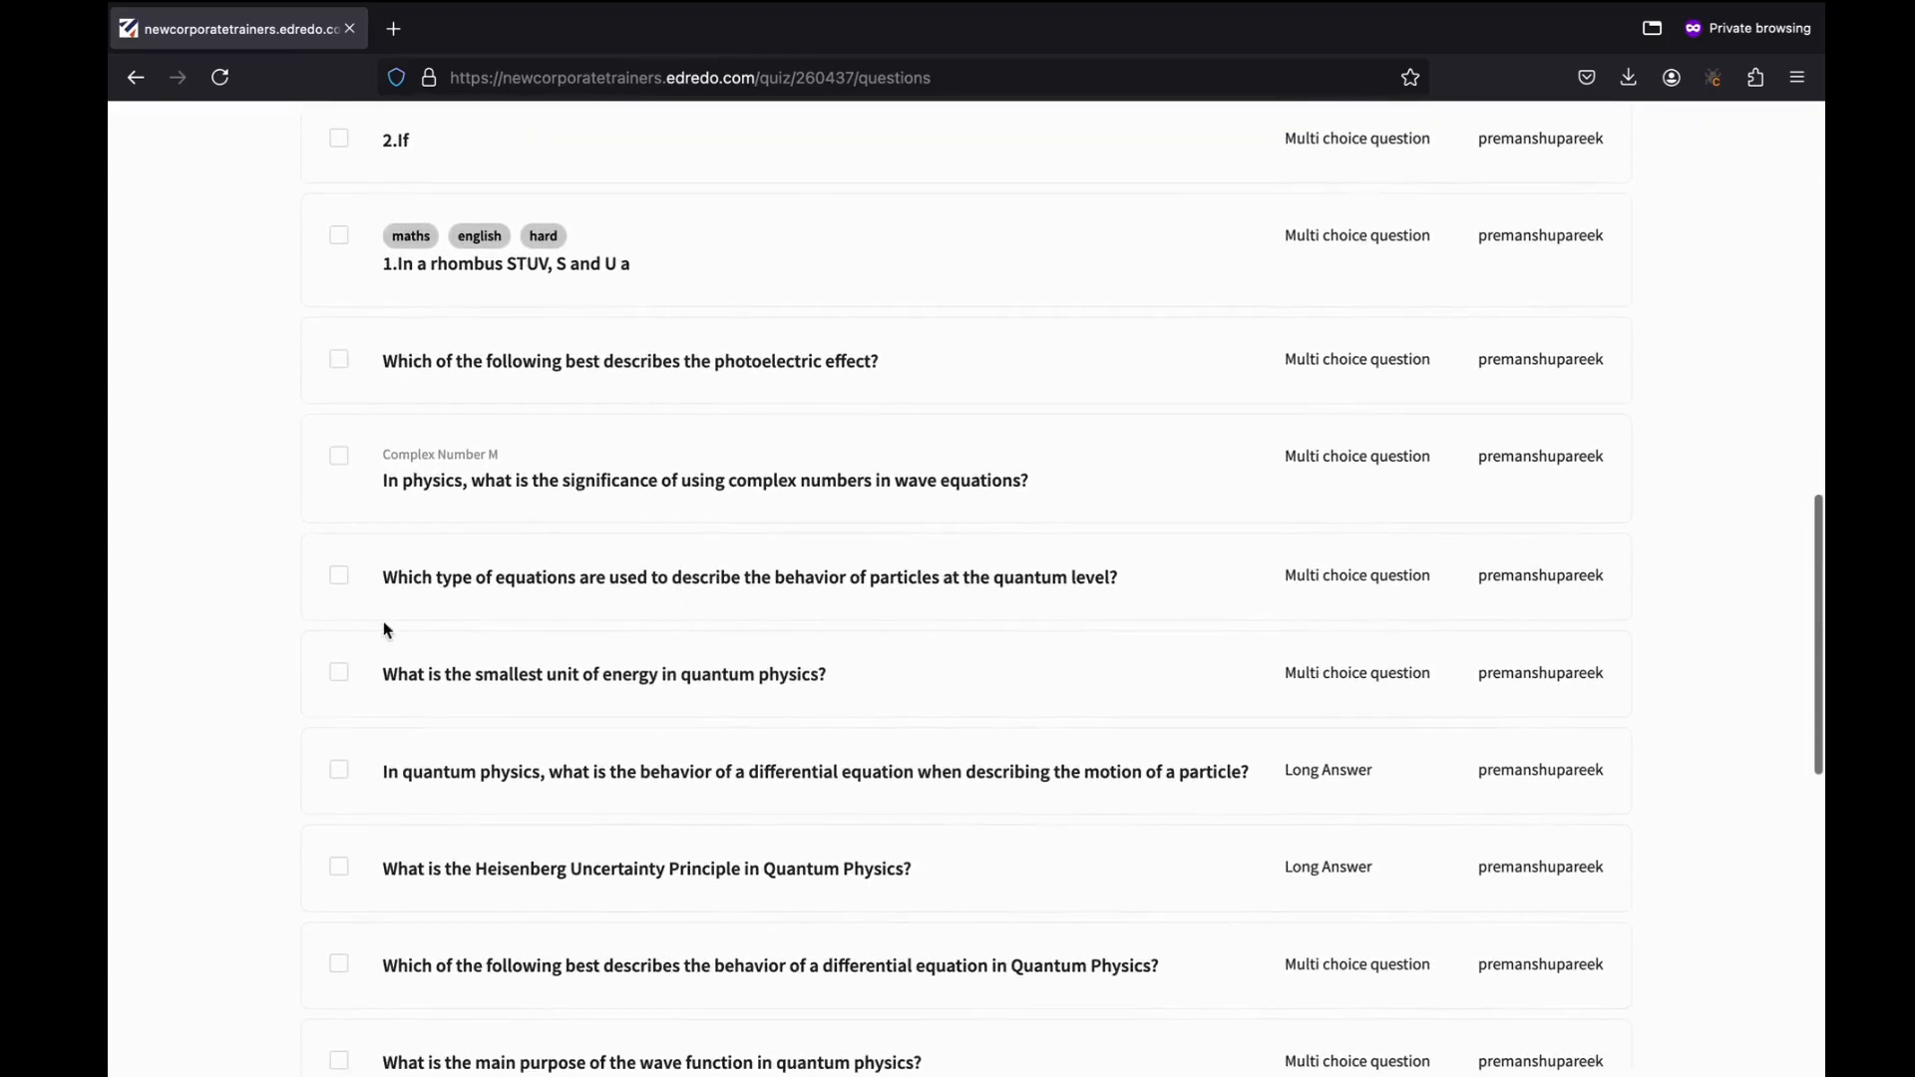
scroll(359, 549, "down", 1)
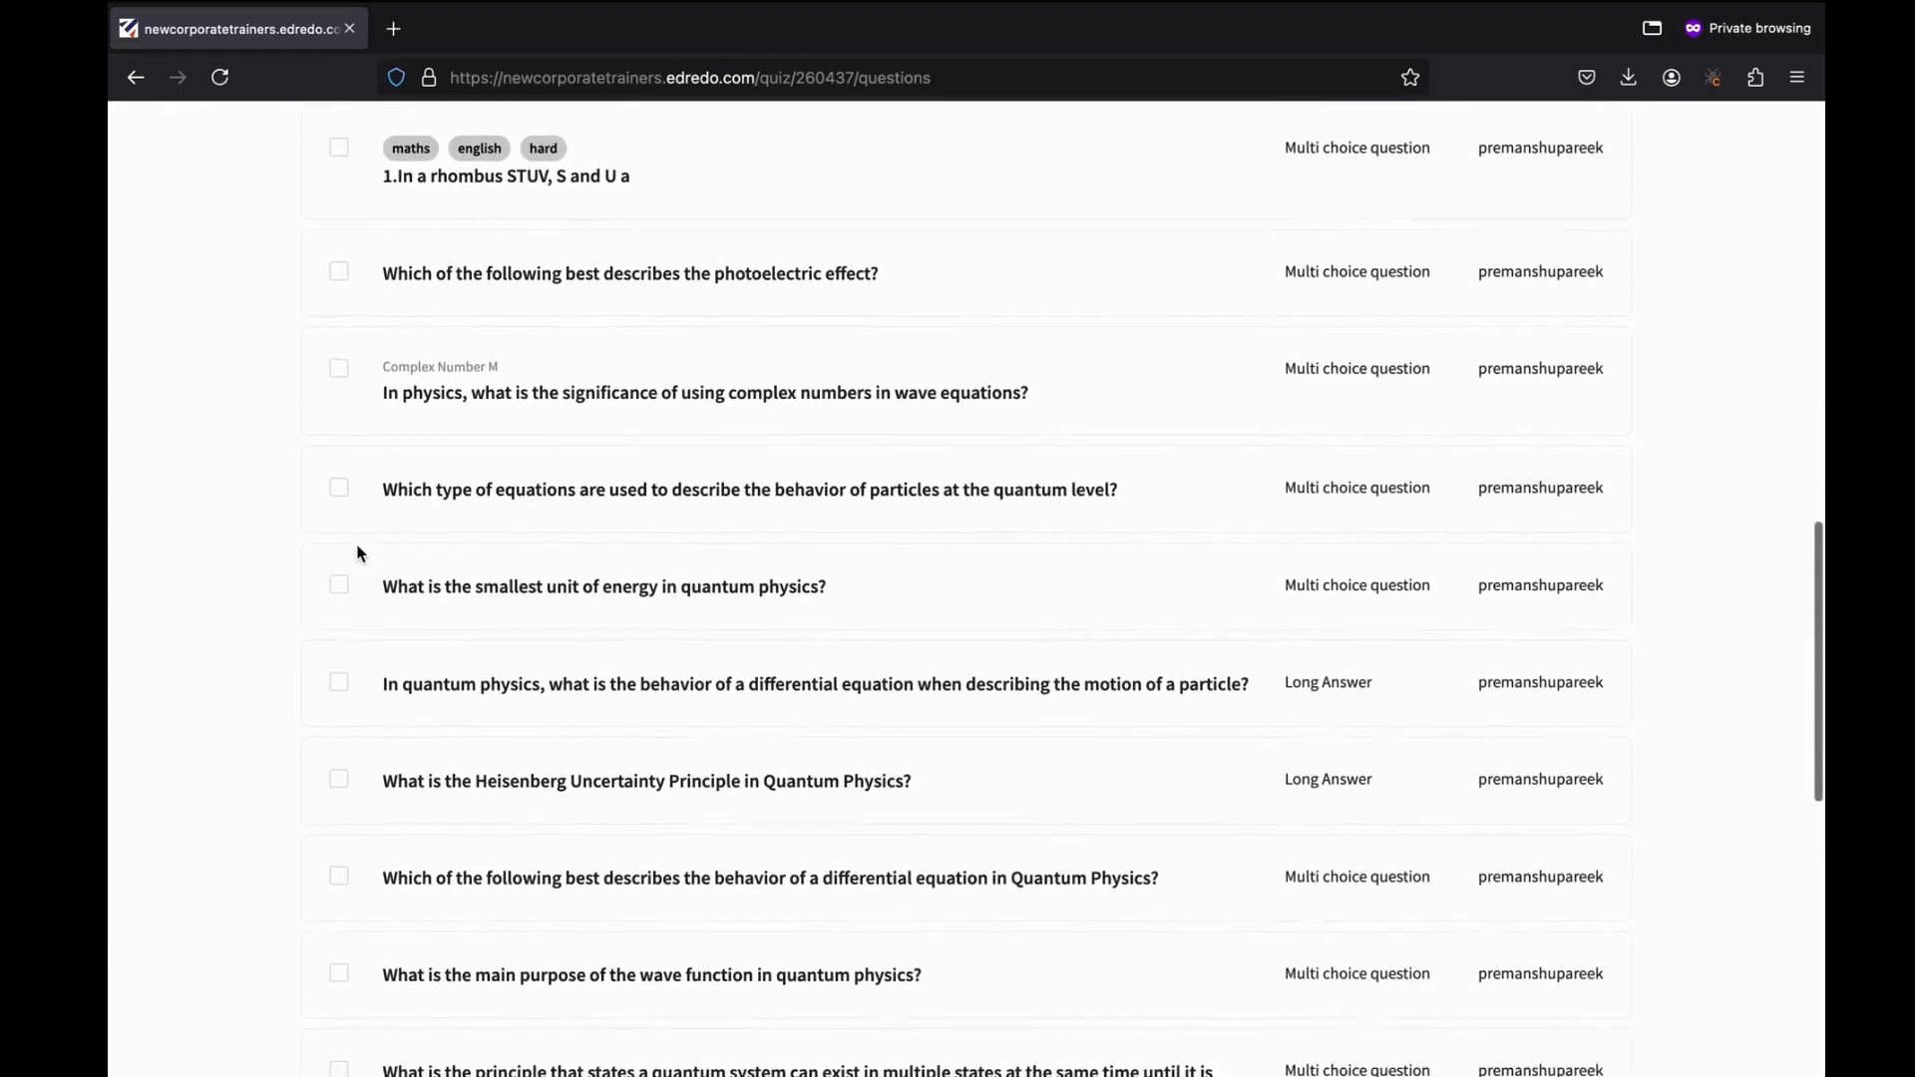
left_click(339, 745)
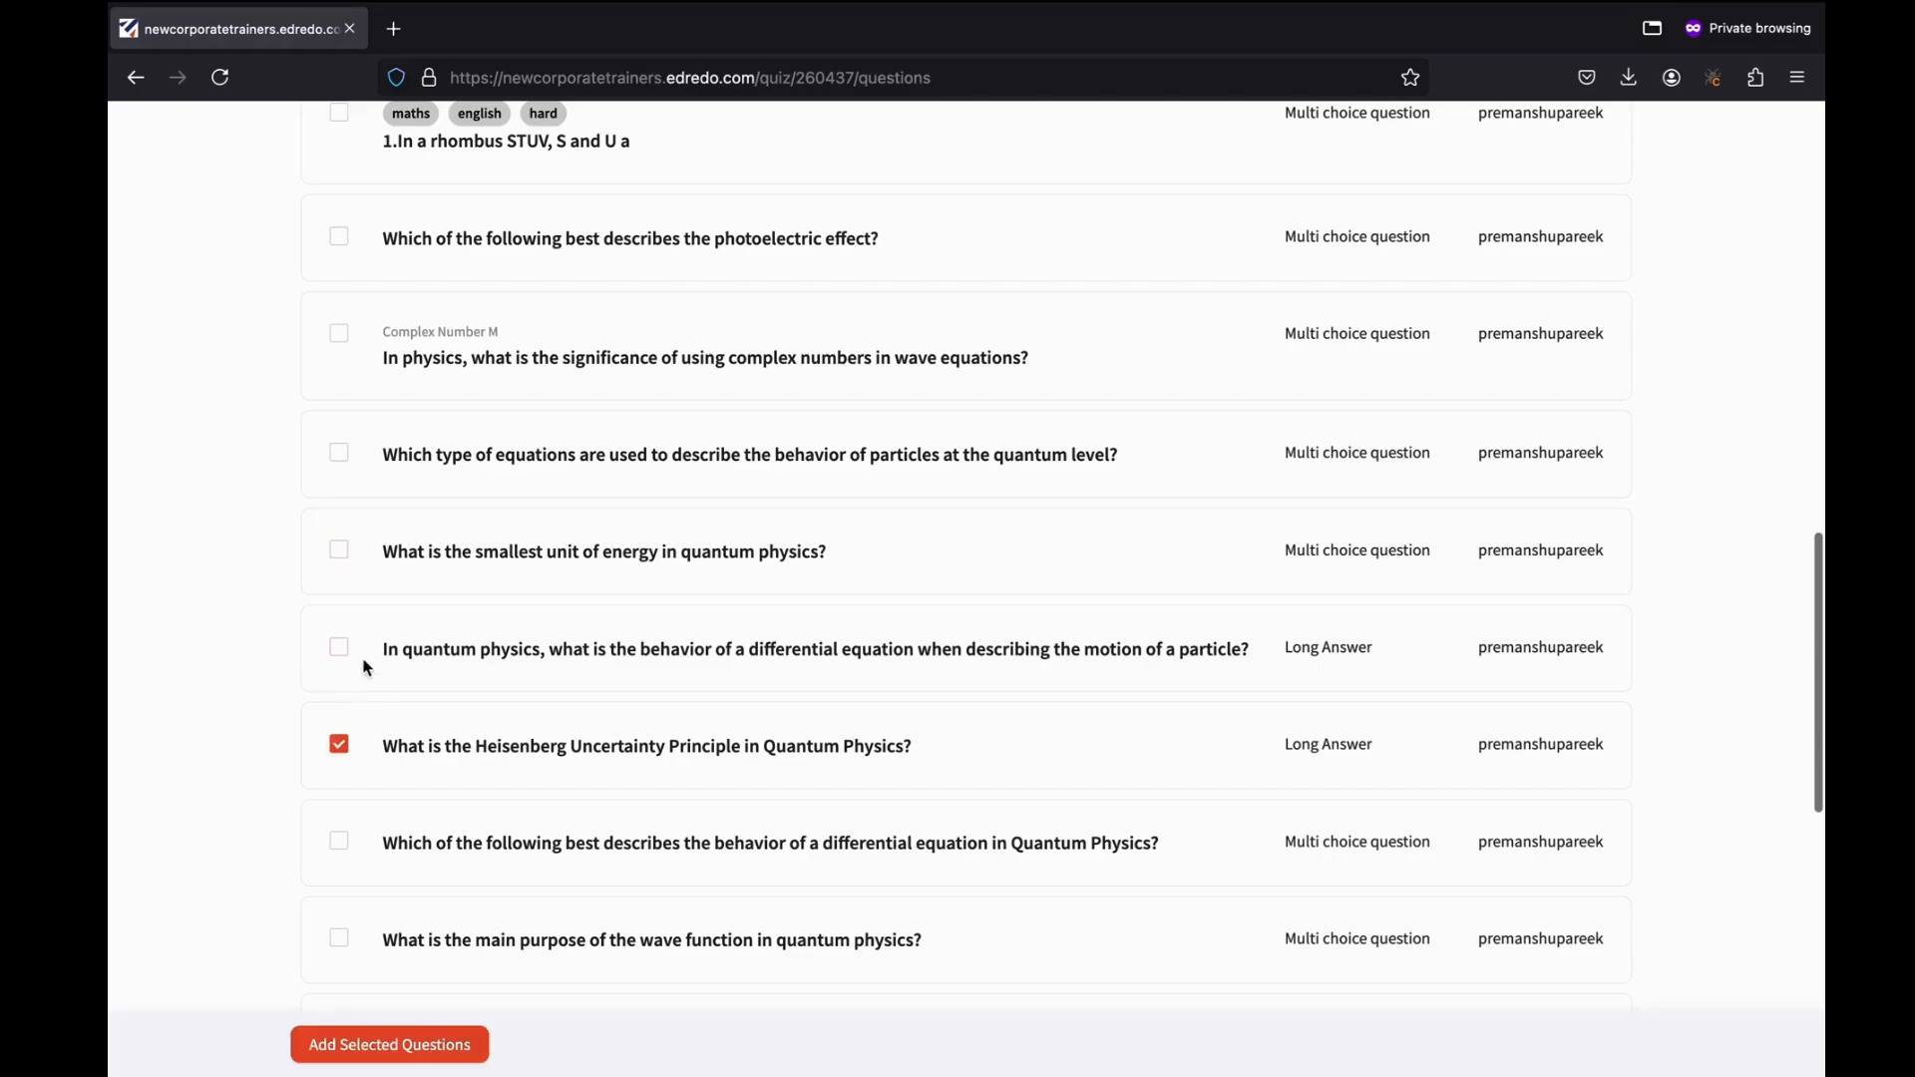
left_click(337, 646)
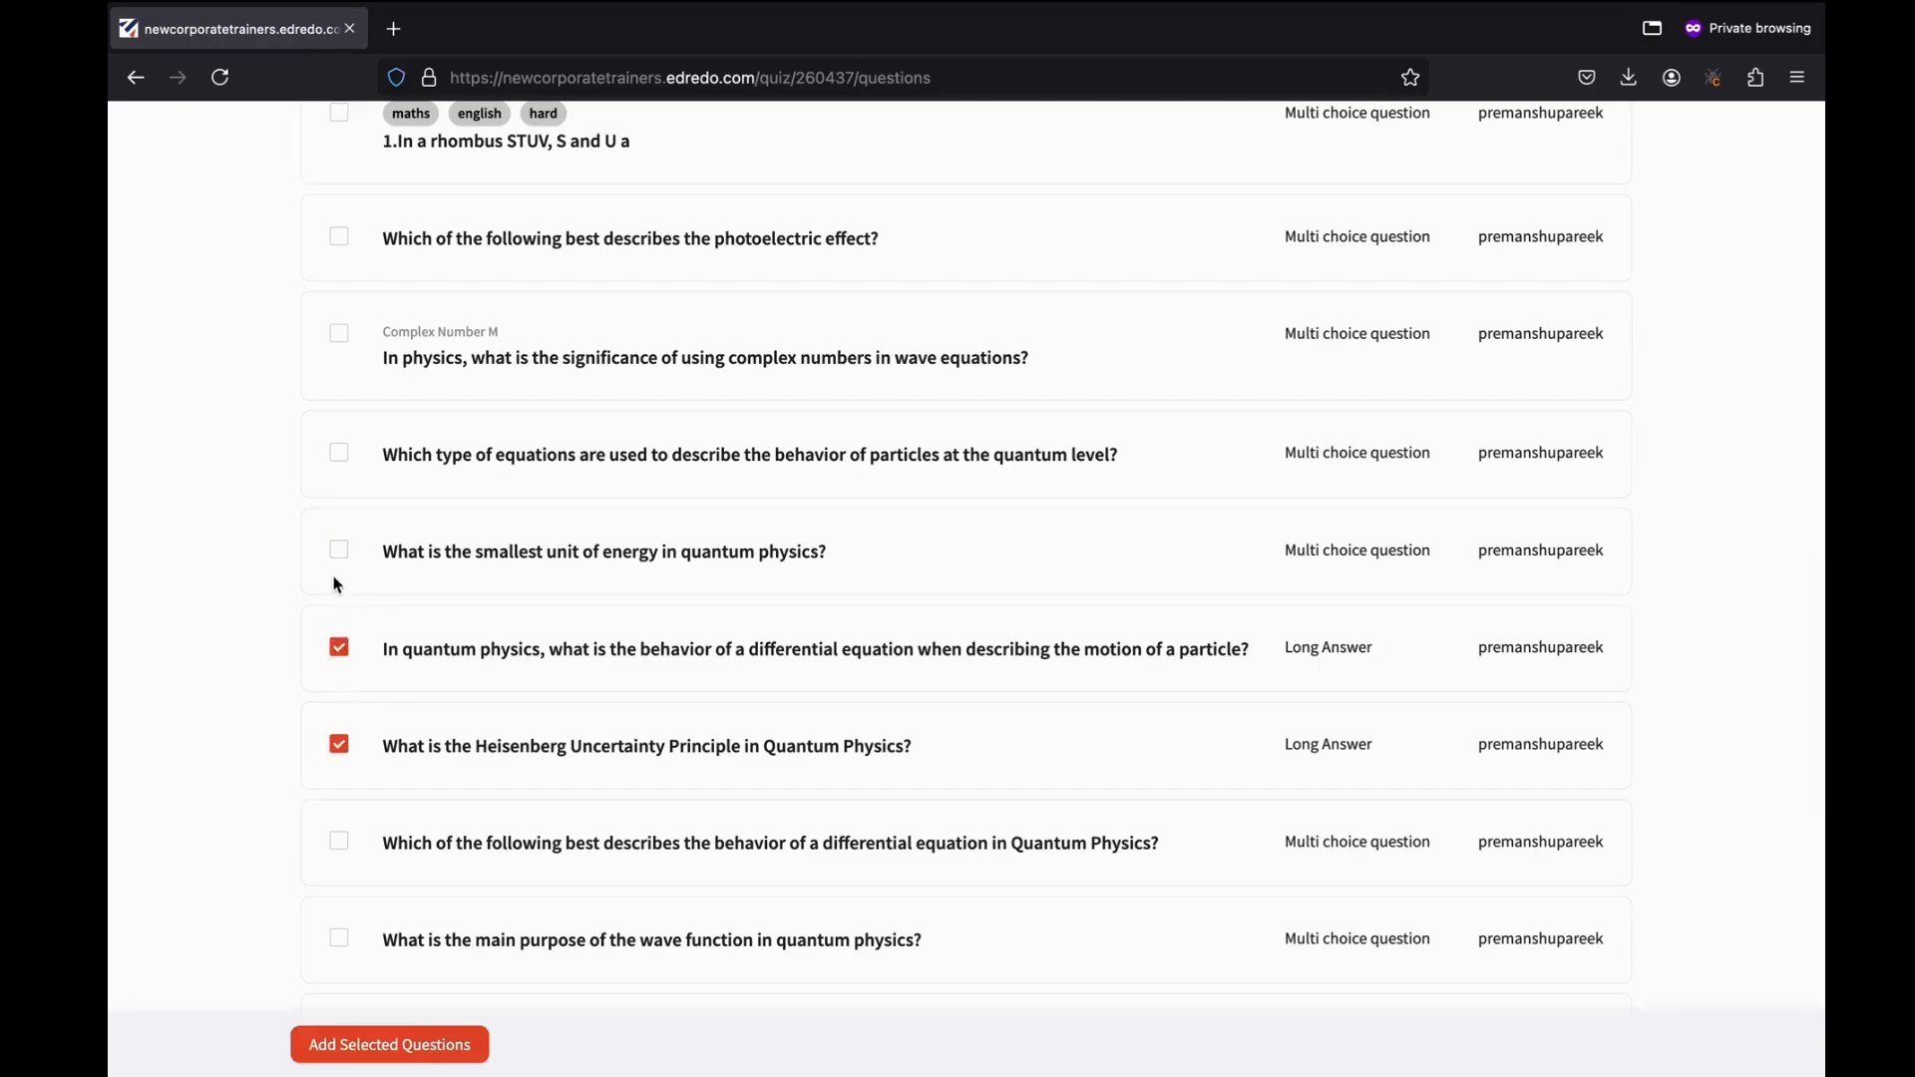
left_click(342, 556)
left_click(337, 452)
left_click(340, 646)
left_click(338, 746)
scroll(379, 768, "down", 2)
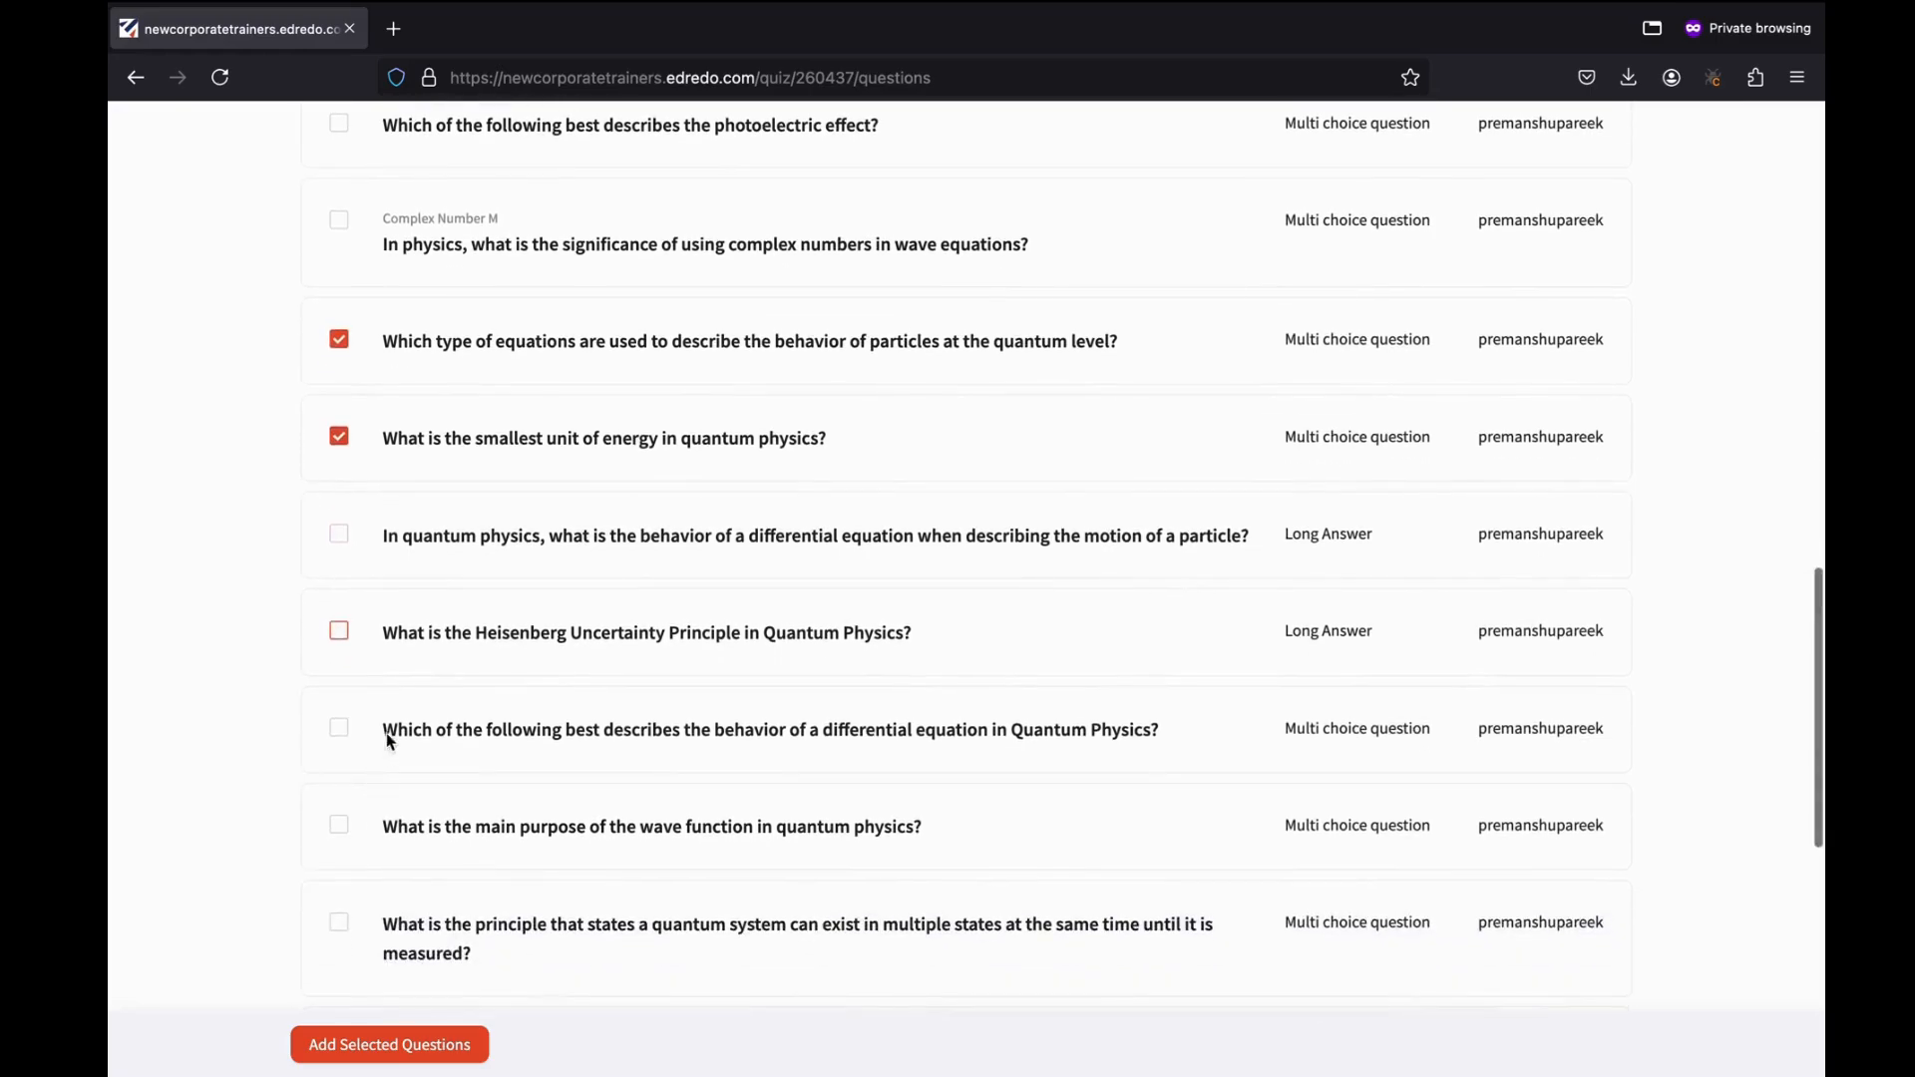
left_click(335, 732)
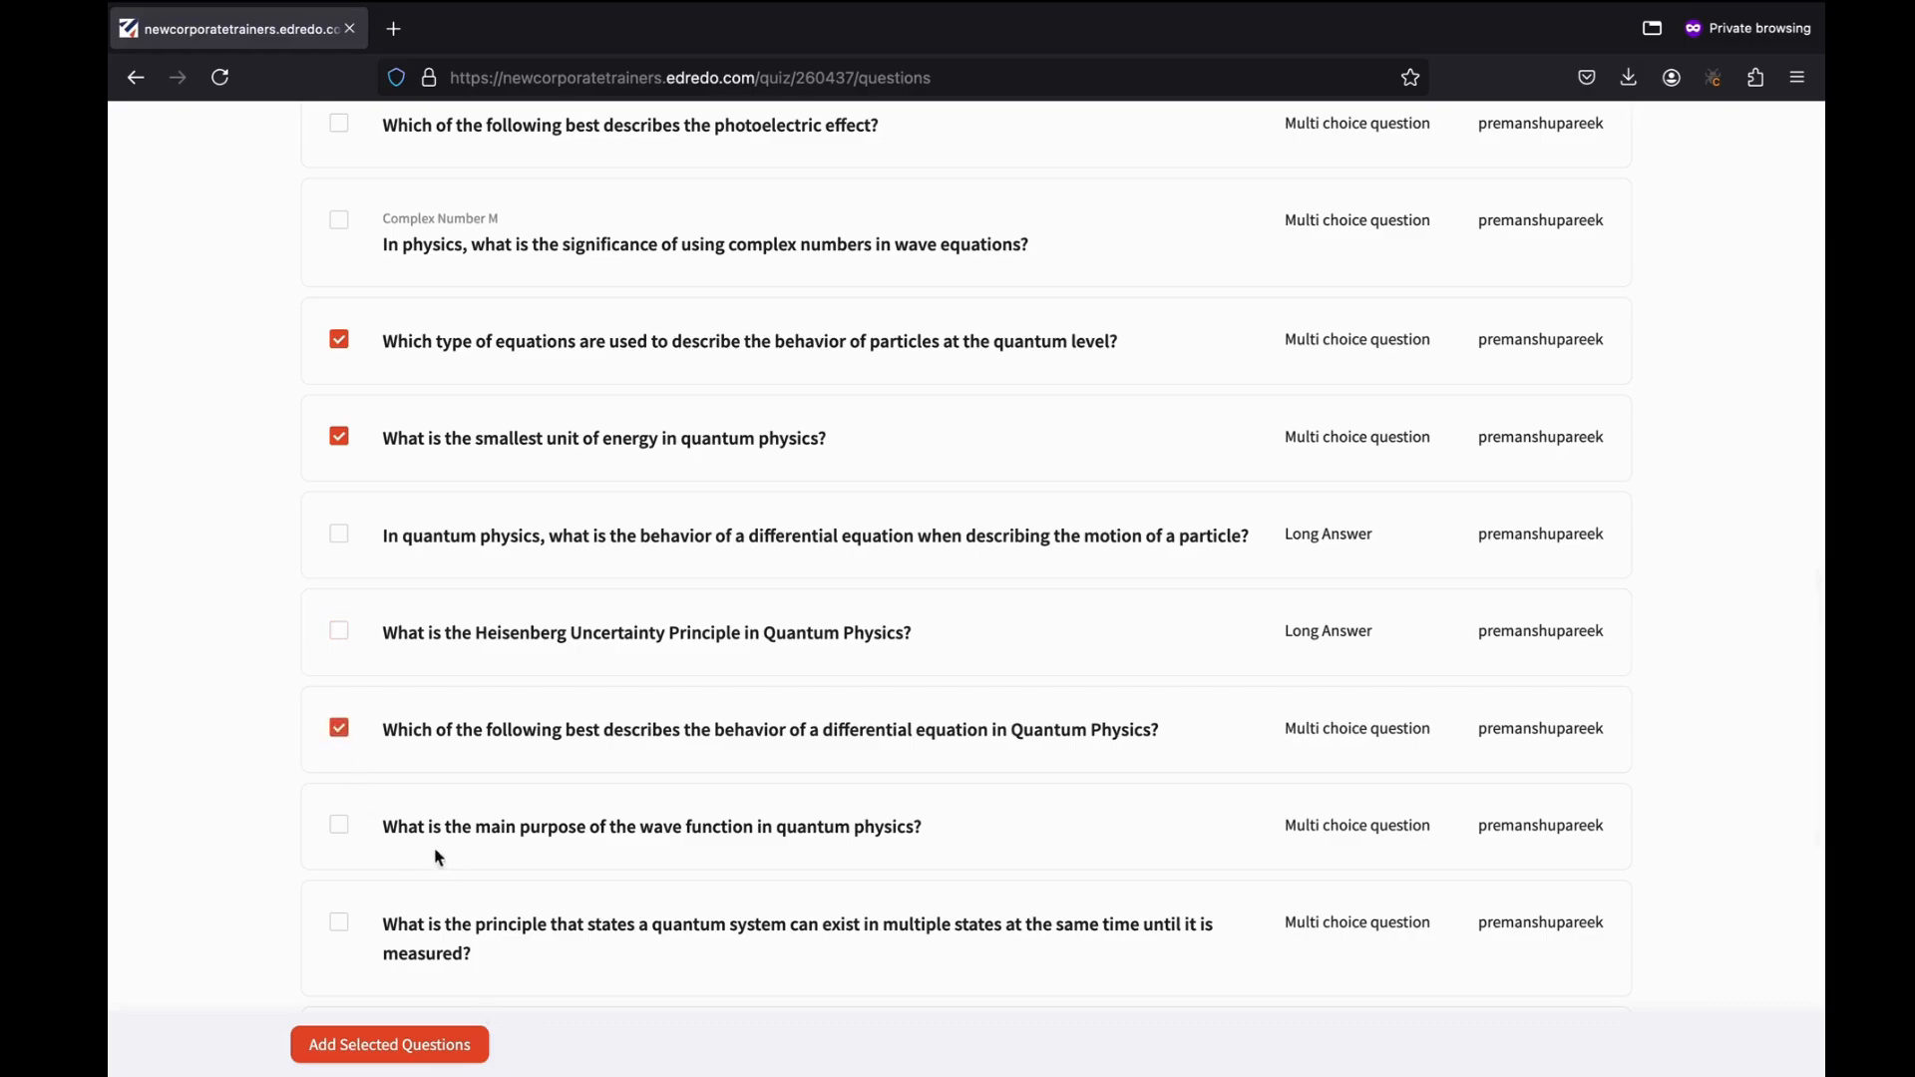
left_click(340, 827)
left_click(355, 1055)
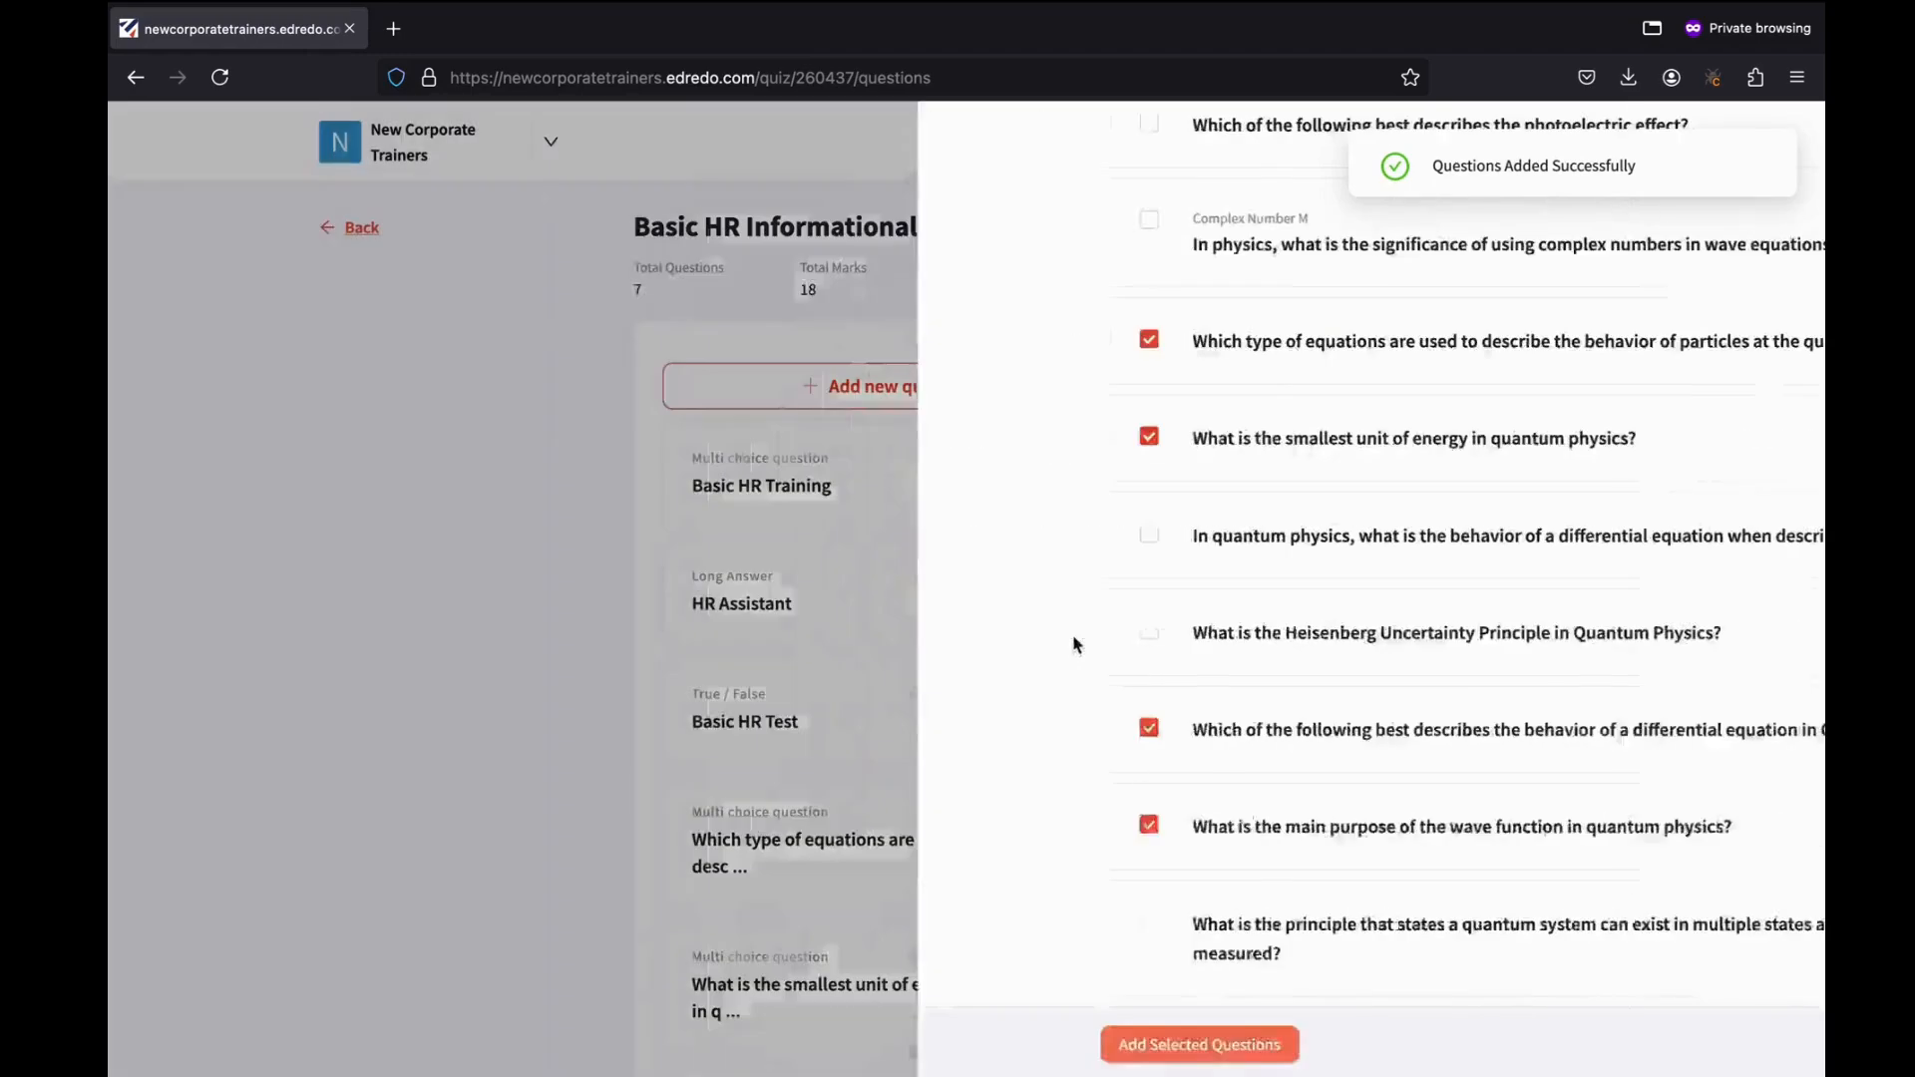
Review the quiz's 7 questions worth 18 marks and publish it.
scroll(1047, 872, "down", 3)
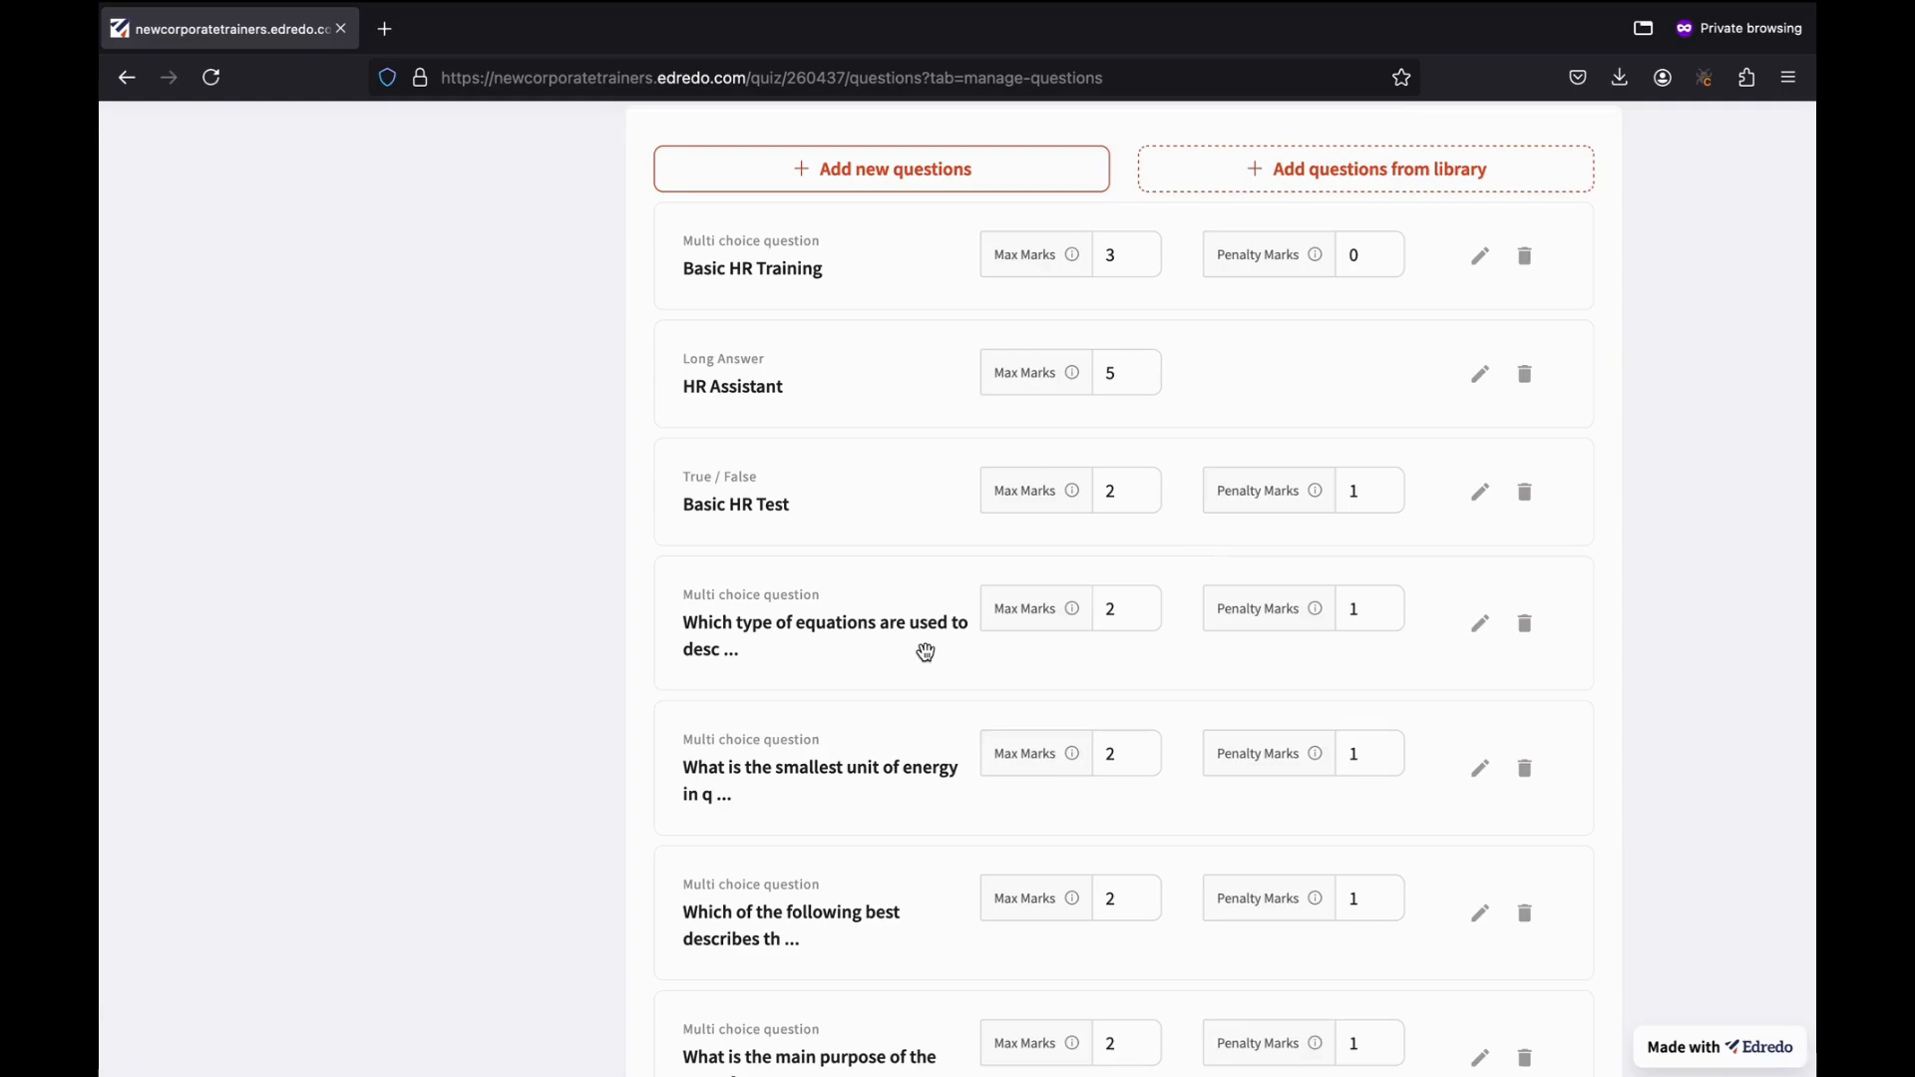
scroll(926, 653, "up", 3)
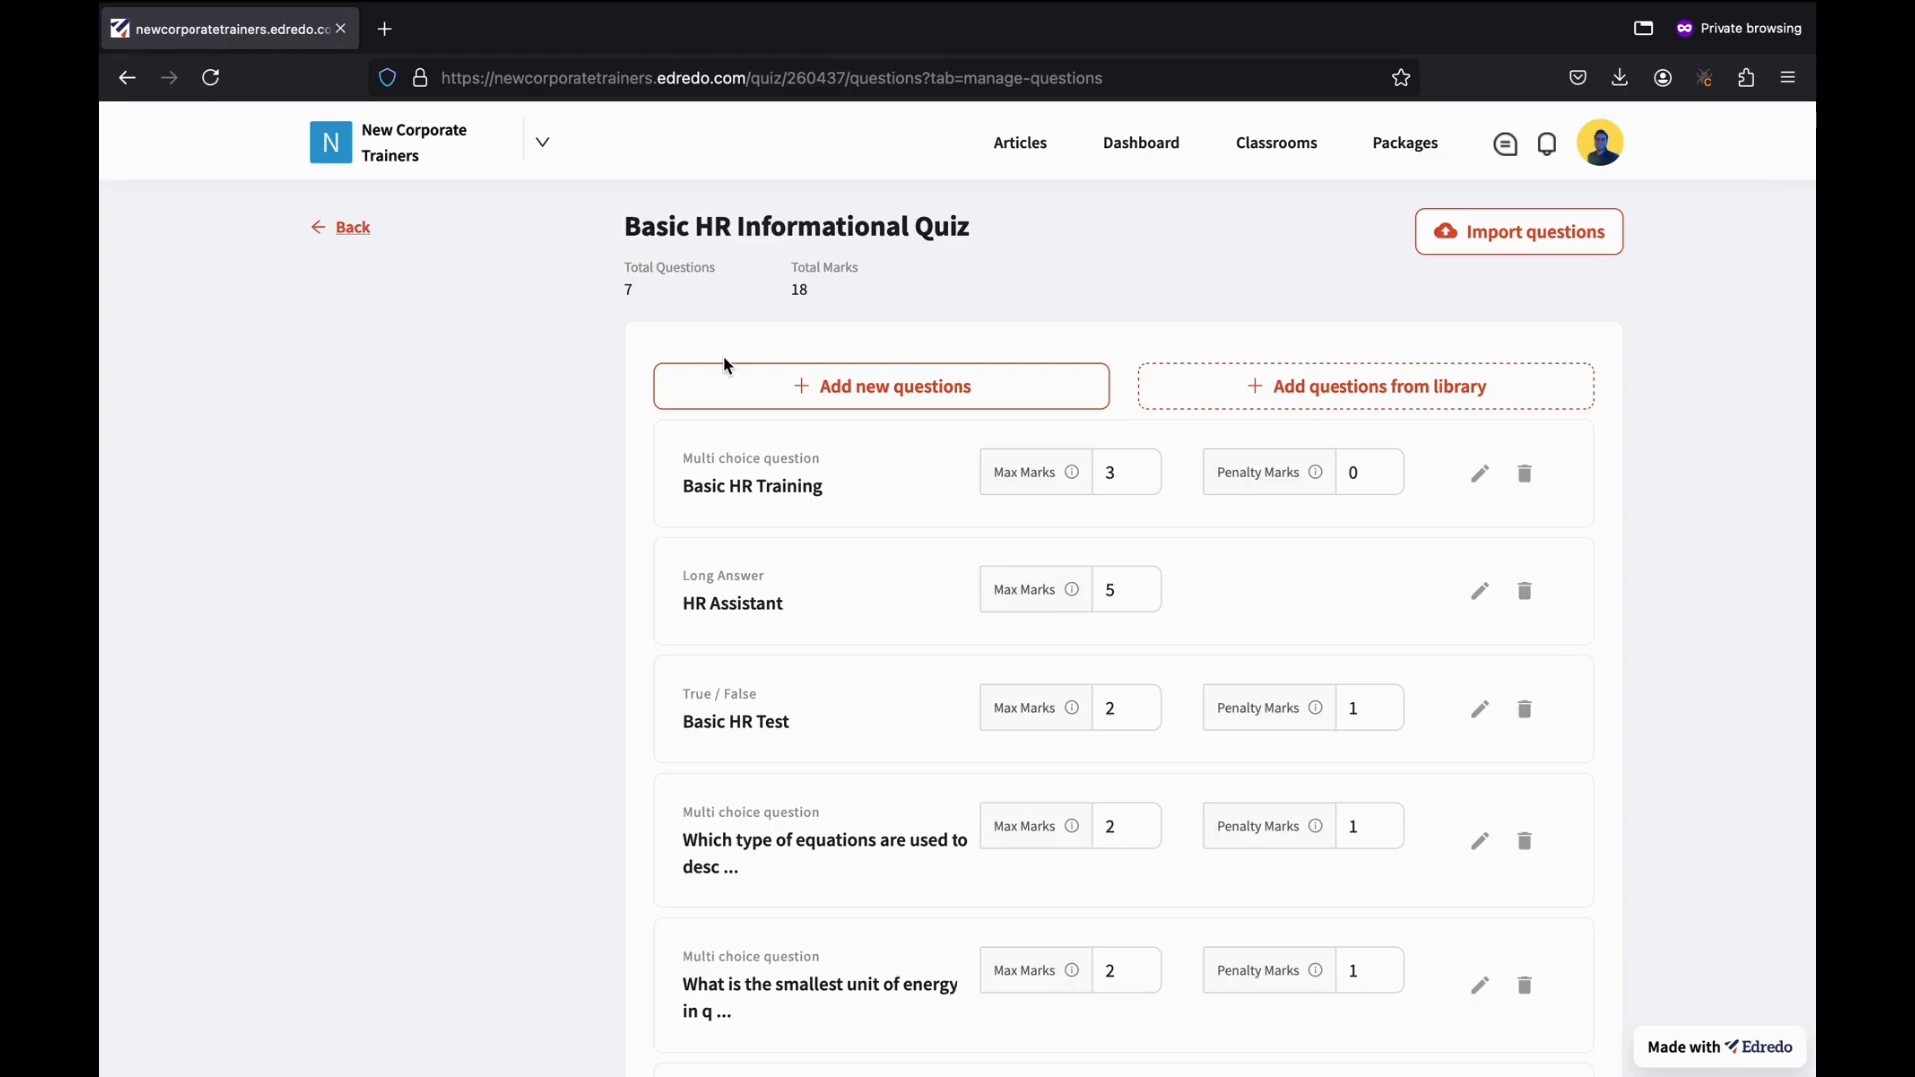
scroll(1207, 445, "down", 5)
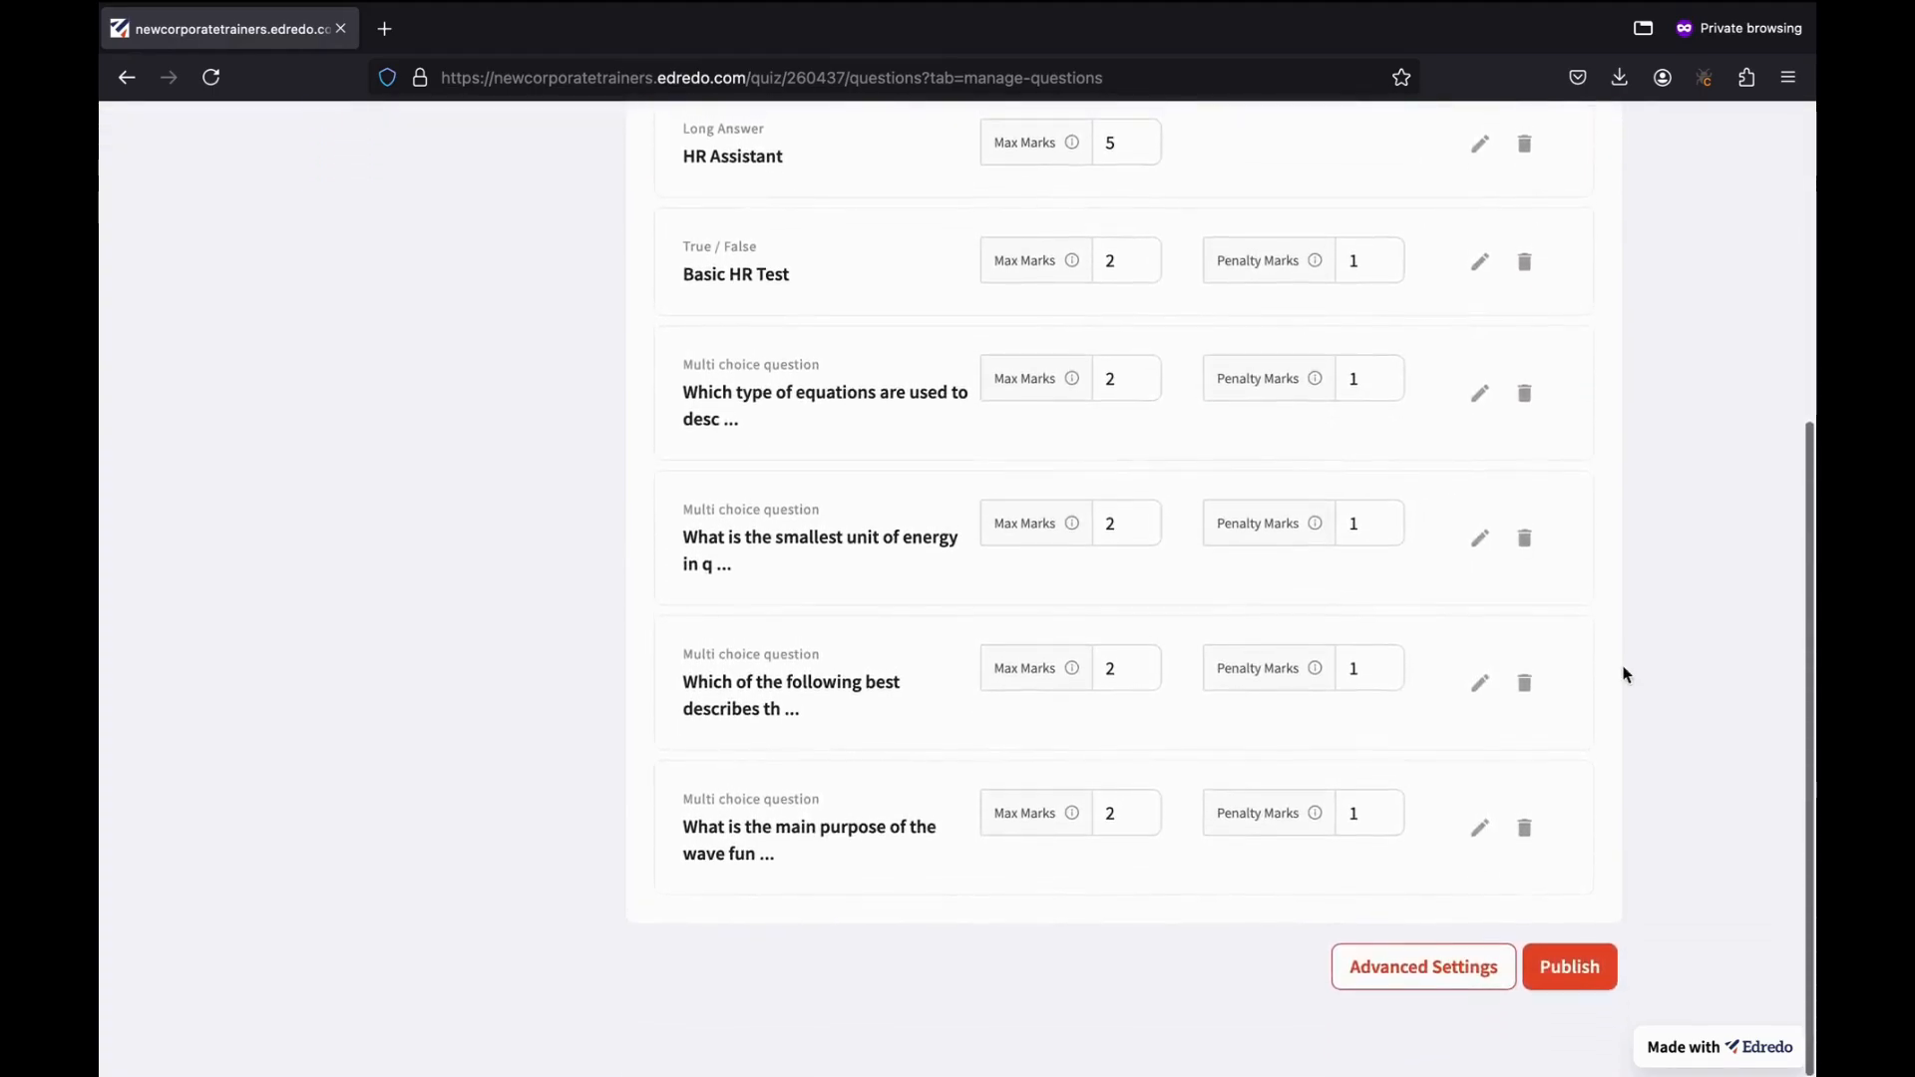
left_click(1576, 973)
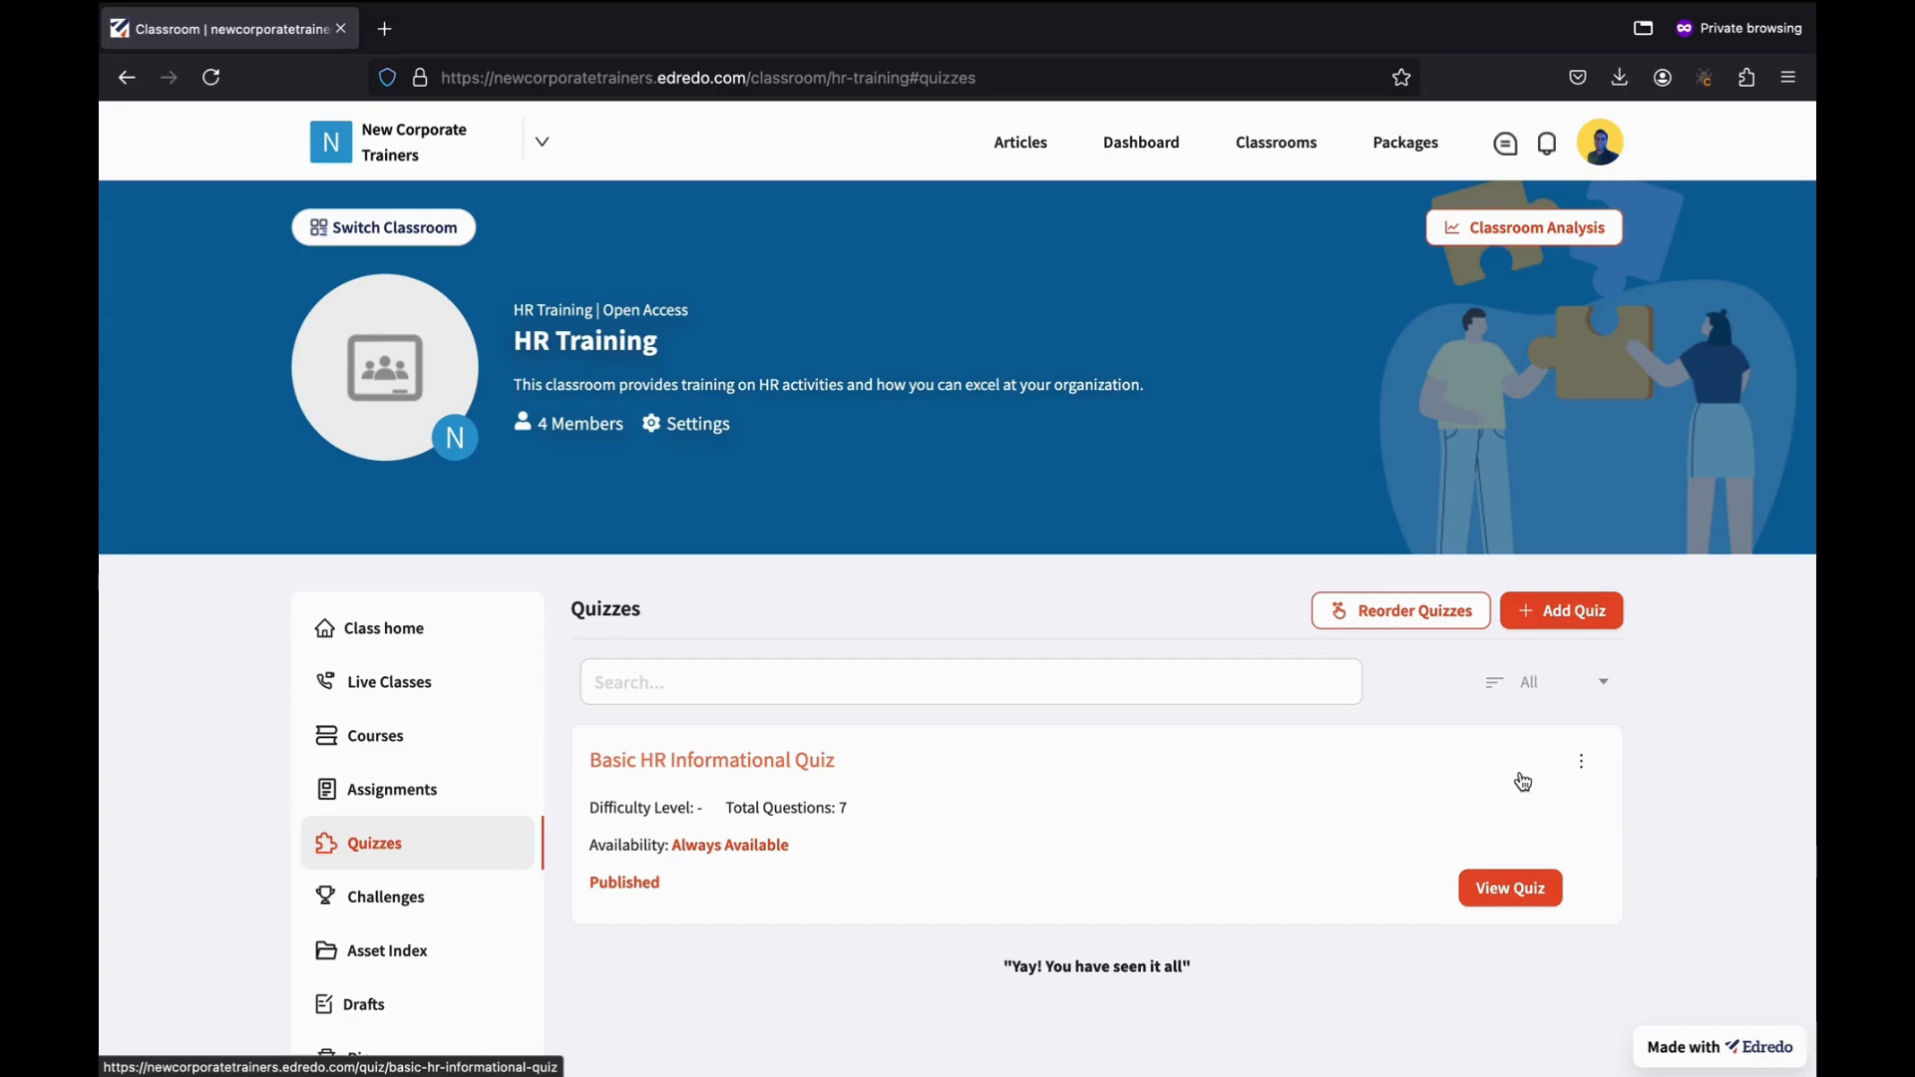
Open Advanced Settings from the Basic HR Informational Quiz card's actions menu.
left_click(1583, 768)
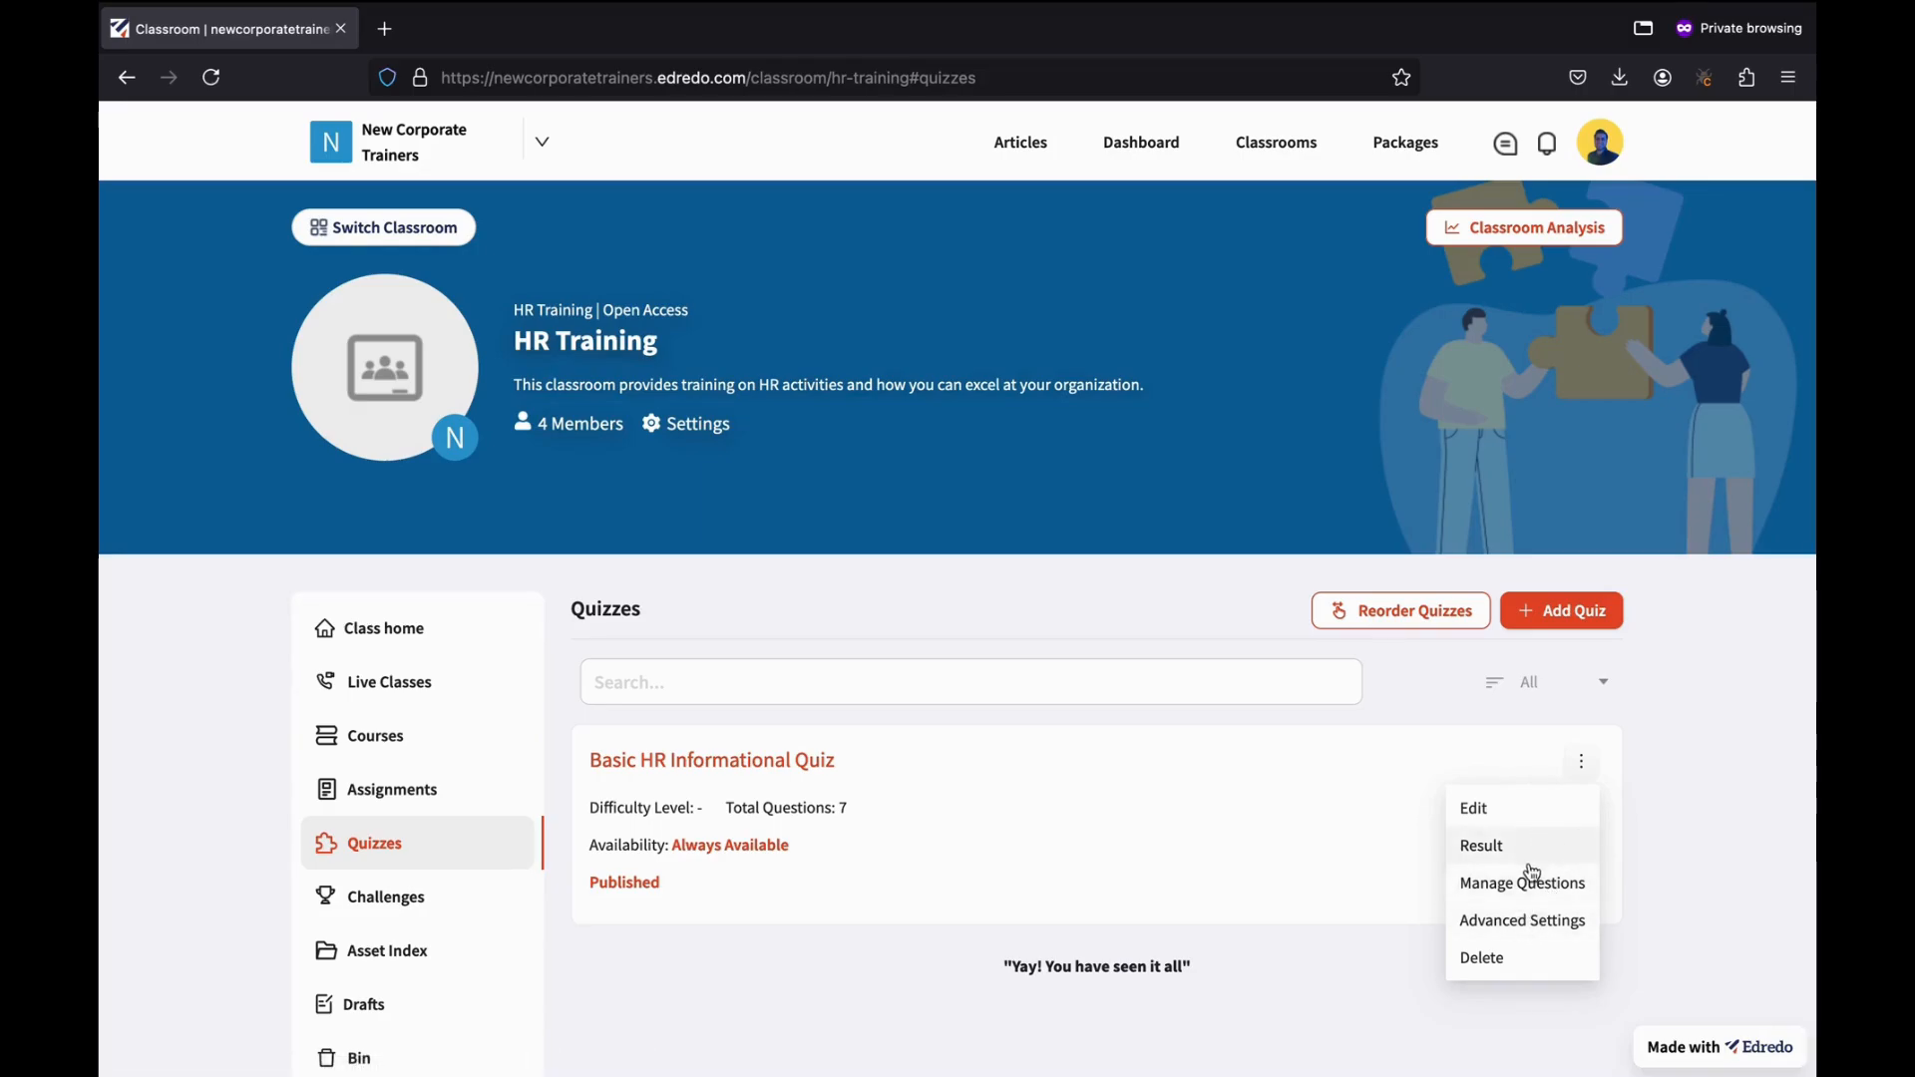
left_click(1506, 928)
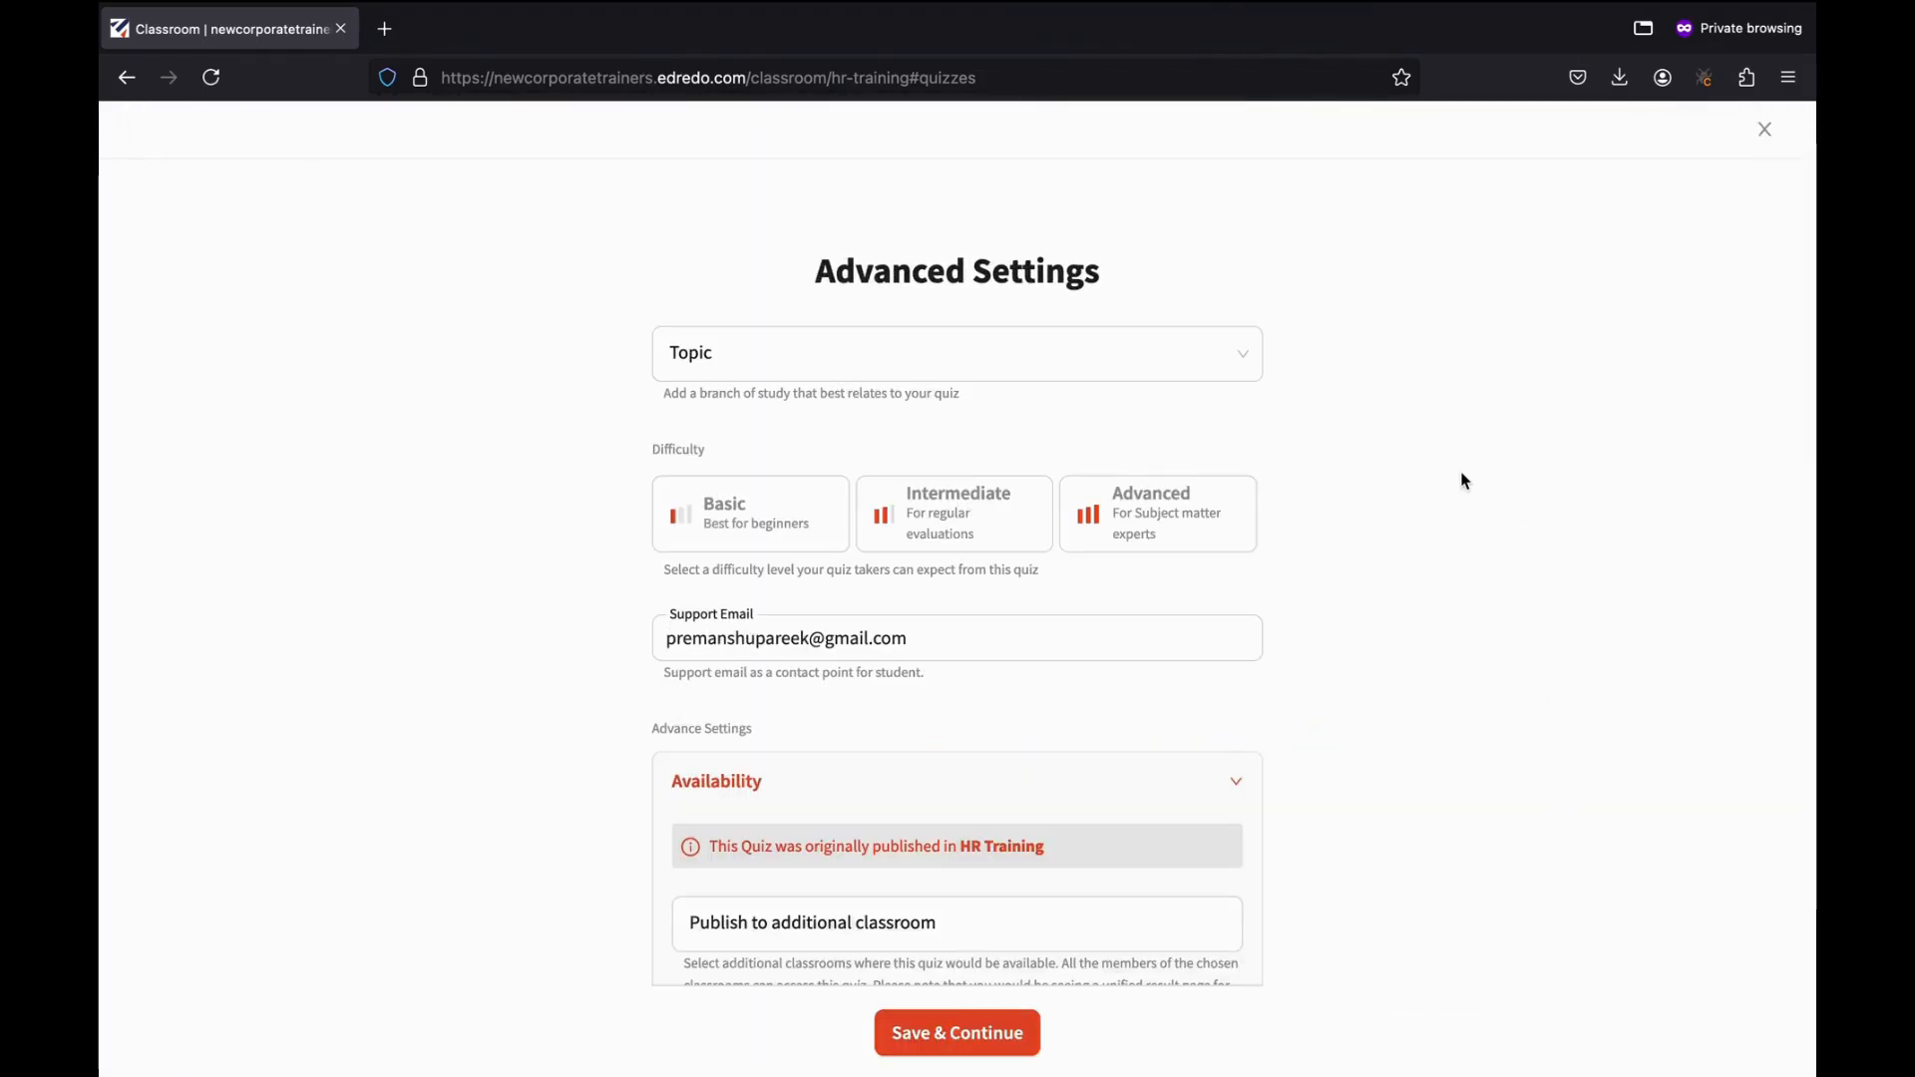
Choose Advanced as the quiz difficulty level after trying Basic and Intermediate.
left_click(1041, 366)
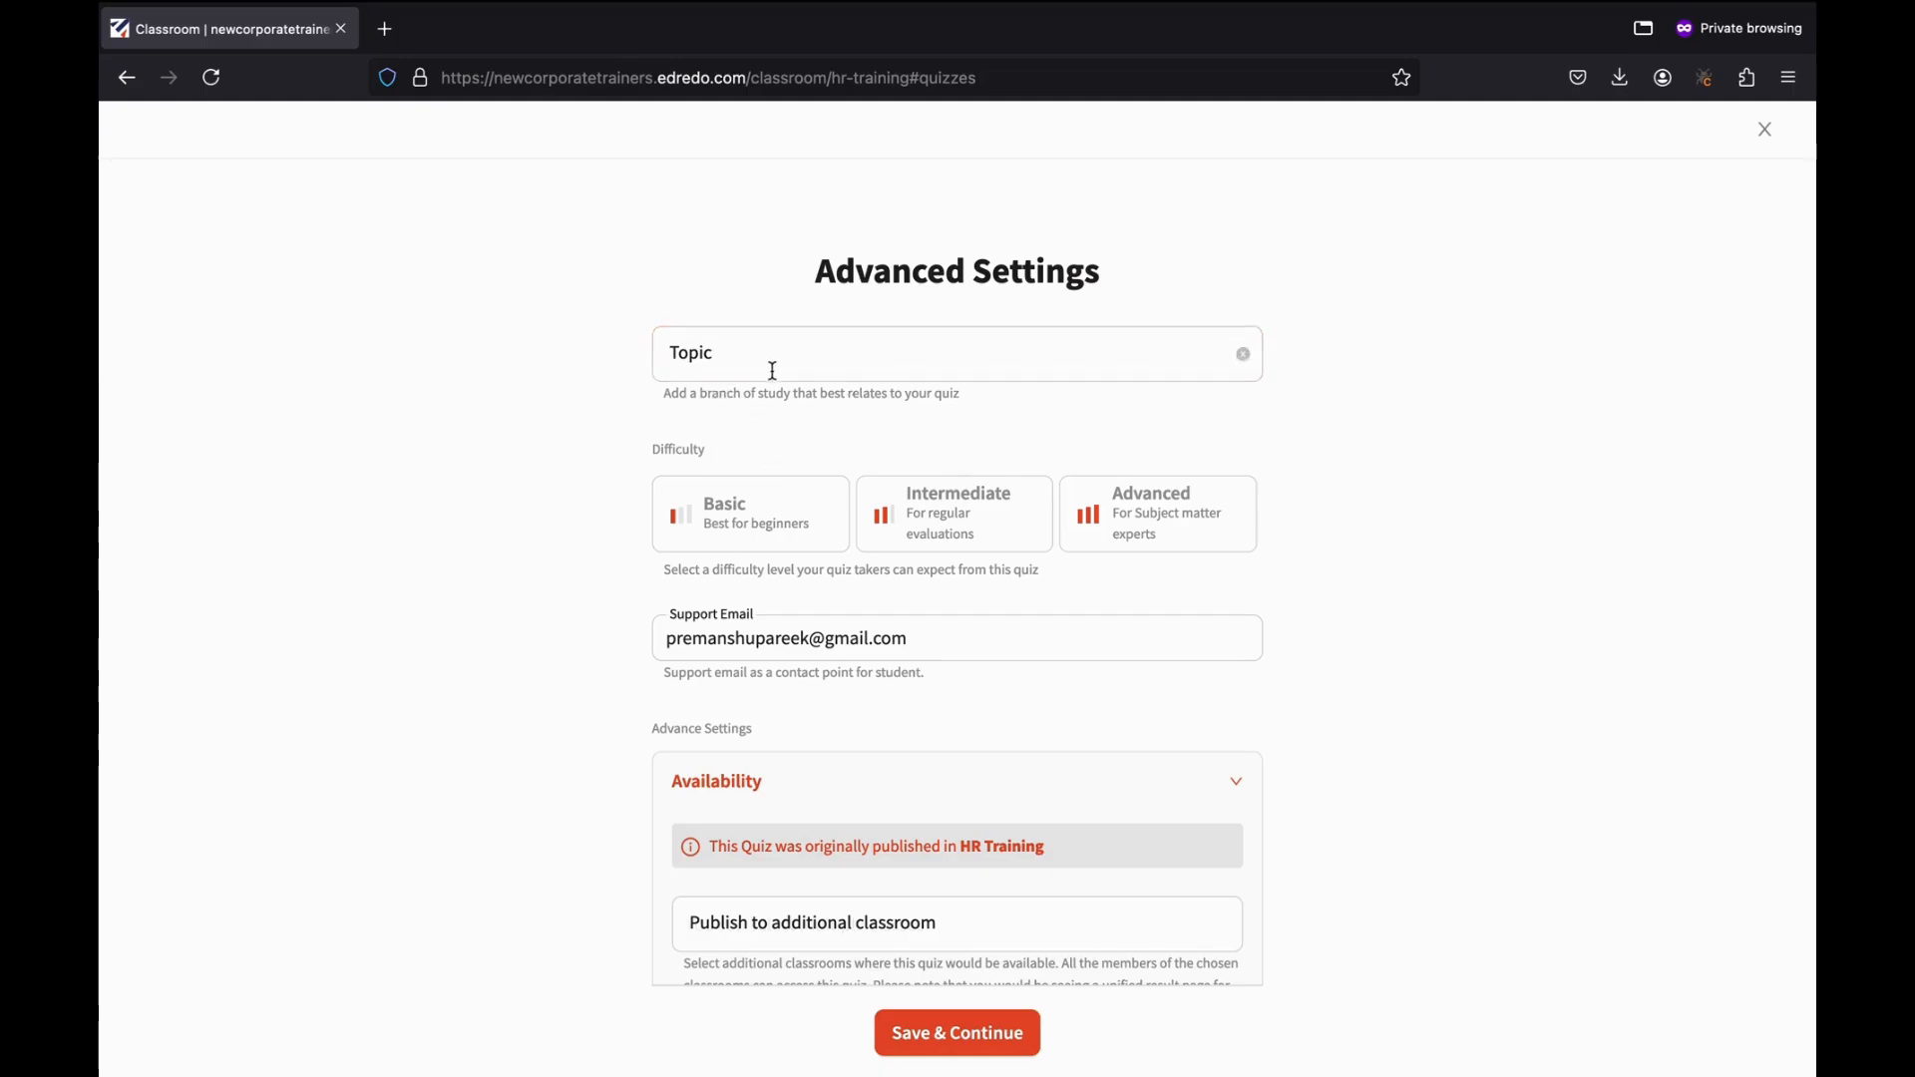
scroll(730, 469, "down", 2)
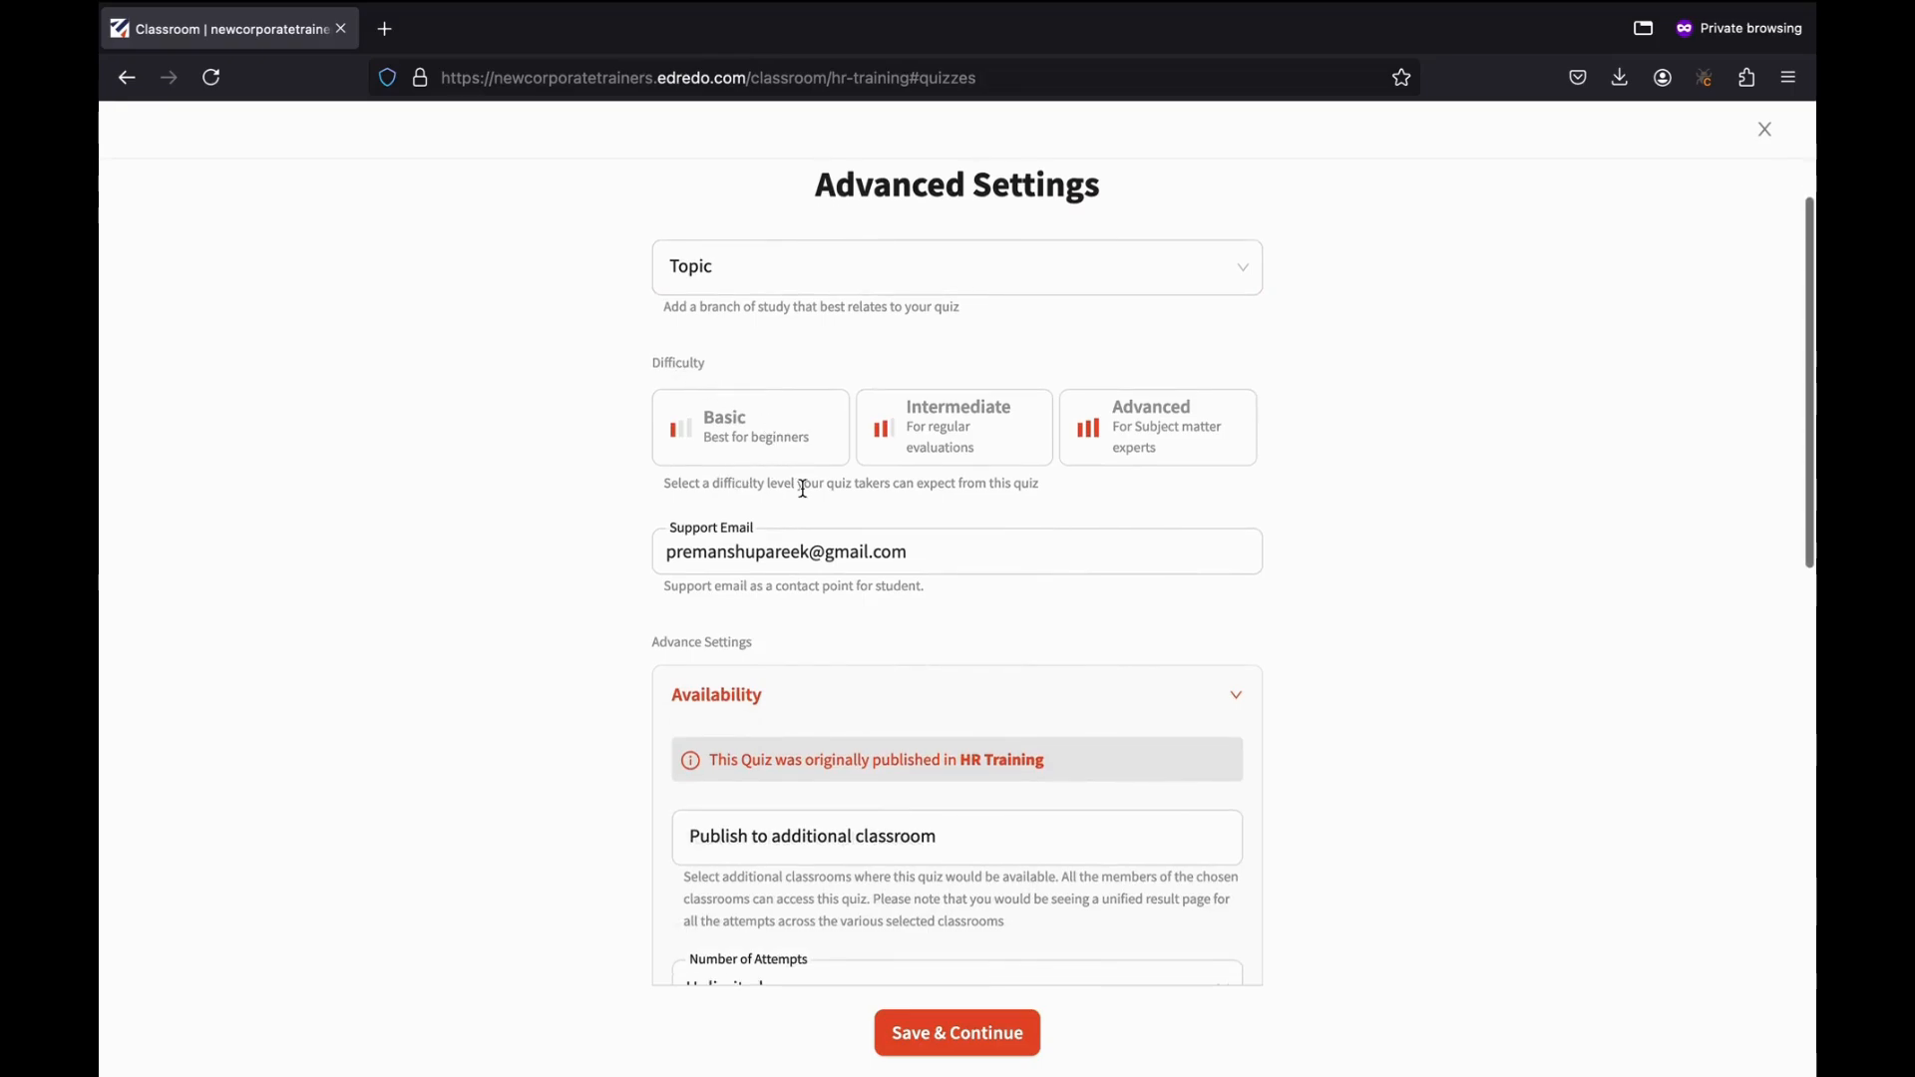
left_click(773, 416)
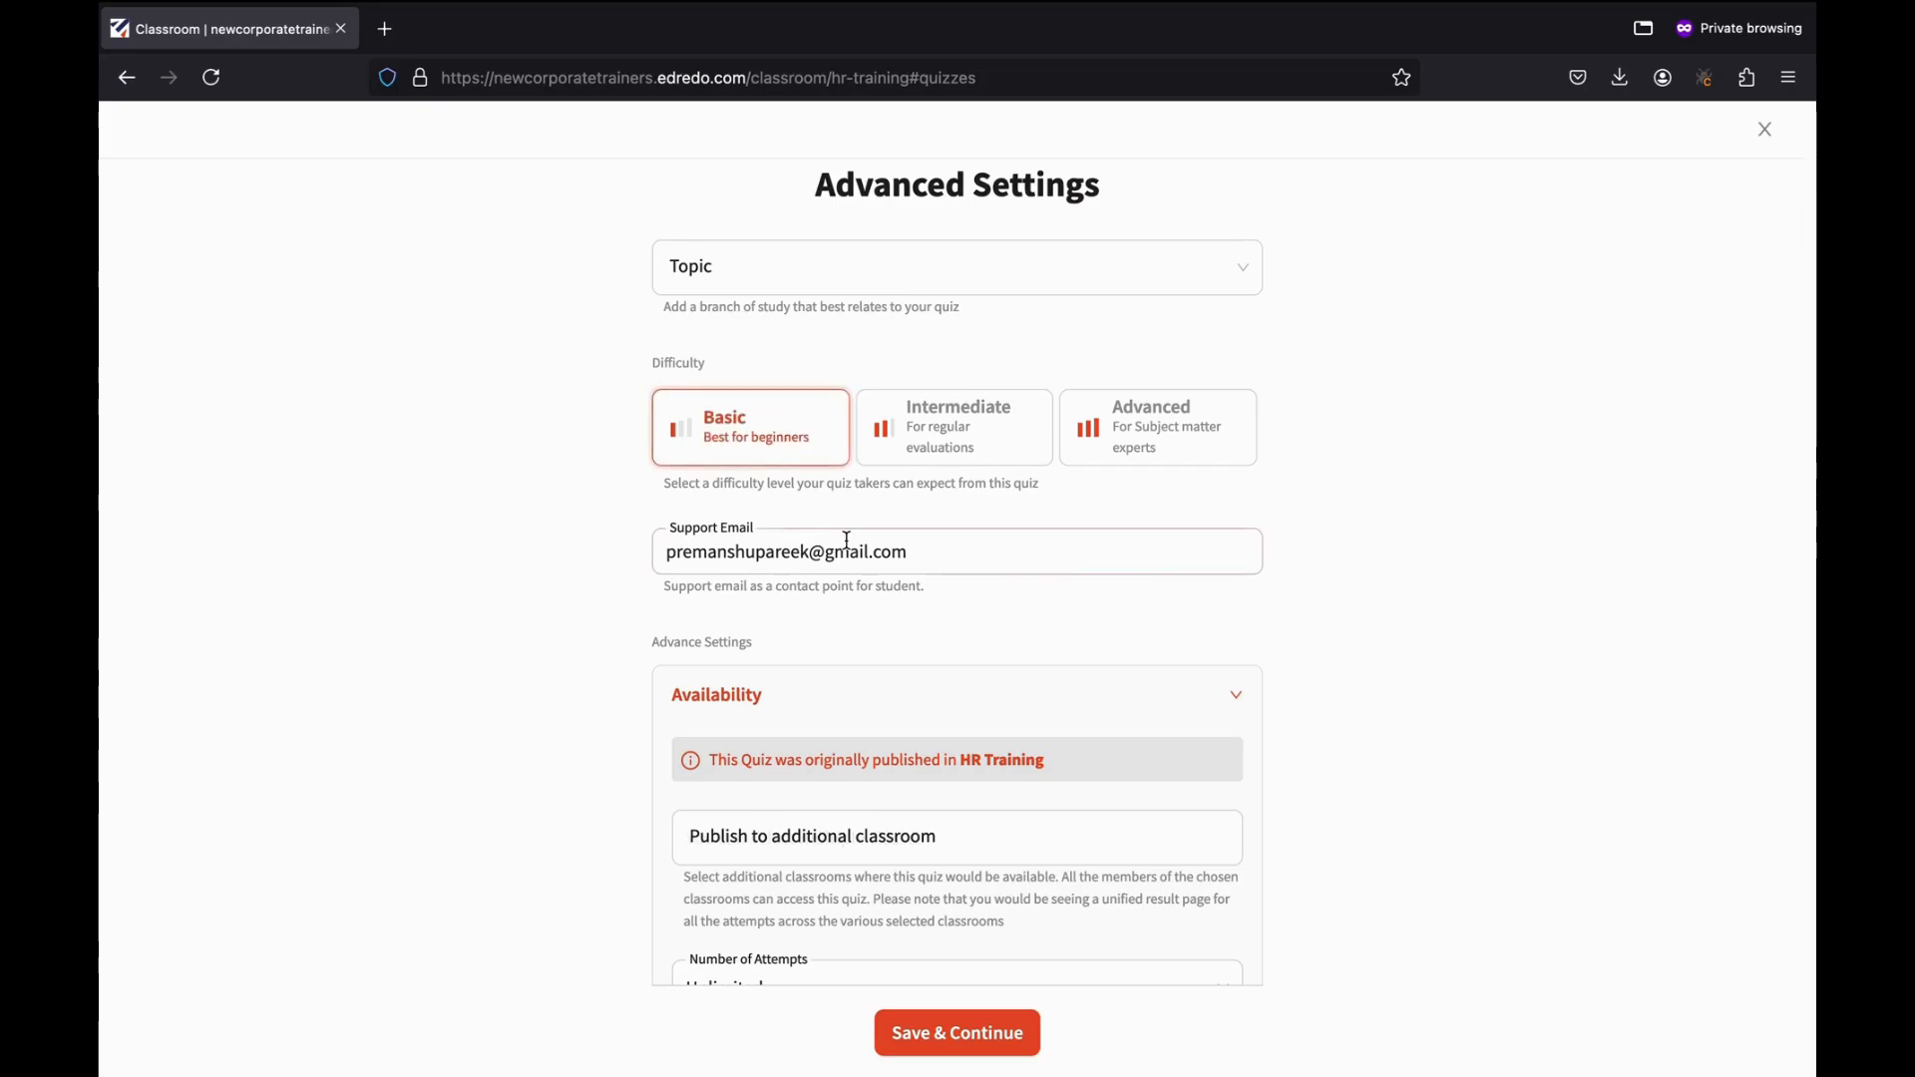
left_click(963, 444)
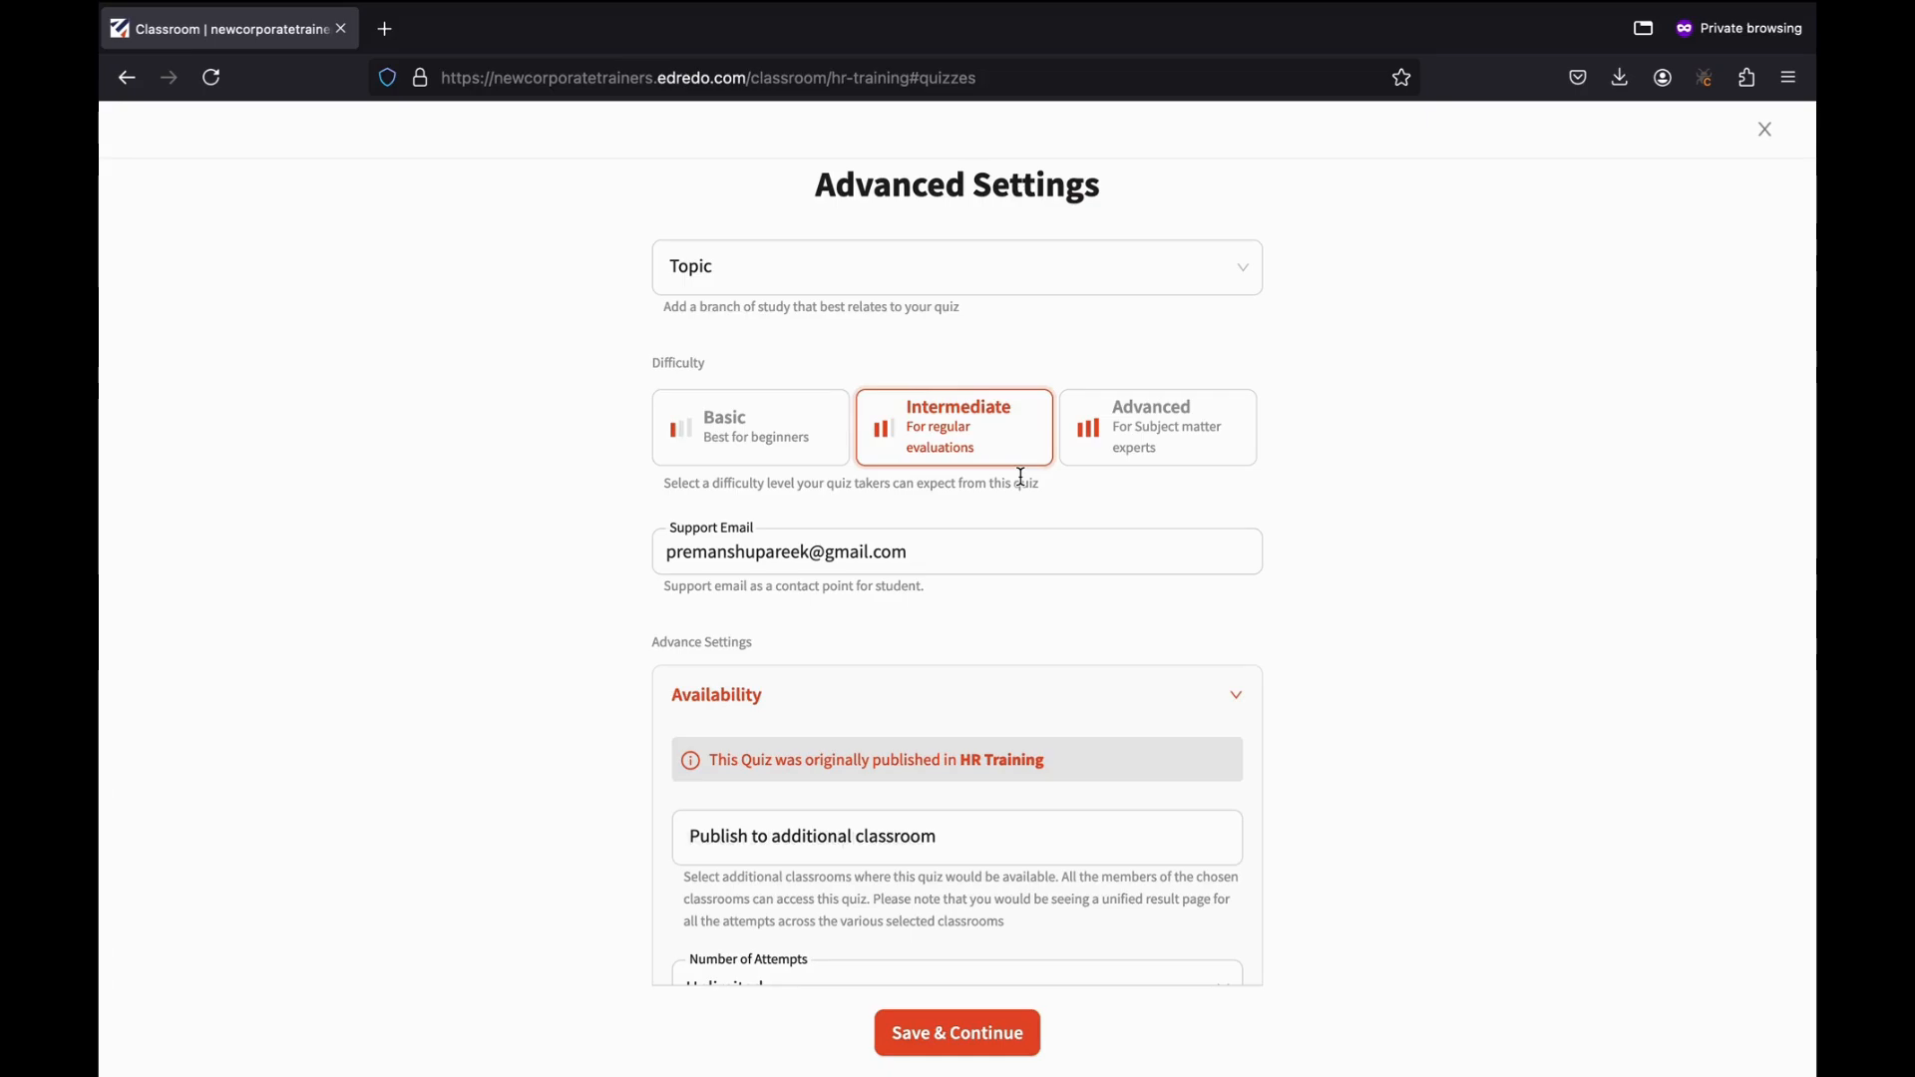
left_click(1177, 451)
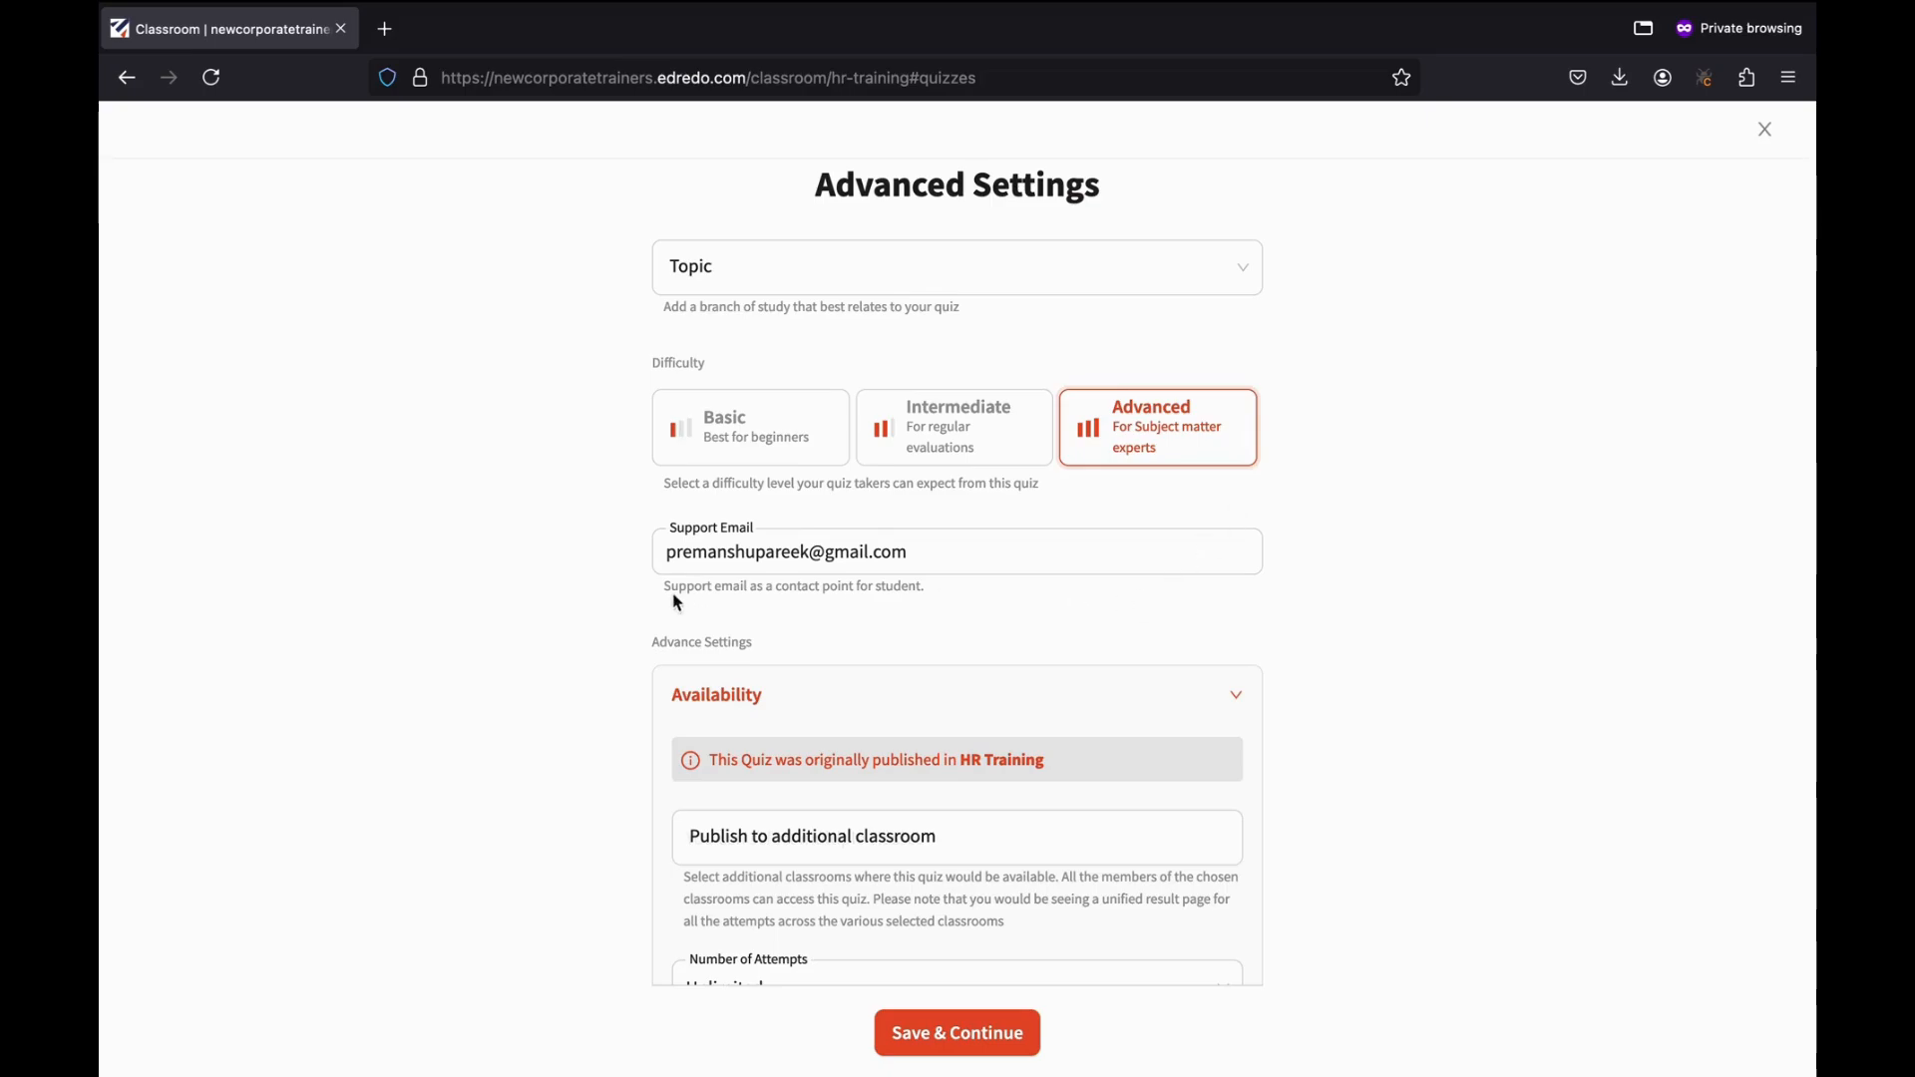
left_click(688, 544)
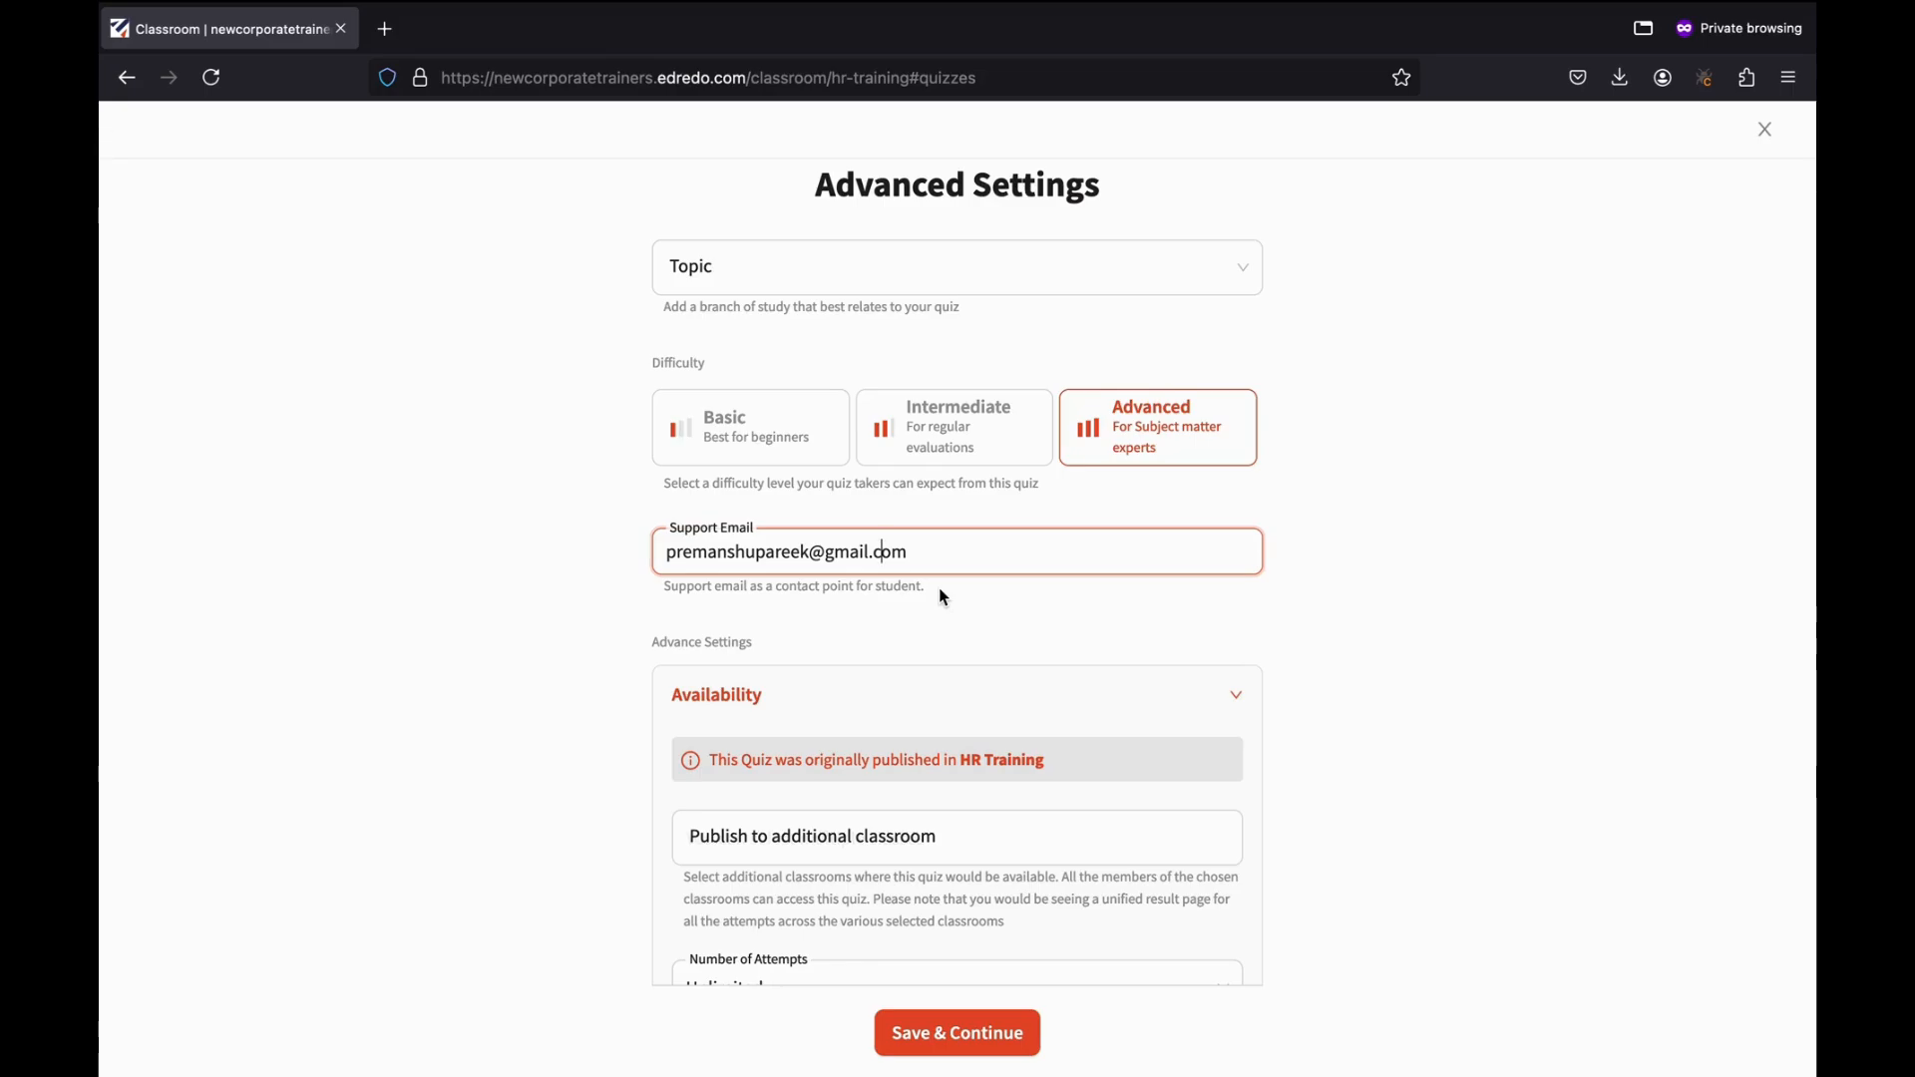
scroll(943, 596, "down", 3)
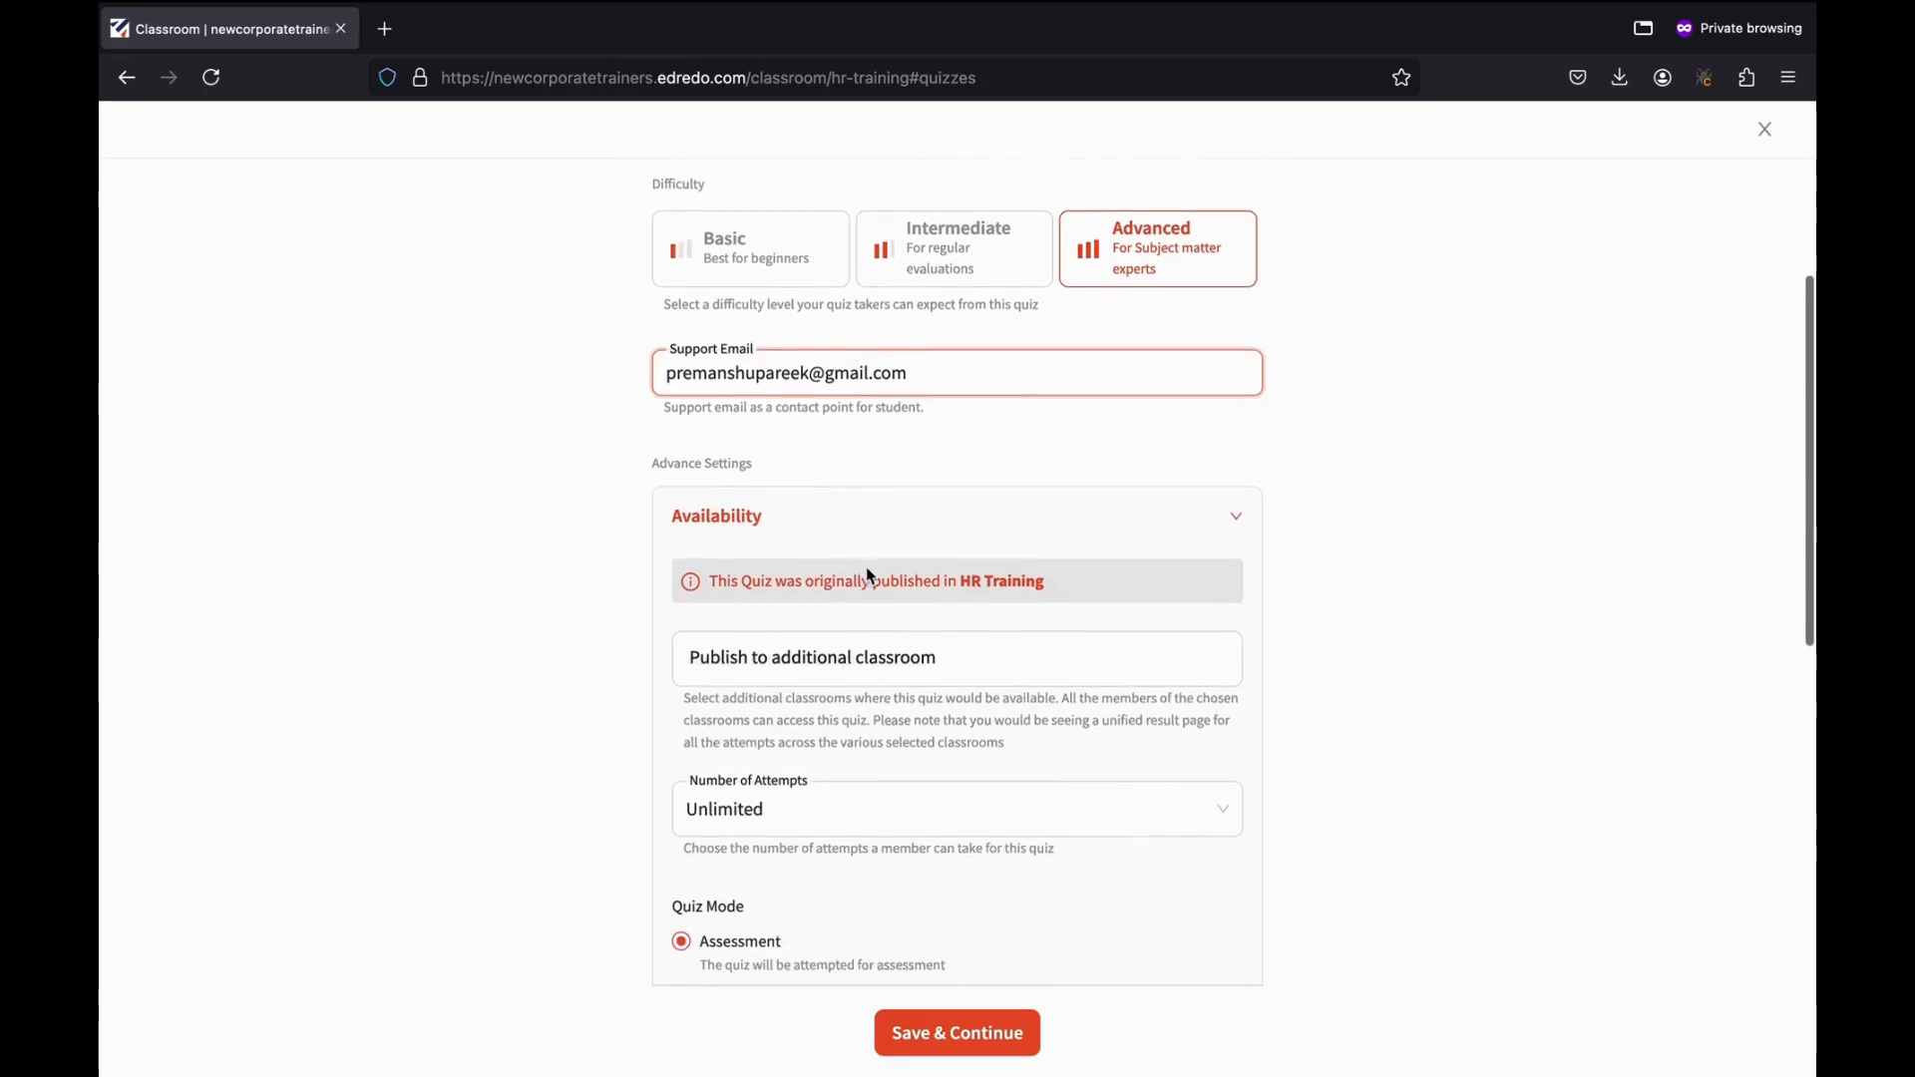
scroll(868, 575, "down", 1)
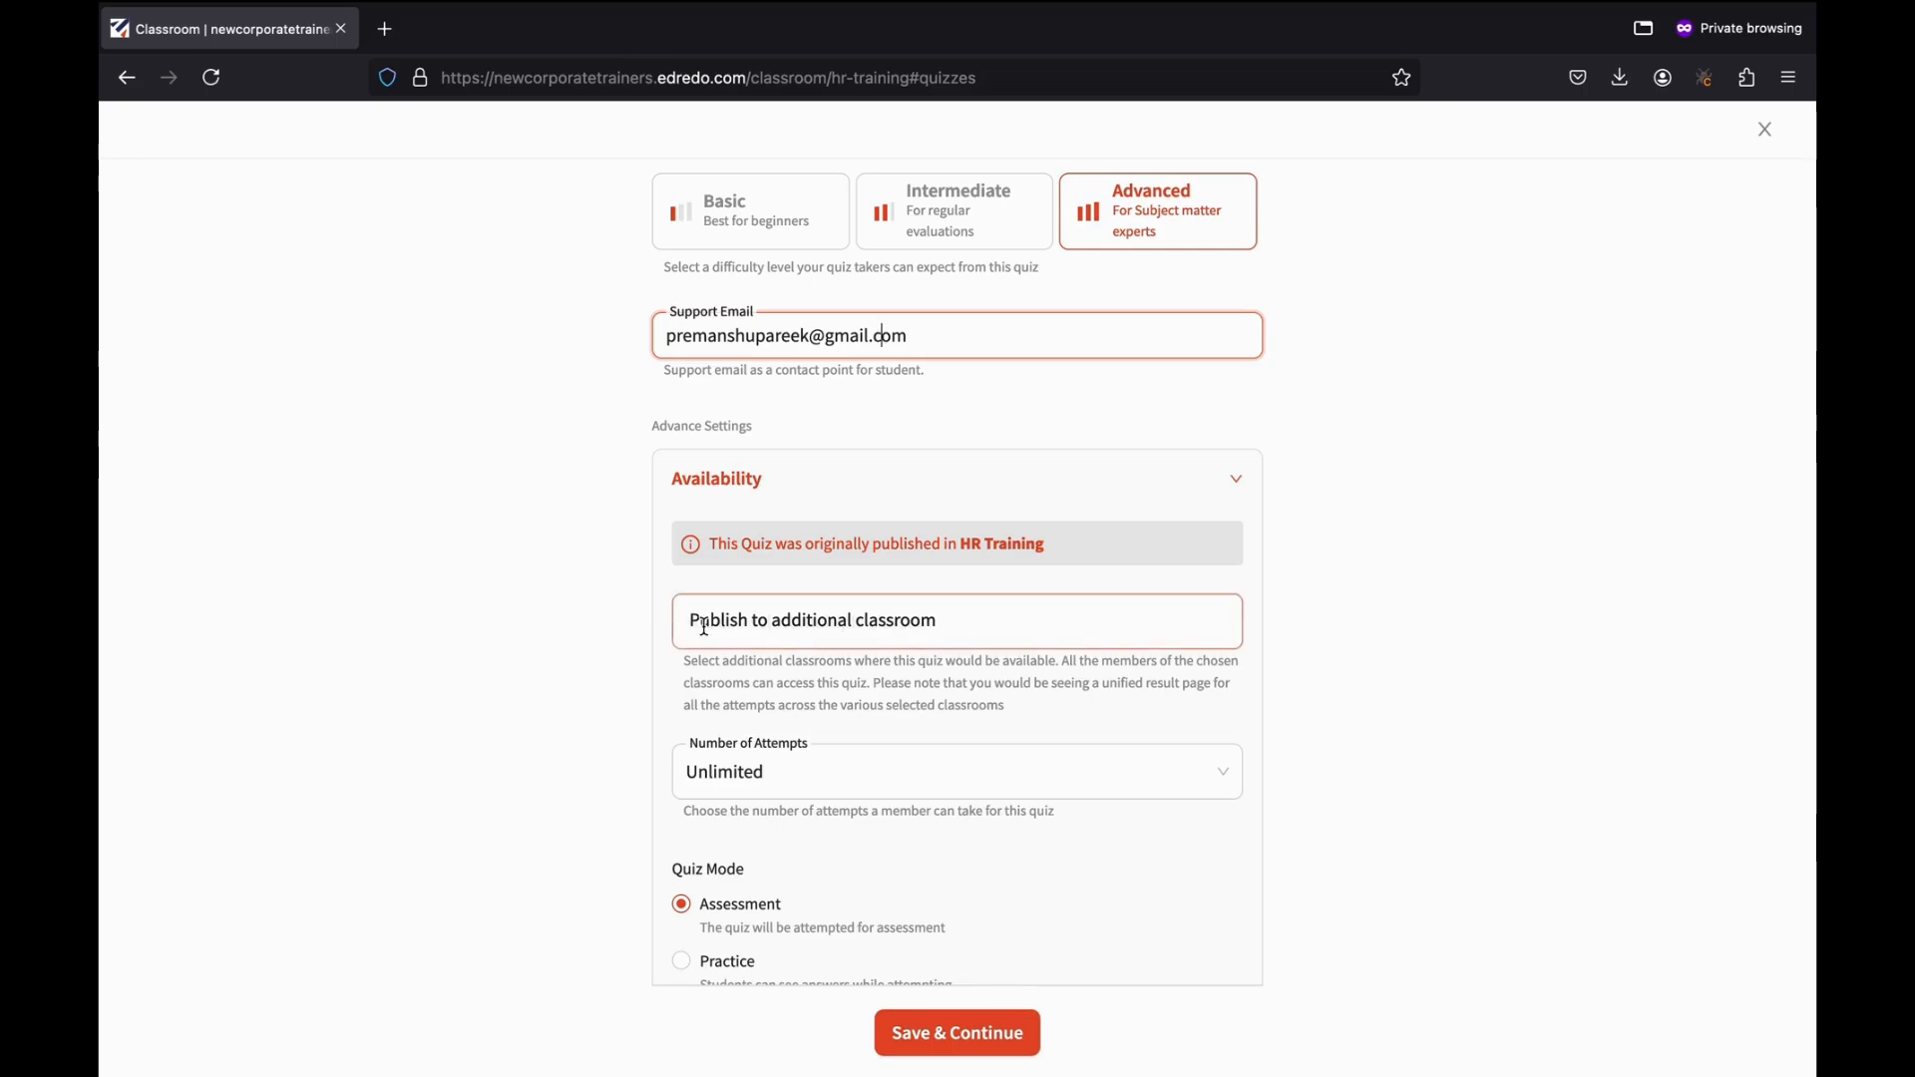
left_click(776, 630)
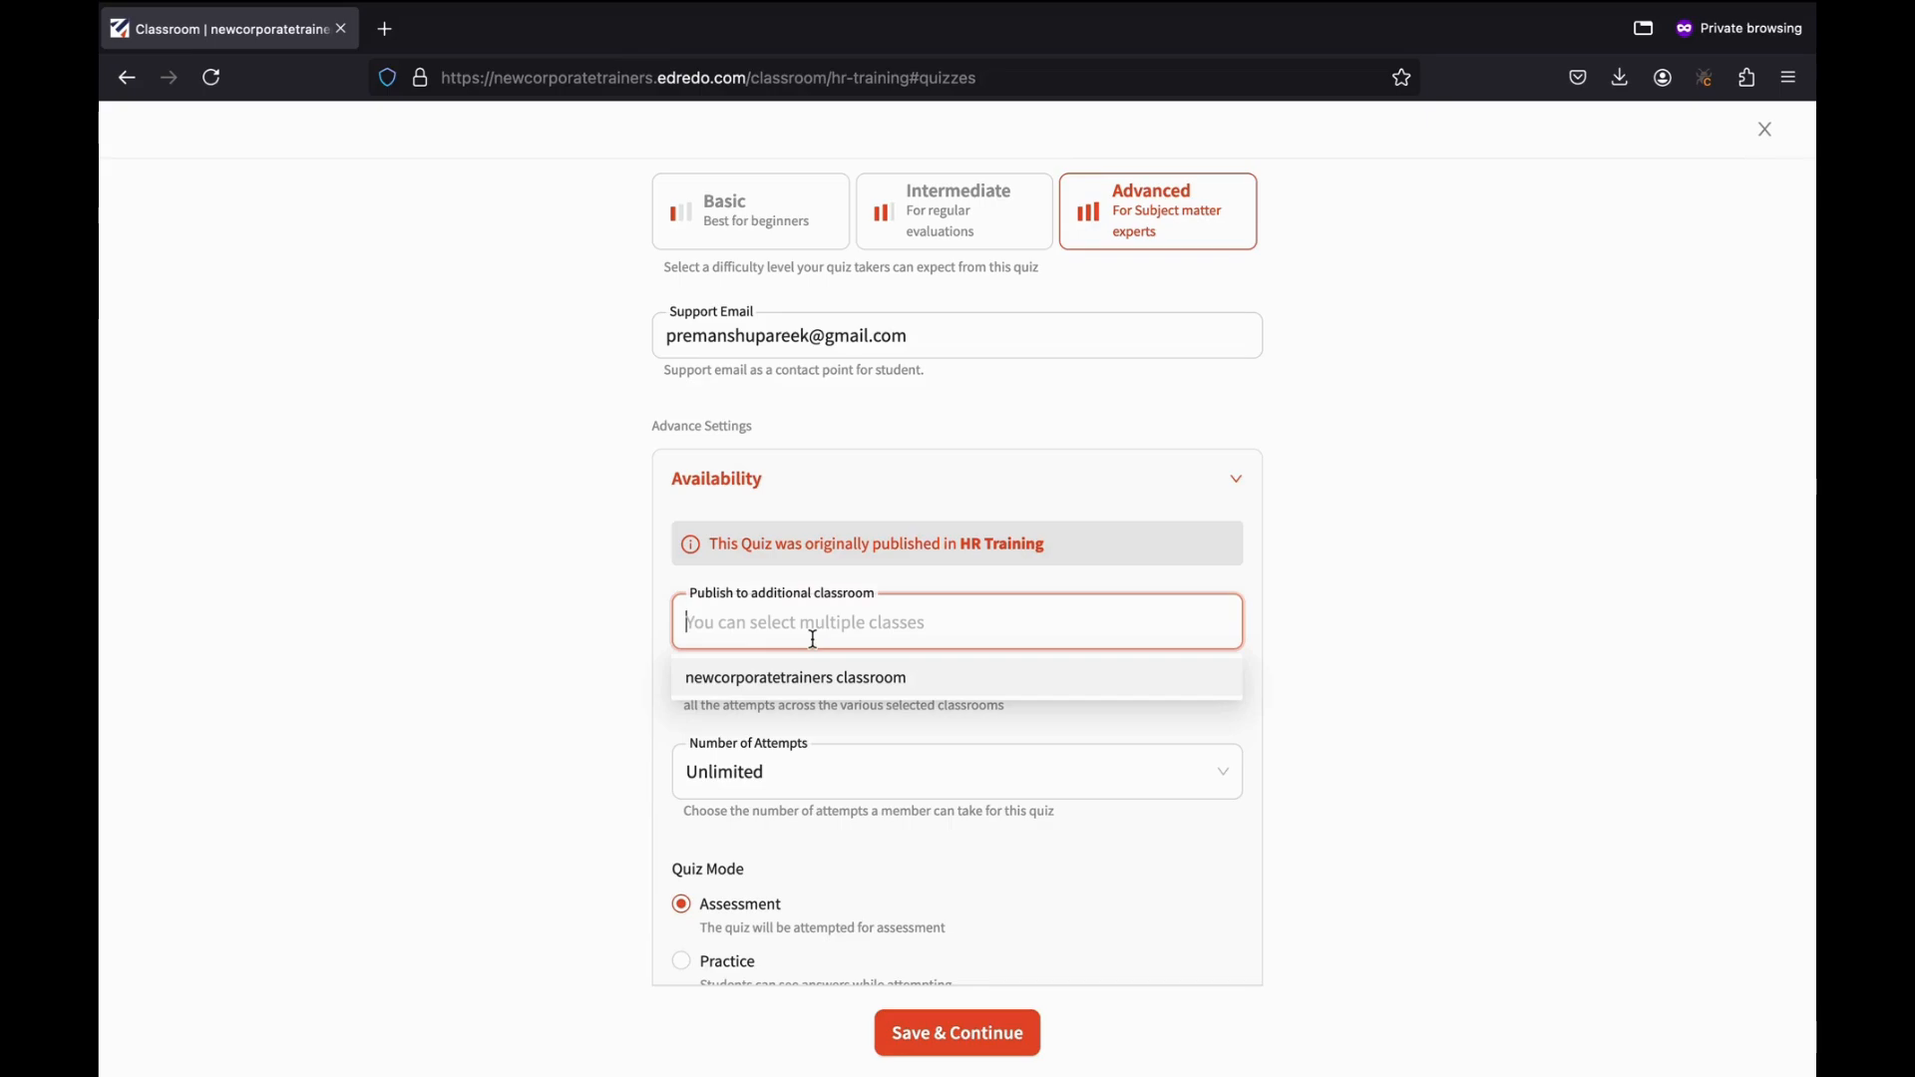
left_click(754, 690)
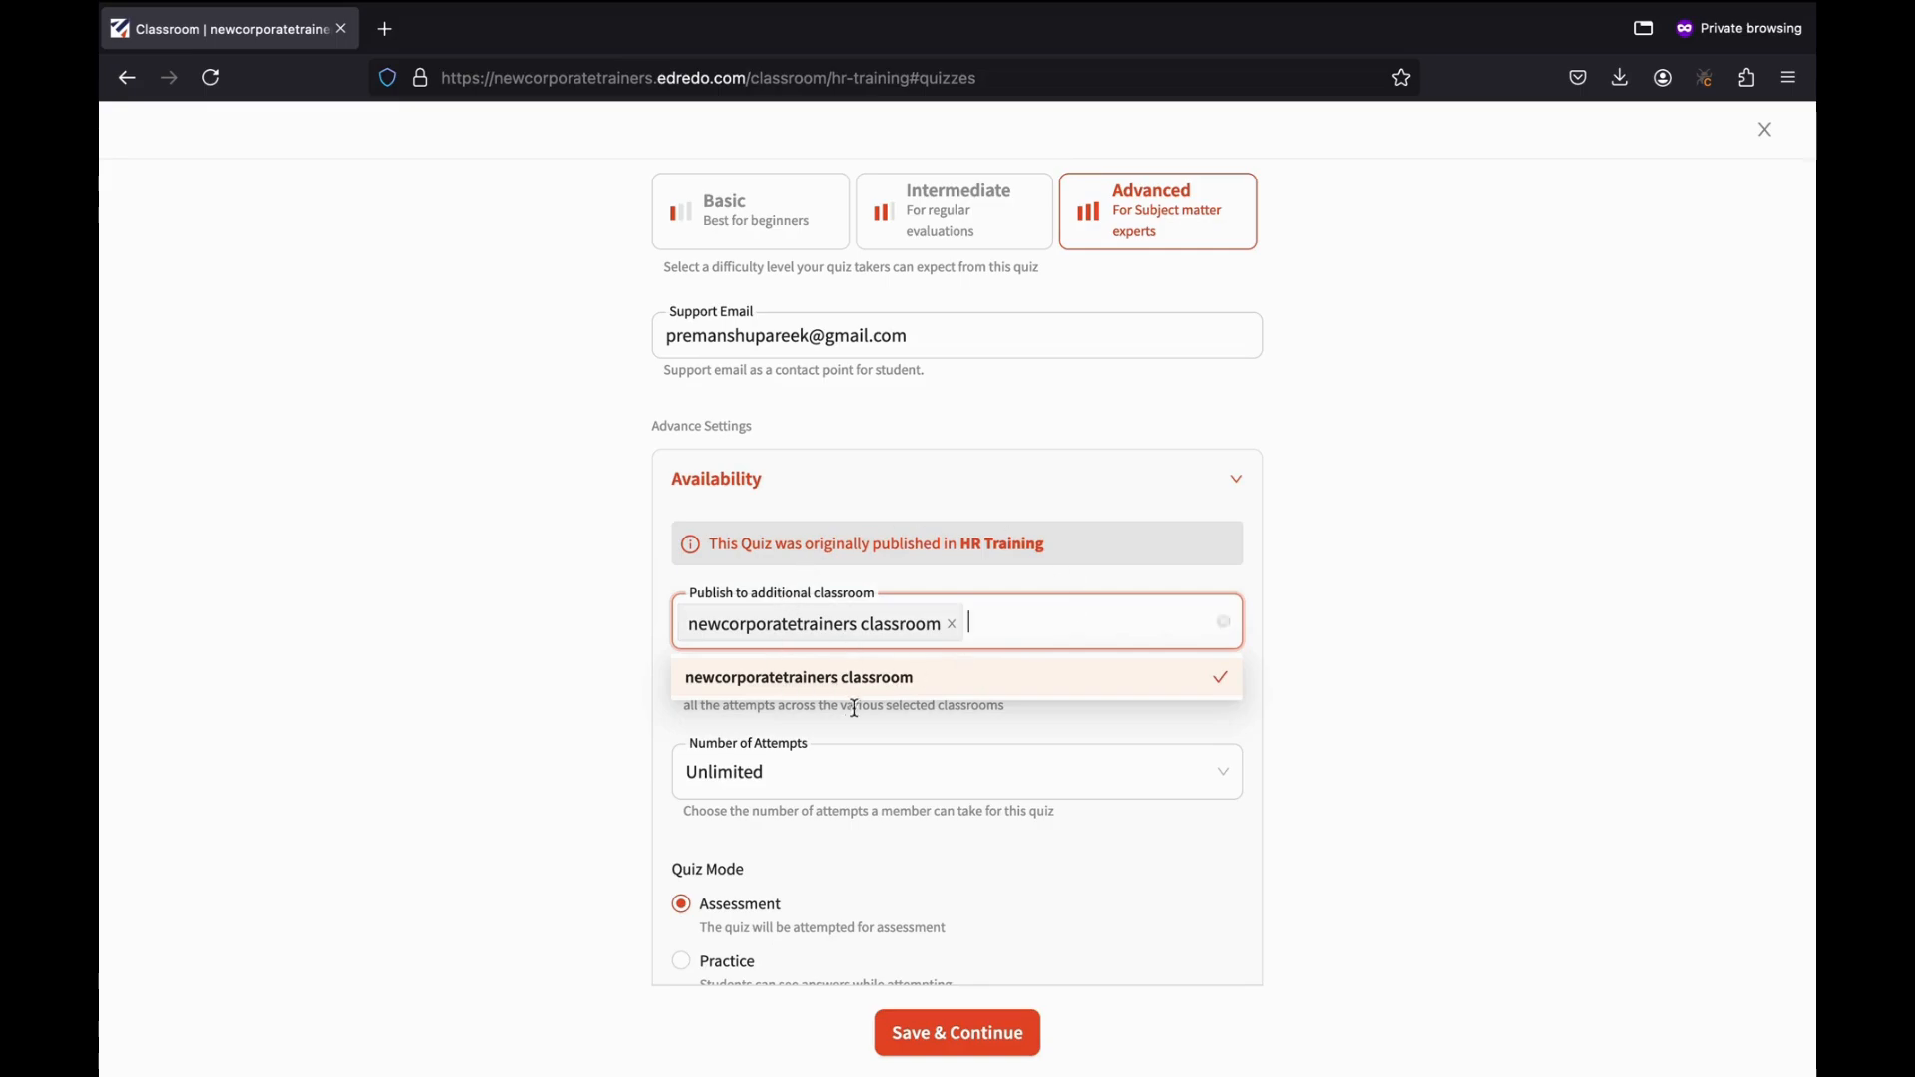
left_click(643, 601)
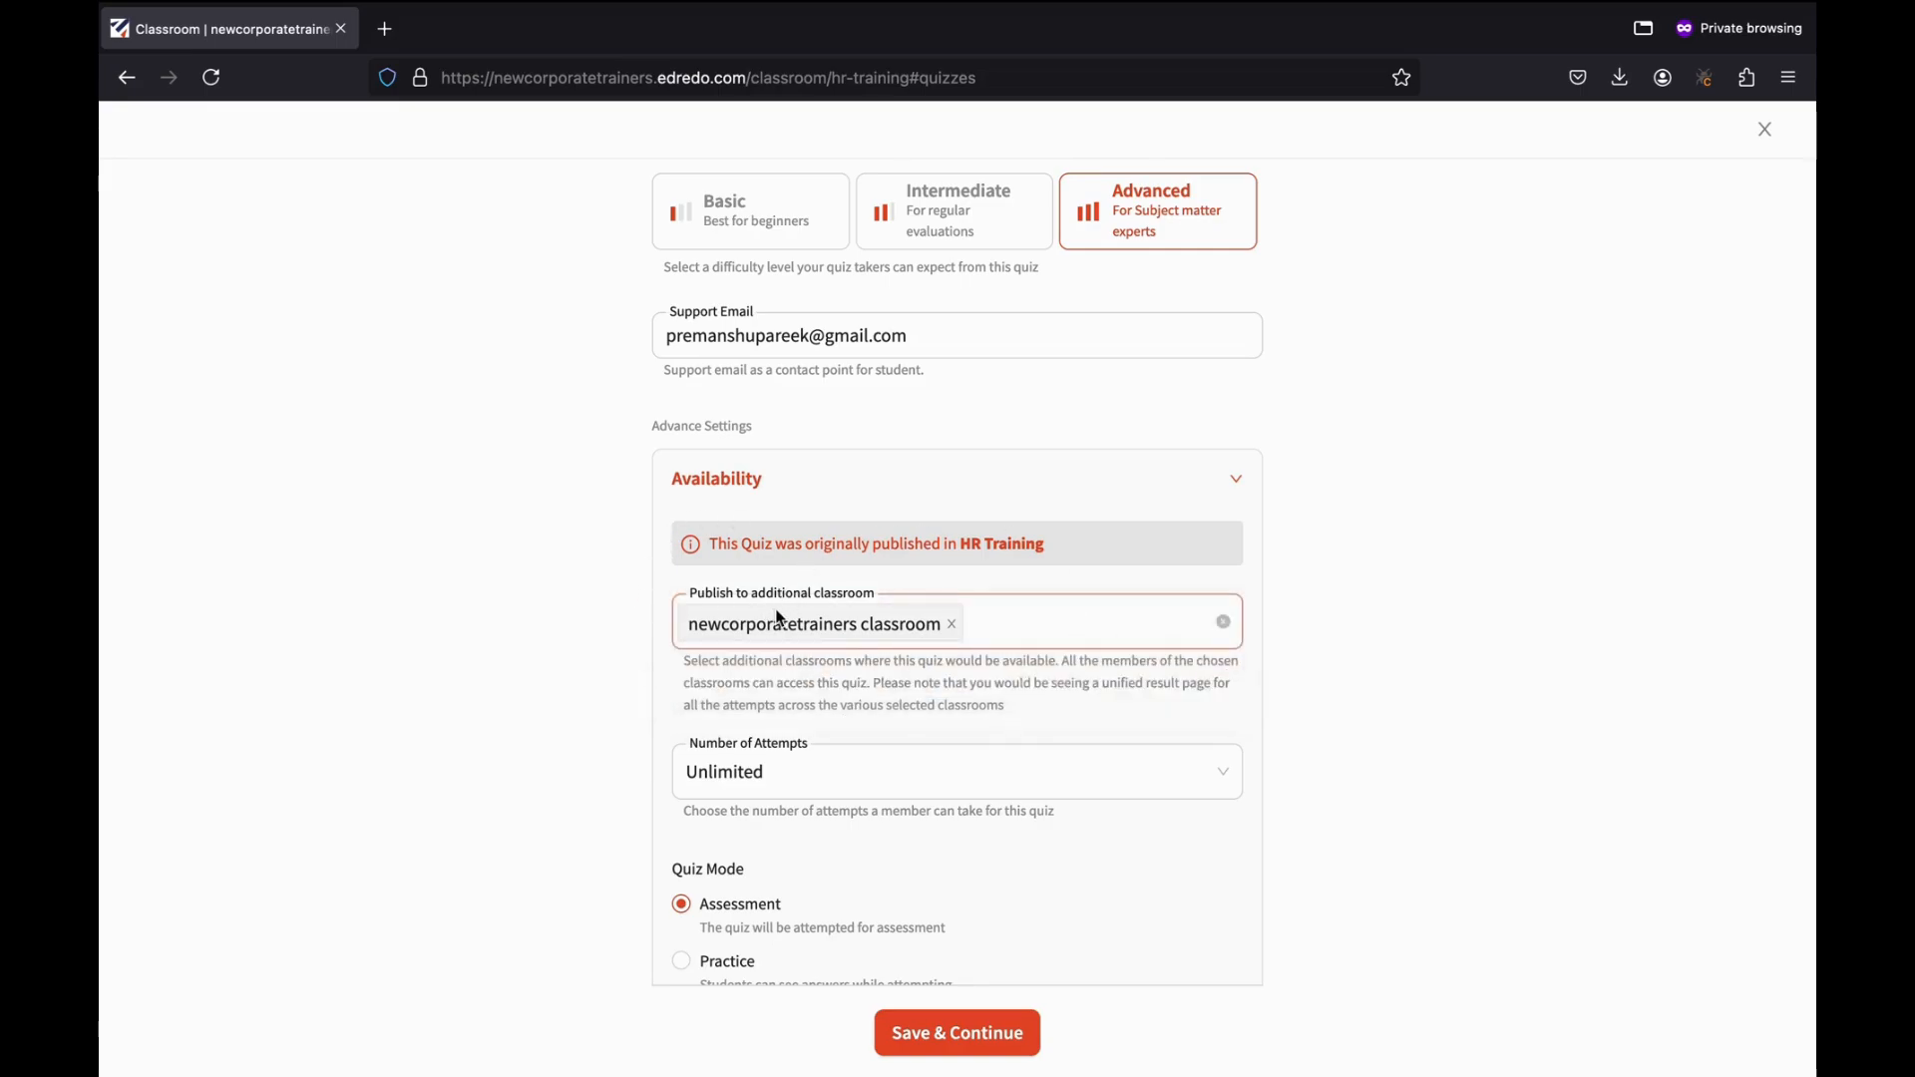
scroll(889, 797, "down", 1)
scroll(889, 797, "down", 3)
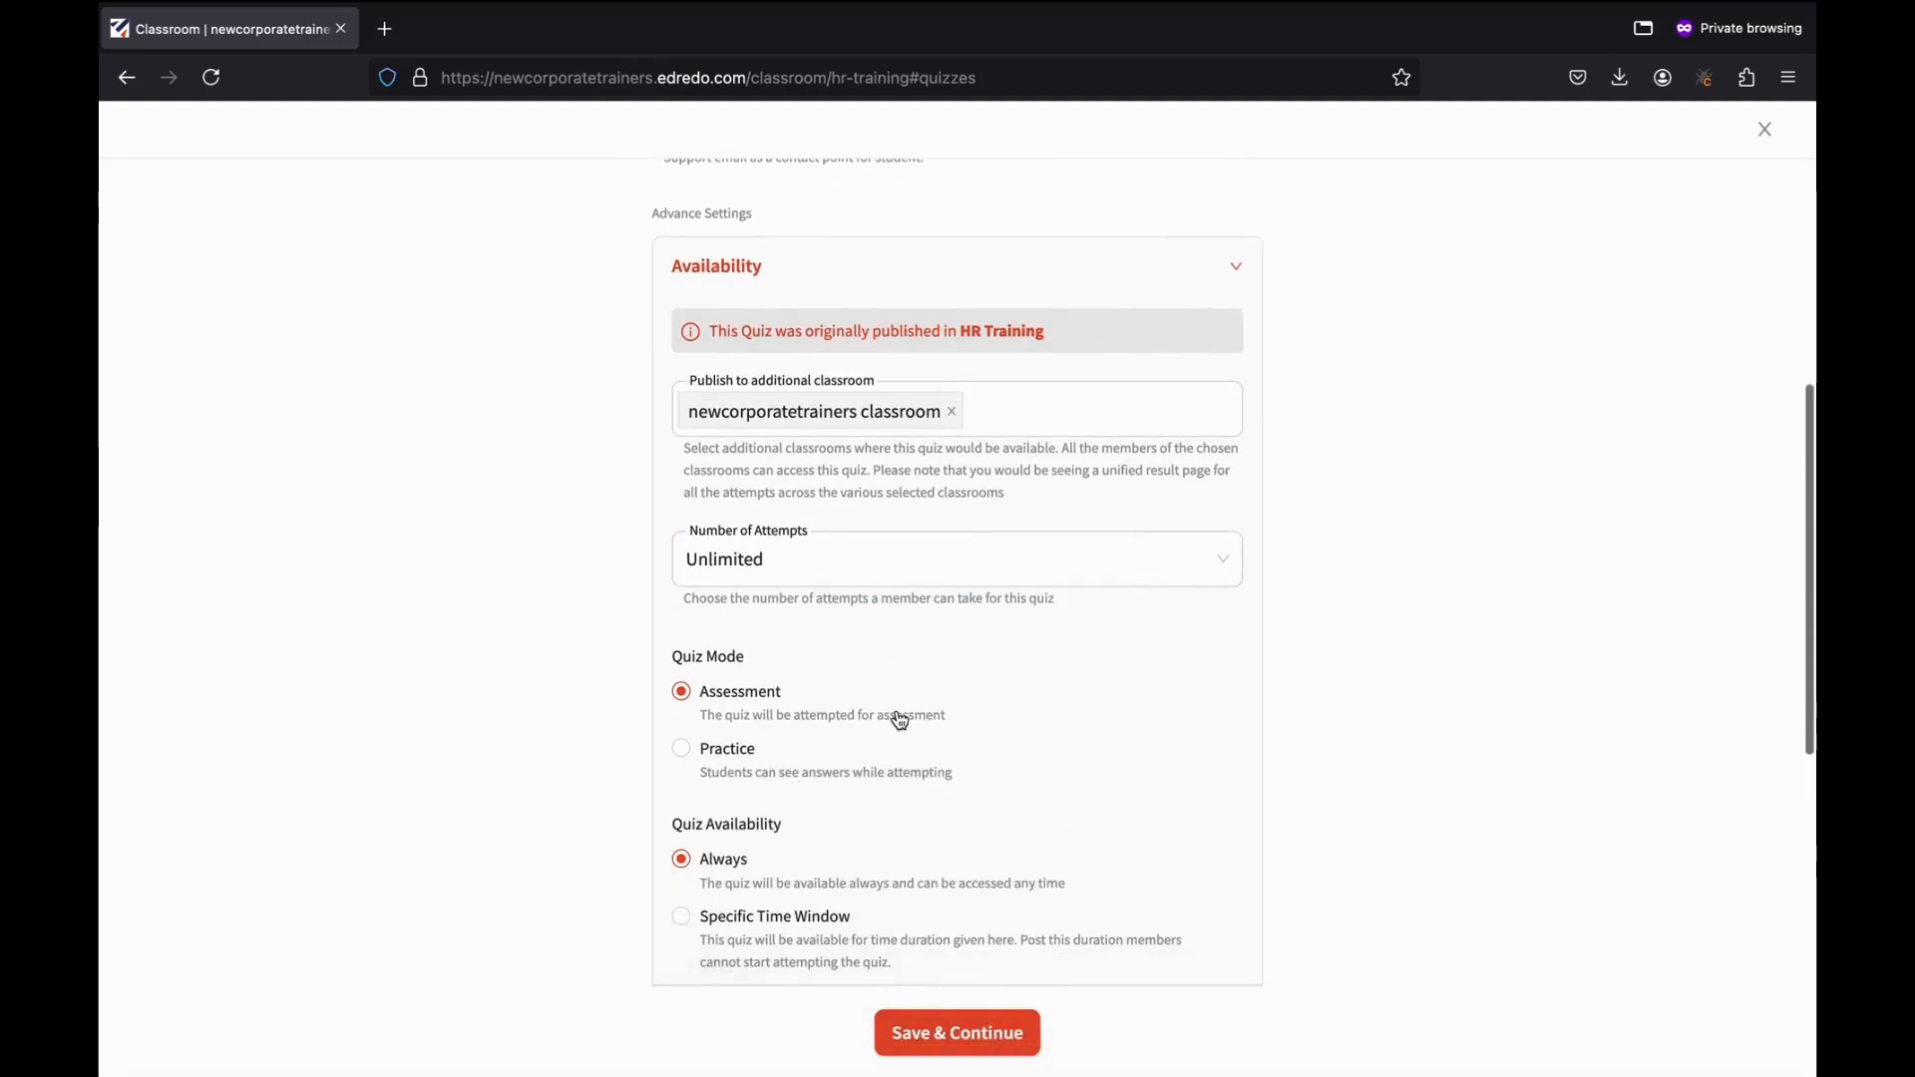
left_click(710, 424)
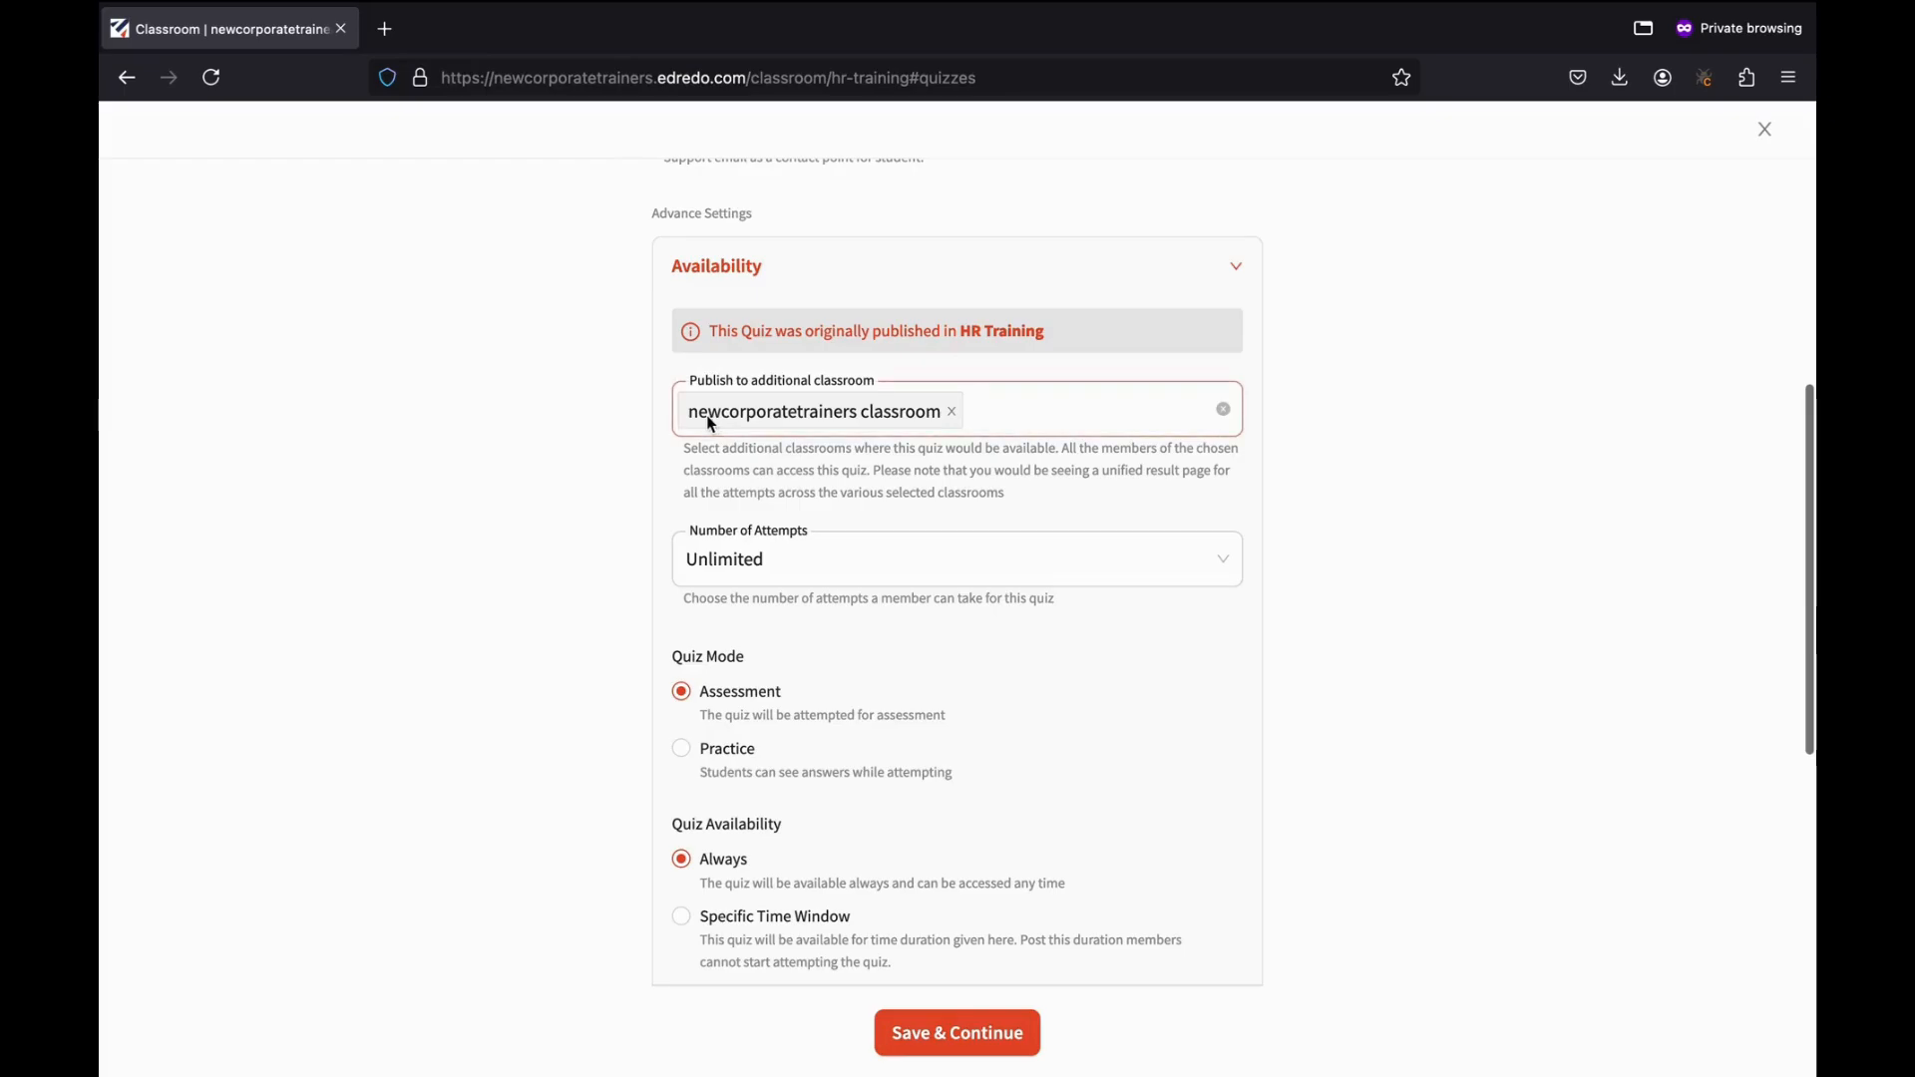
left_click(950, 478)
scroll(993, 515, "up", 2)
left_click(994, 515)
scroll(993, 515, "up", 1)
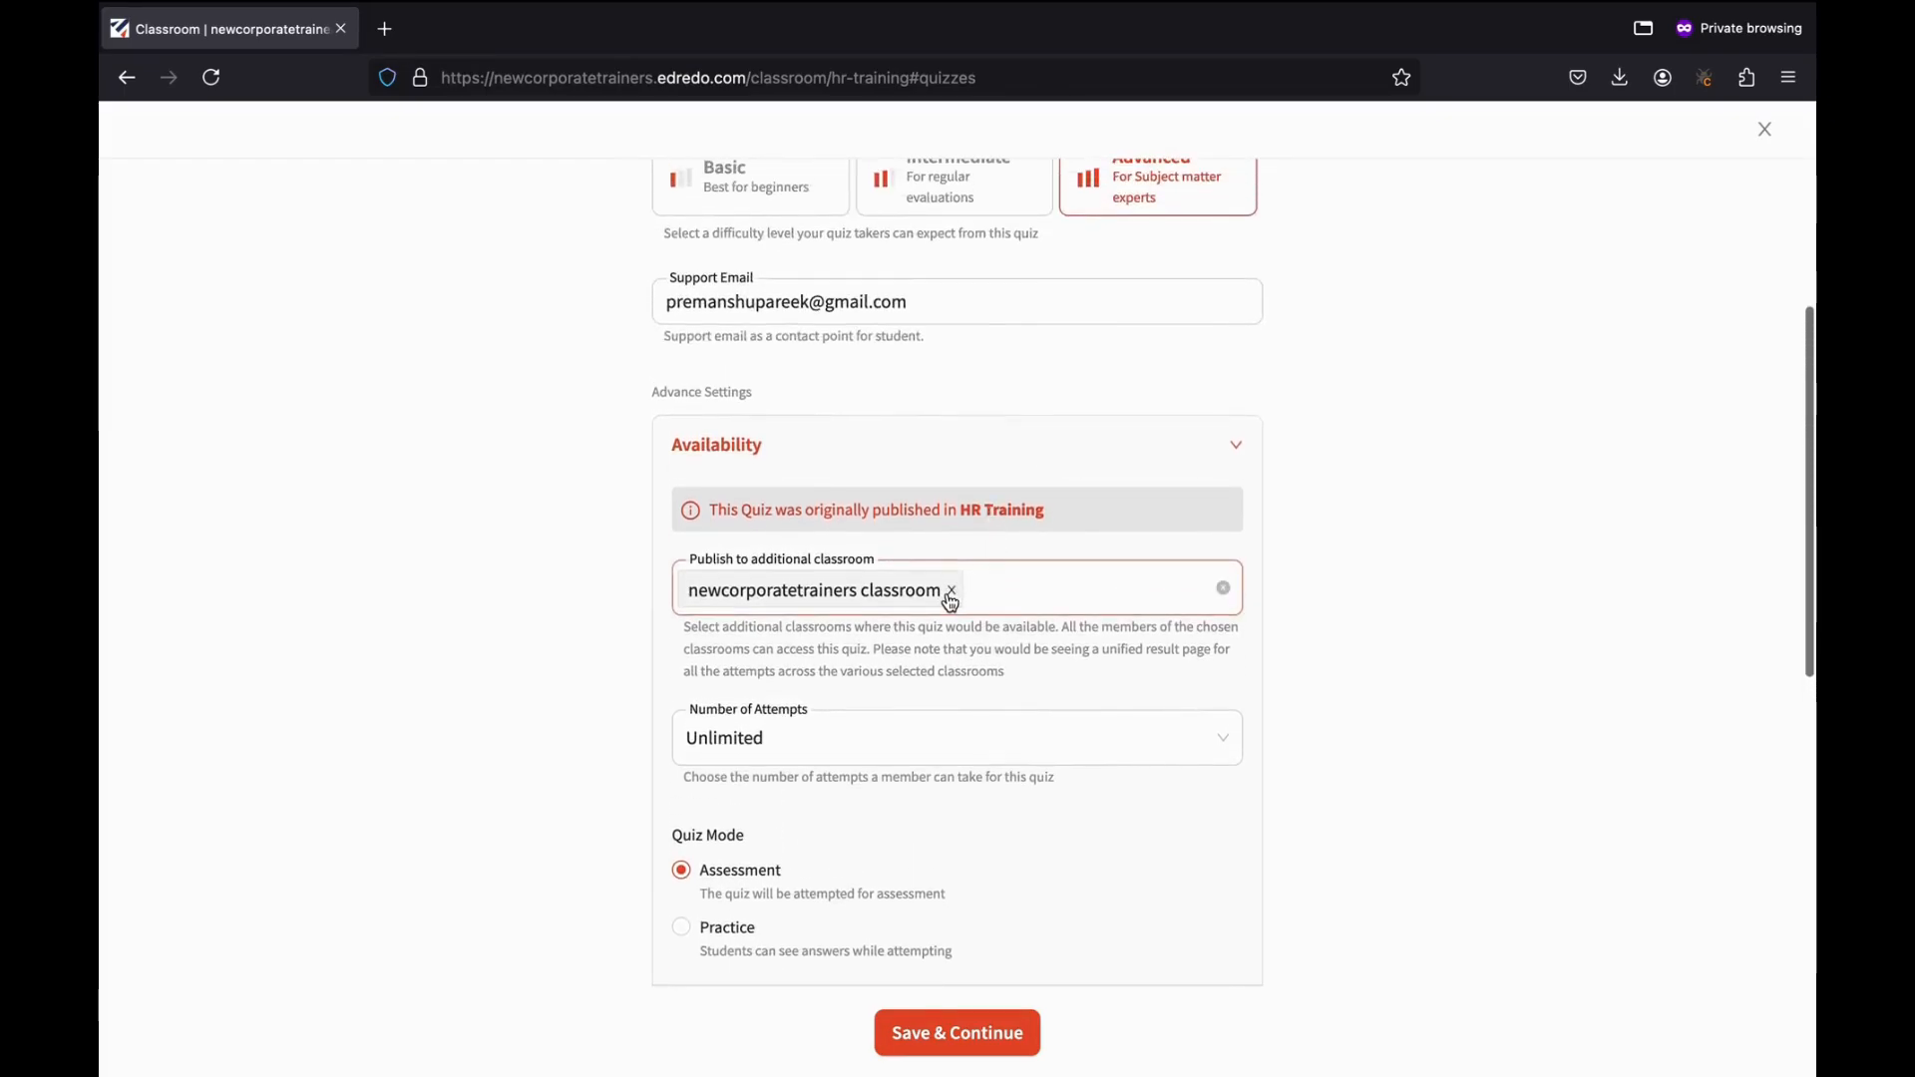
left_click(951, 589)
left_click(1017, 670)
scroll(1016, 662, "down", 2)
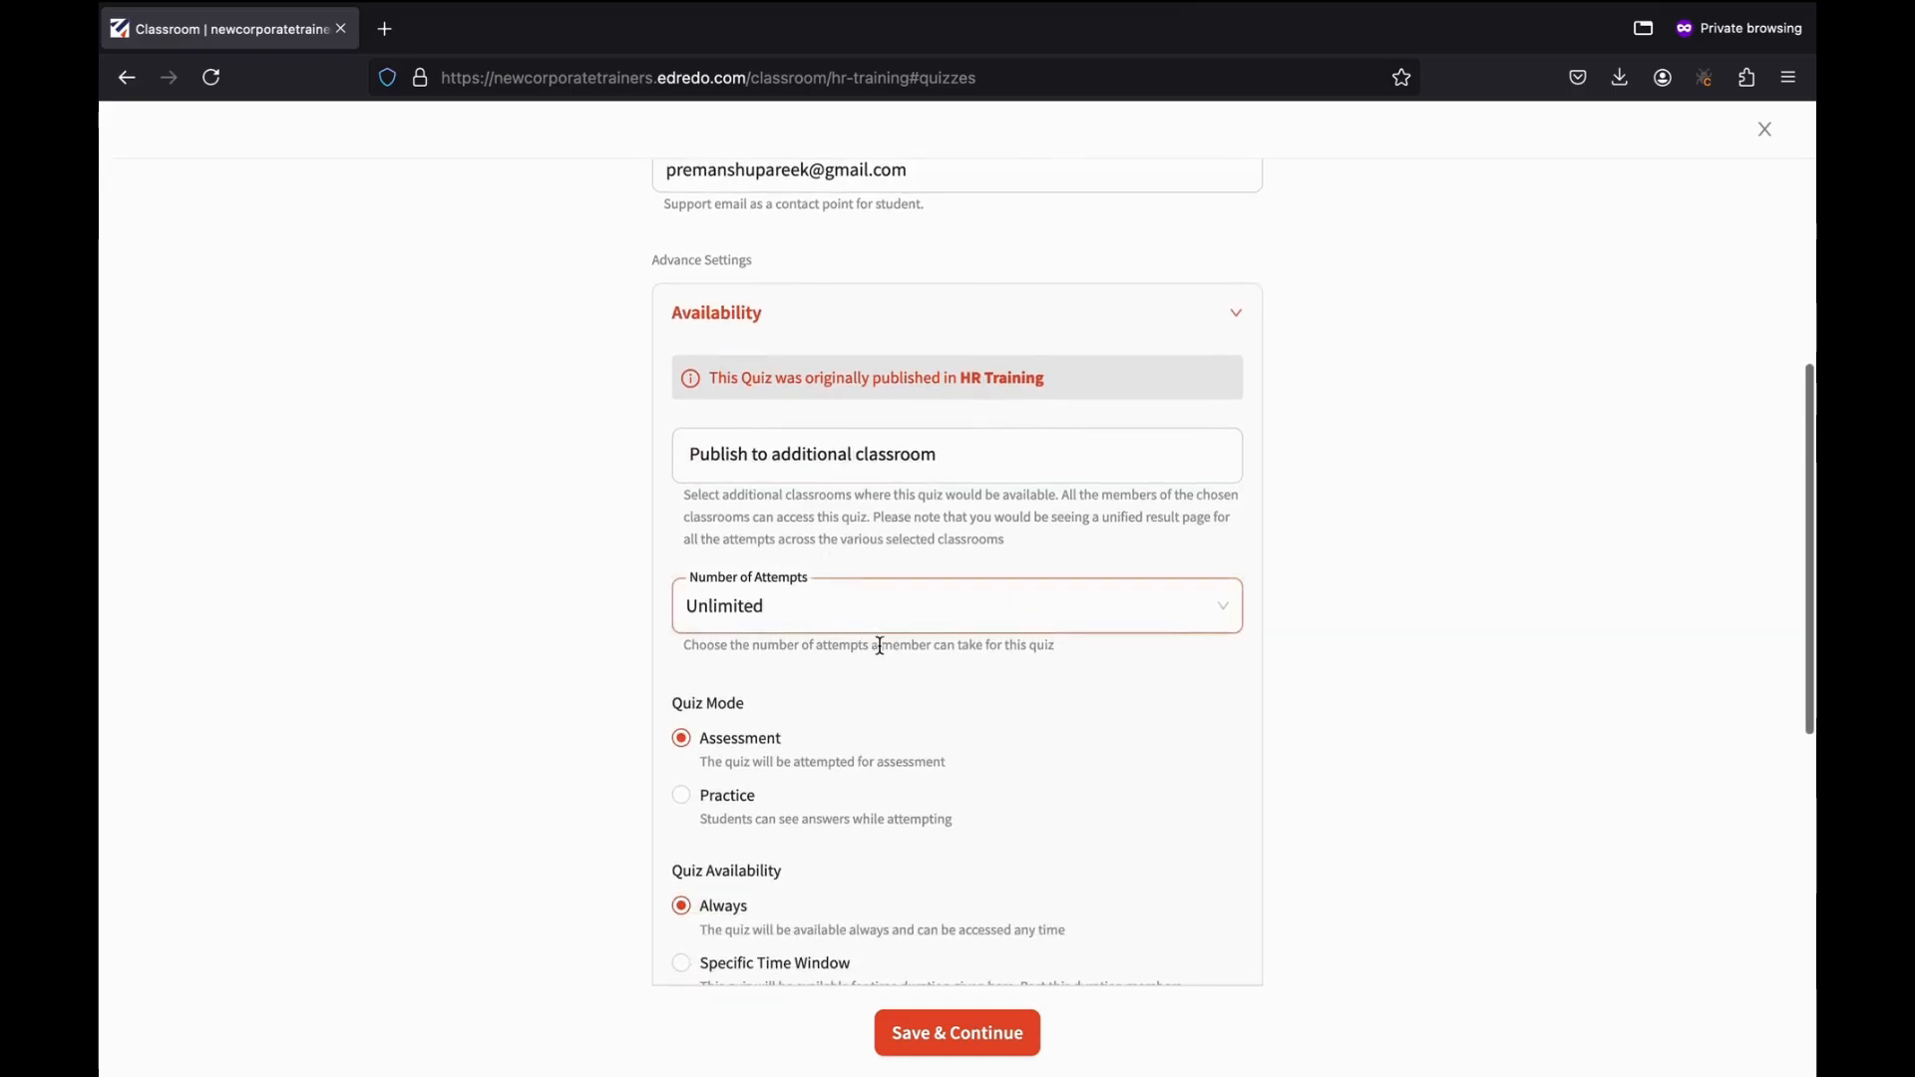
Allow 2 attempts per member, leaving Quiz Mode on Assessment.
left_click(748, 626)
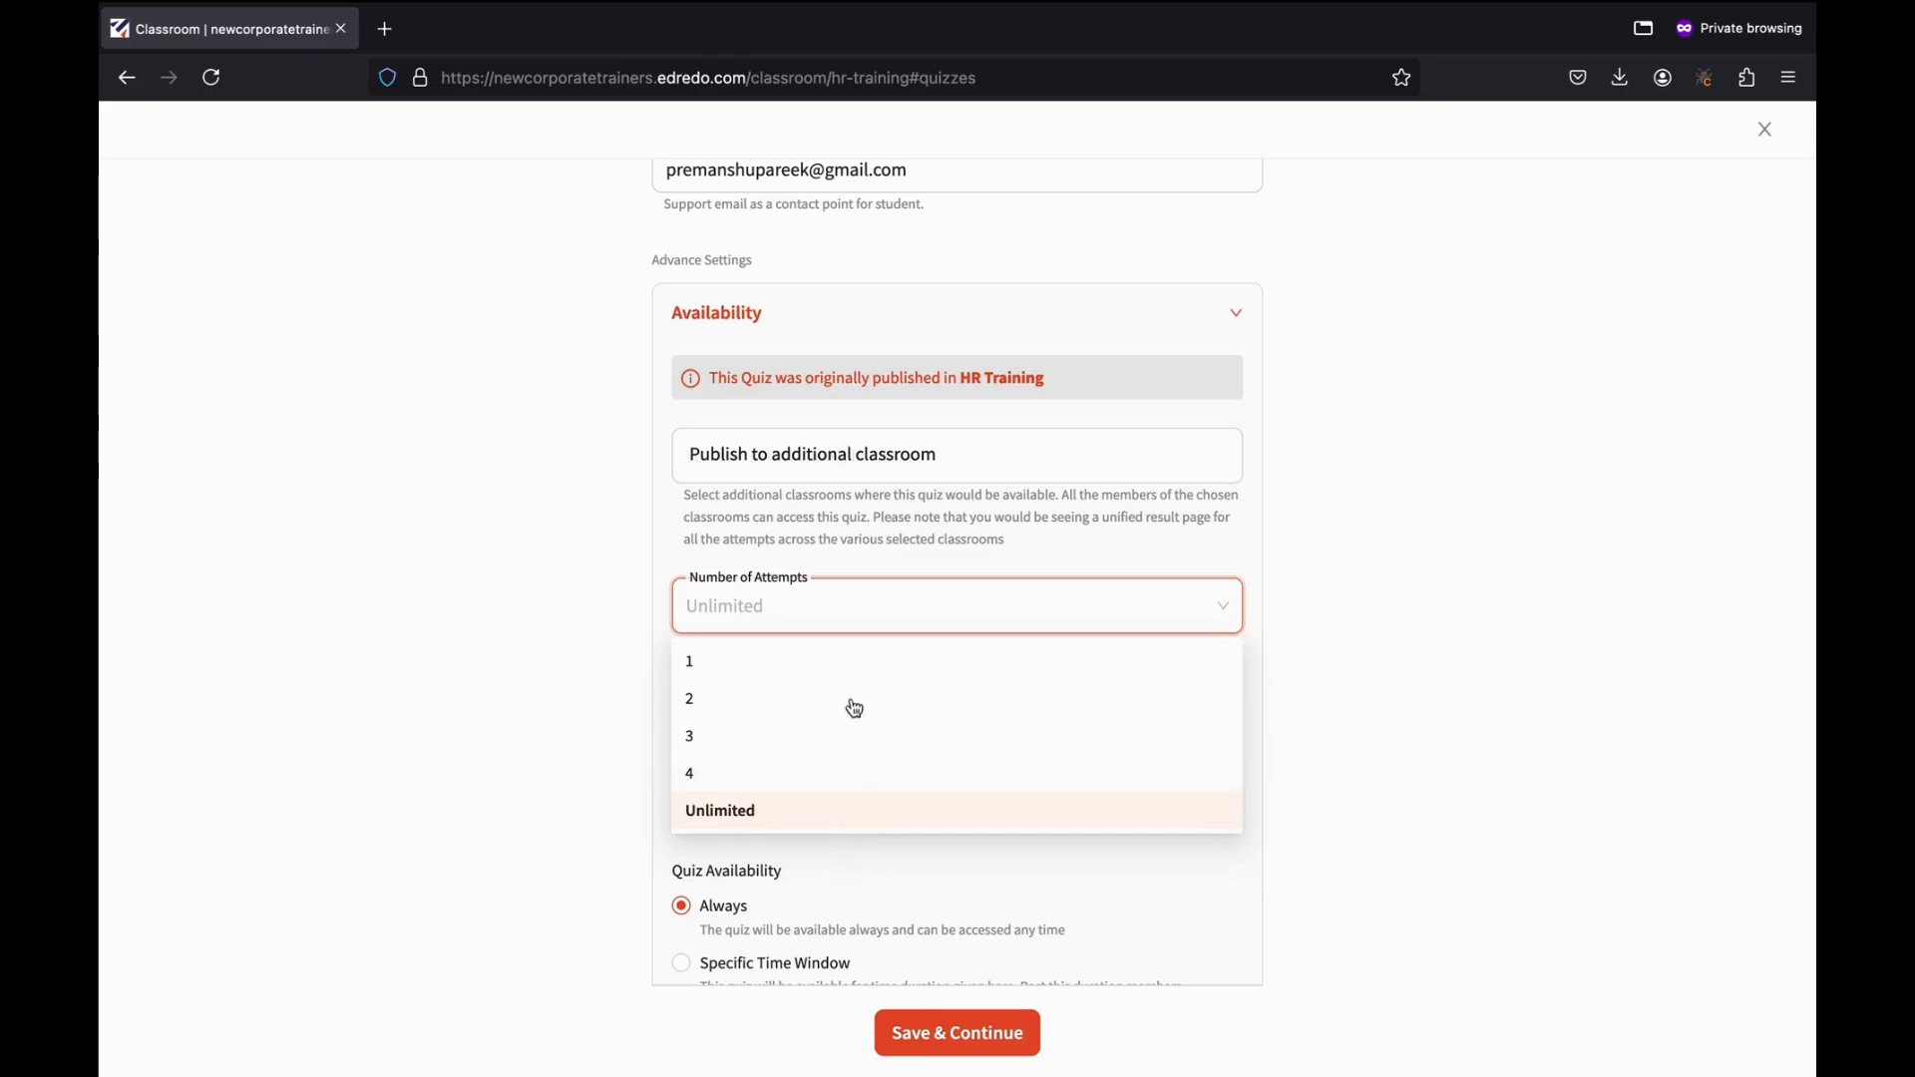
left_click(735, 698)
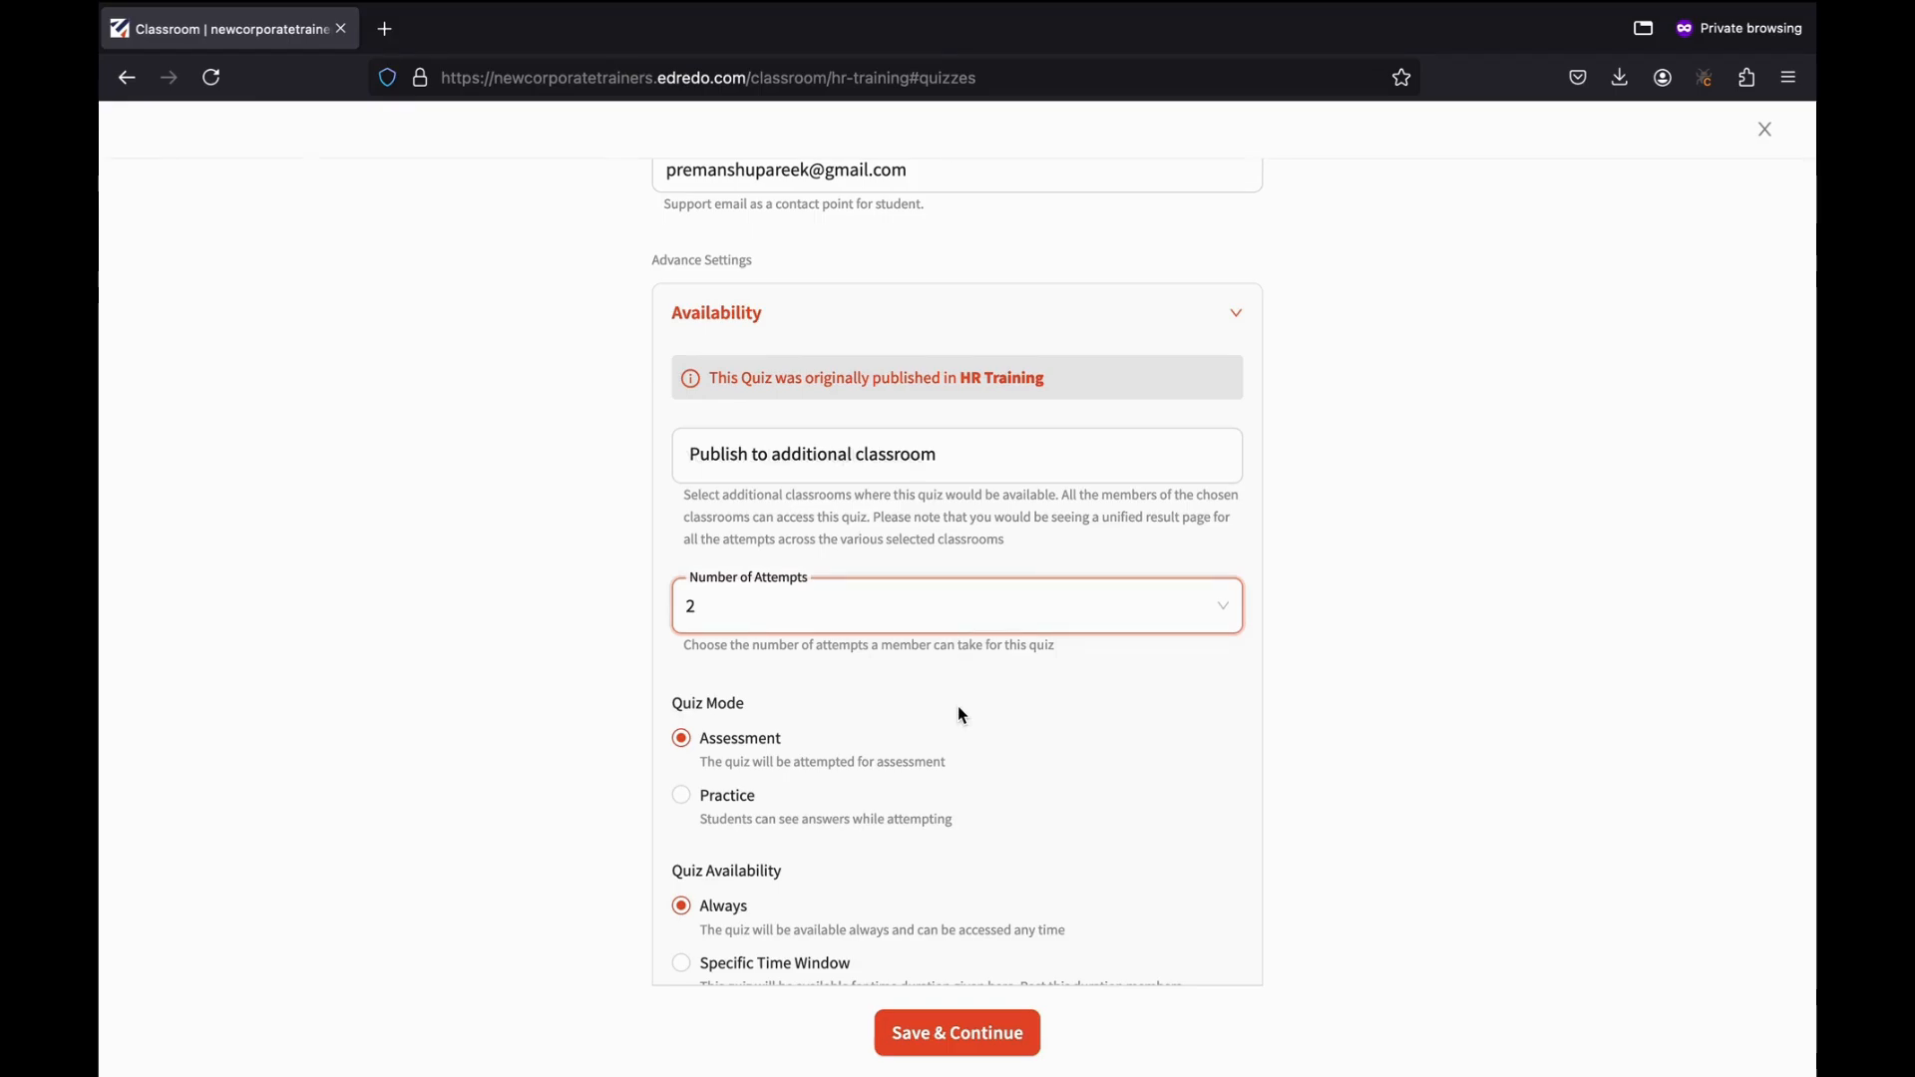
left_click(726, 794)
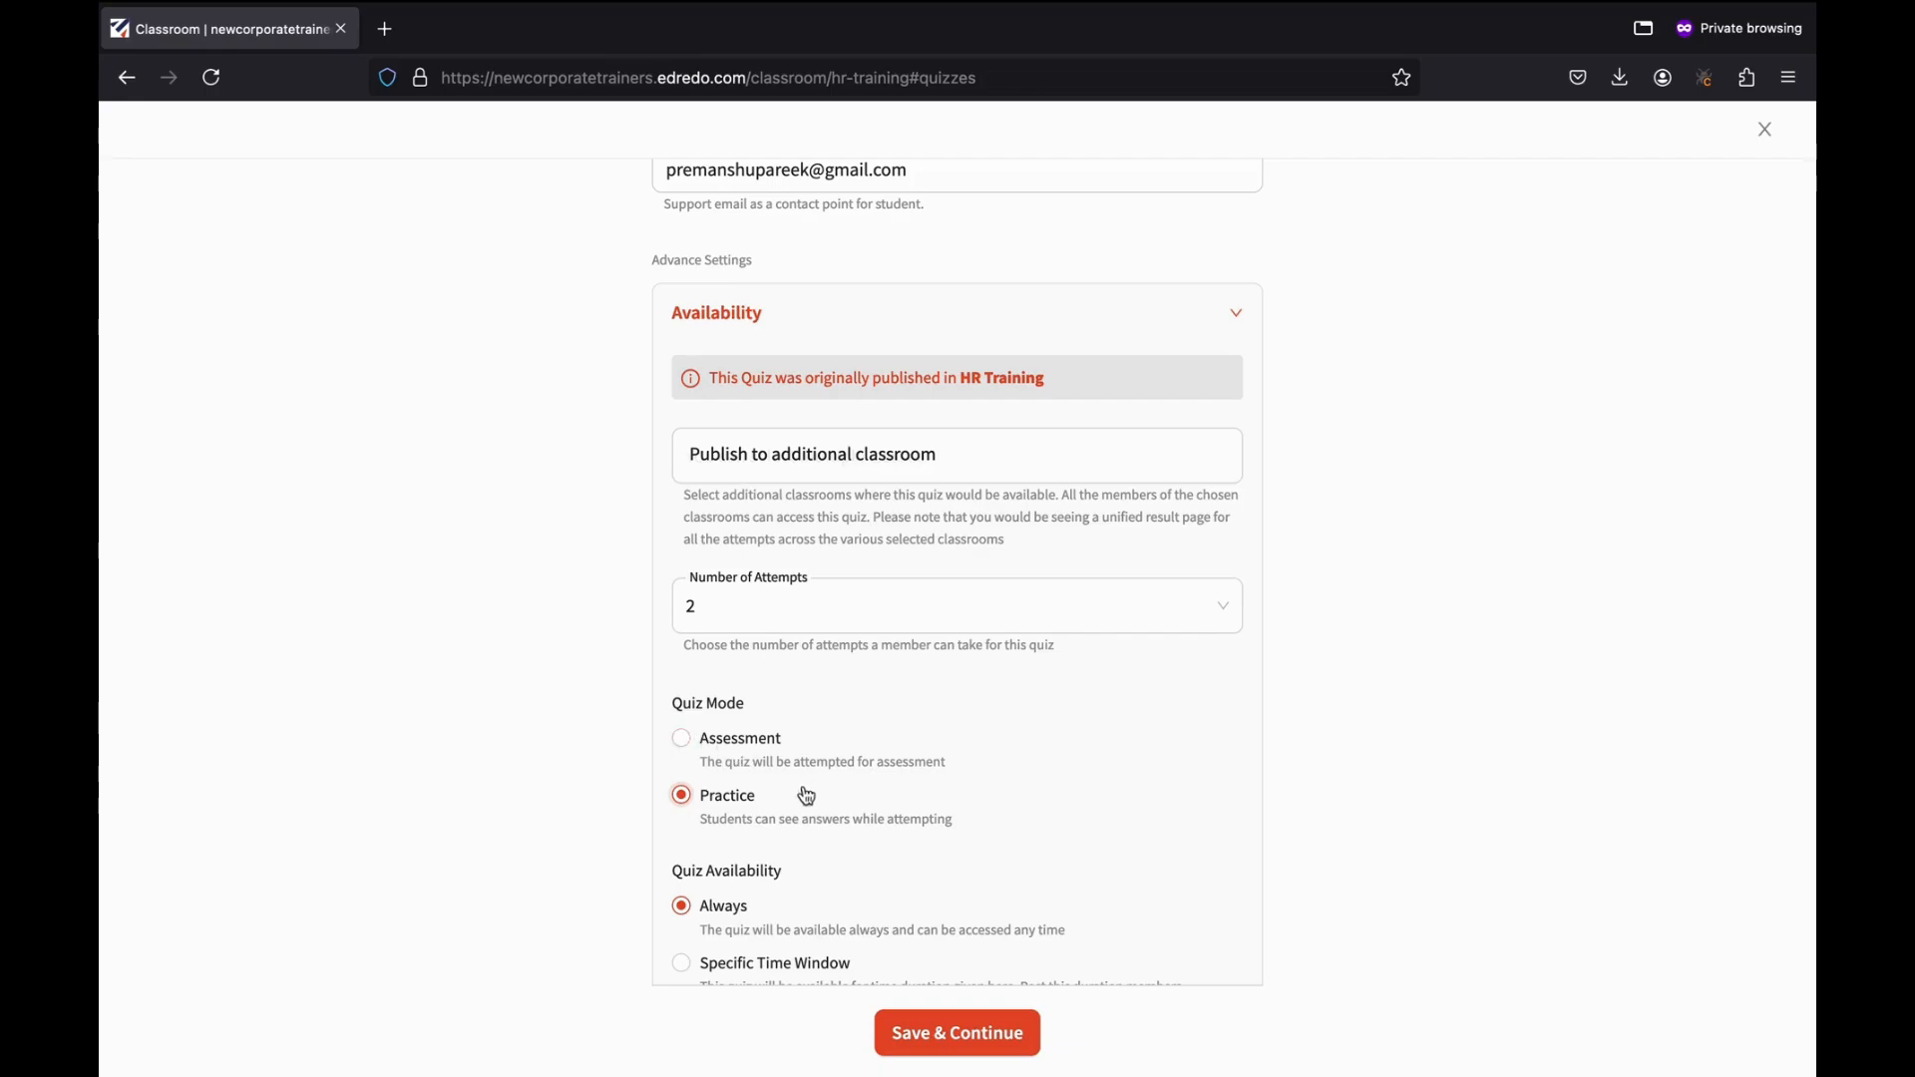
left_click(682, 739)
scroll(841, 789, "down", 5)
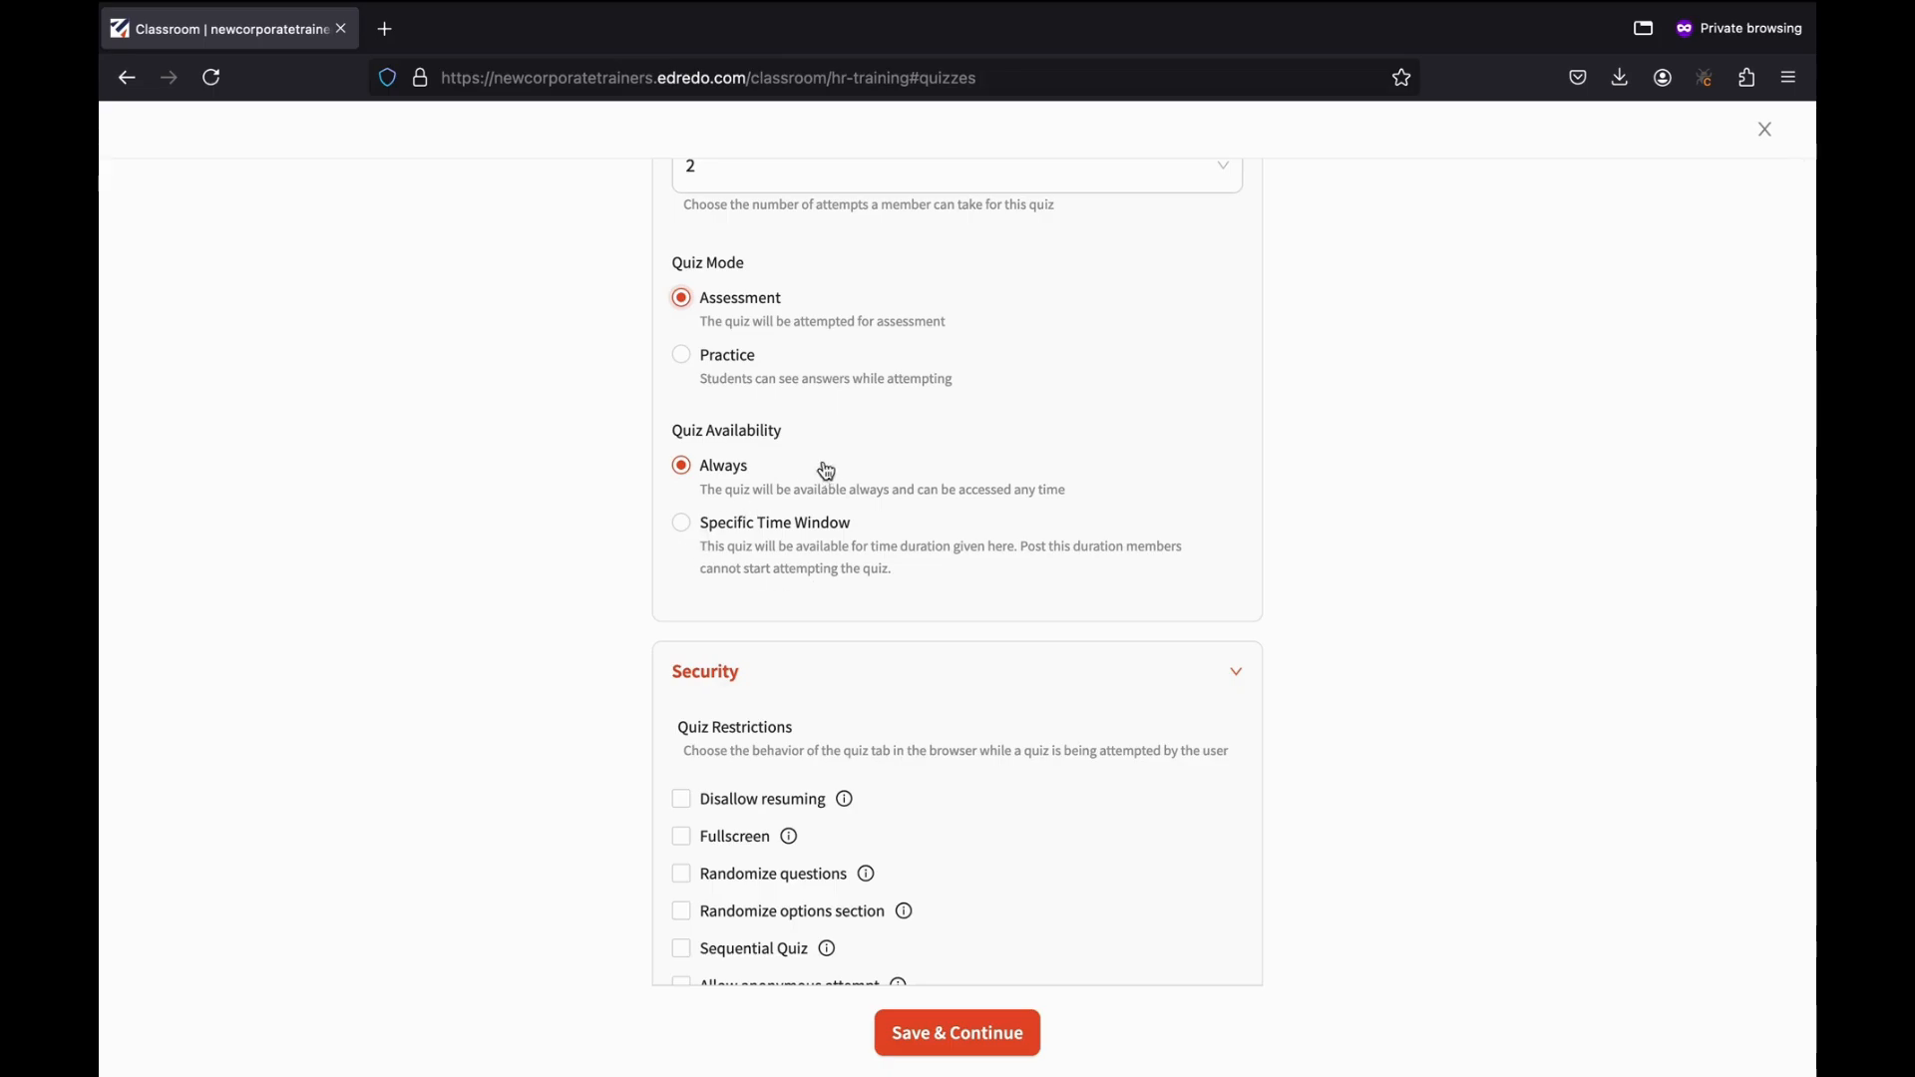
left_click(684, 526)
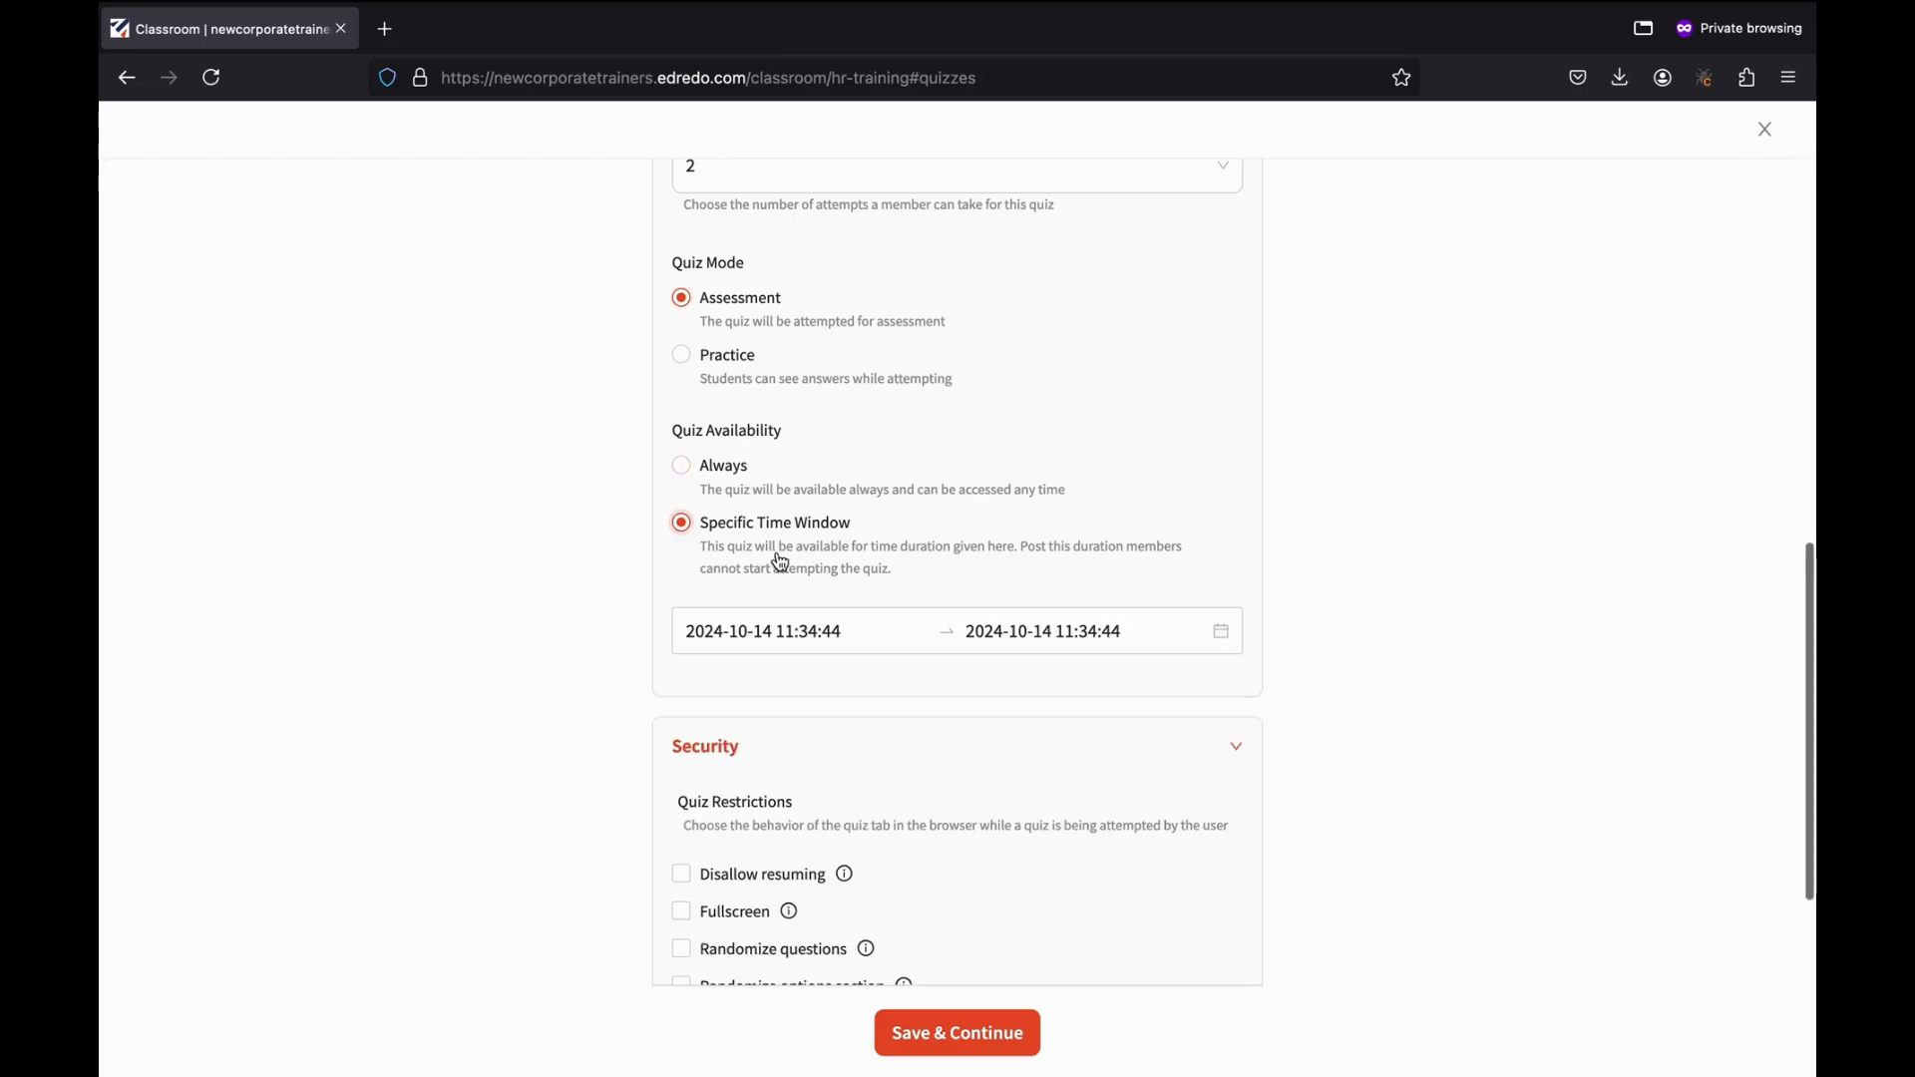
left_click(748, 633)
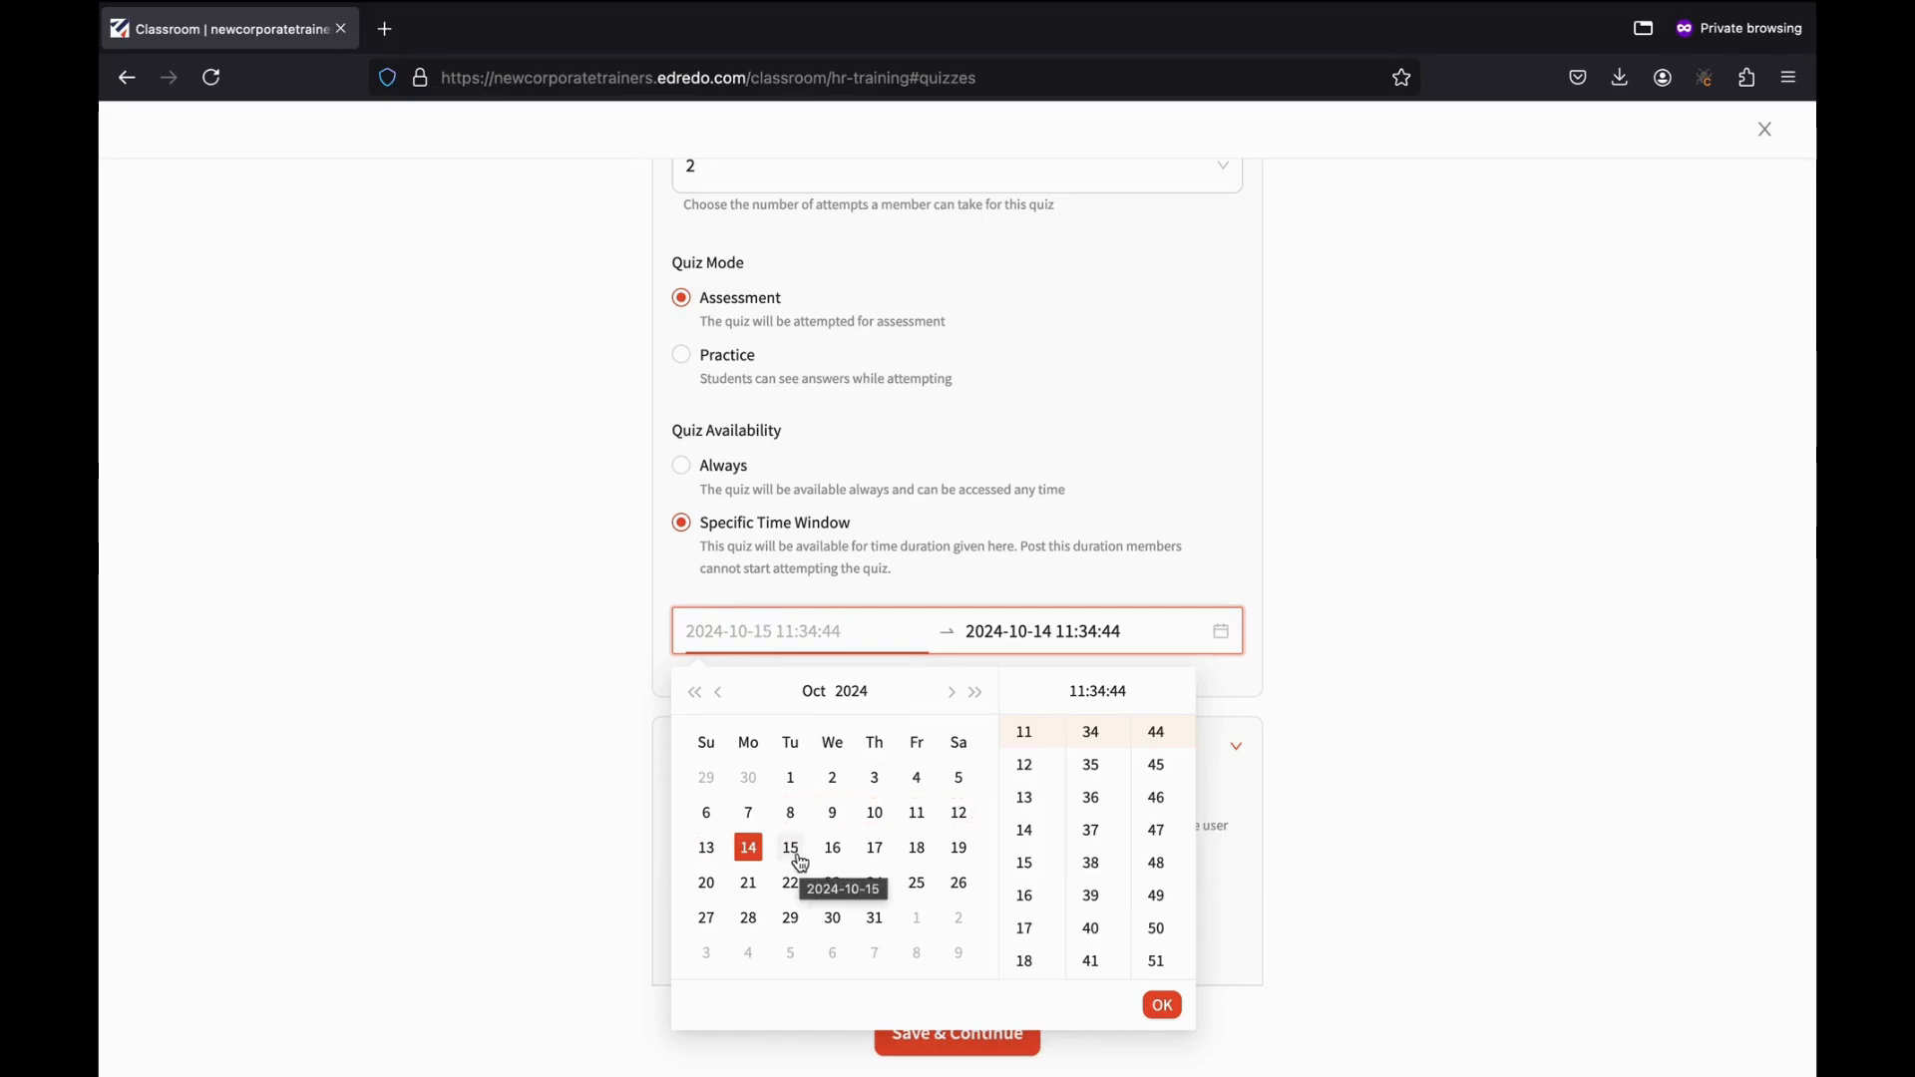
left_click(802, 864)
left_click(759, 858)
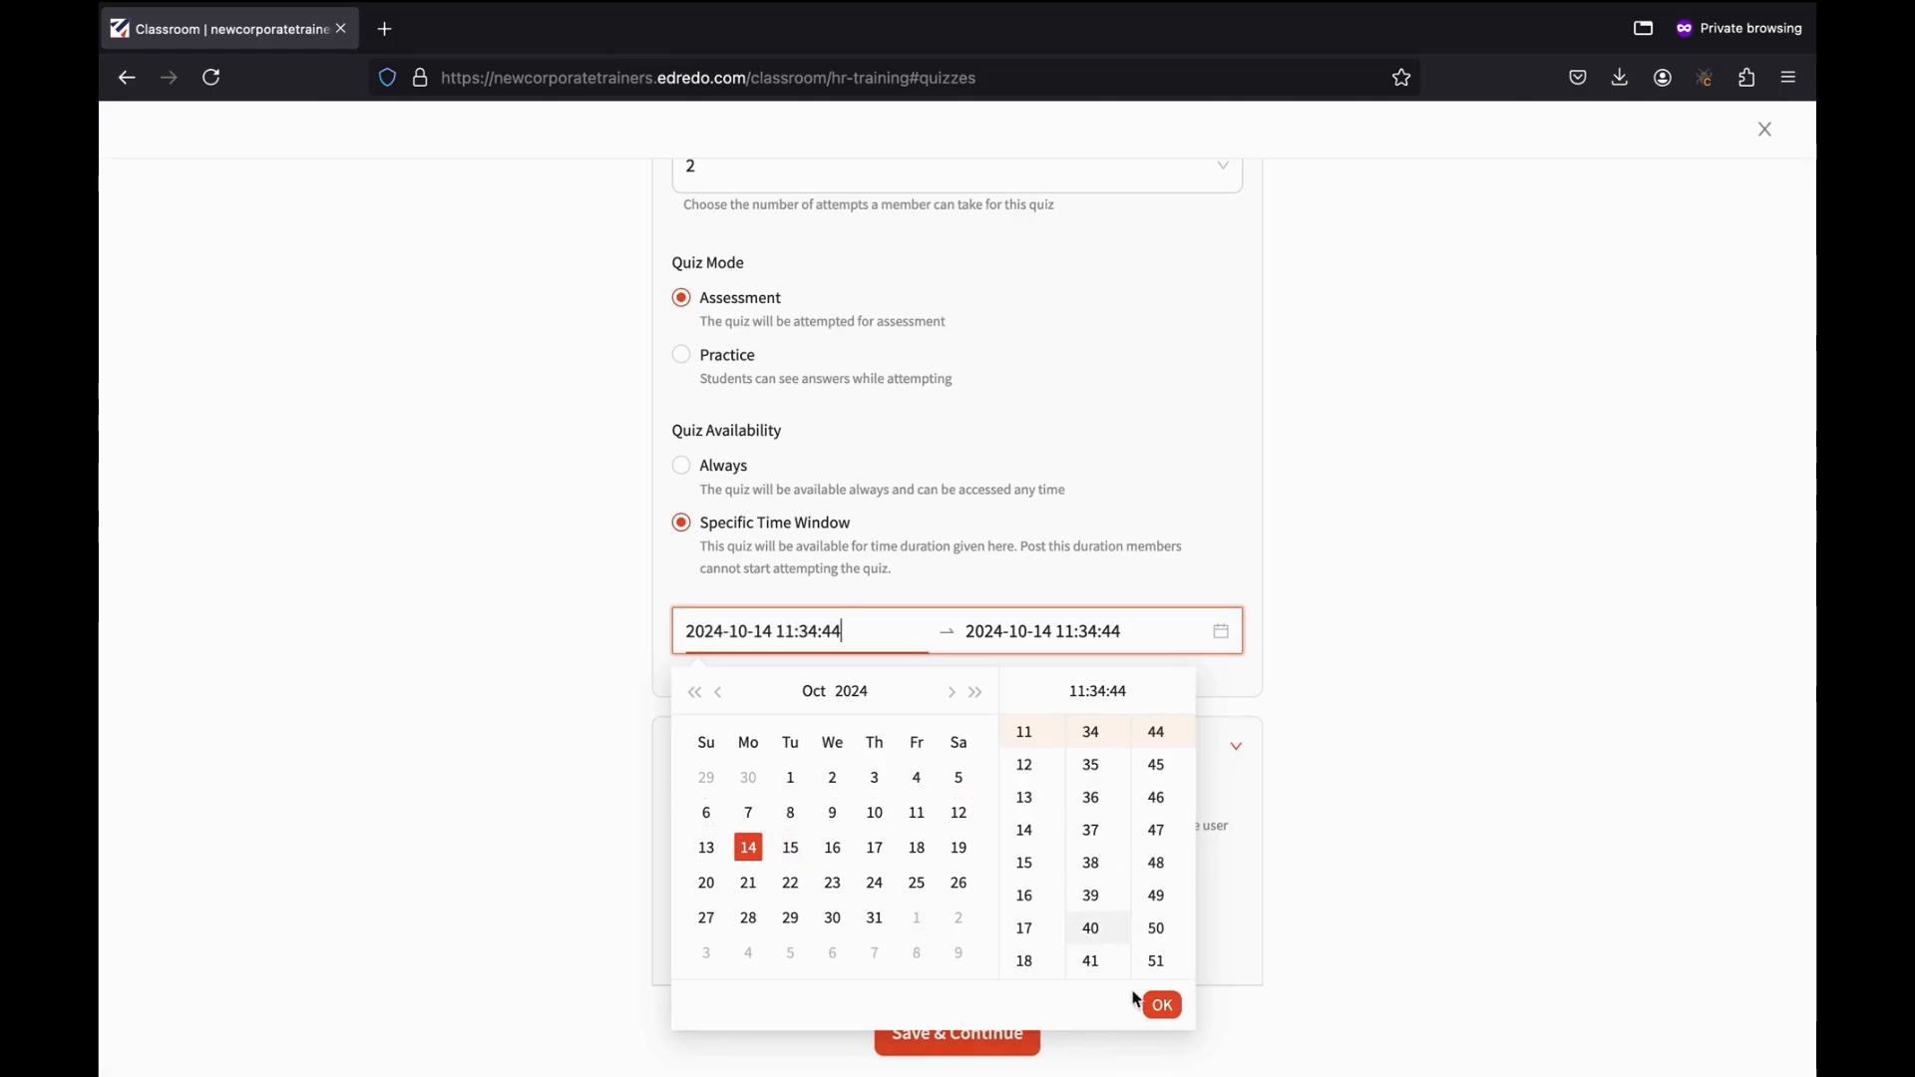
left_click(1162, 1005)
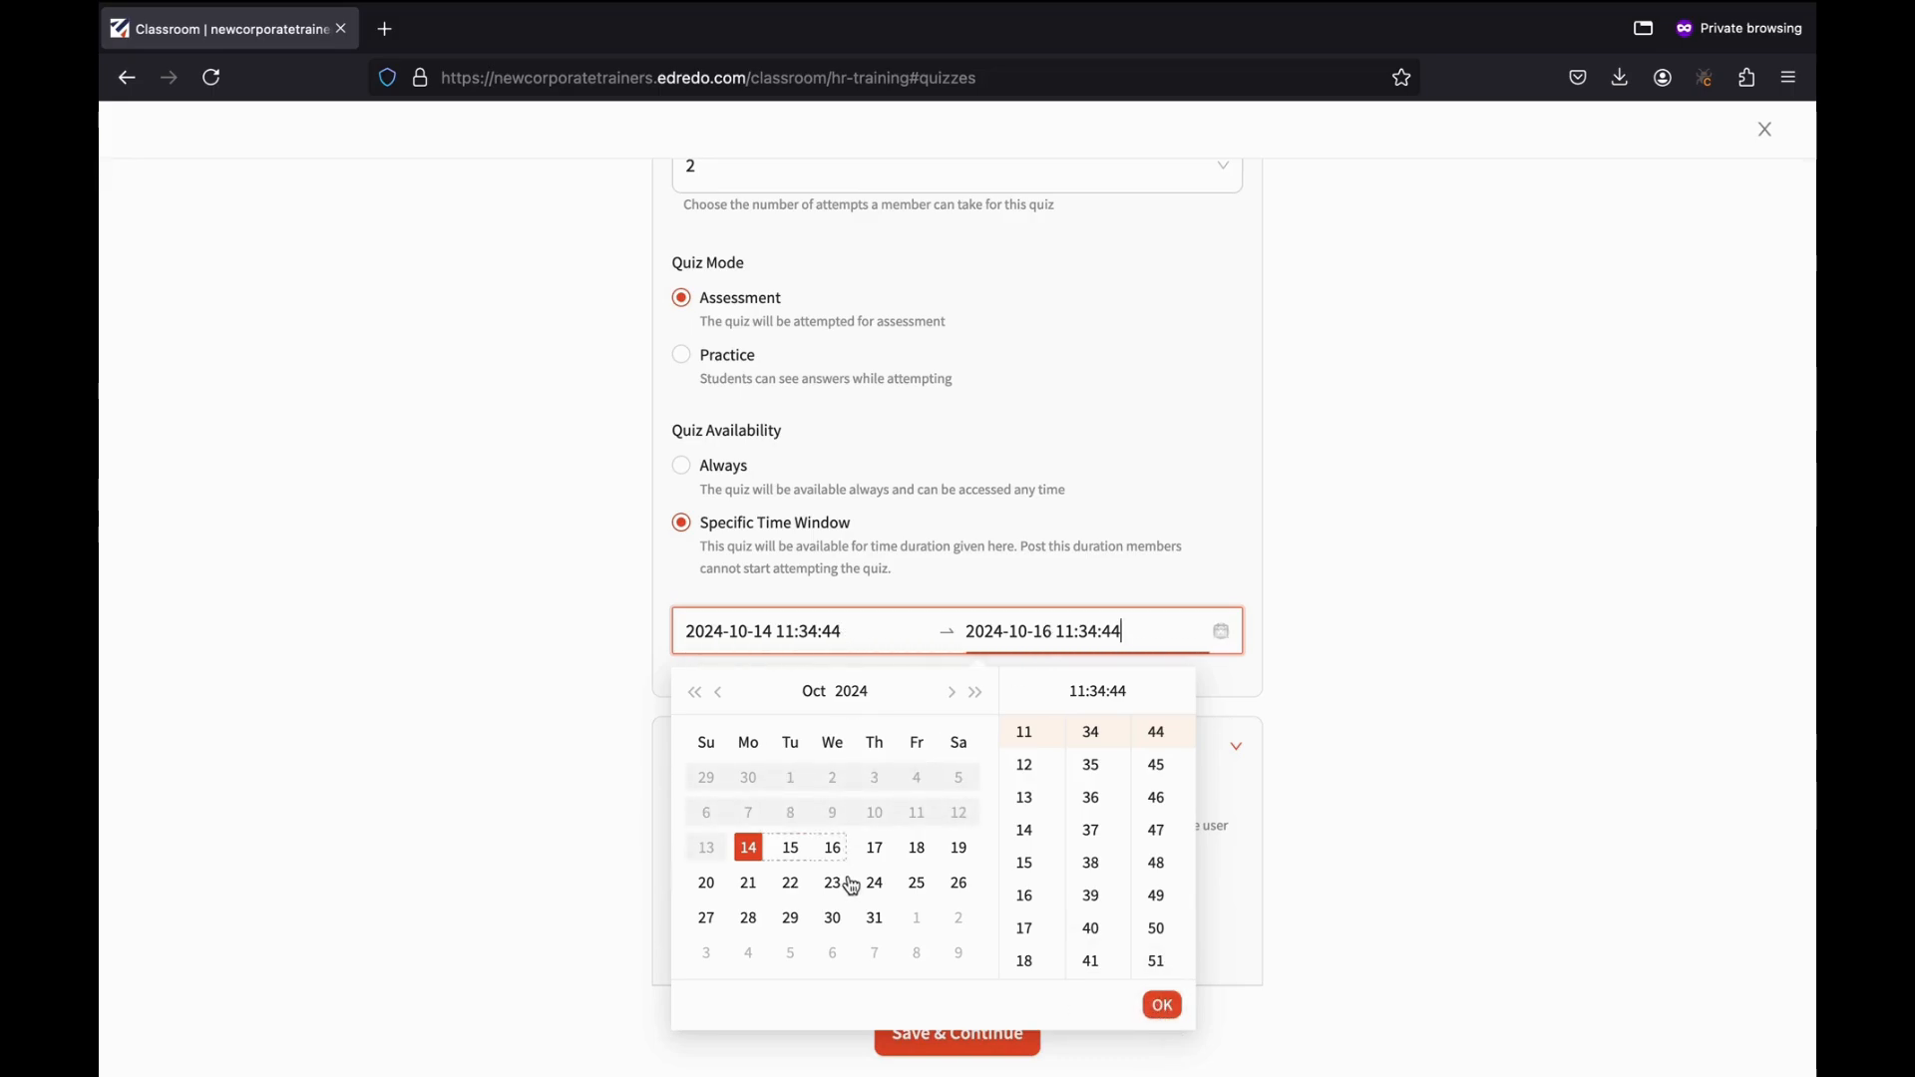
left_click(834, 919)
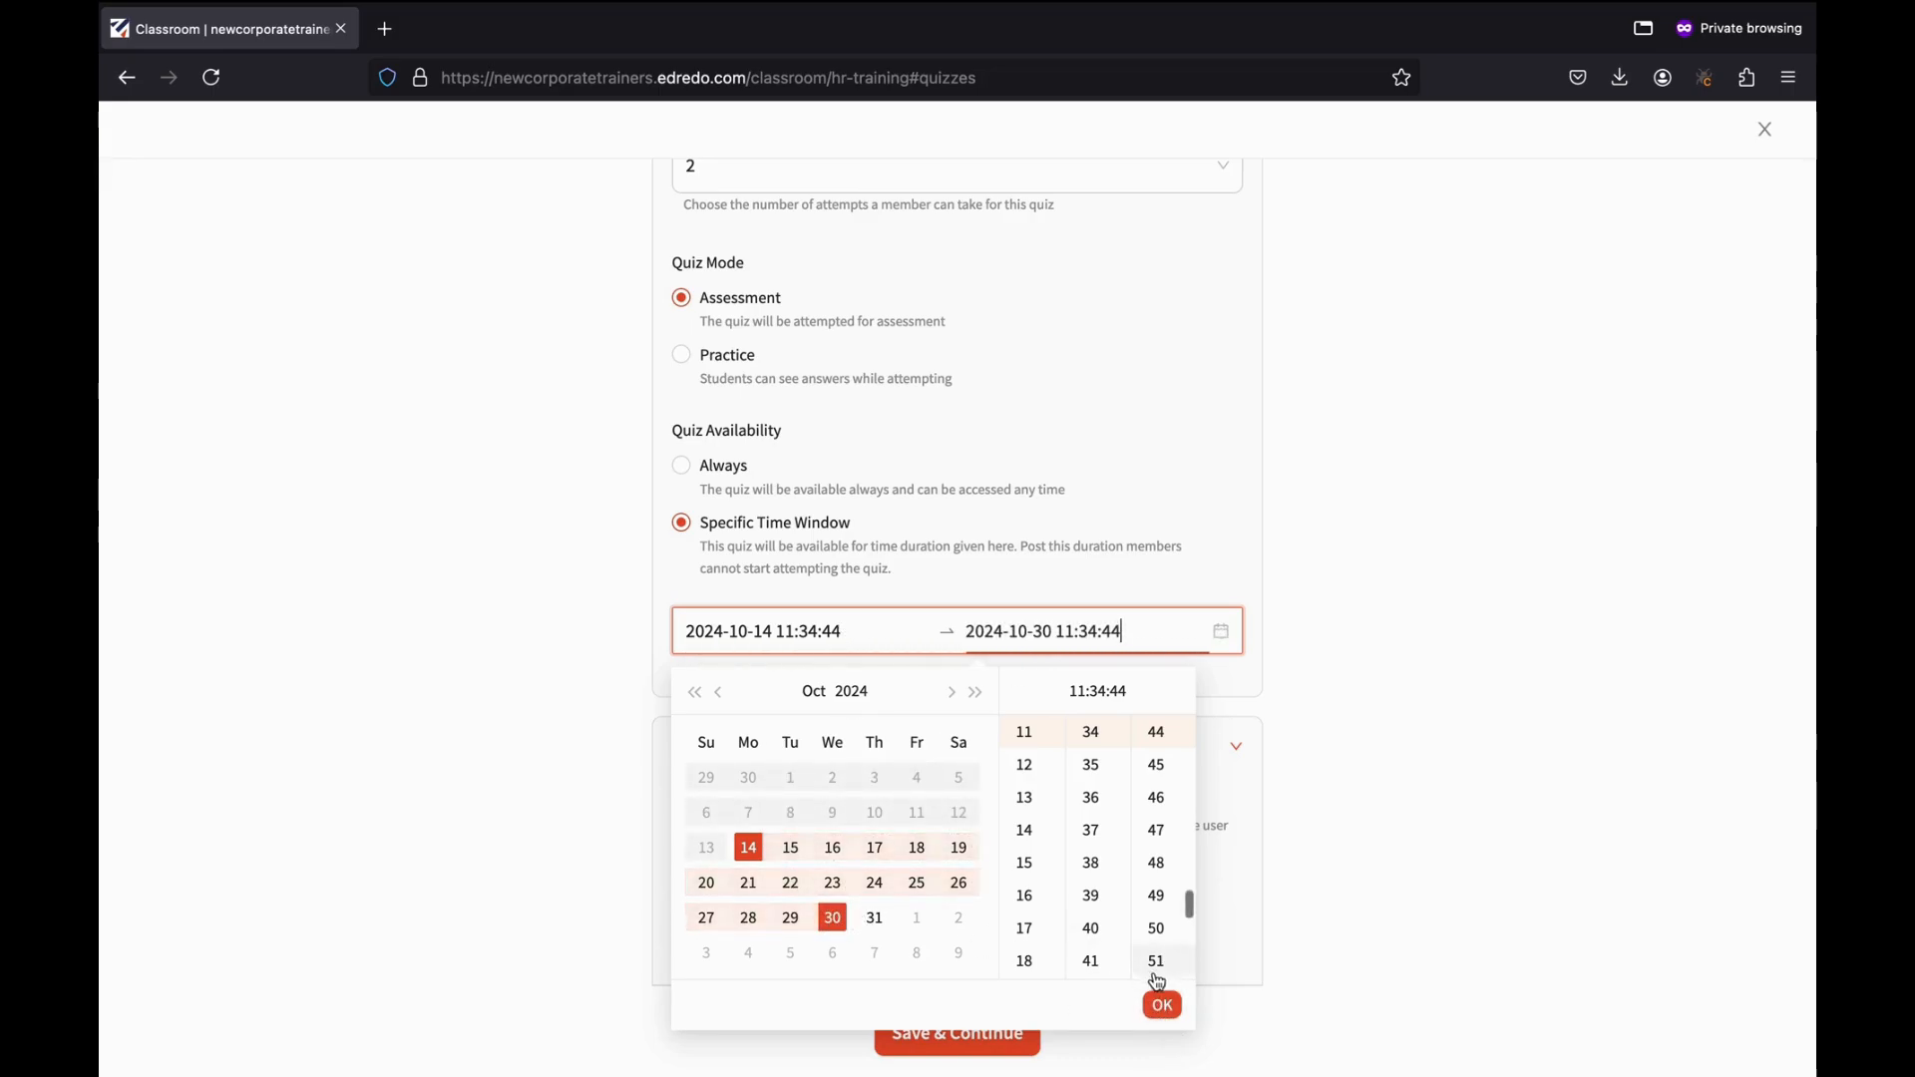
left_click(1162, 1005)
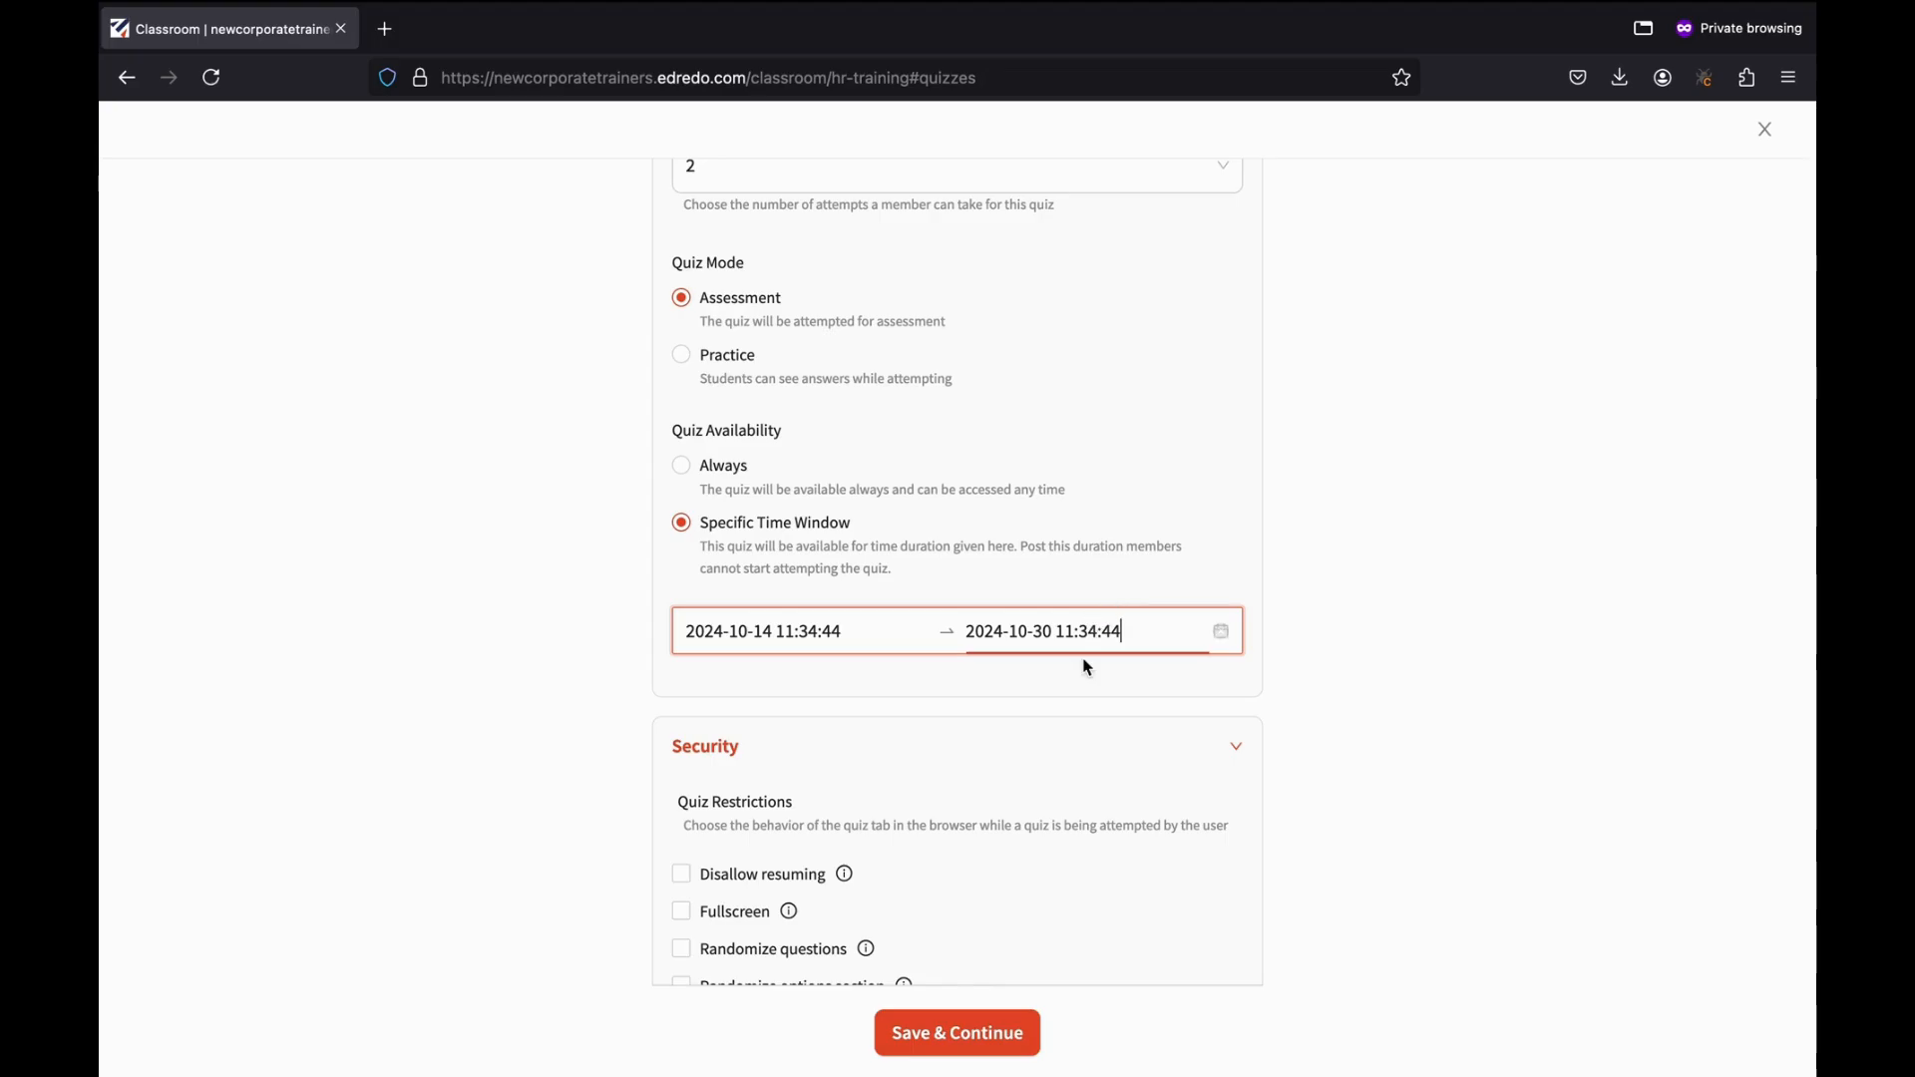
scroll(1320, 452, "down", 3)
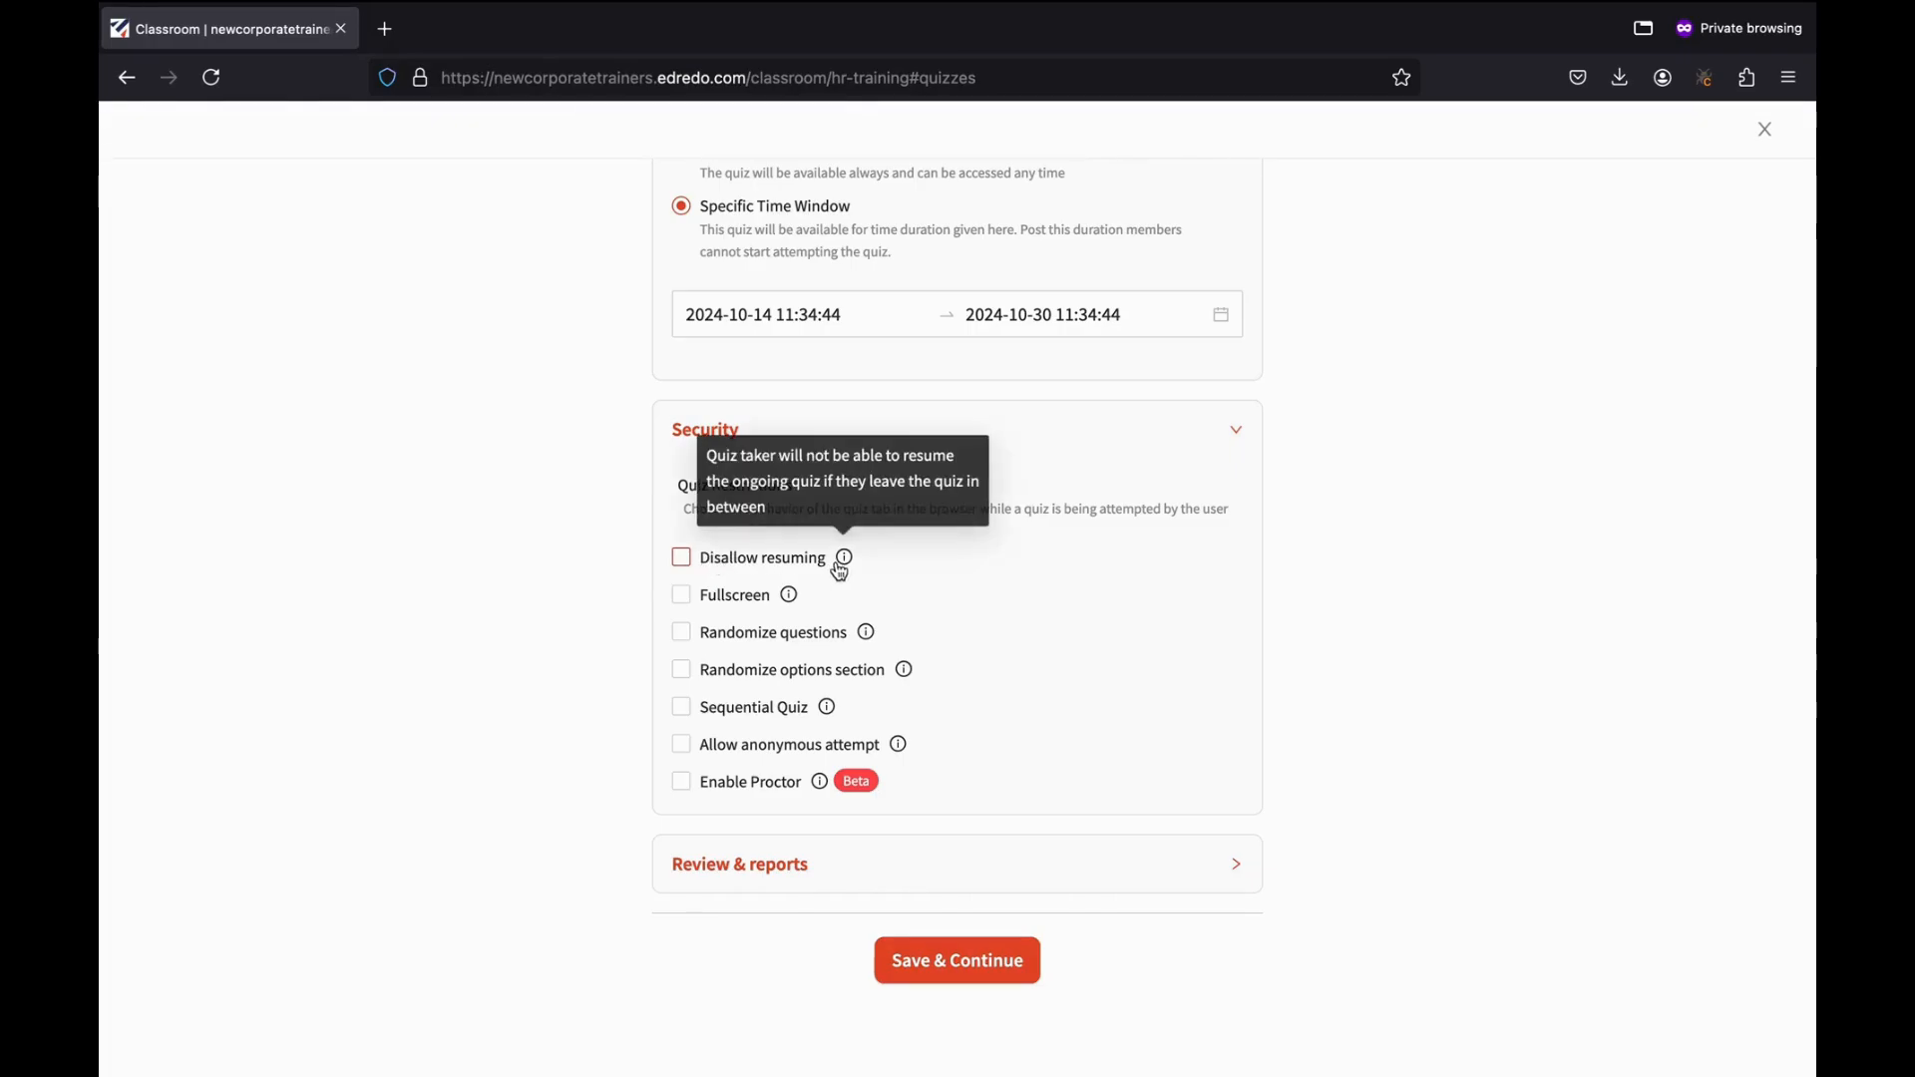
Enable Fullscreen and Randomize questions under Security, and expand the Review & reports section.
left_click(688, 600)
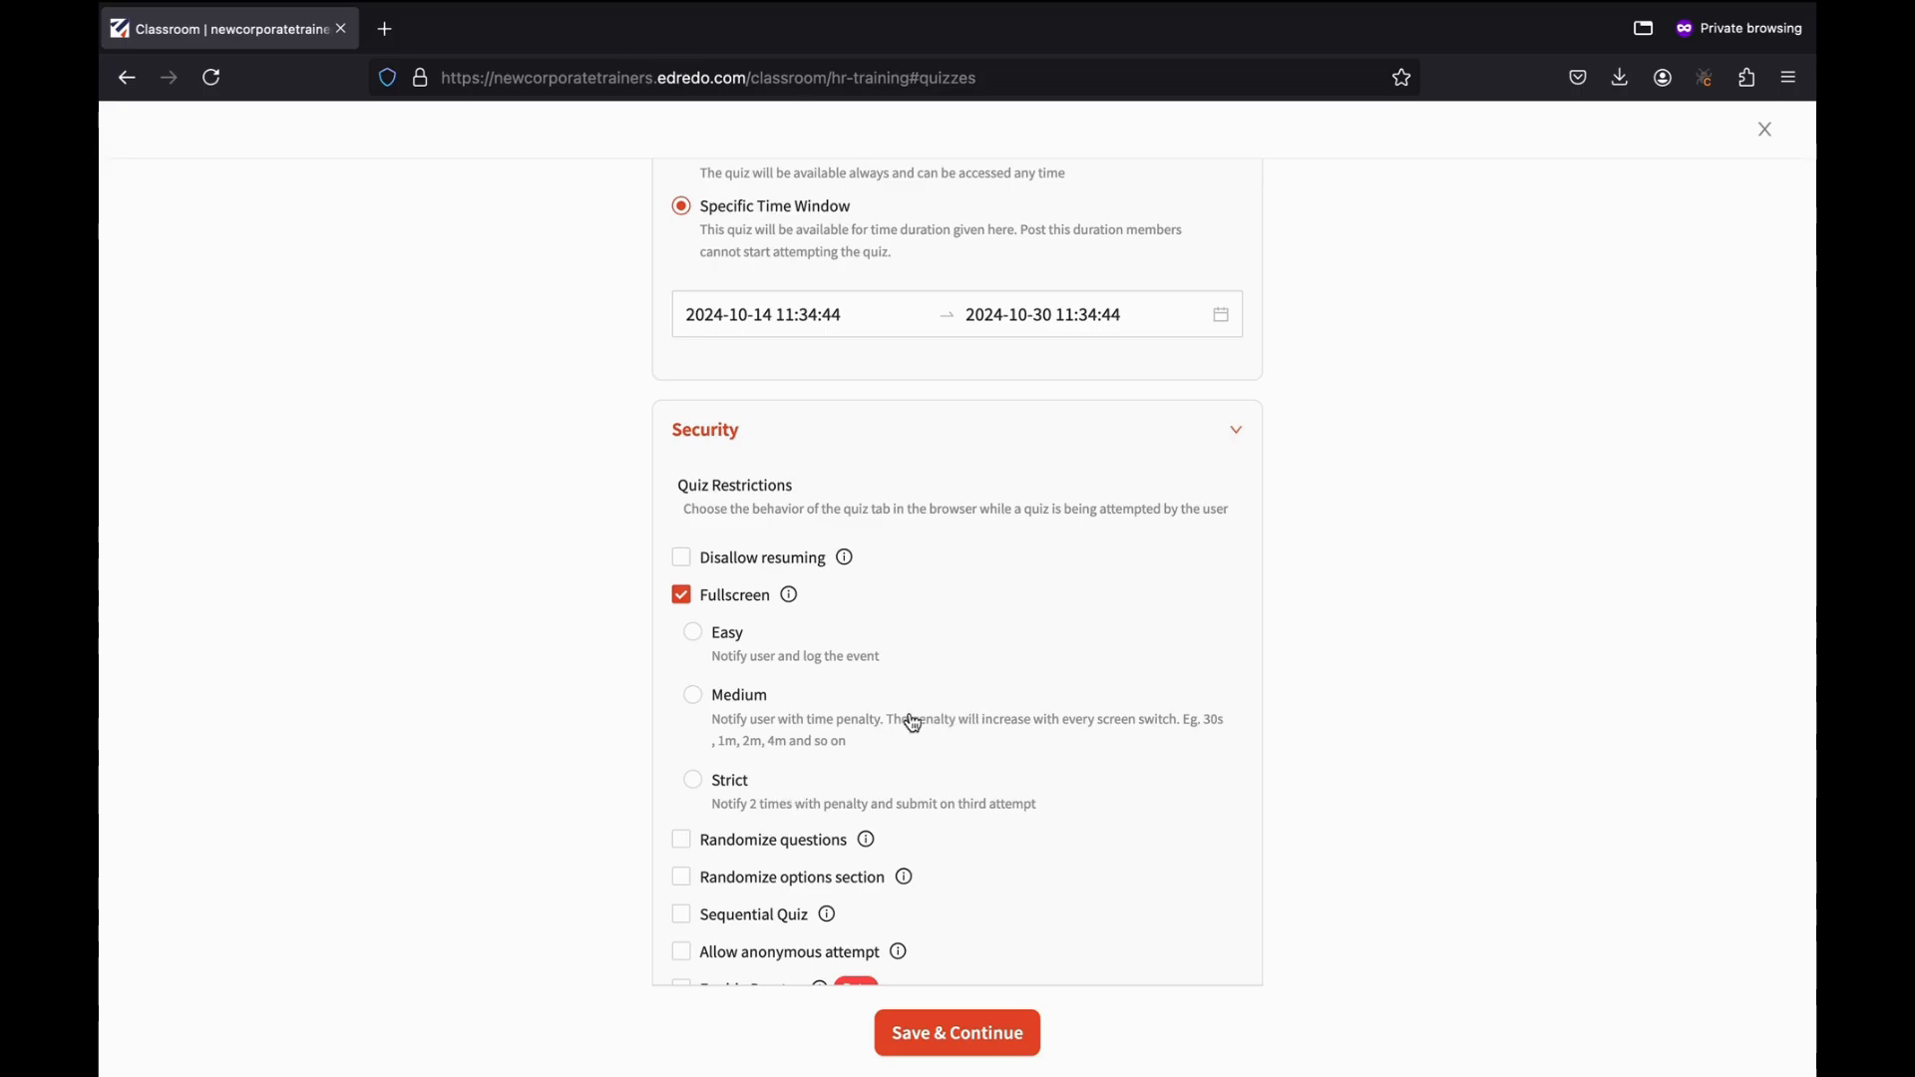
scroll(907, 724, "down", 2)
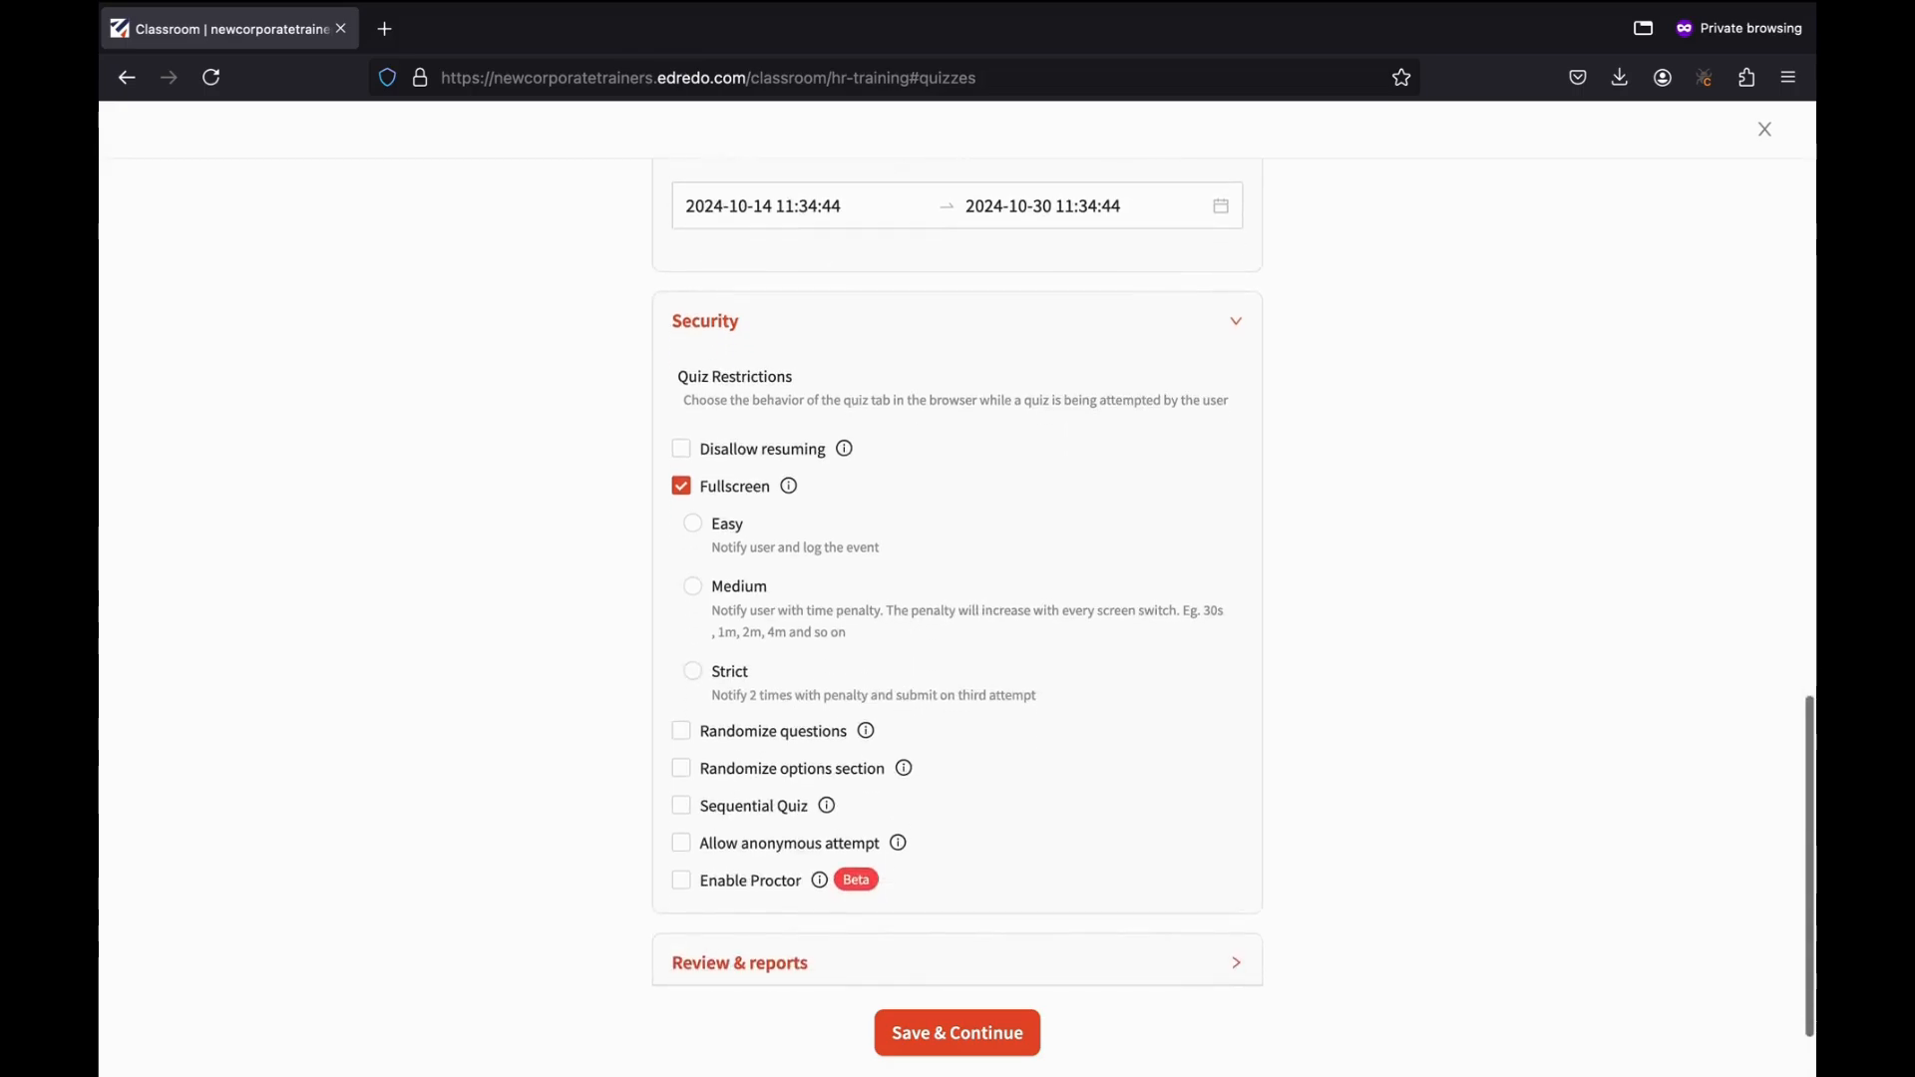
left_click(681, 731)
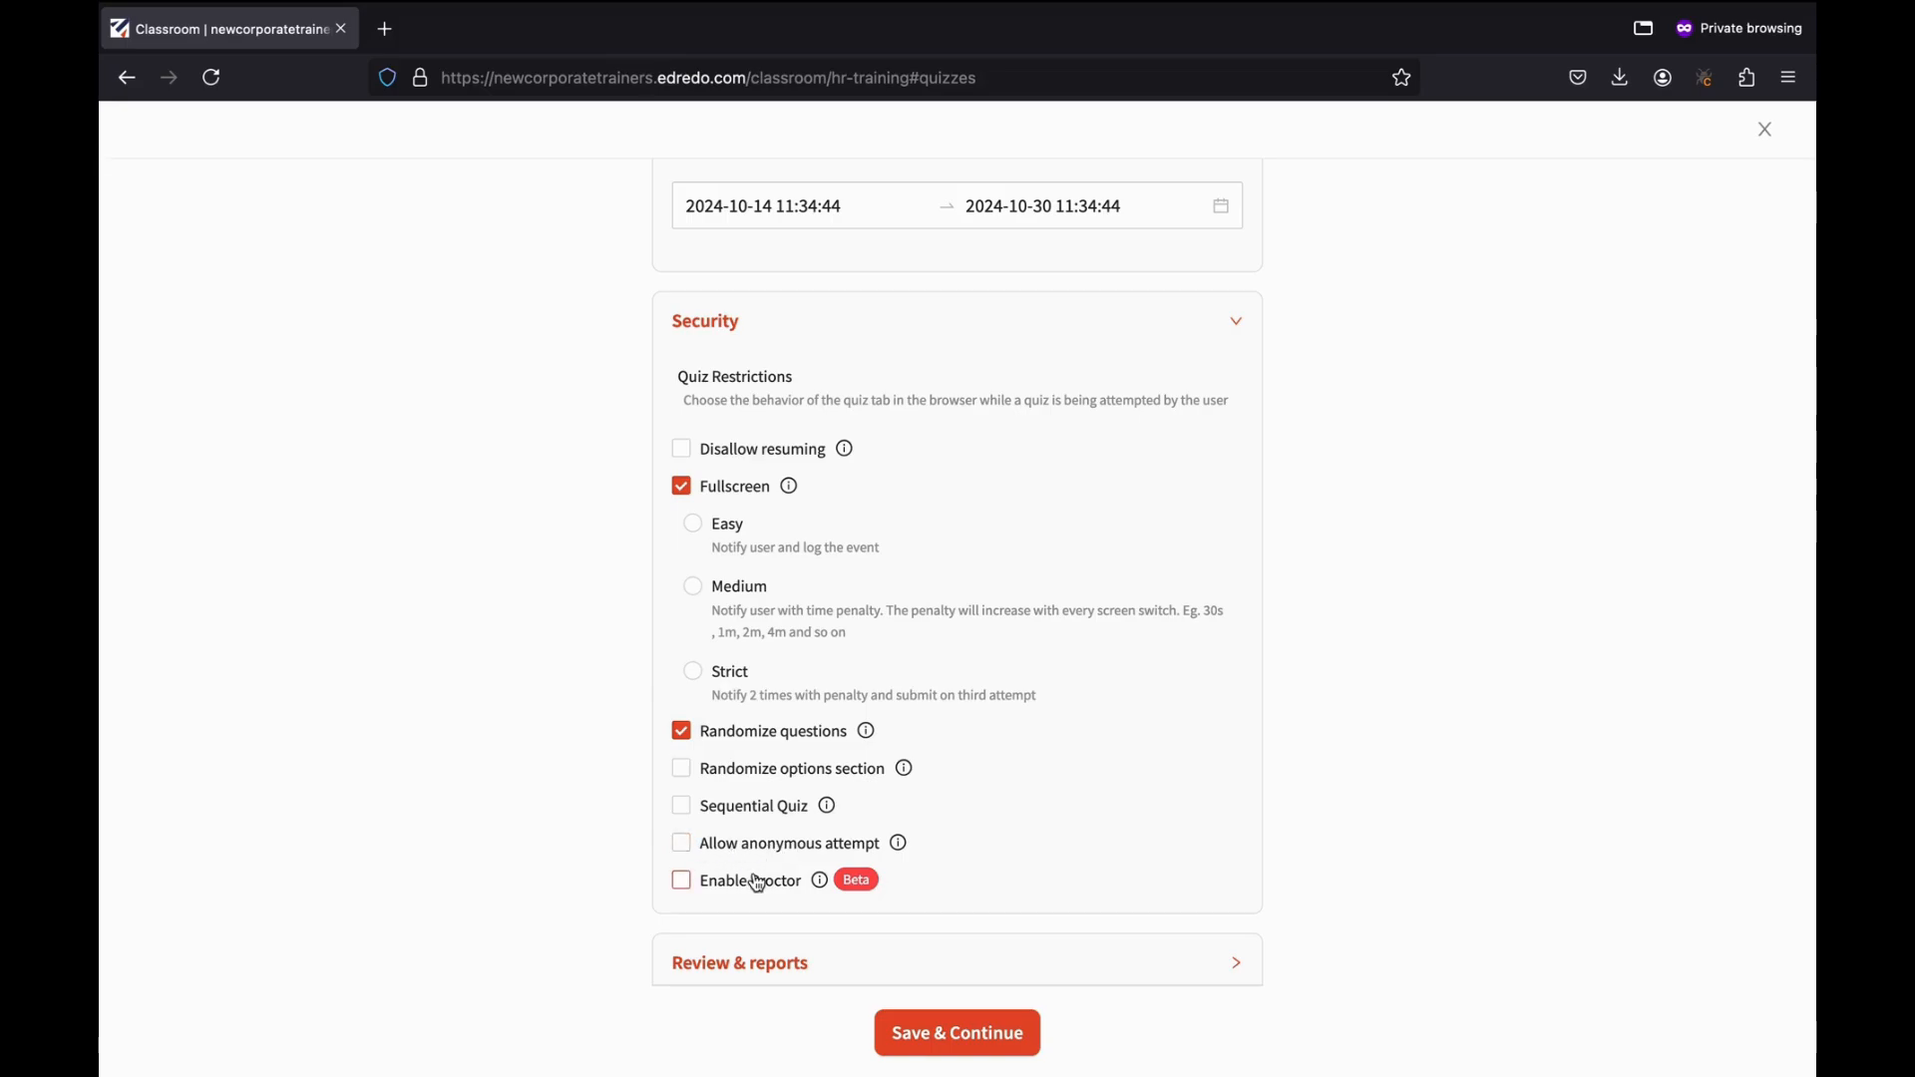
mouse_move(899, 847)
scroll(1230, 776, "down", 2)
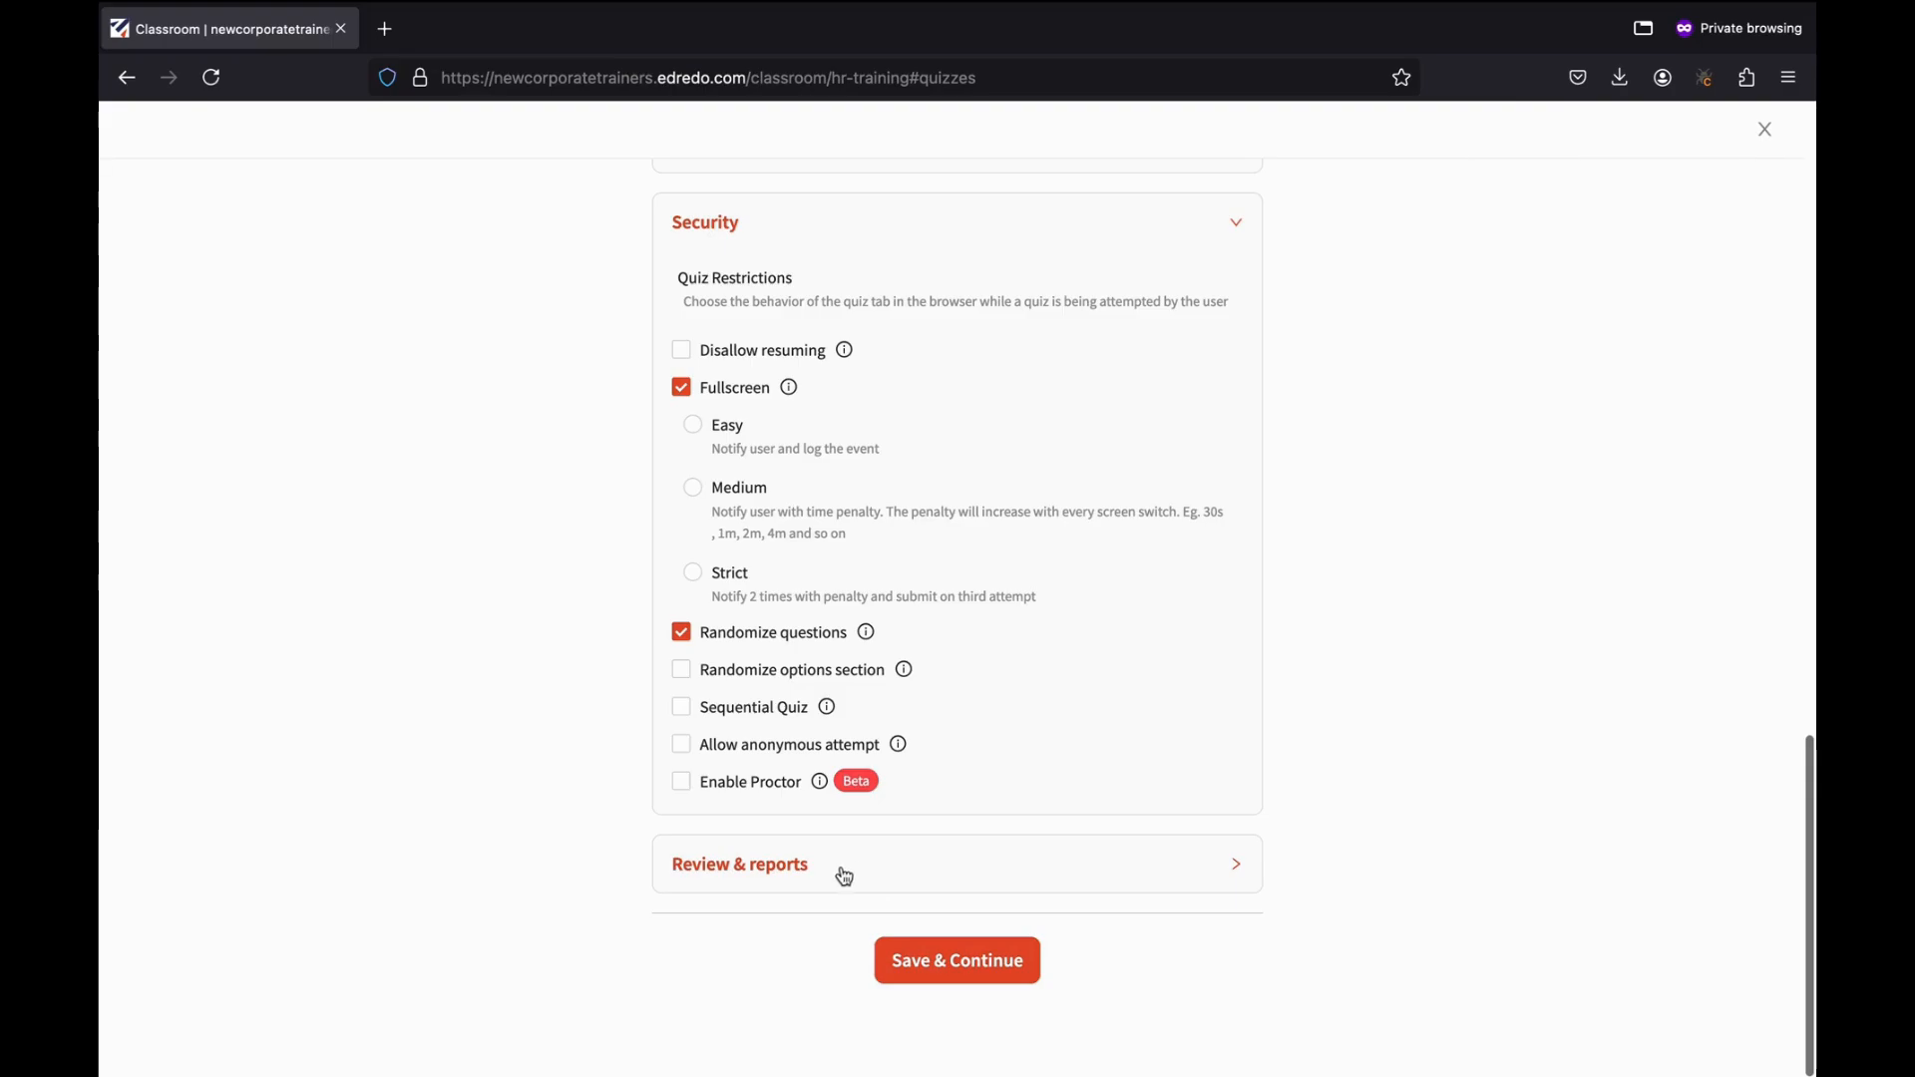
left_click(750, 875)
scroll(839, 885, "down", 2)
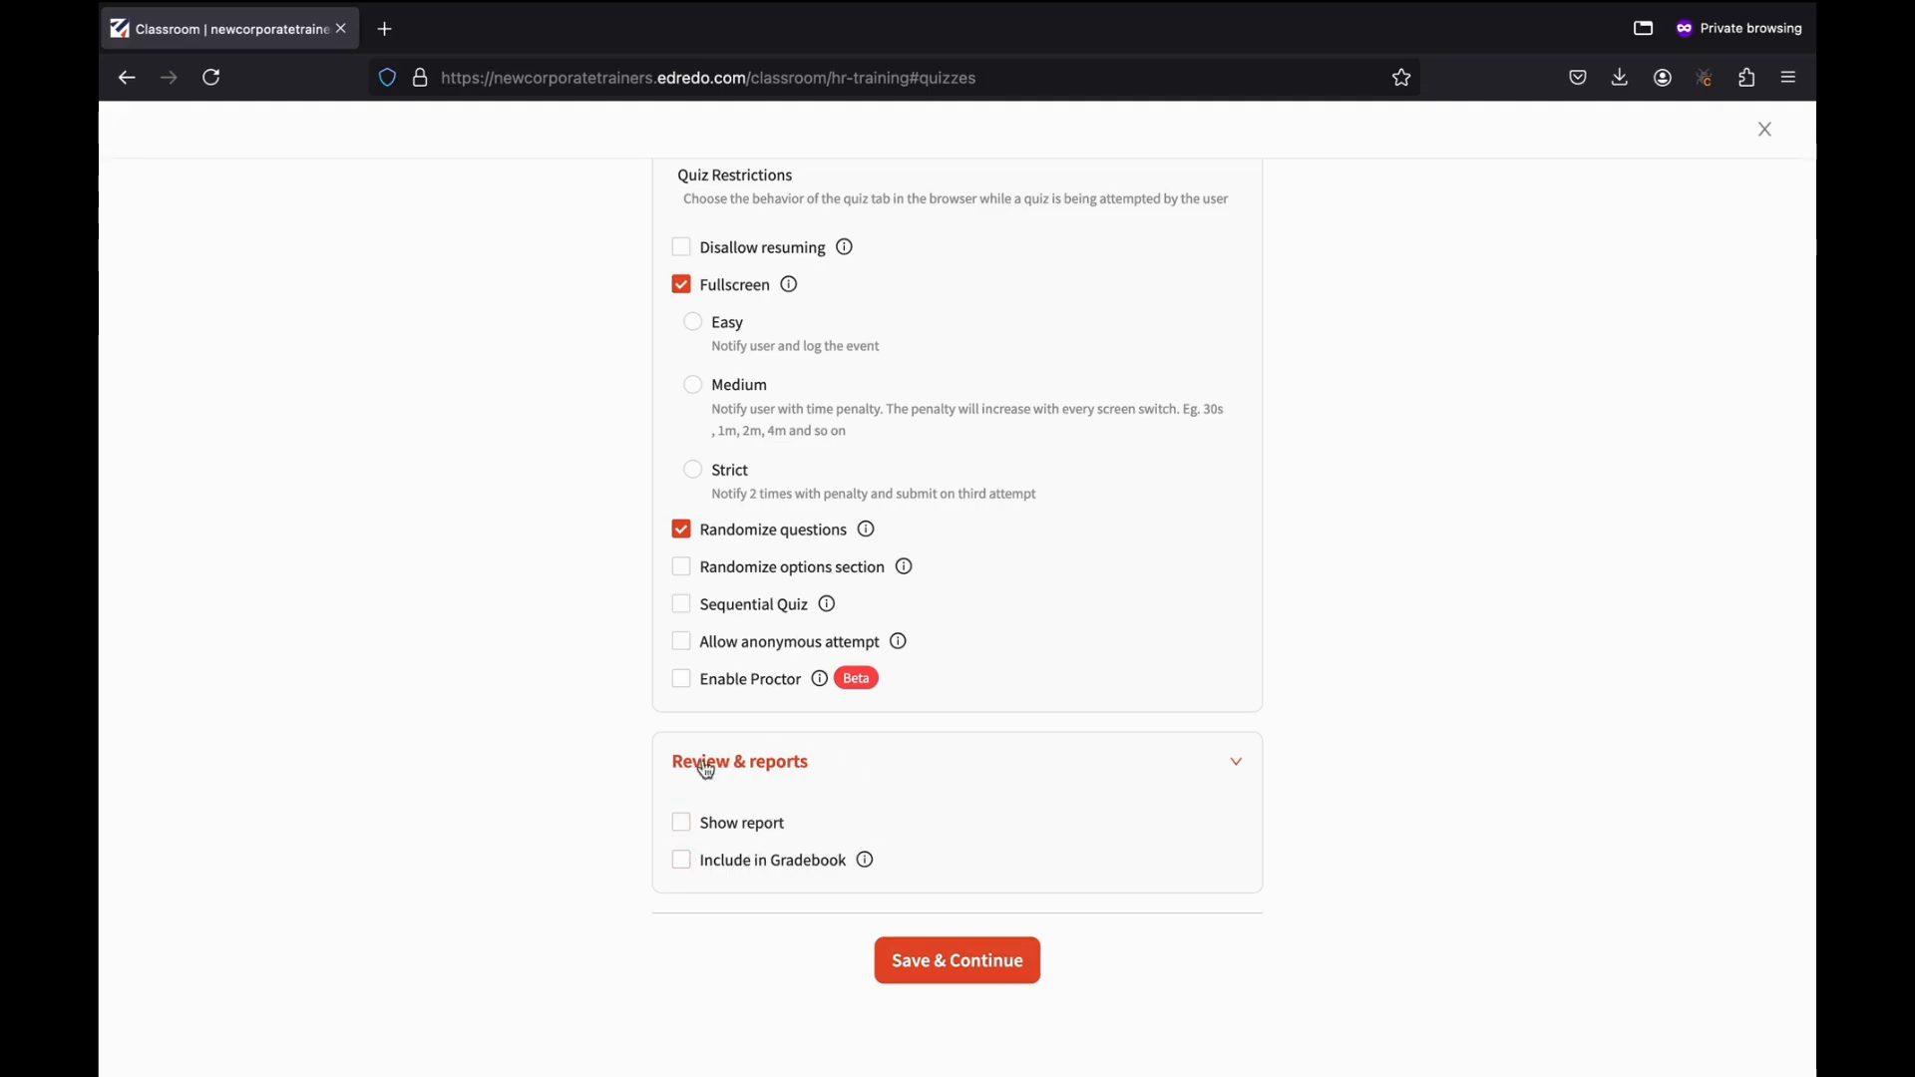
Enable Show report, Include in Gradebook and Disallow resuming, disable Fullscreen, and save.
left_click(682, 822)
left_click(682, 861)
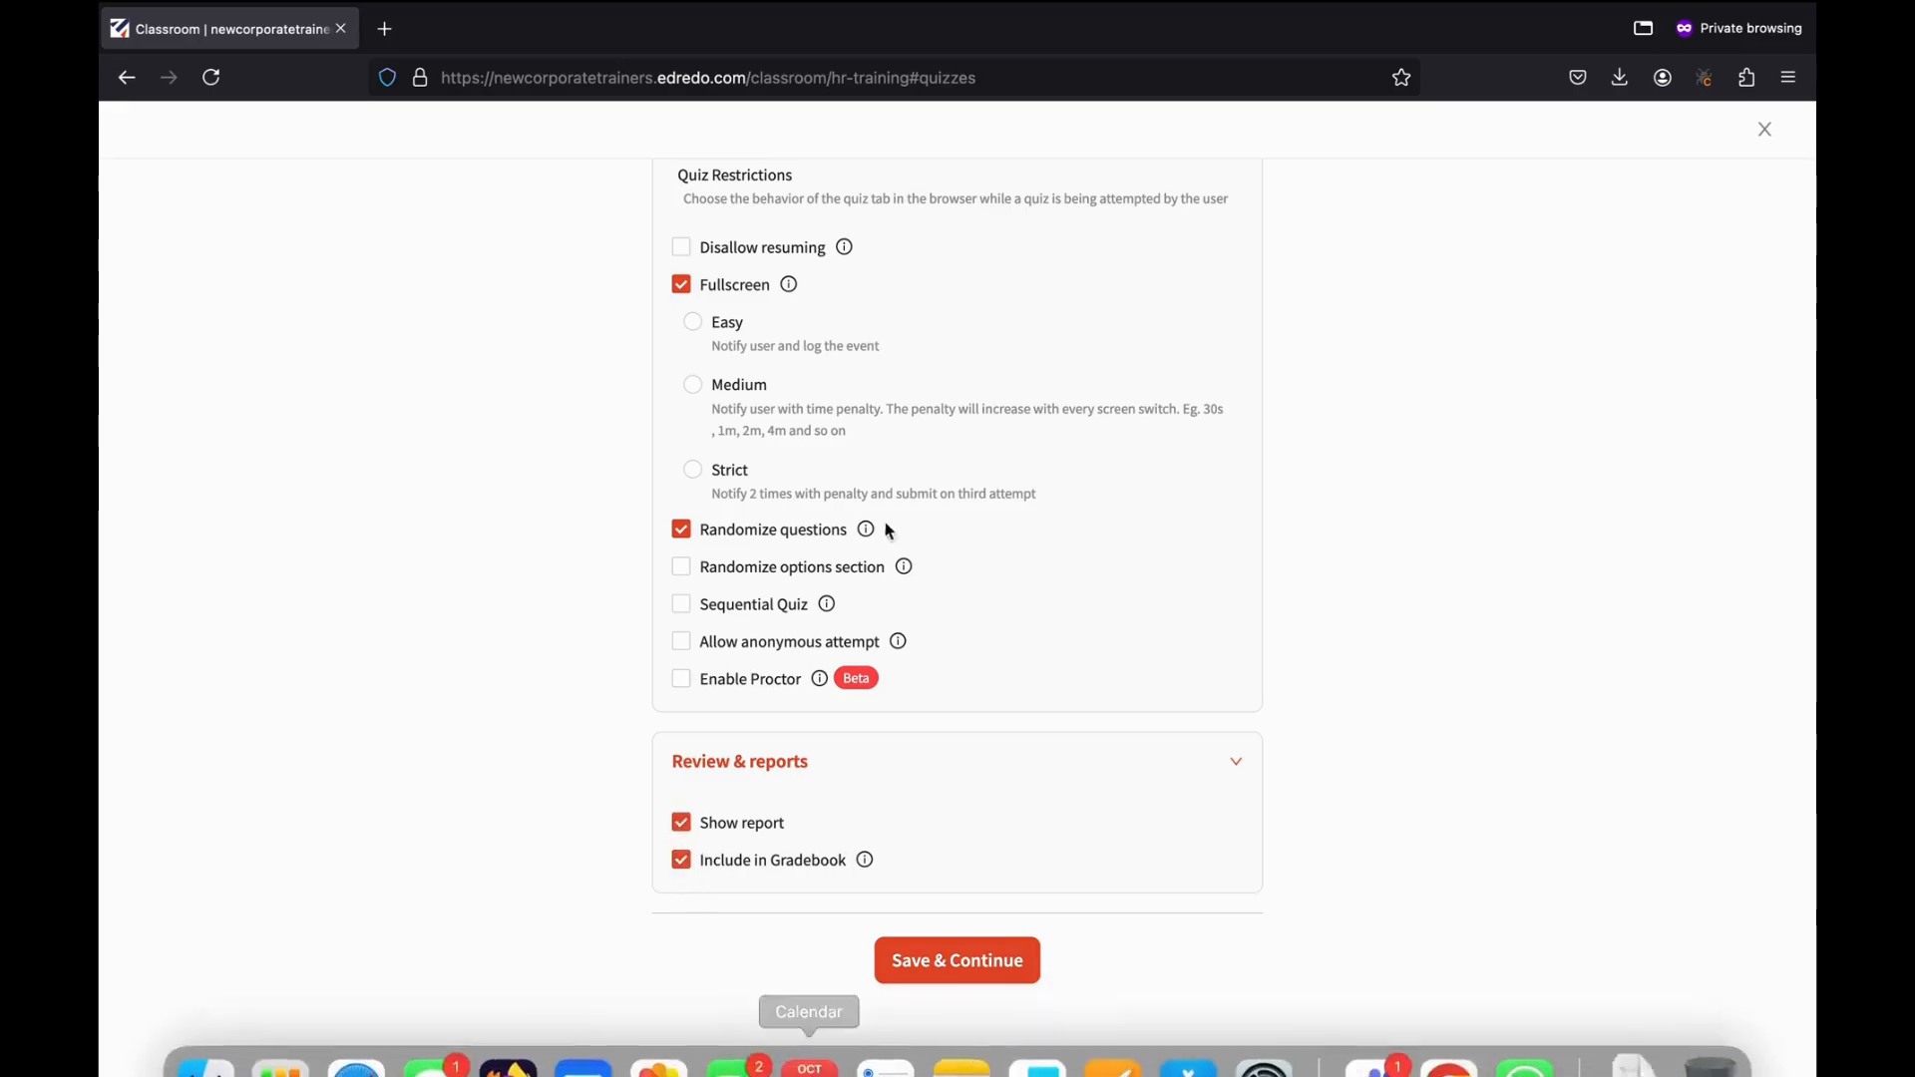
scroll(876, 528, "up", 3)
left_click(686, 458)
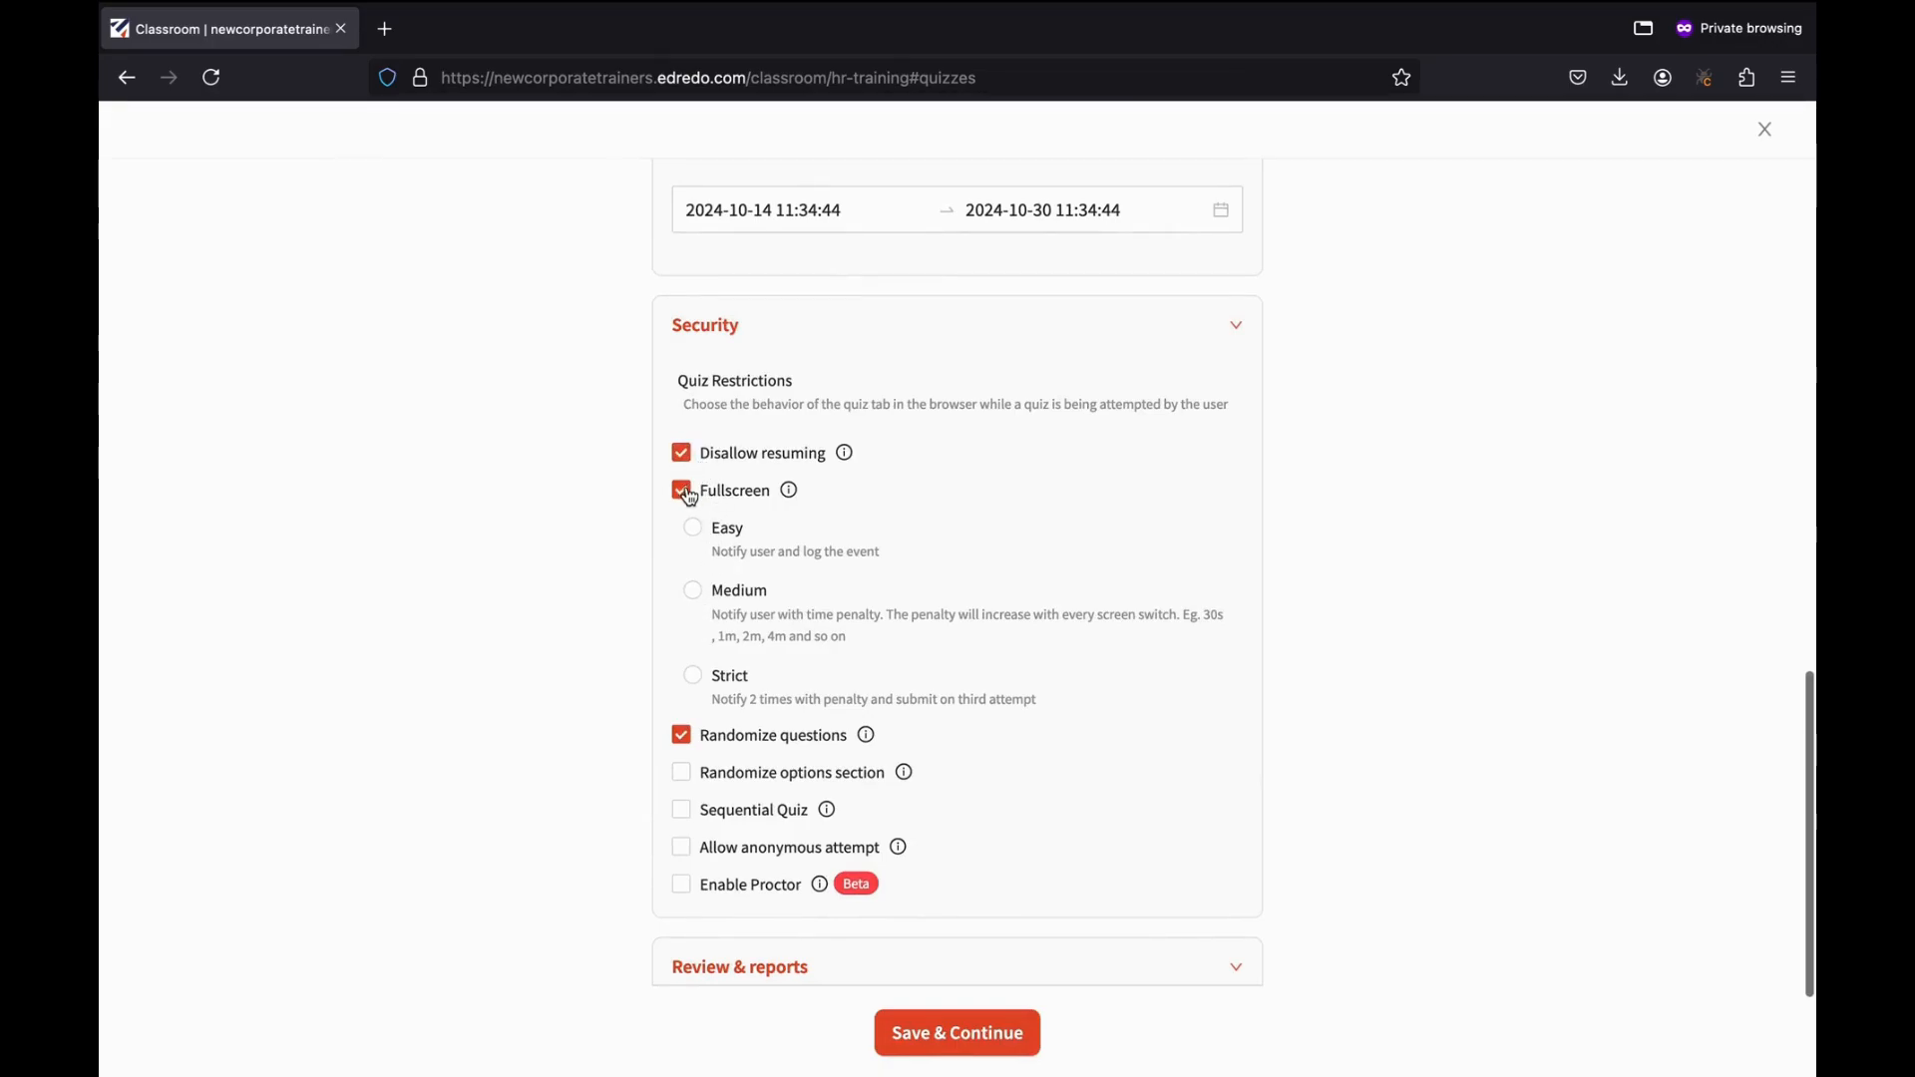
left_click(687, 494)
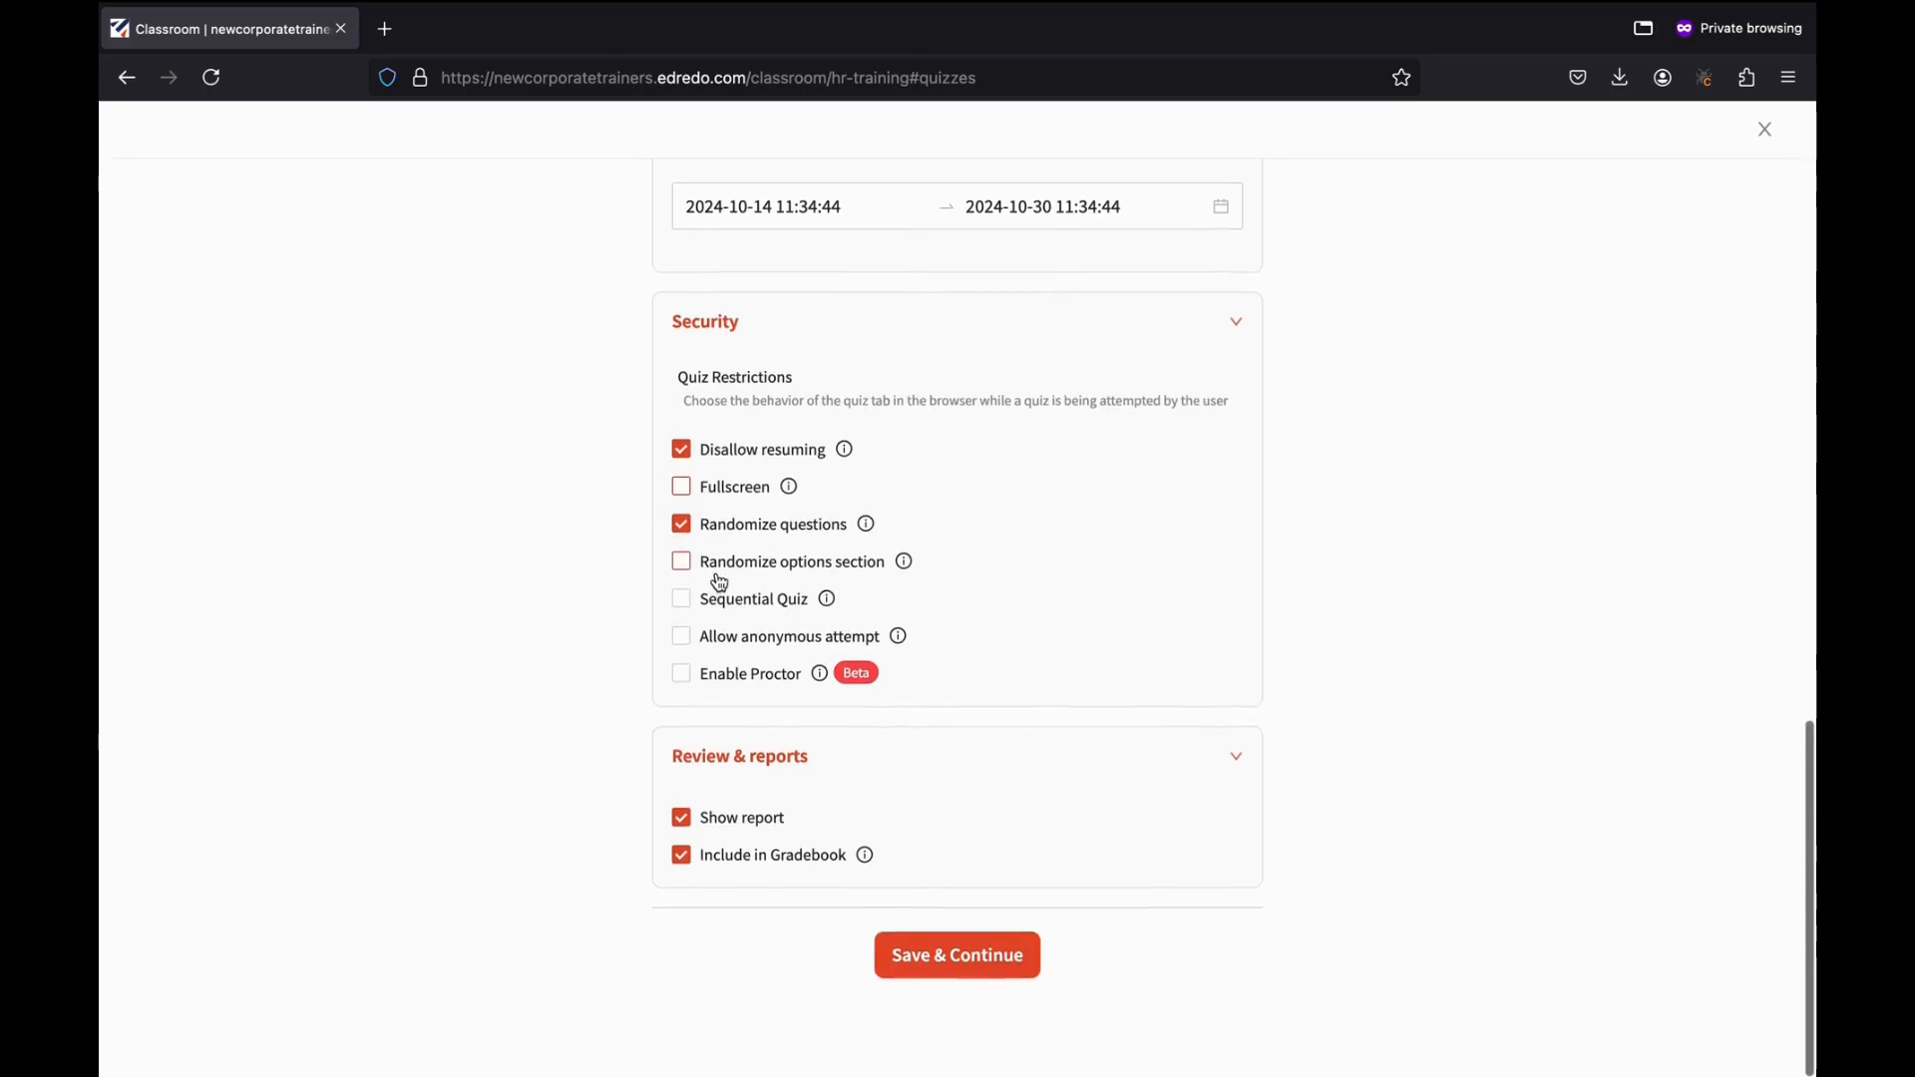
left_click(934, 961)
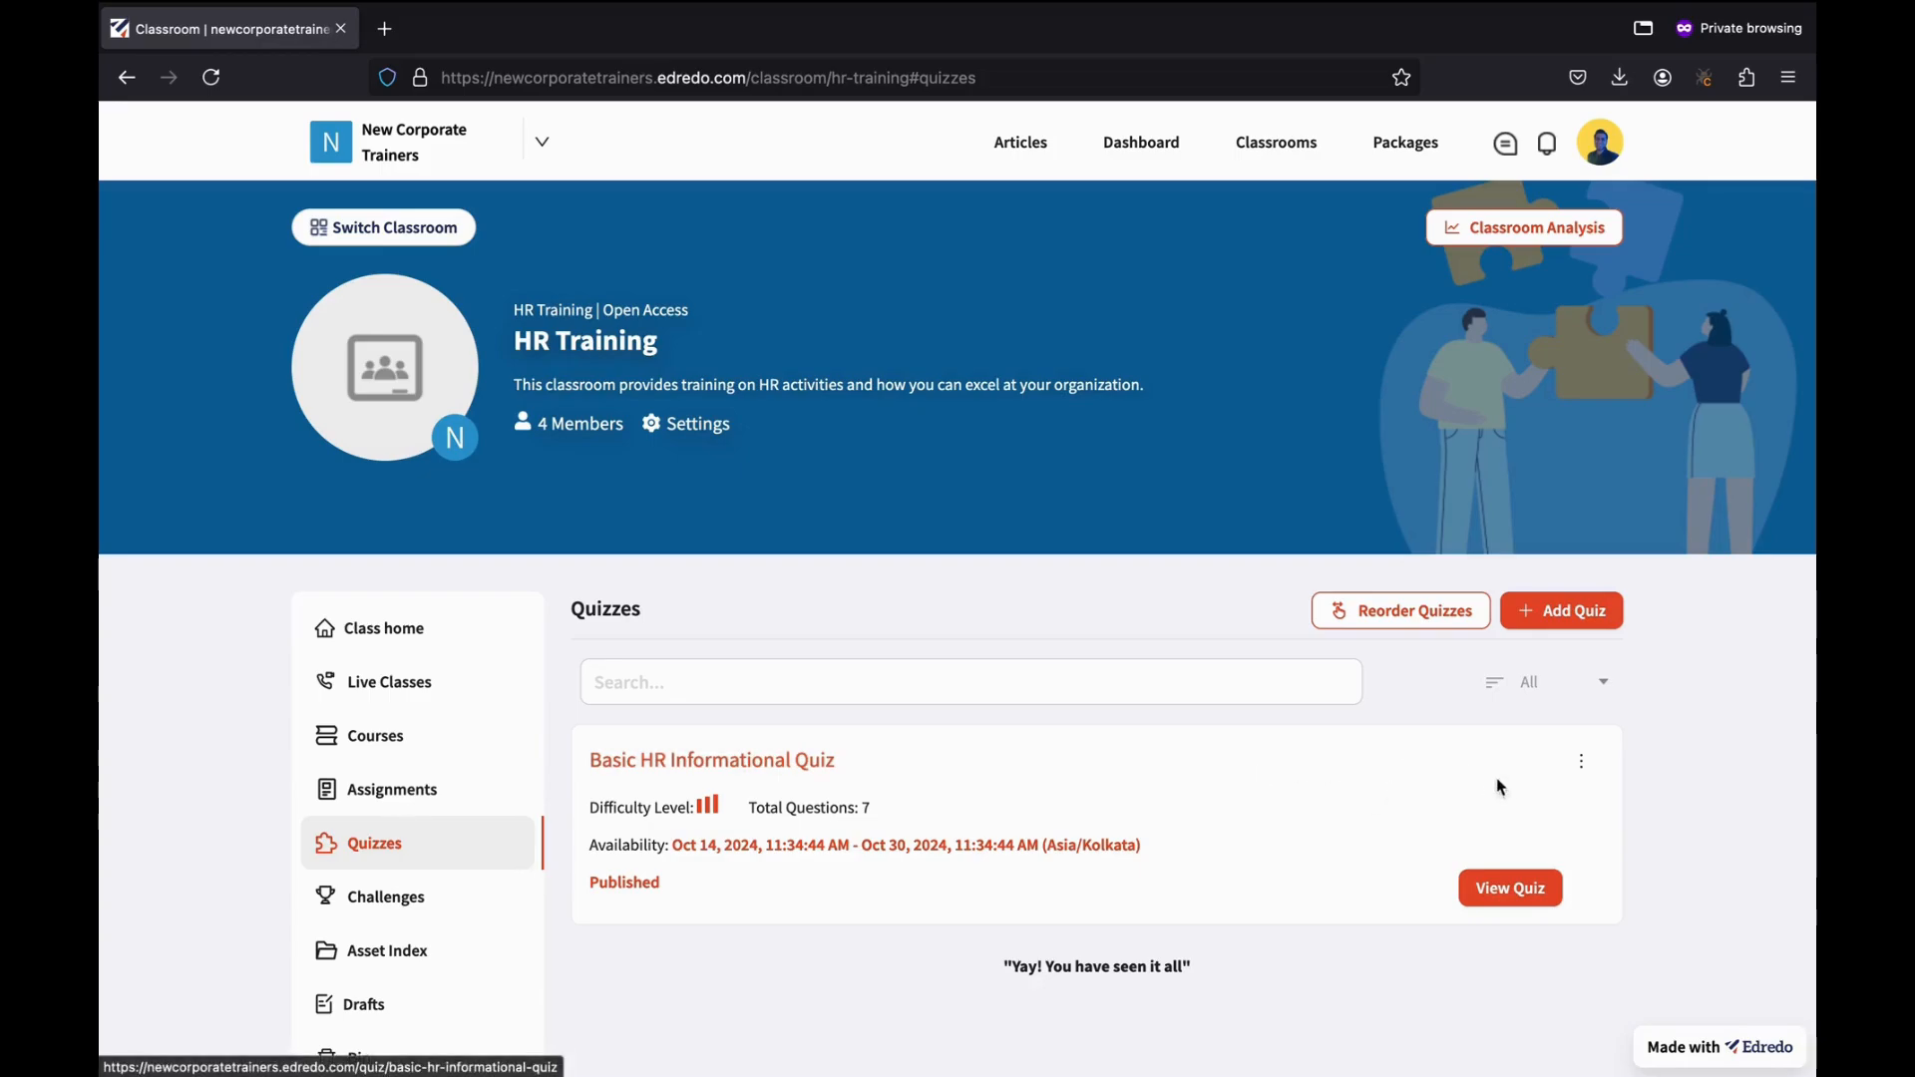
Open the Basic HR Informational Quiz page, review its Advanced-difficulty details, and expand My attempts.
left_click(1515, 888)
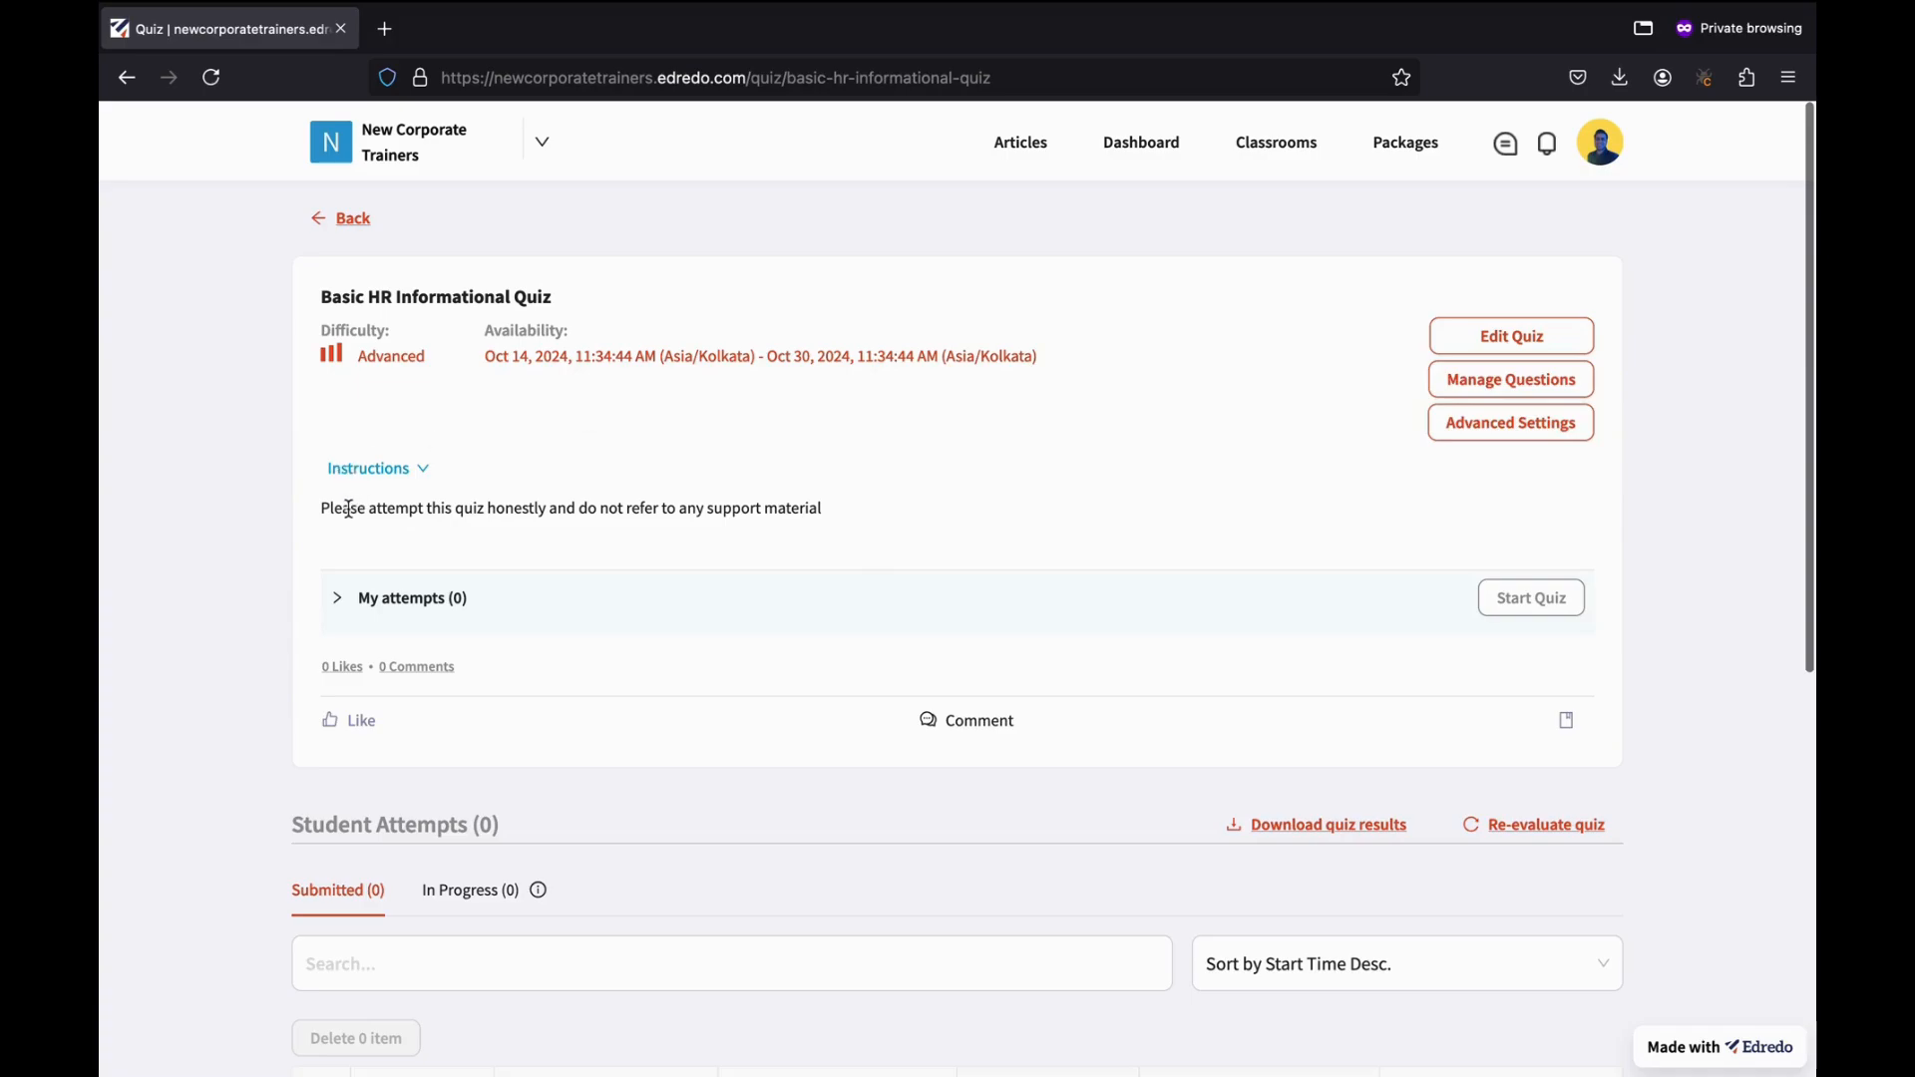
scroll(619, 543, "down", 2)
scroll(618, 547, "down", 3)
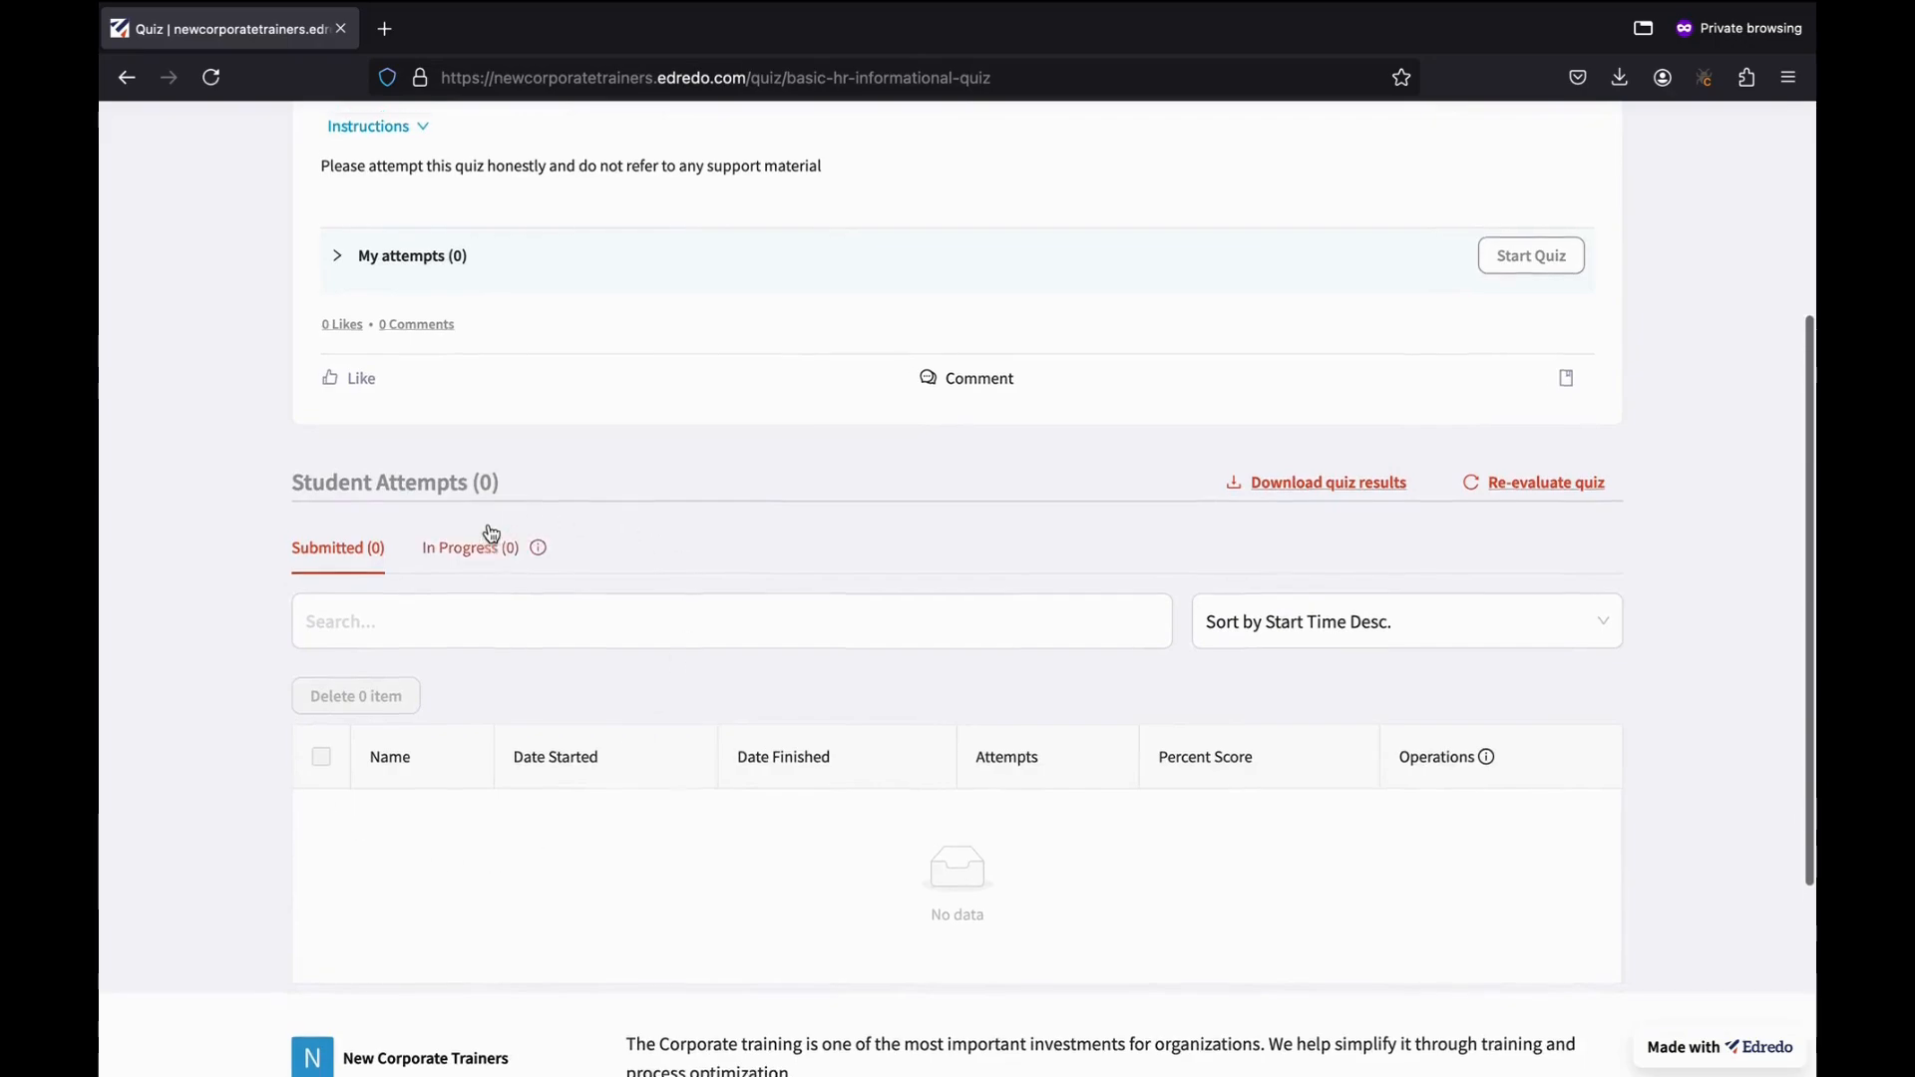
scroll(555, 529, "up", 4)
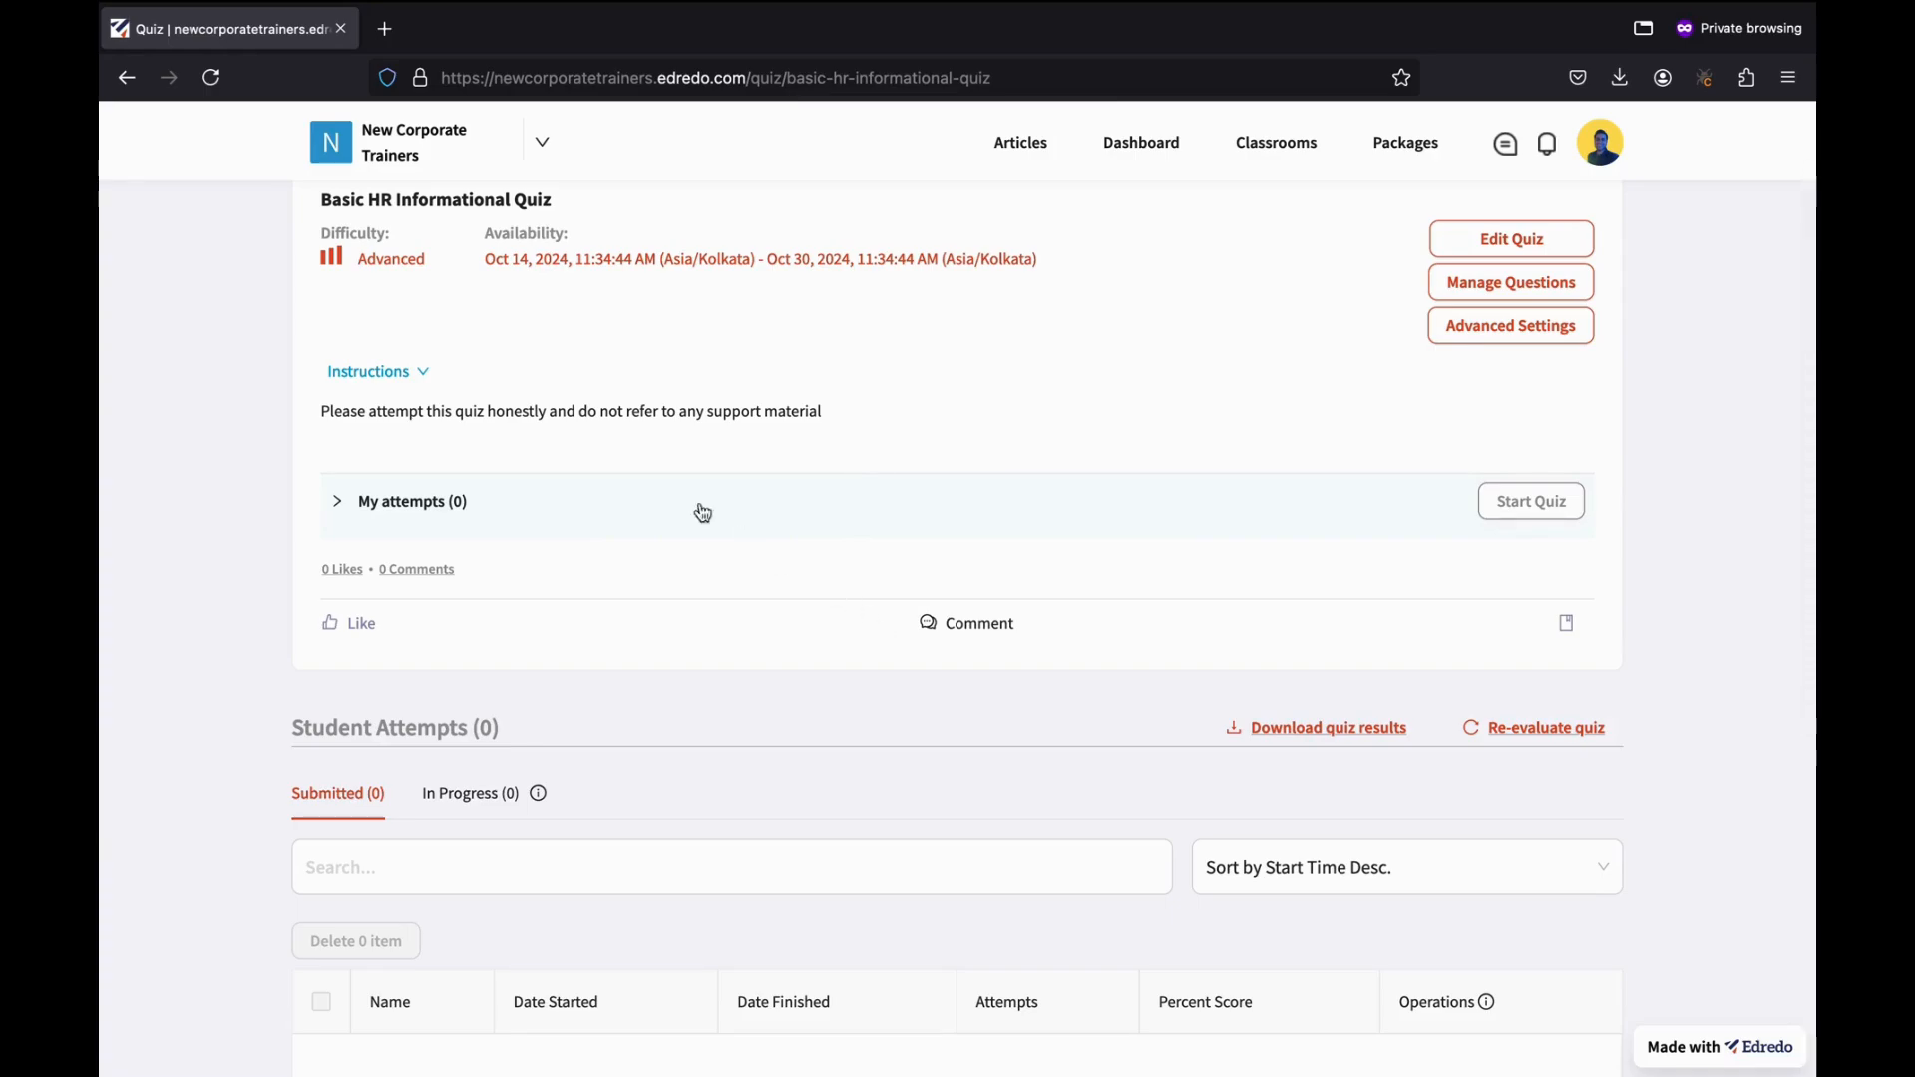
left_click(642, 517)
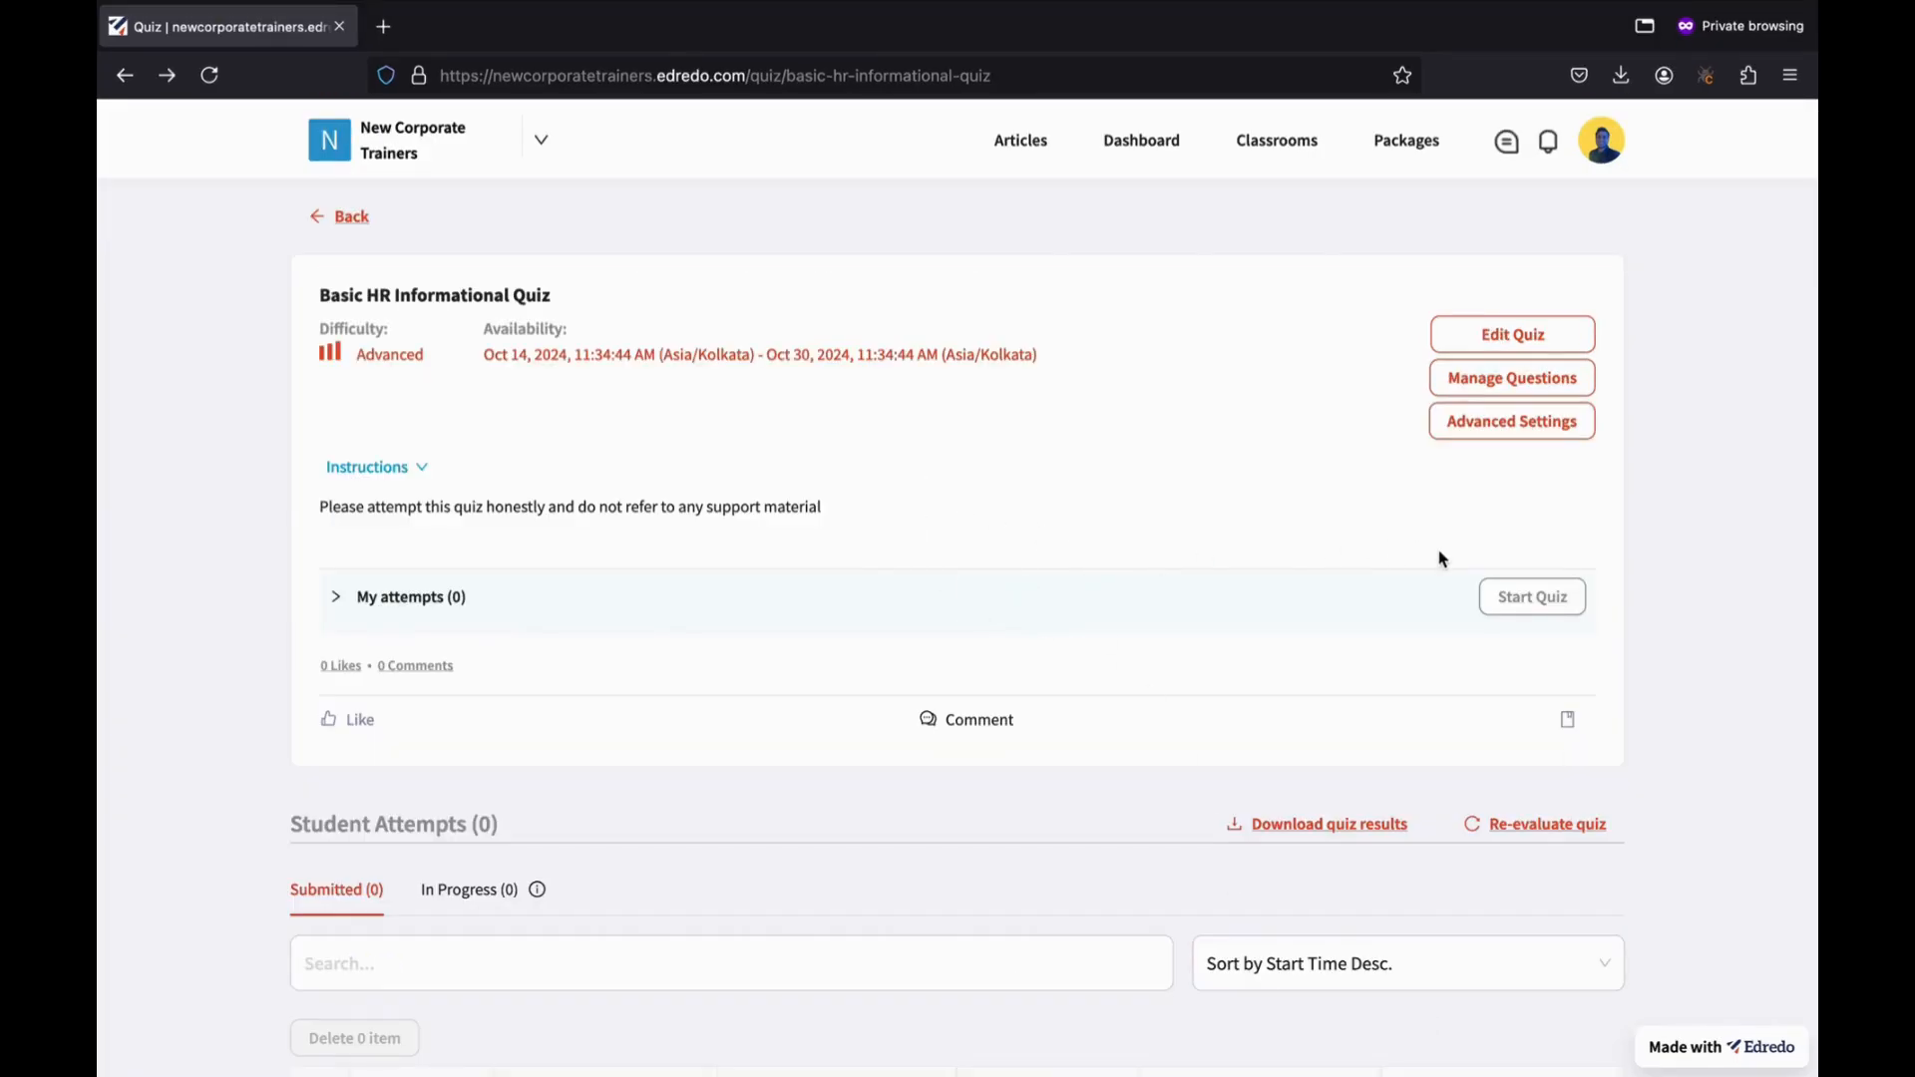
Start a quiz attempt, accepting the Offline Support and Resume Disallowed conditions.
left_click(1542, 599)
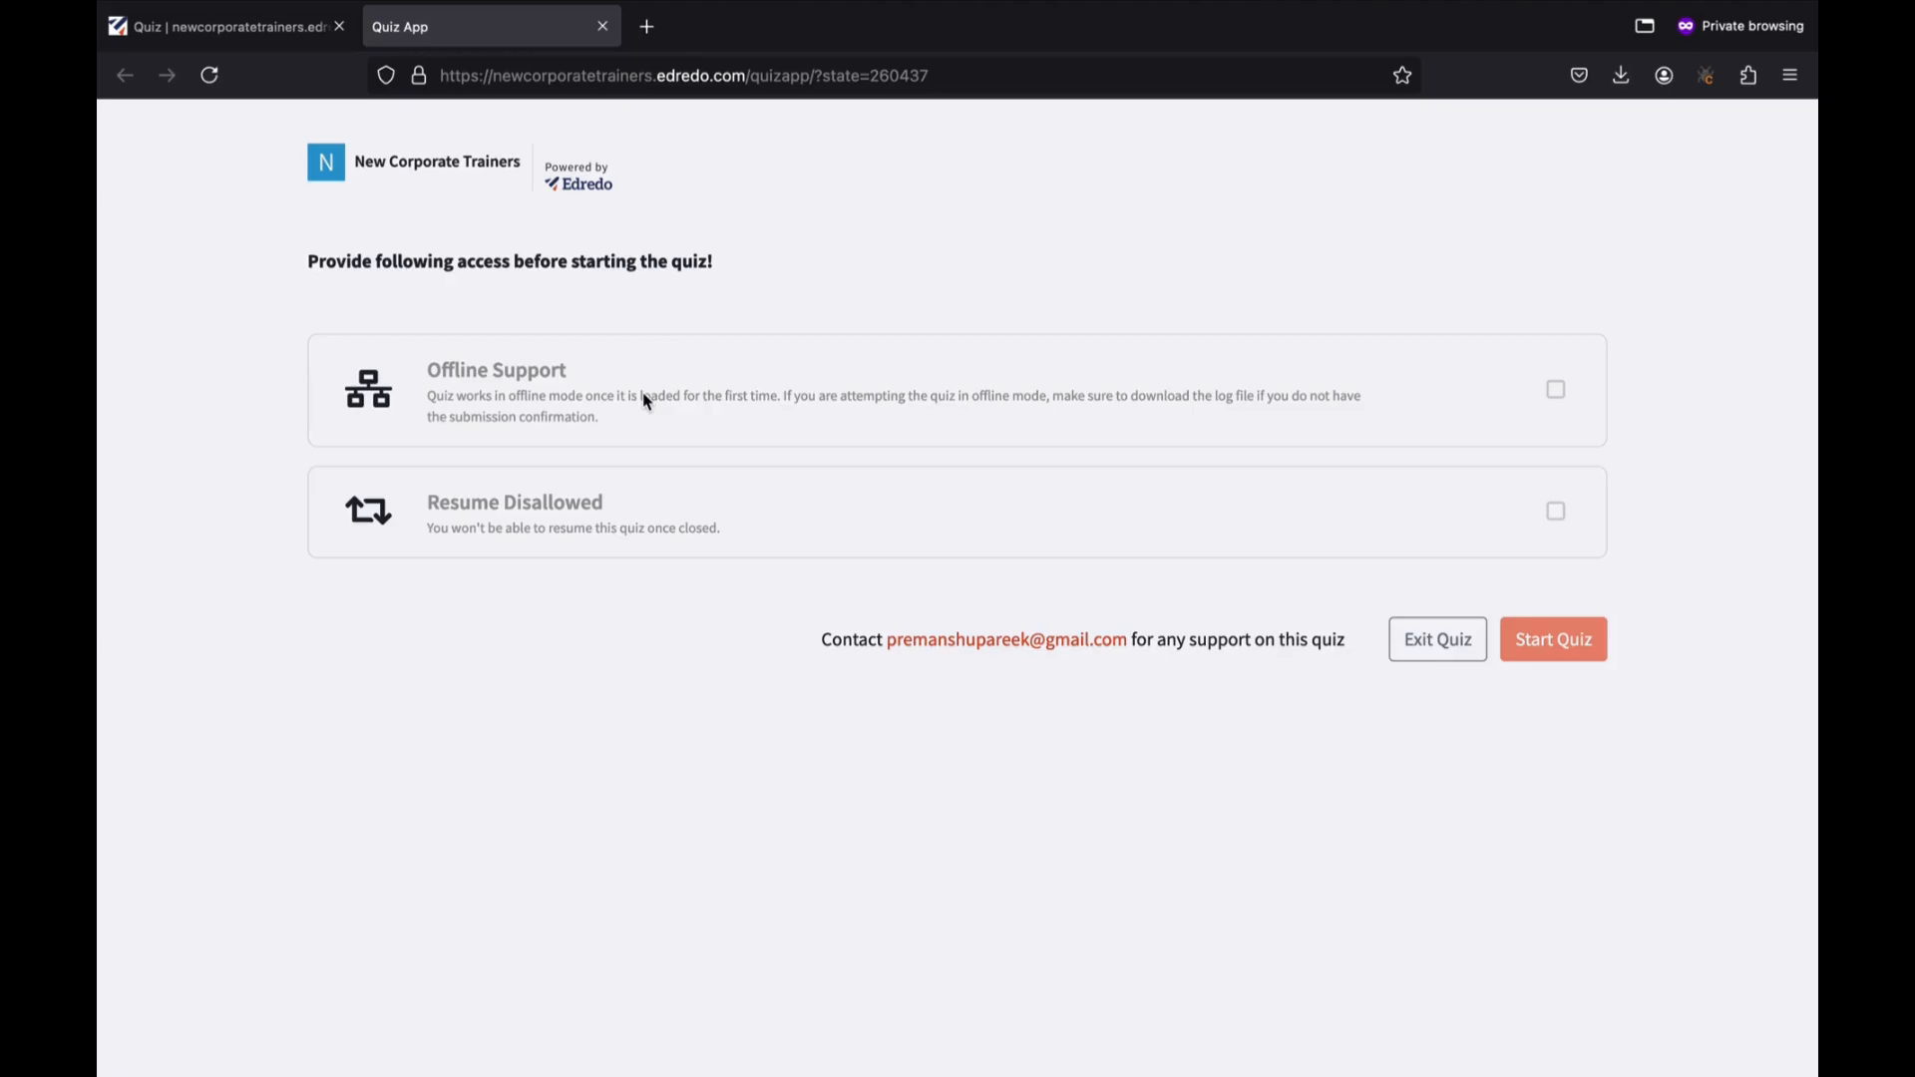
left_click(1556, 391)
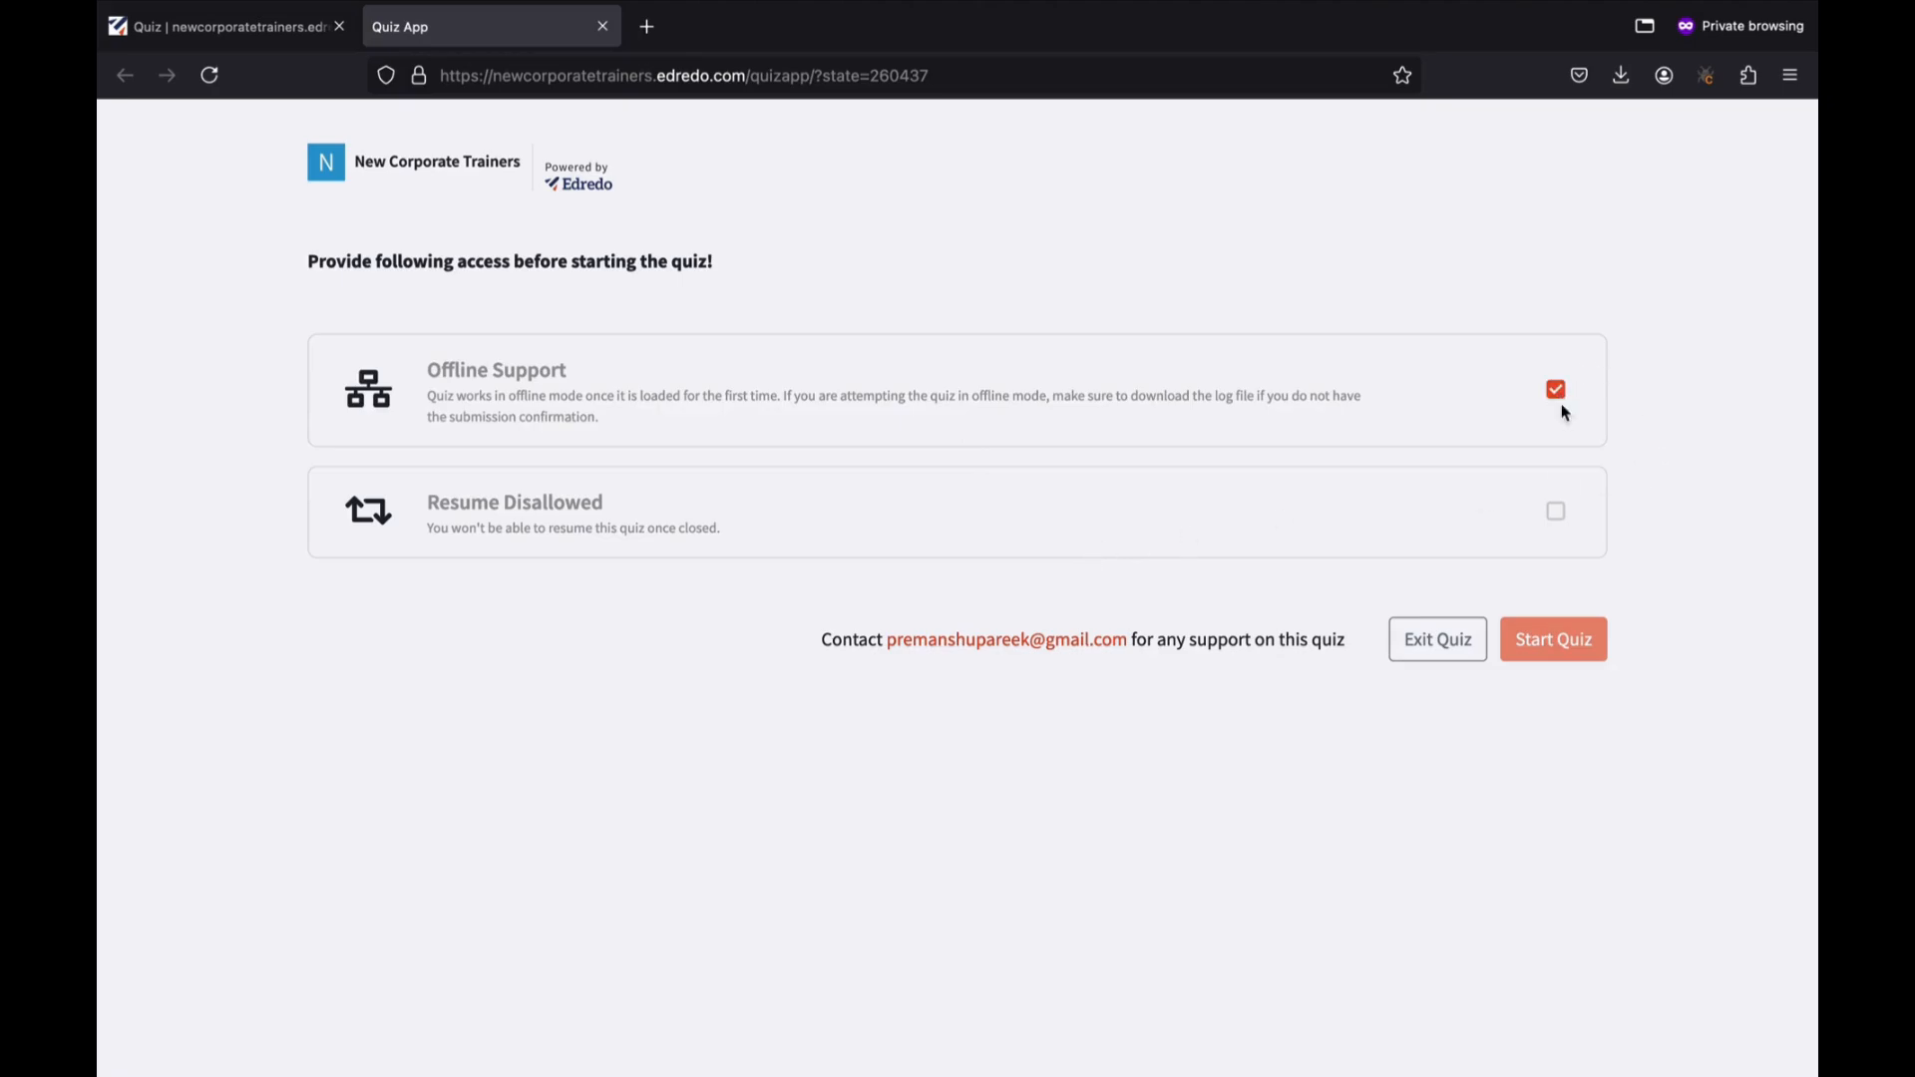
left_click(1556, 512)
left_click(1572, 648)
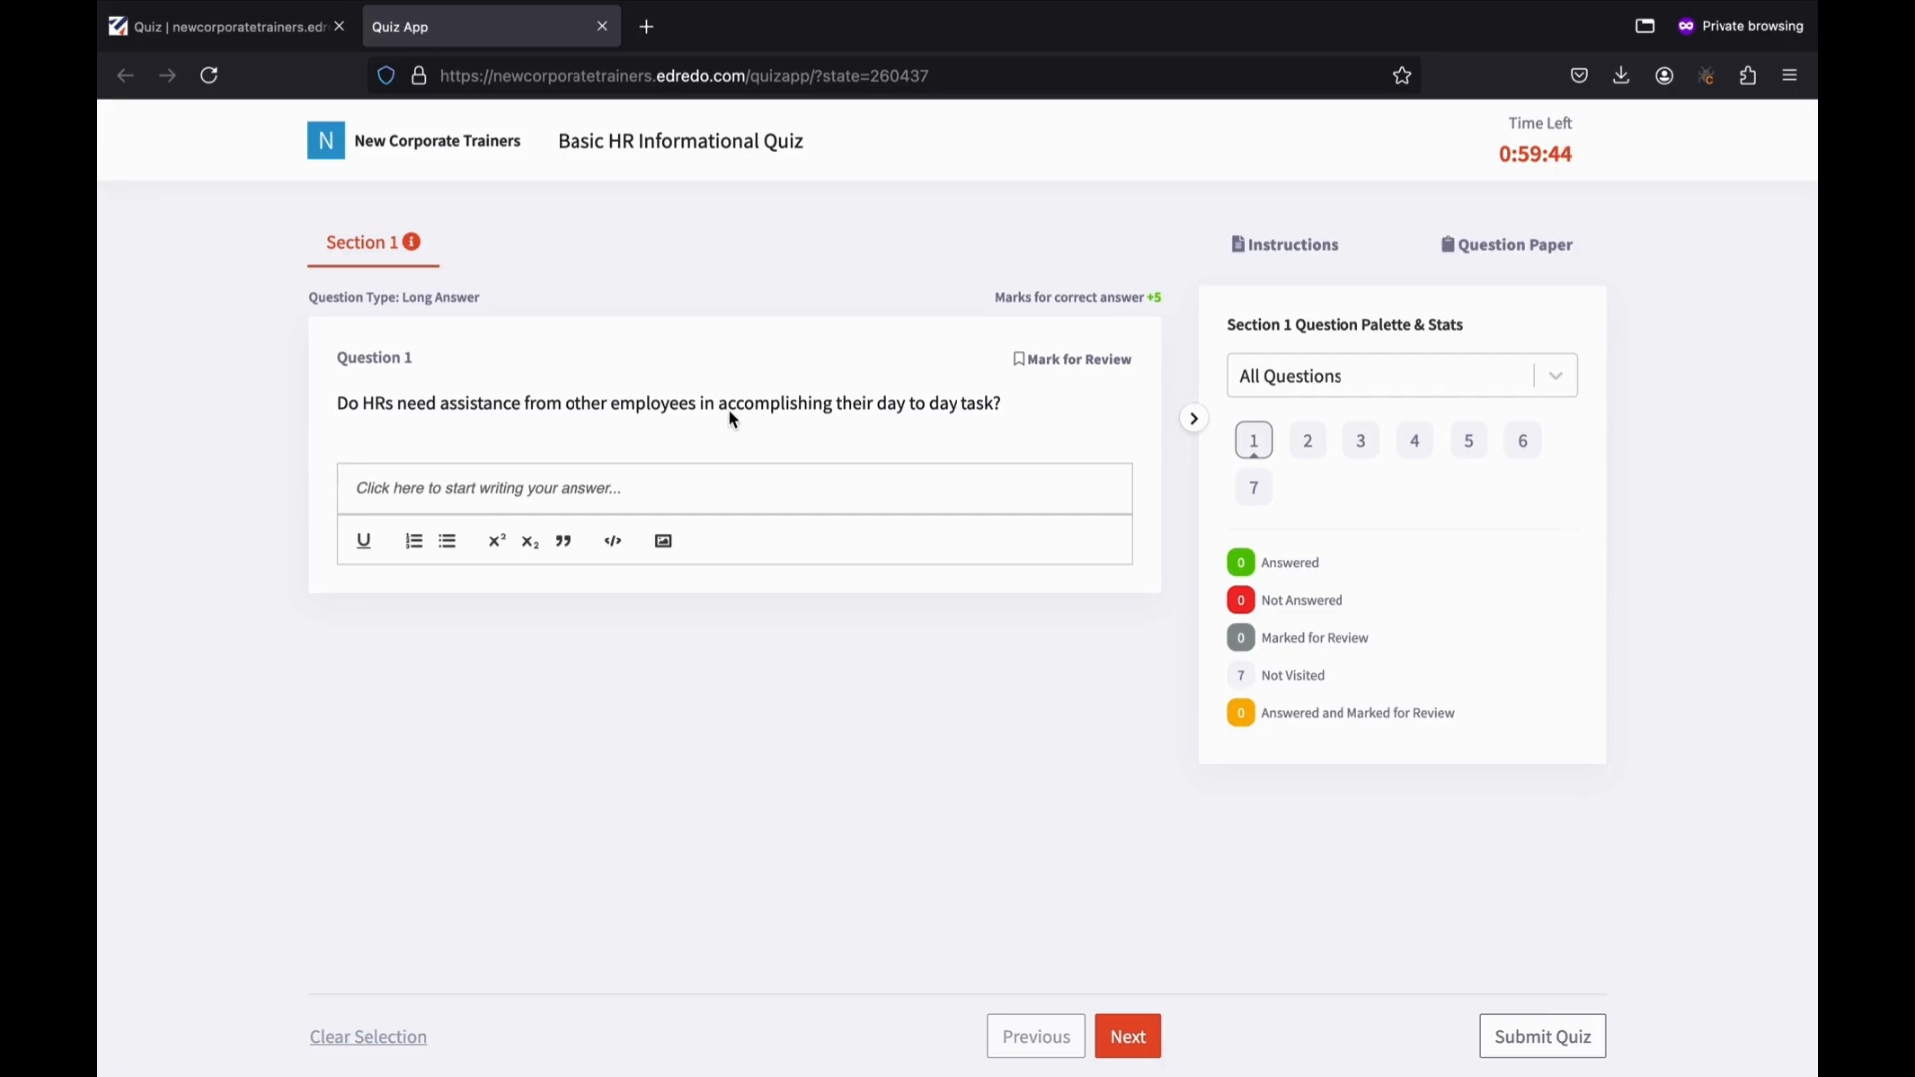
Write the long answer to Question 1, answer Question 2 False and Question 3 'Both linear and nonlinear equations'.
left_click(506, 499)
type("They")
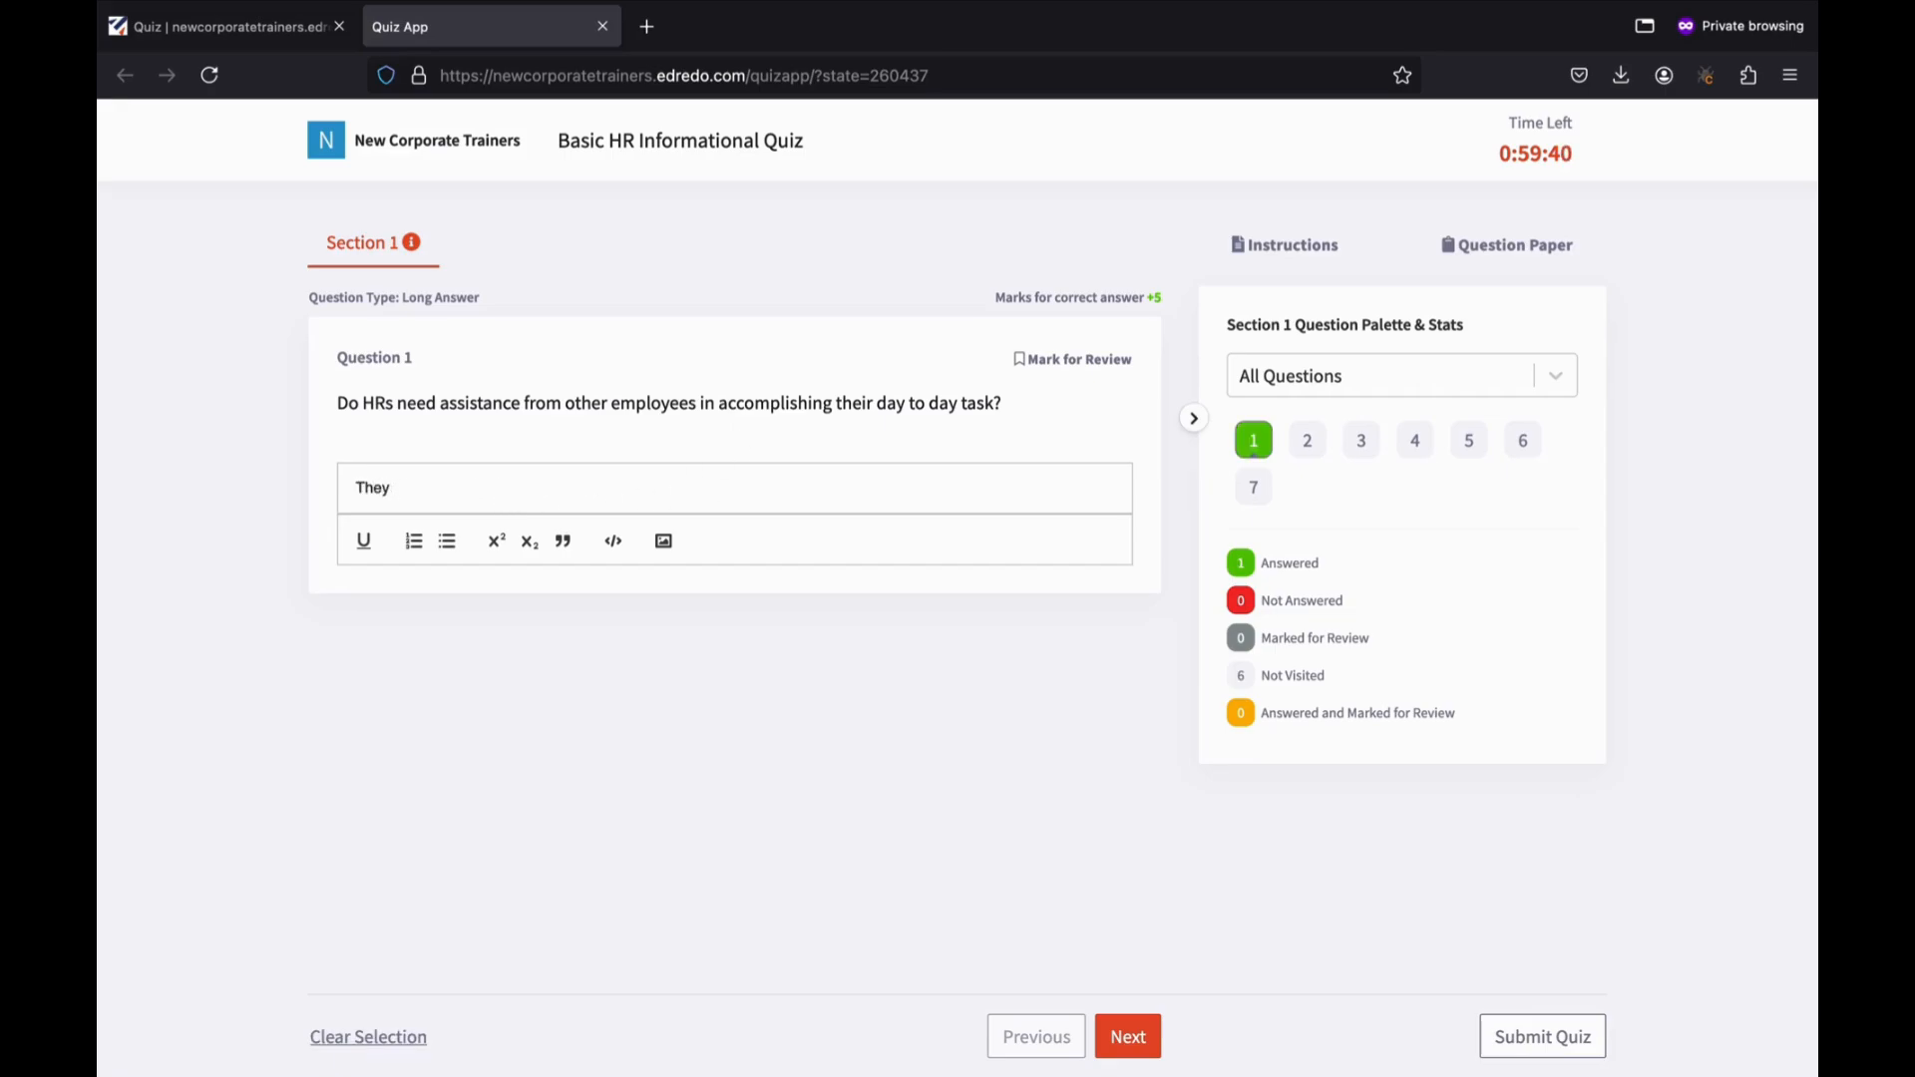
type(" do not require help every time")
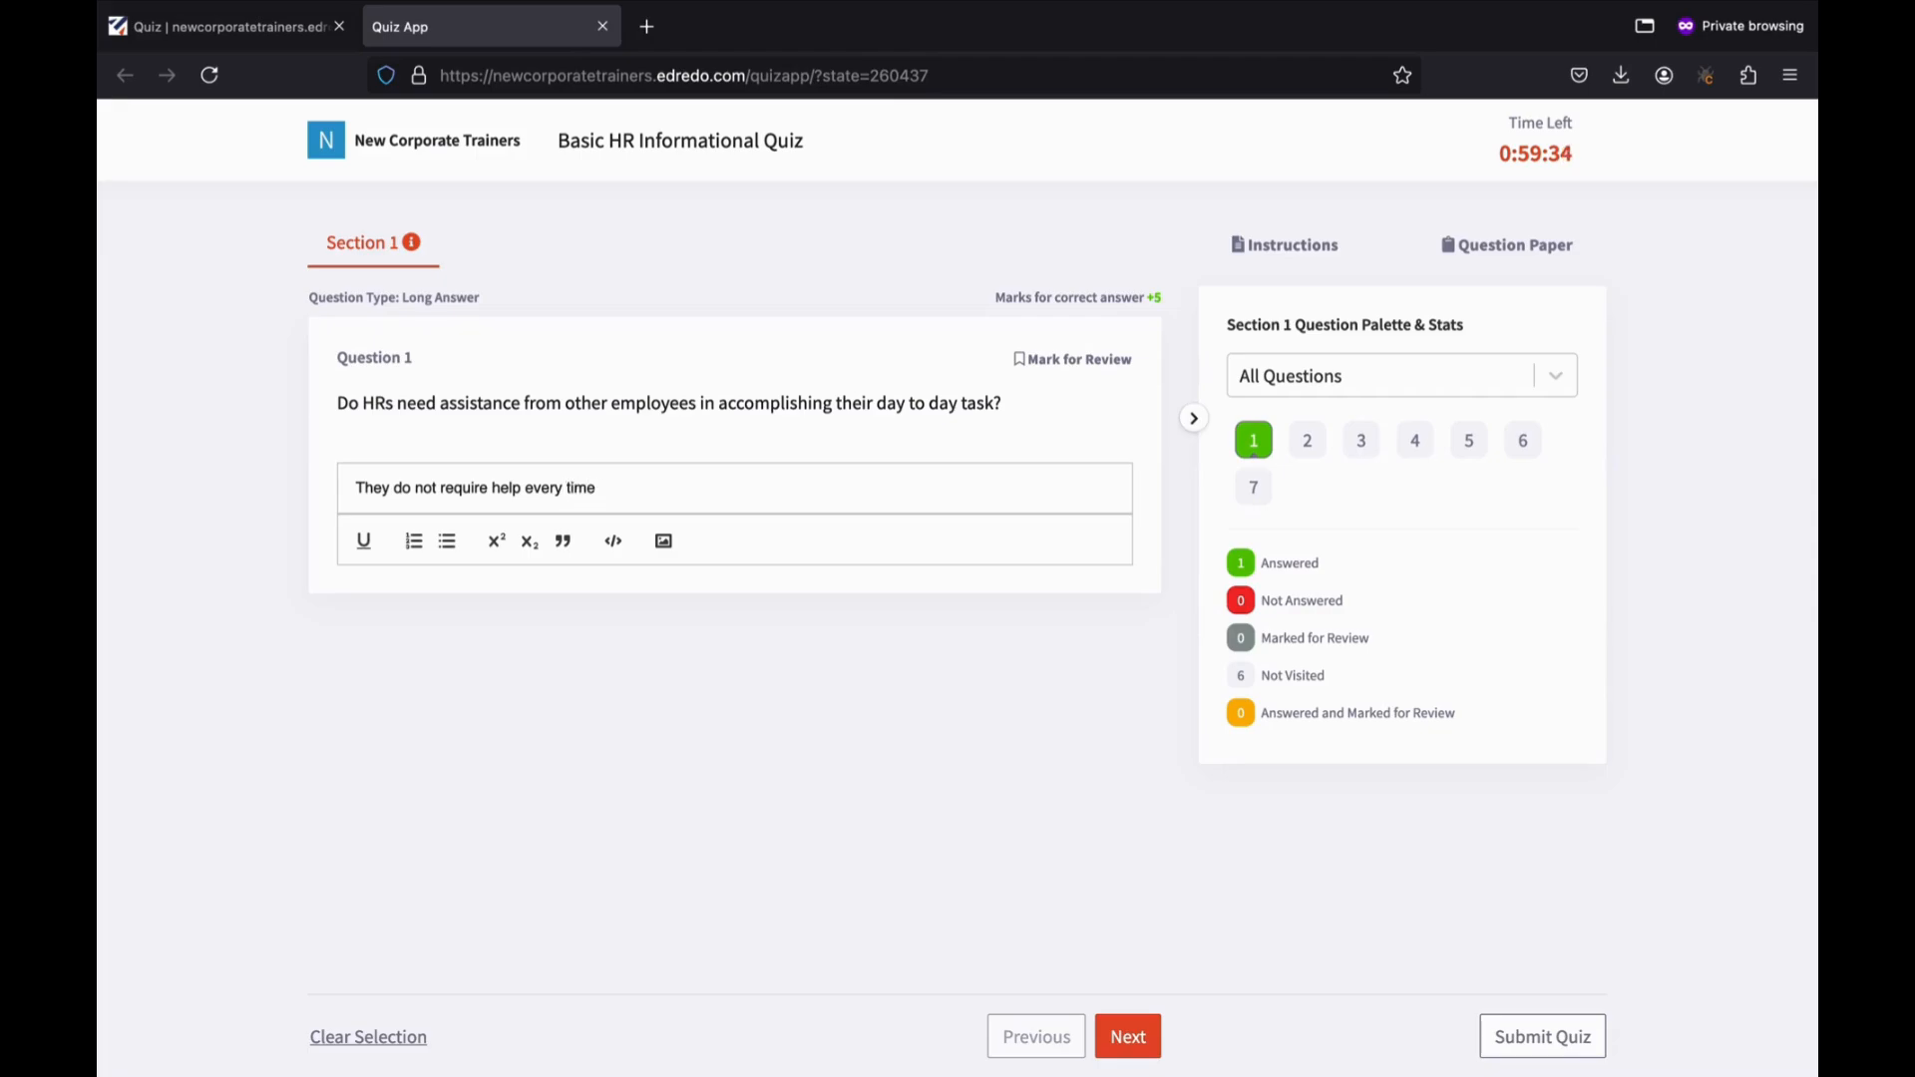
type(" but depending on the situatio")
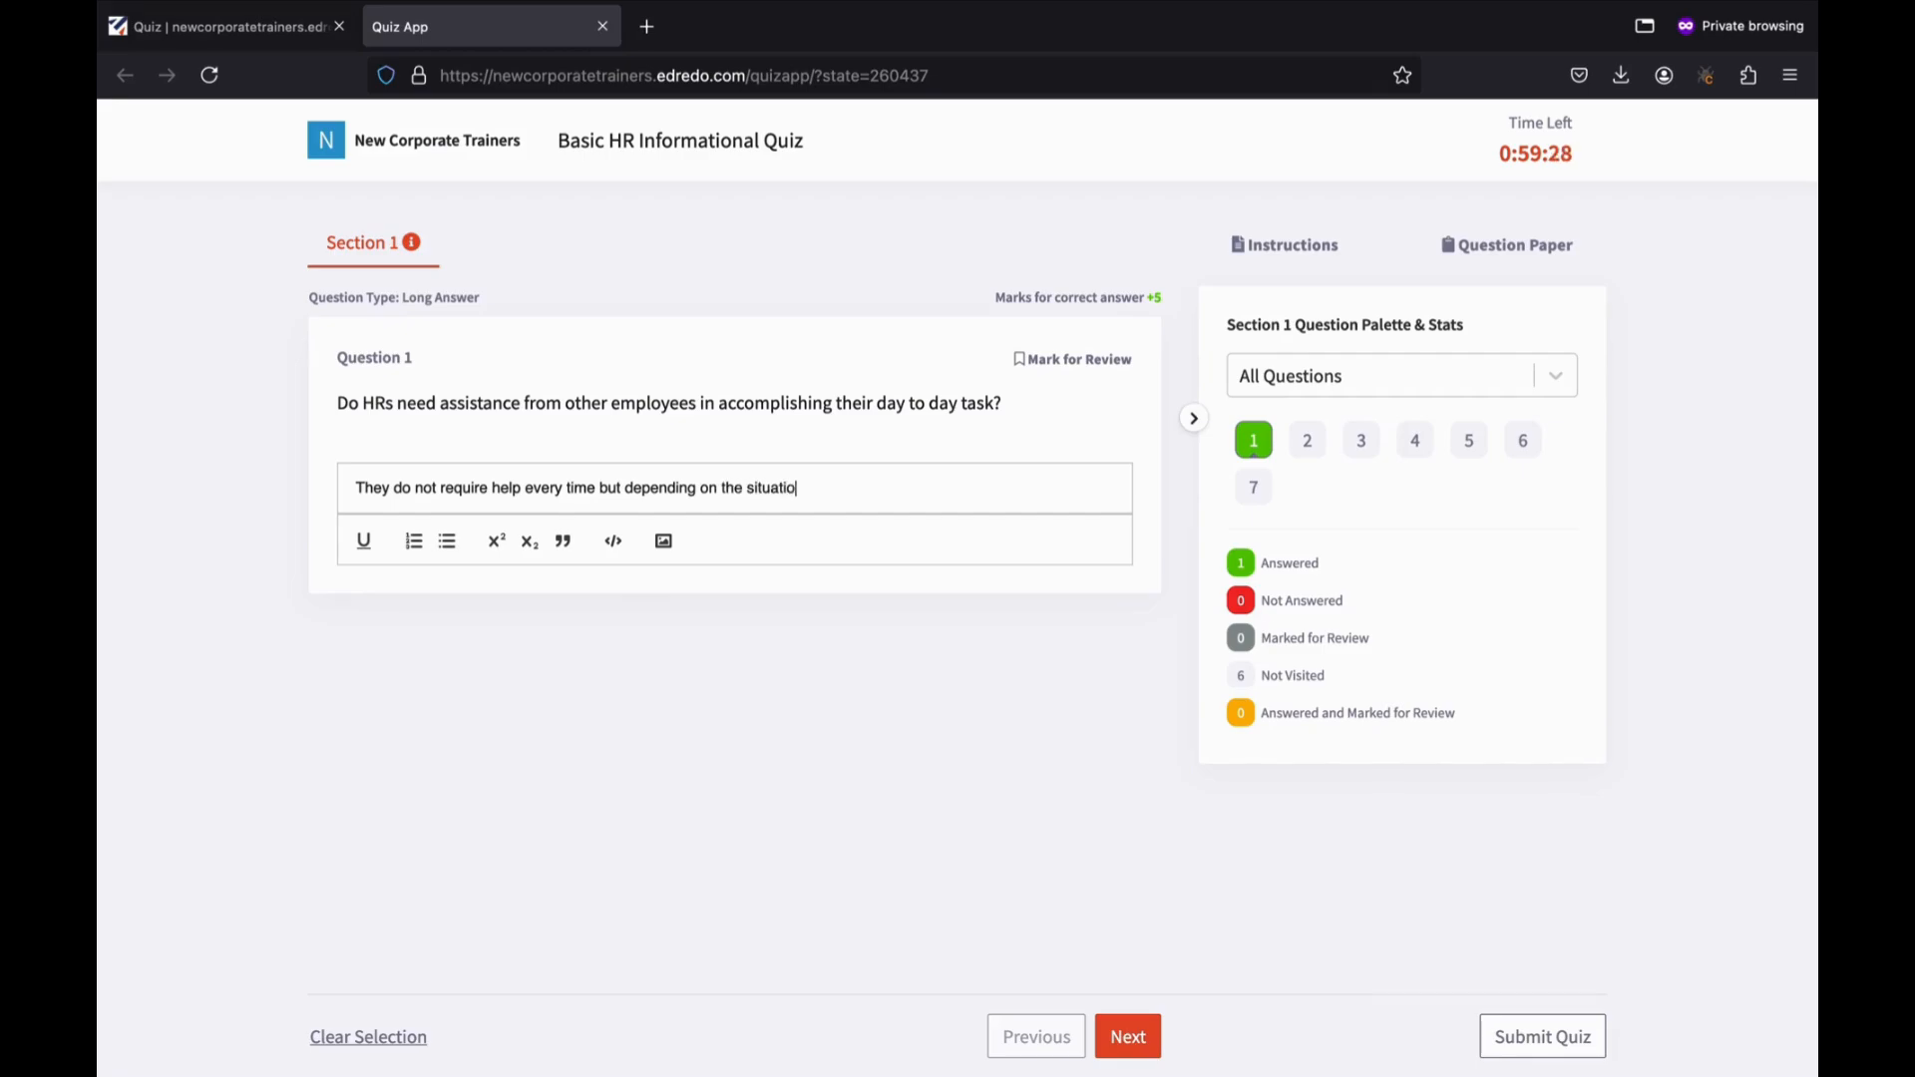
type("n and task they many need a hel")
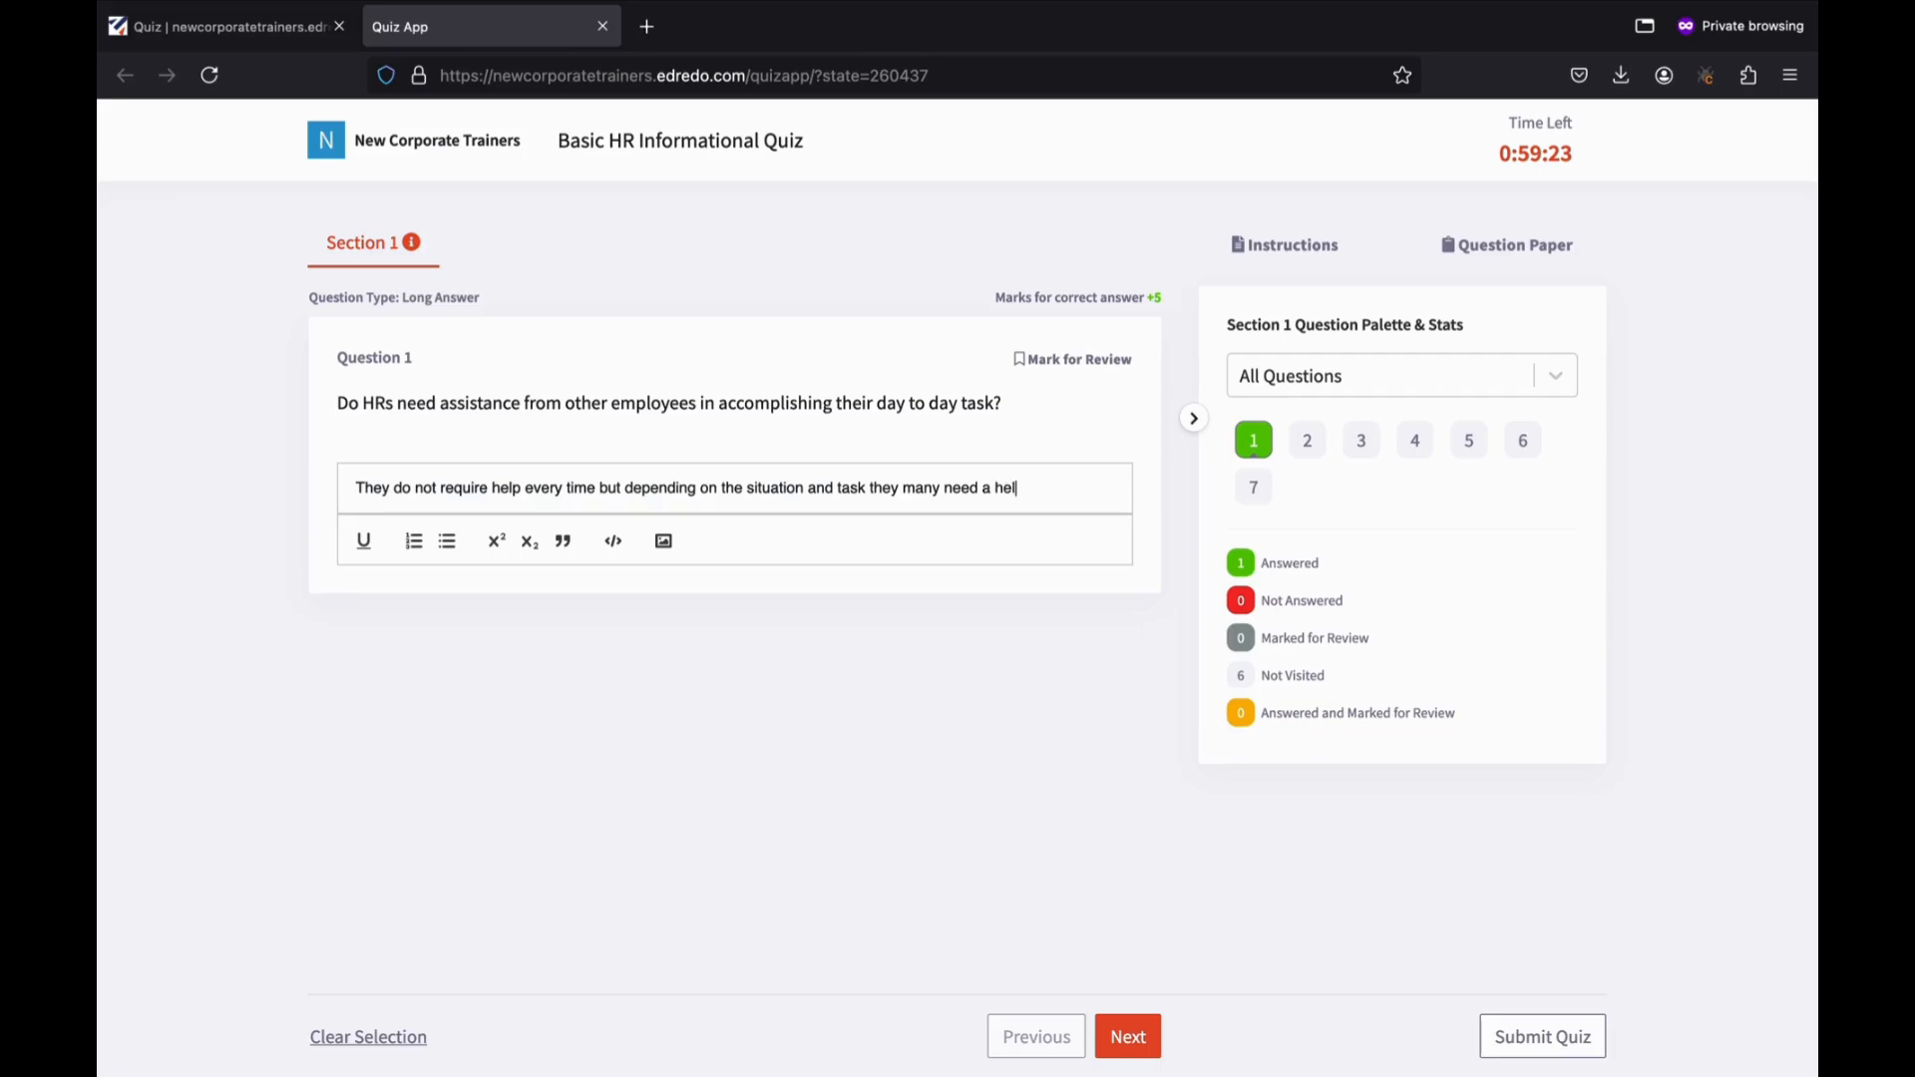
type("ping hand from time to time.")
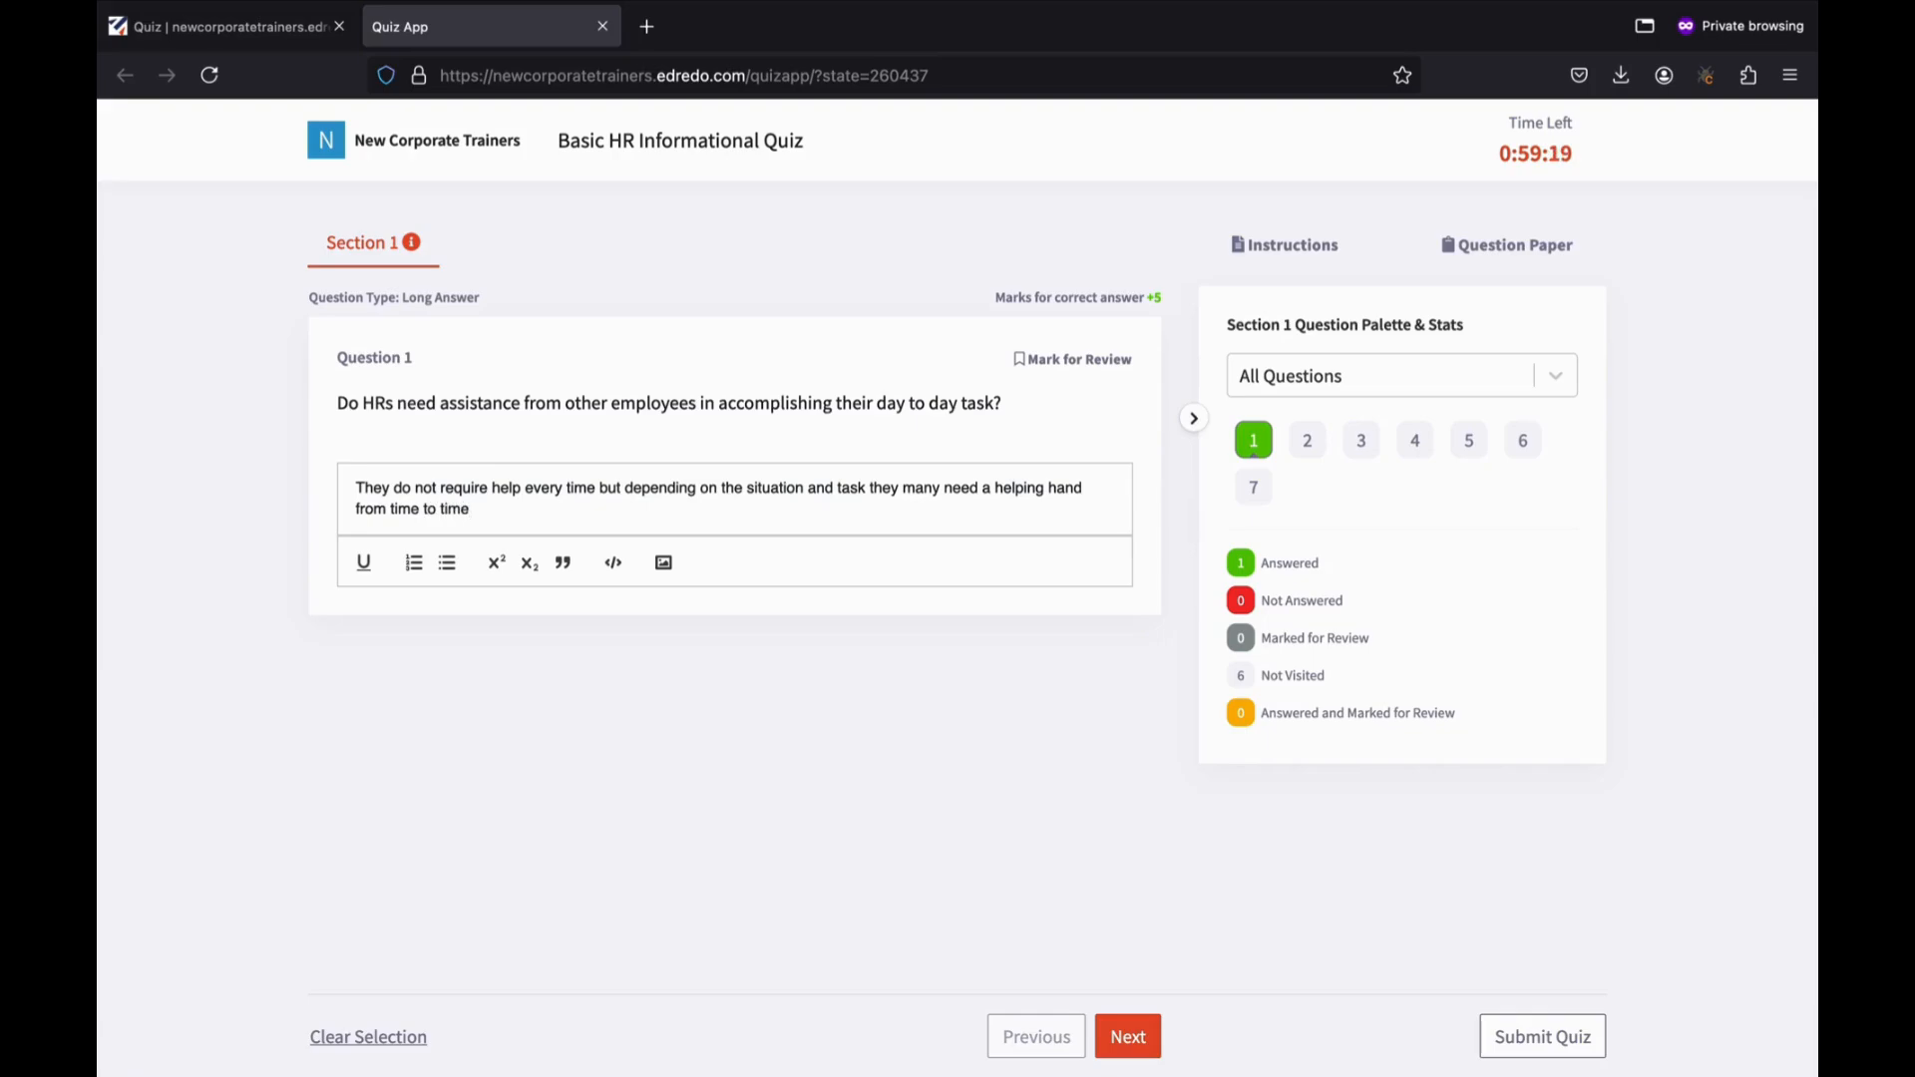
left_click(1122, 1036)
left_click(361, 567)
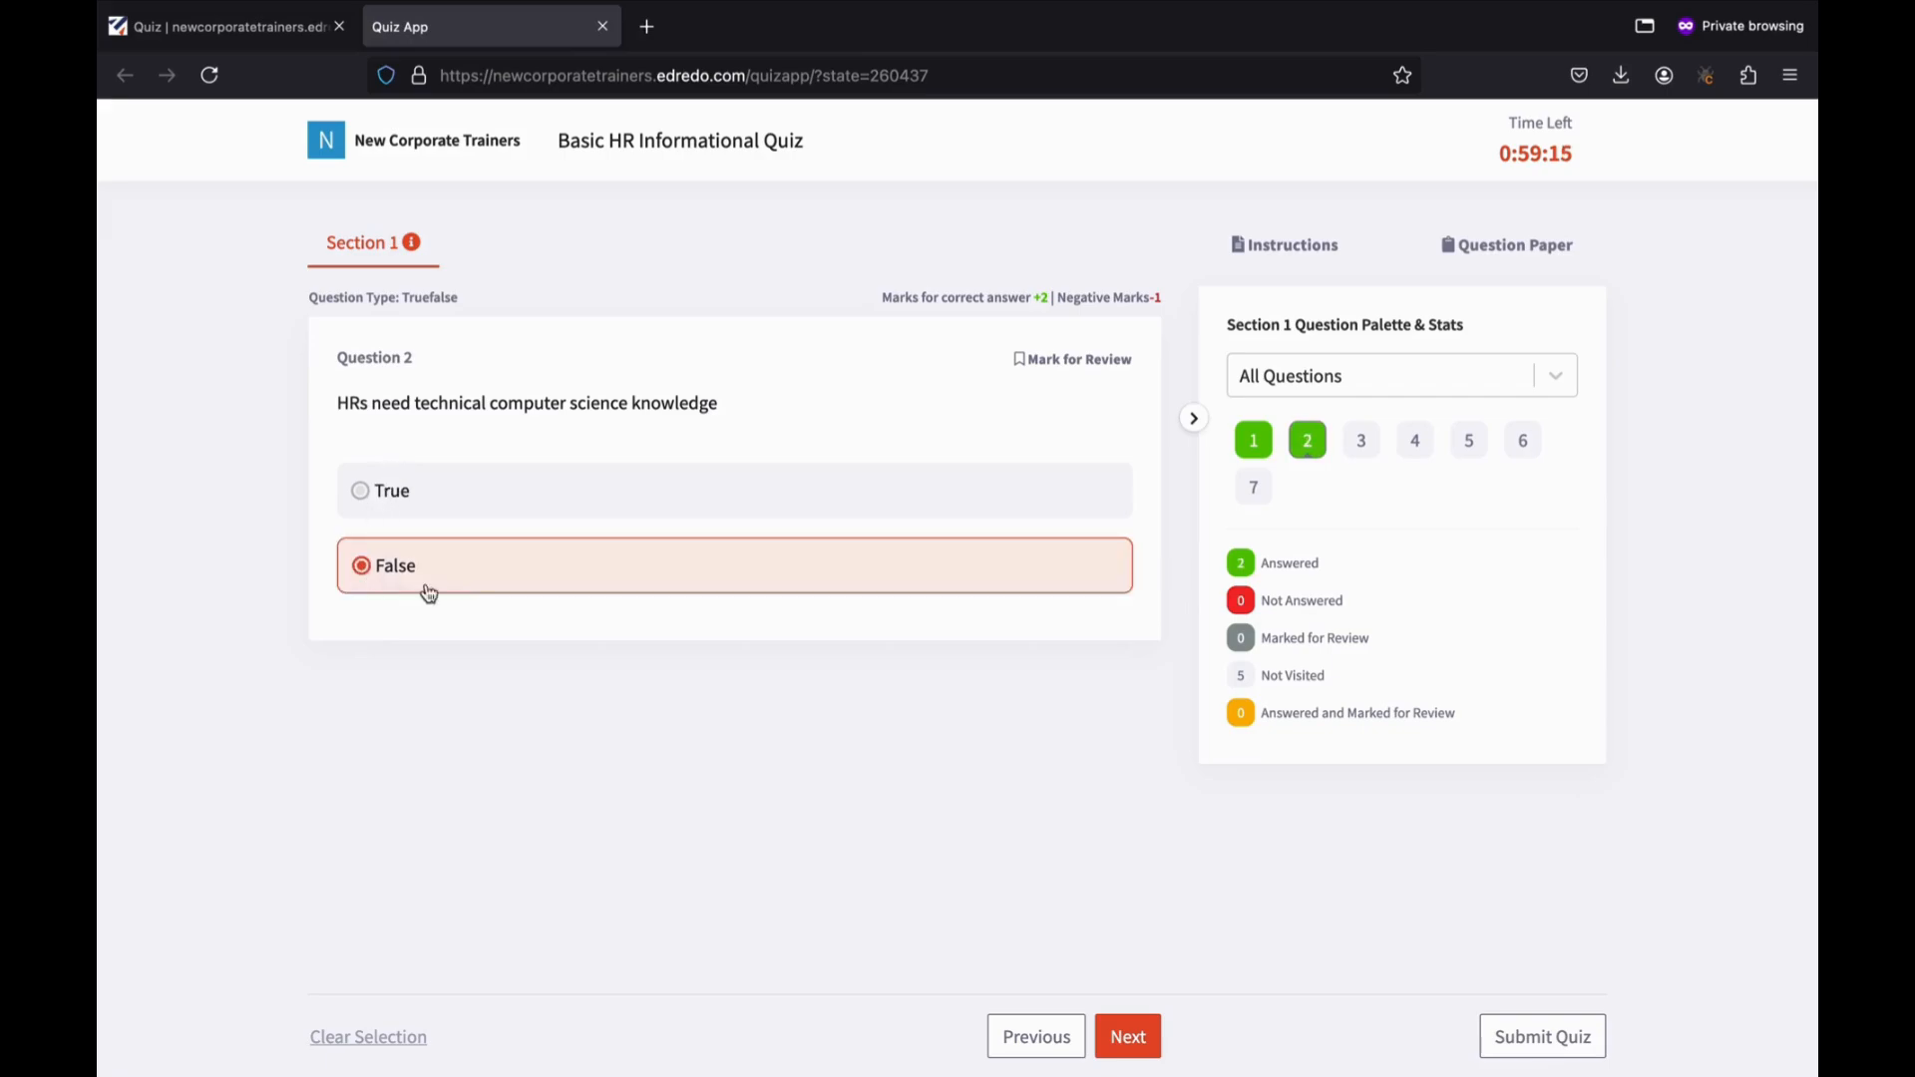
left_click(1134, 1053)
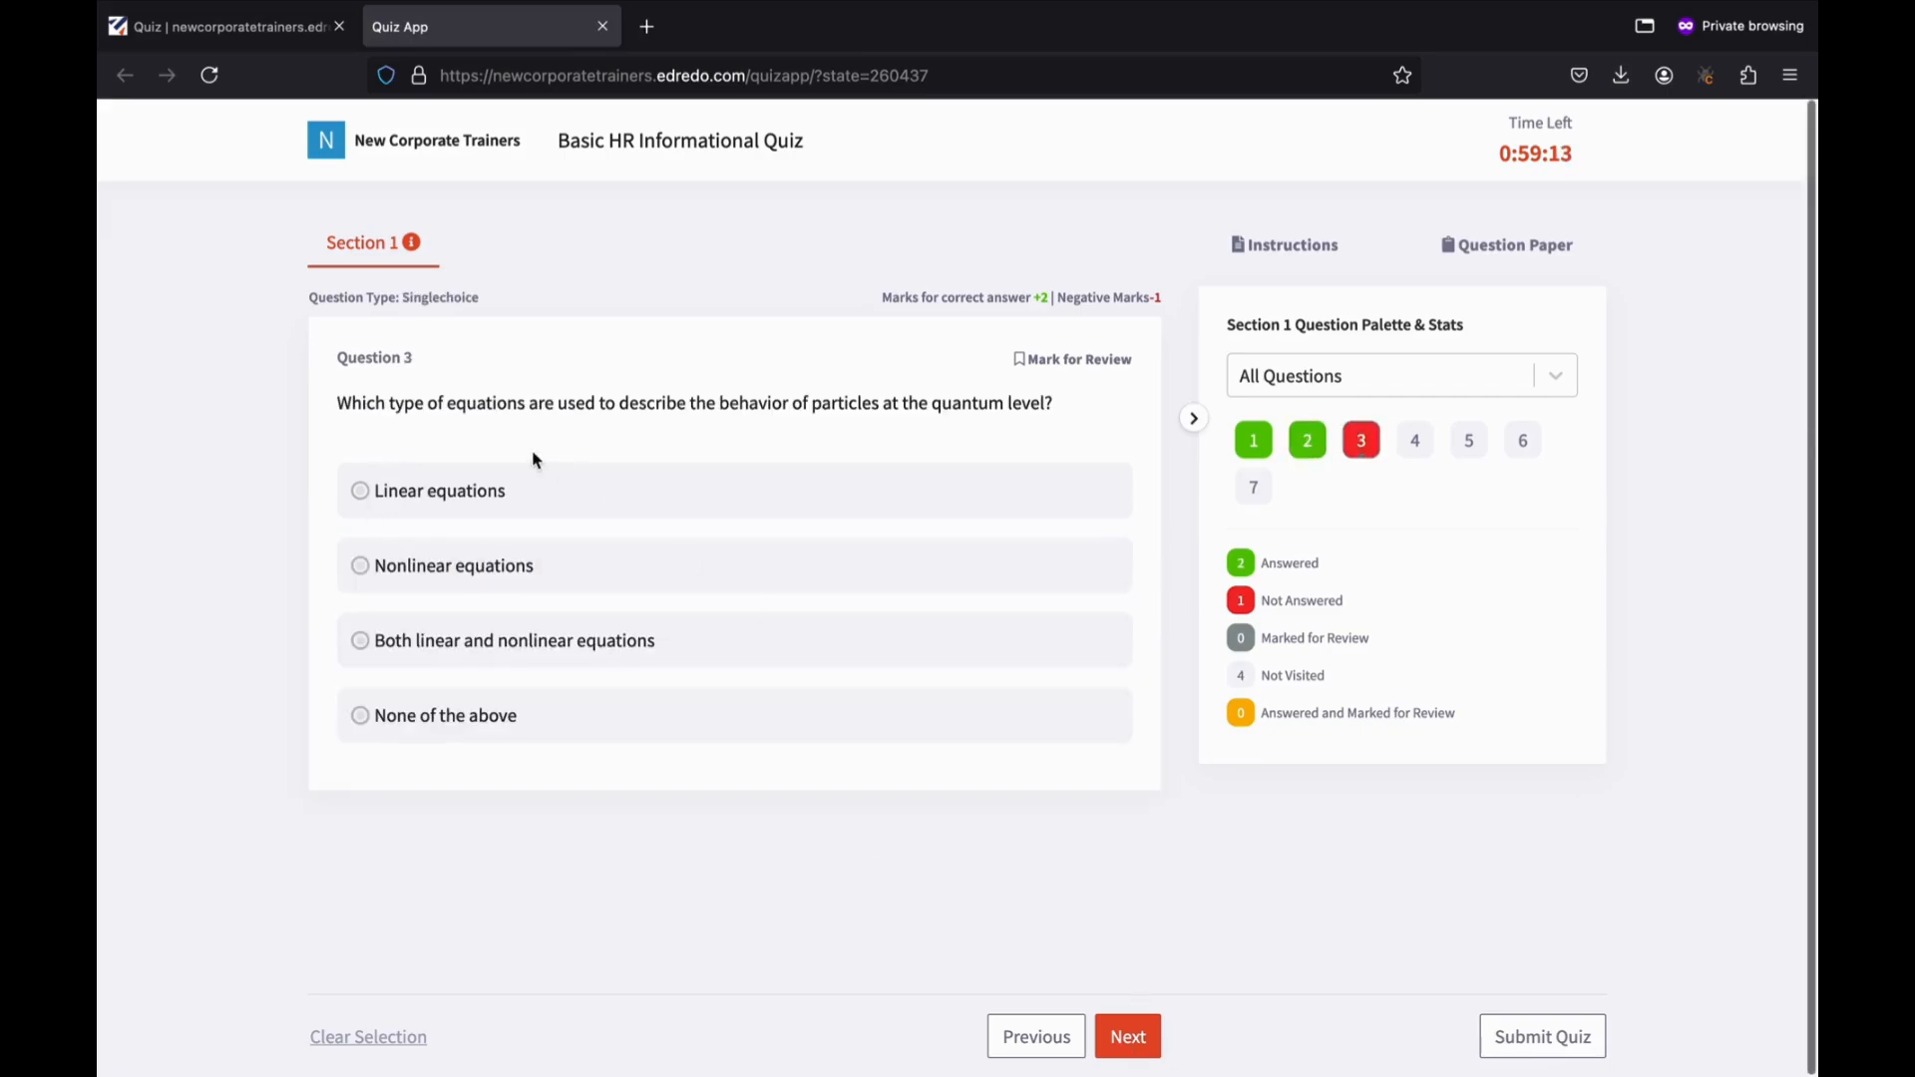
left_click(379, 651)
Answer Questions 4–7 (classical physics only, Can start as a fresher, particle mass, Quantum) and save.
left_click(1142, 1037)
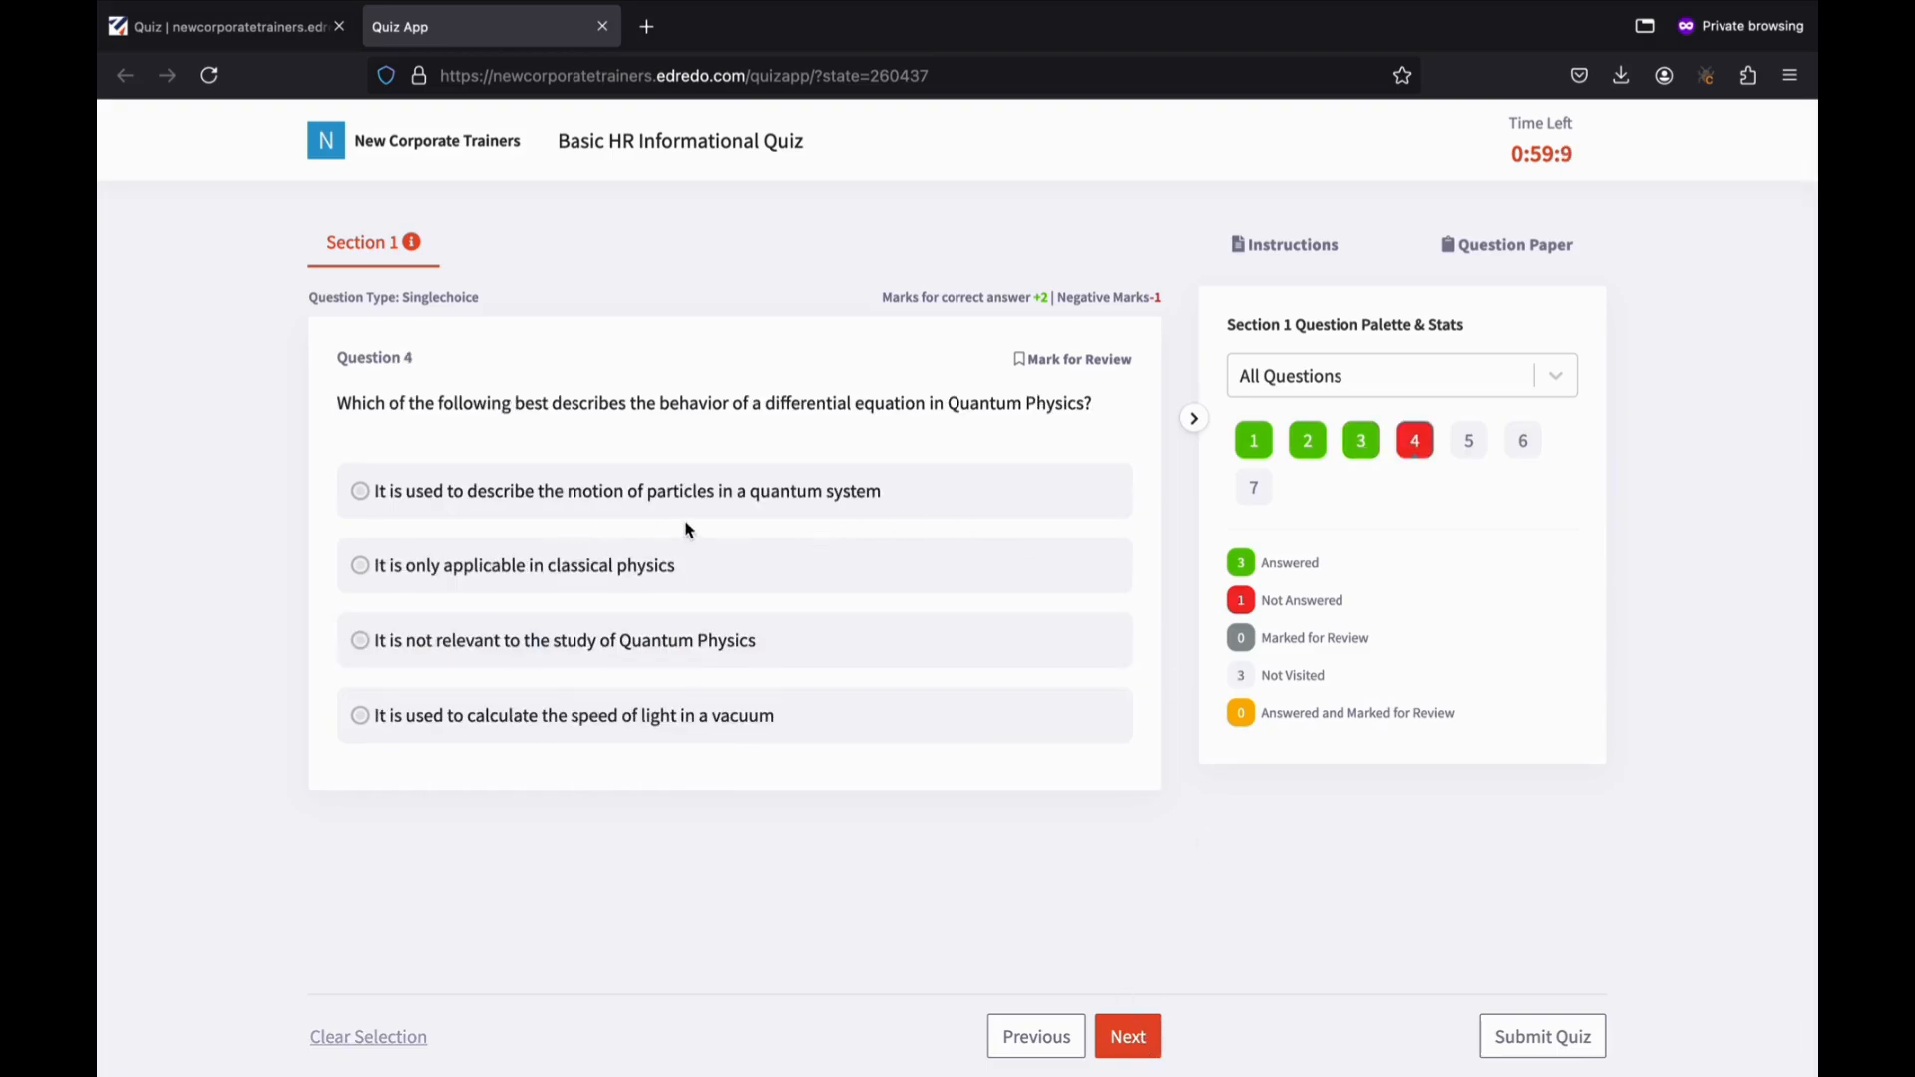
left_click(367, 572)
left_click(1125, 1037)
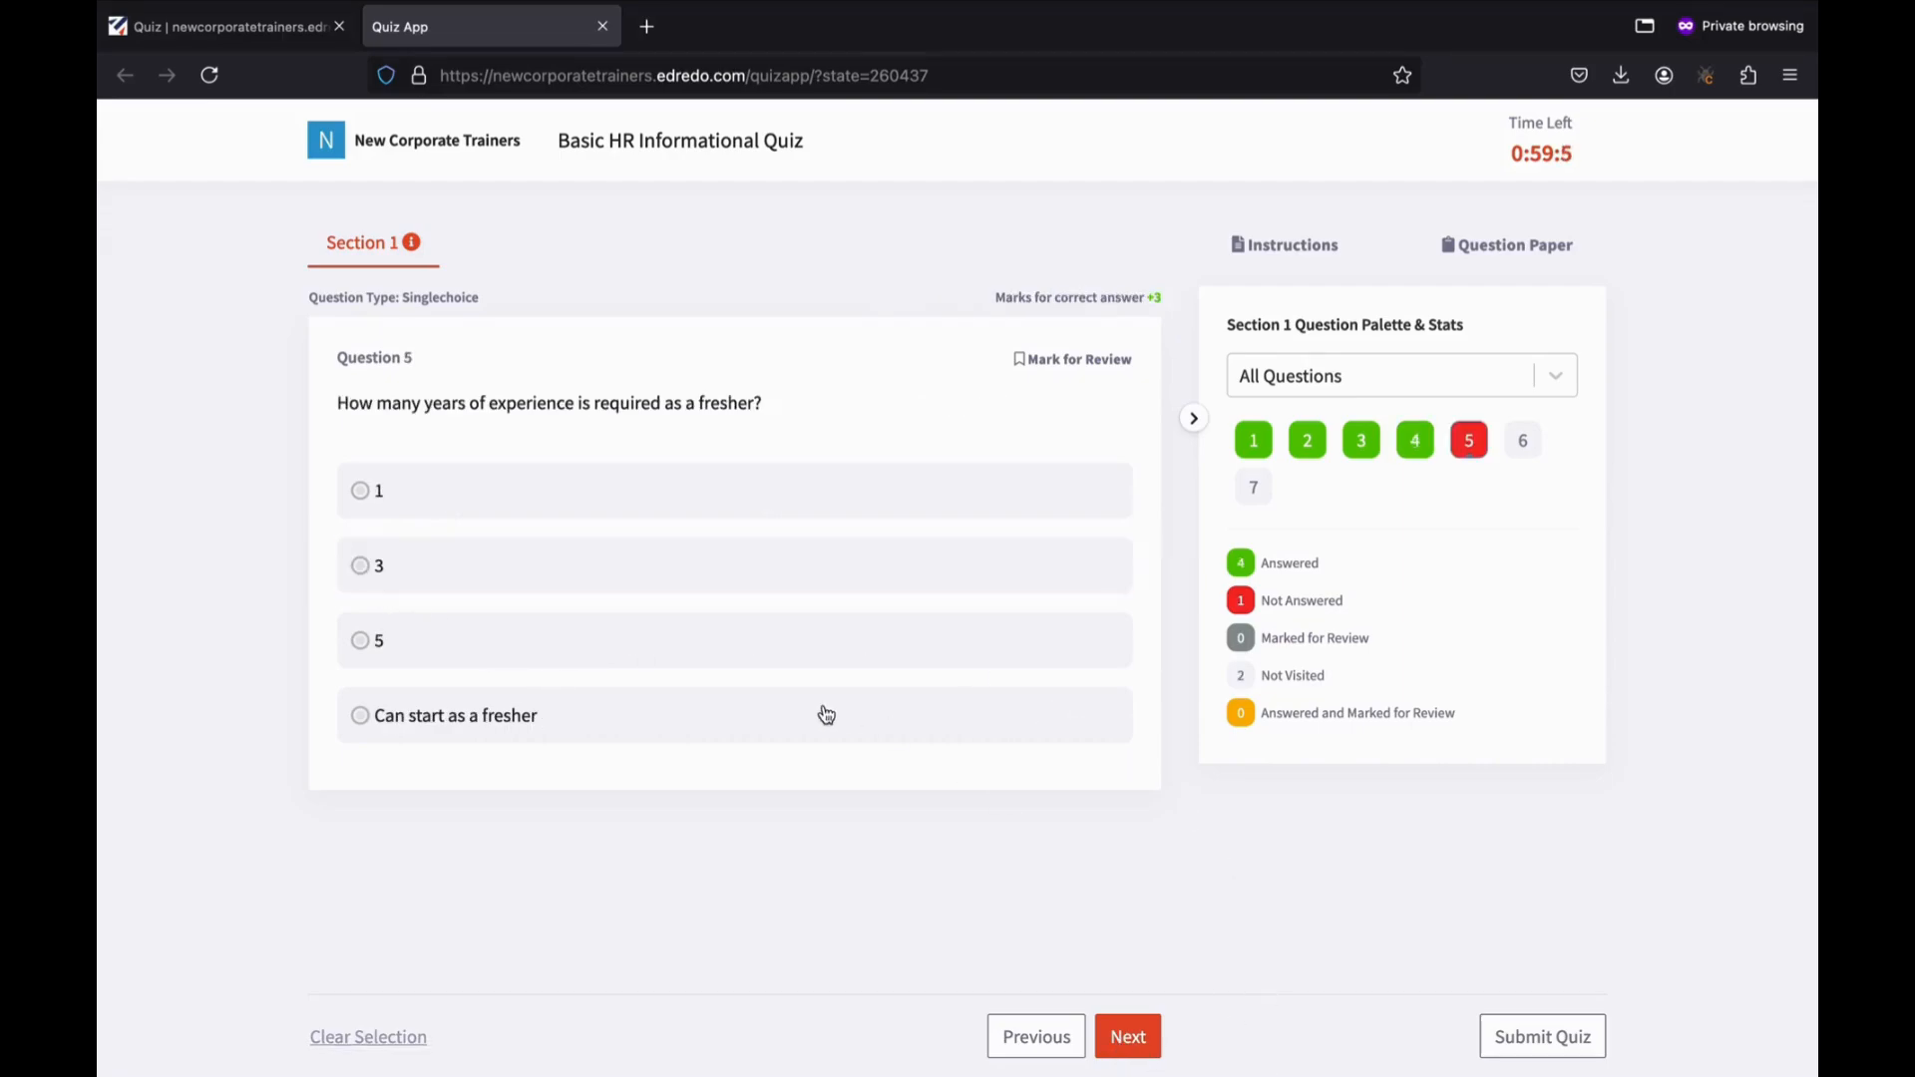
left_click(518, 731)
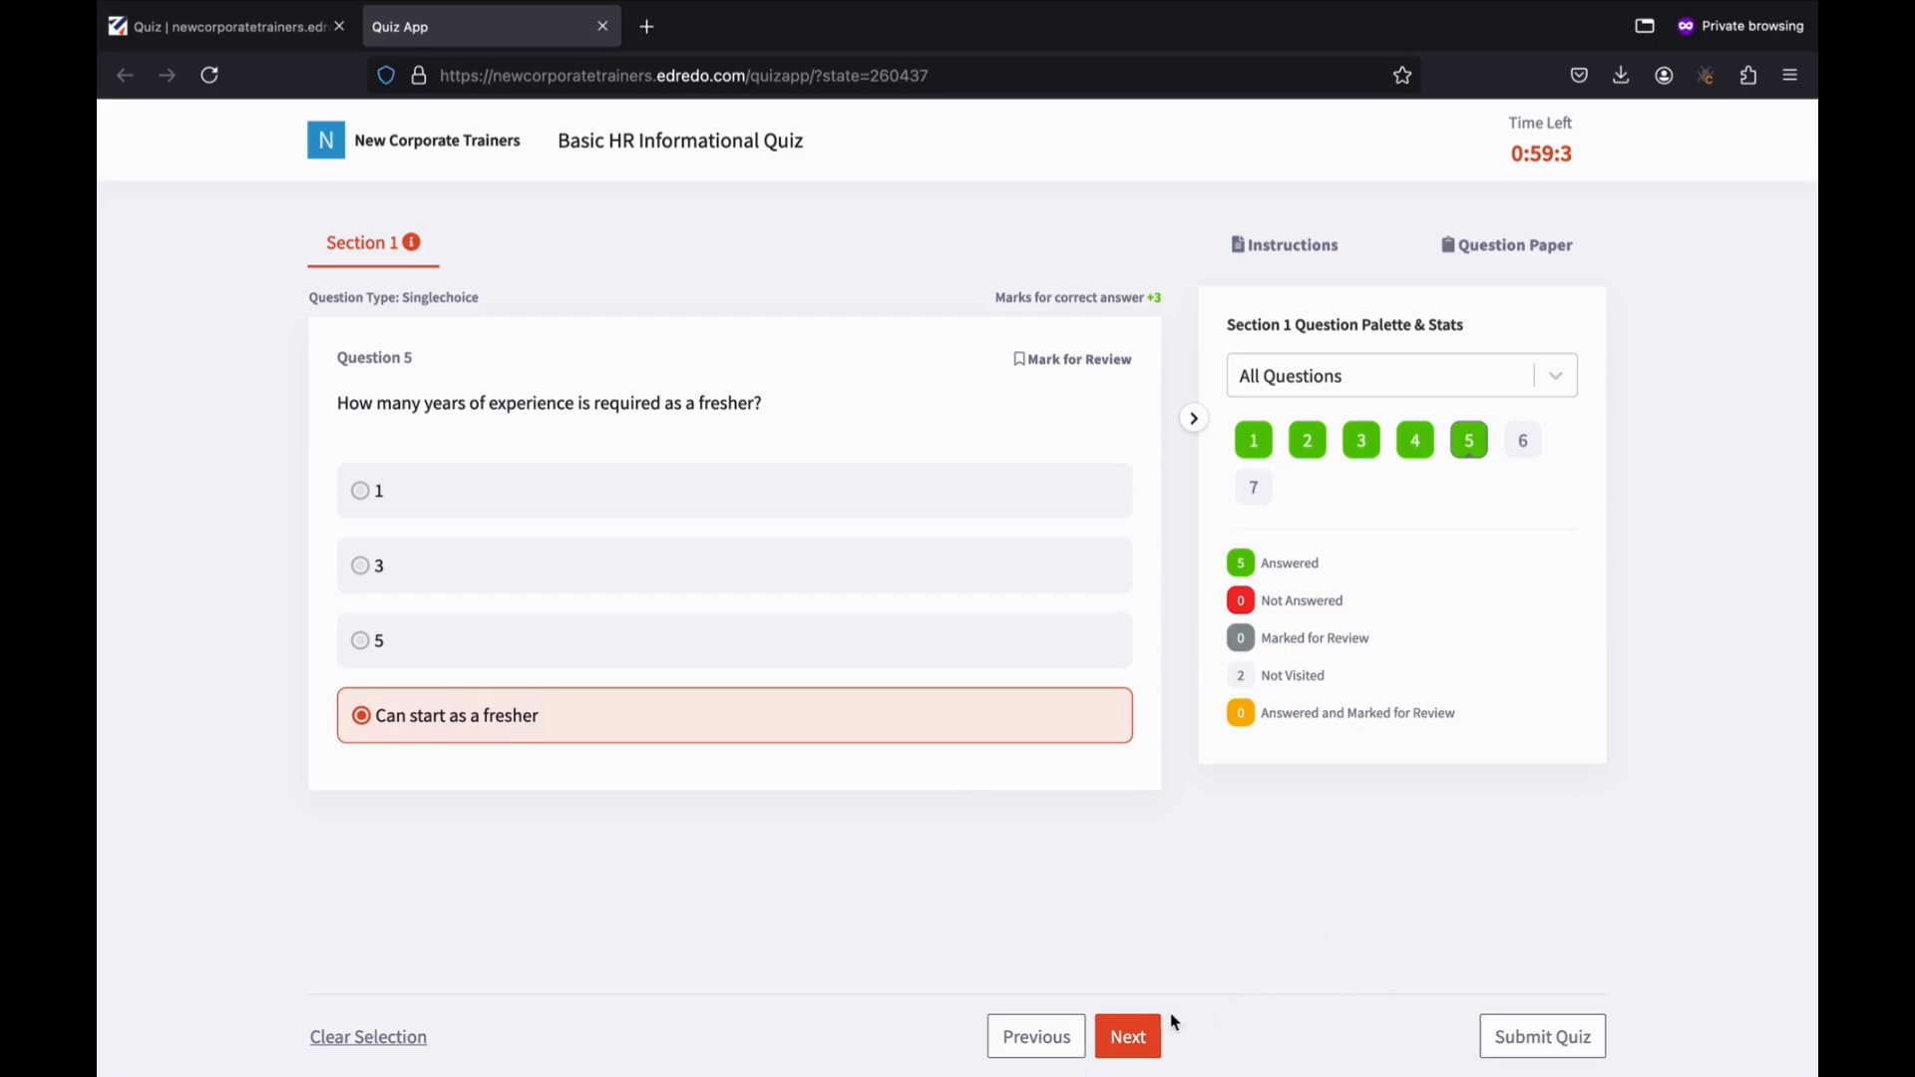
left_click(1139, 1039)
left_click(895, 558)
left_click(1127, 1038)
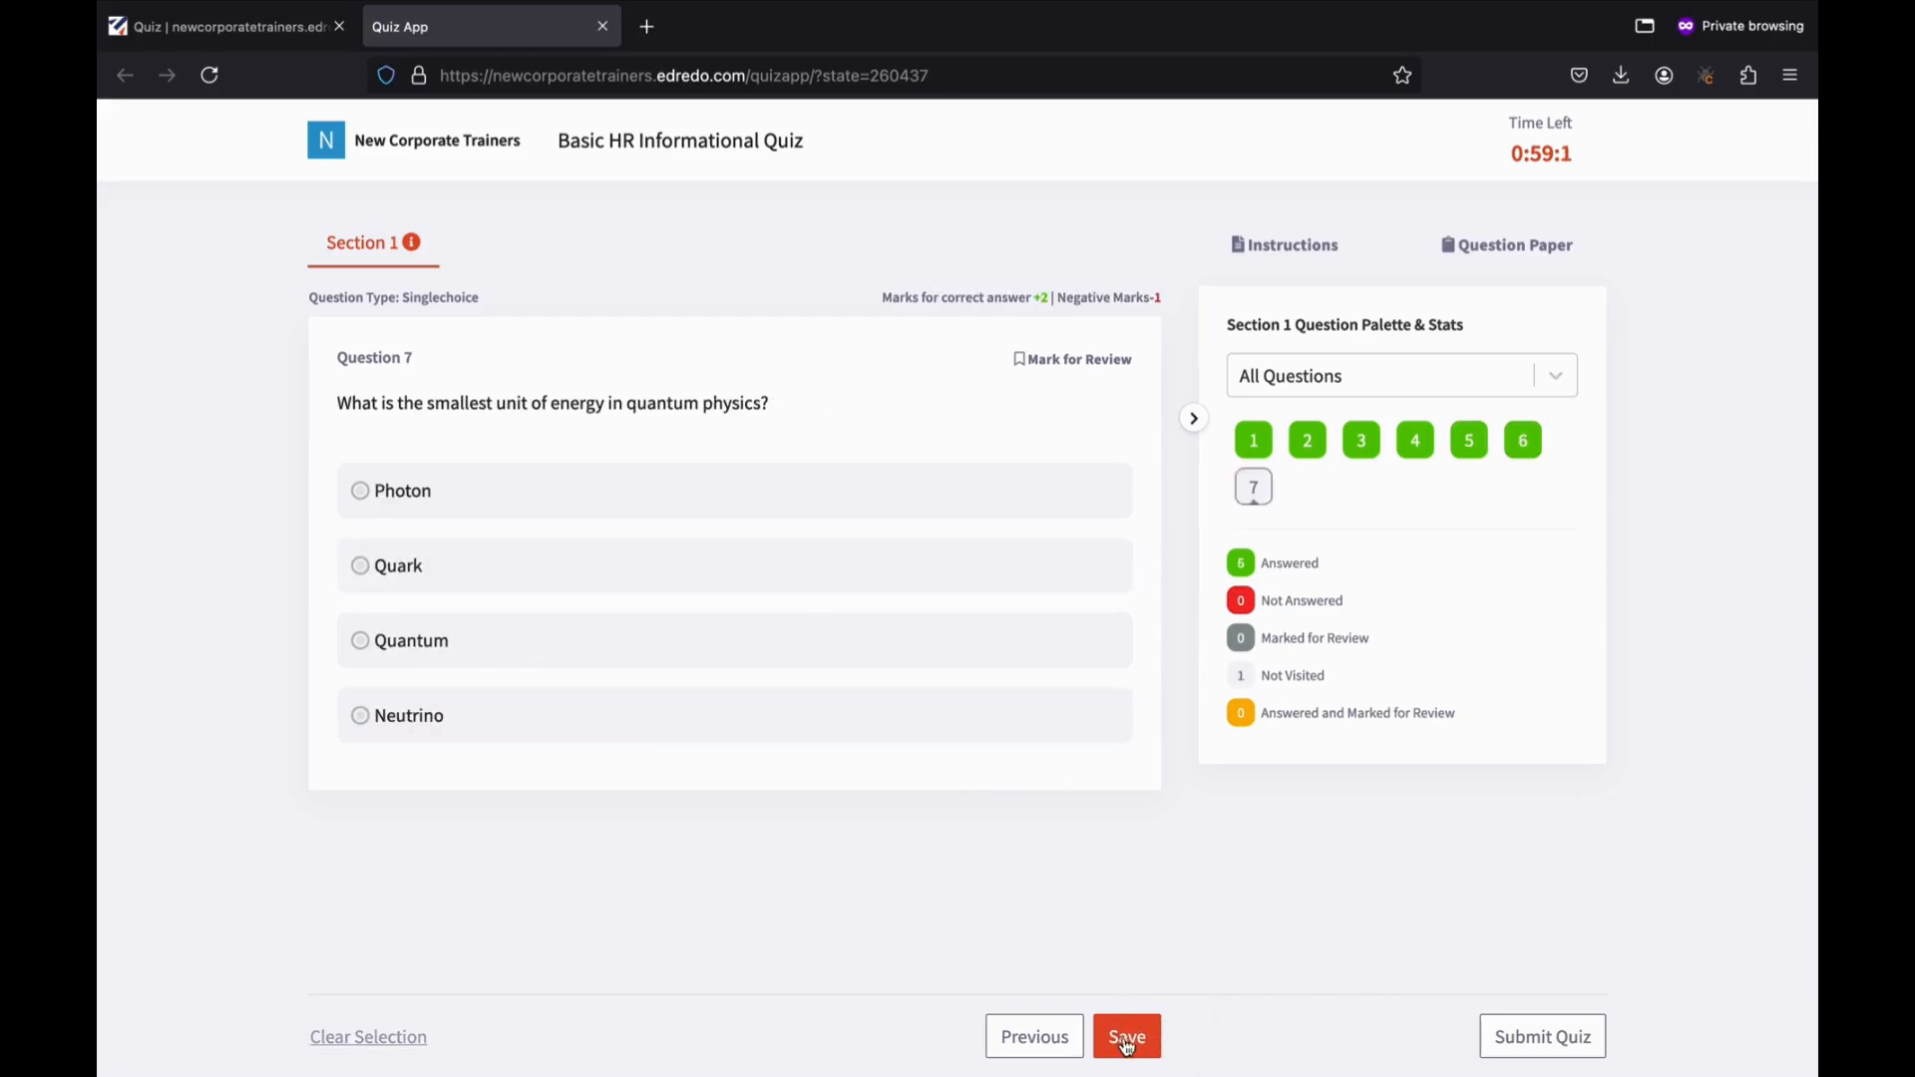
left_click(473, 639)
left_click(1151, 1039)
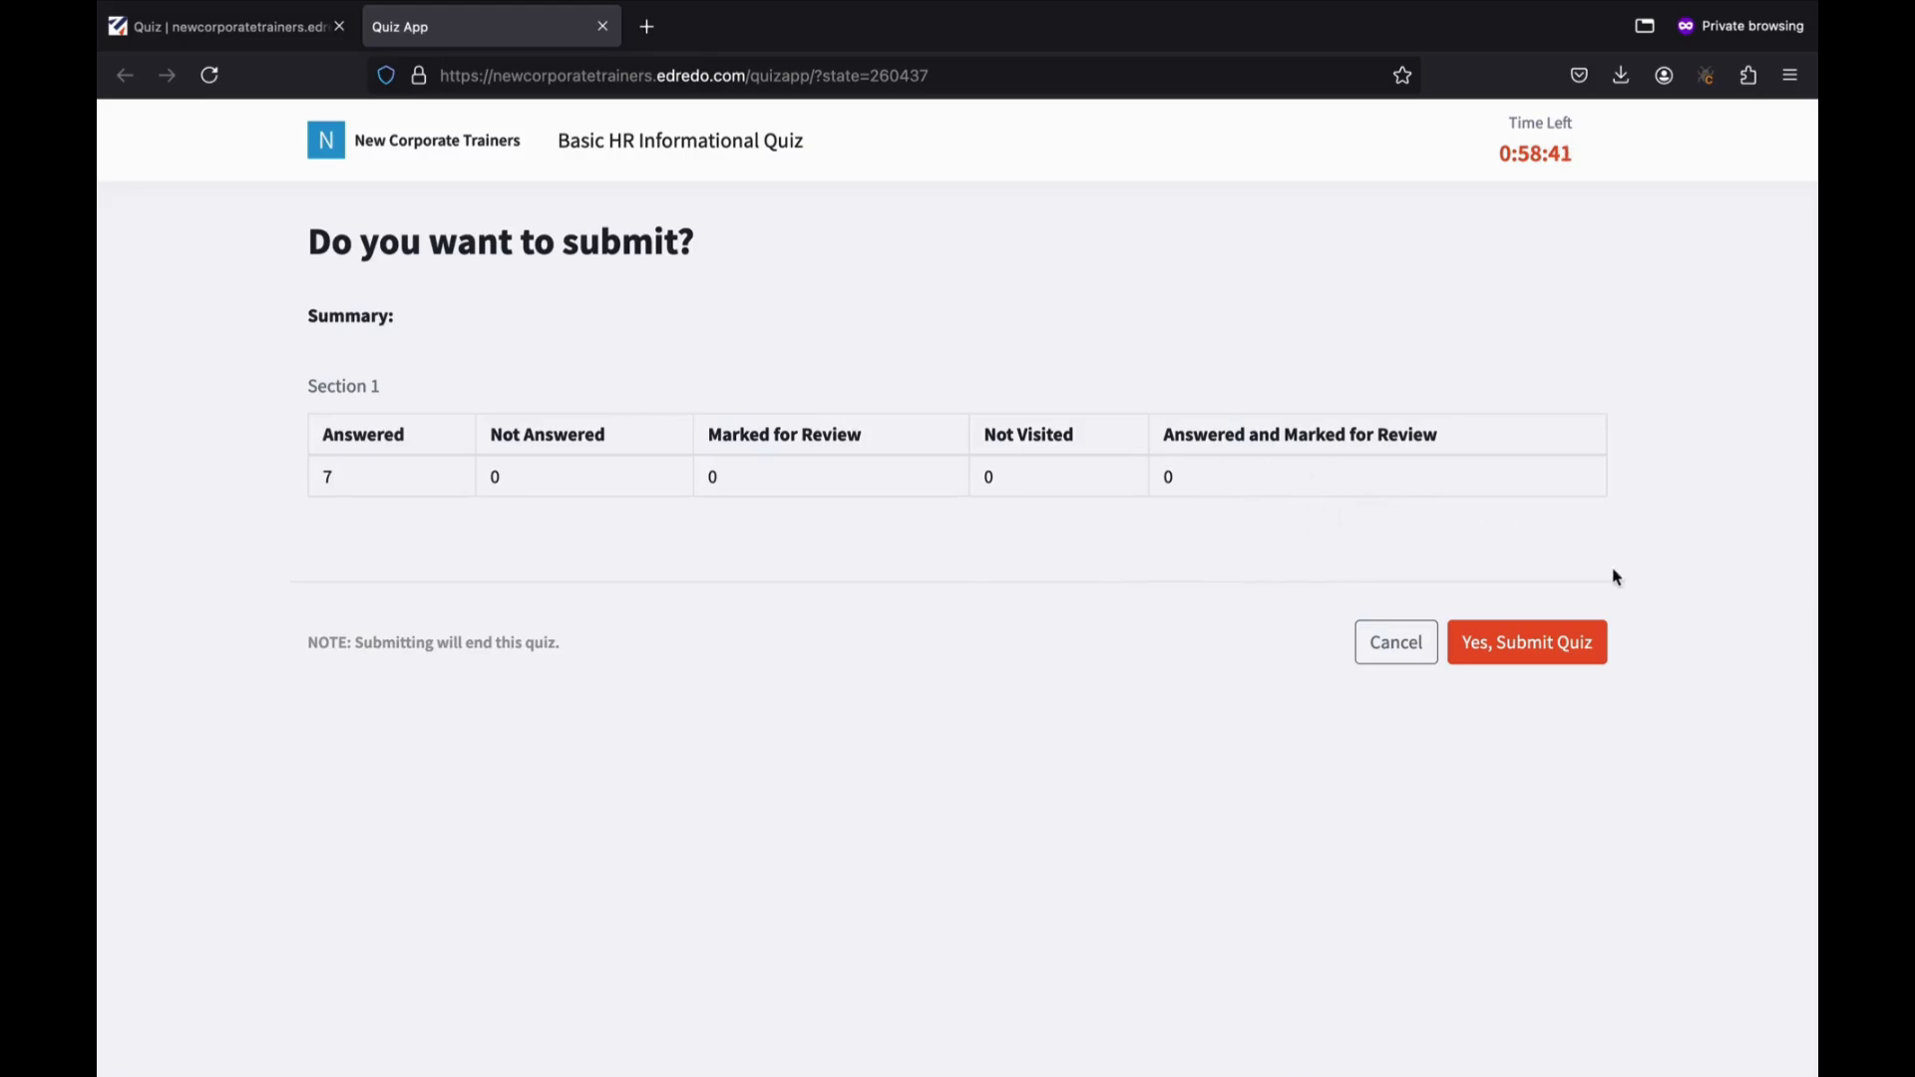
Submit the quiz and review its results: 7 marks, 38.89%, all 7 questions attempted.
left_click(1524, 643)
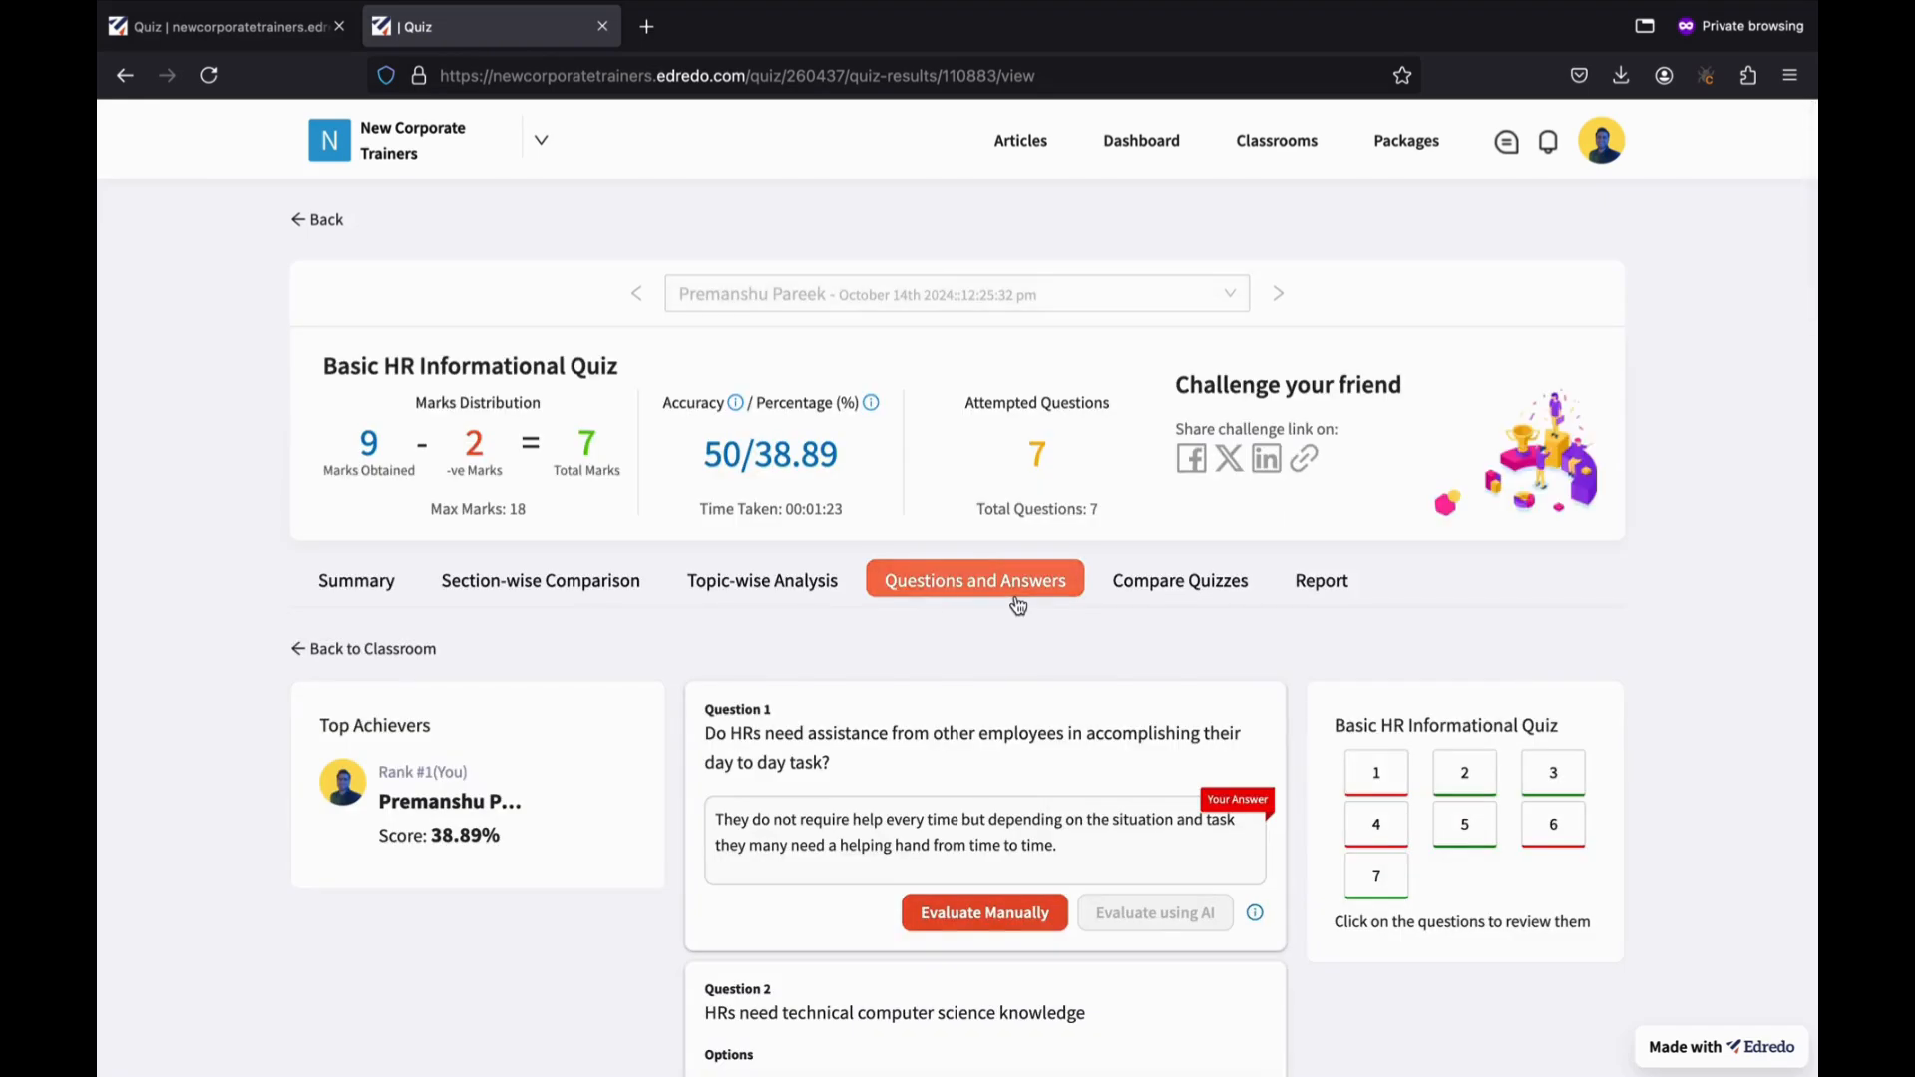
scroll(890, 750, "down", 2)
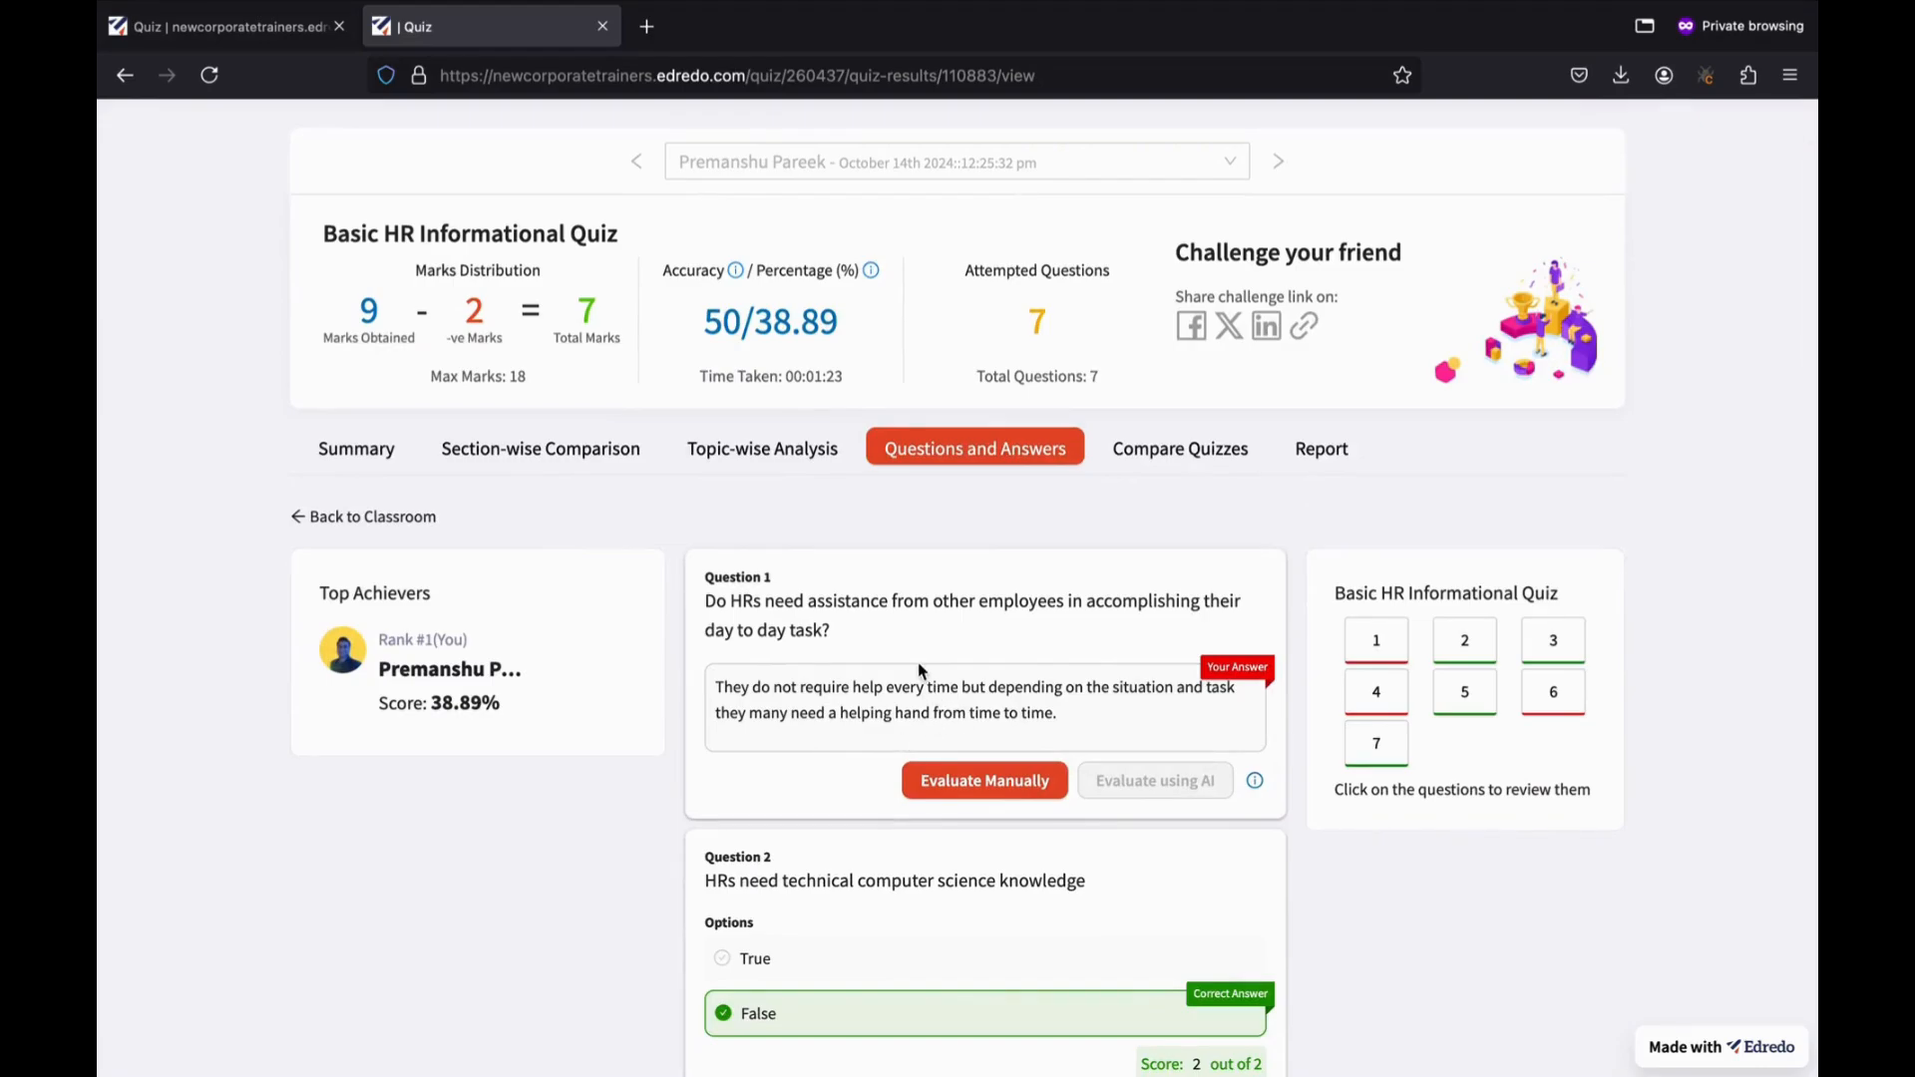
scroll(917, 664, "down", 2)
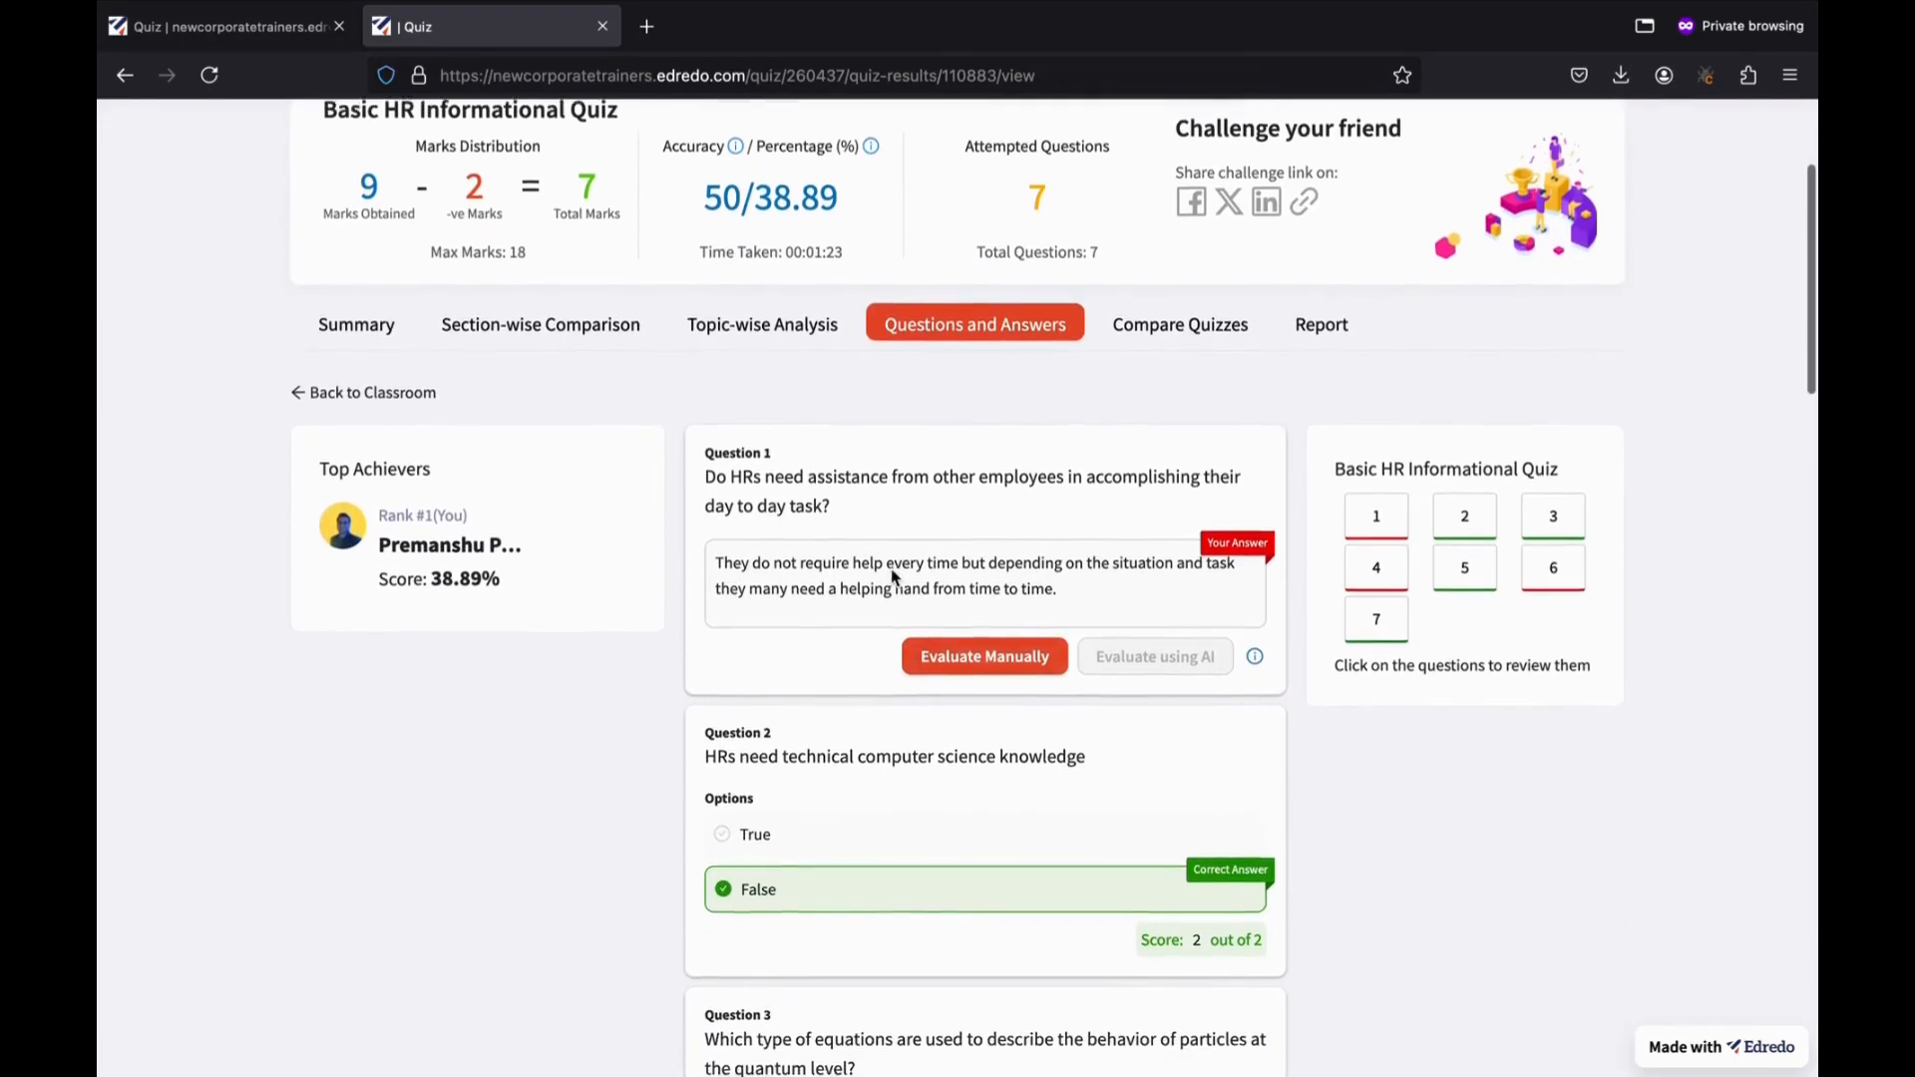
scroll(902, 569, "down", 1)
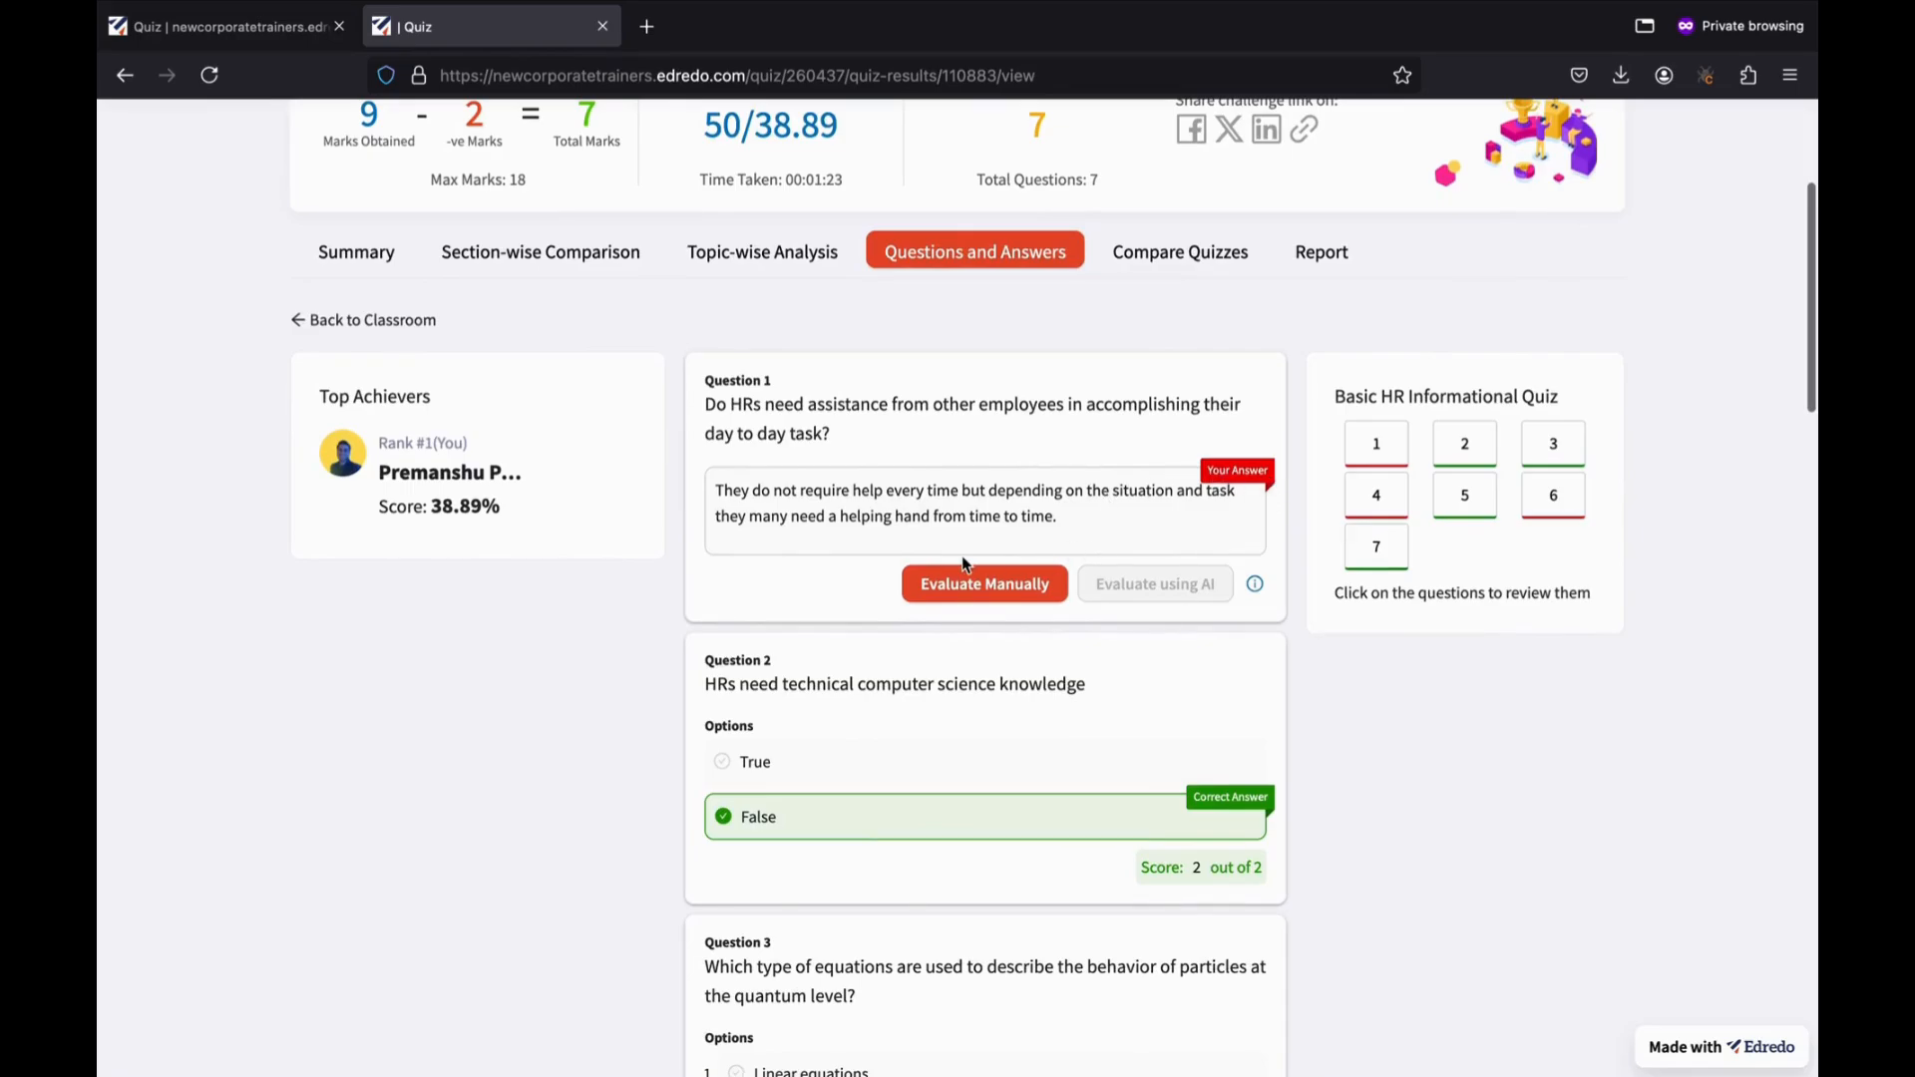
scroll(954, 564, "down", 1)
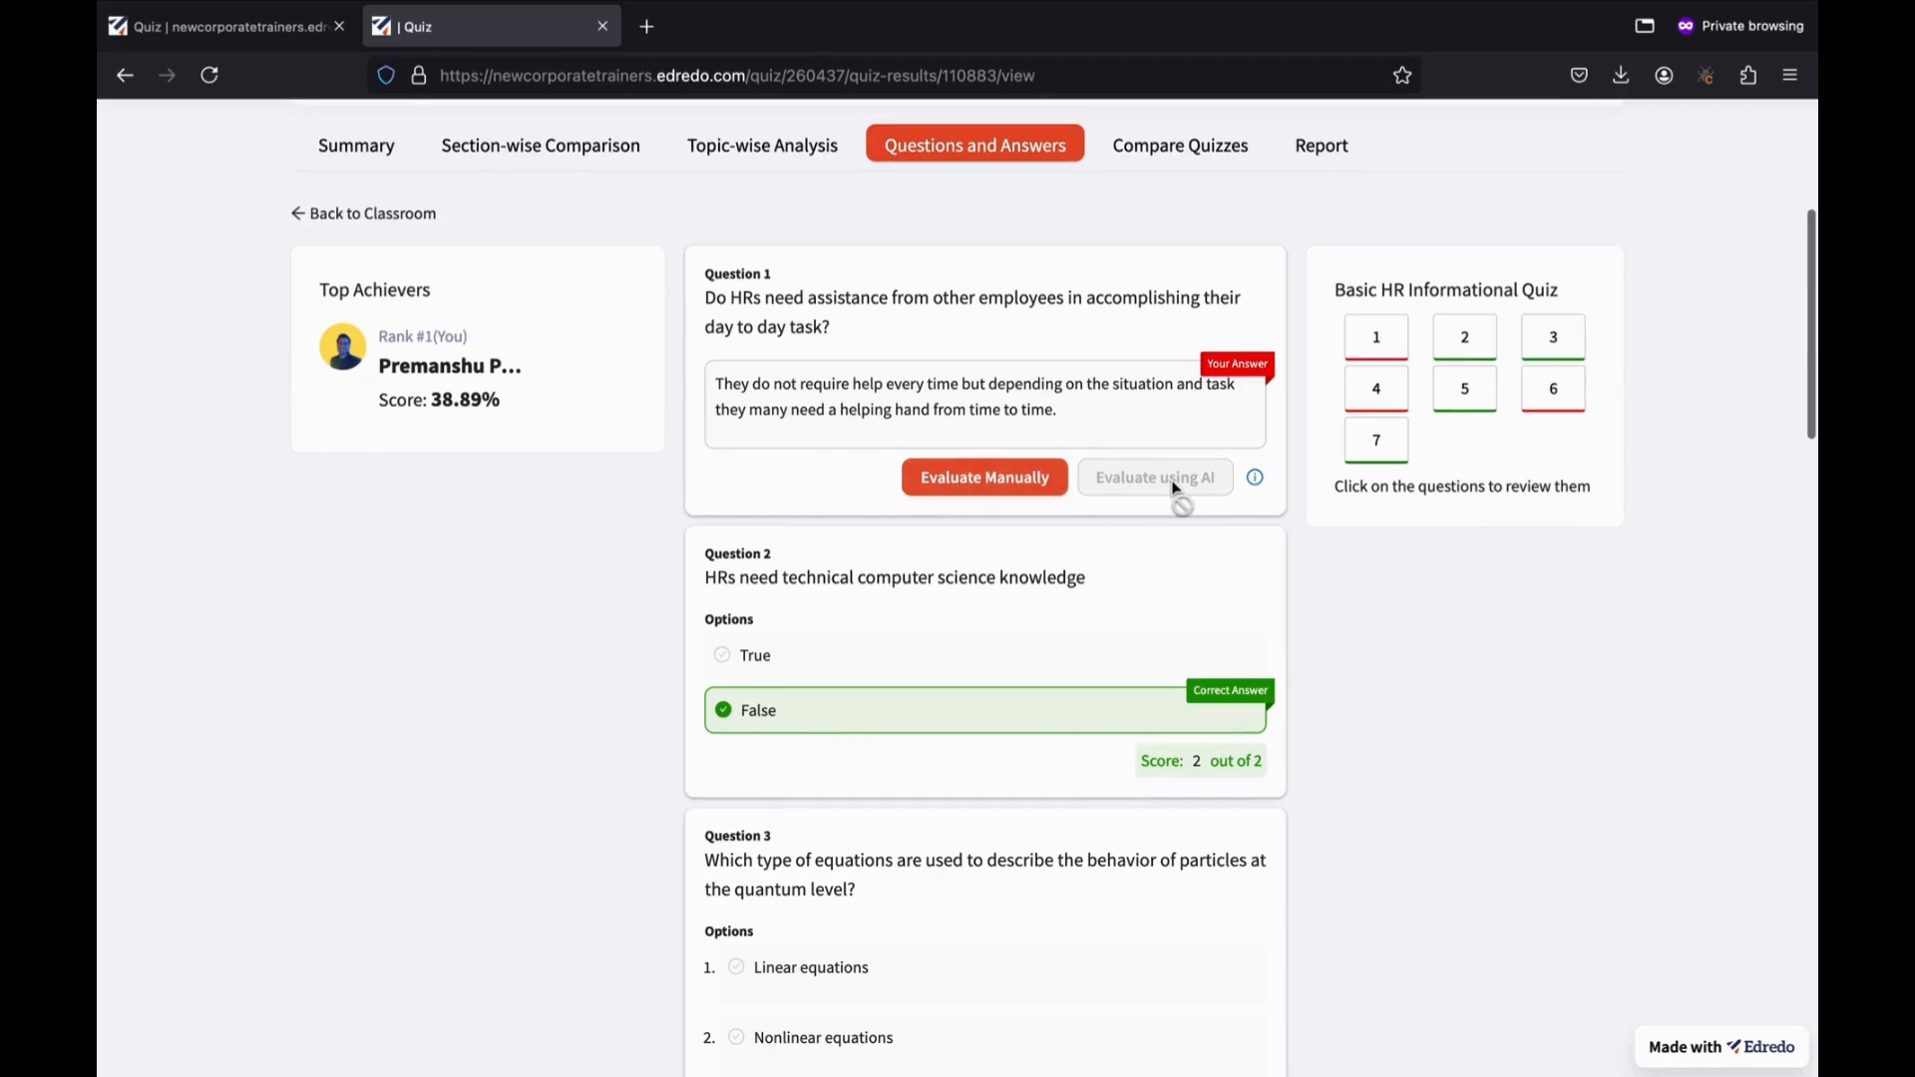
mouse_move(1258, 487)
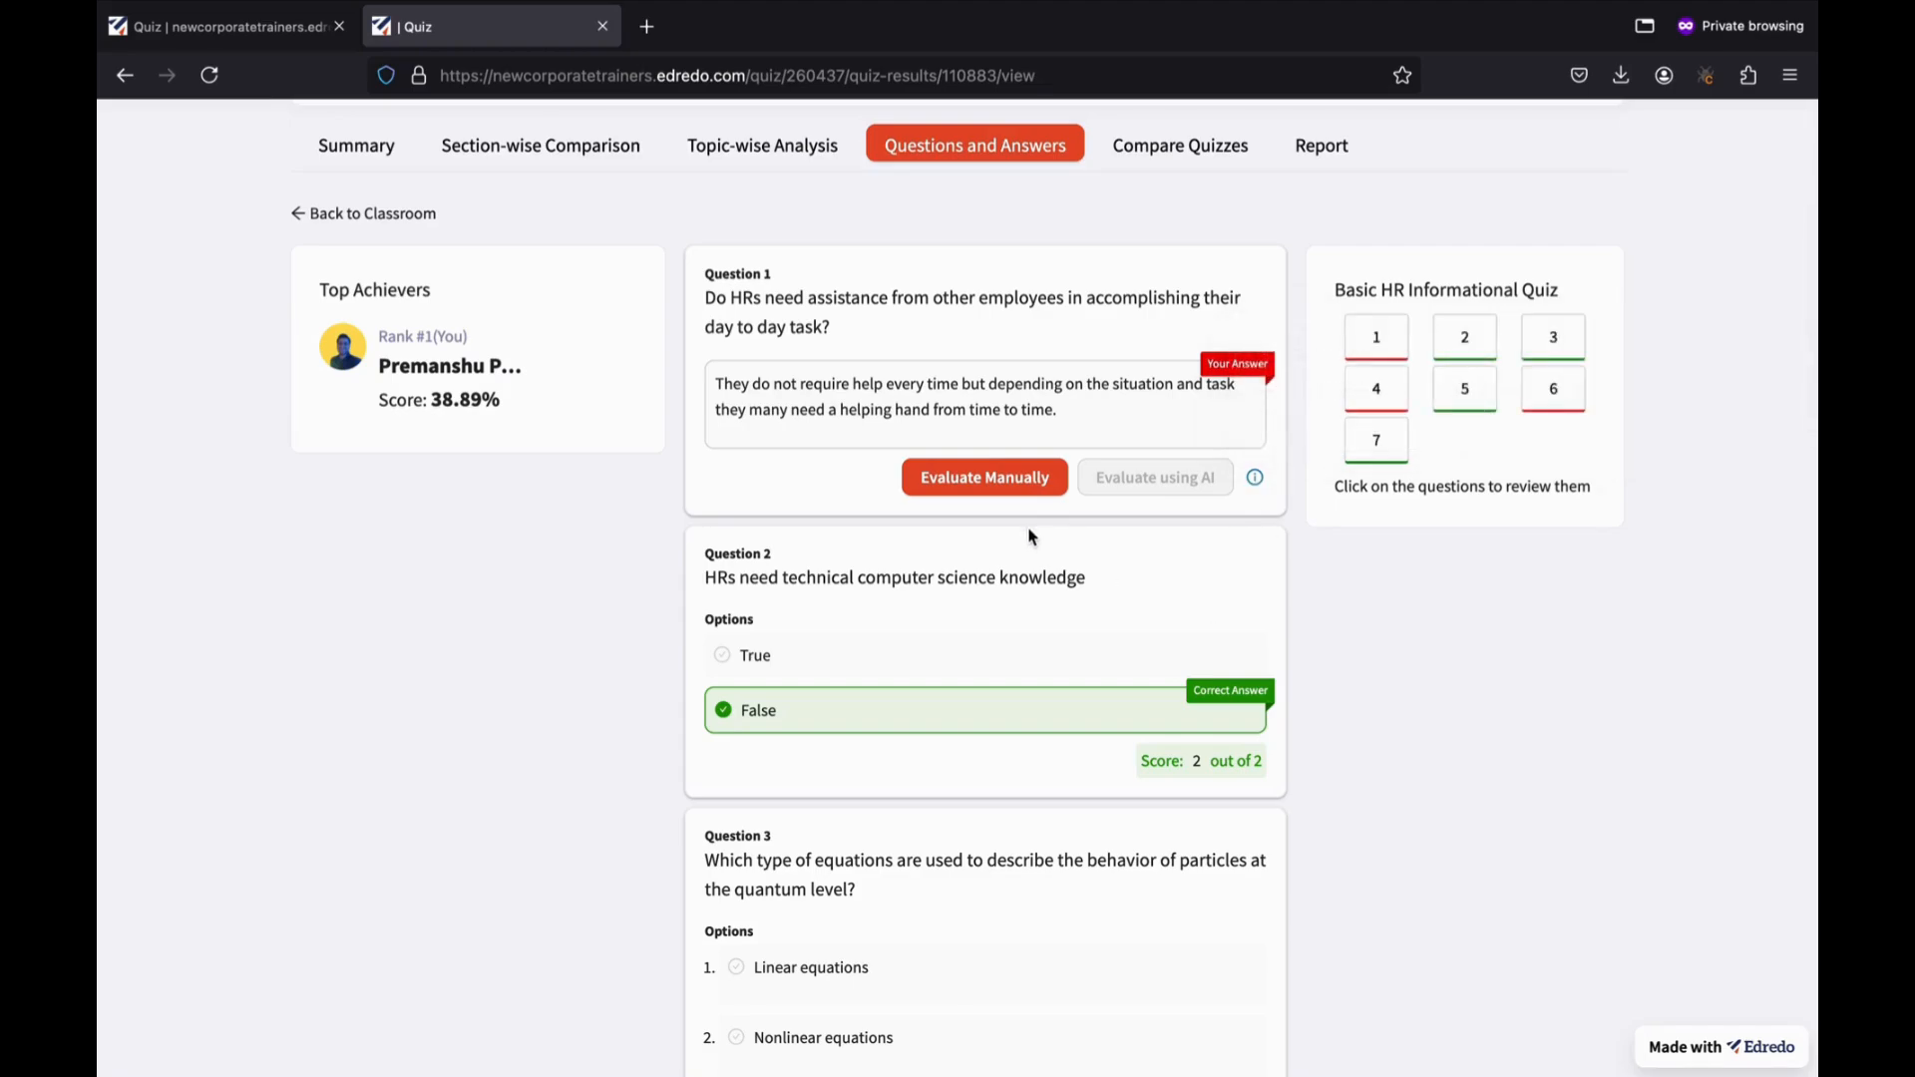
Score Question 1's long answer 2 out of 5 with the feedback 'Please improve writing.'.
left_click(955, 499)
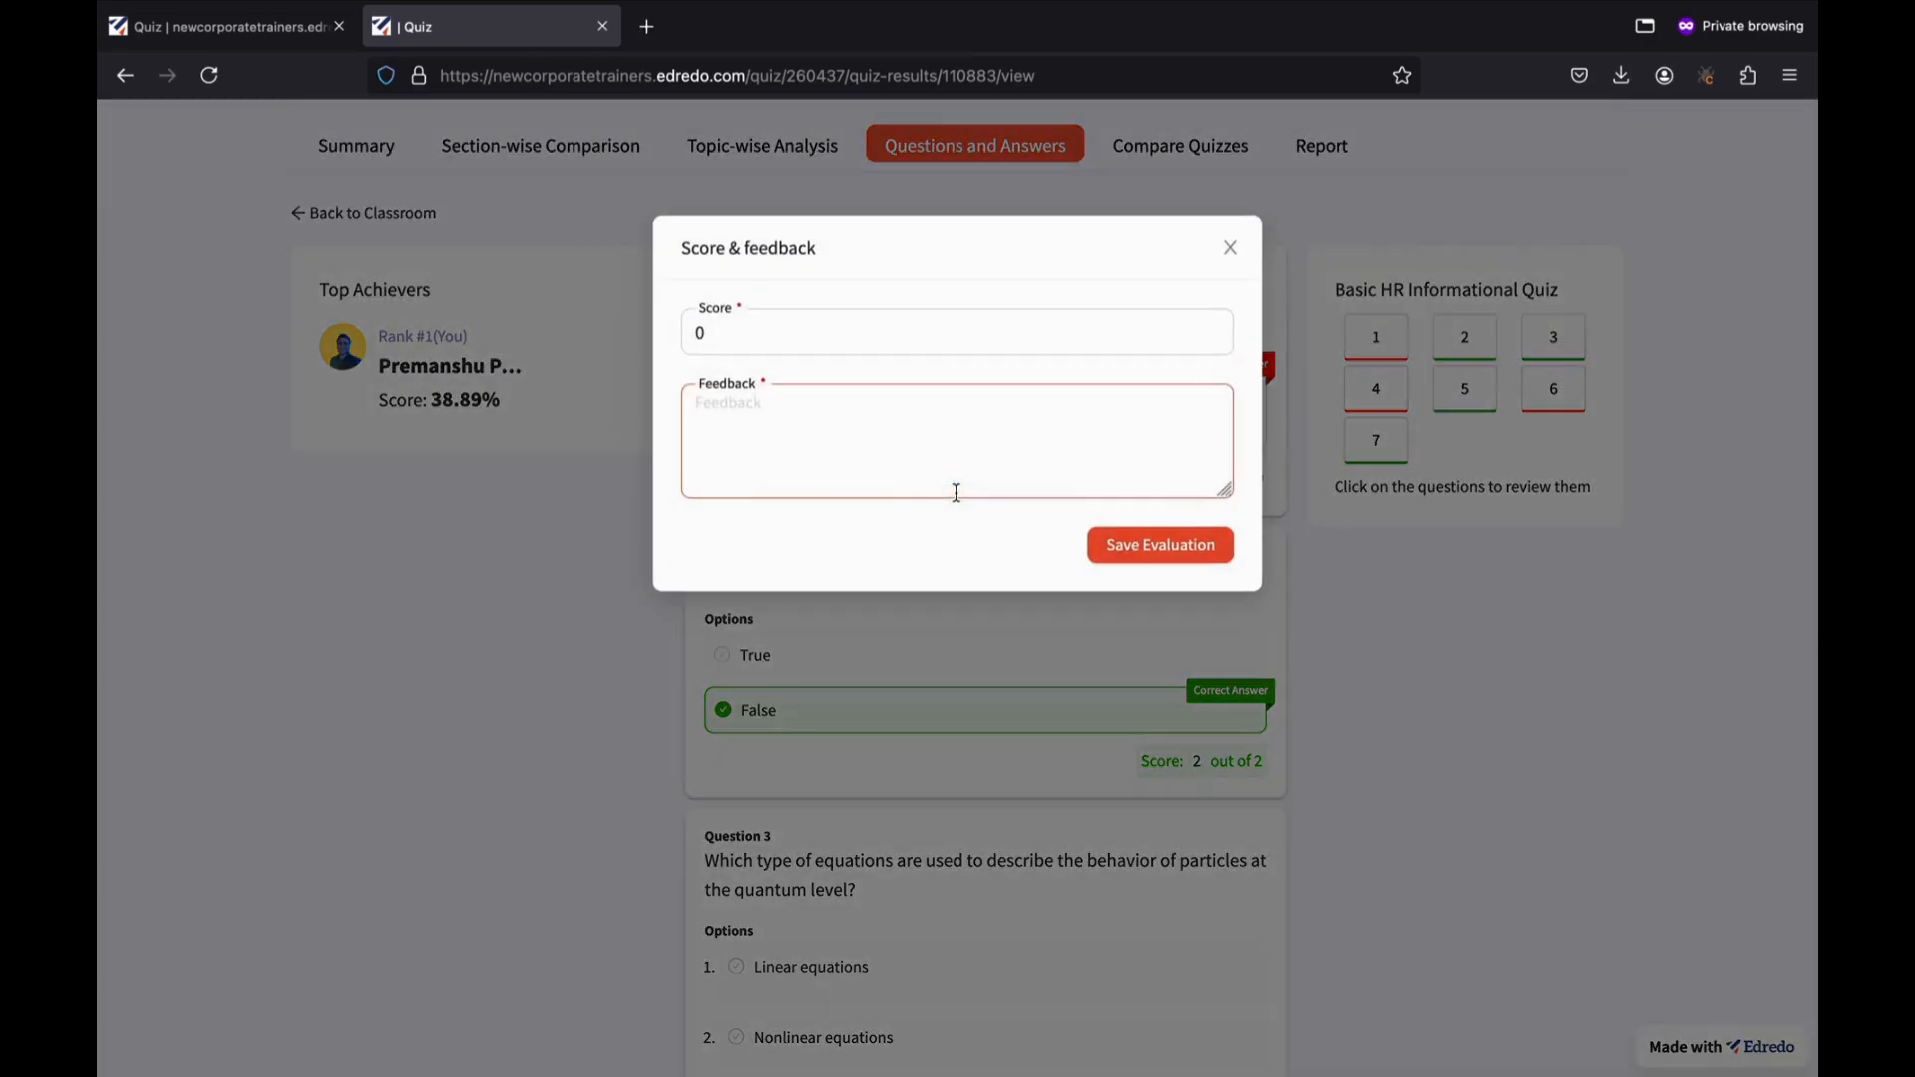
left_click(893, 345)
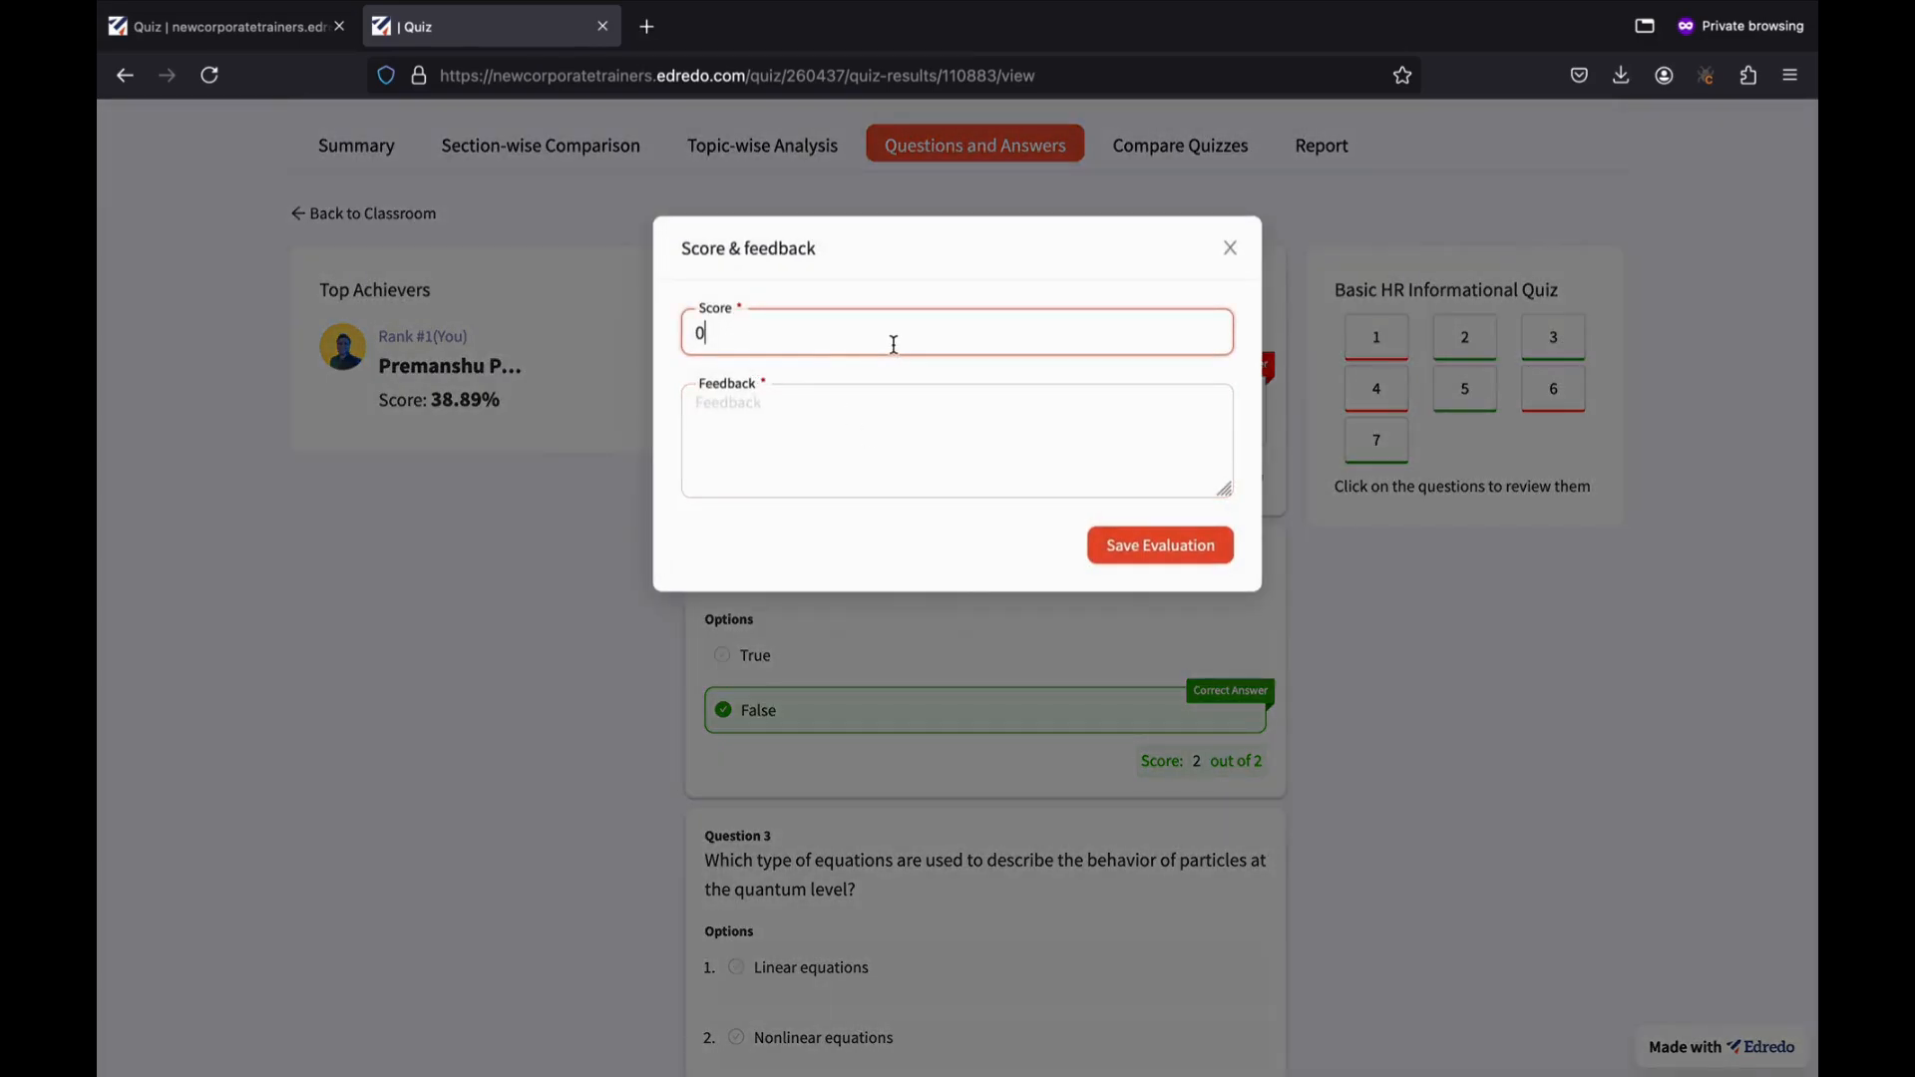
key("BackSpace")
type("2")
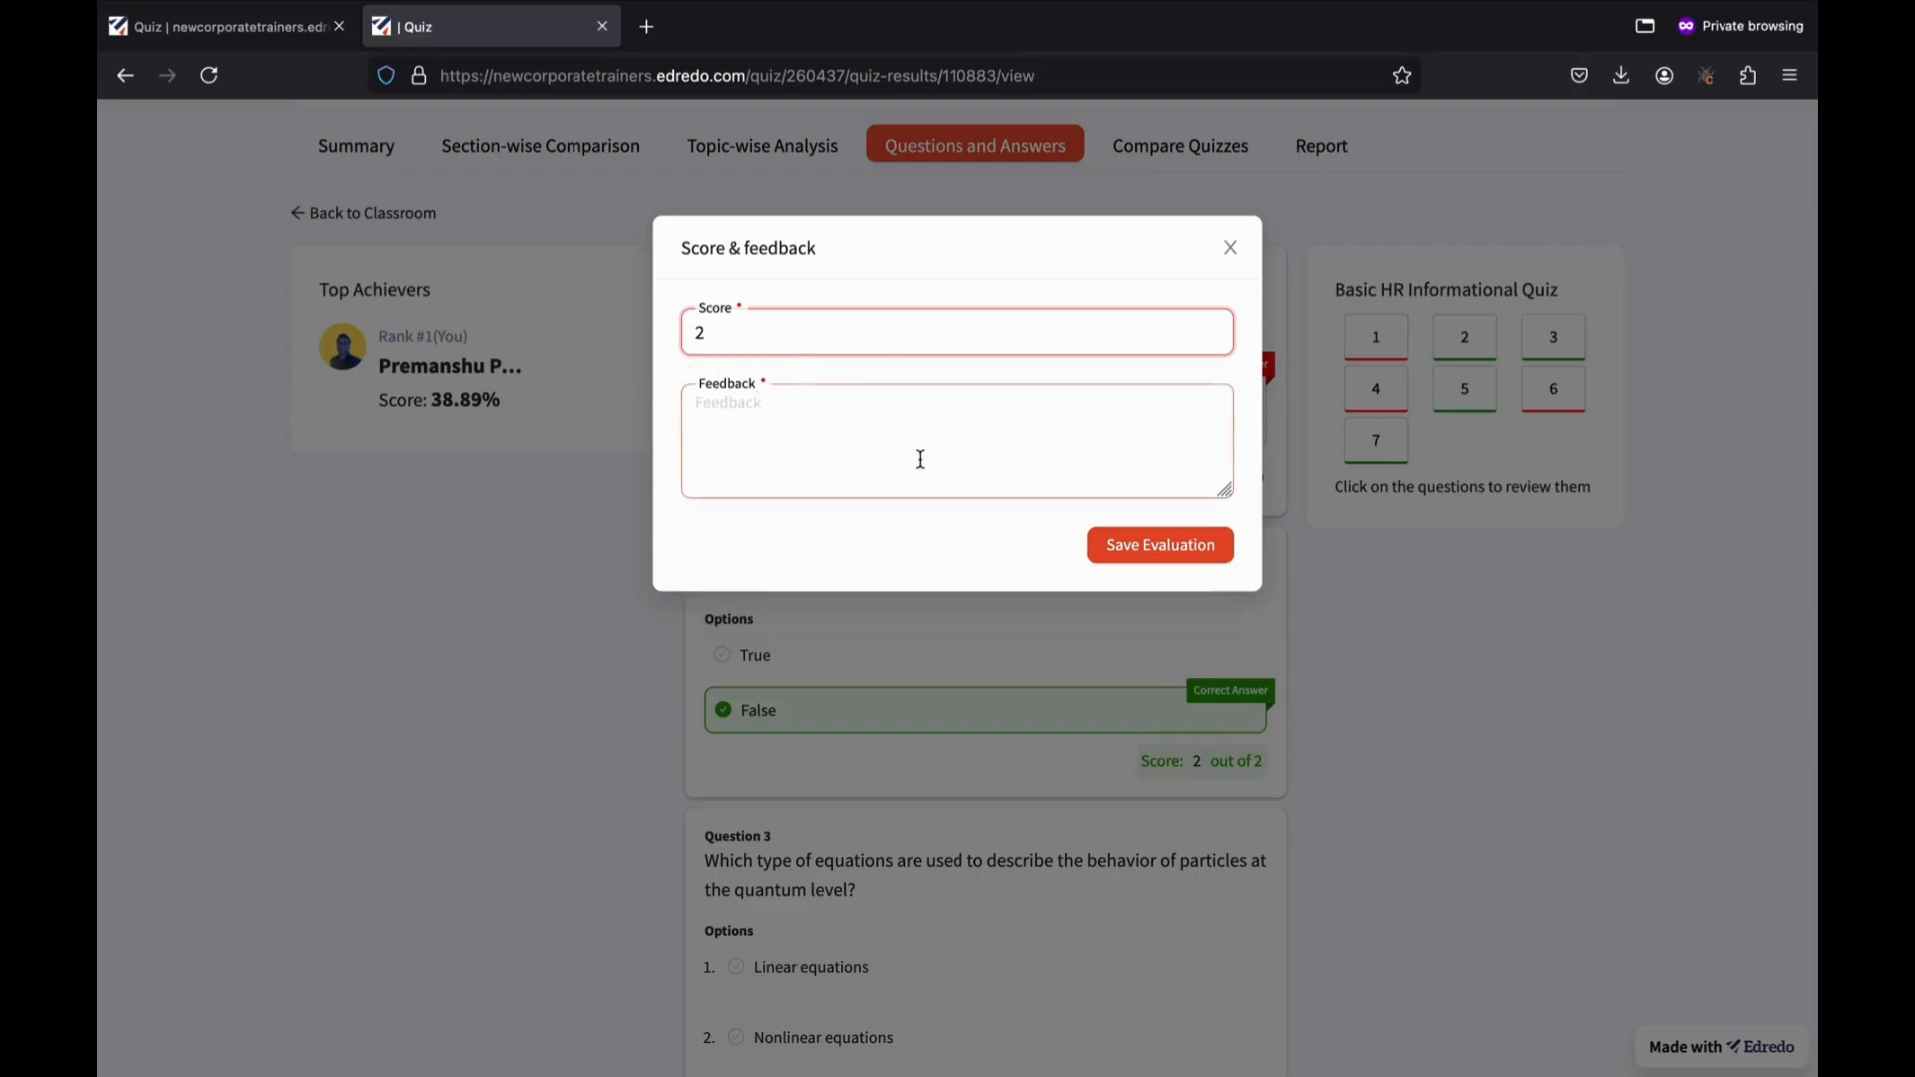
left_click(816, 432)
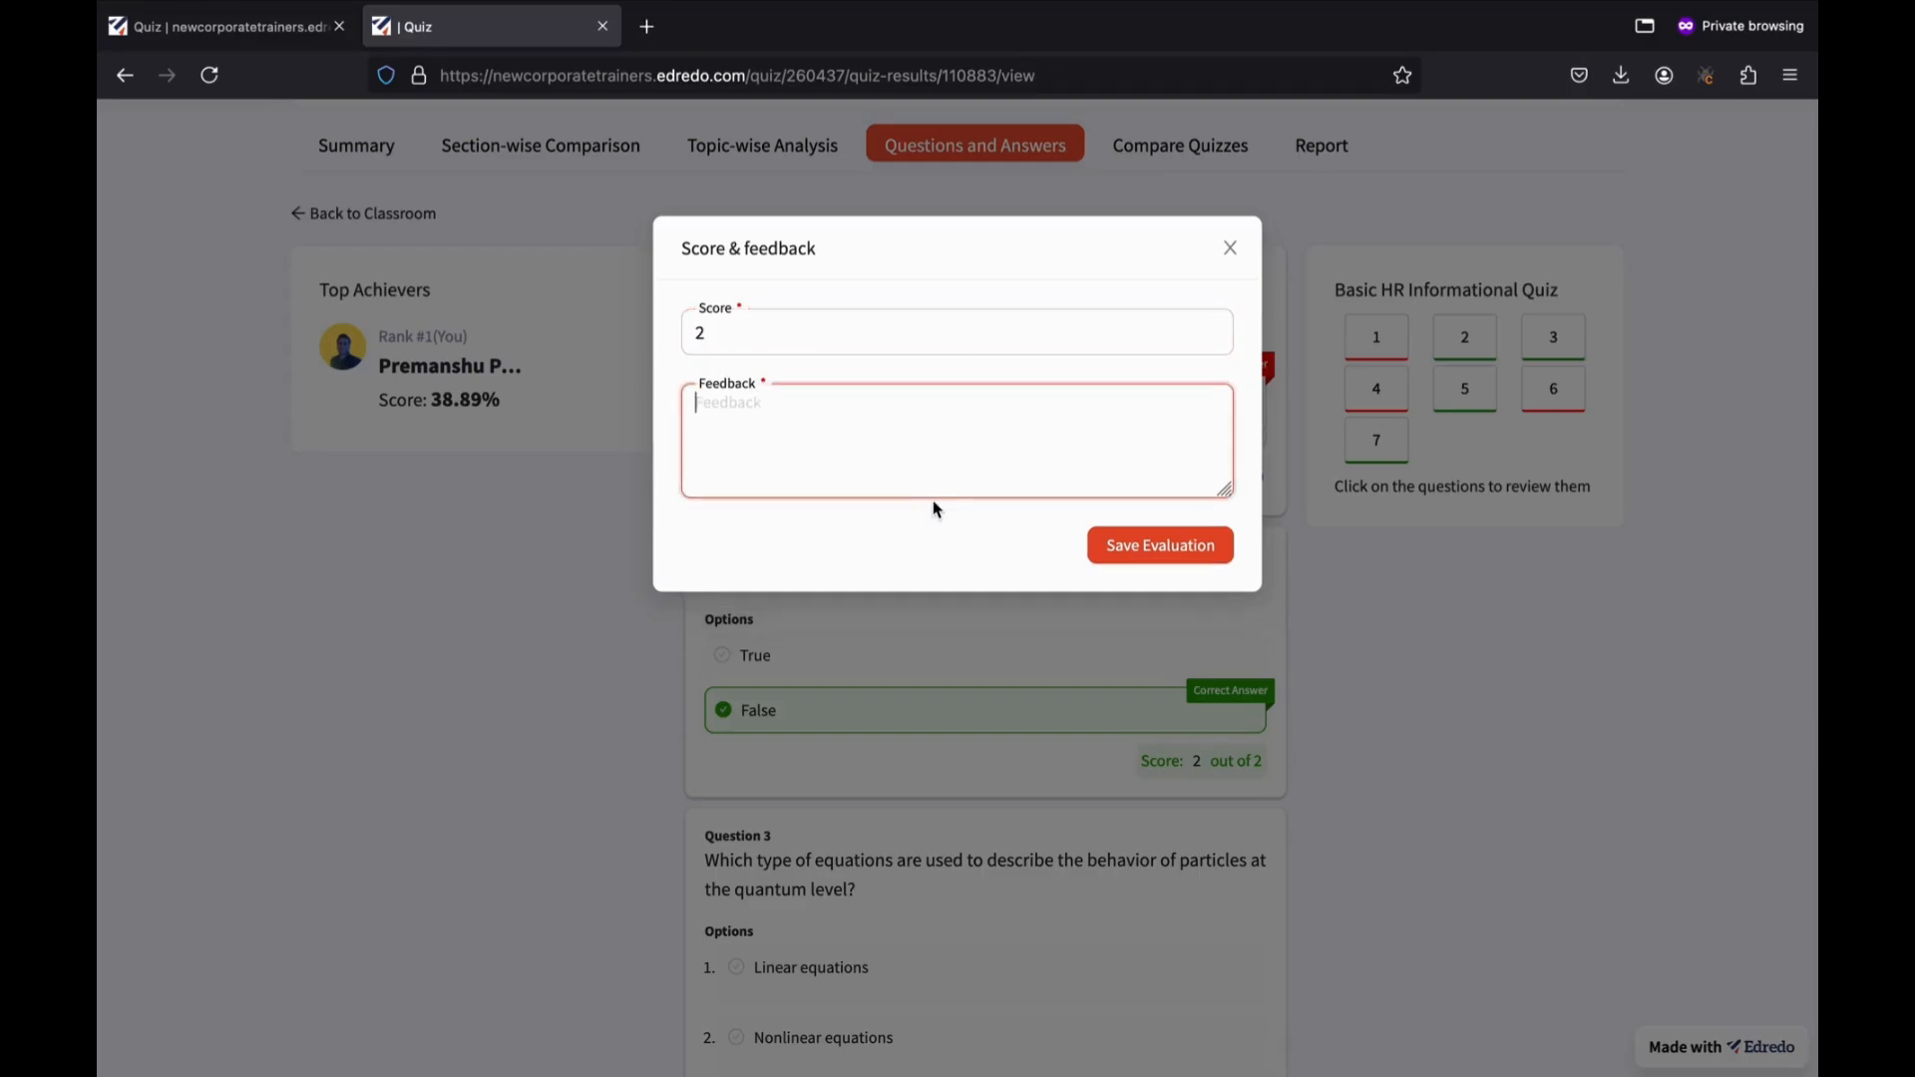
type("Please improve writing")
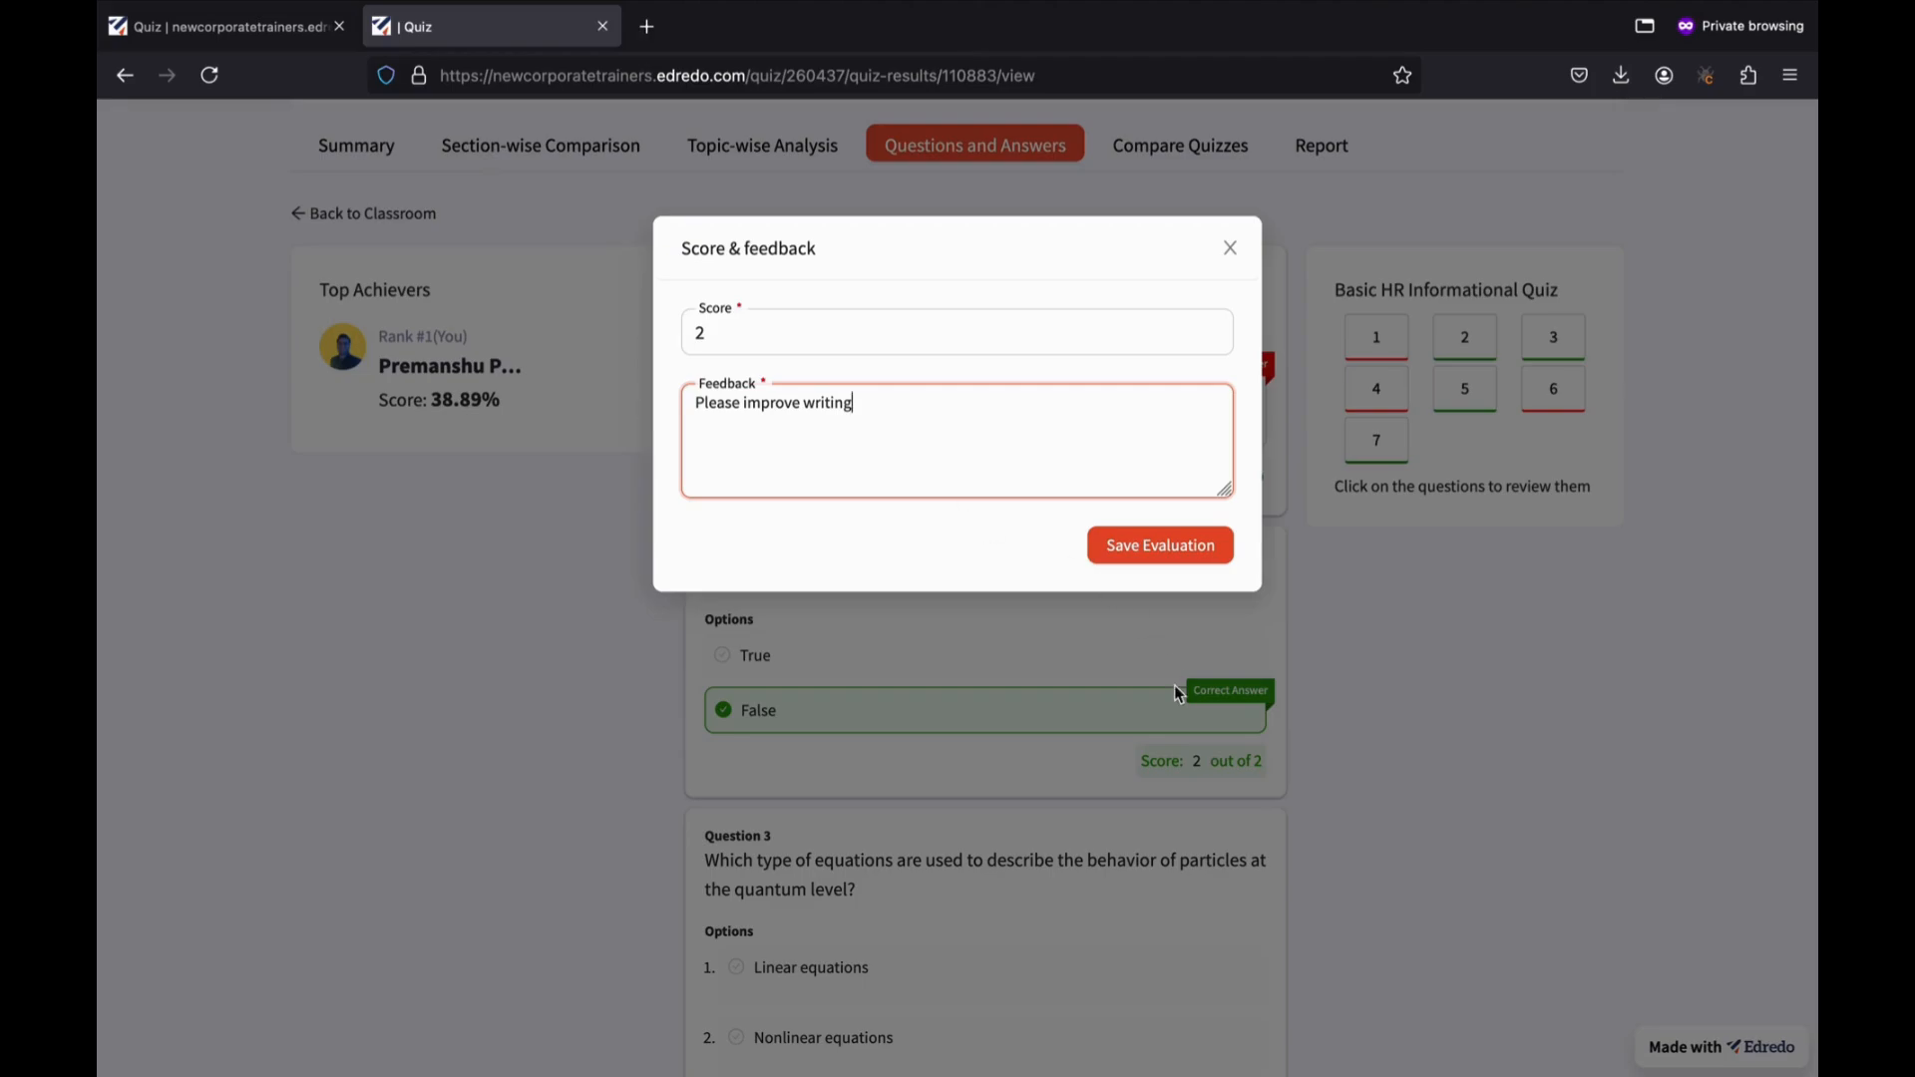
type(".")
left_click(1182, 546)
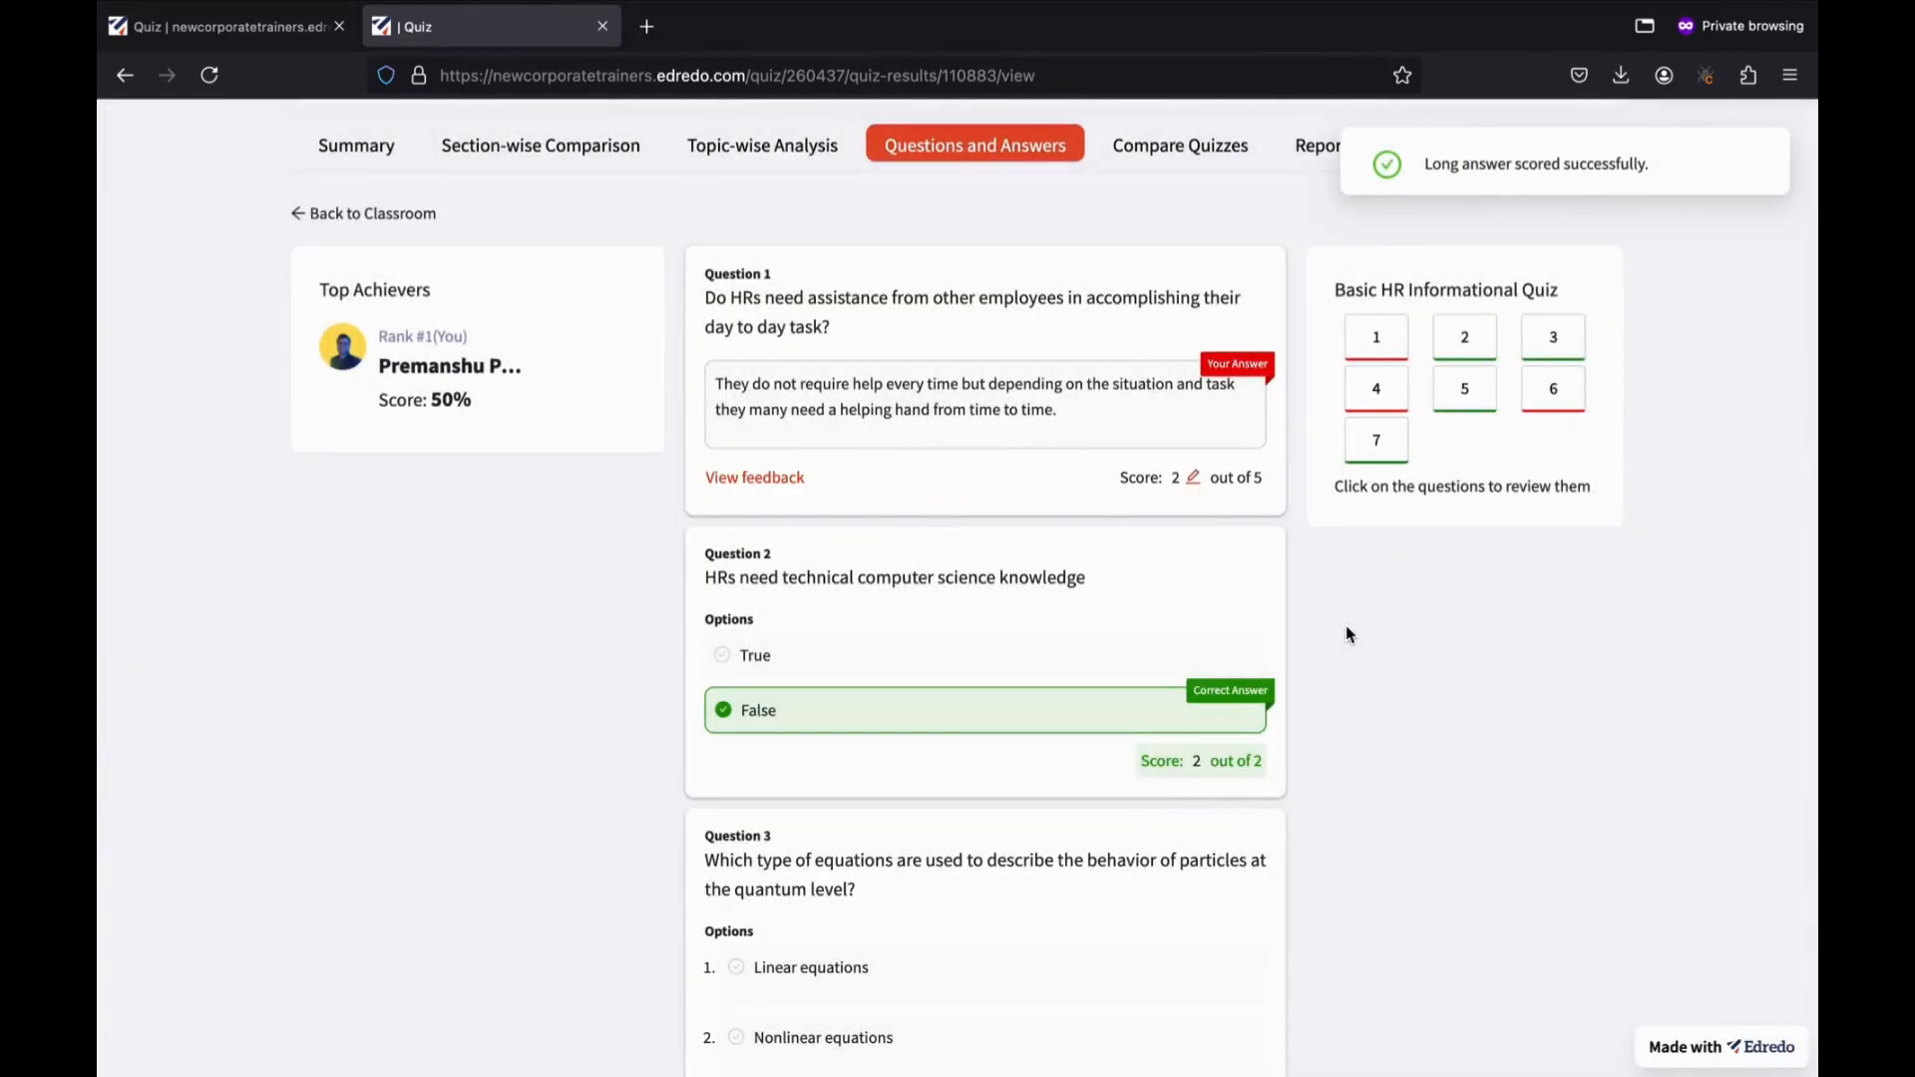
scroll(1211, 556, "down", 3)
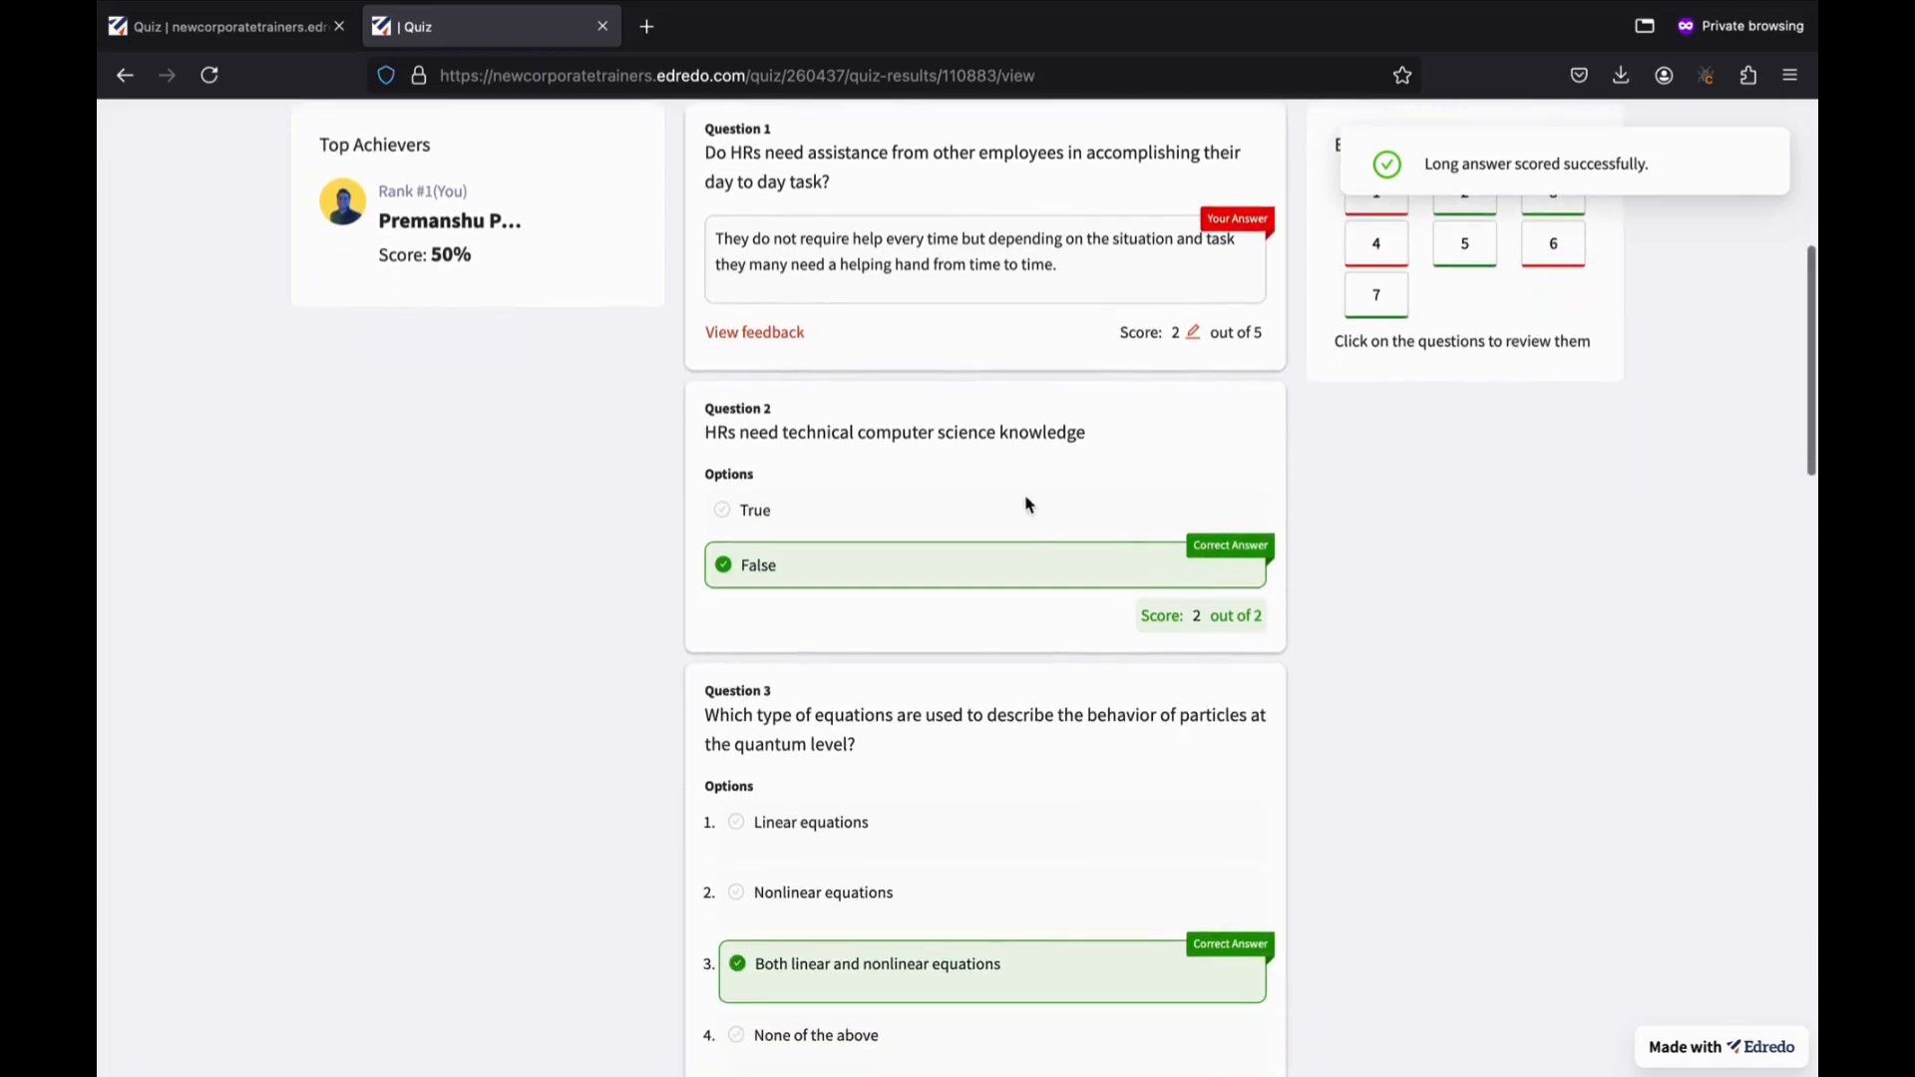
scroll(1282, 578, "down", 6)
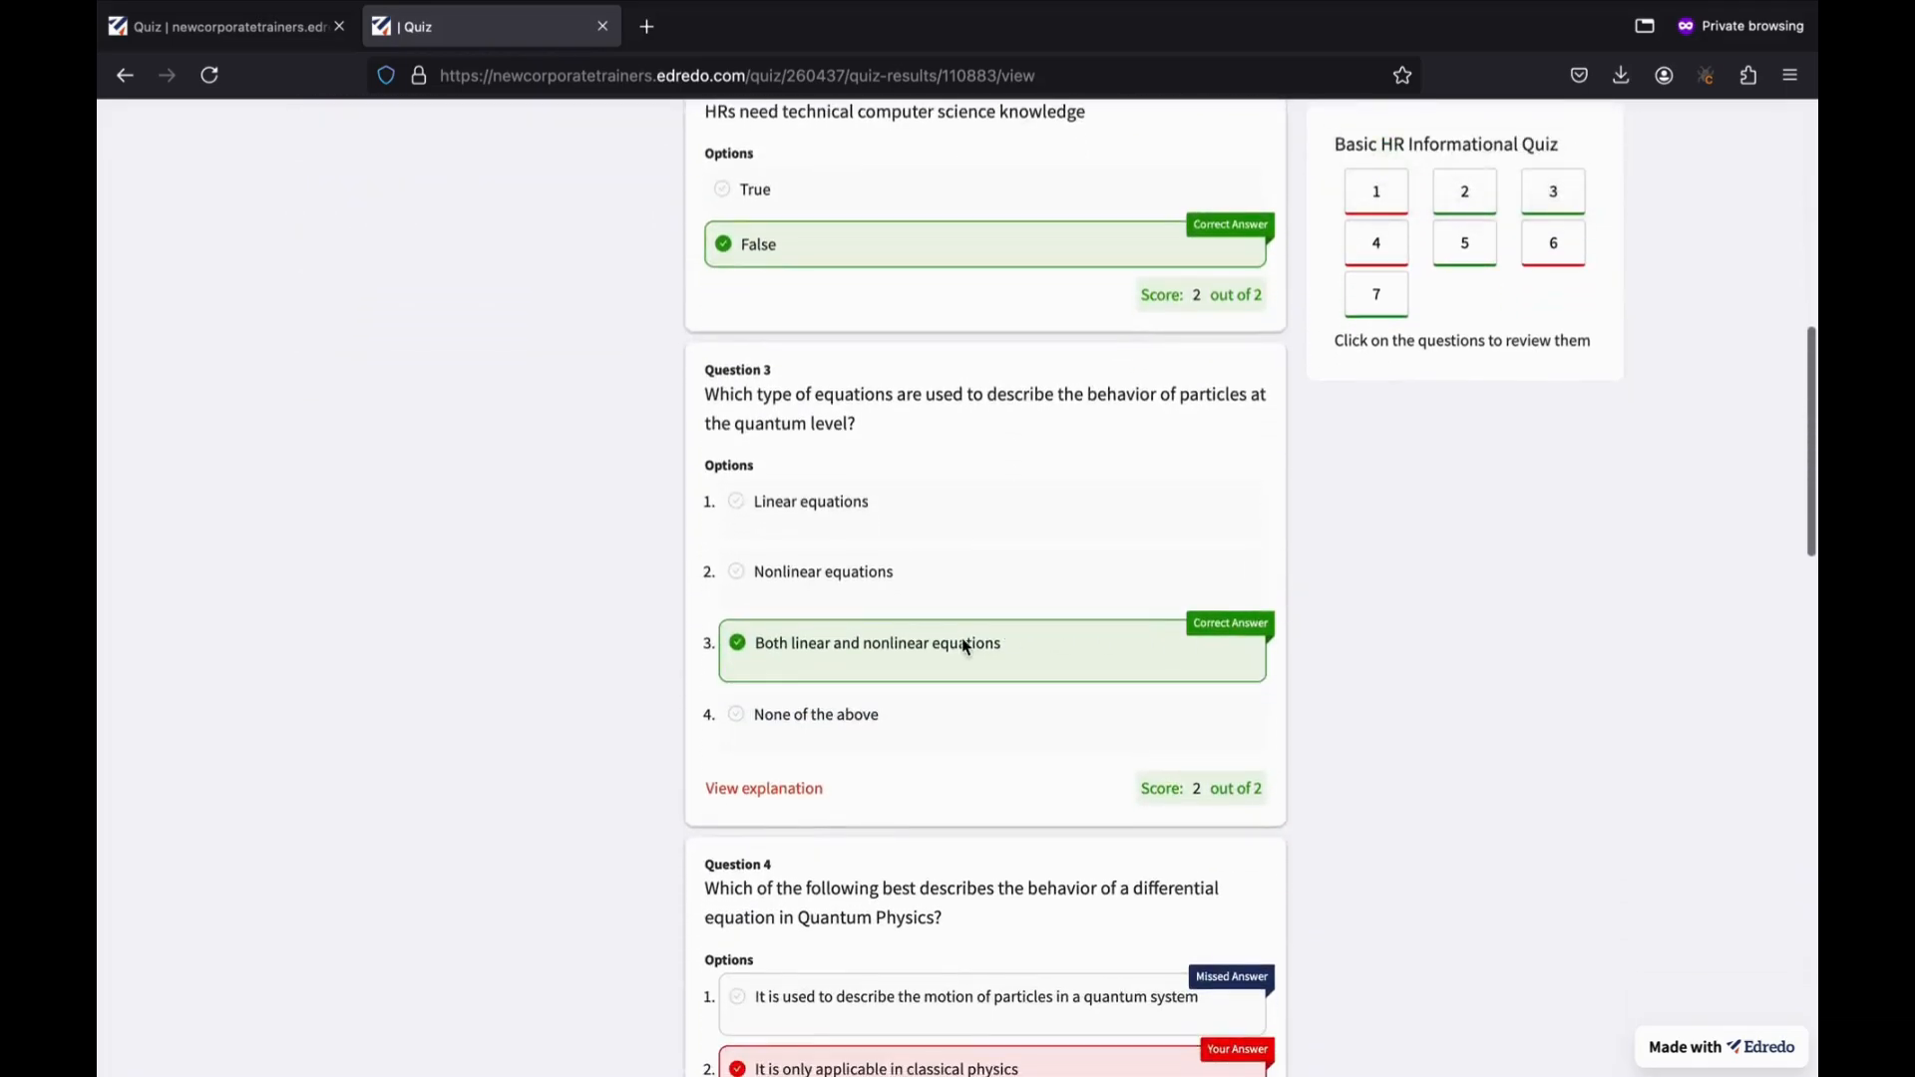
scroll(965, 646, "down", 5)
scroll(1068, 706, "down", 5)
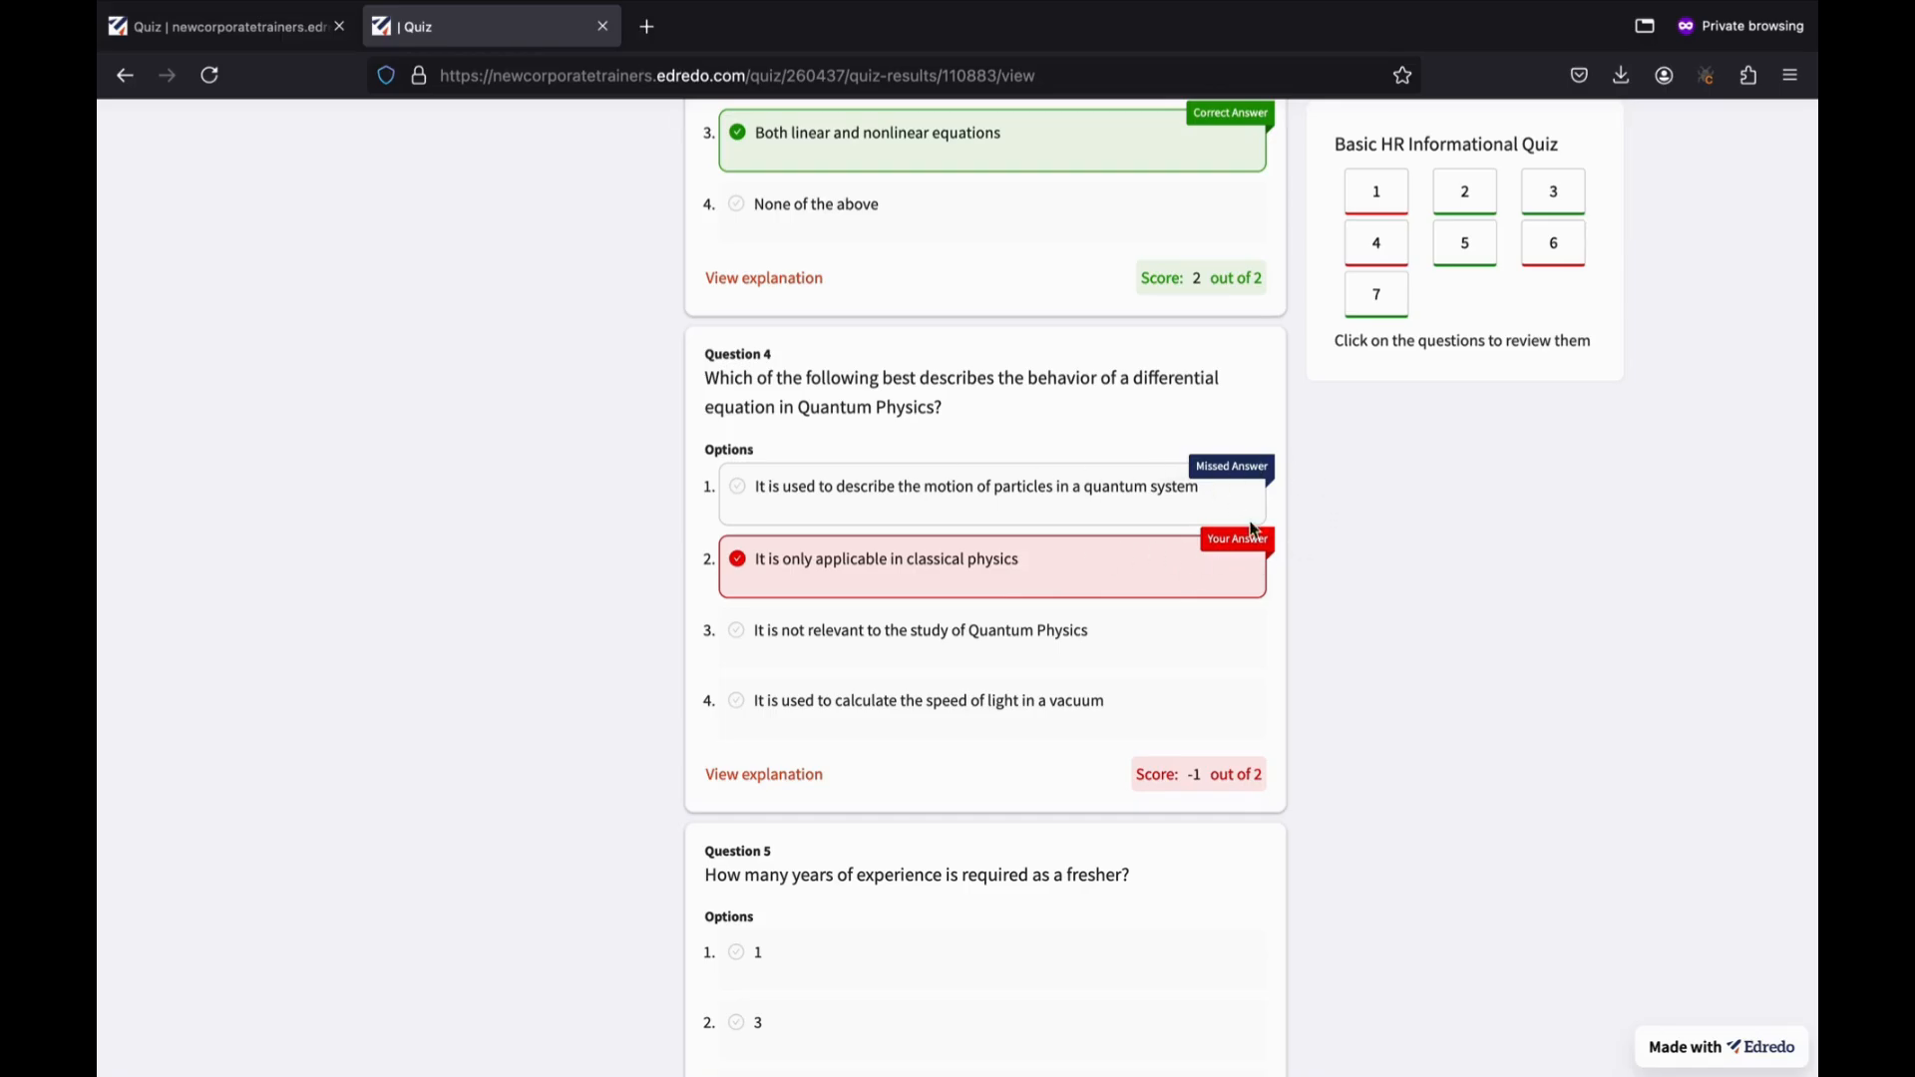
scroll(1276, 590, "down", 3)
scroll(1276, 590, "down", 1)
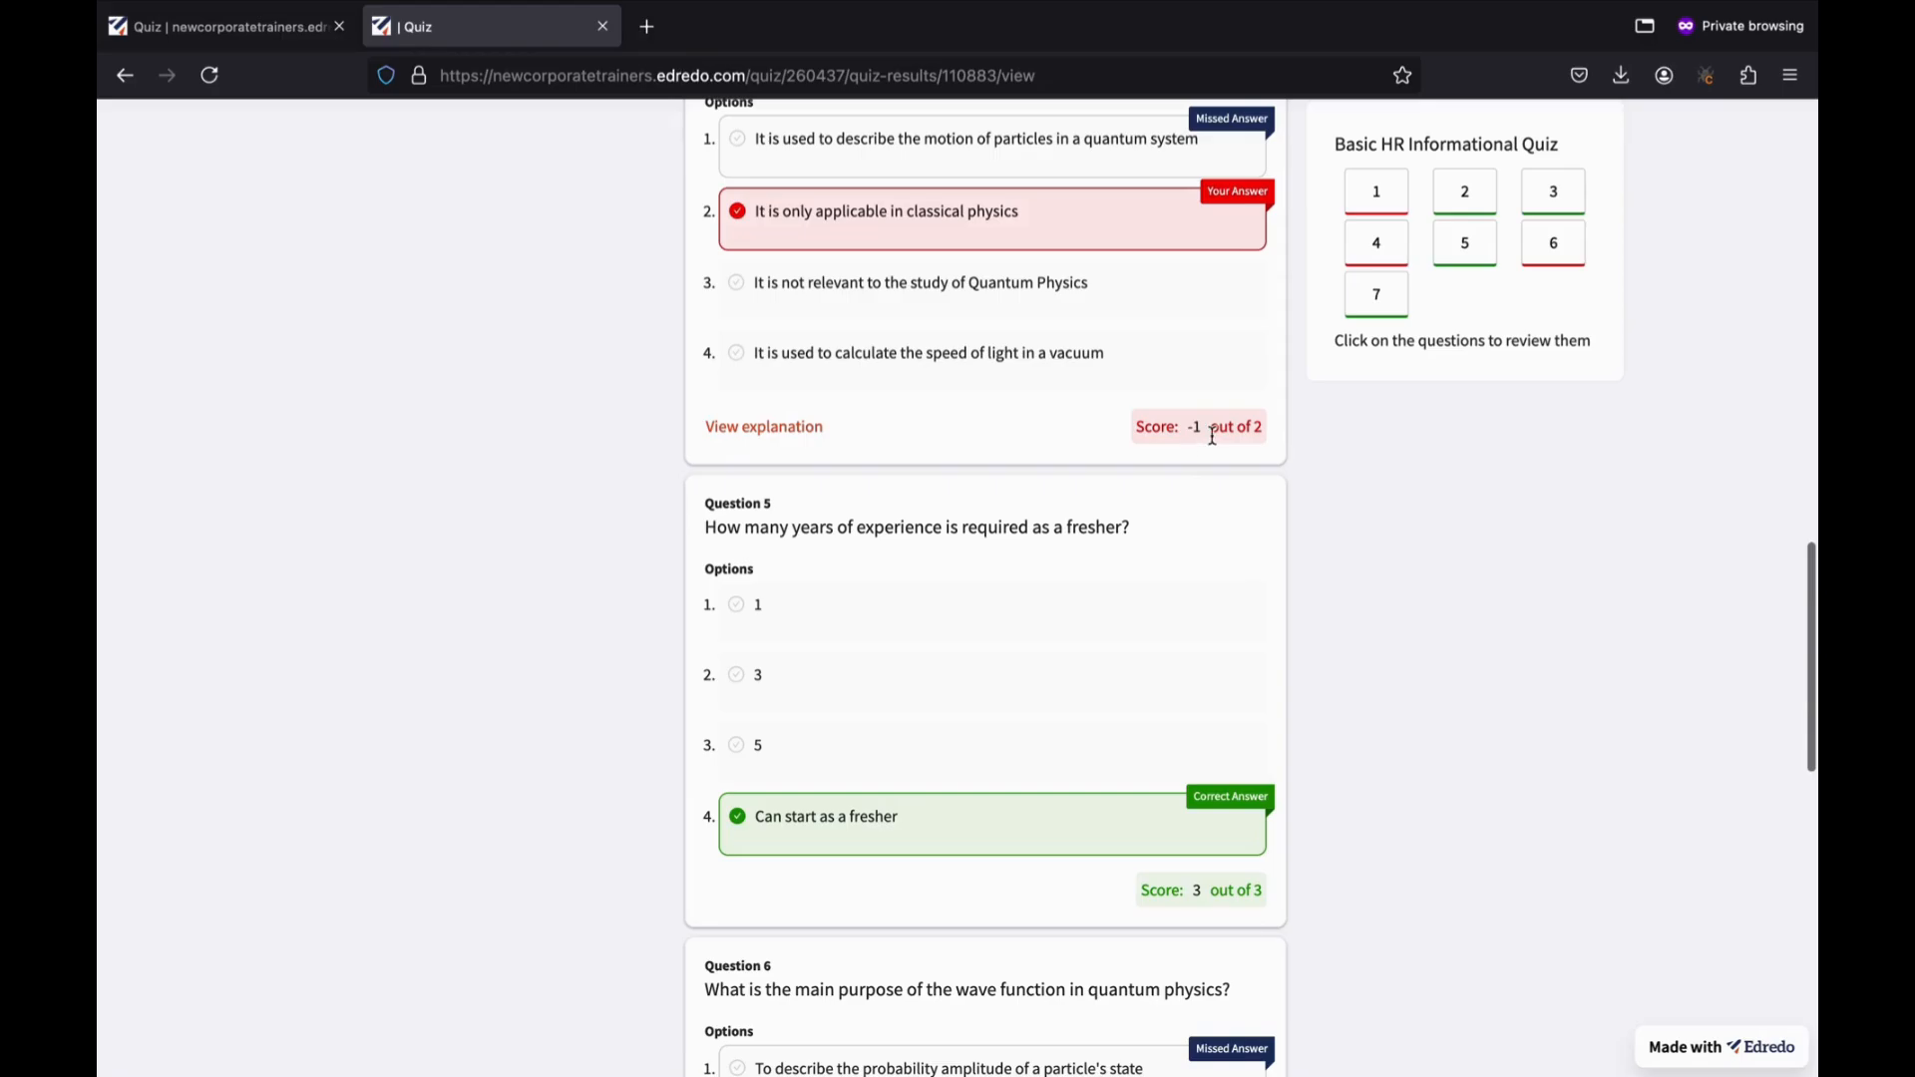
scroll(1192, 647, "down", 12)
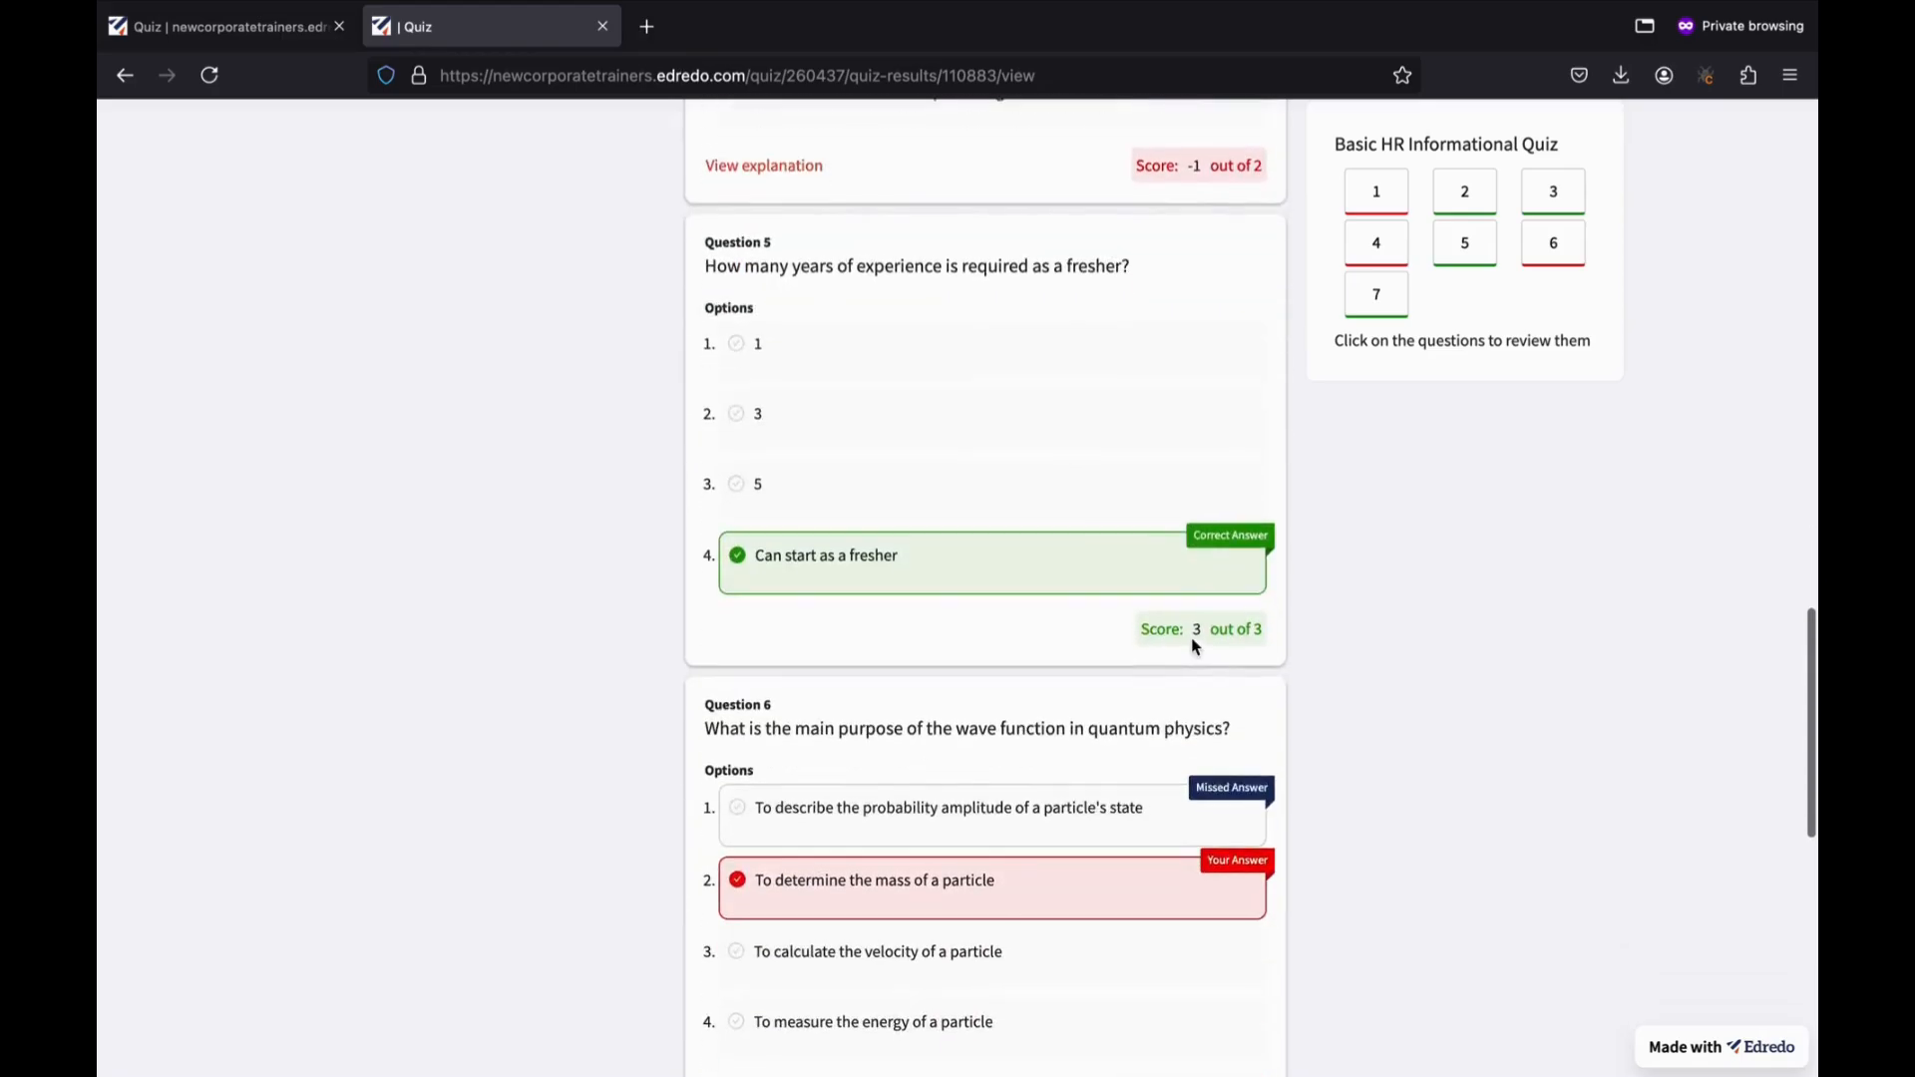
scroll(1193, 646, "up", 20)
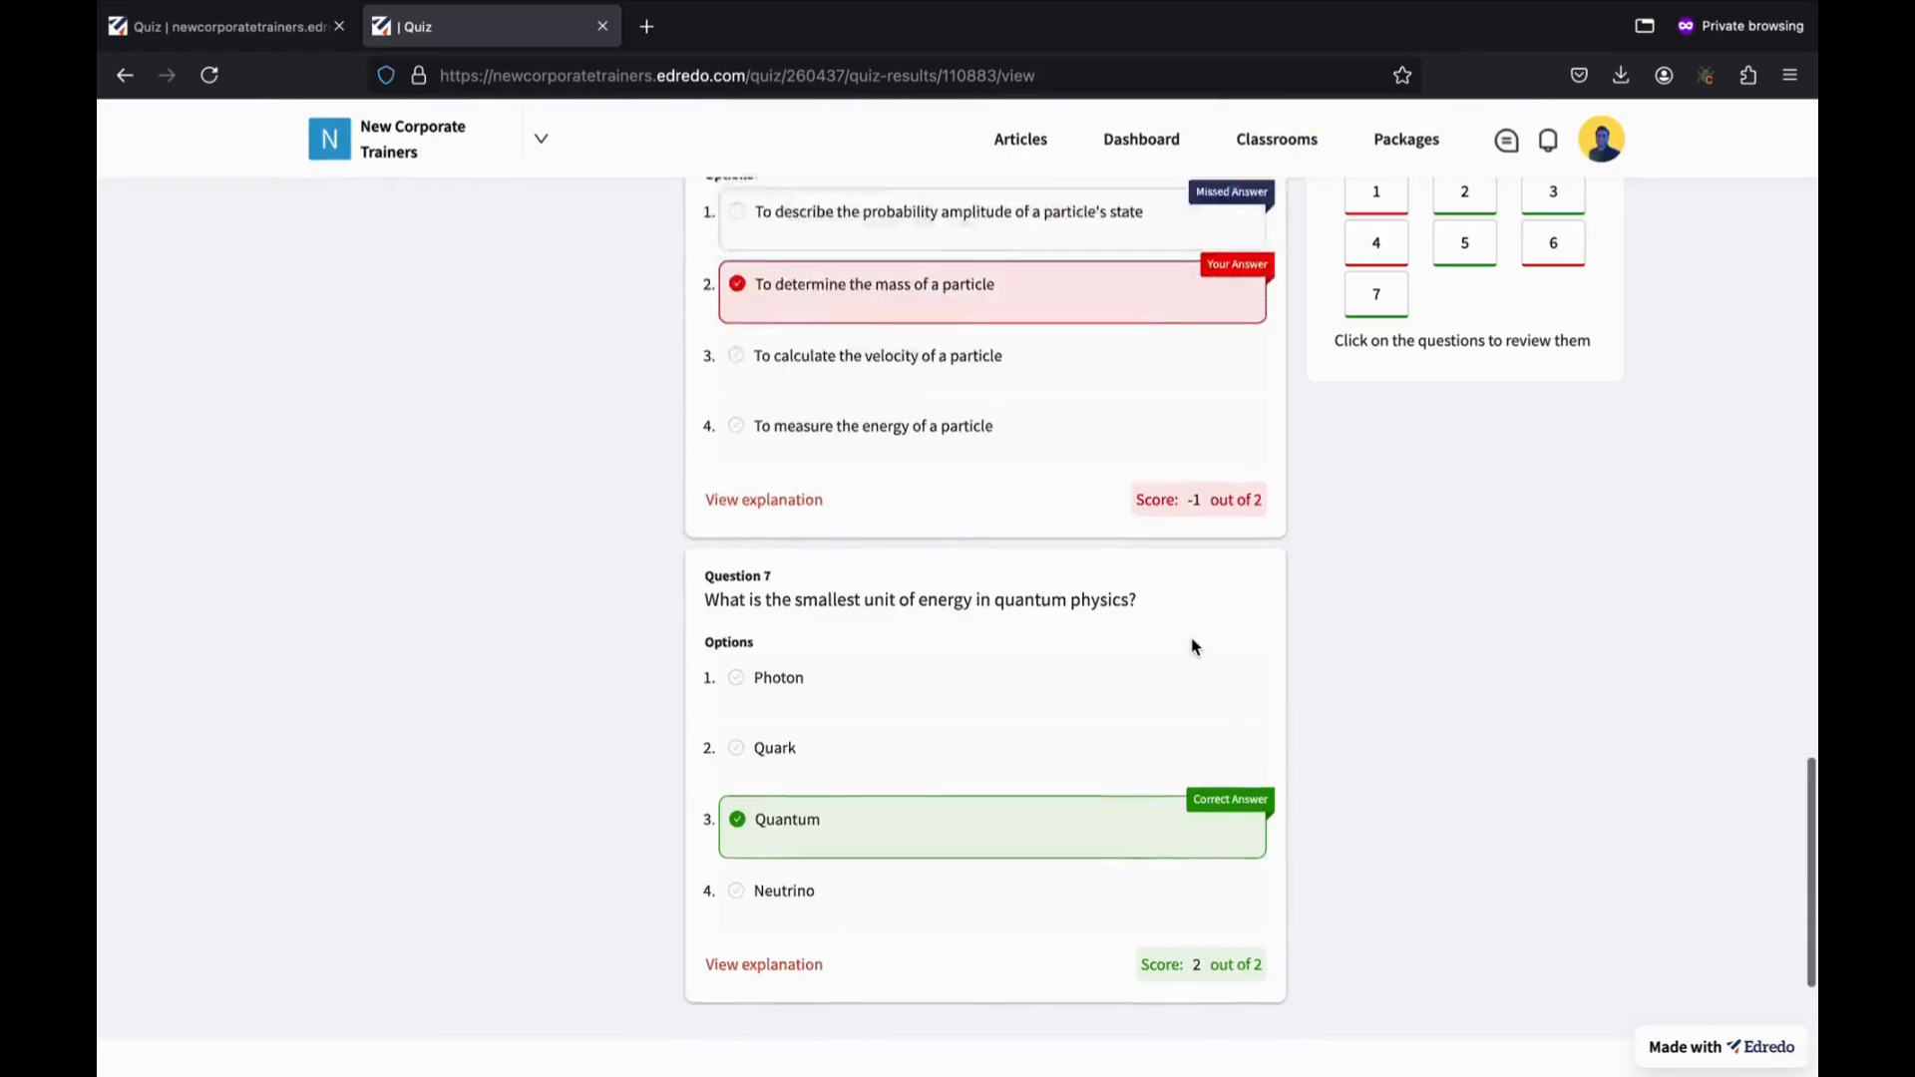
scroll(1193, 646, "down", 1)
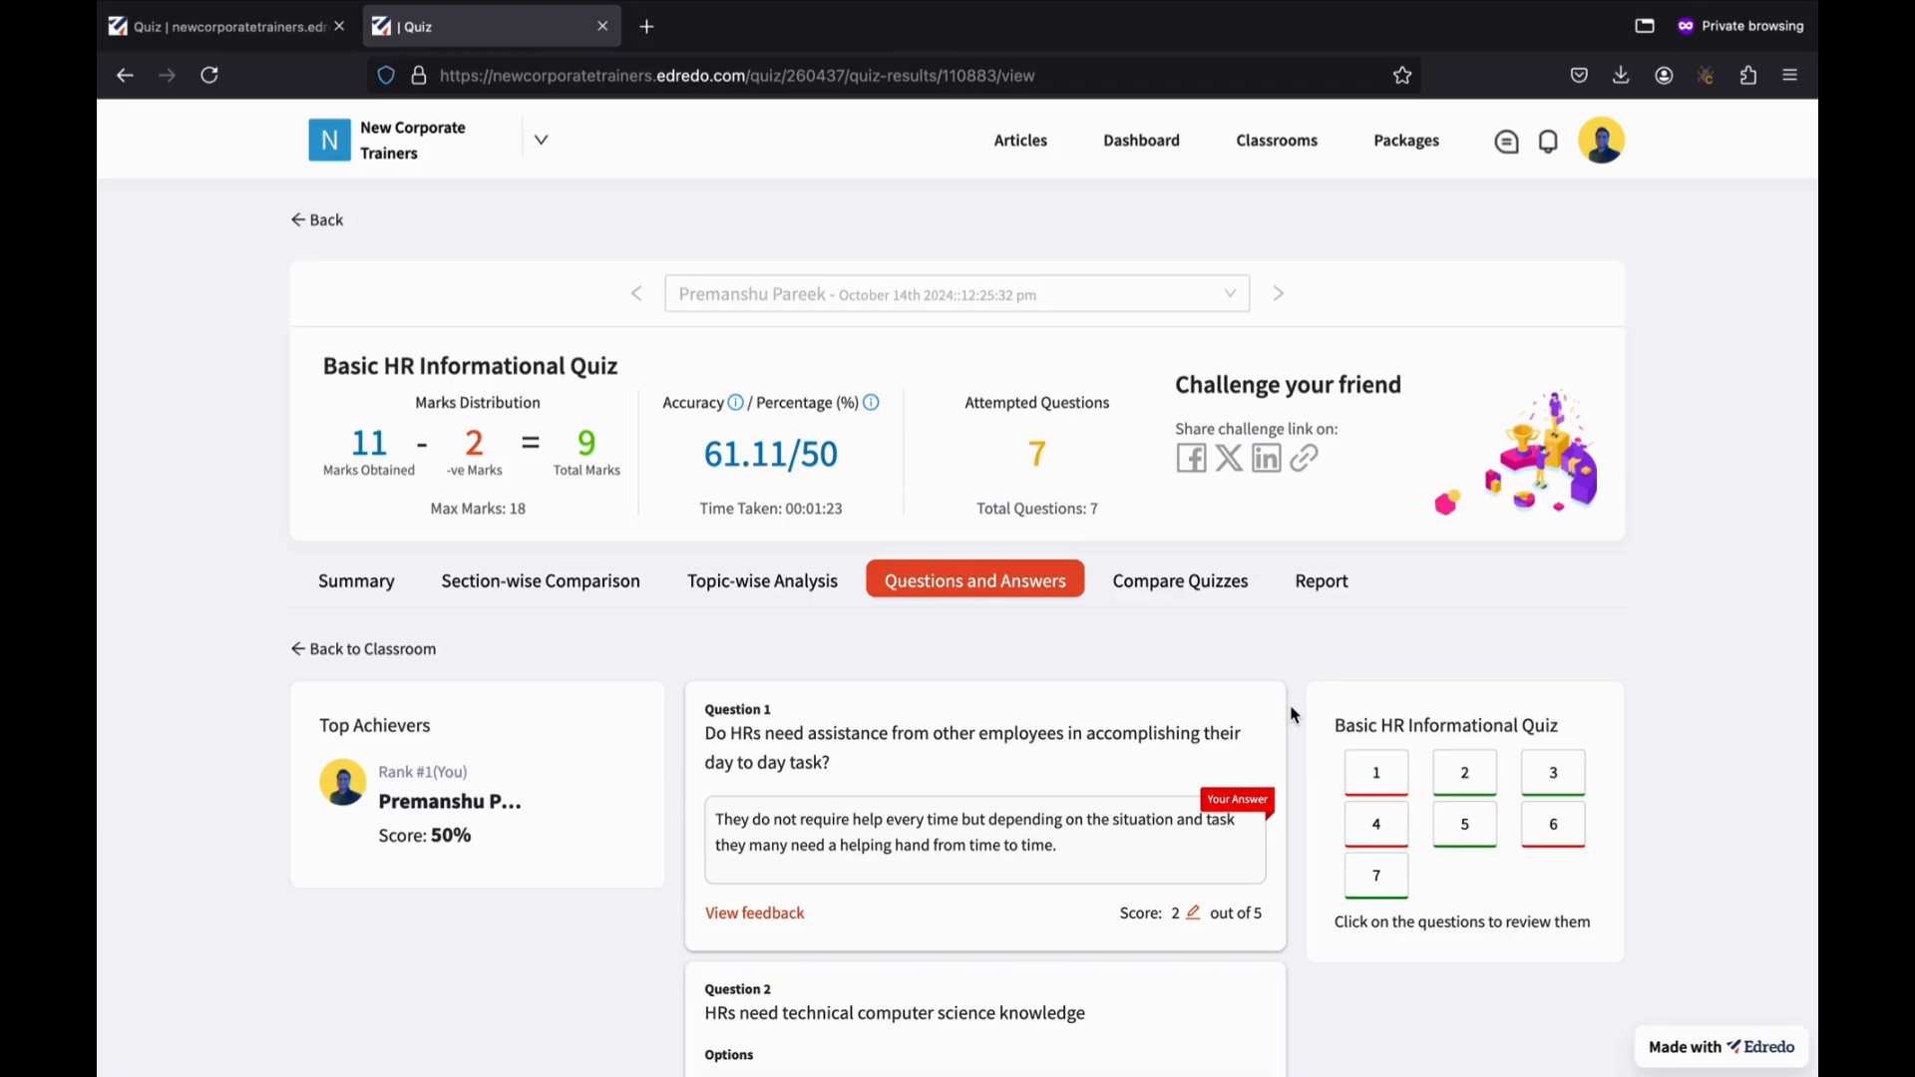
Return via the classroom's Quizzes to the Basic HR Informational Quiz and expand My attempts.
left_click(403, 649)
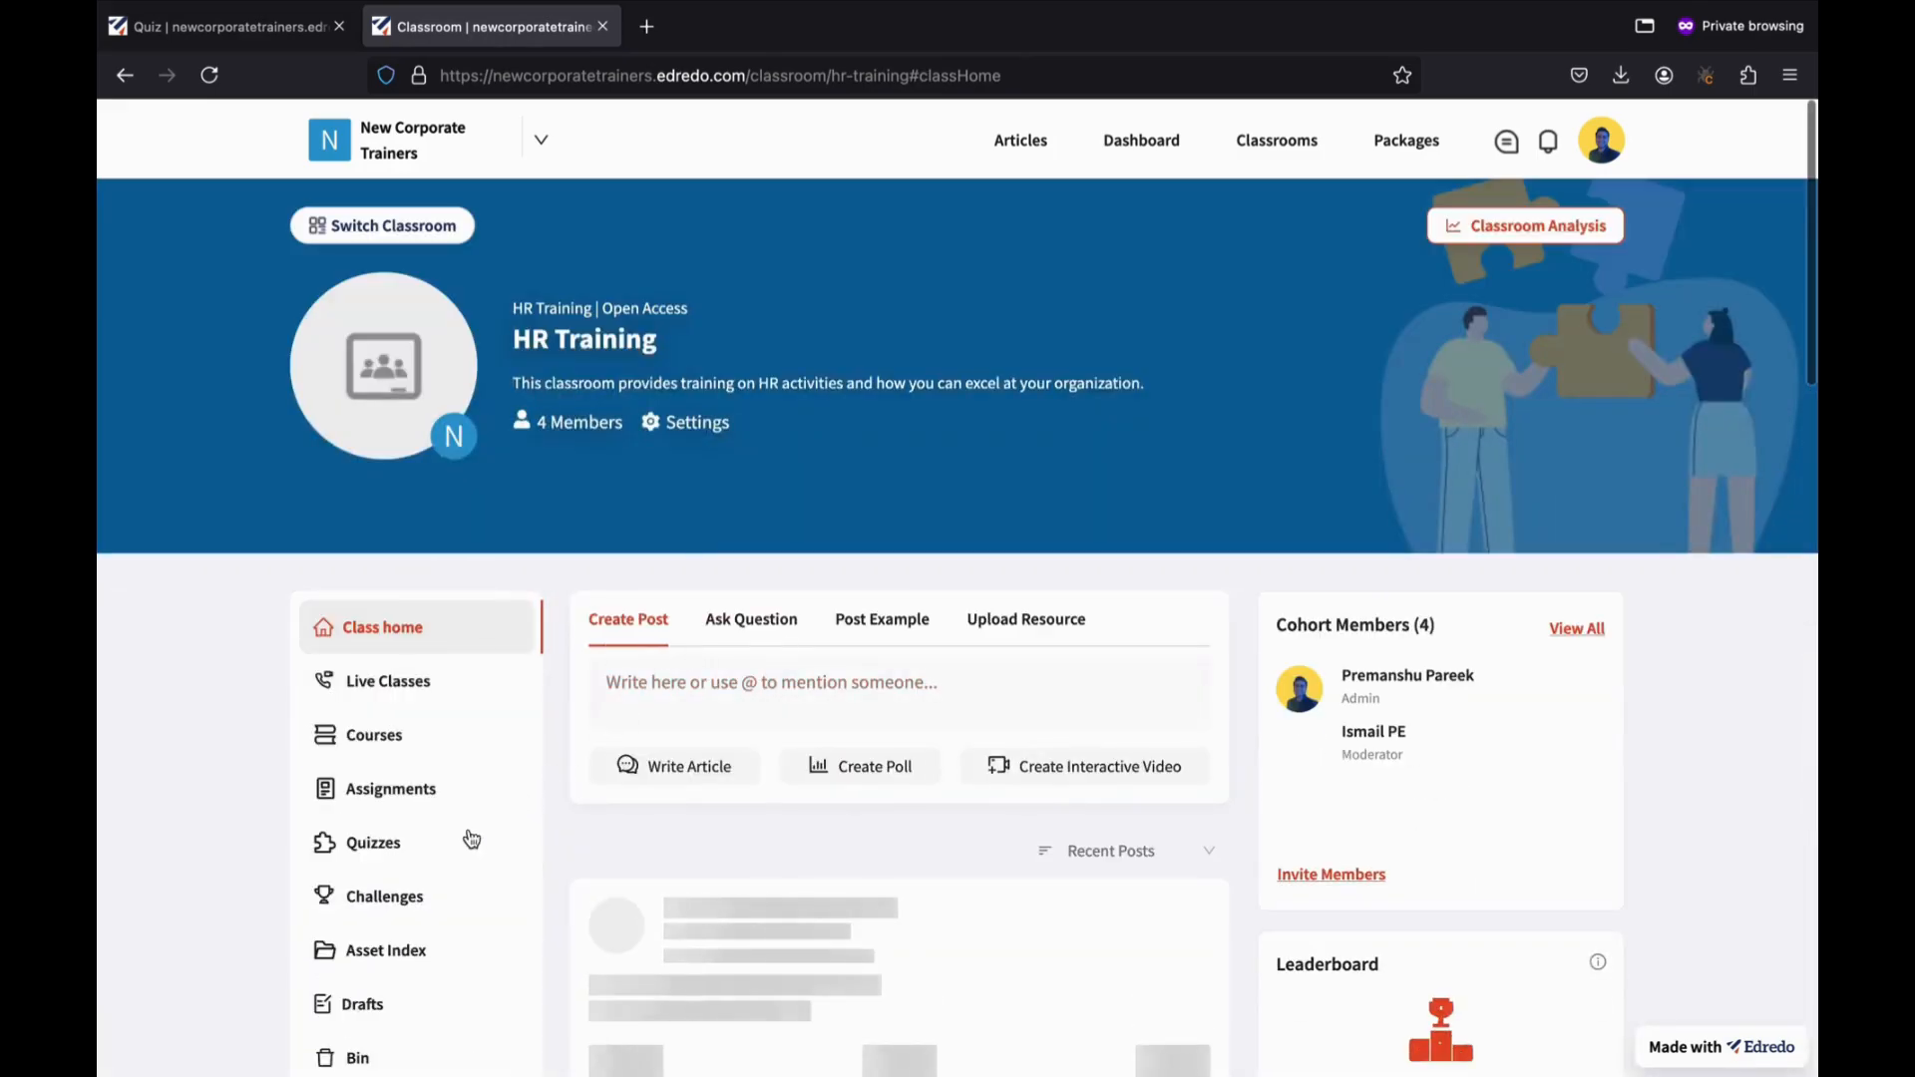
left_click(470, 842)
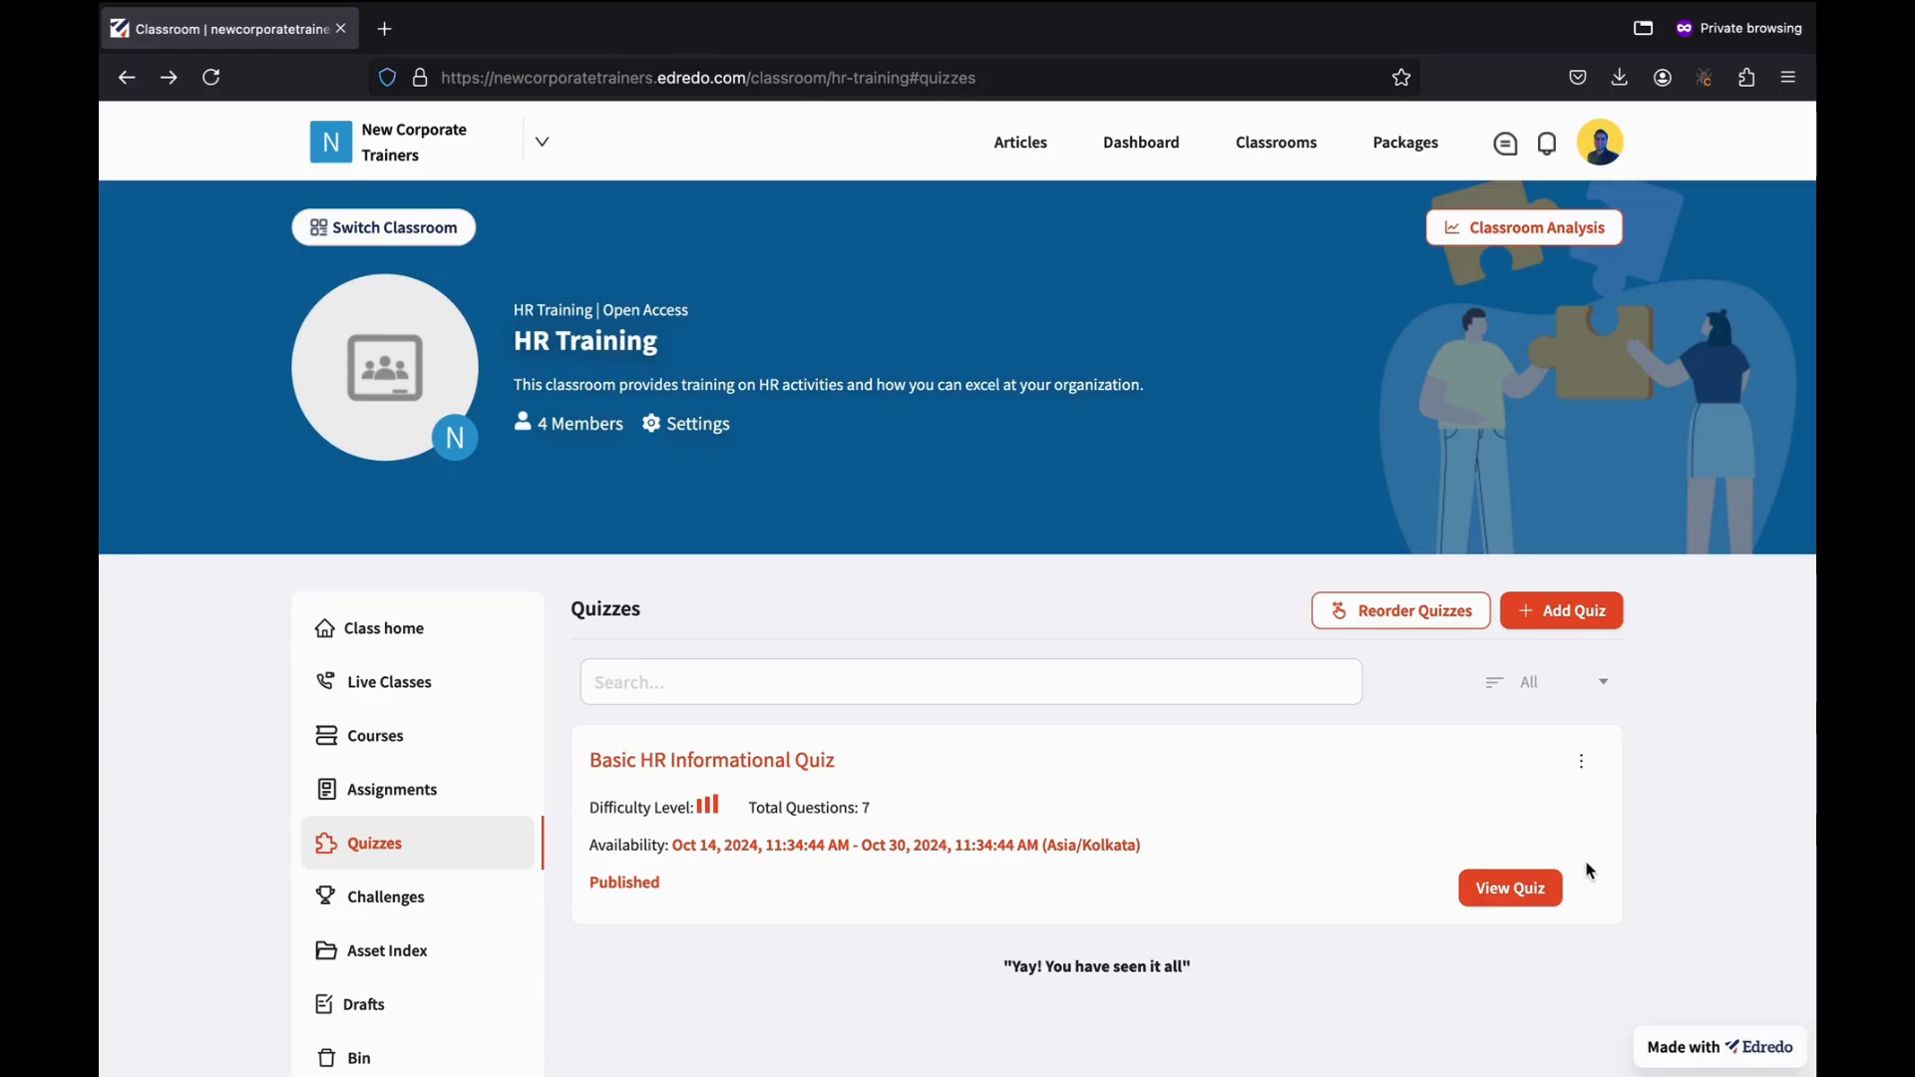
left_click(1510, 887)
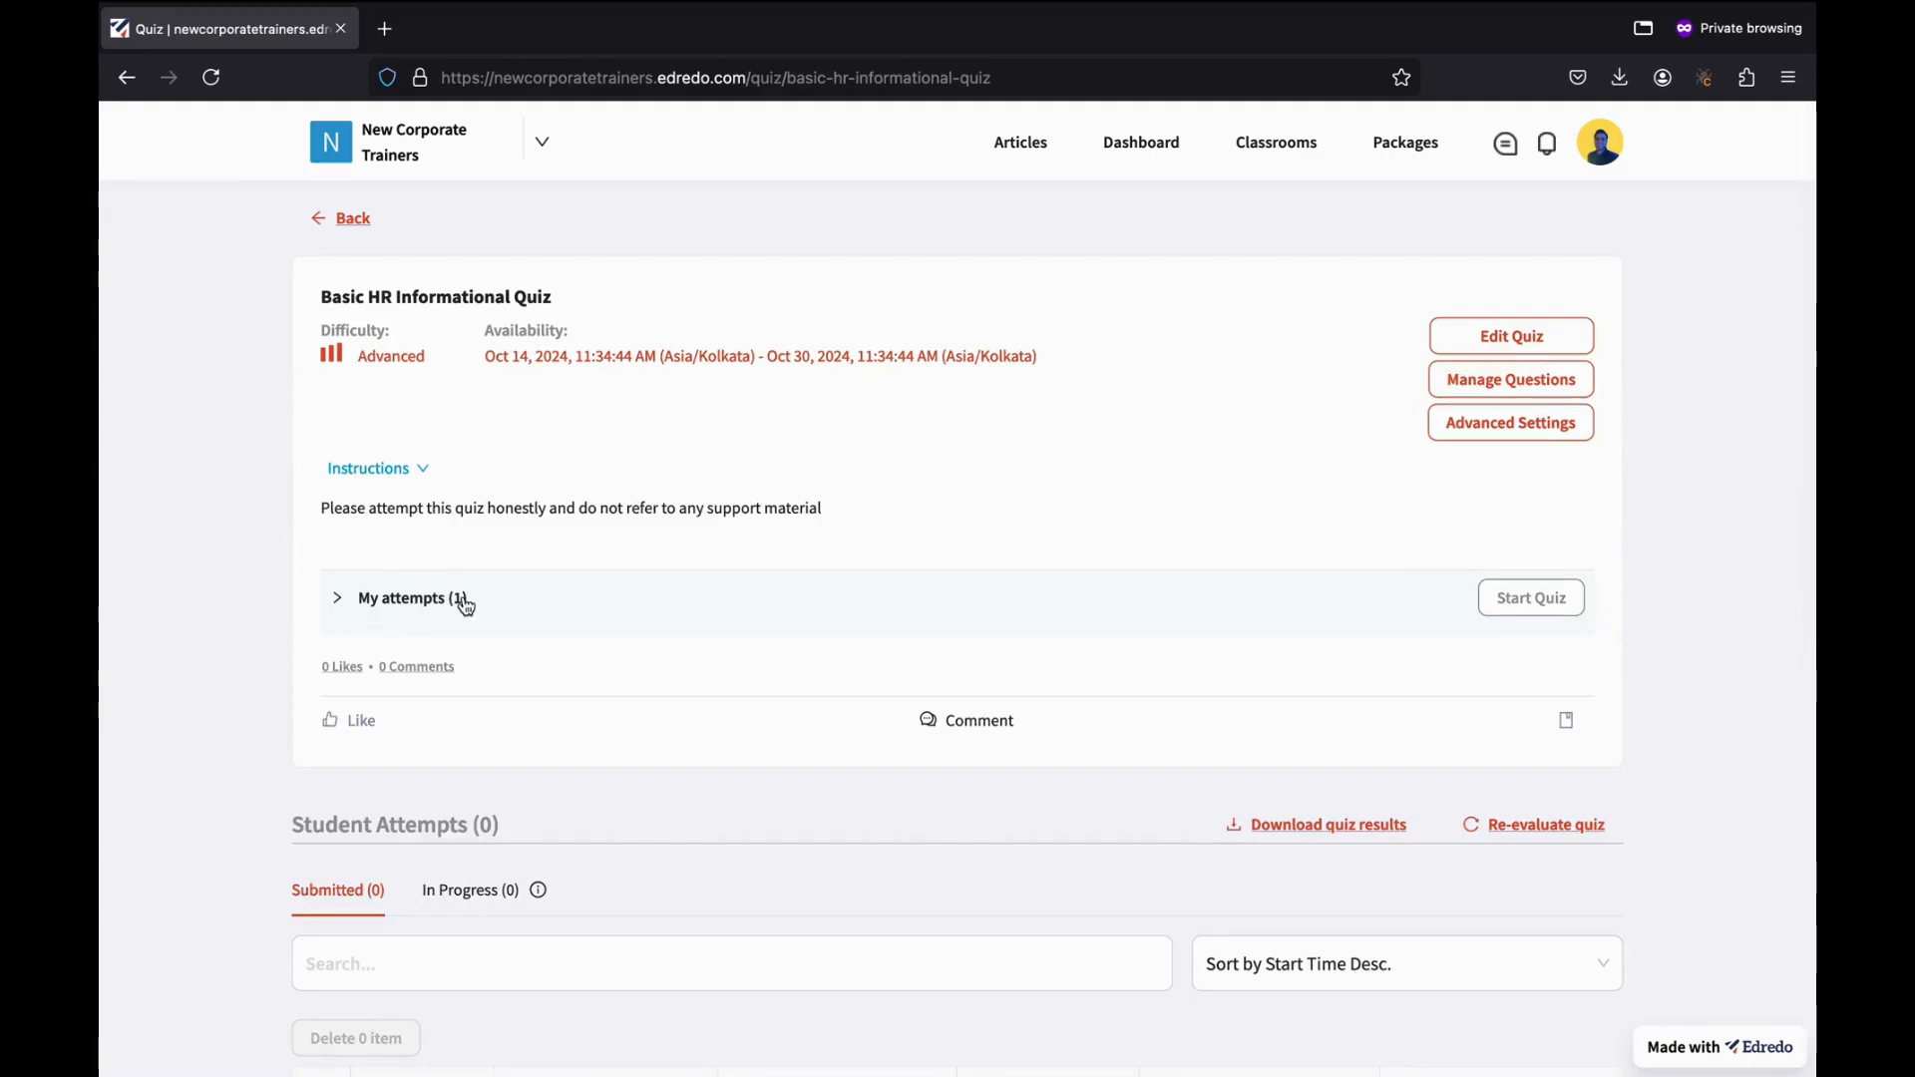
left_click(374, 599)
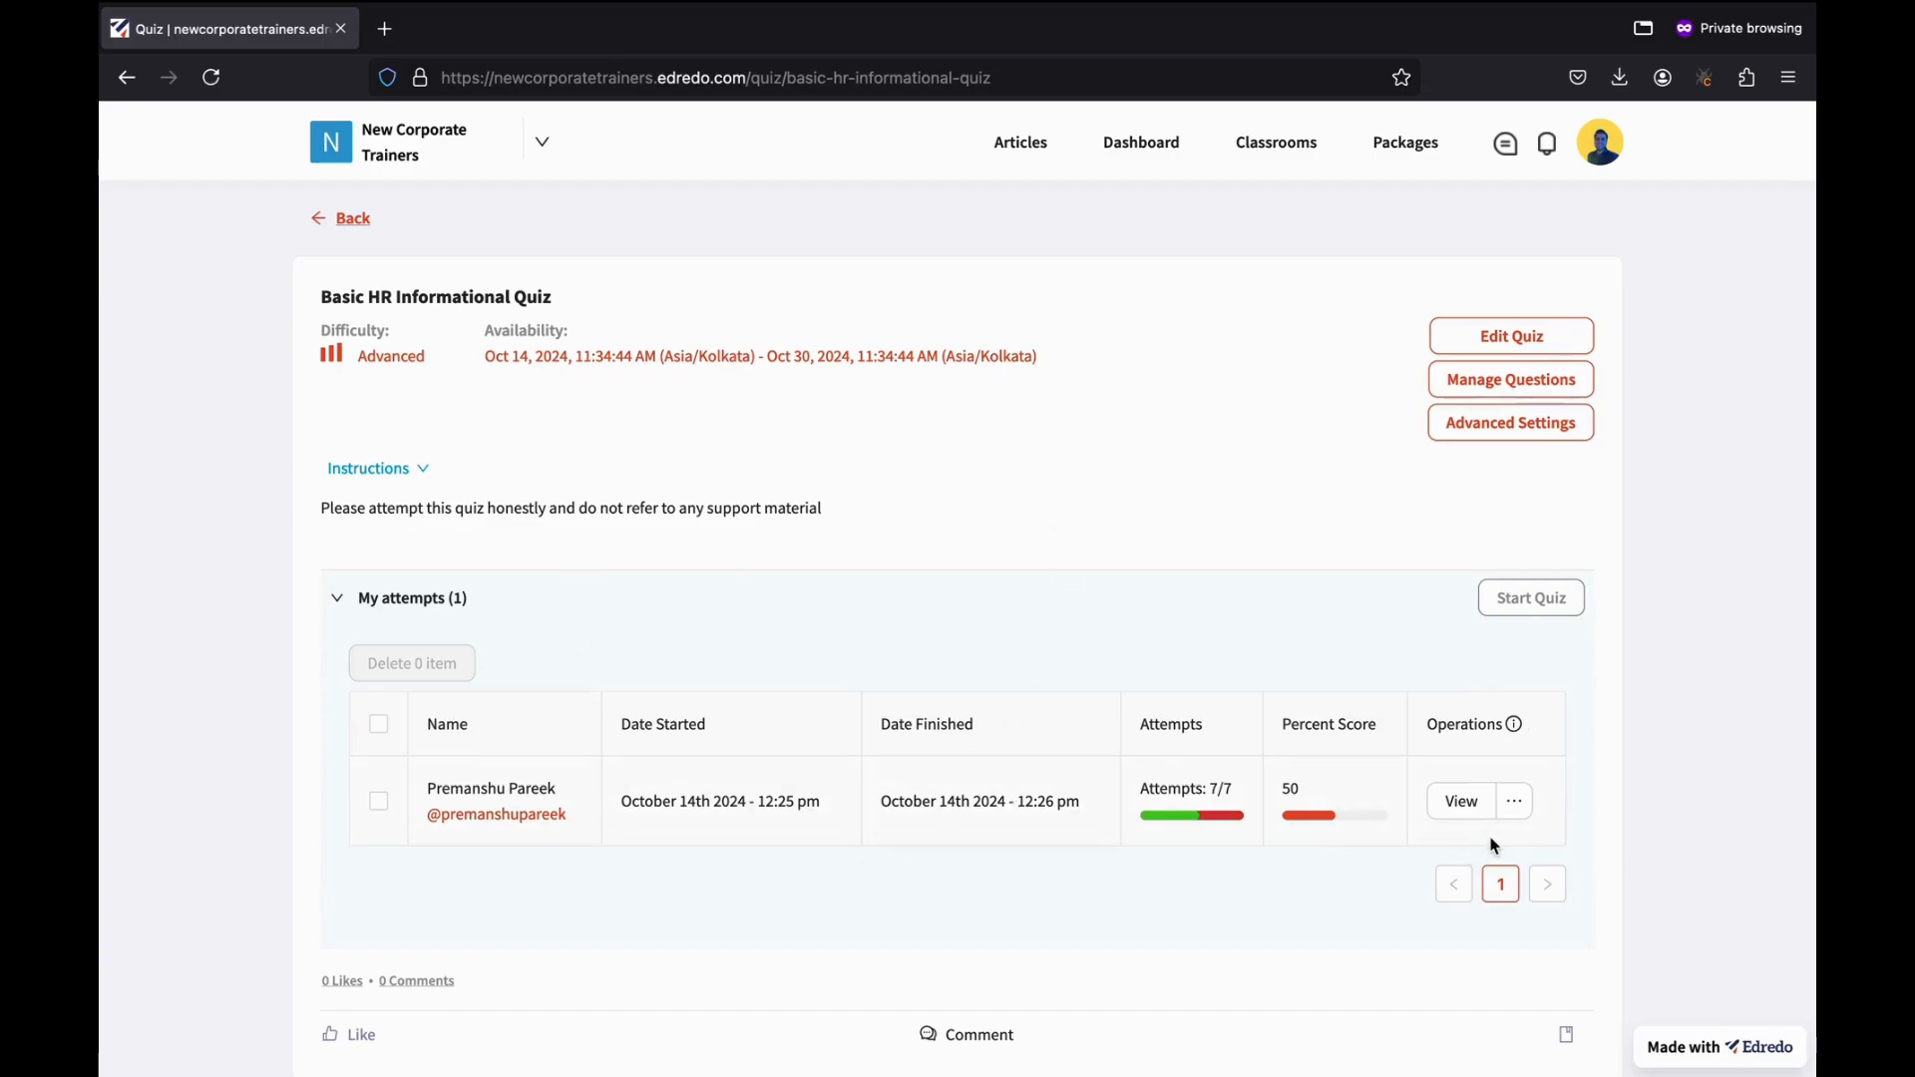
Open the 50% attempt's results, then return to the quiz page and re-expand My attempts.
left_click(1461, 801)
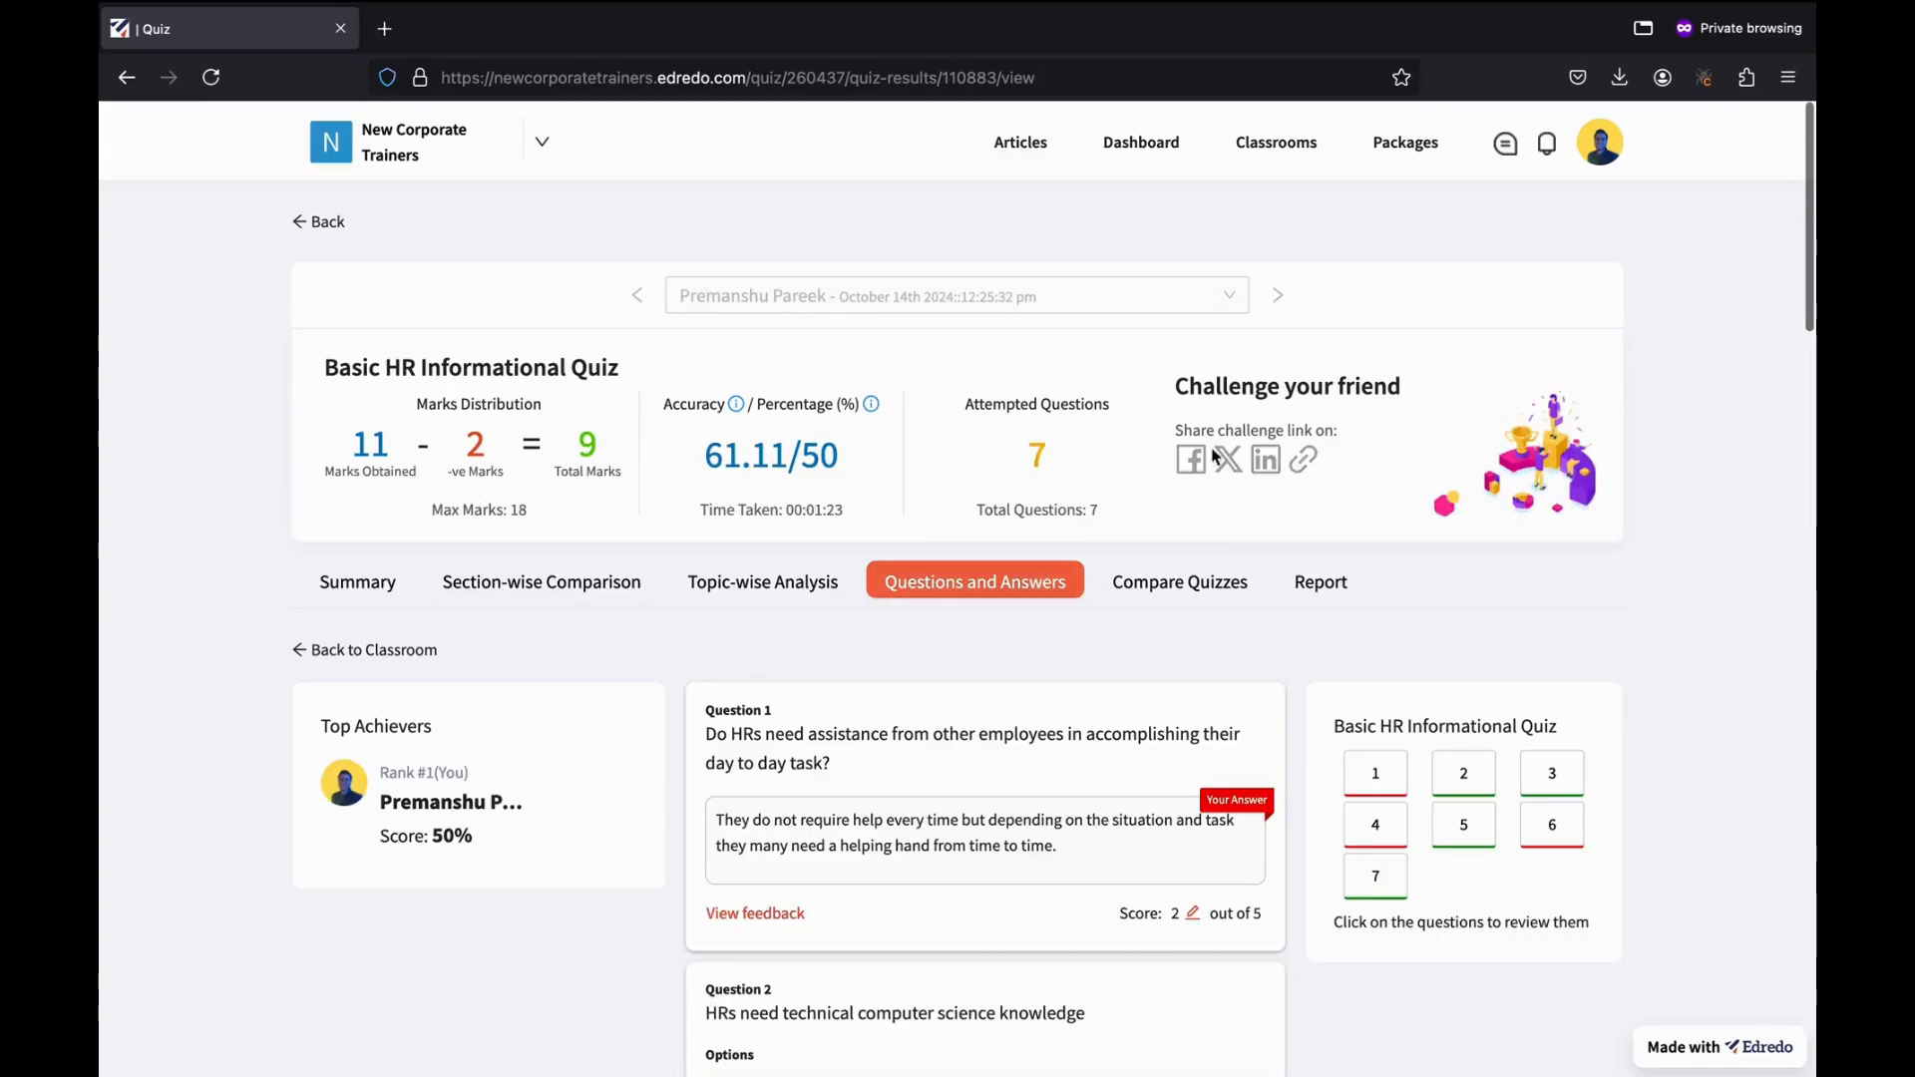
left_click(348, 223)
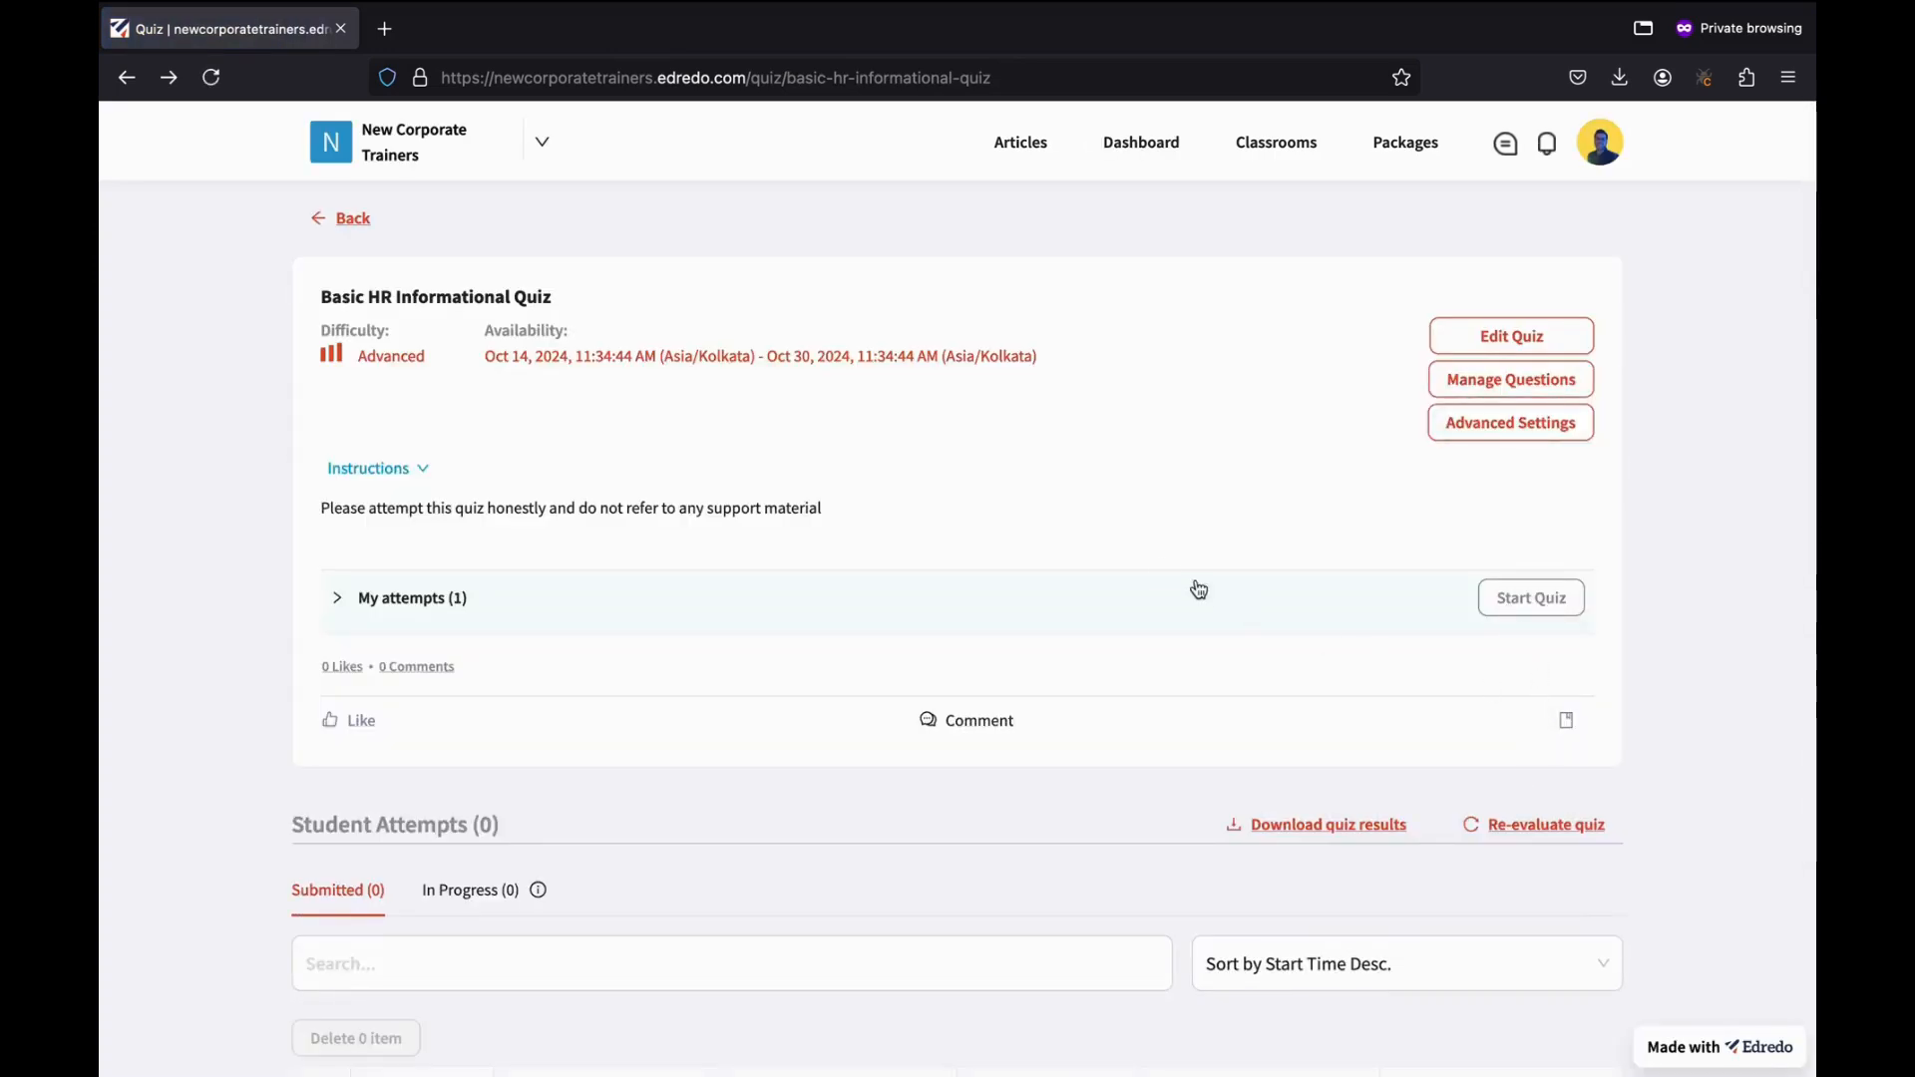
left_click(1154, 600)
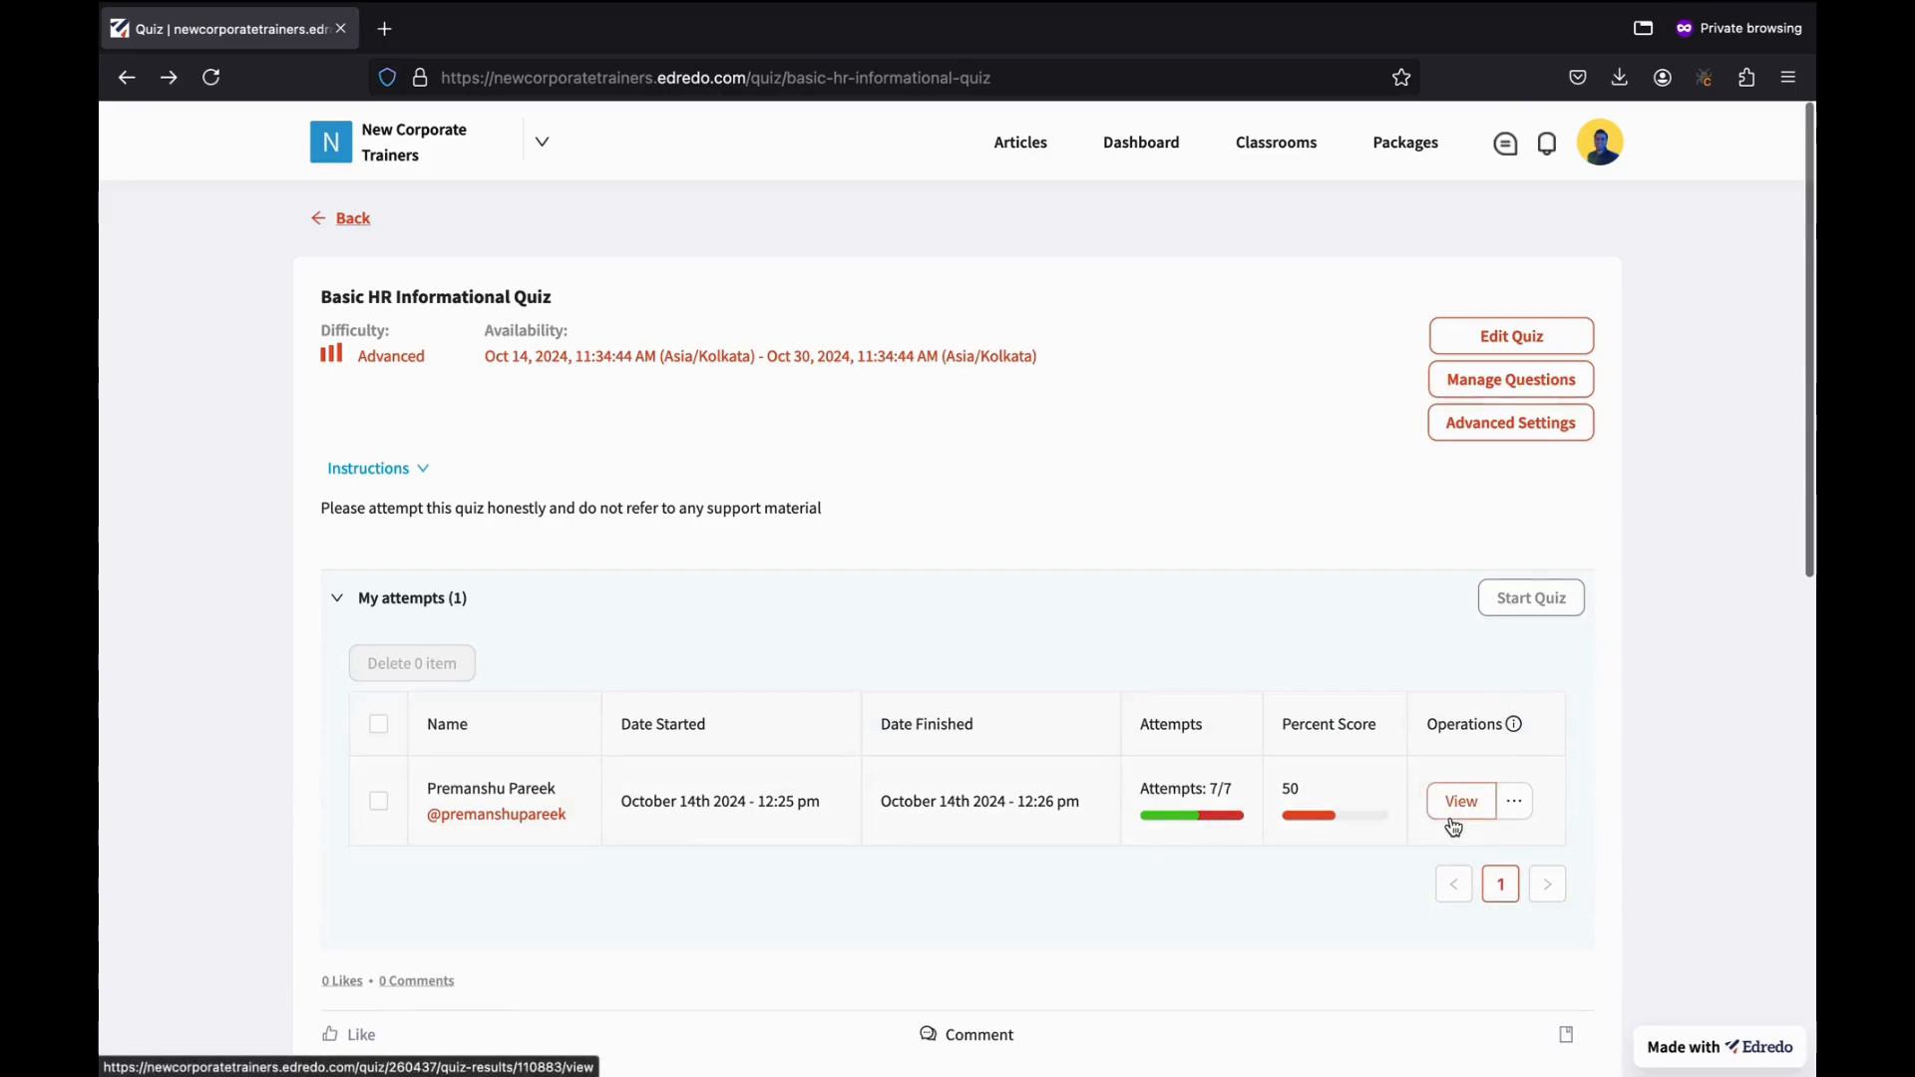
Show and then dismiss the operations menu for the instructor's own attempt.
left_click(1514, 803)
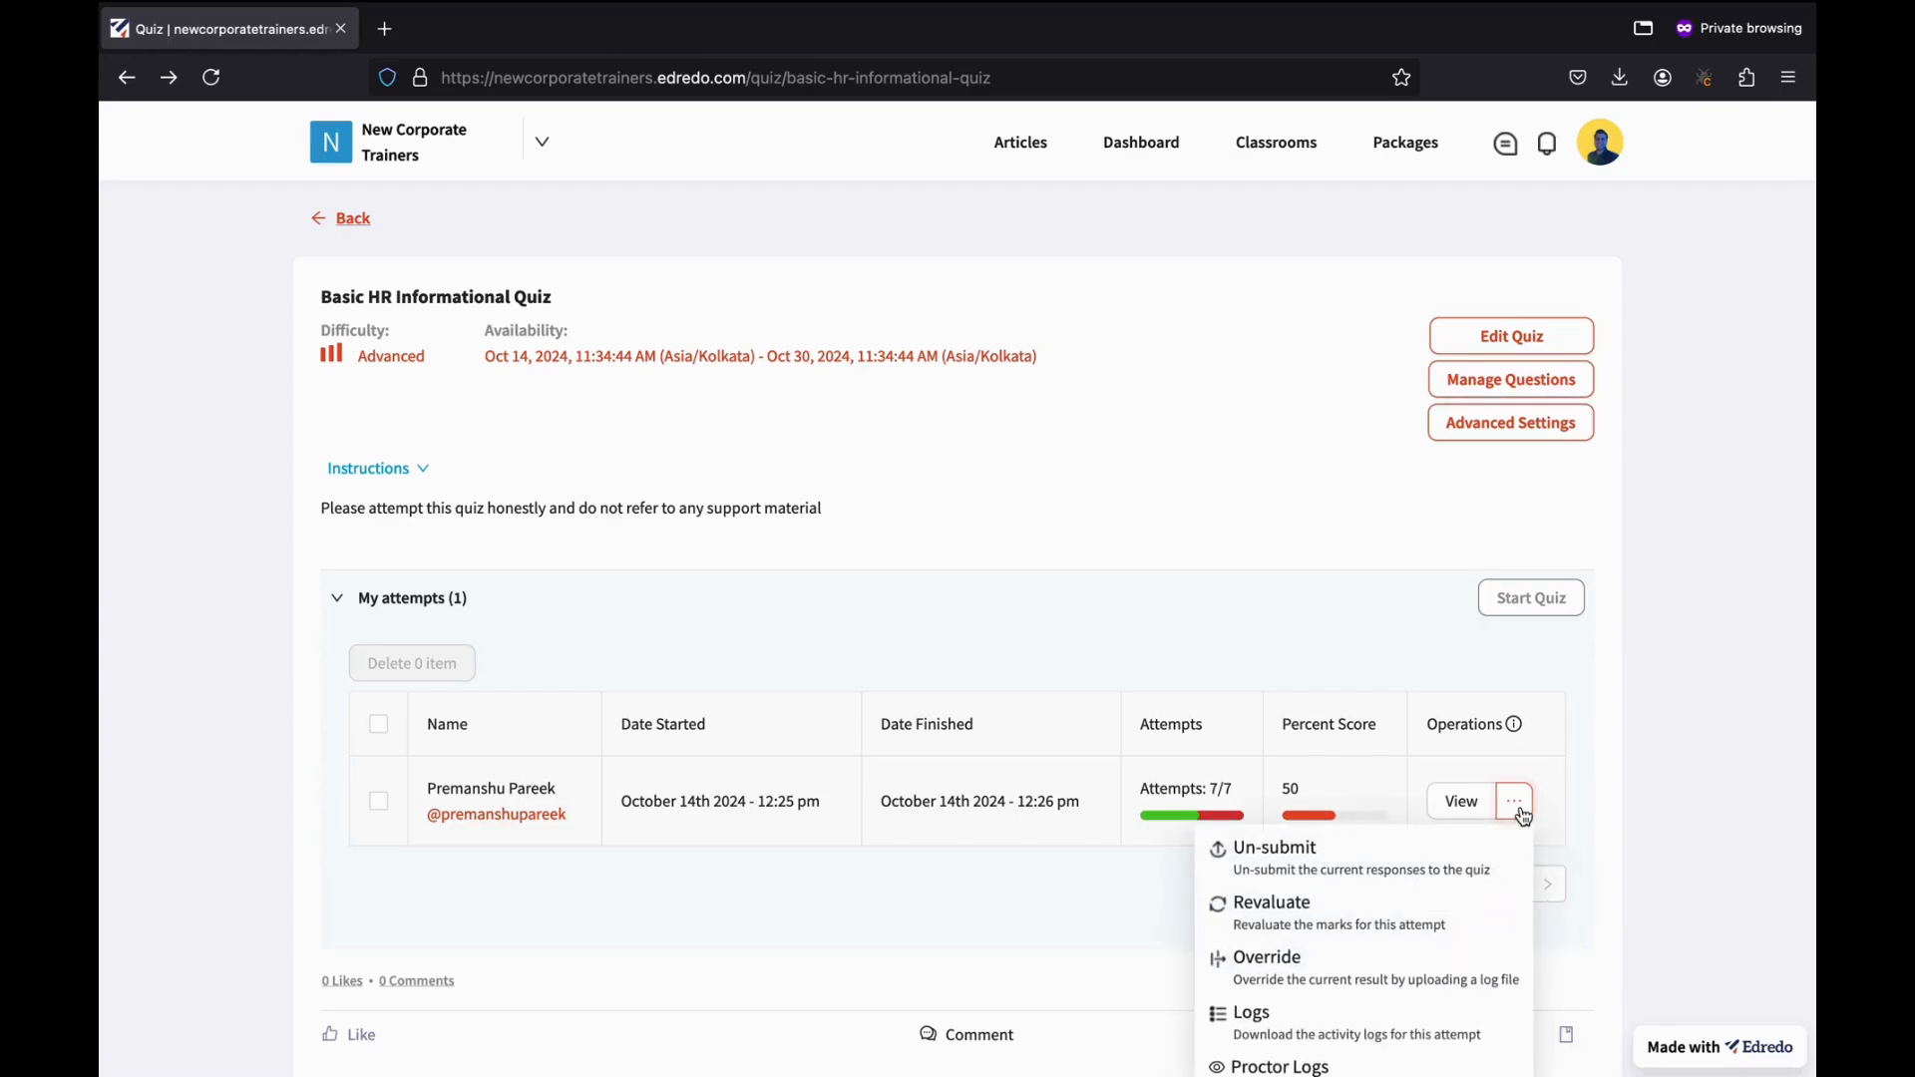
scroll(1524, 816, "down", 1)
scroll(1521, 814, "down", 1)
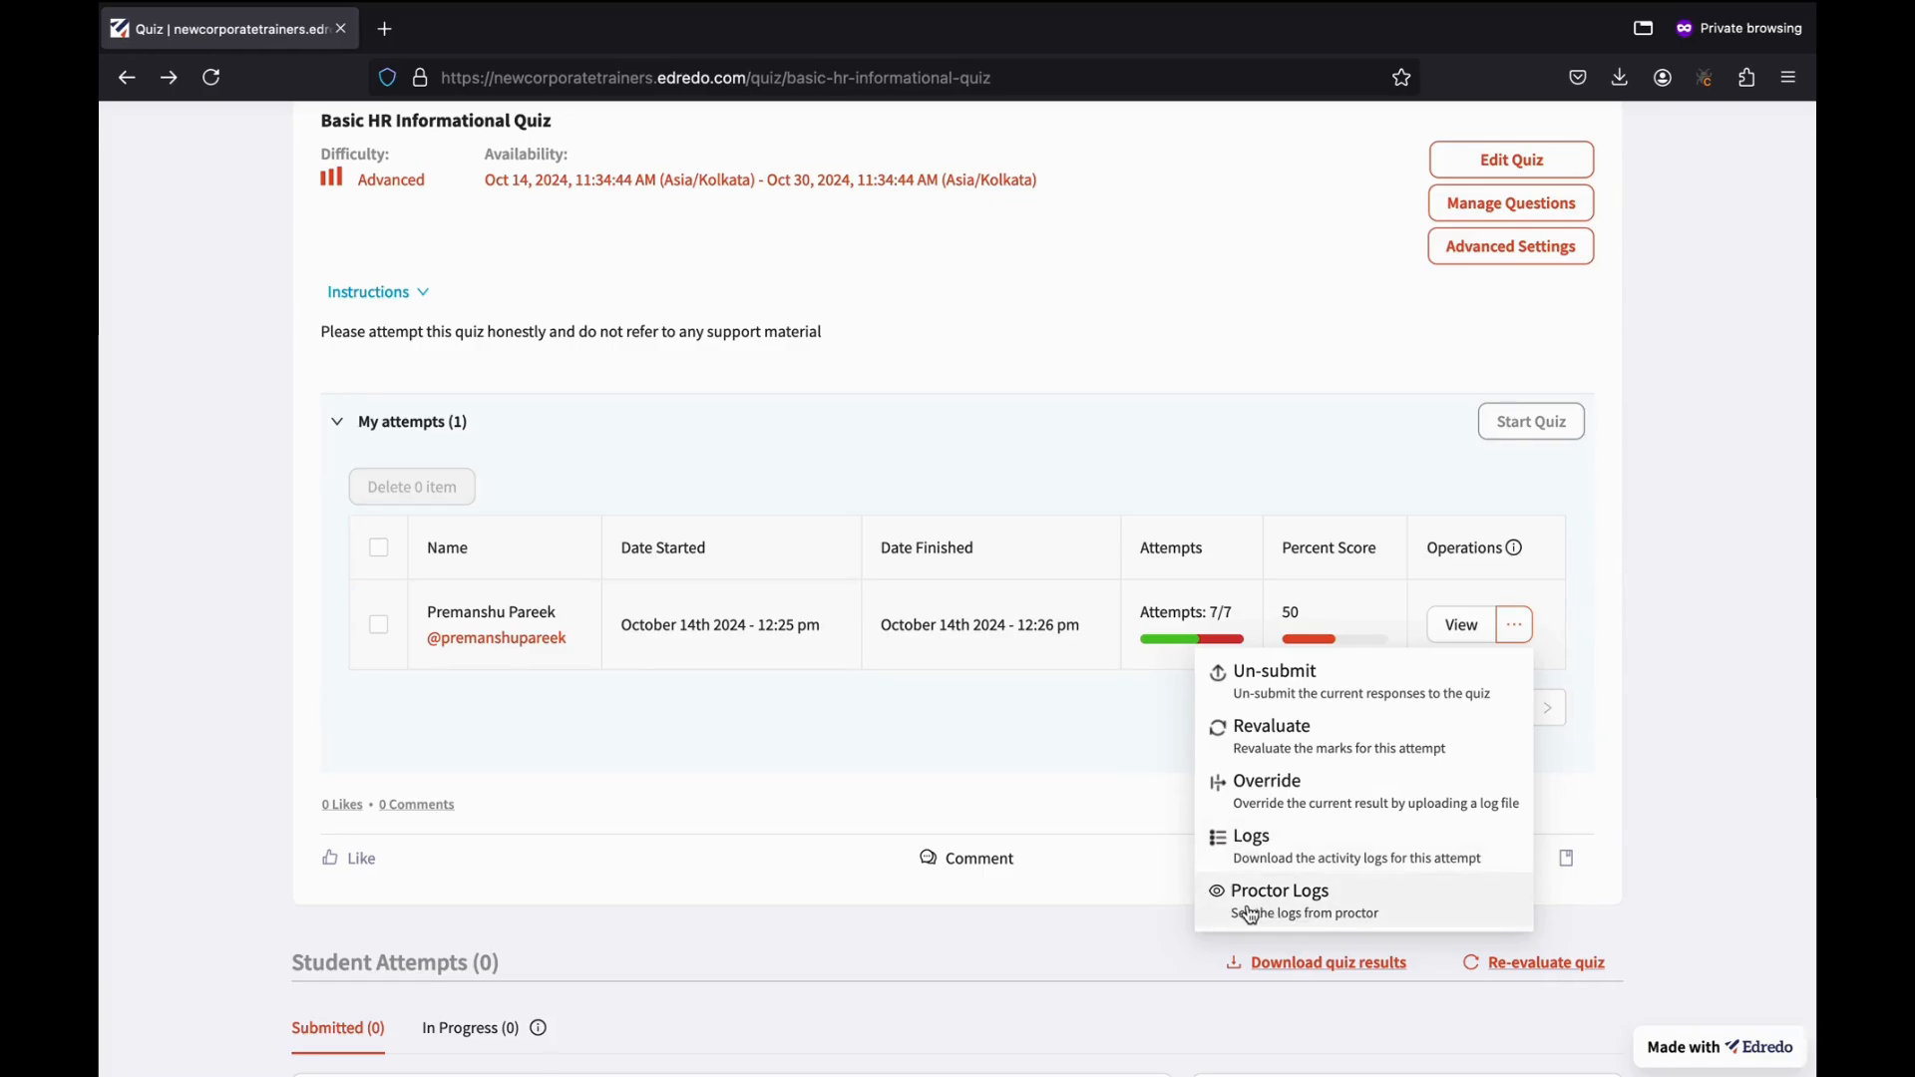
scroll(1246, 915, "down", 3)
left_click(1666, 628)
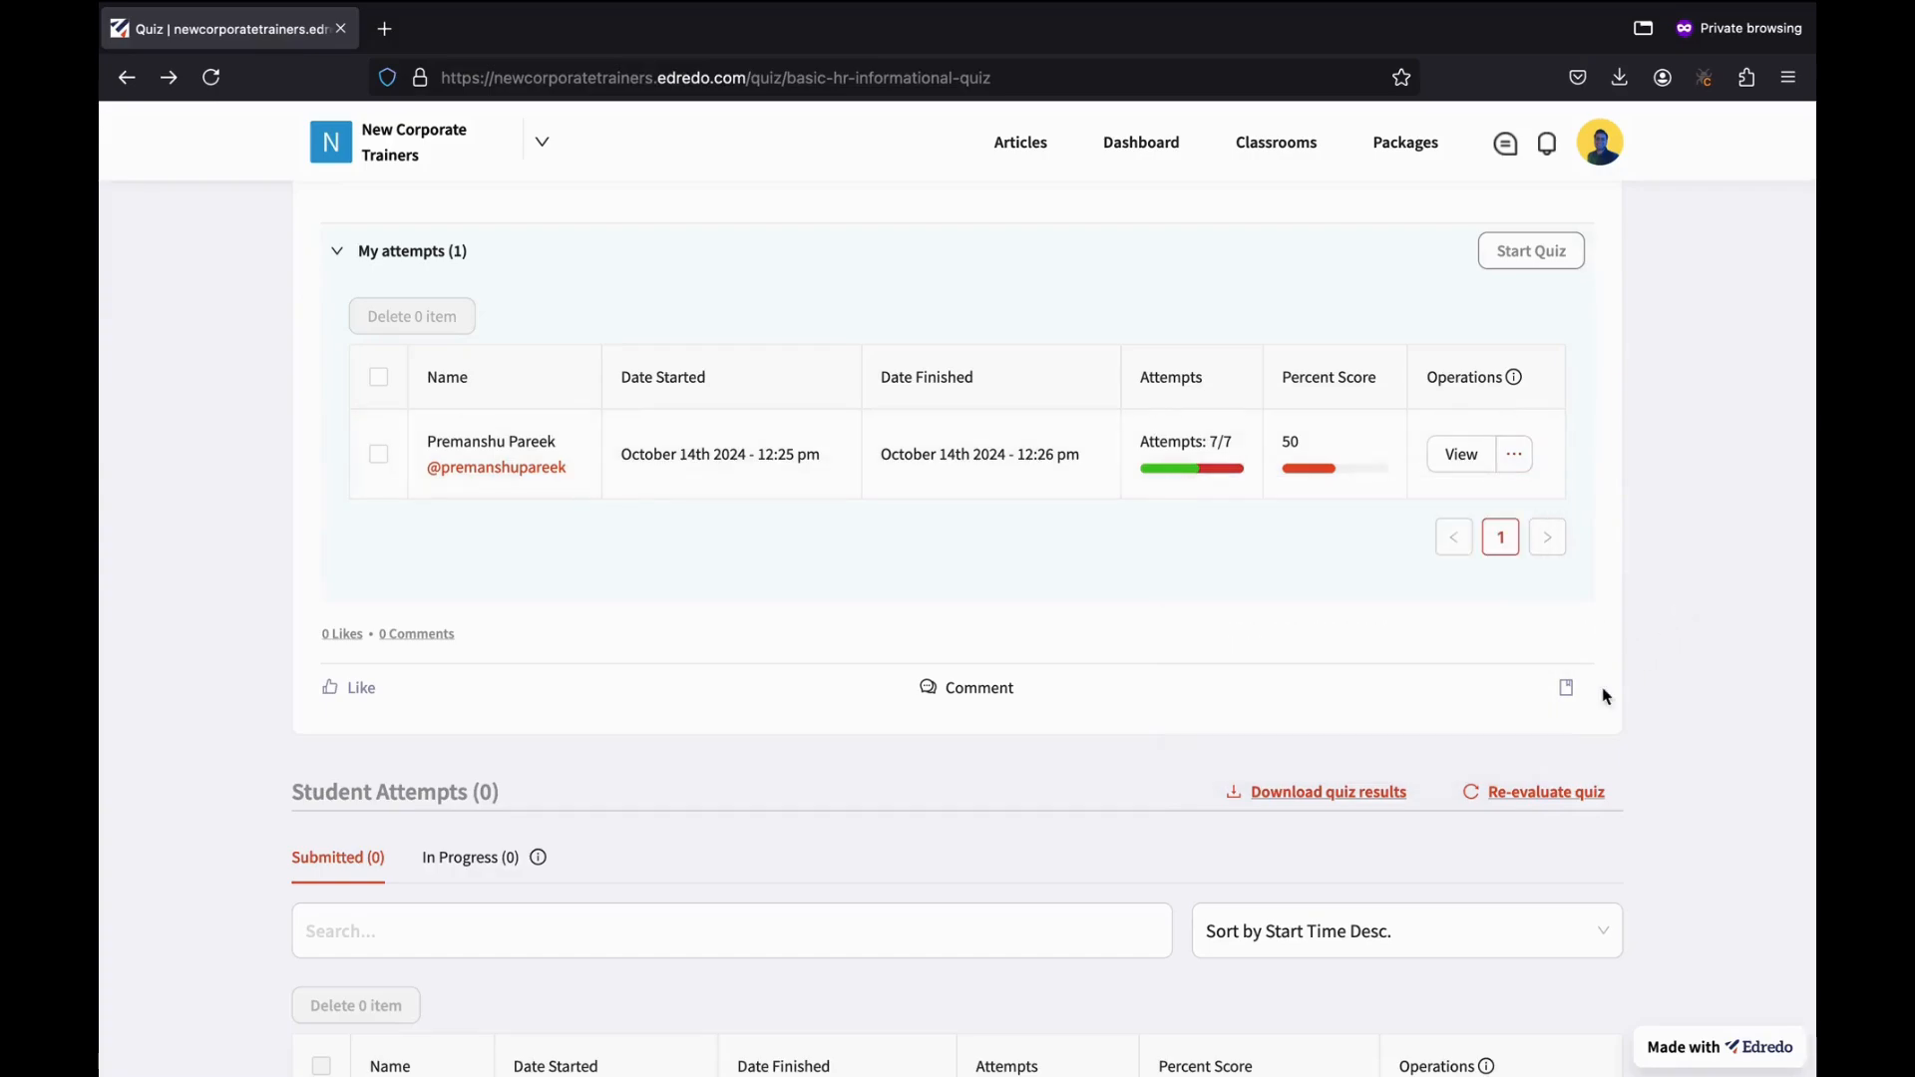
Scroll down to confirm Student Attempts (0), then move to the student's Chrome window.
scroll(1602, 692, "down", 3)
scroll(684, 692, "down", 3)
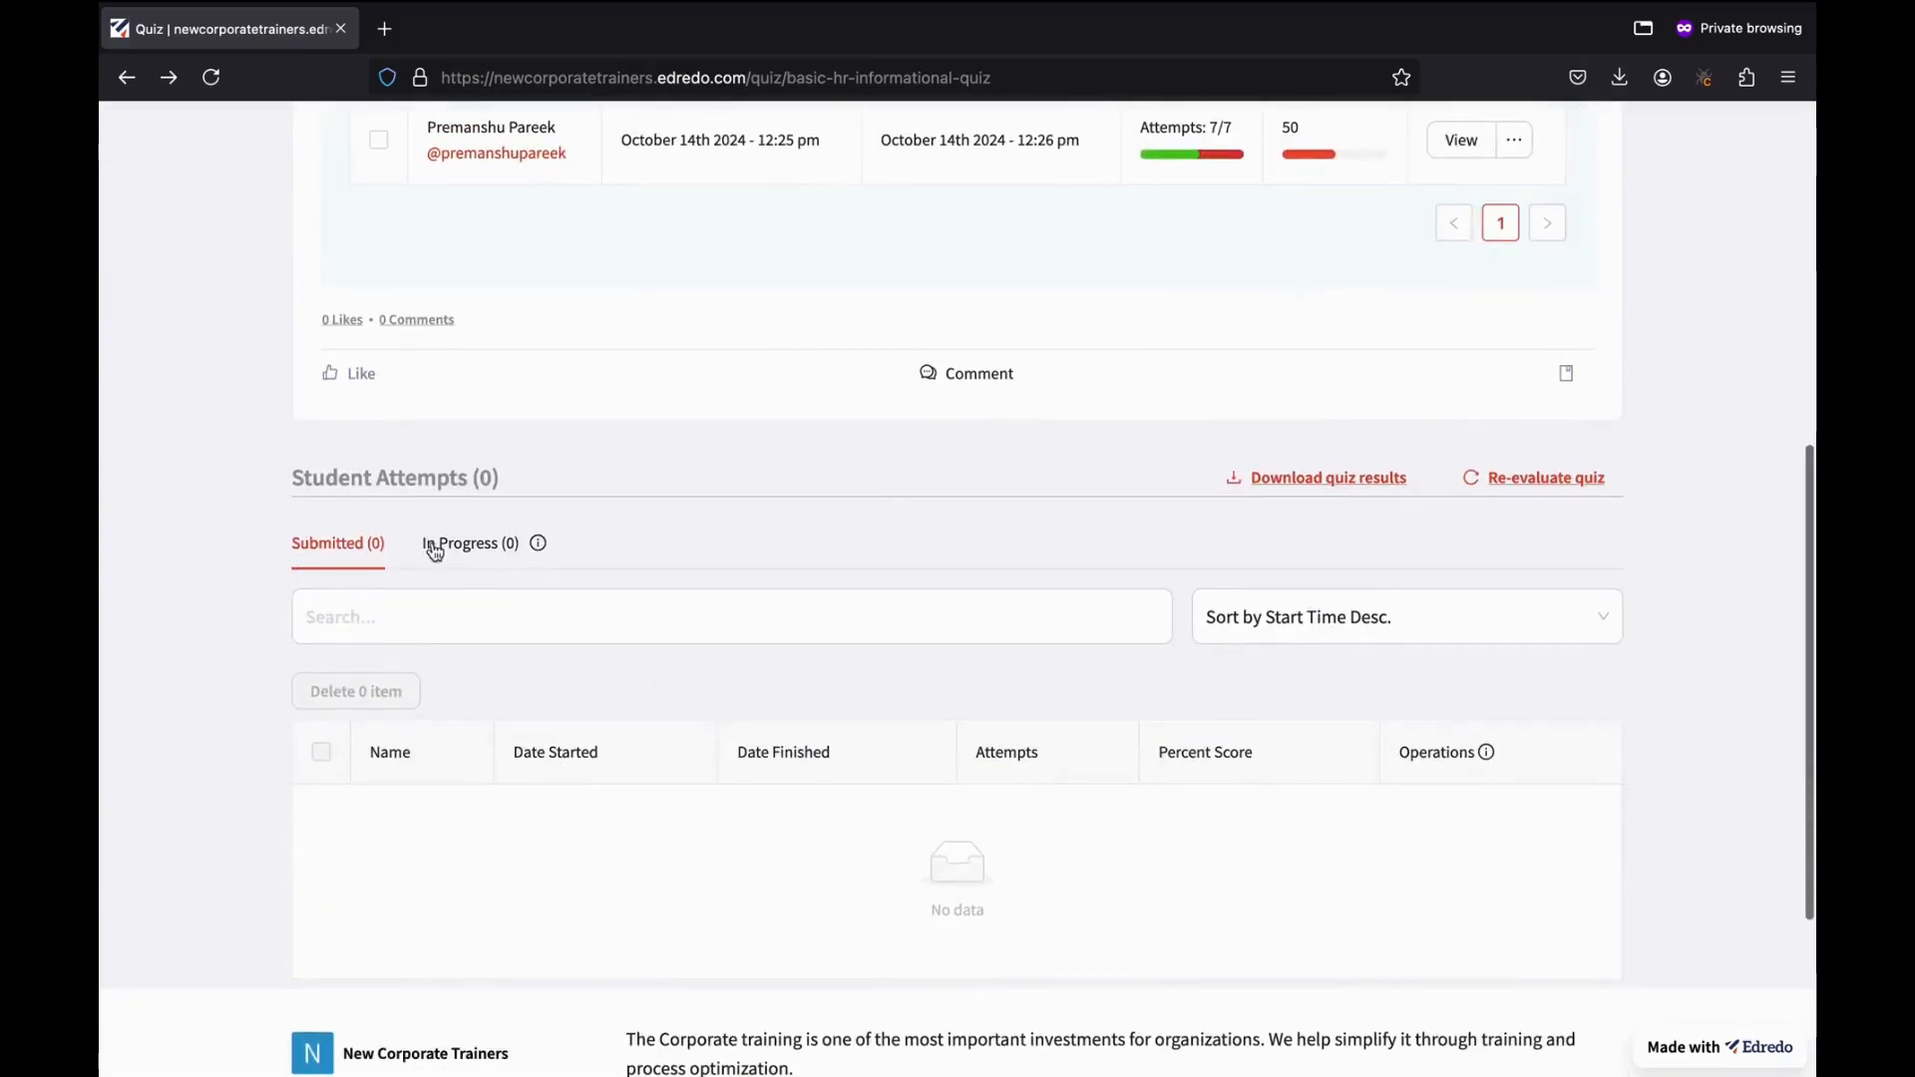
scroll(467, 462, "down", 3)
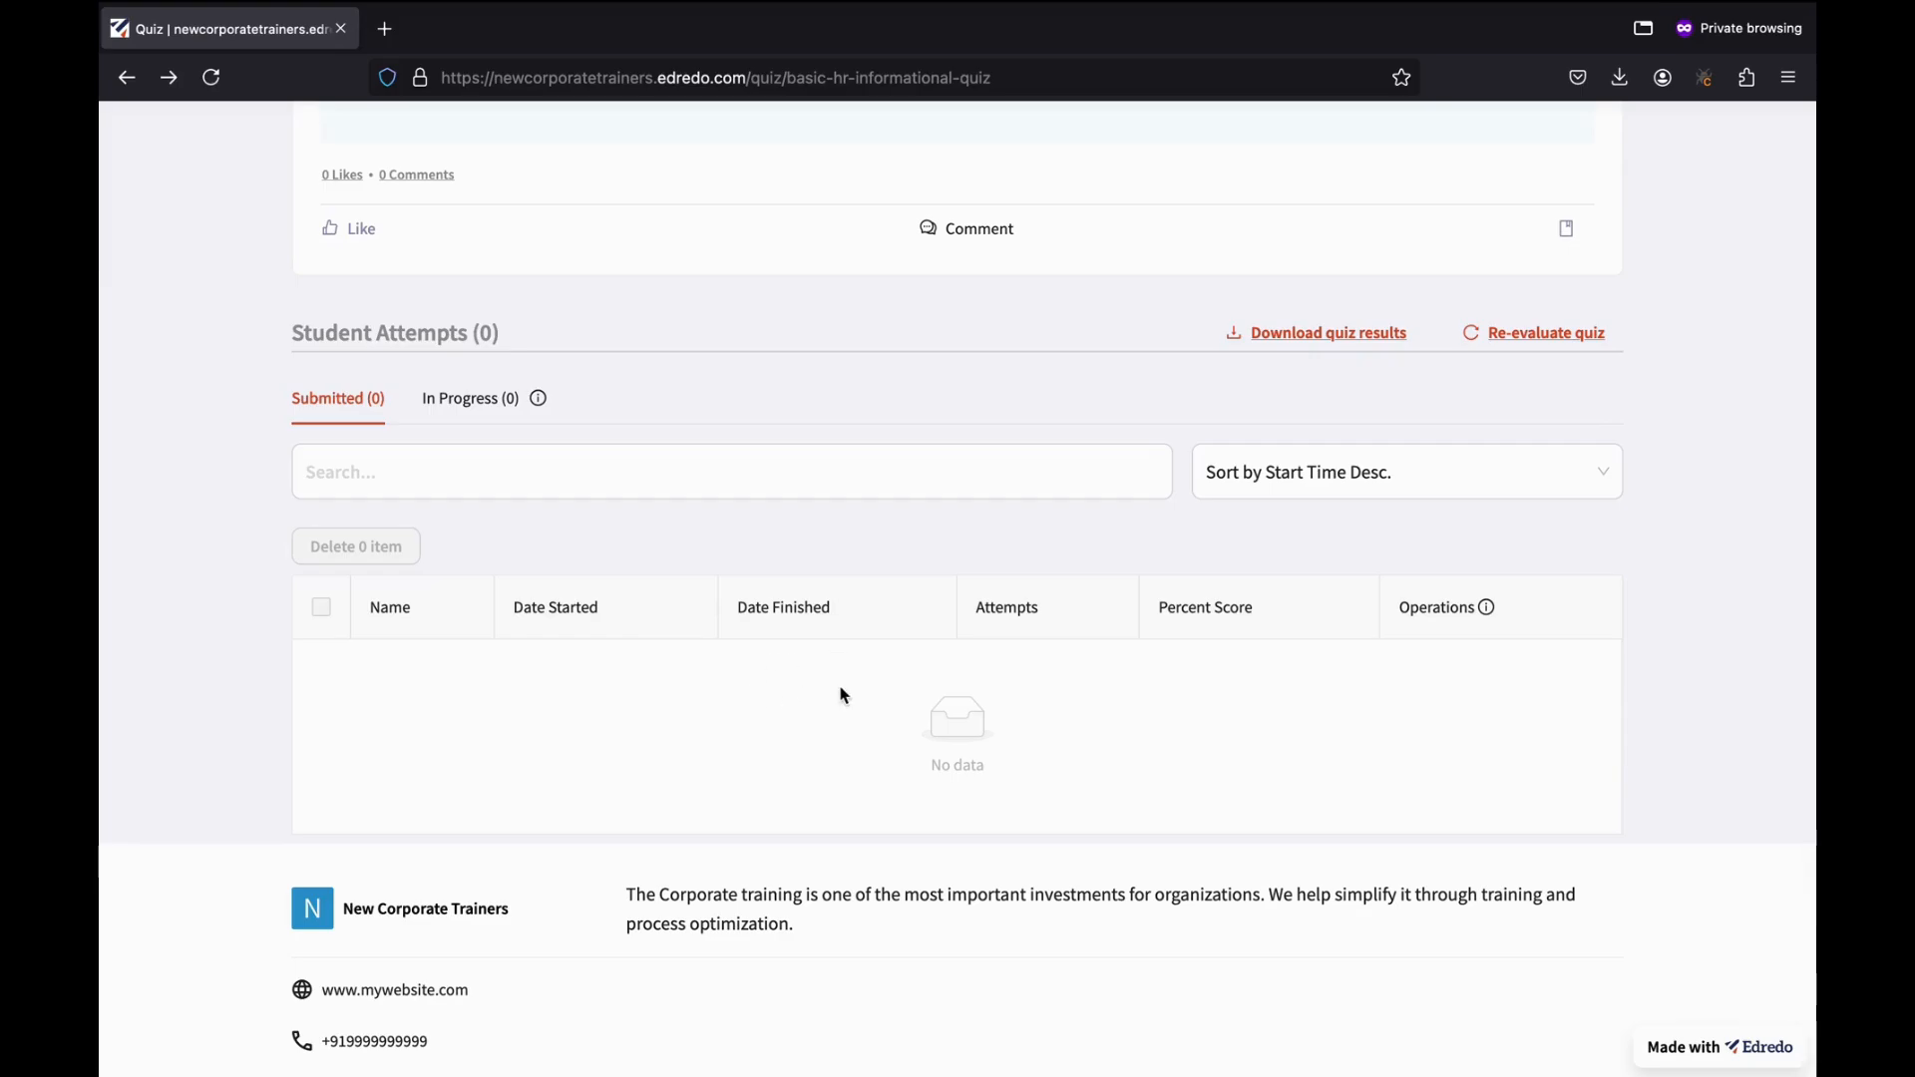
key("ctrl+Right")
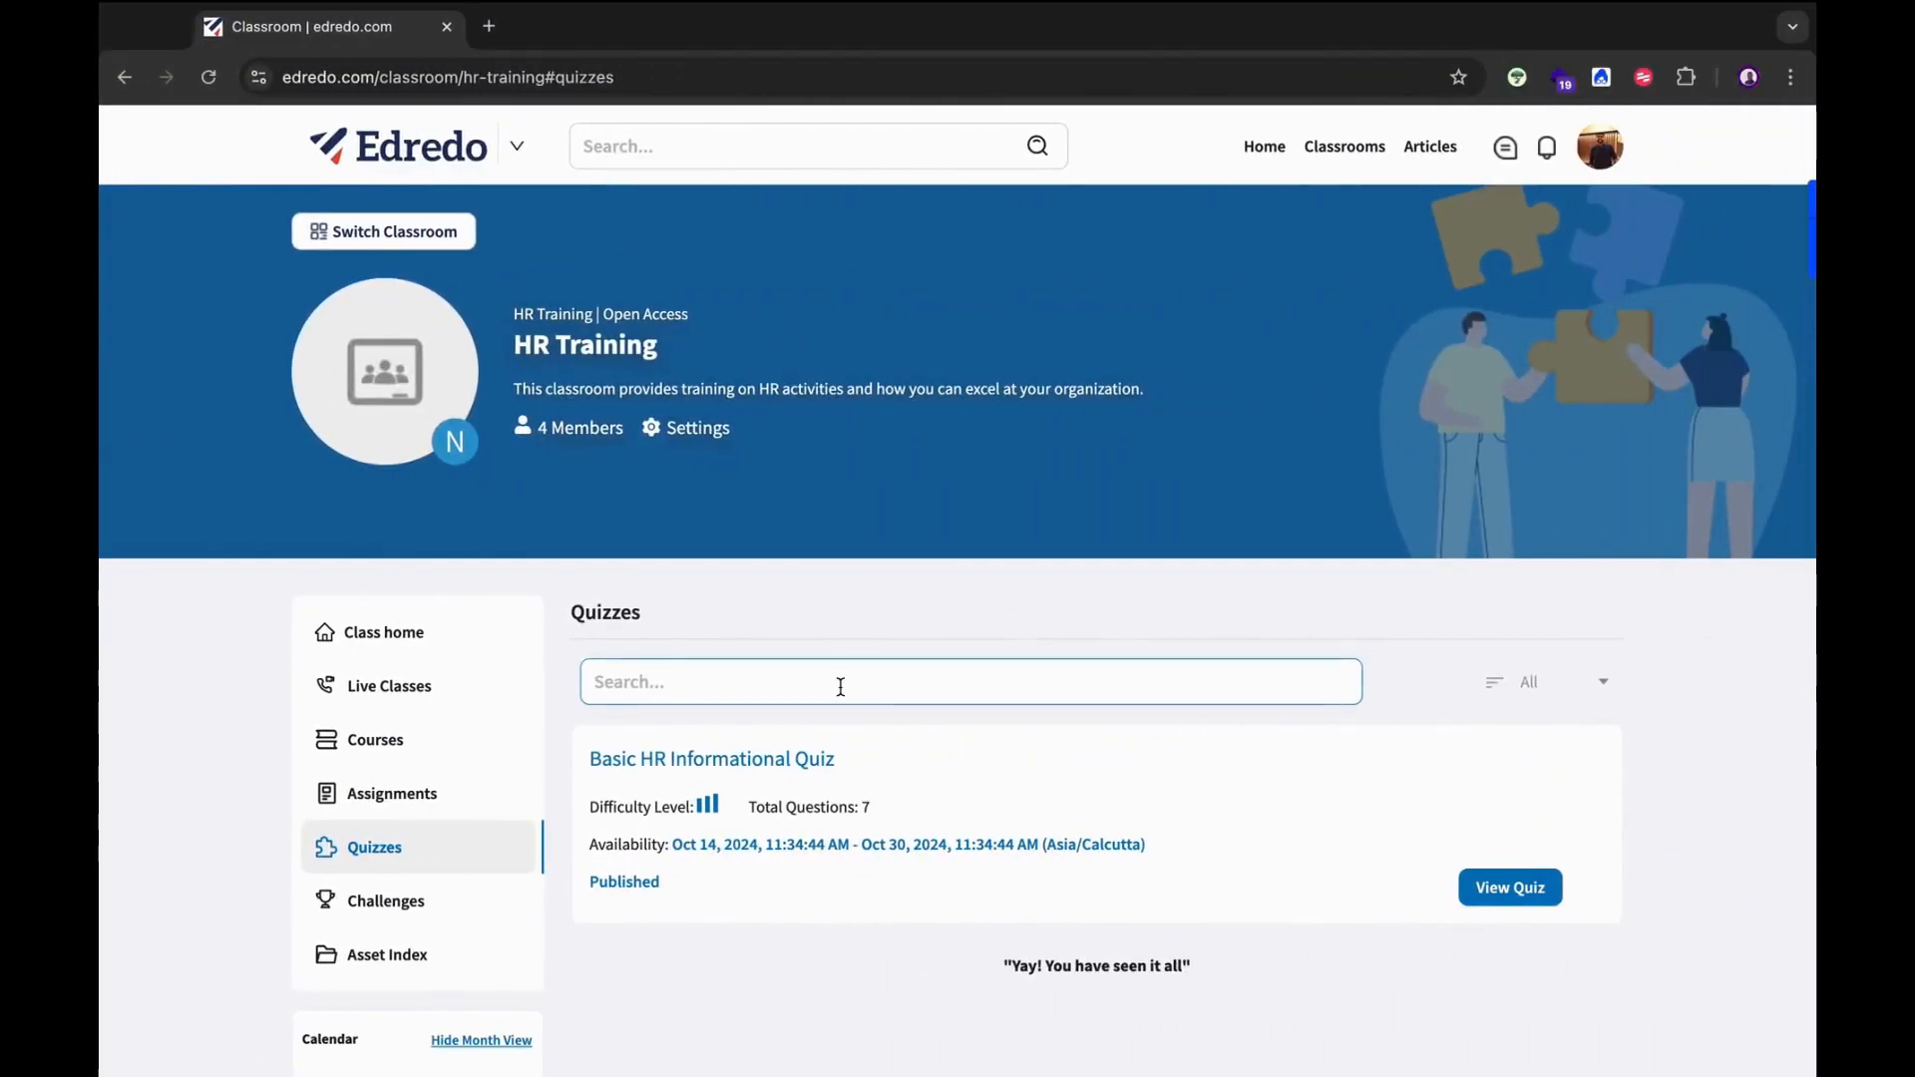
As the student, open the Basic HR Informational Quiz and start an attempt, accepting Resume Disallowed.
scroll(1091, 730, "down", 1)
scroll(1093, 736, "up", 1)
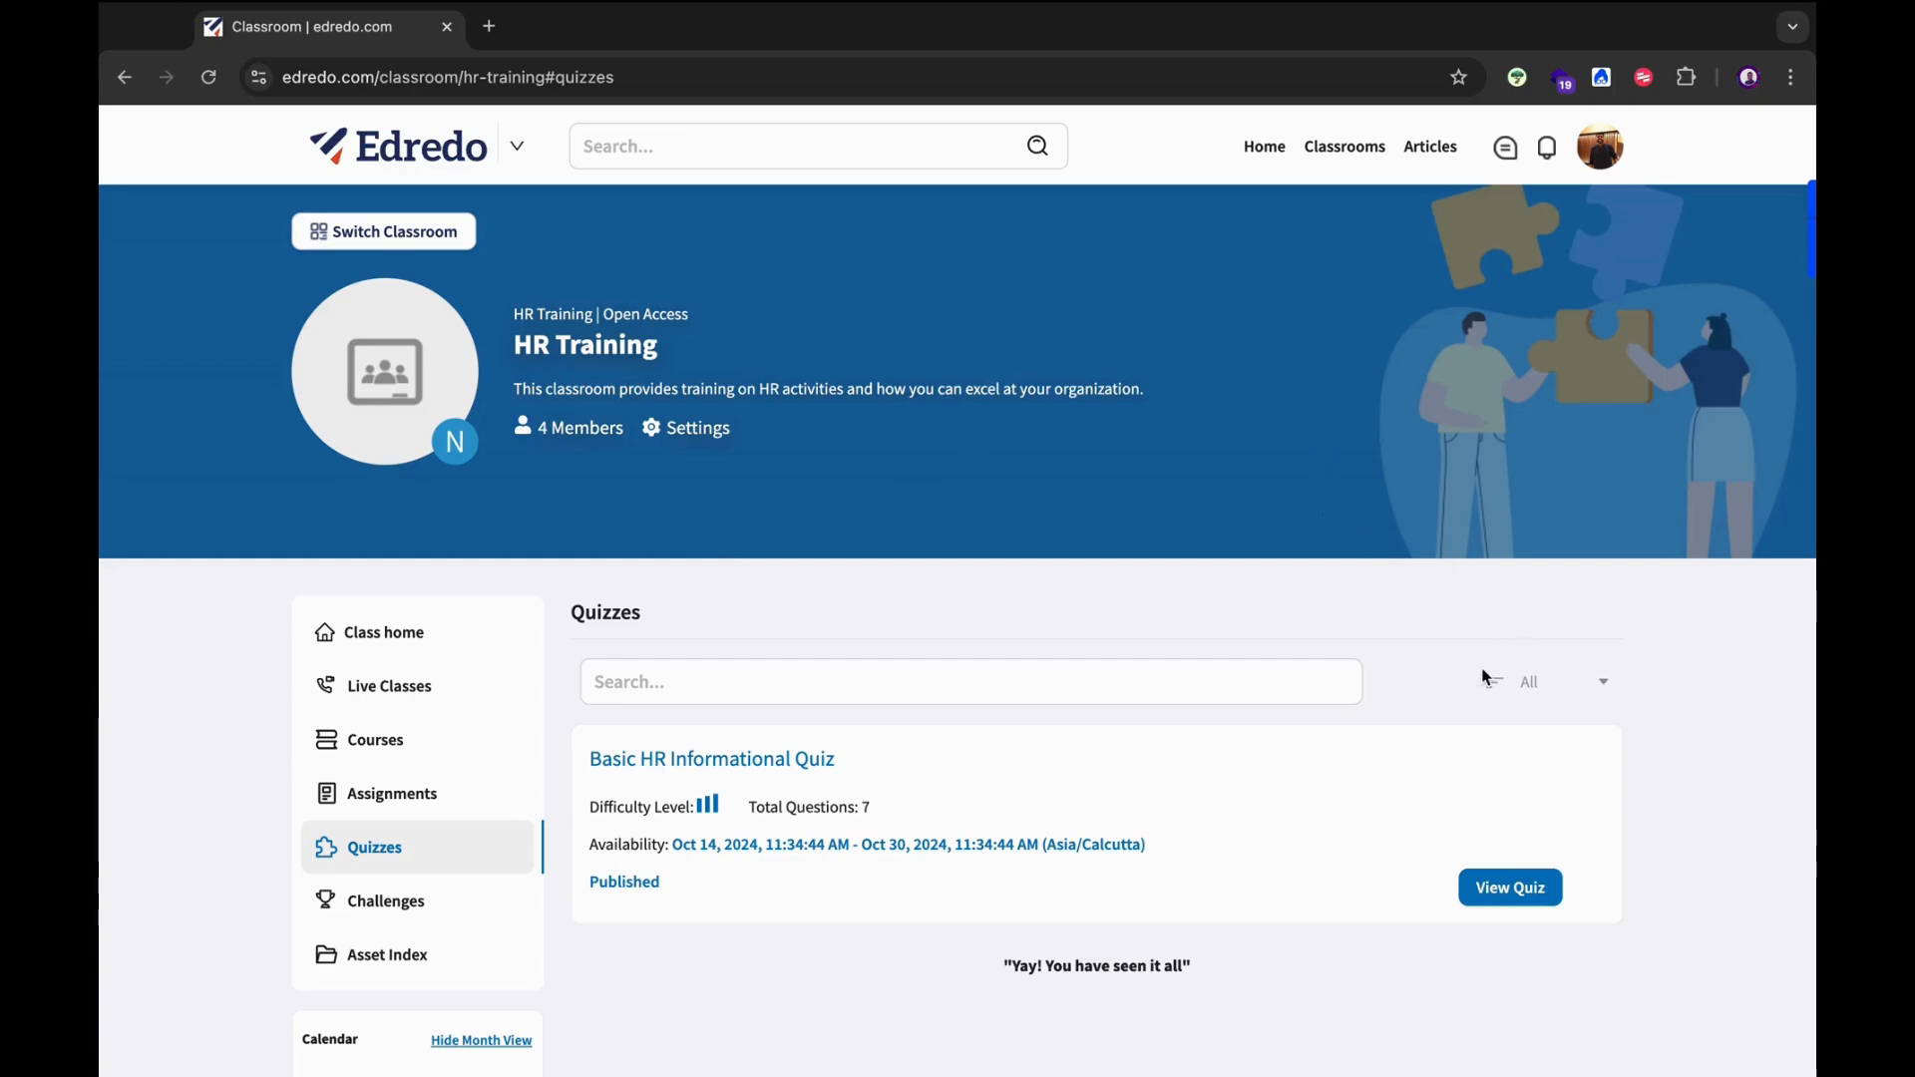
scroll(1486, 678, "down", 2)
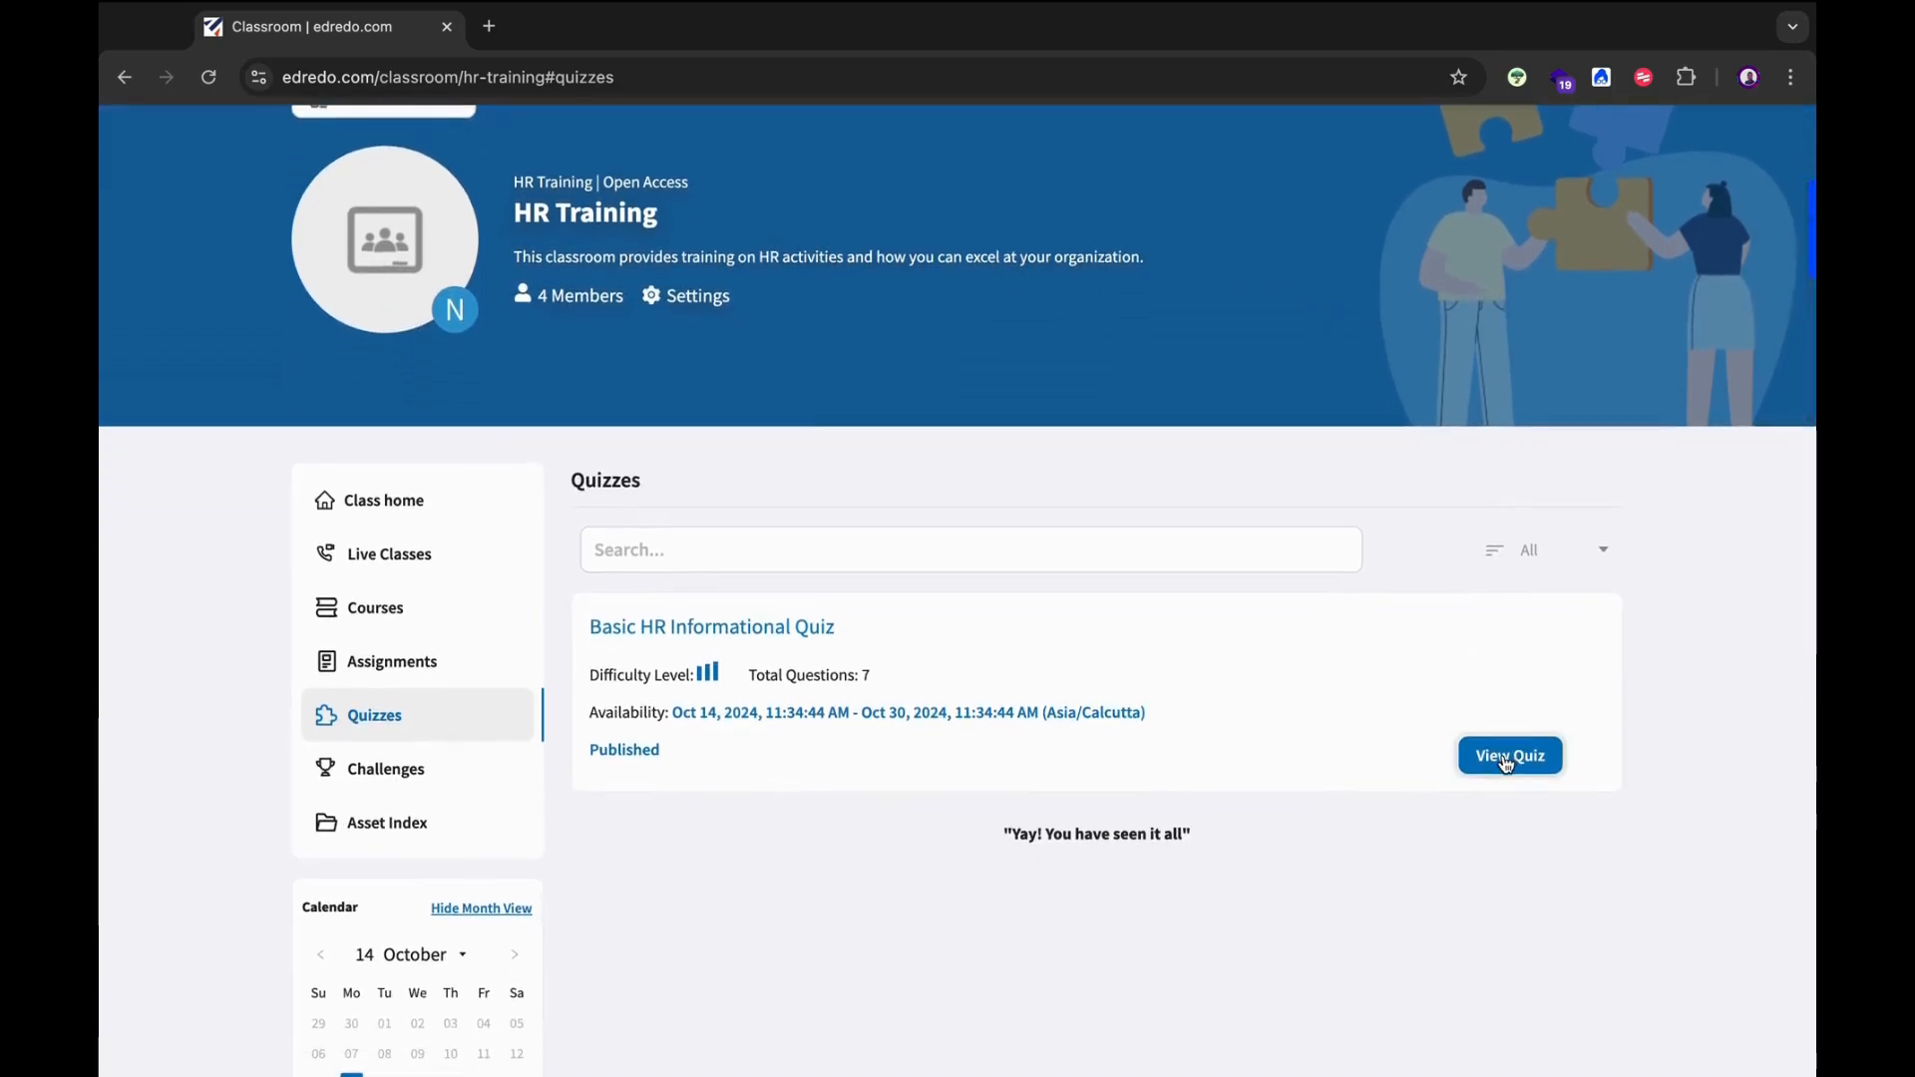
left_click(1507, 760)
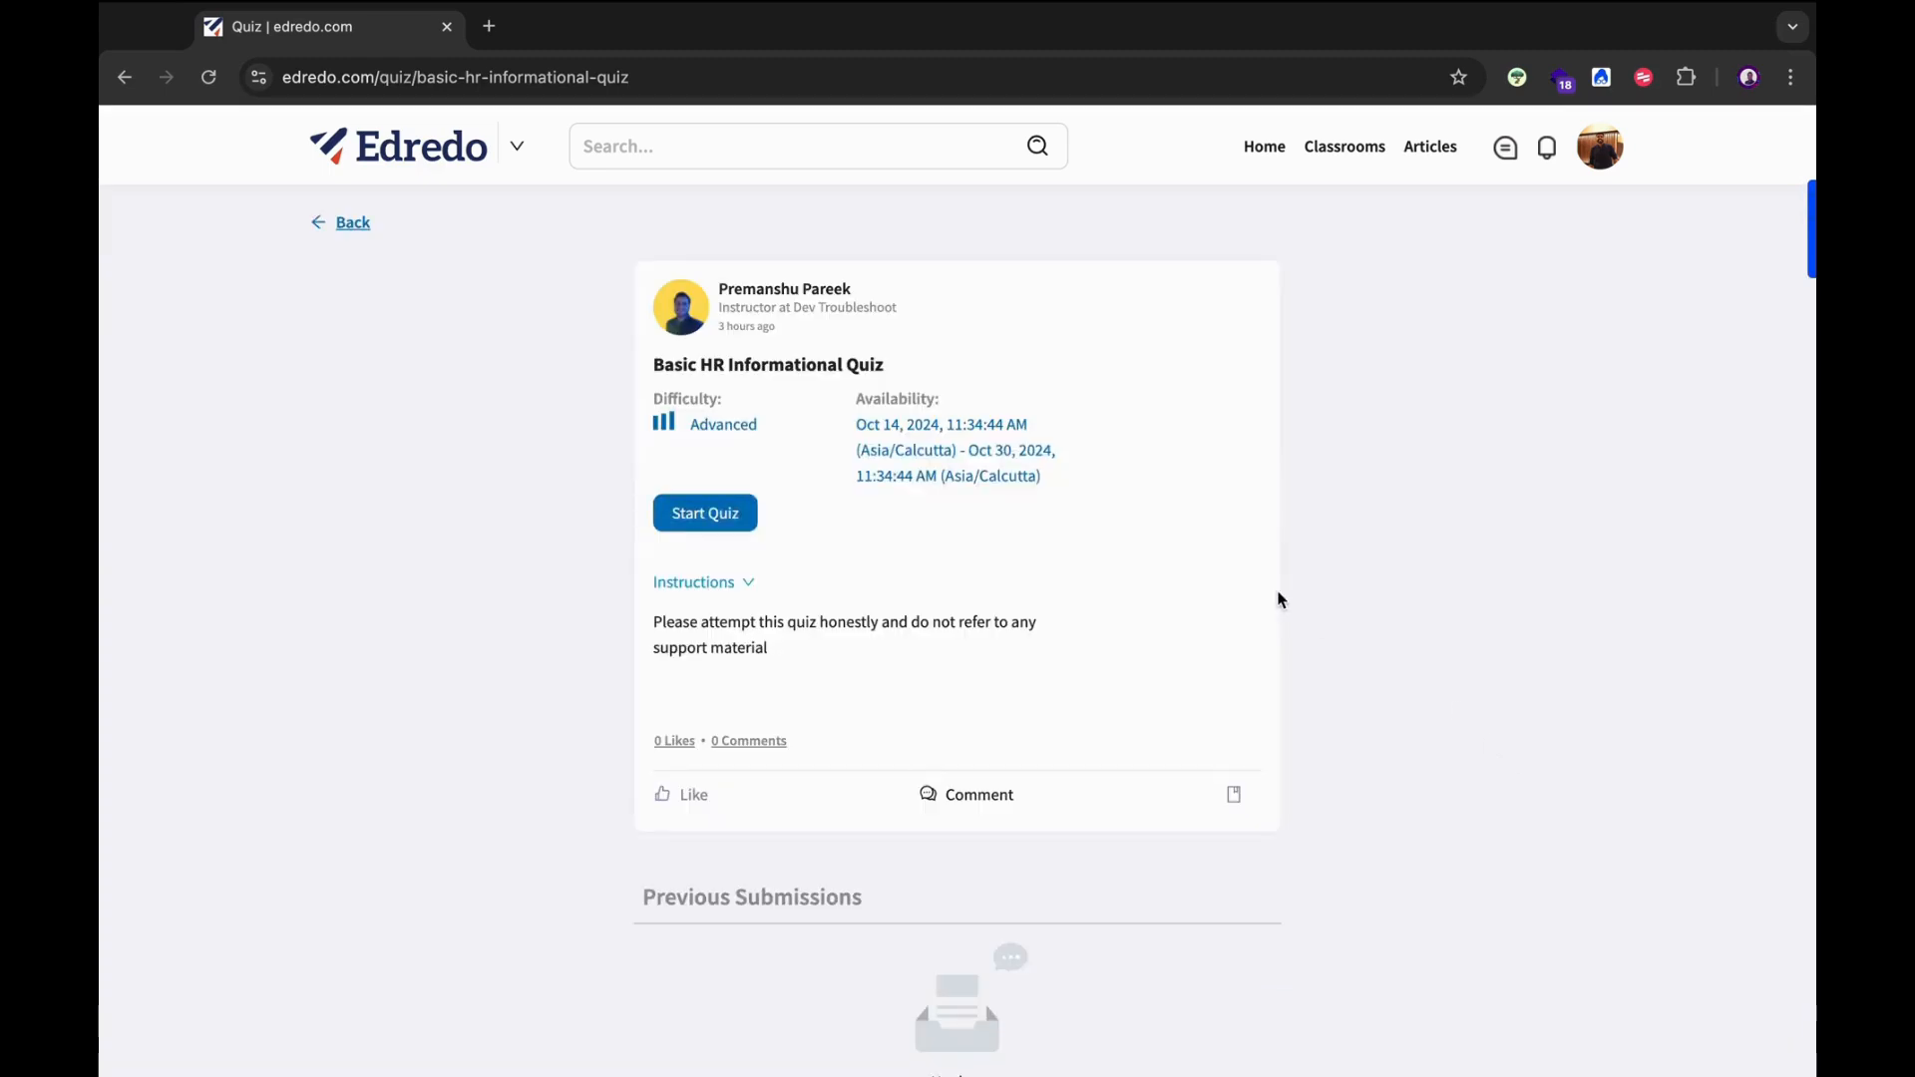
left_click(704, 517)
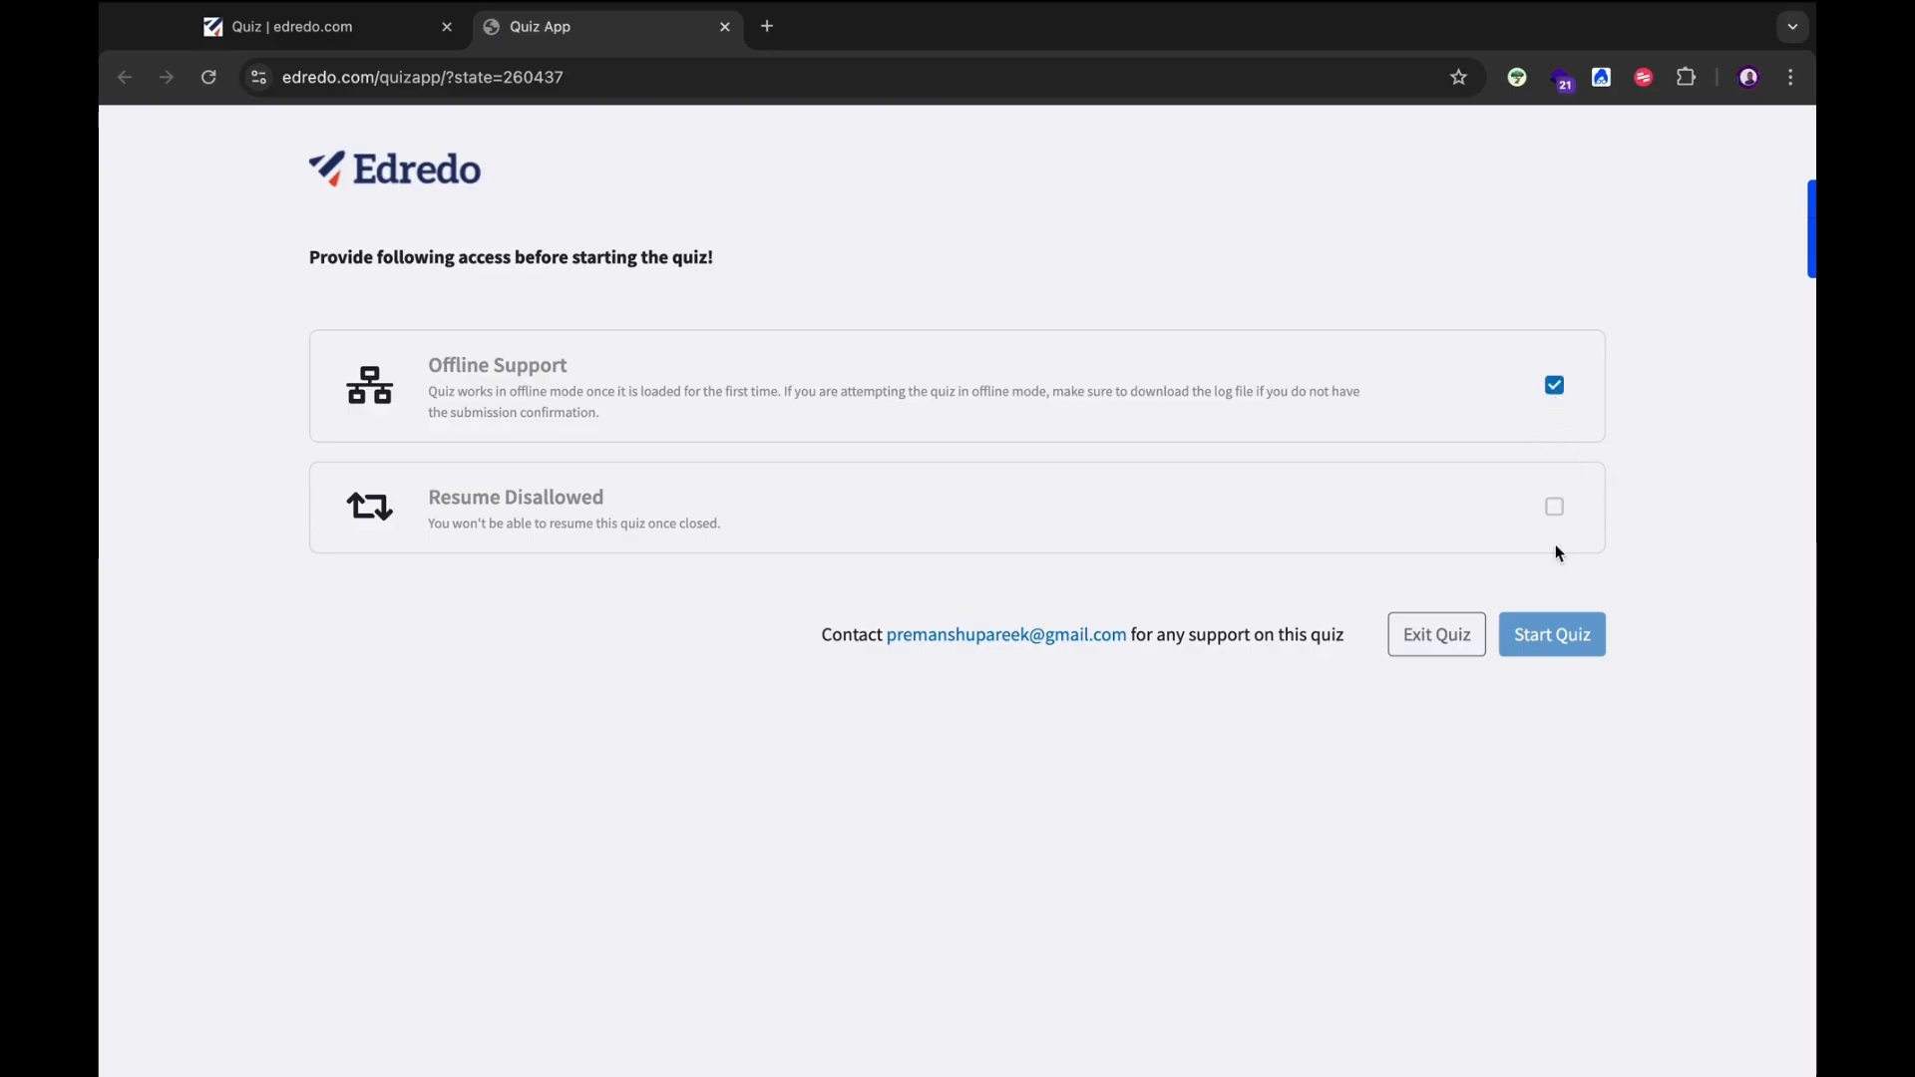
left_click(1555, 506)
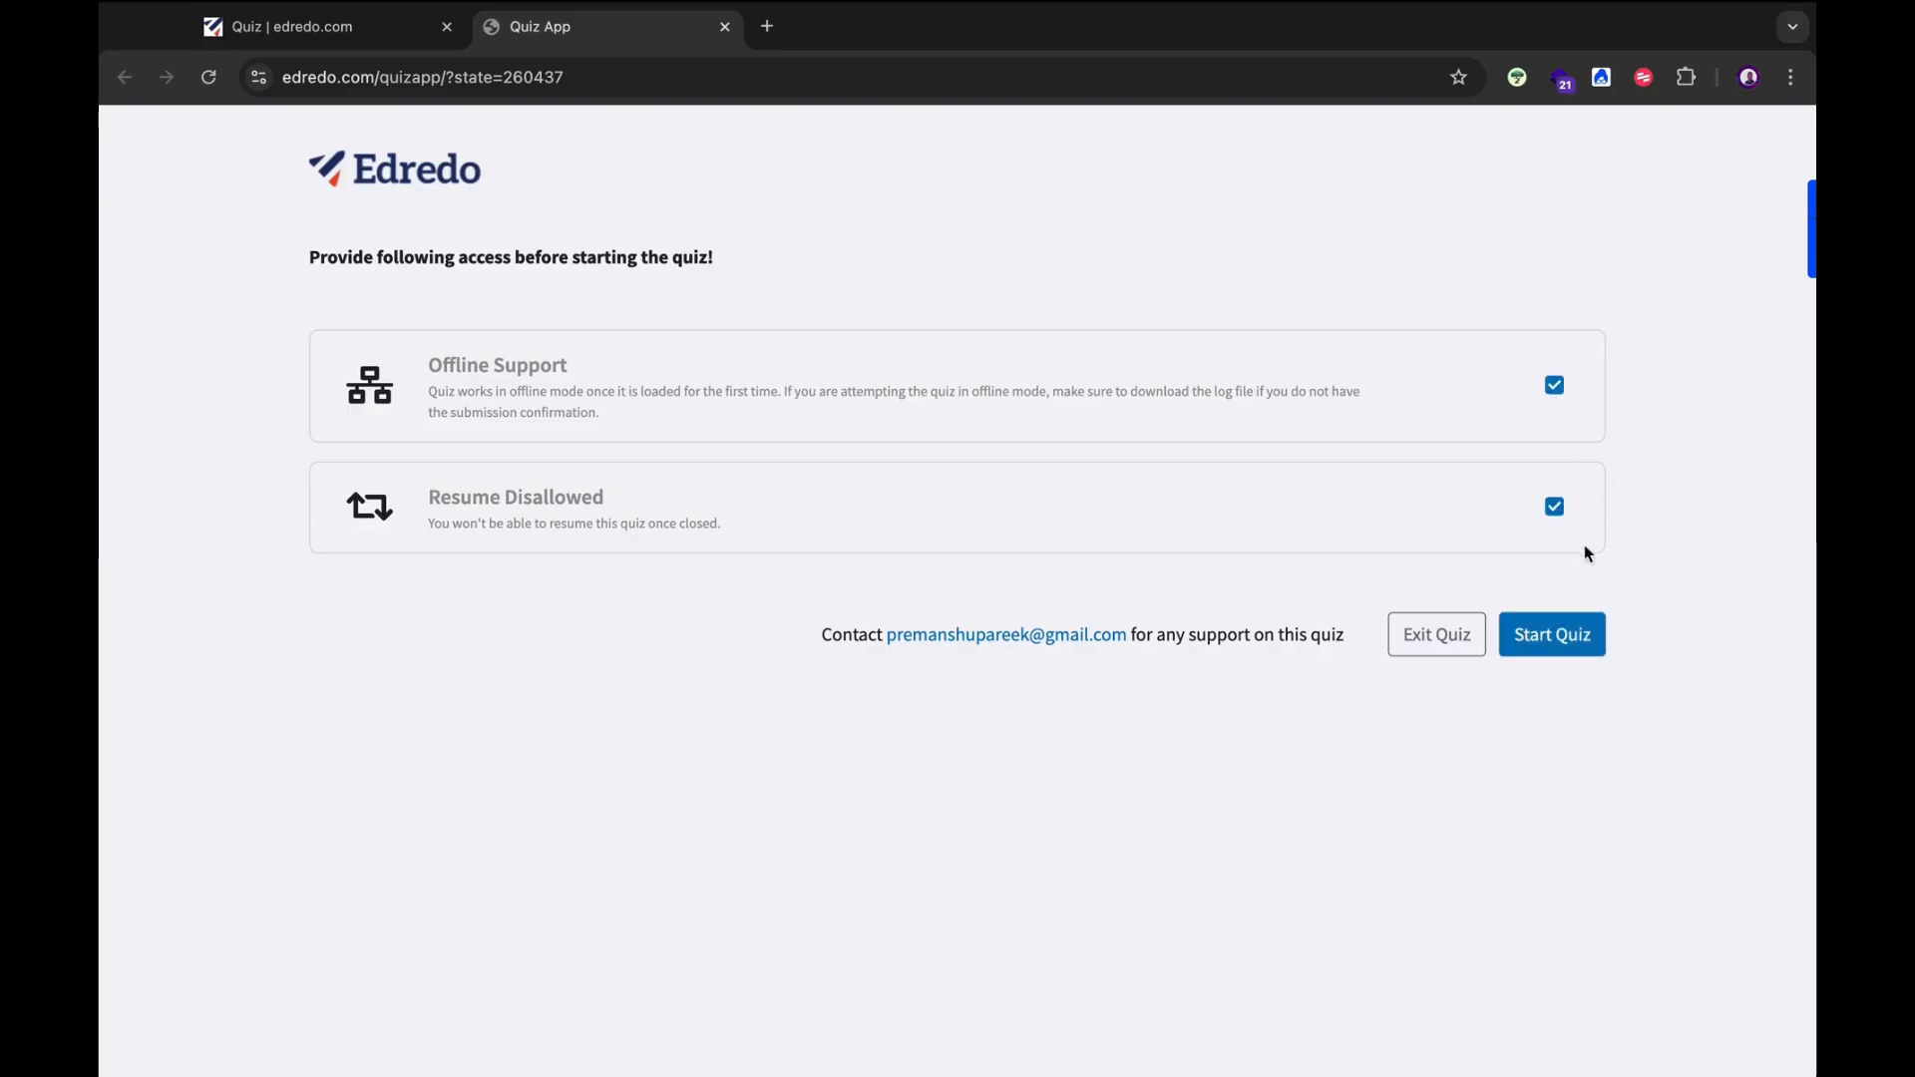
left_click(1543, 636)
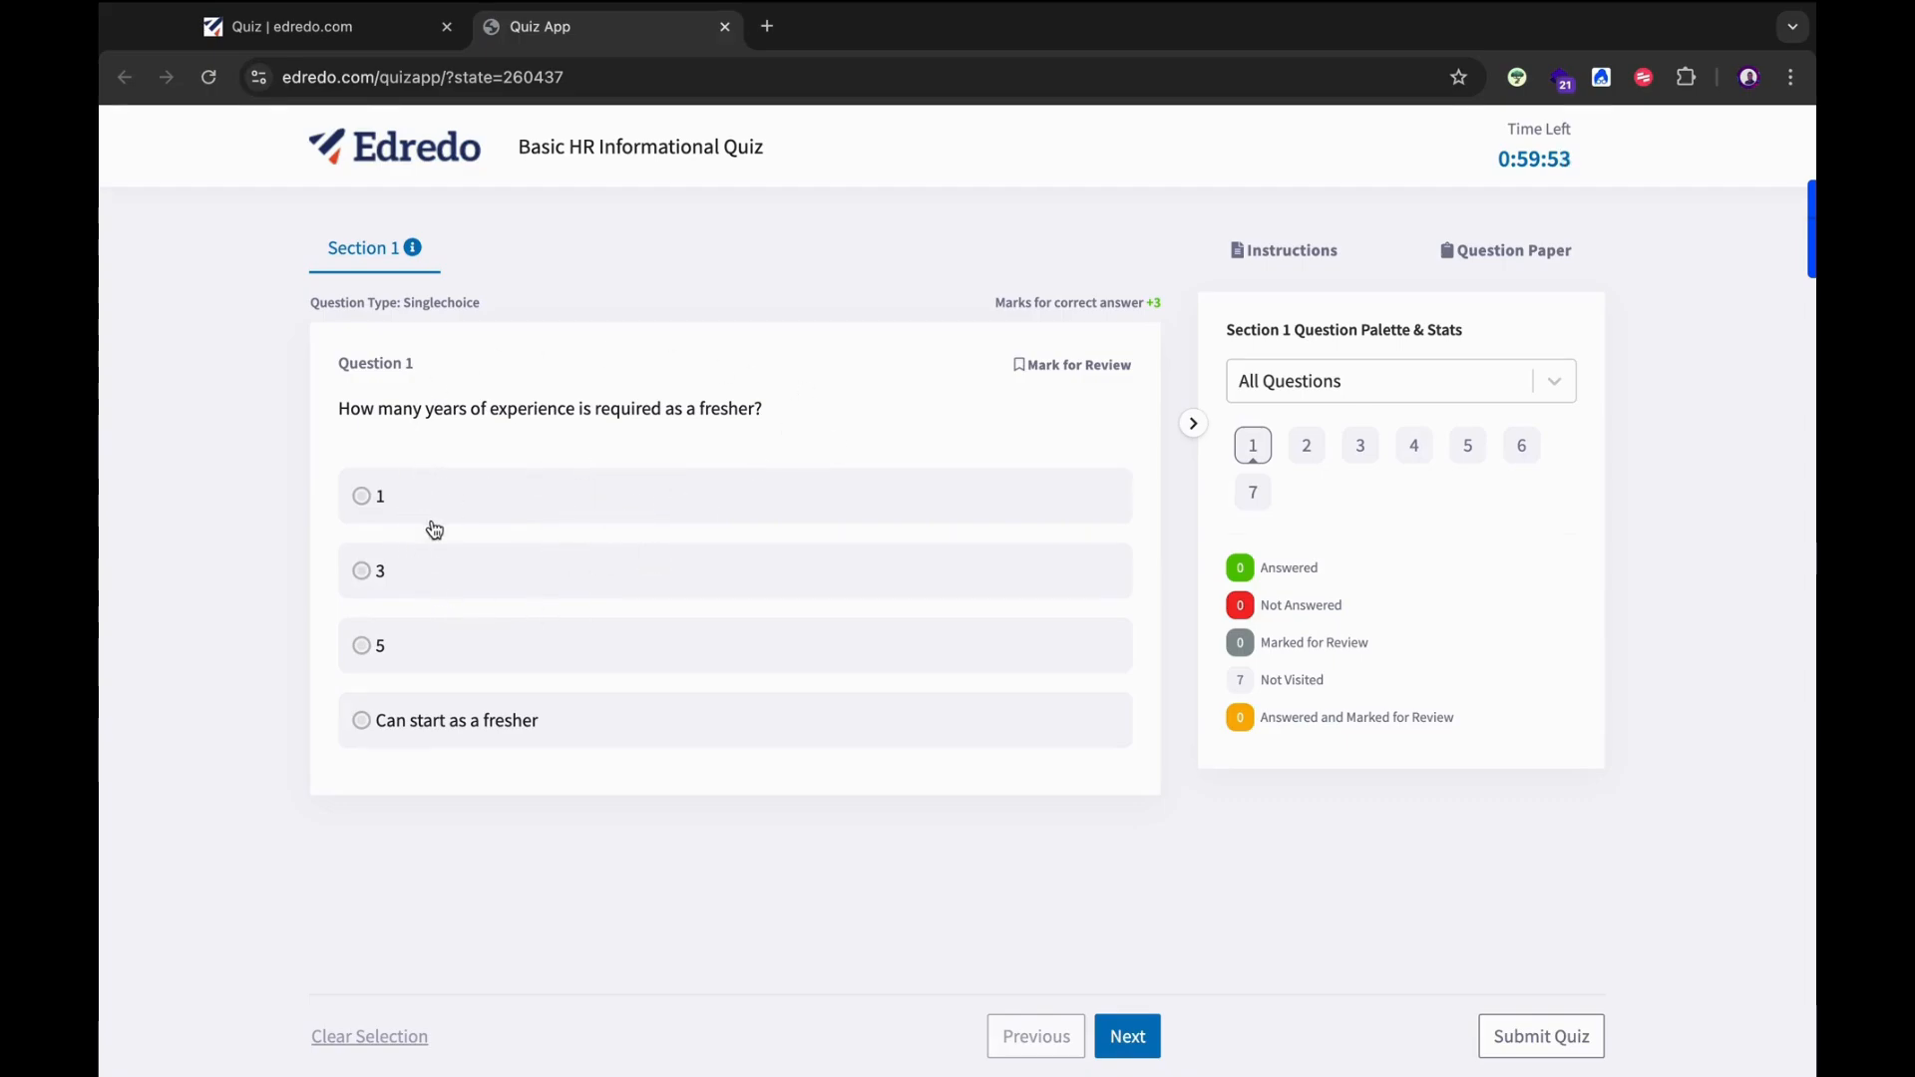
Answer Question 1 'Can start as a fresher', Question 2 'not relevant', and leave Question 3's long answer blank.
left_click(362, 722)
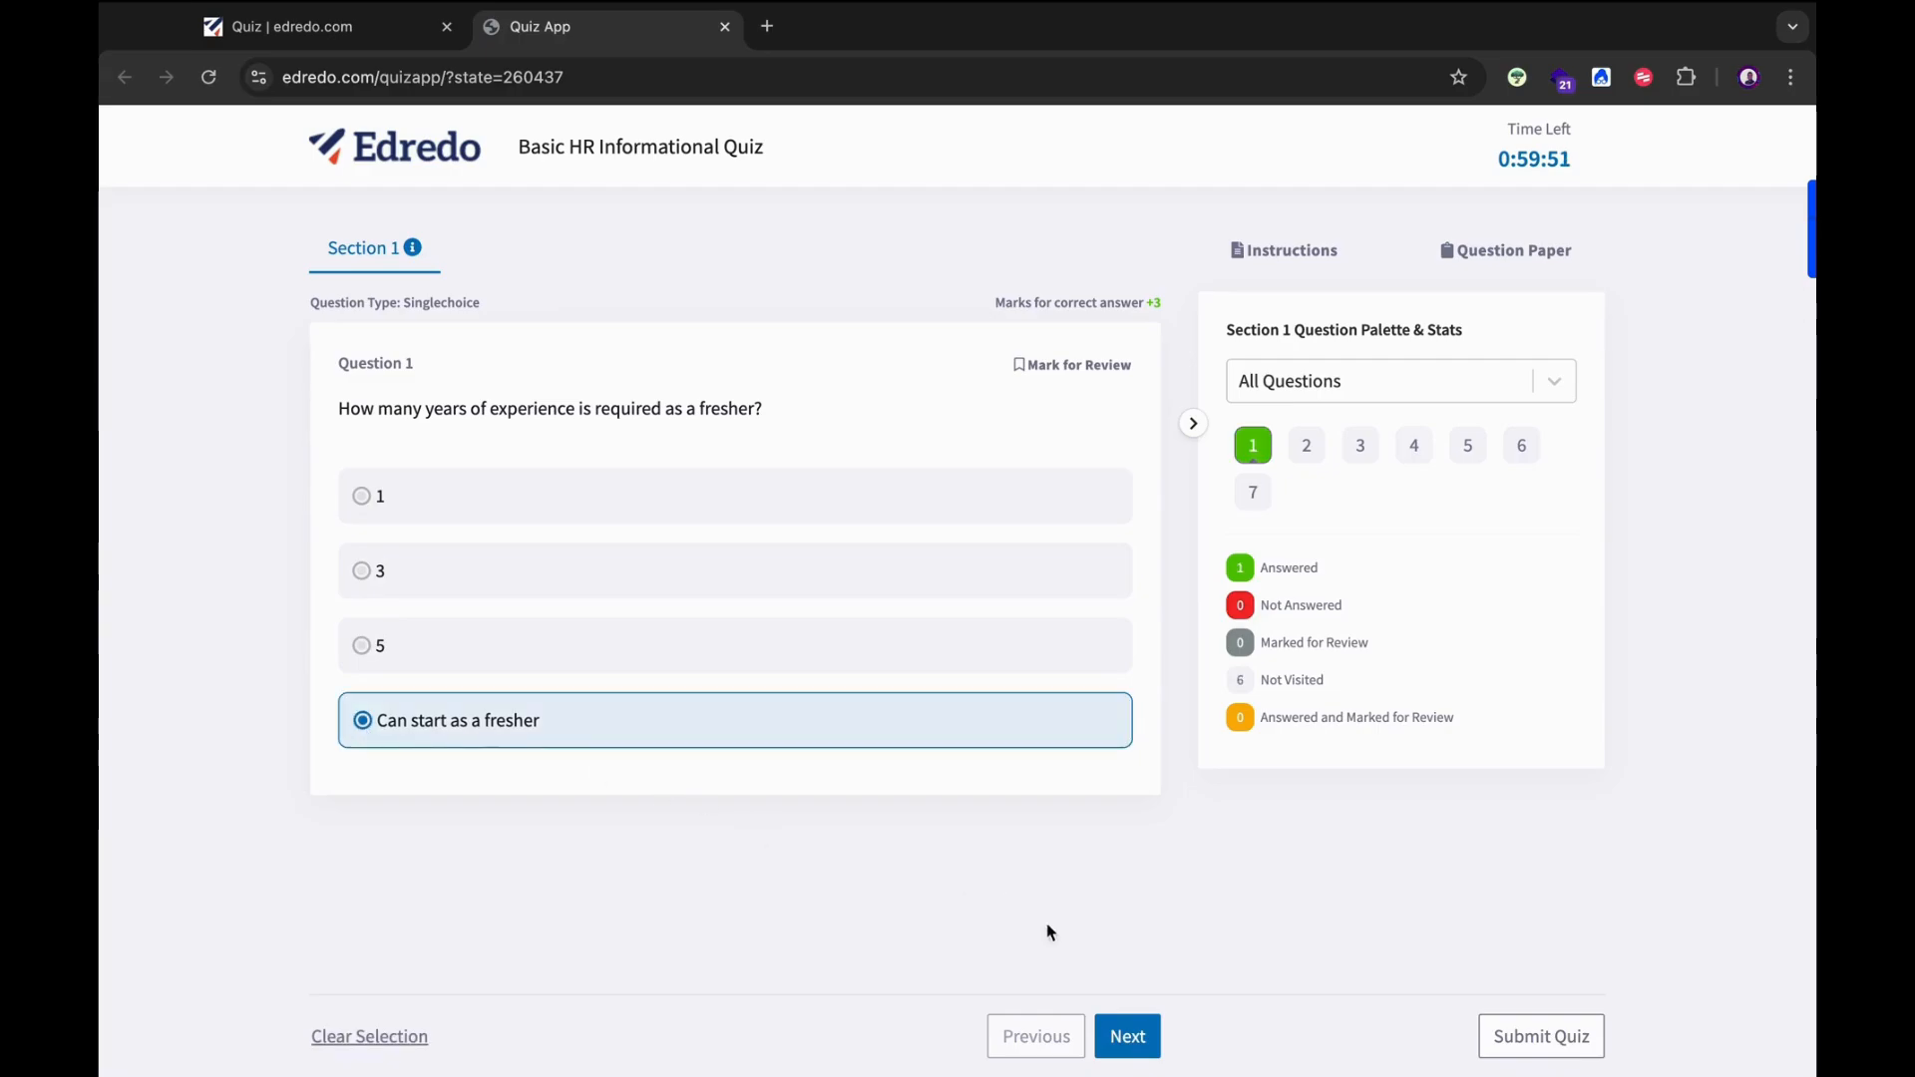
left_click(1131, 1041)
left_click(423, 653)
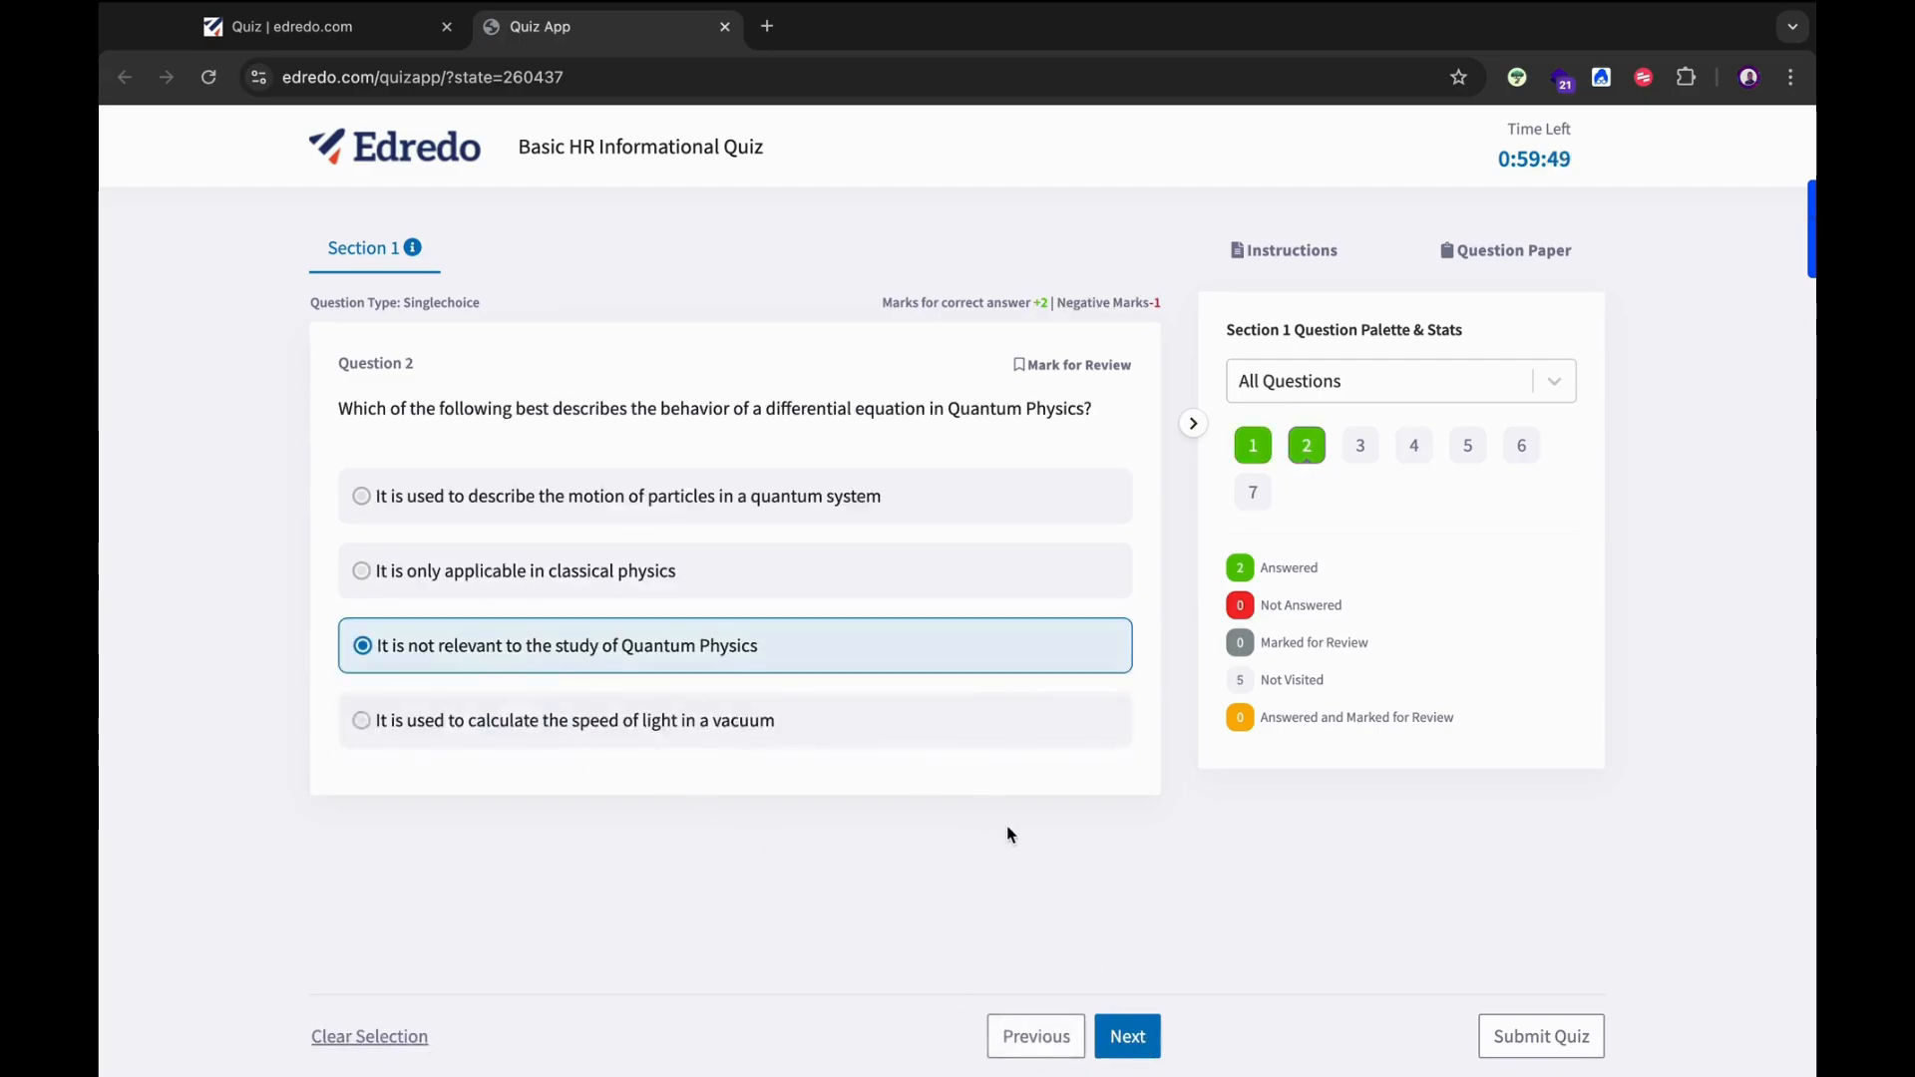
left_click(1149, 1045)
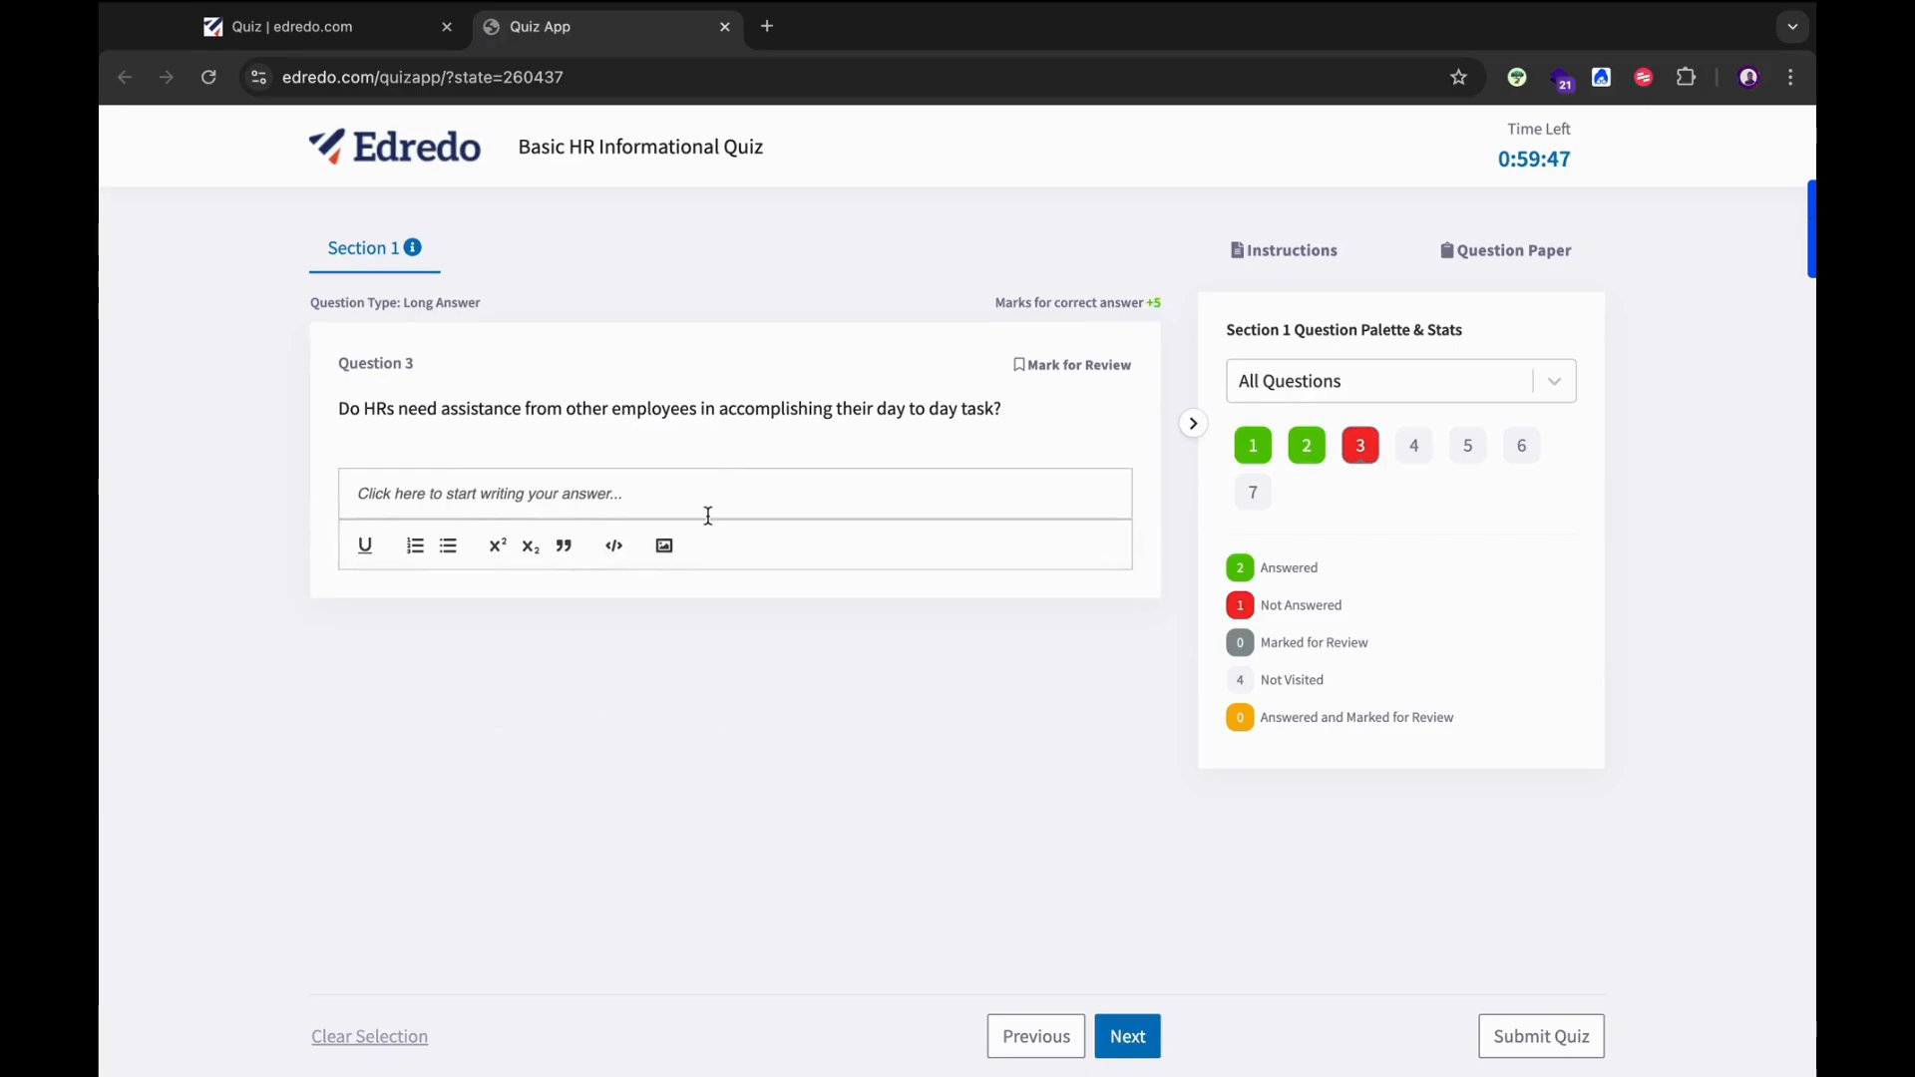
type("I do n")
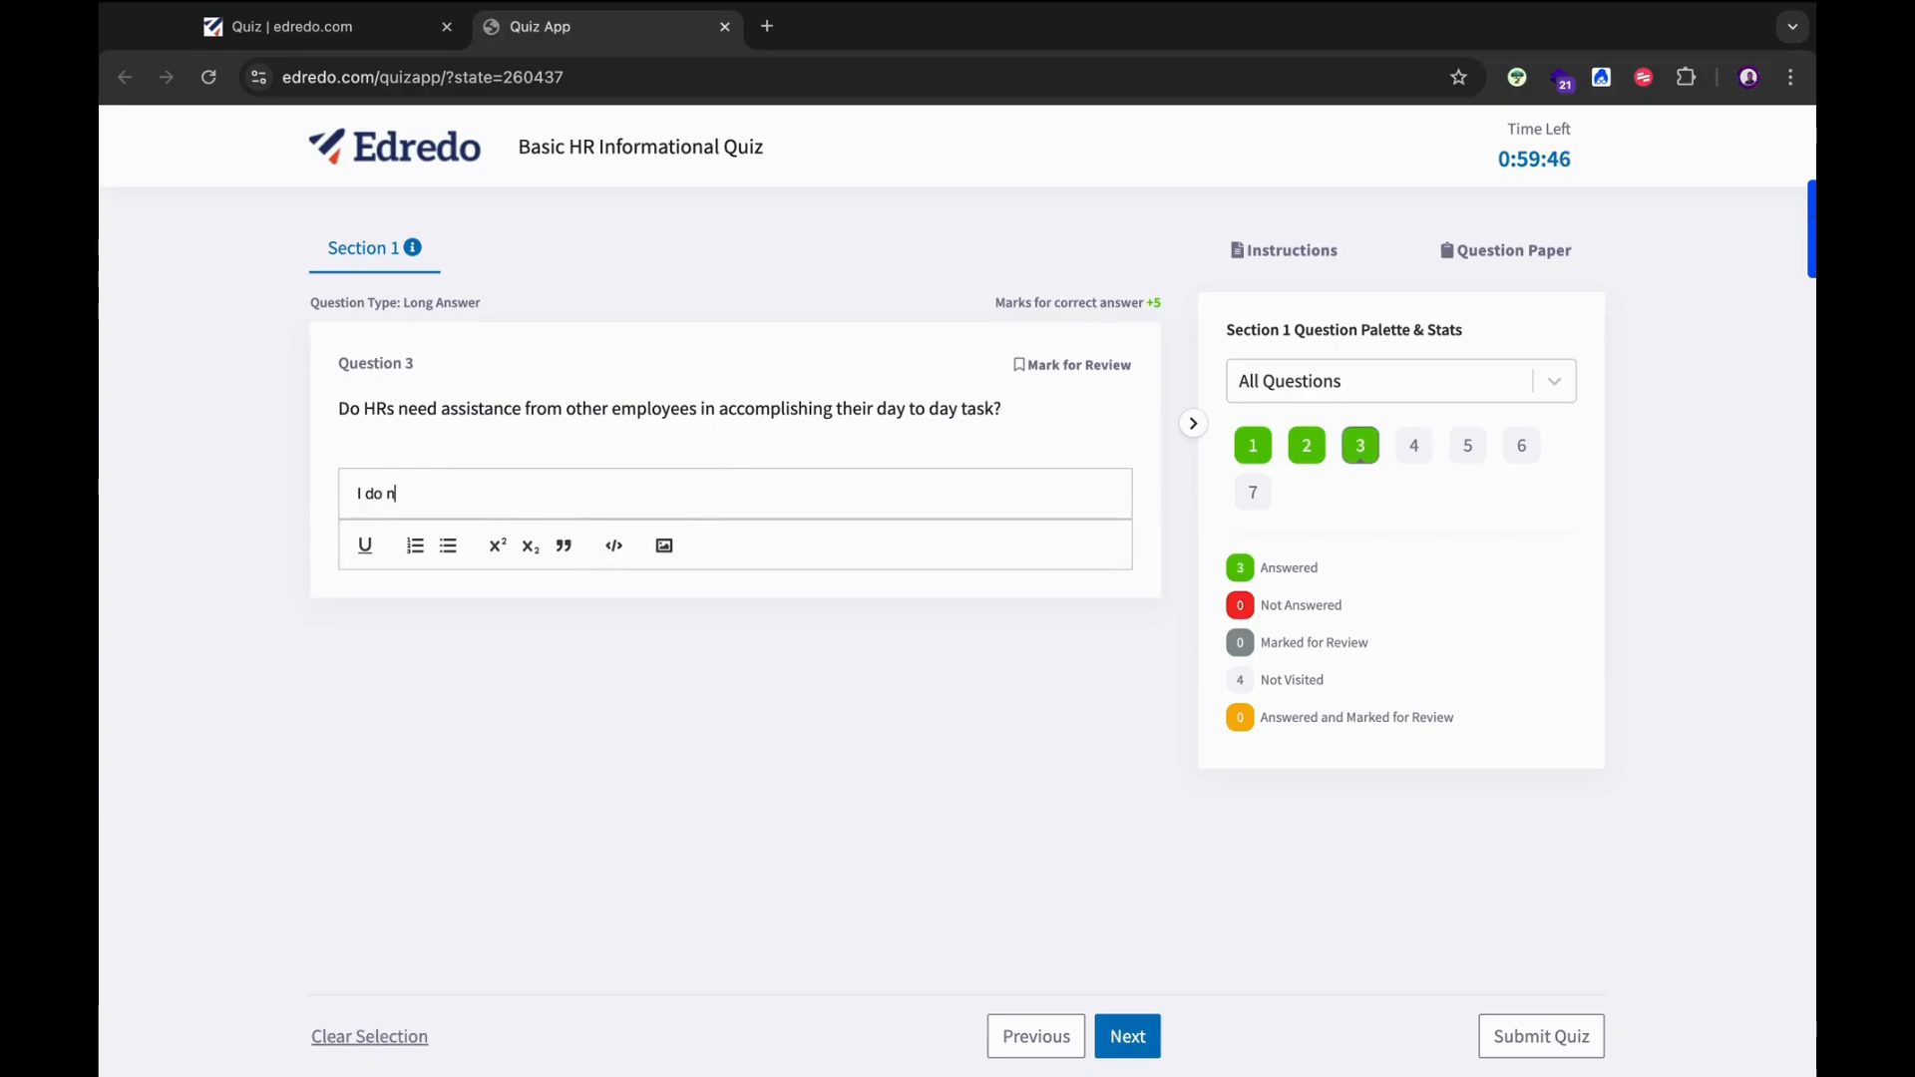
type("ot know the answer to this question")
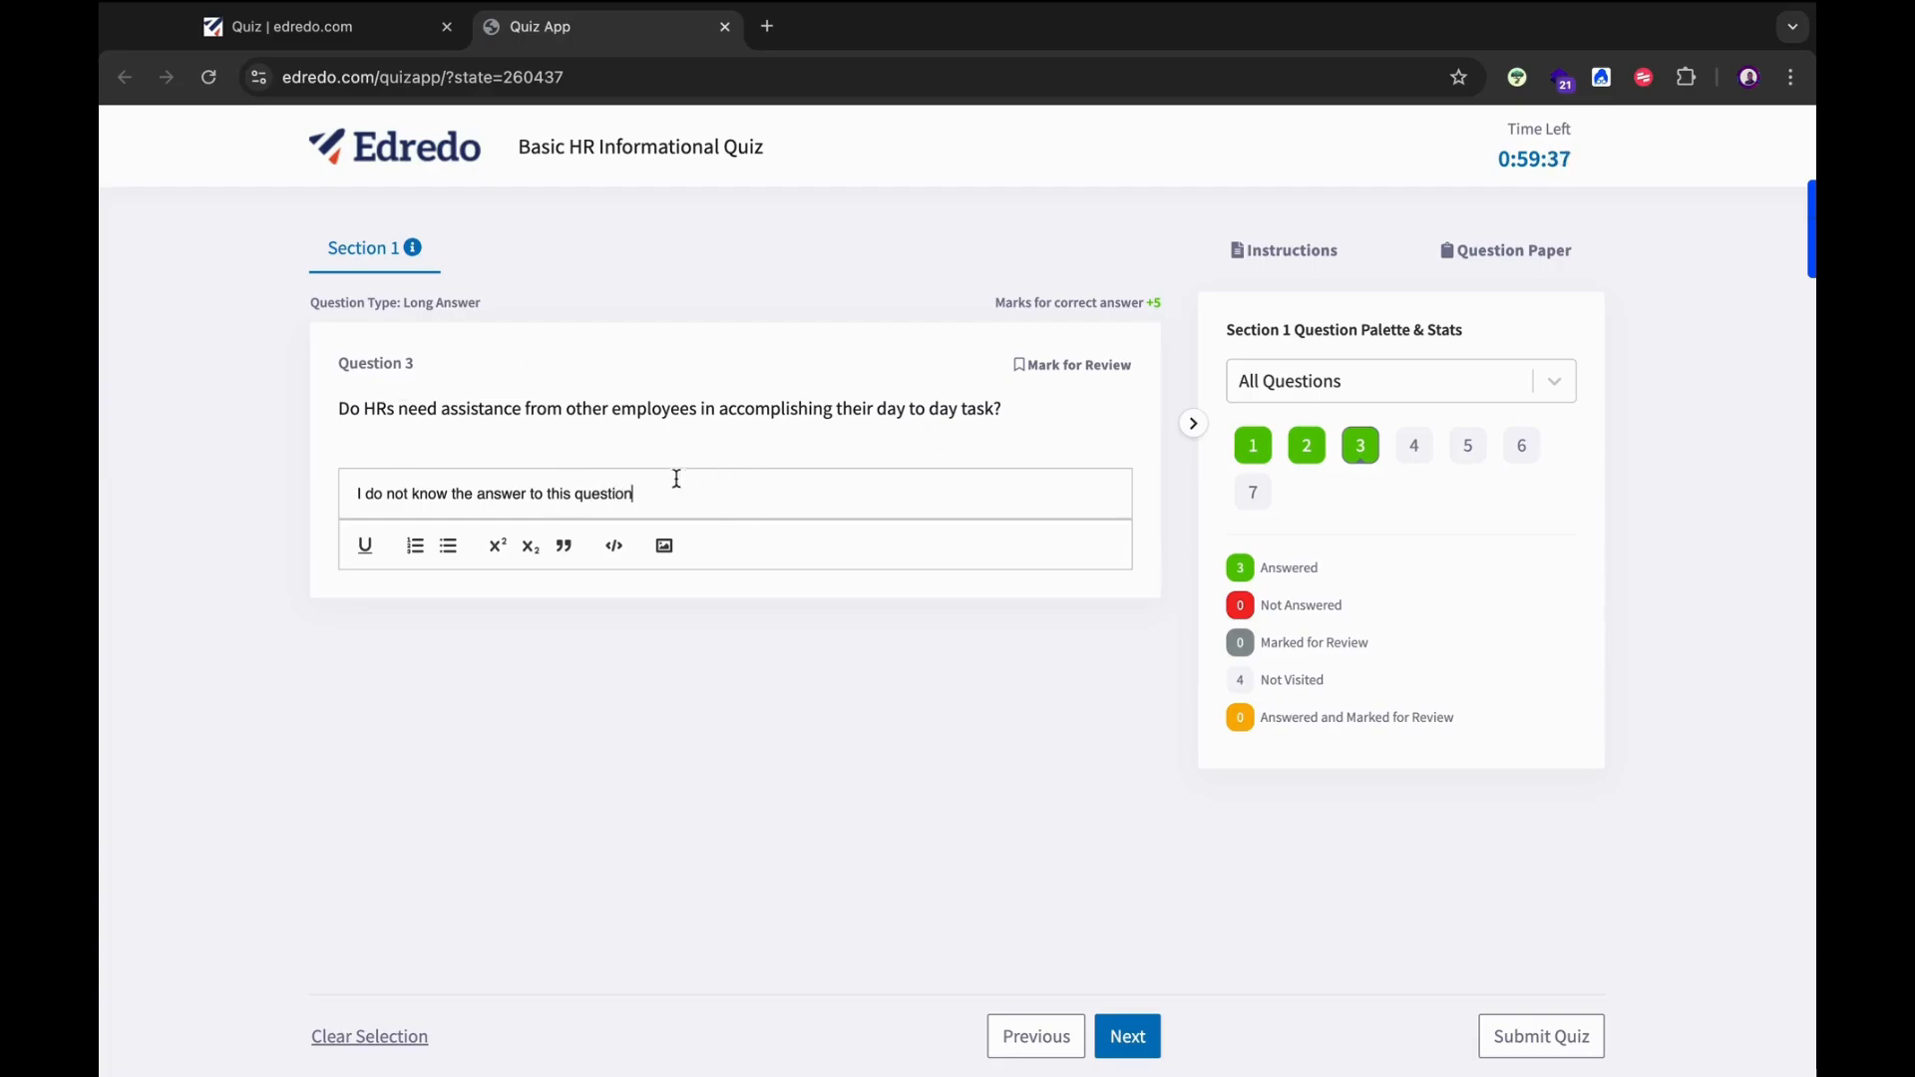
triple_click(582, 511)
key("BackSpace")
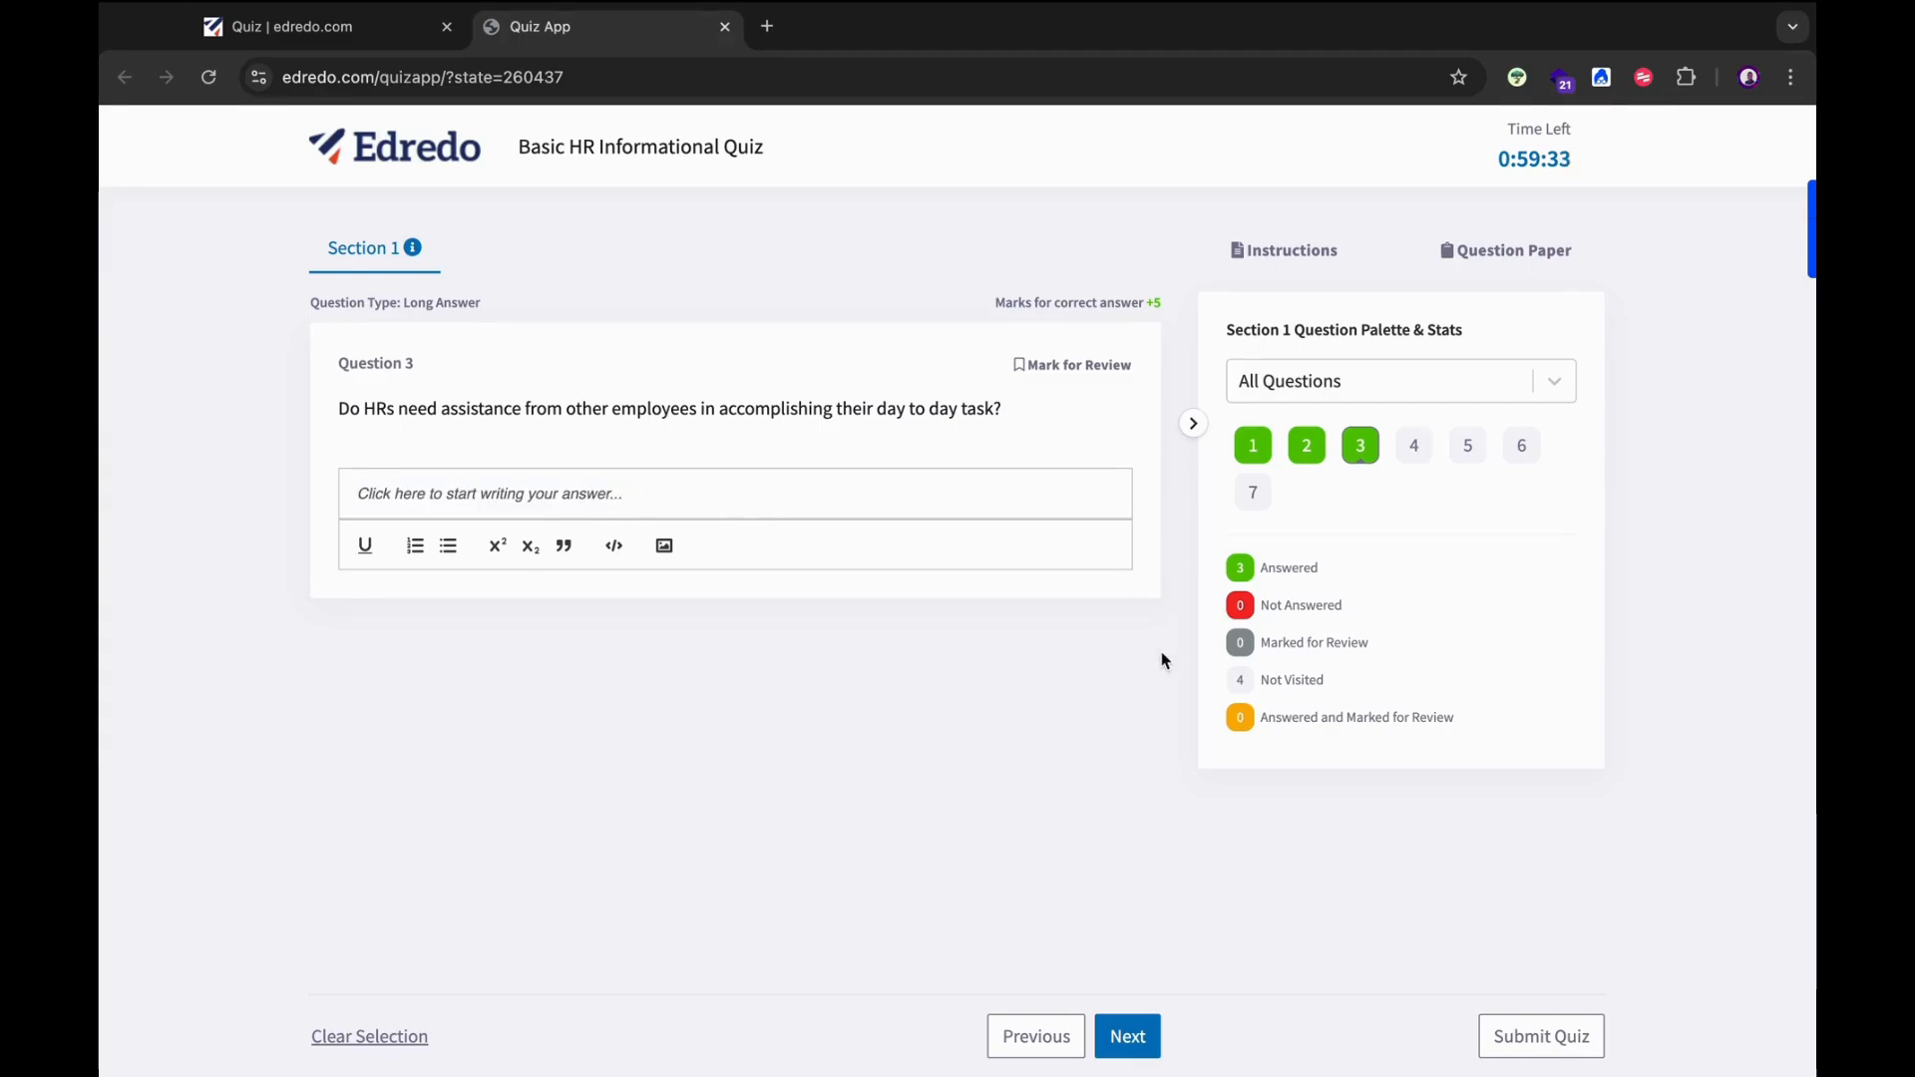
Answer Questions 4–7 (False, Nonlinear equations, particle mass, Neutrino) and save.
left_click(1127, 1037)
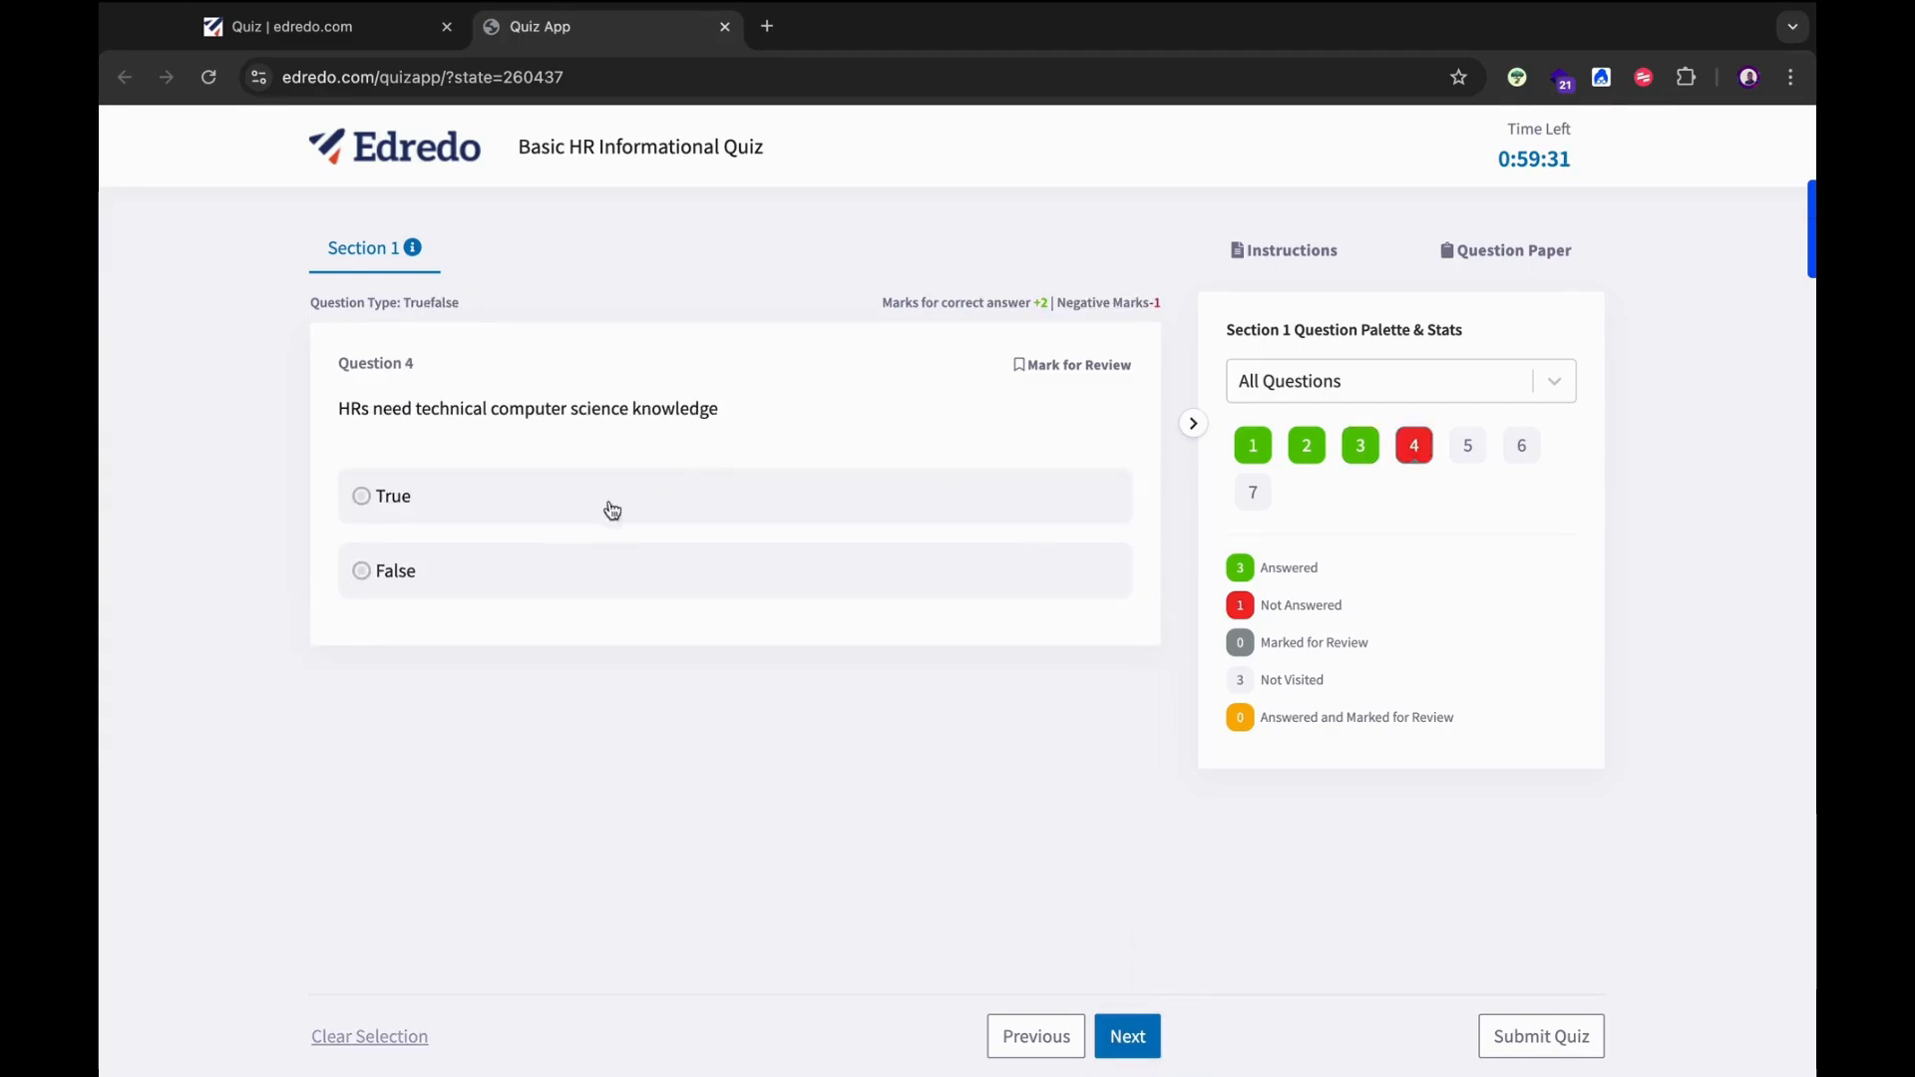
left_click(361, 572)
left_click(1136, 1039)
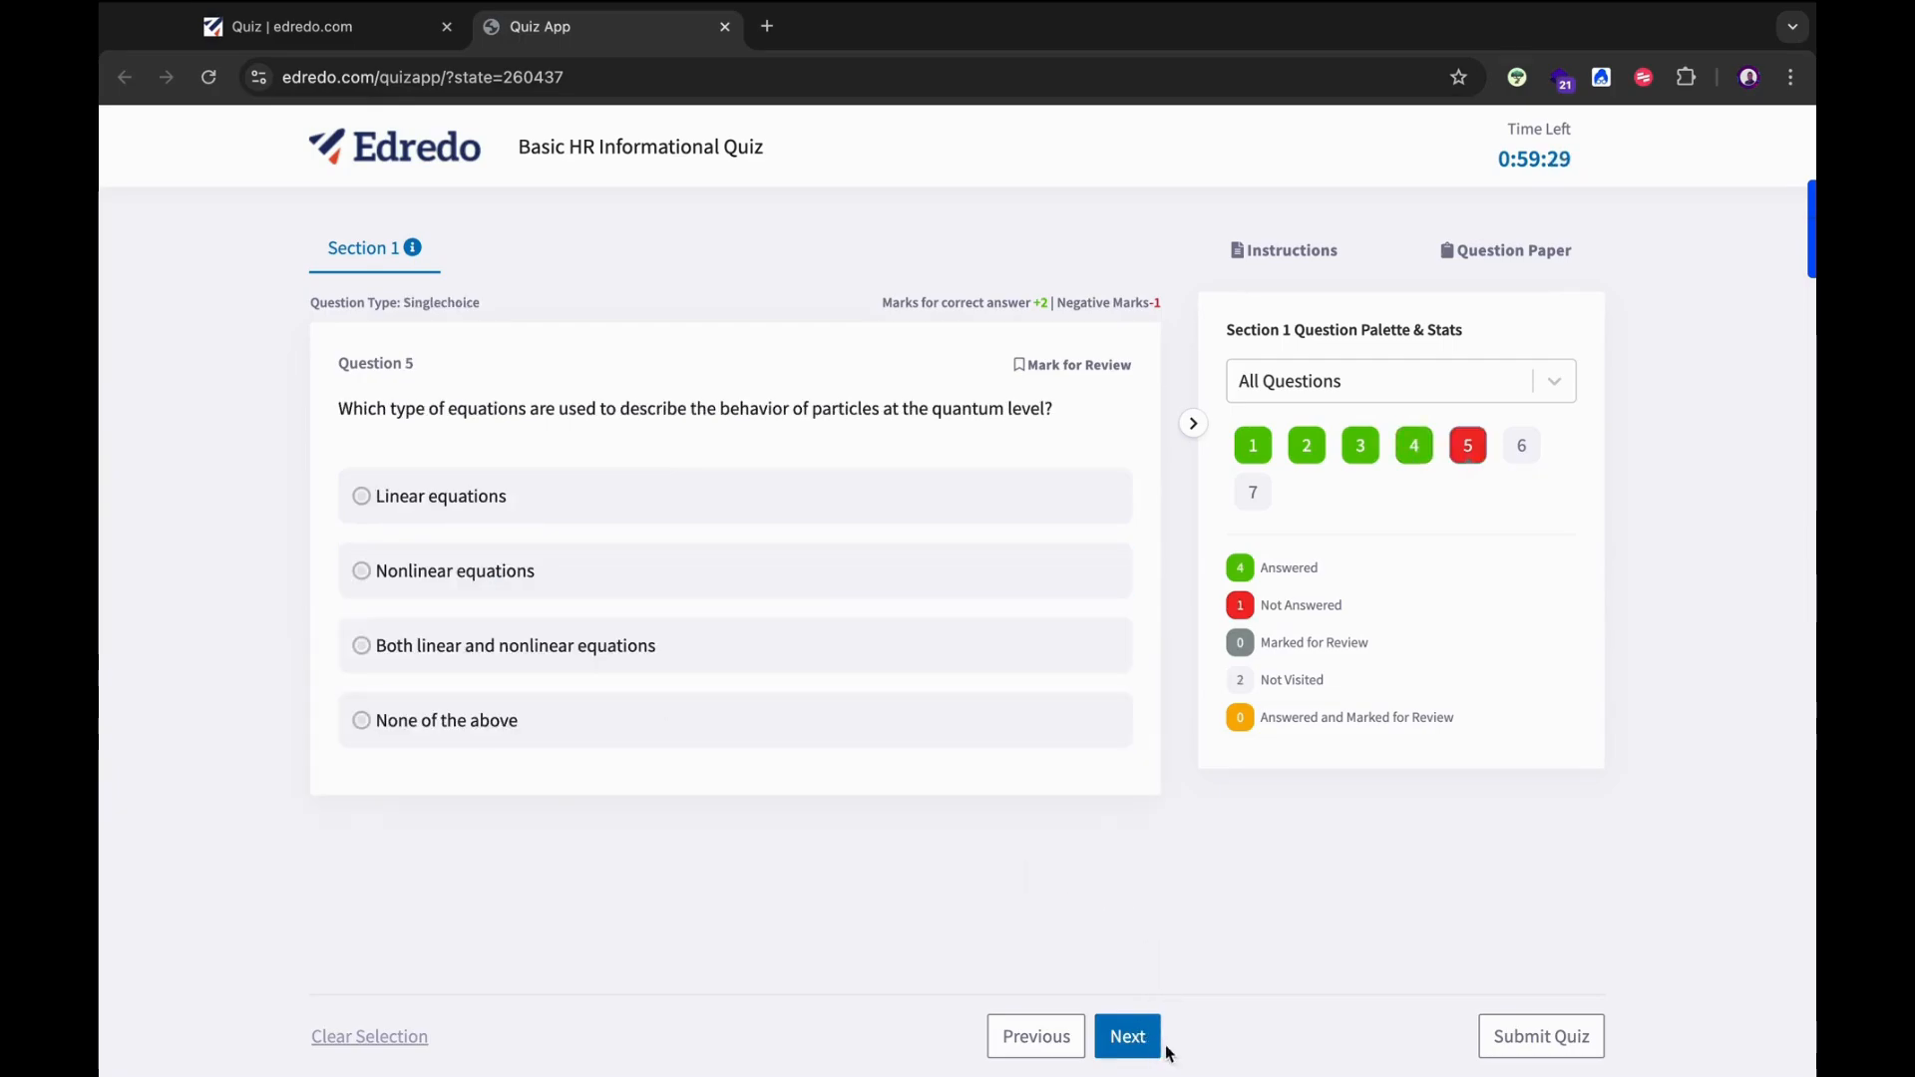
left_click(403, 579)
left_click(1137, 1037)
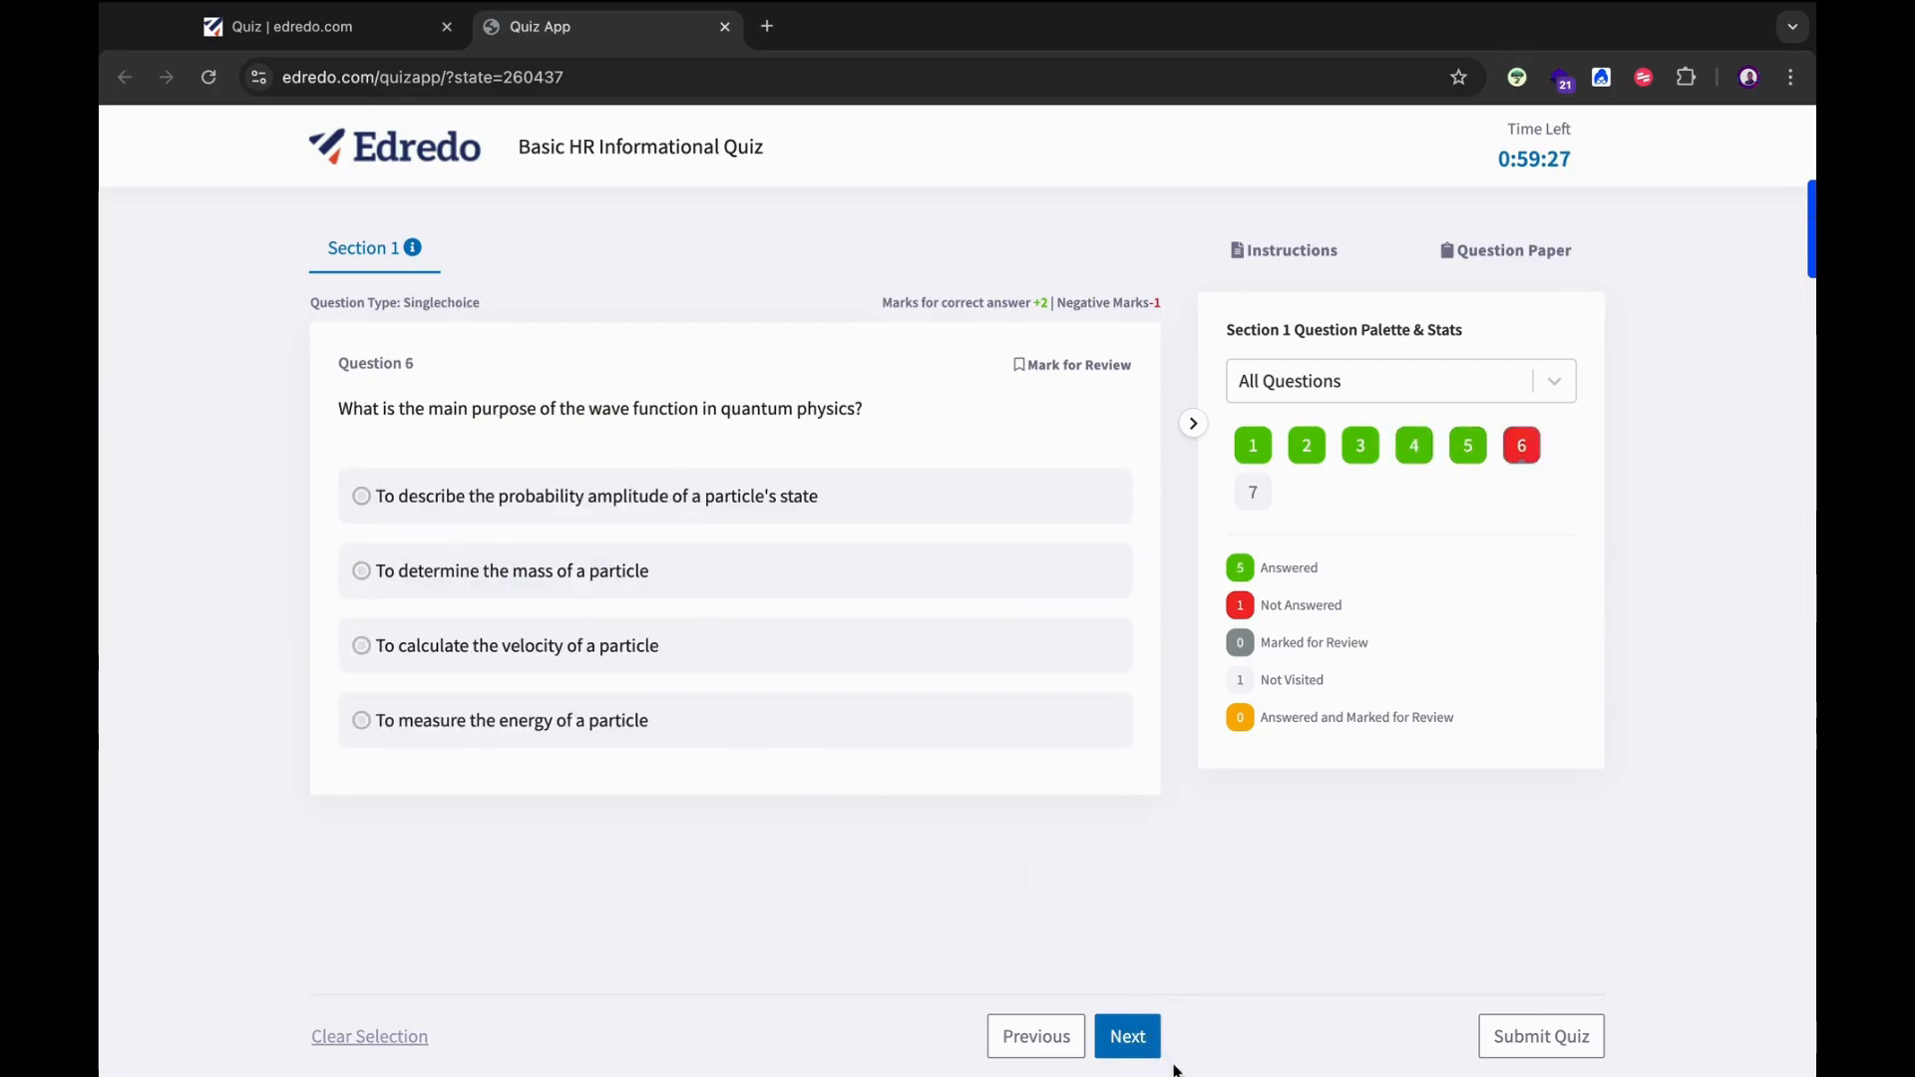
left_click(519, 574)
left_click(1140, 1021)
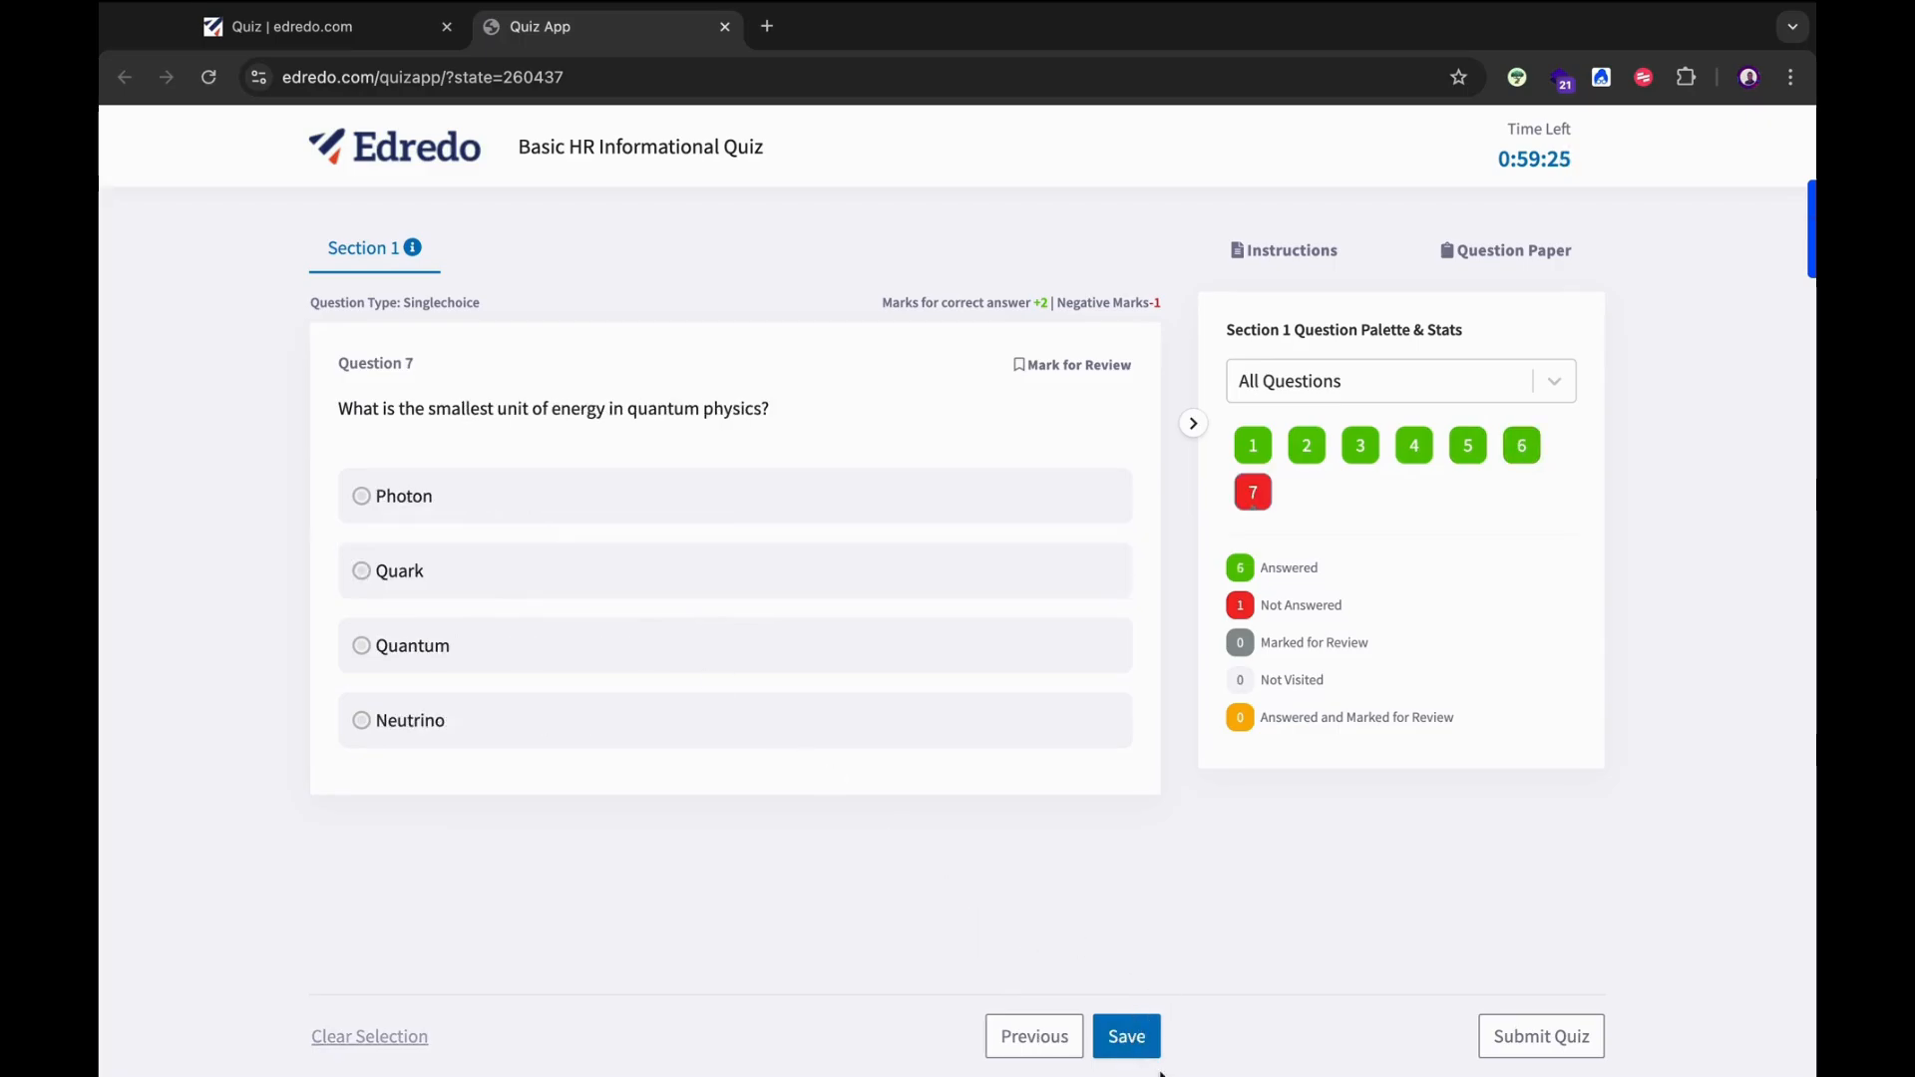
left_click(551, 720)
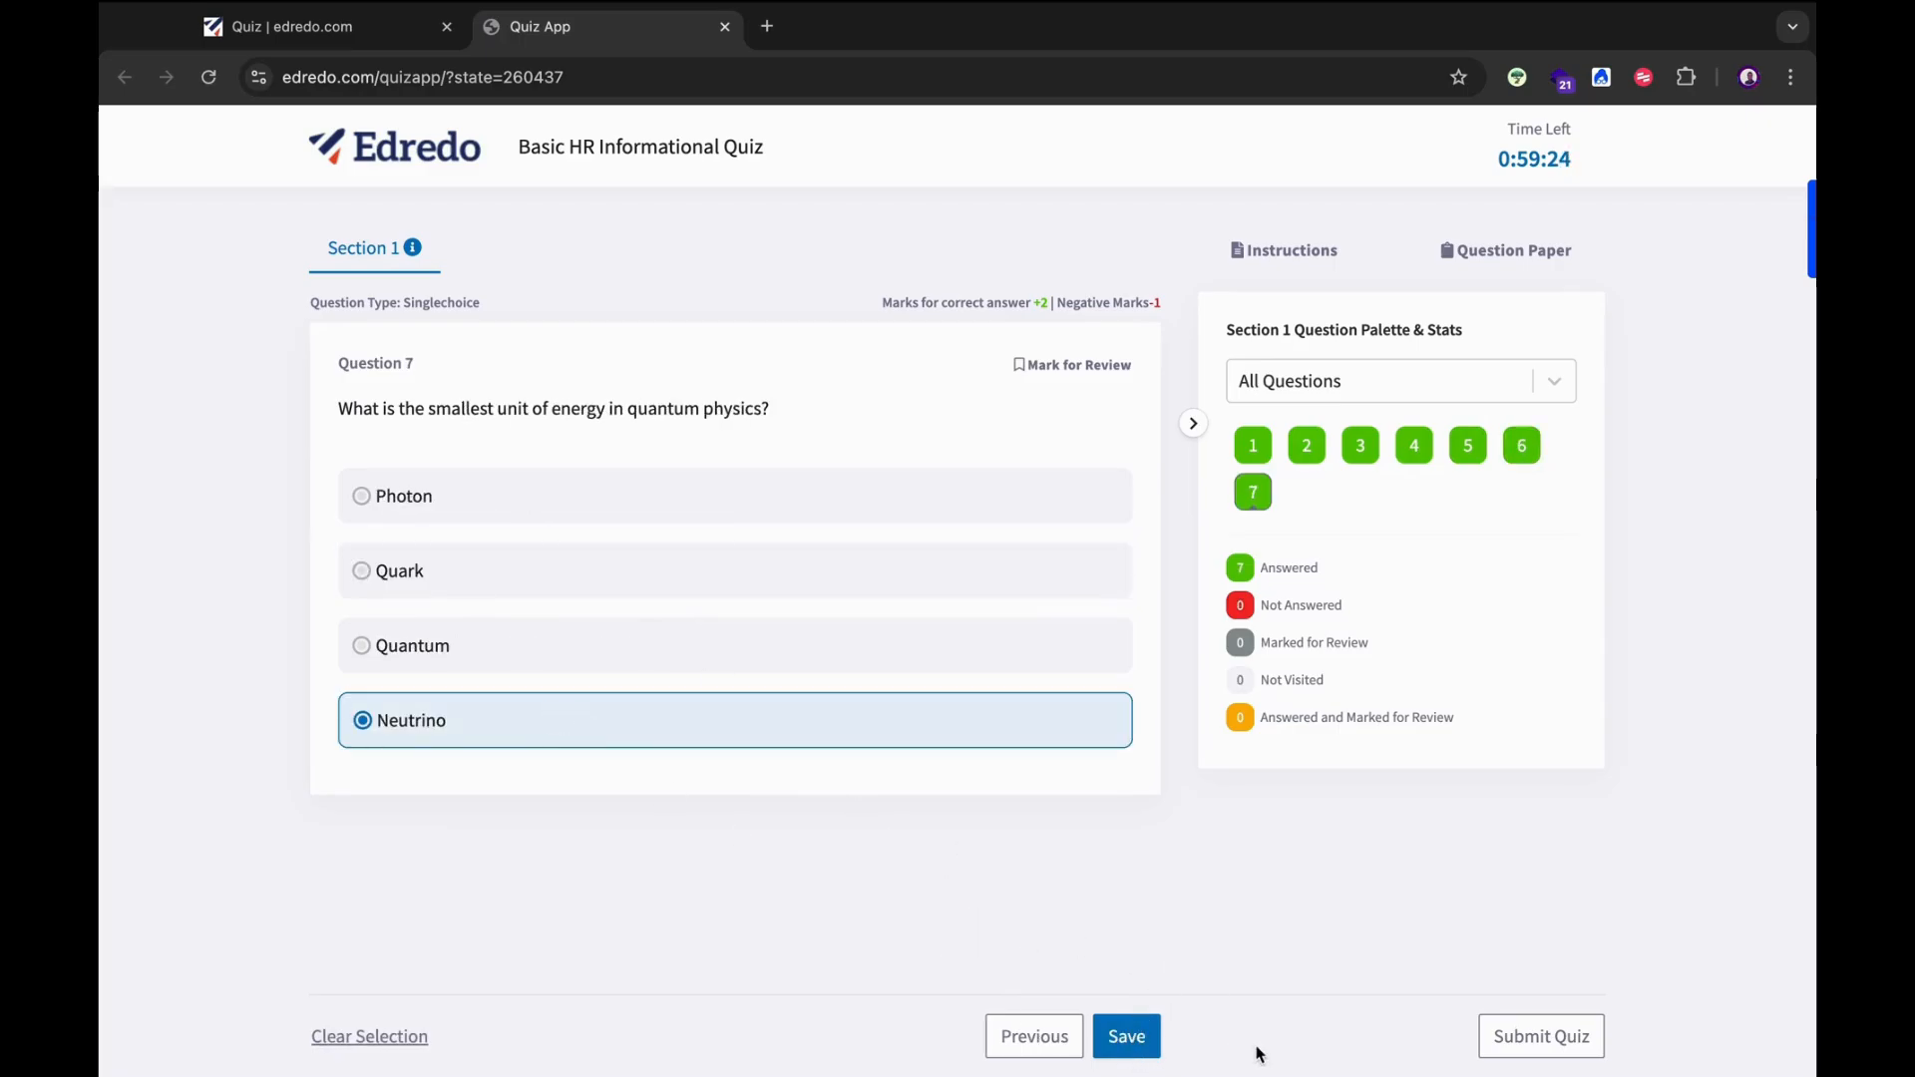
left_click(1120, 1037)
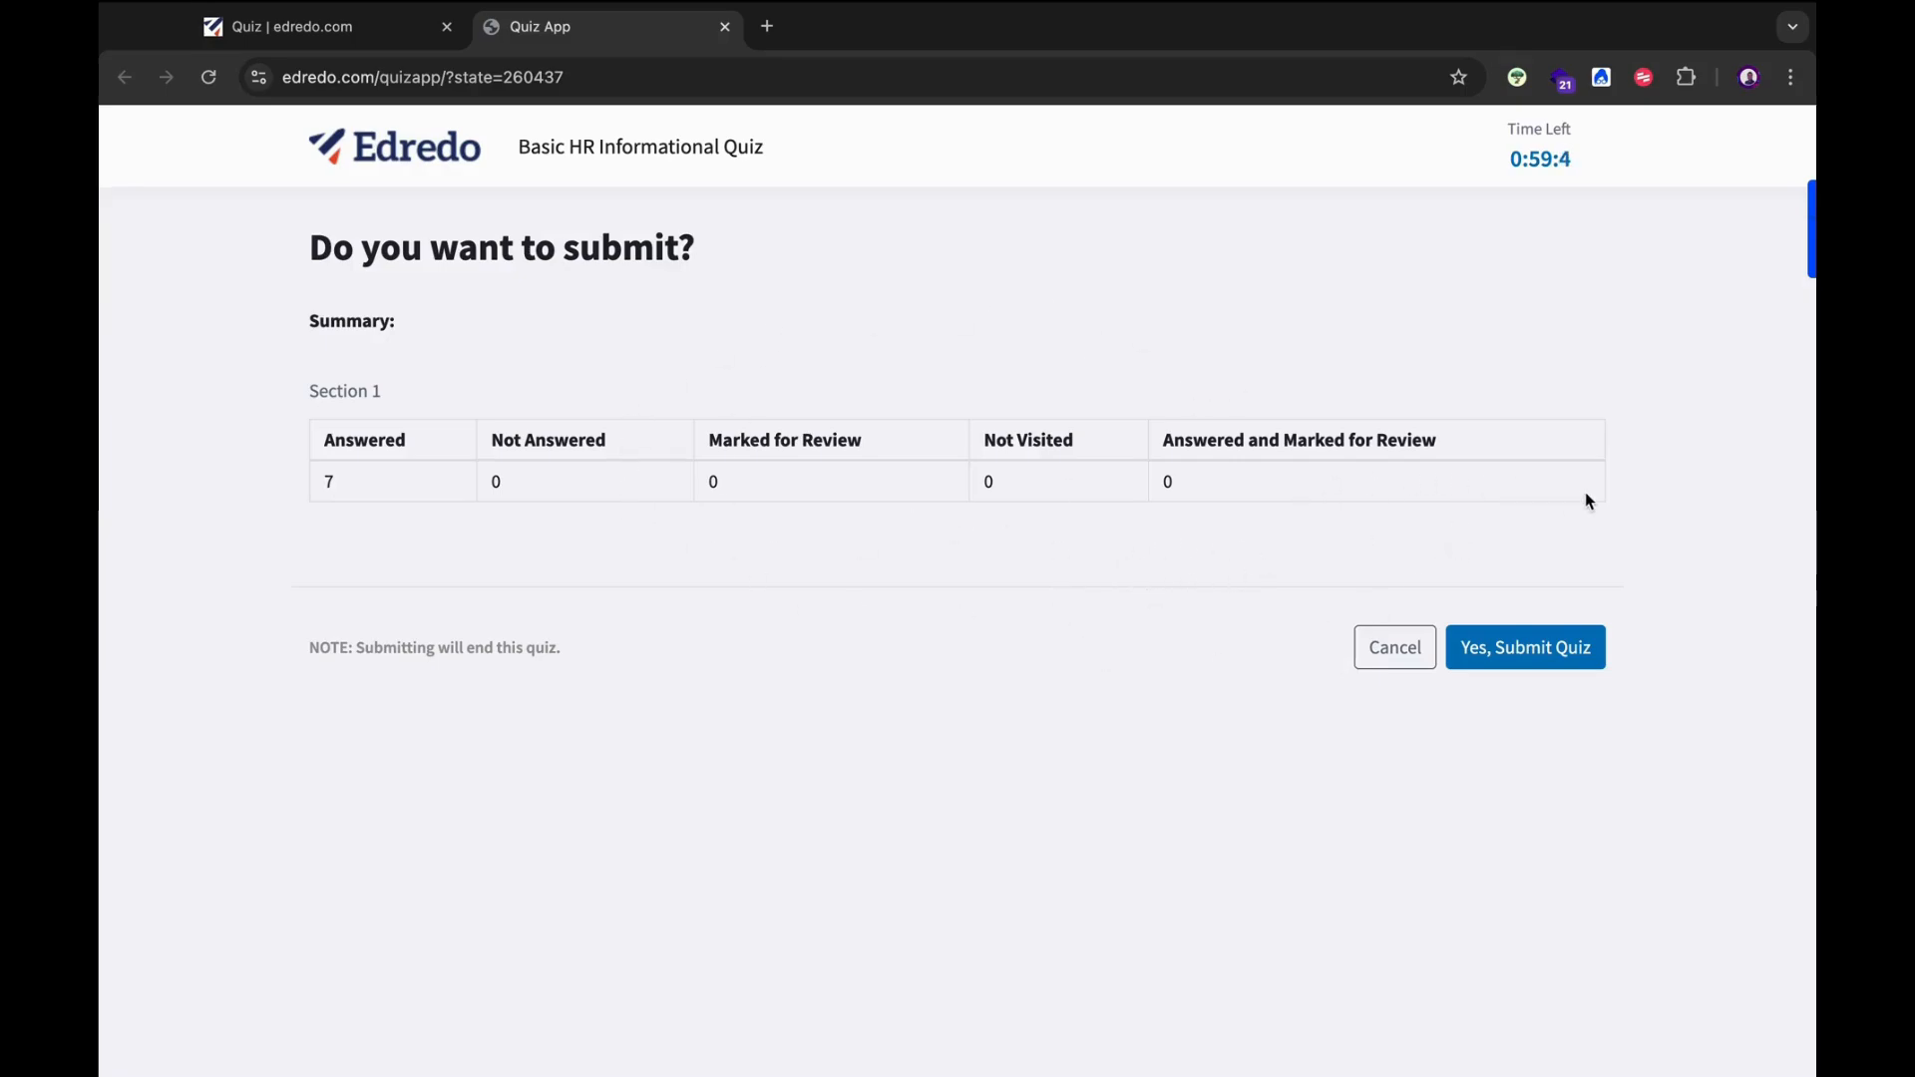
Submit the student's quiz to get a 5.56% result, then return to the instructor's window.
left_click(1529, 653)
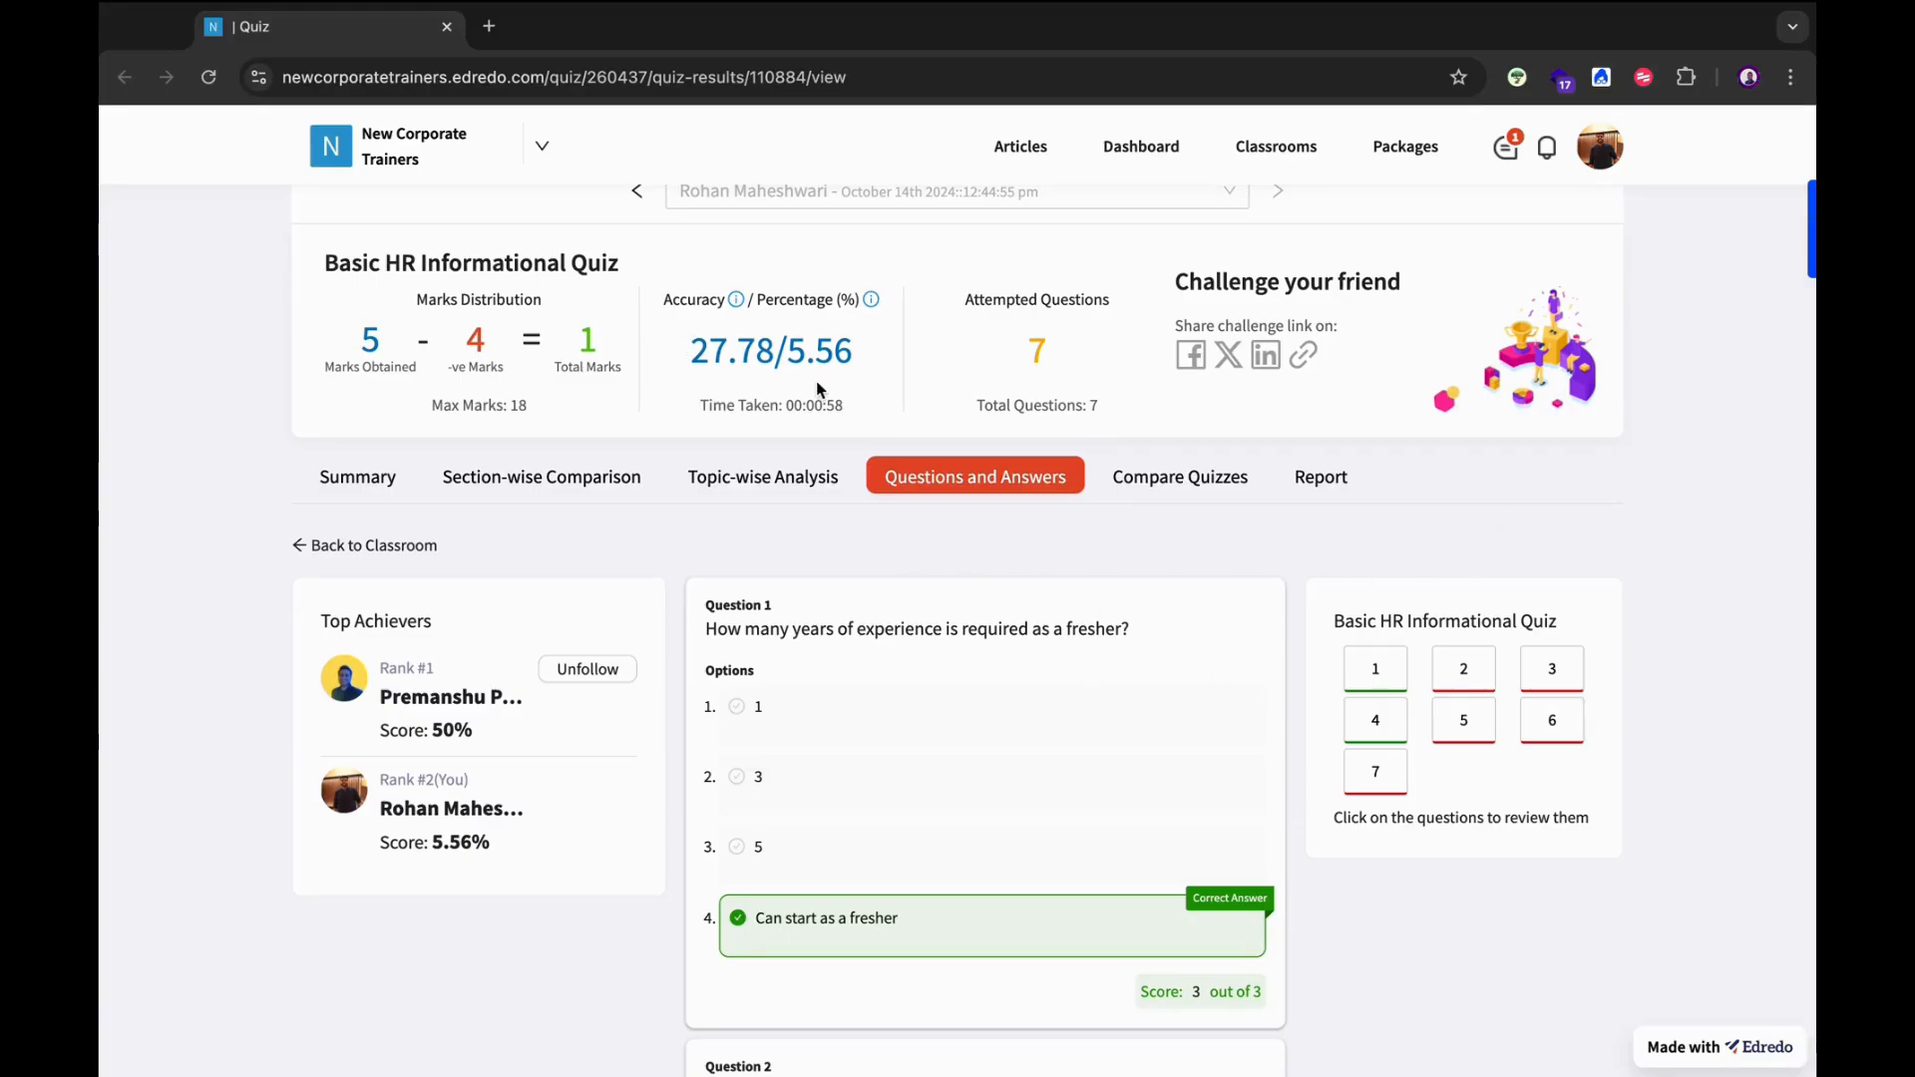
key("ctrl+Left")
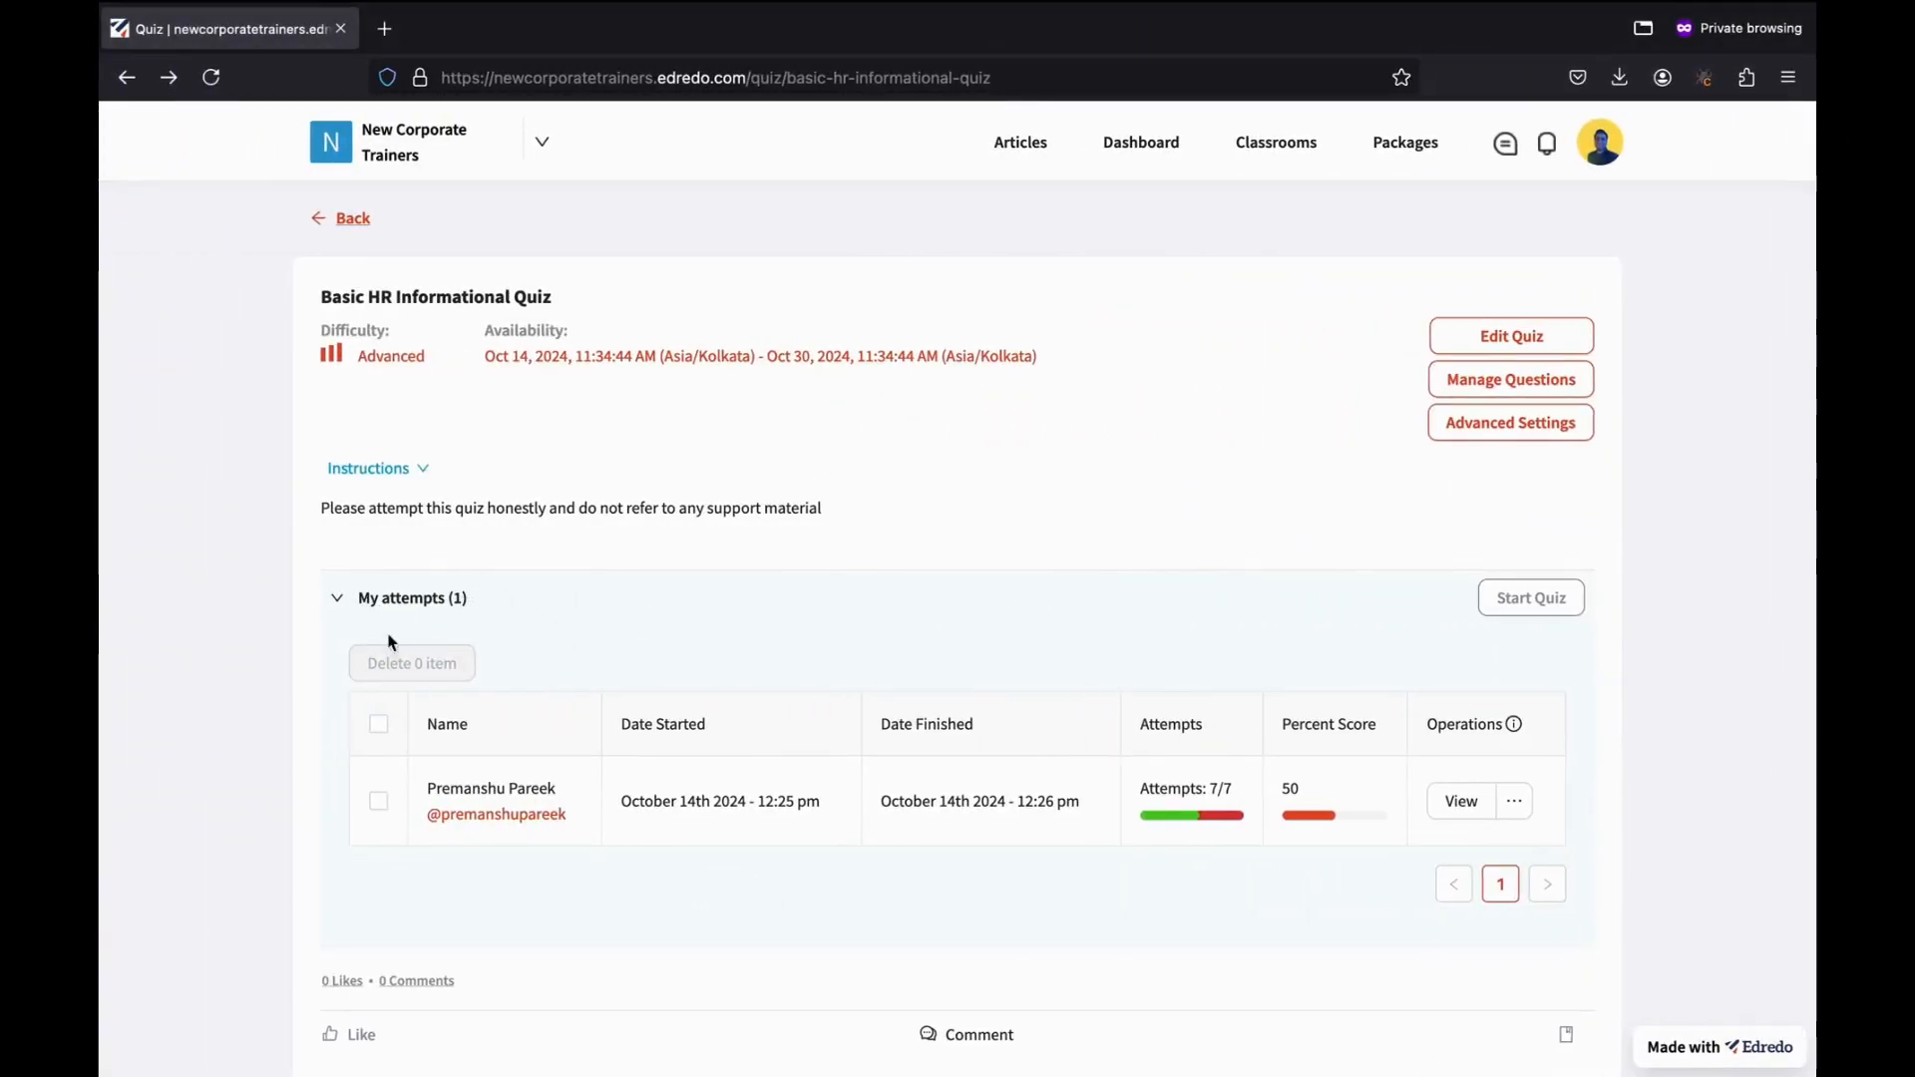
Open the operations menu for the student's submitted attempt (7/7 attempted, 5.56 percent) under Student Attempts.
scroll(544, 592, "down", 5)
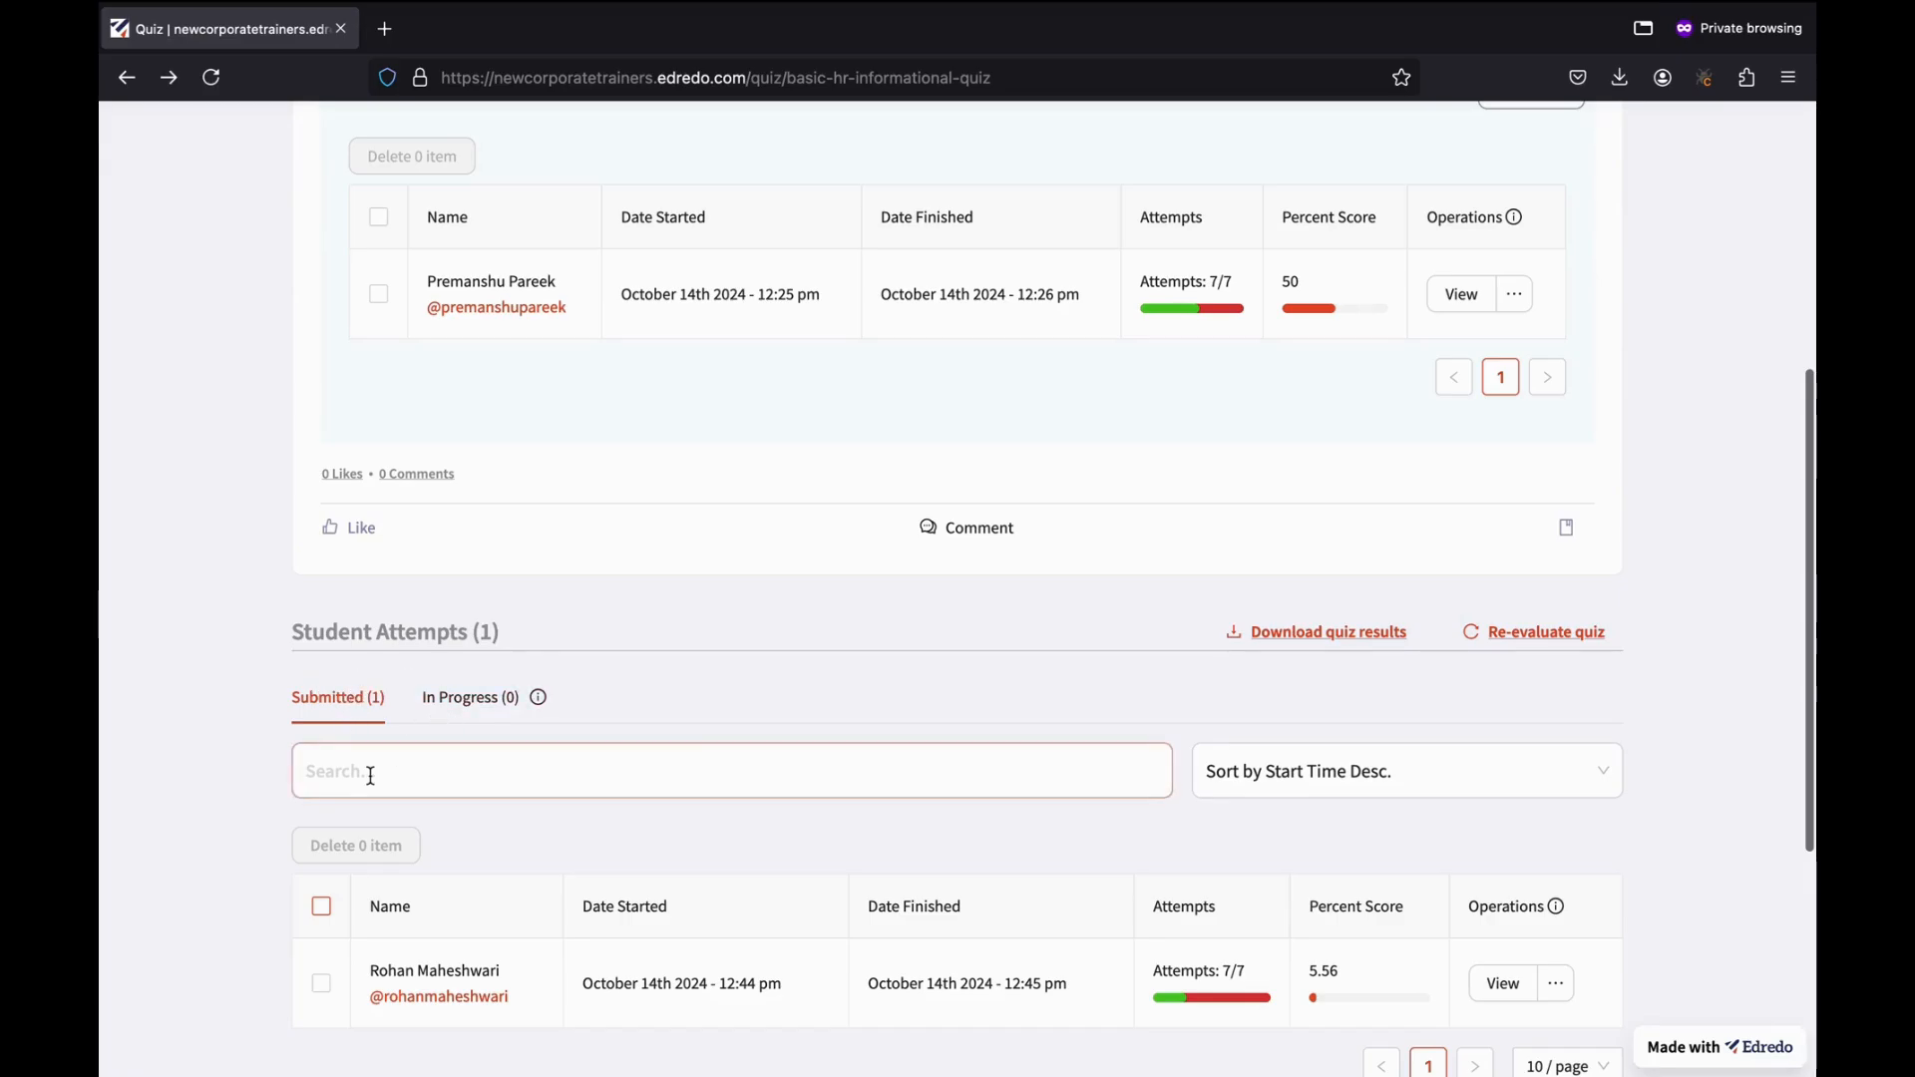
scroll(372, 776, "down", 3)
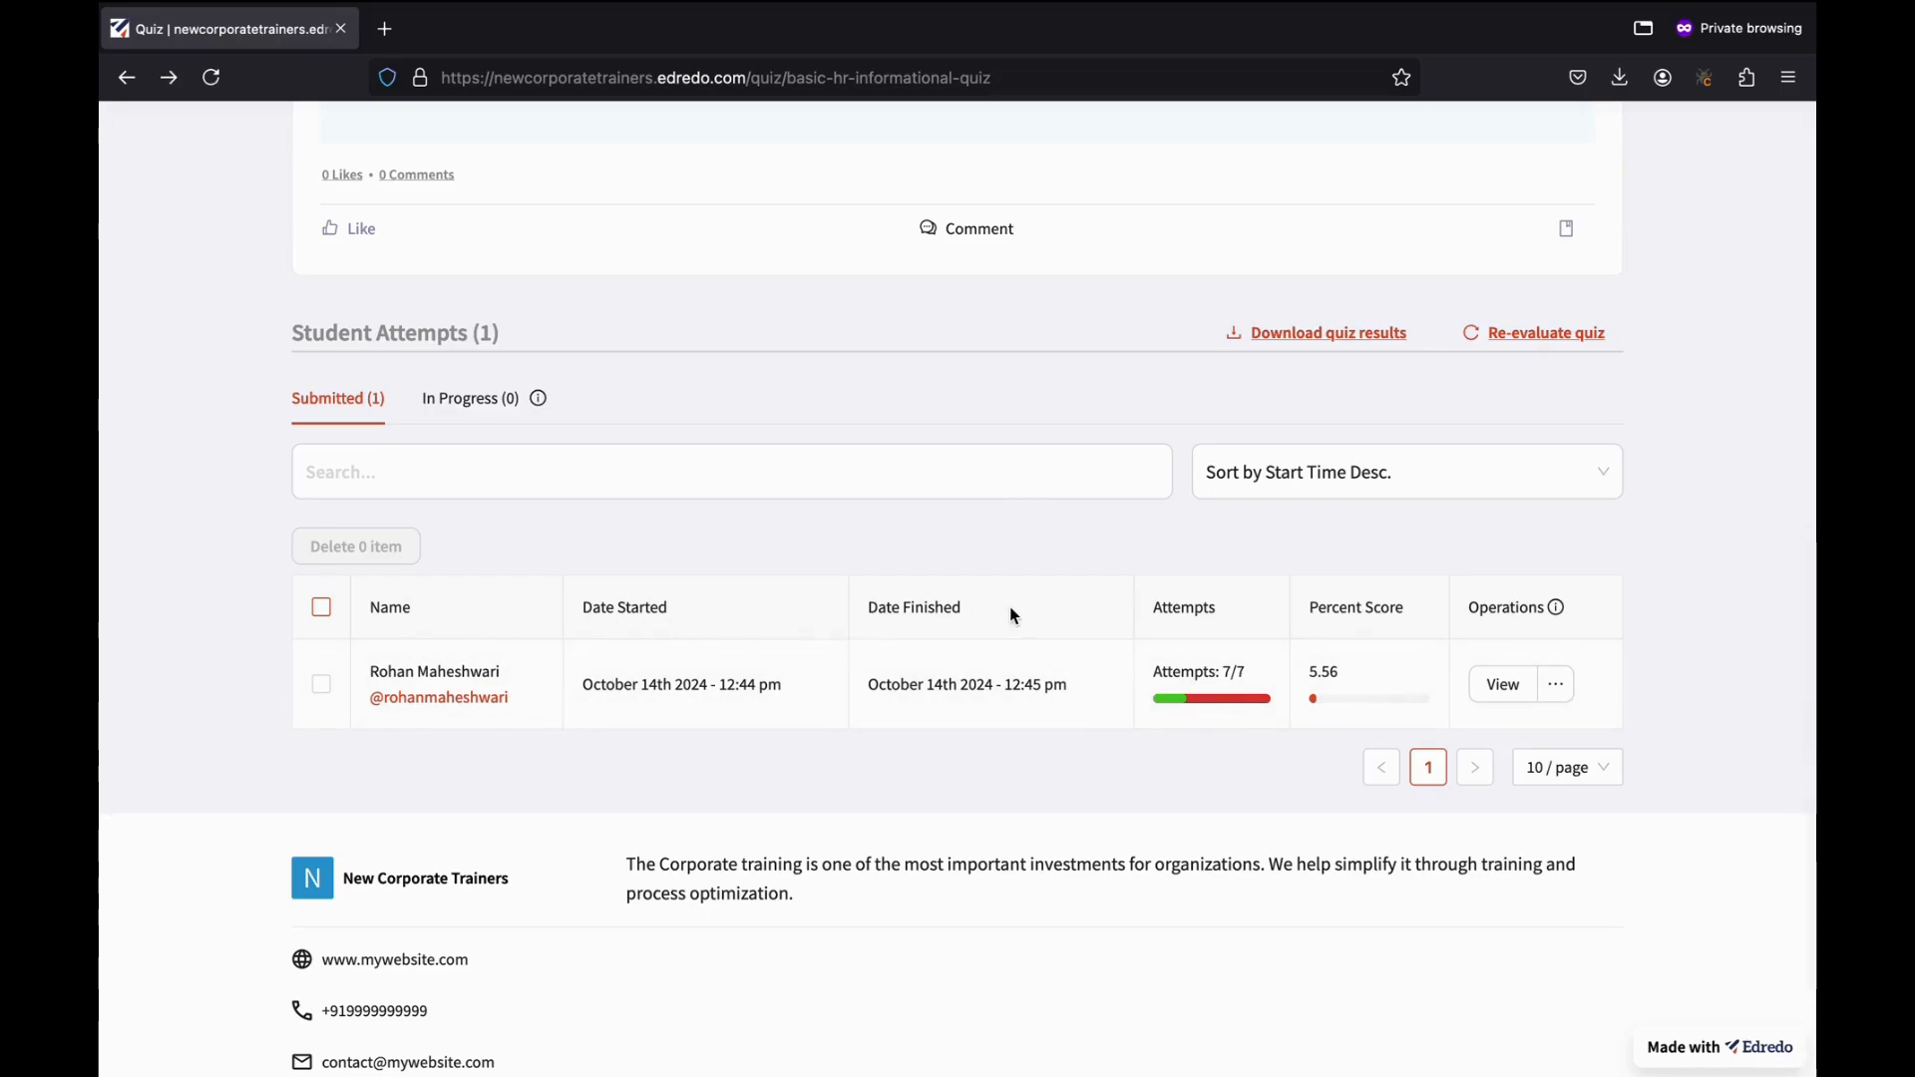
mouse_move(1214, 708)
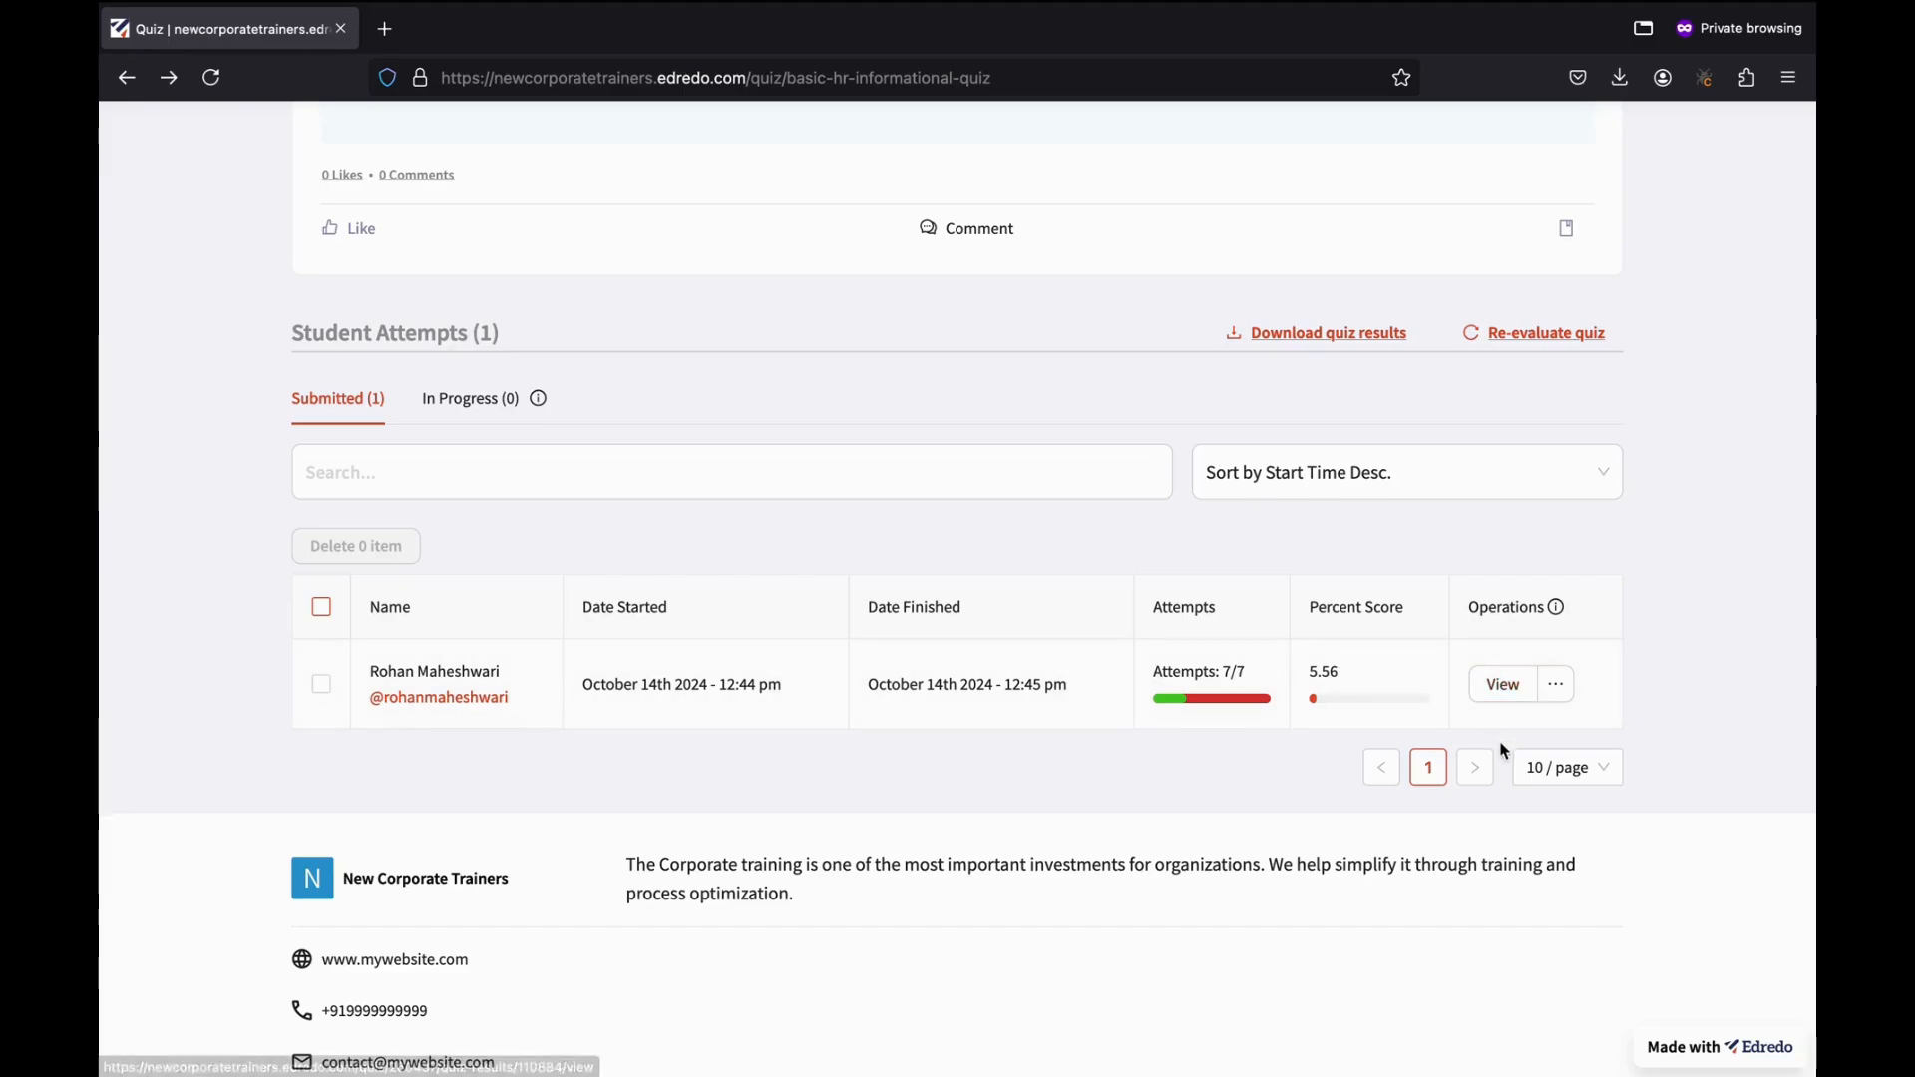
left_click(1568, 690)
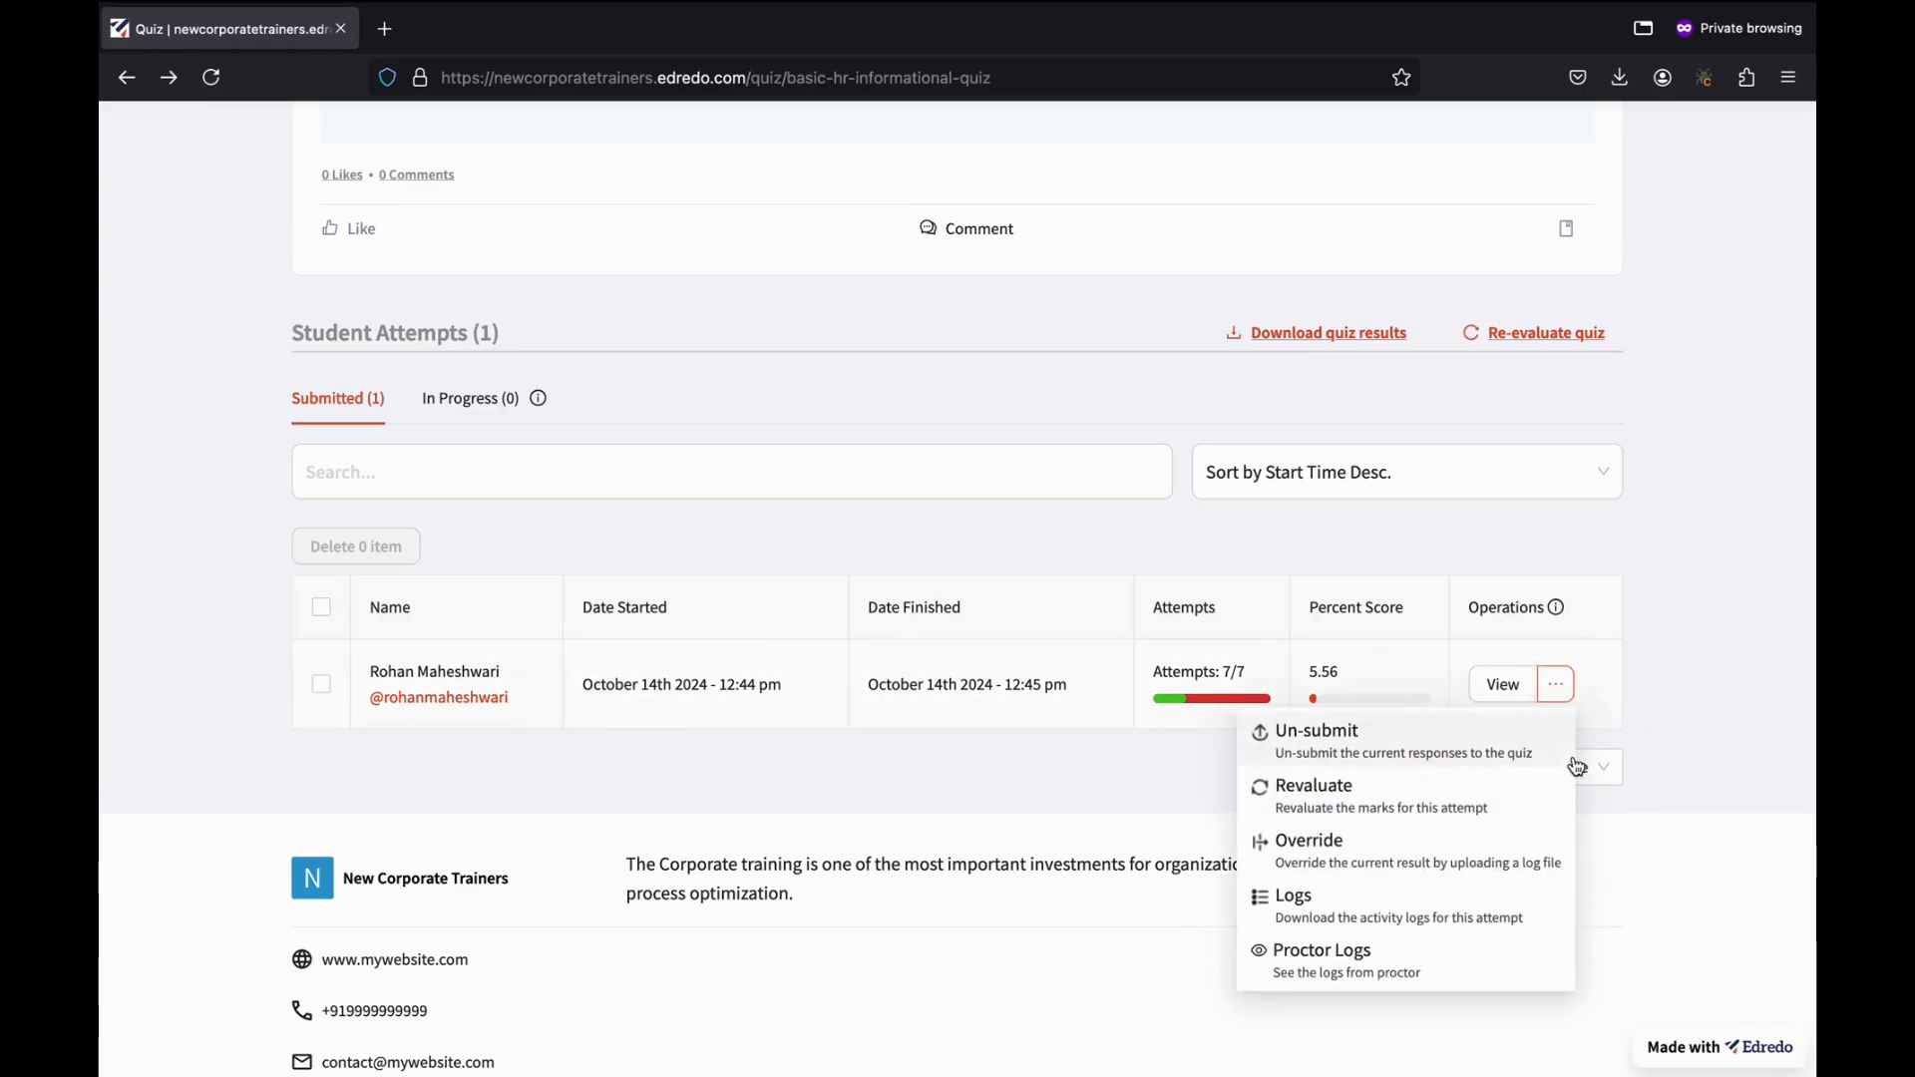
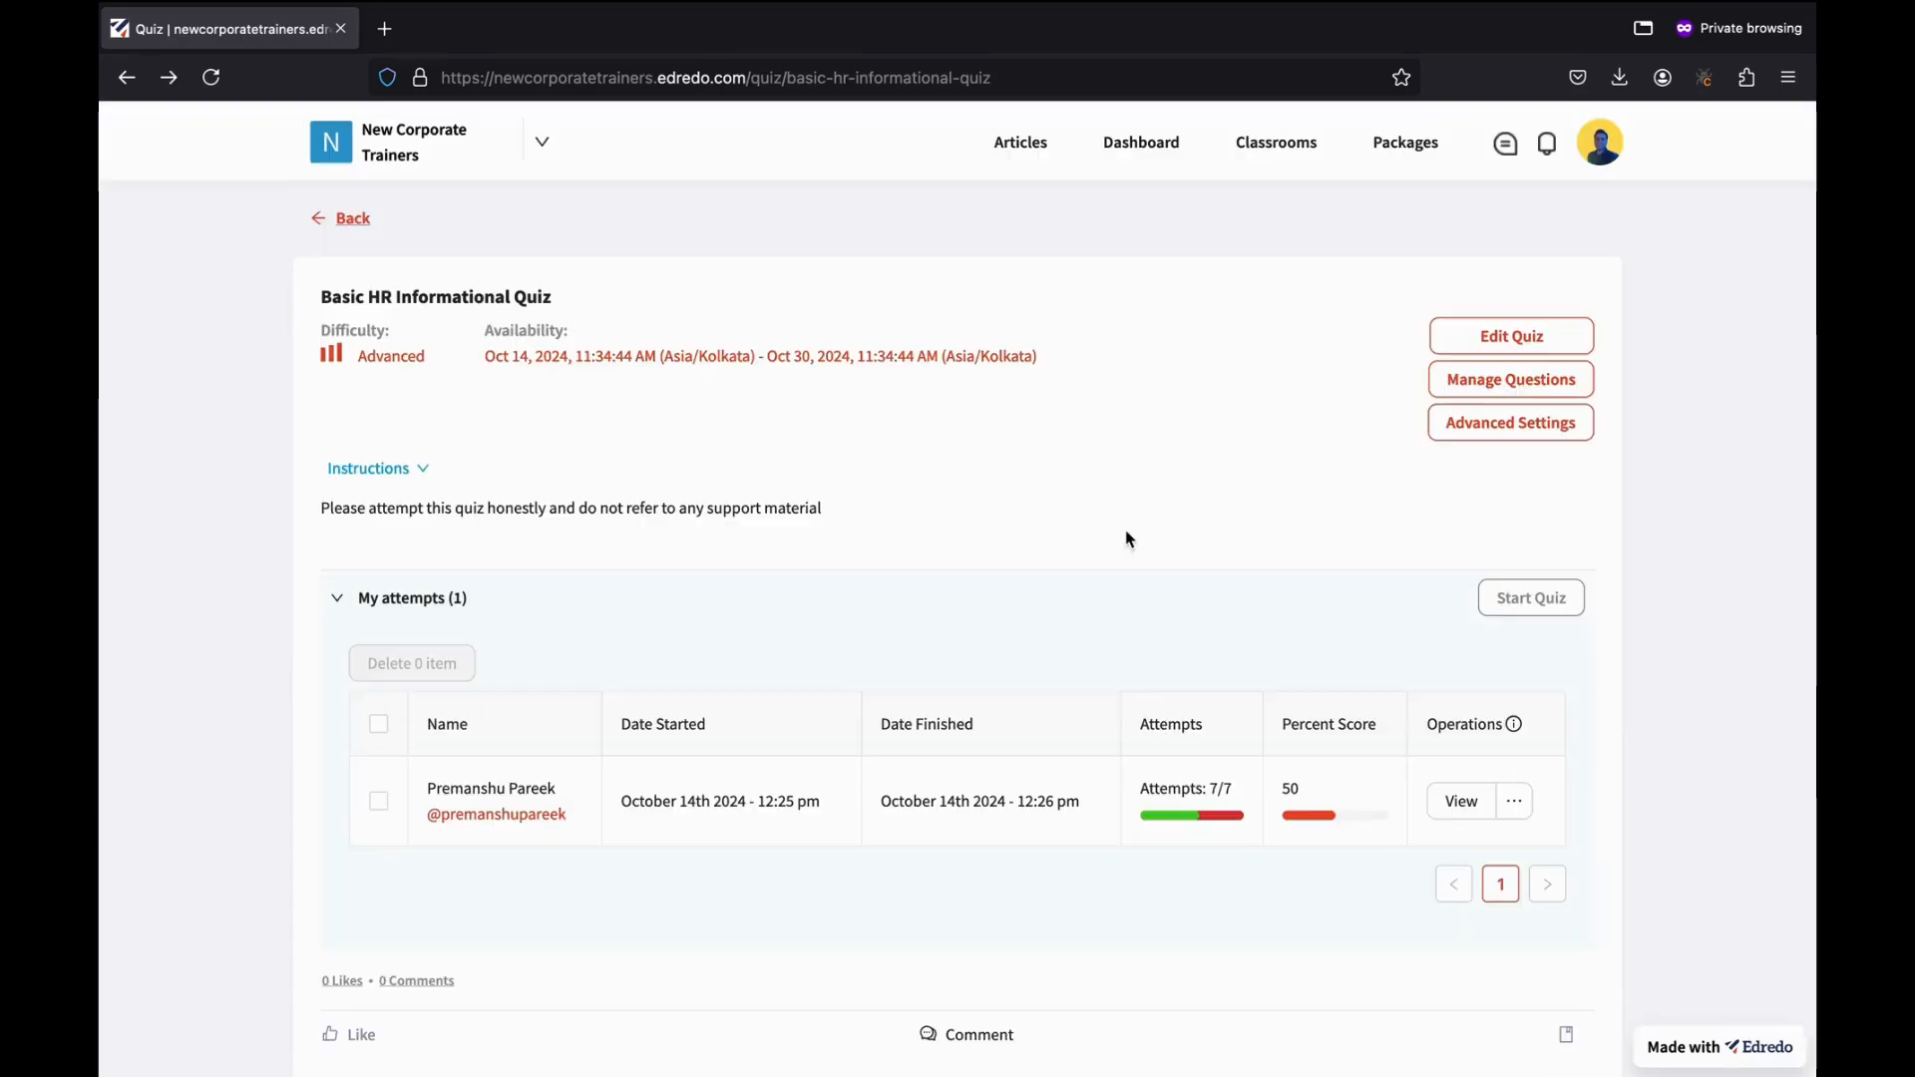
Open the detailed results of the student's 50% quiz attempt.
scroll(940, 795, "down", 5)
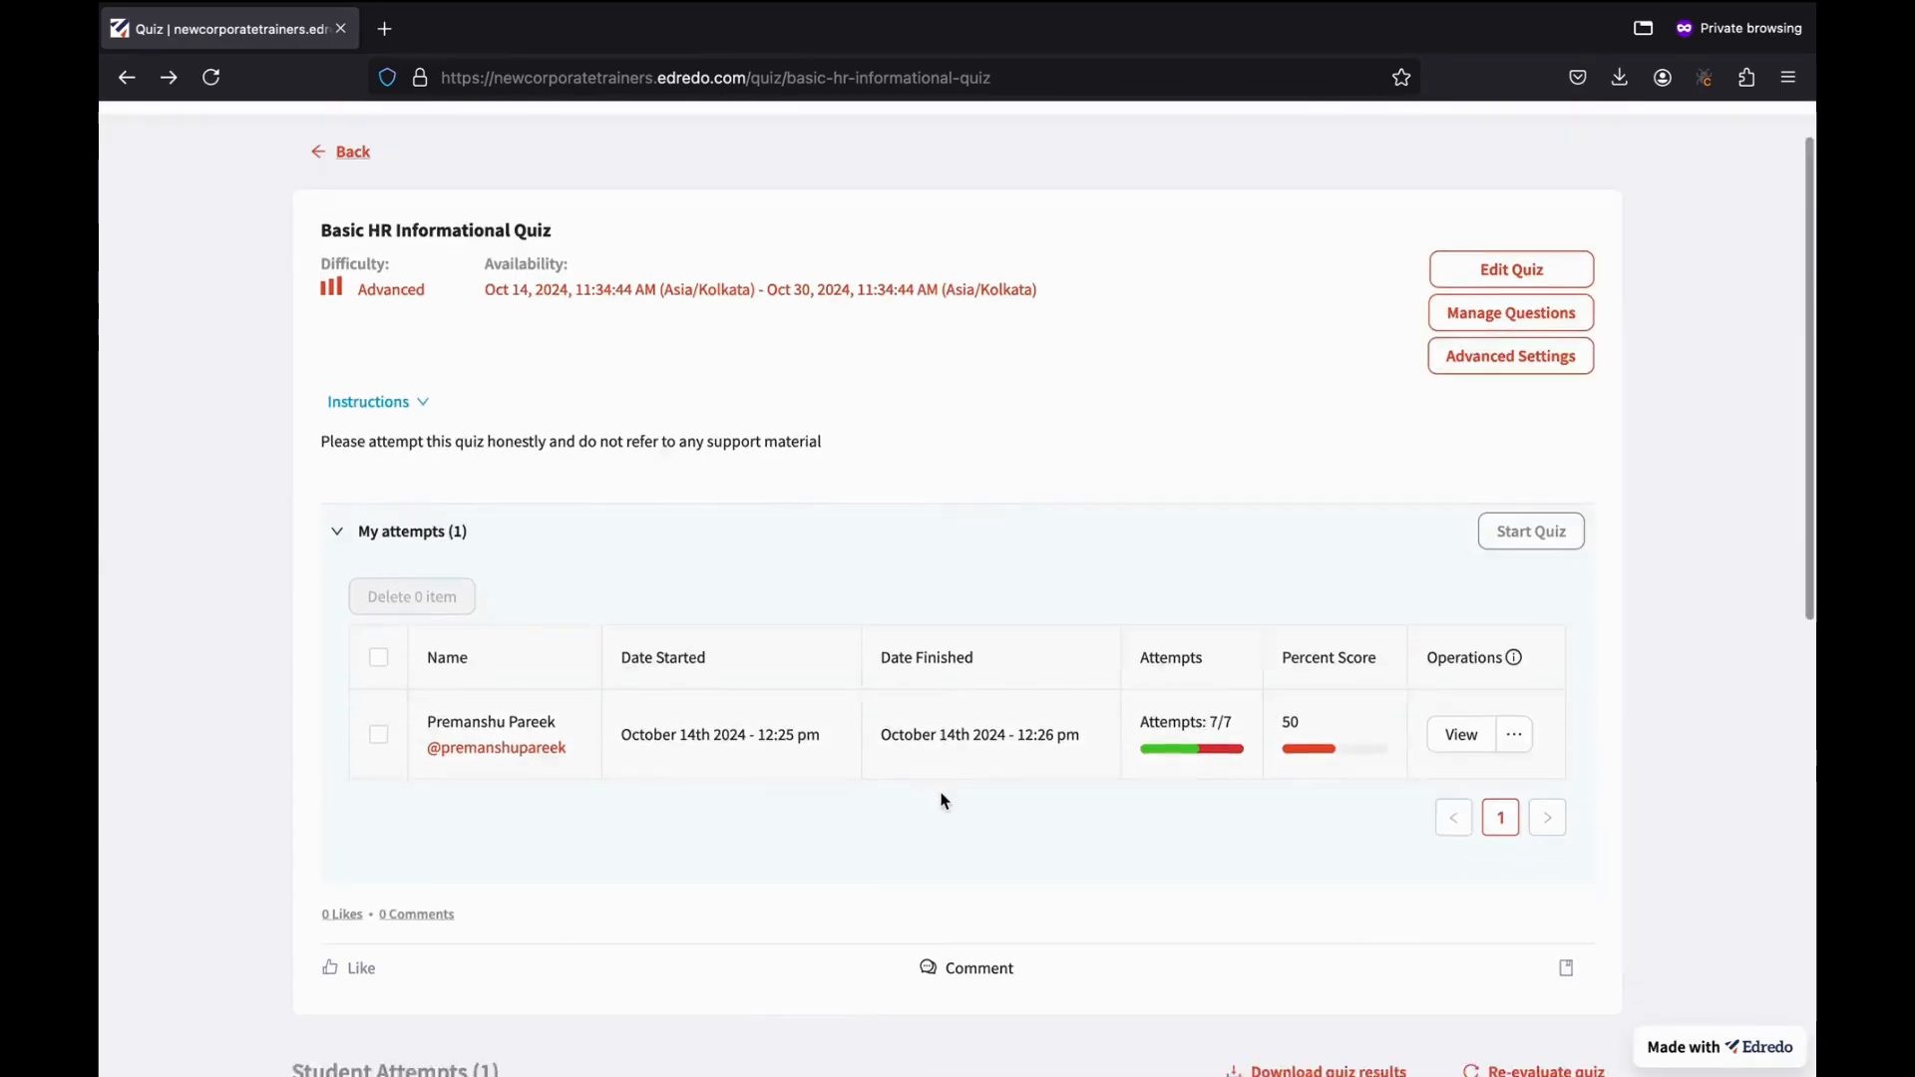
scroll(941, 795, "down", 1)
scroll(941, 797, "up", 1)
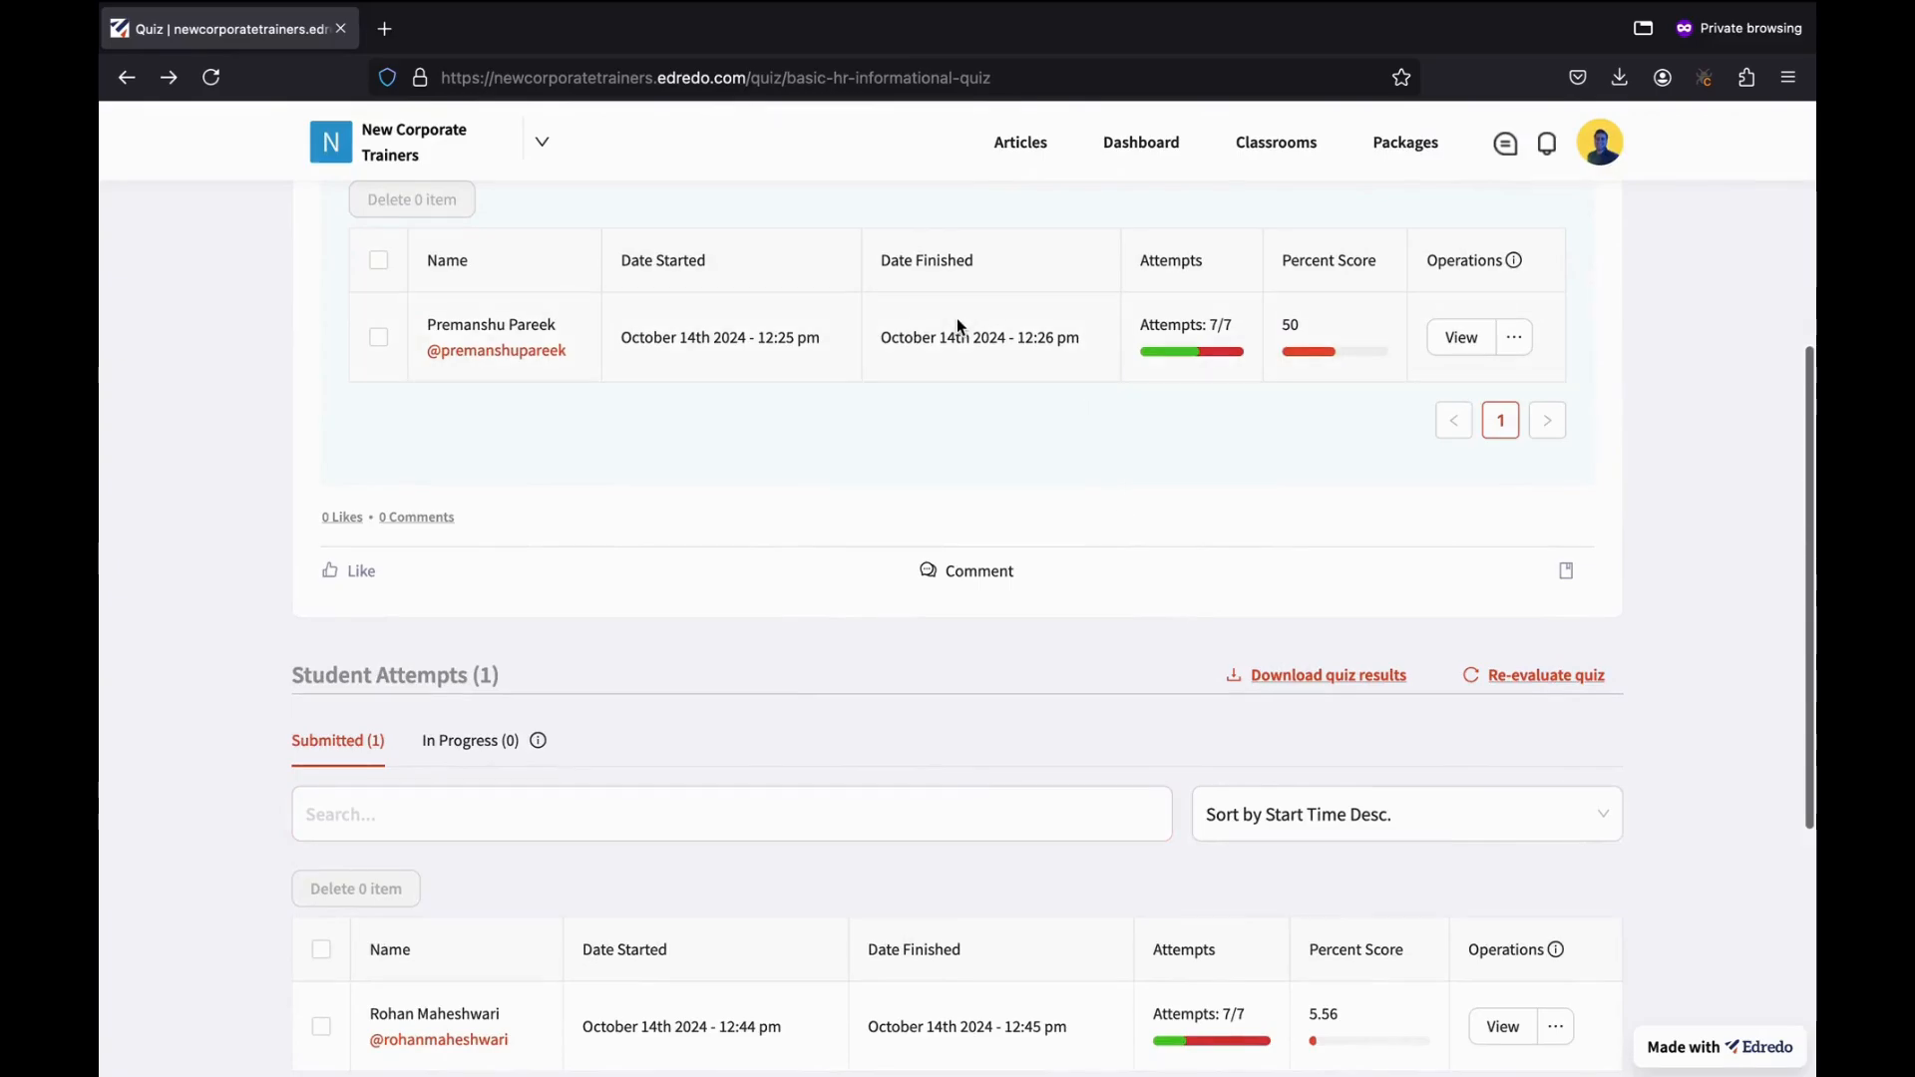
scroll(1543, 791, "down", 3)
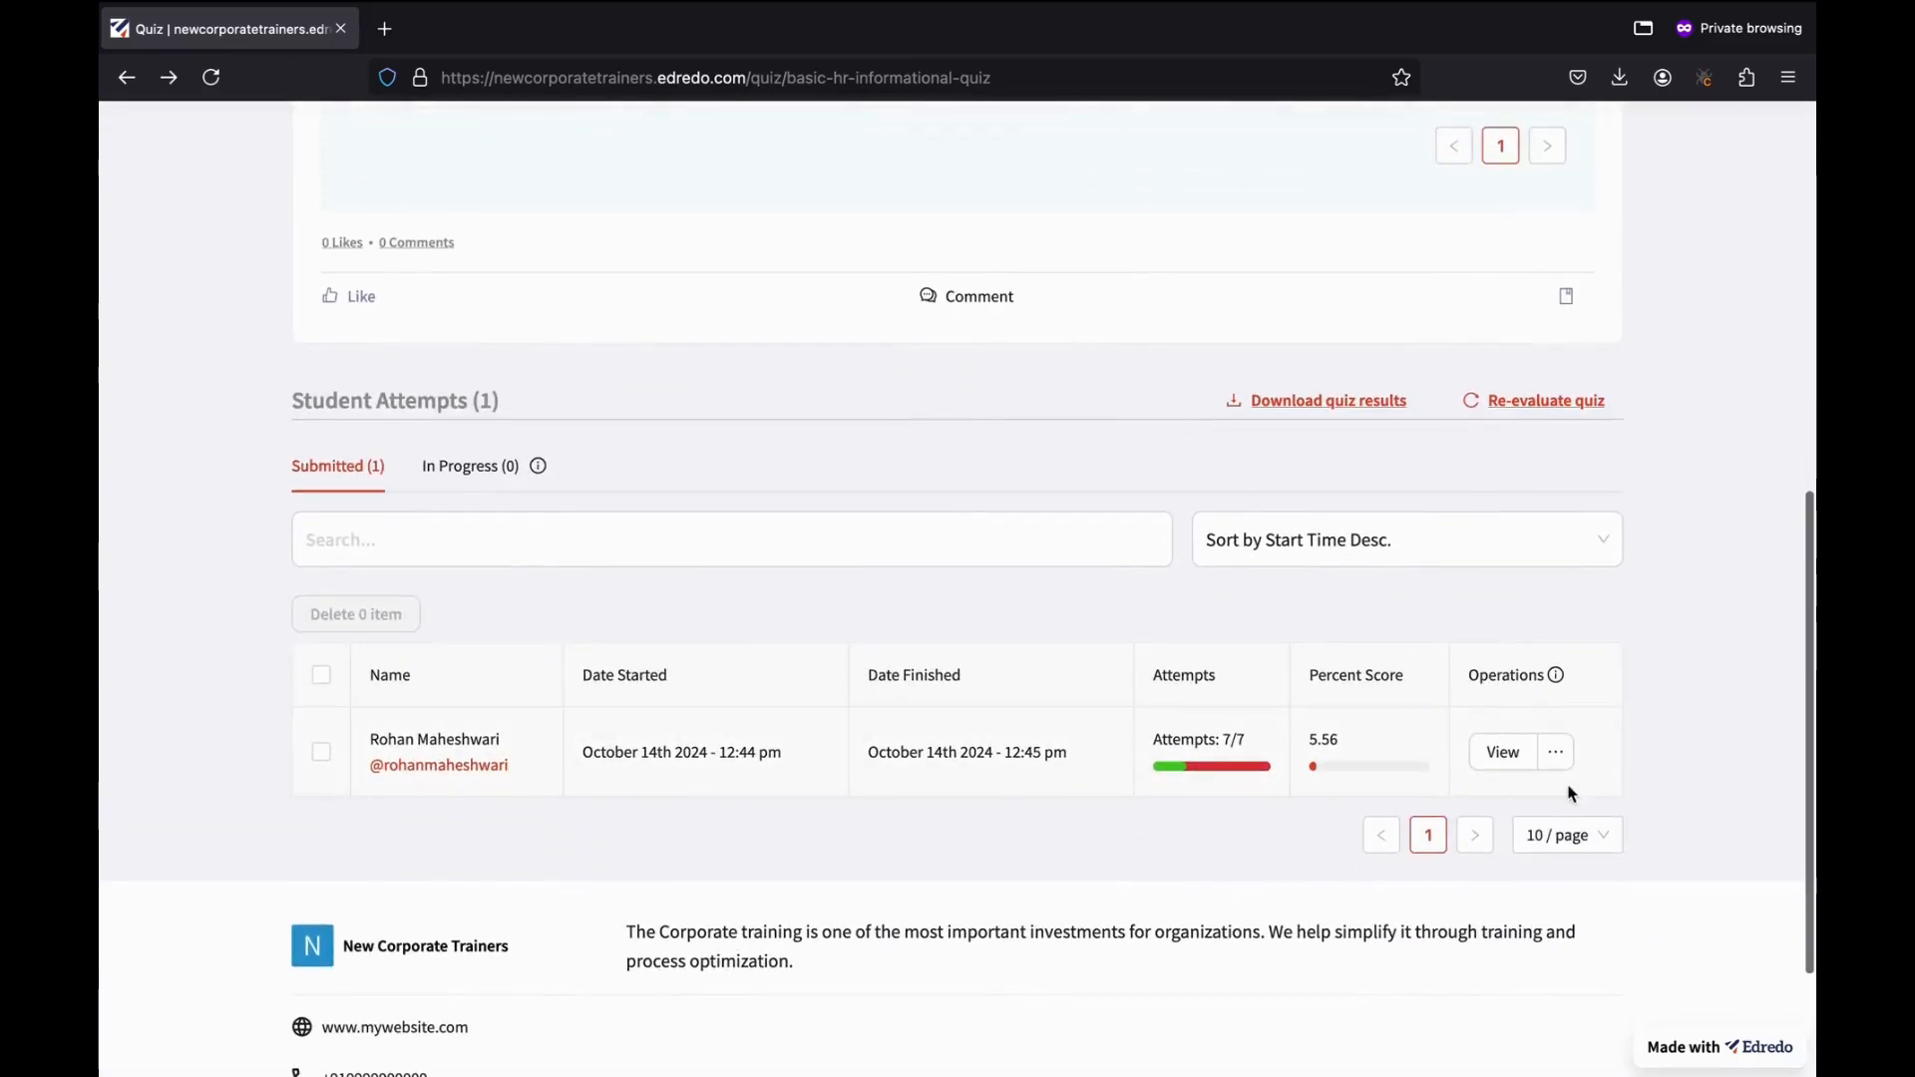
scroll(1342, 634, "up", 3)
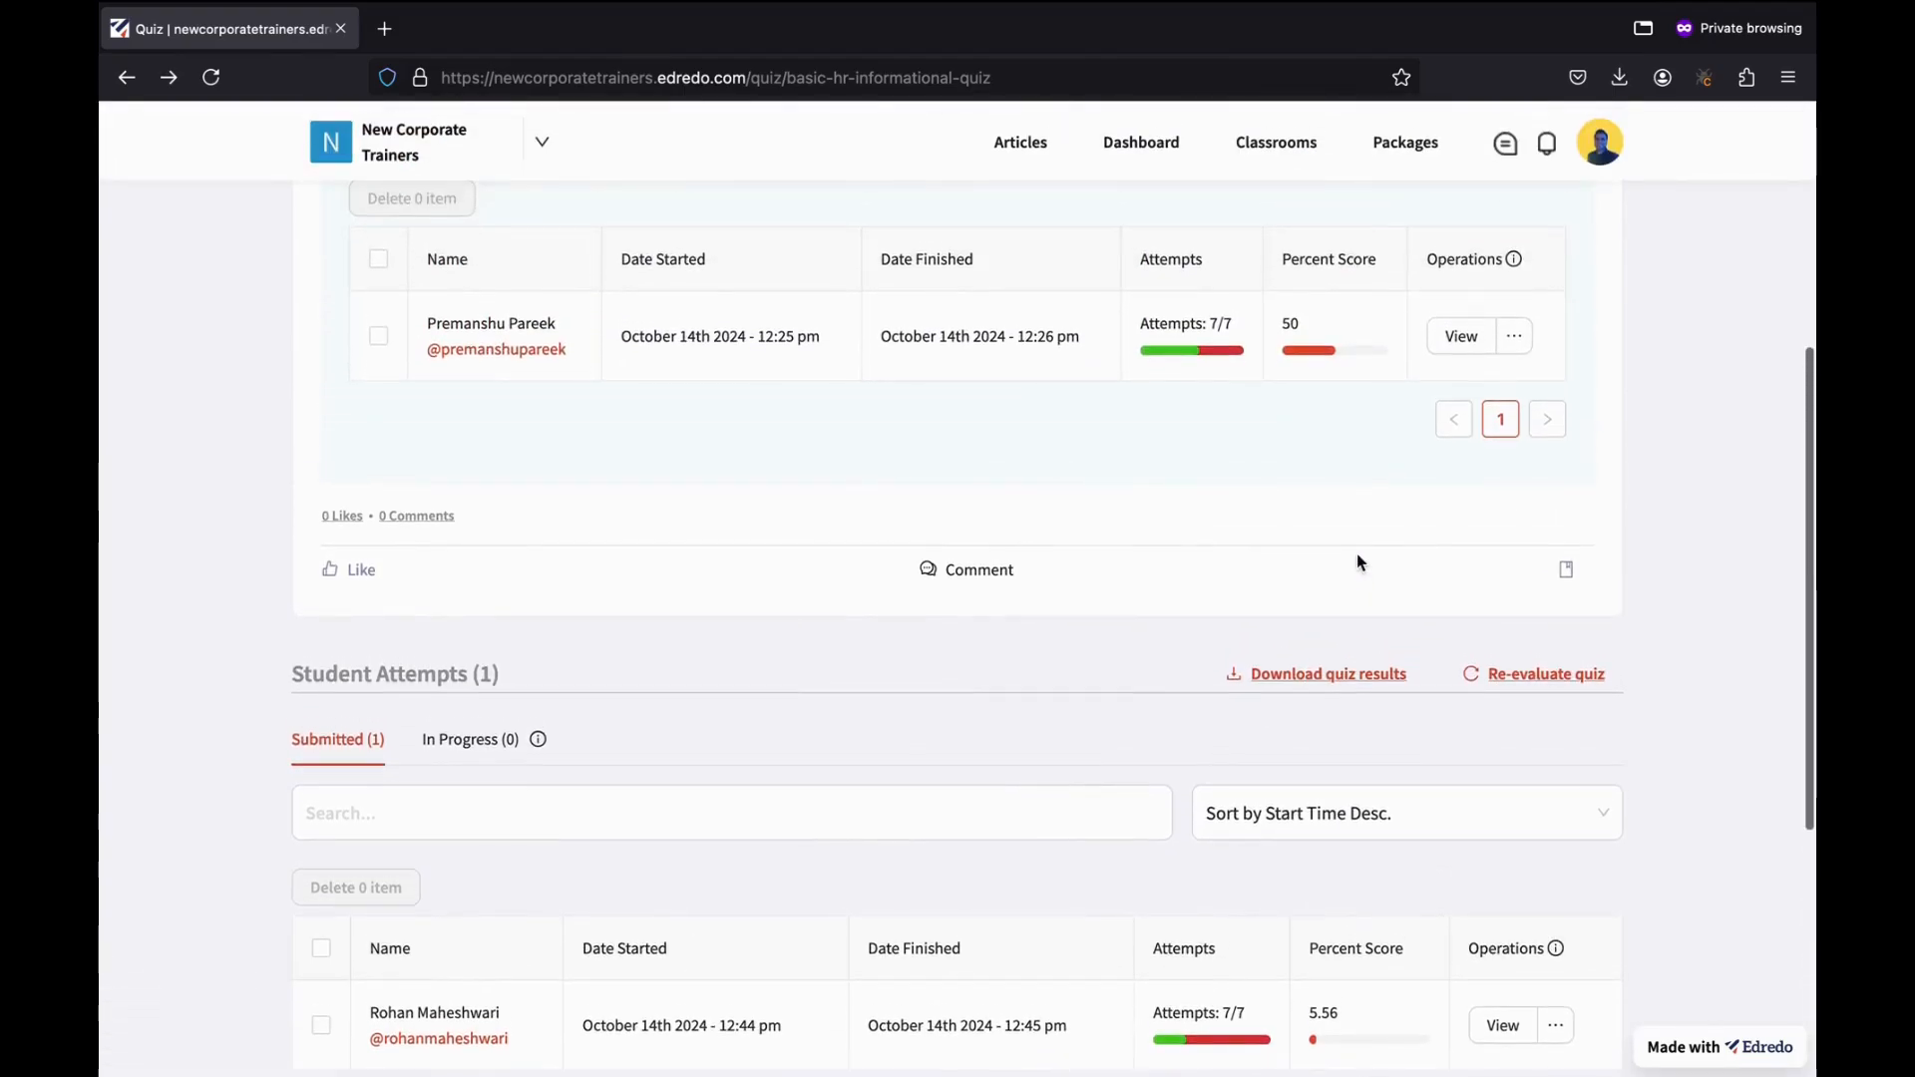
left_click(1451, 344)
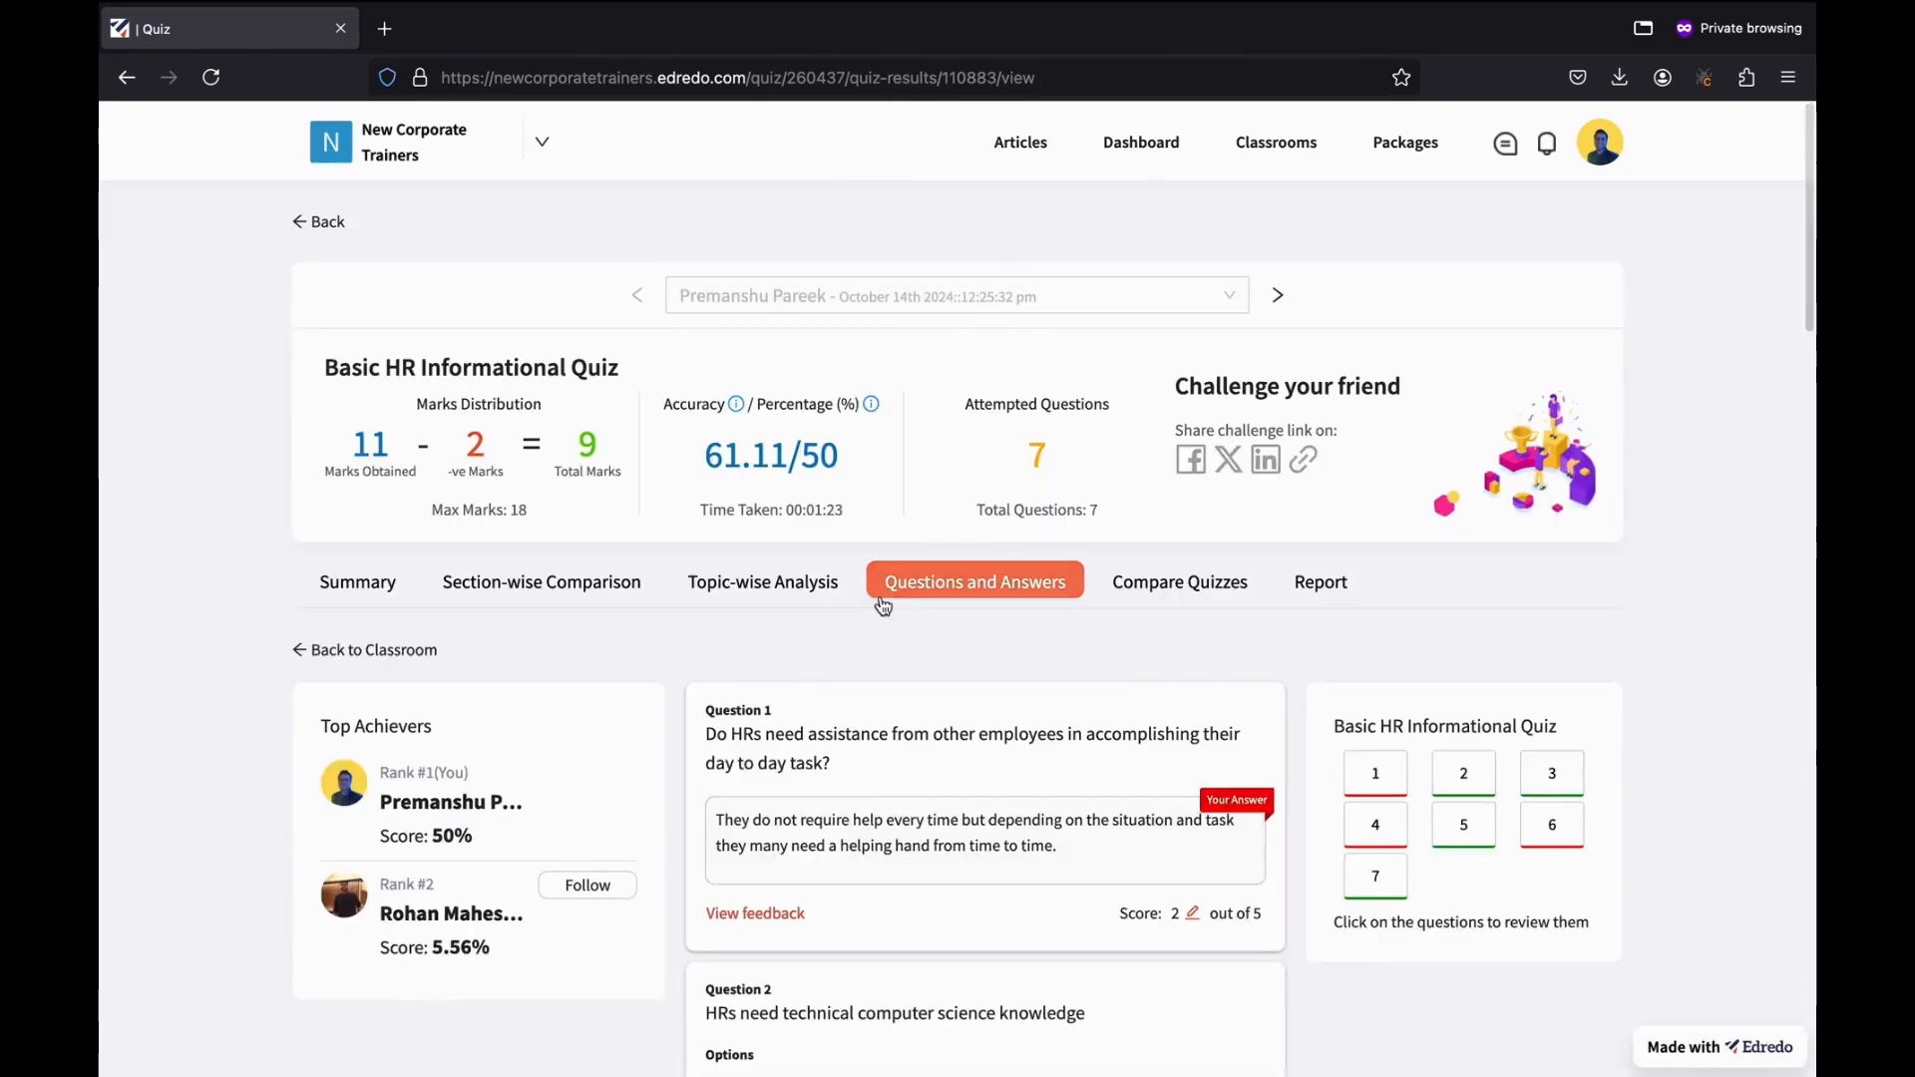
Show the results summary: 9 total marks, 61.11 accuracy, 7 questions attempted, with distribution and trend charts.
left_click(359, 589)
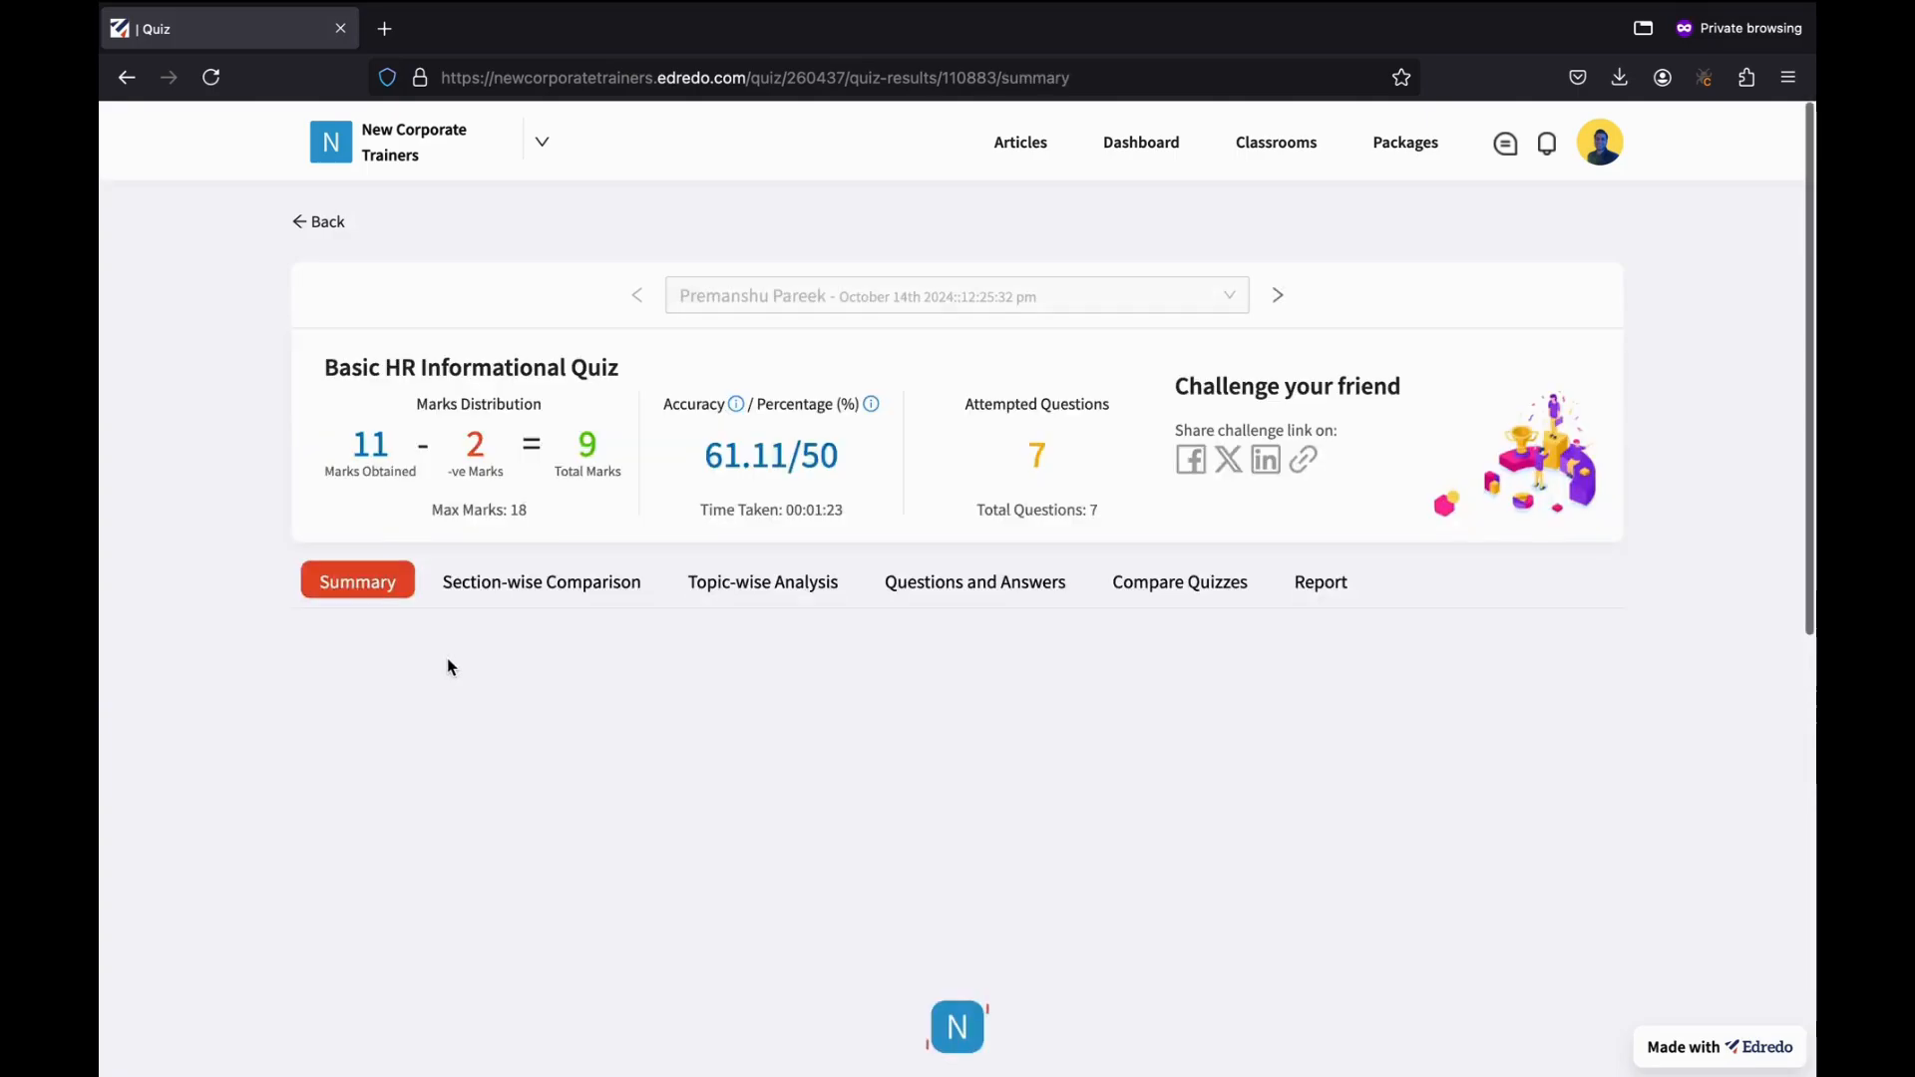
scroll(449, 666, "down", 3)
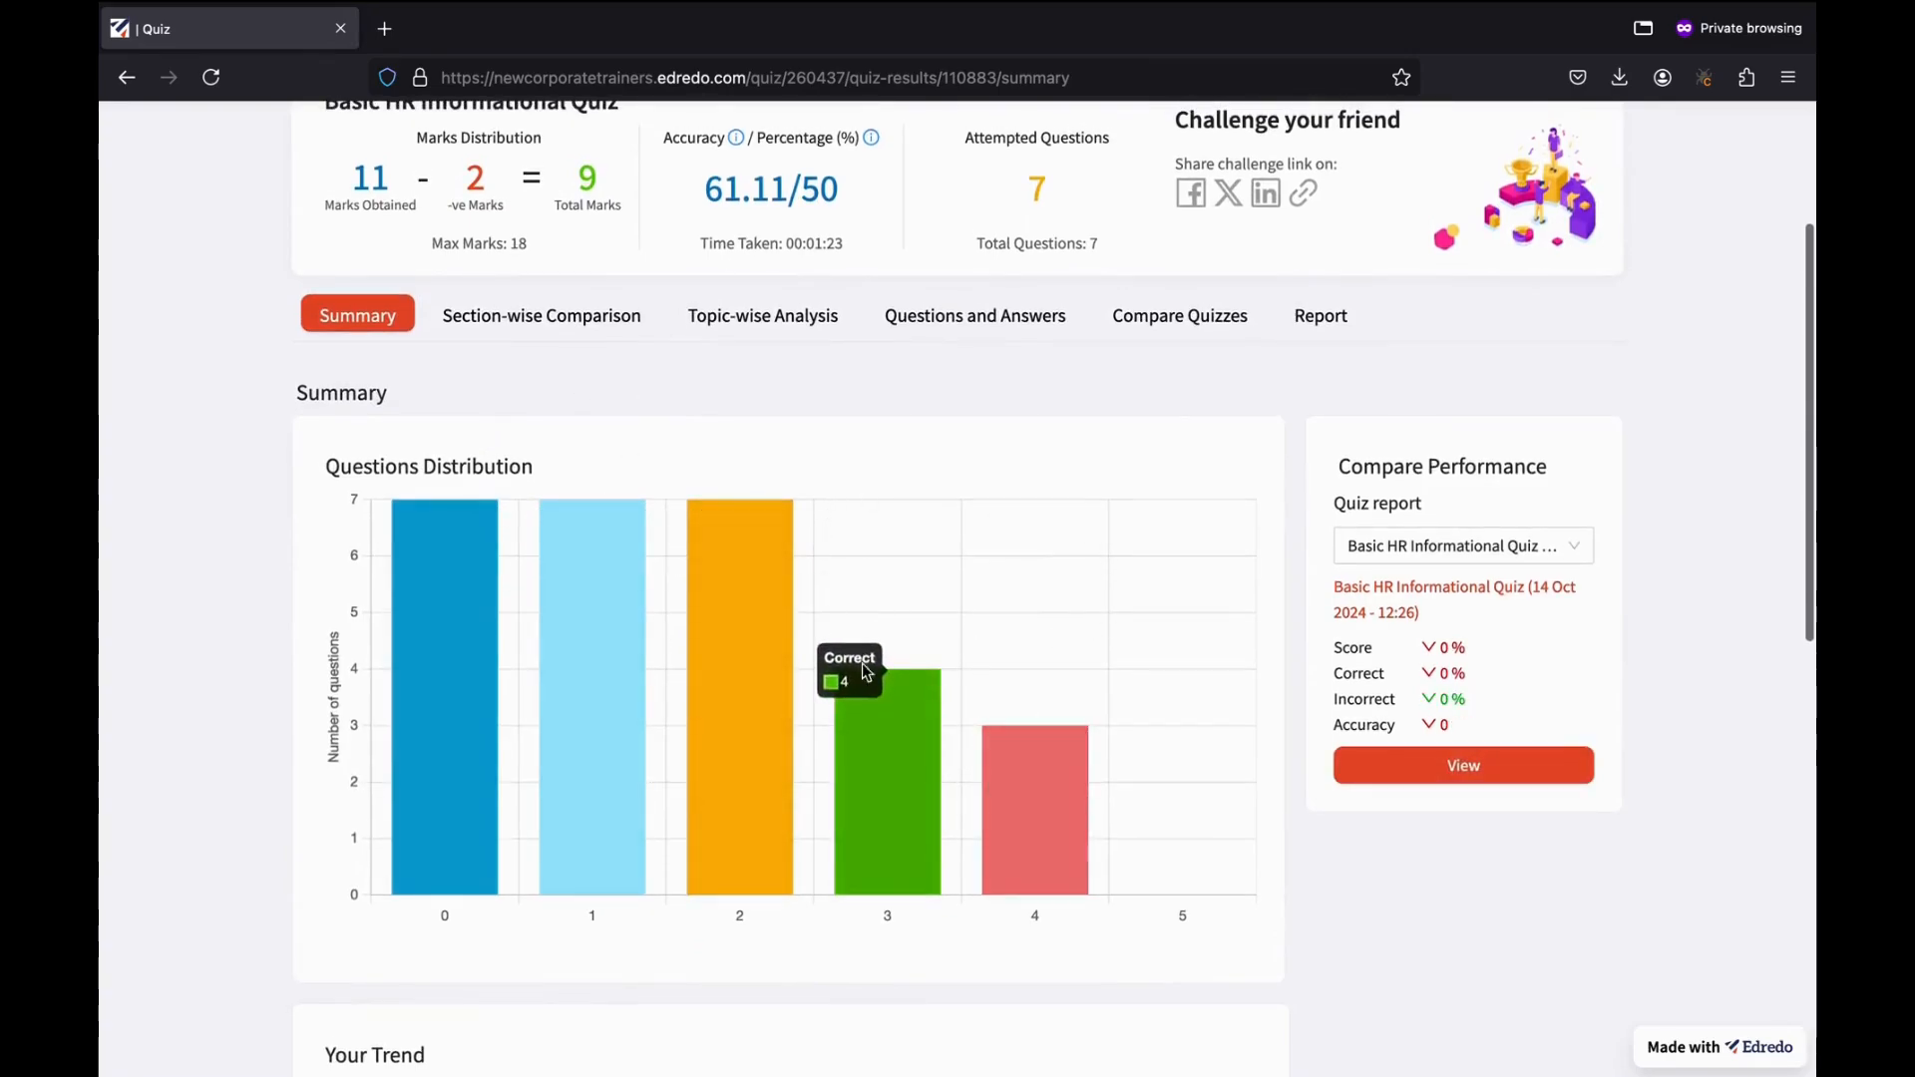
scroll(882, 702, "down", 1)
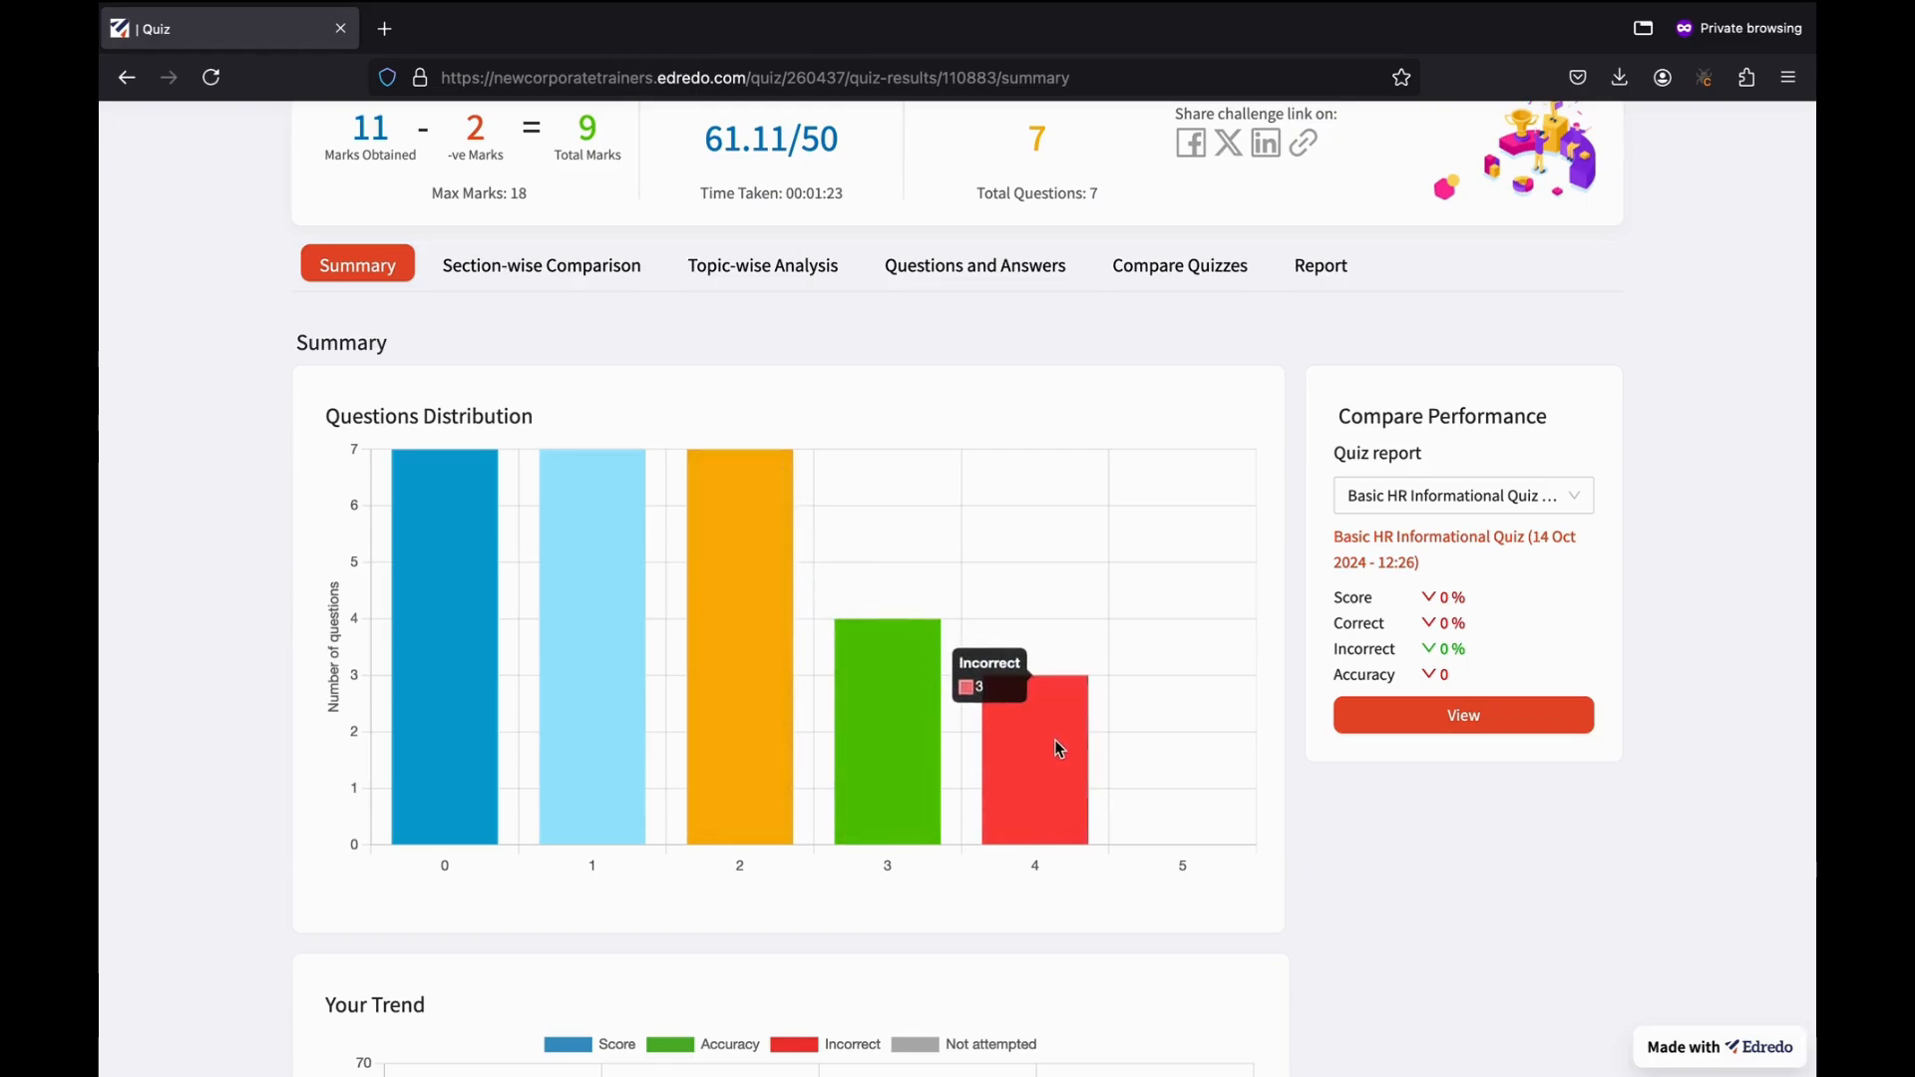
scroll(1055, 739, "down", 6)
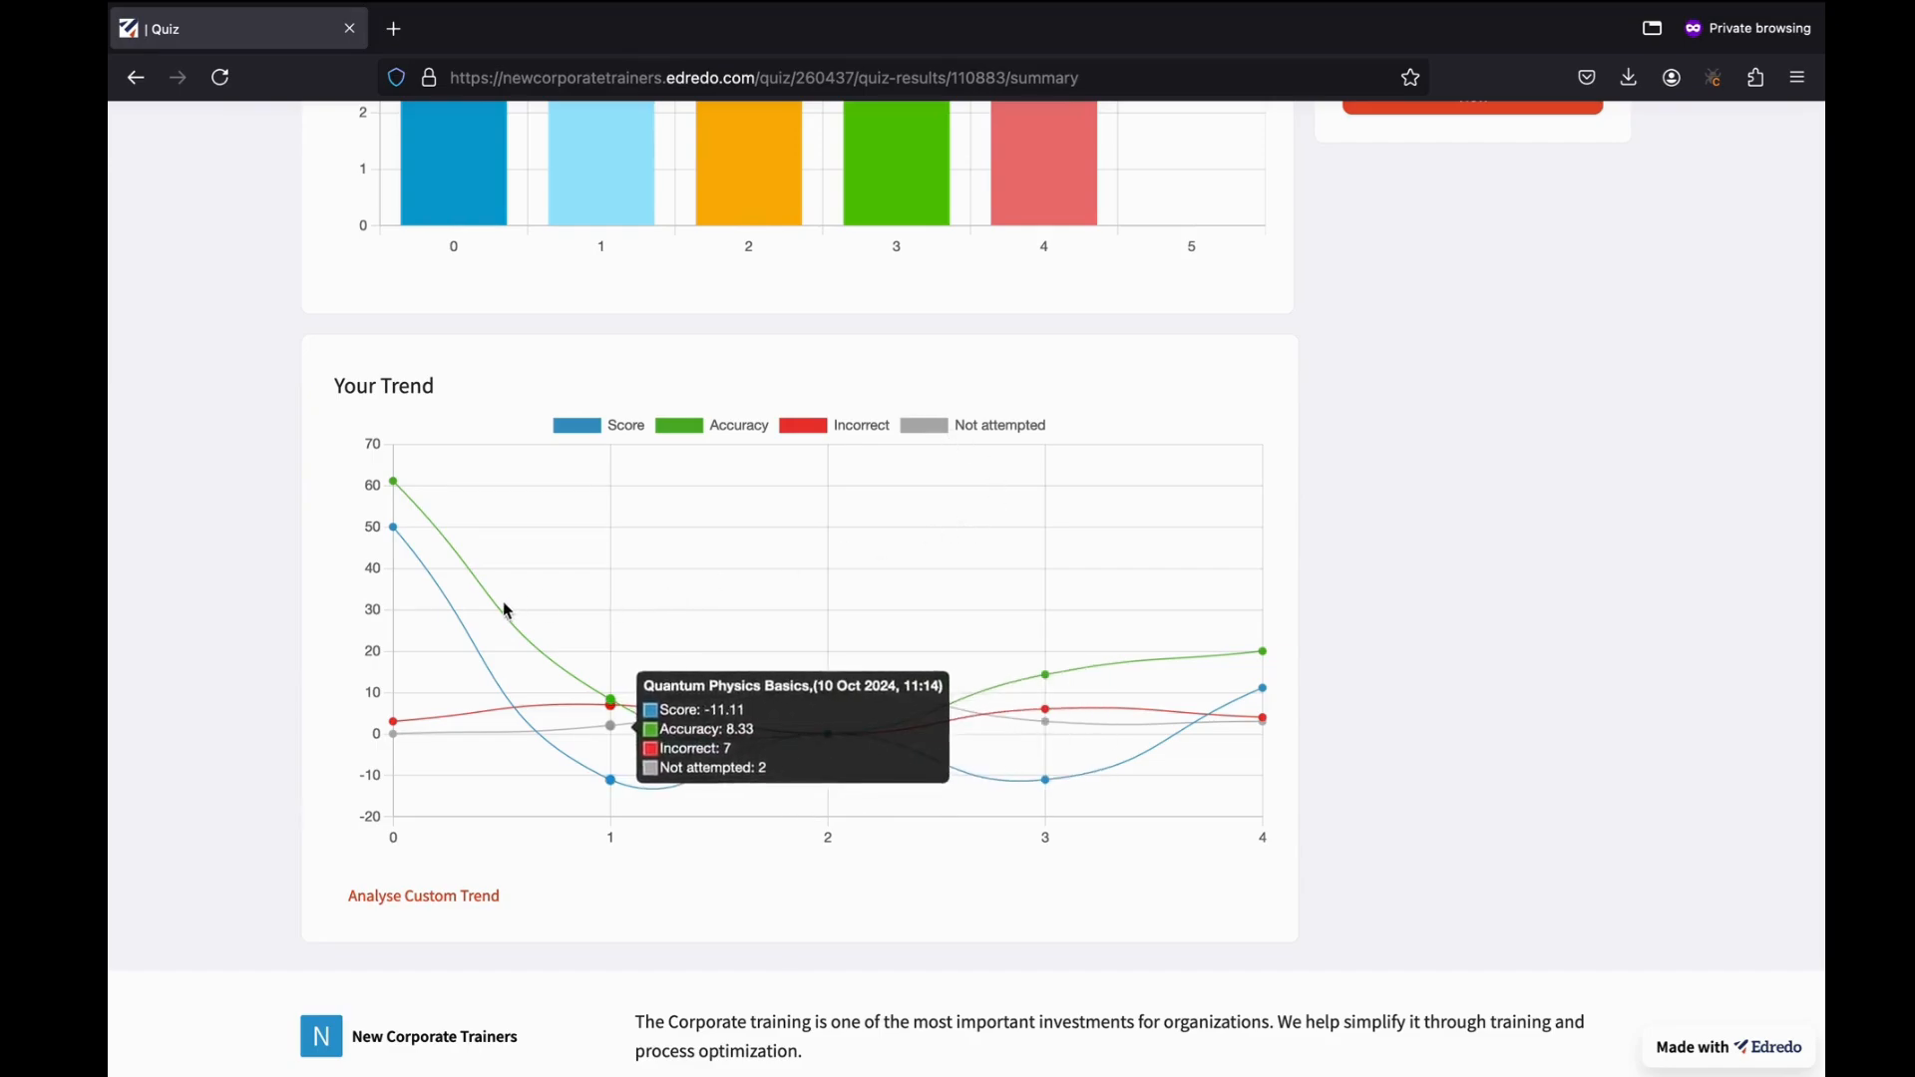
mouse_move(369, 542)
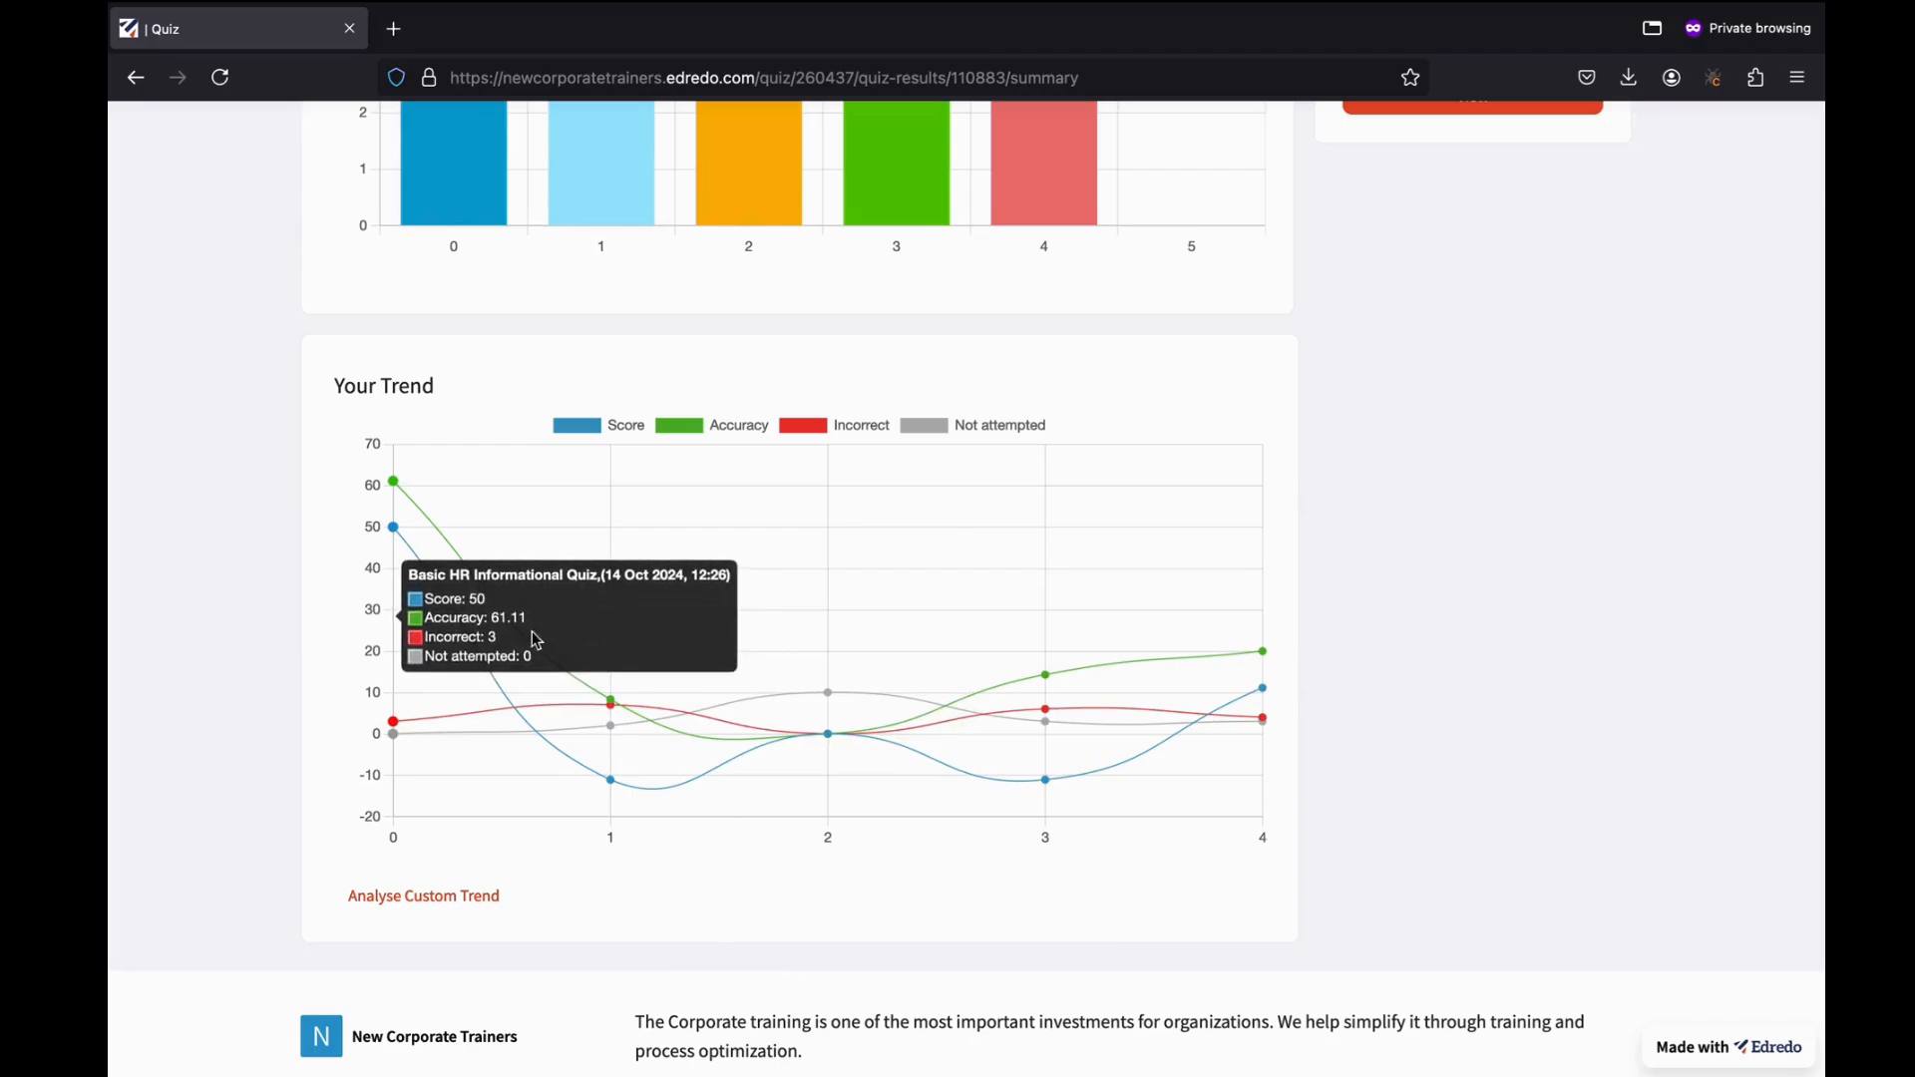
mouse_move(702, 701)
scroll(1237, 628, "up", 4)
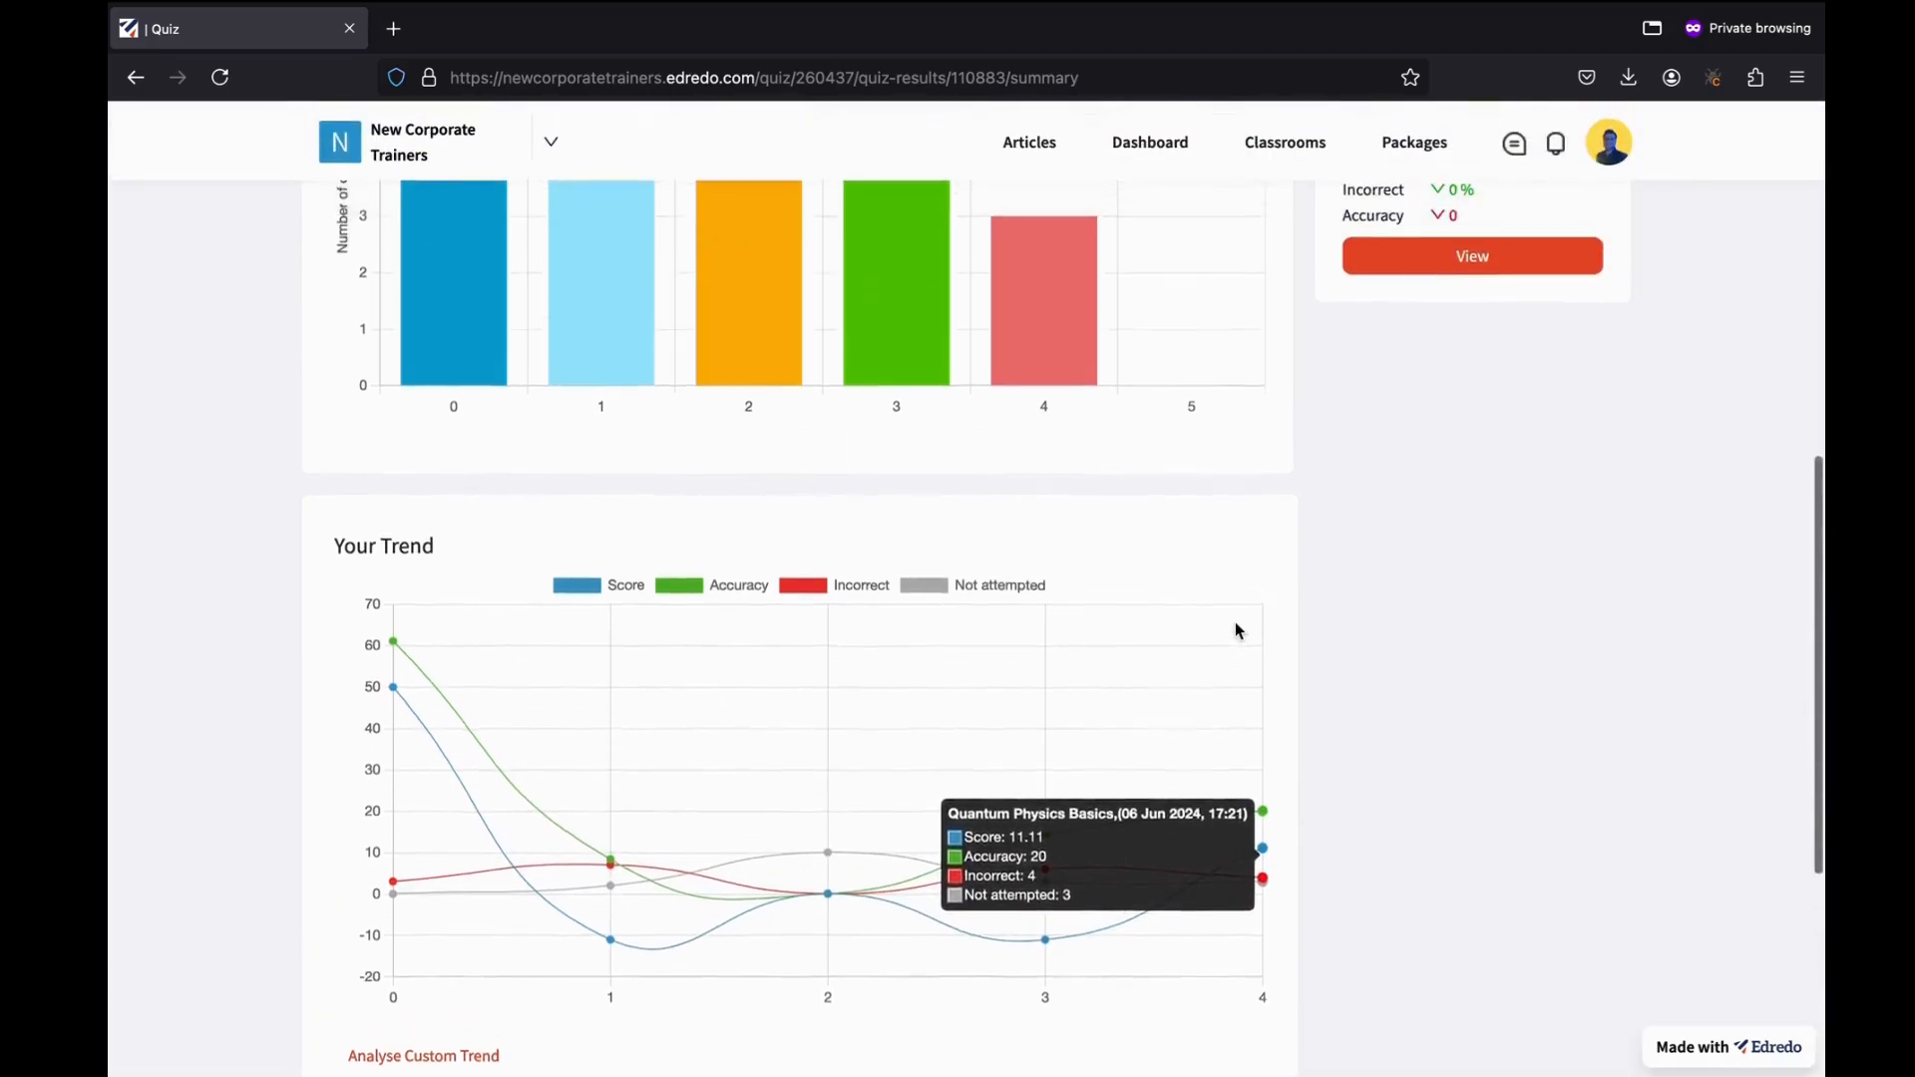
scroll(1235, 630, "up", 5)
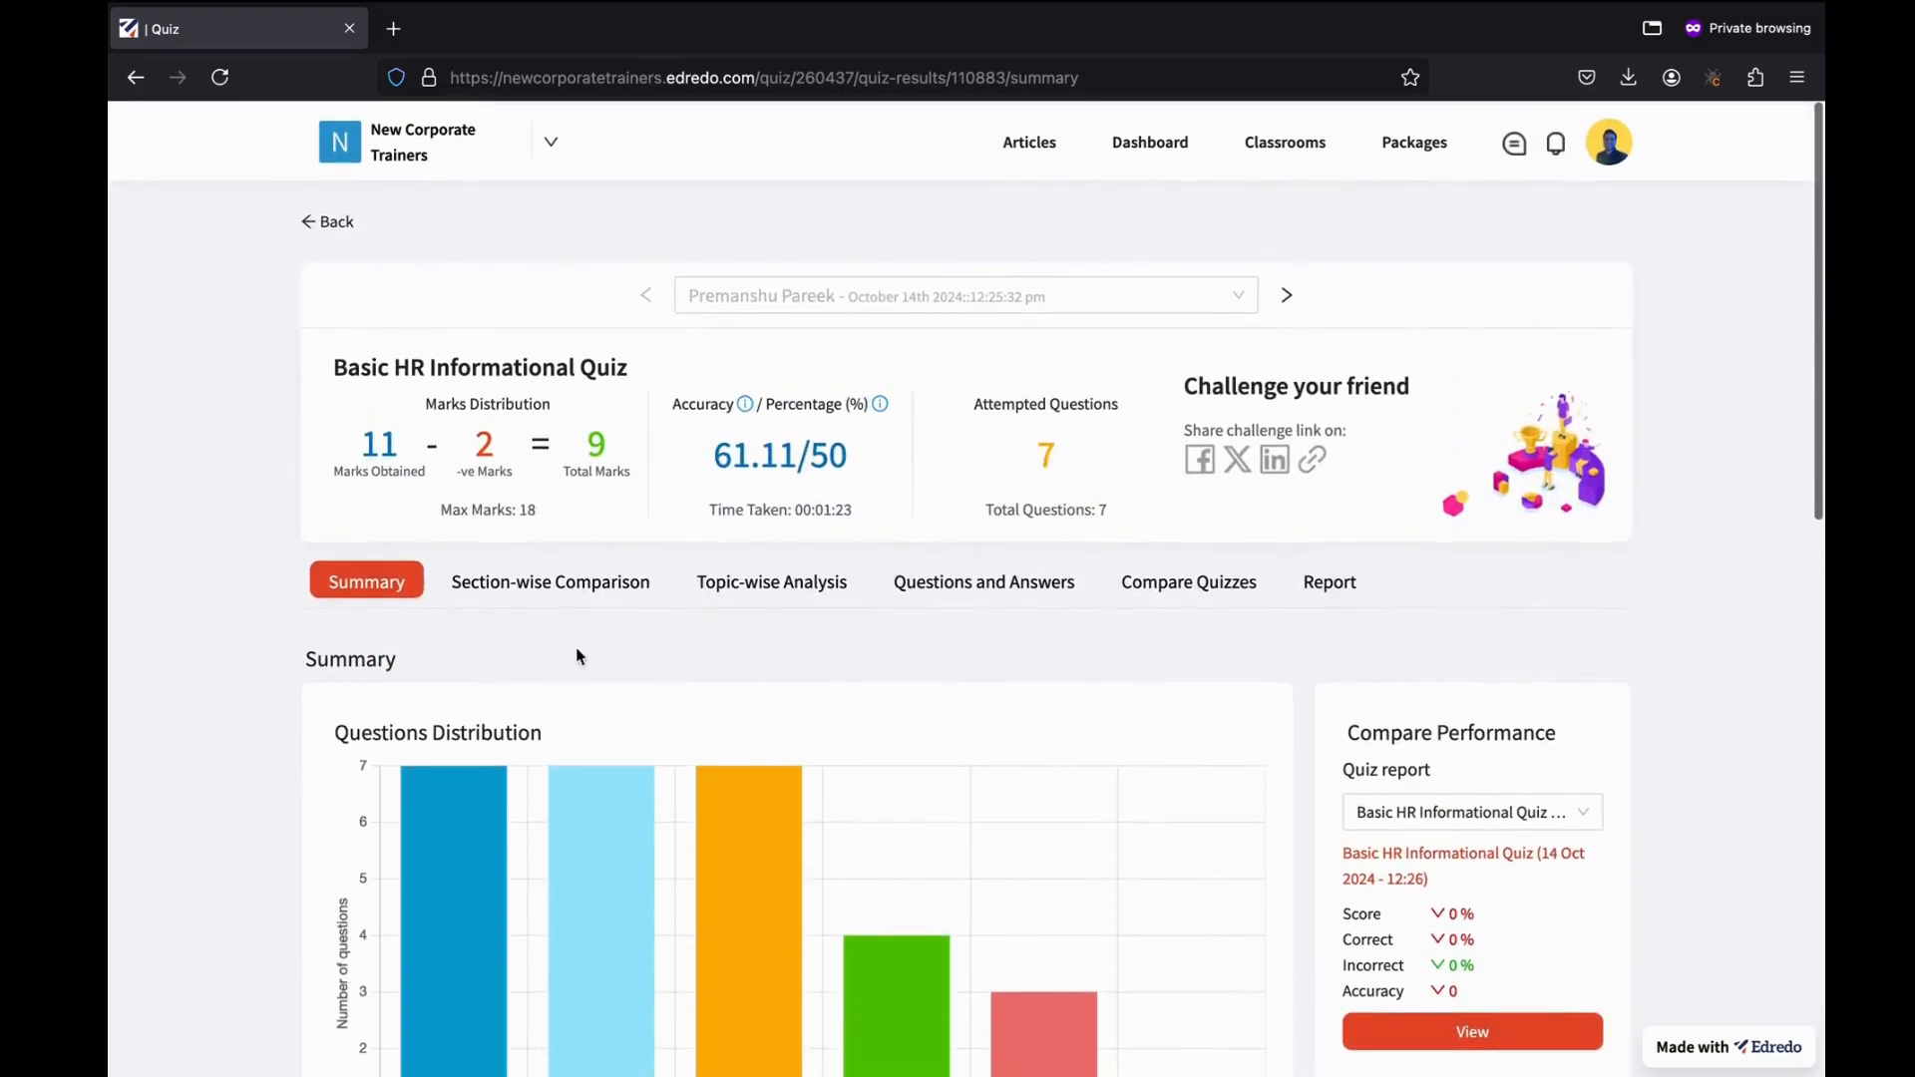
Show the Section-wise Comparison: Section 1 scored 9/18 against a 5/18 average, with its marks distribution chart.
left_click(584, 596)
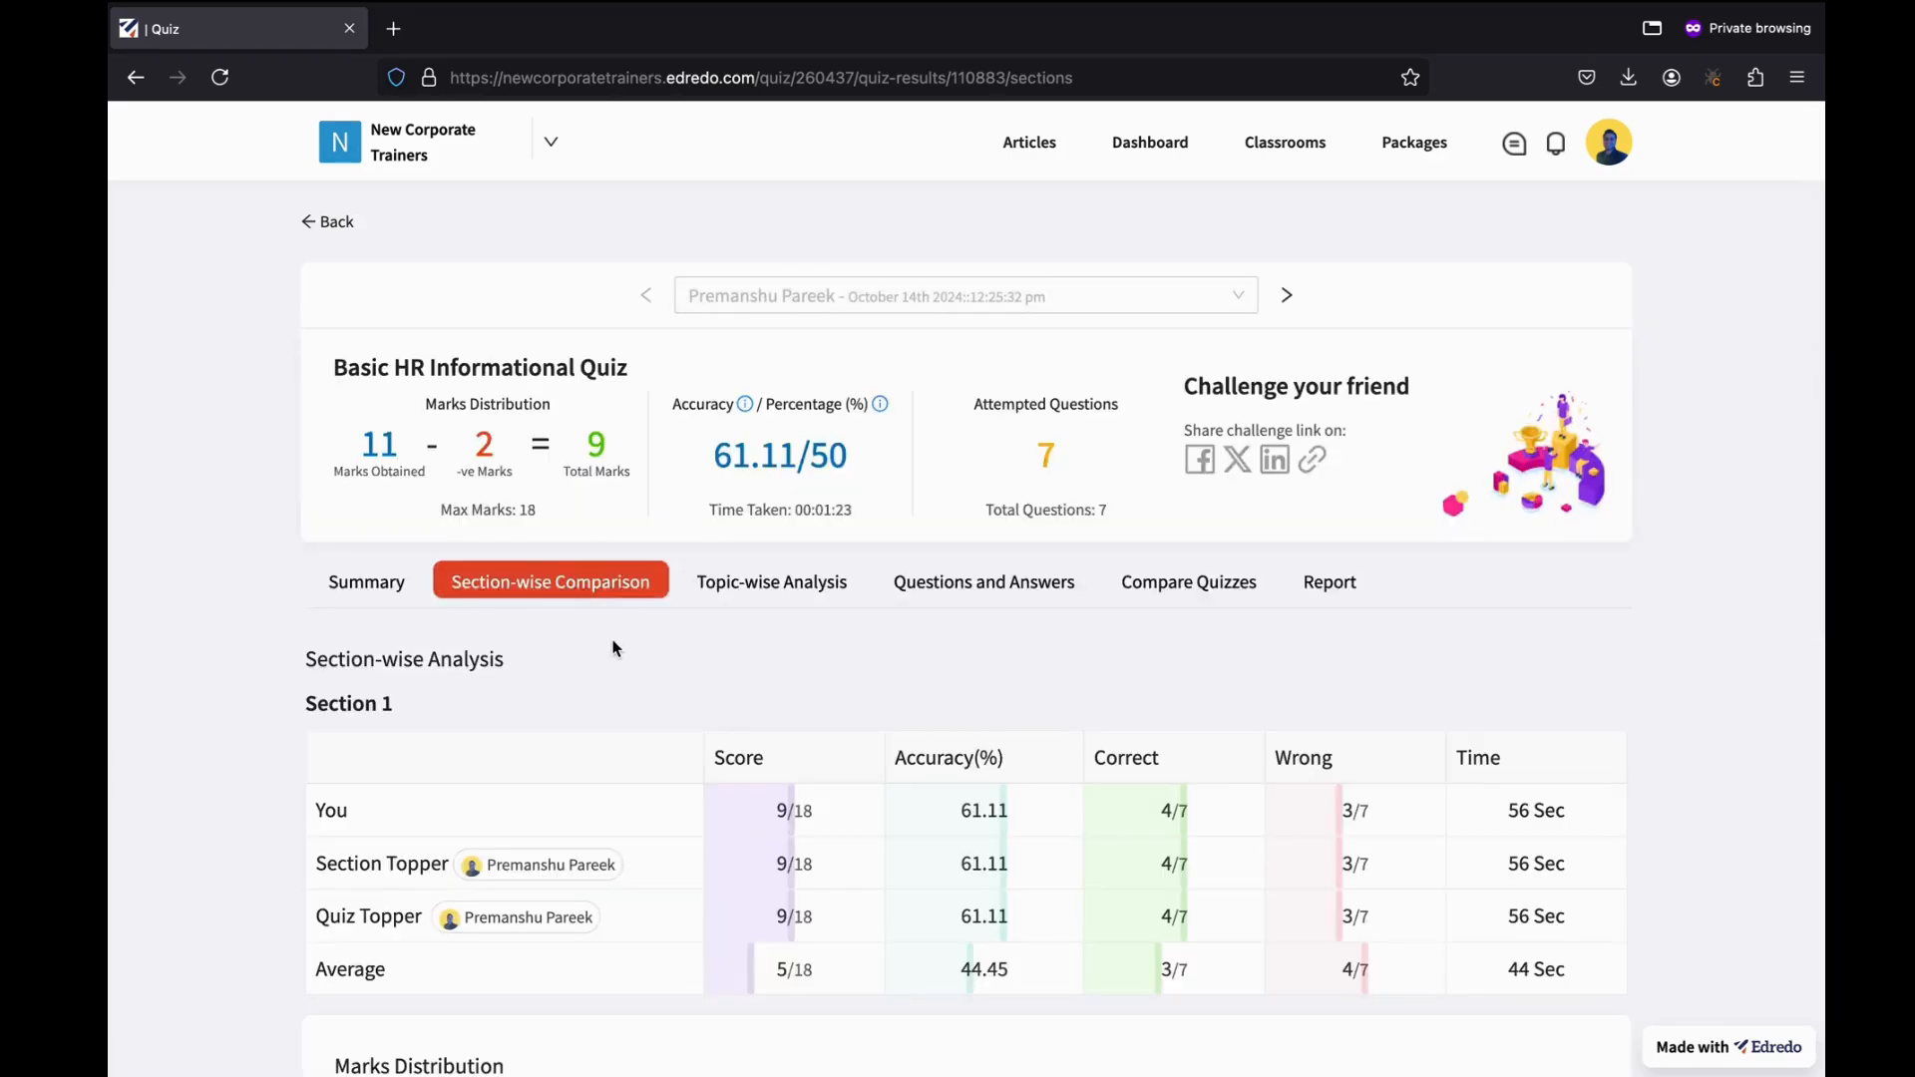
scroll(573, 703, "down", 3)
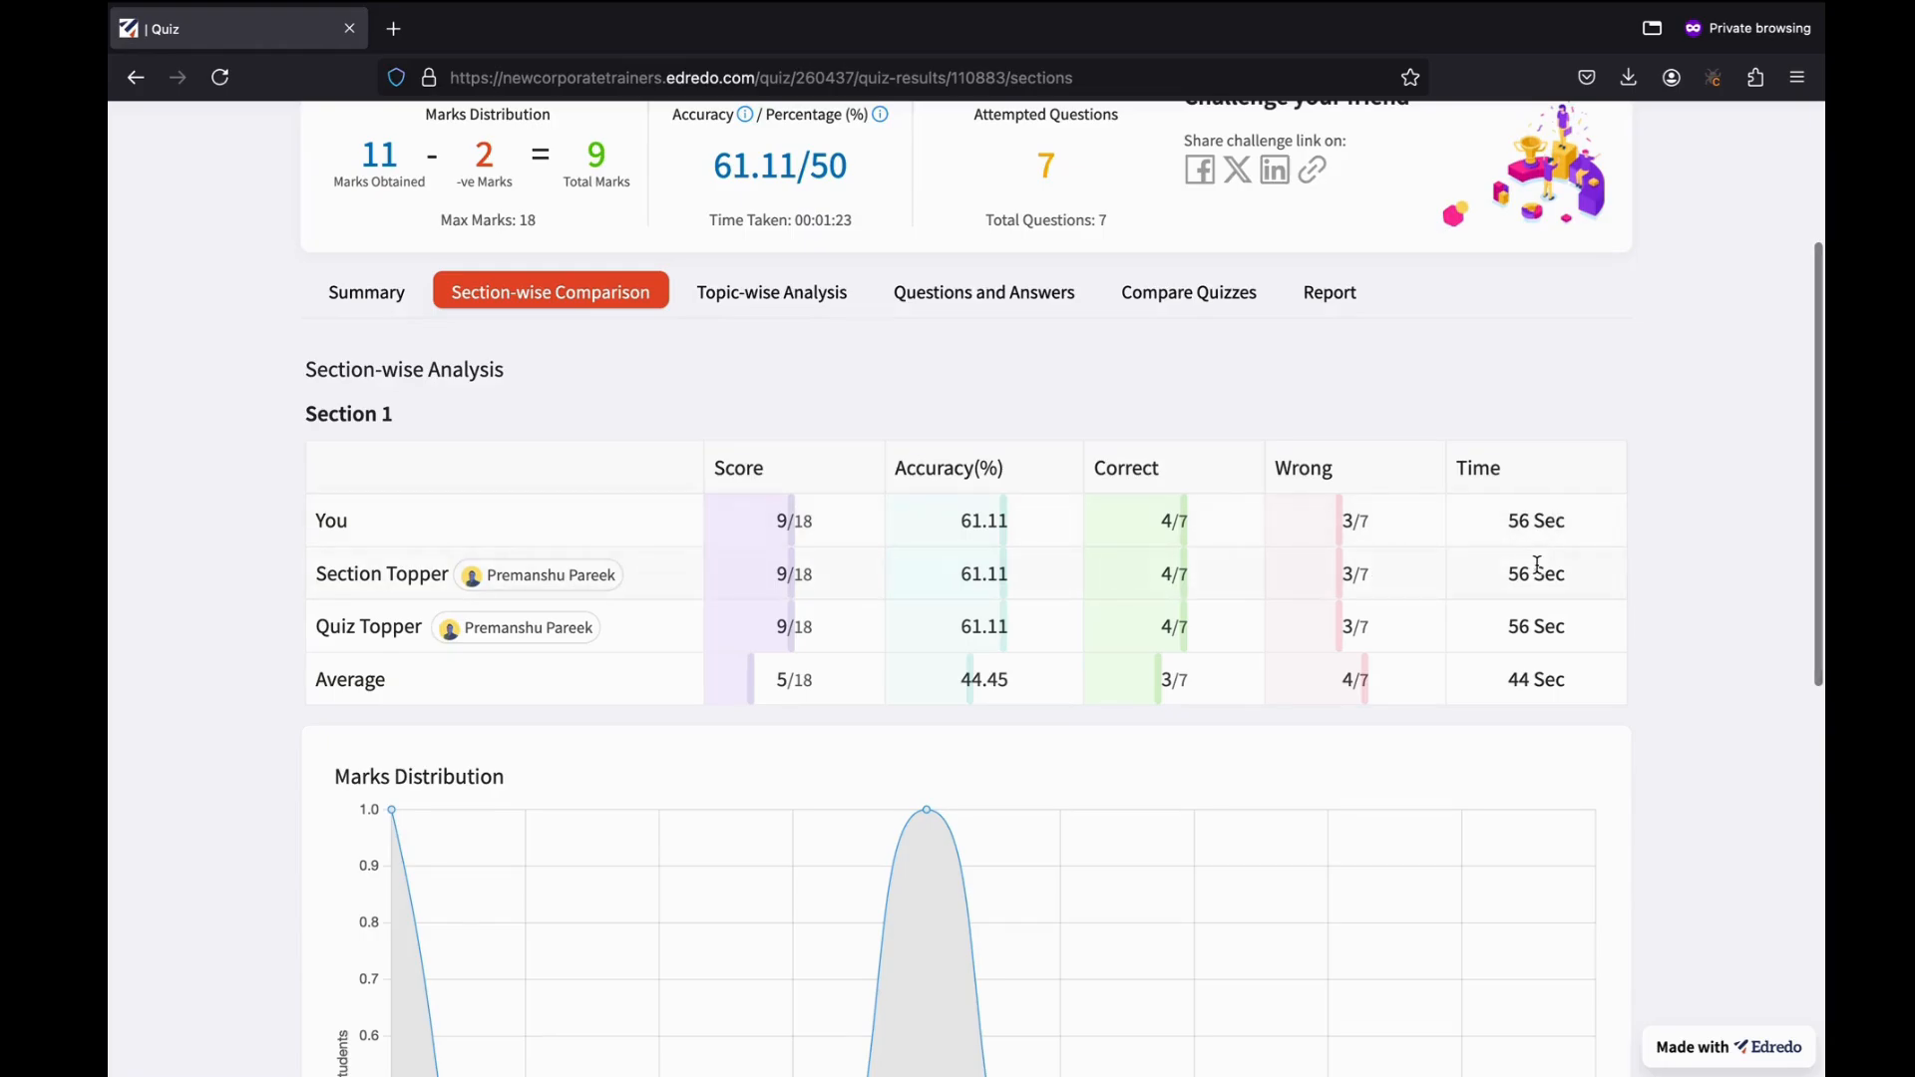
scroll(1537, 566, "down", 4)
scroll(1537, 572, "down", 1)
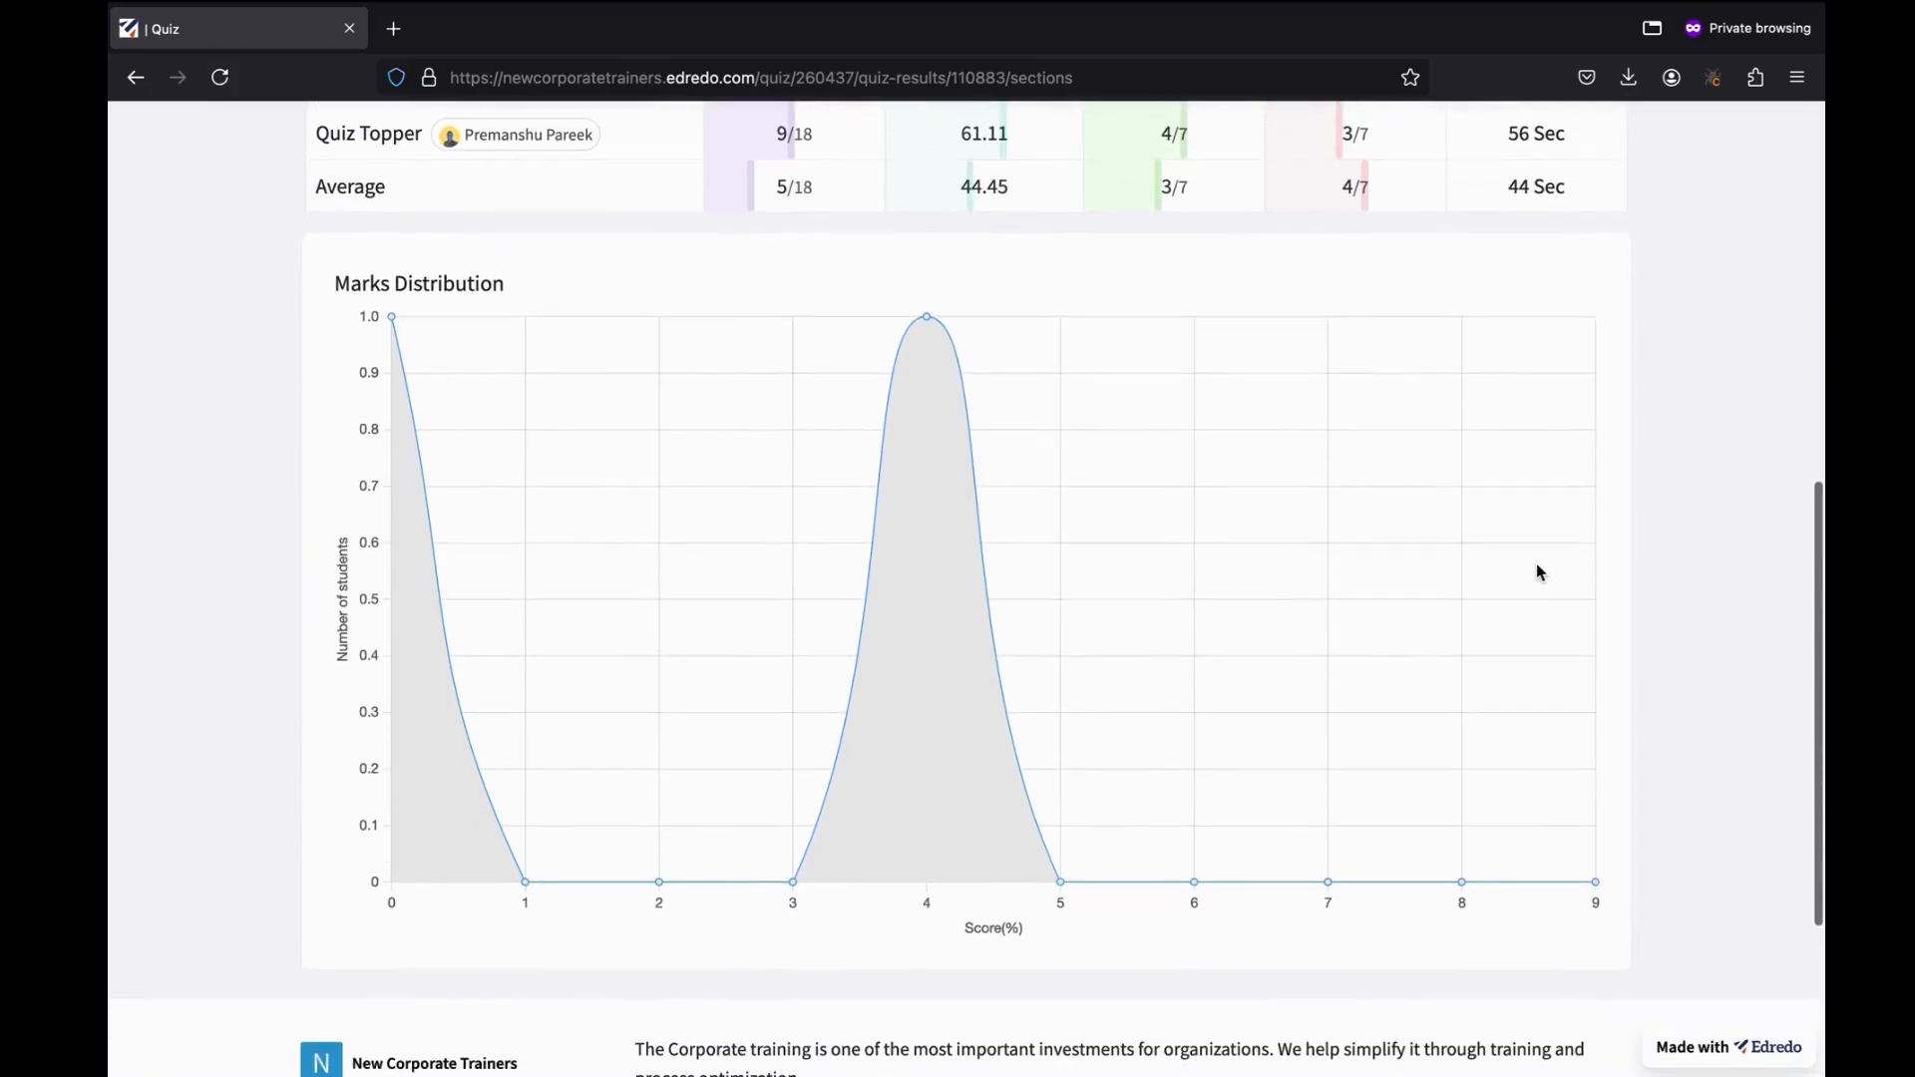
mouse_move(378, 404)
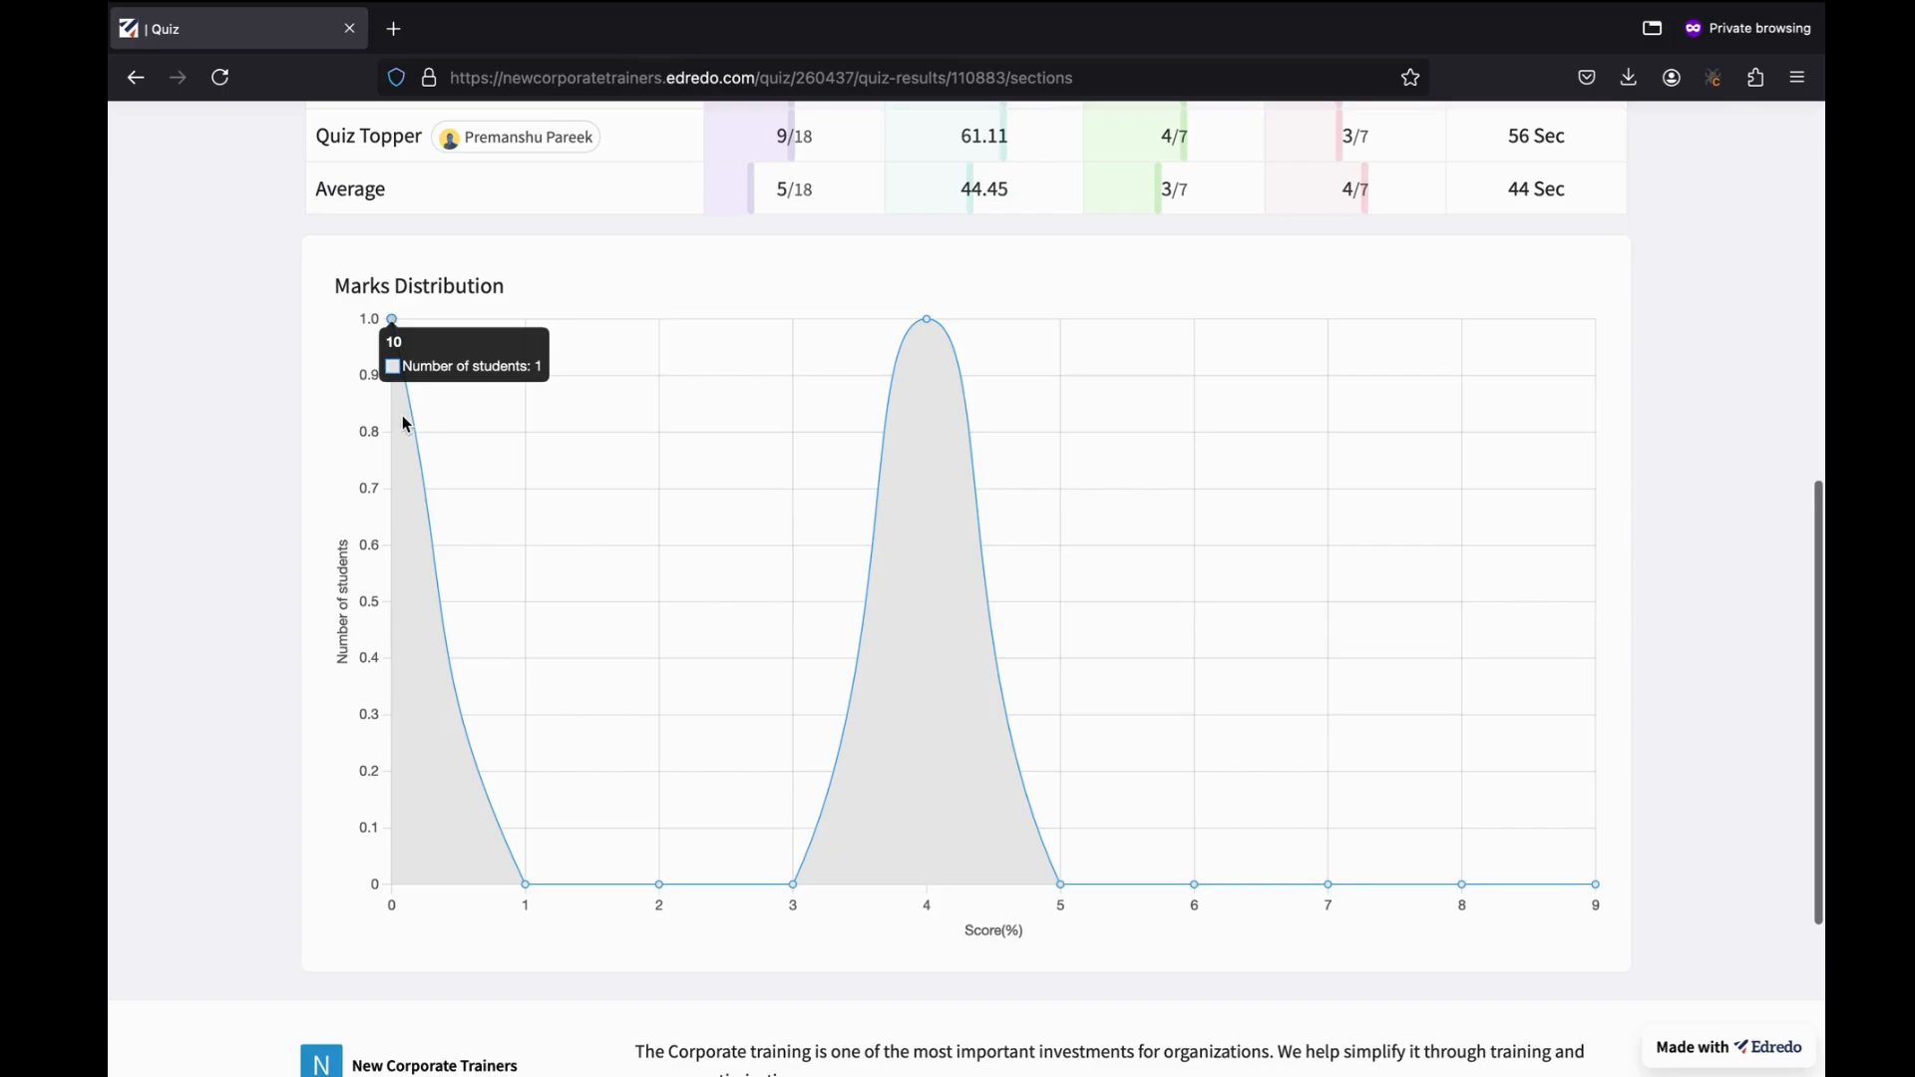
mouse_move(872, 509)
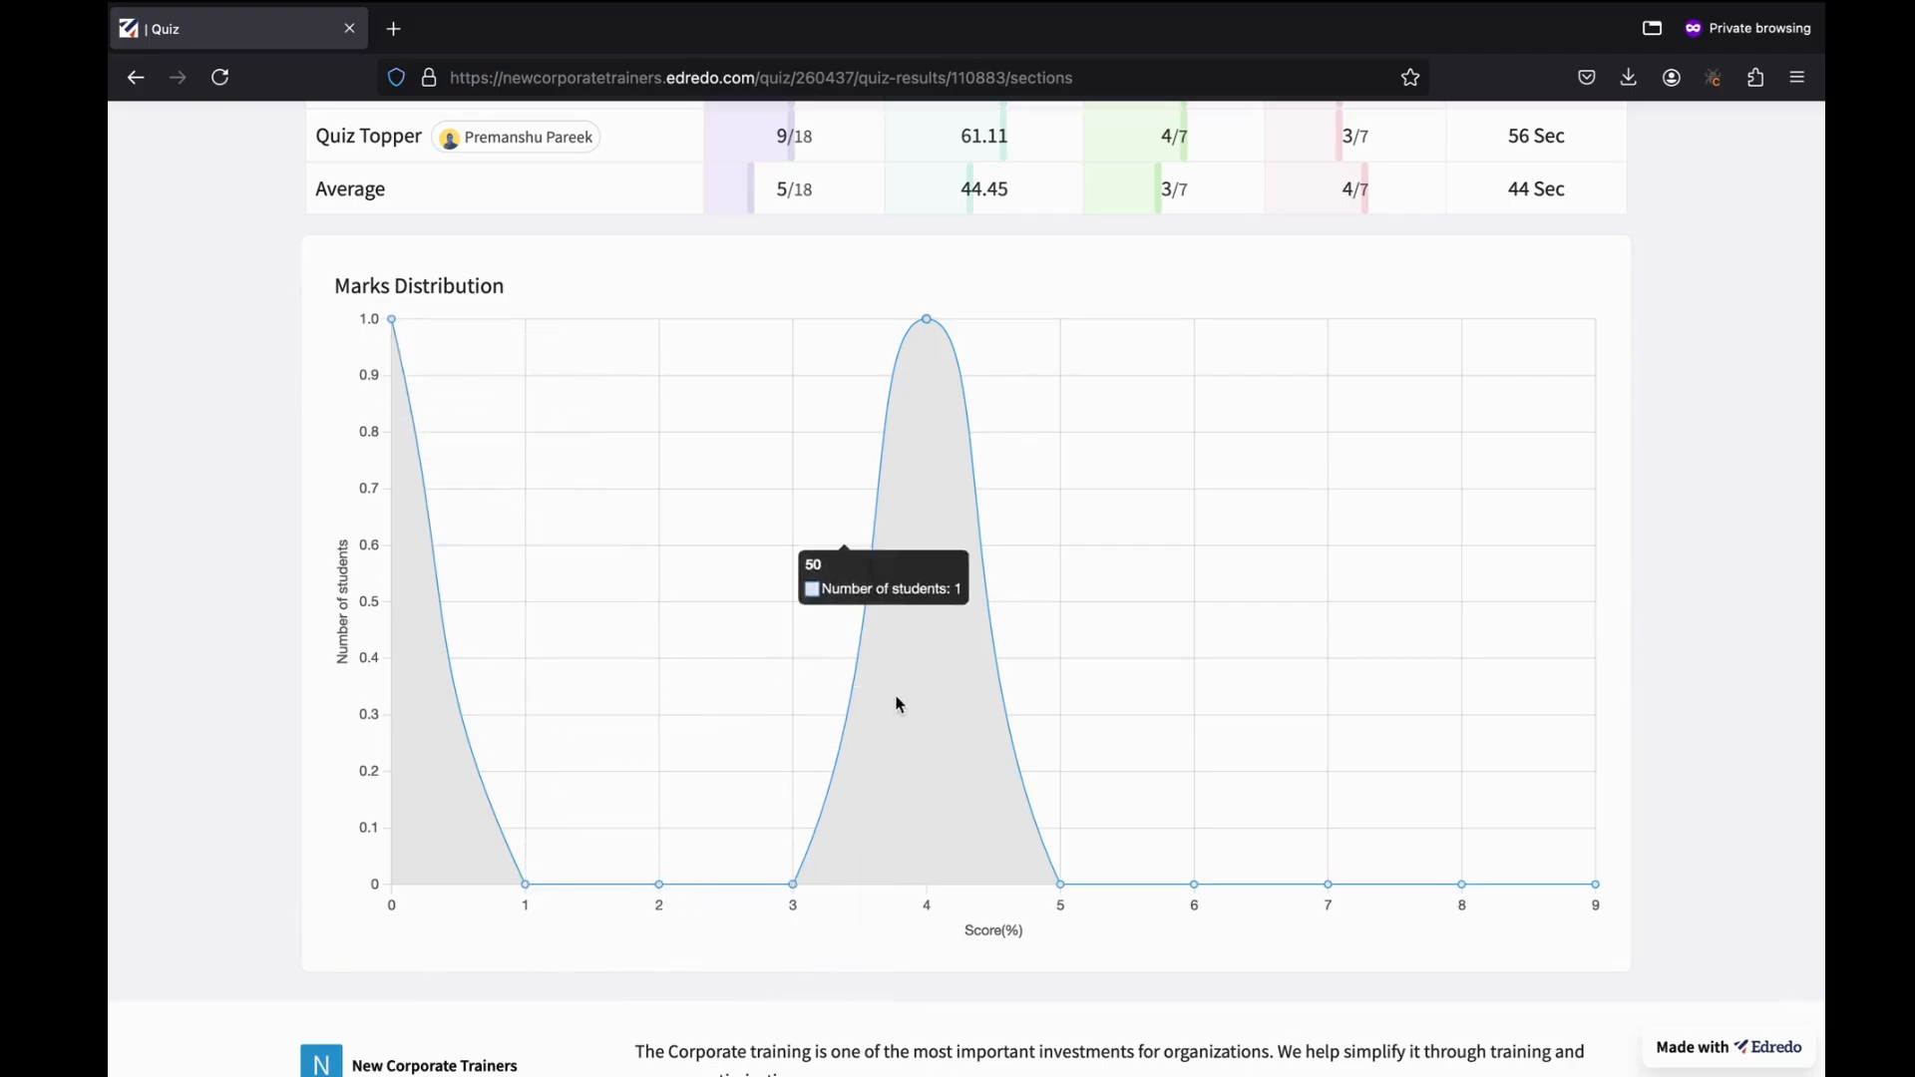
mouse_move(1025, 834)
scroll(1025, 834, "up", 8)
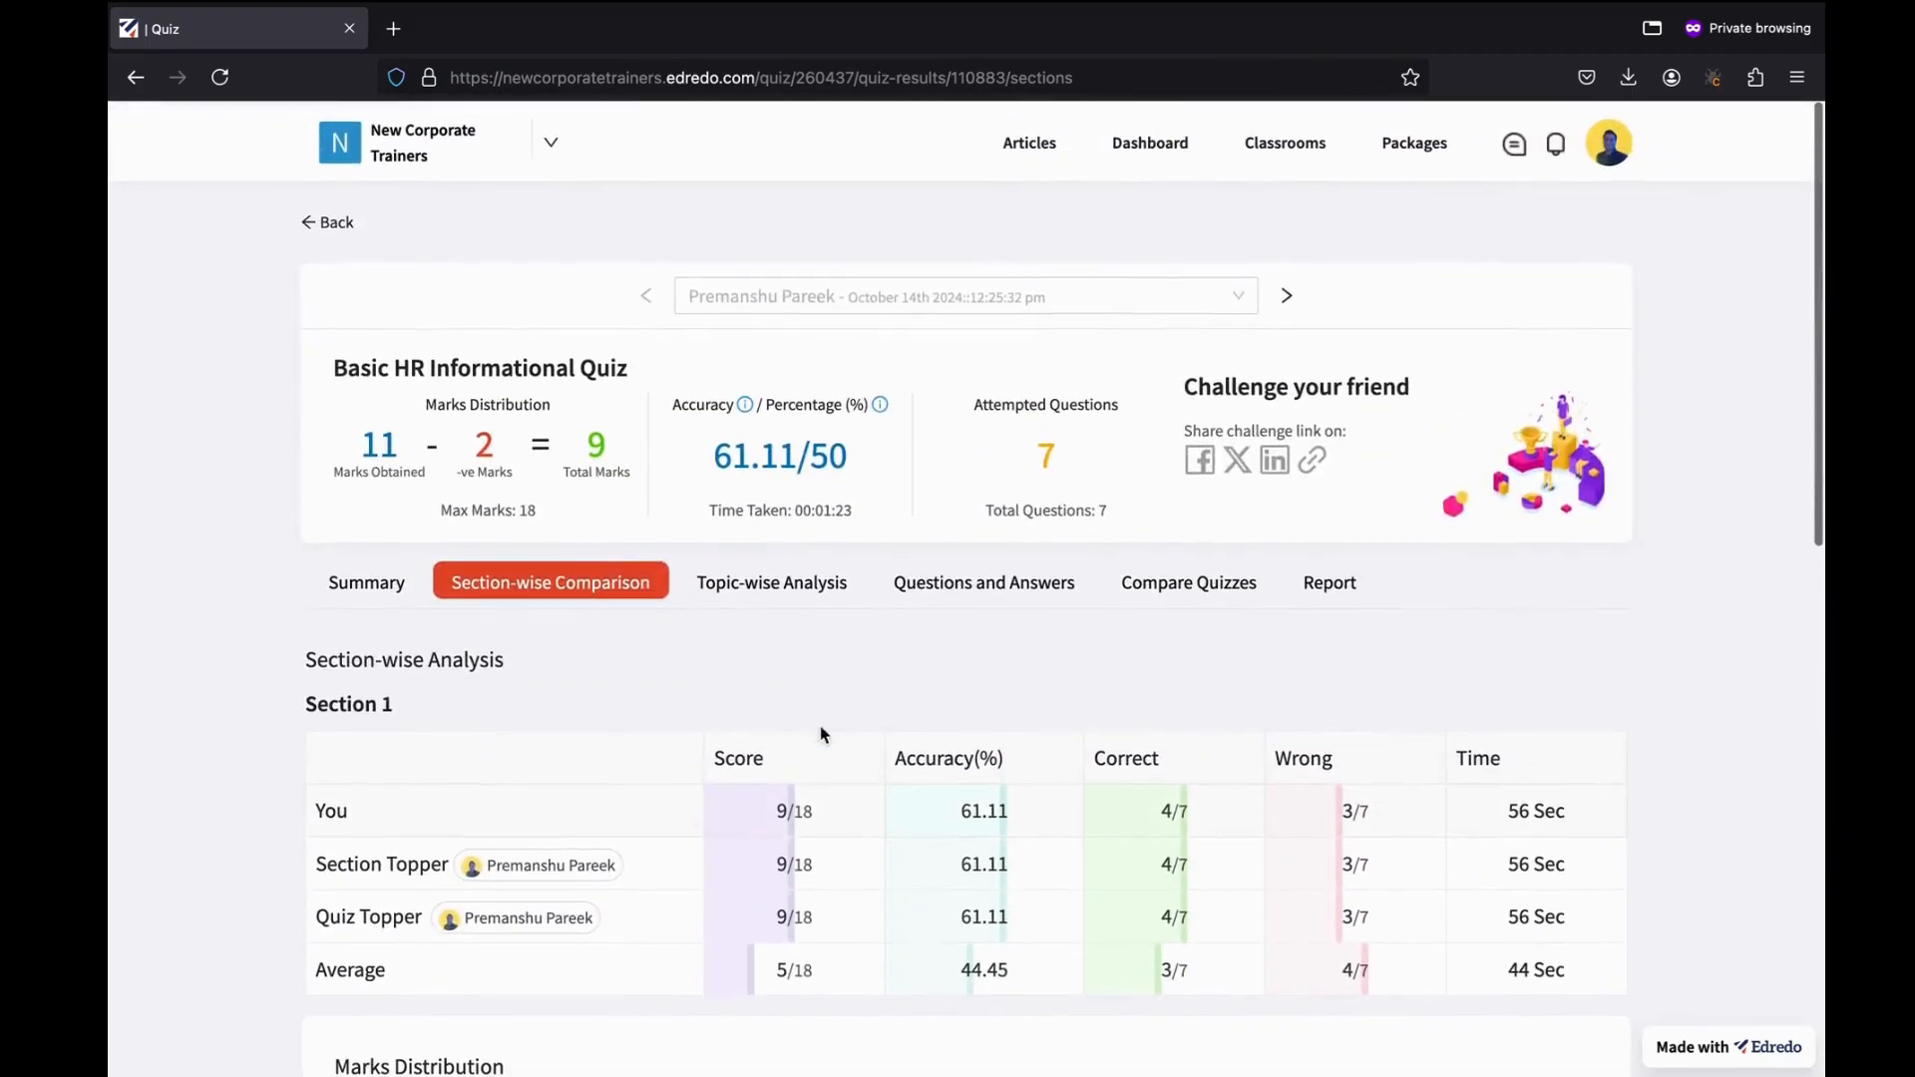
Show the Topic-wise Analysis of correct and incorrect answers per topic.
left_click(780, 585)
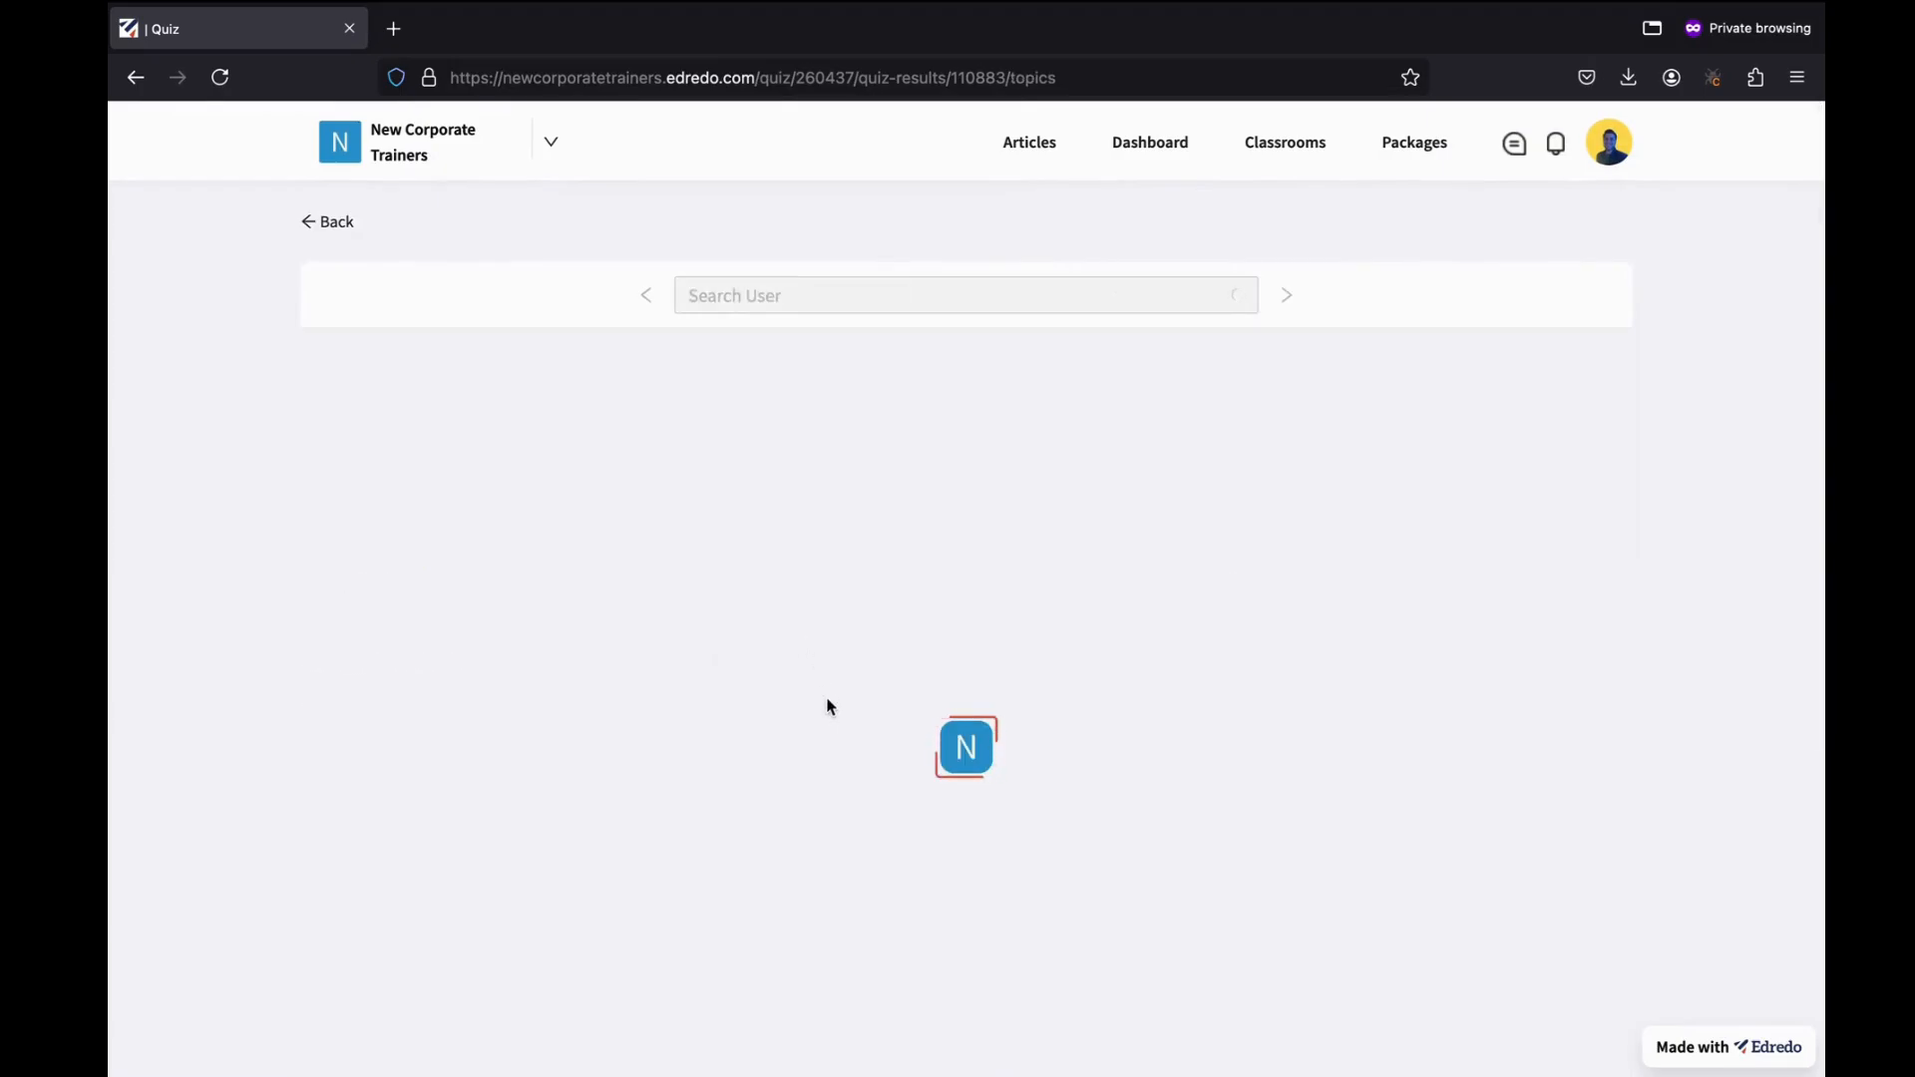
scroll(827, 706, "down", 3)
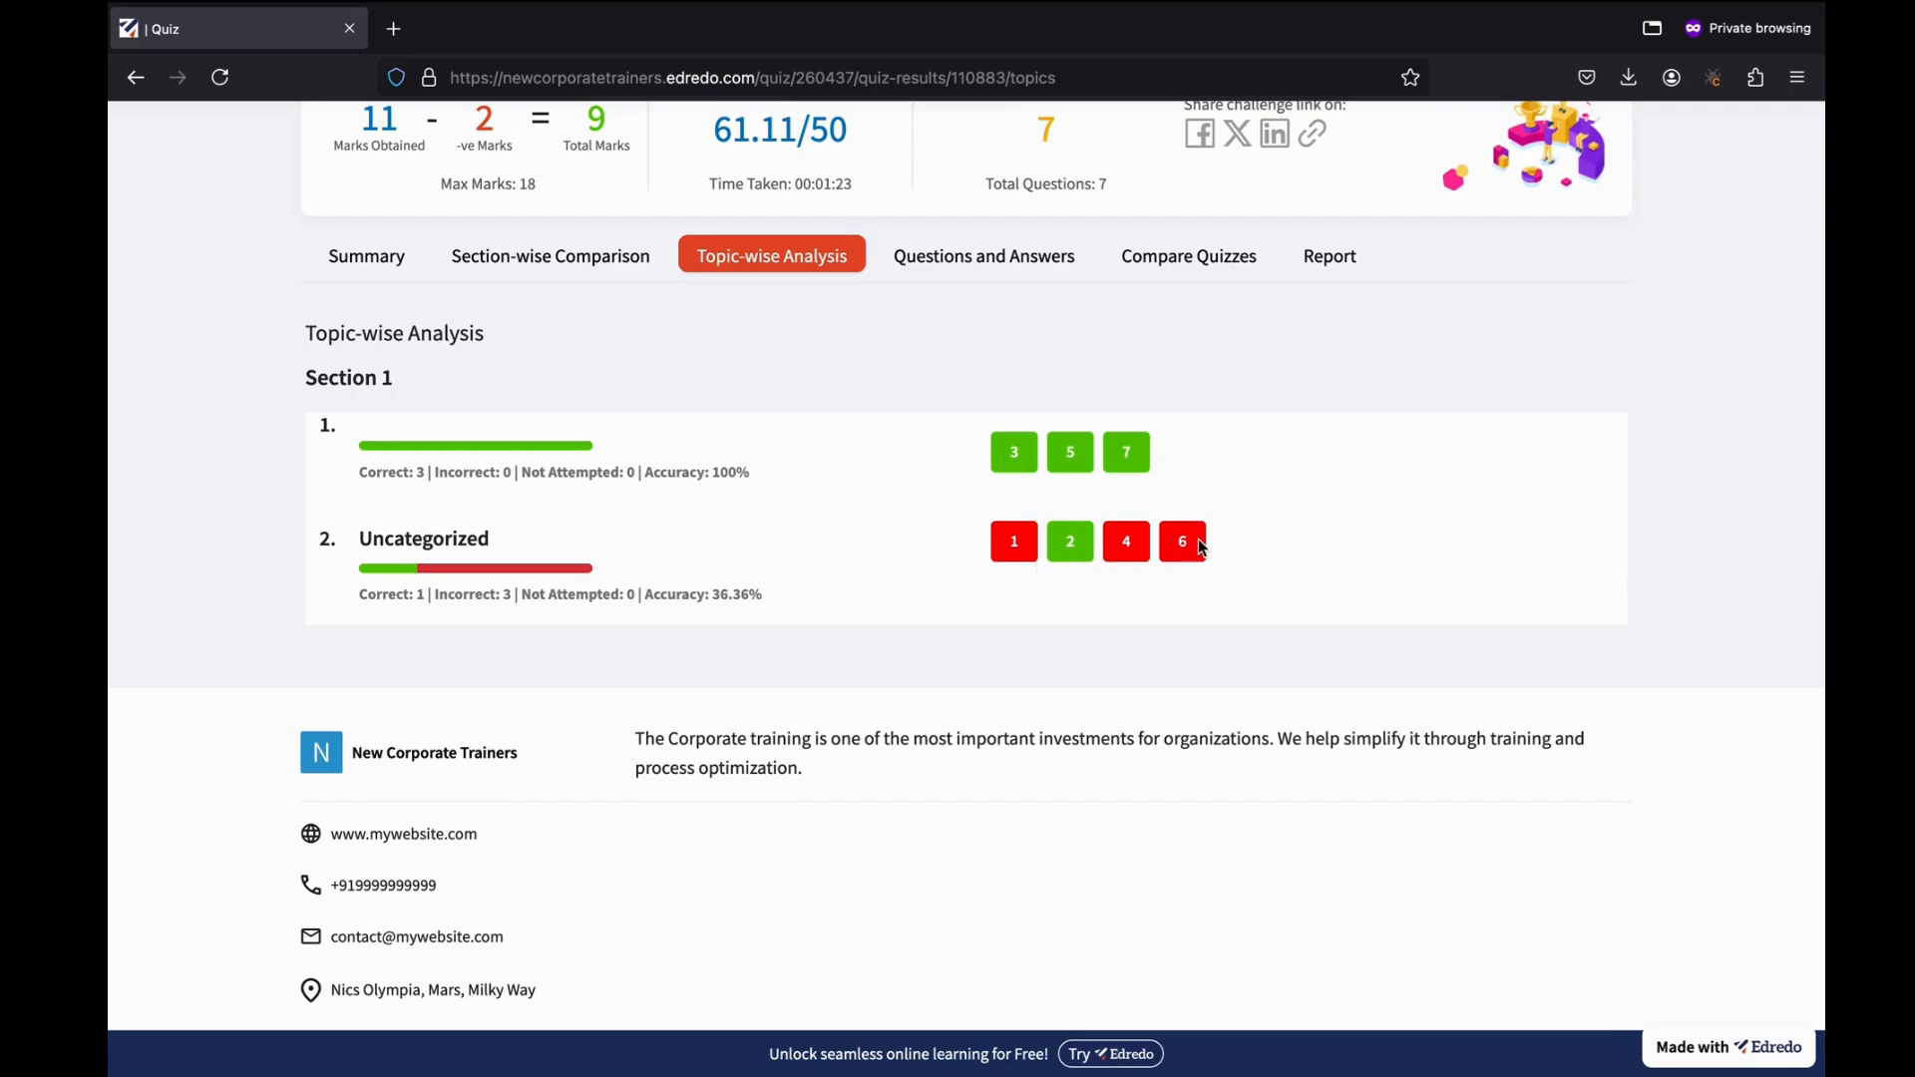
scroll(851, 547, "up", 2)
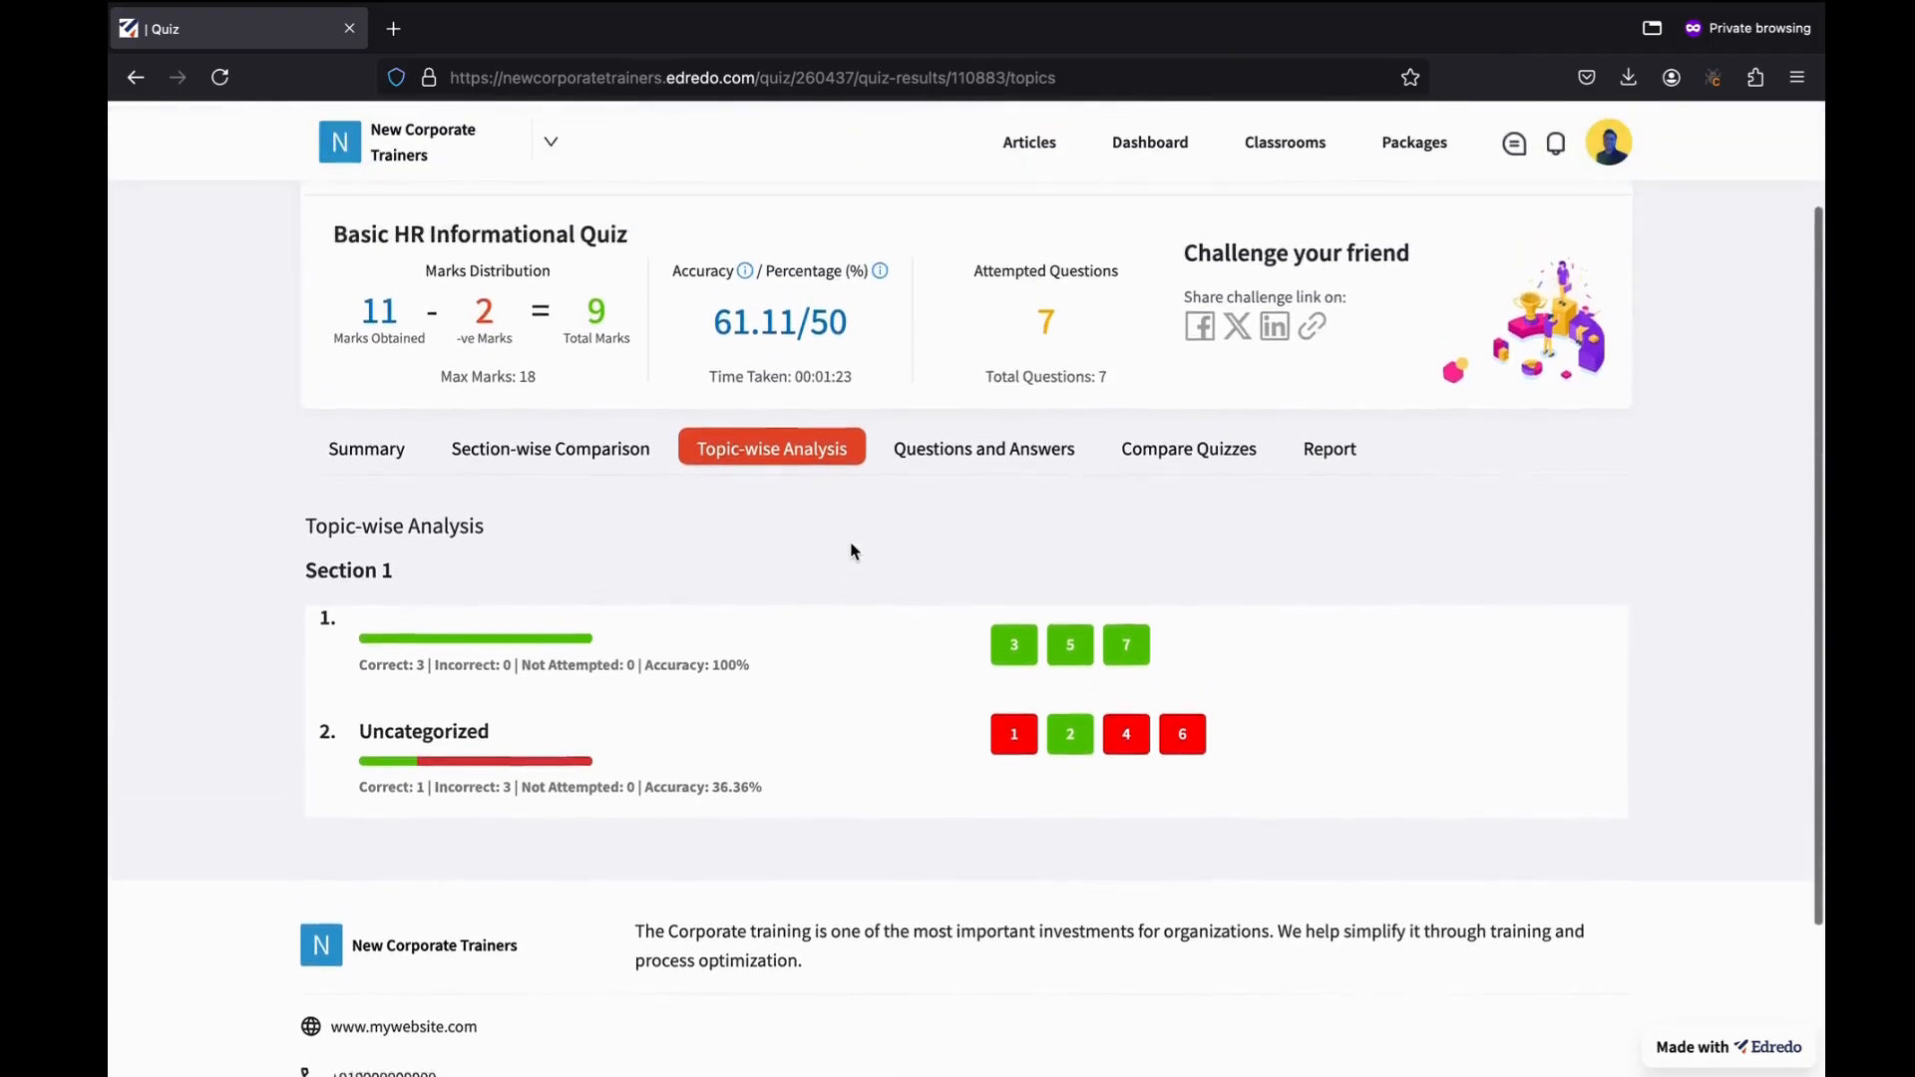
scroll(851, 550, "up", 1)
Review Questions 1–7 with the chosen answers, correct answers and per-question scores.
left_click(979, 510)
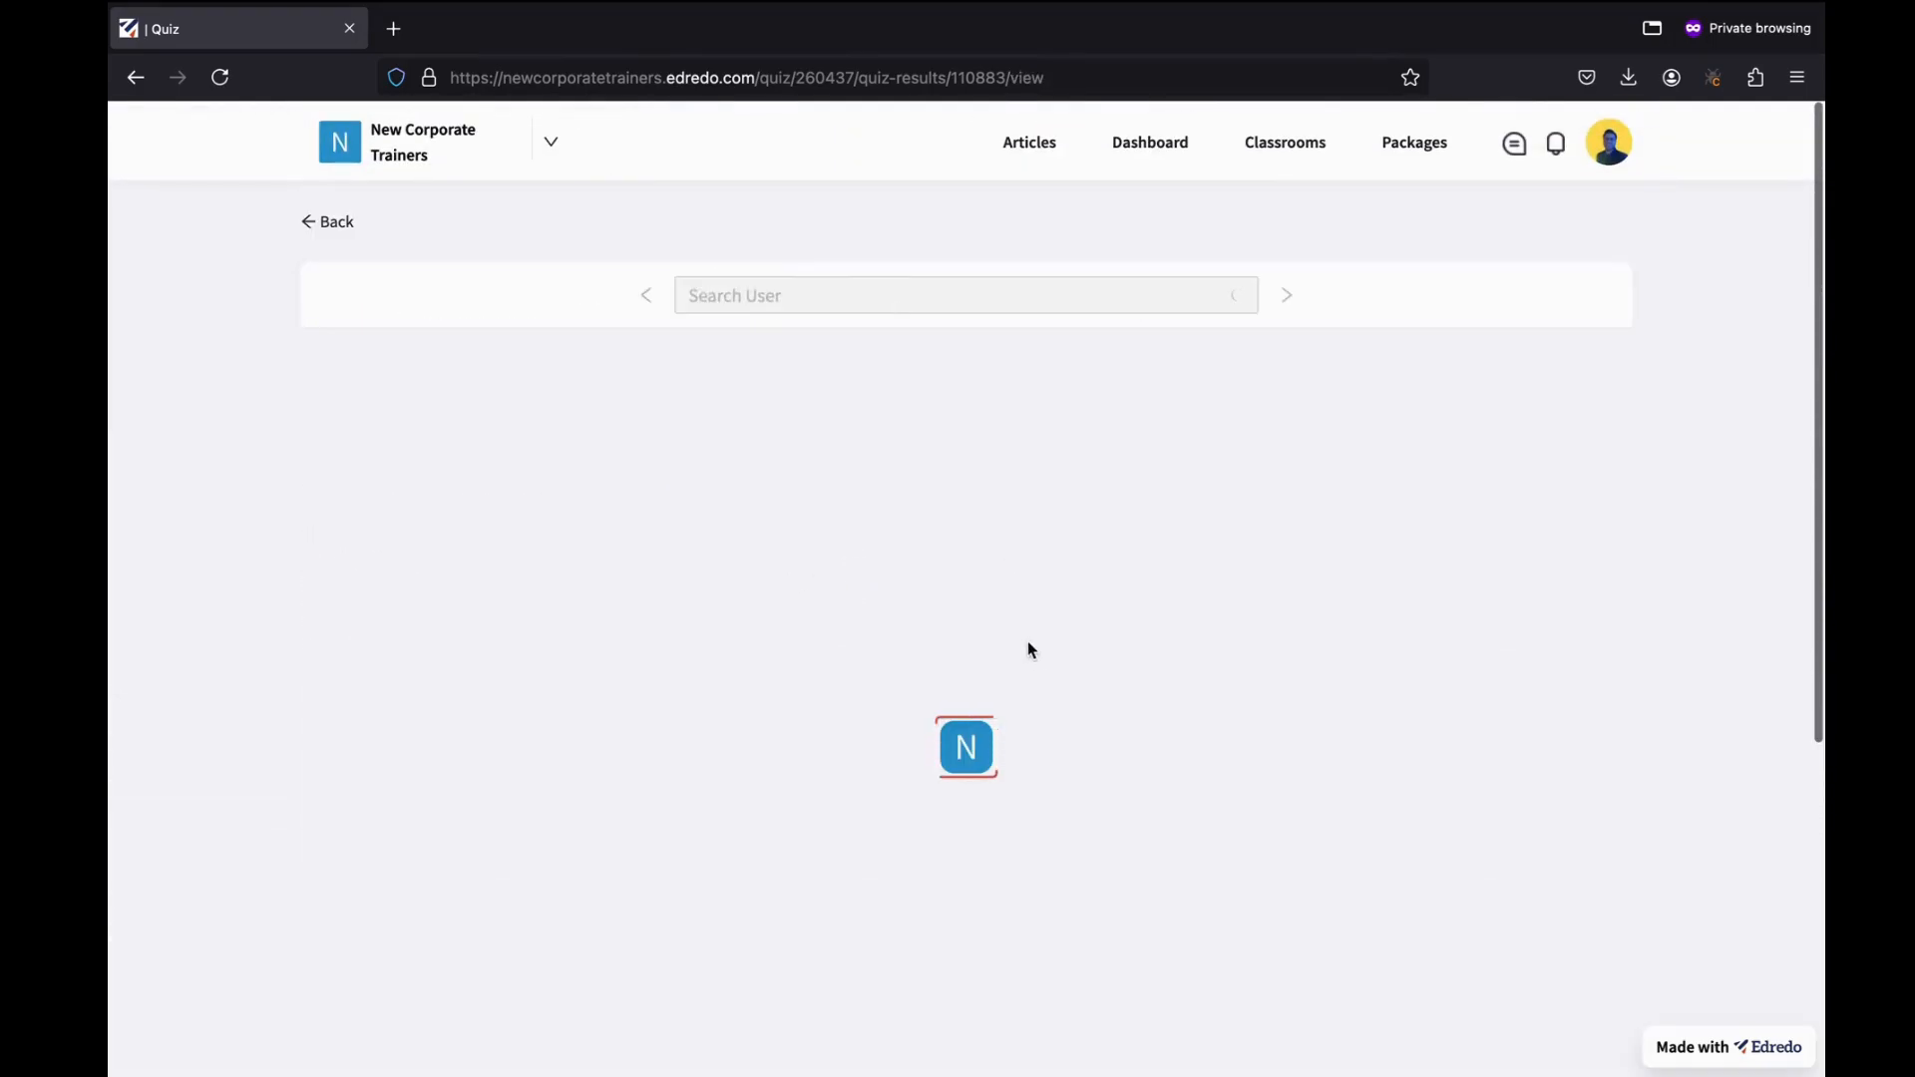
scroll(856, 778, "down", 3)
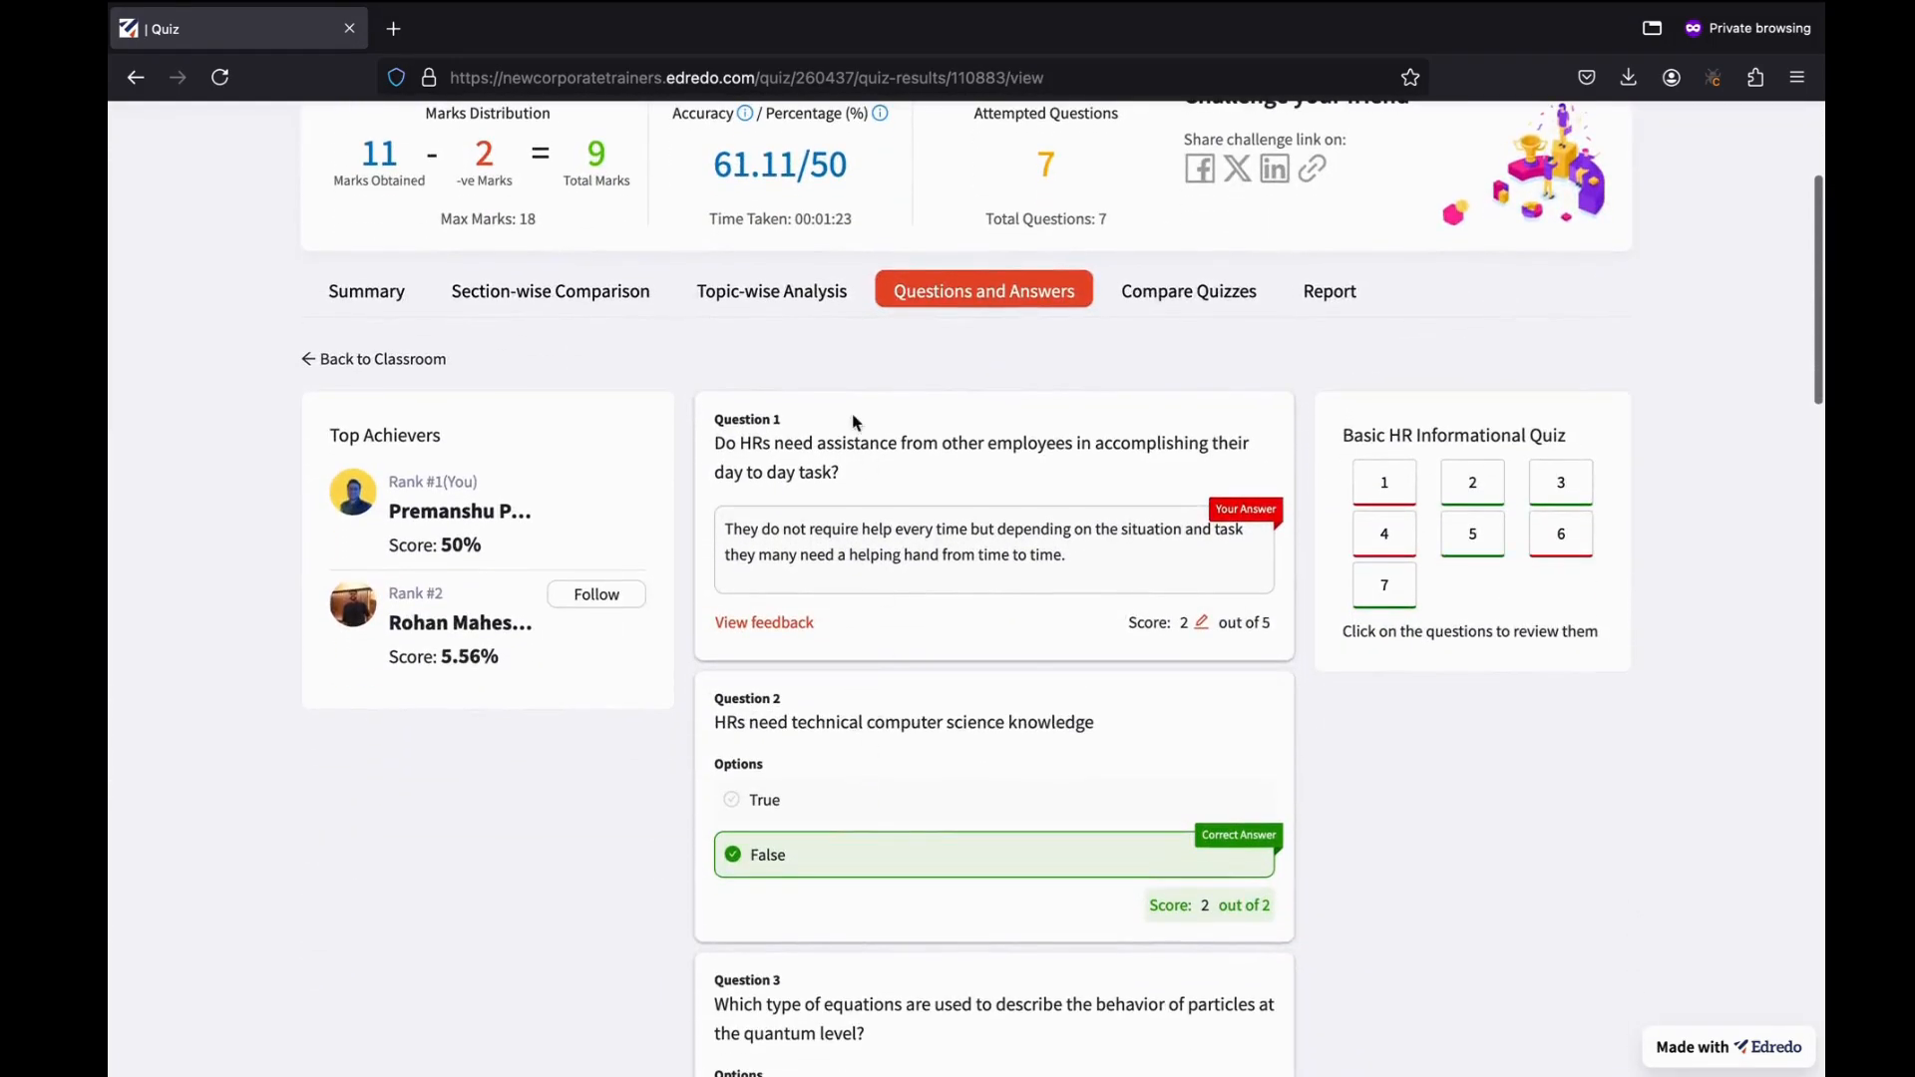
scroll(902, 774, "down", 9)
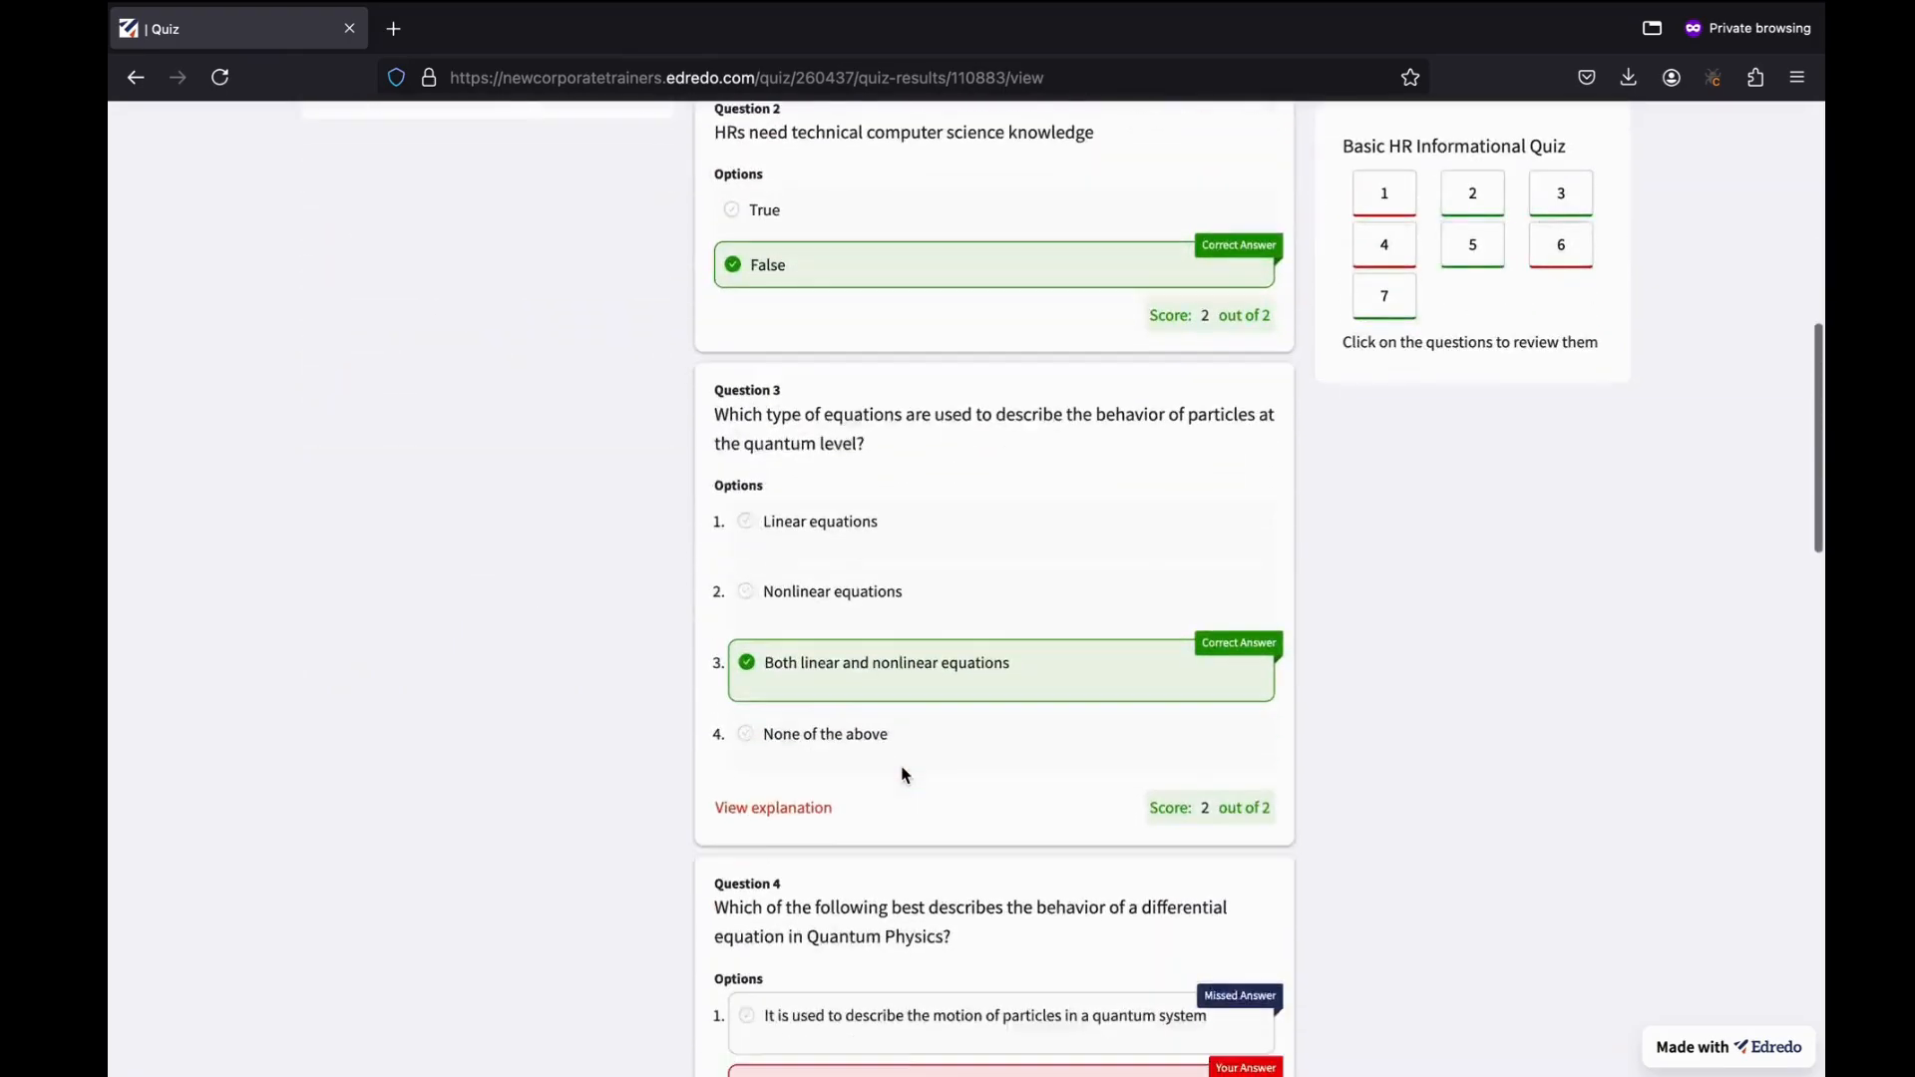
scroll(904, 773, "down", 1)
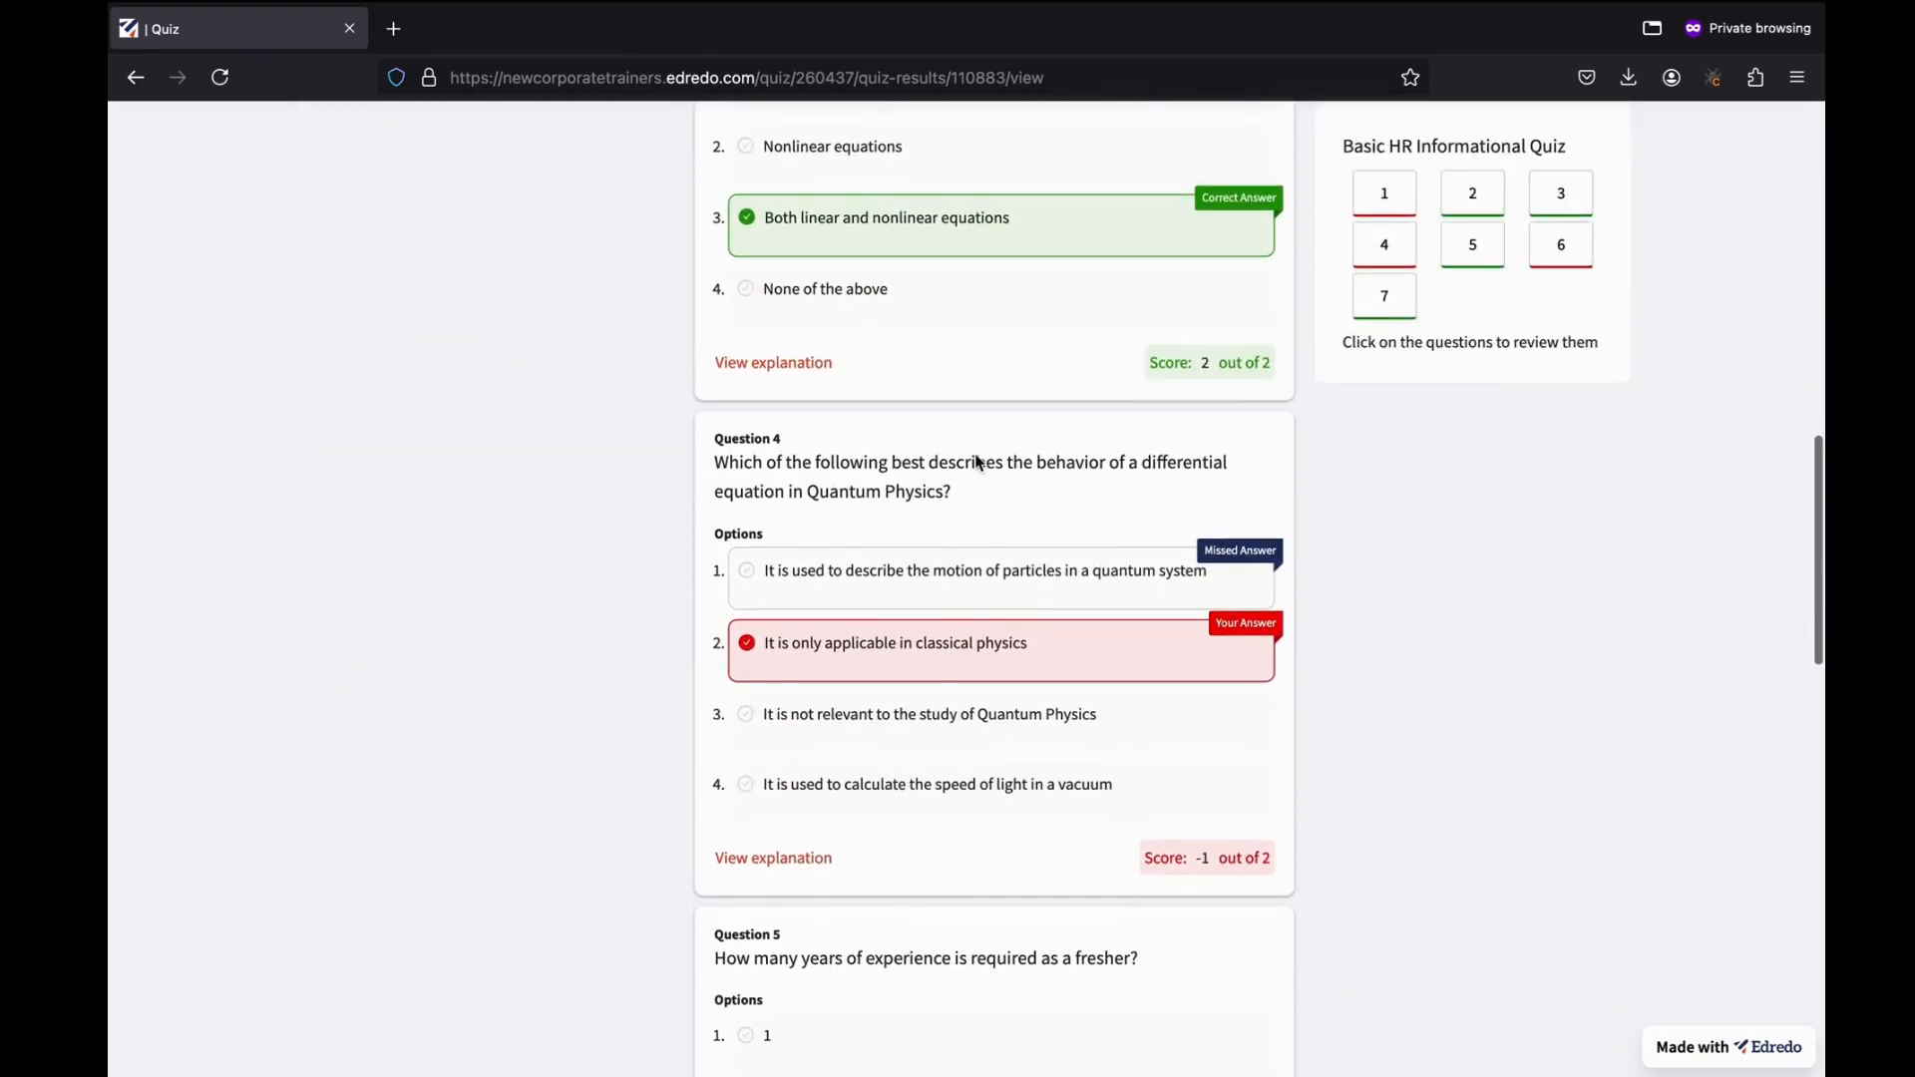
scroll(976, 461, "down", 2)
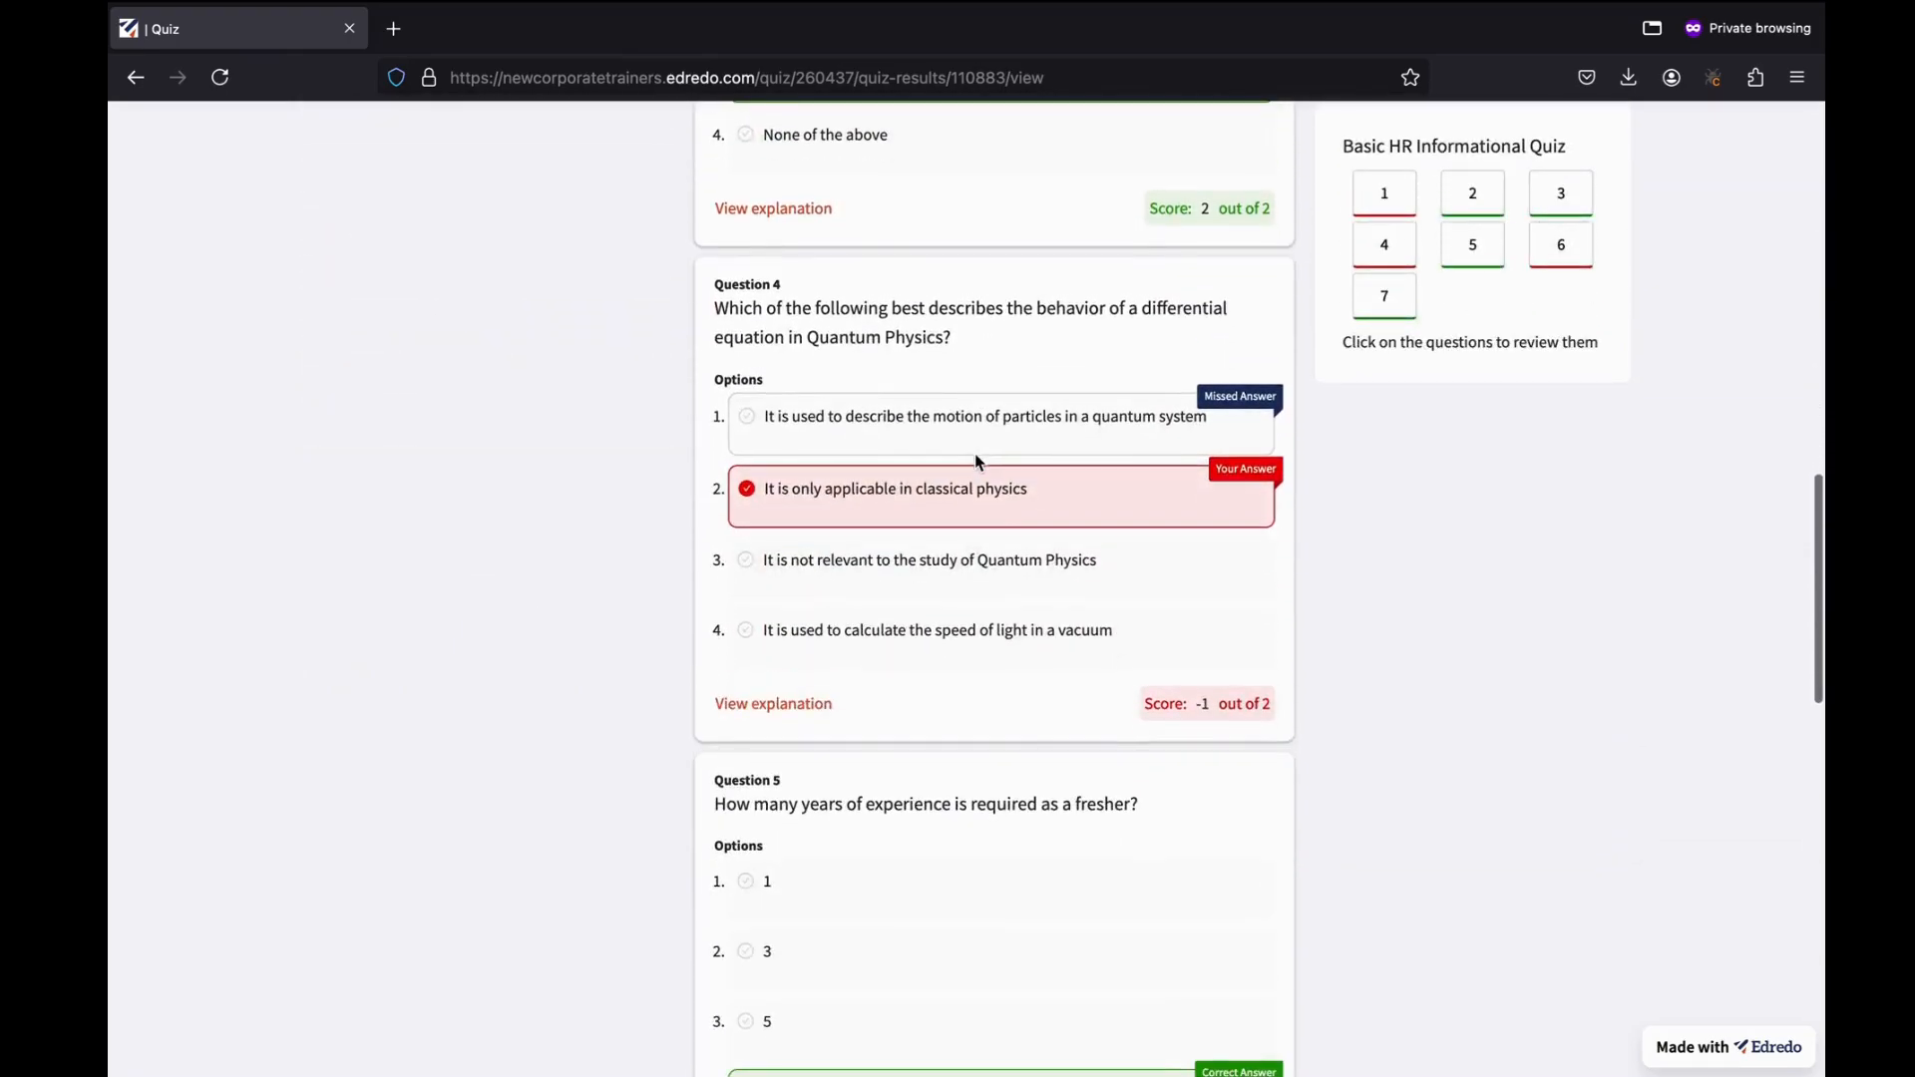
scroll(976, 461, "down", 13)
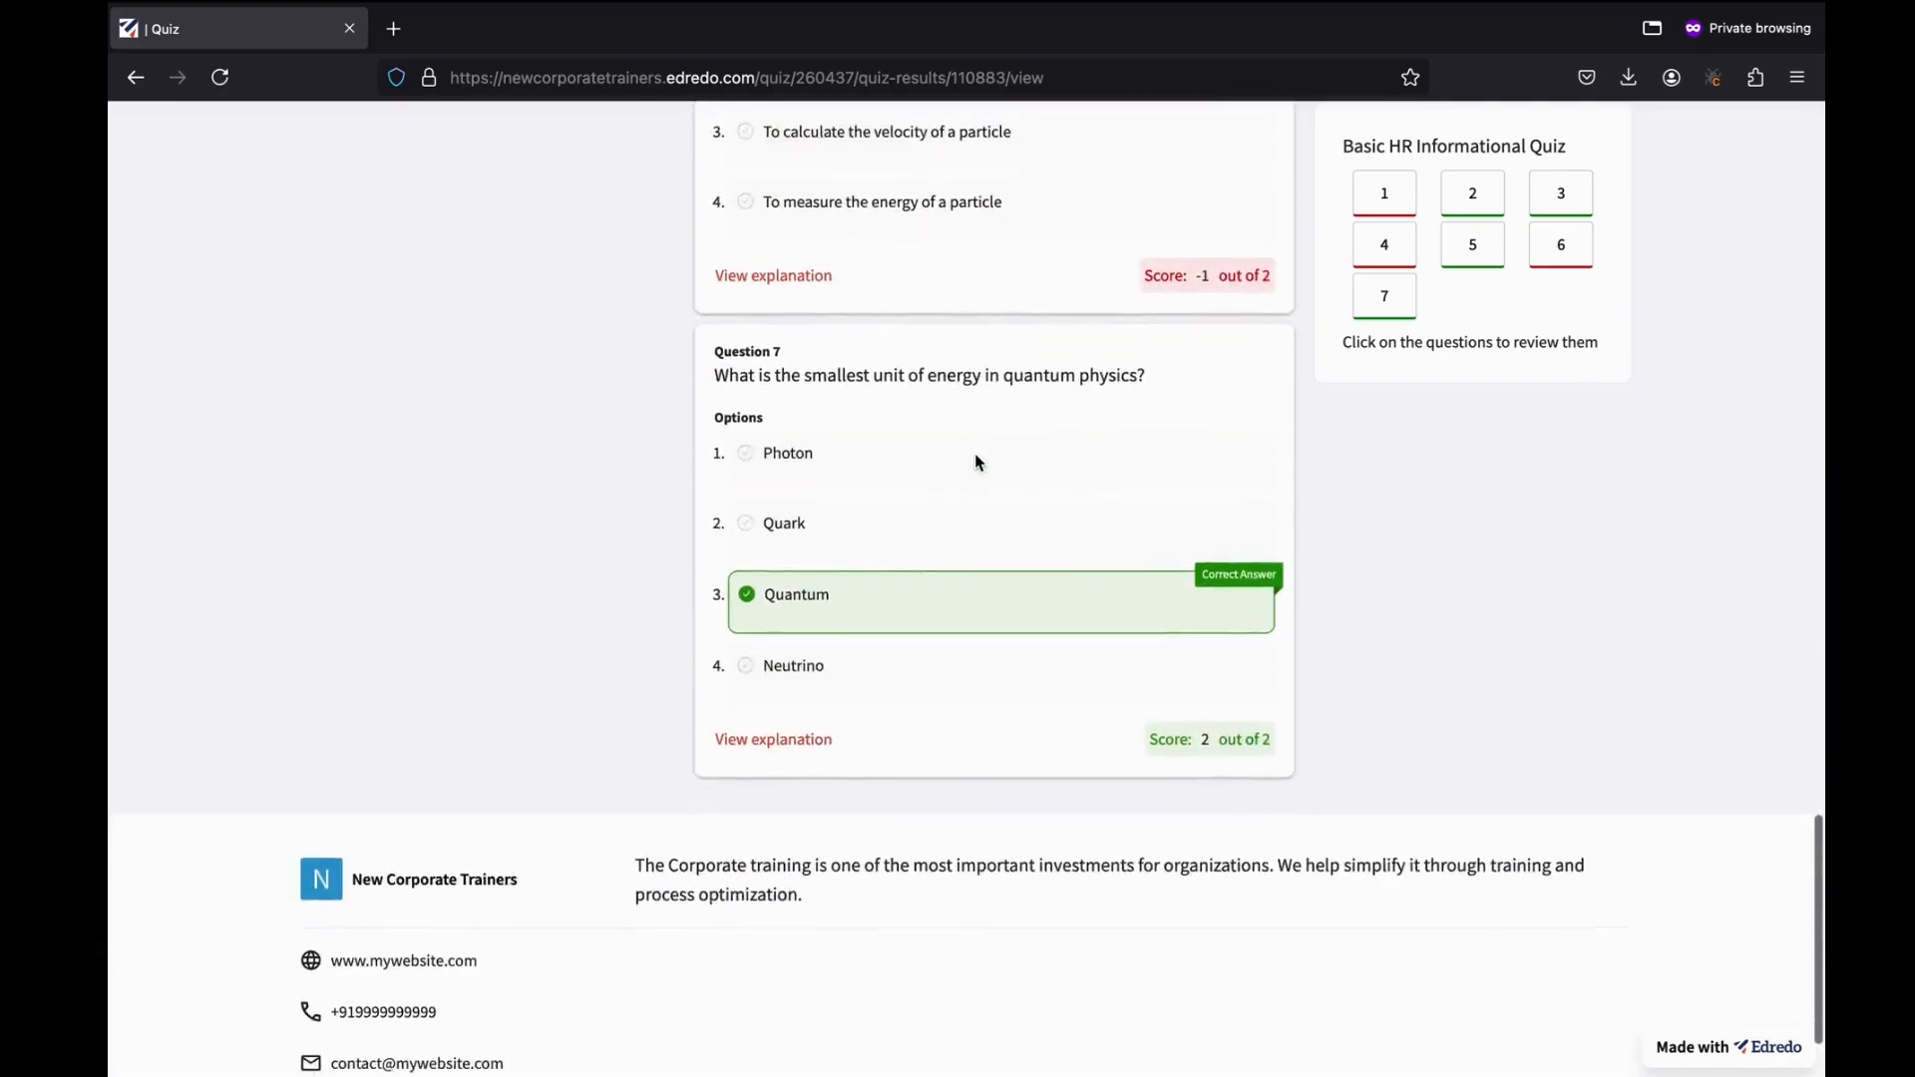
scroll(975, 462, "up", 8)
scroll(975, 462, "up", 10)
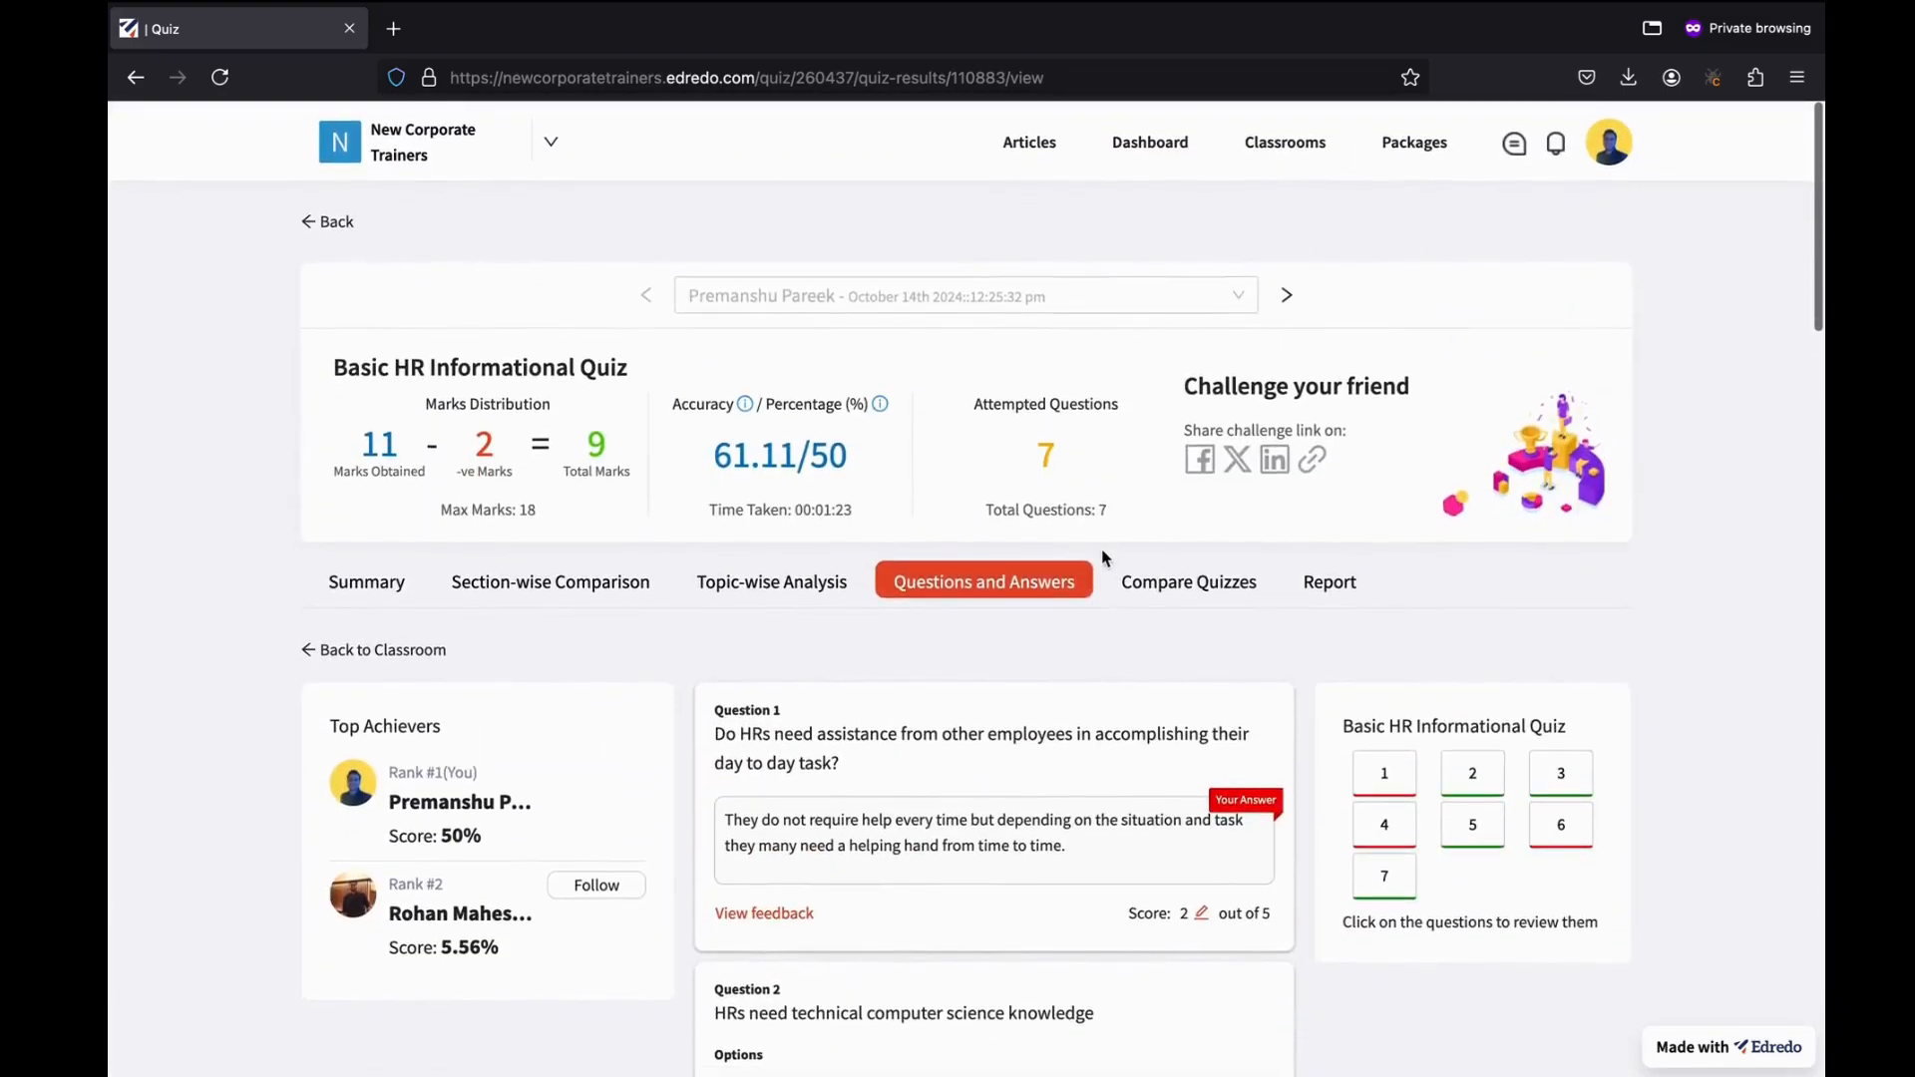
Compare quizzes after removing the 06 Jun, 10 Oct Quantum Physics and 15 Jun attempts.
left_click(1180, 595)
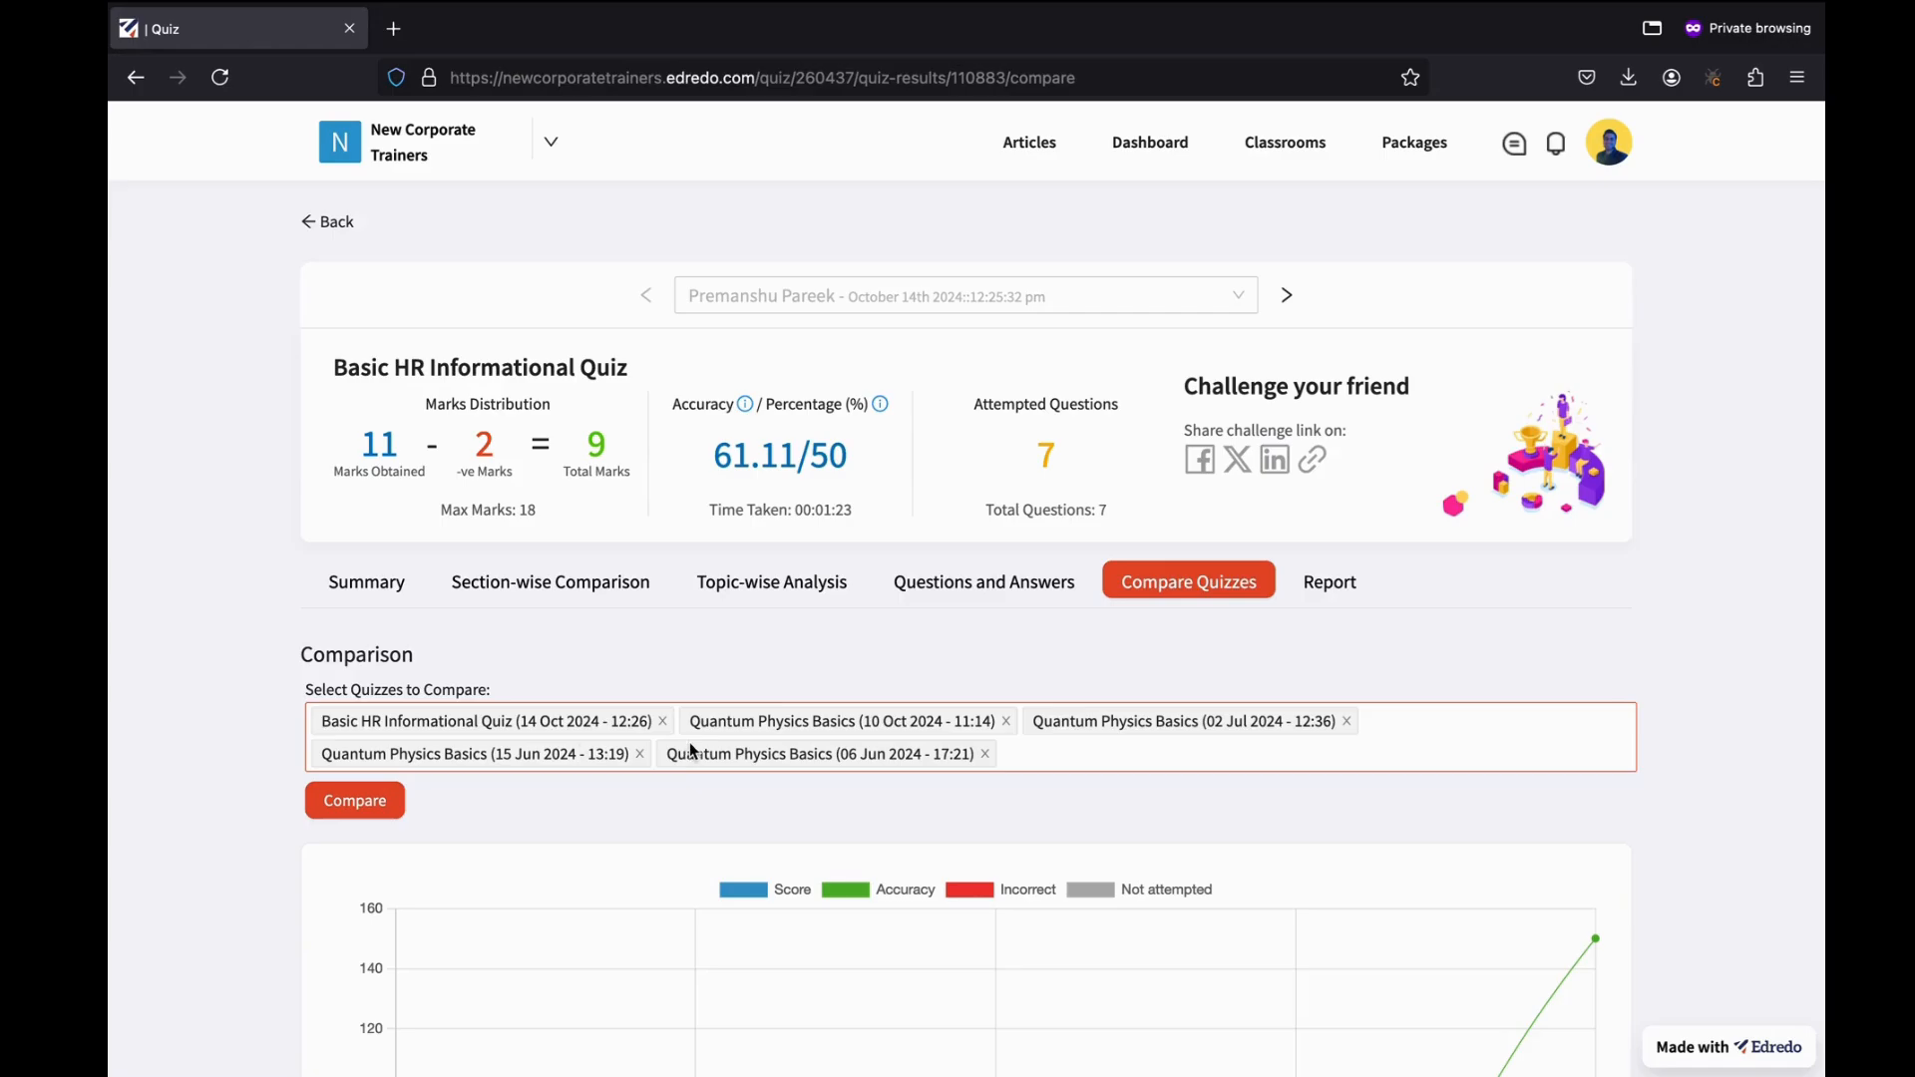
scroll(914, 838, "down", 5)
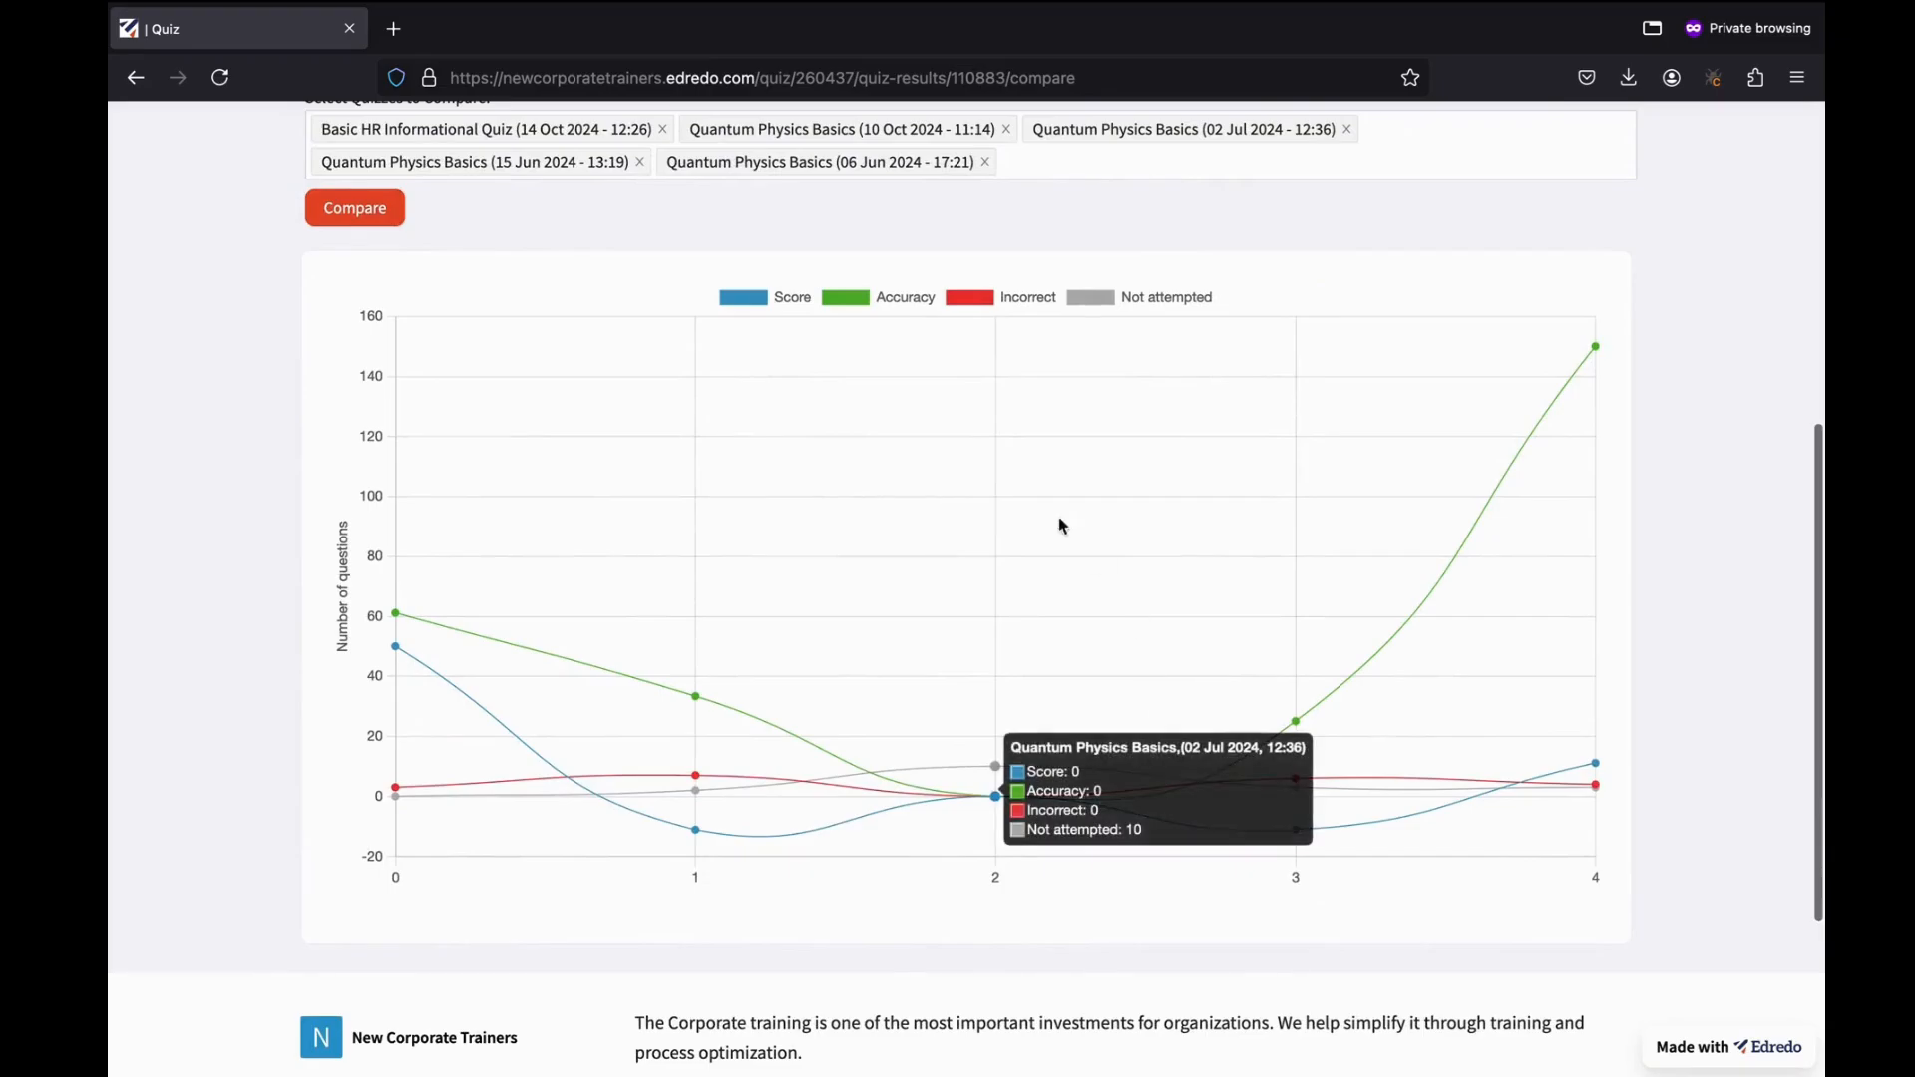
scroll(976, 632, "up", 3)
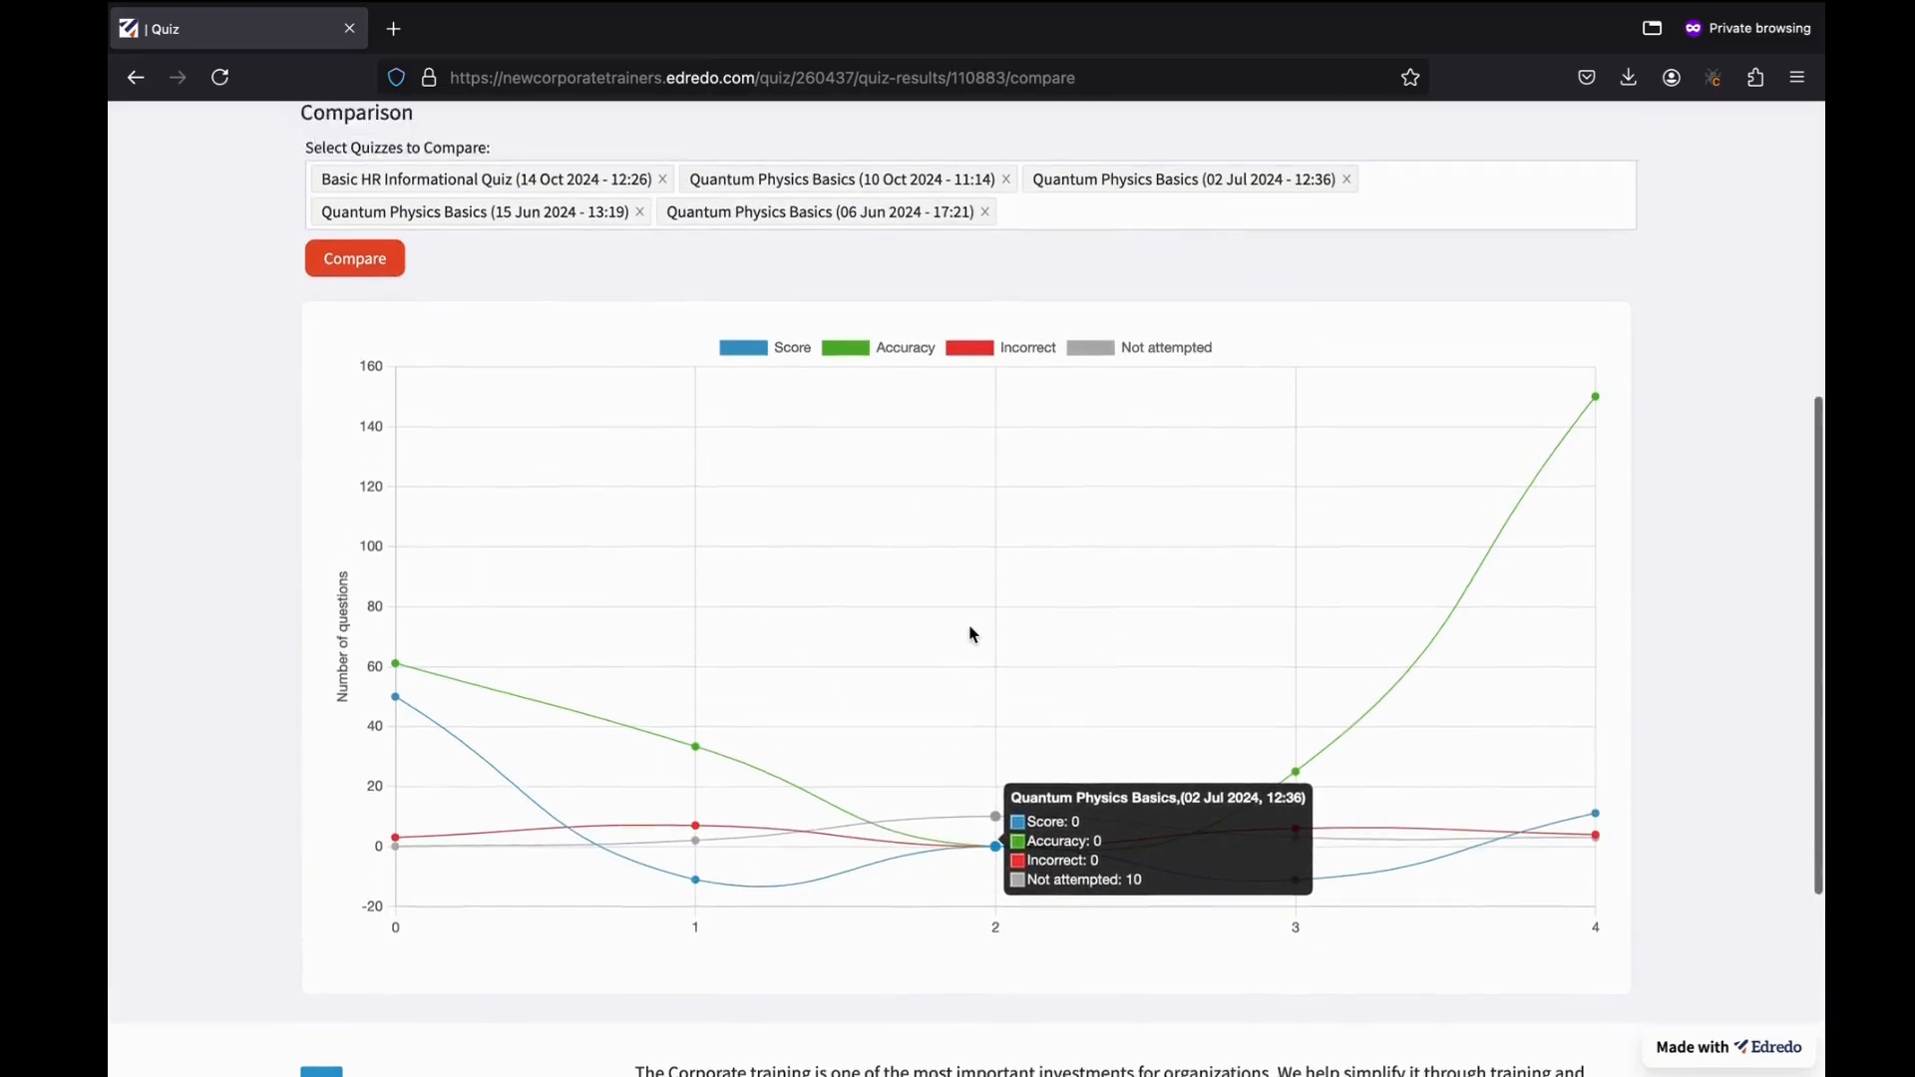
left_click(989, 436)
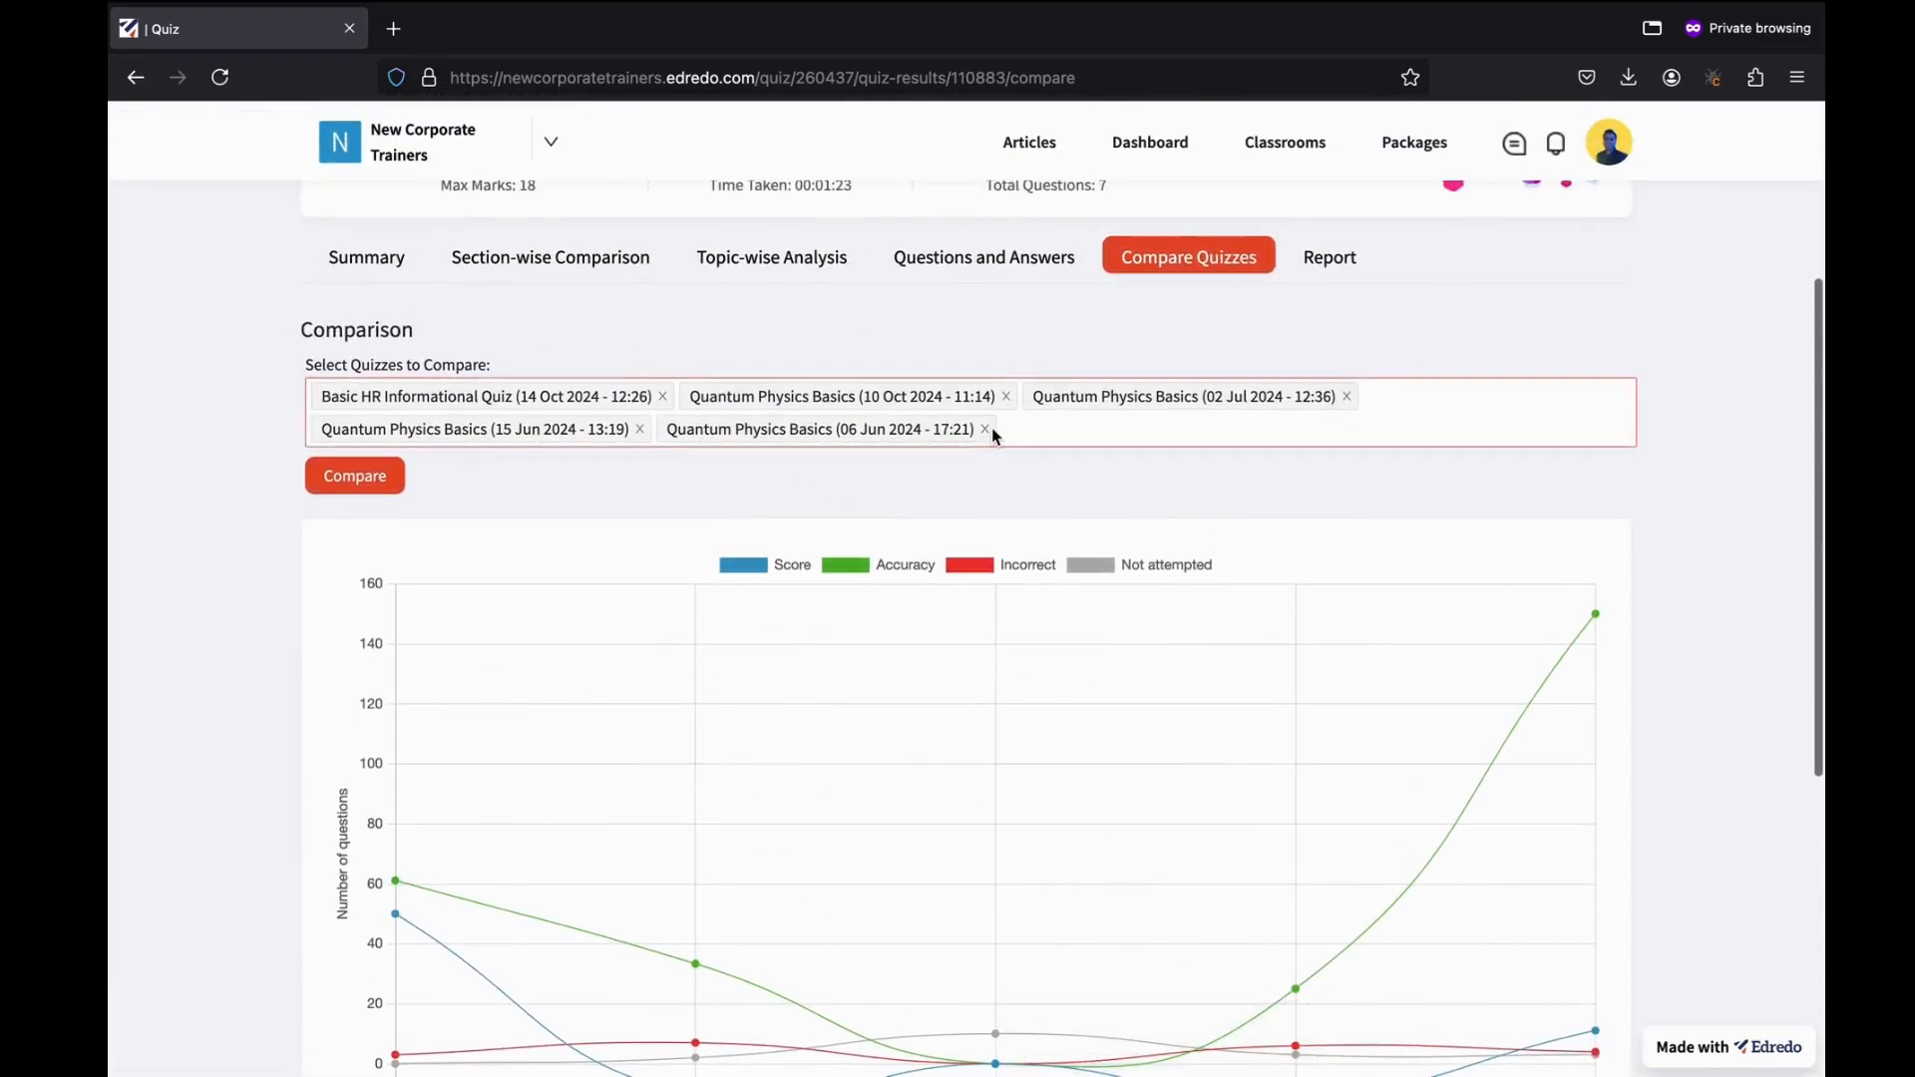
left_click(984, 429)
left_click(1006, 398)
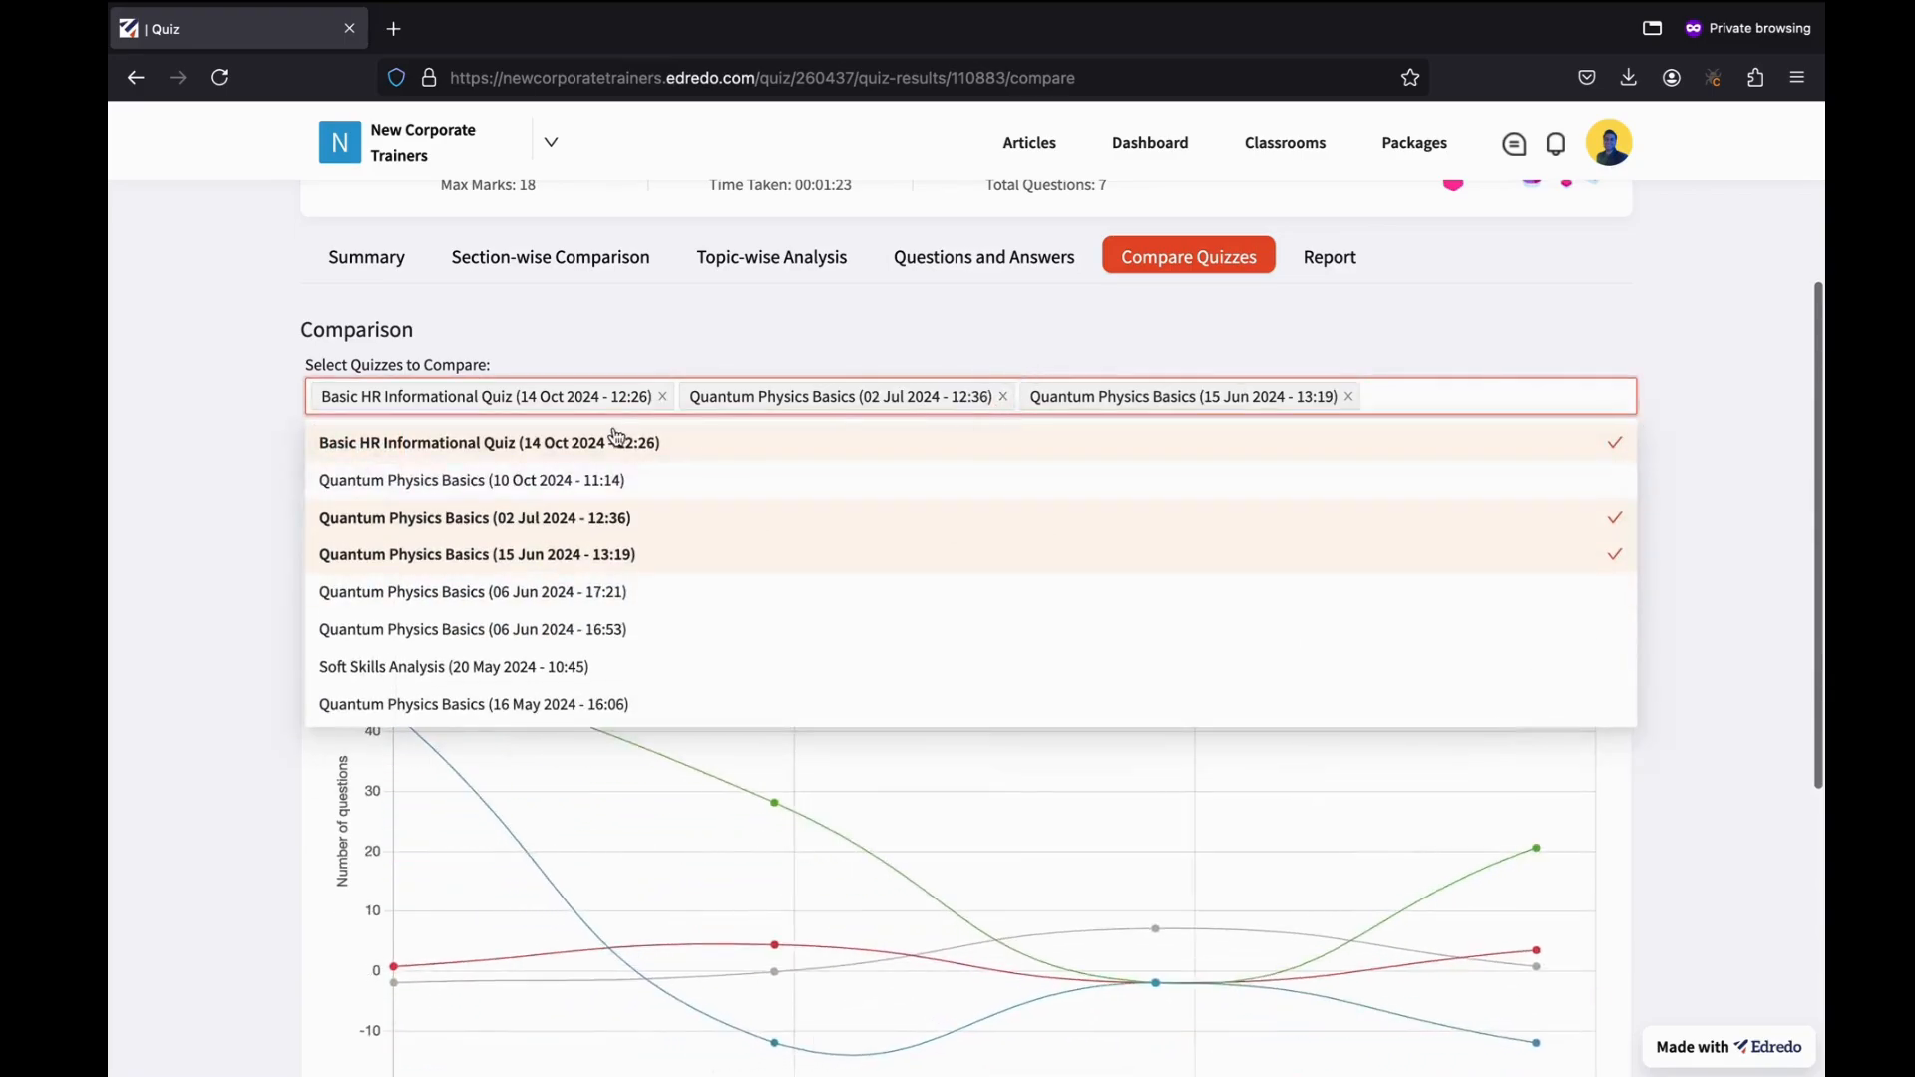
left_click(1347, 397)
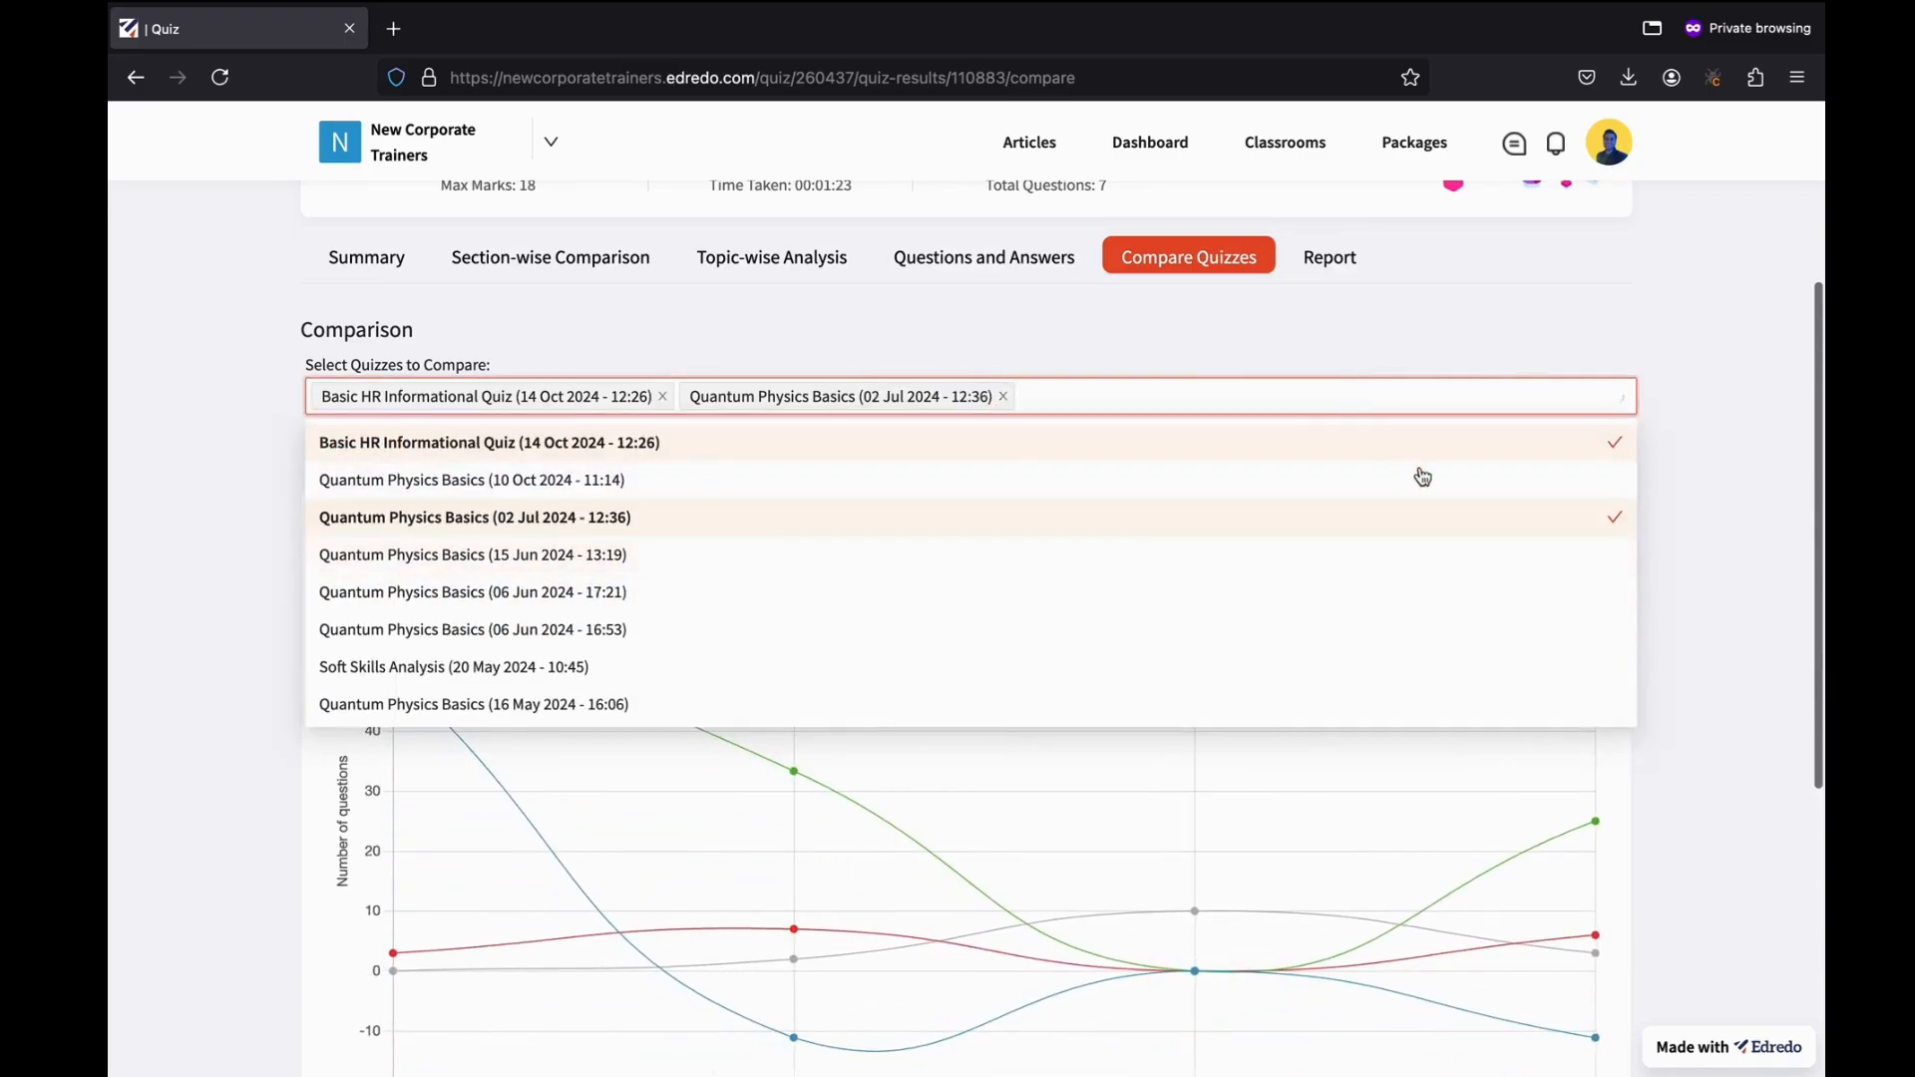
left_click(1650, 452)
left_click(355, 448)
mouse_move(523, 554)
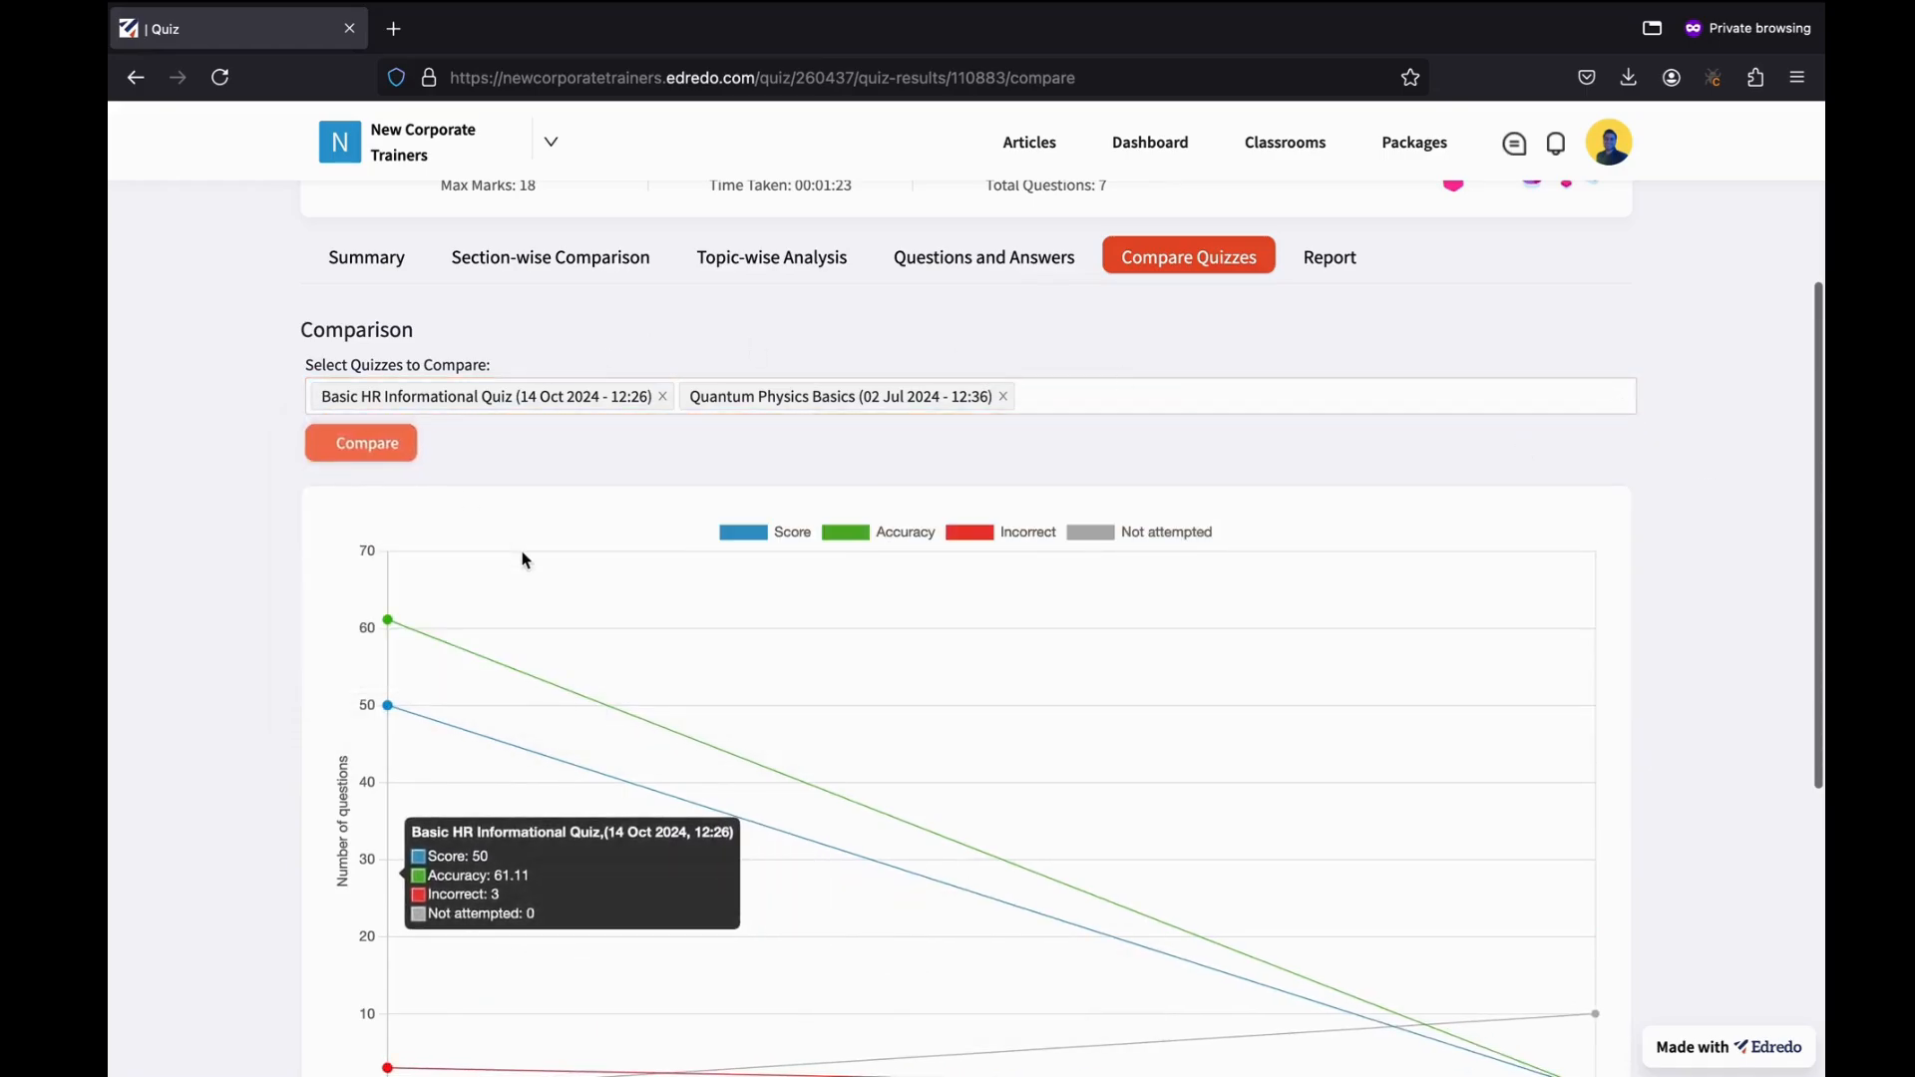
scroll(748, 791, "down", 2)
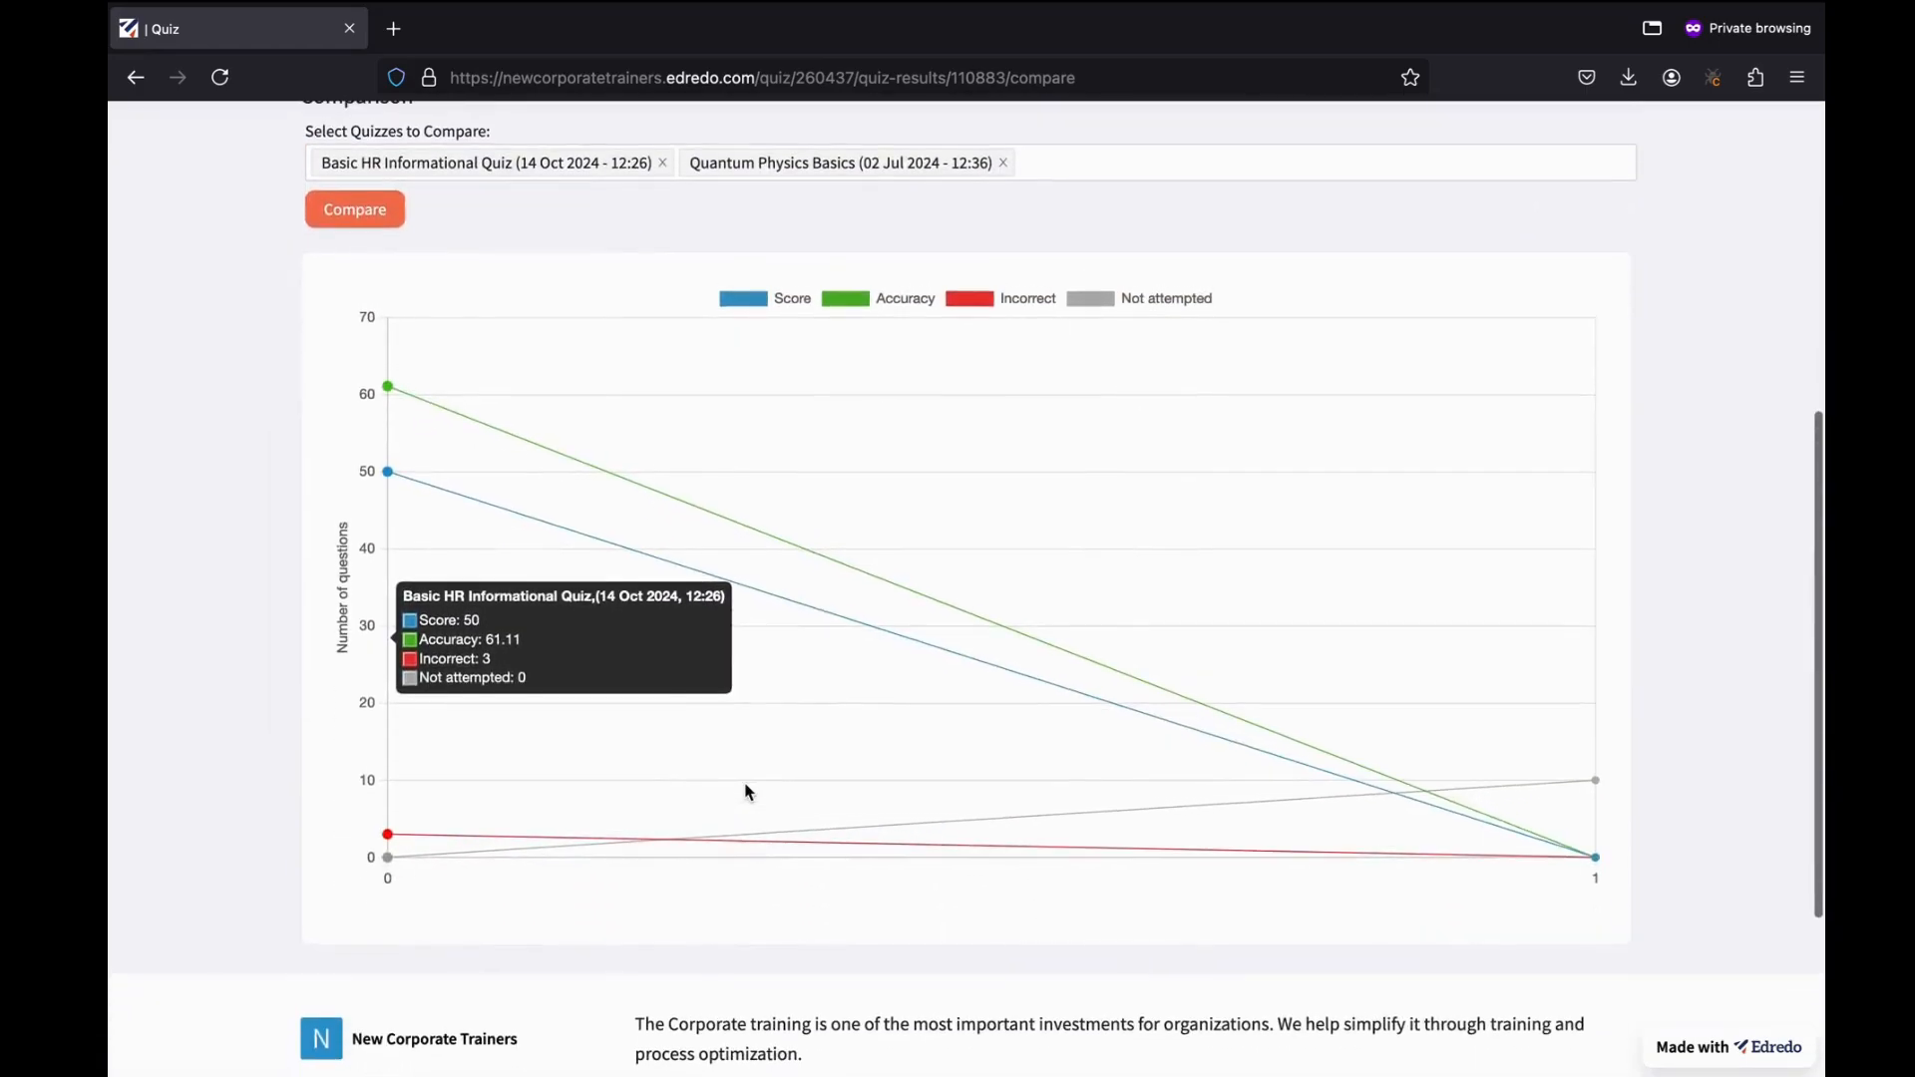
scroll(893, 594, "up", 2)
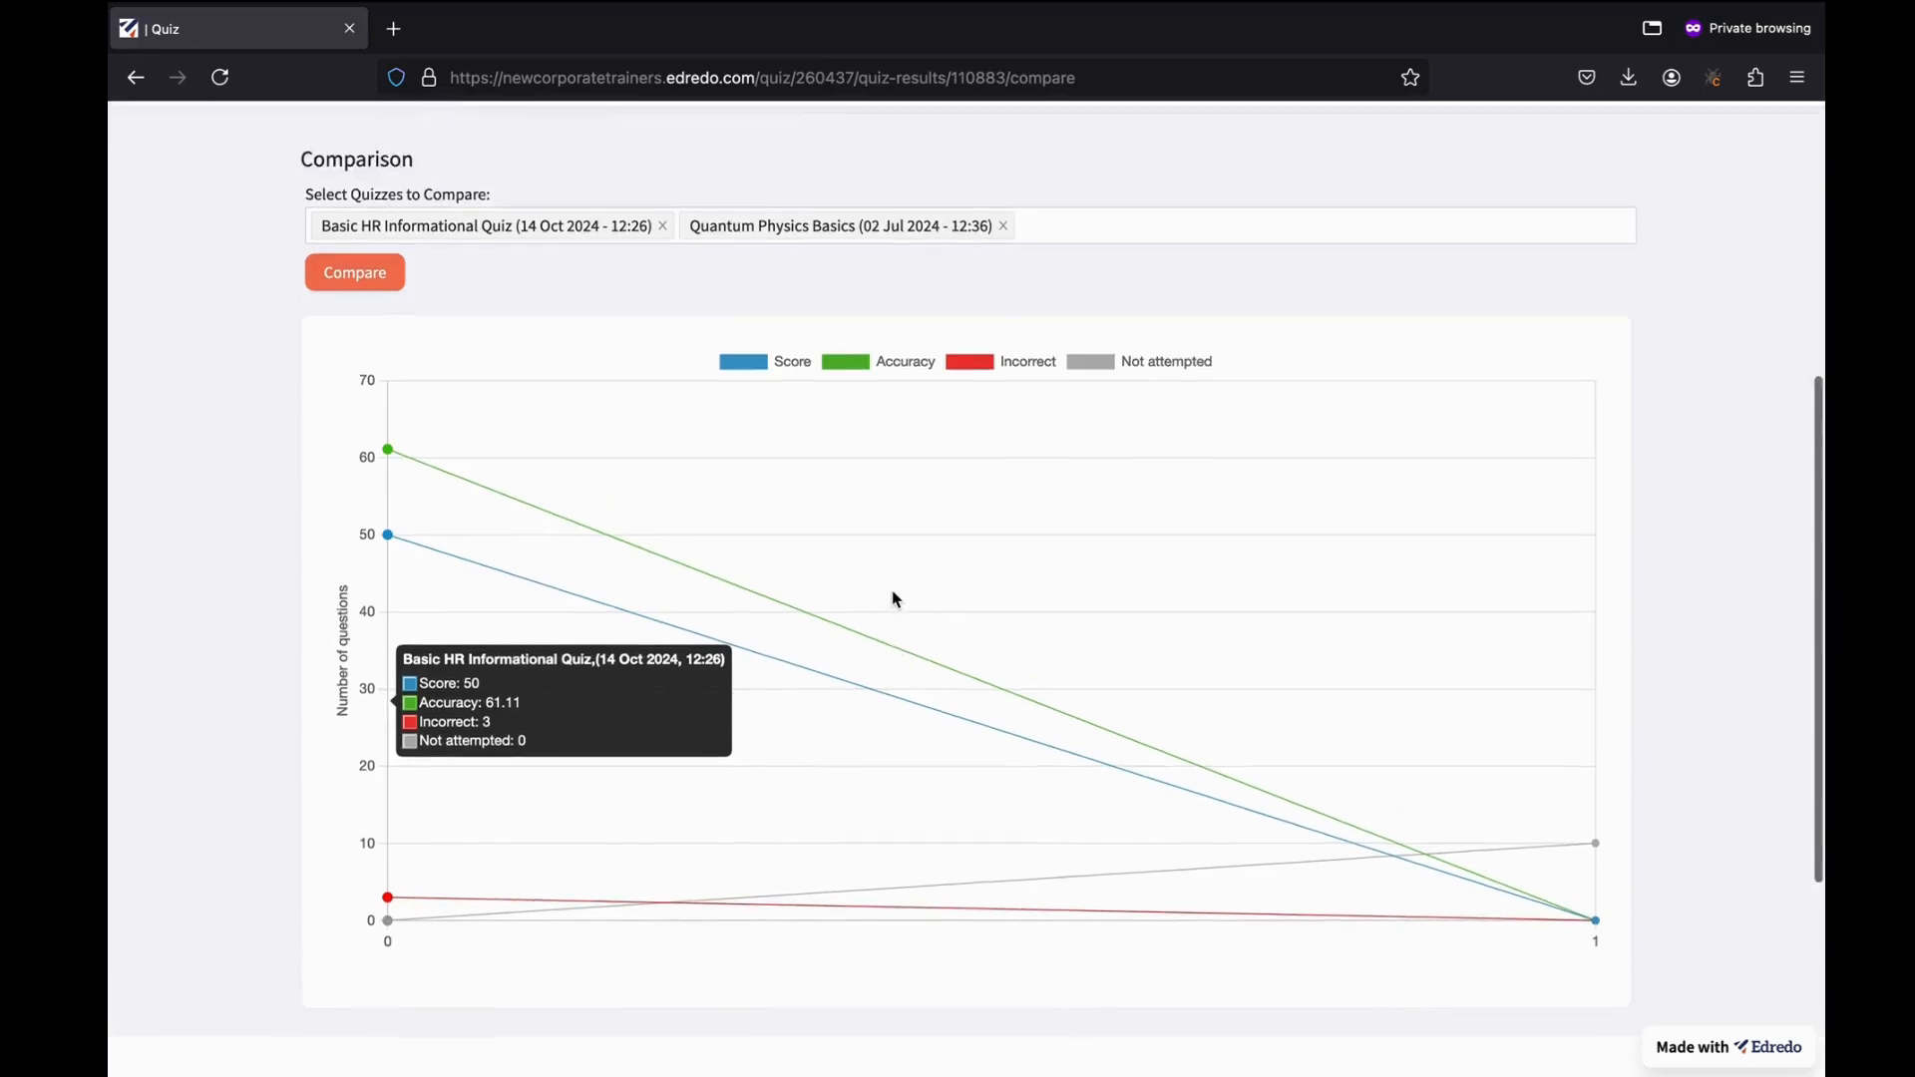
Add the Soft Skills Analysis (20 May 2024) attempt to the comparison chart.
left_click(1107, 397)
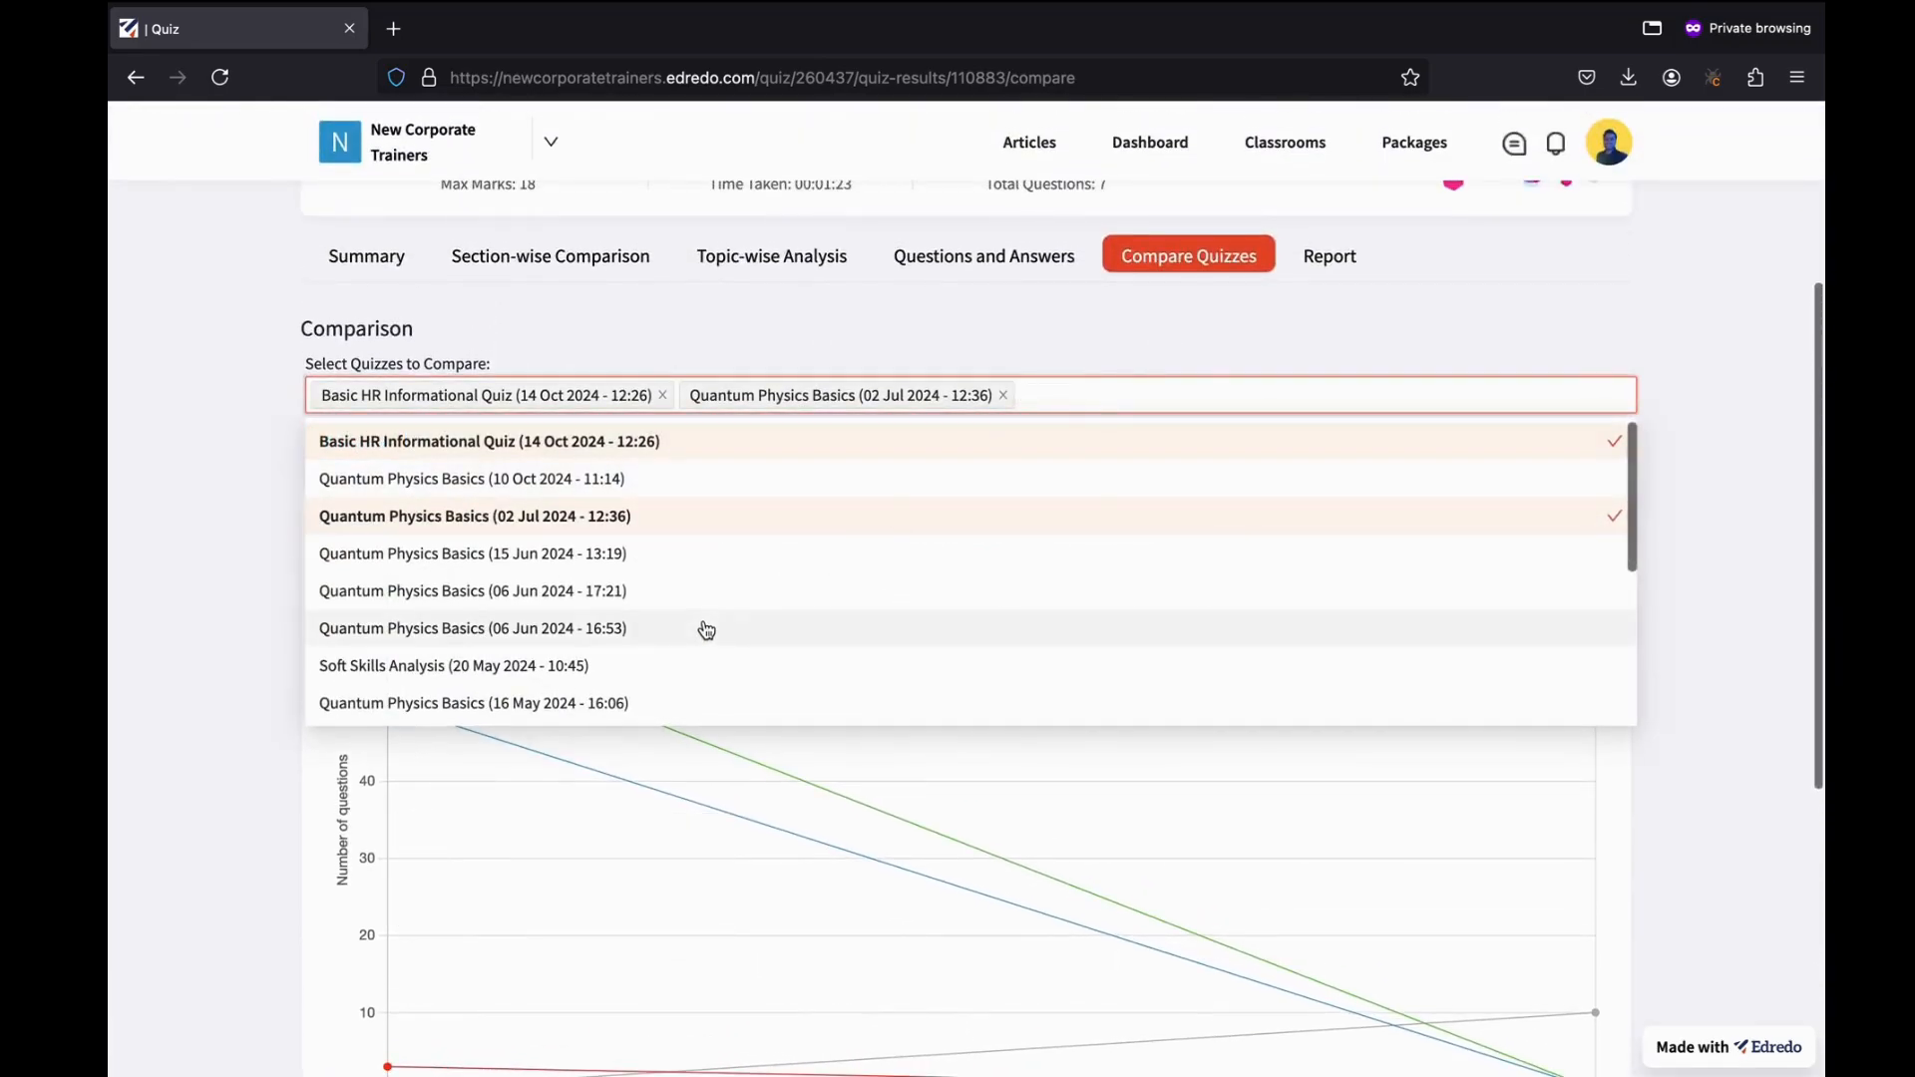
scroll(756, 614, "down", 2)
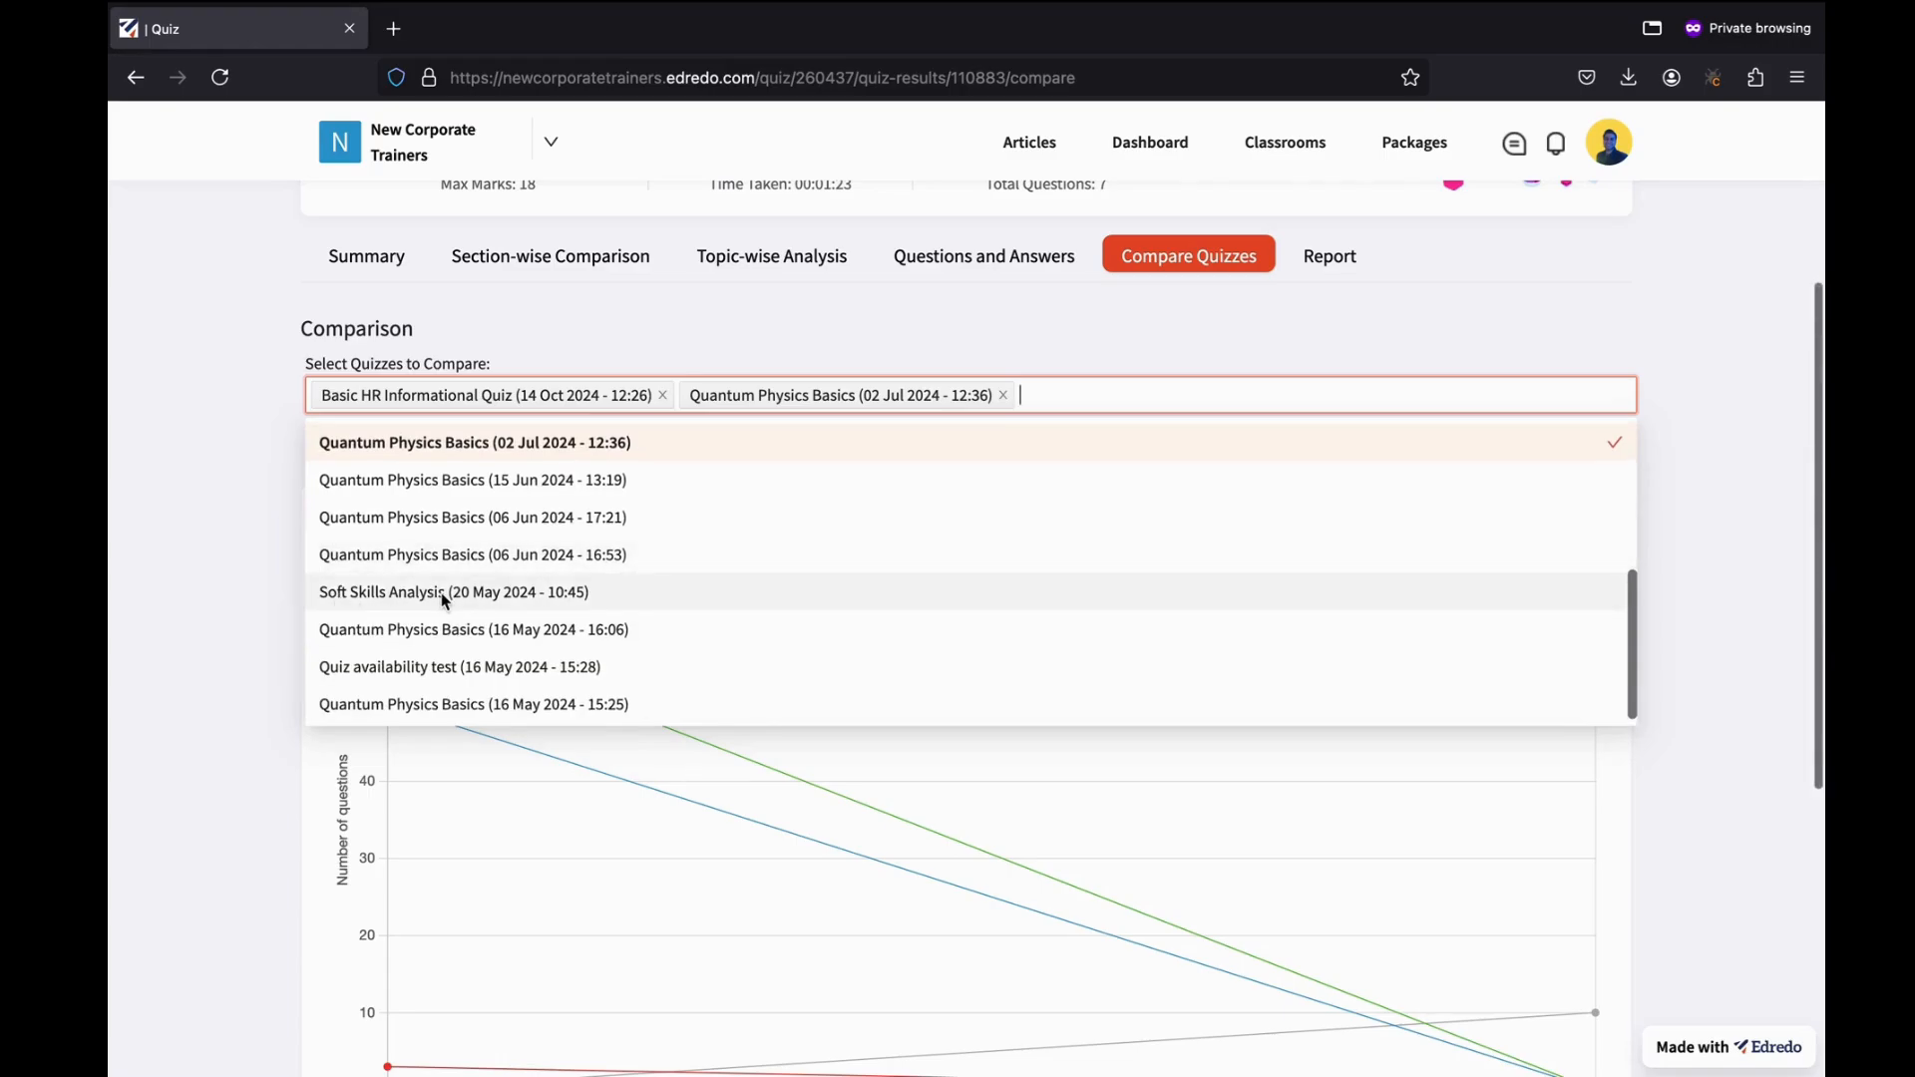
left_click(536, 595)
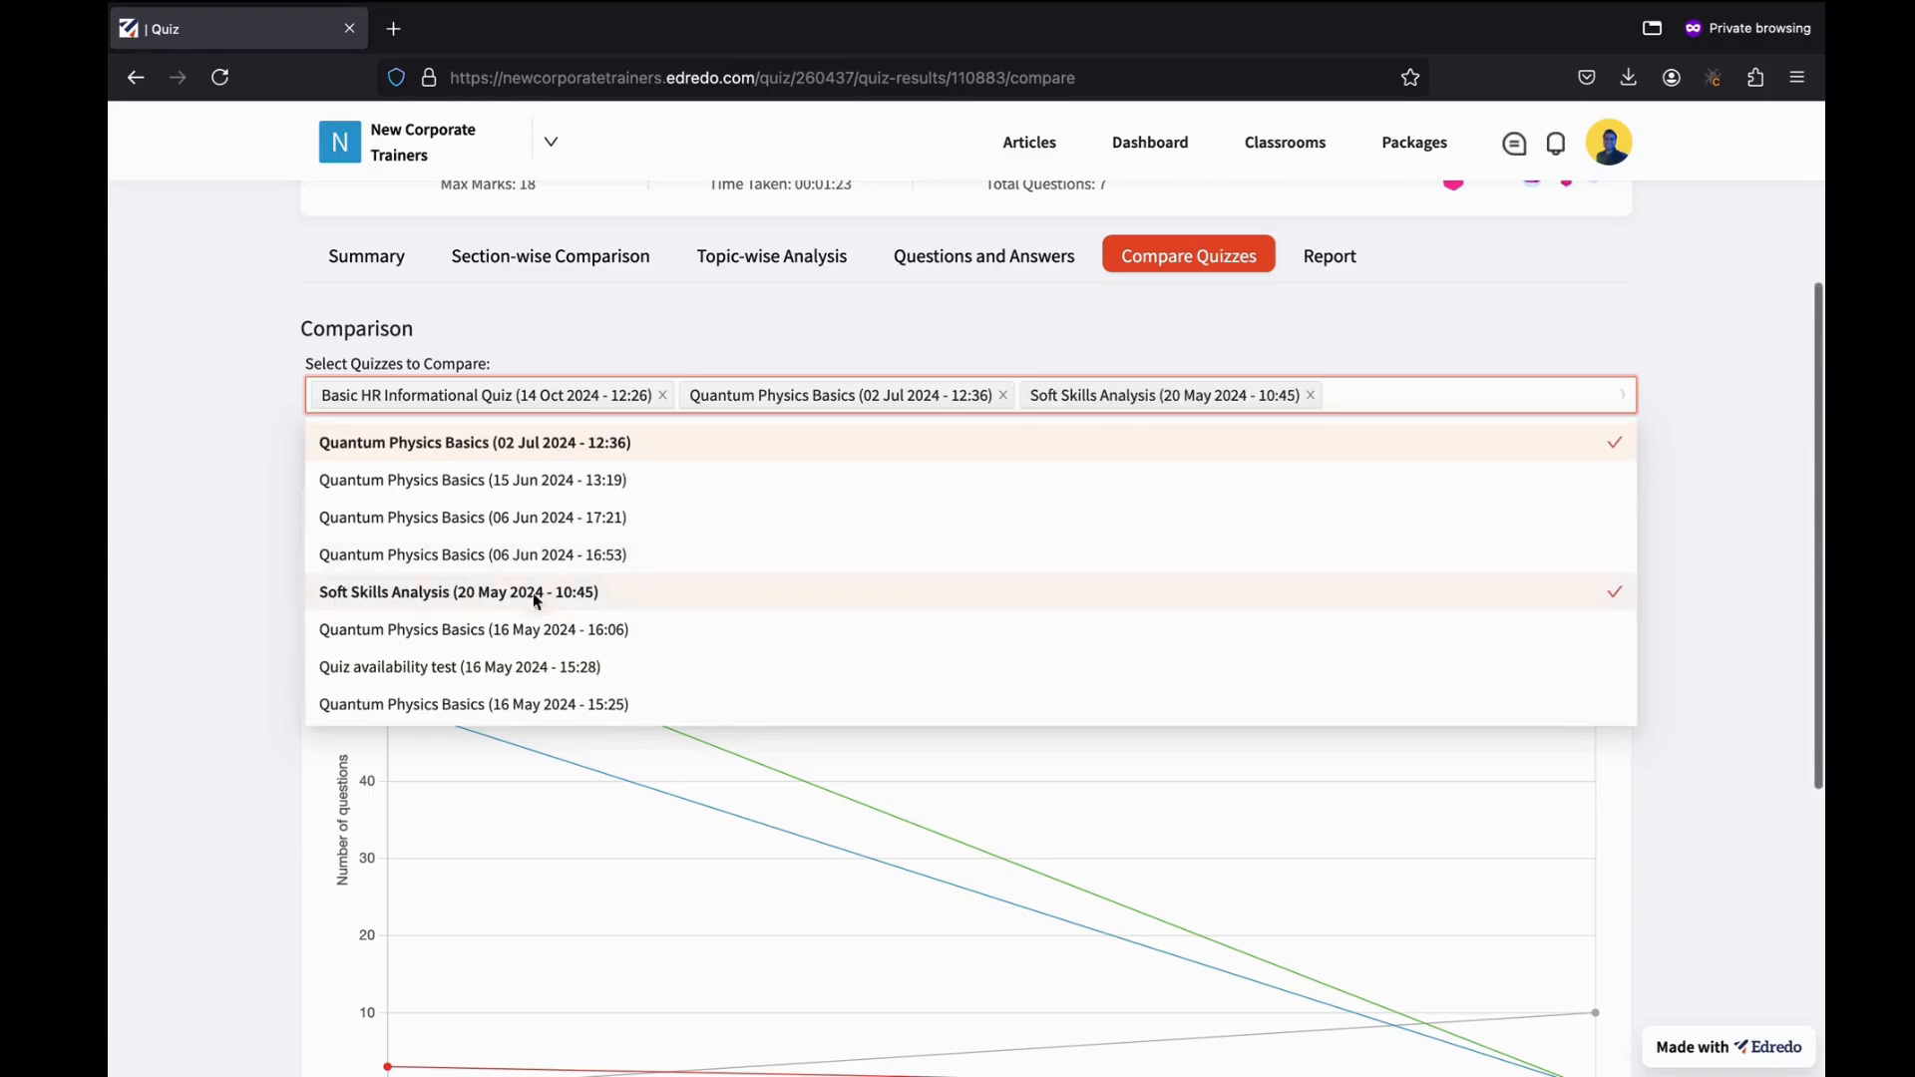
left_click(1730, 379)
scroll(654, 828, "down", 2)
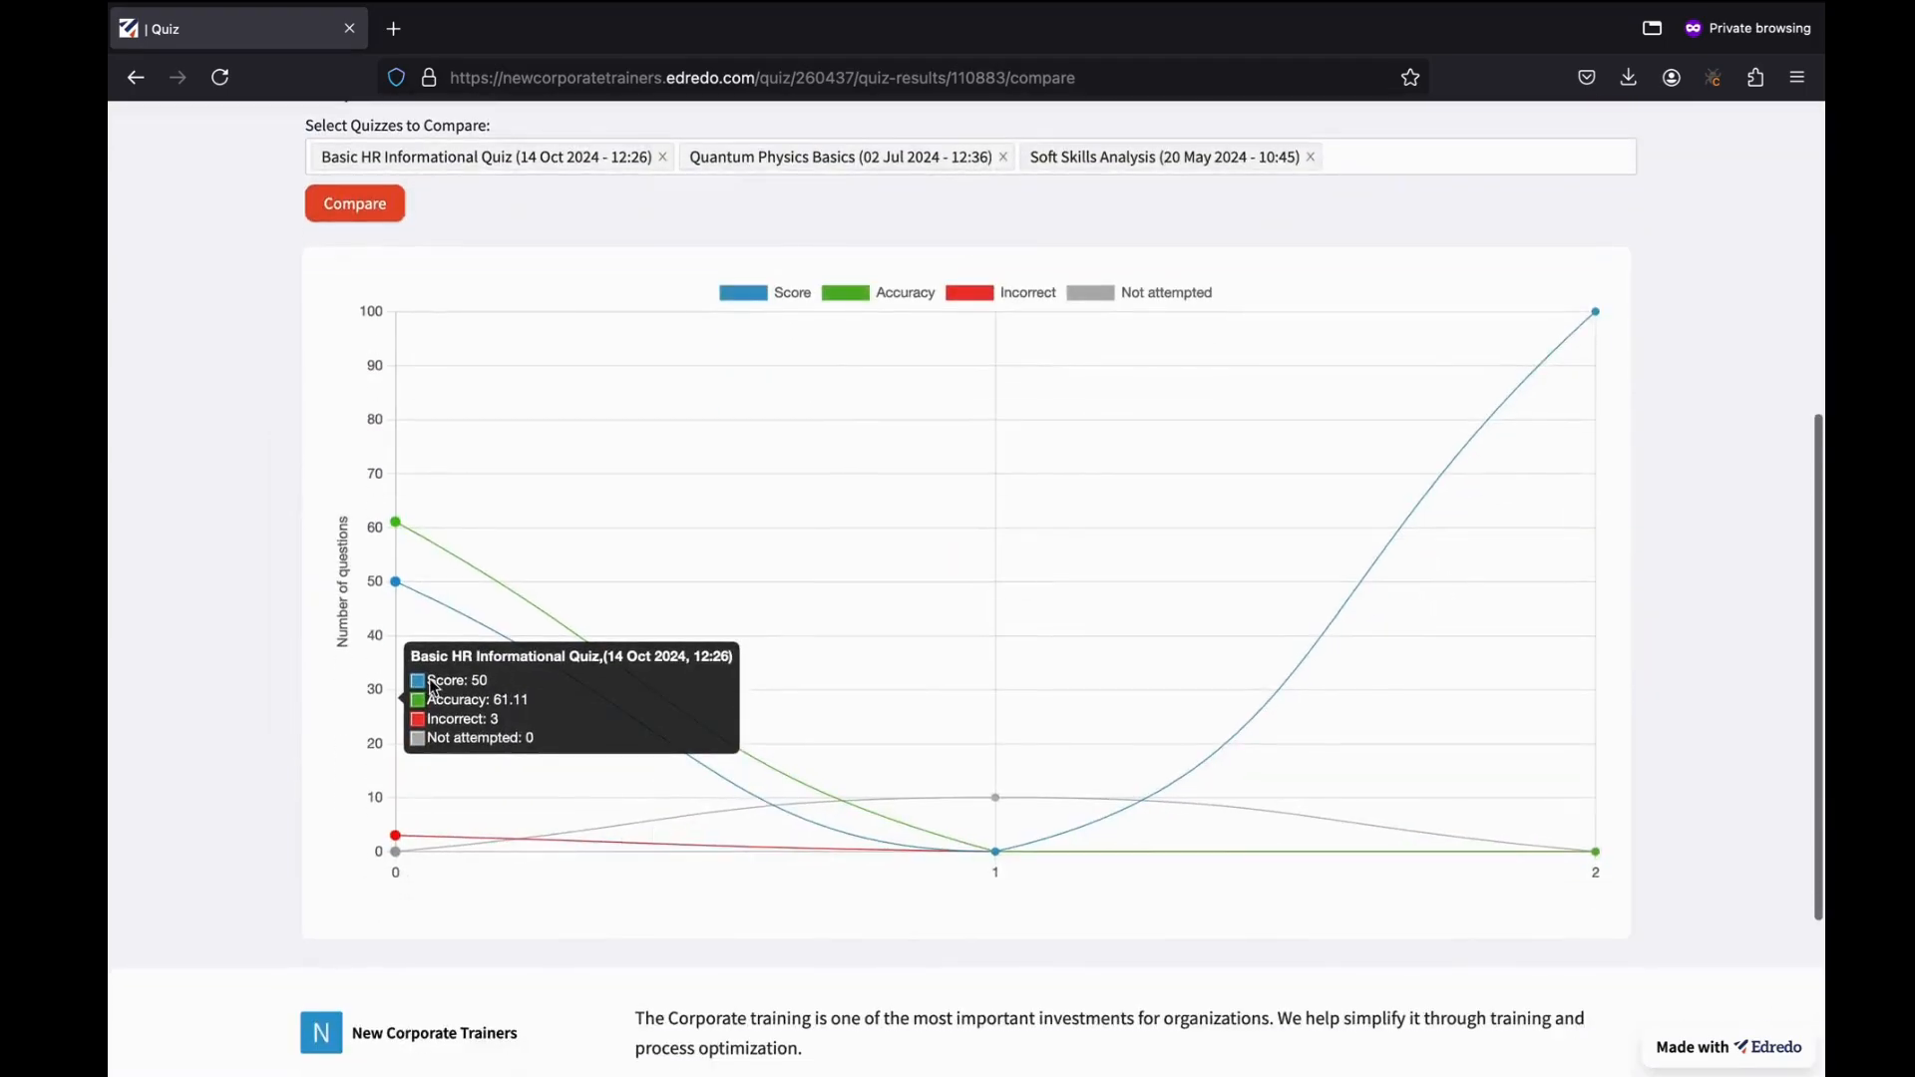
scroll(1504, 511, "up", 4)
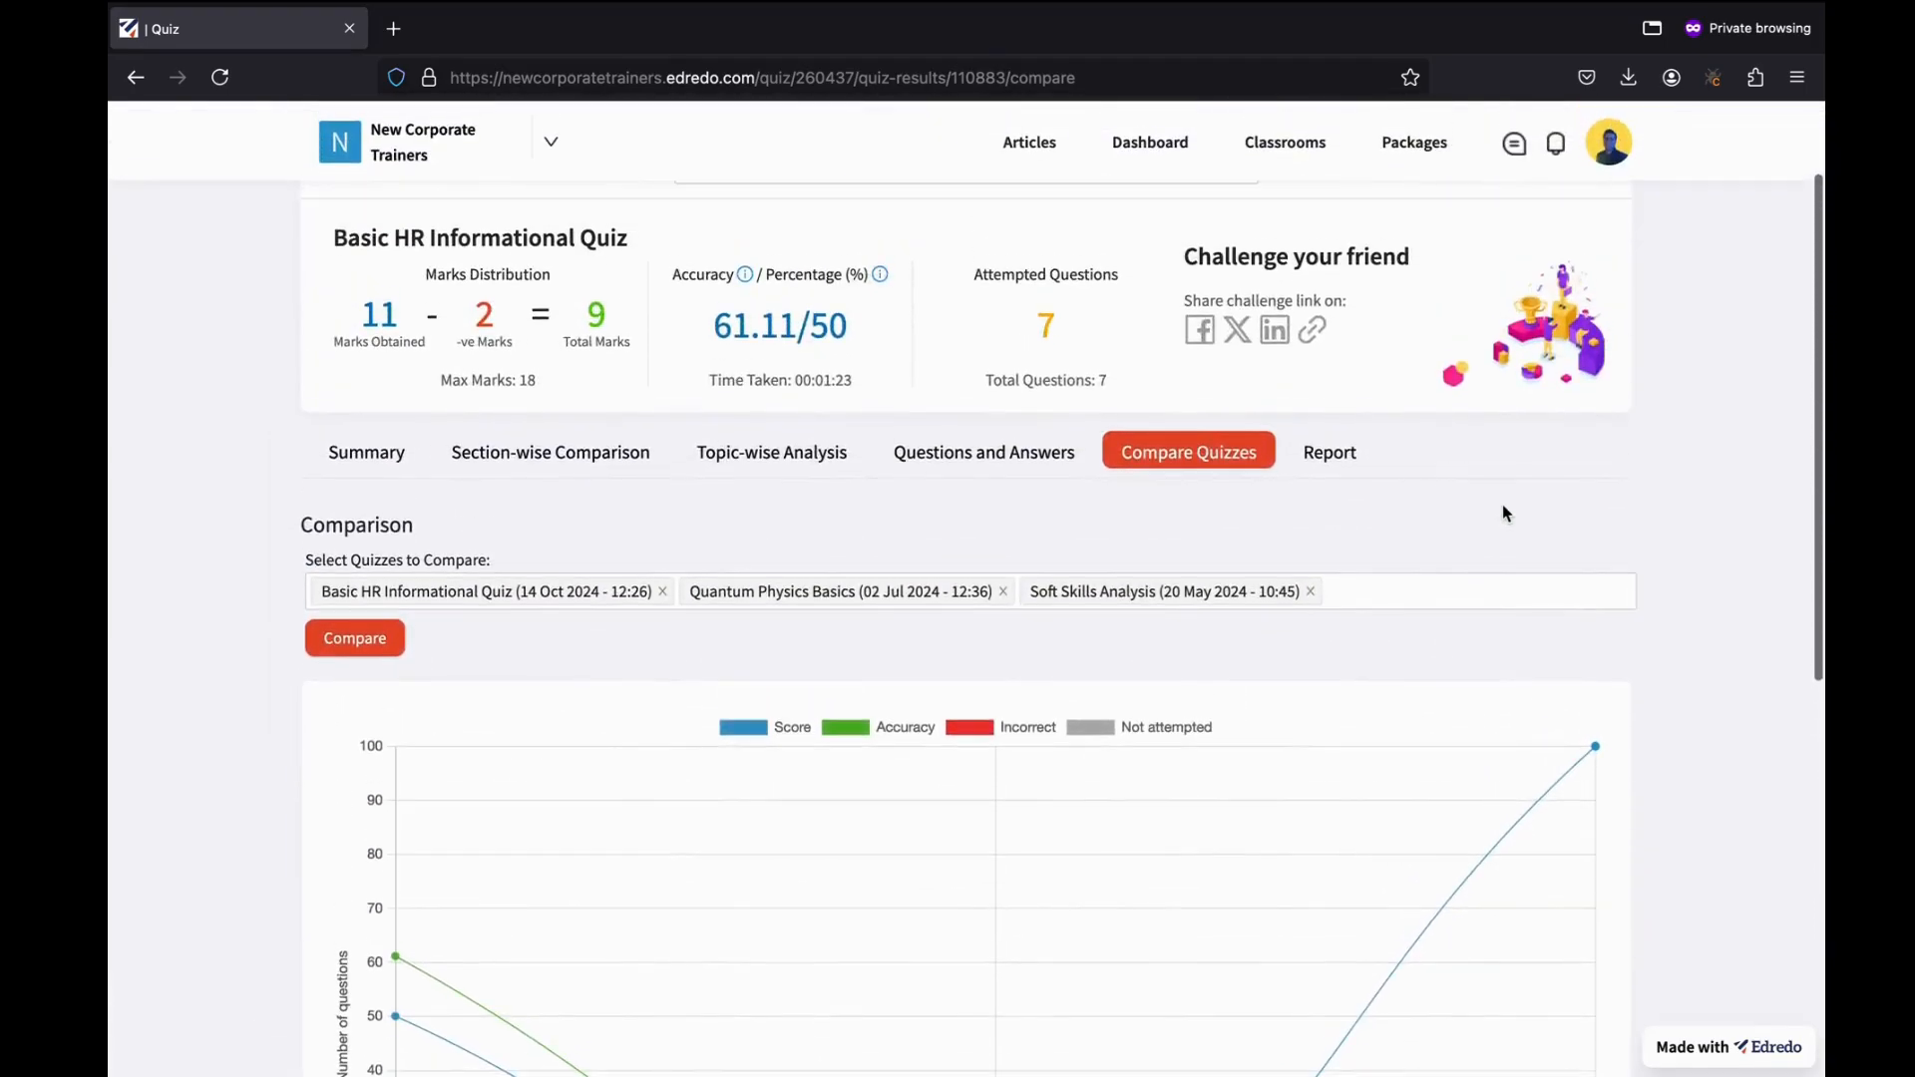
Generate the quiz report and review its 4-page PDF preview with comparison and Section 1 analysis.
left_click(1330, 454)
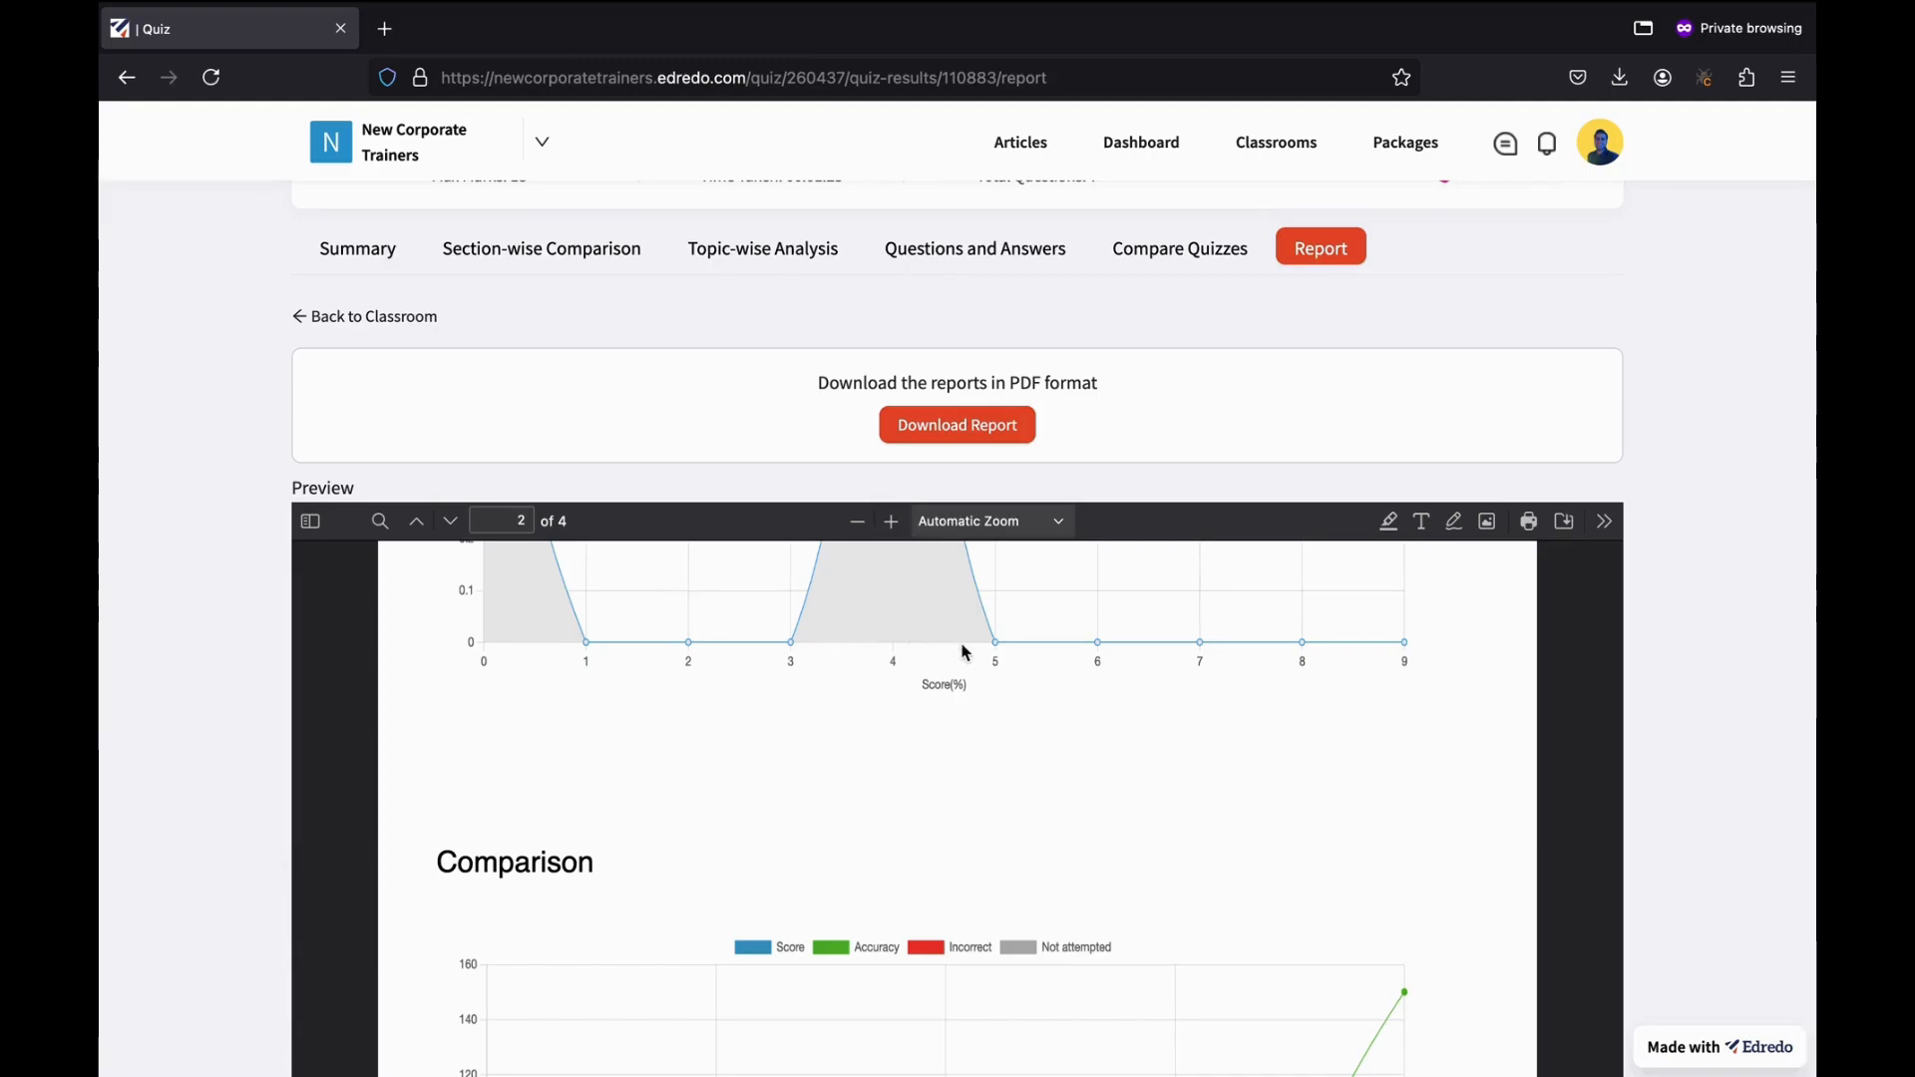
scroll(965, 652, "down", 2)
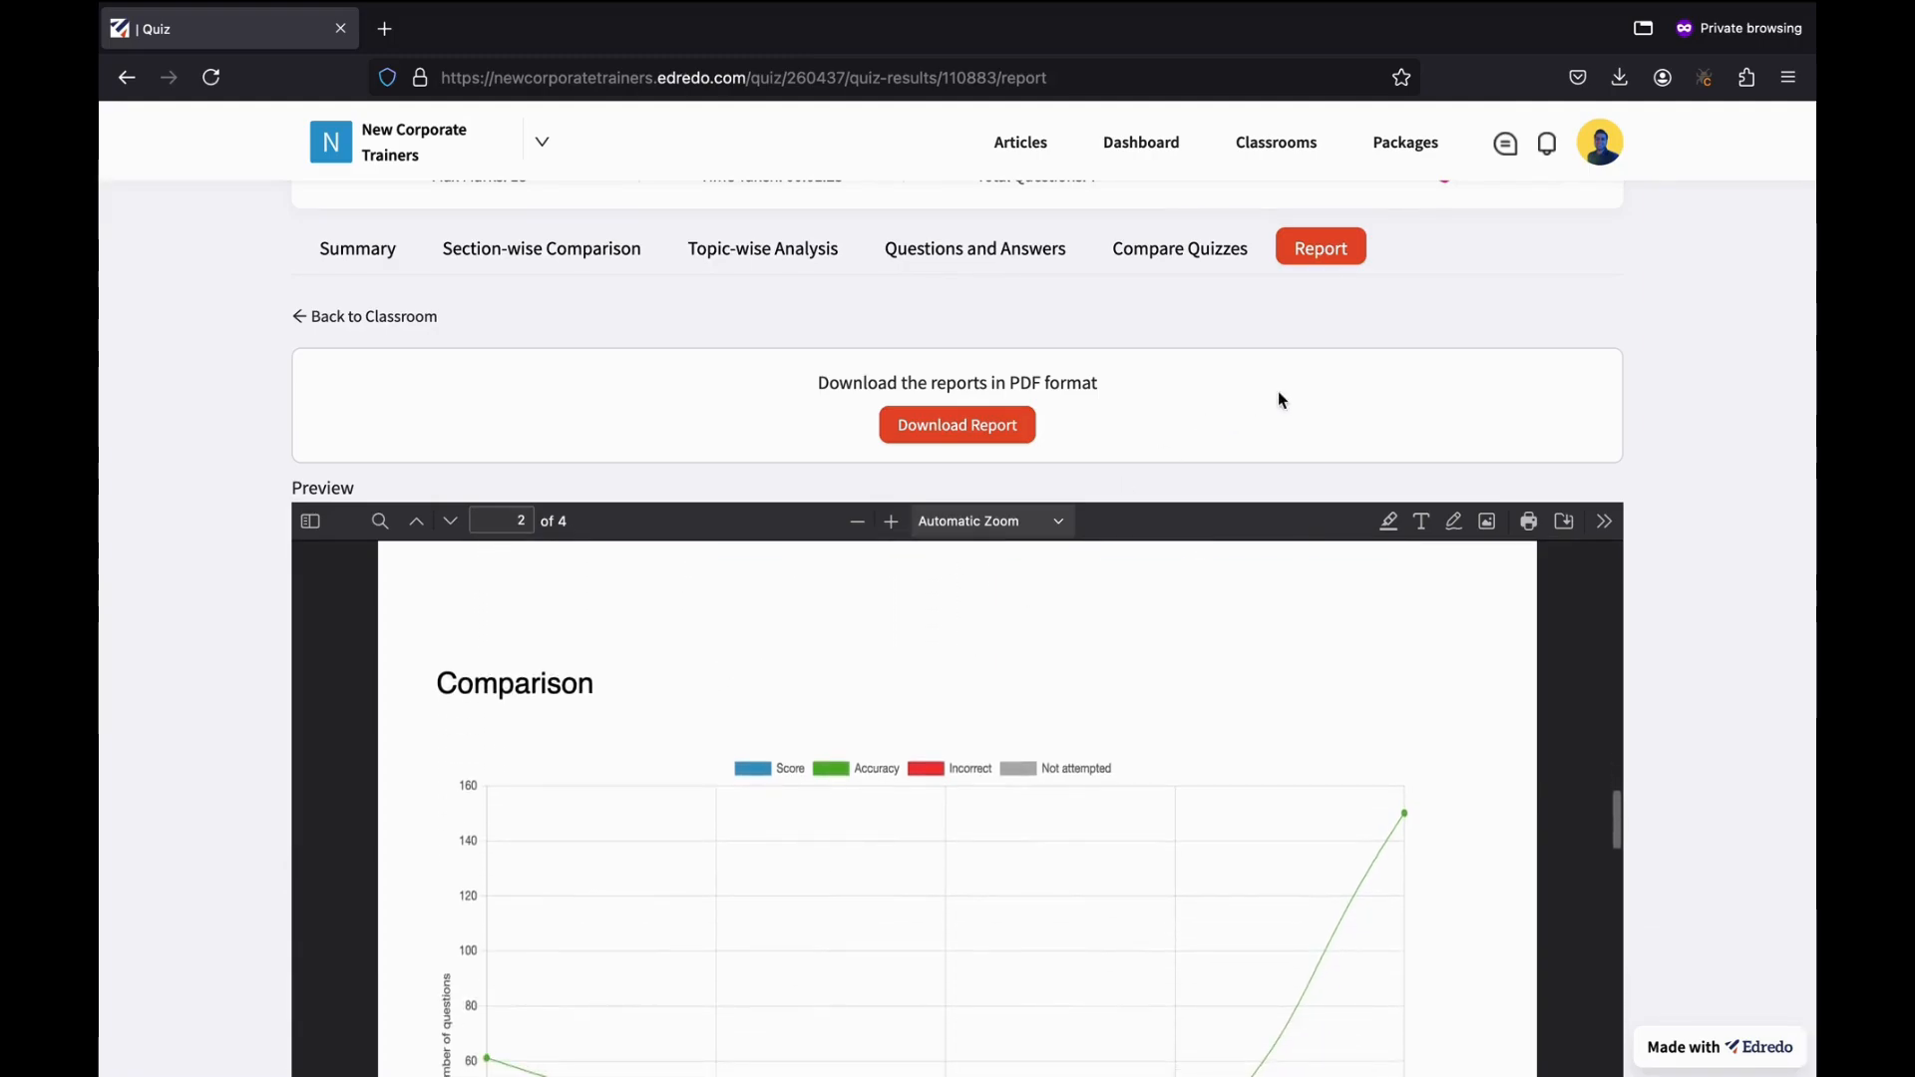
scroll(1278, 398, "down", 2)
scroll(1278, 398, "down", 5)
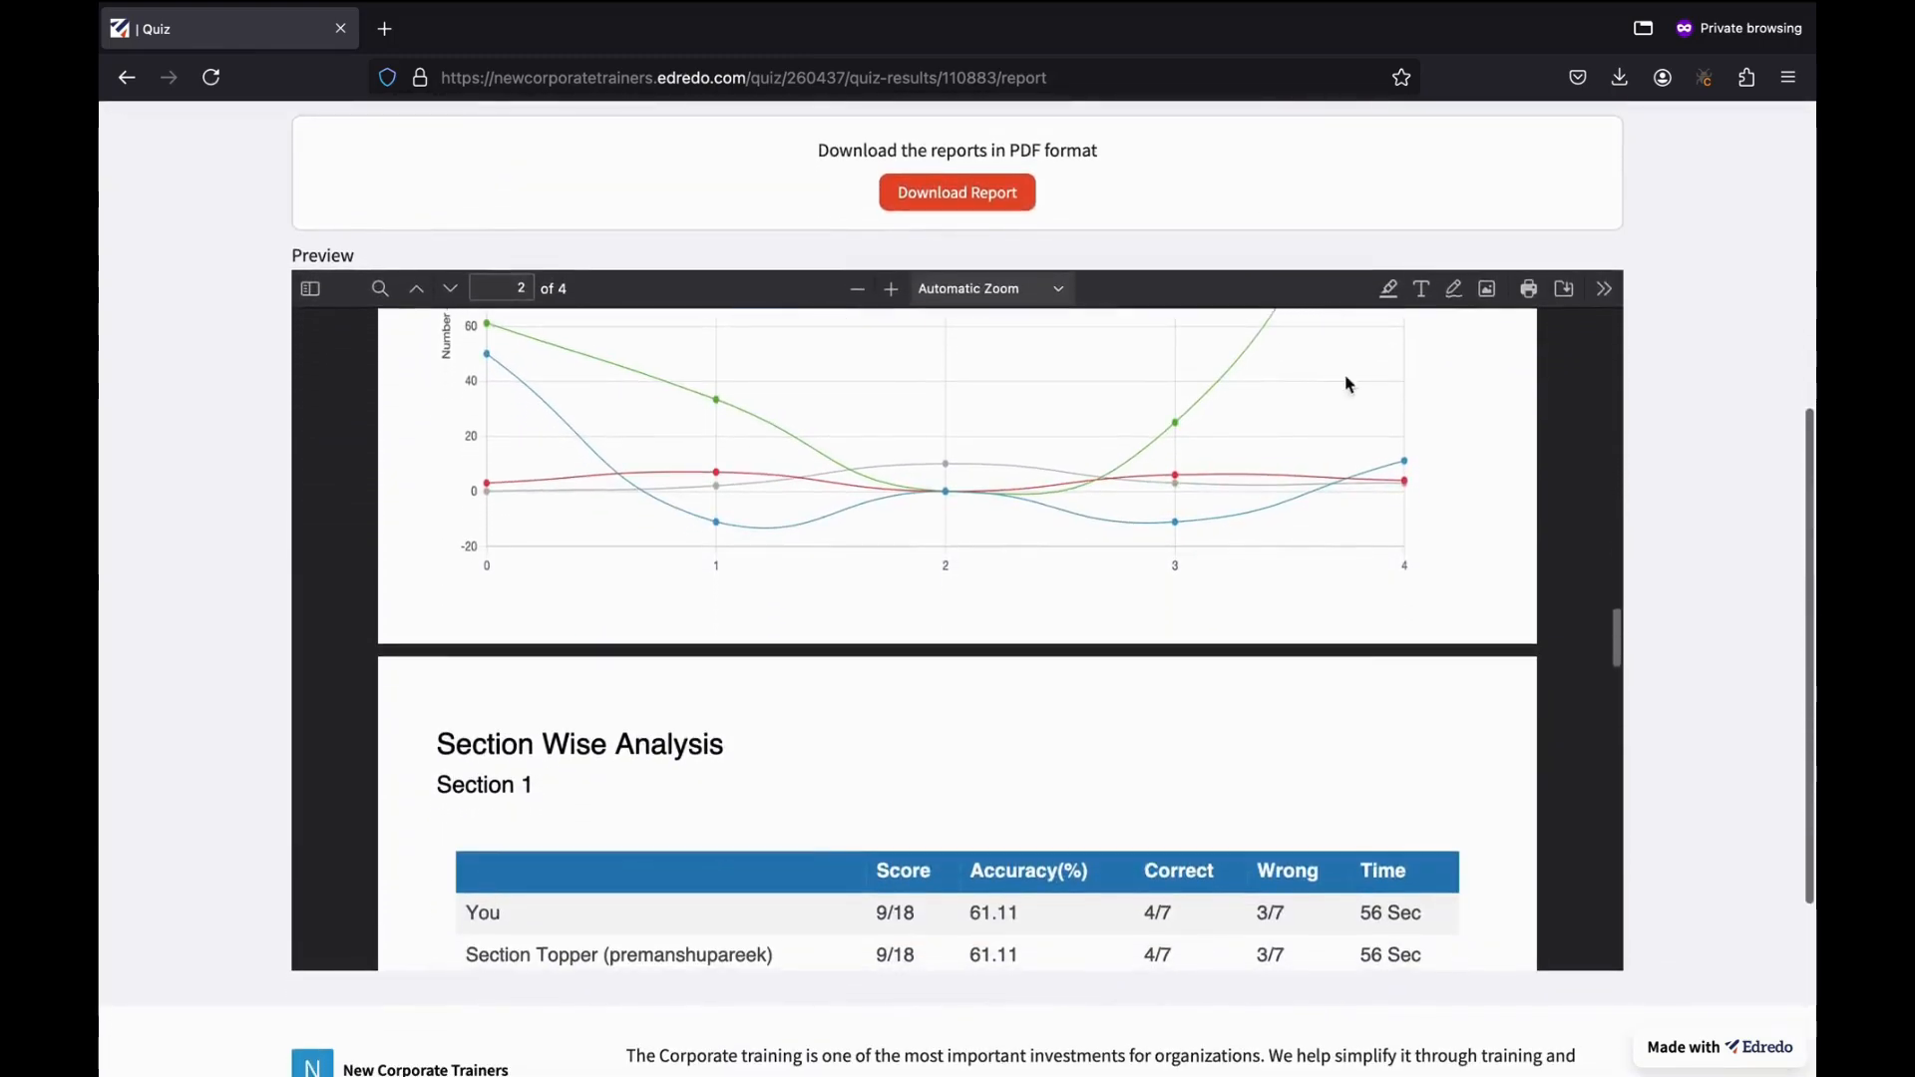
scroll(1637, 350, "down", 4)
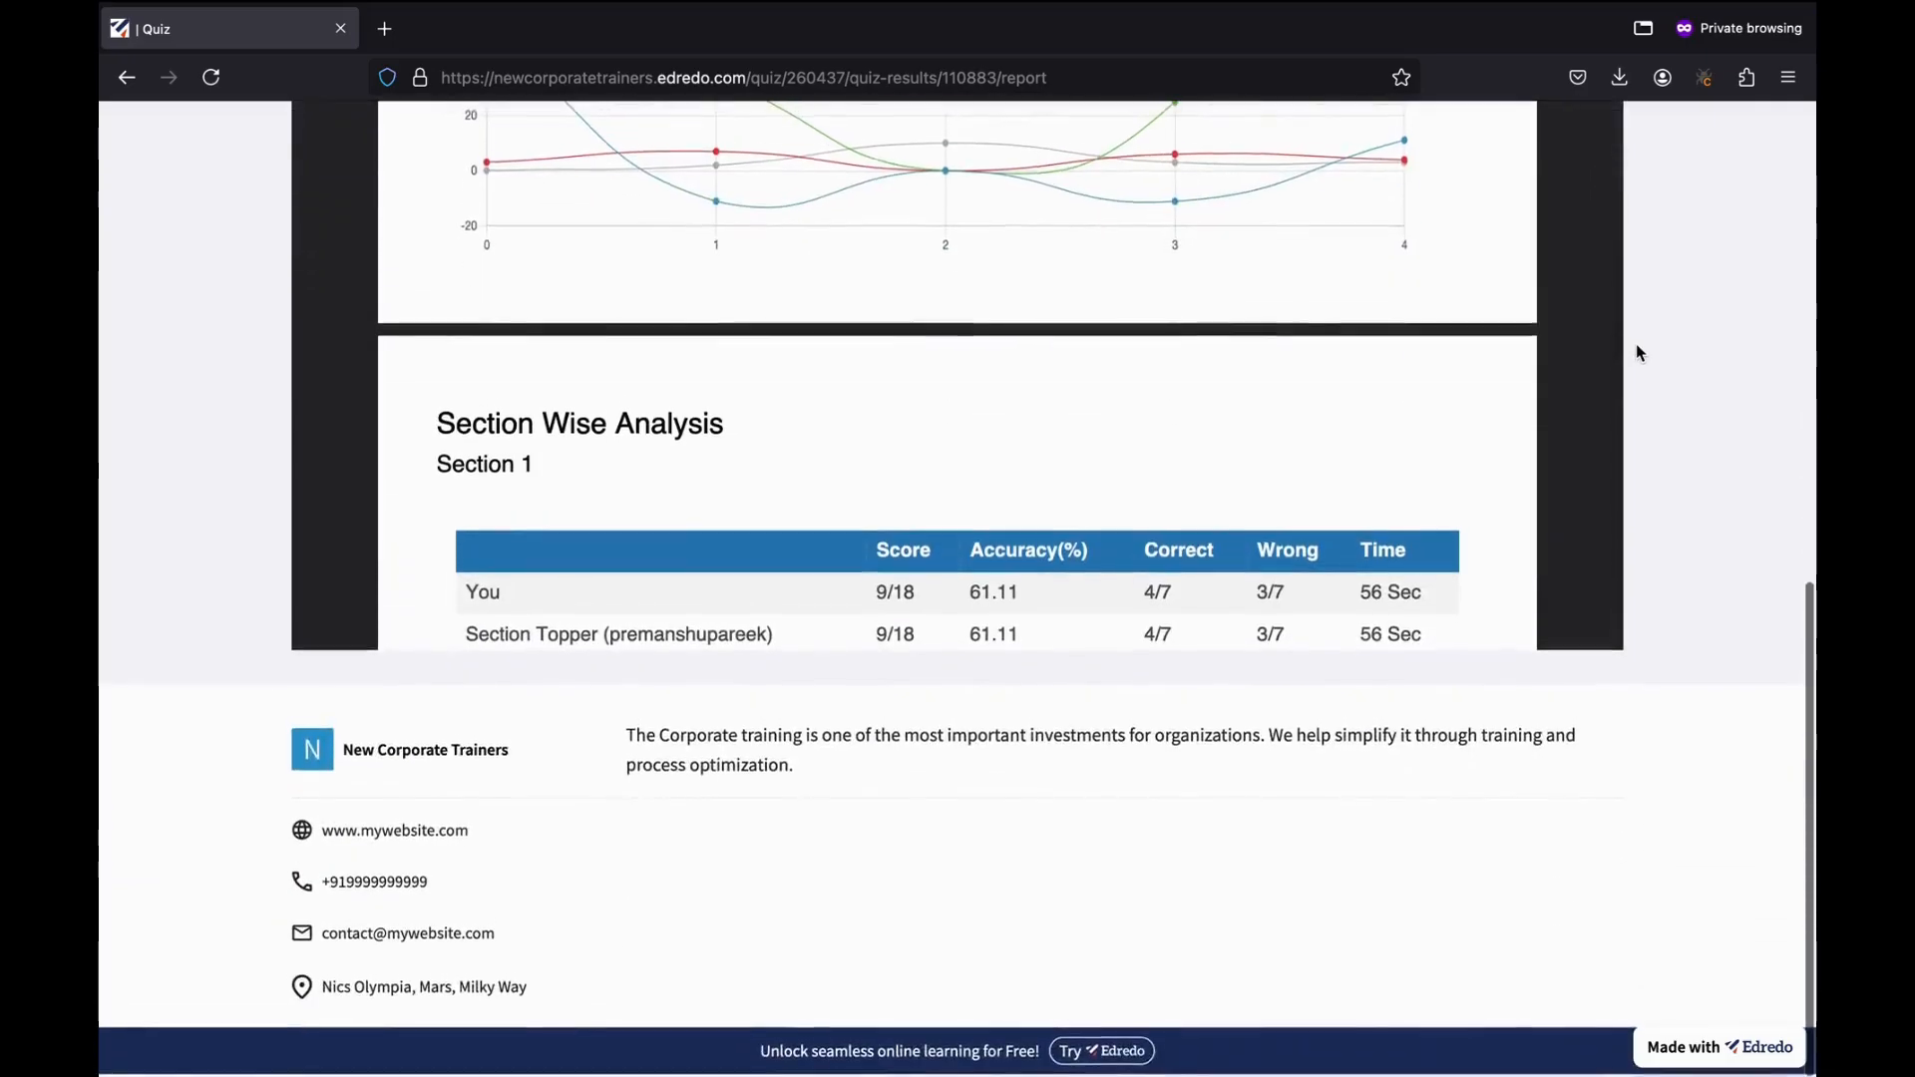
scroll(1636, 350, "up", 15)
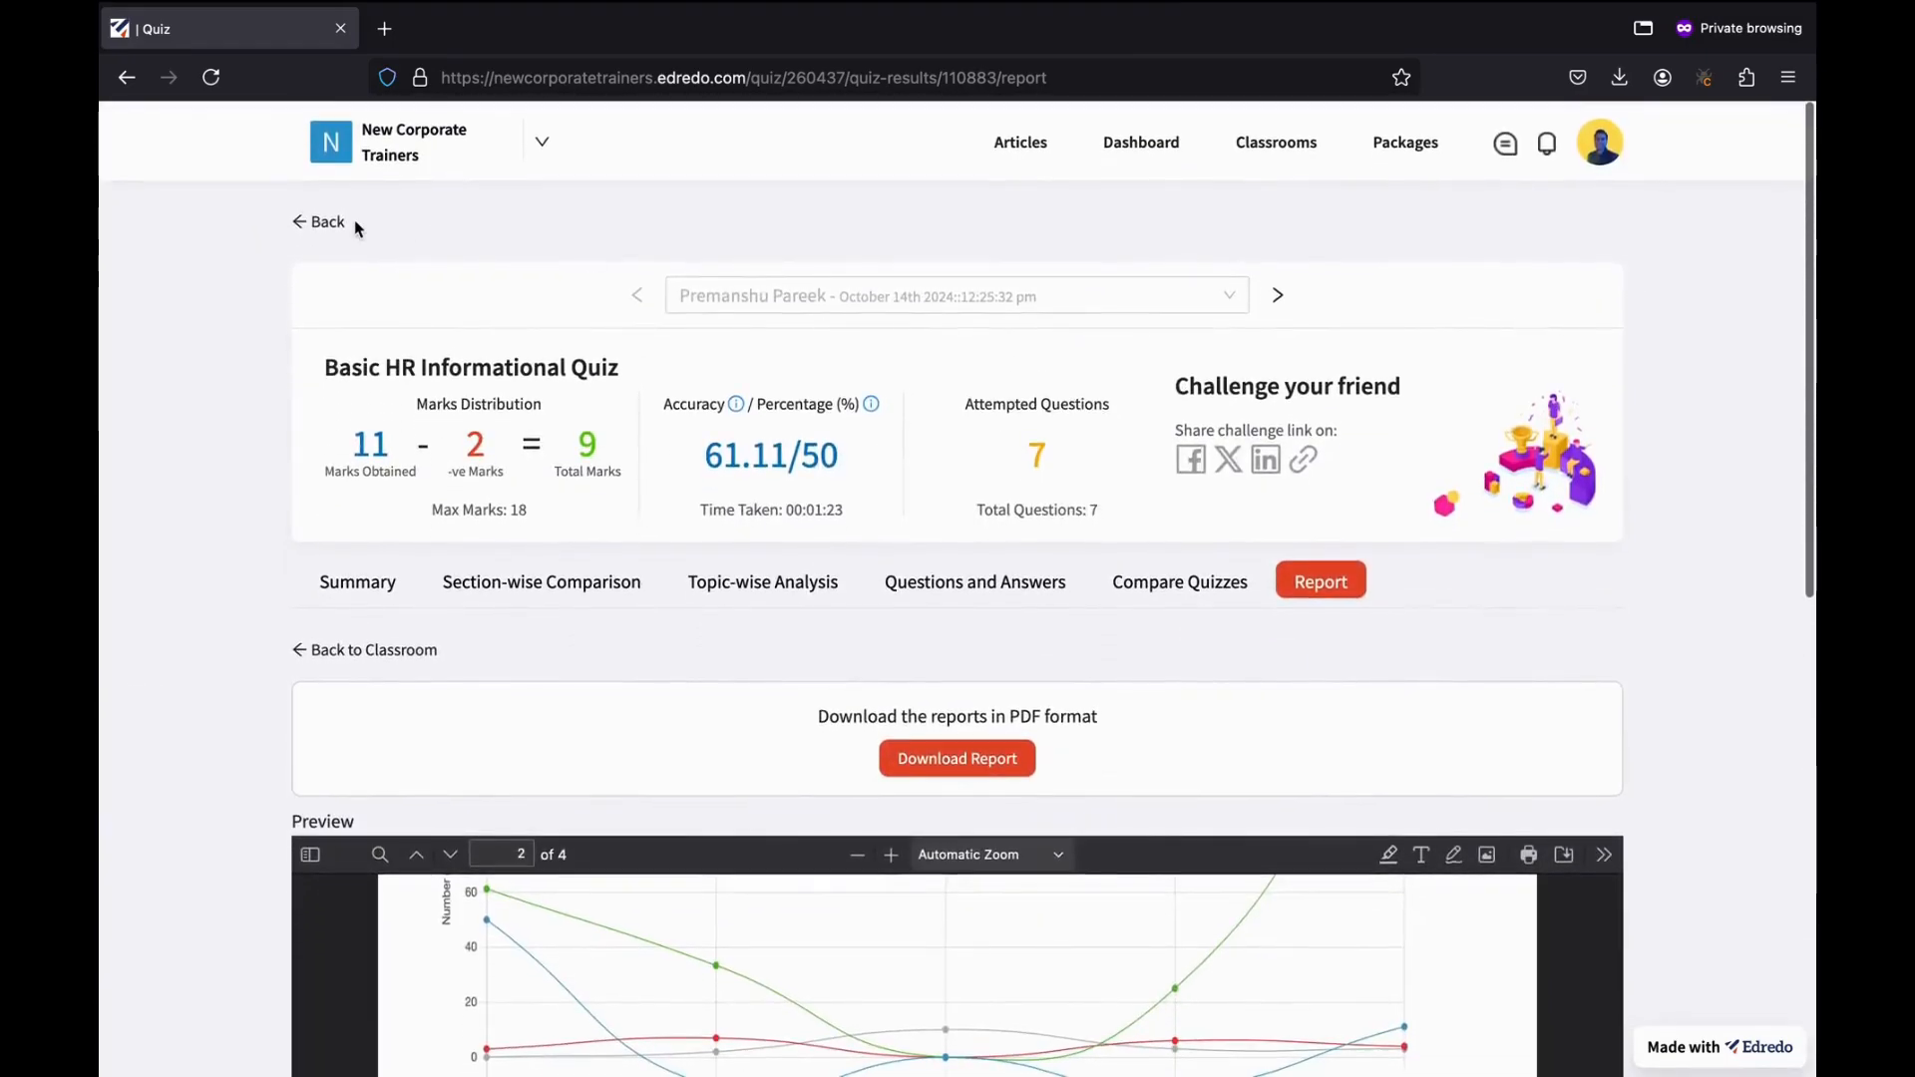
Go to the HR Training classroom via Classrooms and view its Challenges section.
left_click(1272, 146)
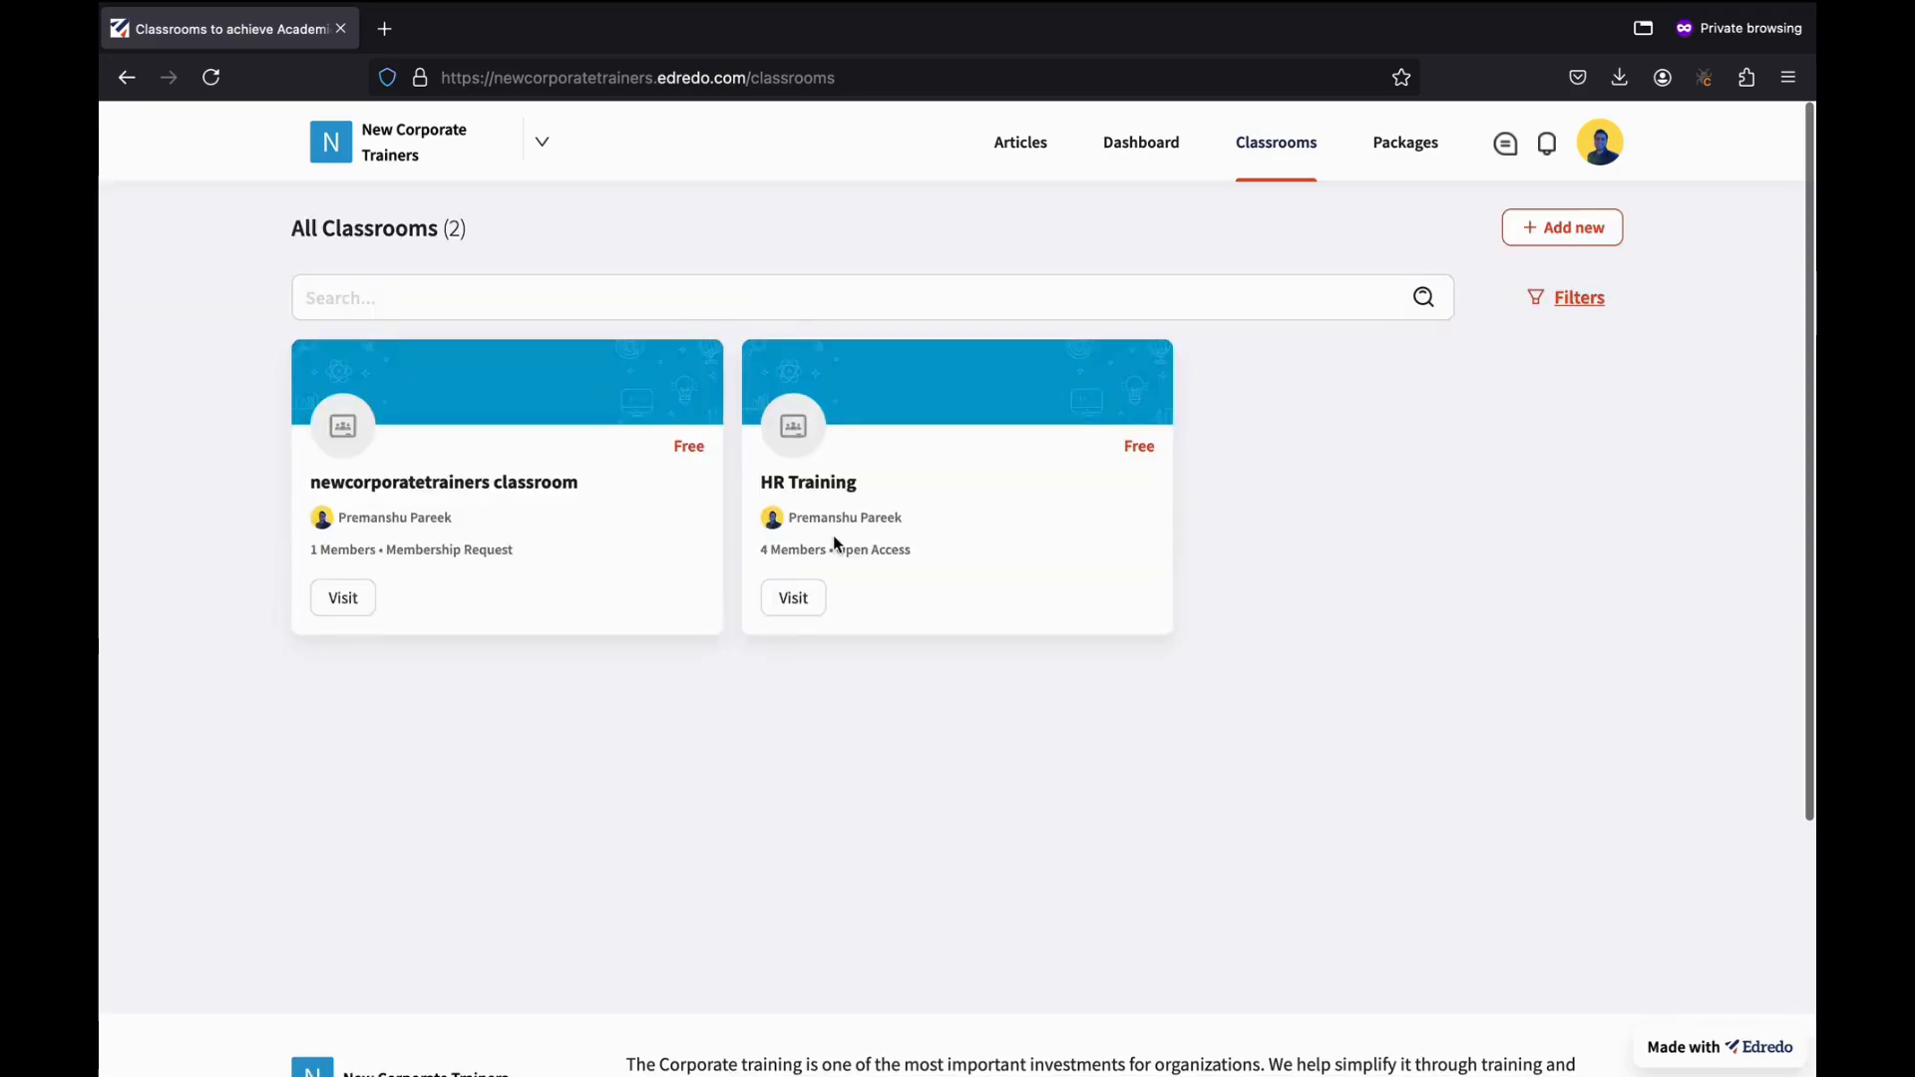
left_click(792, 603)
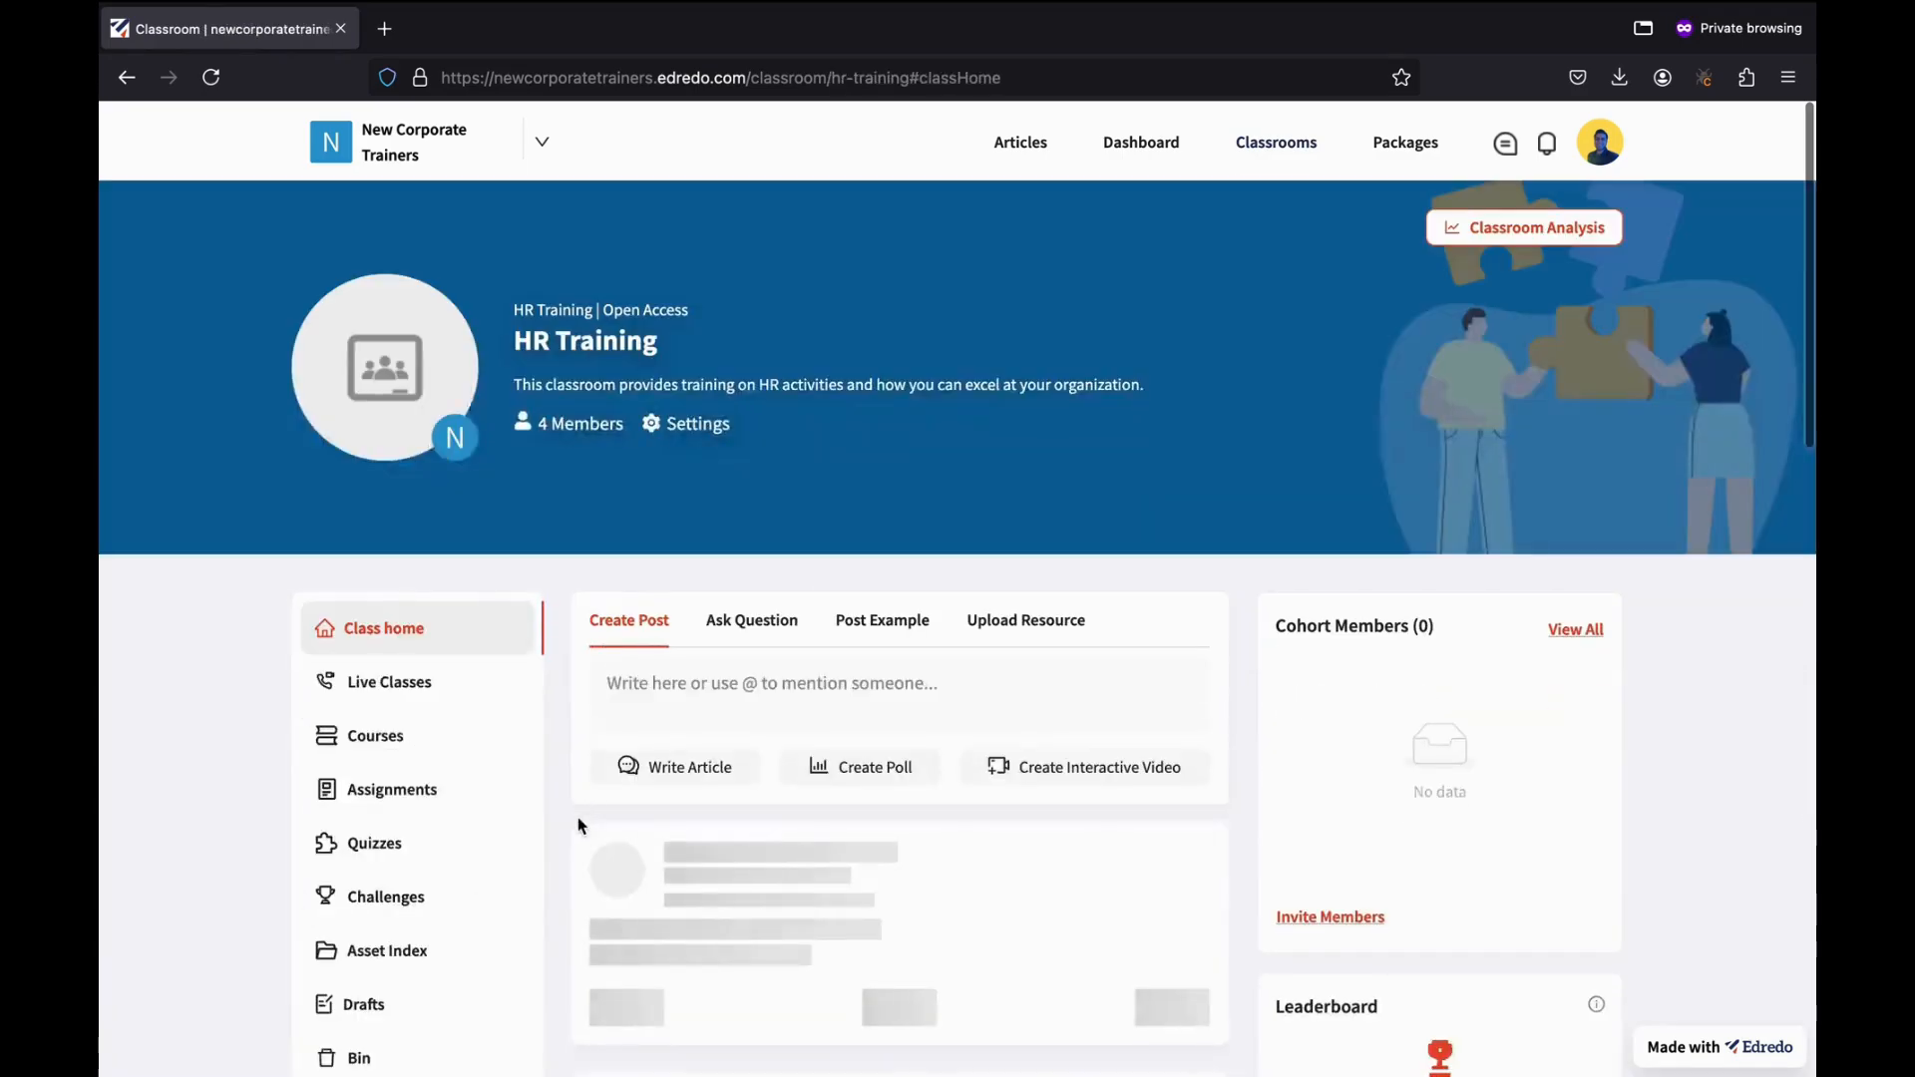
scroll(578, 825, "down", 2)
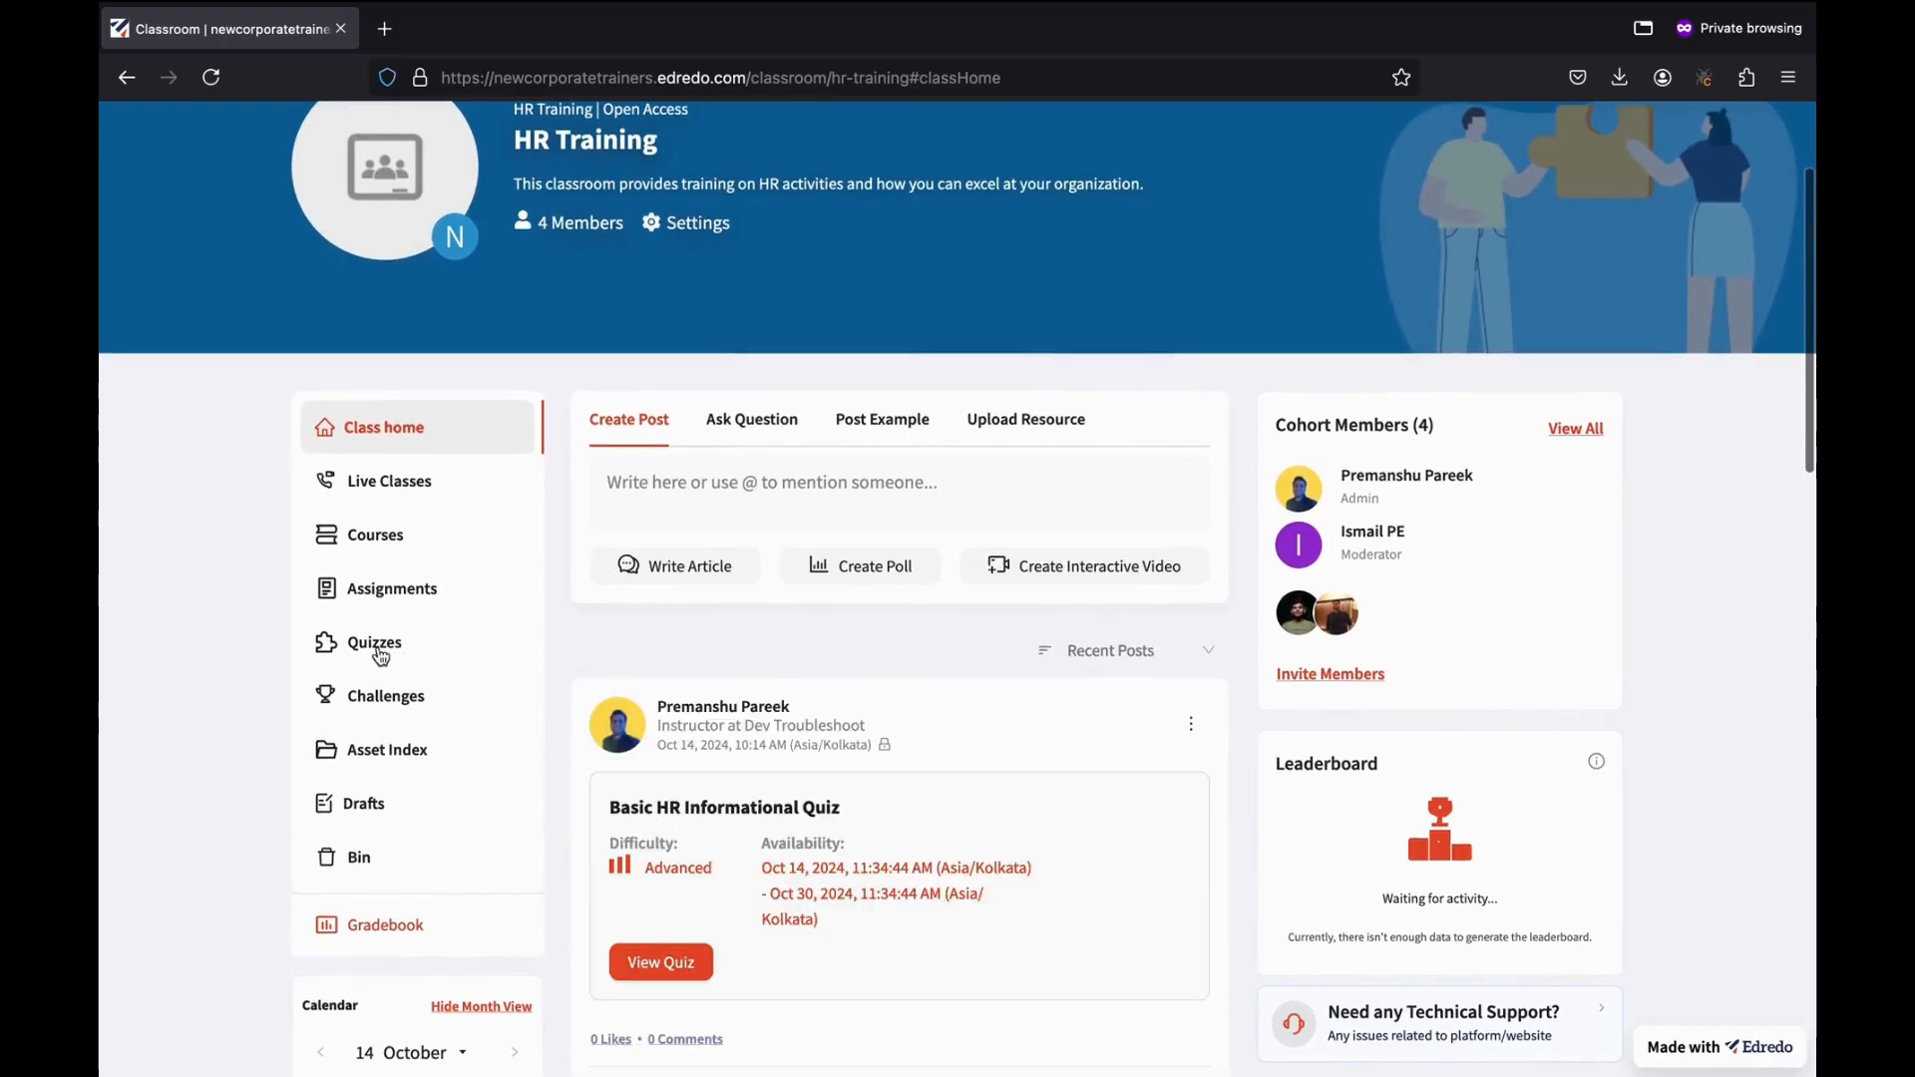
left_click(395, 708)
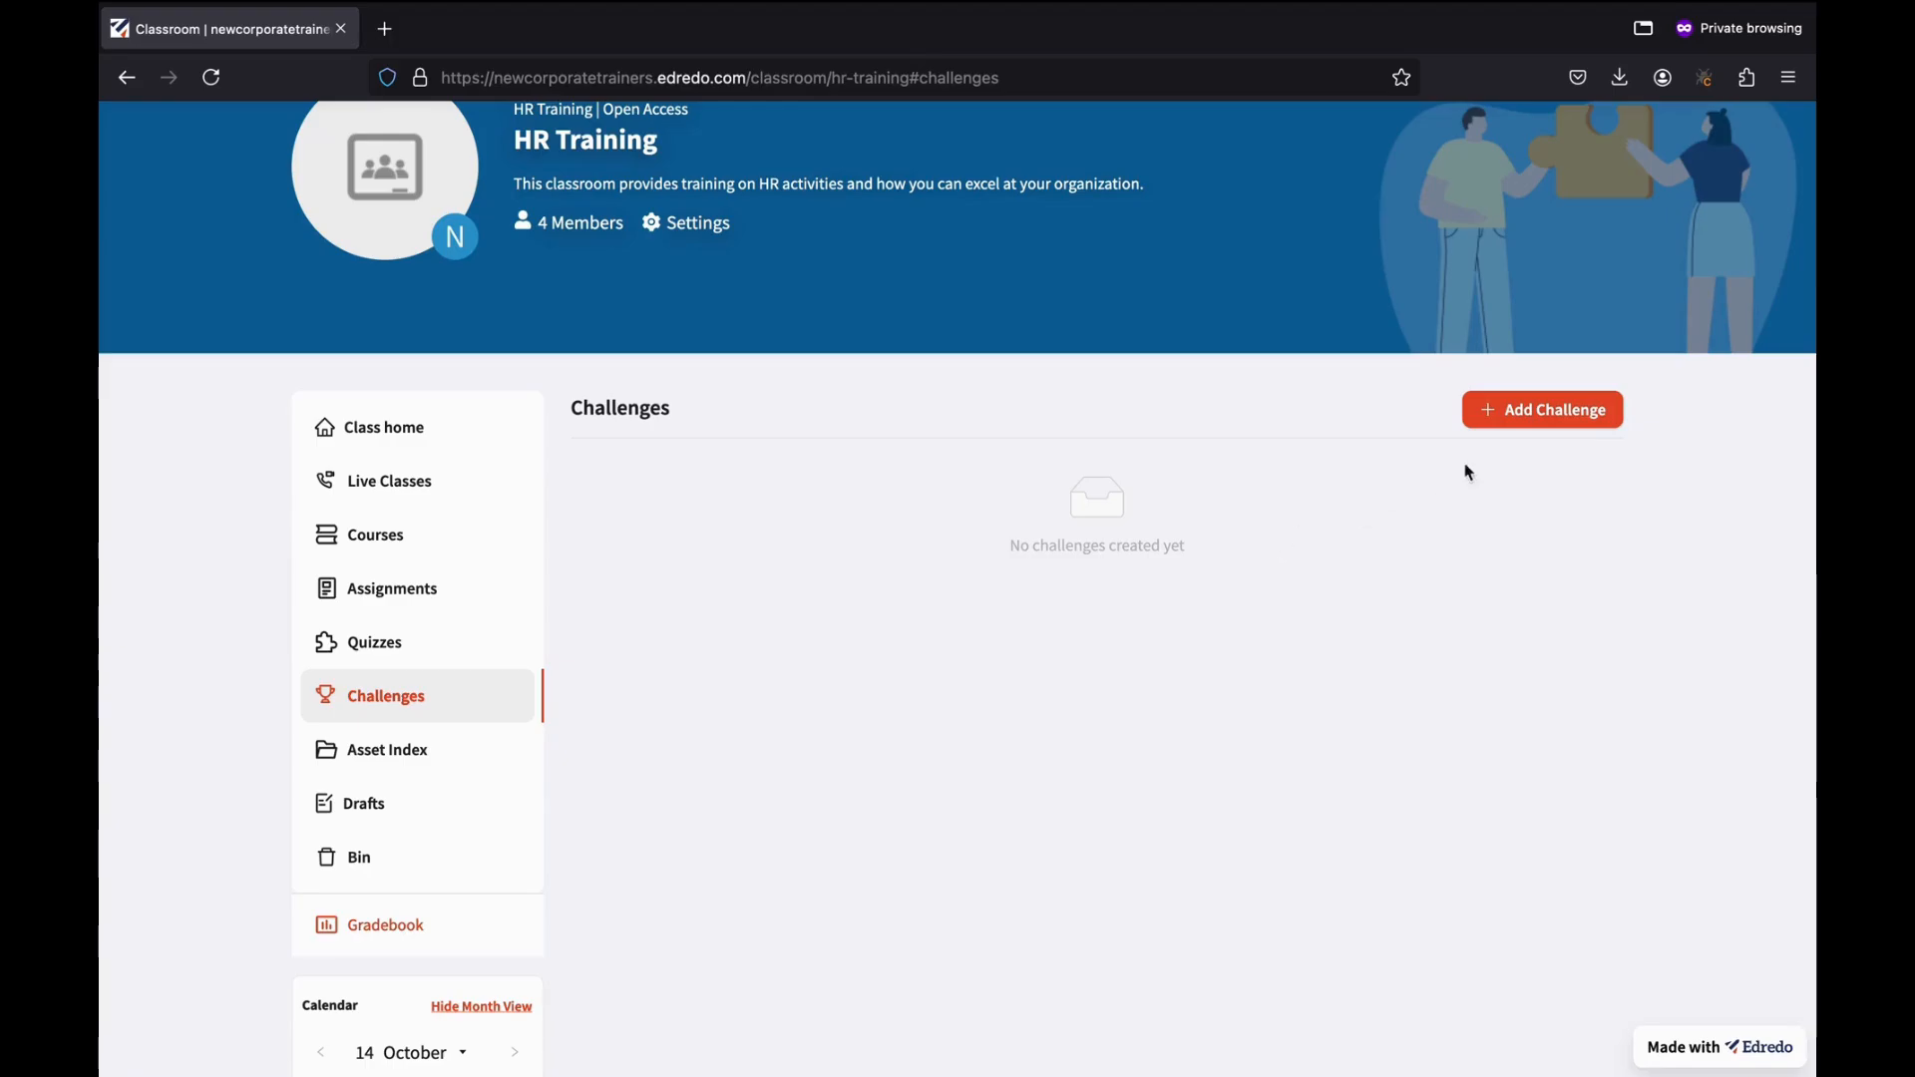
Create a challenge titled 'Basic HR Competence' with premium-photo.jpg from Downloads as its banner.
left_click(1568, 423)
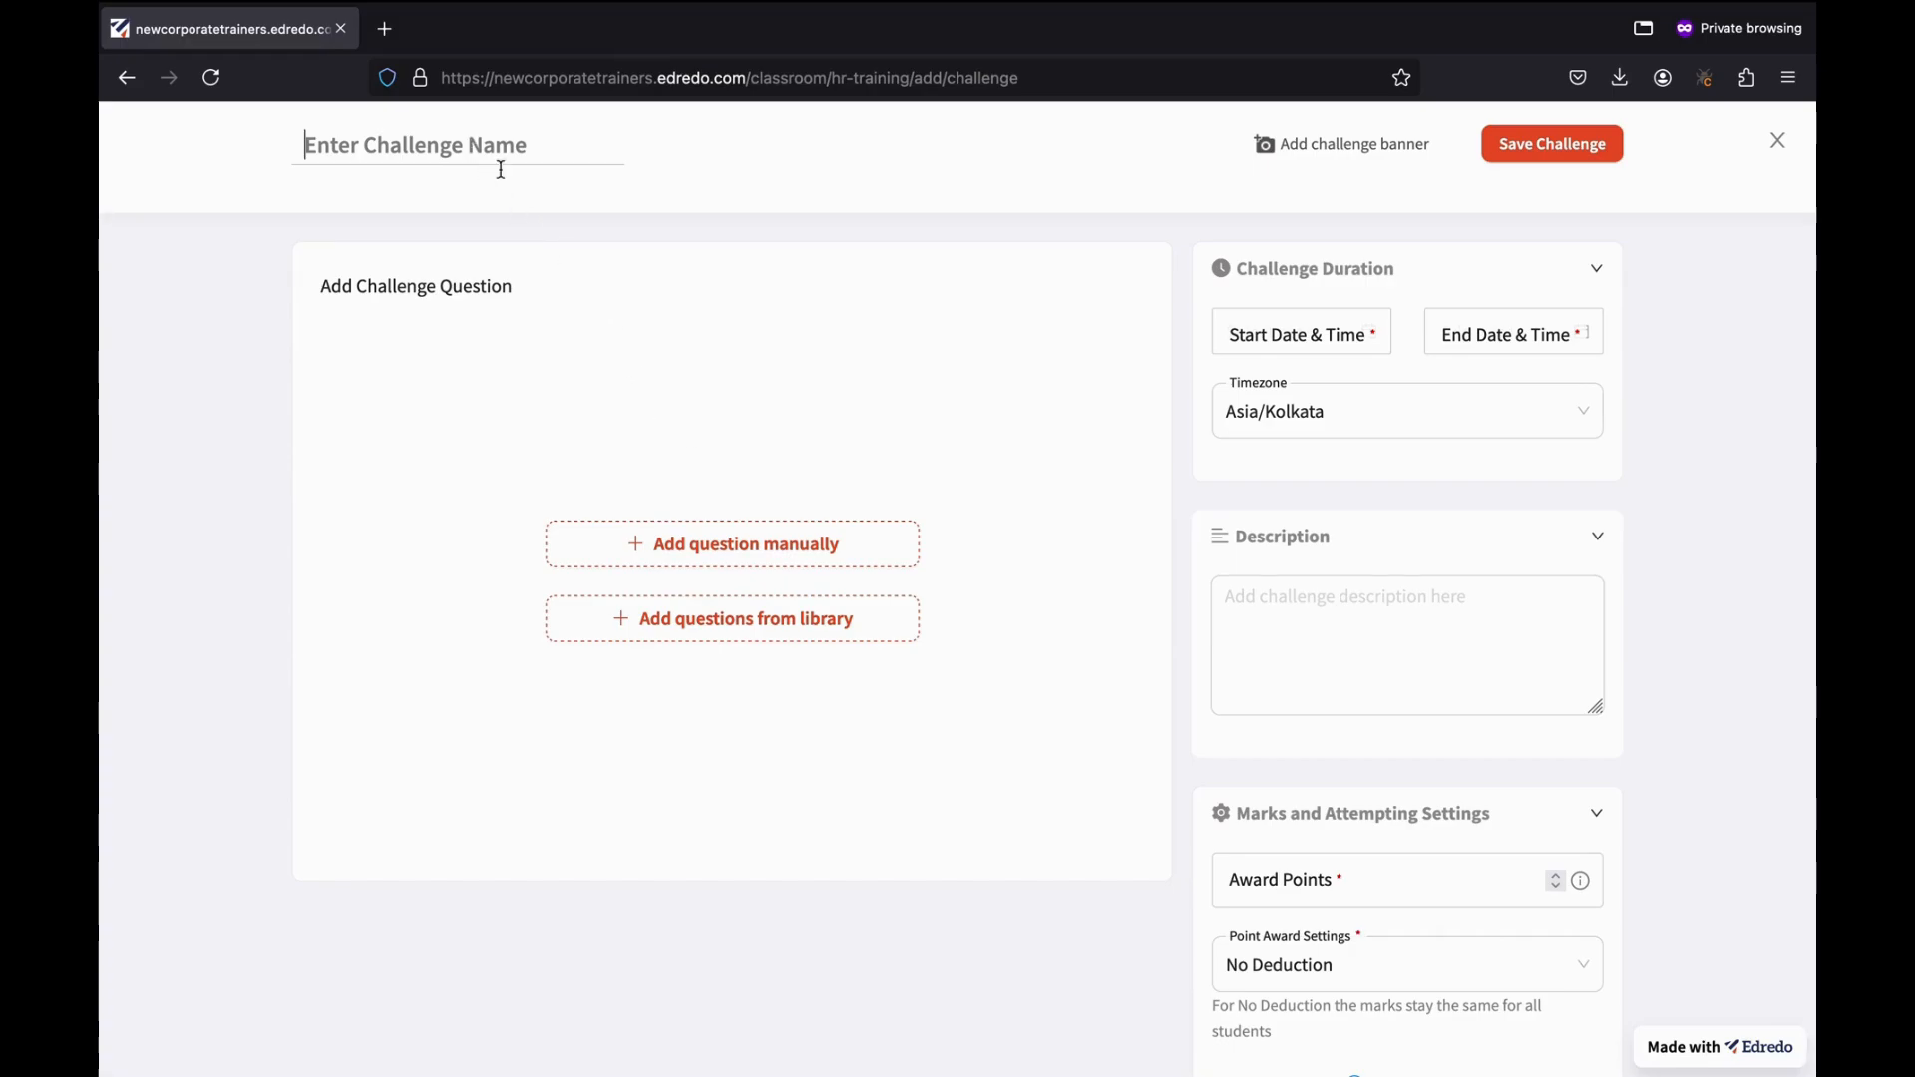
type("Basic")
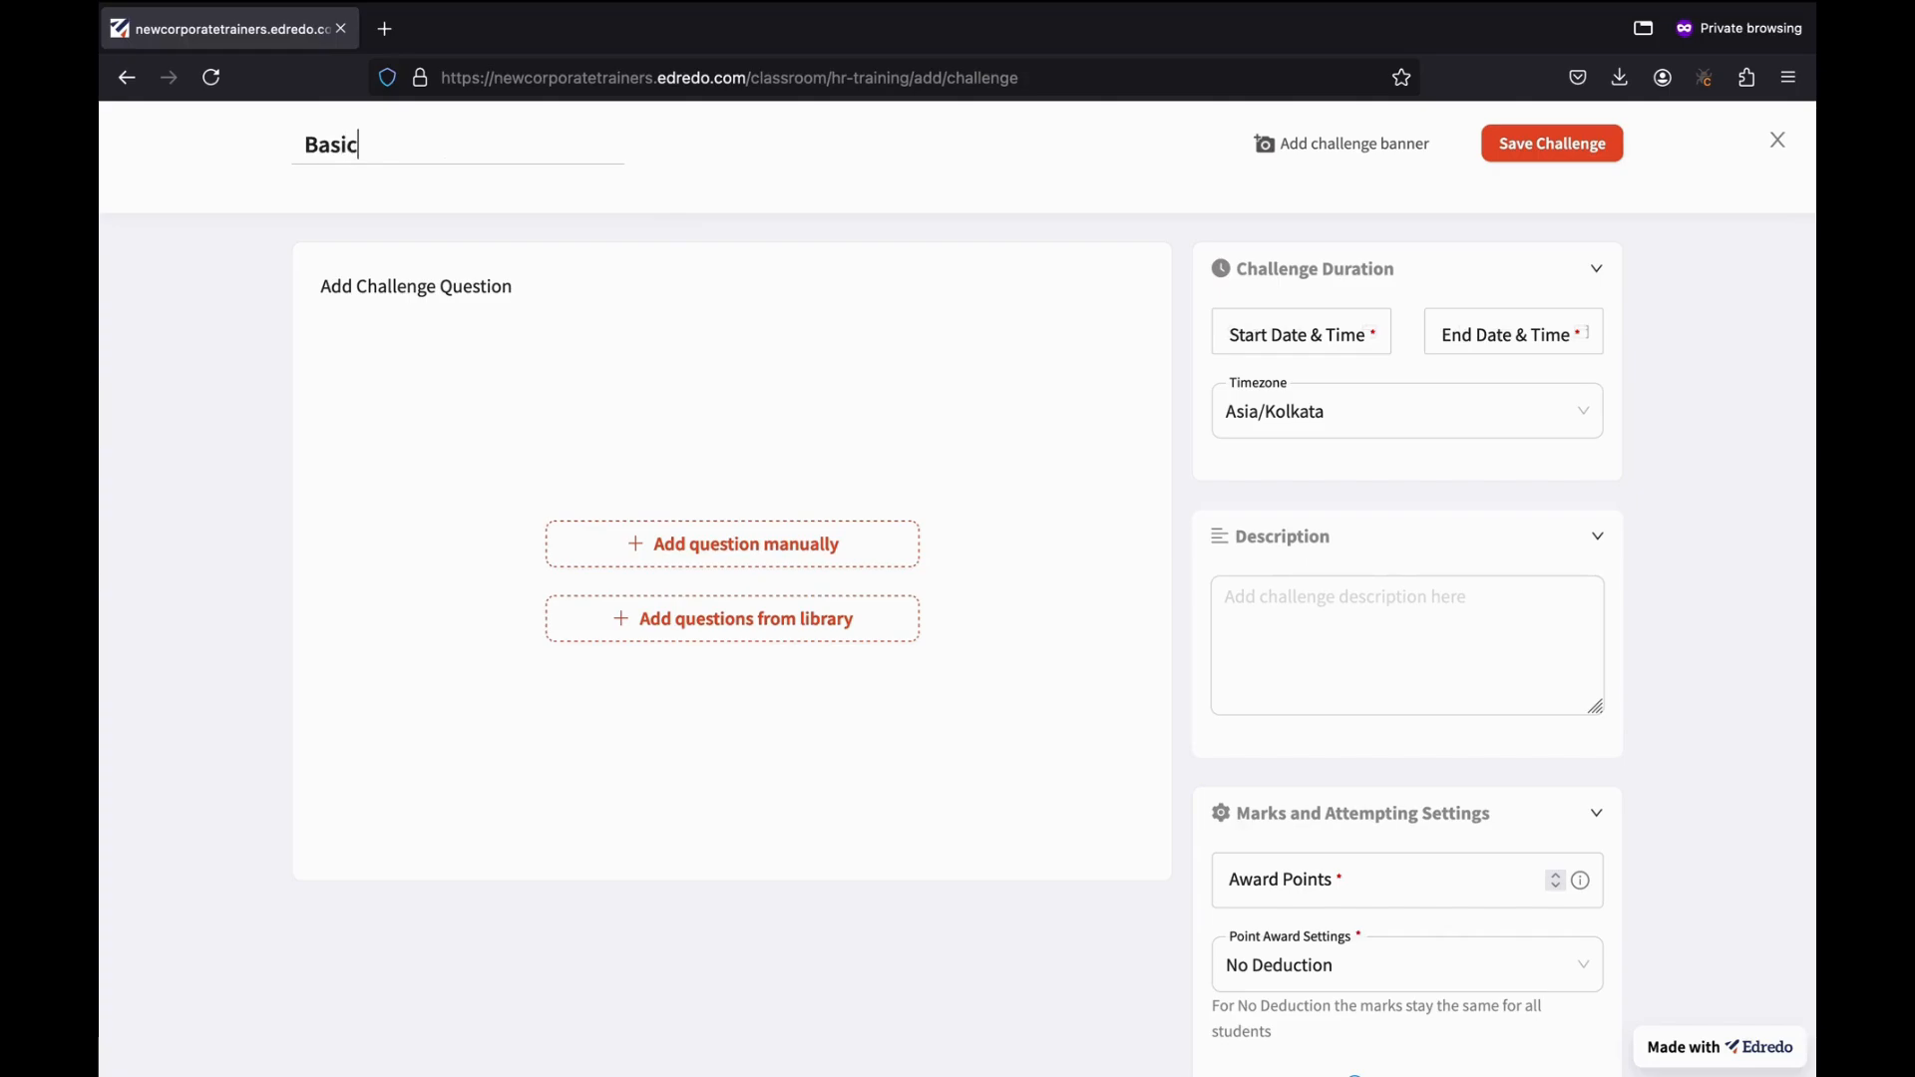
type(" HR Competence")
left_click(1293, 157)
left_click(738, 367)
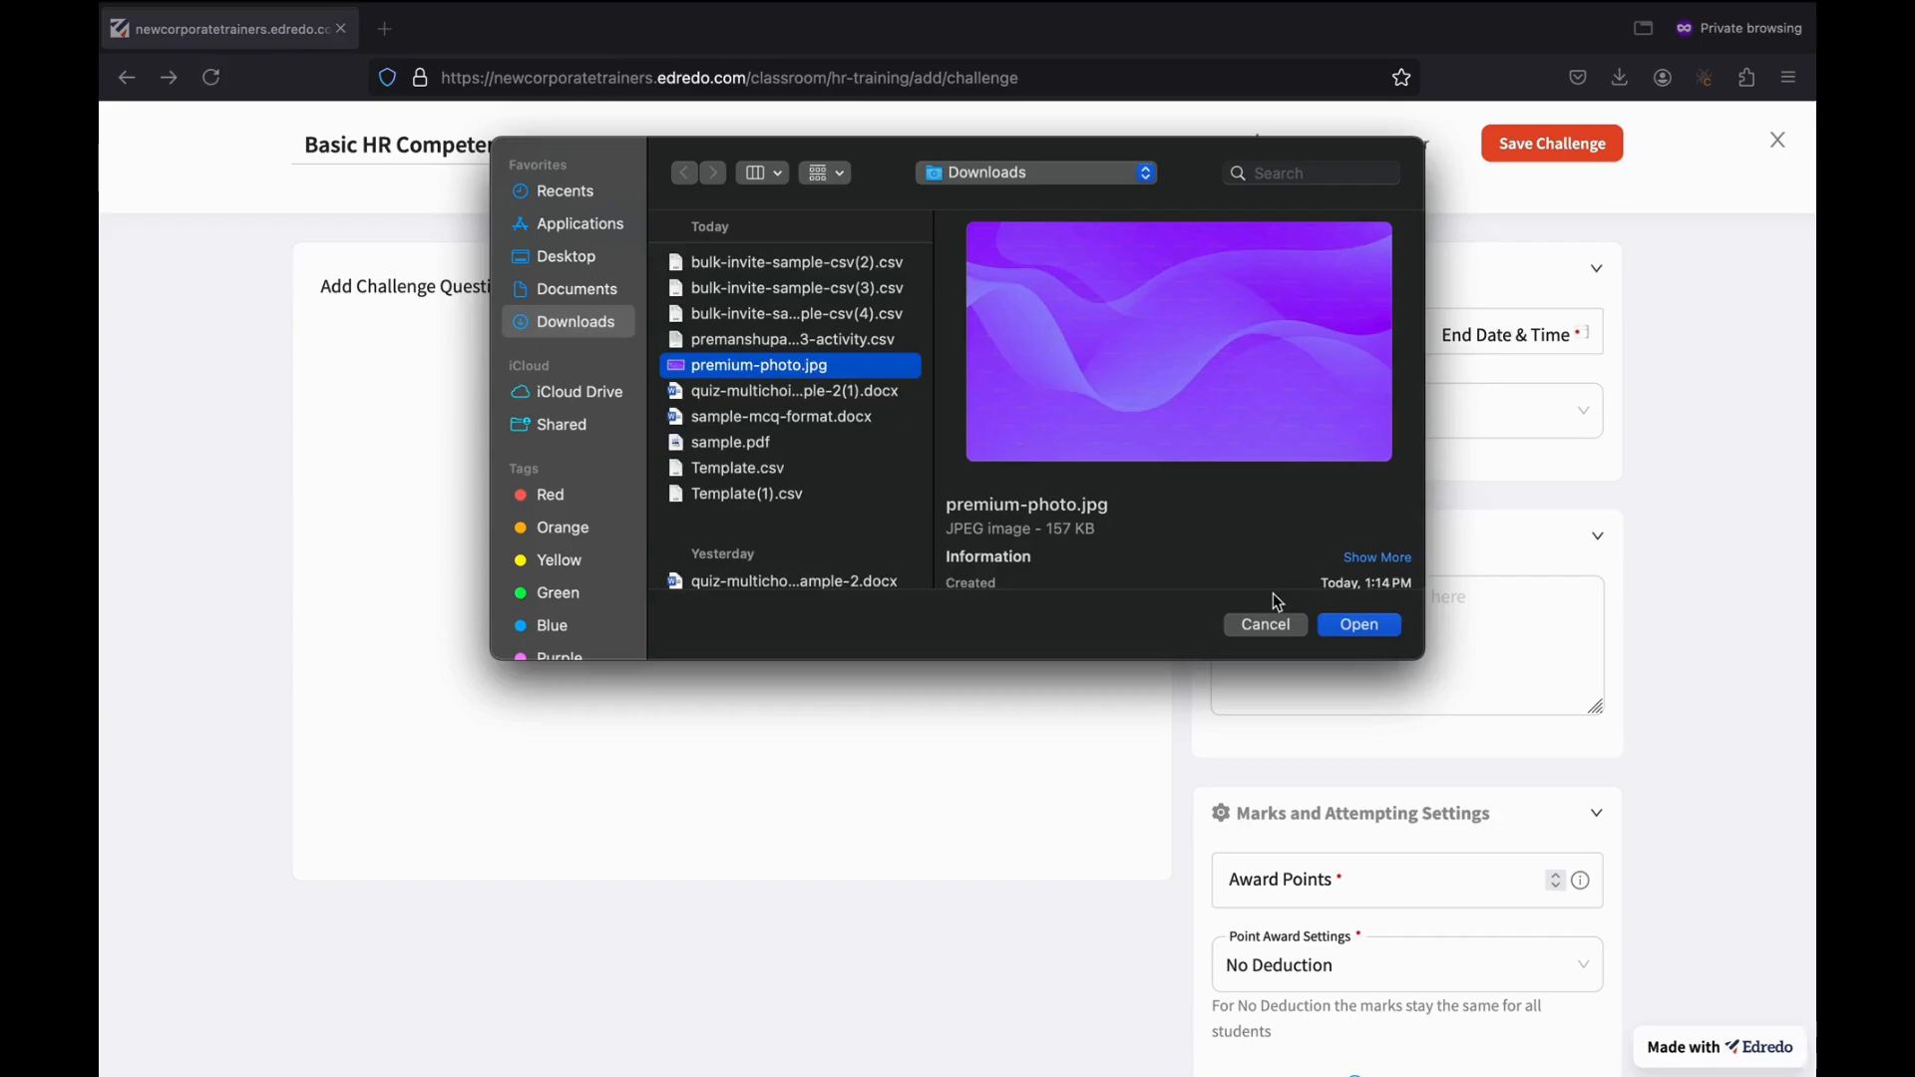
left_click(1337, 622)
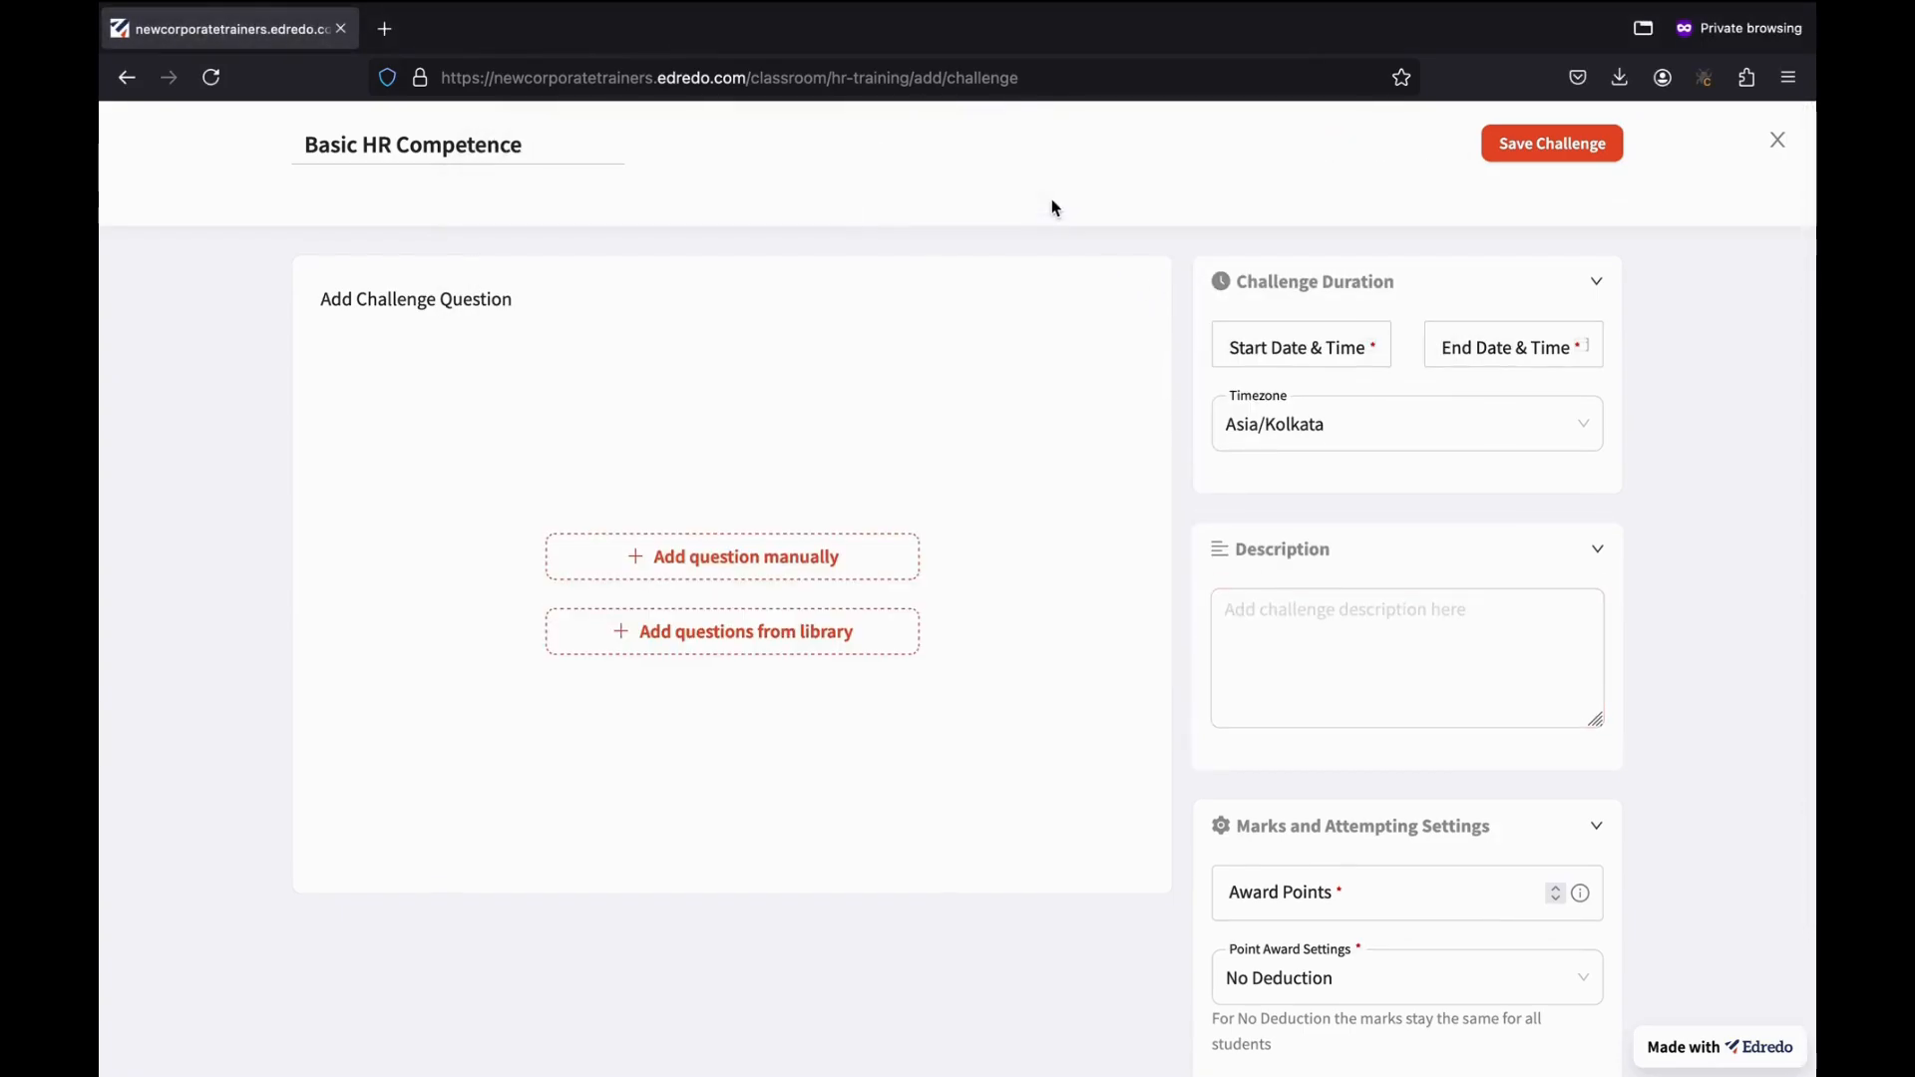
mouse_move(1304, 165)
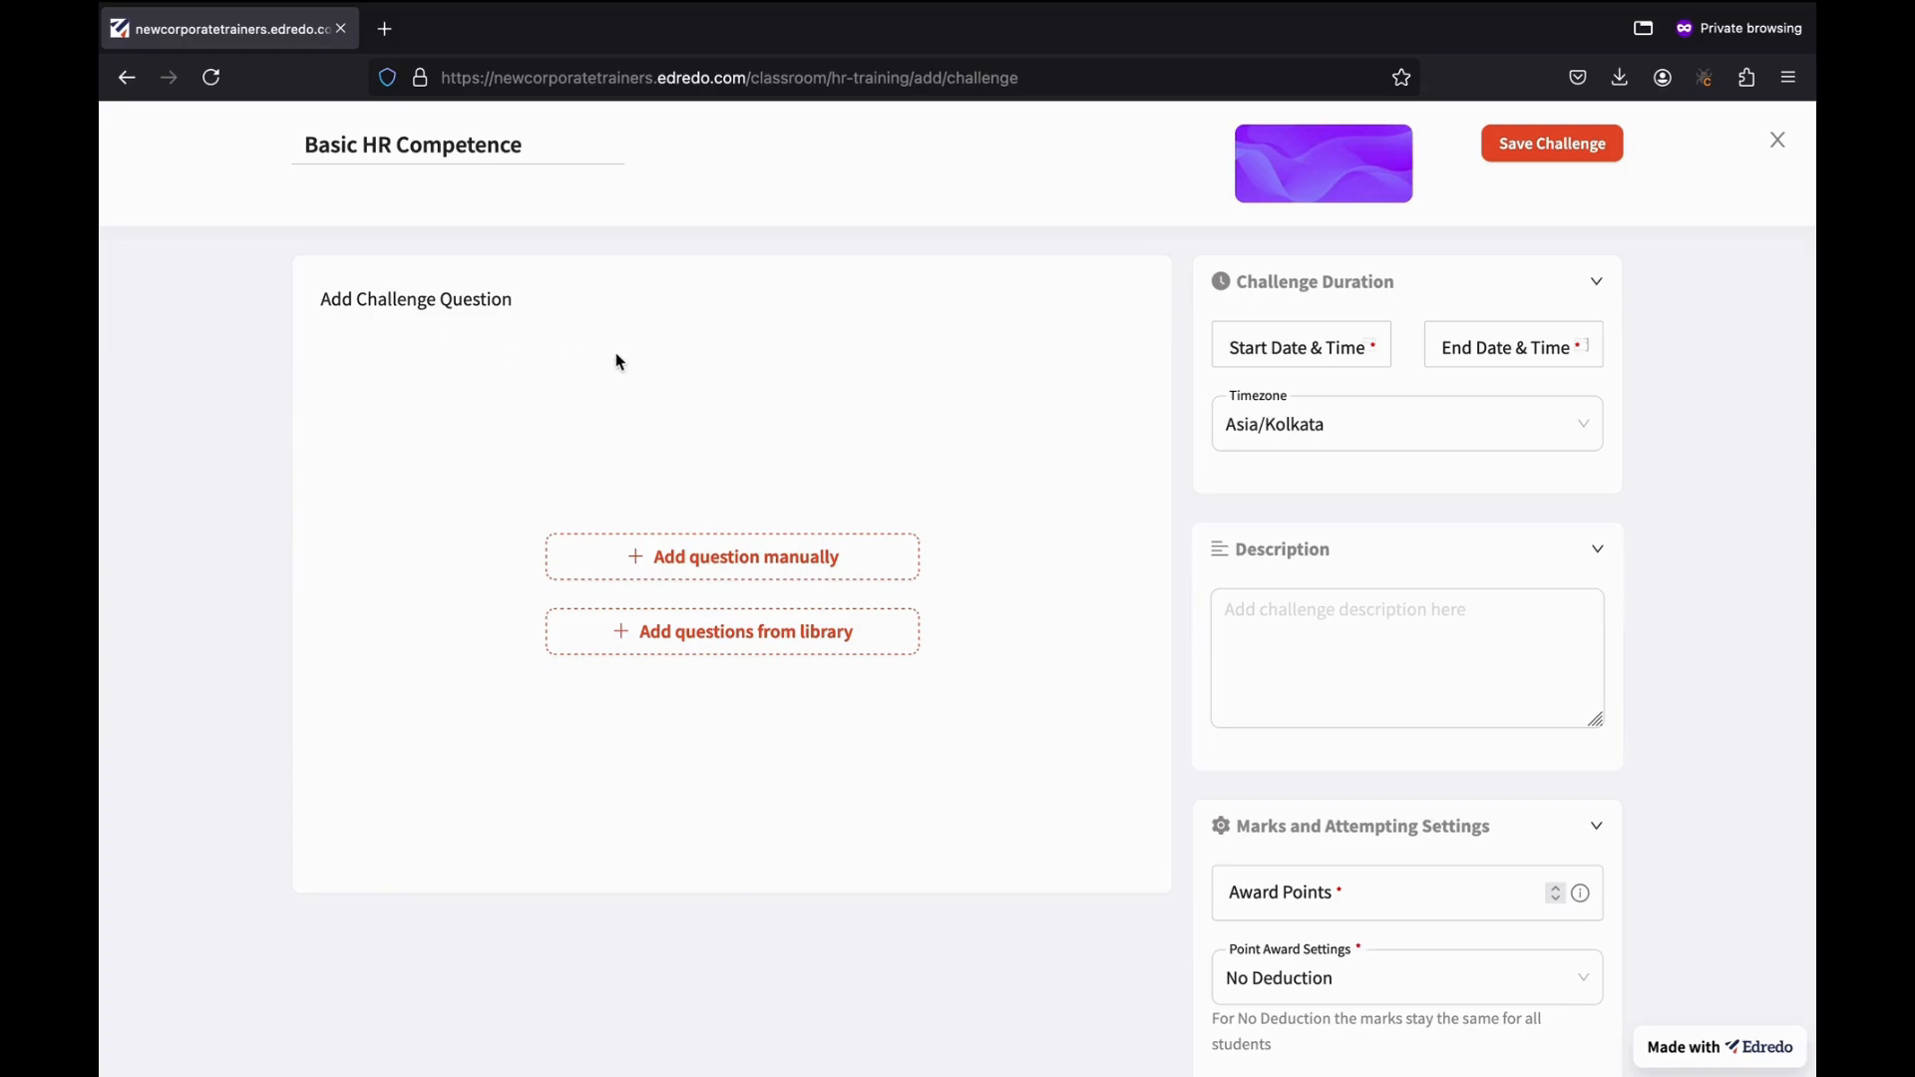
Add the Schrödinger's Cat multiple-choice question from the library to the challenge.
left_click(773, 651)
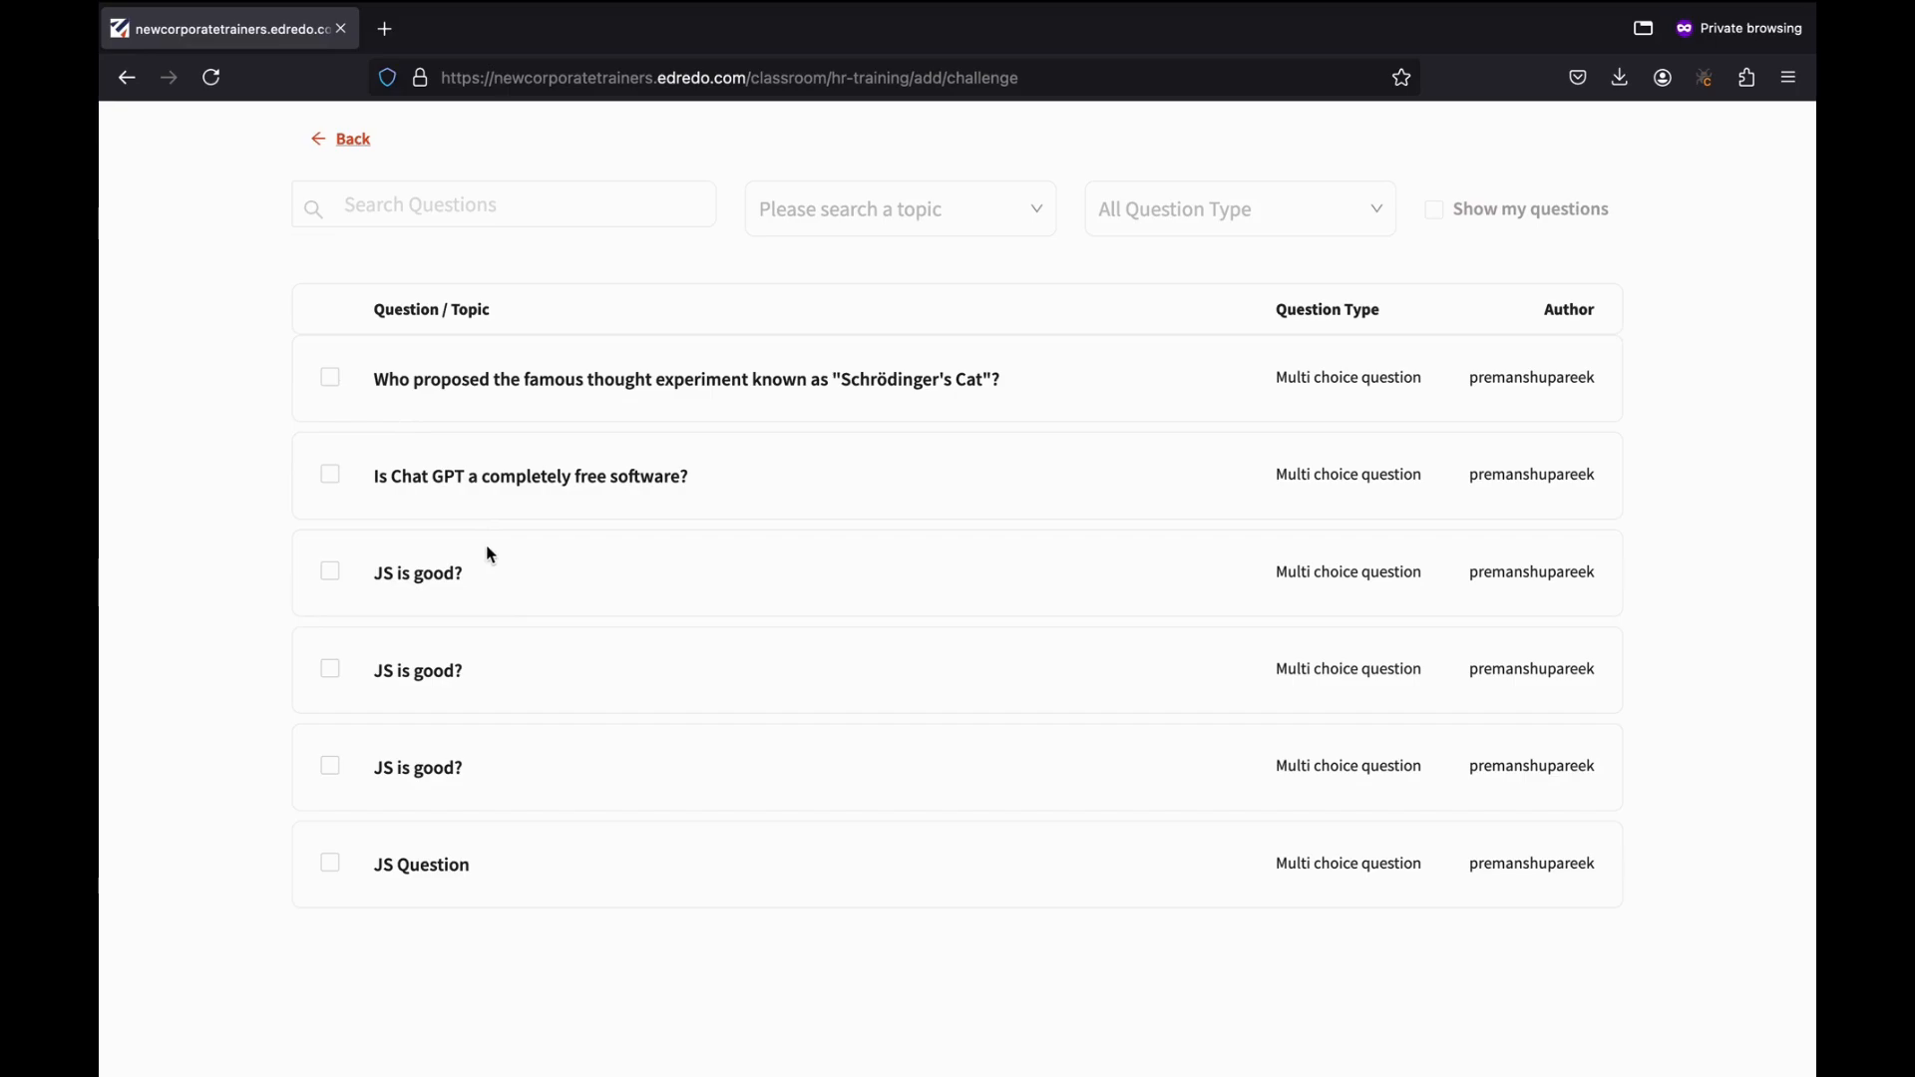
left_click(330, 377)
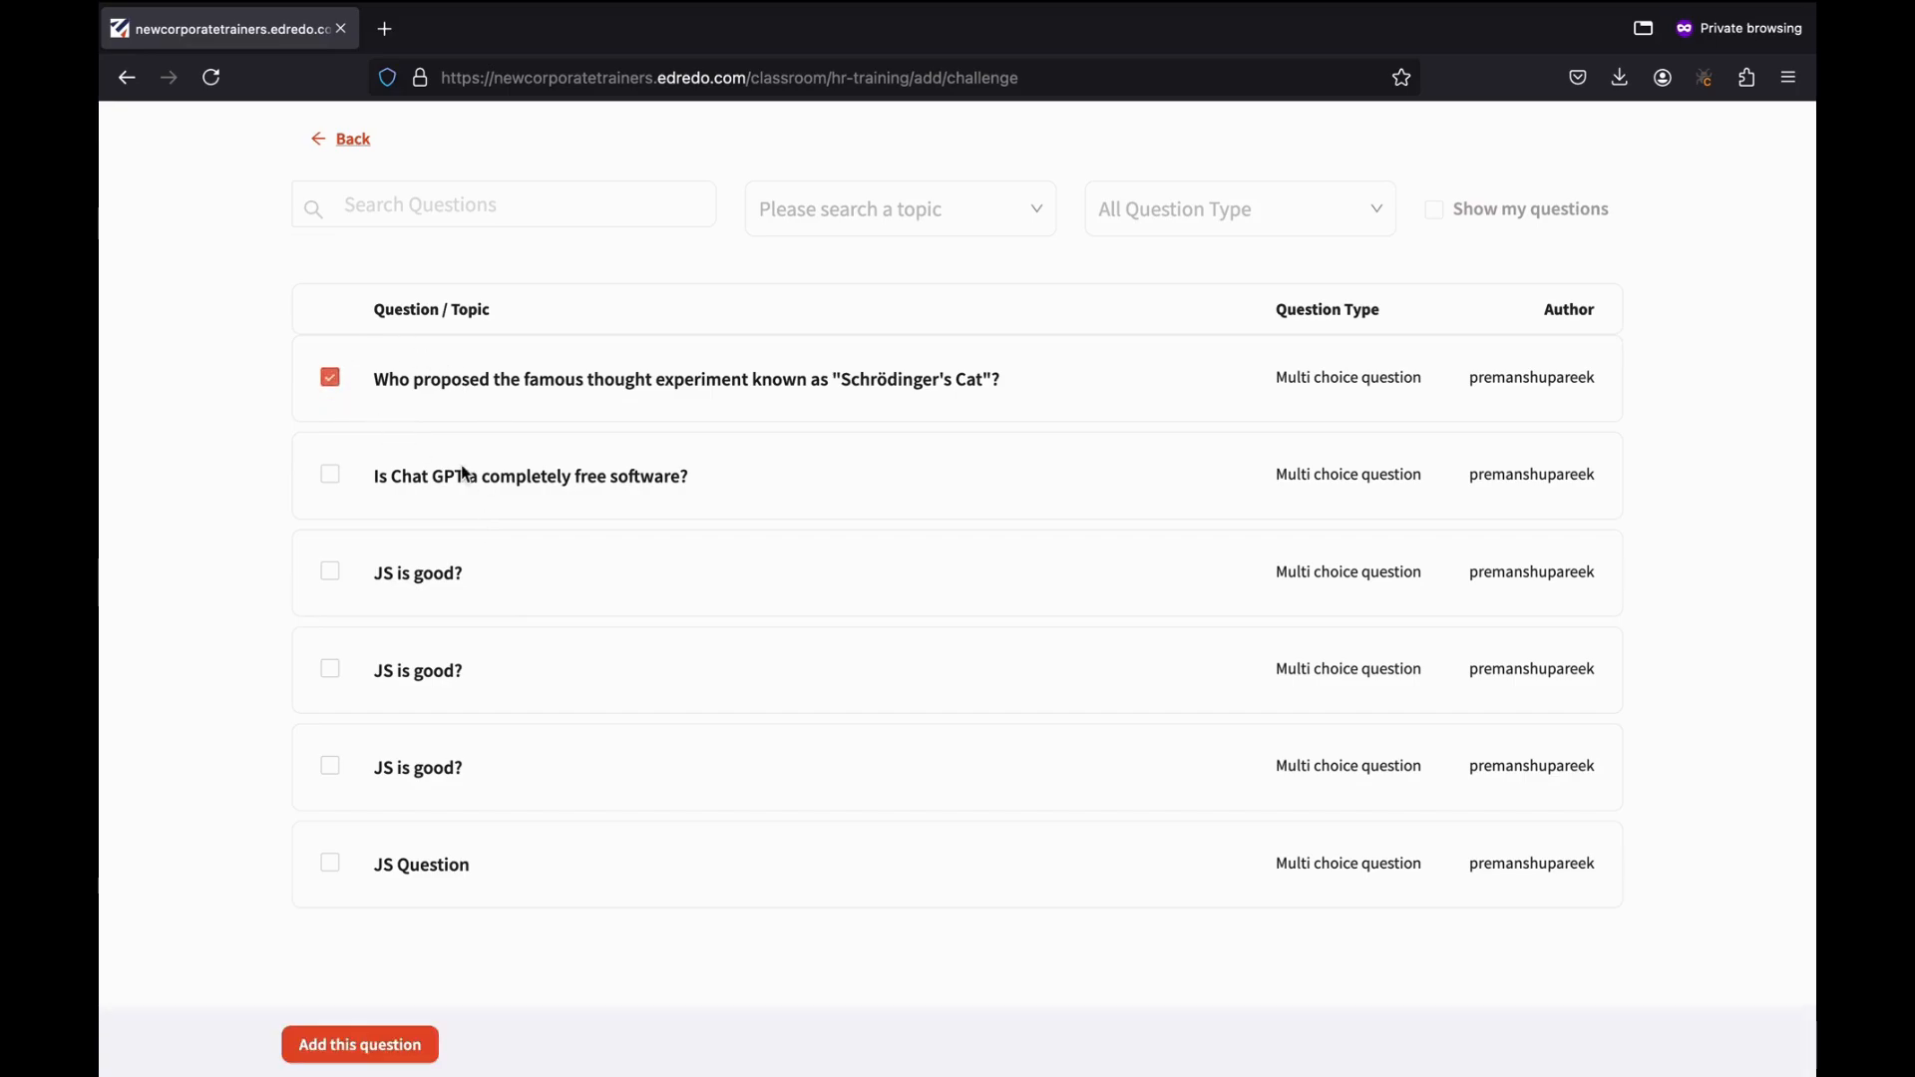
left_click(391, 1045)
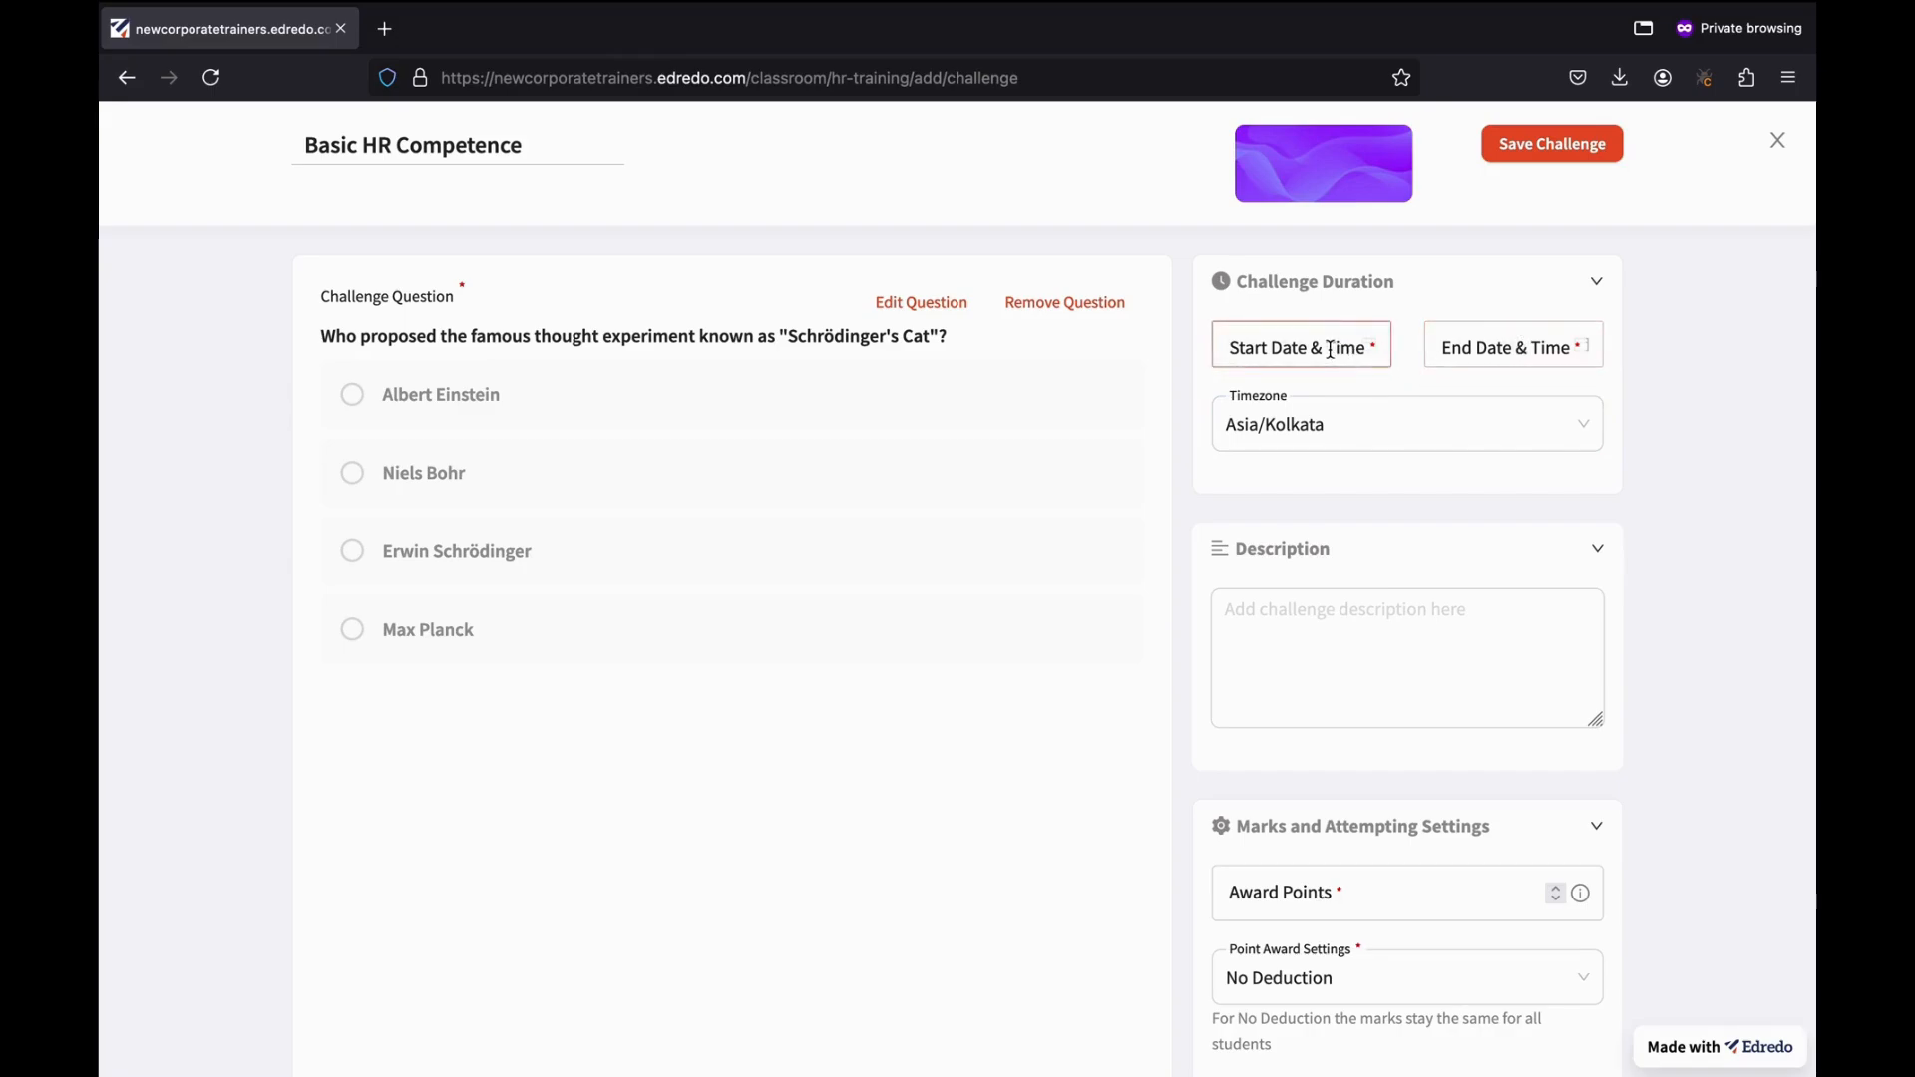
Schedule the challenge to run from 14 October to 22 October.
left_click(1296, 346)
left_click(1290, 552)
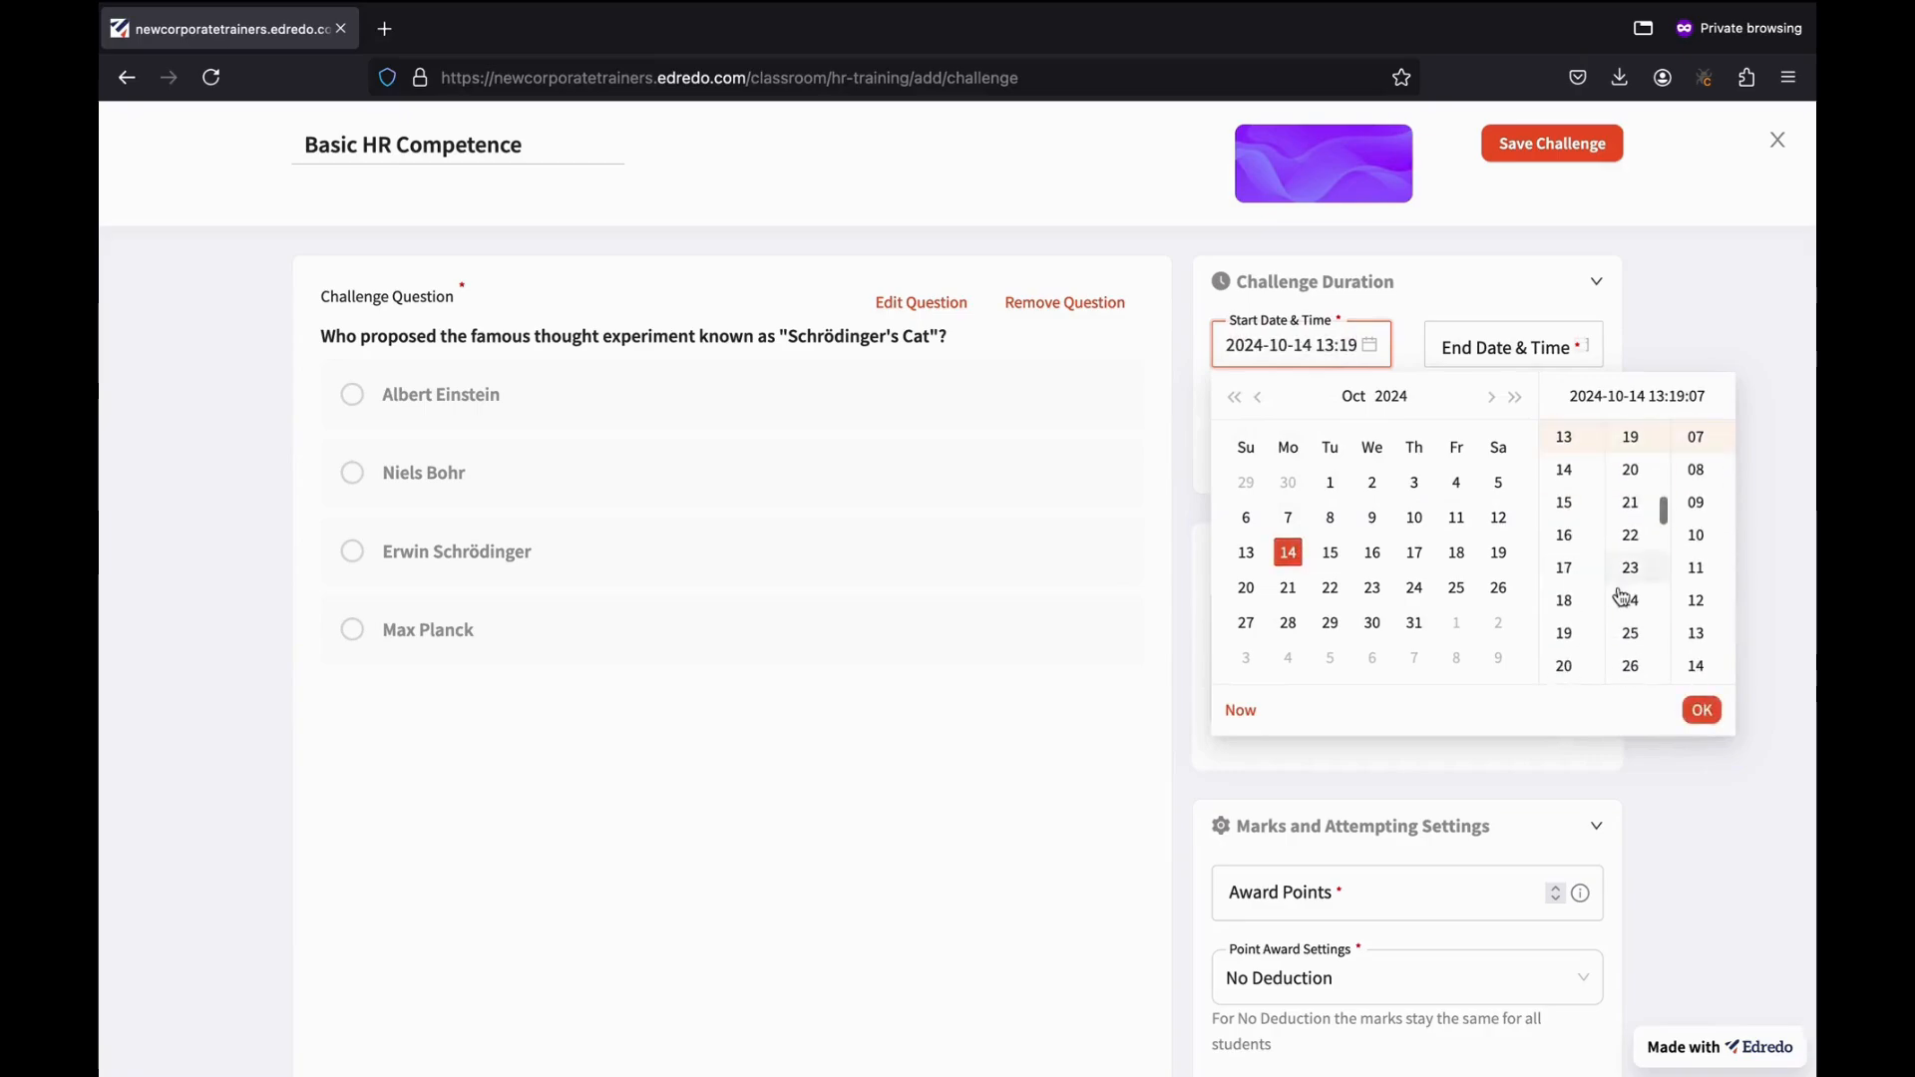
left_click(1701, 710)
left_click(1526, 346)
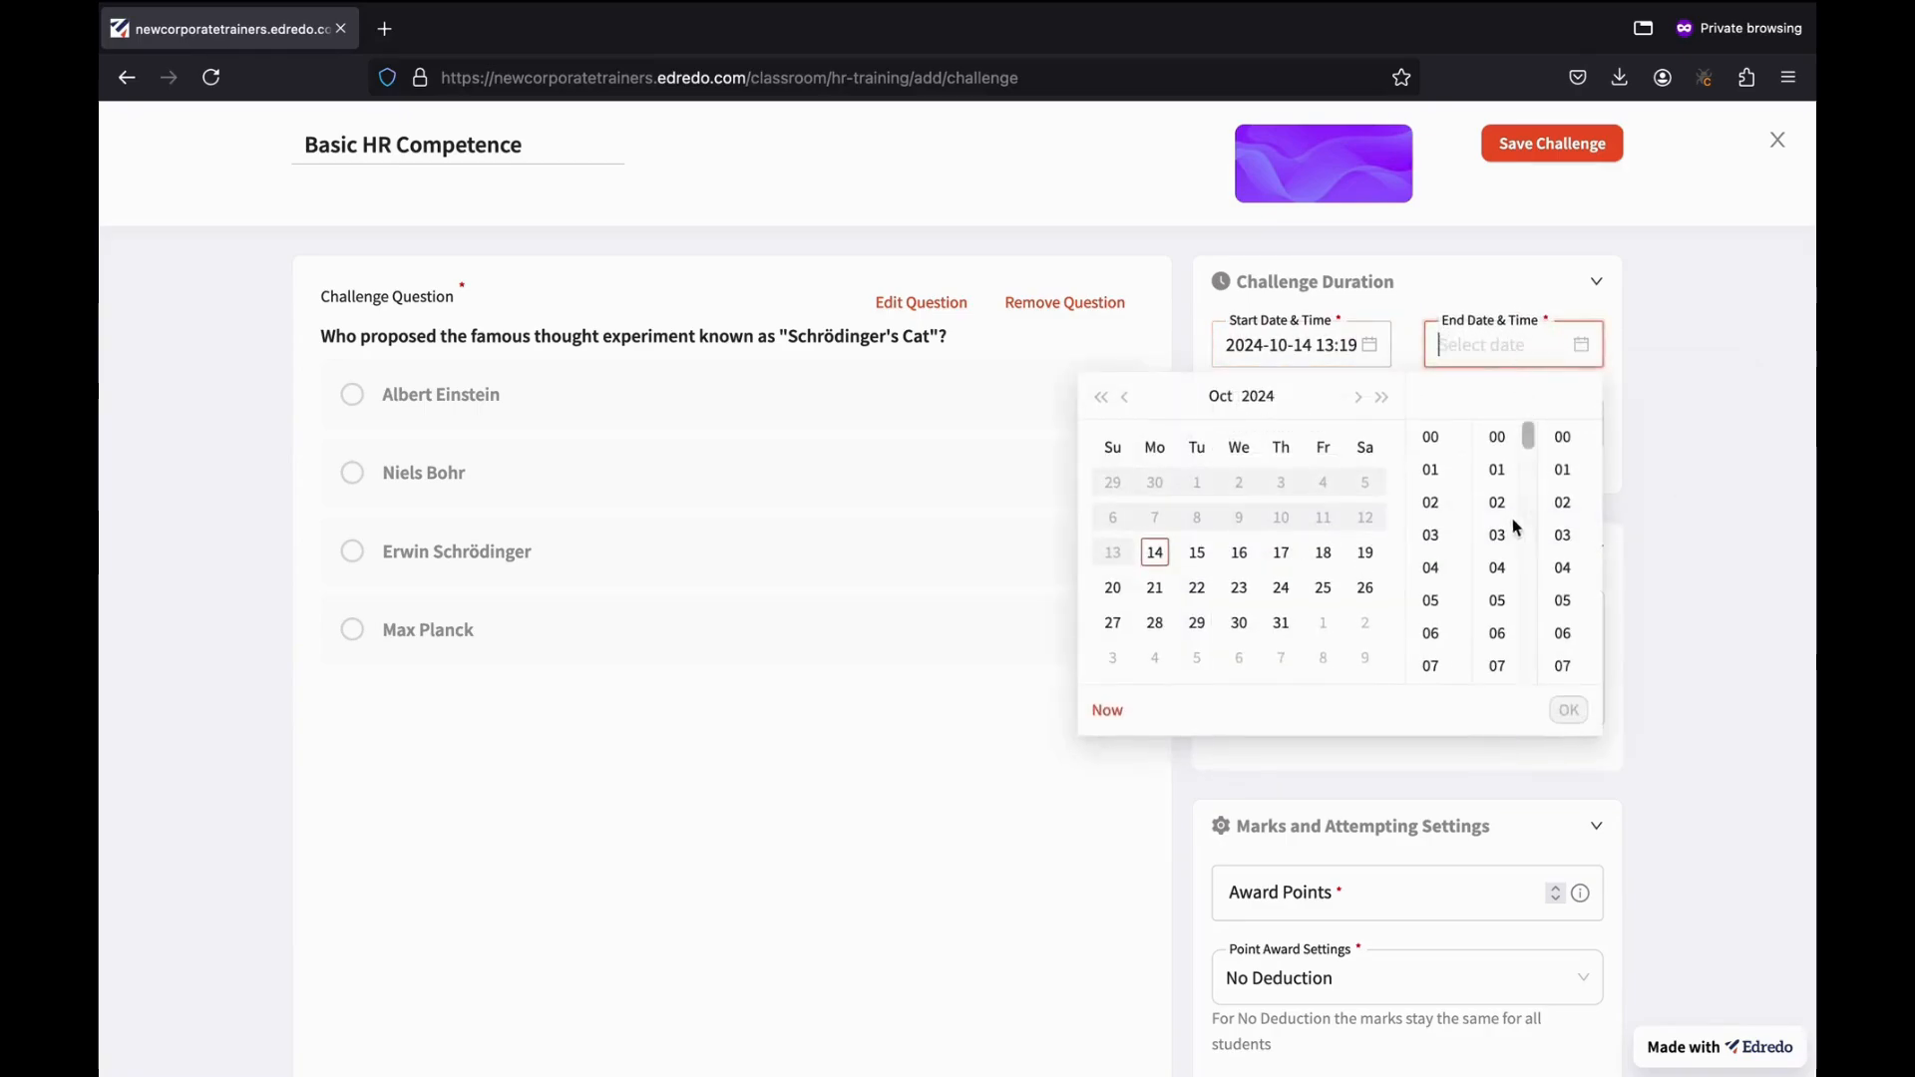
left_click(1197, 587)
left_click(1569, 710)
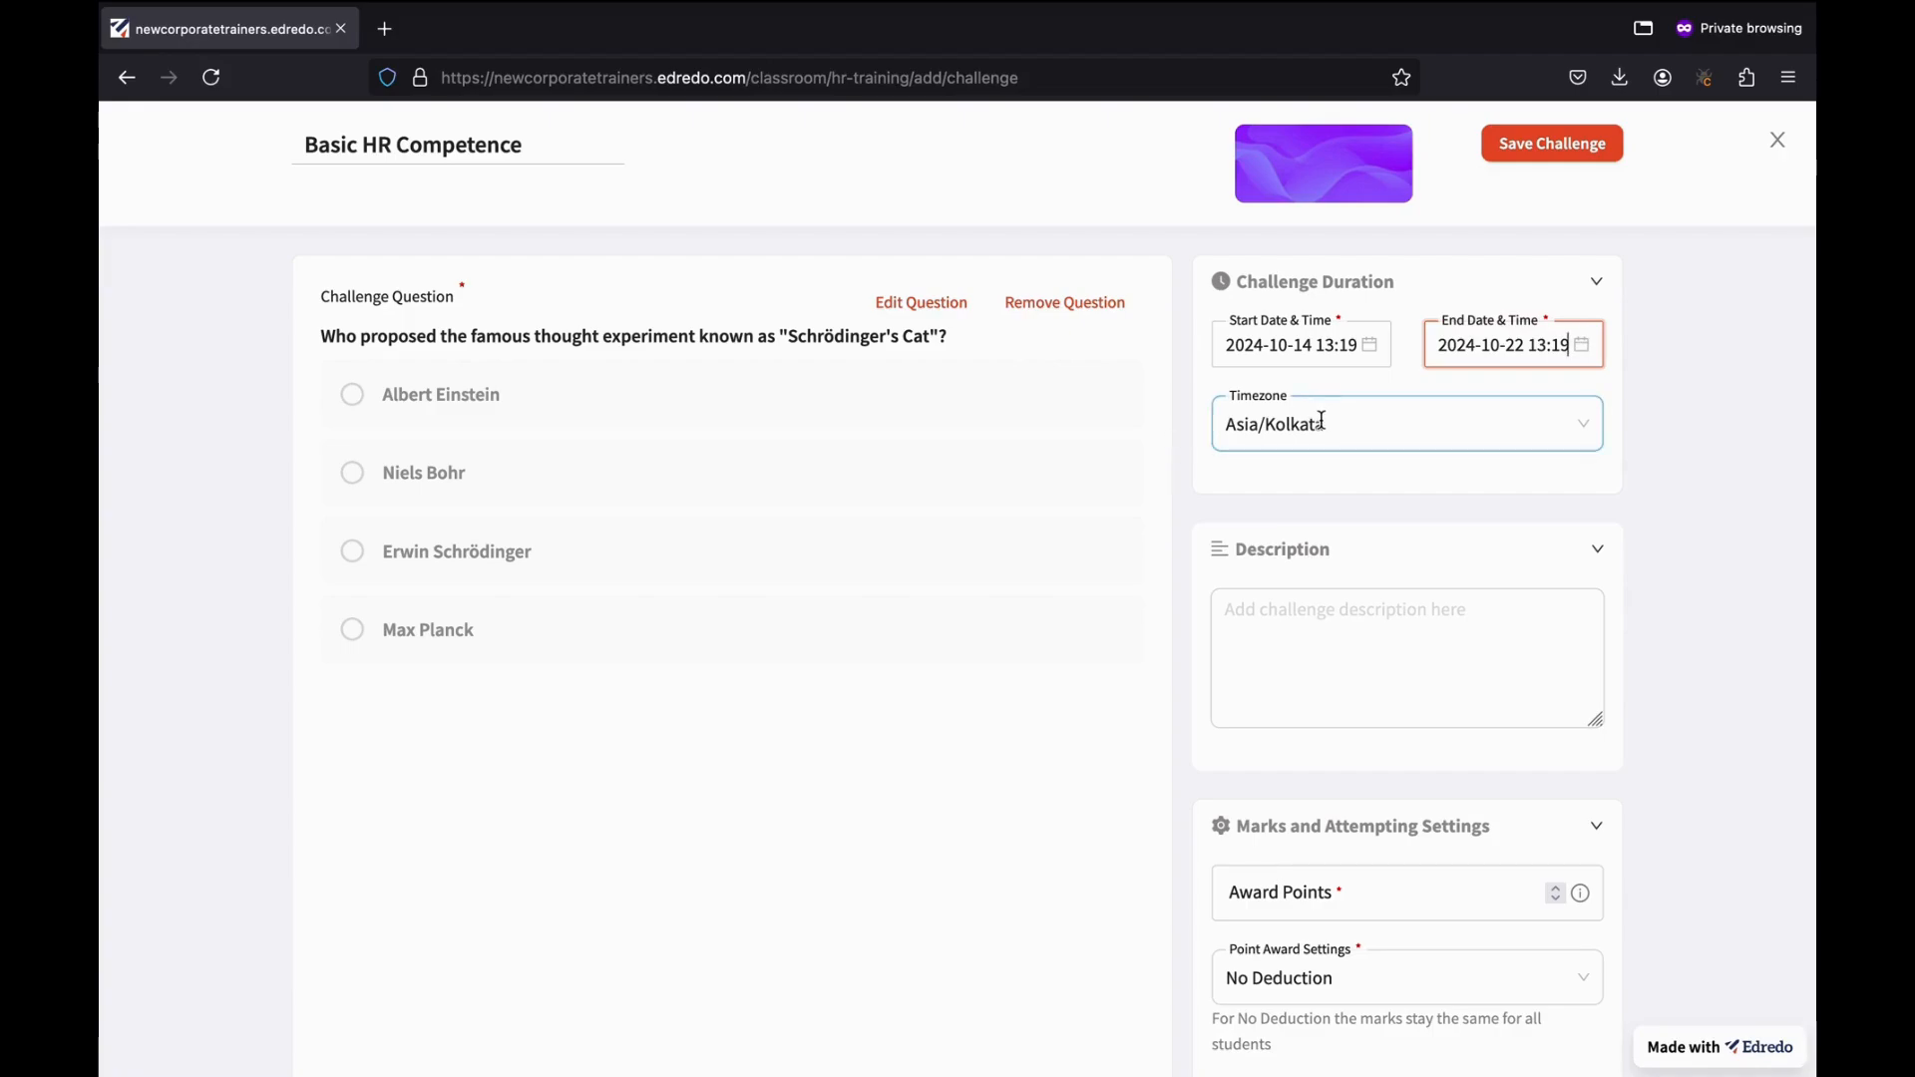
left_click(1147, 450)
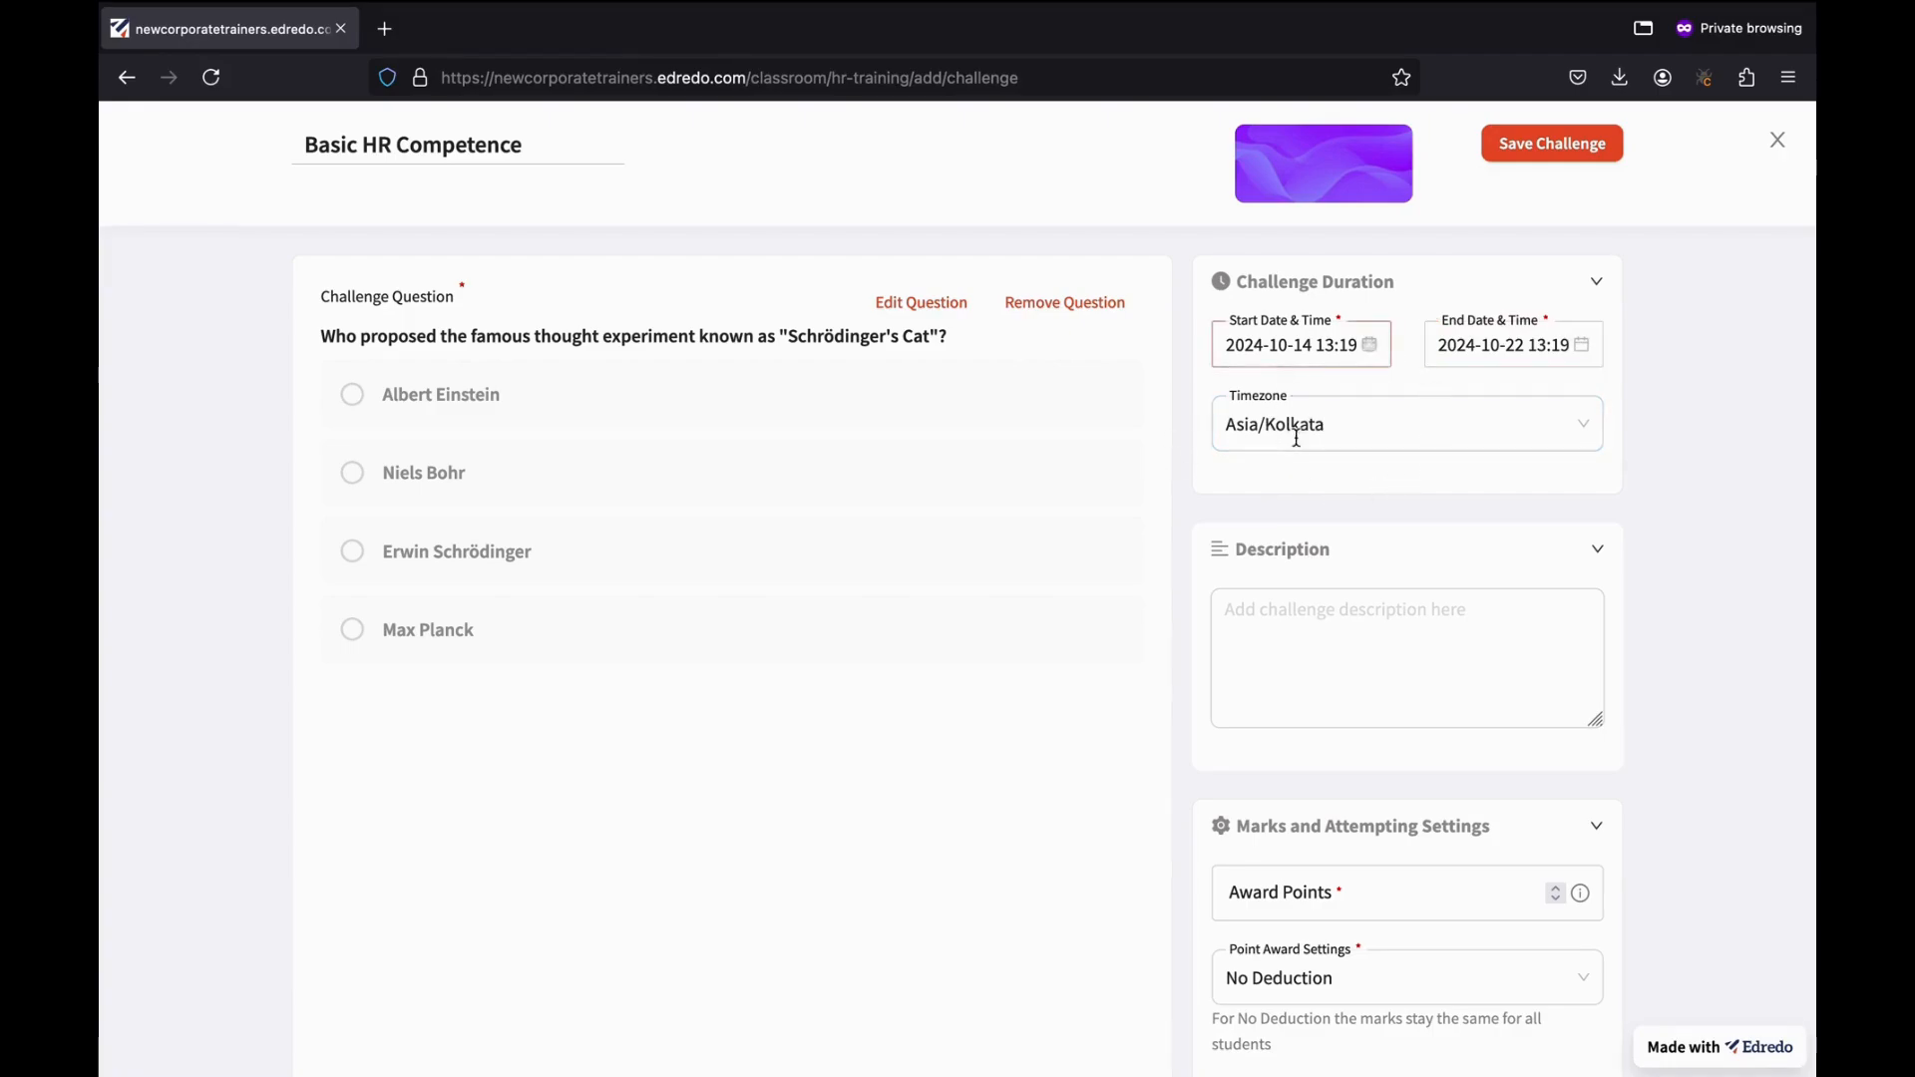
Enter the description 'Challenge for HR Professionals'.
left_click(1283, 613)
left_click(1283, 612)
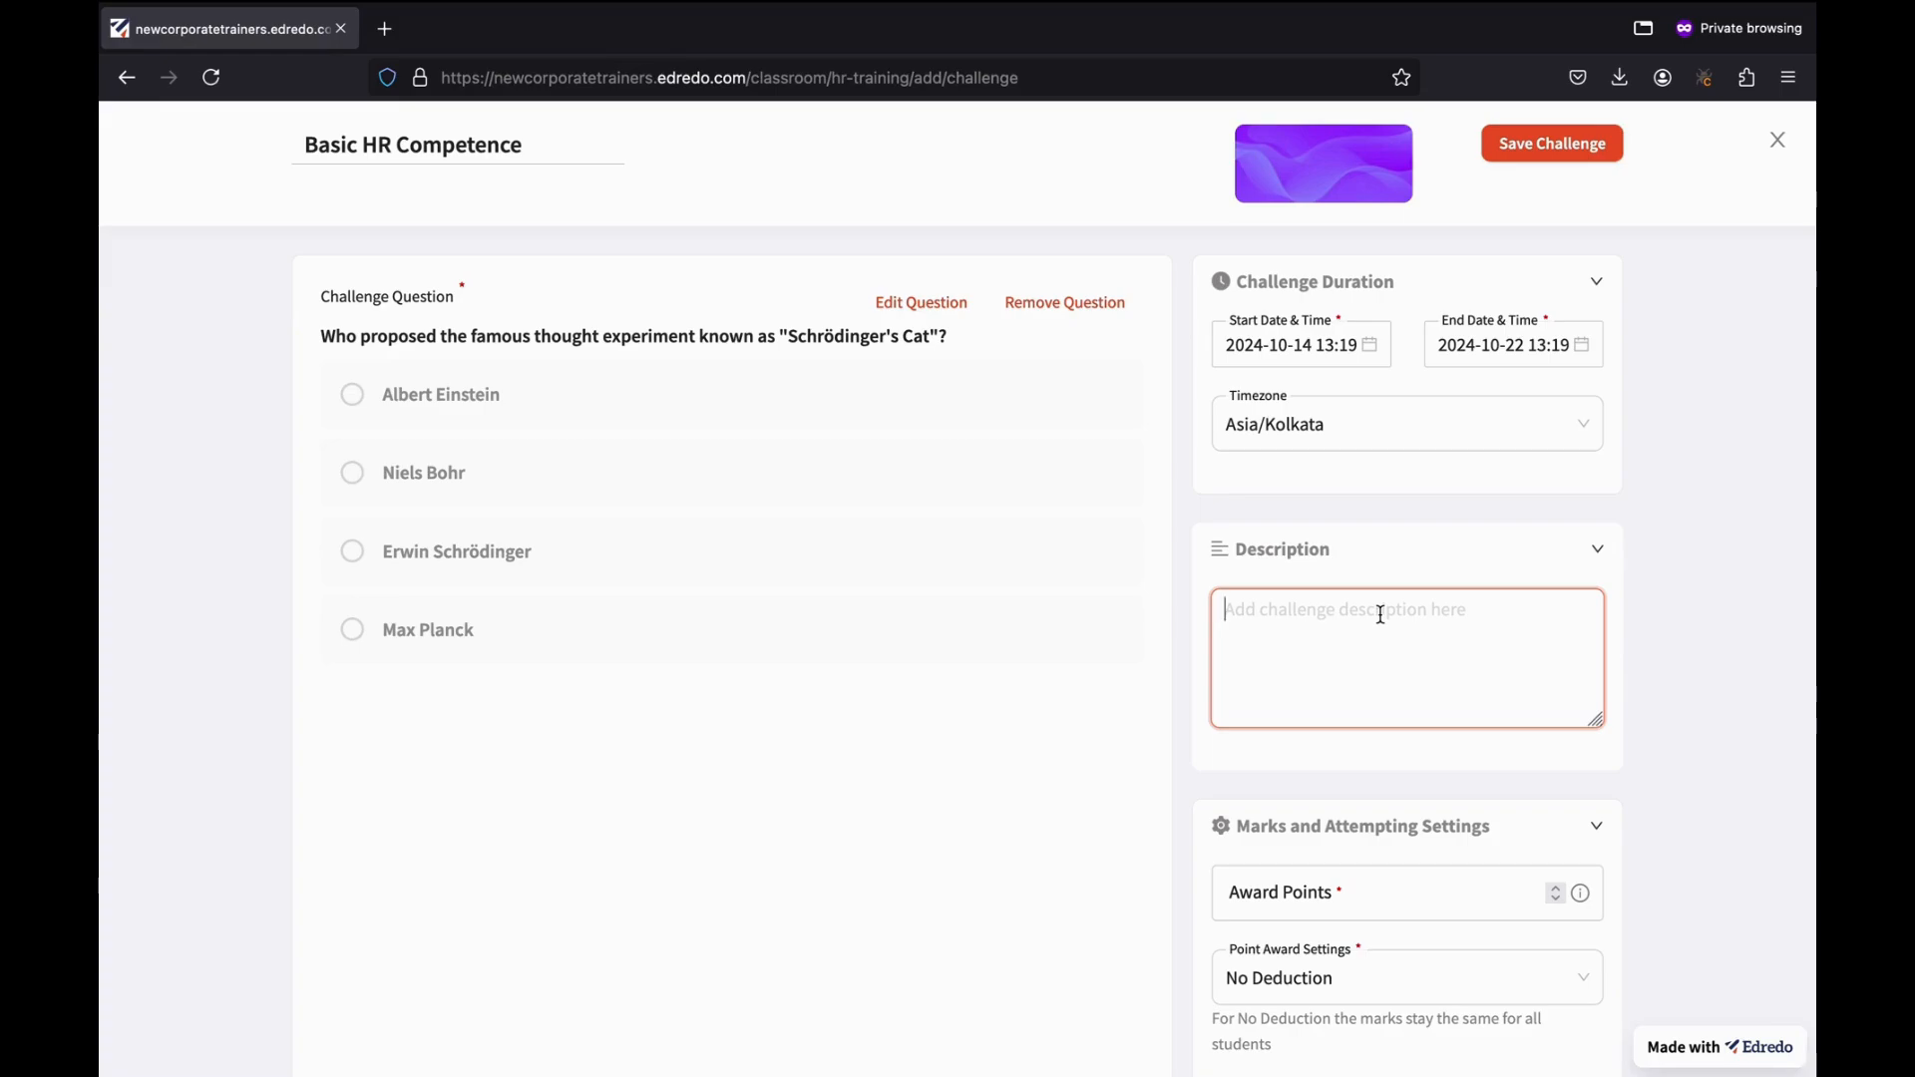
type("Challenge for HR")
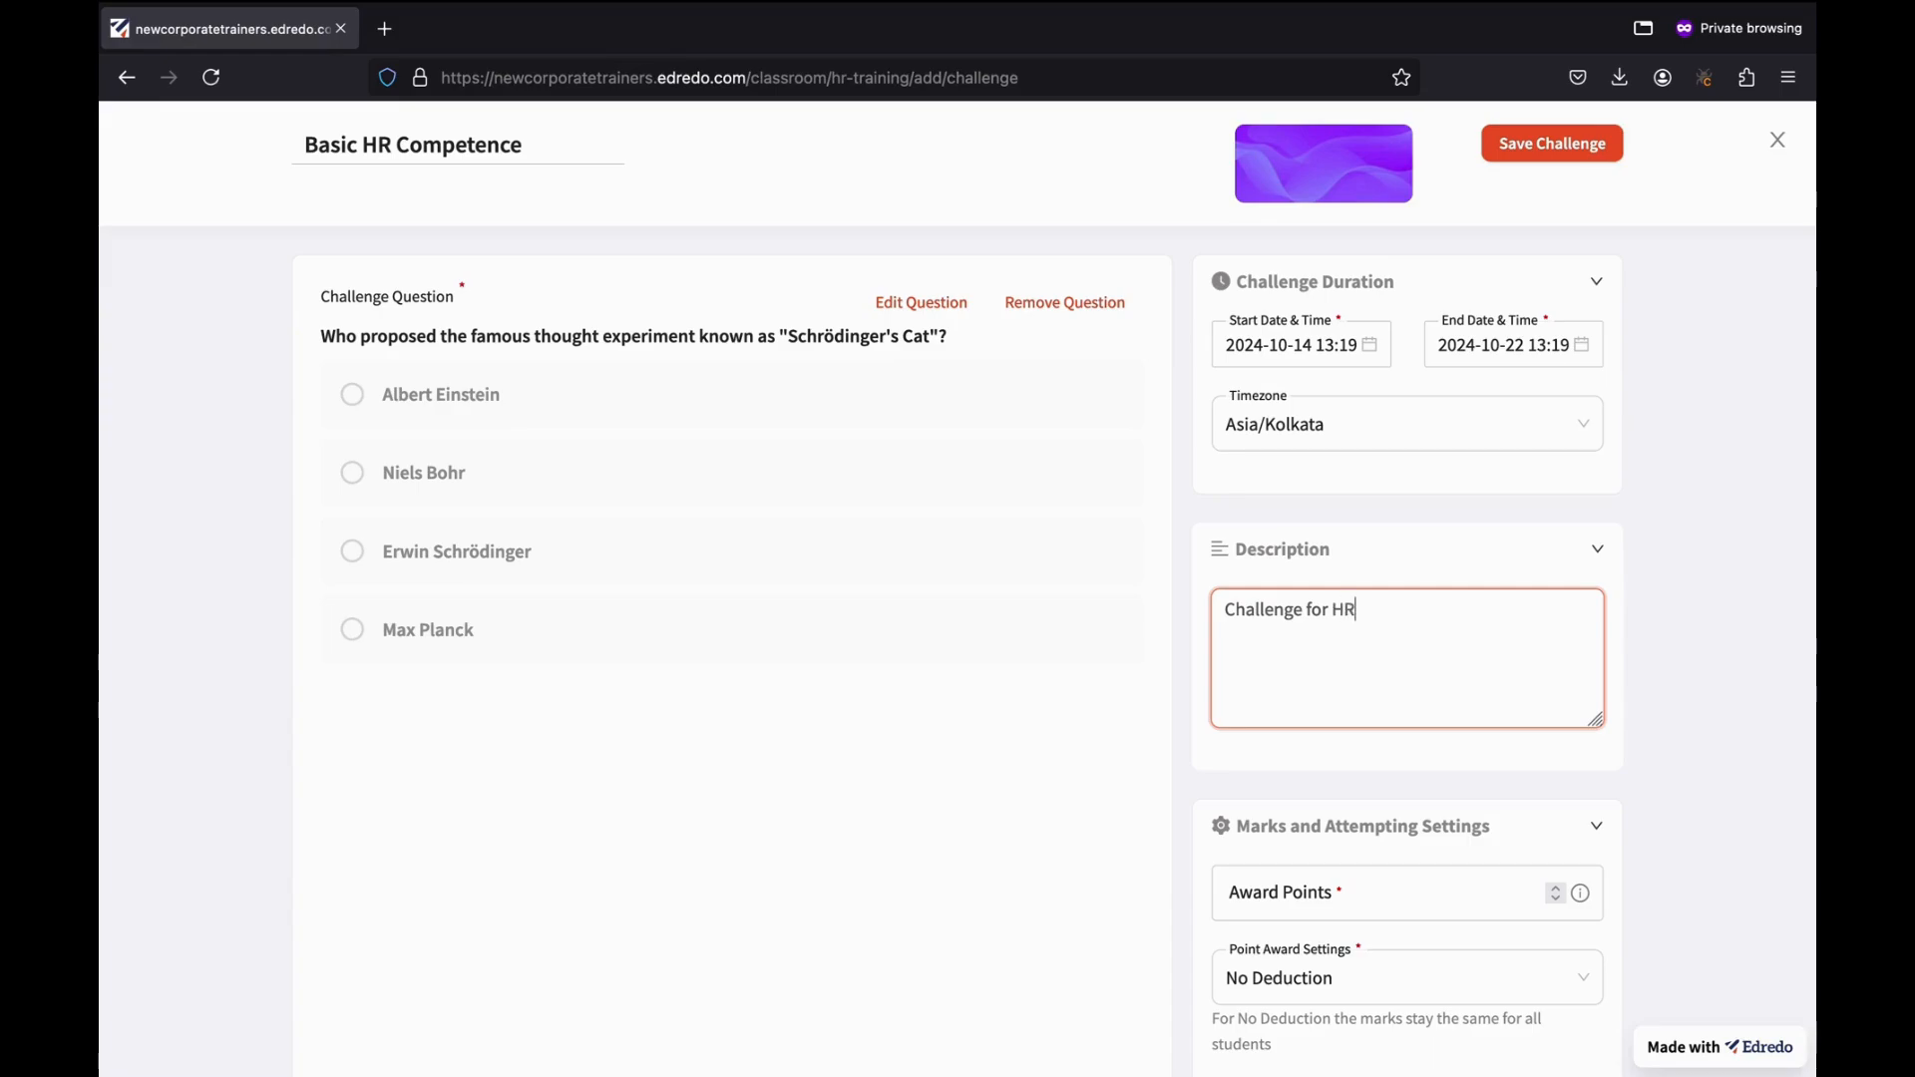
type(" Professionals")
scroll(1499, 544, "down", 2)
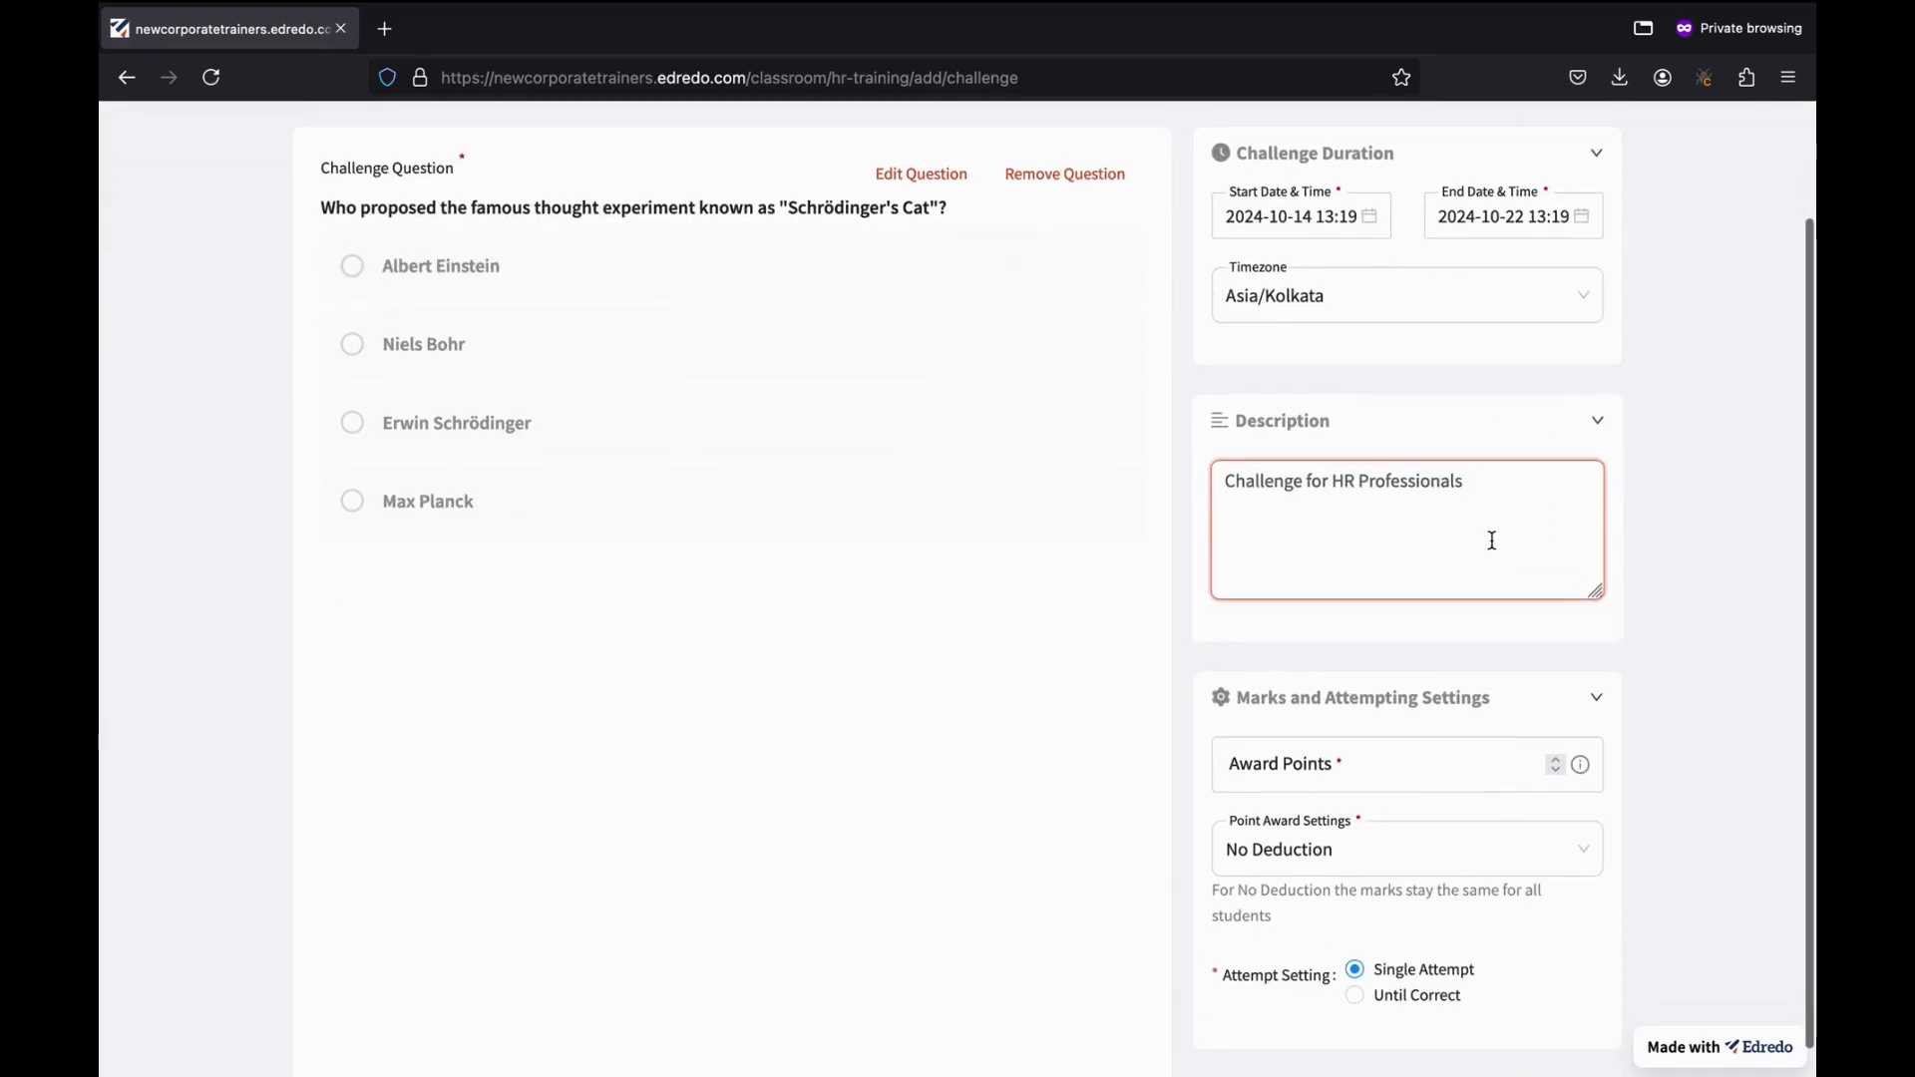
scroll(1338, 650, "down", 1)
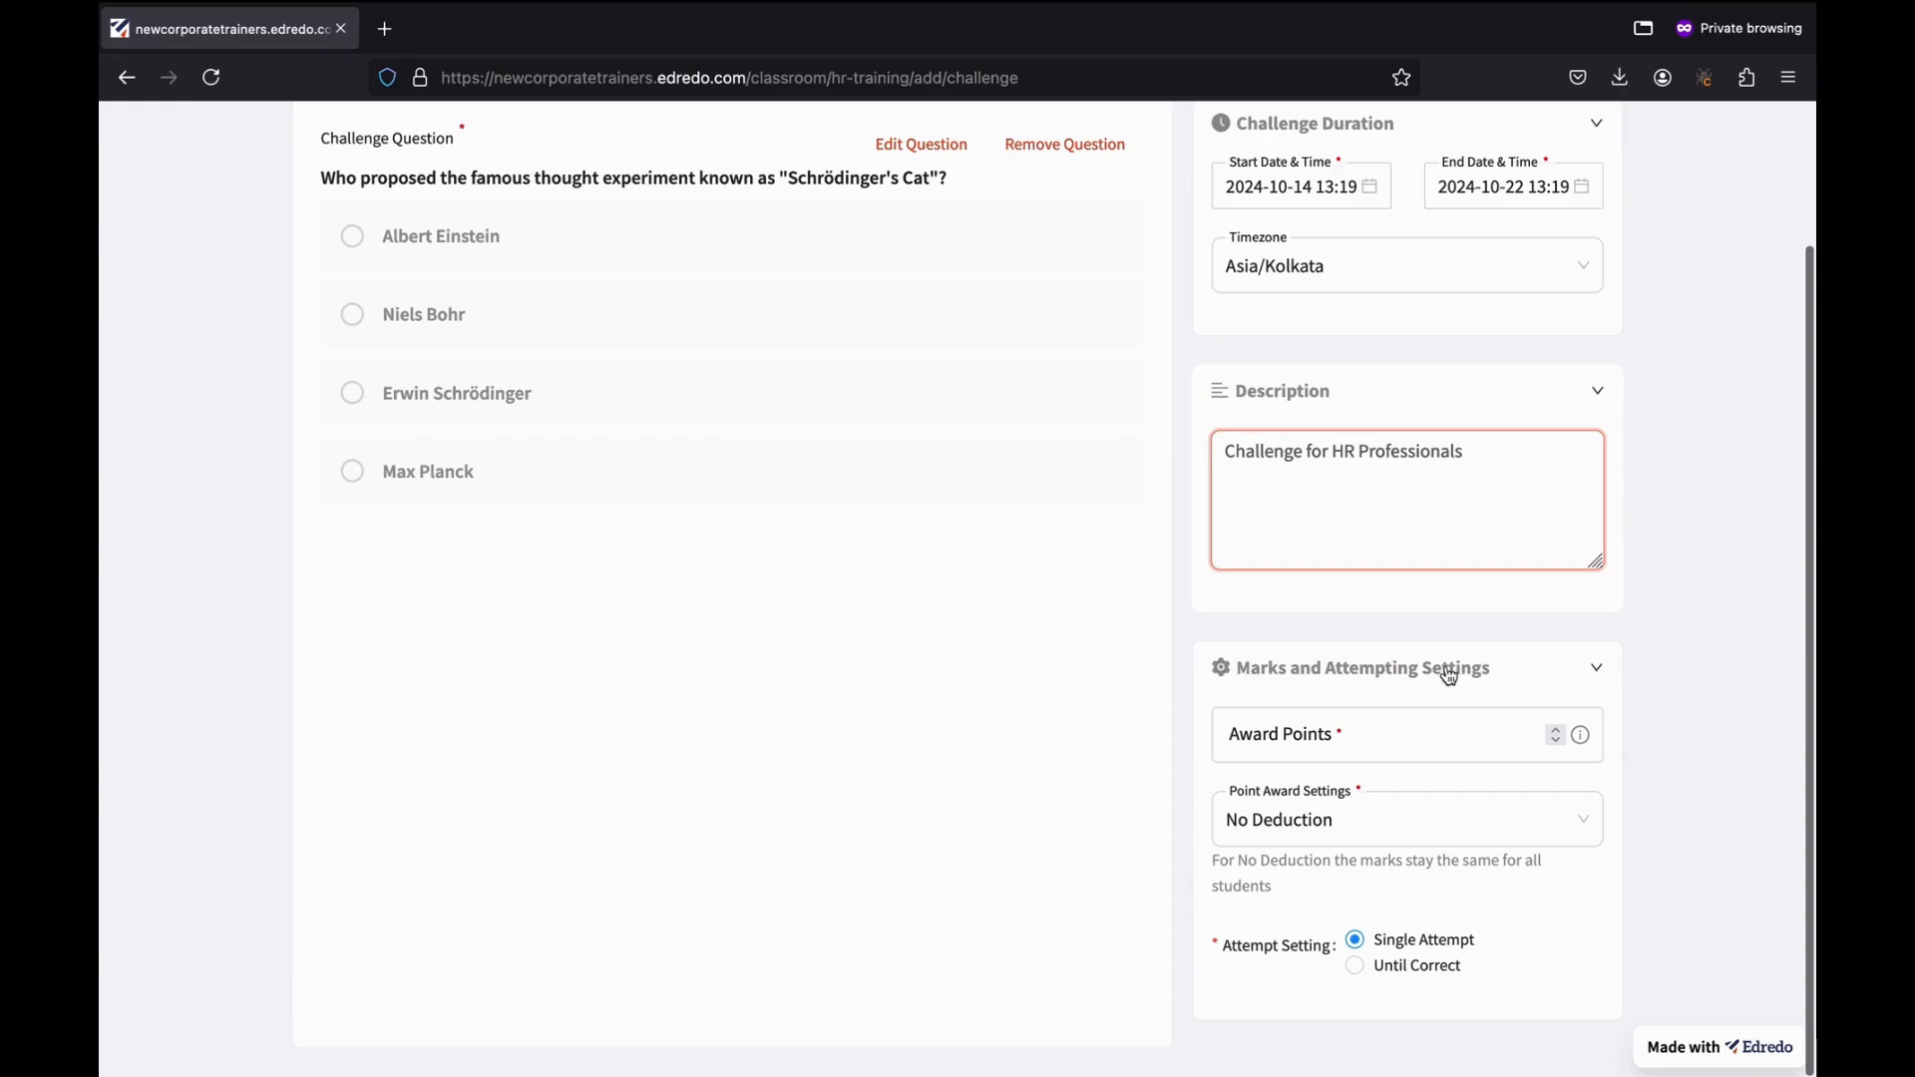
Set the challenge's Award Points to 100.
left_click(1413, 746)
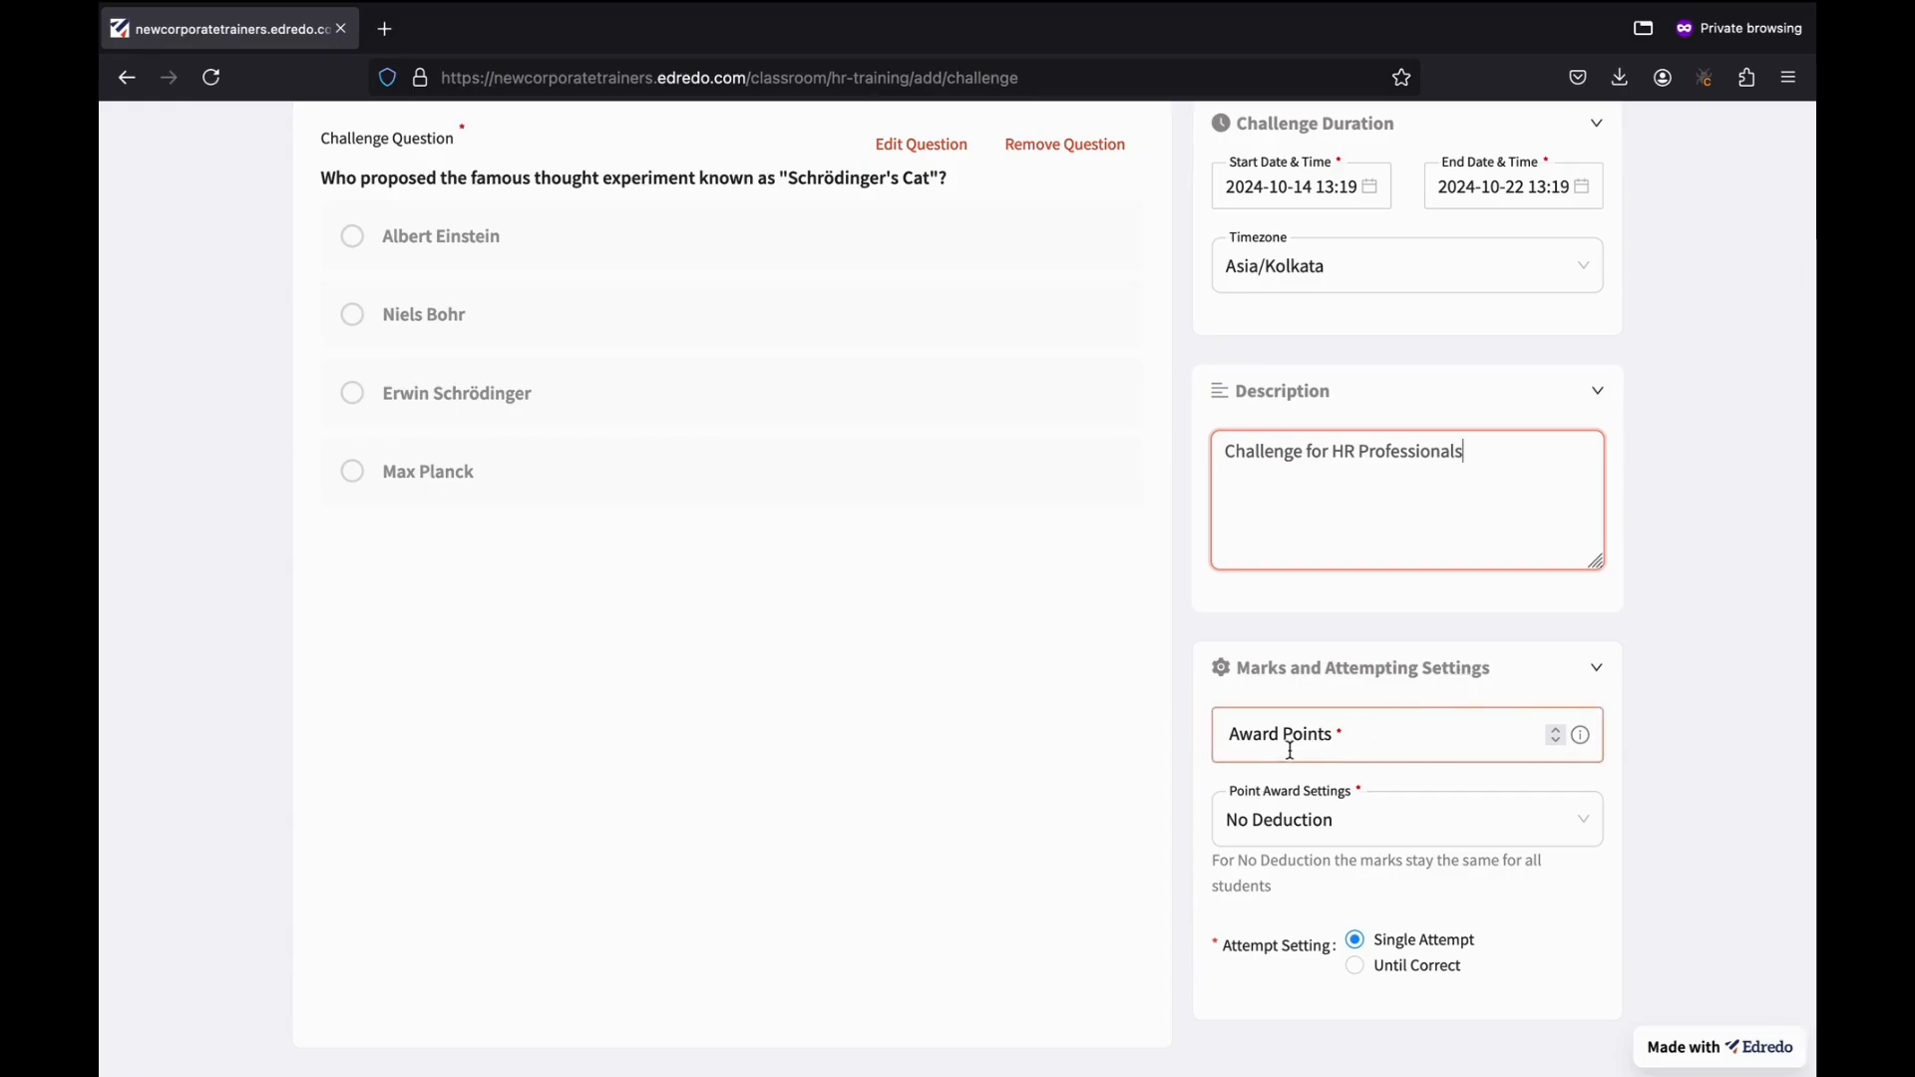
left_click(1345, 748)
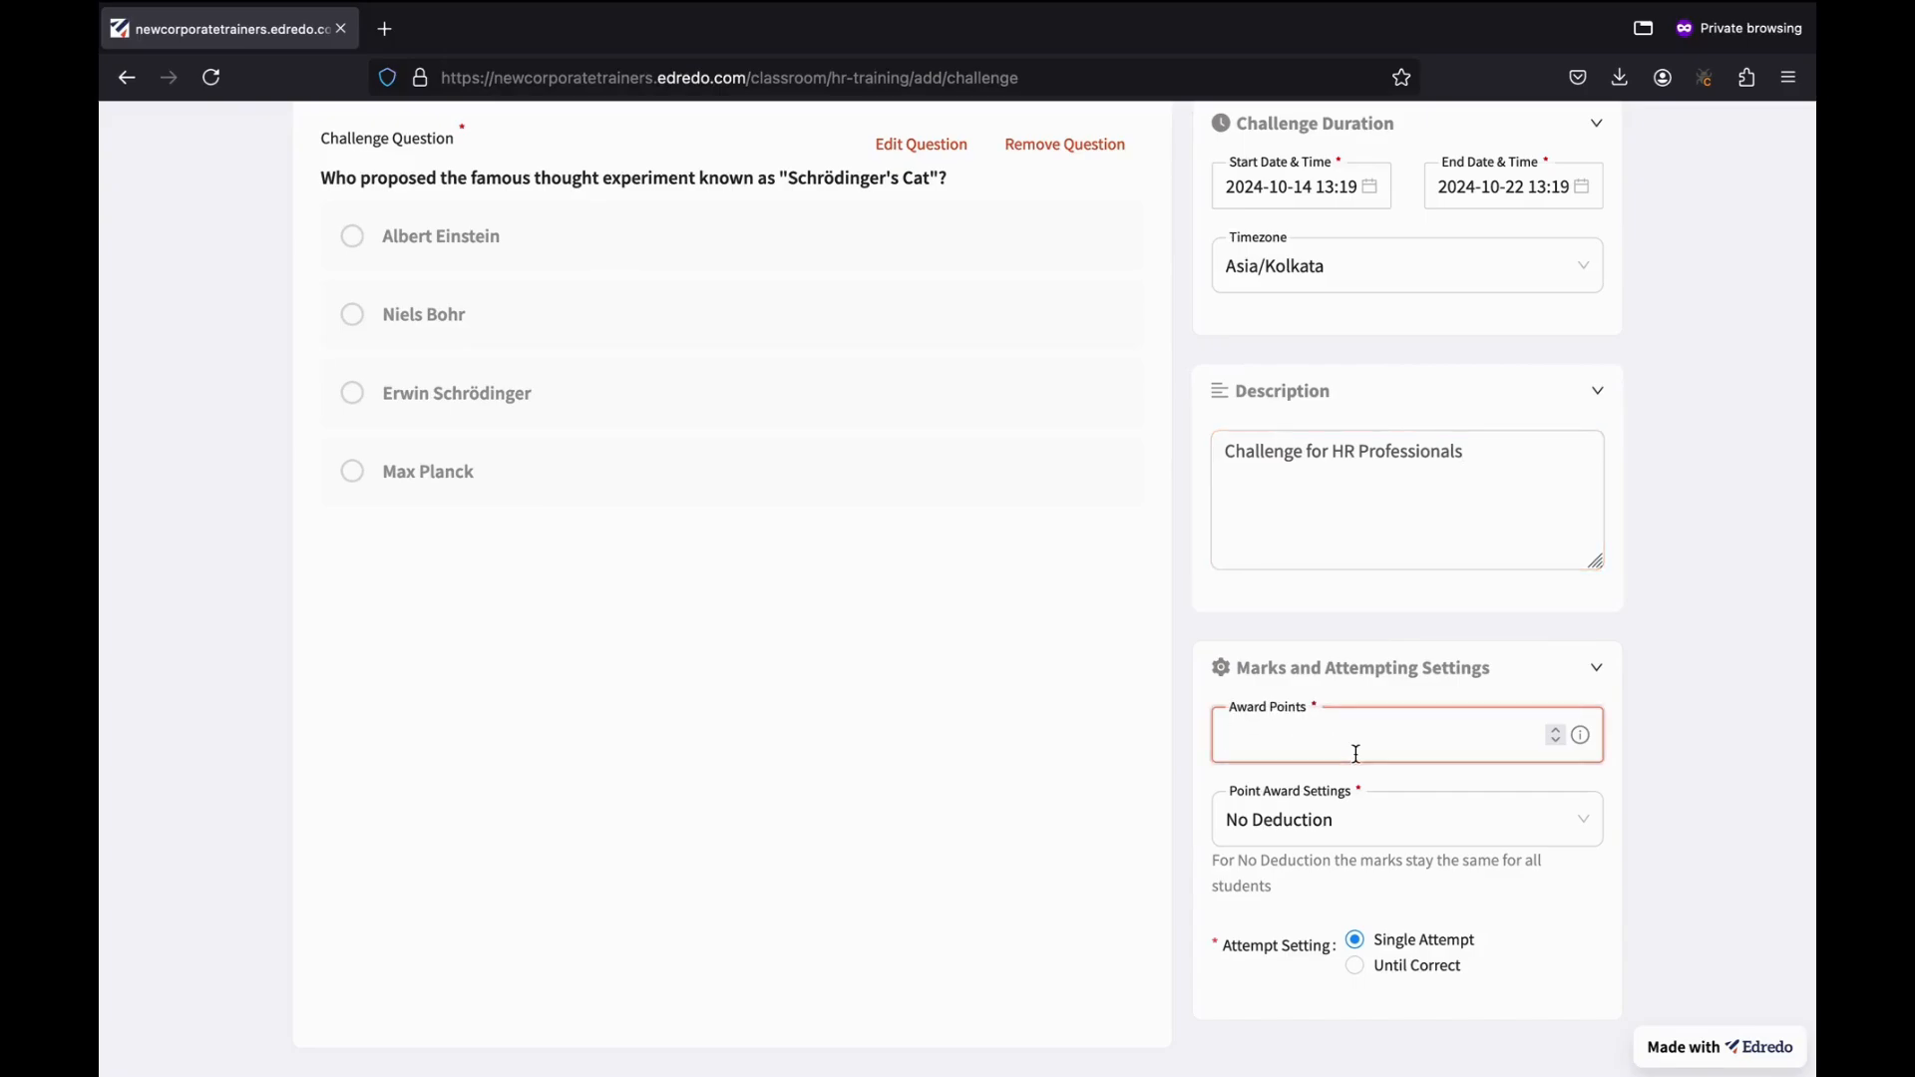
type("100")
left_click(1680, 670)
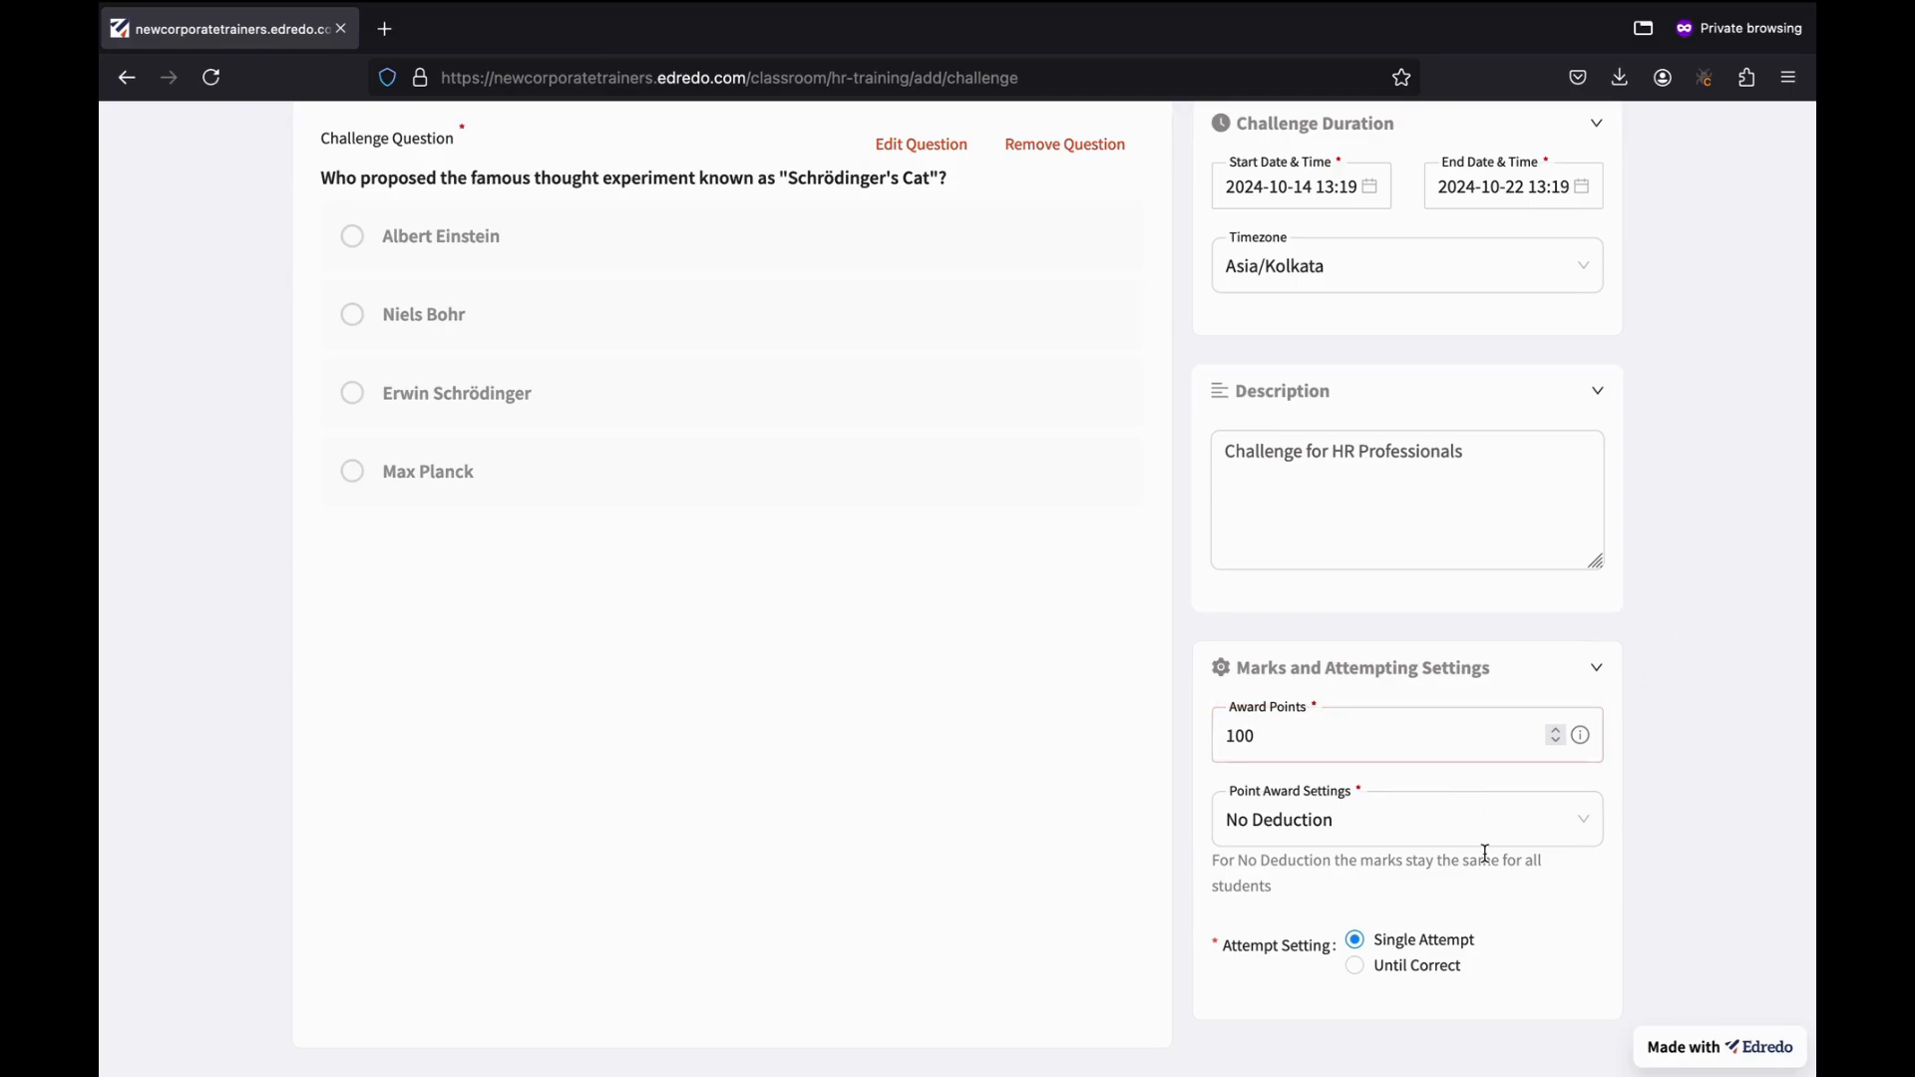
Choose Absolute Deduction as the point award setting with a deduction value of 5.
scroll(1485, 853, "down", 1)
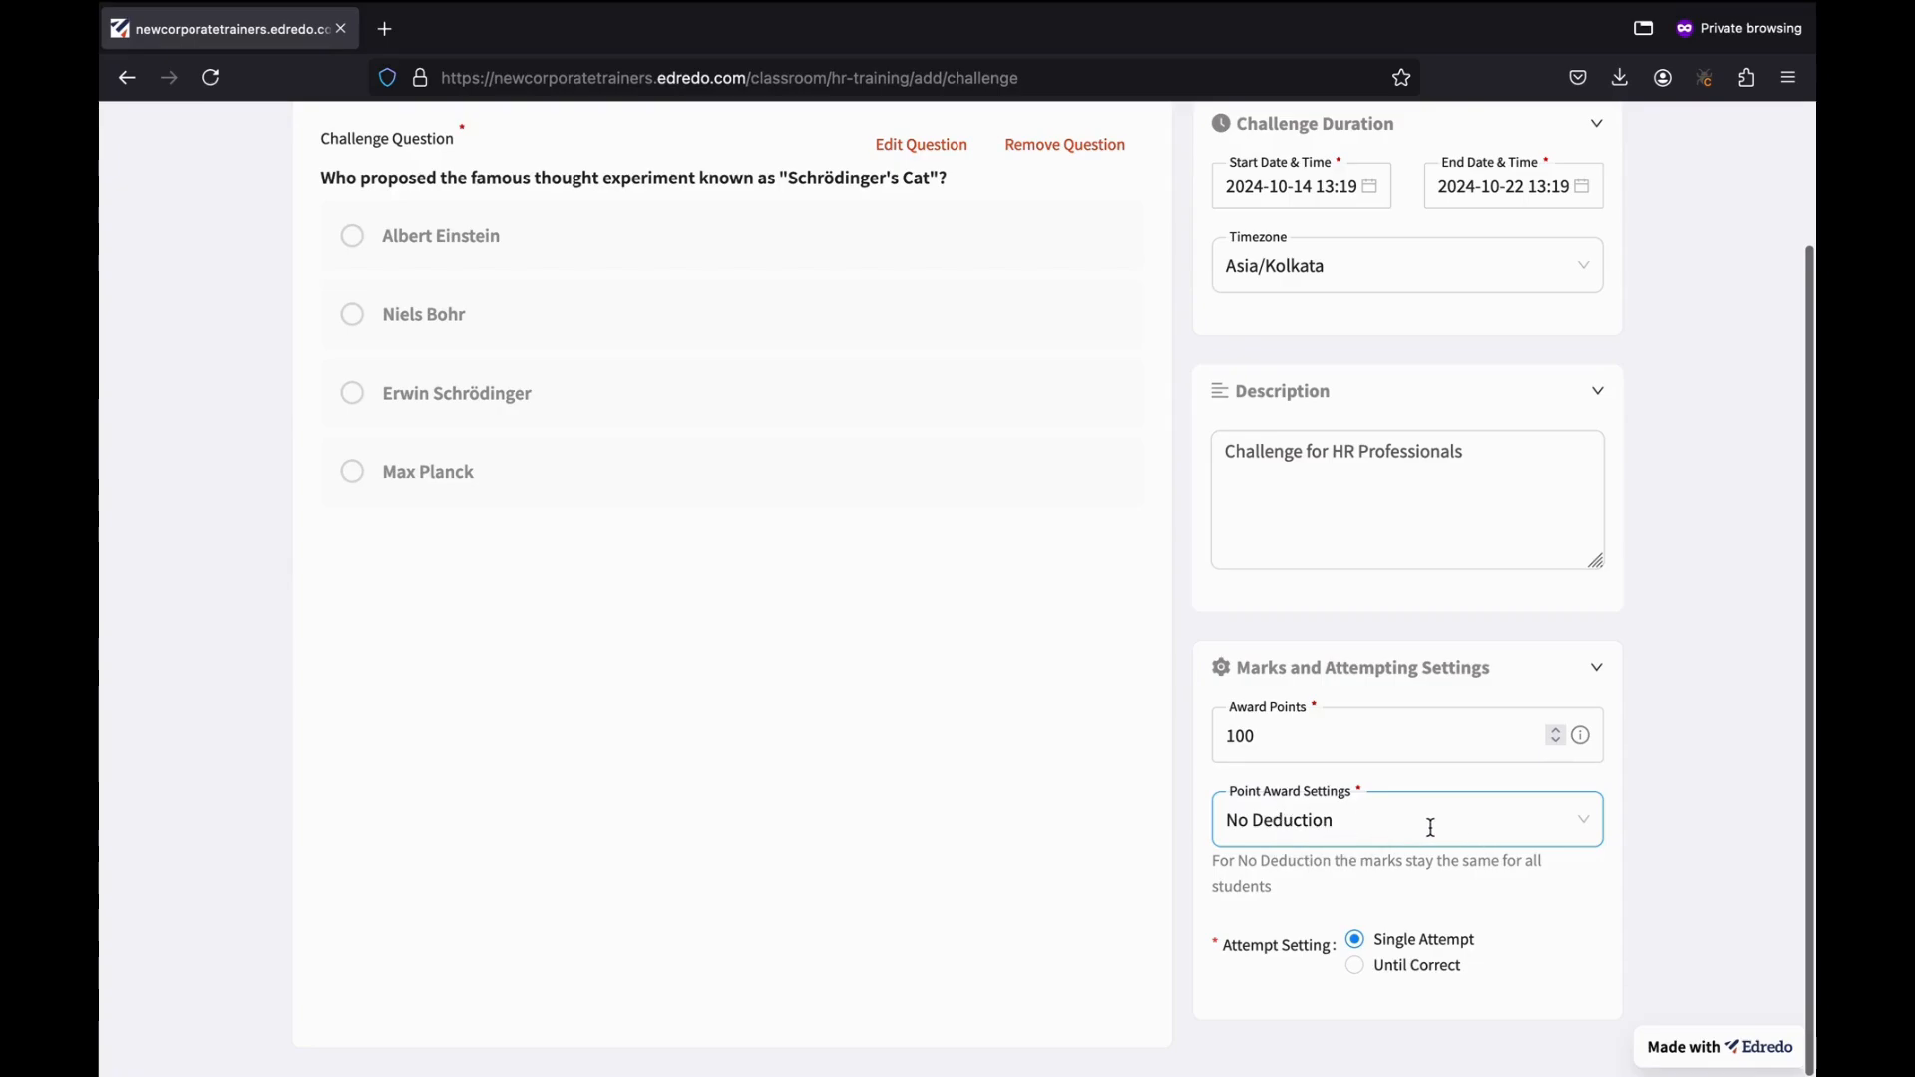
left_click(1536, 822)
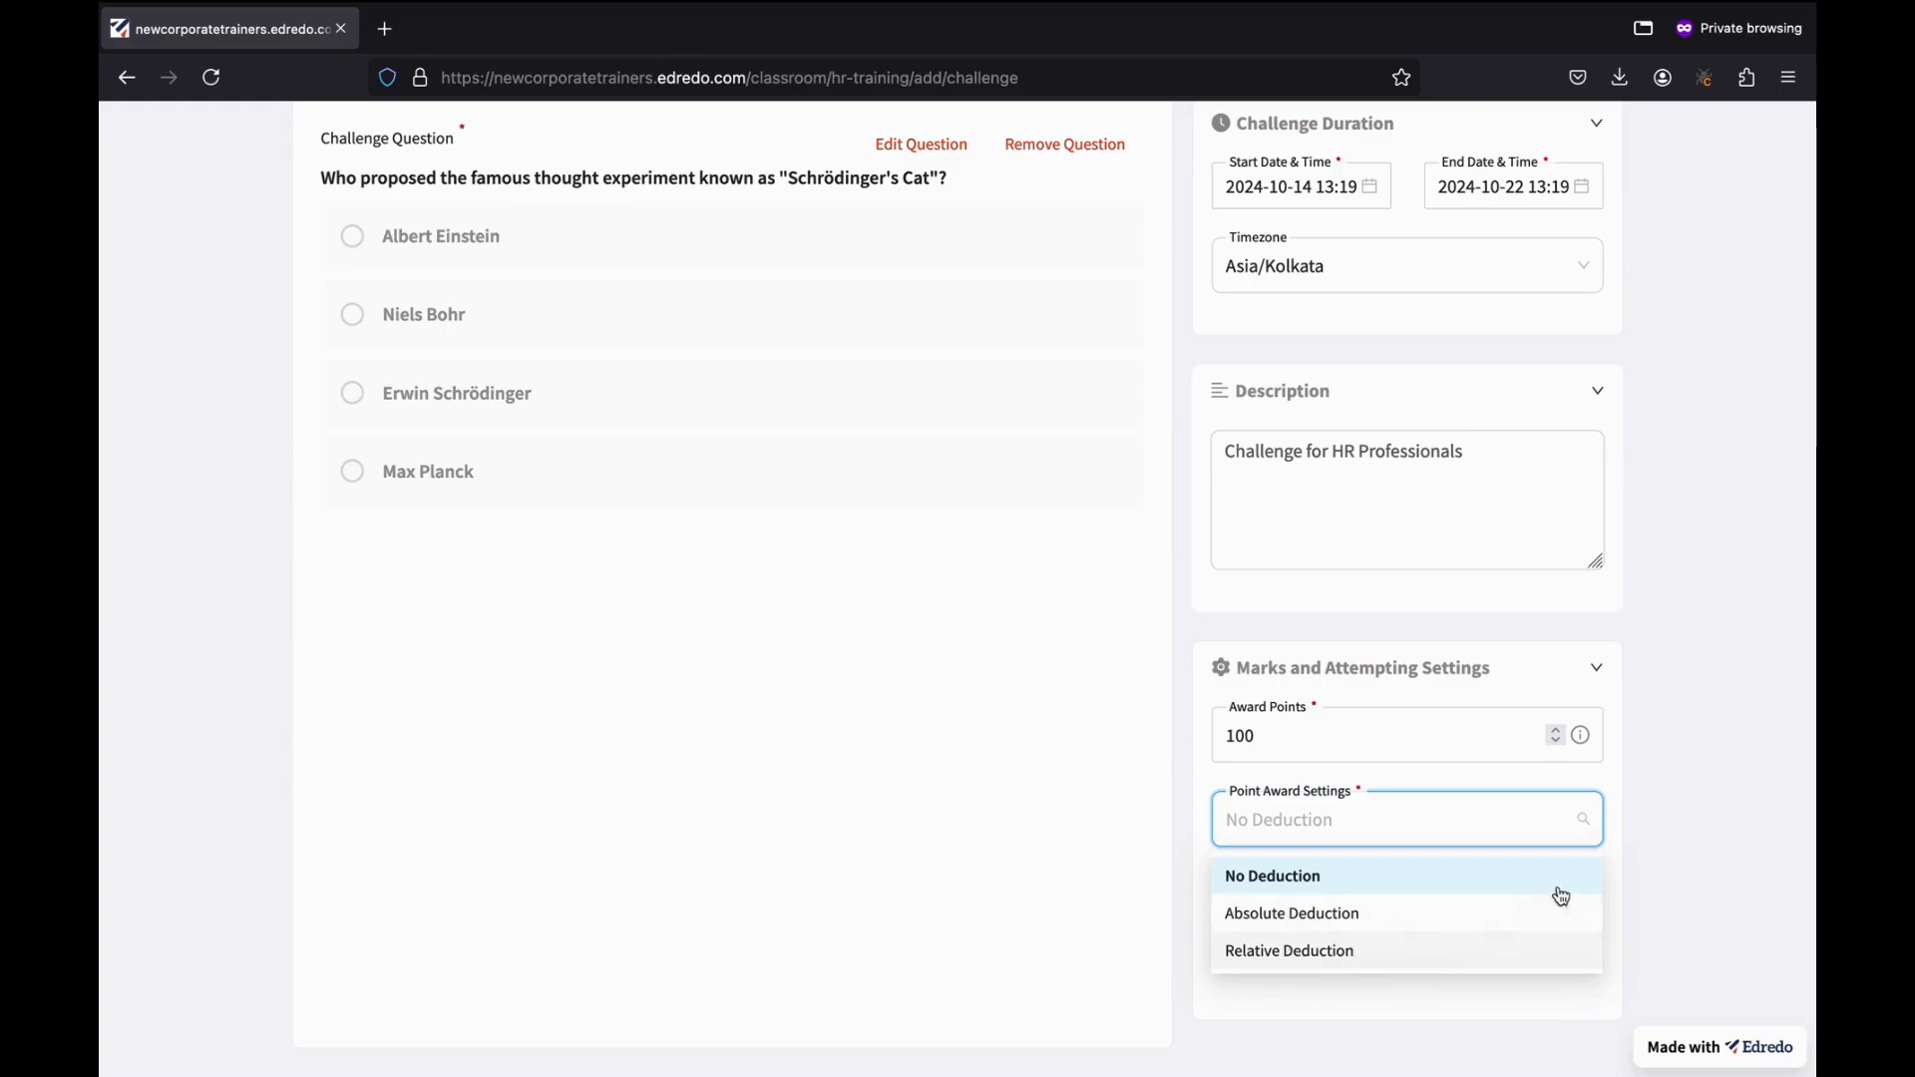
left_click(1702, 841)
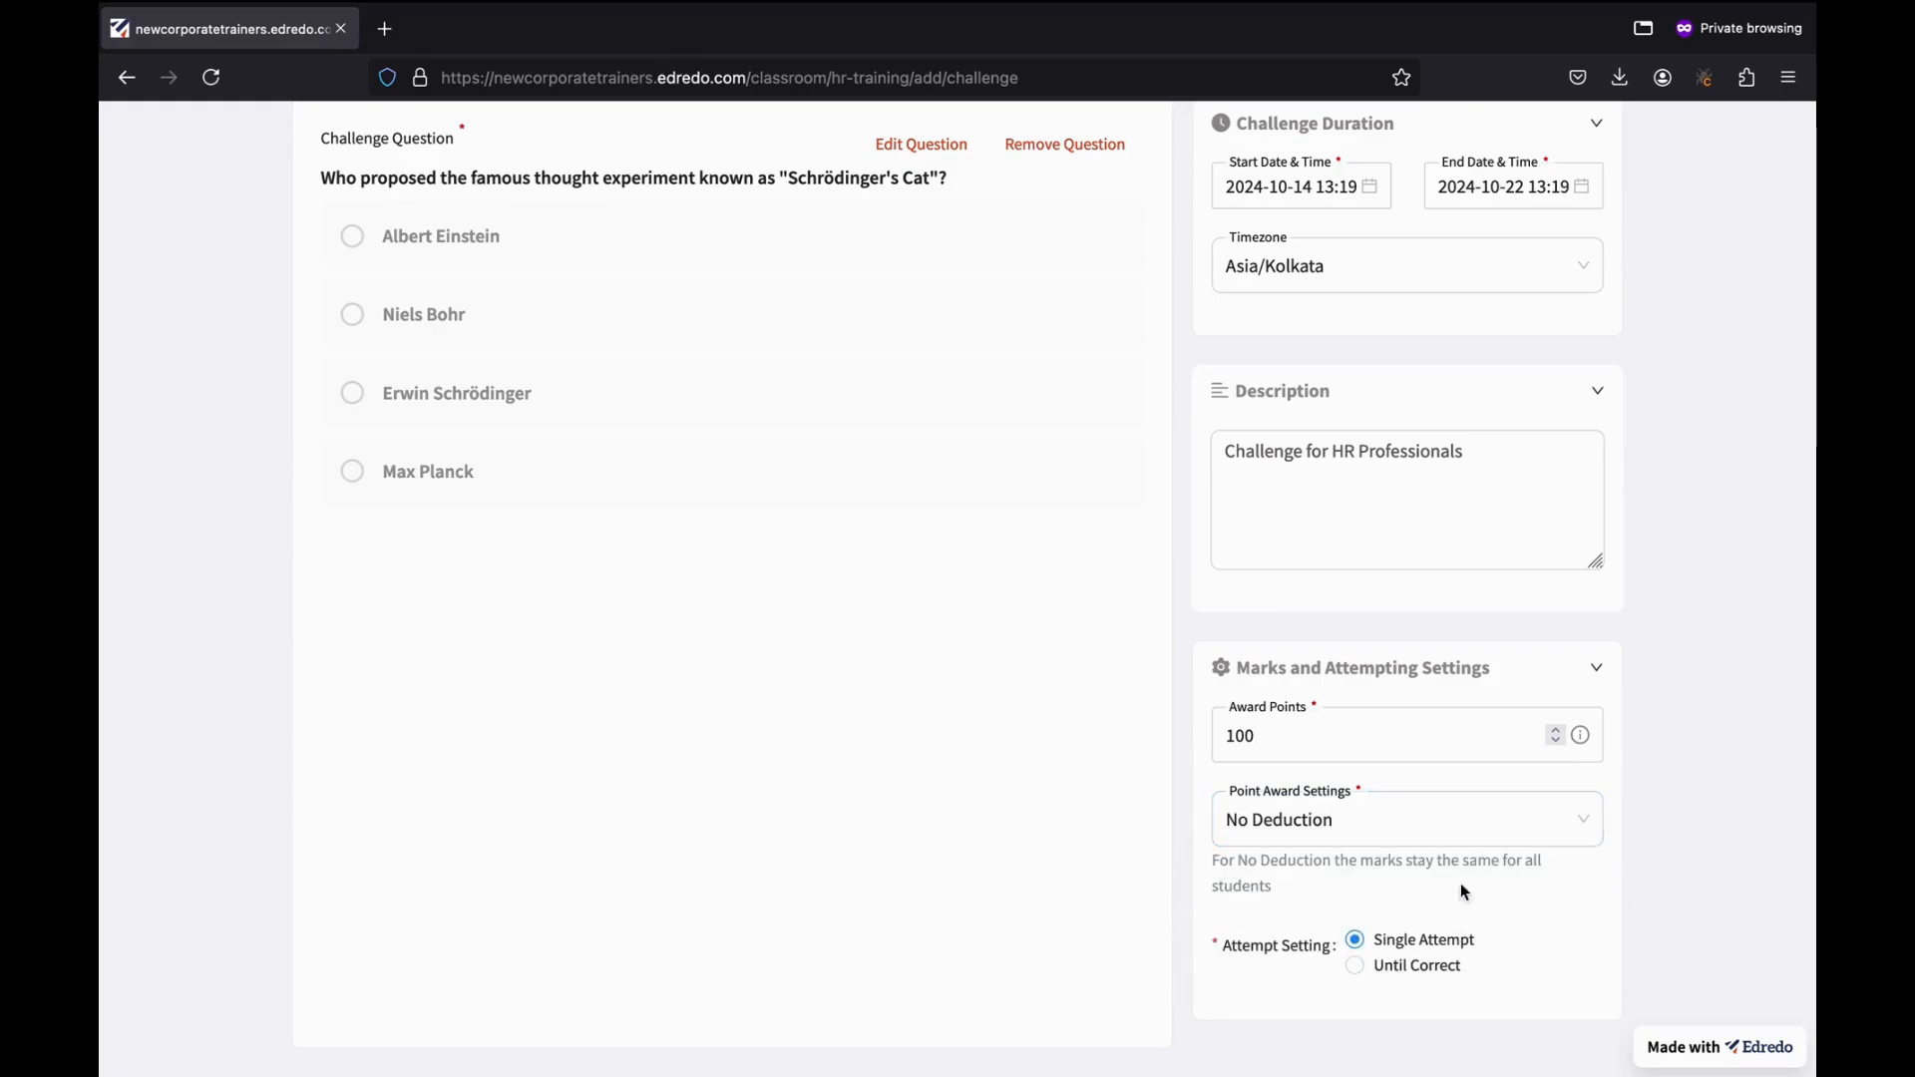
left_click(1327, 833)
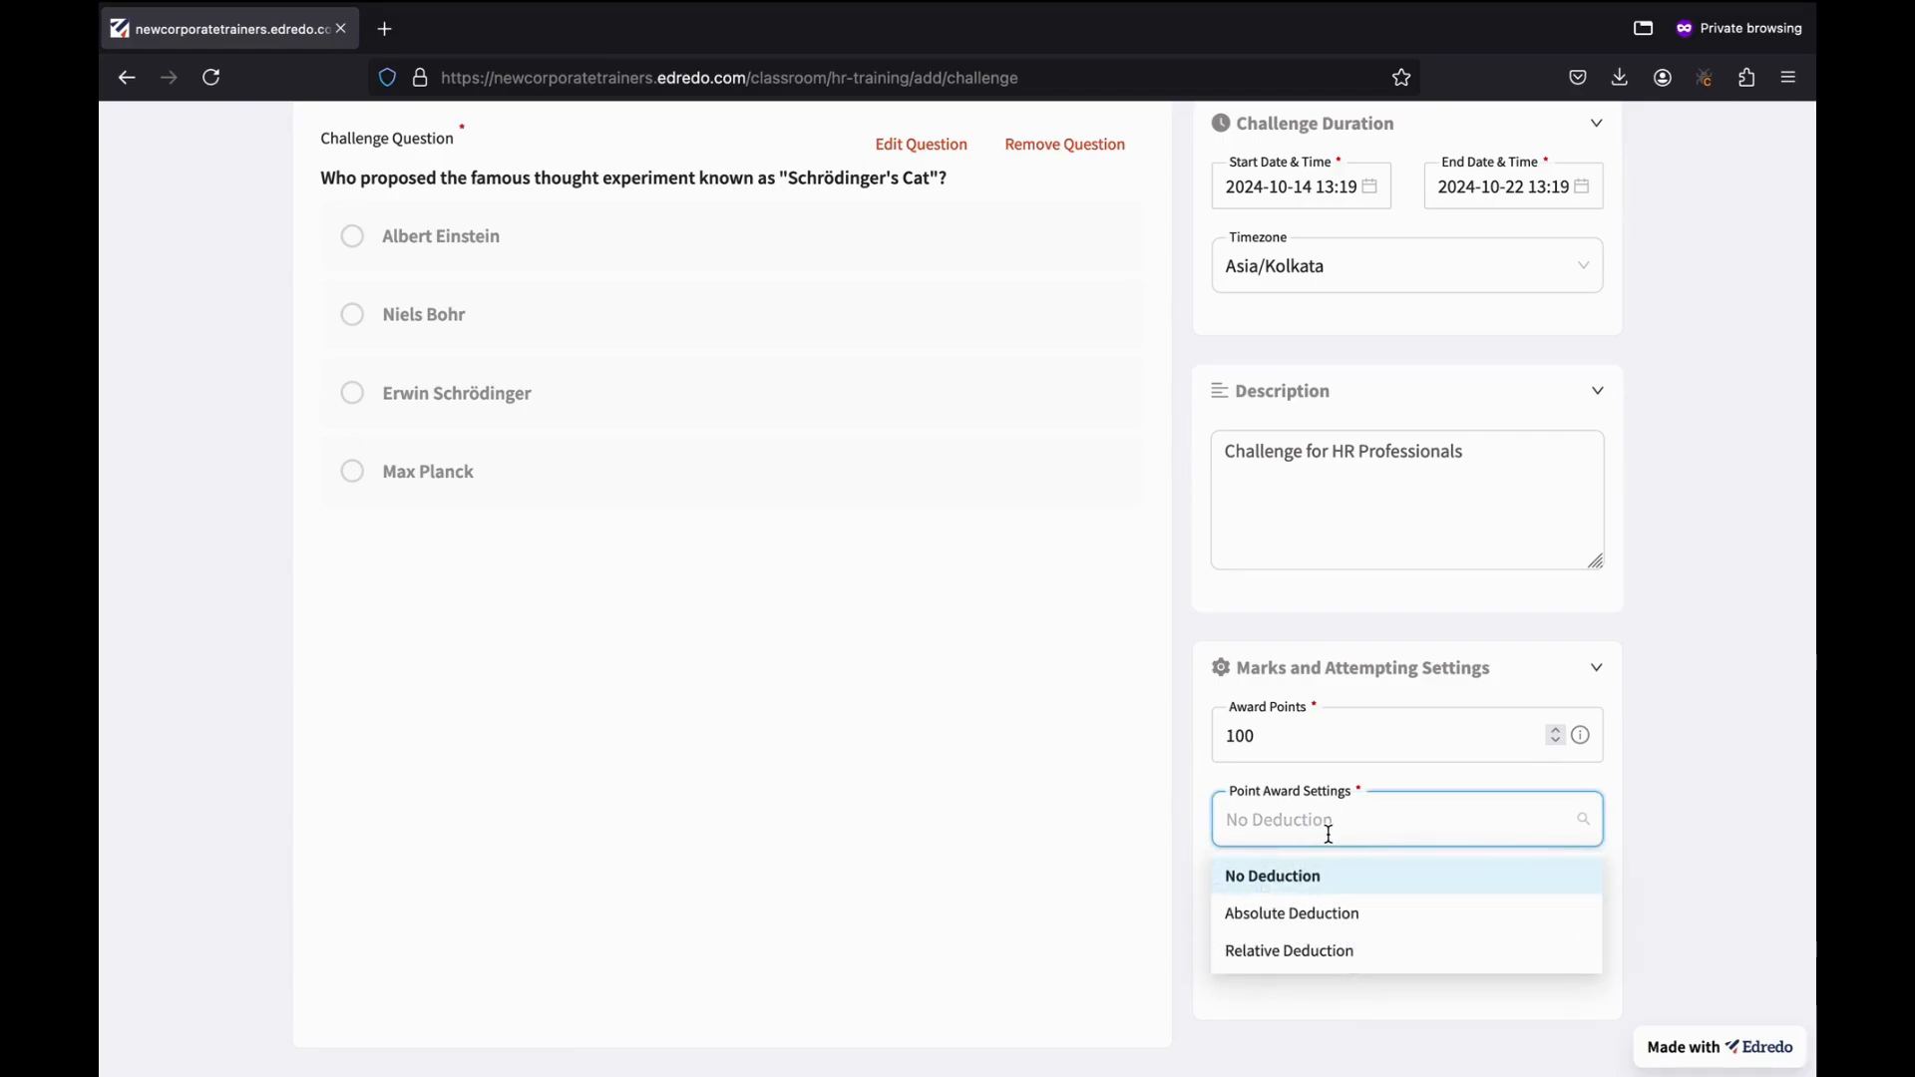
left_click(1287, 881)
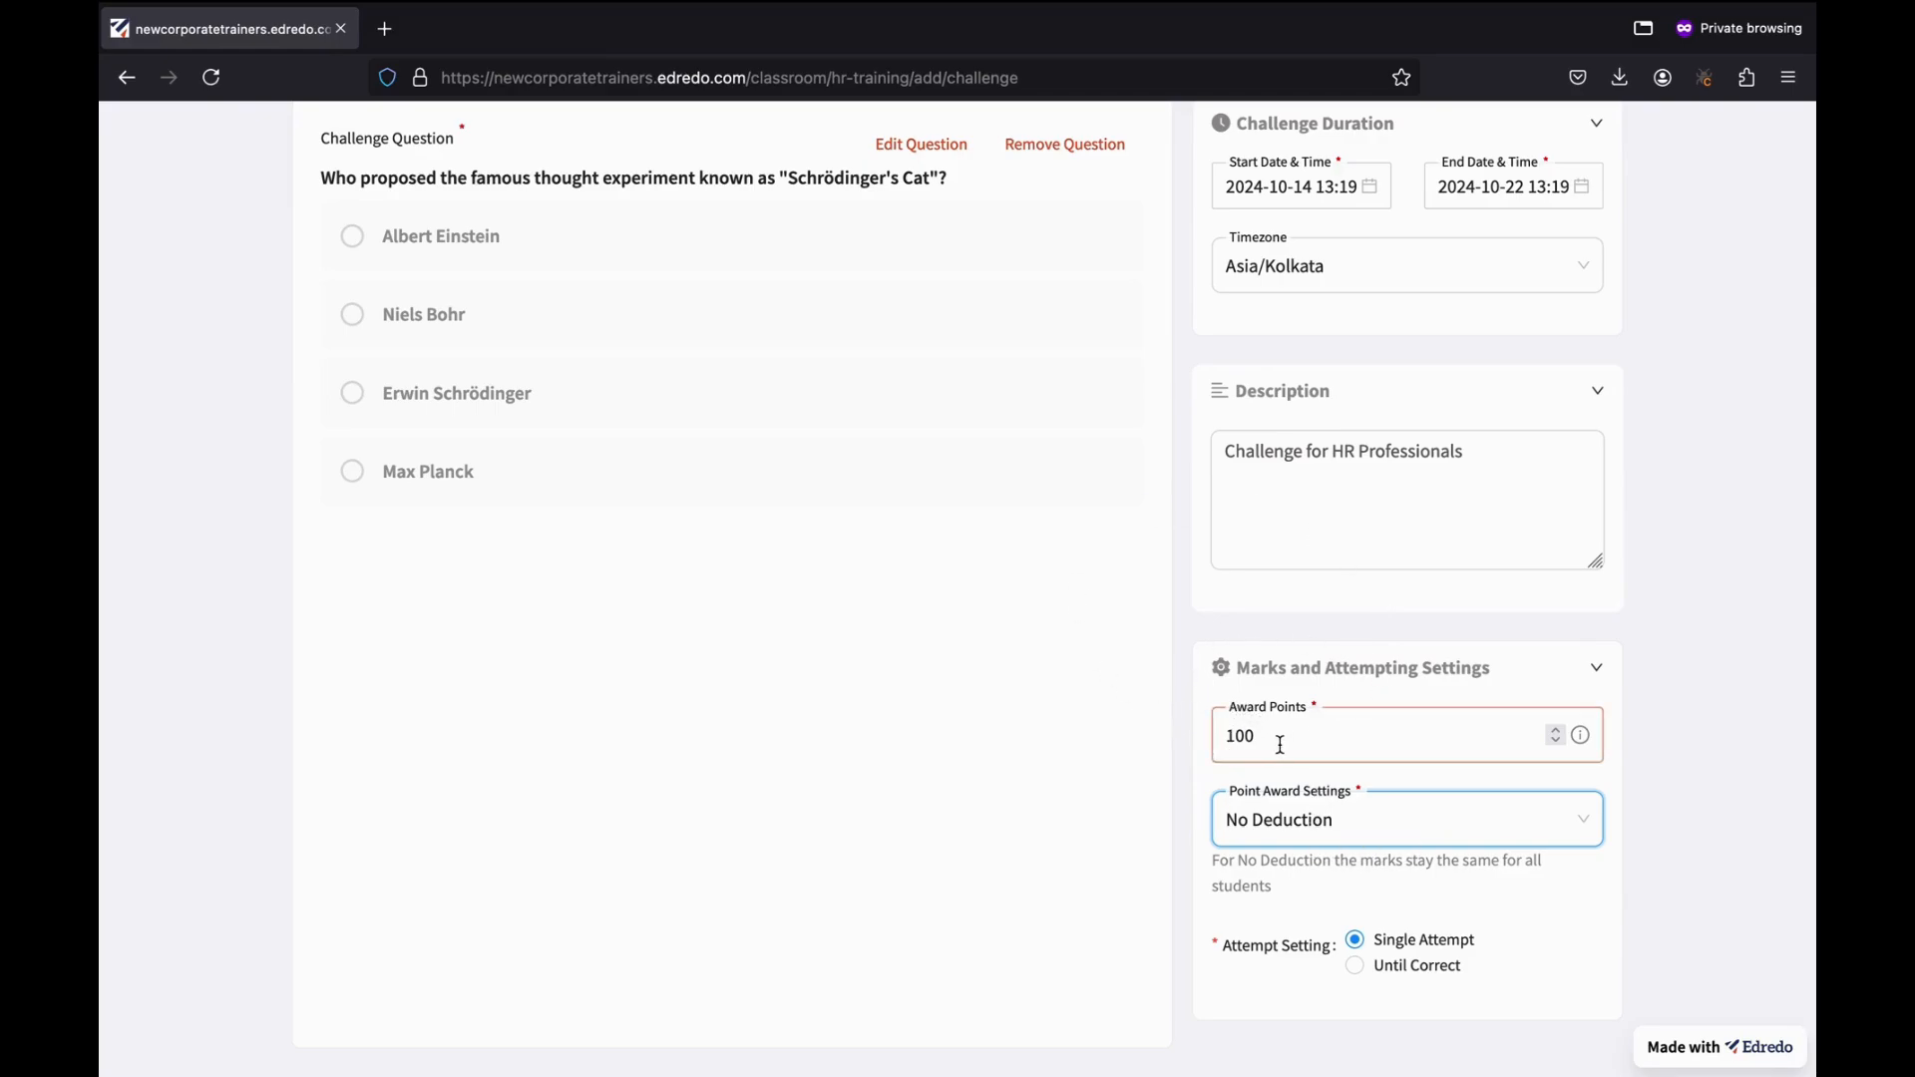
left_click(1292, 820)
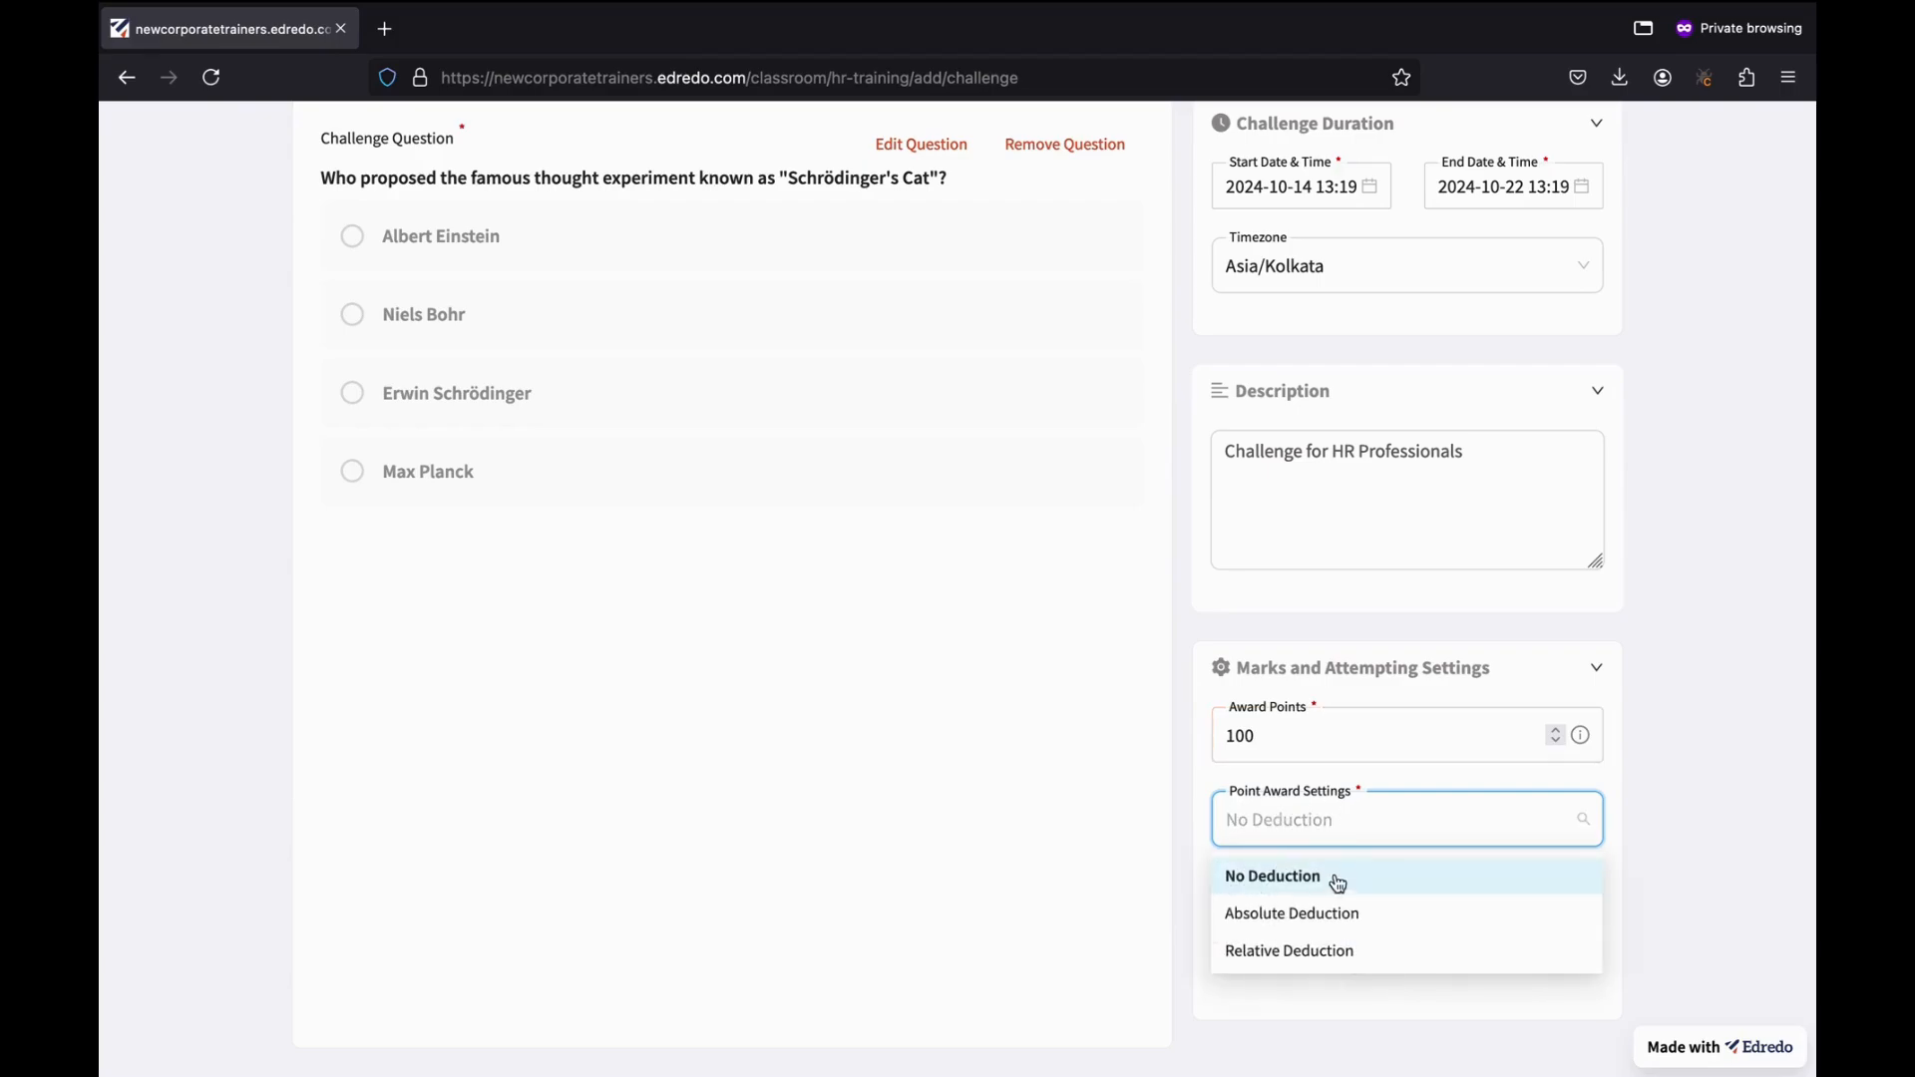
left_click(1330, 914)
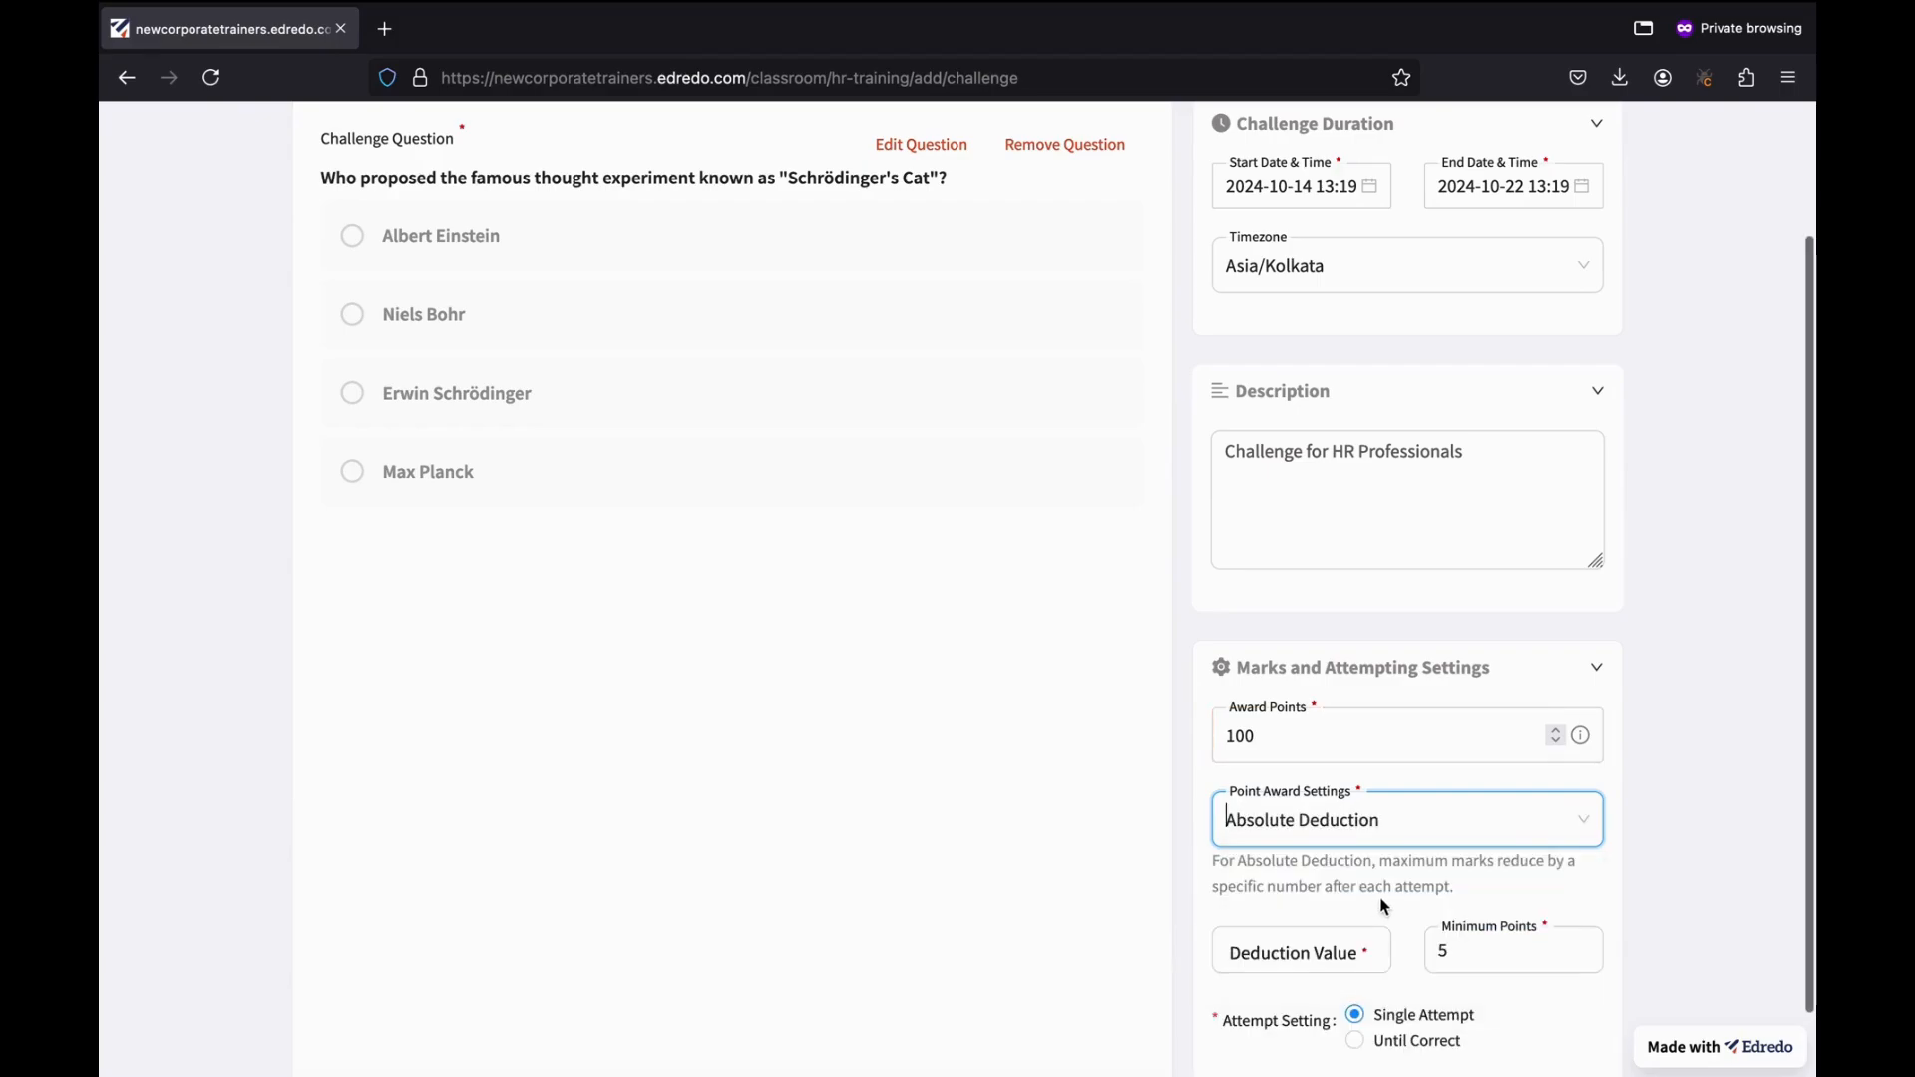
scroll(1366, 903, "down", 2)
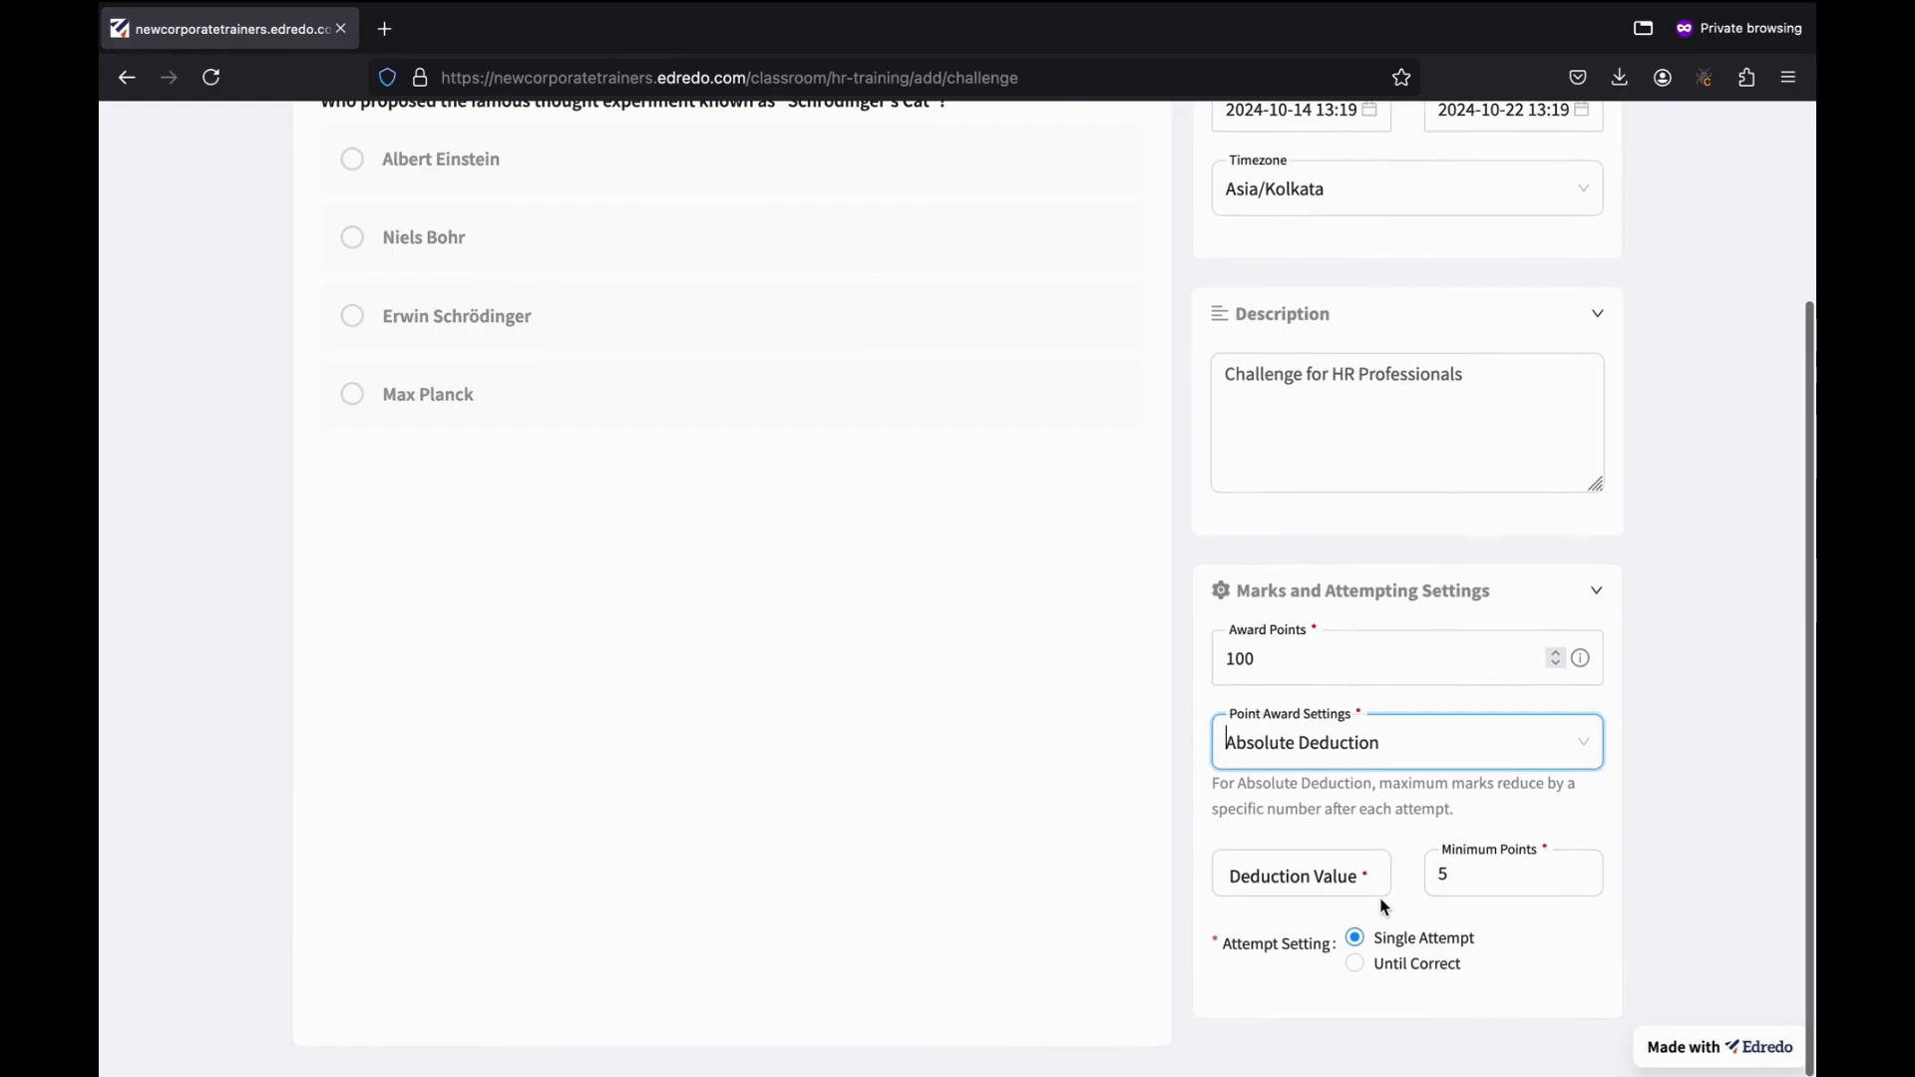
left_click(1281, 878)
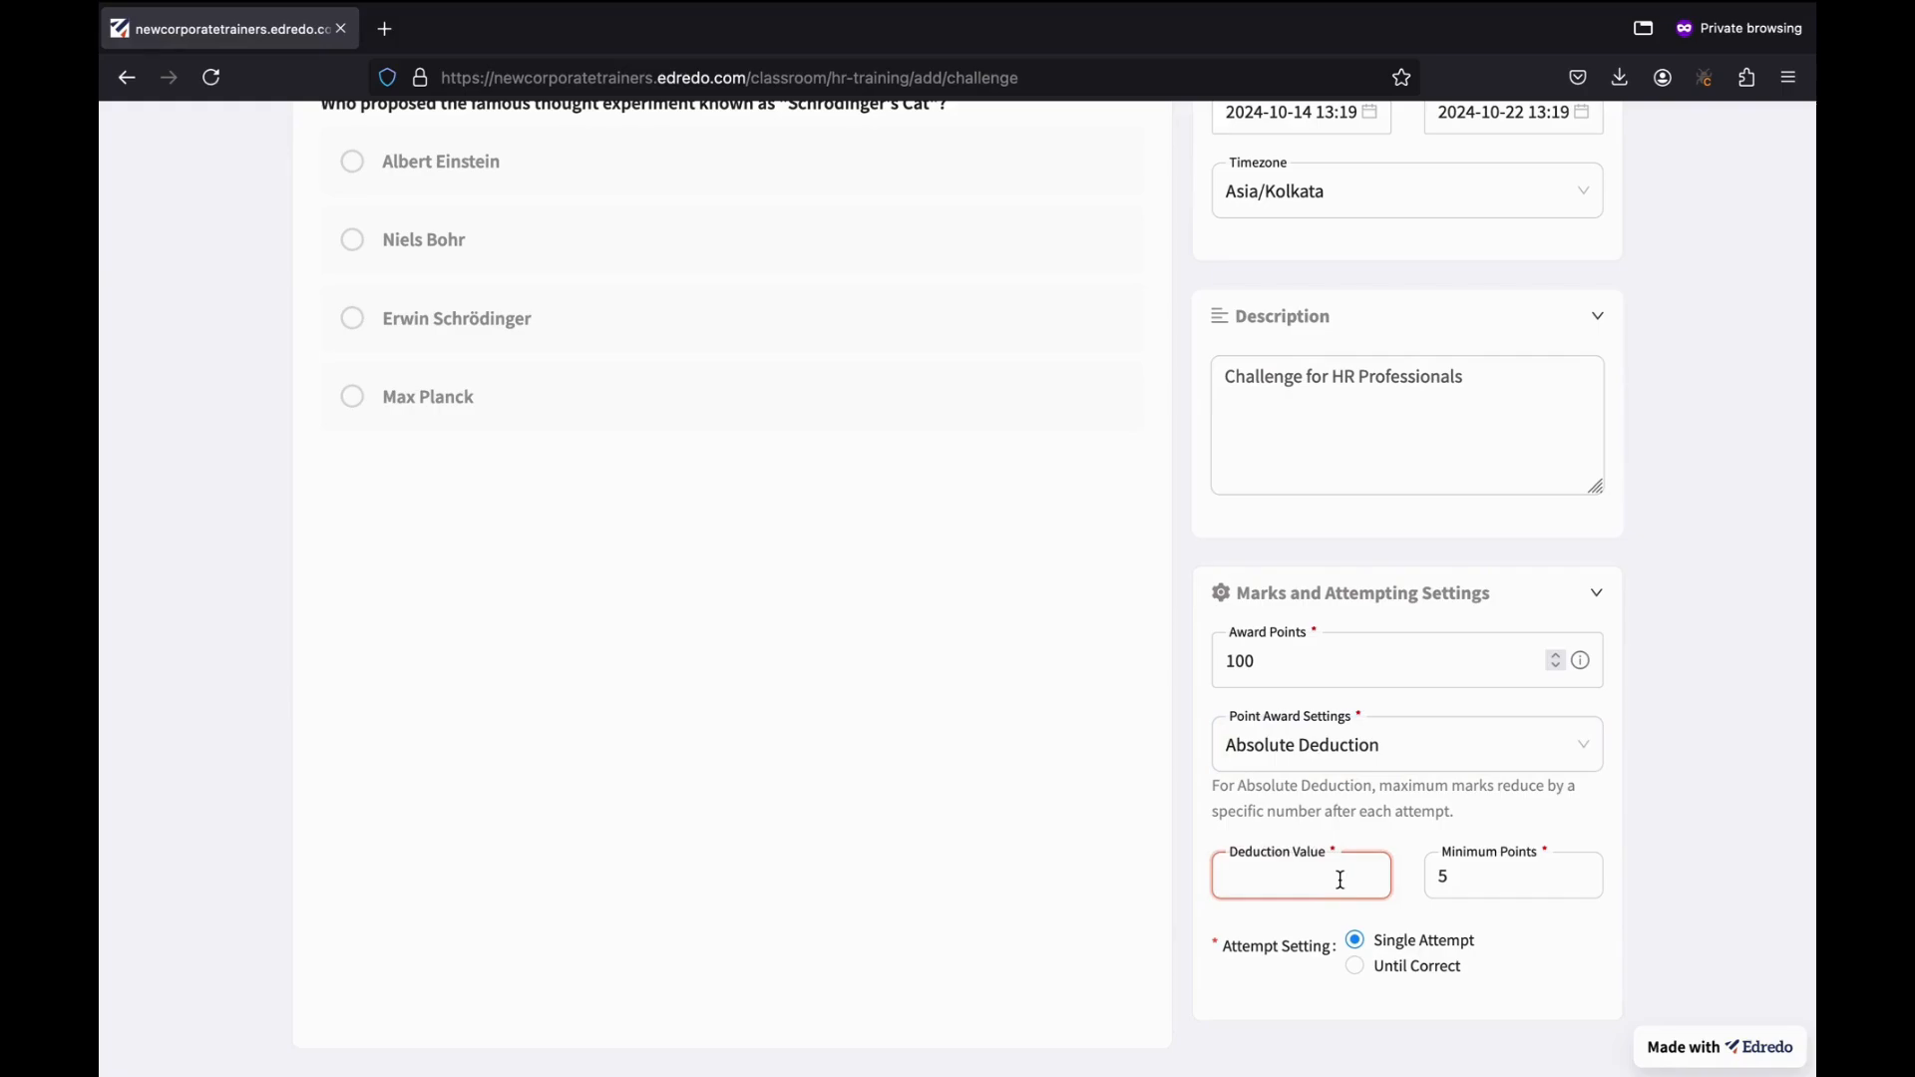
type("5")
Switch the point rule to Relative Deduction and keep the single-attempt setting.
left_click(1389, 748)
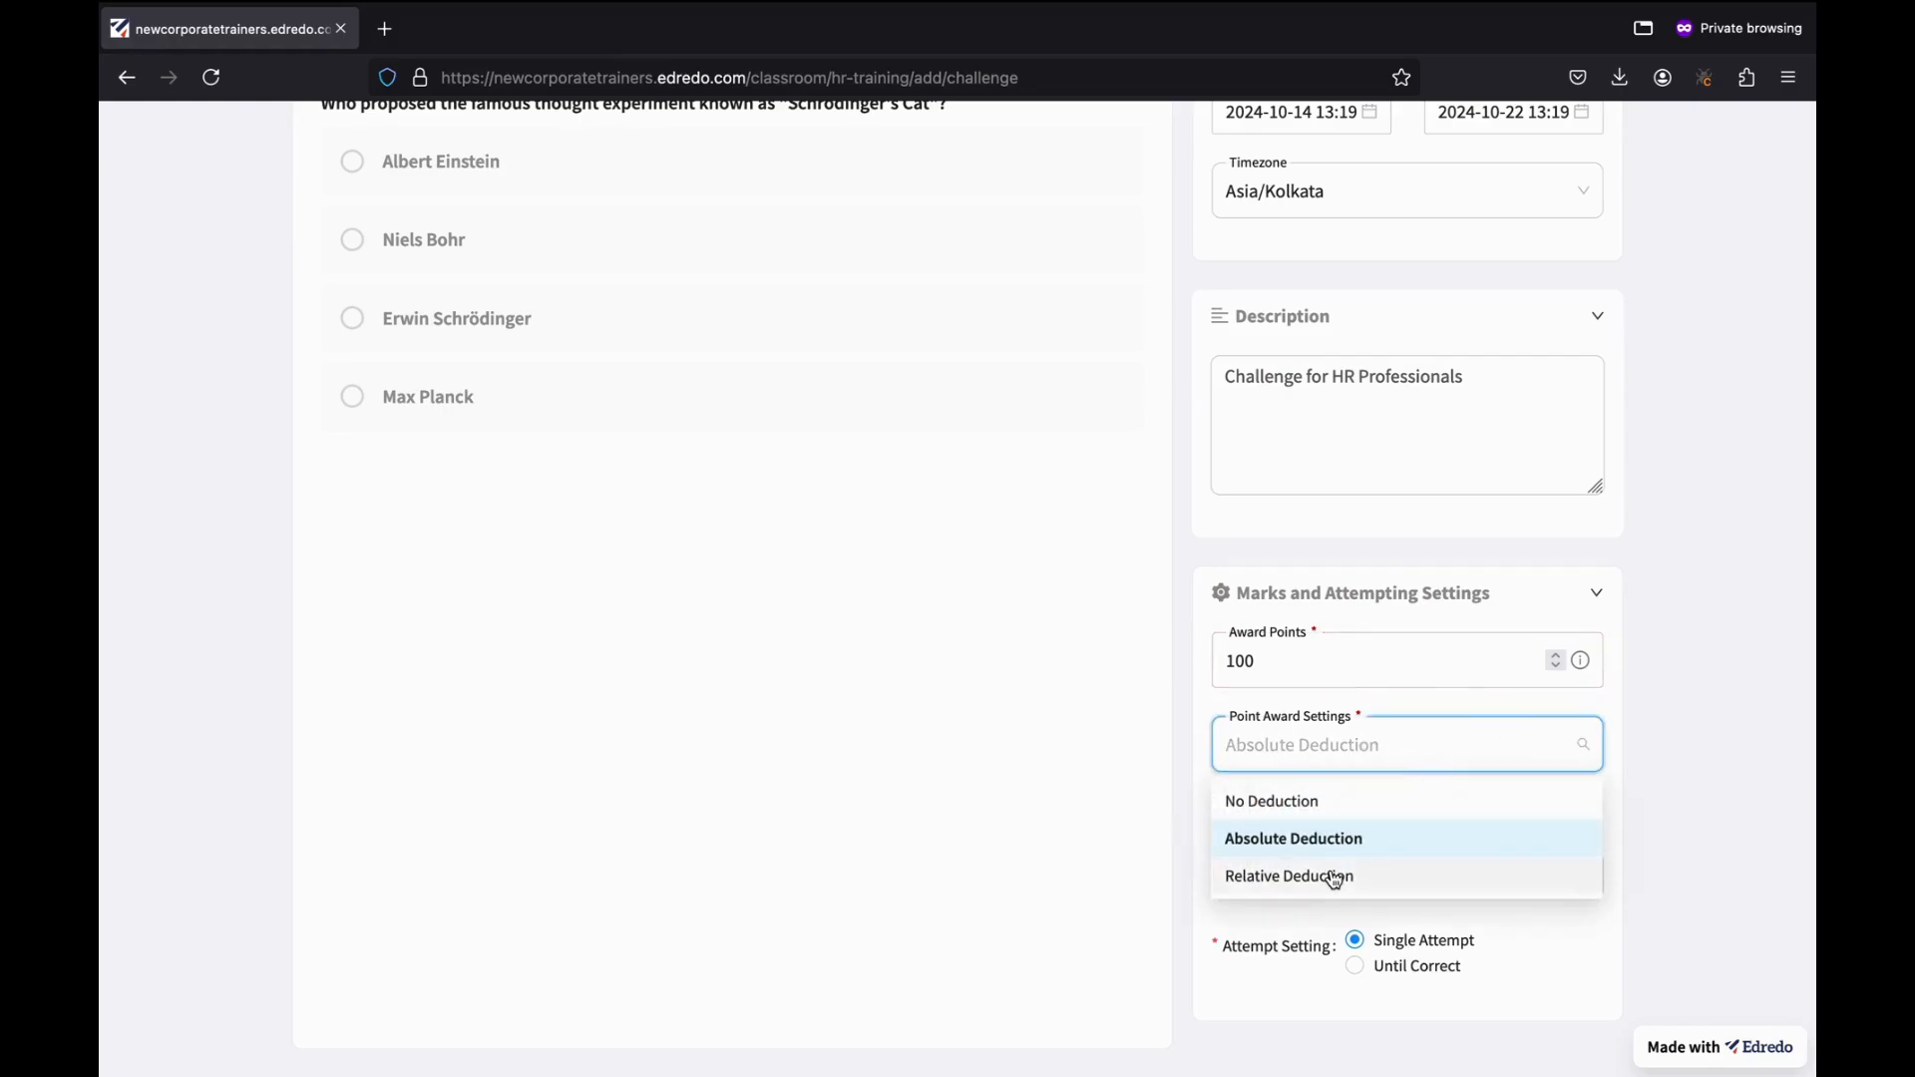
left_click(1335, 880)
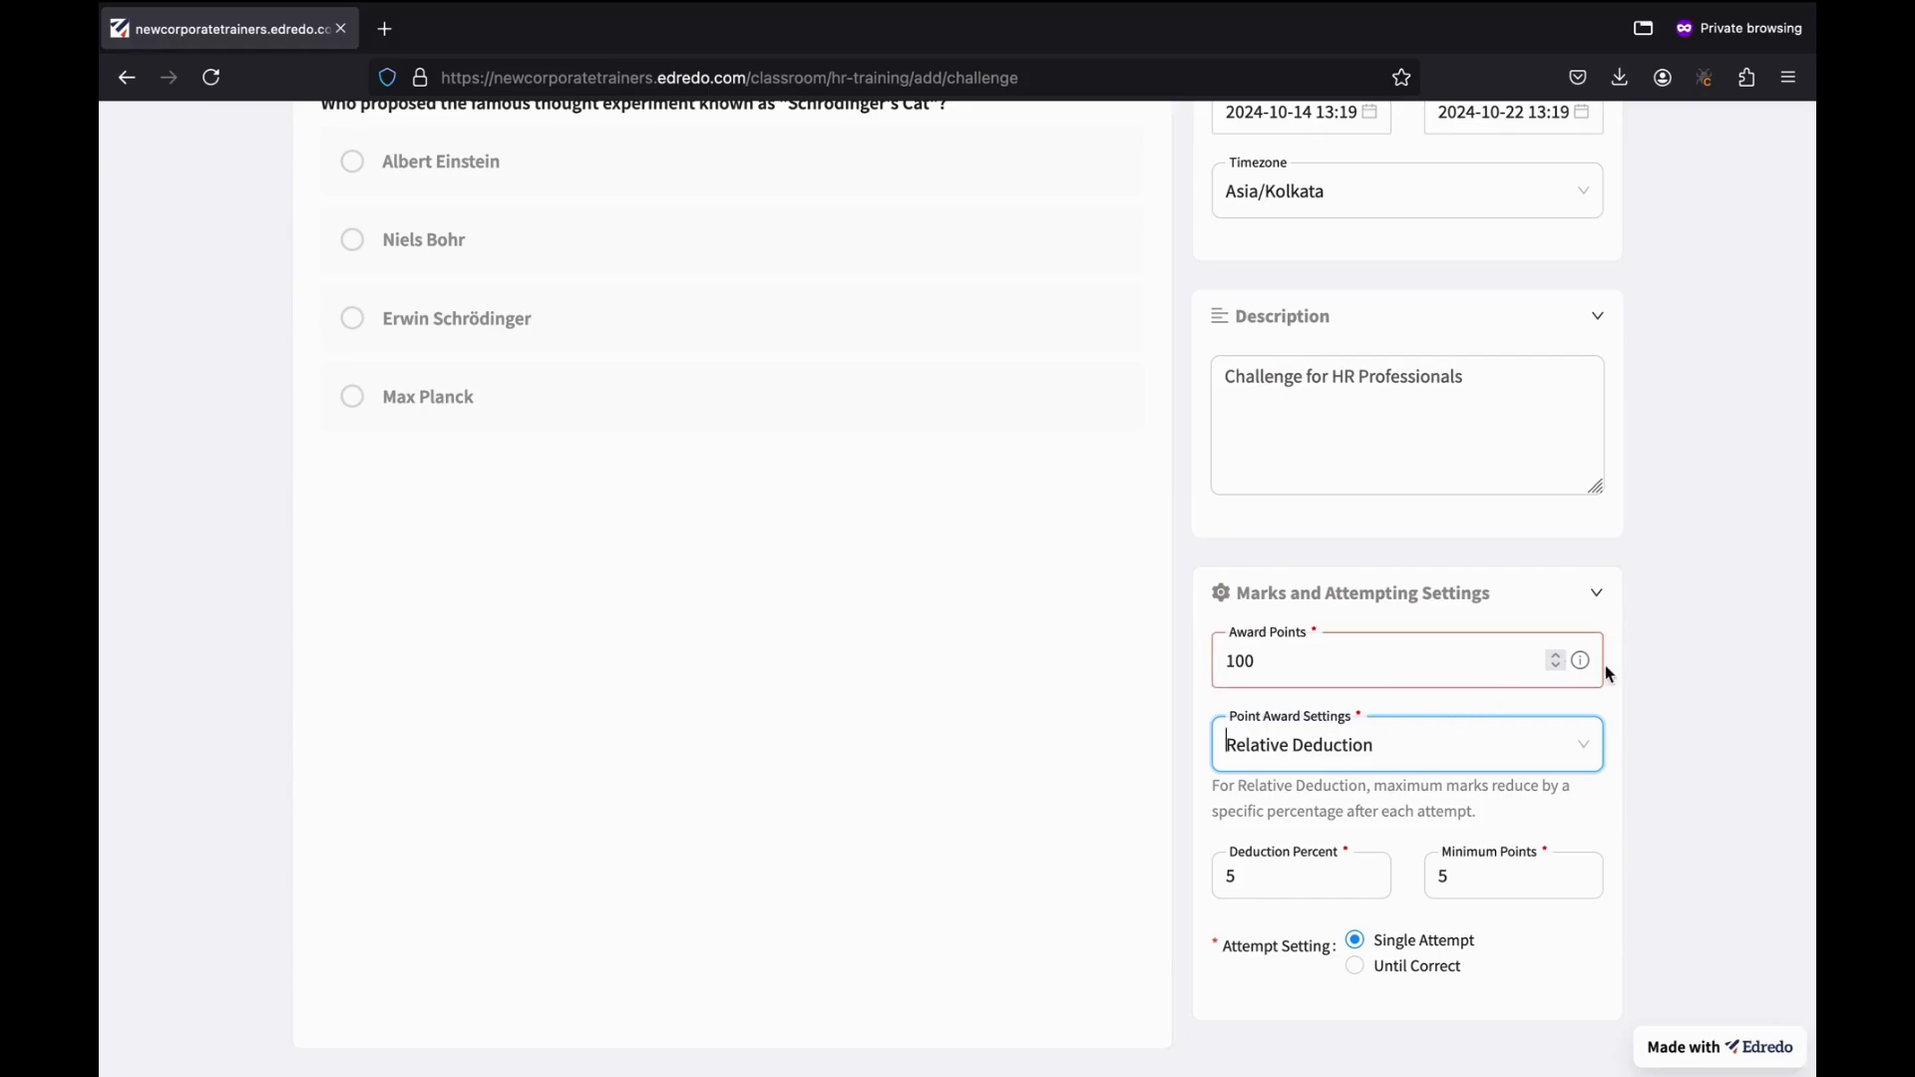
scroll(1605, 668, "down", 1)
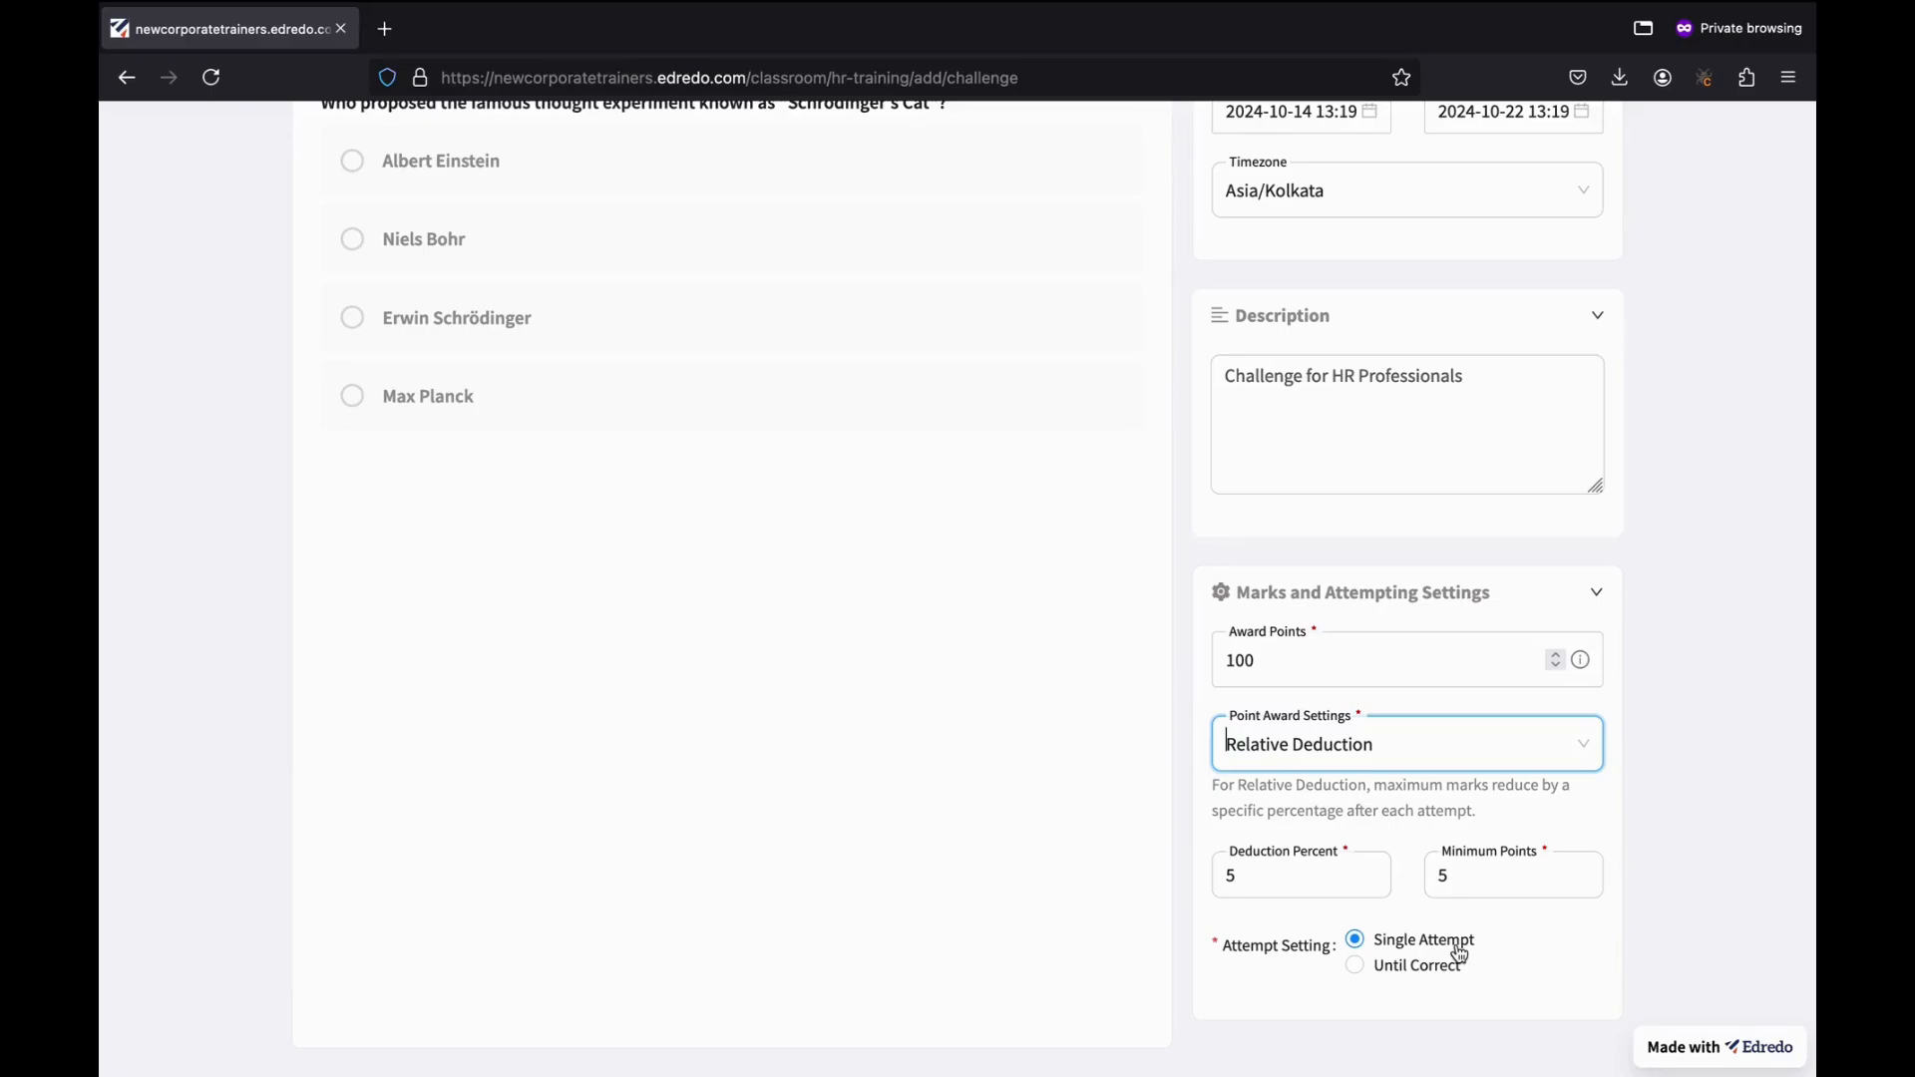
left_click(1356, 968)
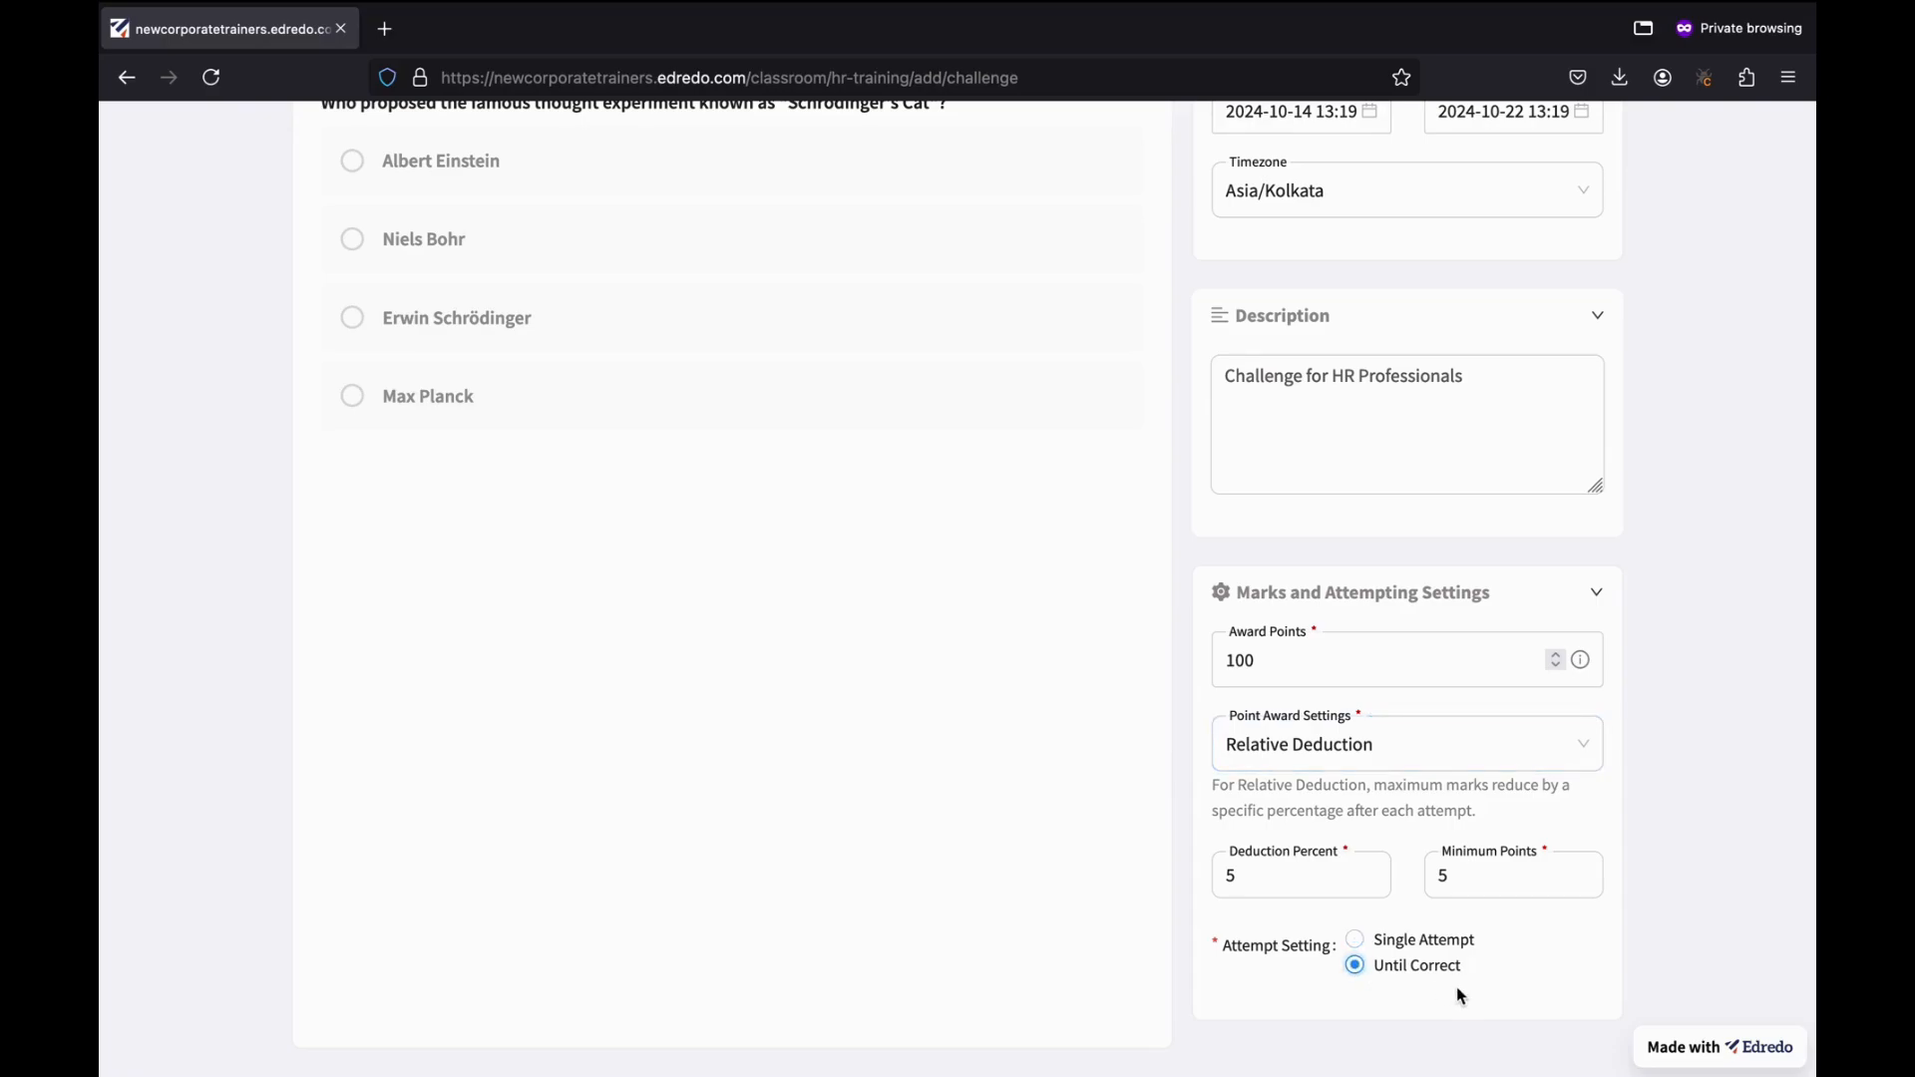
left_click(1356, 941)
scroll(1552, 923, "up", 3)
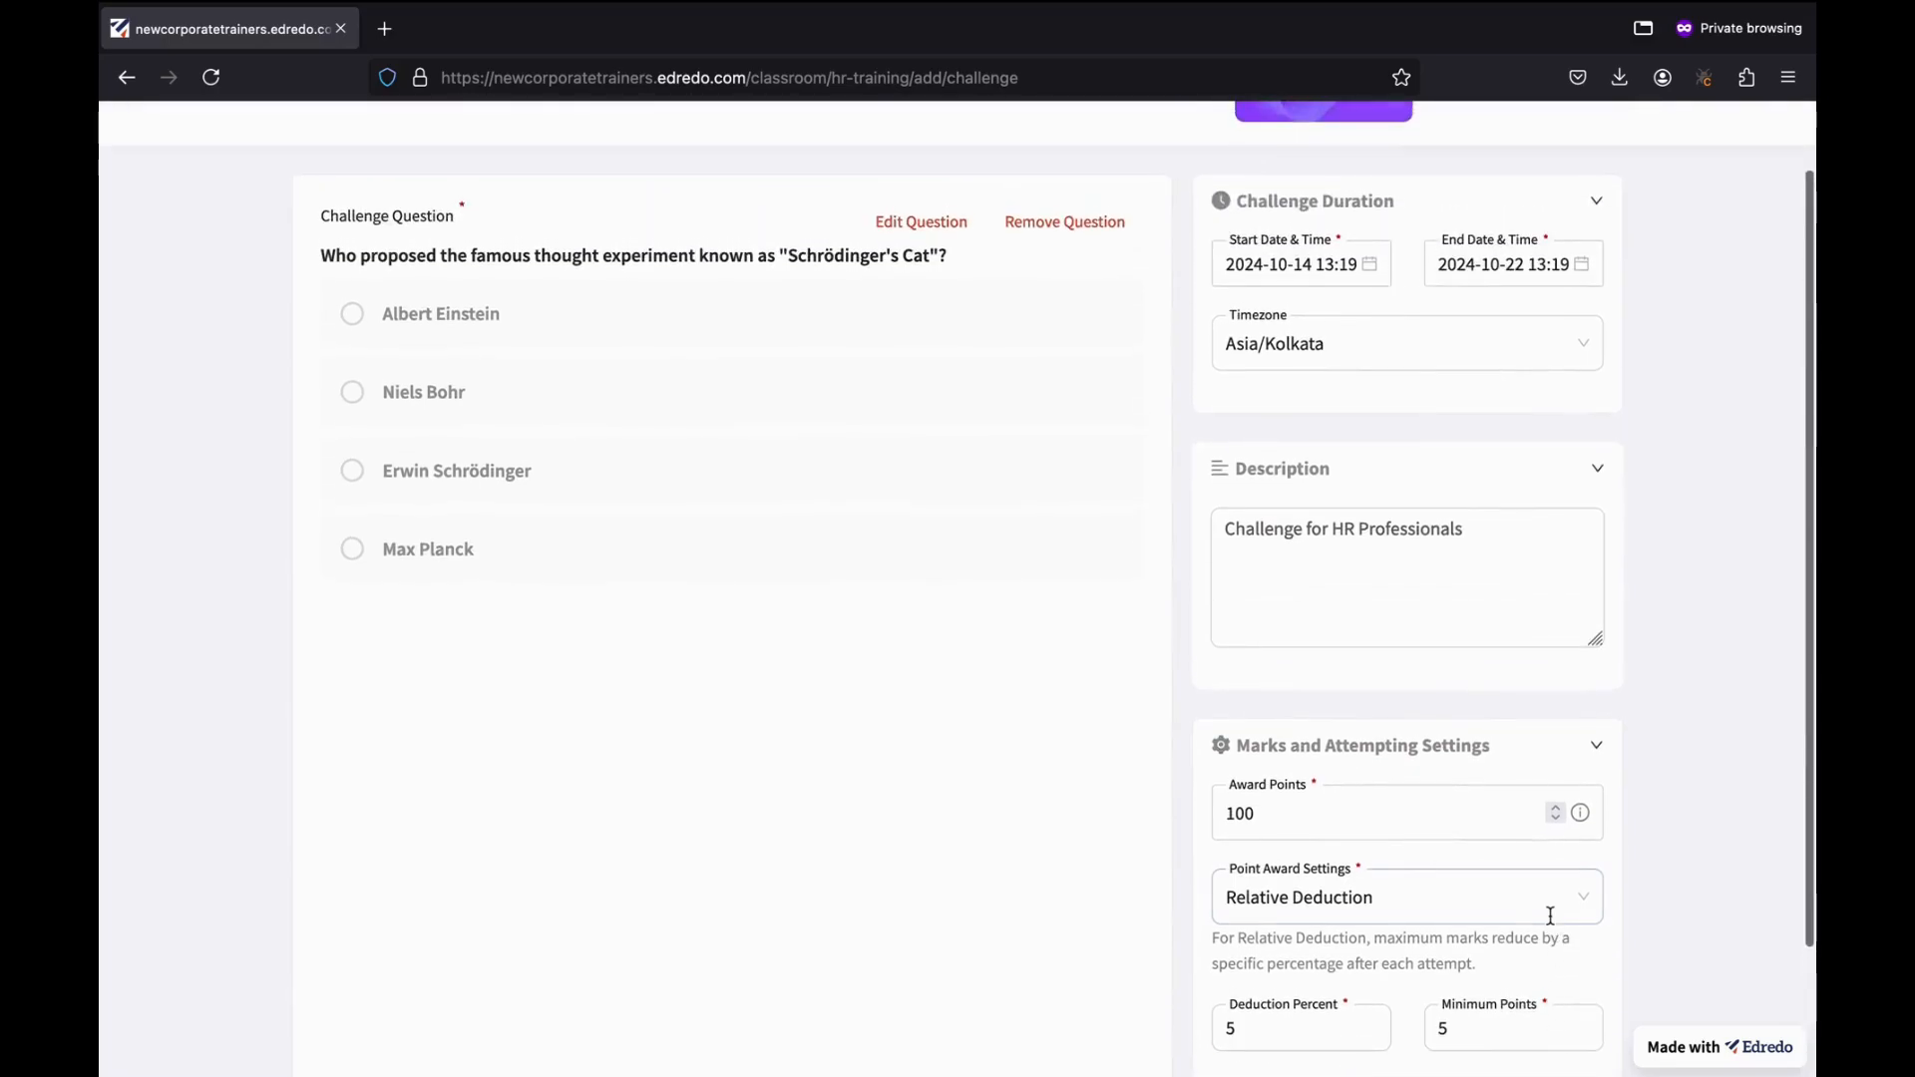
scroll(1550, 916, "up", 2)
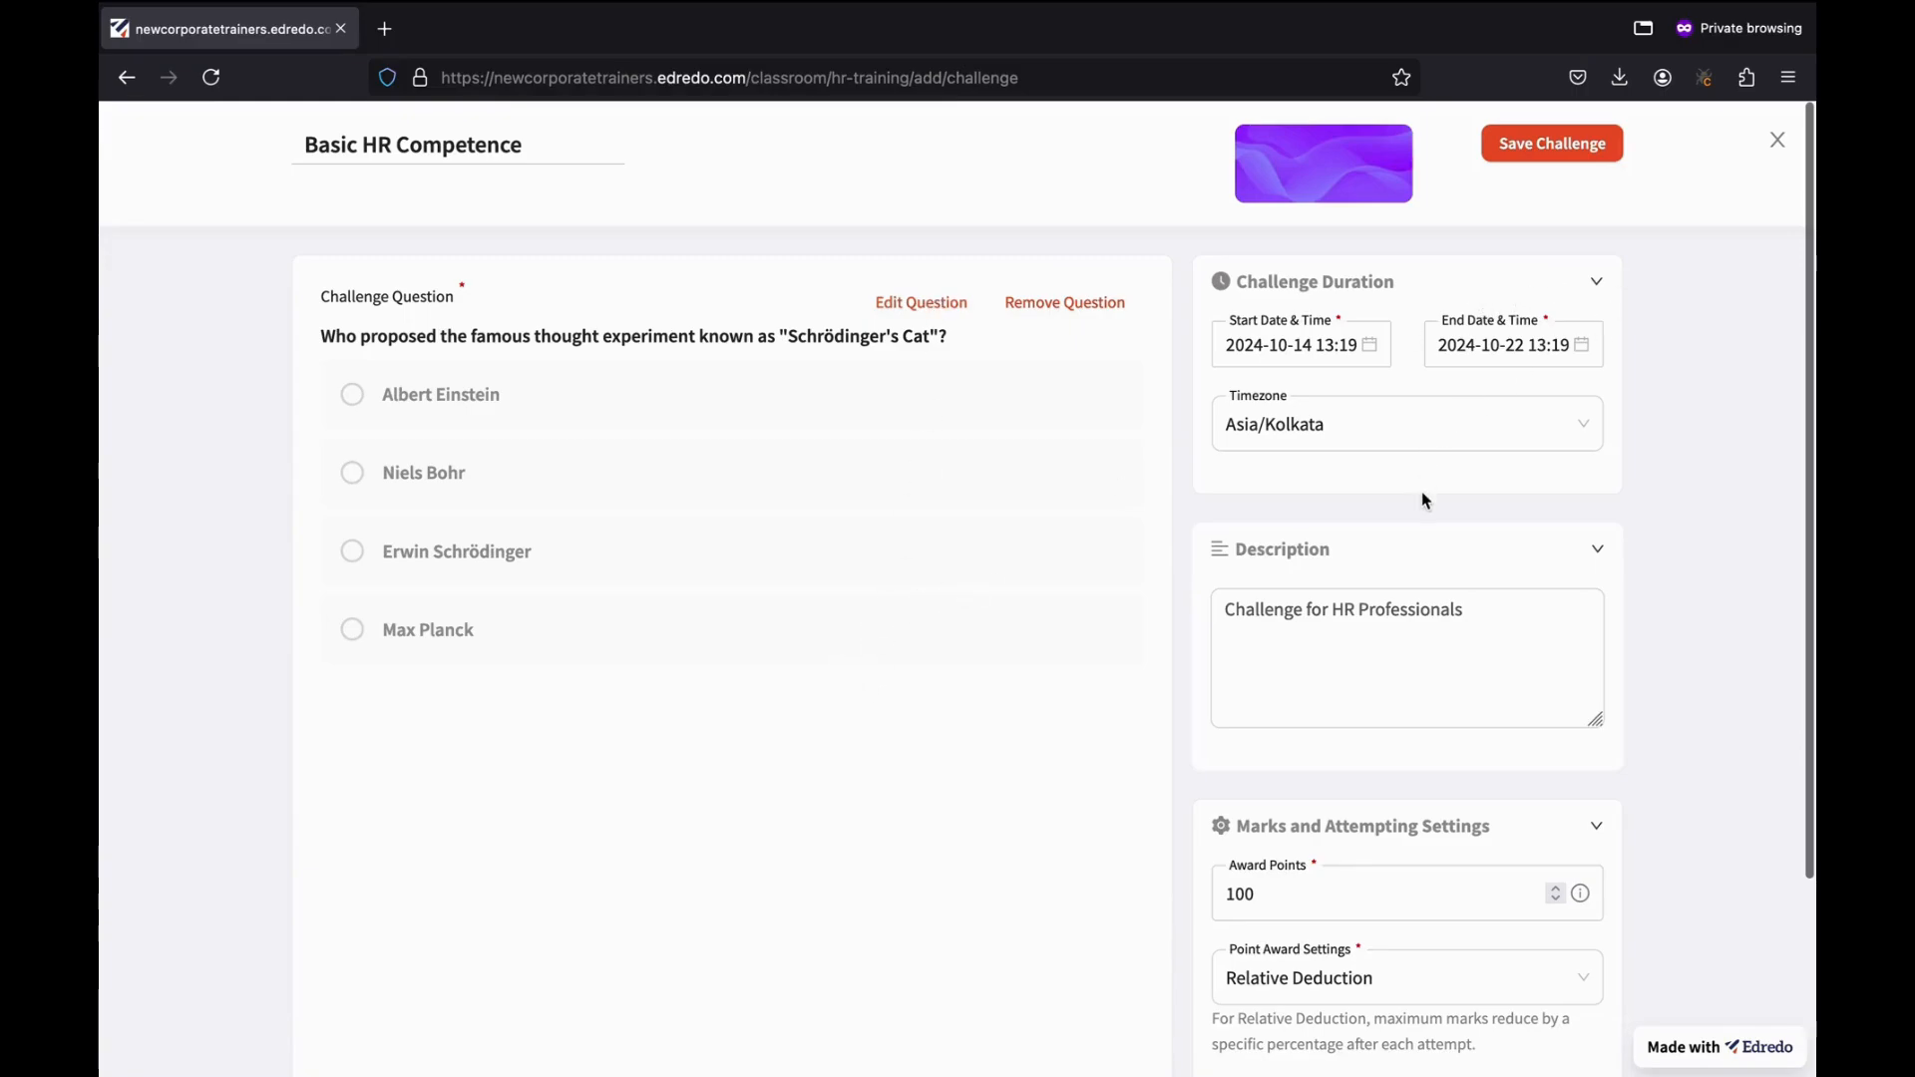
scroll(1423, 495, "down", 3)
scroll(1423, 496, "up", 3)
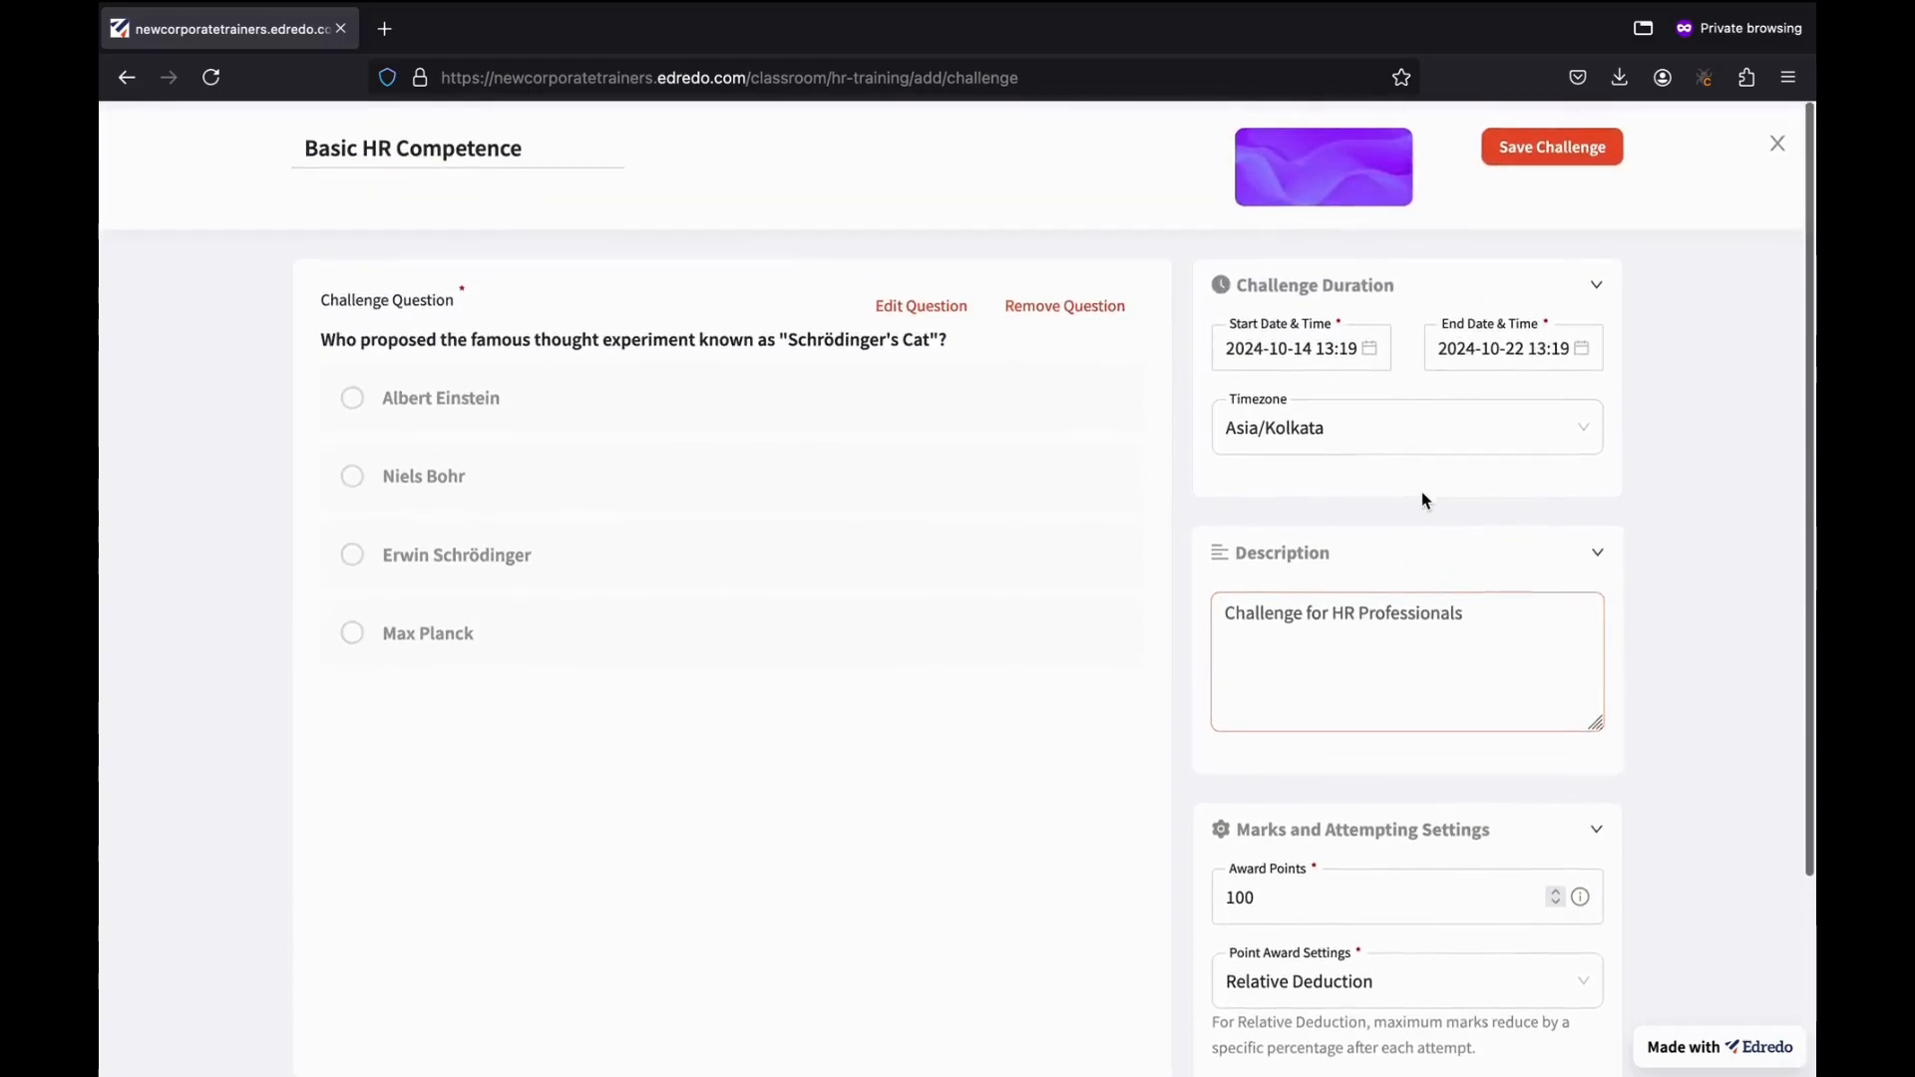
Save the Basic HR Competence challenge and look at its results.
left_click(1569, 145)
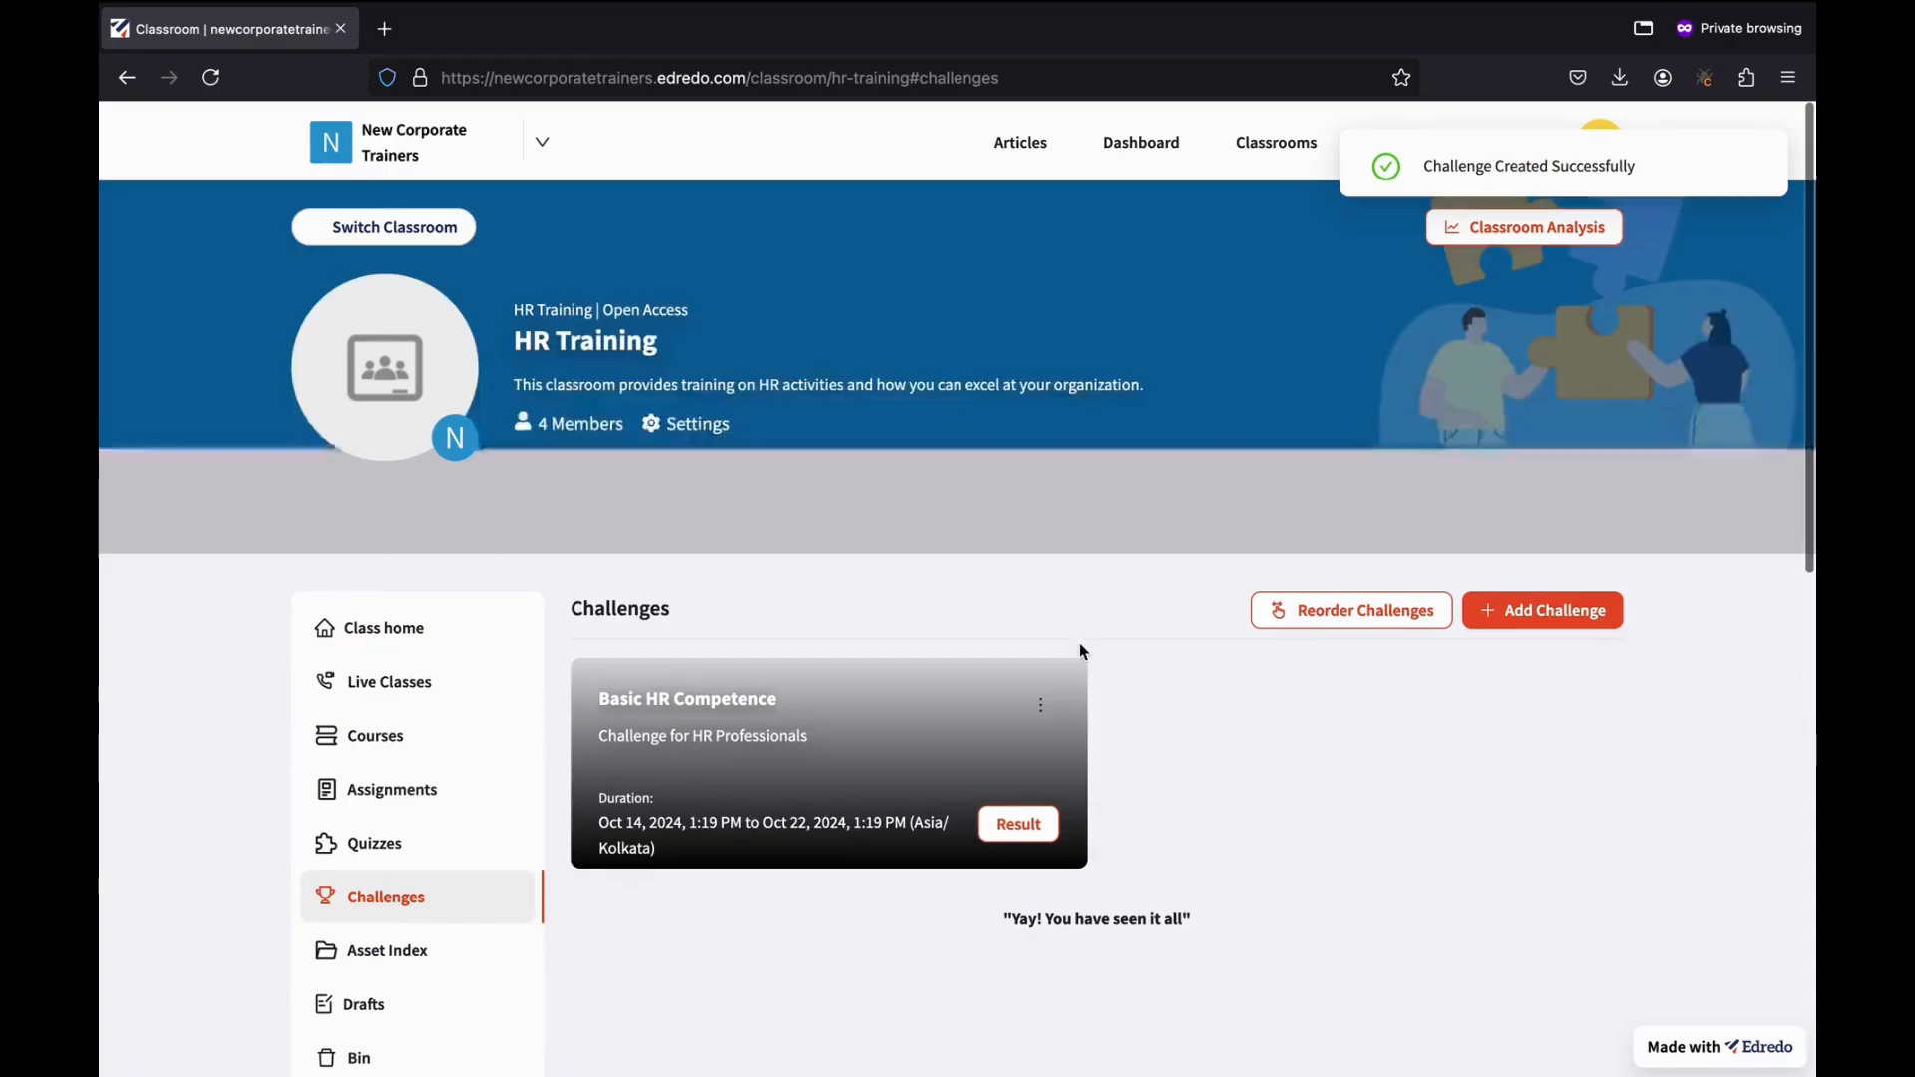
scroll(1079, 643, "down", 2)
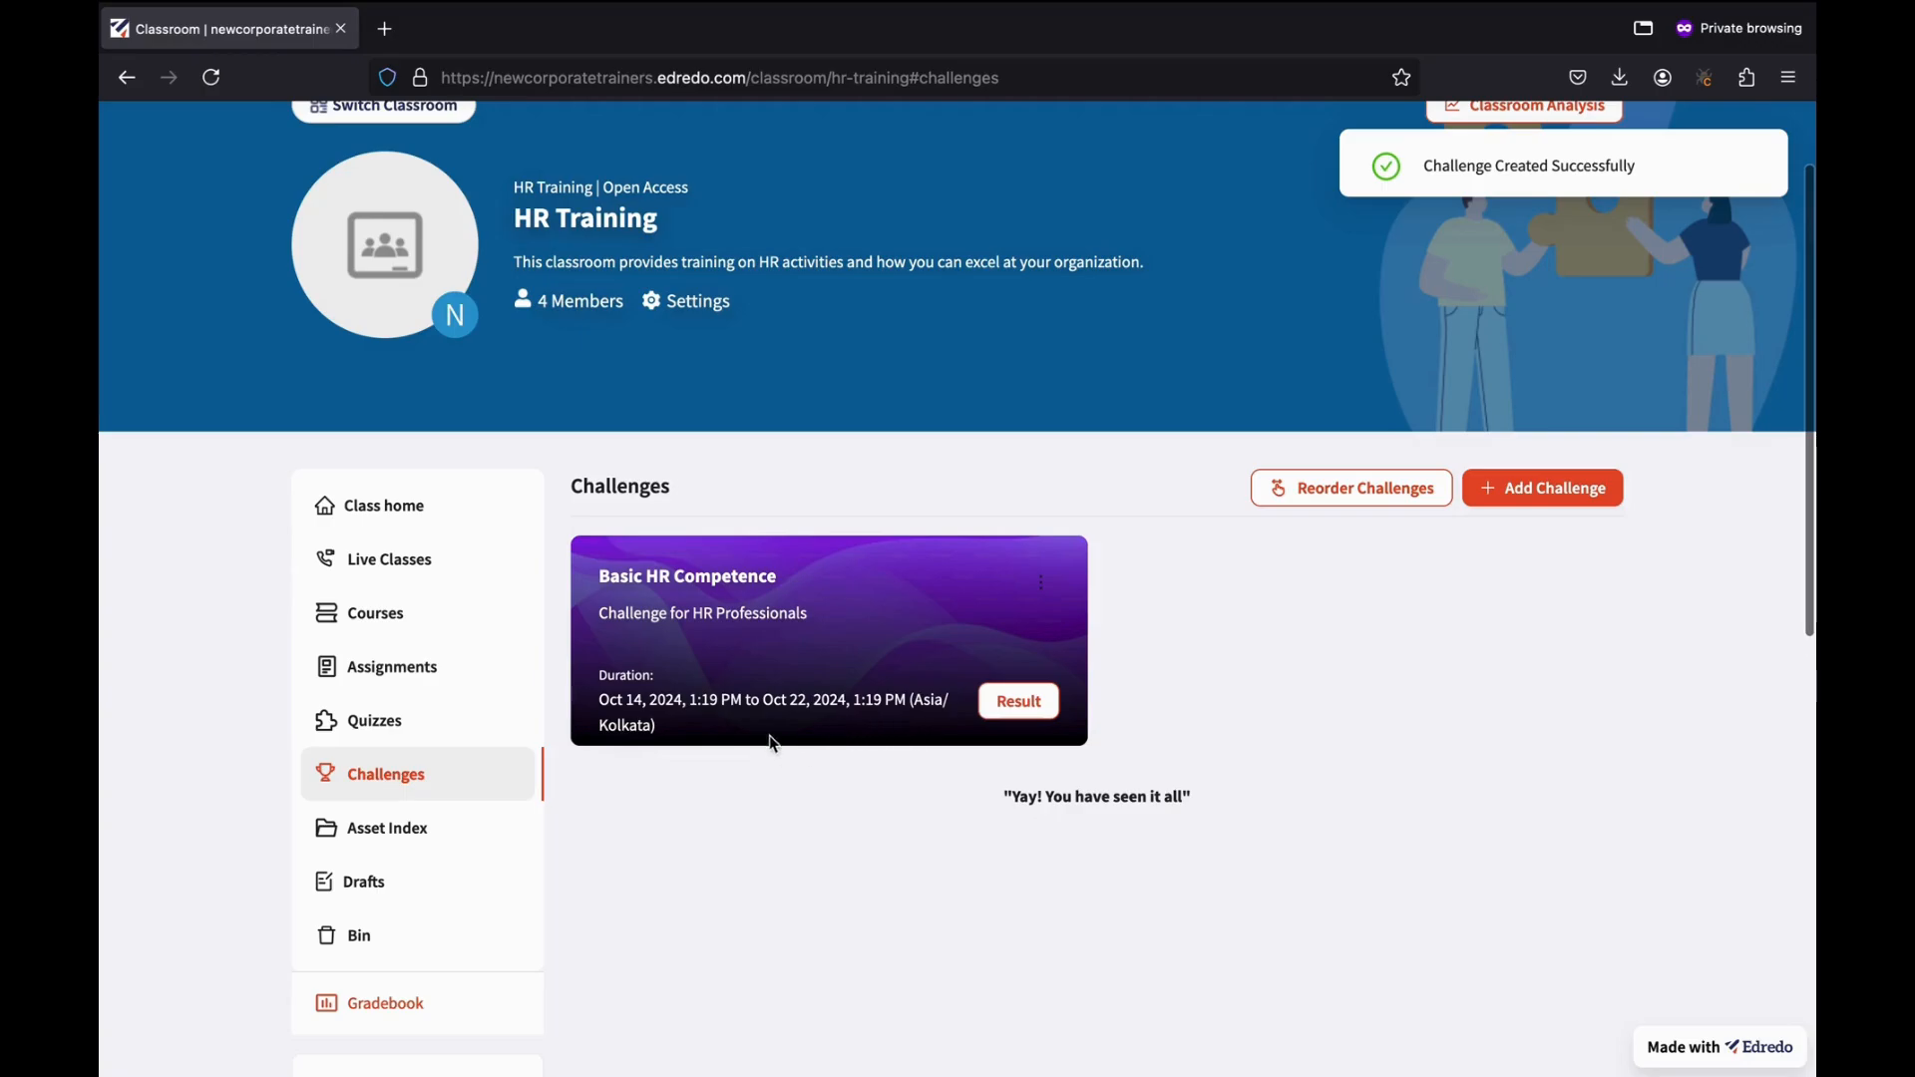
left_click(1037, 712)
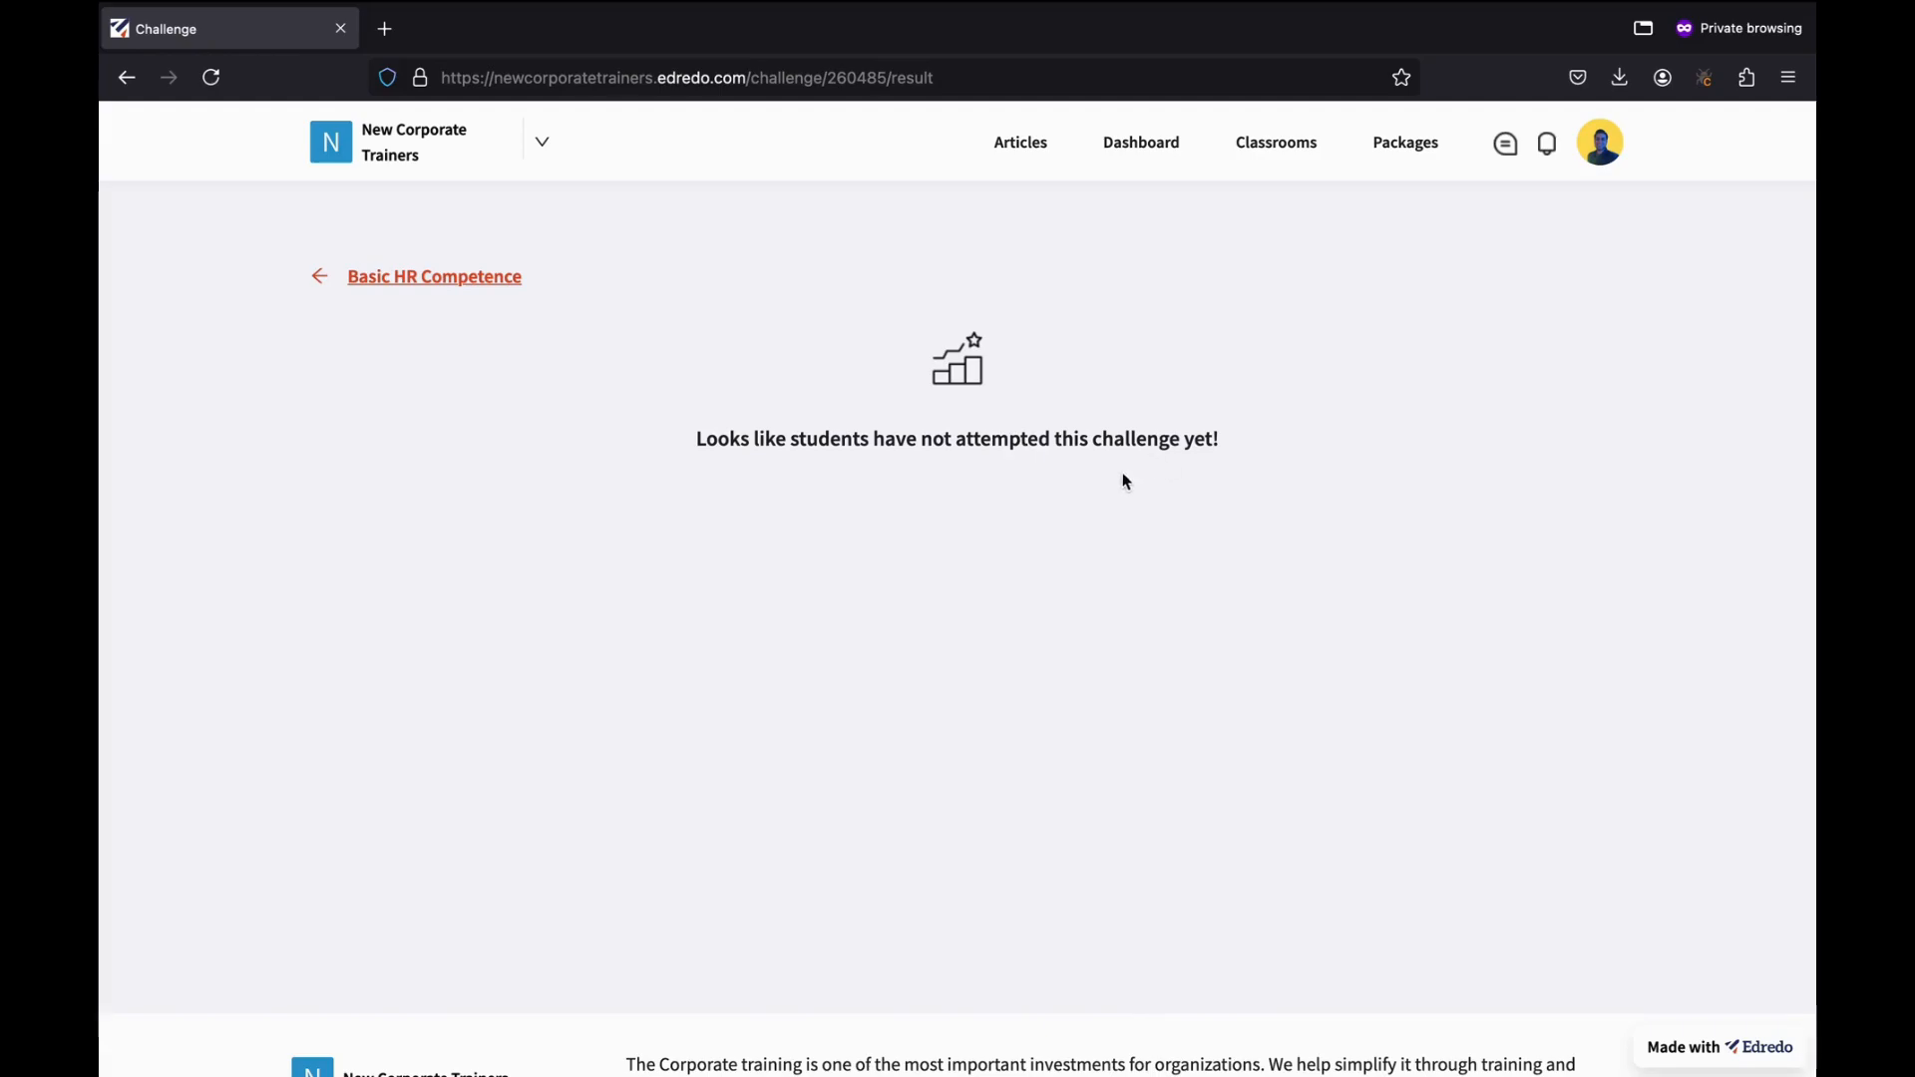
left_click(354, 281)
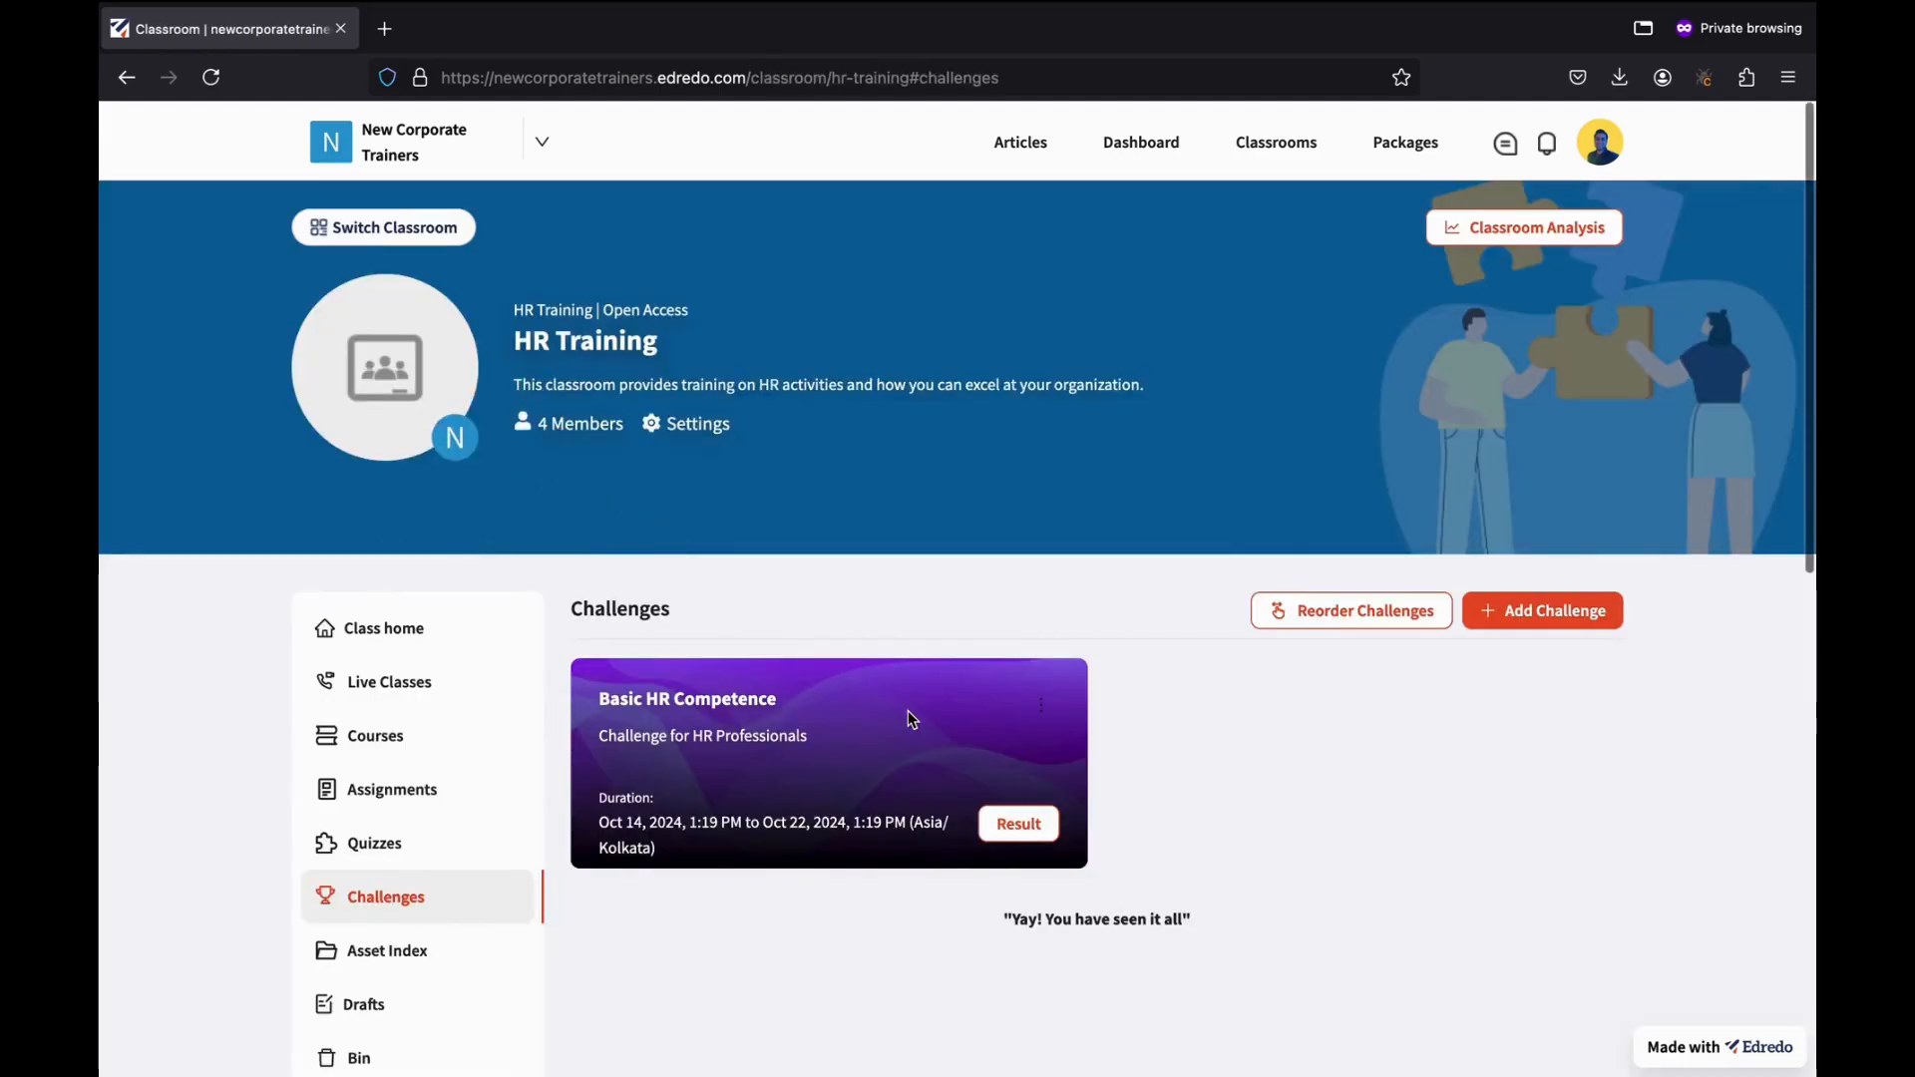
Open and dismiss the challenge card's options, then focus the address bar.
left_click(1043, 714)
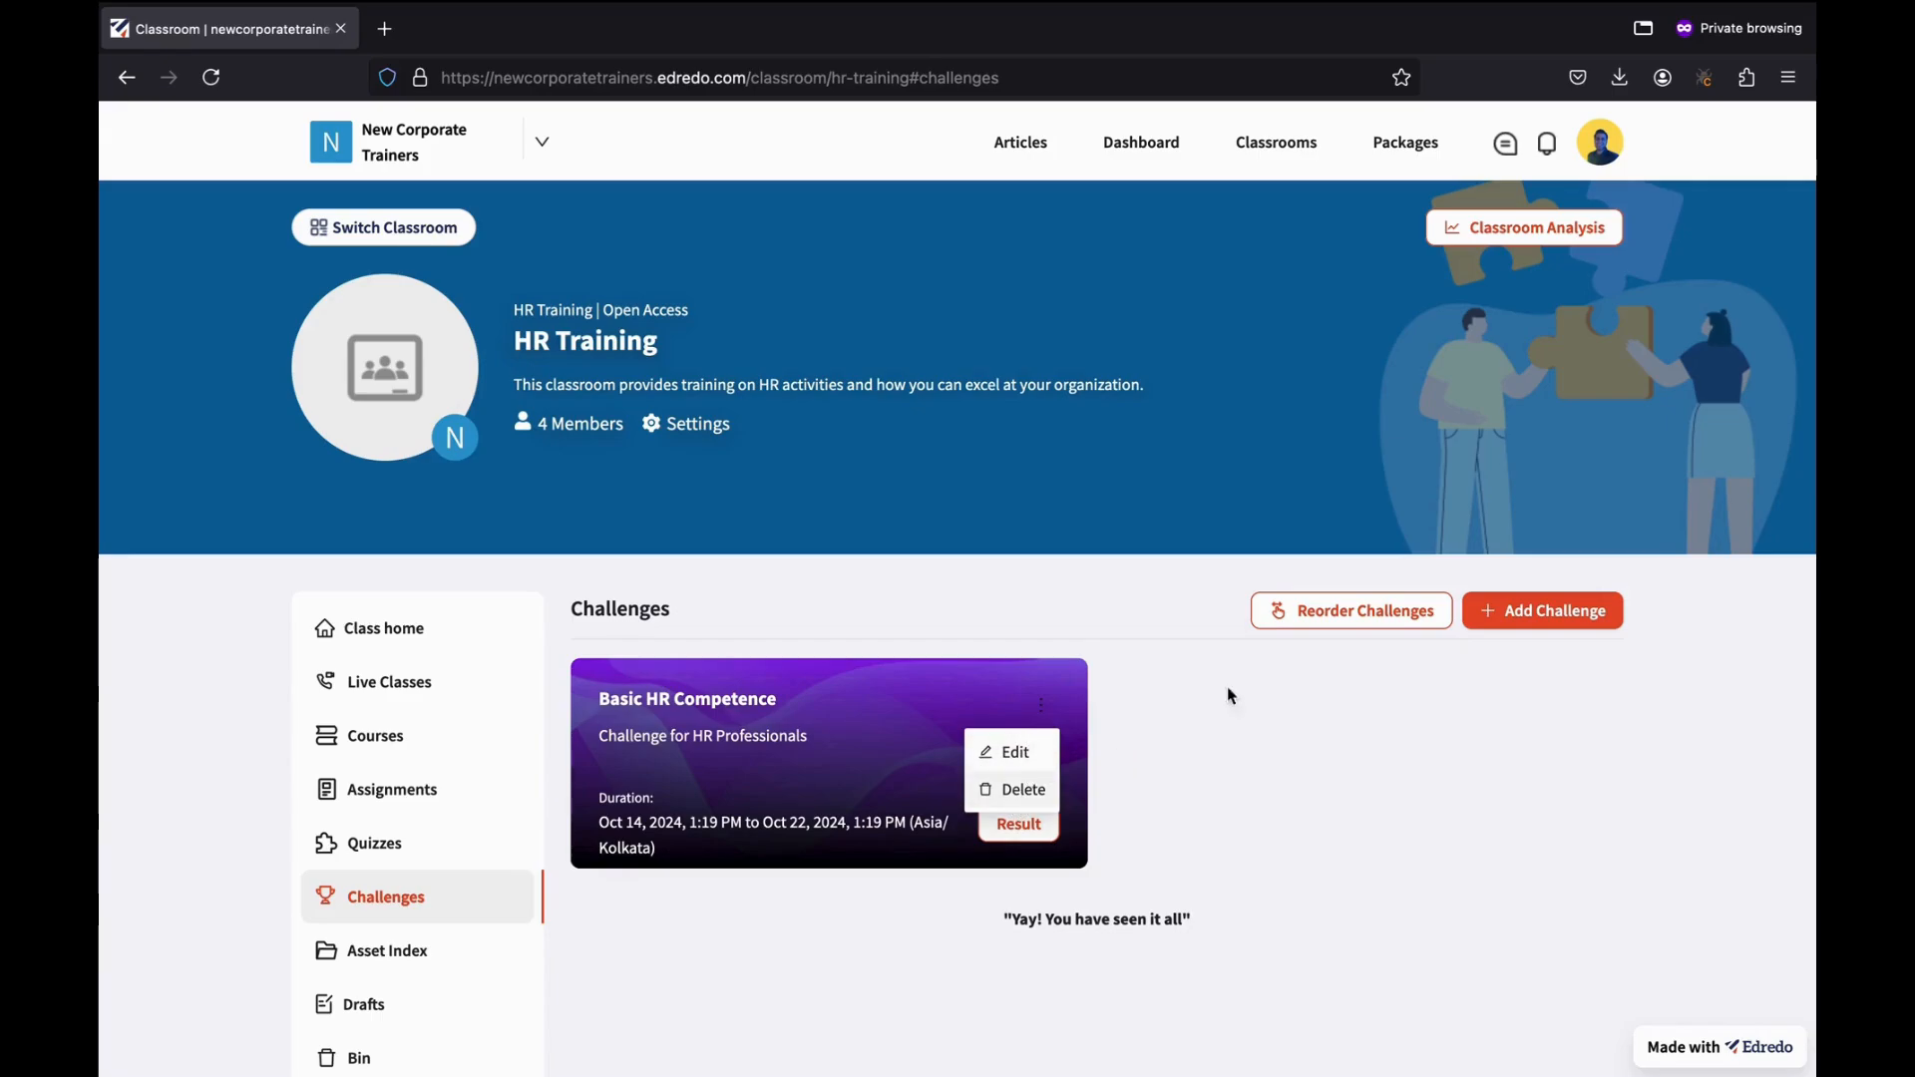
left_click(1200, 691)
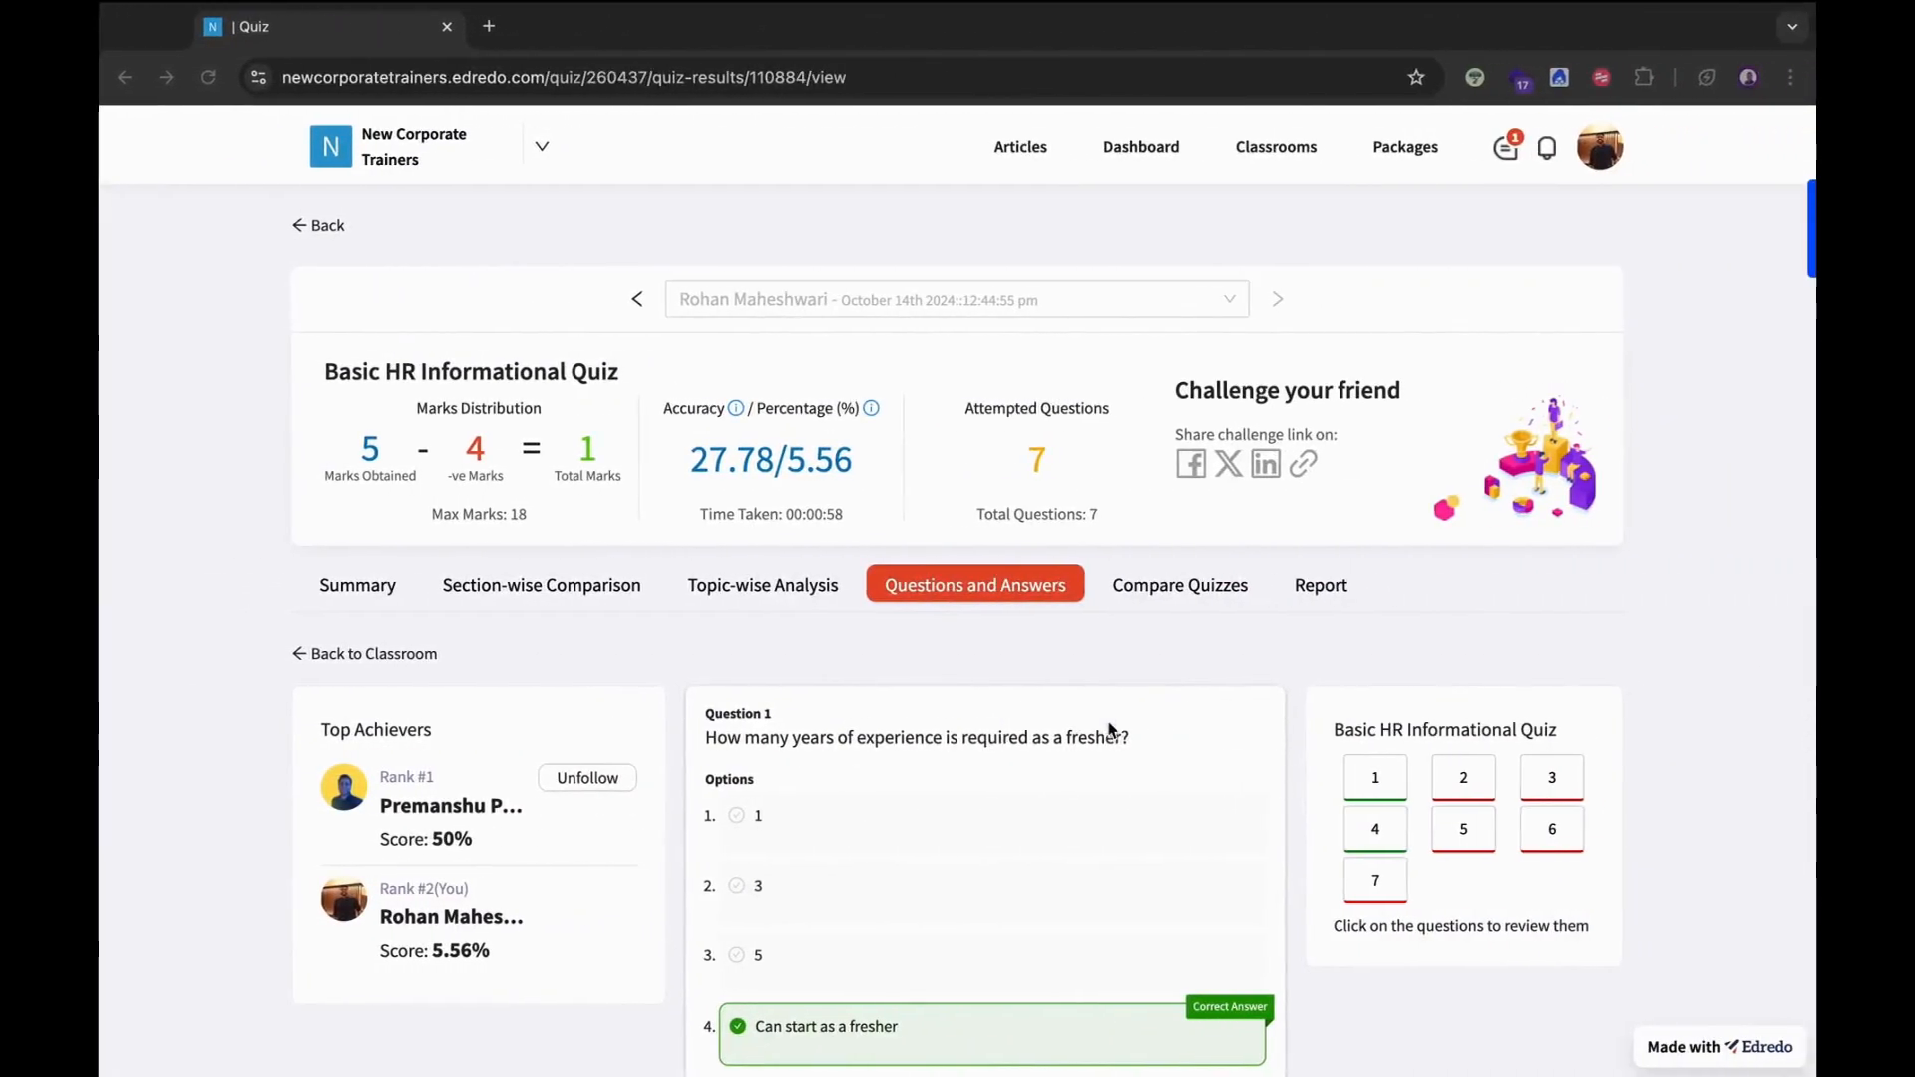
key("ctrl+l")
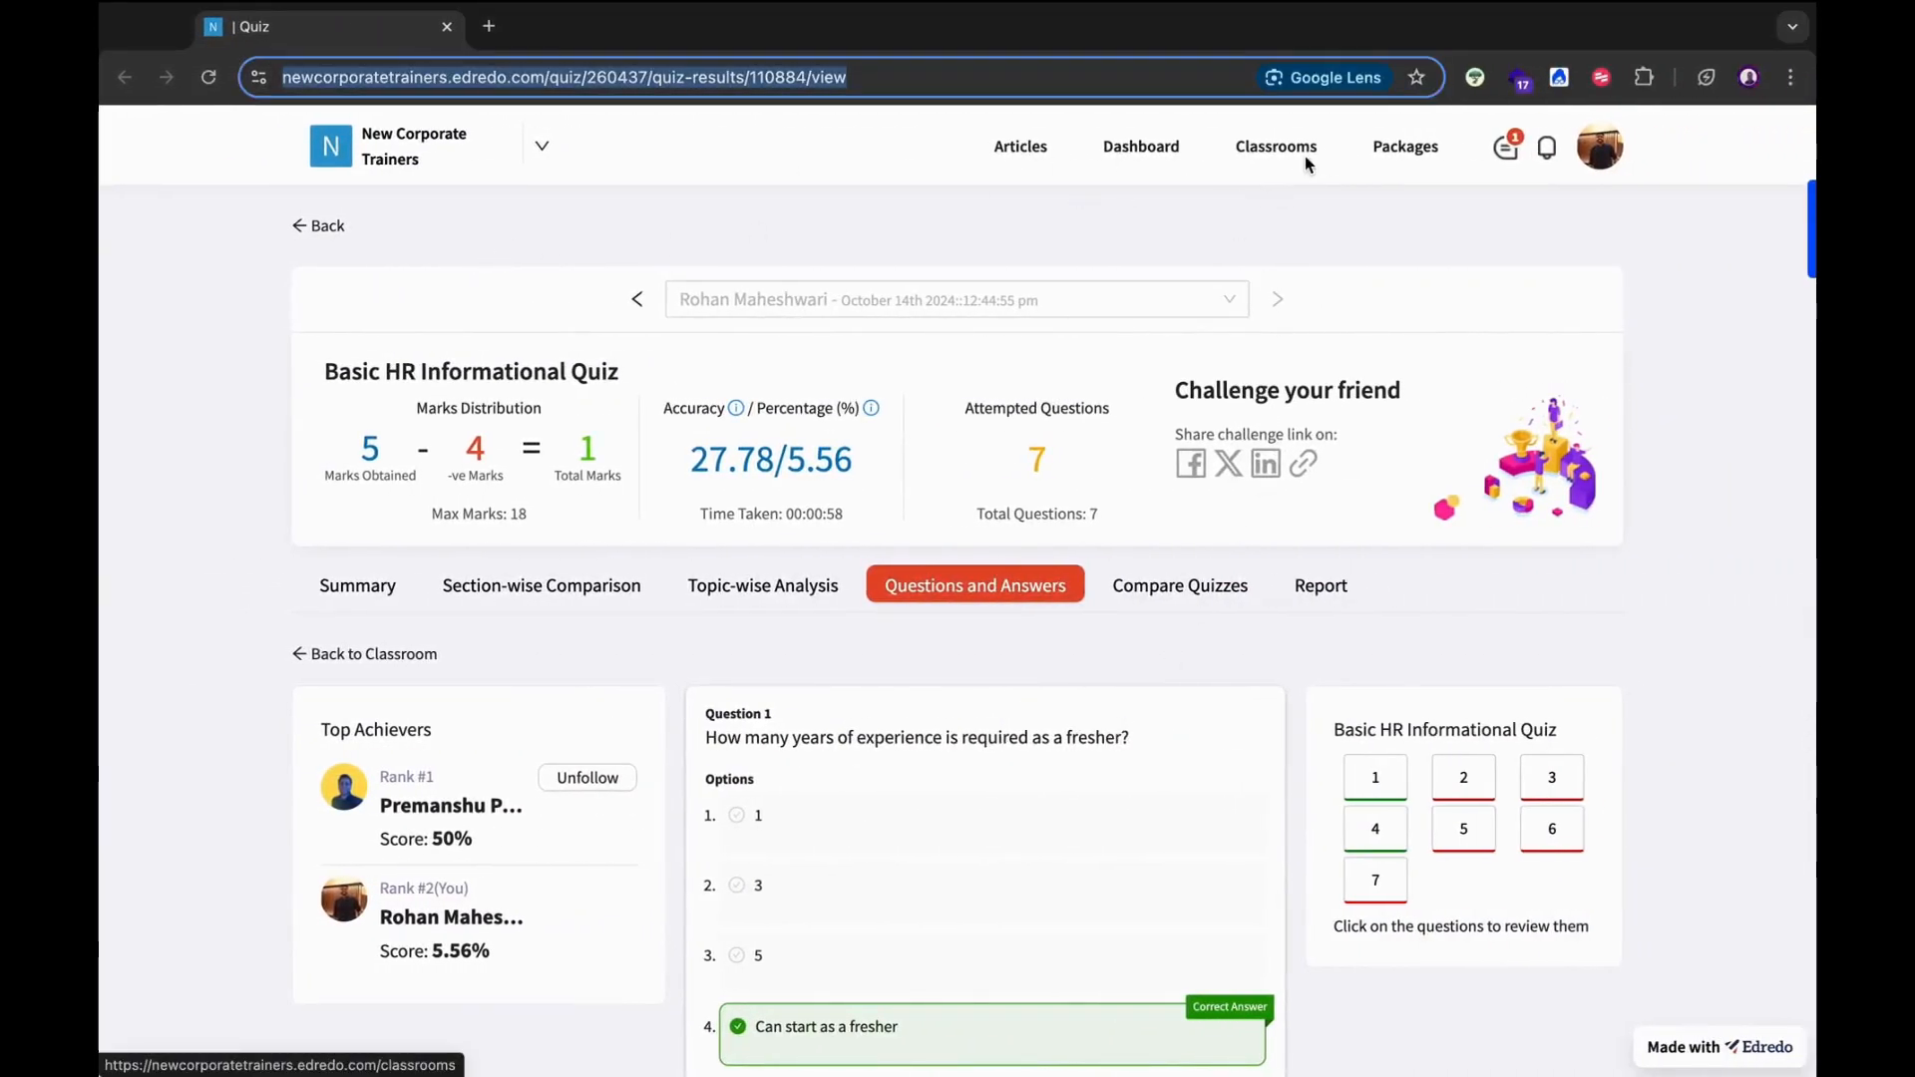
left_click(332, 230)
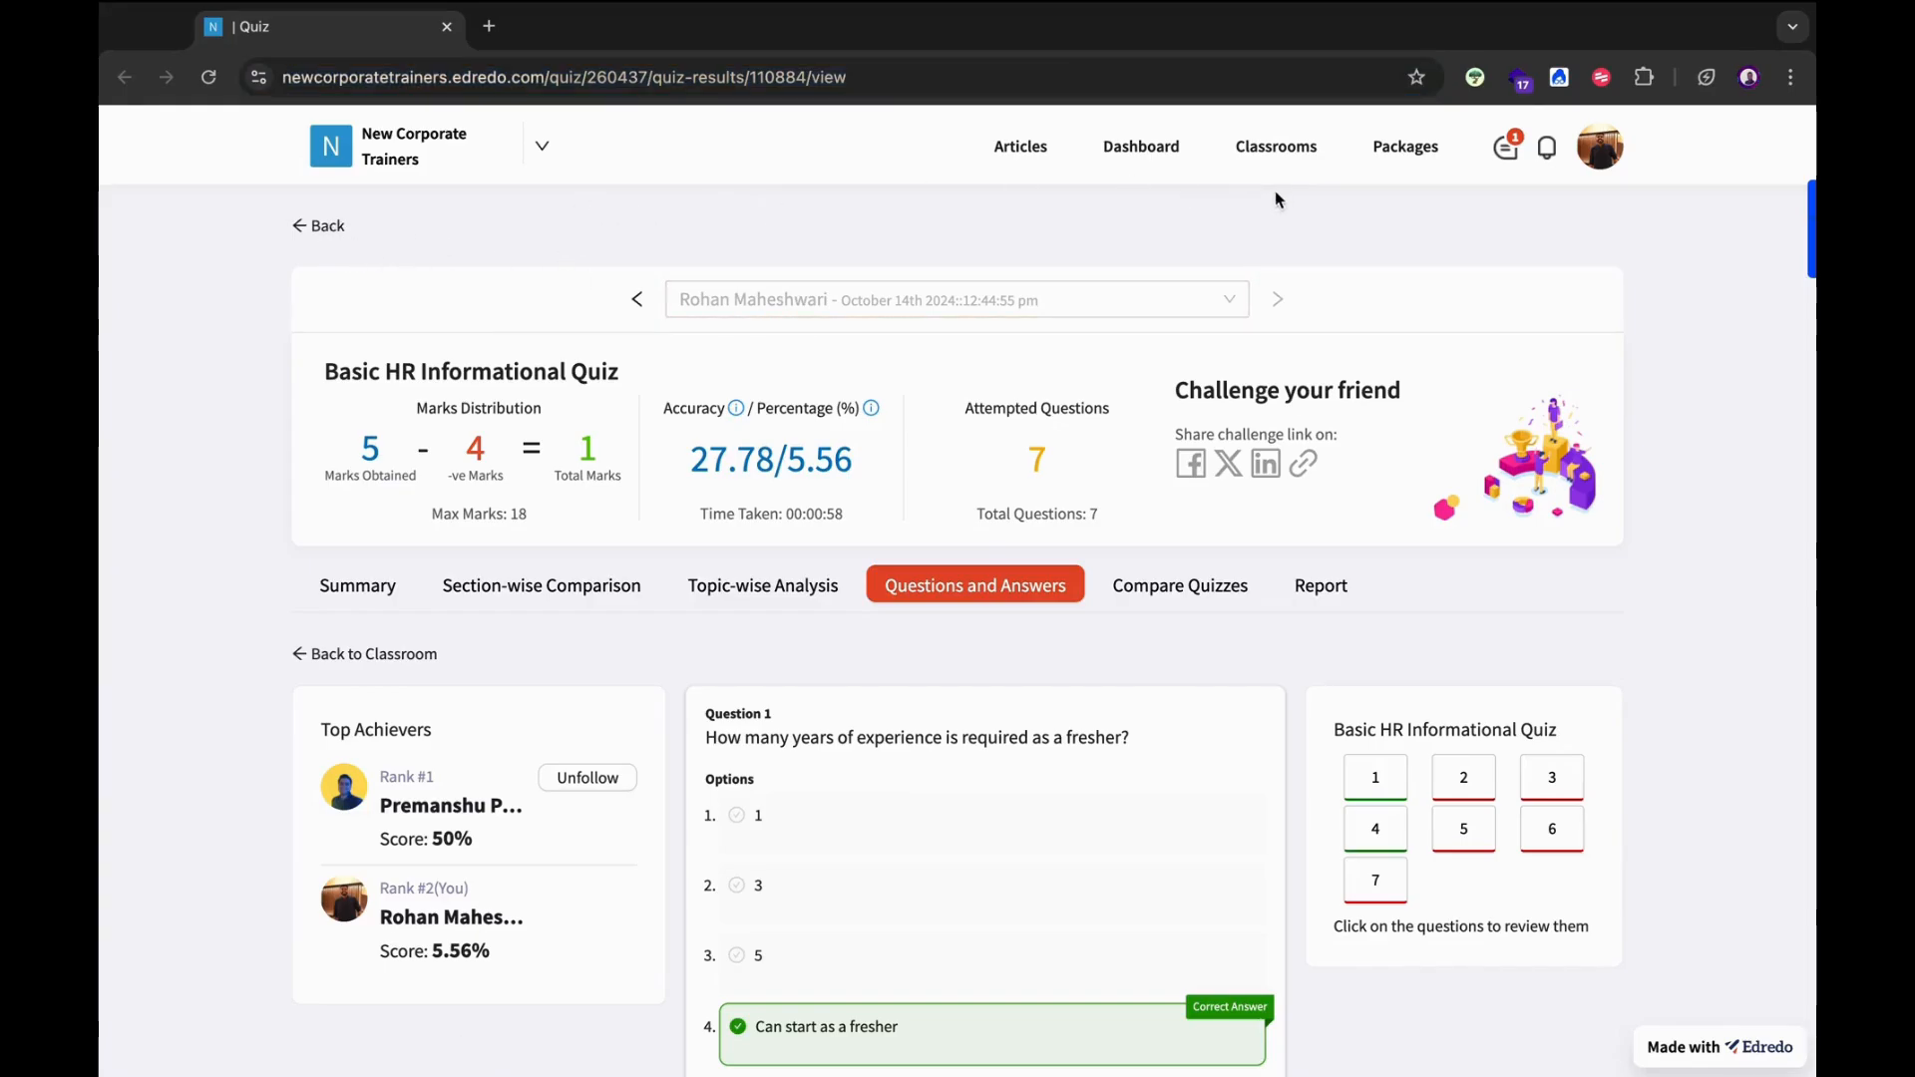
Go to the HR Training classroom's Challenges list.
left_click(1275, 150)
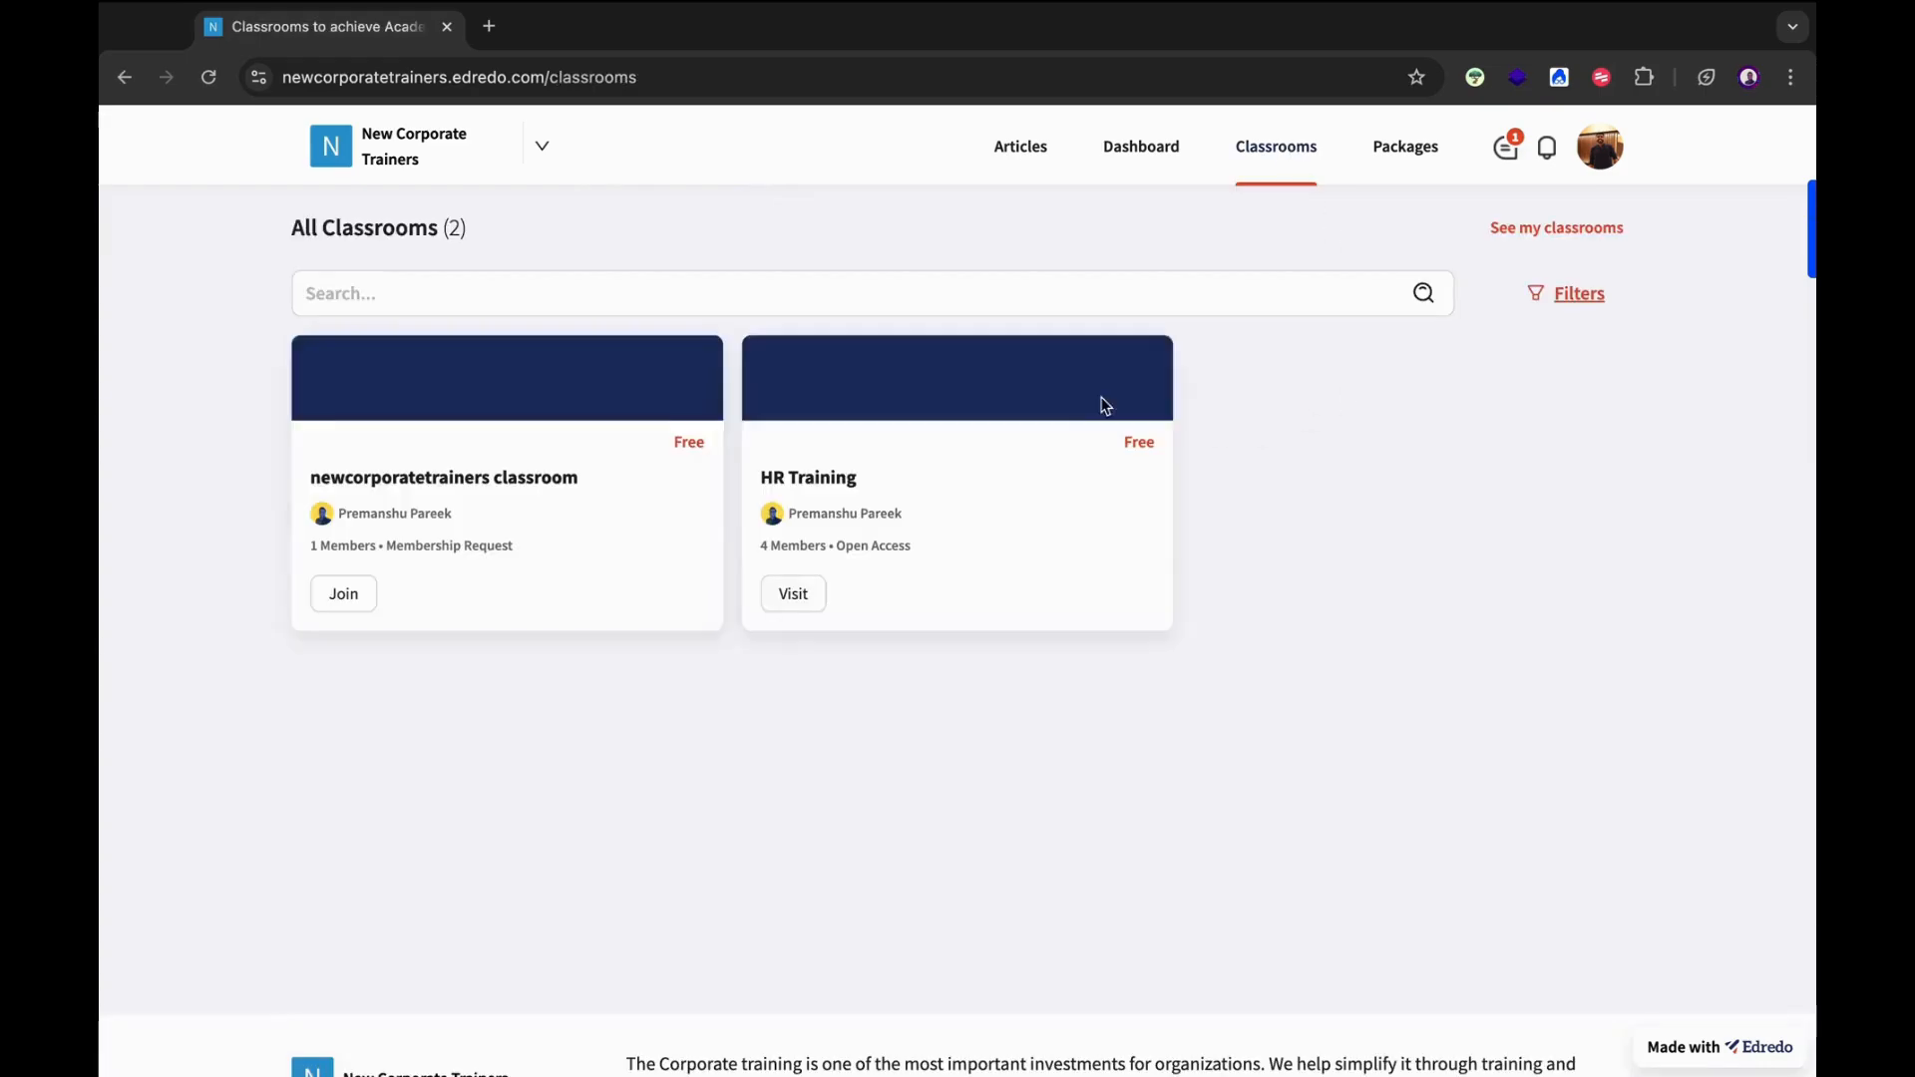
left_click(810, 601)
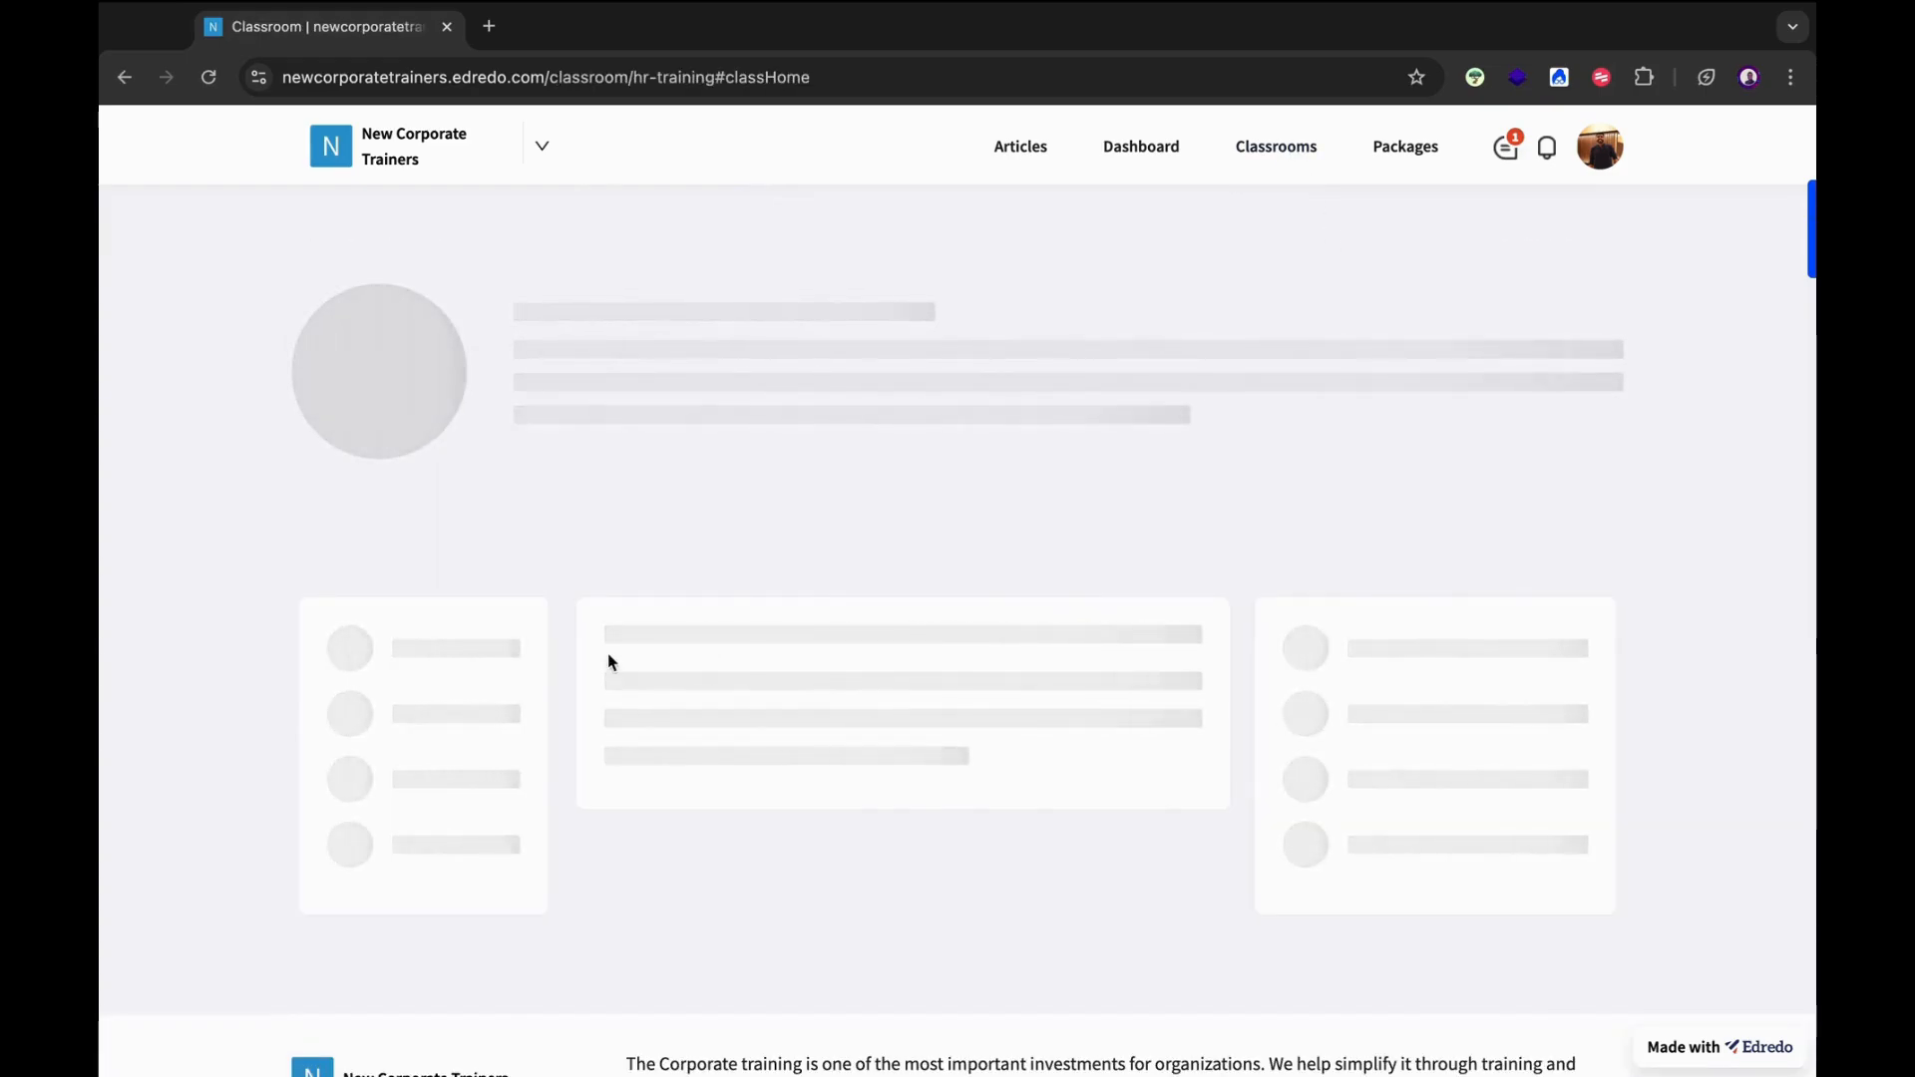
scroll(607, 663, "down", 2)
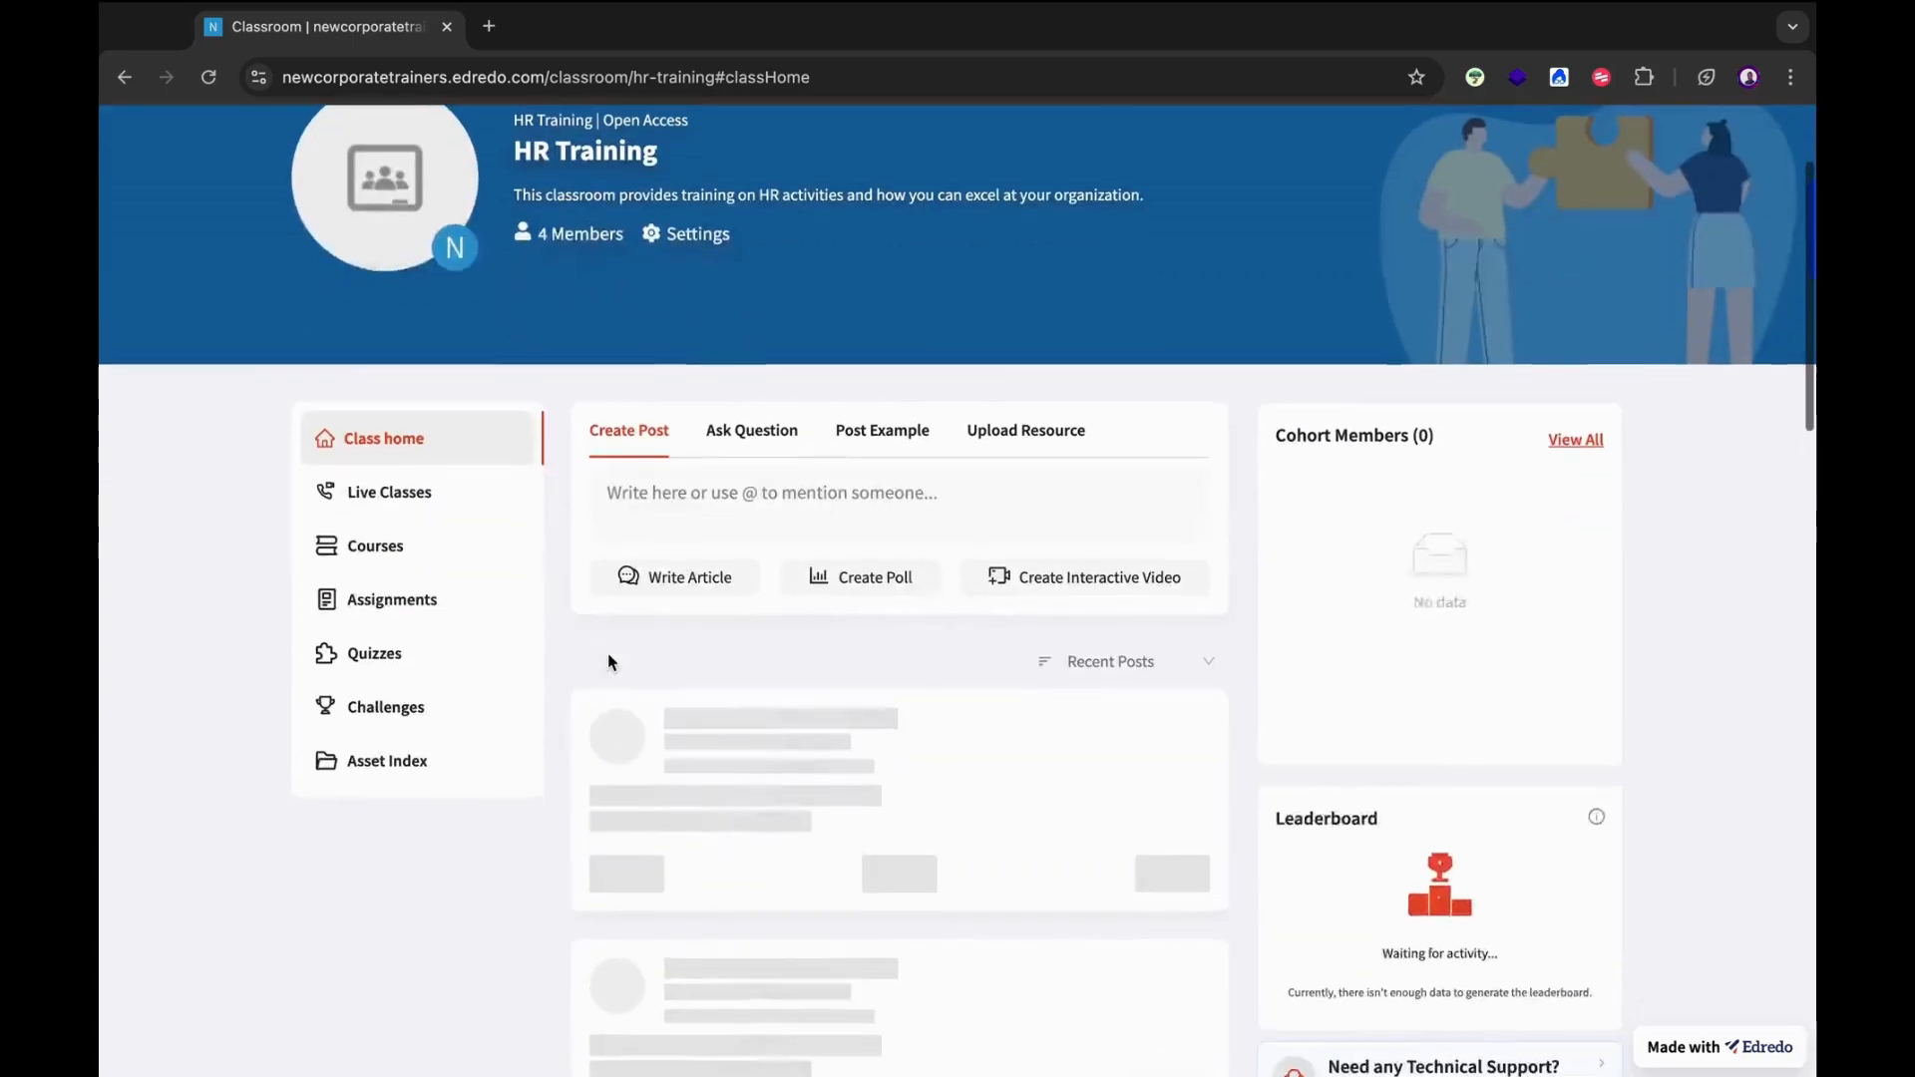
left_click(401, 709)
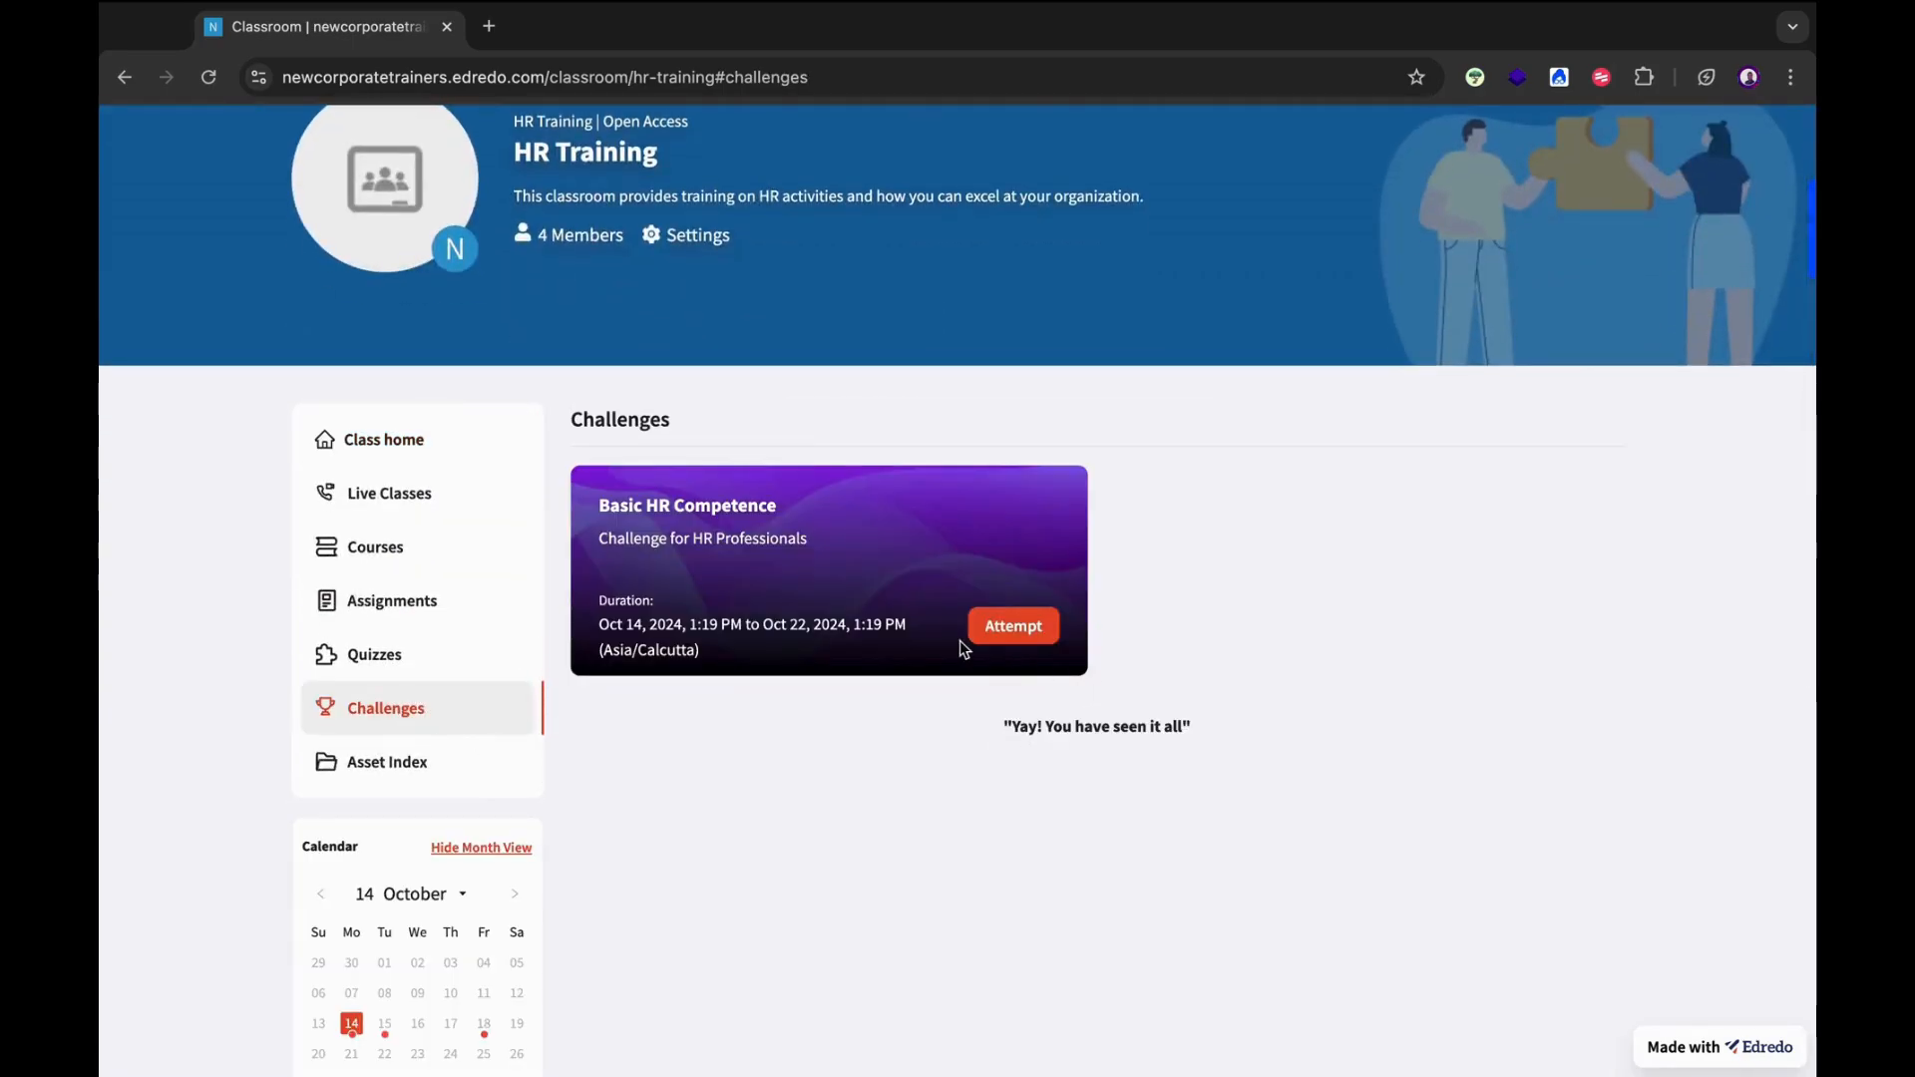
Attempt Basic HR Competence, submit Erwin Schrödinger as the answer, and close the challenge.
left_click(1013, 630)
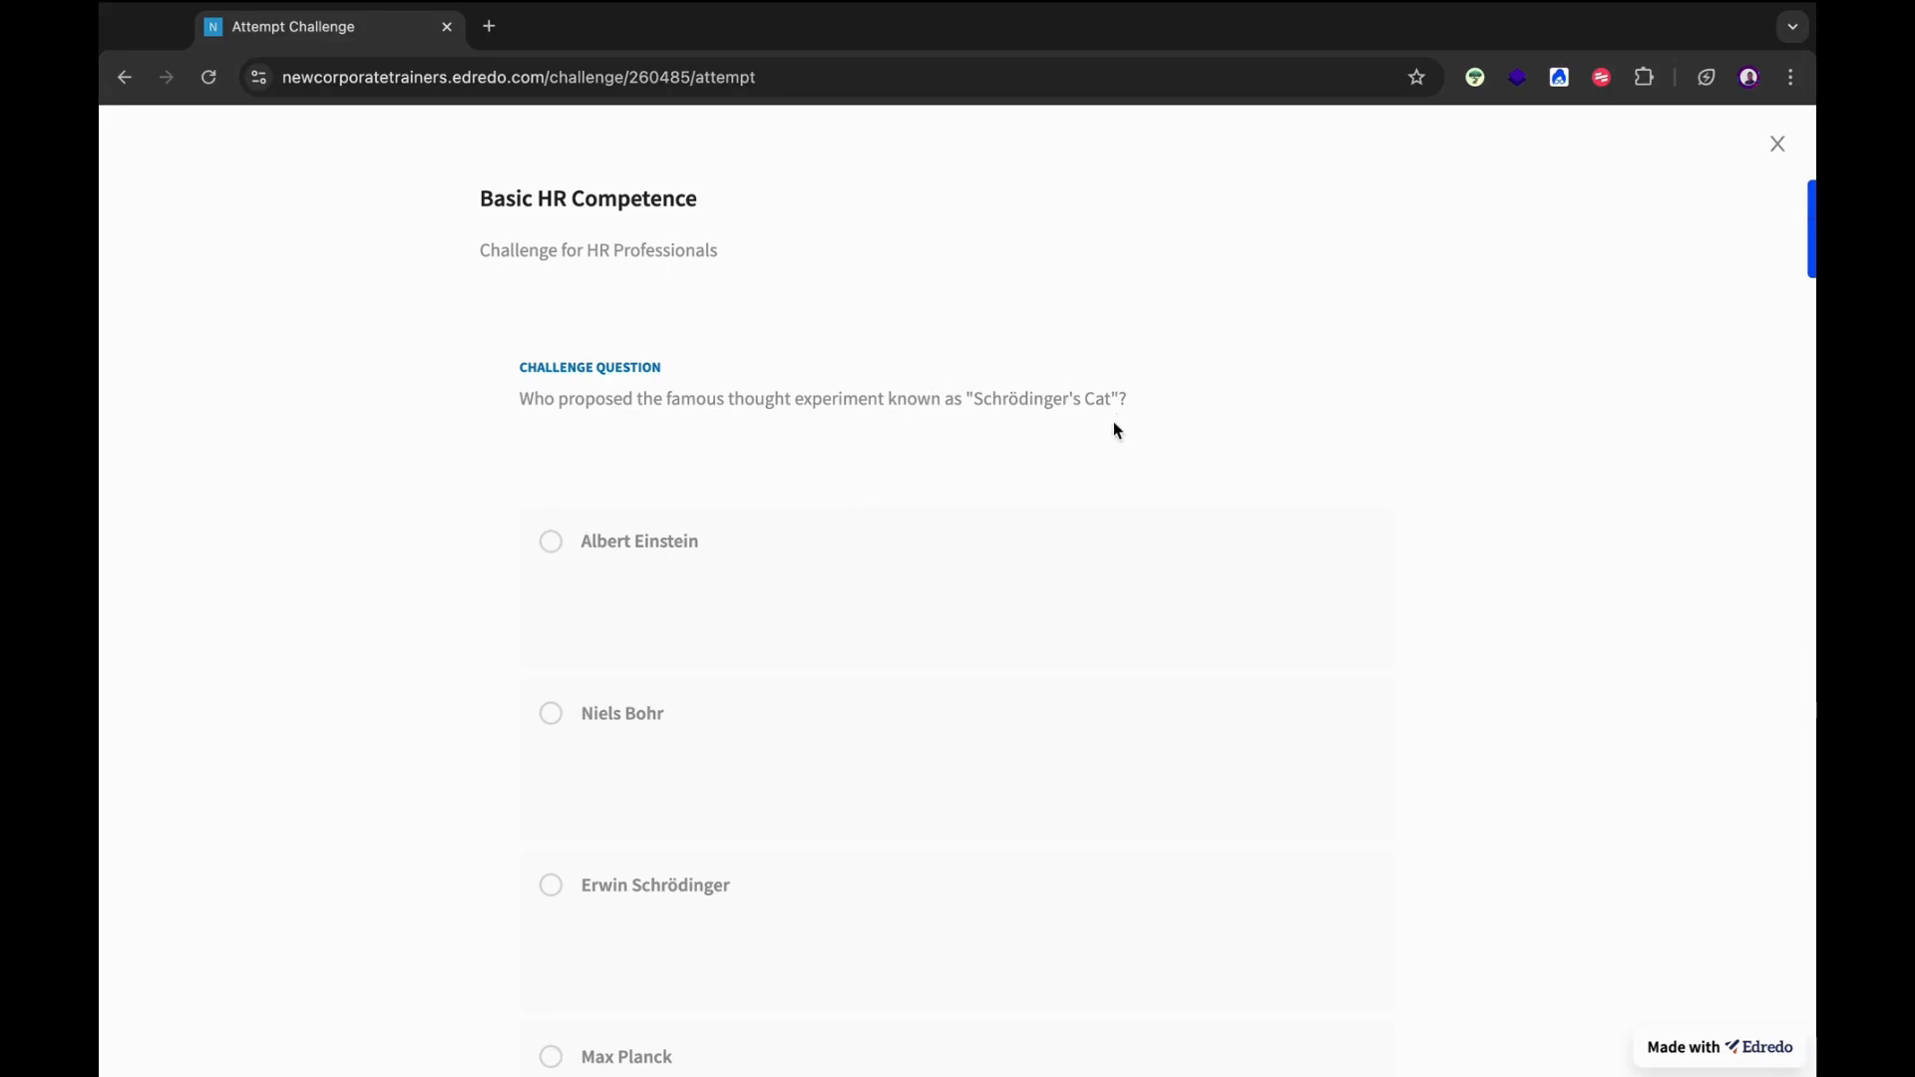
scroll(1115, 428, "down", 3)
left_click(555, 606)
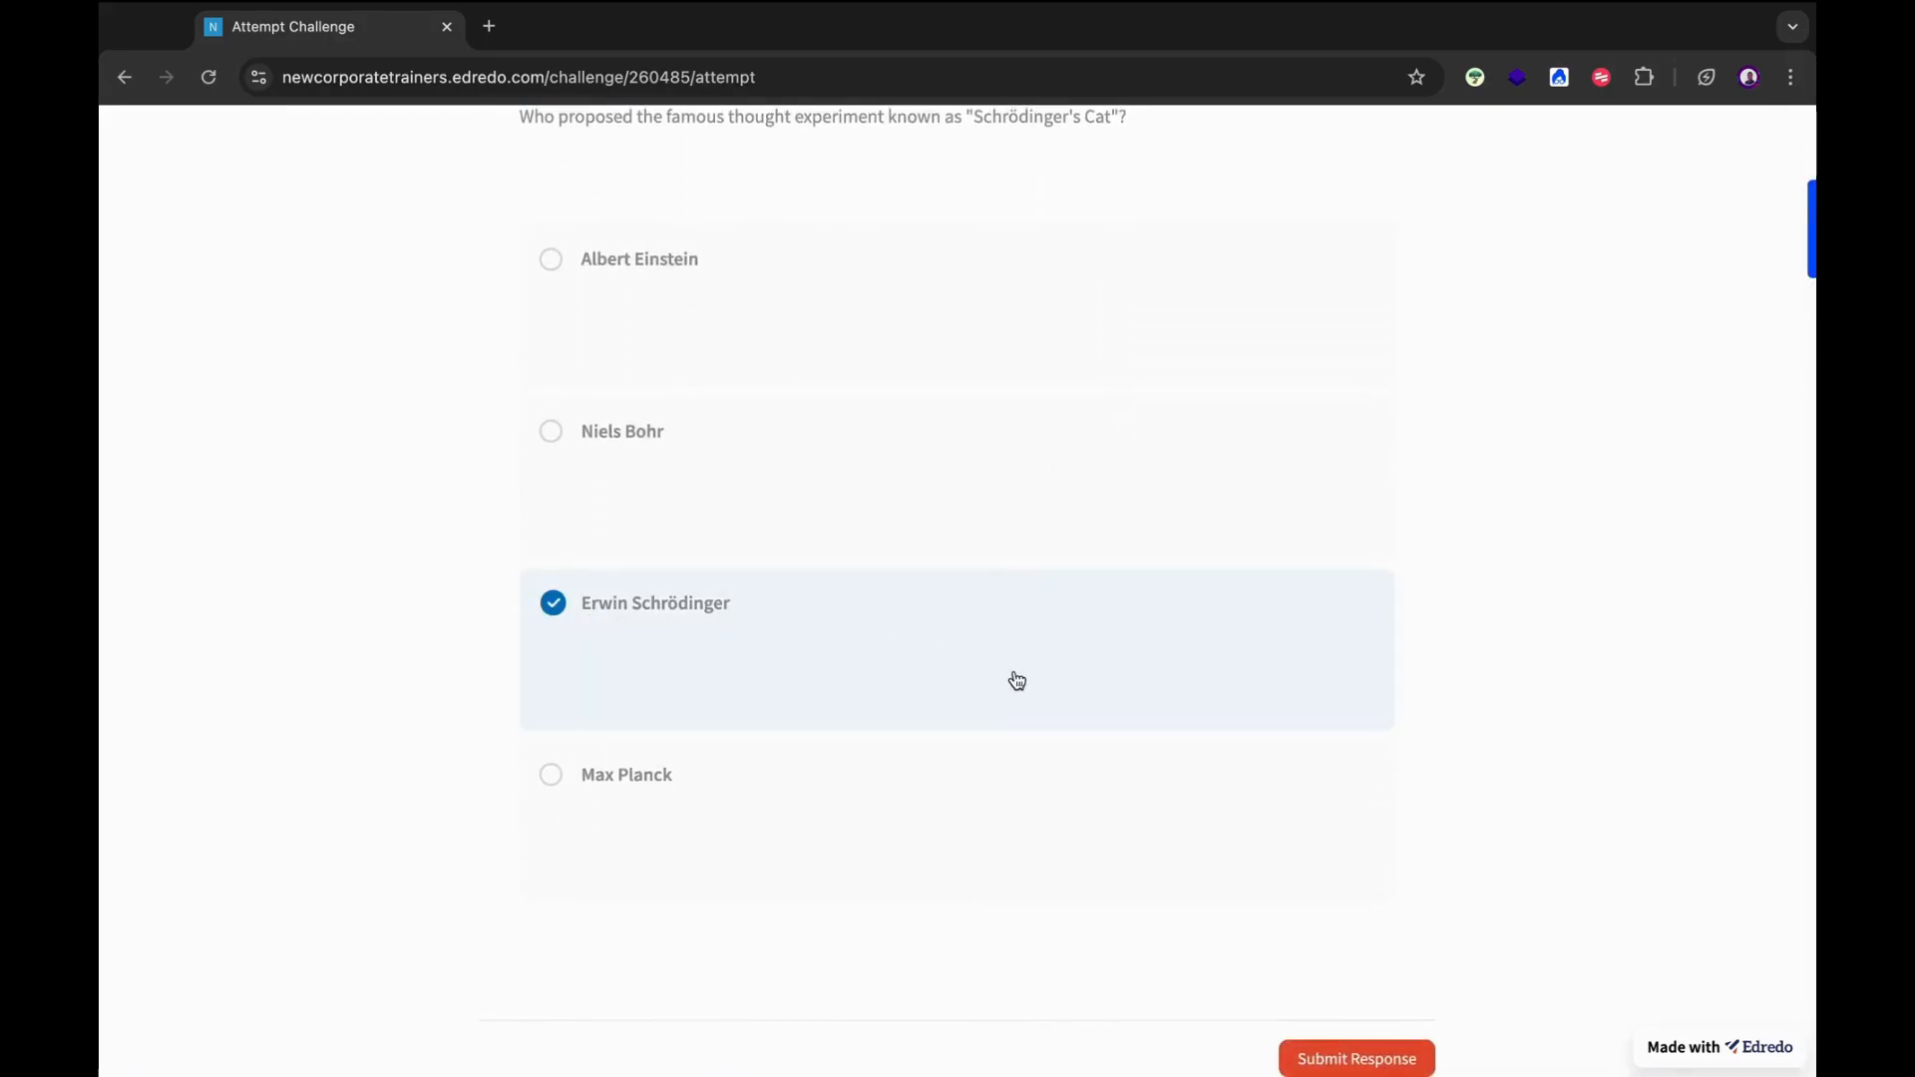
left_click(1356, 1058)
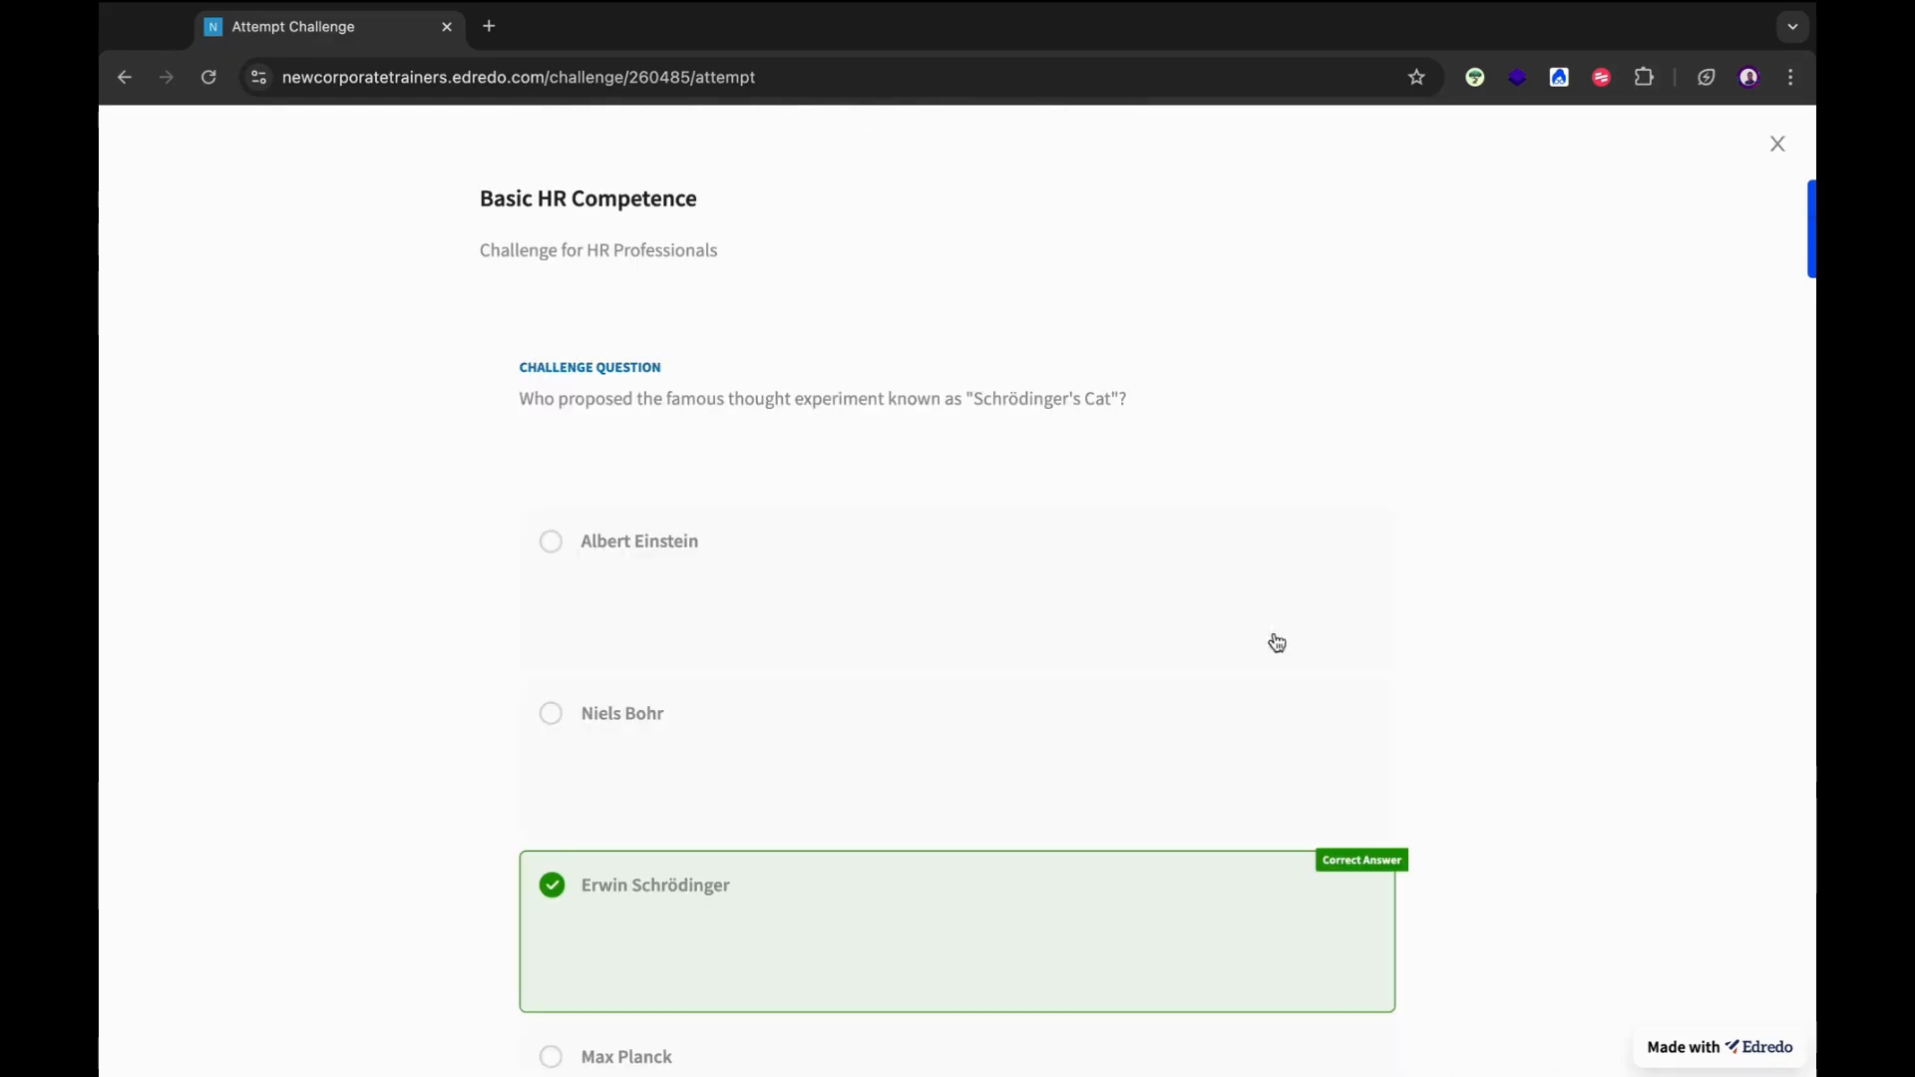
scroll(1285, 1012, "down", 3)
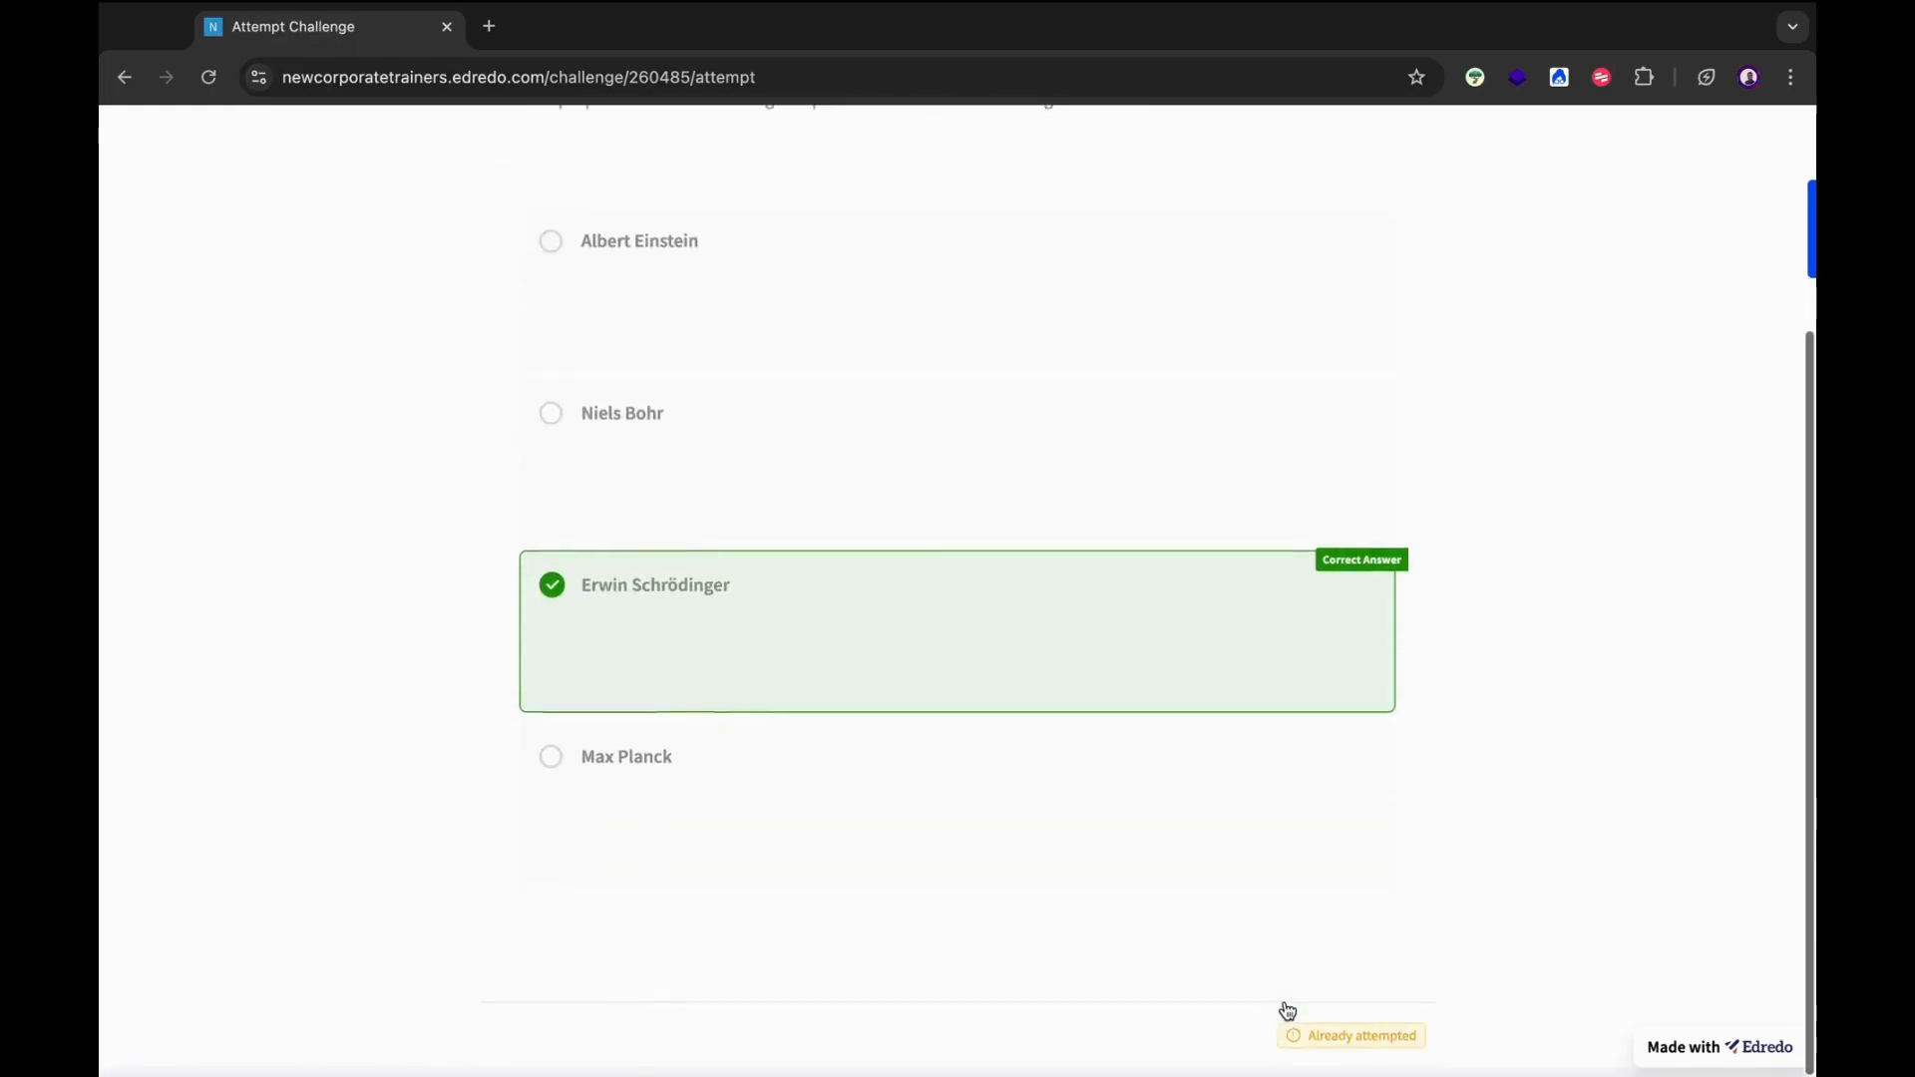
scroll(1284, 1010, "up", 1)
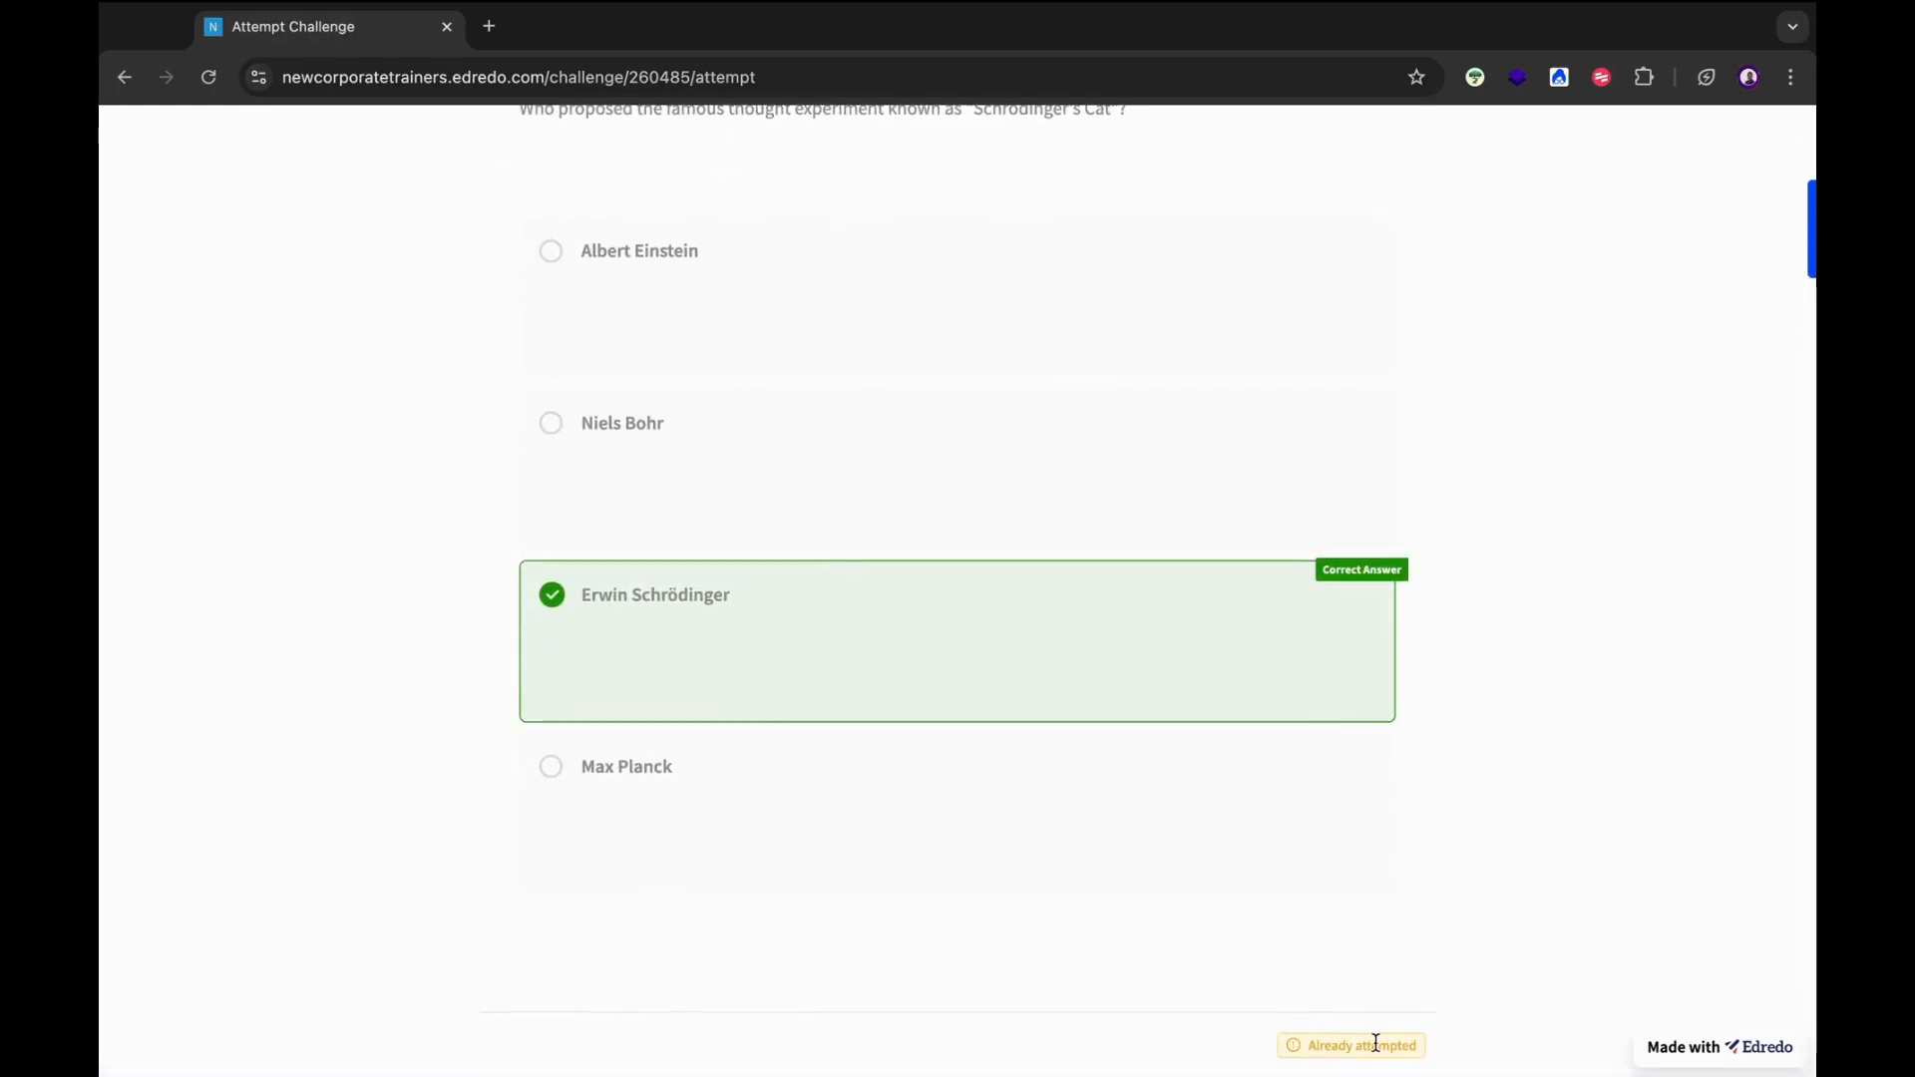
scroll(1354, 820, "up", 3)
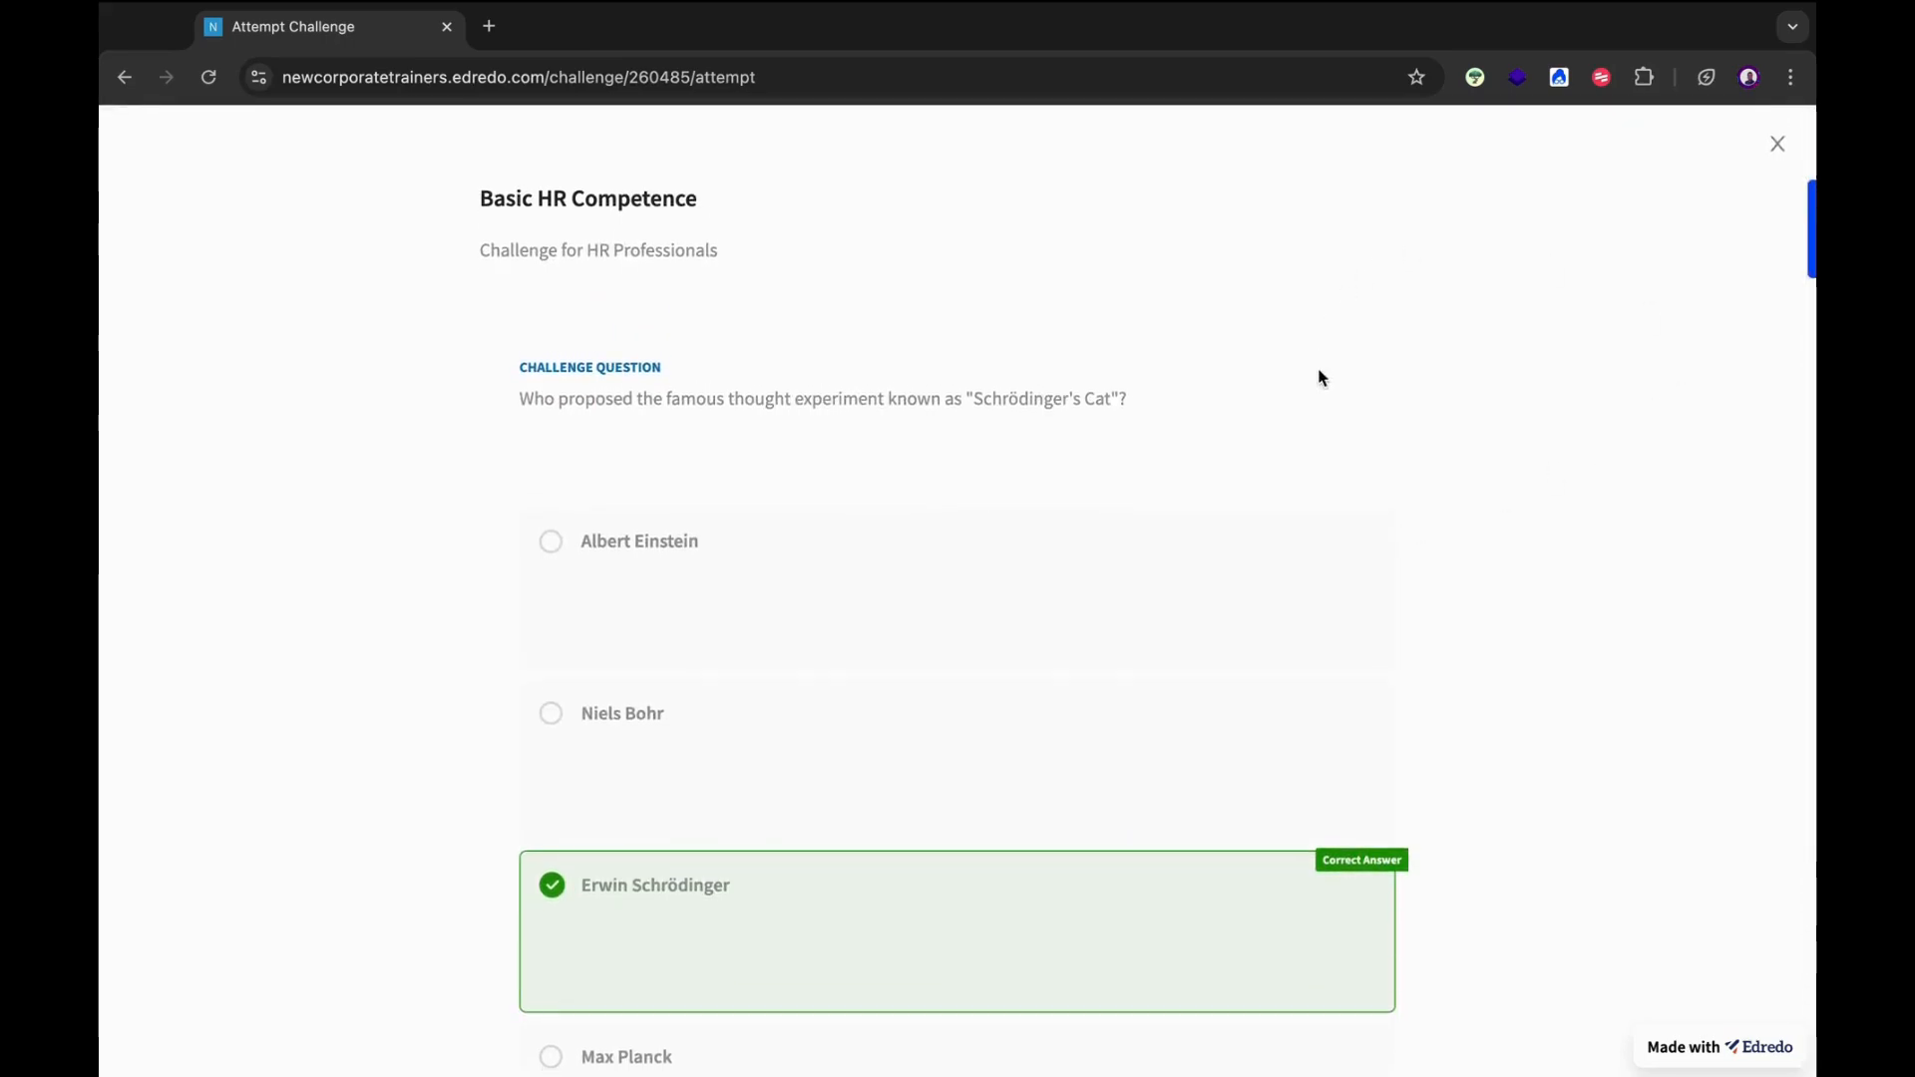
scroll(1354, 605, "down", 3)
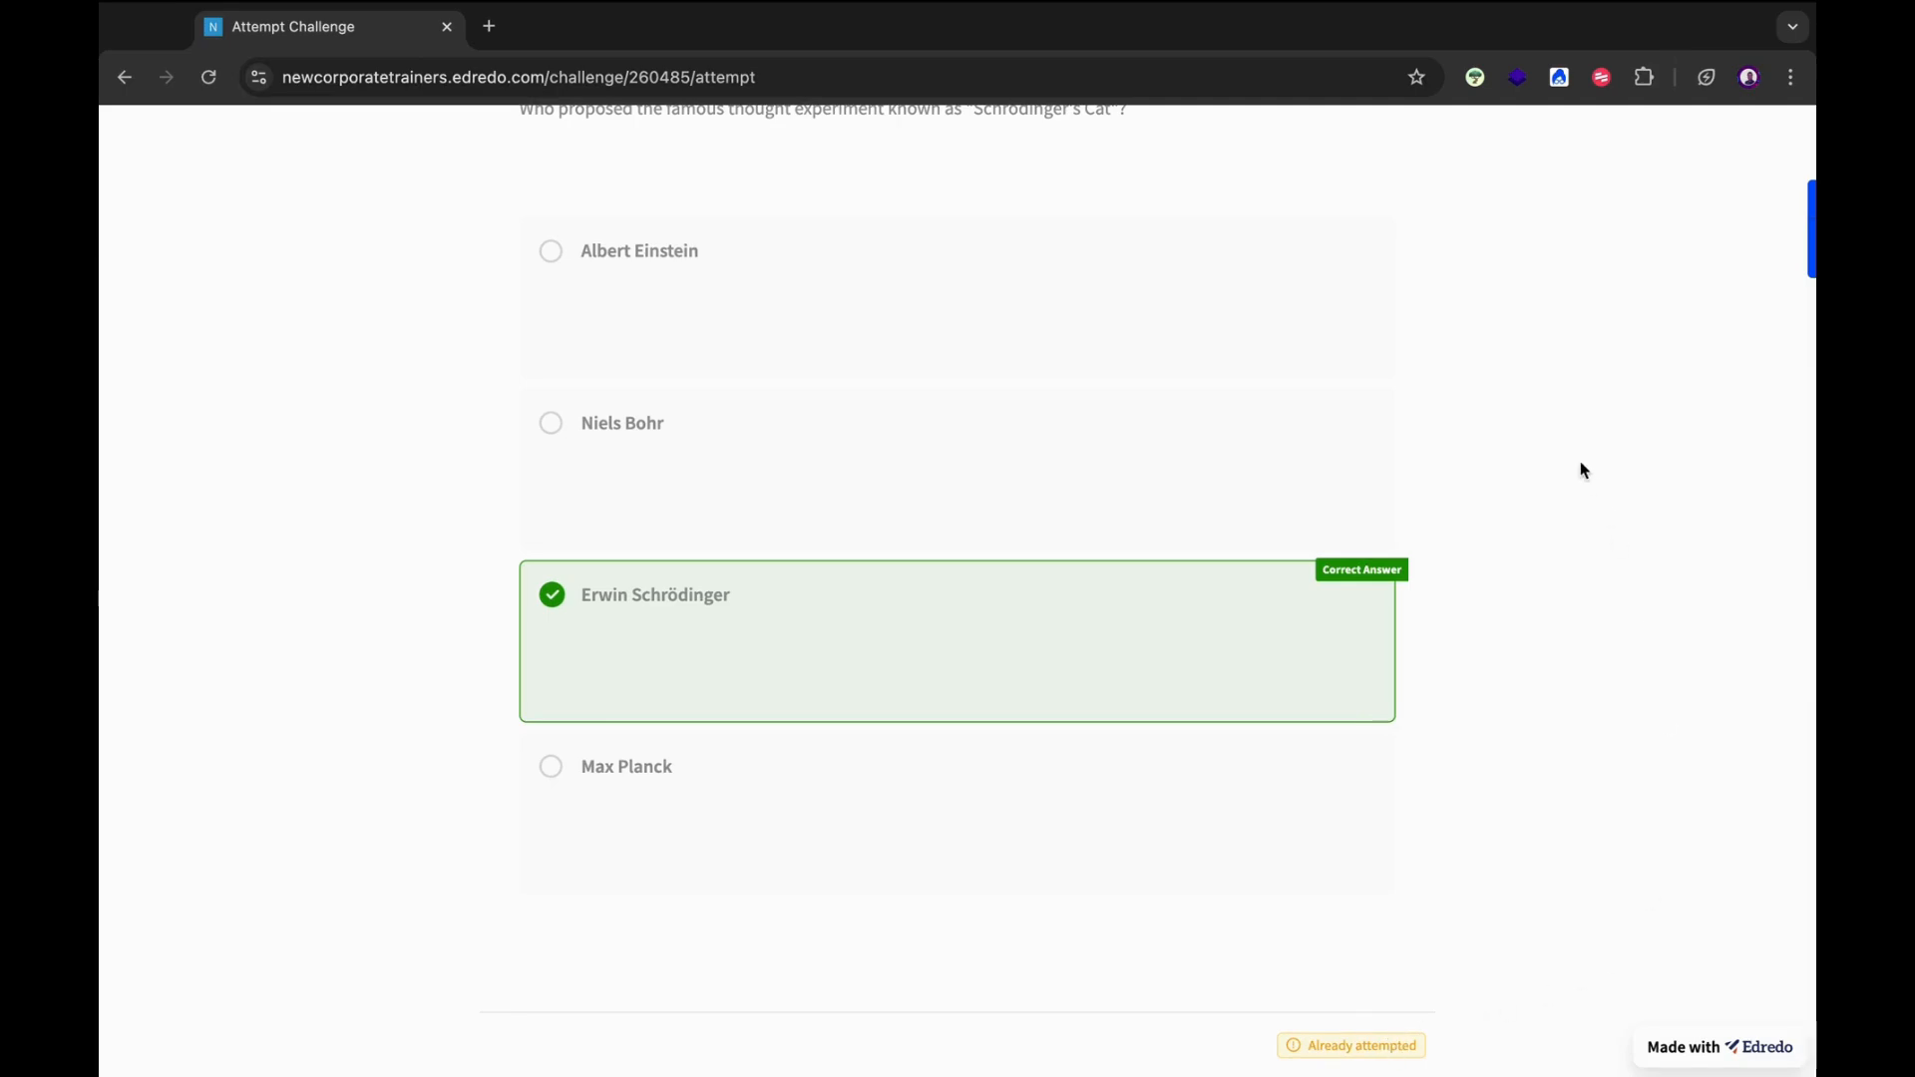
scroll(1583, 470, "up", 3)
left_click(1771, 144)
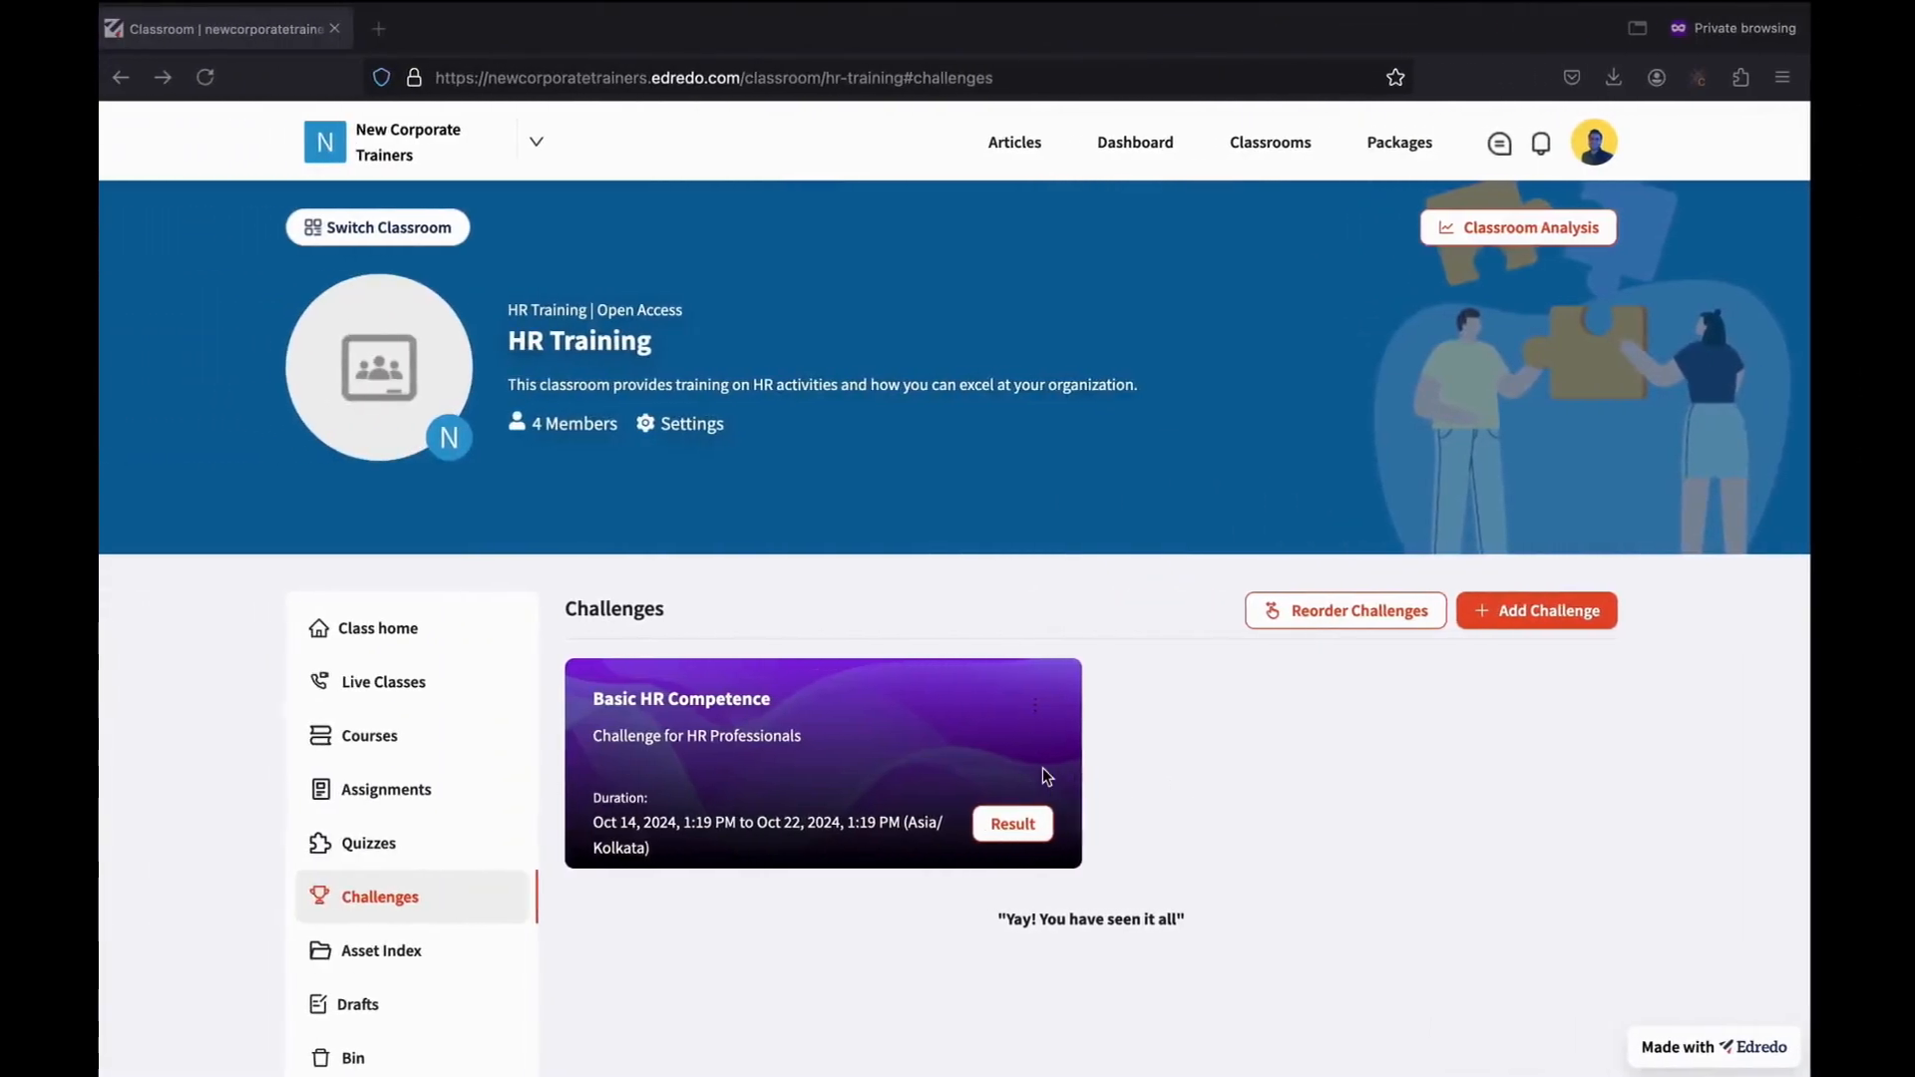
Review the Basic HR Competence leaderboard, then go to HR Training's Asset Index.
left_click(1010, 824)
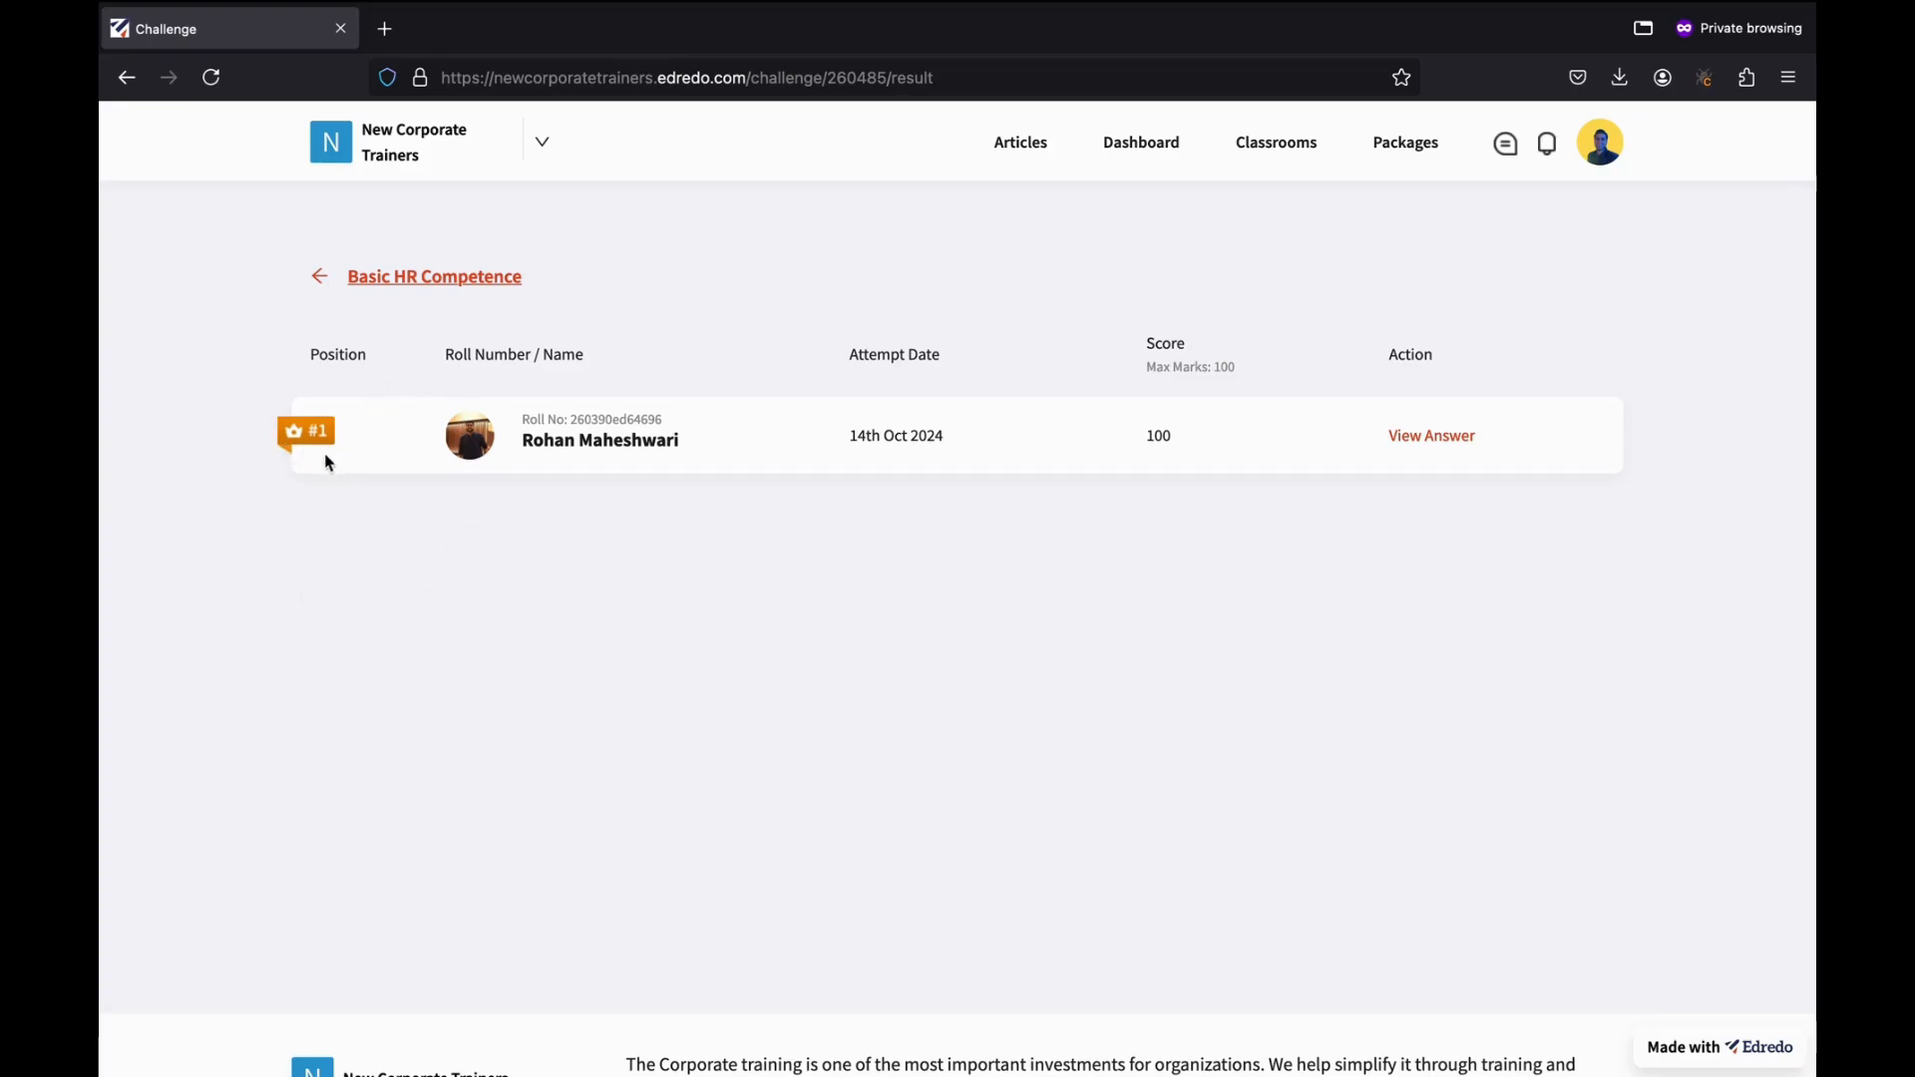
left_click(424, 276)
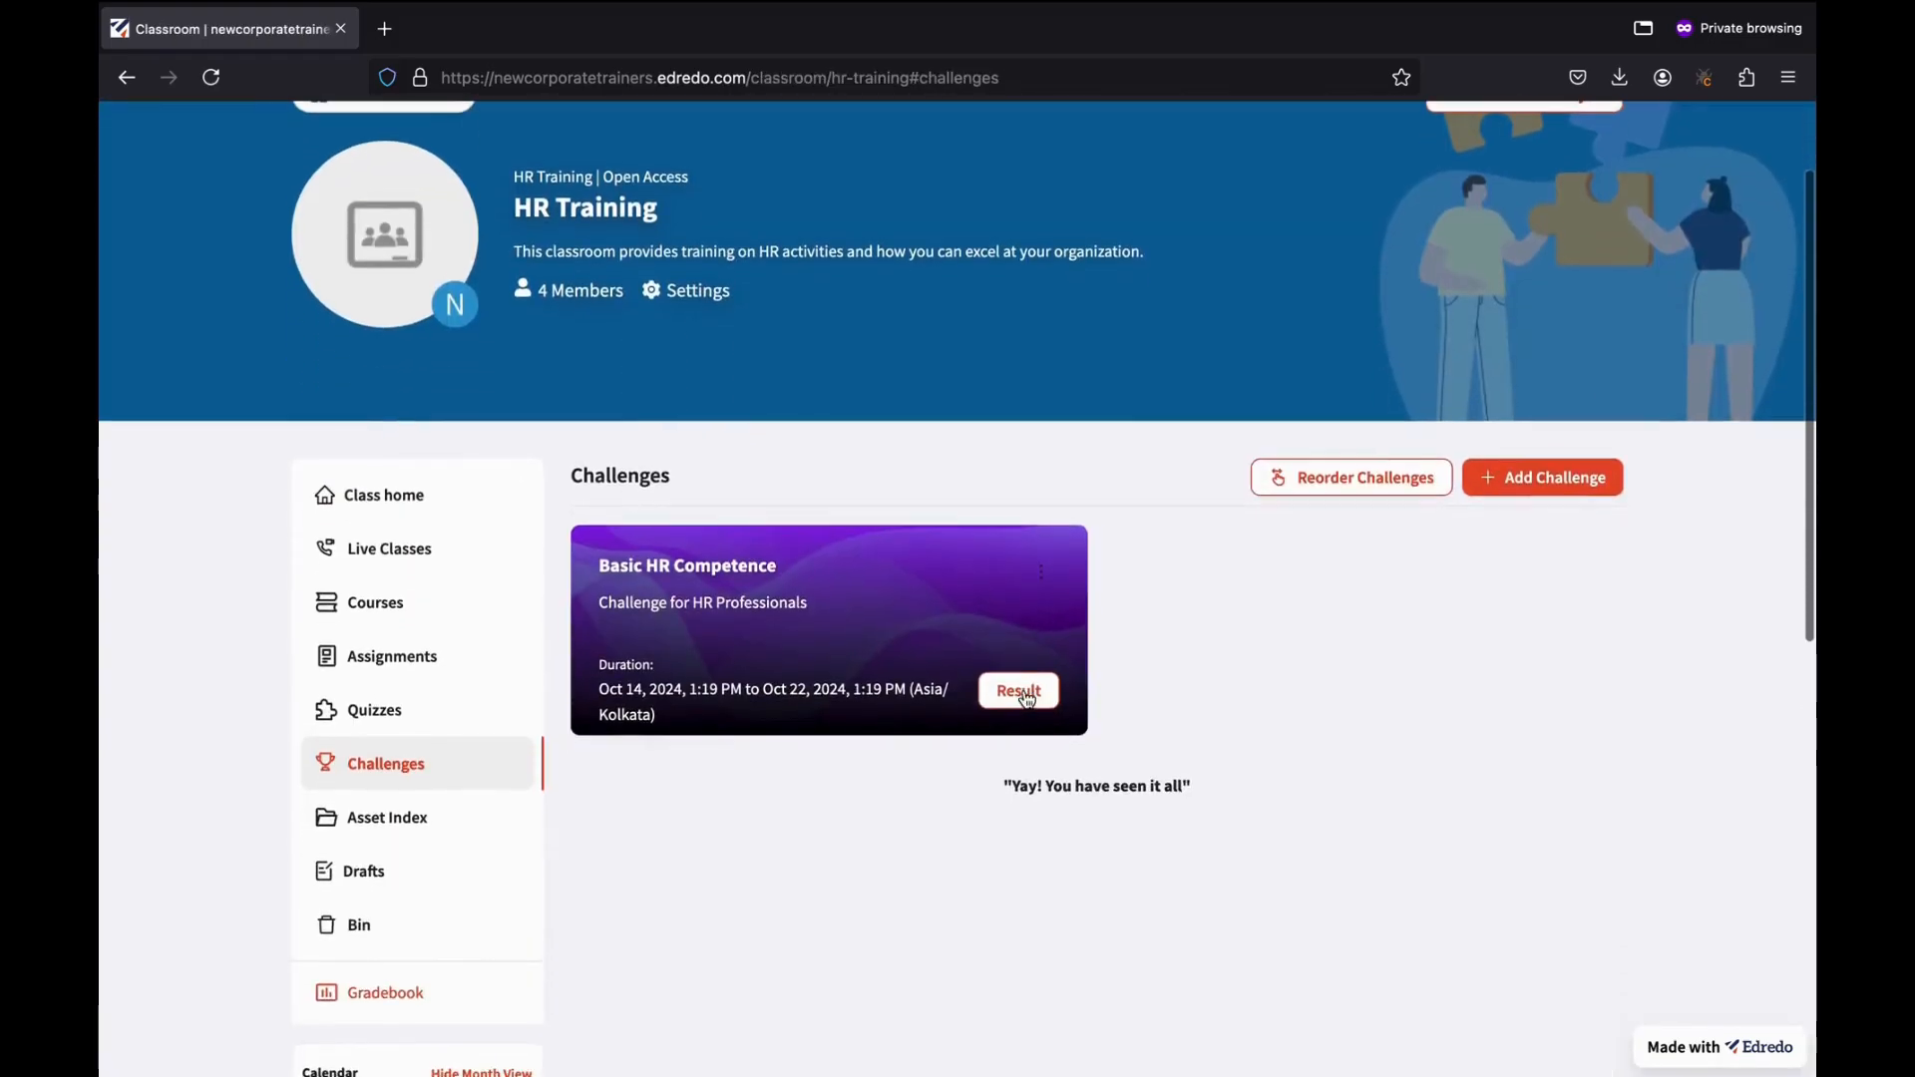
scroll(714, 816, "down", 2)
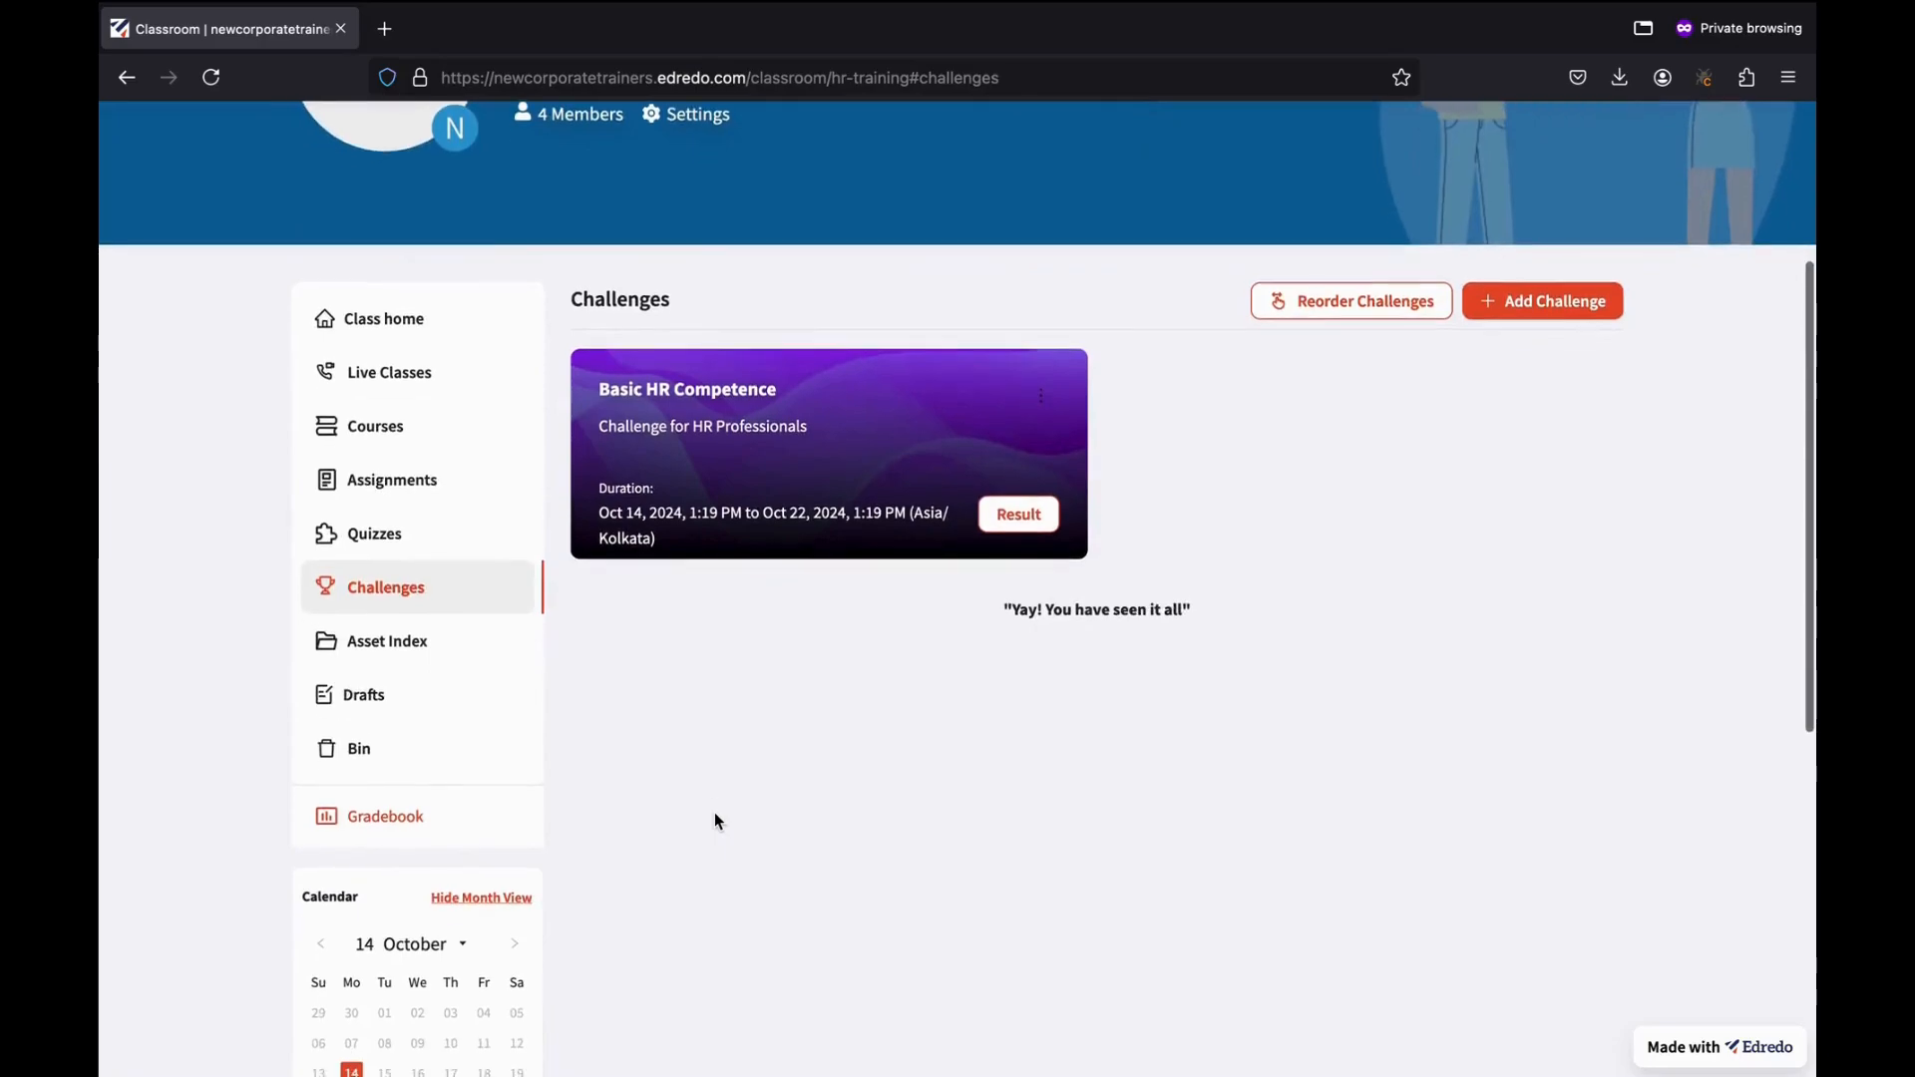
left_click(403, 646)
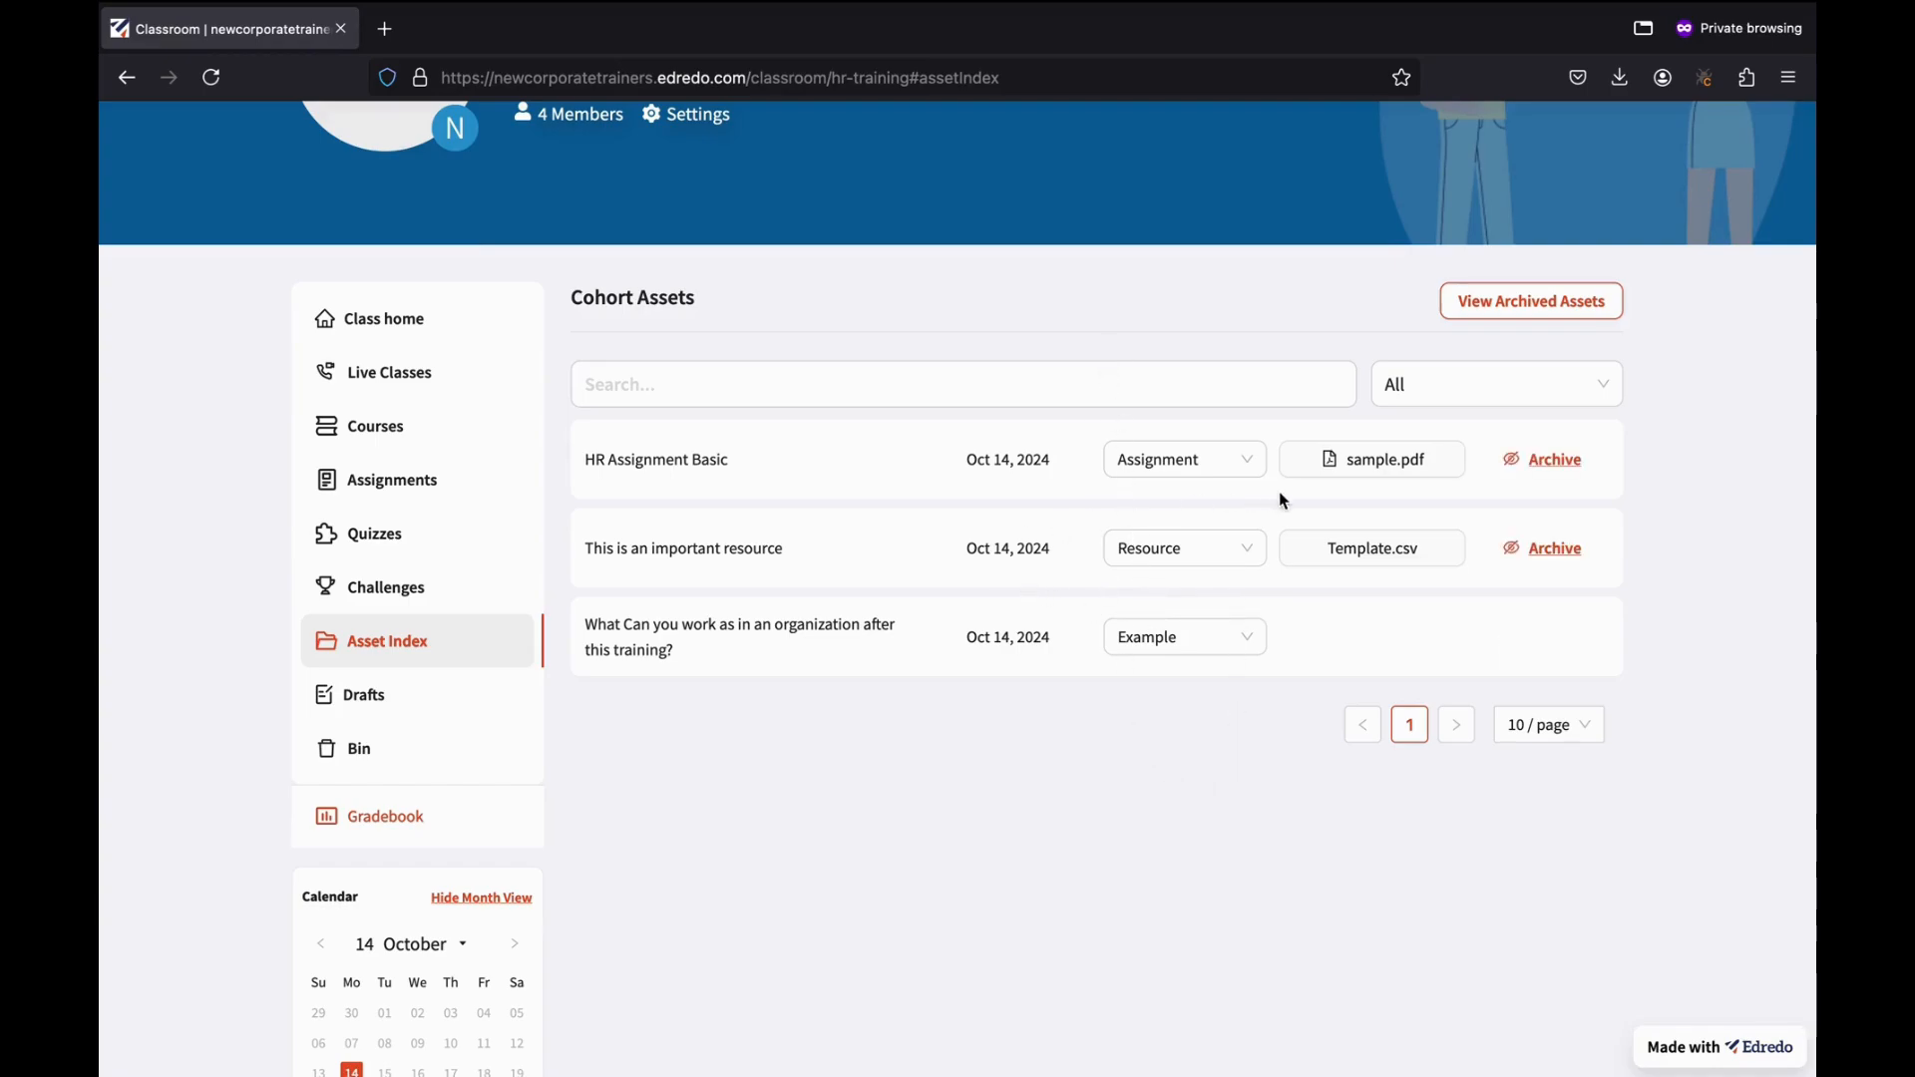
Preview the sample.pdf assignment file, then check that Drafts is empty.
left_click(1385, 473)
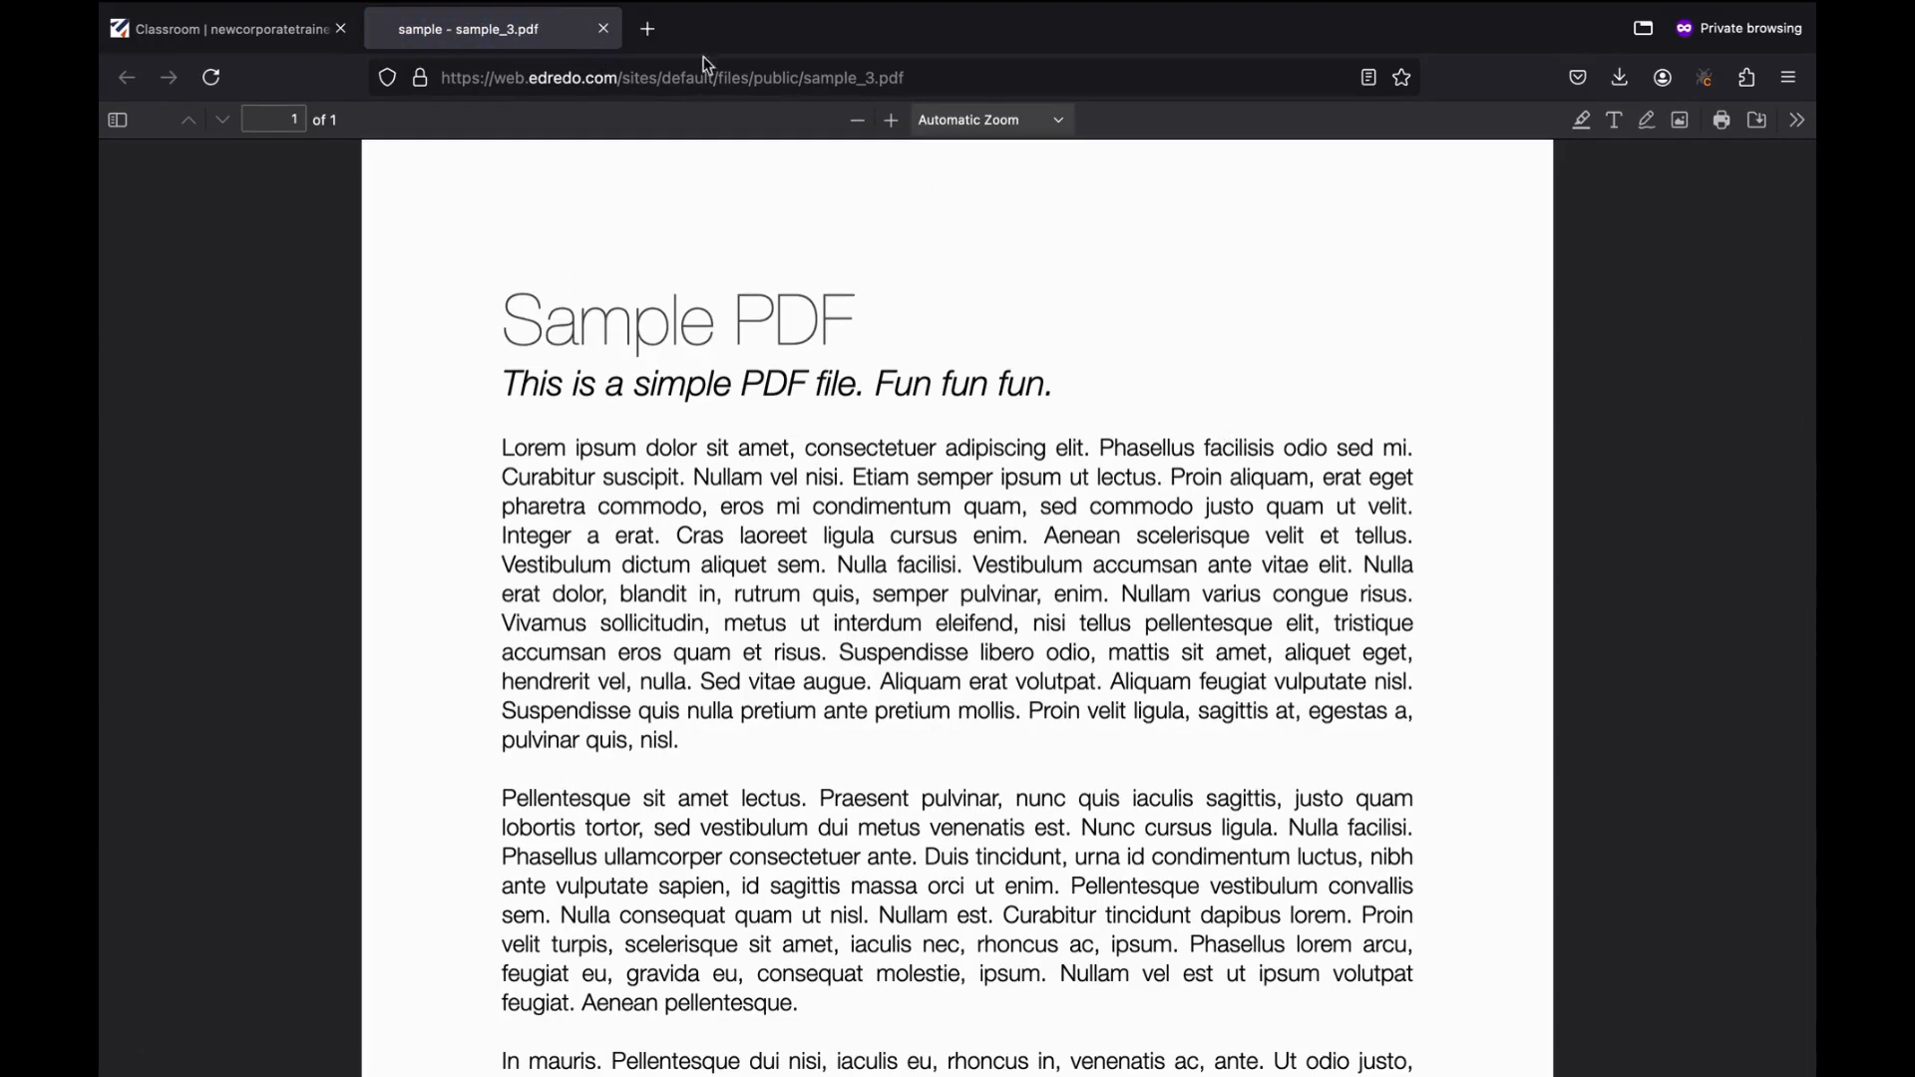
left_click(603, 29)
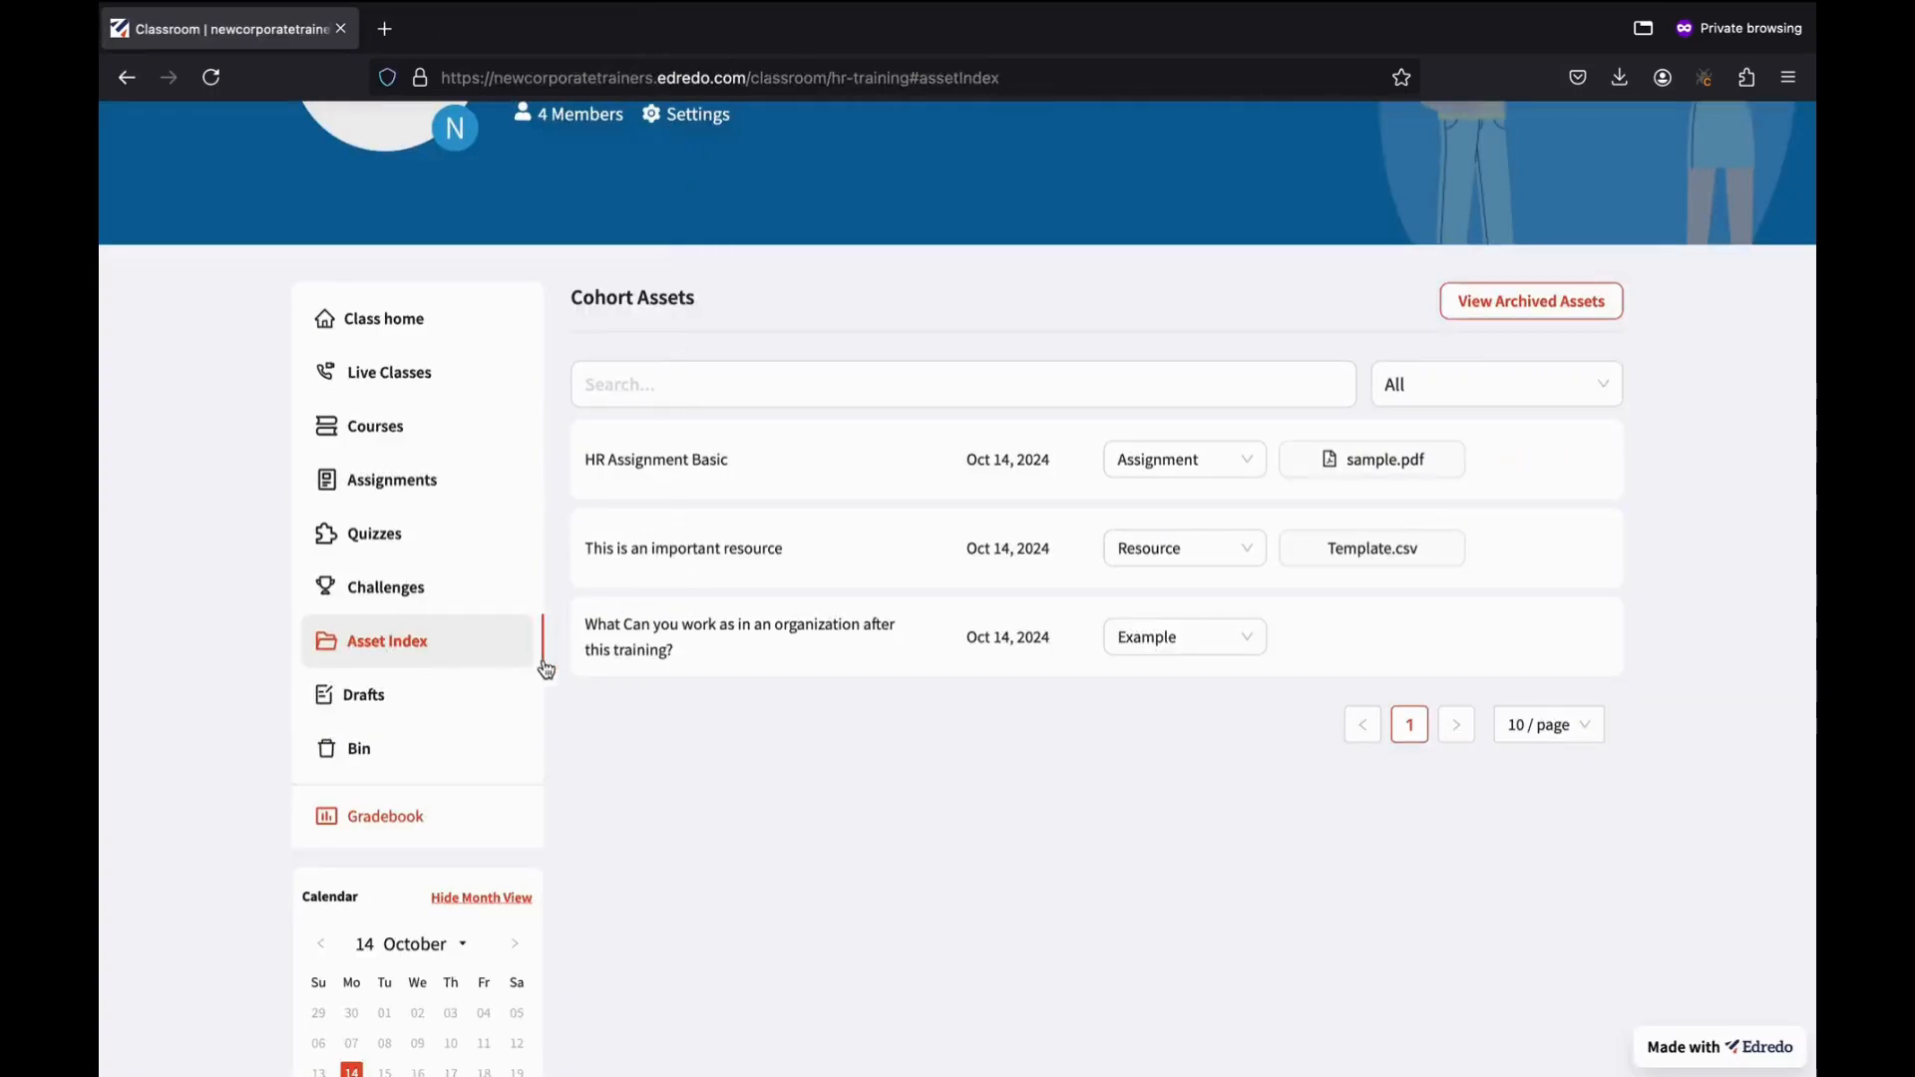
left_click(404, 710)
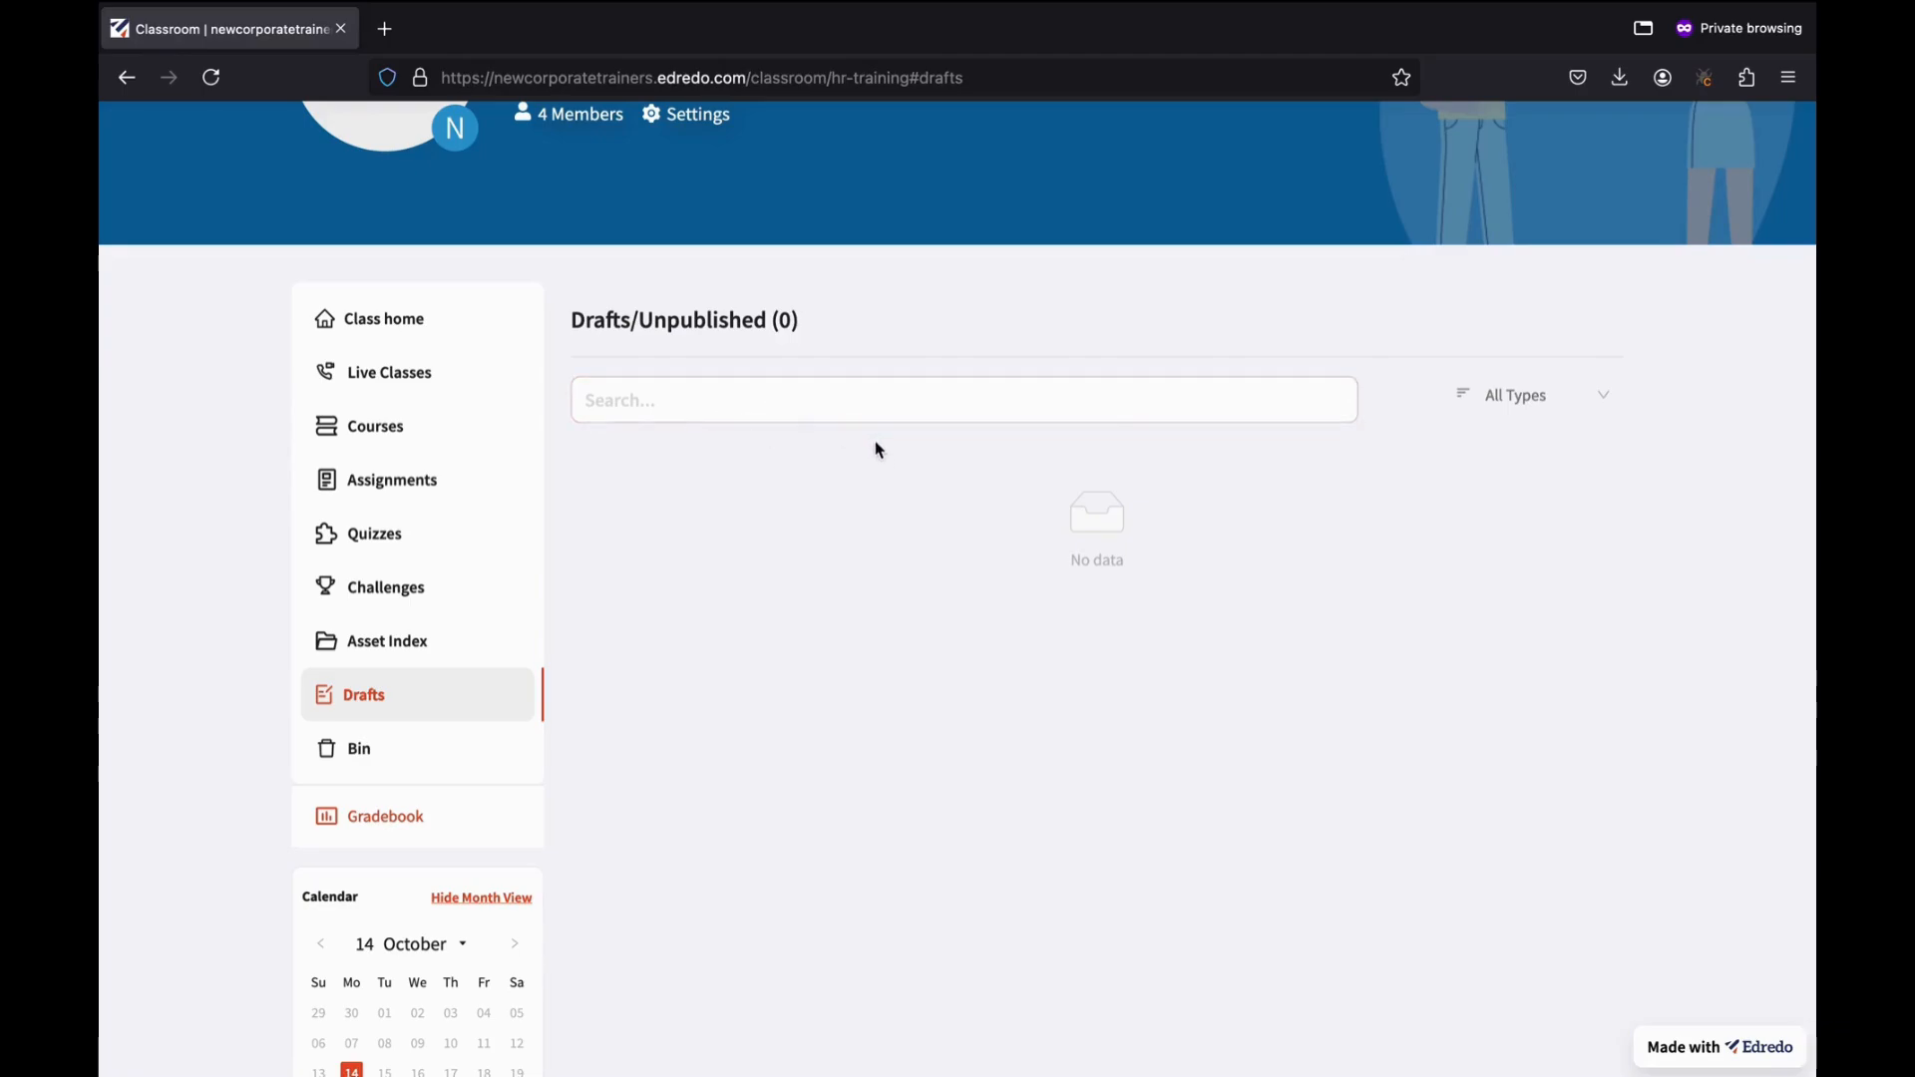
scroll(878, 449, "up", 1)
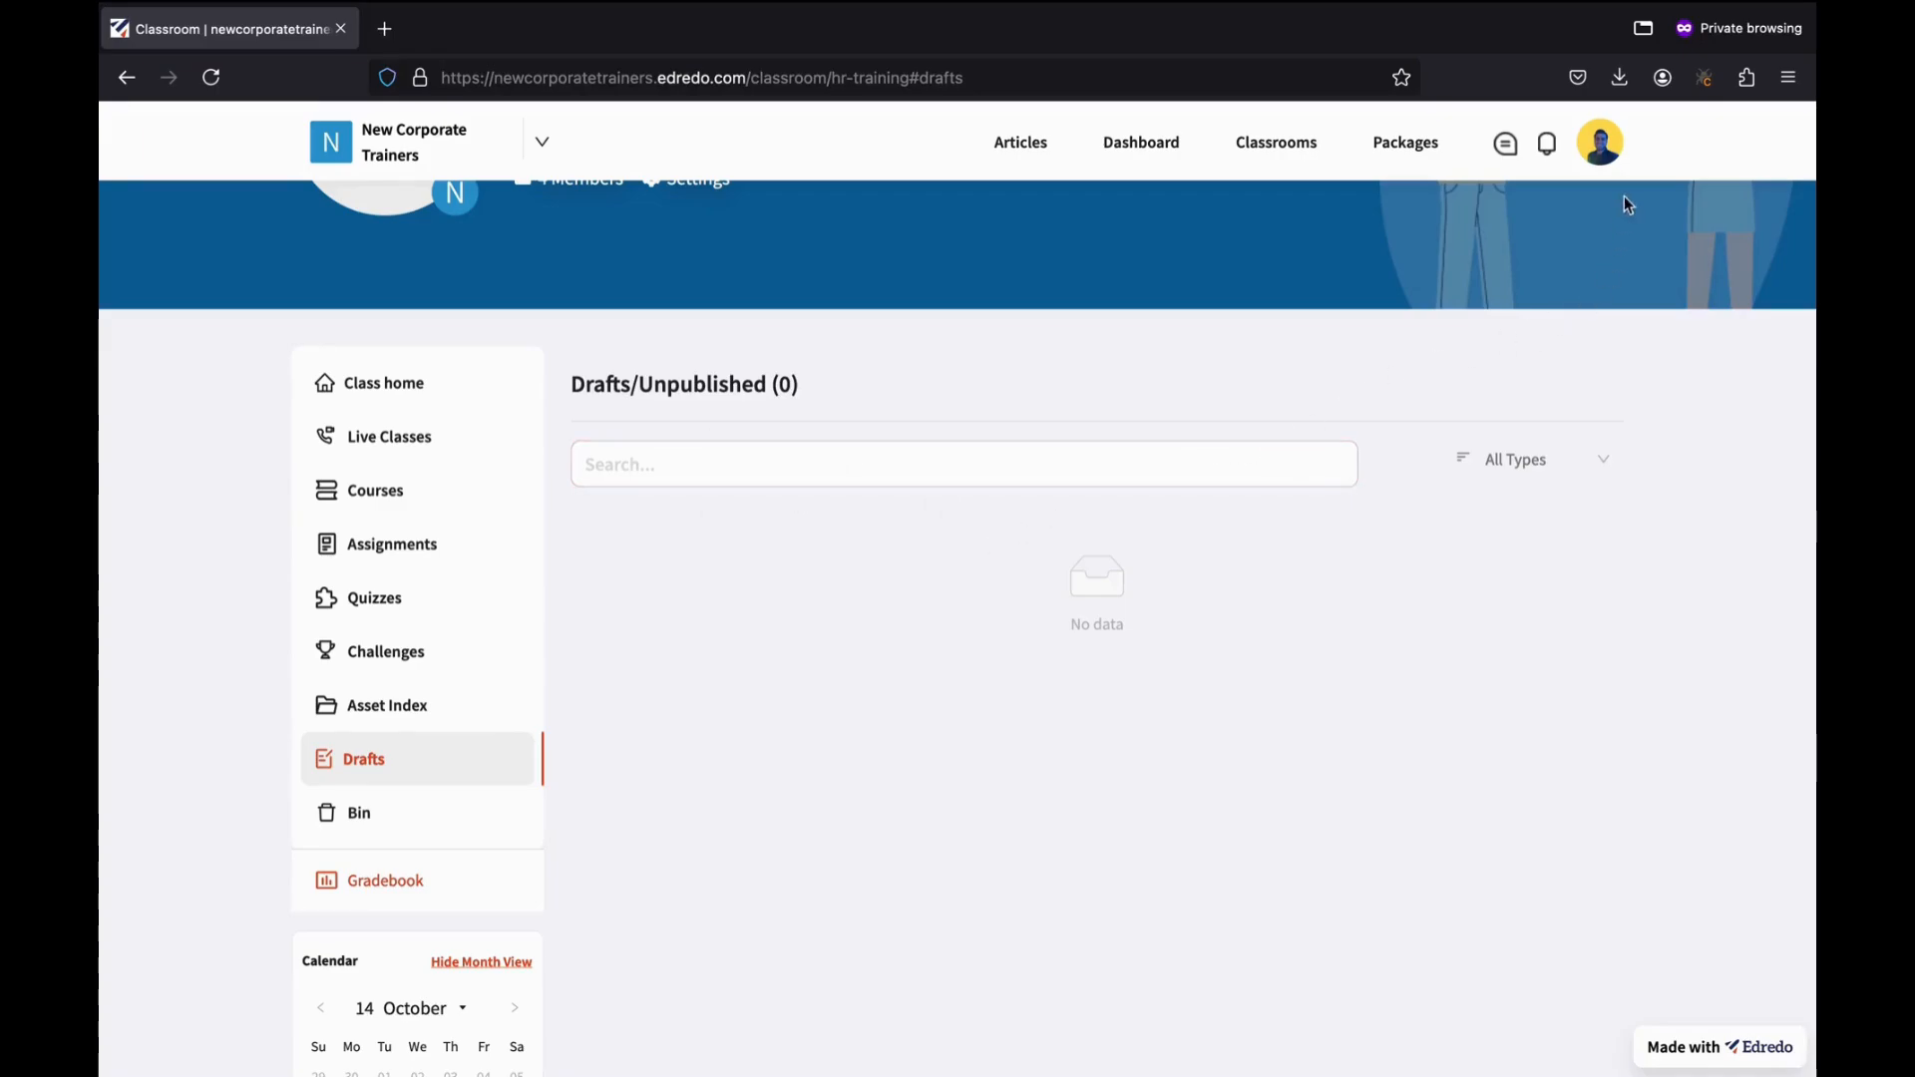
Open and dismiss the profile menu, check the empty Bin, and return to Class home.
left_click(1600, 150)
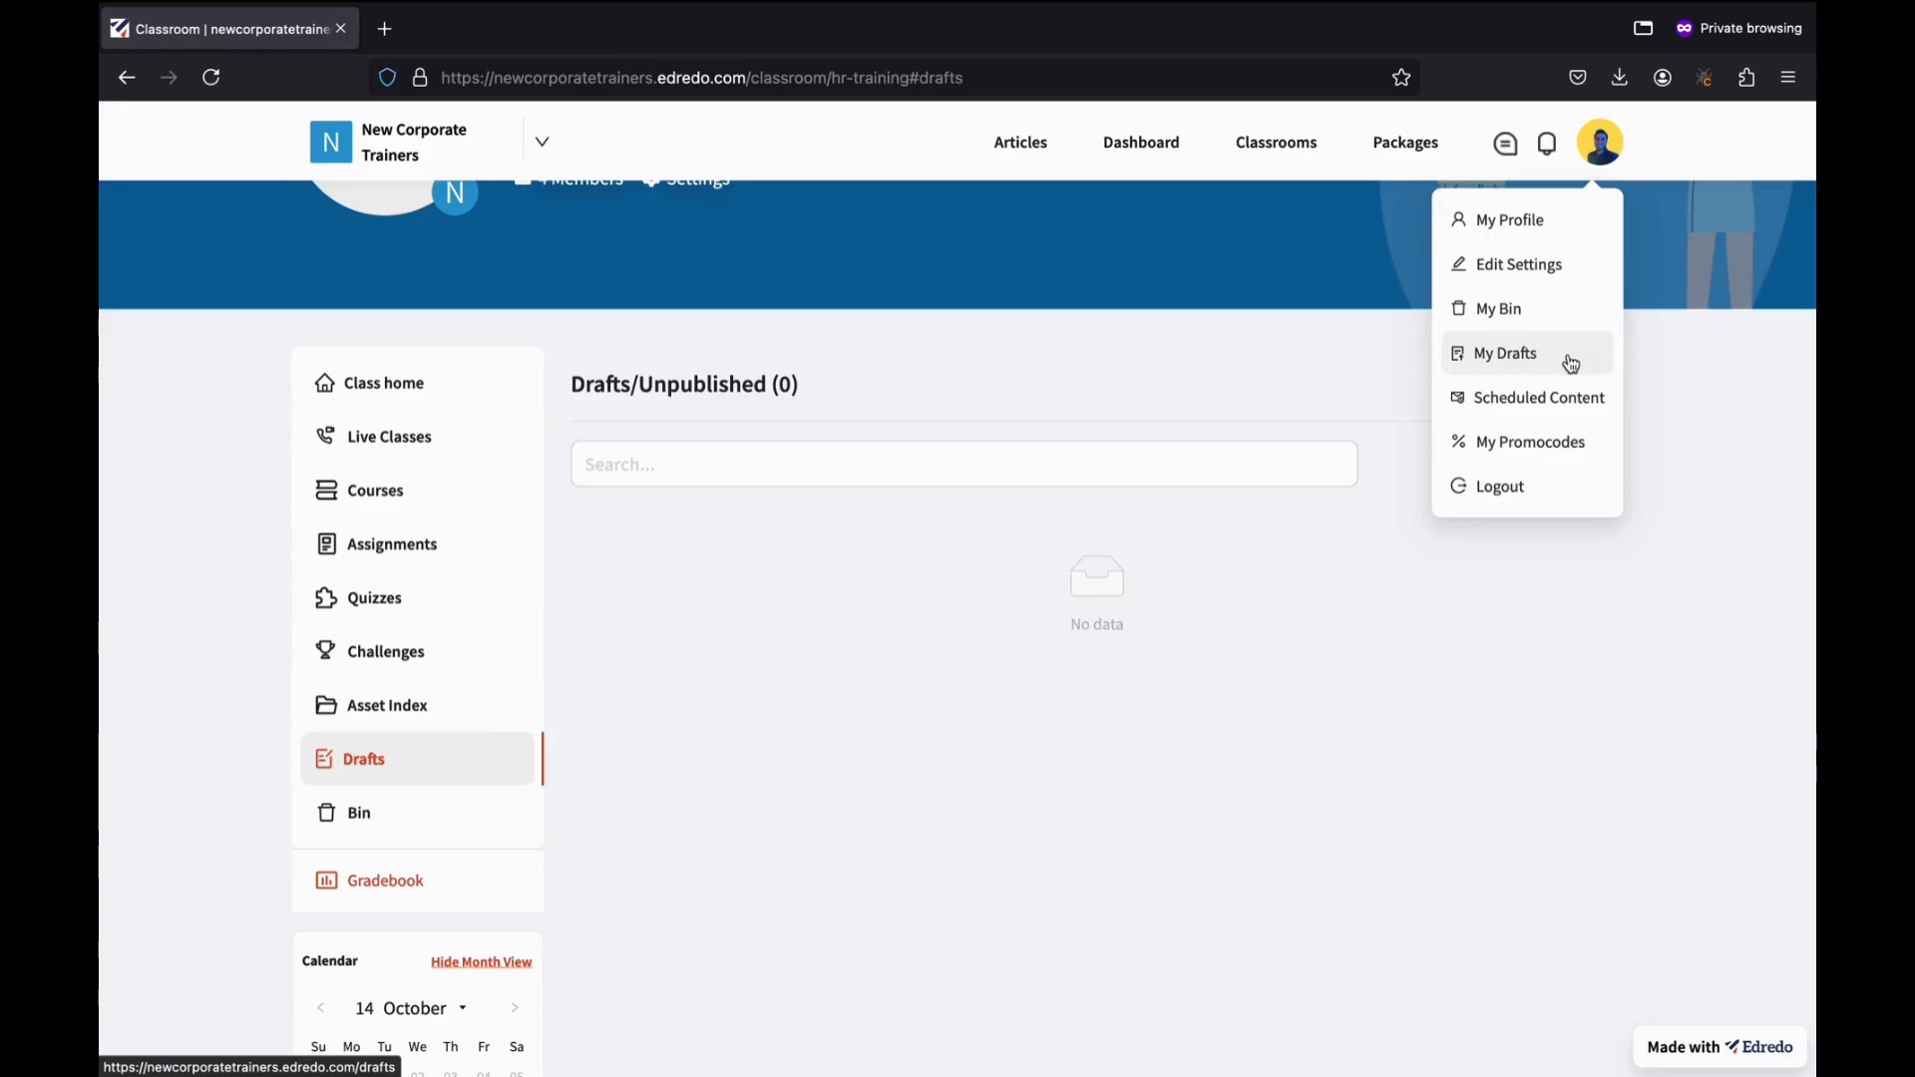
left_click(1330, 671)
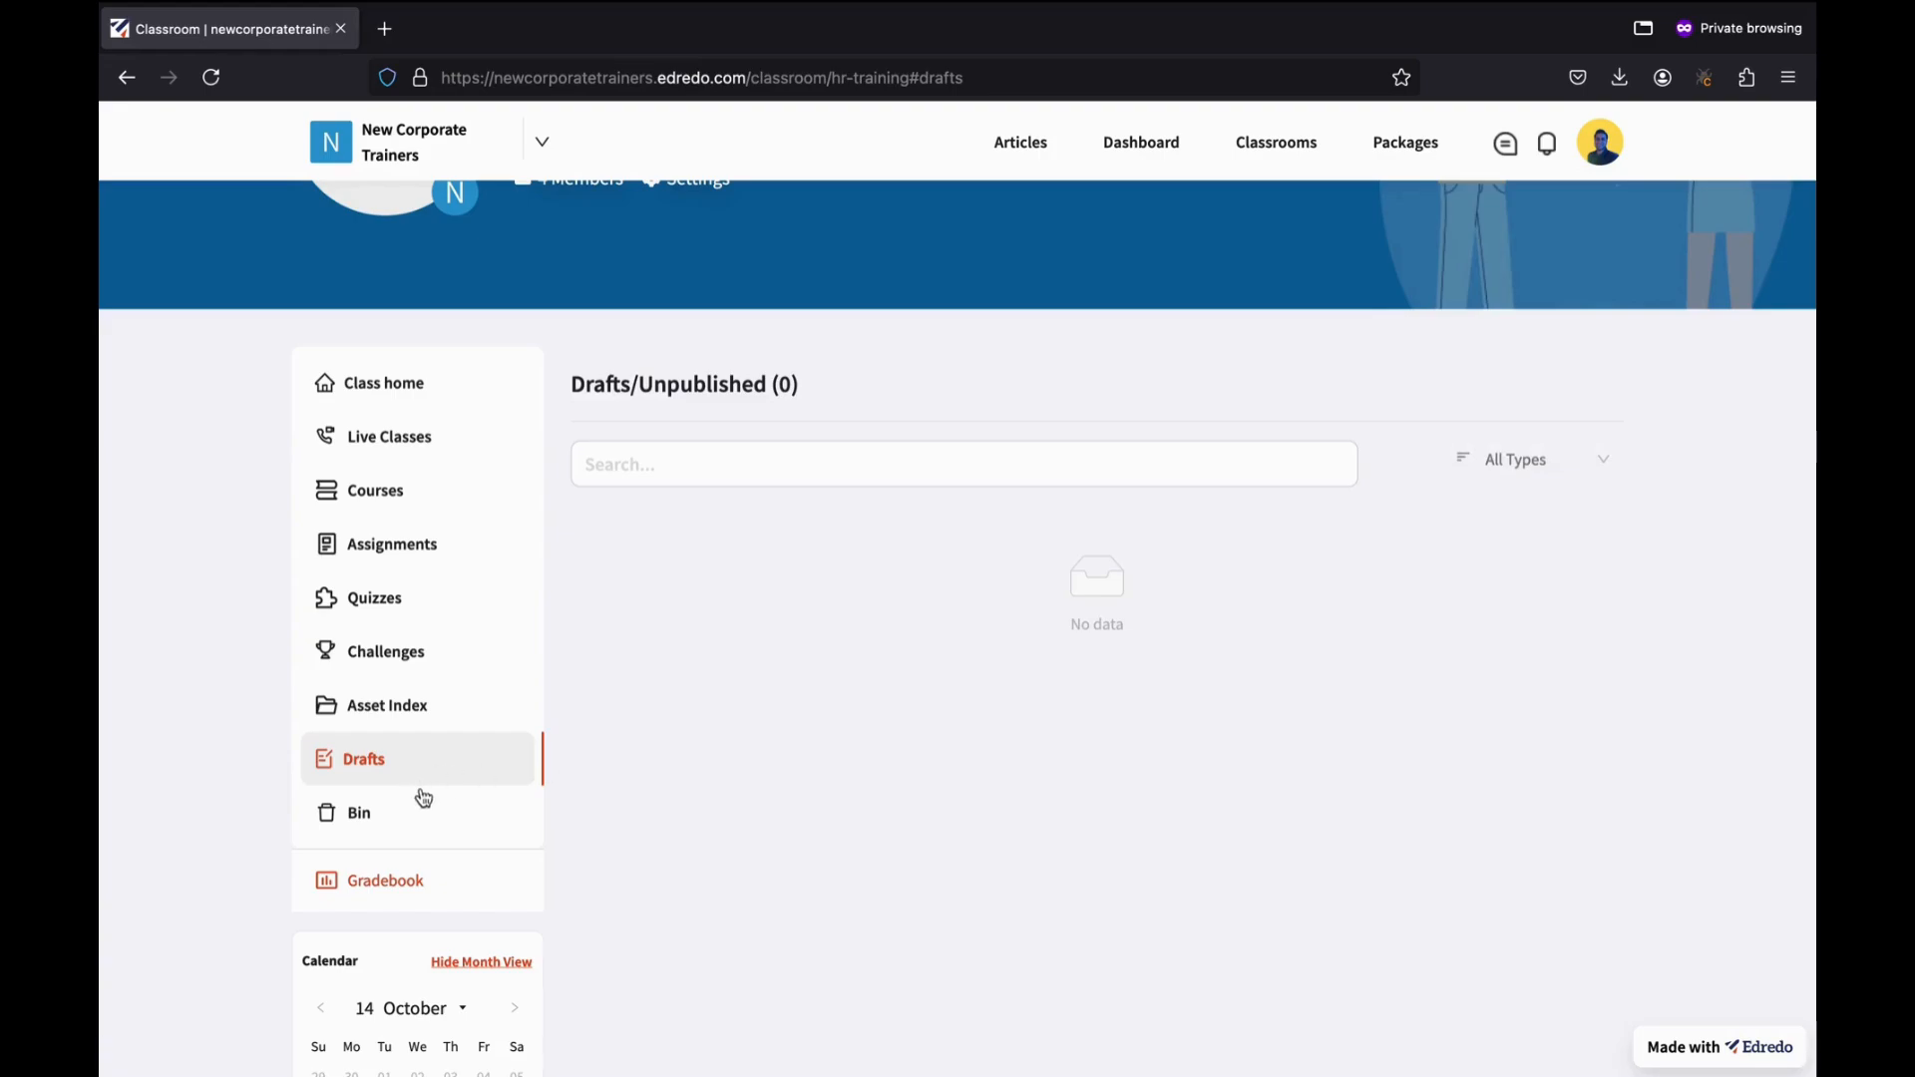
left_click(377, 828)
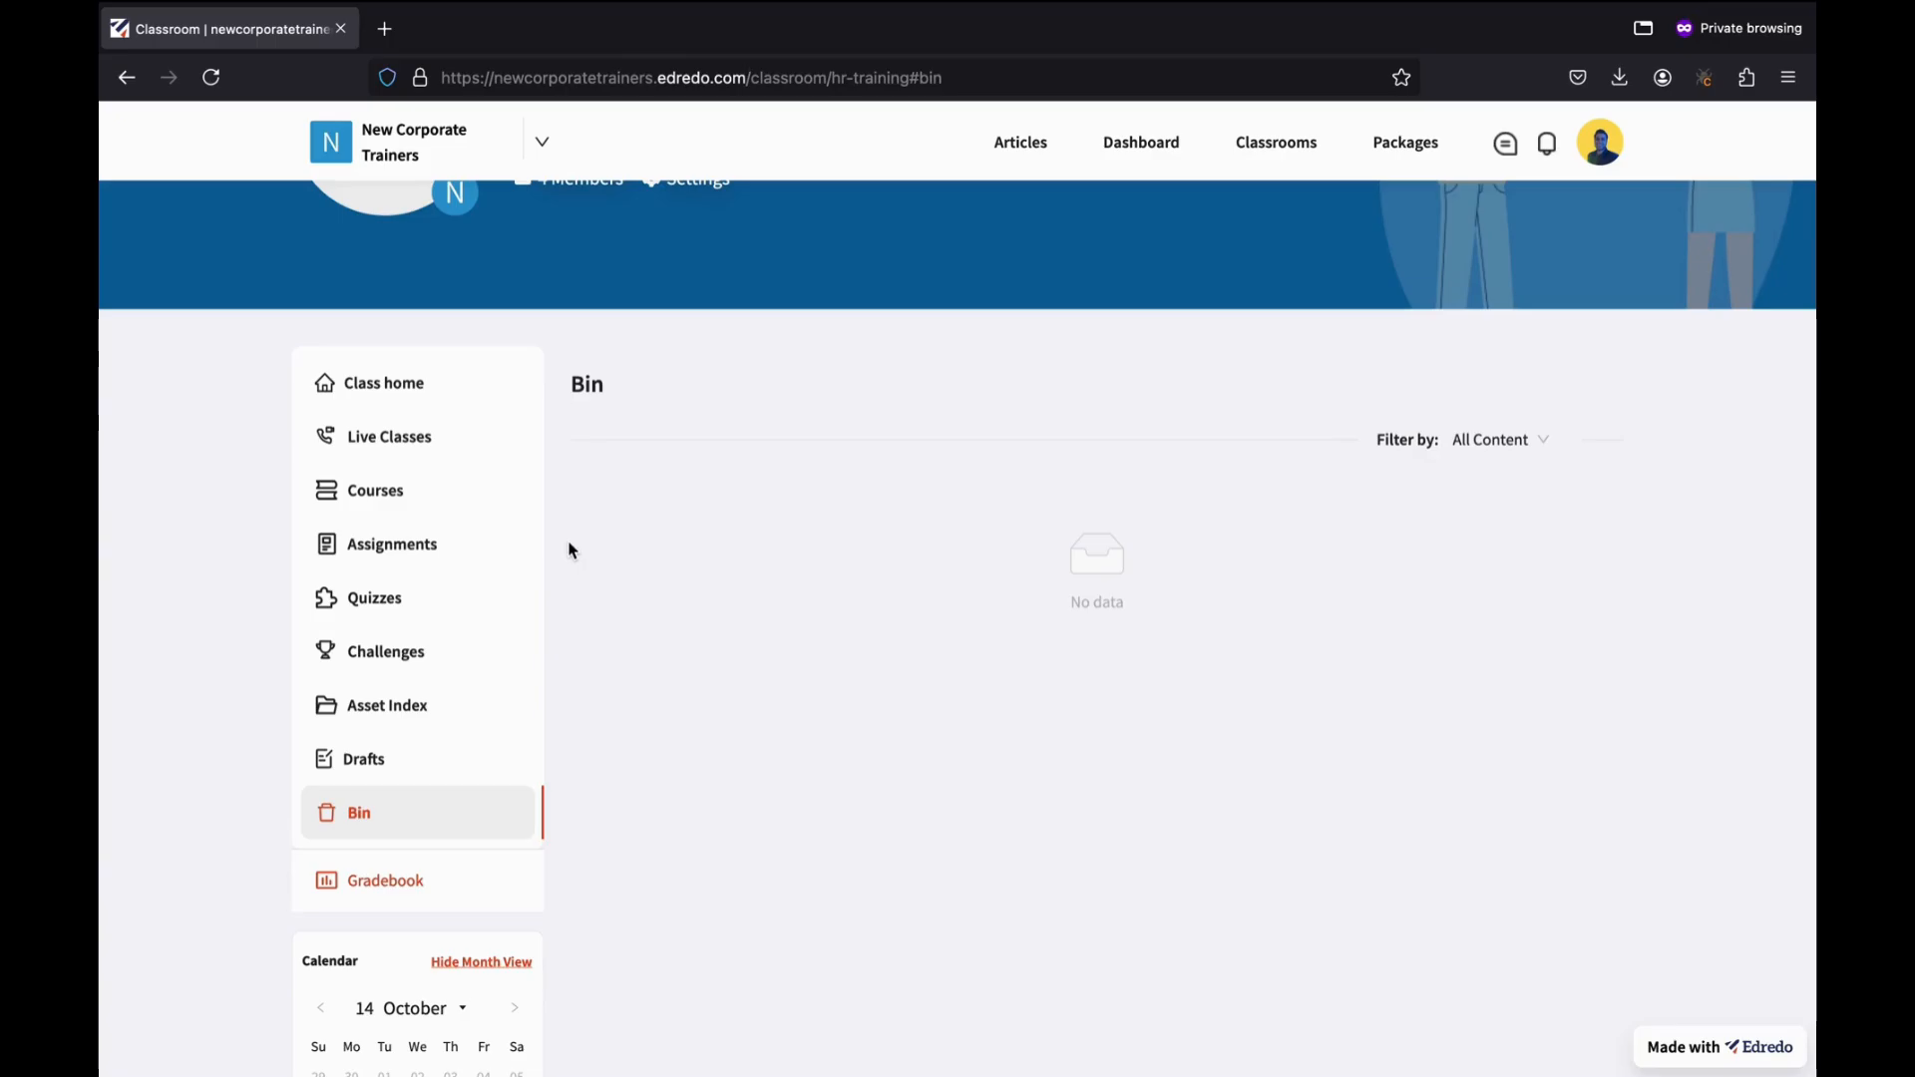
left_click(377, 385)
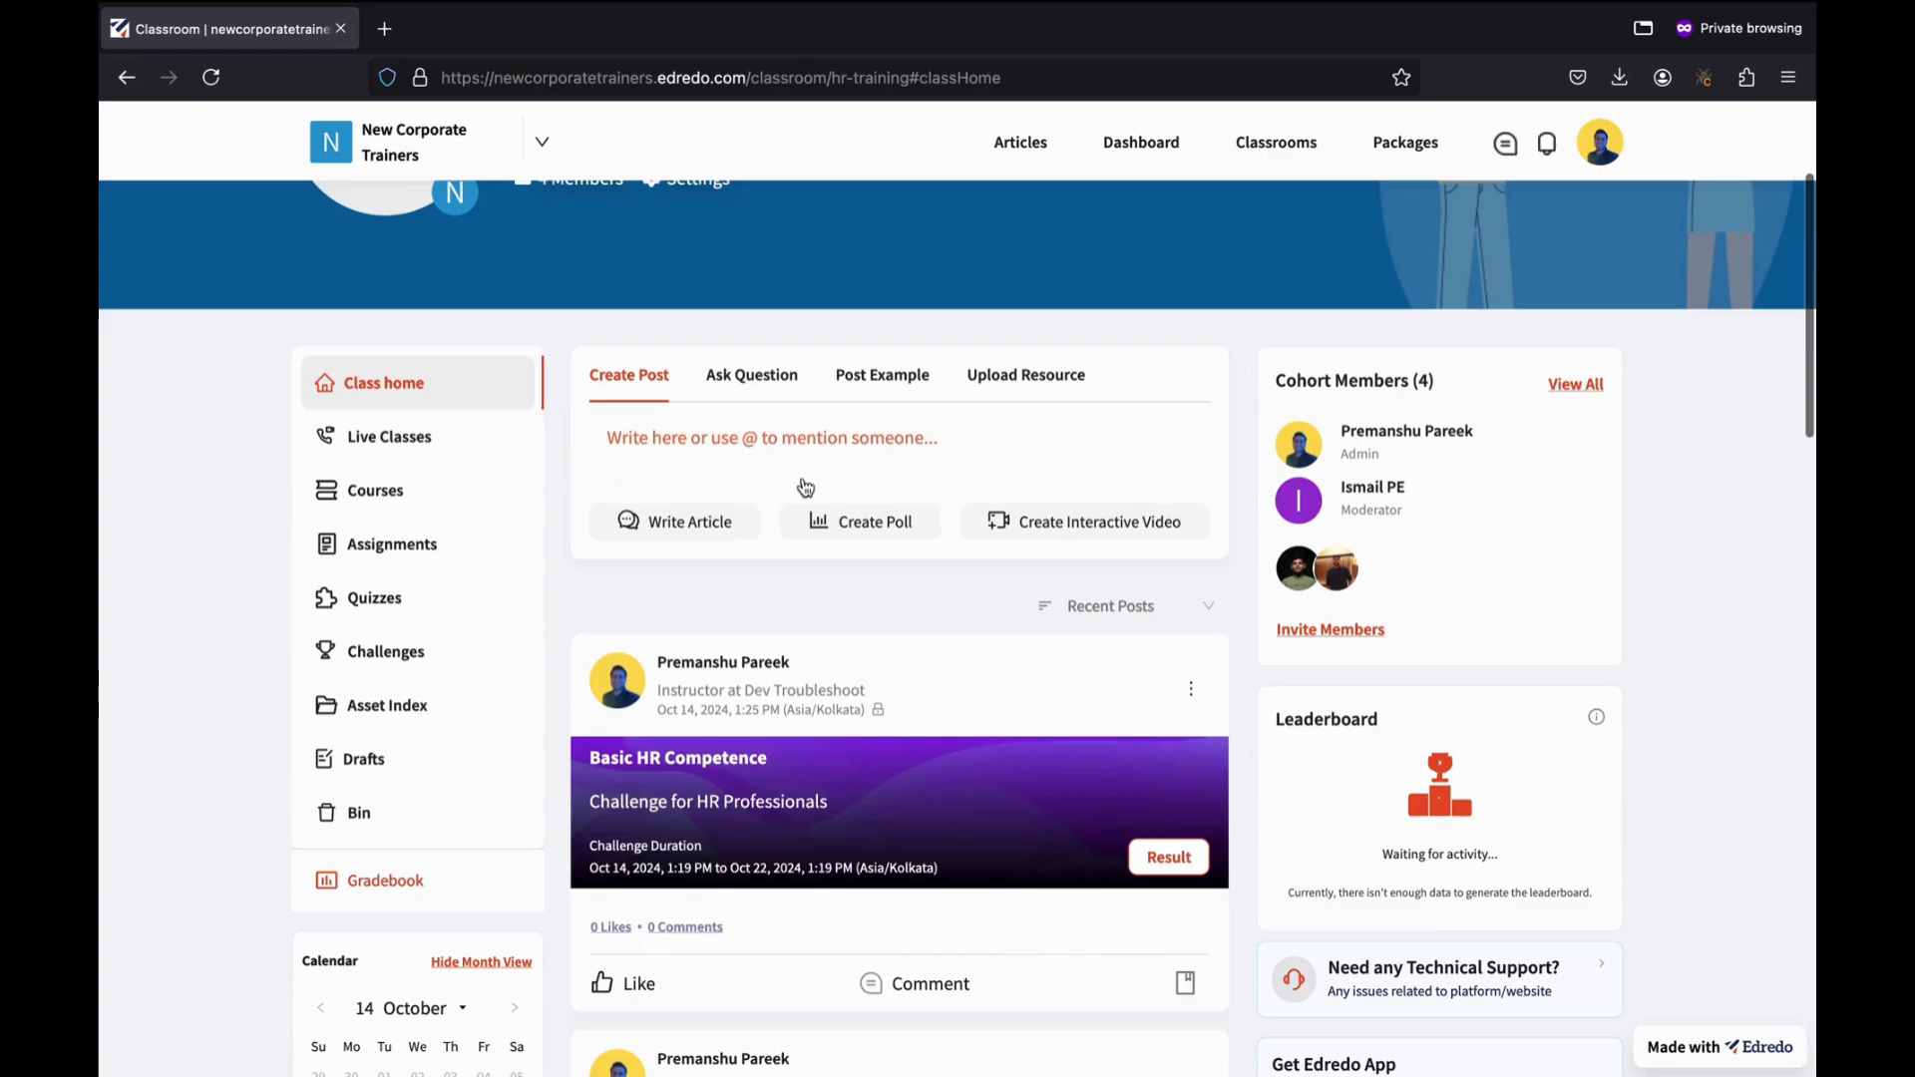
Write a new article titled 'A new article format' with body 'Some new text art here'.
left_click(681, 523)
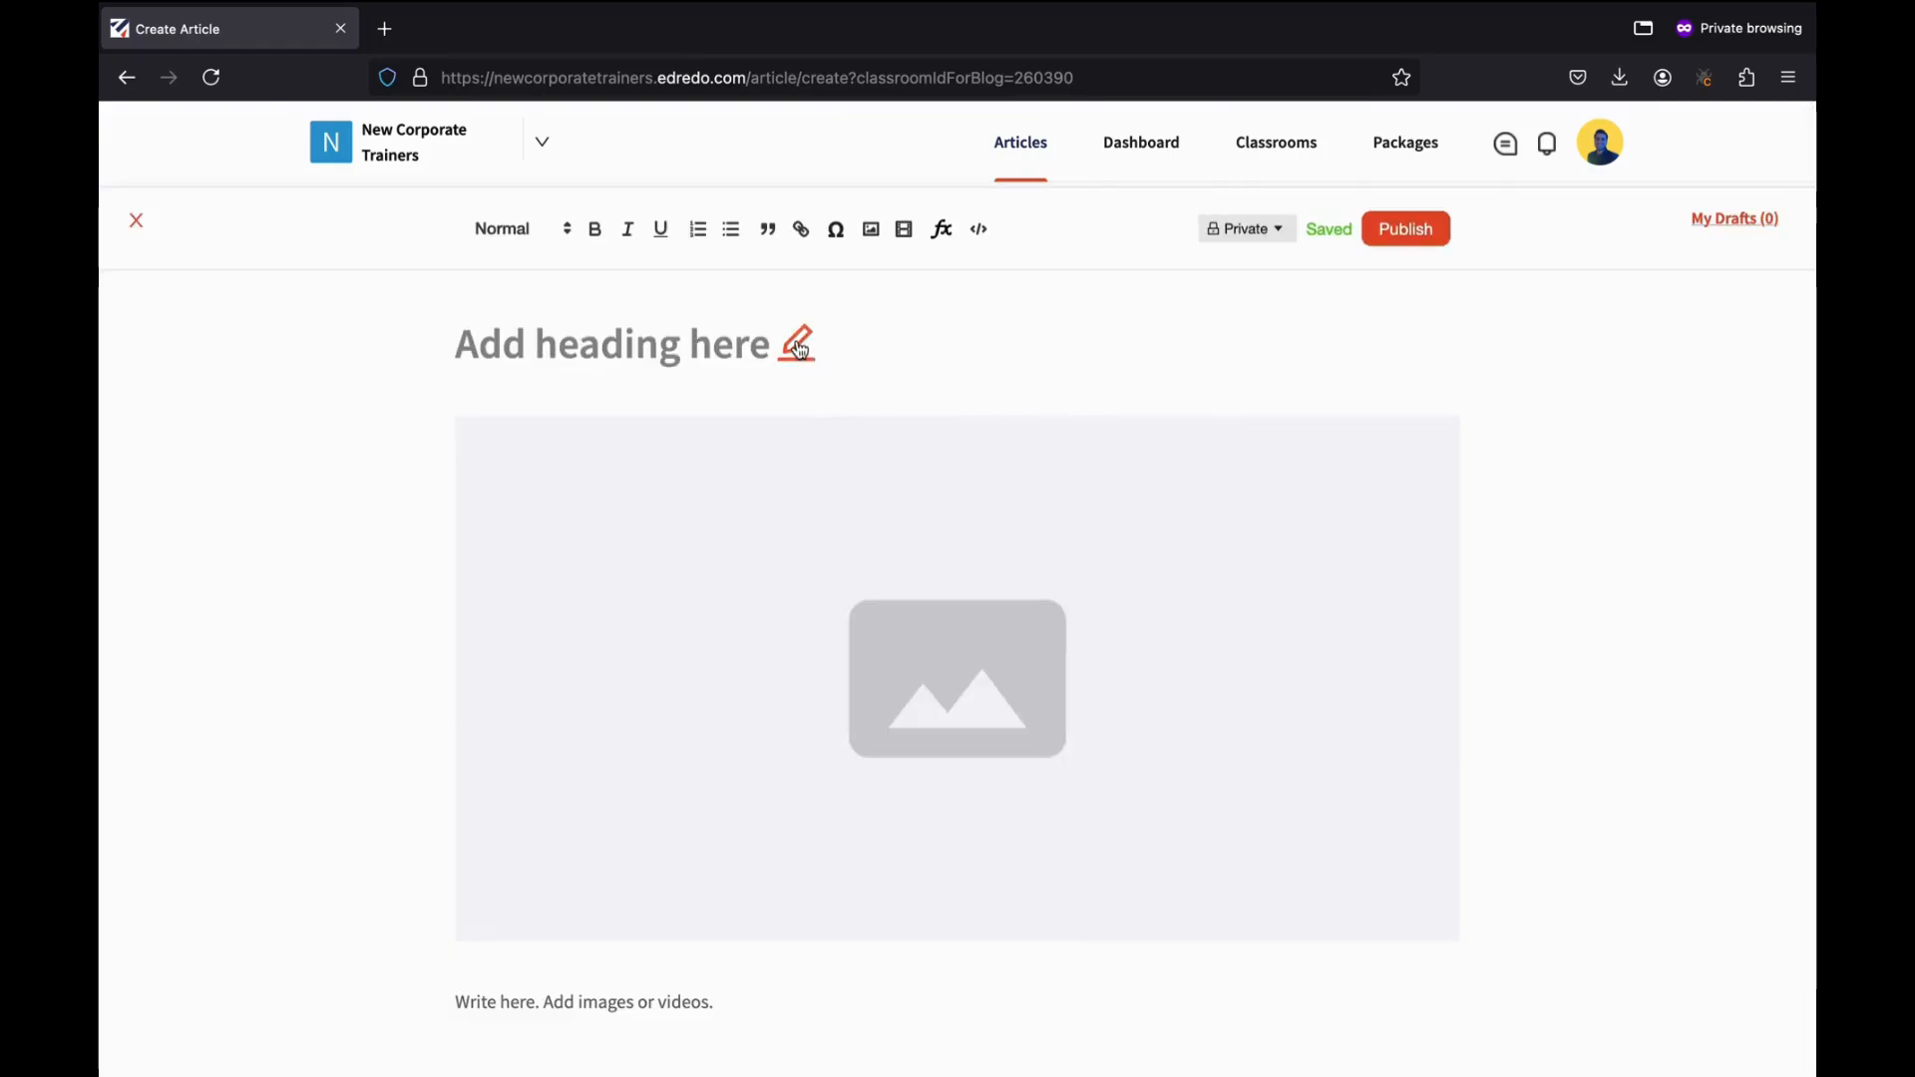
left_click(799, 349)
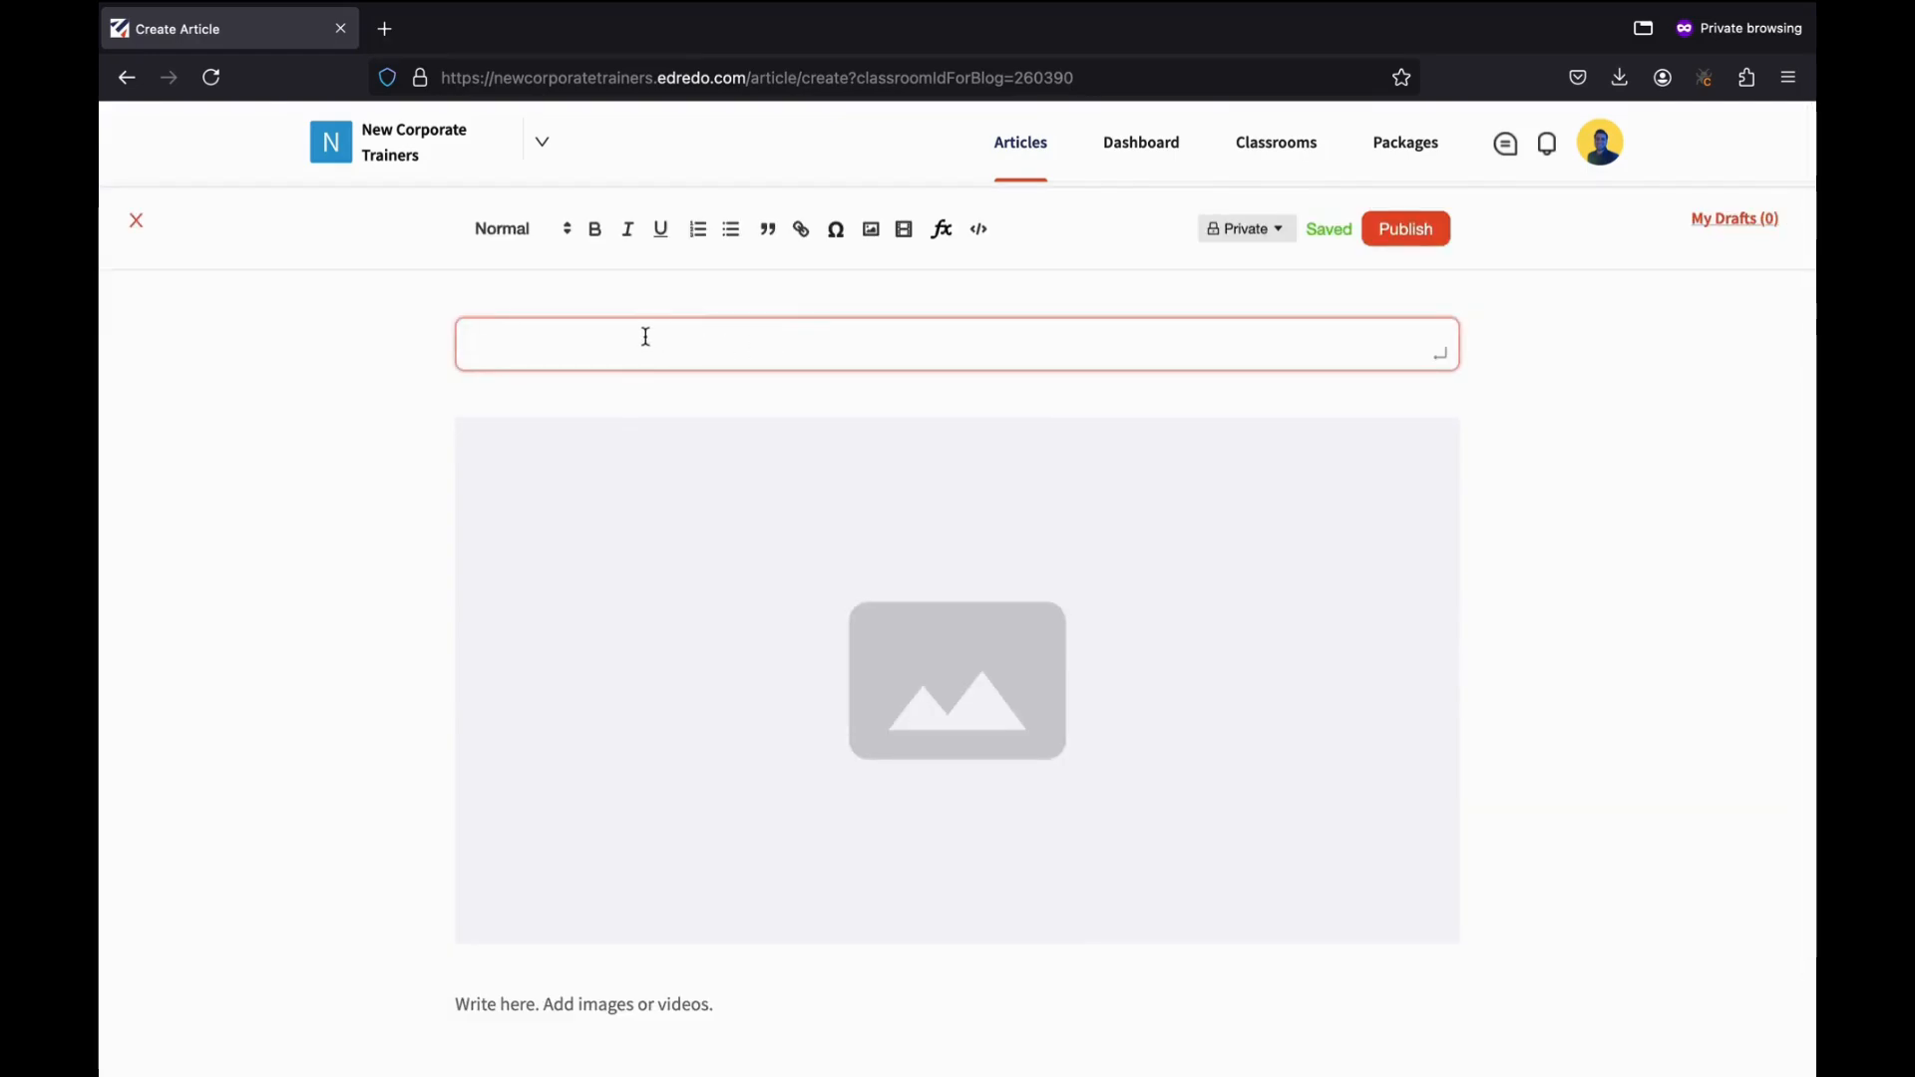
type("A new")
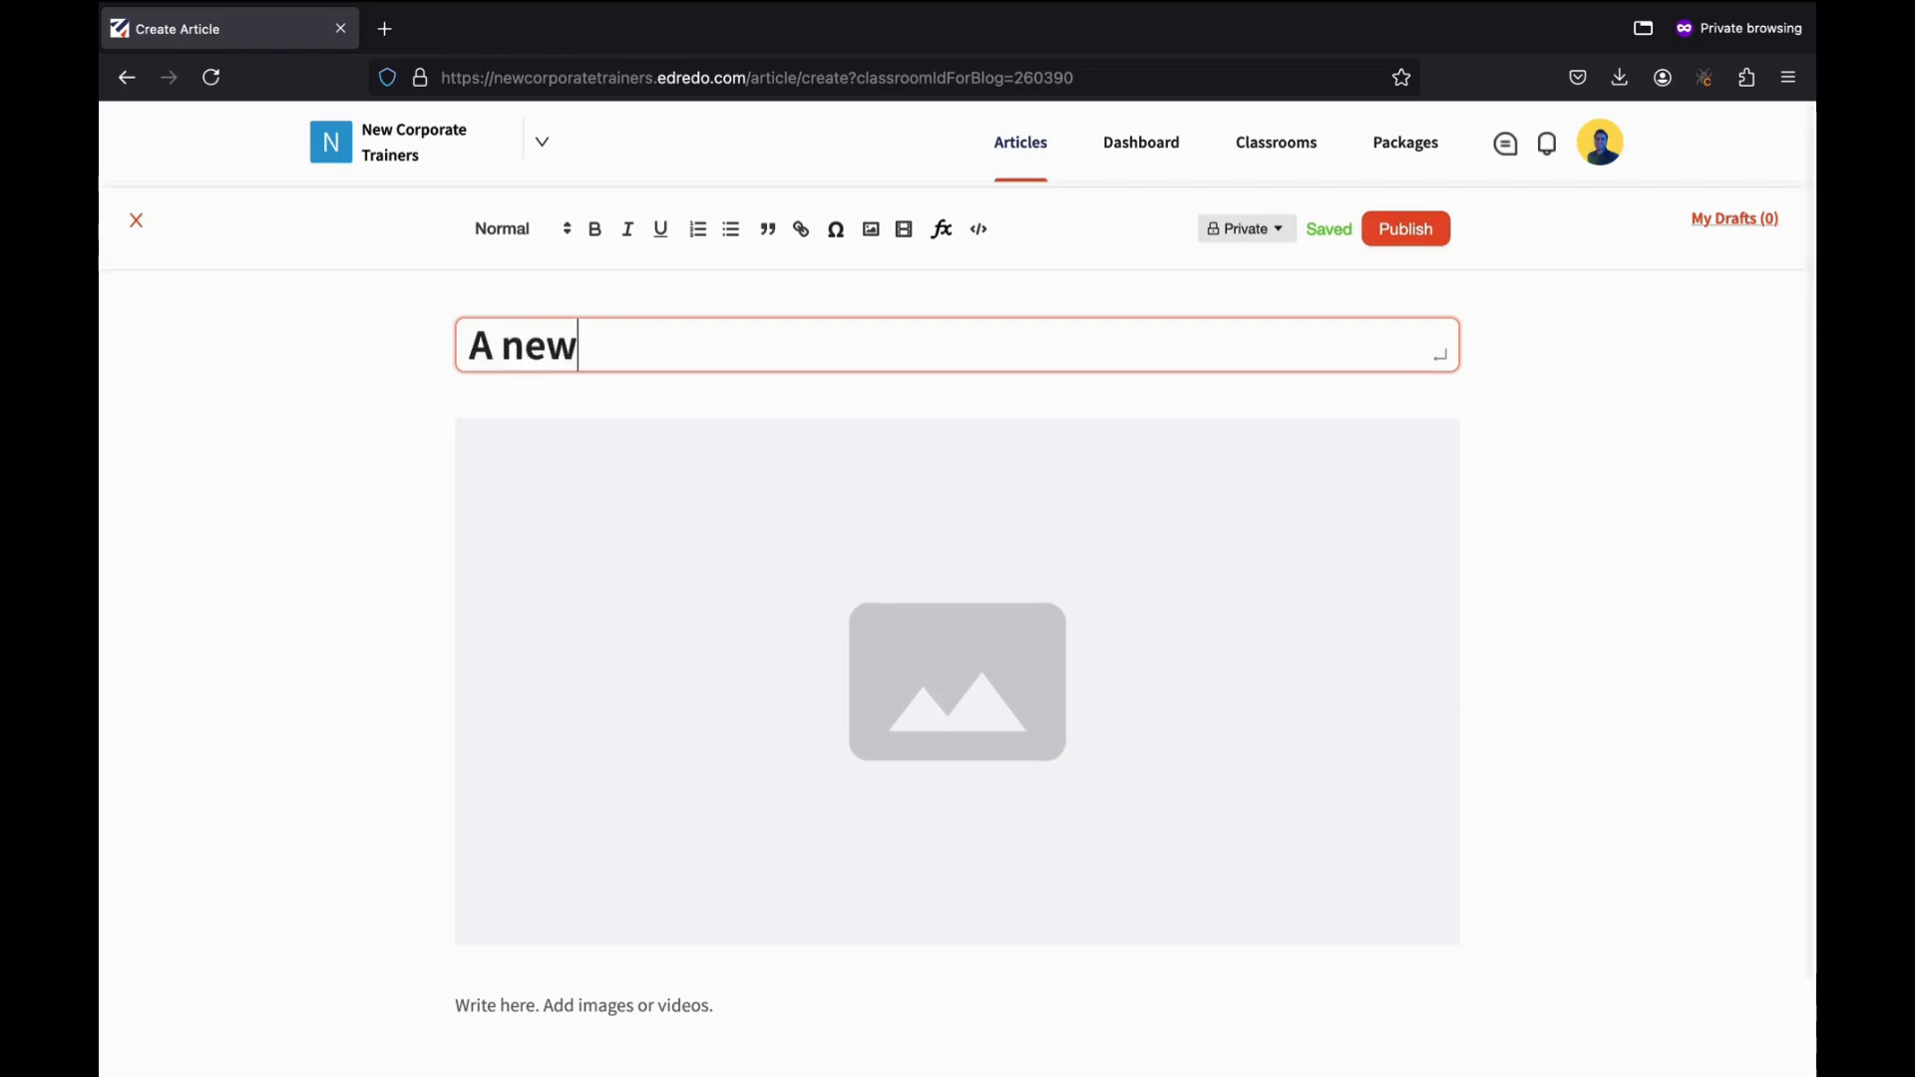
type(" article format")
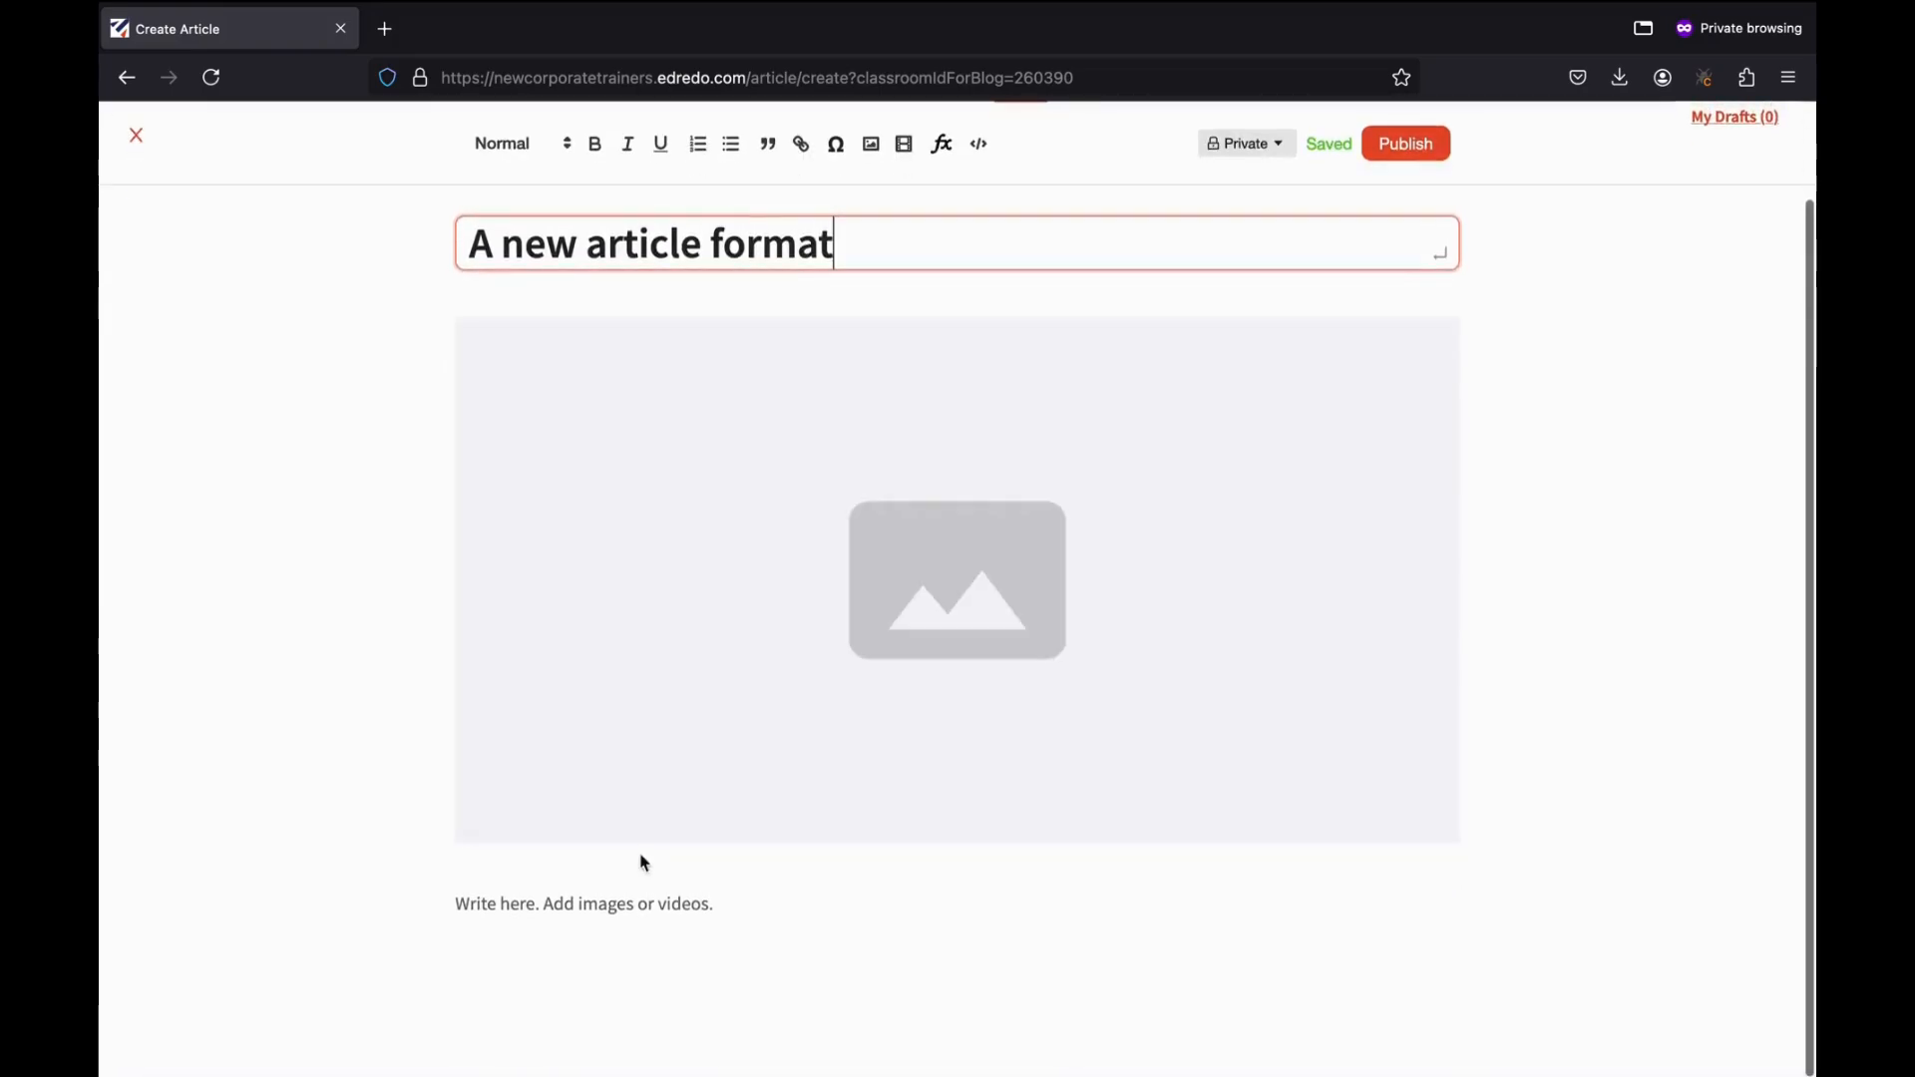
left_click(622, 898)
type("Some new text")
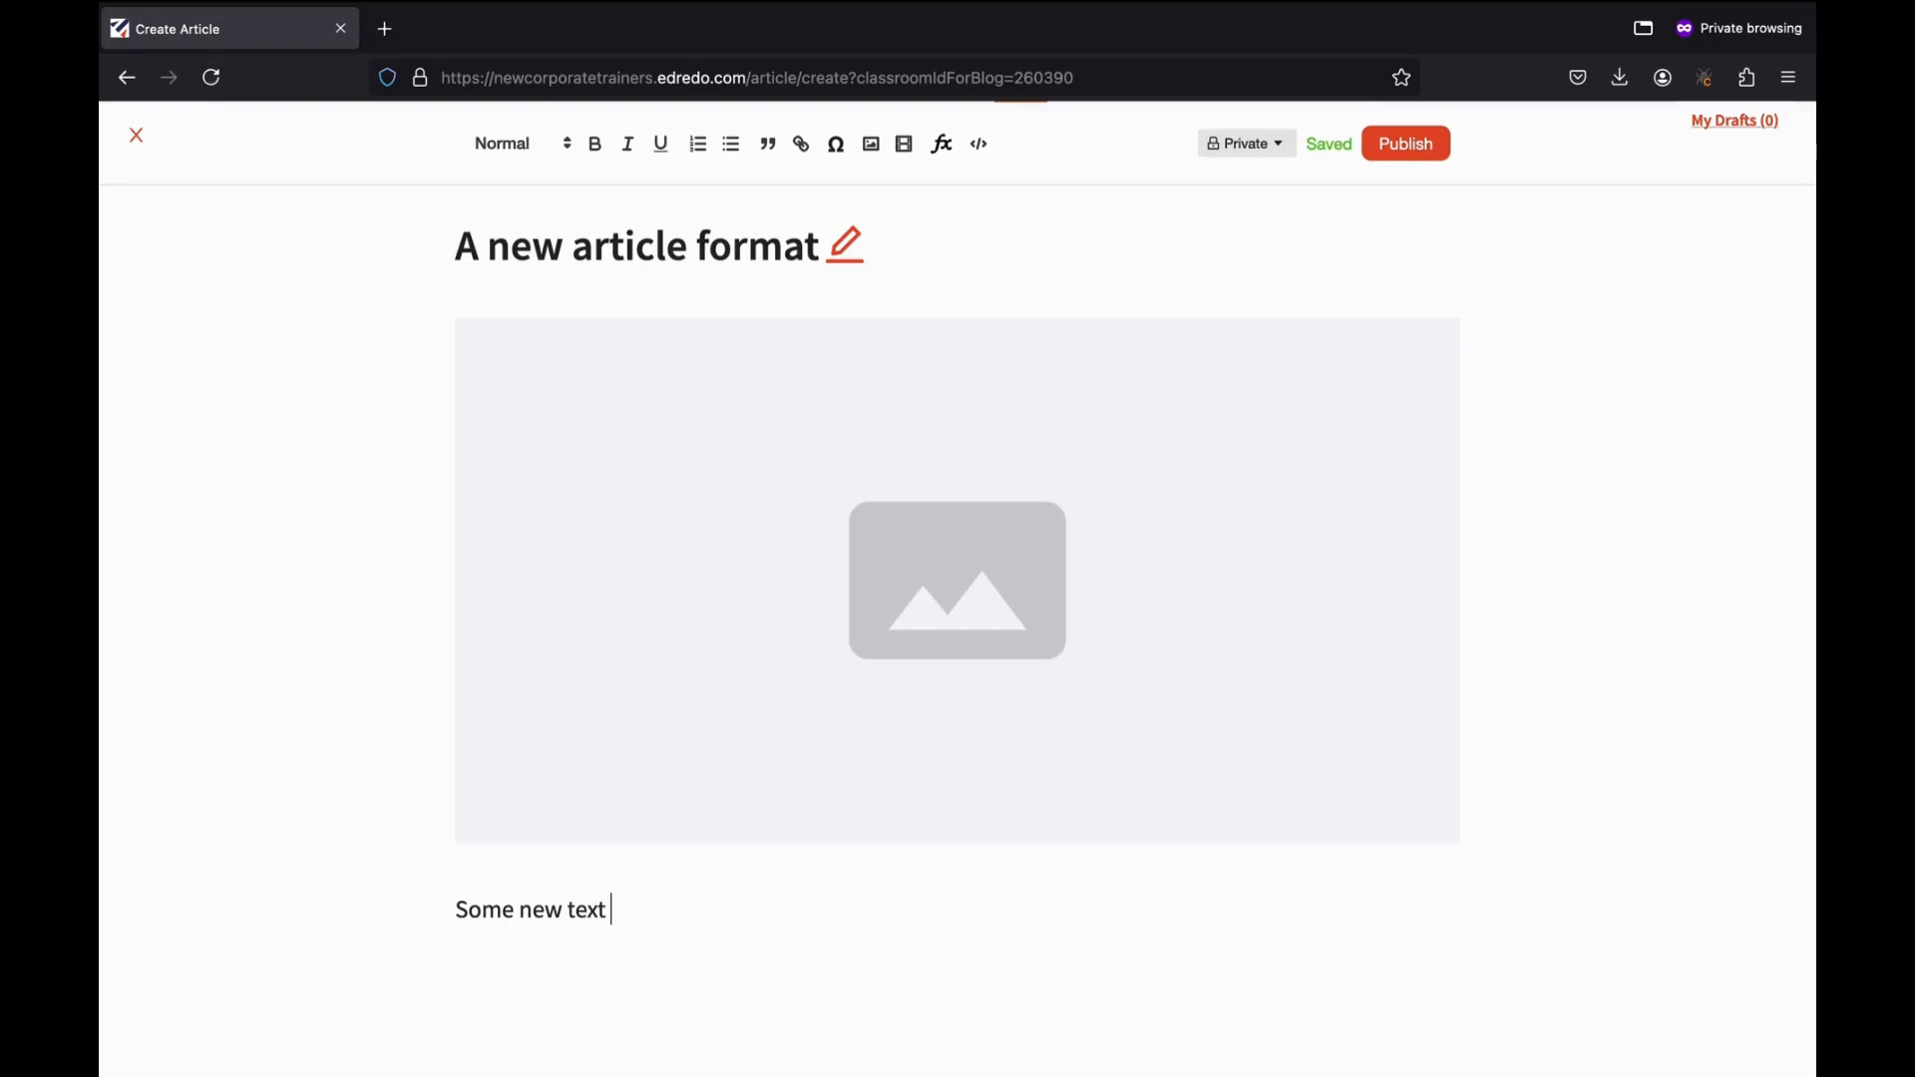
type(" art here")
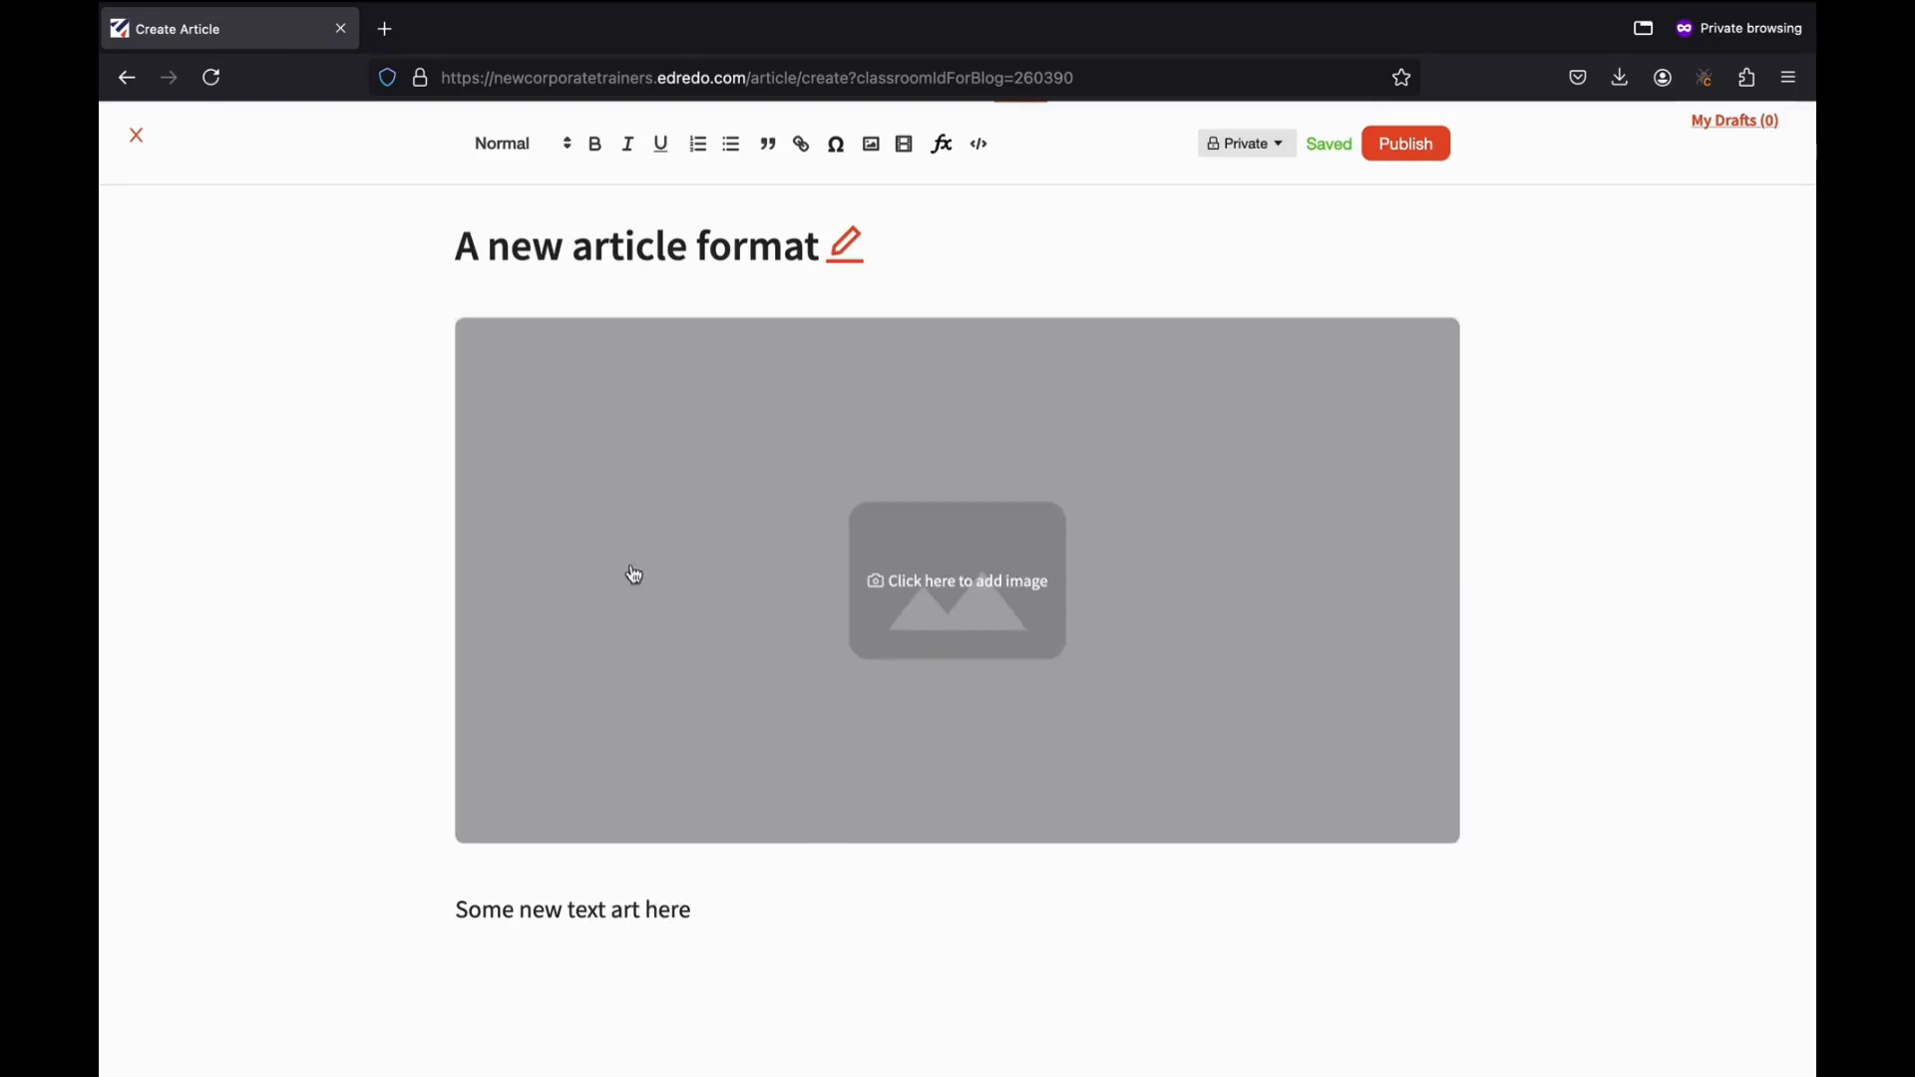
Close the article editor, saving it as a draft, and scroll the class feed.
scroll(618, 570, "up", 2)
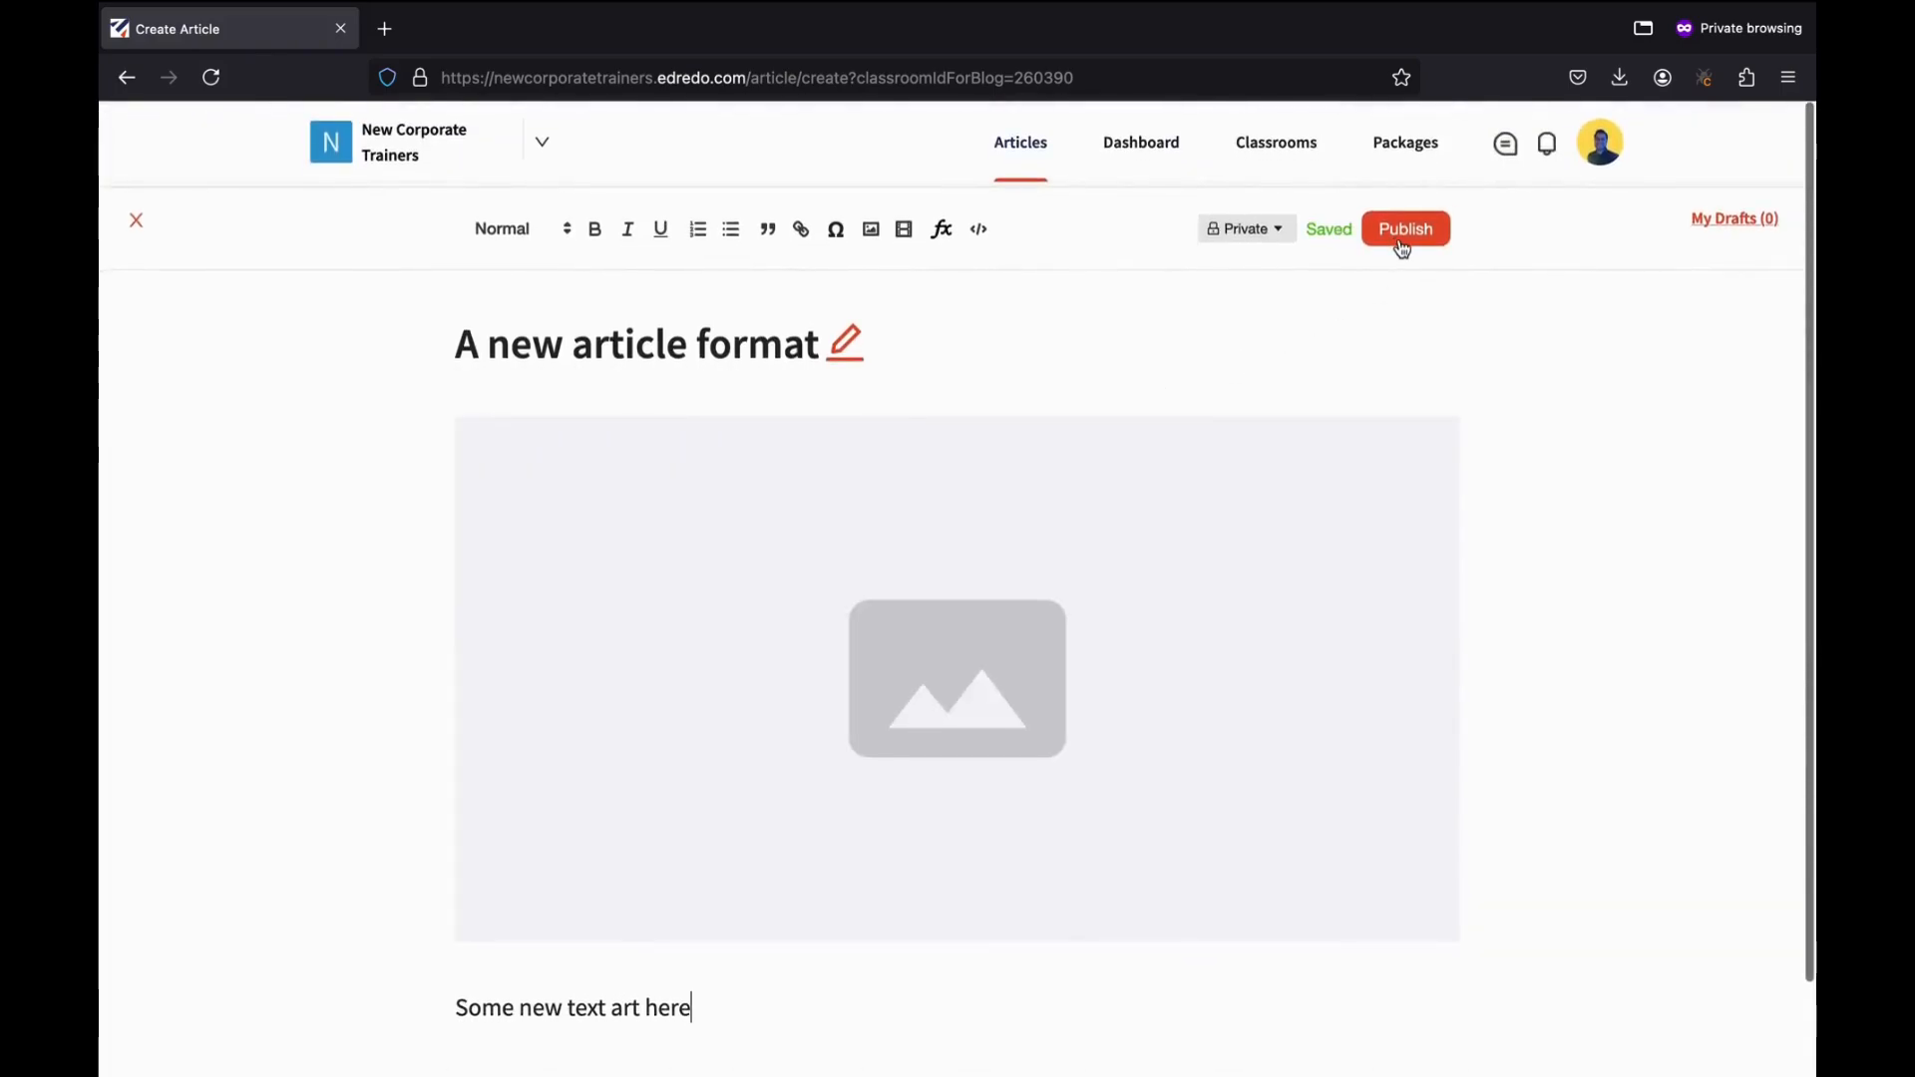
left_click(139, 219)
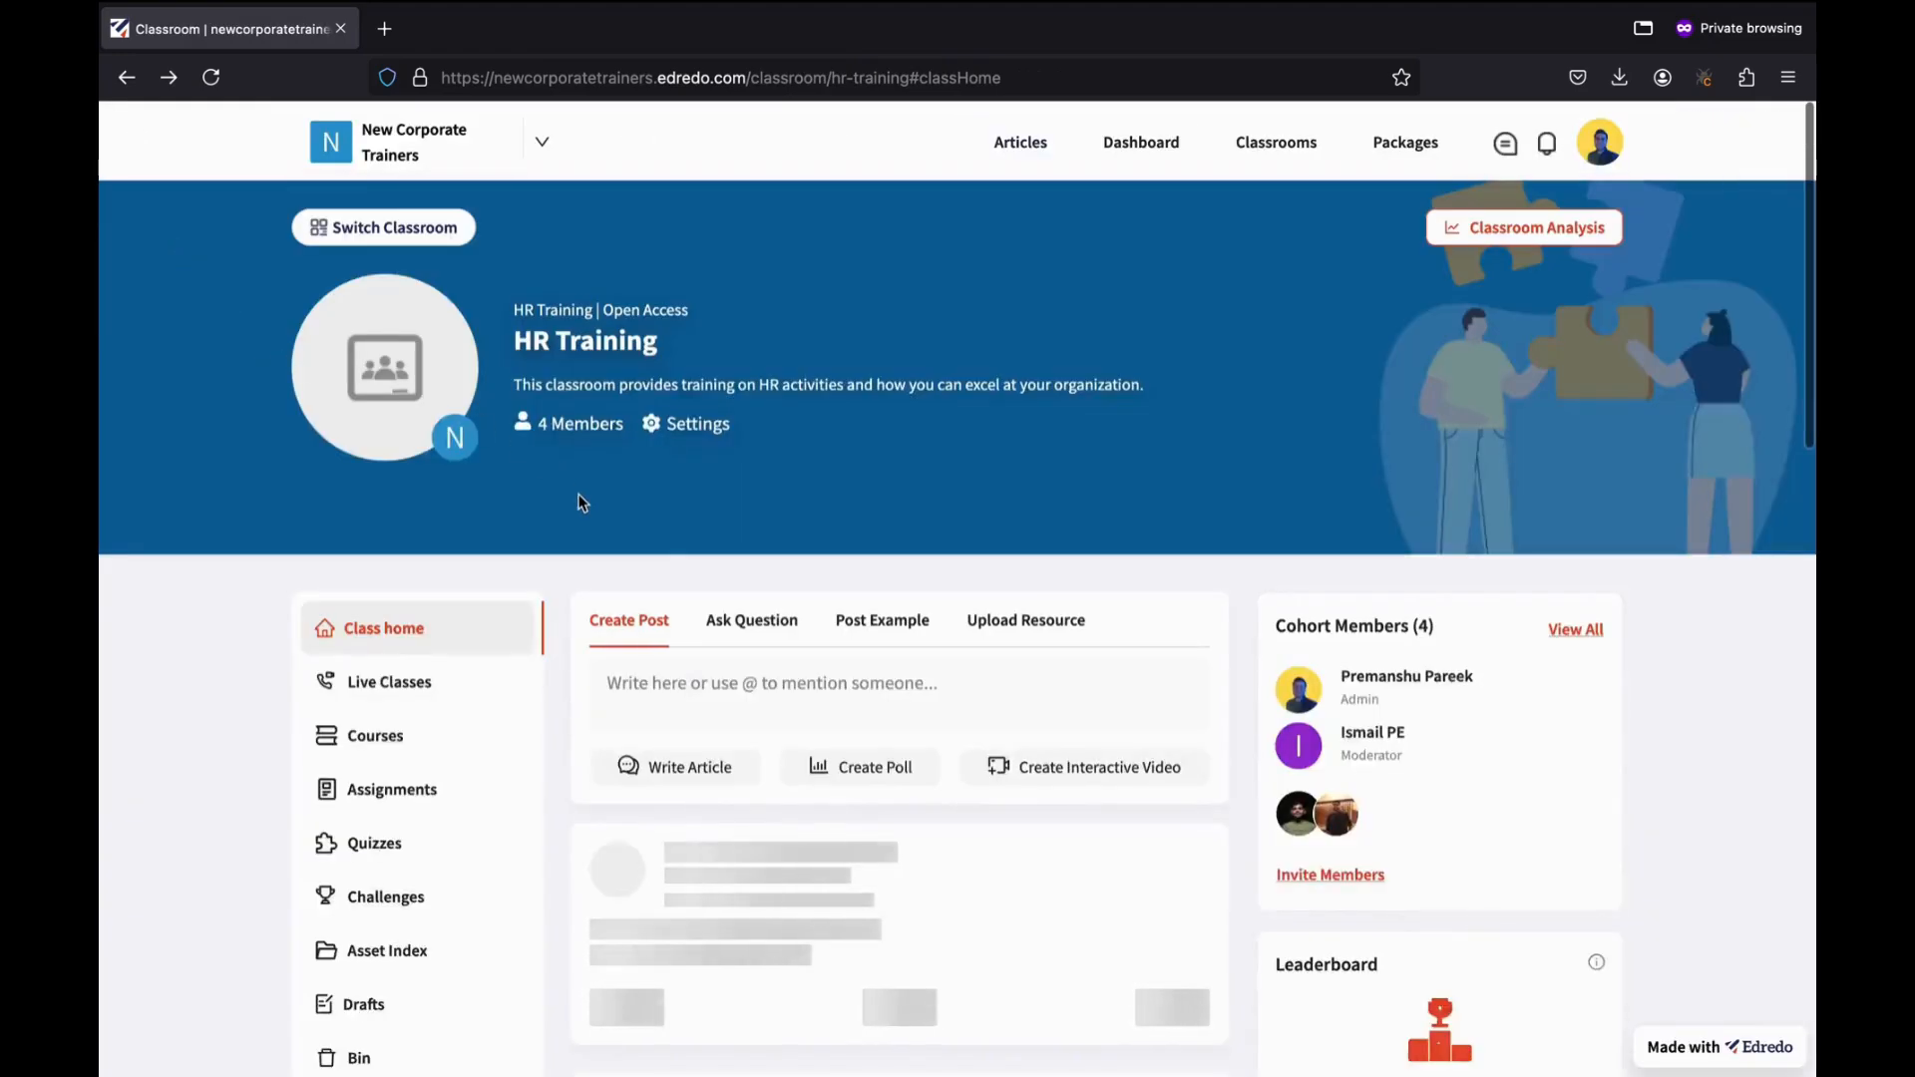
scroll(580, 502, "down", 2)
scroll(580, 501, "down", 2)
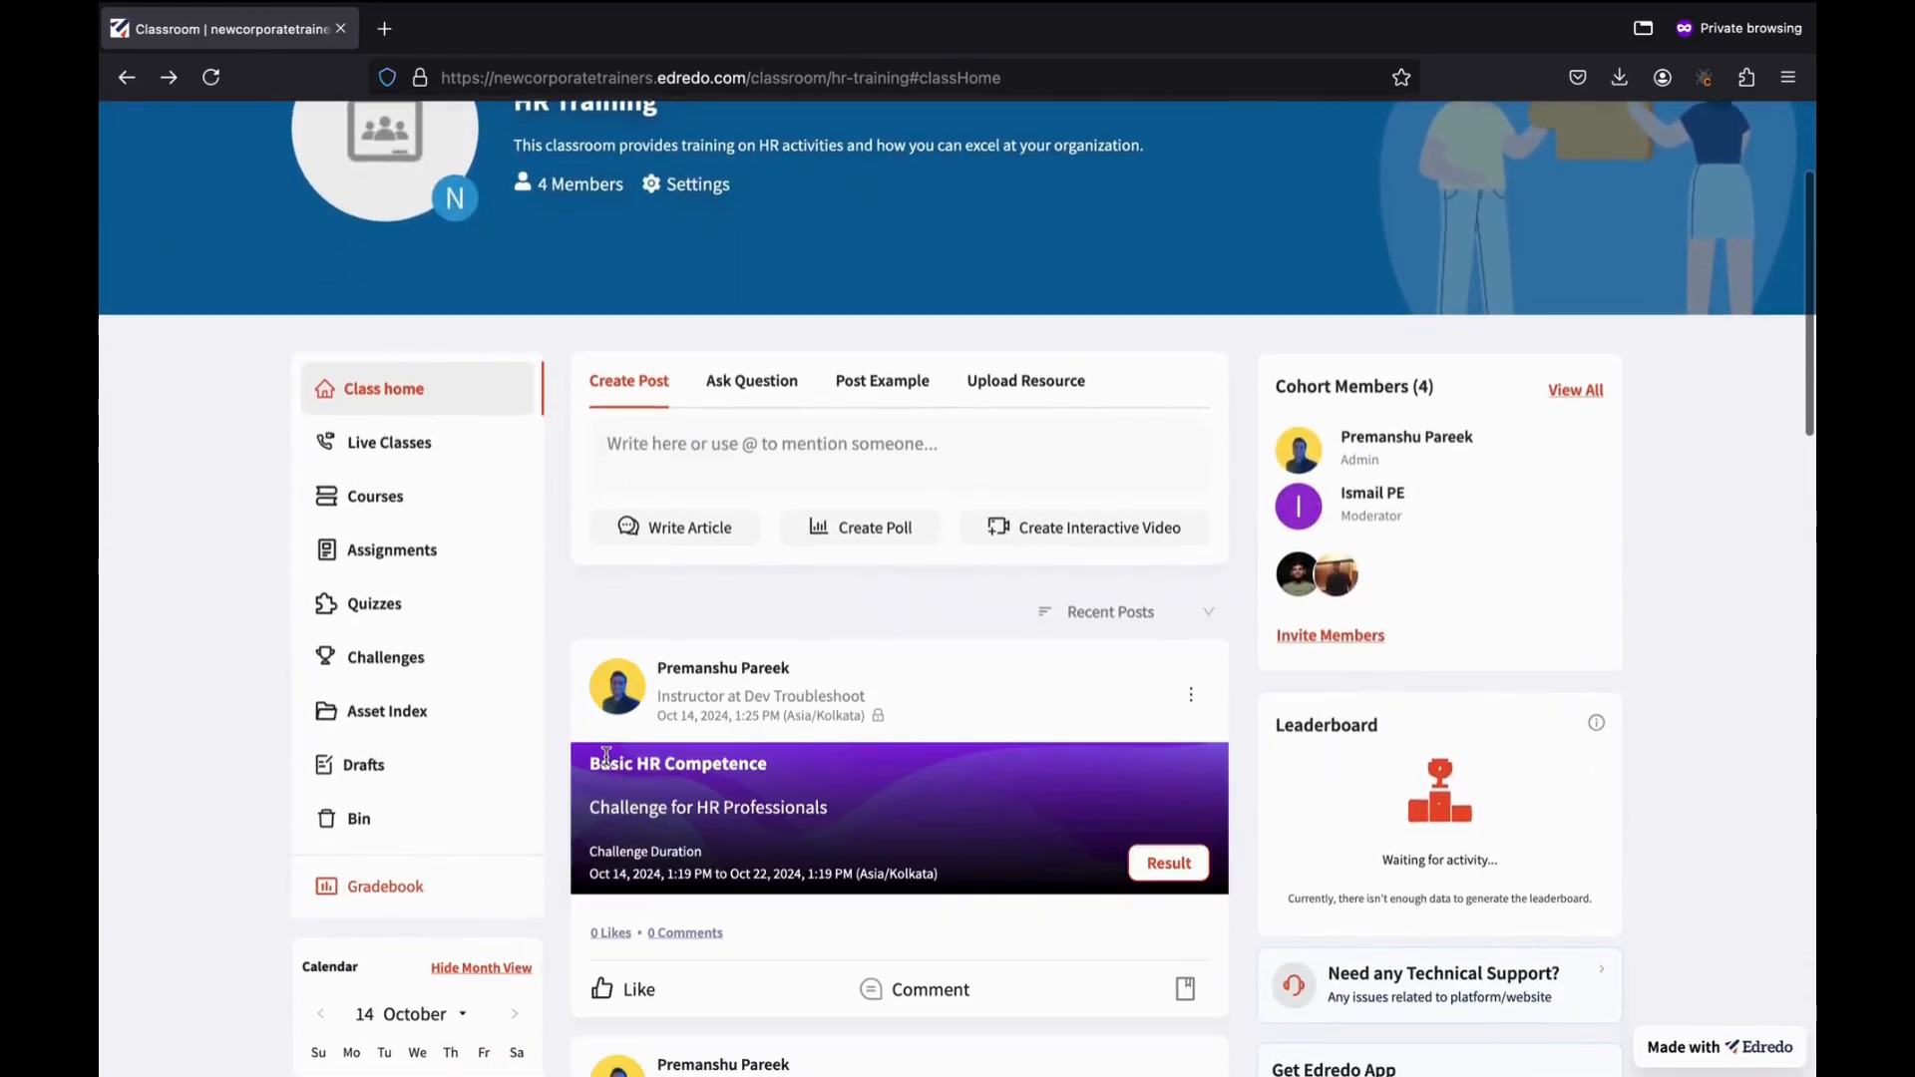
scroll(606, 756, "down", 1)
Publish the 'A new article format' draft from Drafts and return to Class home.
left_click(388, 712)
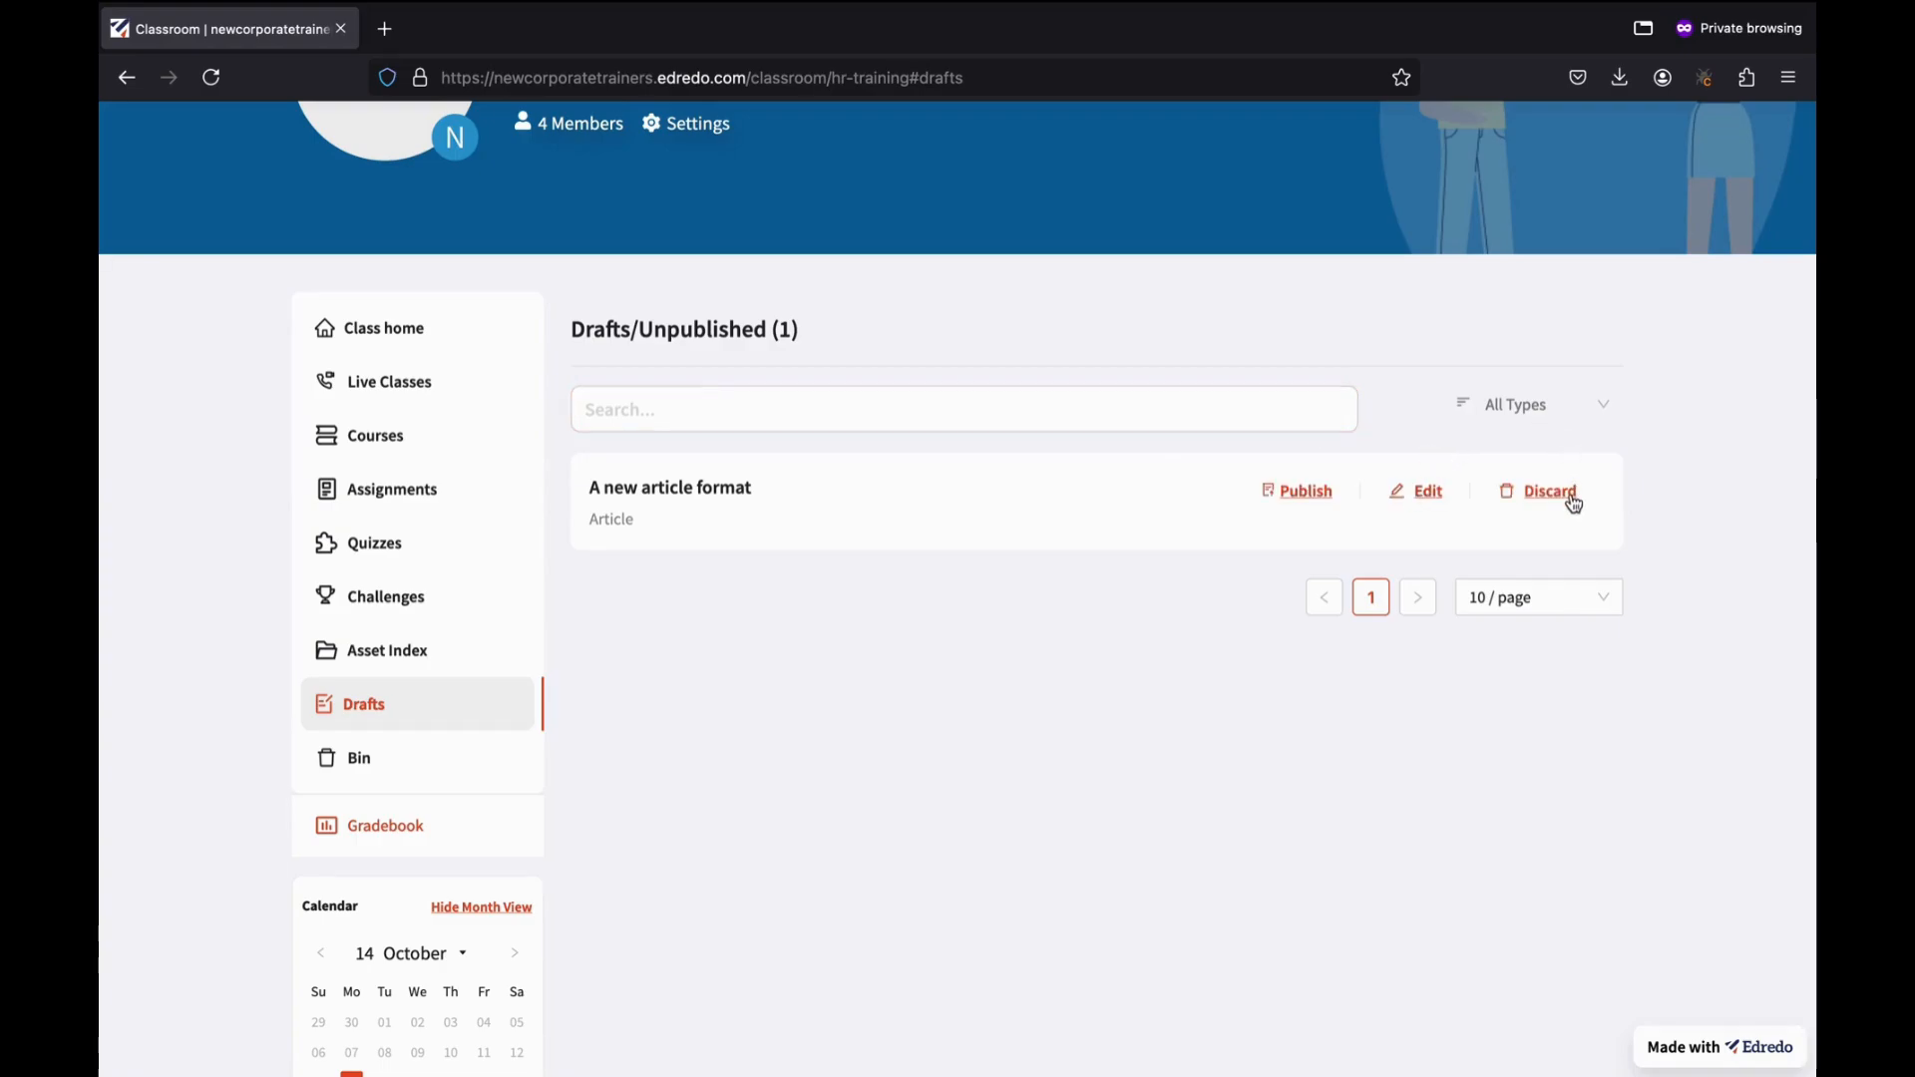
left_click(1312, 495)
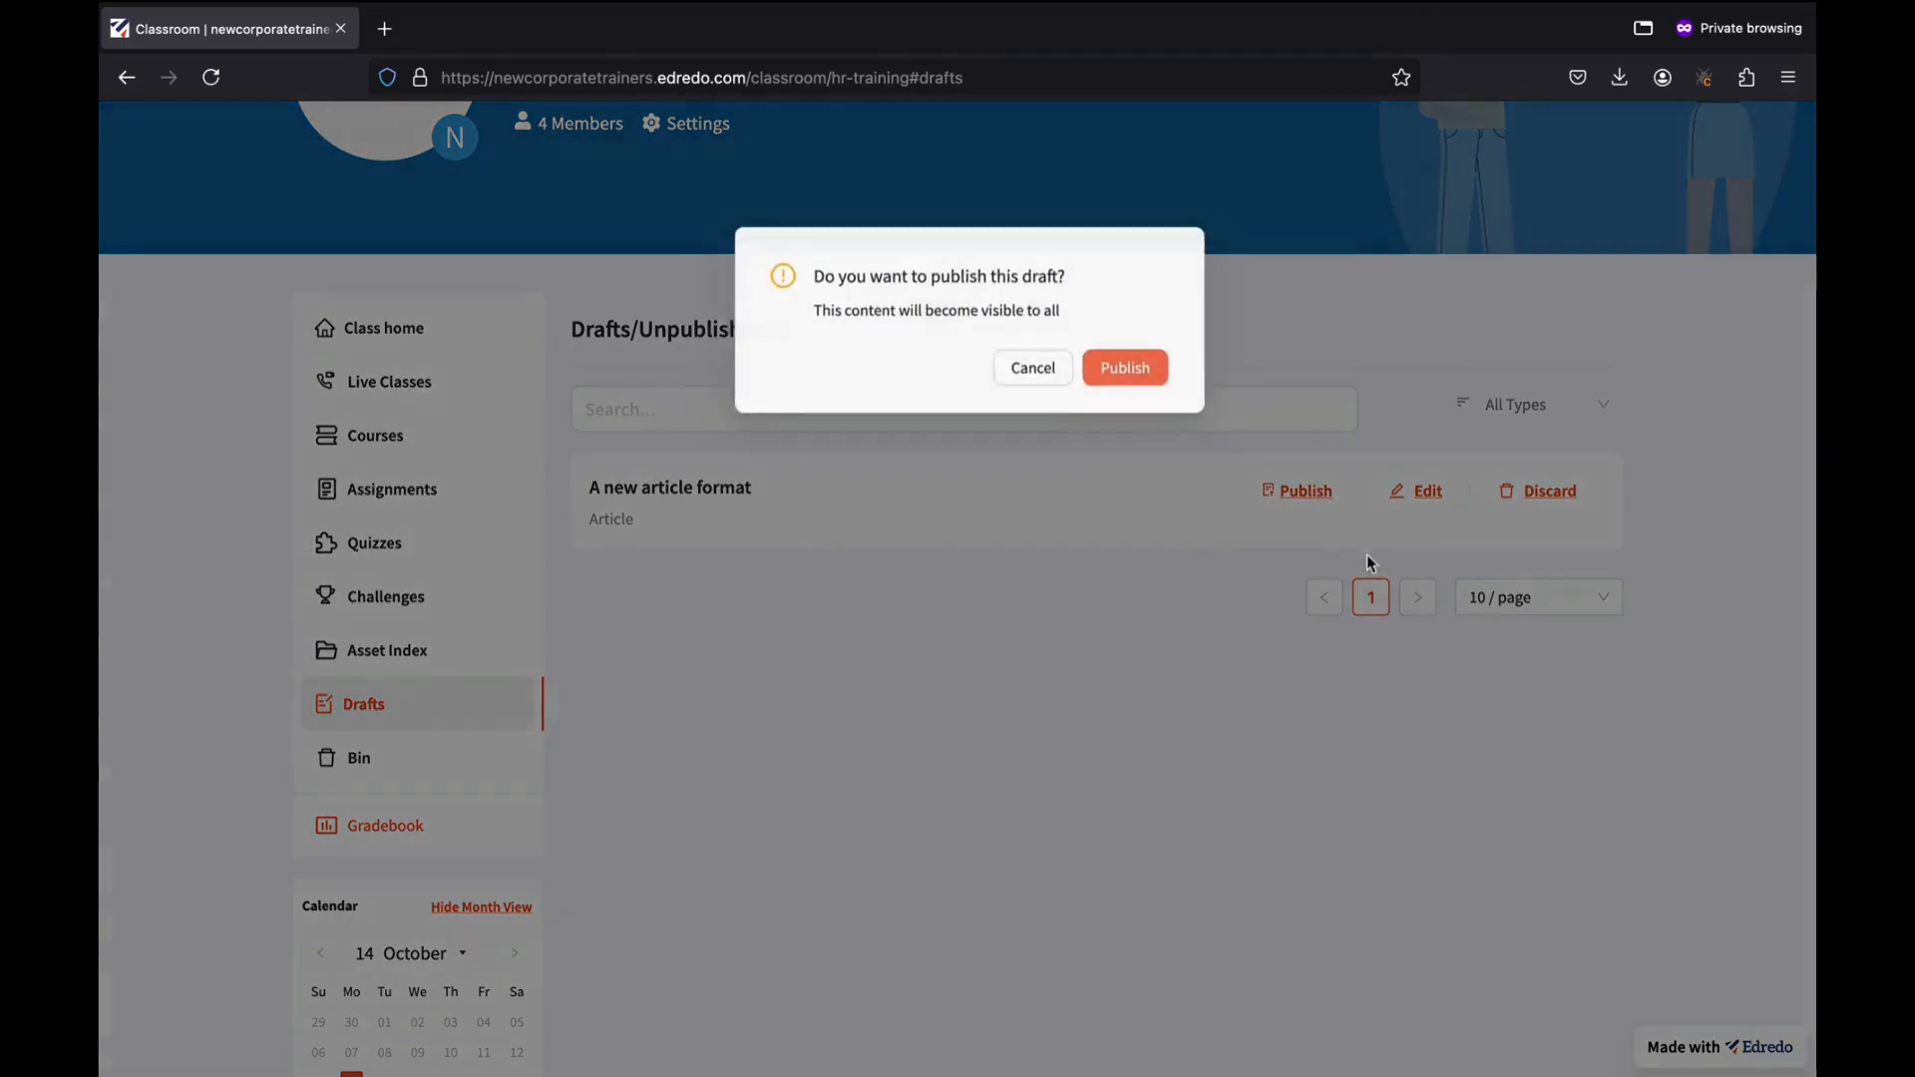
left_click(1105, 363)
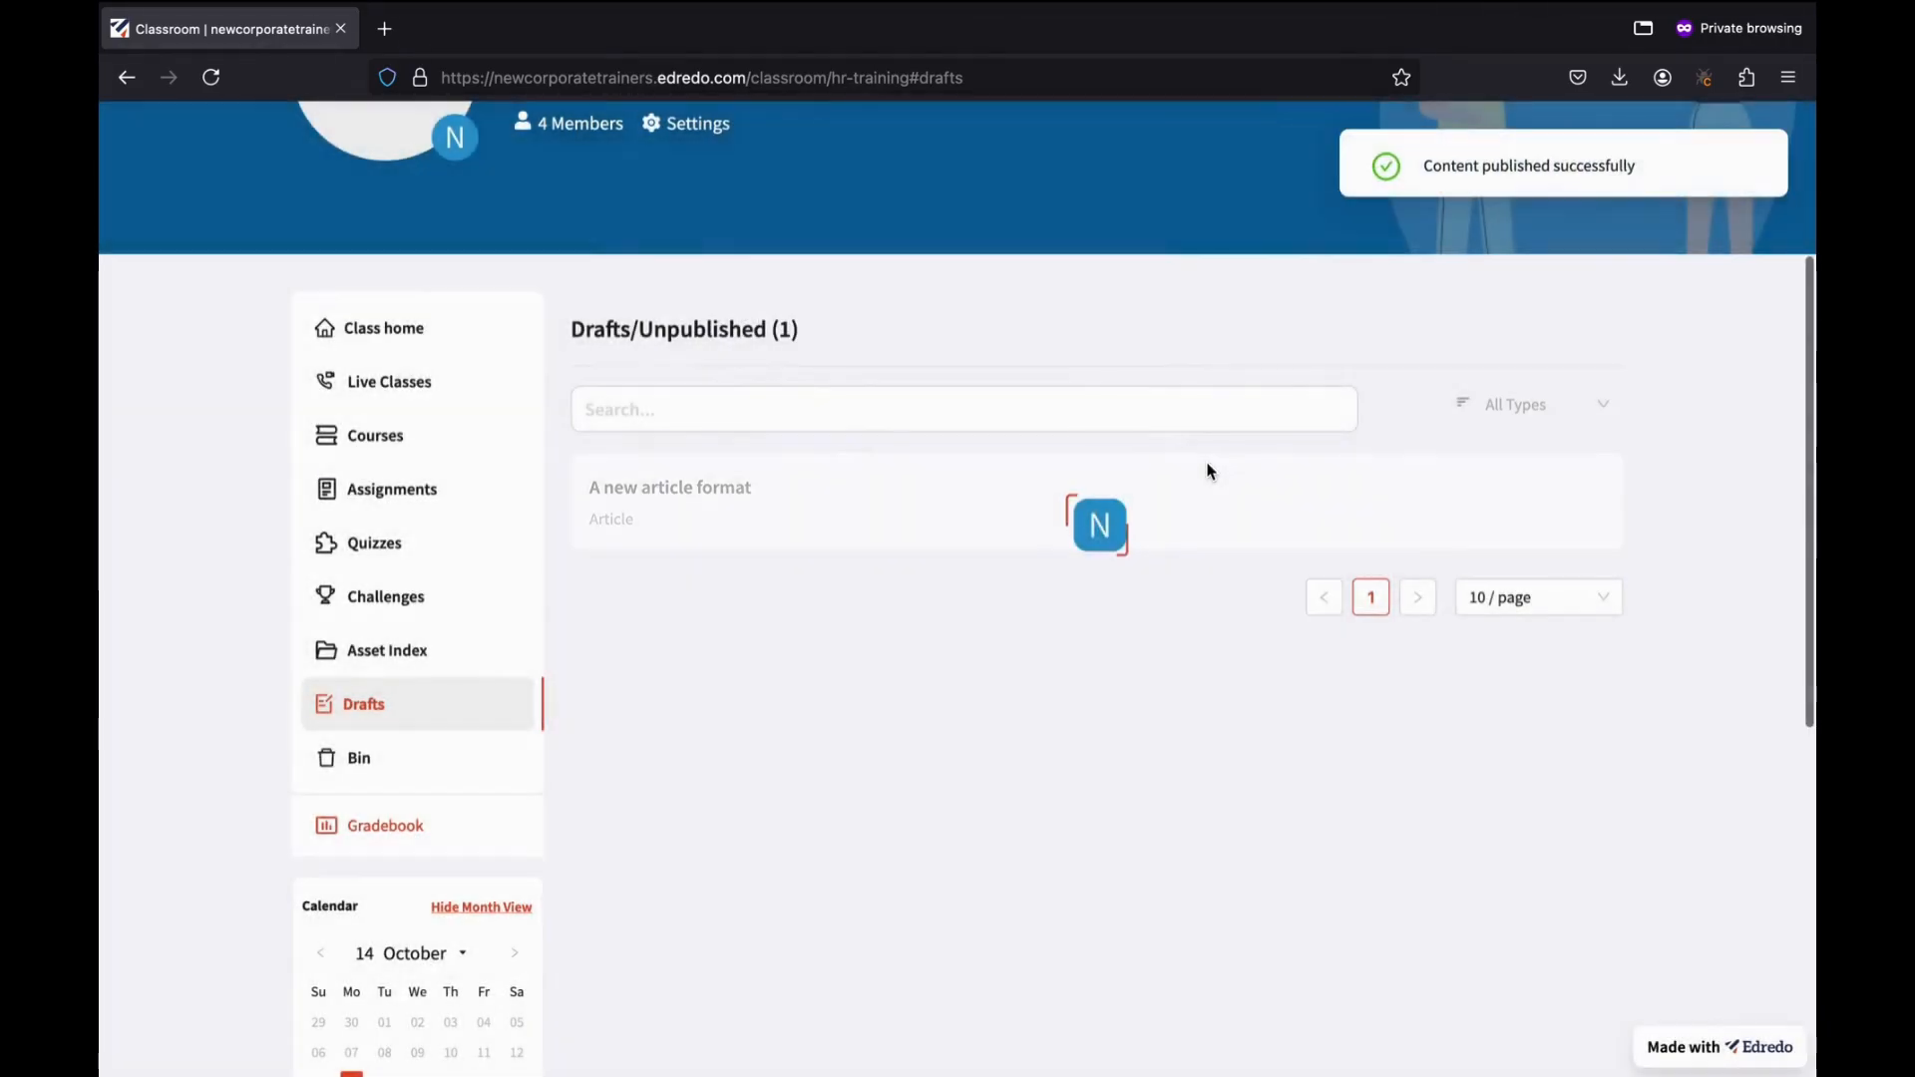
left_click(692, 406)
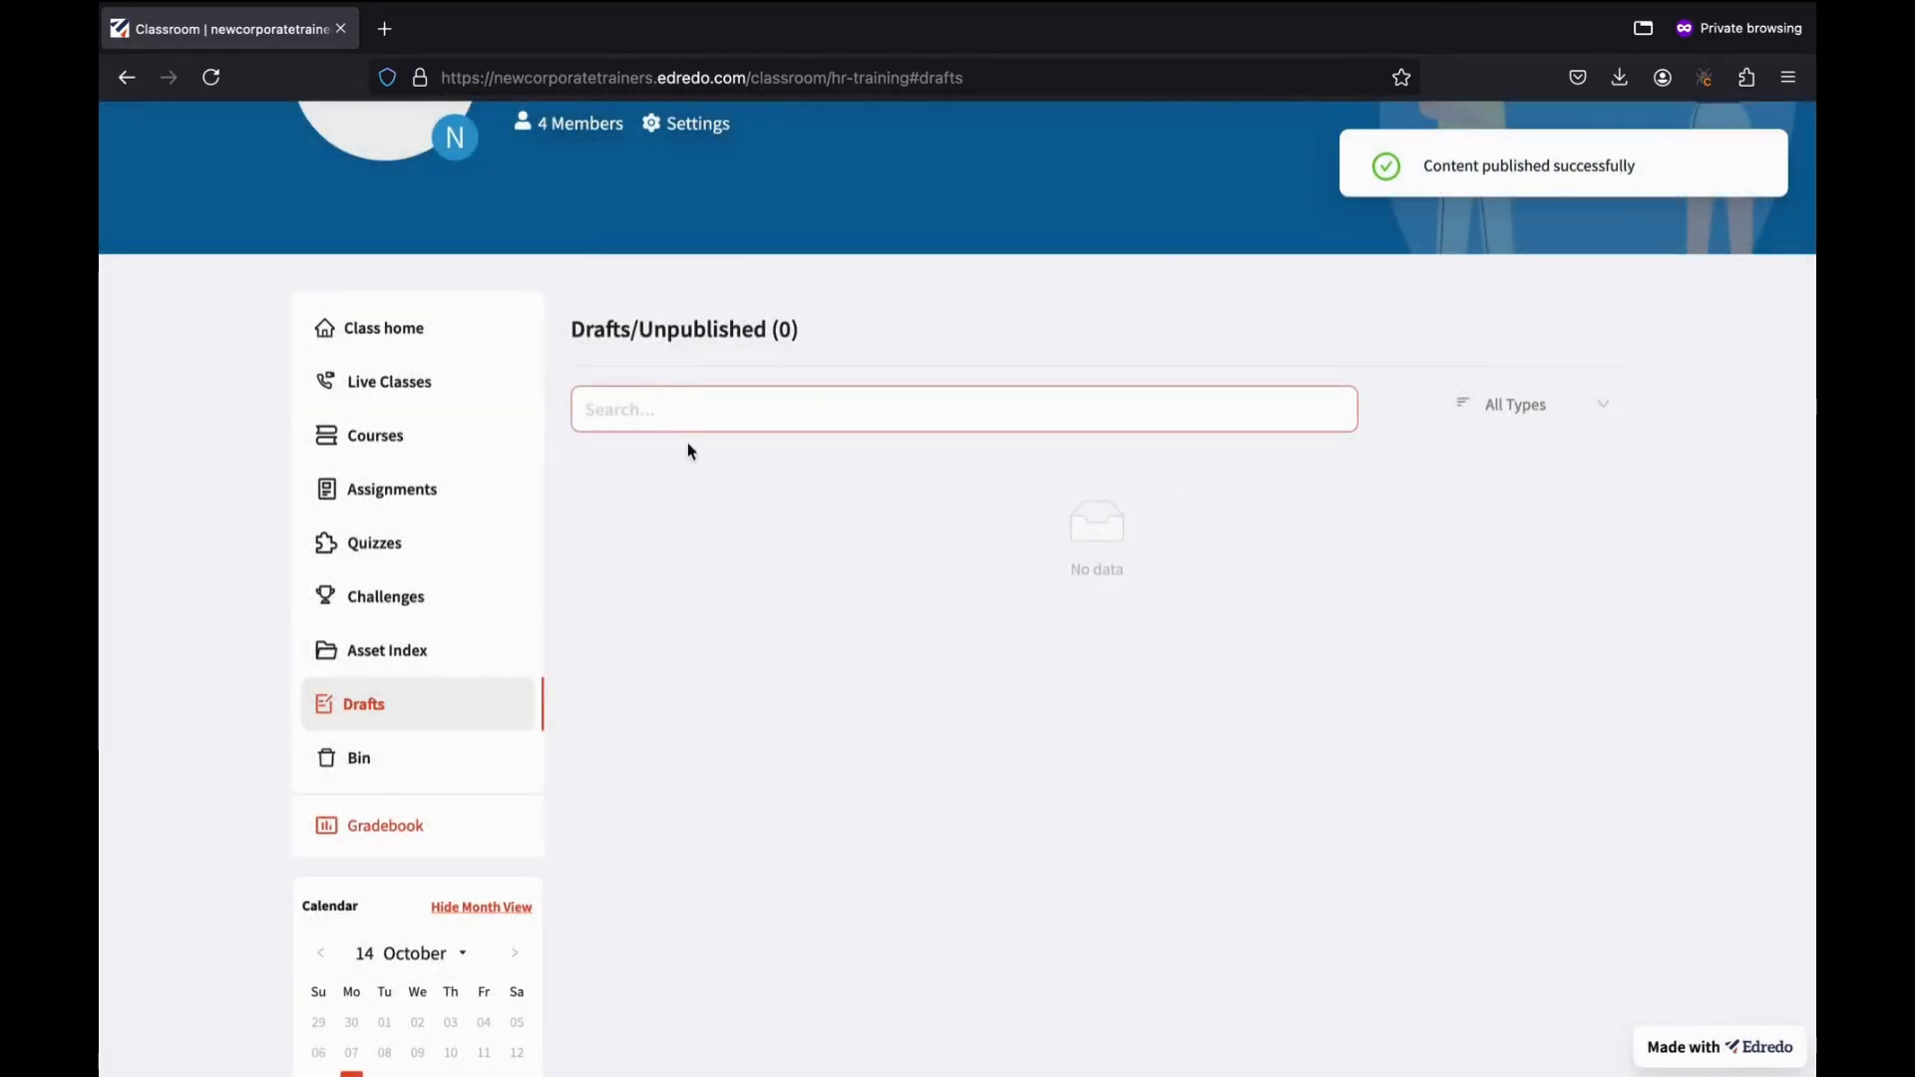
left_click(388, 341)
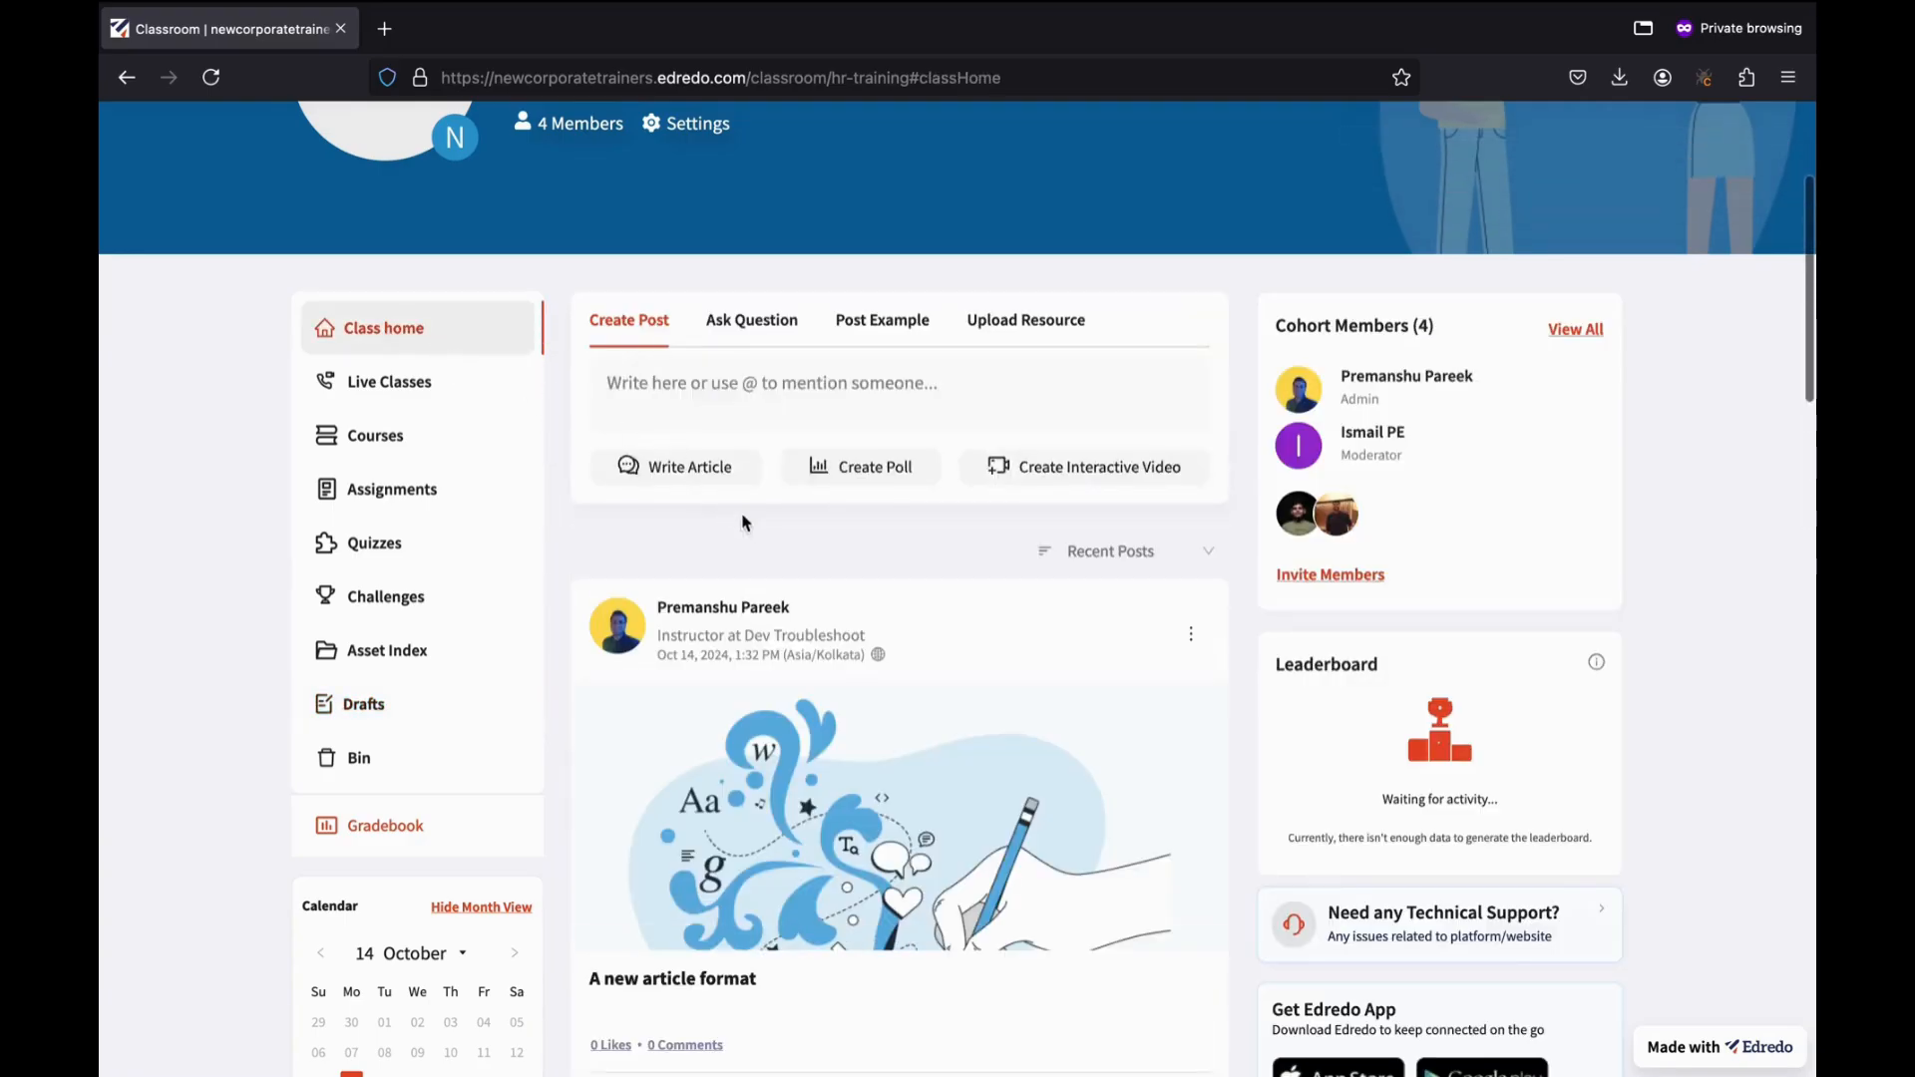
Delete the 'A new article format' post from the feed, moving it to the bin.
scroll(757, 566, "down", 2)
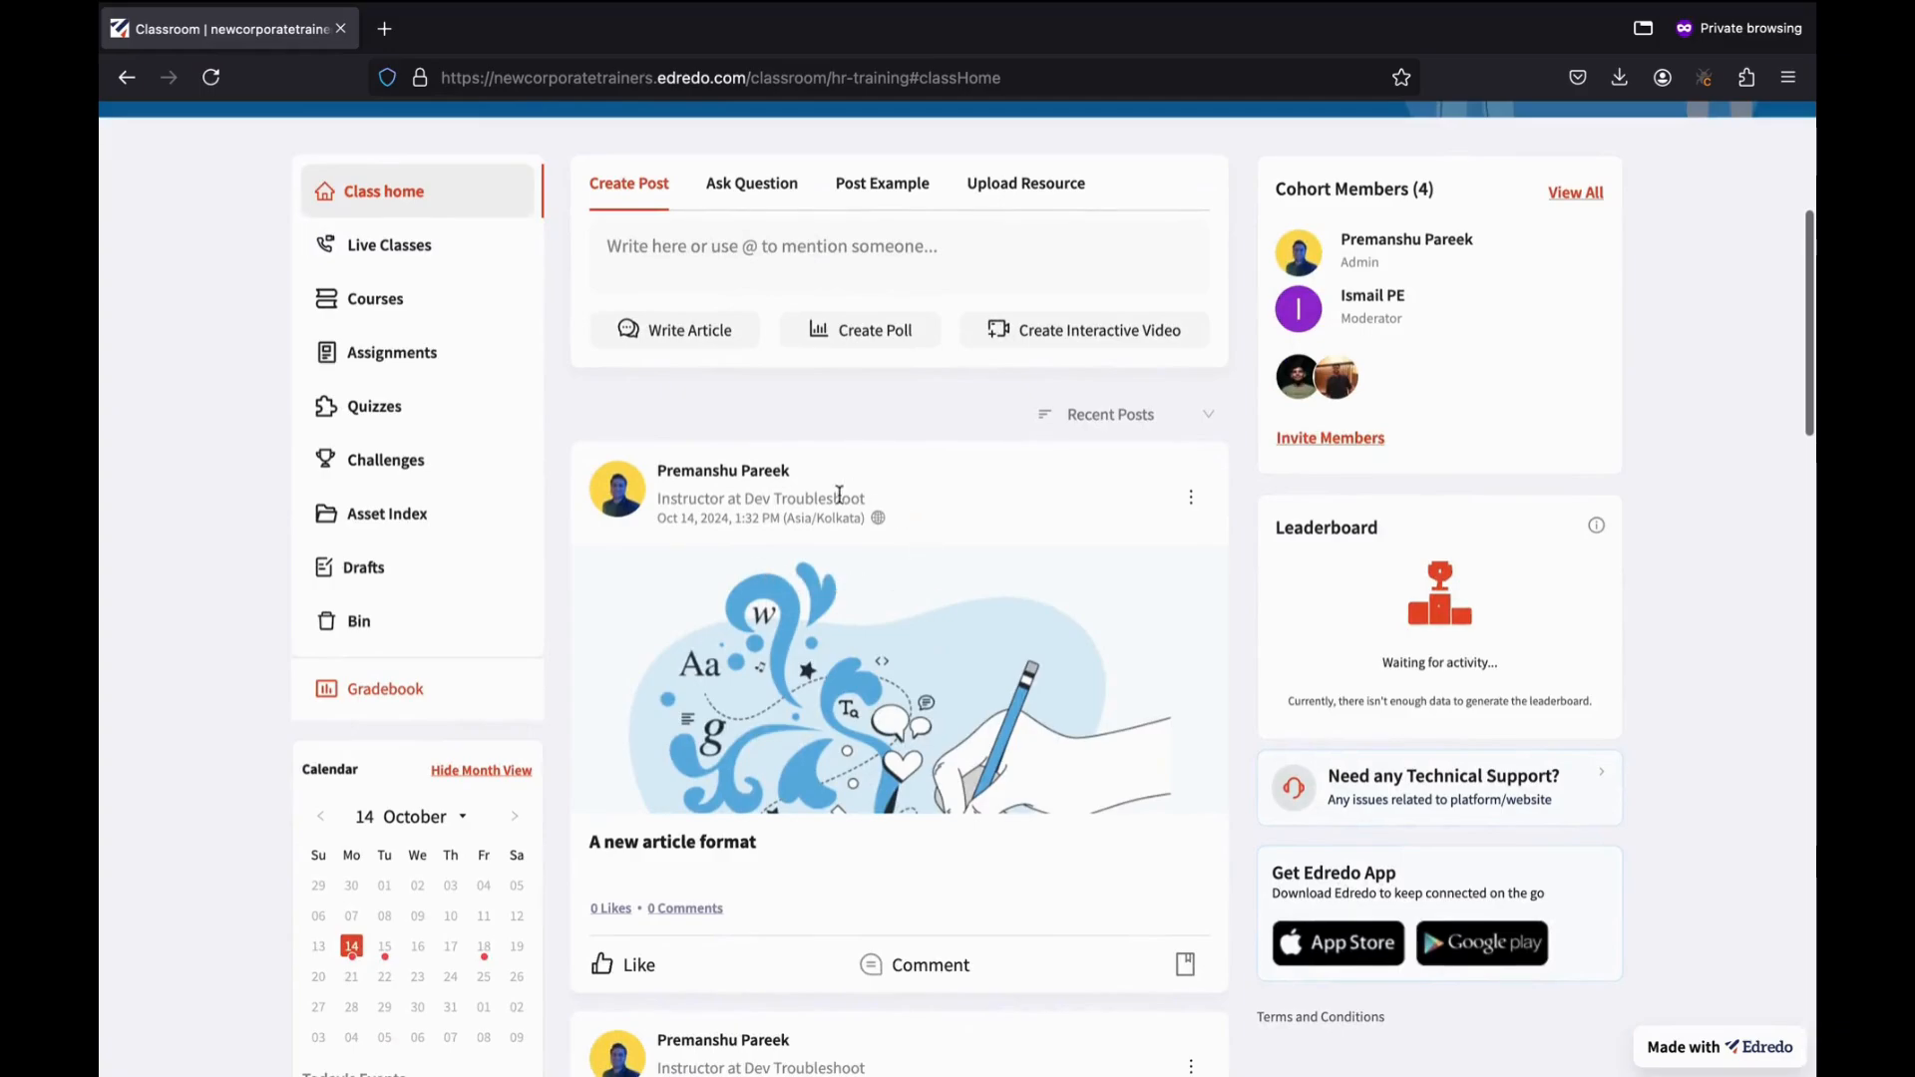
scroll(766, 838, "down", 2)
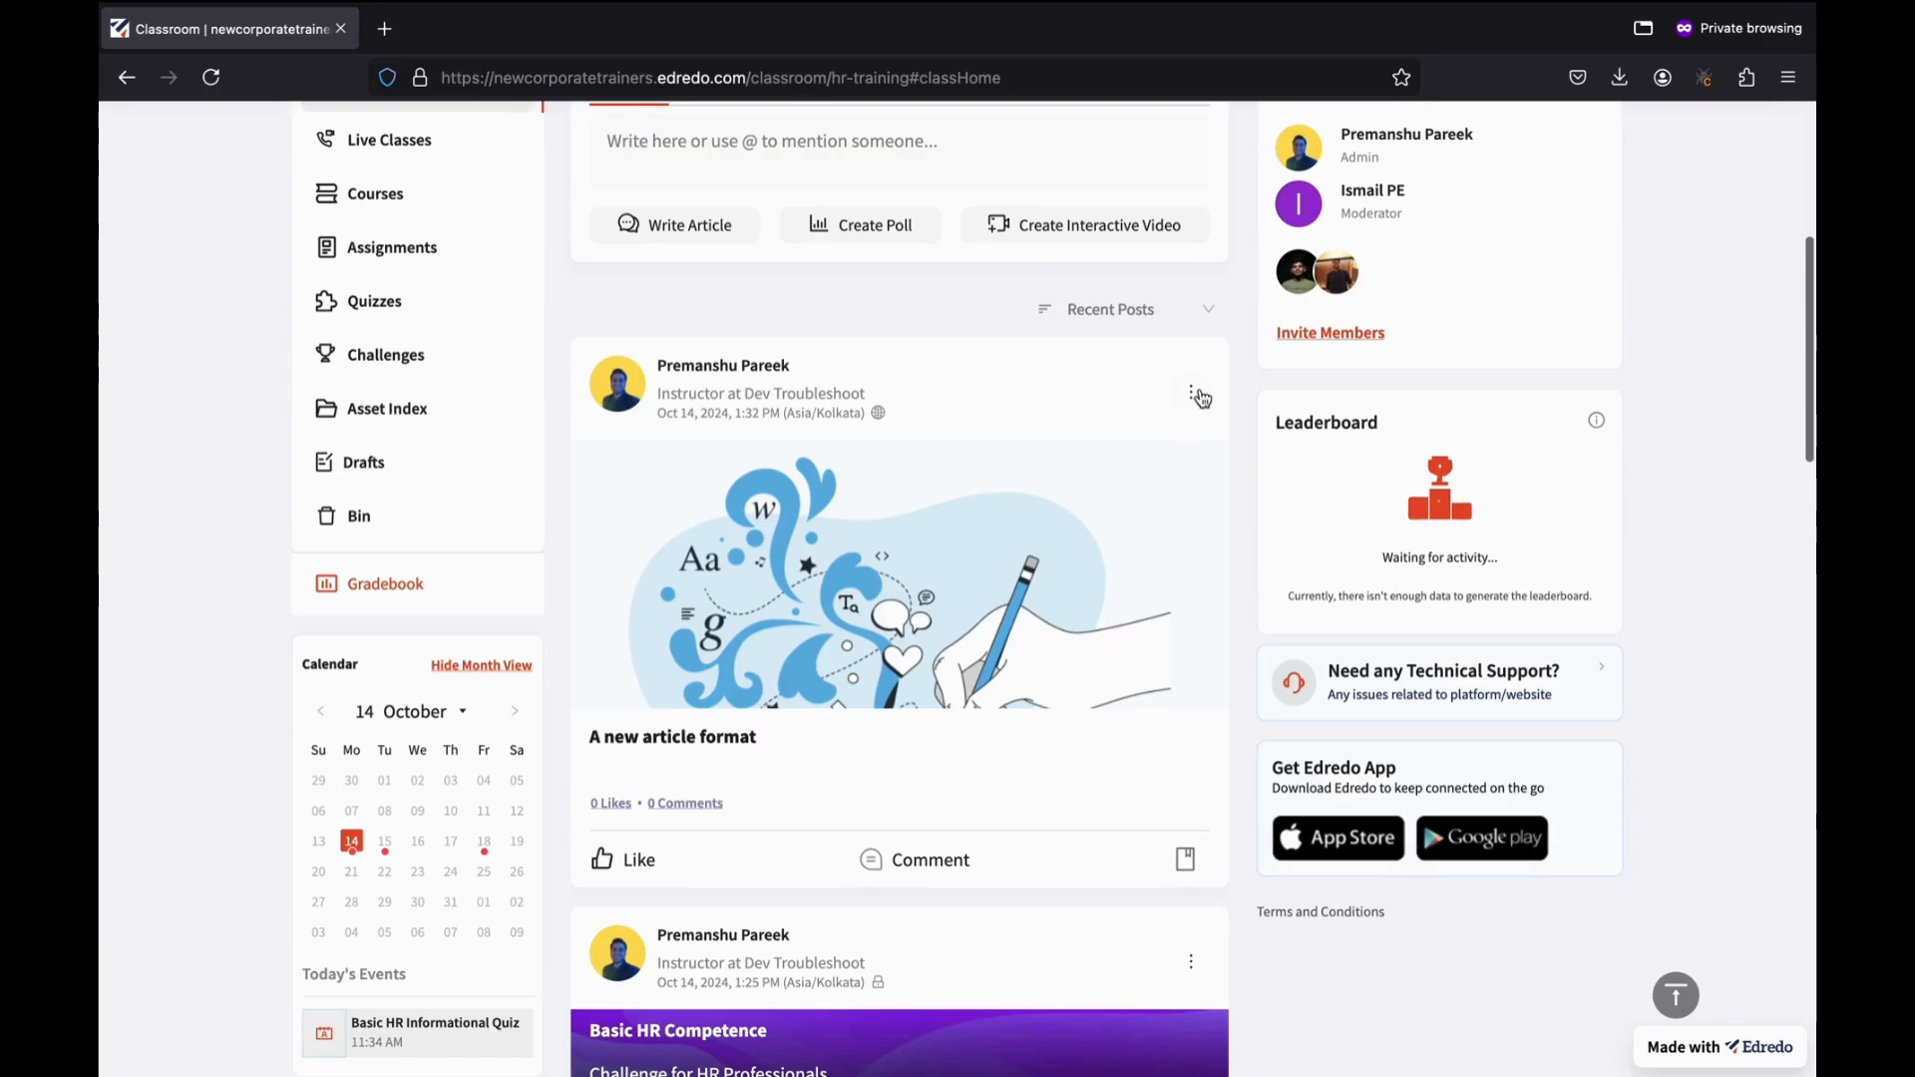
left_click(1190, 393)
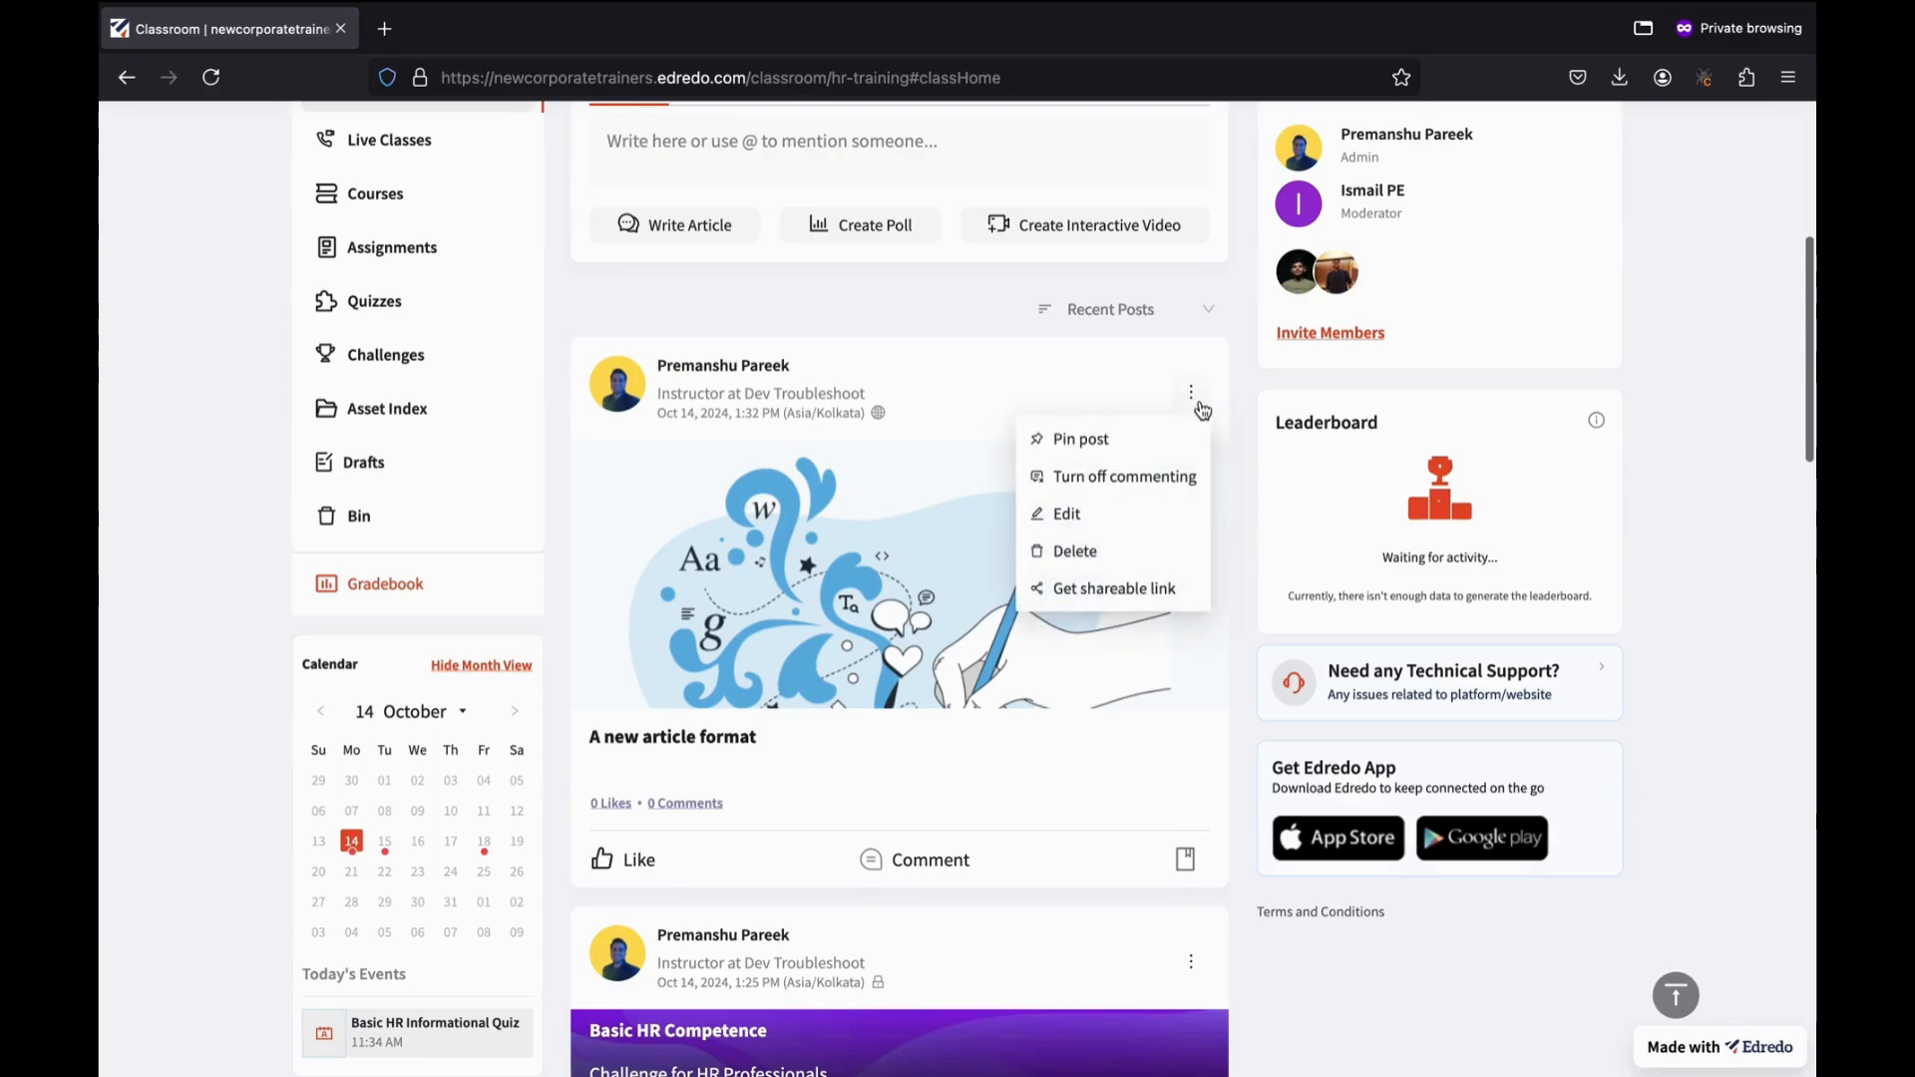
left_click(1091, 564)
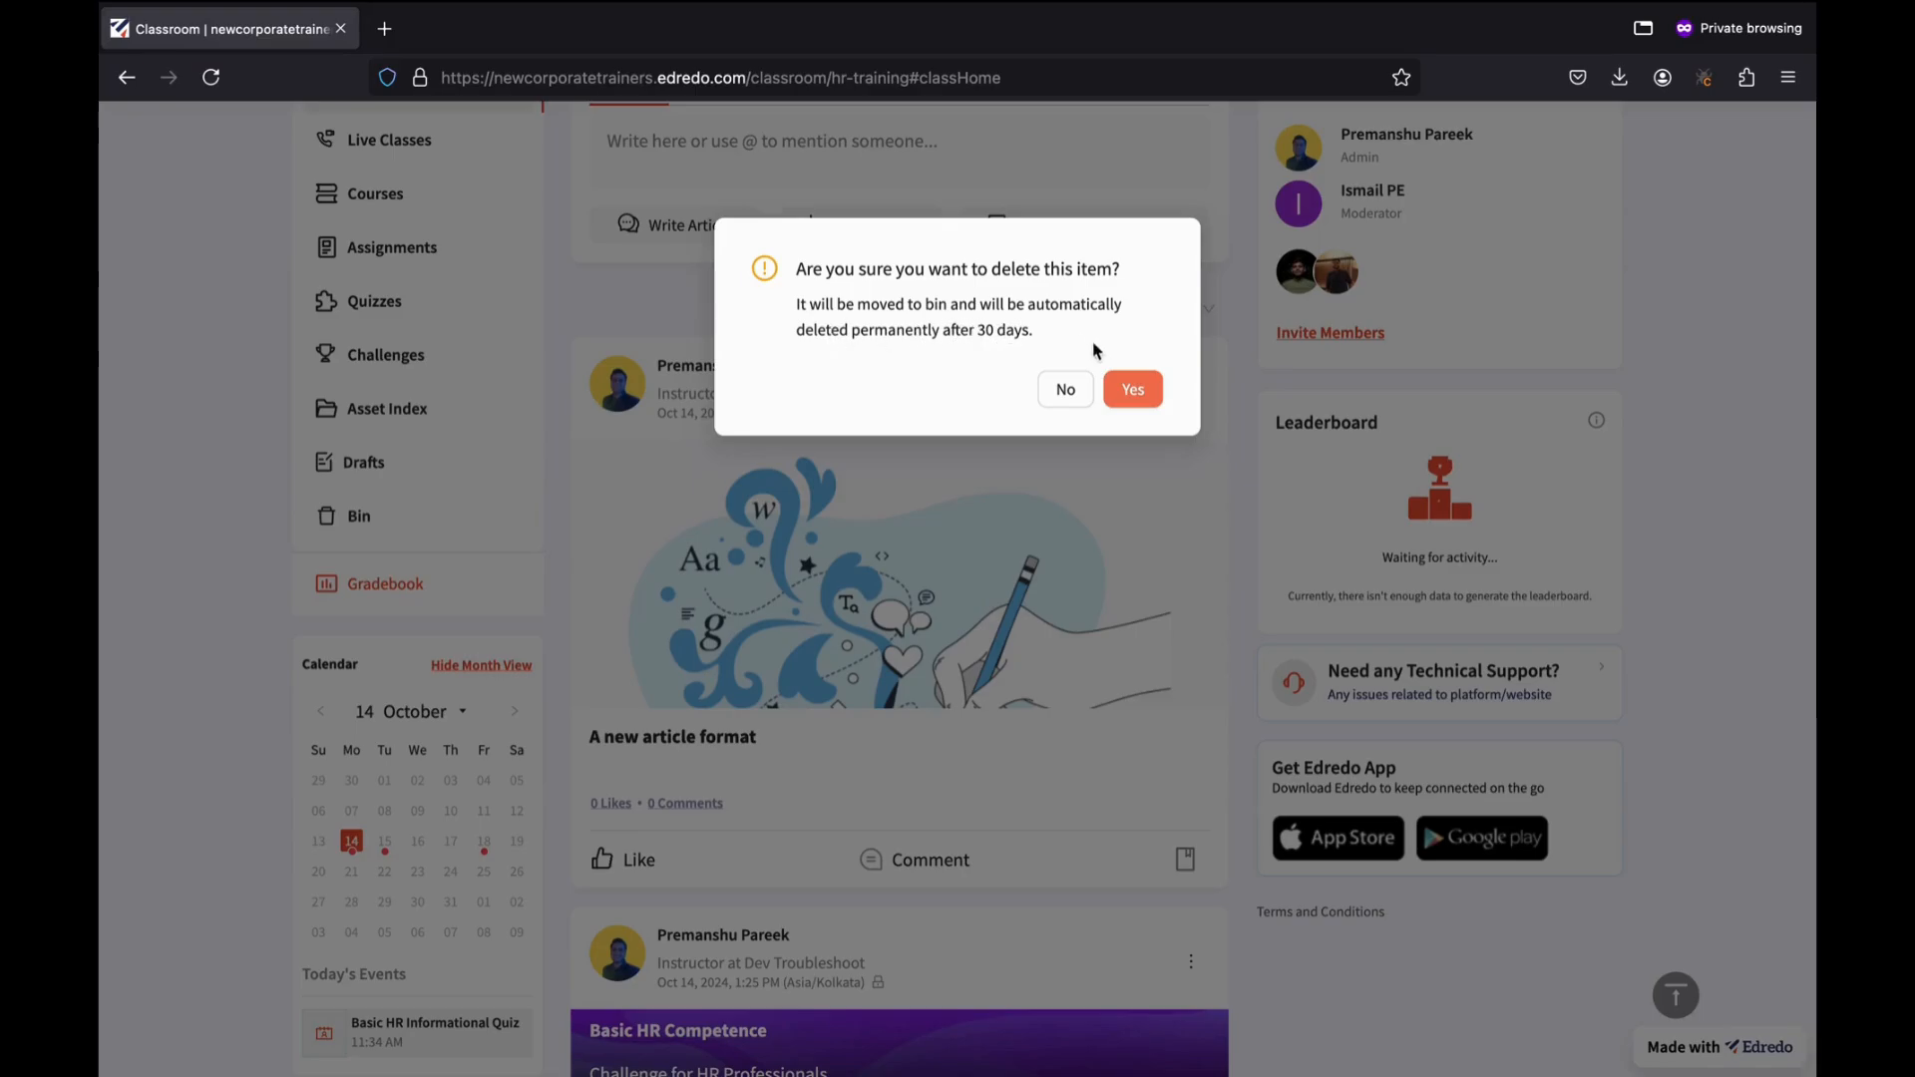
left_click(1130, 389)
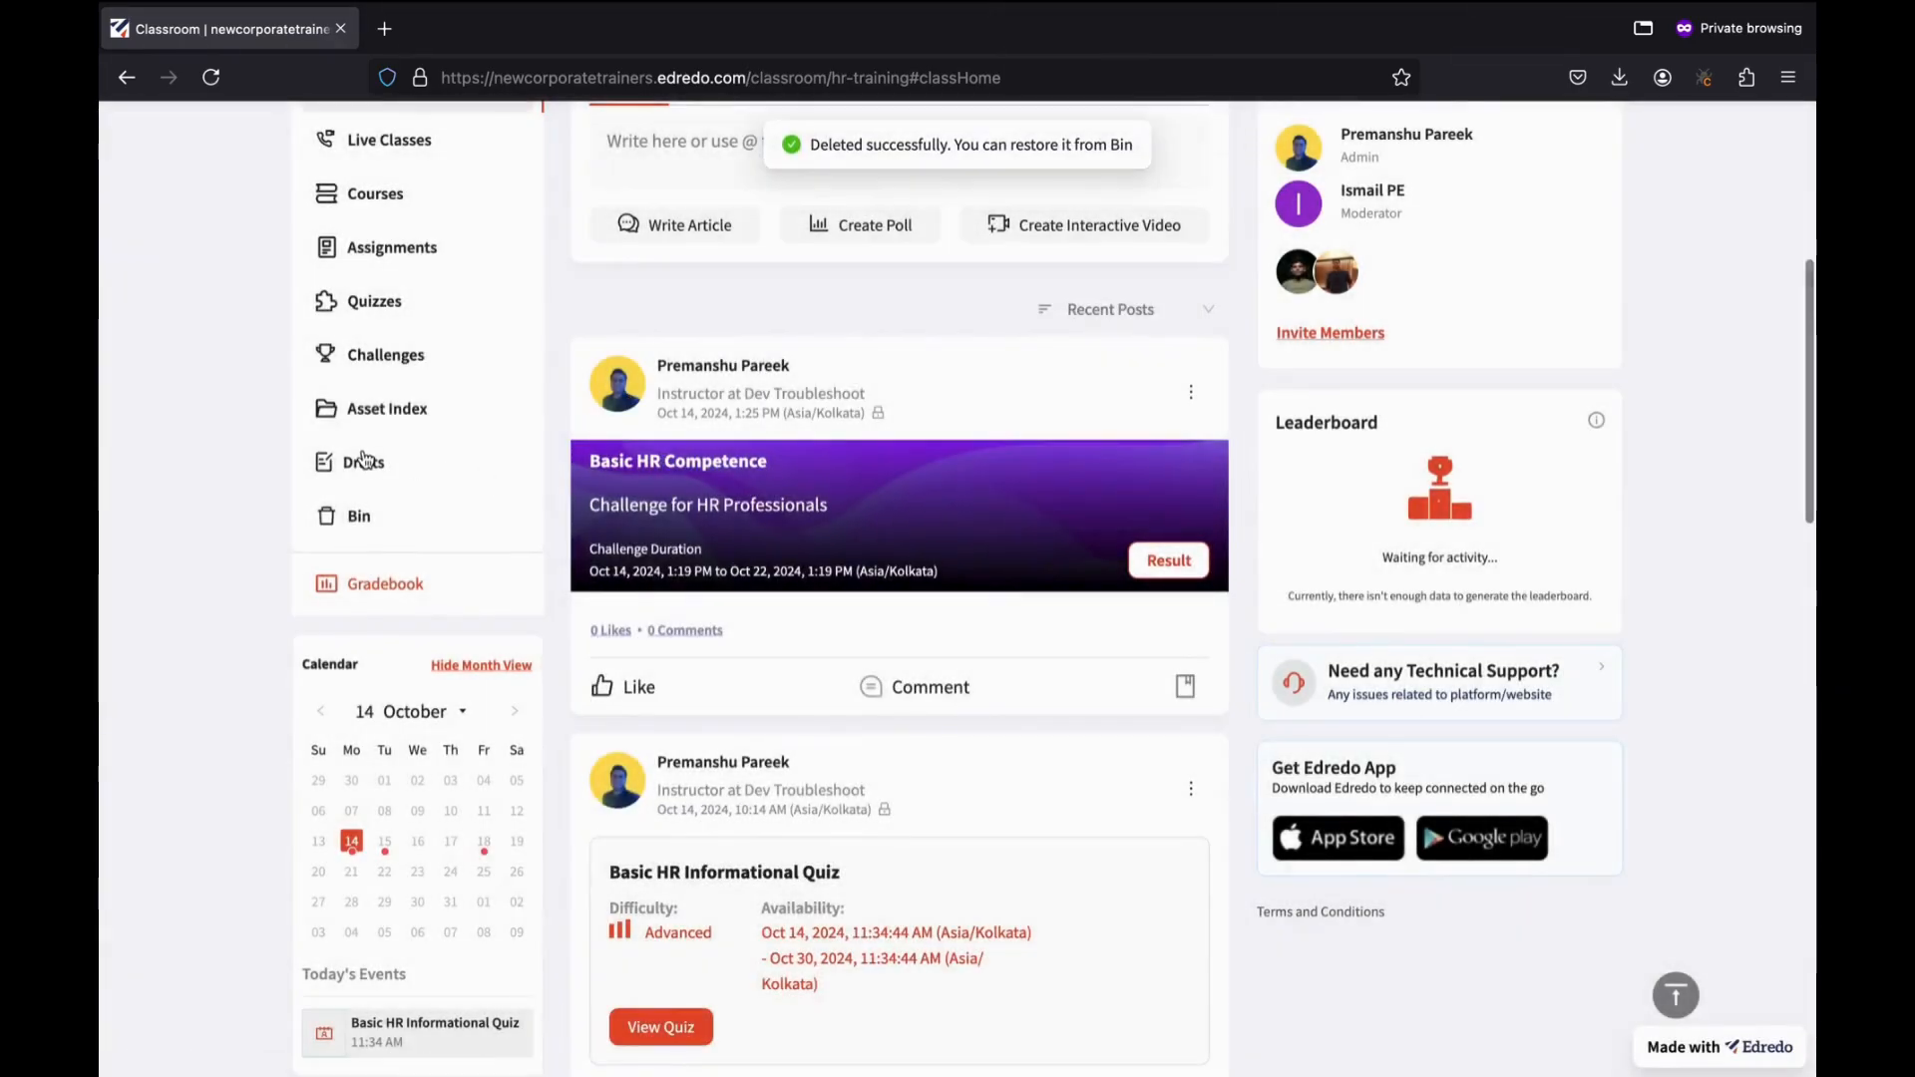
Select everything in the Bin and delete it permanently.
left_click(384, 520)
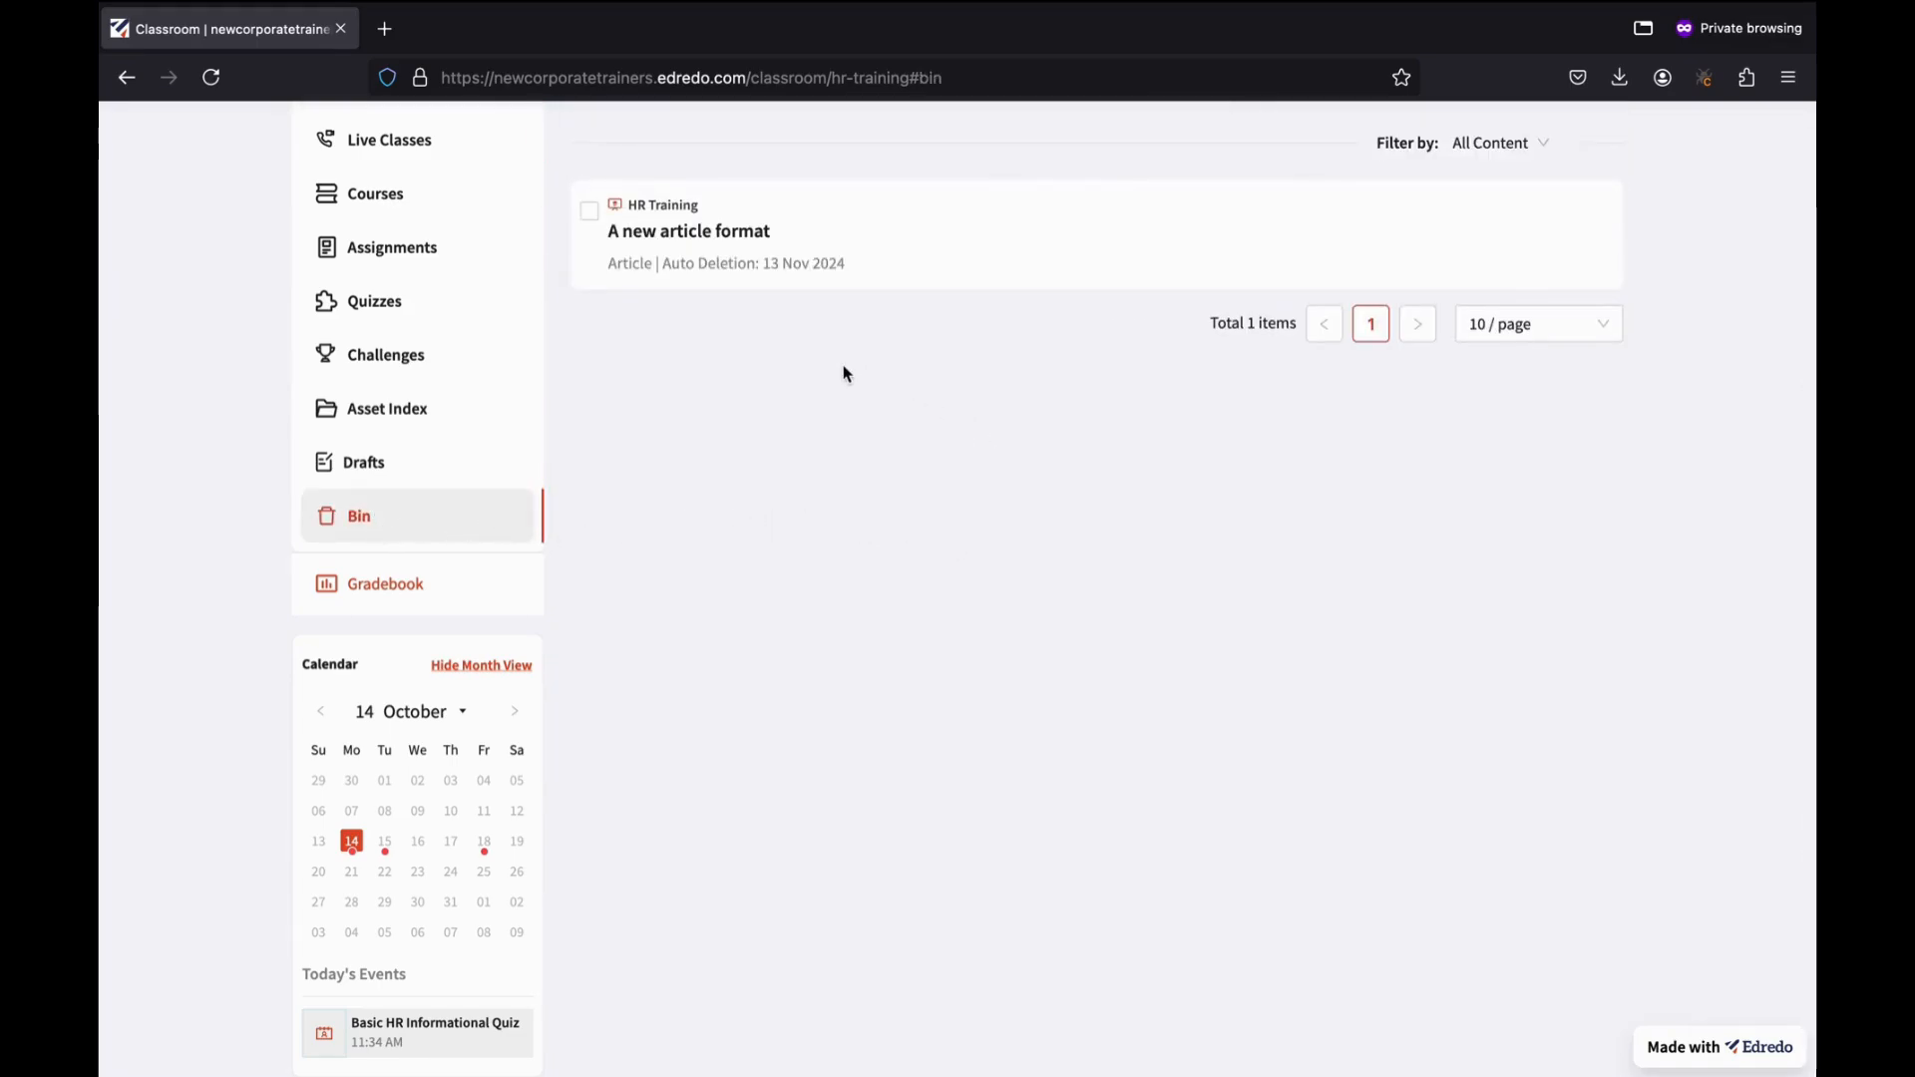
scroll(848, 374, "up", 2)
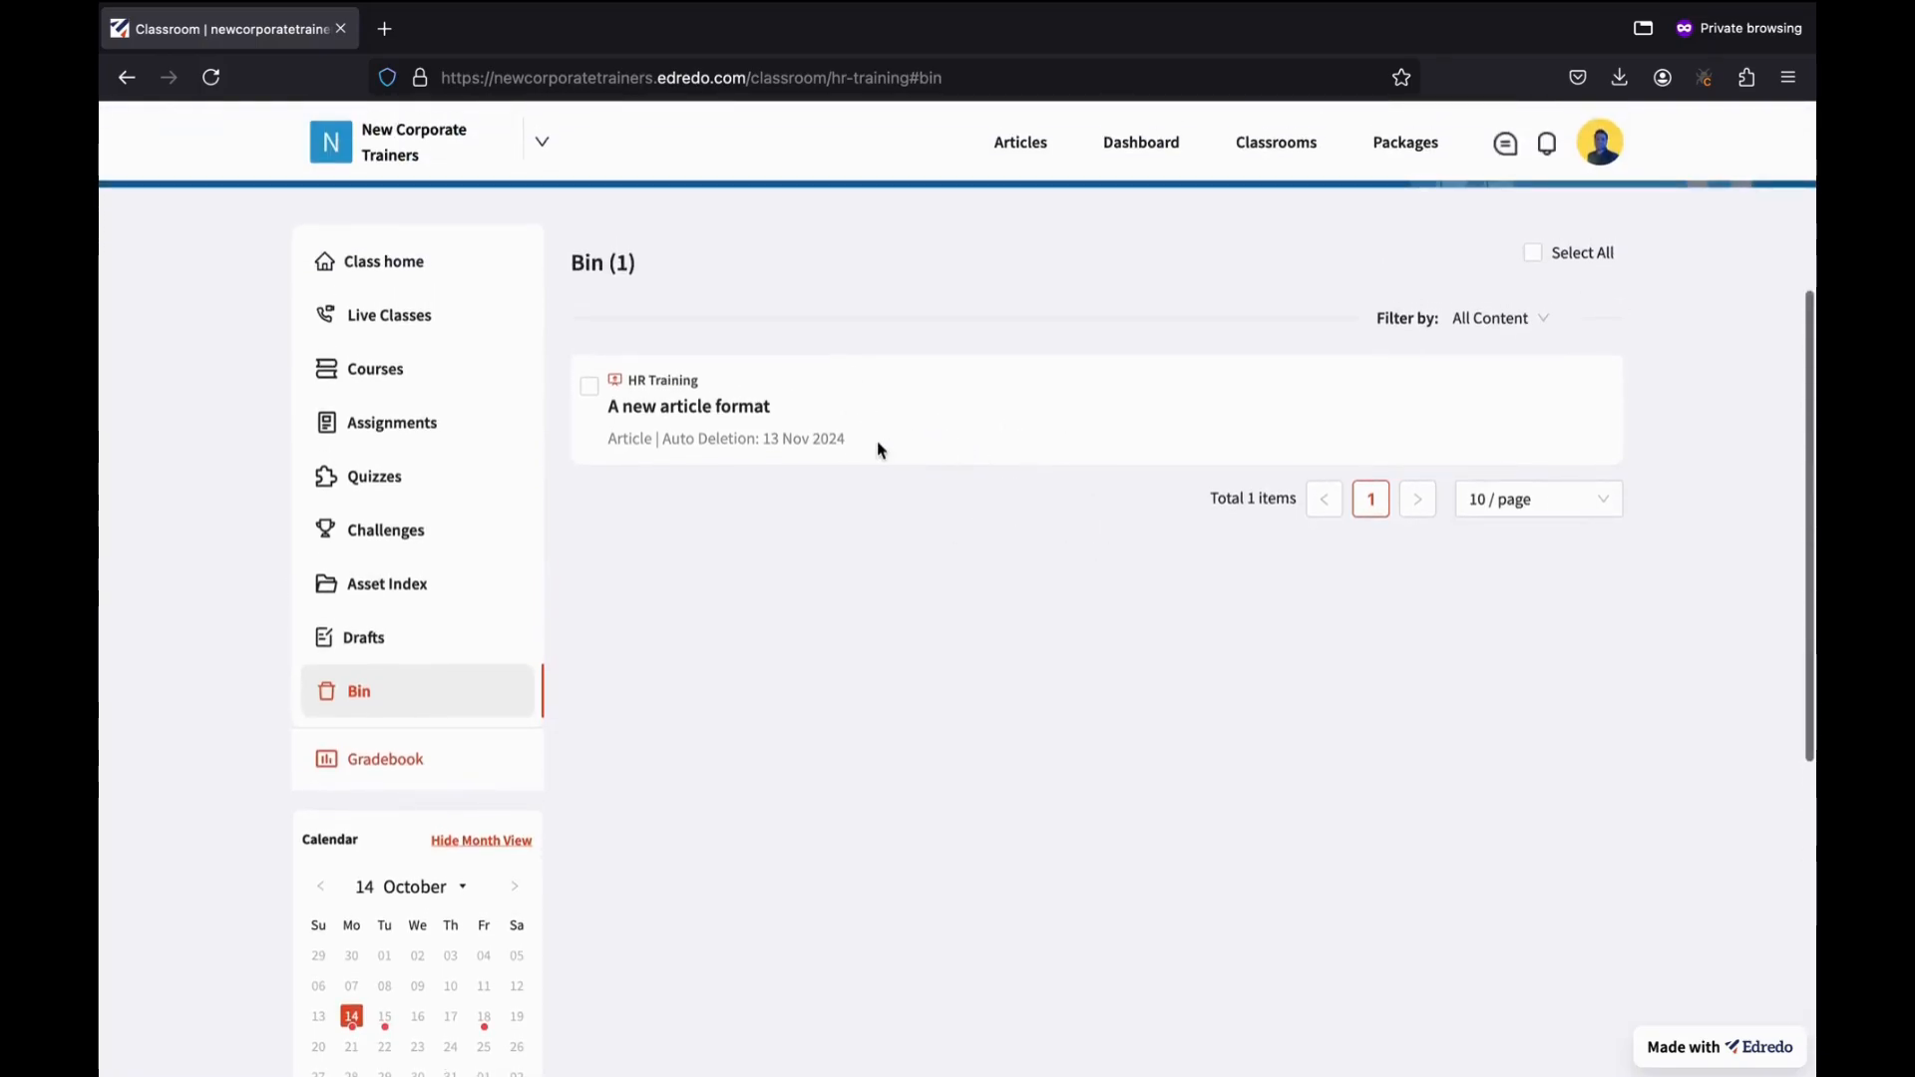
left_click(590, 397)
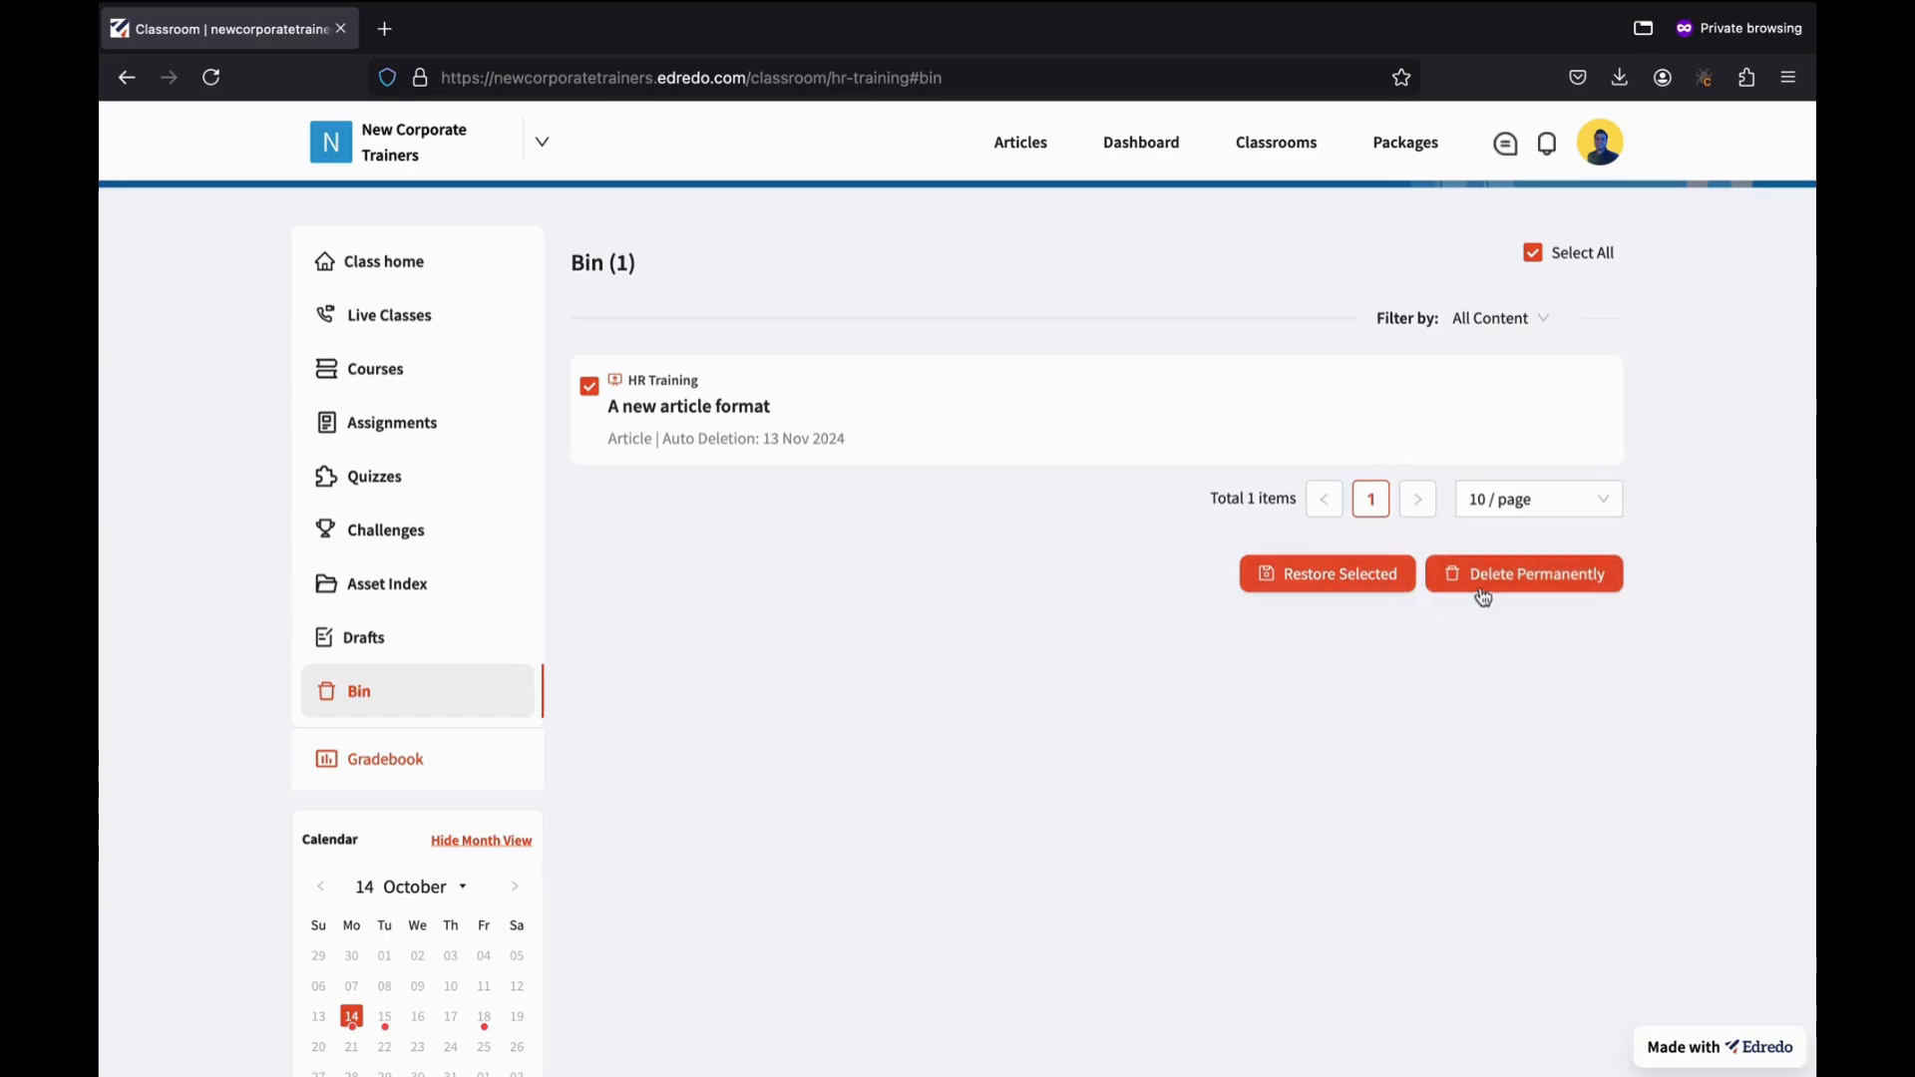
left_click(1521, 592)
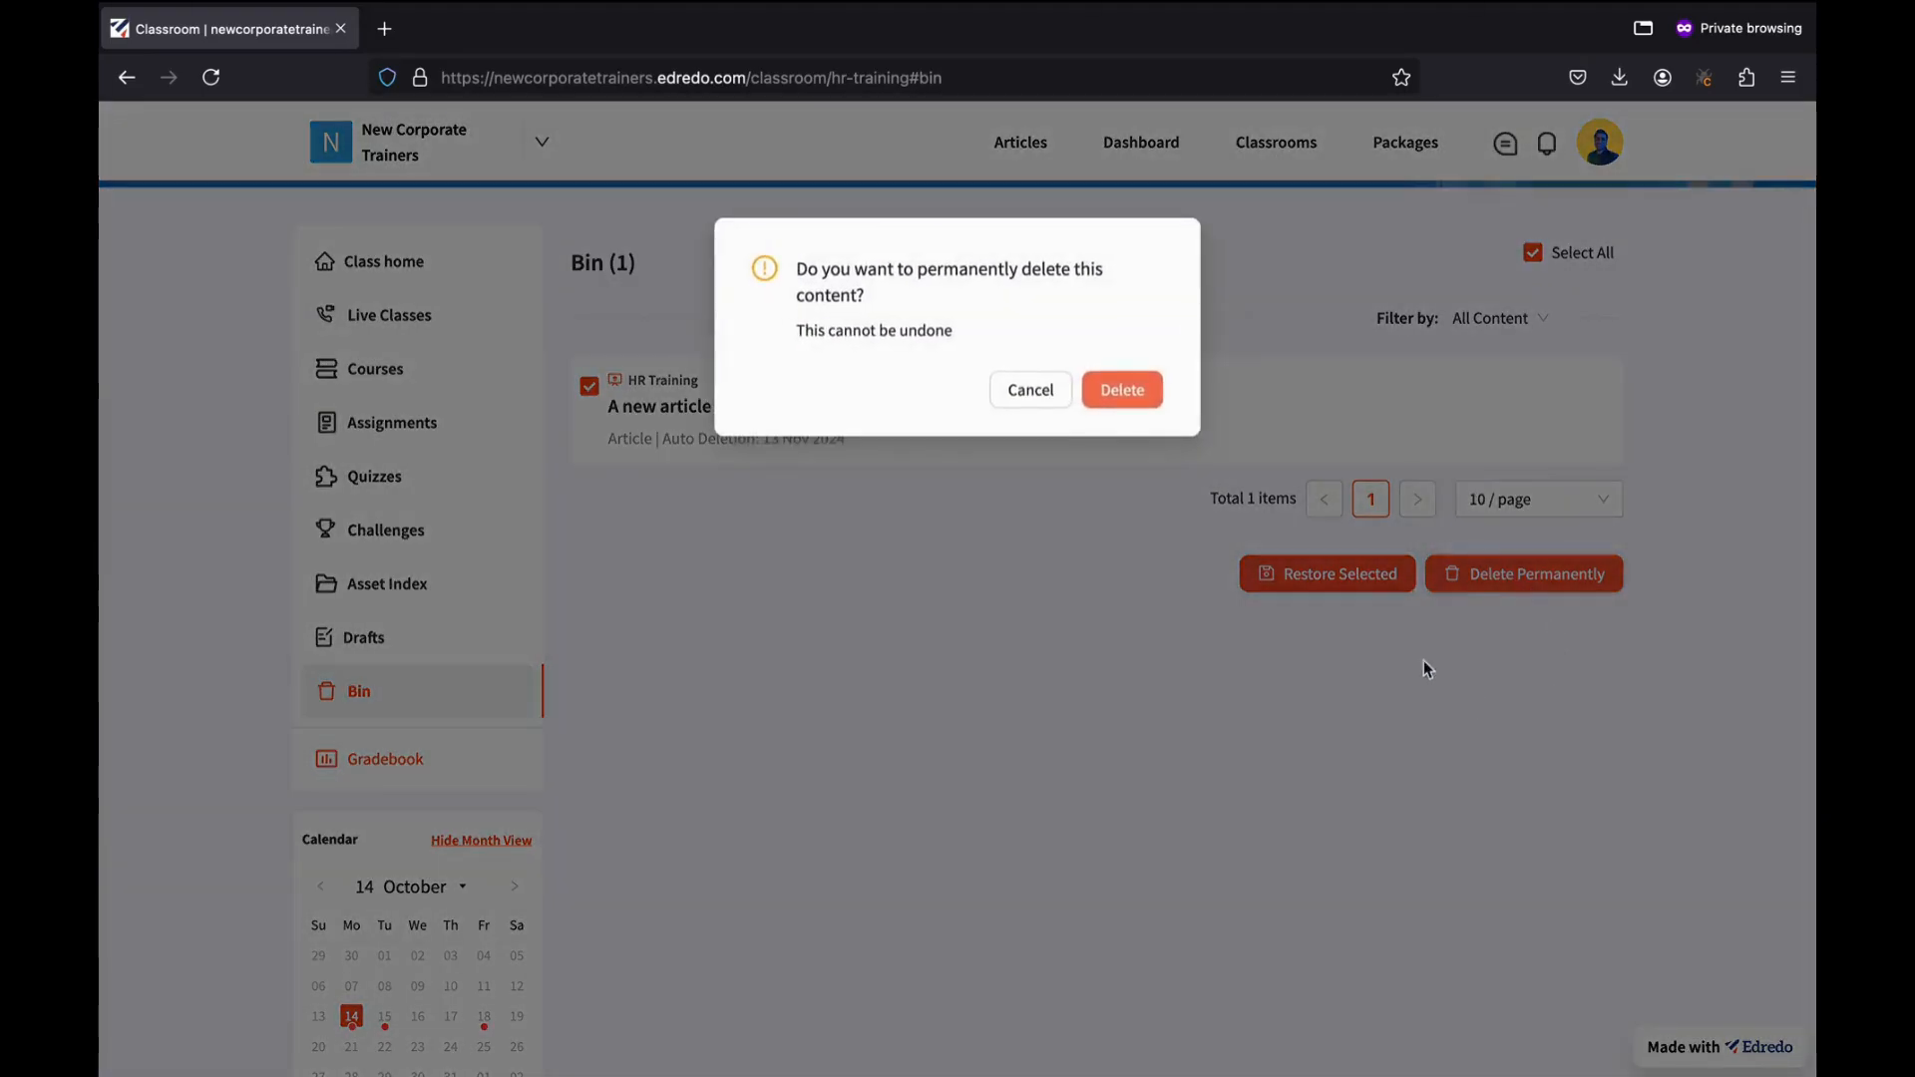
left_click(1142, 388)
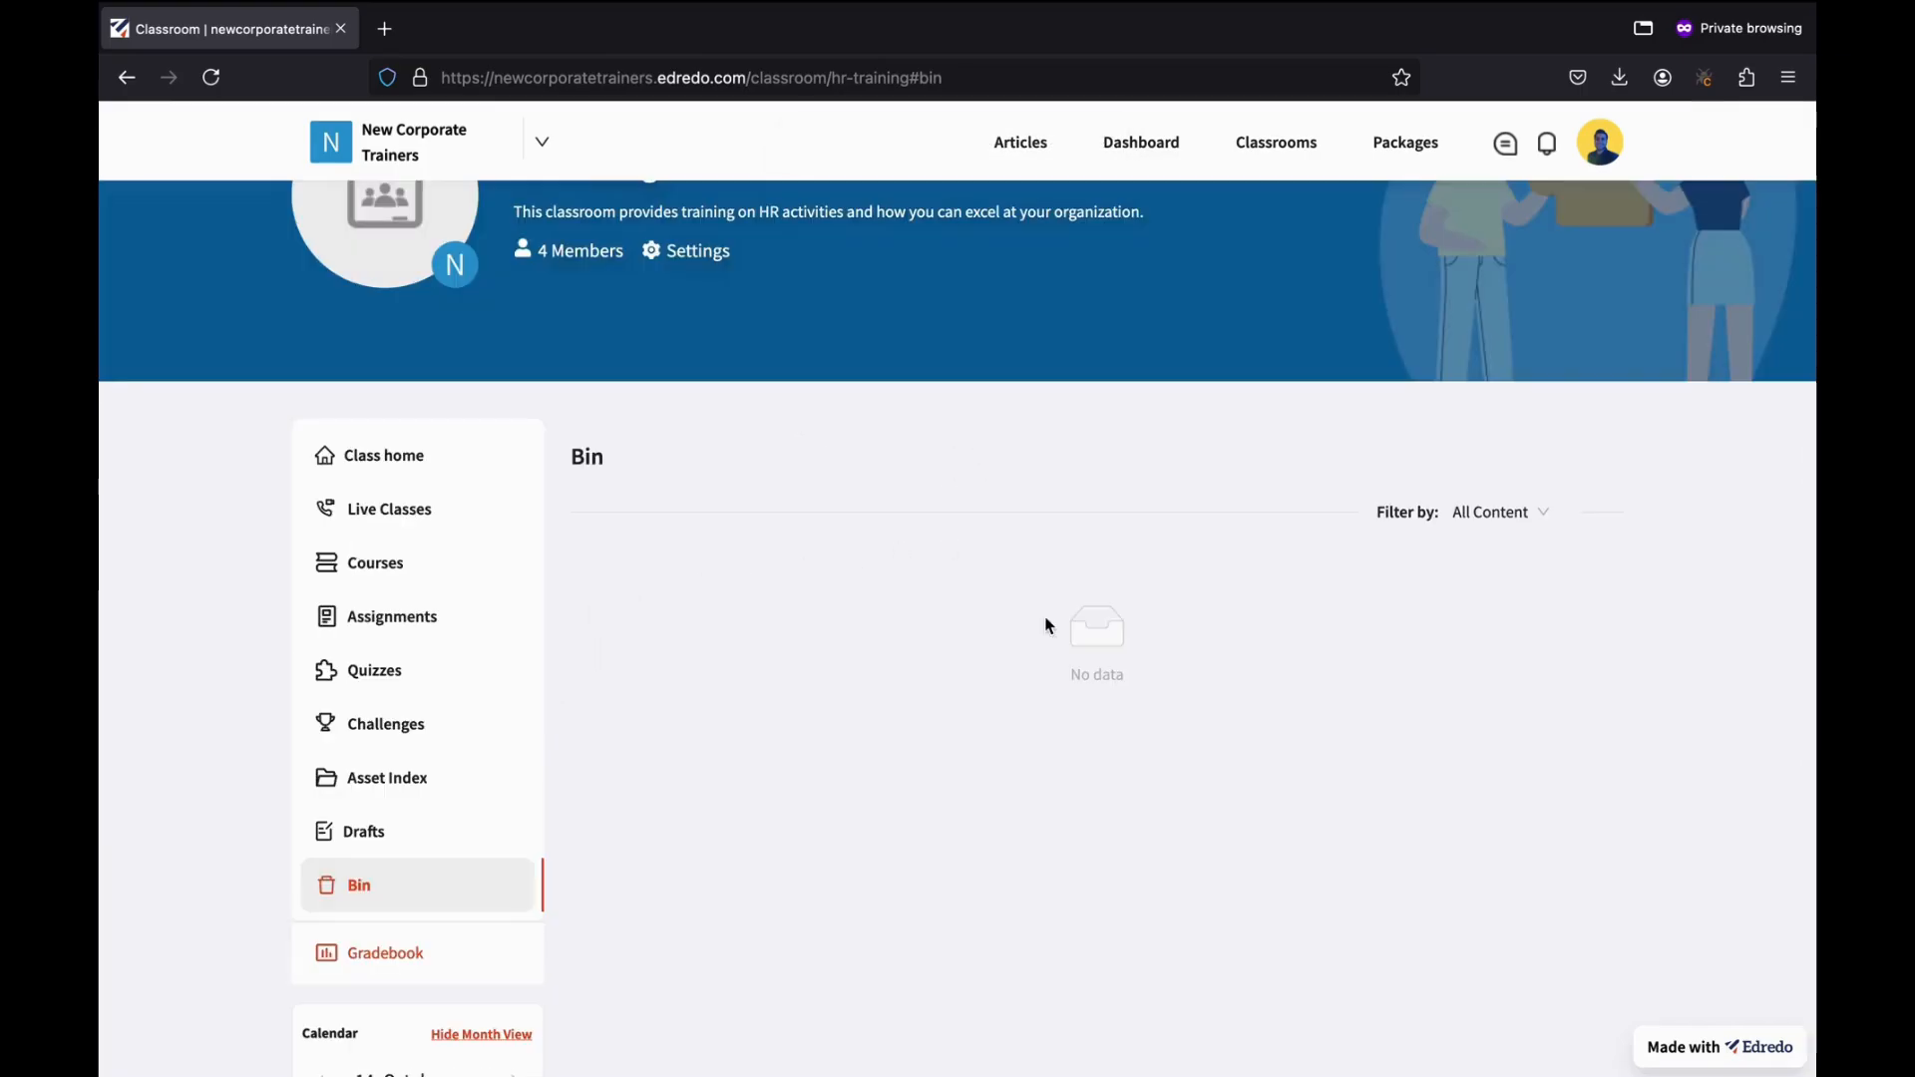
scroll(947, 543, "up", 2)
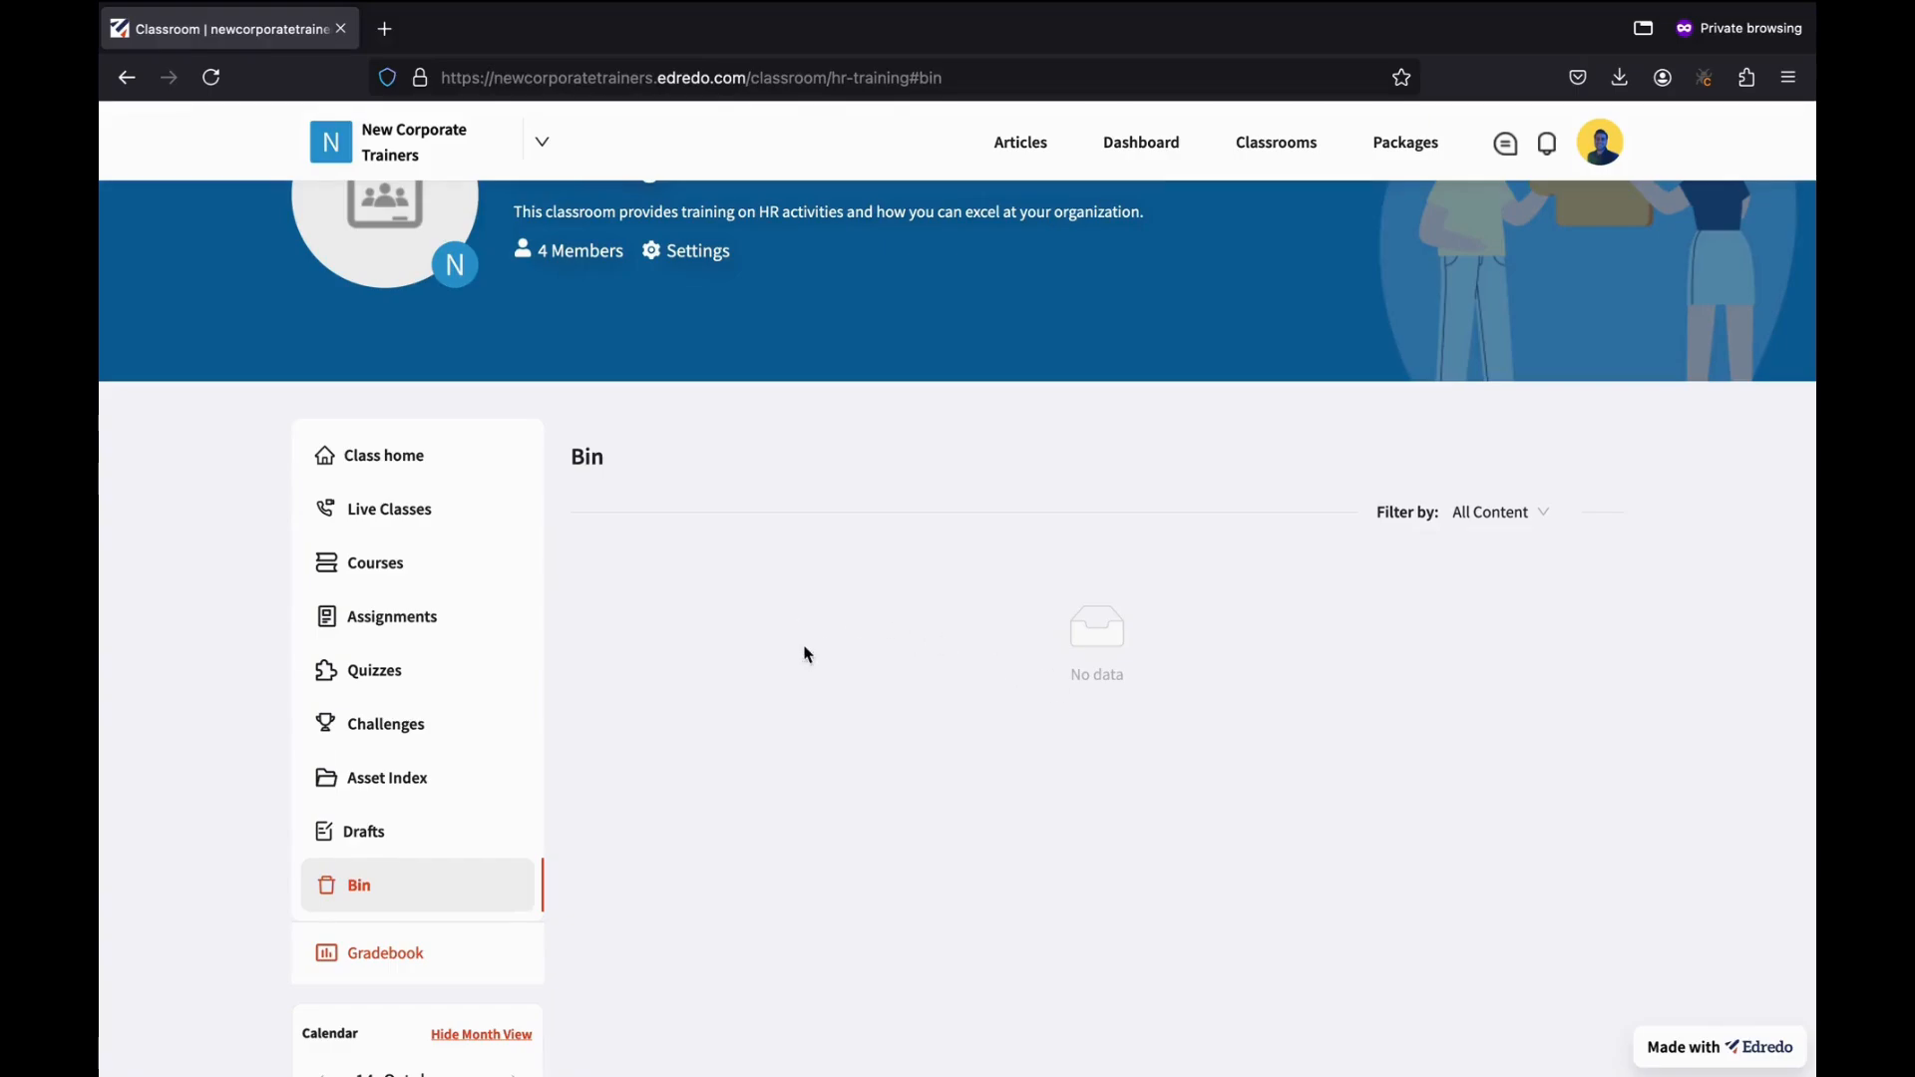
Open the Gradebook and view the marks history for the 50 and 10 scores.
left_click(432, 959)
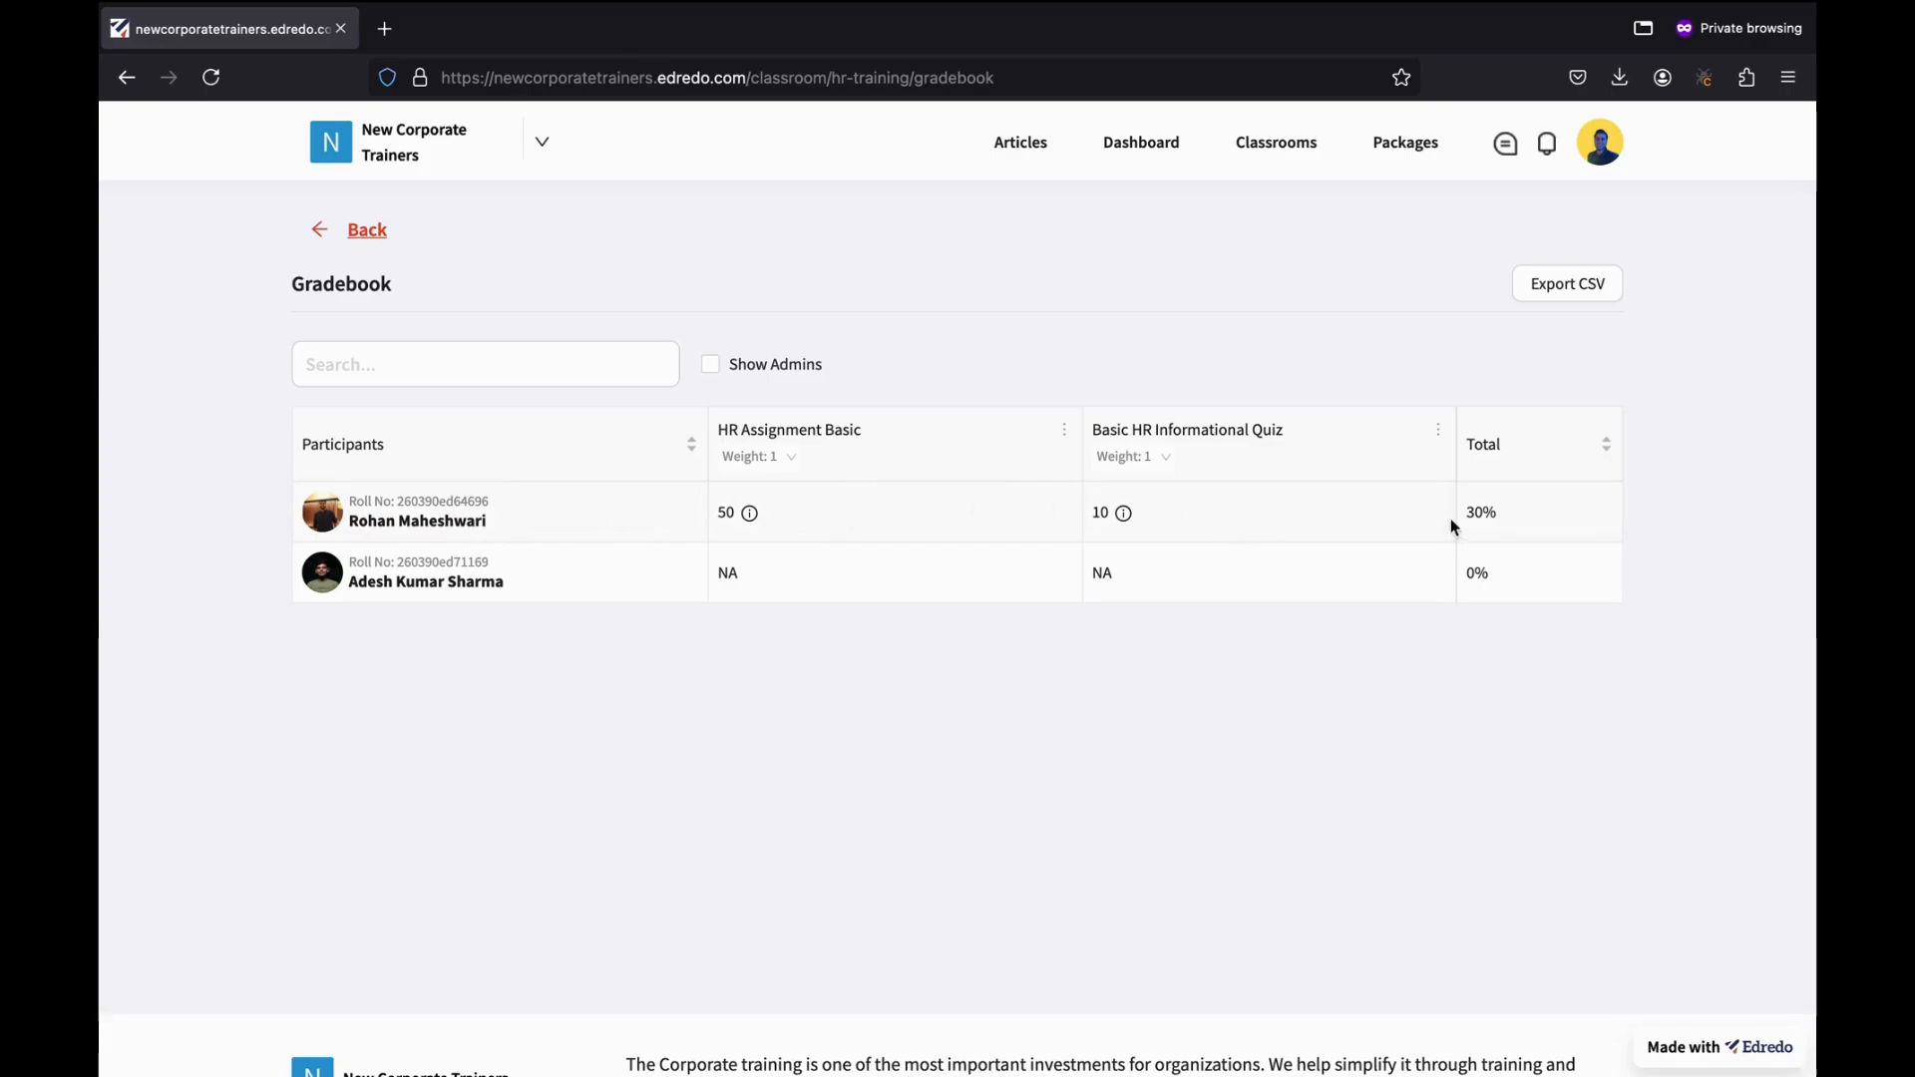
left_click(752, 516)
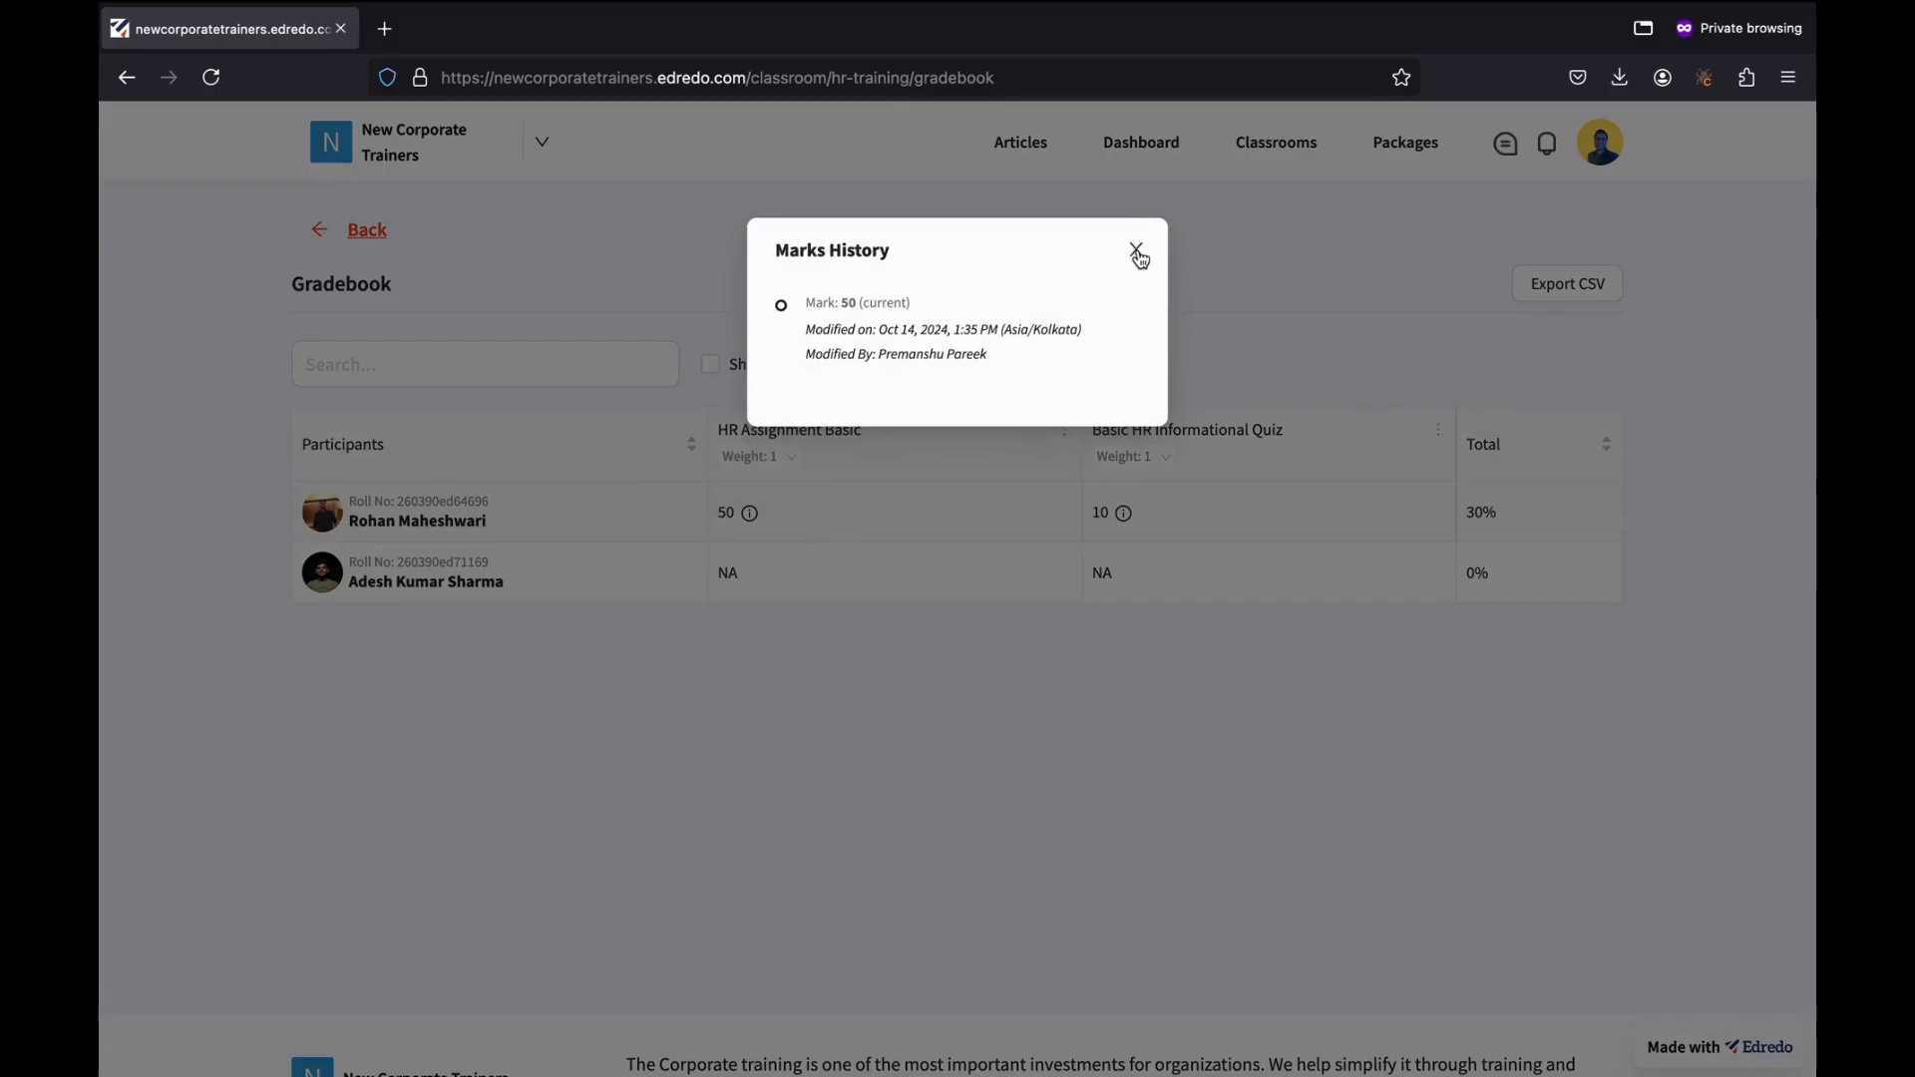
left_click(1136, 249)
left_click(1123, 513)
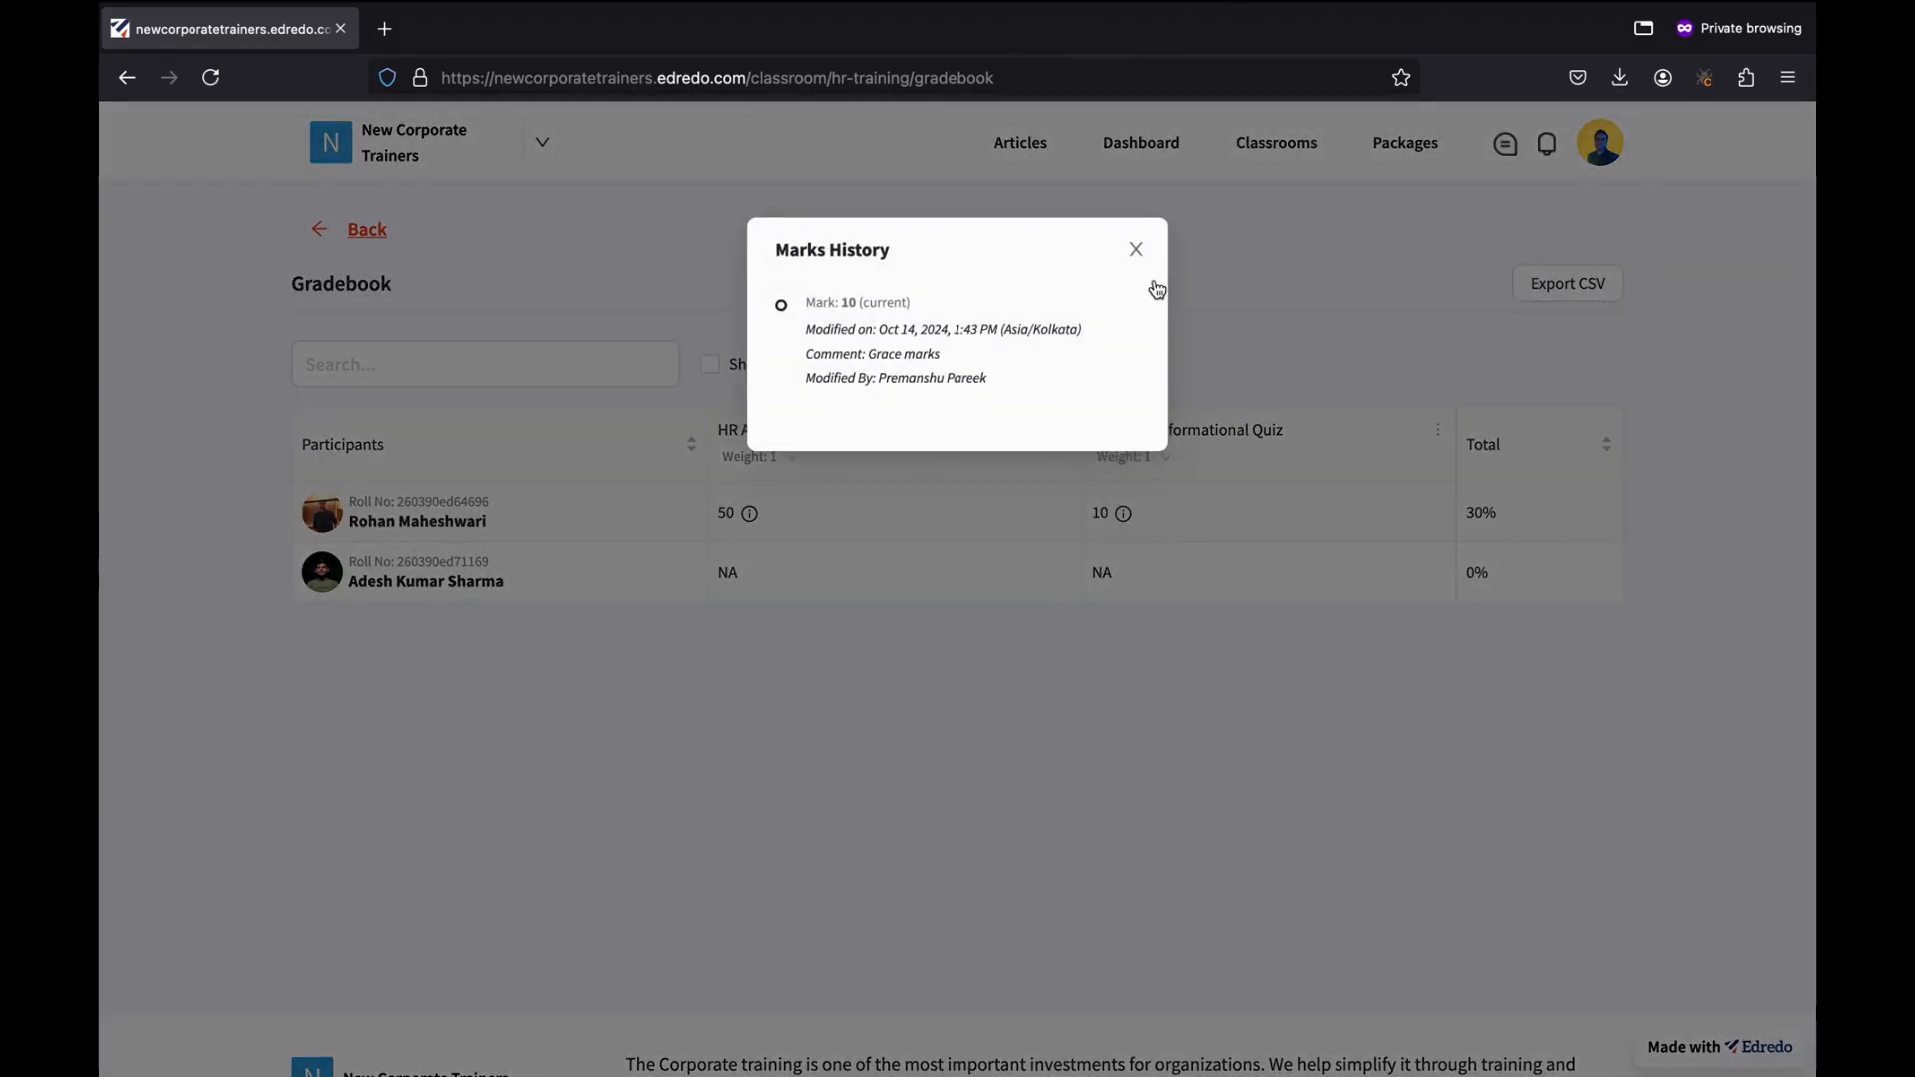
left_click(1136, 249)
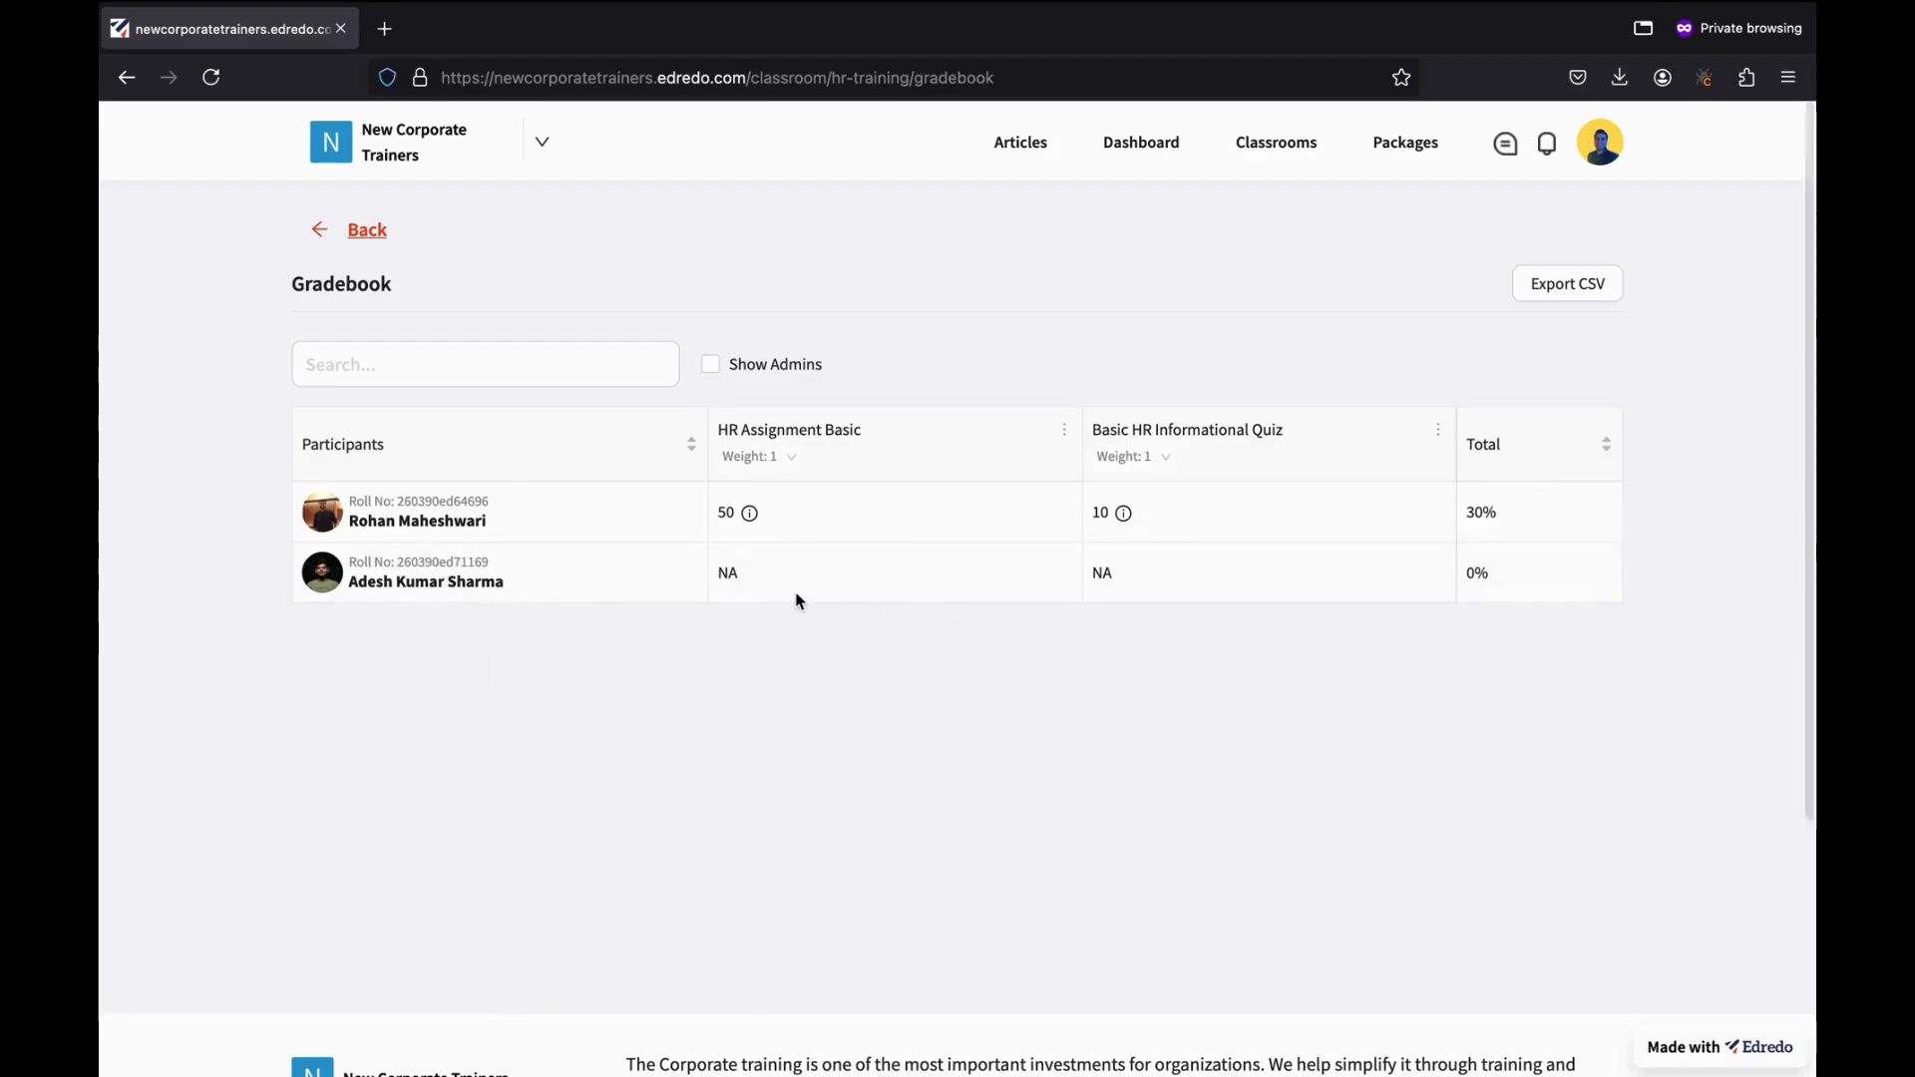
Try entering 10 for the second participant's NA score, then discard the edit.
left_click(729, 583)
left_click(829, 448)
type("10")
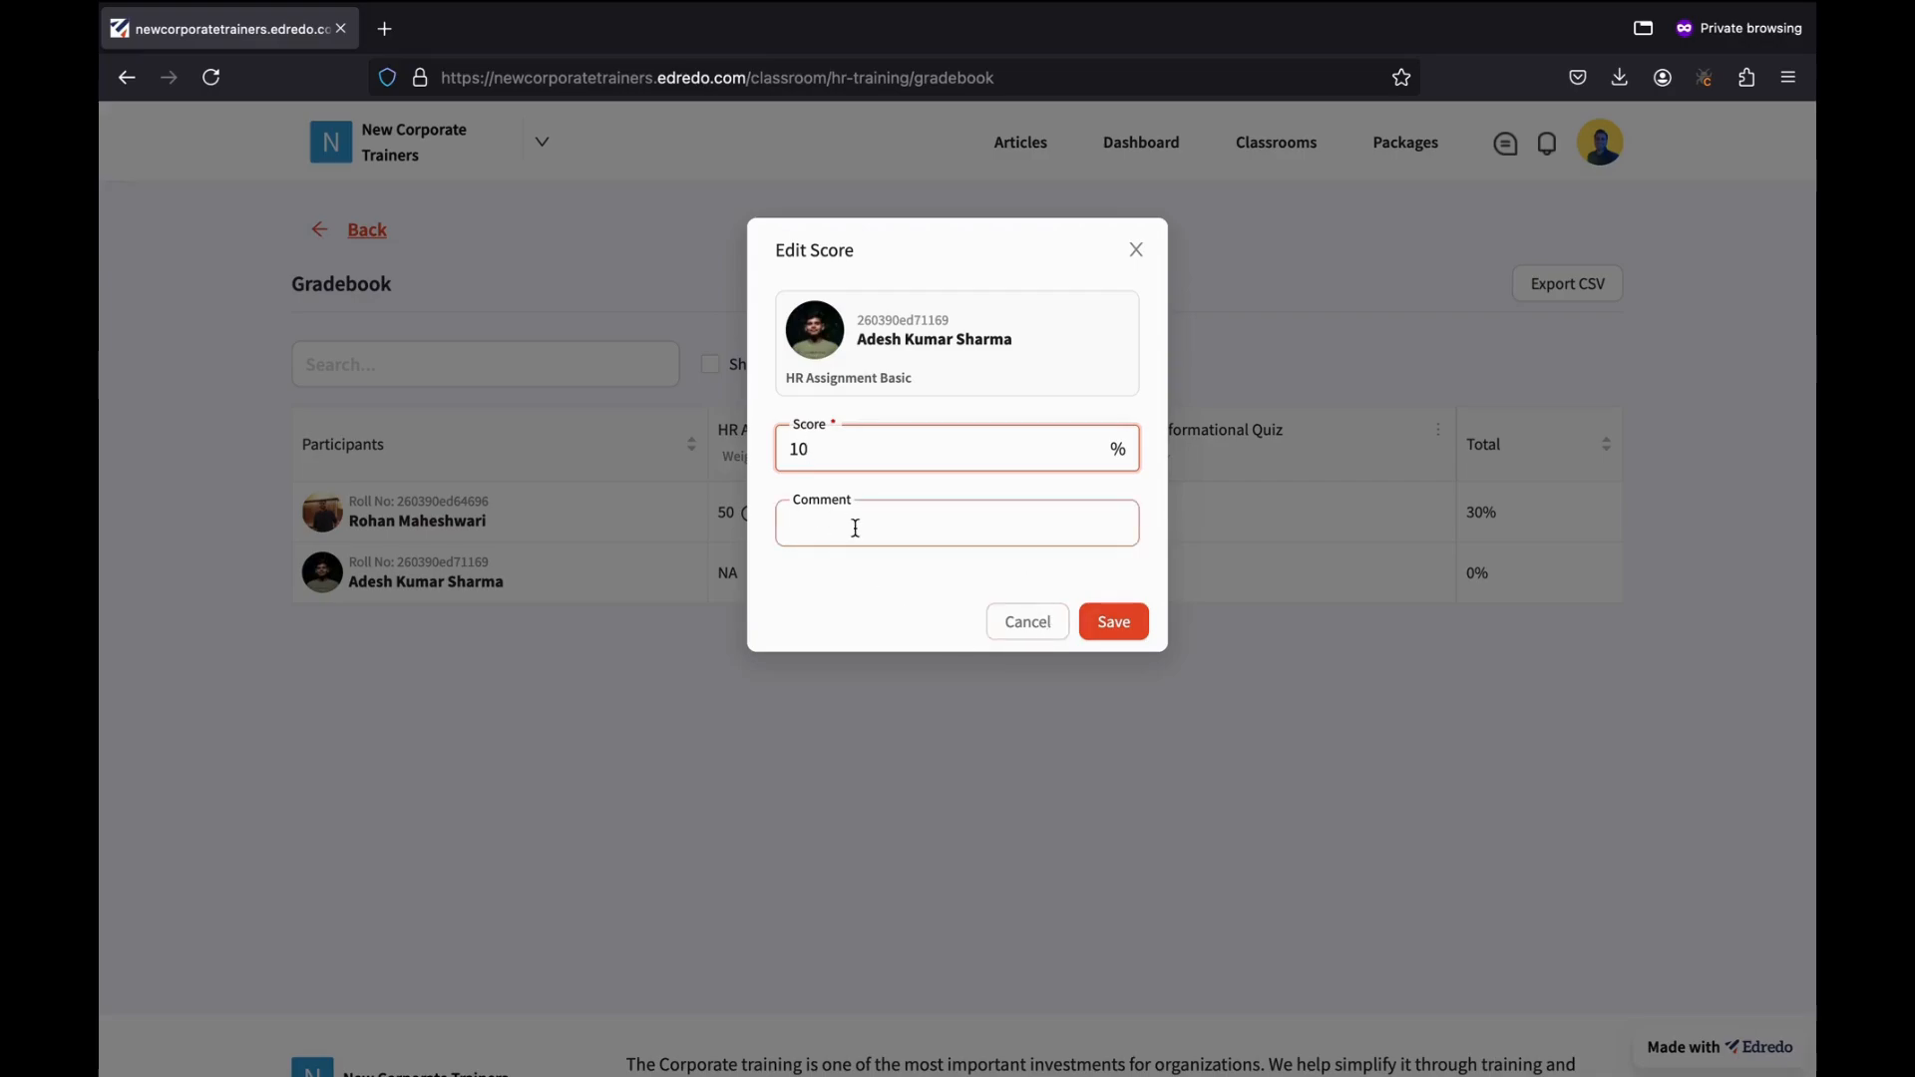
left_click(1138, 253)
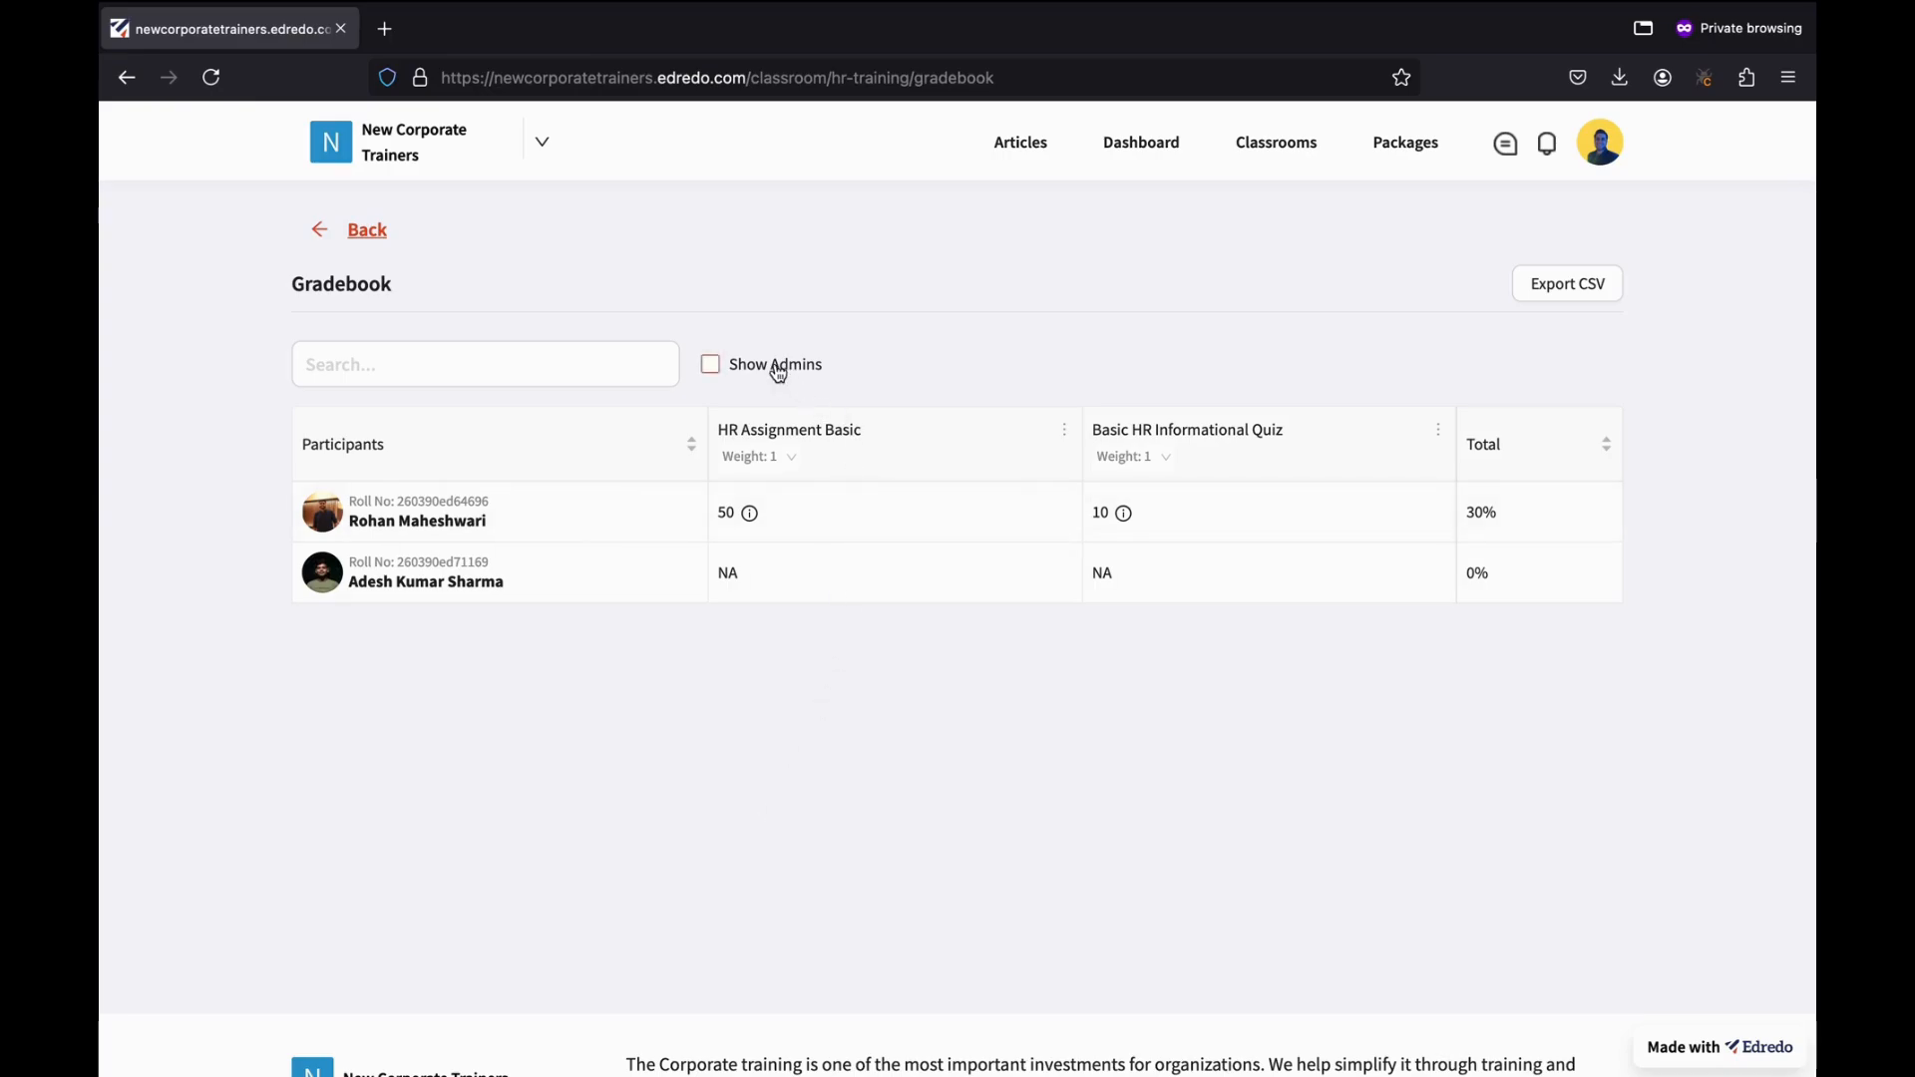
Show admins, set HR Assignment Basic's weight to 0, and export HR_Training_Gradebook.csv.
left_click(712, 367)
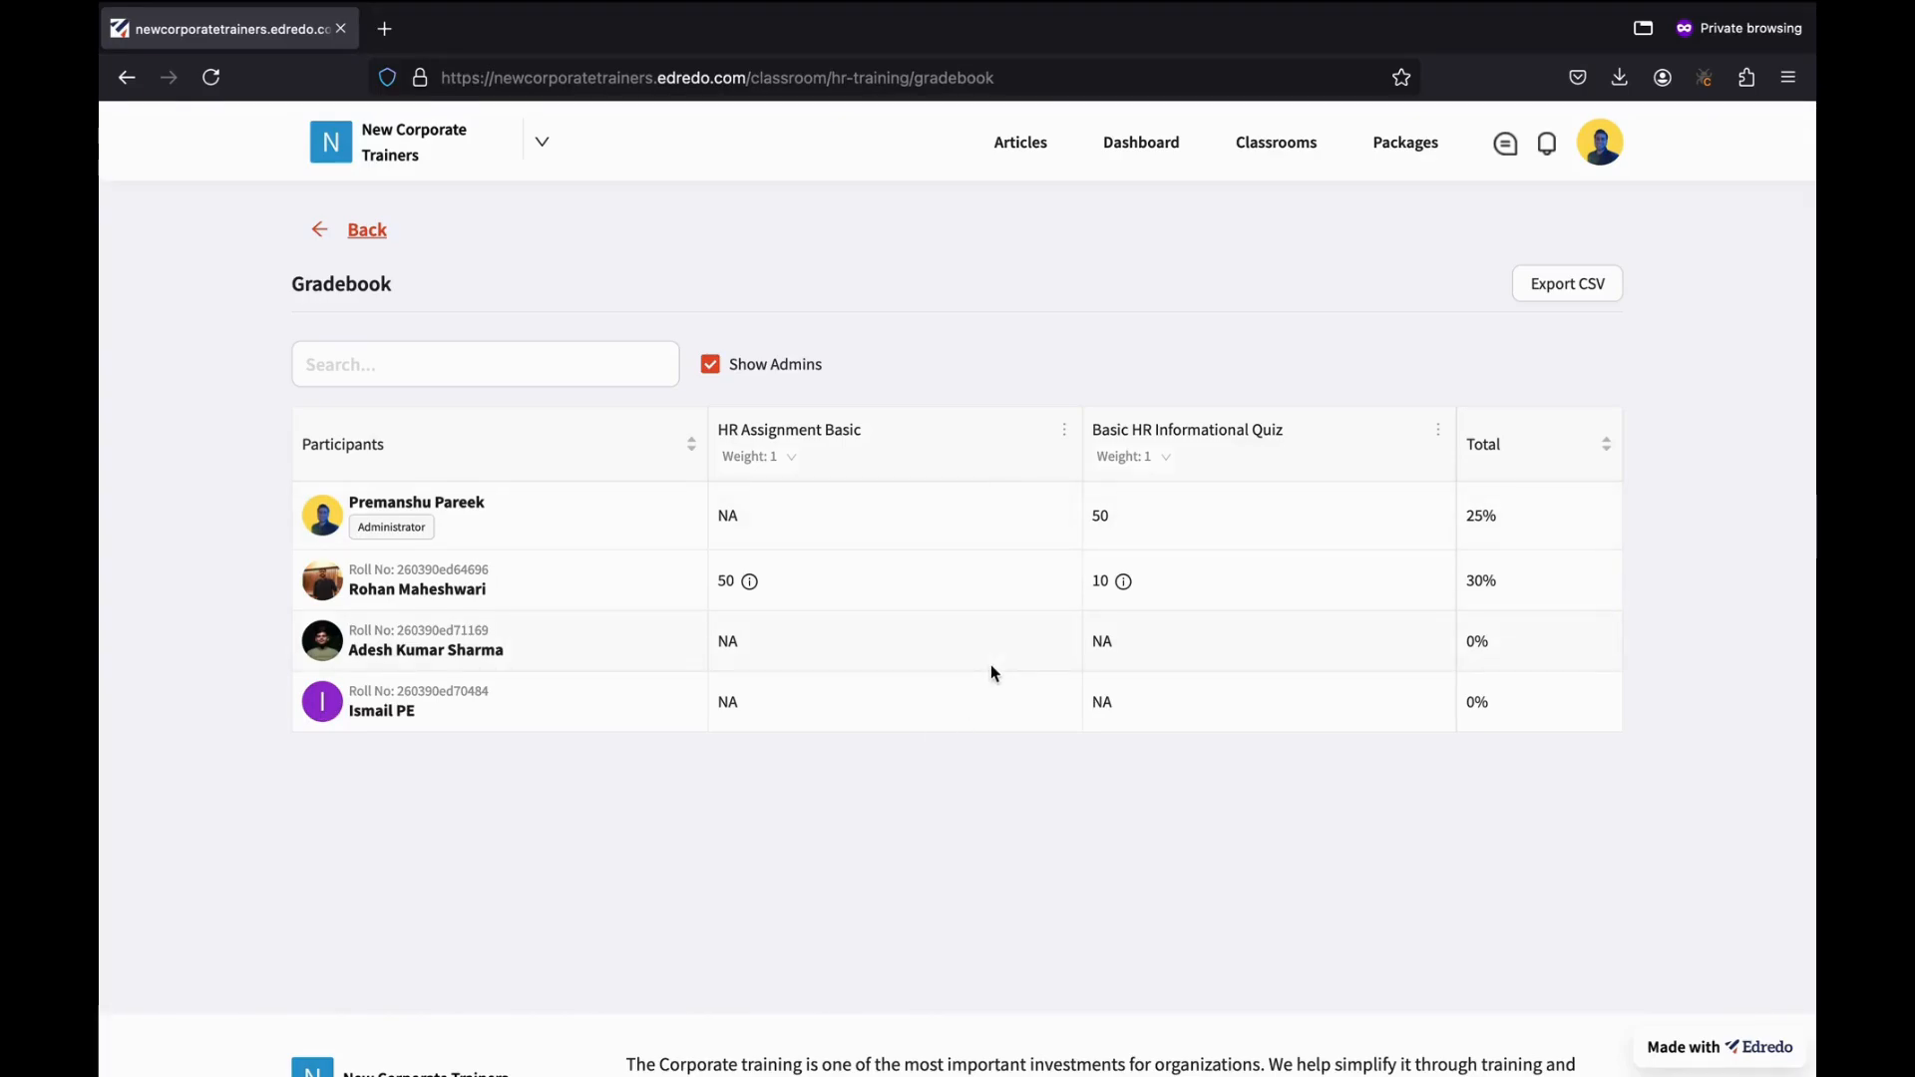
left_click(774, 459)
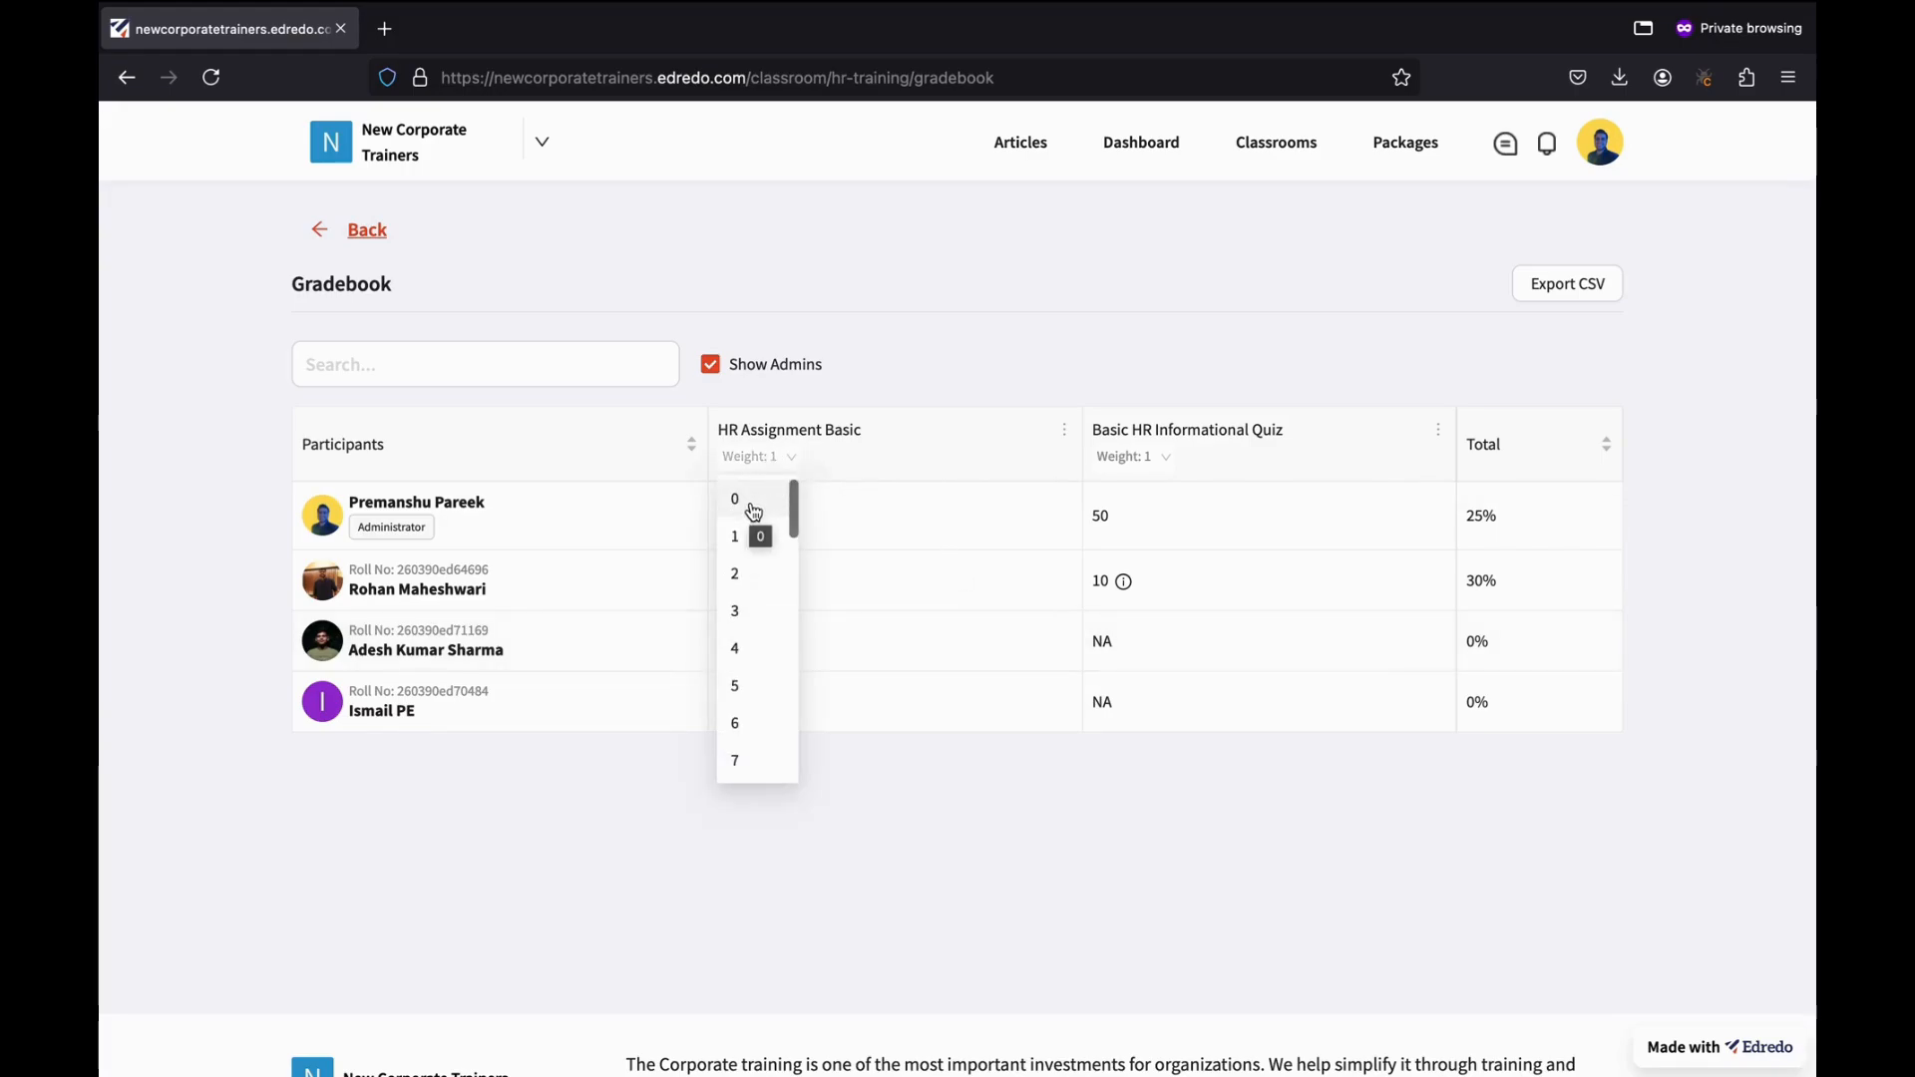
left_click(999, 557)
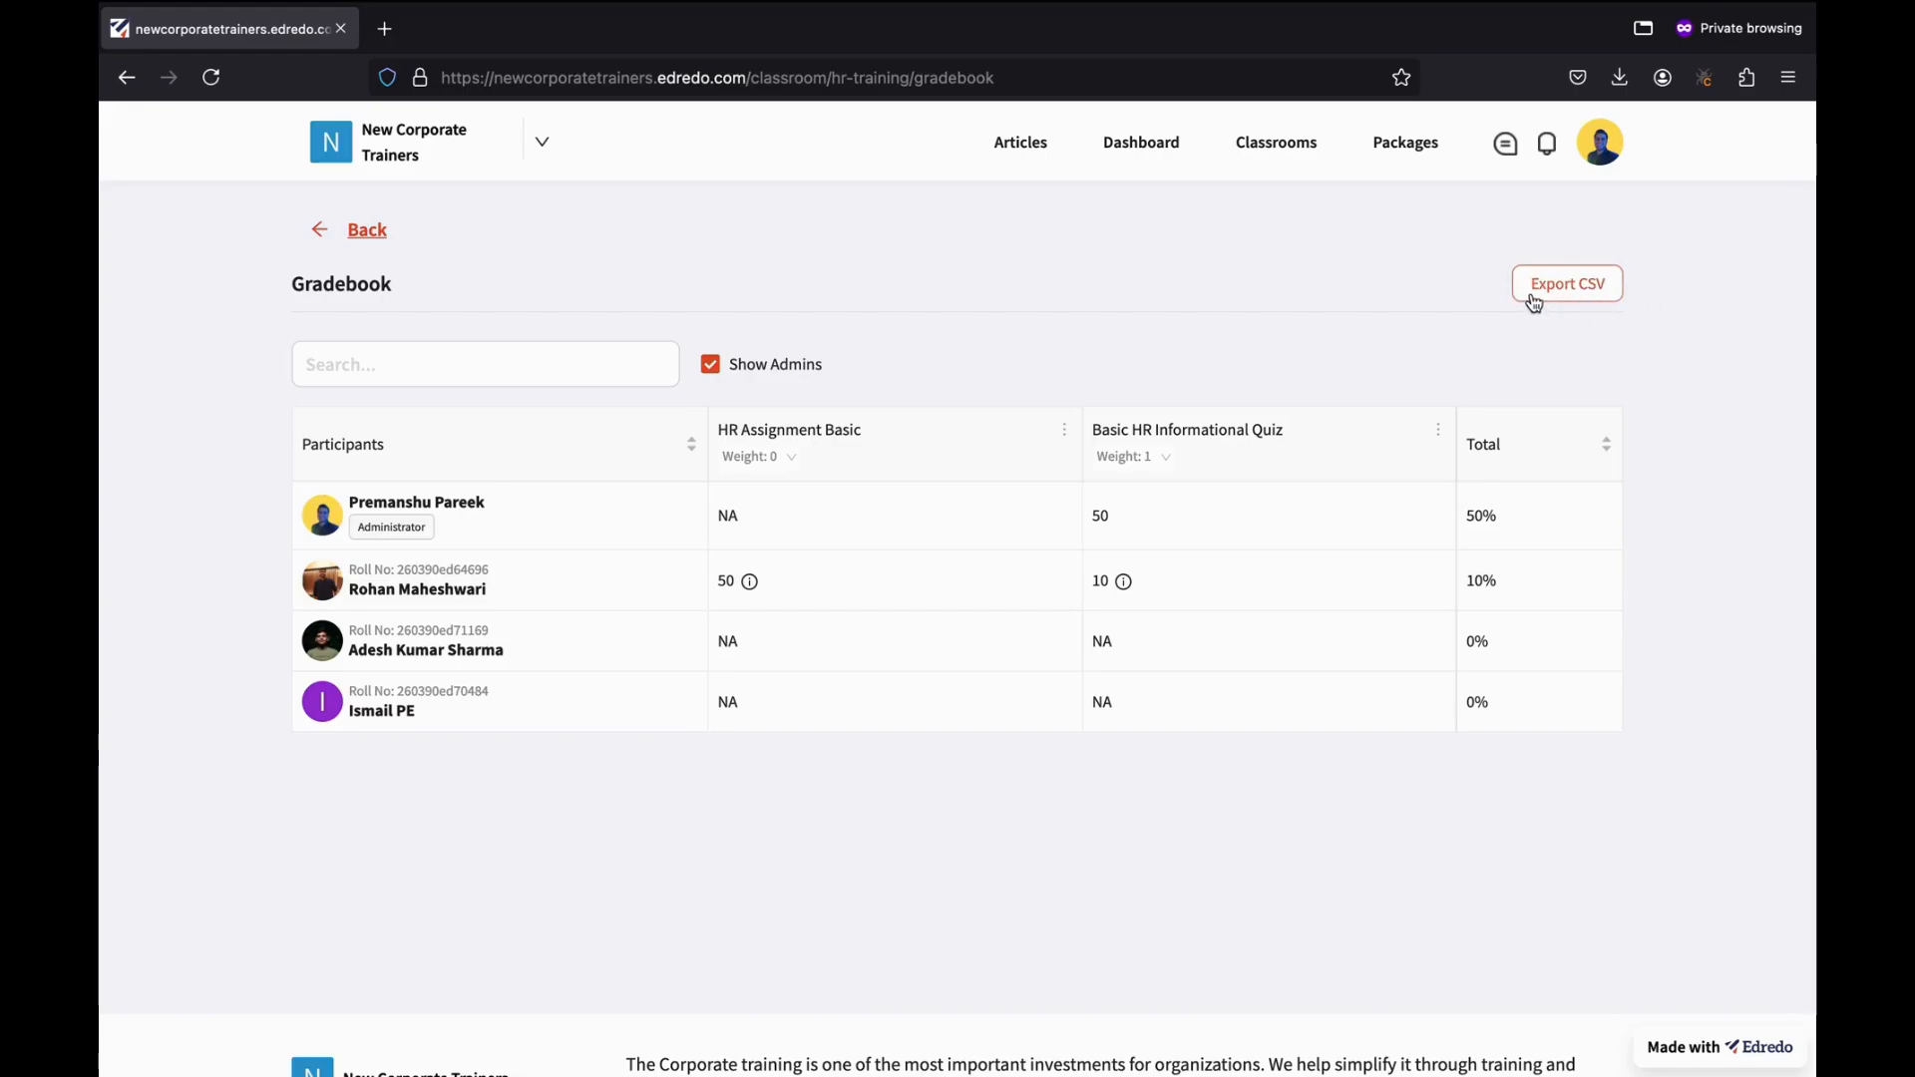
left_click(1575, 292)
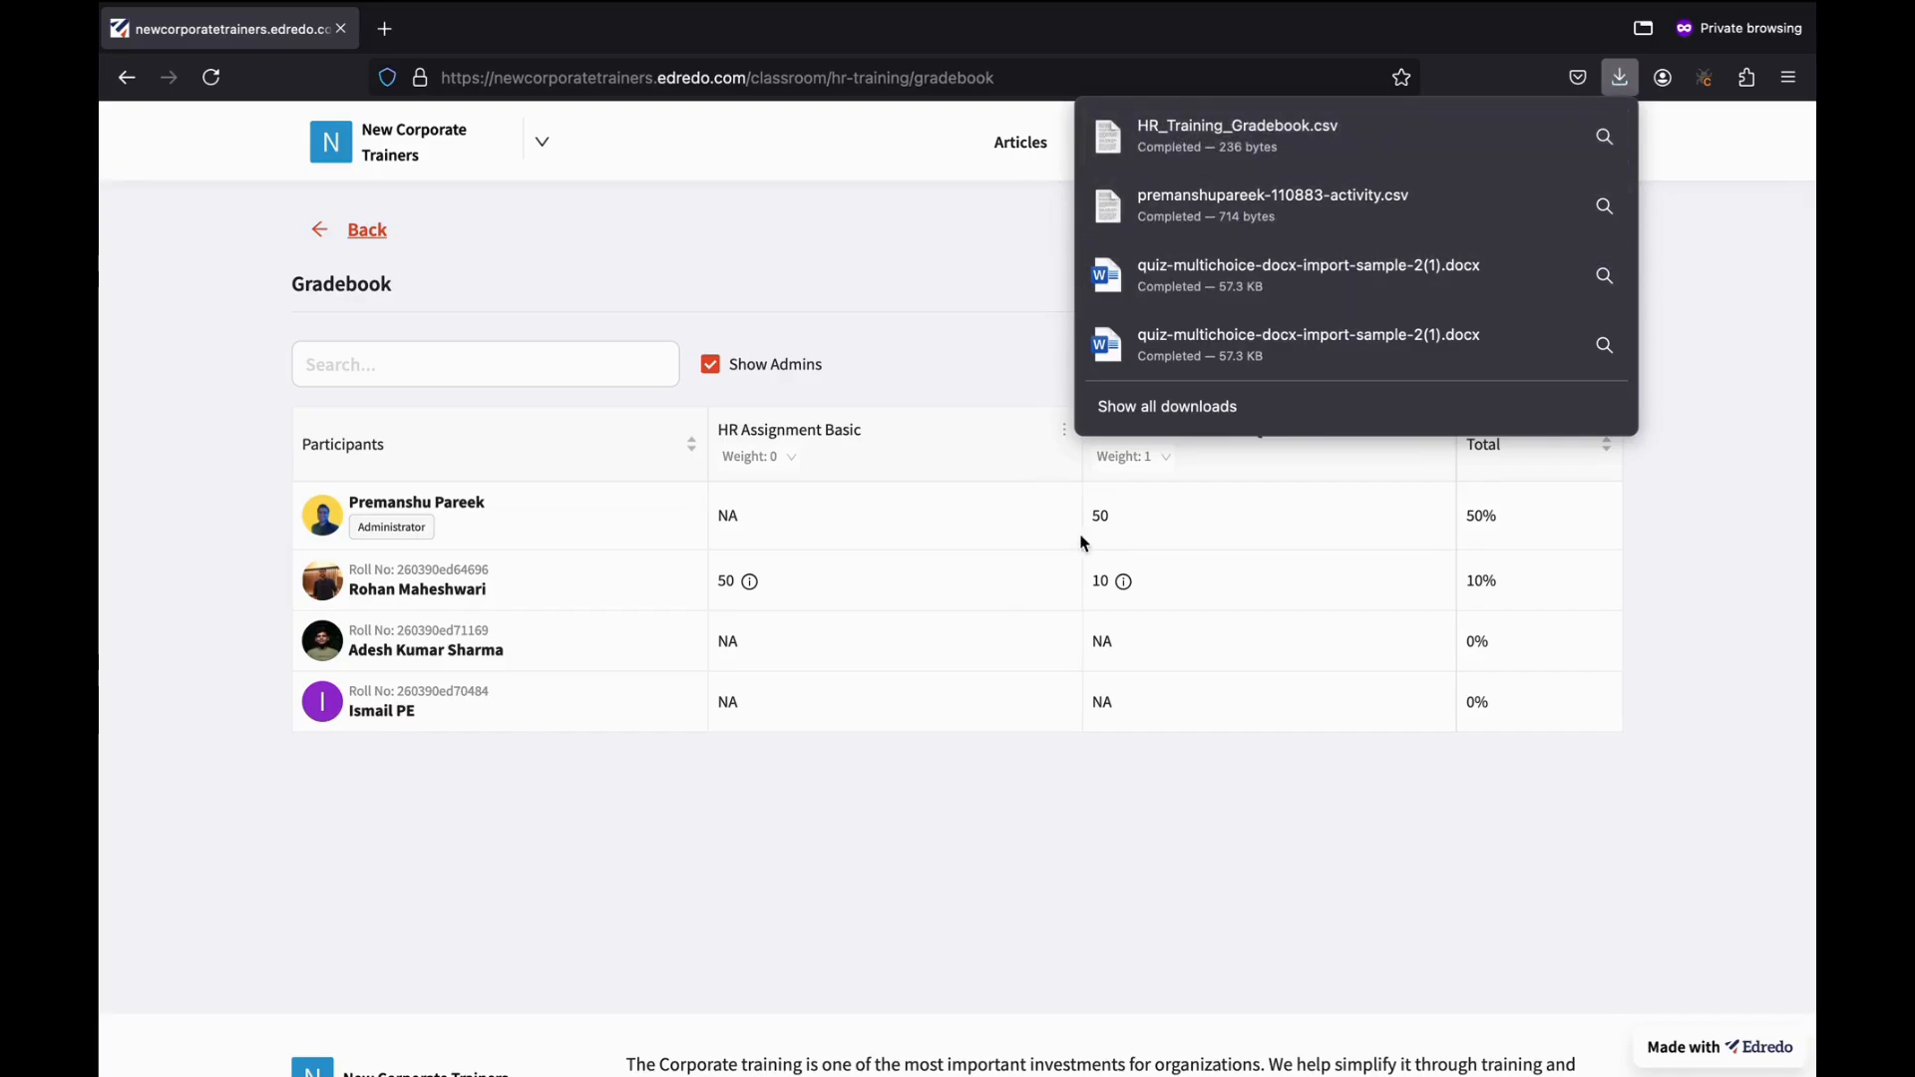
left_click(983, 859)
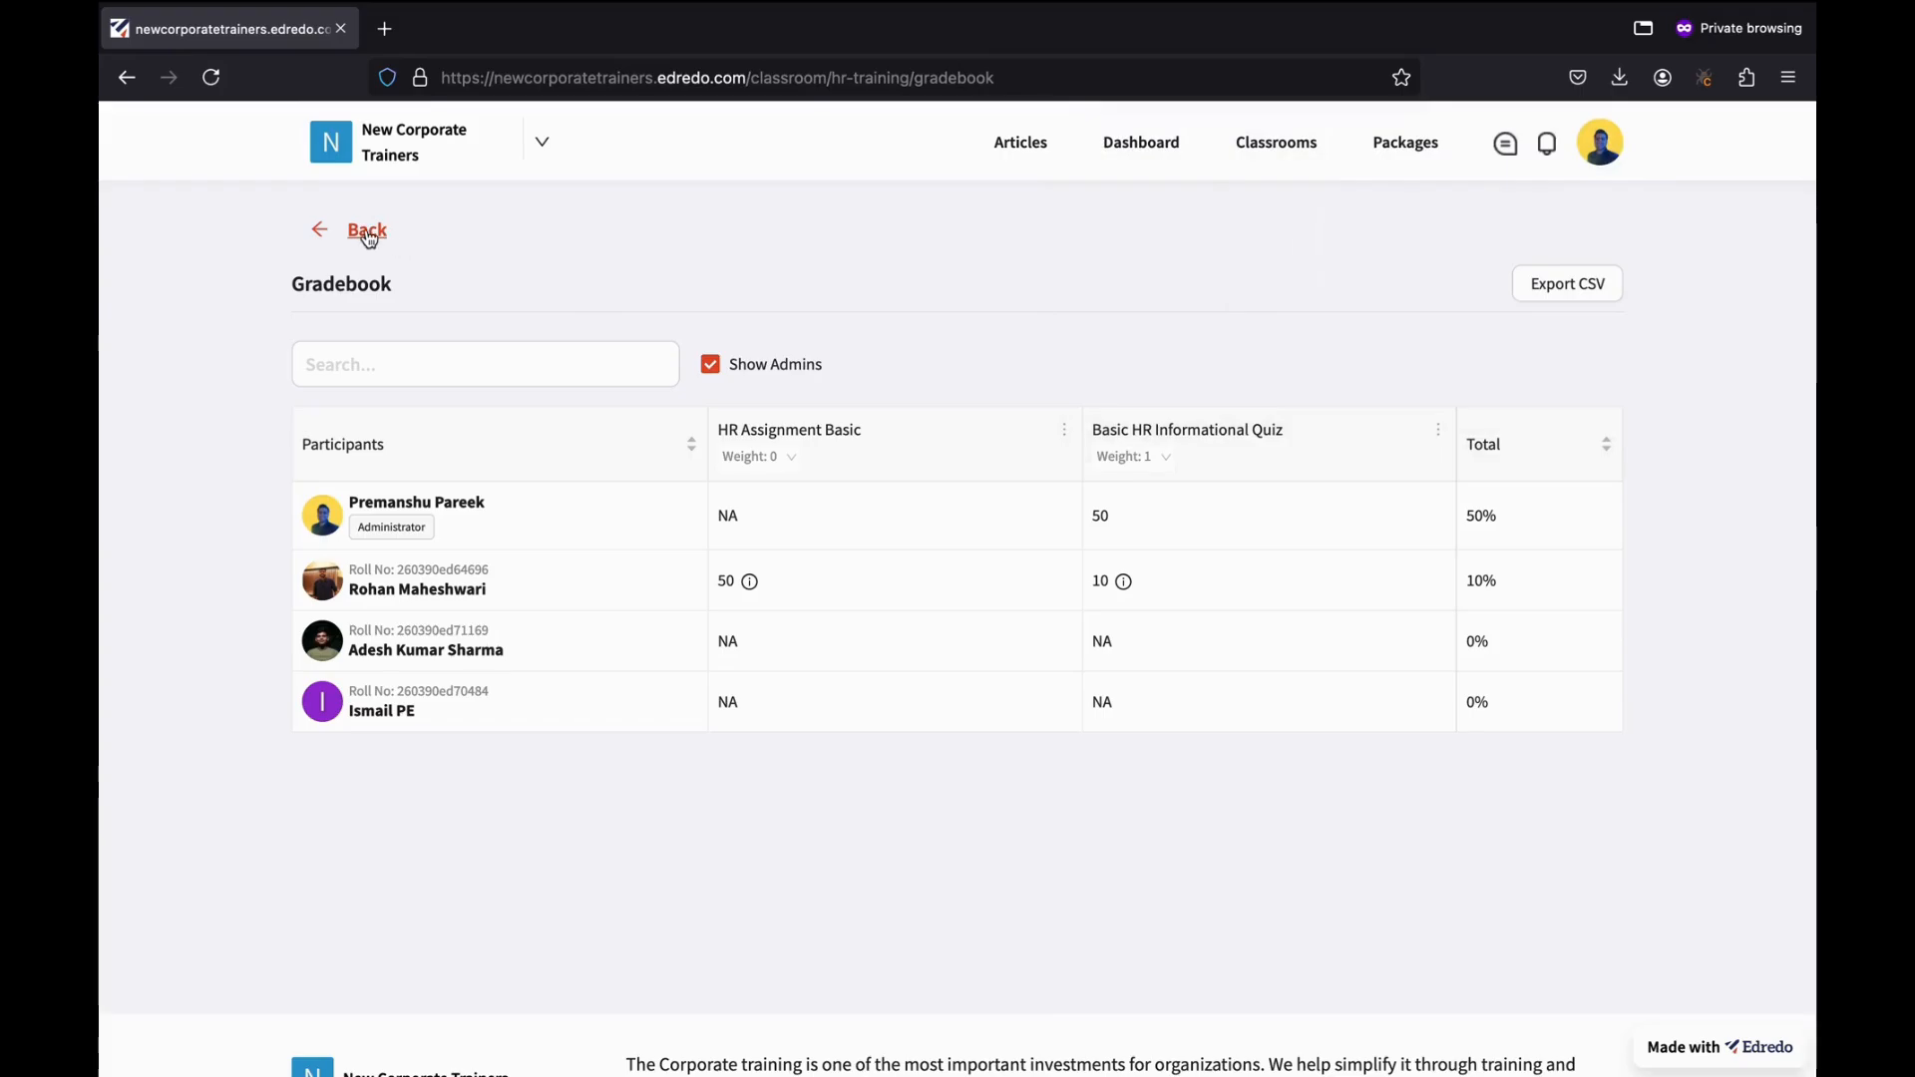
Leave the gradebook and return to the HR Training class home page.
left_click(369, 236)
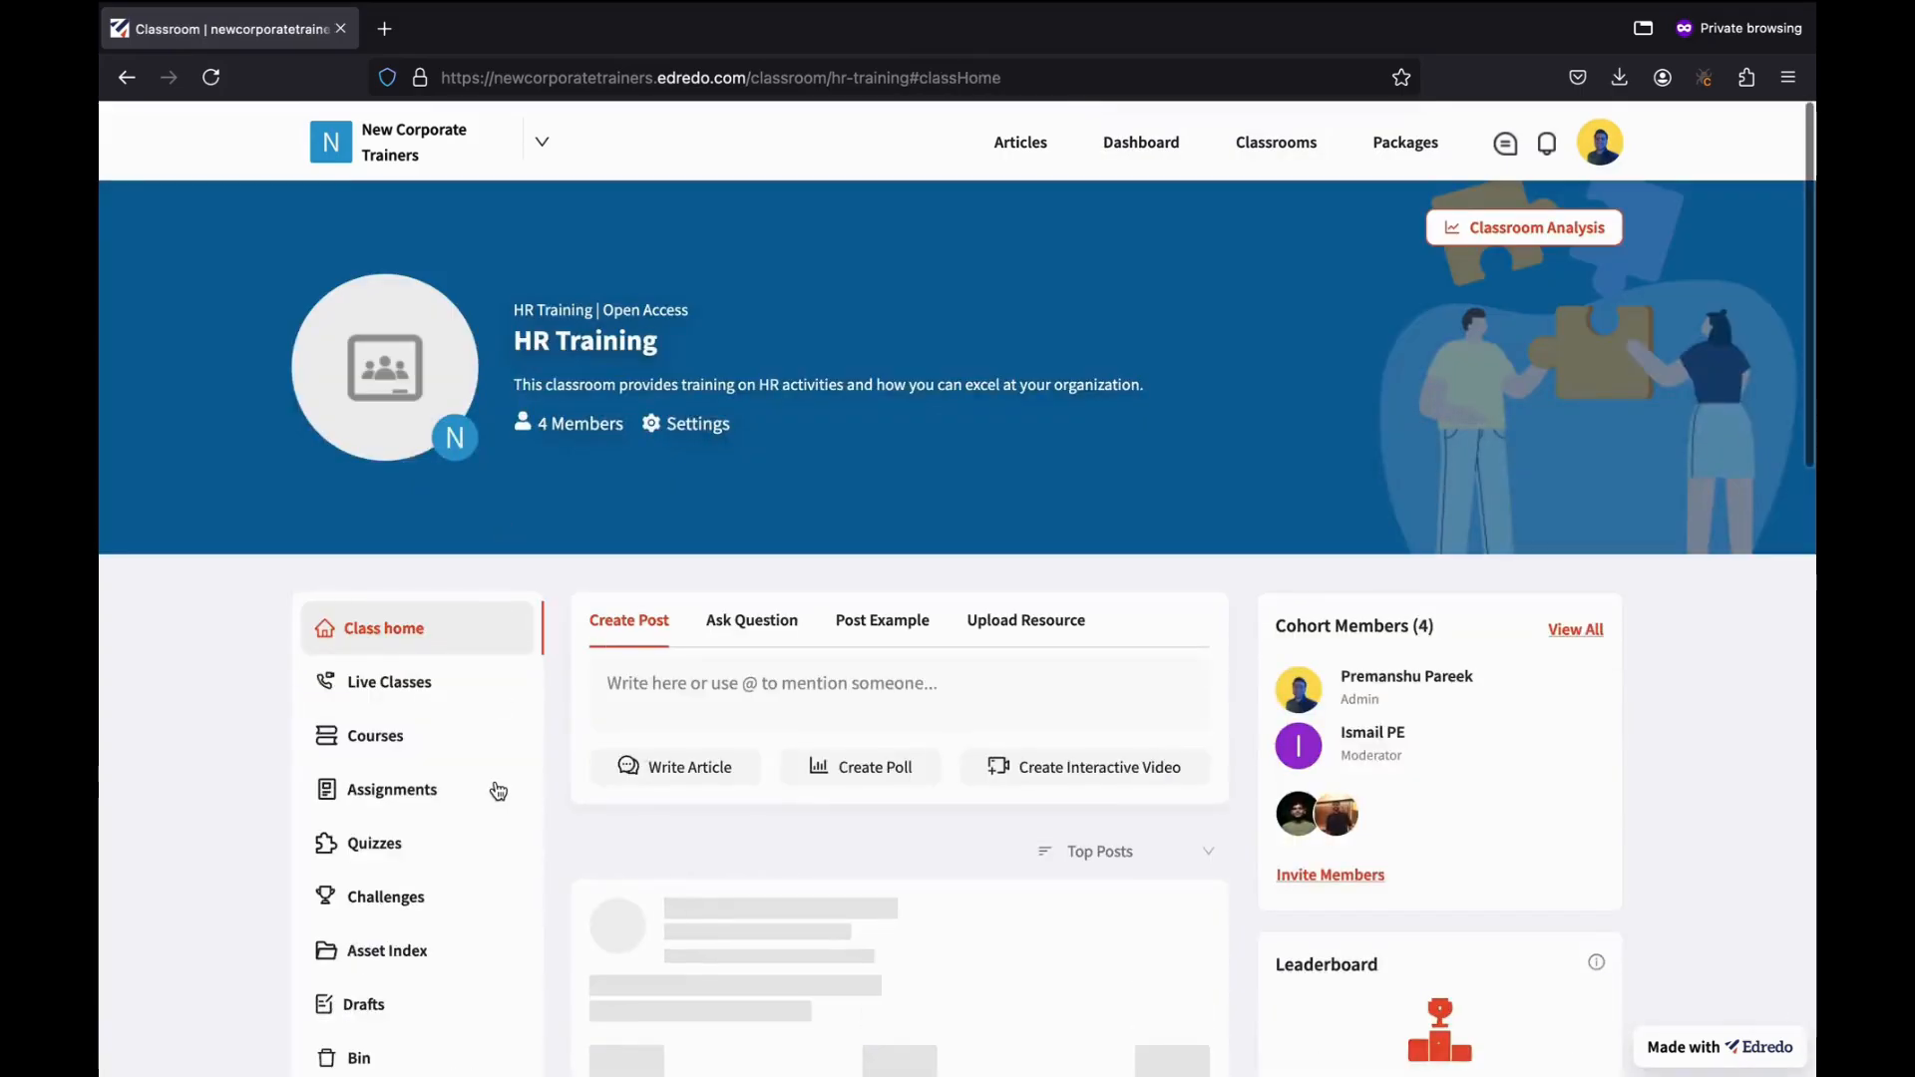
scroll(496, 788, "down", 2)
scroll(497, 788, "down", 8)
scroll(497, 788, "up", 4)
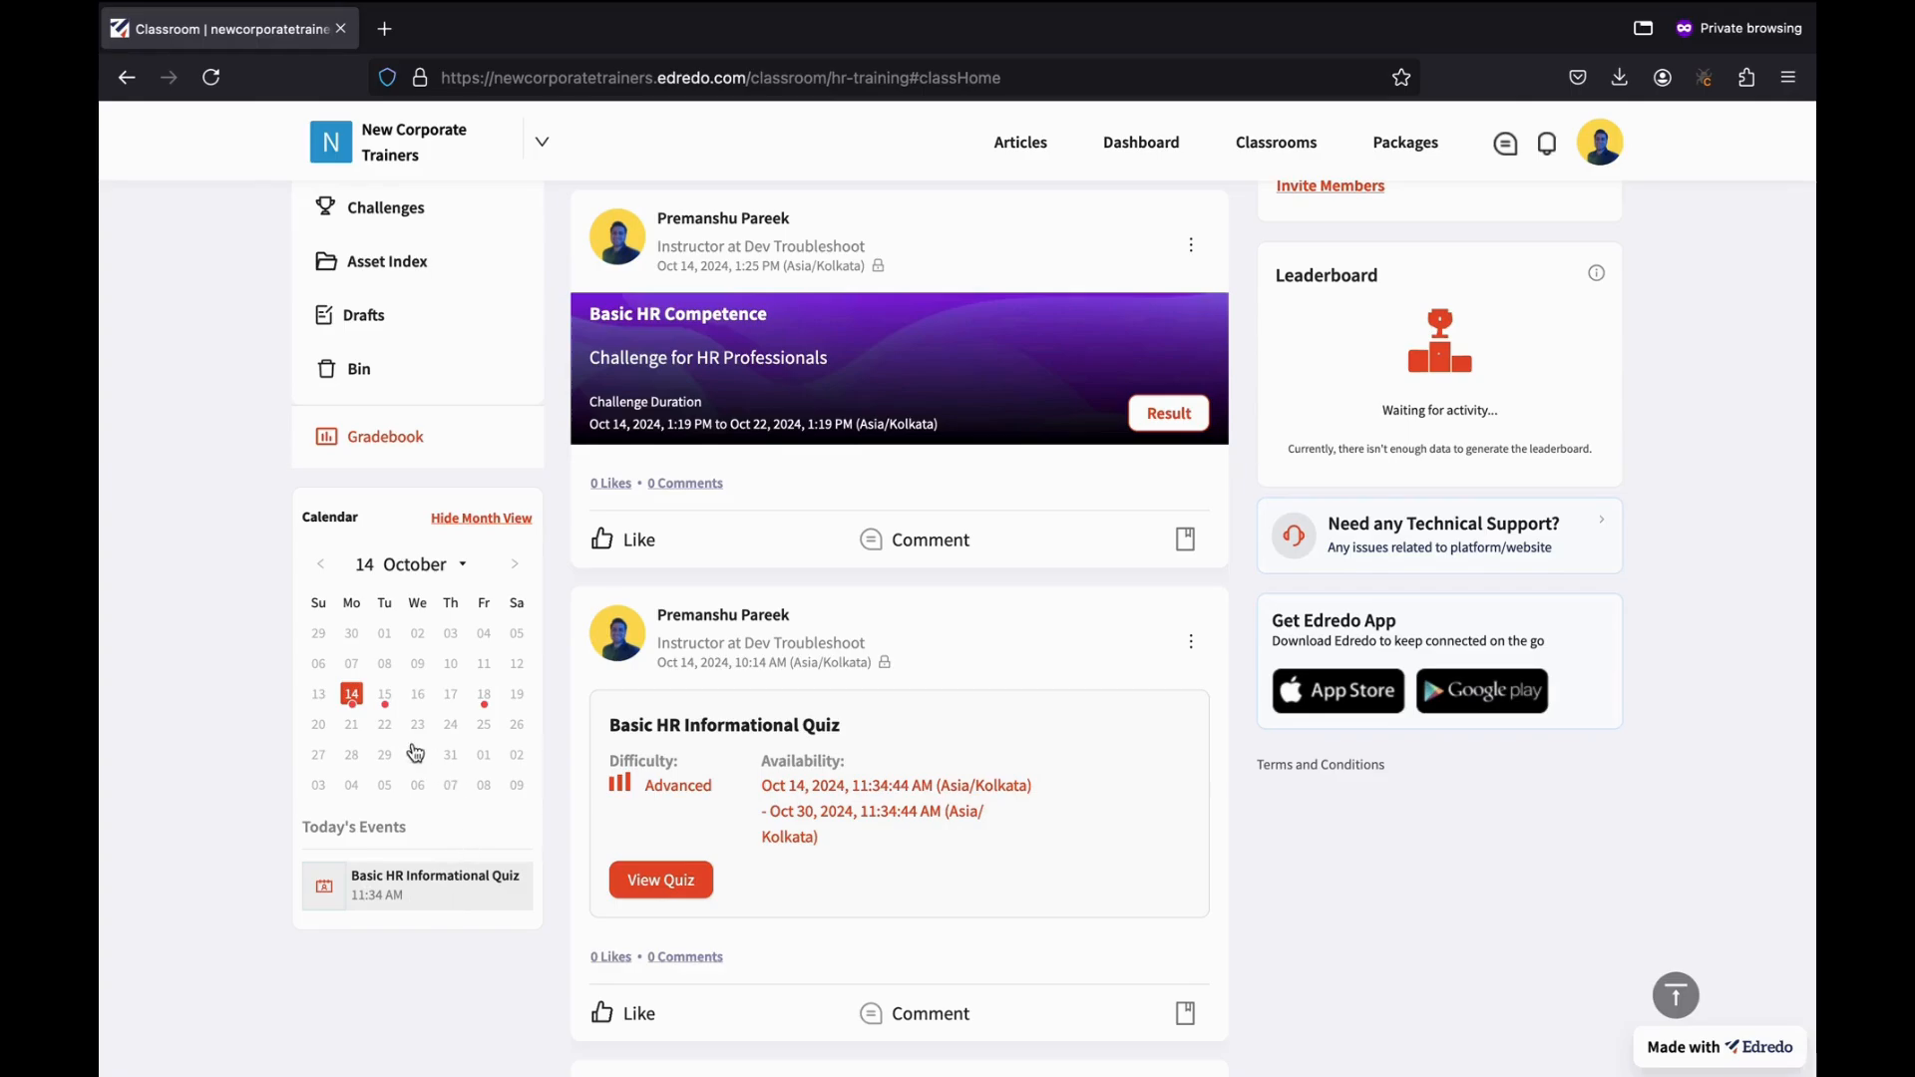
View Today's Events for 15 and 18 October in the sidebar calendar.
left_click(385, 698)
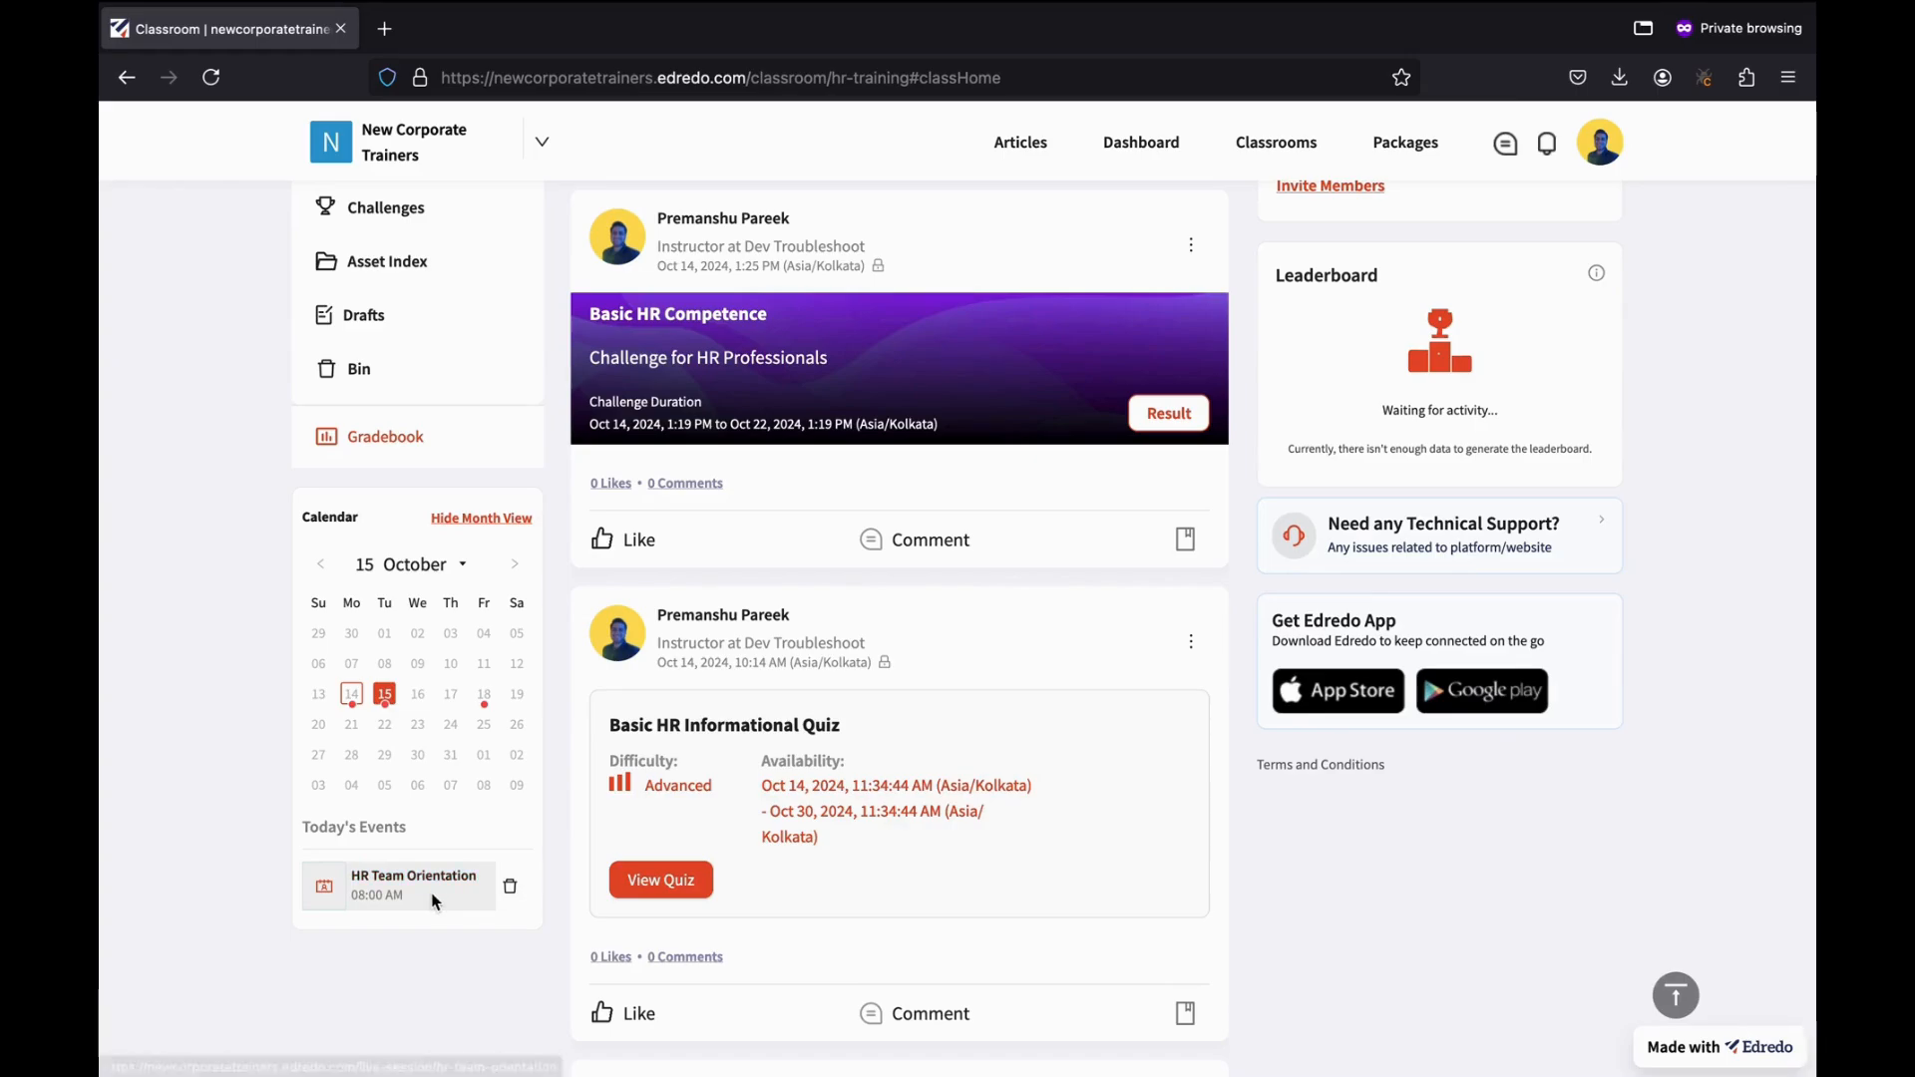
left_click(499, 706)
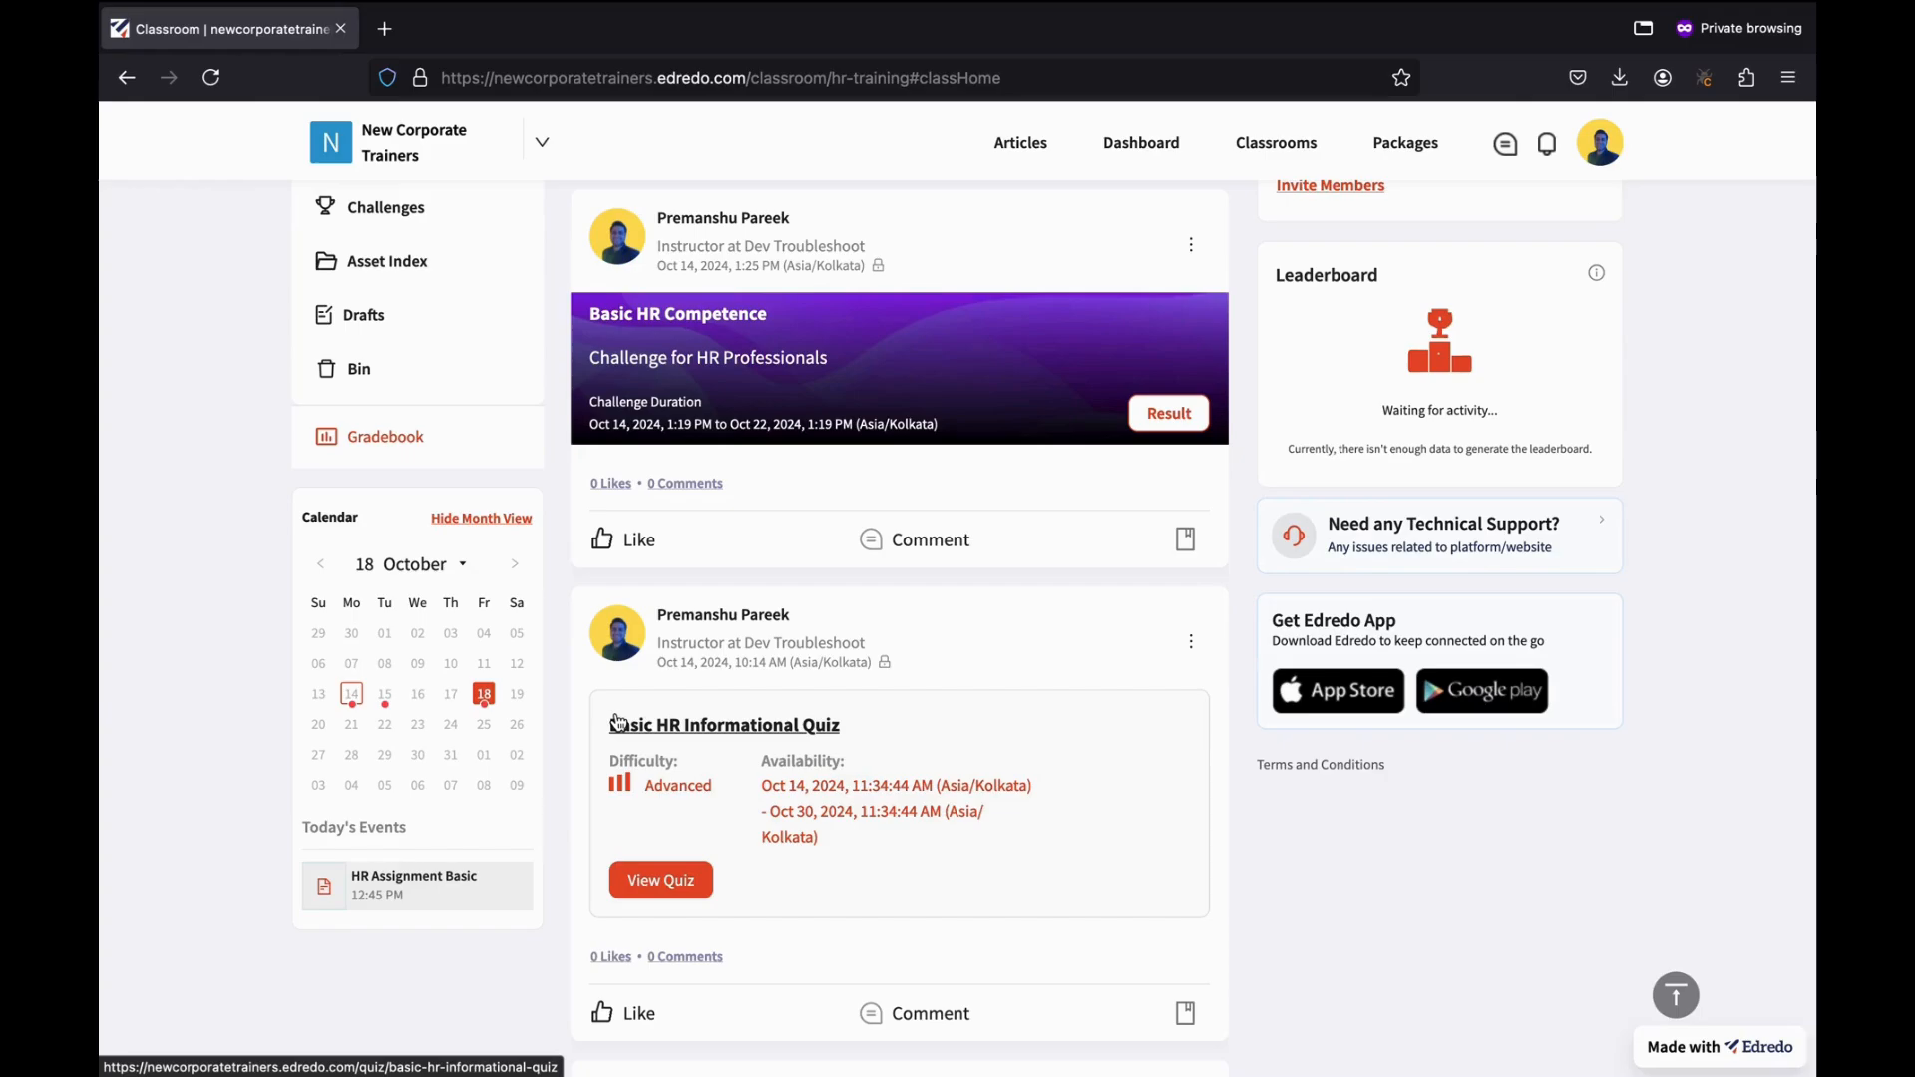
scroll(548, 897, "up", 2)
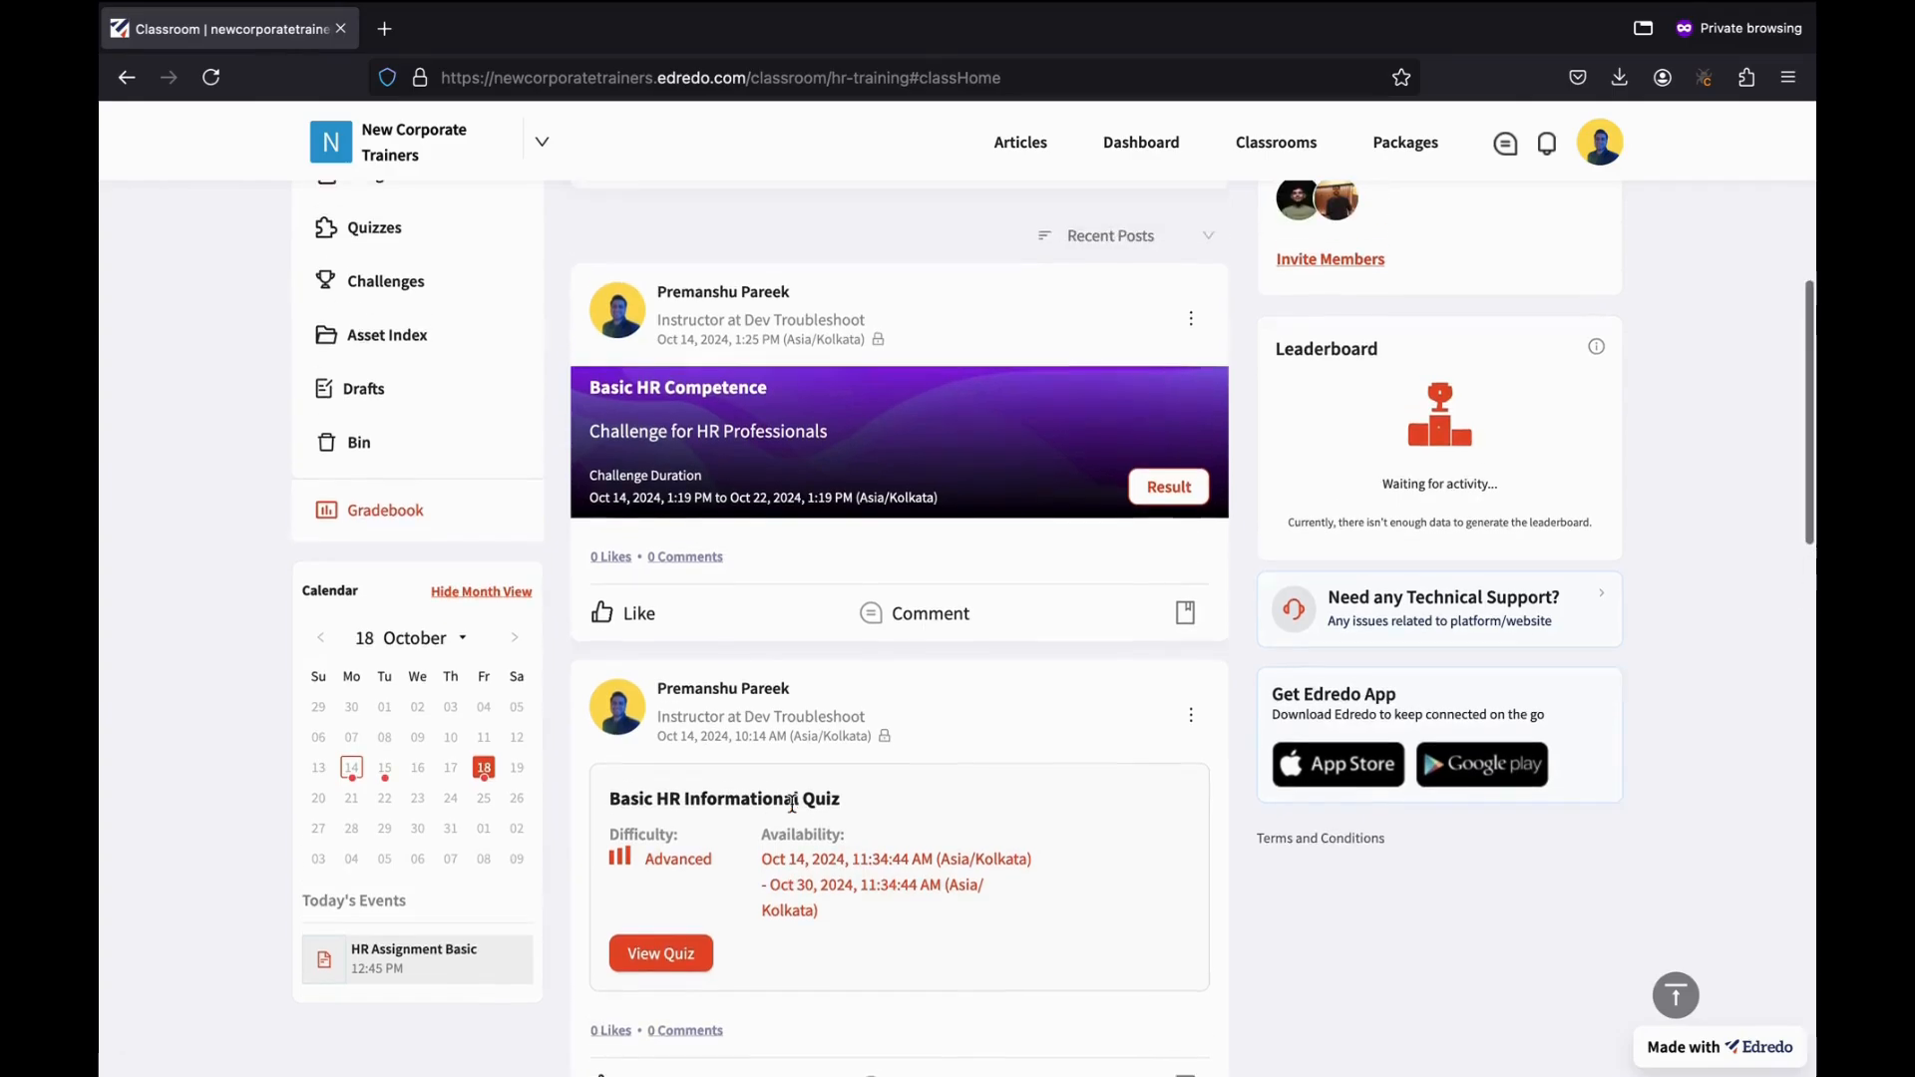
scroll(548, 903, "down", 2)
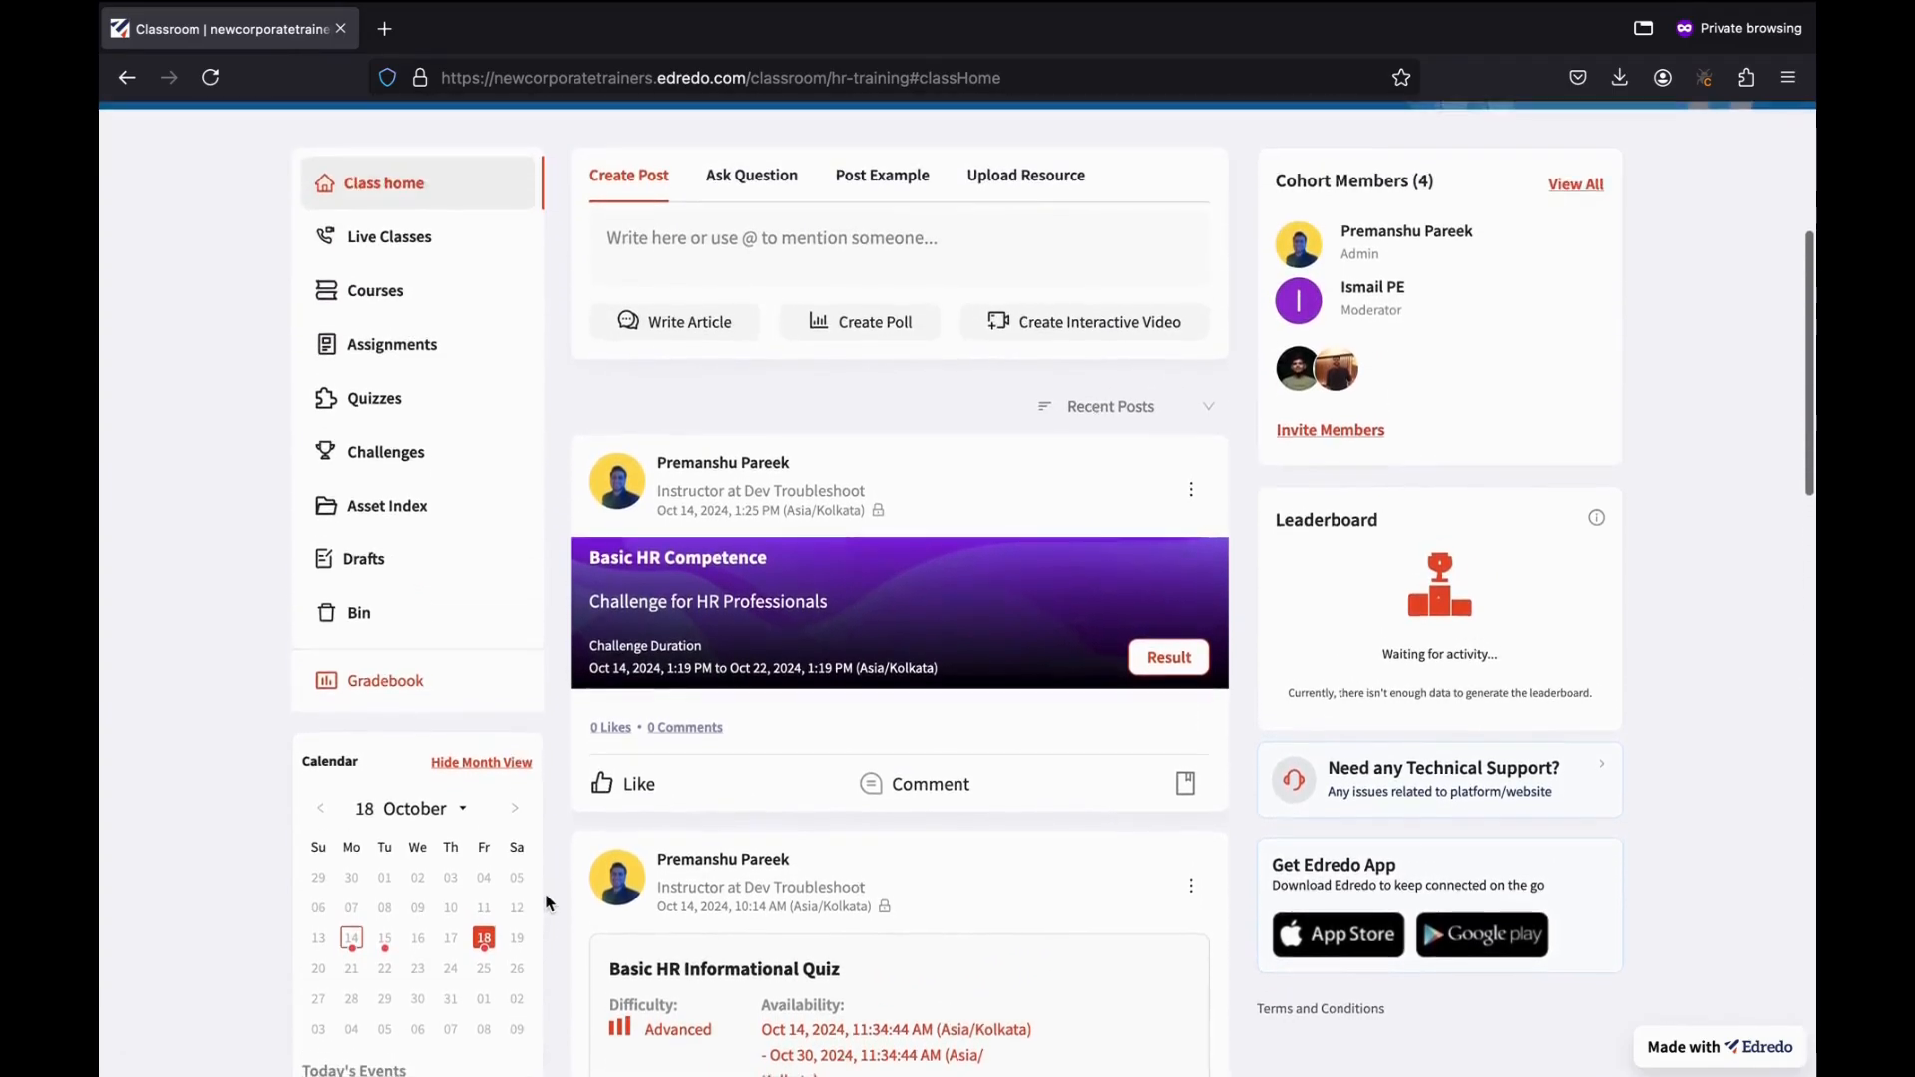
scroll(547, 903, "up", 2)
scroll(547, 903, "up", 2)
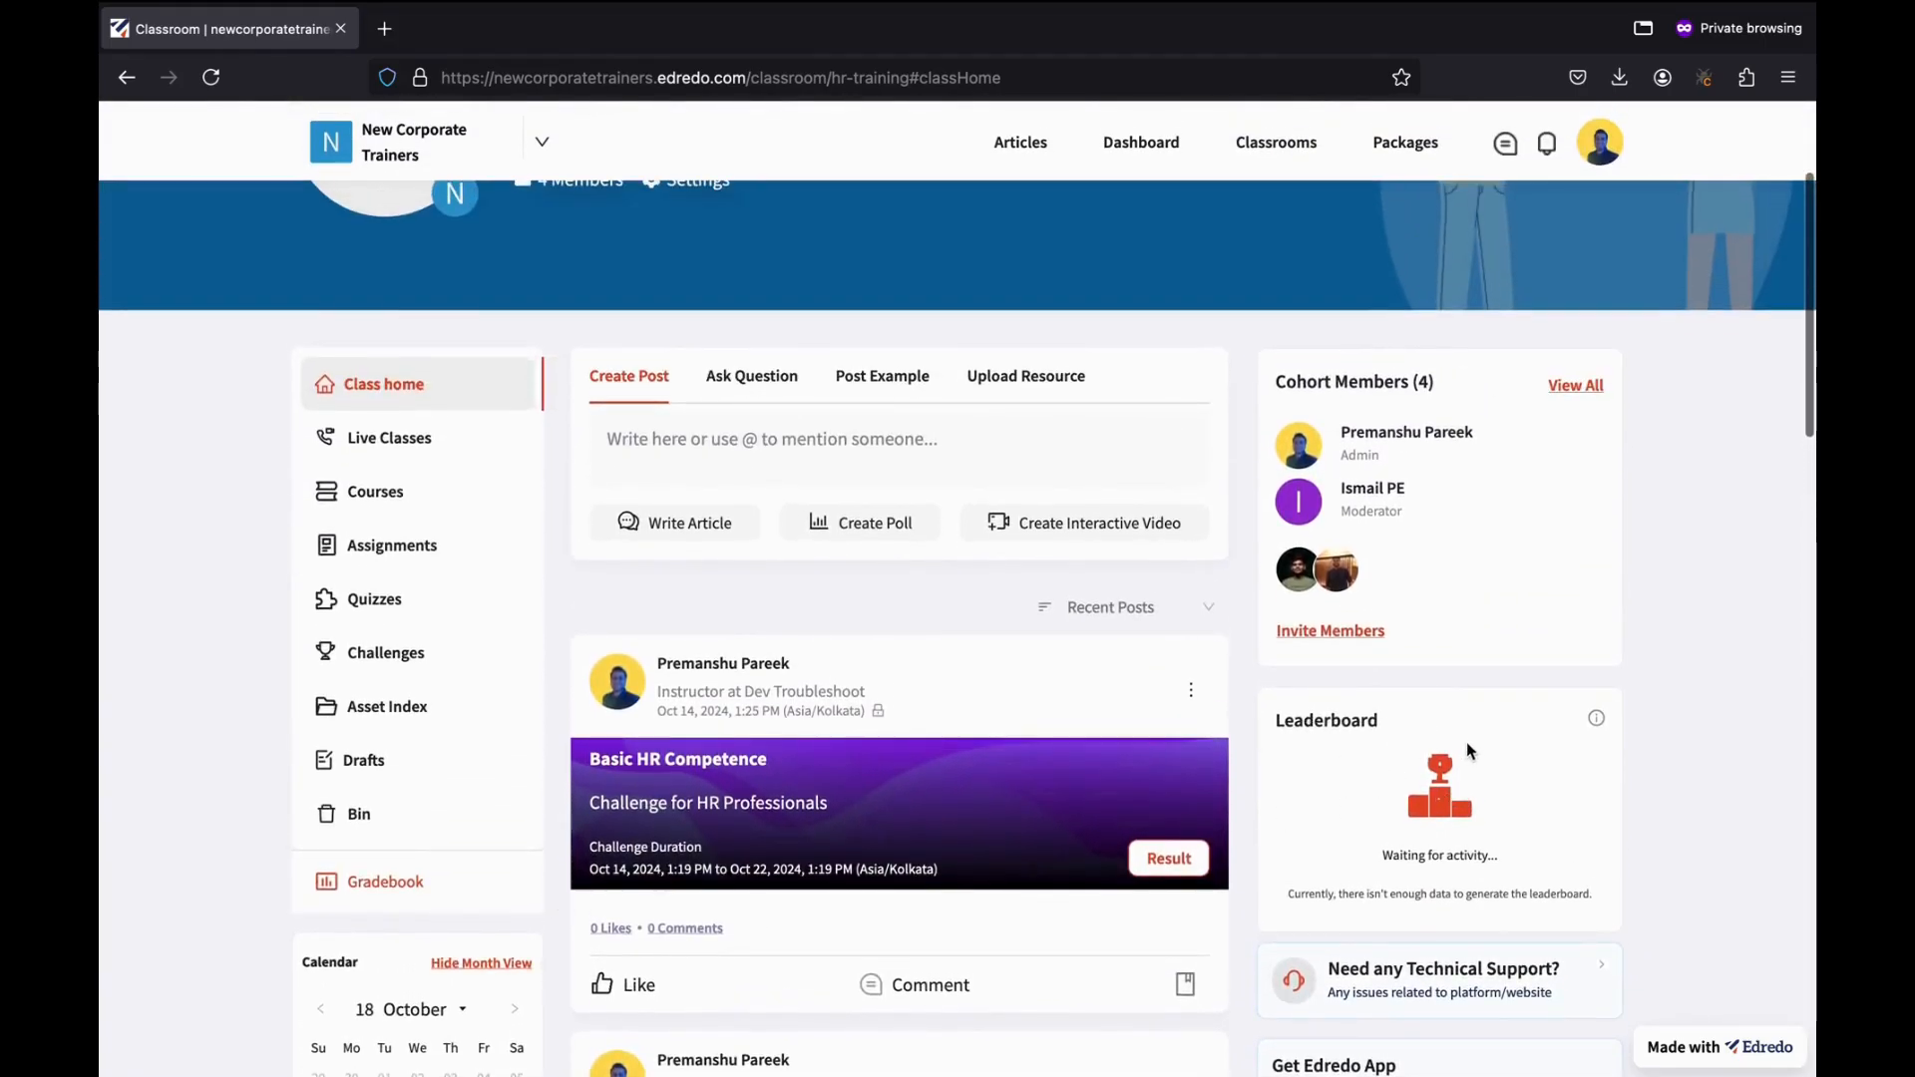
scroll(1466, 742, "down", 2)
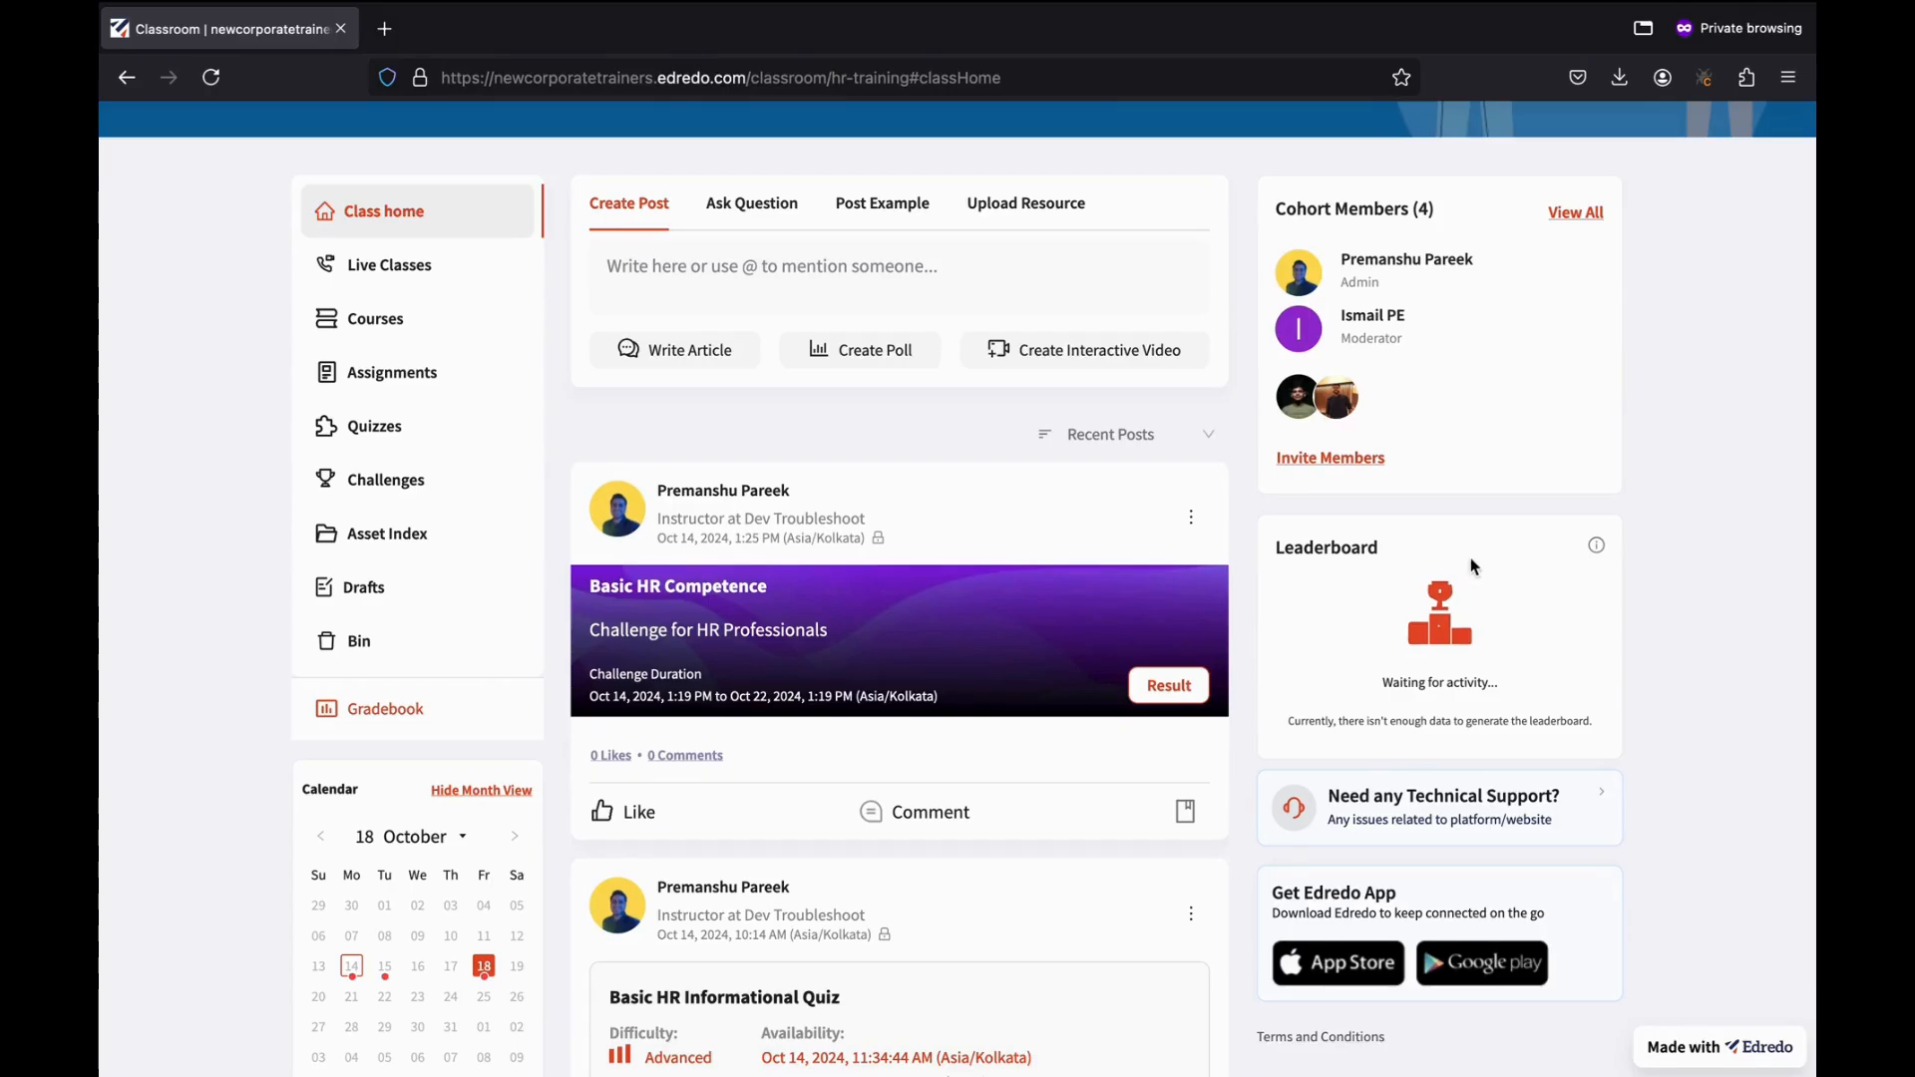
scroll(1406, 736, "down", 2)
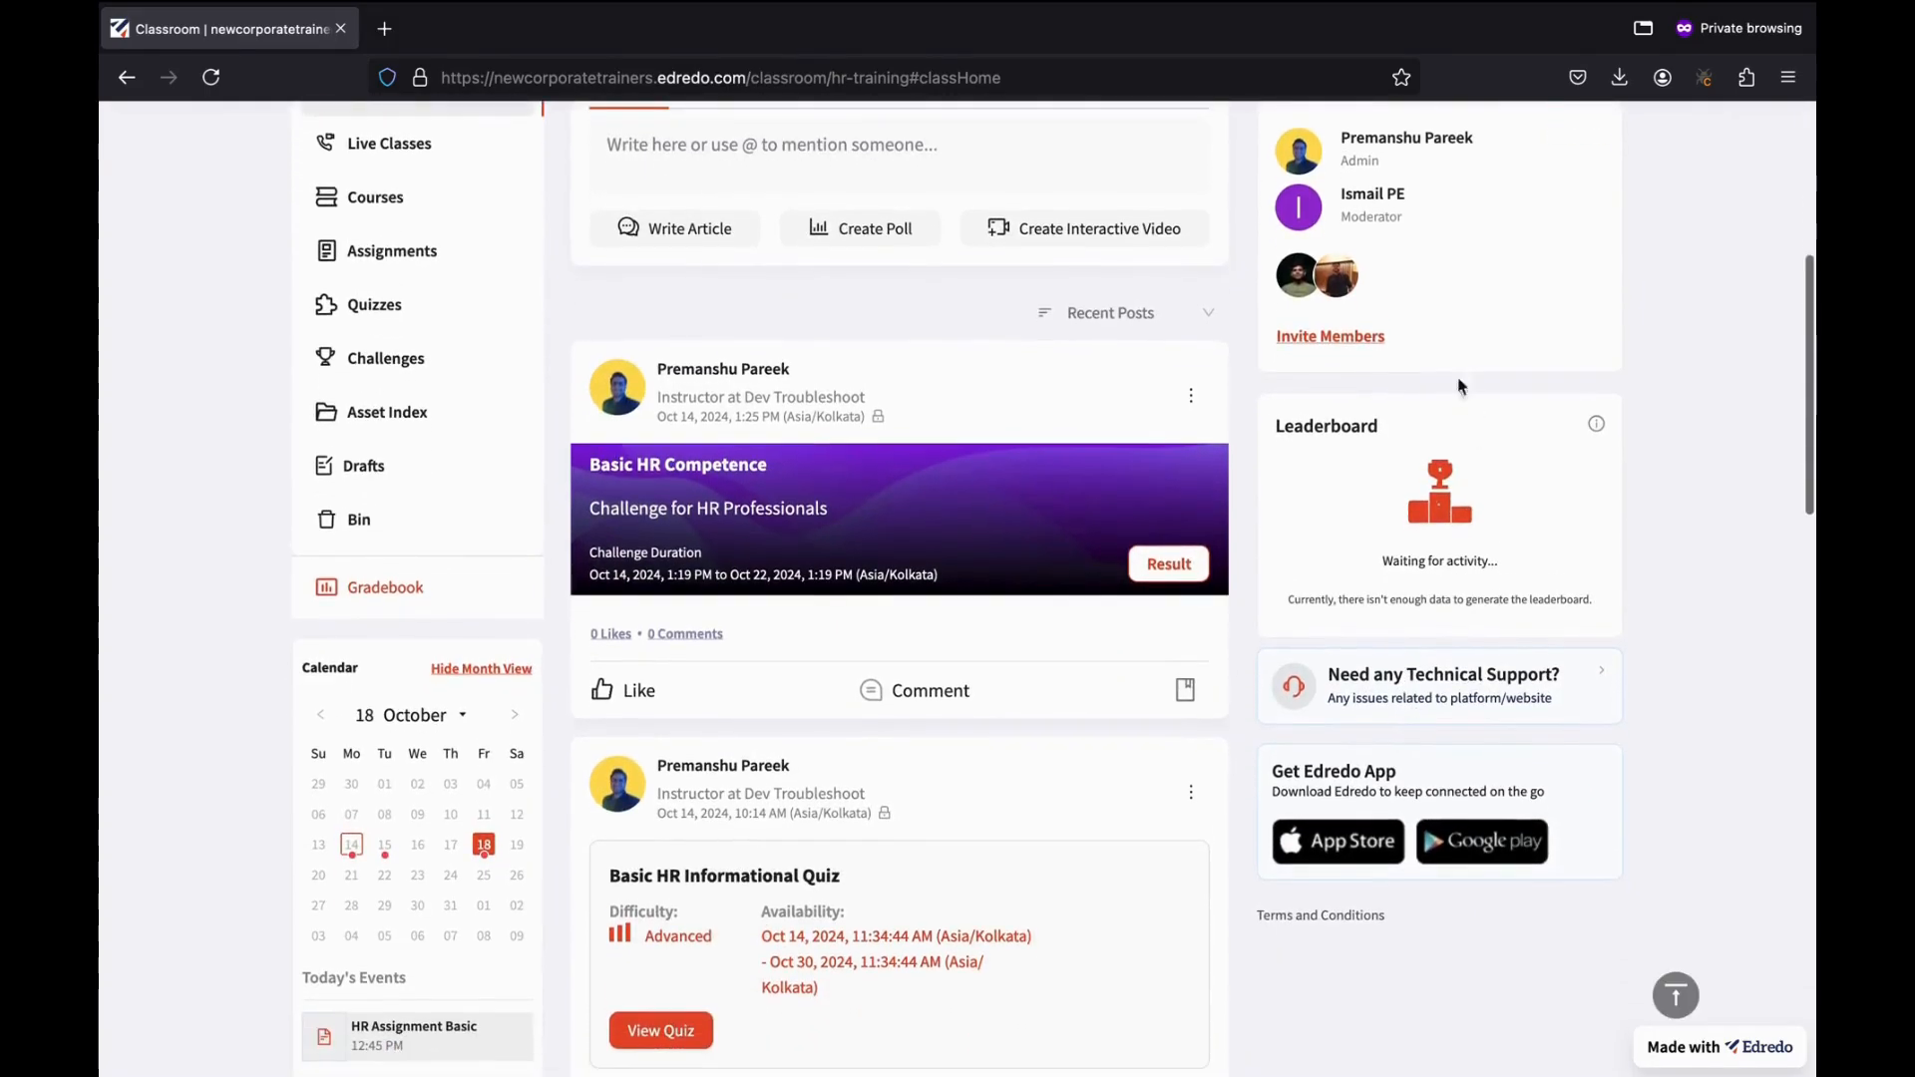
scroll(1649, 803, "up", 9)
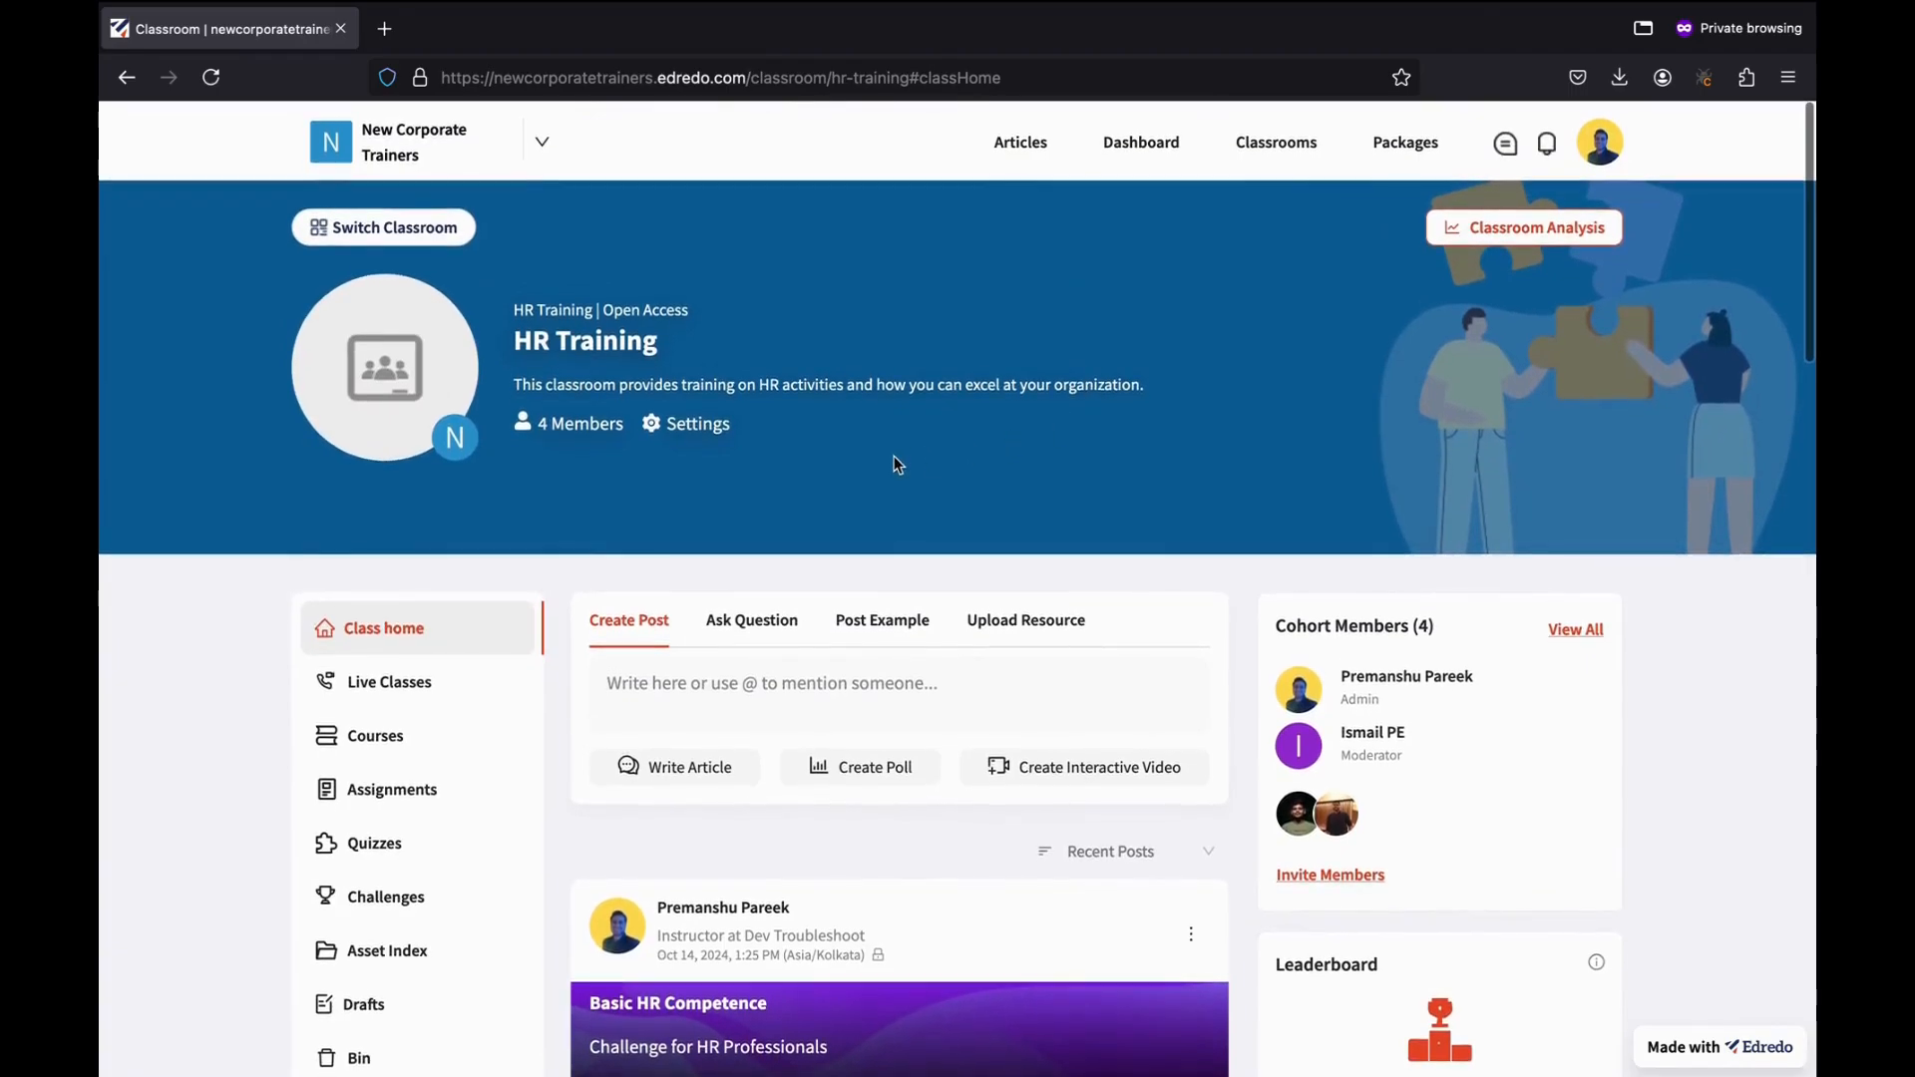
left_click(740, 436)
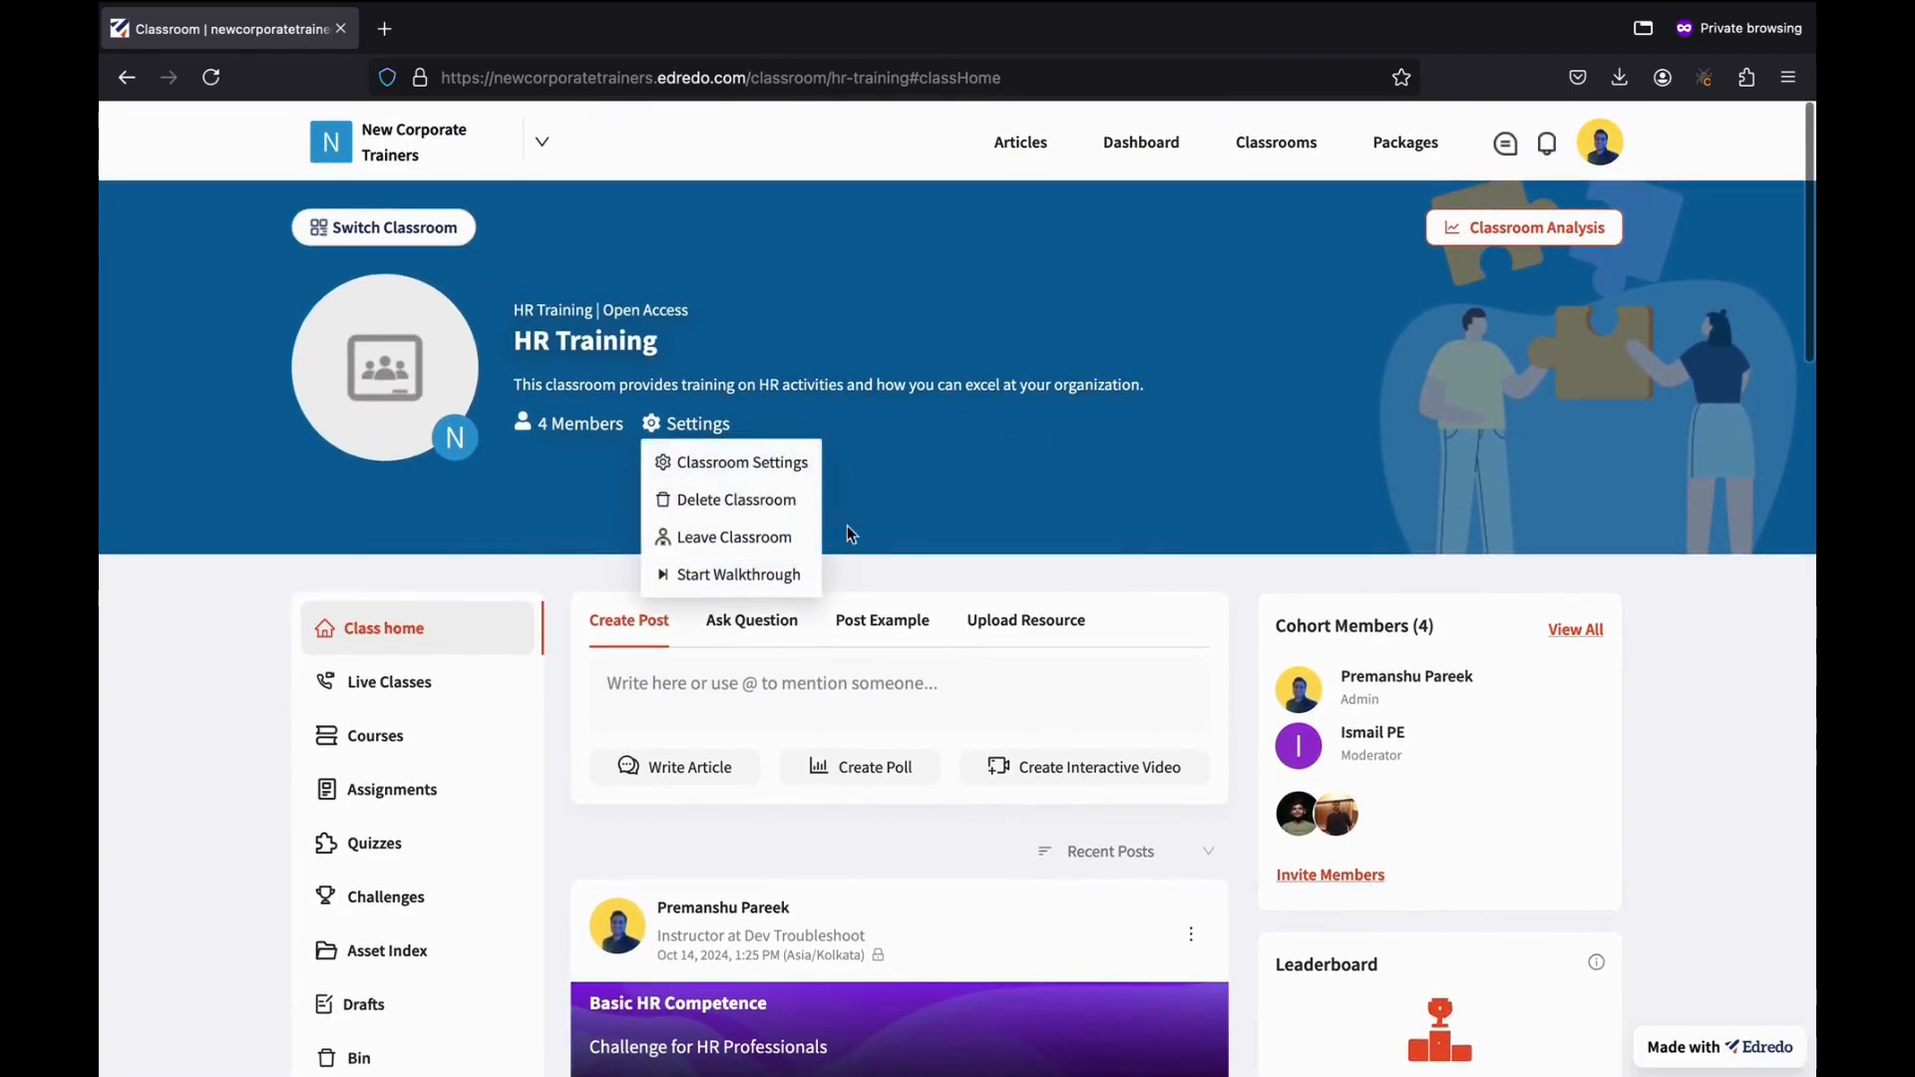
left_click(243, 769)
scroll(251, 783, "down", 2)
scroll(251, 783, "down", 5)
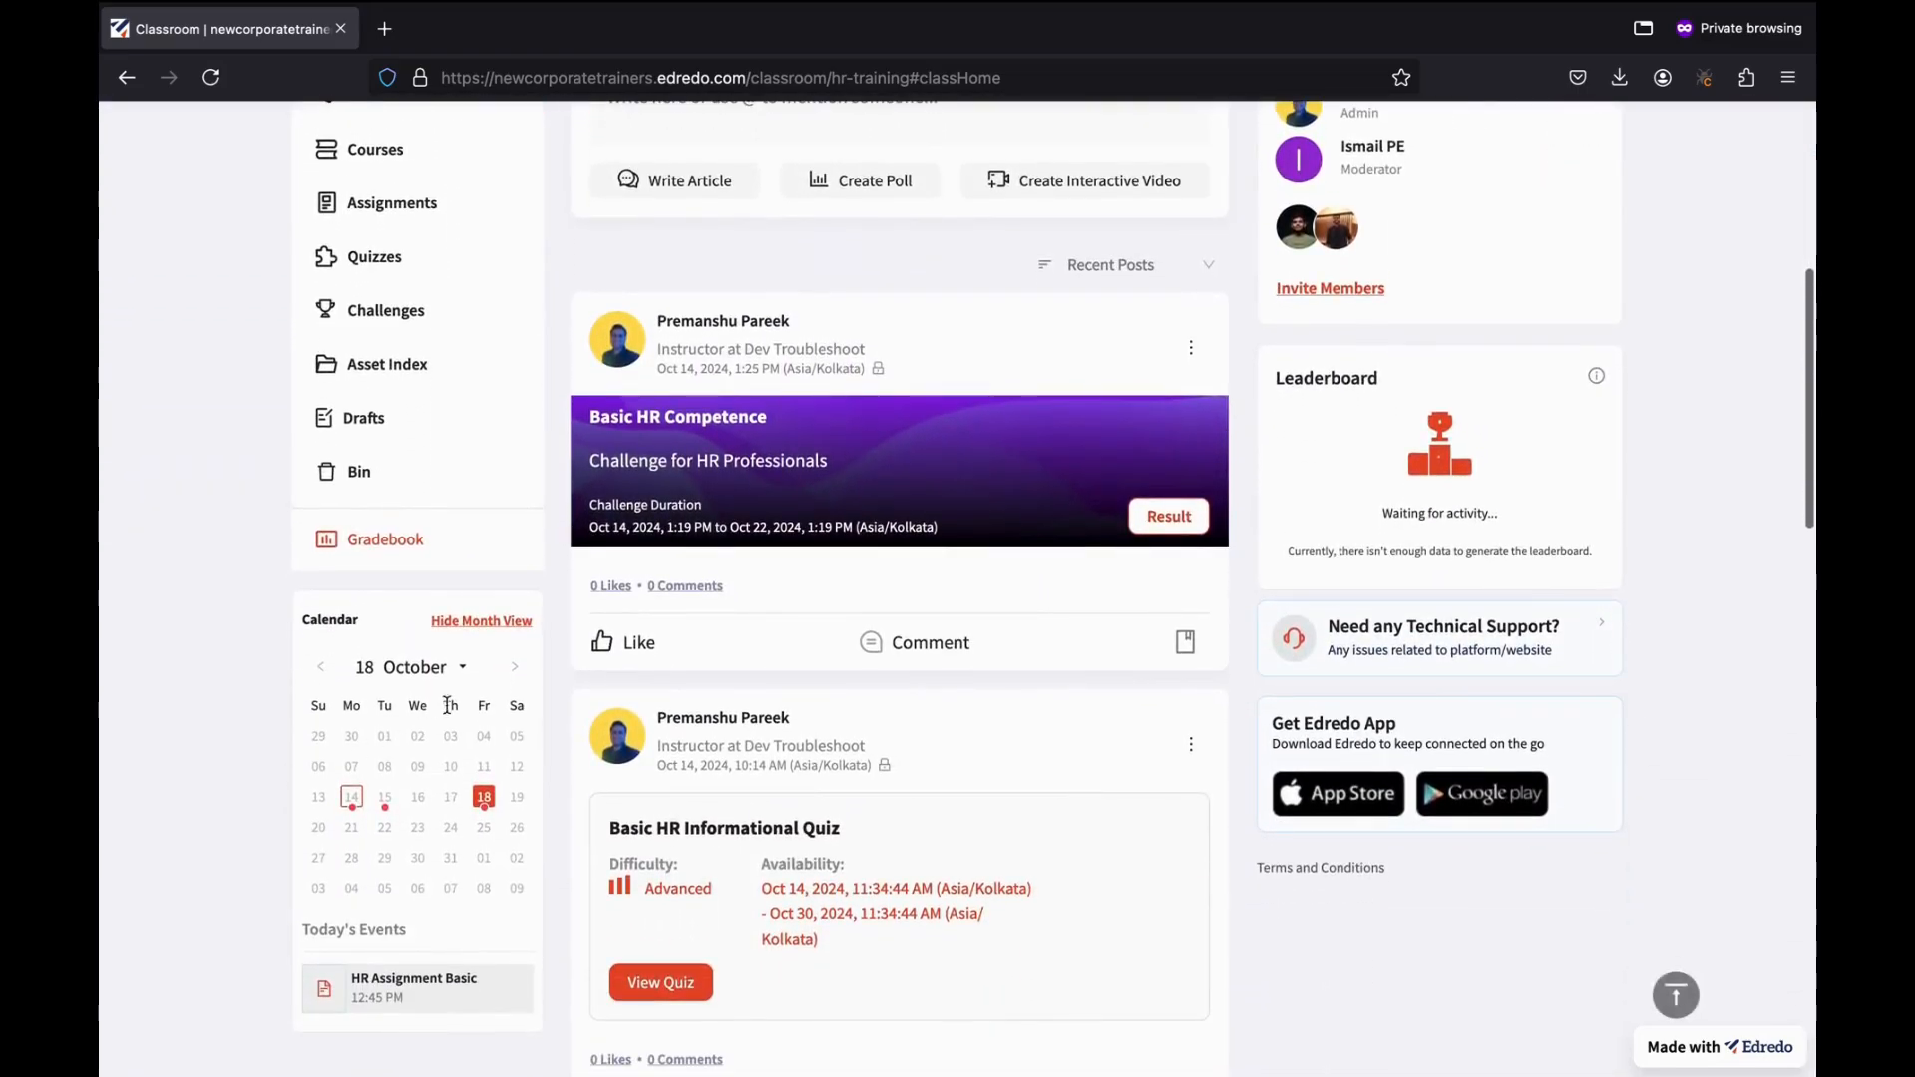
scroll(429, 758, "up", 5)
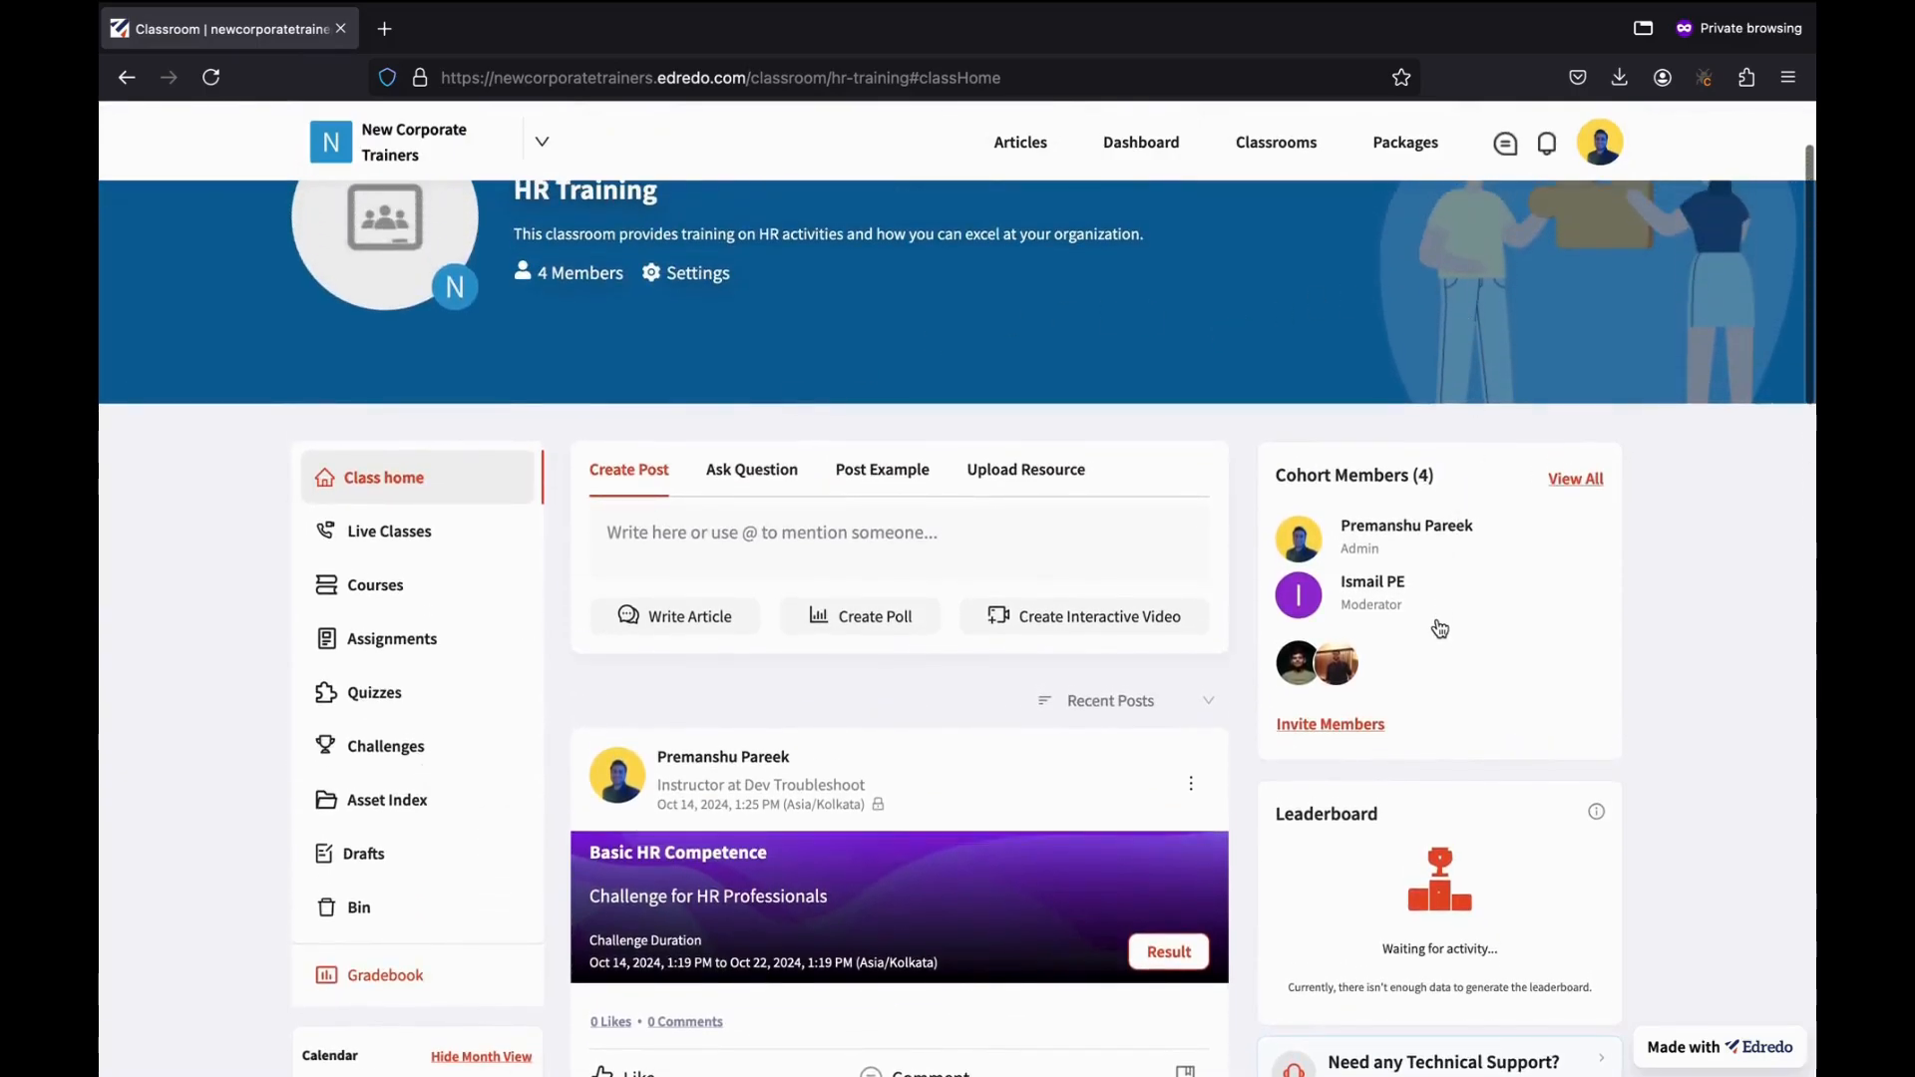
scroll(1439, 628, "down", 3)
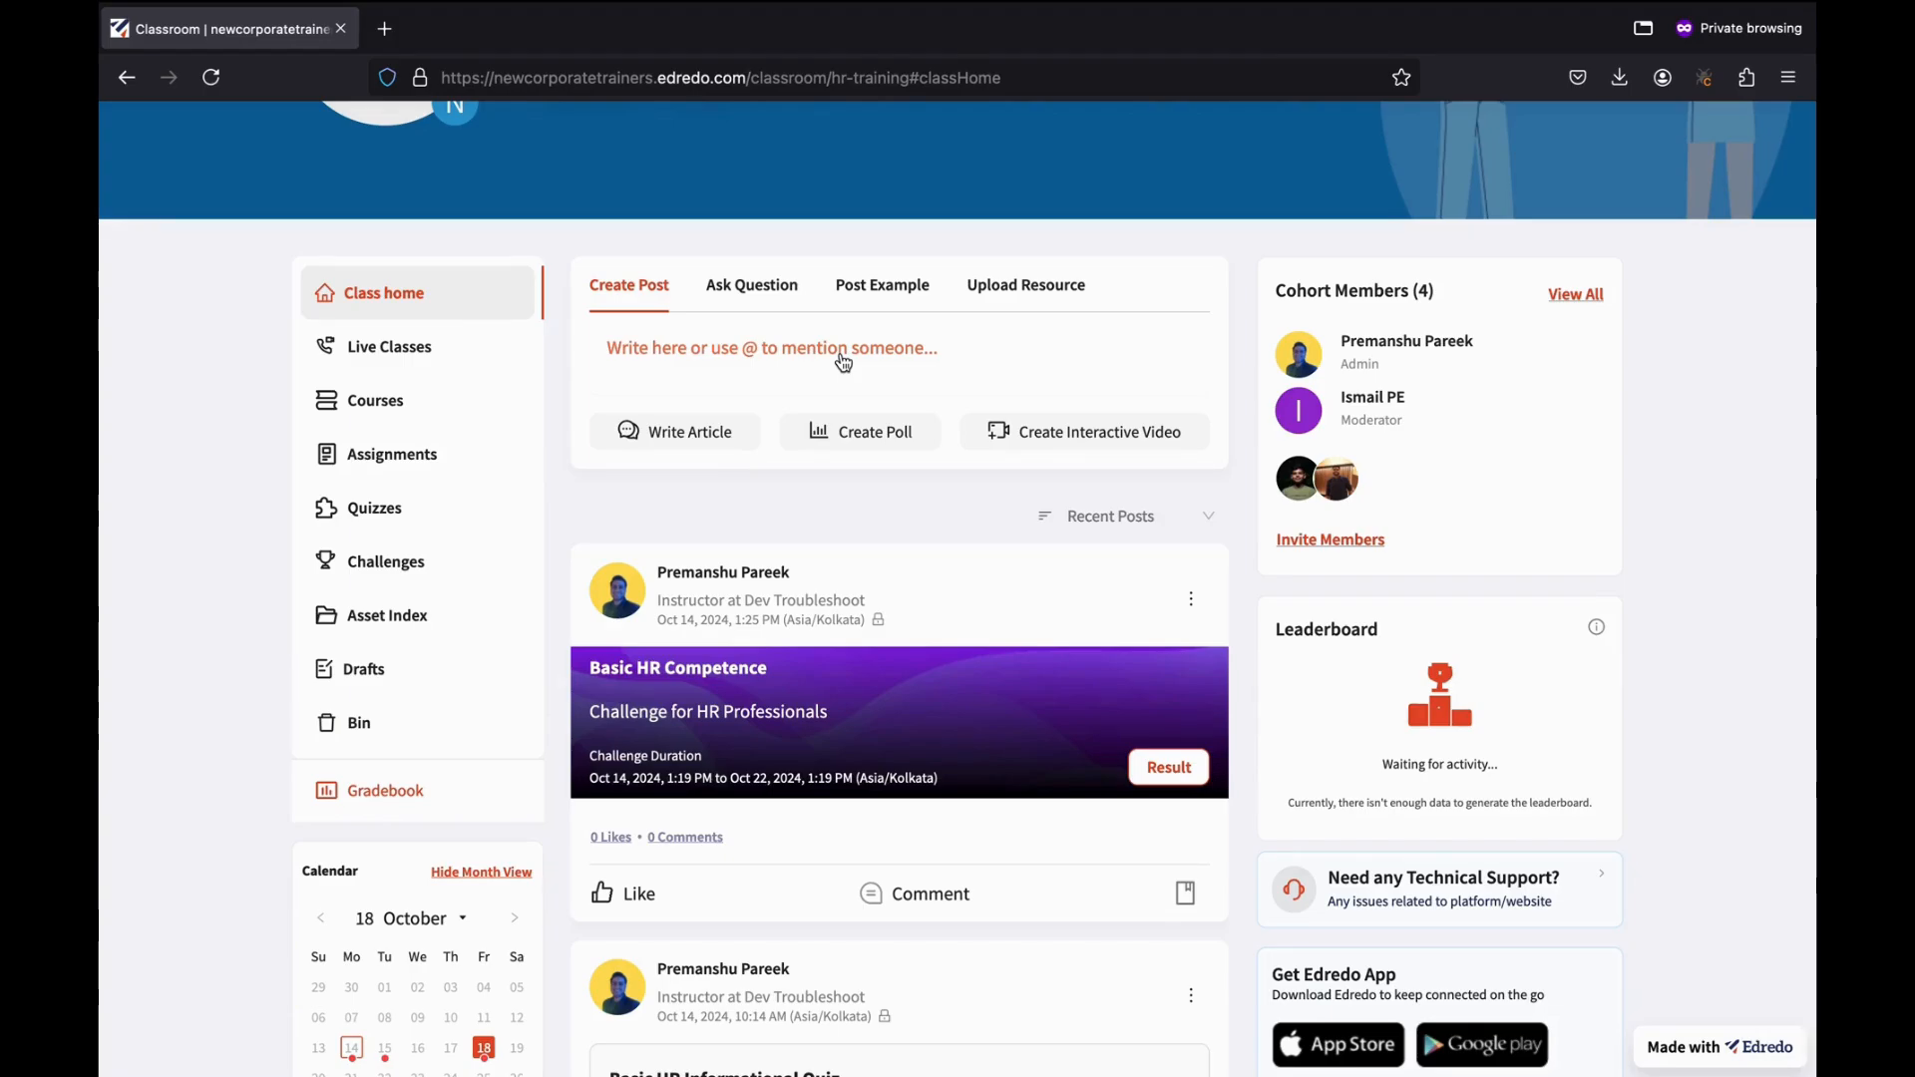
Write the post 'Please submit you assignment' and choose to schedule it.
left_click(731, 356)
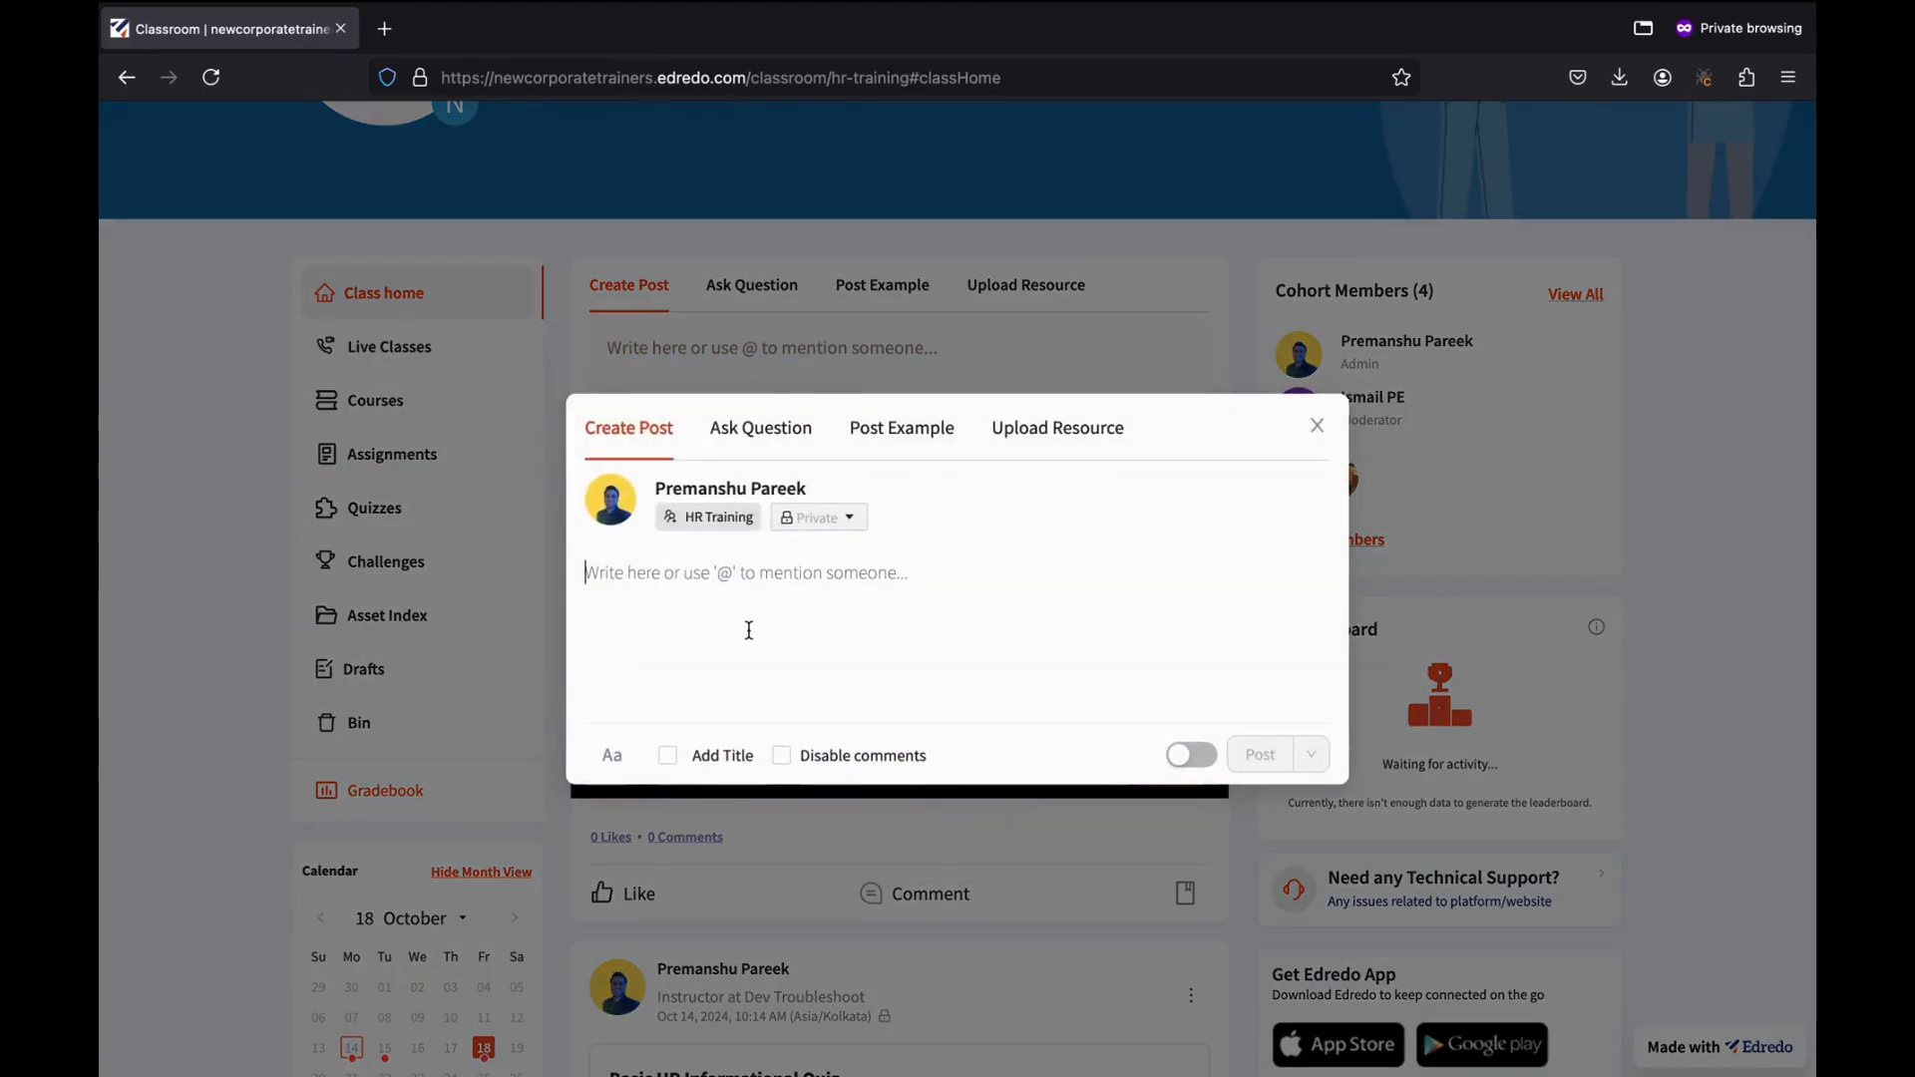
type("Please subm")
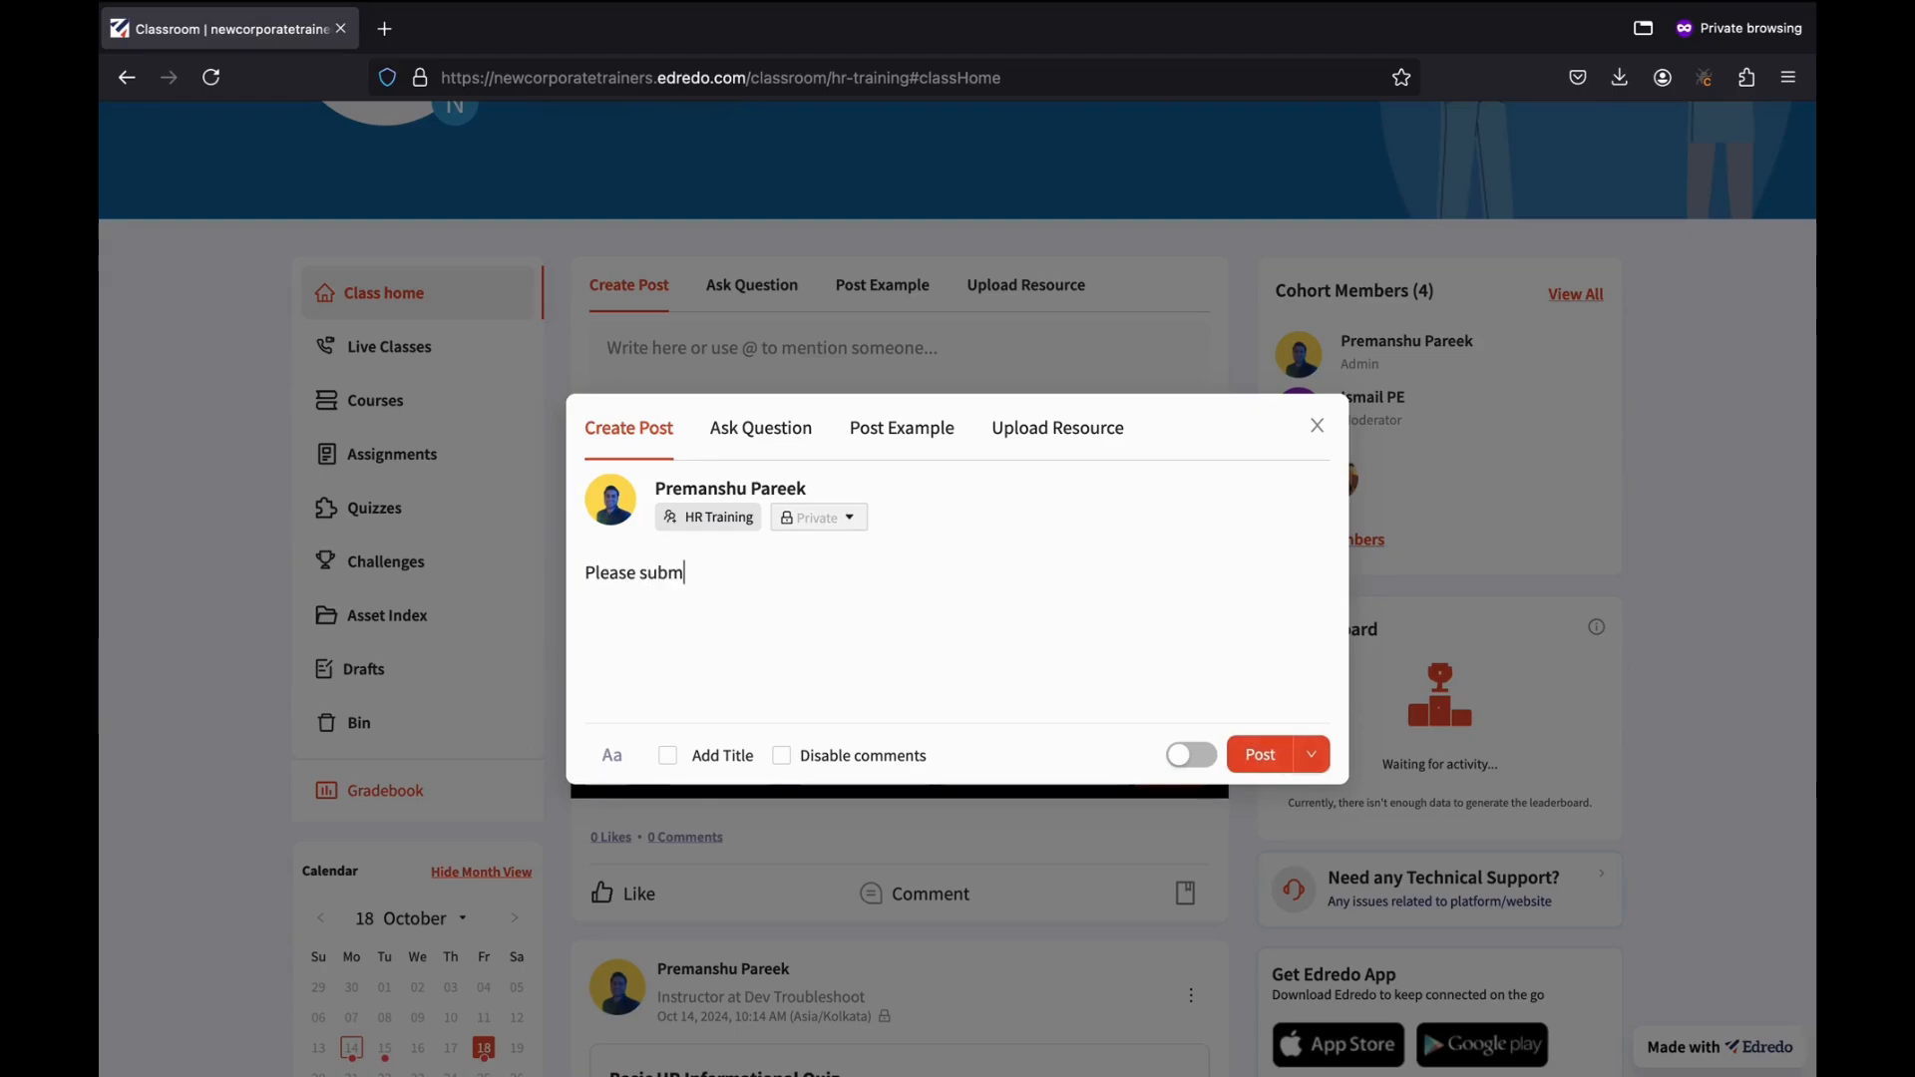
type("it you assignment")
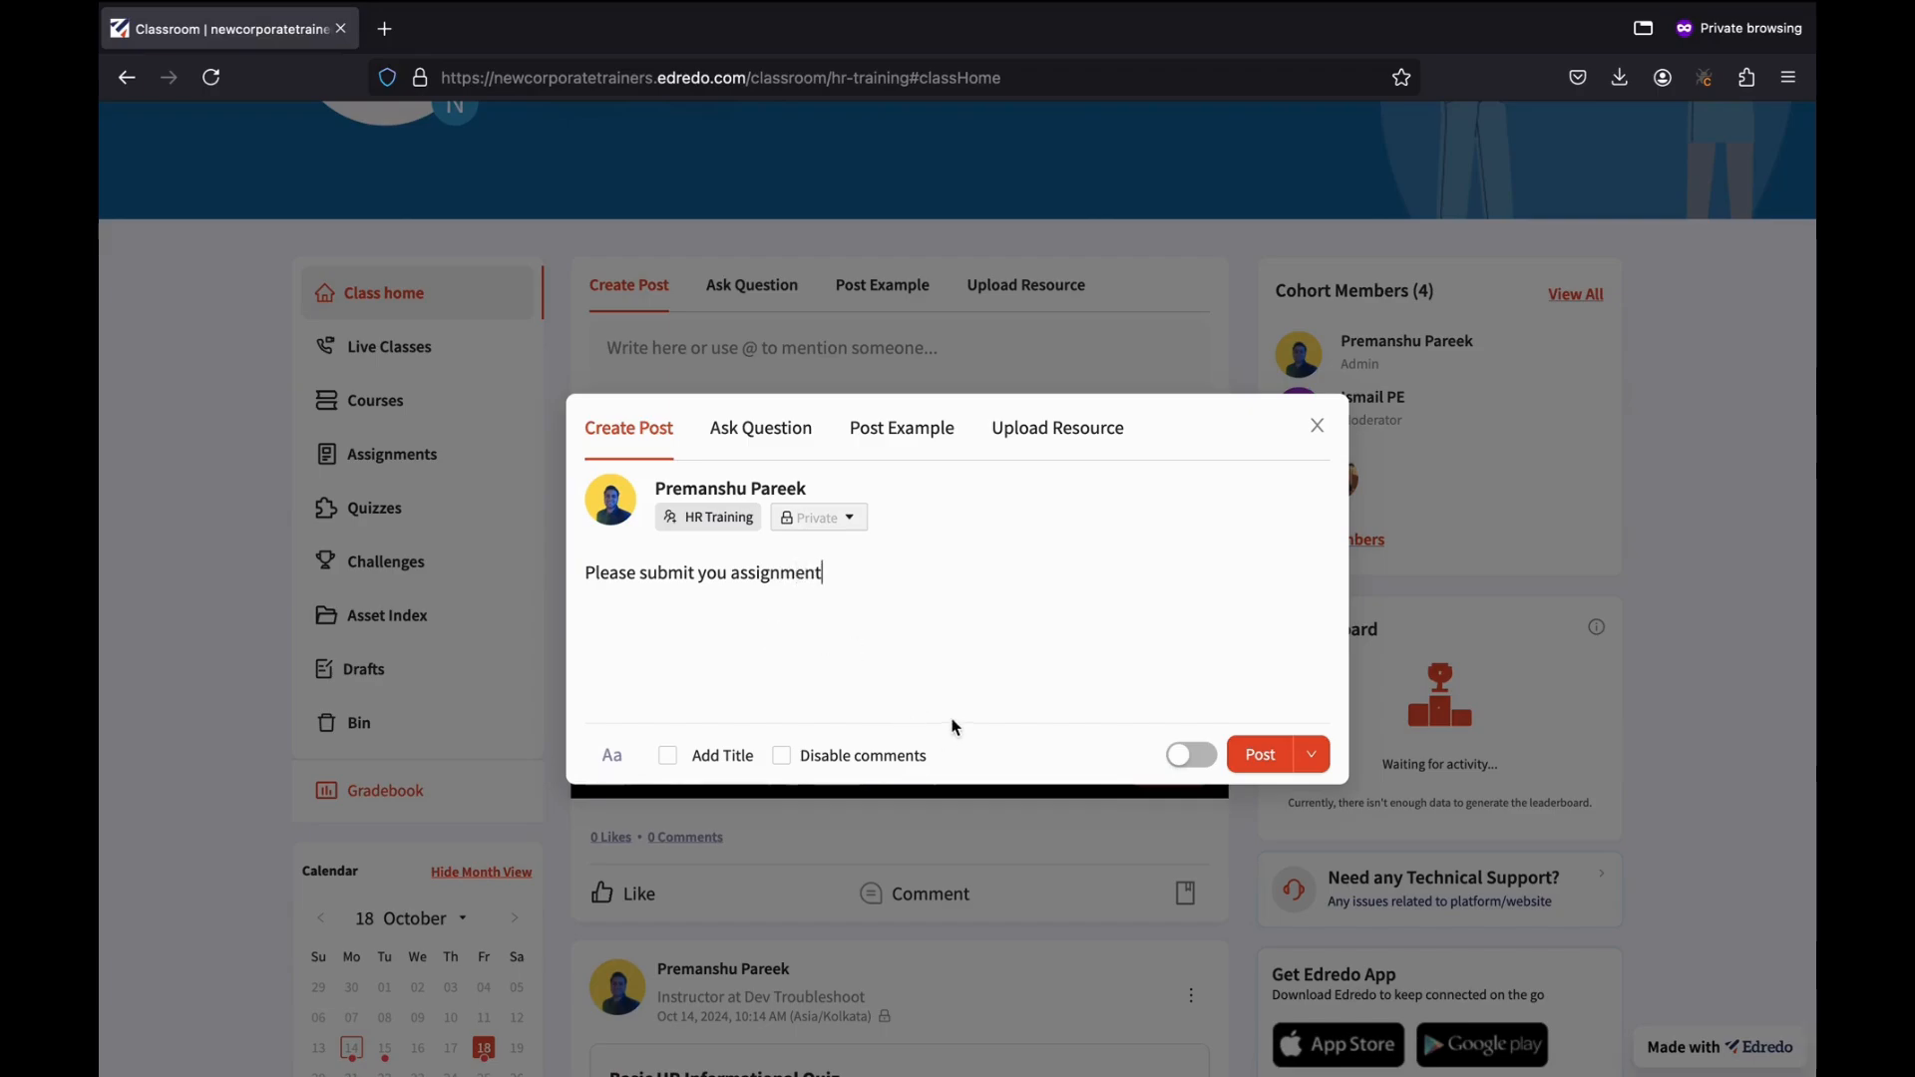
left_click(1312, 755)
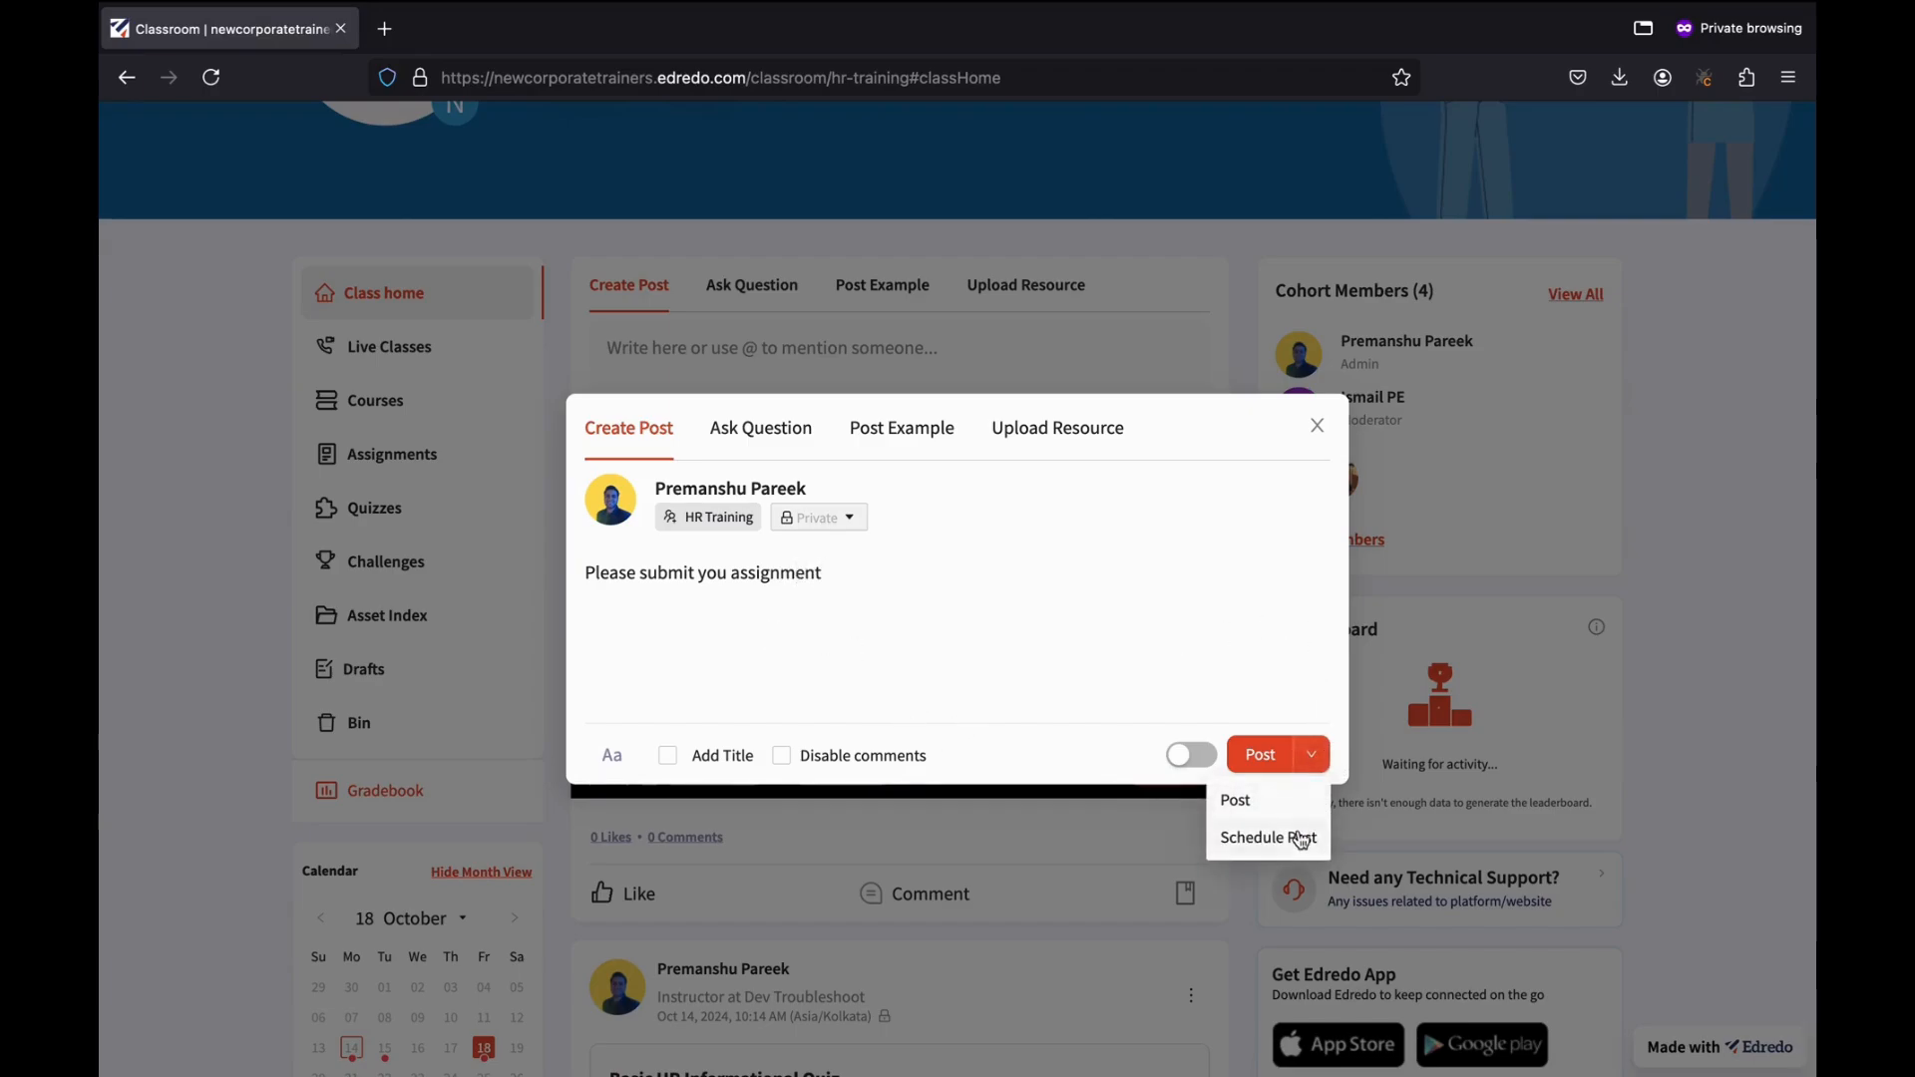
left_click(1241, 846)
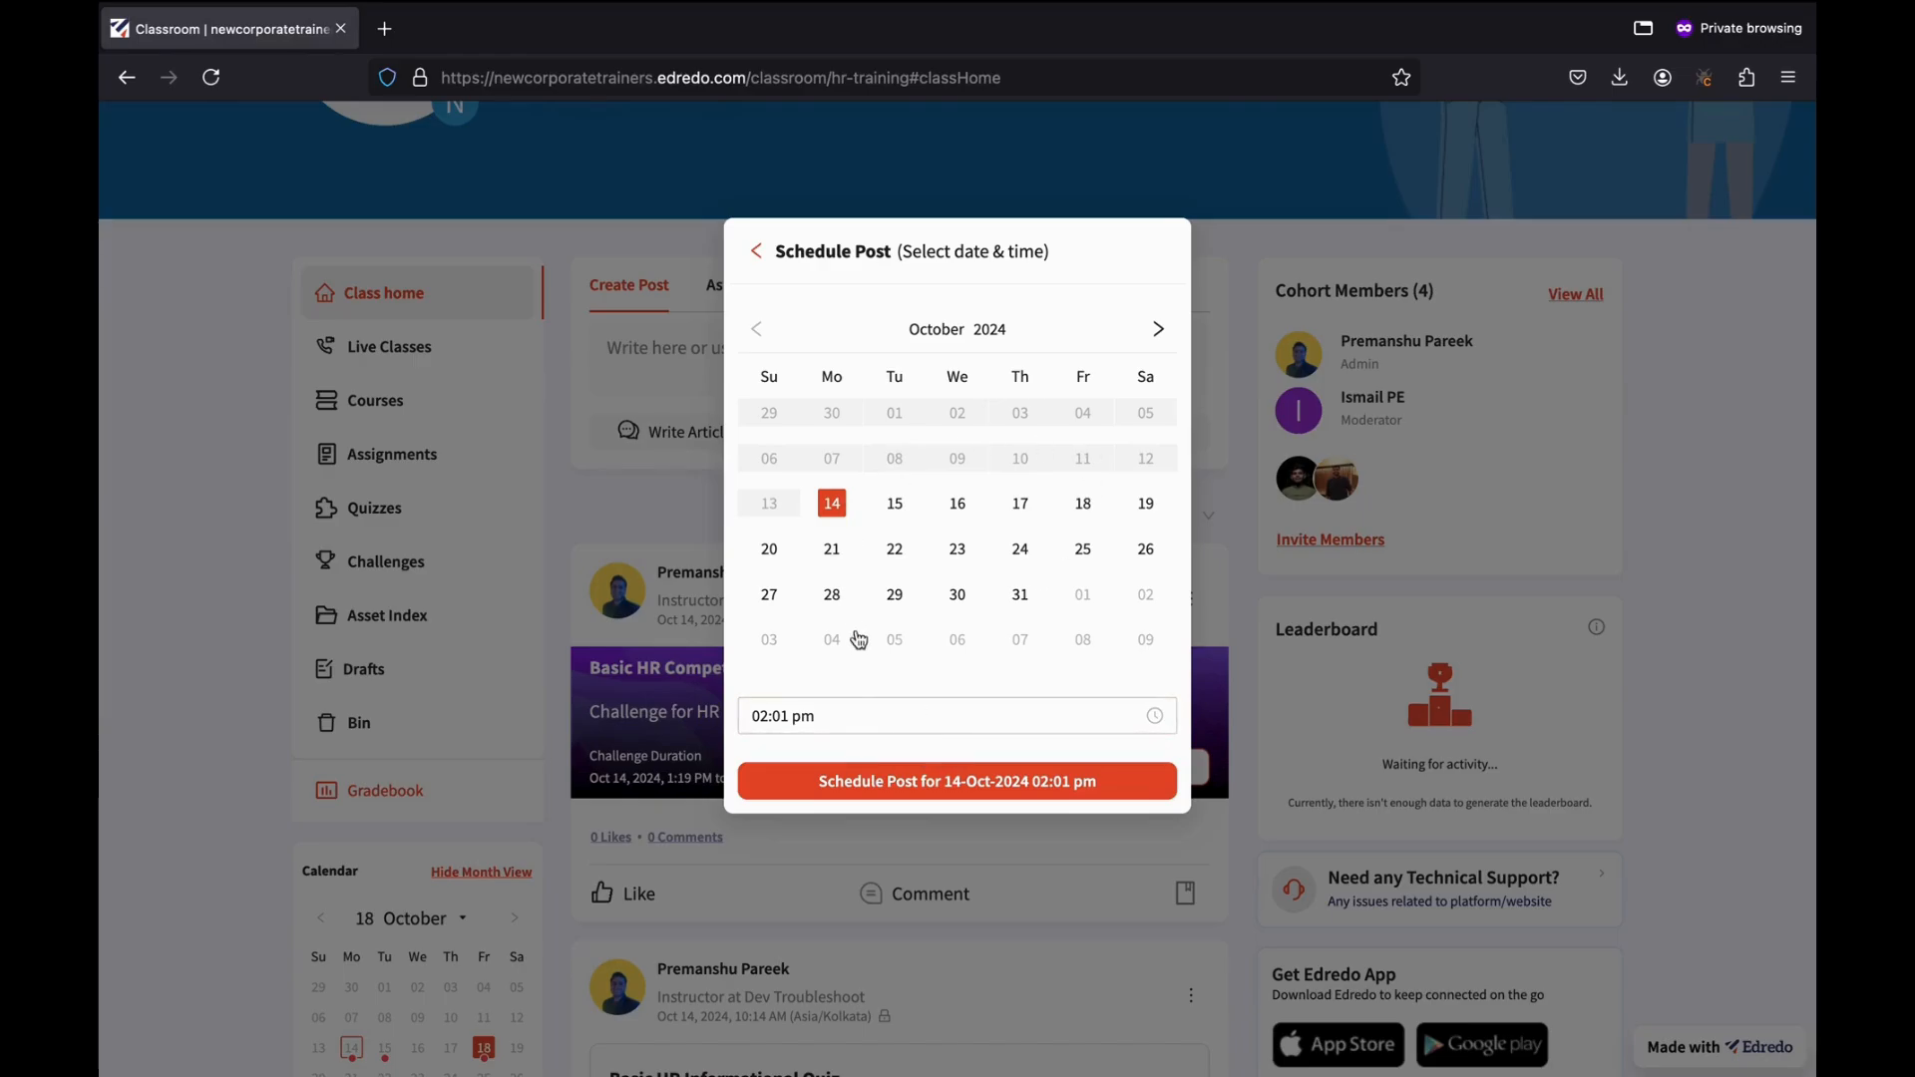
Set the schedule to 14 October 2024 at 08:00 pm and confirm.
left_click(801, 716)
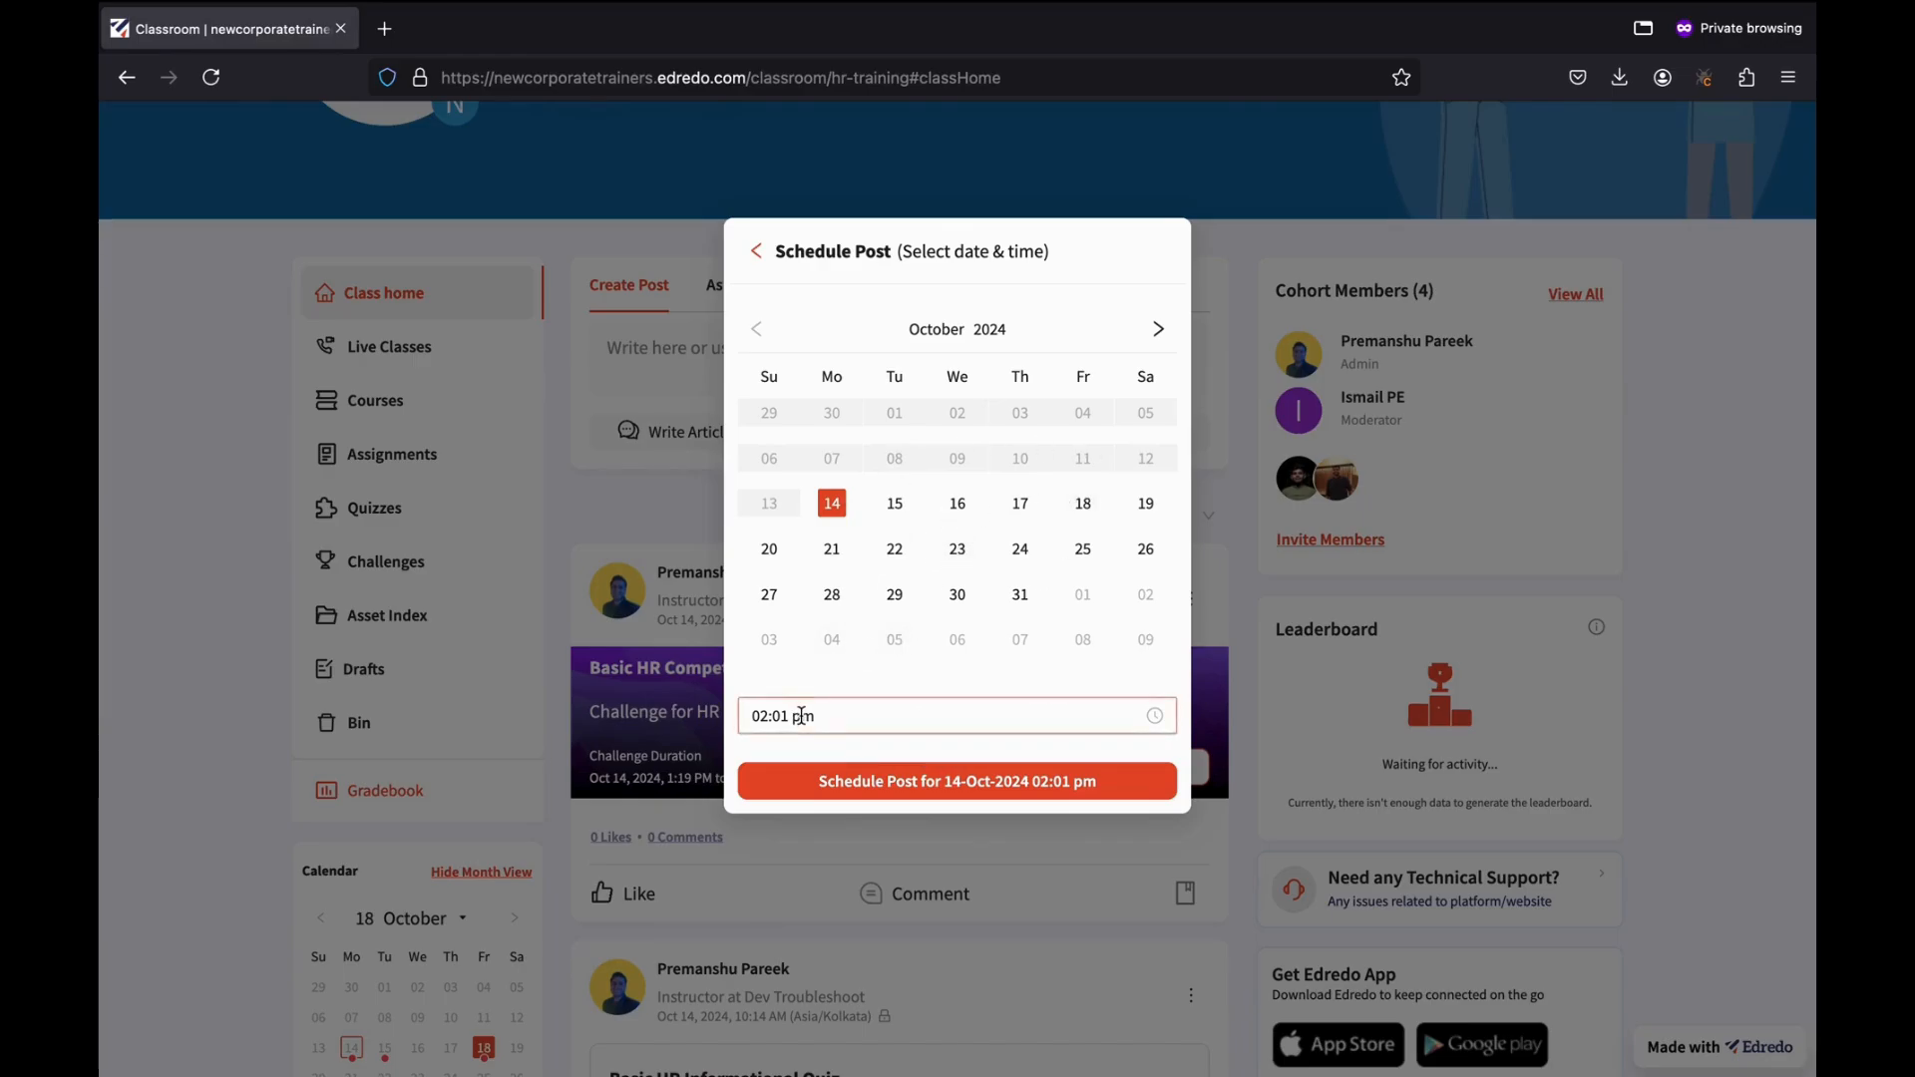
left_click(762, 957)
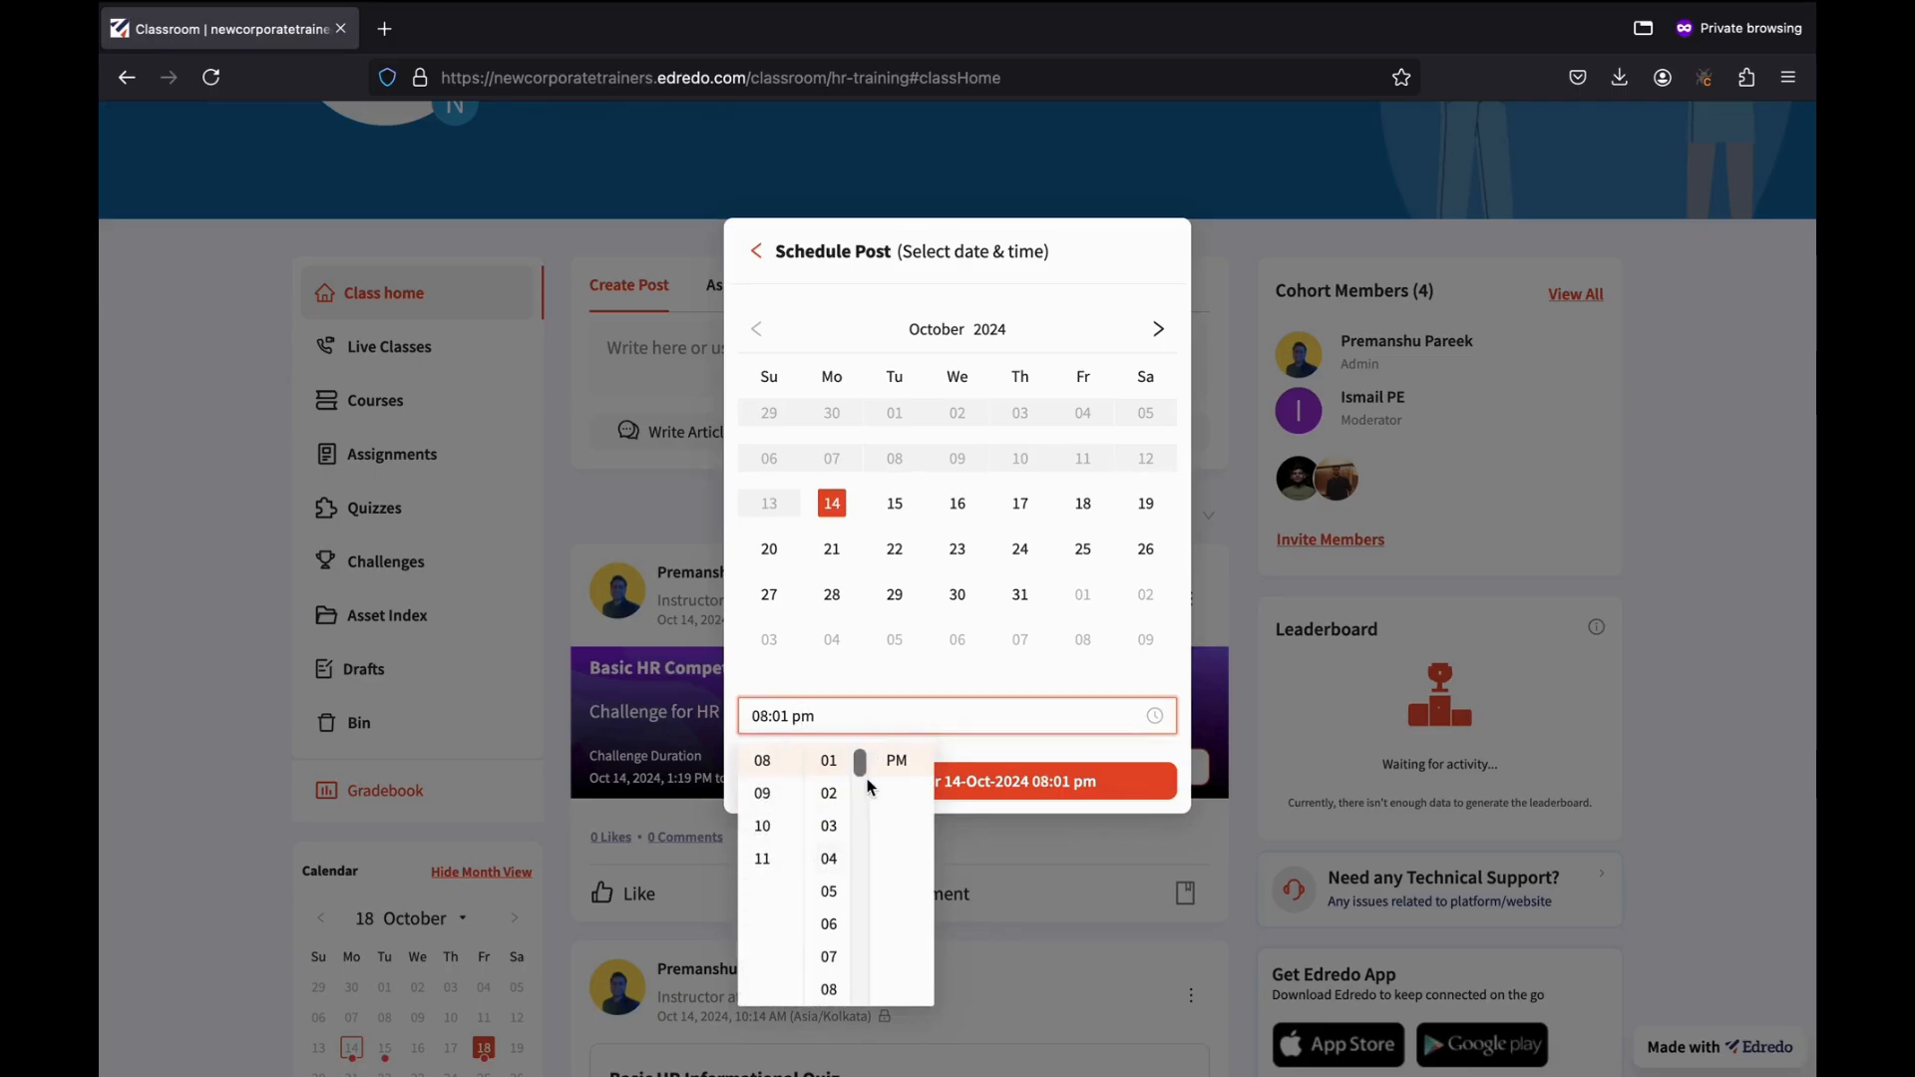
scroll(823, 795, "up", 1)
left_click(827, 762)
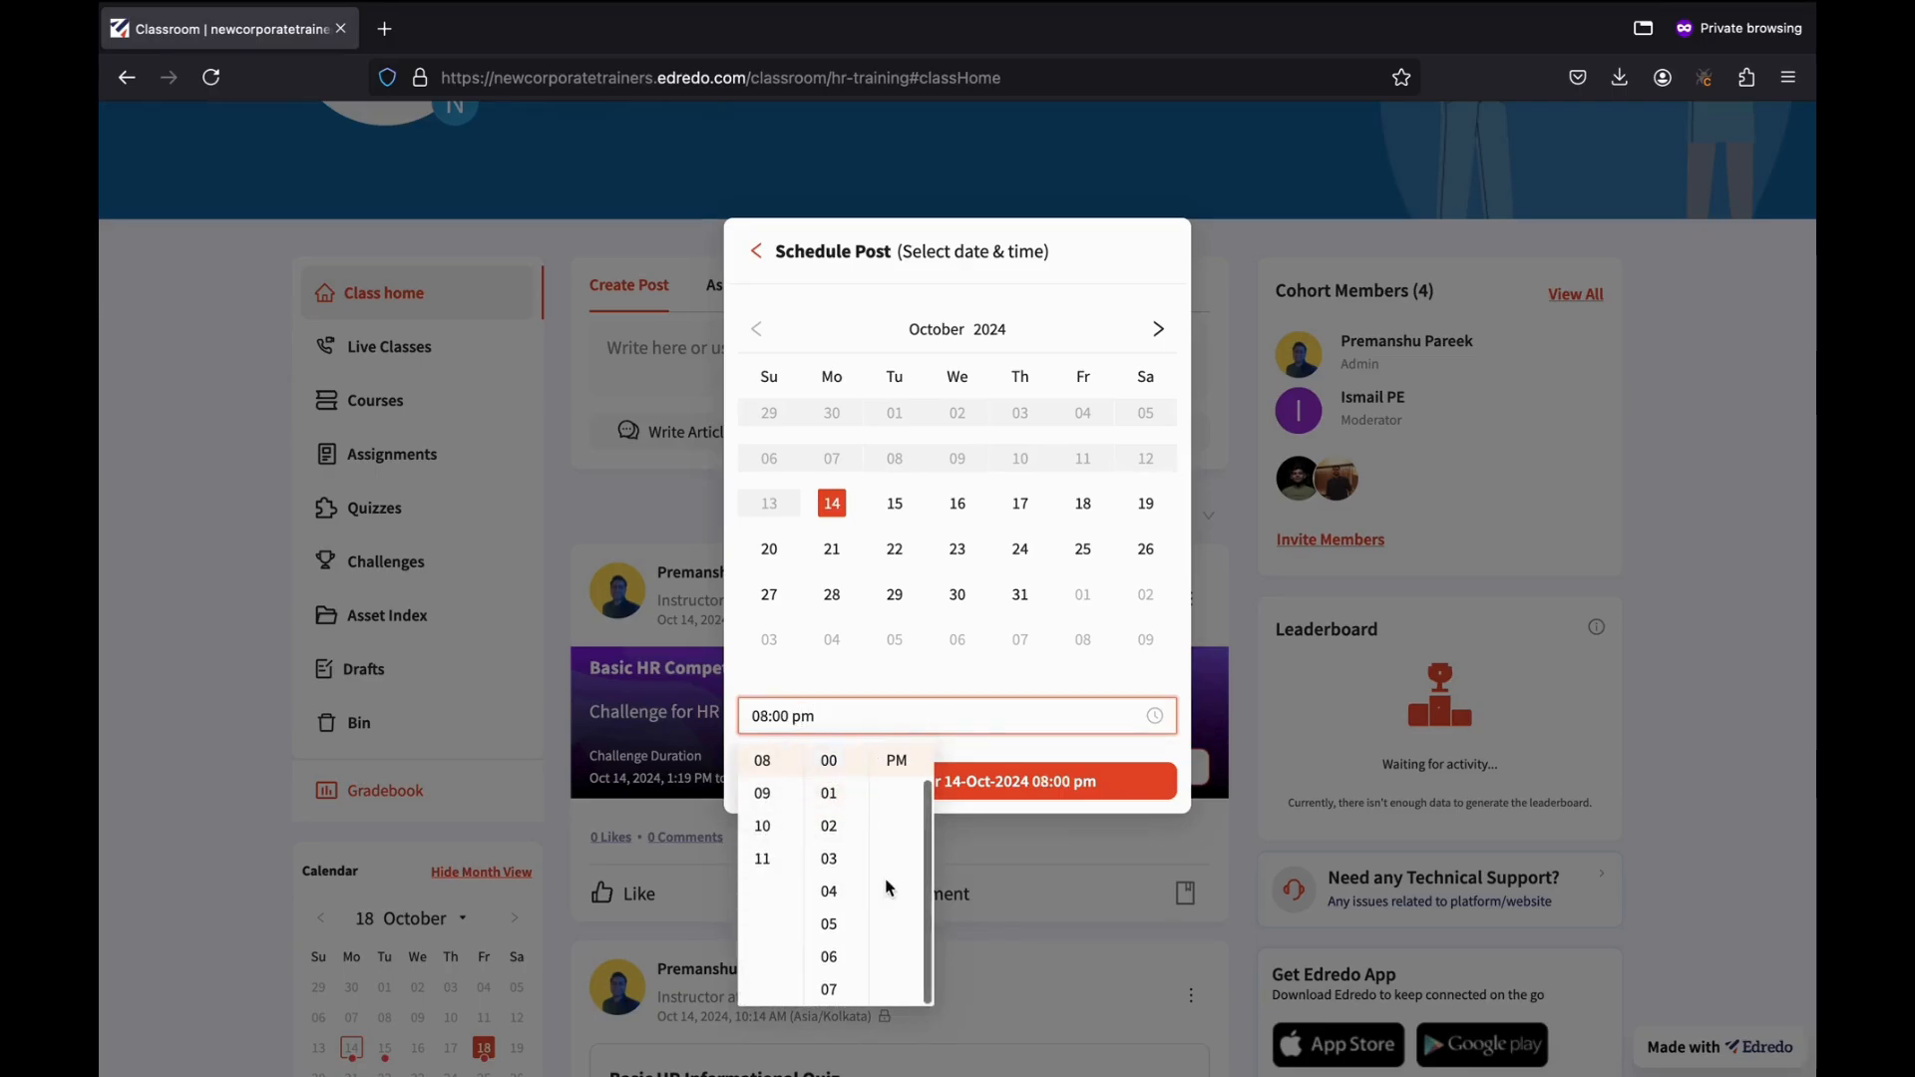
left_click(997, 684)
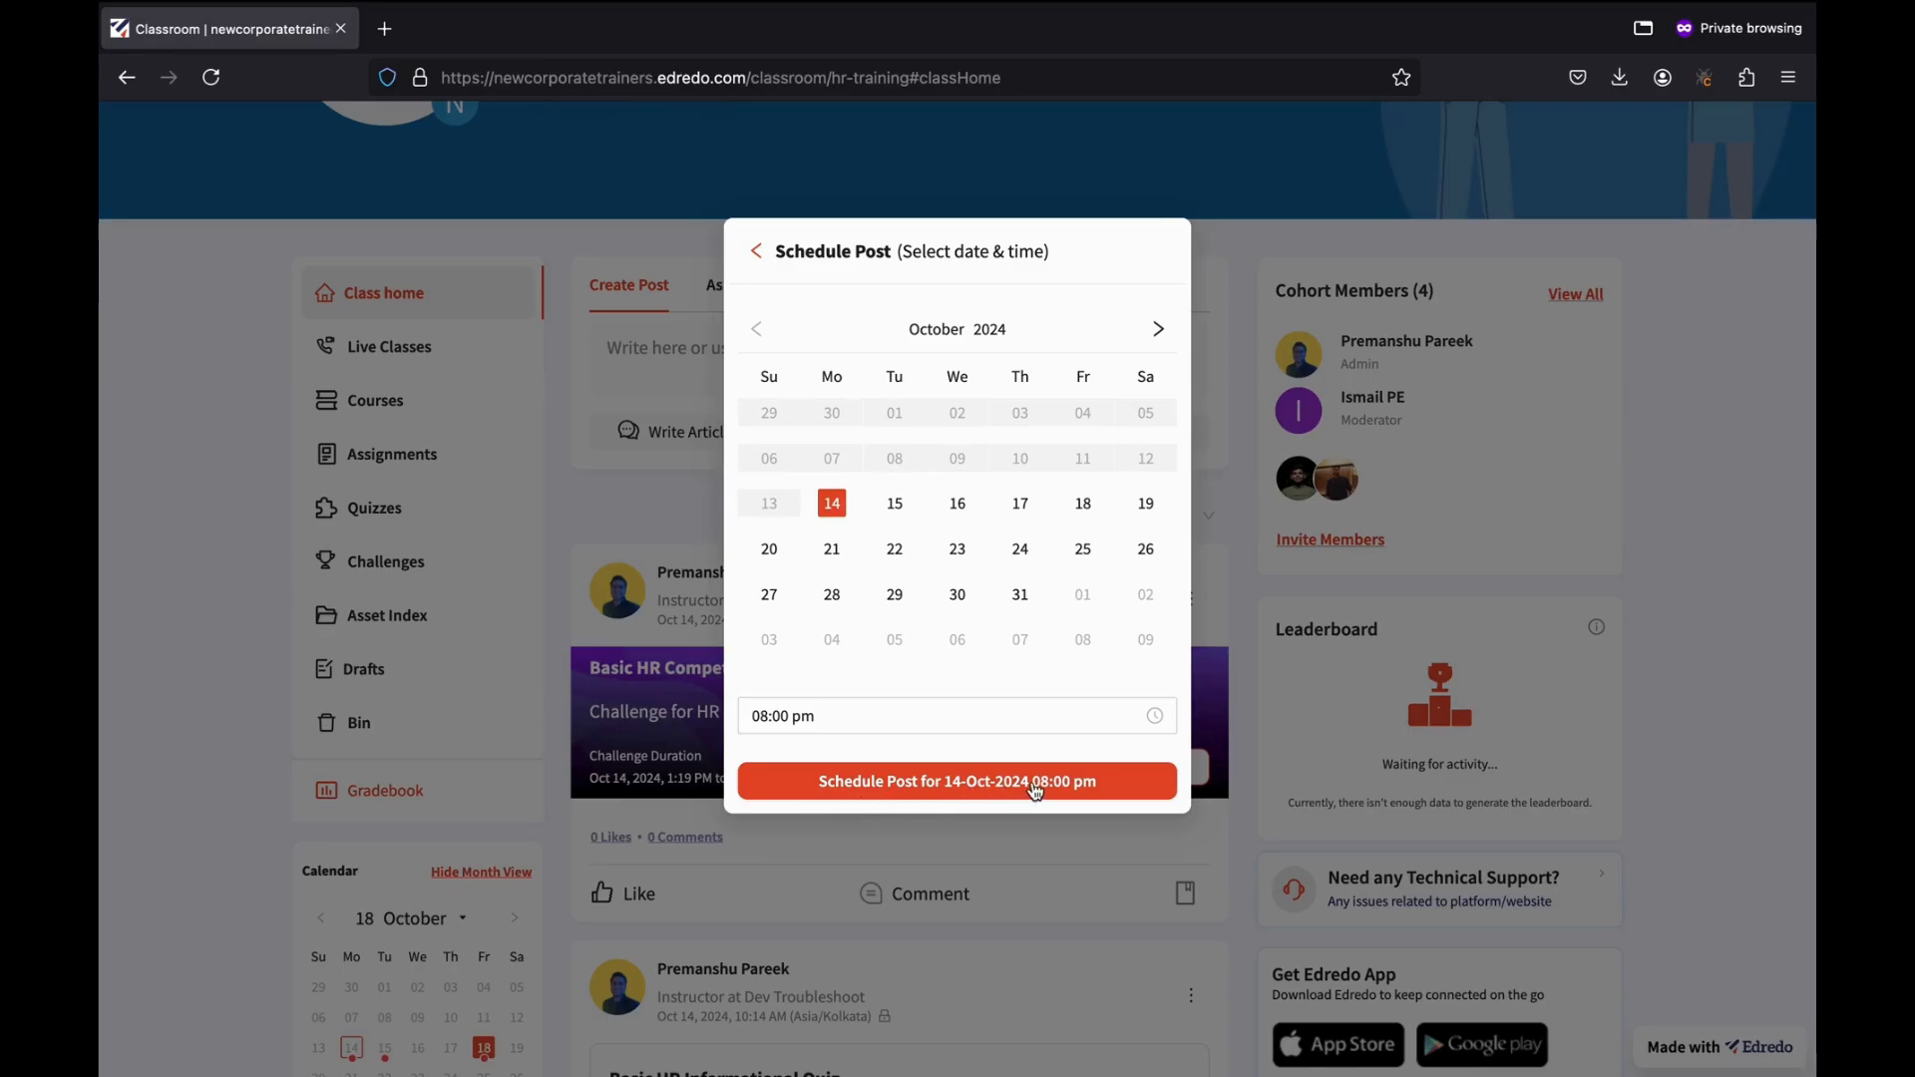
left_click(943, 781)
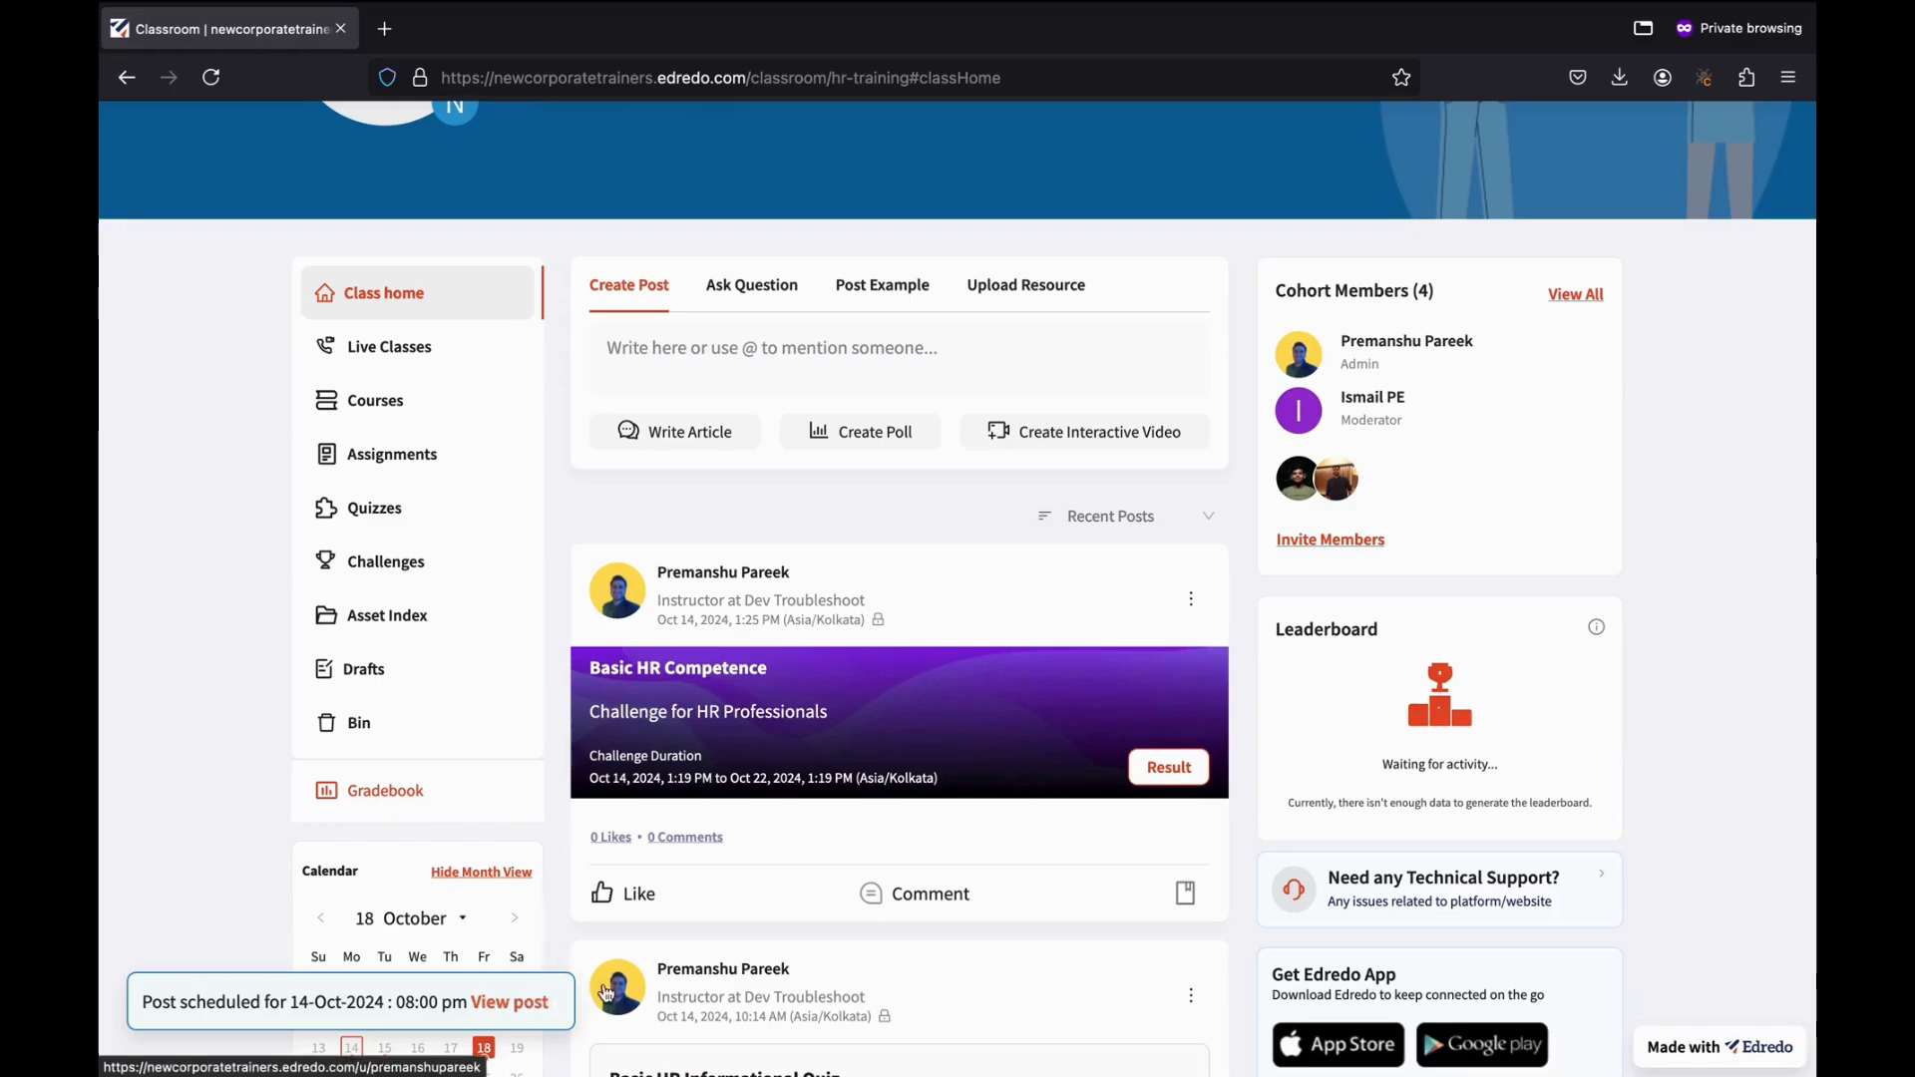
Open Scheduled Content from the account menu to see the 14 October post.
scroll(763, 579, "up", 3)
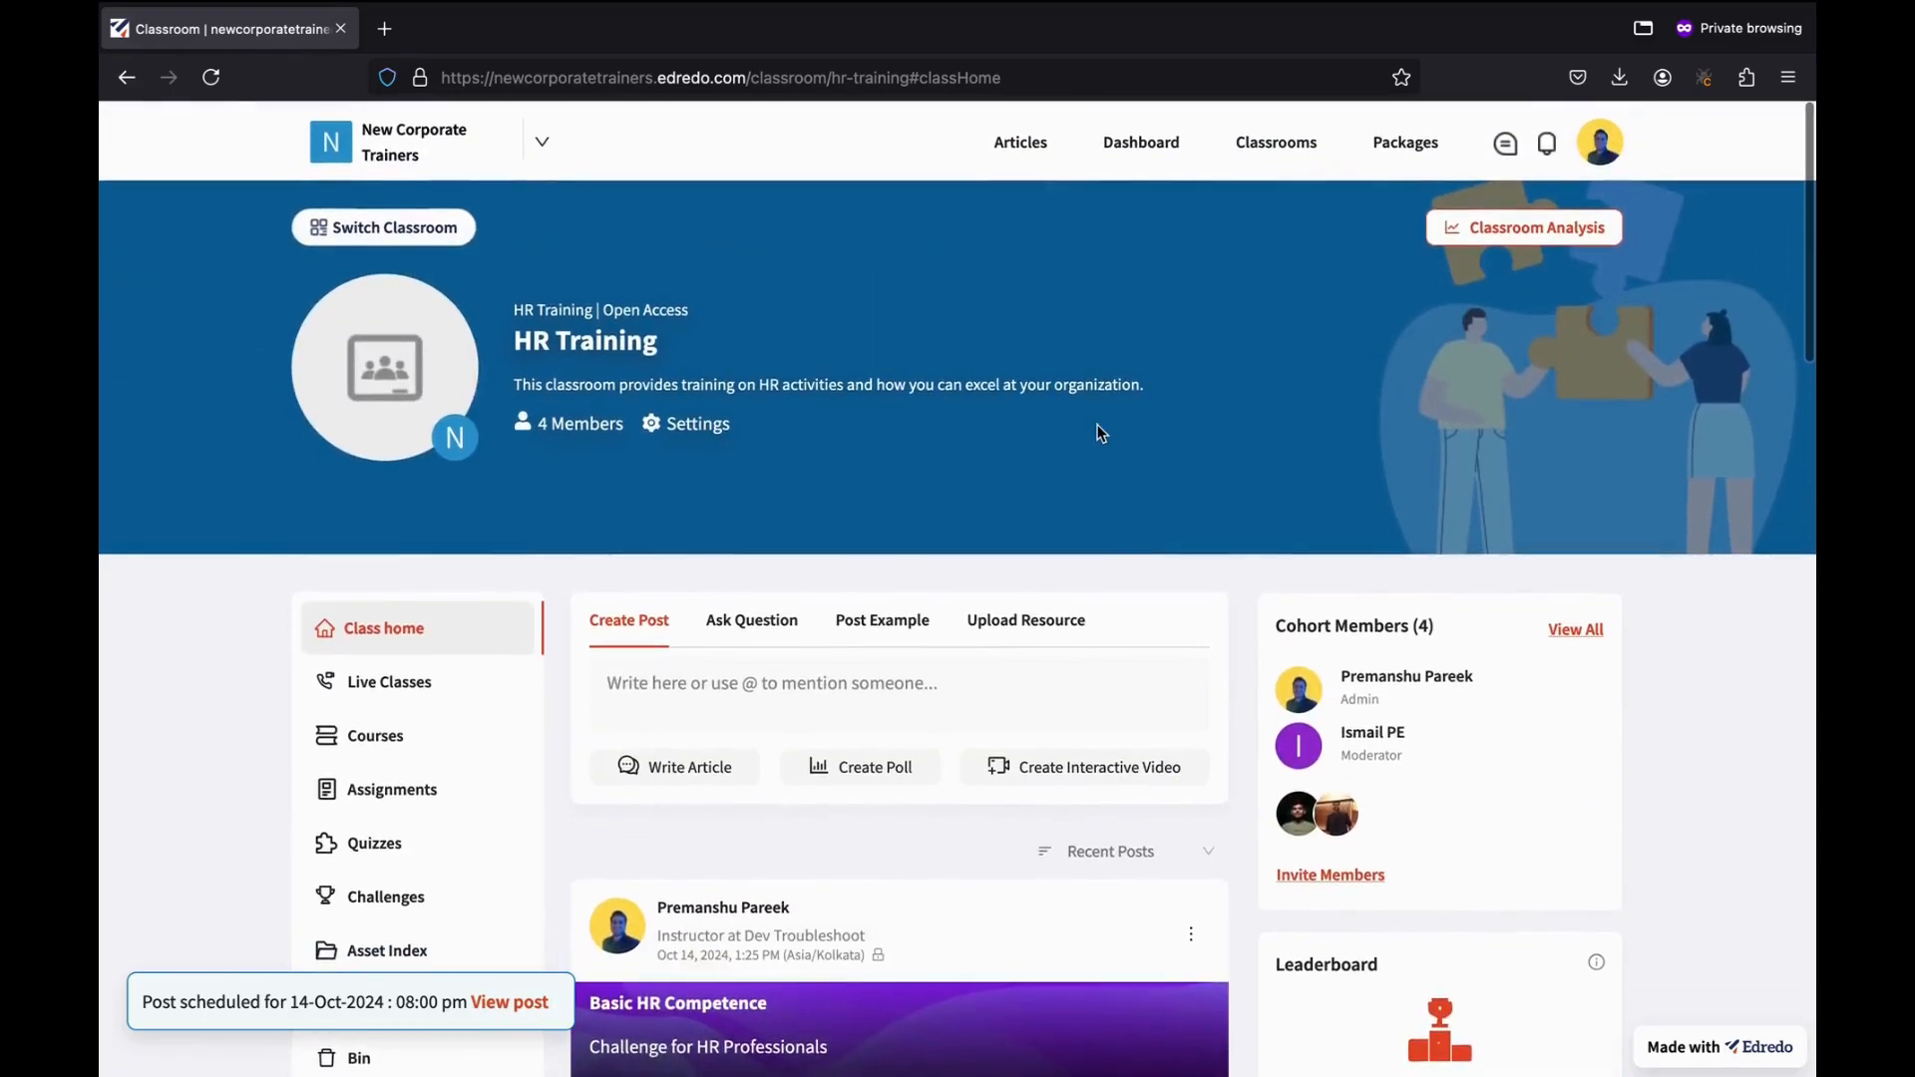
left_click(1603, 147)
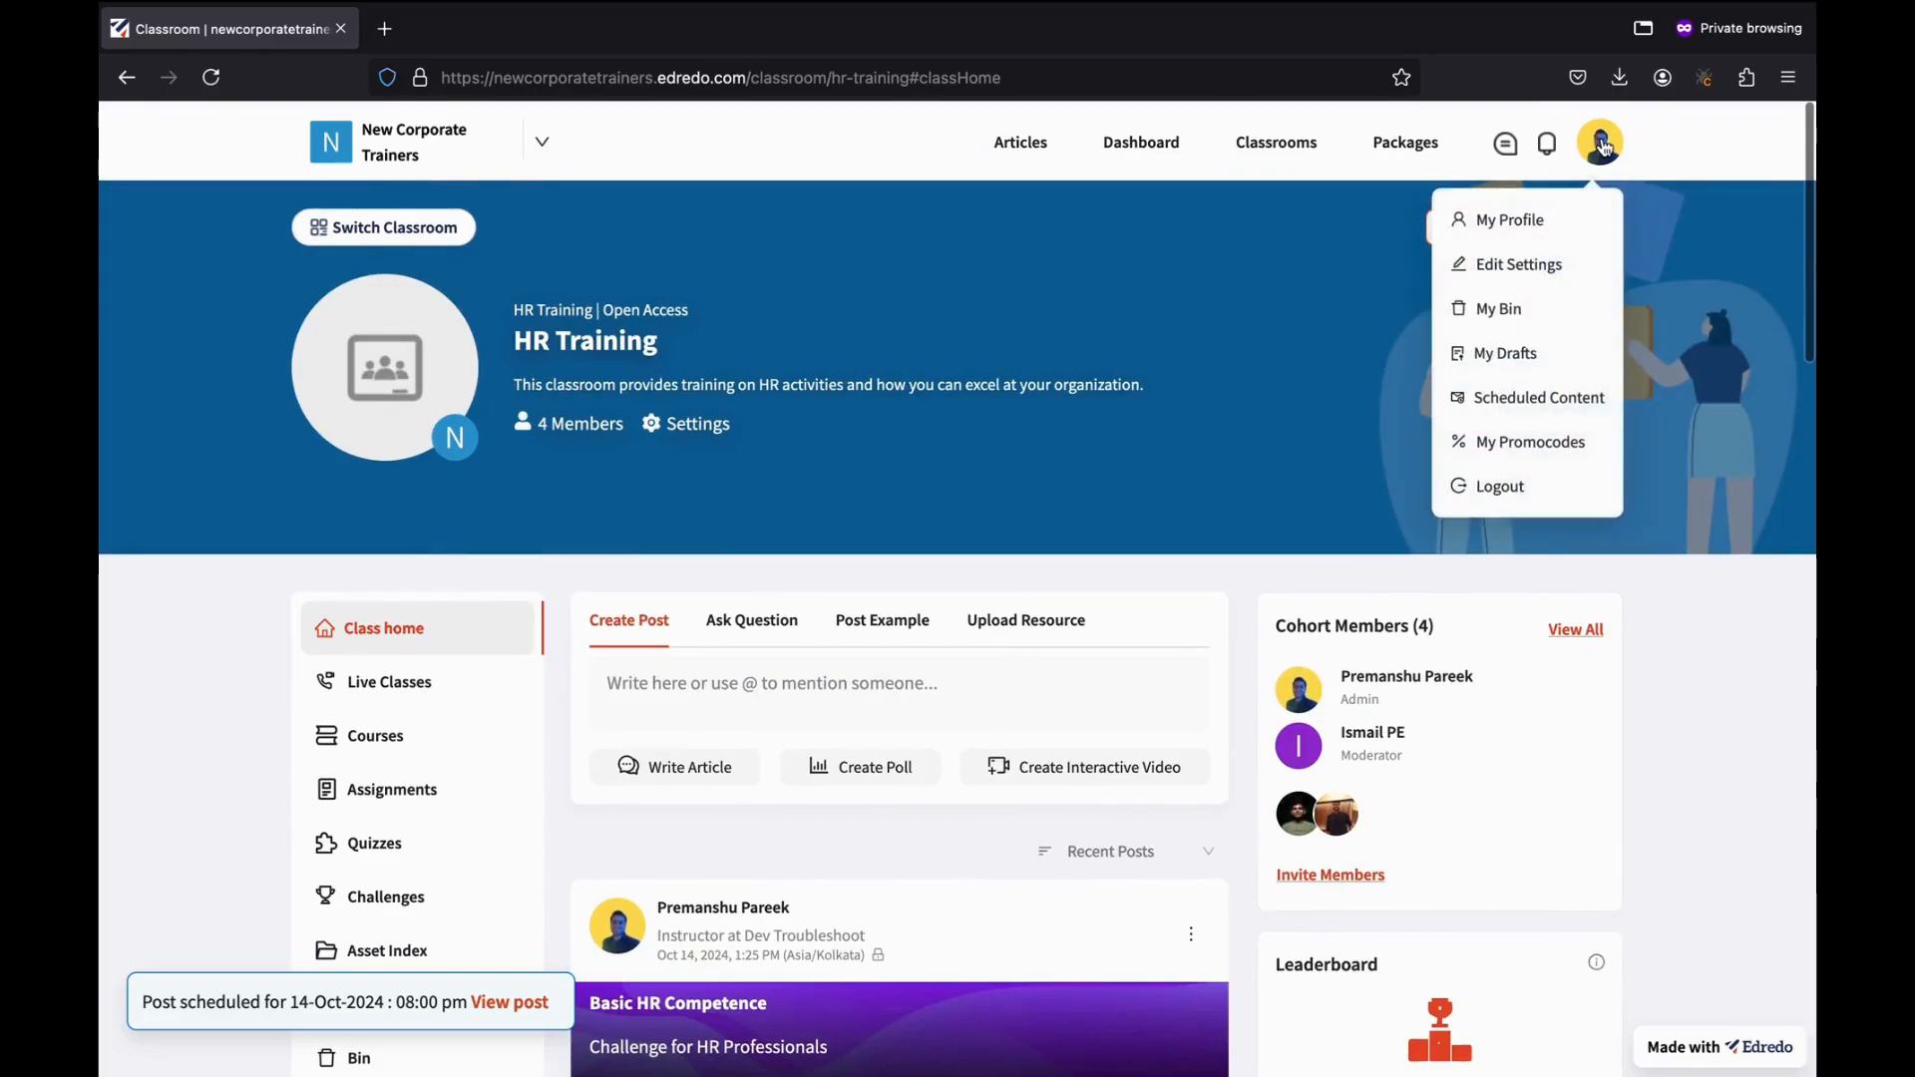
left_click(1501, 399)
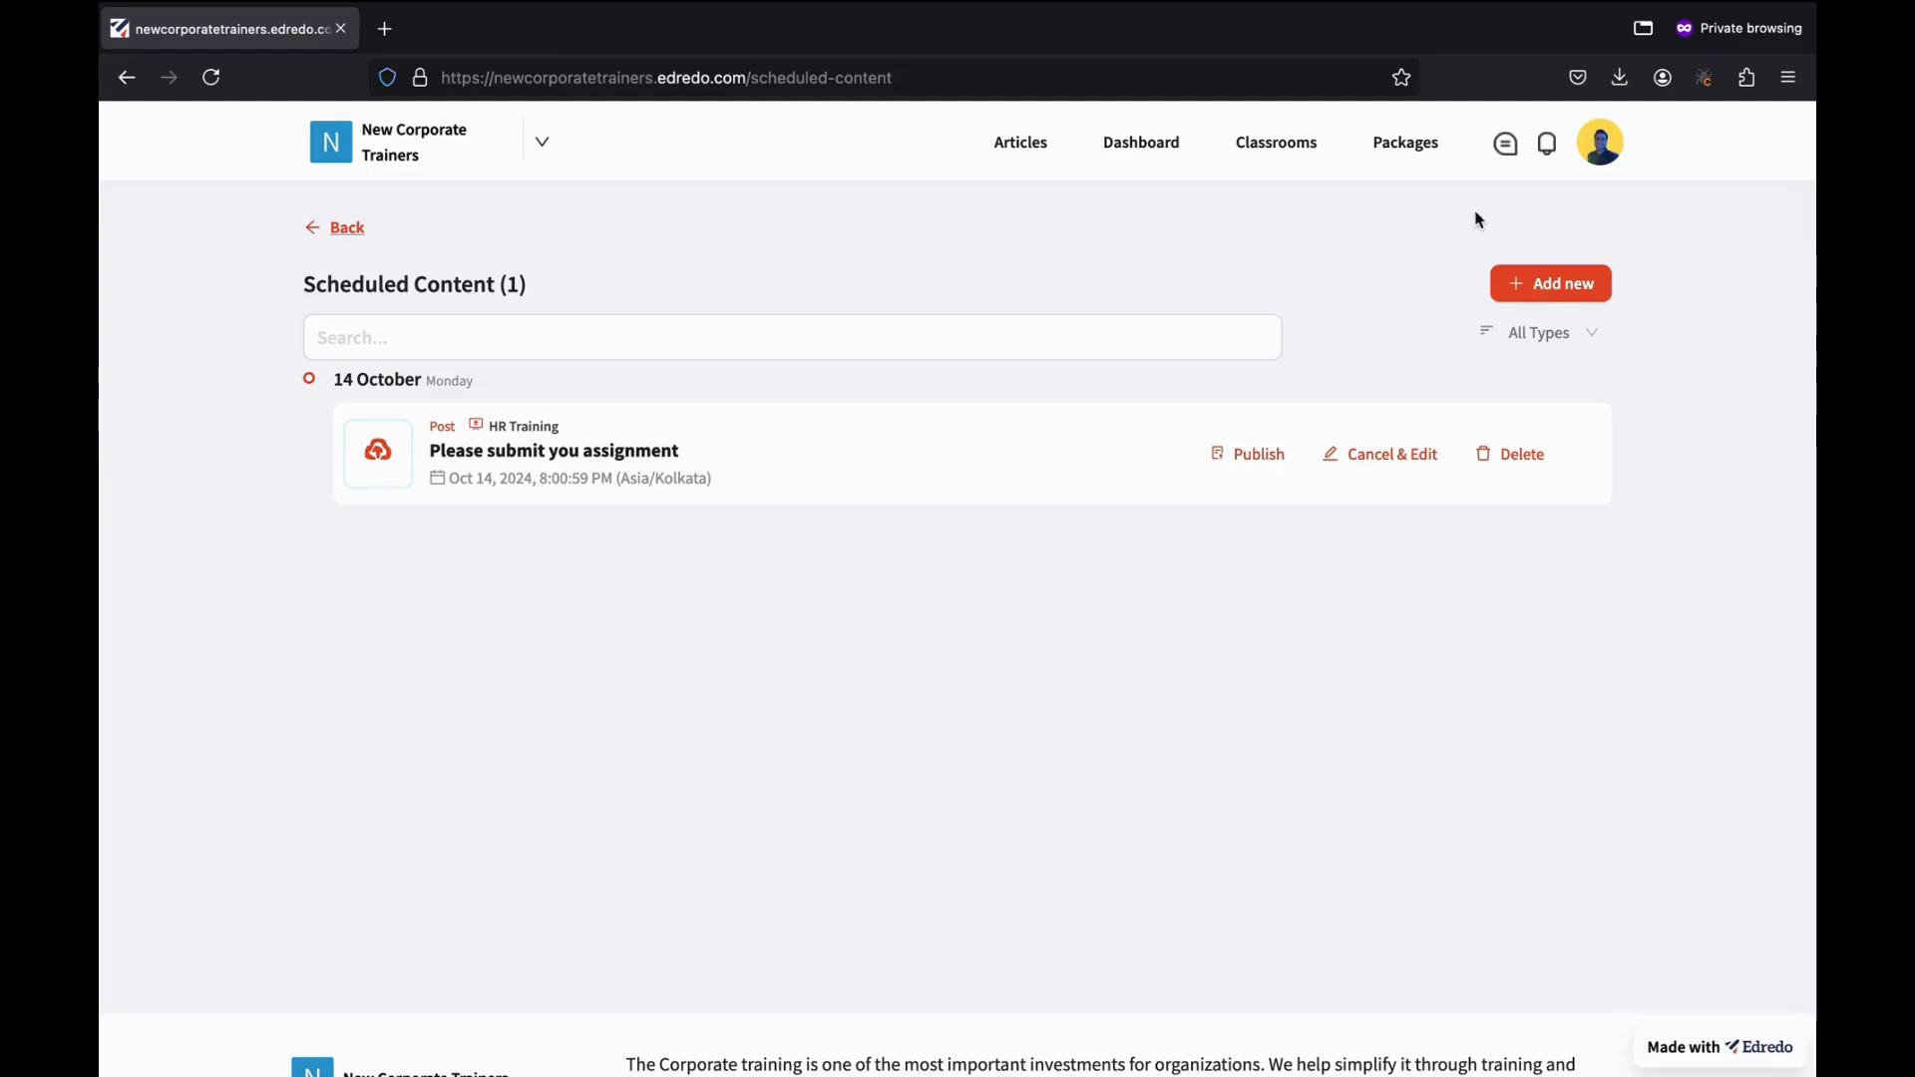
Open Organization Messages, then open and cancel the Create New Group dialog.
left_click(1507, 145)
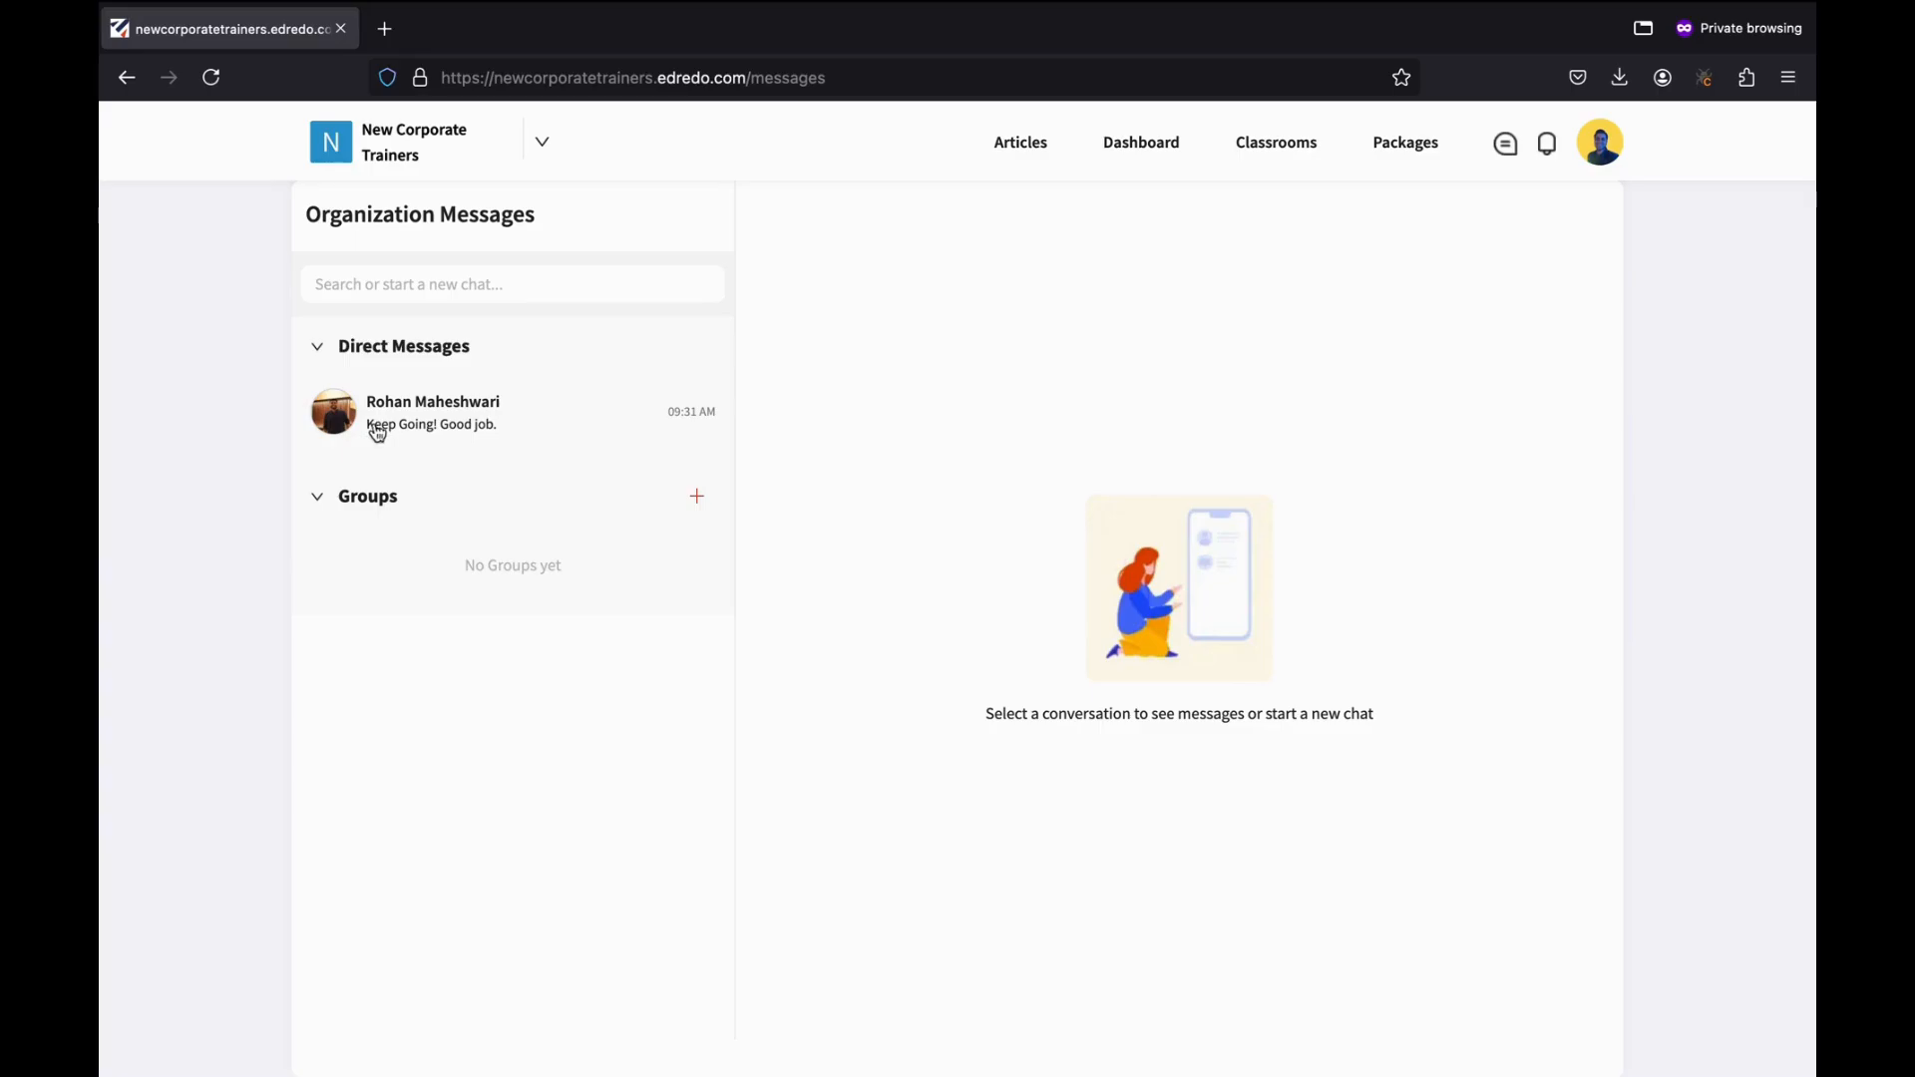
left_click(700, 497)
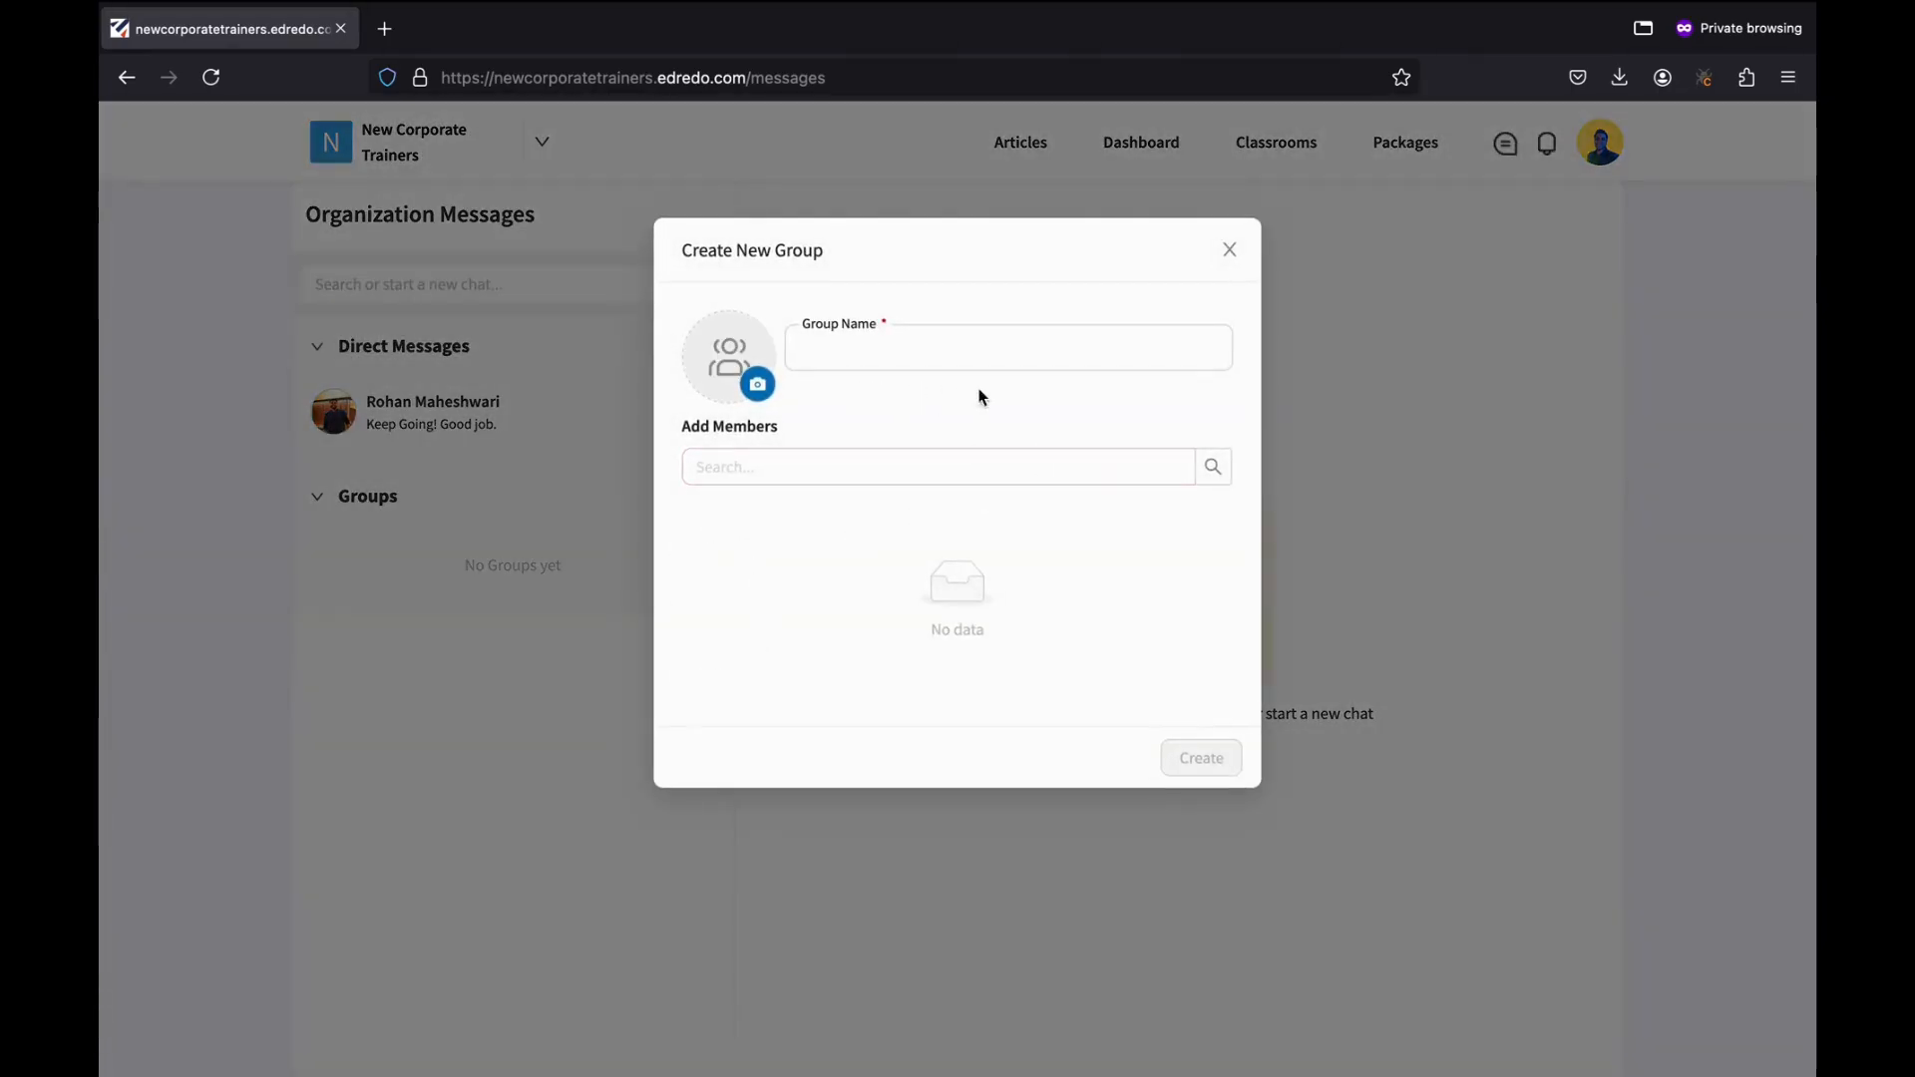
left_click(1231, 249)
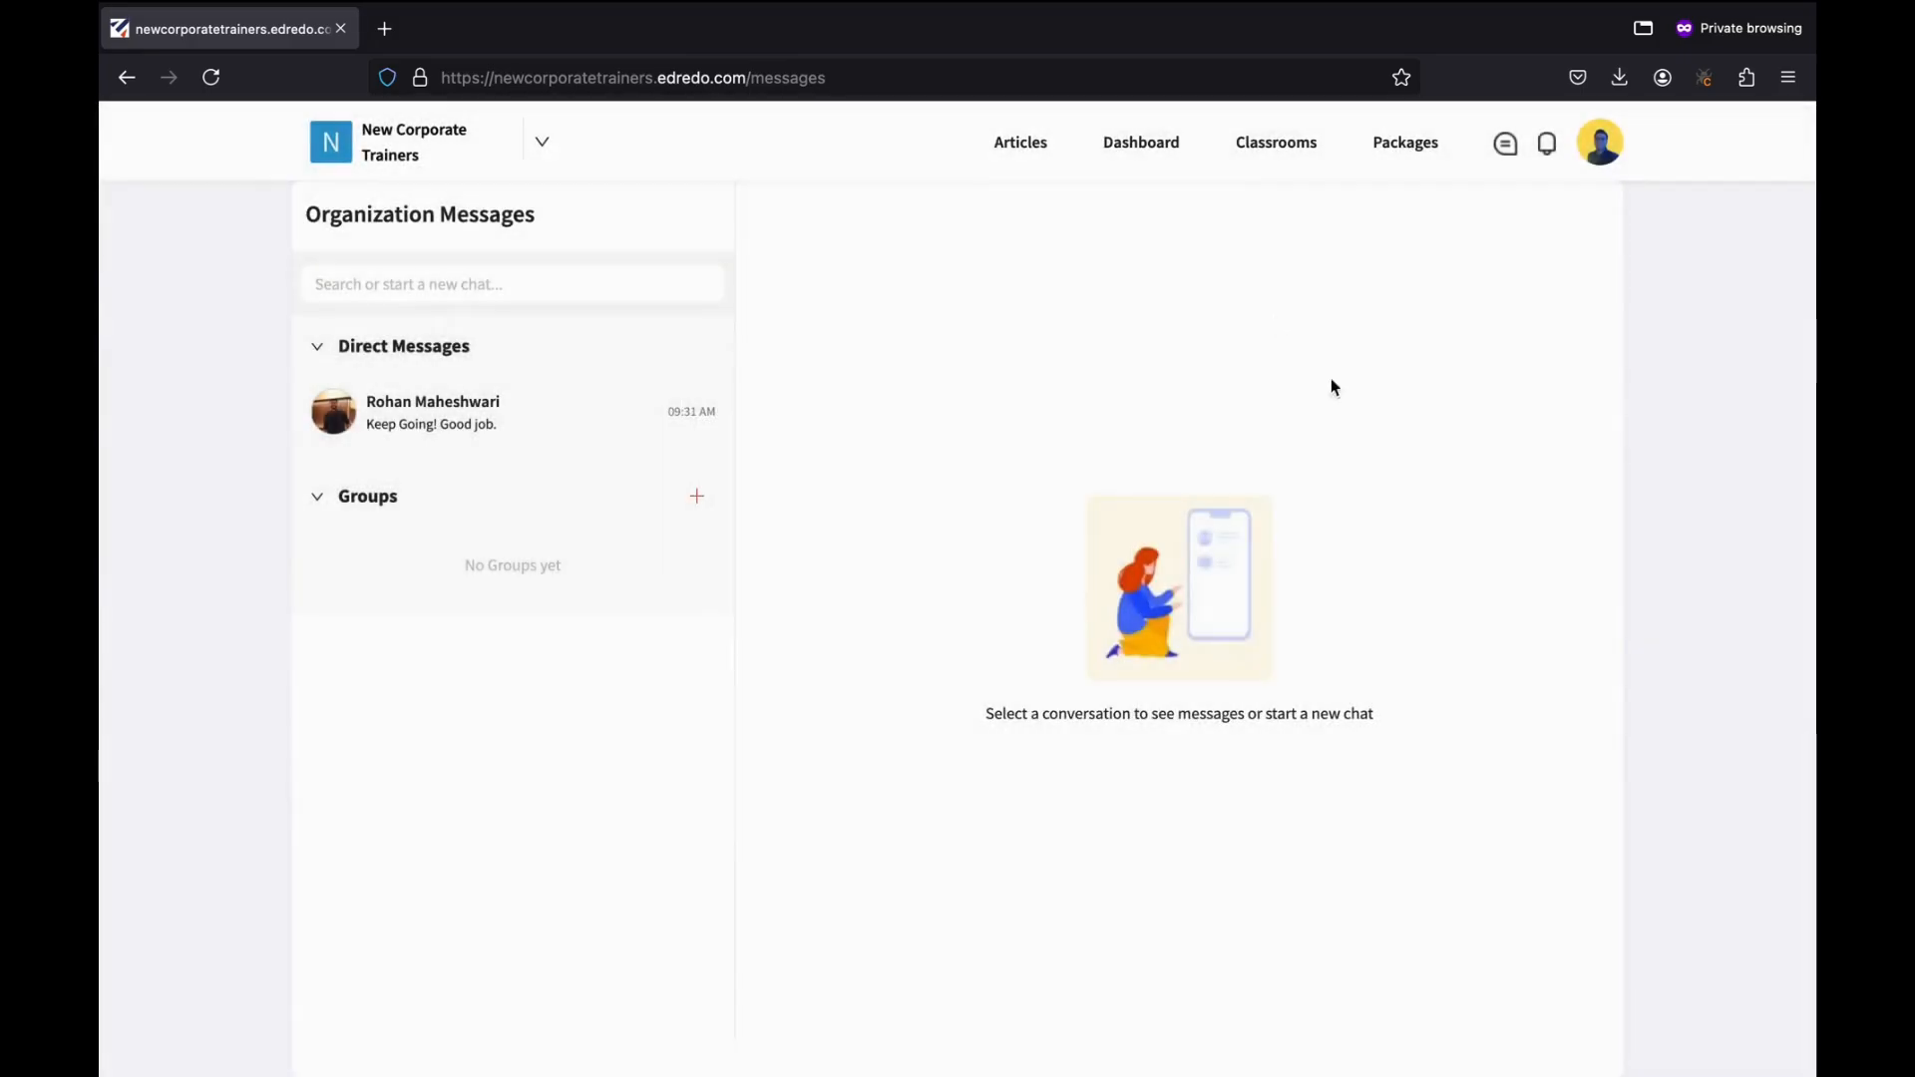